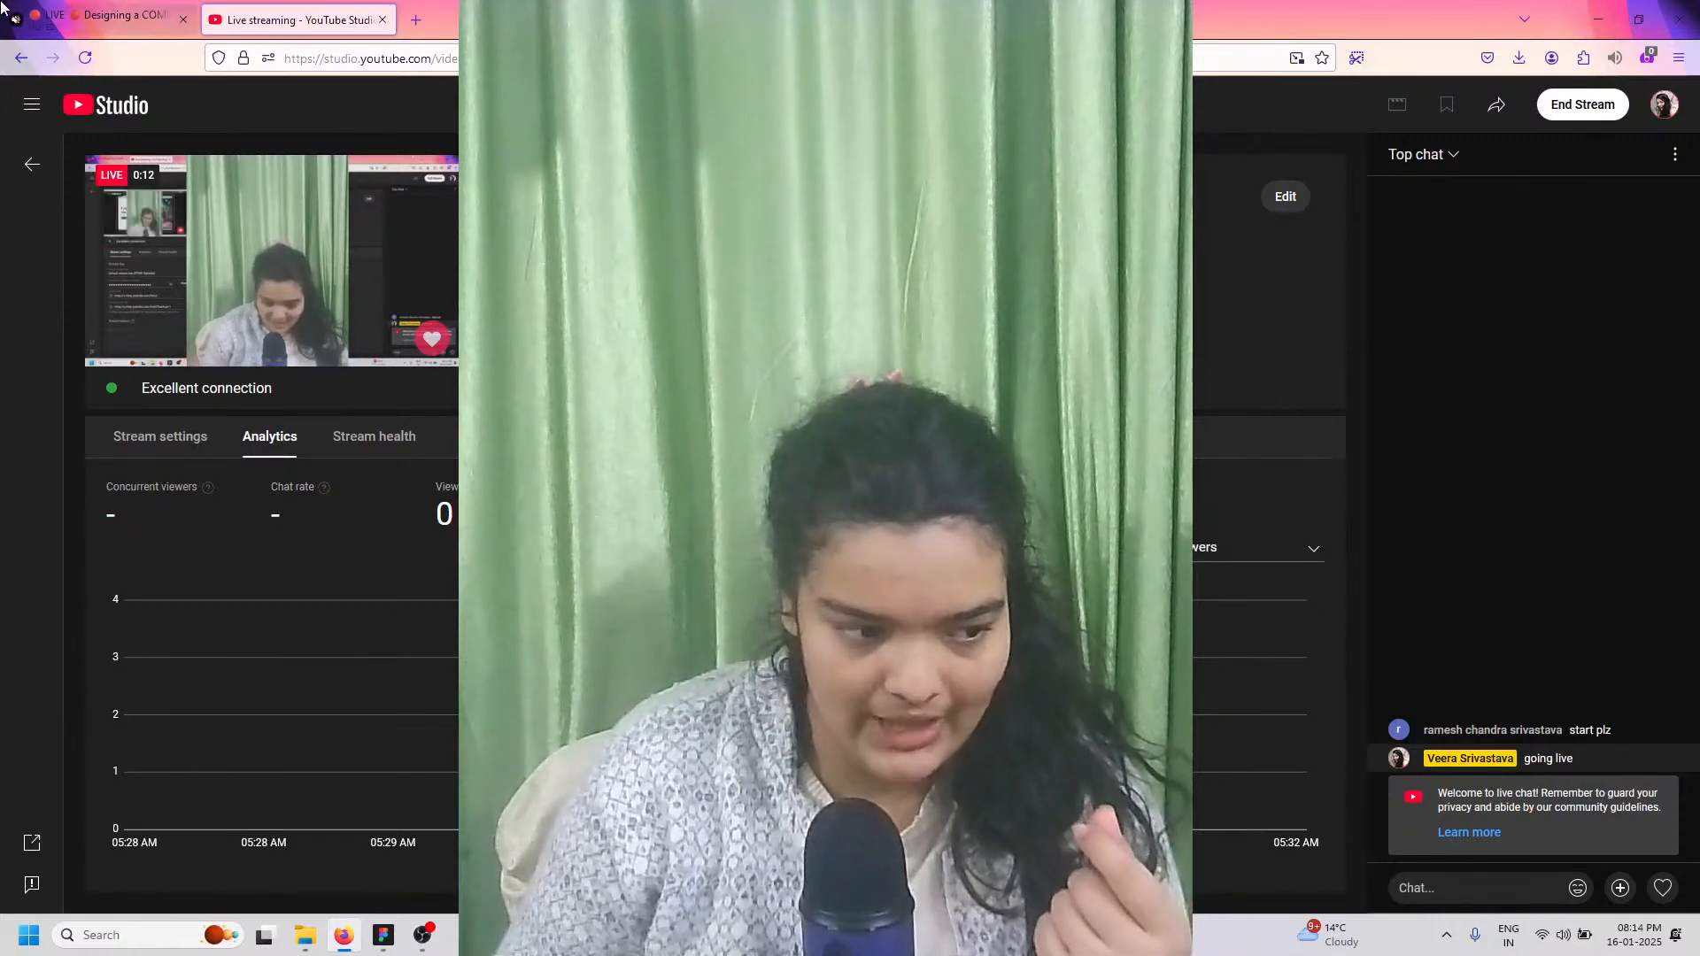
Step: Minimize the YouTube Studio Firefox window and bring the Figma prototype window forward
left_click(1590, 9)
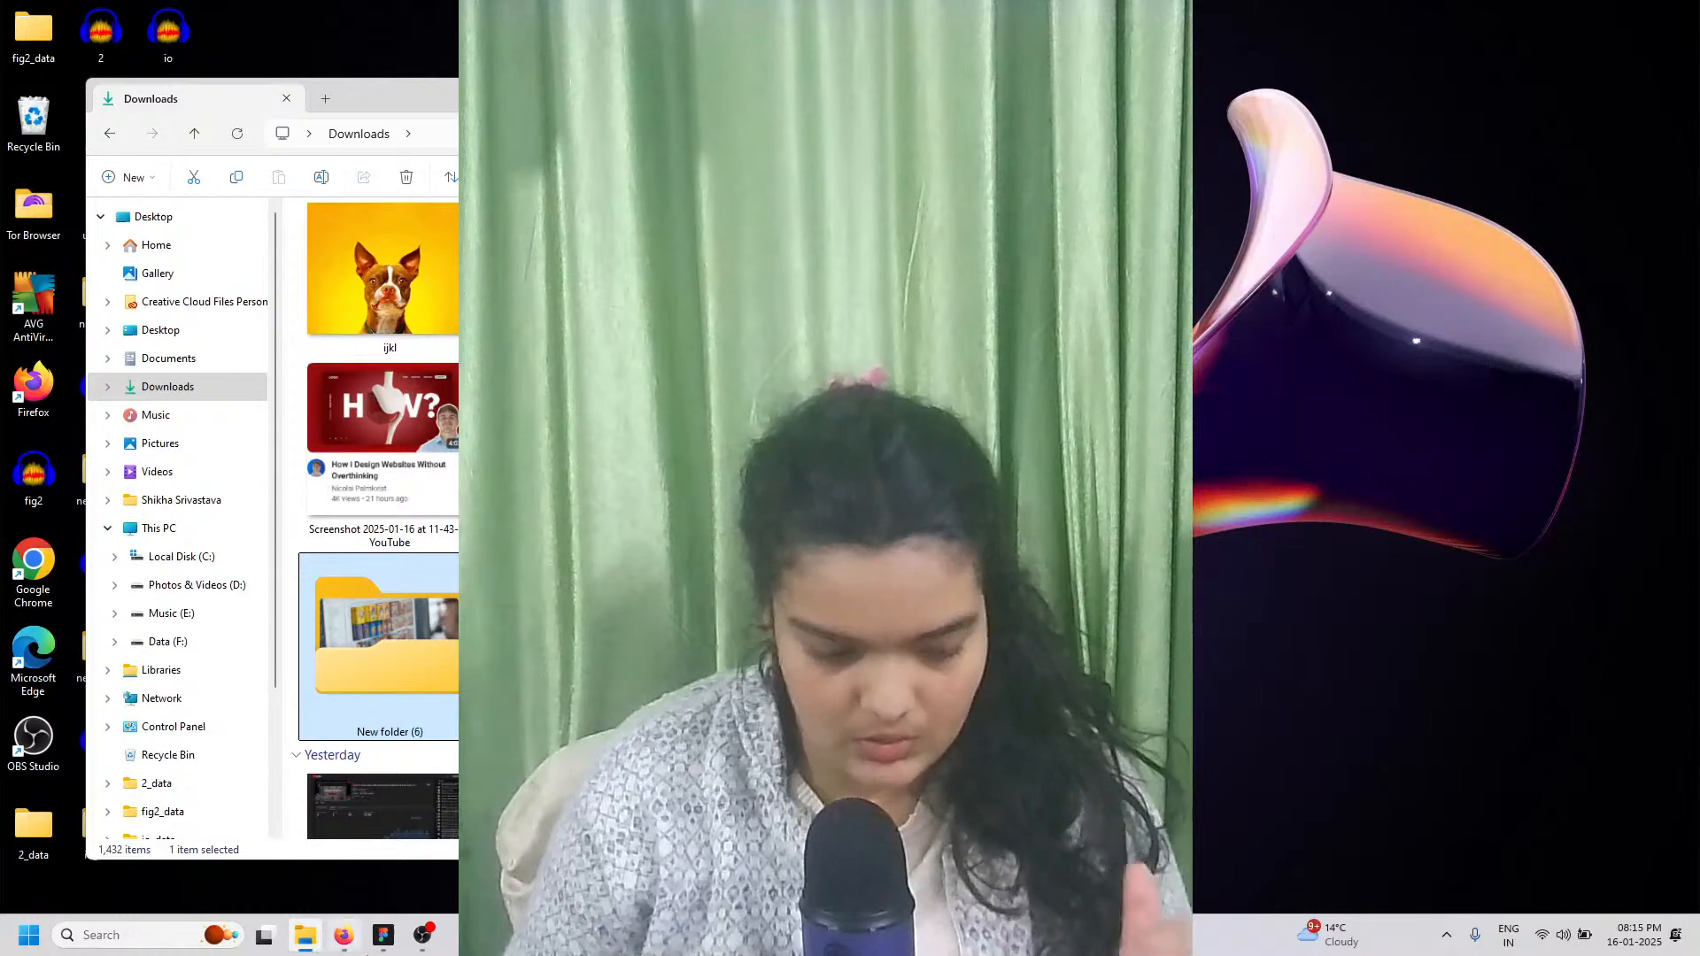
left_click(383, 926)
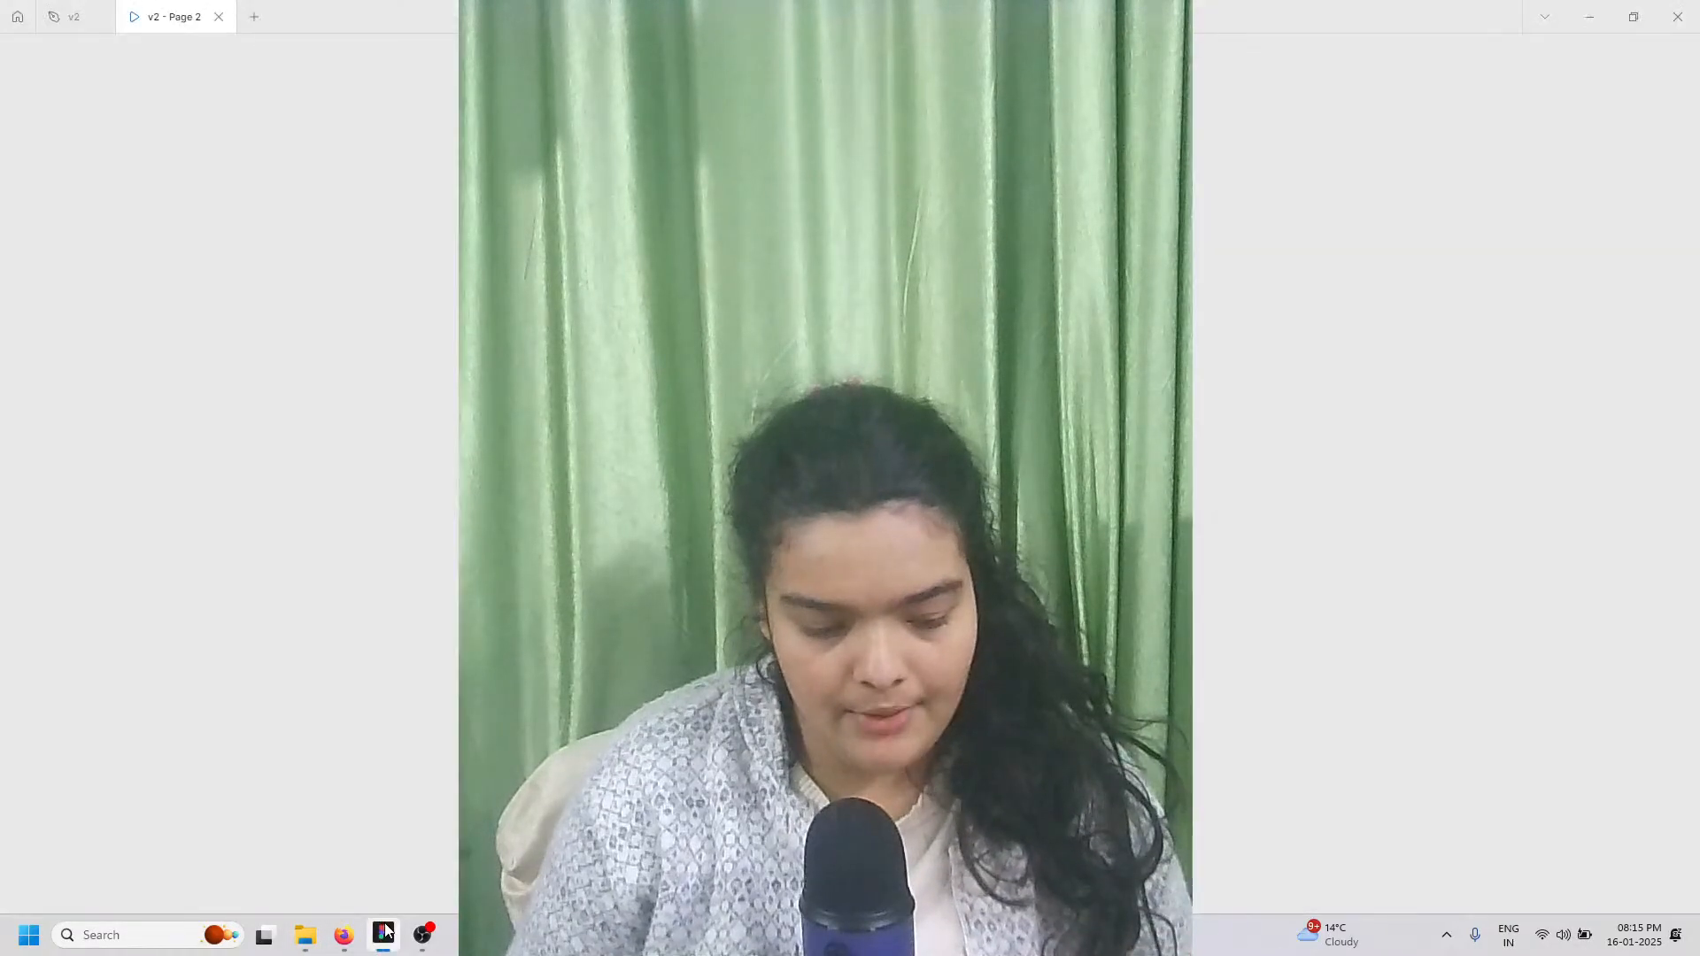
Step: Wait for the prototype to load, glance at OBS, then return to the Figma tablet prototype
mouse_move(386, 929)
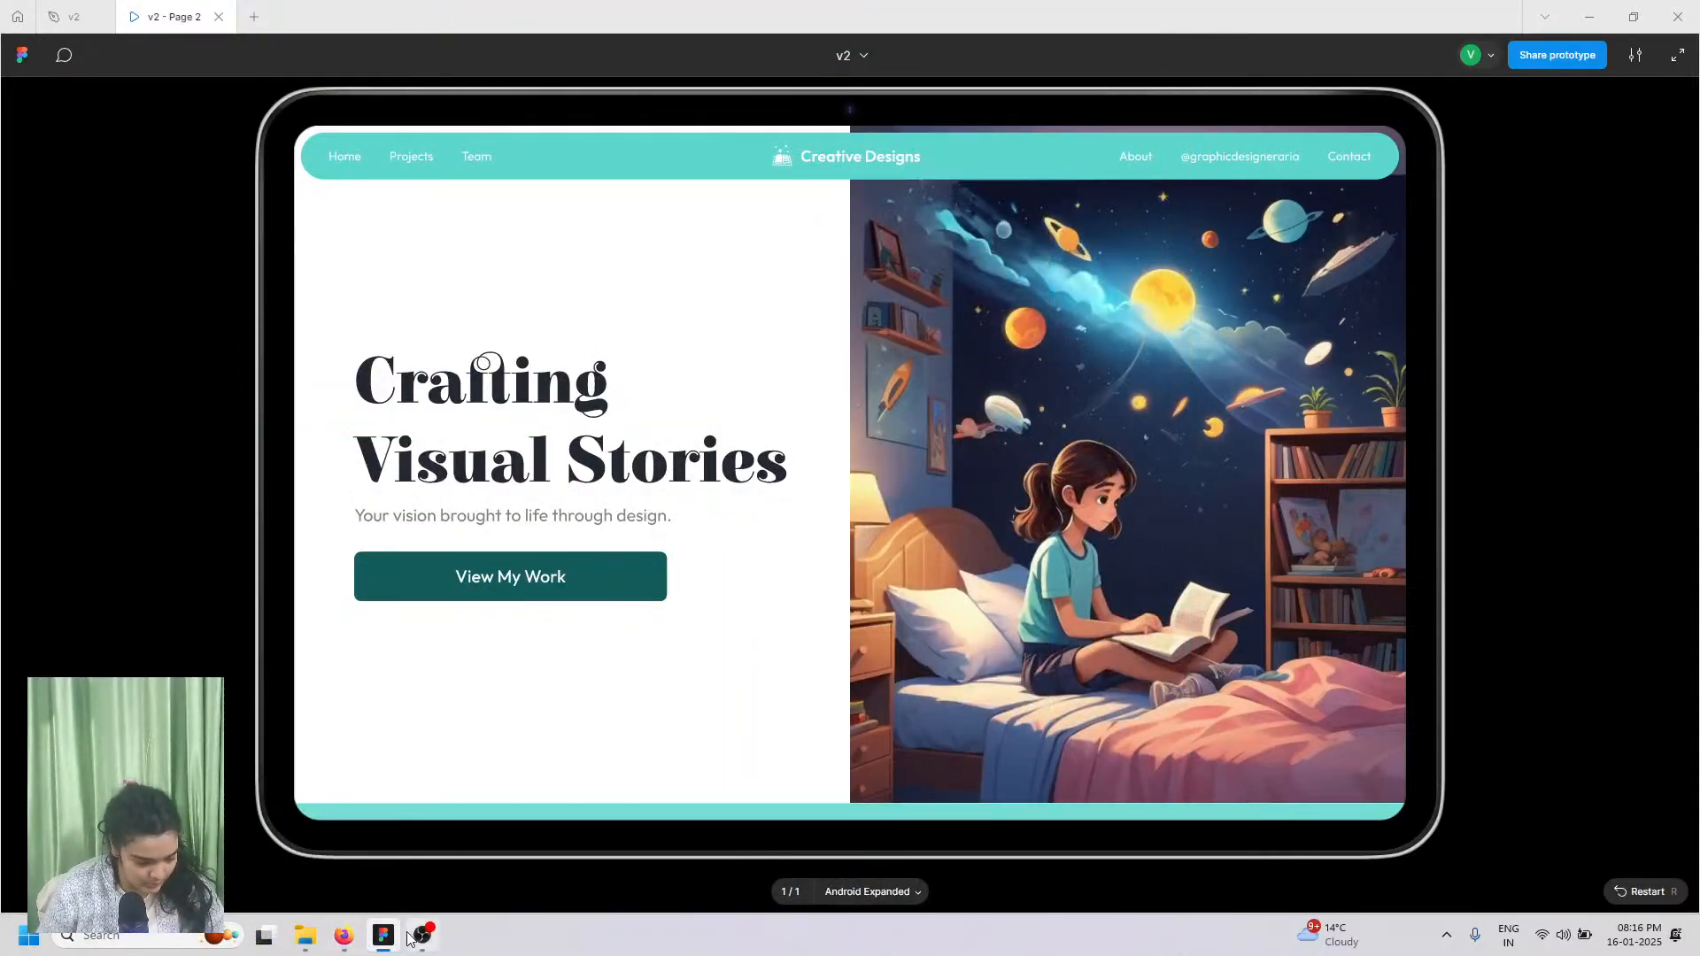
left_click(415, 935)
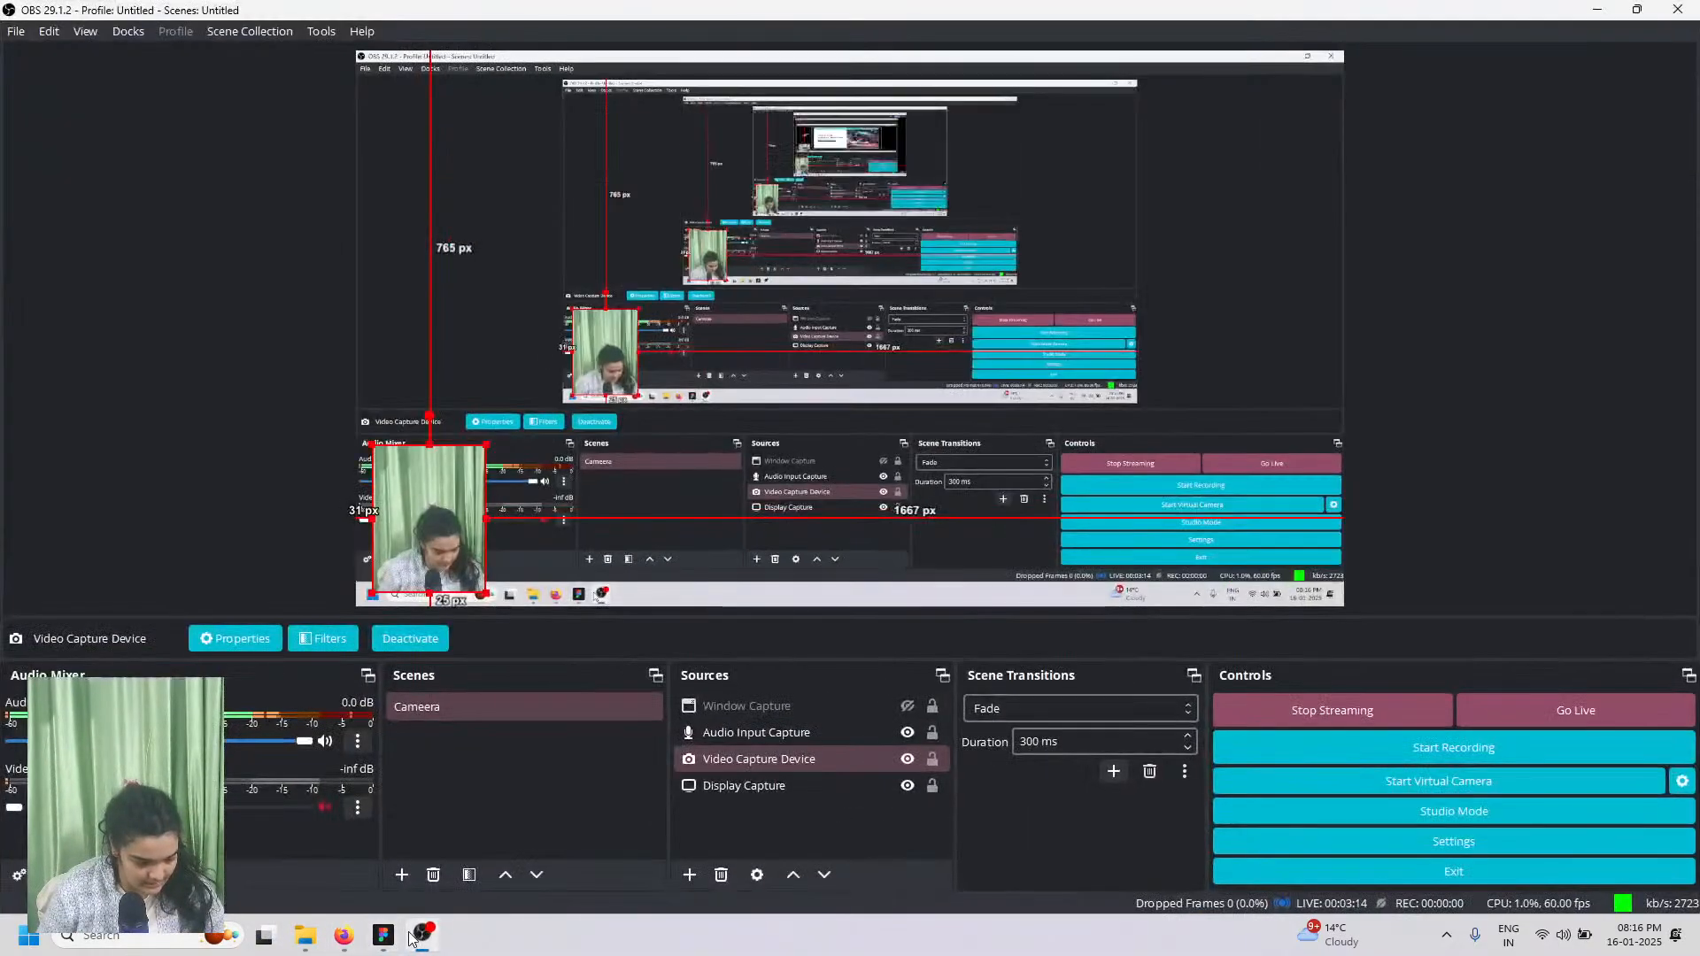
left_click(415, 935)
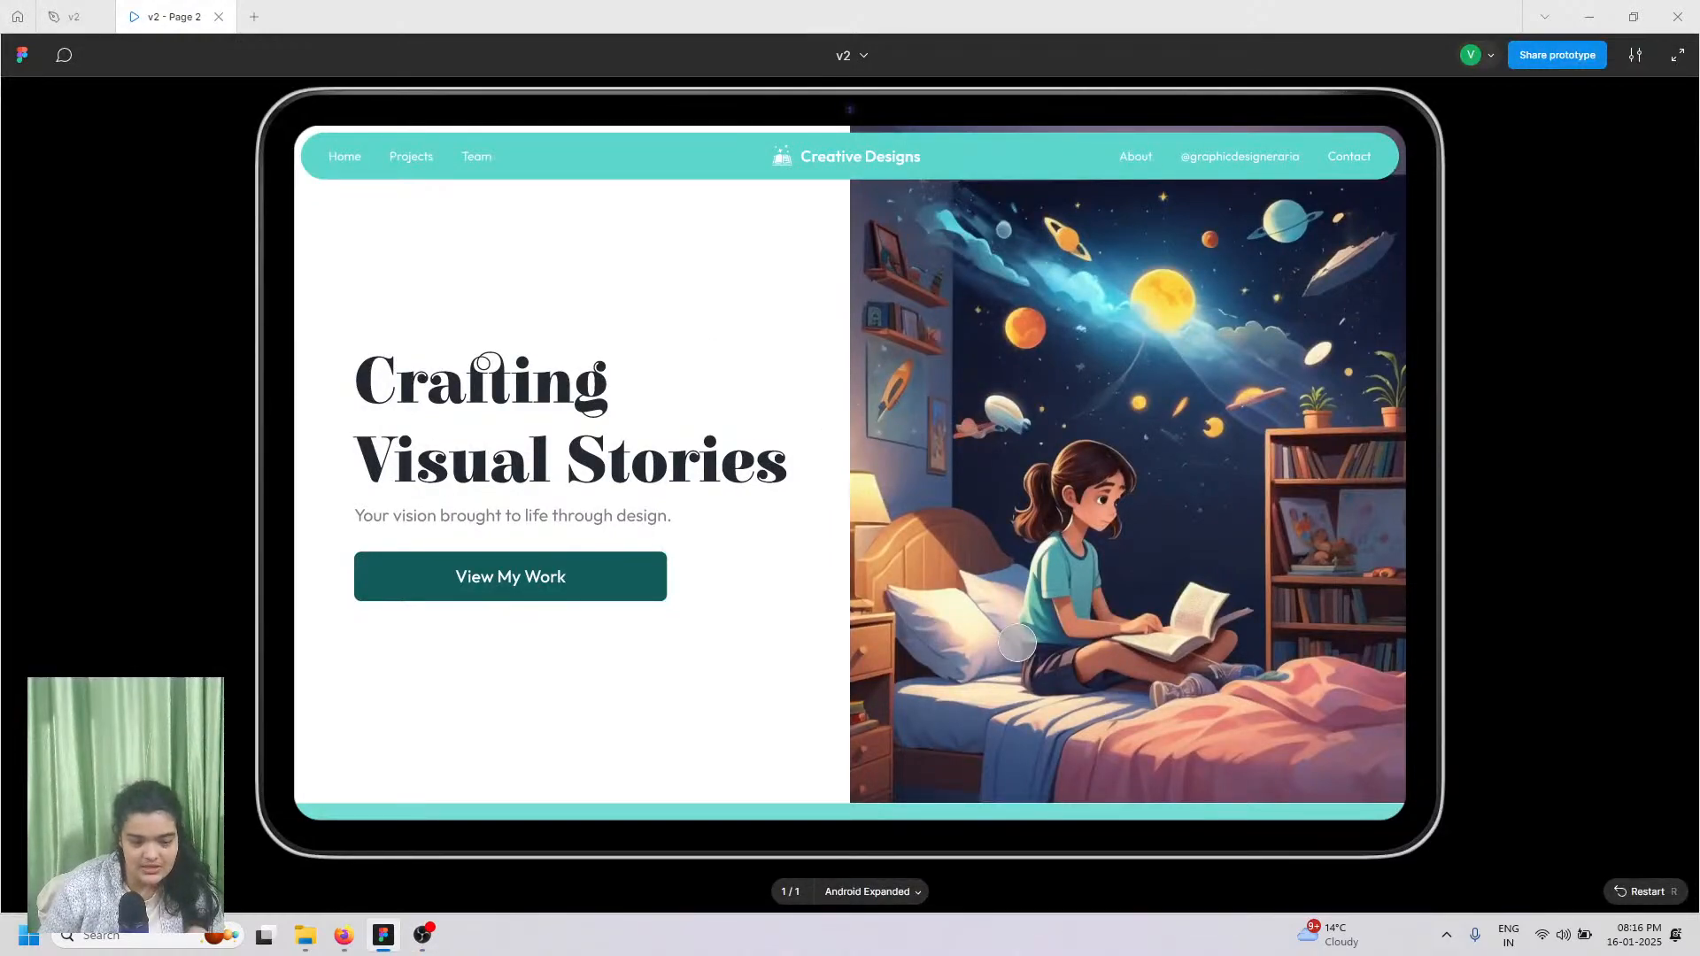
left_click(1633, 16)
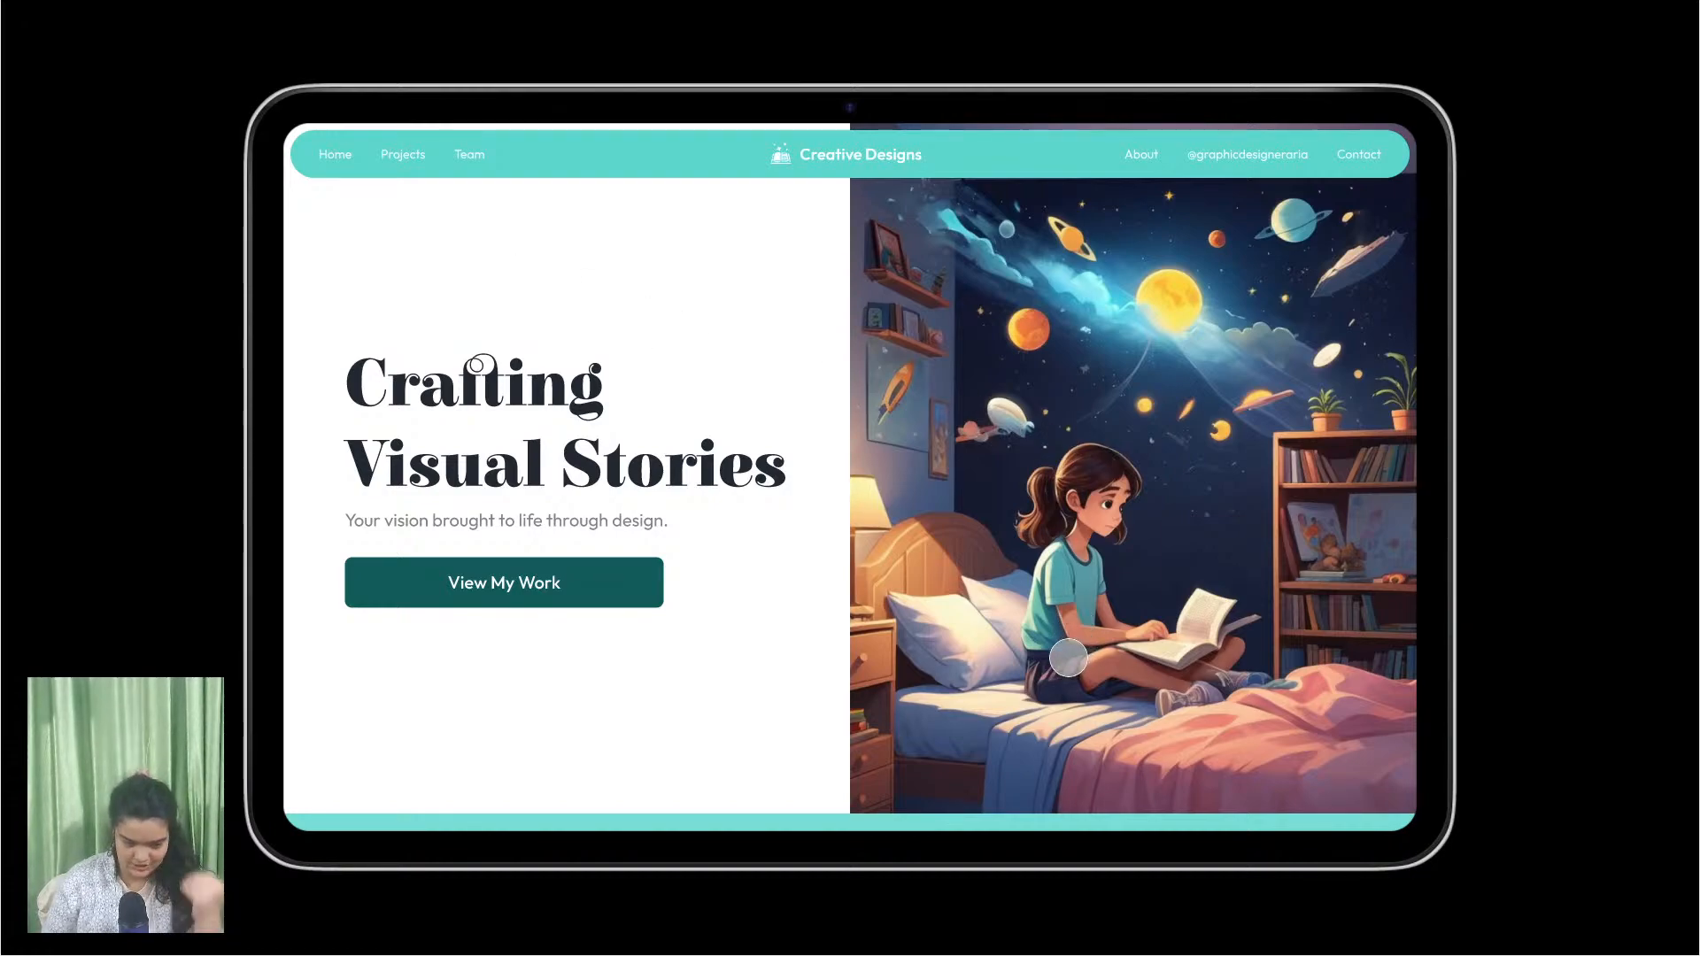
scroll(1068, 657, "down", 8)
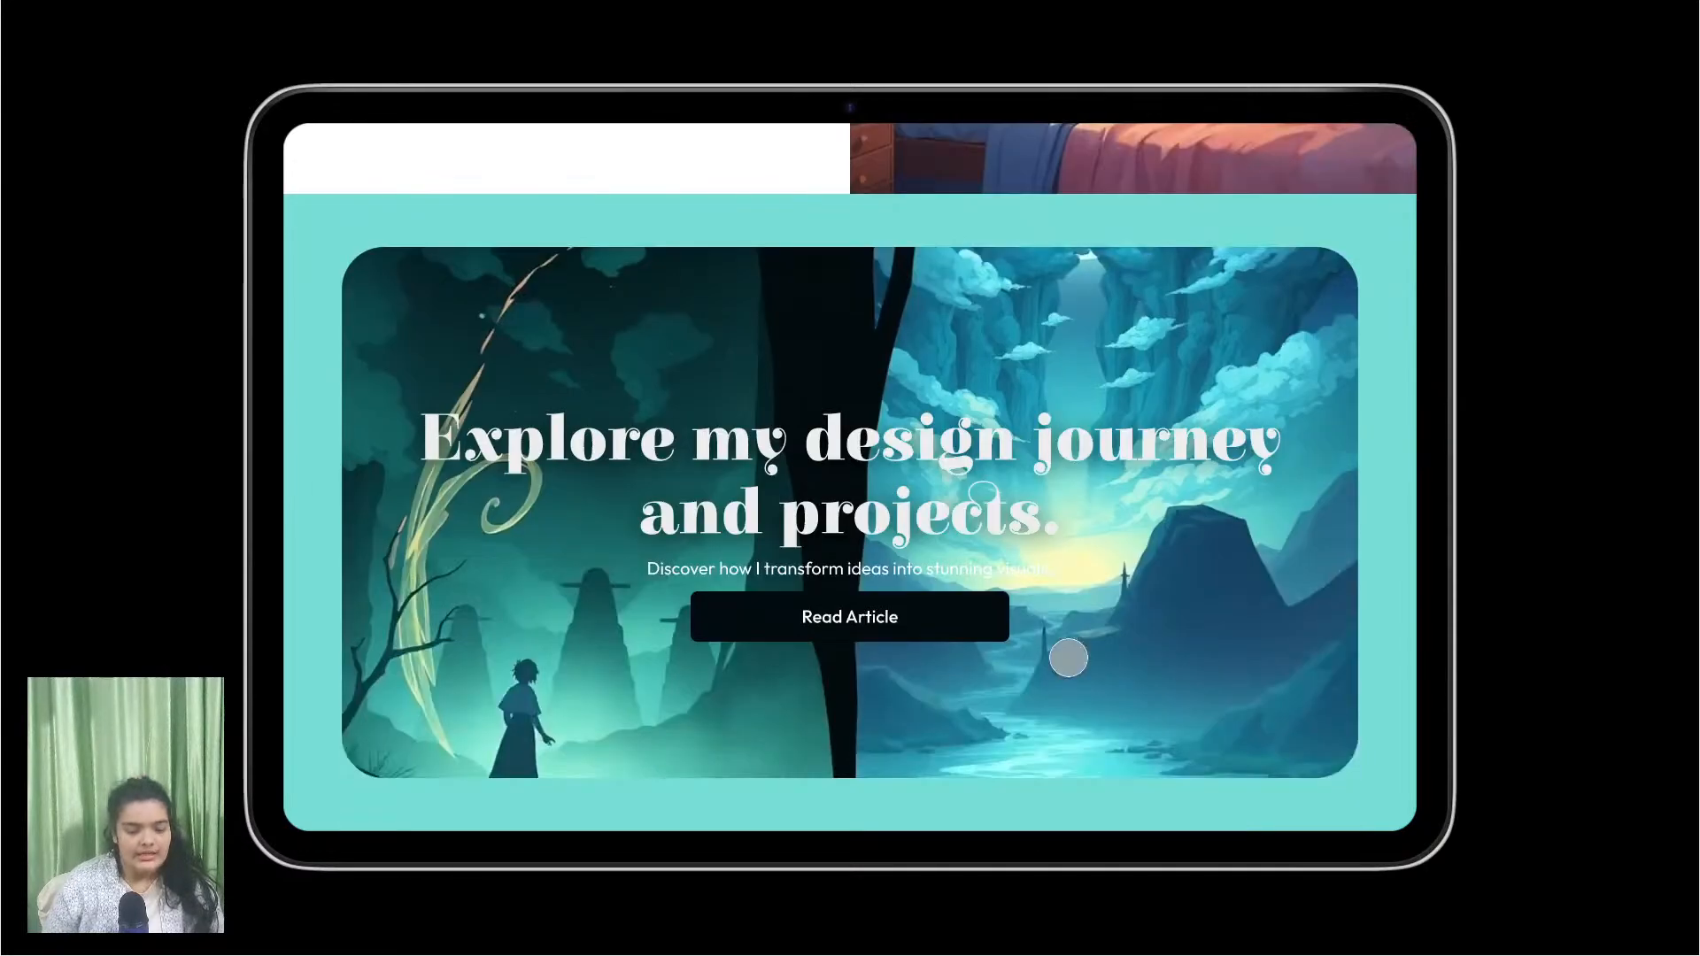
scroll(1068, 657, "up", 1)
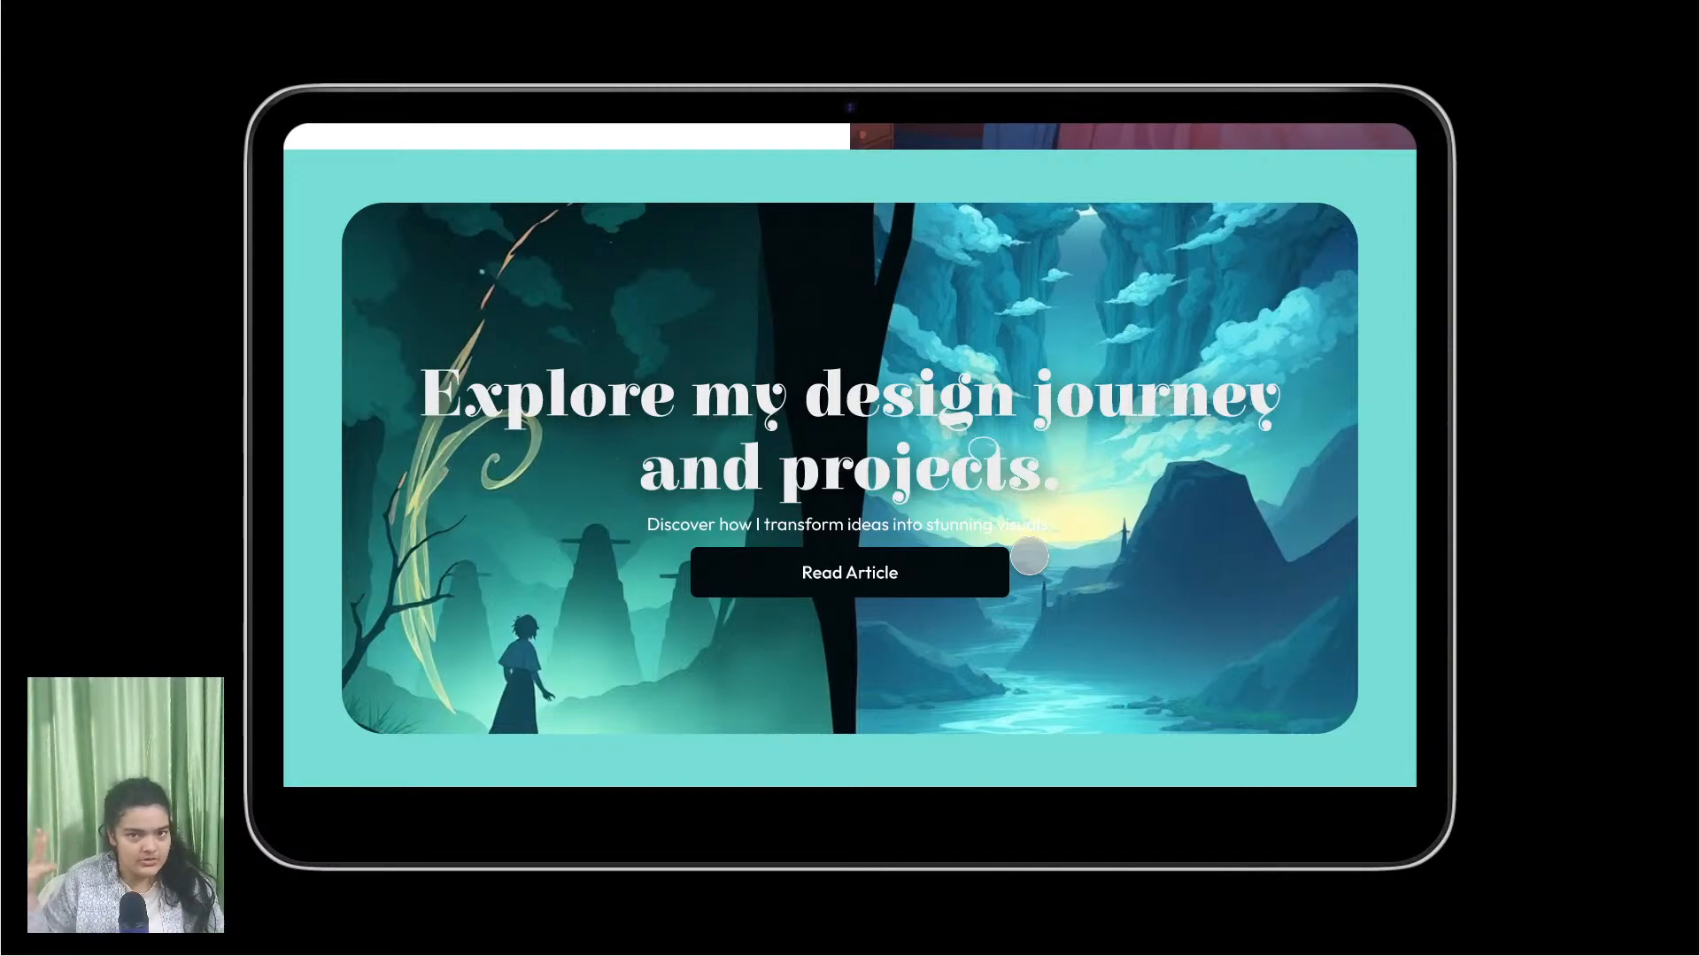
scroll(1029, 556, "down", 1)
scroll(1029, 556, "down", 3)
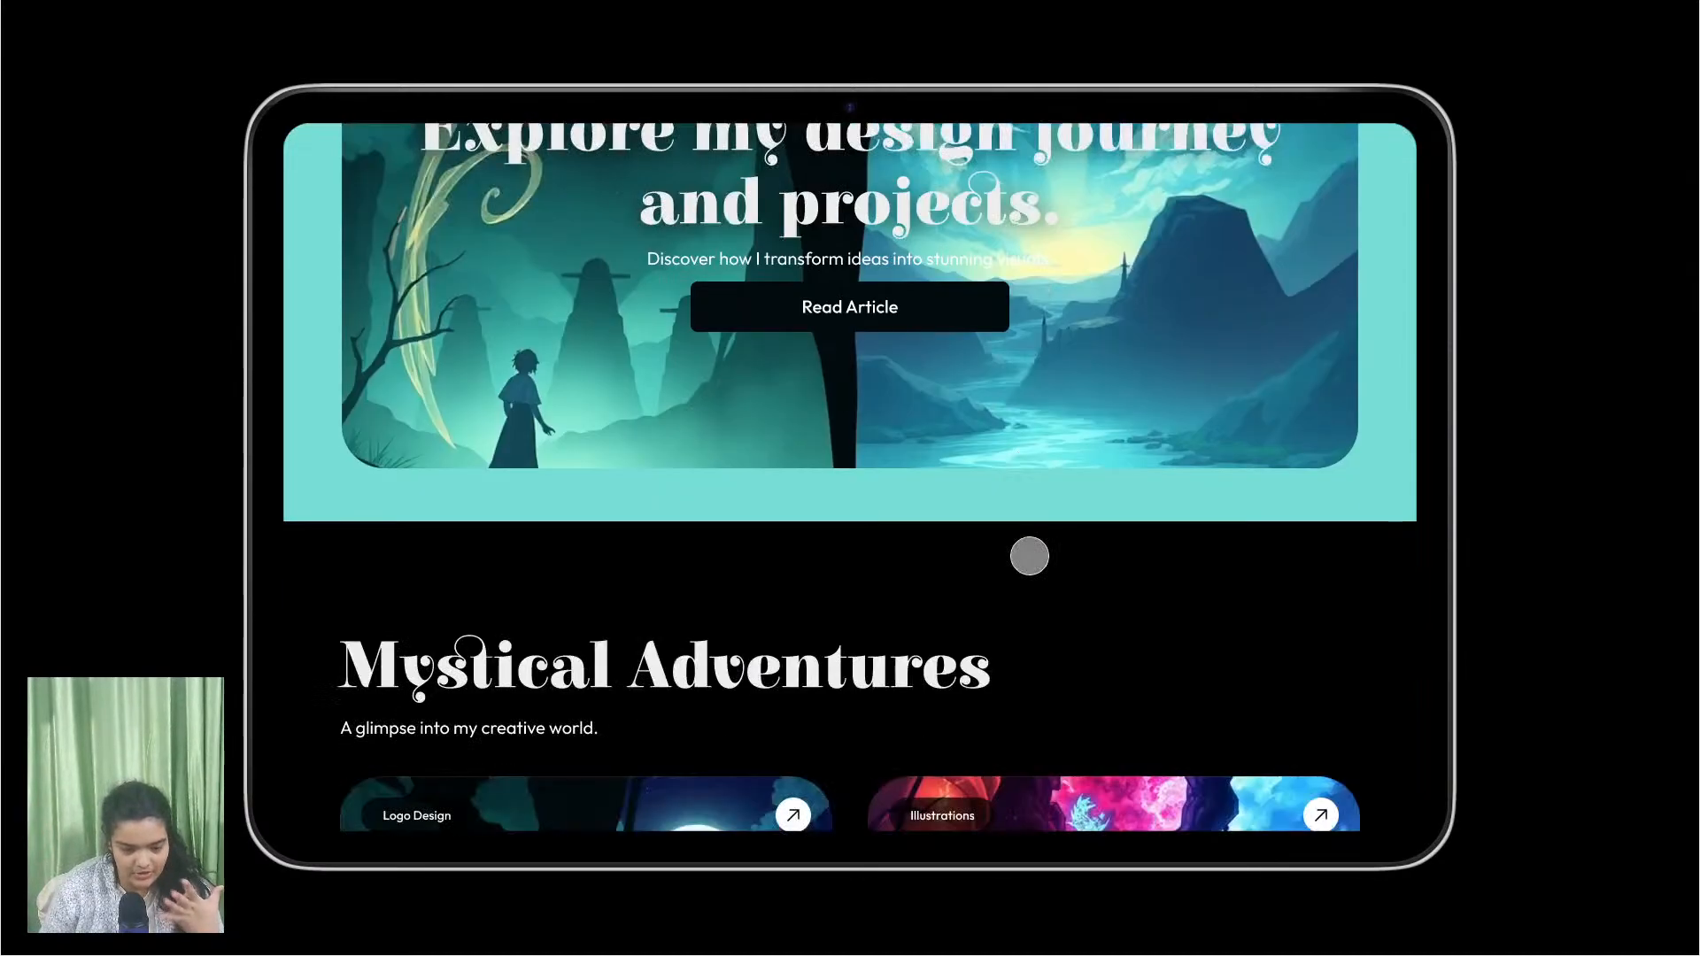
scroll(1029, 556, "down", 3)
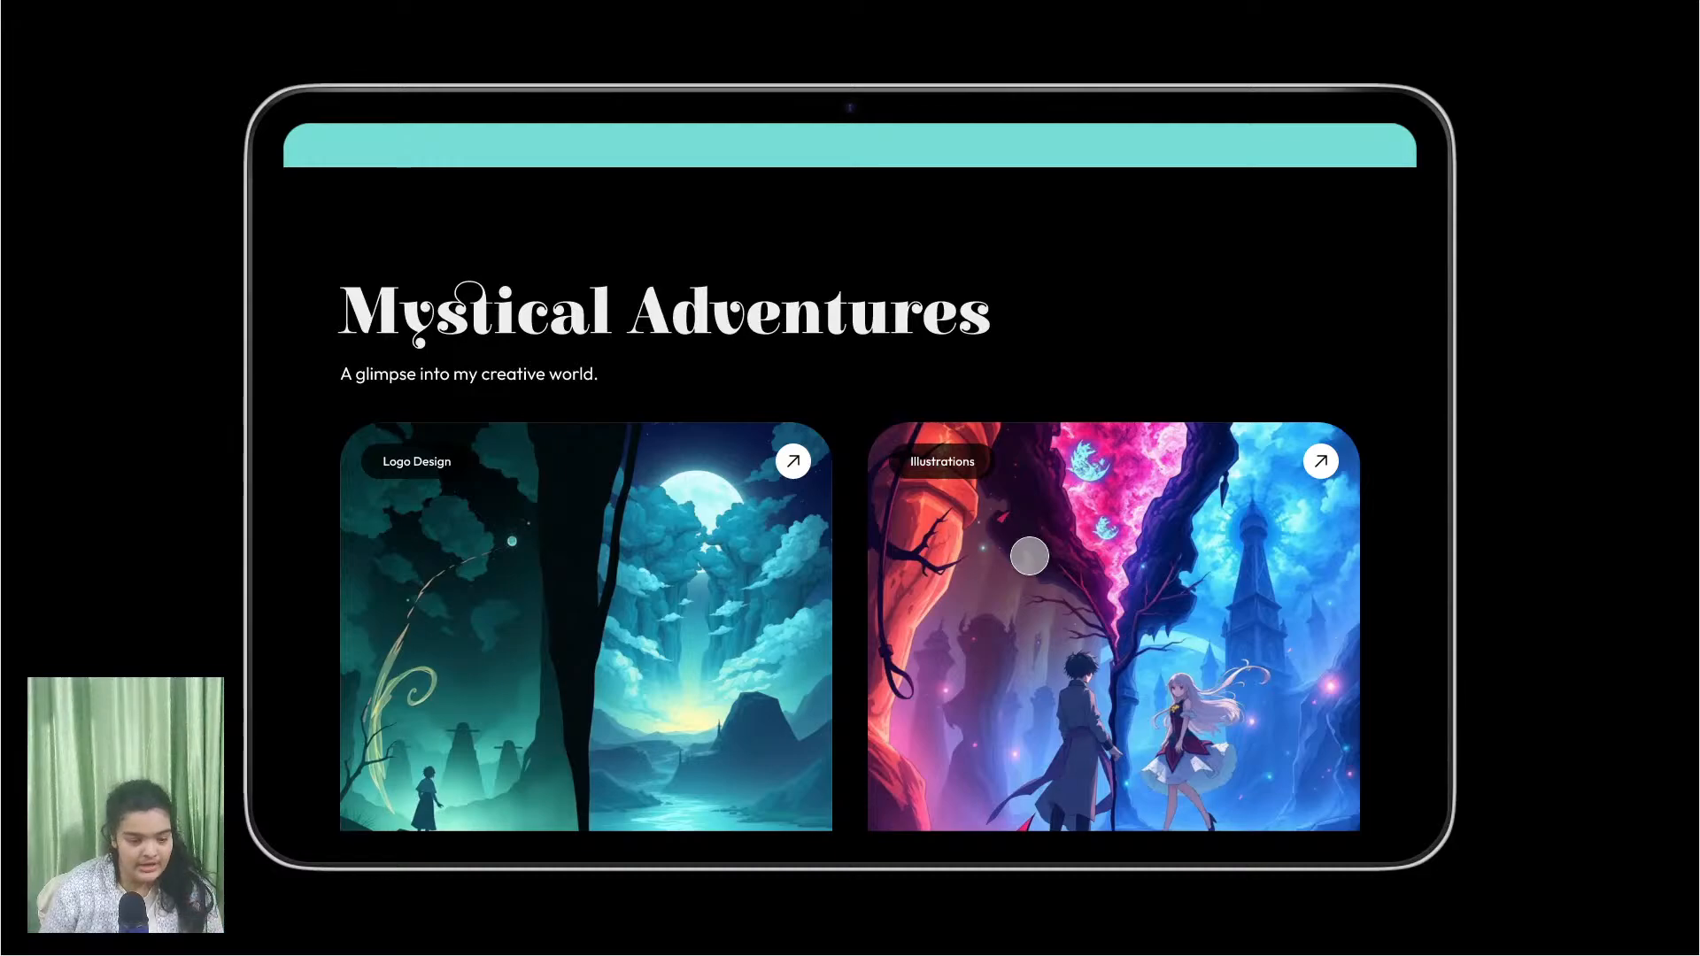
scroll(1028, 556, "down", 5)
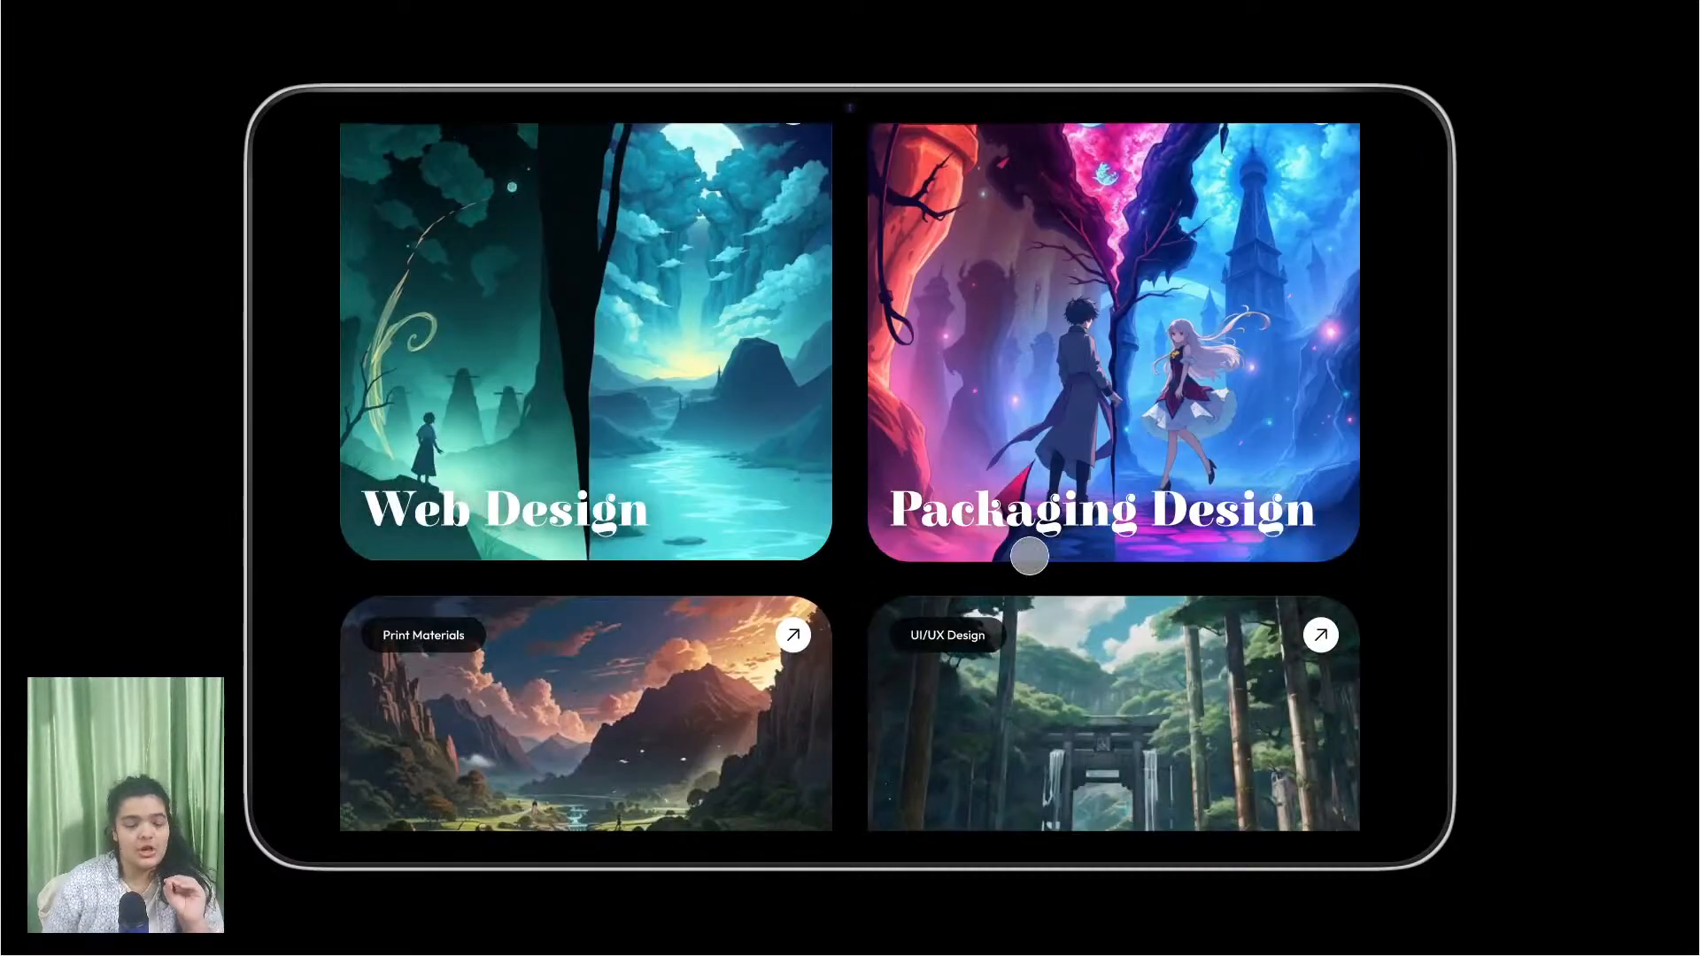
scroll(1029, 556, "down", 4)
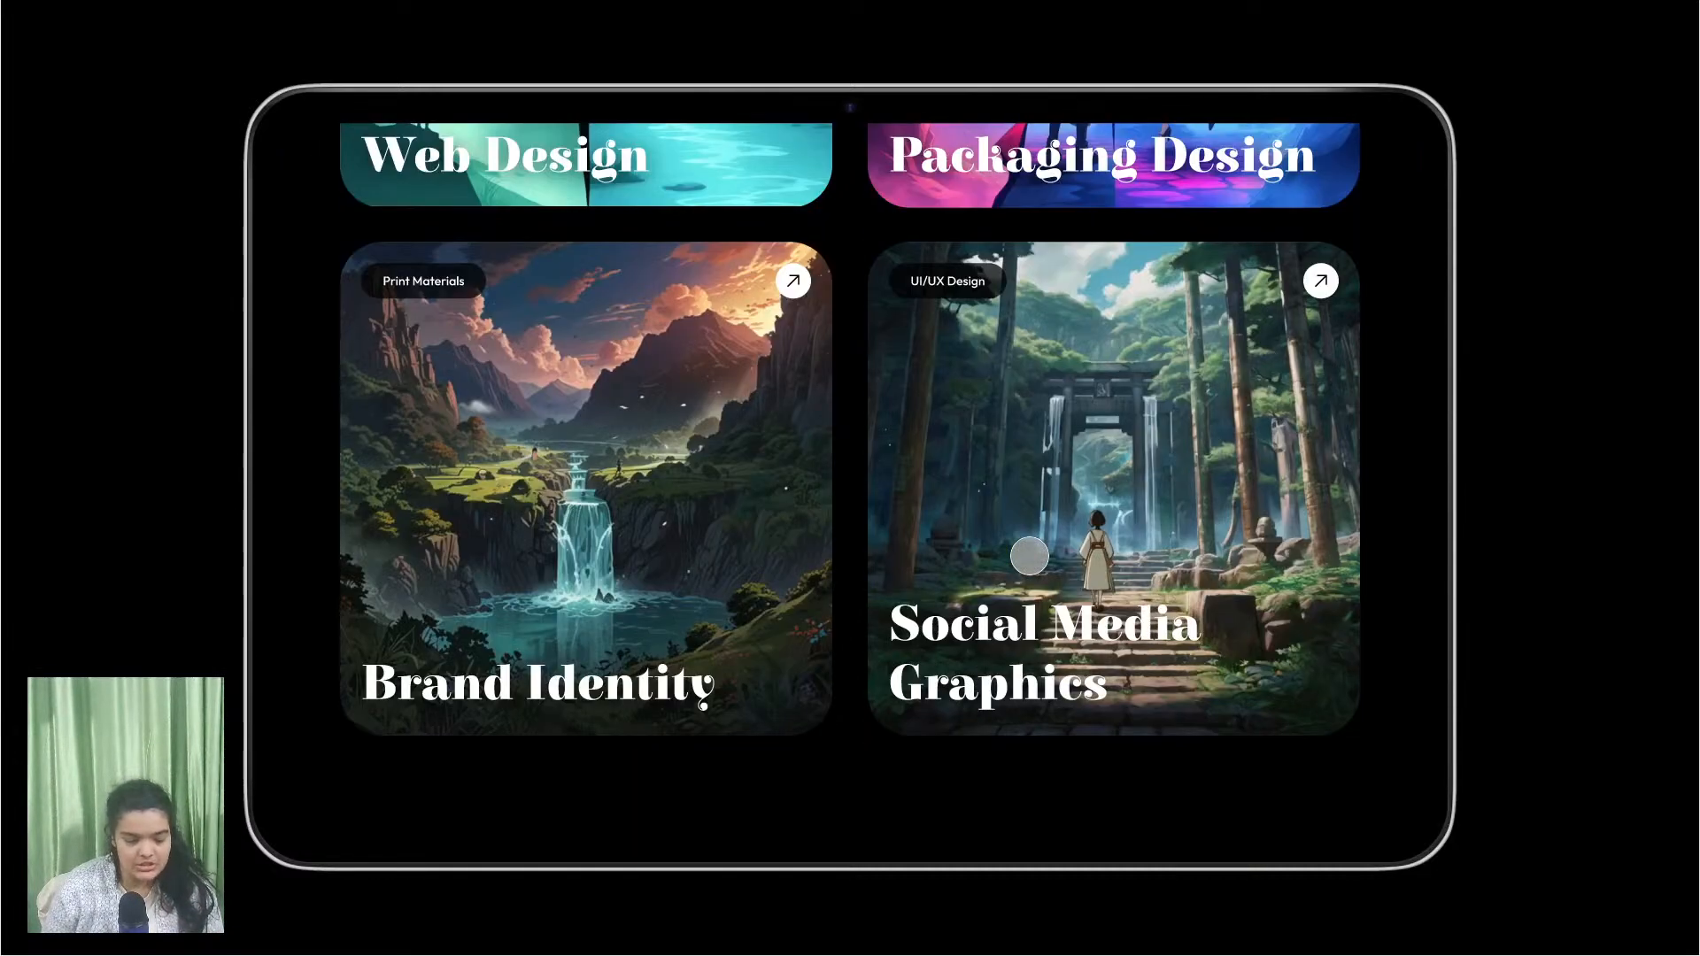
scroll(1029, 556, "down", 4)
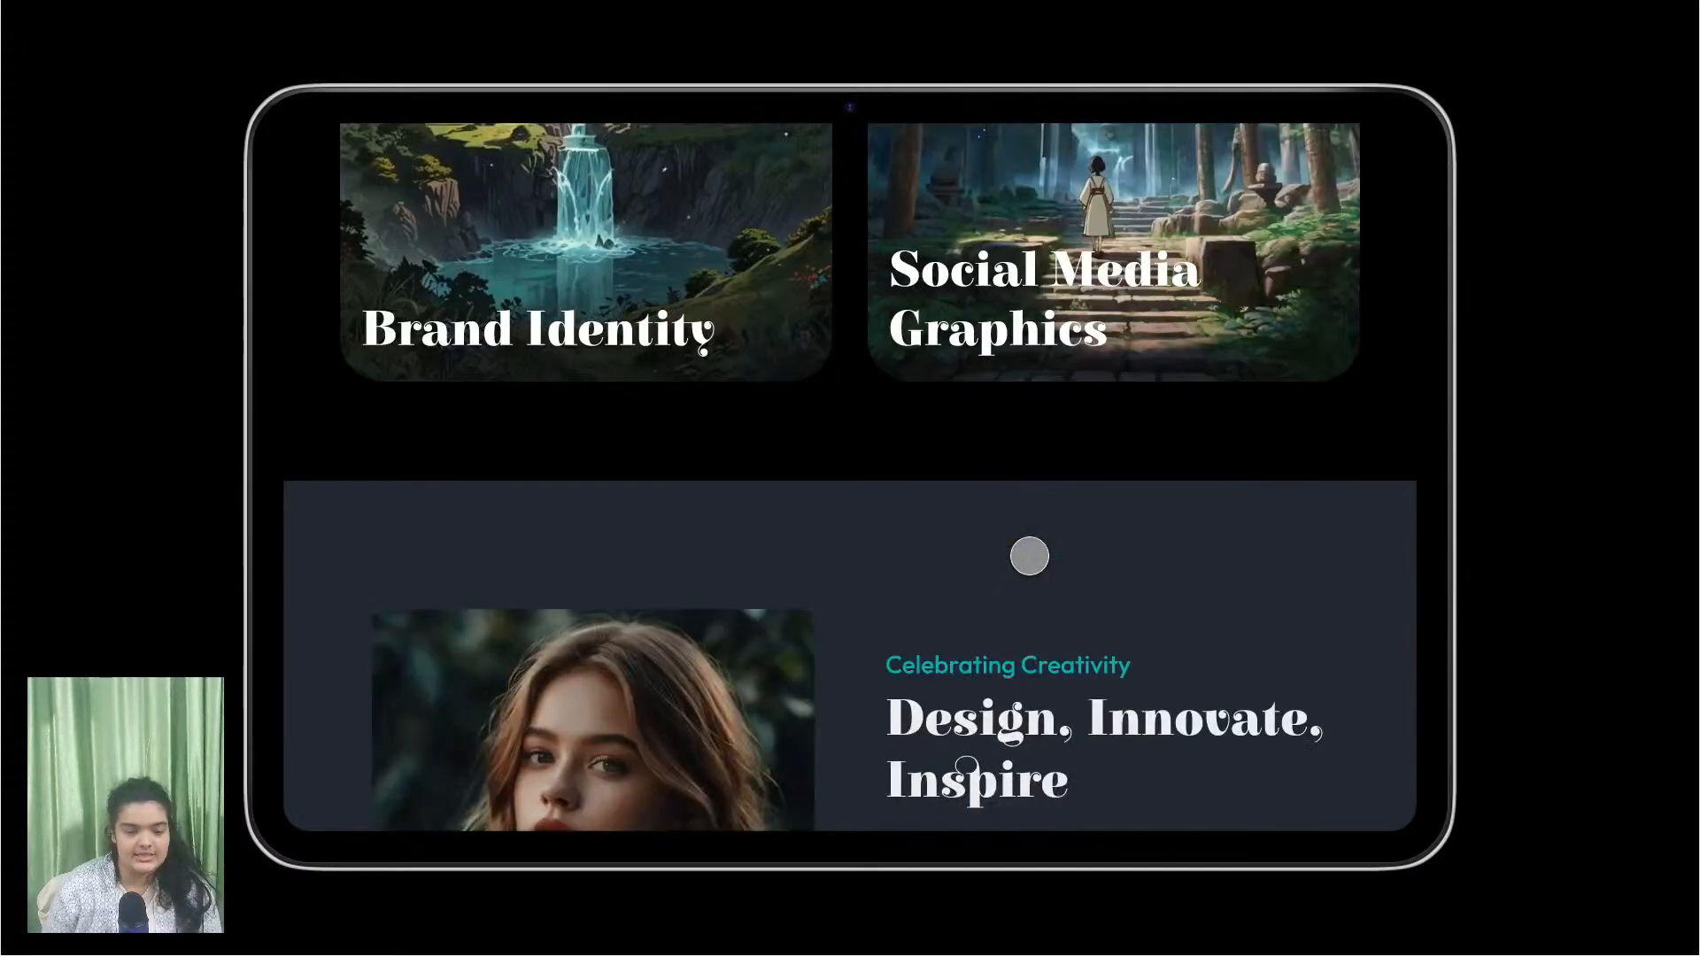
scroll(1029, 556, "down", 4)
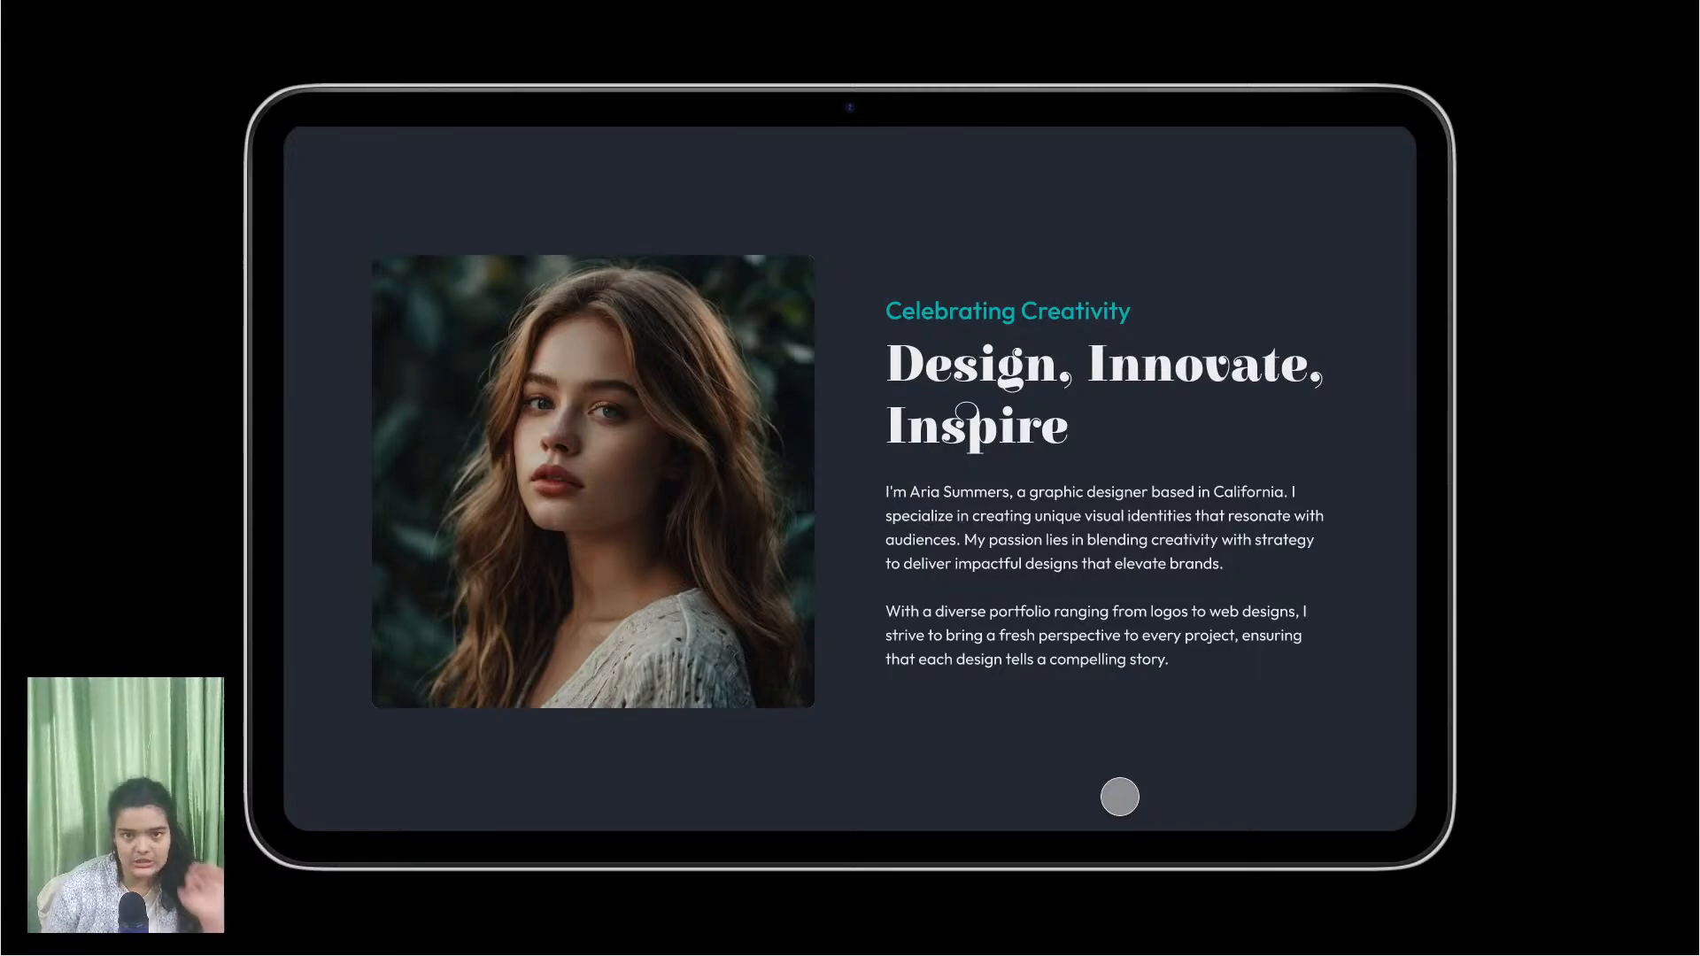
scroll(1120, 797, "down", 7)
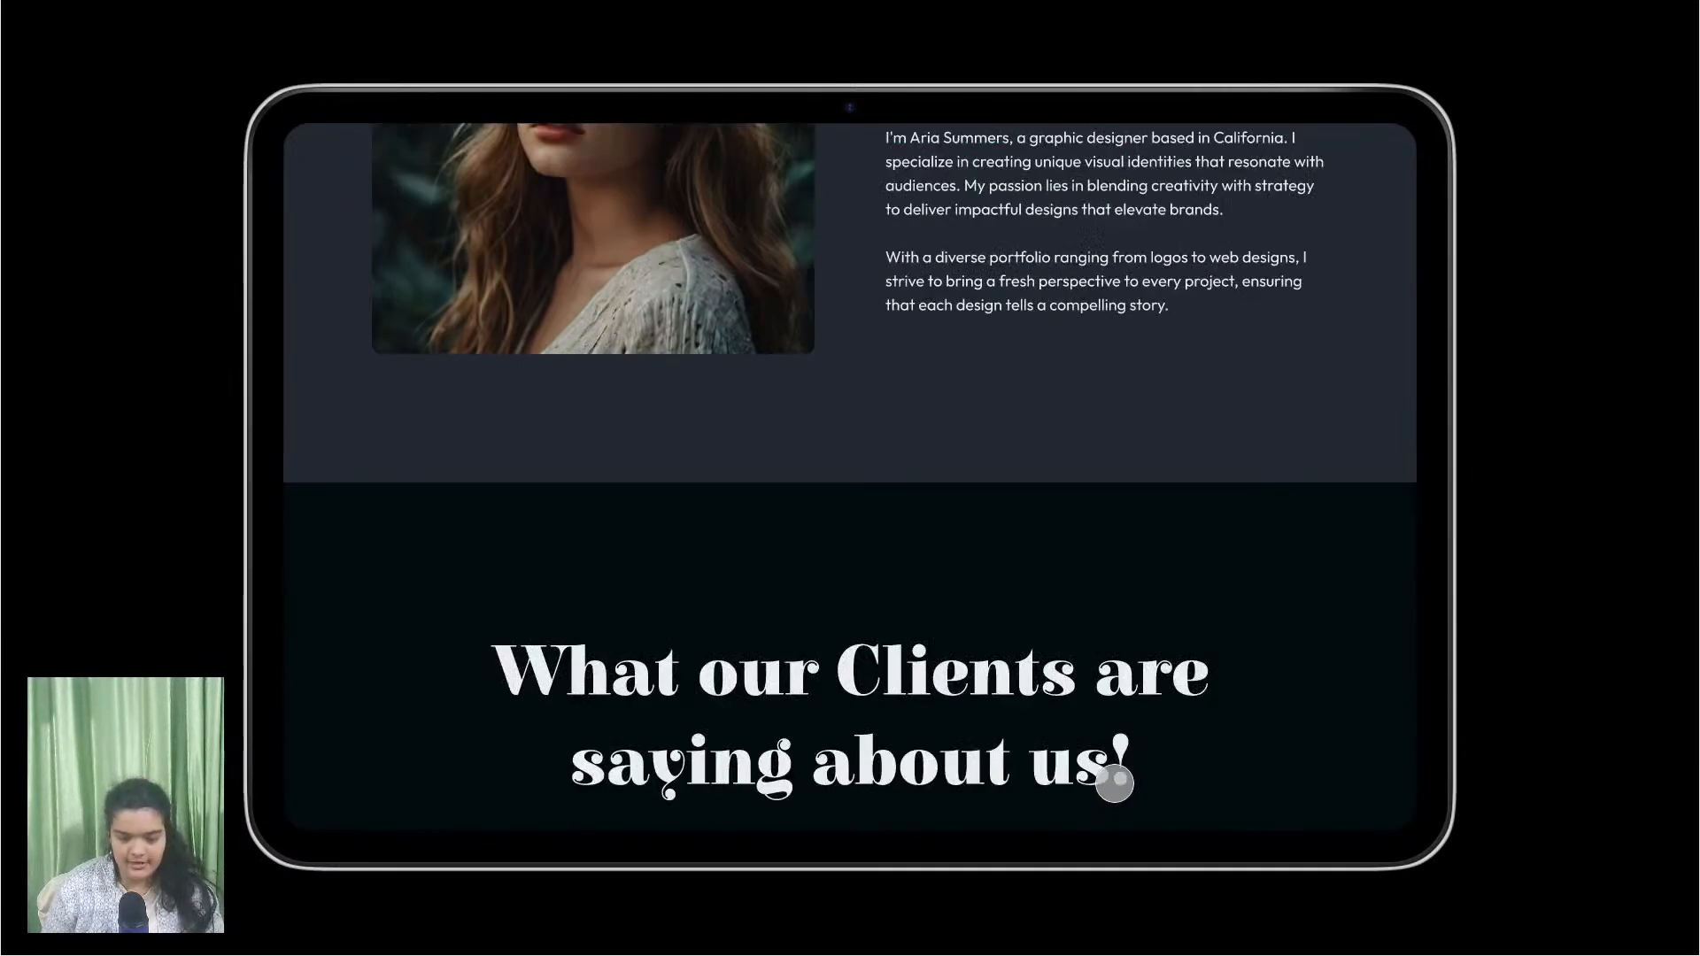
scroll(1114, 784, "down", 1)
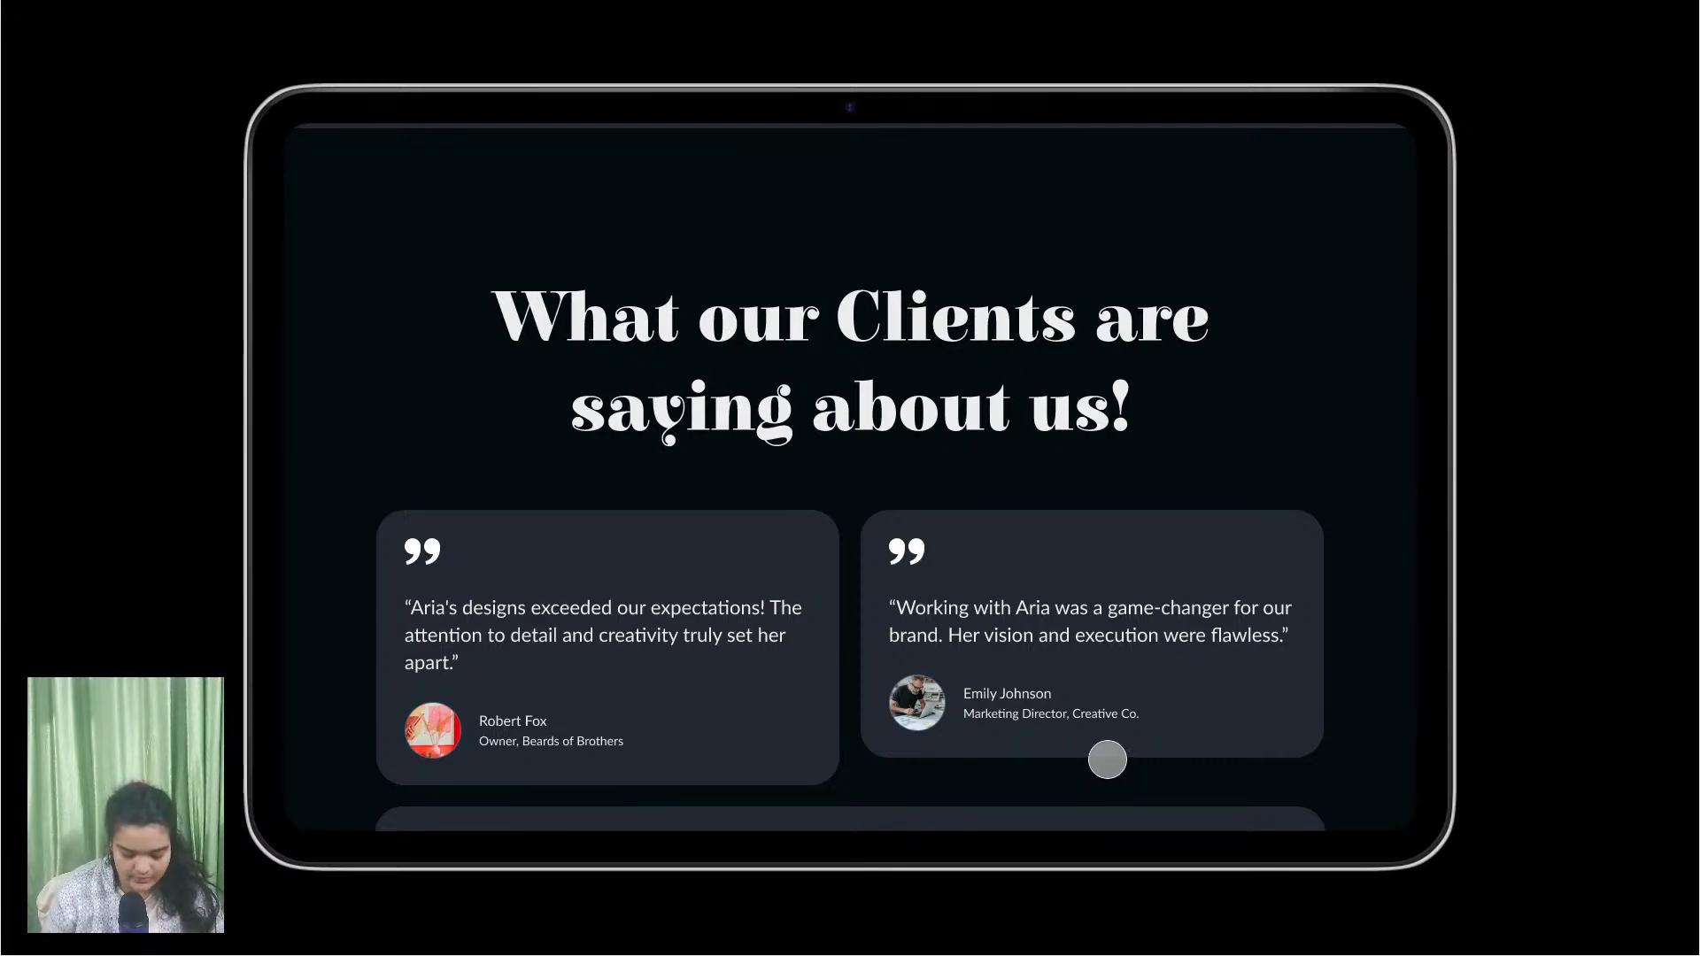
scroll(1107, 760, "down", 3)
scroll(1103, 766, "up", 3)
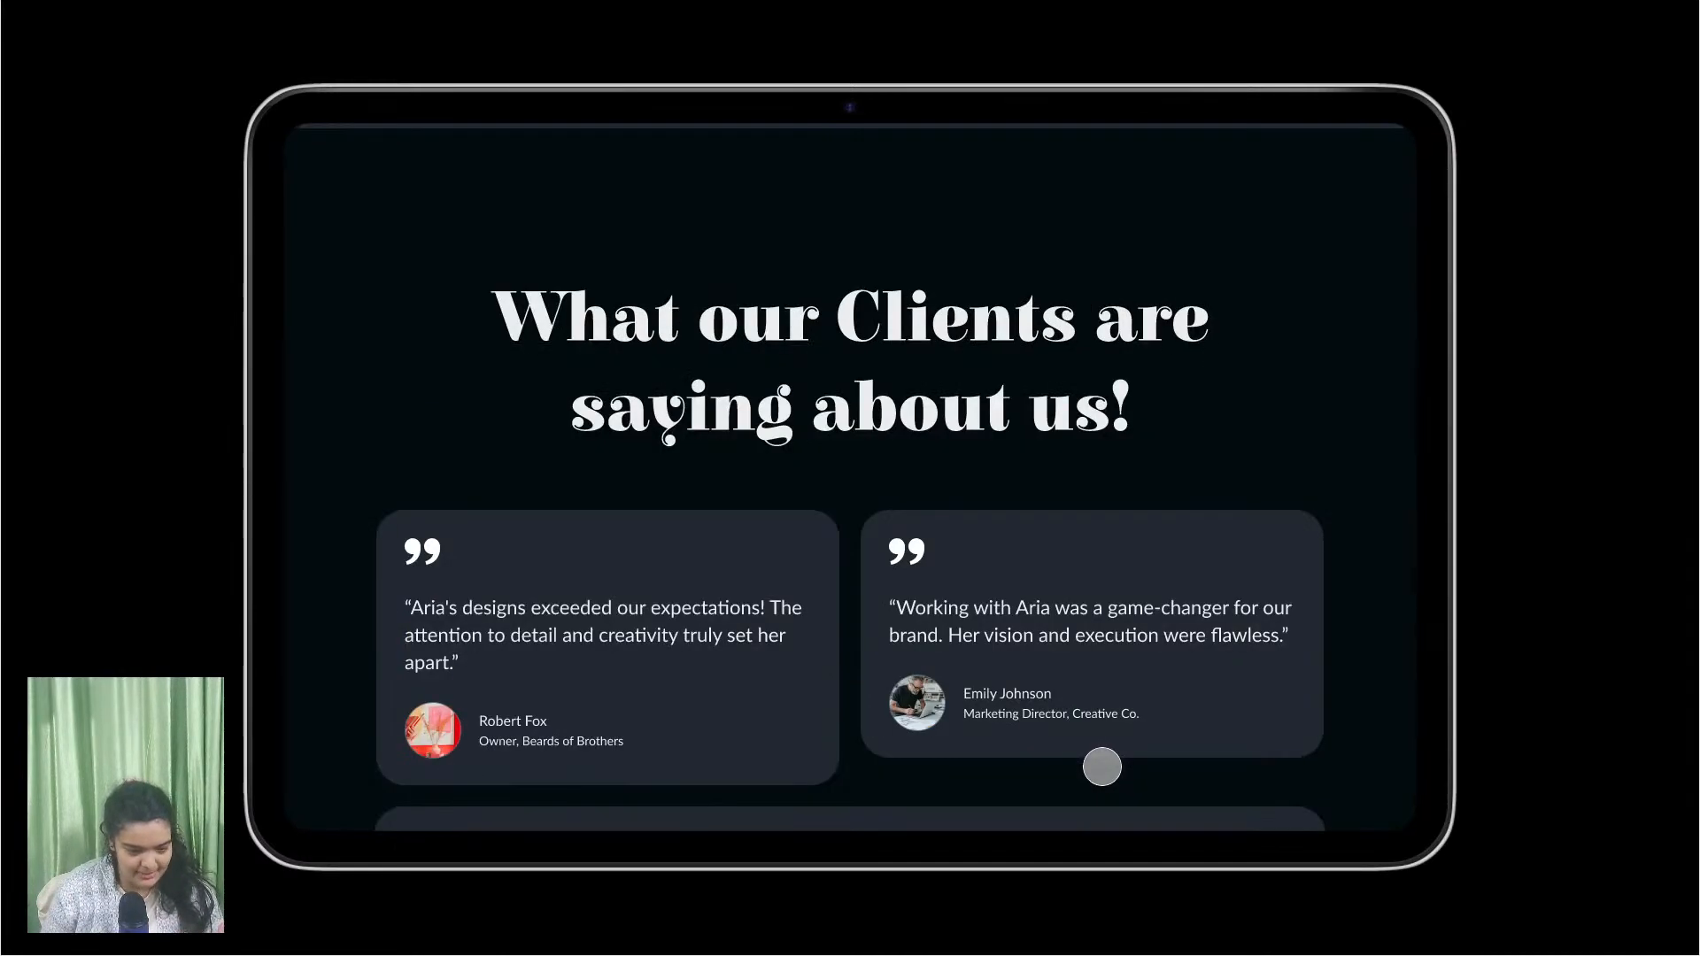
scroll(1102, 767, "down", 4)
scroll(1103, 767, "down", 6)
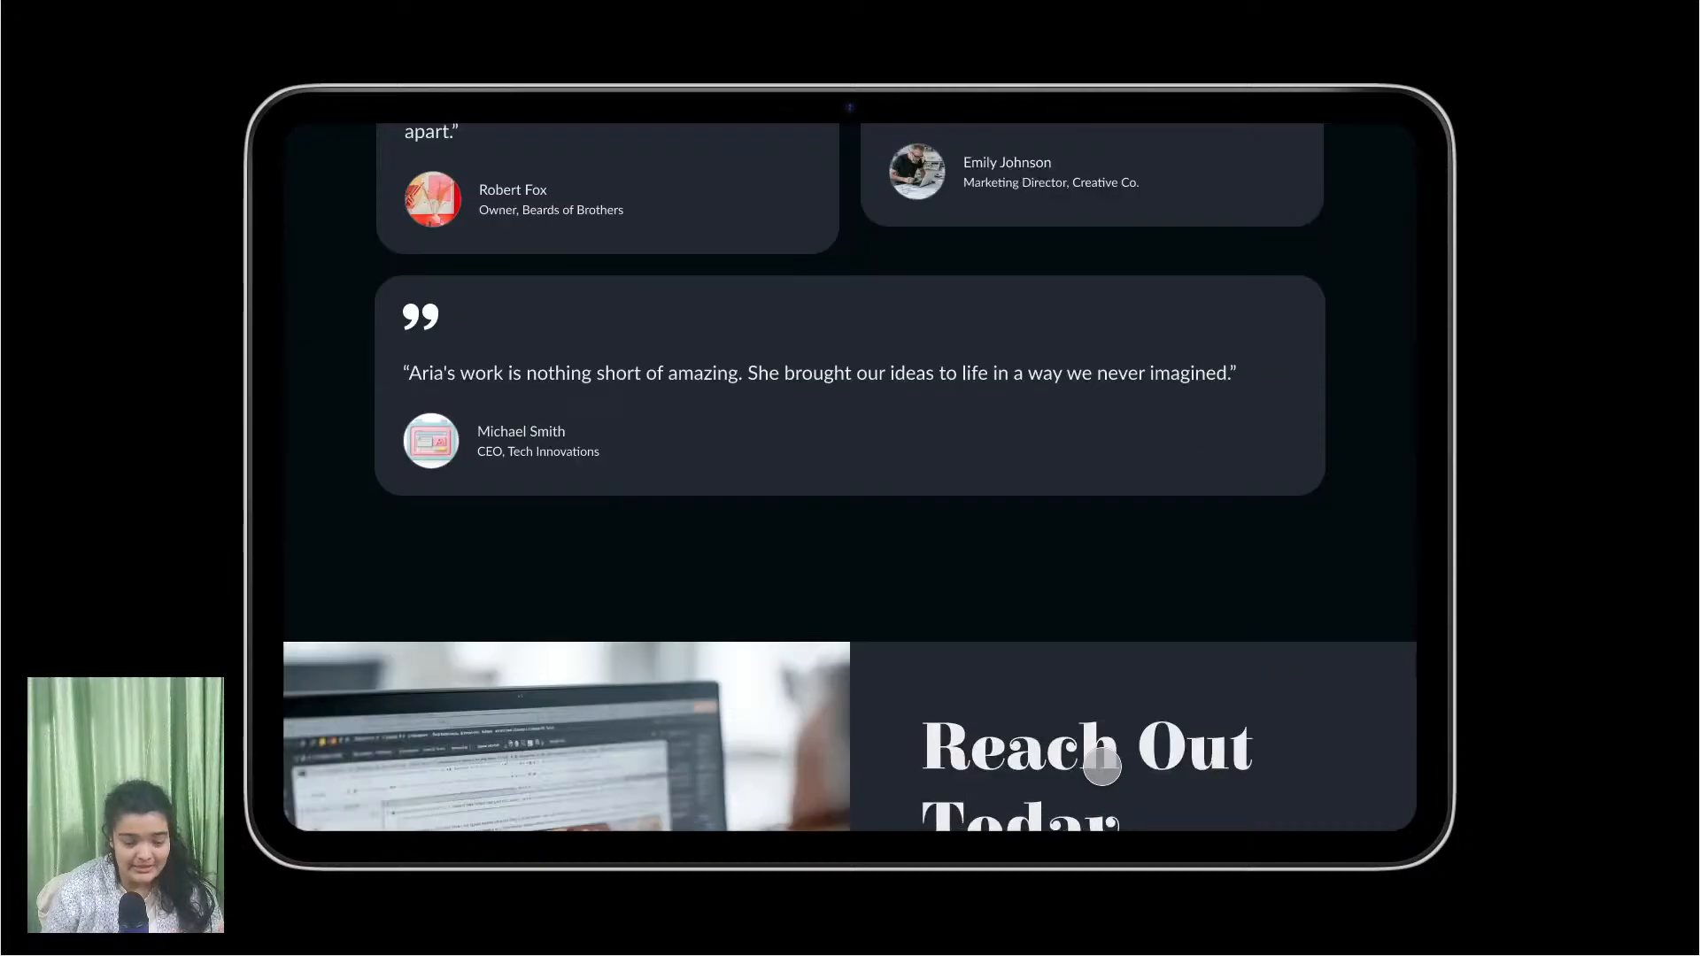
scroll(1102, 767, "down", 6)
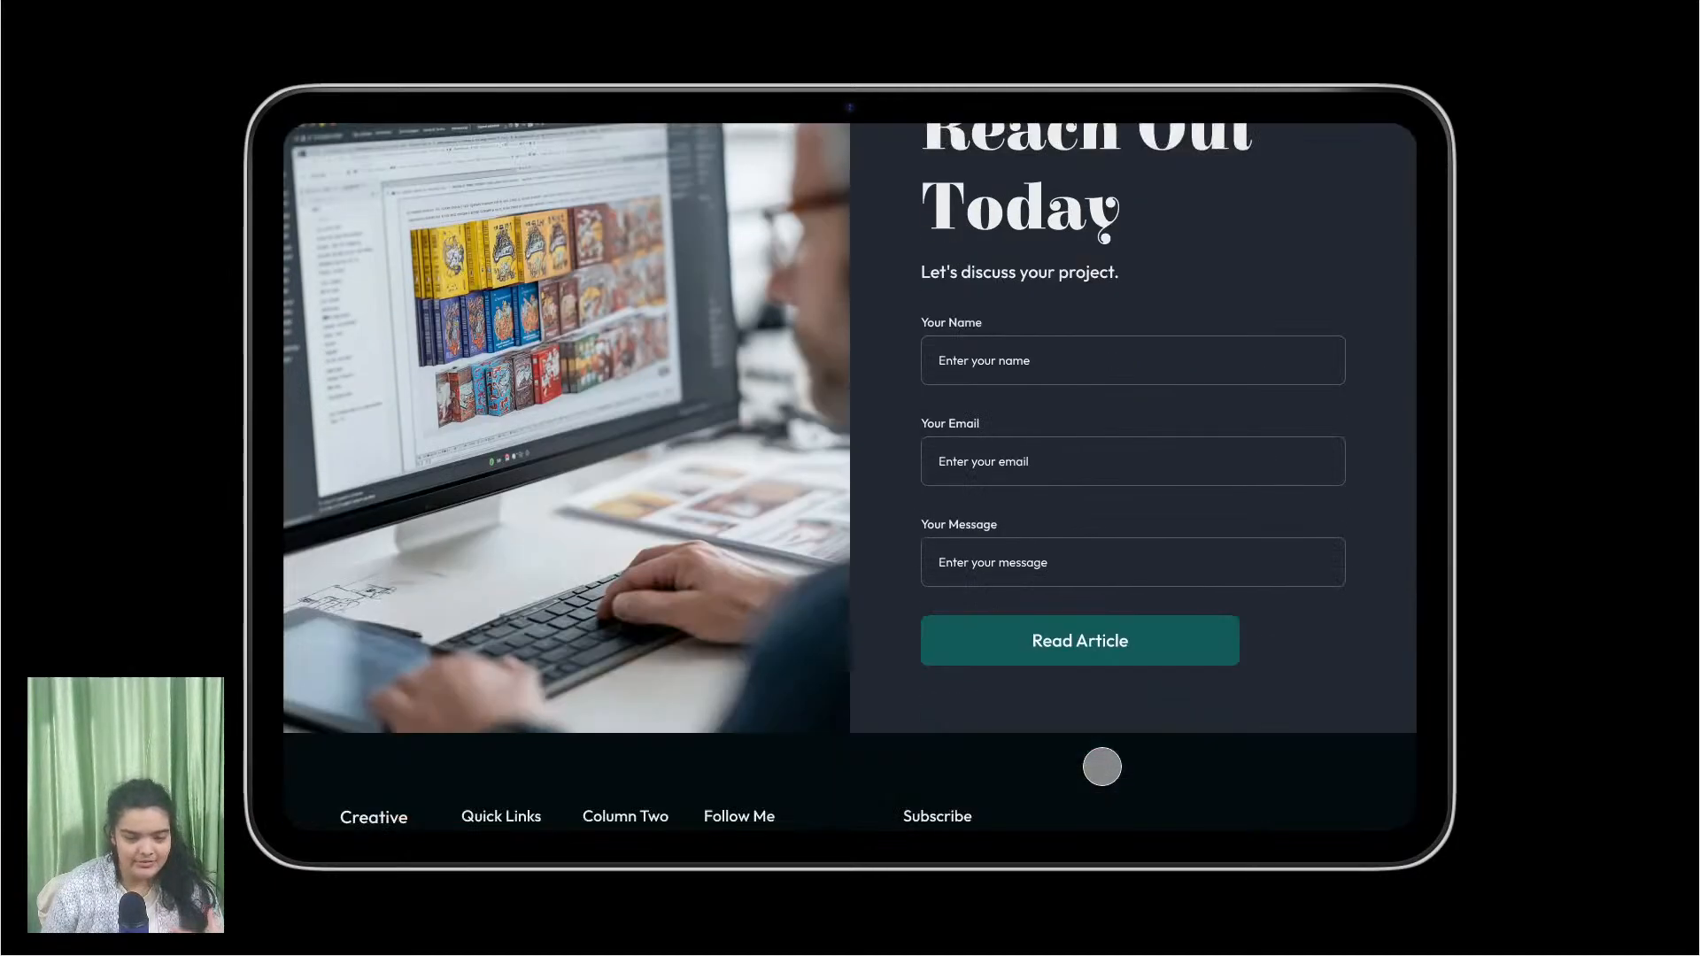
scroll(1102, 767, "up", 20)
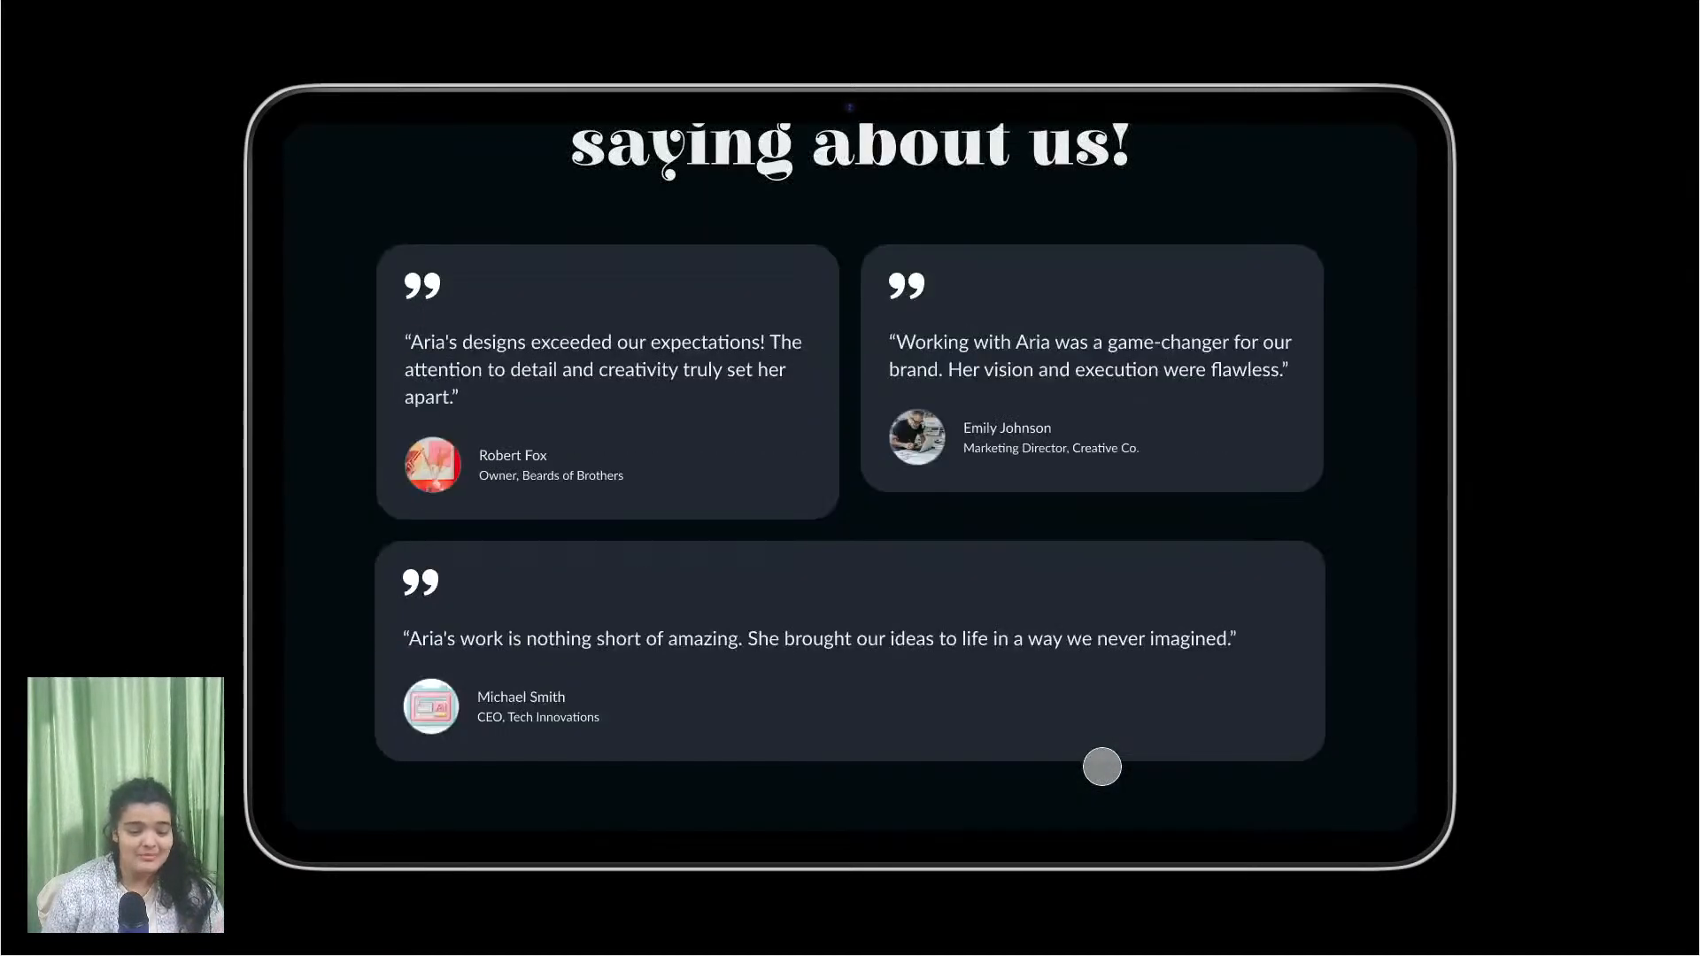
scroll(1102, 767, "up", 10)
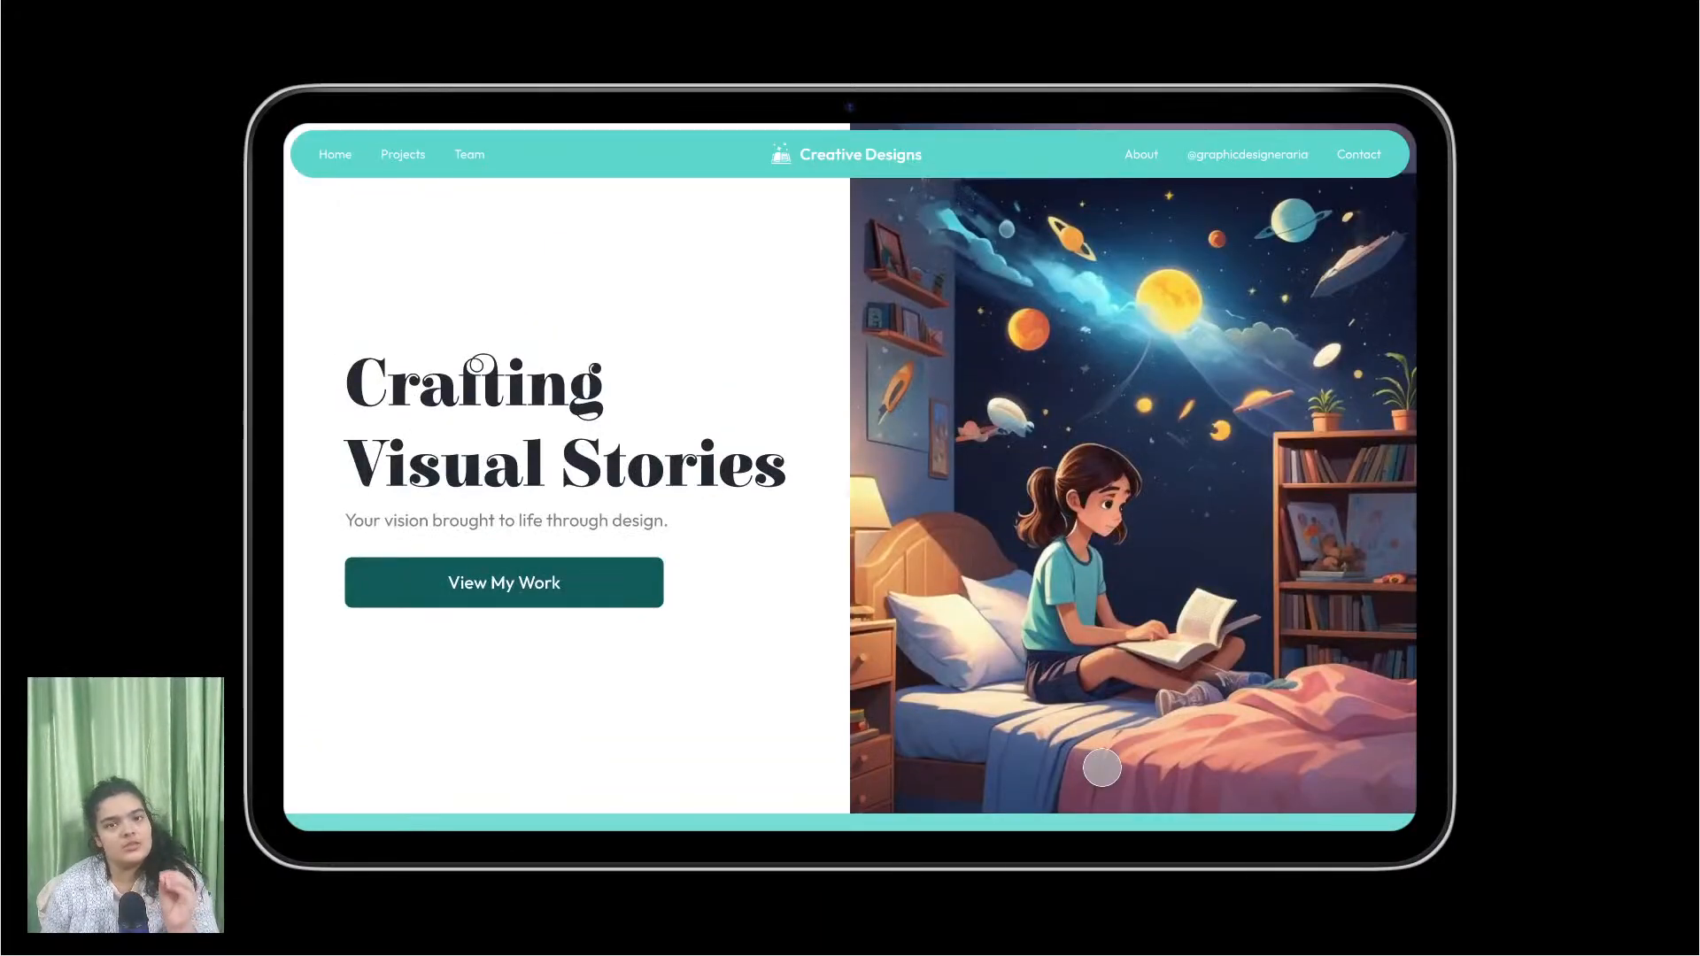
Step: Scroll through the portfolio prototype's upper sections below the Crafting Visual Stories hero
scroll(1103, 767, "down", 1)
scroll(1102, 767, "up", 1)
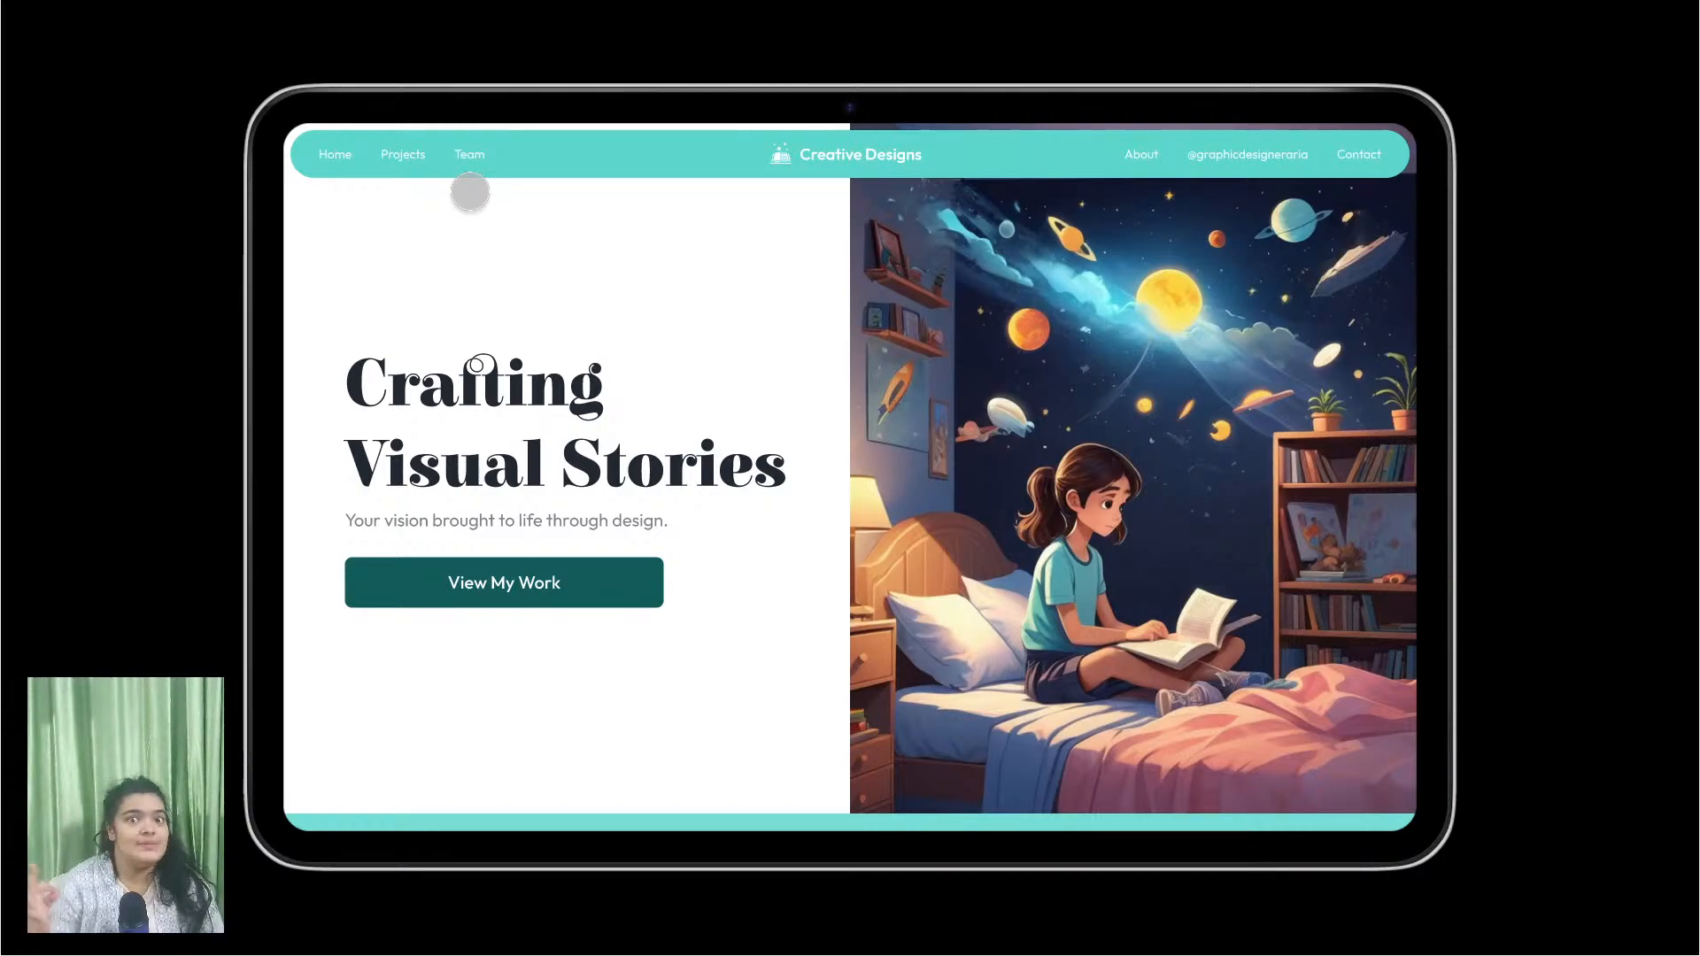
scroll(470, 193, "down", 5)
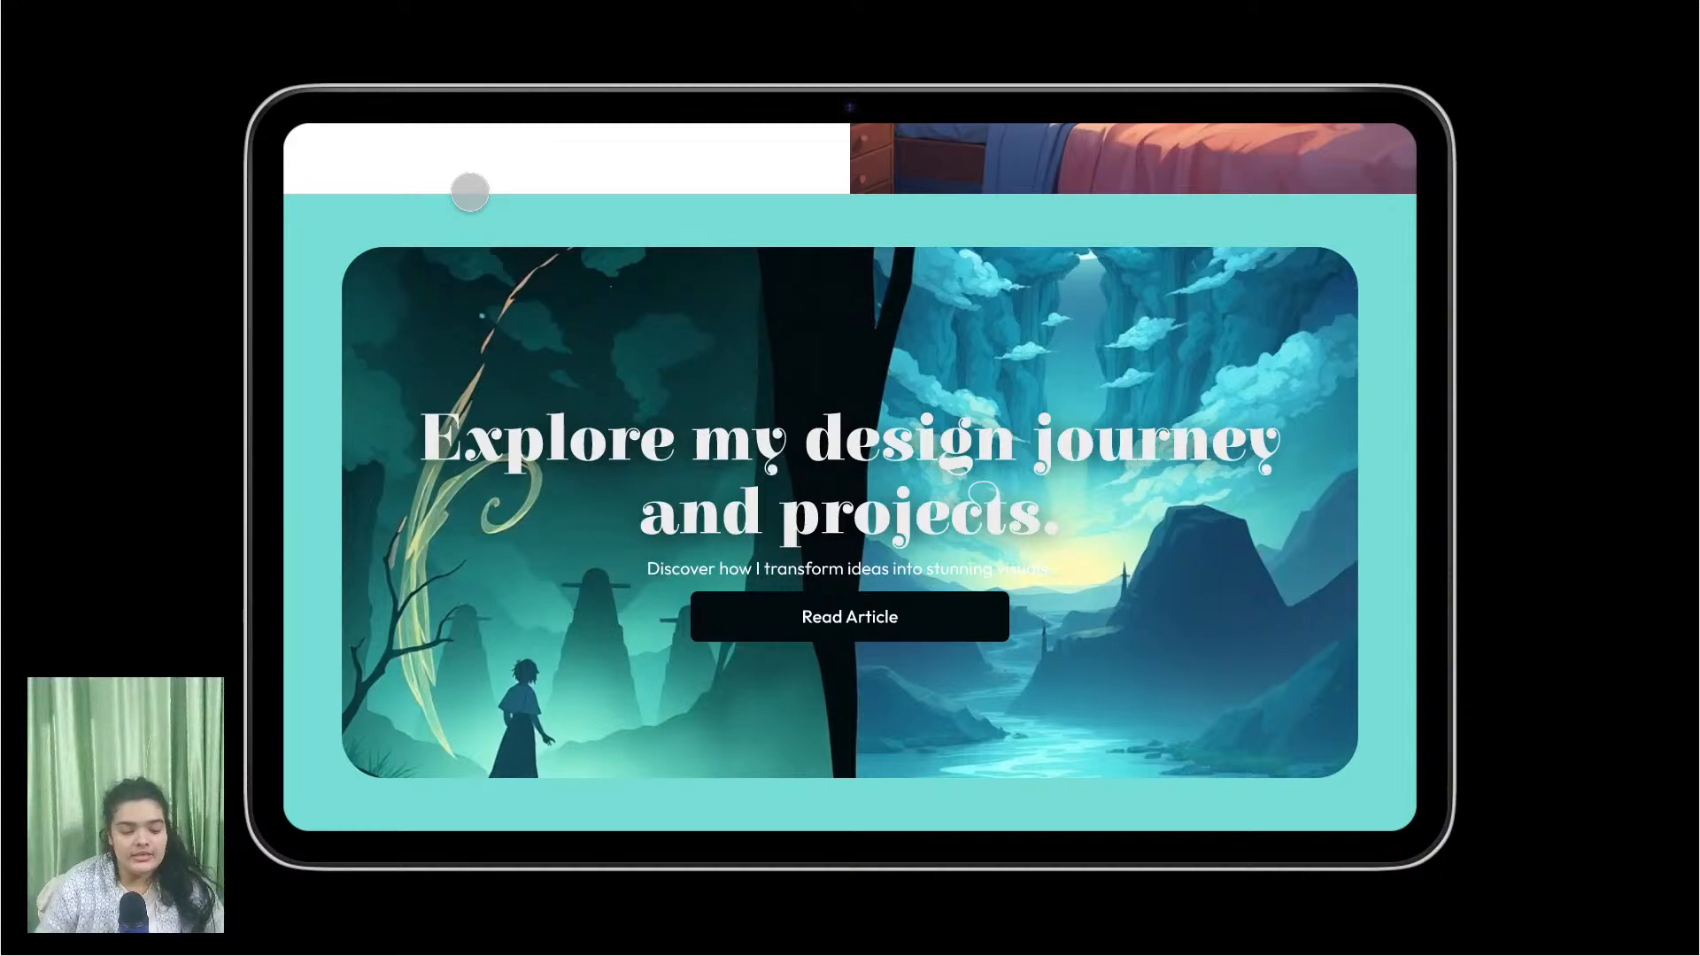
scroll(478, 199, "down", 1)
scroll(522, 257, "up", 1)
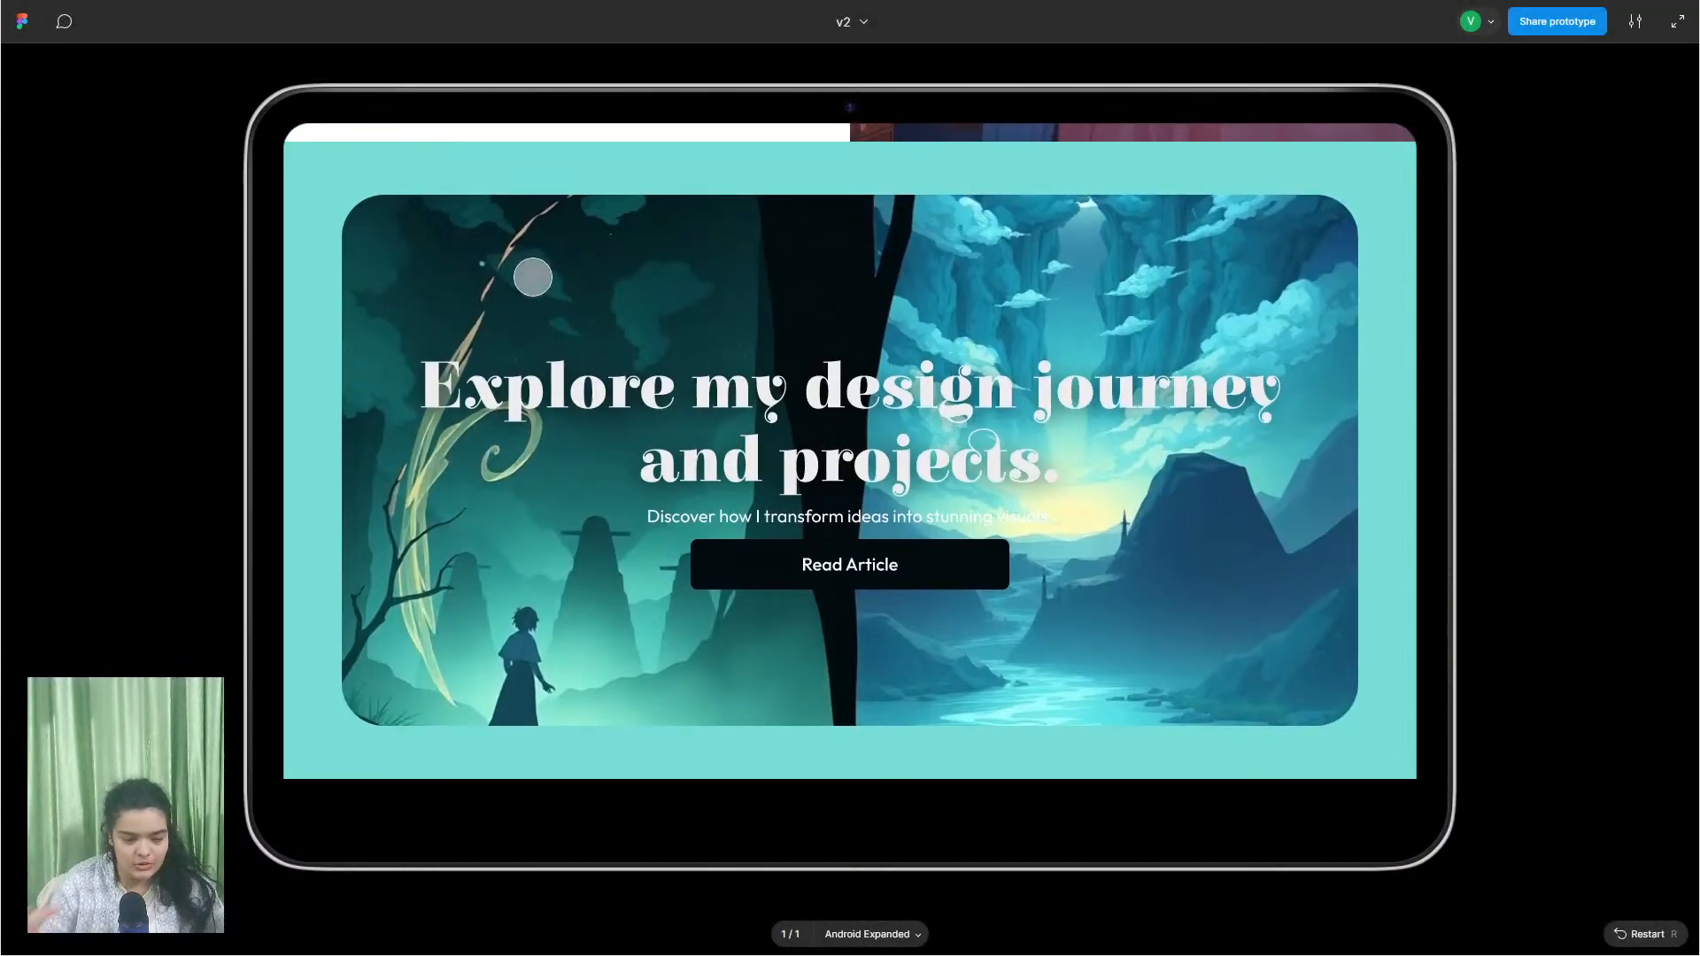
scroll(532, 277, "down", 8)
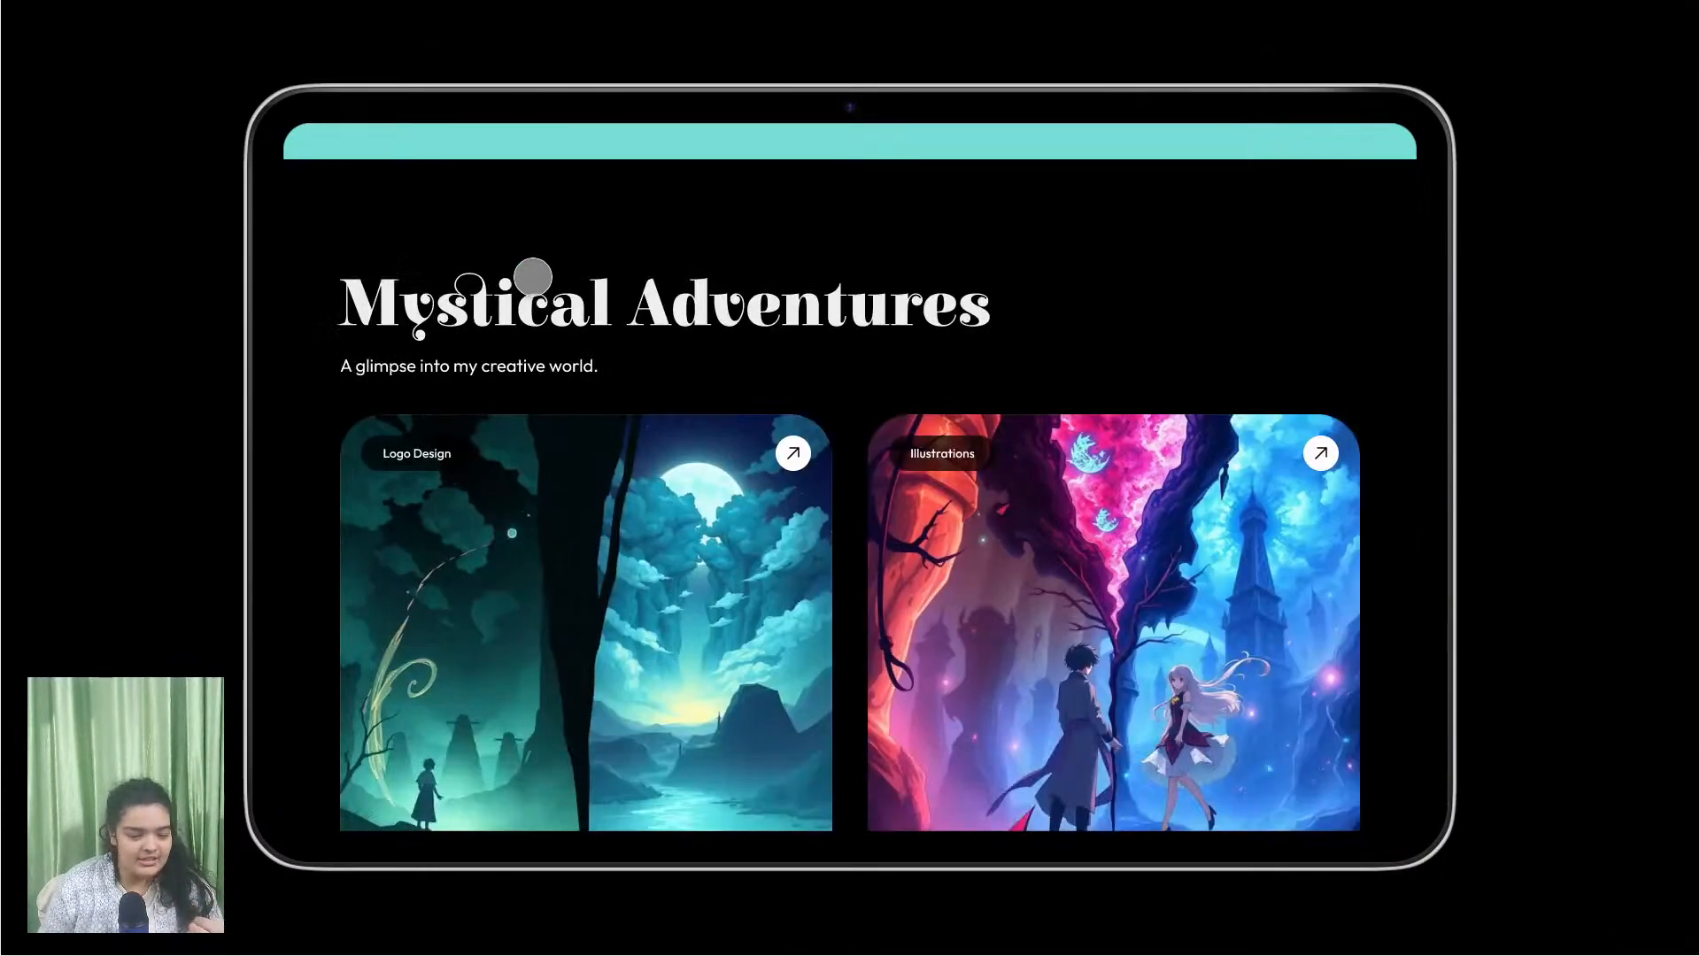
scroll(558, 360, "down", 2)
scroll(567, 425, "up", 2)
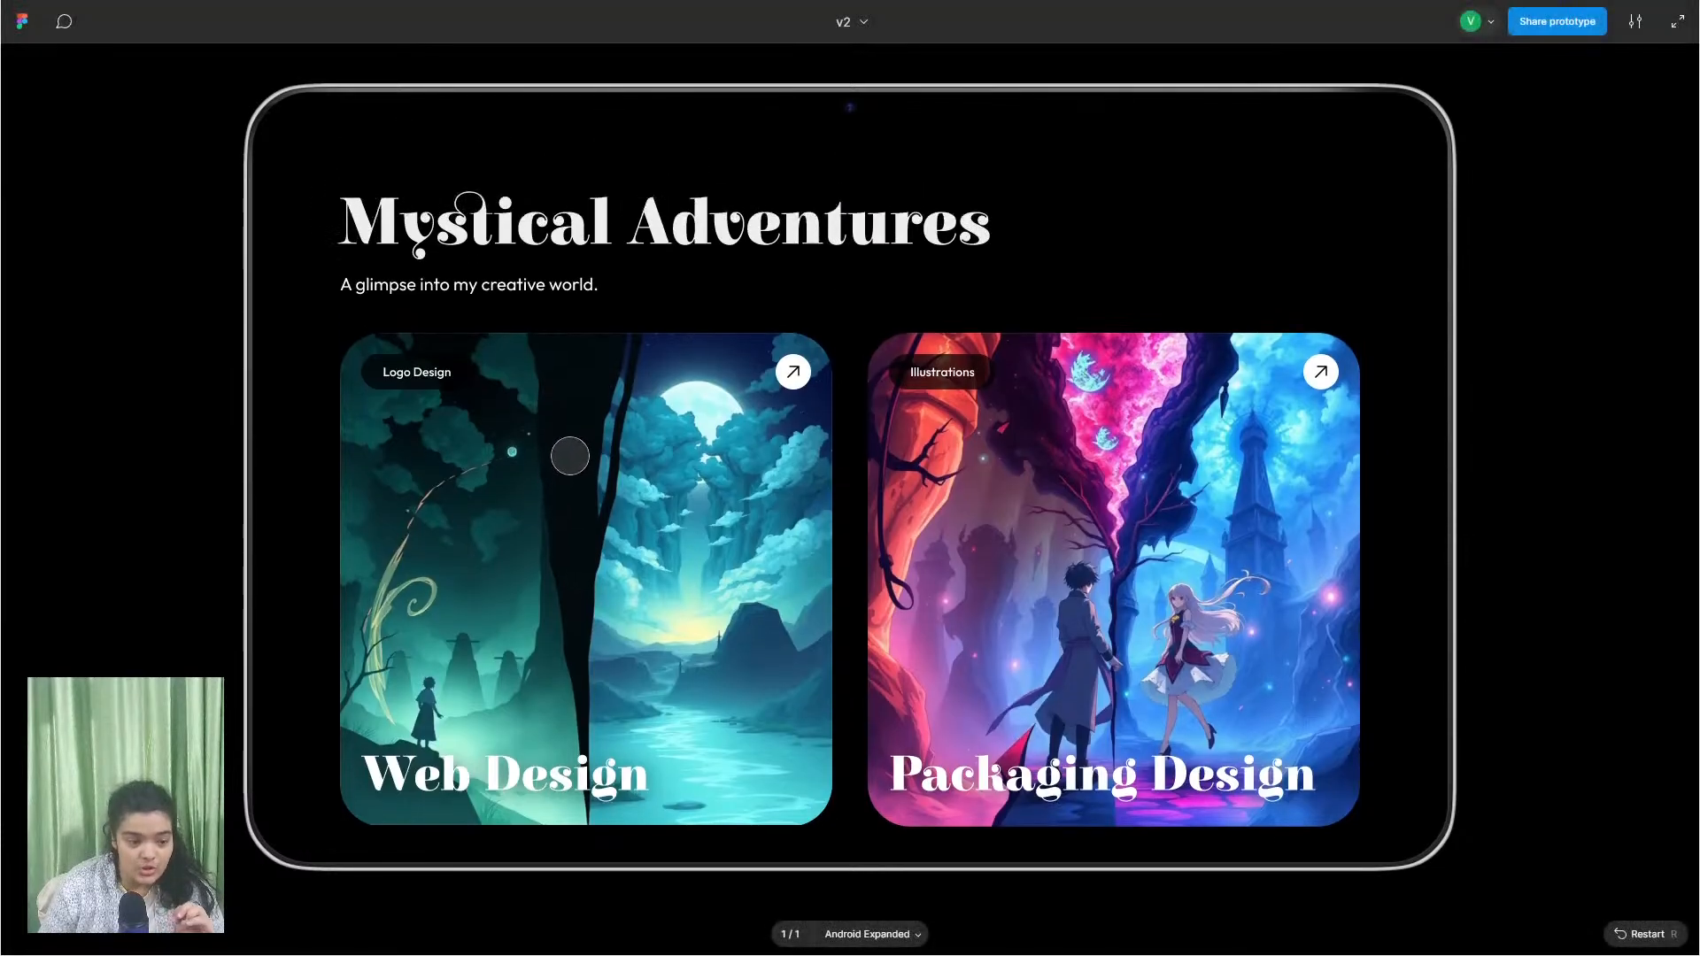
scroll(563, 436, "down", 1)
scroll(564, 441, "up", 1)
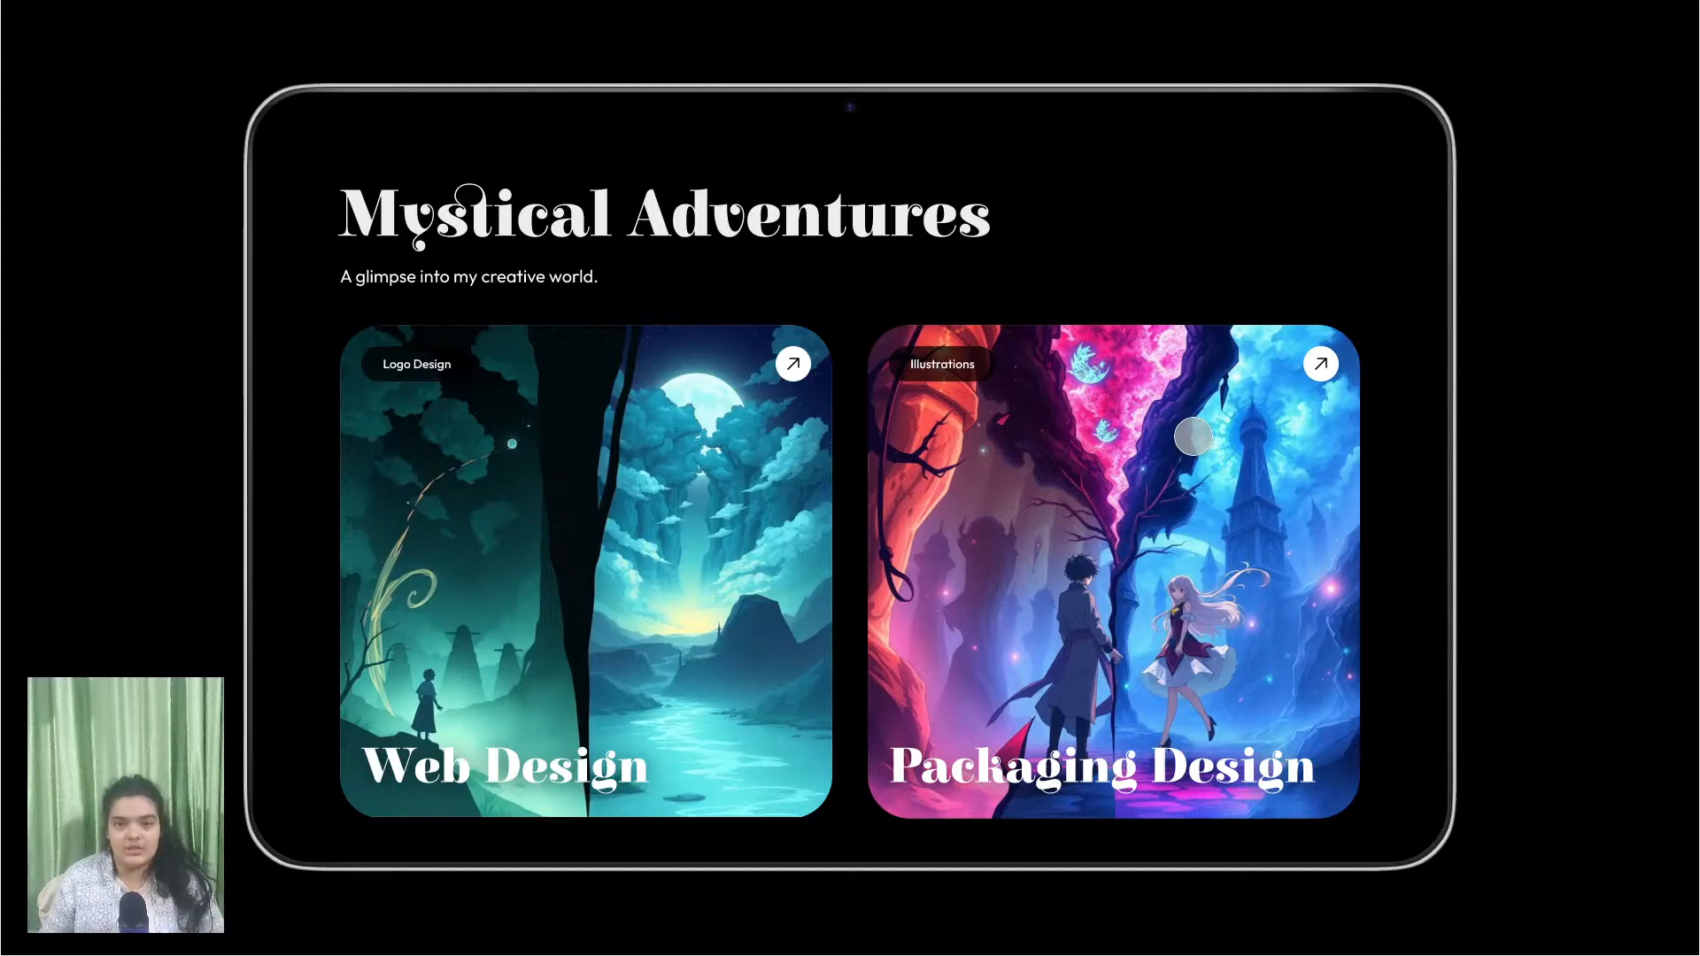
scroll(1193, 436, "down", 7)
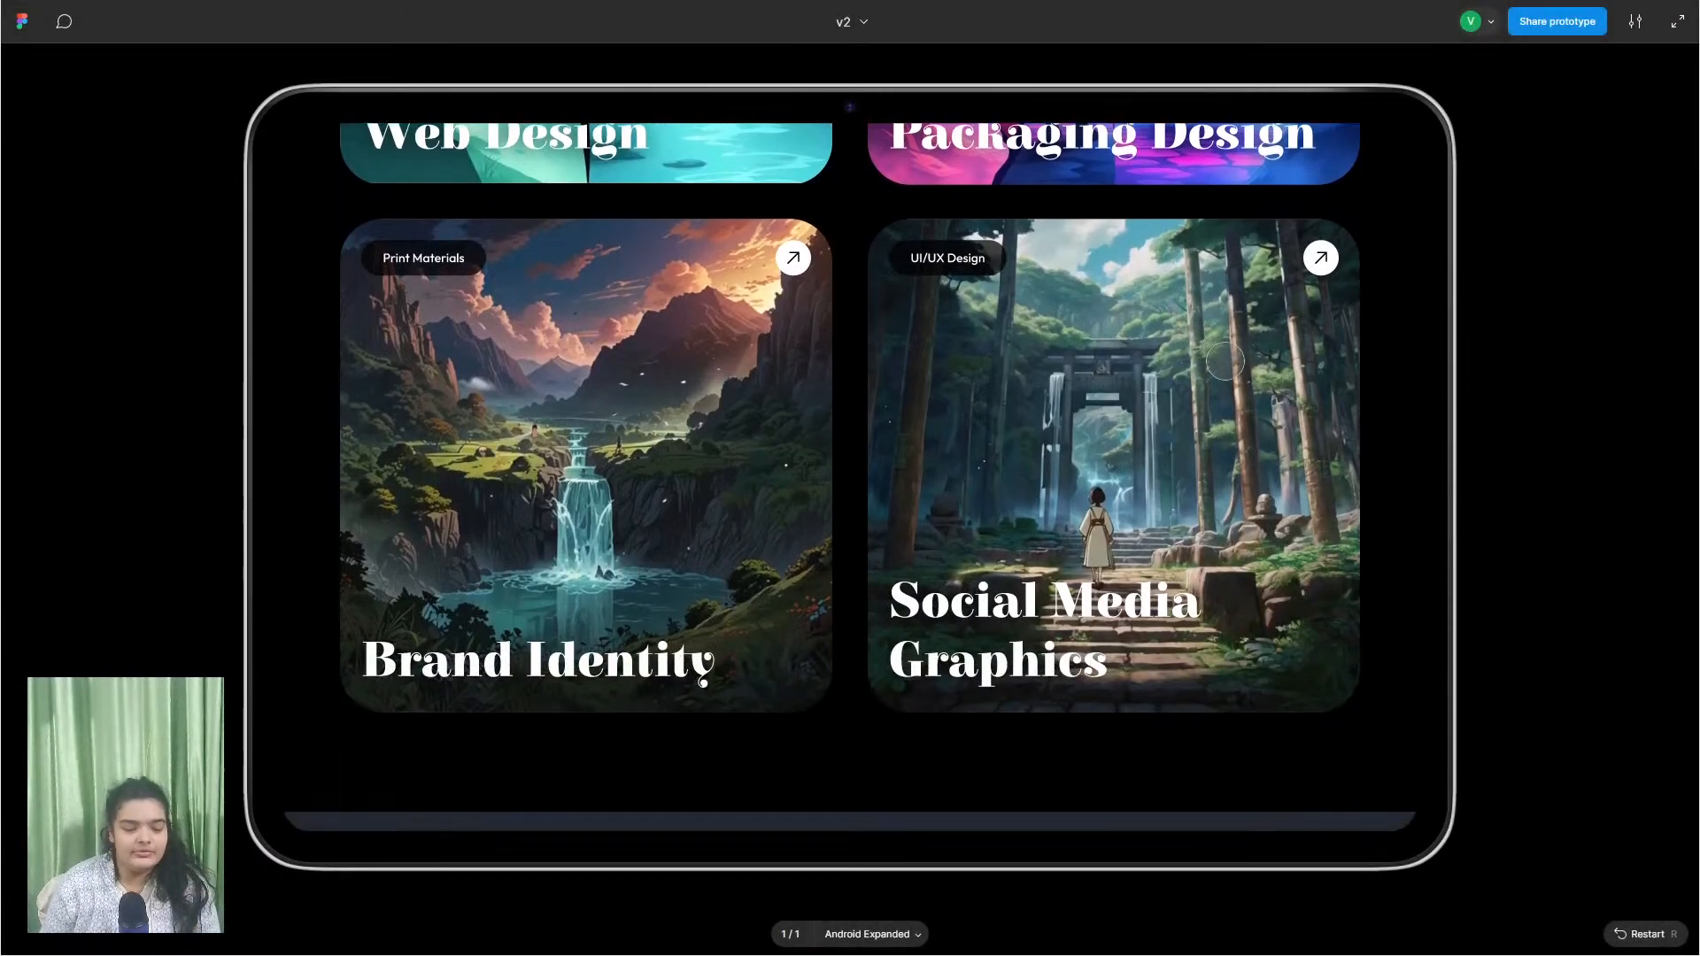
left_click(1224, 361)
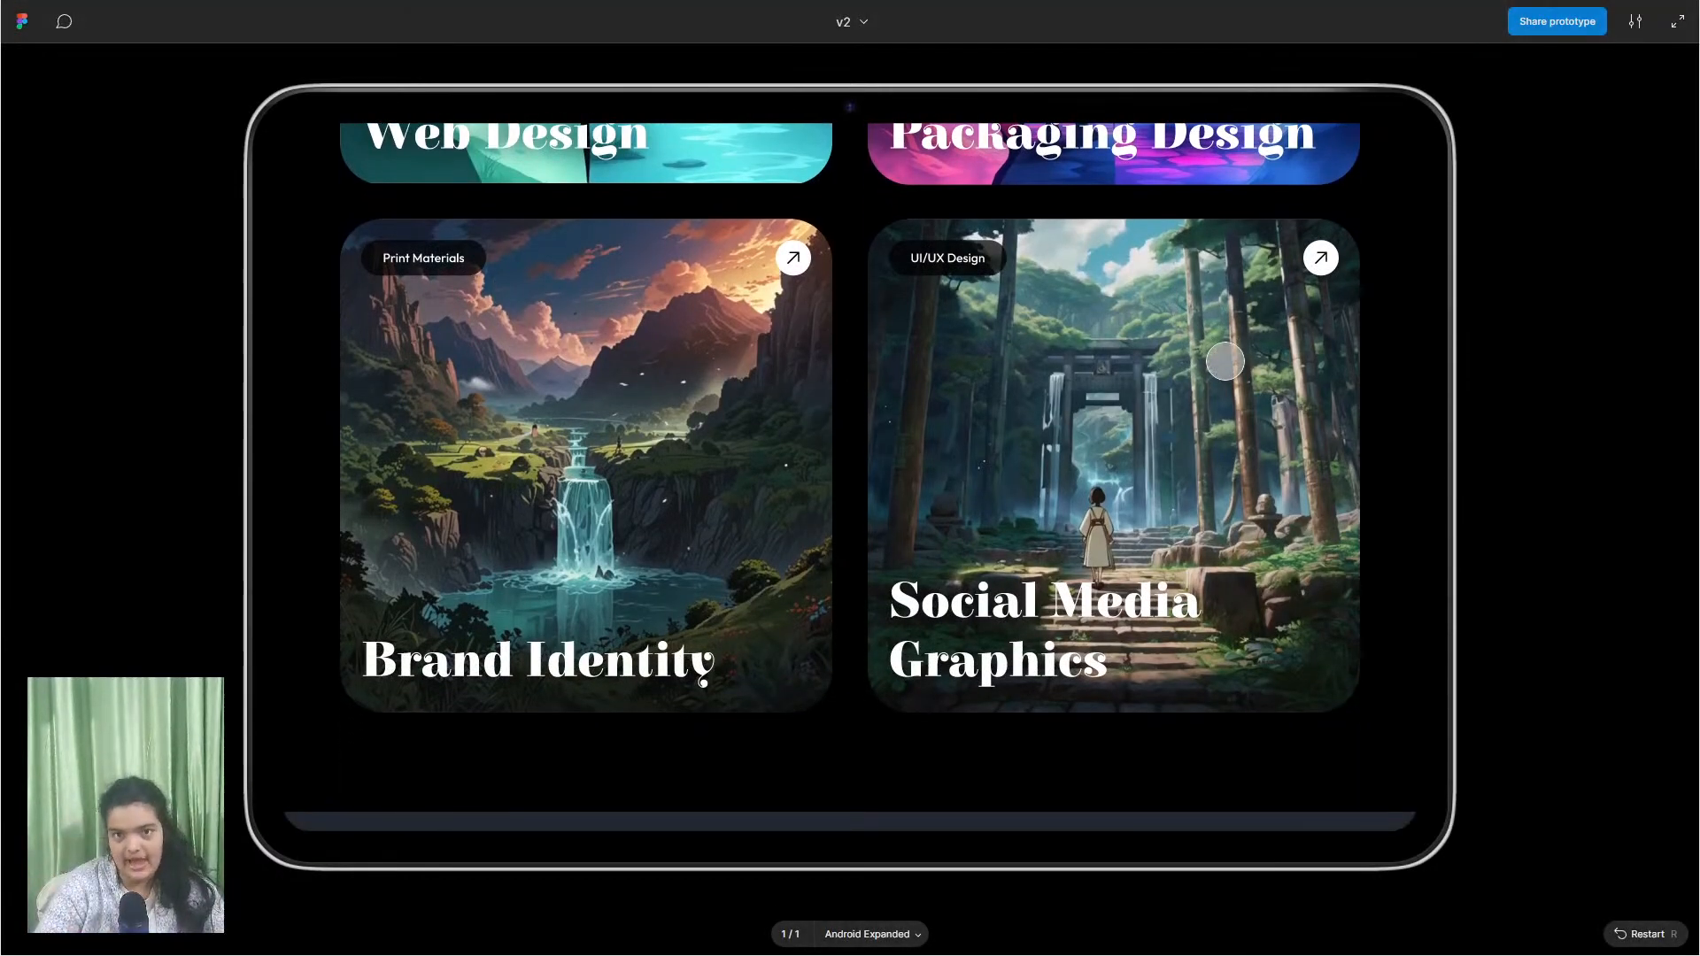
scroll(1181, 467, "down", 2)
scroll(1162, 477, "up", 3)
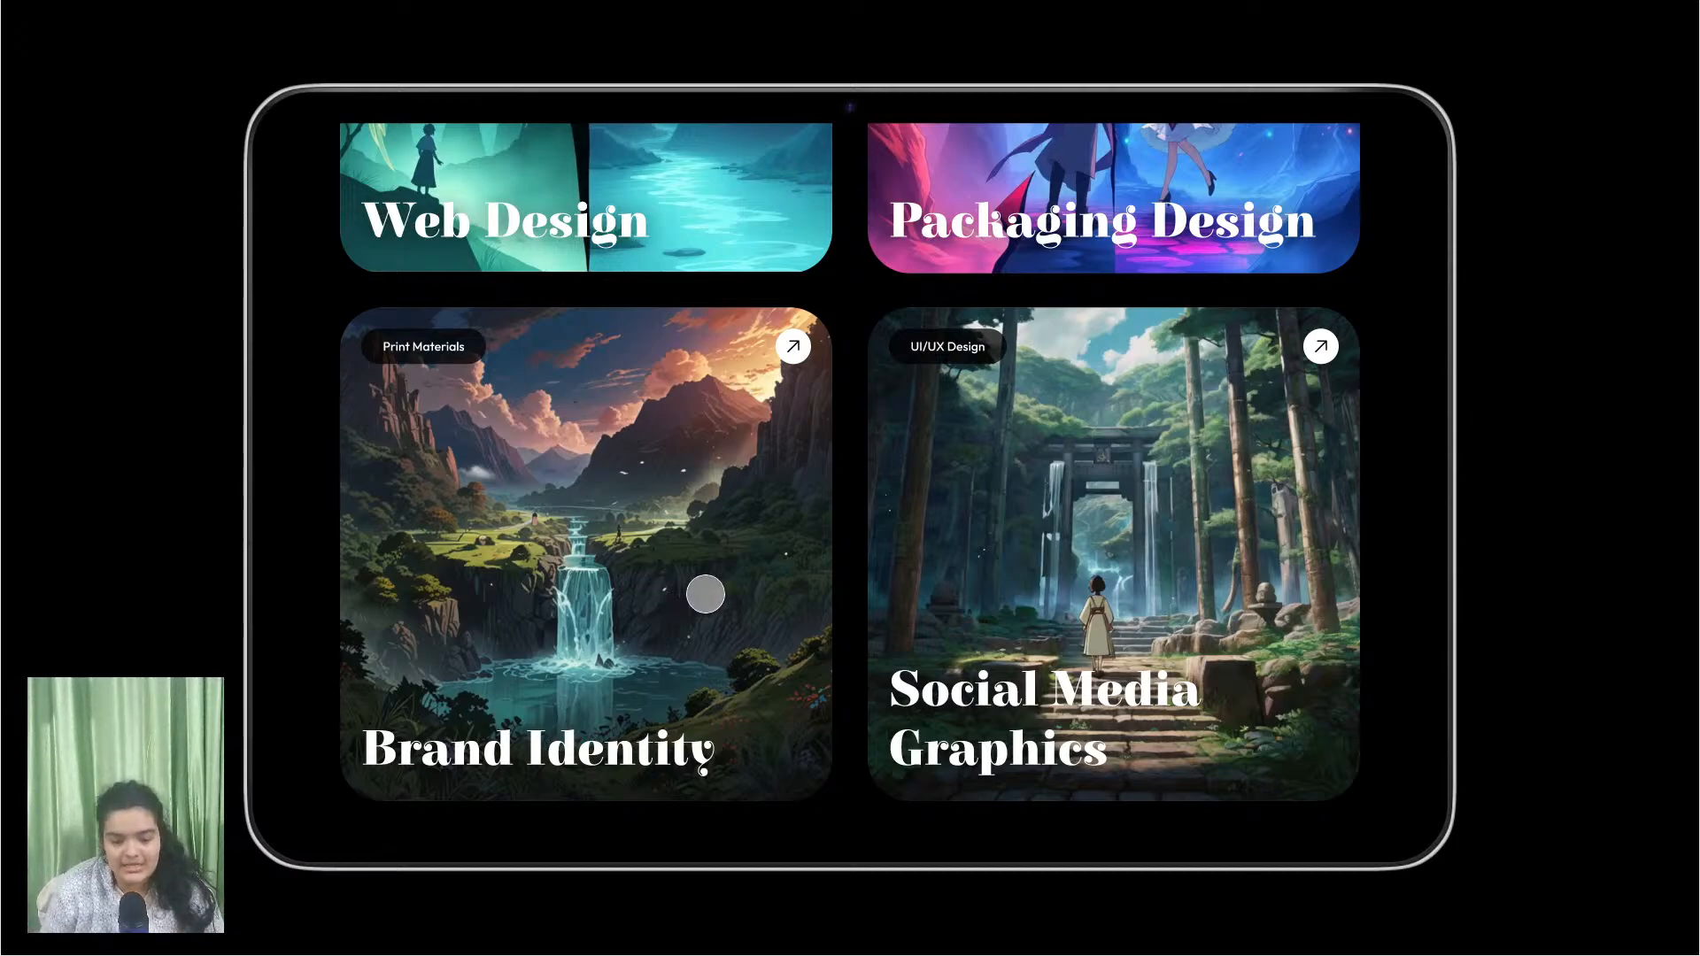
Step: Continue scrolling the prototype down through the remaining sections to the footer
scroll(706, 593, "down", 7)
scroll(708, 636, "down", 3)
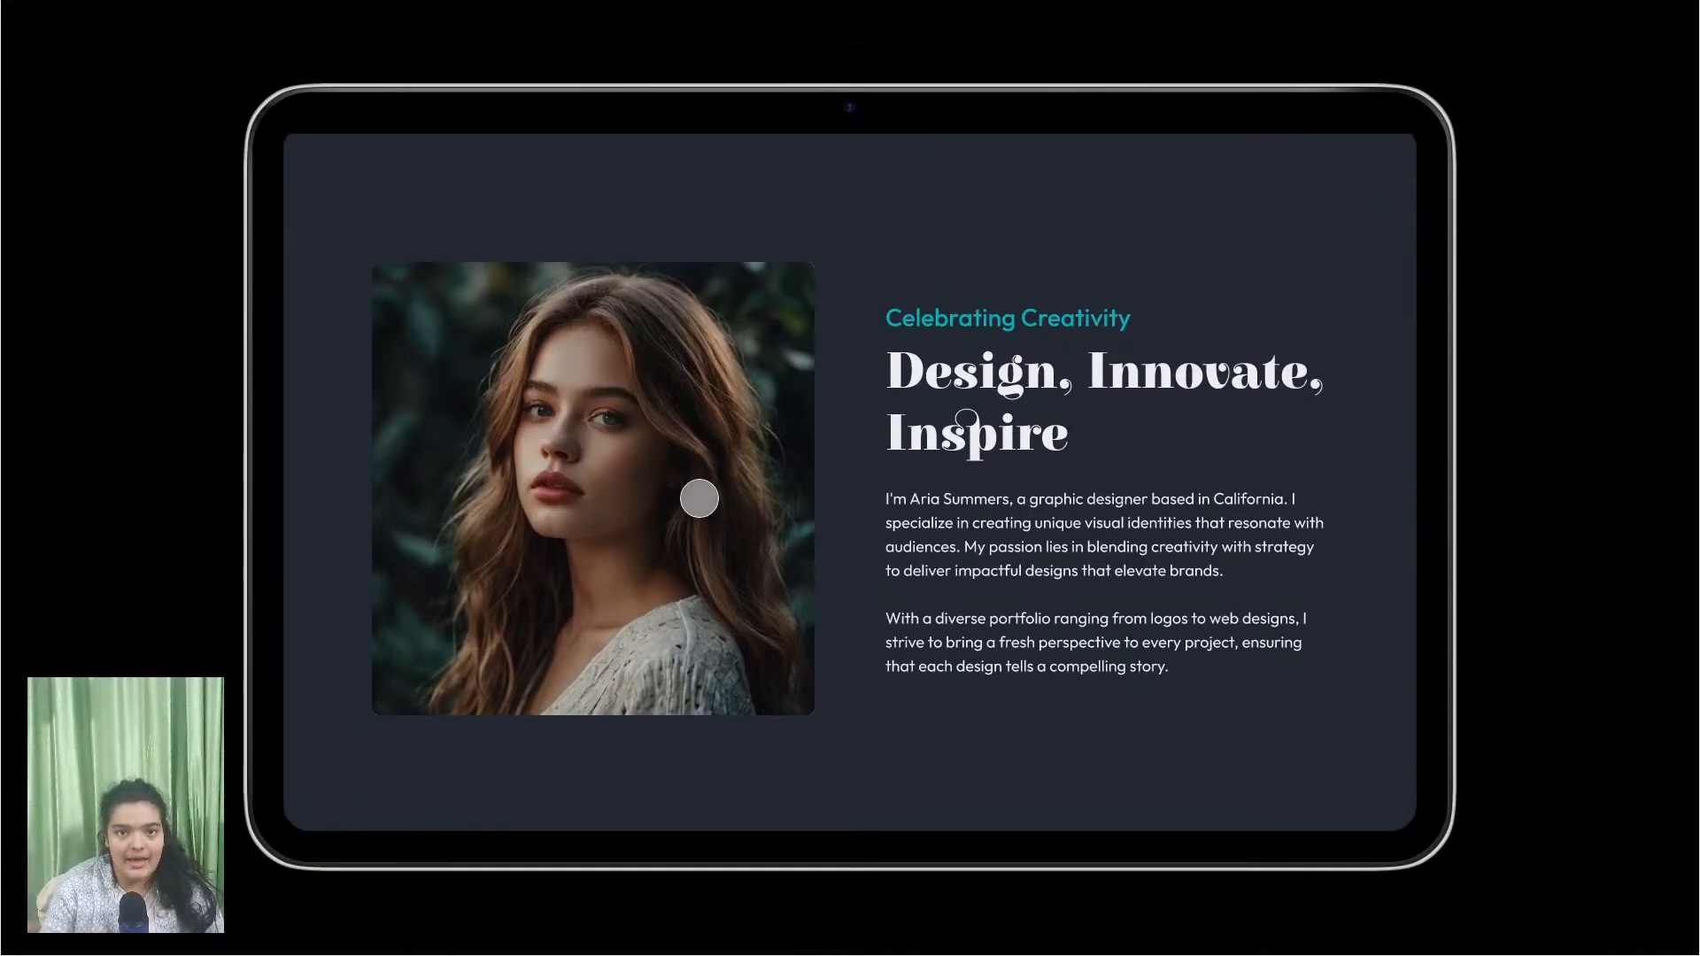
scroll(706, 503, "down", 1)
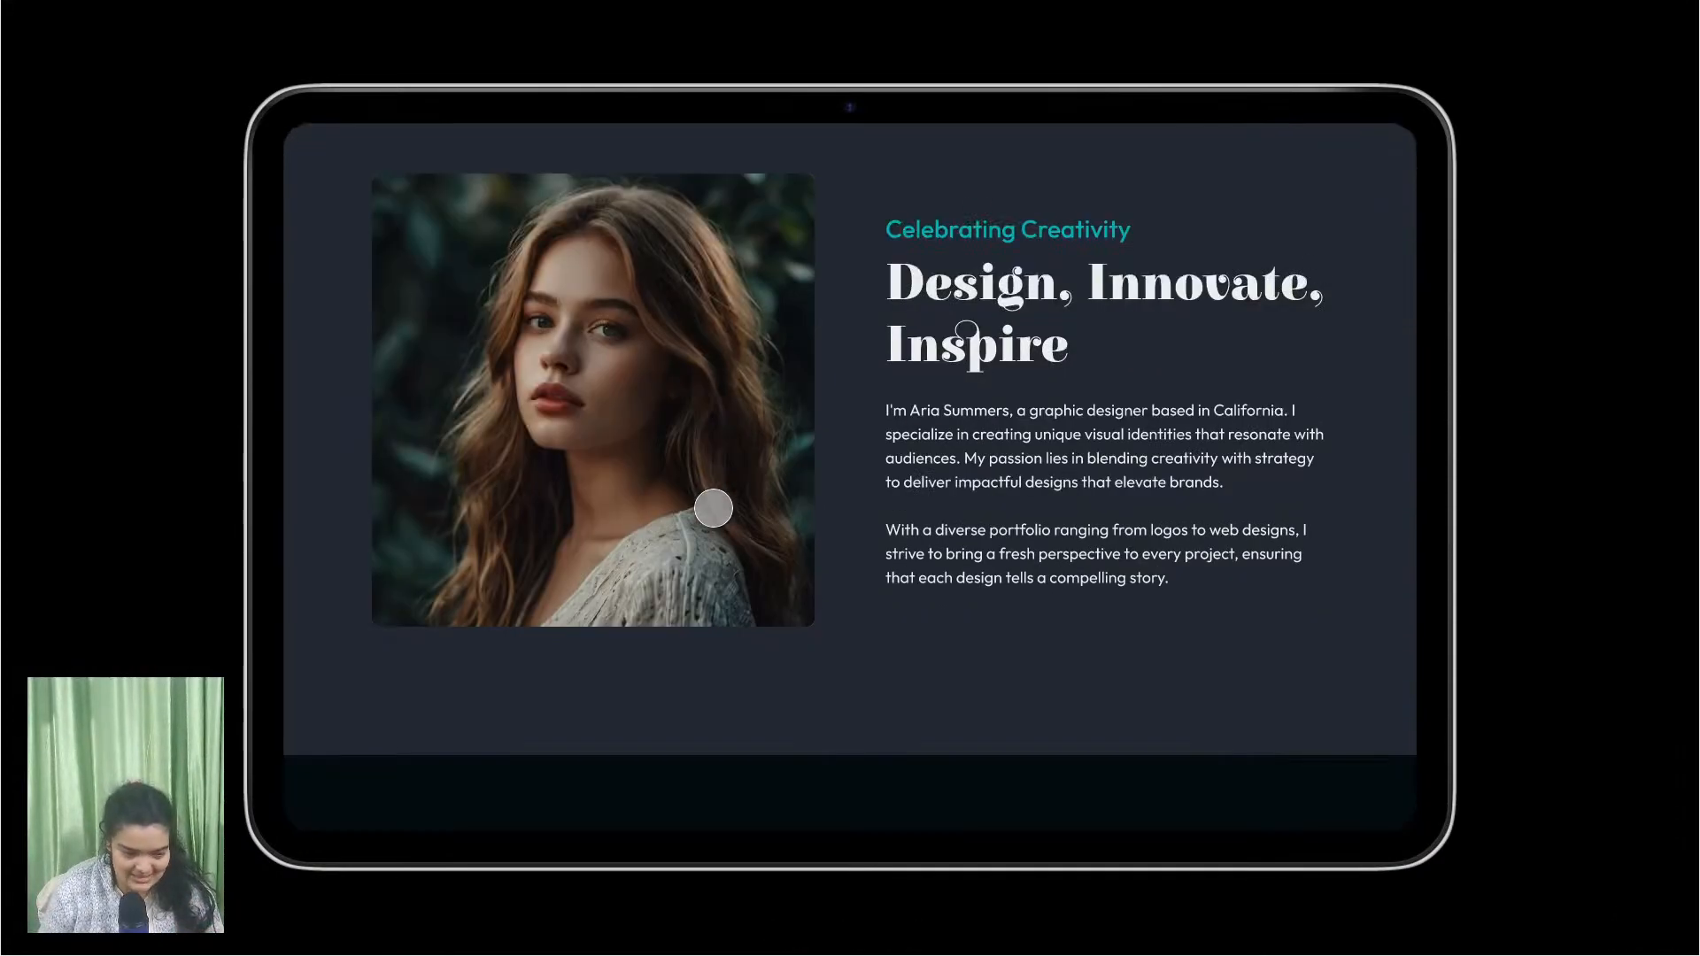
scroll(712, 508, "down", 8)
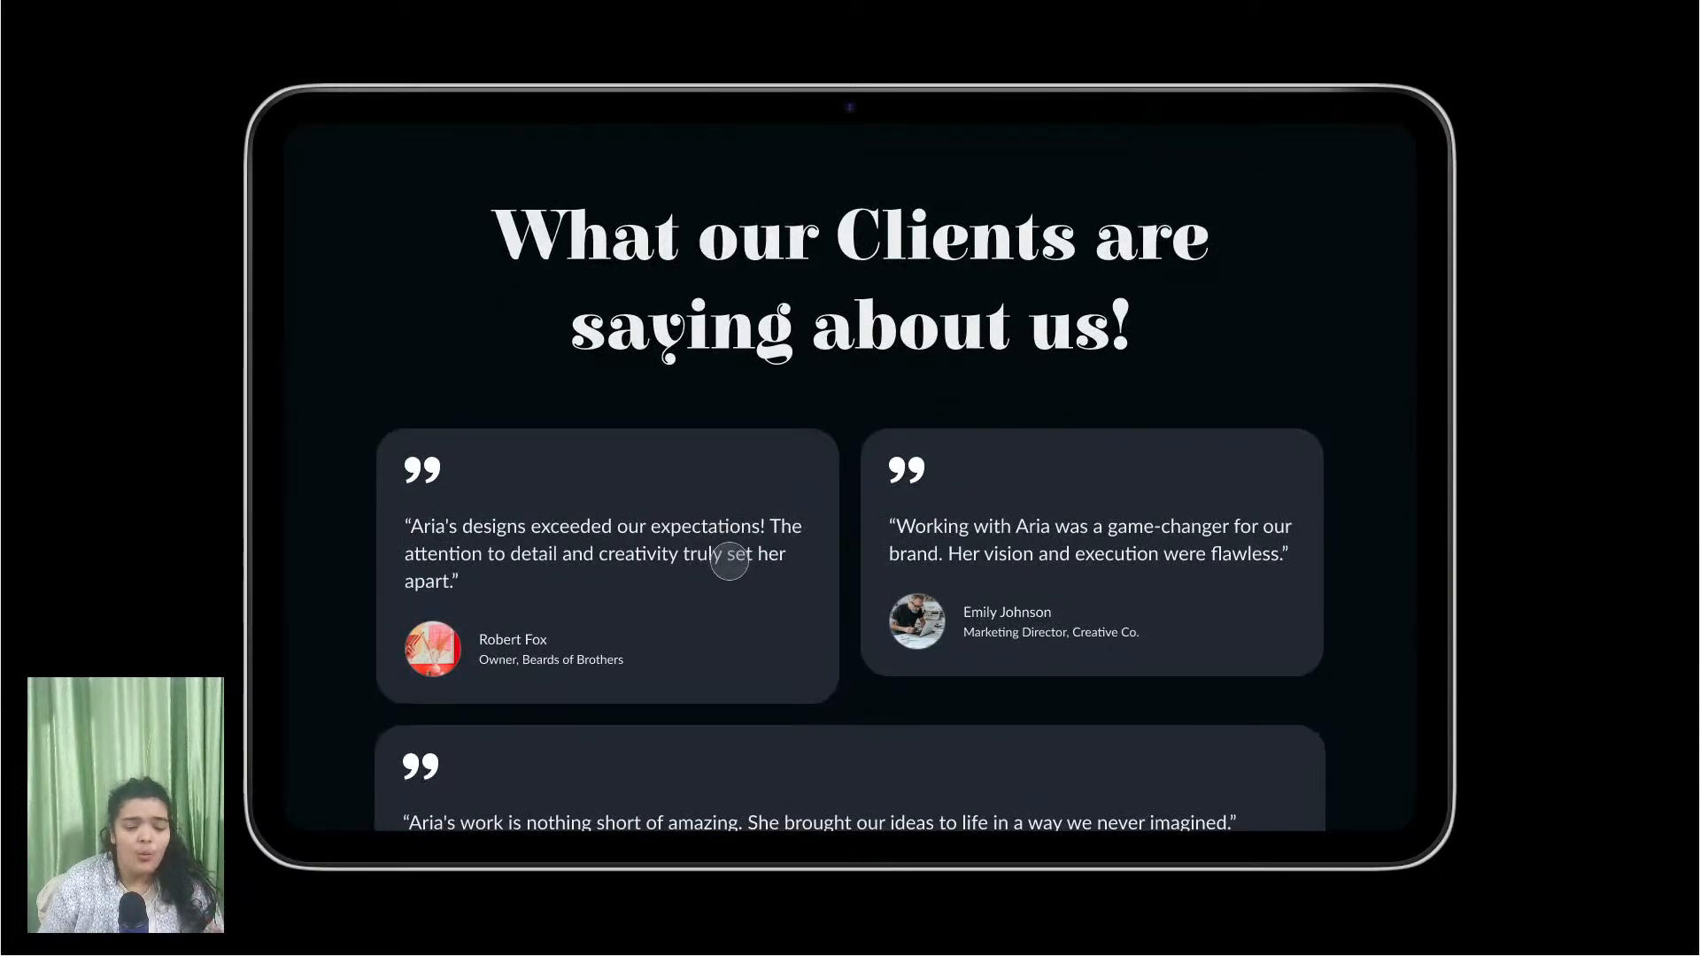
scroll(732, 571, "up", 1)
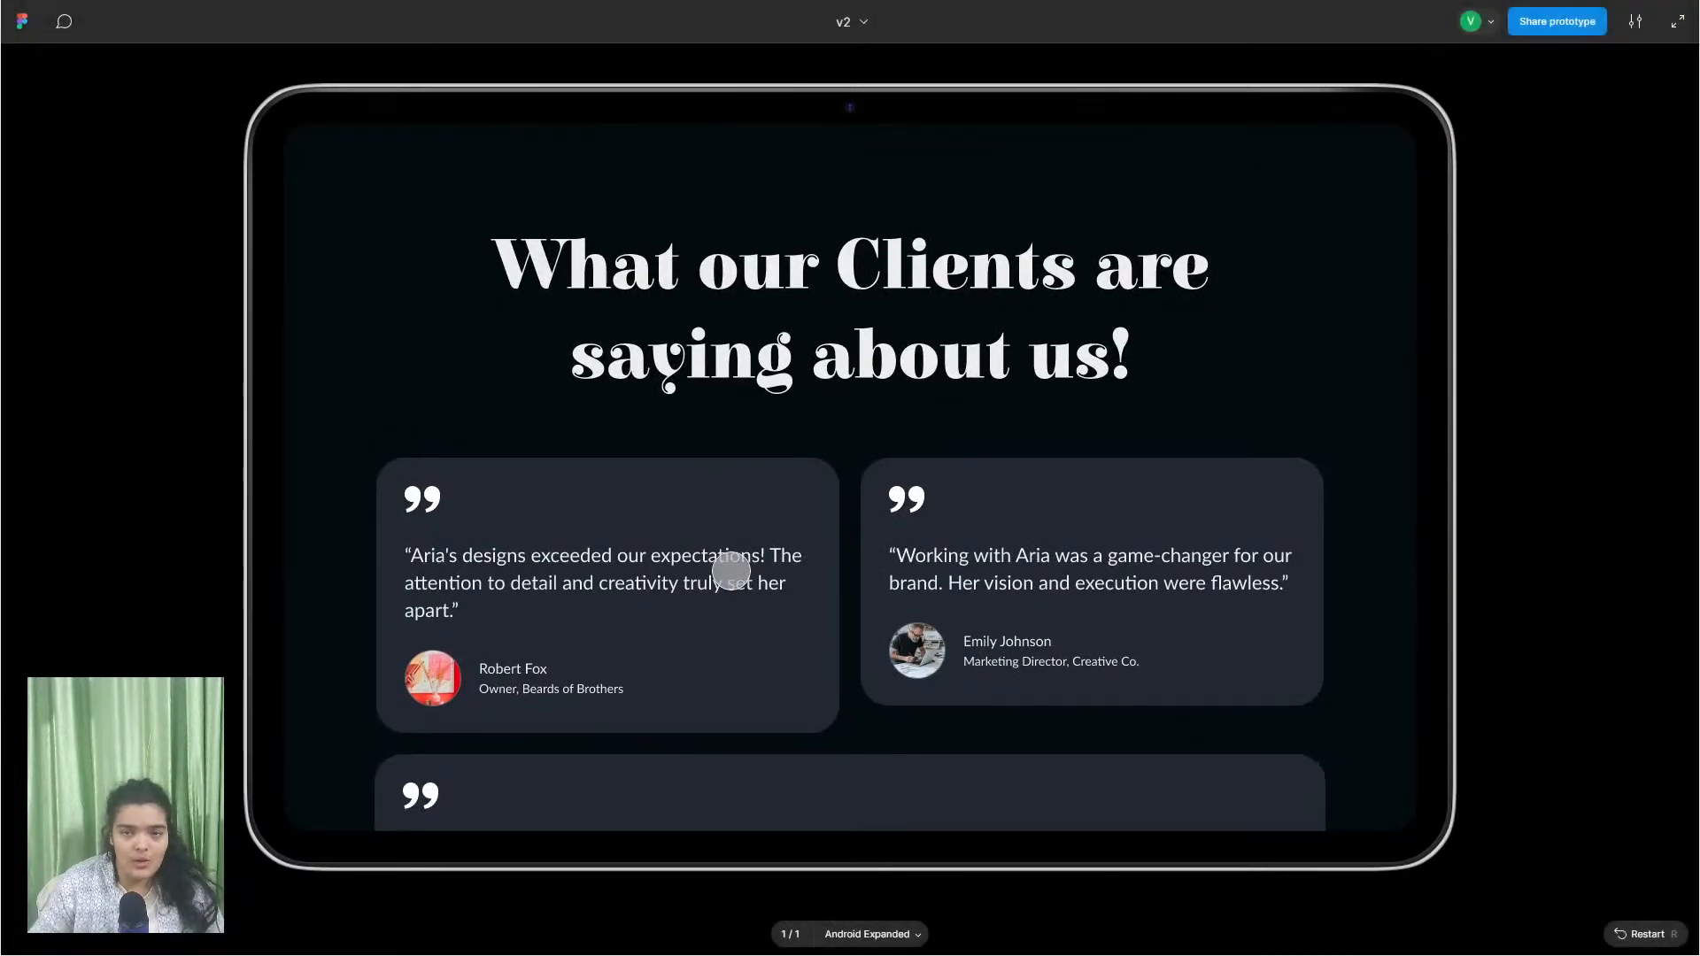
scroll(731, 571, "down", 1)
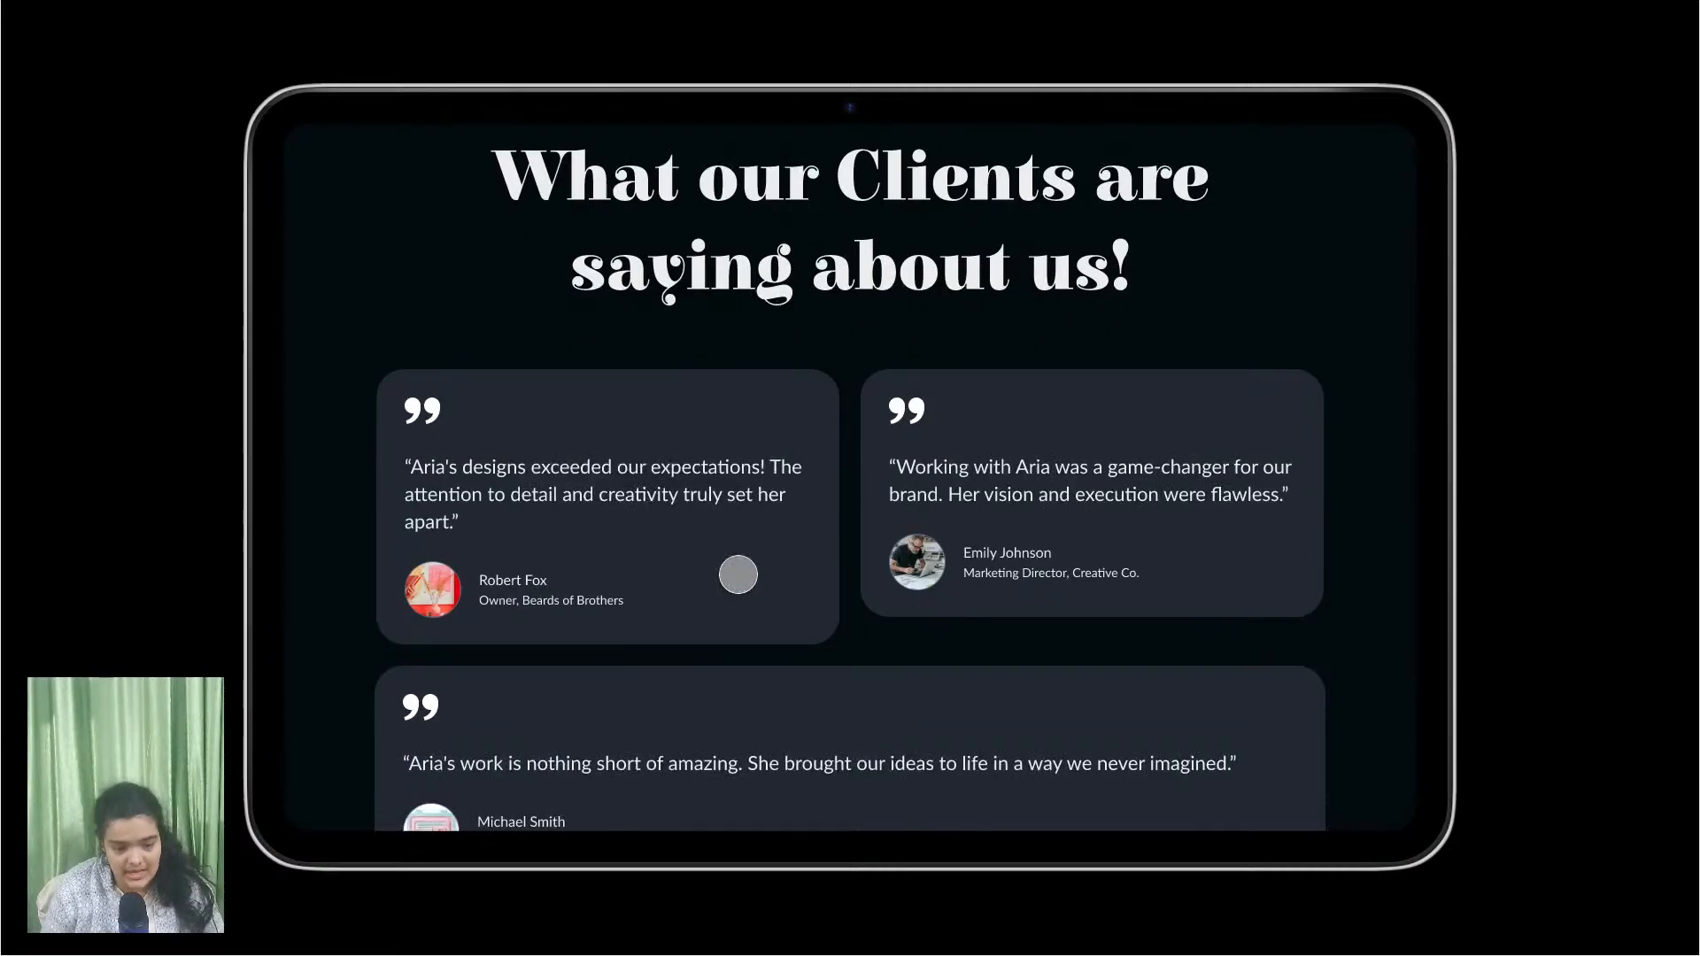
scroll(737, 574, "down", 1)
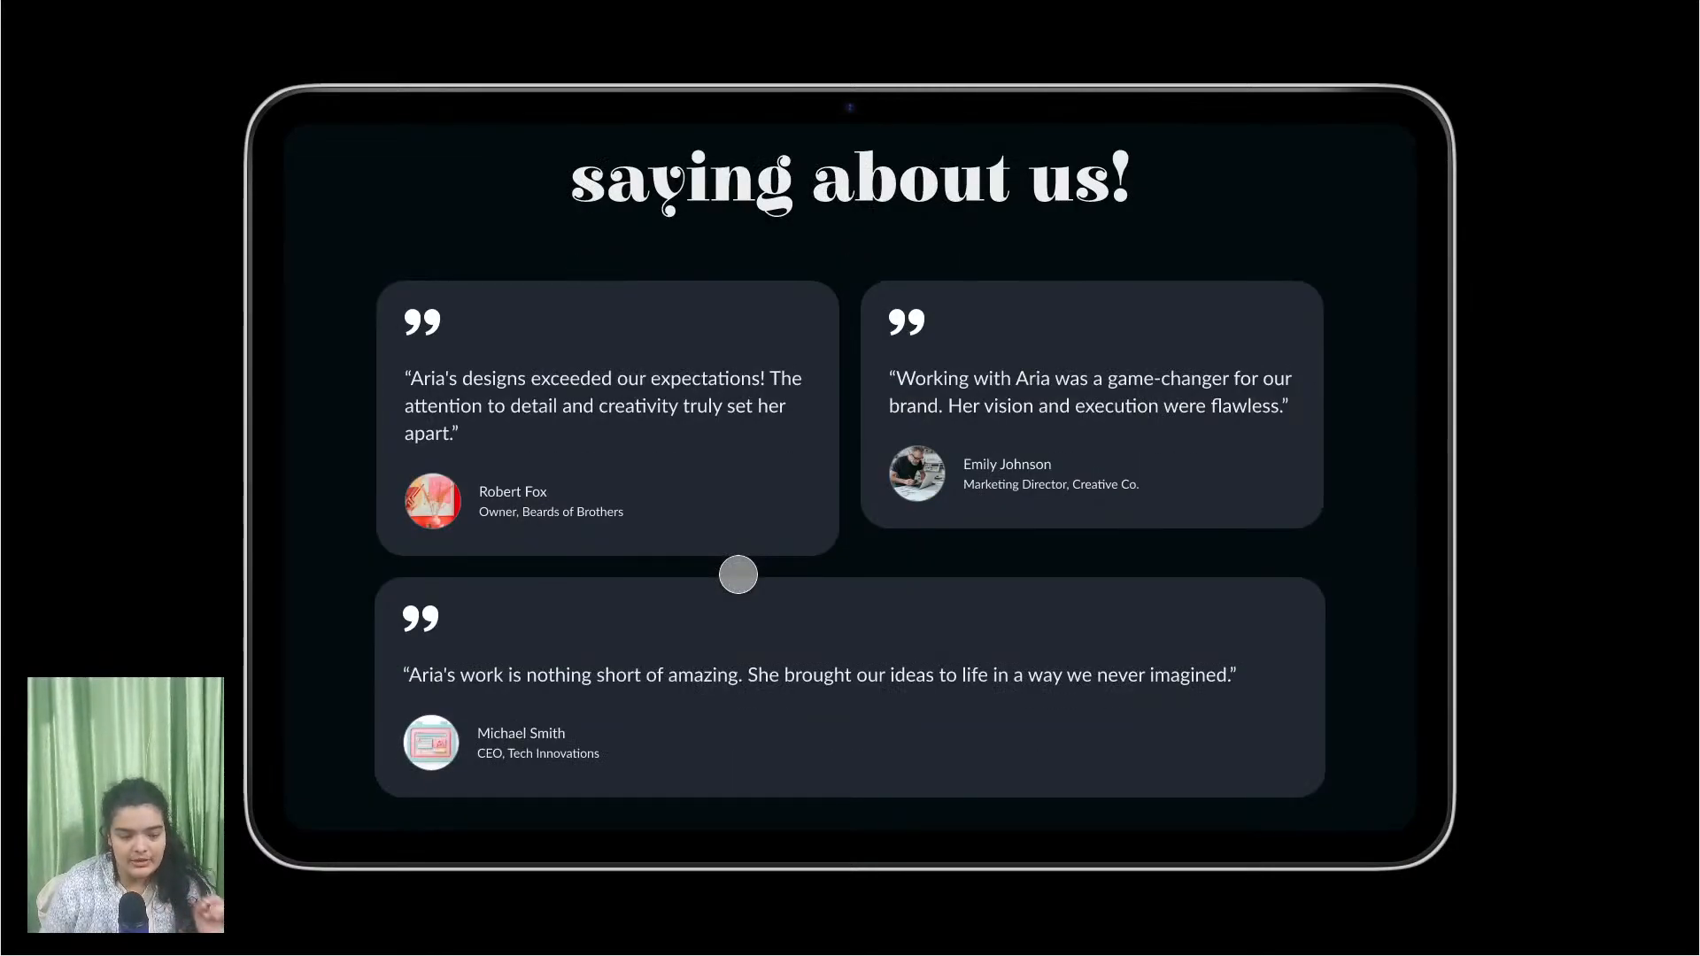
scroll(738, 574, "down", 8)
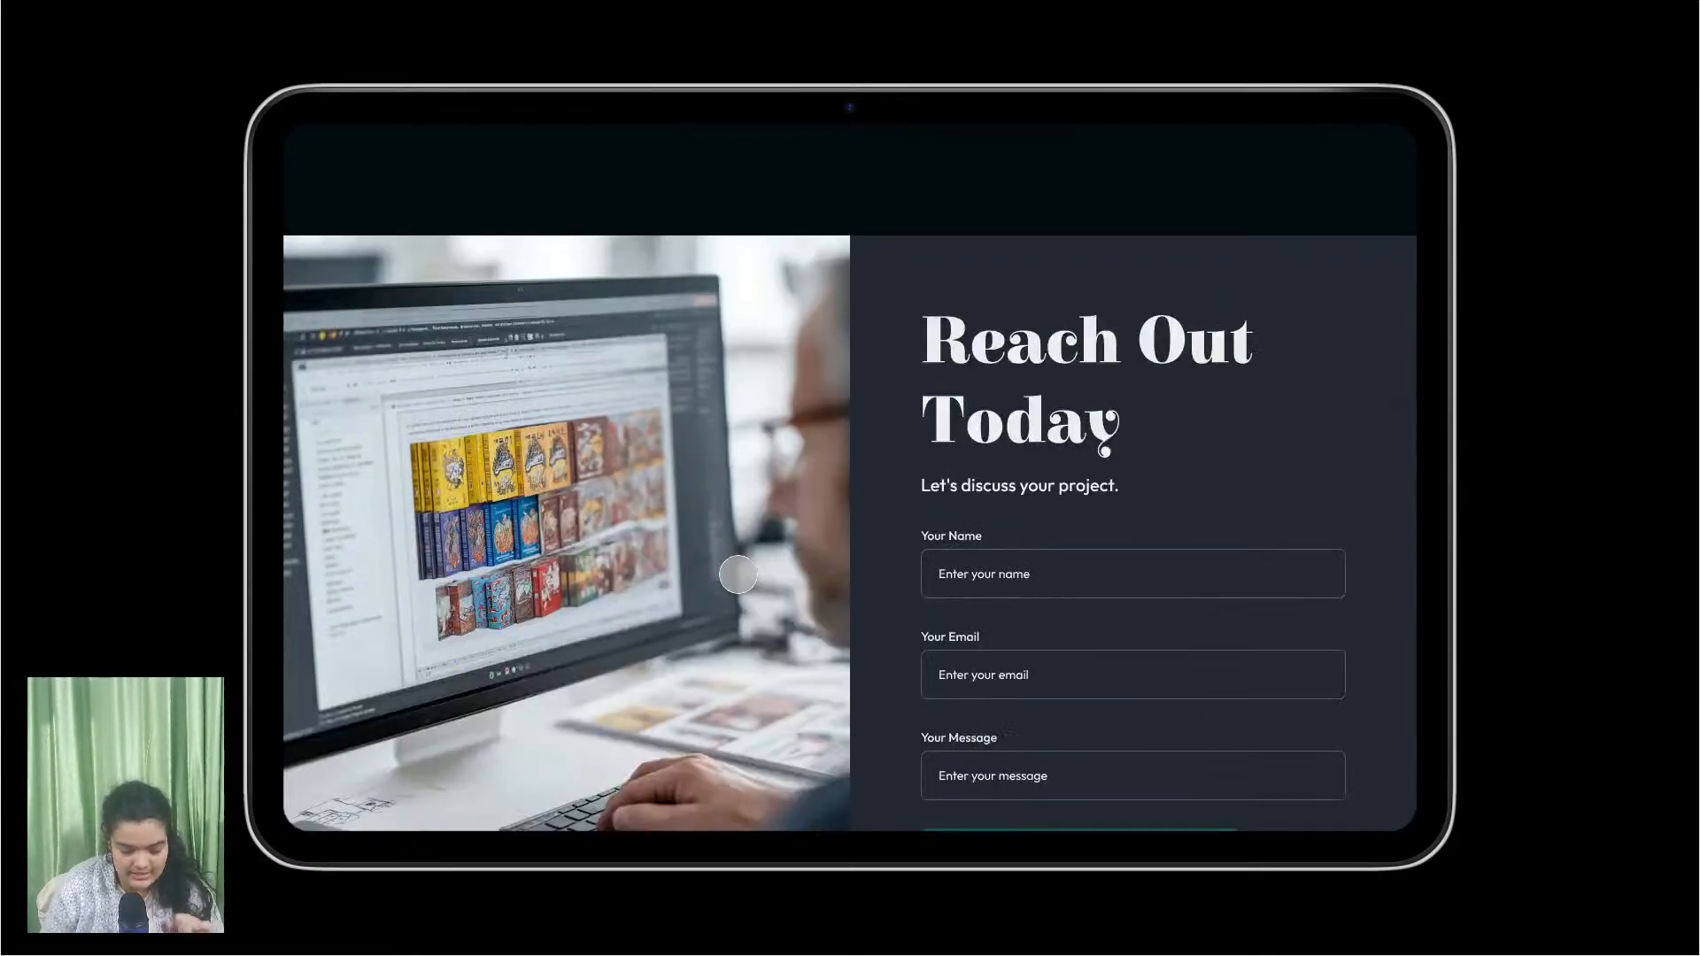
scroll(738, 575, "down", 2)
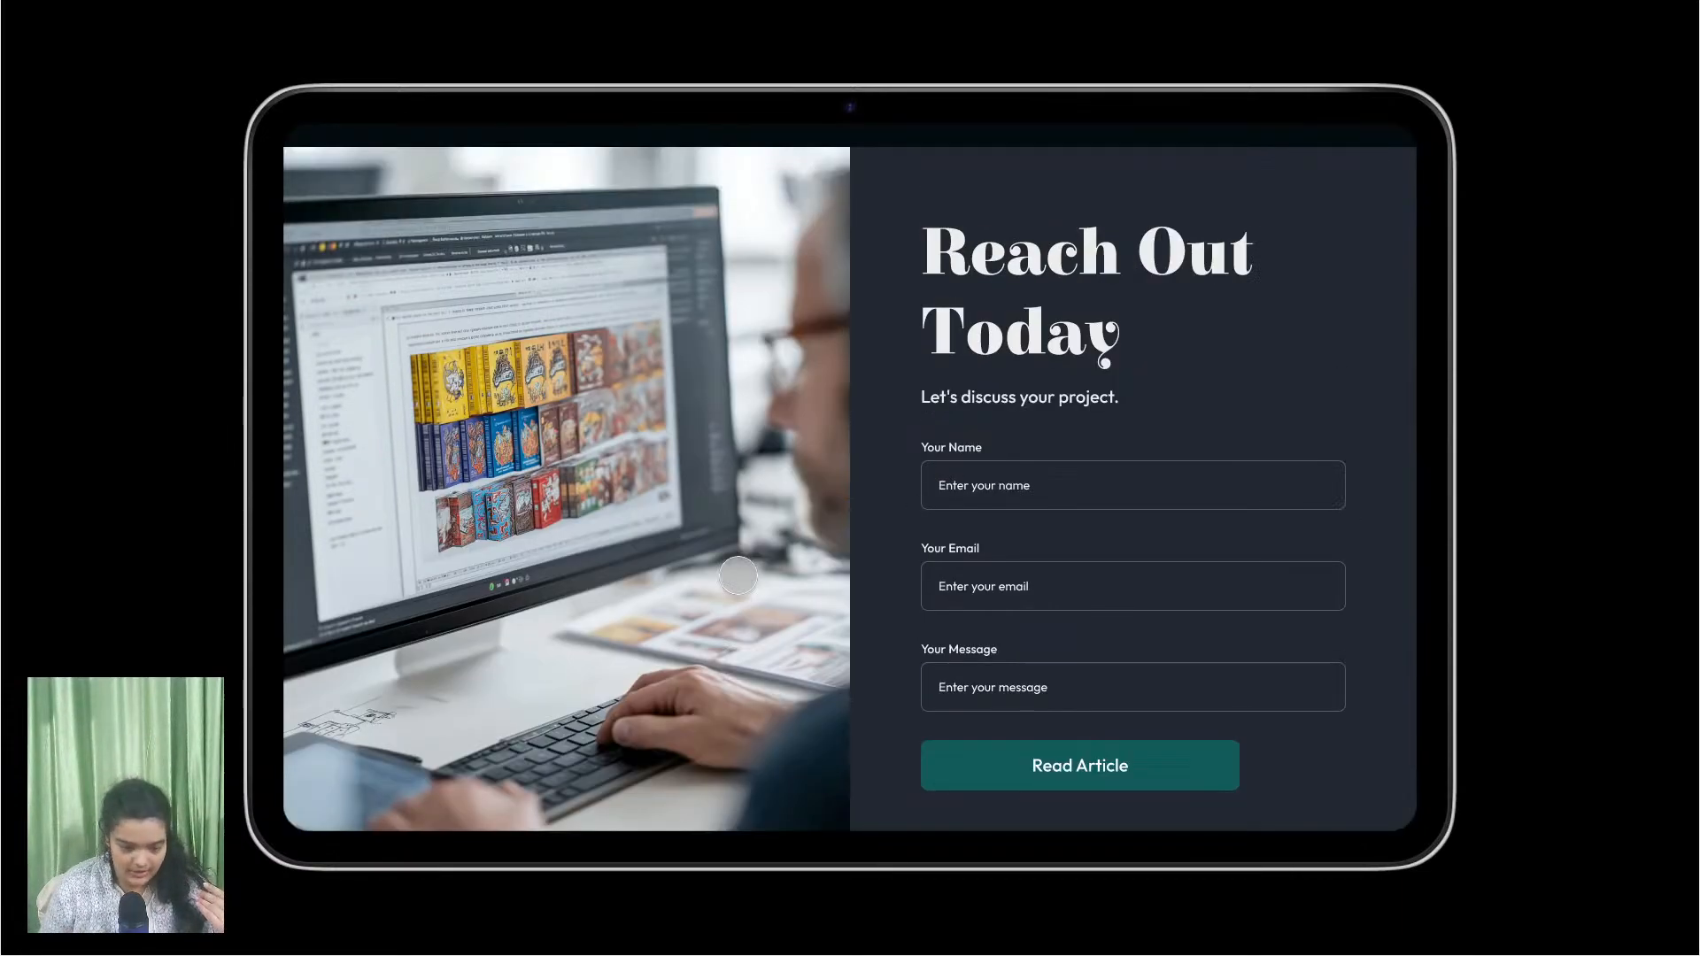
scroll(738, 575, "down", 5)
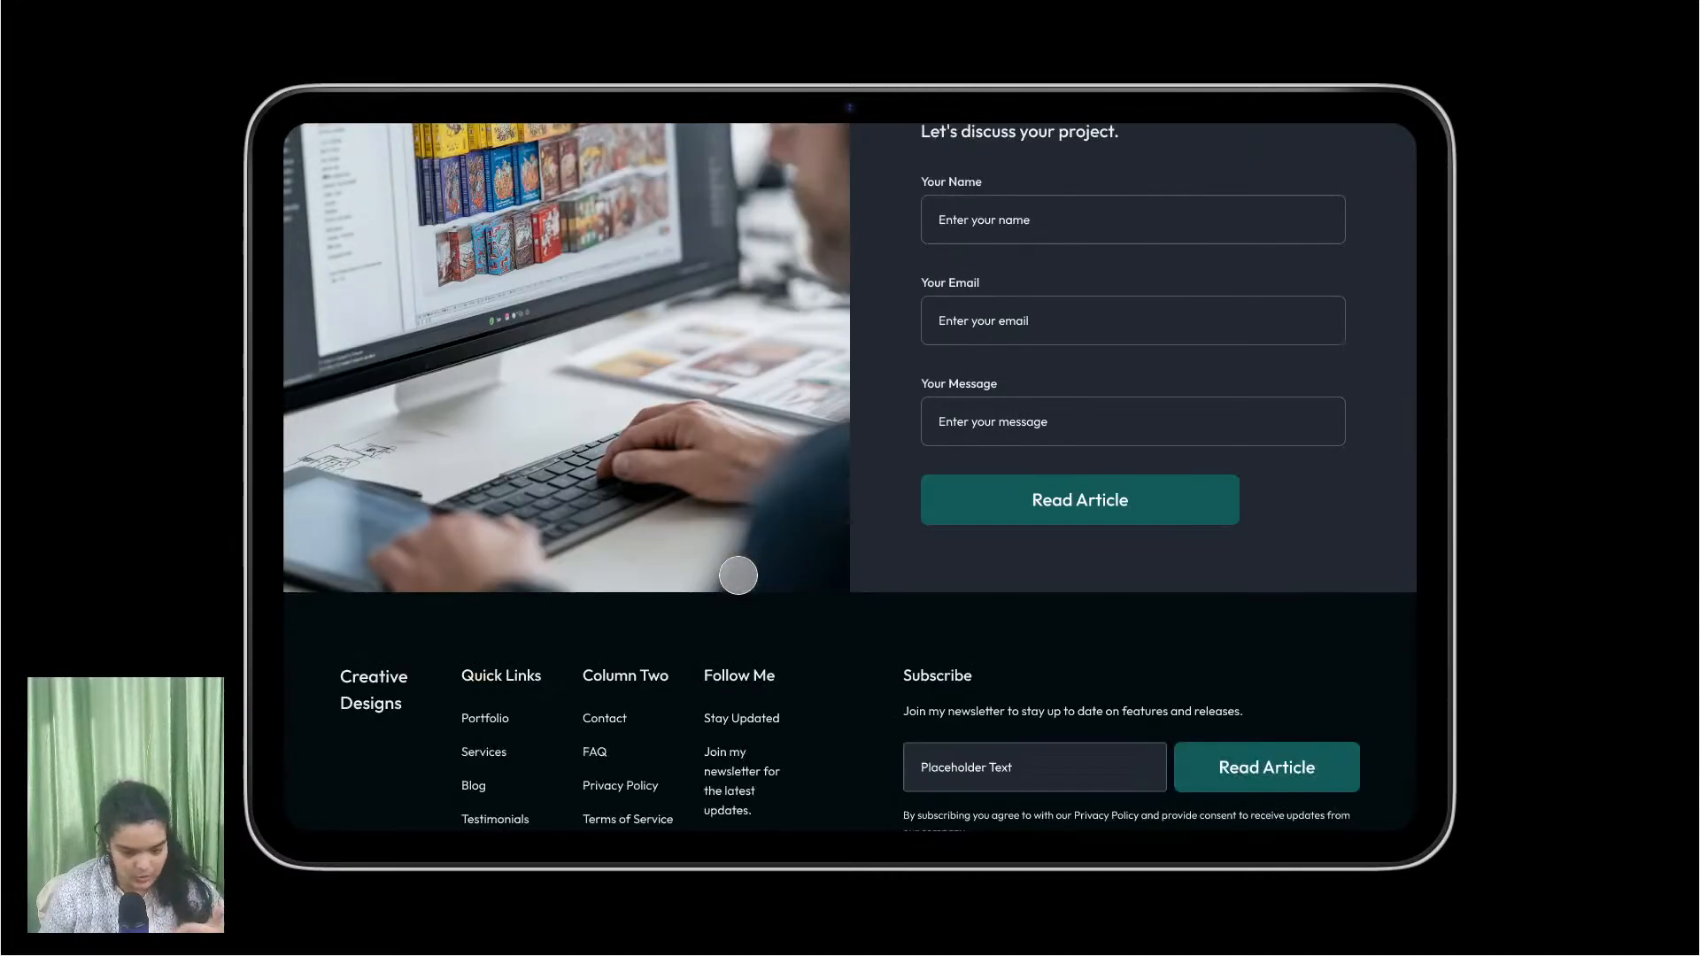
Step: Scroll back up to the hero with the 'Your vision brought to life through design.' tagline
scroll(737, 575, "up", 15)
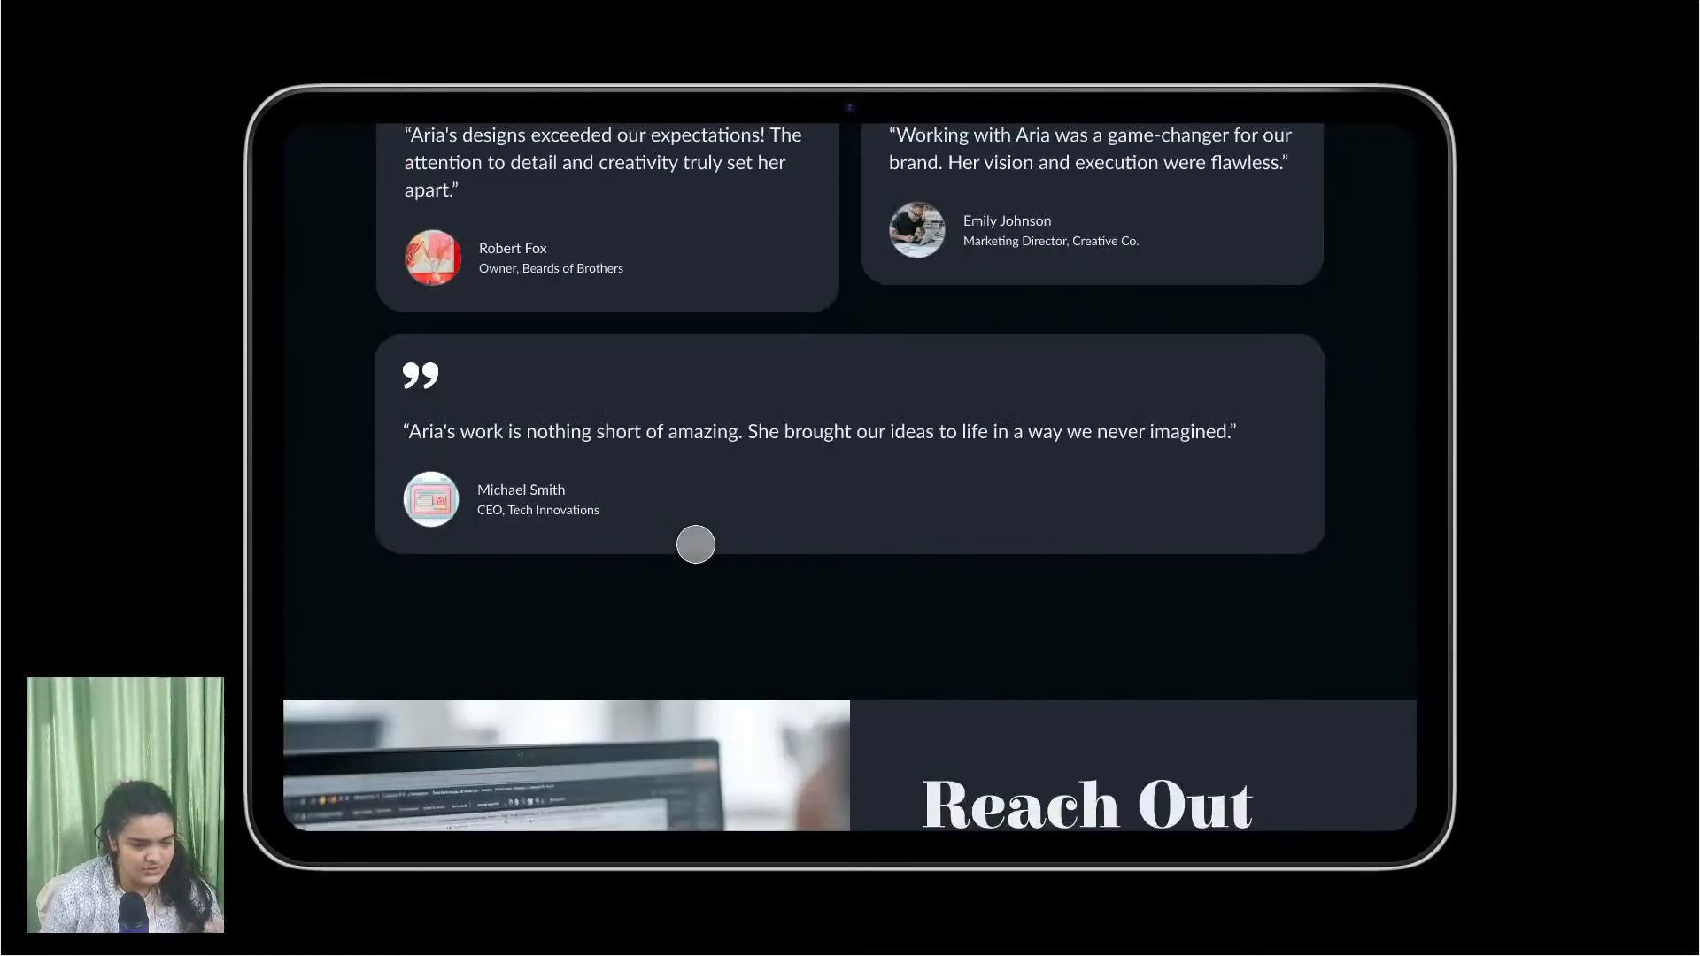
scroll(704, 553, "up", 10)
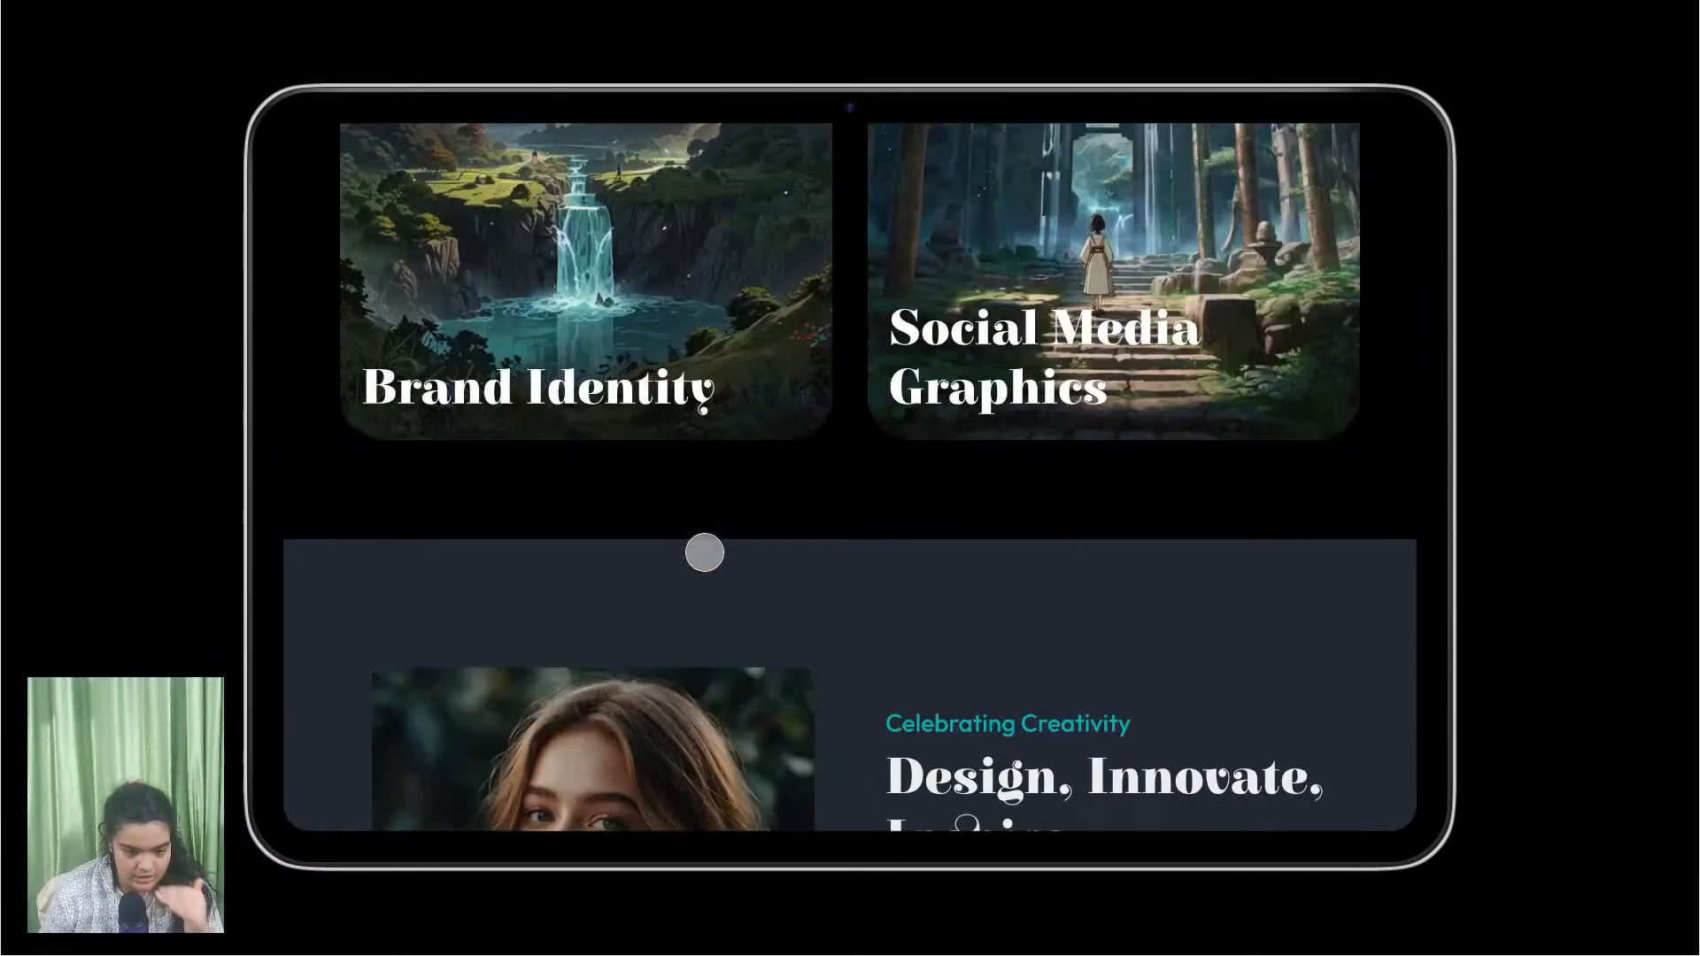
scroll(704, 552, "up", 5)
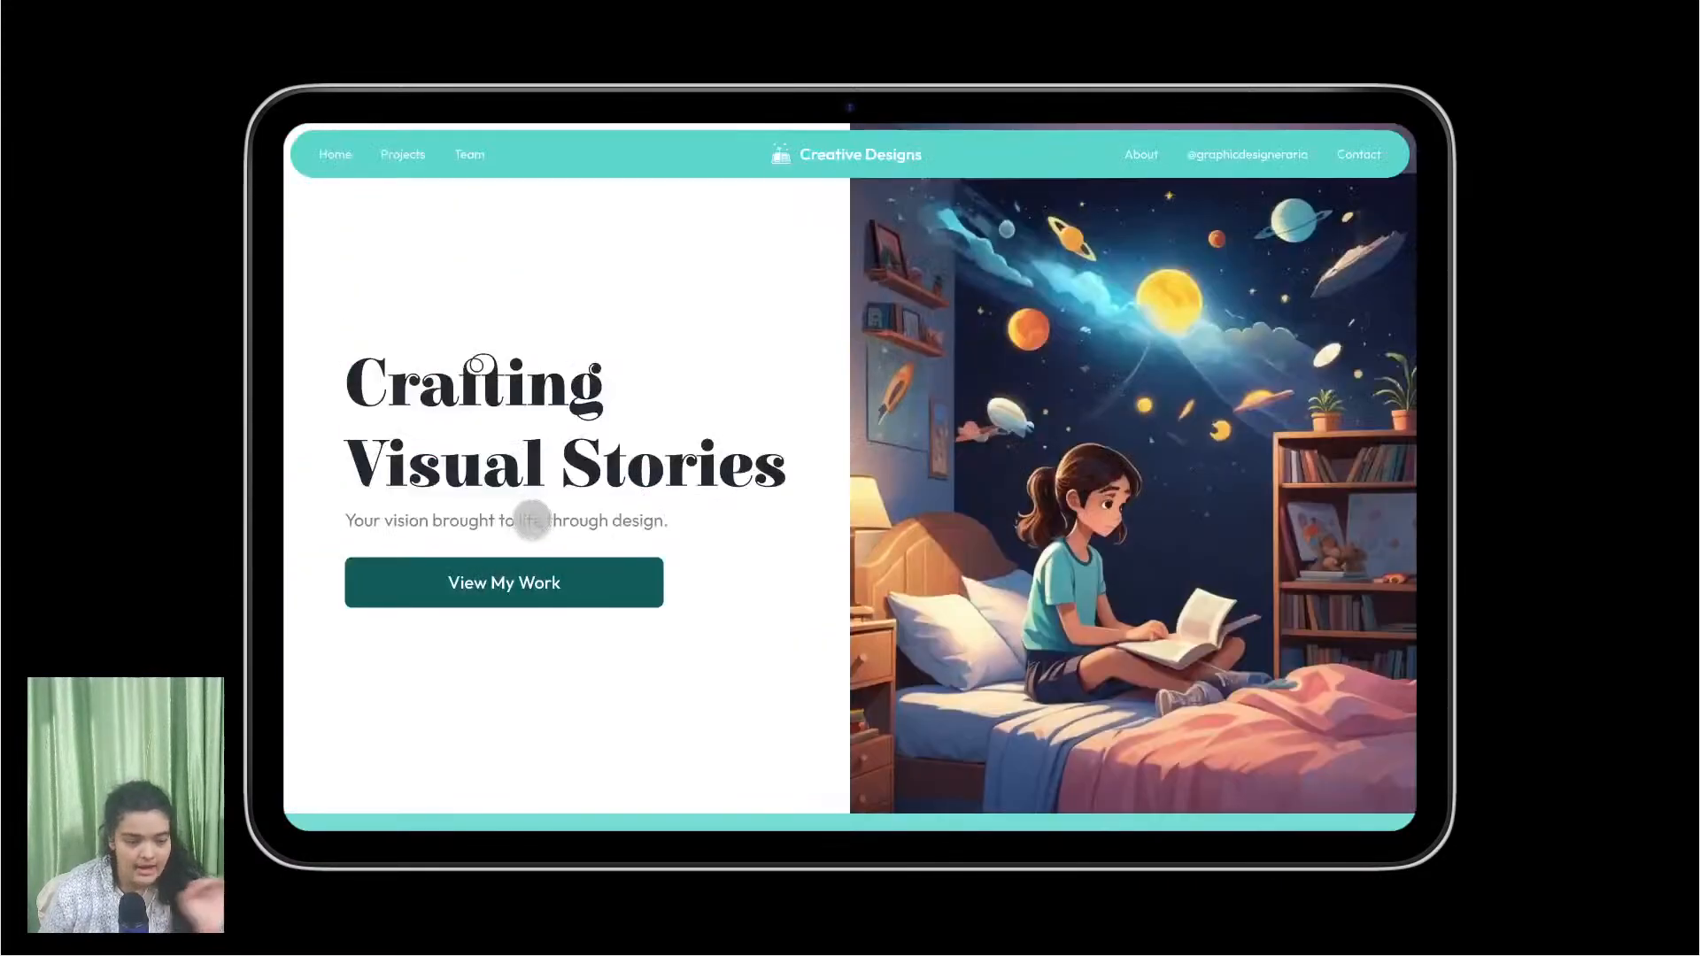
mouse_move(1691, 7)
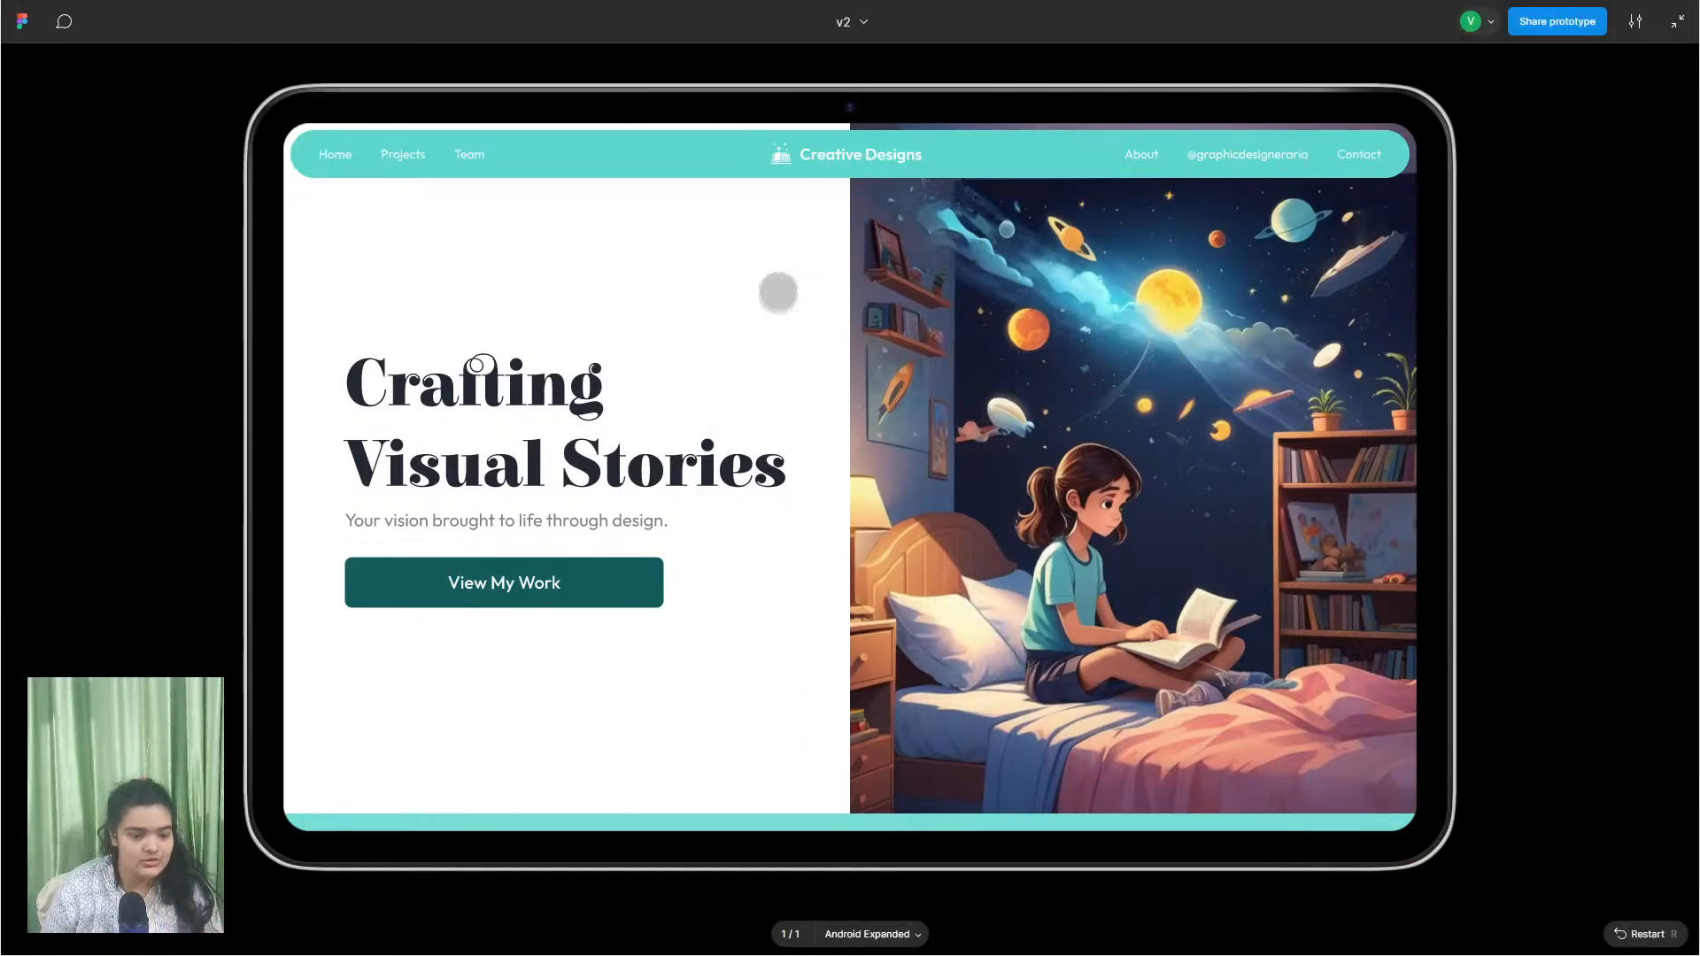
Step: Leave full-screen presentation, maximize the prototype window, and bring YouTube Studio forward in Firefox
left_click(1677, 21)
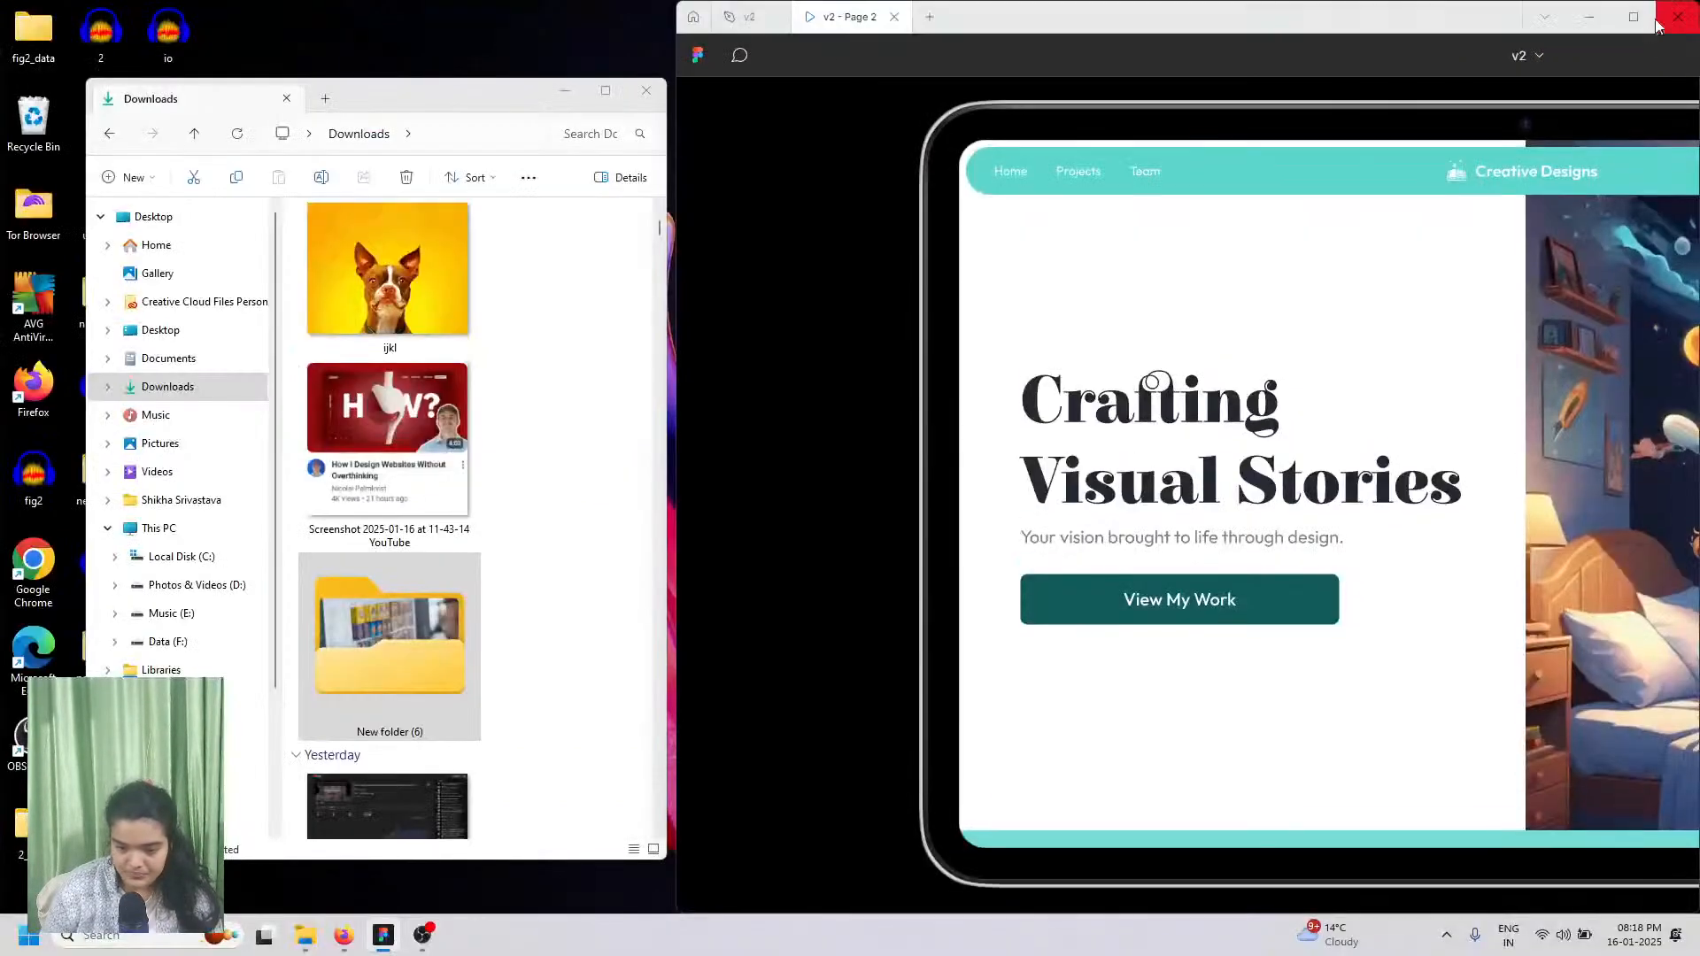
left_click(1633, 16)
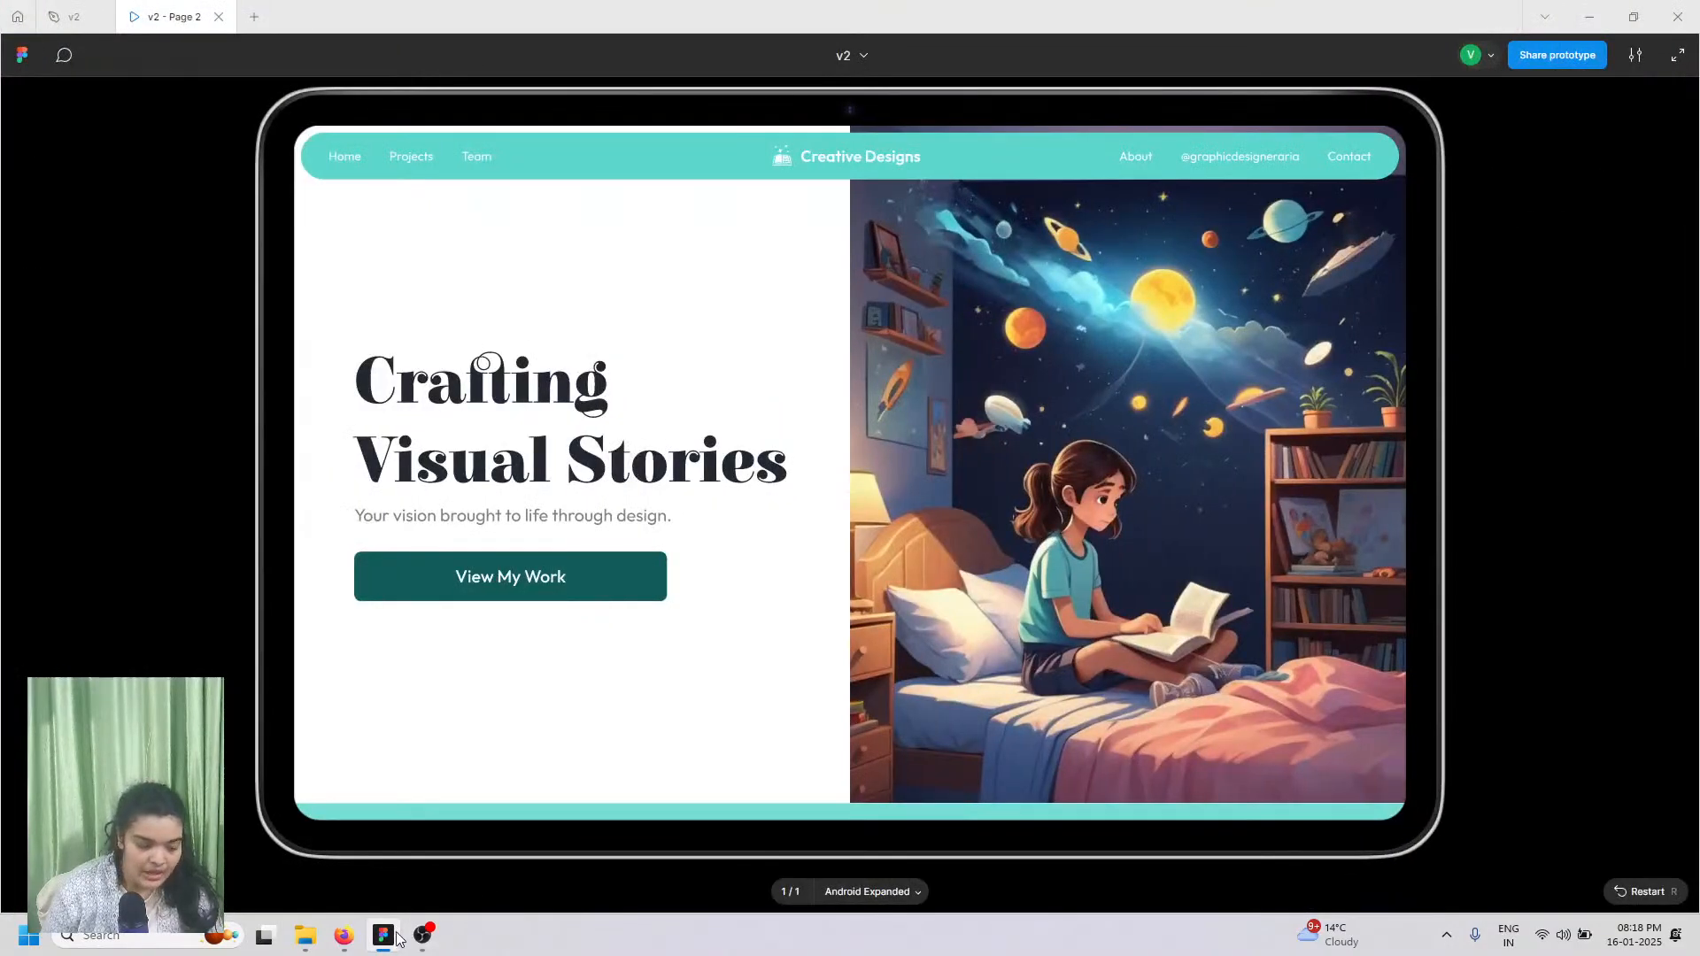
left_click(354, 944)
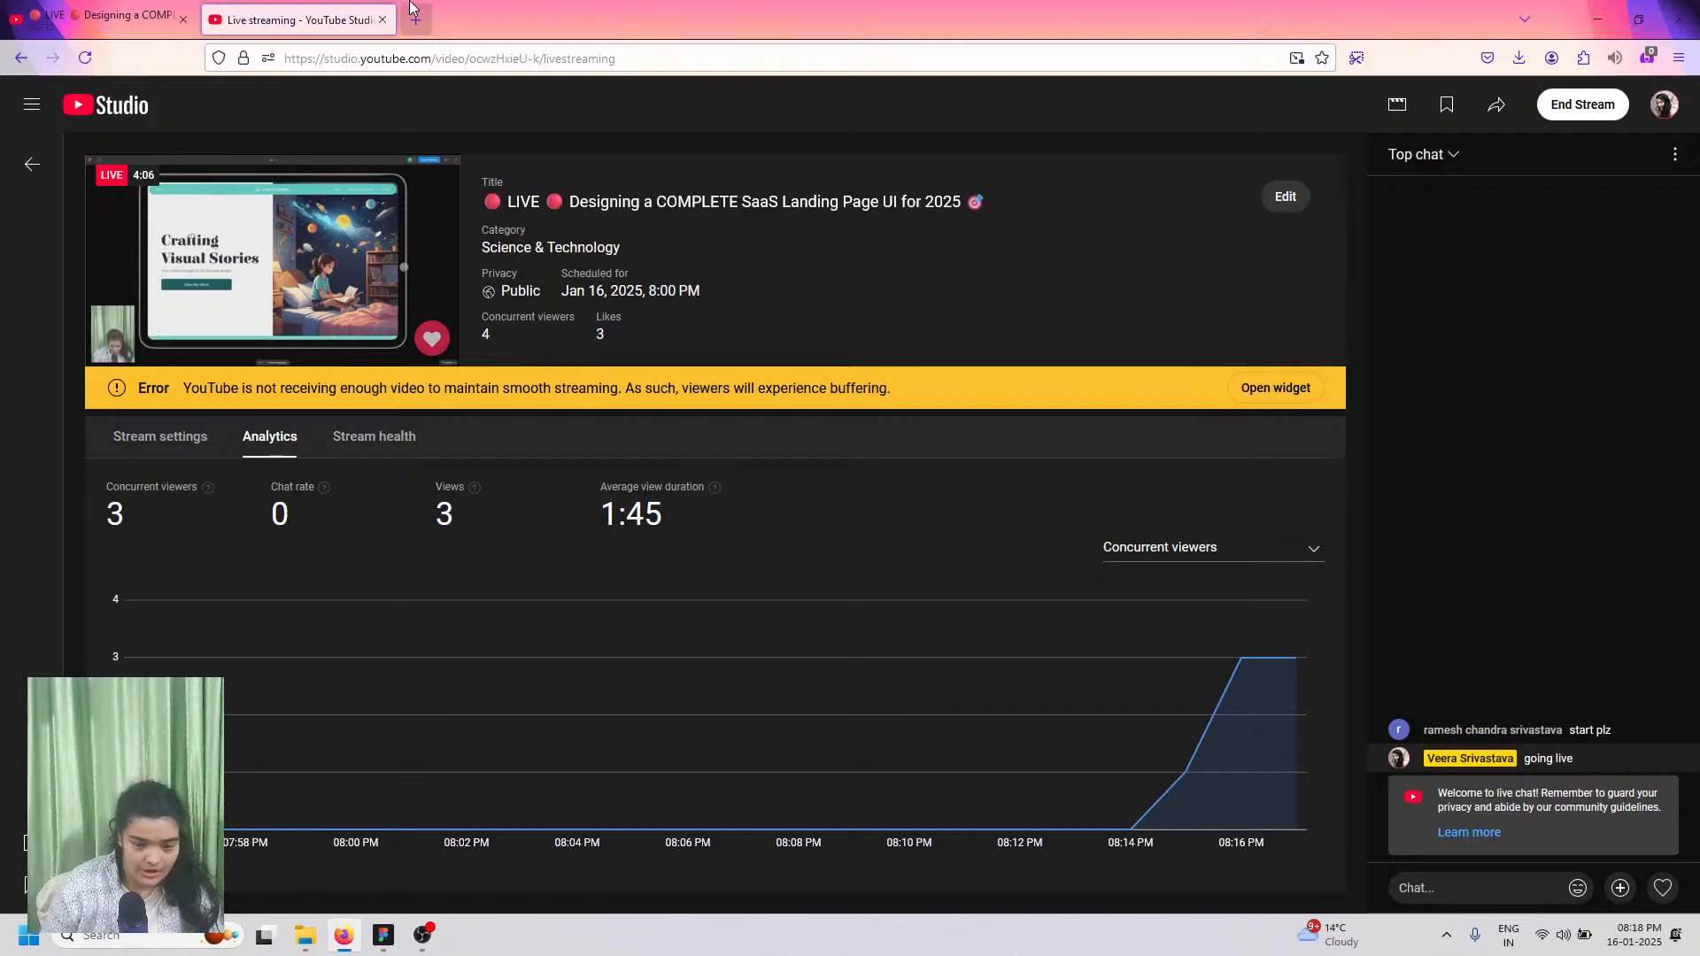
Step: Open a new blank Firefox tab beside the live stream page and switch to it
left_click(414, 16)
left_click(210, 21)
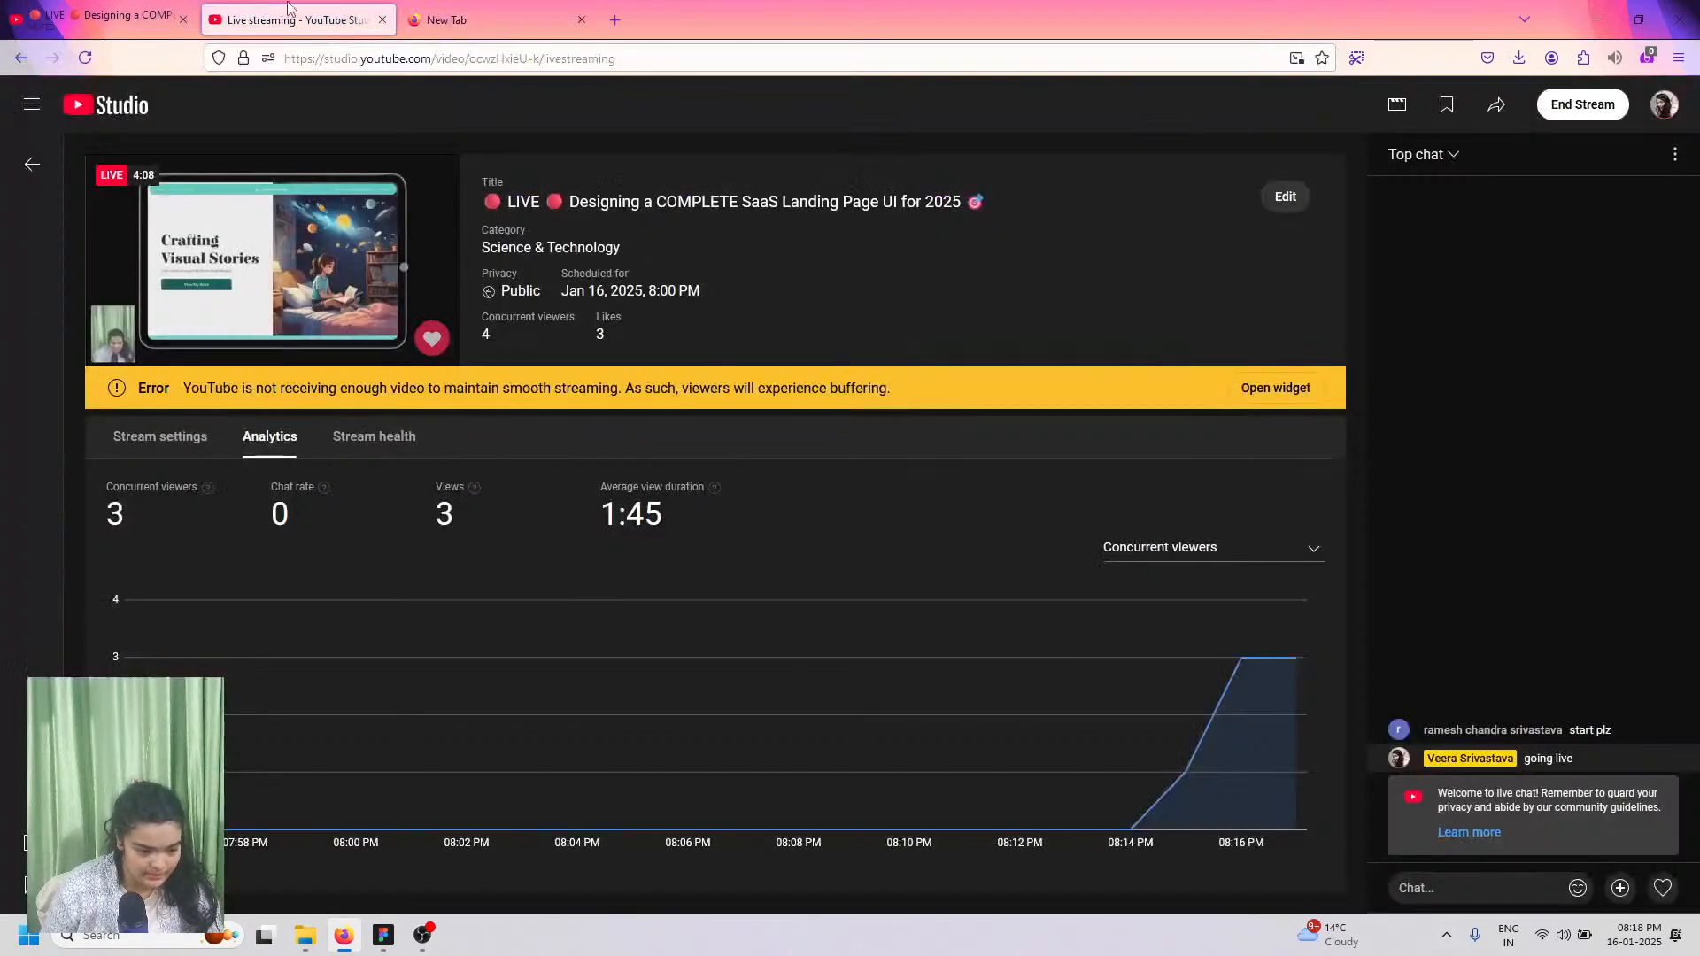
left_click(534, 15)
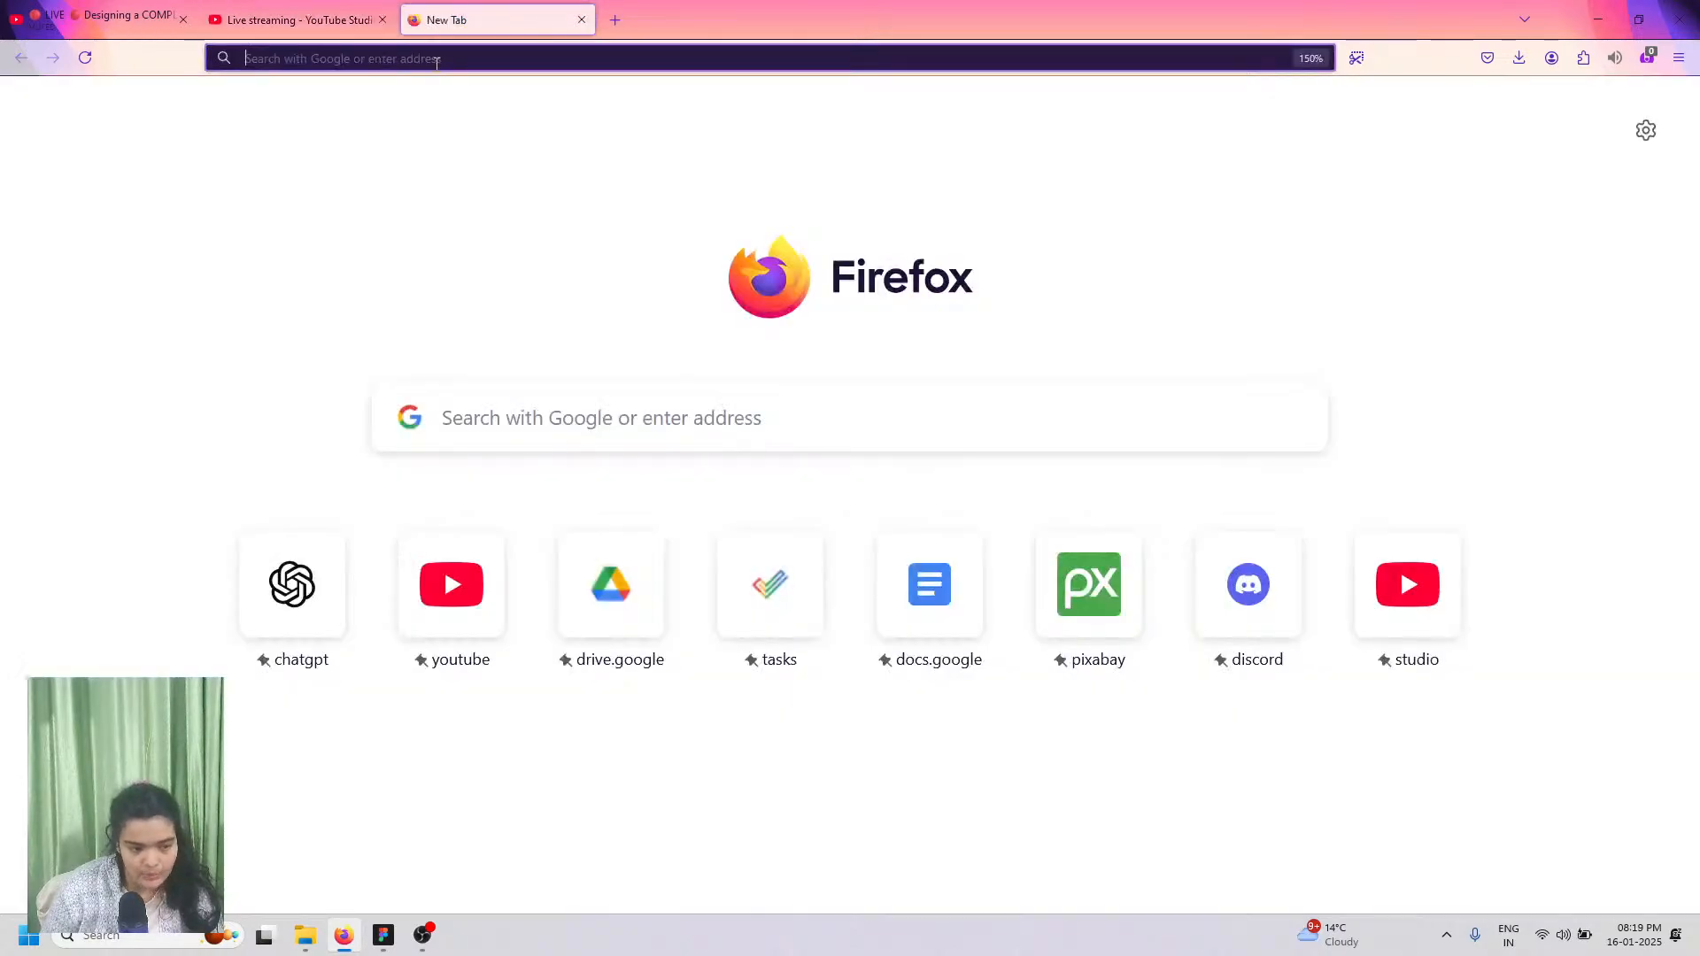
Step: Load figma.com/downloads in the new tab and scroll through the page
type("figma.com/")
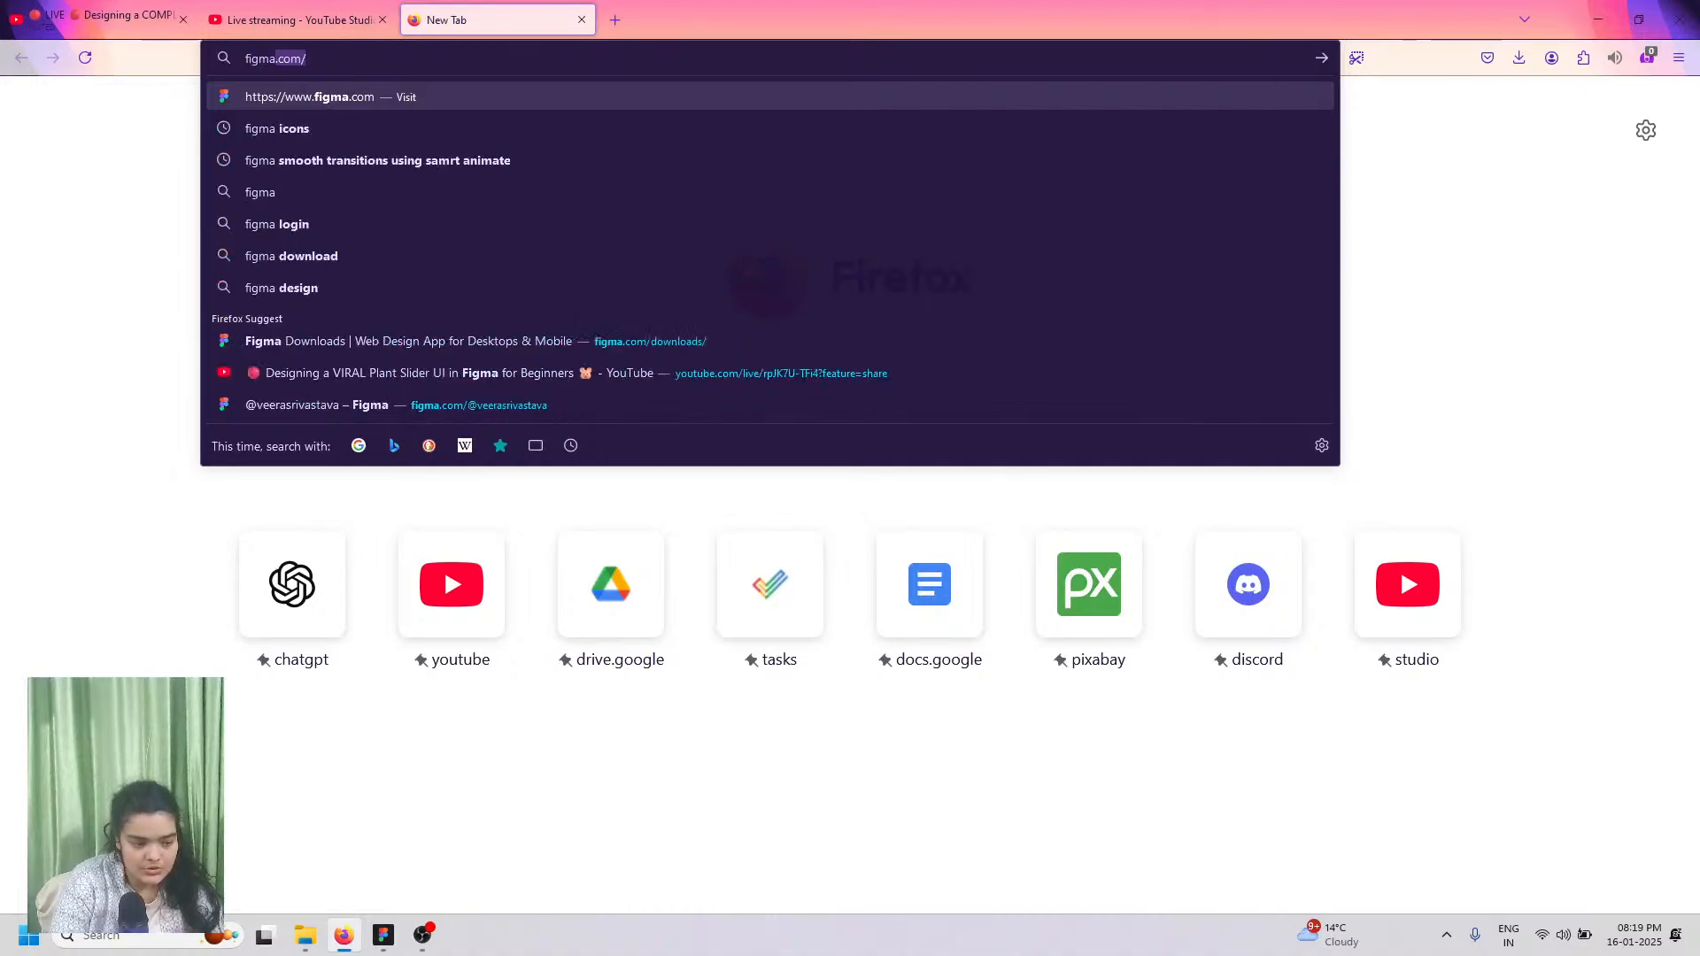
type("dow")
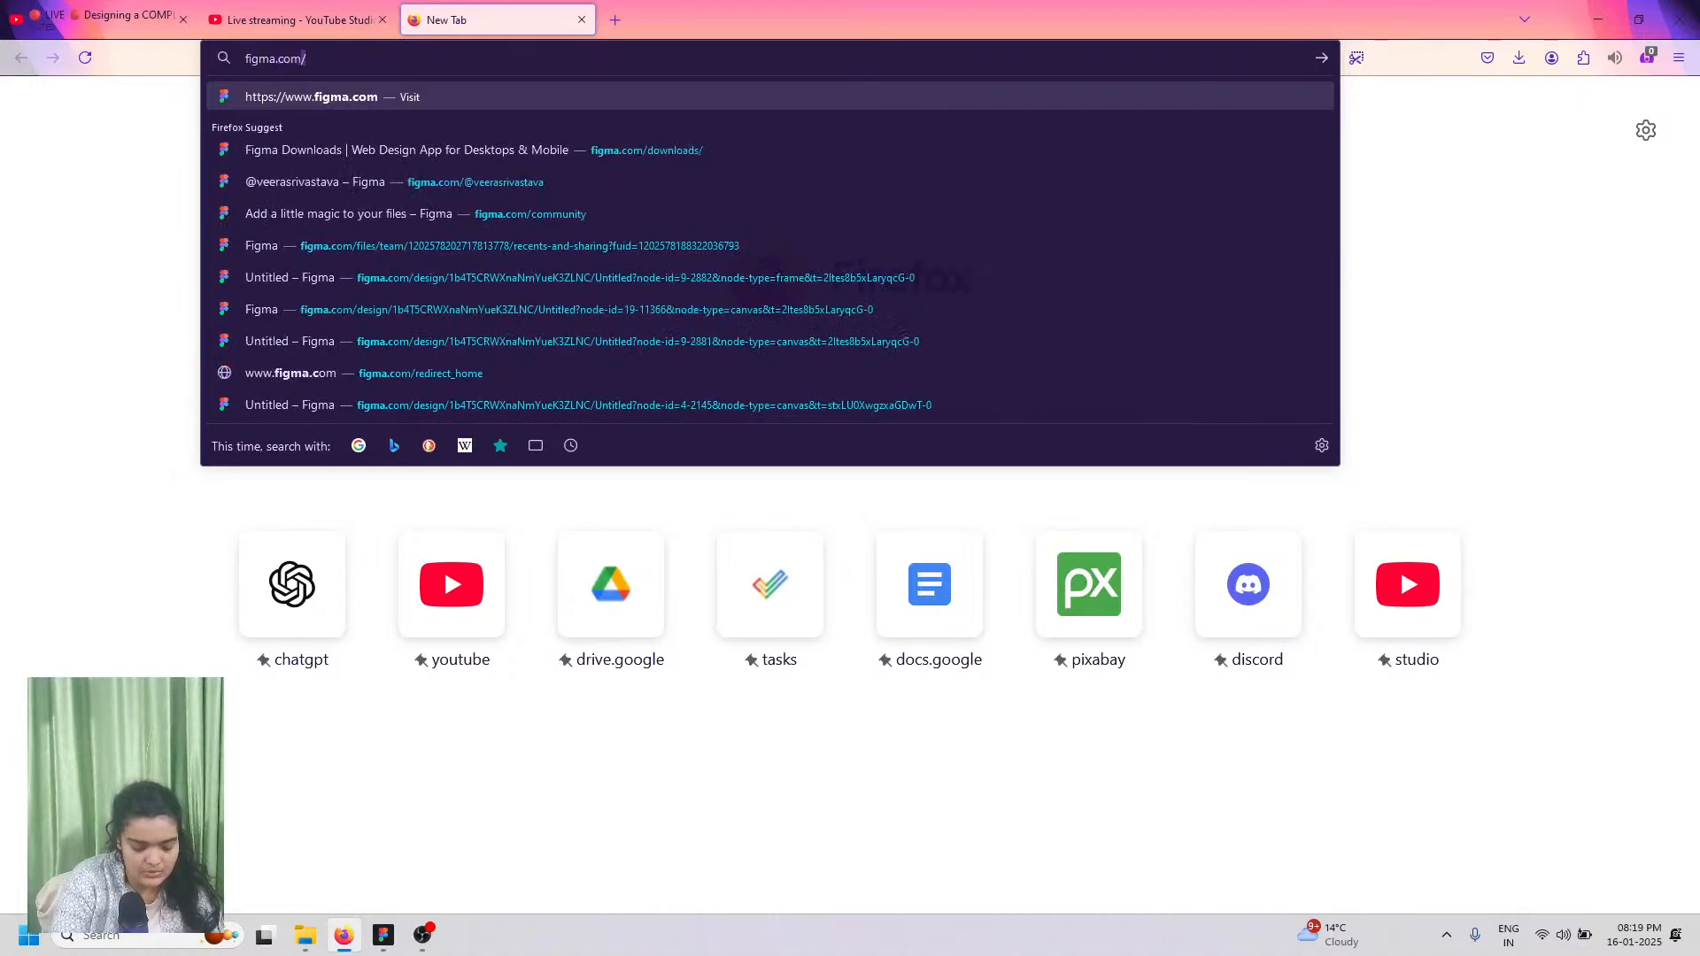
type("nloads/")
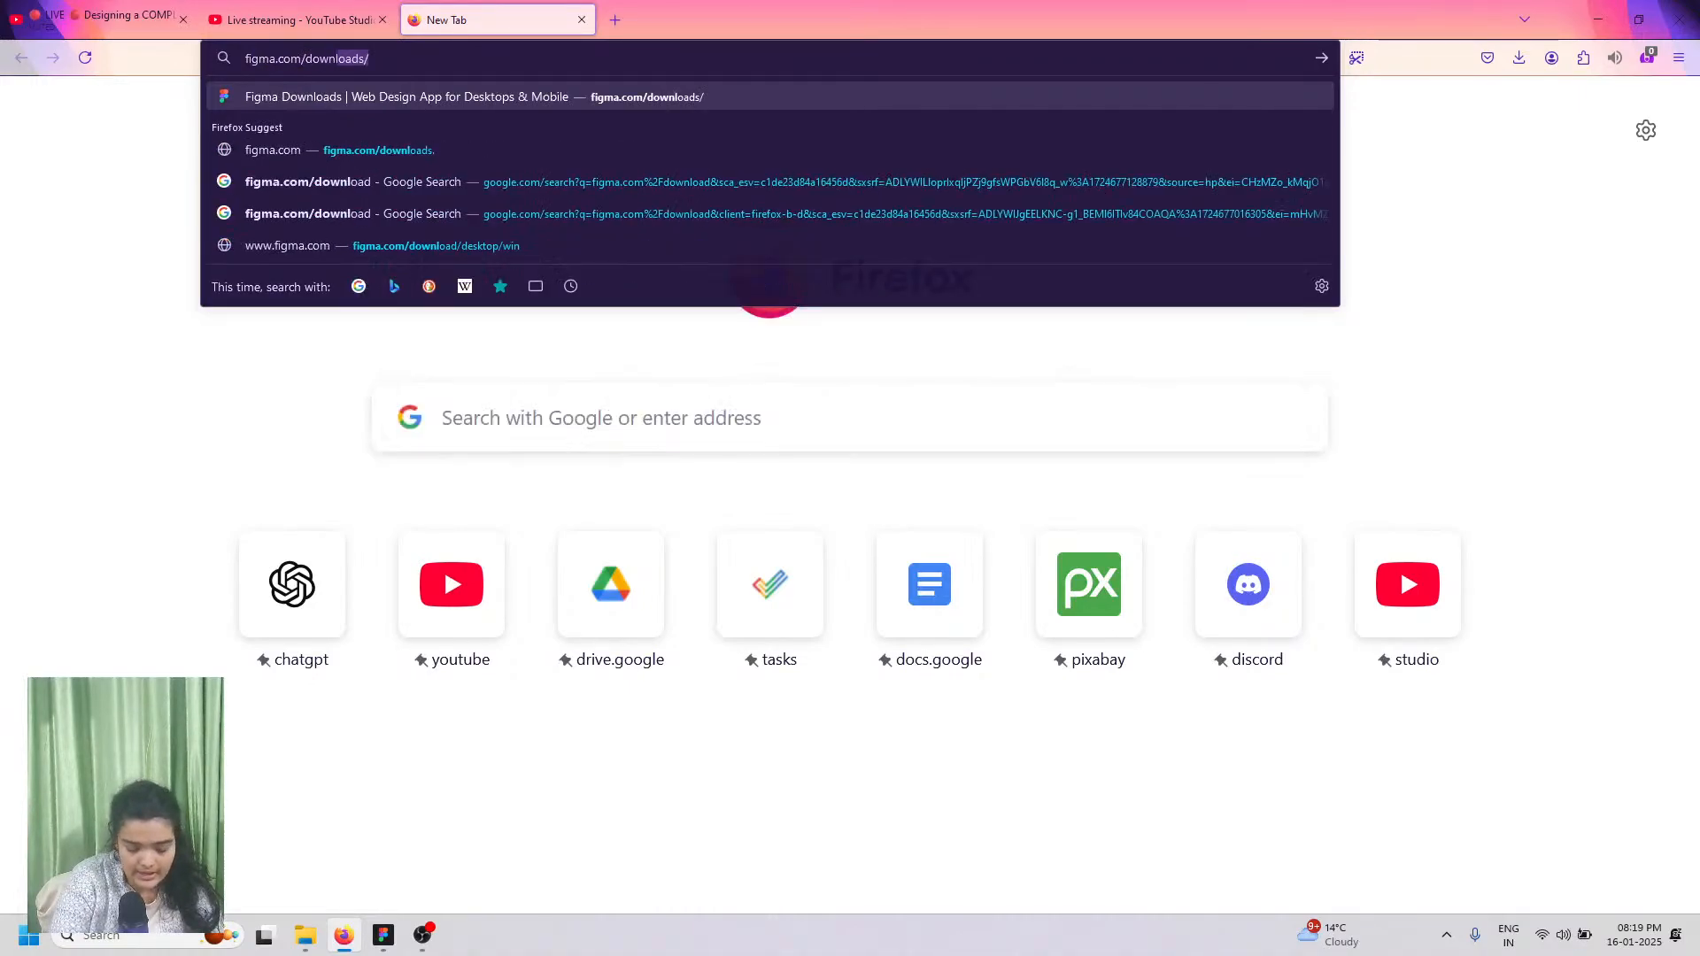
key("Return")
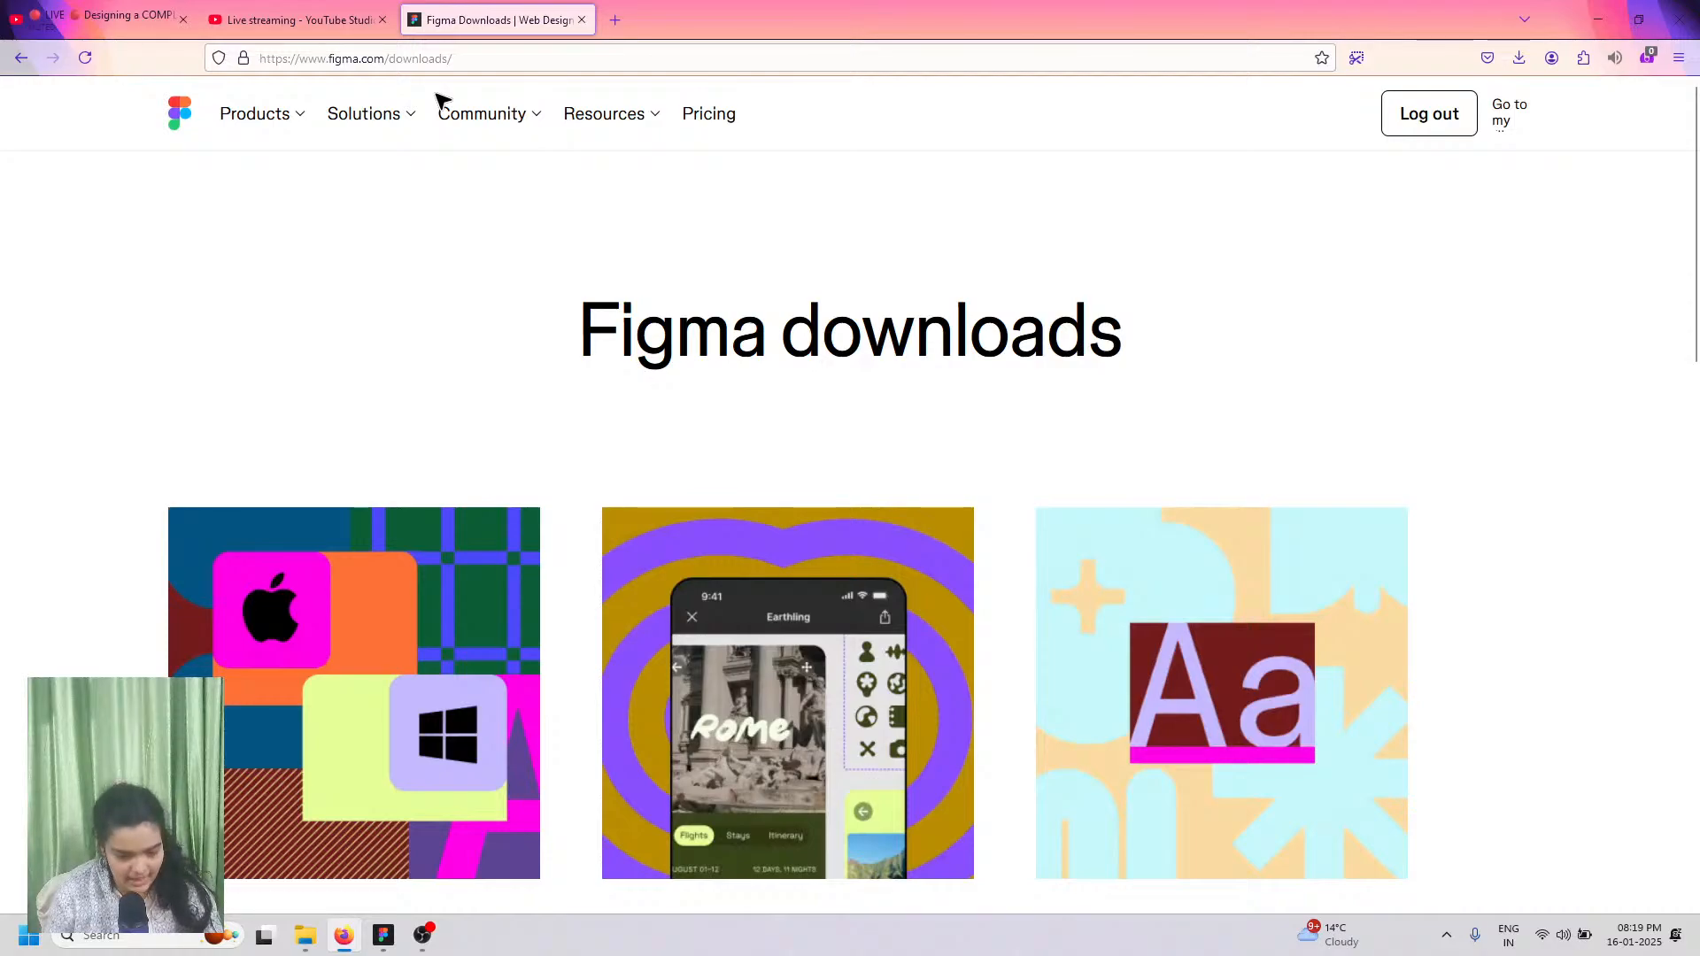
scroll(470, 124, "down", 3)
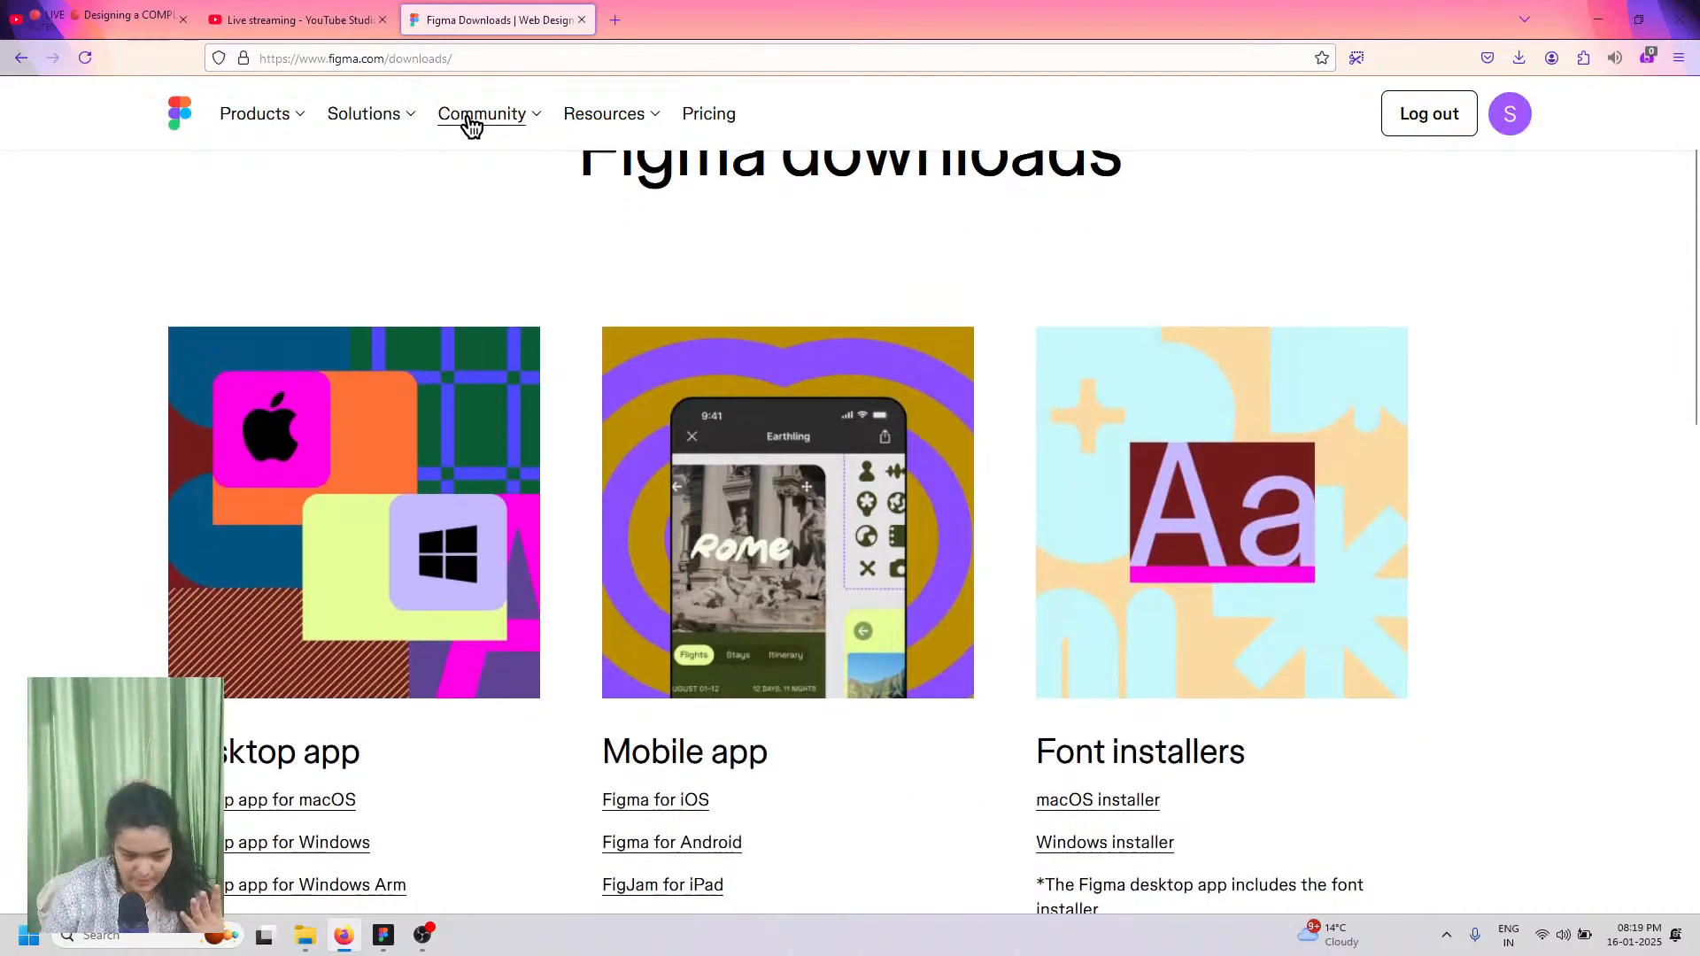
scroll(470, 124, "down", 2)
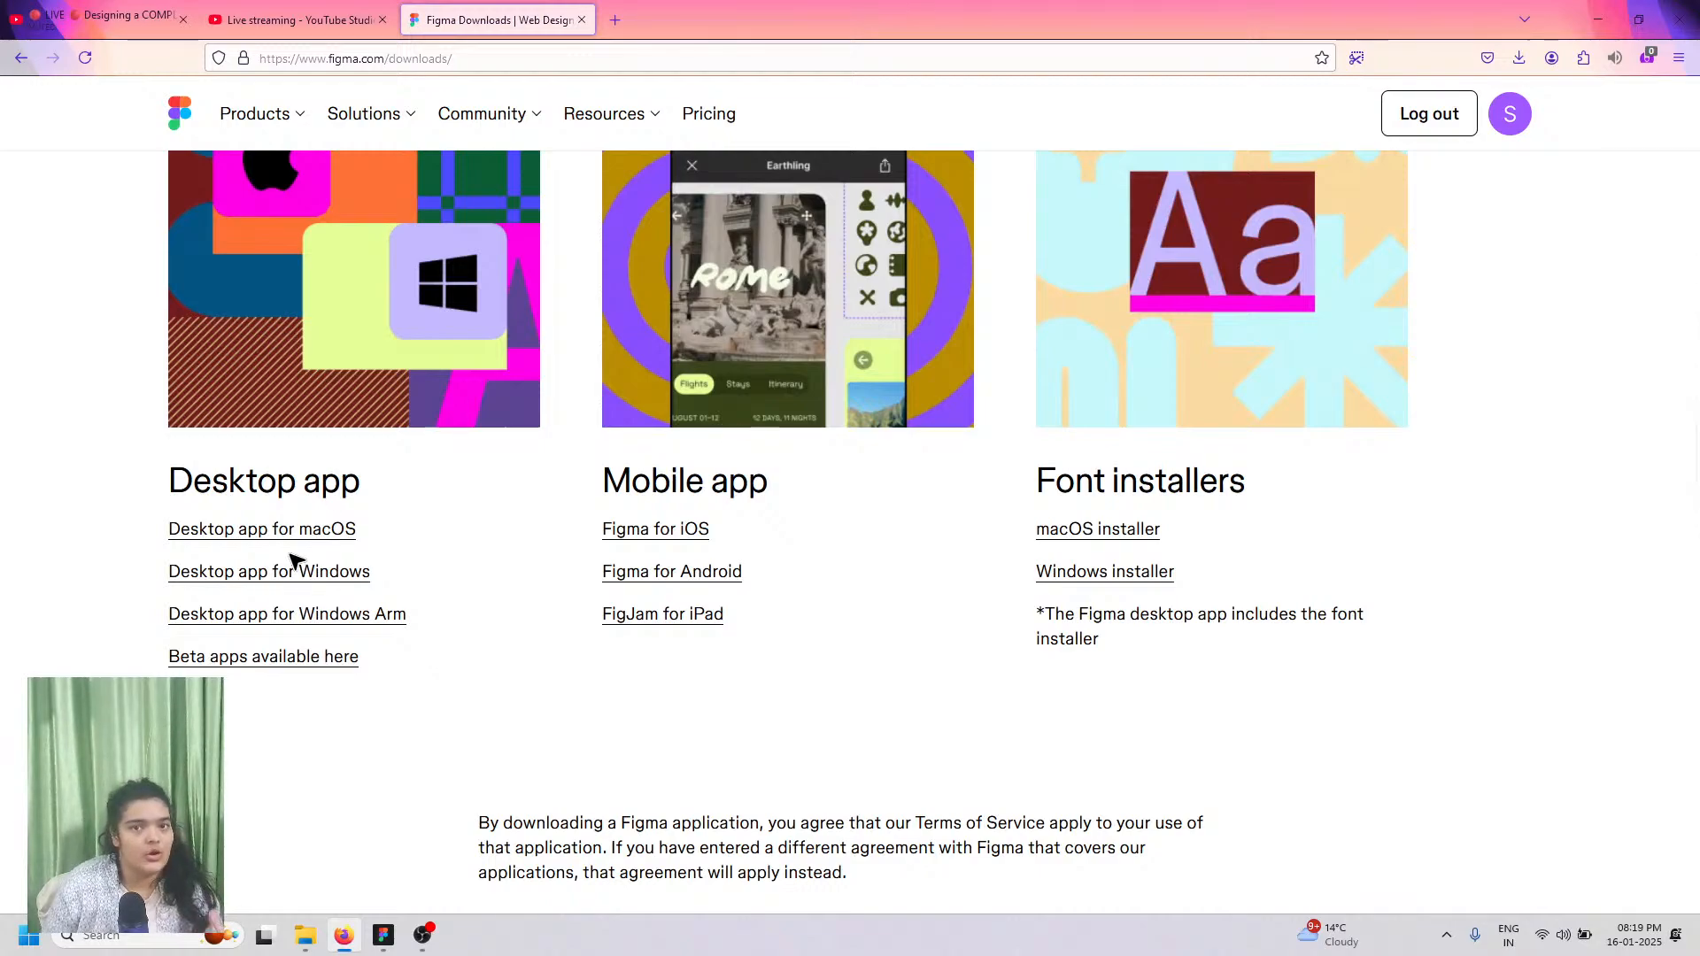
Step: Close the extra LIVE YouTube tab and return to the Figma recent files home
left_click(182, 19)
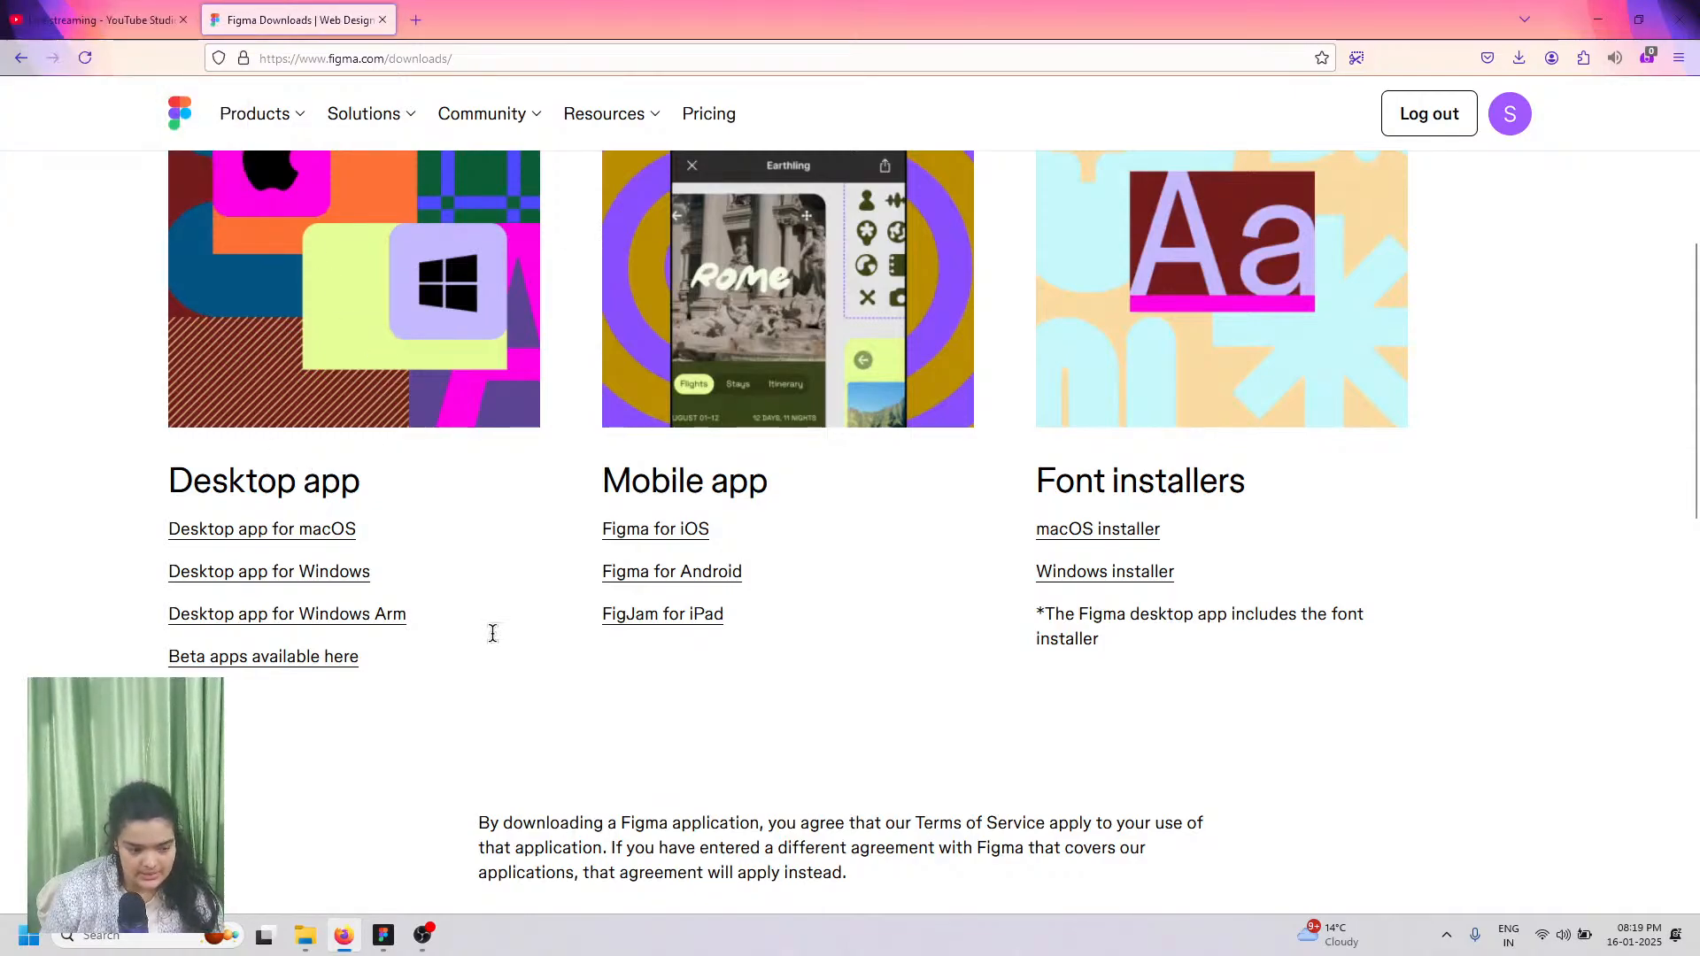
left_click(383, 935)
left_click(15, 13)
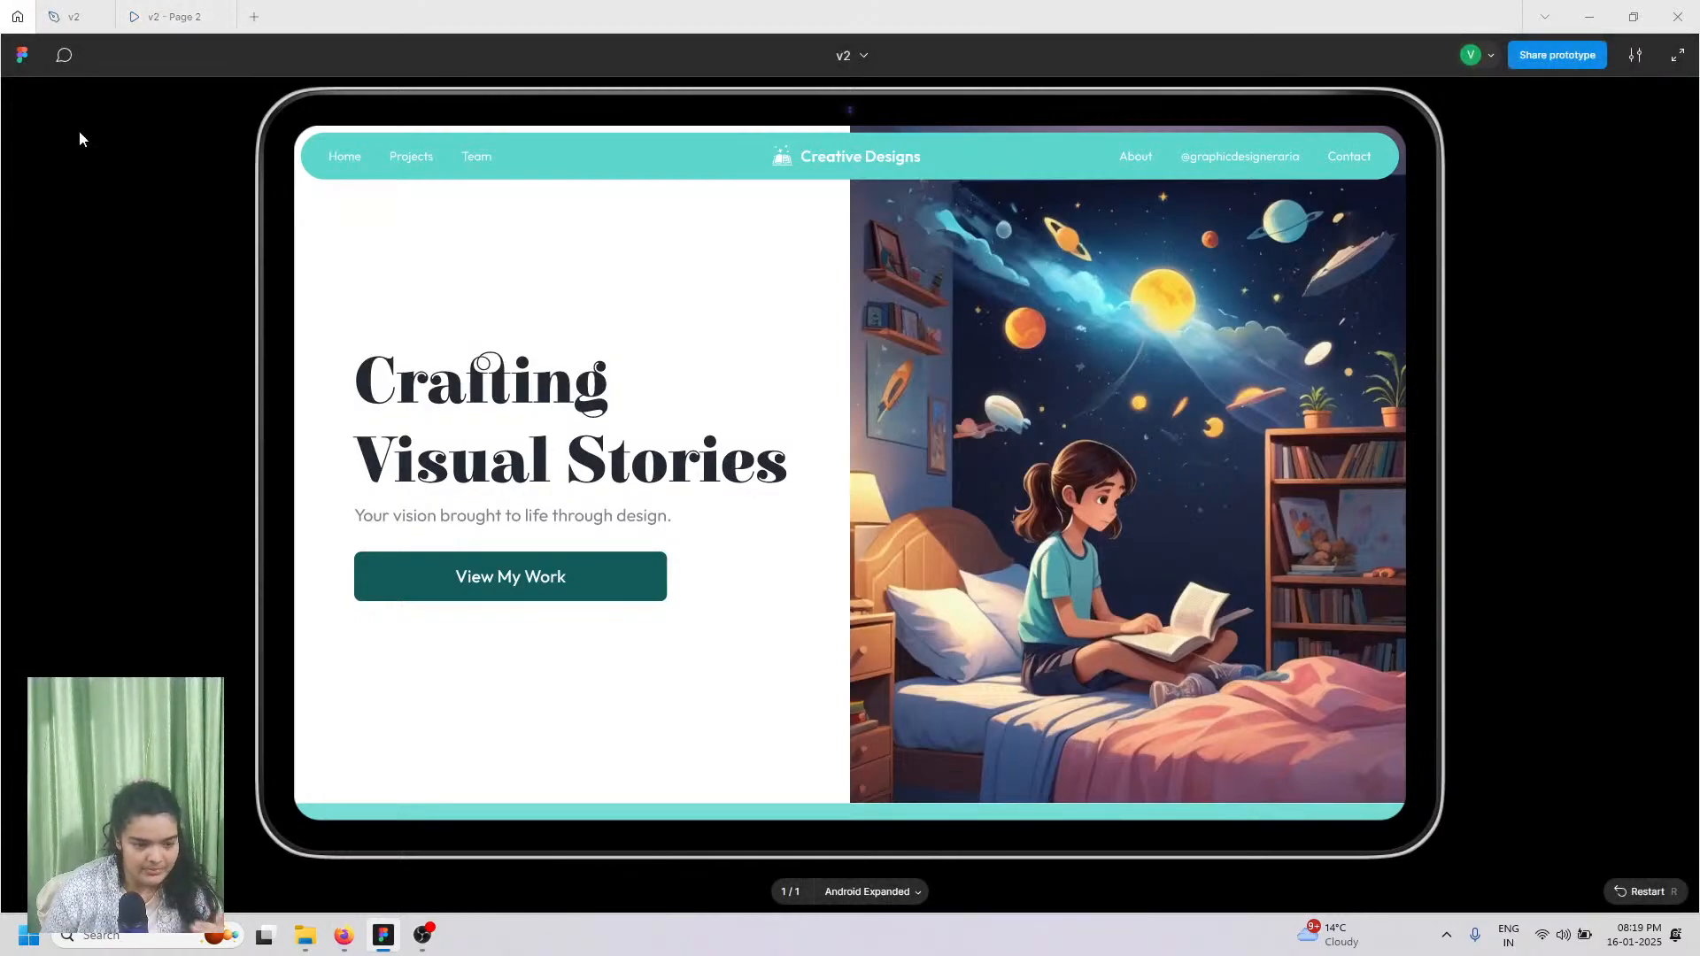
Step: Create a new Untitled design file, then reopen the v2 - Page 2 prototype at 'Explore my design journey and projects.'
scroll(829, 573, "up", 3)
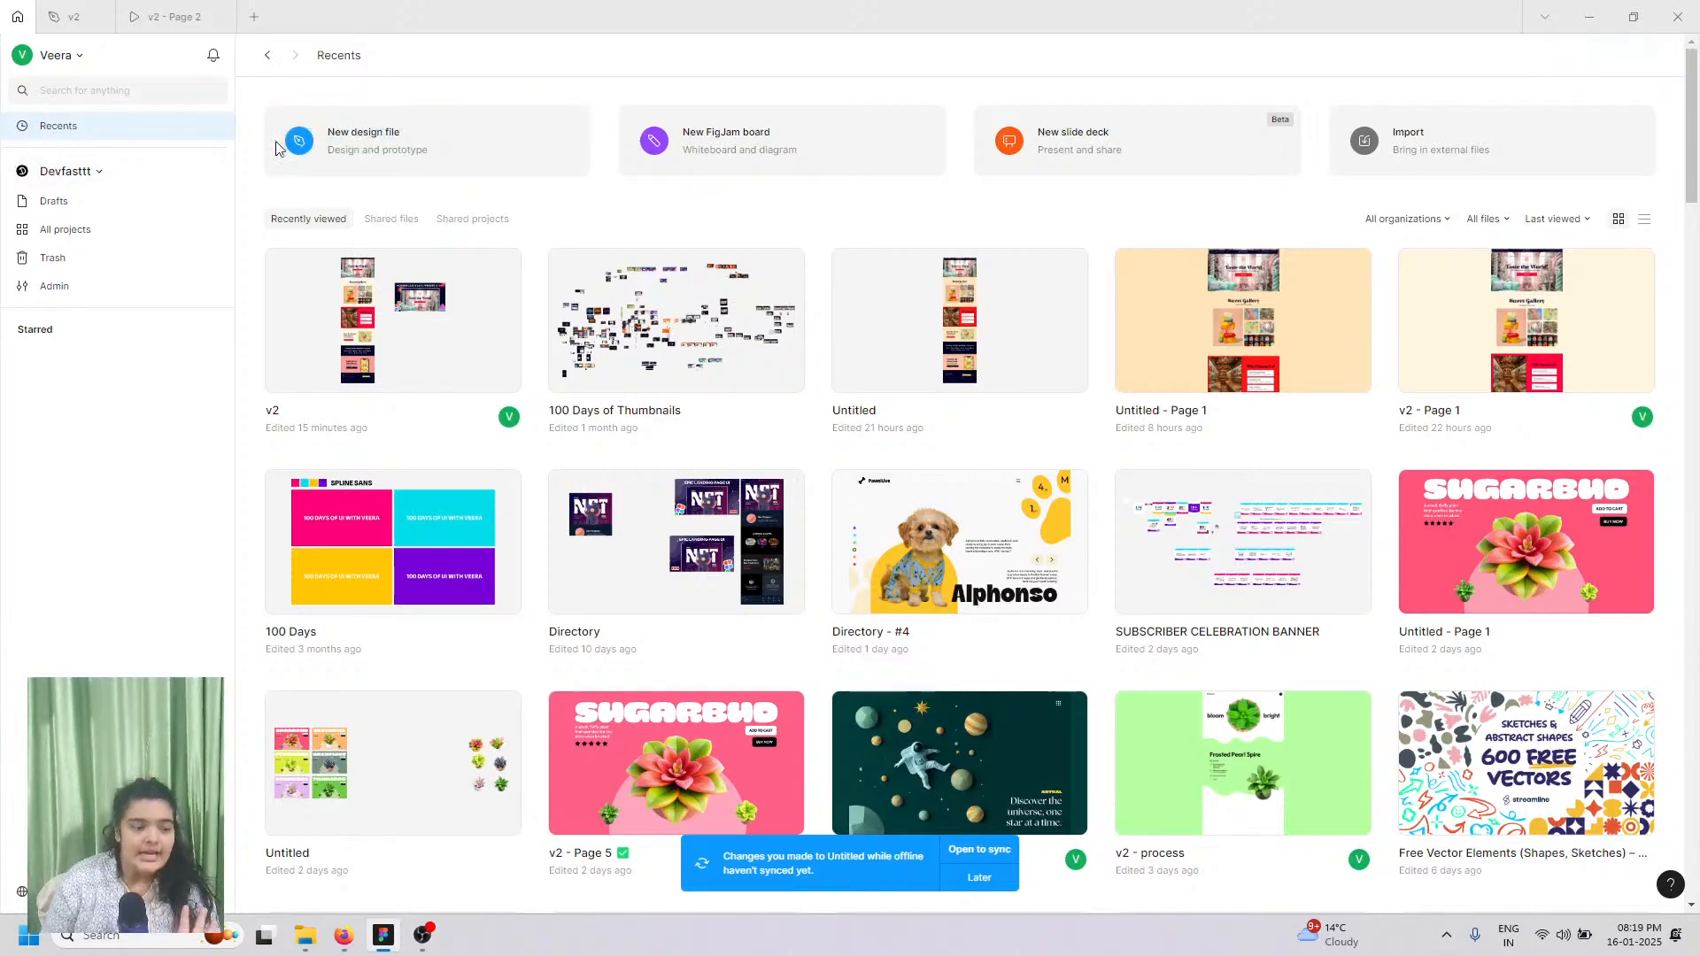
left_click(317, 154)
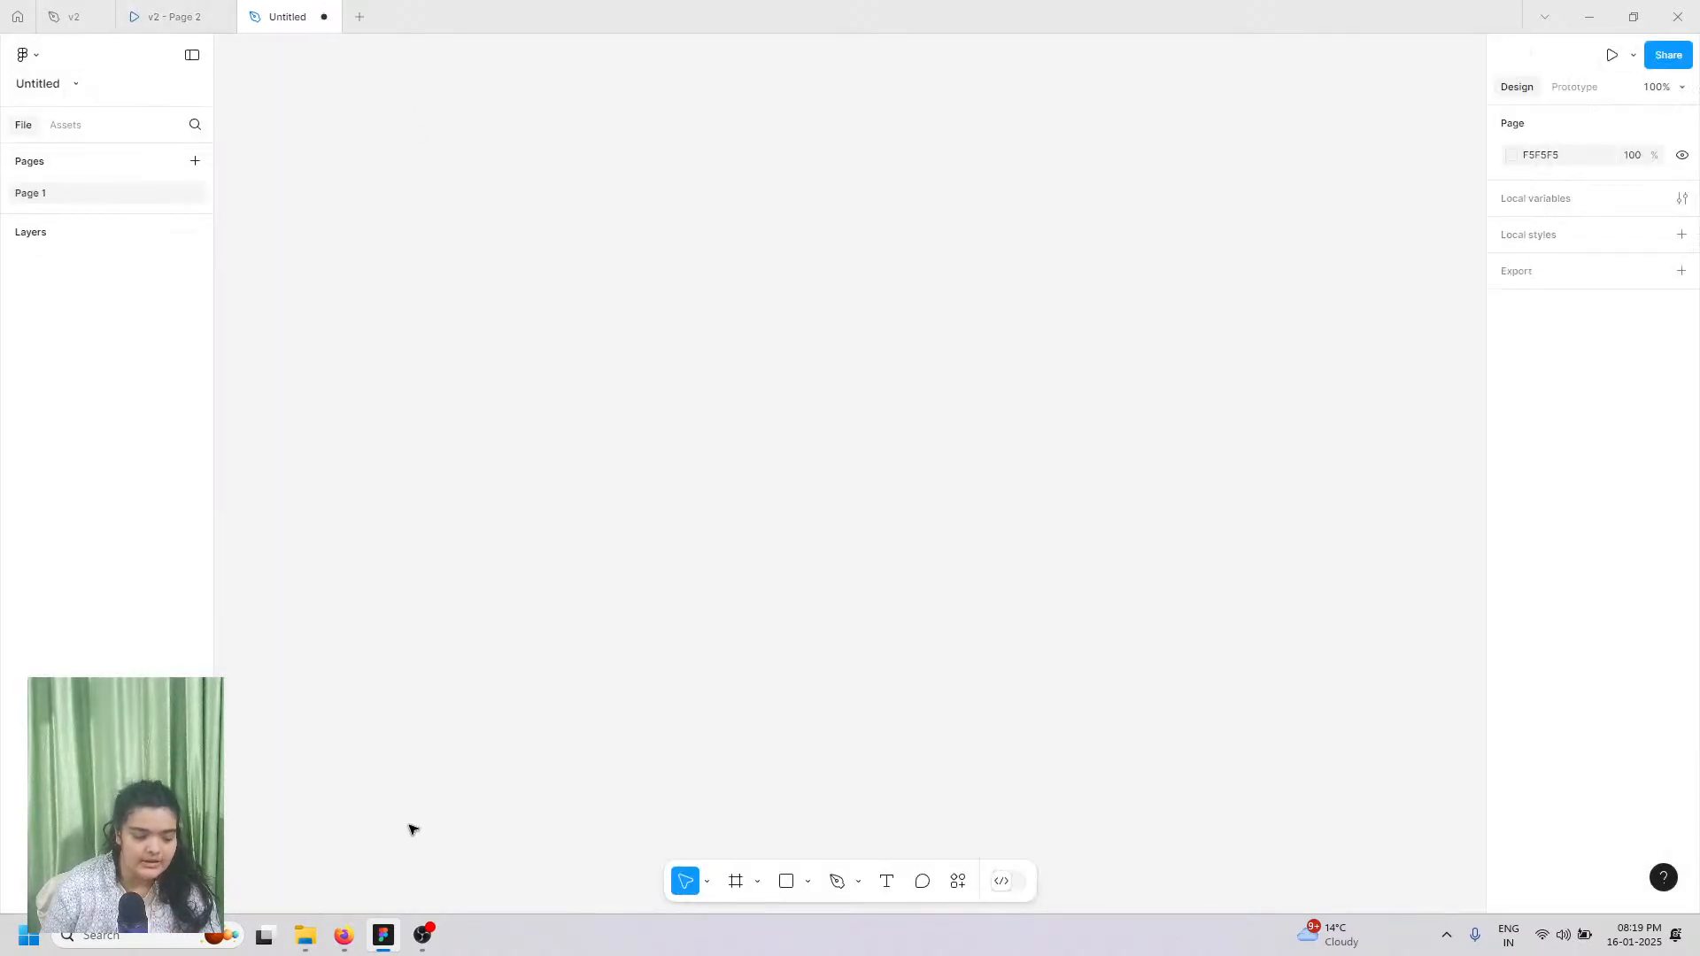
mouse_move(354, 950)
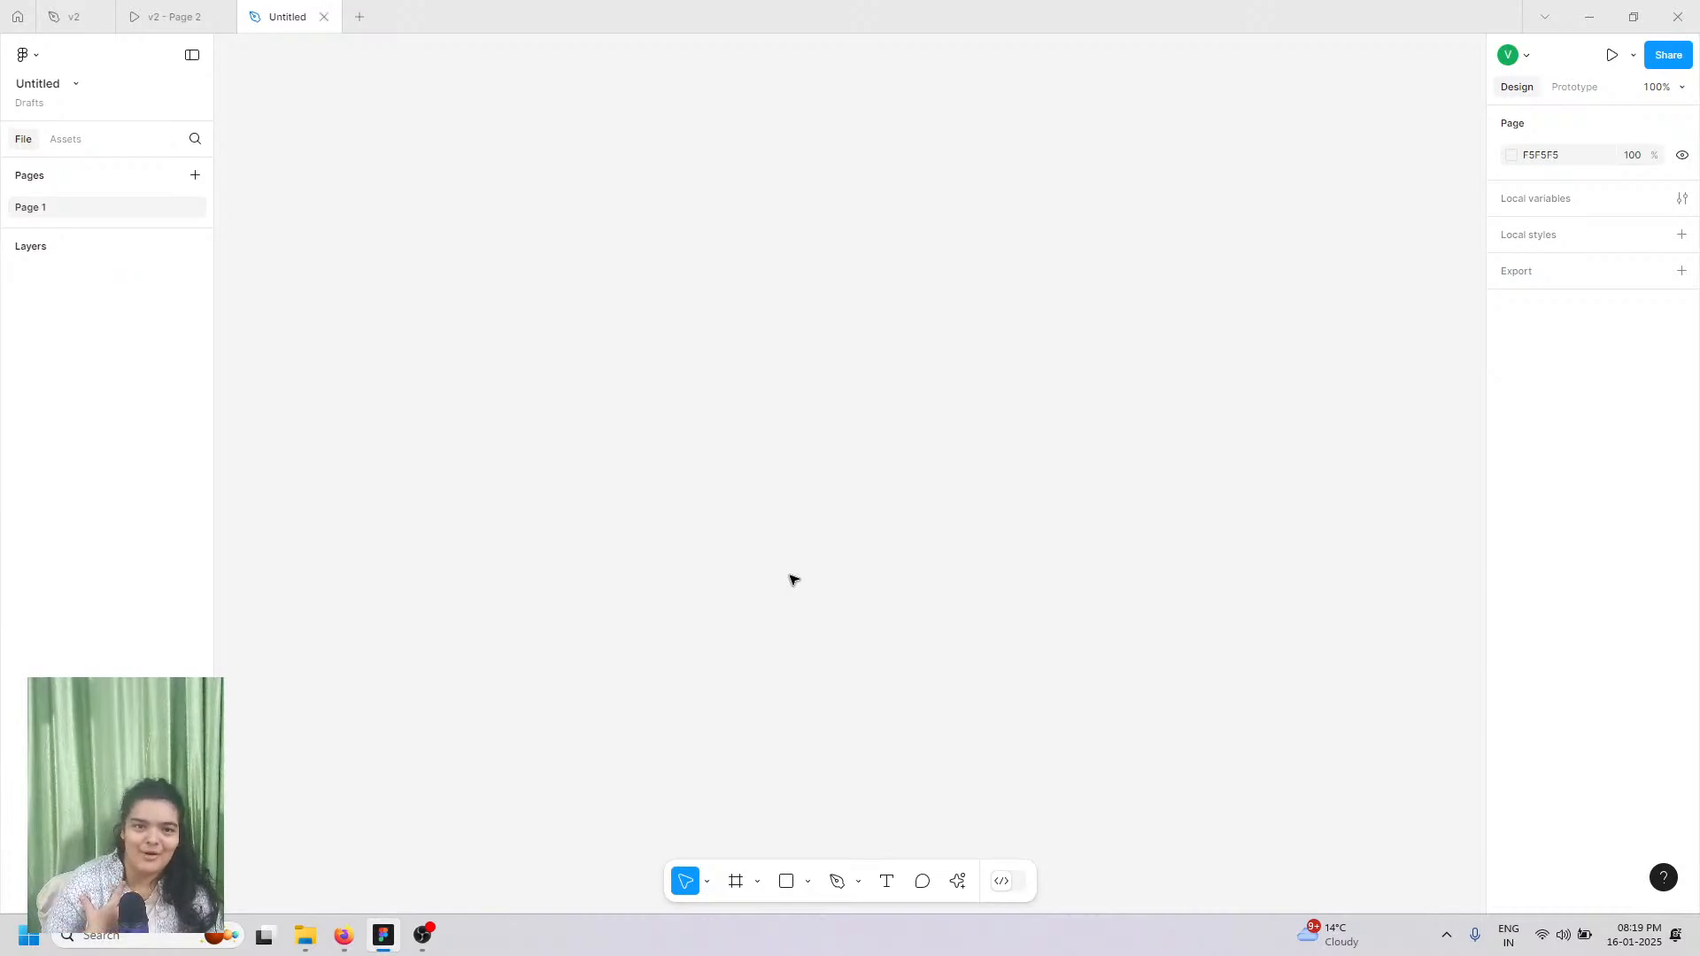
left_click(350, 940)
left_click(381, 942)
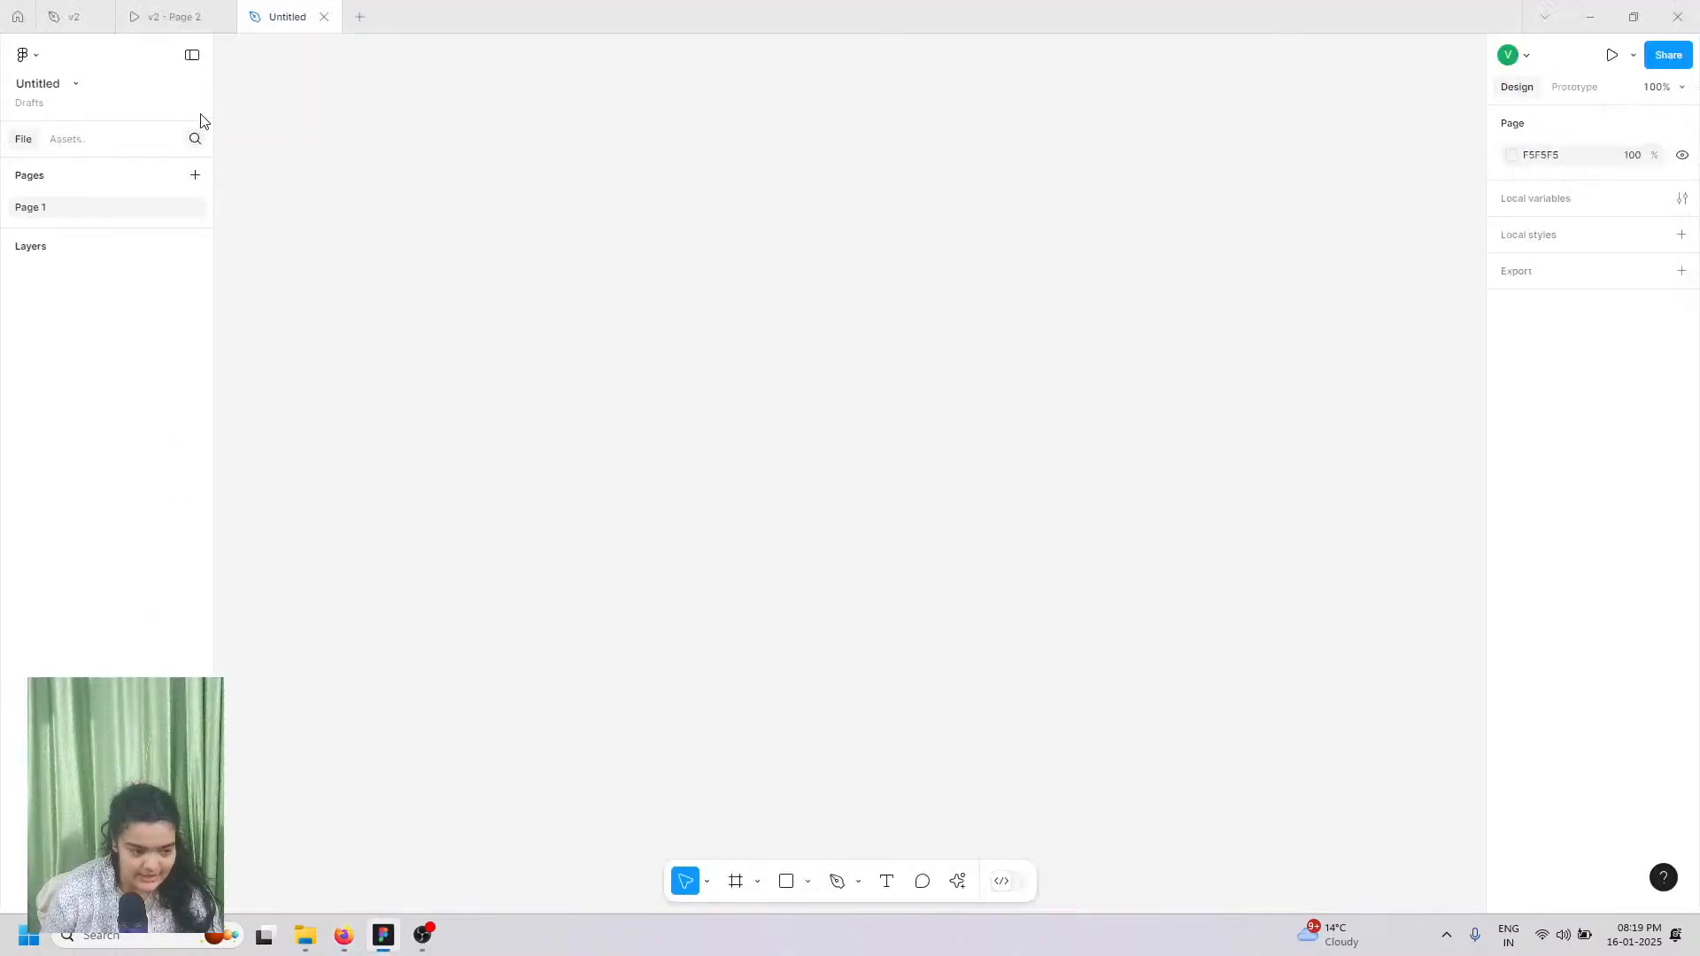
left_click(177, 16)
scroll(1108, 668, "down", 10)
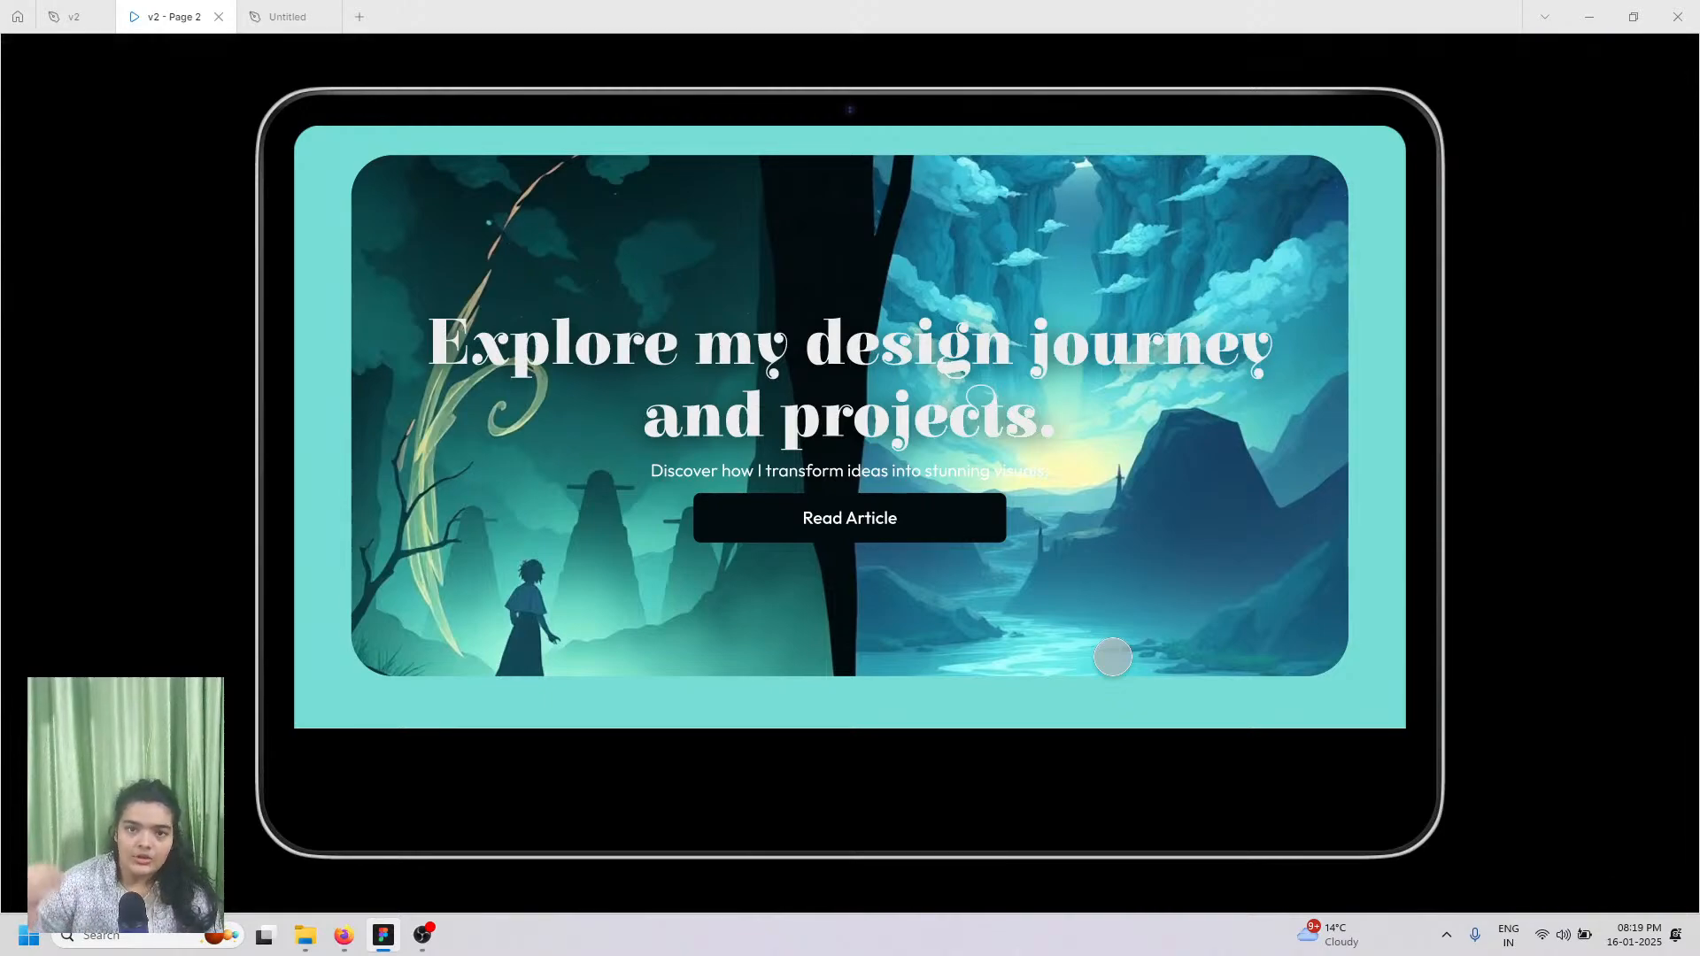
Step: Drag the prototype back toward the hero, then switch to the YouTube Studio live streaming tab
left_click_drag(1112, 657, 1125, 688)
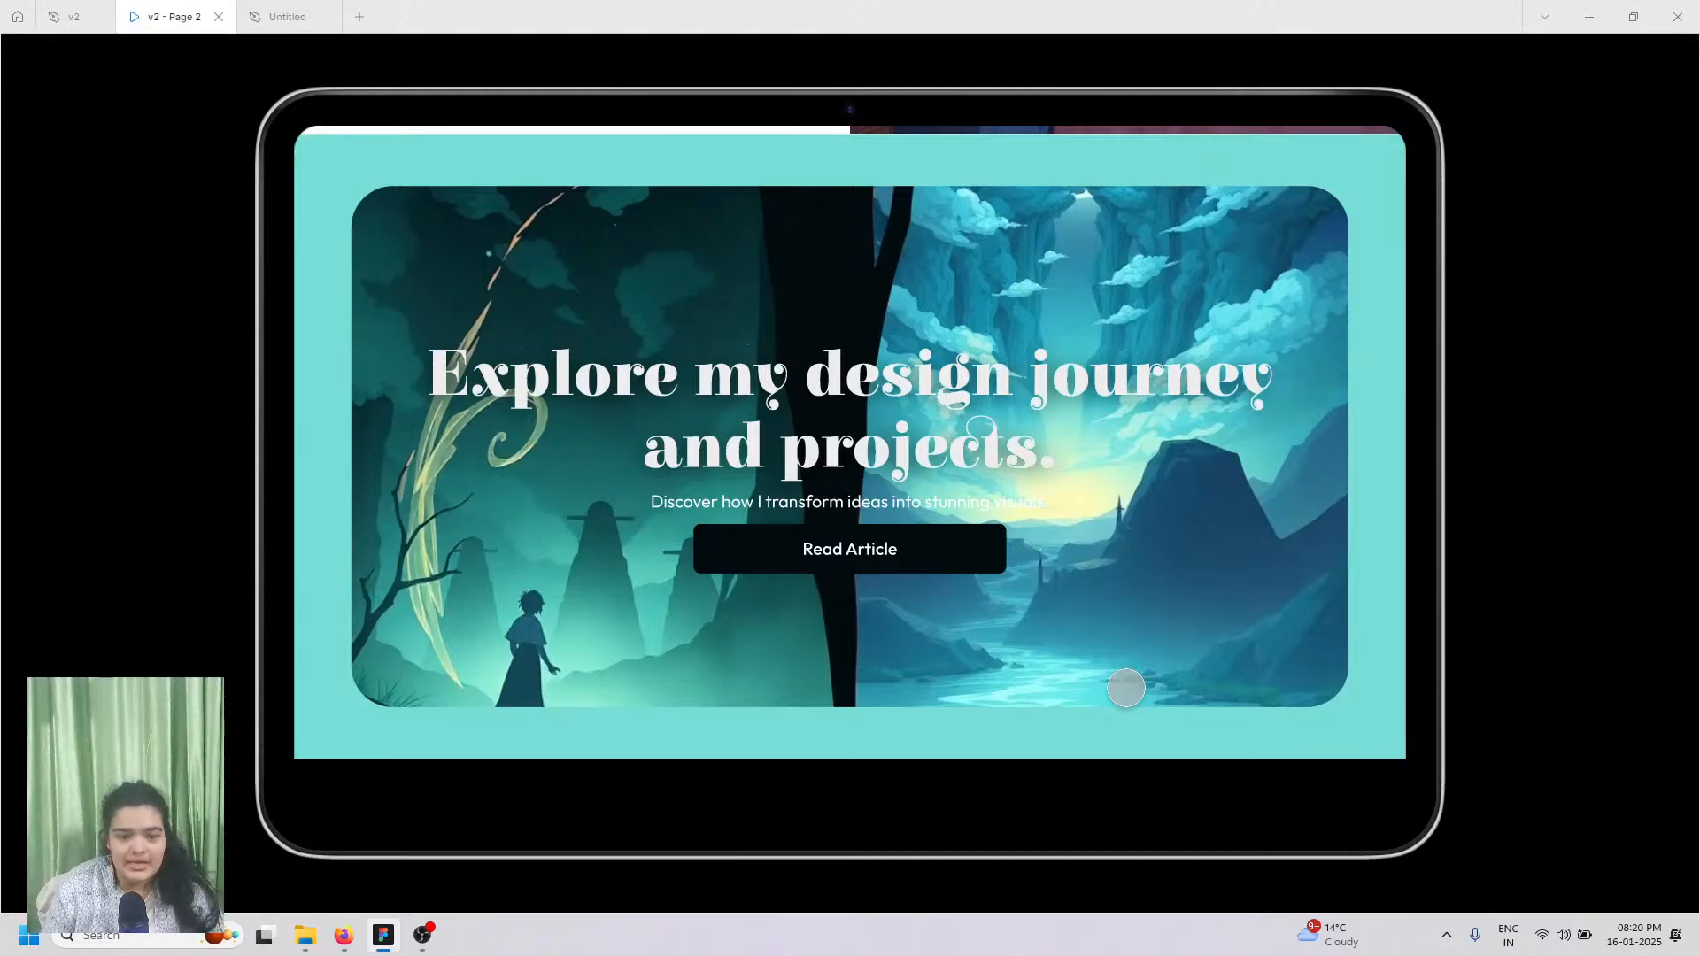
left_click(344, 935)
left_click(115, 20)
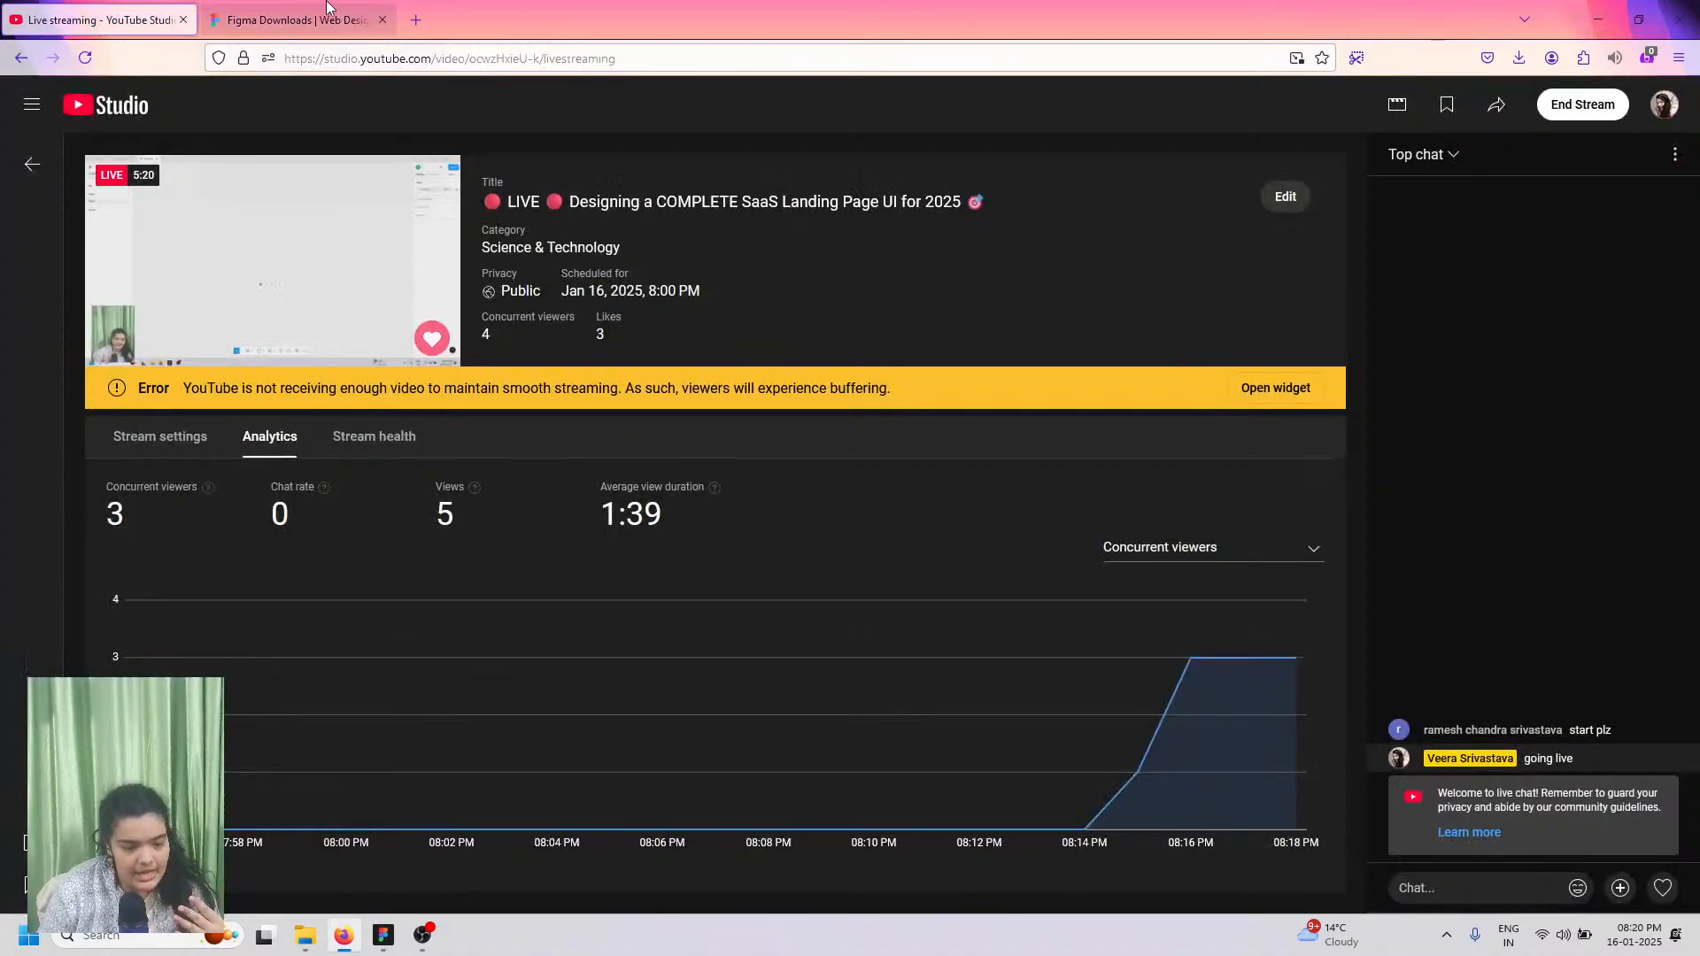
Step: Open the livestream's public video link from Share in a new tab and mute that tab
left_click(327, 8)
left_click(133, 19)
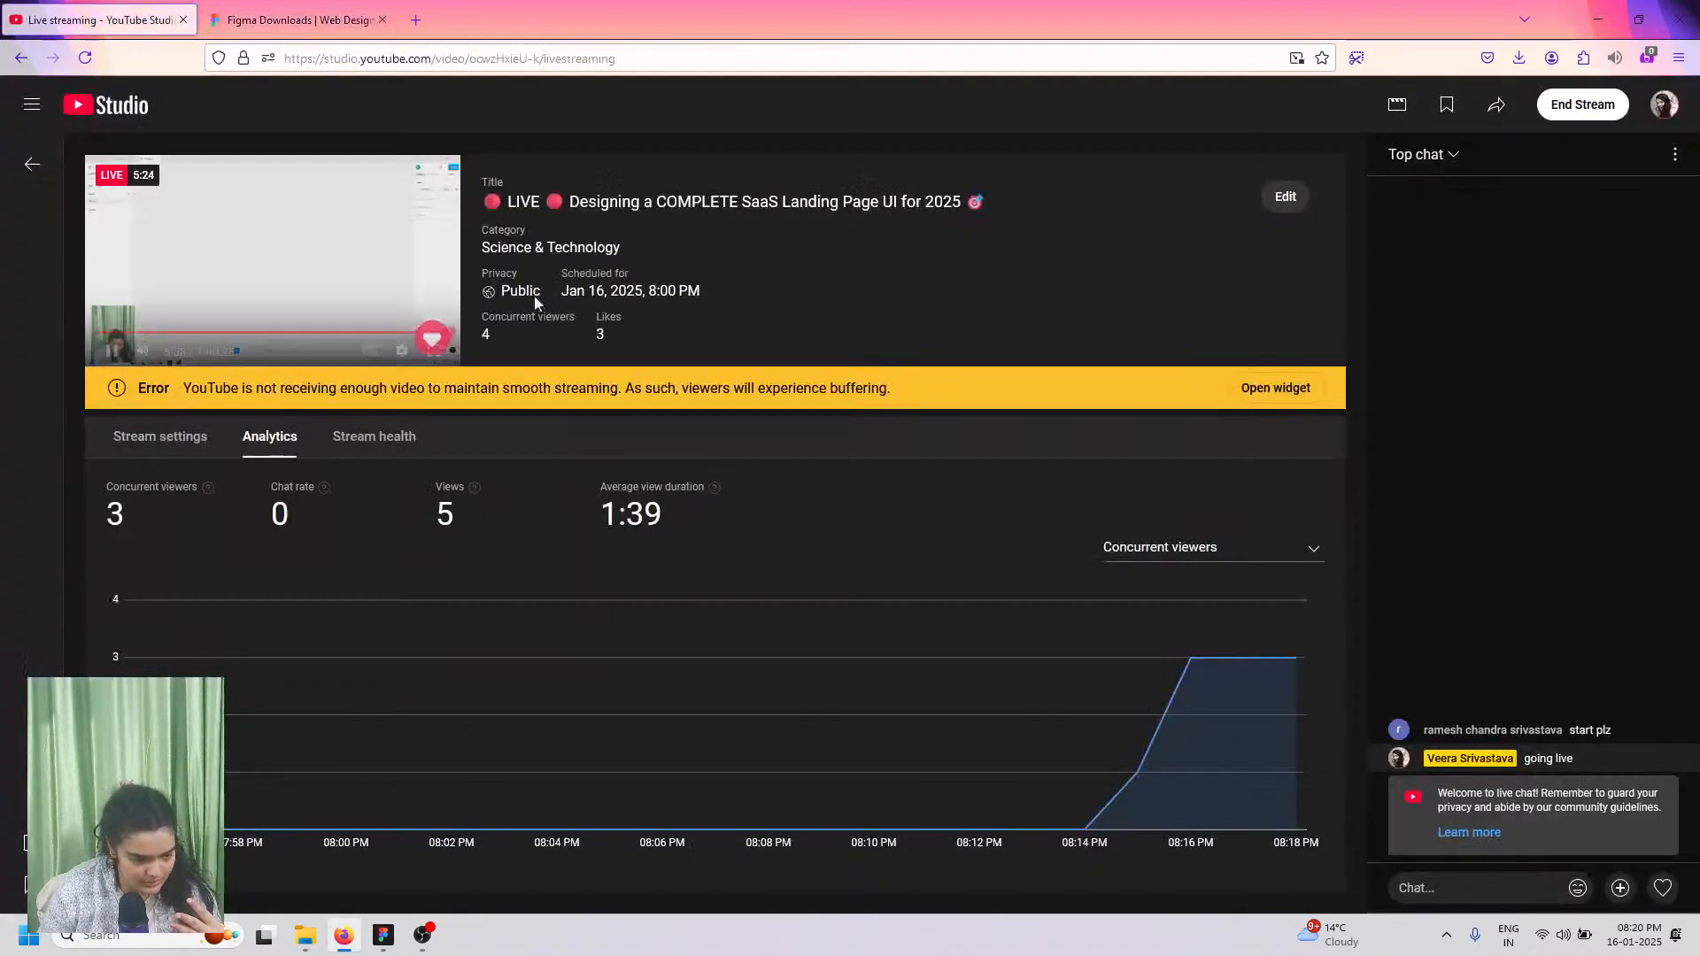
left_click(1499, 108)
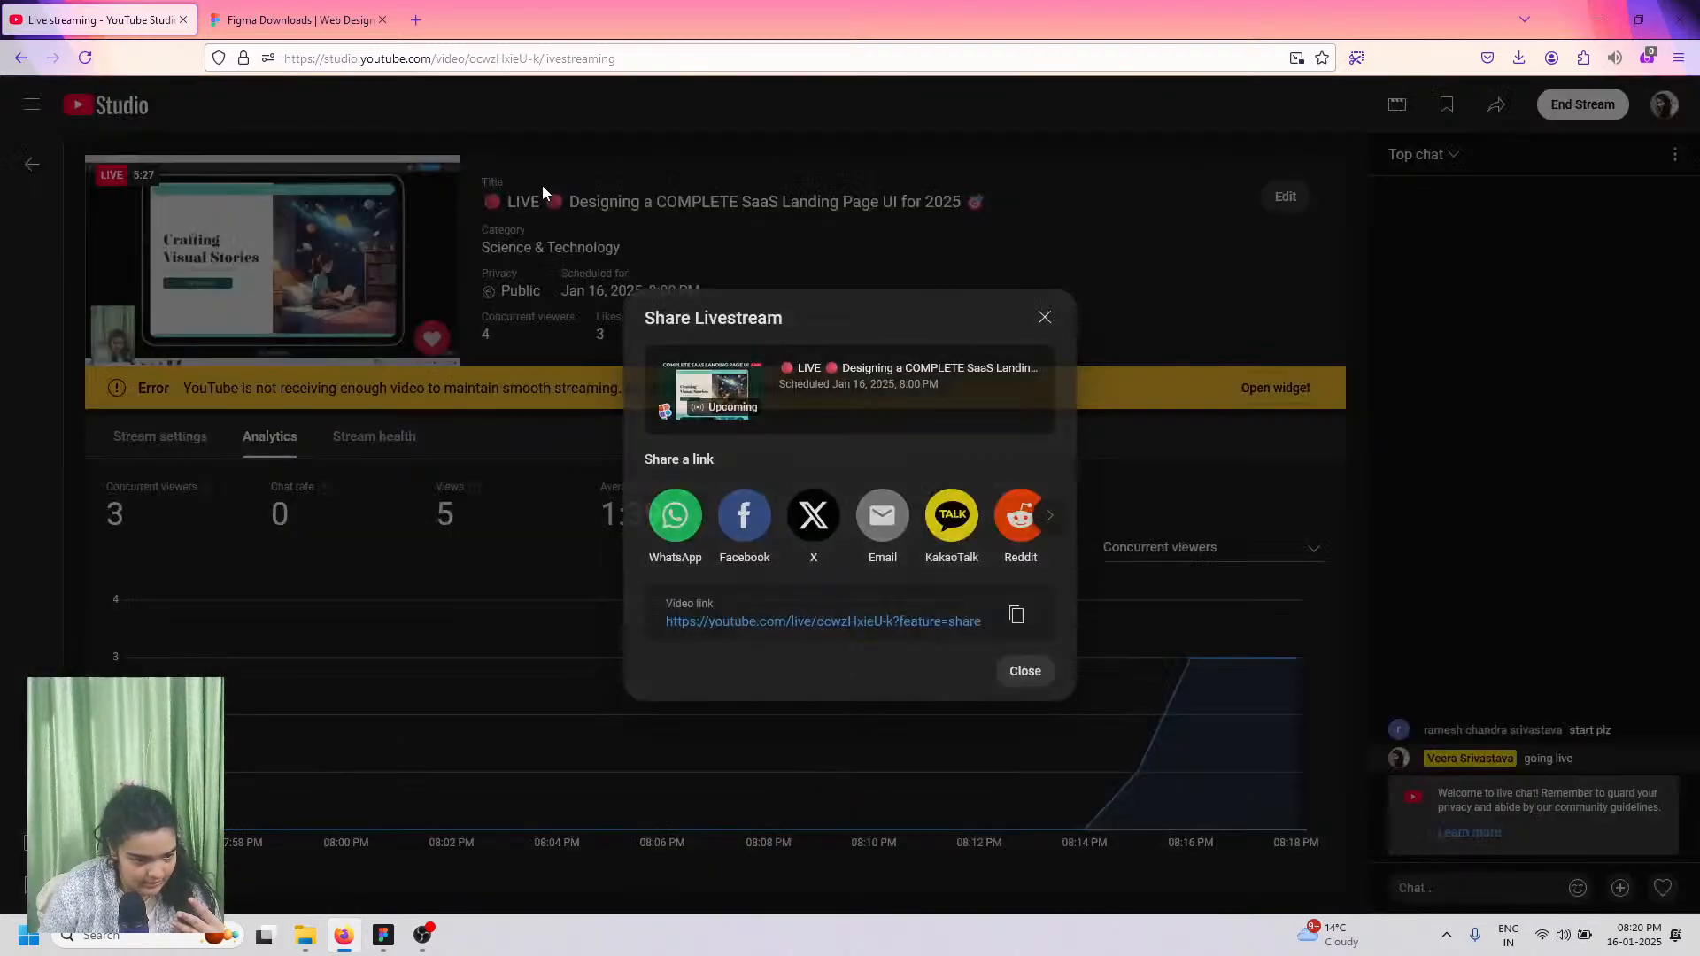
left_click(807, 620)
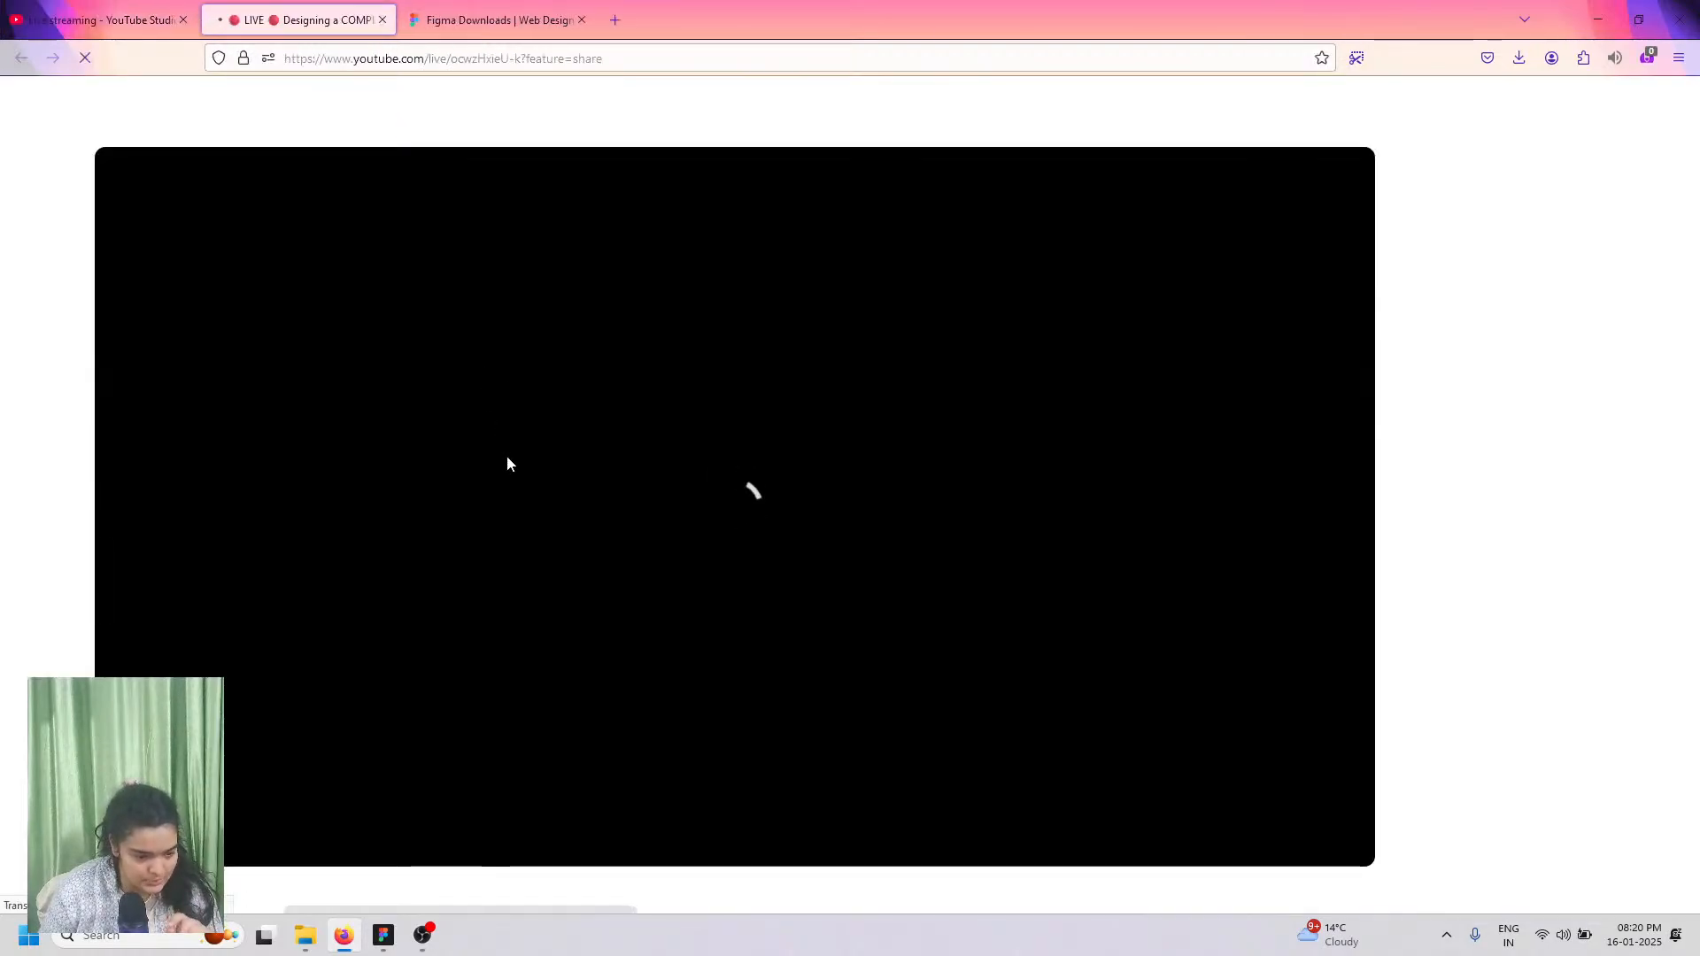
right_click(236, 17)
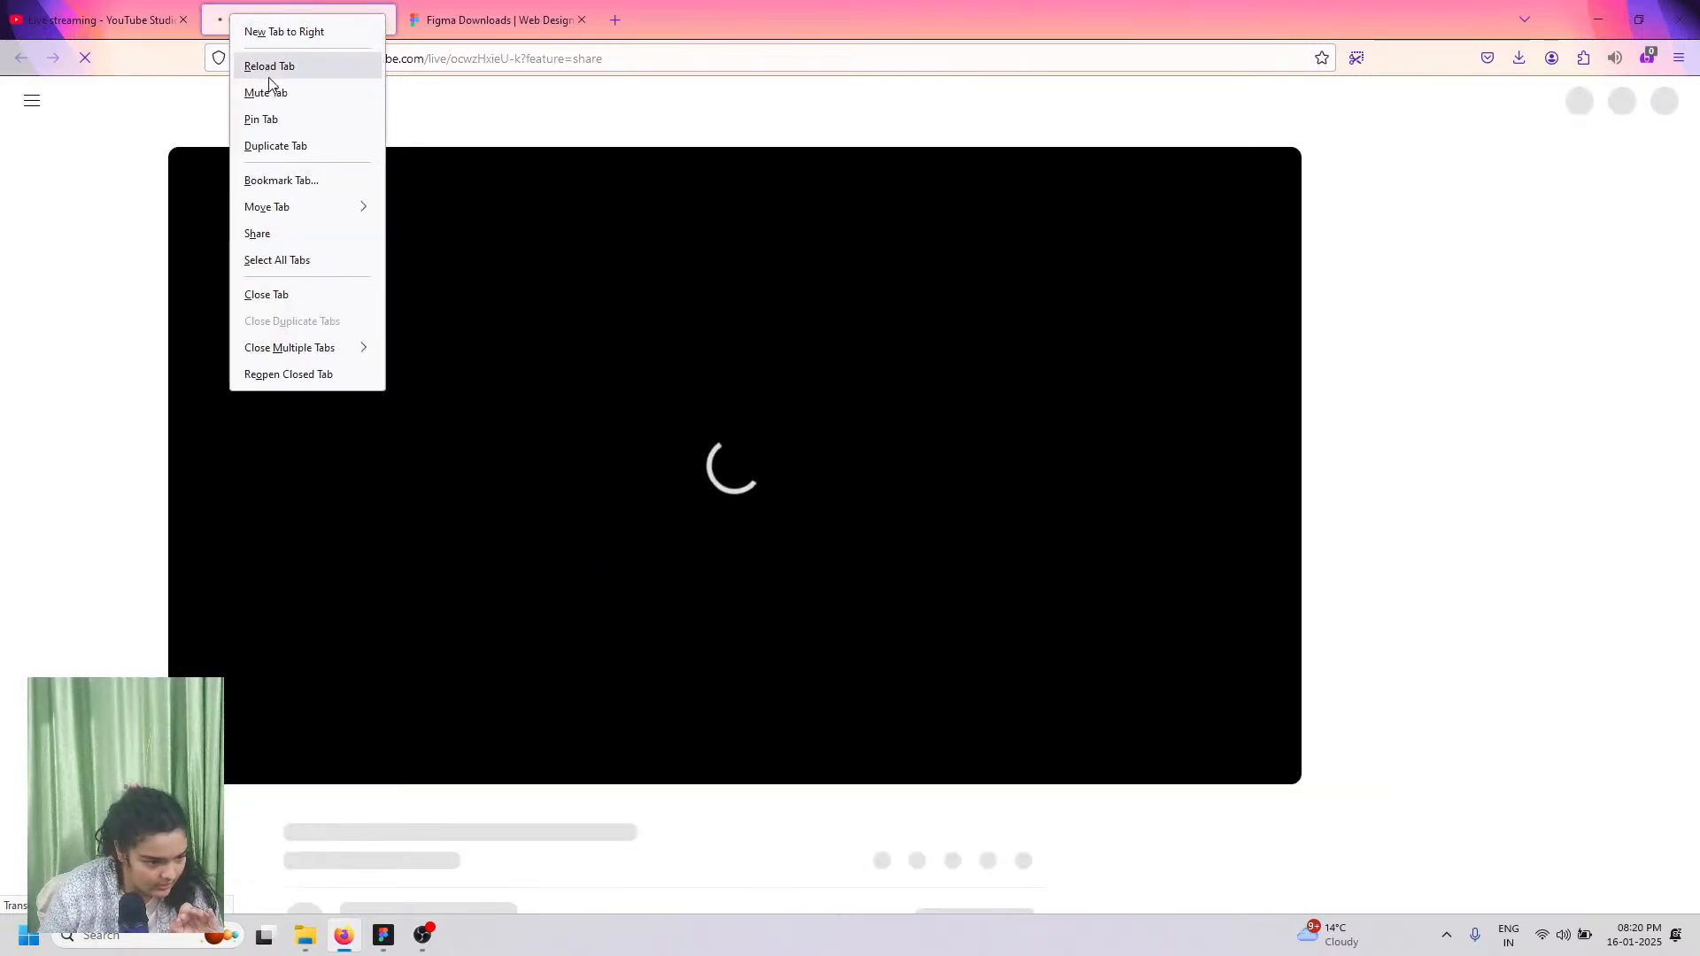
left_click(266, 92)
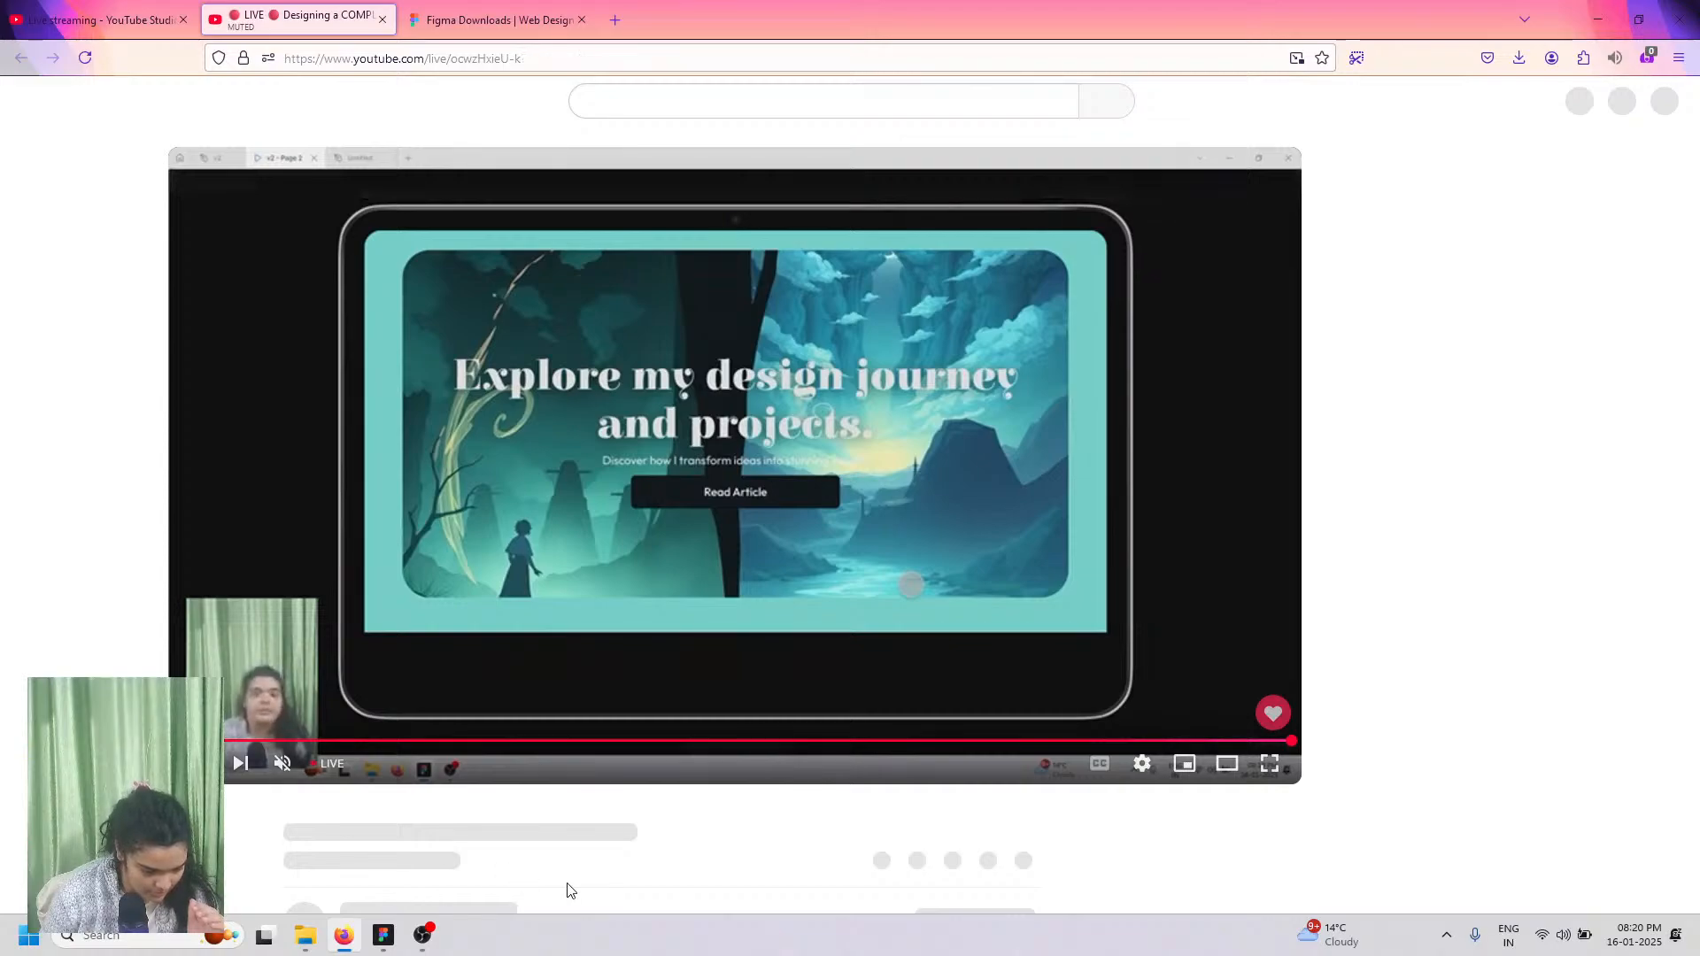
Step: Follow the Discord link in the expanded description and accept the Devfasttt server invite
scroll(522, 839, "down", 2)
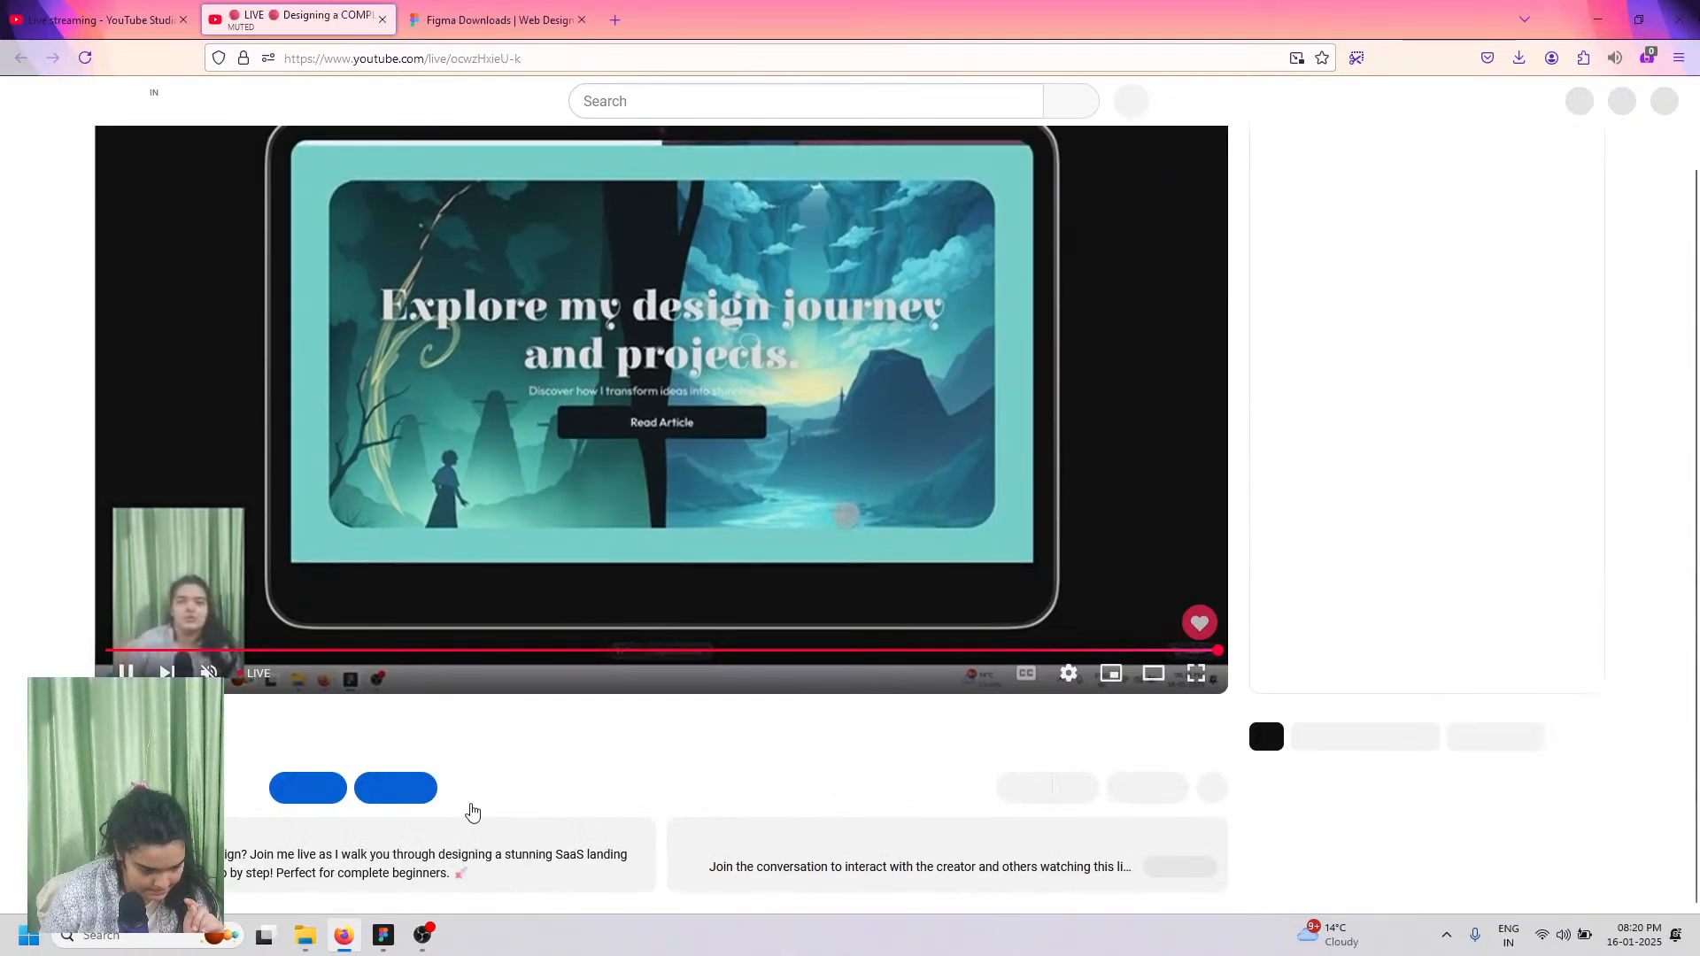
left_click(540, 869)
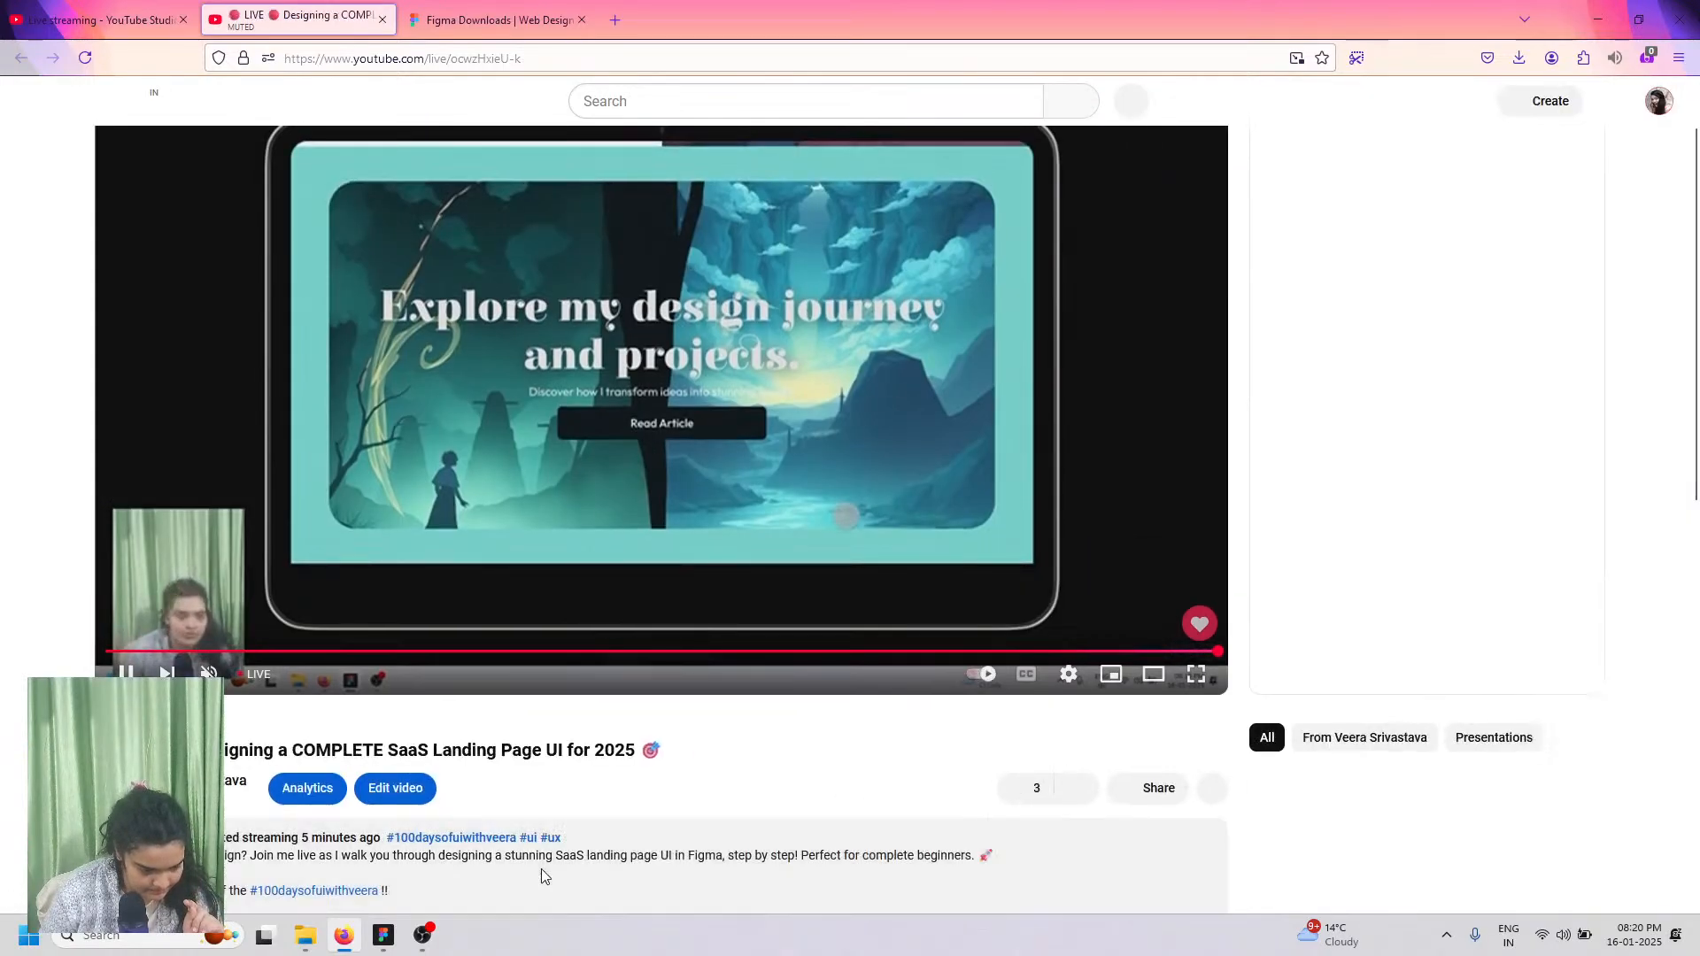
scroll(425, 809, "down", 5)
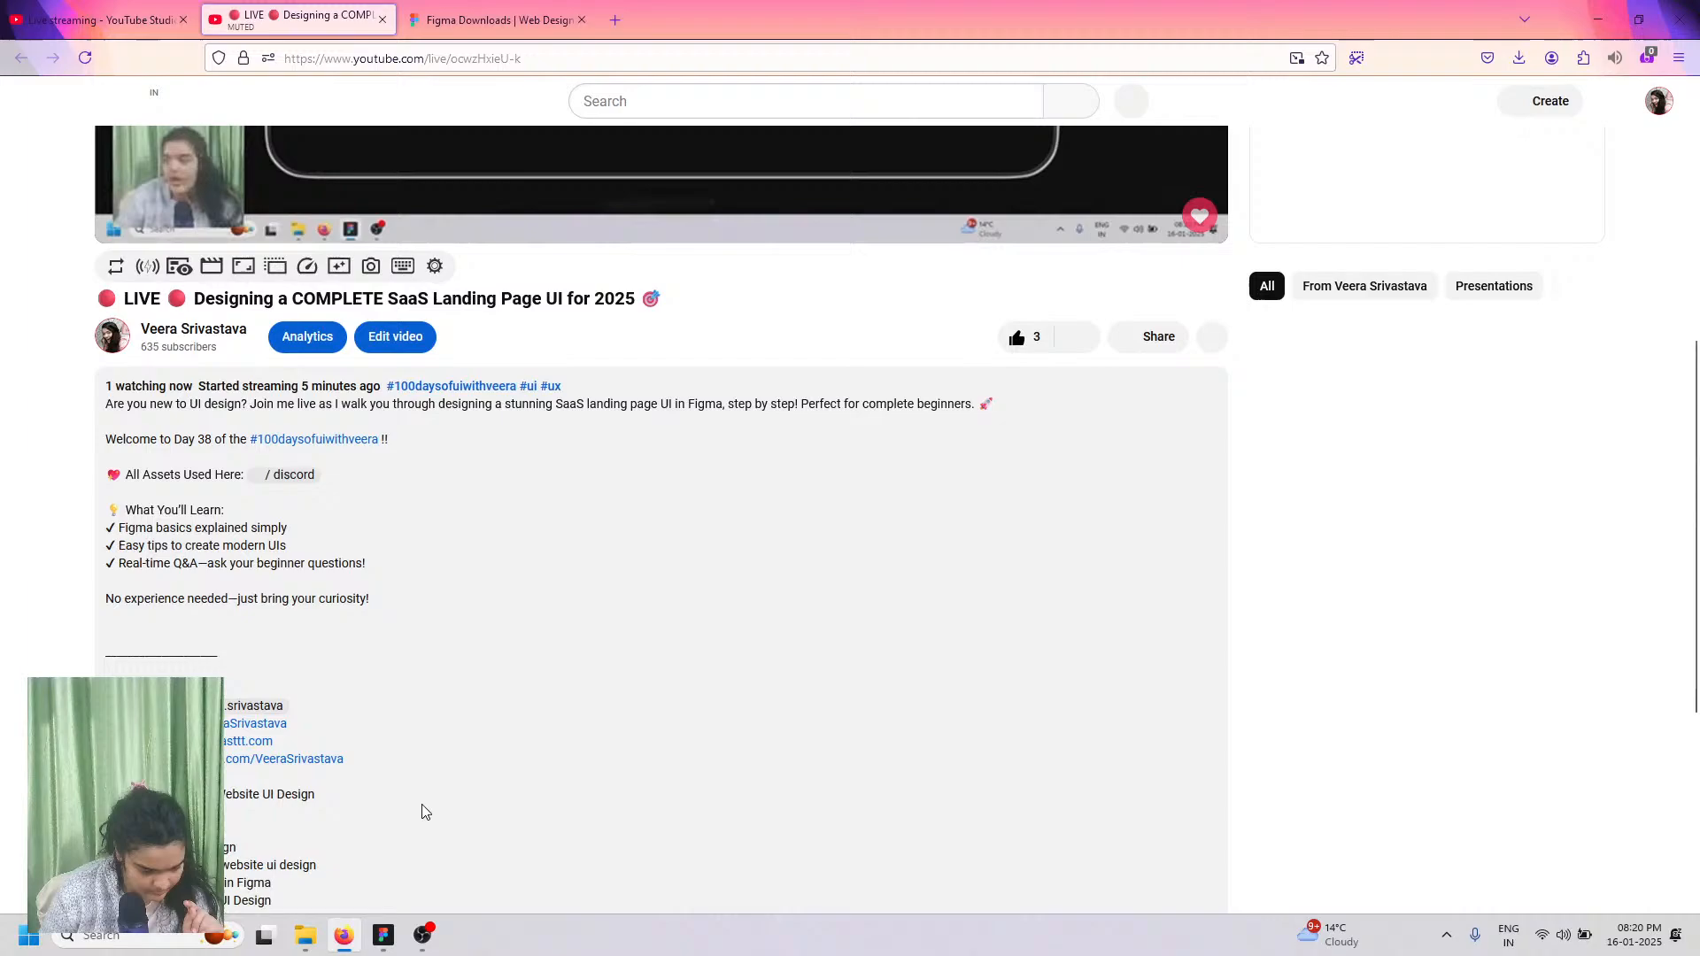
left_click(295, 477)
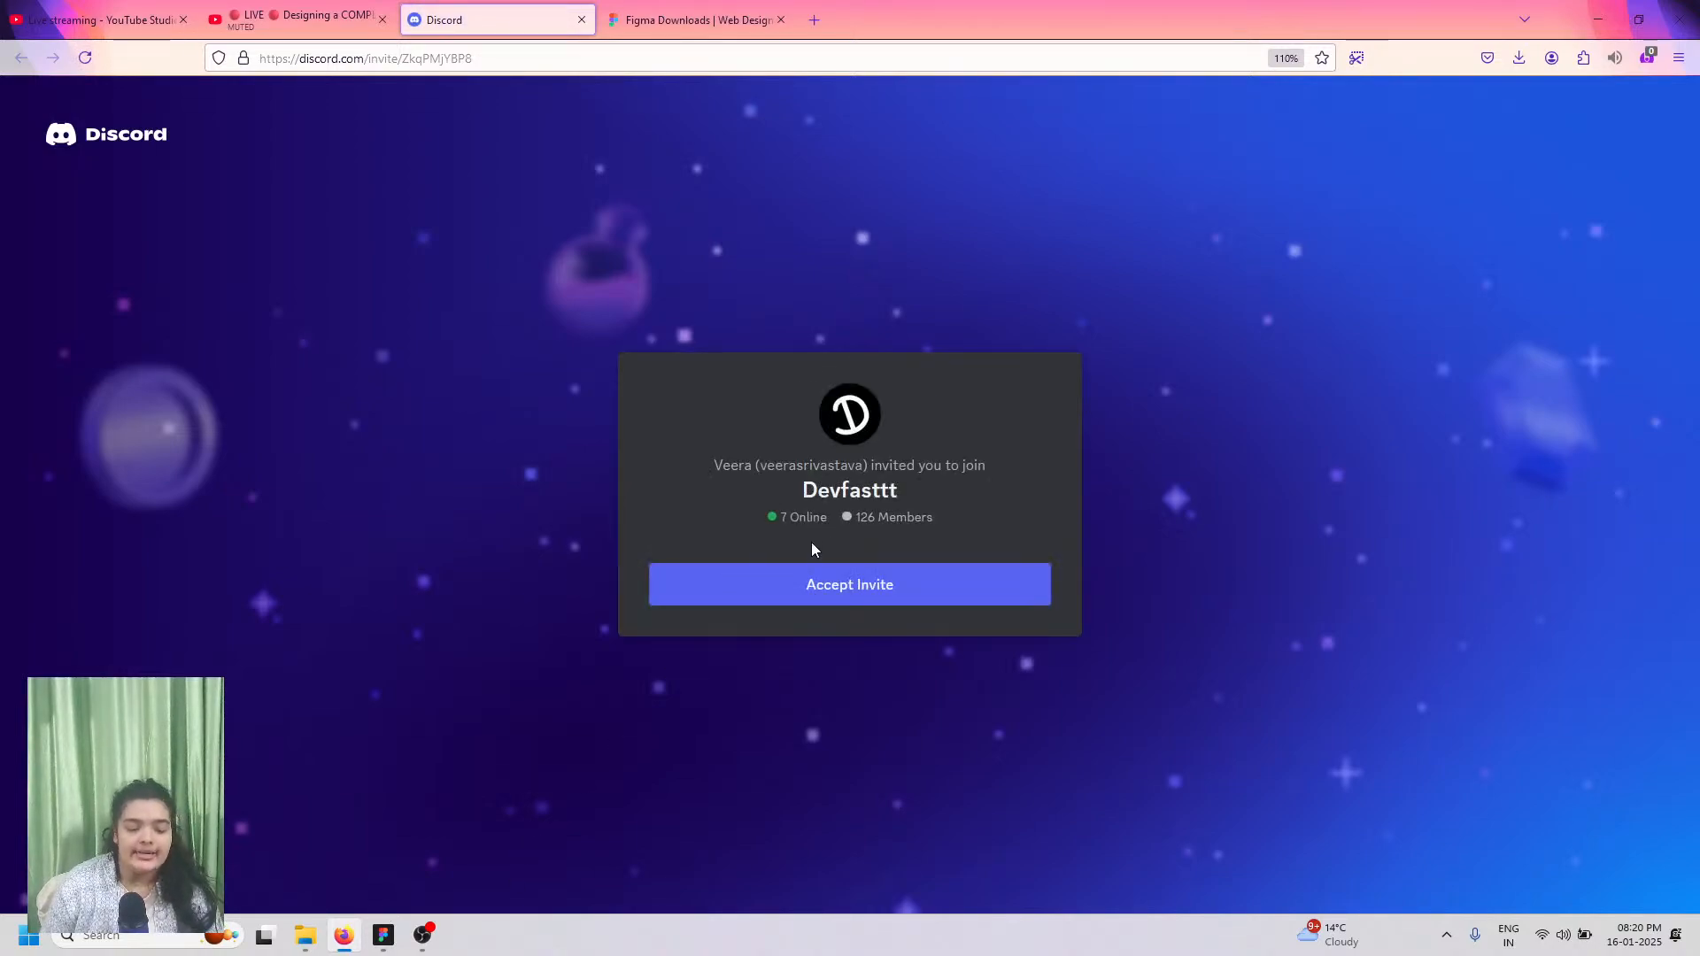
left_click(815, 576)
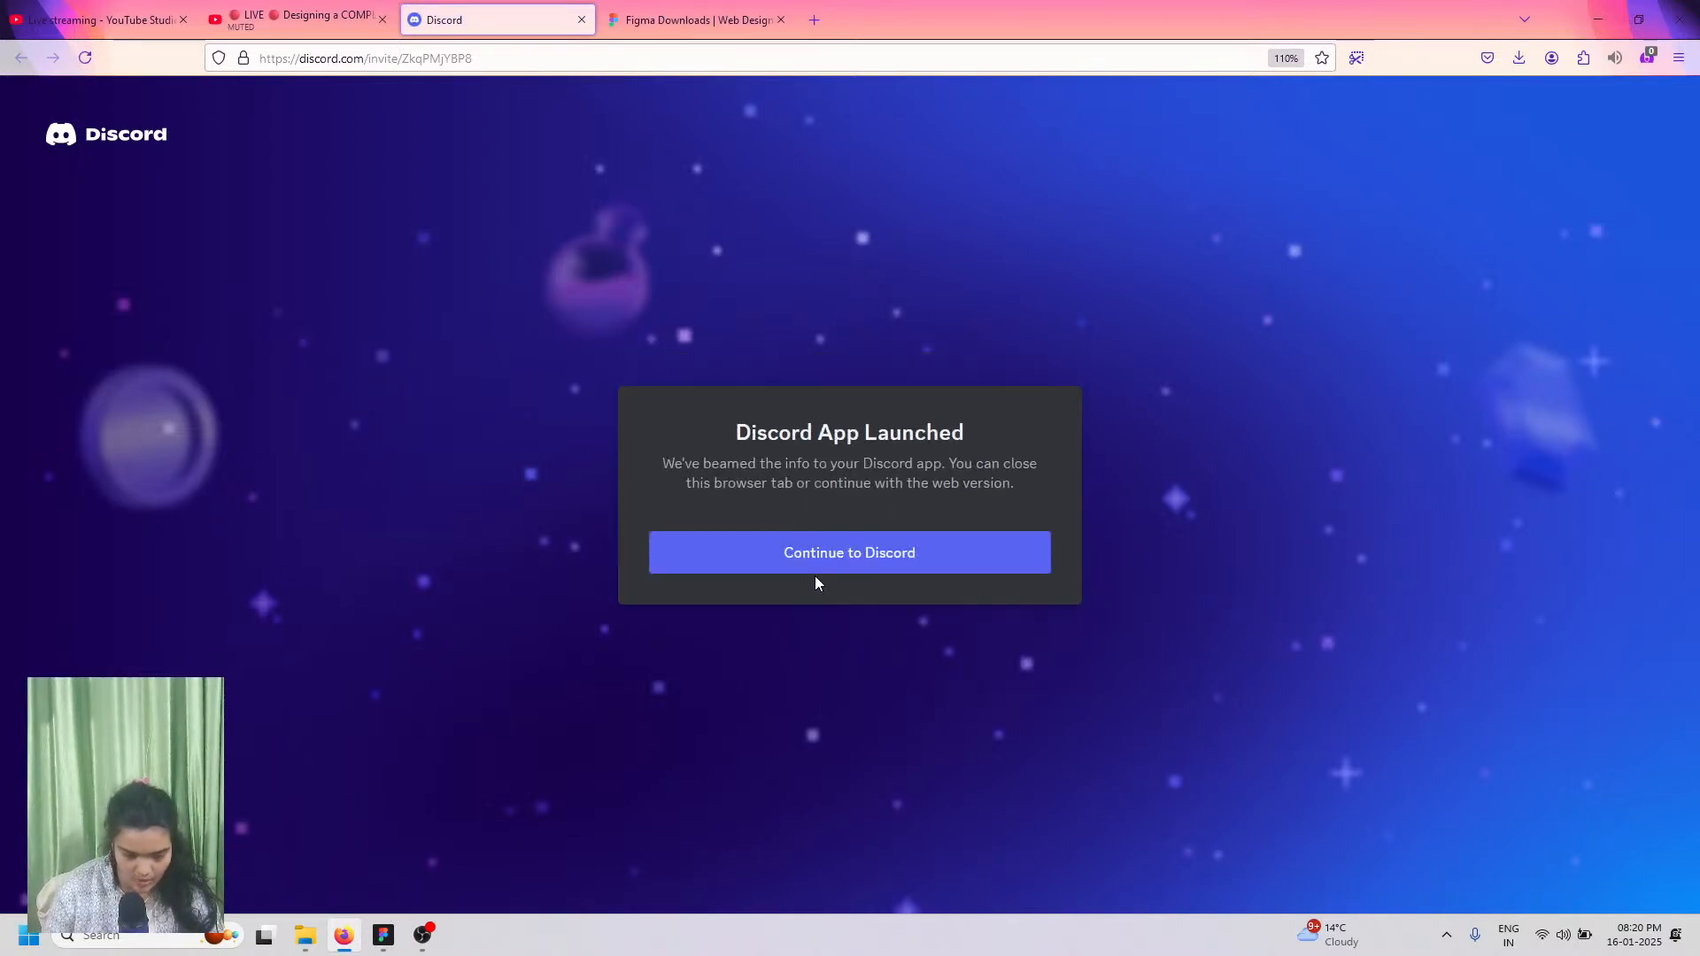
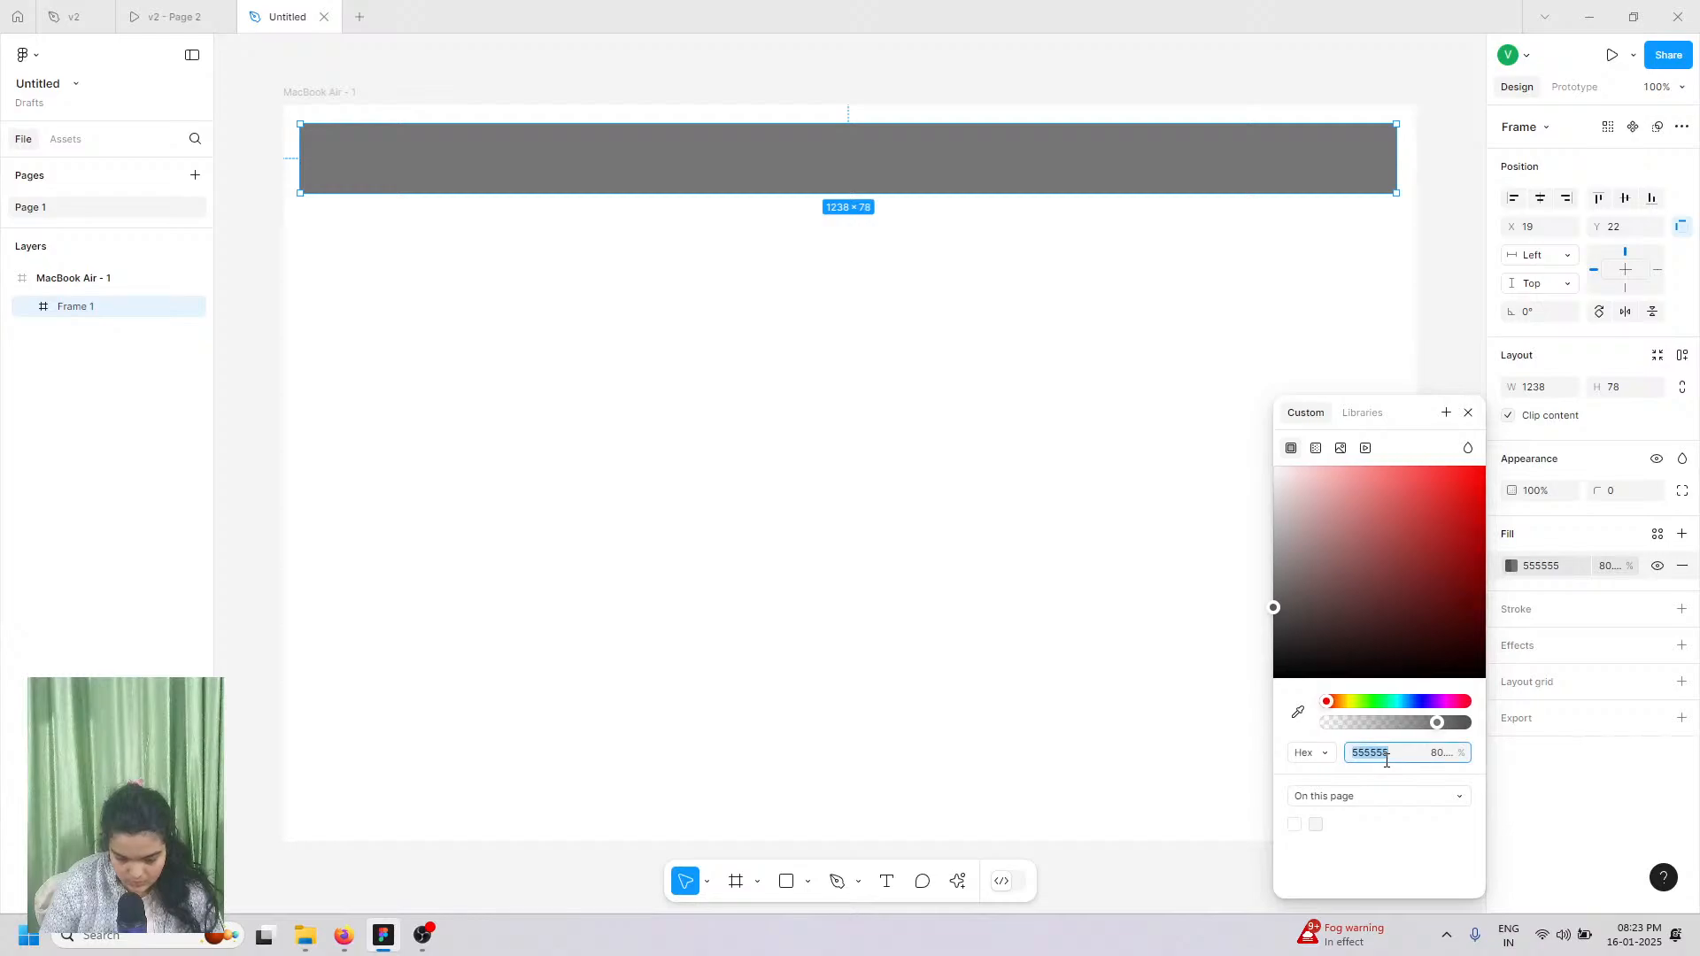
Step: Fill the bar with teal 5CD6CD, round its corners to 64, and centre it horizontally
type("5")
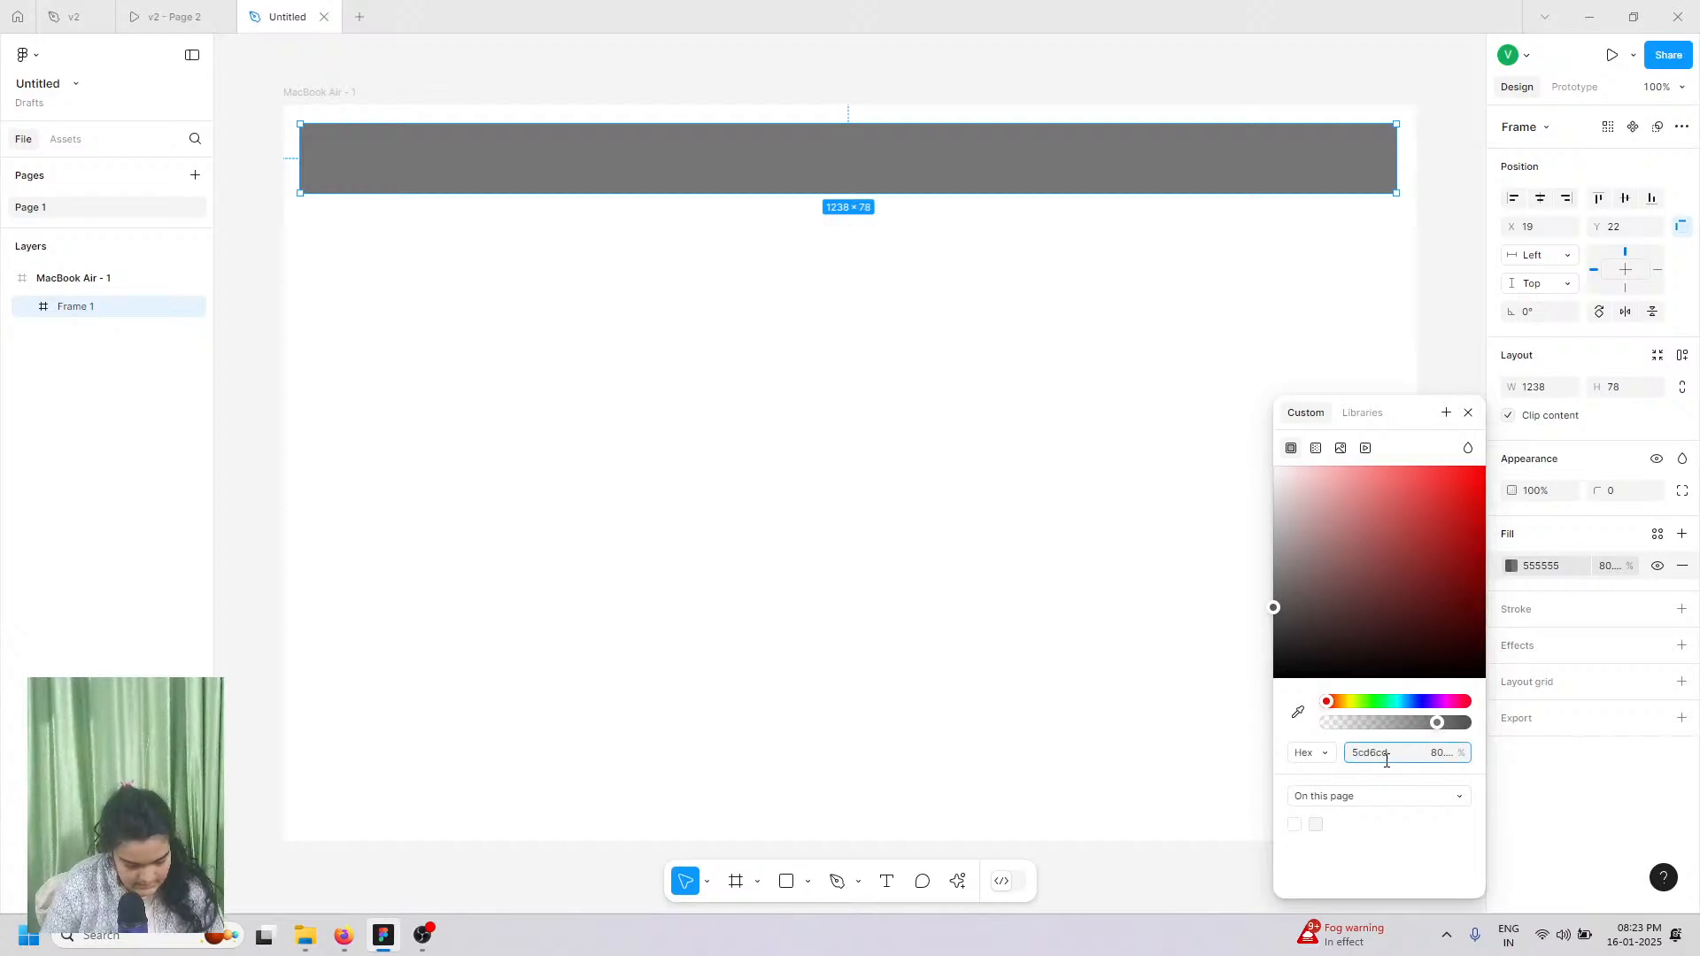
type("cd6cd")
key("Return")
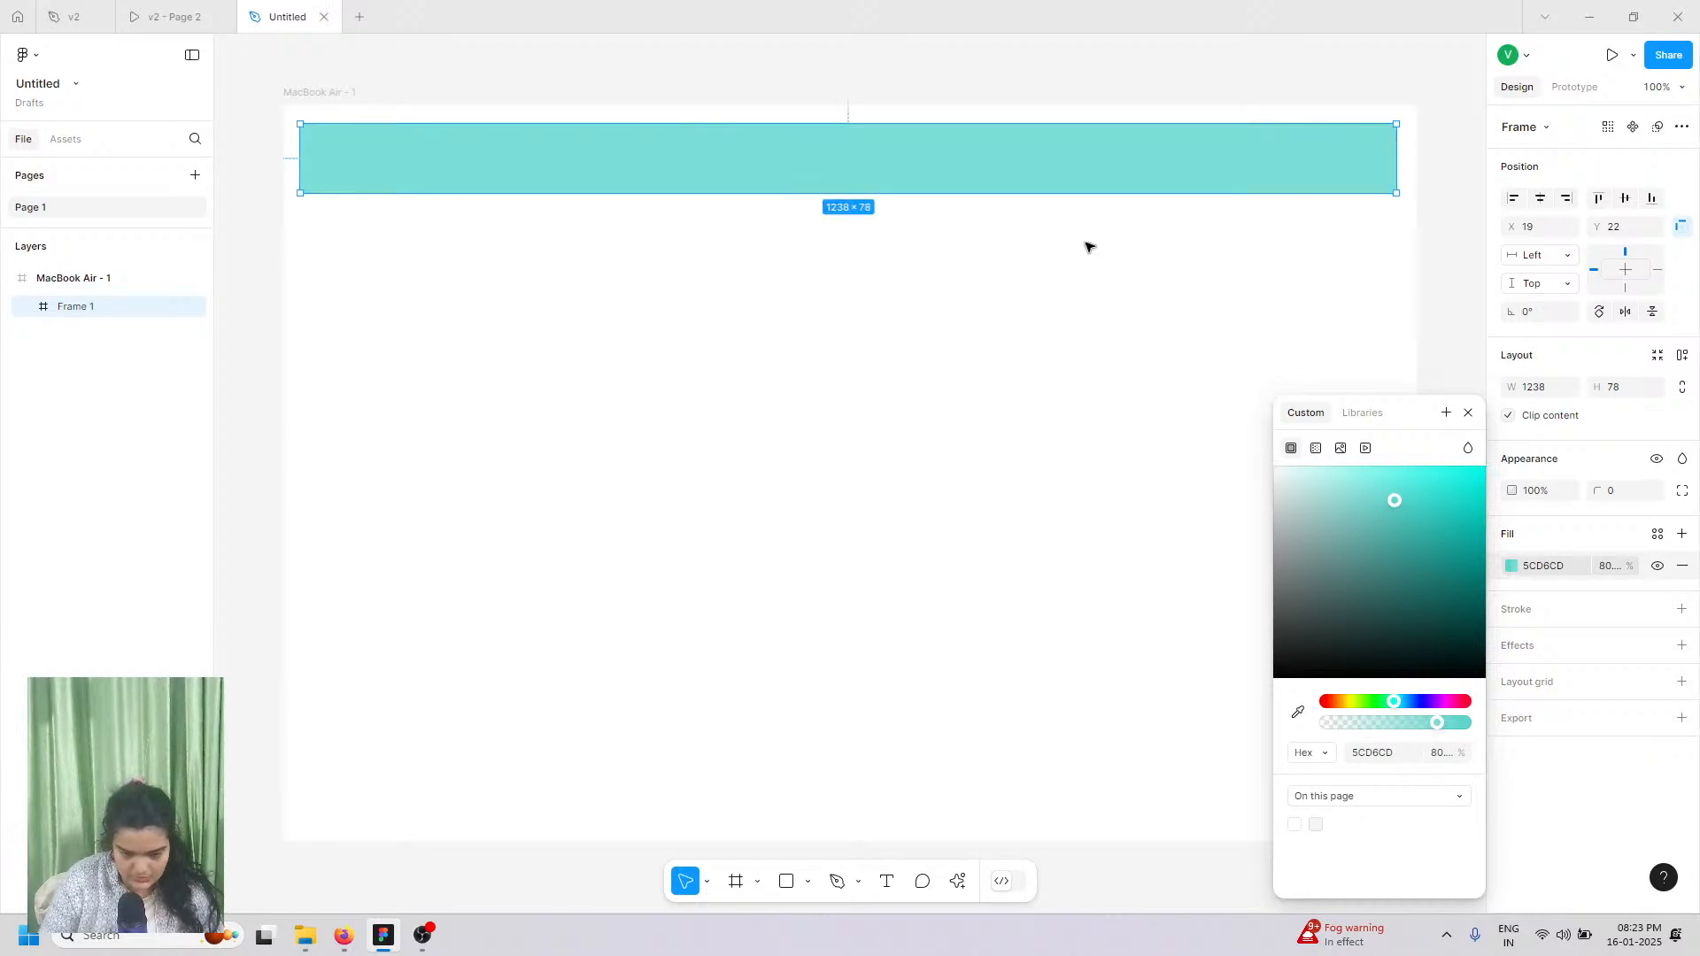
left_click_drag(1591, 495, 1035, 571)
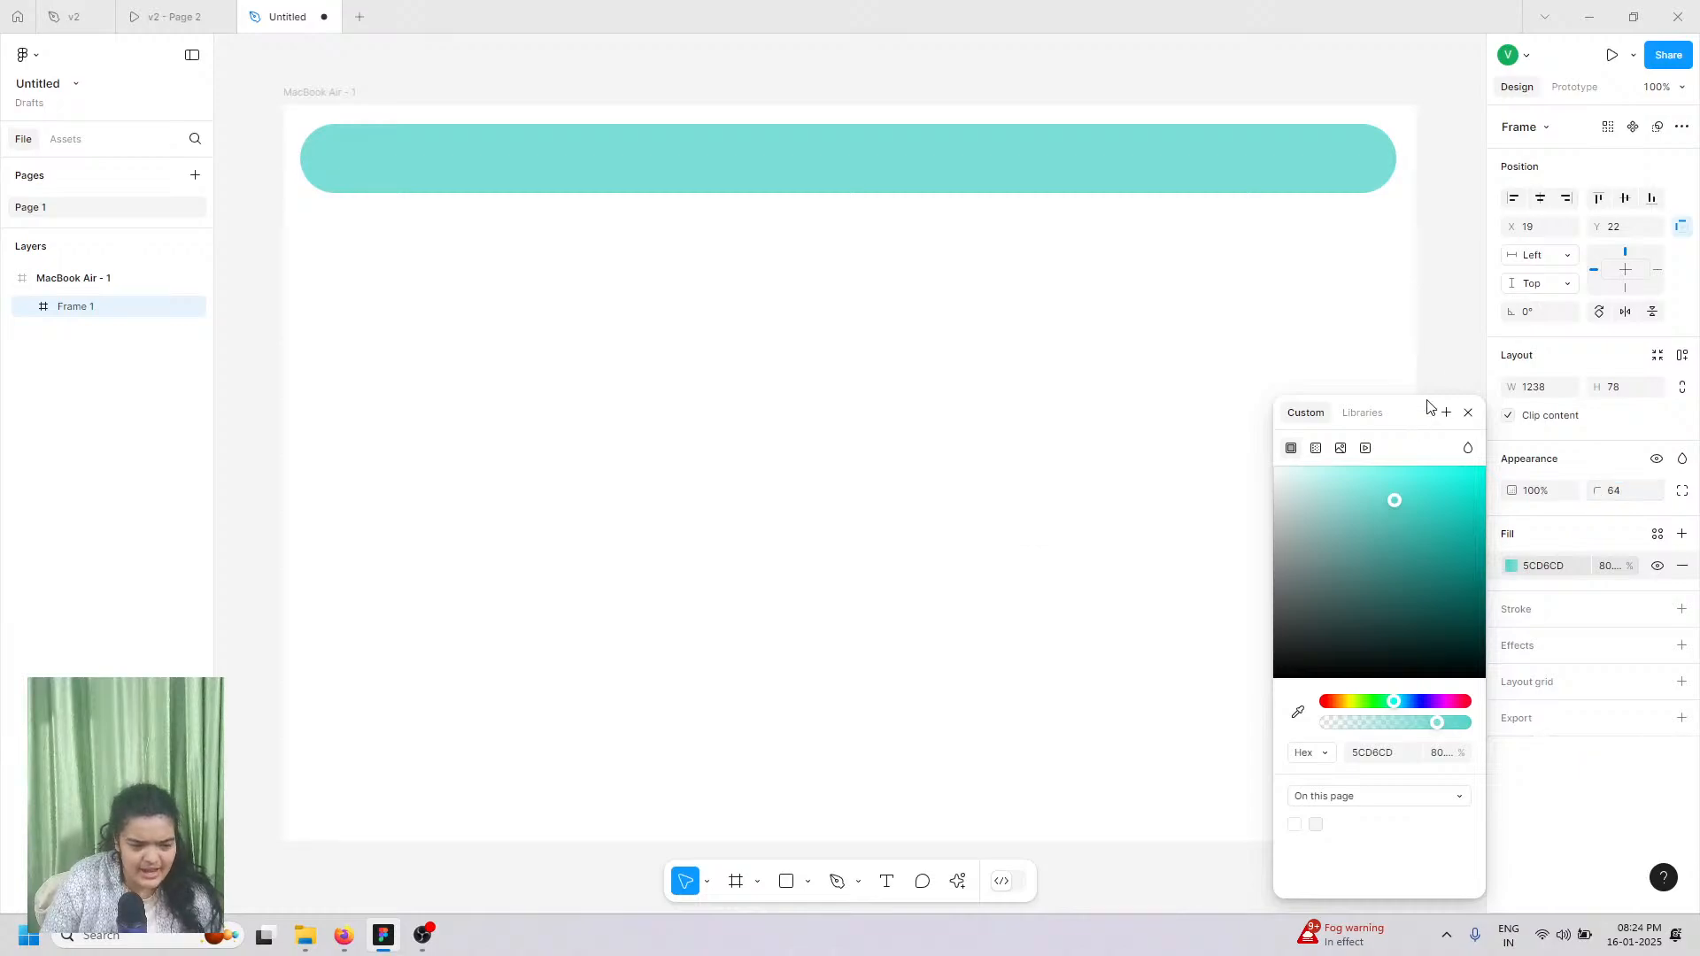
left_click(1540, 198)
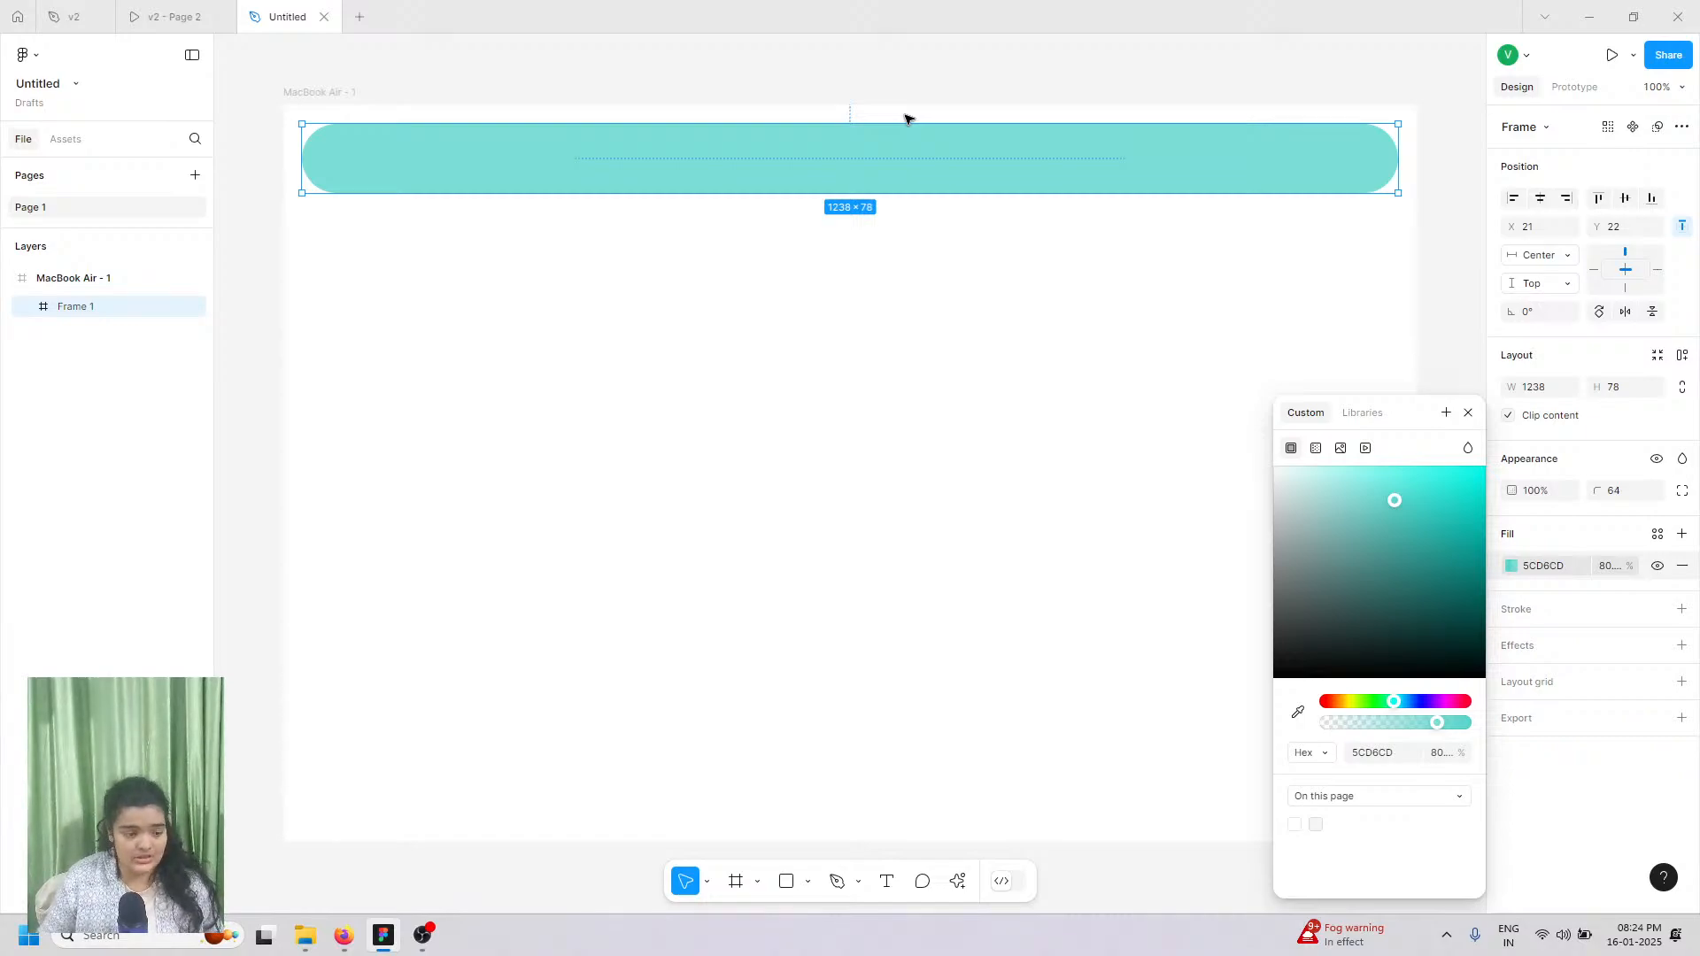
Step: Compare with the v2 reference prototype and place a new text layer in the navbar
left_click(147, 7)
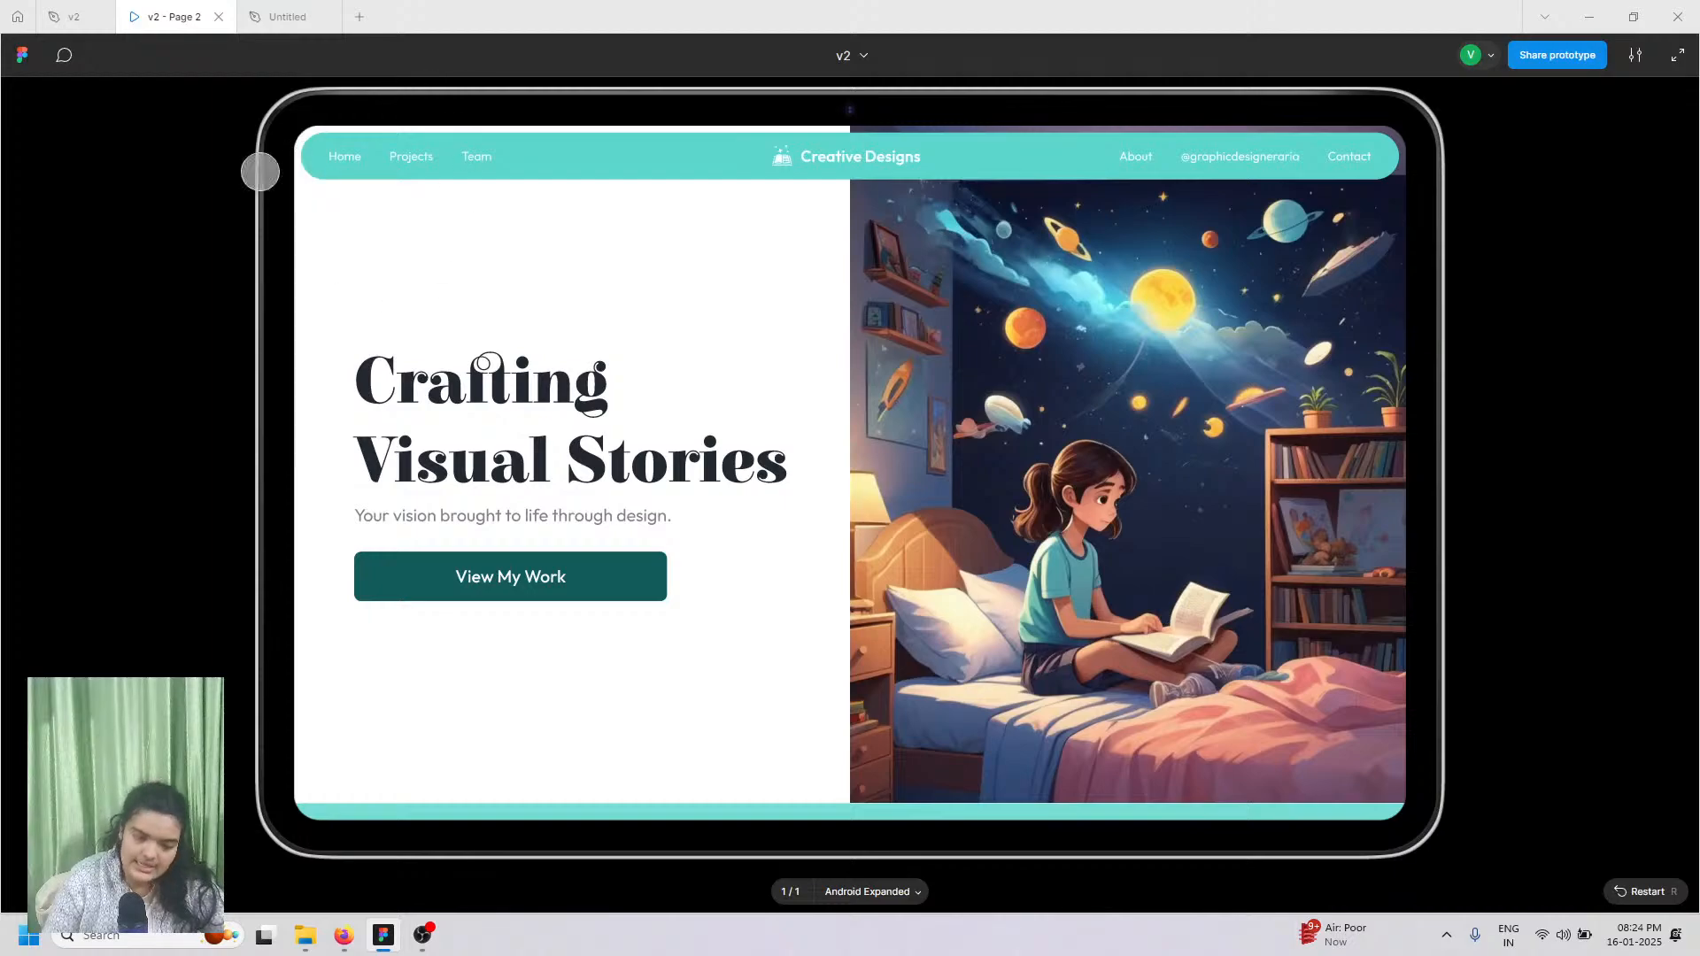
left_click(288, 16)
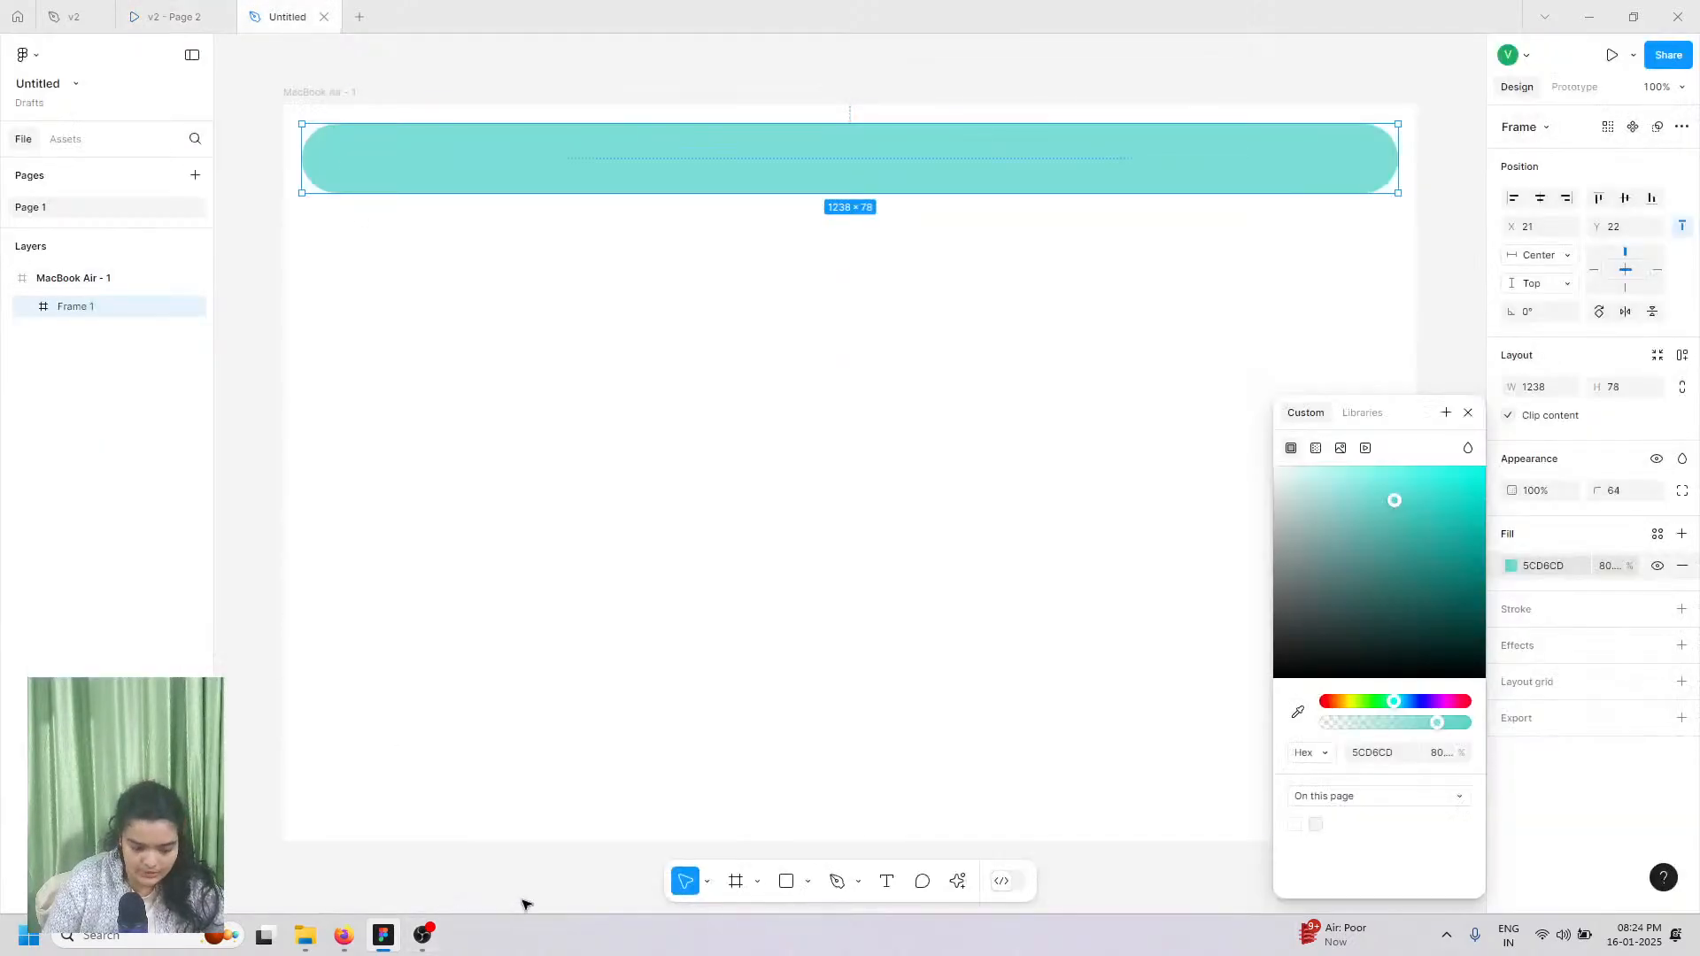
left_click(887, 881)
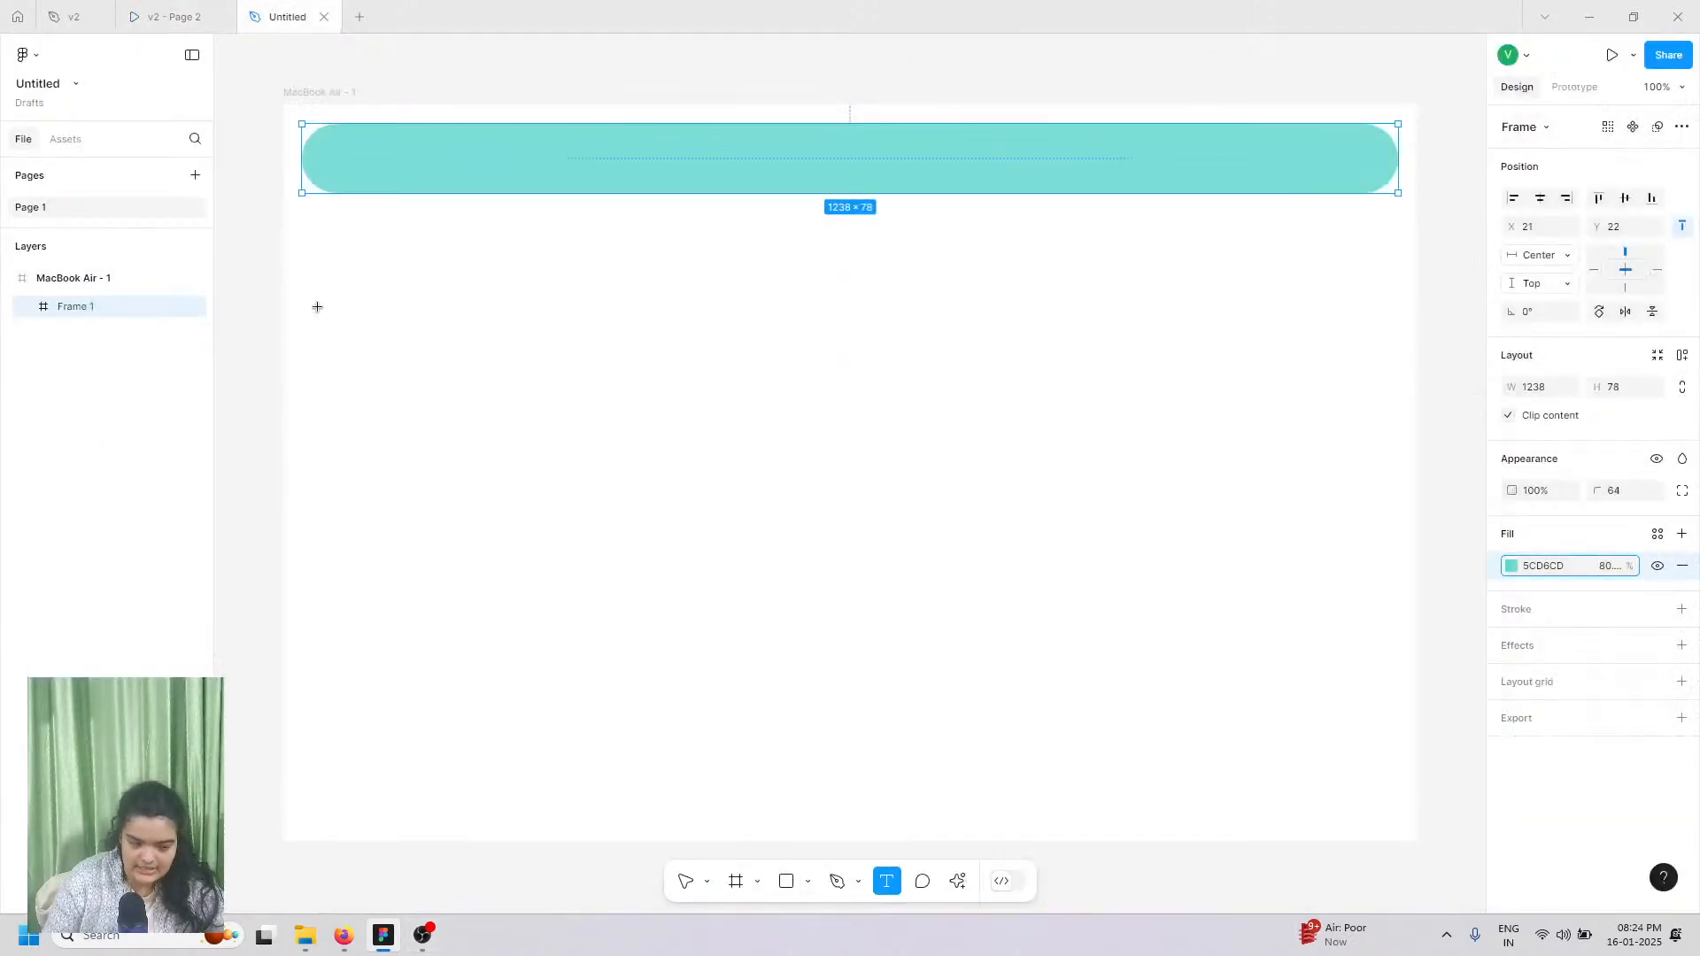
left_click(333, 146)
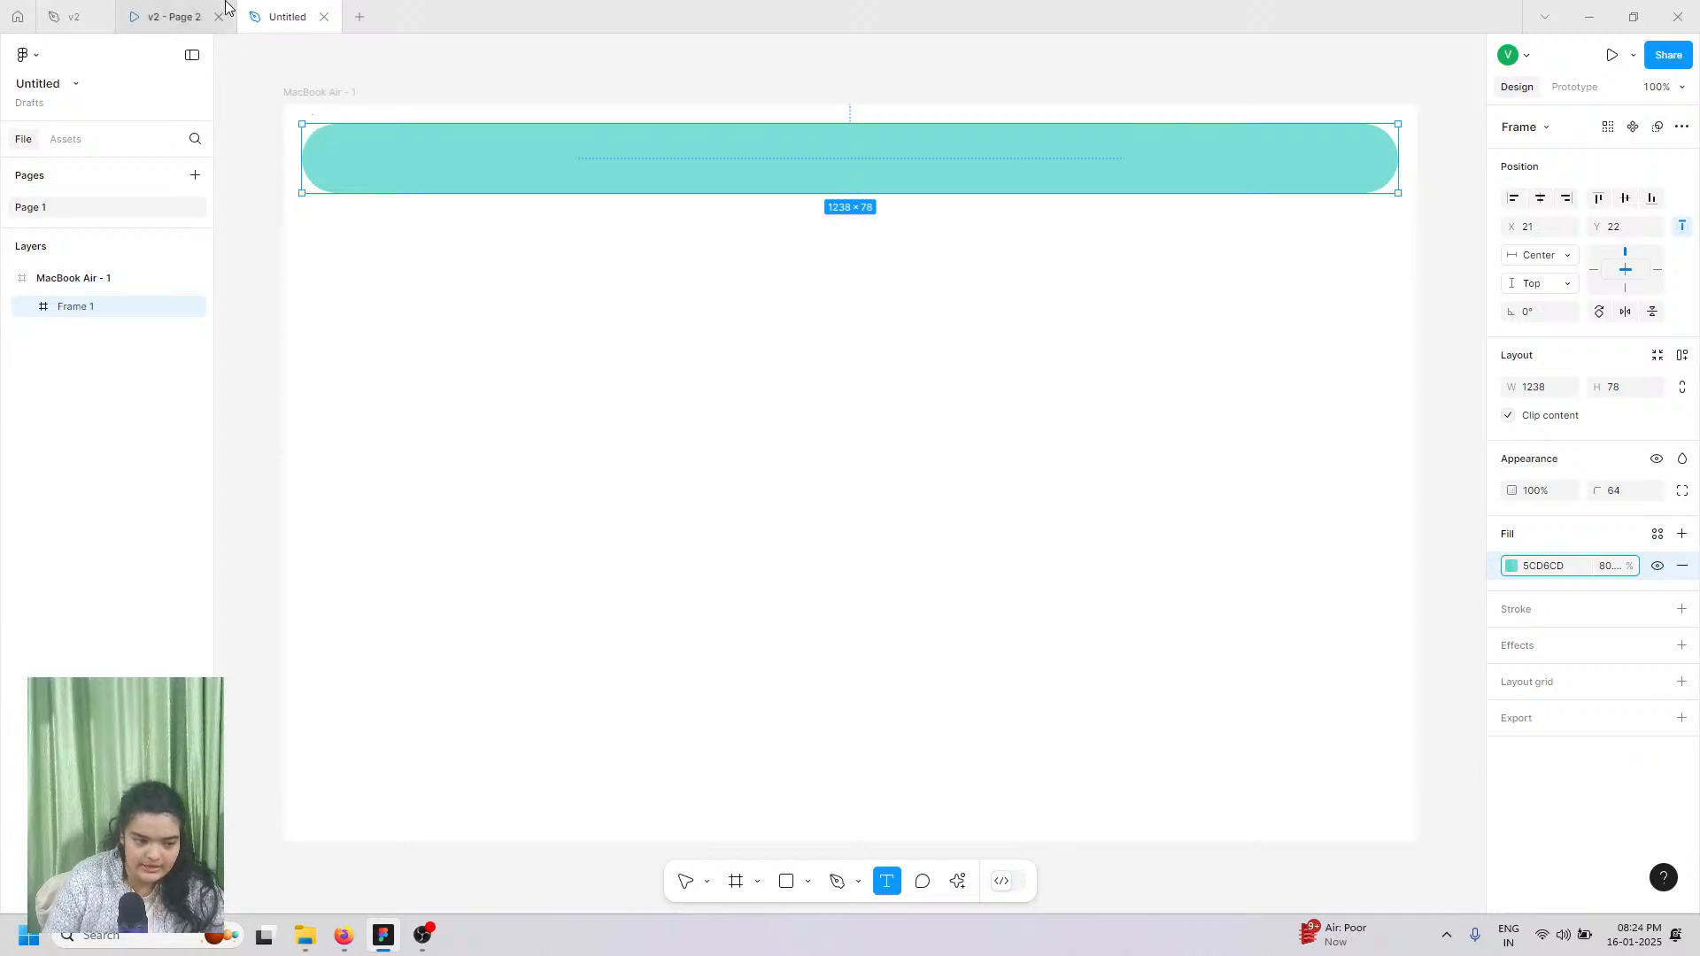
left_click(168, 16)
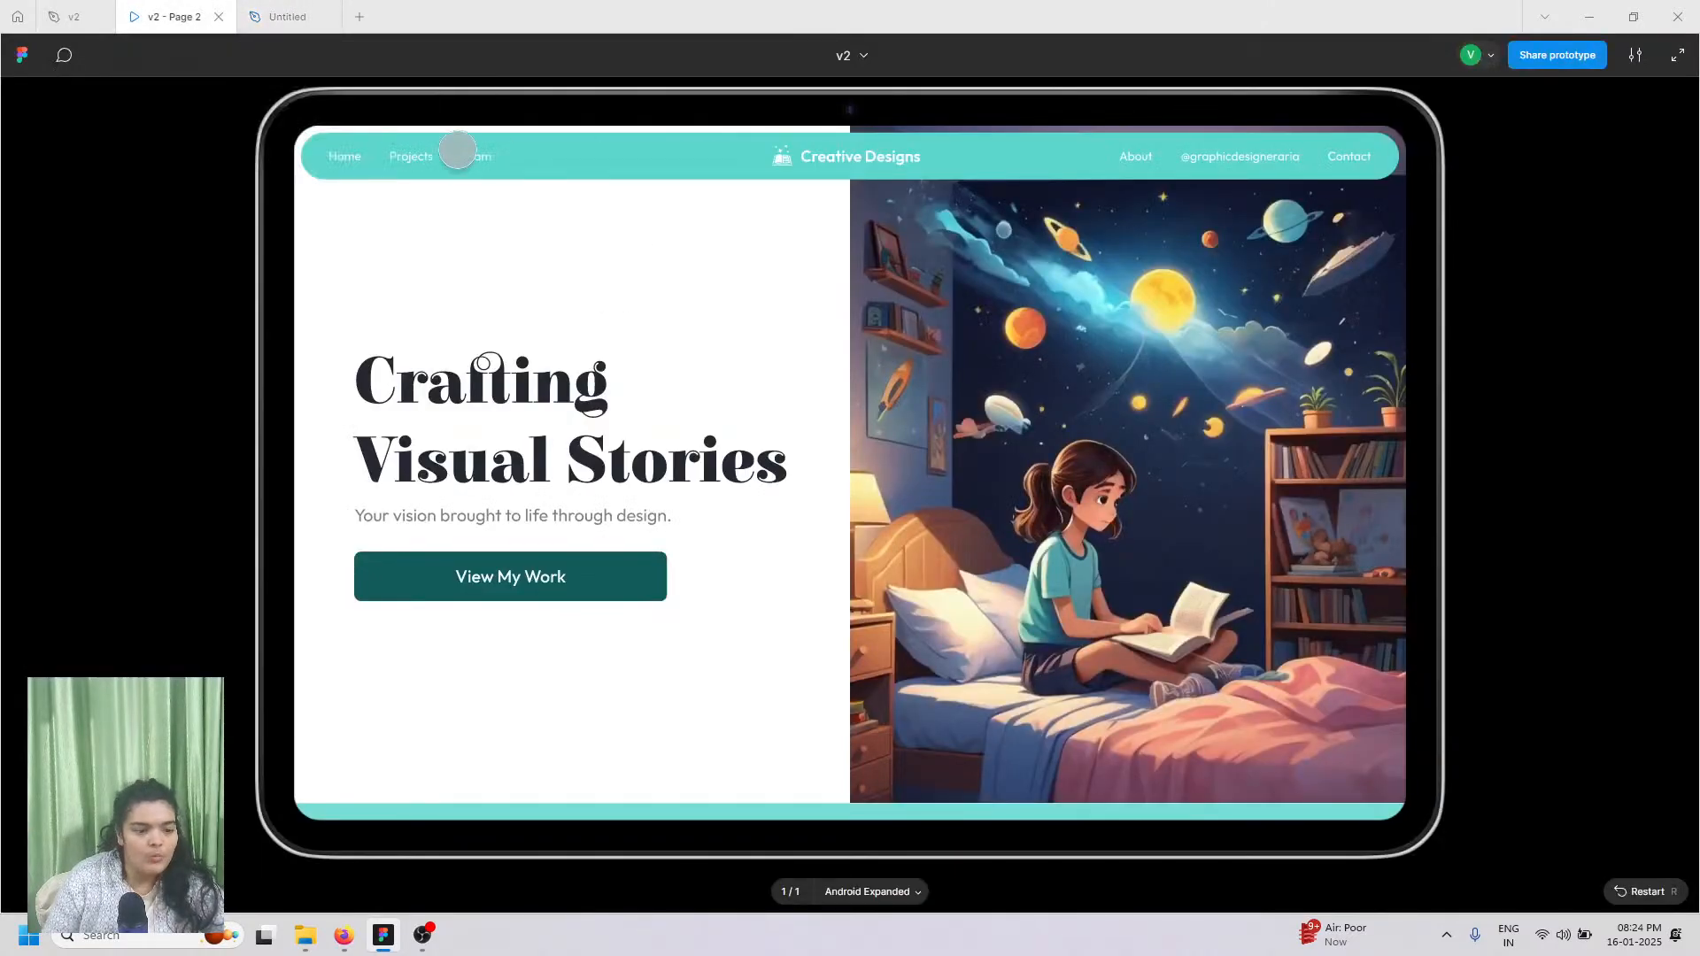
Step: Write 'Home' in the navbar and set its font to Outfit
left_click(287, 16)
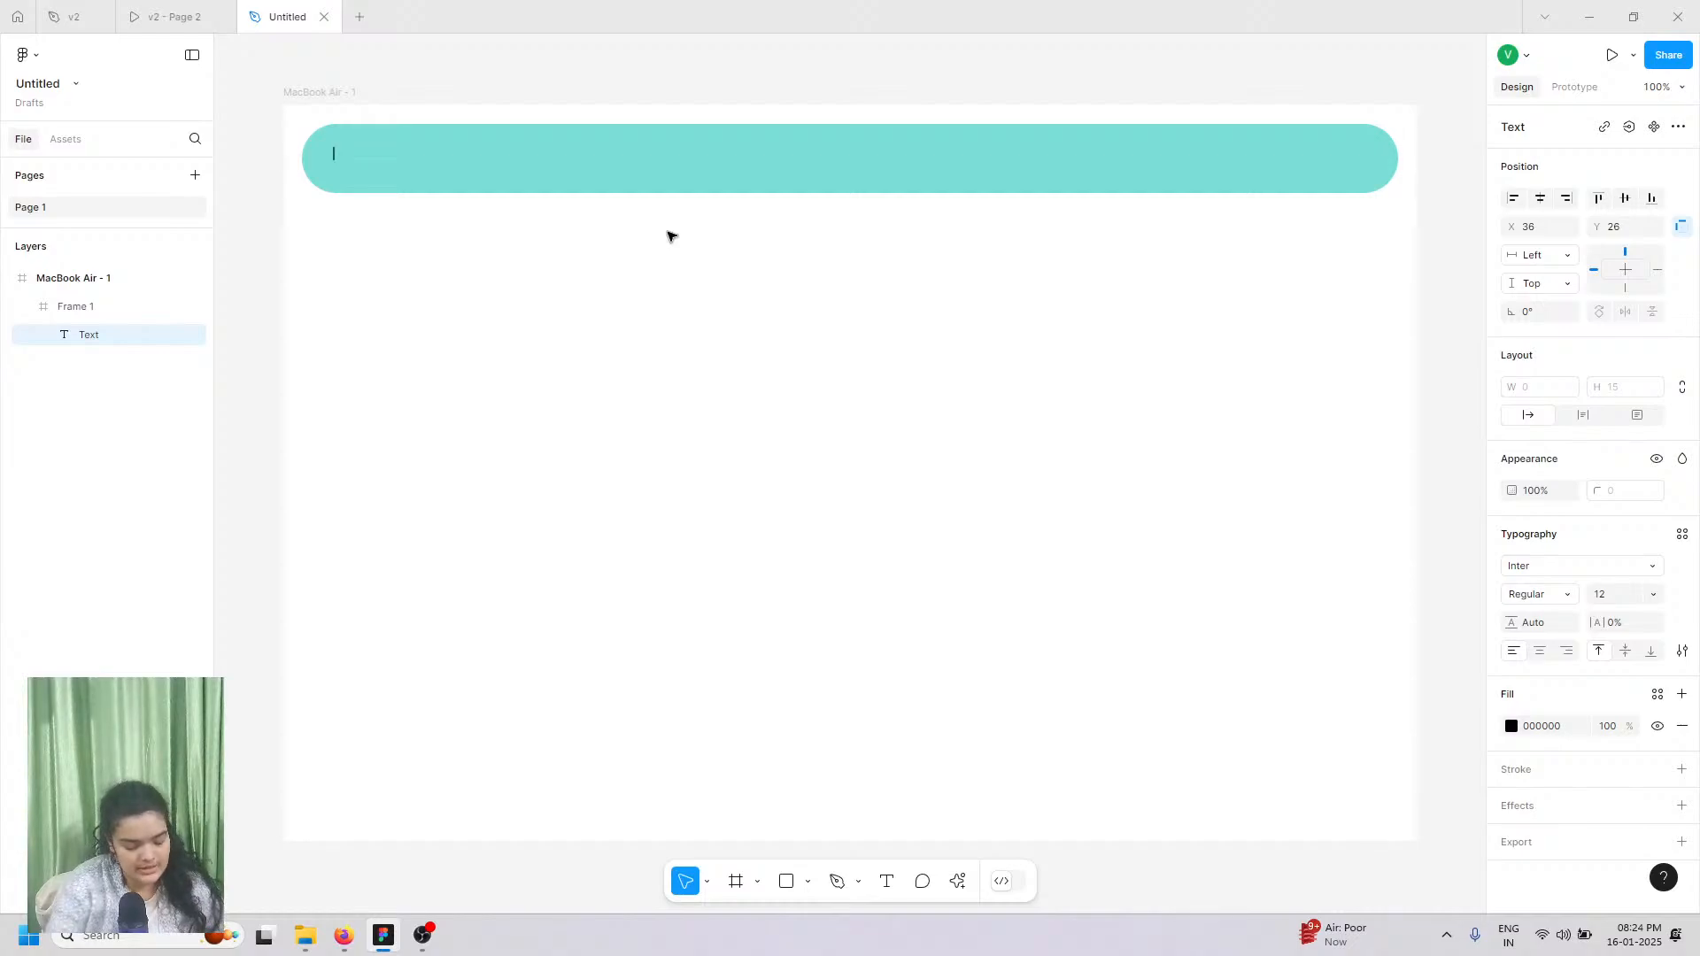
type("Home")
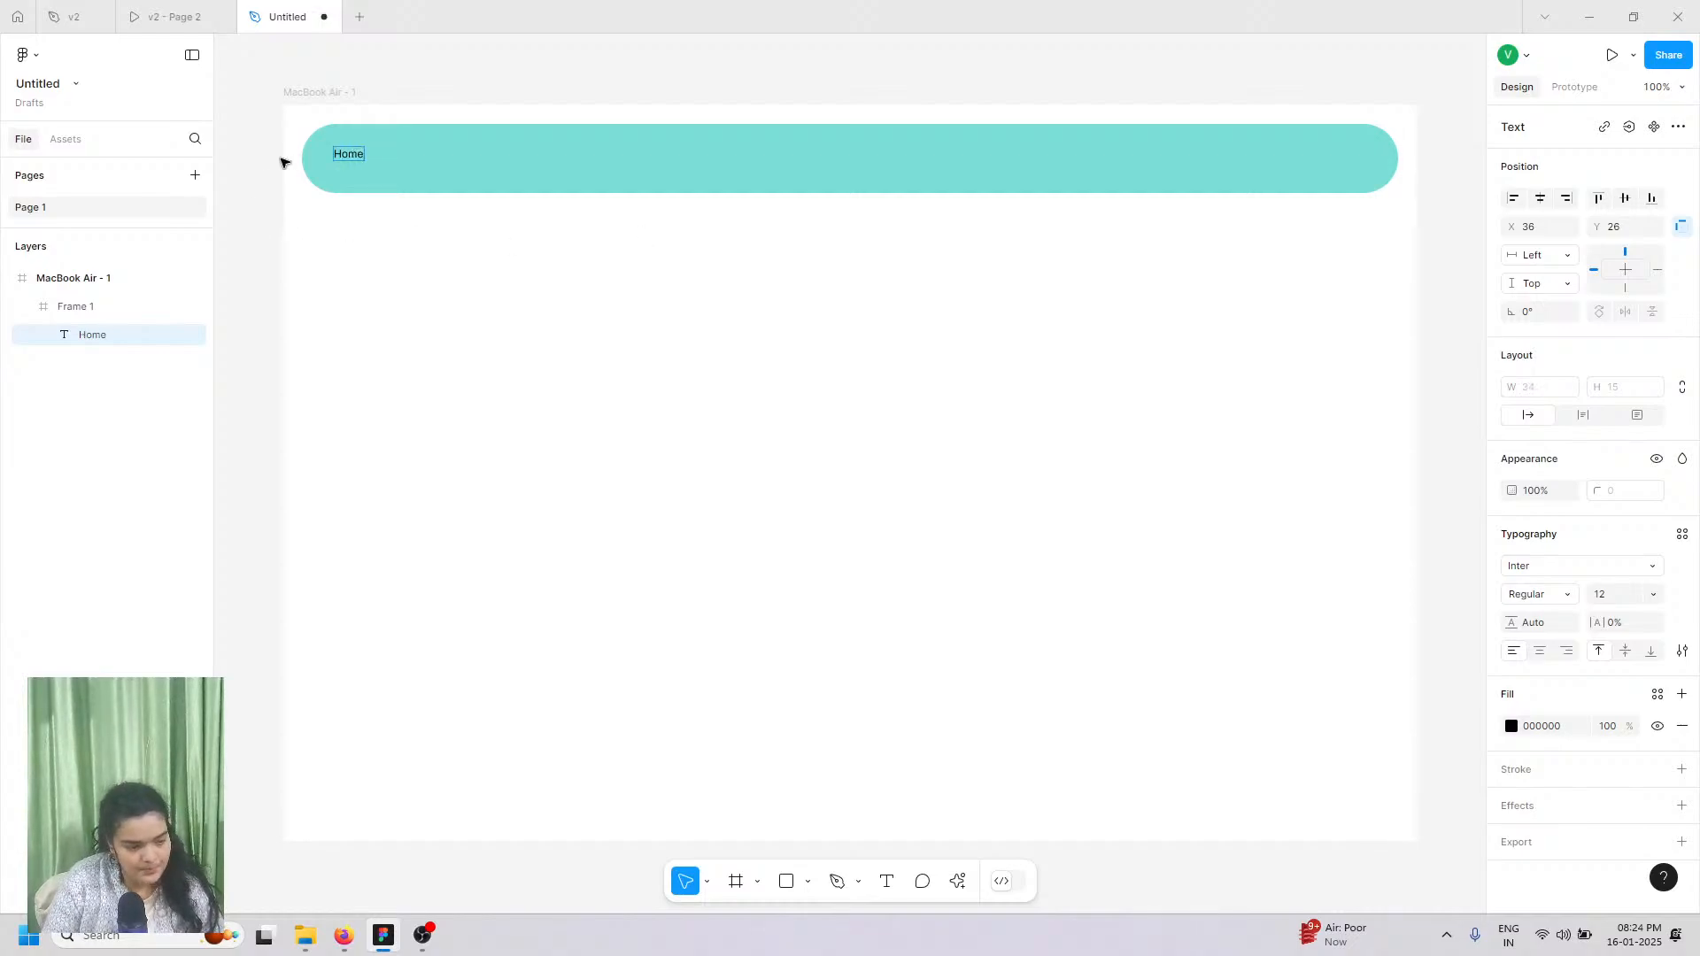
scroll(283, 162, "up", 5)
key("Escape")
left_click(1529, 565)
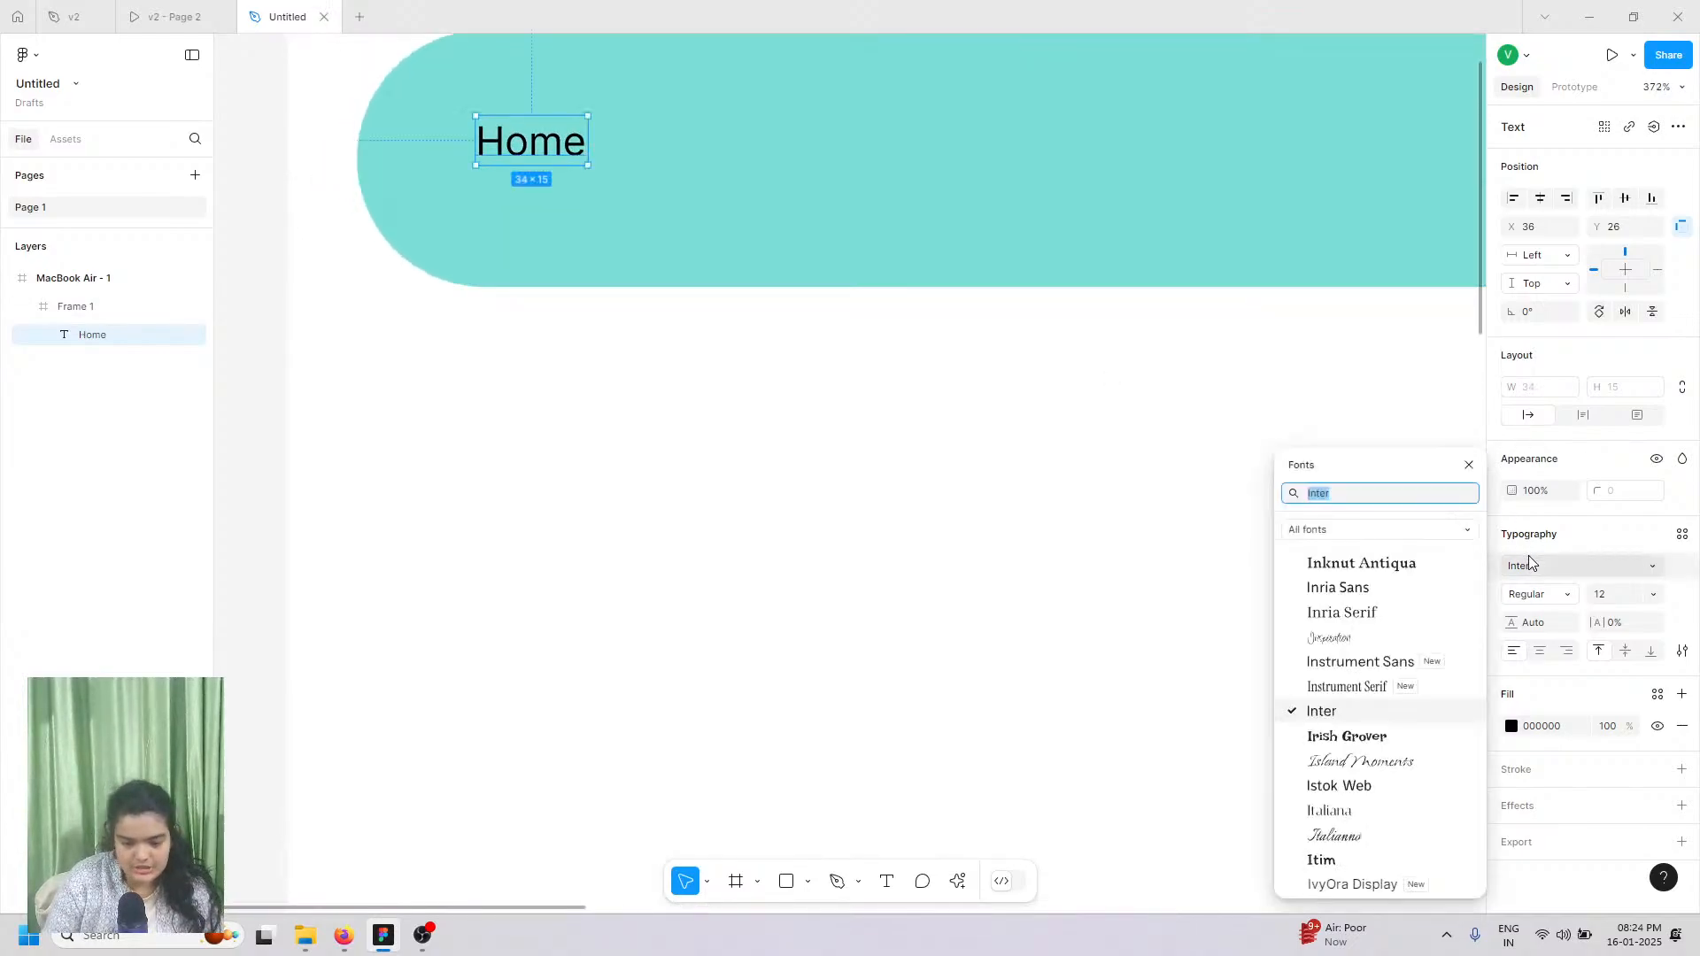
type("outfit")
key("Return")
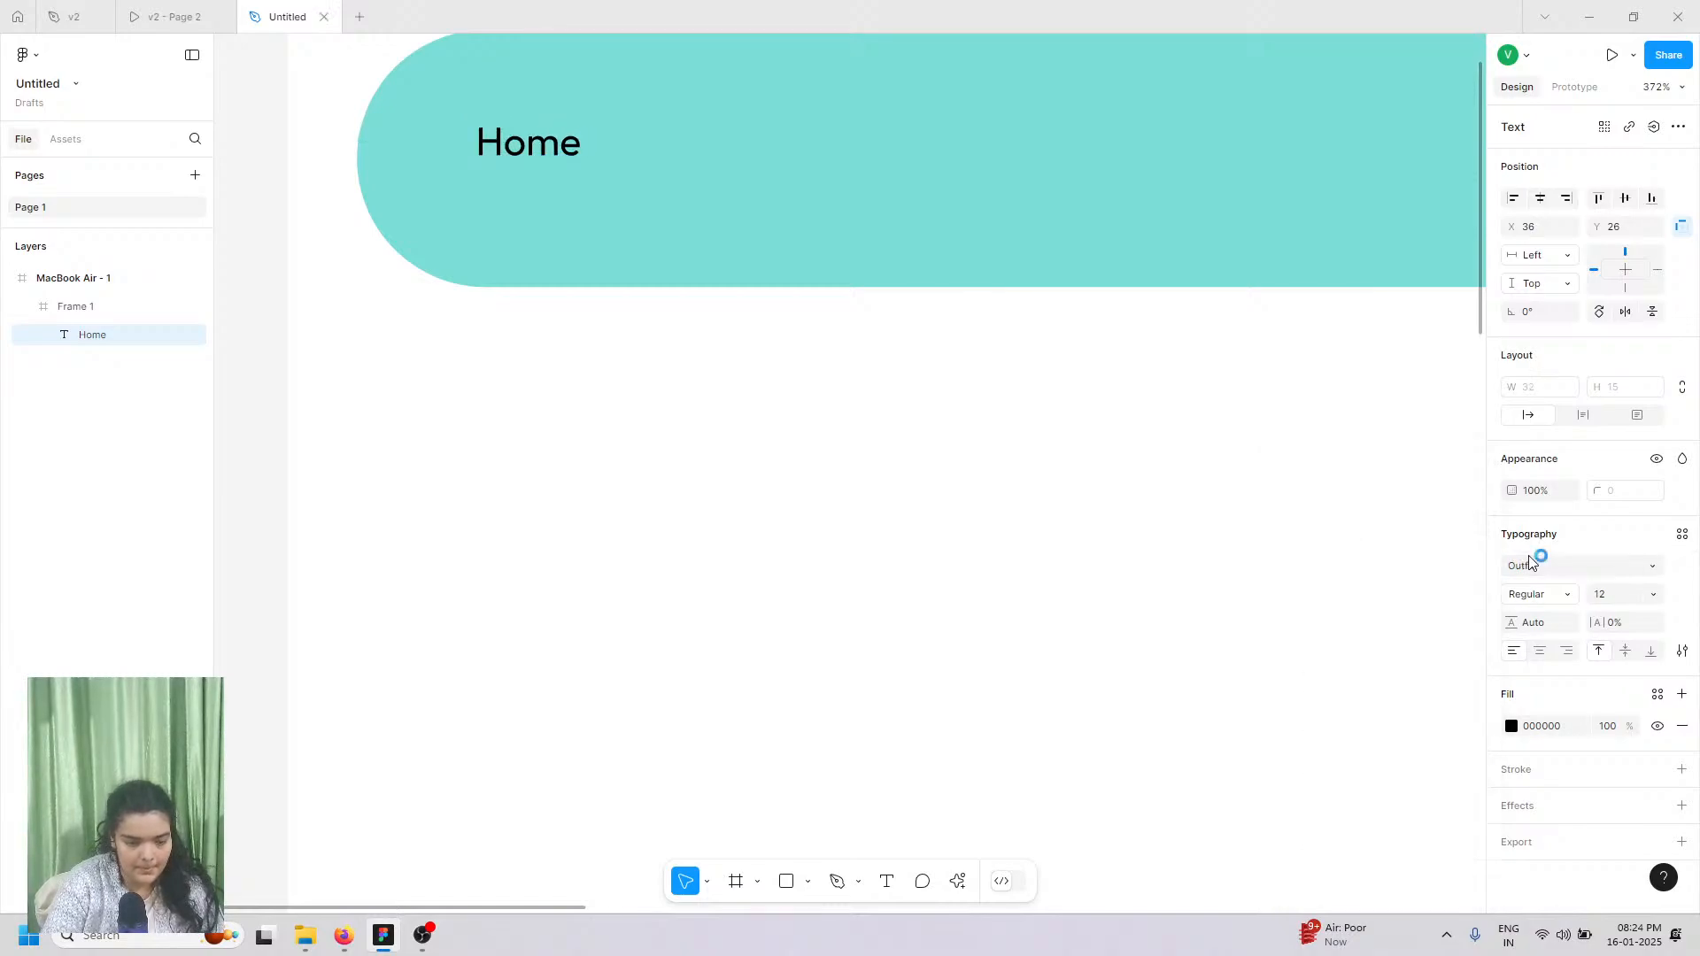
Step: Make the Home text size 16, white FFFFFF, and Medium weight
left_click(1652, 594)
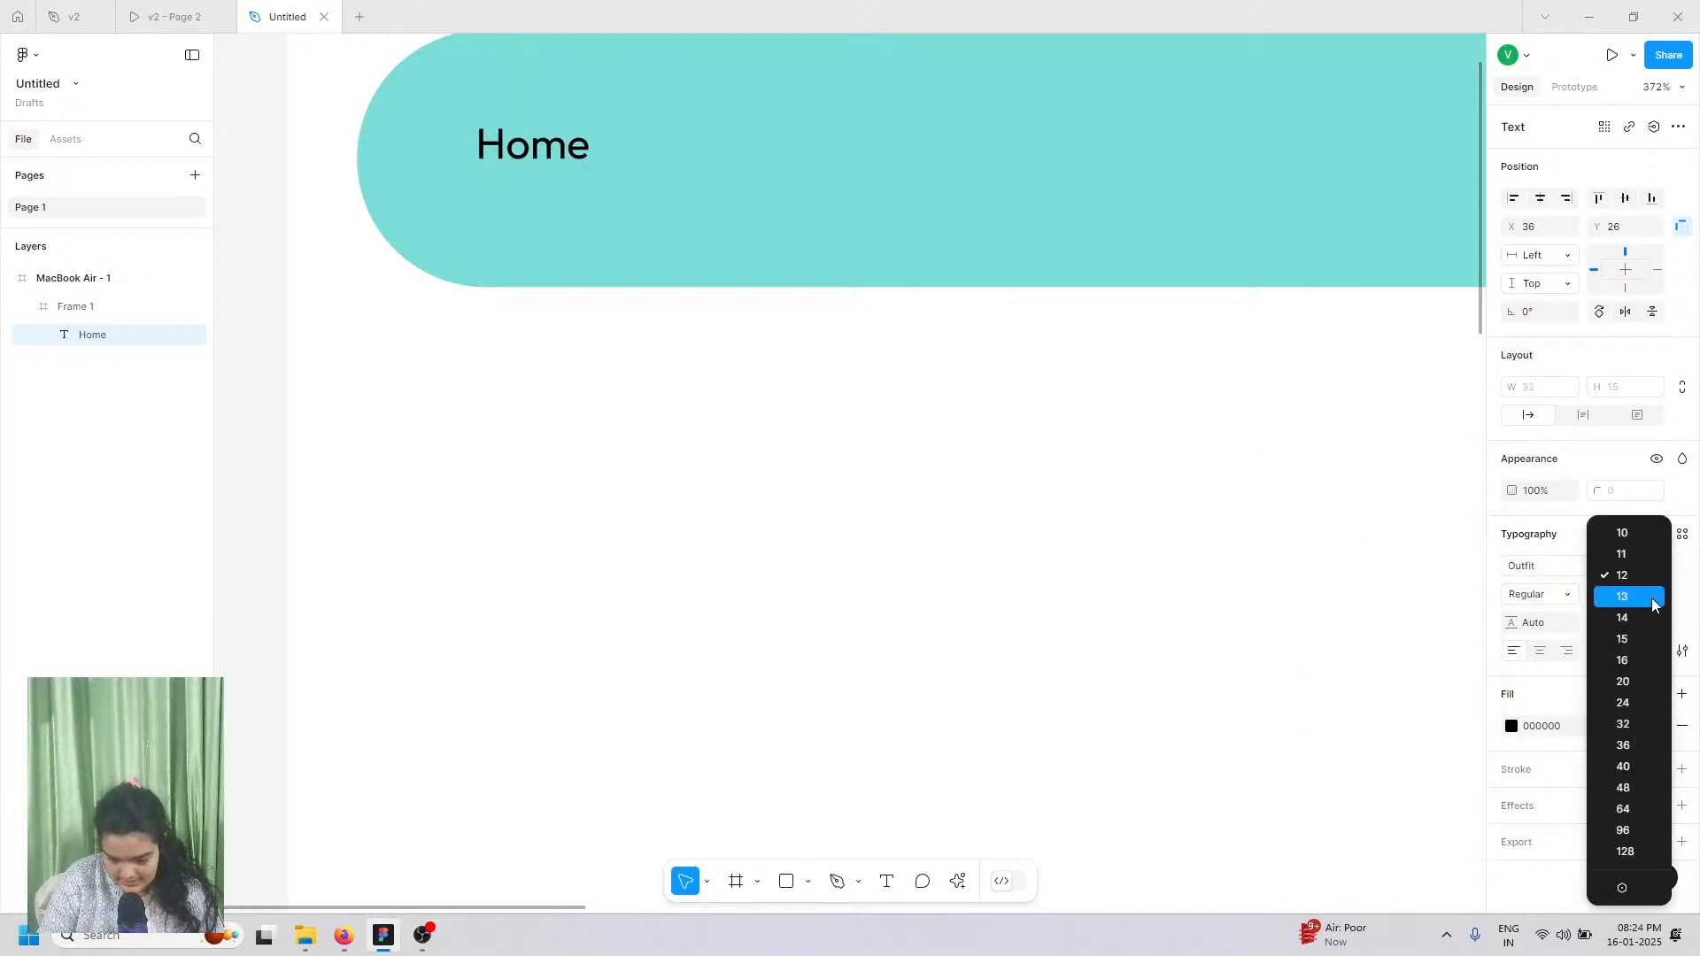
left_click(1631, 660)
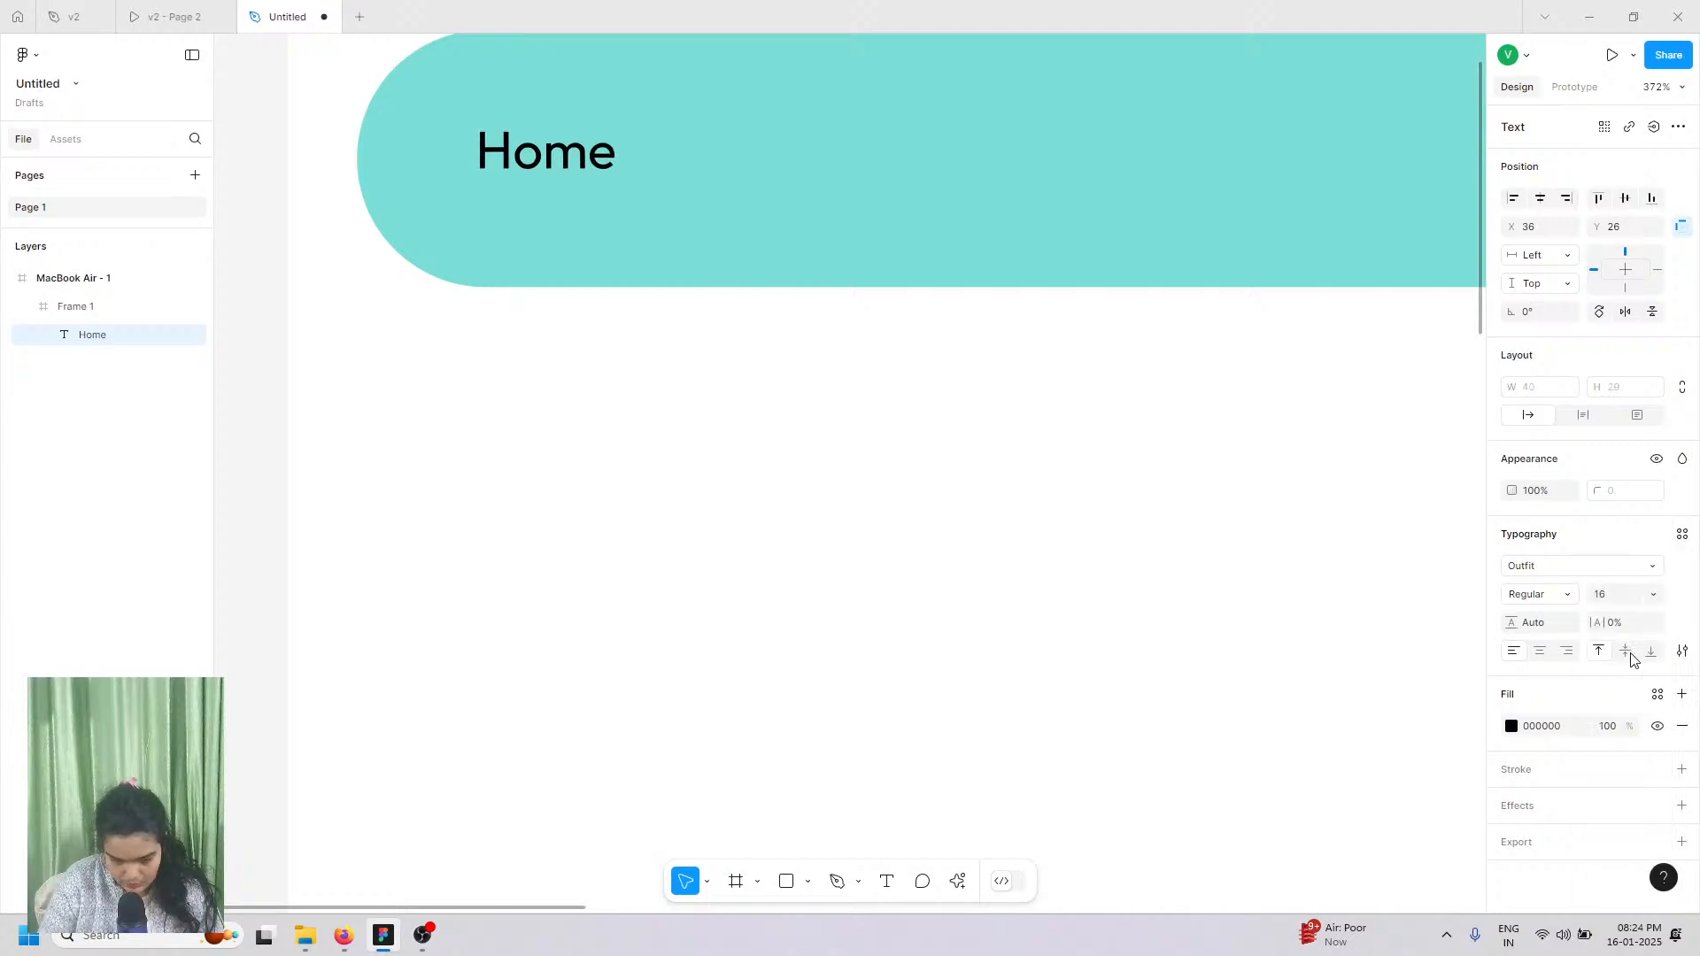
left_click(1504, 726)
type("ffffff")
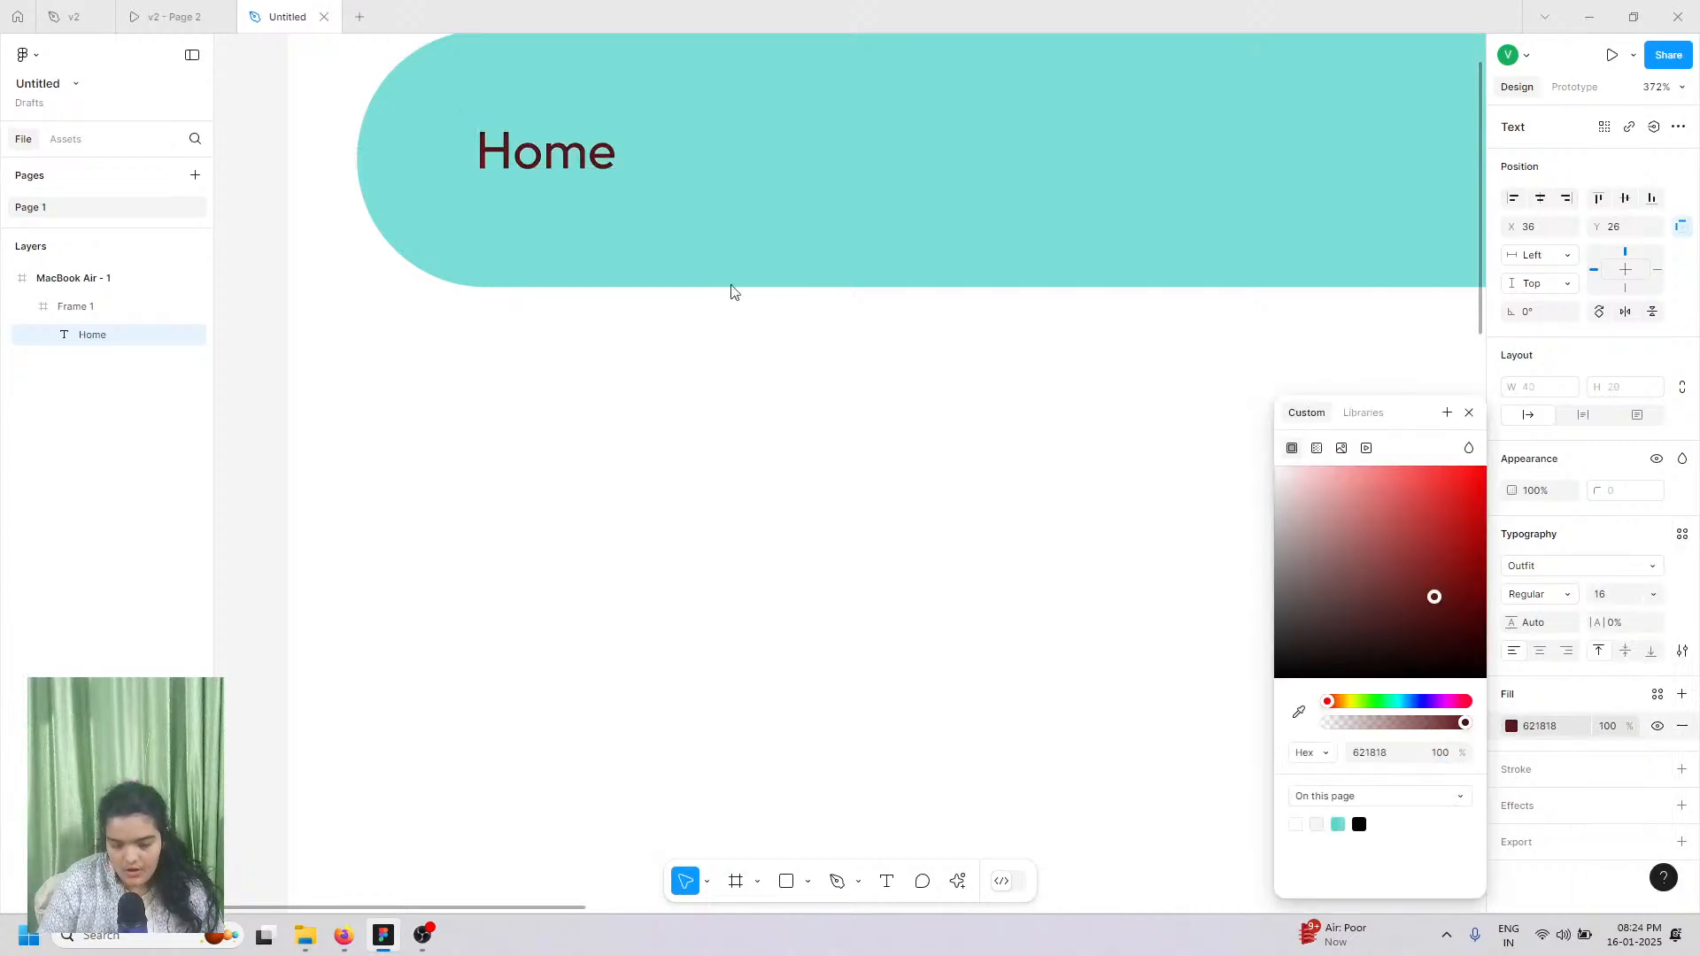
key("Return")
left_click(1551, 594)
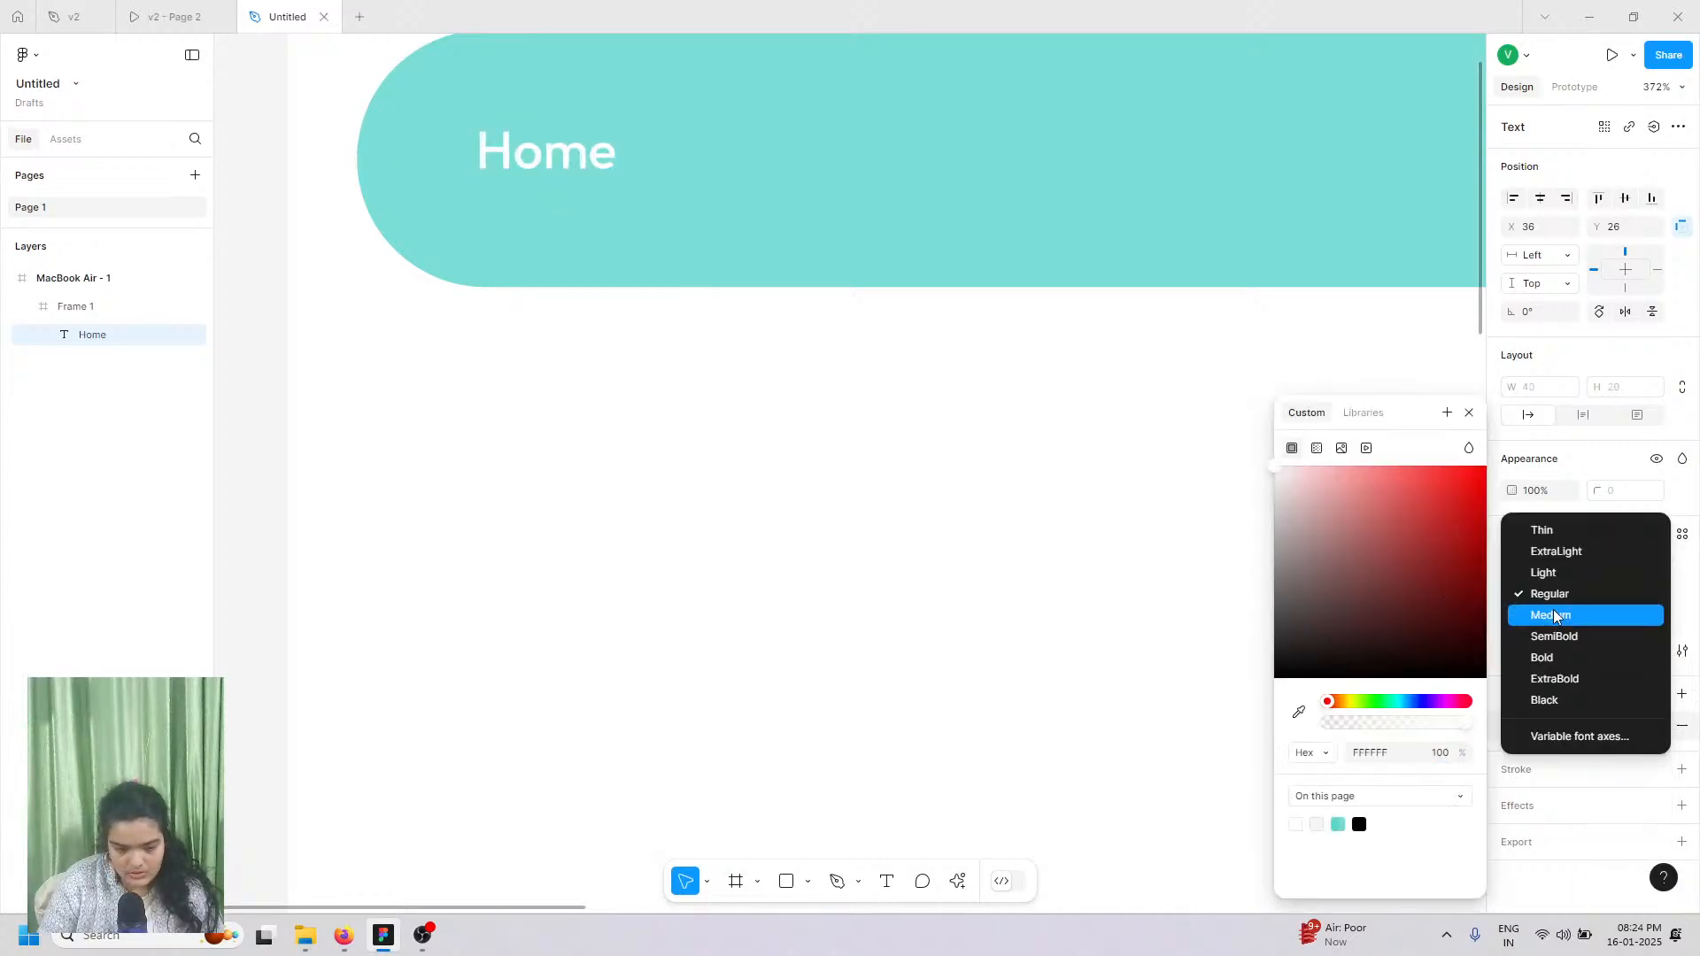
left_click(1550, 615)
Step: Nudge Home right inside the navbar and Alt-drag a copy further right
left_click_drag(559, 158, 586, 162)
scroll(635, 343, "up", 3)
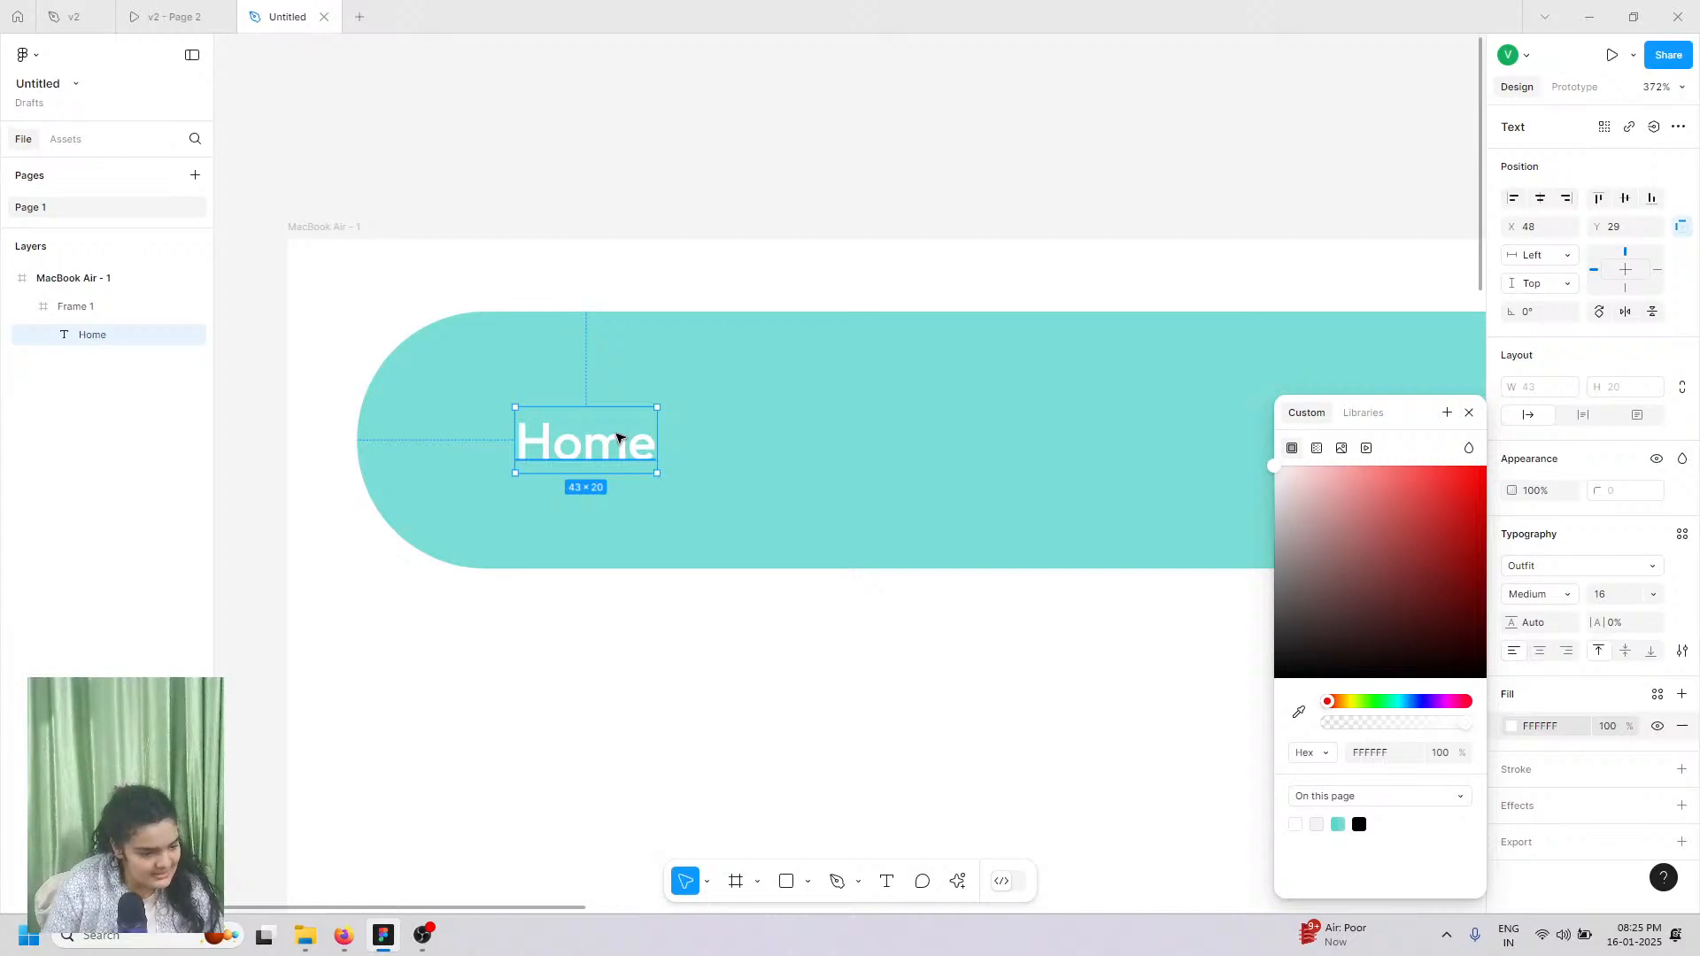
left_click(617, 438)
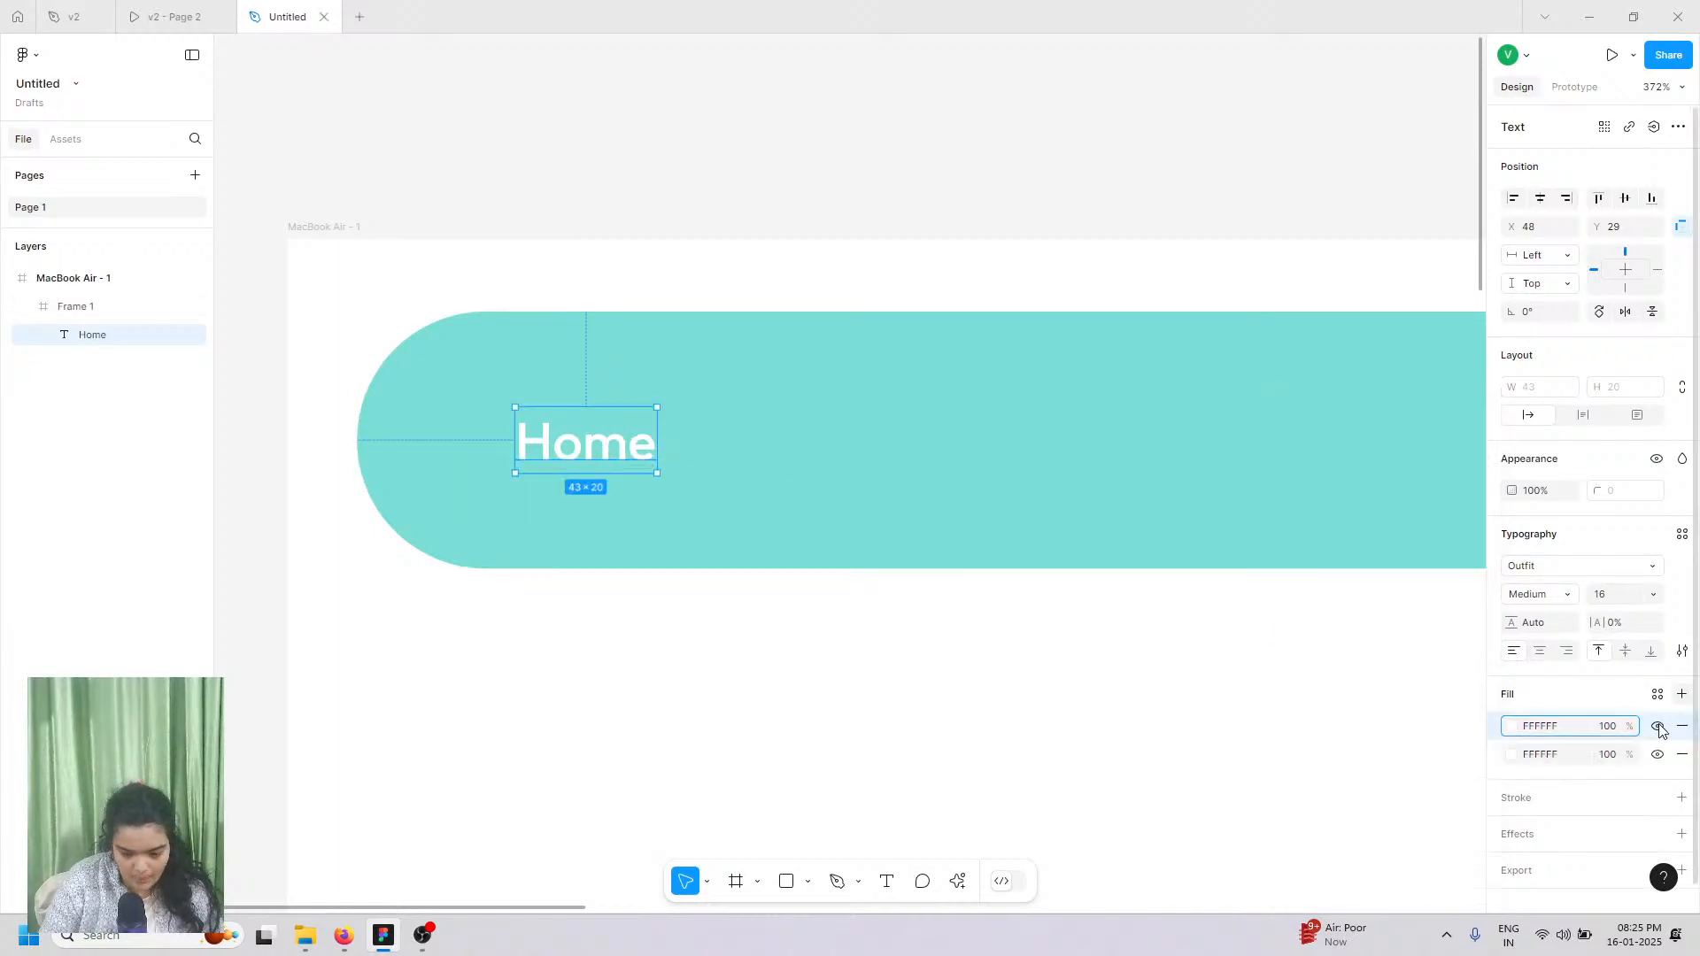
left_click(1682, 694)
left_click(1680, 726)
key("Escape")
left_click(561, 448)
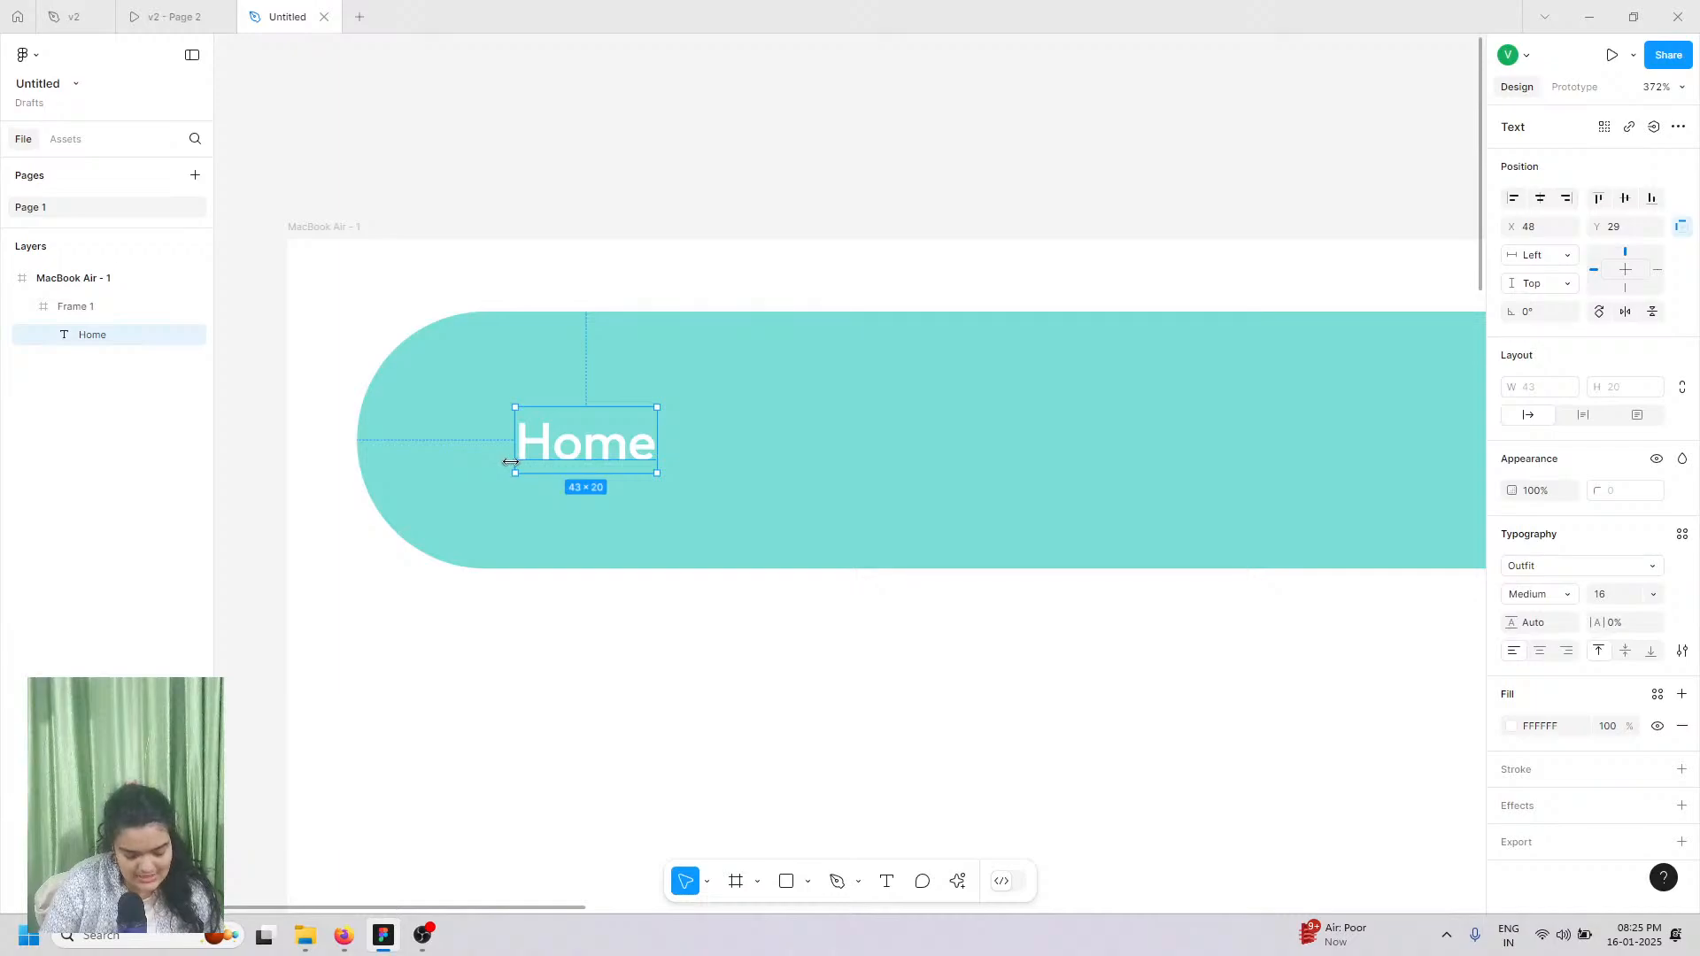
left_click_drag(599, 456, 838, 457)
Step: Rename the copy to 'Projects' and duplicate it as a third link reading 'Teams'
left_click(174, 16)
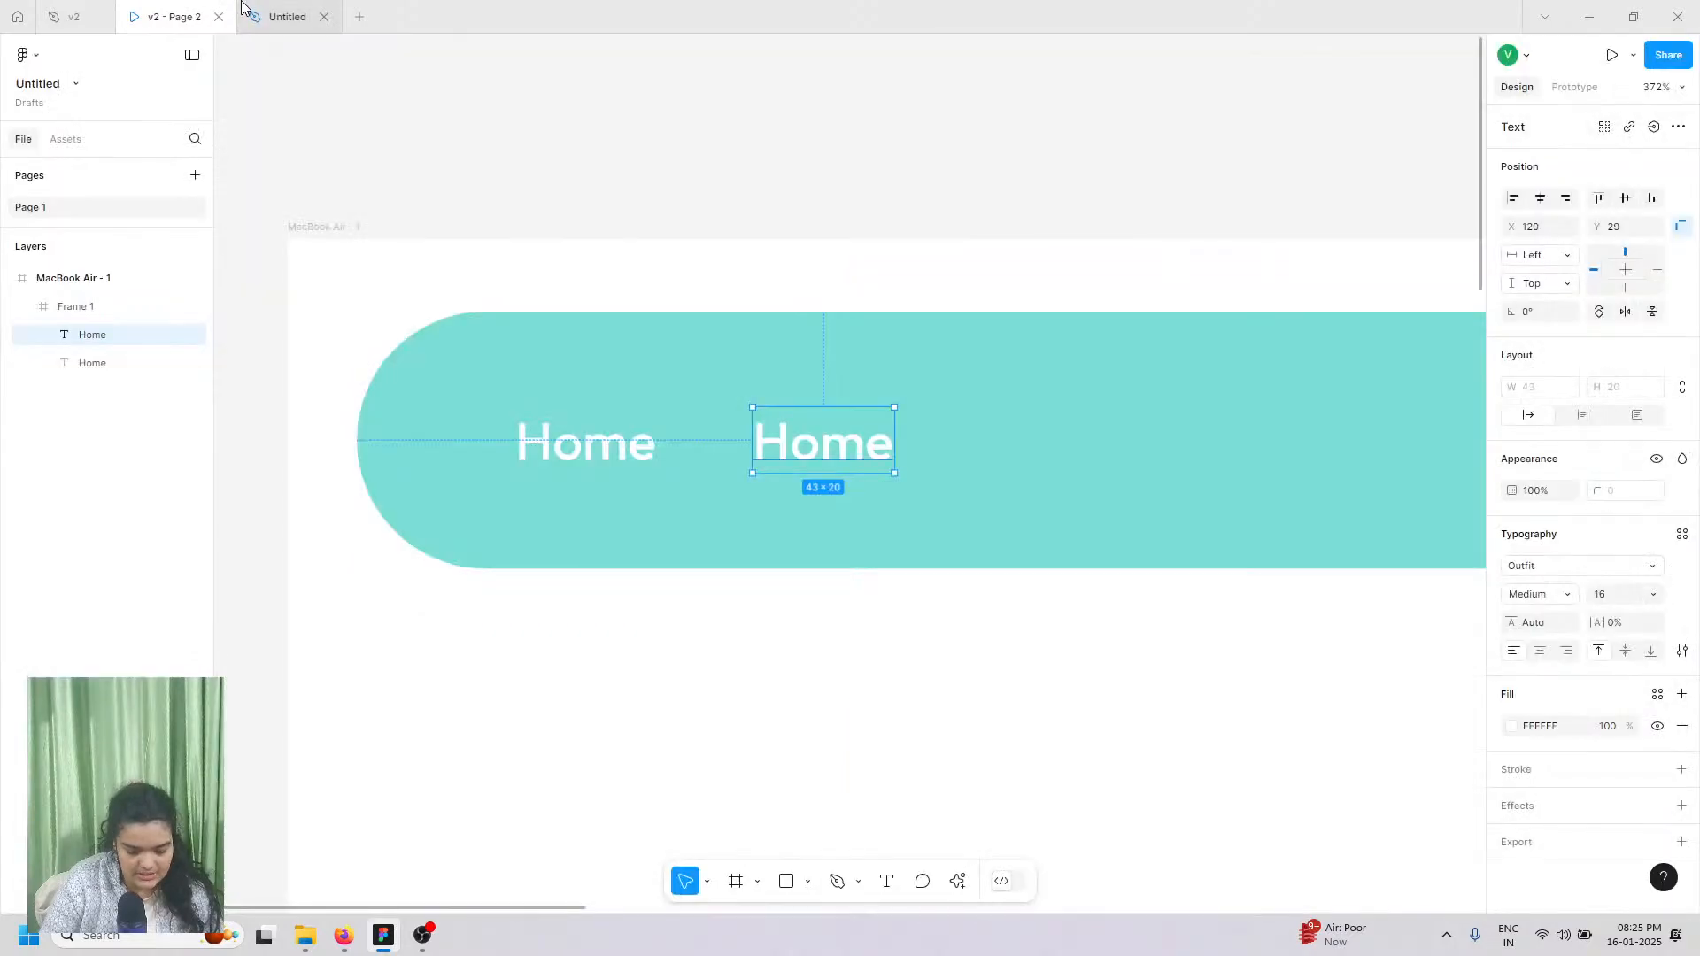
left_click(265, 16)
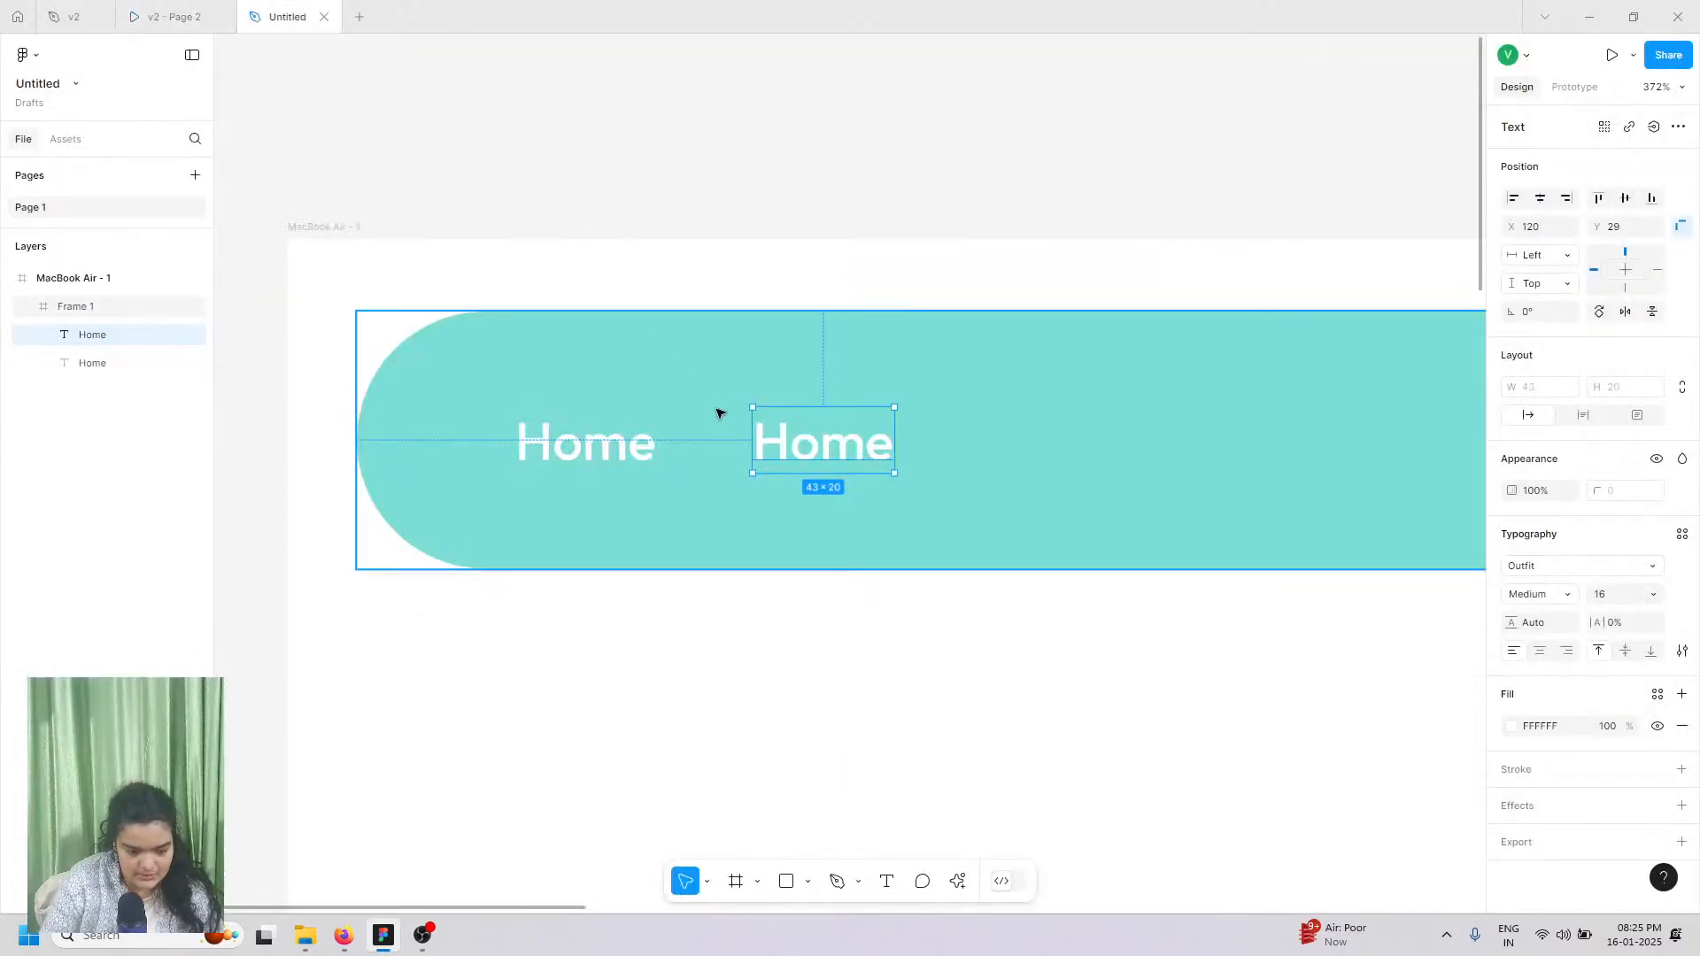
double_click(834, 460)
type("Projects")
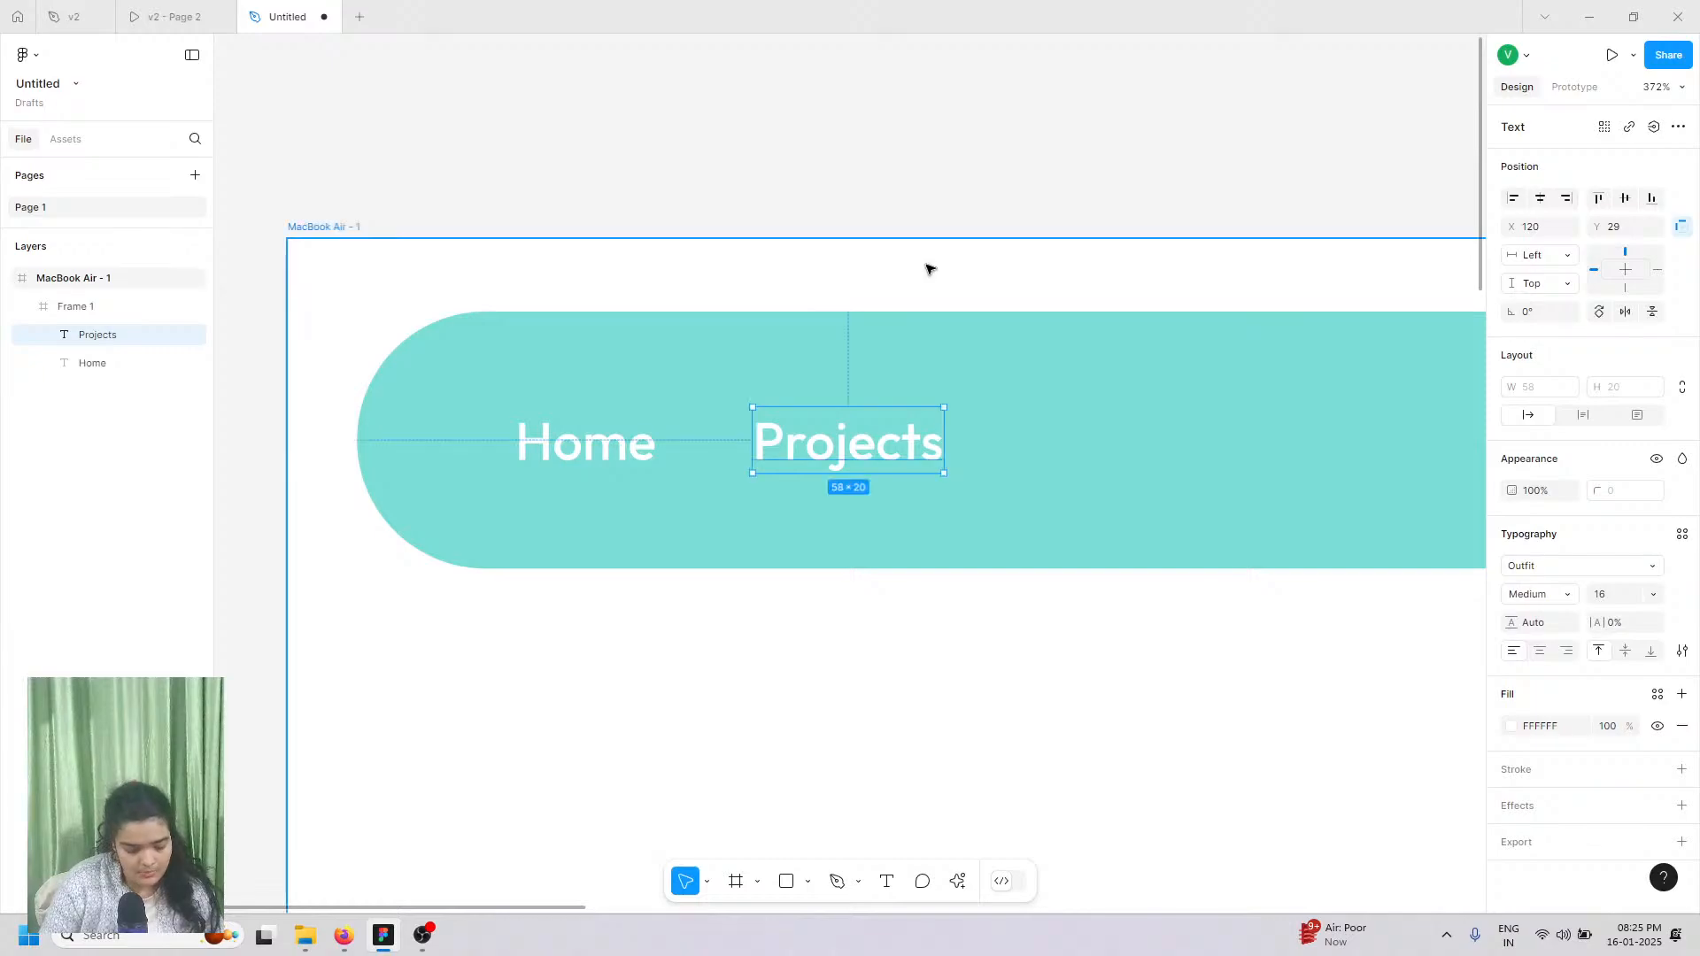
left_click_drag(911, 440, 1154, 449)
double_click(1155, 447)
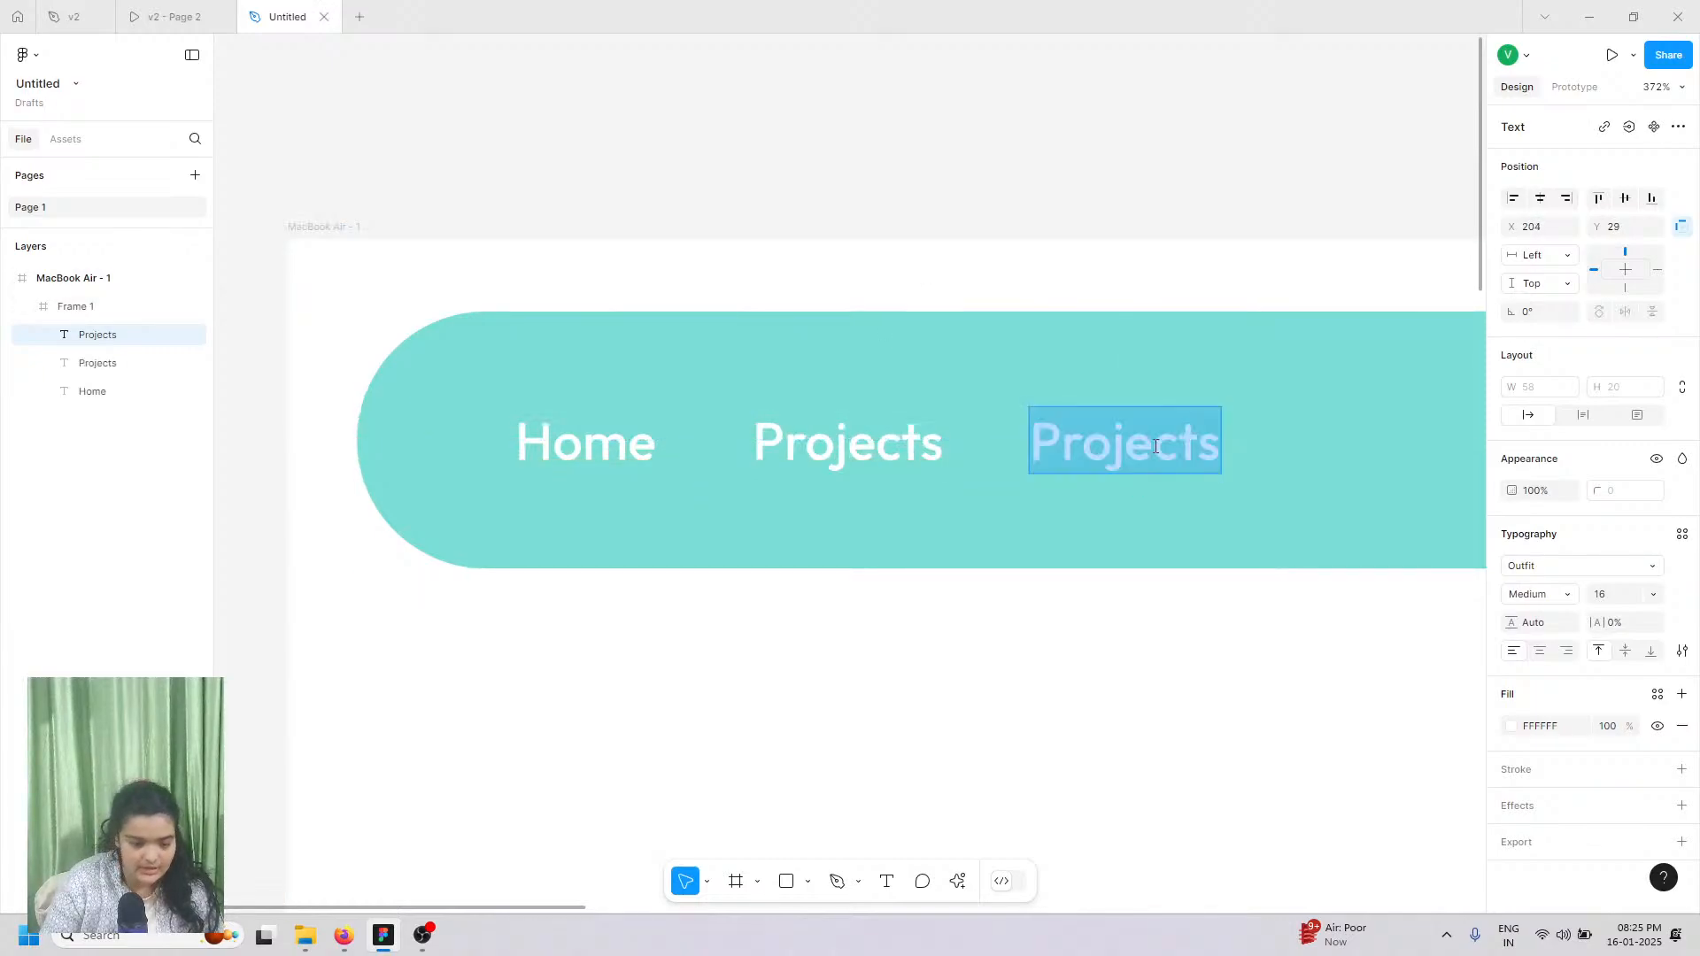
type("Teams")
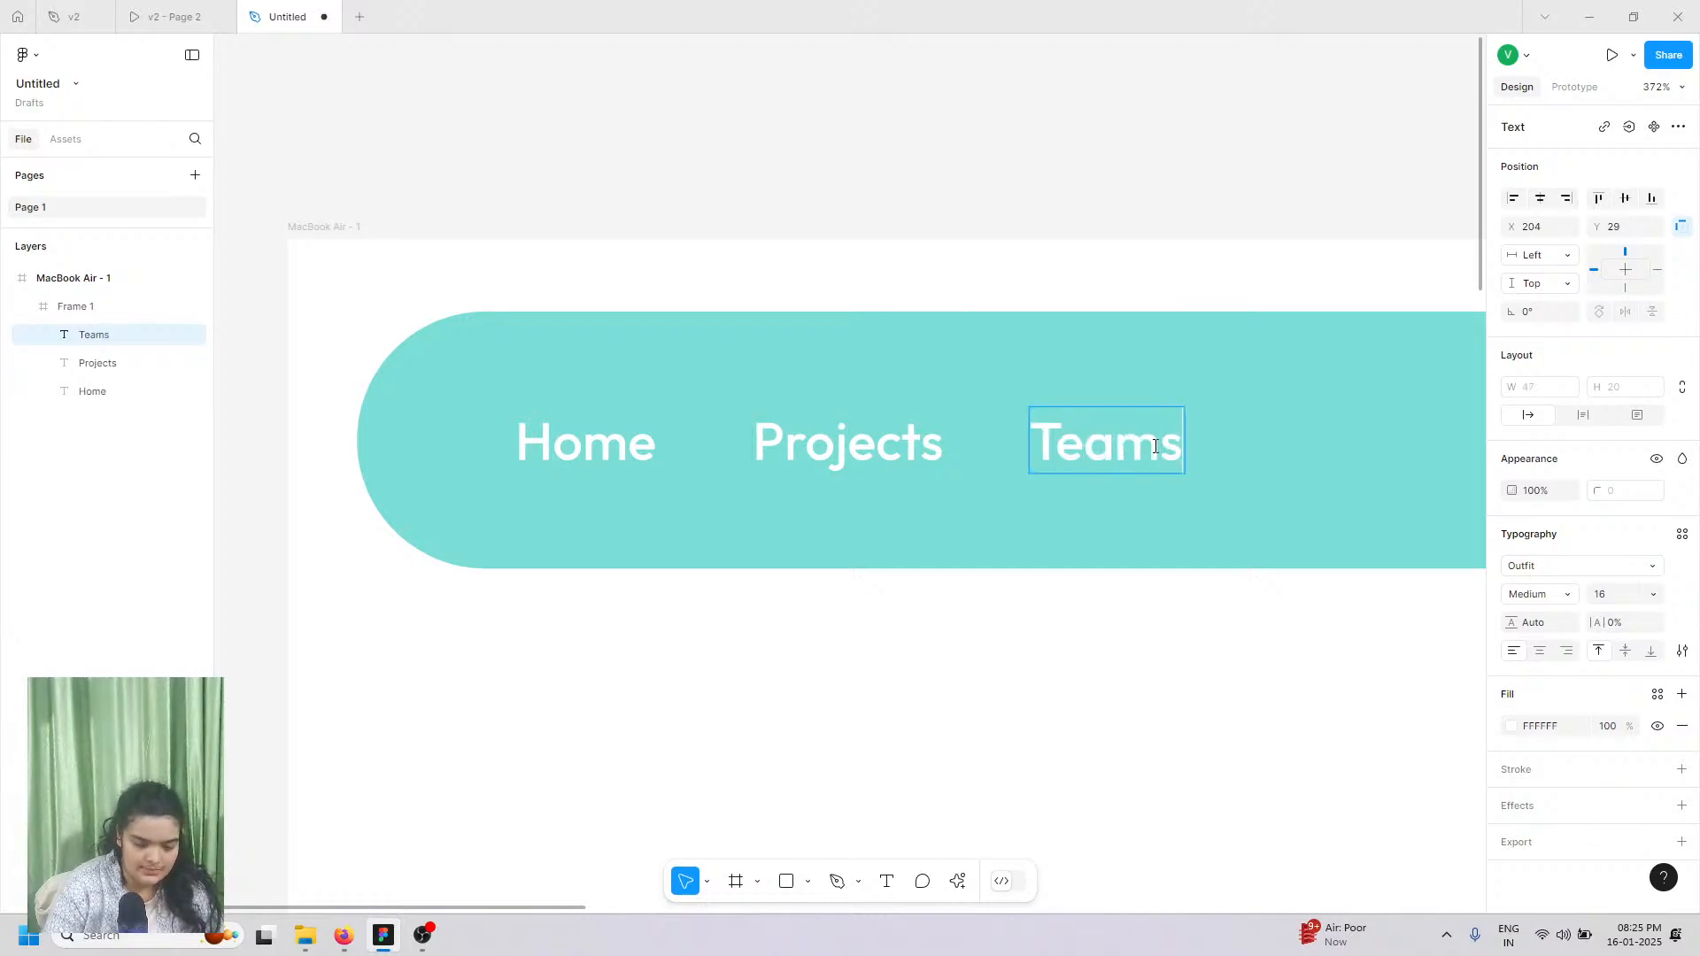
right_click(1063, 677)
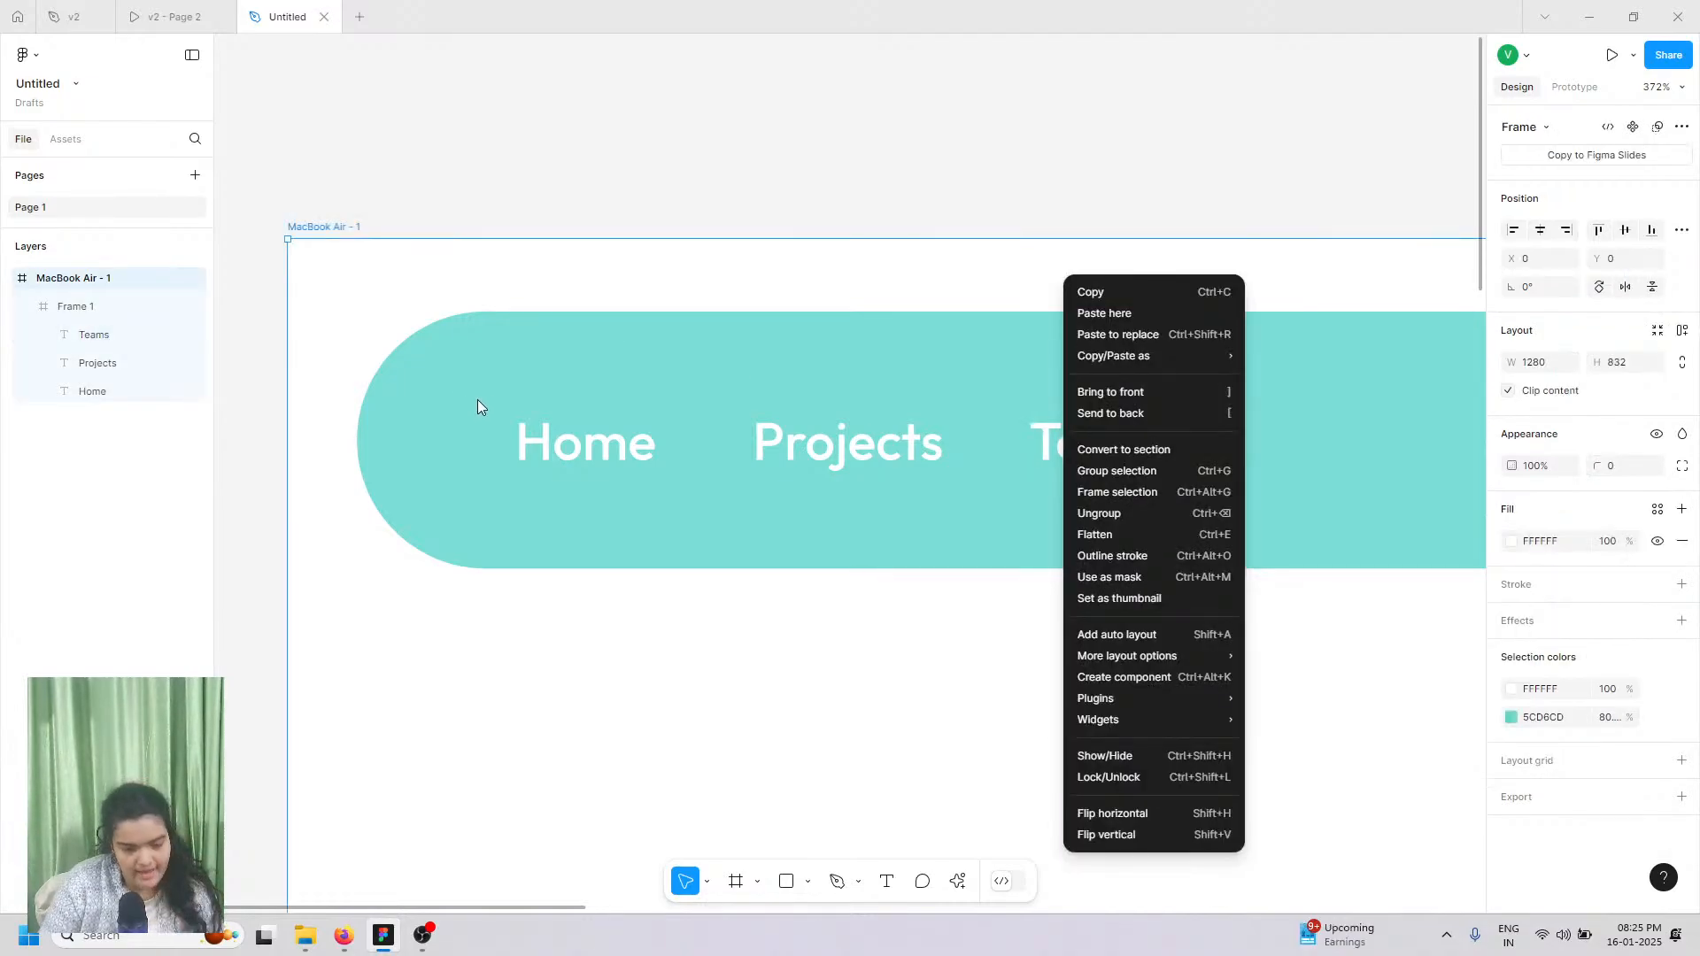
Step: Select Home, Projects and Teams, group them with Ctrl+G, and add auto layout
left_click(631, 217)
double_click(592, 447)
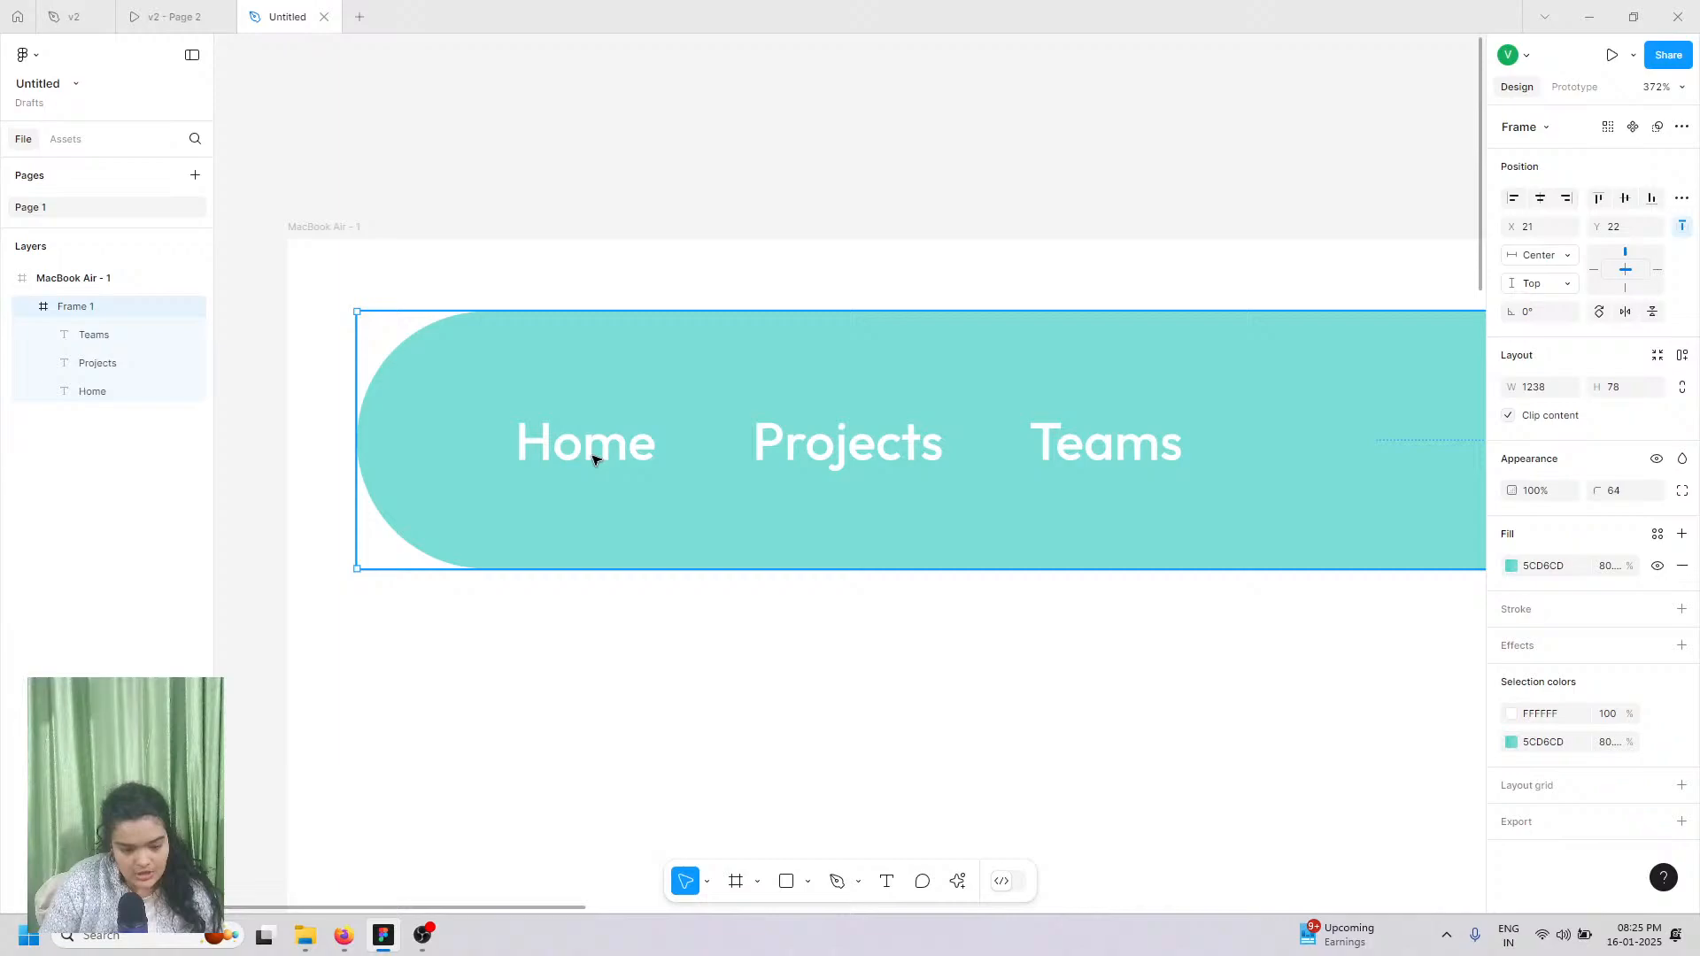
left_click(936, 468, "shift")
left_click(1104, 443, "shift")
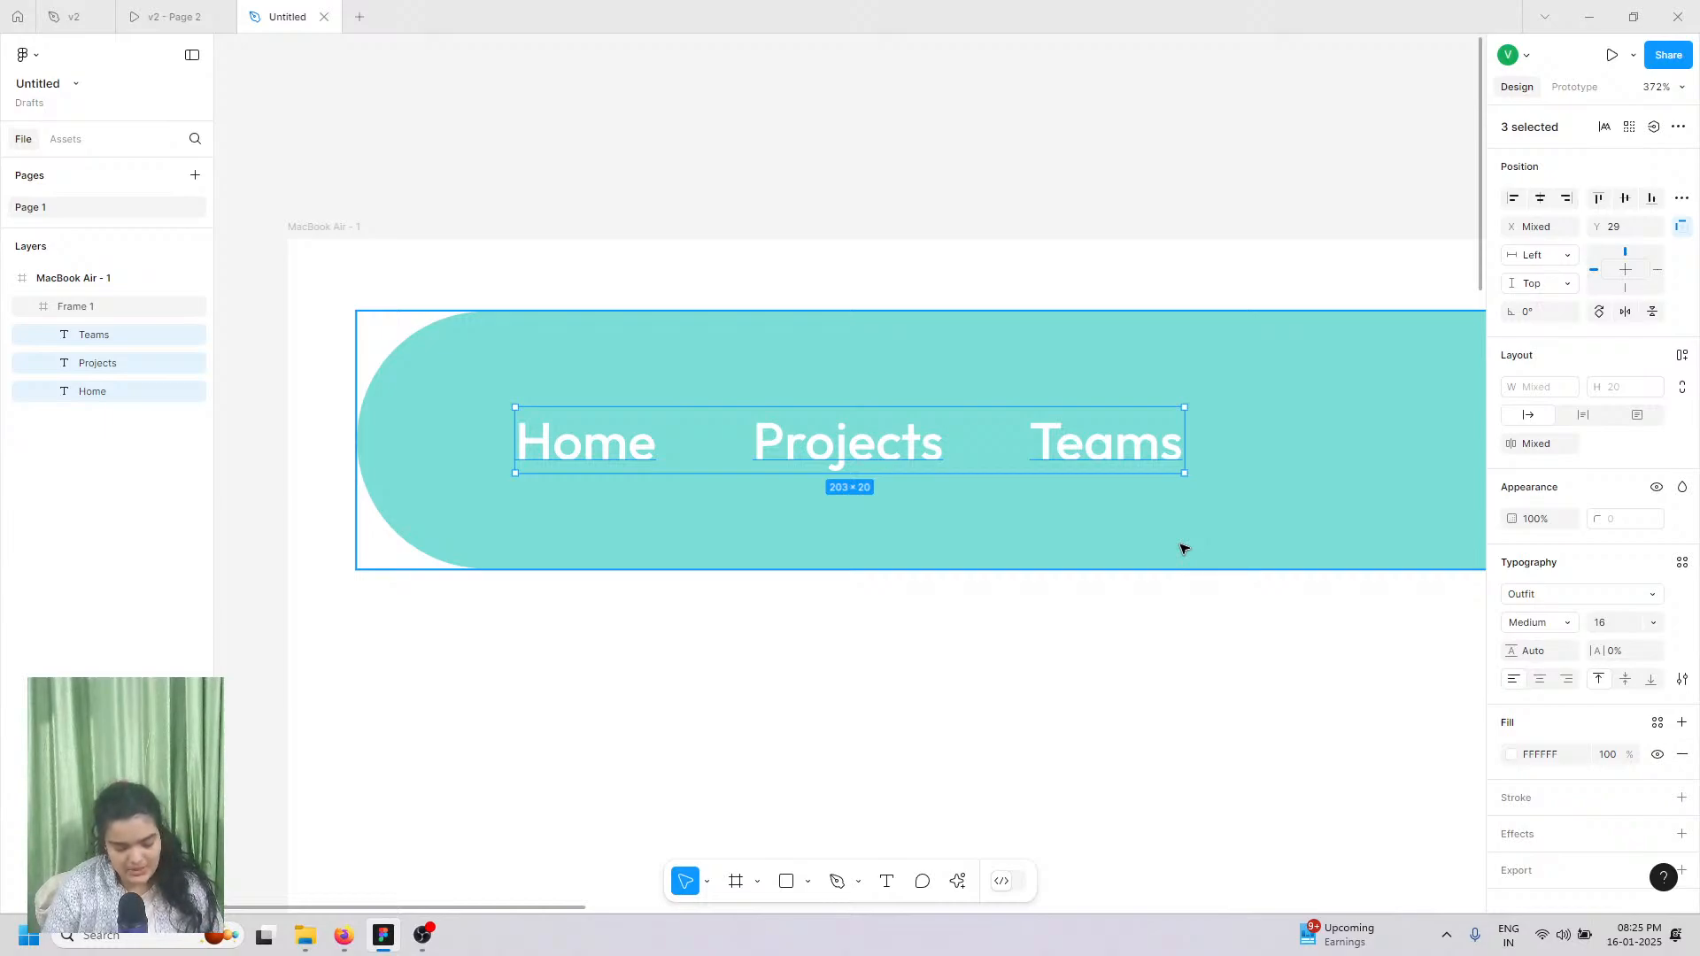
key("ctrl+g")
scroll(922, 450, "down", 3)
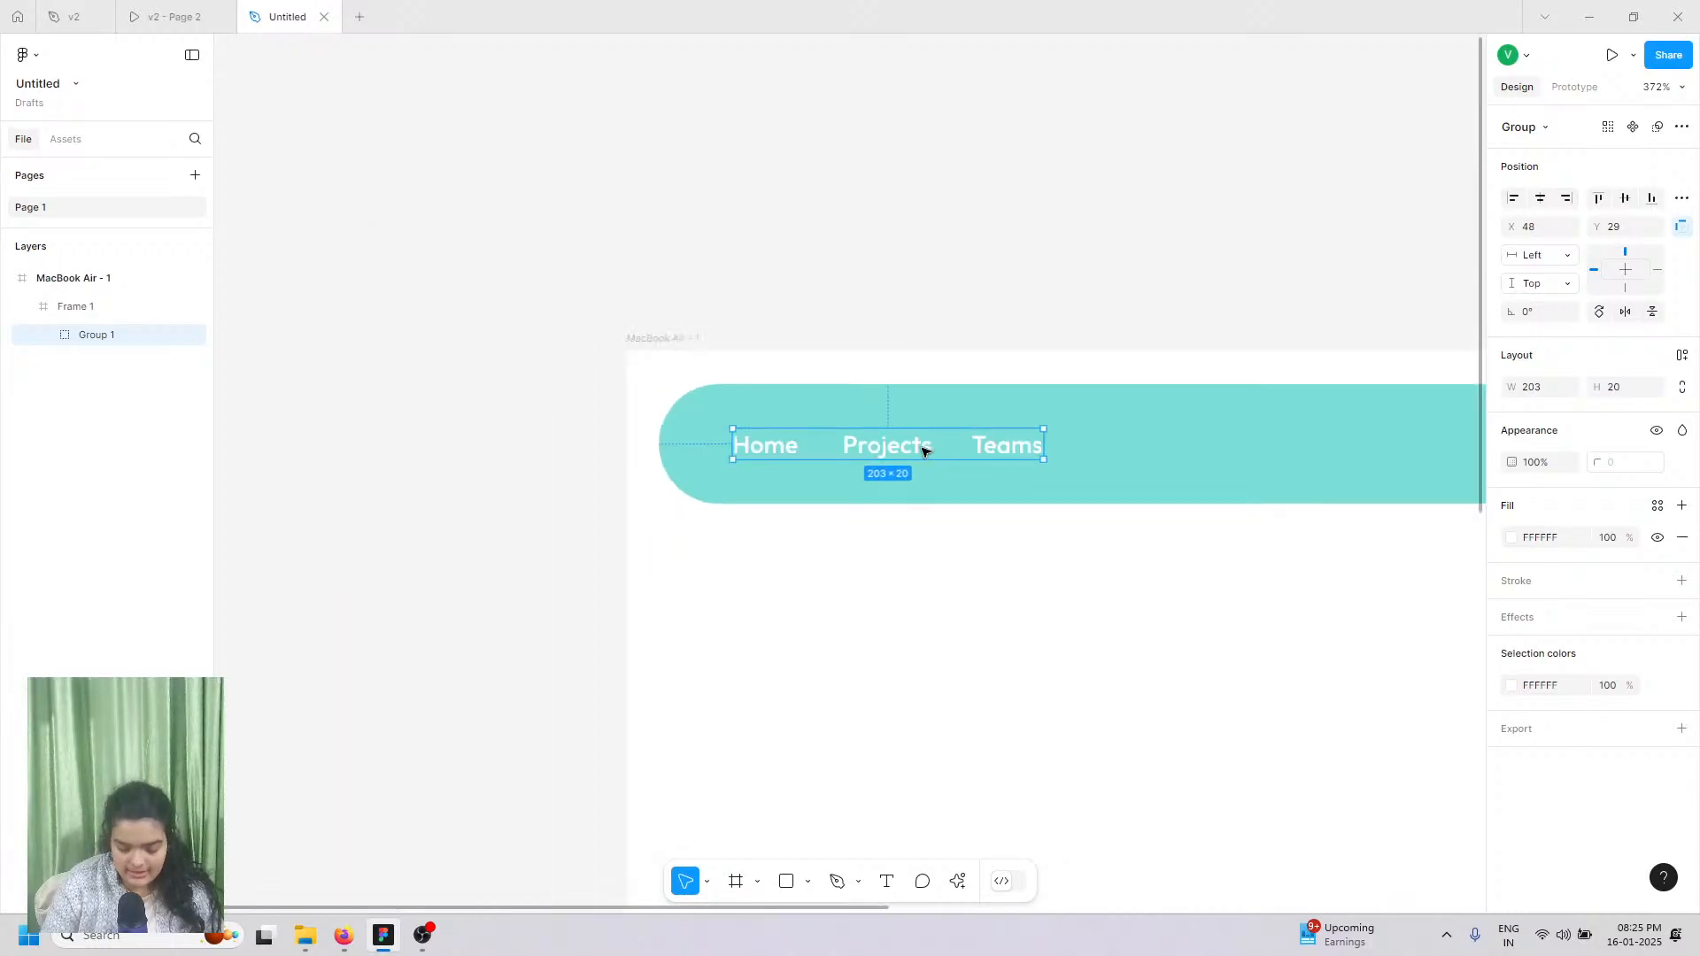
scroll(922, 450, "right", 5)
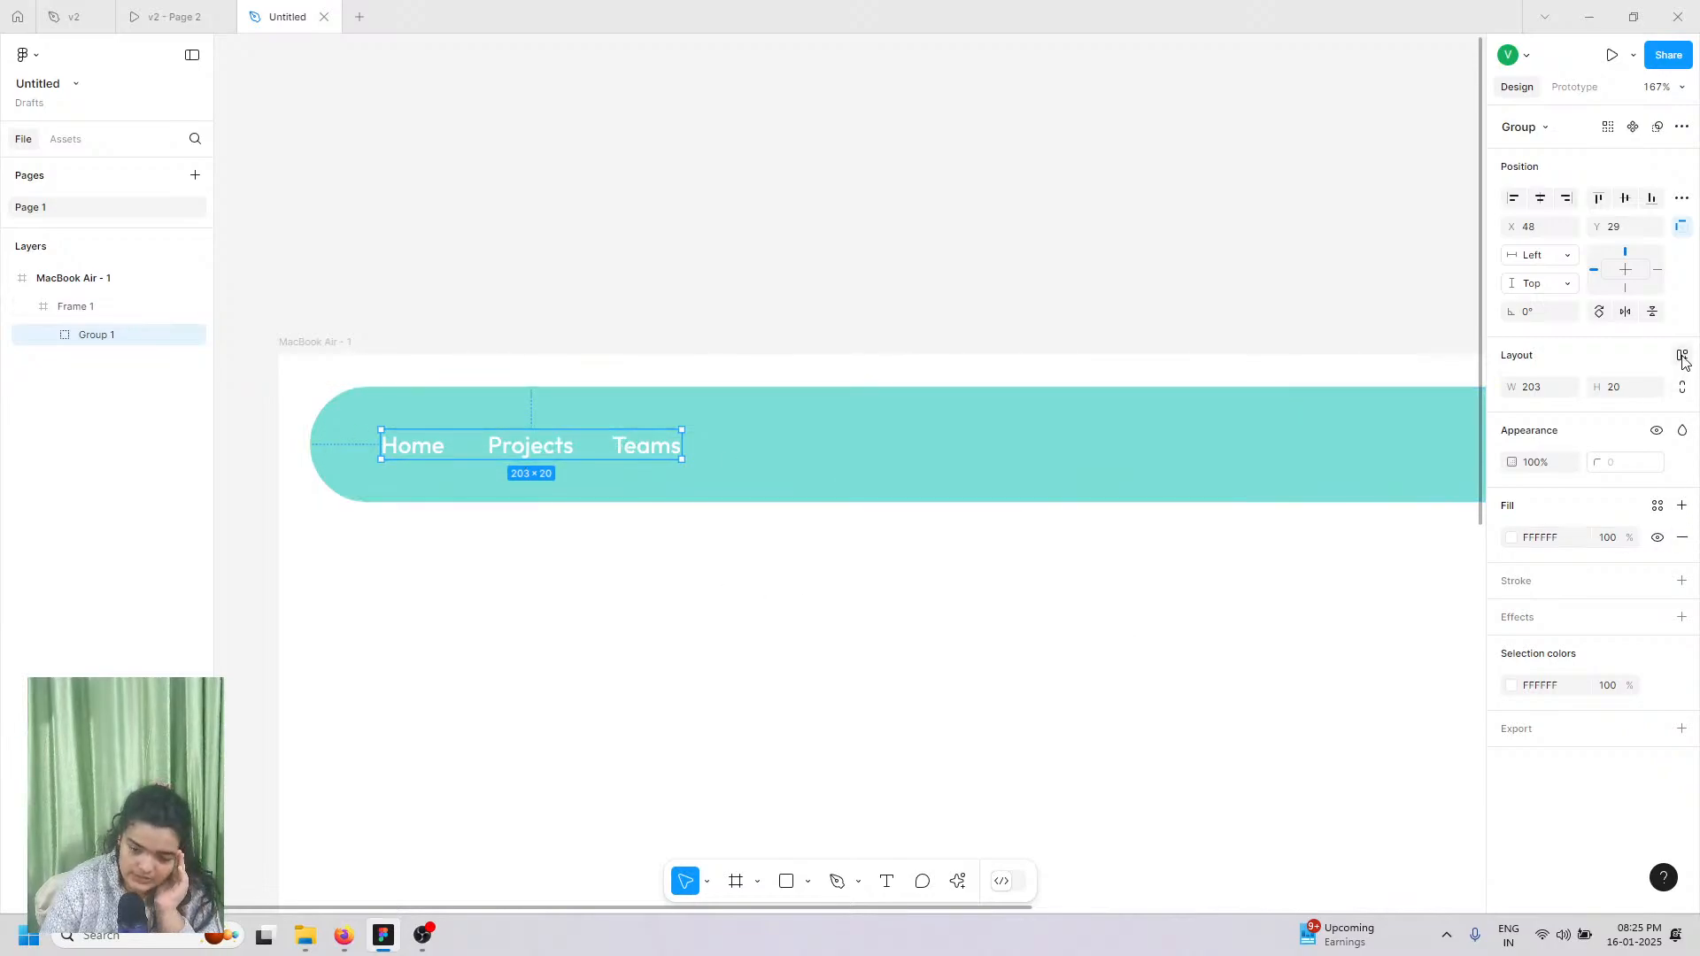
left_click(1683, 357)
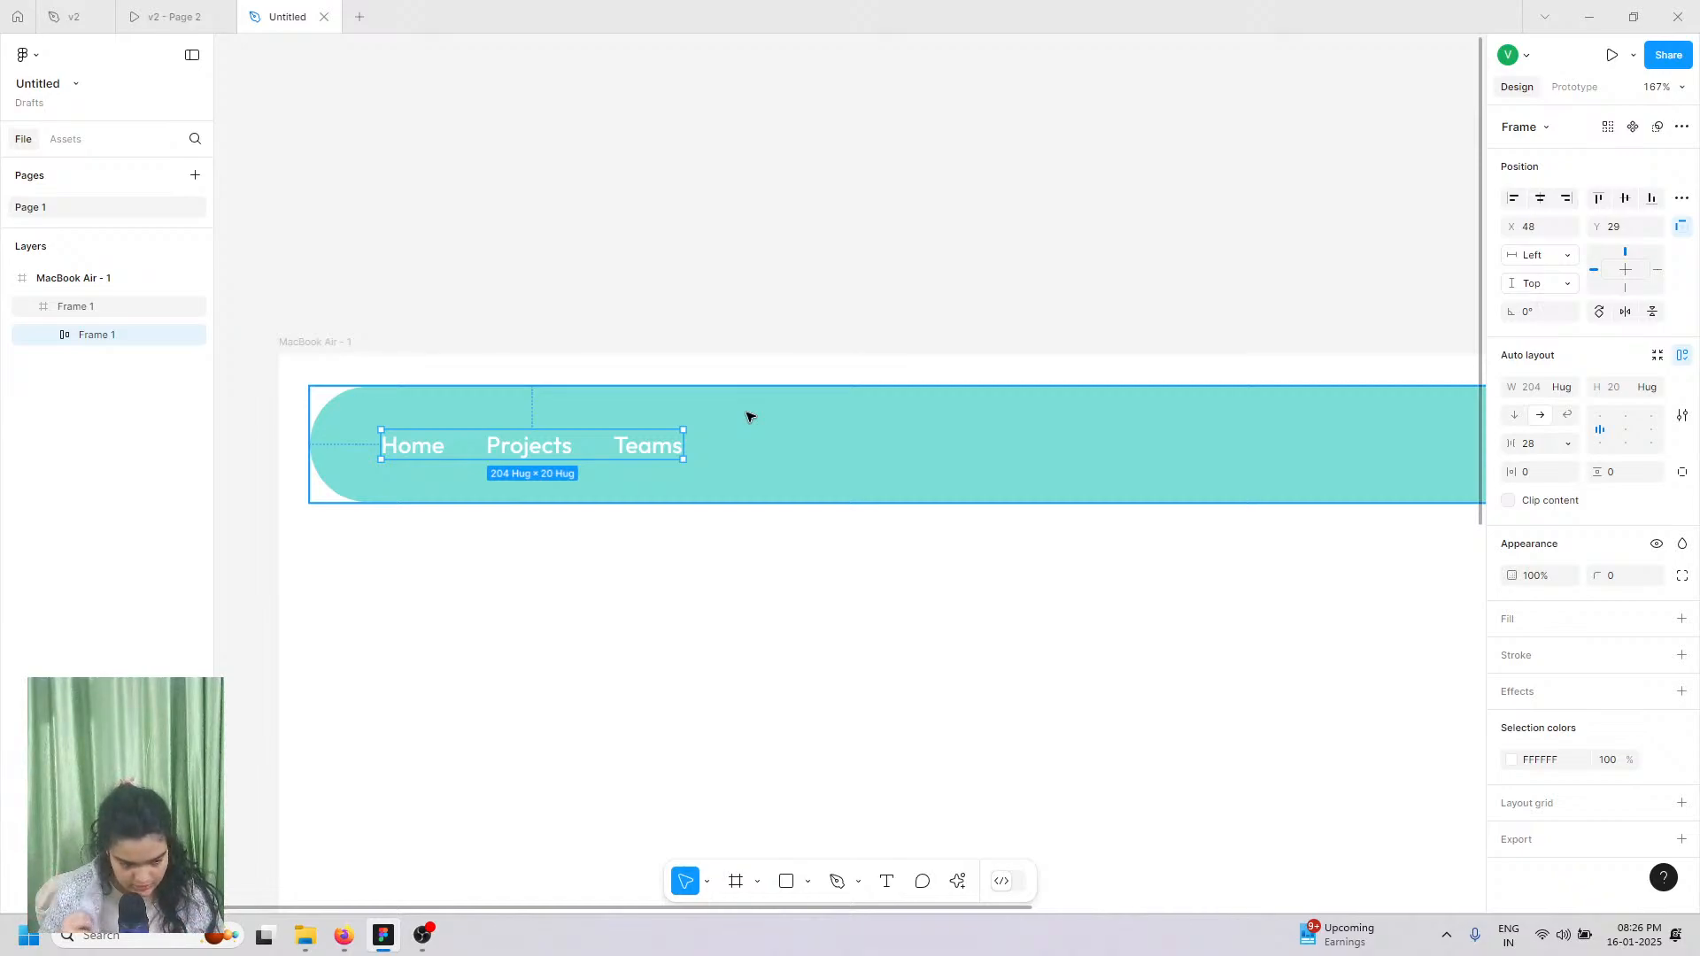
left_click(146, 11)
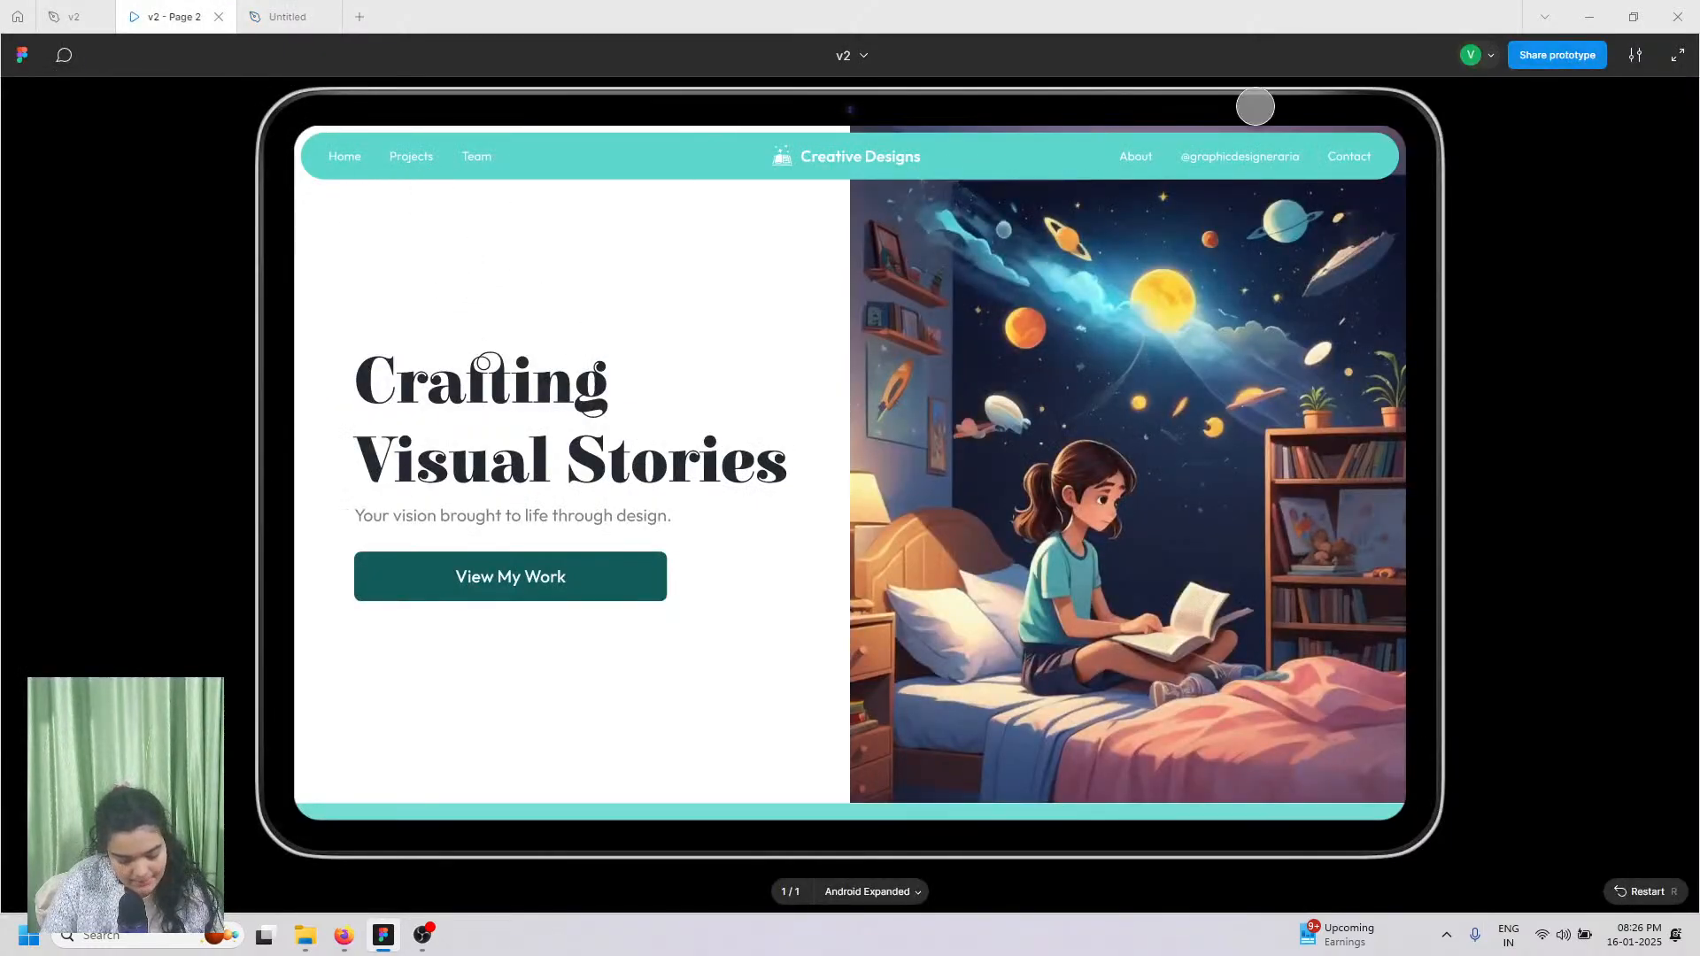
Step: Duplicate the link frame, move the copy to the navbar's right end, and align its contents right
left_click(281, 16)
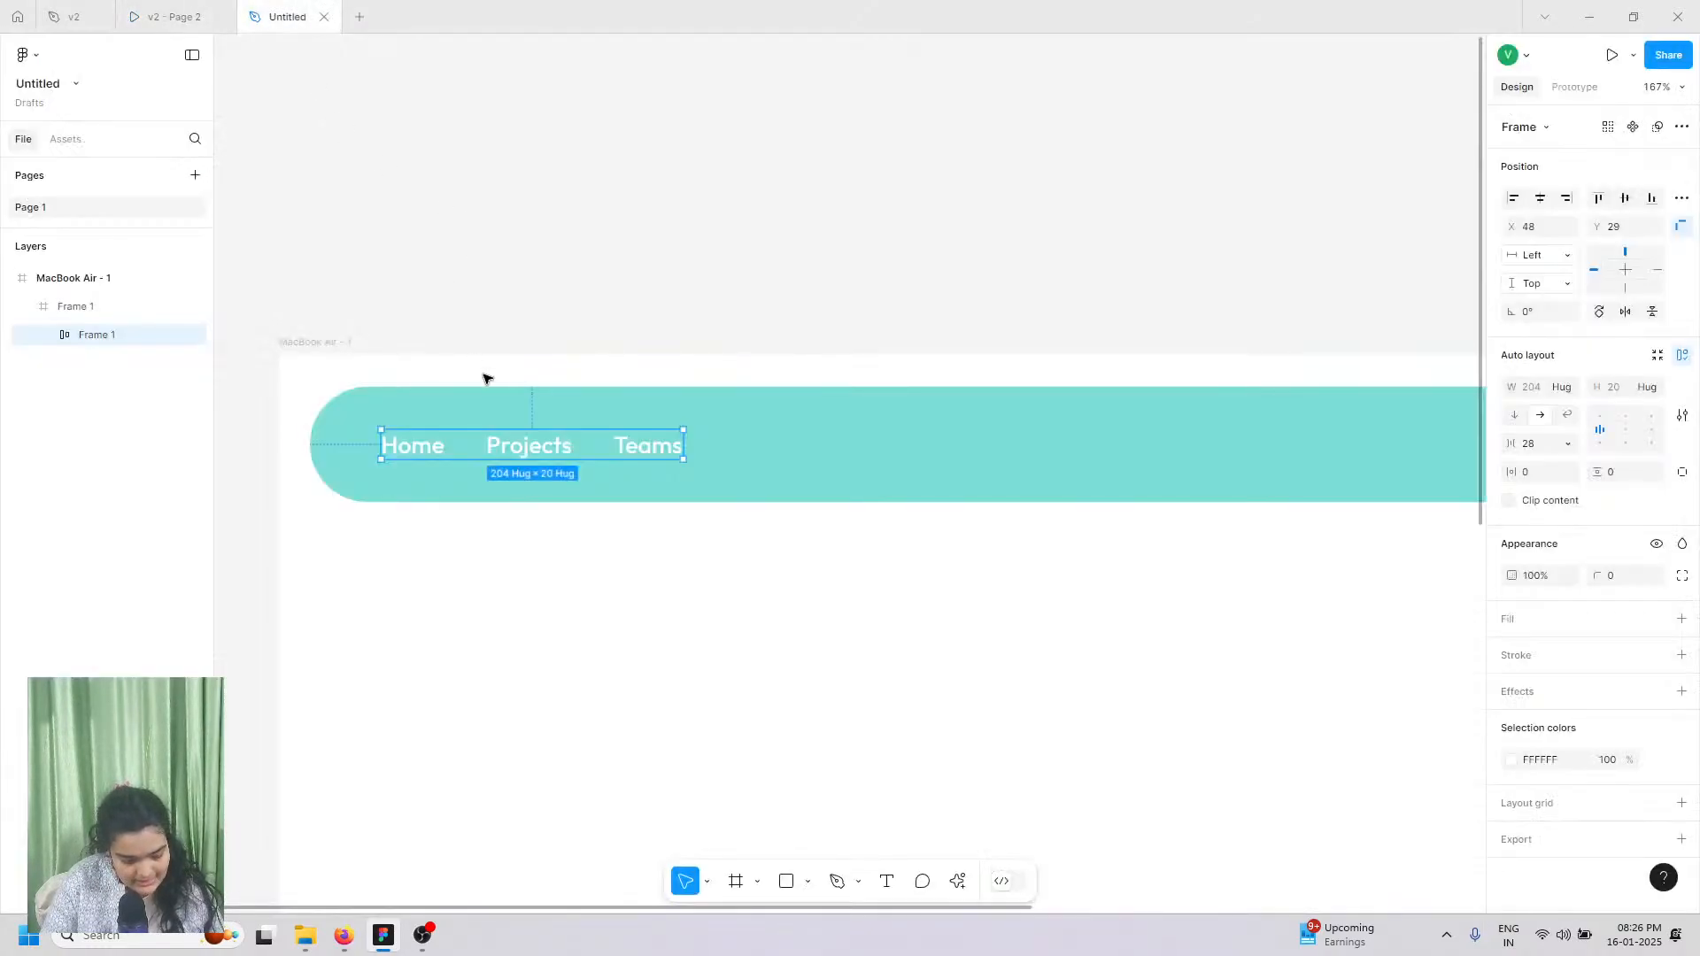
key("ctrl+d")
scroll(517, 449, "down", 5)
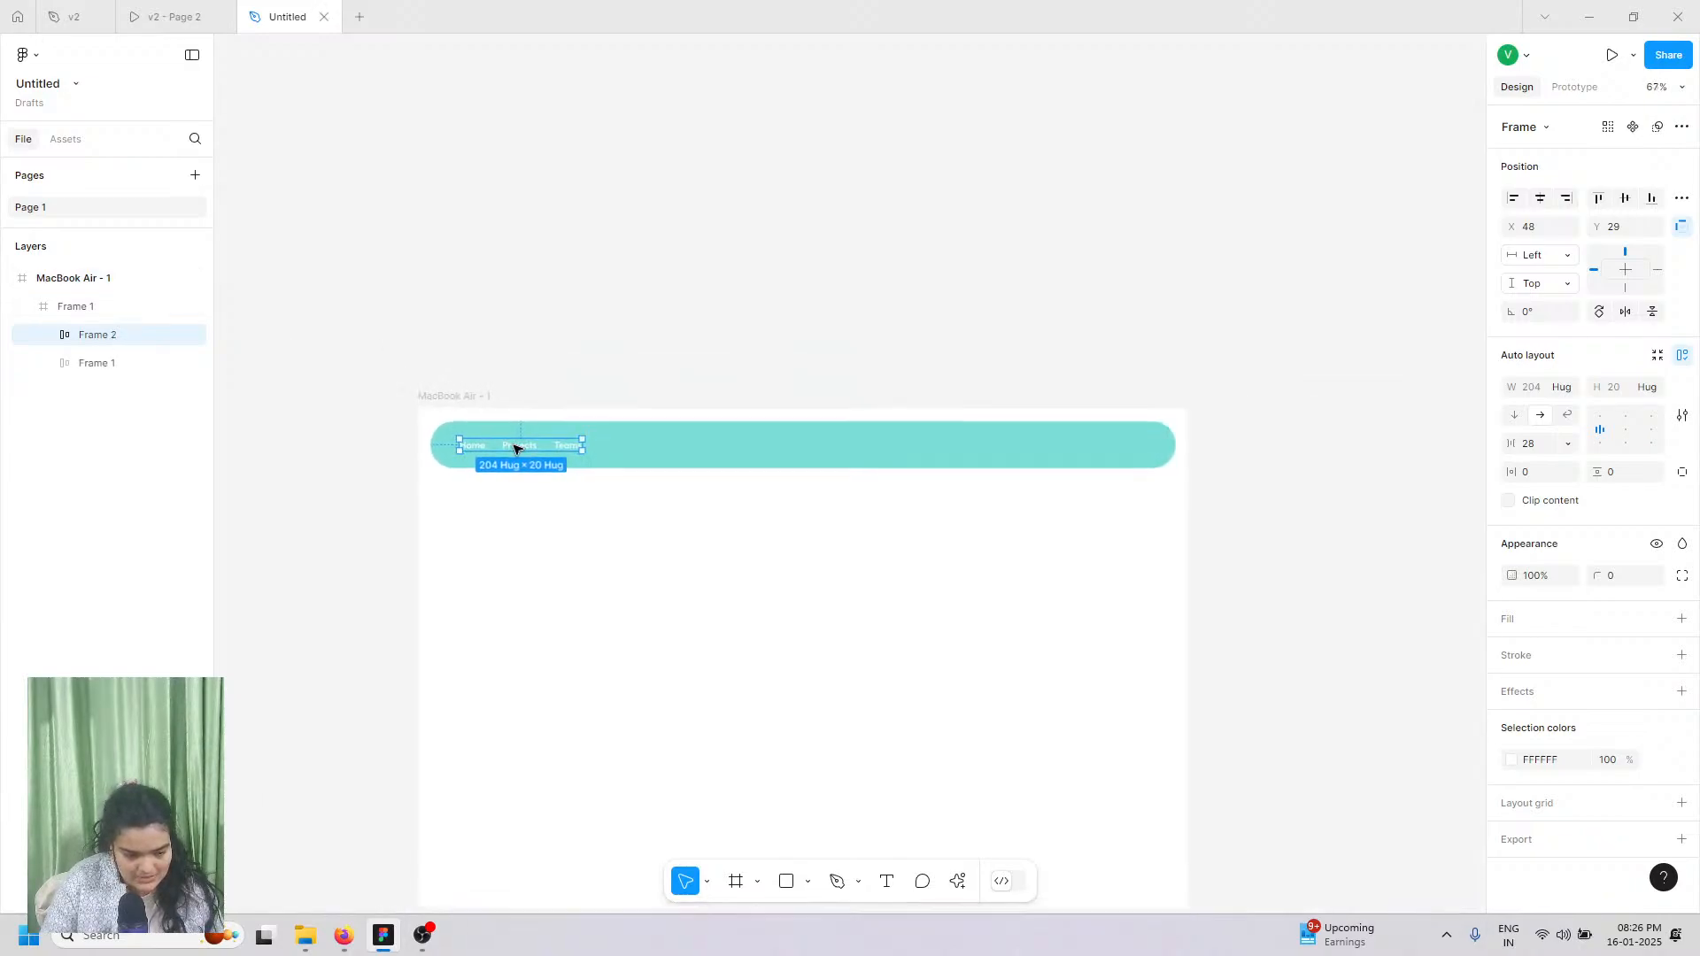
left_click_drag(516, 444, 1098, 449)
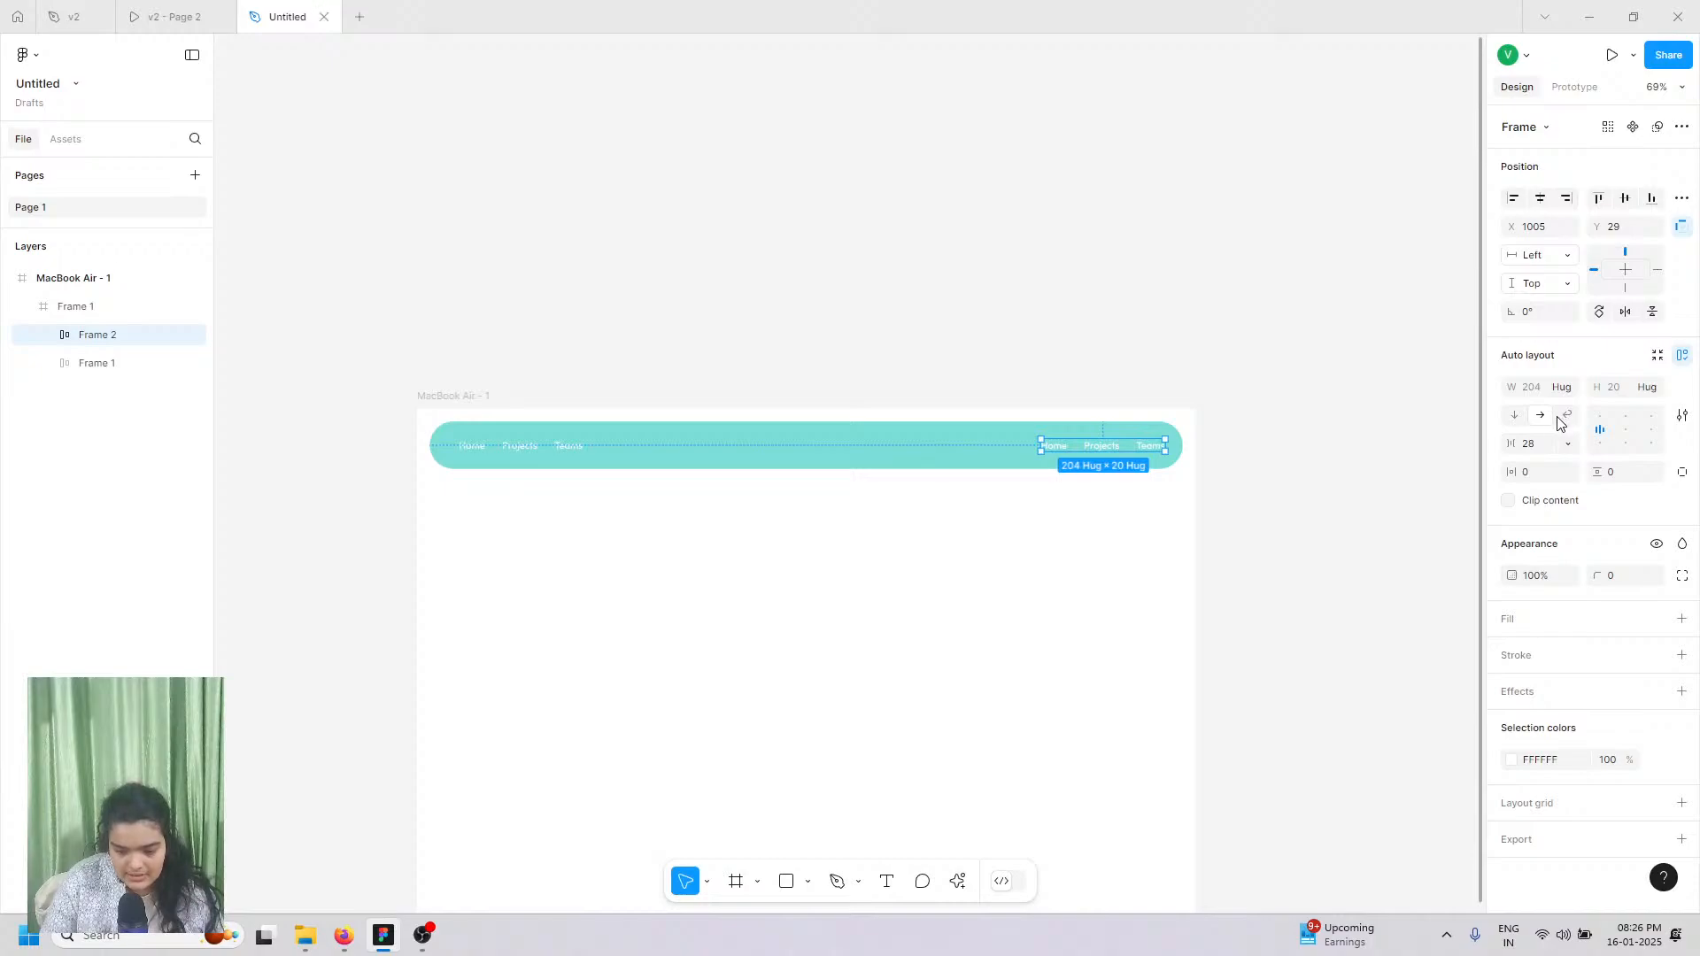
left_click(1652, 431)
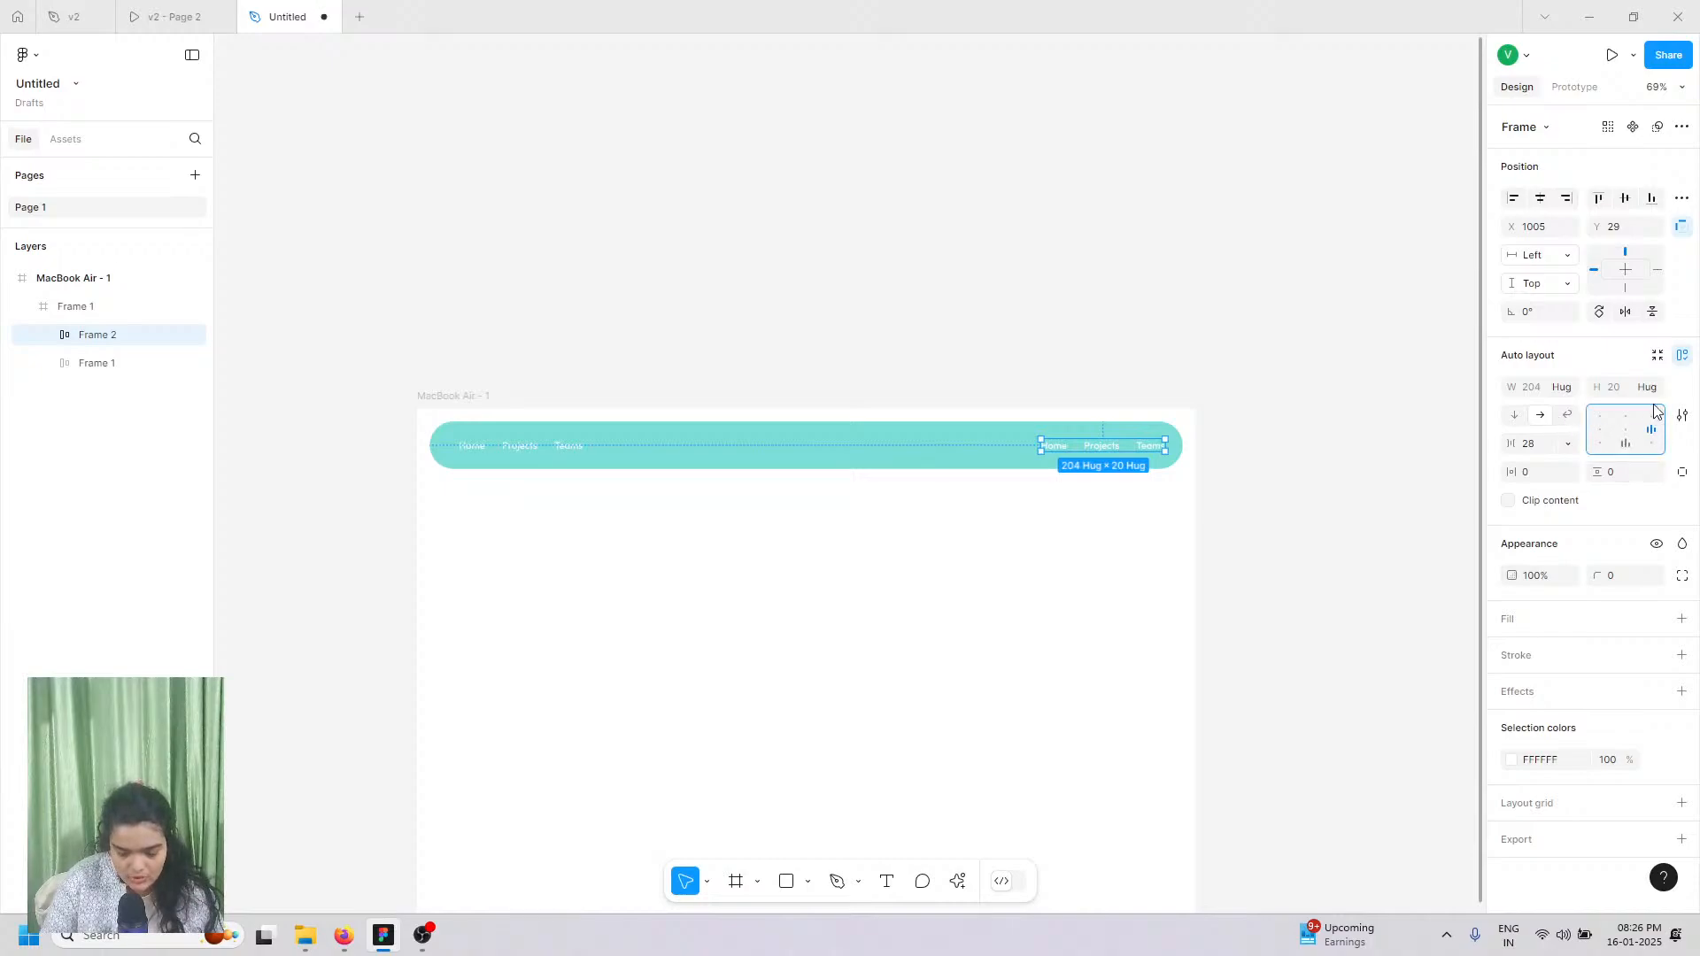
Step: Right-align the text of the copied Home, Projects and Teams links
scroll(1124, 445, "up", 5)
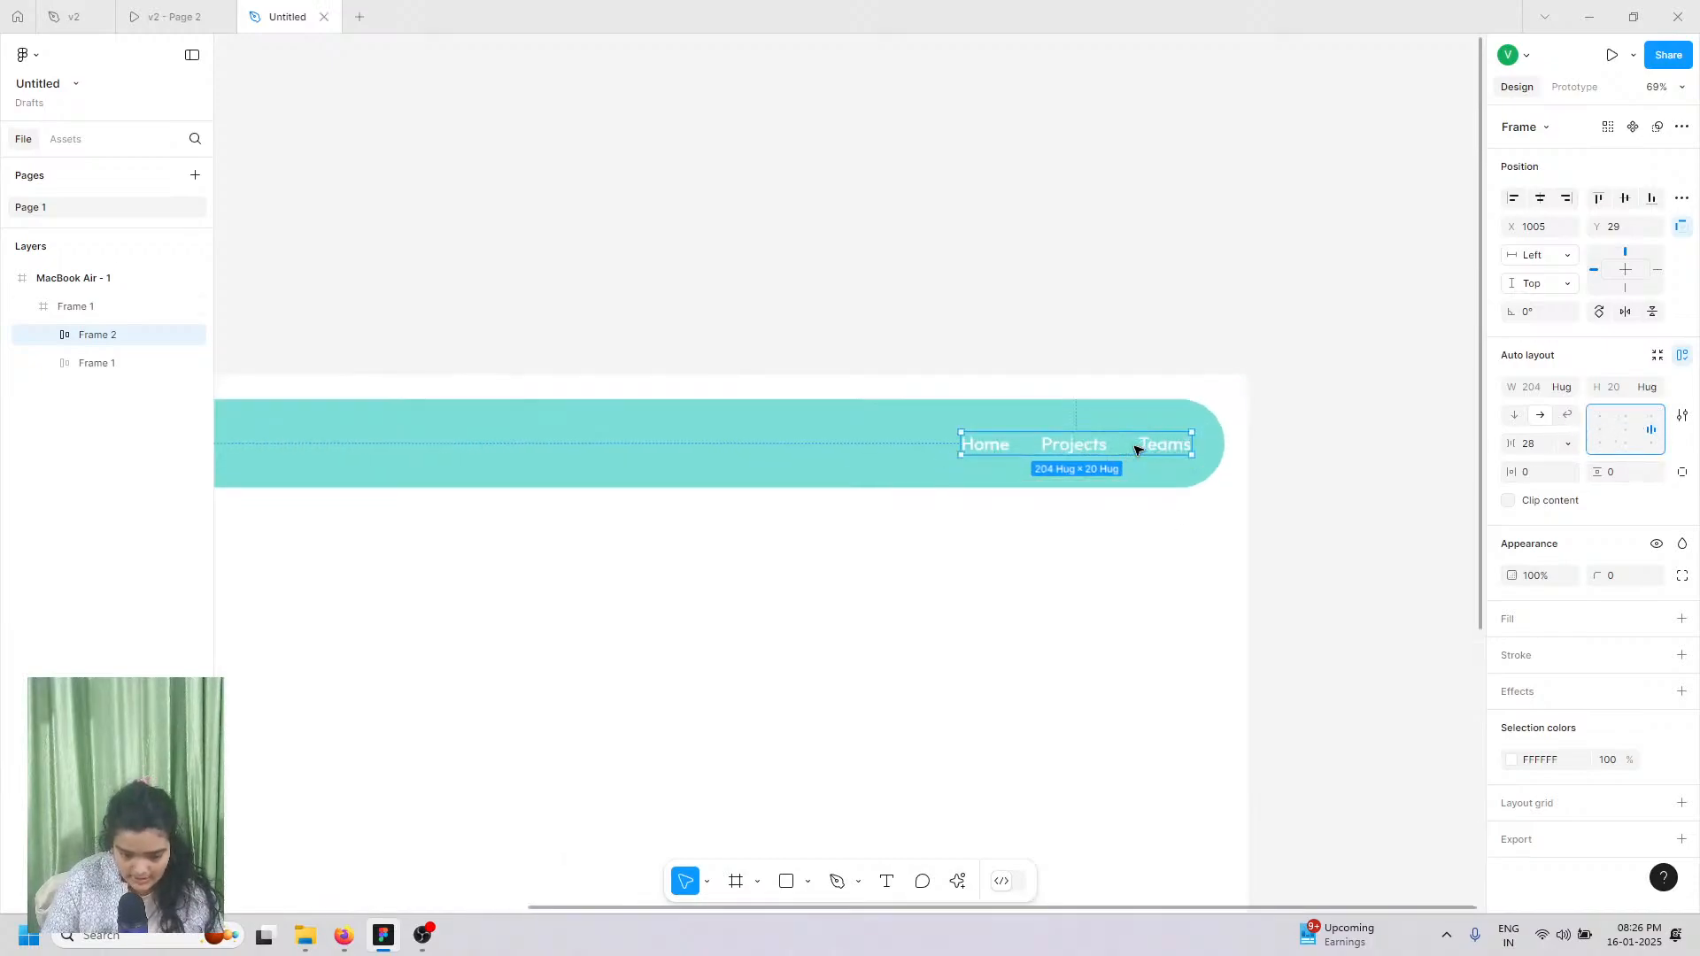
double_click(1098, 446)
left_click(1167, 447, "shift")
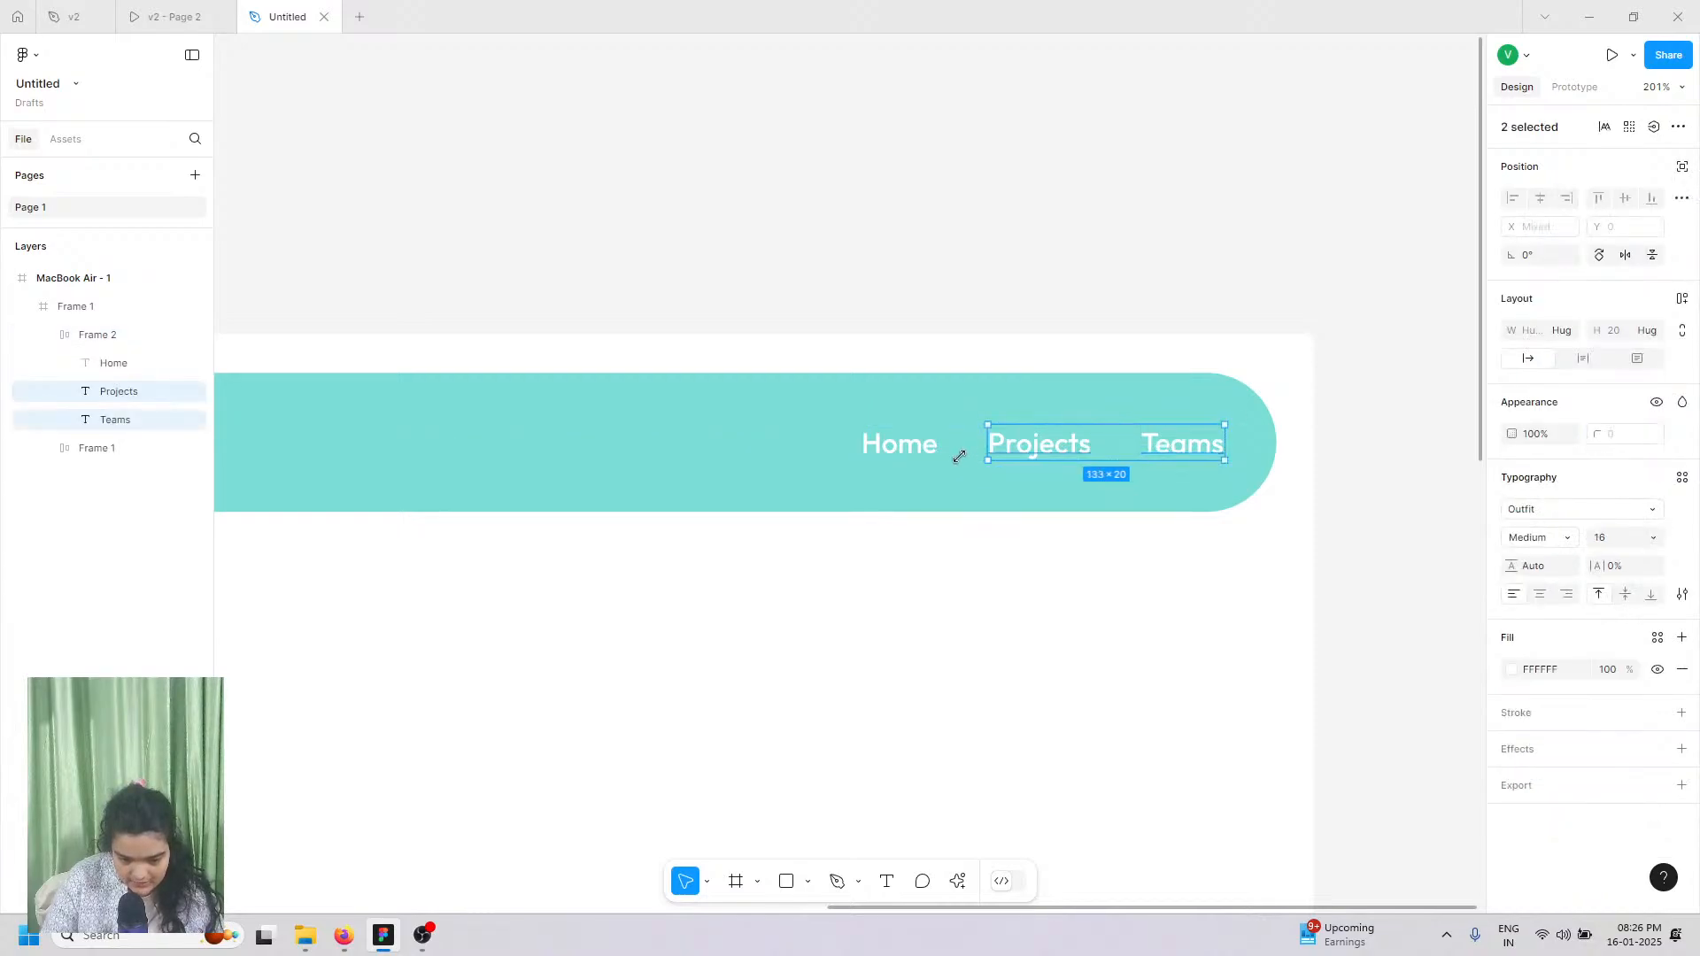
left_click(899, 447, "shift")
left_click(1567, 596)
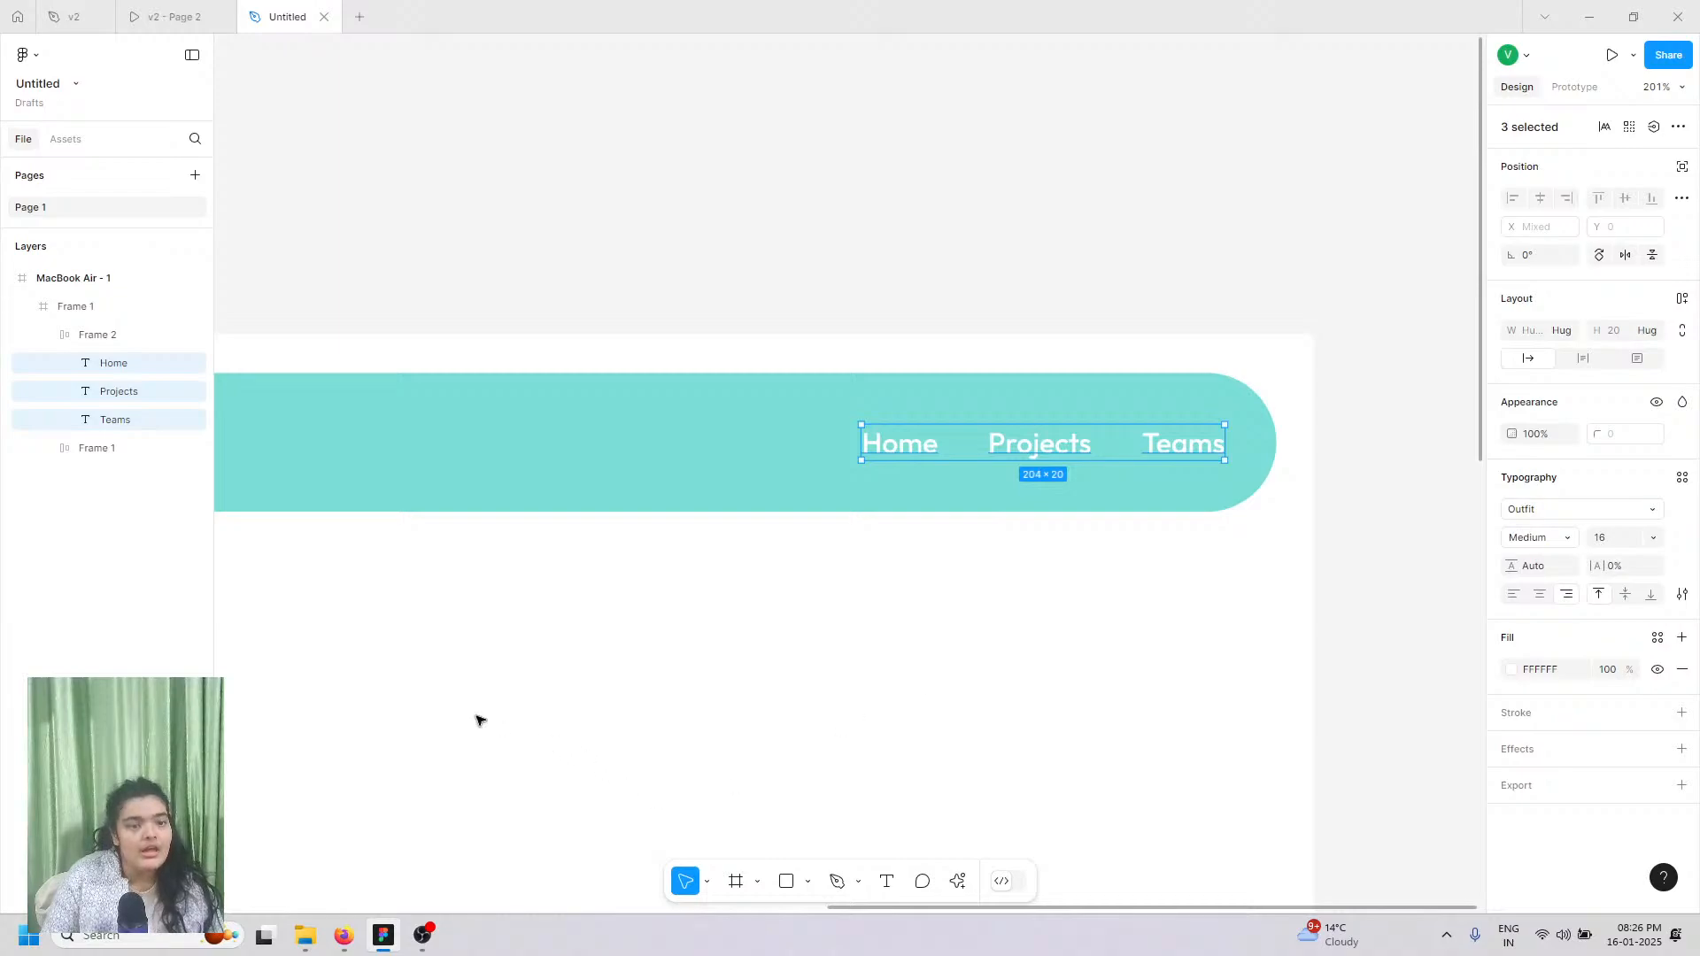
right_click(271, 846)
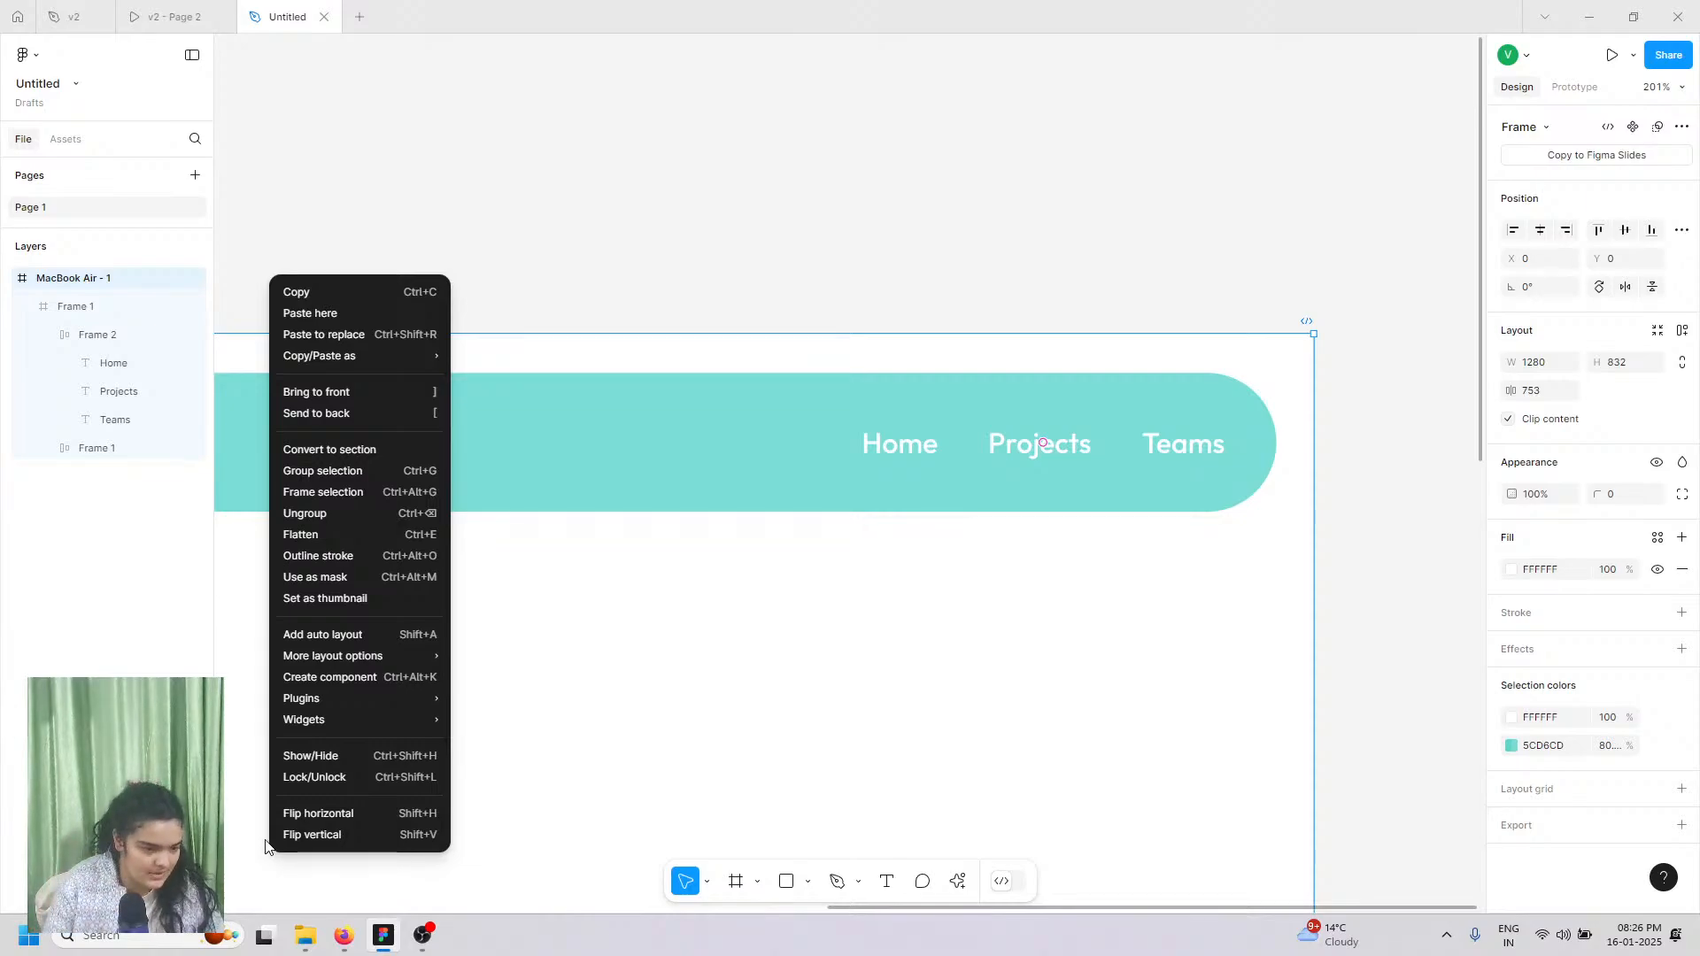
left_click(177, 16)
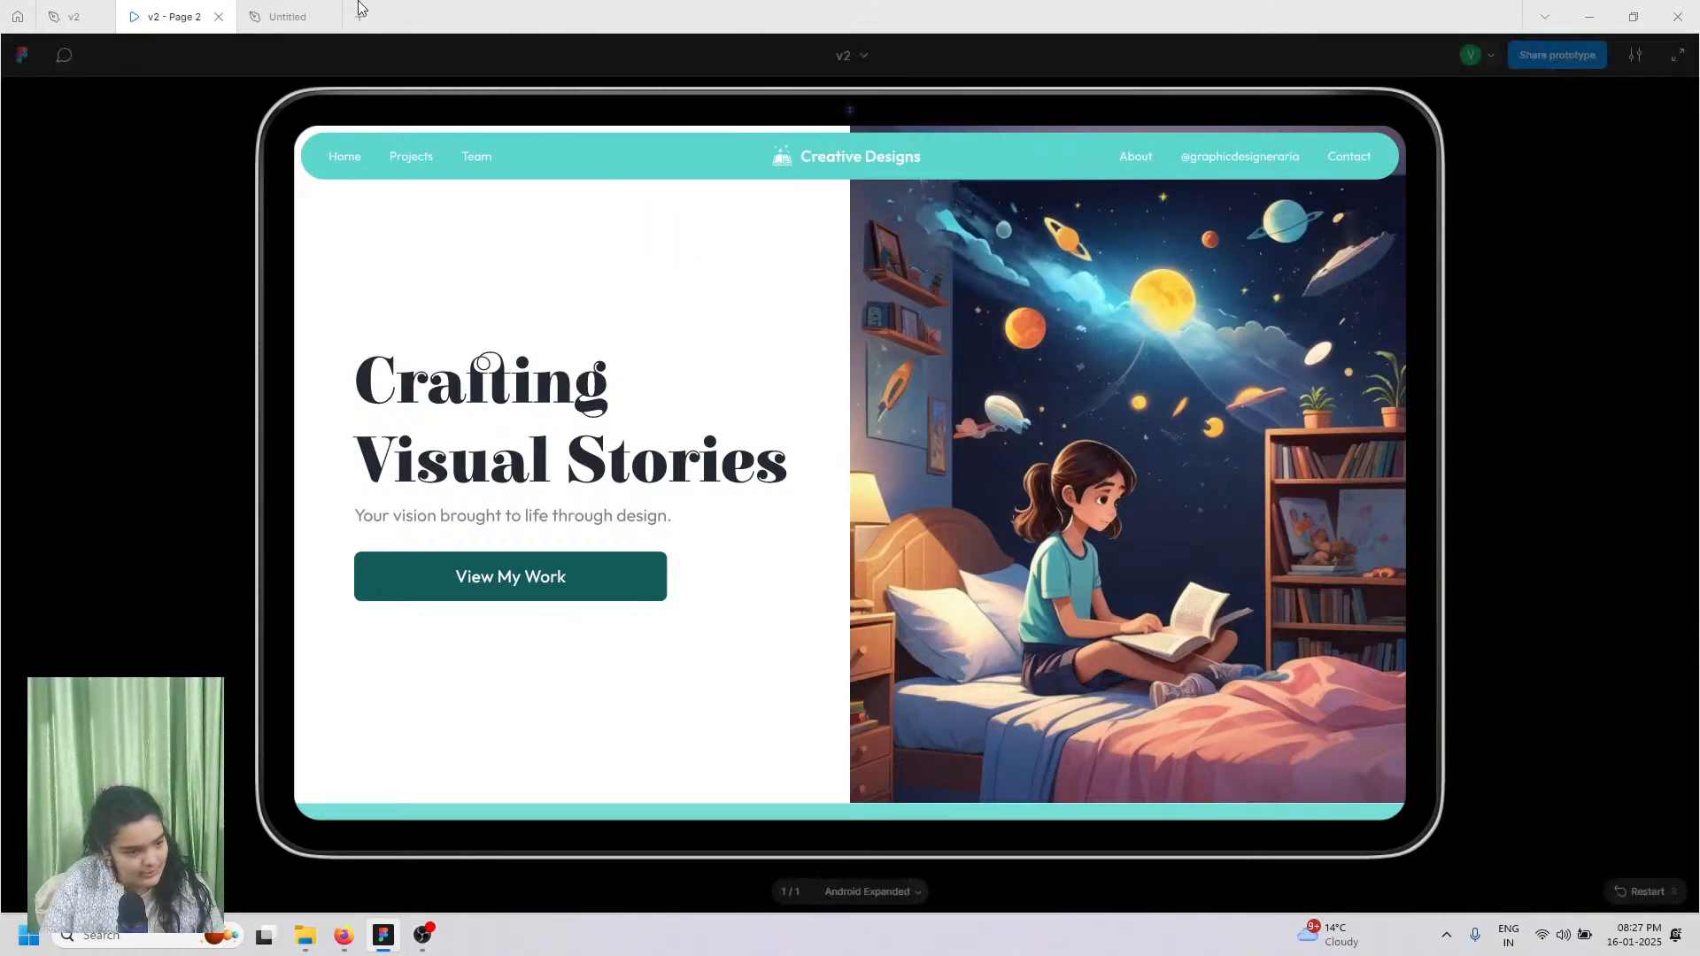
Step: Relabel the copied Home as 'About' and the copied Projects as a social-media handle
left_click(336, 16)
left_click(938, 429)
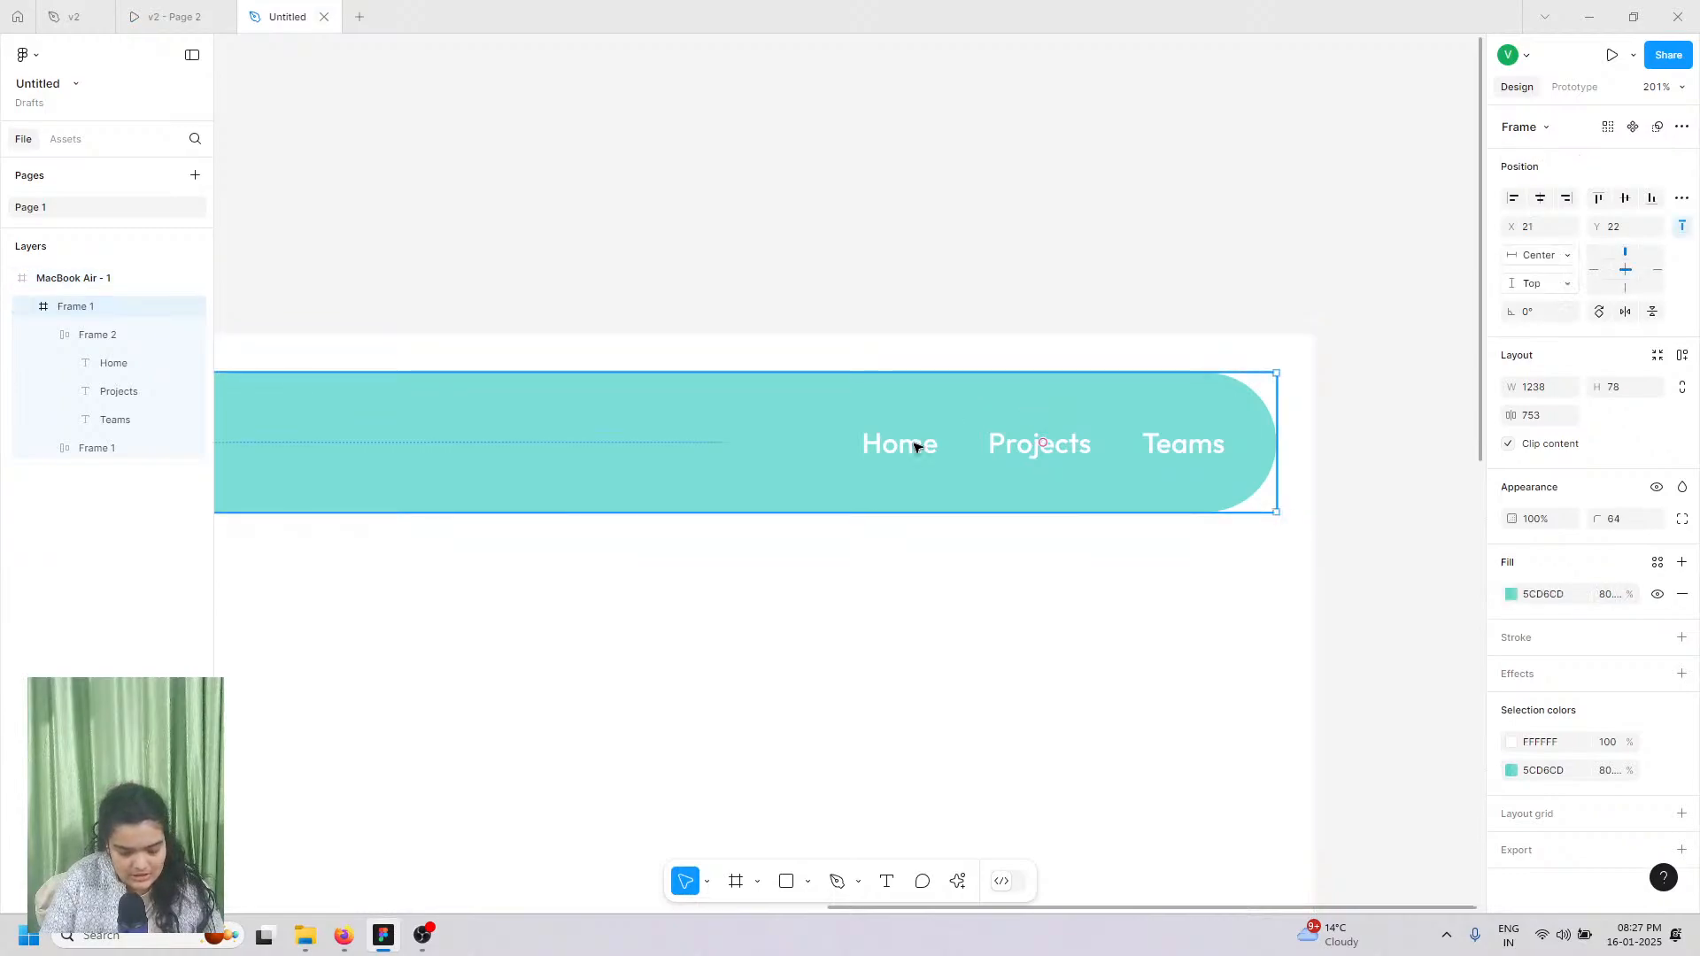
double_click(917, 446)
type("G")
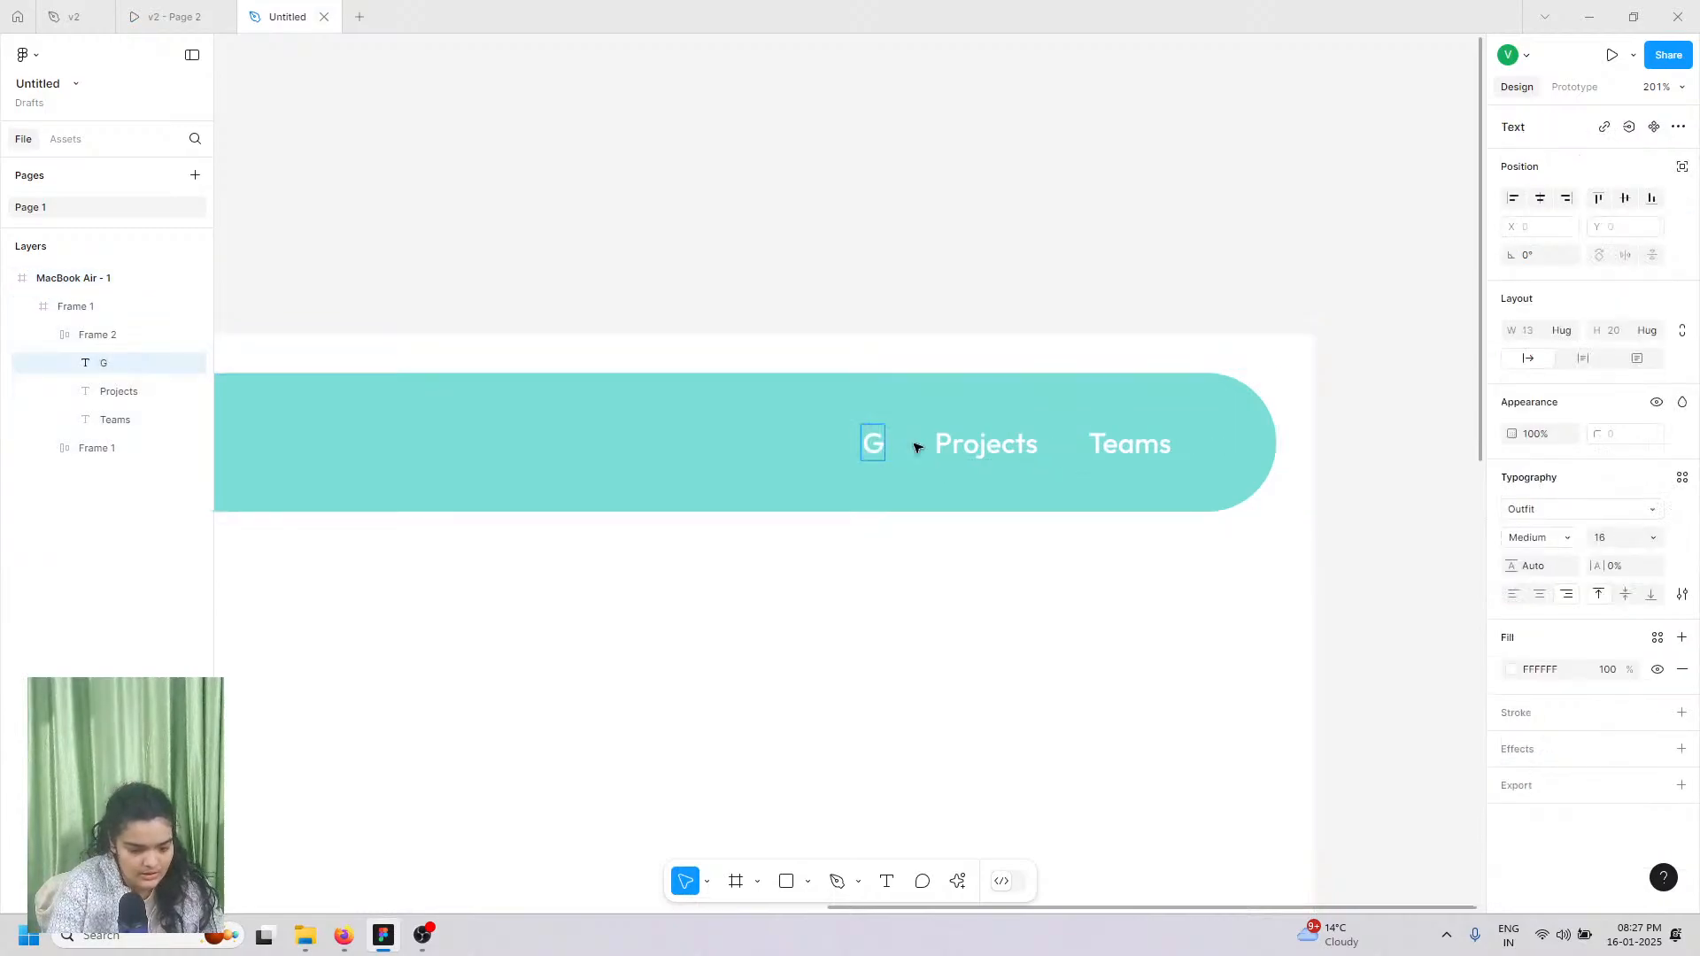
key("BackSpace")
type("About")
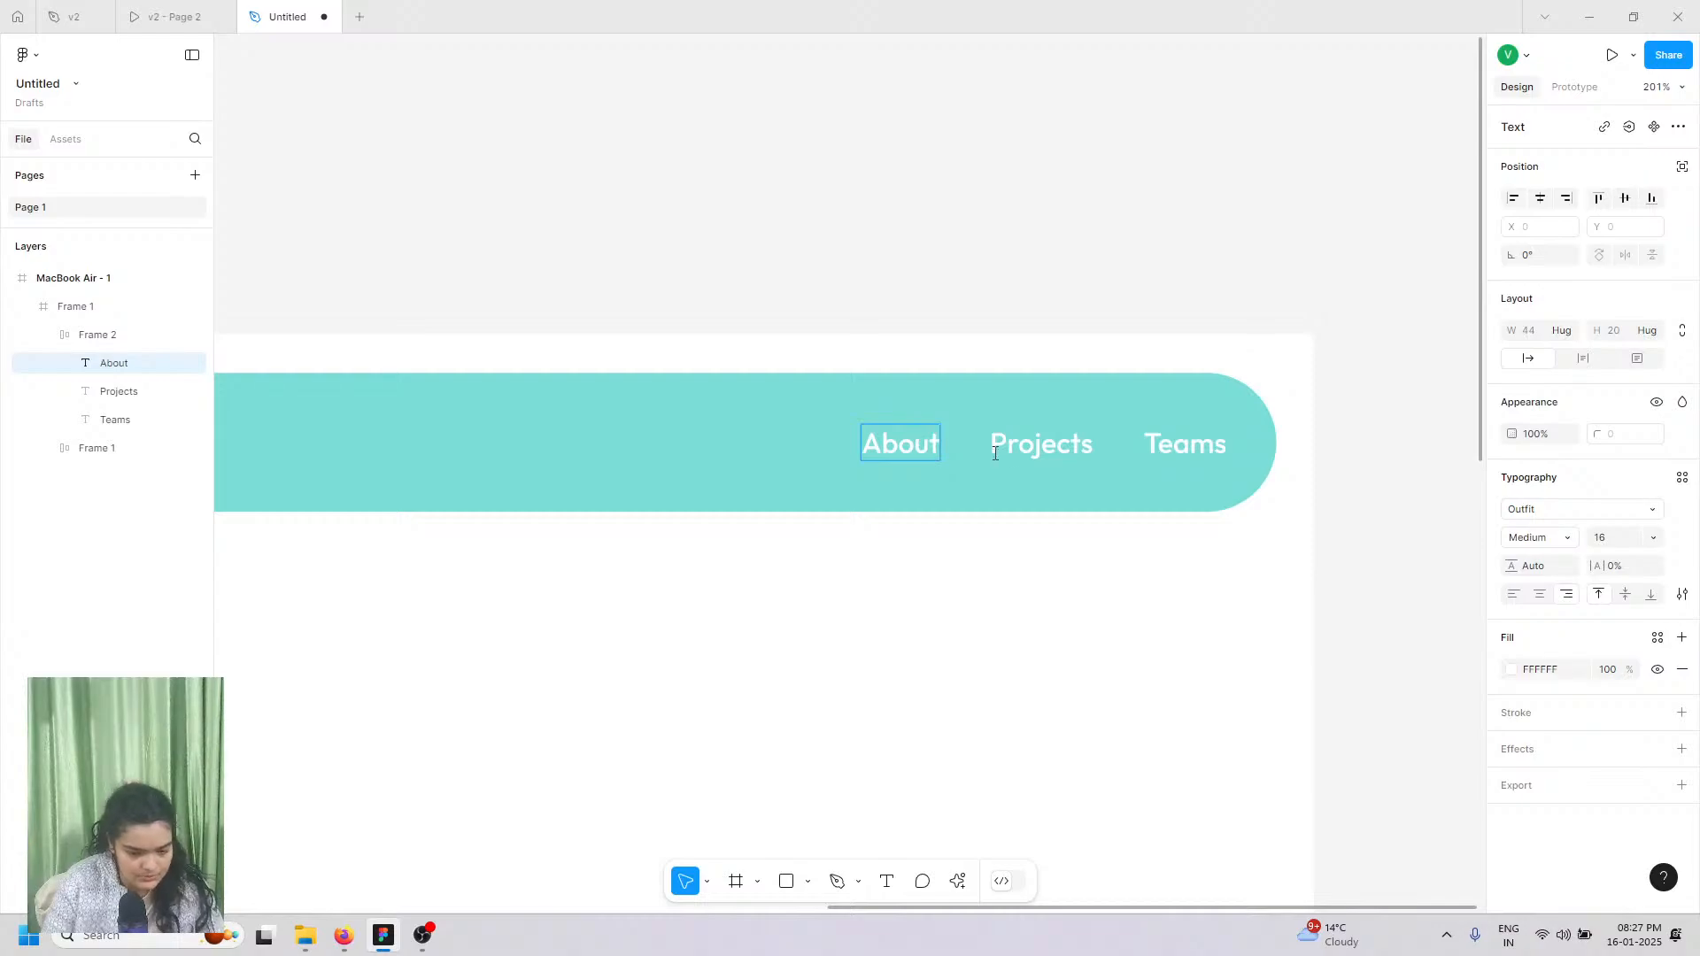
left_click(1095, 443)
double_click(1087, 440)
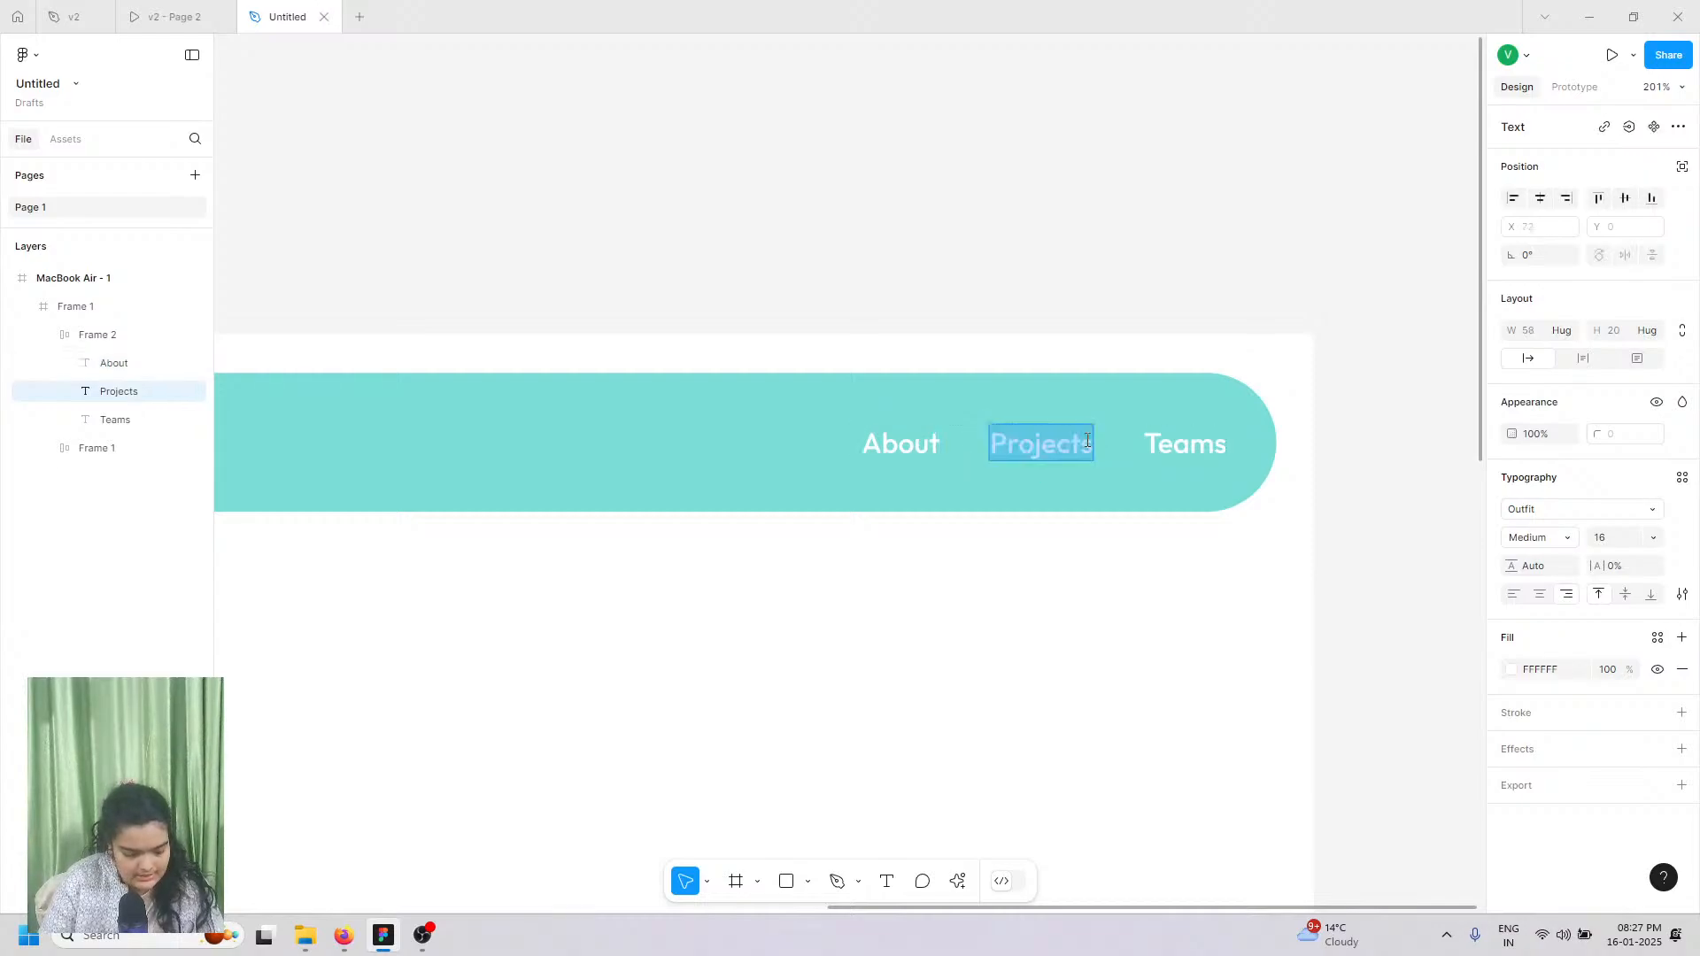
type("@graphics")
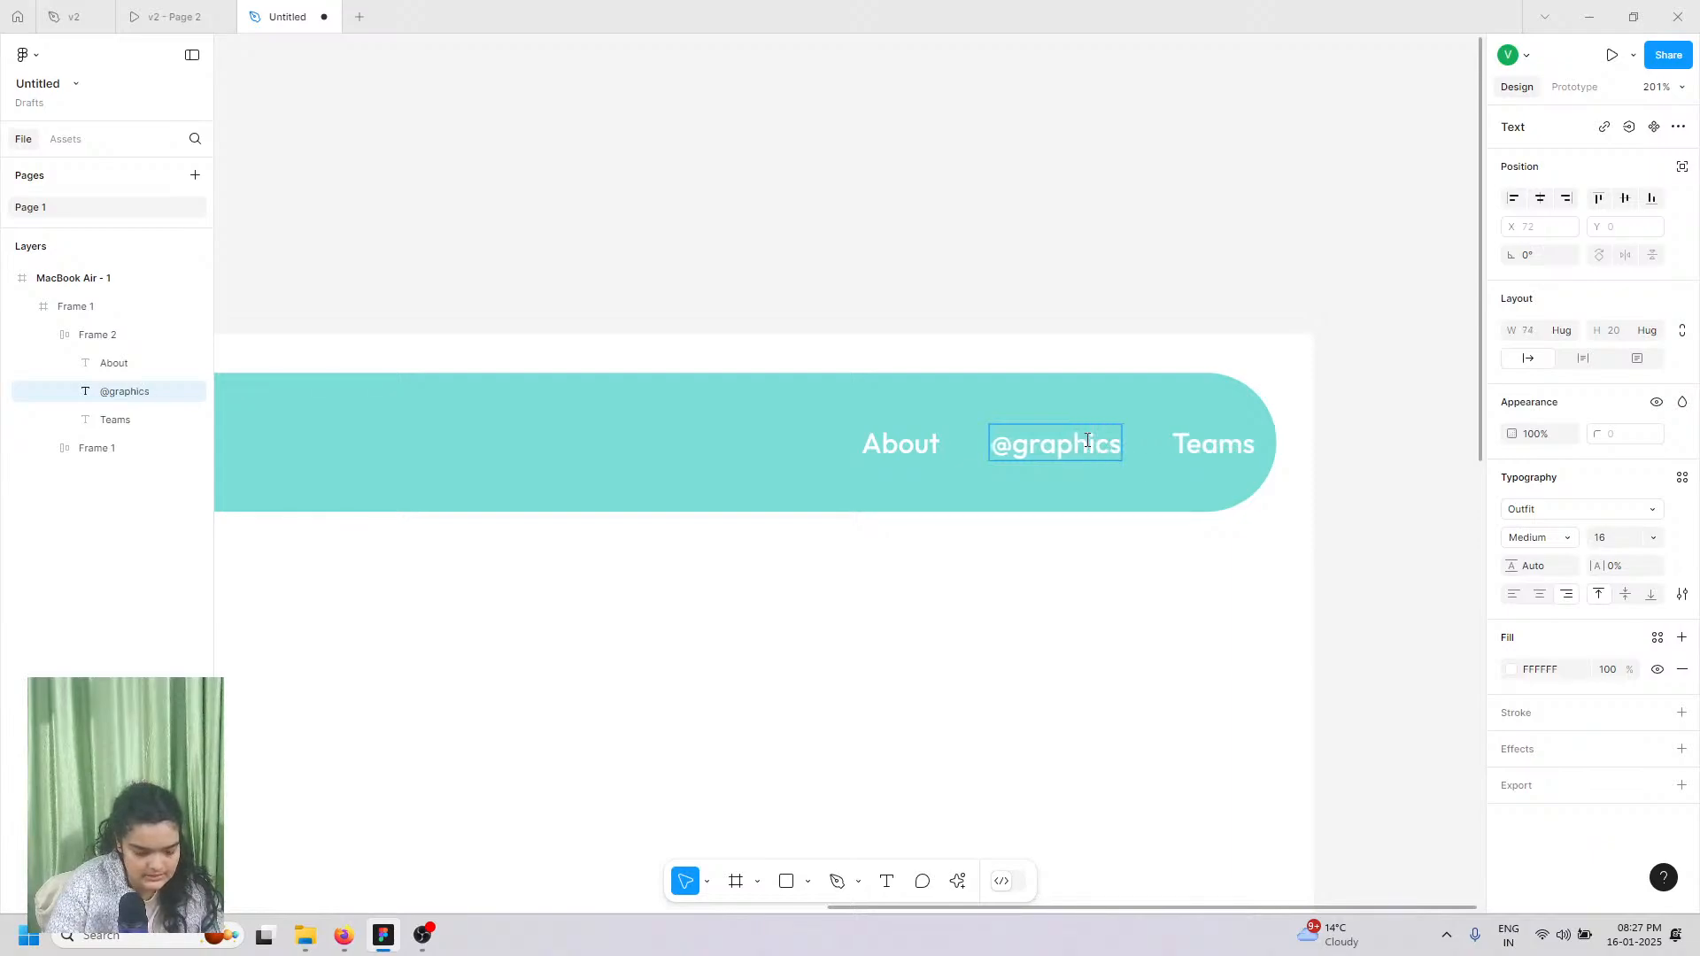
type("aria")
key("Escape")
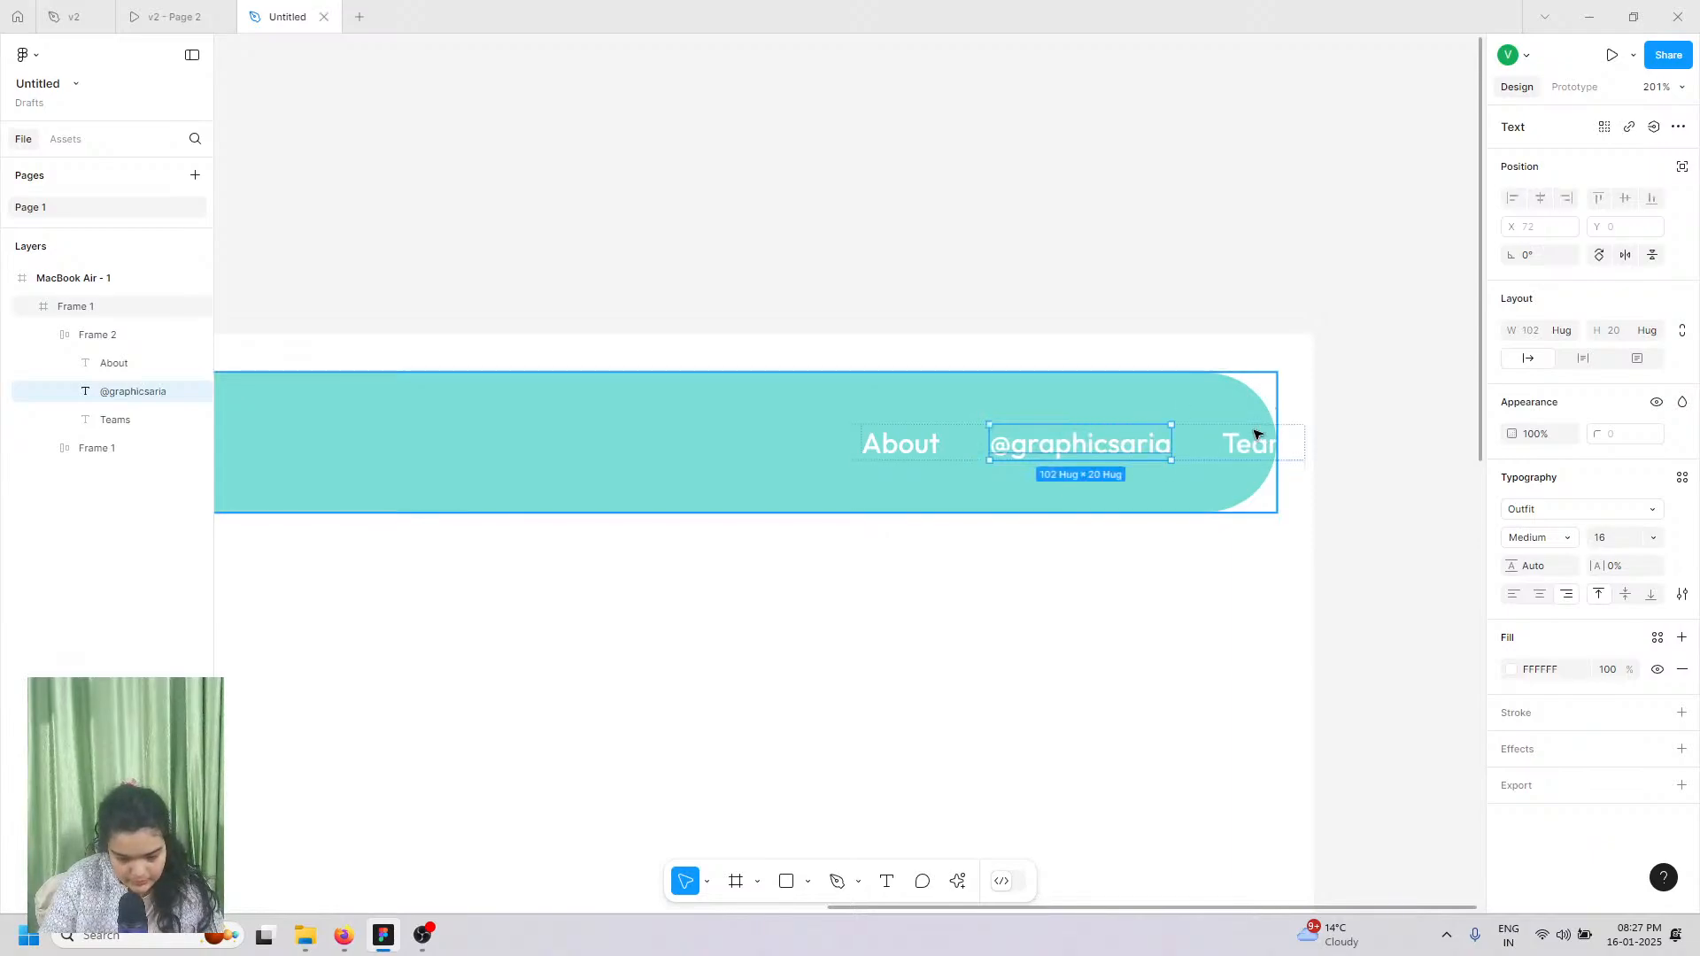
Step: Change the copied Teams link to 'Contact' and select the right-hand link group
left_click(1238, 441)
left_click(178, 16)
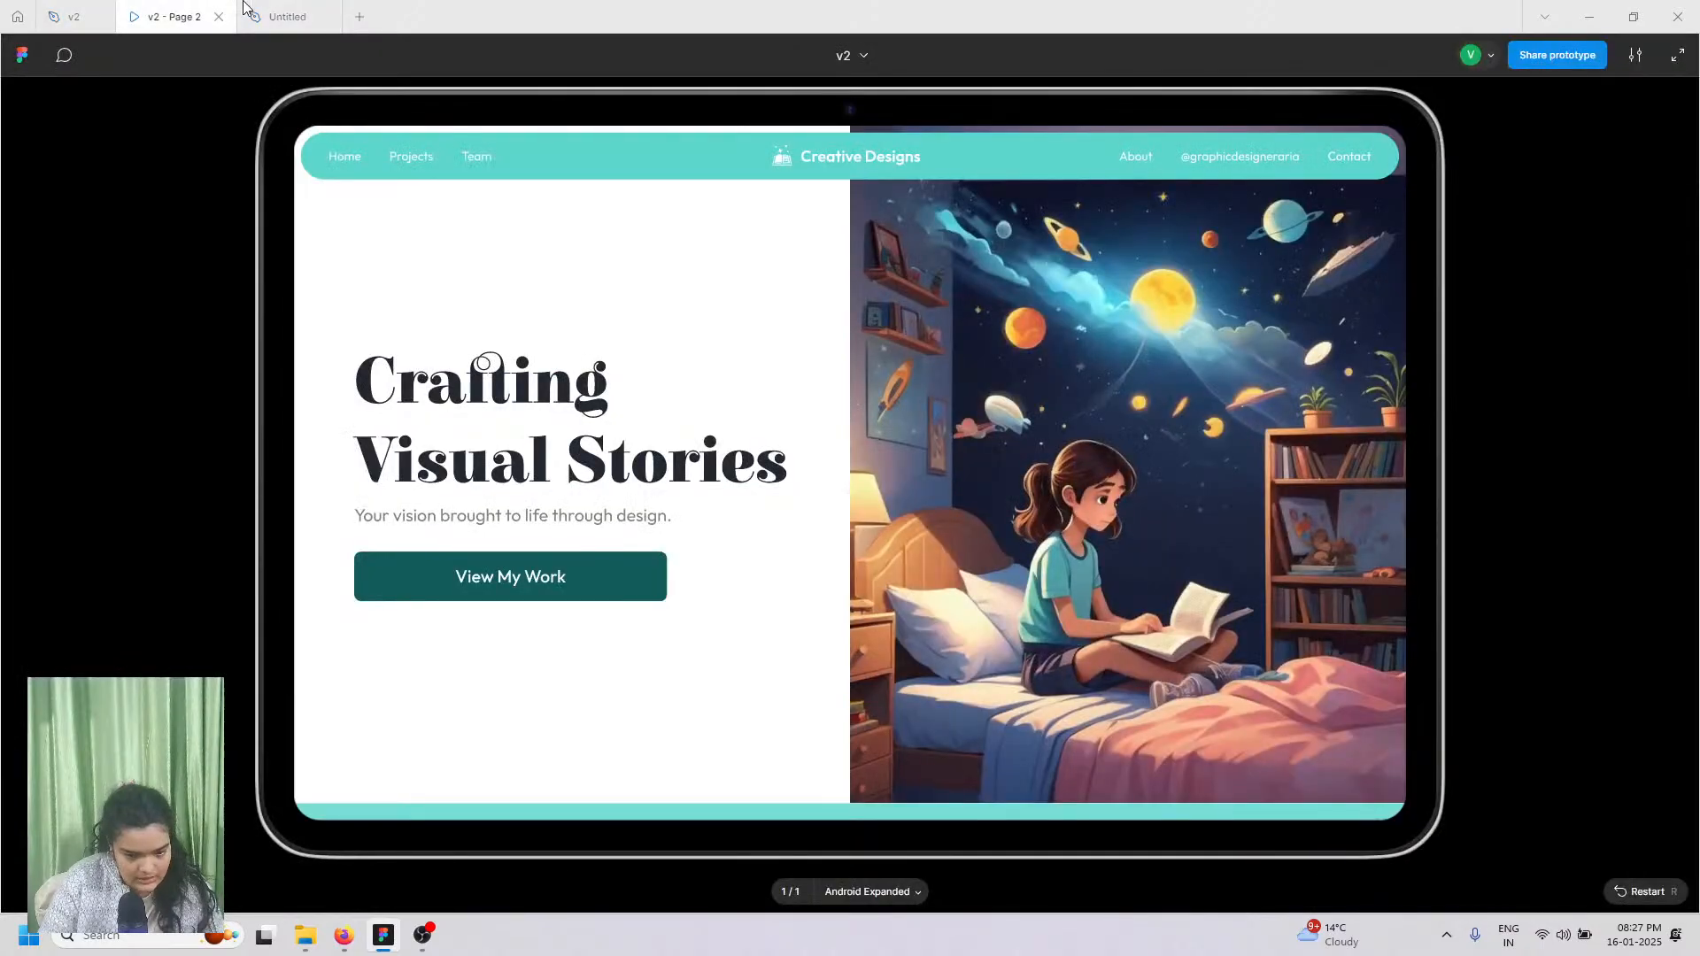
left_click(288, 17)
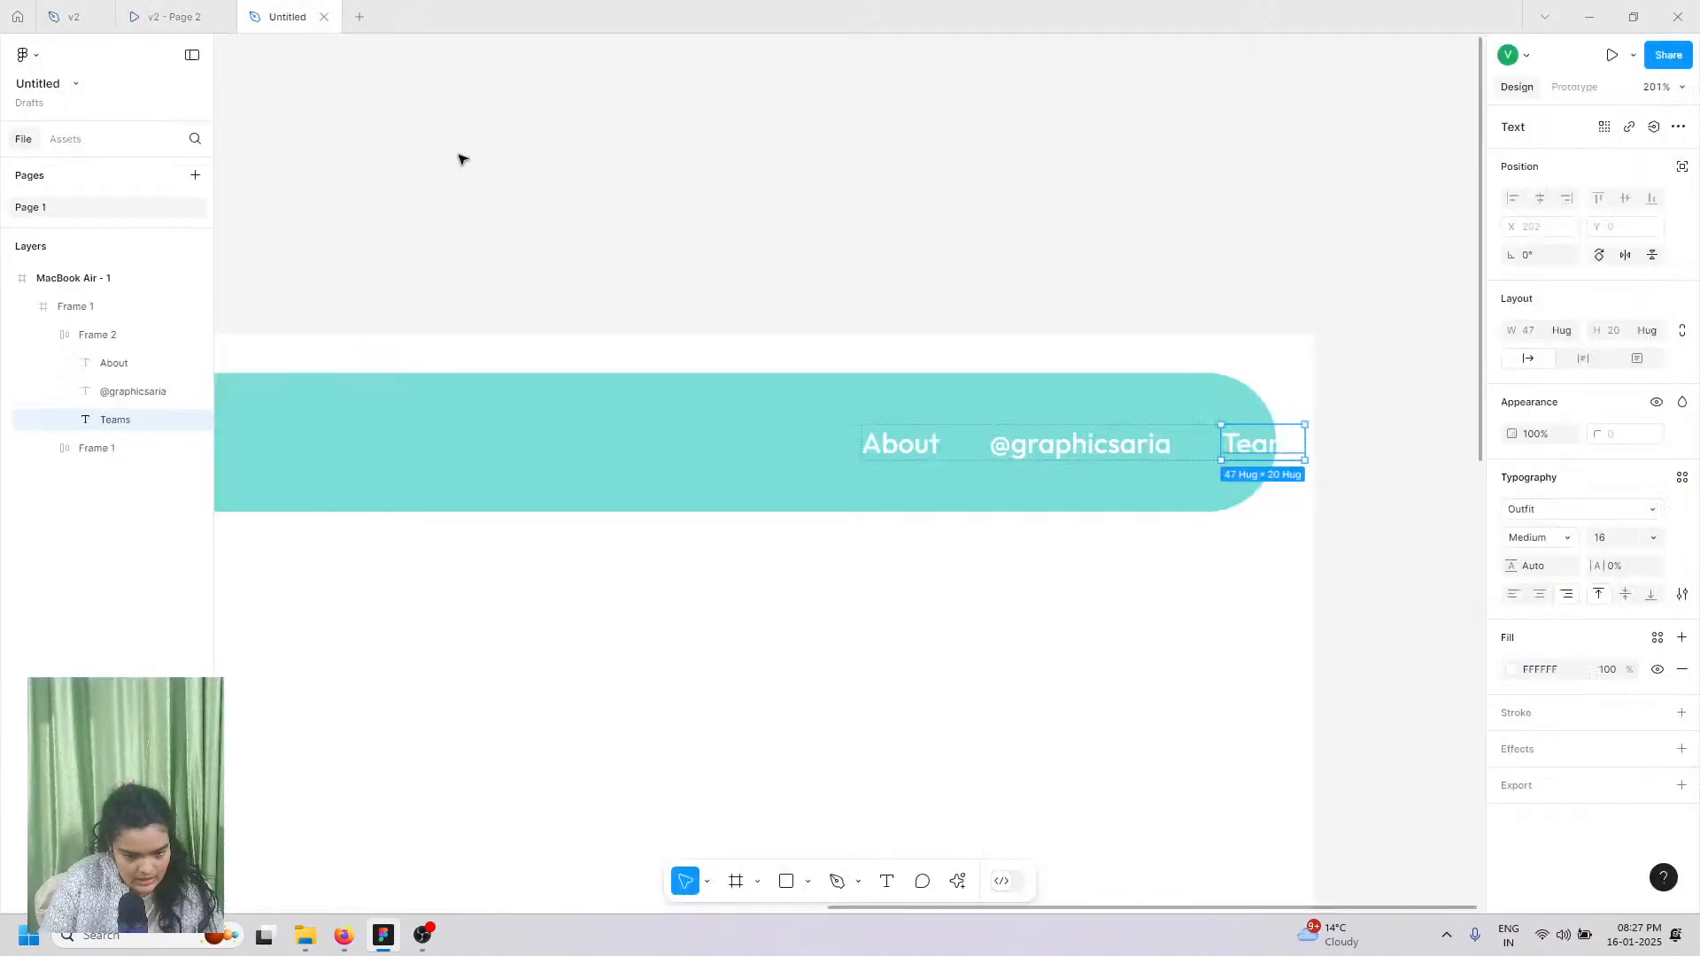
double_click(1249, 438)
type("Conta")
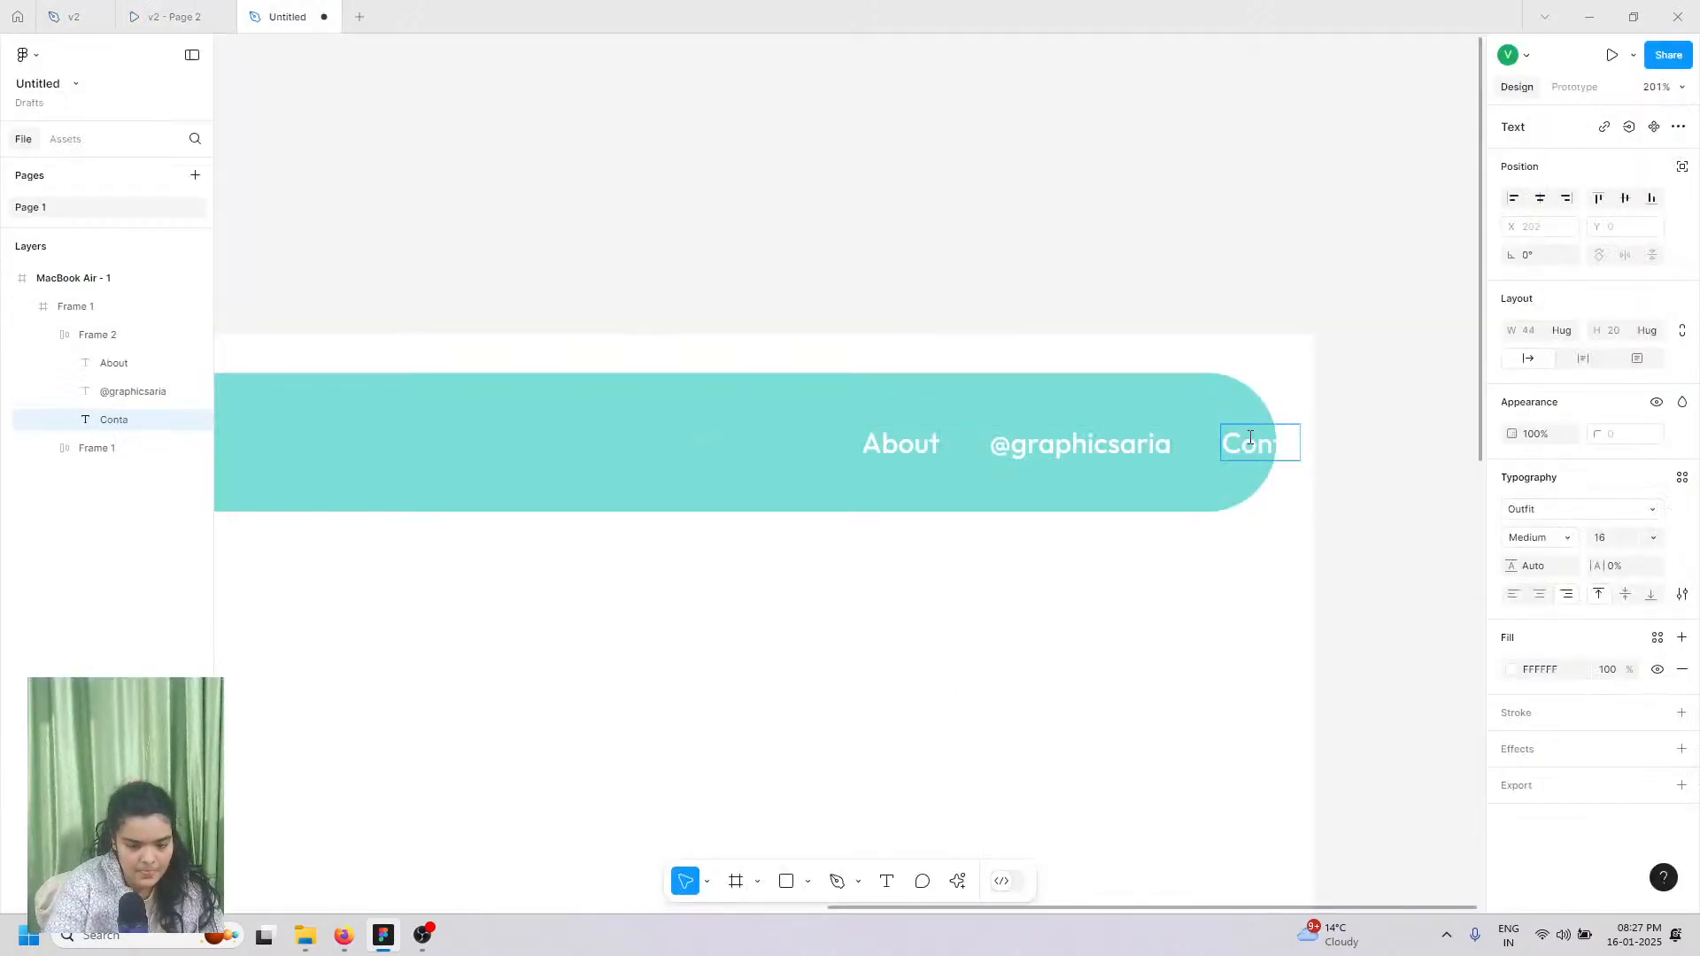
type("ct")
key("Escape")
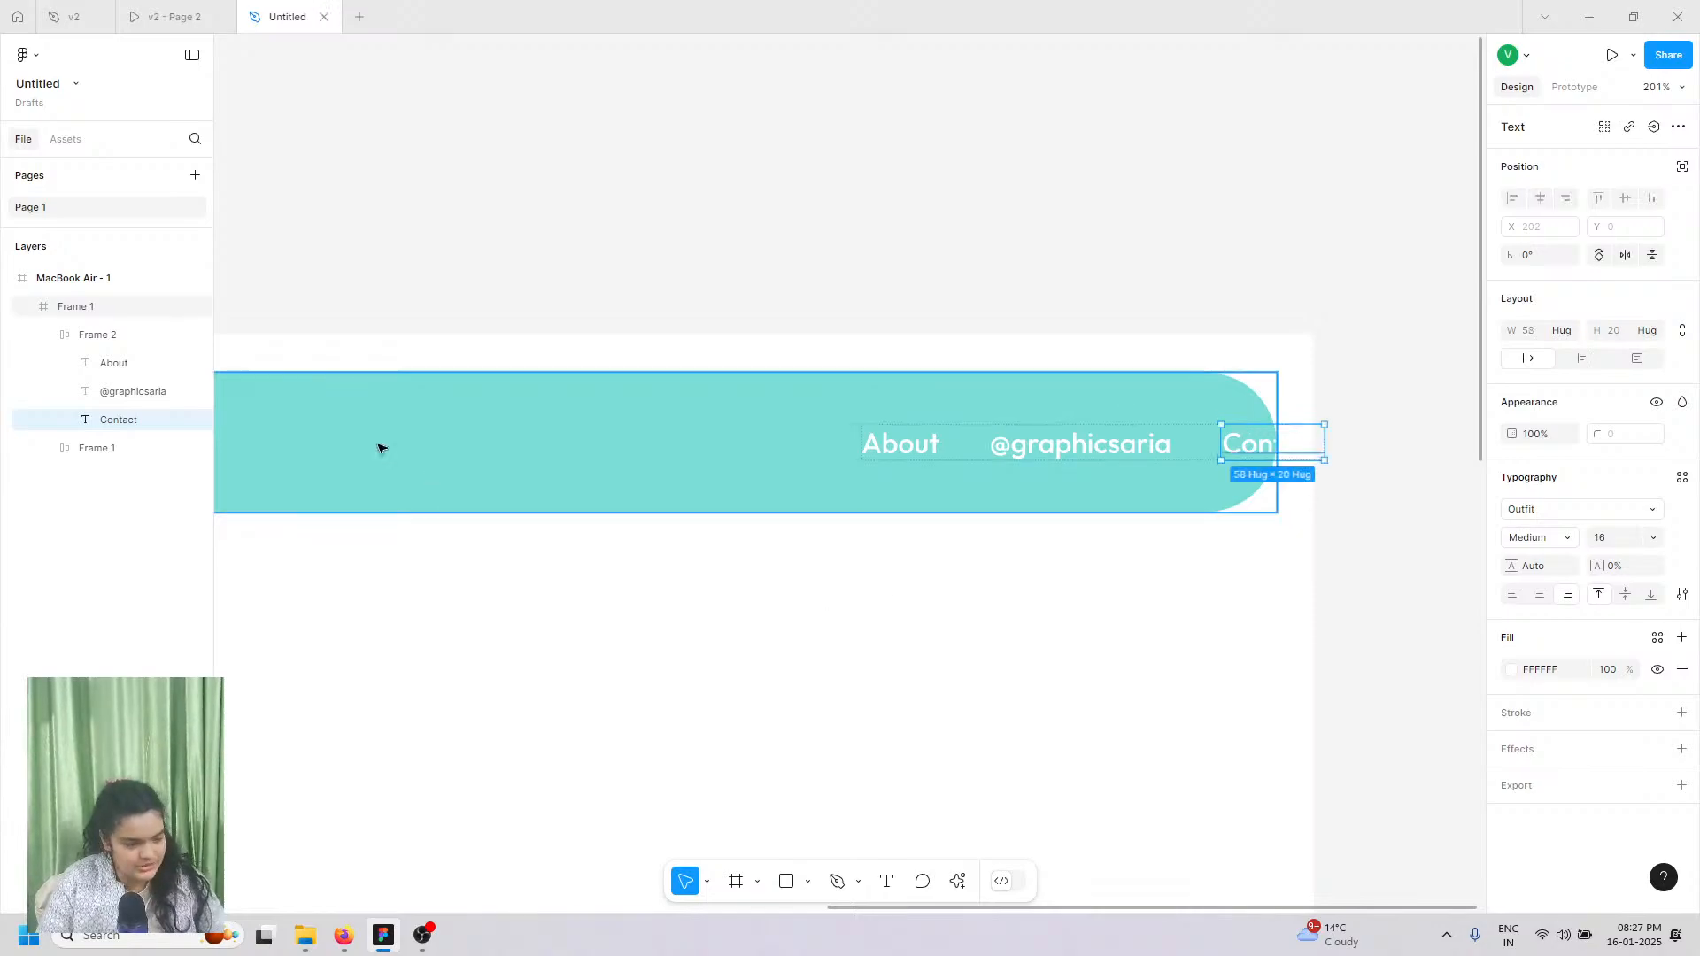
left_click(76, 335)
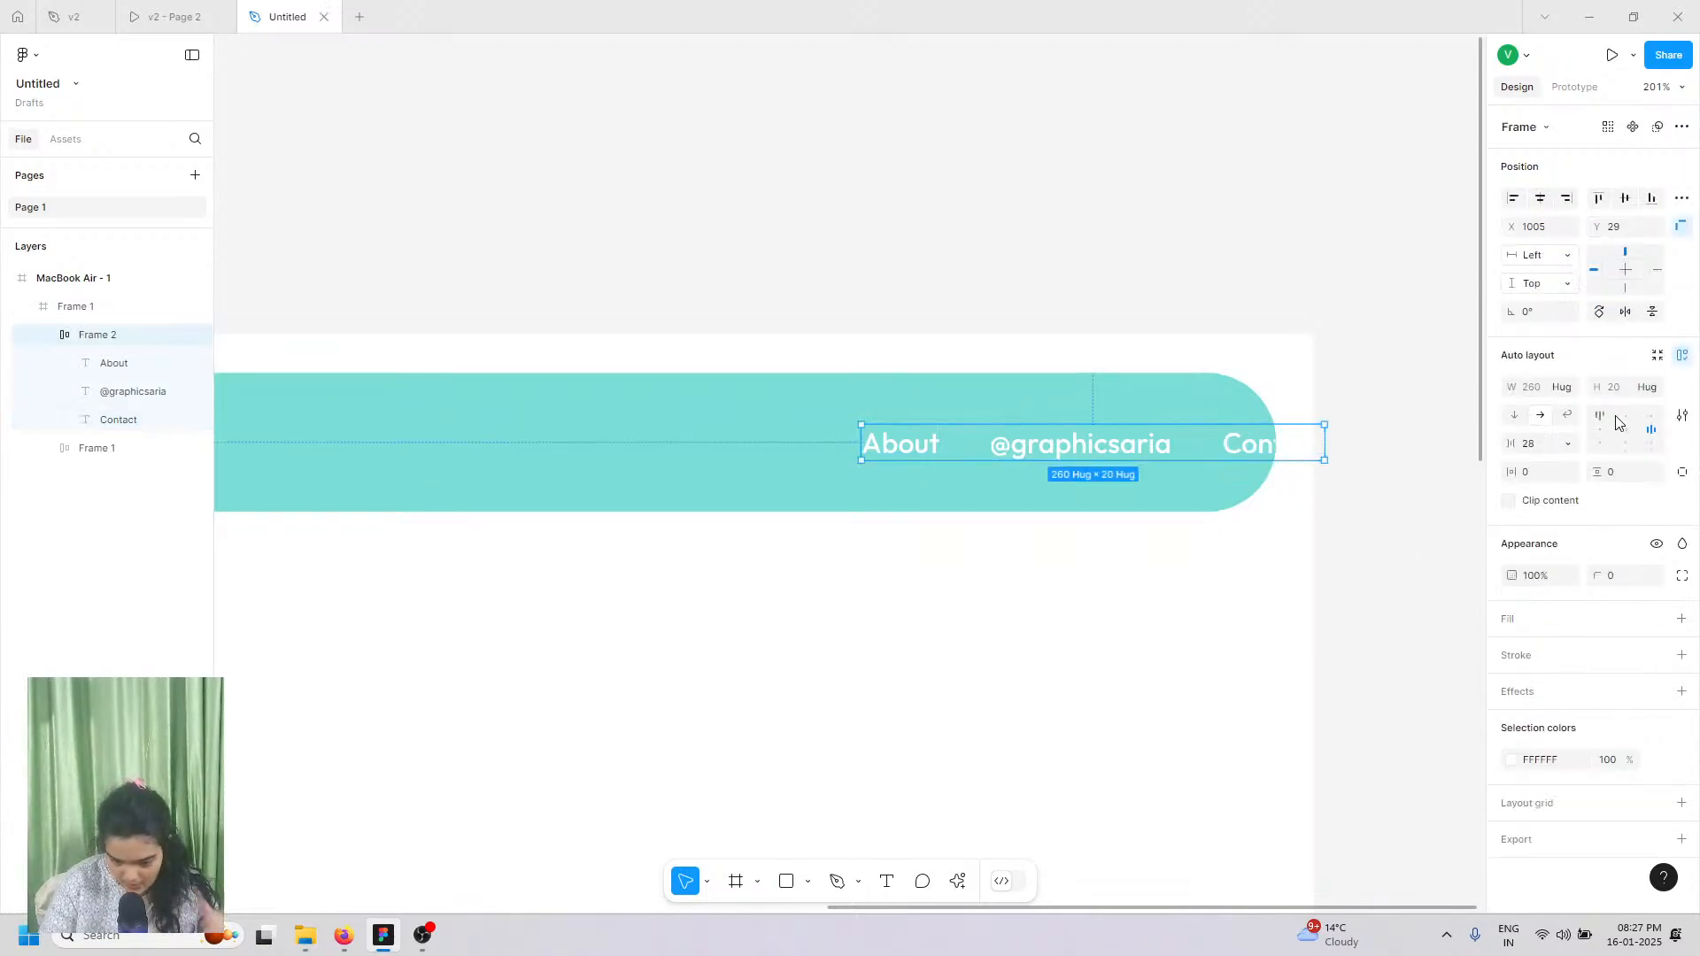
Step: Shift the right link group left, then wrap both link groups in one auto-layout frame
left_click_drag(1137, 451, 1024, 449)
scroll(1024, 448, "down", 6)
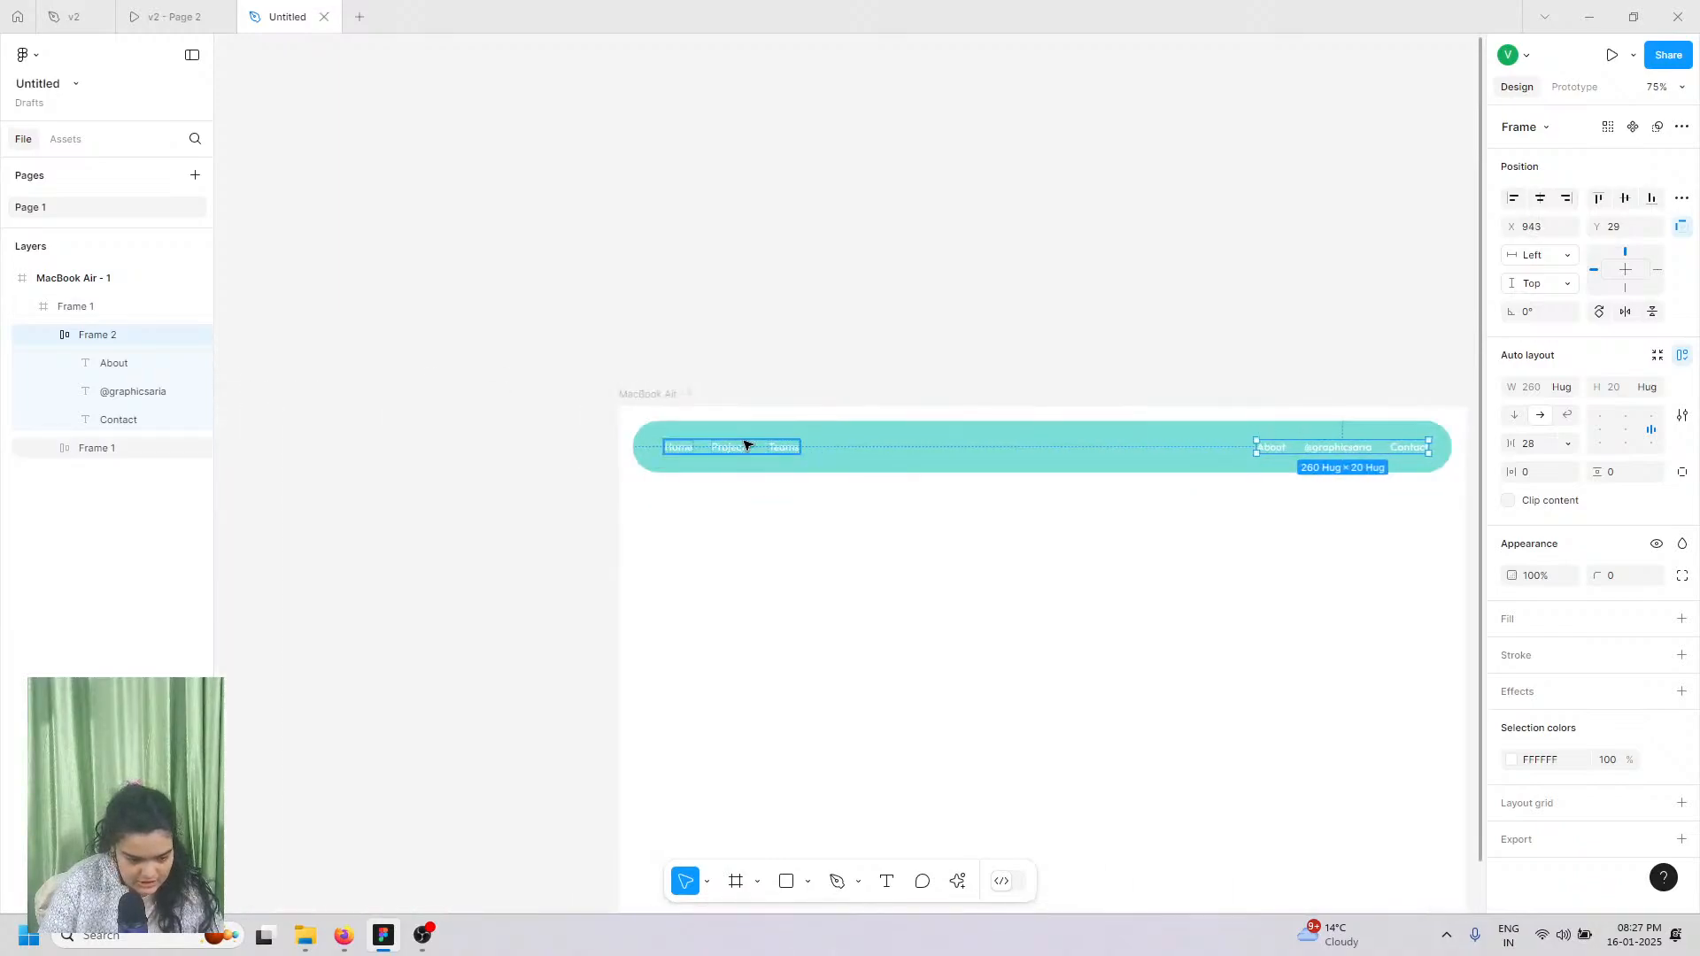
left_click(742, 447, "shift")
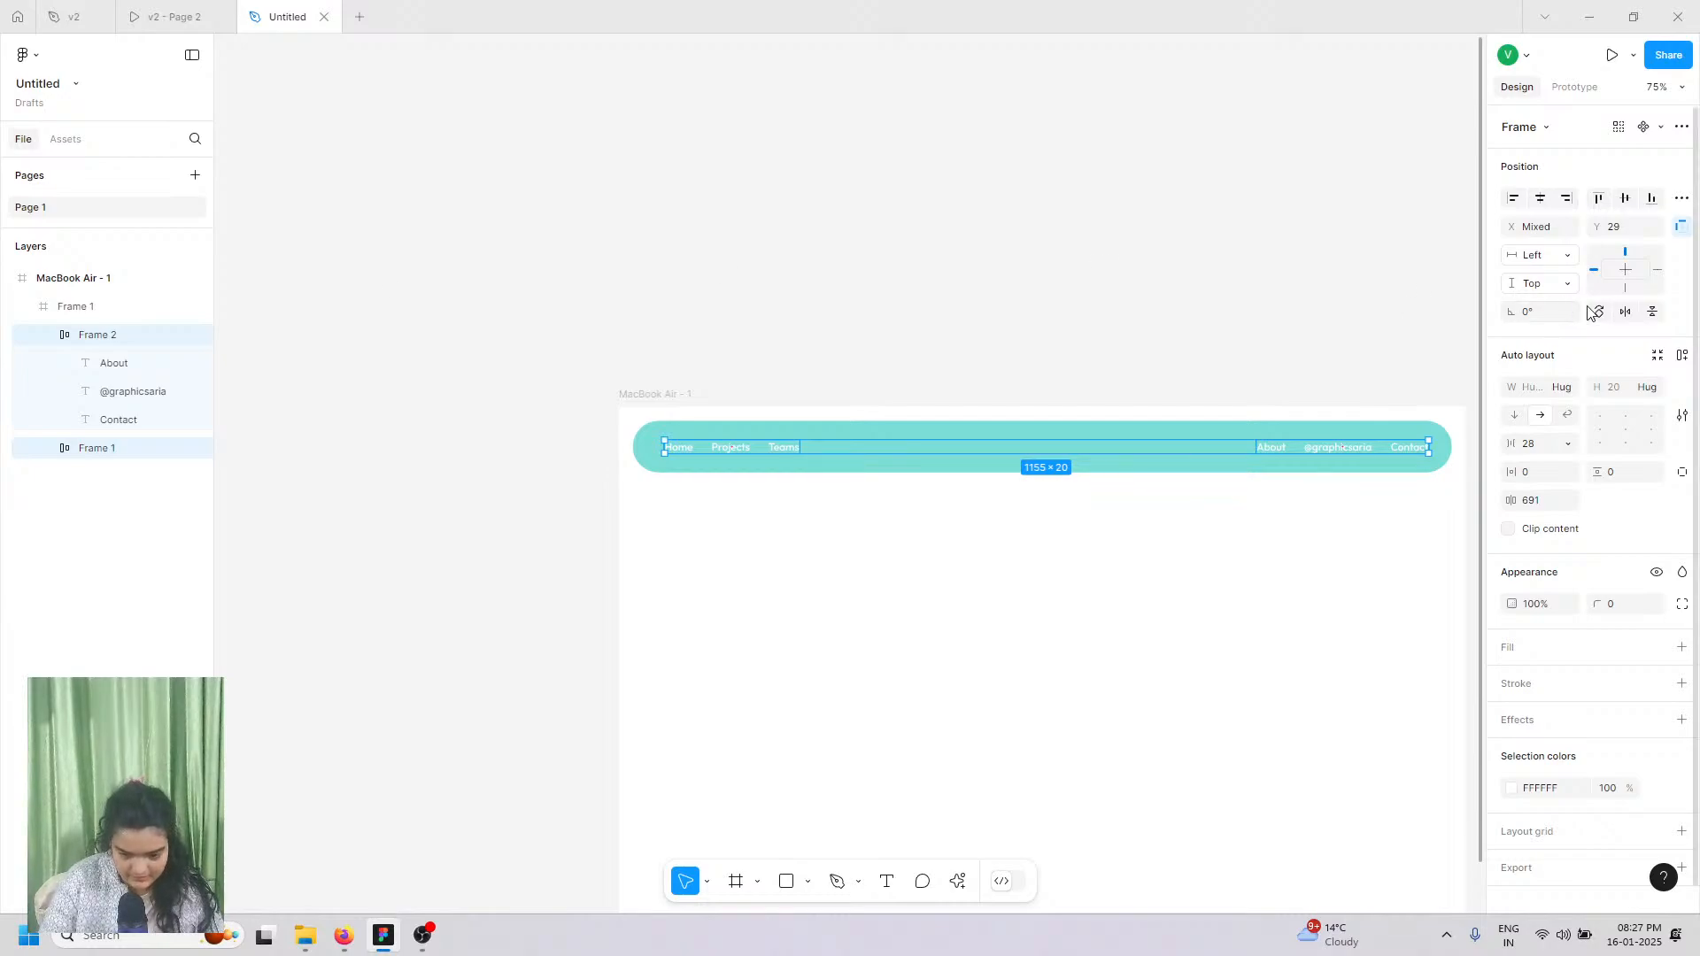
left_click(1681, 359)
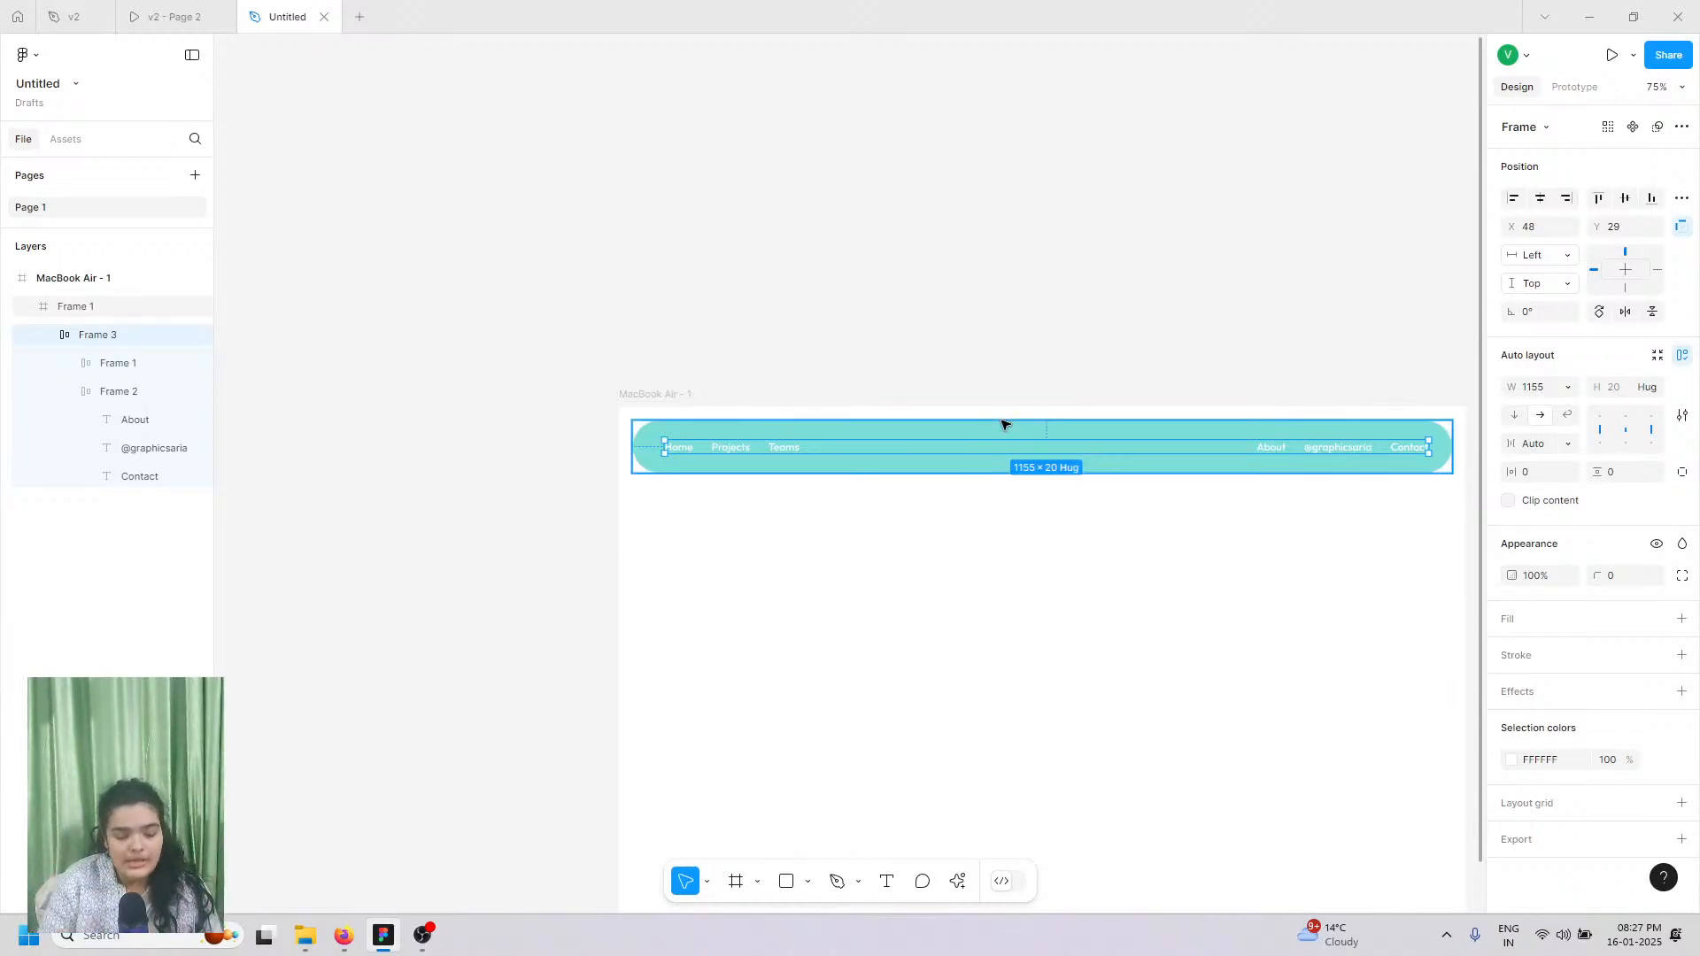
left_click_drag(748, 448, 739, 454)
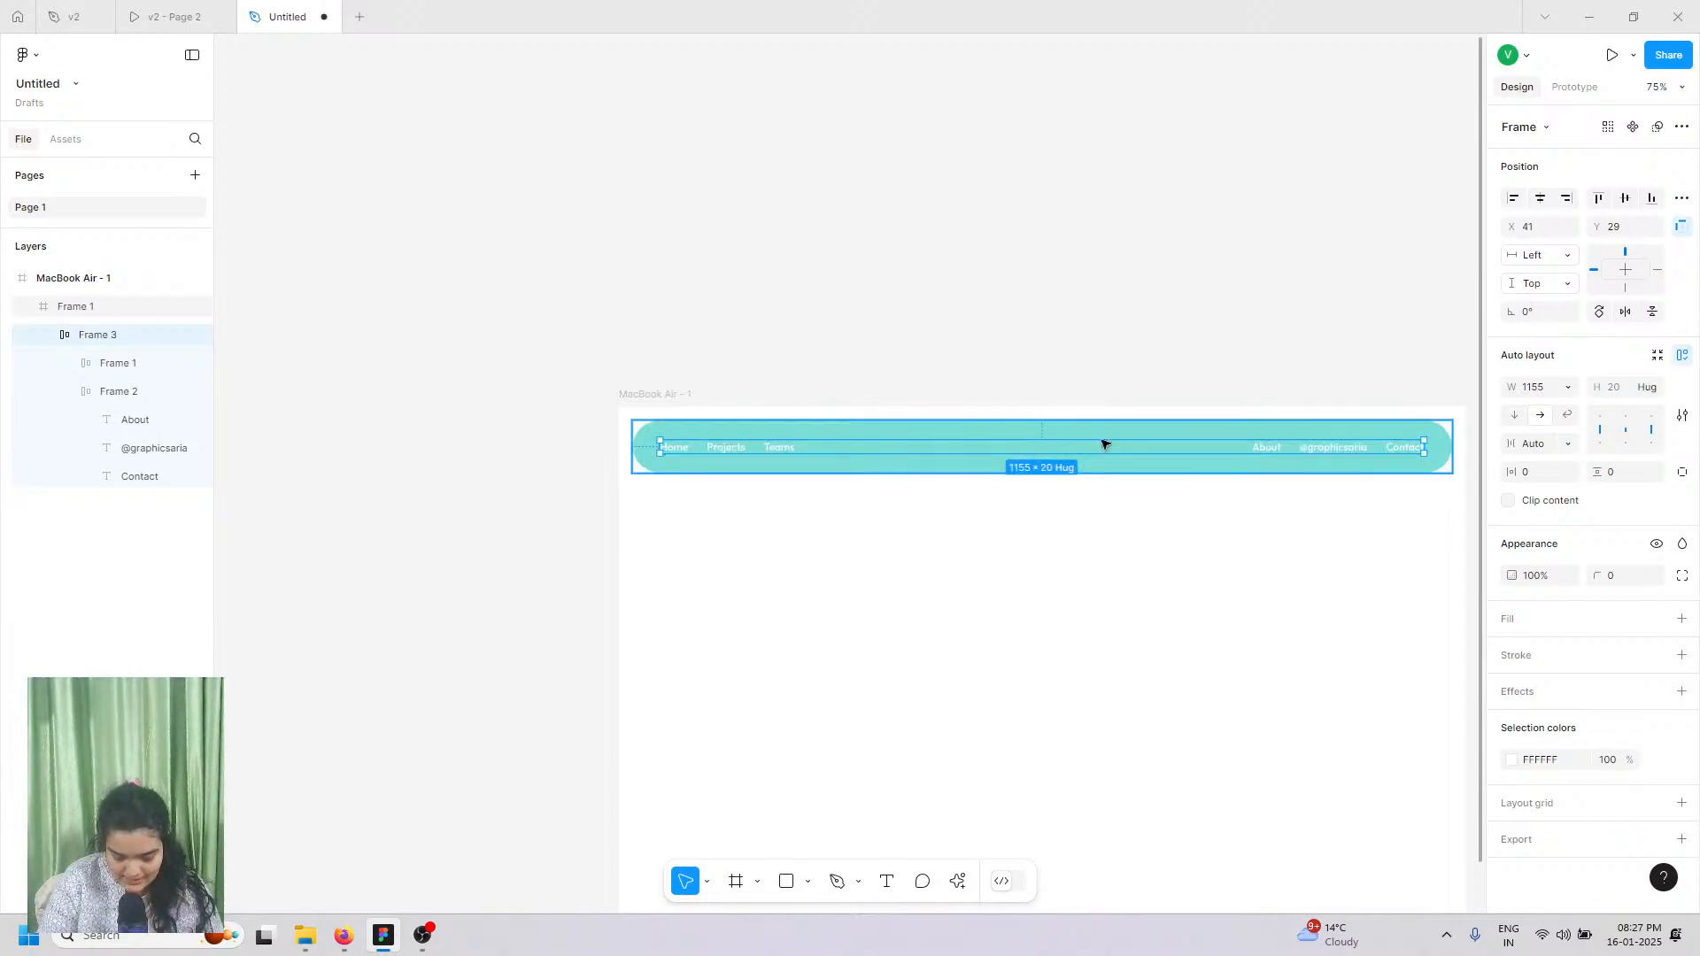
scroll(1057, 438, "up", 1)
scroll(1057, 438, "up", 3)
scroll(1057, 438, "right", 3)
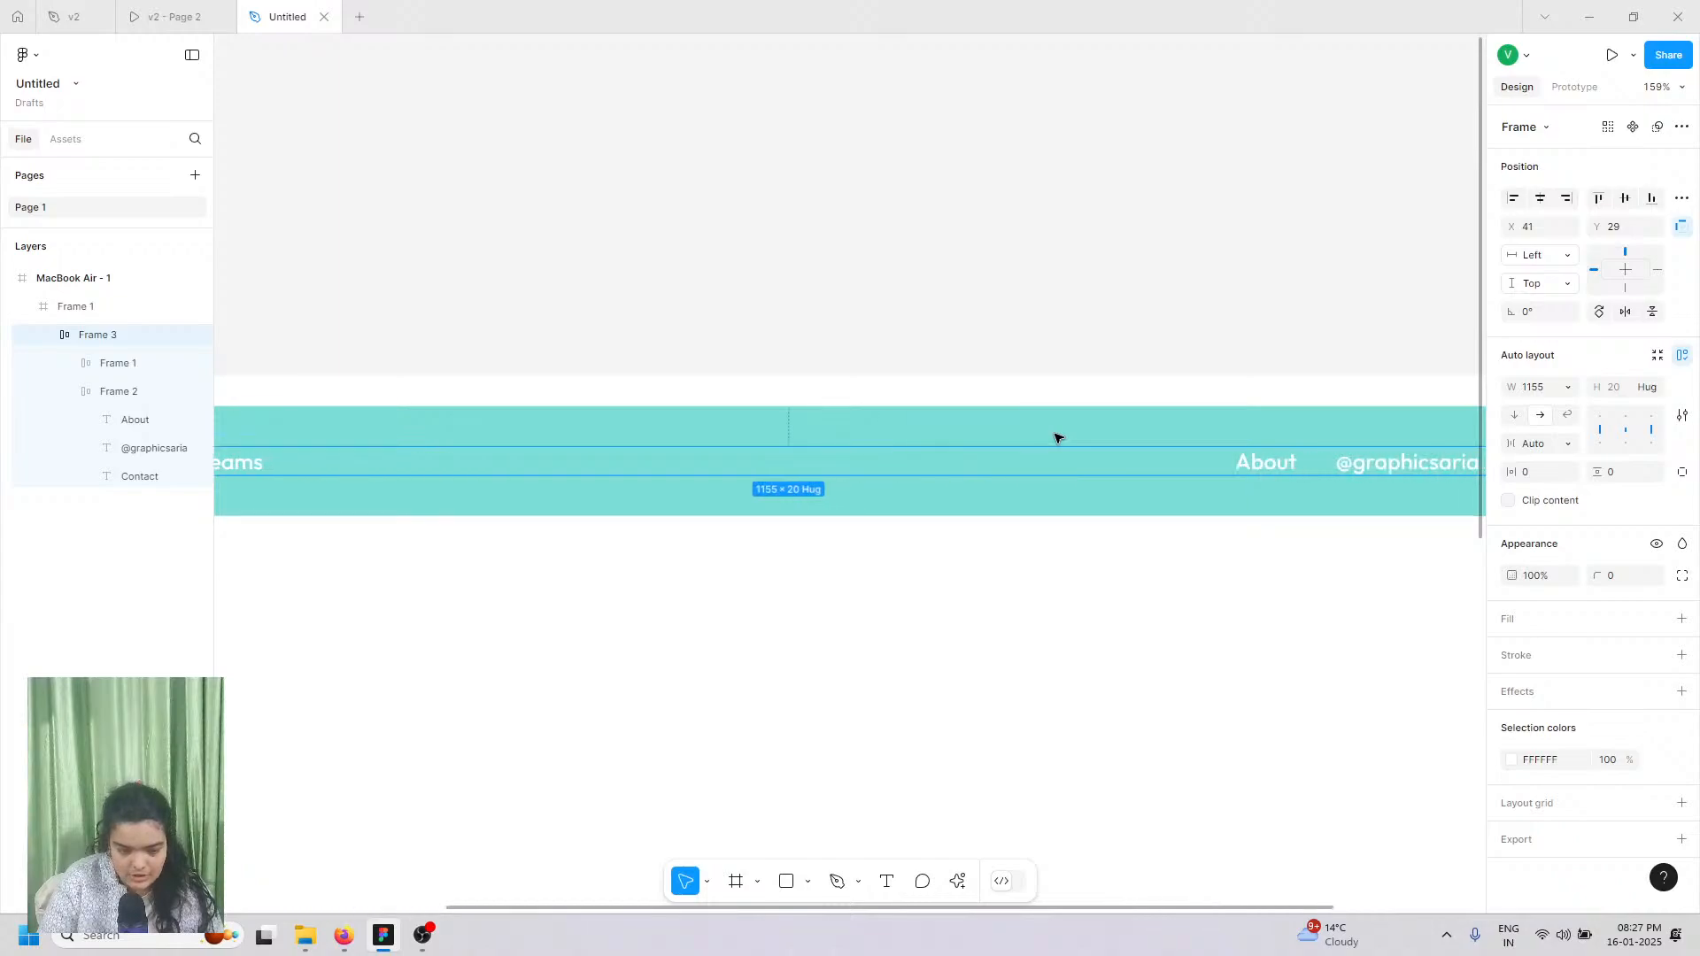
scroll(1057, 438, "down", 2)
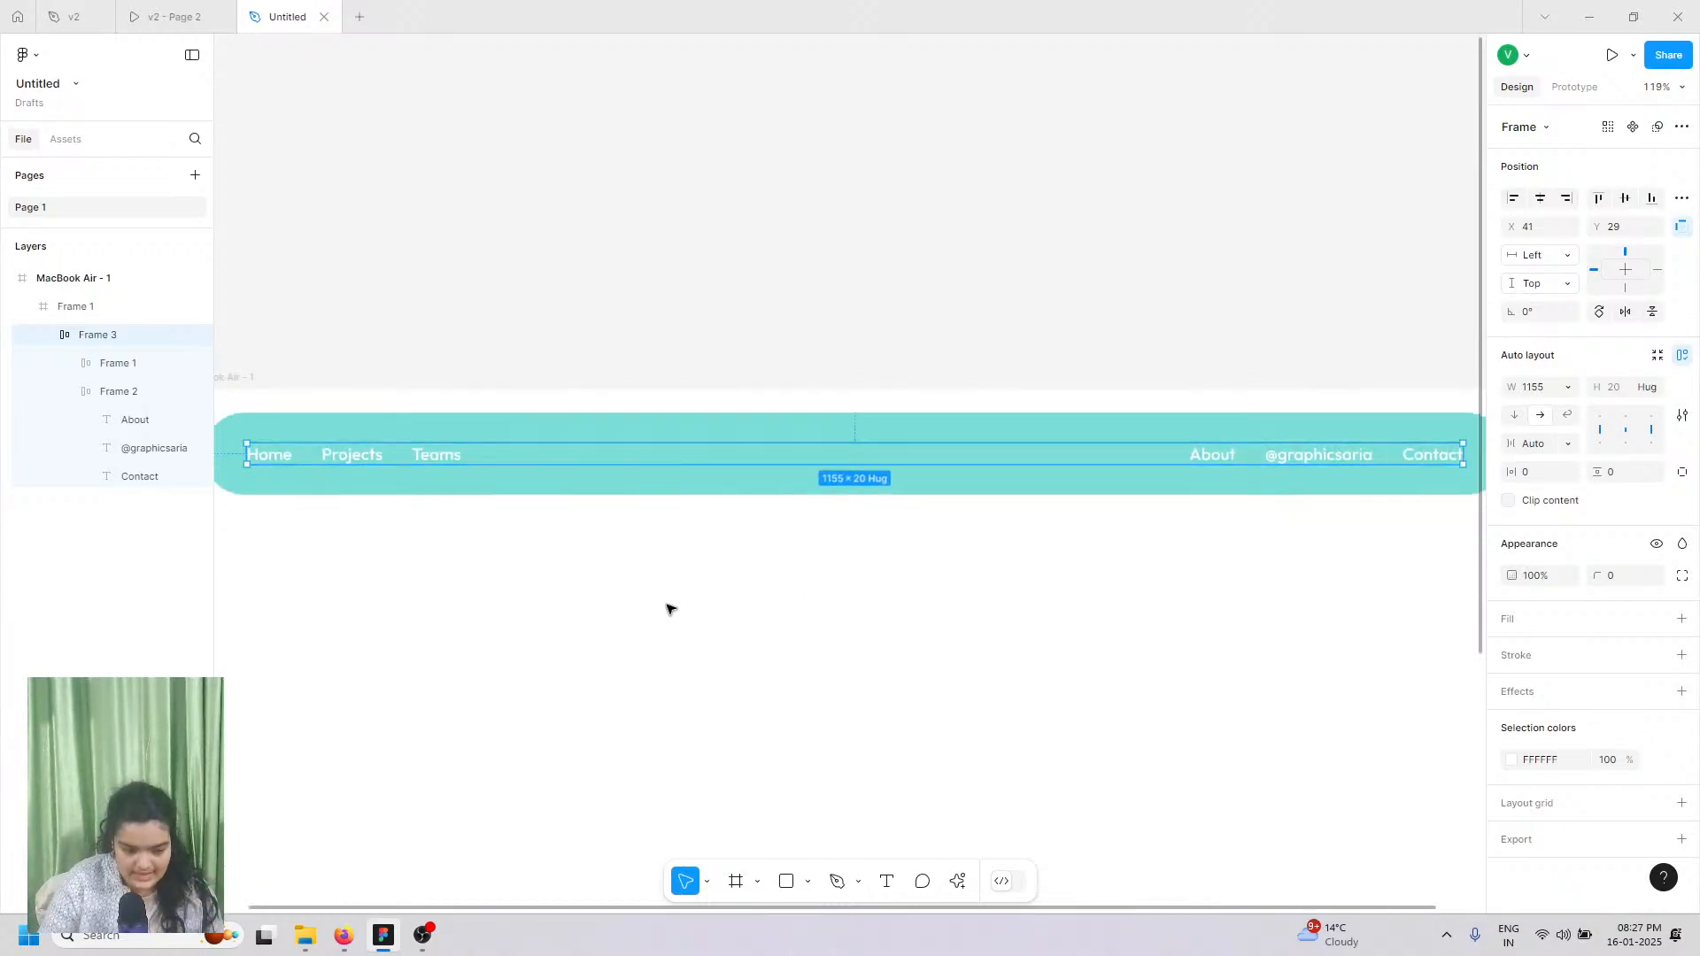
left_click(151, 16)
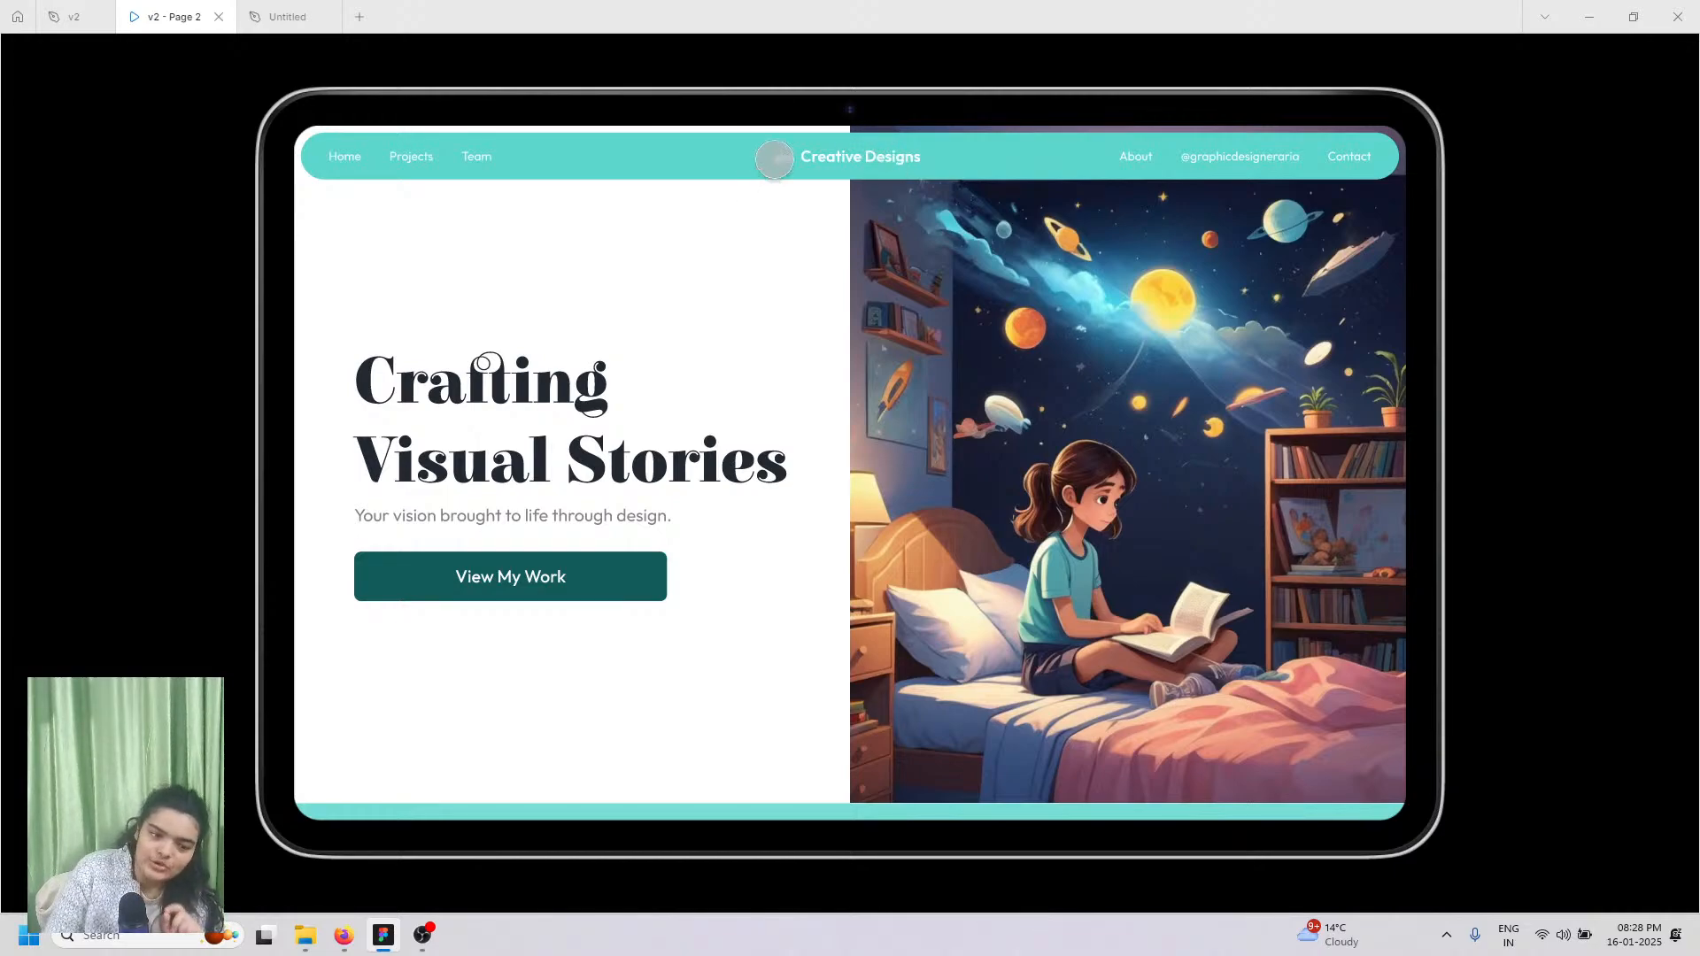
Step: Clear the selection and launch the Iconify plugin from the Actions search
left_click(285, 16)
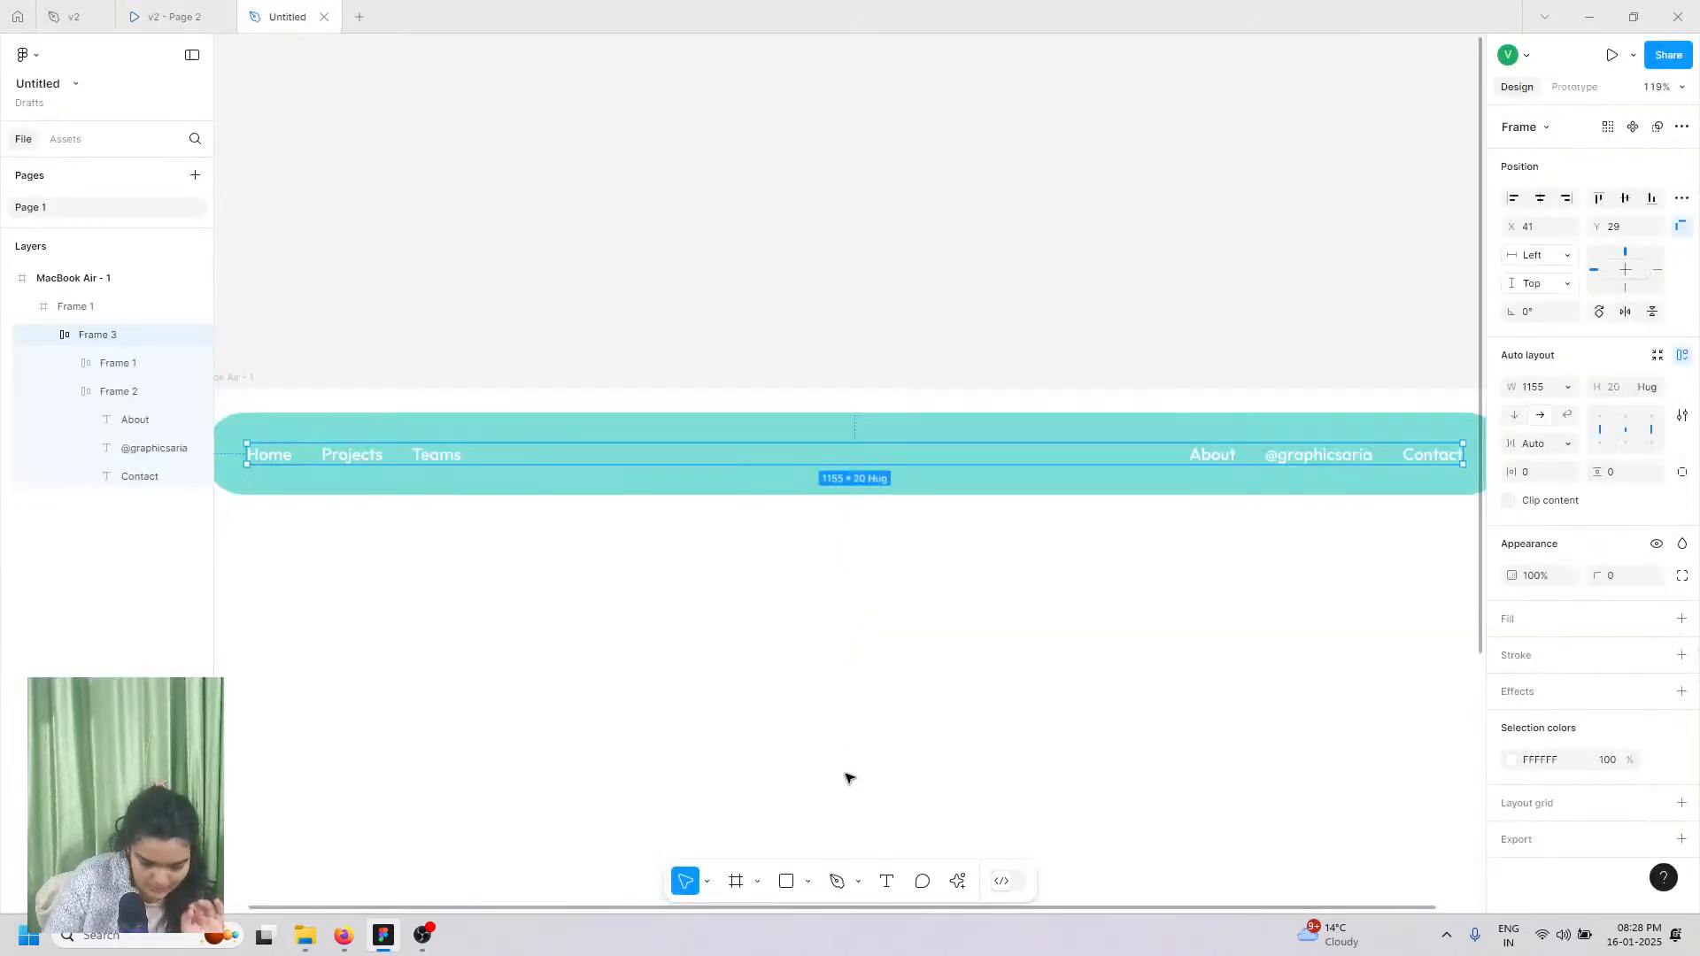
scroll(790, 632, "down", 3)
left_click(841, 131)
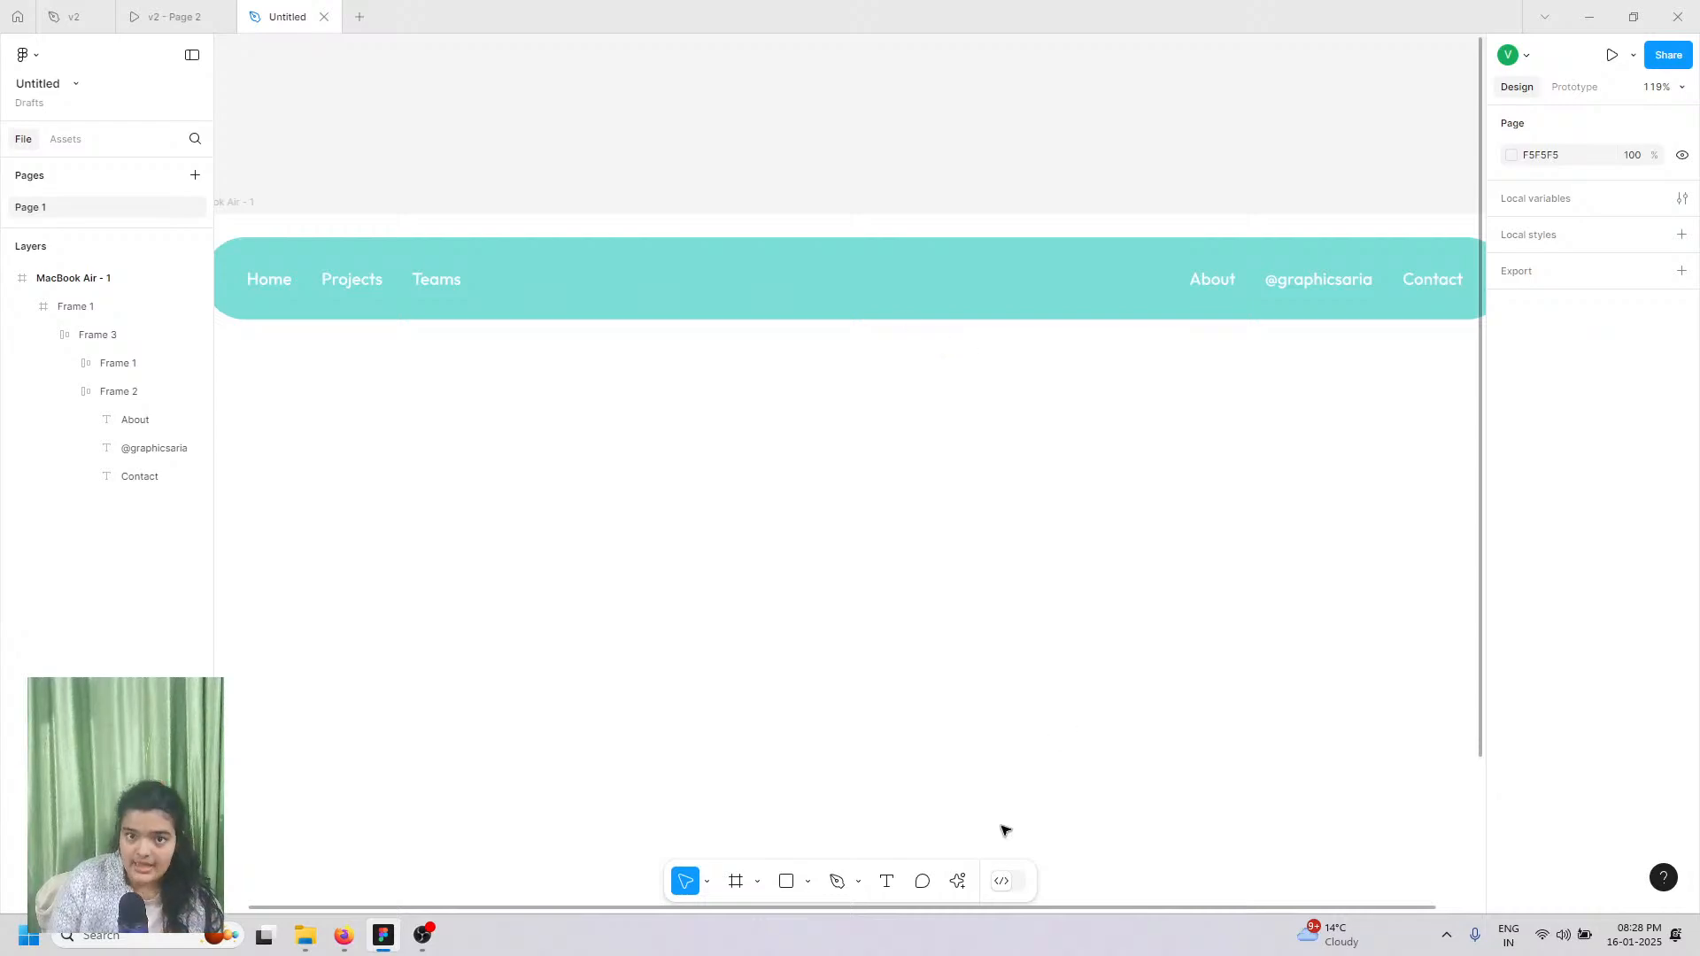
left_click(957, 887)
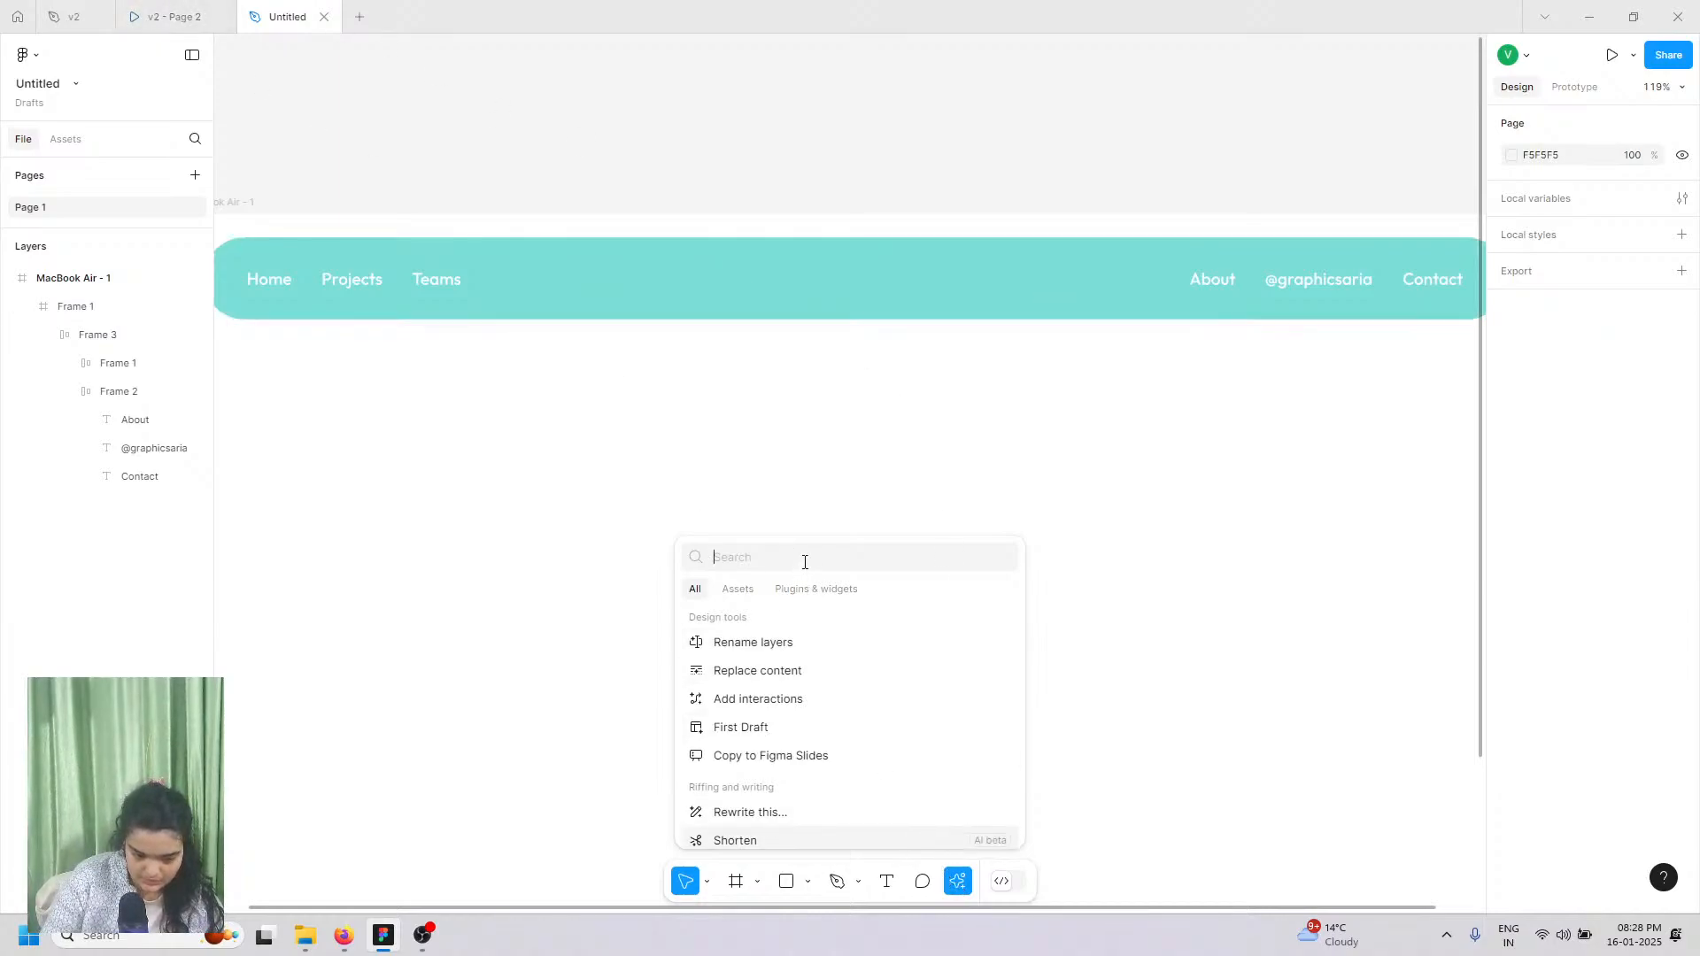
type("iconify")
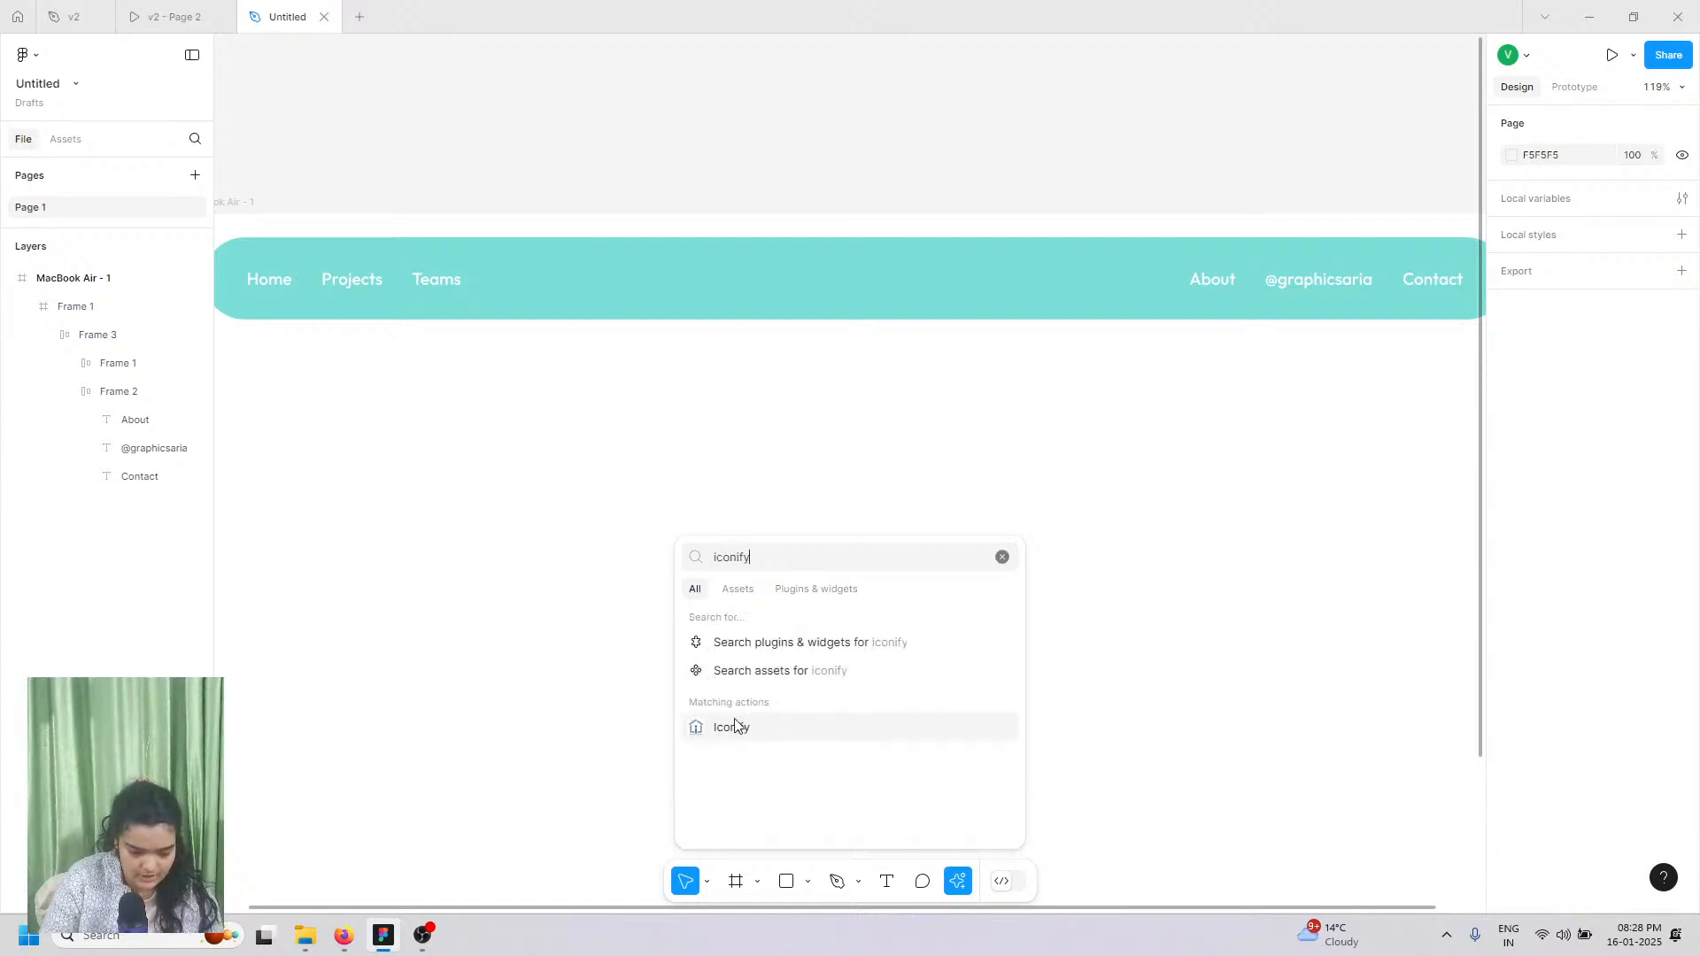
left_click(739, 727)
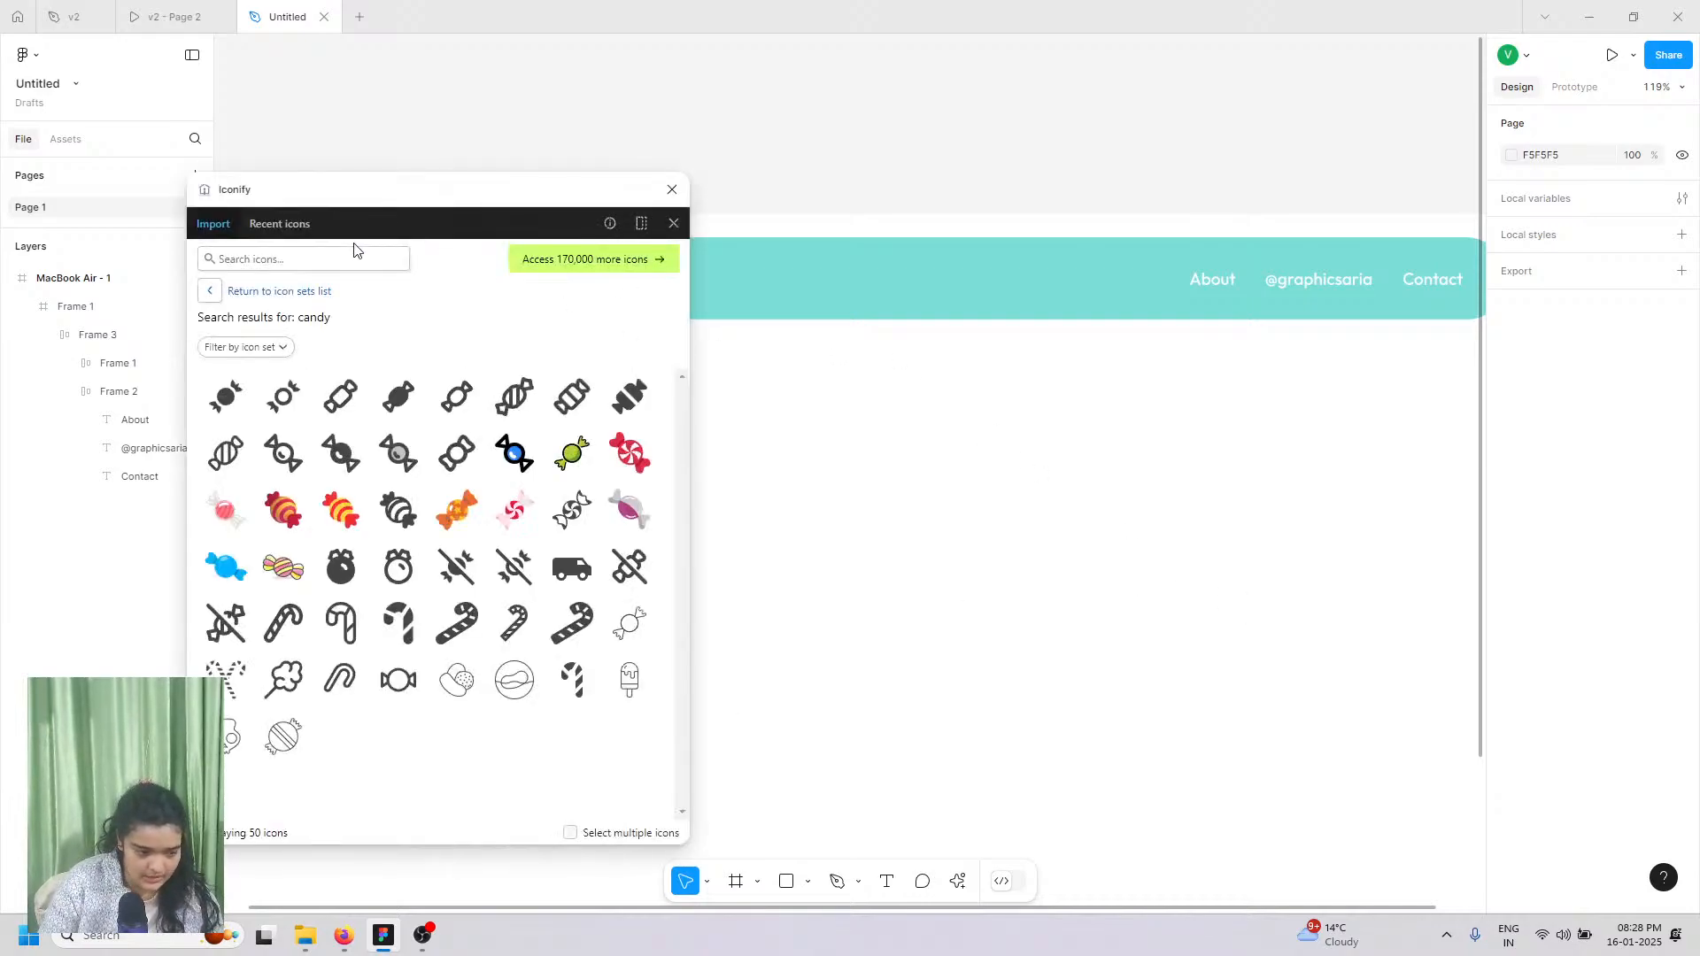
Step: Search Iconify for 'mystery', then replace the query with 'book'
left_click(354, 257)
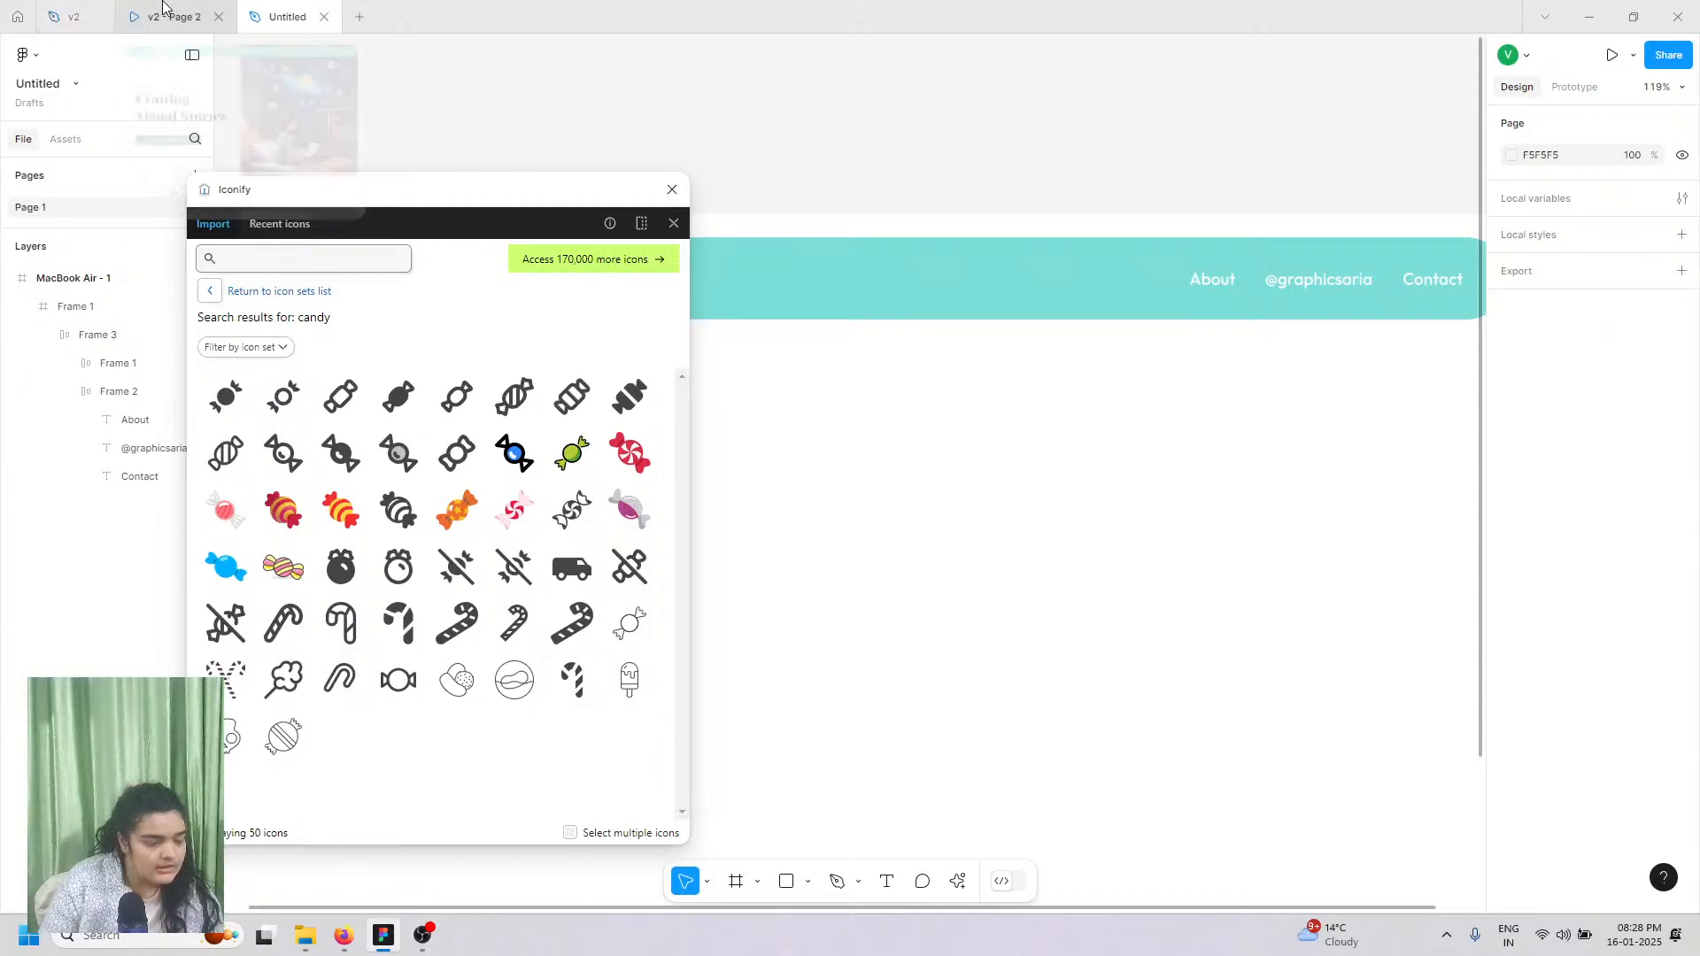
type("m")
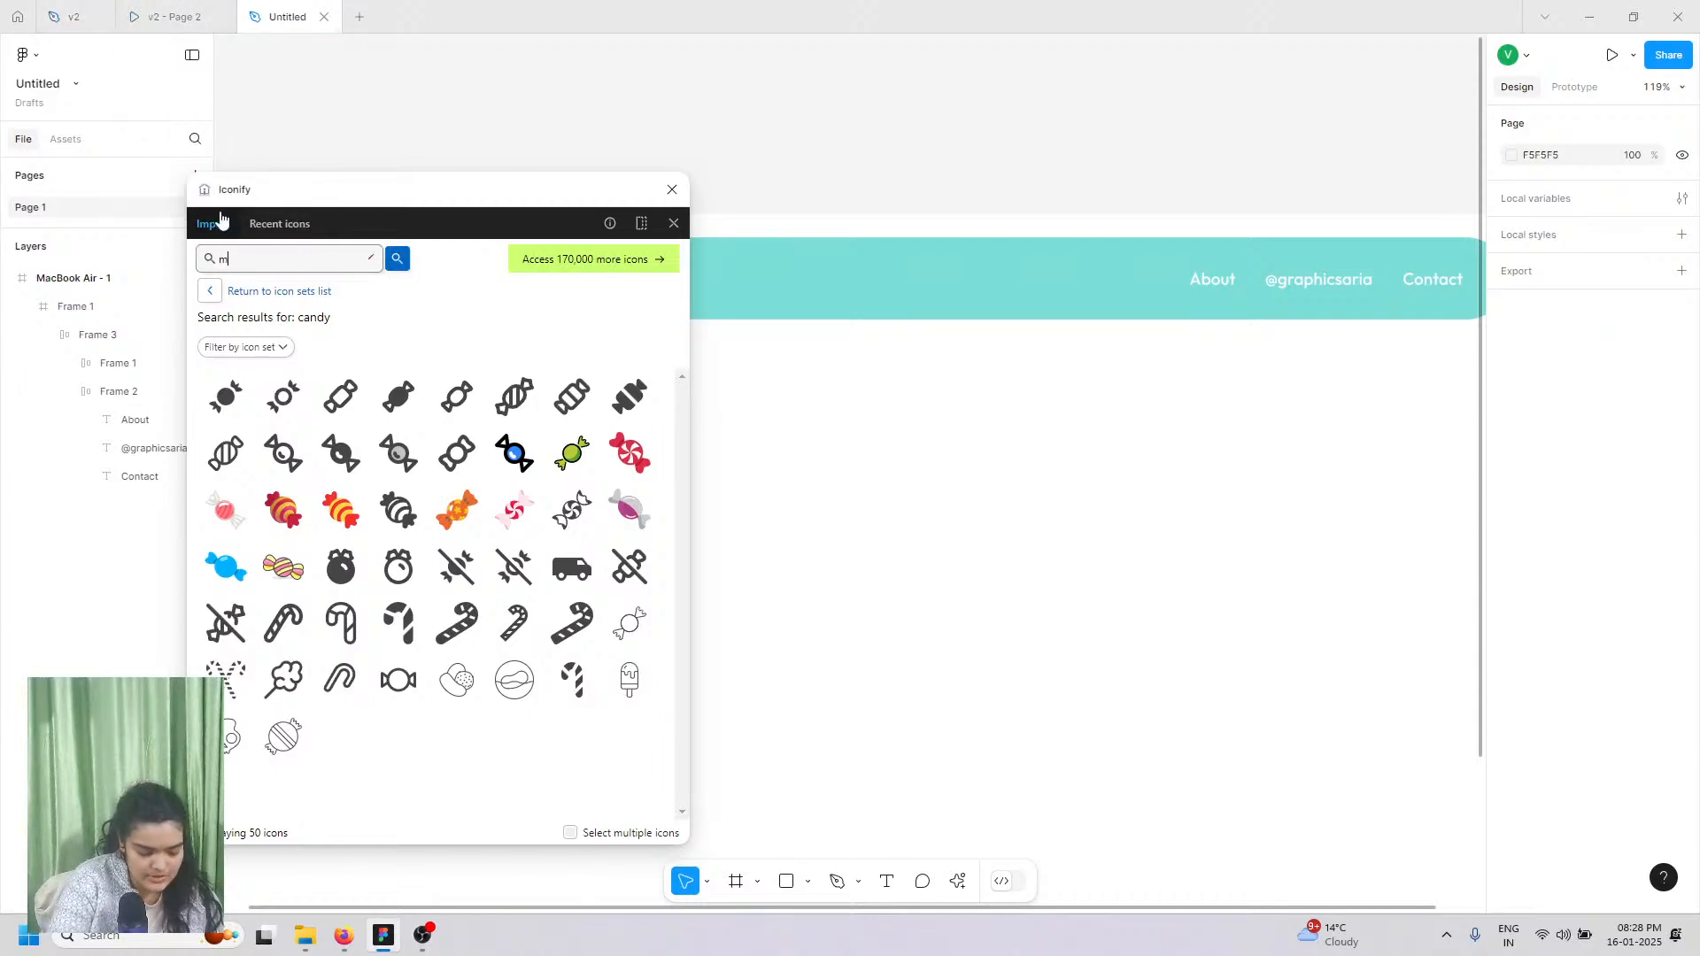
type("ystery")
key("Return")
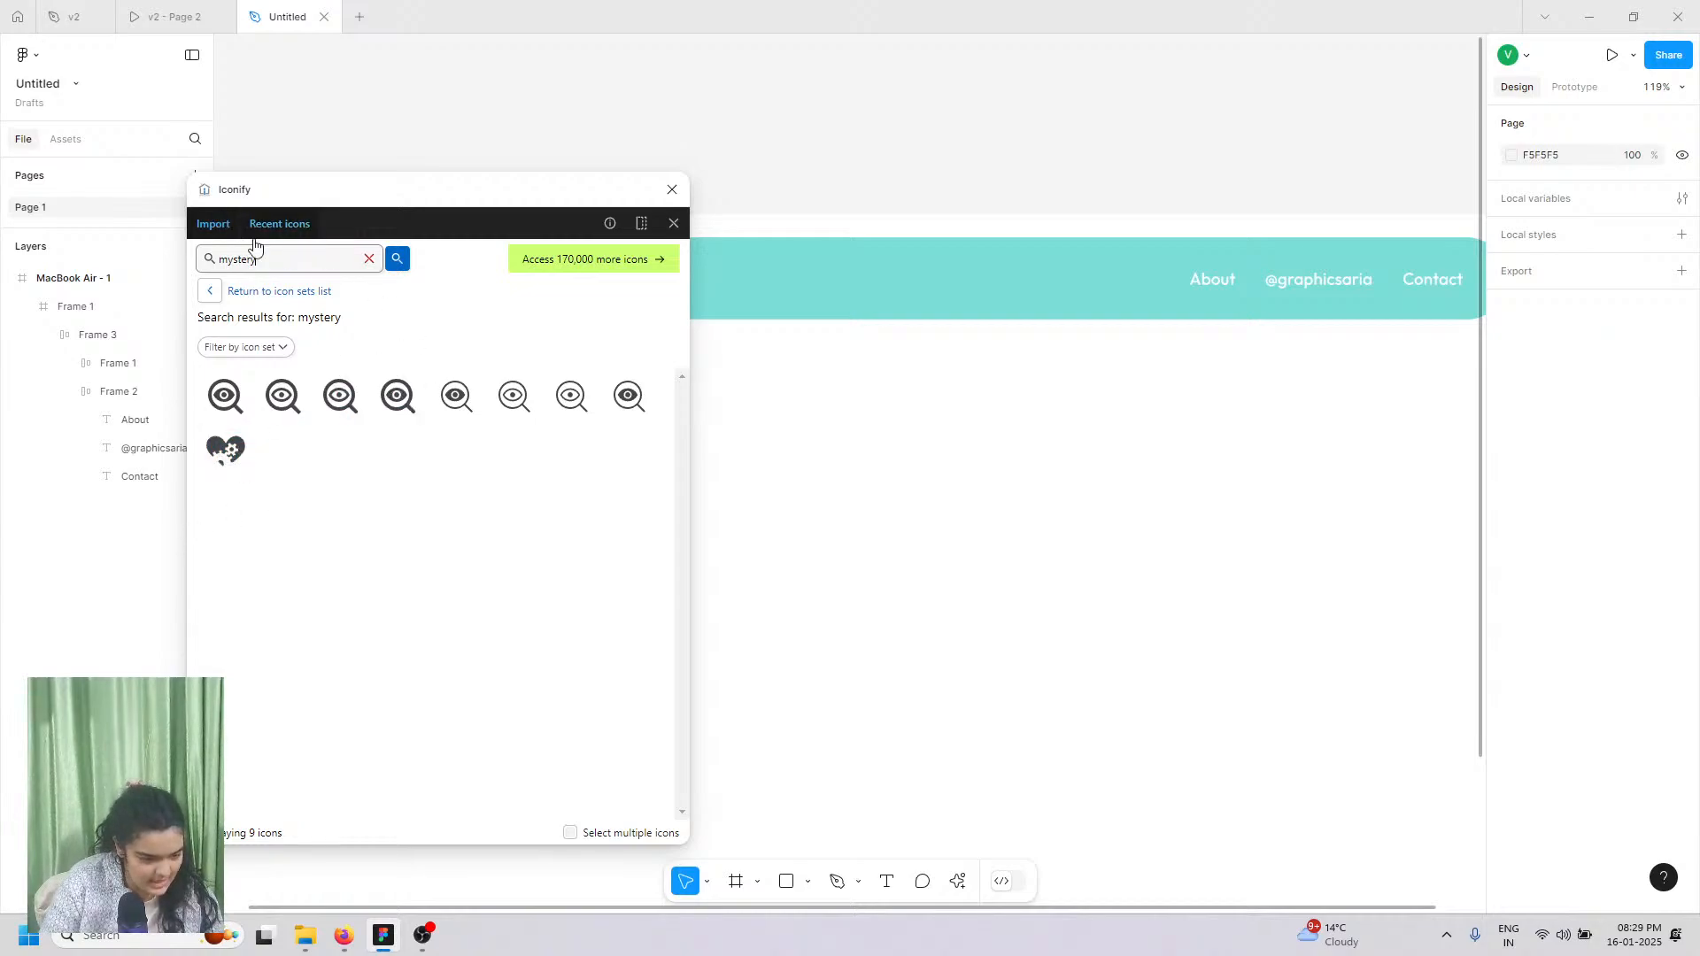
left_click(367, 258)
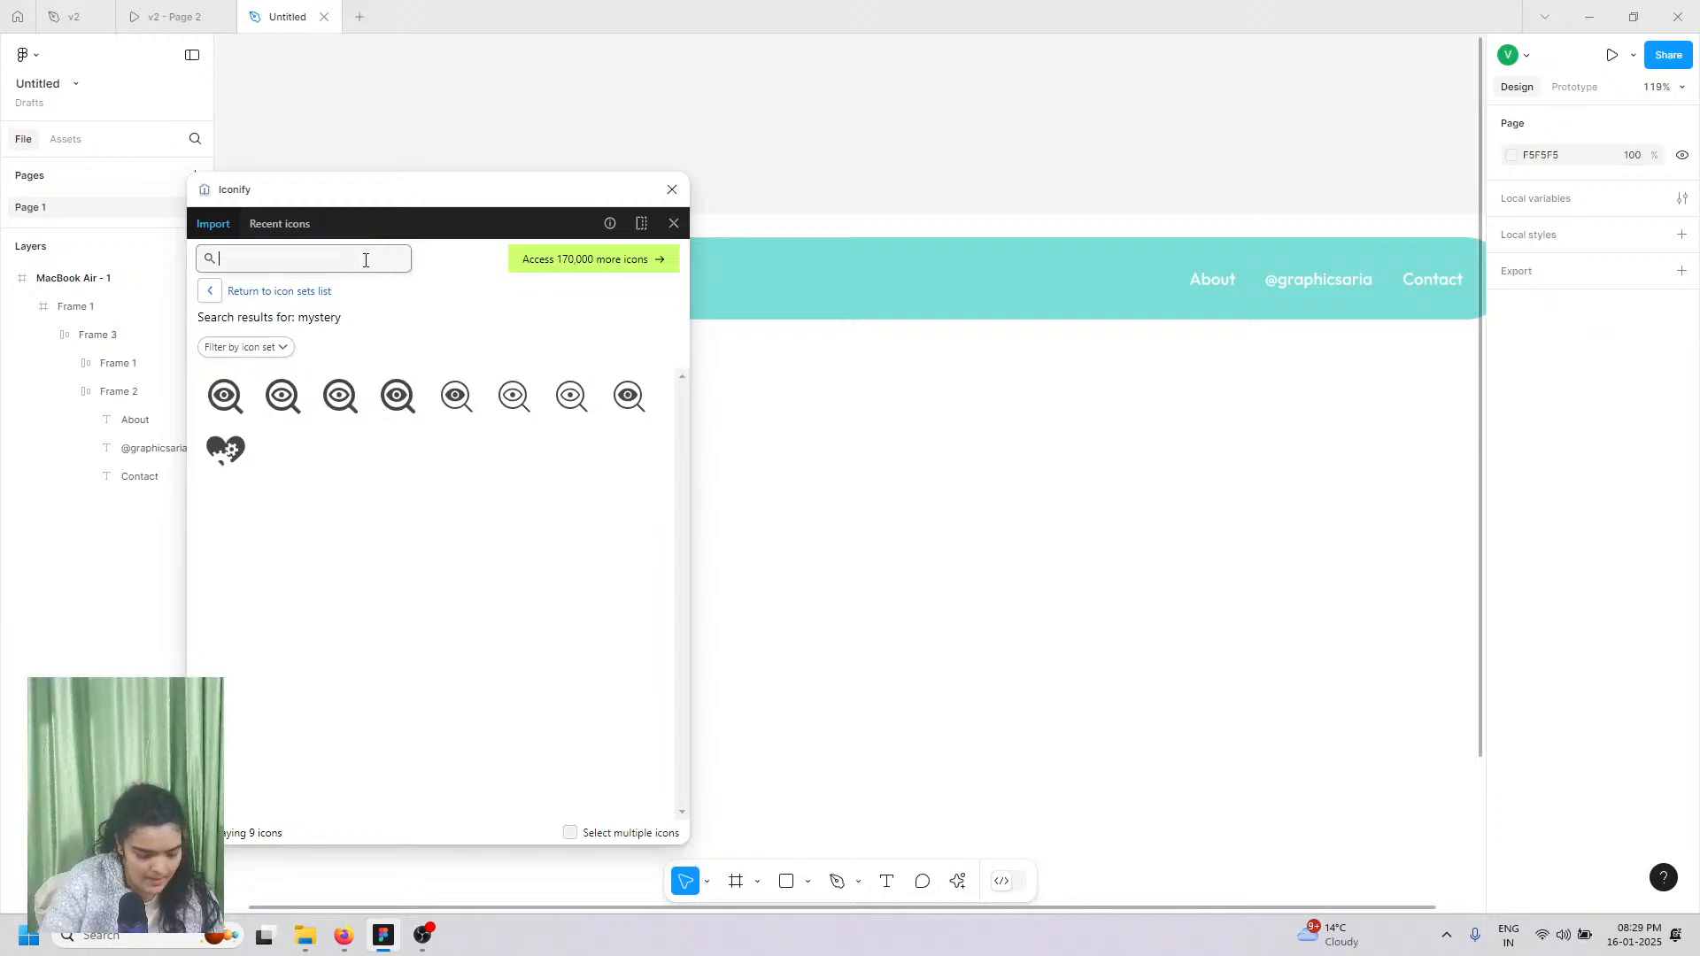
type("book")
key("Return")
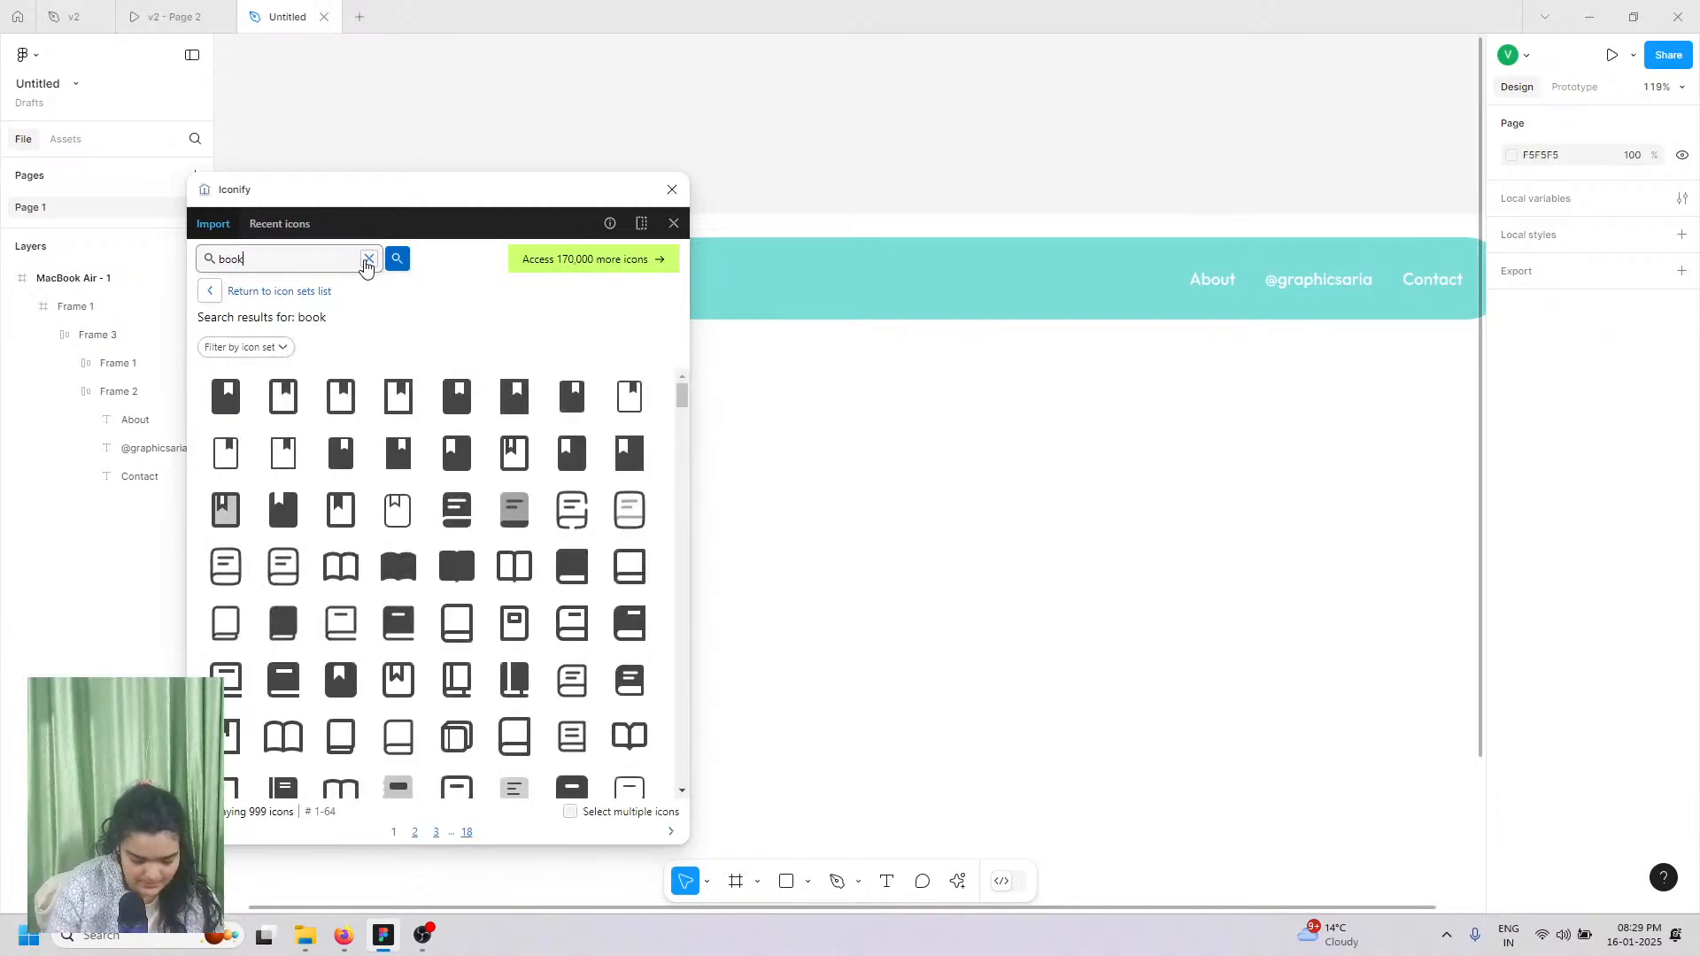
Step: Scroll the book results, pick the spell-book icon and import it as a frame
scroll(398, 505, "down", 10)
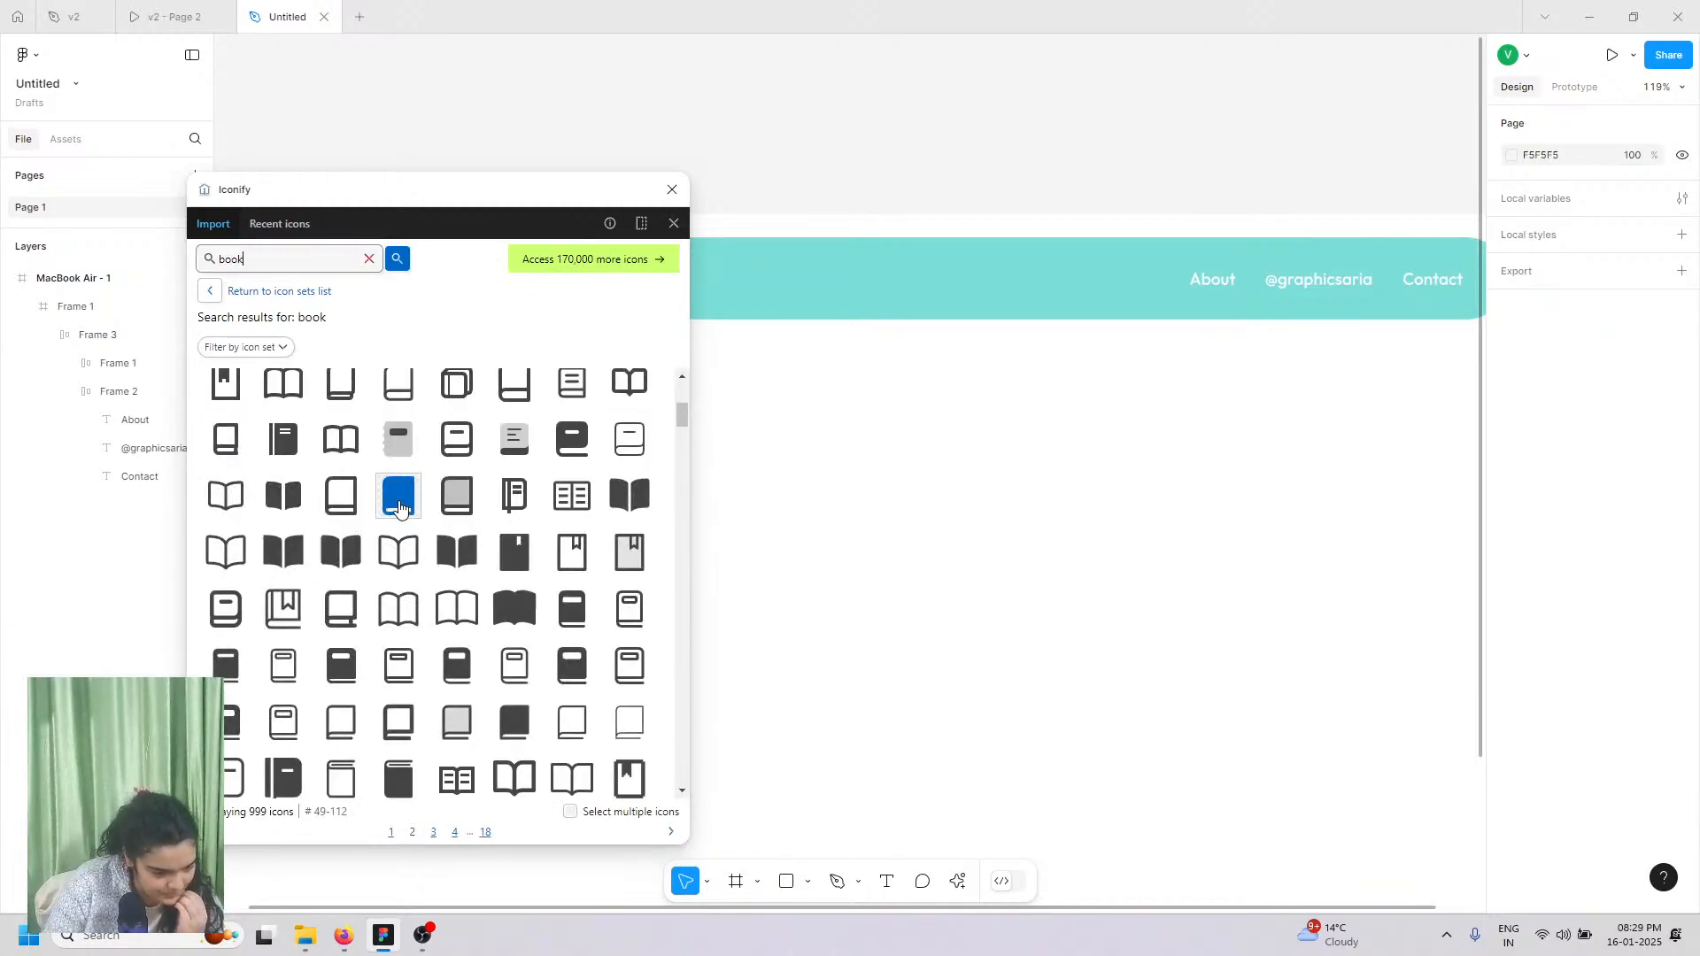
scroll(399, 508, "down", 6)
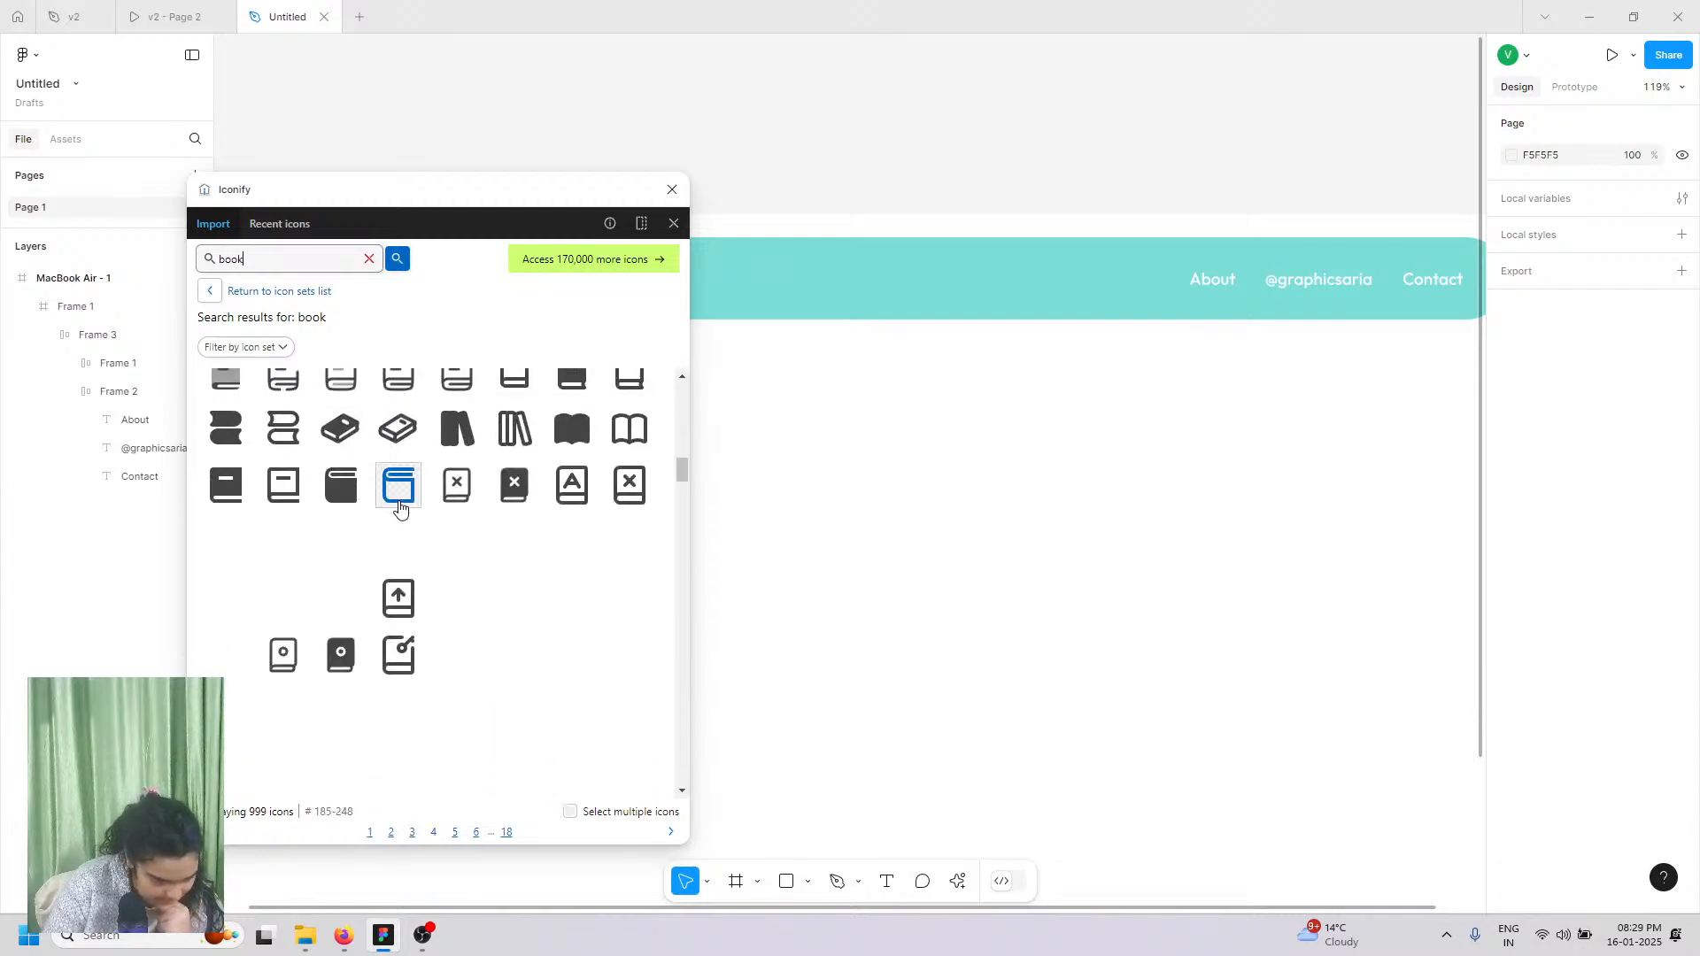
scroll(399, 514, "down", 6)
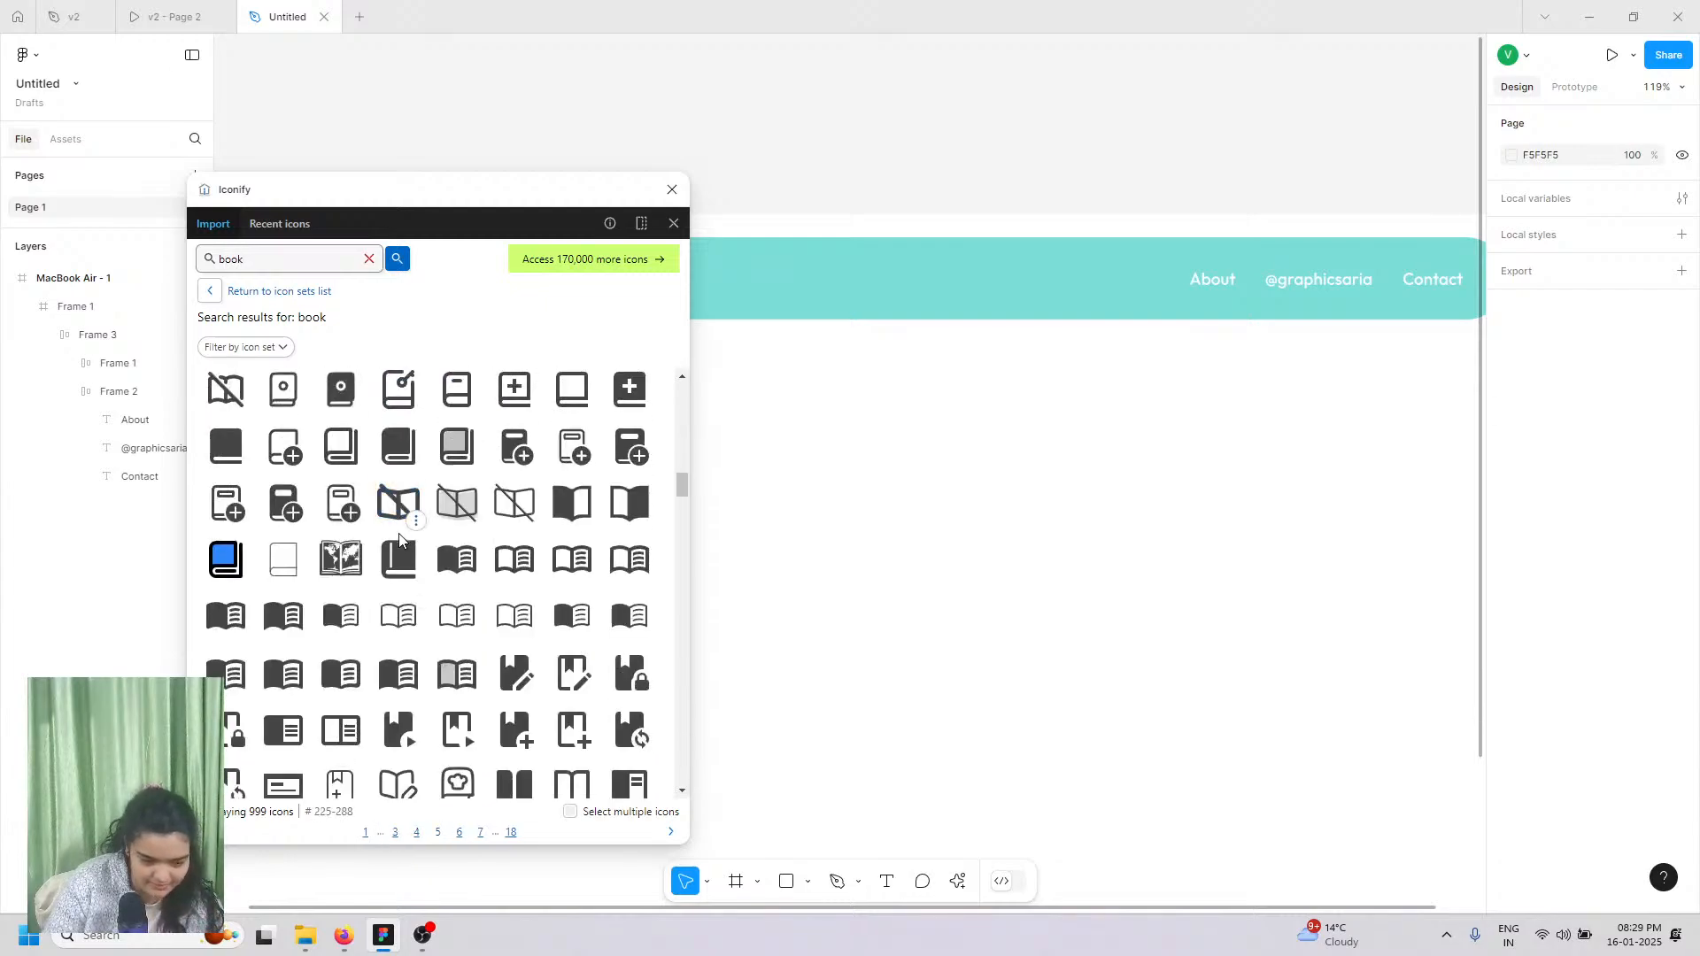
scroll(399, 545, "down", 10)
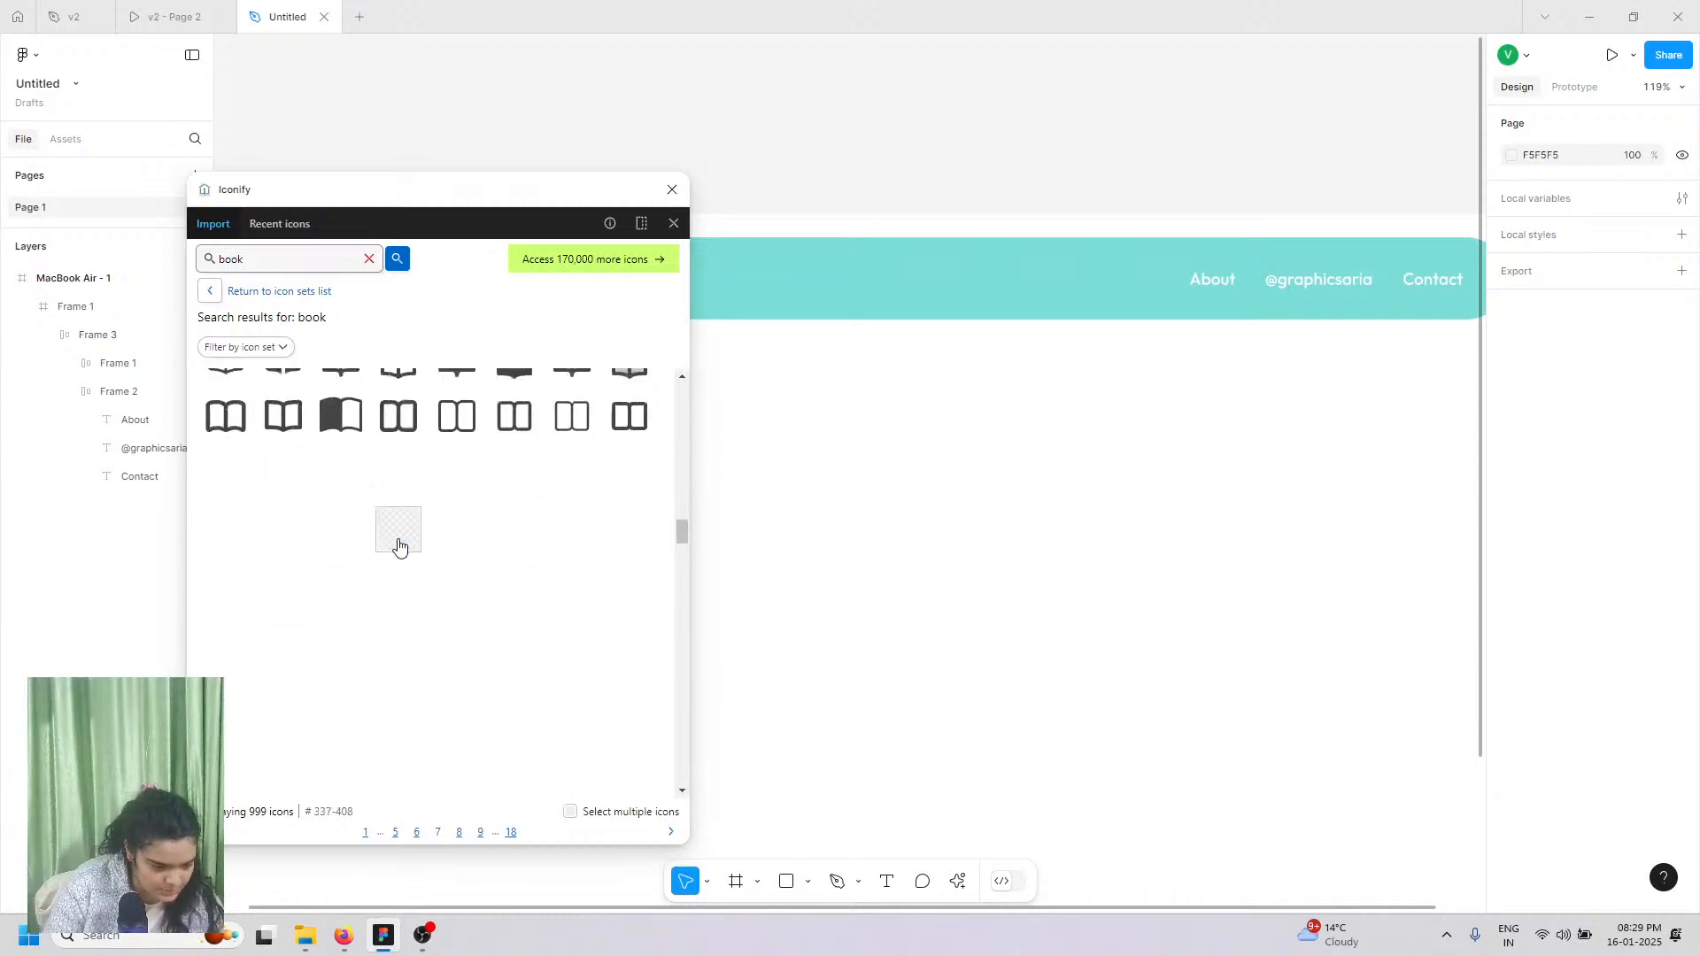
scroll(398, 545, "down", 8)
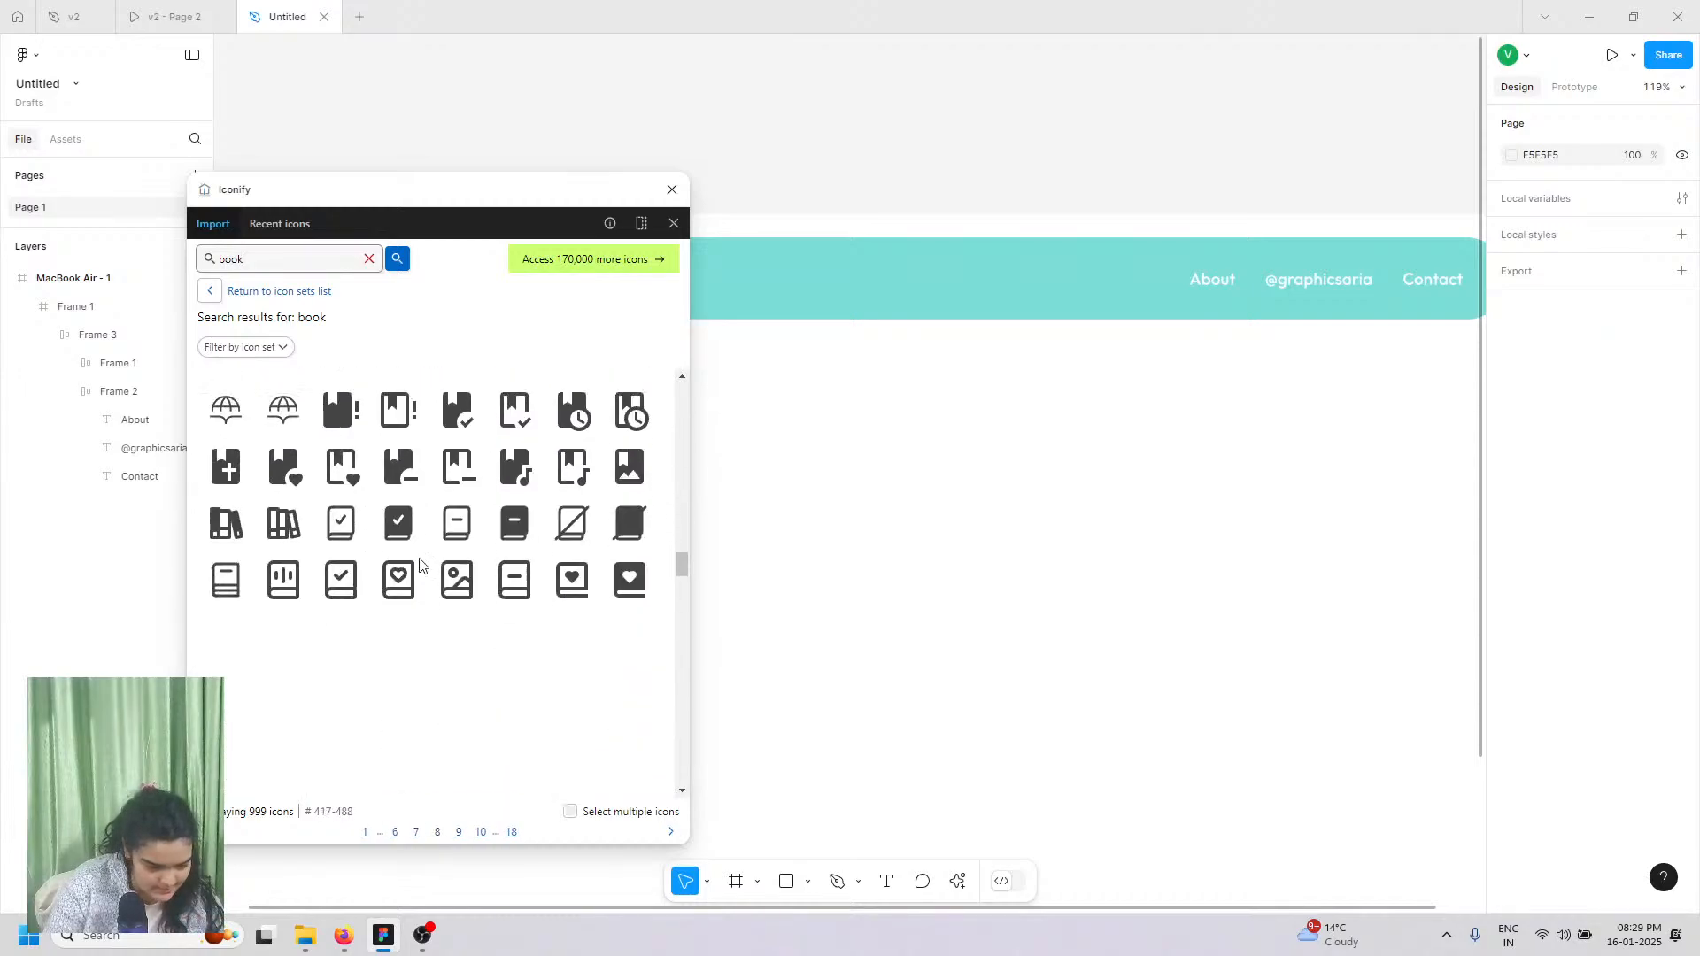
scroll(348, 602, "down", 8)
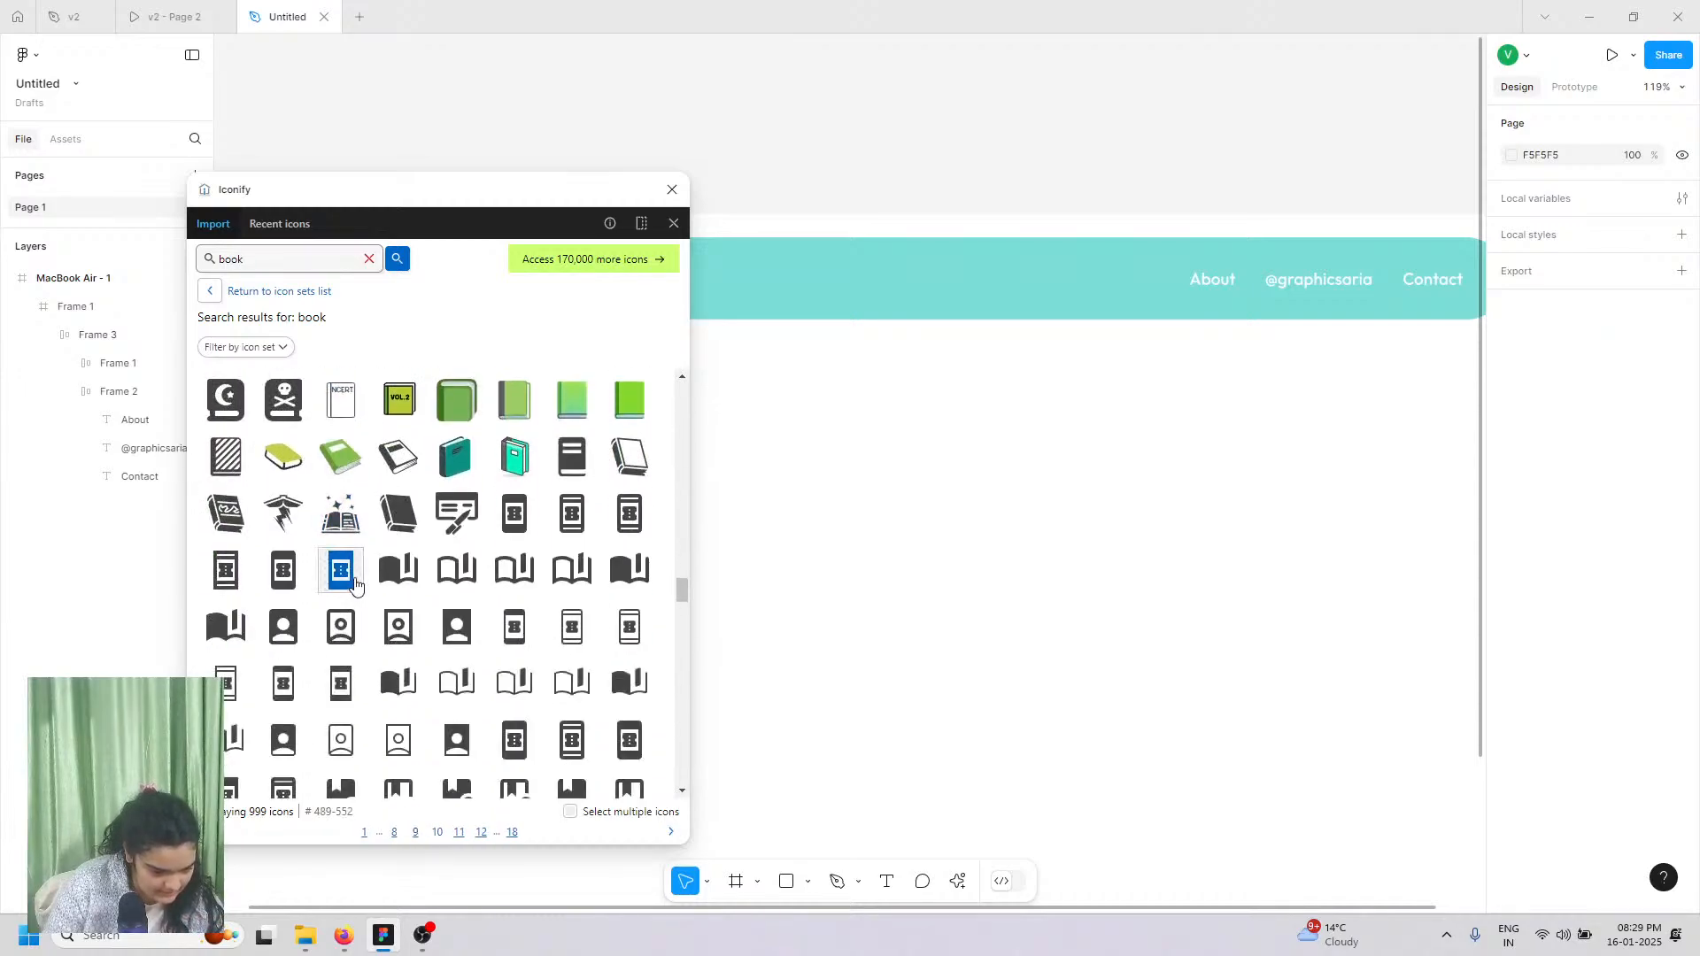
left_click(335, 506)
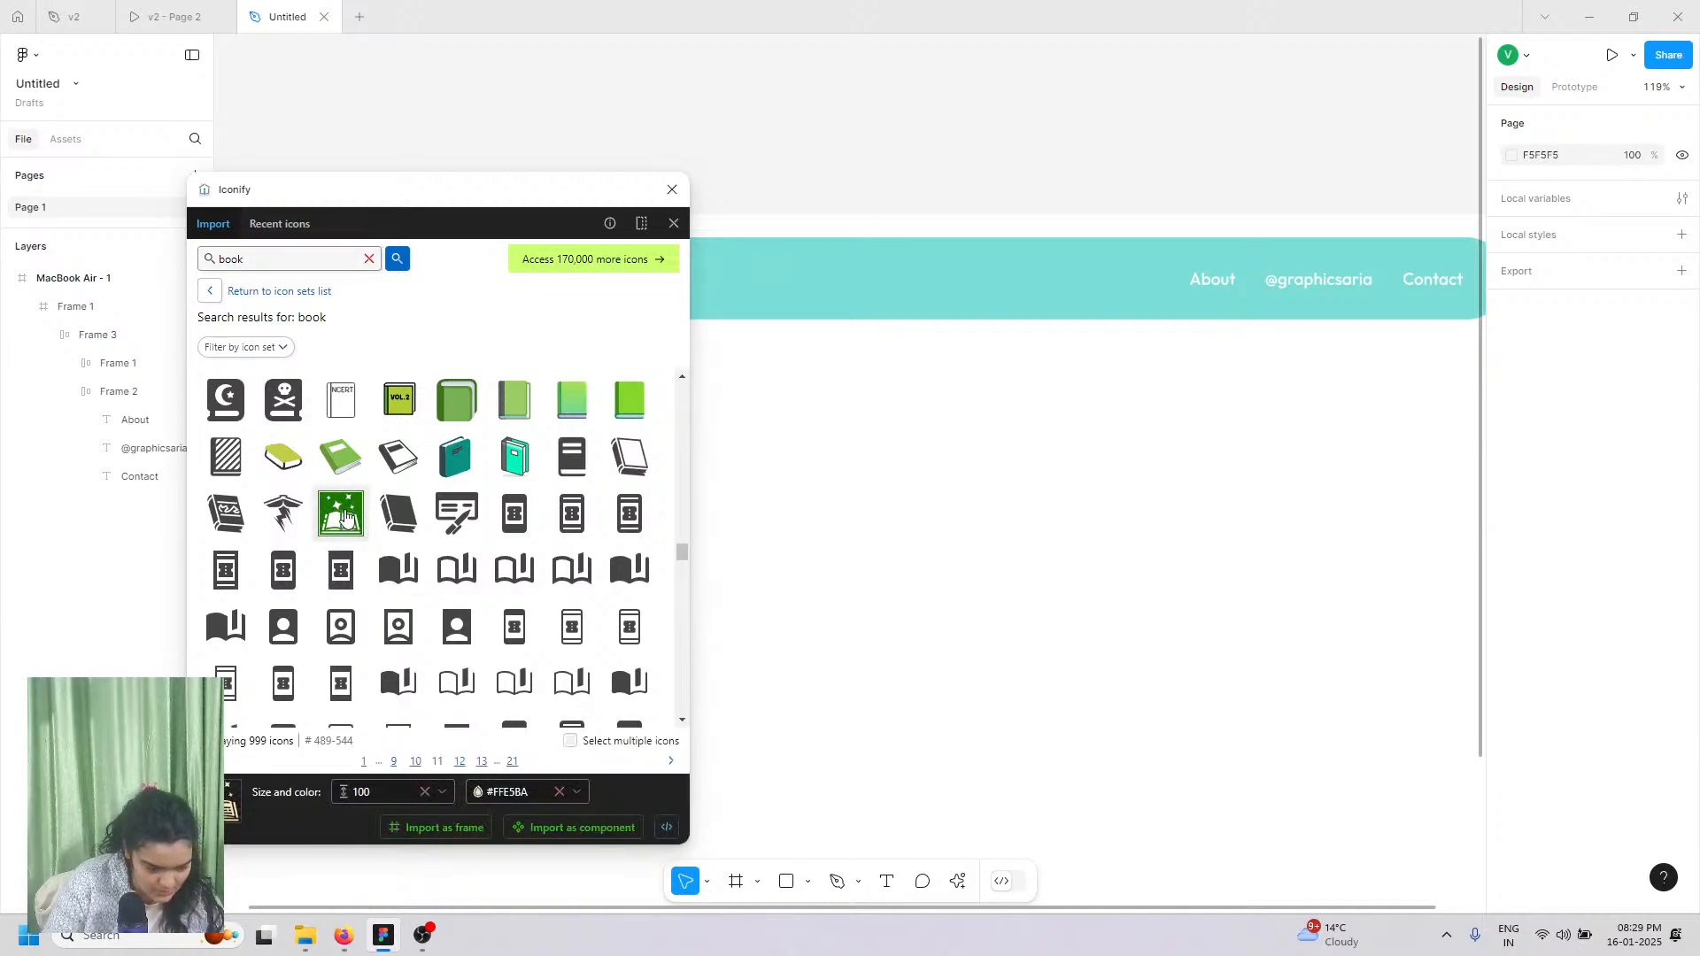
left_click(416, 836)
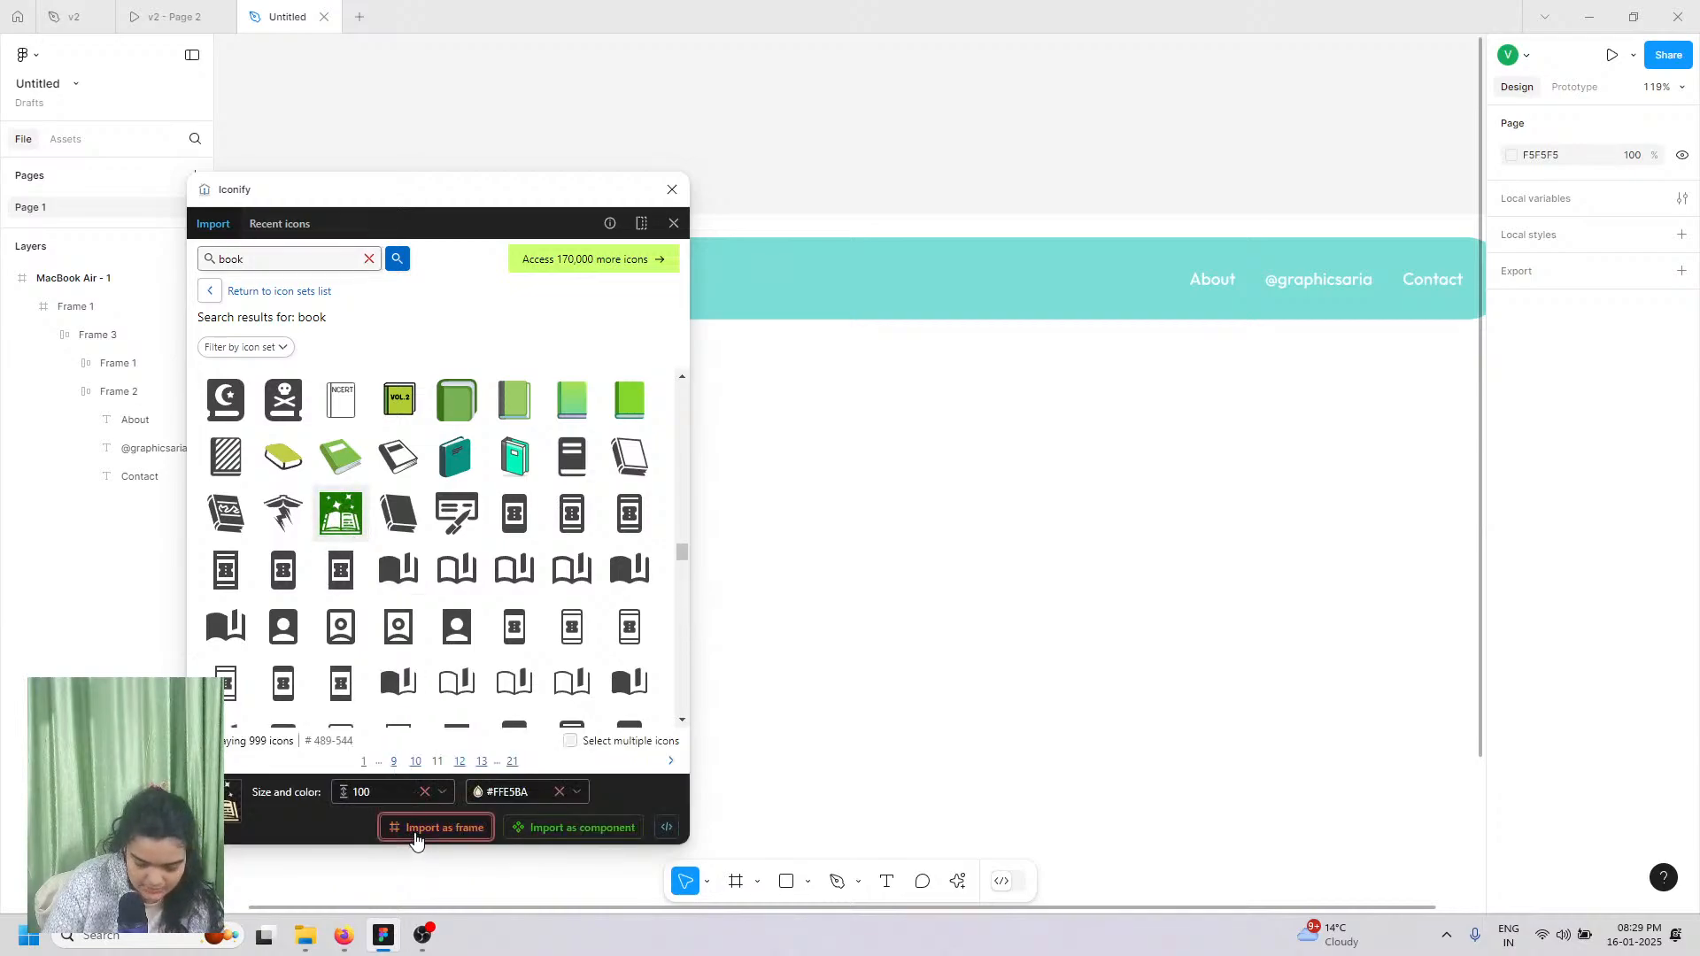
Step: Close the icon plugin and shrink the spell-book icon to 35×35 in the navbar
left_click(672, 189)
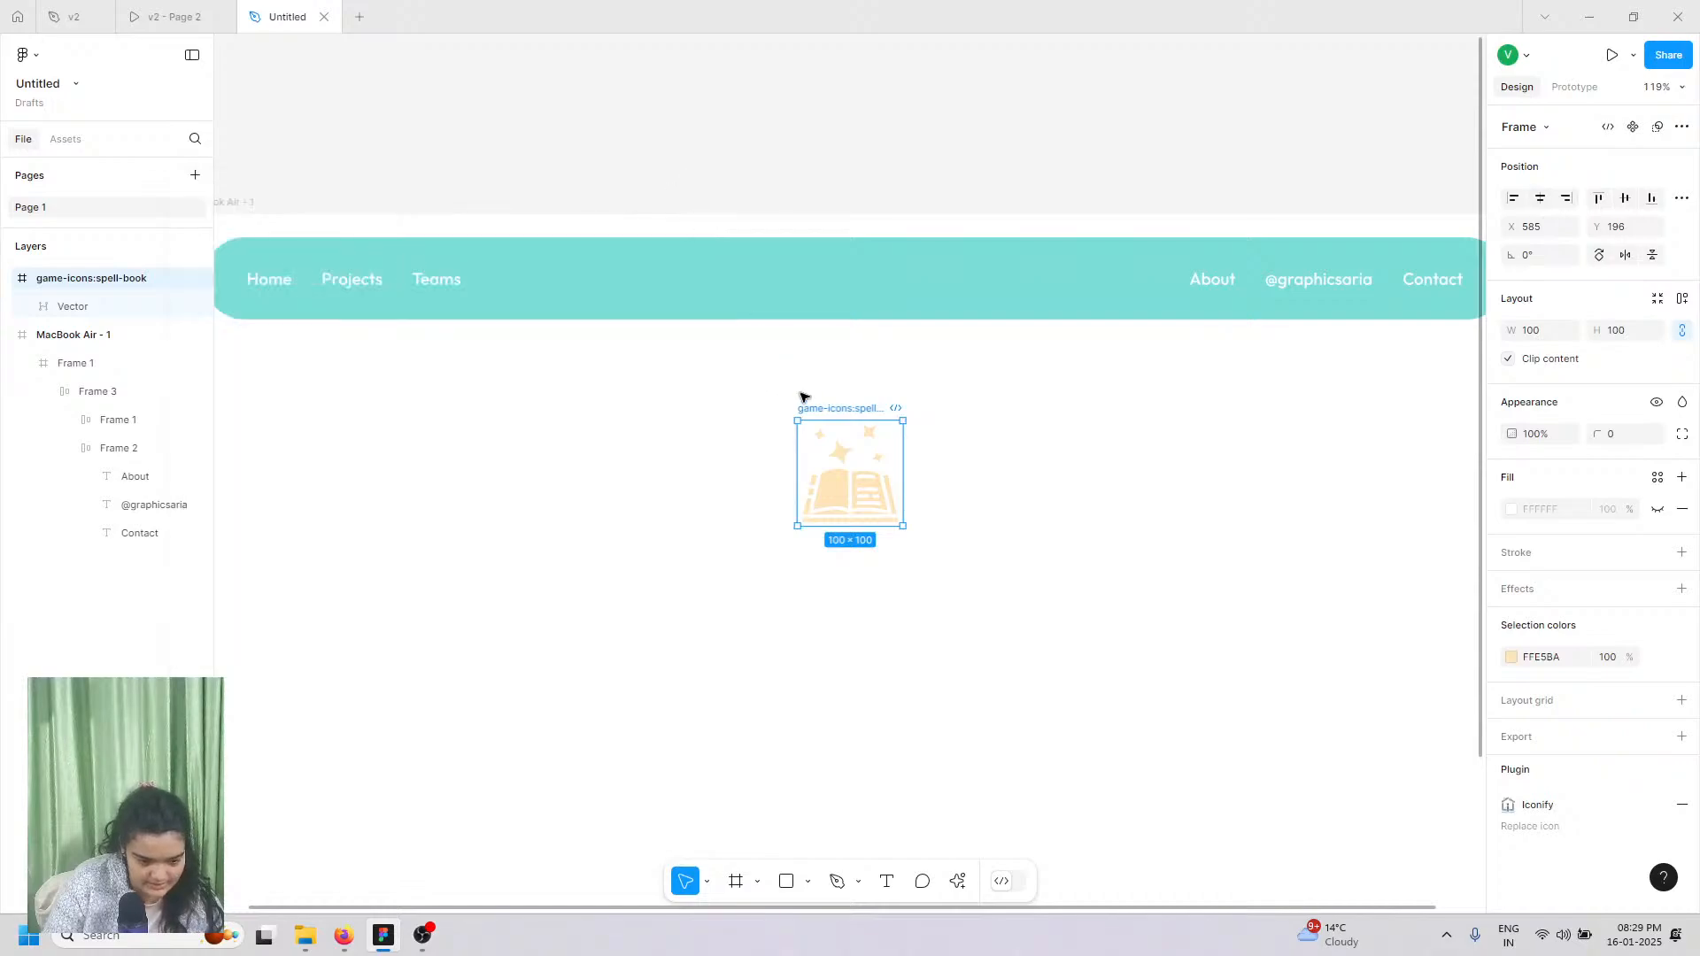
left_click_drag(837, 526, 819, 289)
scroll(832, 285, "up", 3)
Step: Recolour the book icon white (FFFFFF) and deselect it
left_click(1512, 714)
left_click_drag(1431, 593, 795, 282)
left_click(895, 584)
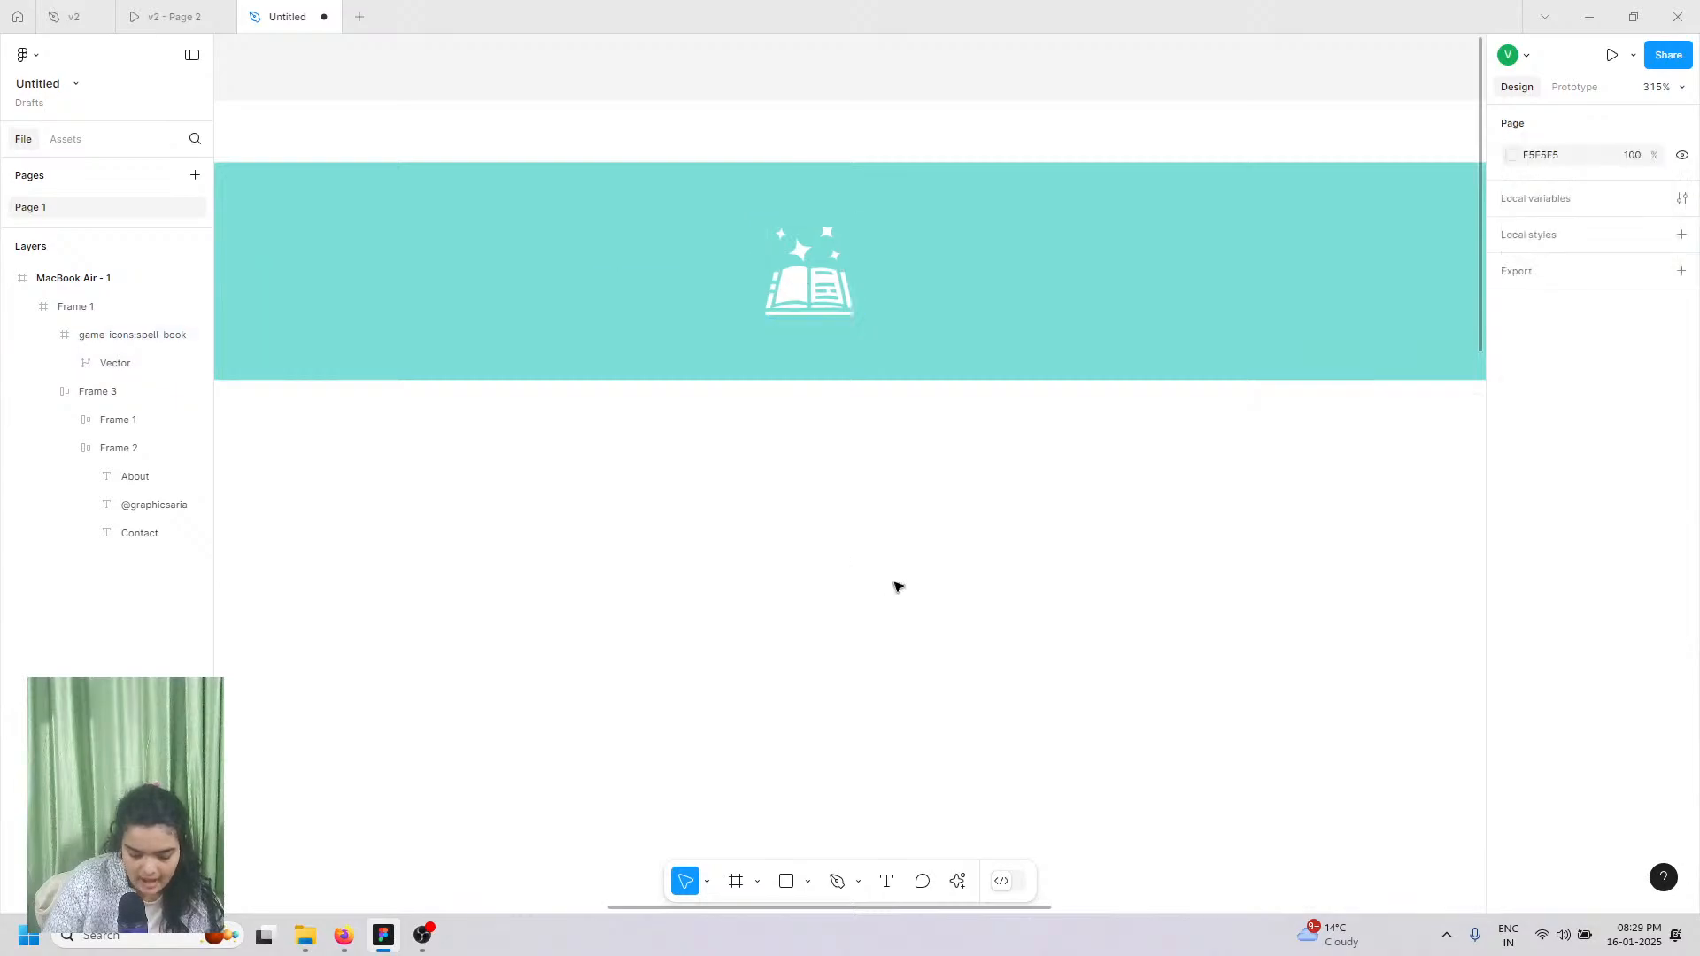
Step: Add a 'Creative Designs' text layer in the navbar, fixing a typo
left_click(884, 882)
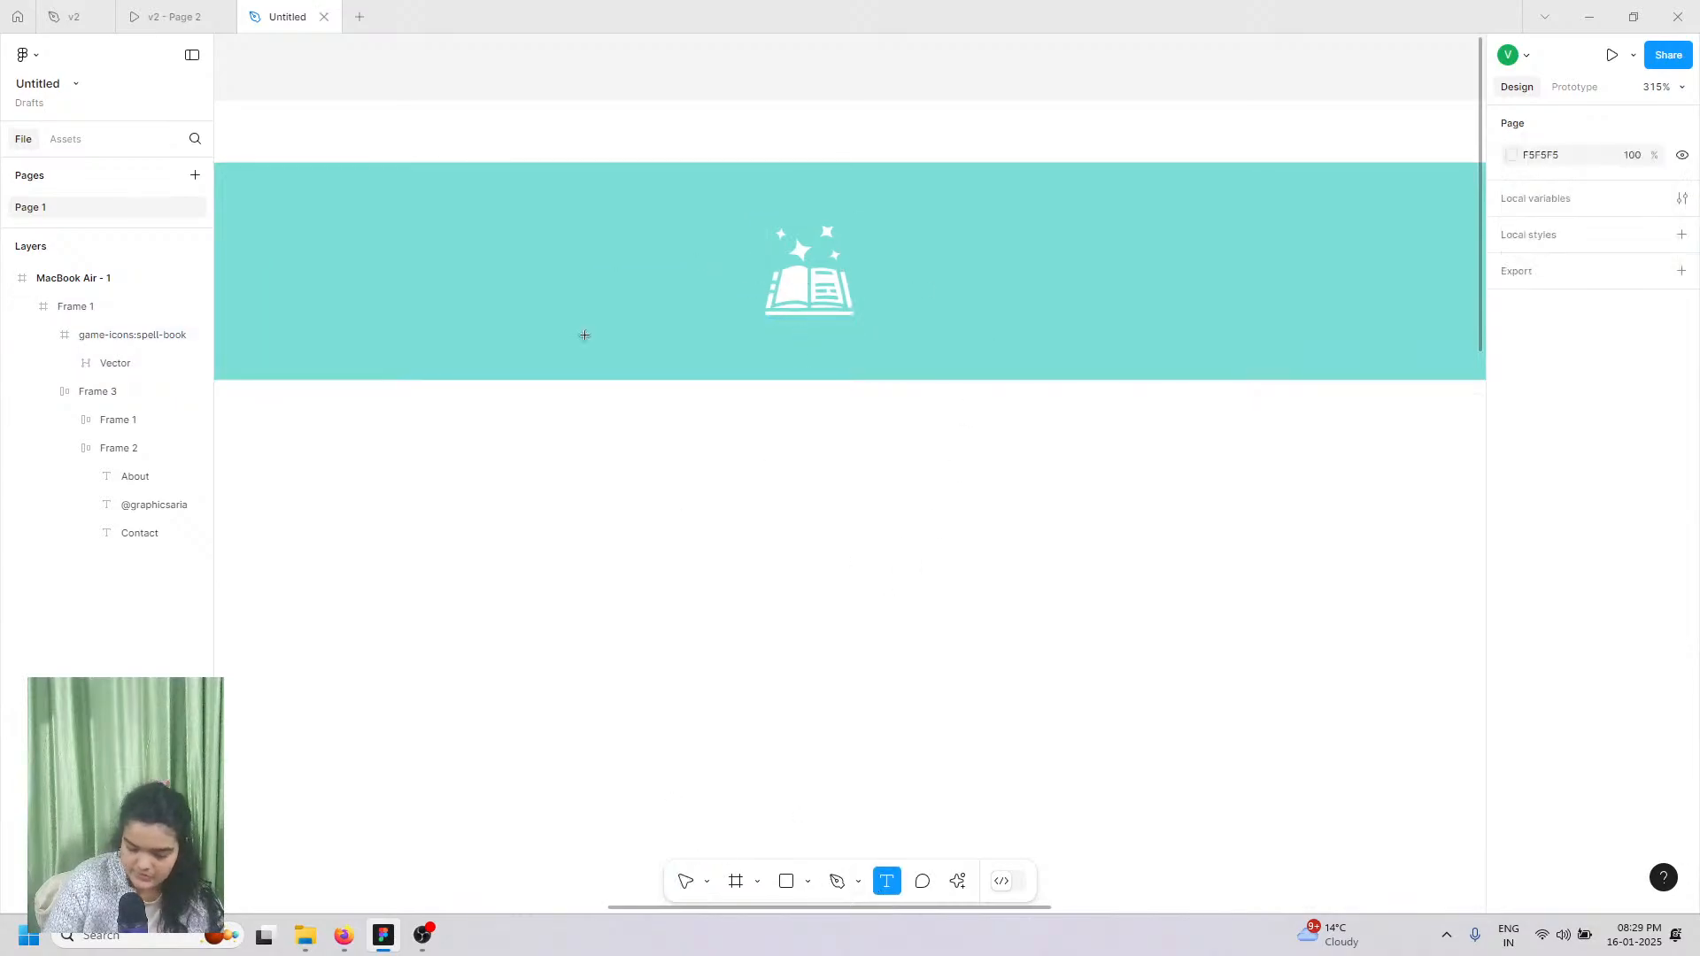
left_click(906, 229)
type("C")
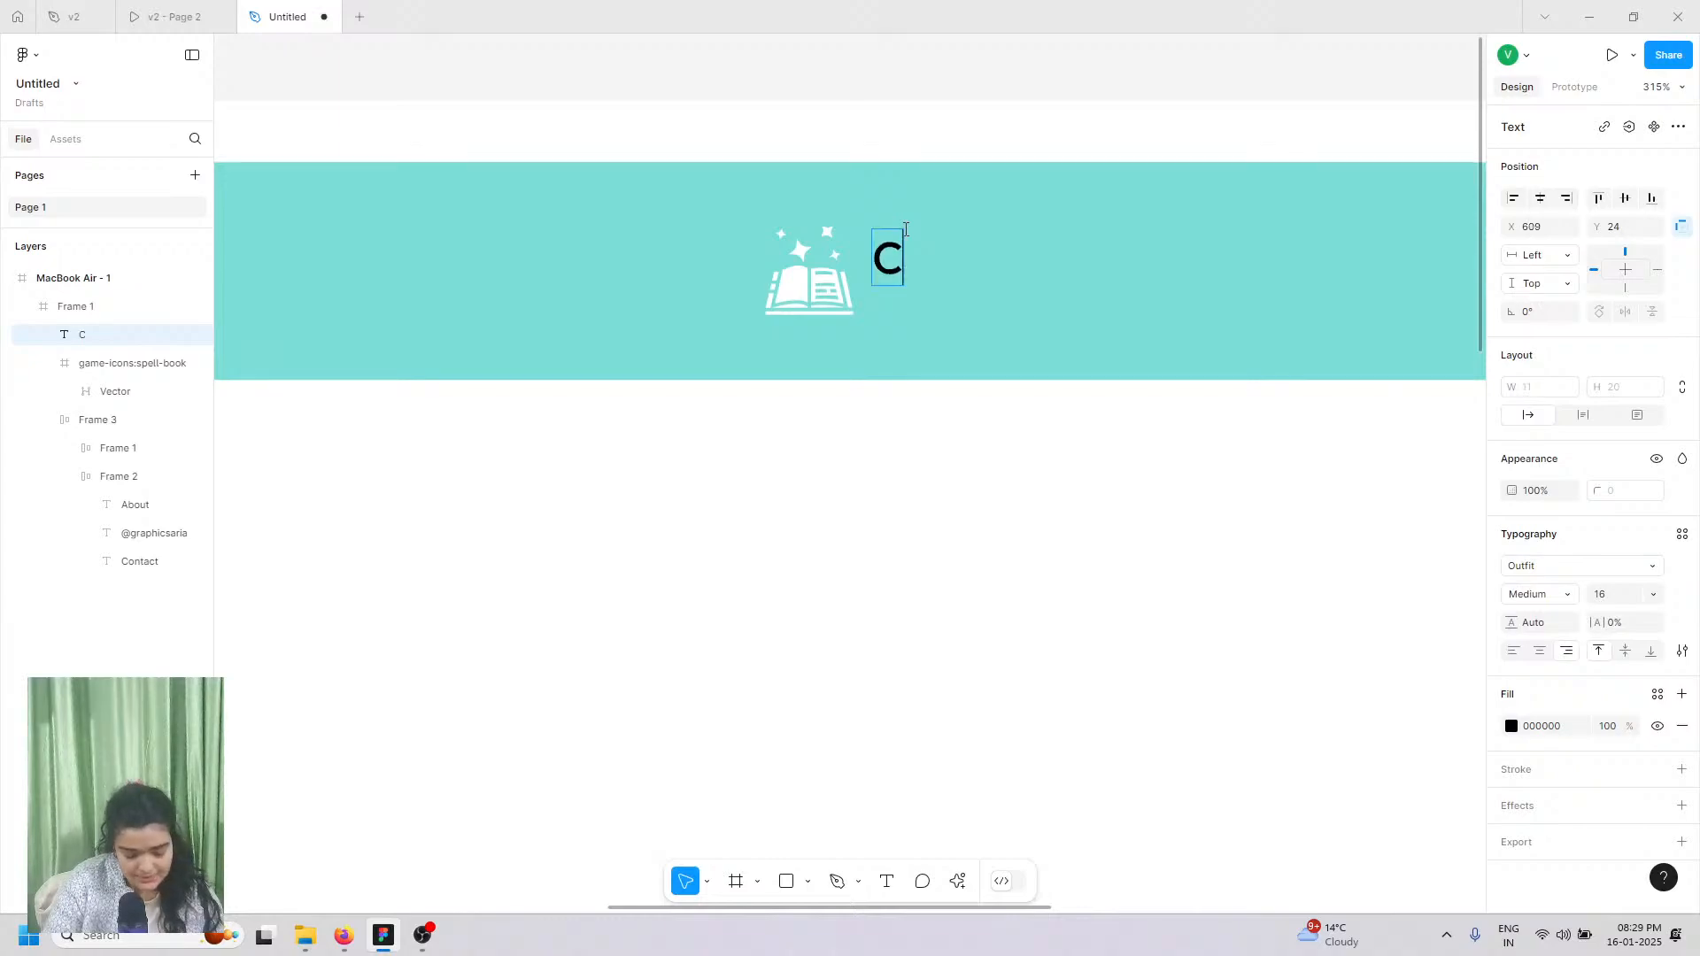
type("reati")
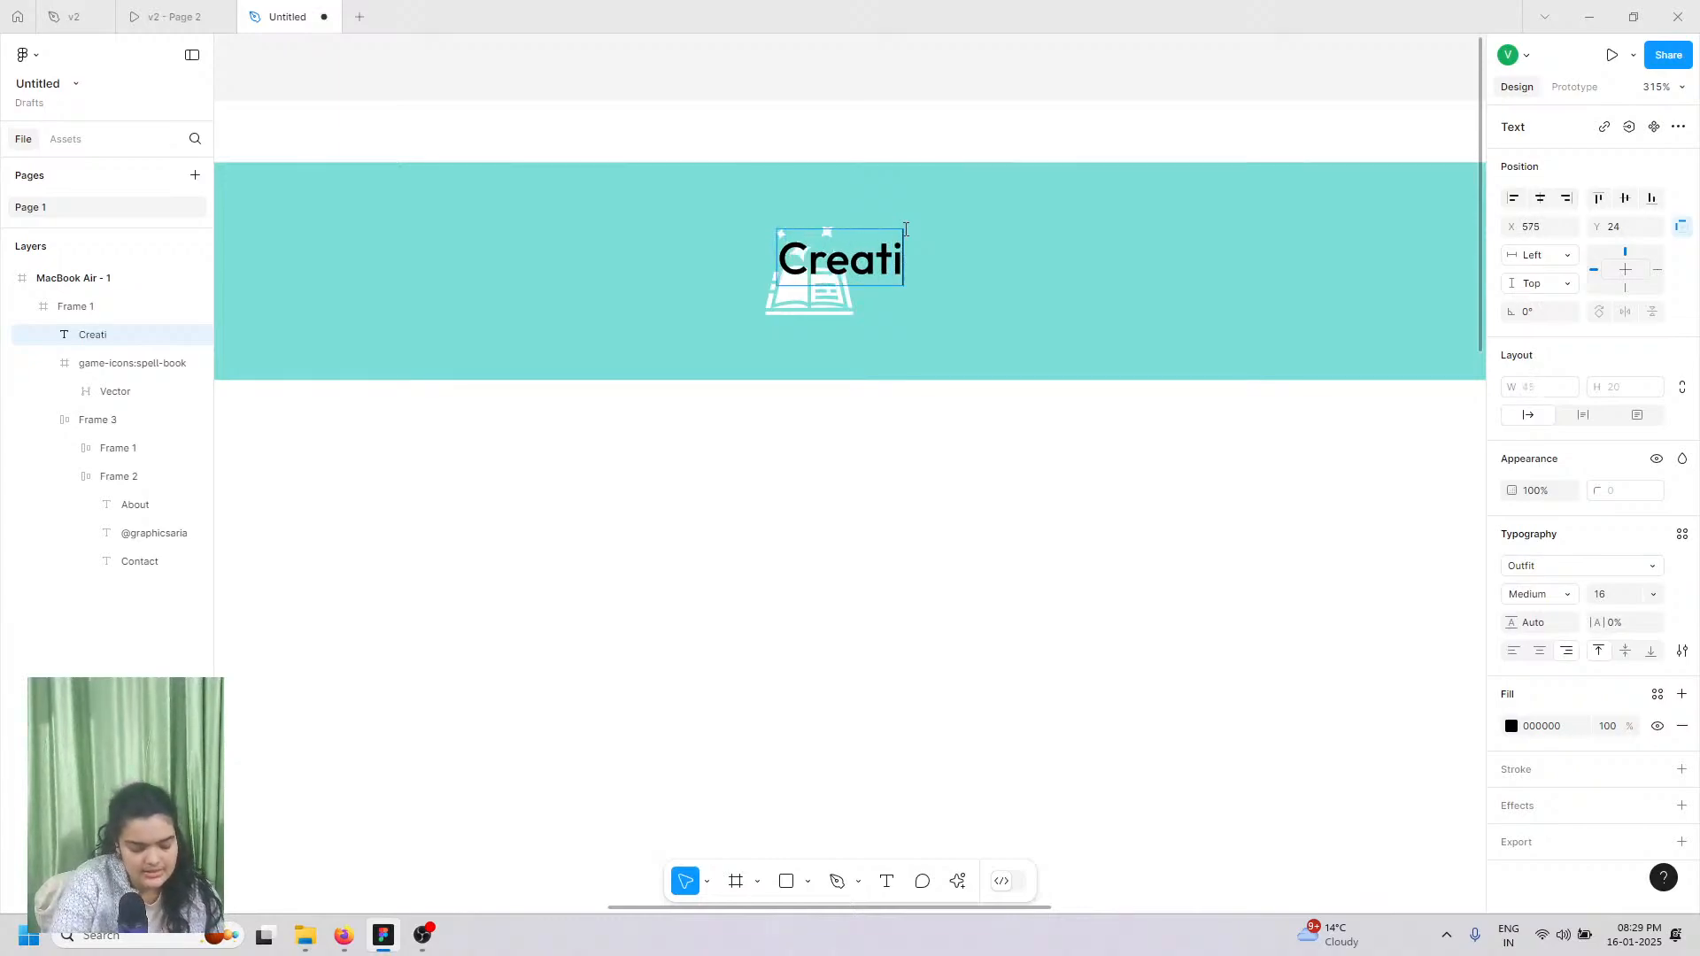
type("ve D")
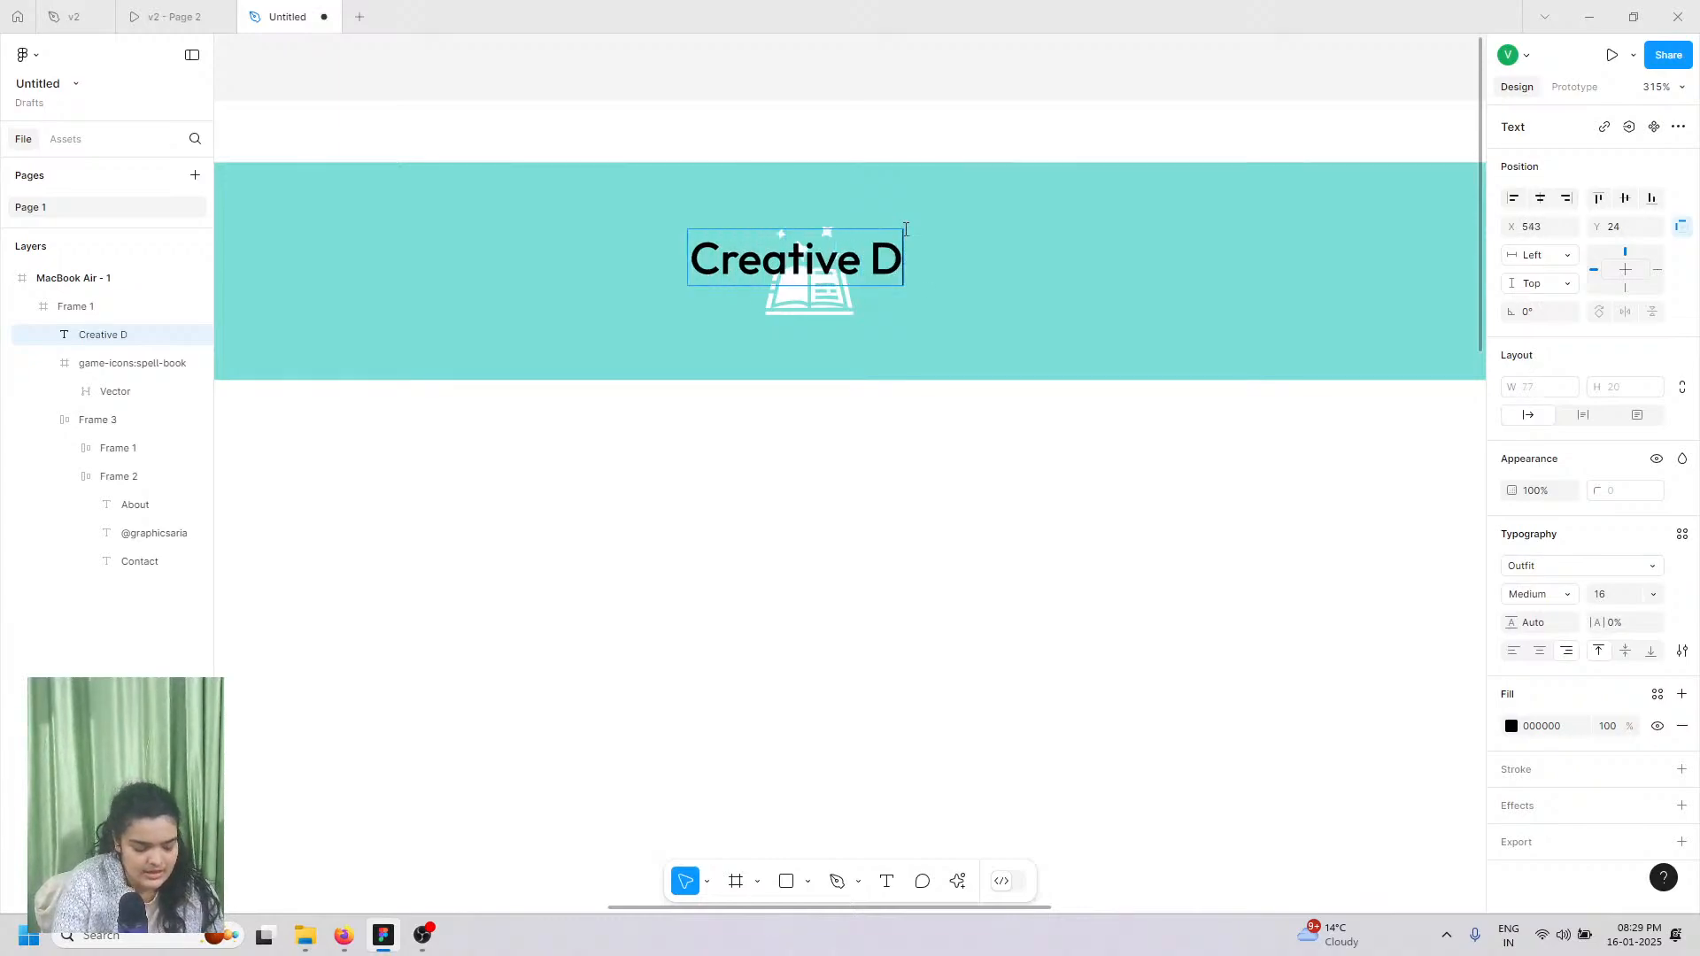
type("esgi")
key("BackSpace")
key("BackSpace")
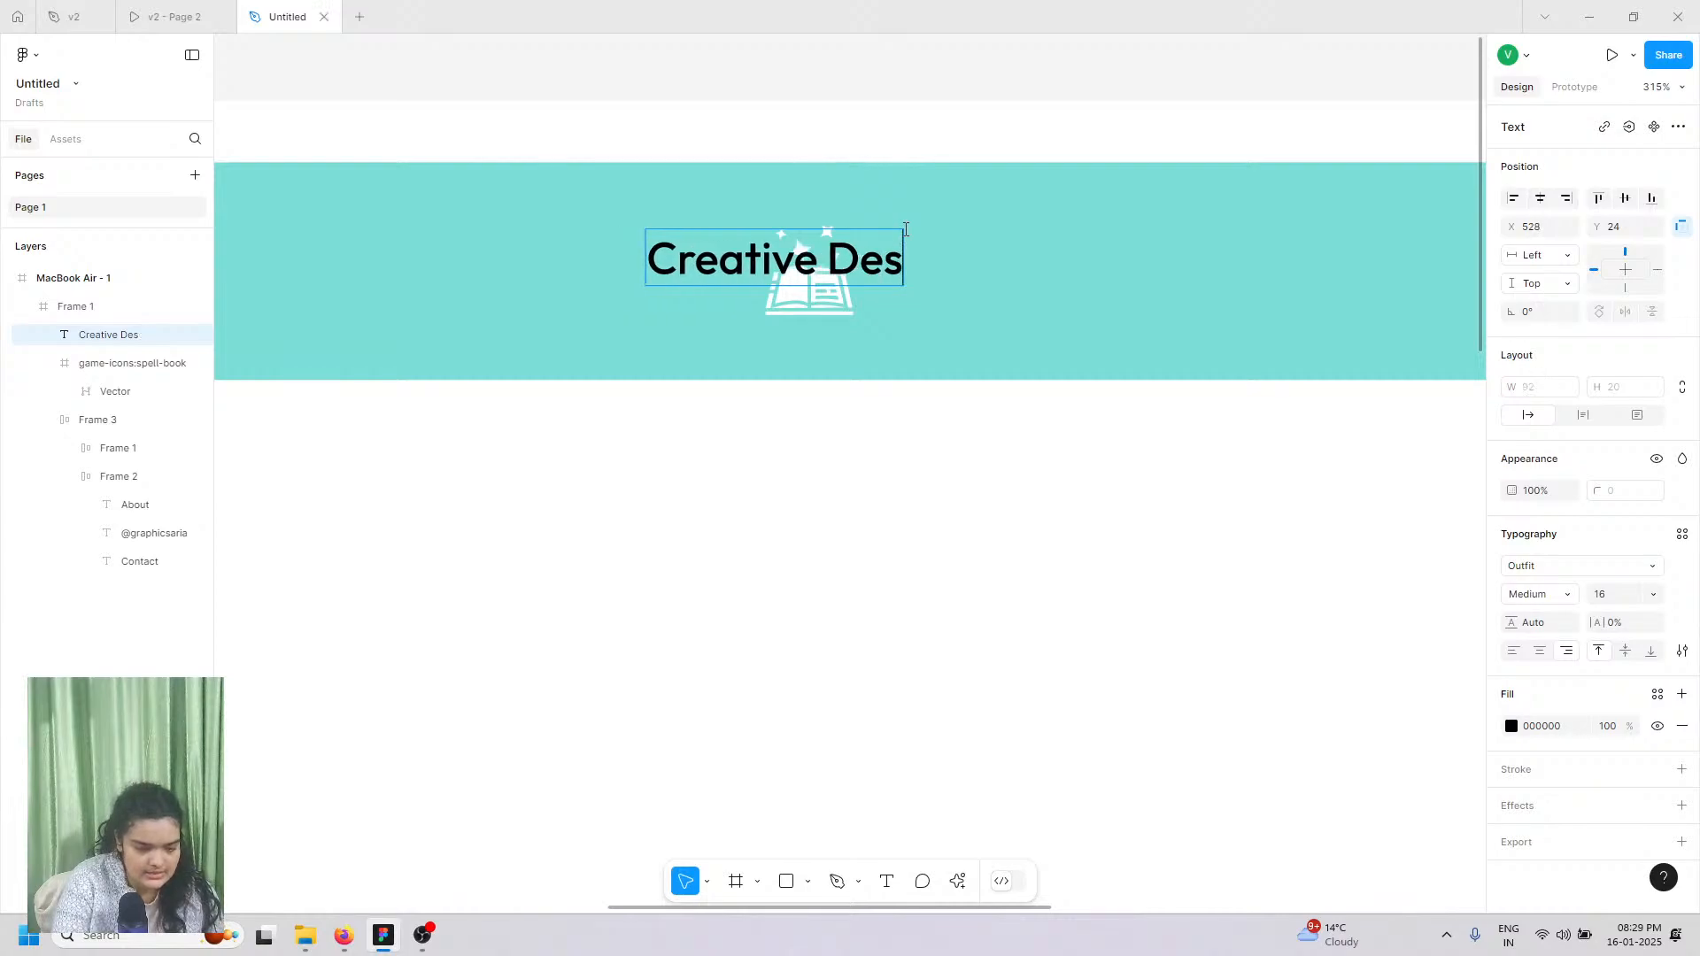
type("igns")
key("Escape")
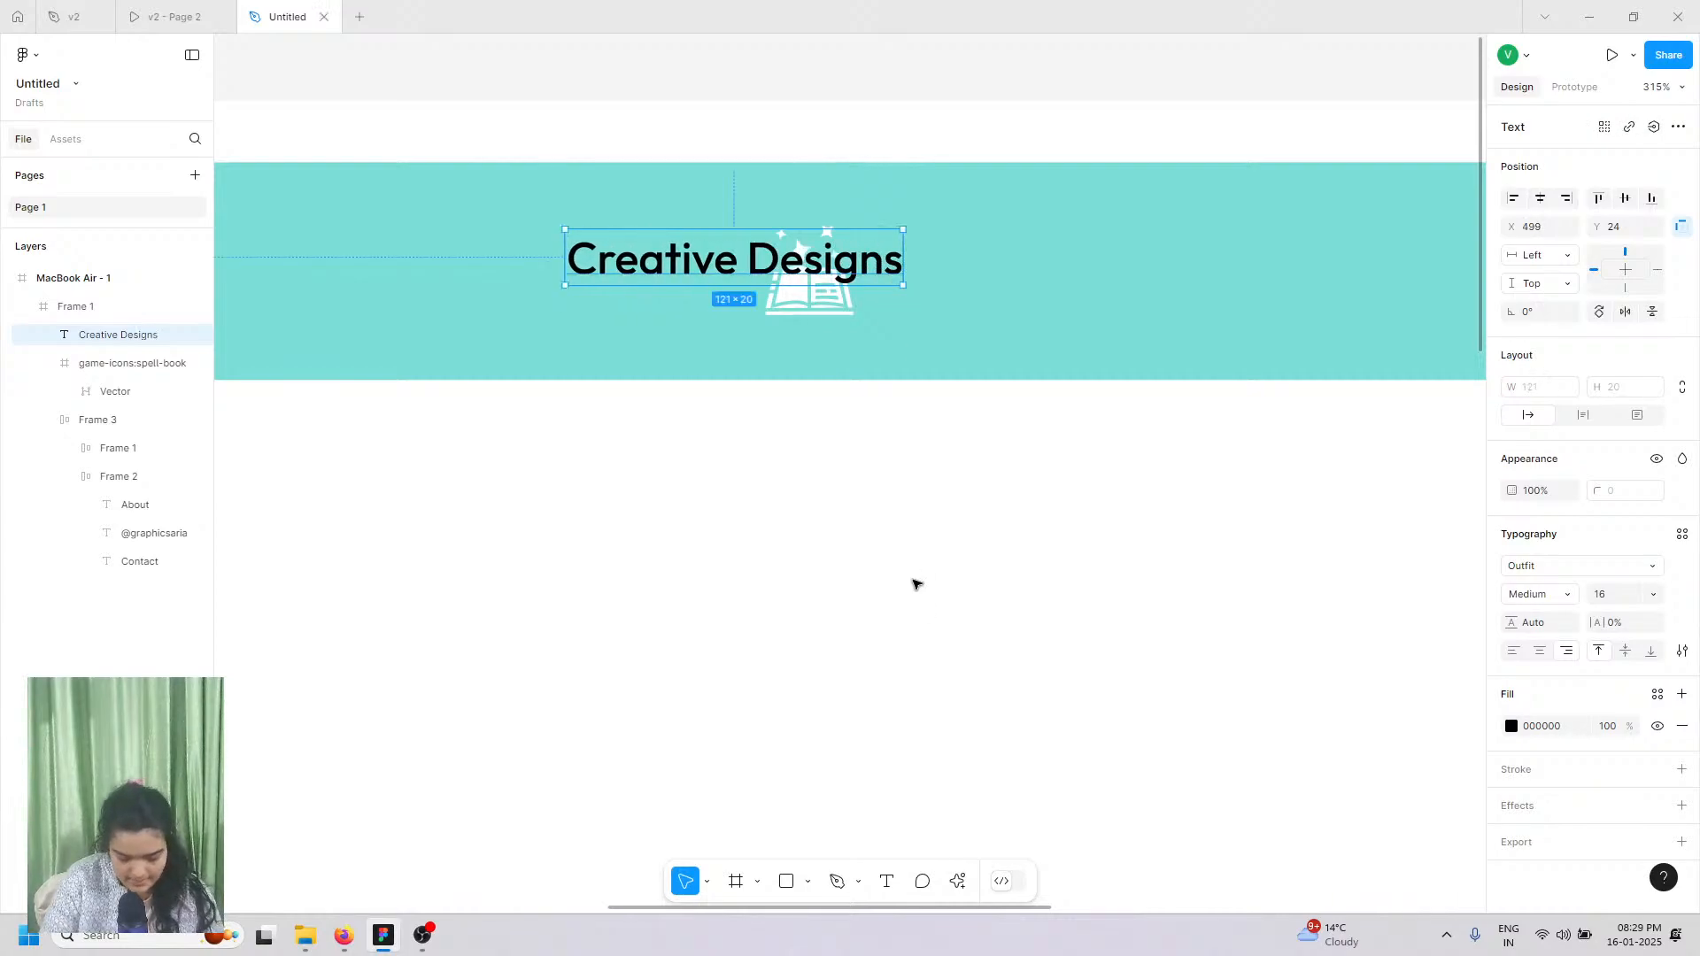
Step: Place the text beside the book icon at font size 20, checking the reference prototype
left_click_drag(711, 272, 1041, 285)
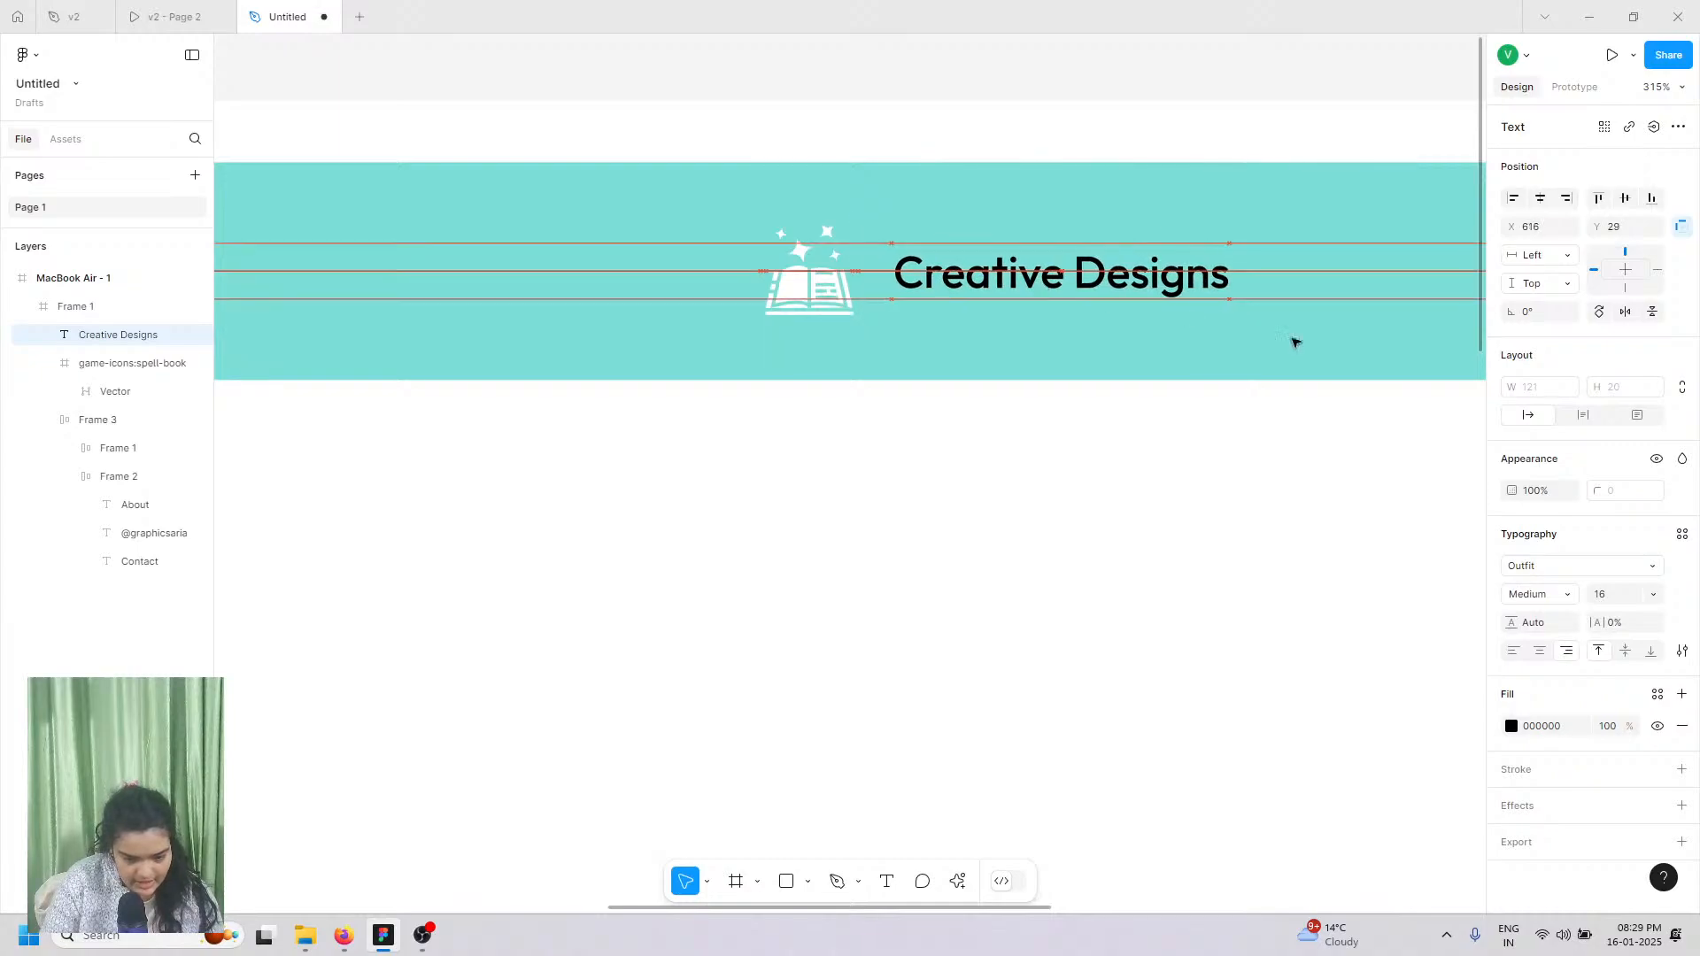
left_click(1653, 596)
left_click(1638, 618)
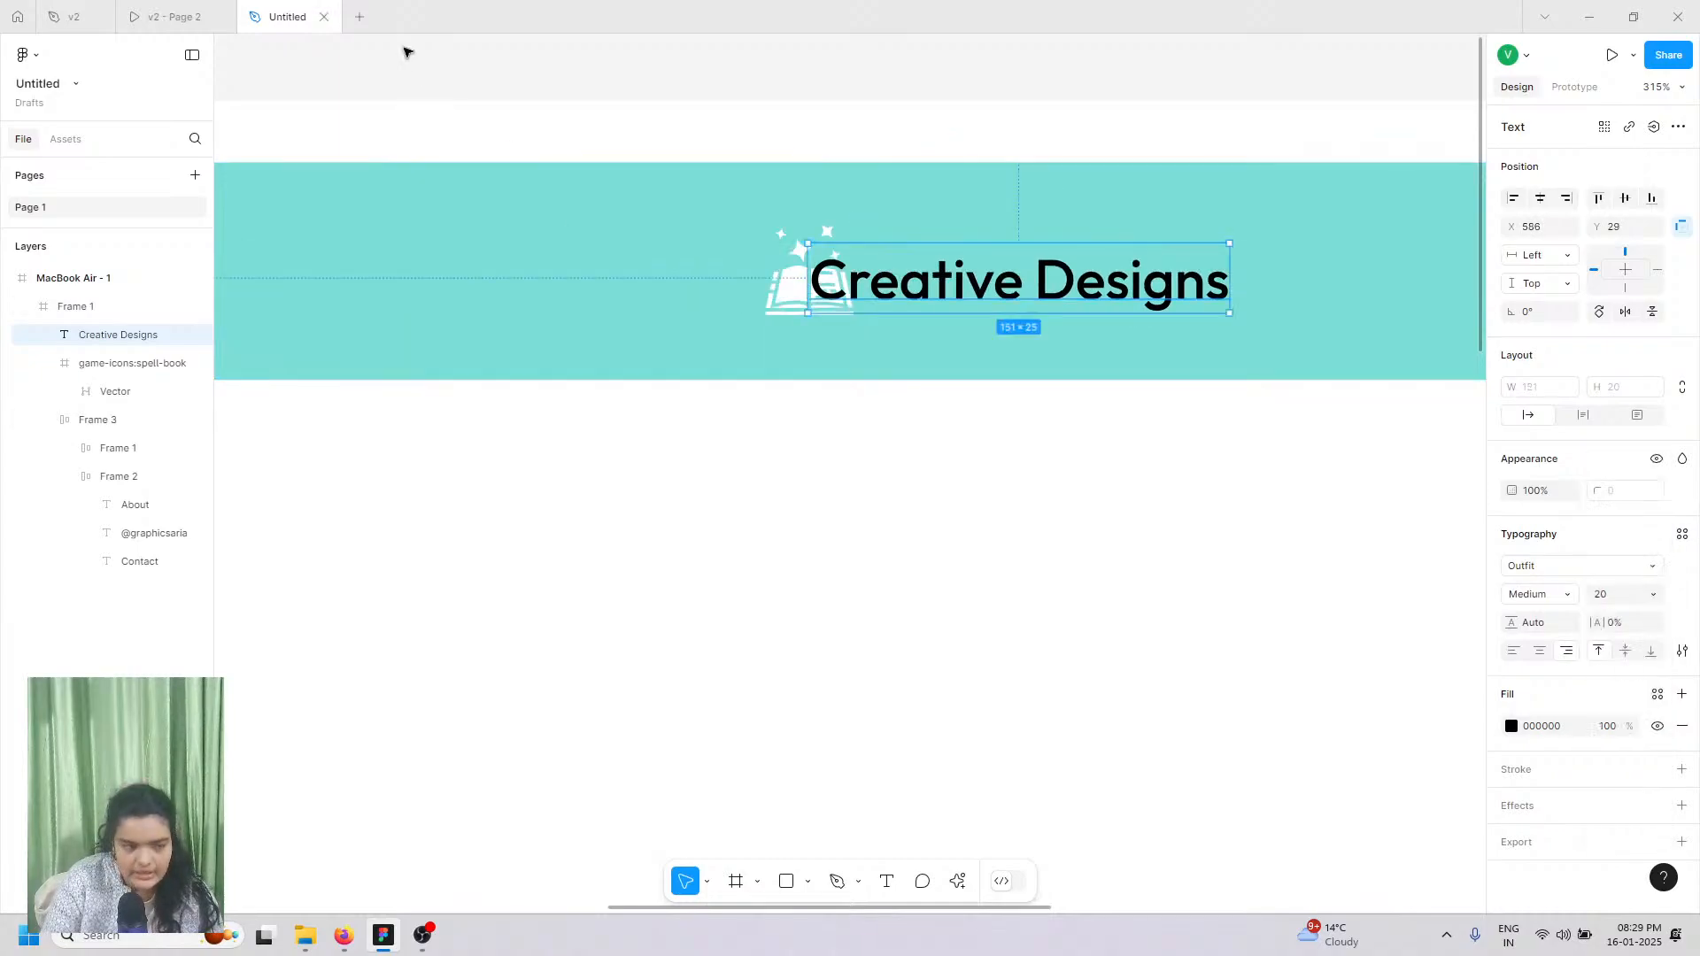
left_click(197, 7)
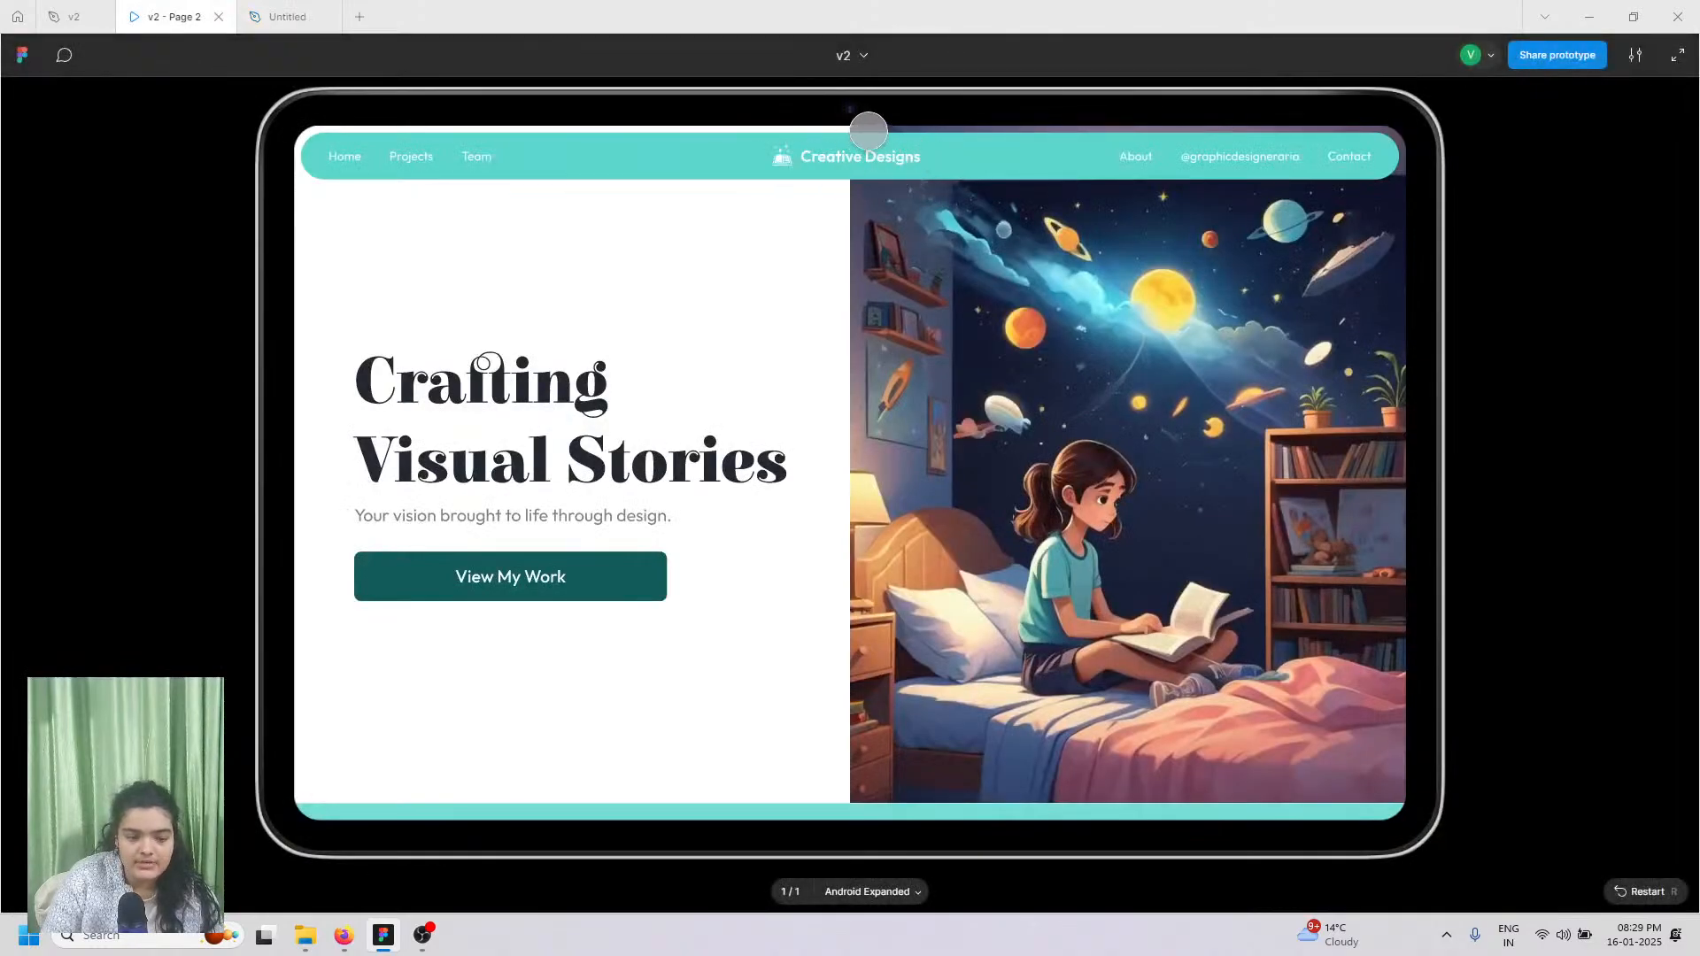
left_click(288, 16)
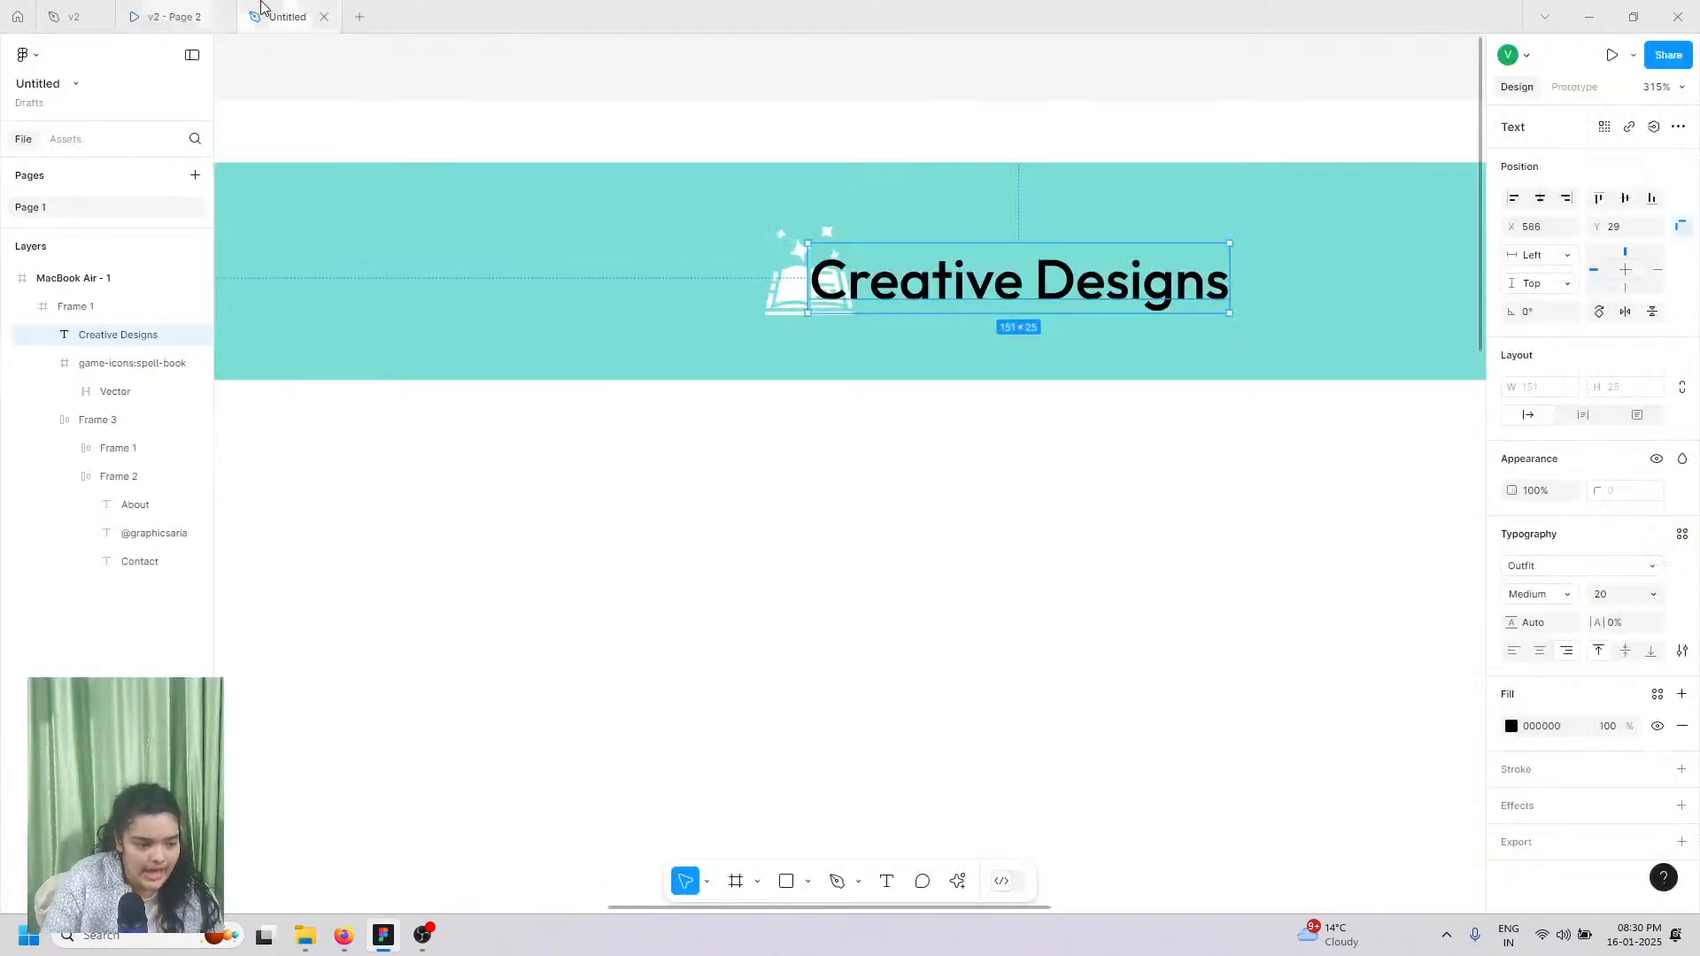
Step: Set the logo text weight to SemiBold and move it right, clear of the icon
left_click(1543, 601)
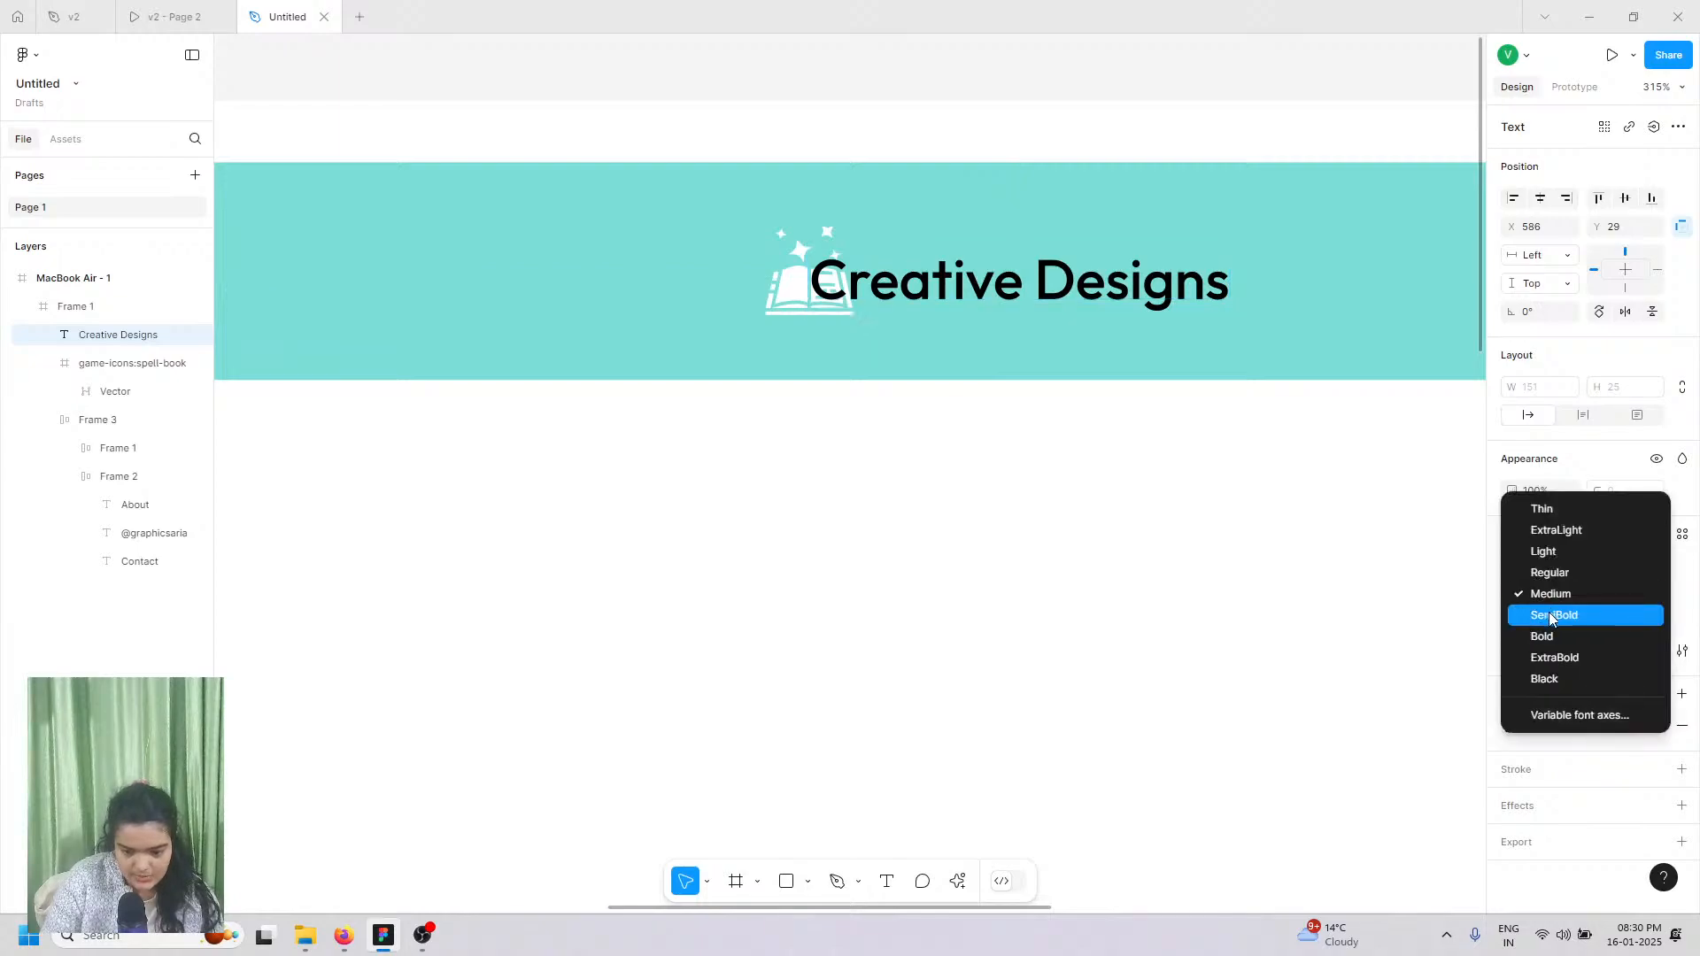
left_click(1549, 635)
left_click_drag(944, 285, 1045, 285)
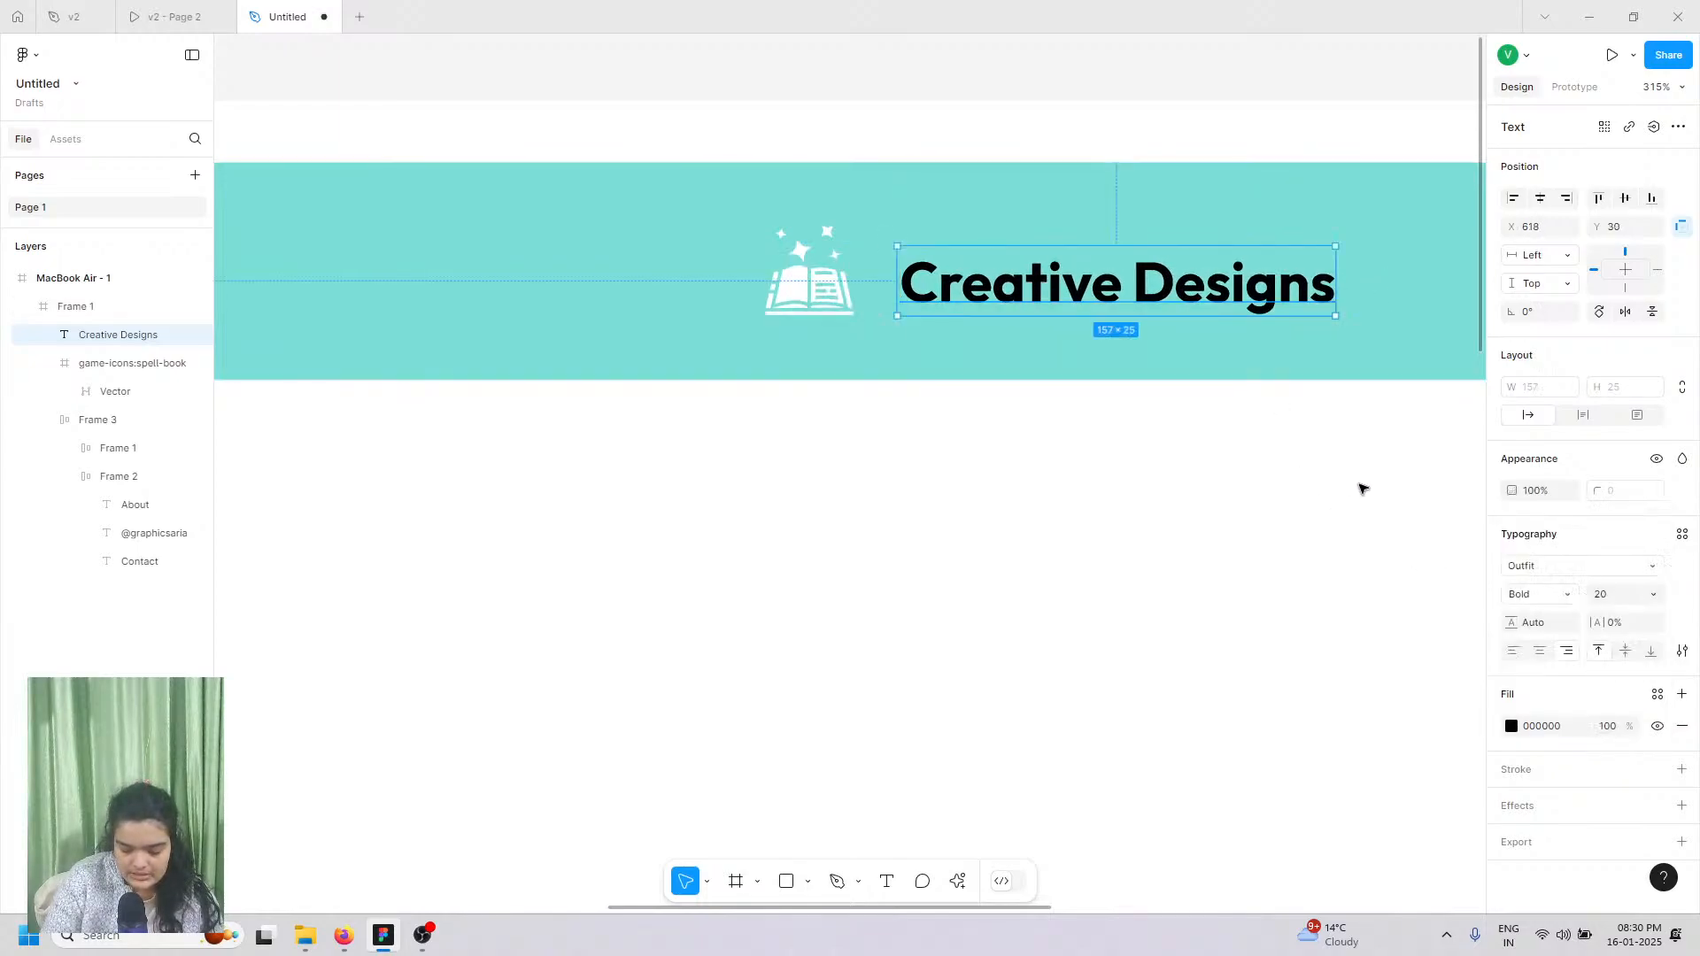
left_click(1530, 594)
left_click(1545, 571)
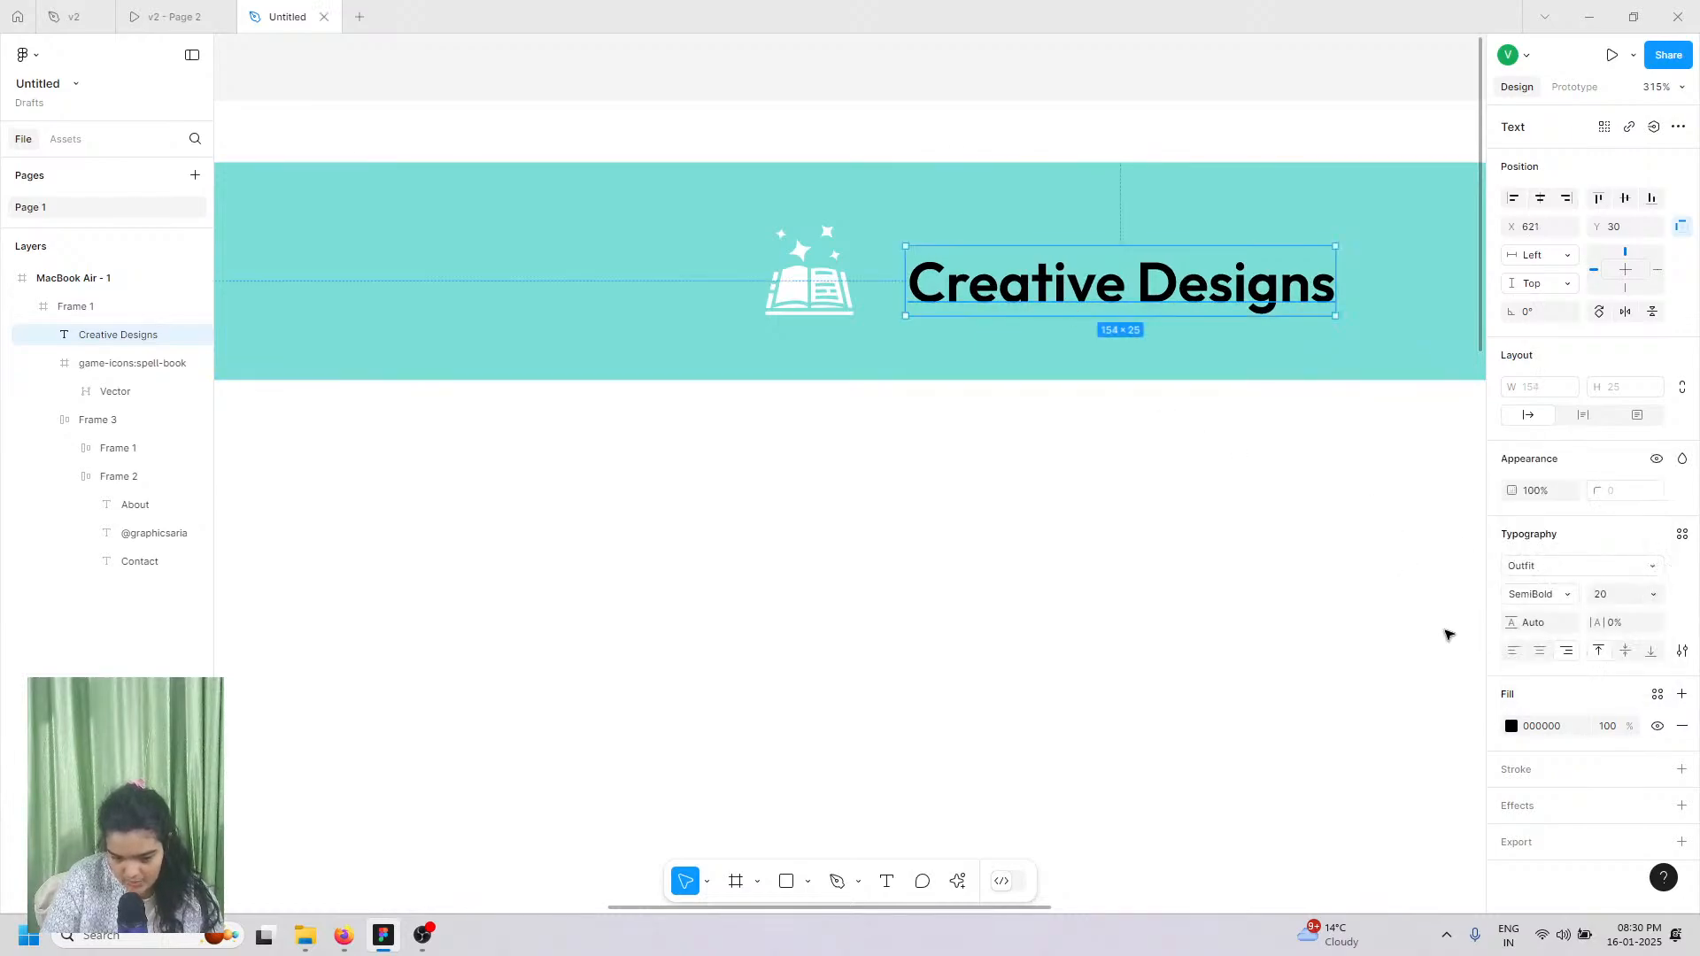
left_click(1511, 728)
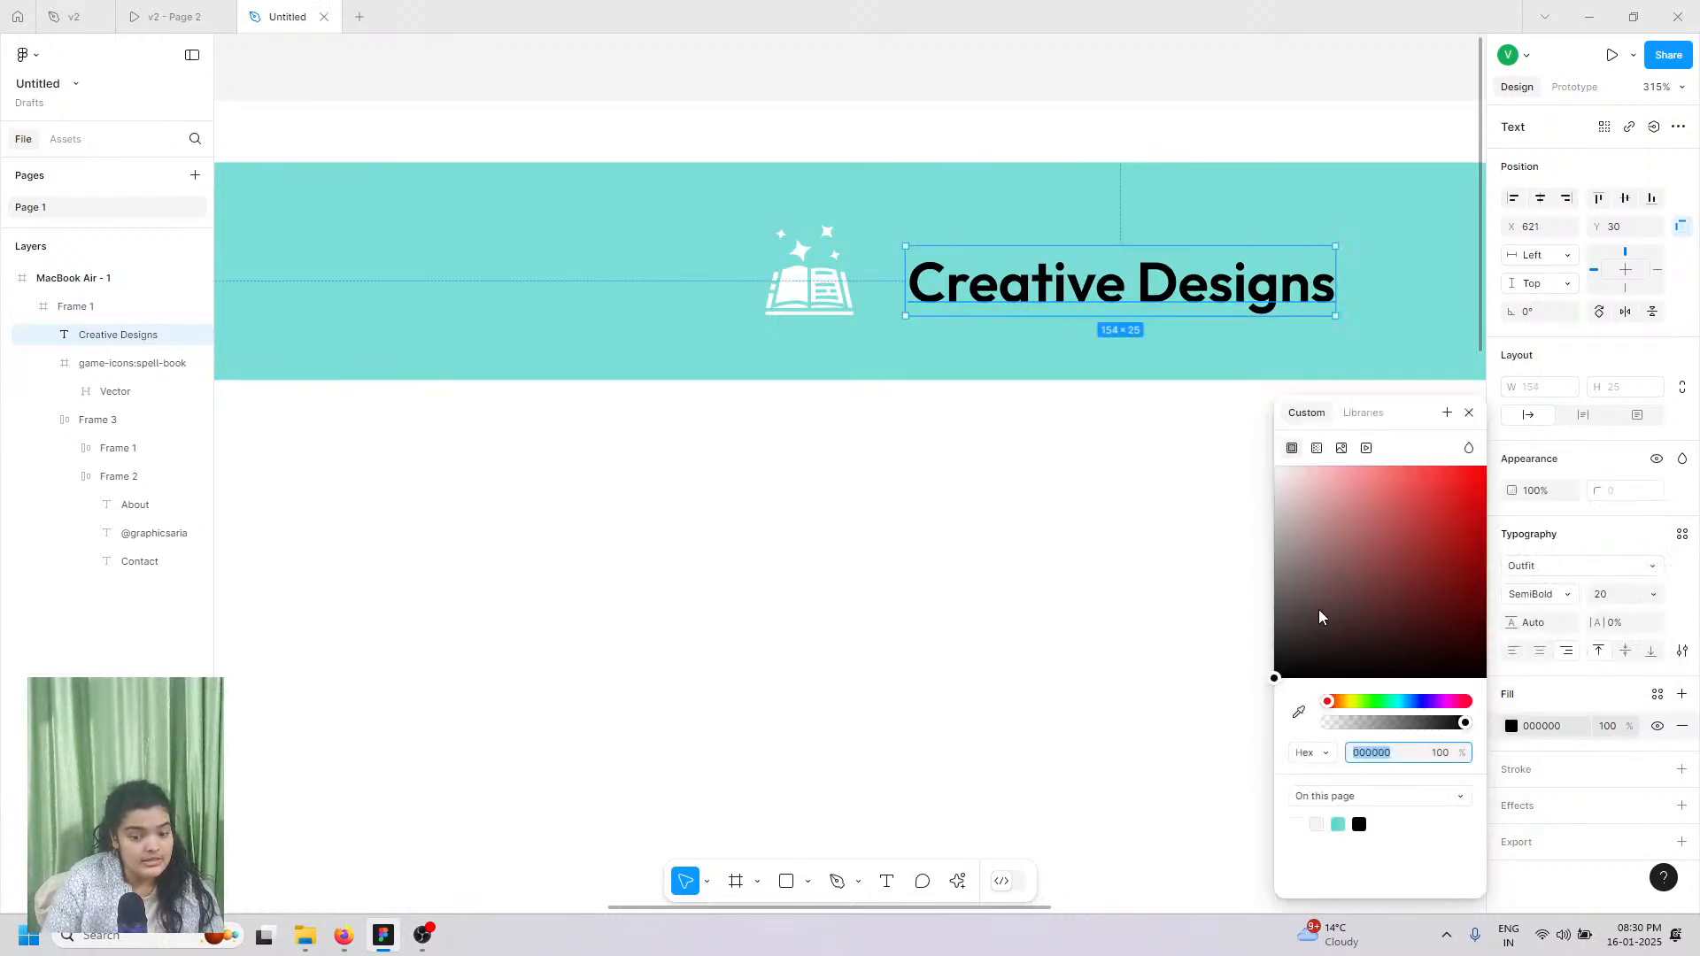
Step: Make the Creative Designs text fill white (FFFFFF)
type("FFFFFF")
key("Return")
scroll(934, 390, "right", 3)
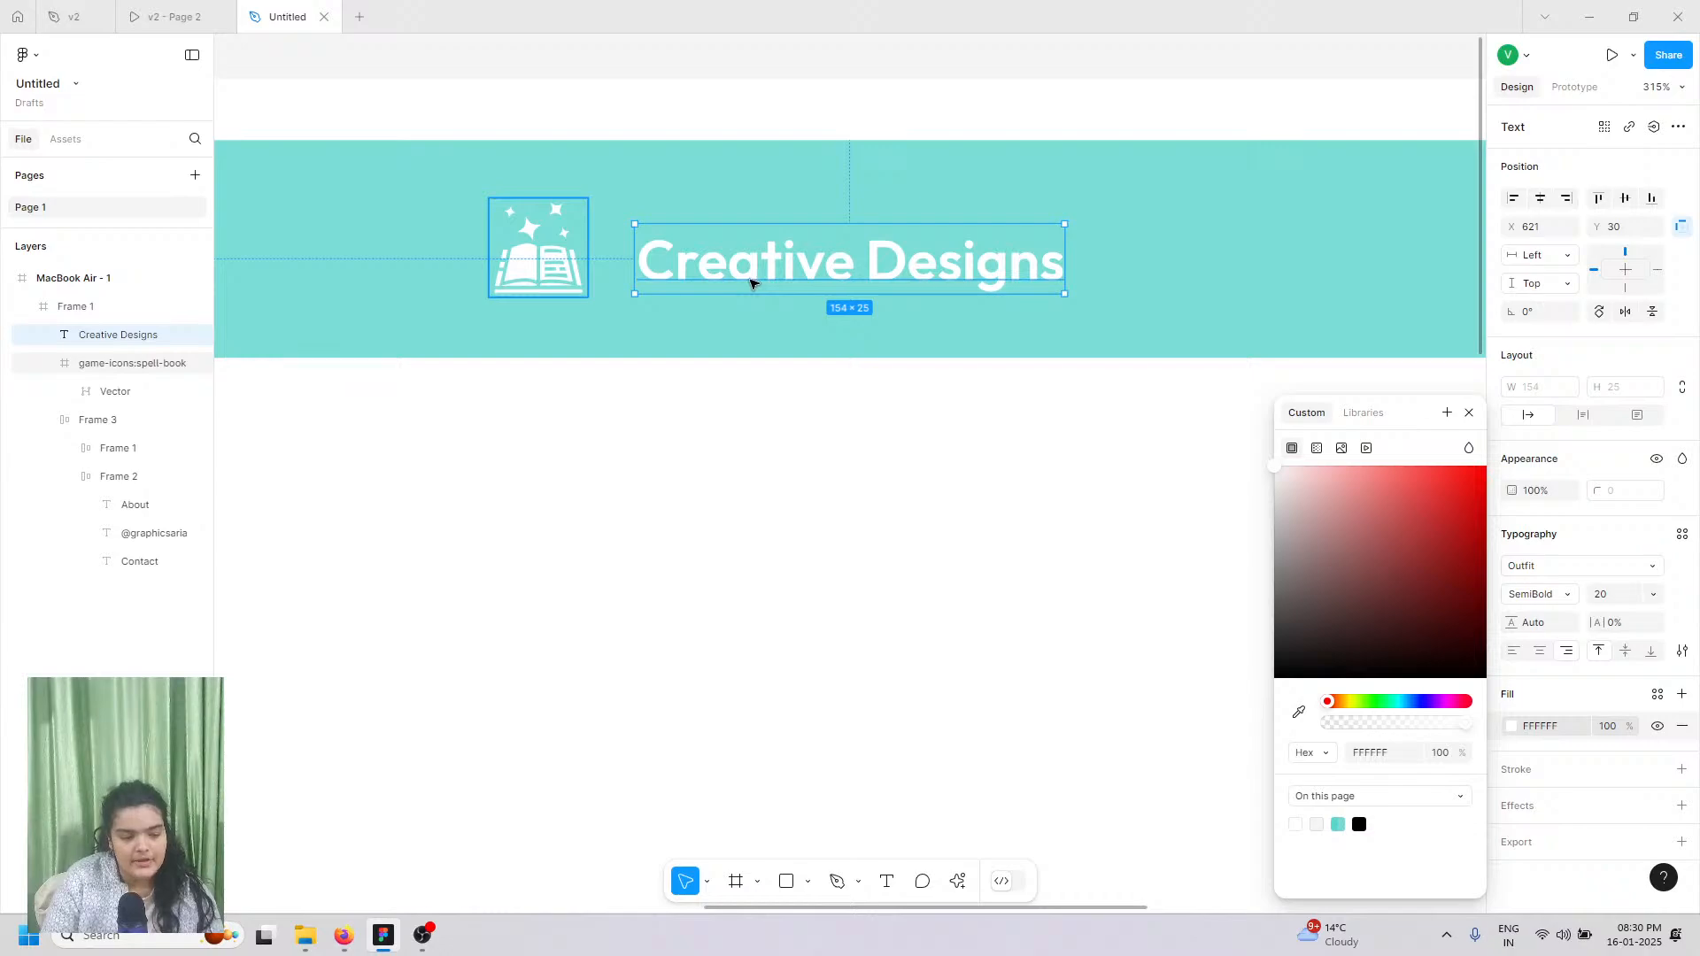
Step: Group the text with the book icon into an auto-layout frame with Auto spacing
left_click(538, 248, "shift")
key("ctrl+g")
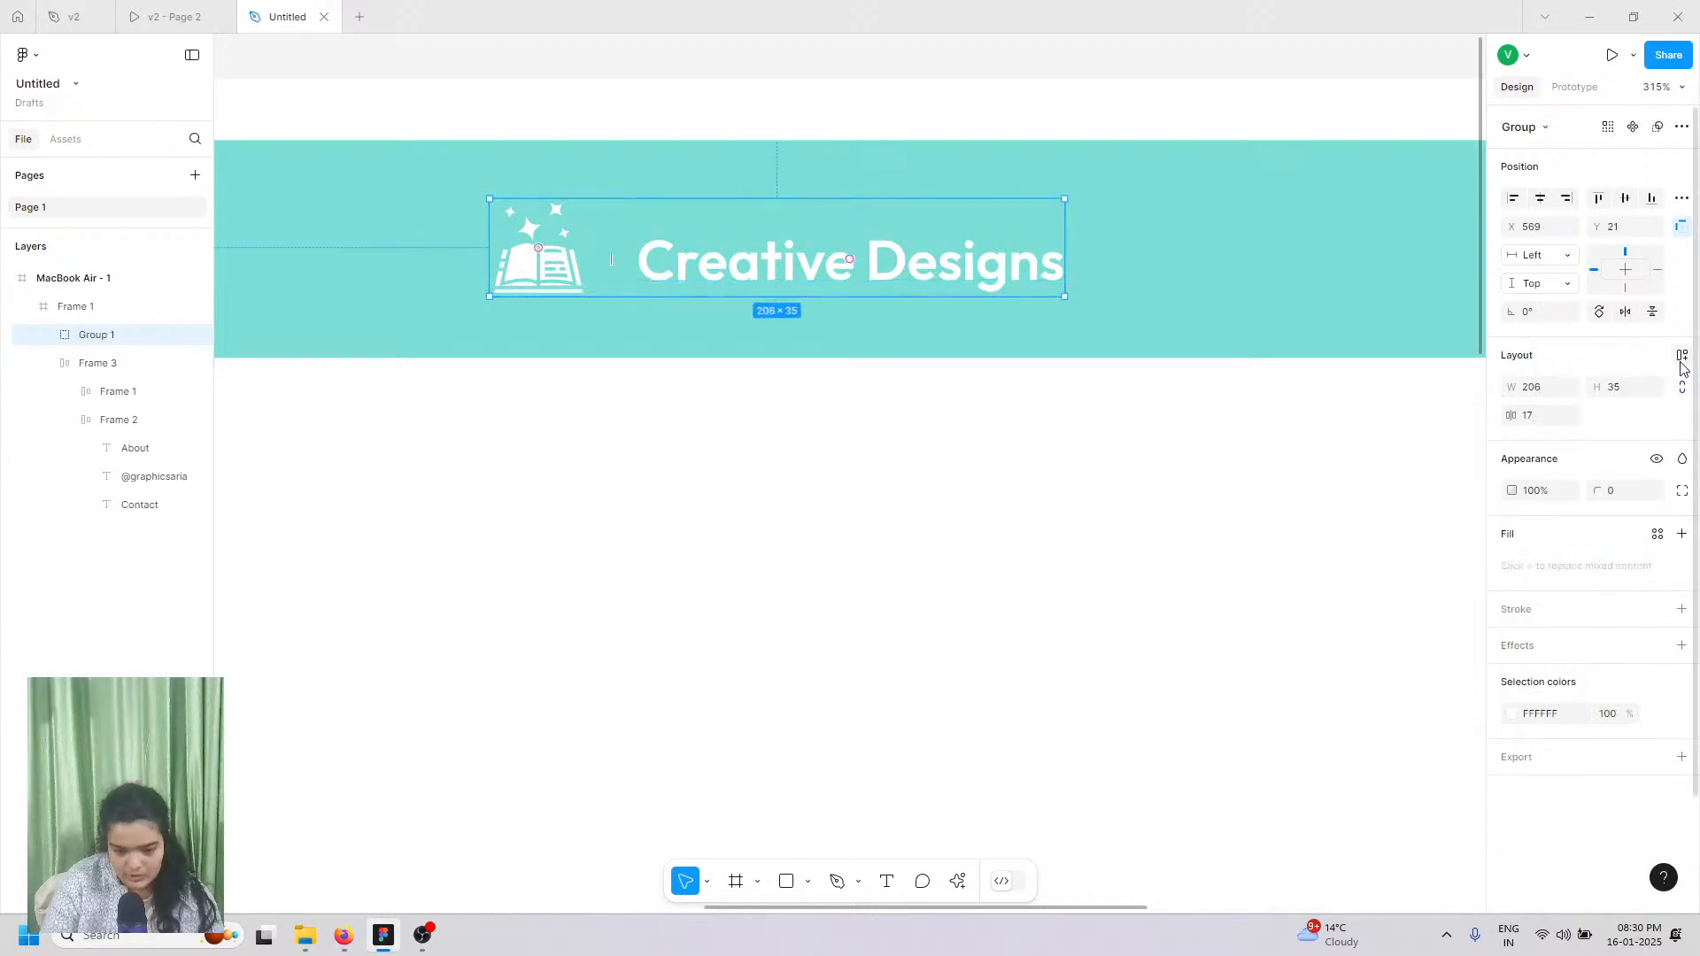
left_click(1682, 357)
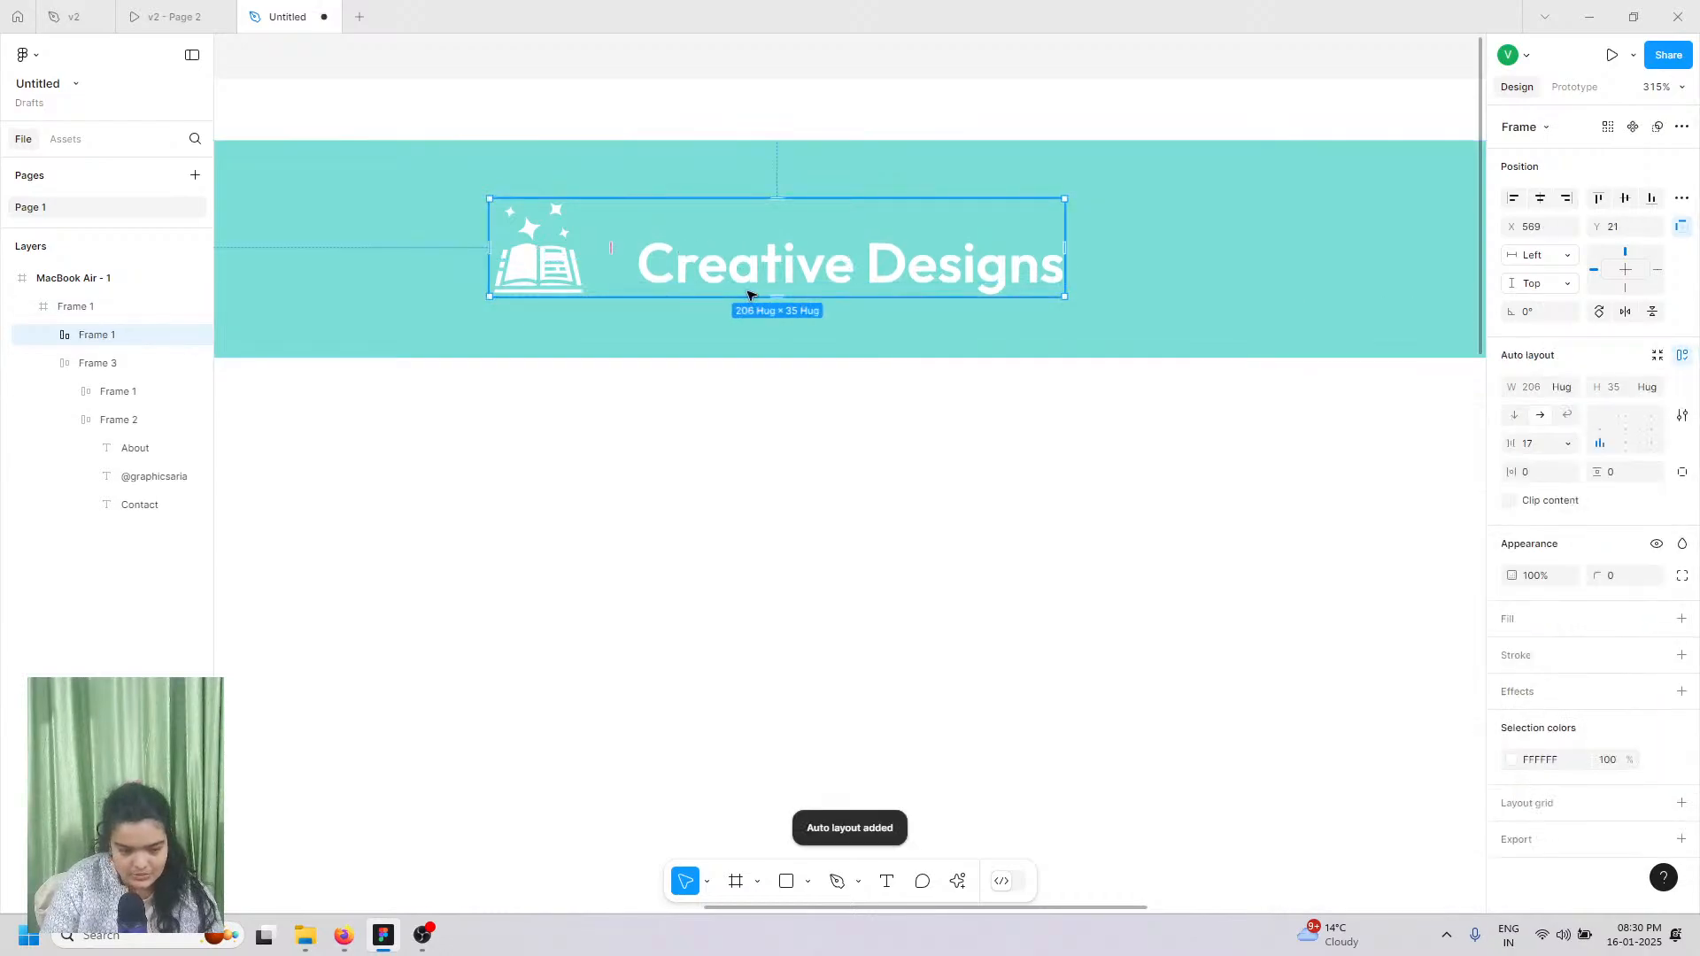
double_click(1625, 440)
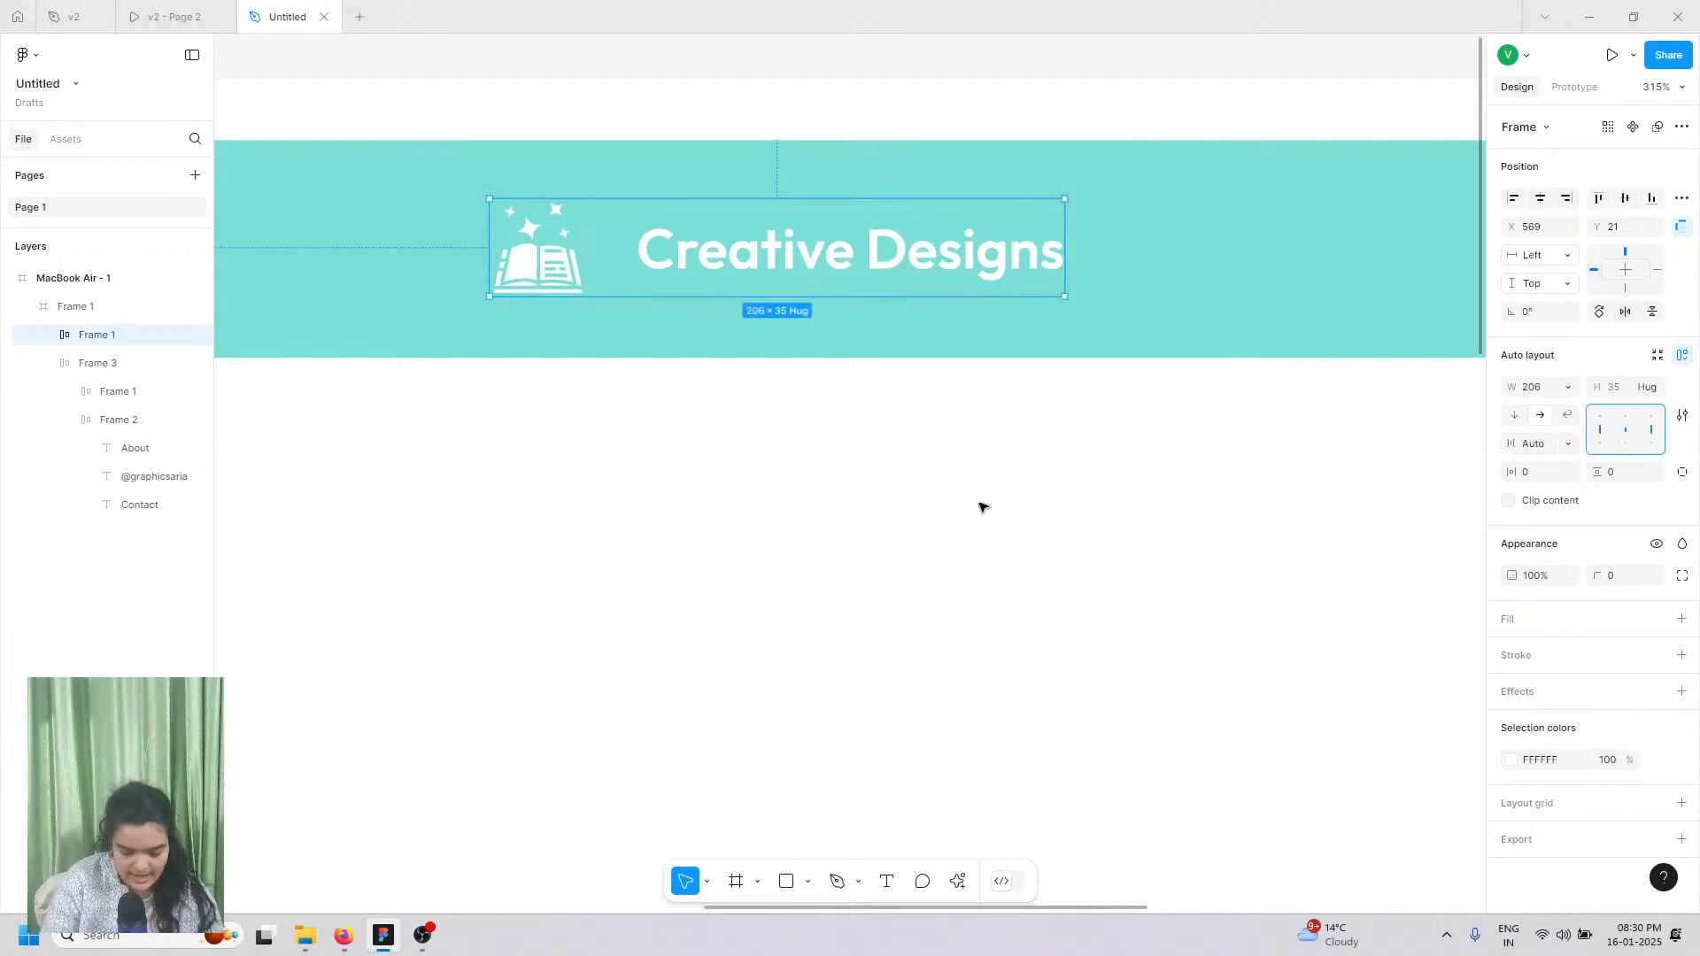
Step: Centre the logo horizontally and set the icon-to-text gap to 6
scroll(726, 256, "down", 5)
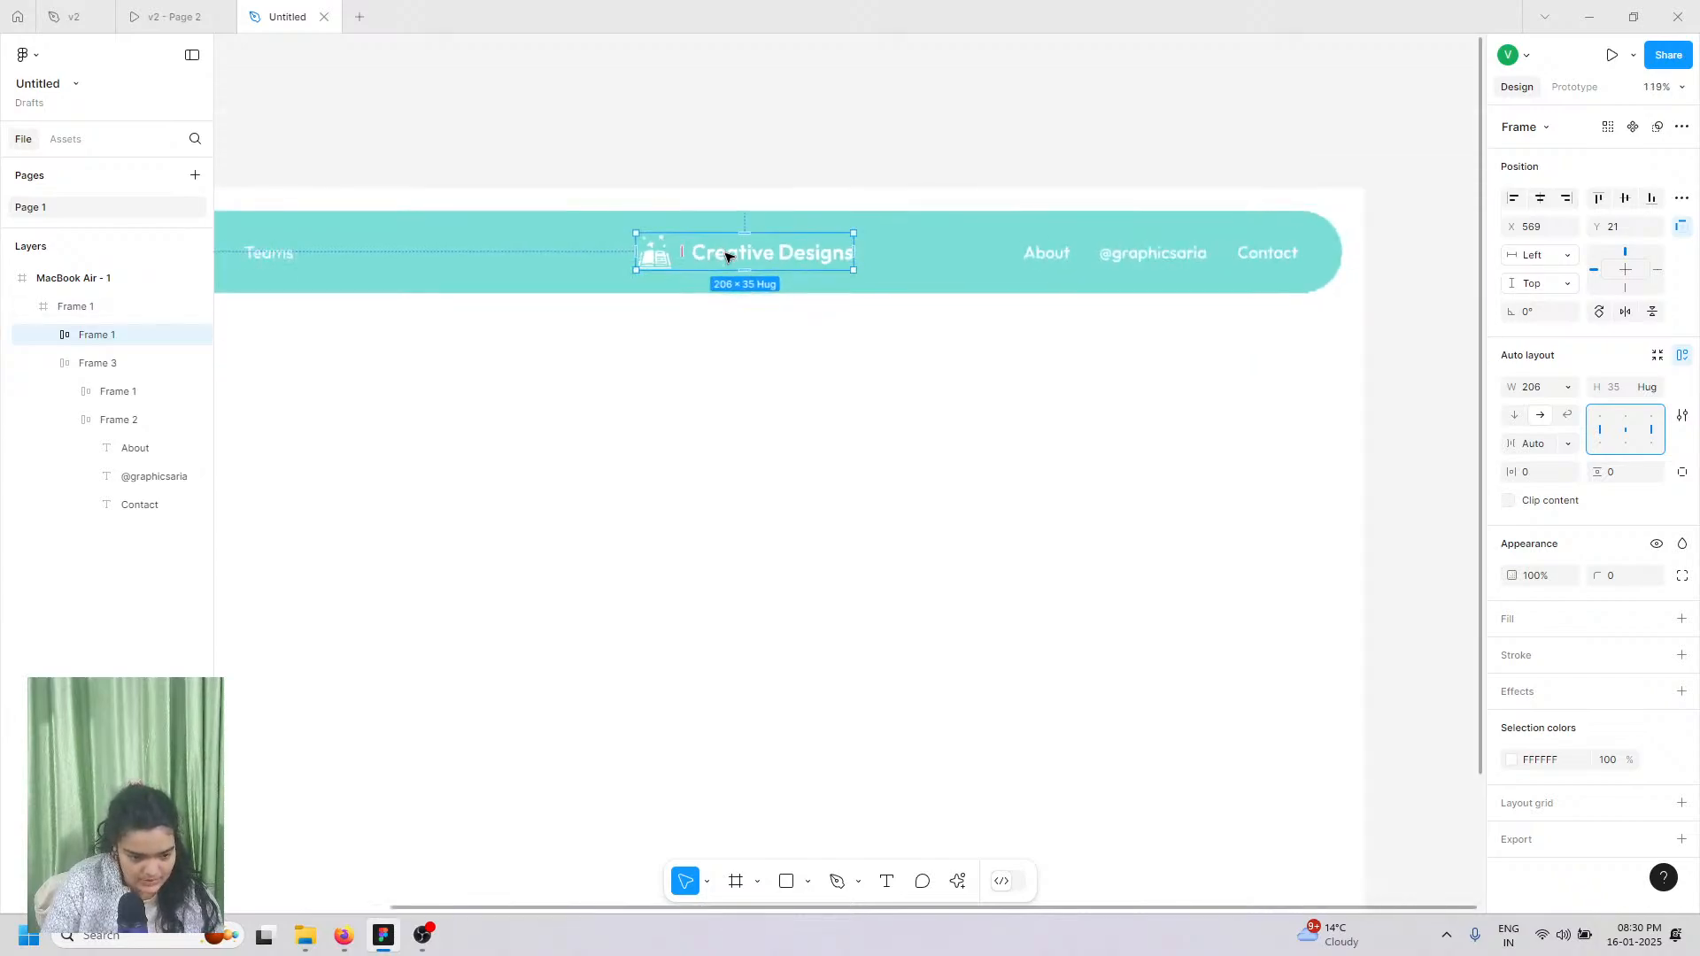
left_click(1541, 199)
scroll(756, 269, "left", 4)
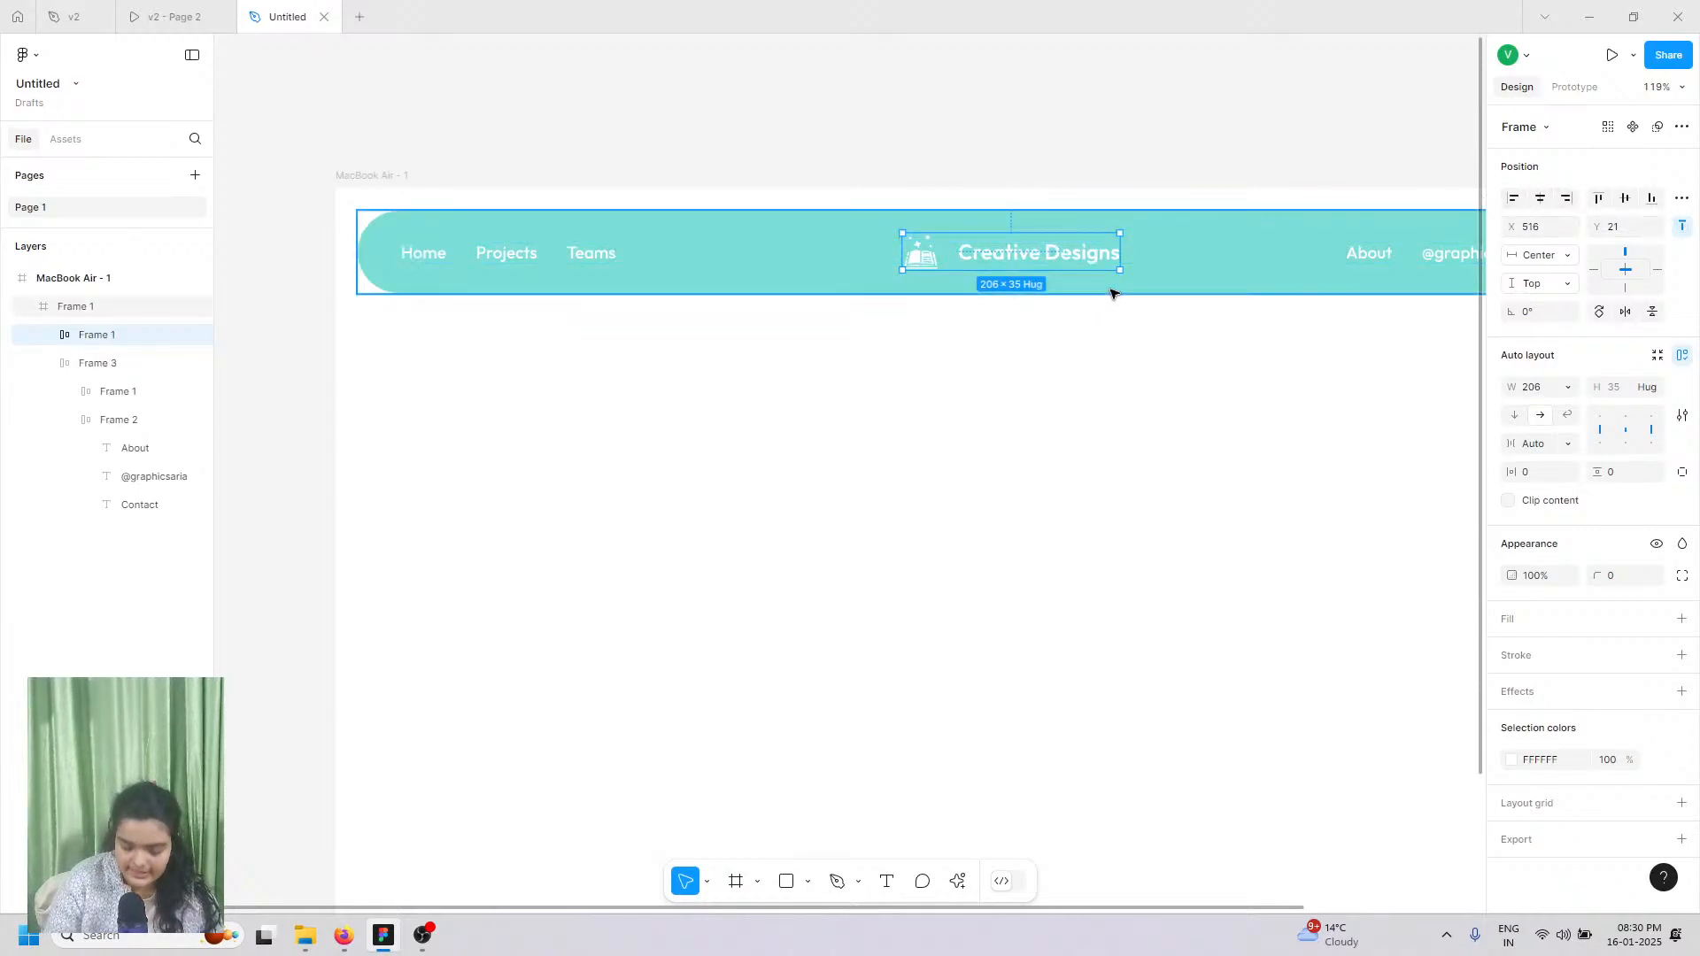
scroll(1098, 266, "down", 2)
scroll(1098, 266, "right", 2)
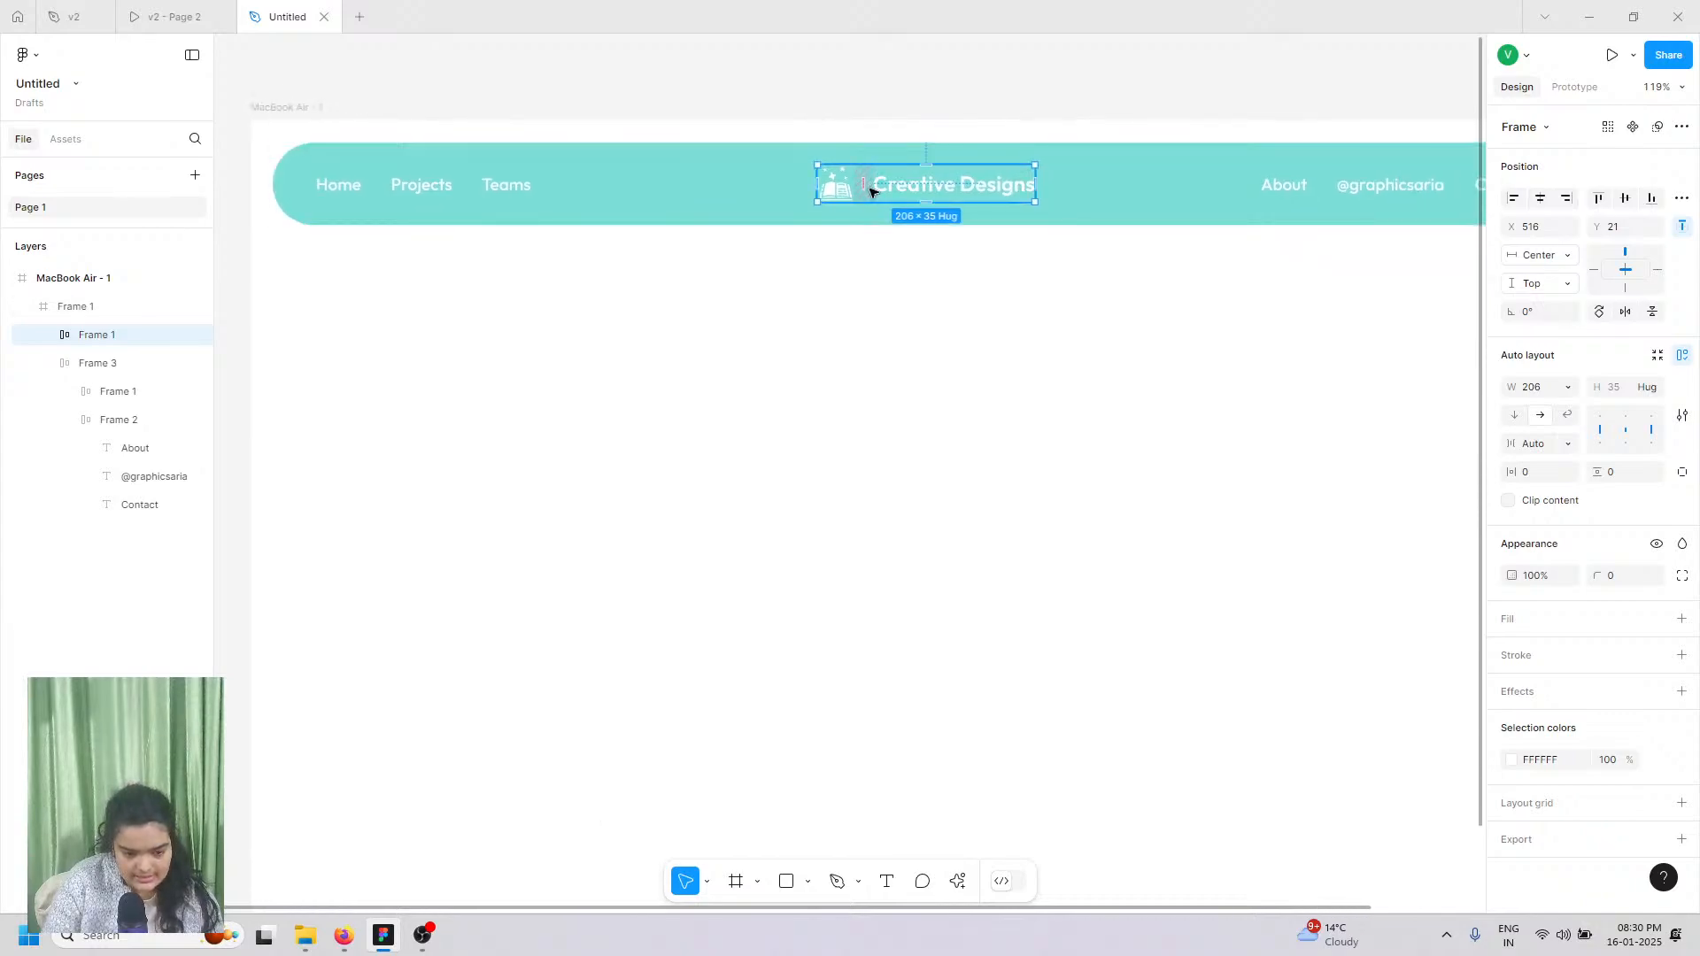
left_click_drag(864, 185, 859, 183)
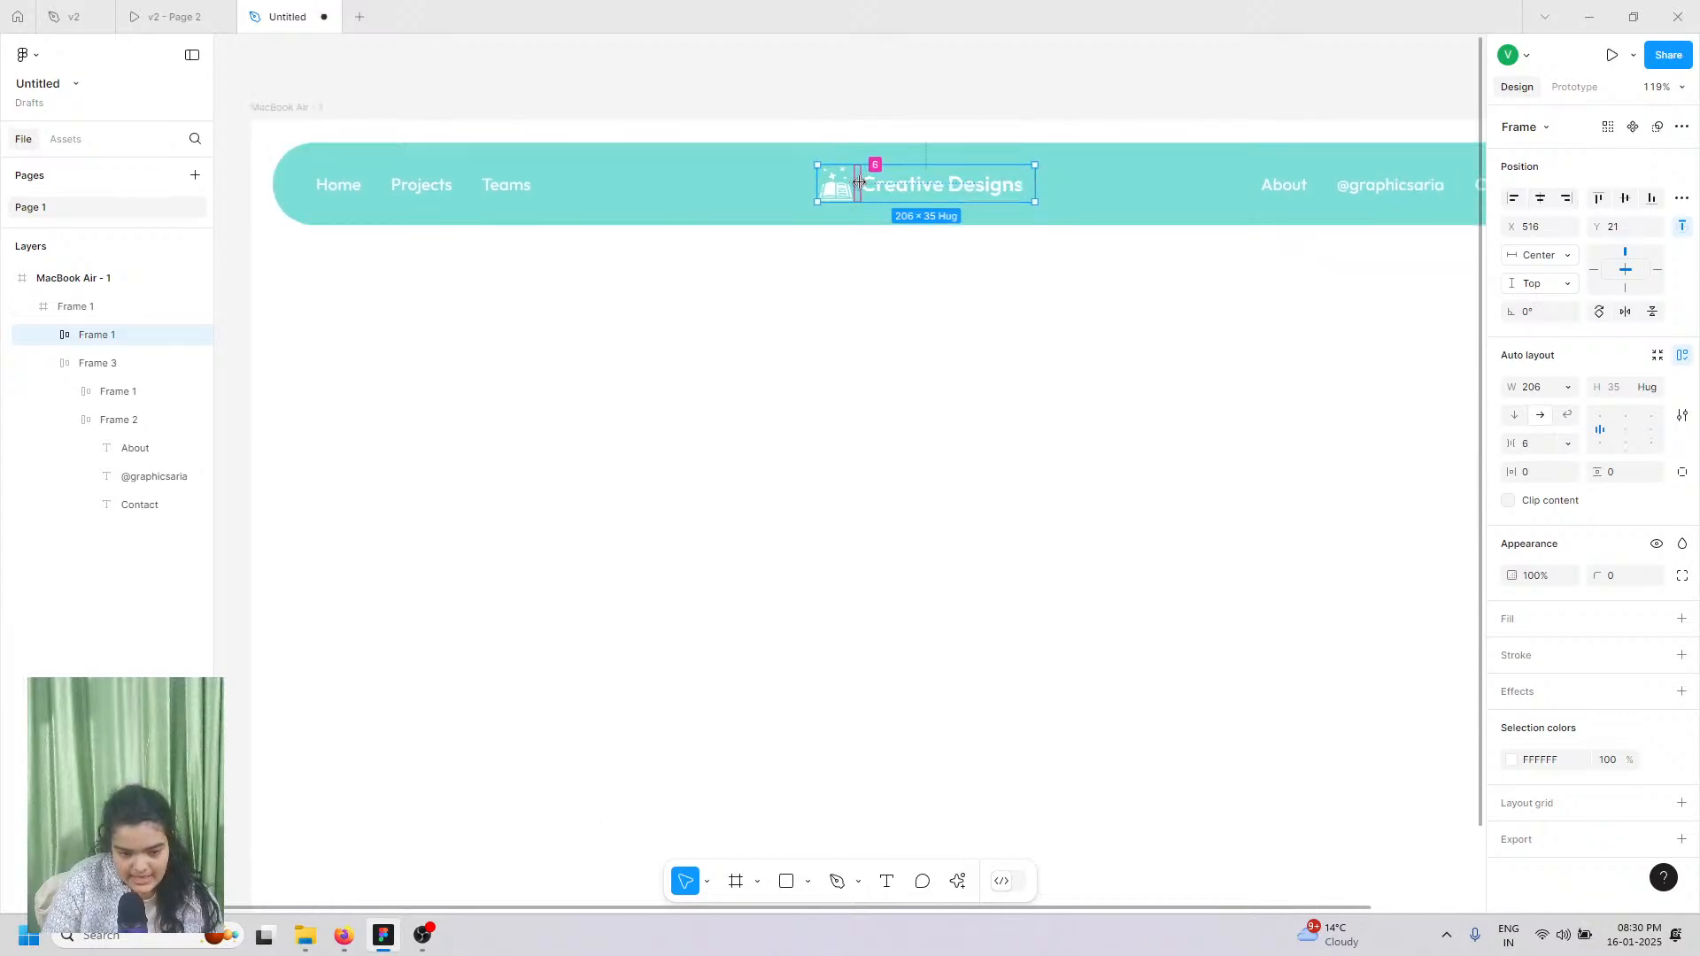
Step: Make the logo frame hug its contents and re-centre it horizontally in the navbar
left_click(1566, 387)
left_click(1570, 408)
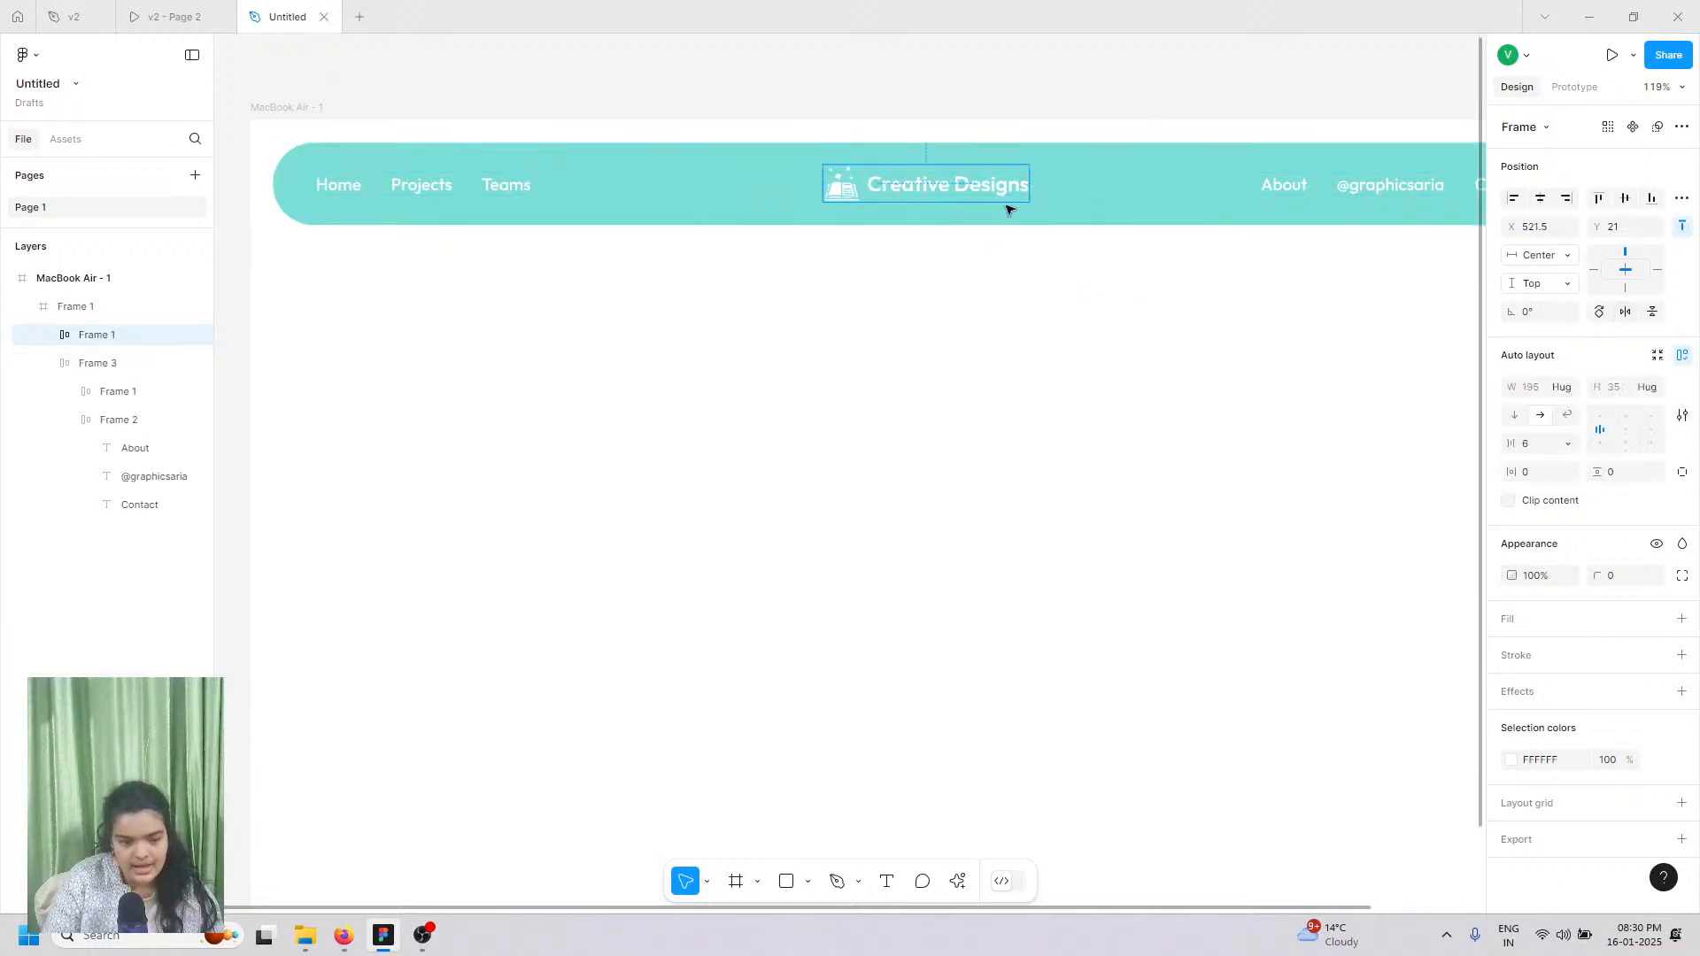
scroll(1071, 183, "up", 5)
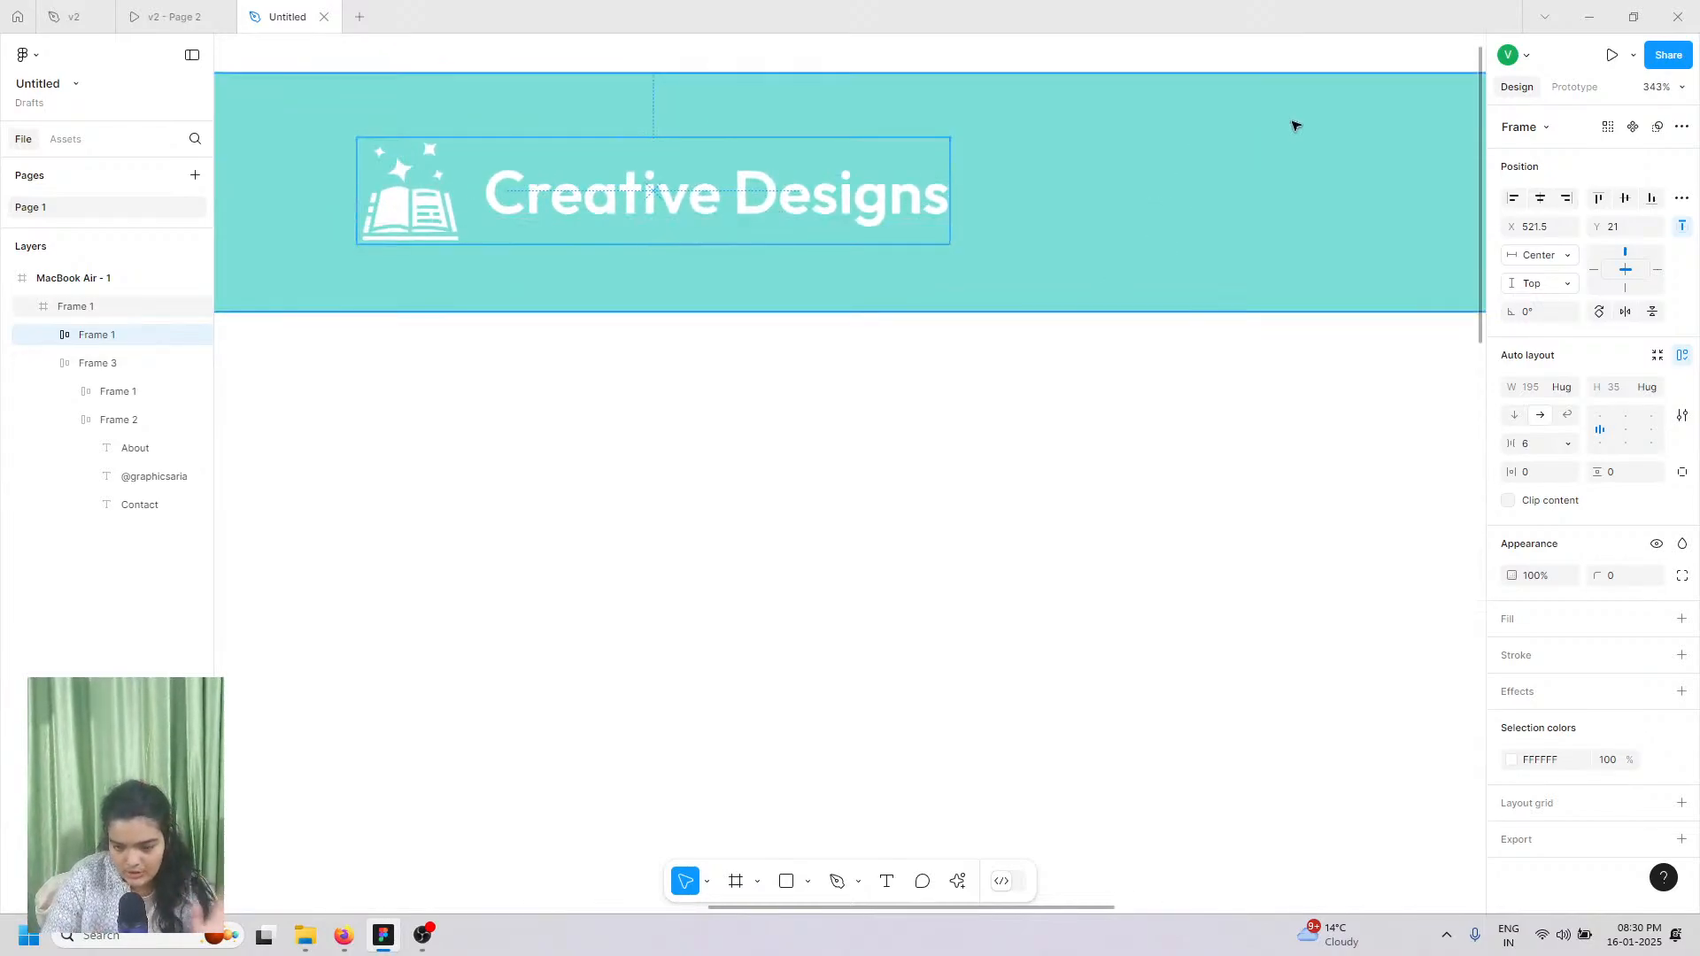
left_click(1552, 196)
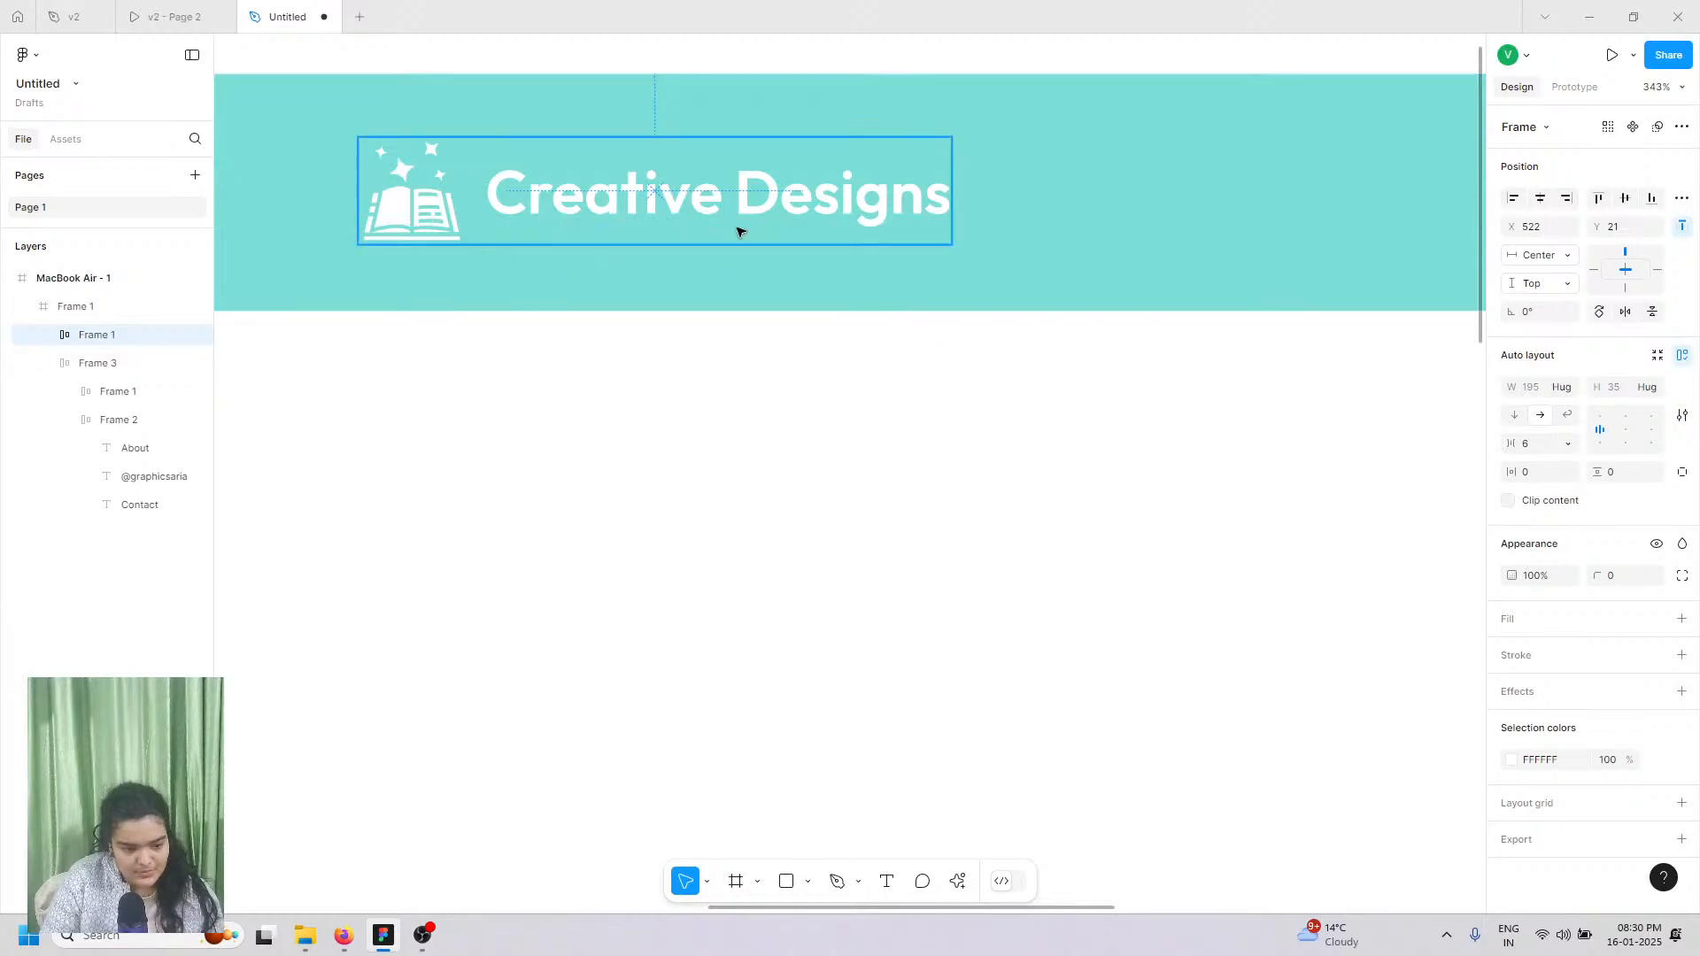
scroll(740, 233, "down", 4)
scroll(735, 237, "down", 2)
scroll(735, 237, "down", 5)
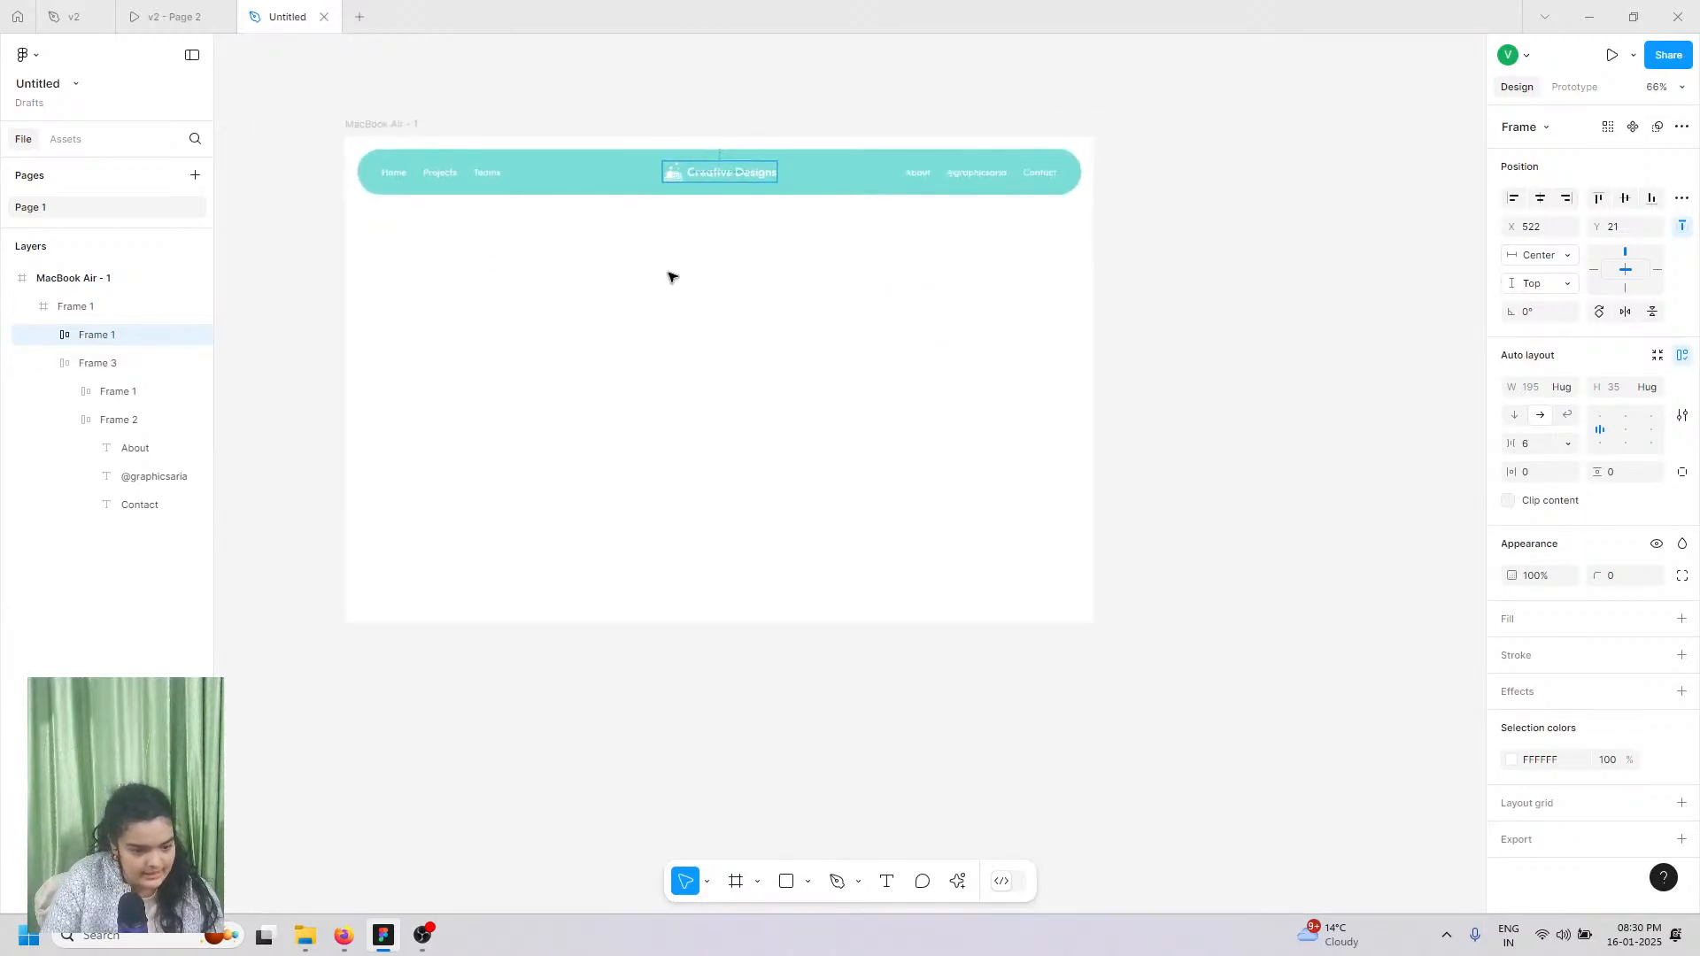
Step: Reduce the navbar height to 56
left_click(254, 219)
left_click(571, 197)
left_click_drag(571, 196, 570, 180)
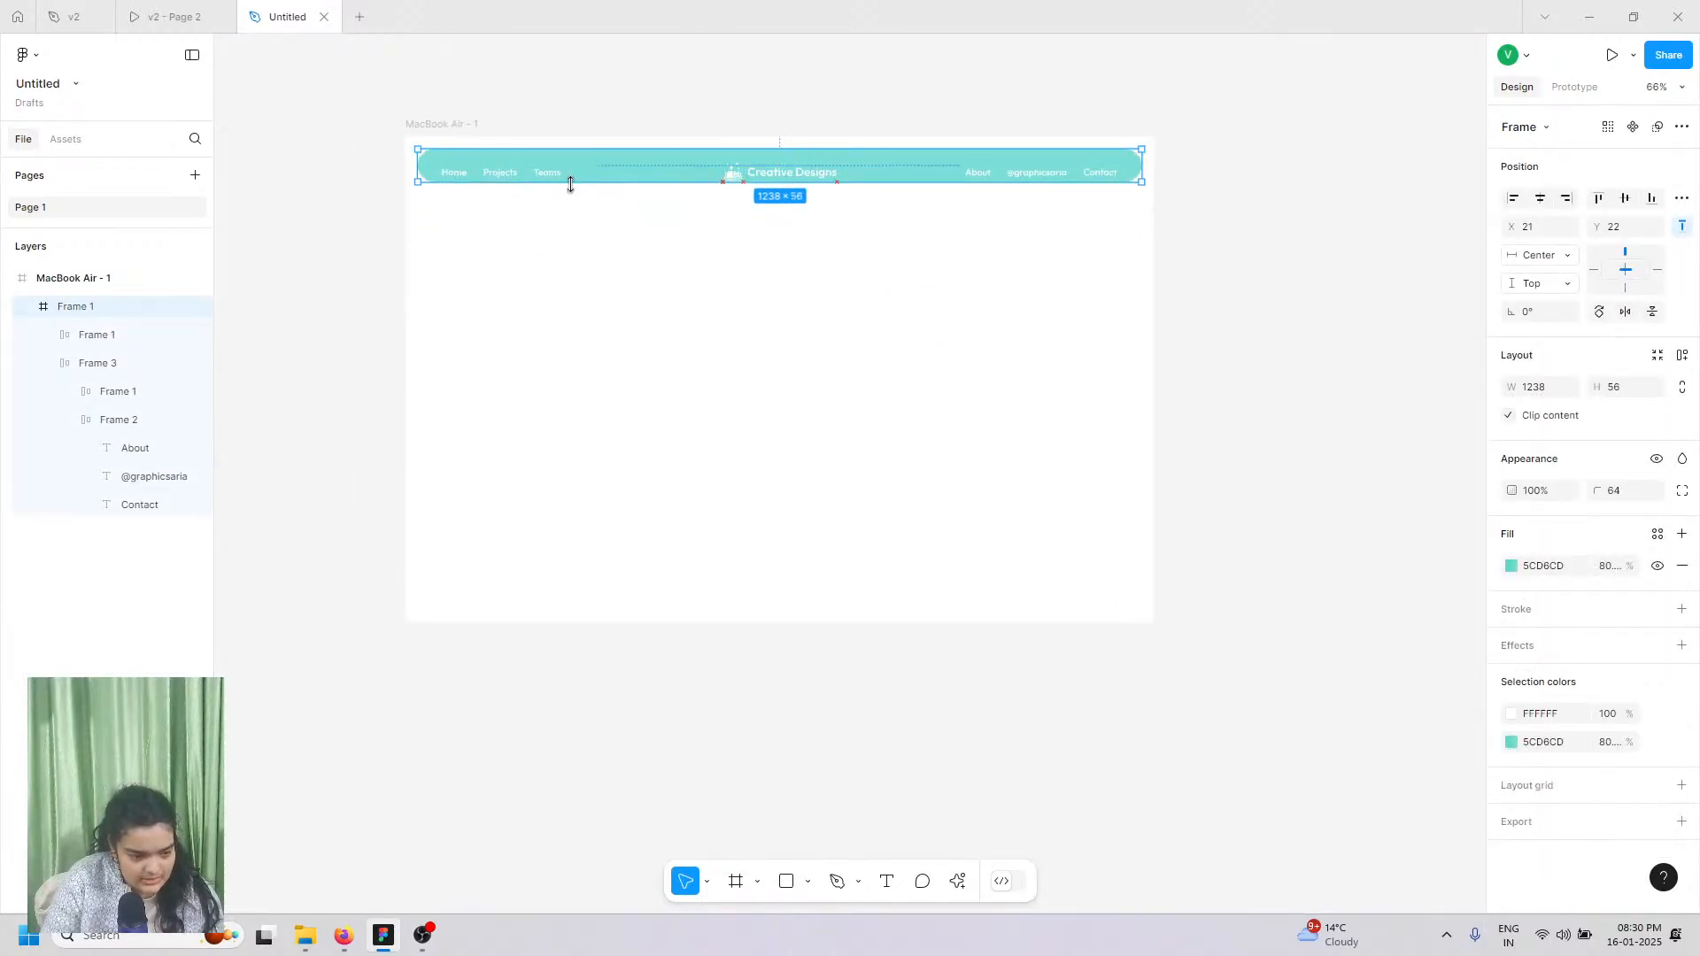
Step: Centre the link row vertically and nudge the logo frame up to align with the links
left_click(699, 179)
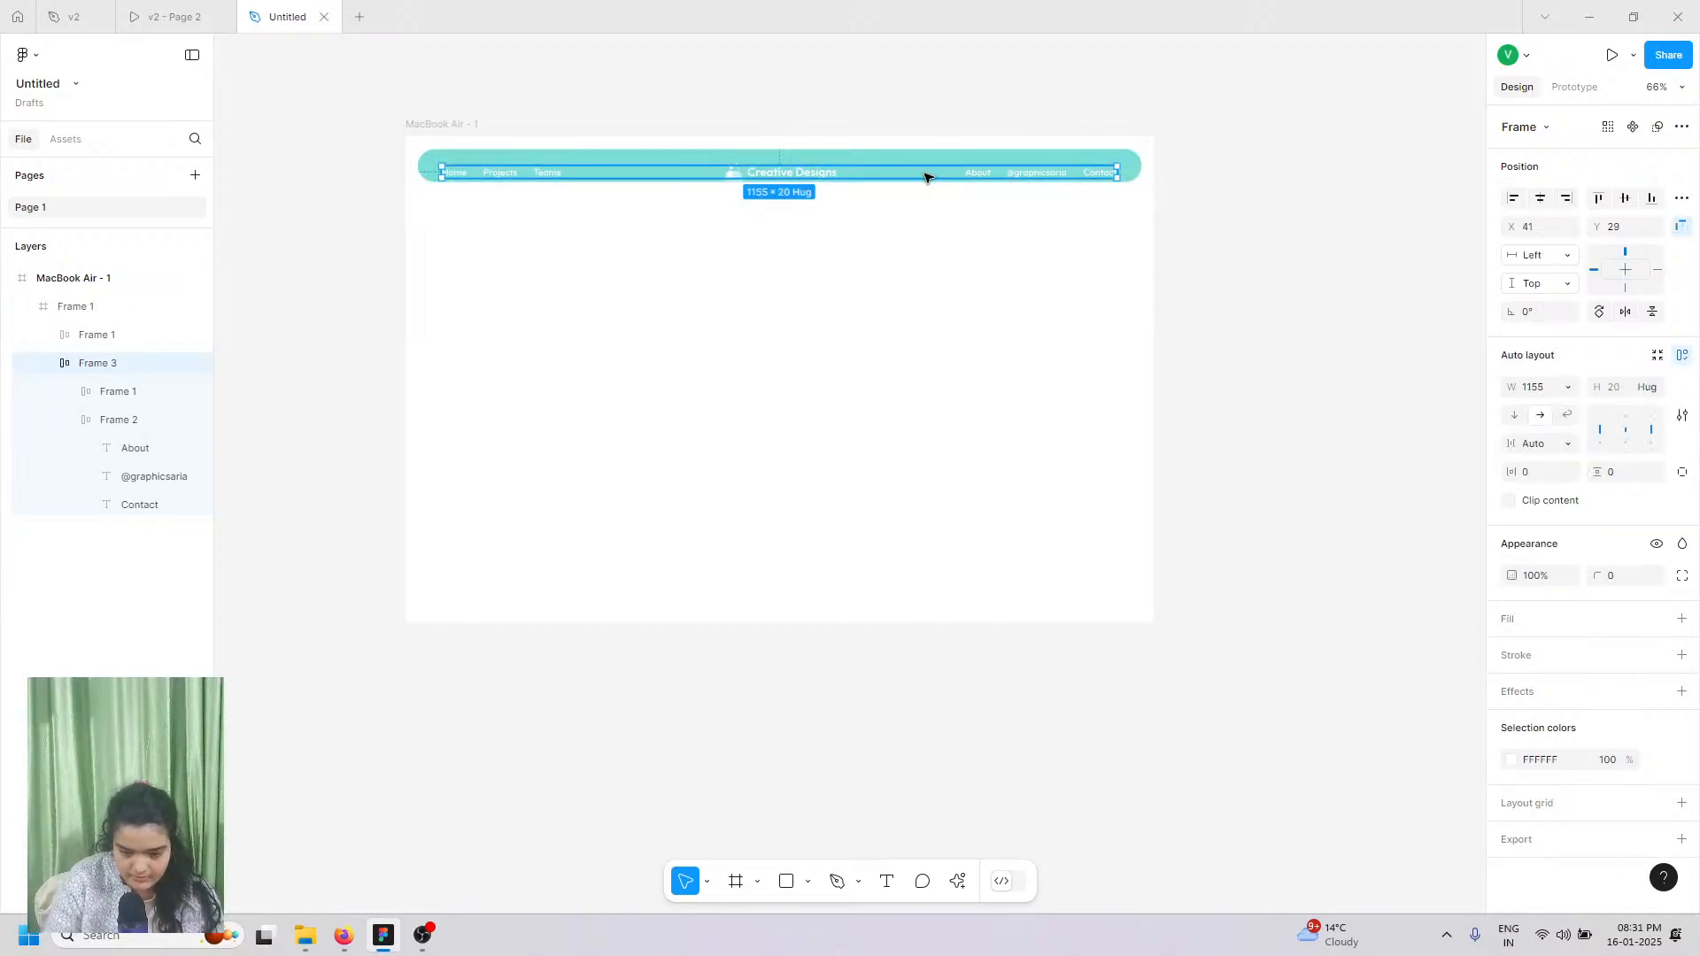
left_click(1625, 197)
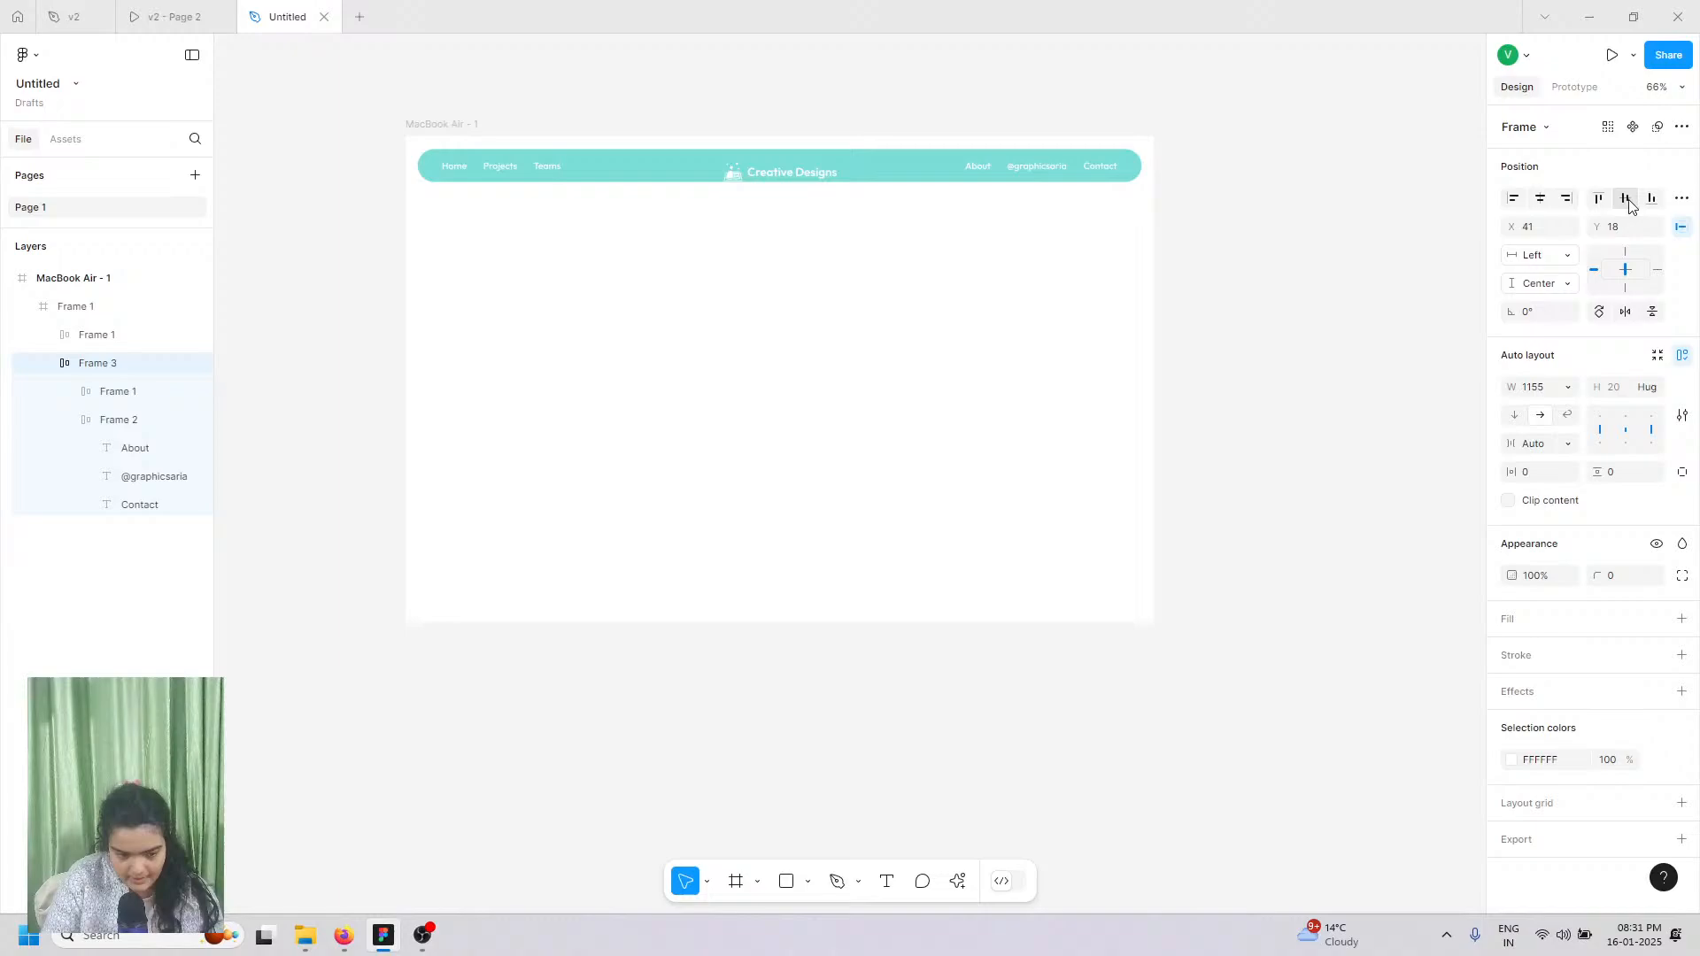
left_click(723, 179)
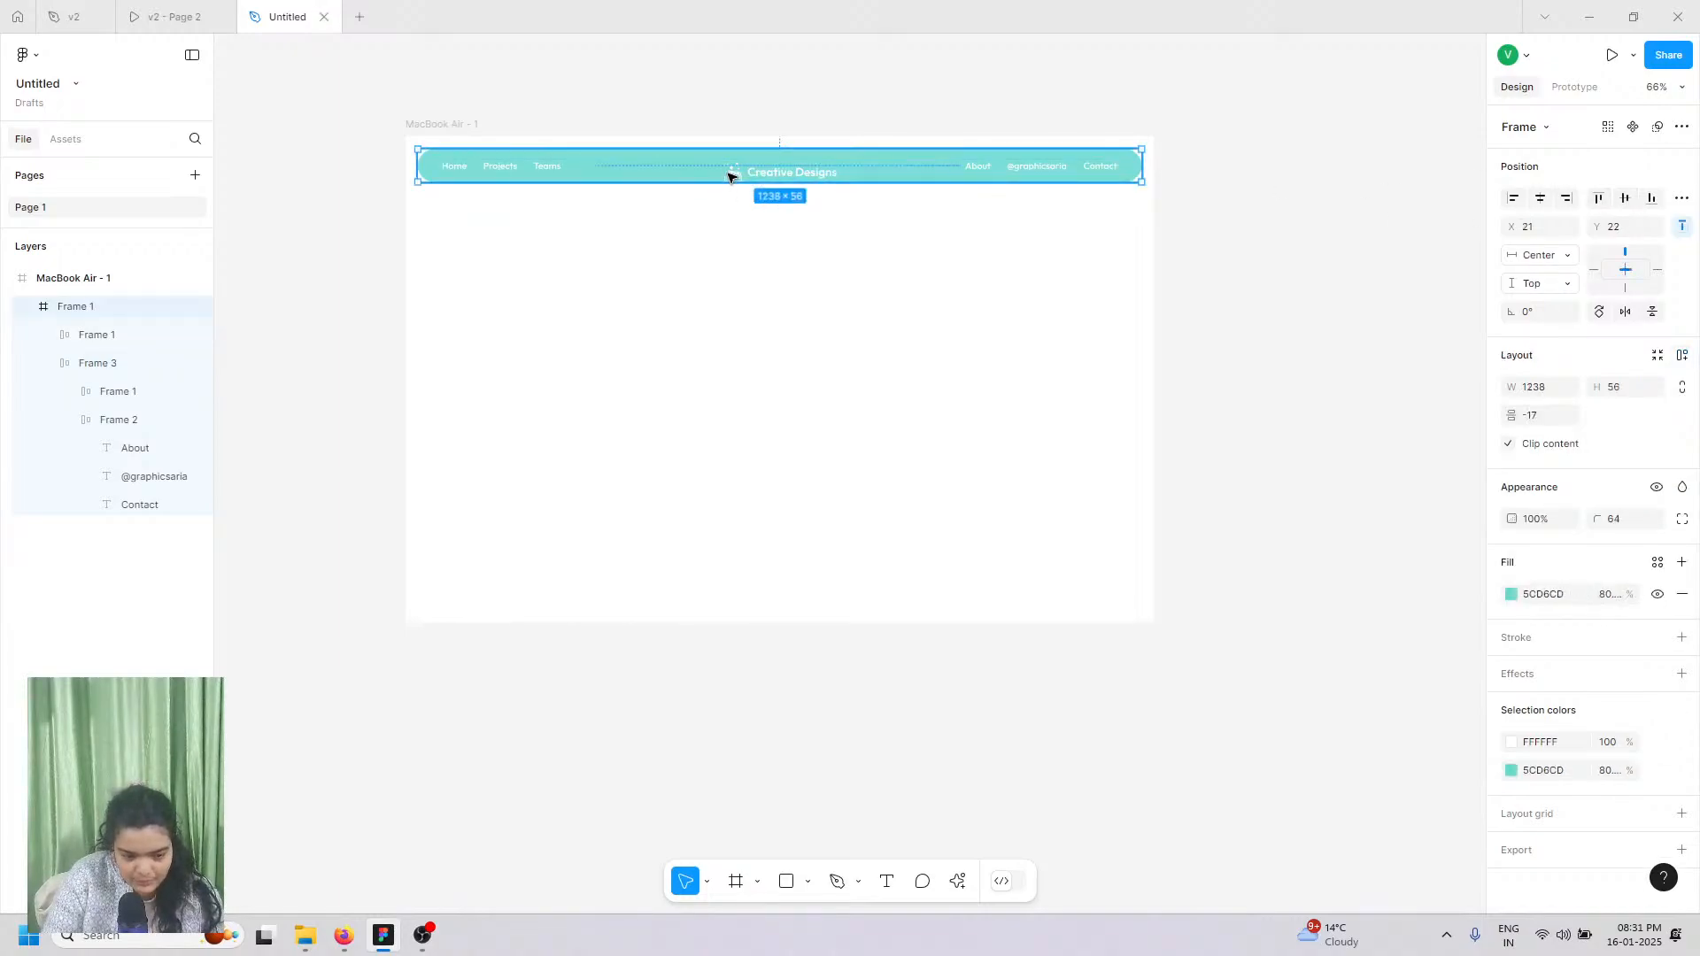
double_click(727, 176)
double_click(730, 178)
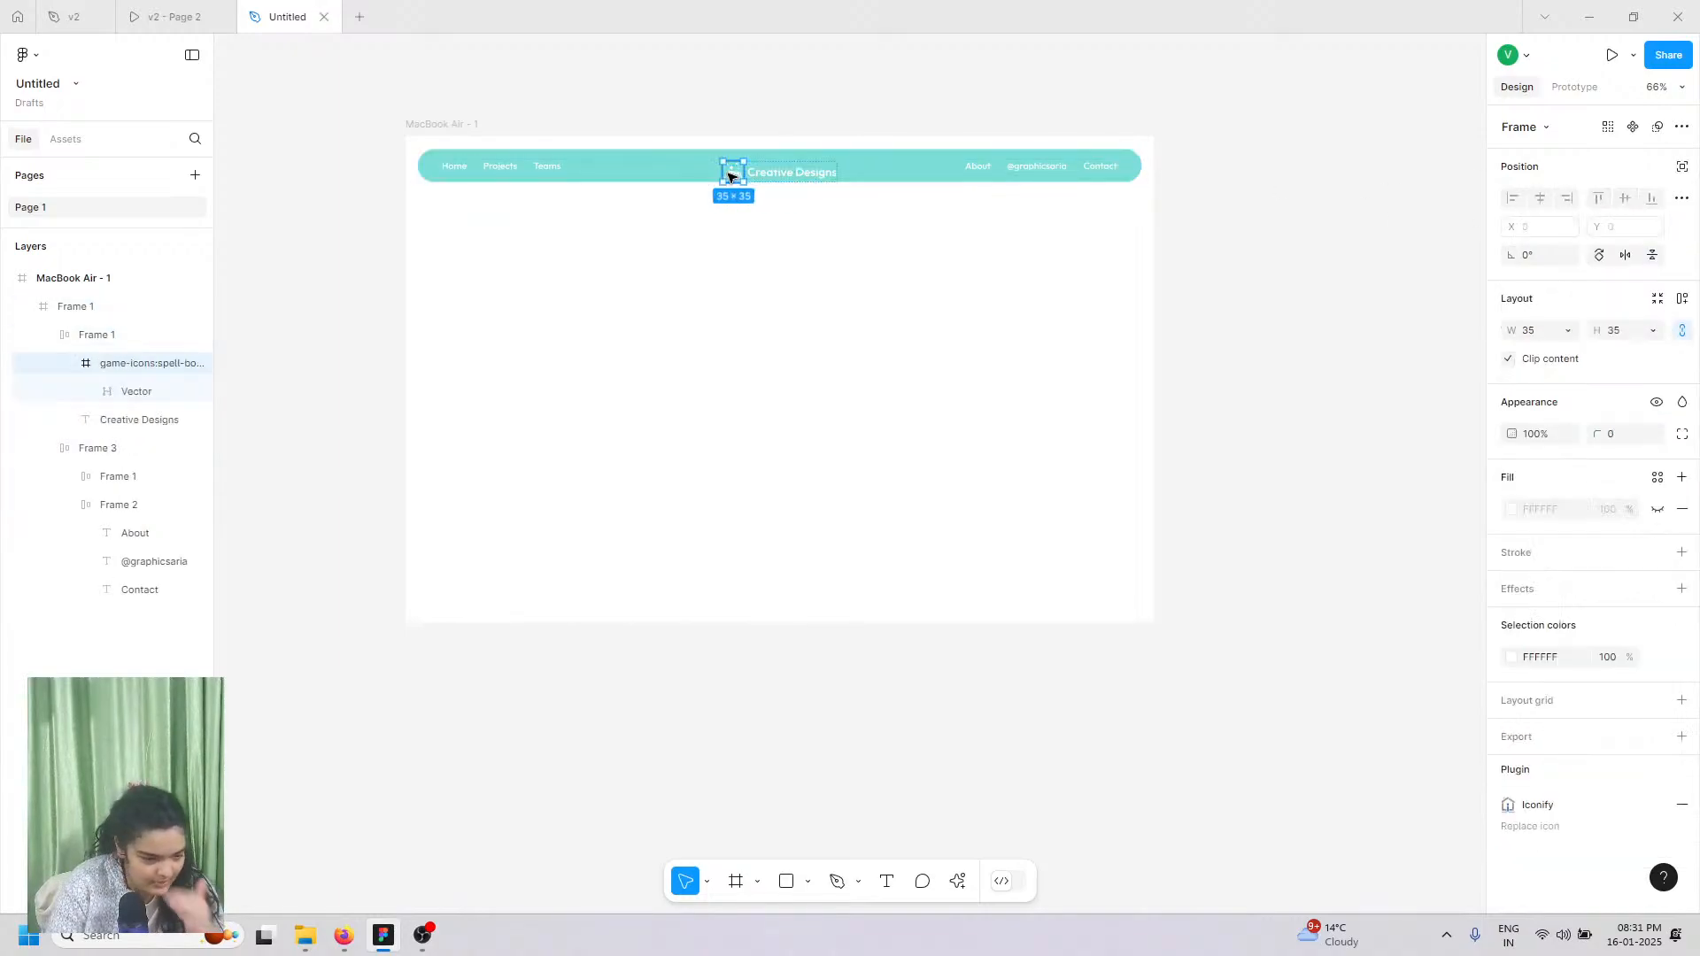
left_click(90, 341)
key("Up")
key("Up")
key("Up")
key("Up")
key("Up")
key("Up")
key("Up")
key("Up")
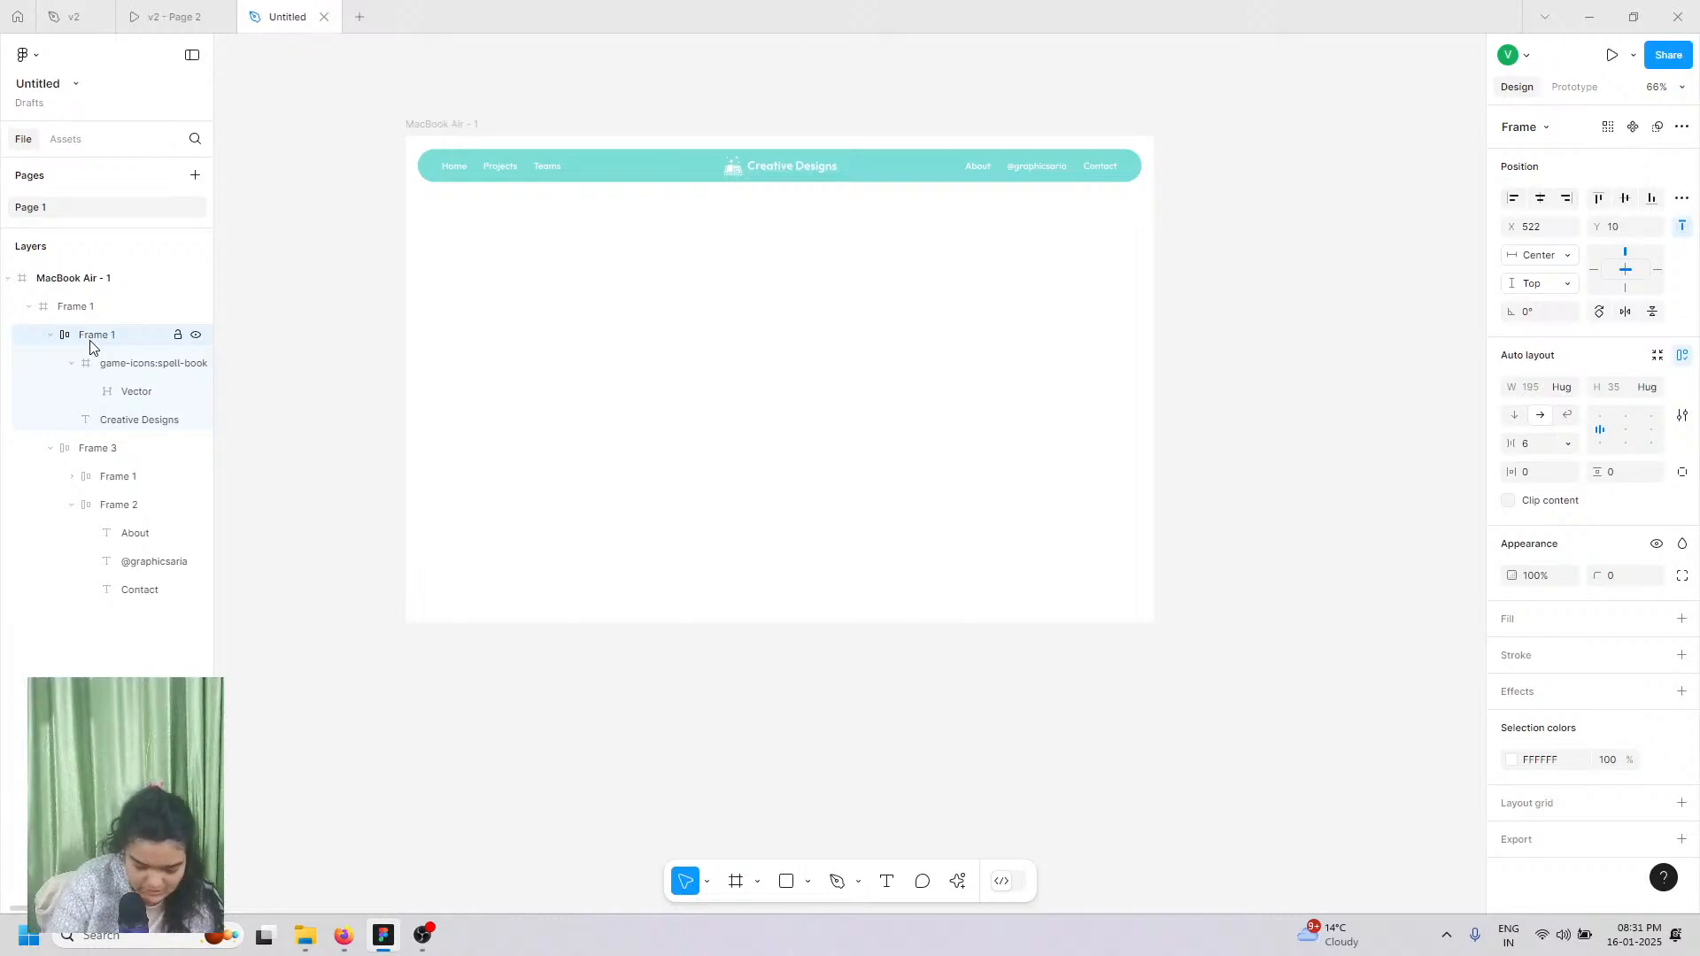
Step: Compare the MacBook Air - 1 draft against the v2 - Page 2 reference prototype
left_click(209, 12)
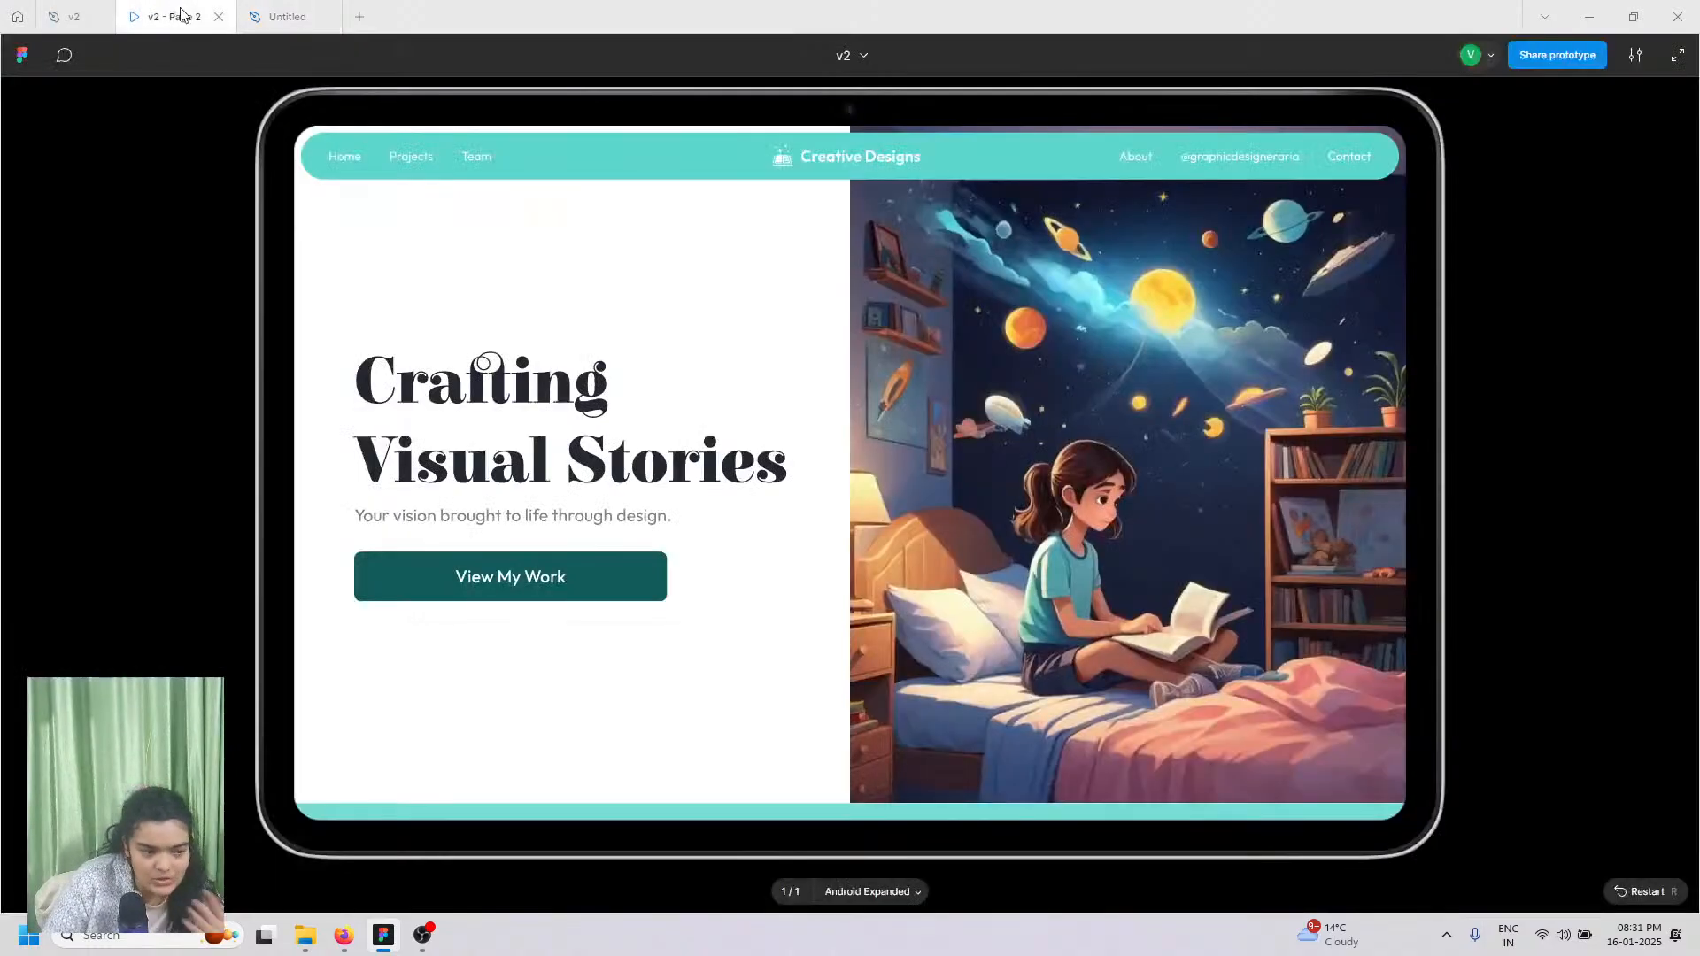
left_click(285, 16)
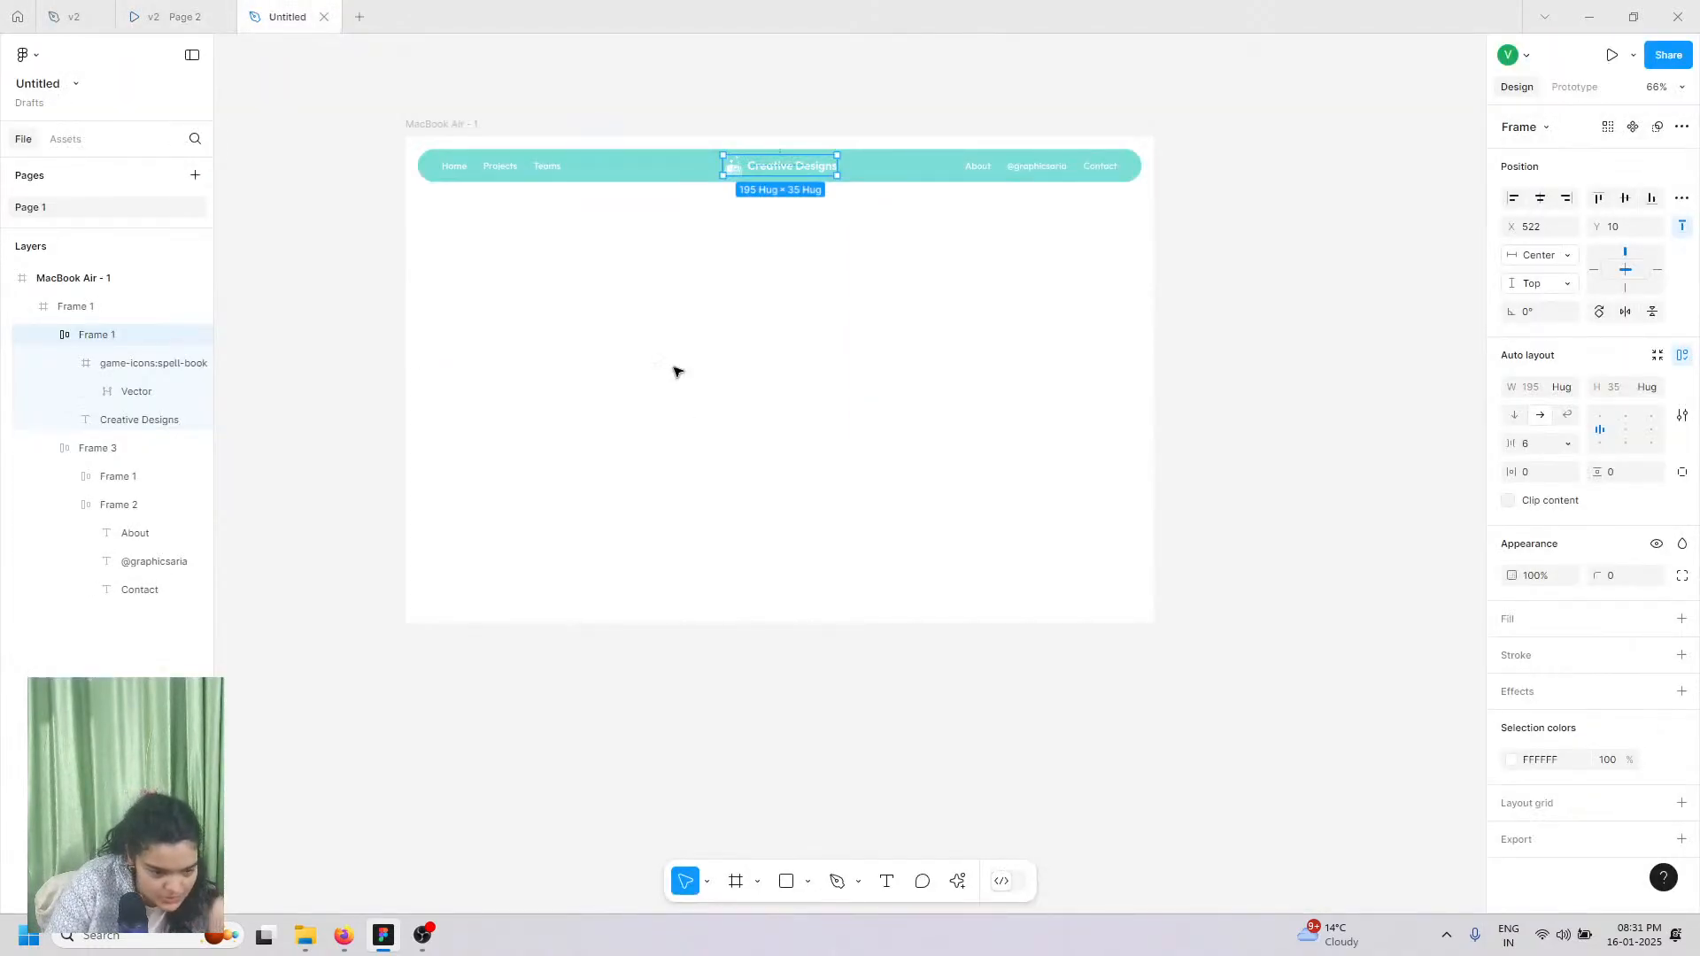
left_click(419, 124)
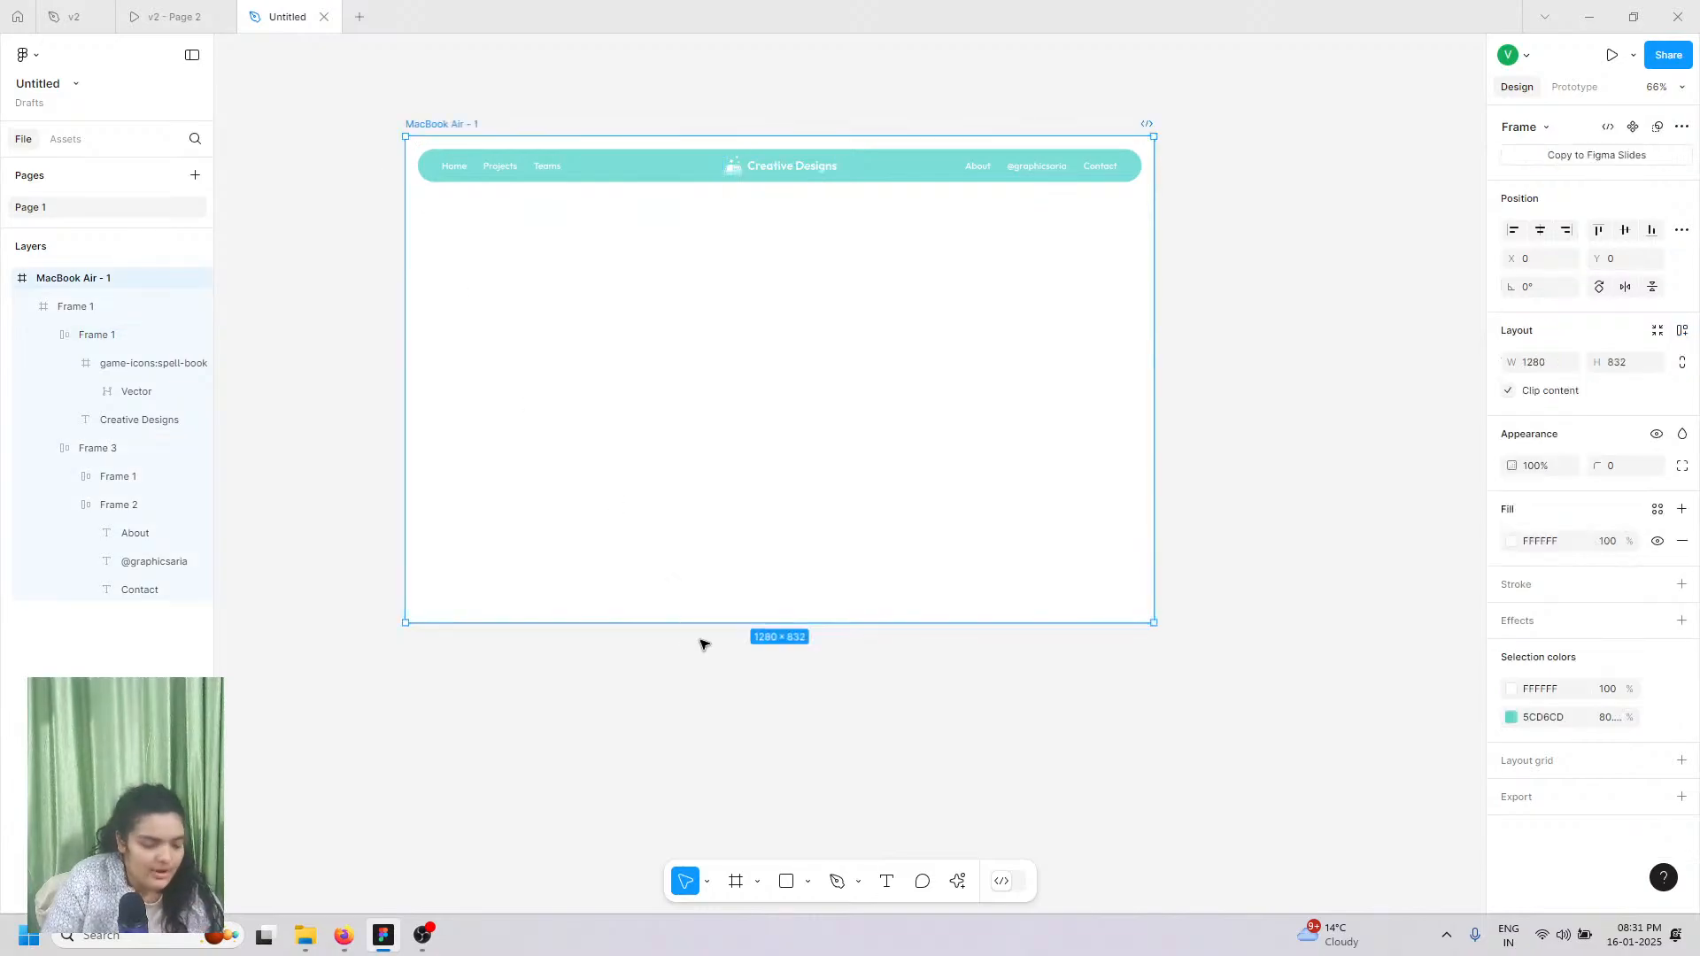
left_click(182, 16)
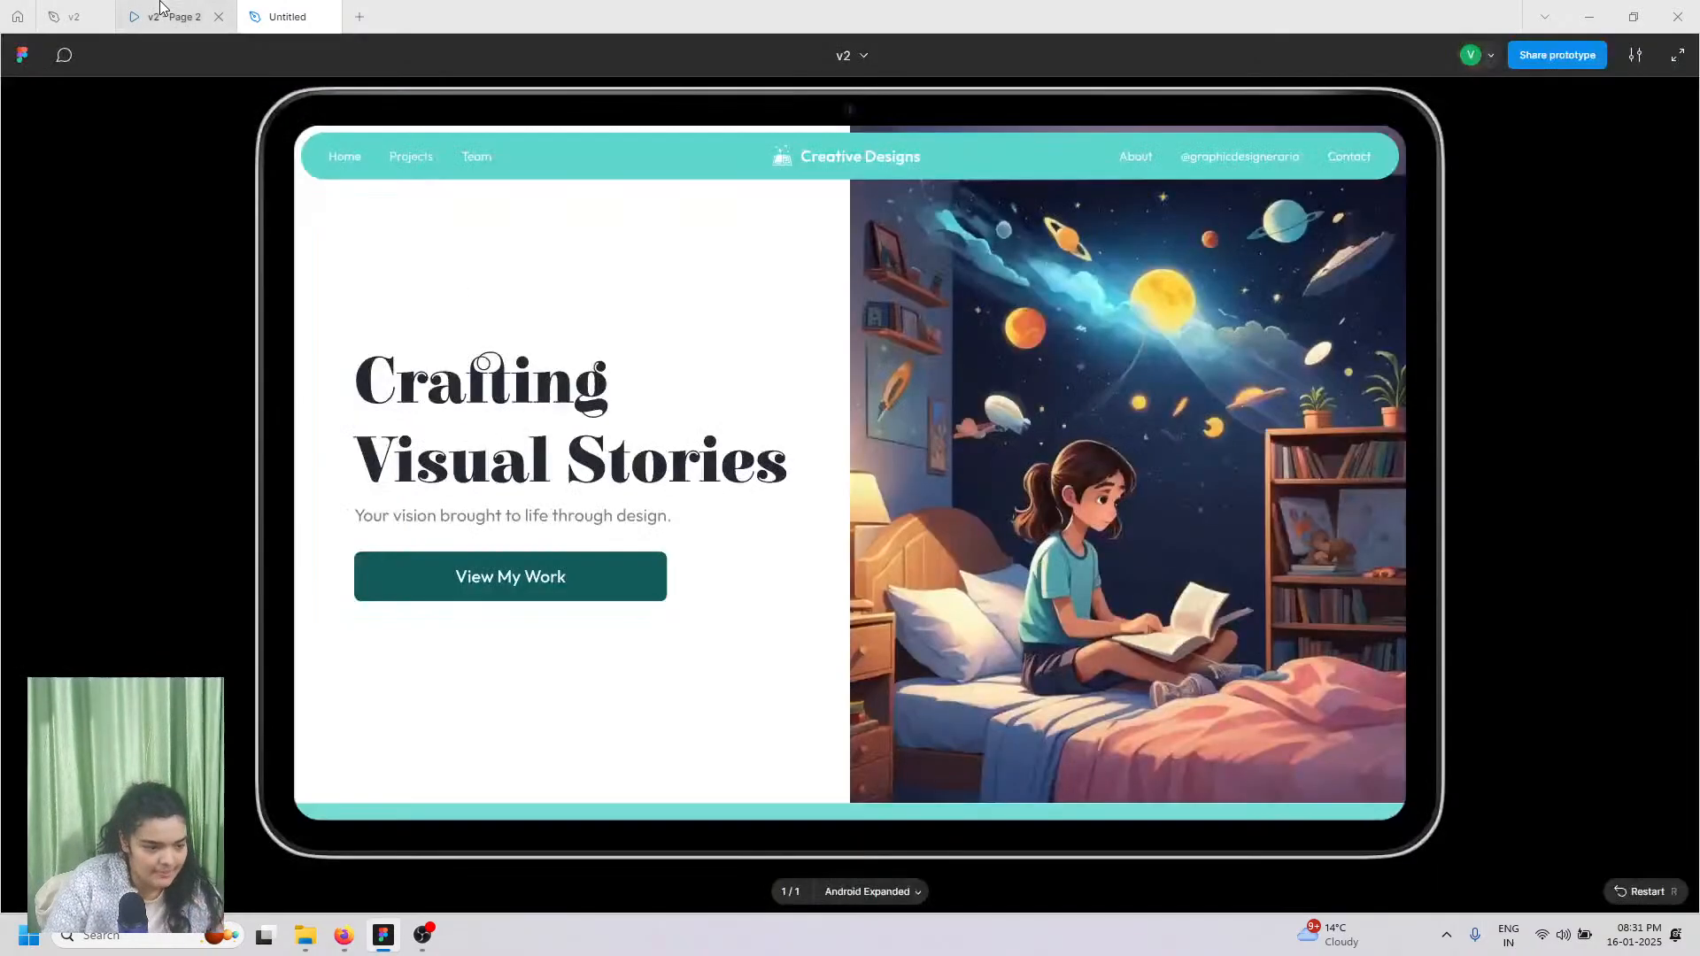
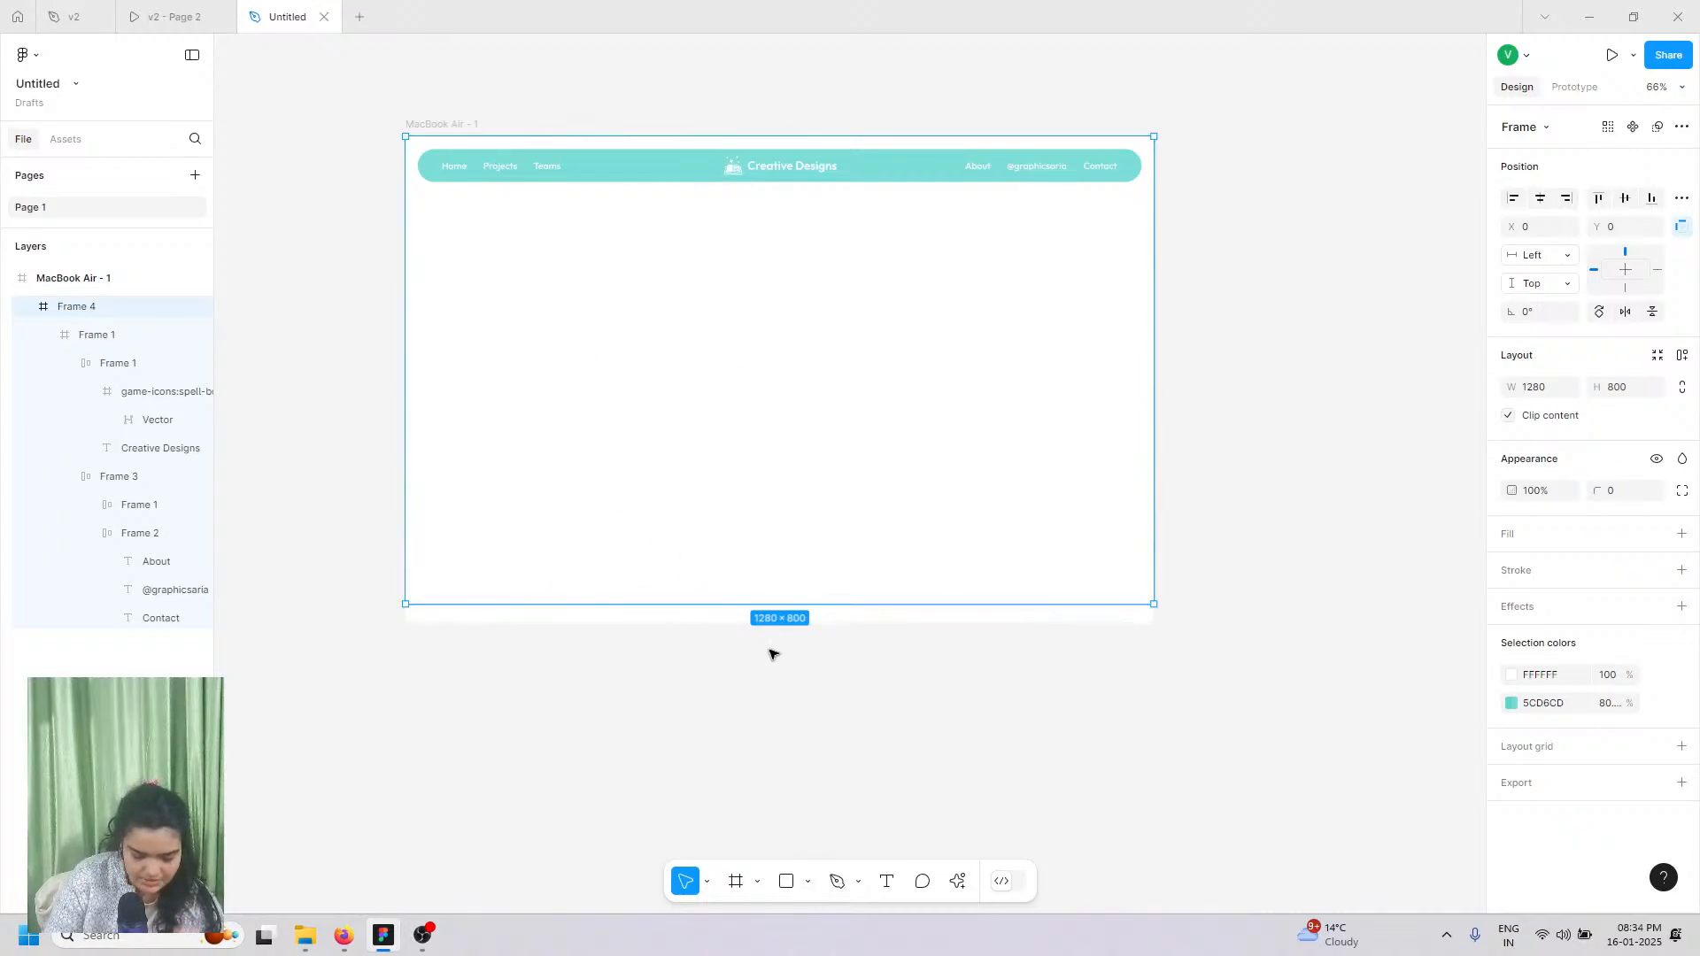
Step: Give the navbar's container Frame 4 a black 000000 fill
left_click(1681, 533)
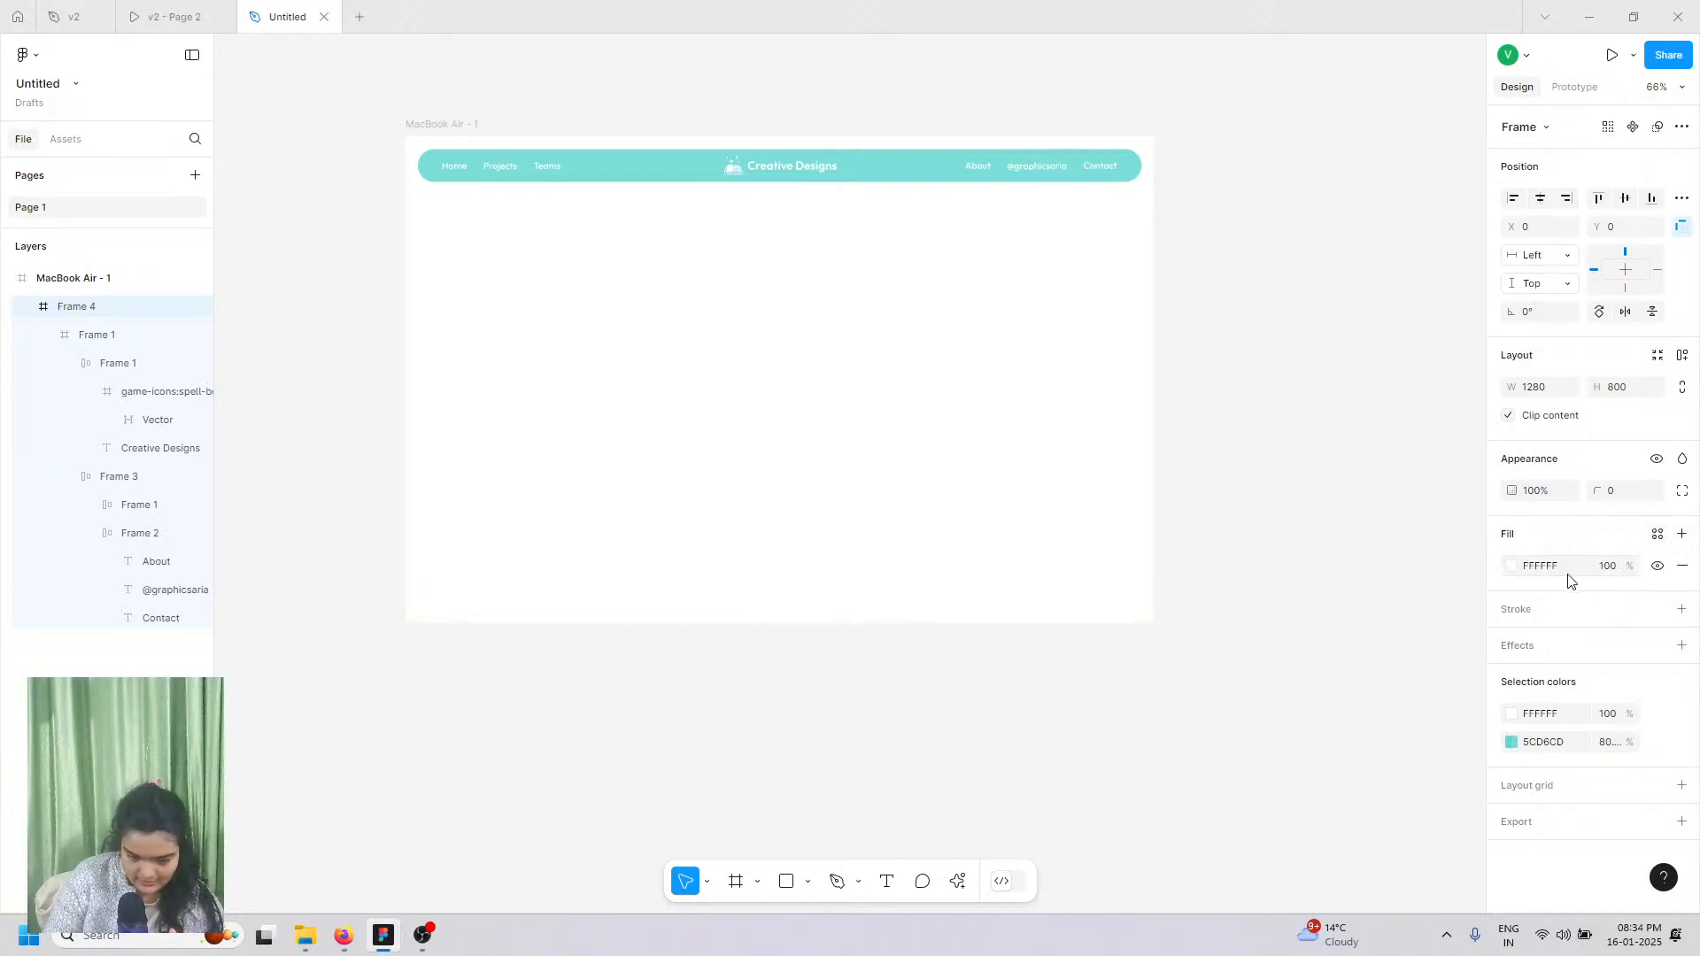
left_click(1511, 566)
left_click_drag(1457, 555, 1352, 800)
left_click(590, 810)
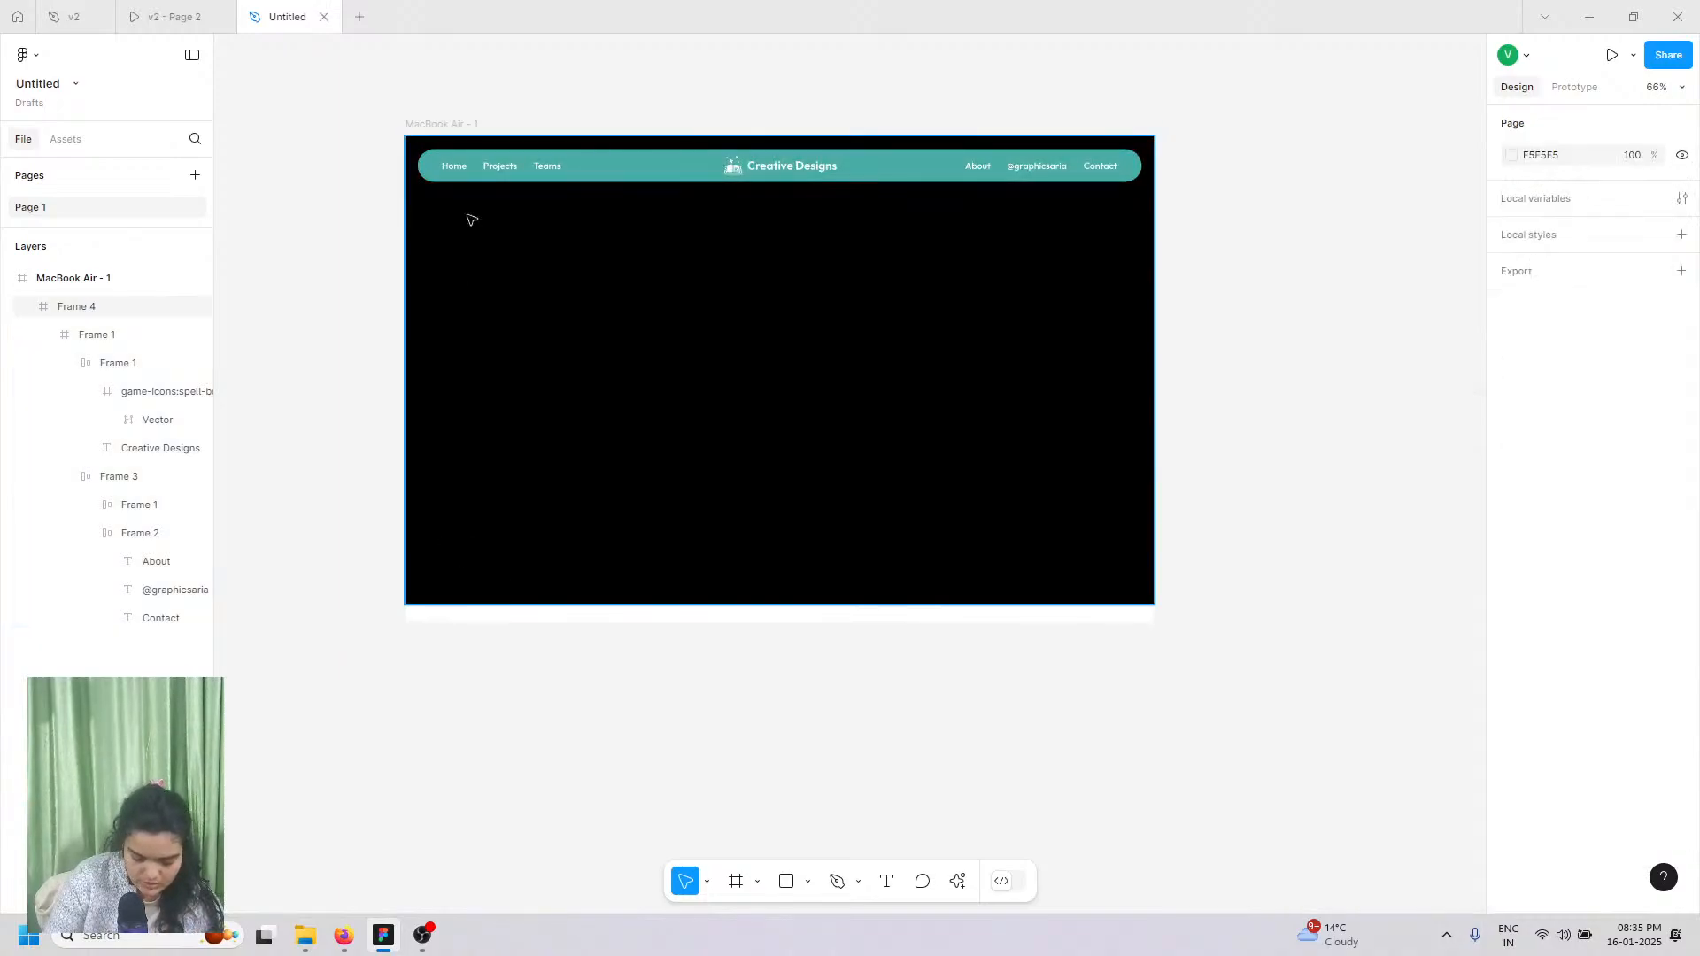
Step: Stretch the MacBook Air - 1 frame down to 1280×1833
left_click(440, 124)
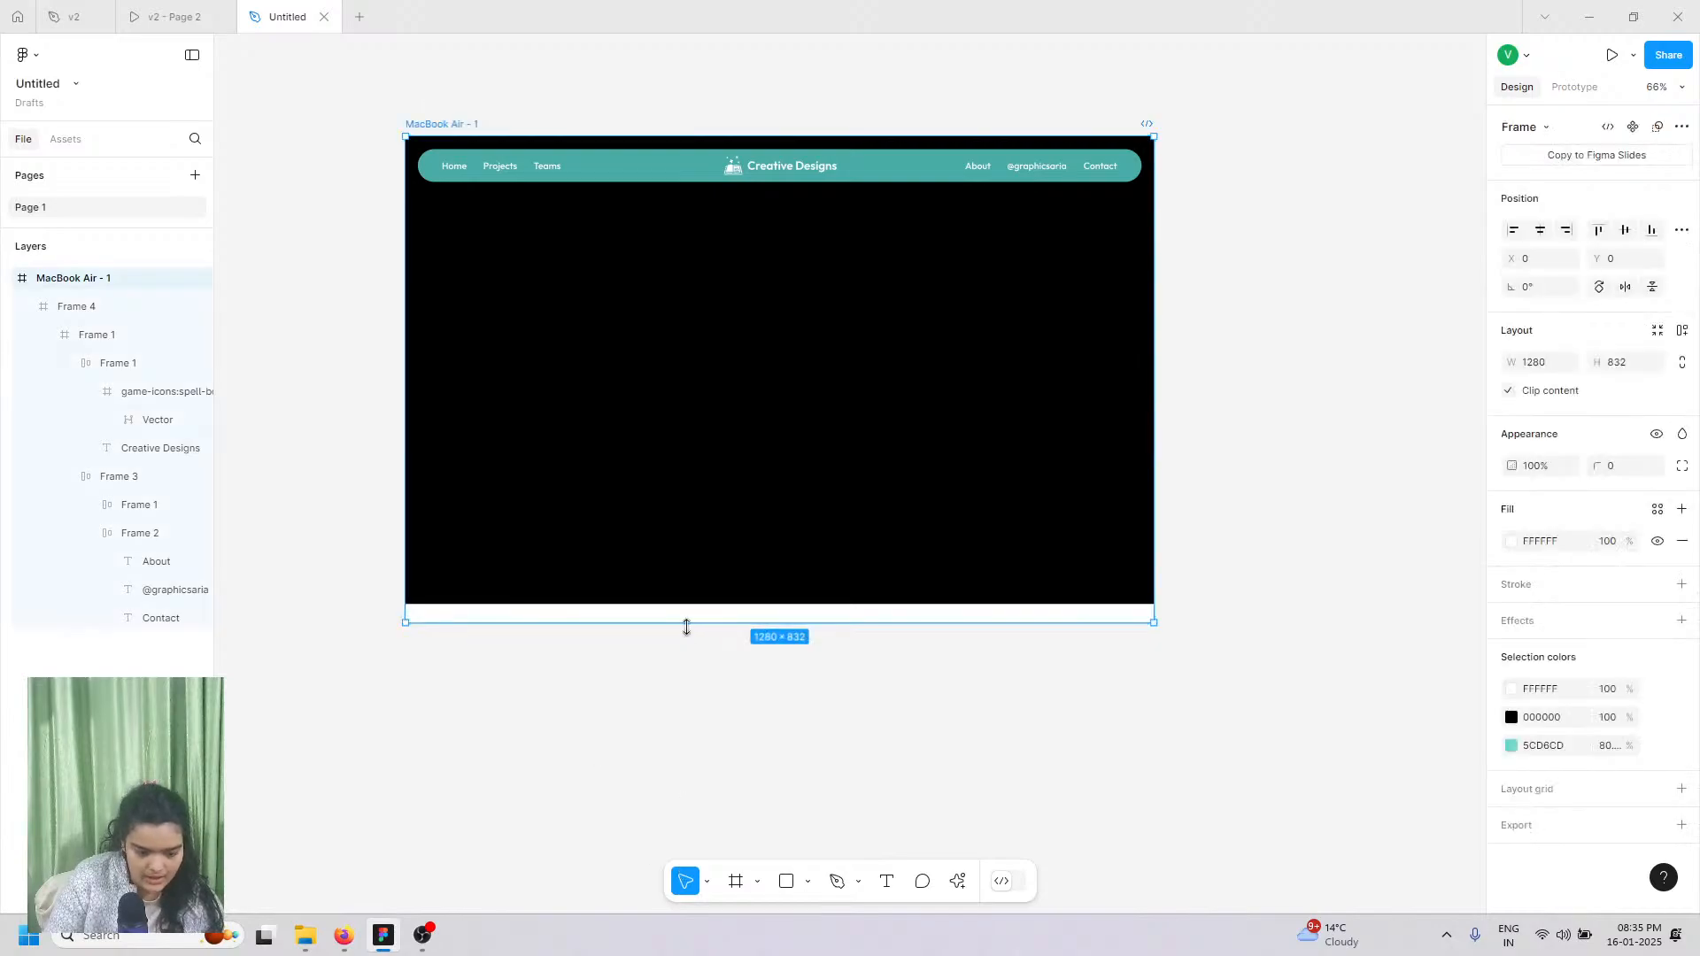
left_click_drag(686, 627, 759, 827)
scroll(835, 698, "up", 5)
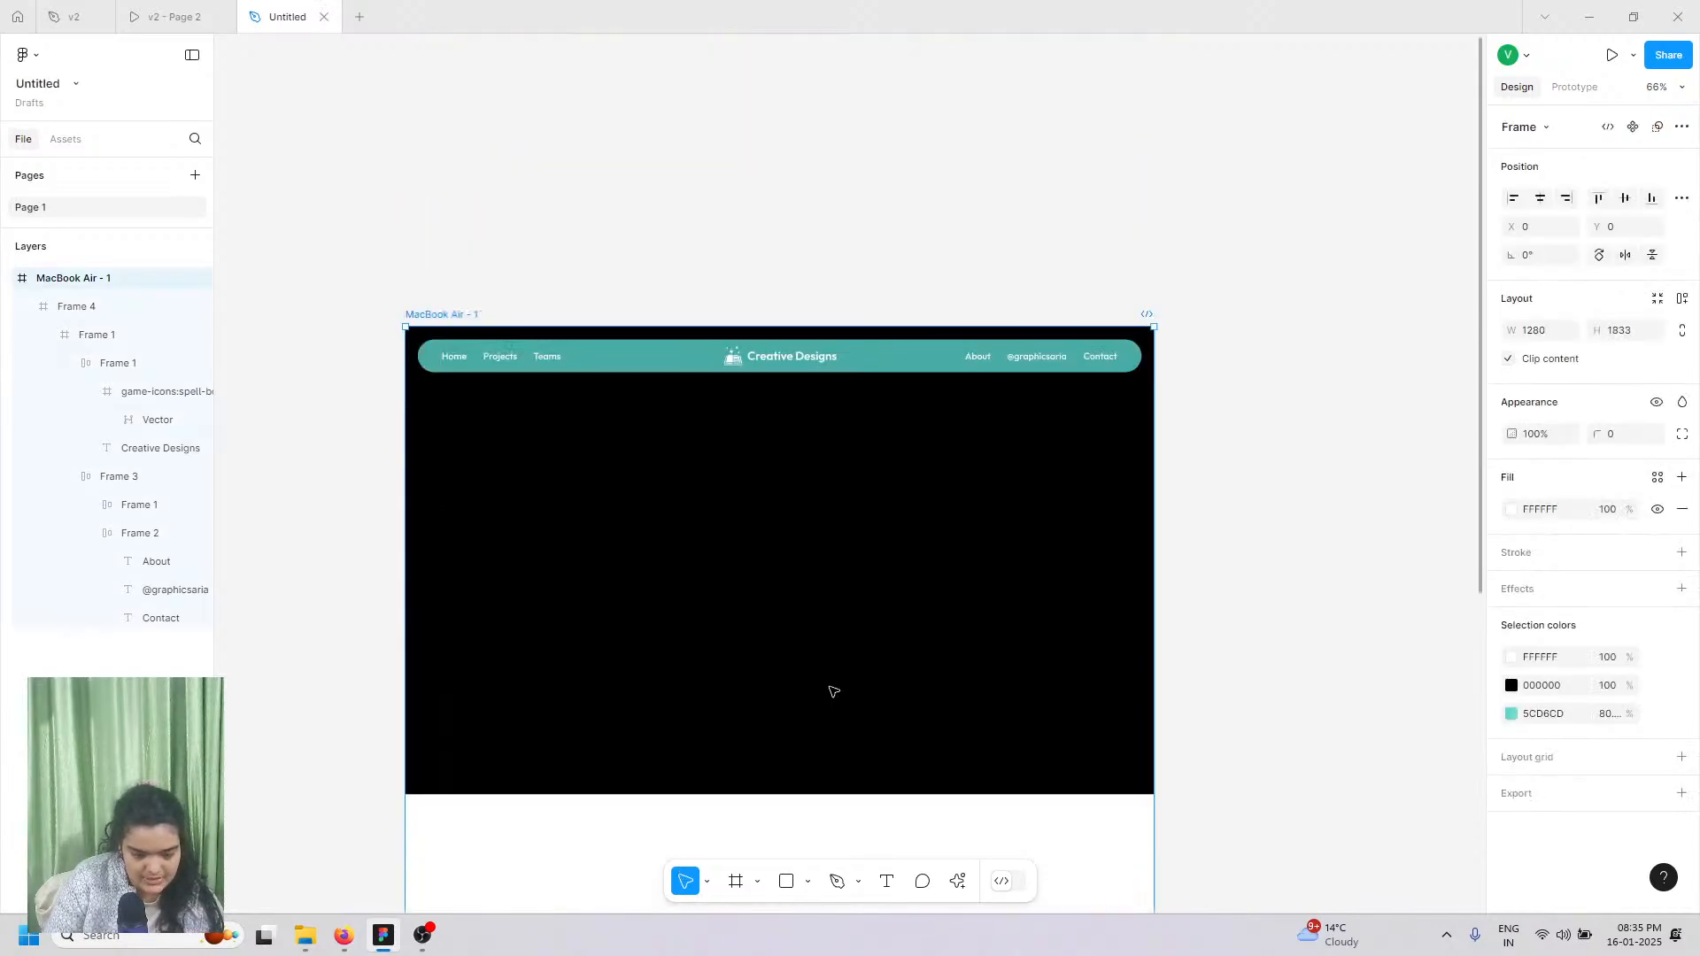
scroll(830, 656, "up", 5)
scroll(831, 656, "down", 3)
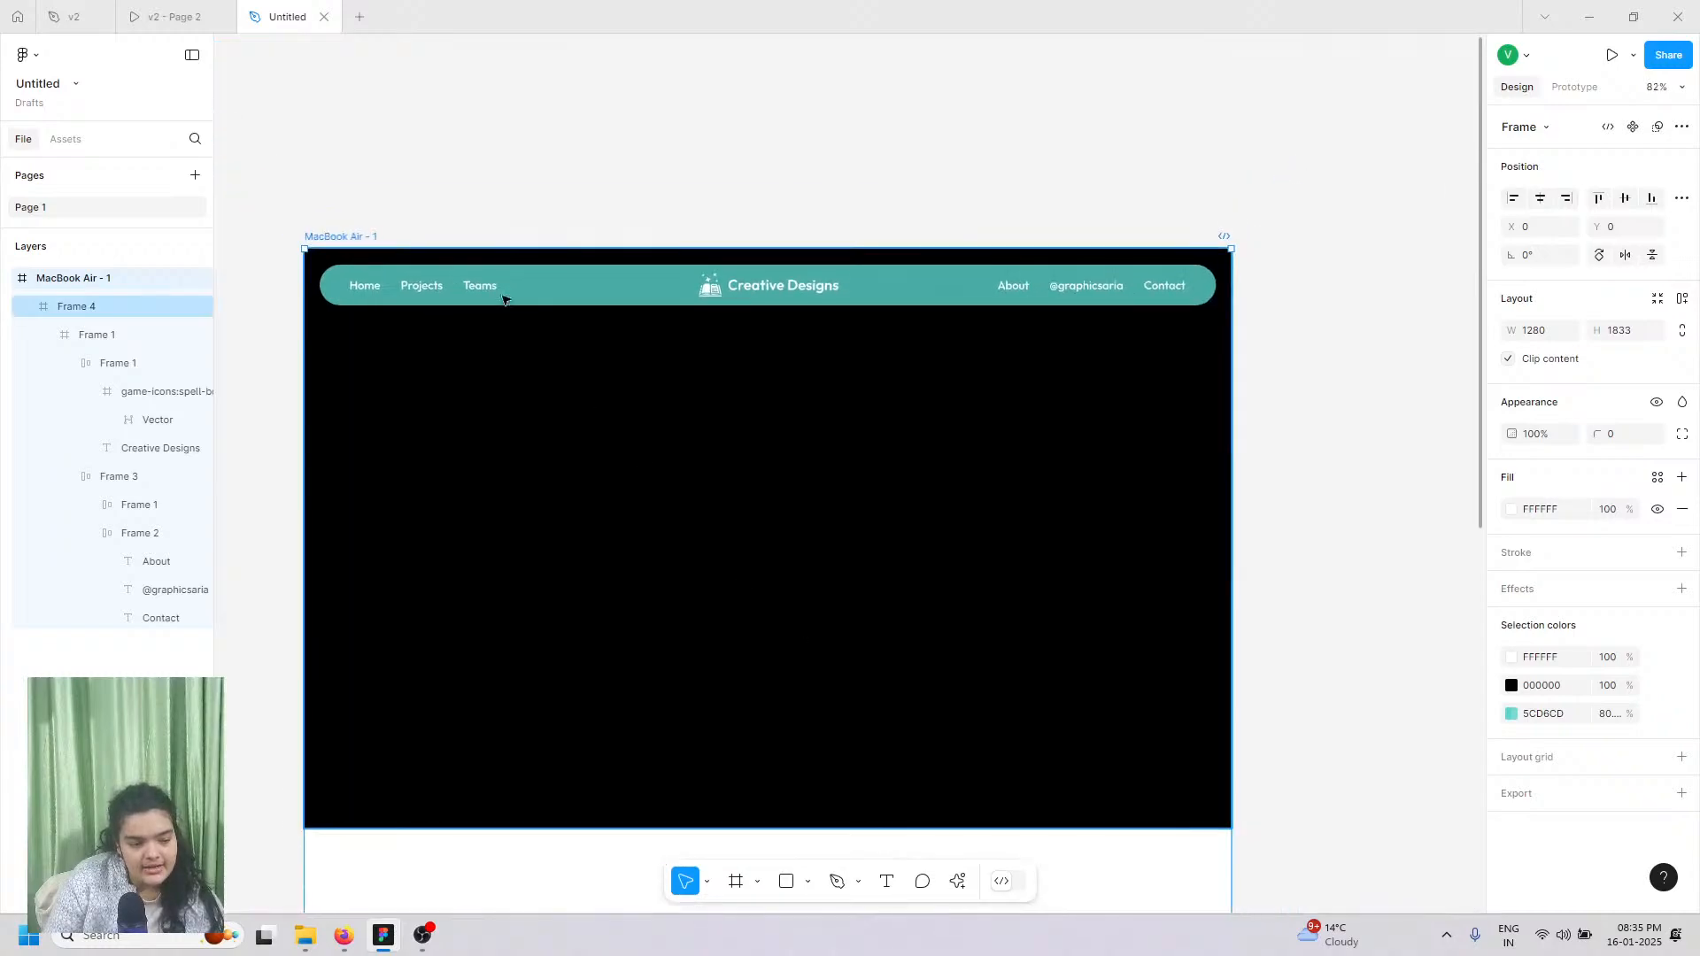
scroll(700, 358, "down", 2)
scroll(710, 360, "up", 3)
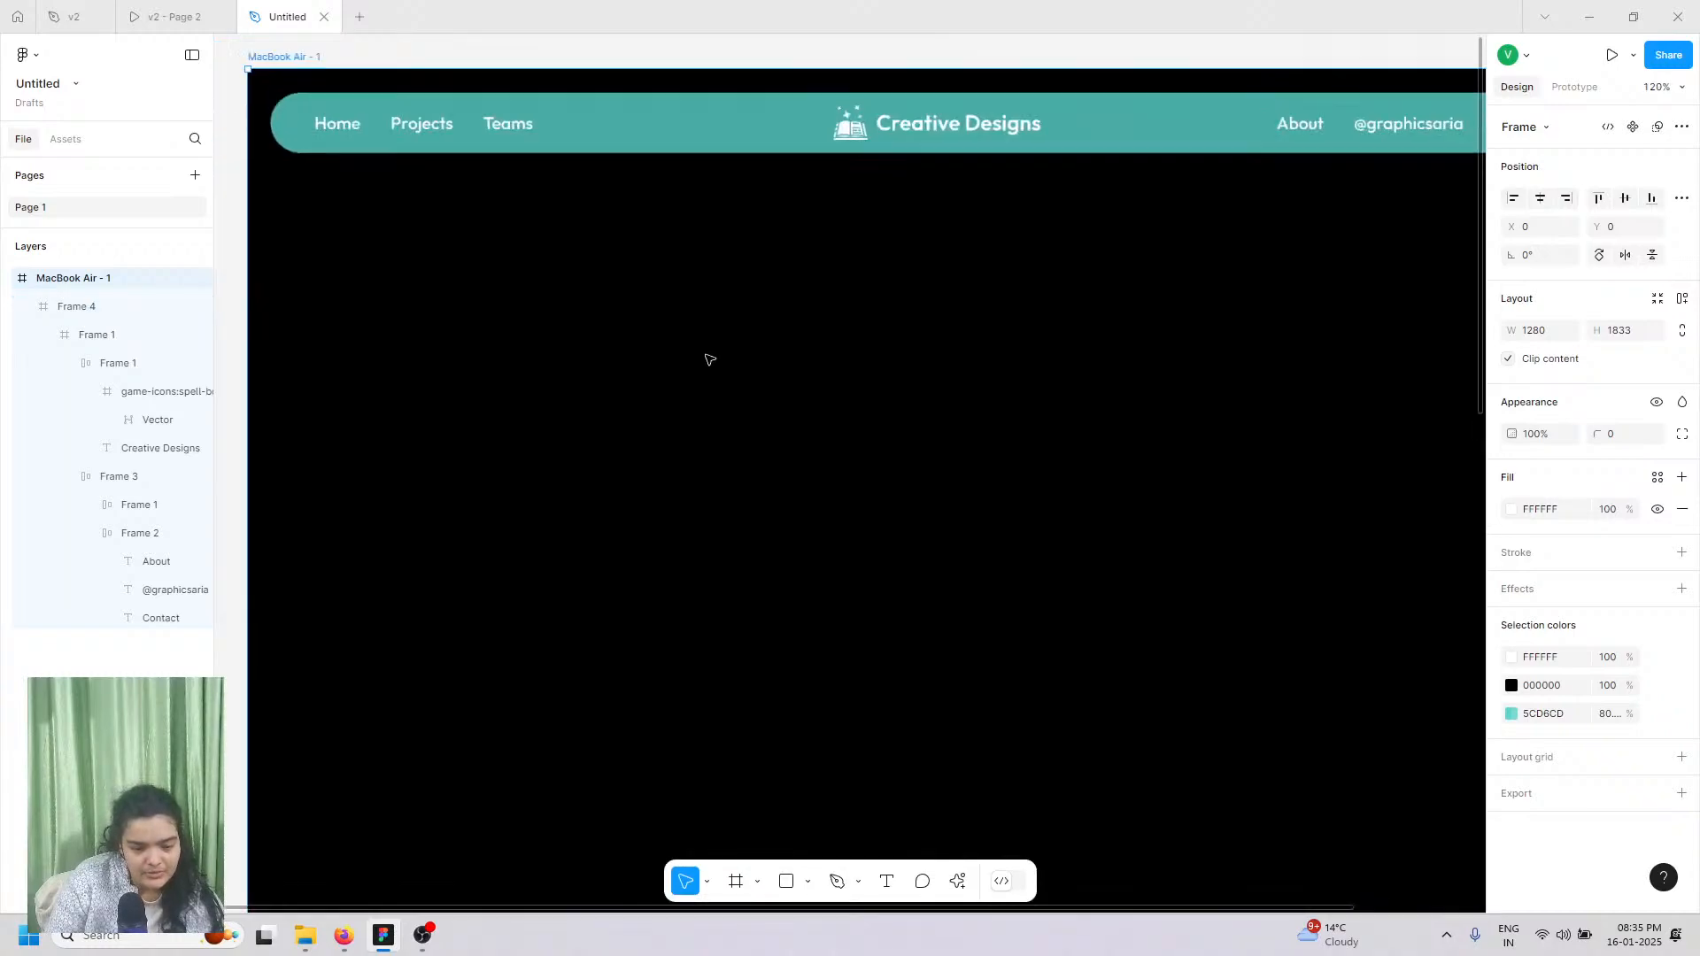
scroll(710, 359, "down", 2)
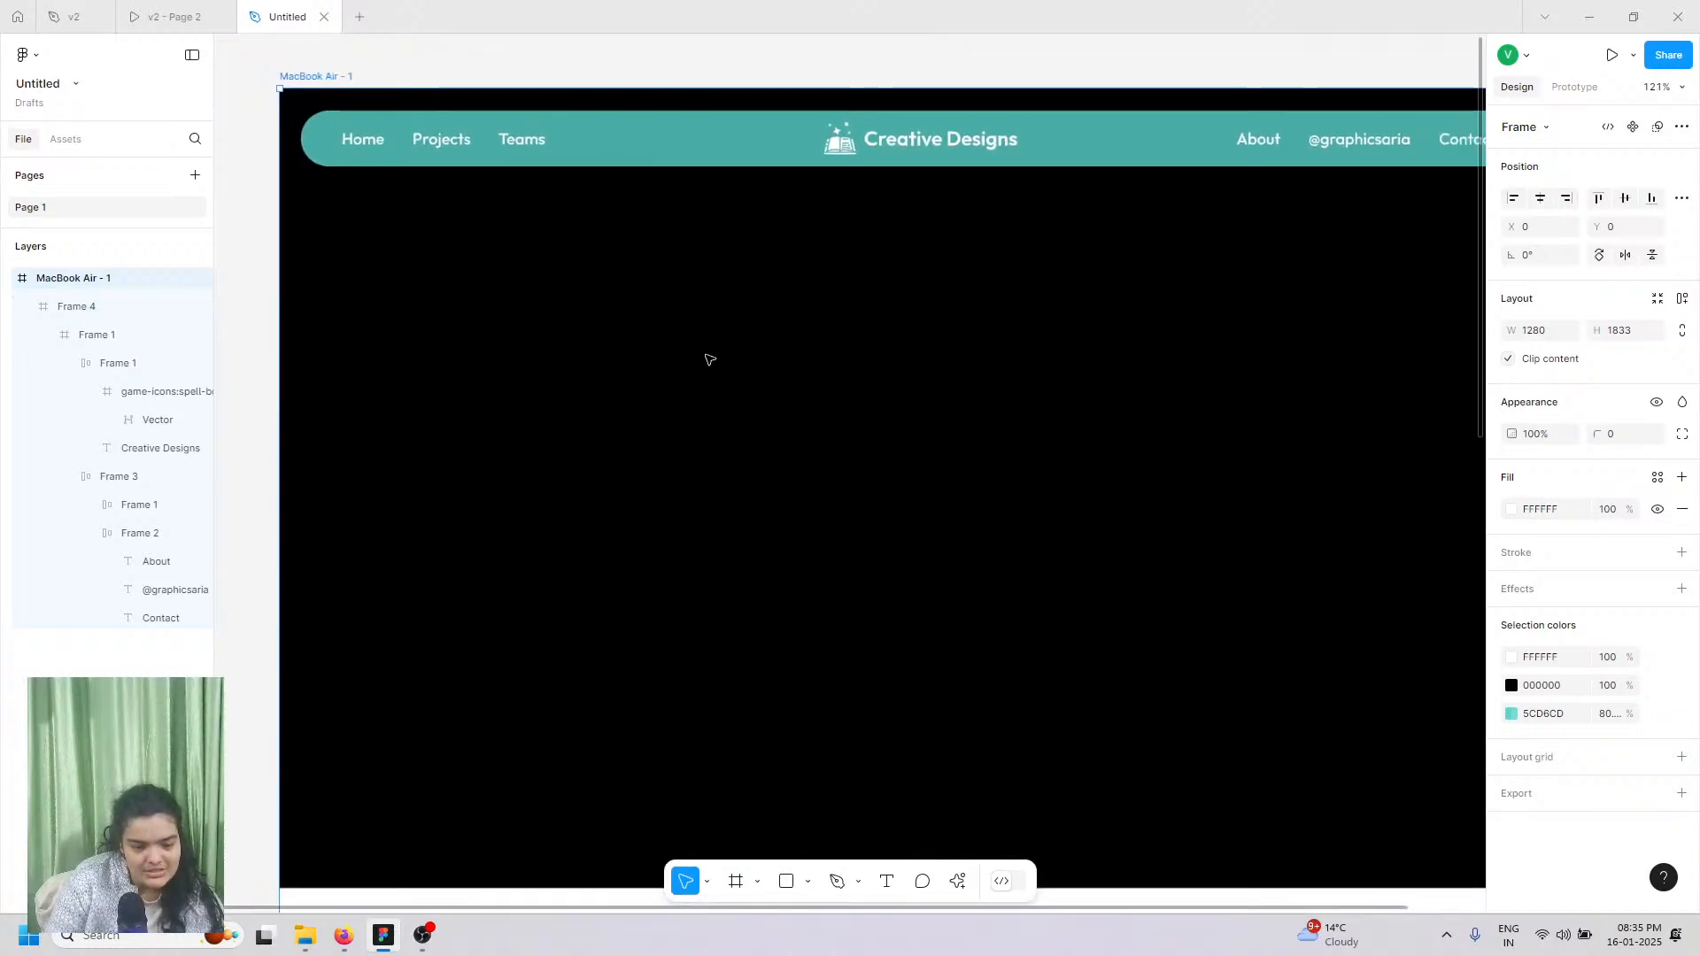
Step: Compare the draft against the finished v2 reference prototype
left_click(140, 7)
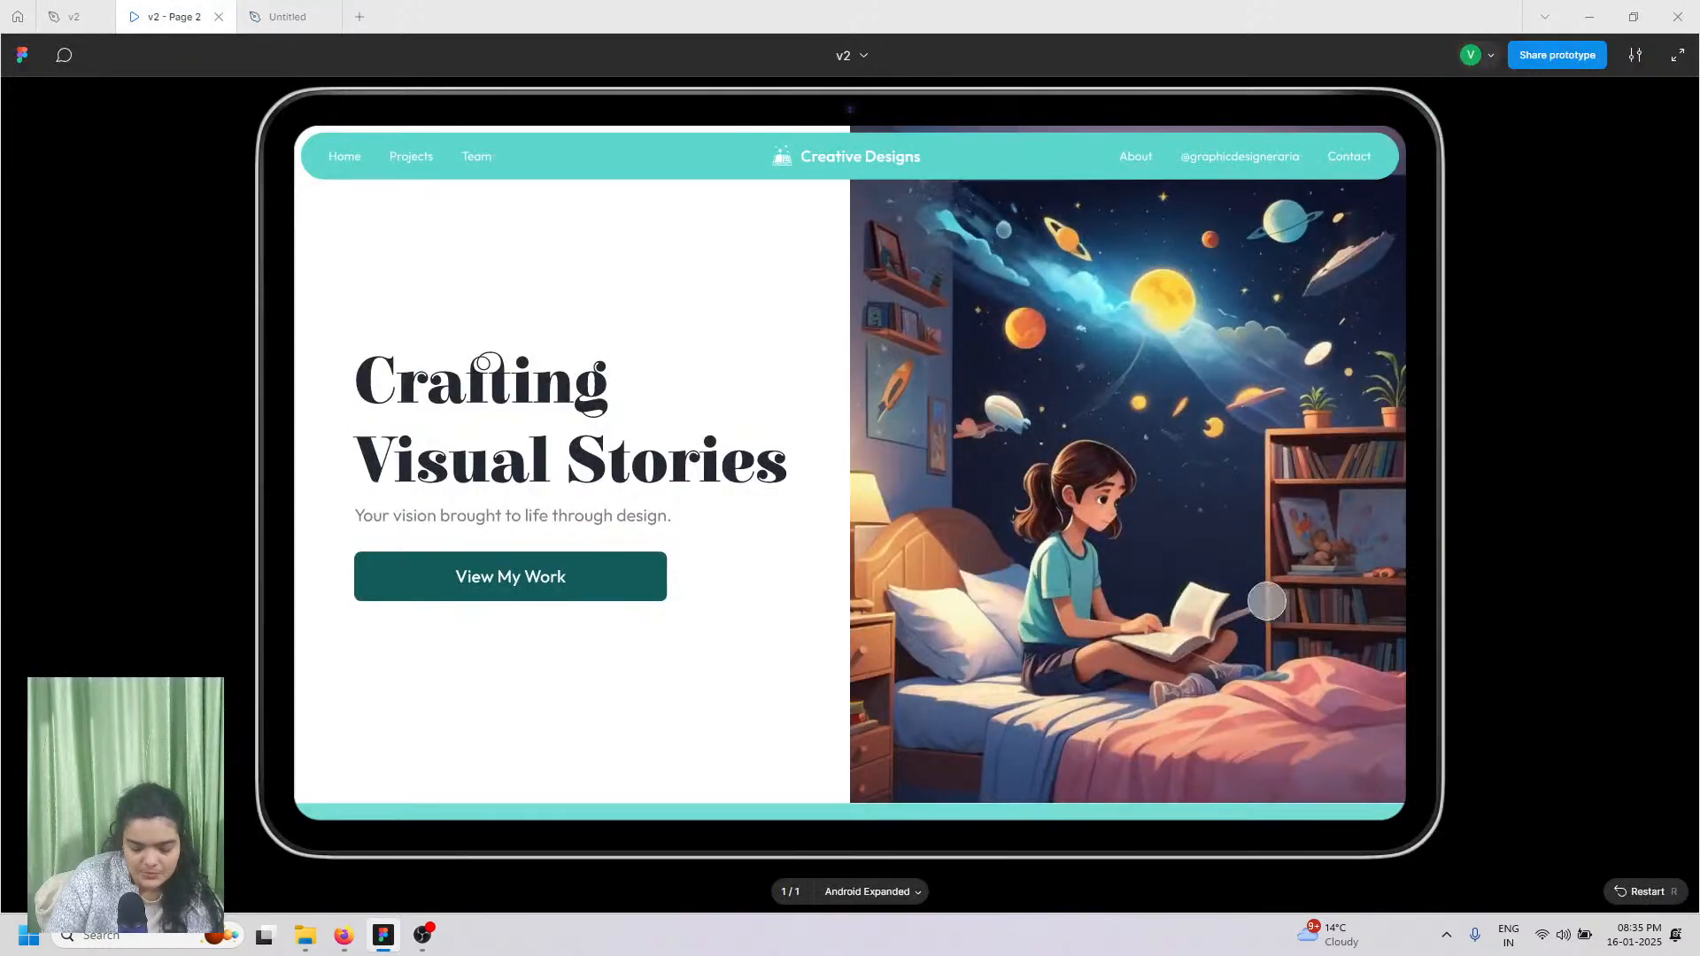
left_click(286, 15)
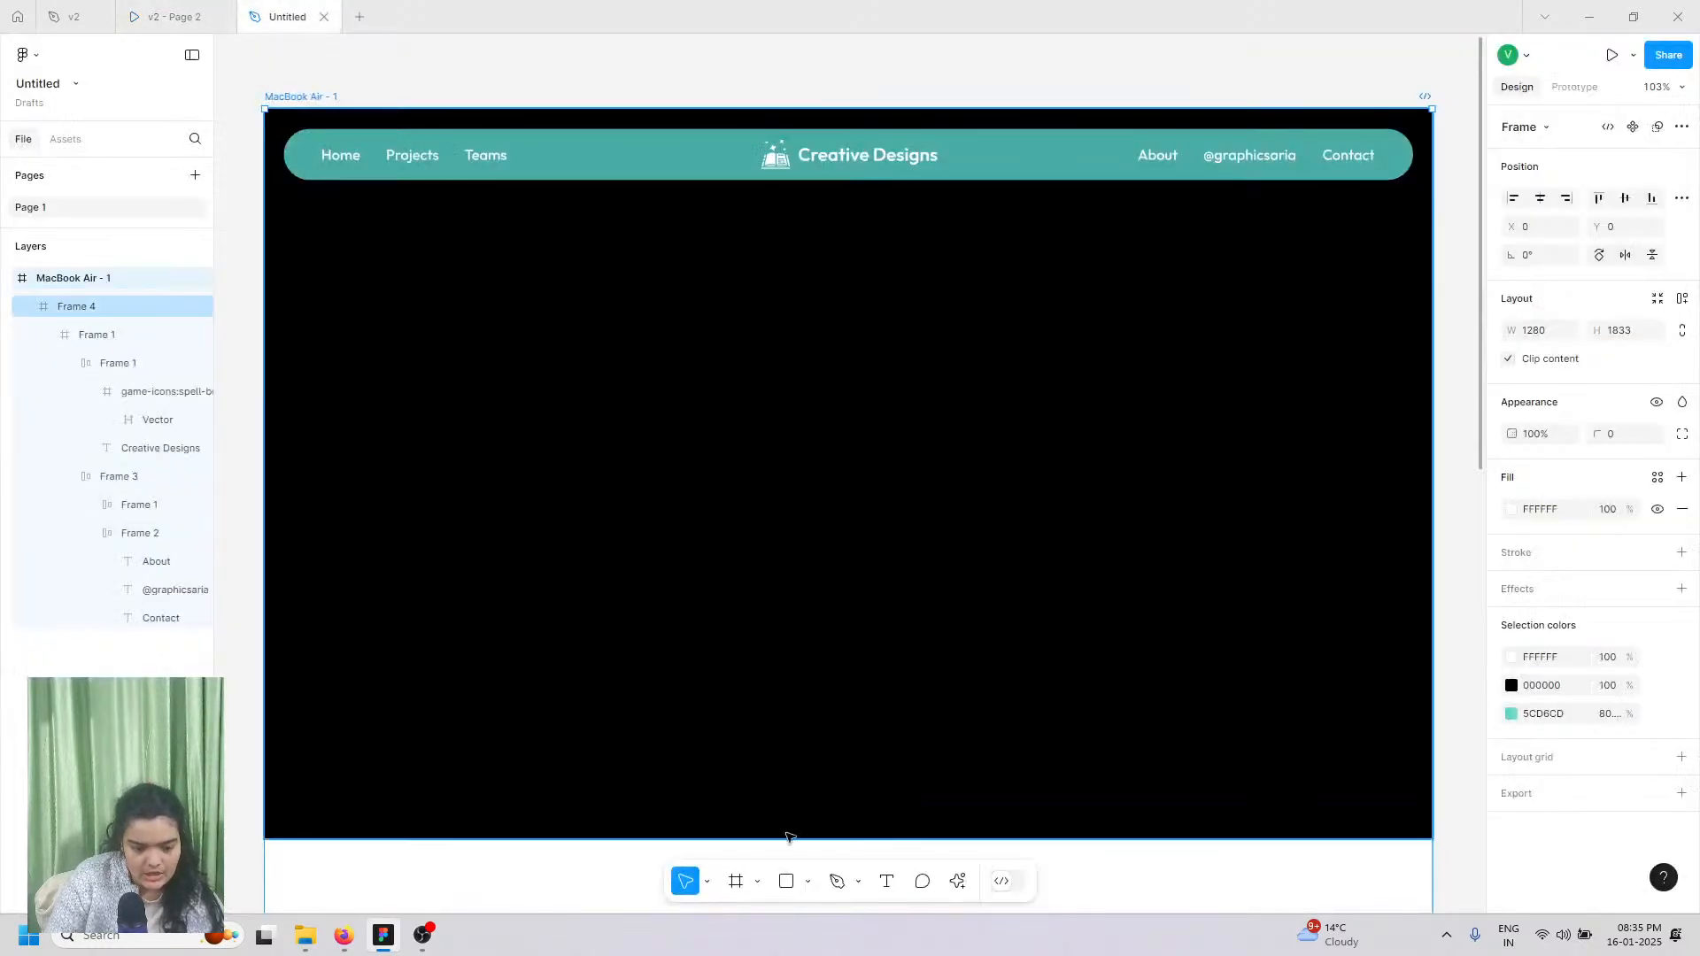
left_click(740, 883)
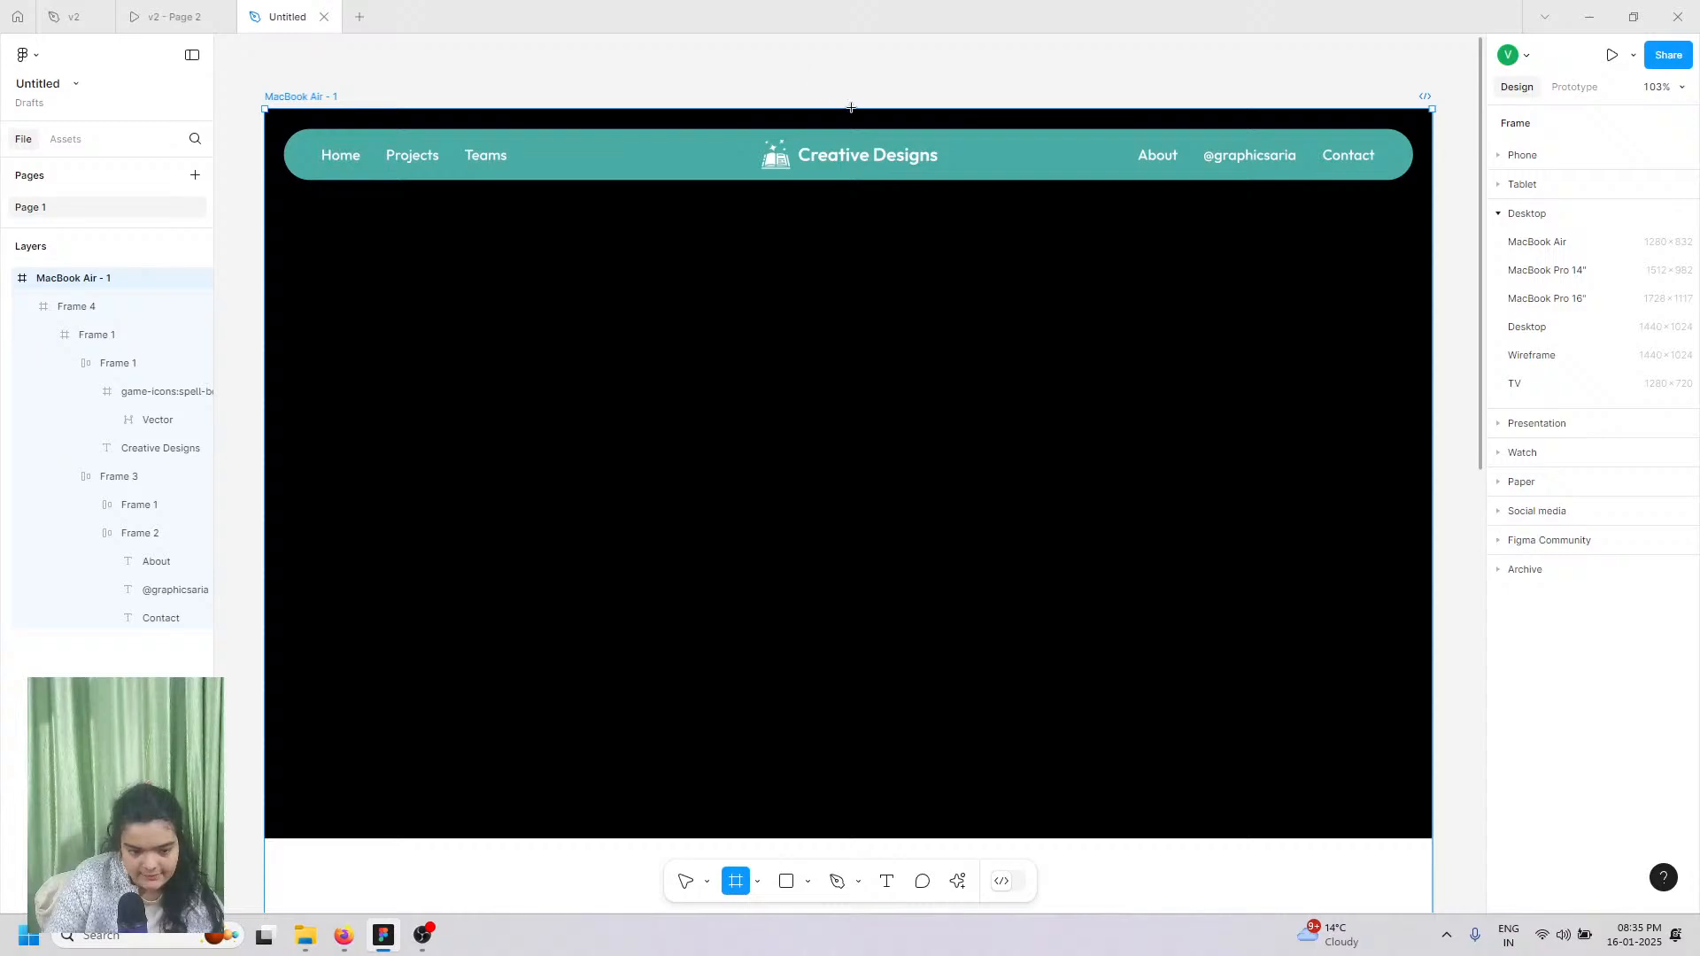
Step: Draw a 640×800 frame, Frame 5, over the hero's right half
left_click_drag(851, 107, 1429, 838)
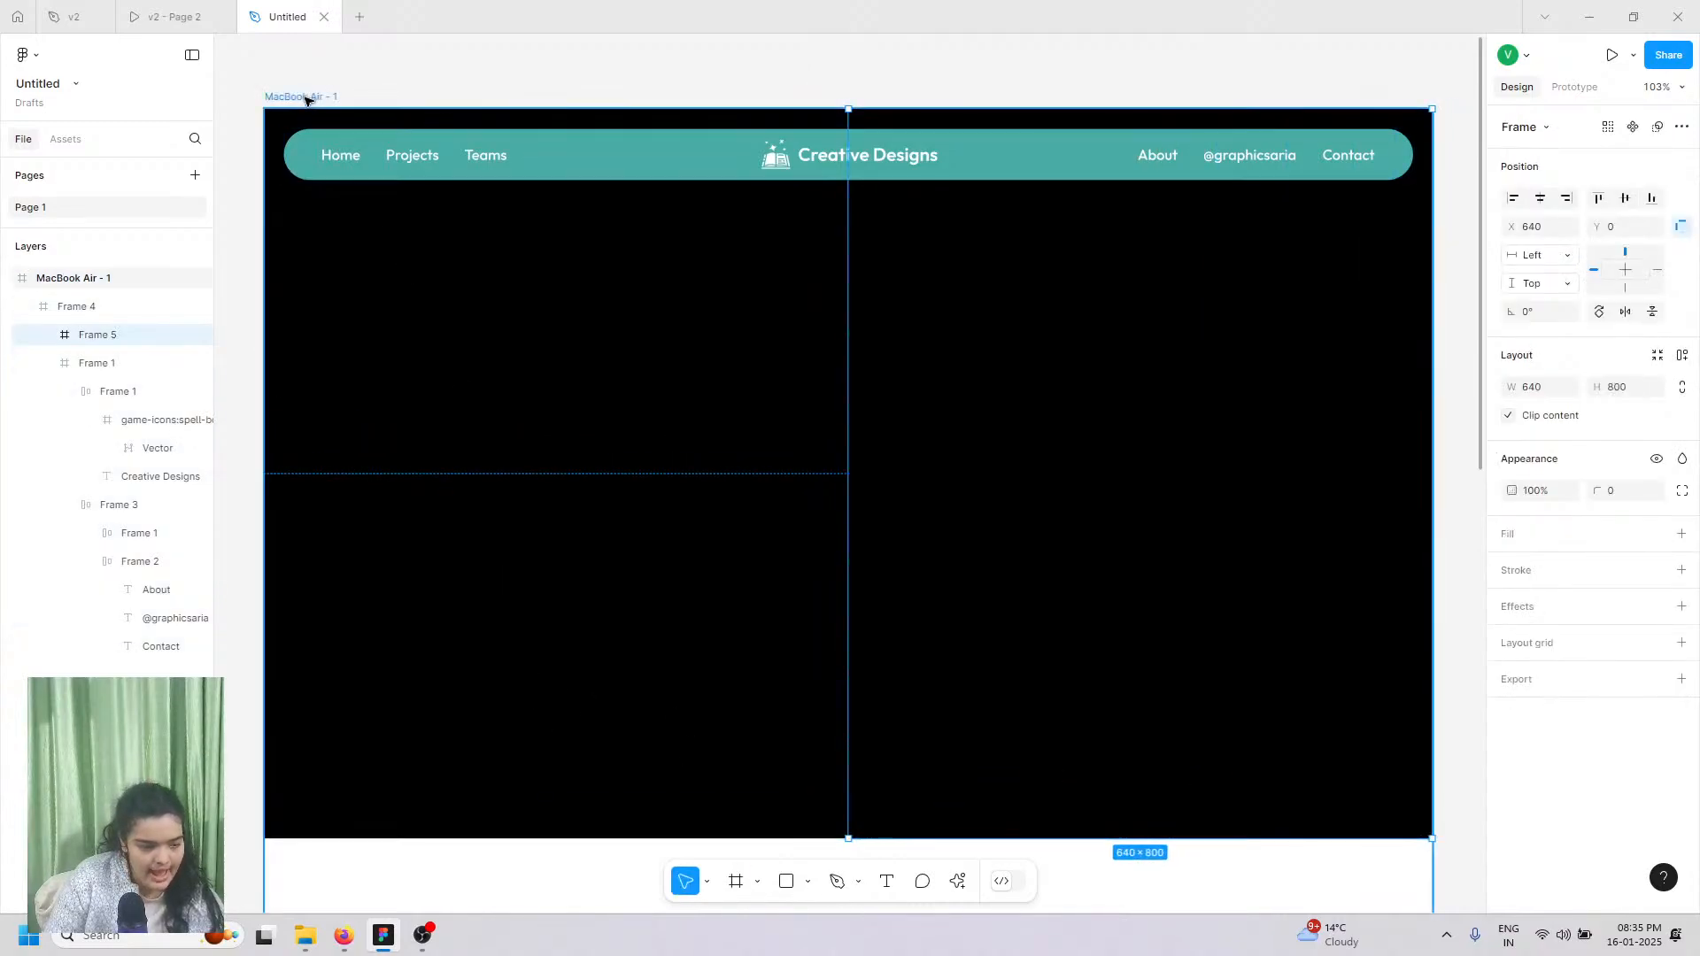
key("Escape")
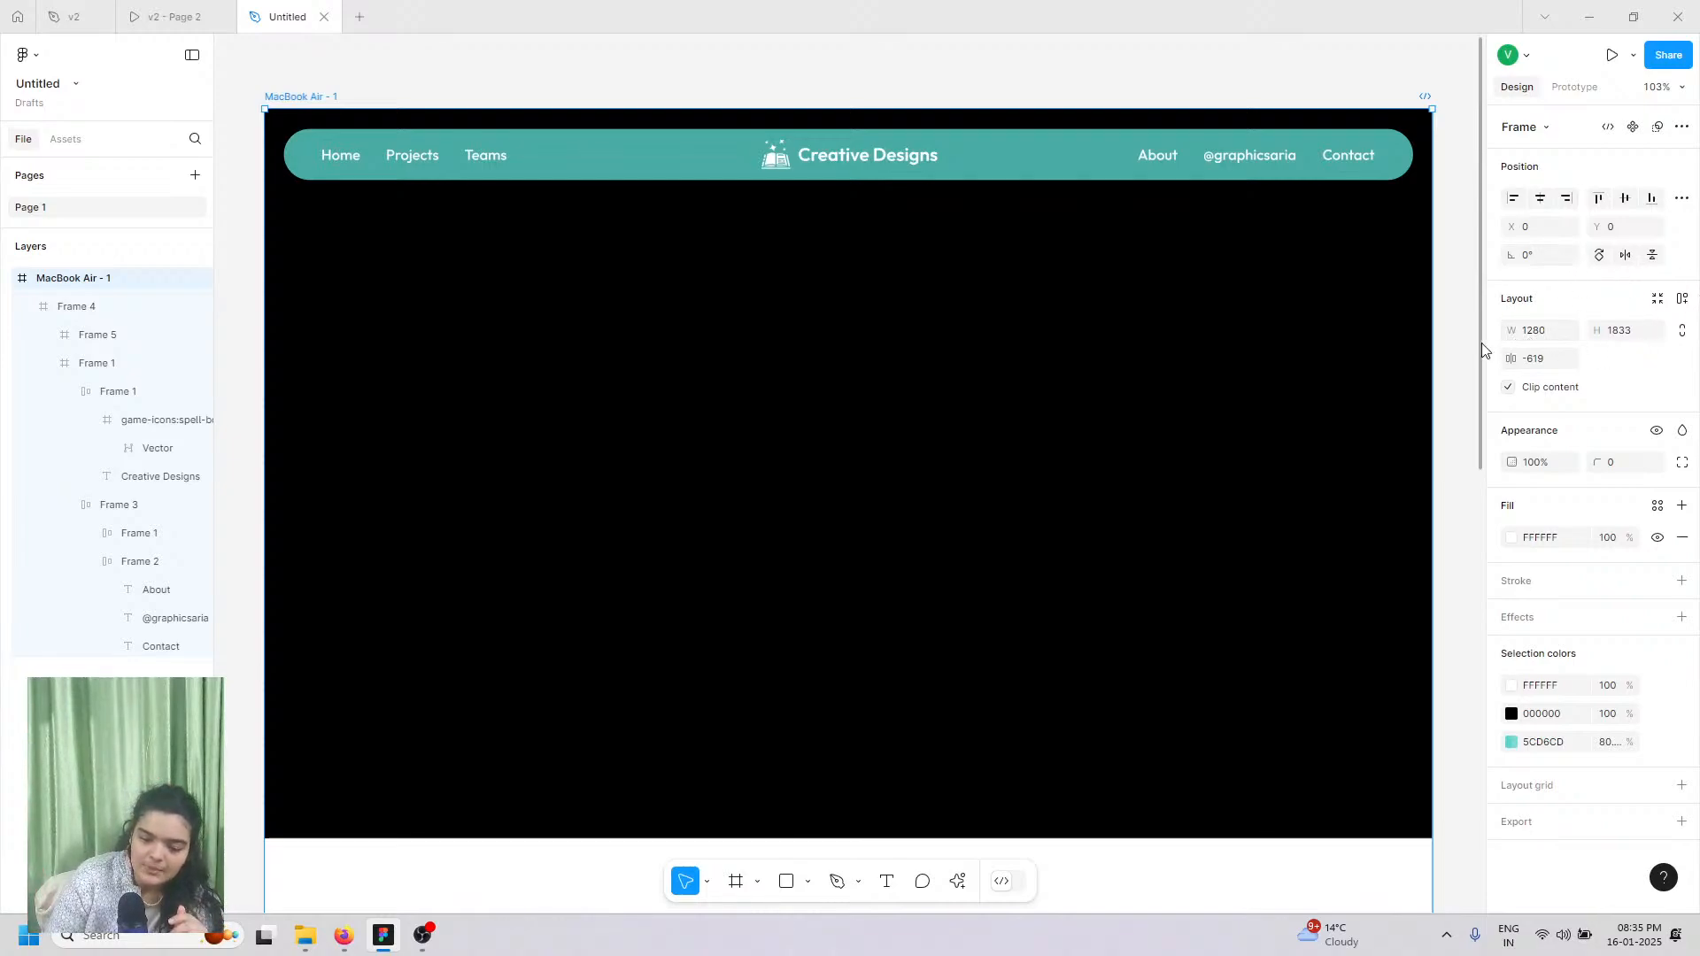
left_click(1529, 339)
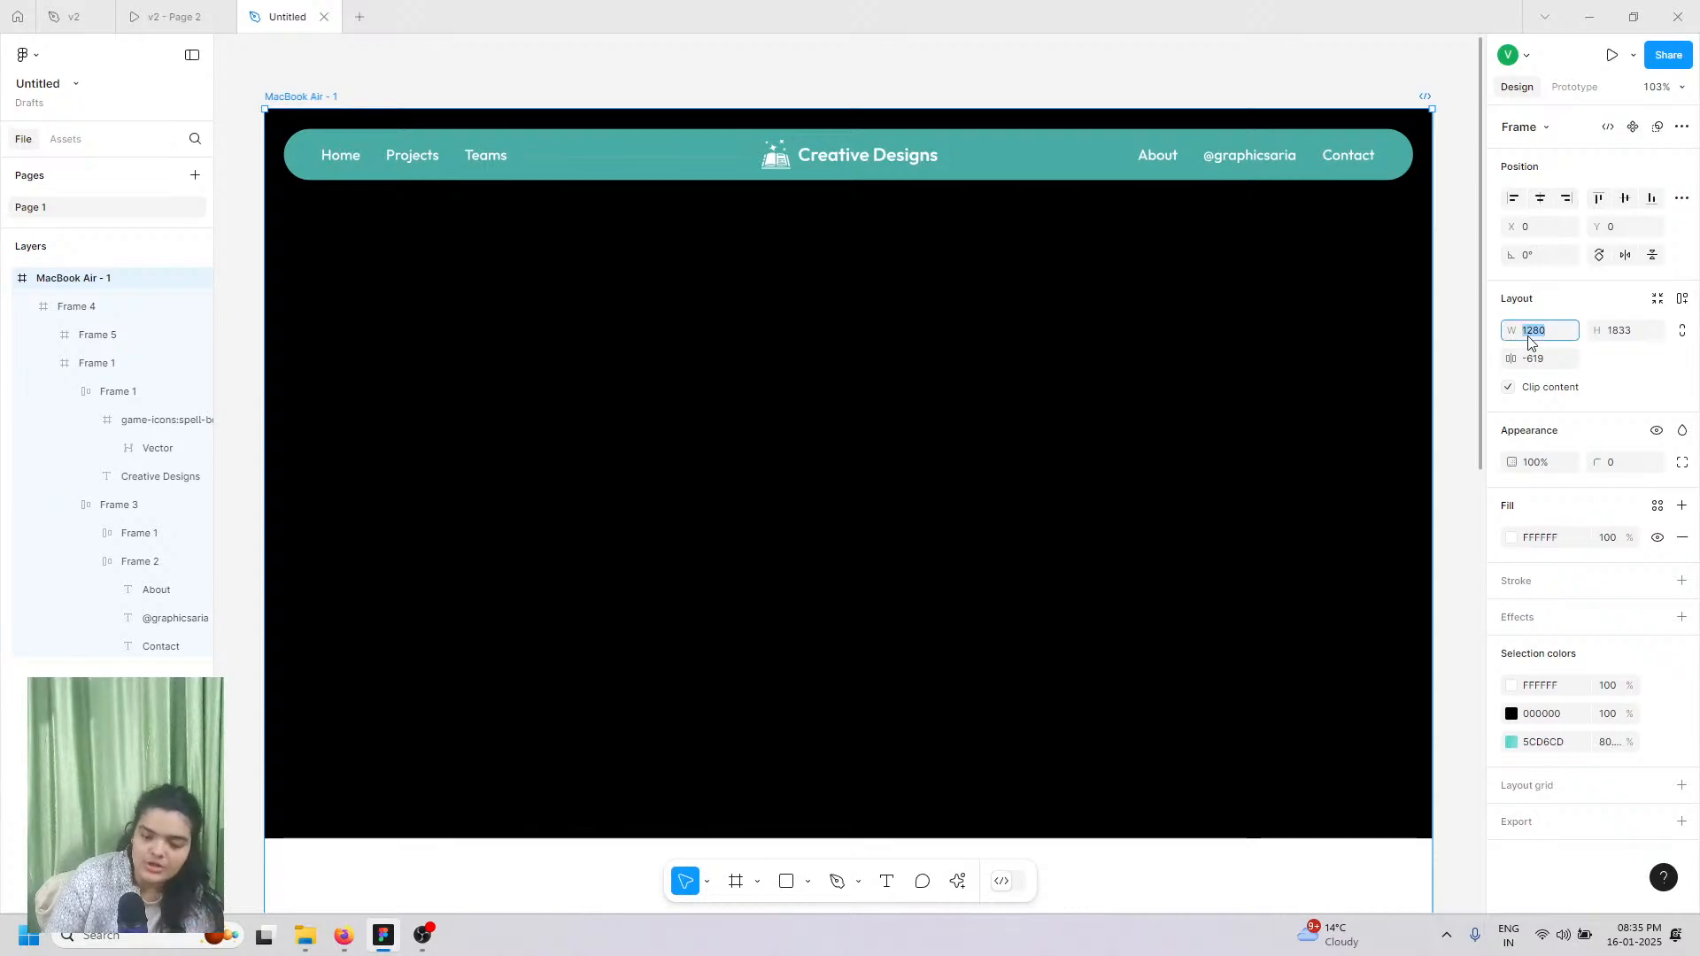
left_click(1028, 273)
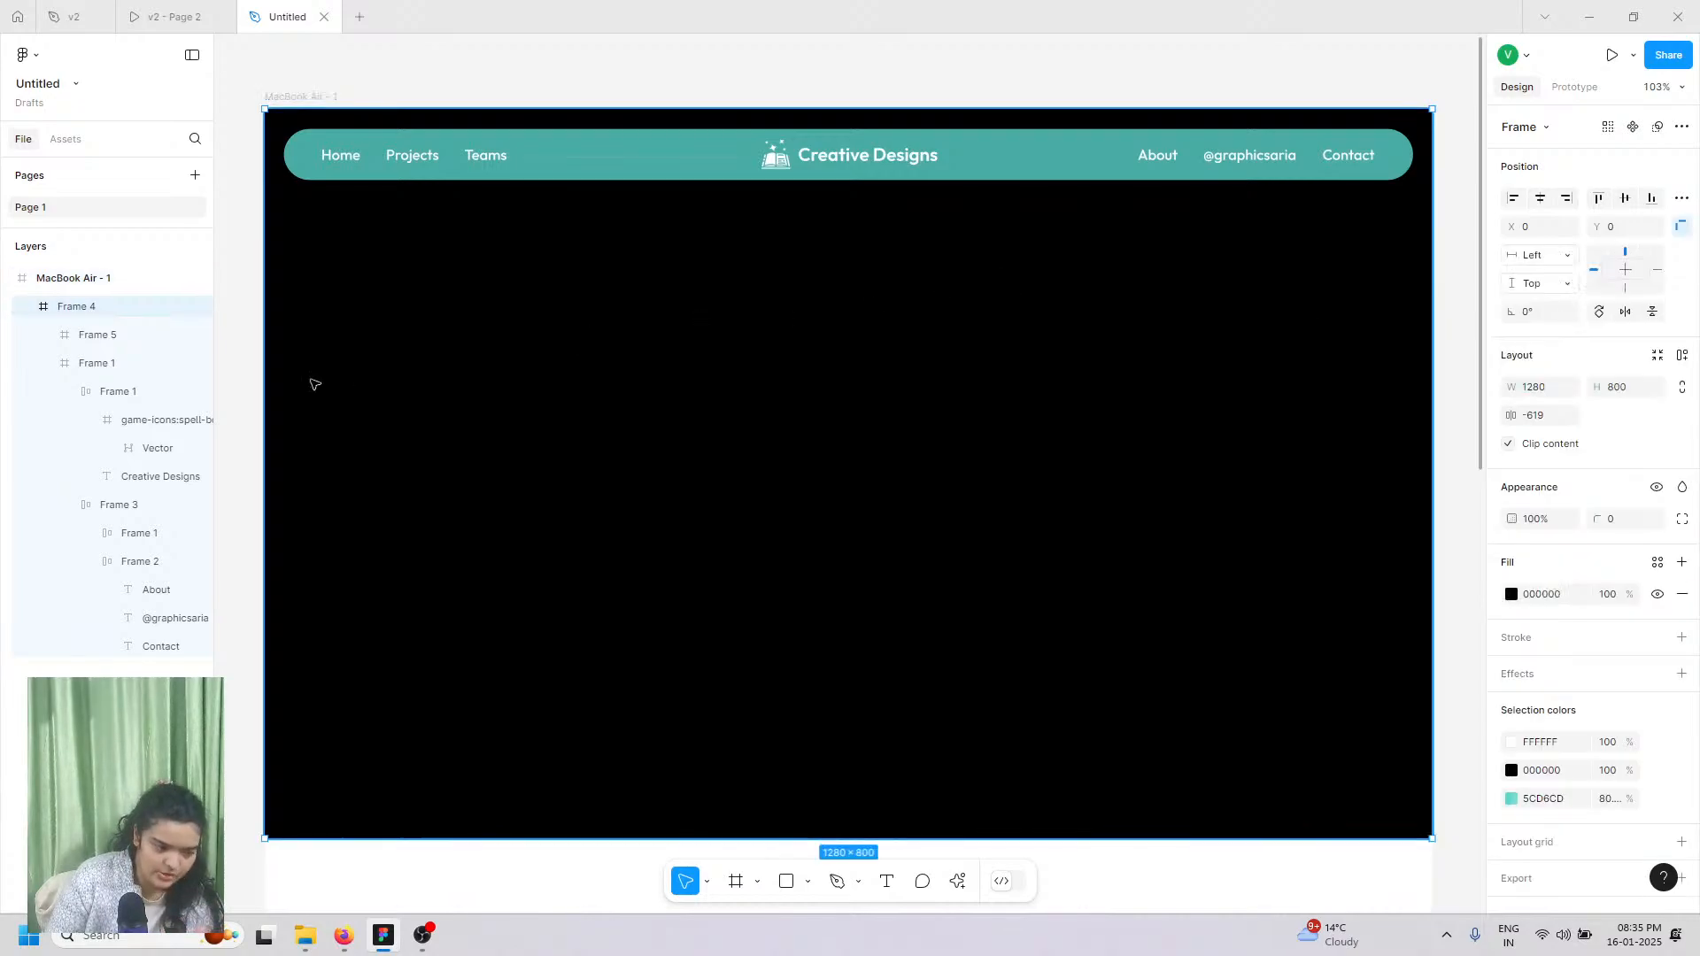
left_click(93, 334)
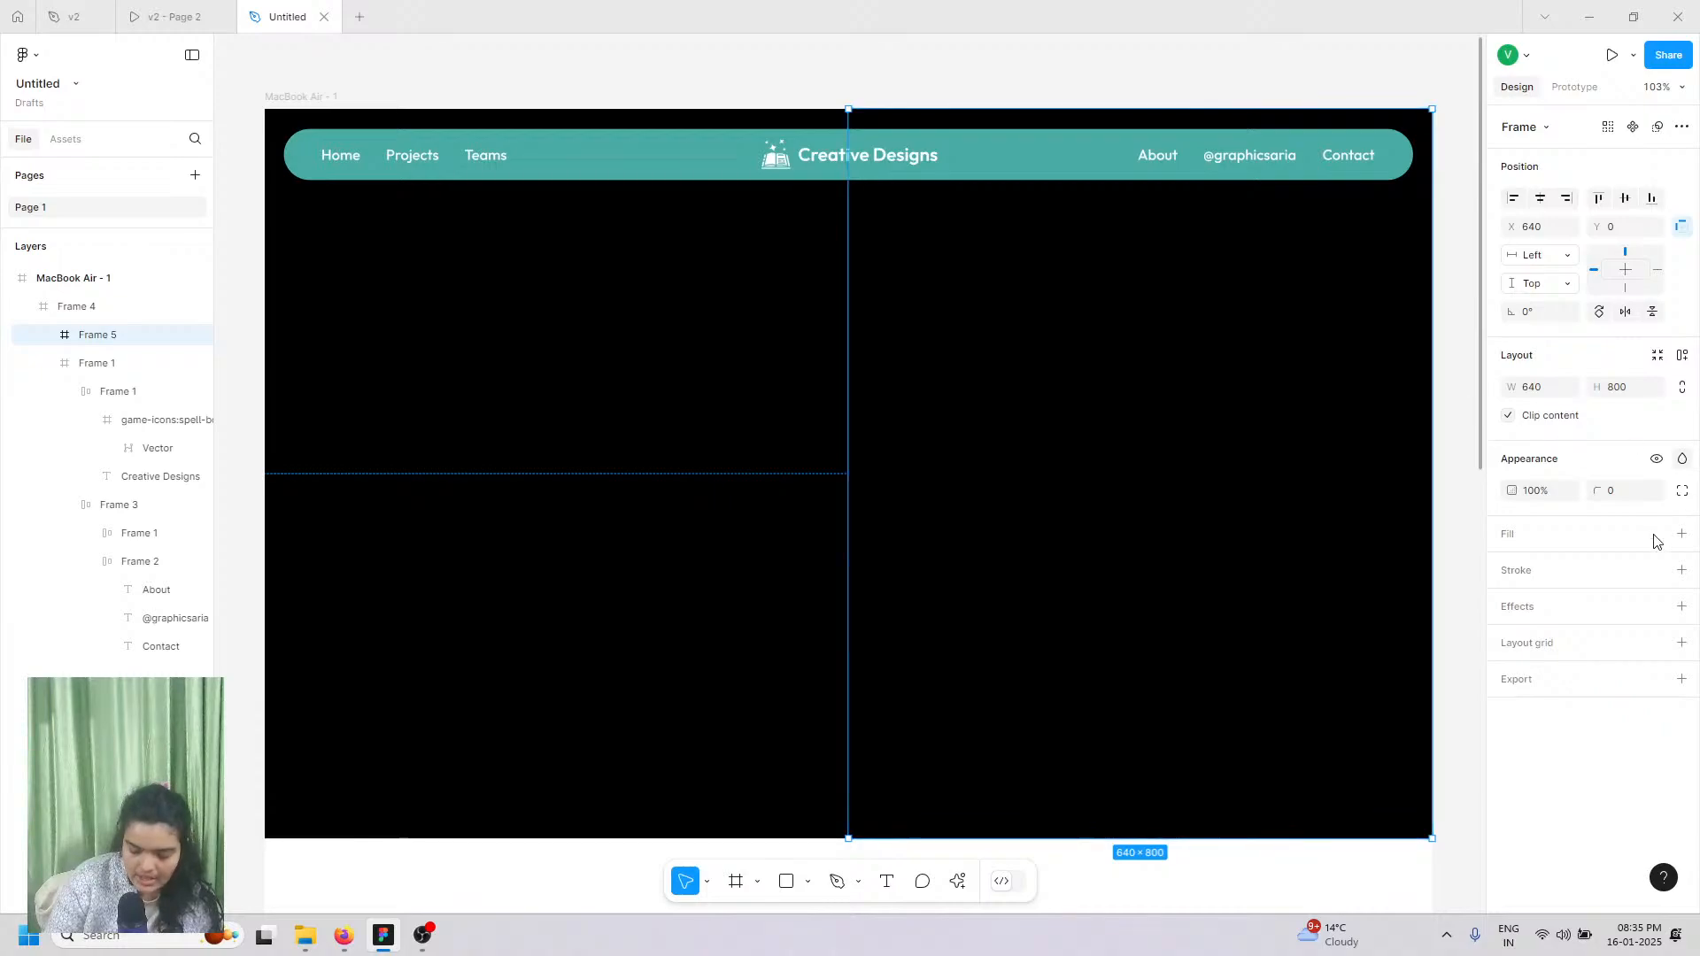
Step: Fill Frame 5 white and send it behind the navbar
left_click(1682, 534)
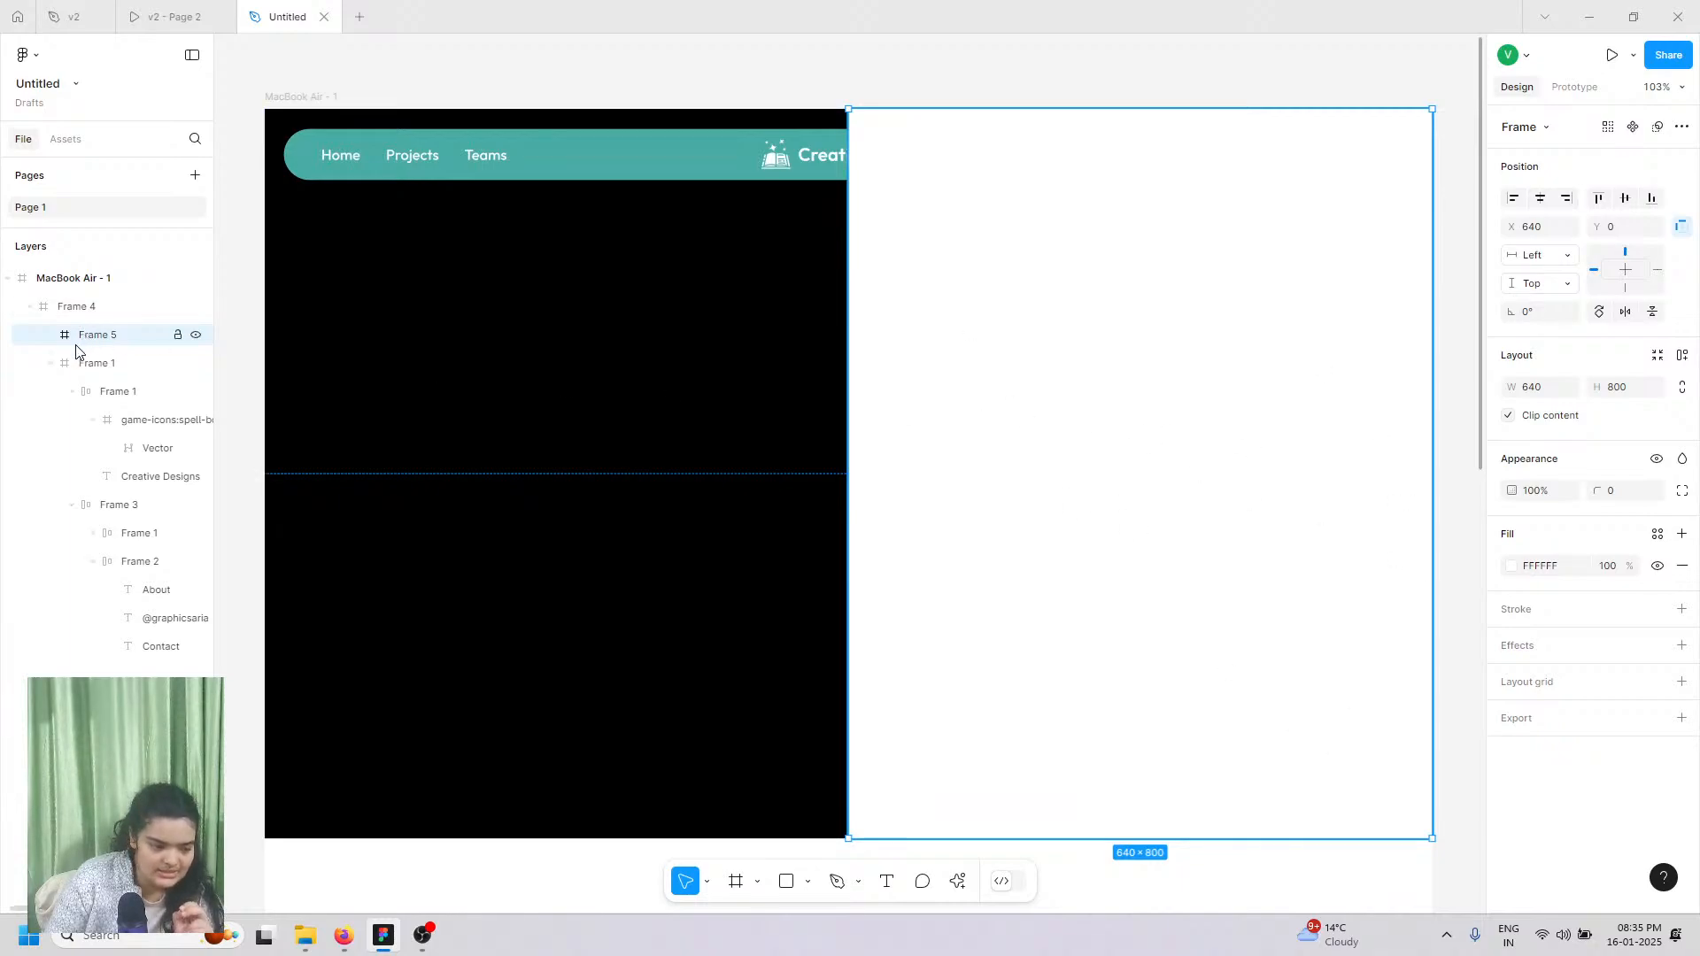
right_click(979, 292)
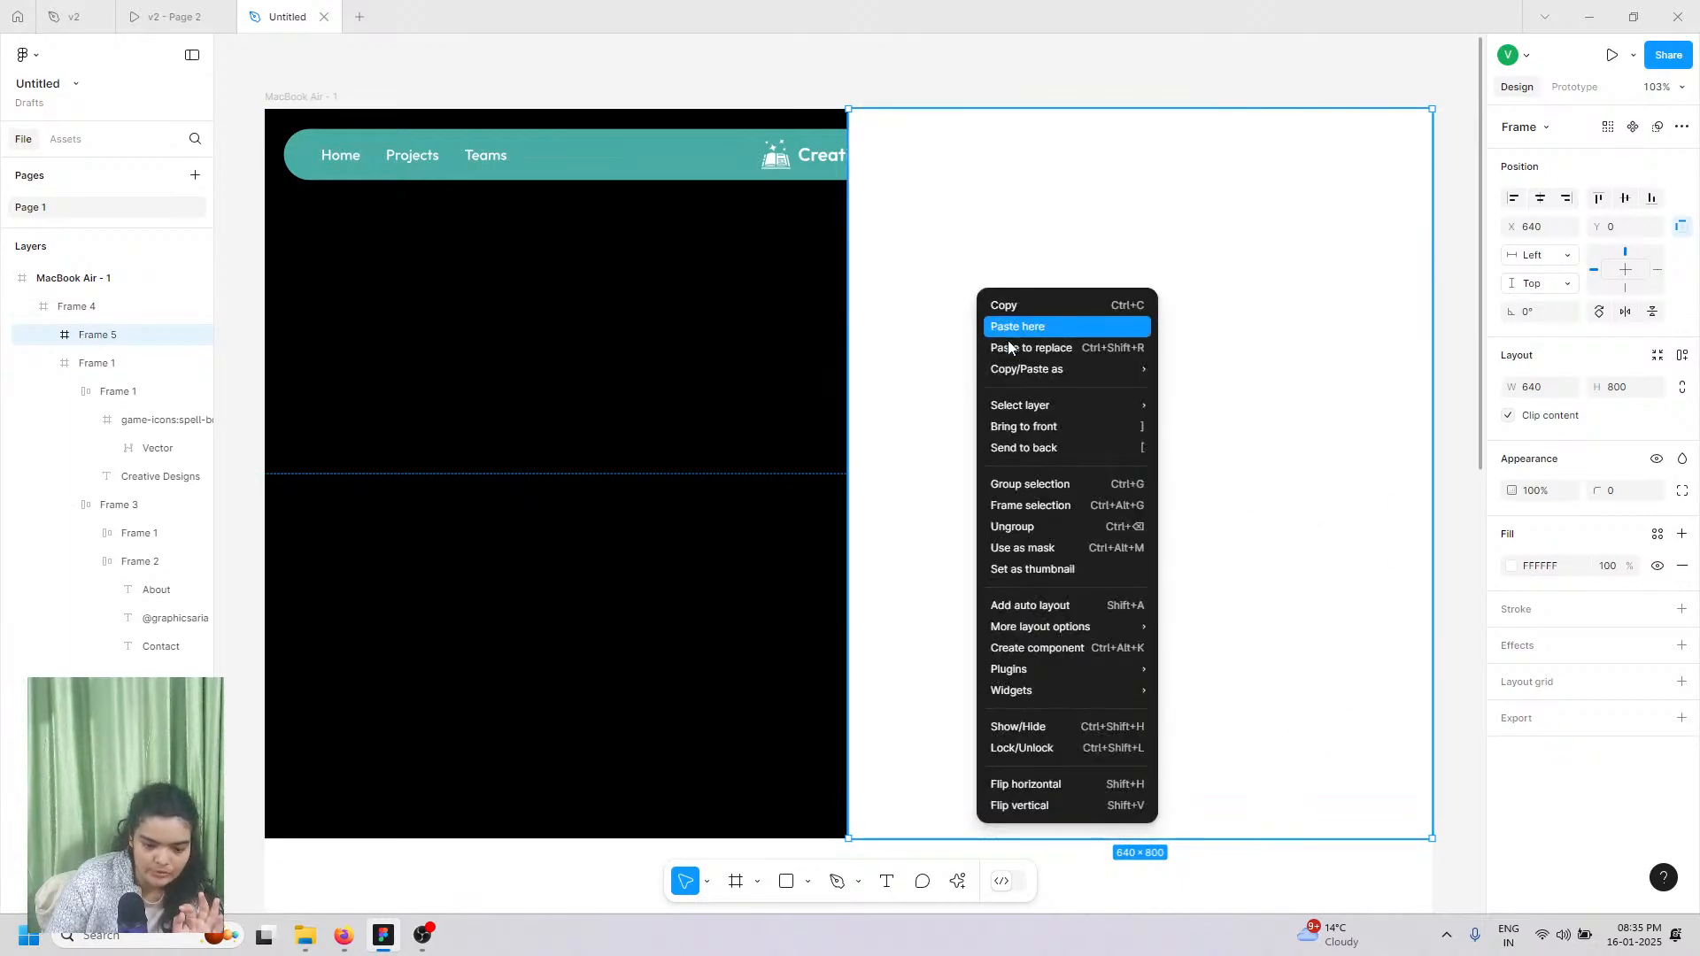
left_click(1023, 449)
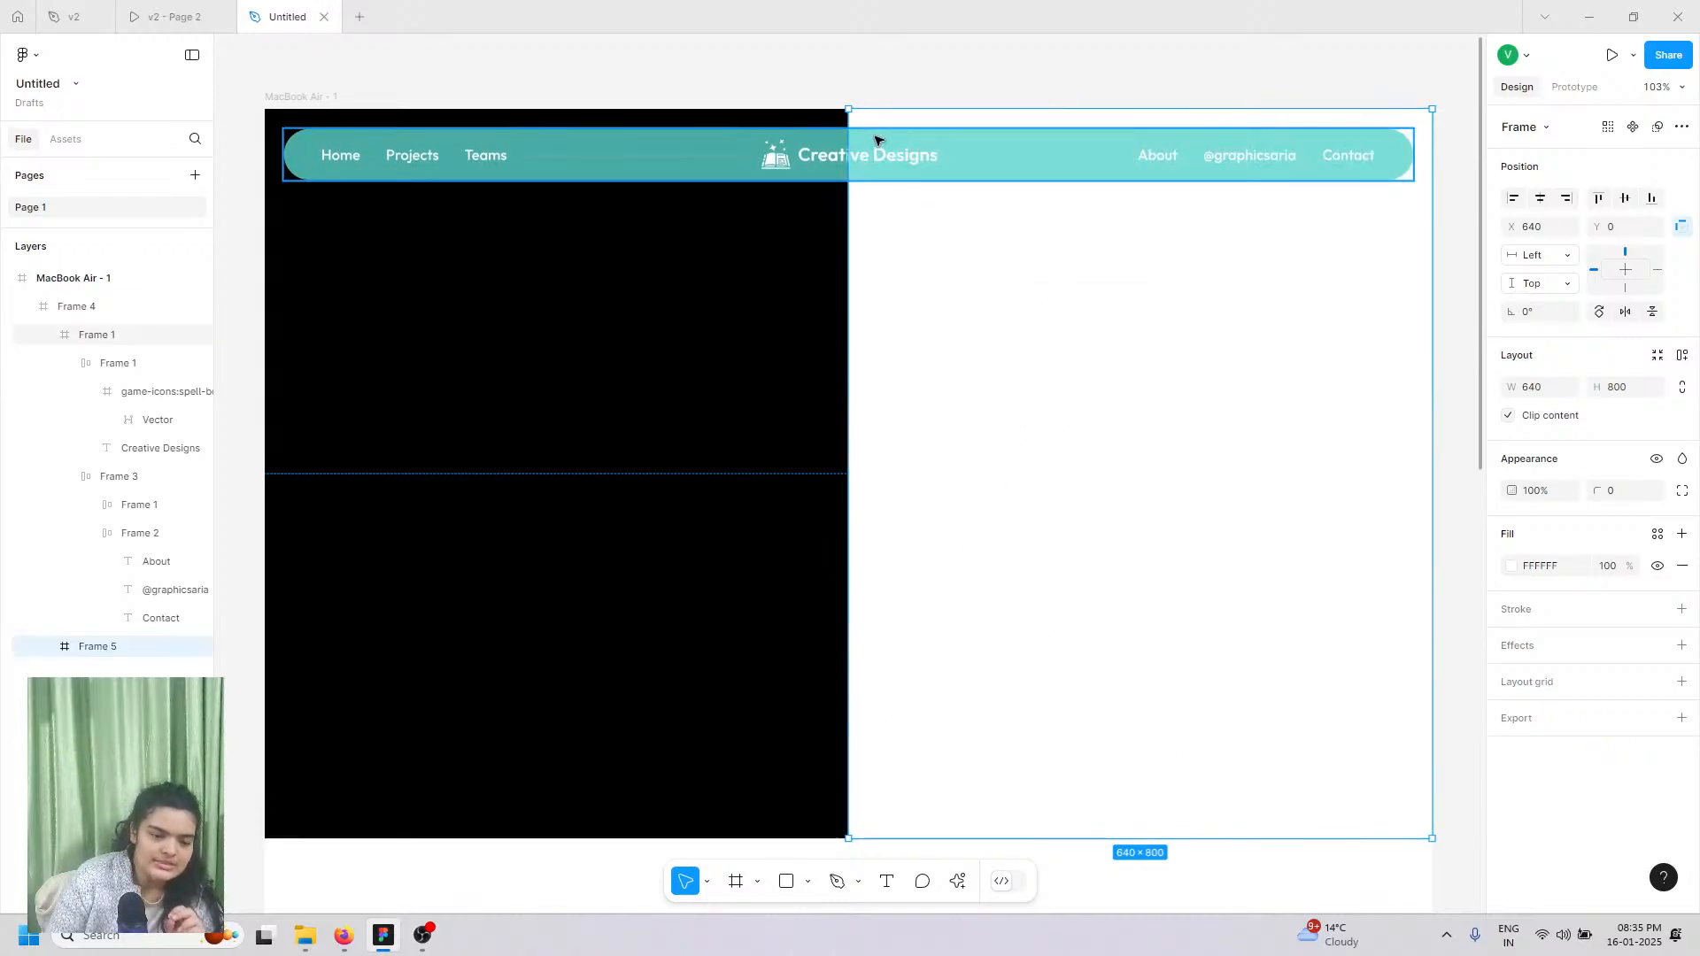
left_click(343, 936)
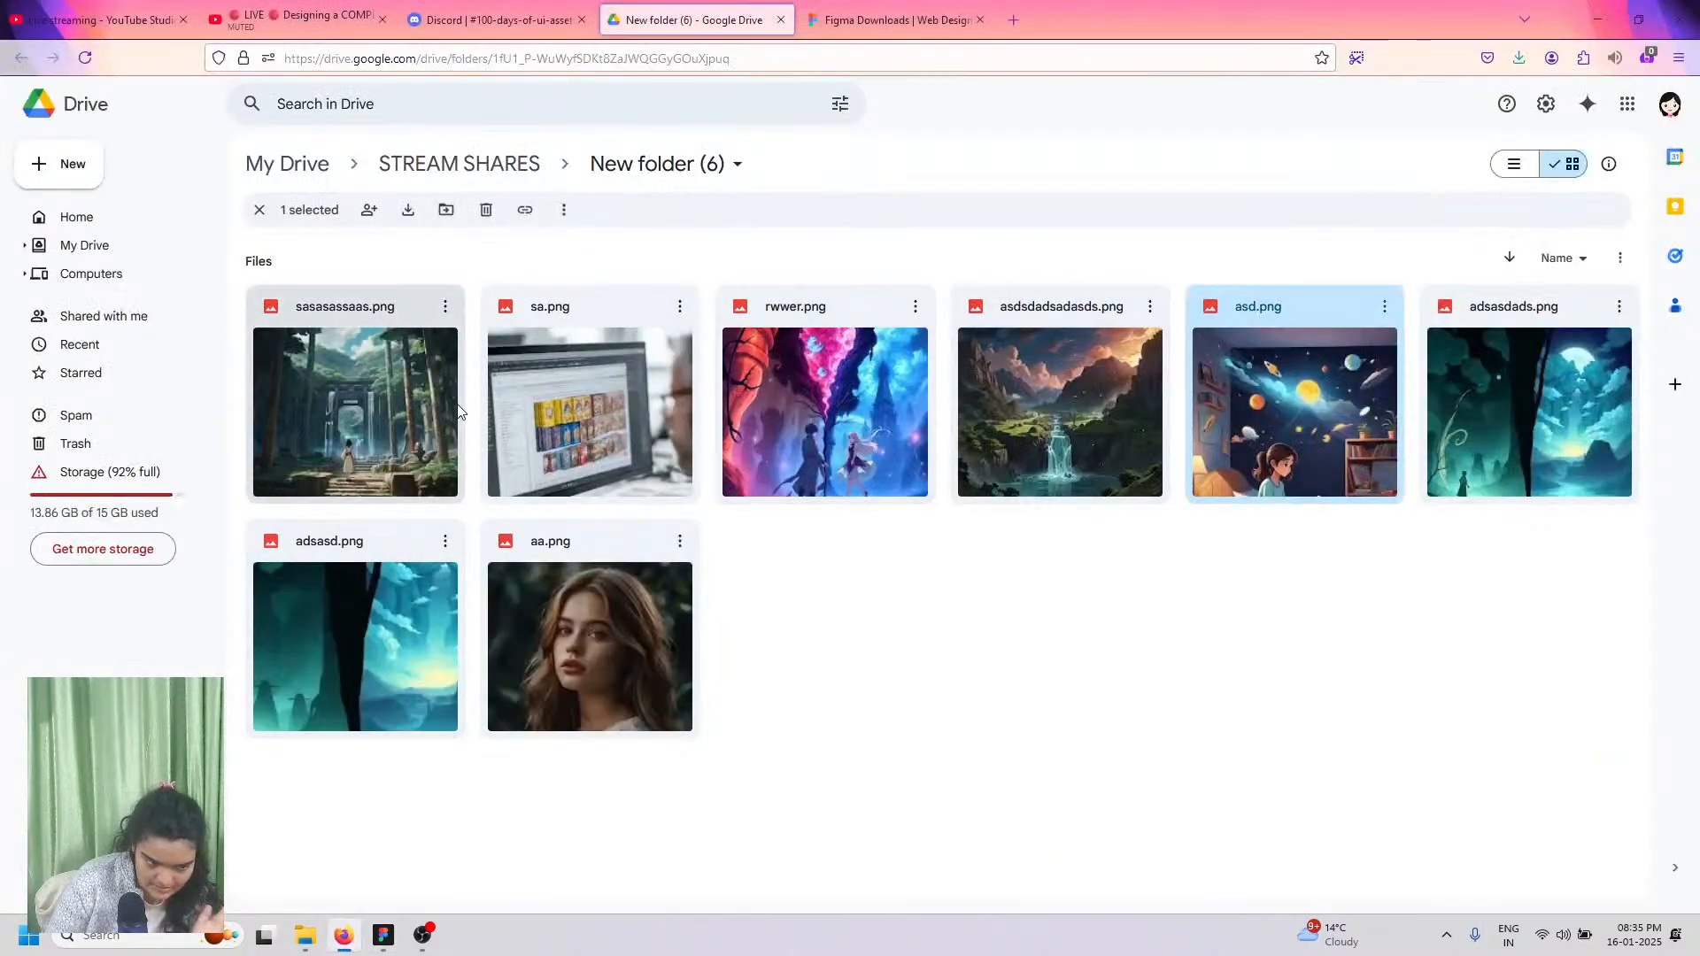
Step: Download asd.png from the Day 38 assets Drive folder linked in the Discord channel
left_click(496, 19)
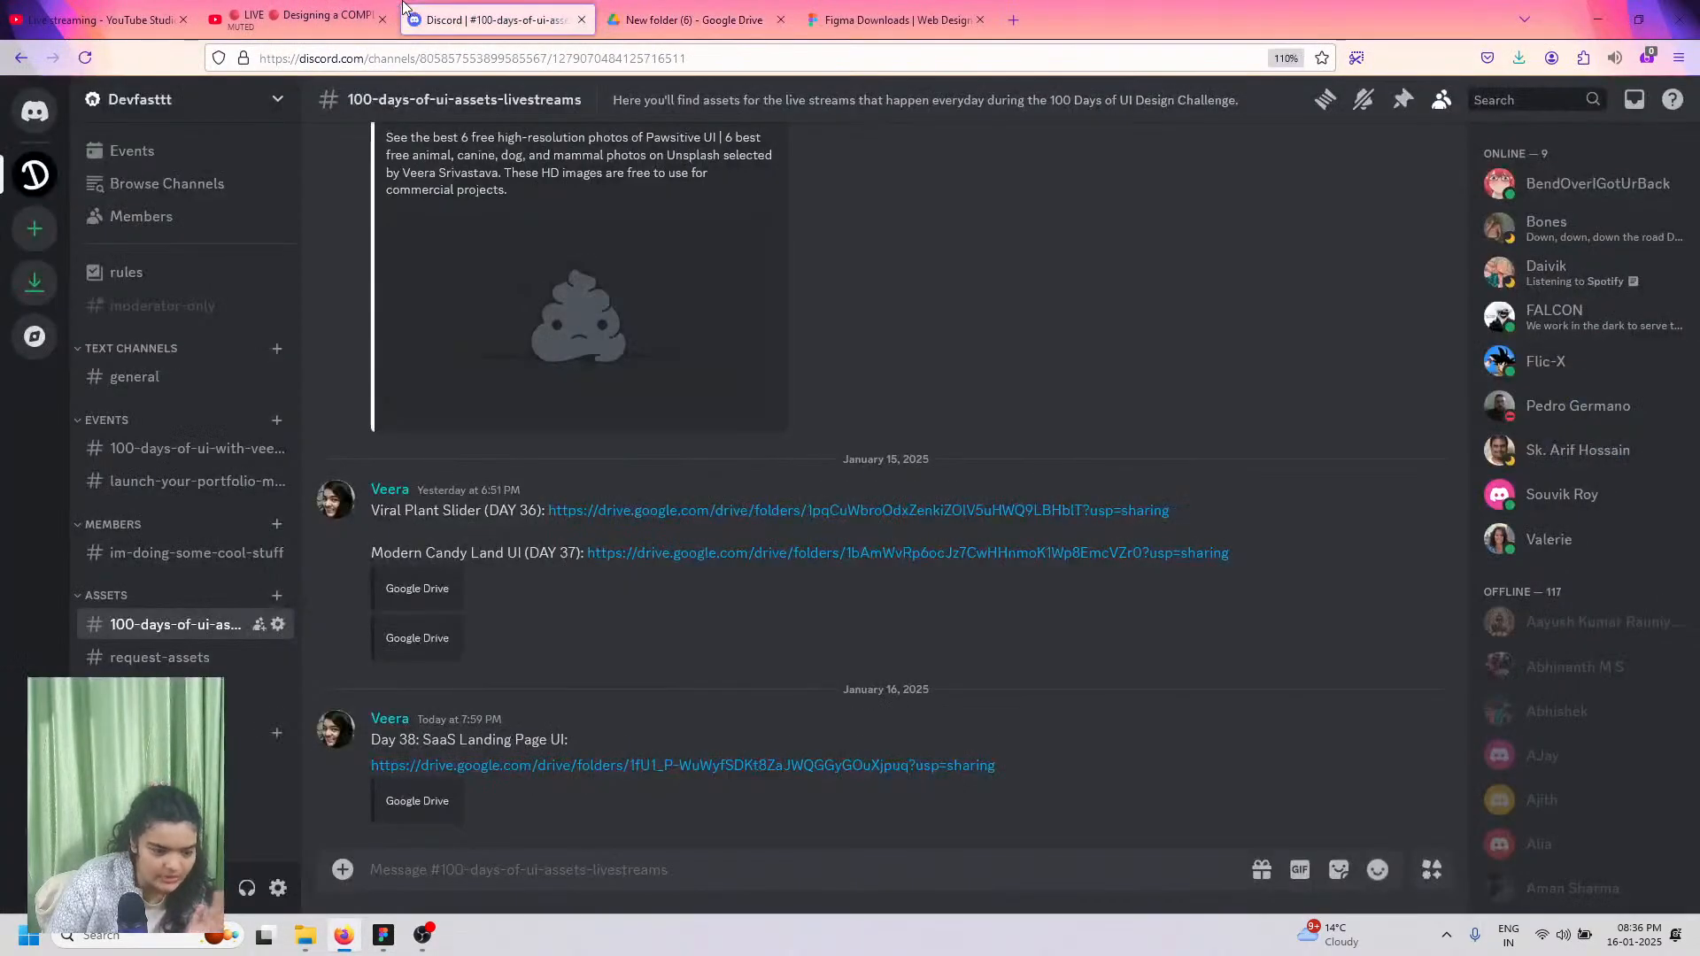
left_click(295, 13)
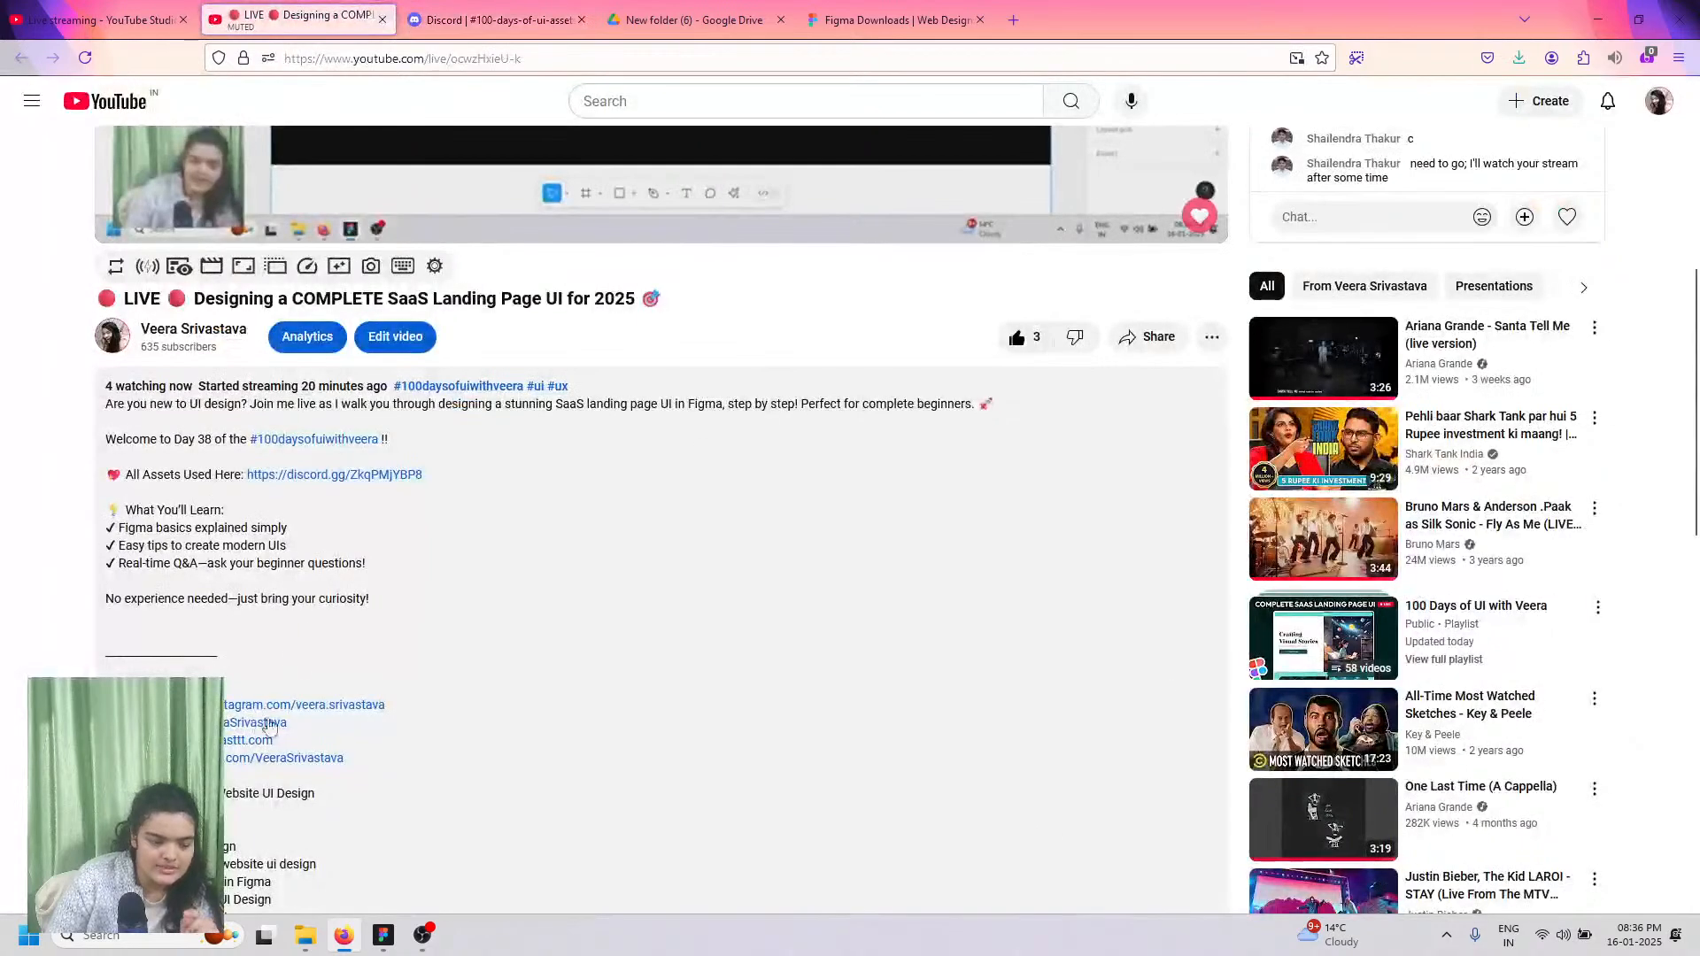
left_click(469, 16)
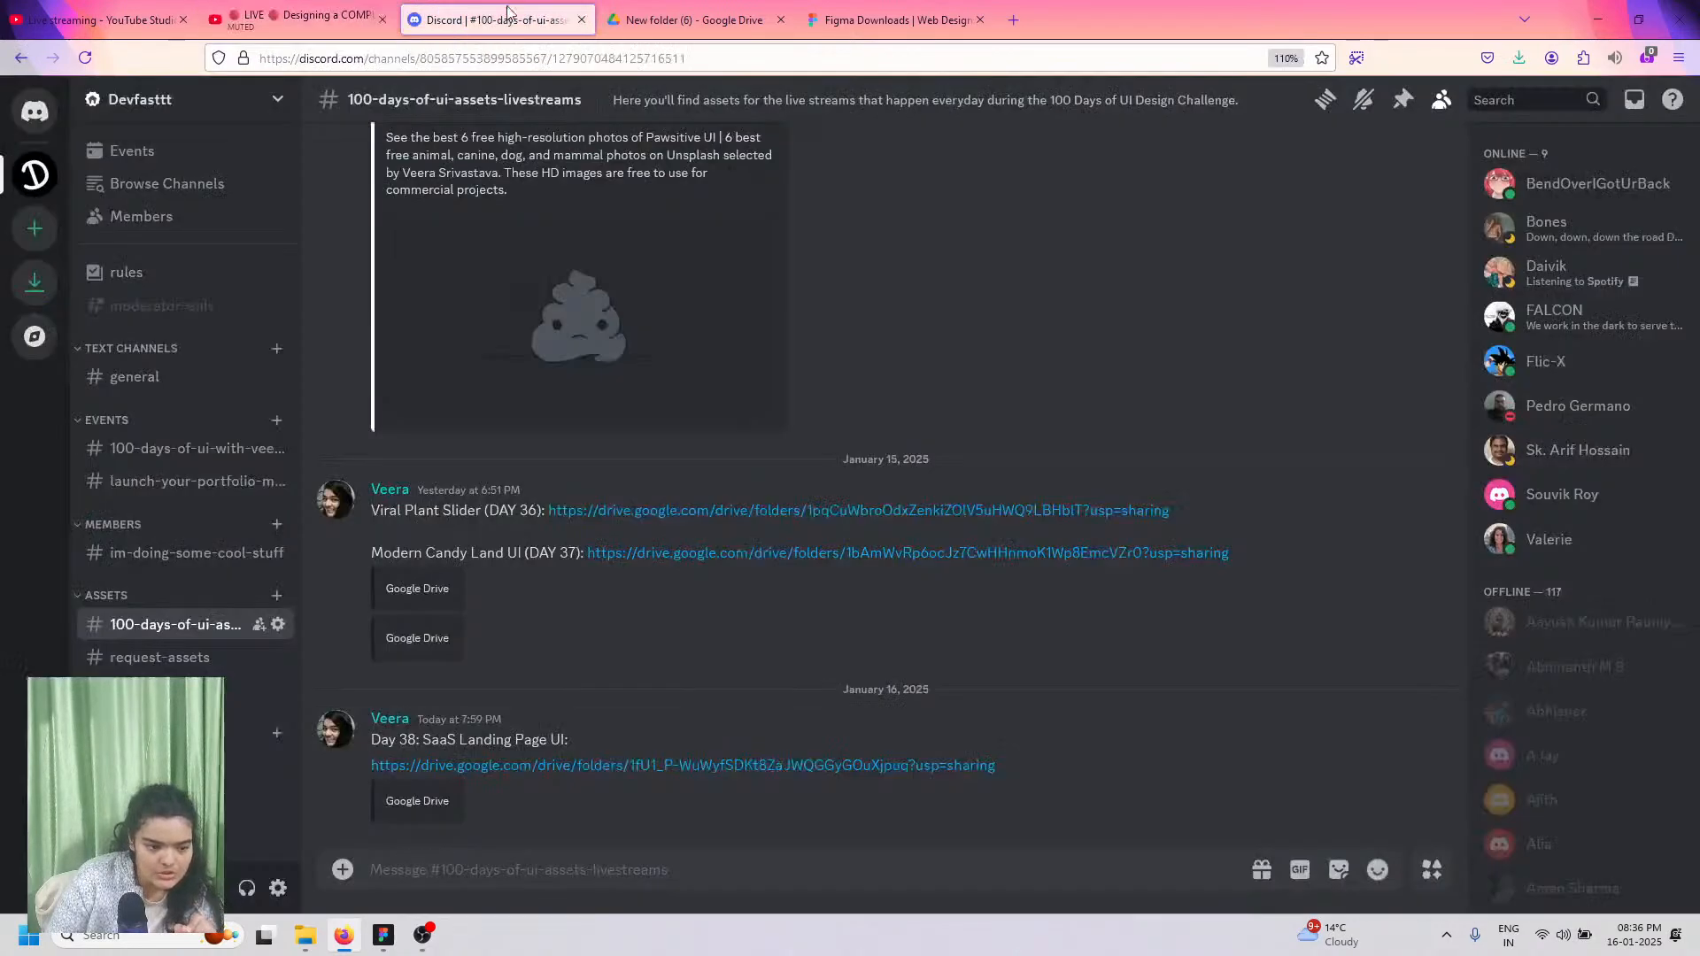
left_click(620, 767)
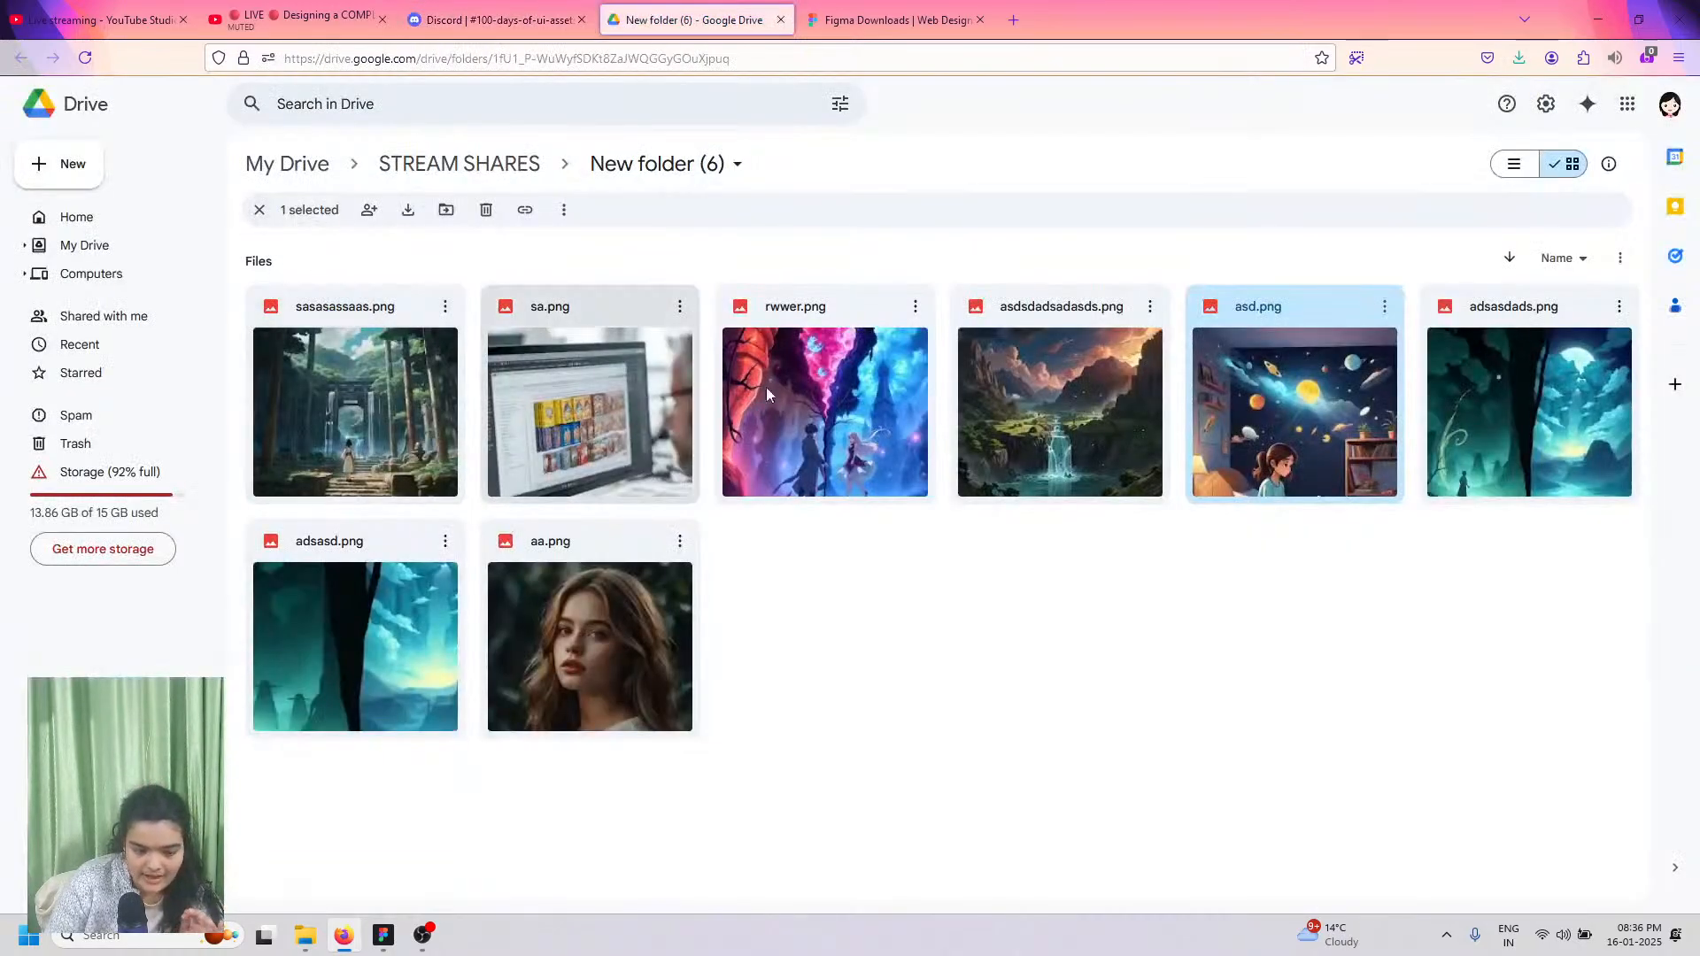
left_click(1383, 306)
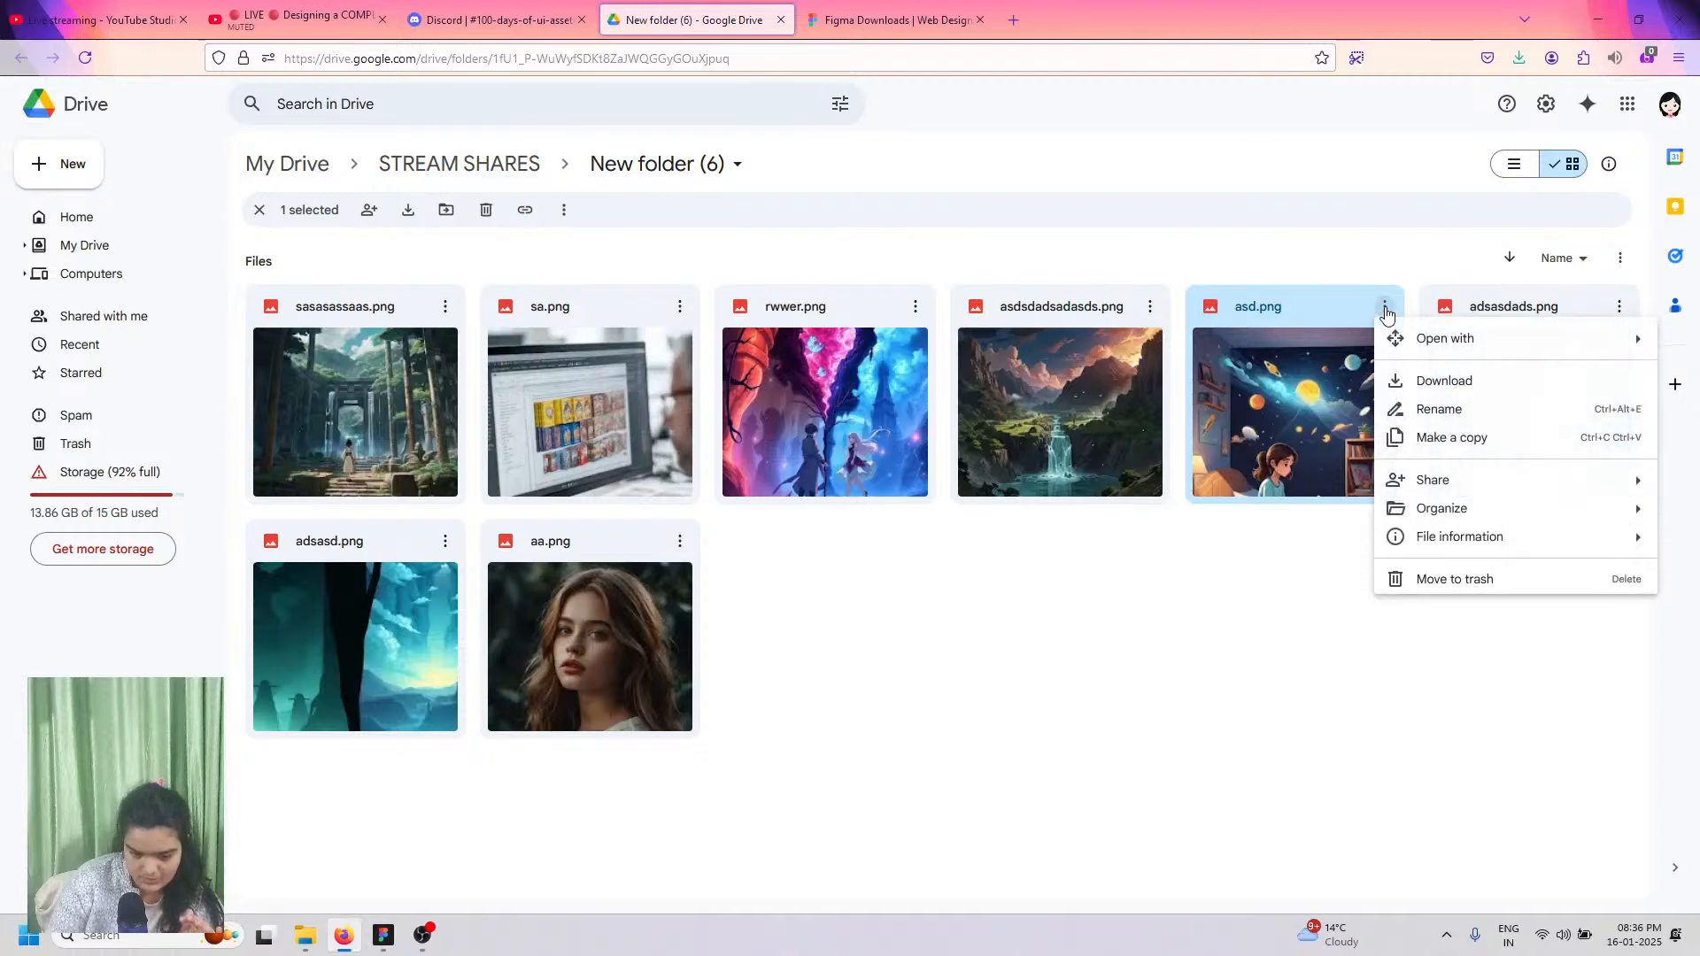
left_click(1444, 381)
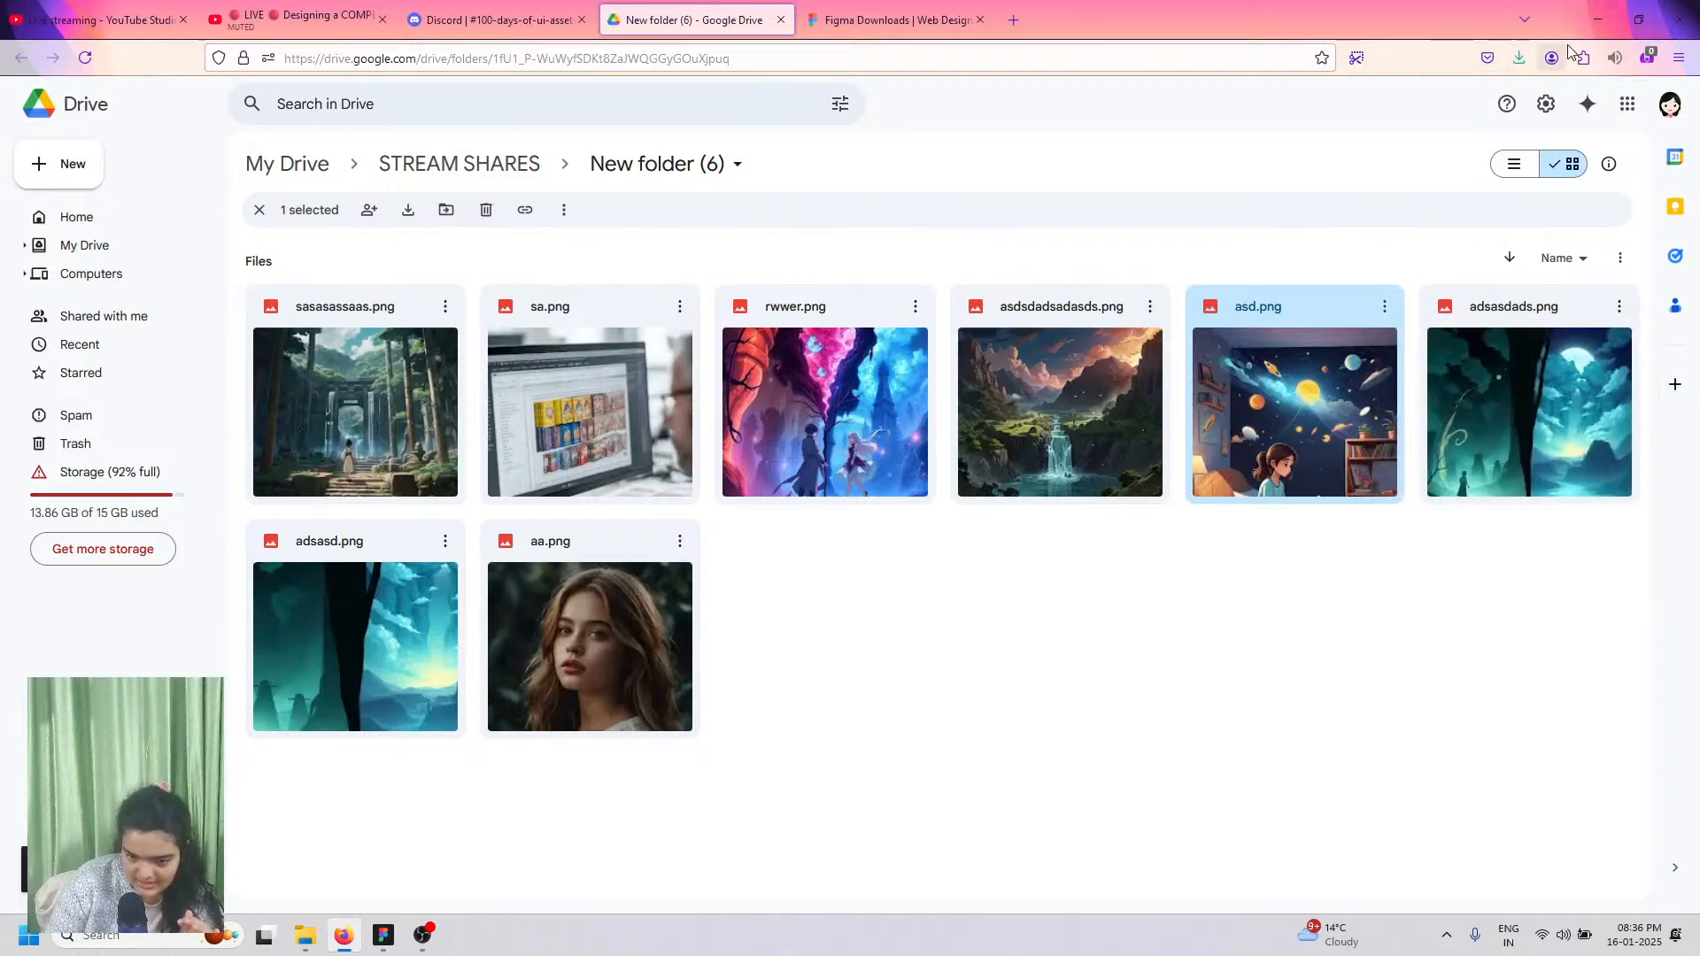
left_click(1597, 20)
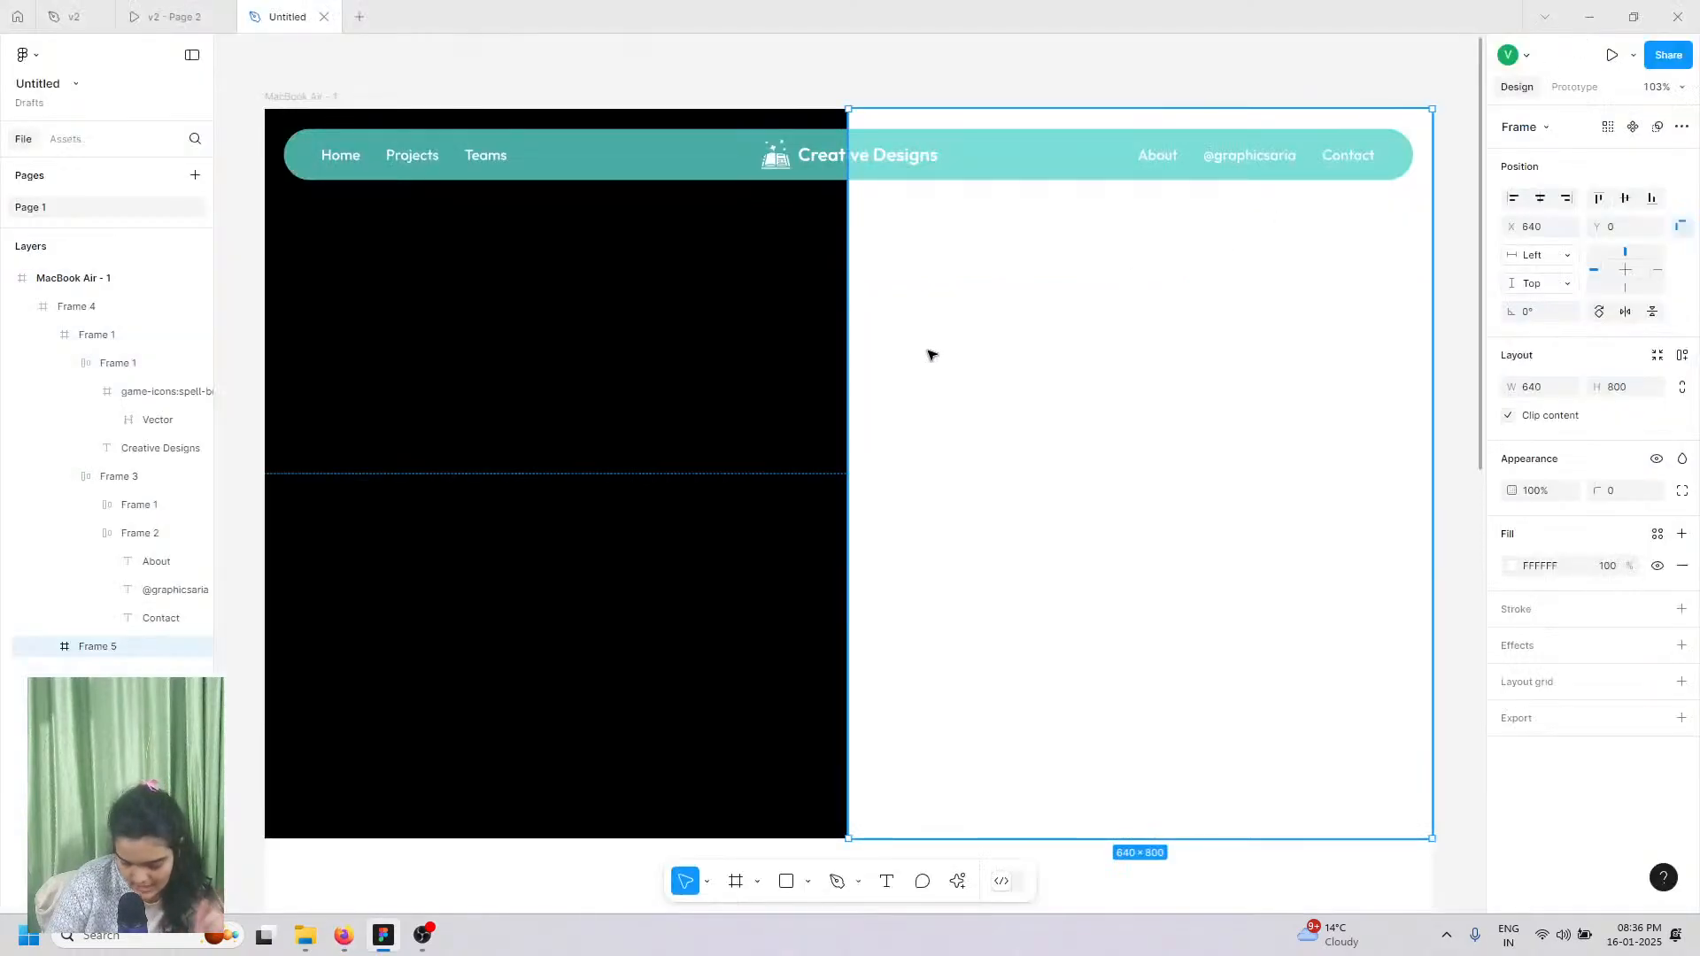
Step: Make Frame 5's fill an image using the uploaded asd(1) space-reading illustration from Downloads
left_click(1506, 567)
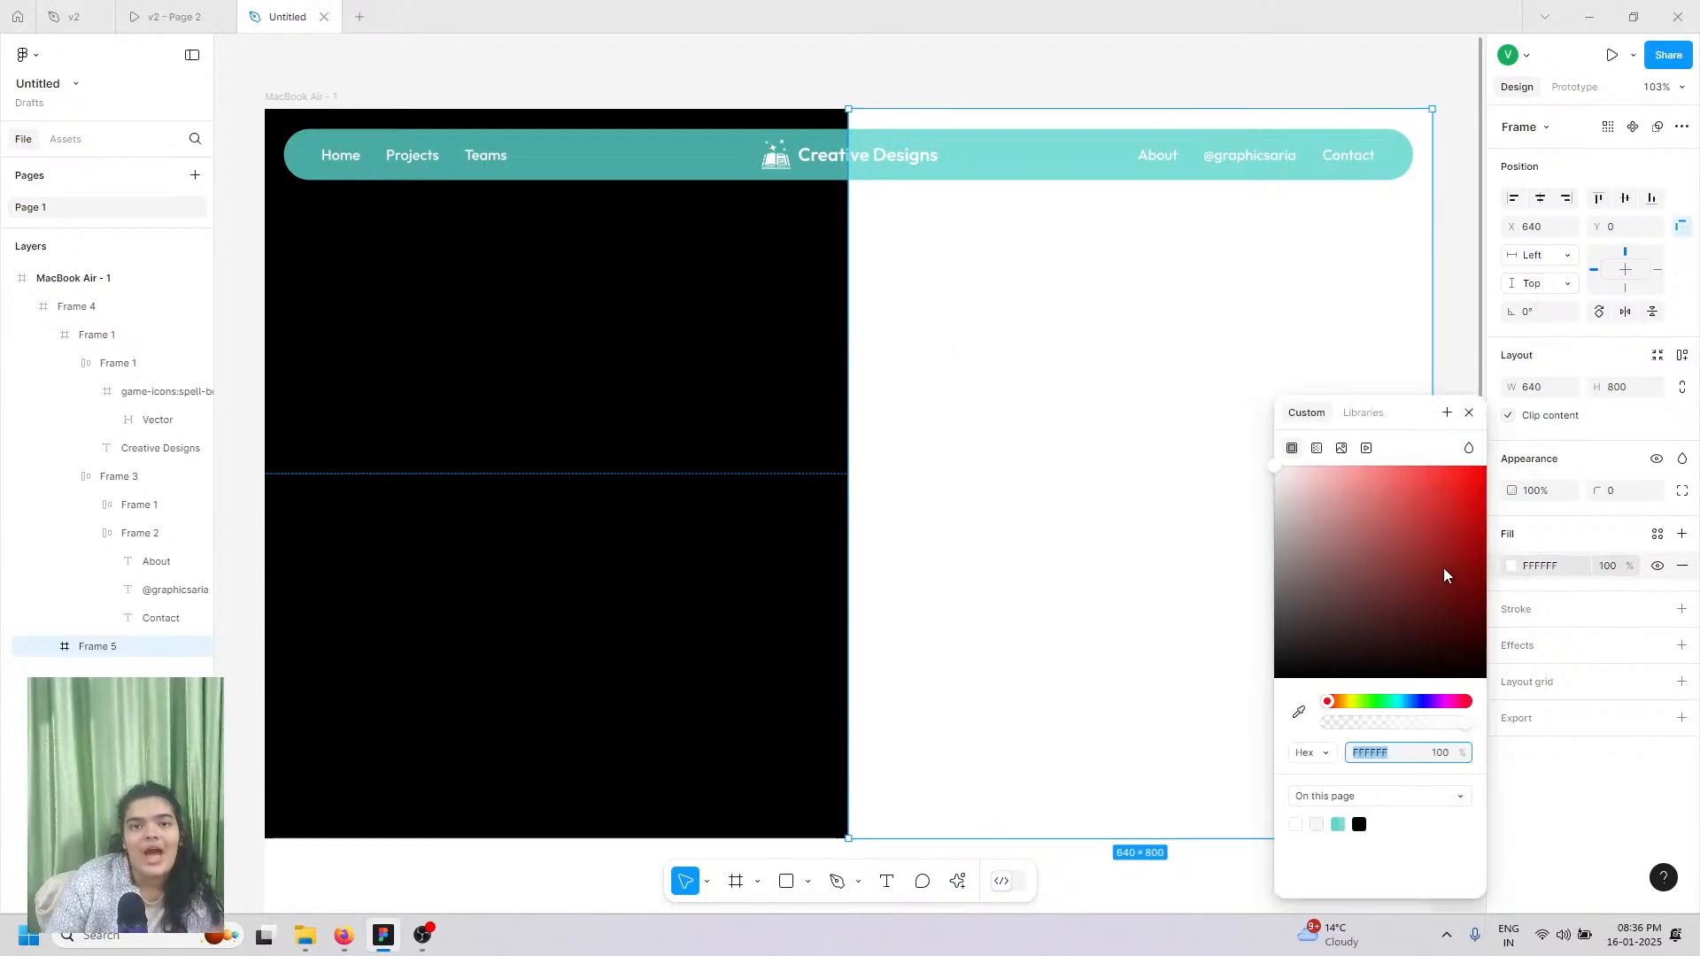
left_click(1508, 568)
left_click(1506, 566)
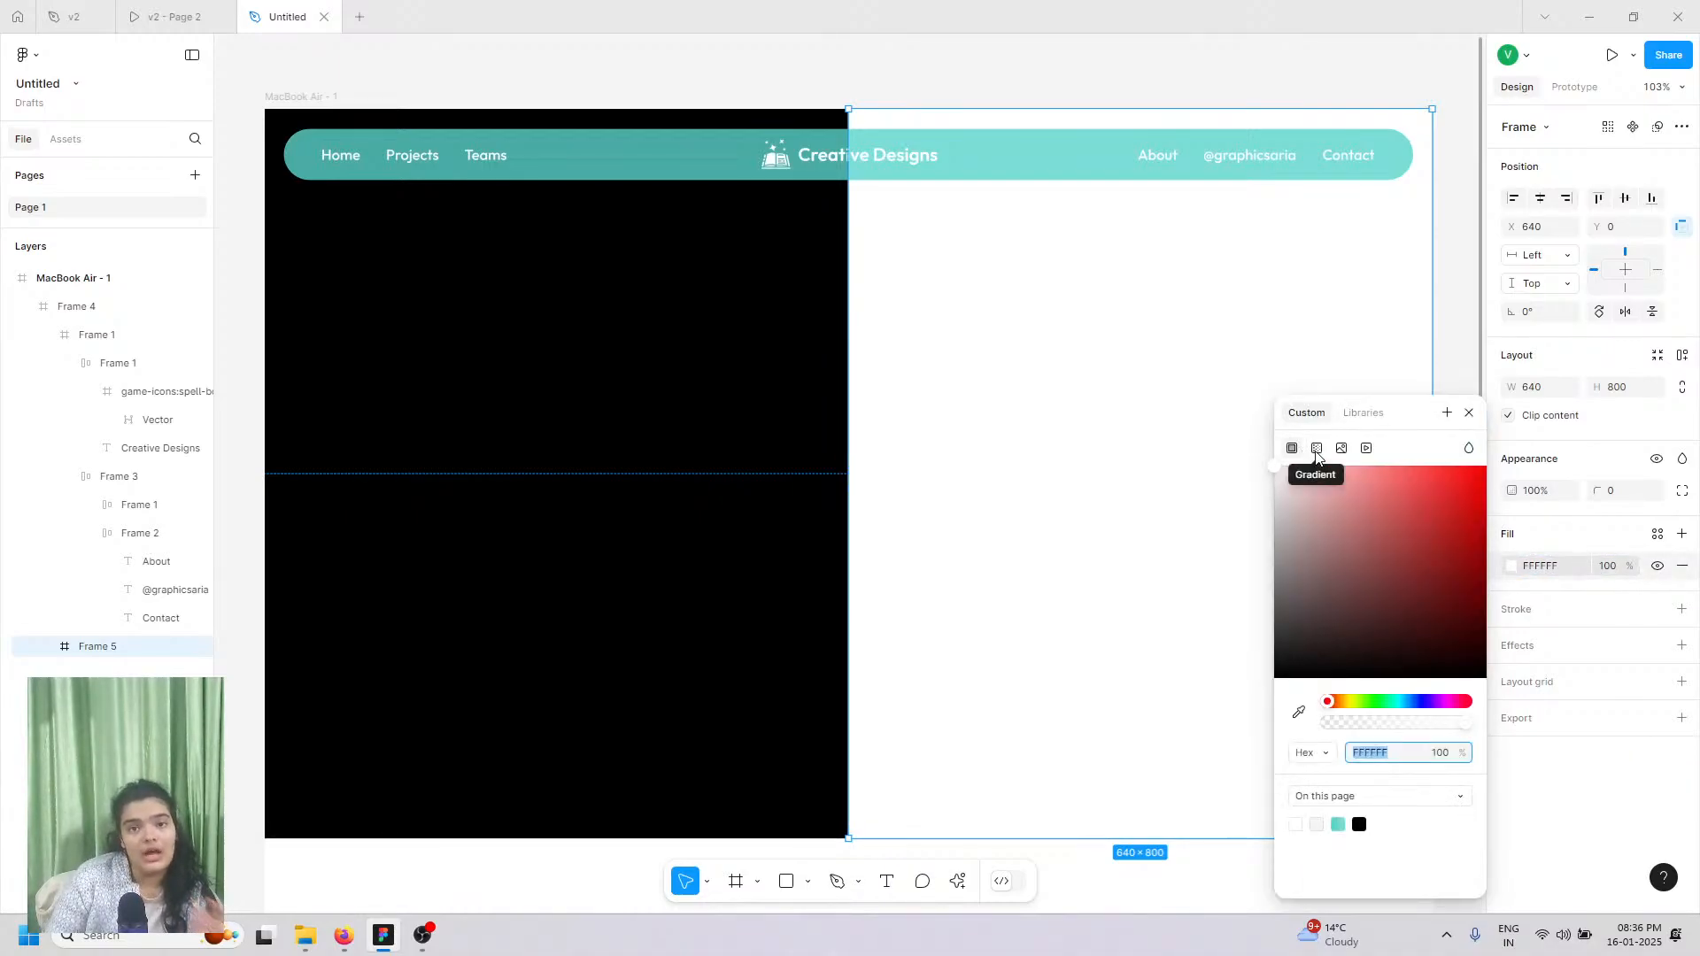
left_click(1342, 449)
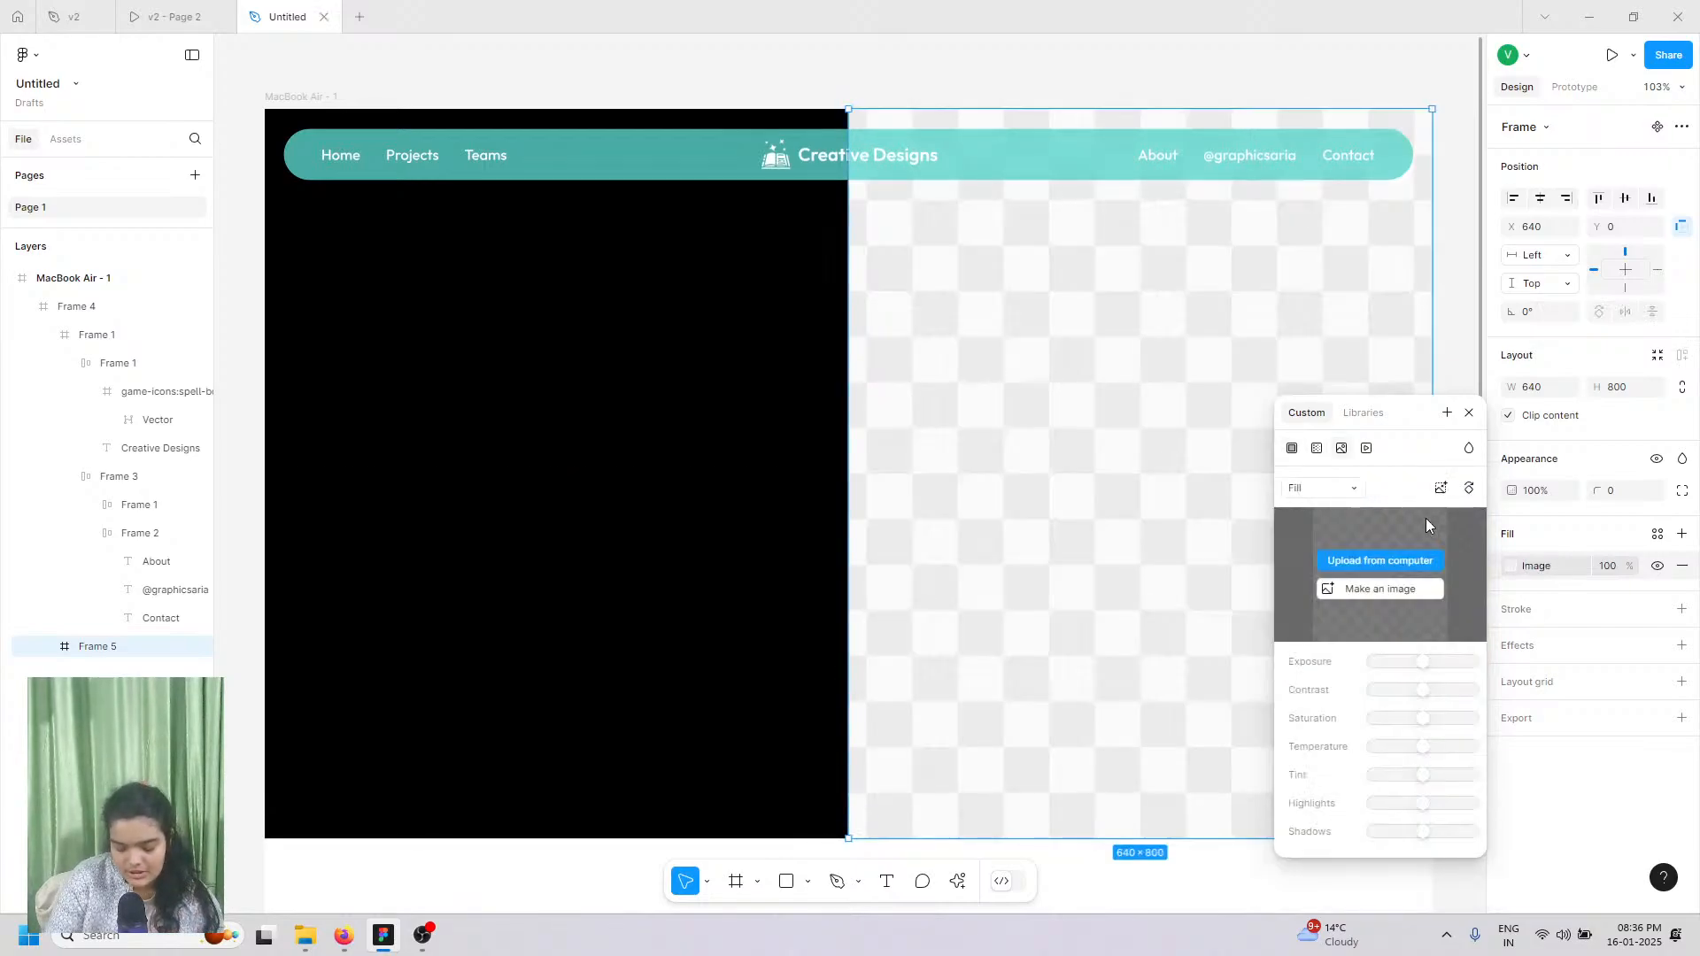
left_click(1397, 561)
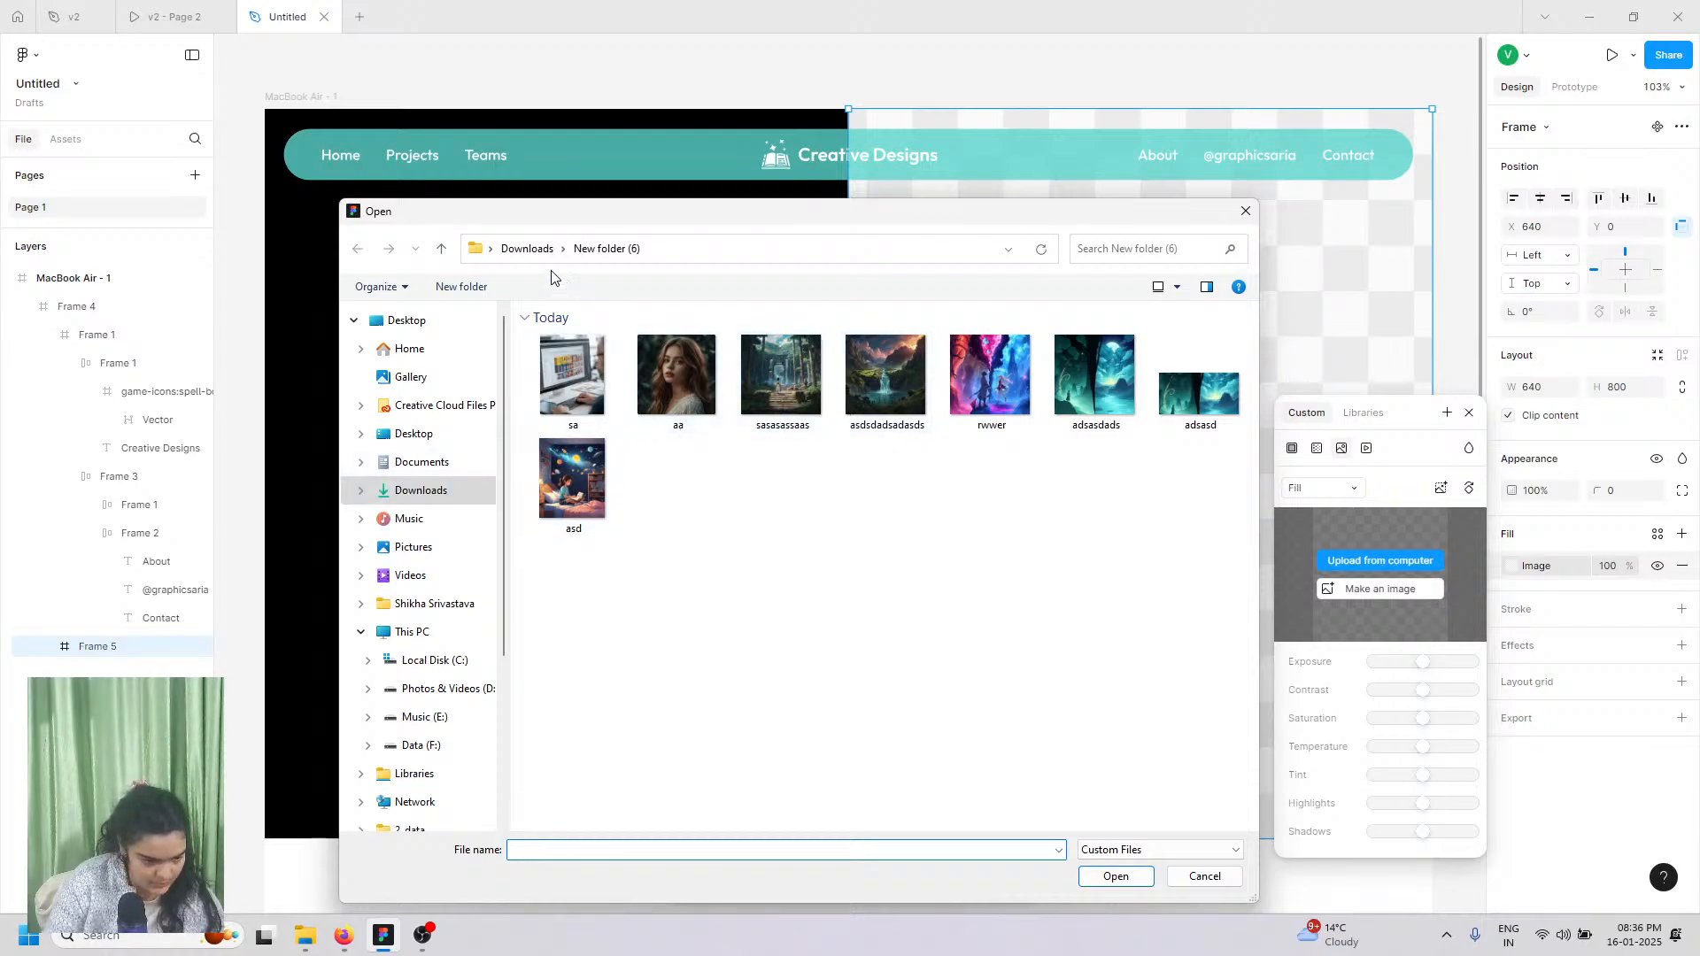
left_click(529, 249)
left_click(539, 390)
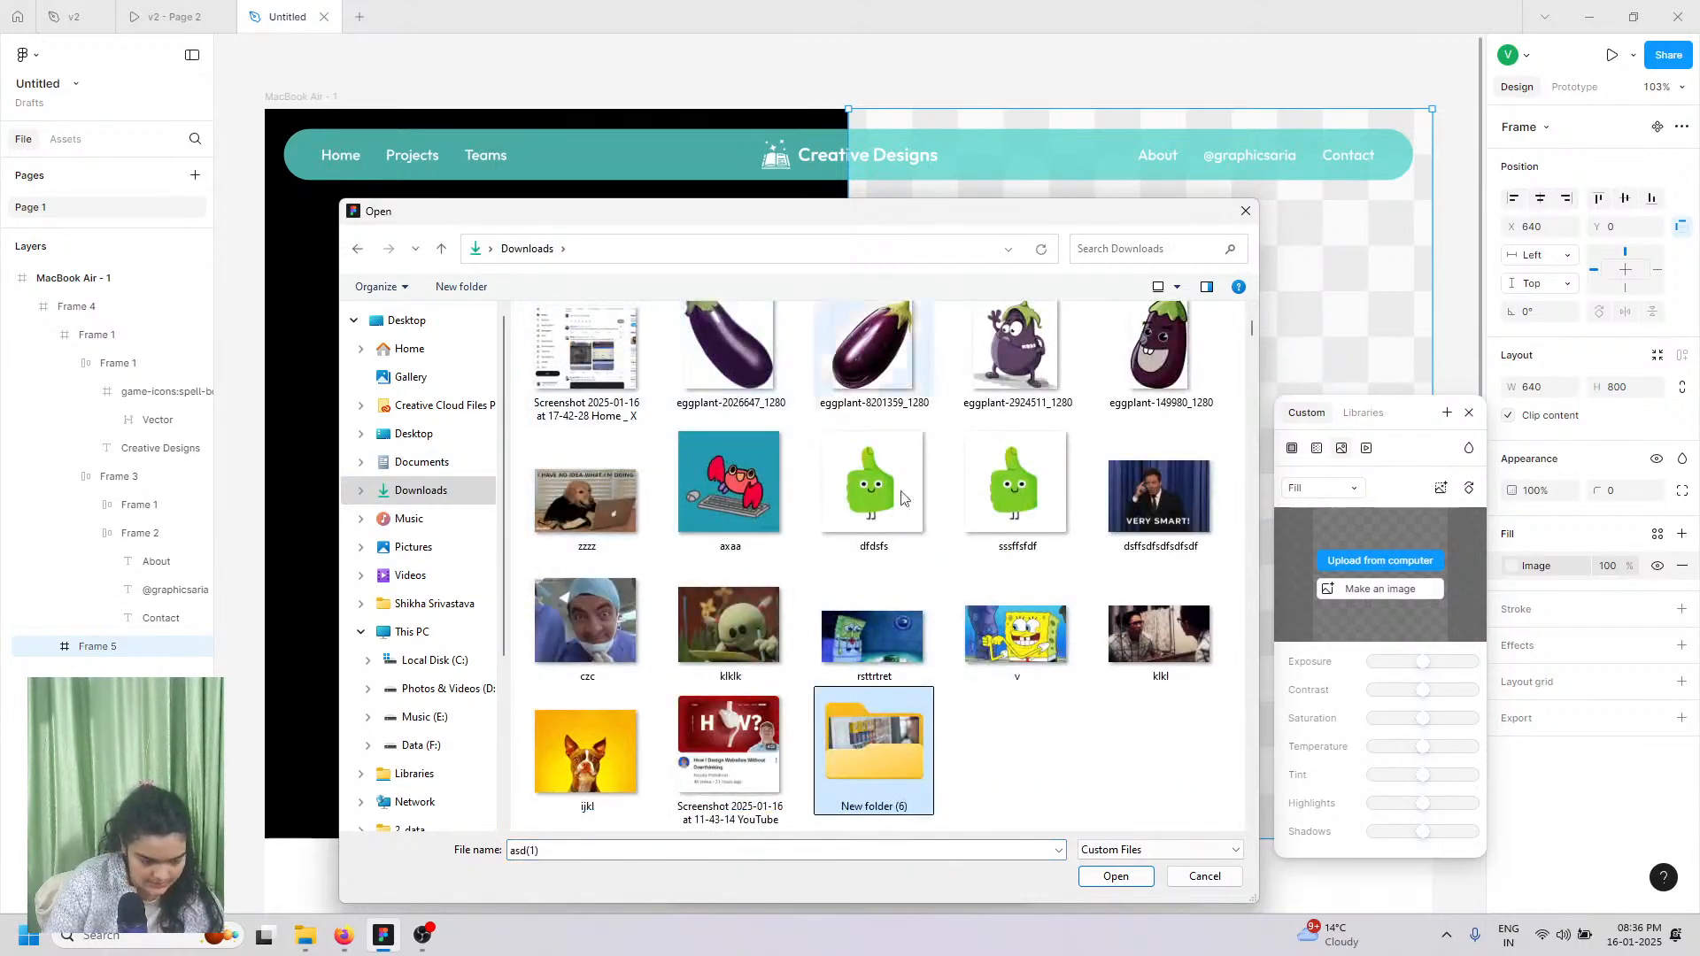
left_click(591, 376)
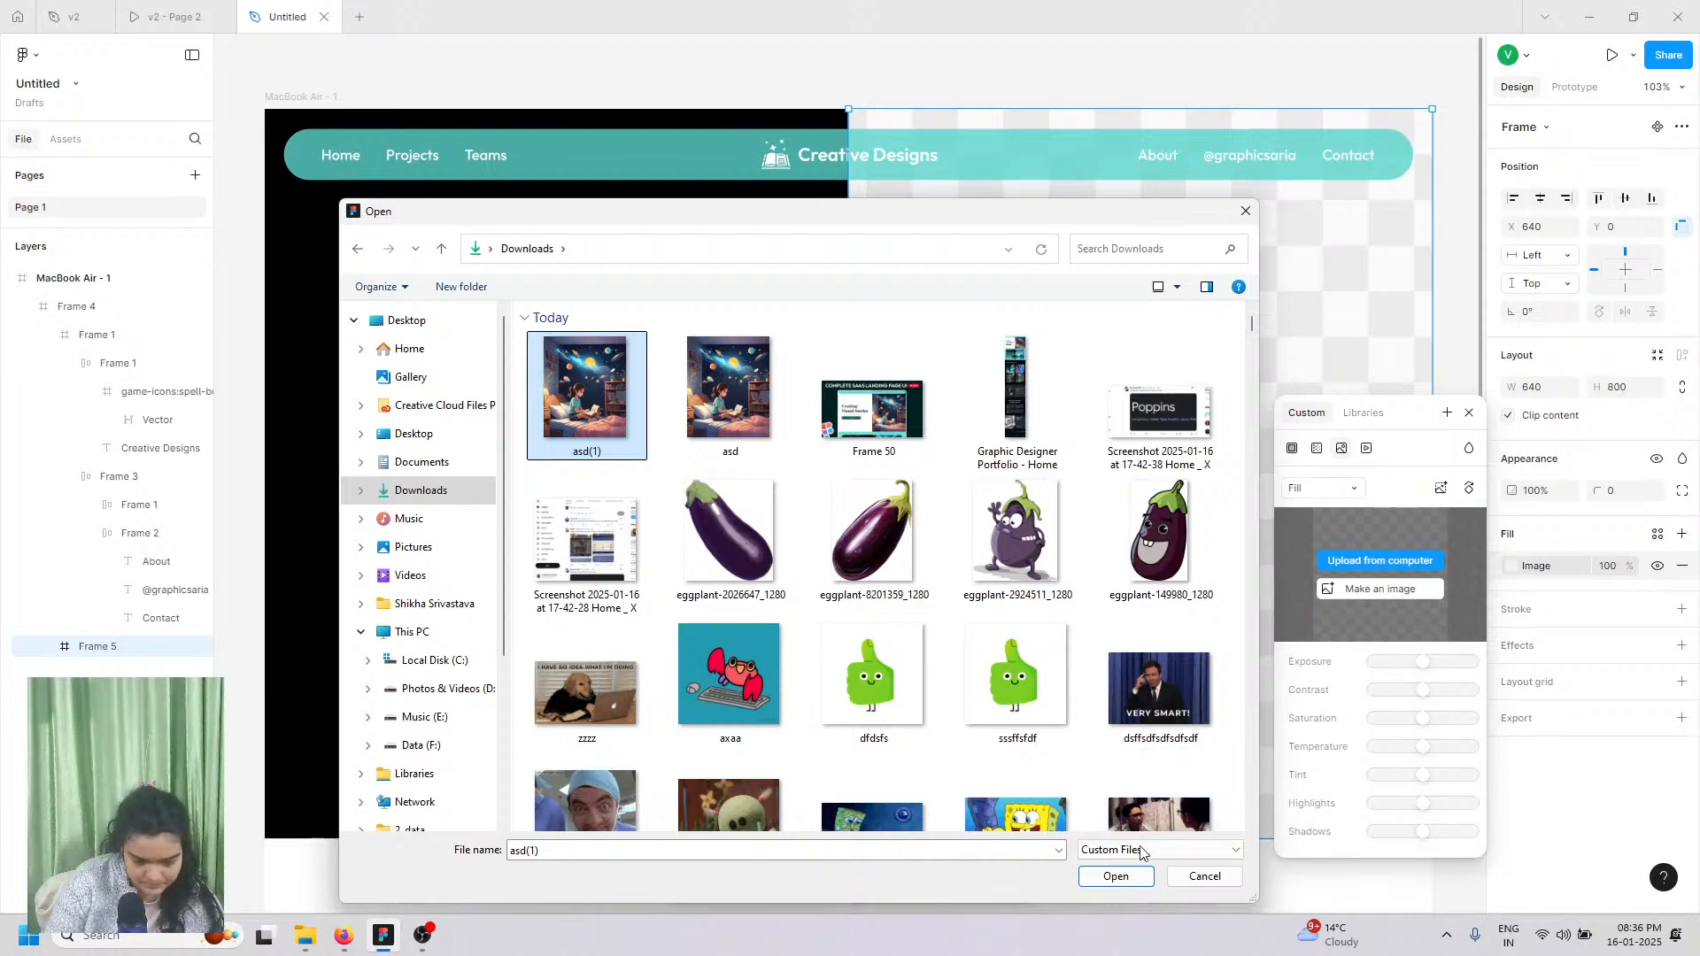
left_click(1123, 877)
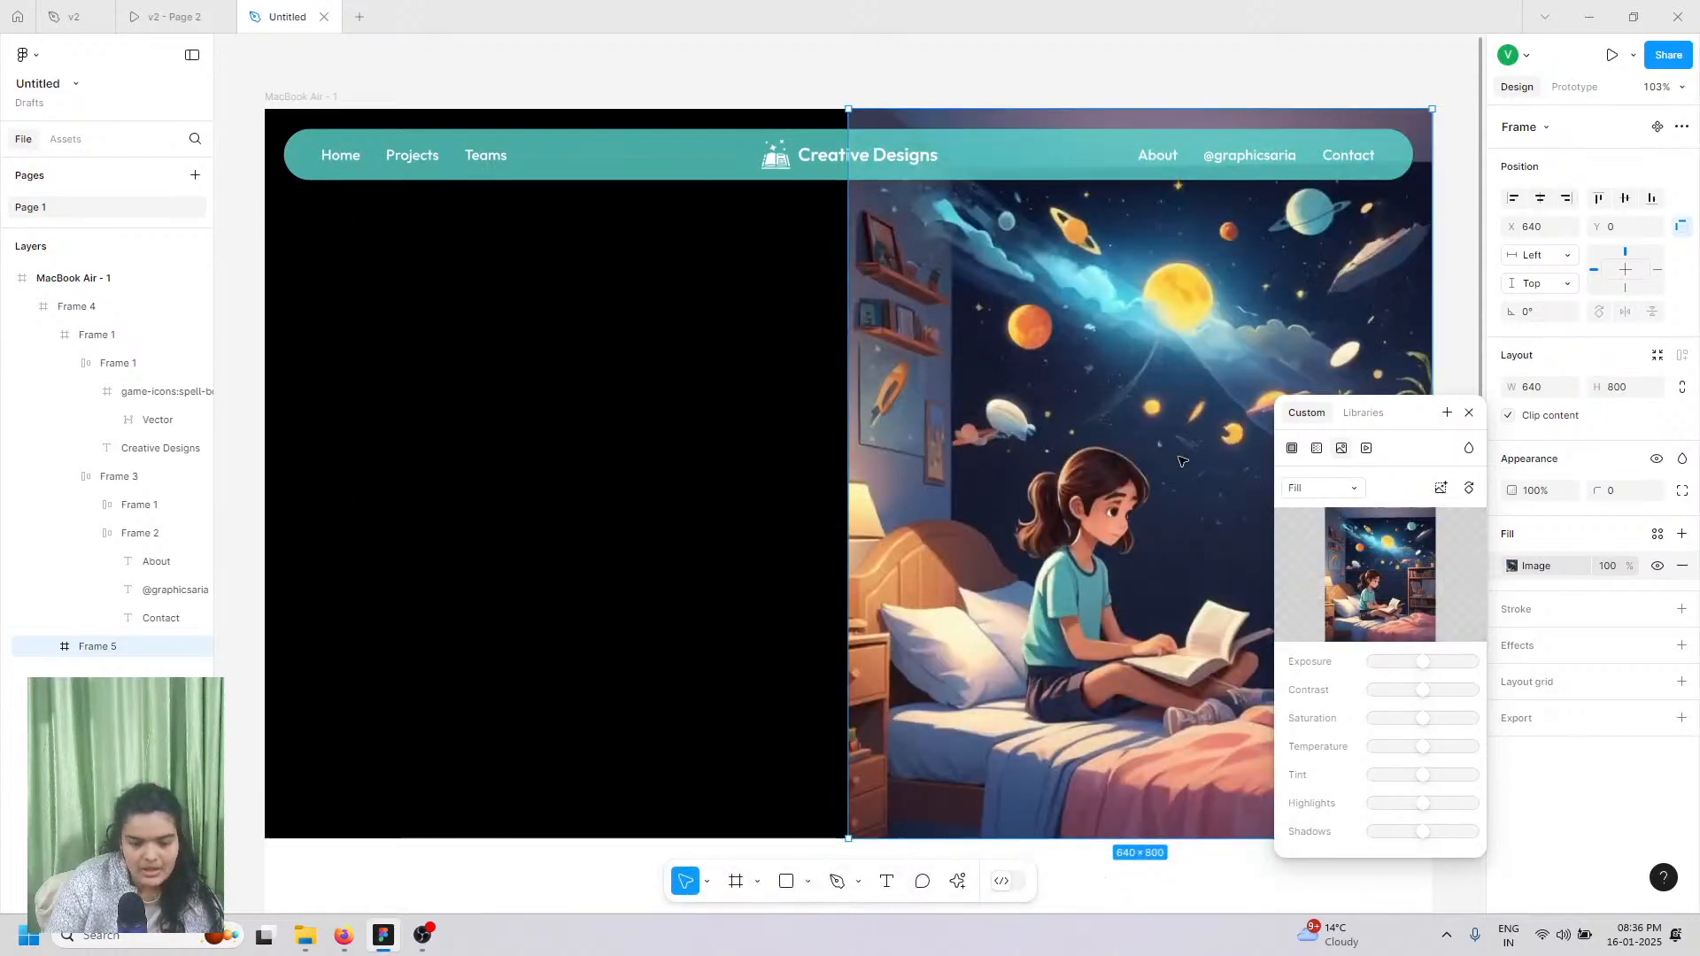
scroll(1057, 785, "down", 1)
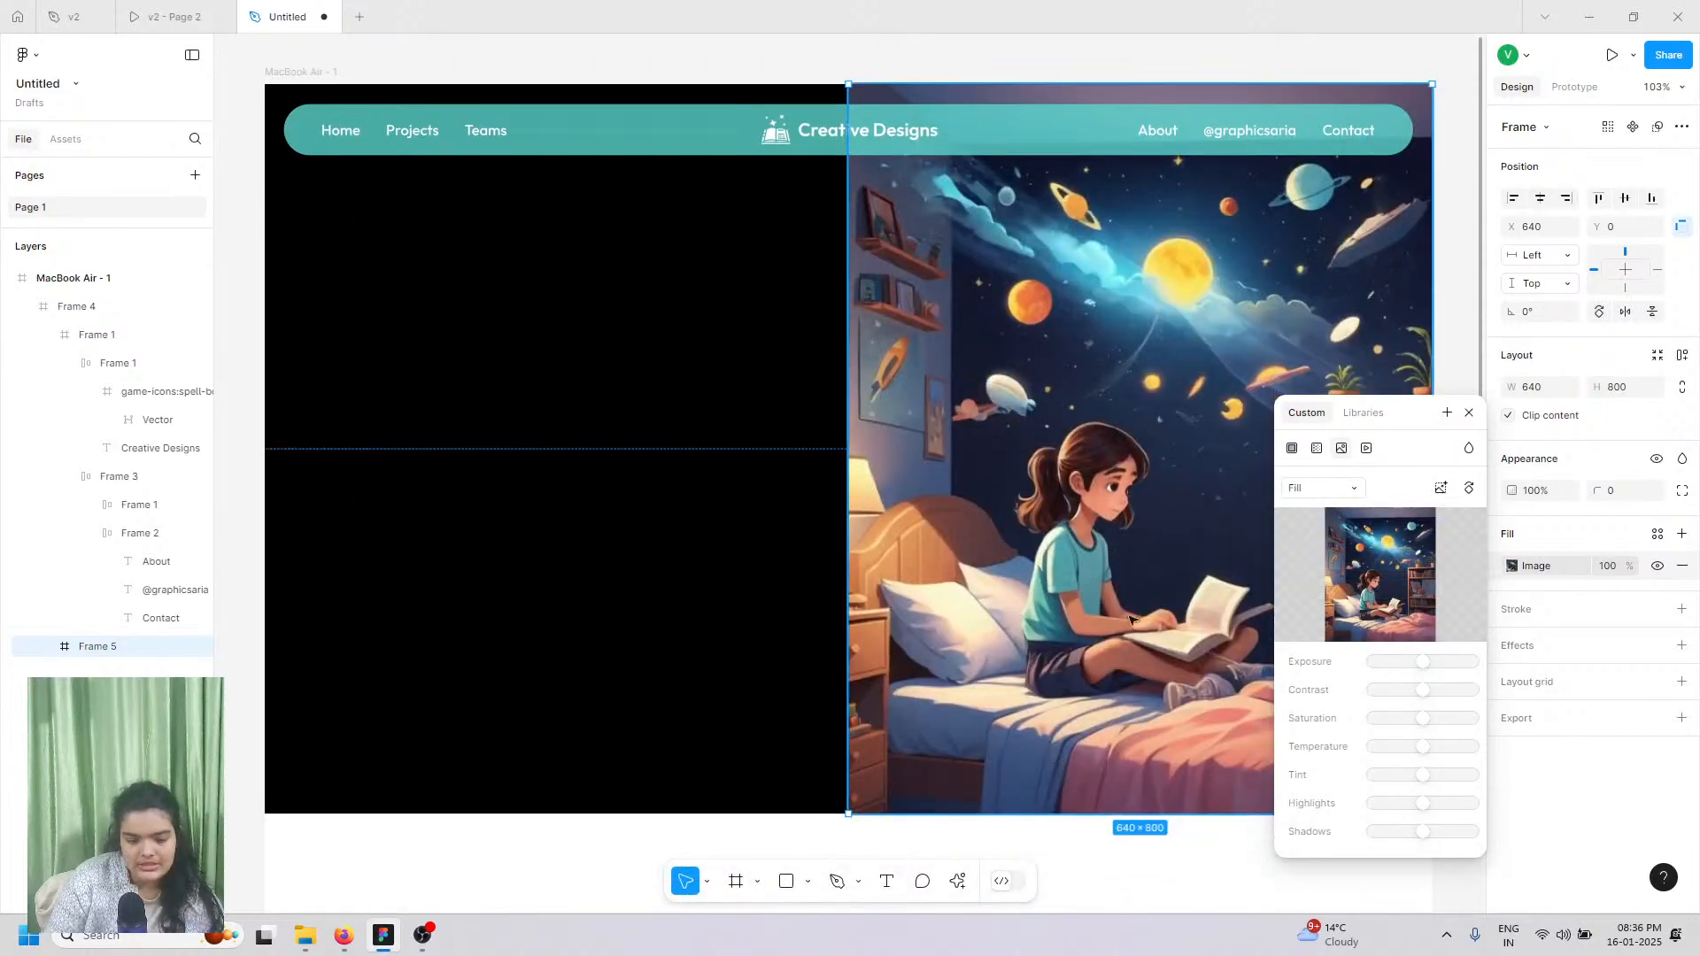
scroll(1381, 638, "up", 1)
left_click(1469, 413)
left_click(1458, 363)
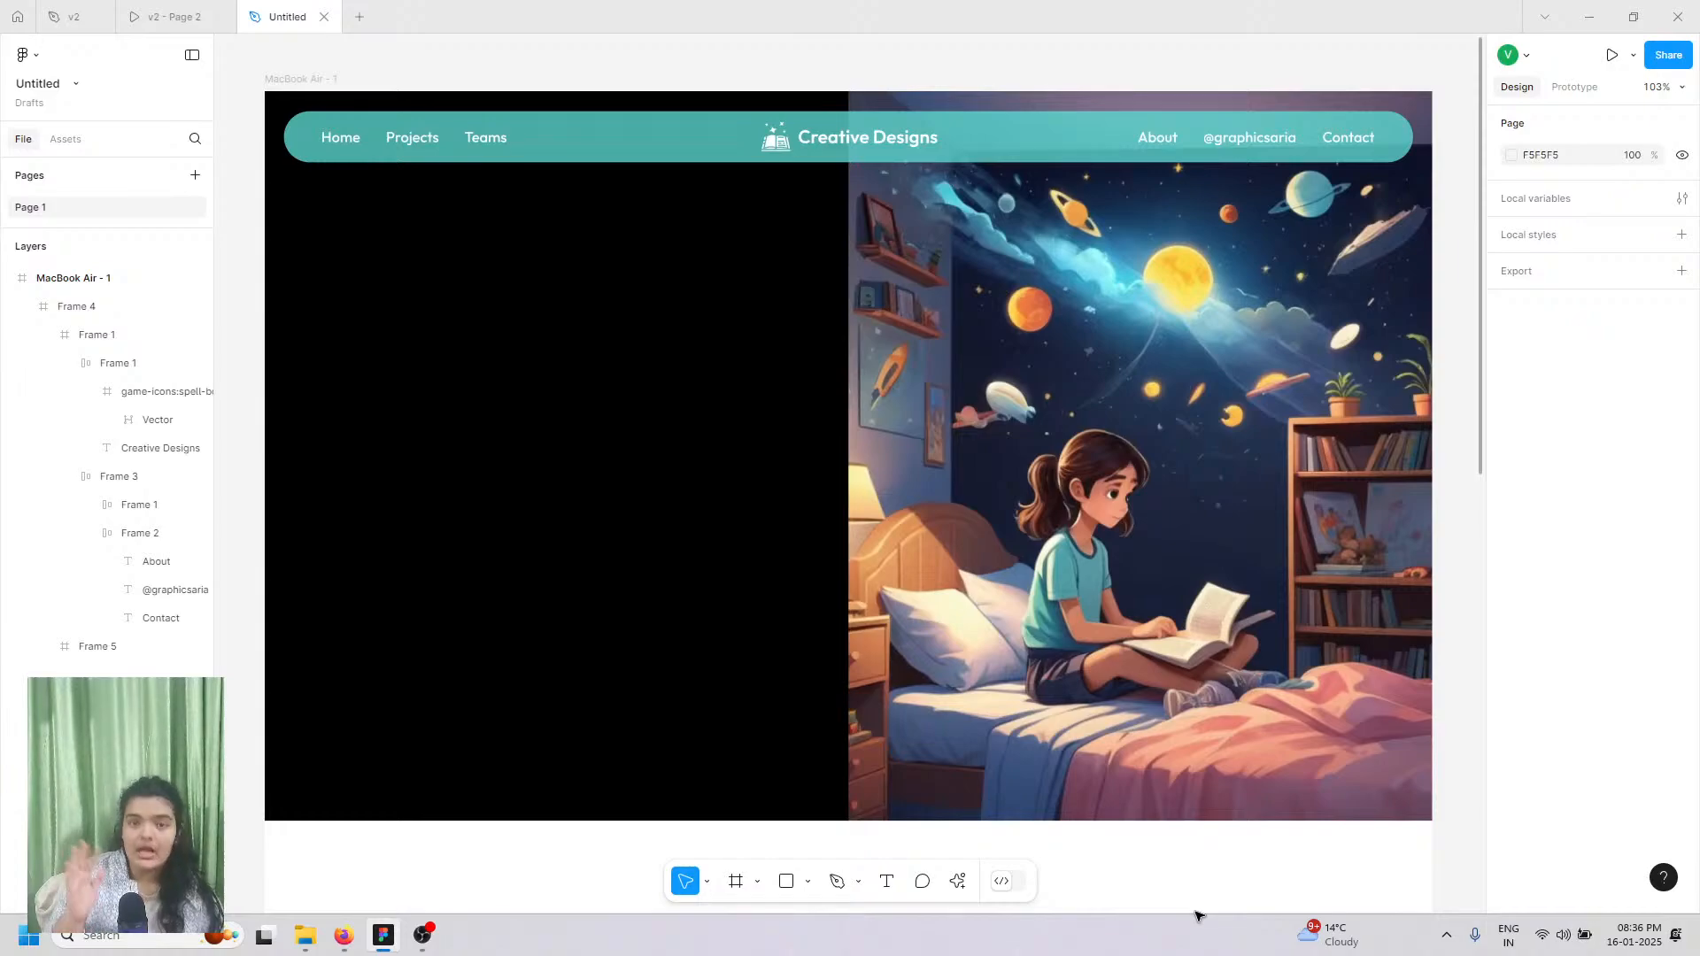
Step: Change Frame 4's background fill to white FFFFFF
left_click(739, 686)
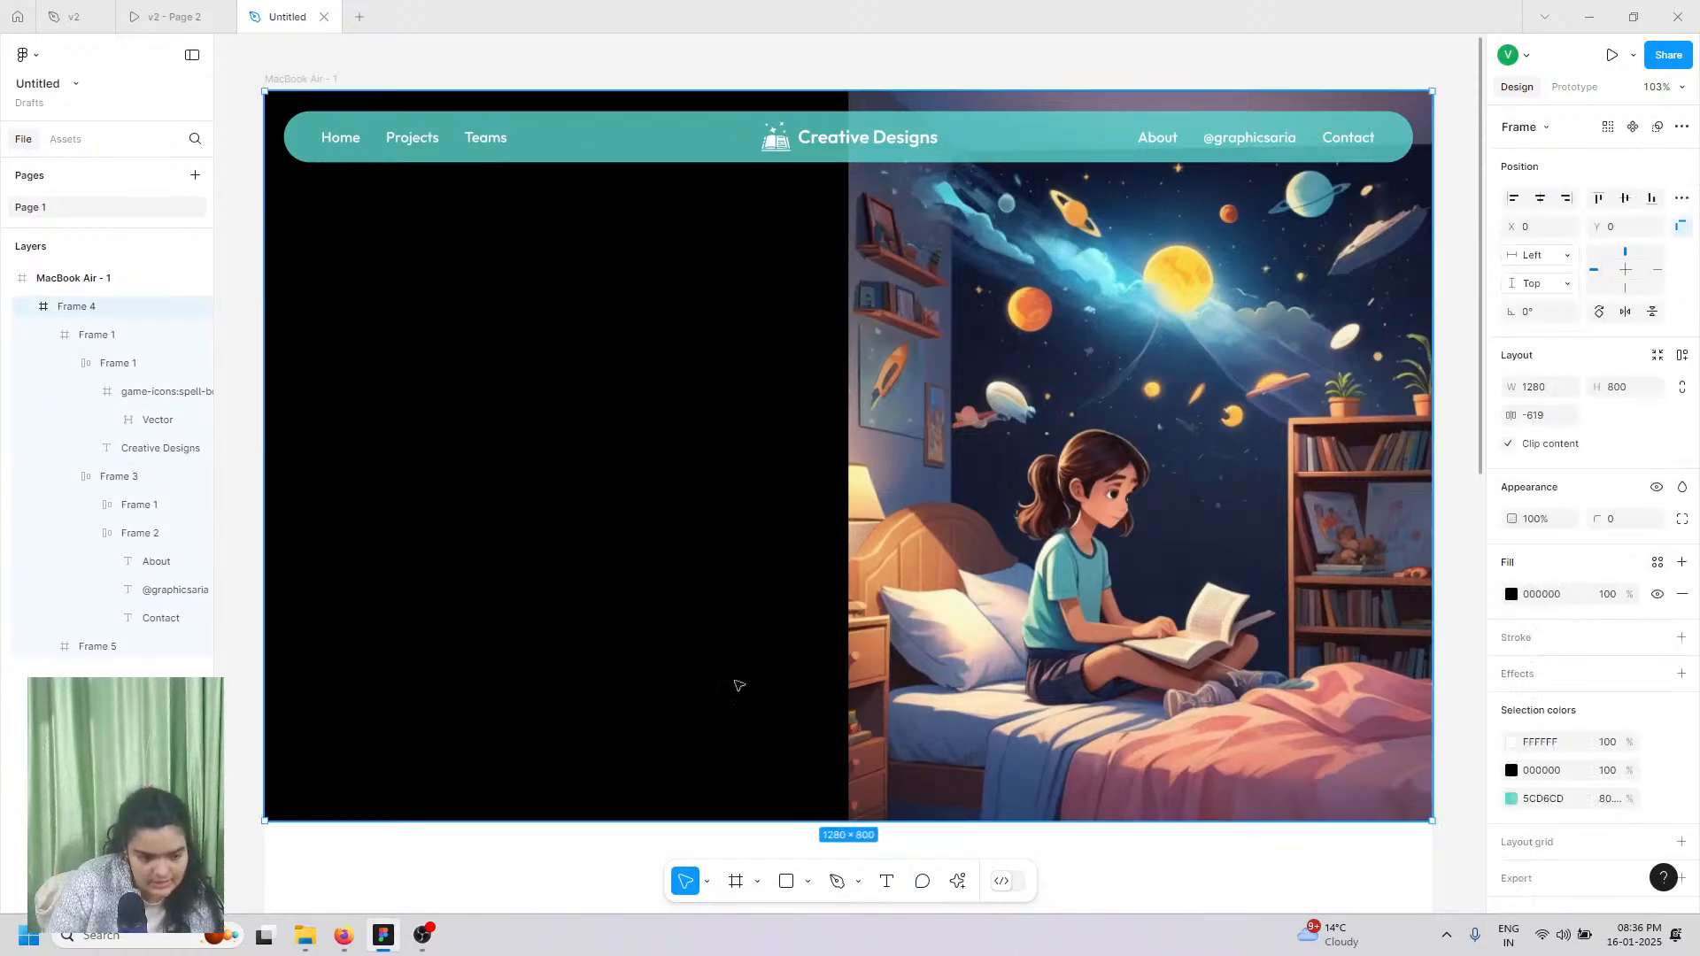
left_click(1503, 596)
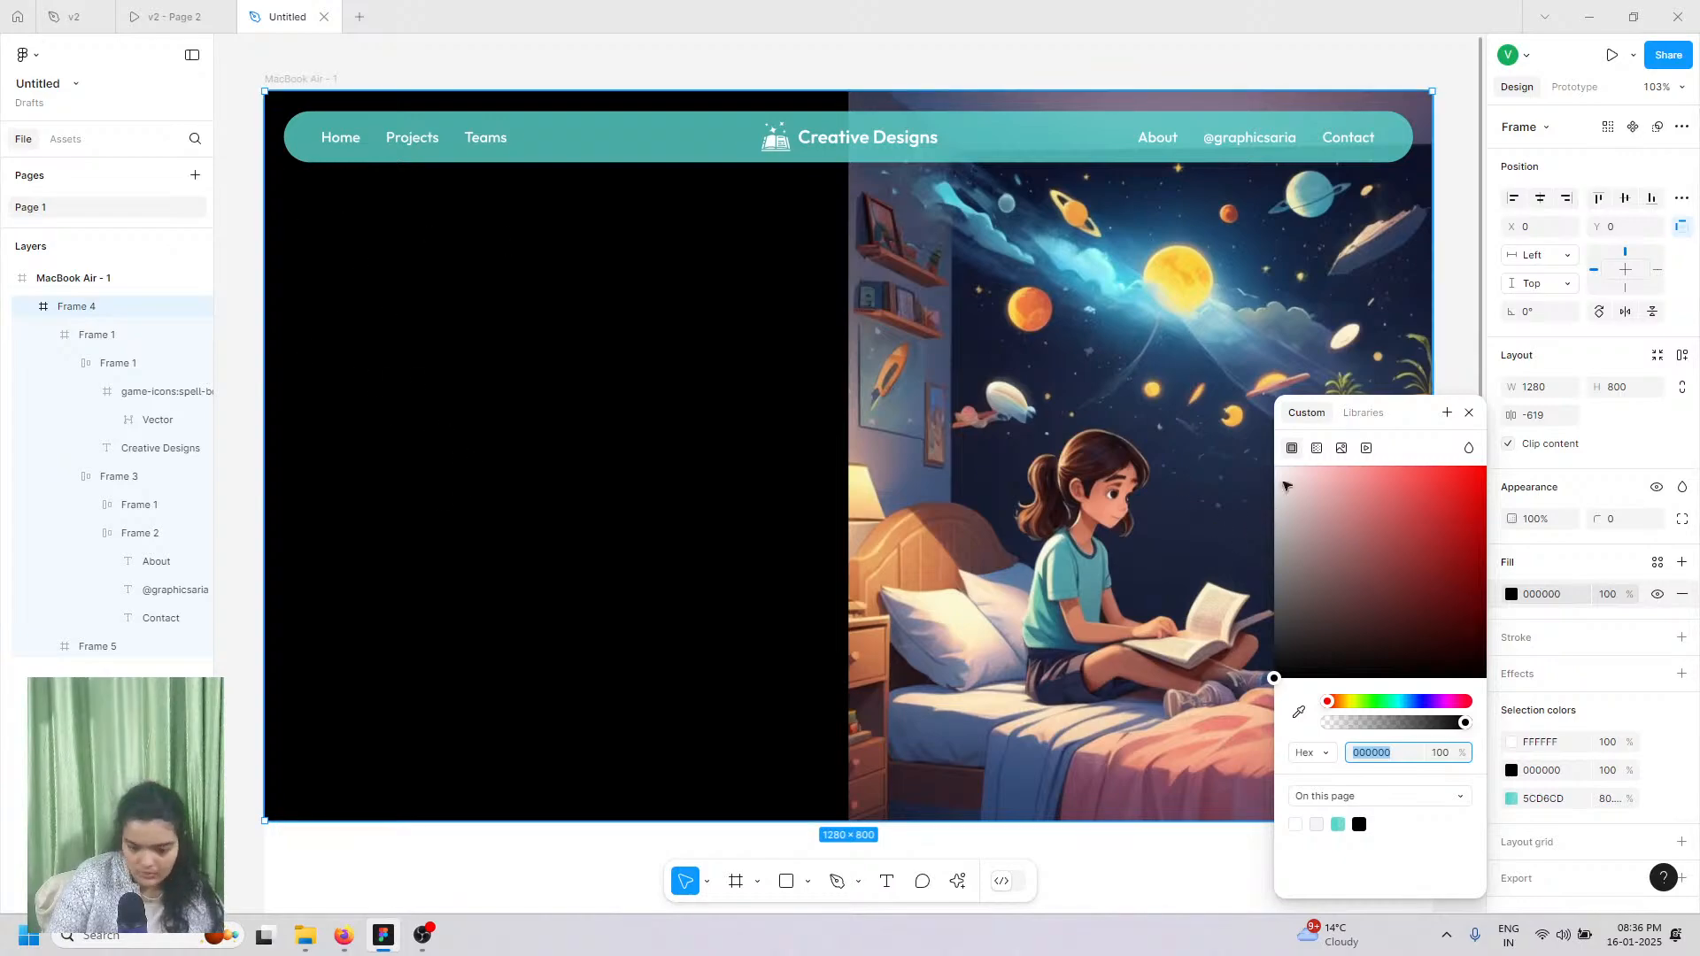
left_click(1276, 468)
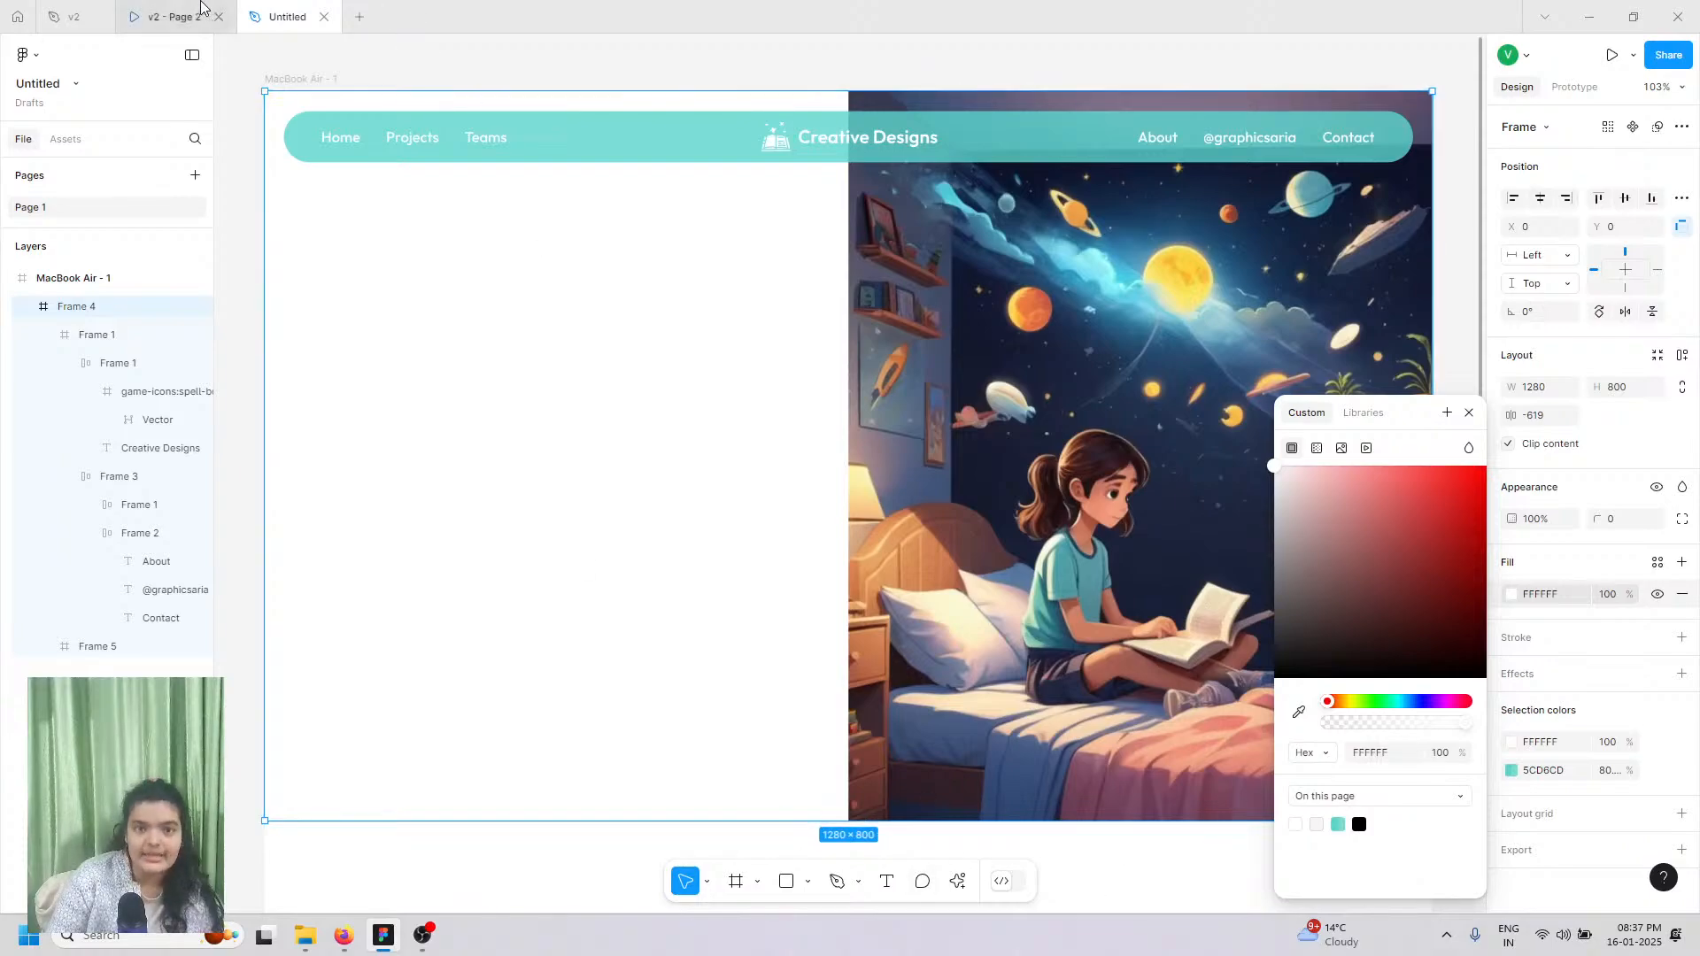
Step: Compare the design against the finished reference prototype
left_click(168, 11)
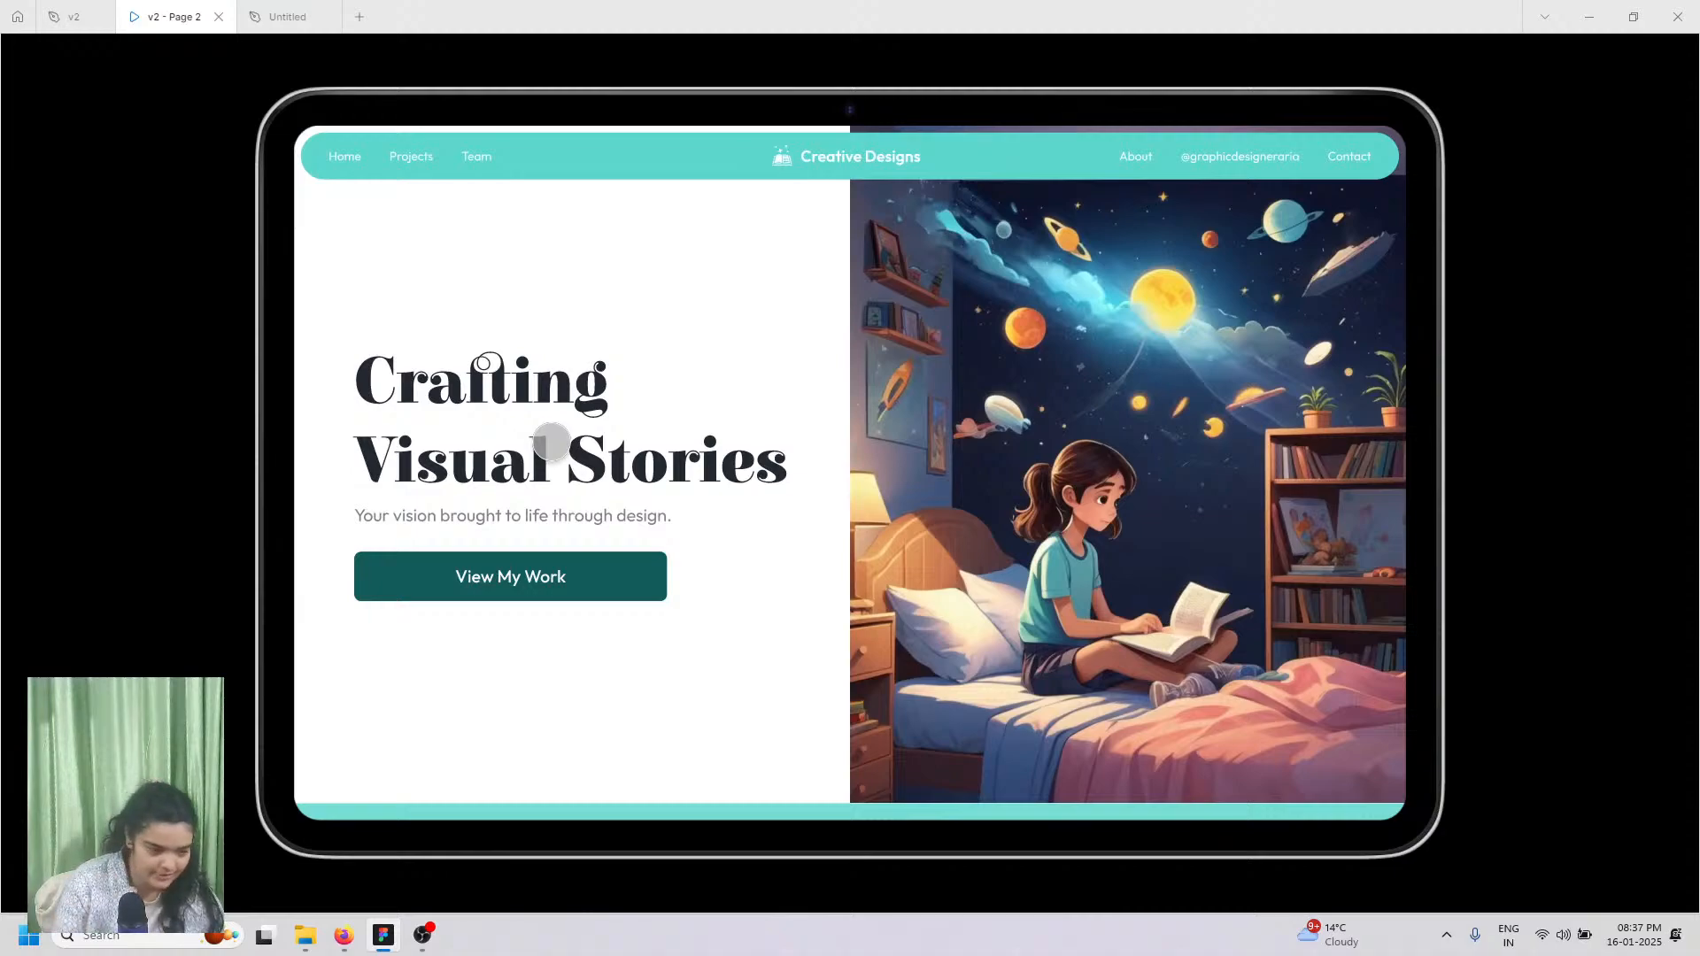
left_click(287, 15)
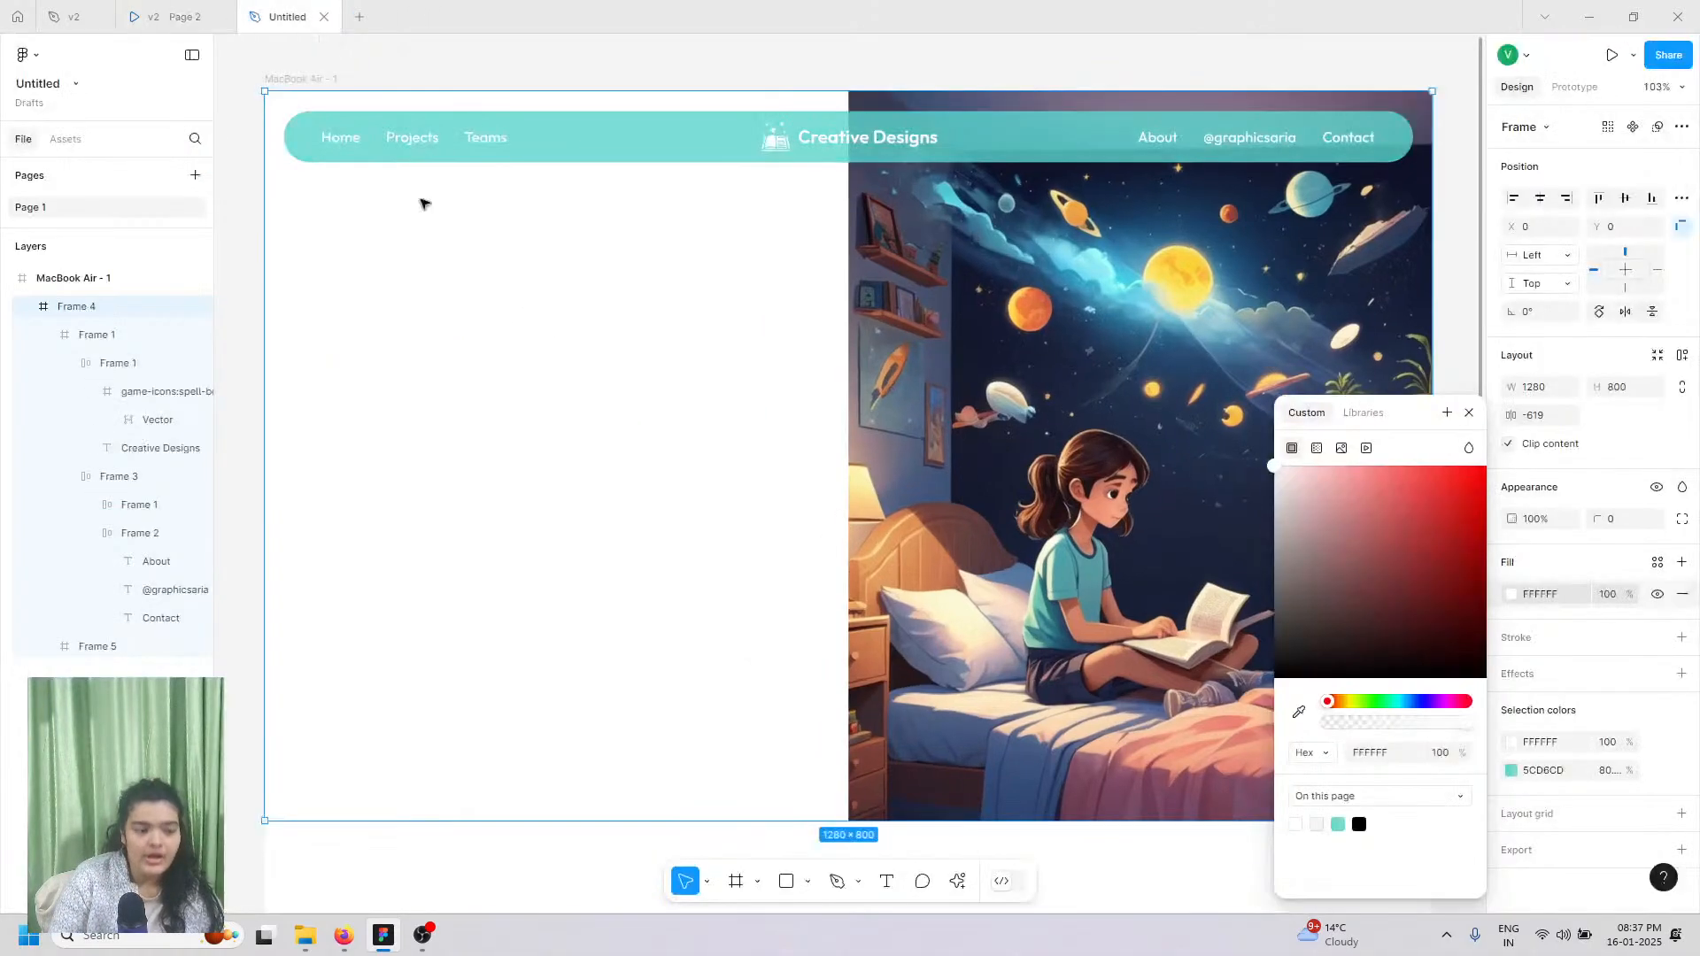
left_click(888, 882)
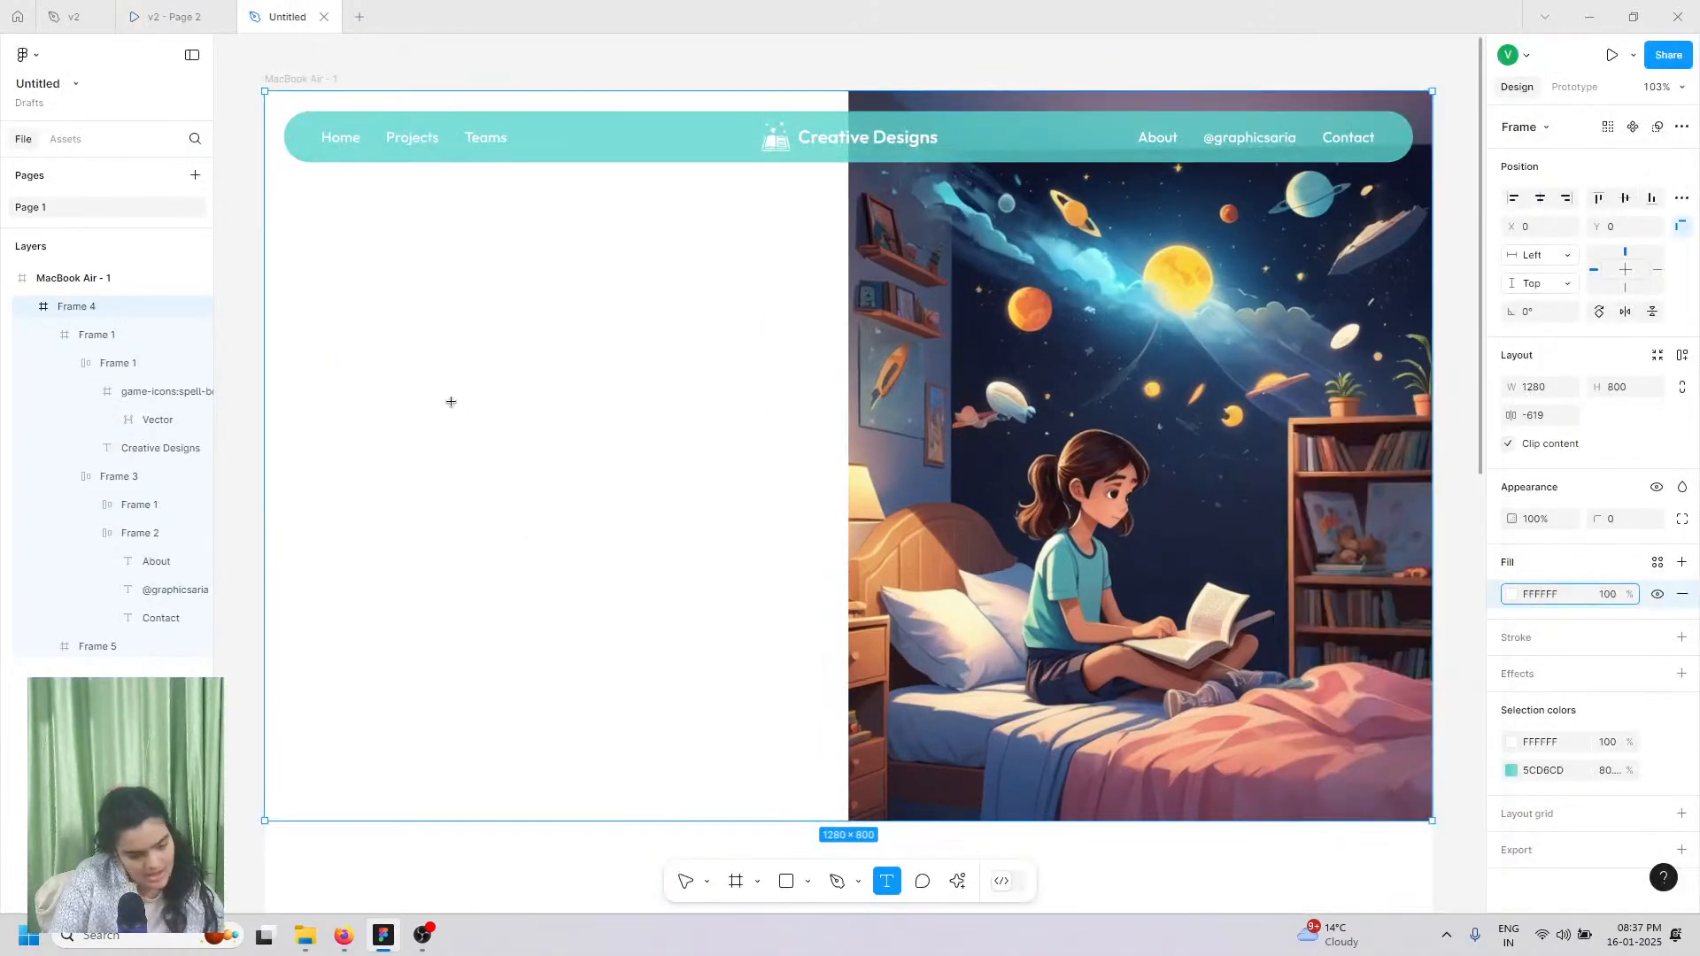
Step: Type the heading 'Crafting Visual Stories' in a text box on the left half
left_click(411, 375)
left_click(173, 16)
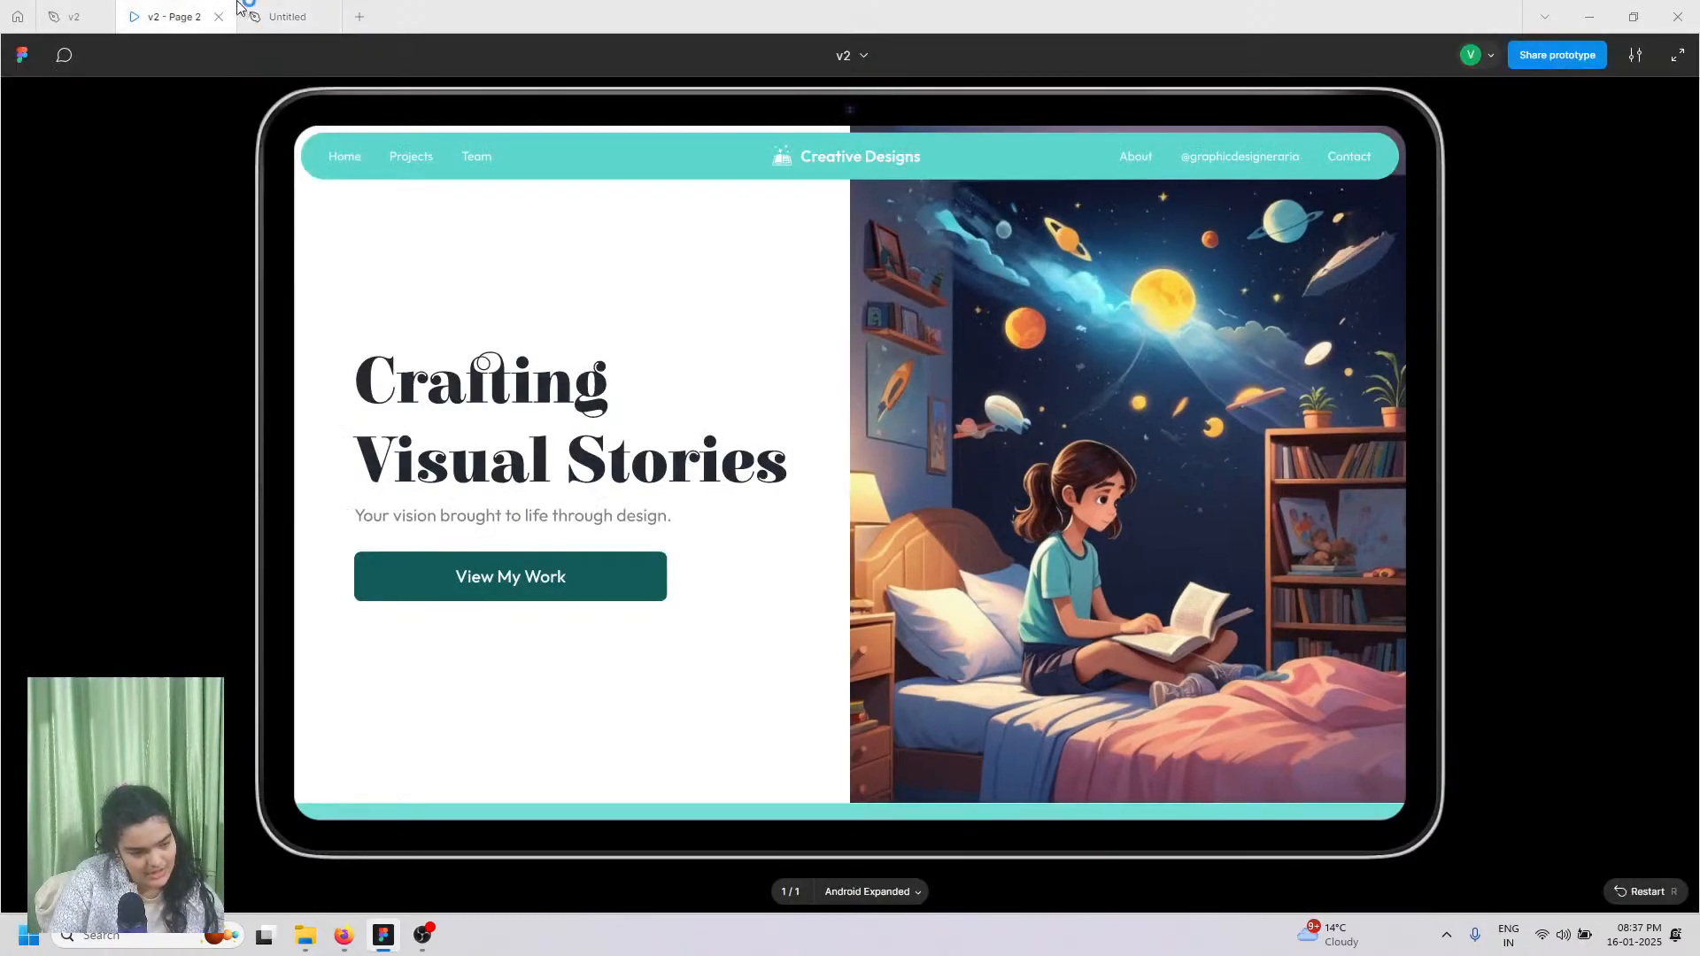
left_click(288, 16)
type("Craf")
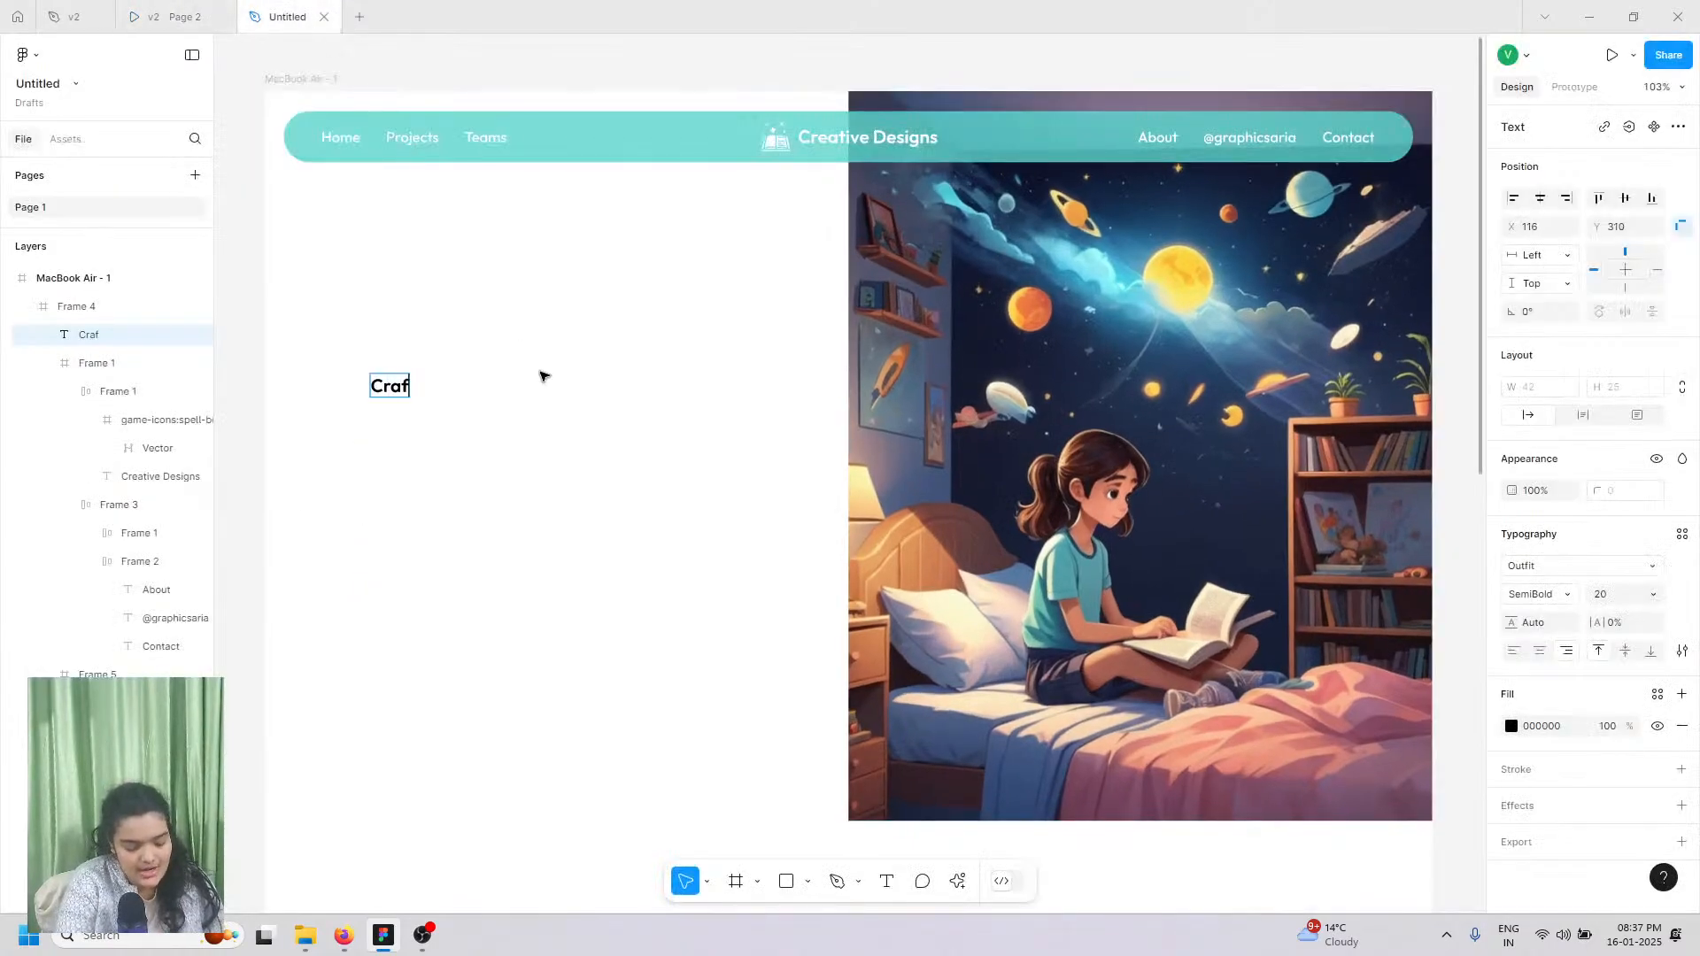
type("ting Visu")
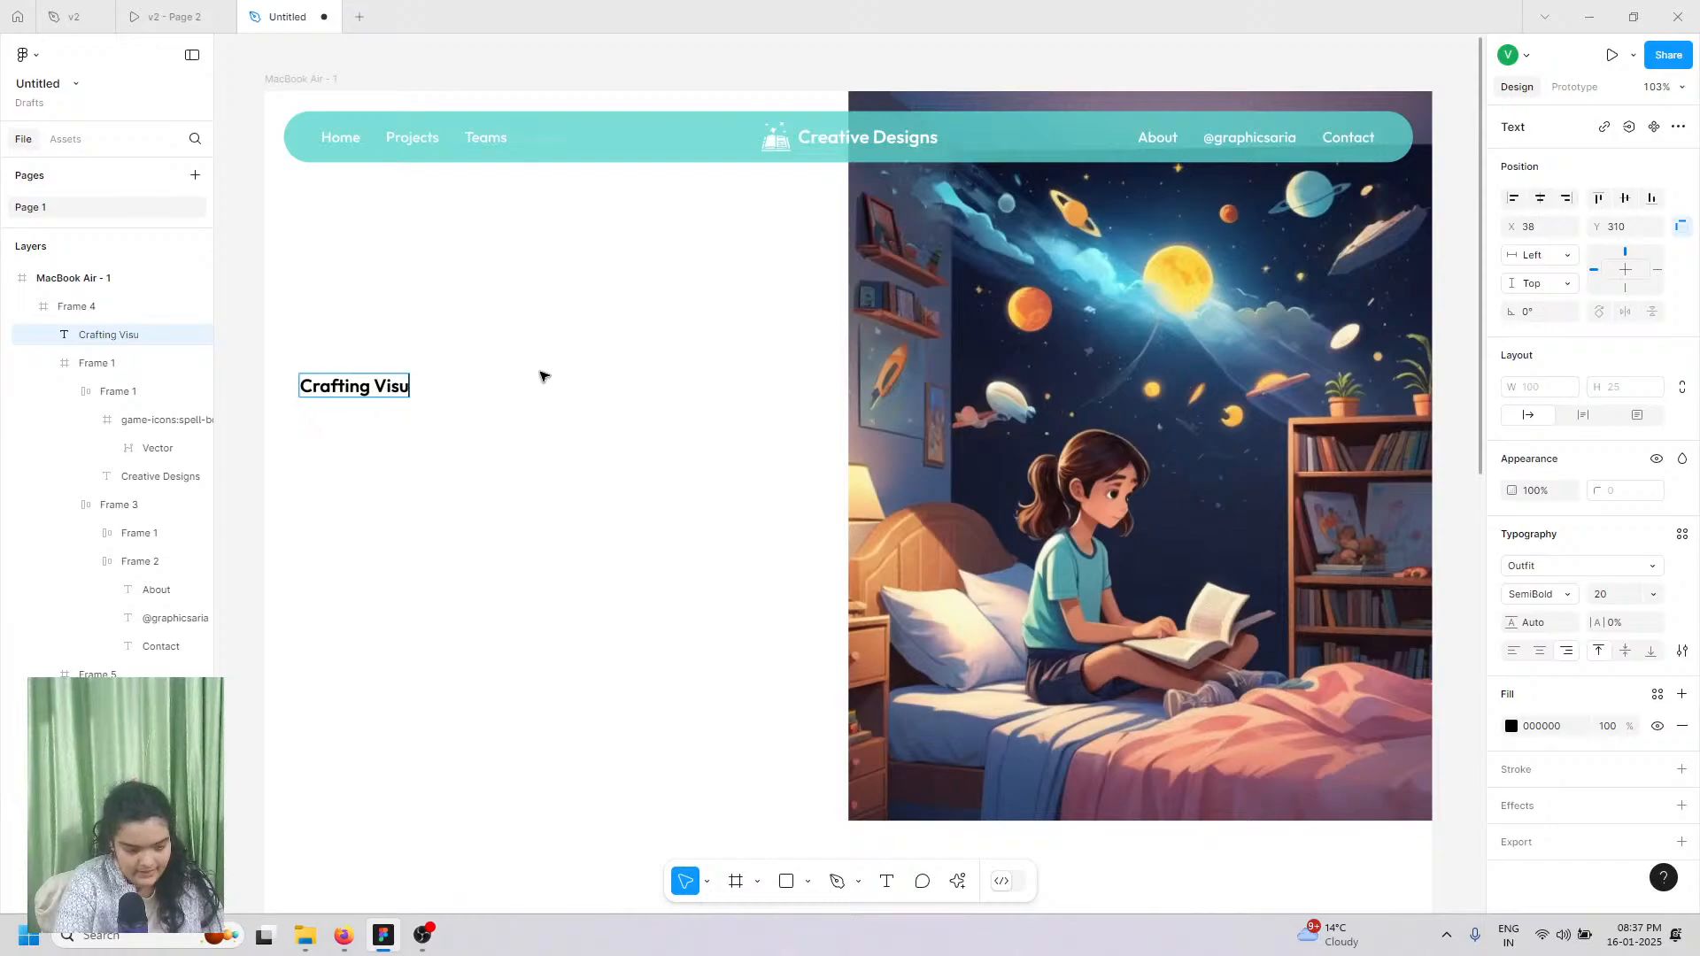
type("al So")
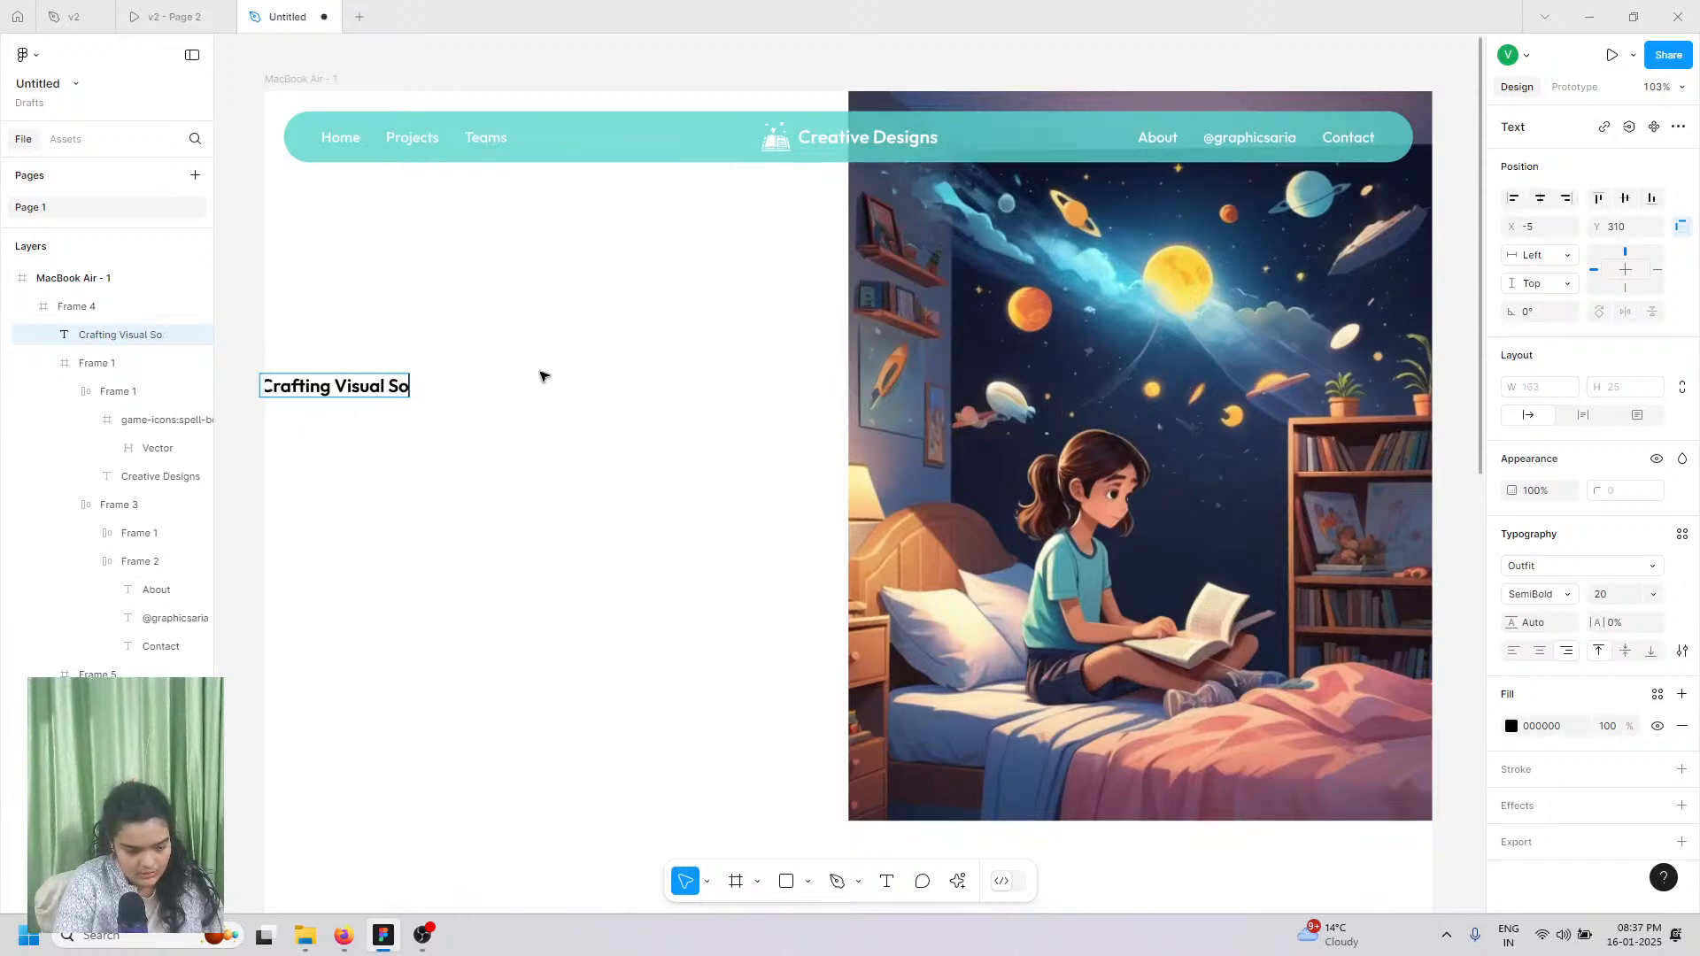
key("BackSpace")
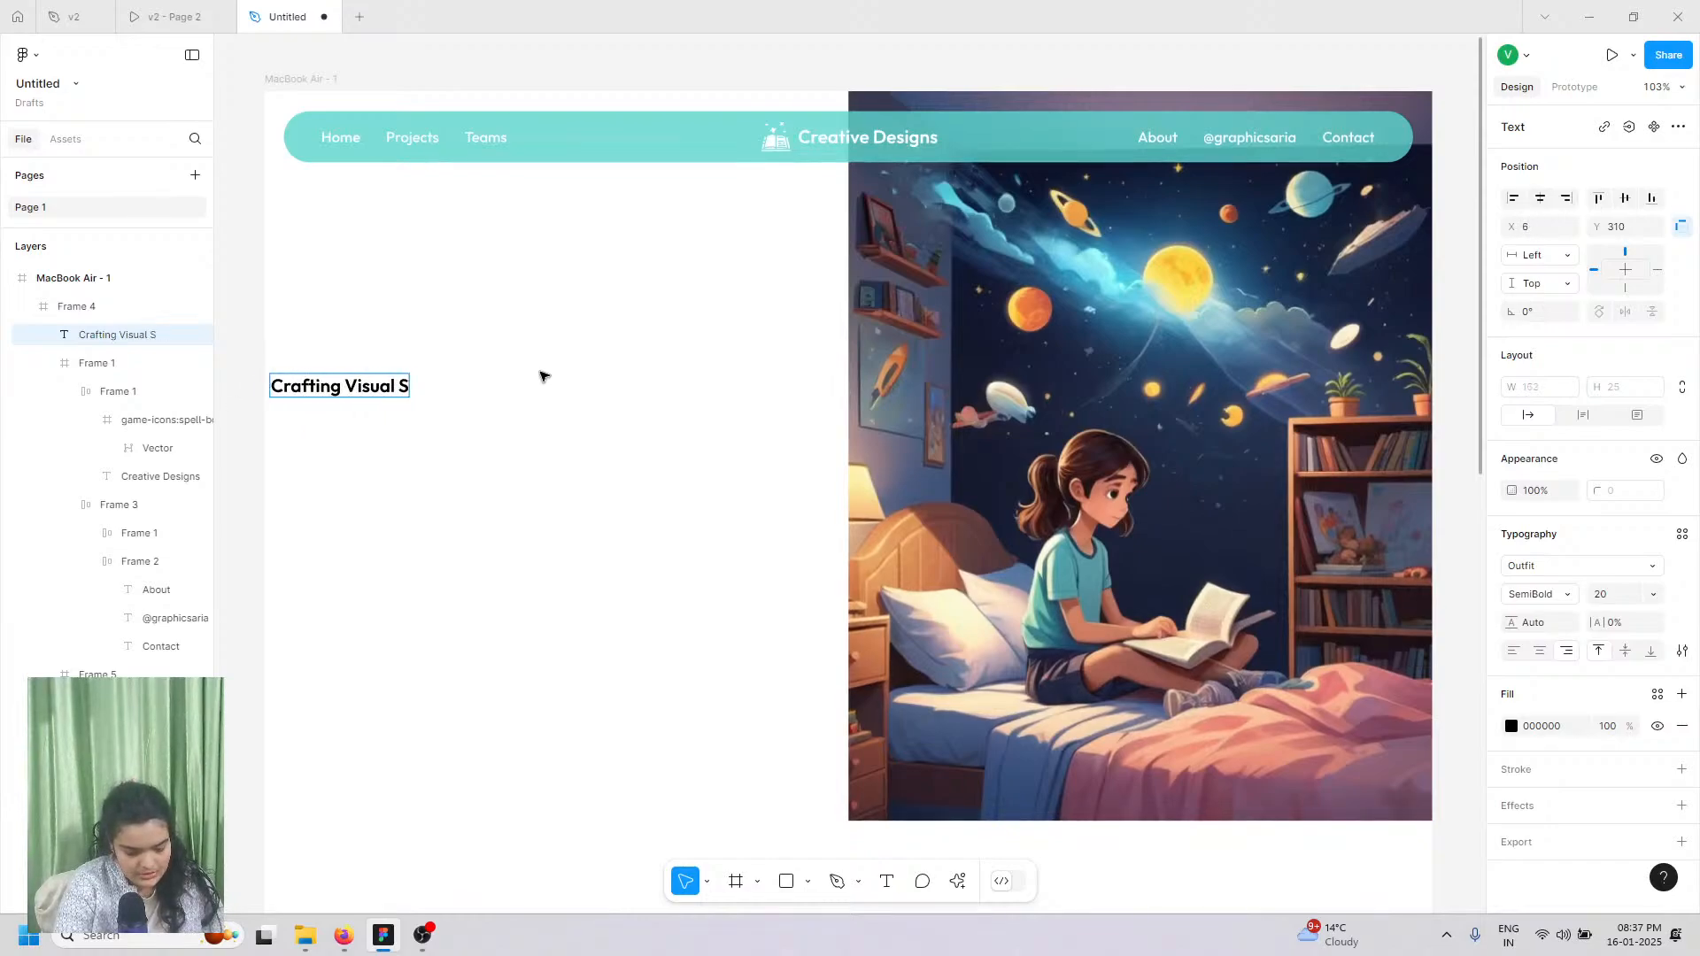
type("tories")
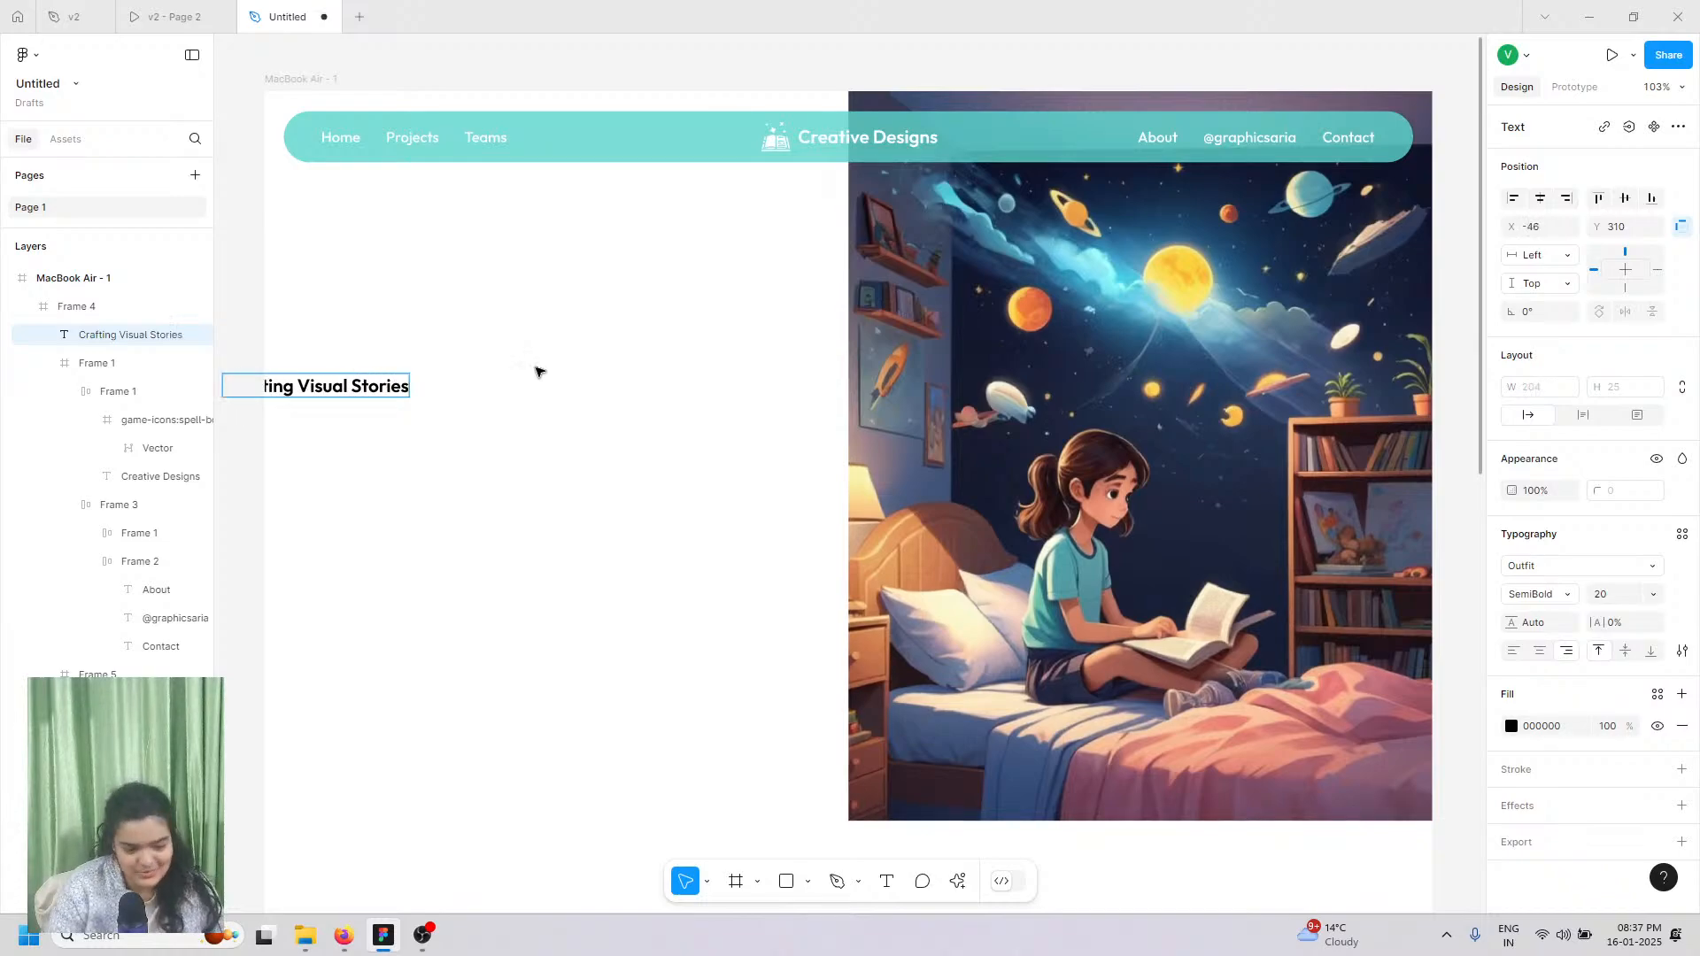
key("Escape")
Step: Set the heading to Elsie, size 96, Black weight, and move it onto the page
left_click(1512, 571)
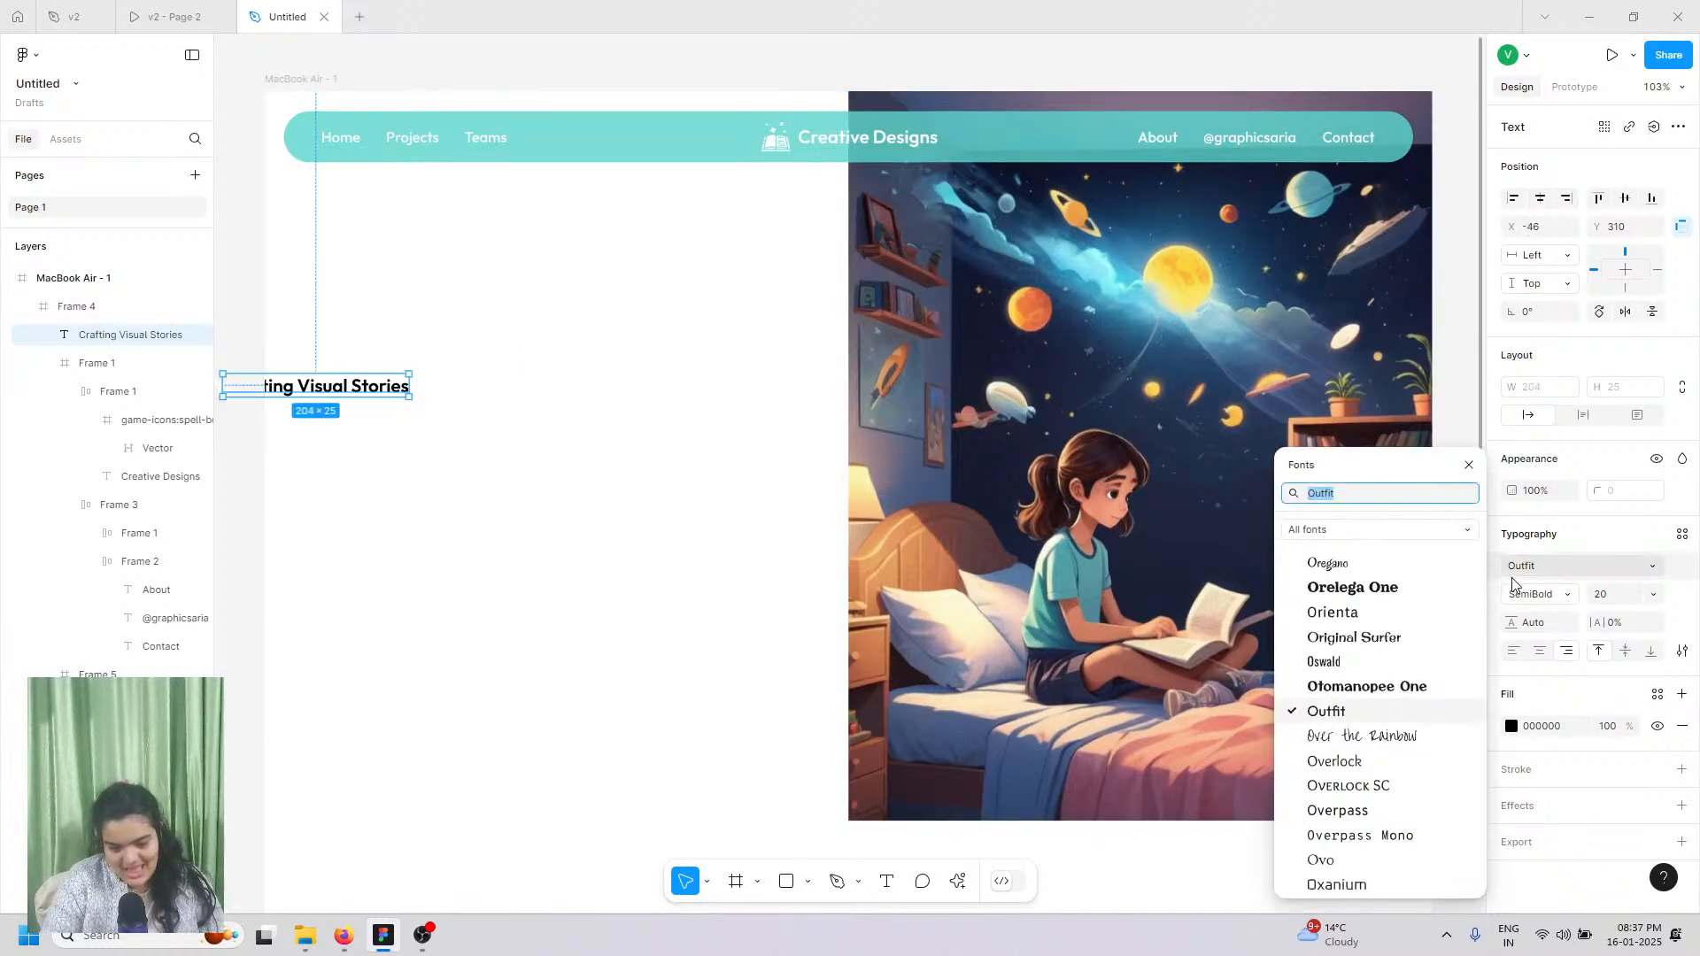
type("els")
key("Return")
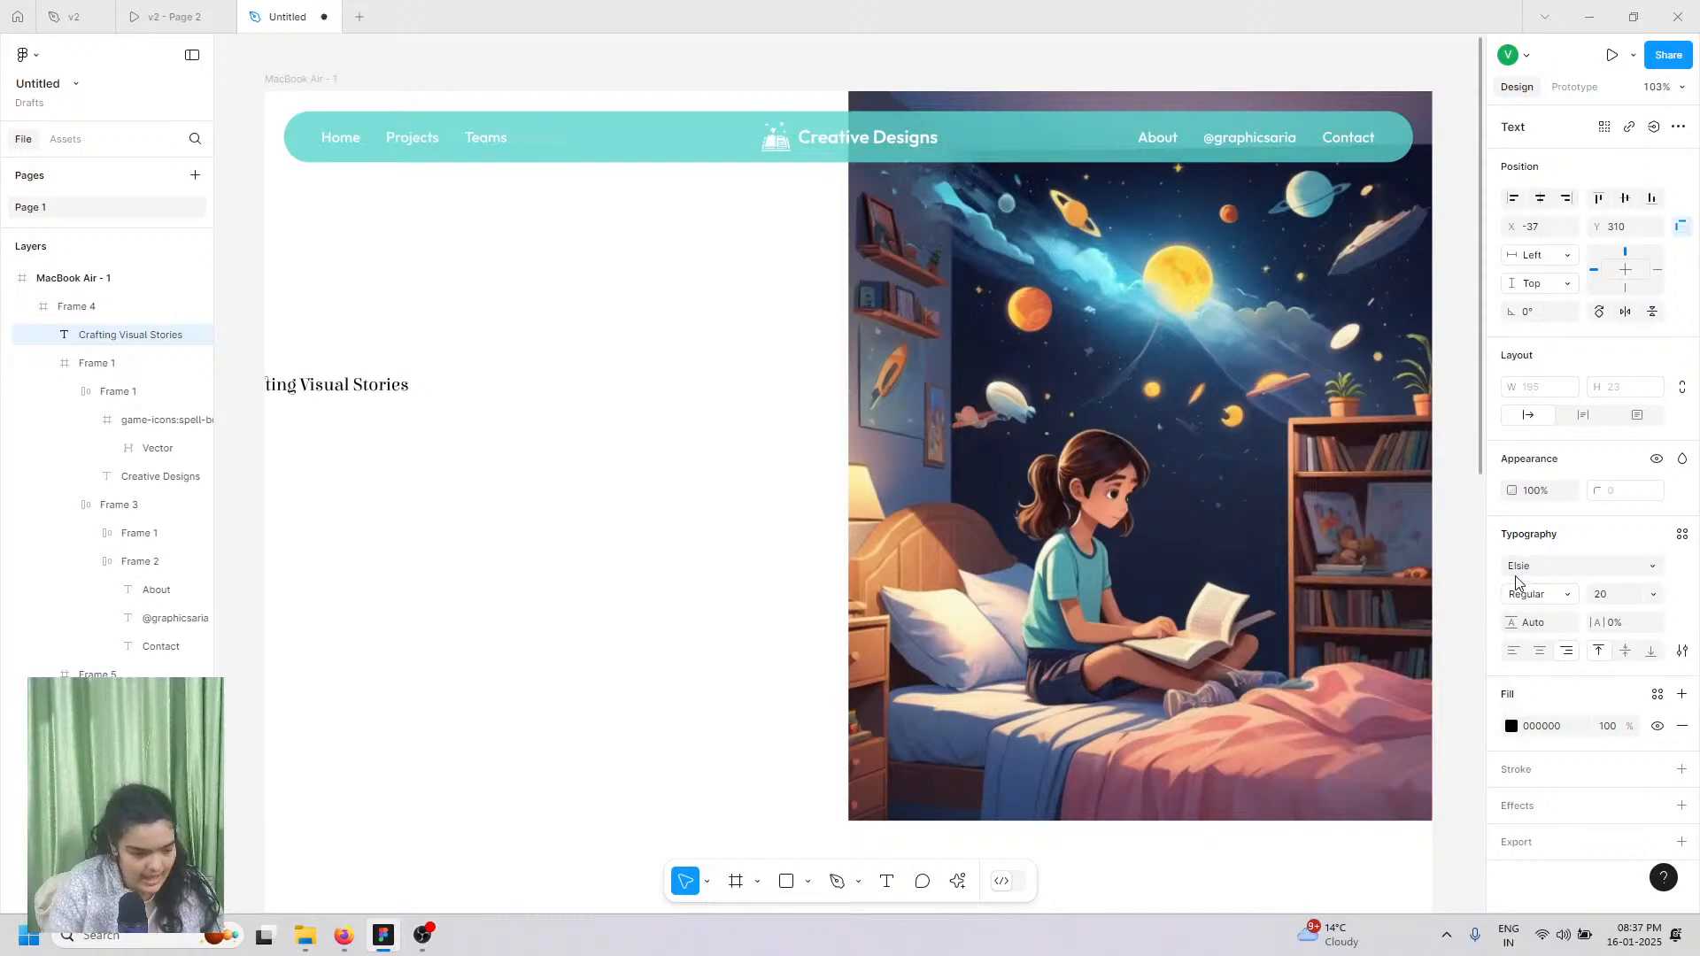
left_click(1652, 603)
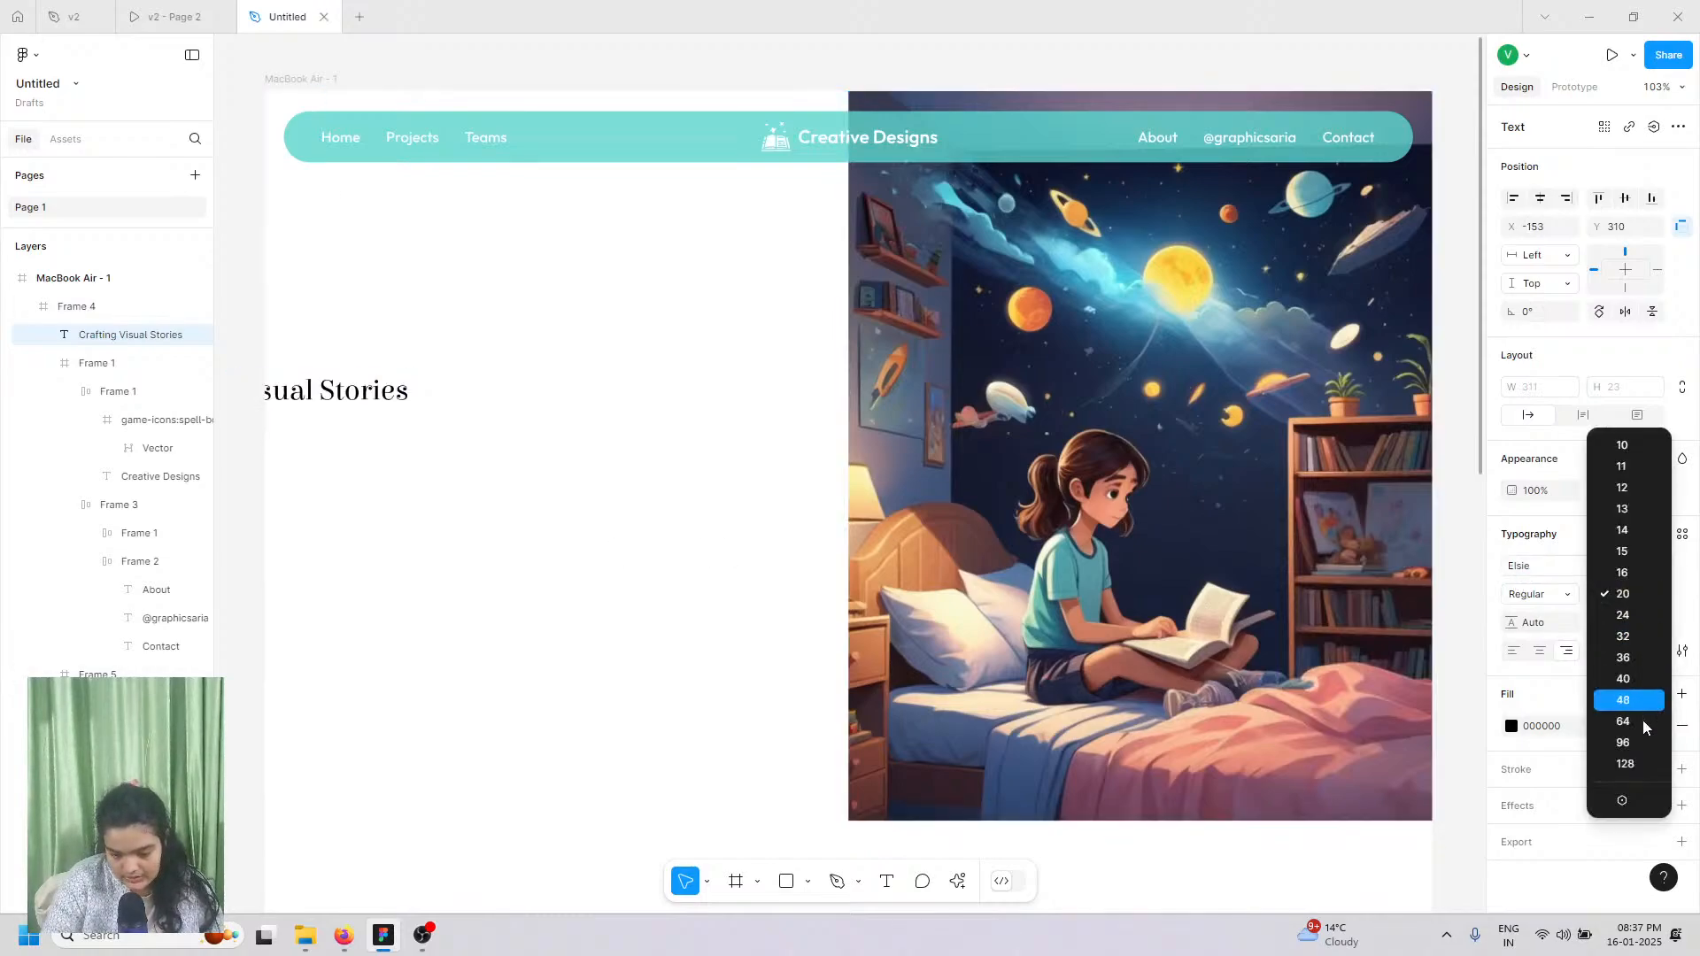
left_click(1637, 740)
left_click_drag(273, 405, 1303, 291)
left_click_drag(877, 323, 617, 393)
left_click(1538, 606)
left_click(1541, 614)
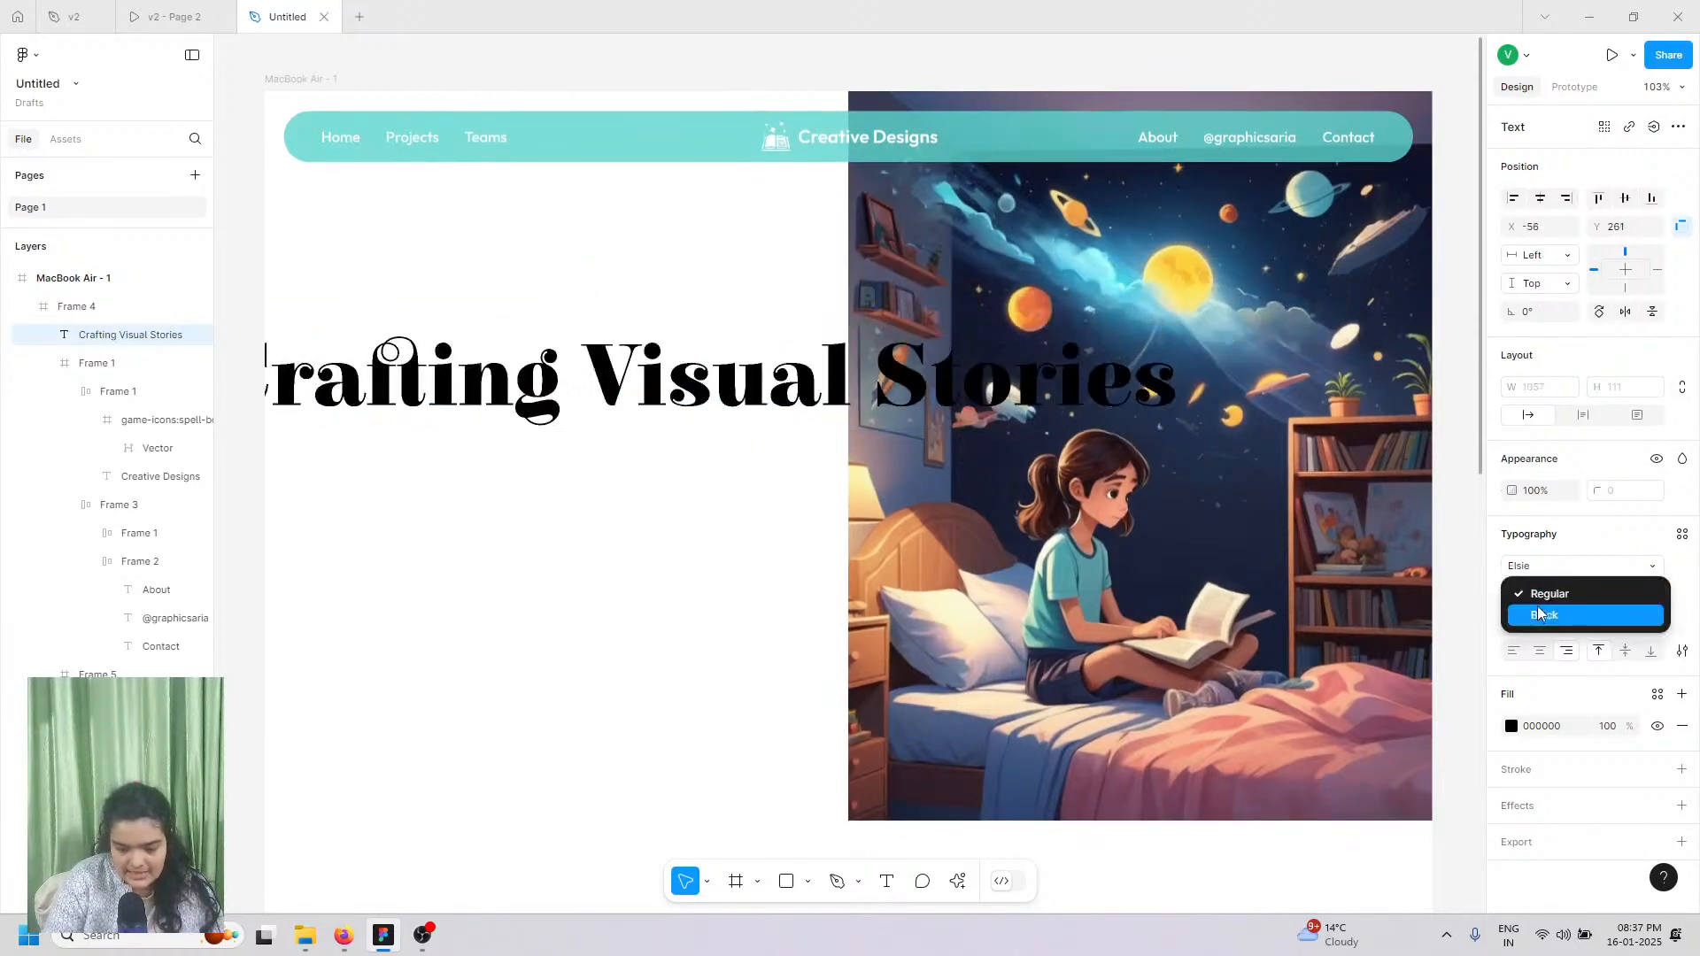
left_click_drag(592, 394, 715, 383)
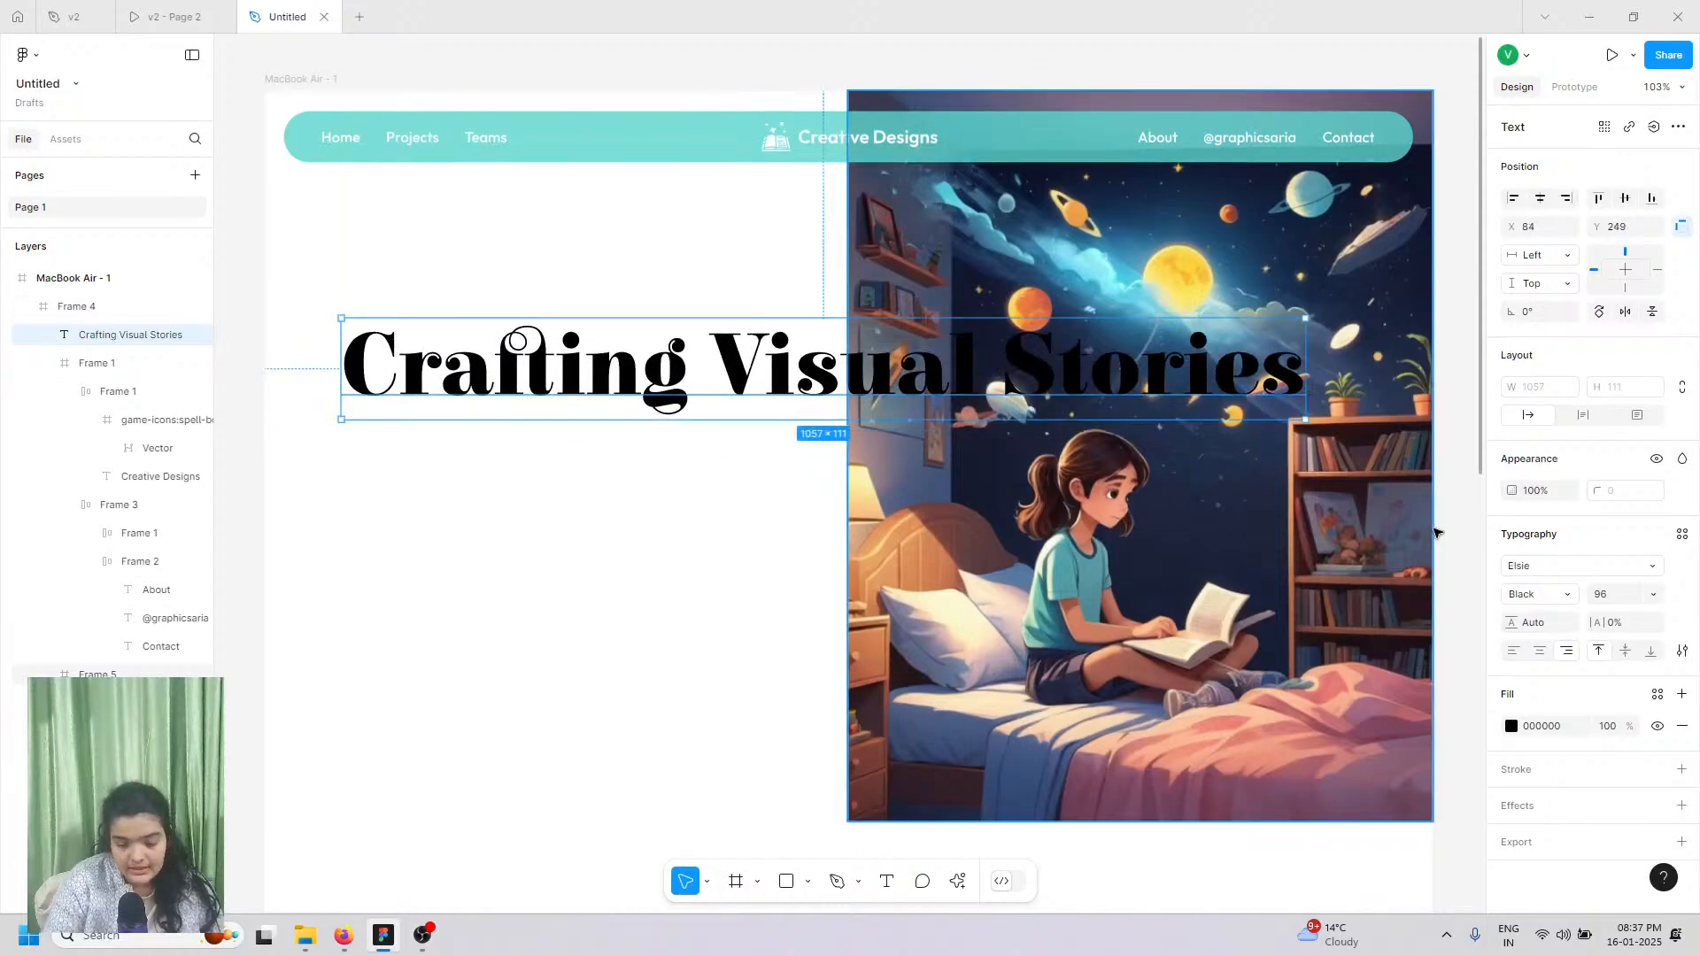
Step: Try Emblema One and Elsie Swash Caps, then settle back on Elsie Black
left_click(1509, 568)
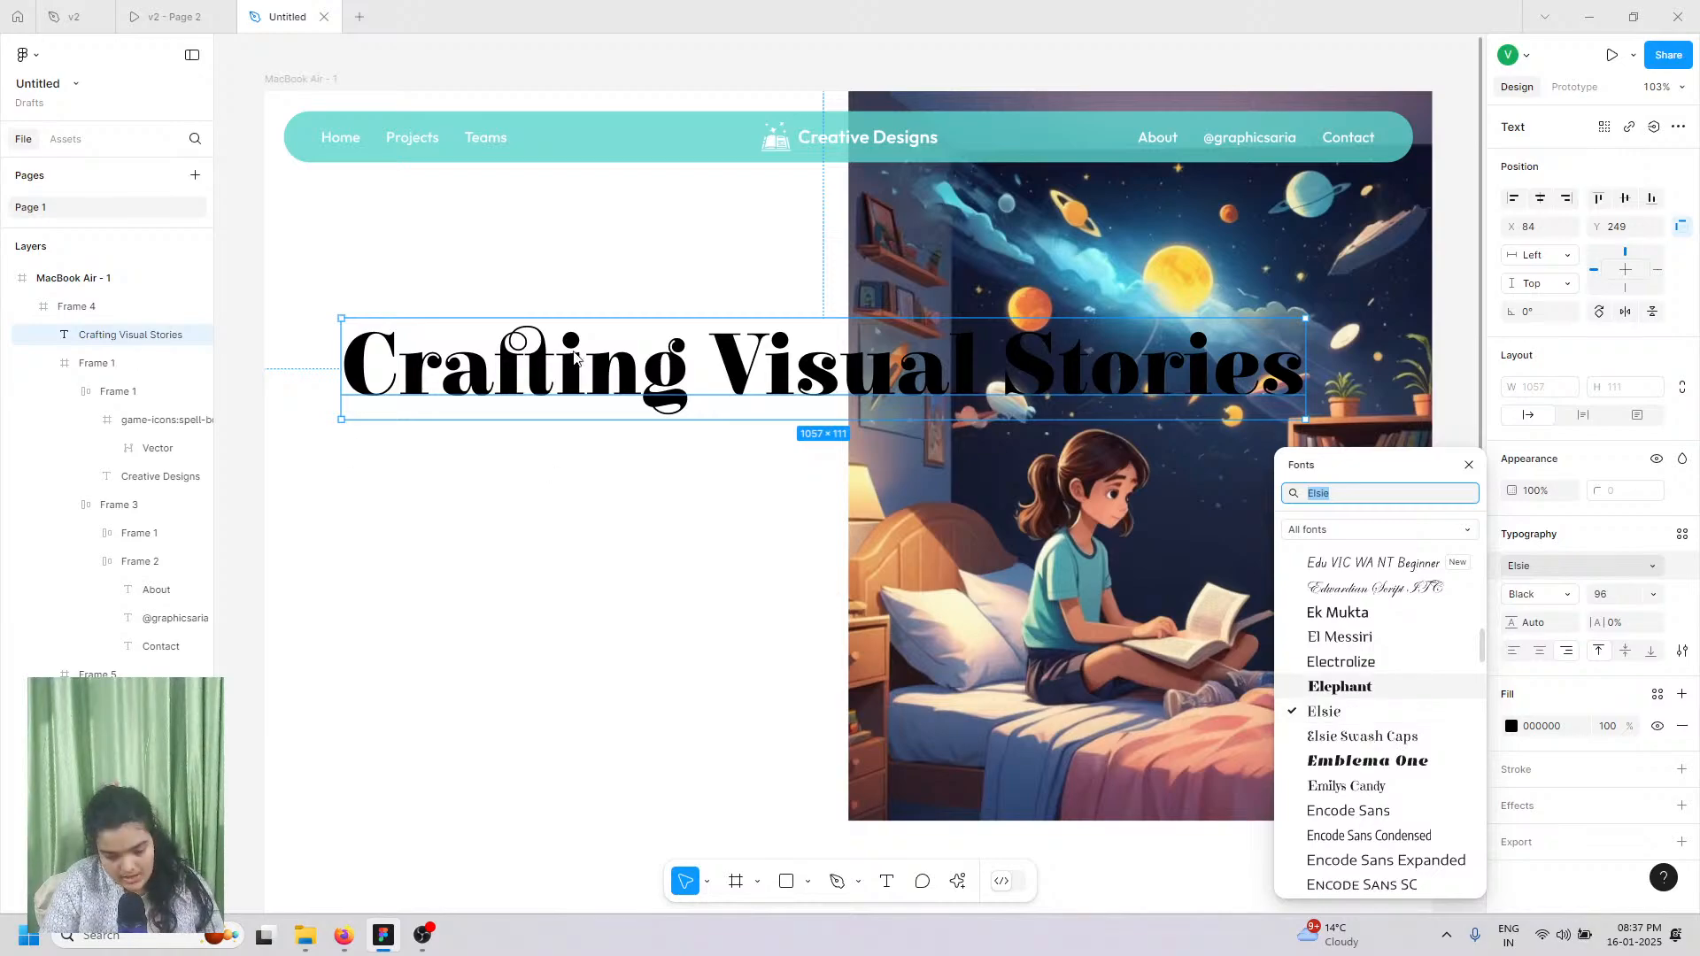
left_click(1332, 759)
left_click(1333, 746)
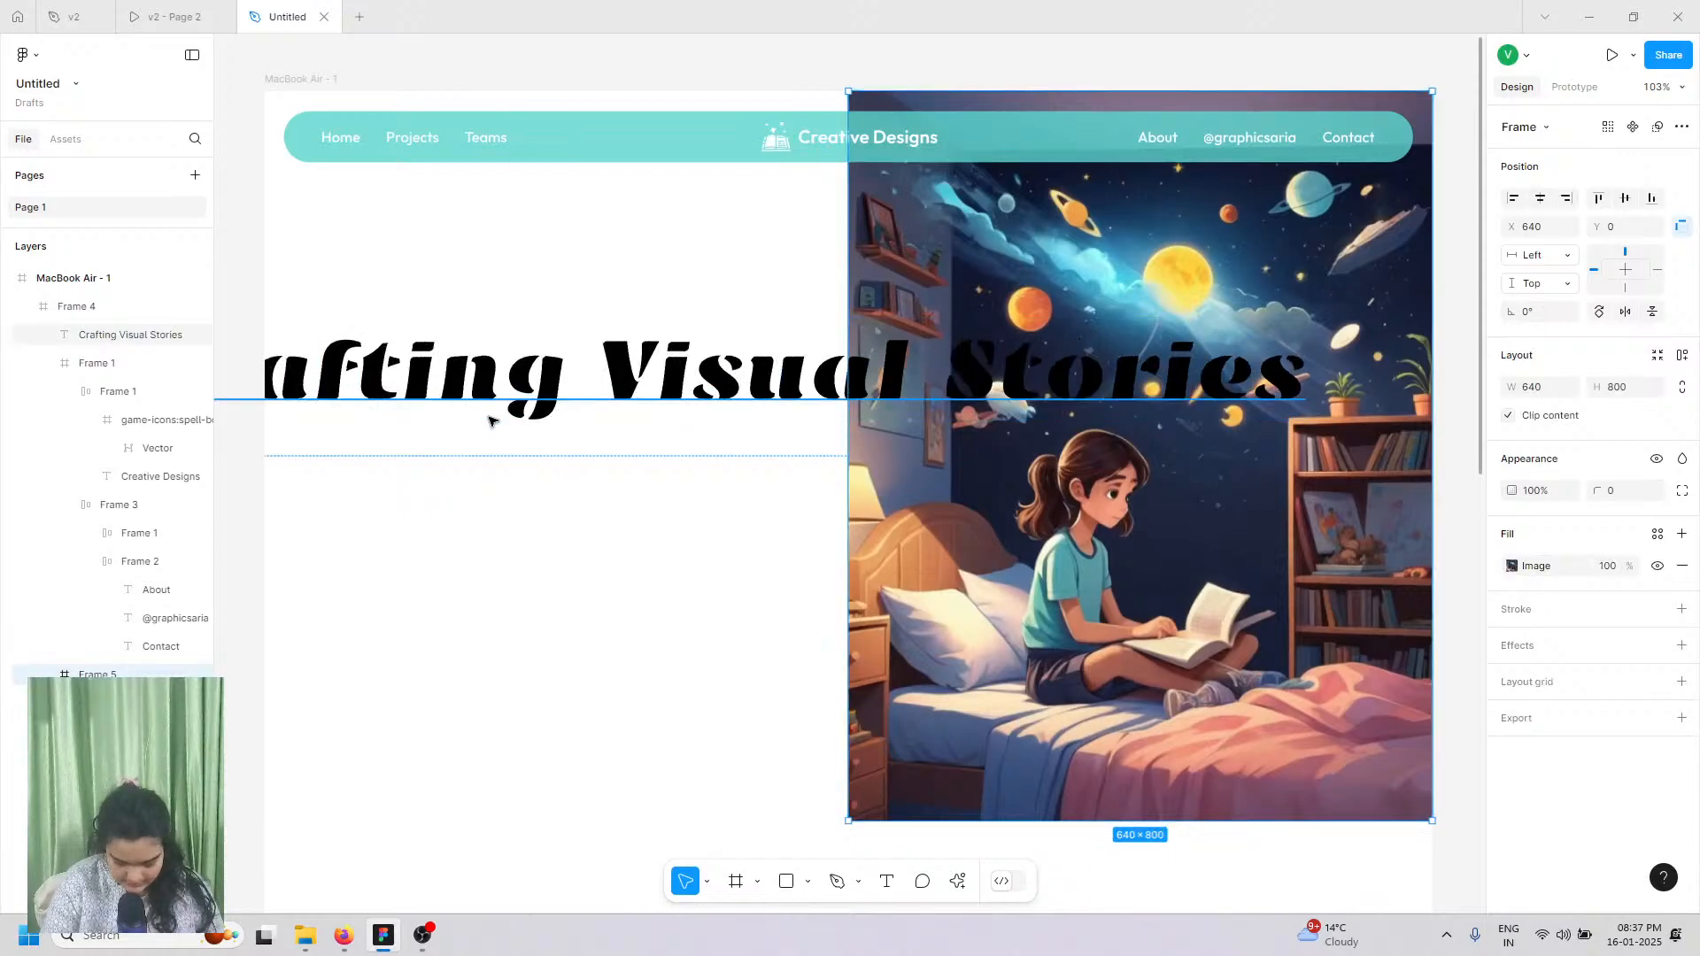
left_click(729, 402)
left_click(1540, 566)
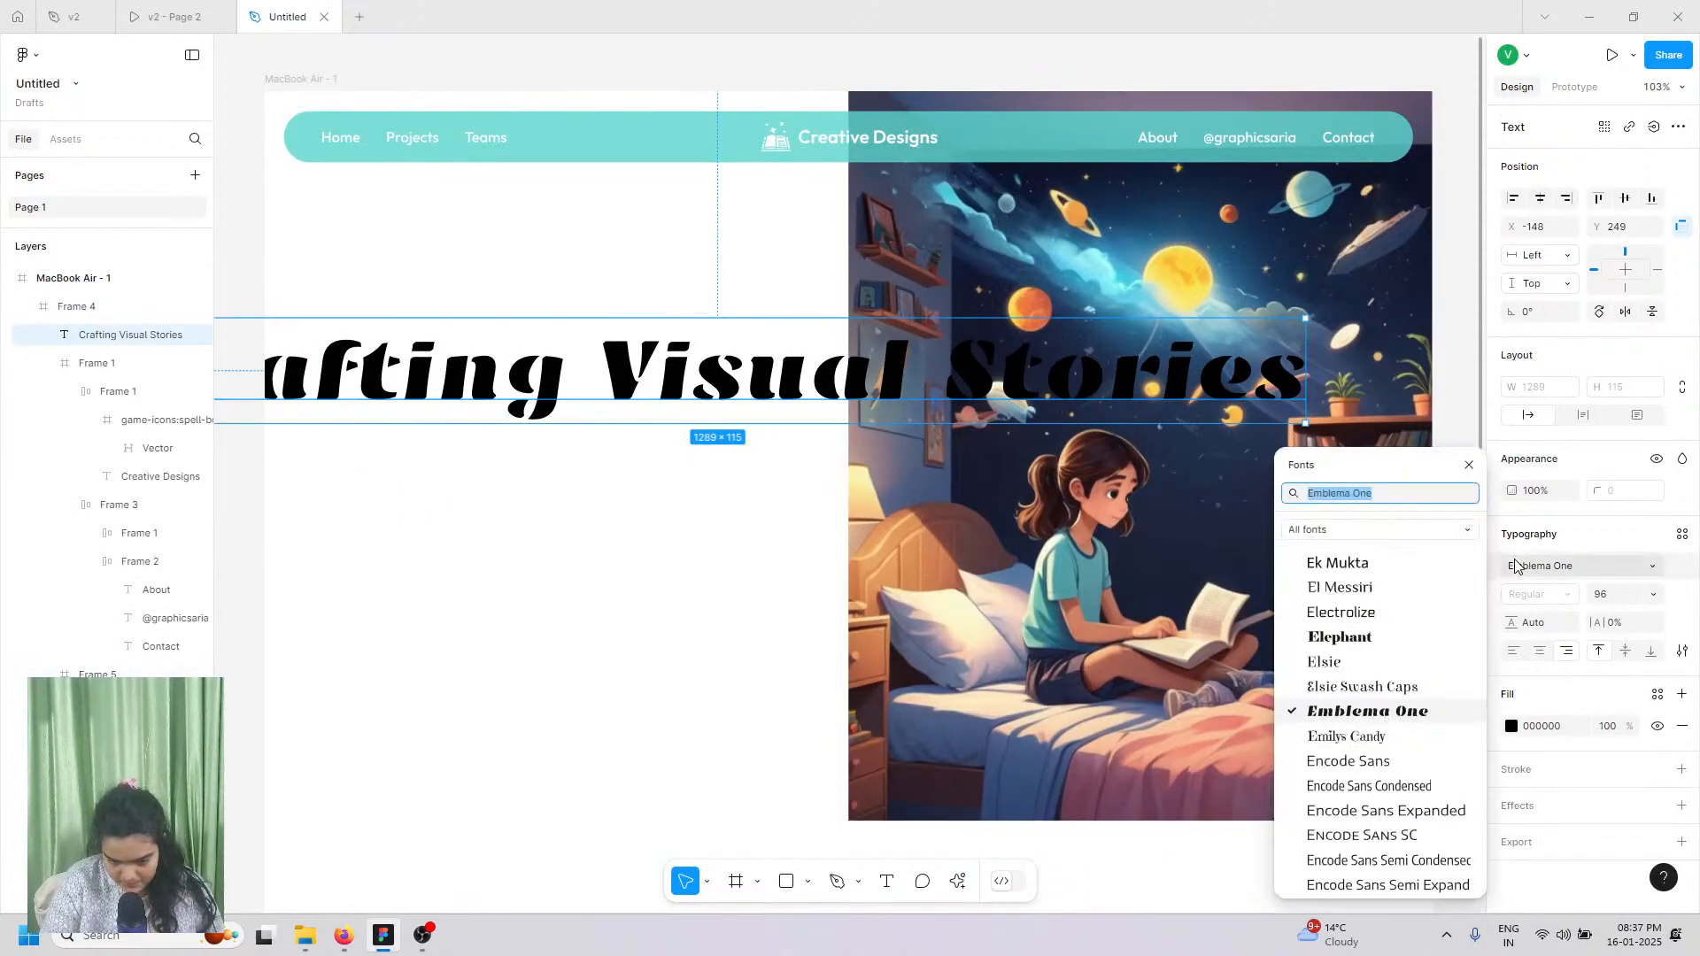
left_click(1365, 688)
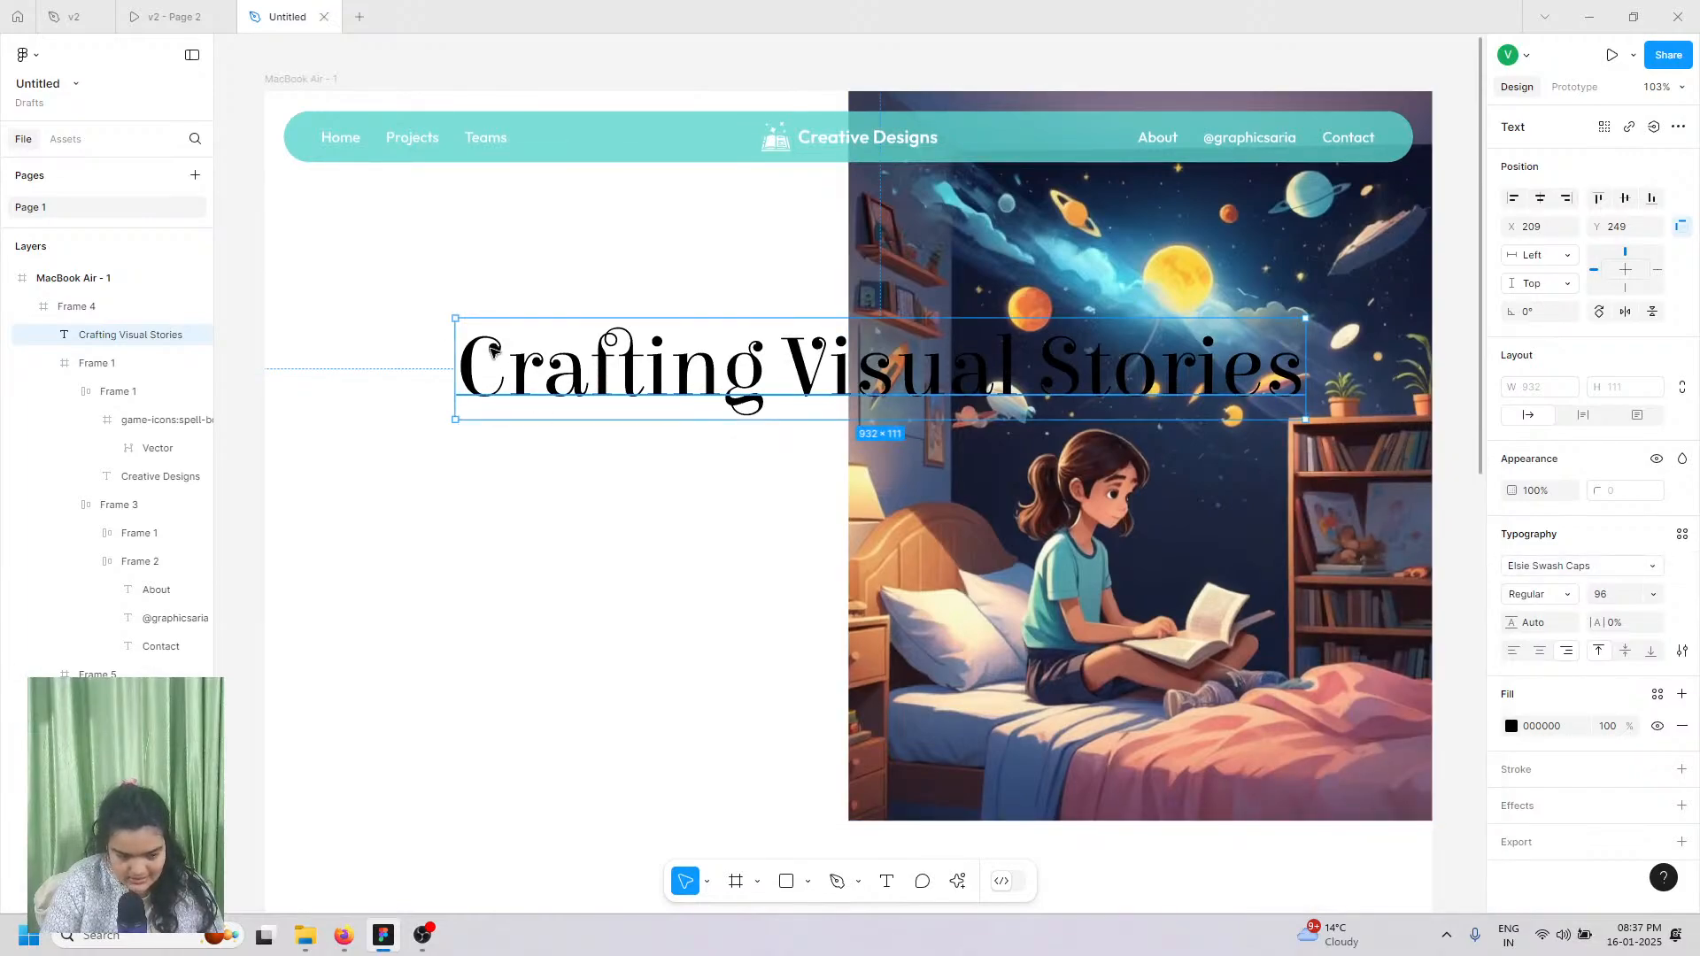
left_click(1536, 569)
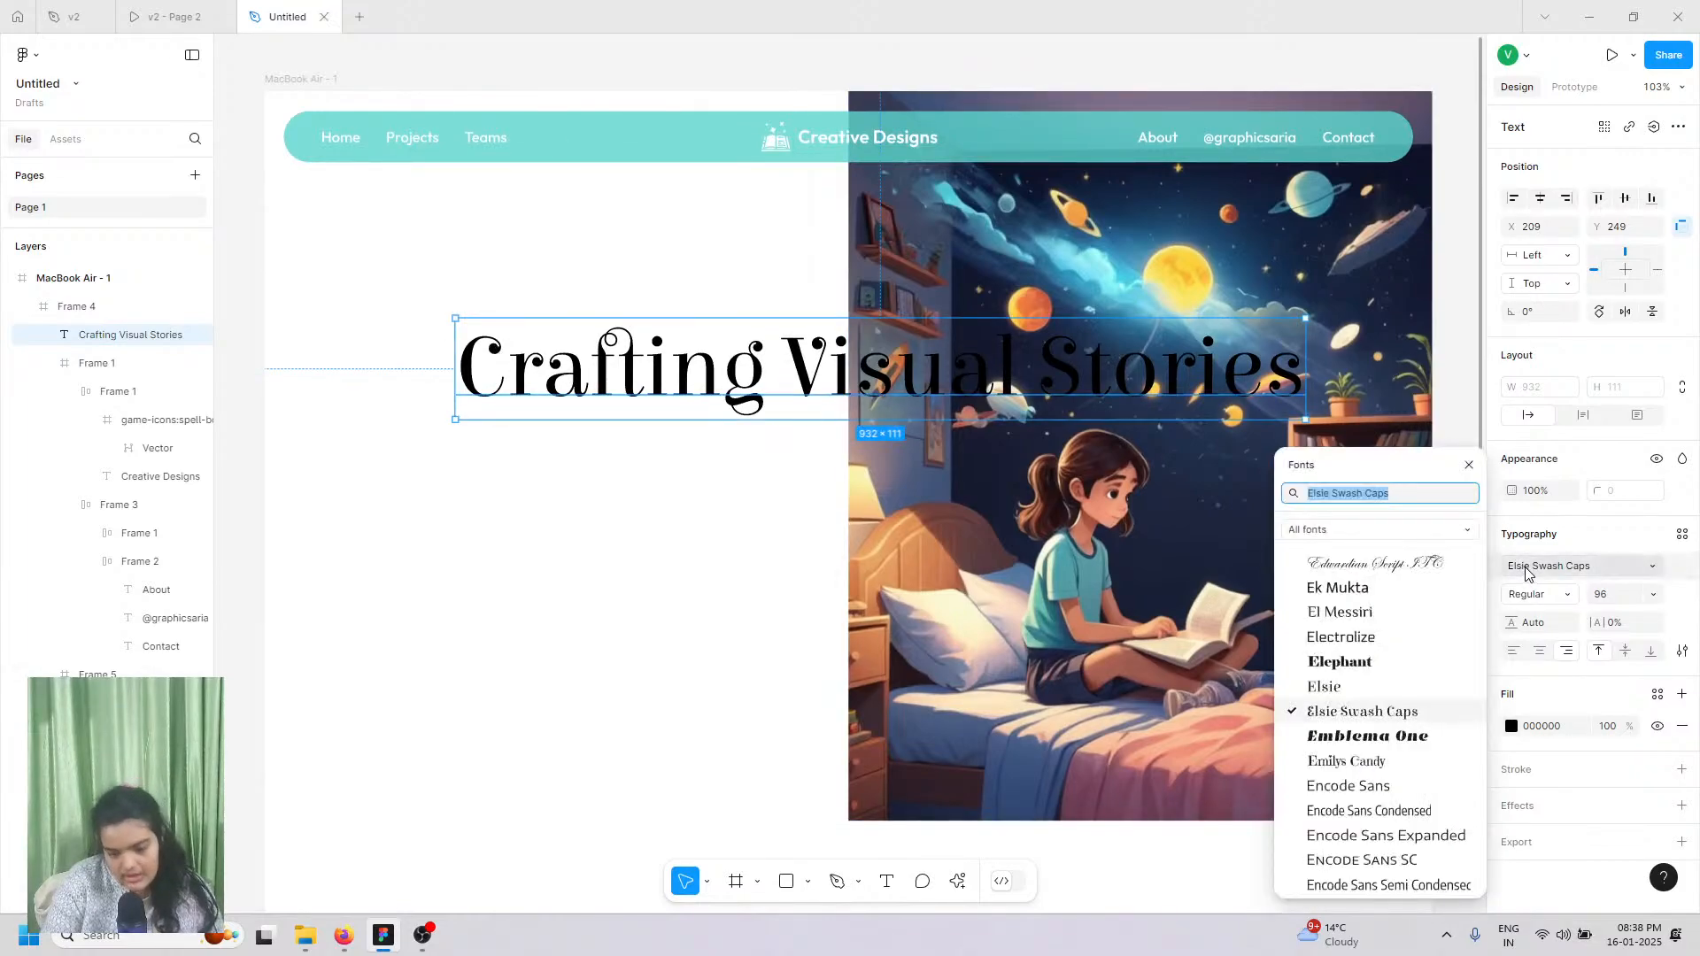
left_click(1335, 687)
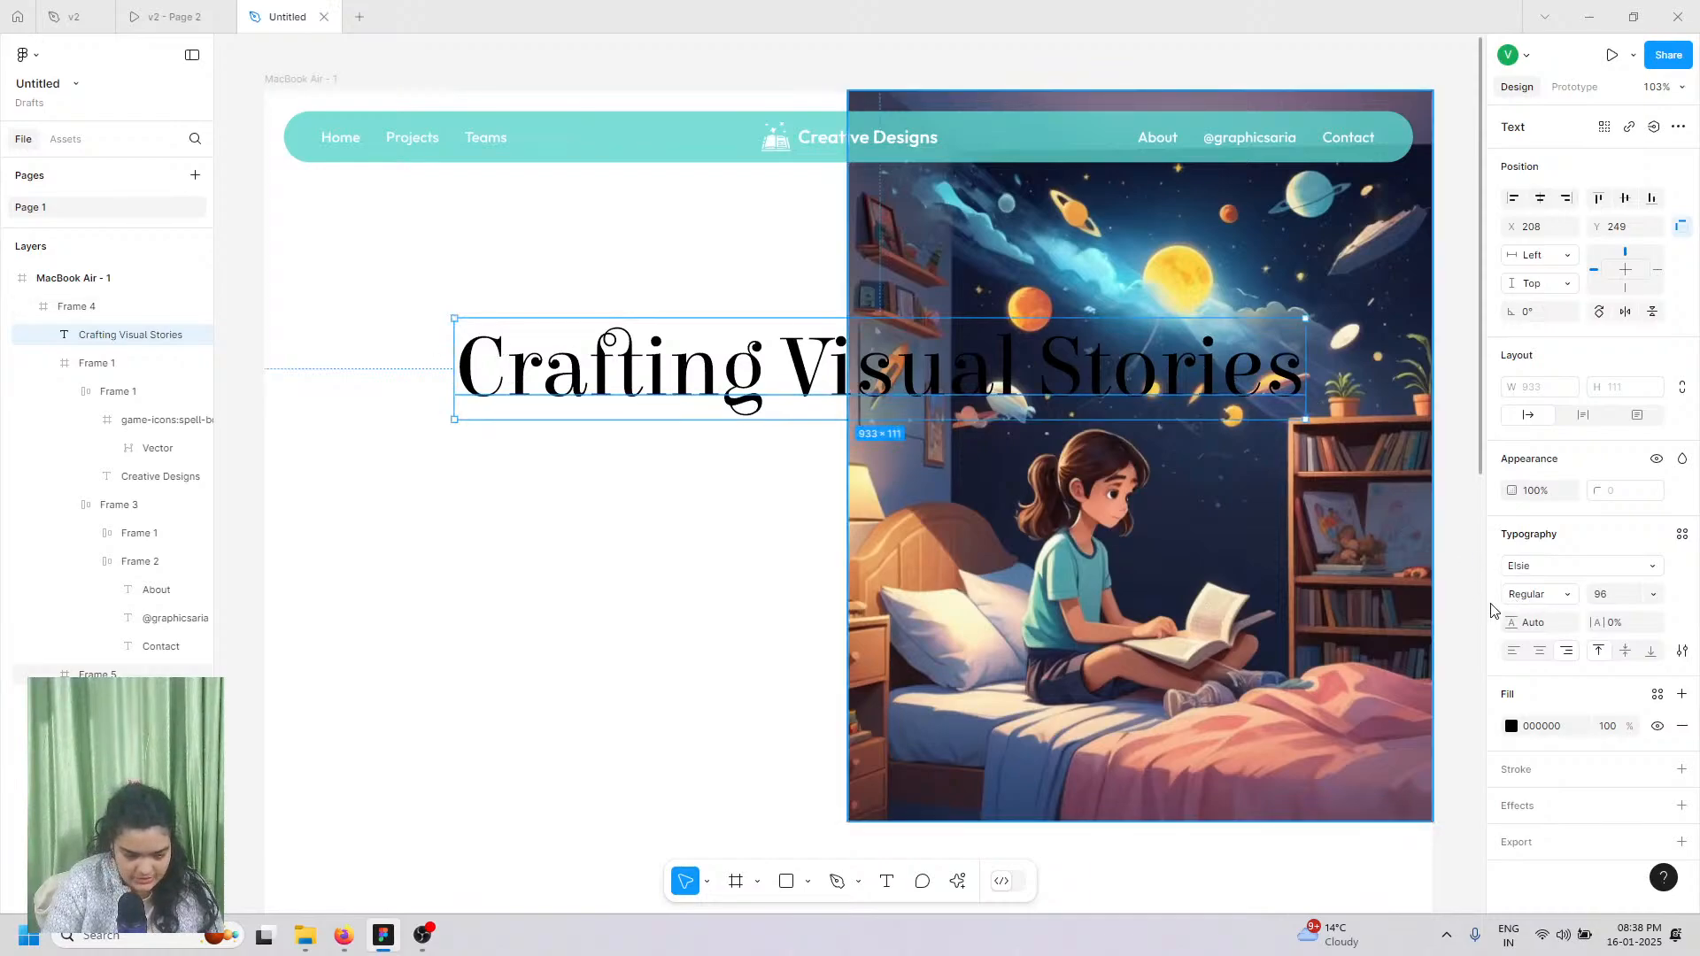
left_click(1522, 609)
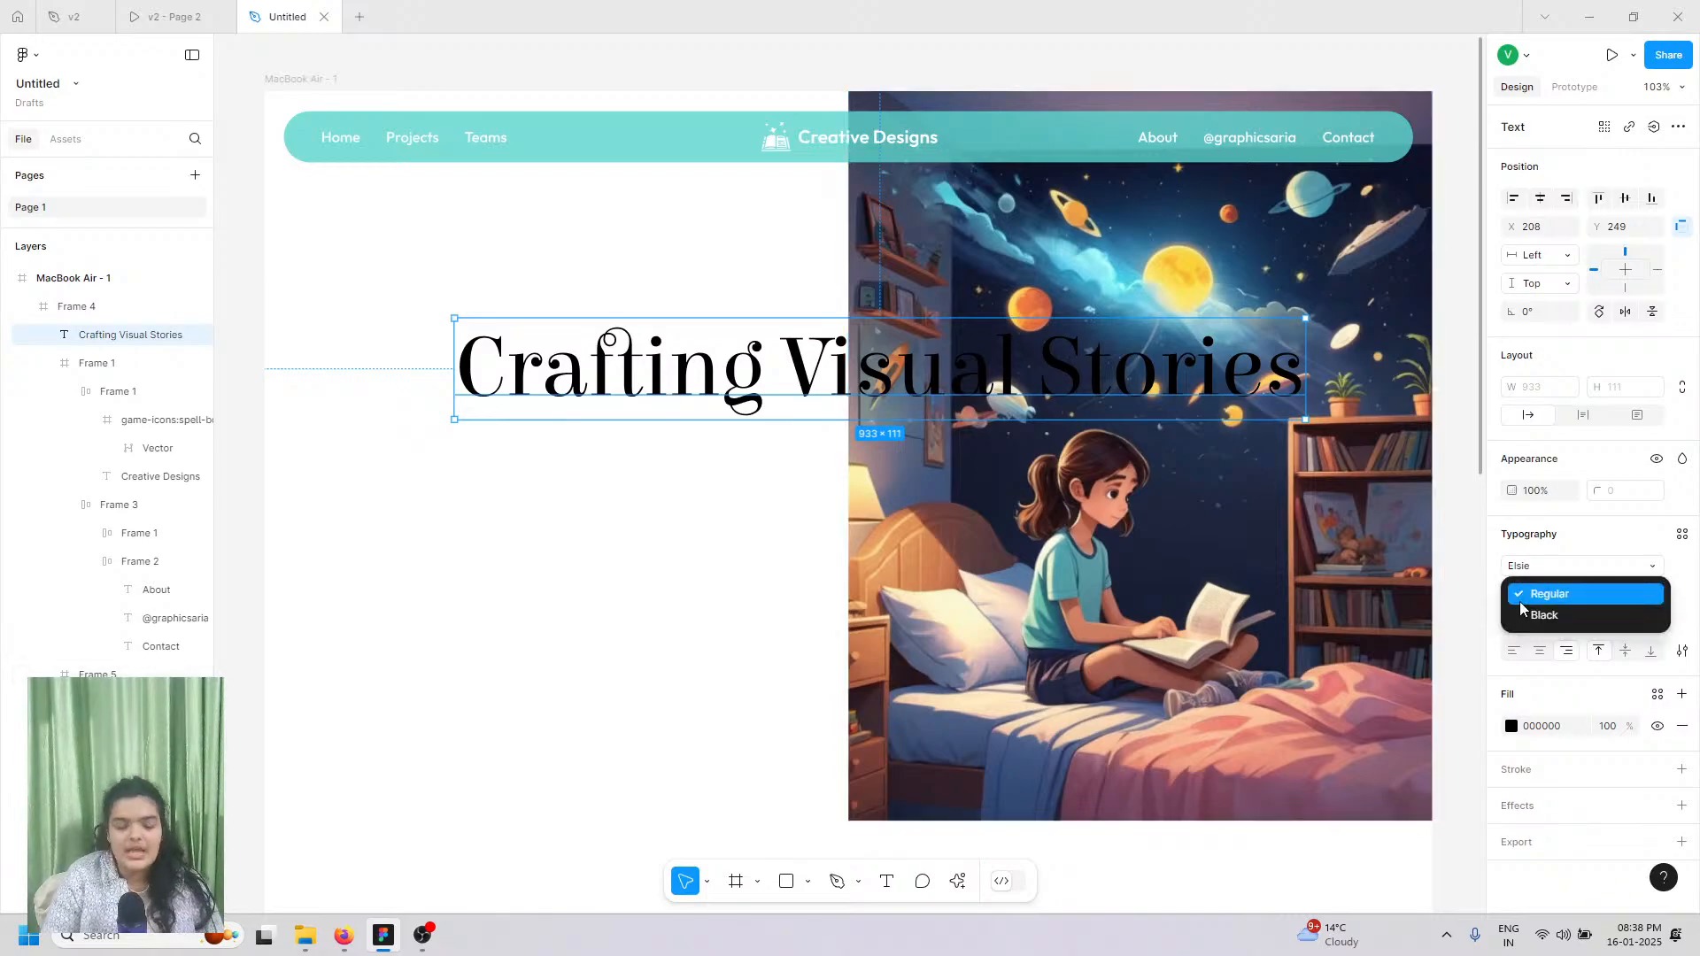
left_click(1529, 617)
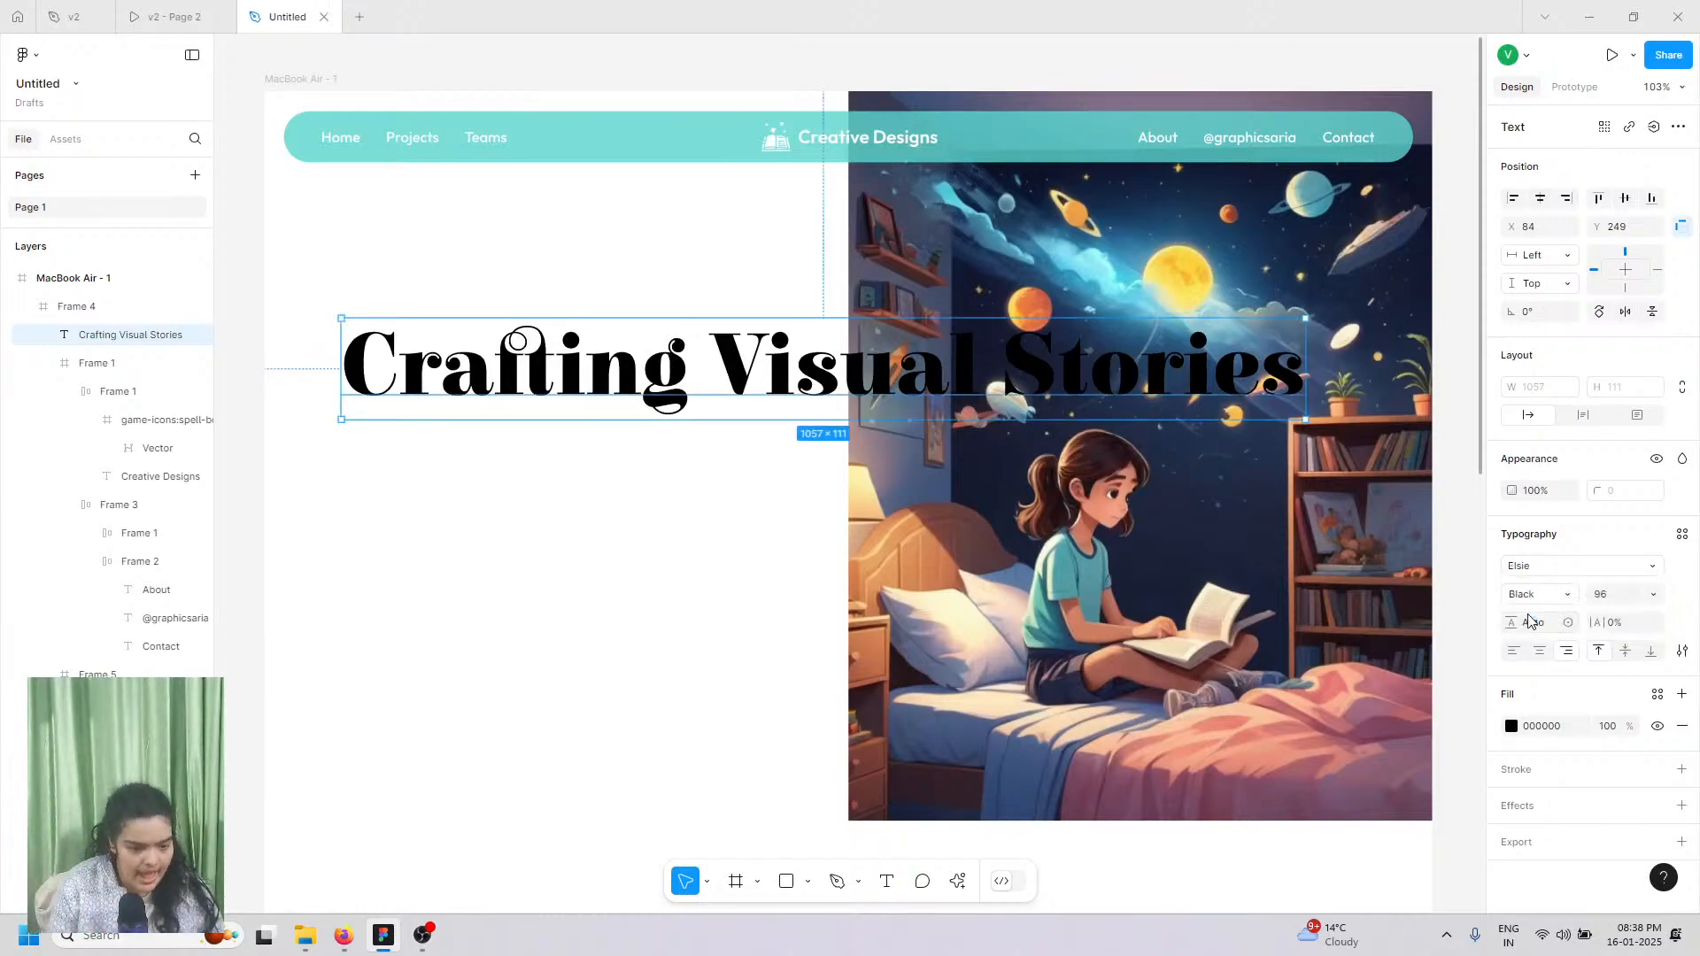
left_click(1088, 125)
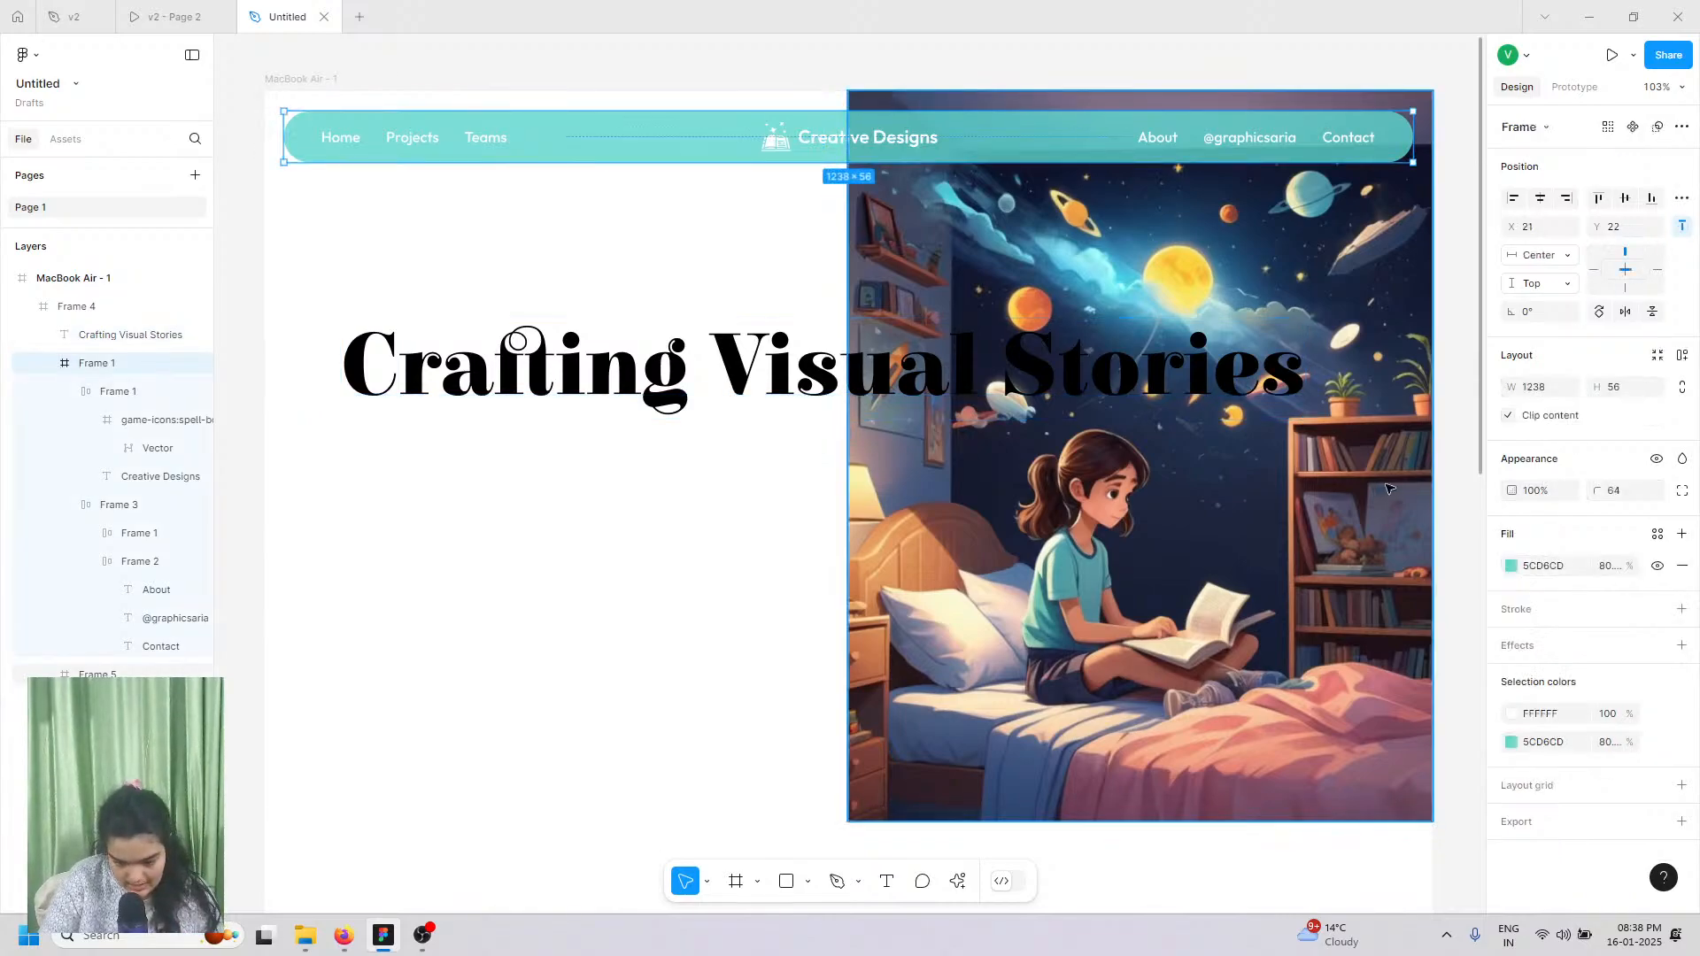
Step: Raise the navbar's teal 5CD6CD fill opacity from 80% to 100%, checking the reference
left_click(1489, 573)
left_click(1512, 568)
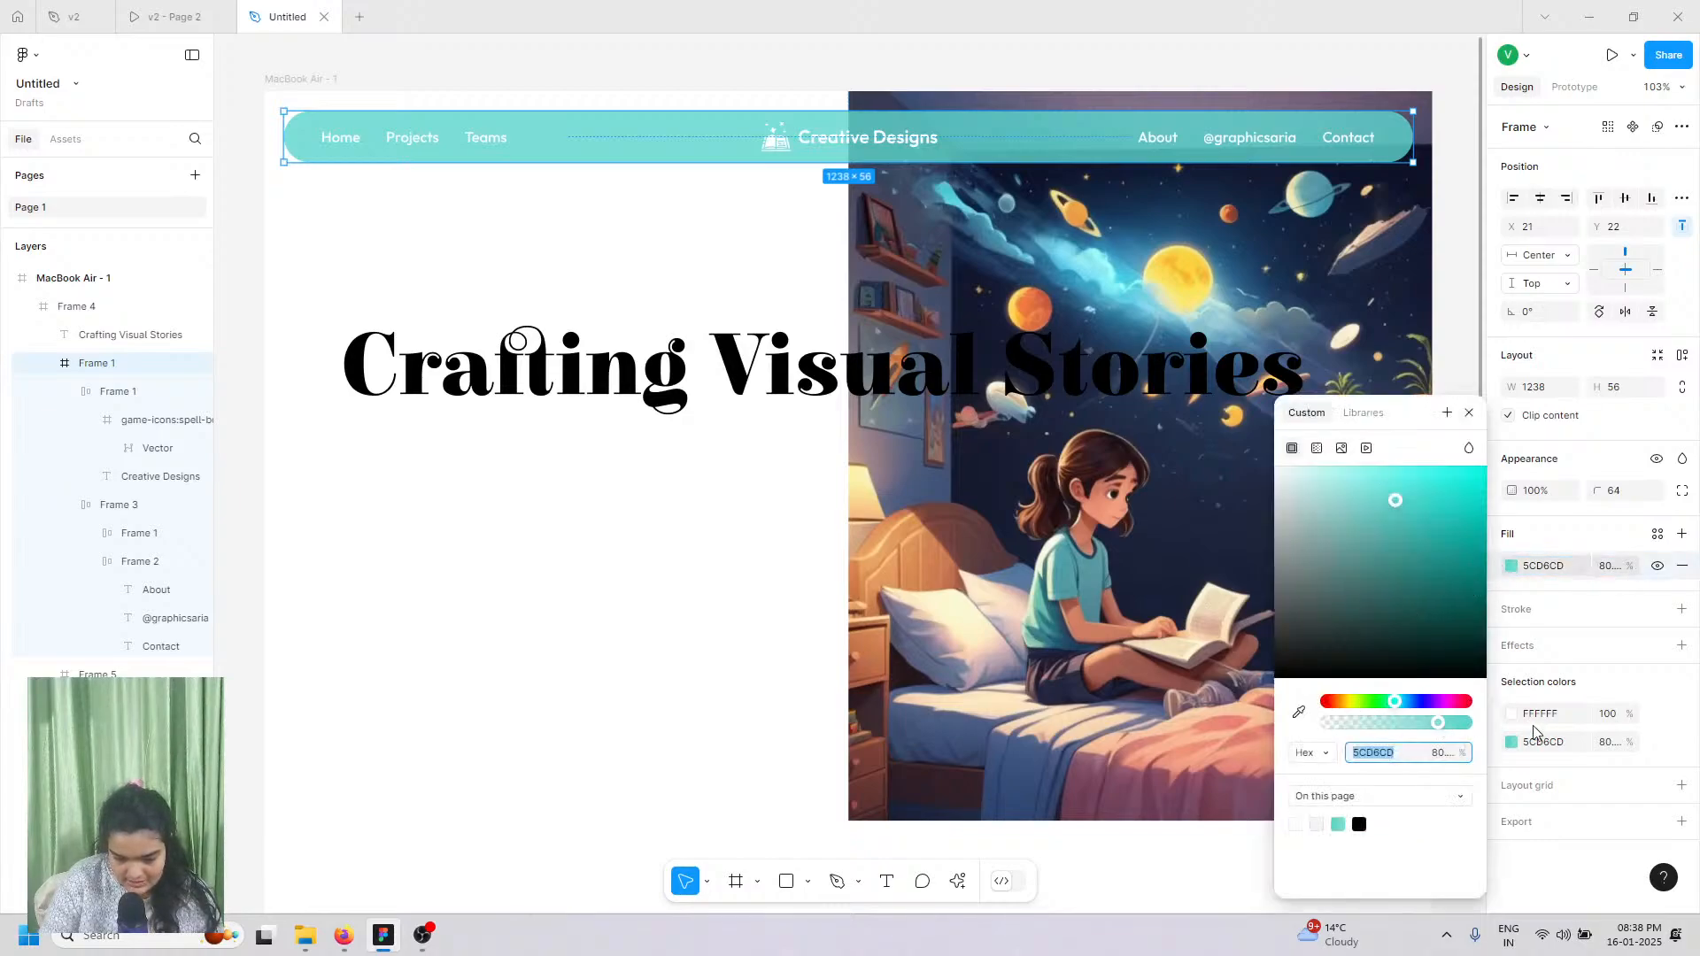
key("ctrl+z")
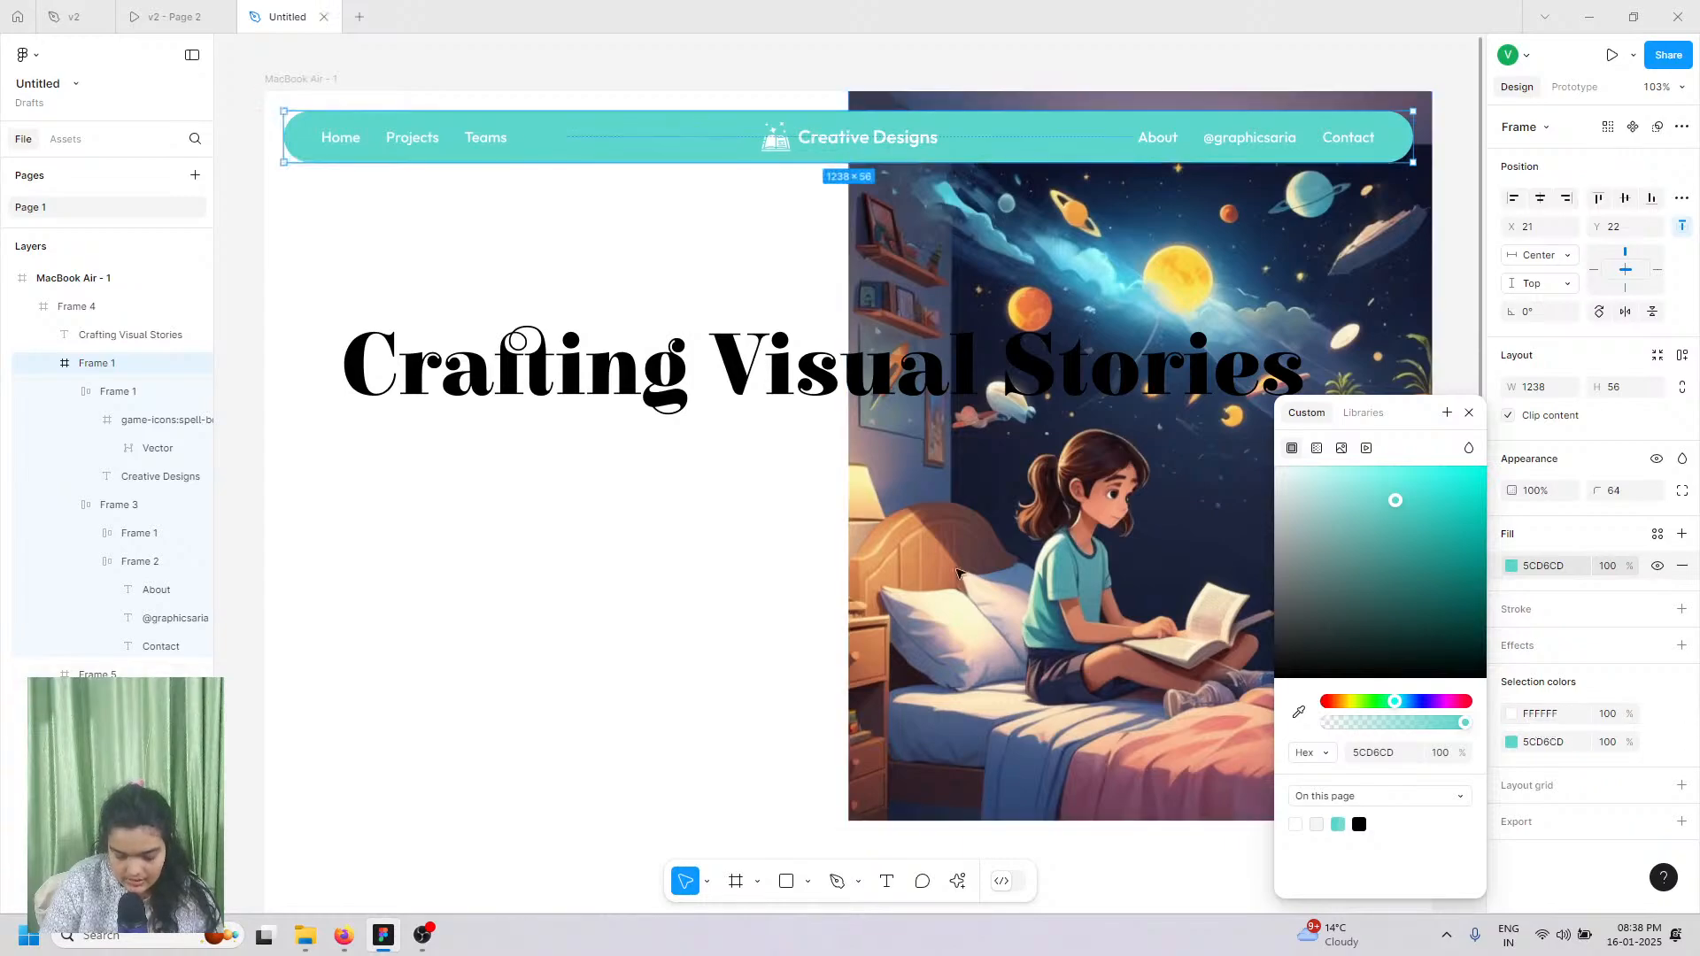
left_click(504, 395)
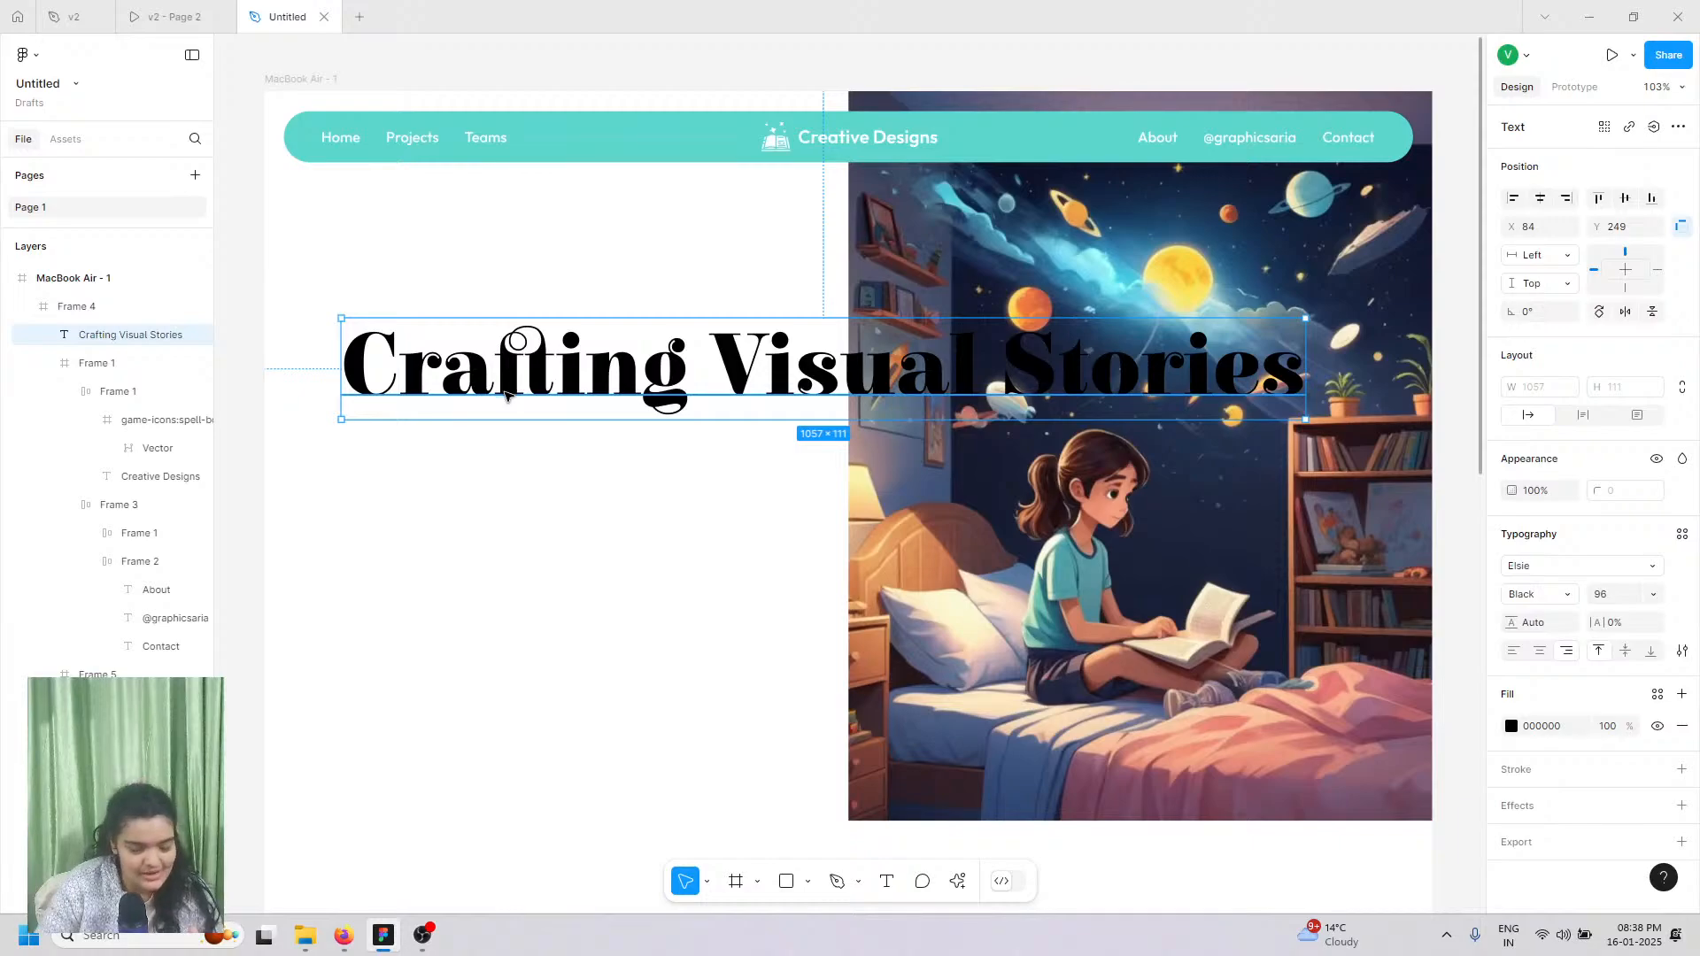
left_click(174, 17)
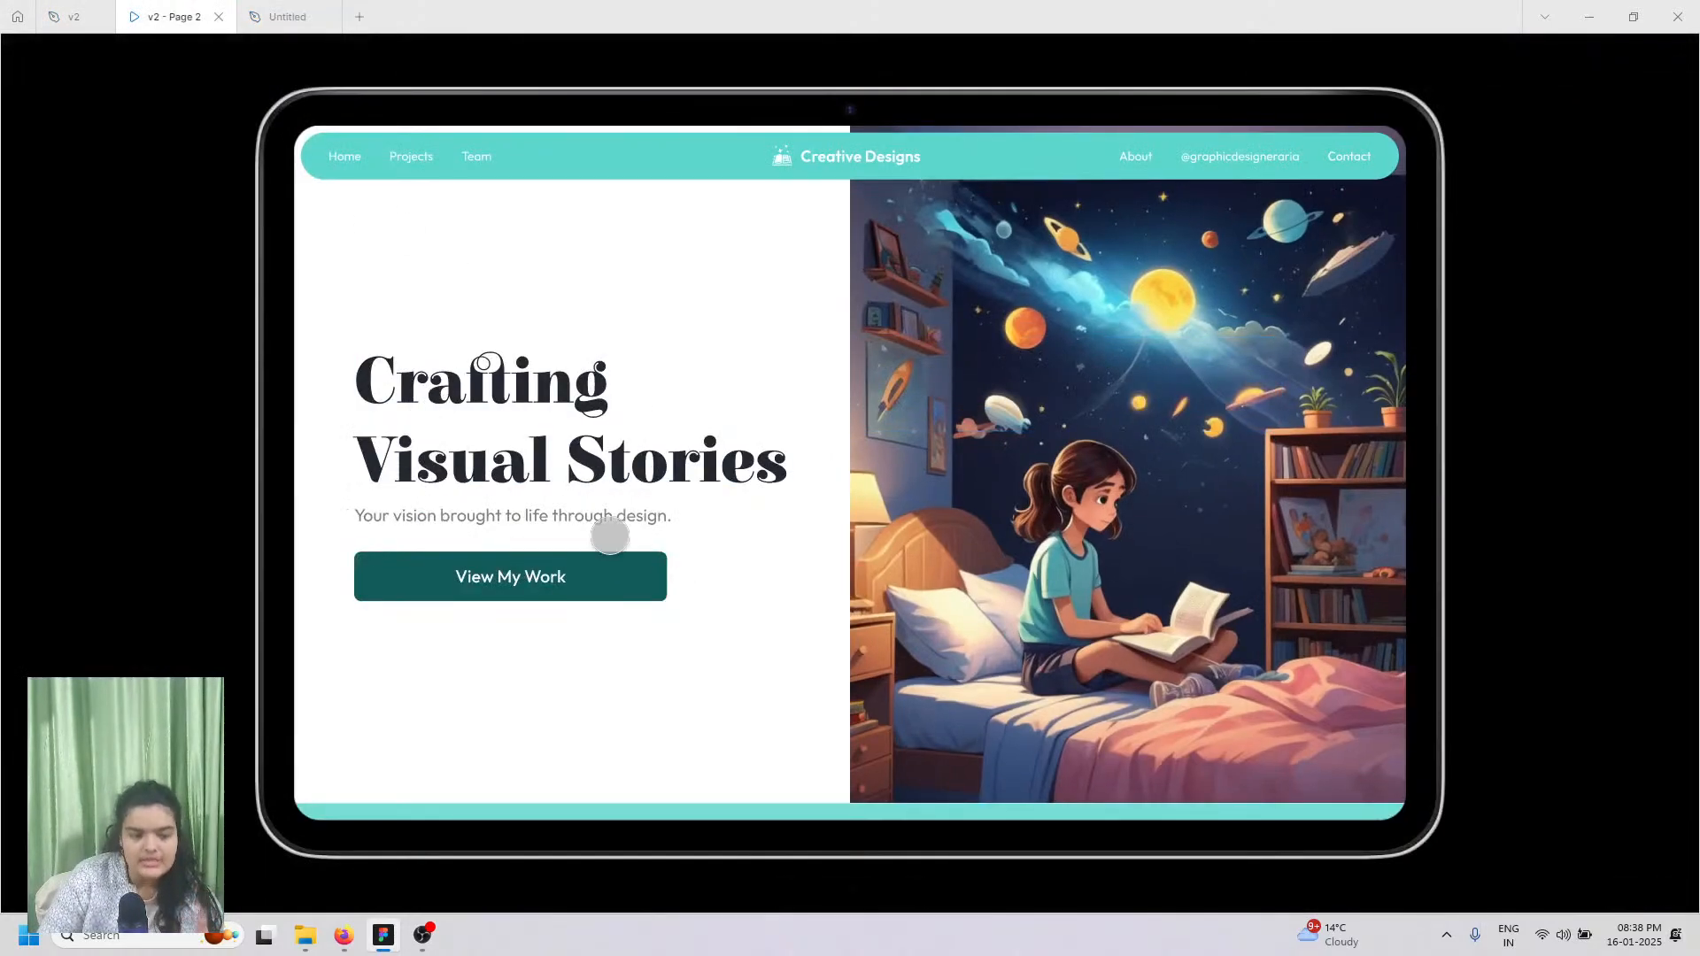
left_click(283, 16)
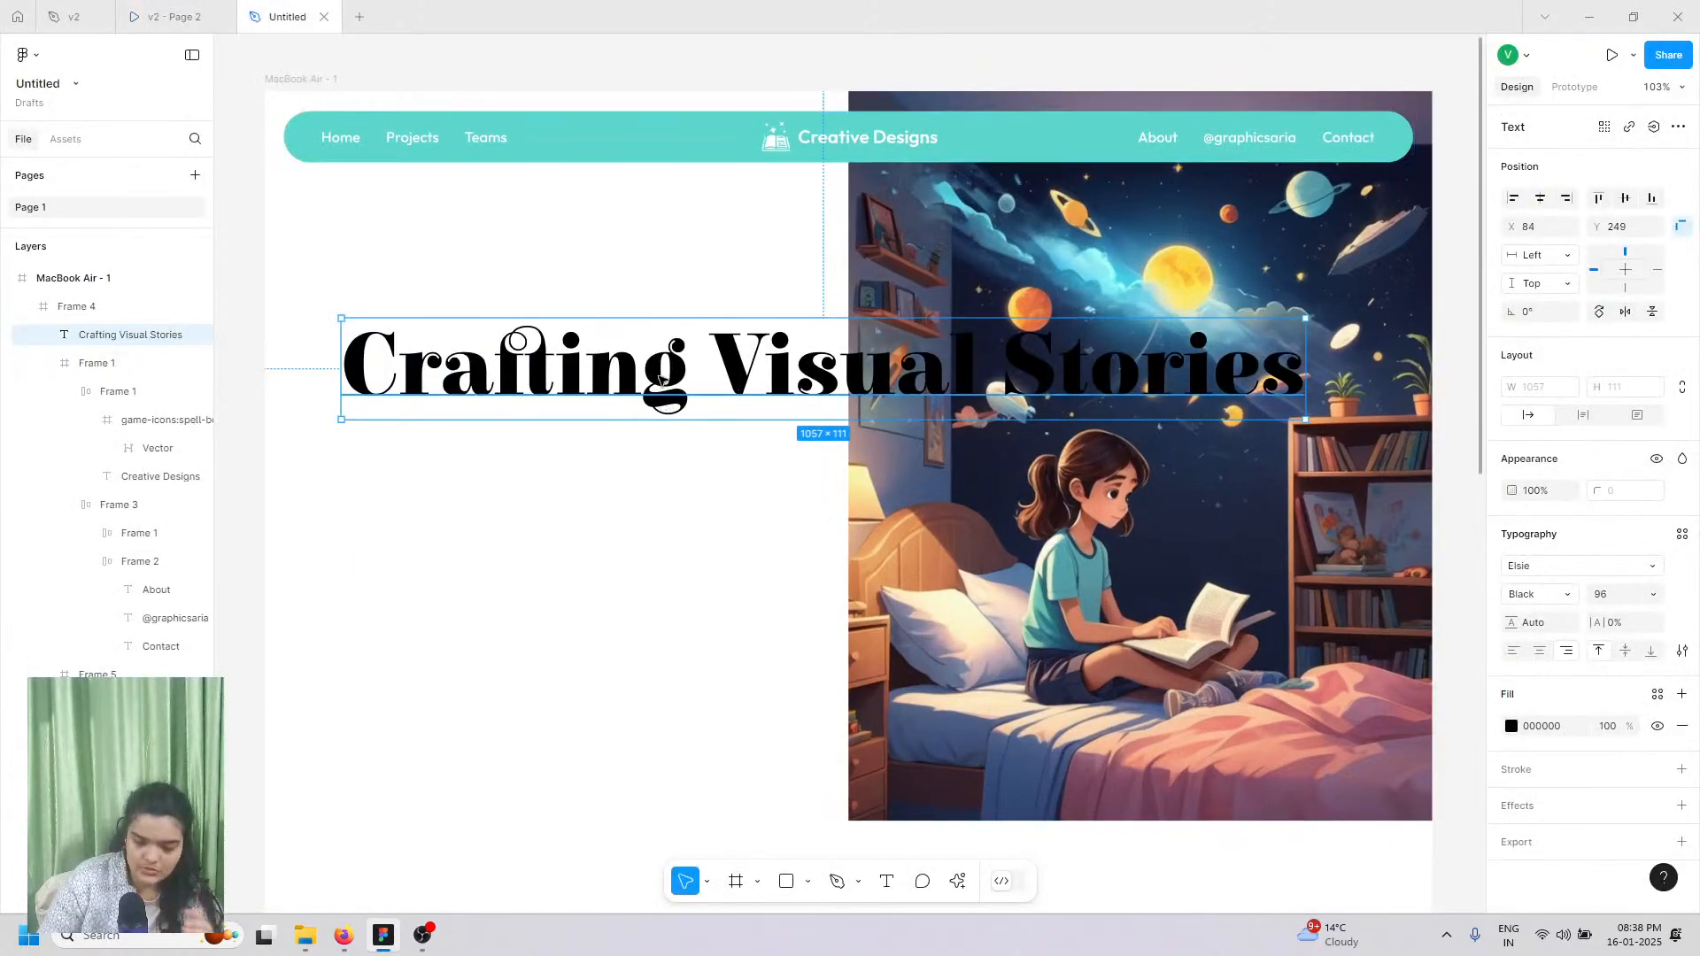
Step: Try the heading at size 84, narrowed to wrap, left-aligned and moved left
left_click(1649, 594)
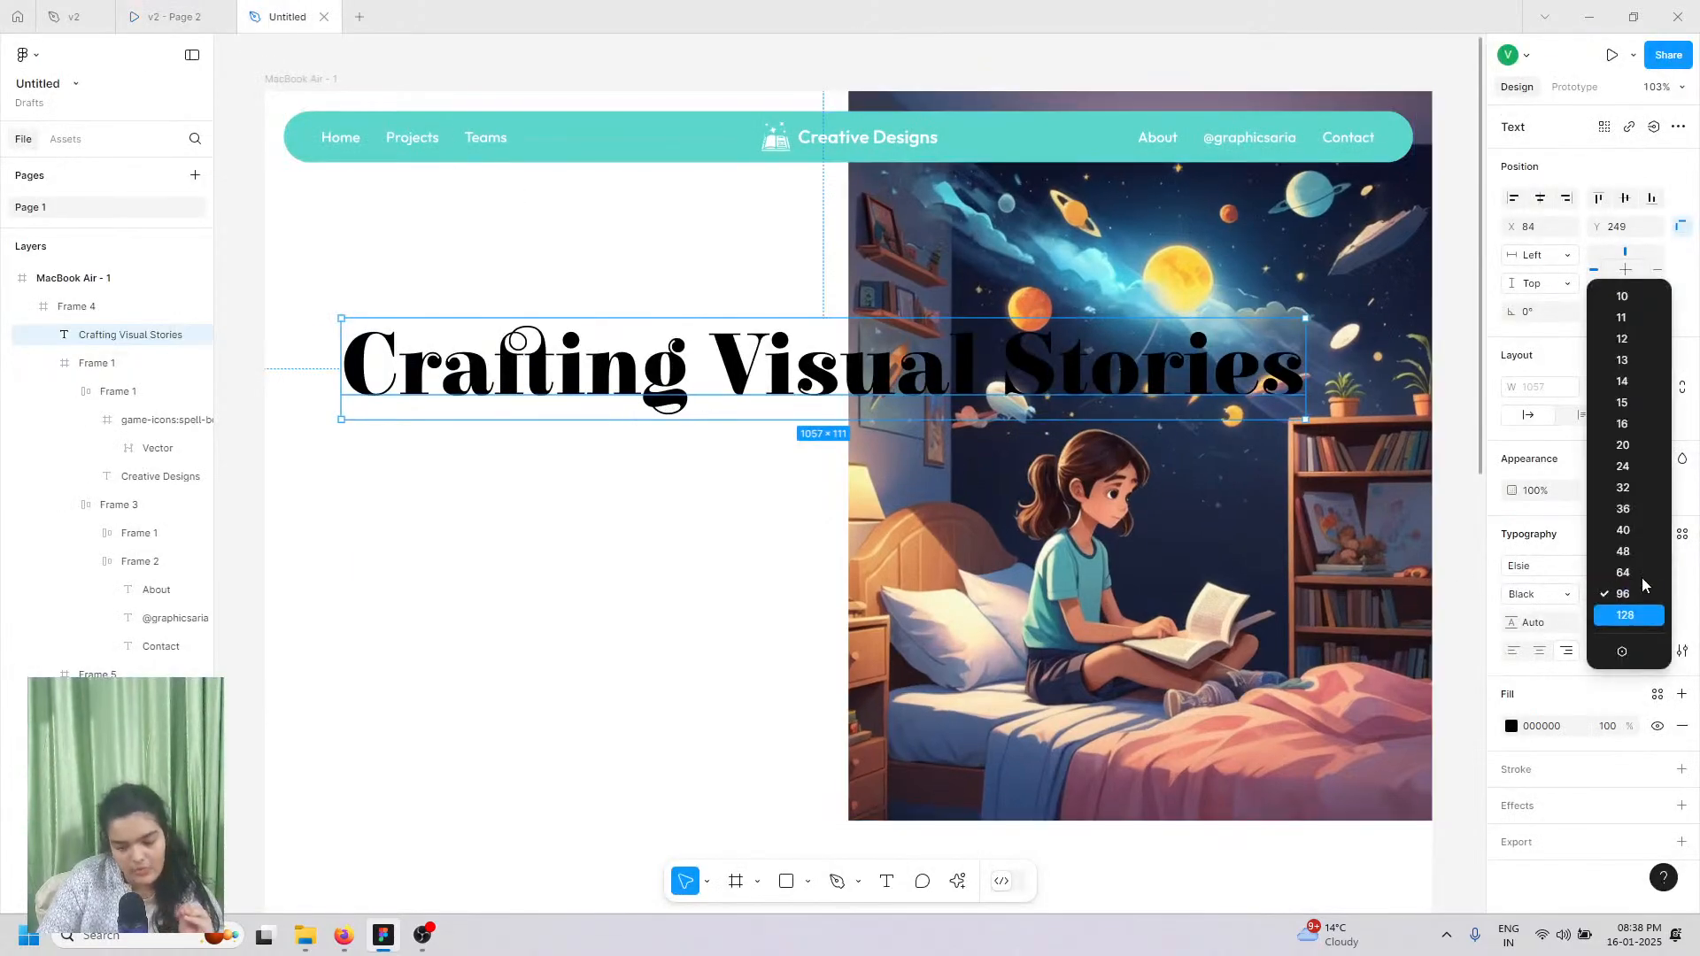
left_click(1640, 574)
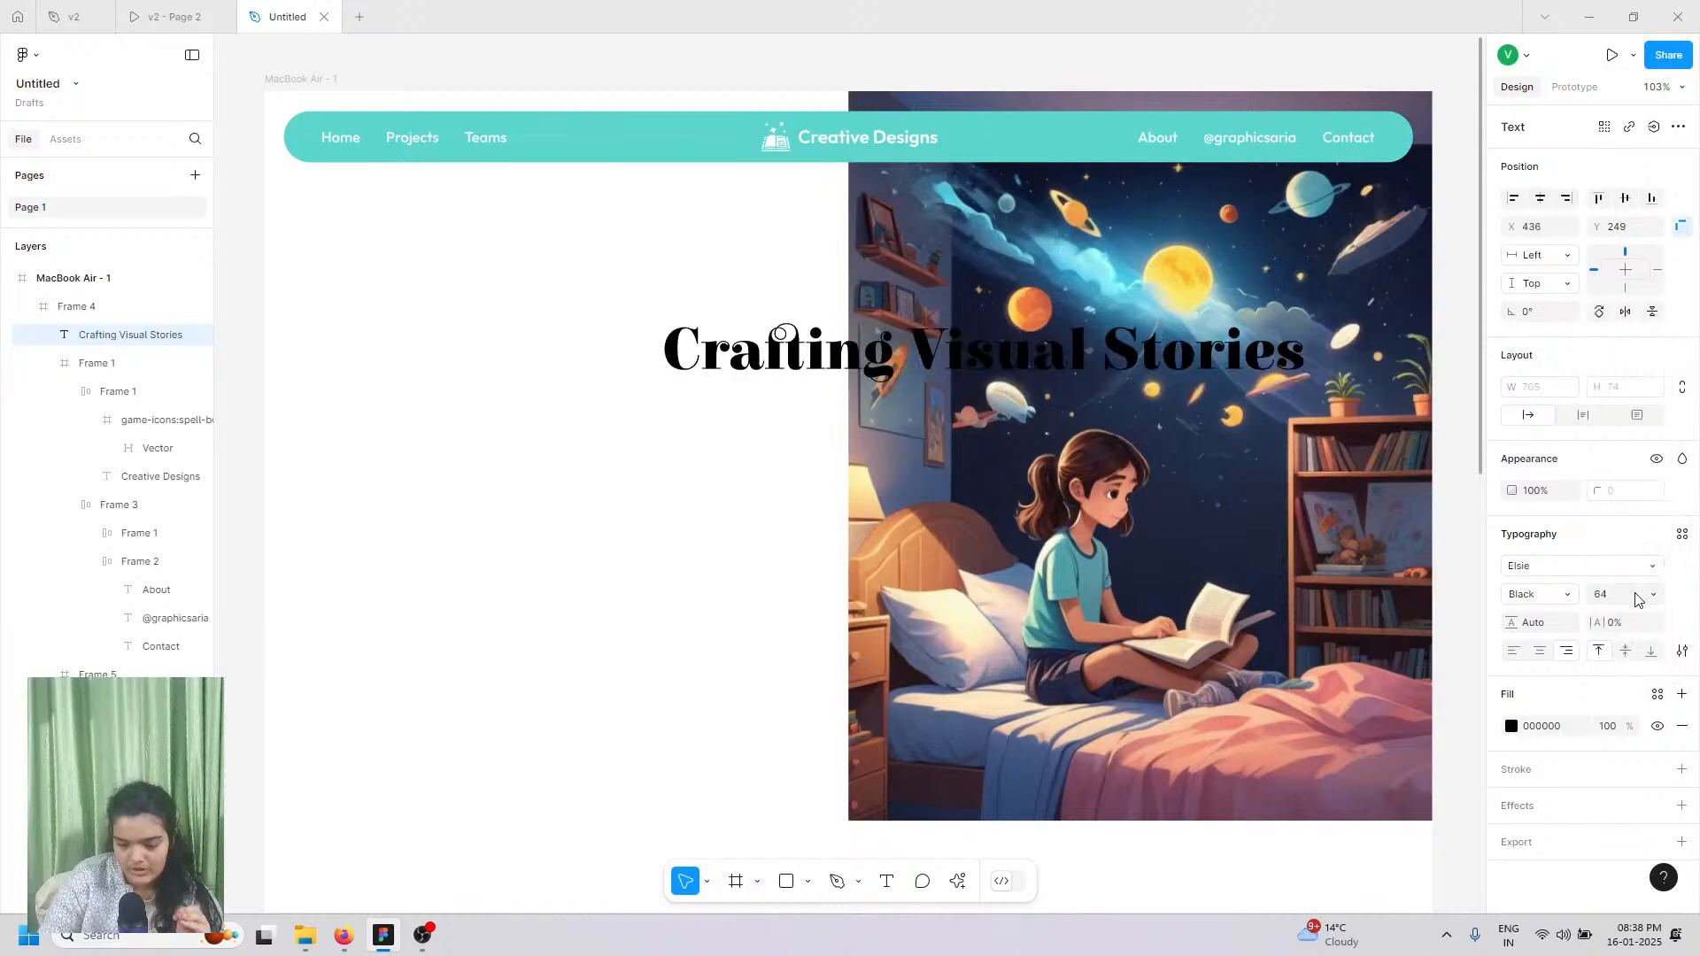
type("8")
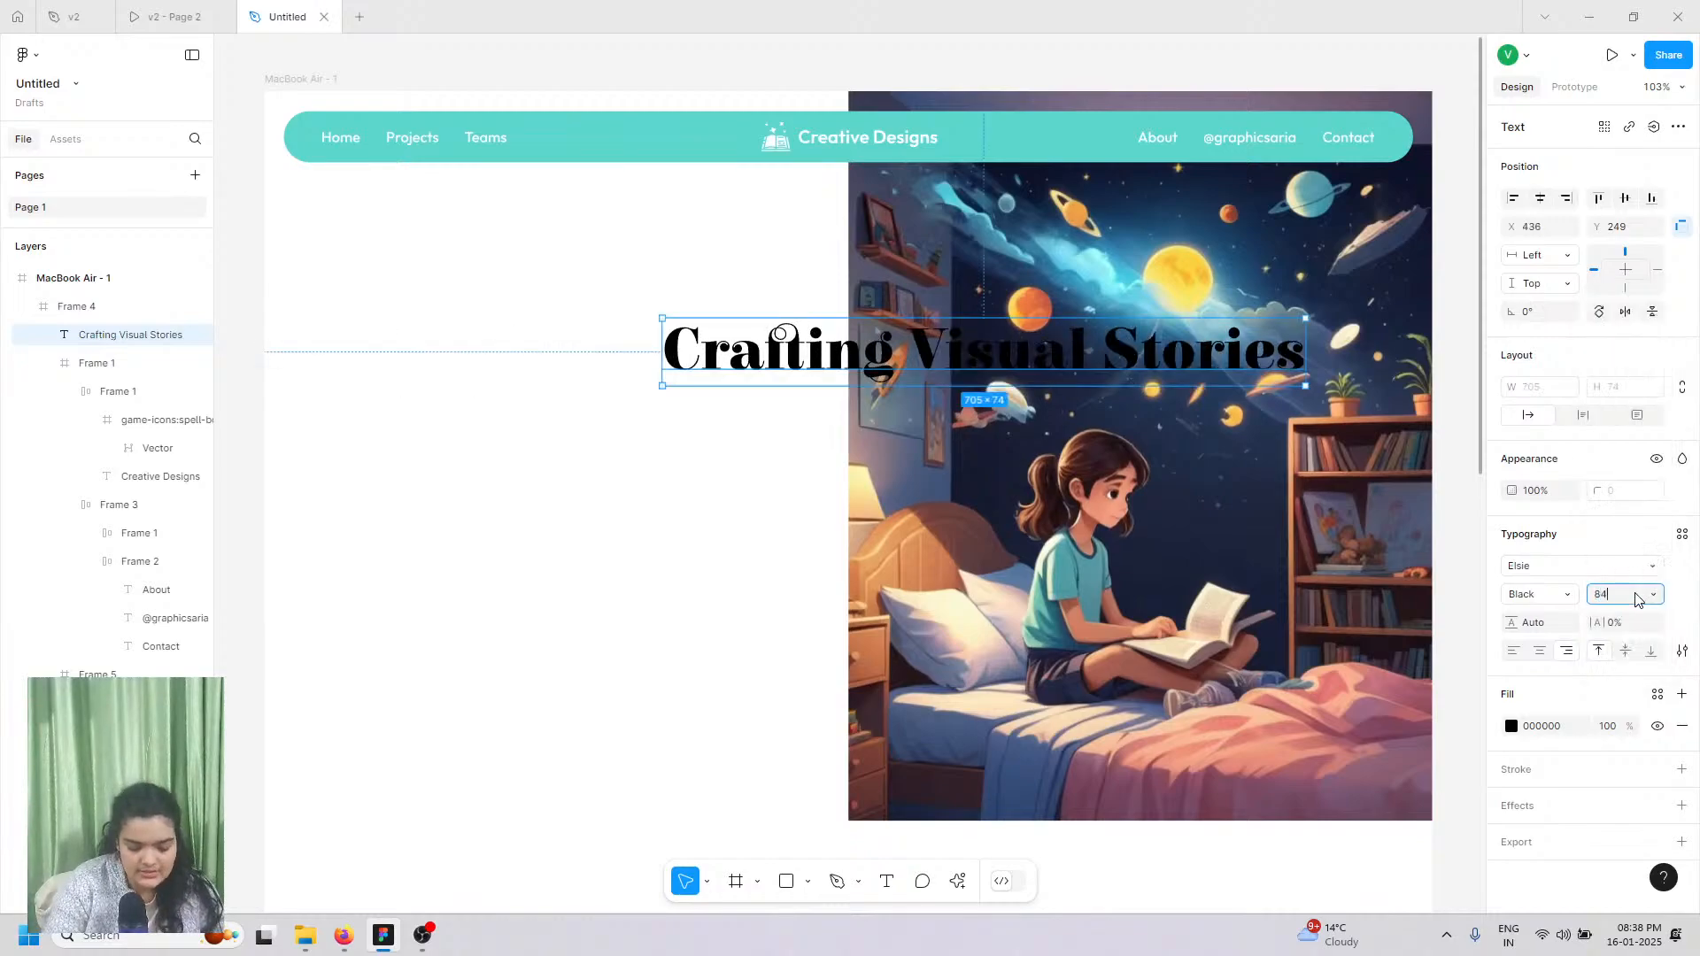
key("Return")
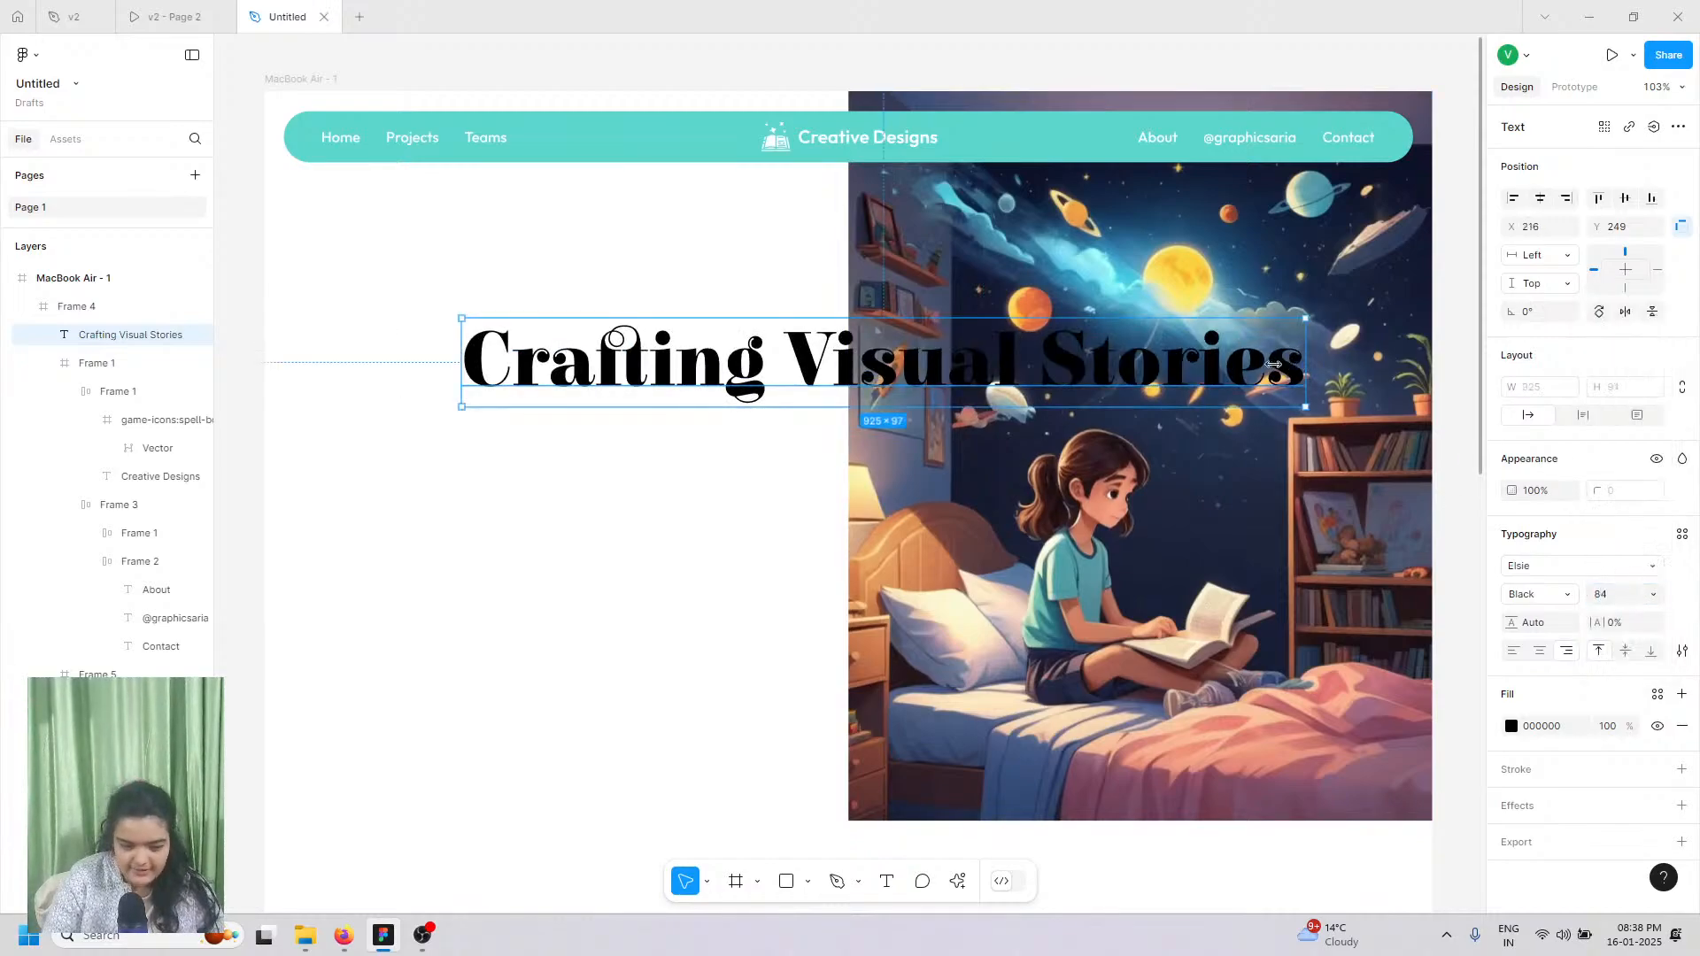
left_click_drag(1272, 364, 1024, 417)
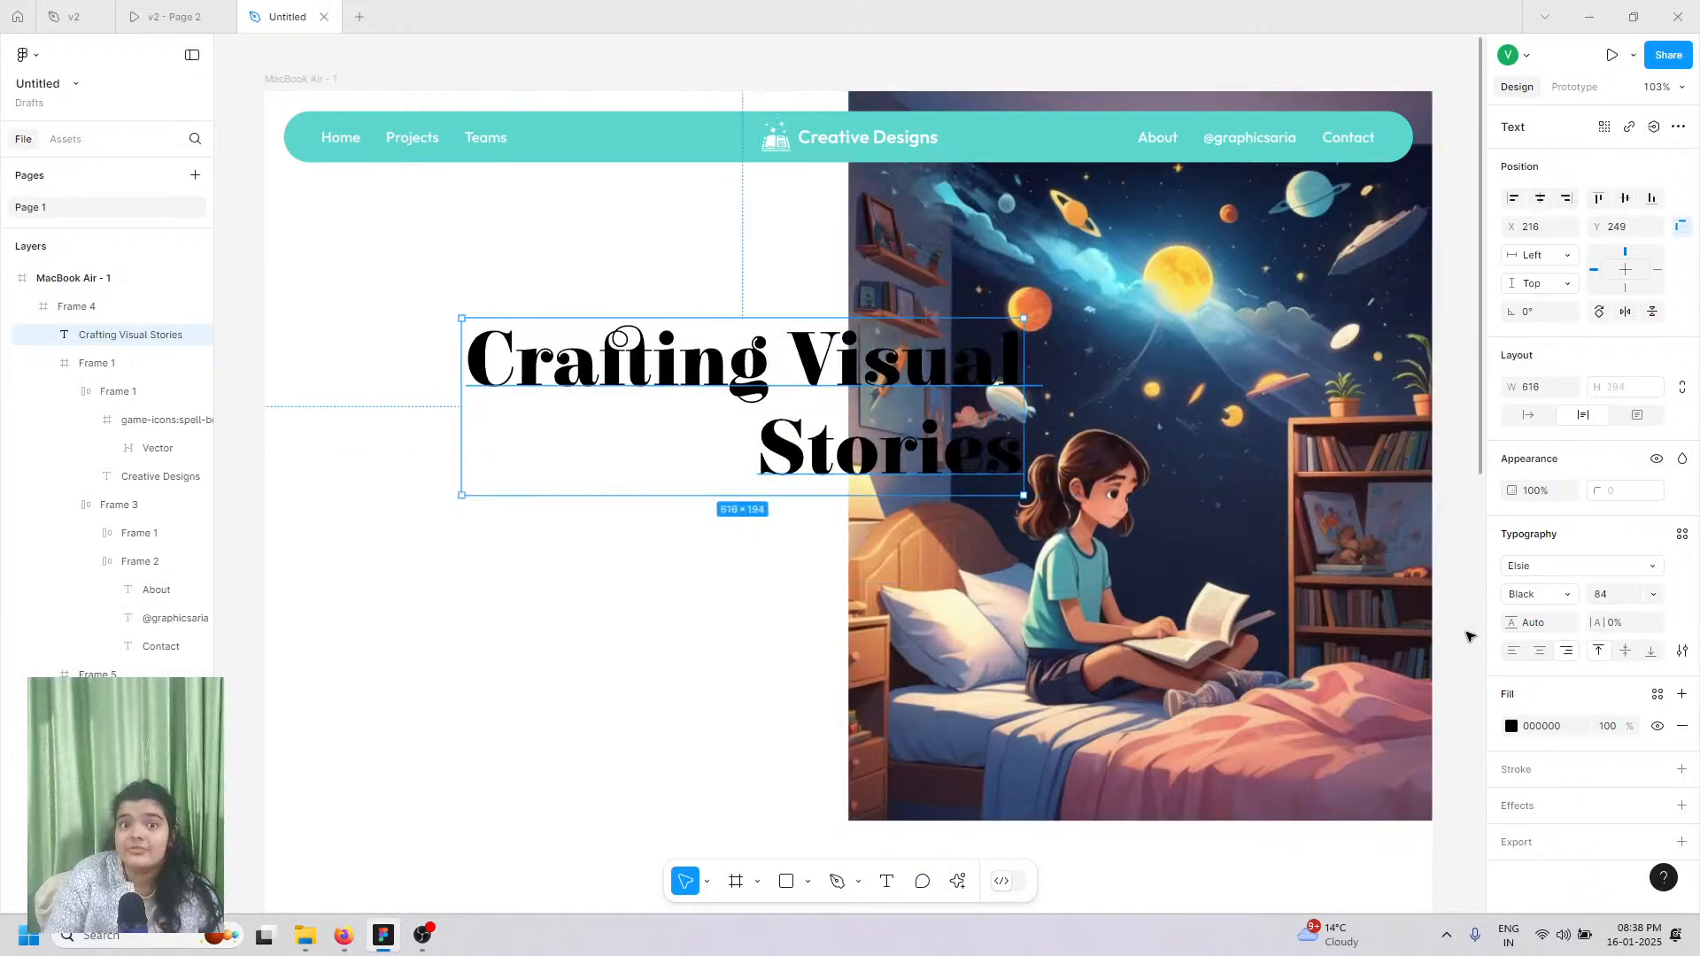
left_click(1513, 651)
left_click_drag(789, 418, 571, 403)
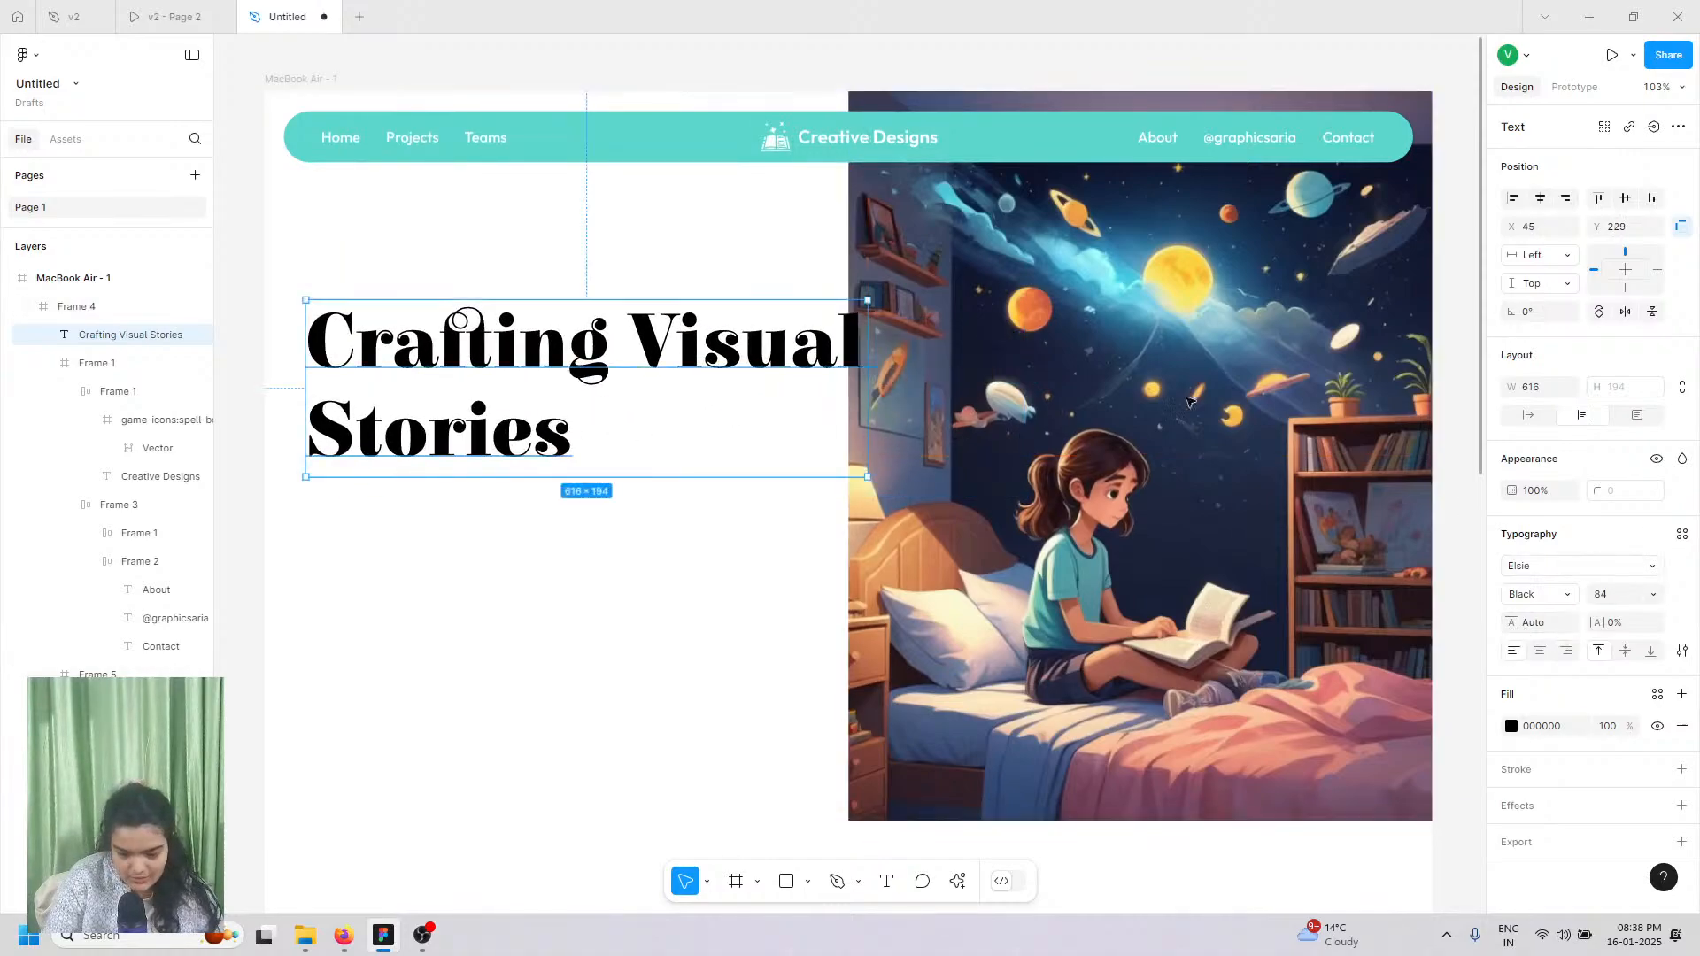
left_click(155, 11)
left_click(283, 16)
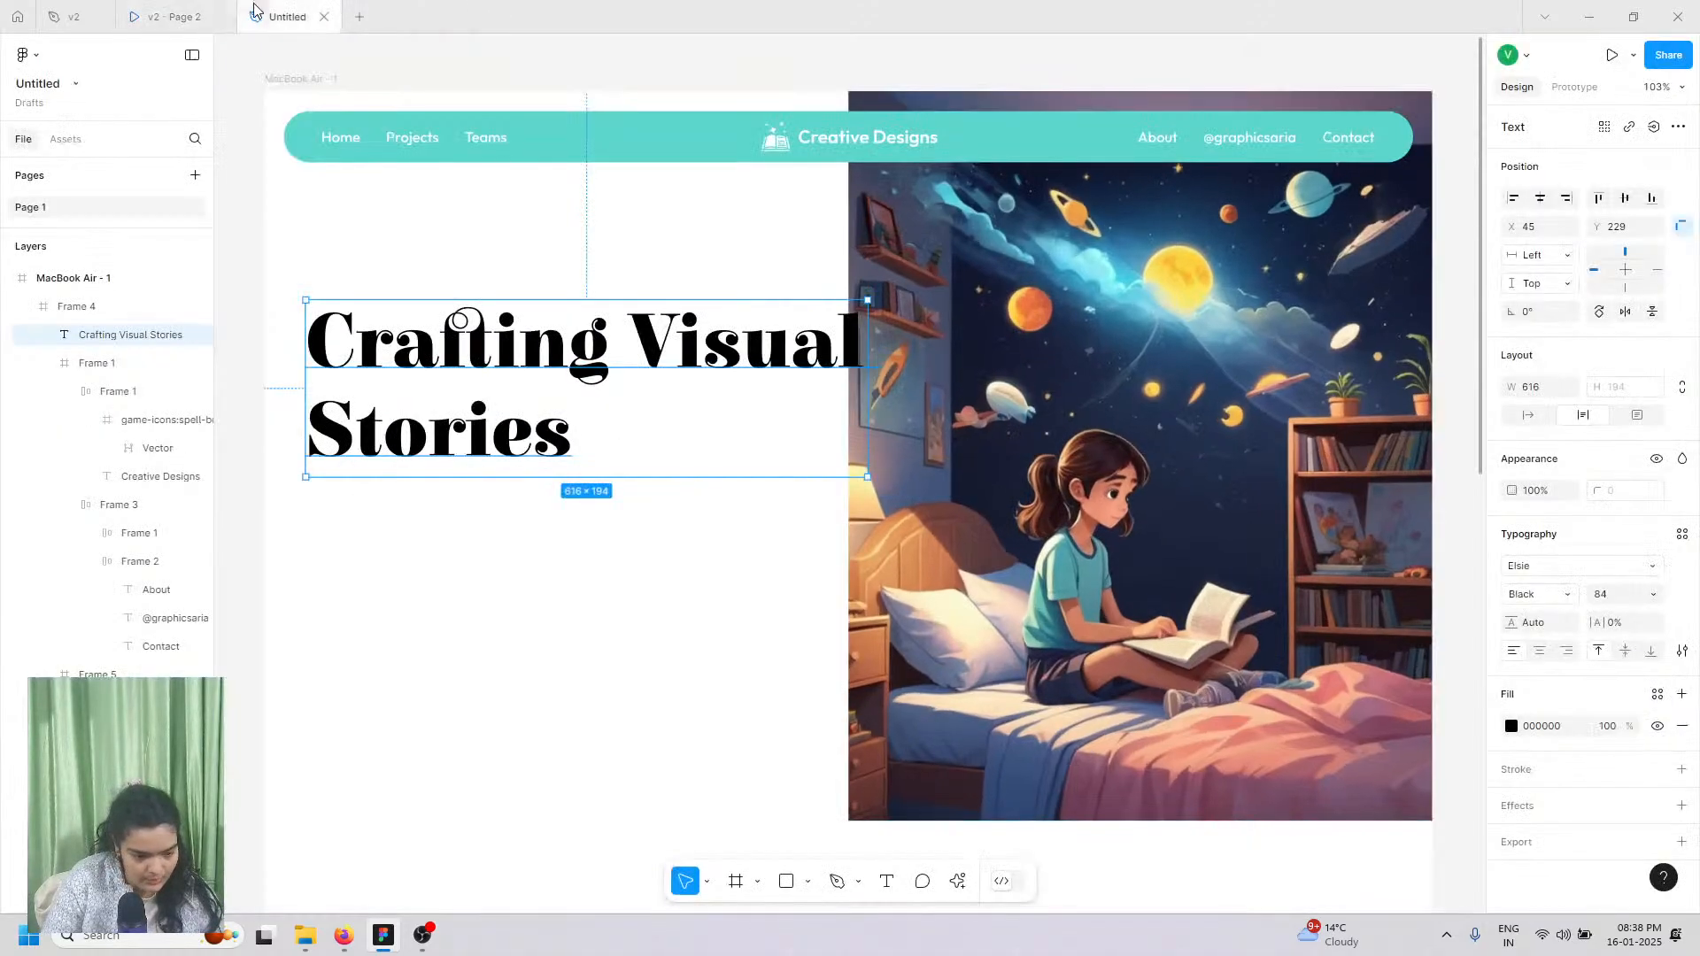
Step: Make the heading a fixed-size, size-72 two-line 'Crafting / Visual Stories' block on the left half
left_click(1658, 595)
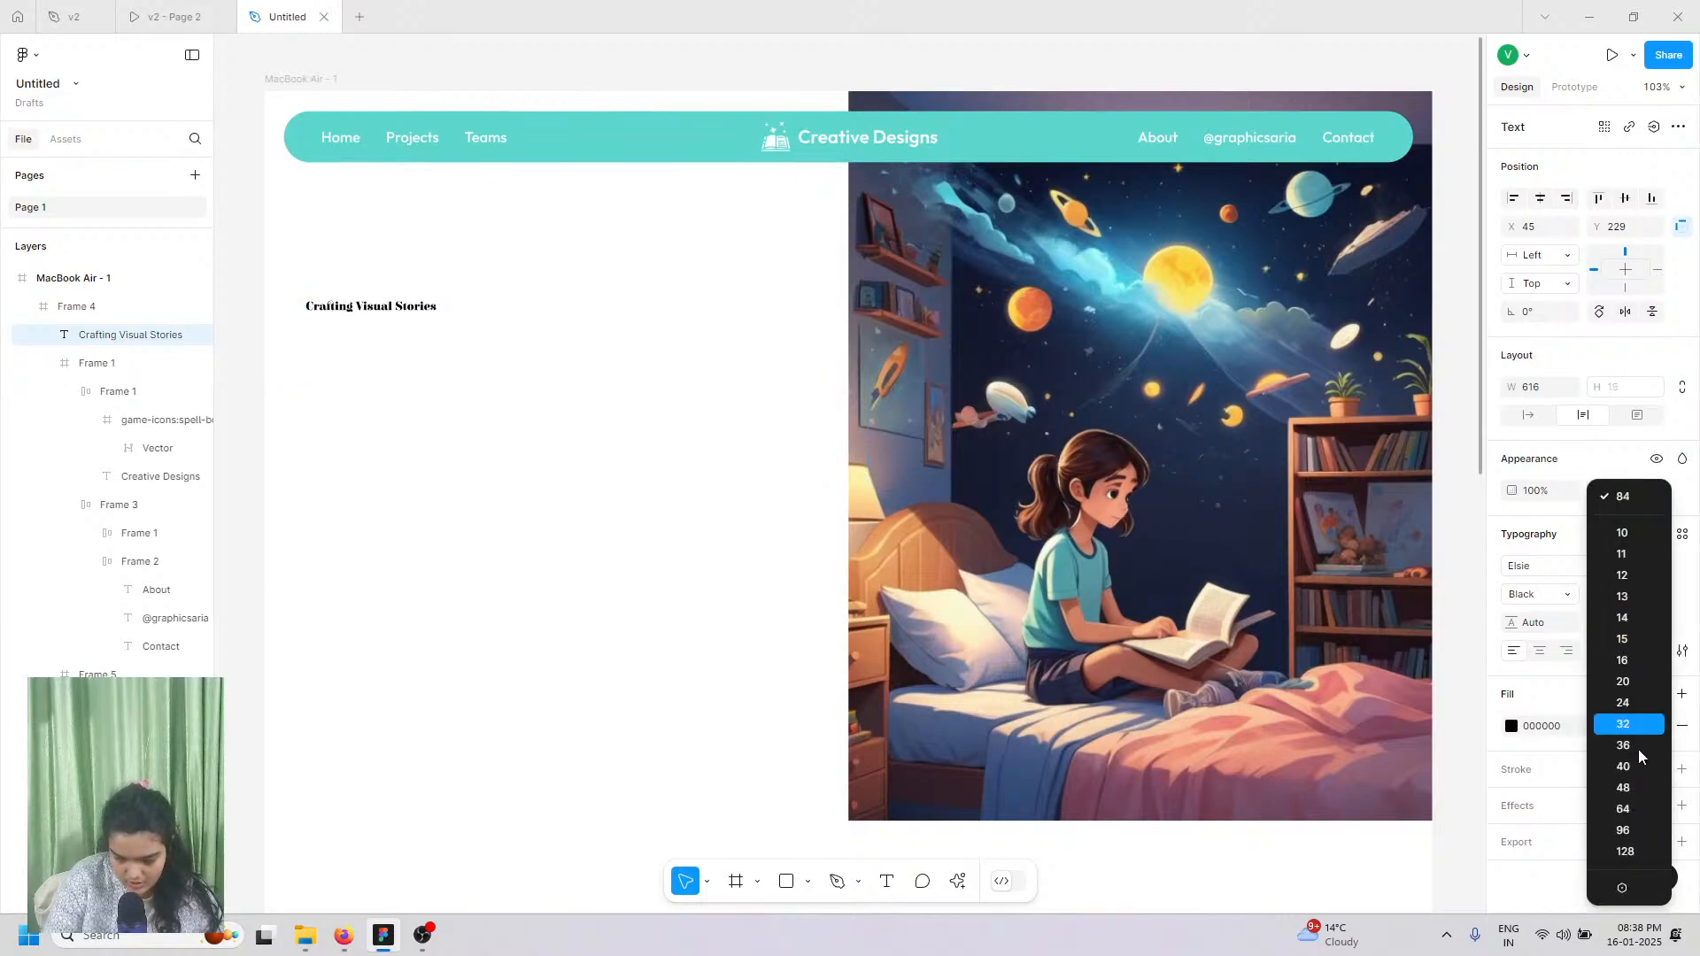
left_click(1623, 808)
left_click_drag(466, 396, 621, 447)
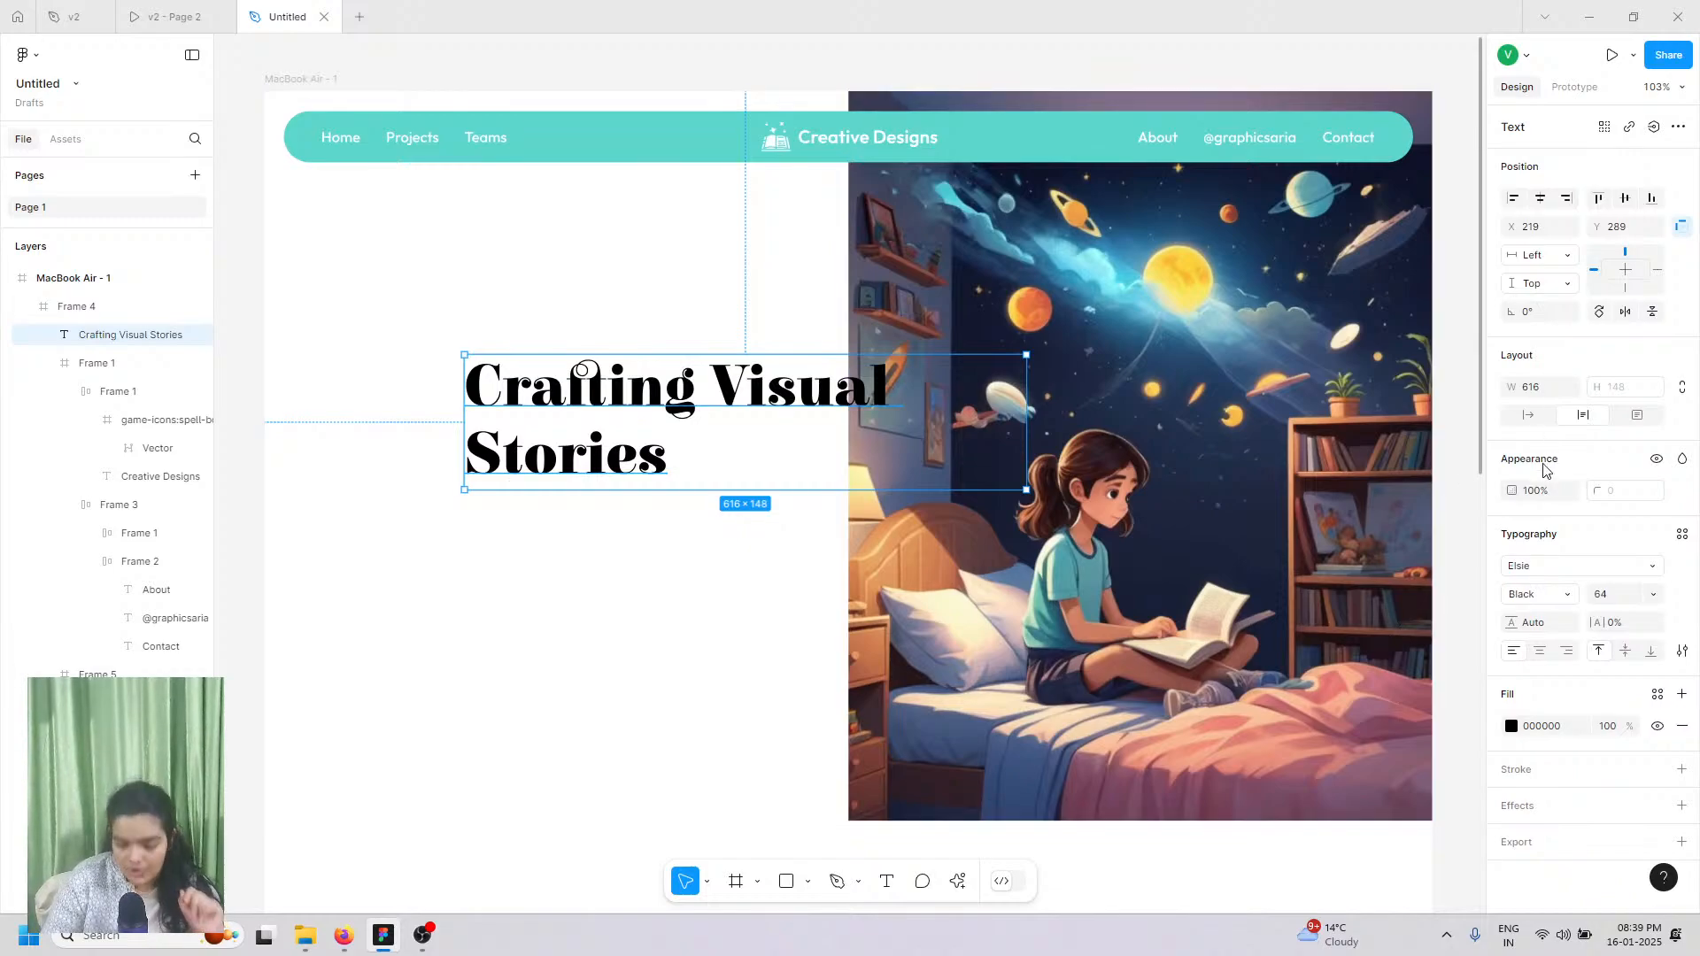
left_click(1523, 420)
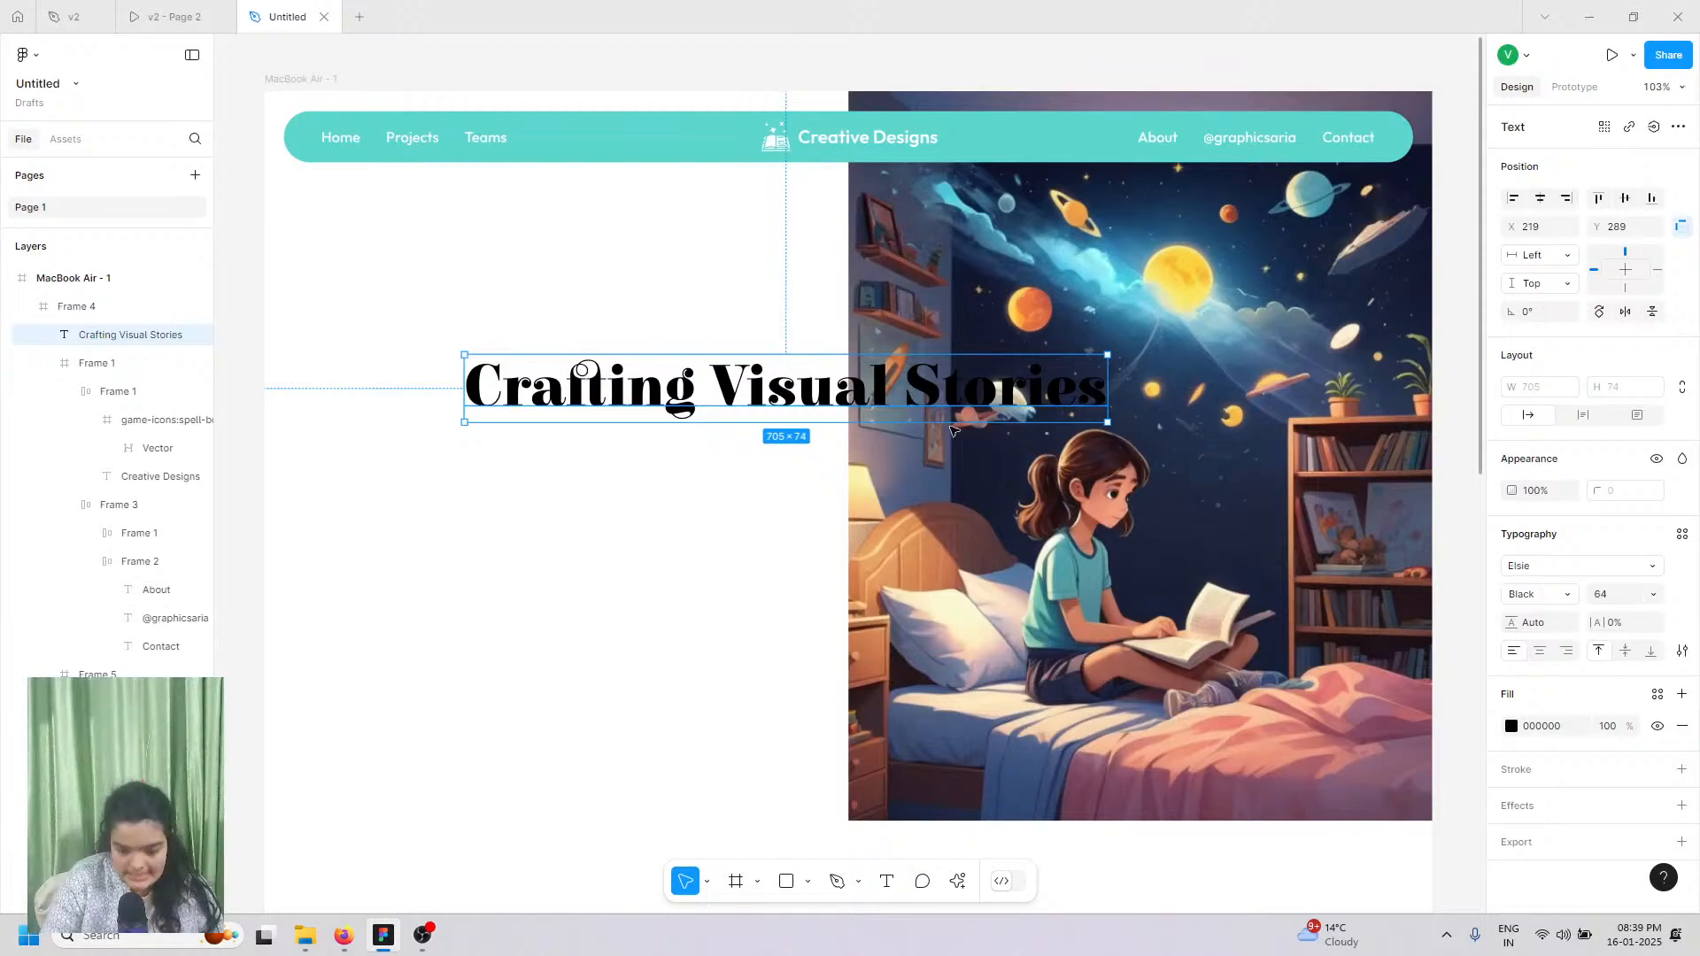
left_click(1583, 415)
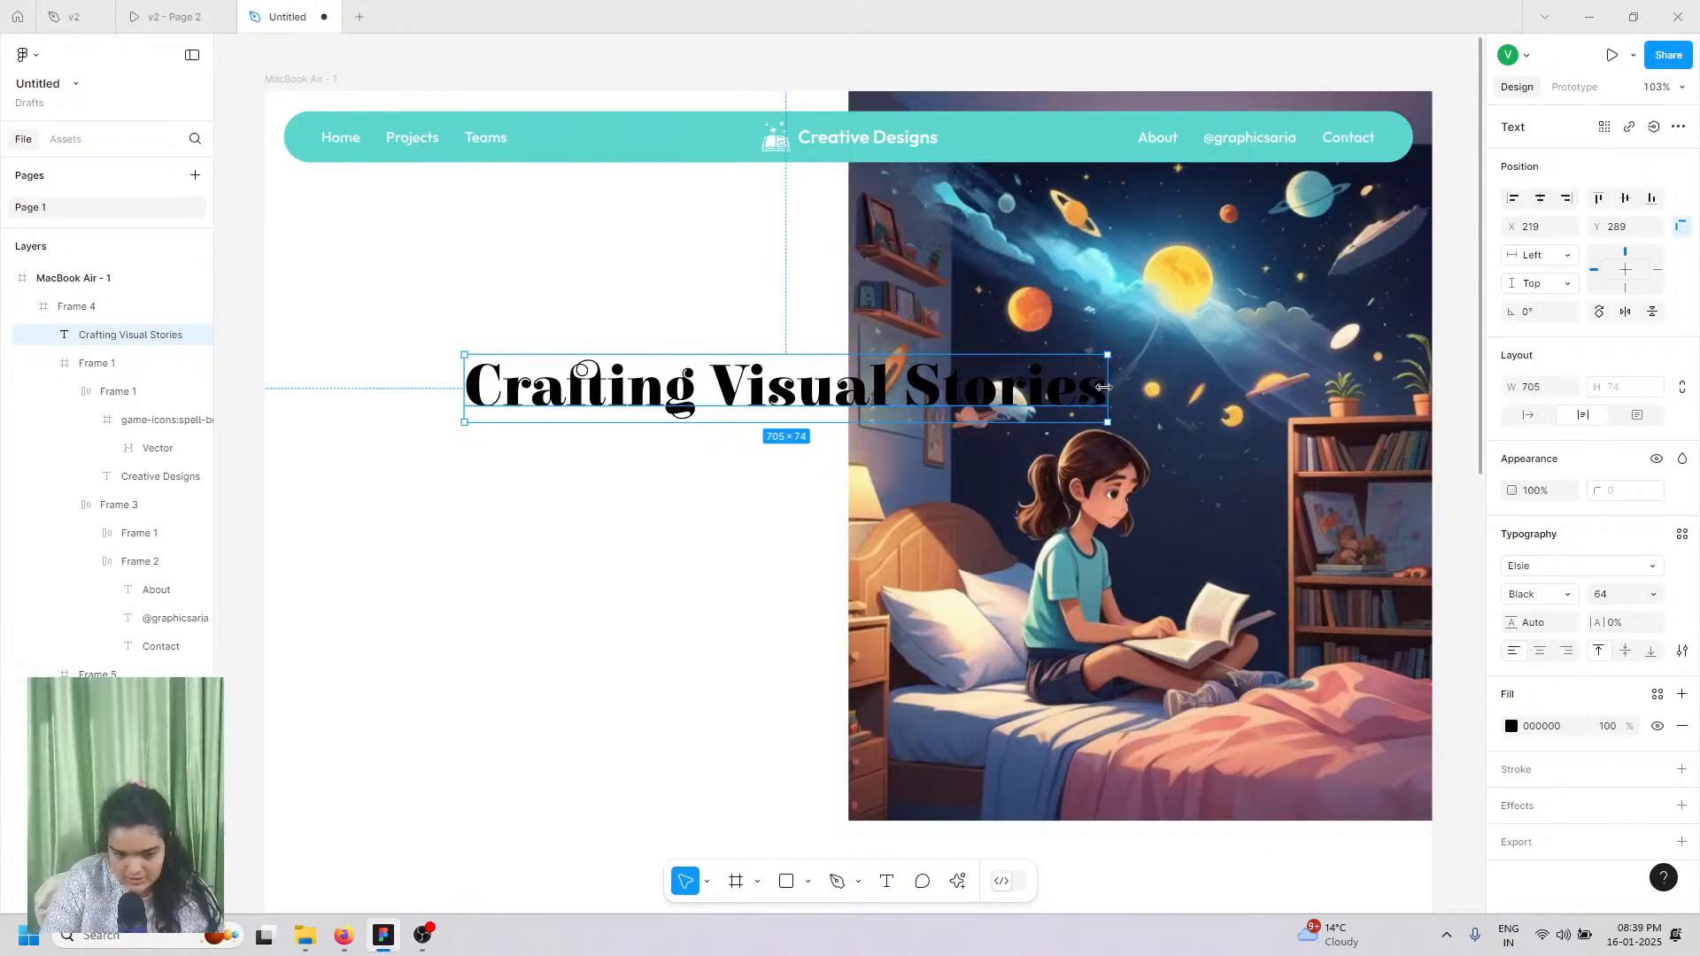
left_click_drag(838, 382, 886, 388)
left_click_drag(655, 425, 555, 415)
left_click(1625, 601)
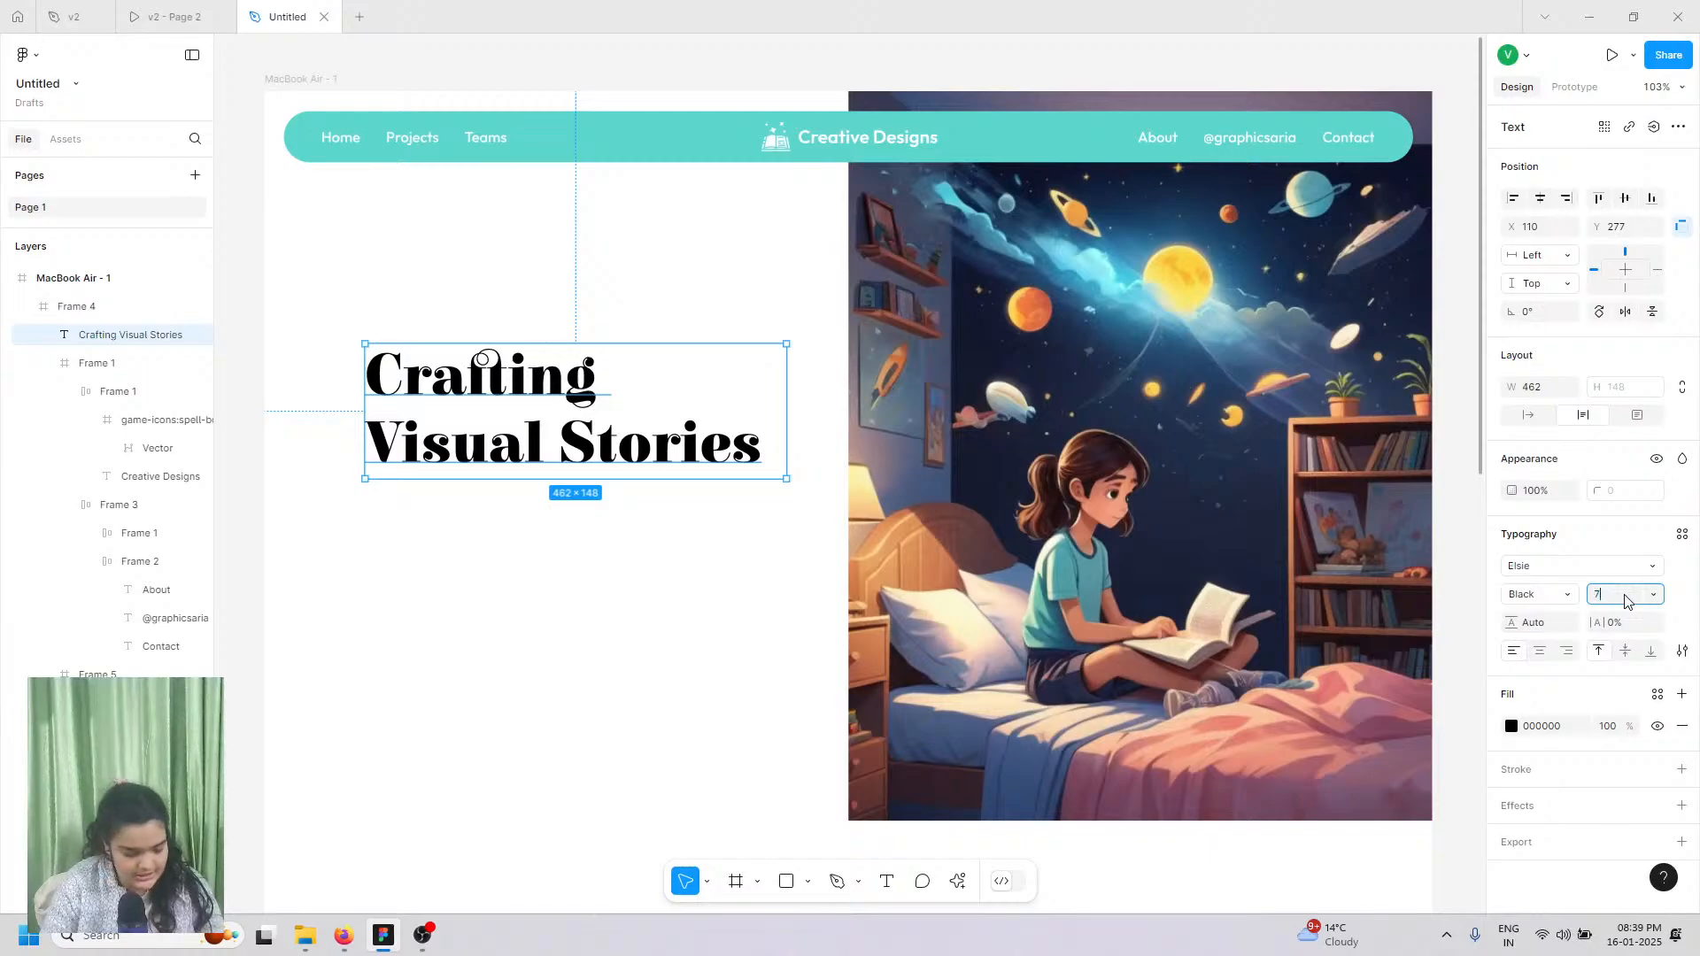
key("Return")
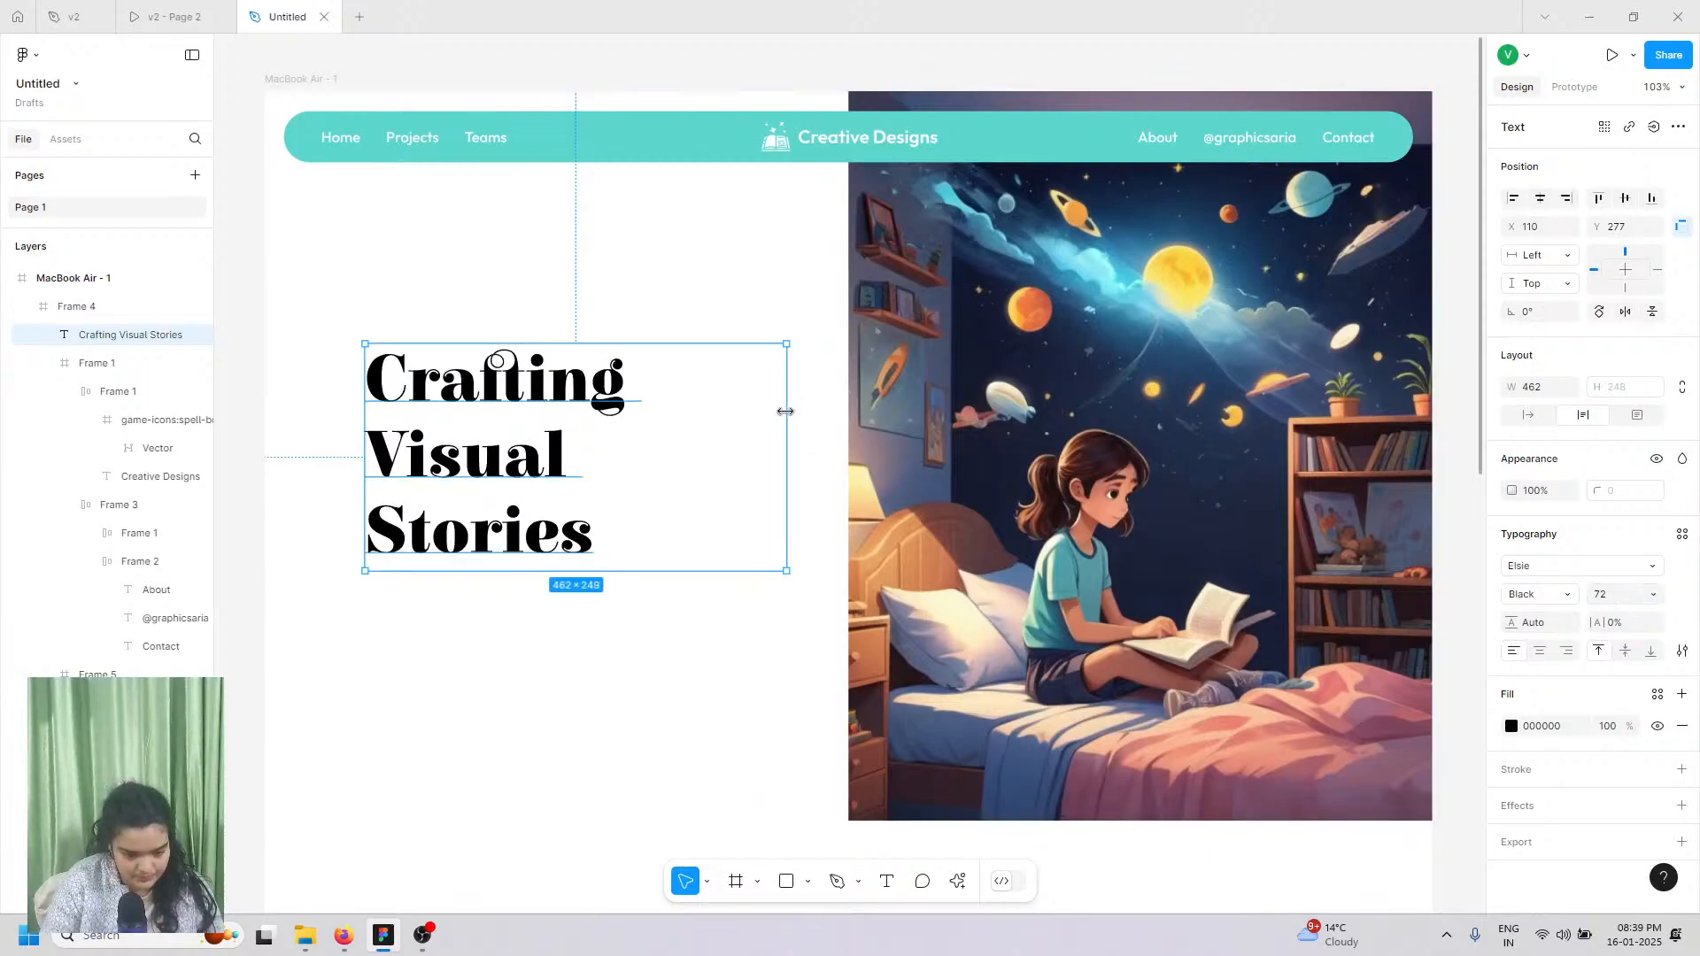
left_click_drag(787, 413, 824, 426)
left_click_drag(517, 459, 488, 428)
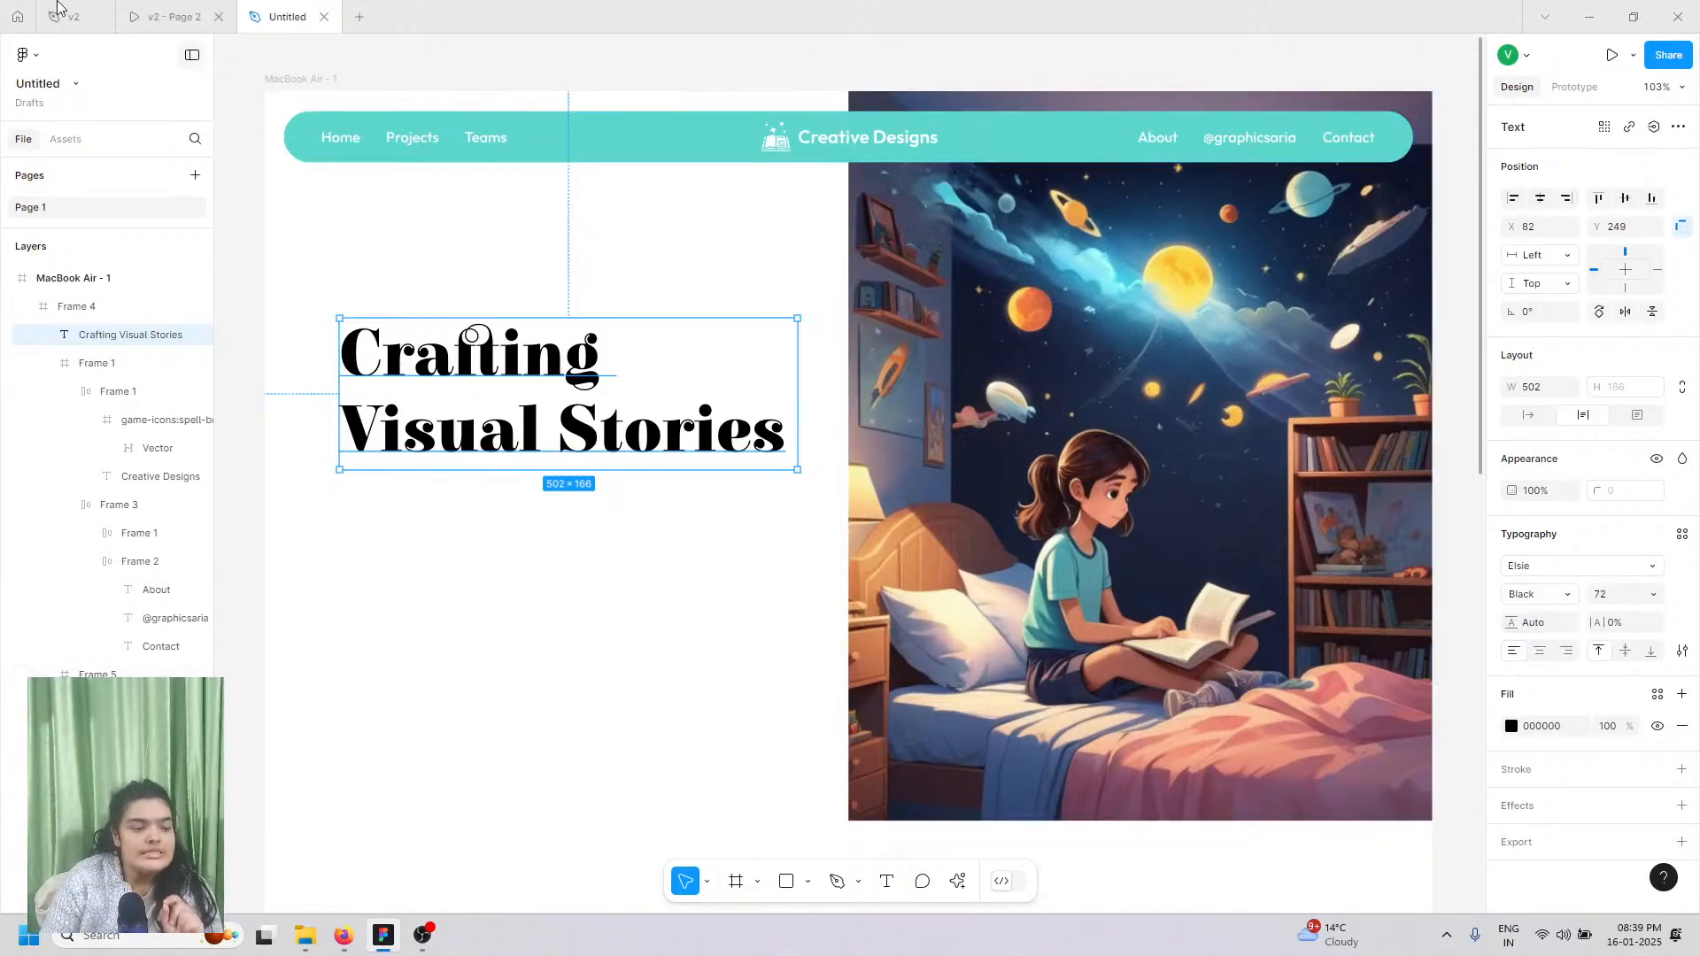
left_click(169, 17)
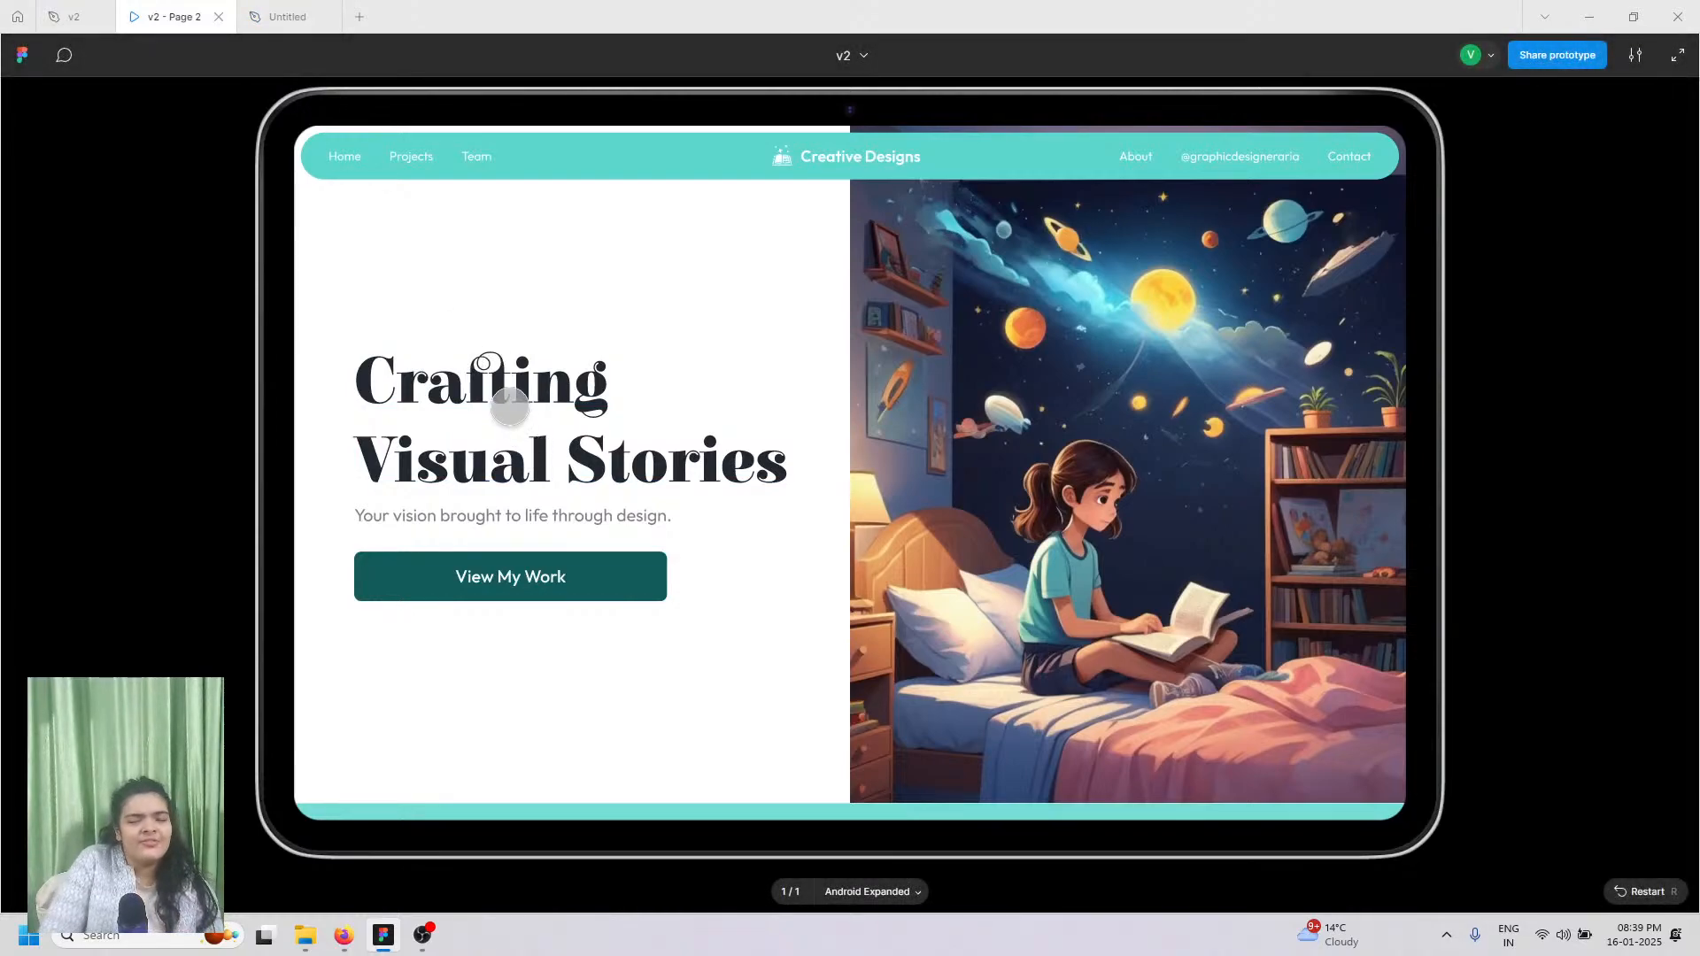
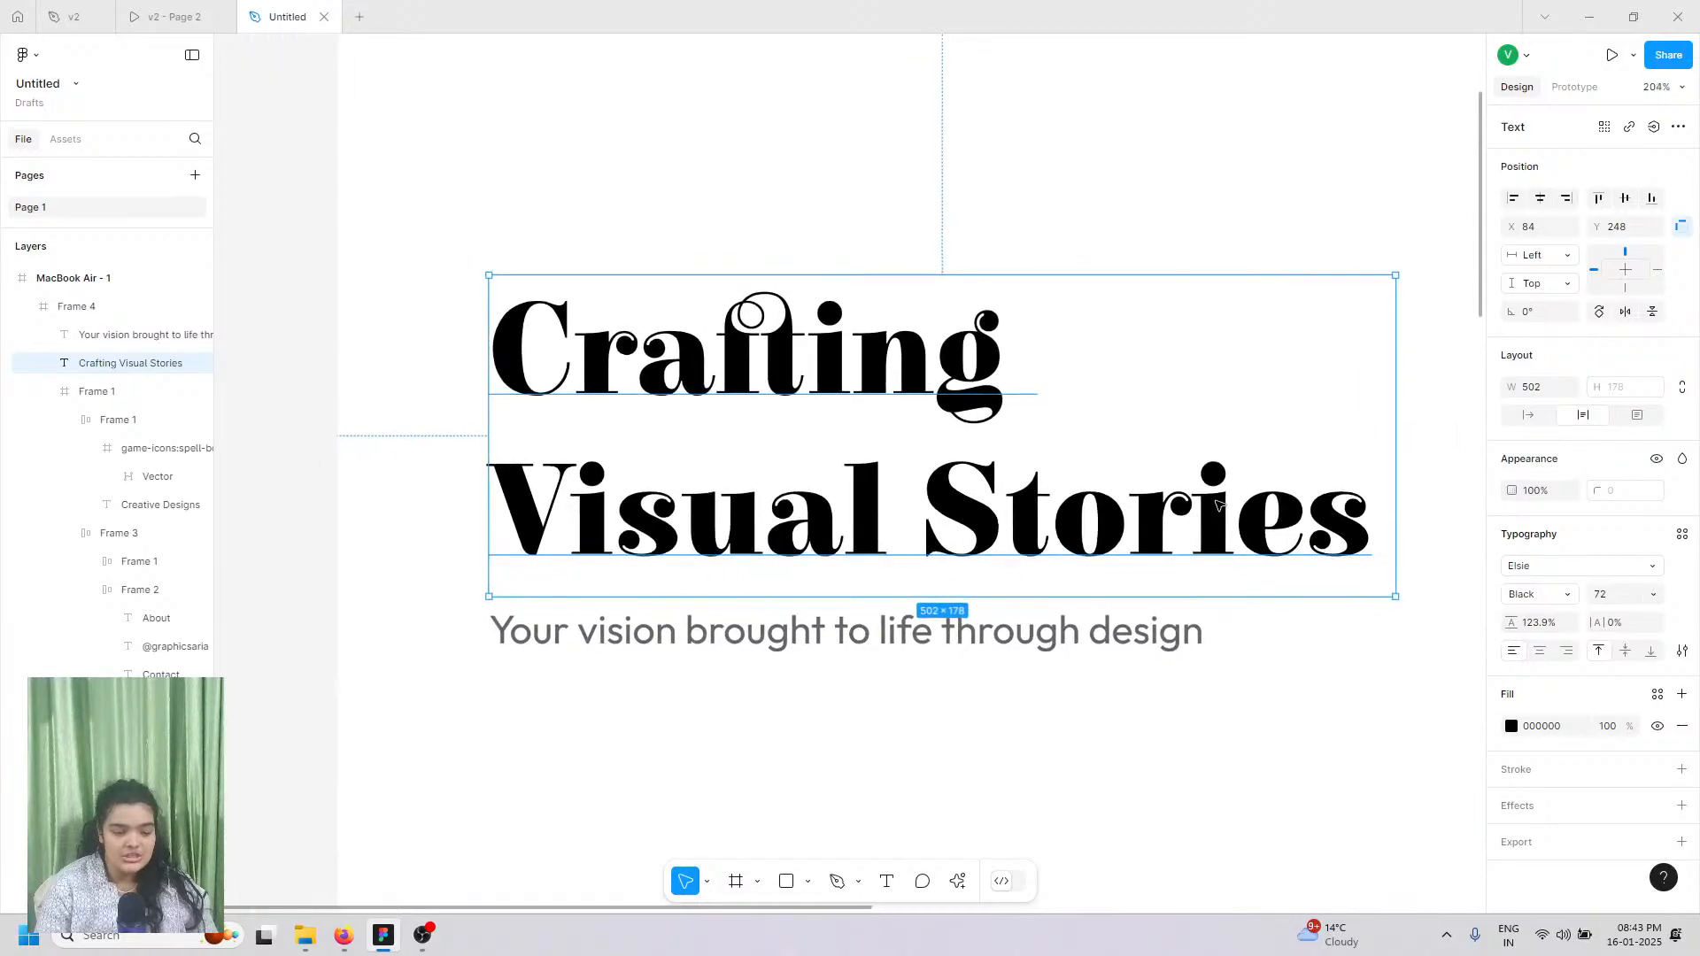
Step: Try darkening the heading's fill toward a deep red
scroll(1218, 504, "down", 2)
scroll(1219, 504, "down", 1)
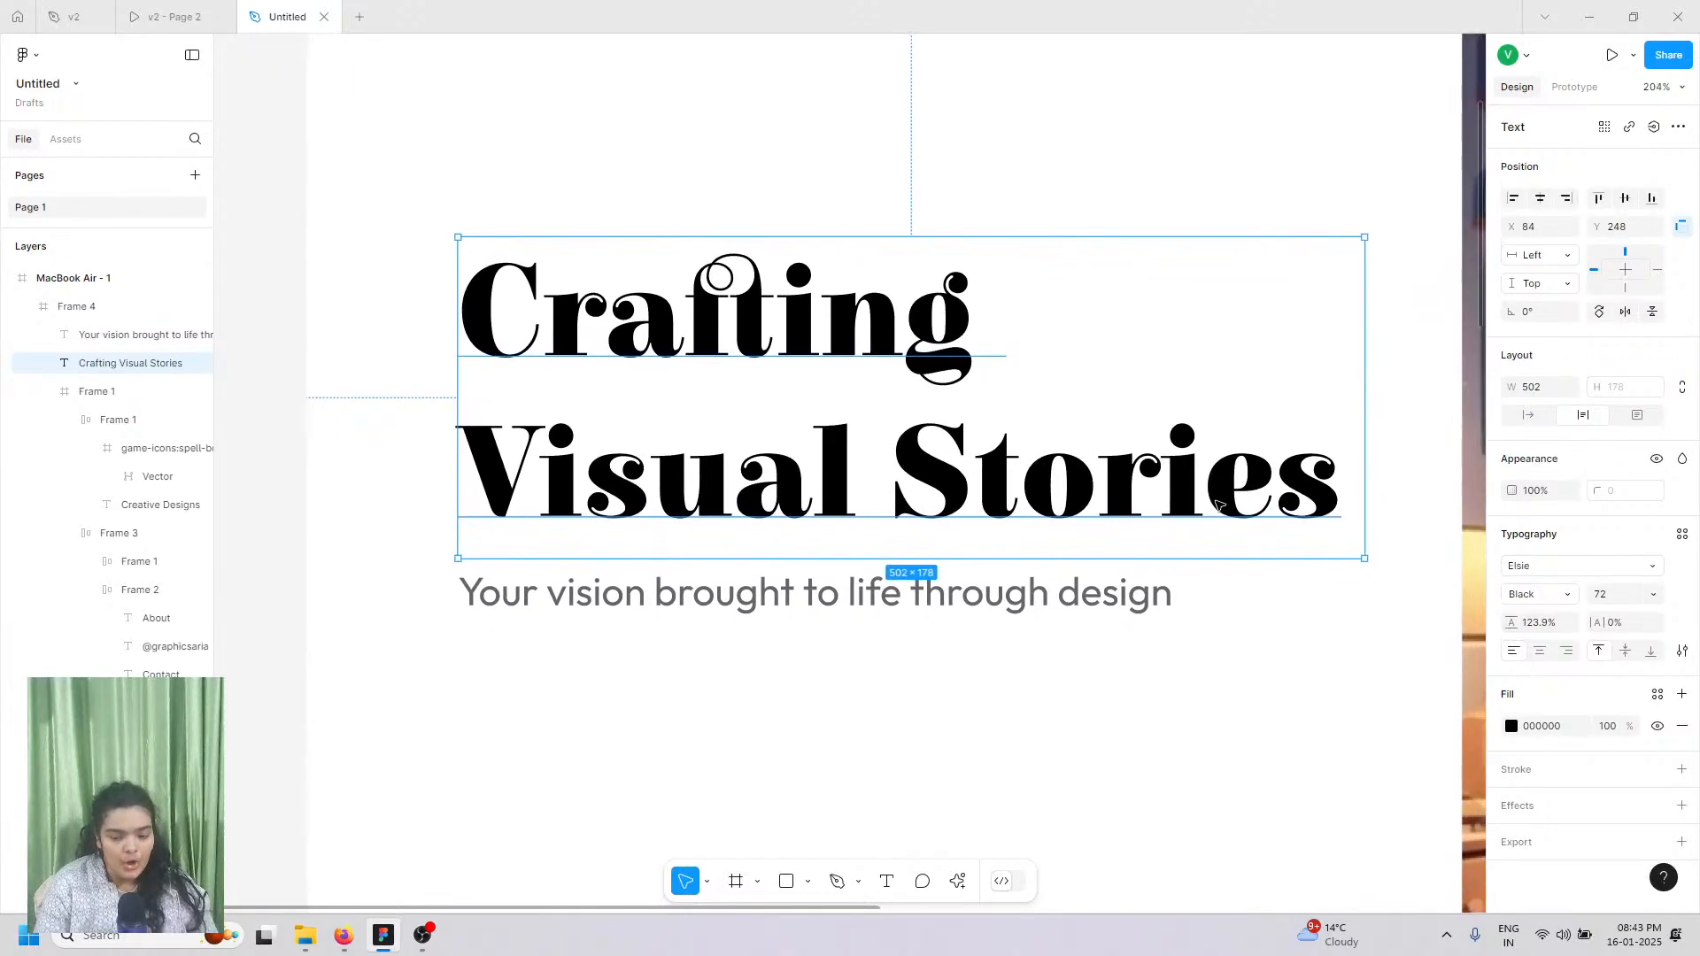
left_click(1511, 726)
left_click_drag(1452, 549, 1481, 643)
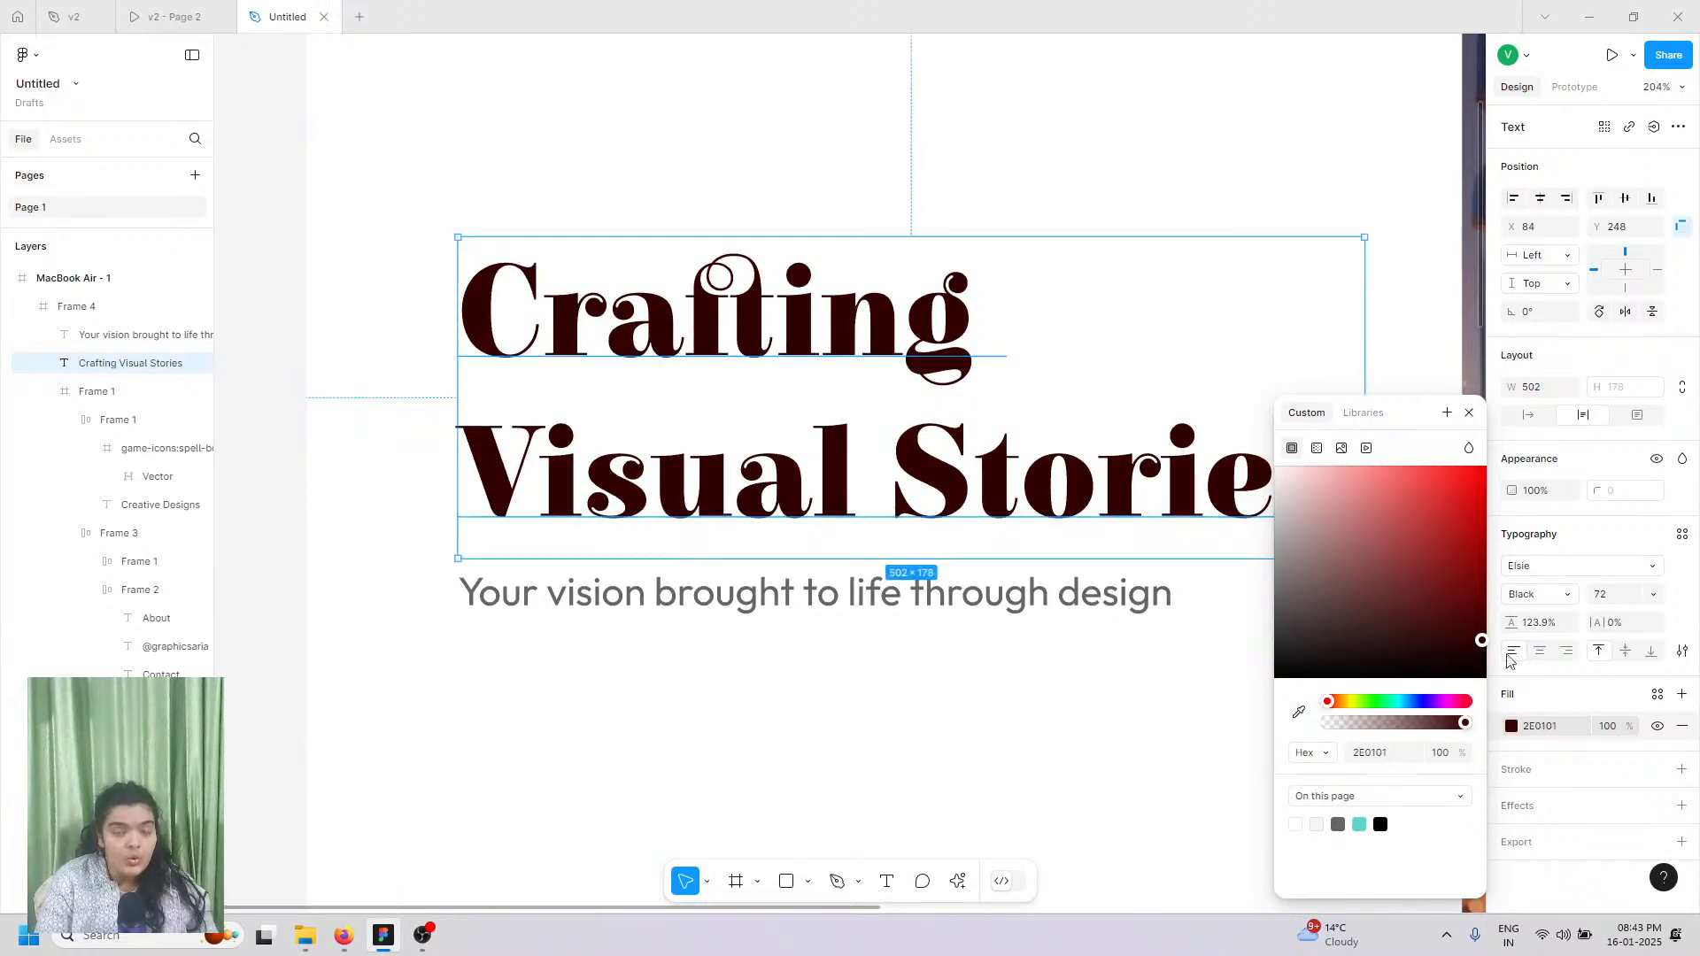
left_click_drag(1381, 620, 1486, 623)
scroll(584, 469, "down", 3)
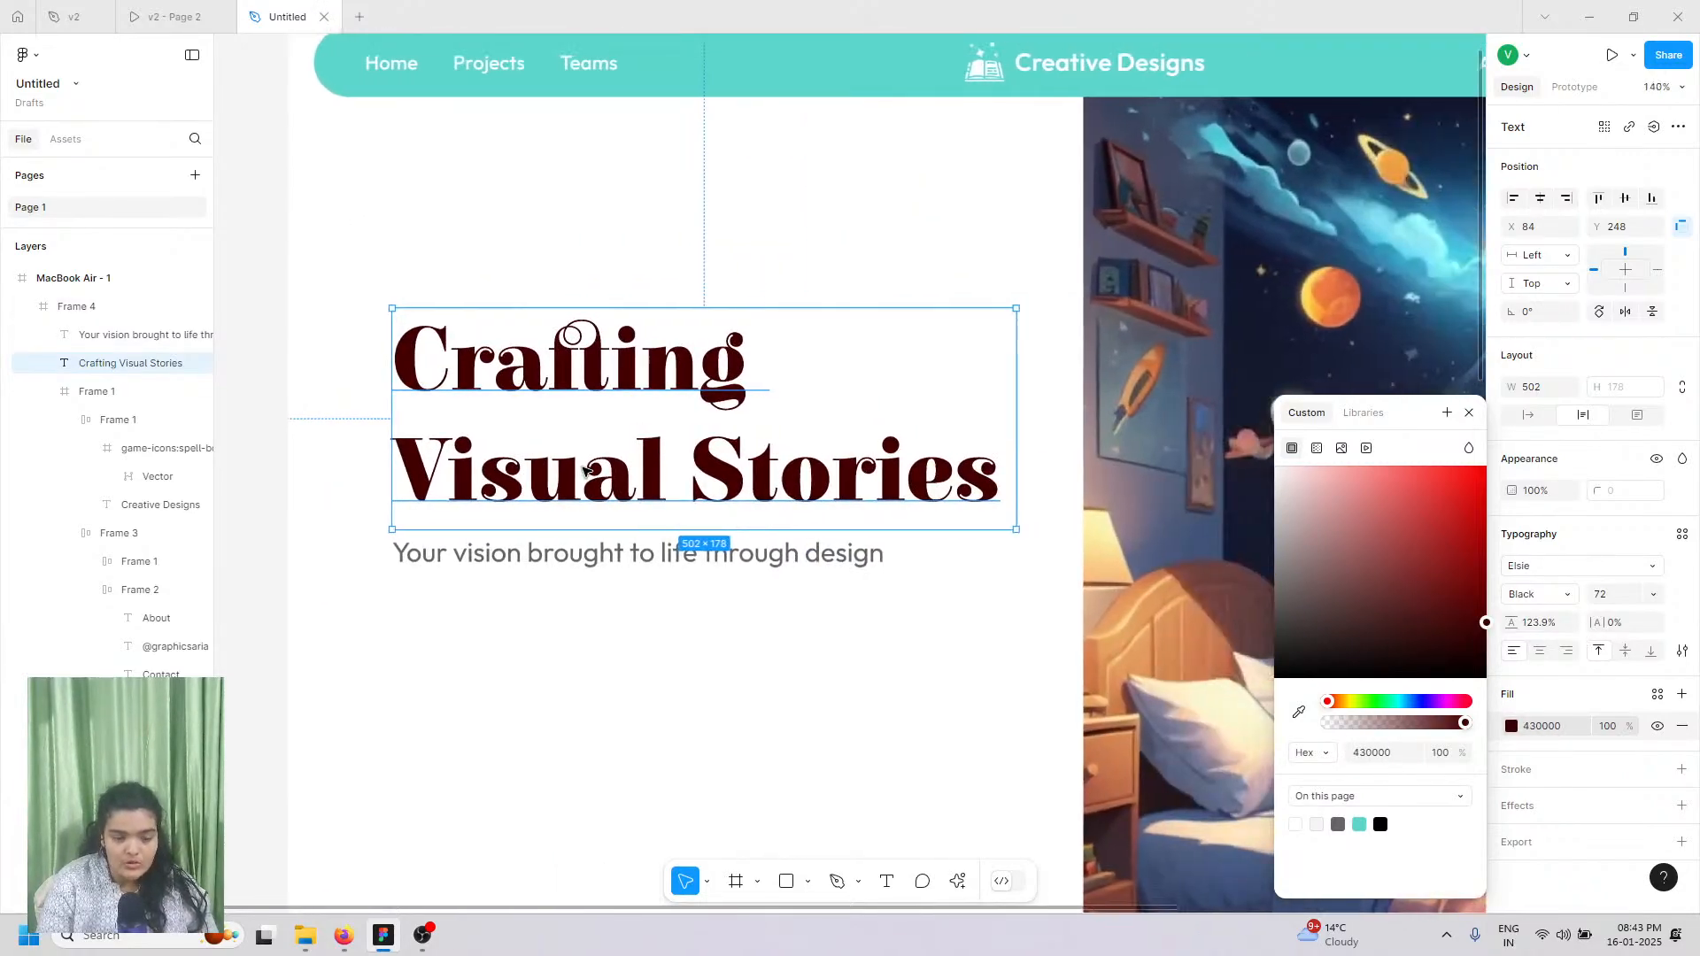
scroll(585, 469, "right", 2)
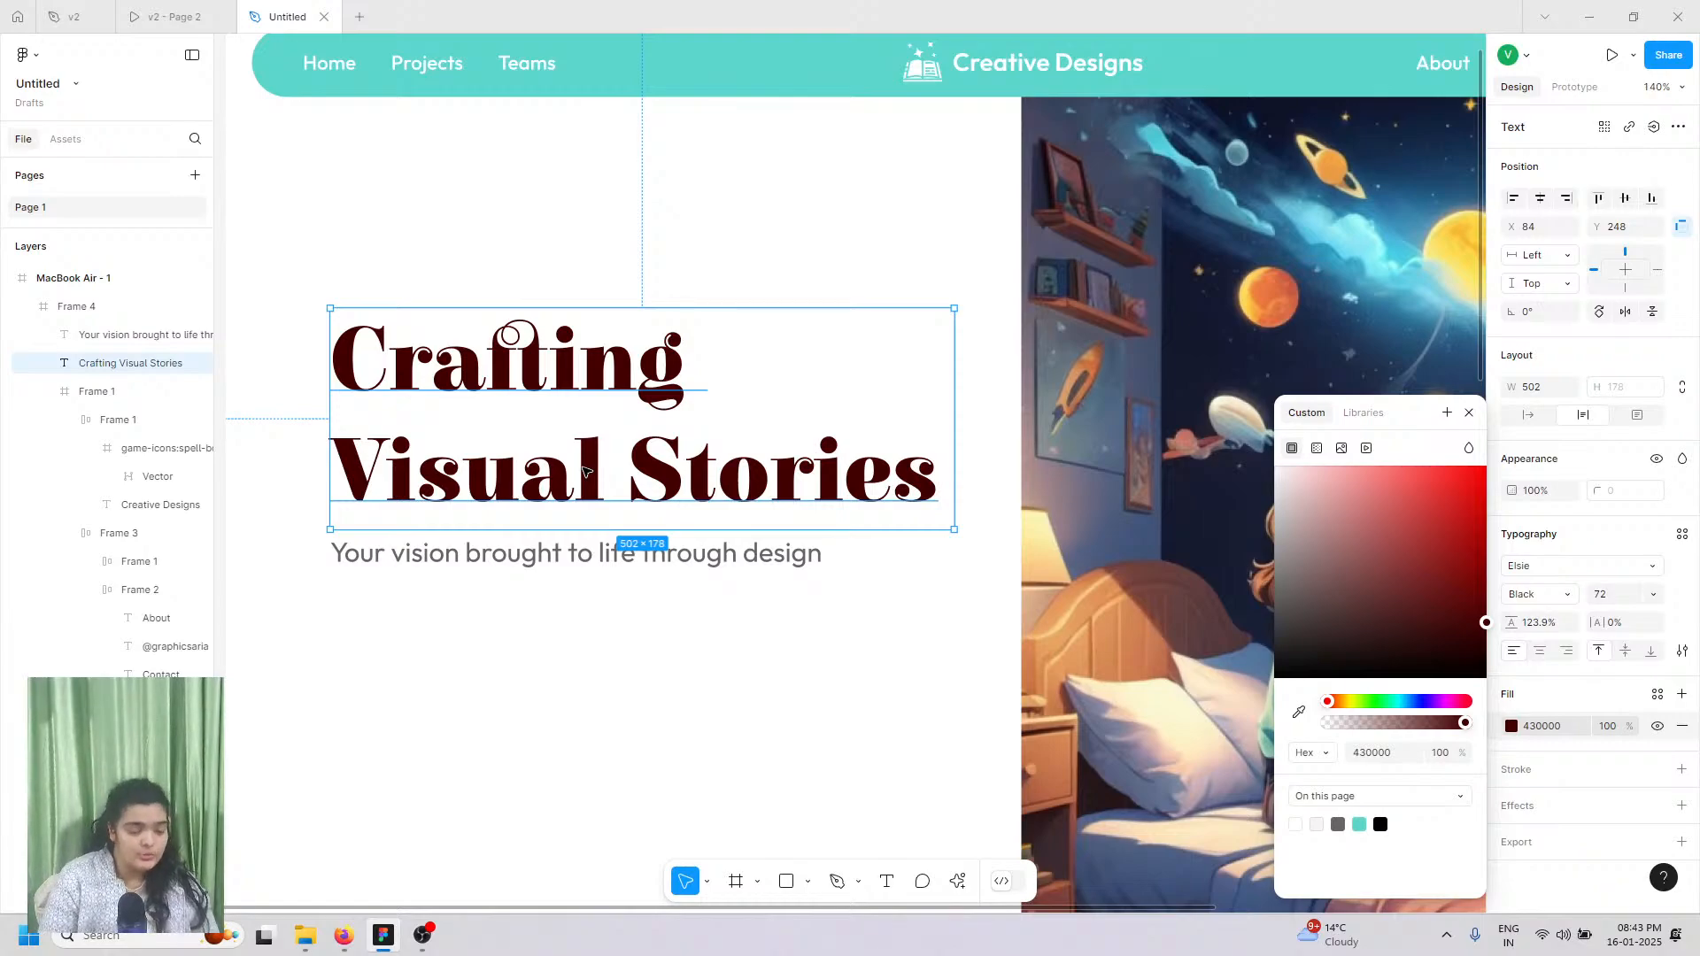
scroll(611, 619, "up", 2)
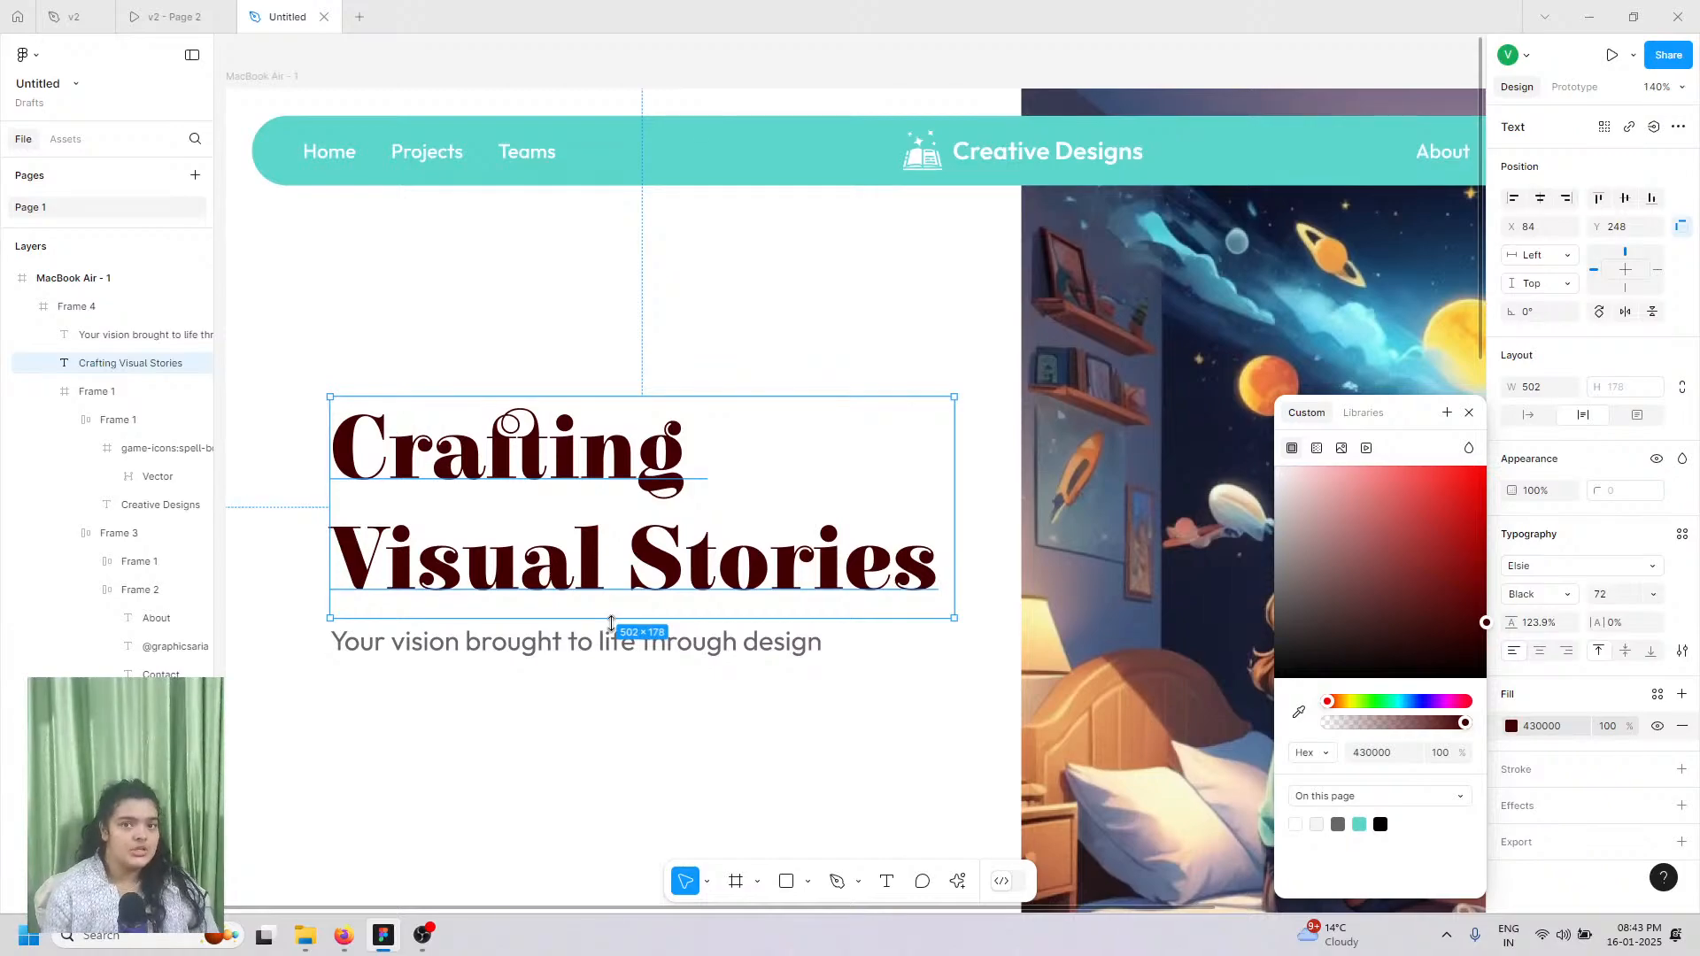
scroll(614, 627, "down", 1)
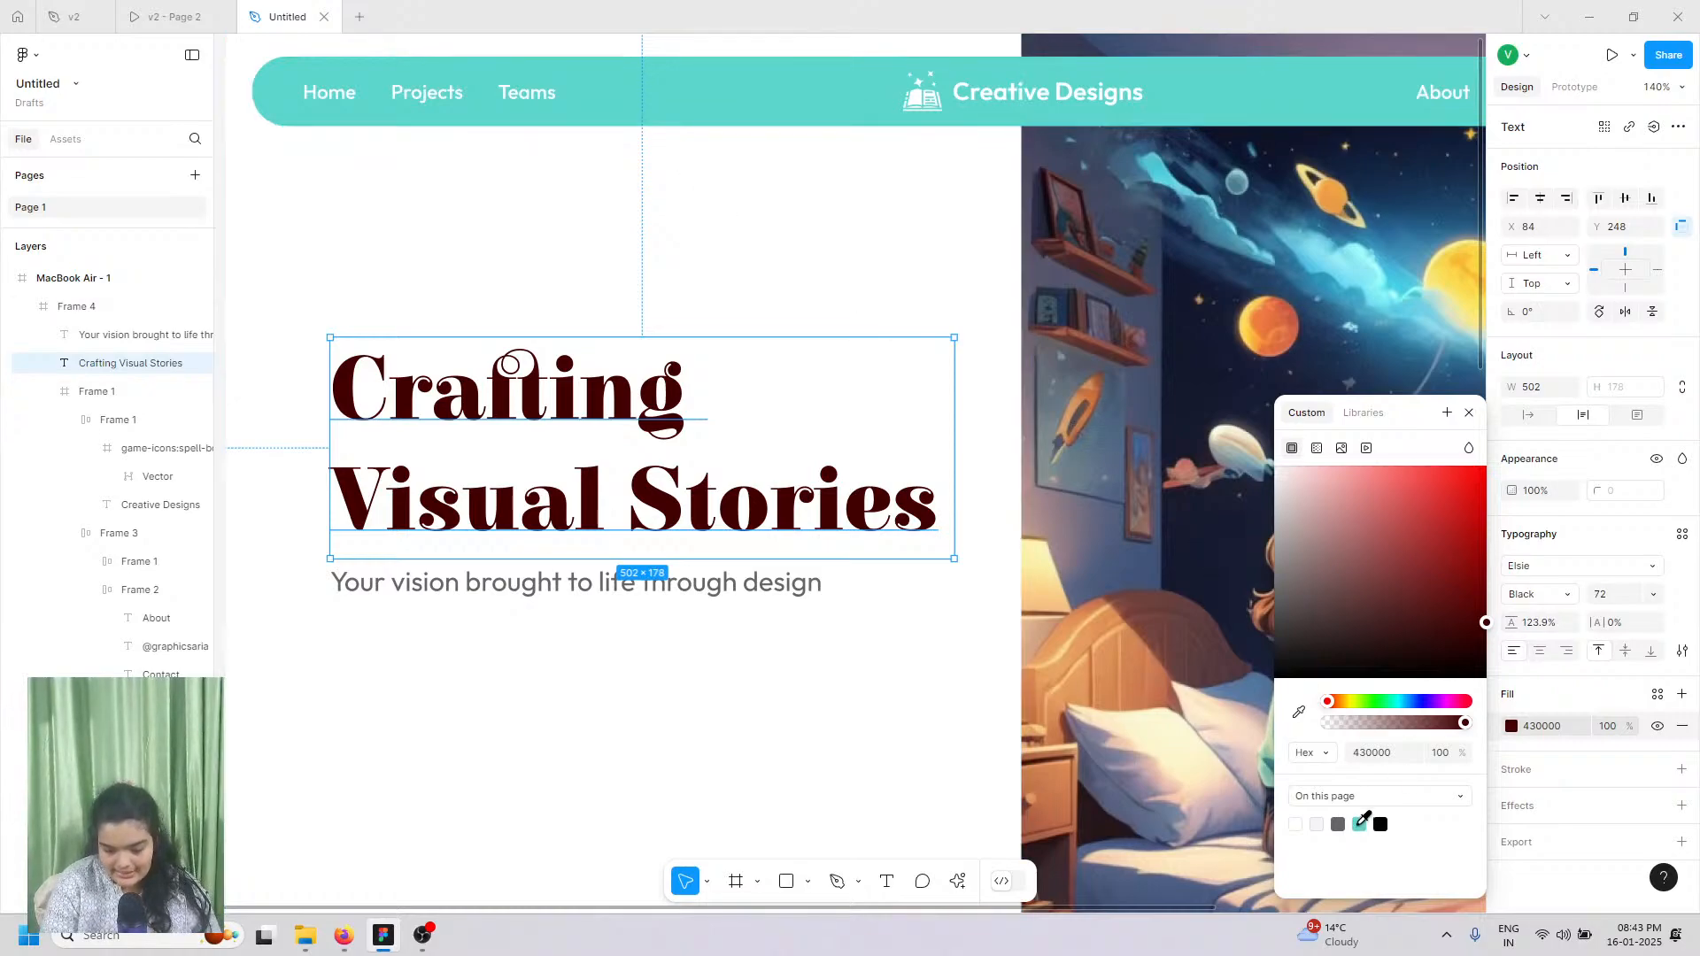
Step: Switch the heading fill to the page teal, darkened to 00211F
left_click(1360, 823)
left_click(1454, 601)
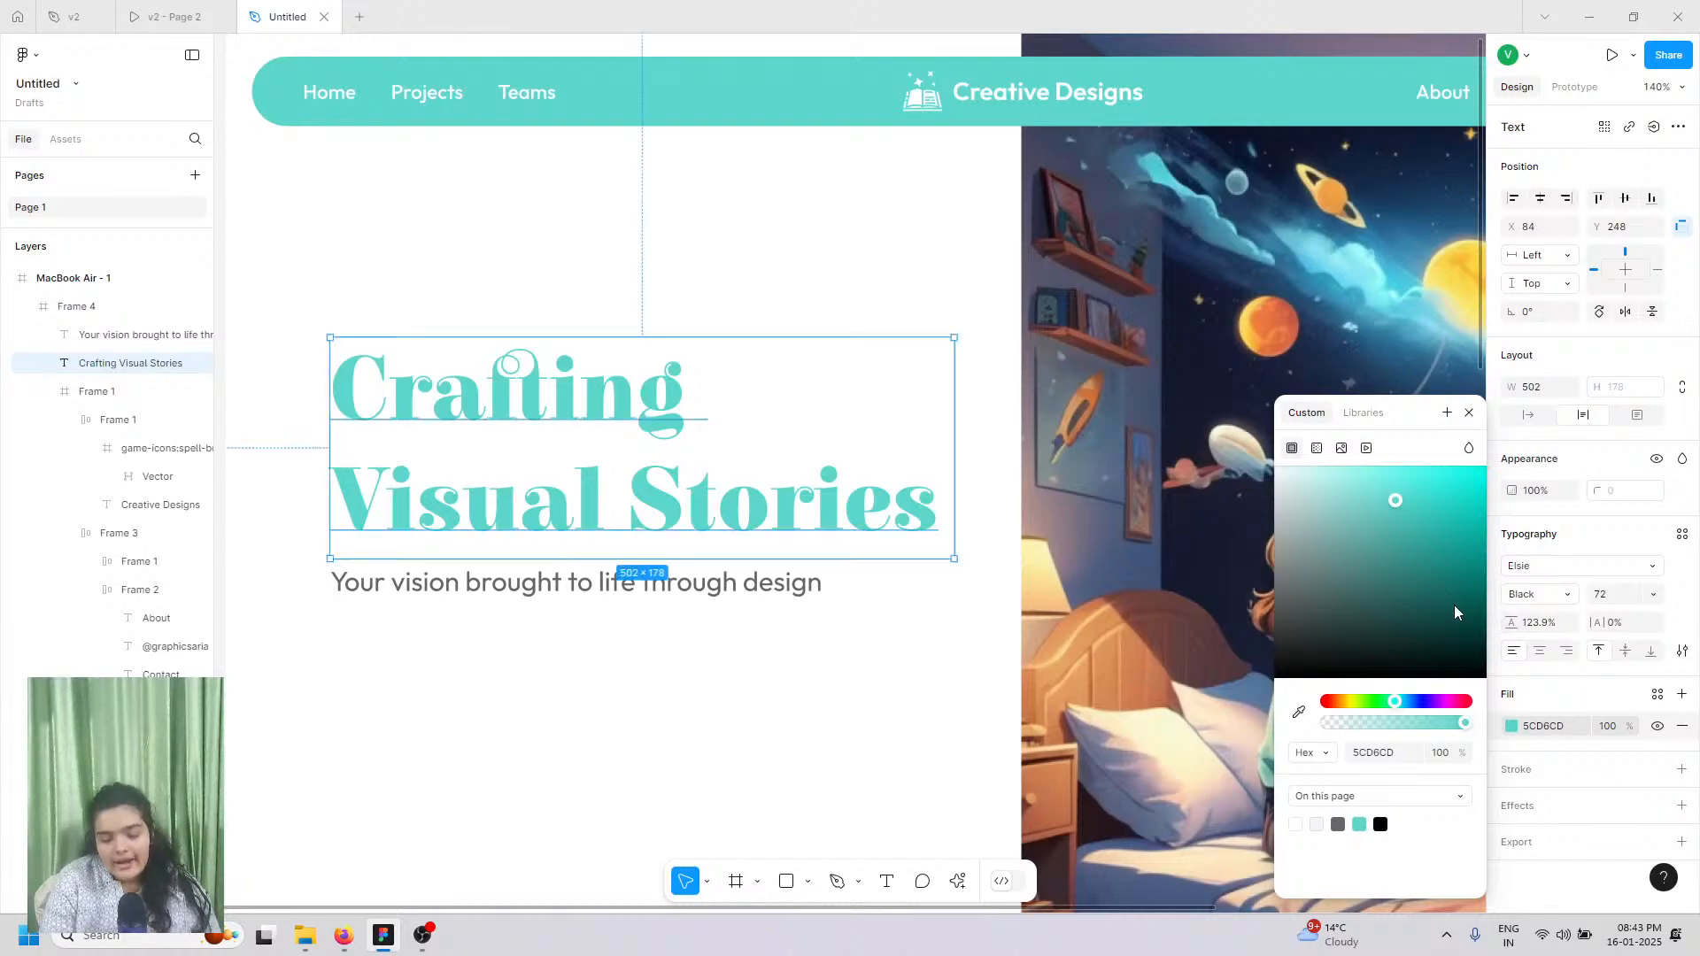
left_click_drag(1475, 648, 1476, 631)
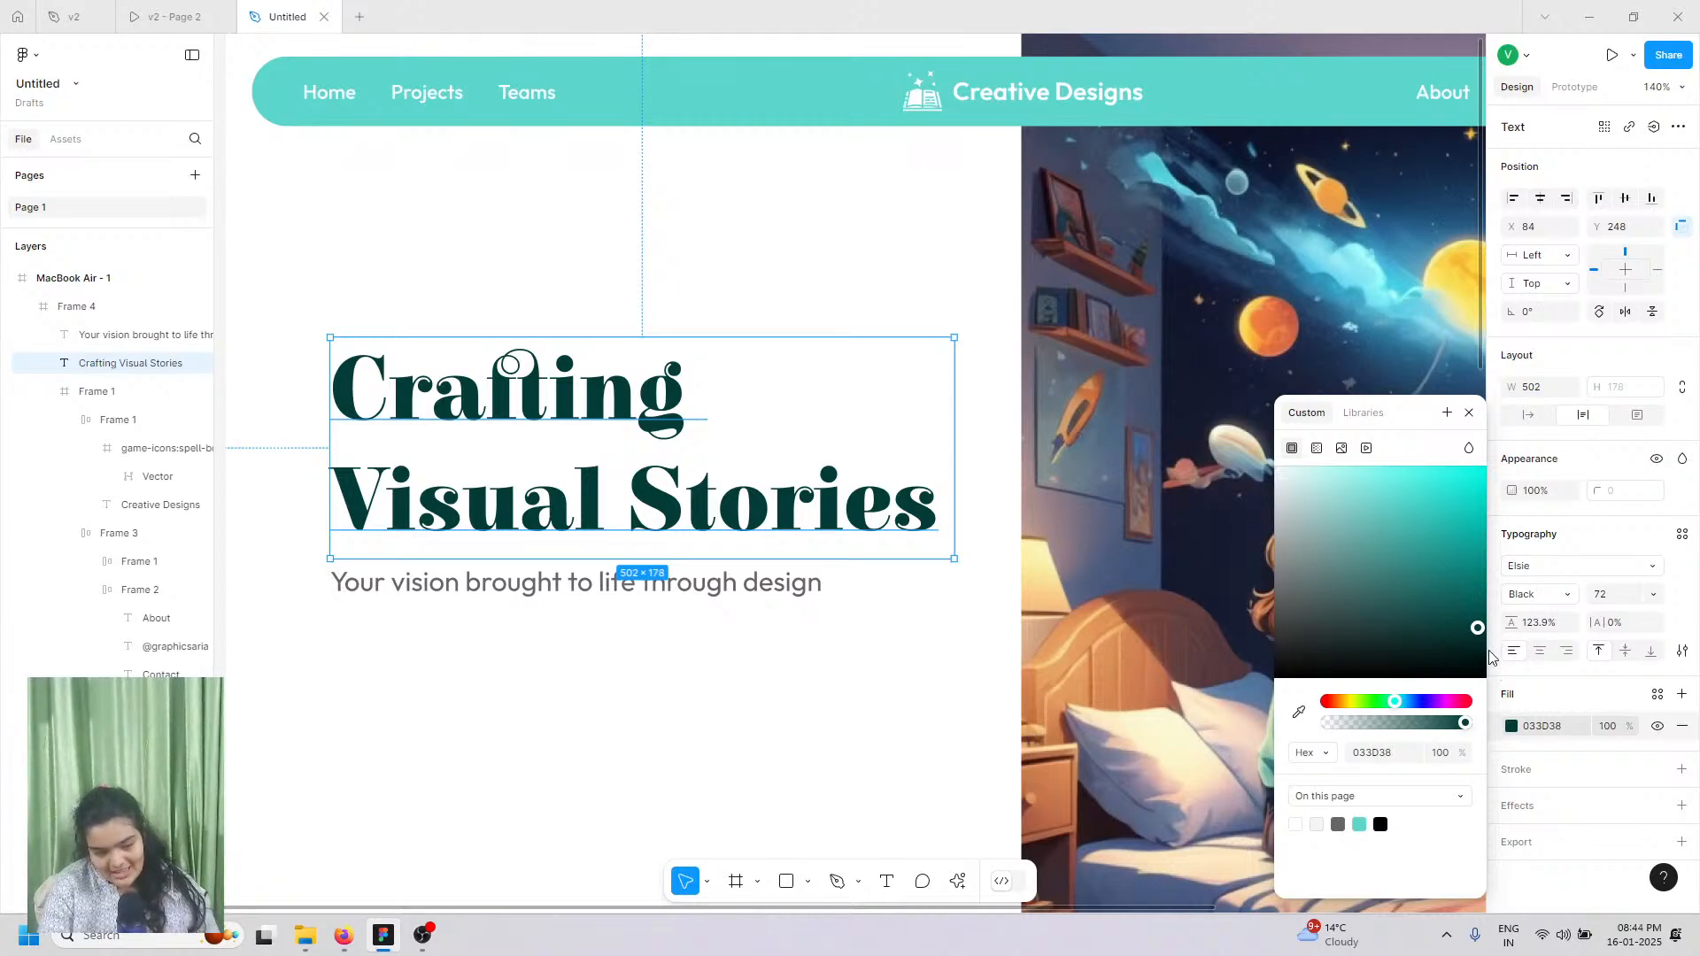
left_click_drag(1480, 649, 1502, 663)
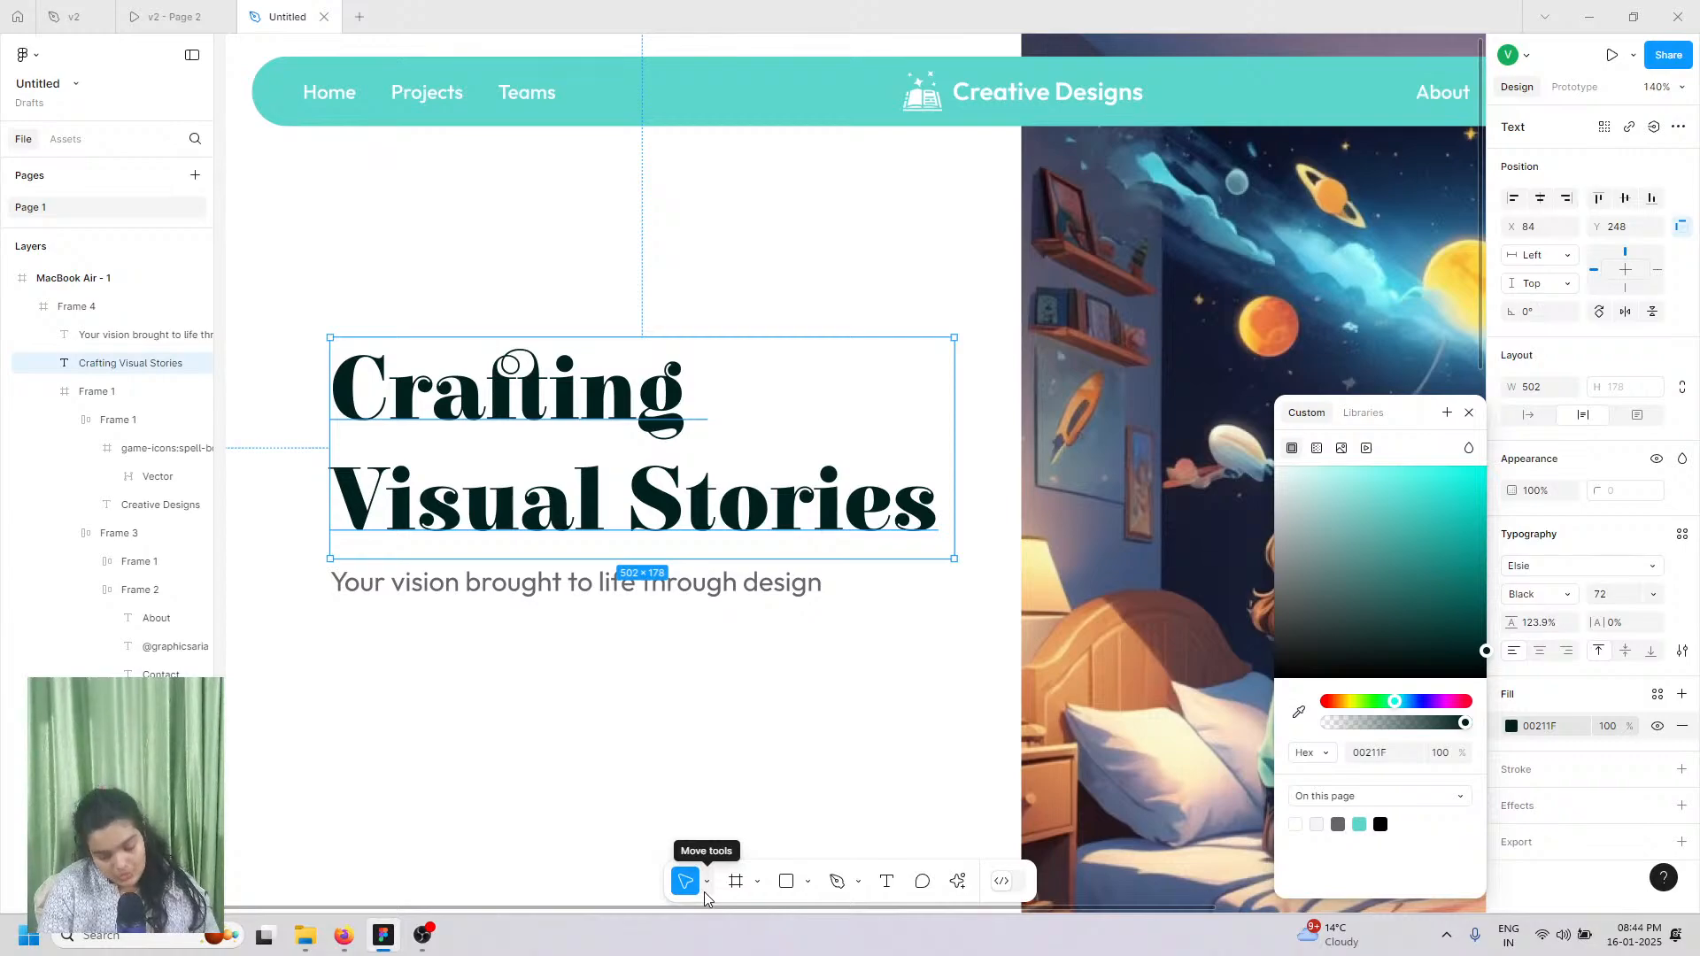
Step: Nudge Frame 4 up slightly
left_click(673, 638)
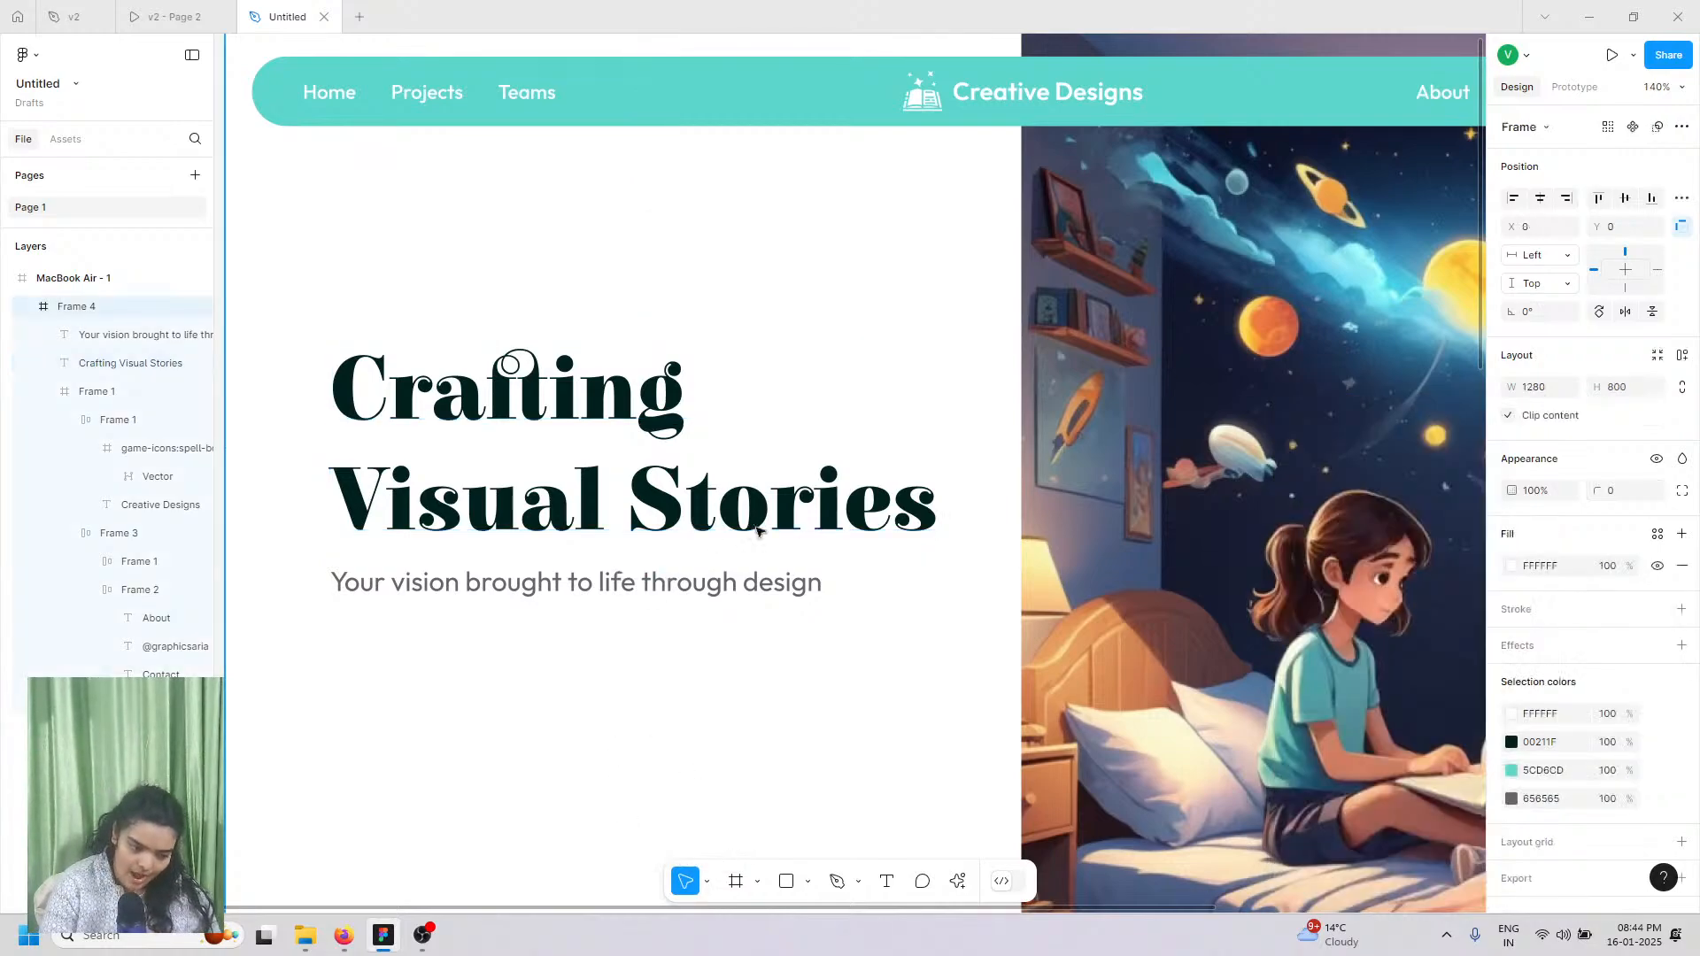
scroll(735, 542, "down", 2)
key("Up")
key("Up")
key("Up")
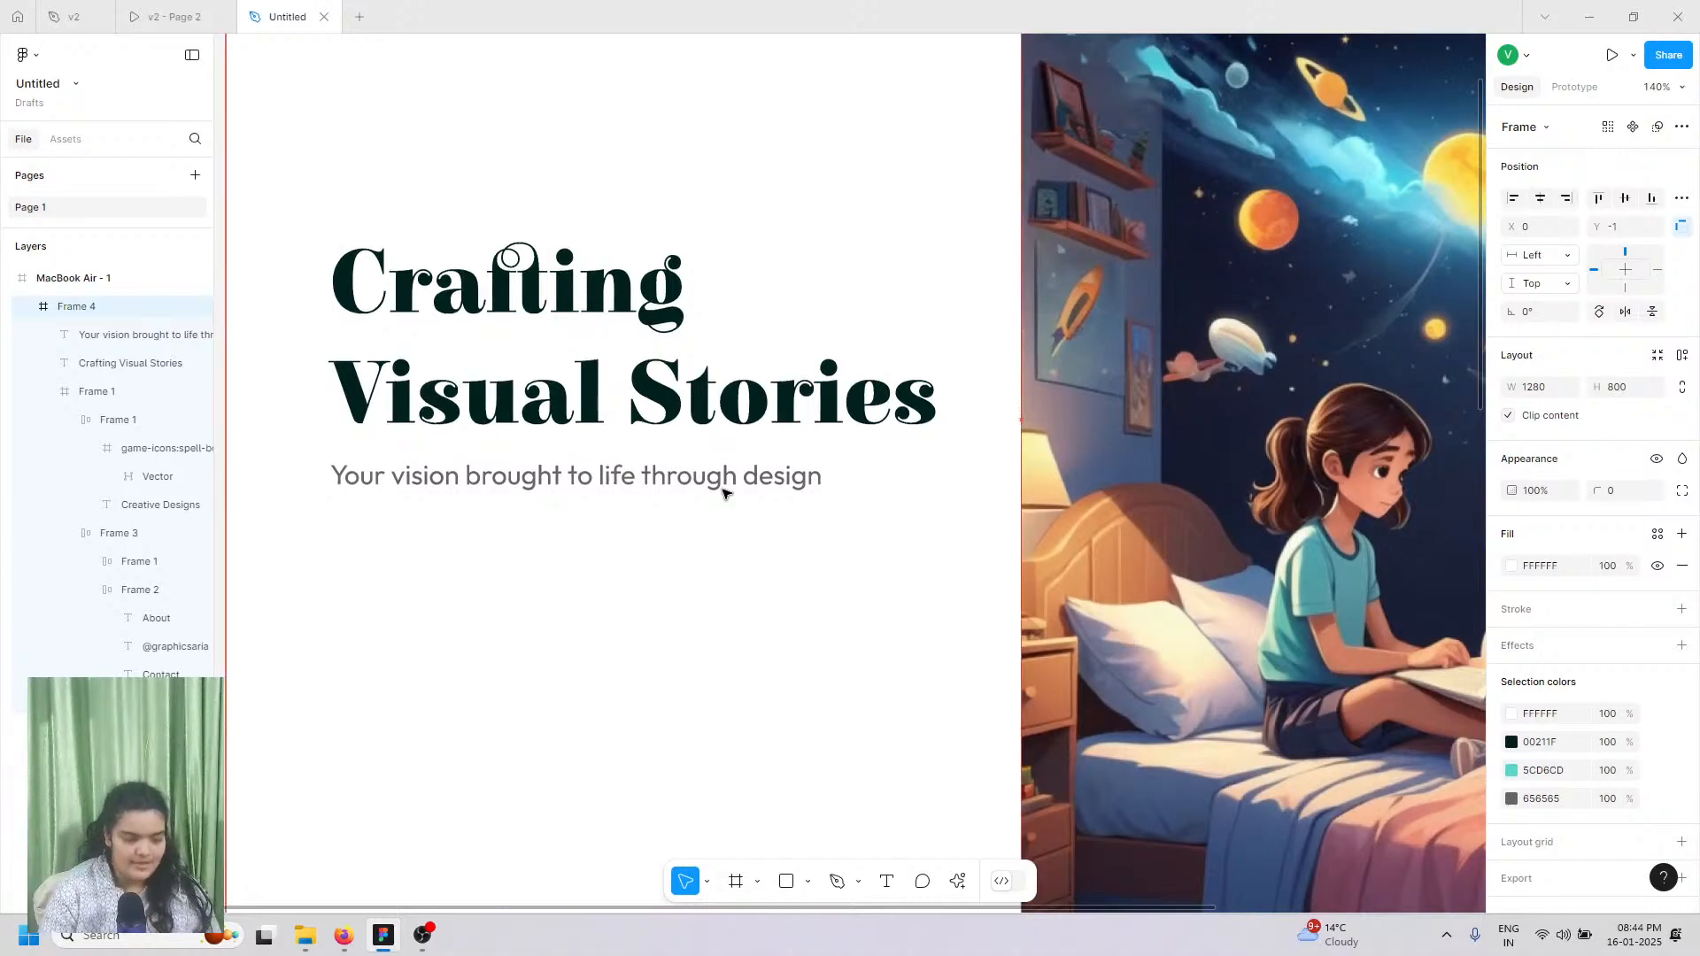
key("Up")
key("Up")
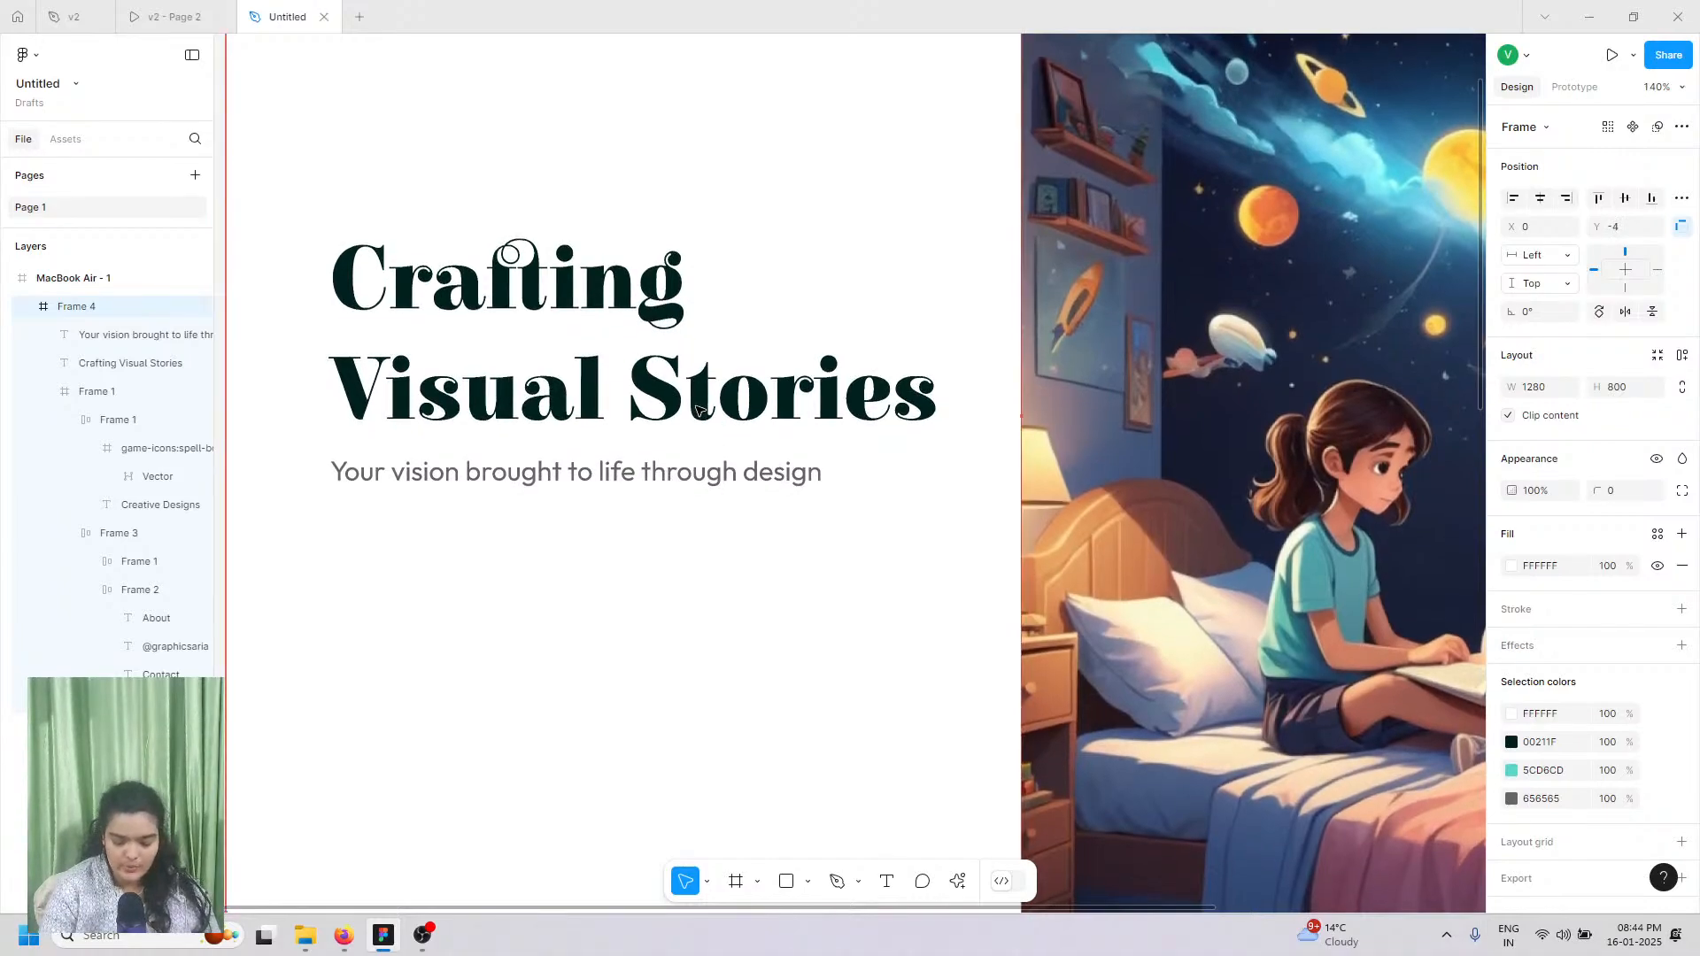
Step: Nudge the subtitle 5 px right and compare it with the finished prototype
left_click(581, 481)
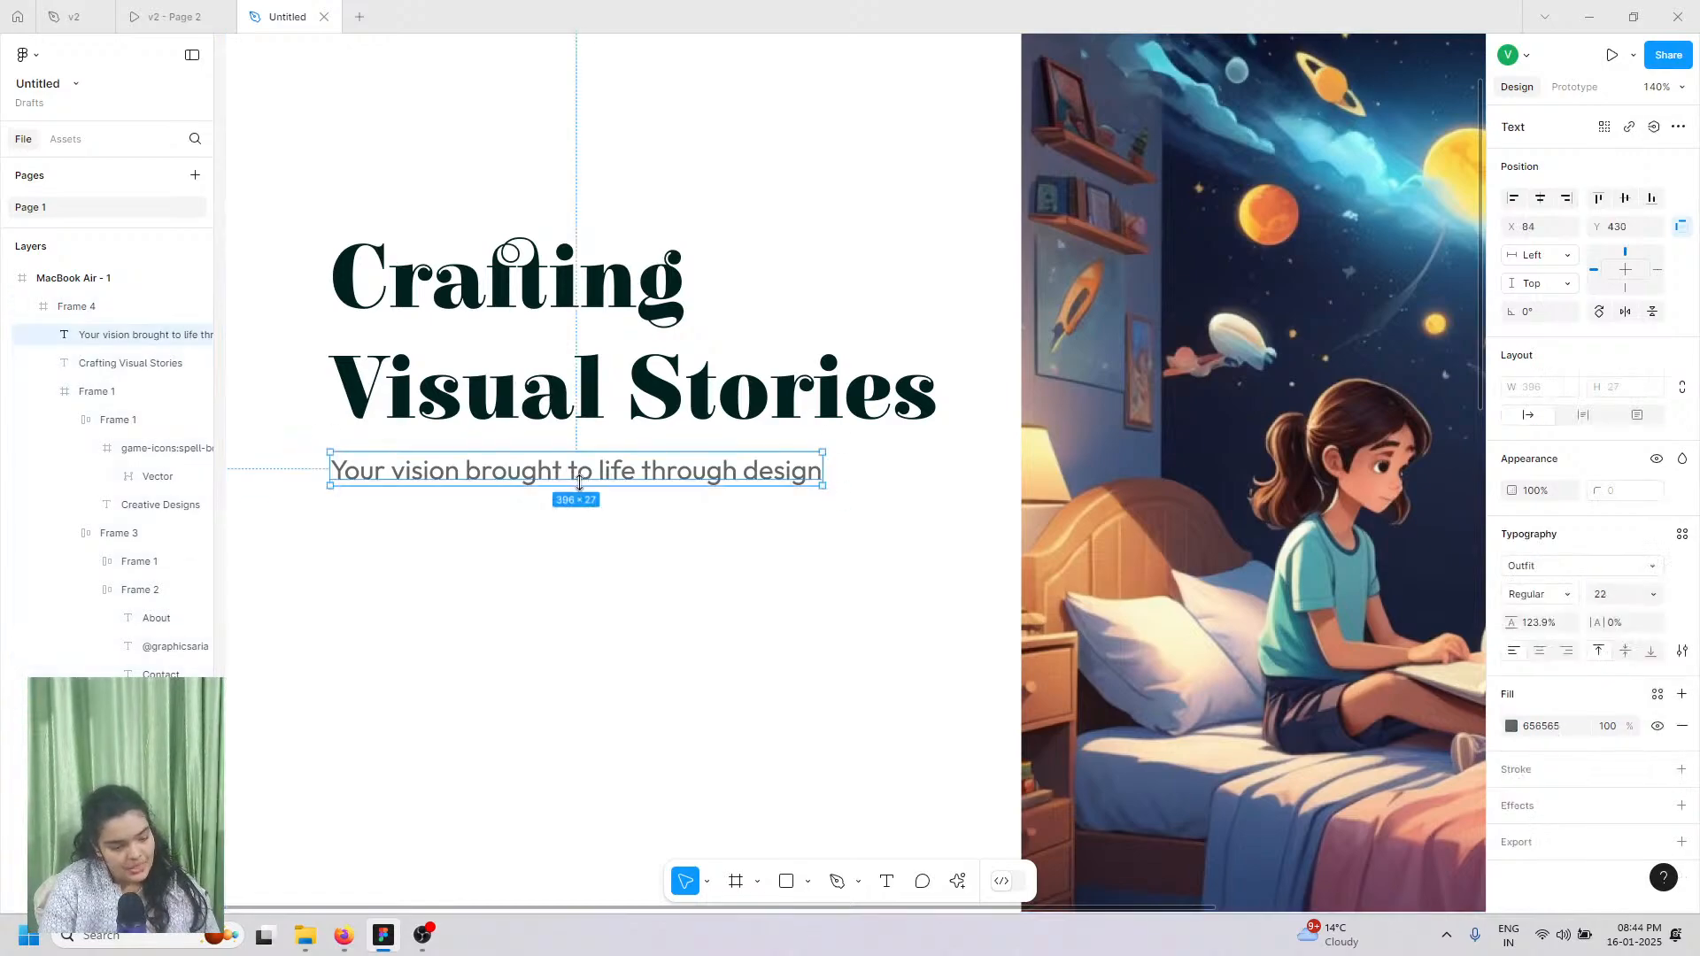
key("Right")
key("Right")
key("Right")
key("Right")
key("Right")
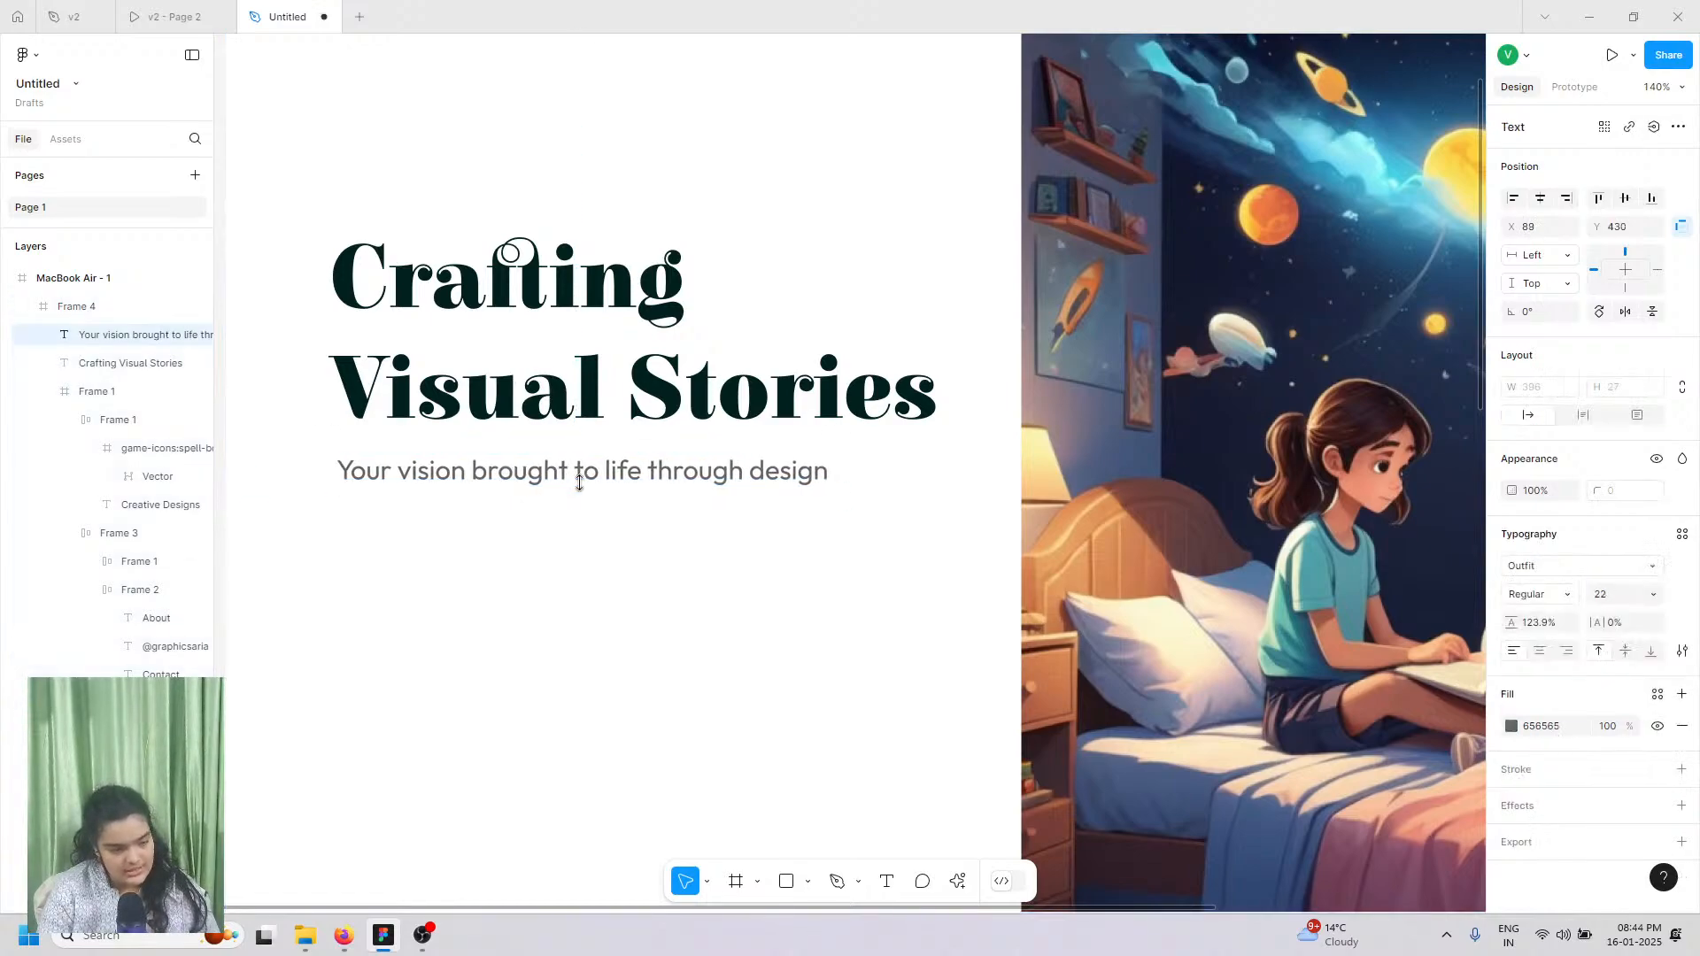
left_click(559, 363, "shift")
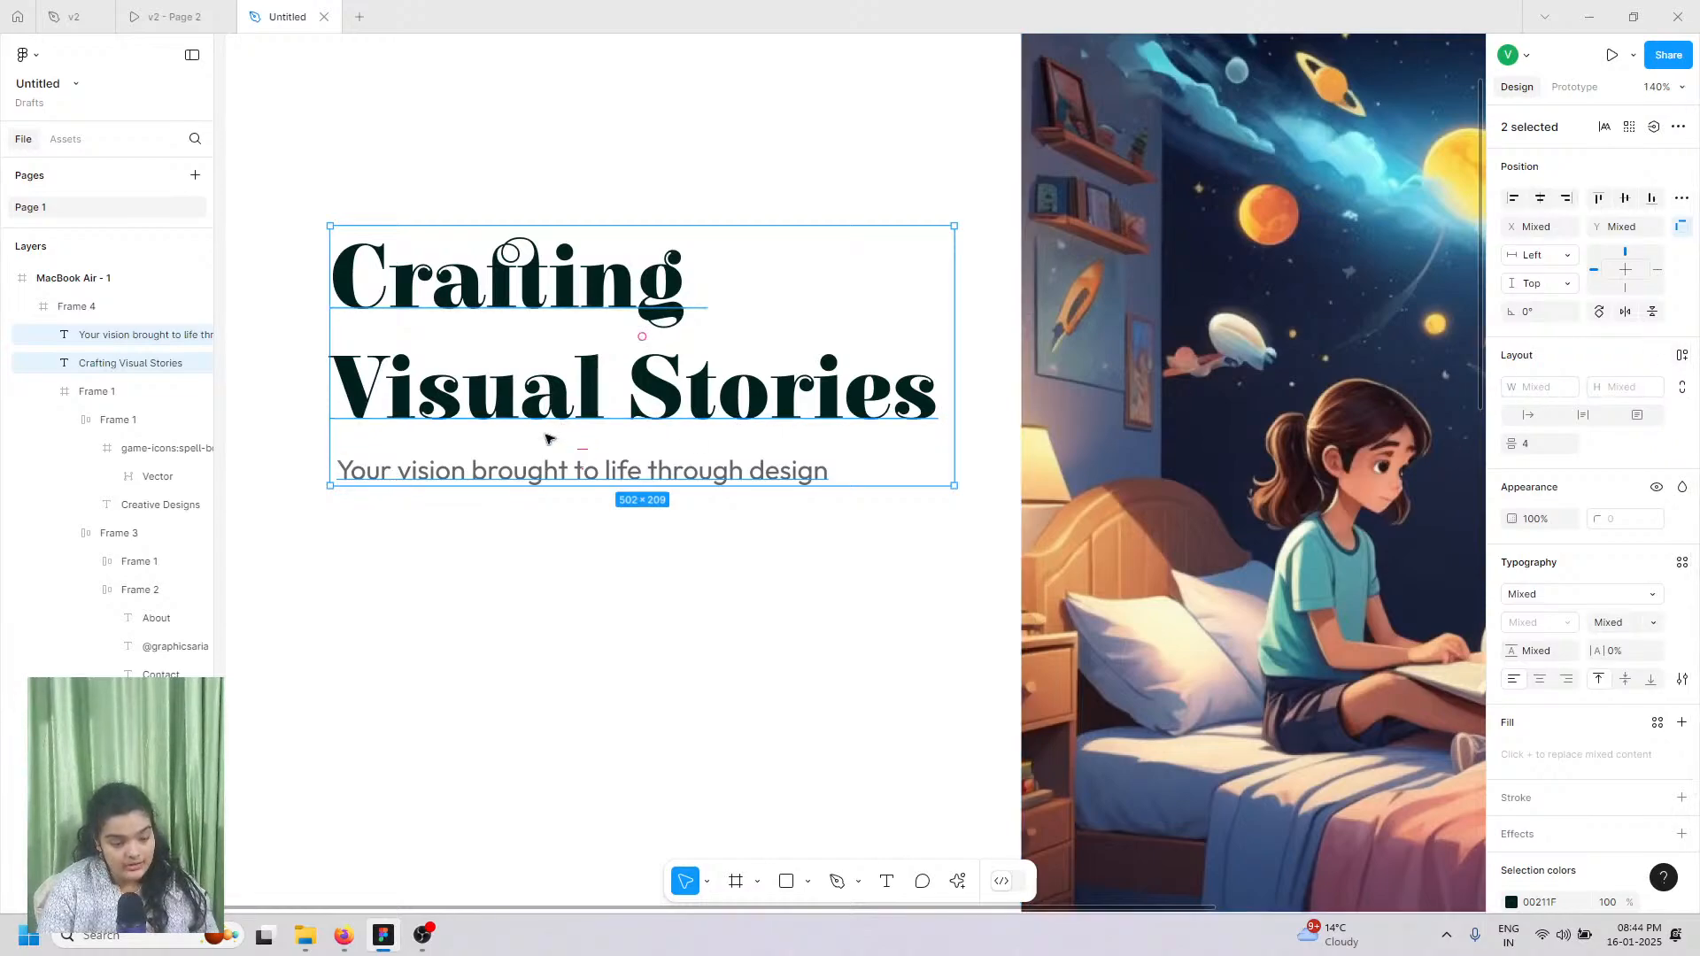
left_click(492, 481)
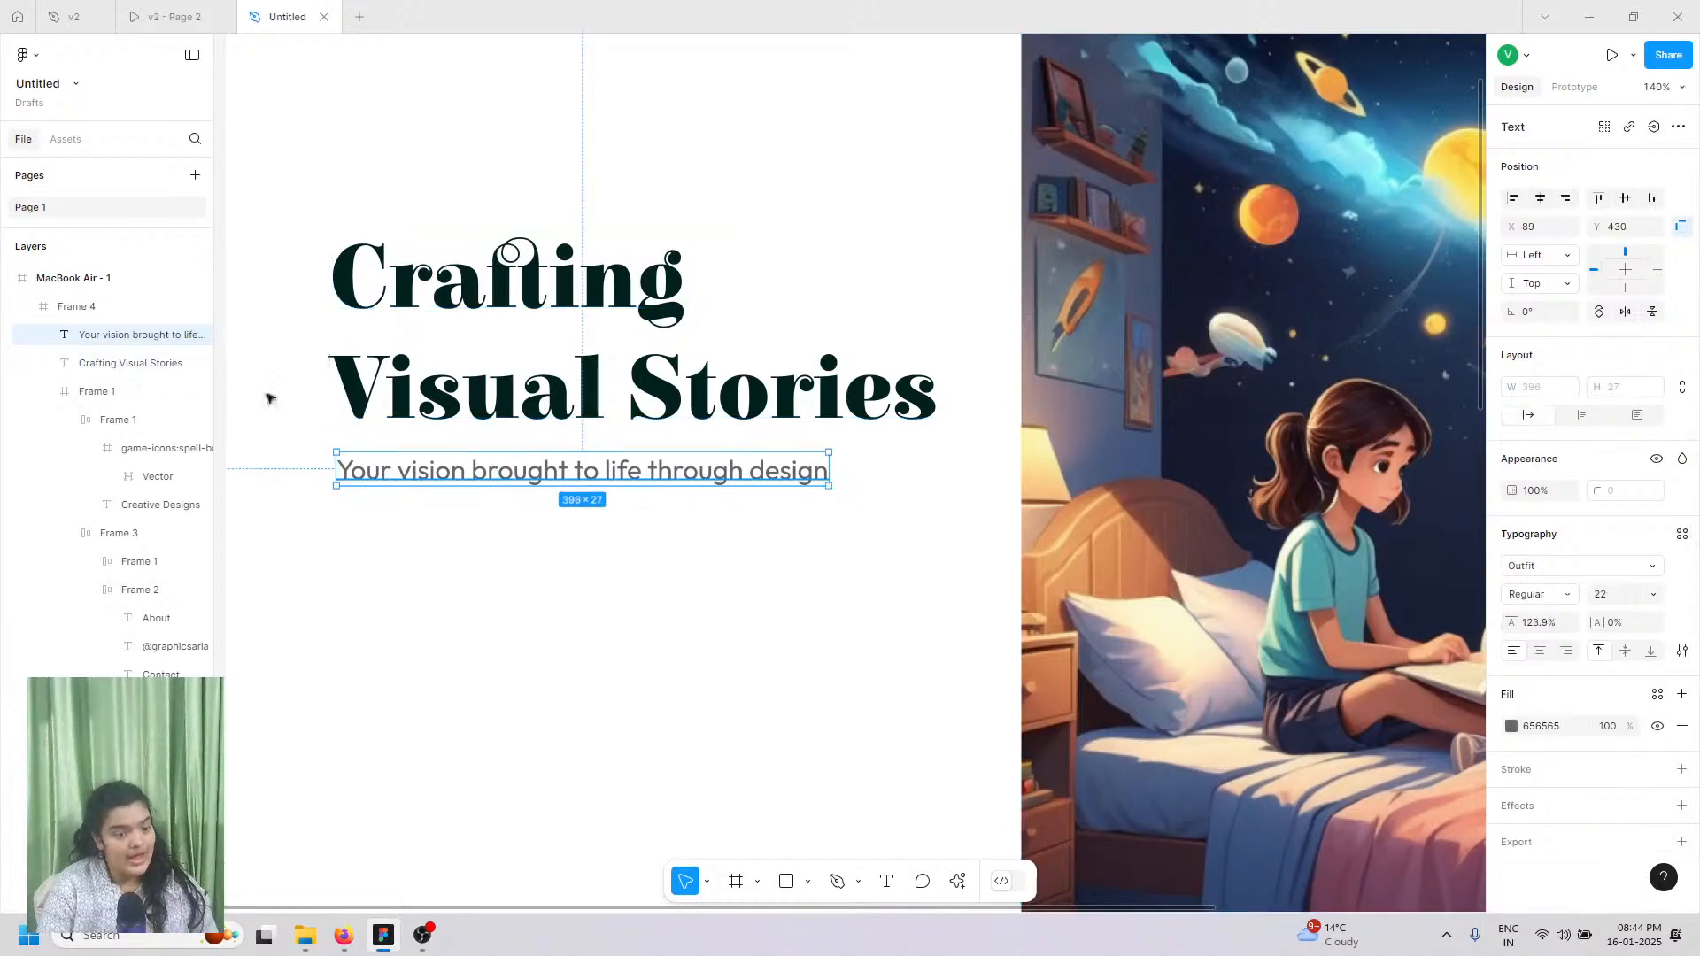
left_click(182, 18)
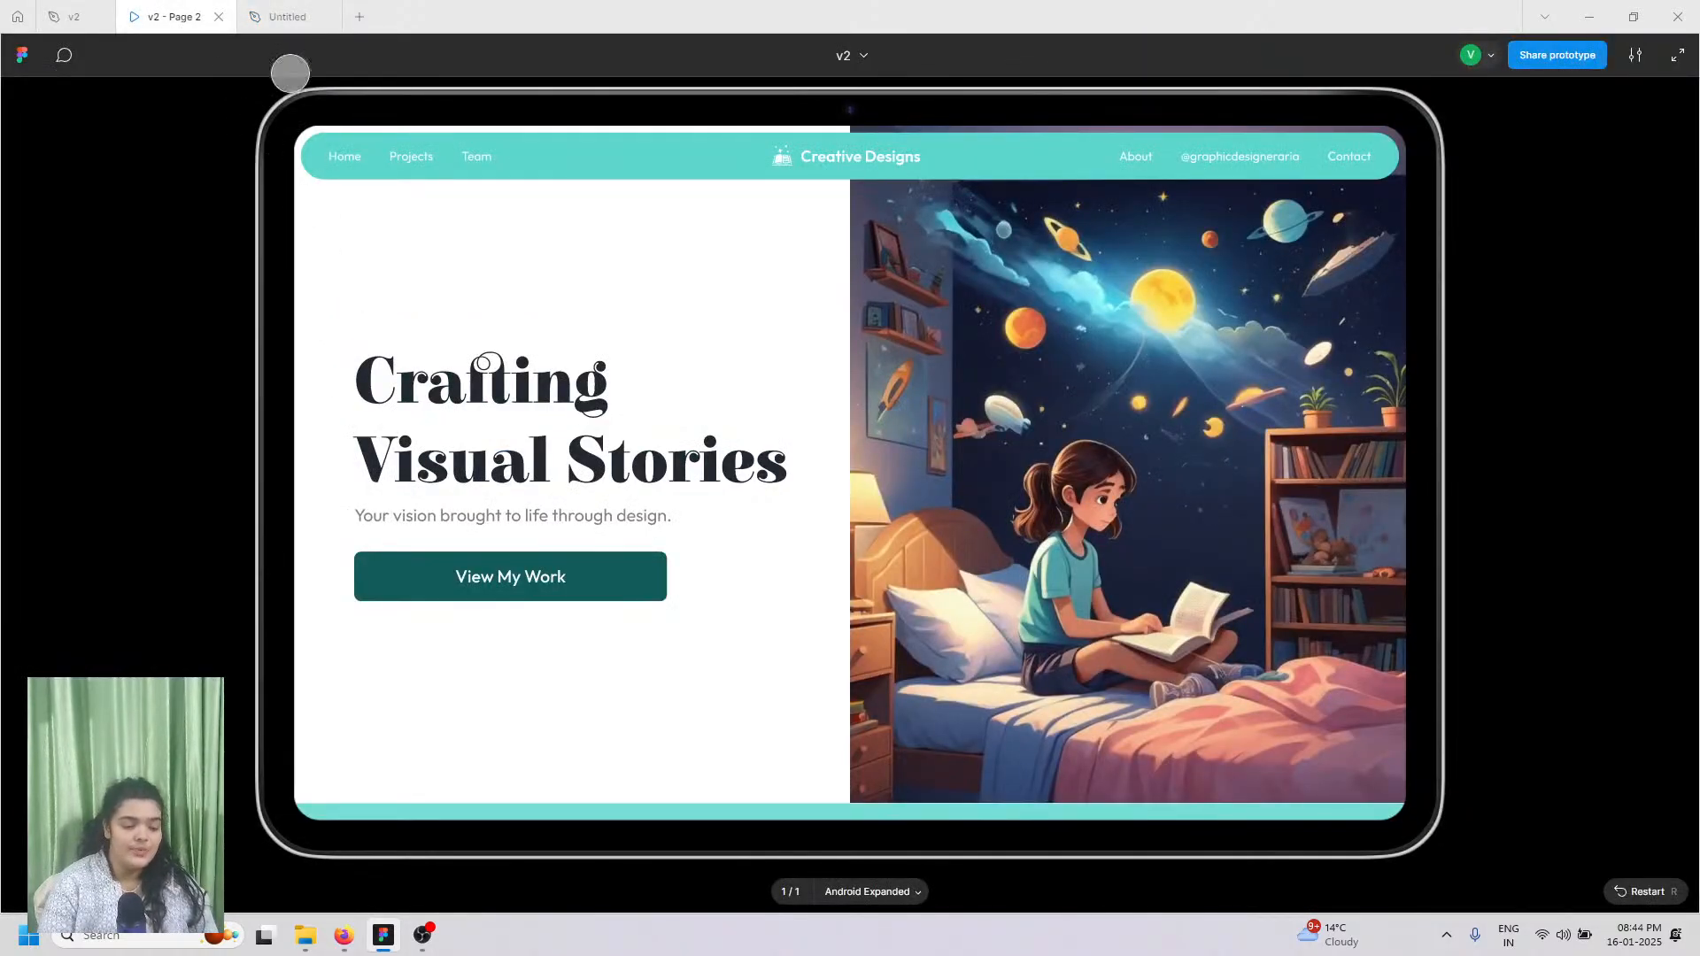
left_click(298, 9)
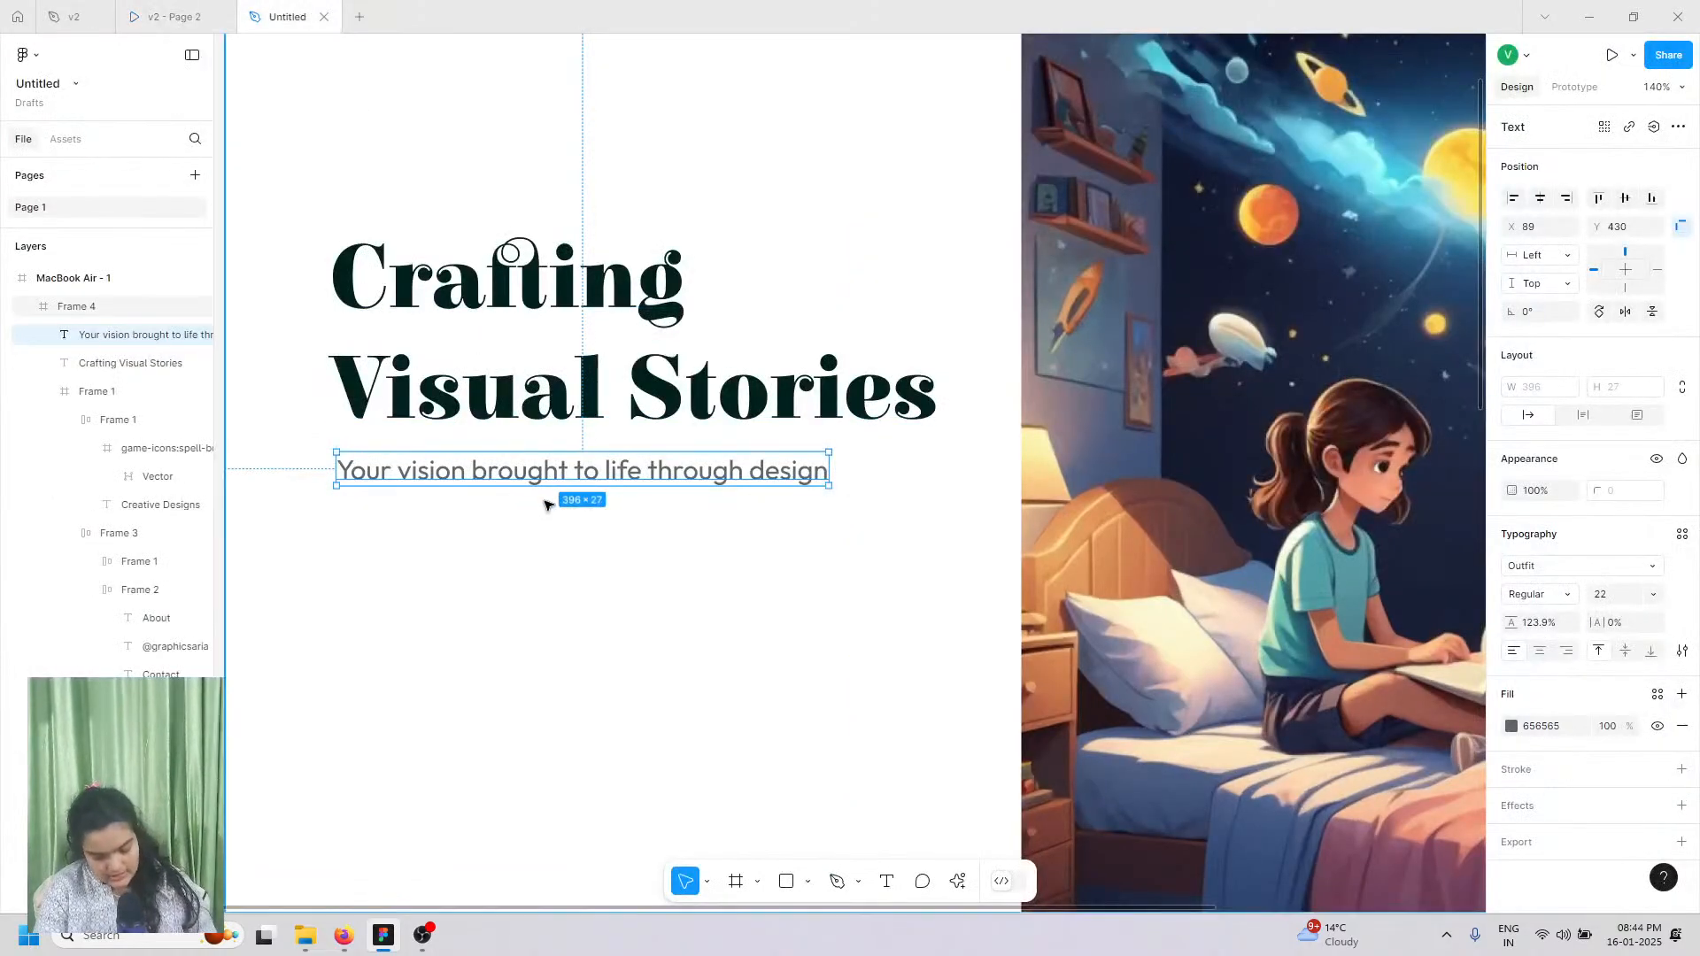
Step: Duplicate the subtitle and place the copy just below the original at Y 484
key("ctrl+d")
left_click_drag(482, 483, 479, 540)
left_click(205, 9)
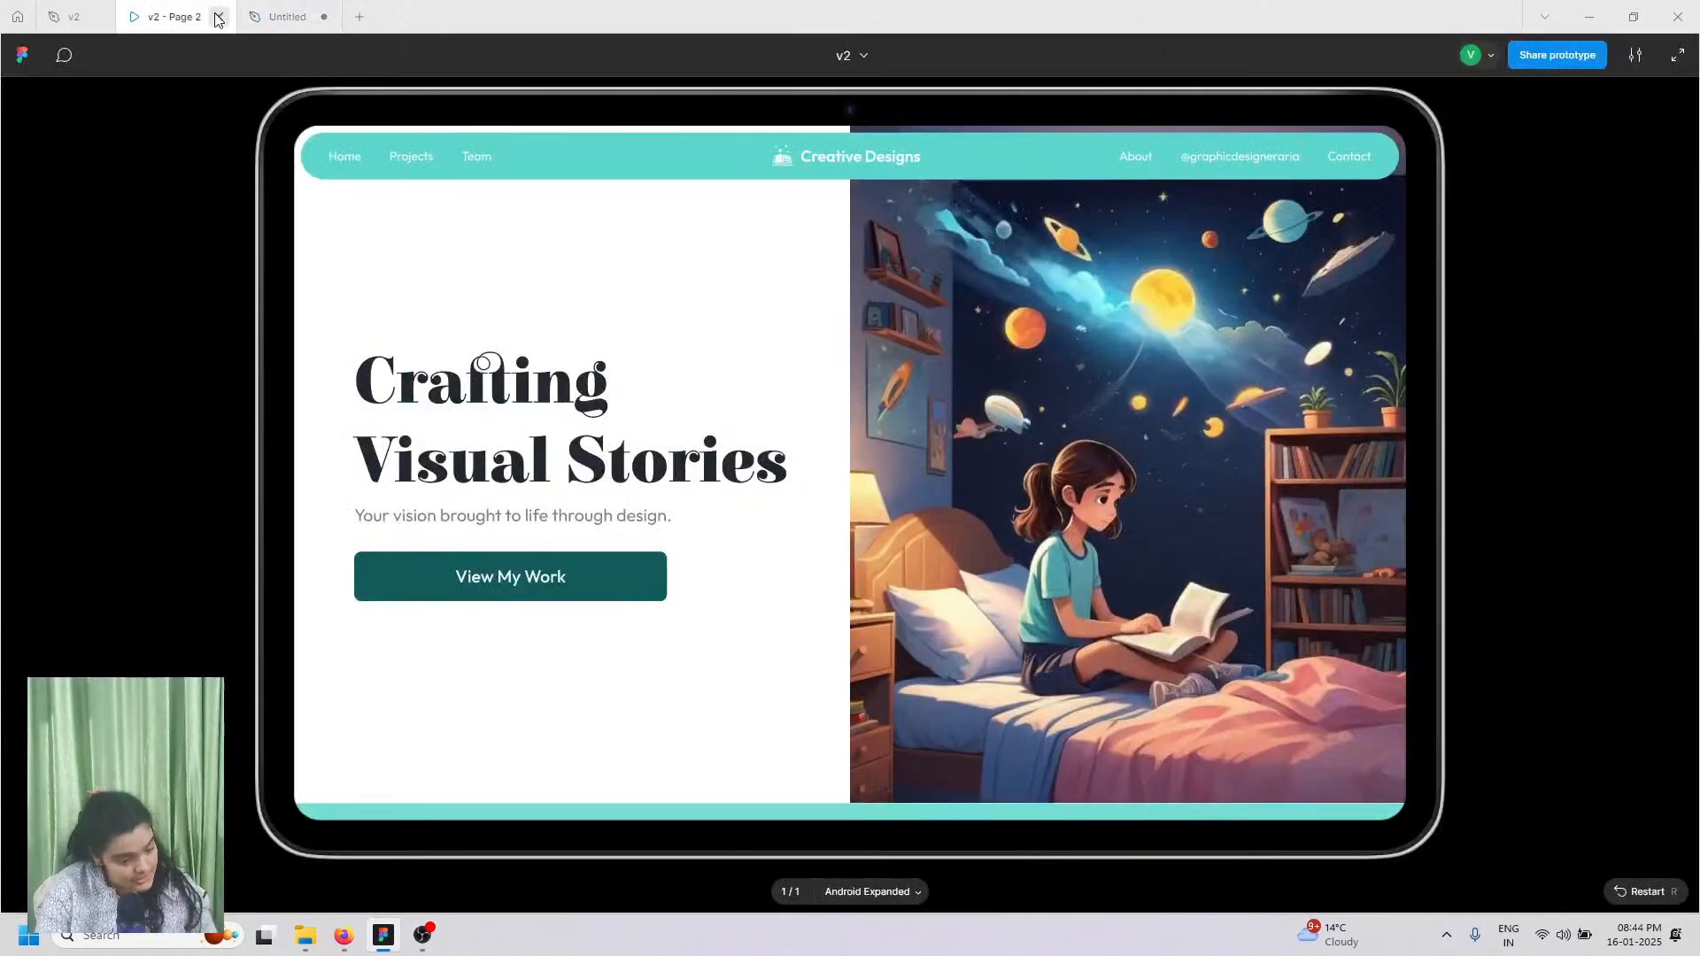
left_click(285, 14)
Step: Change the copied subtitle's text to 'View My Work'
double_click(509, 531)
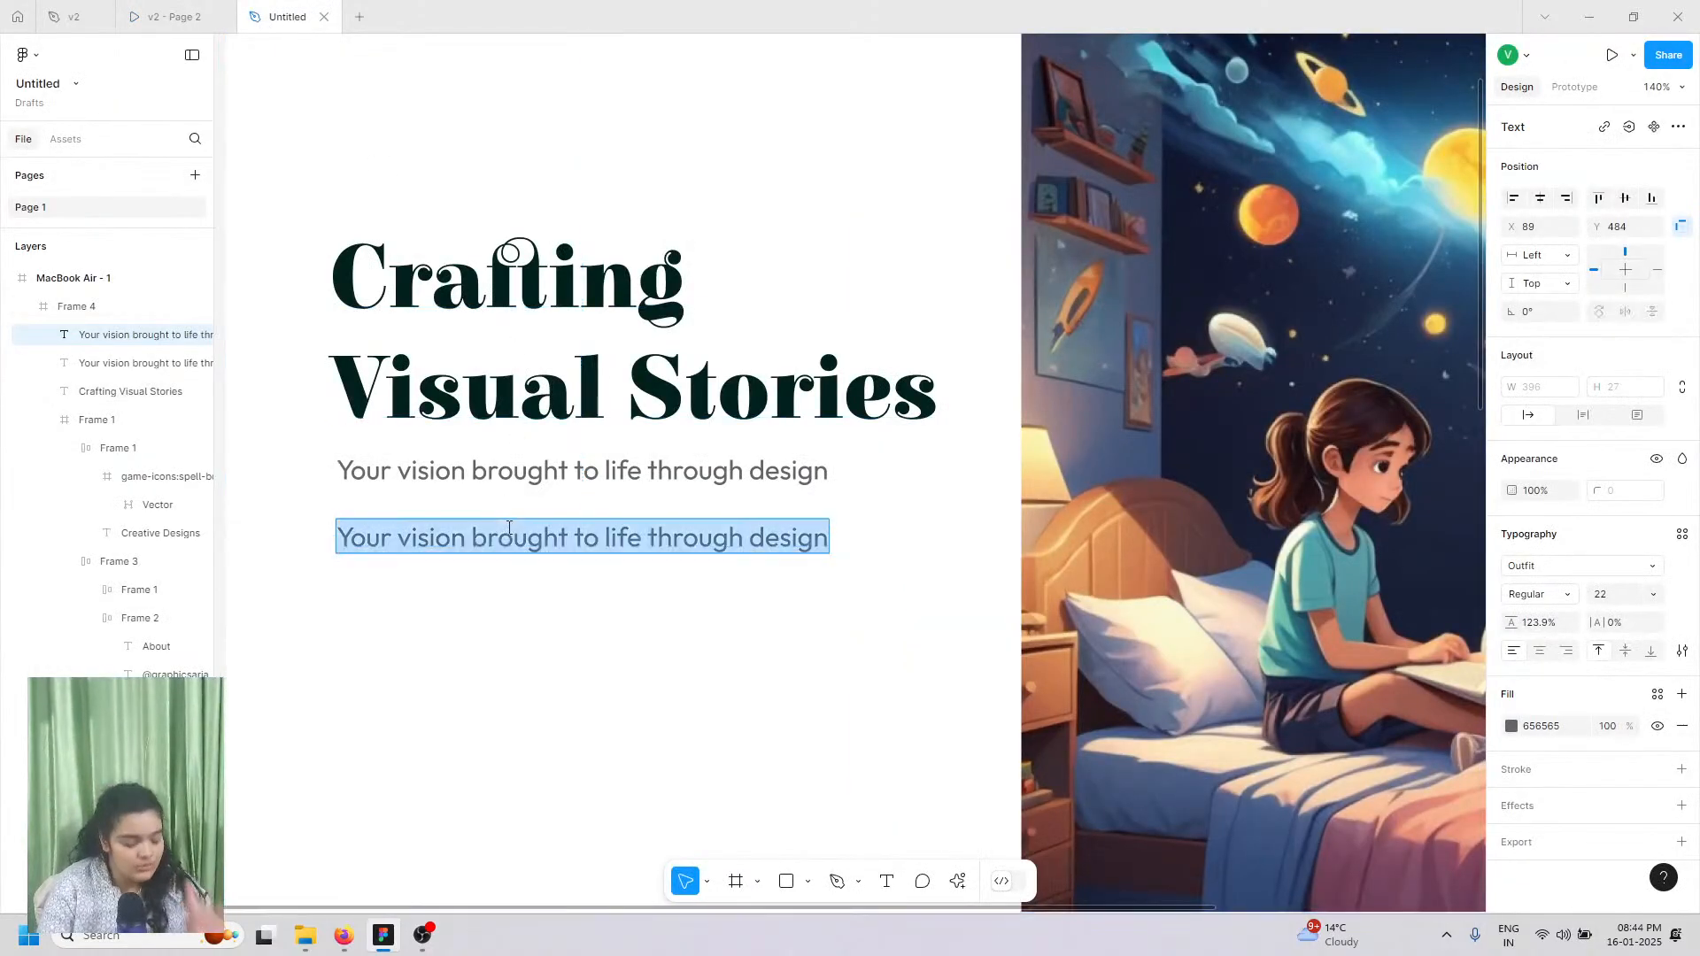
type("View")
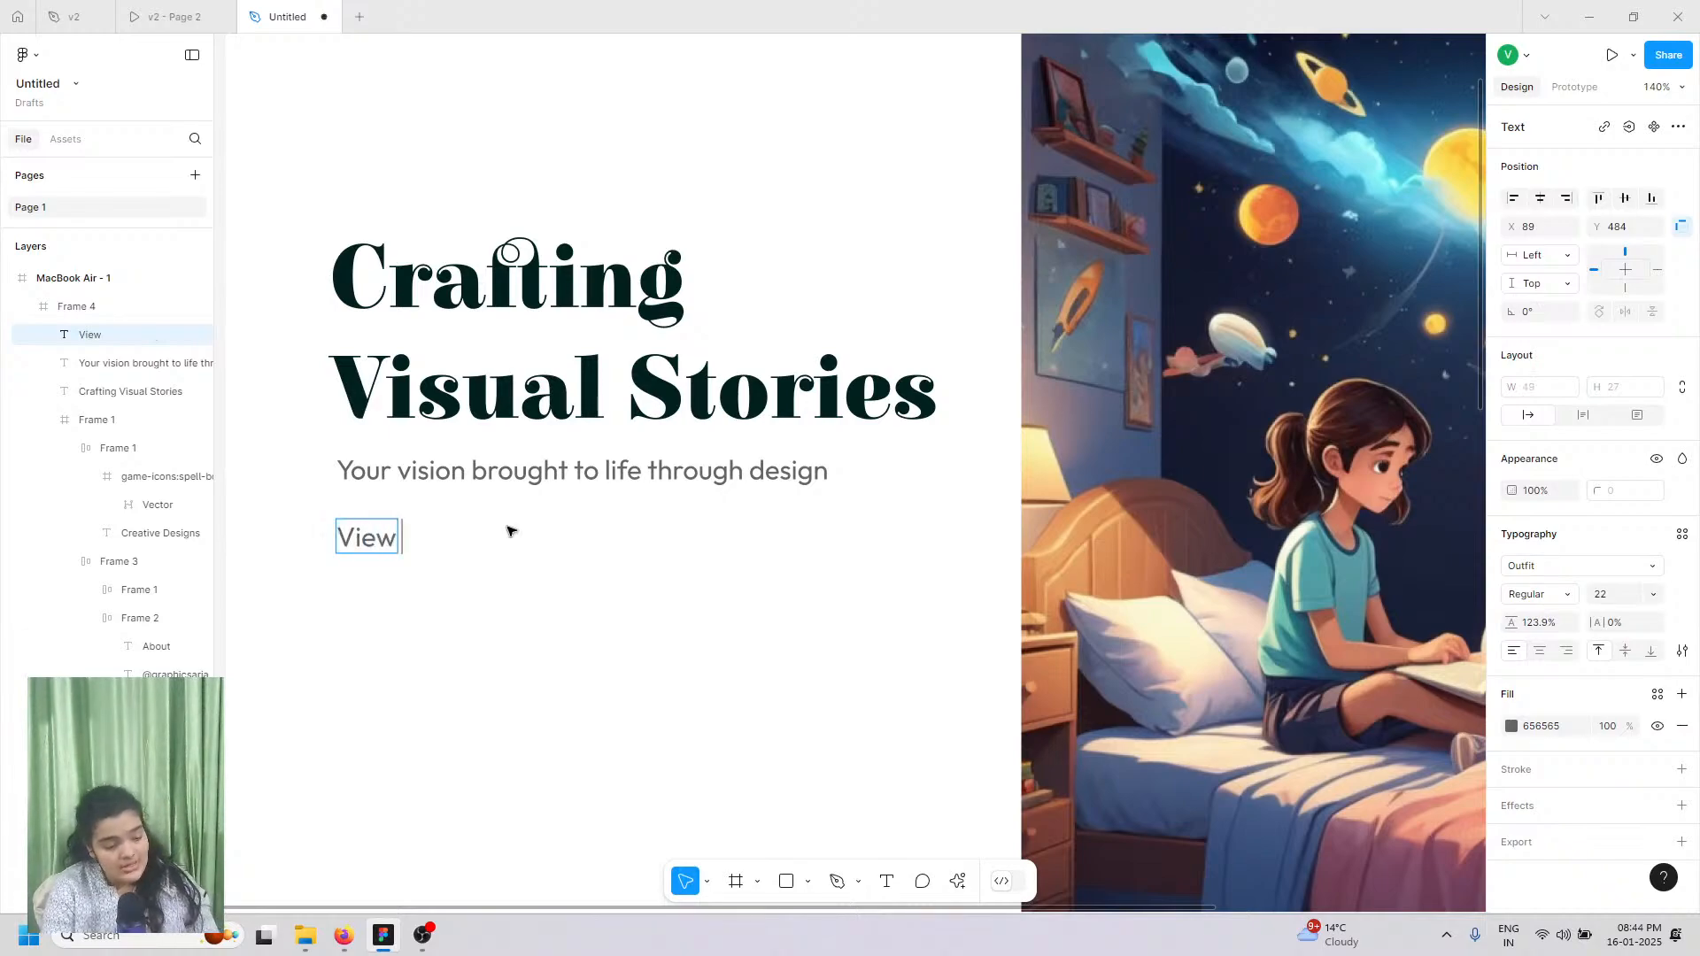
type(" my")
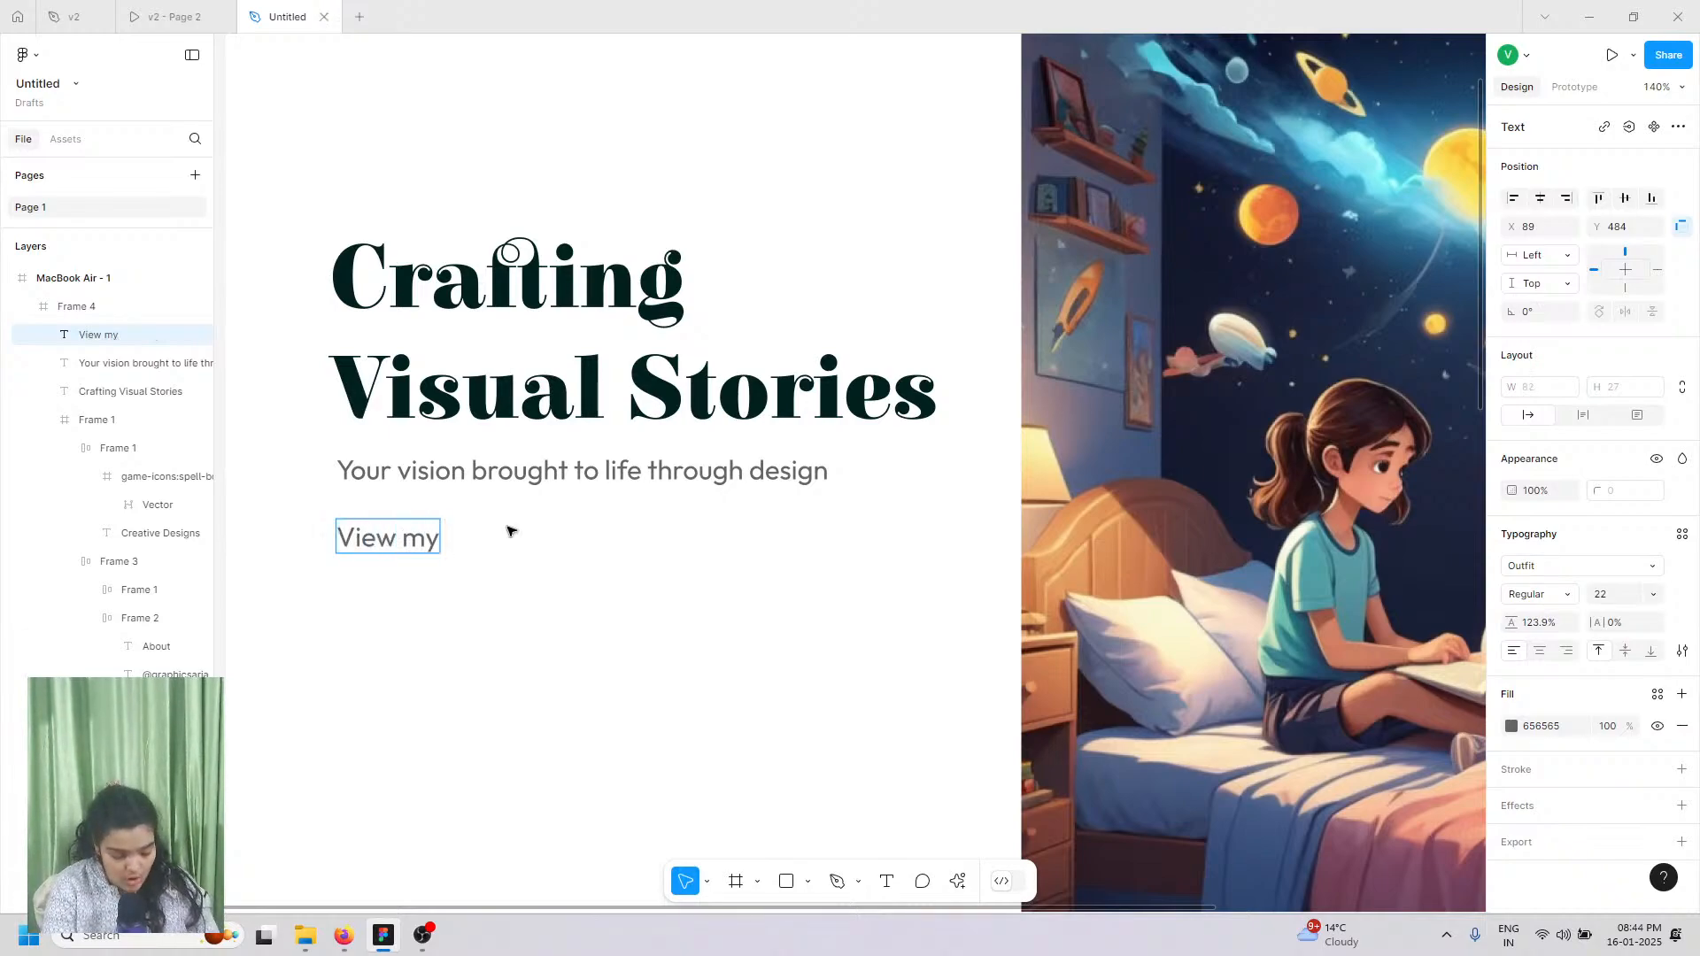
type(" Work")
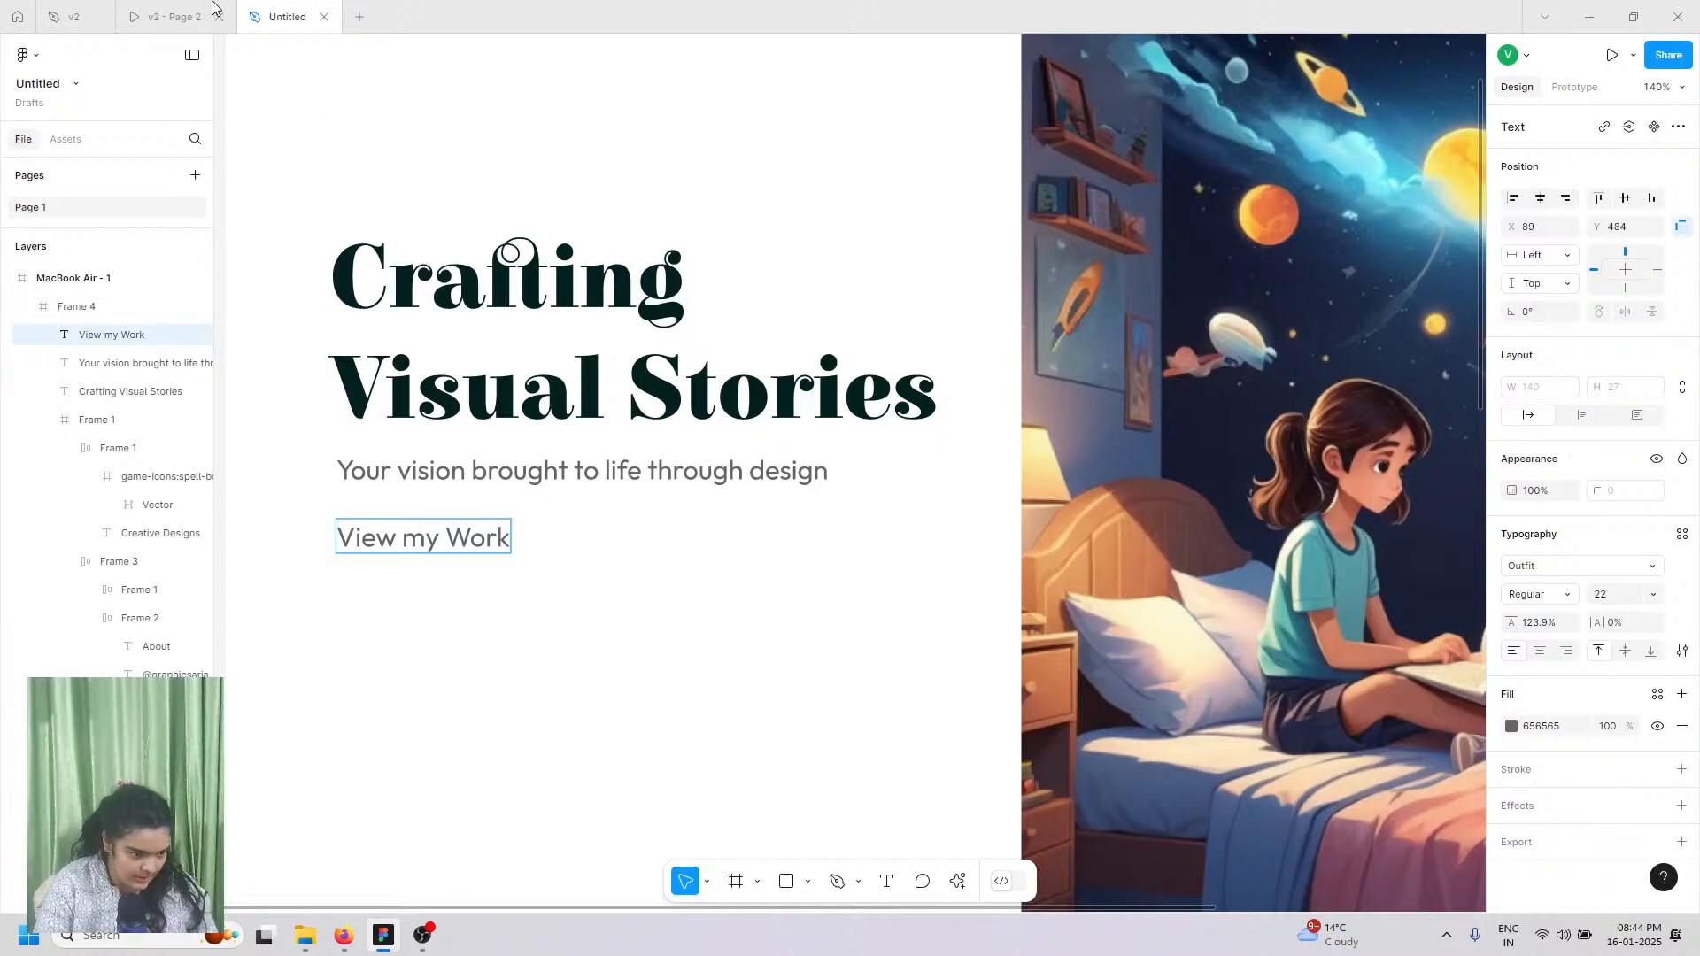
left_click(209, 9)
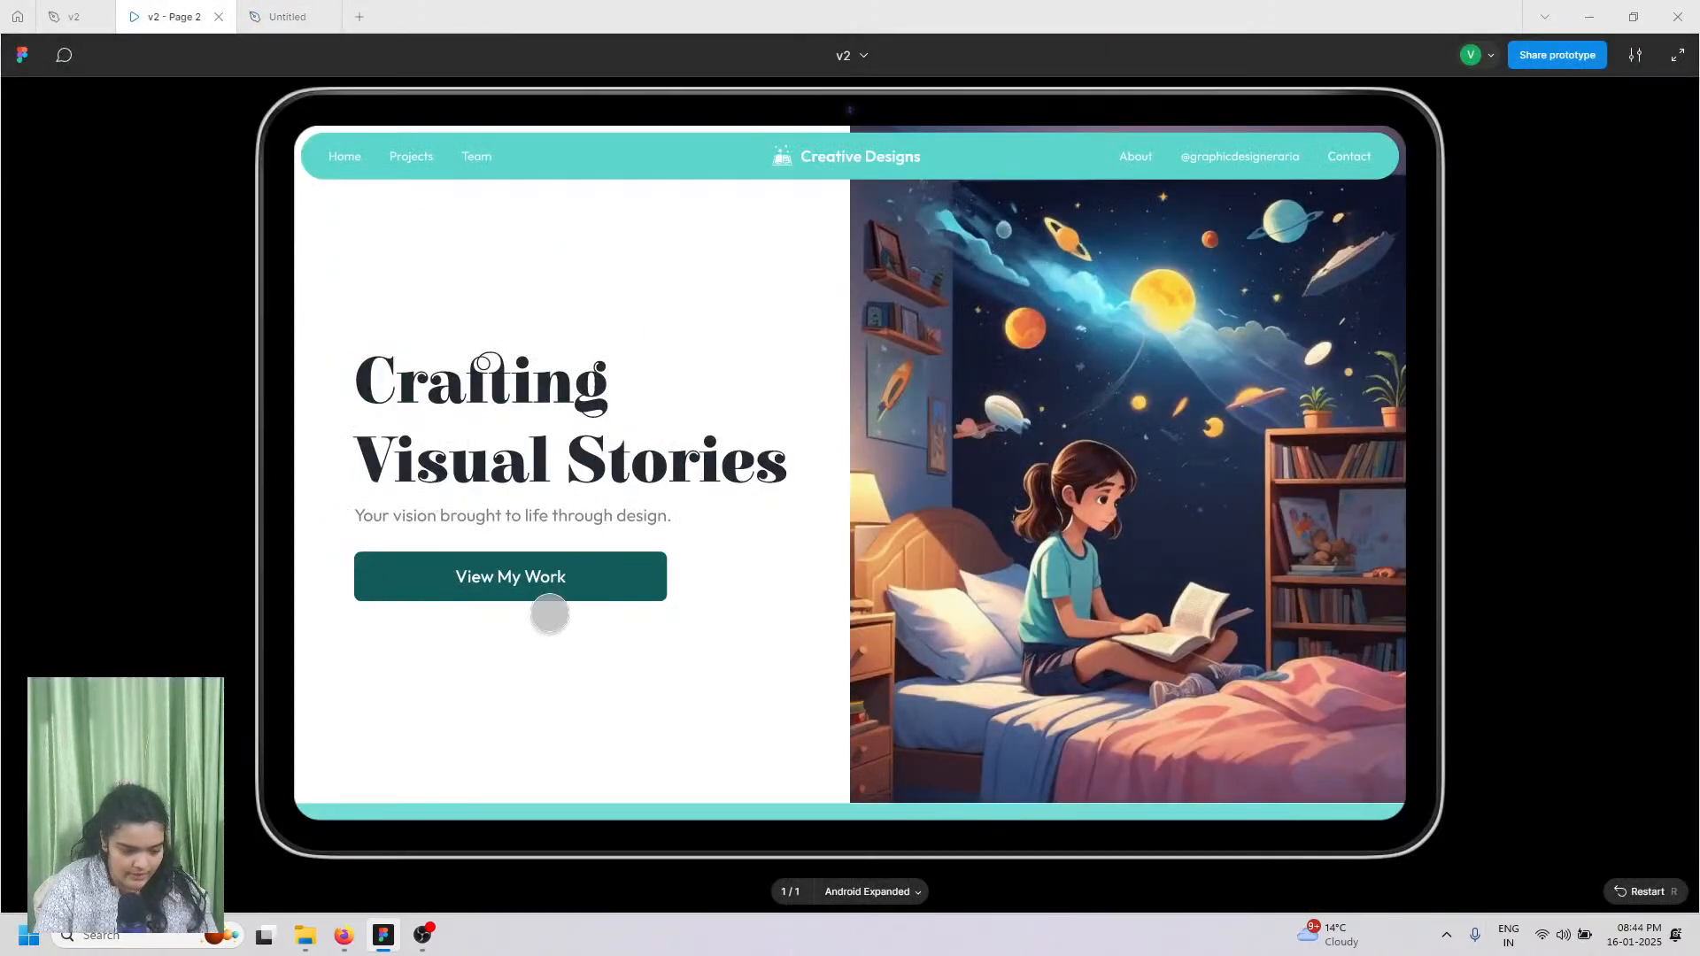
left_click(288, 16)
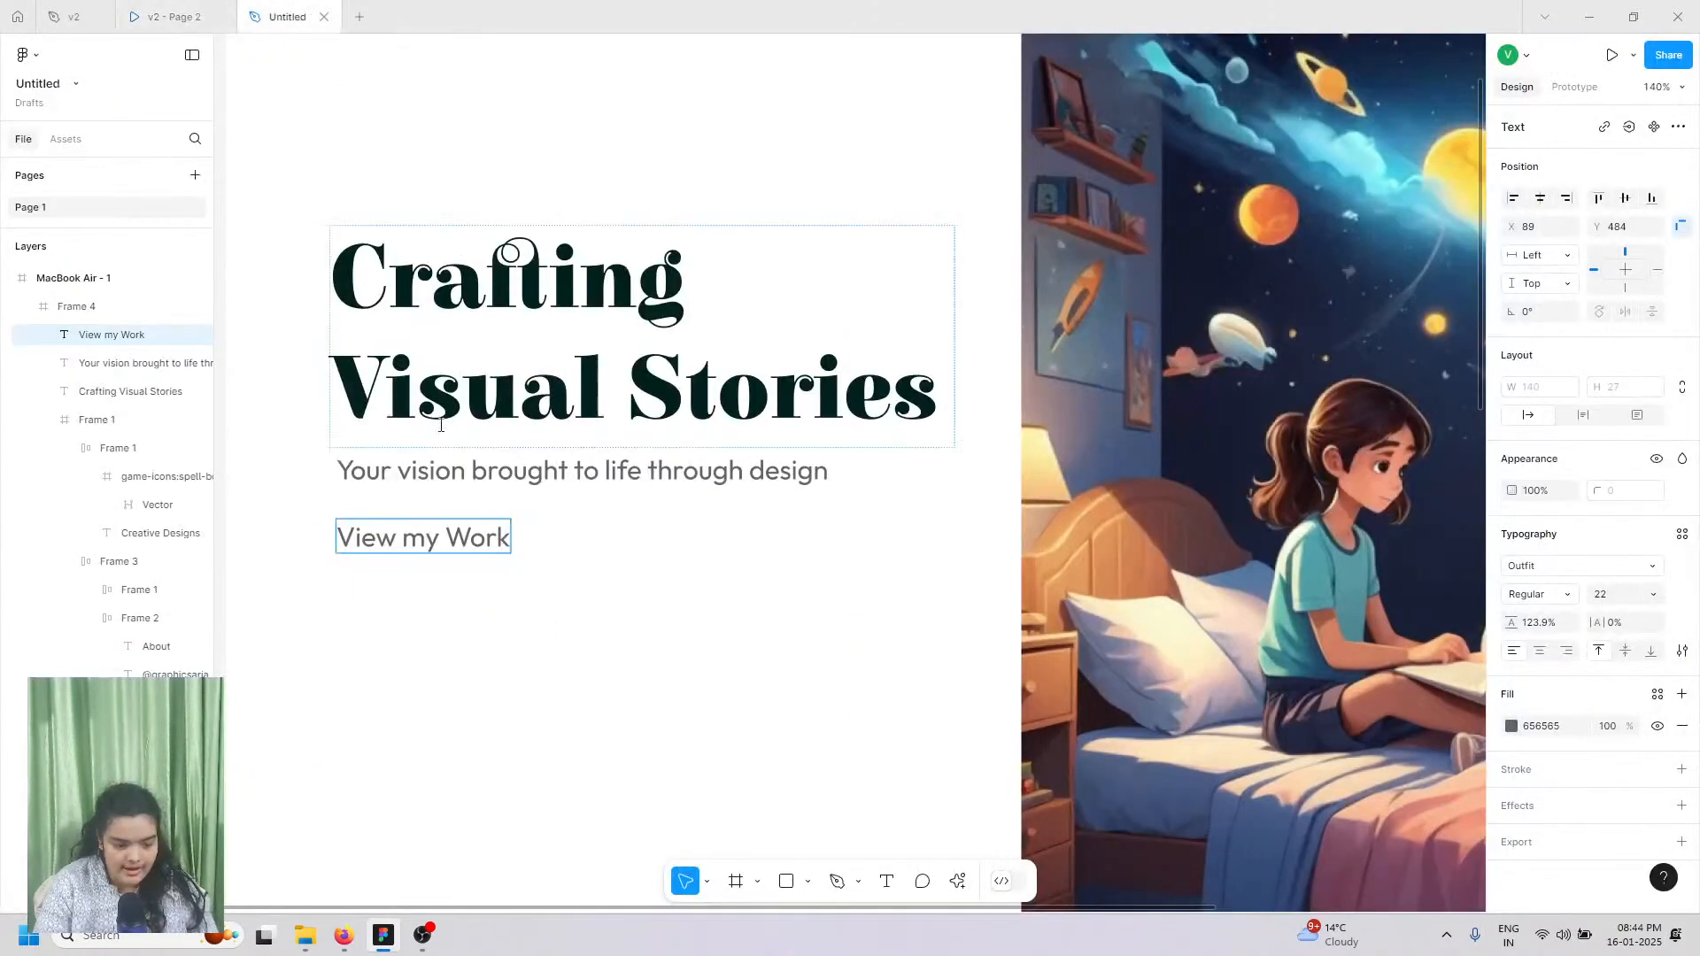
double_click(415, 540)
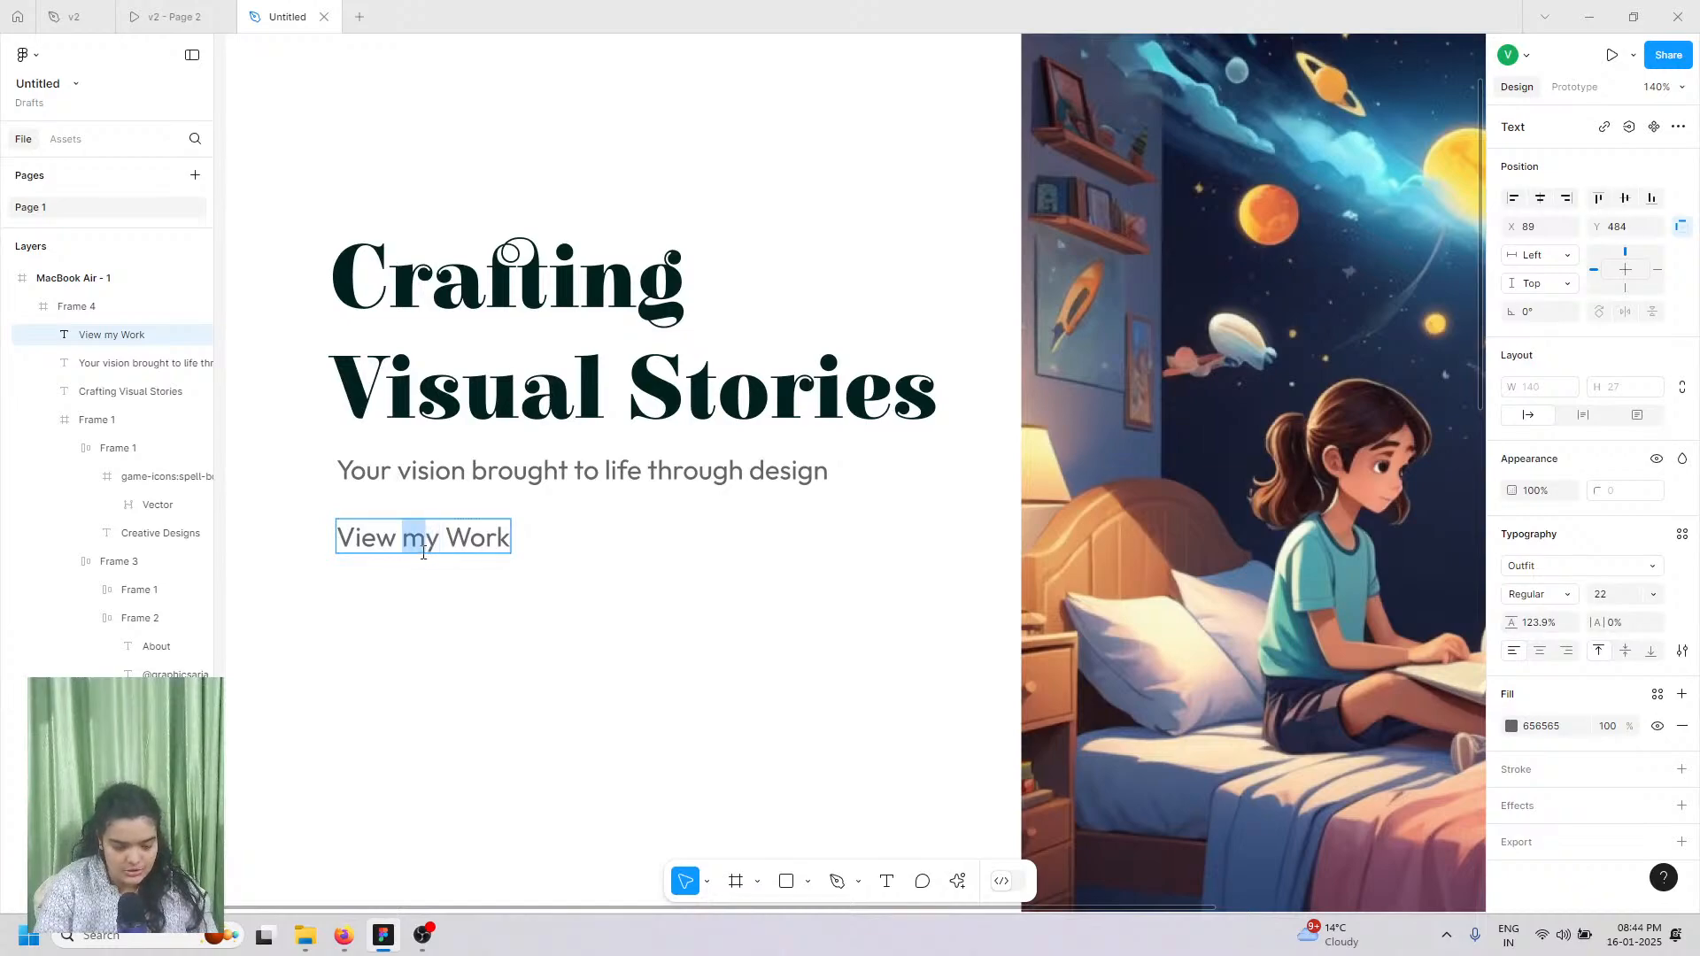
type("My")
key("Escape")
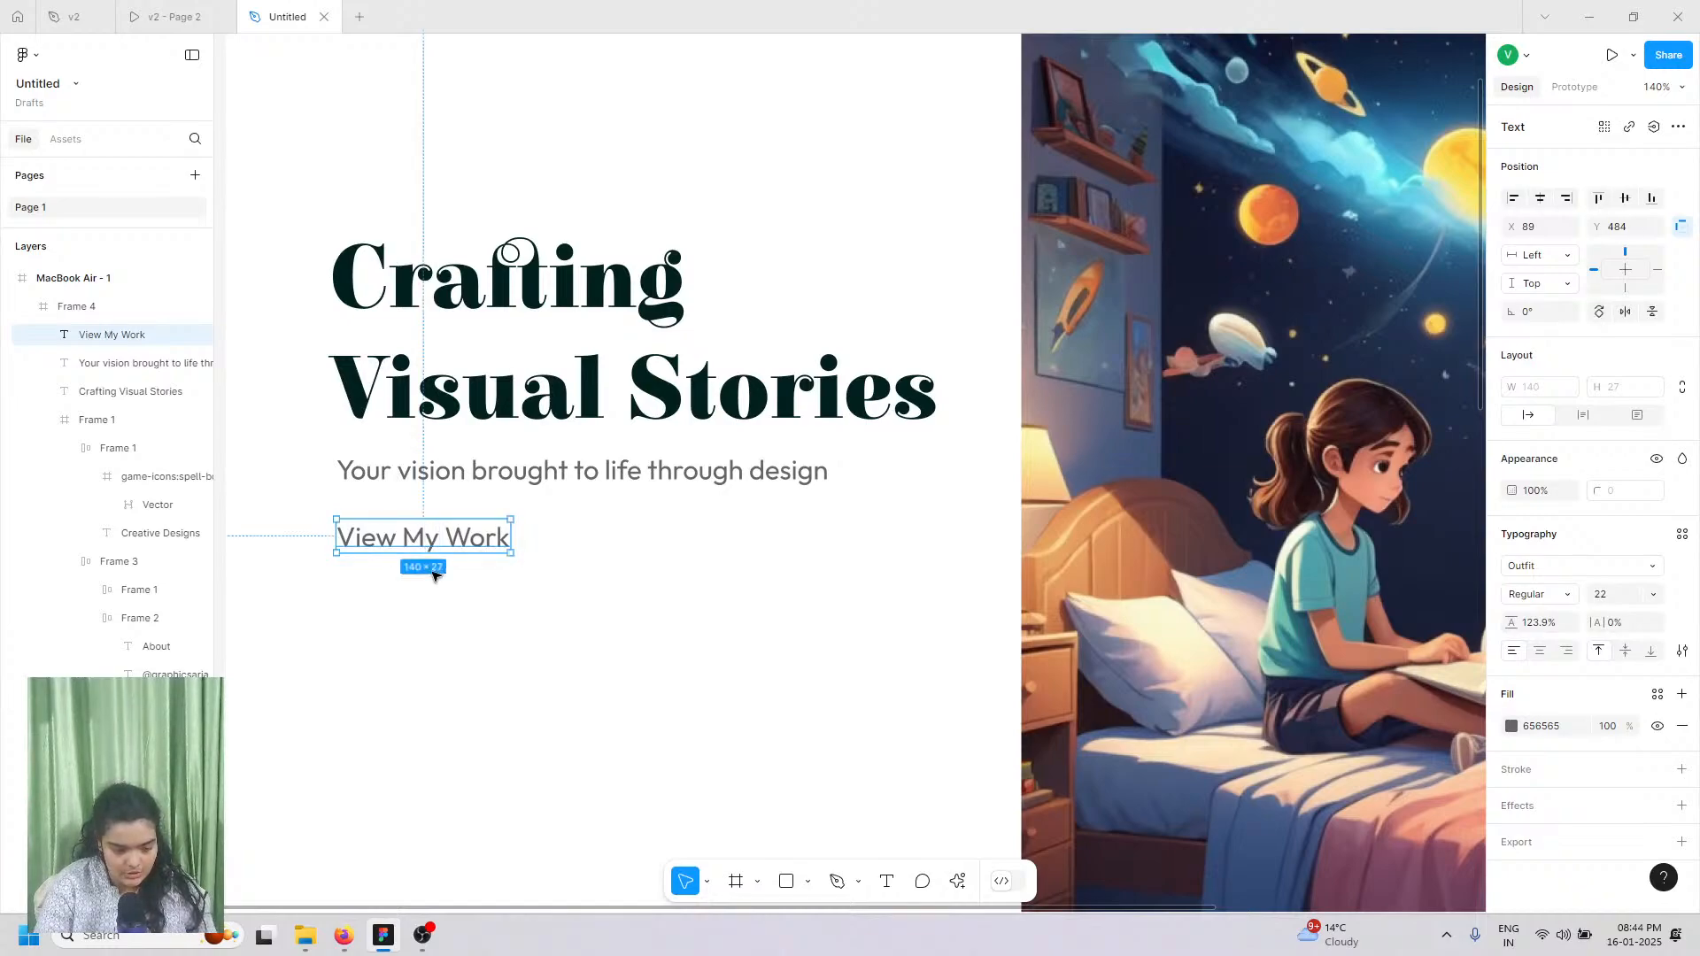
Step: Set View My Work to size 24 and move it further down and right
left_click(1645, 596)
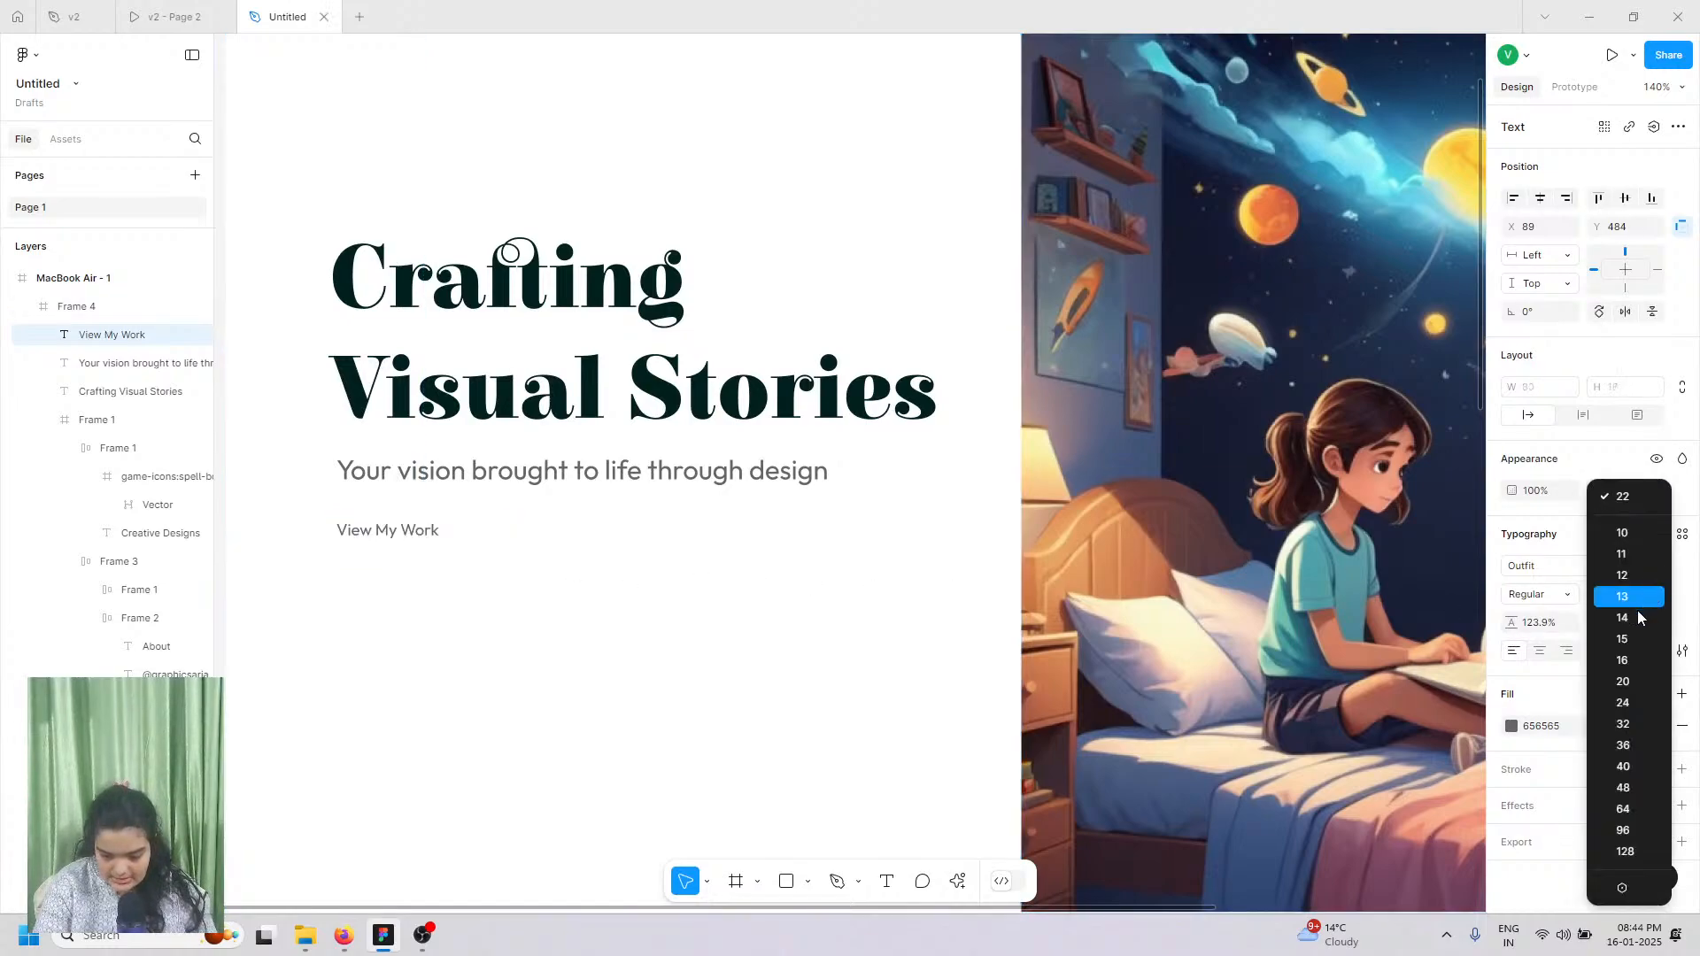
left_click(1638, 709)
left_click_drag(483, 549, 589, 551)
scroll(588, 551, "up", 6, "ctrl")
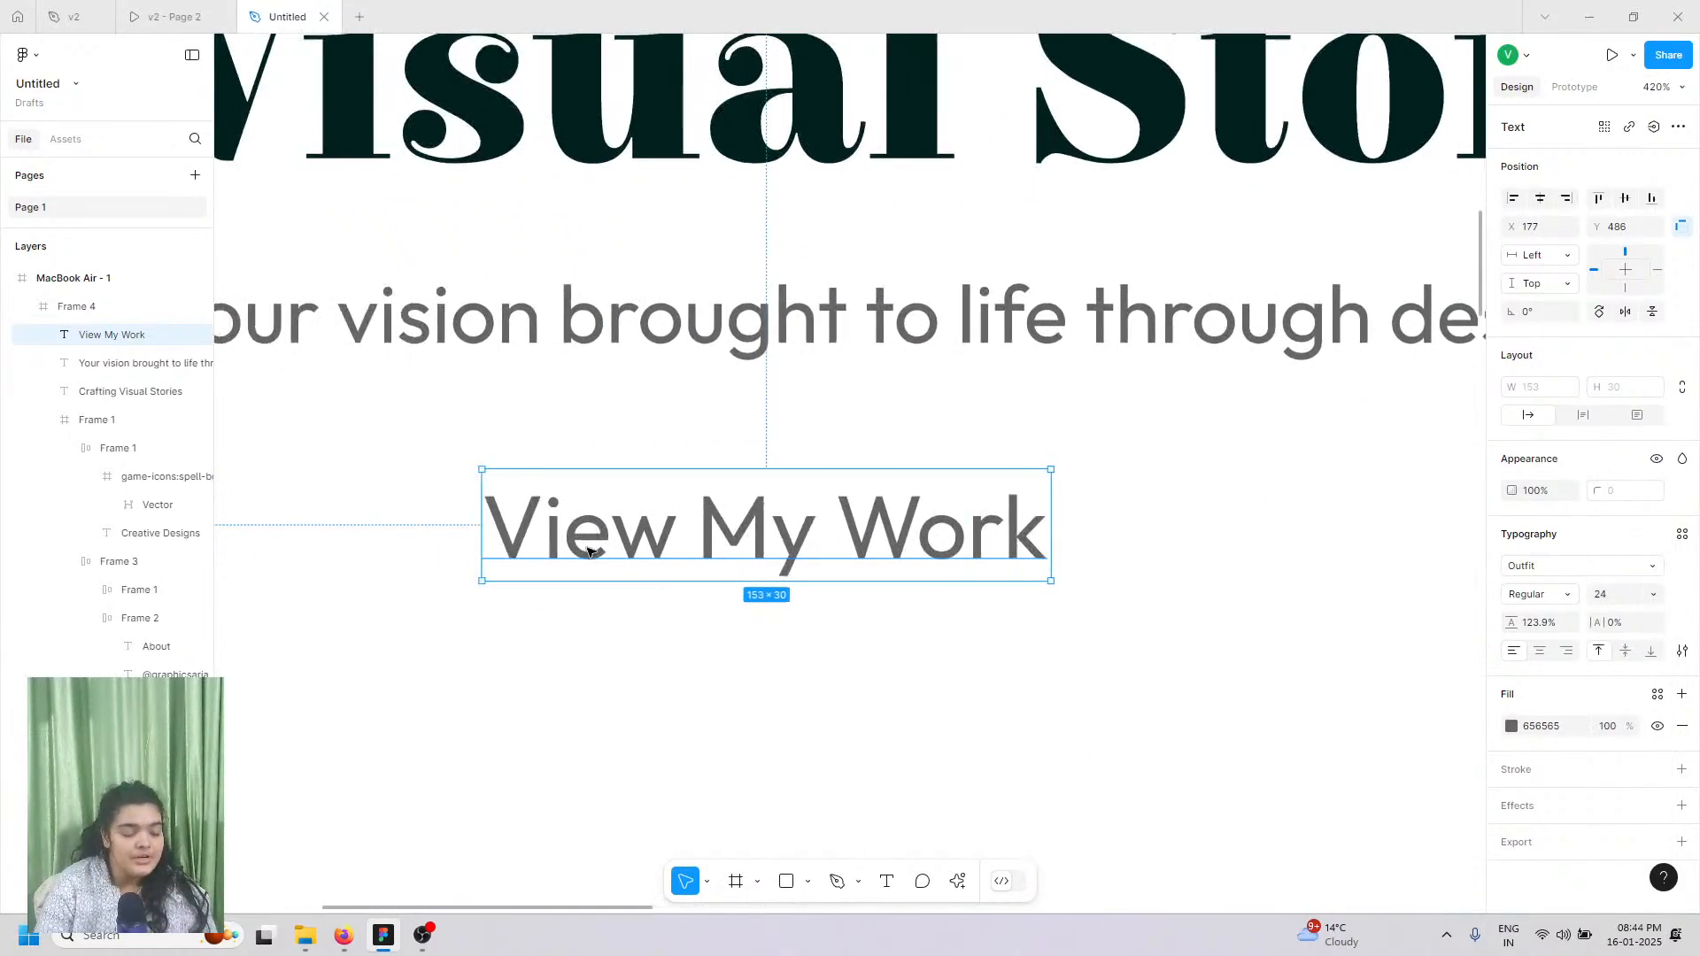
scroll(601, 599, "down", 2)
scroll(722, 334, "down", 3)
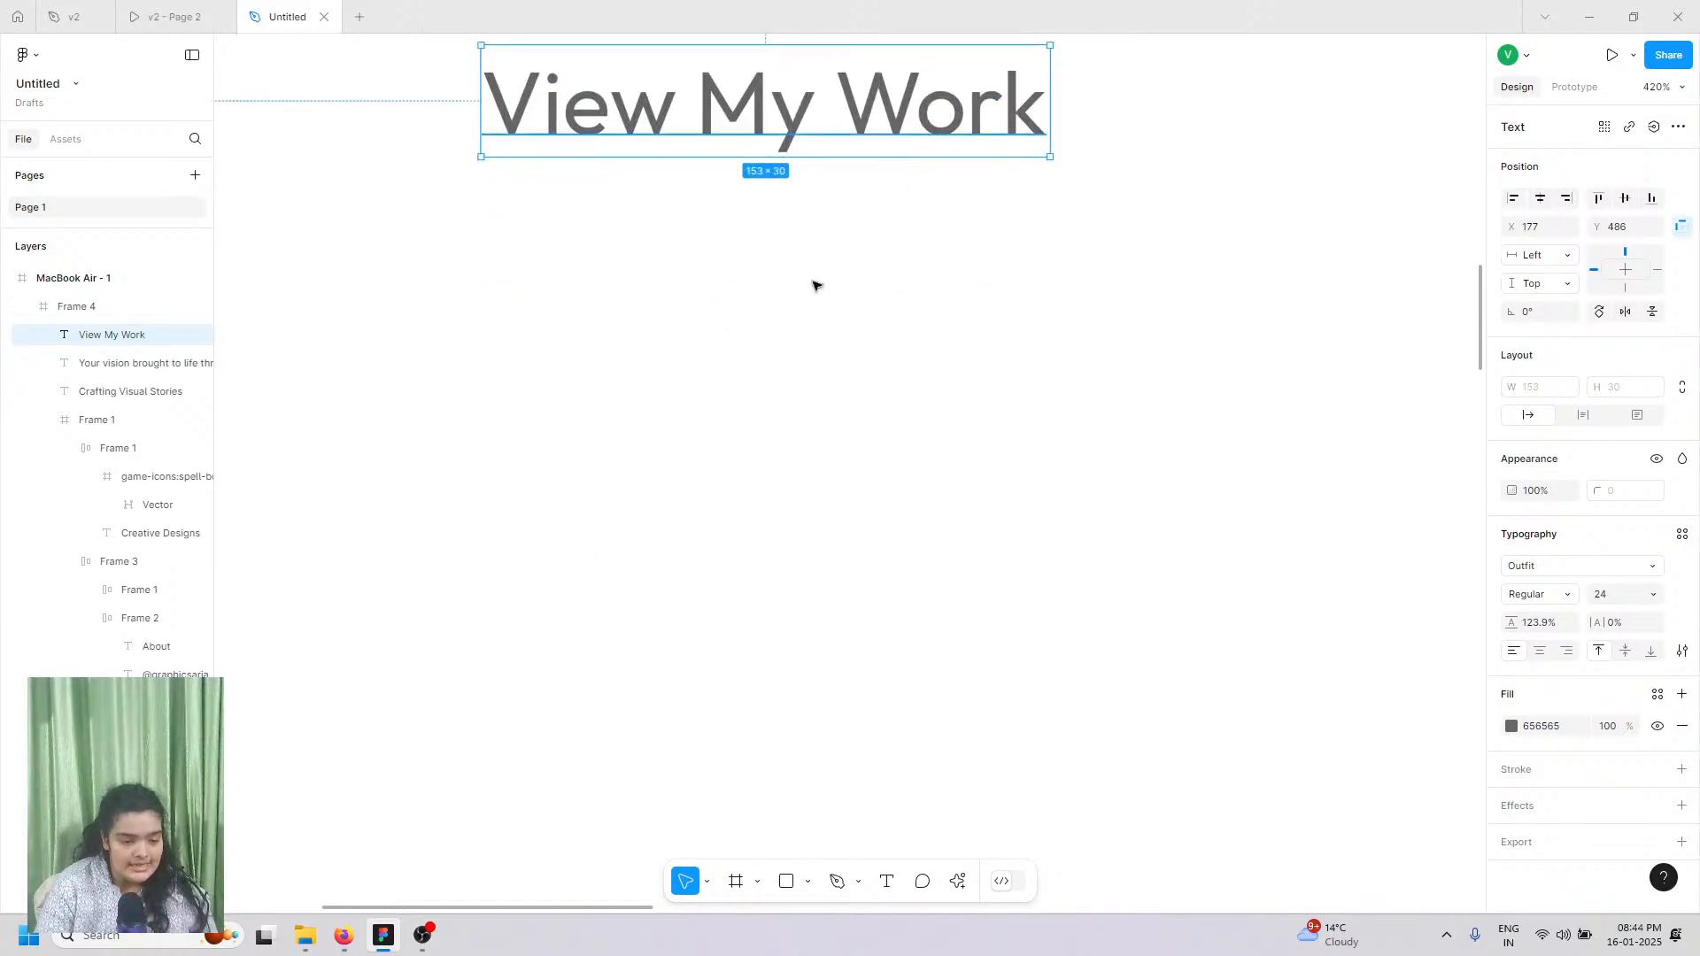
left_click_drag(750, 118, 825, 464)
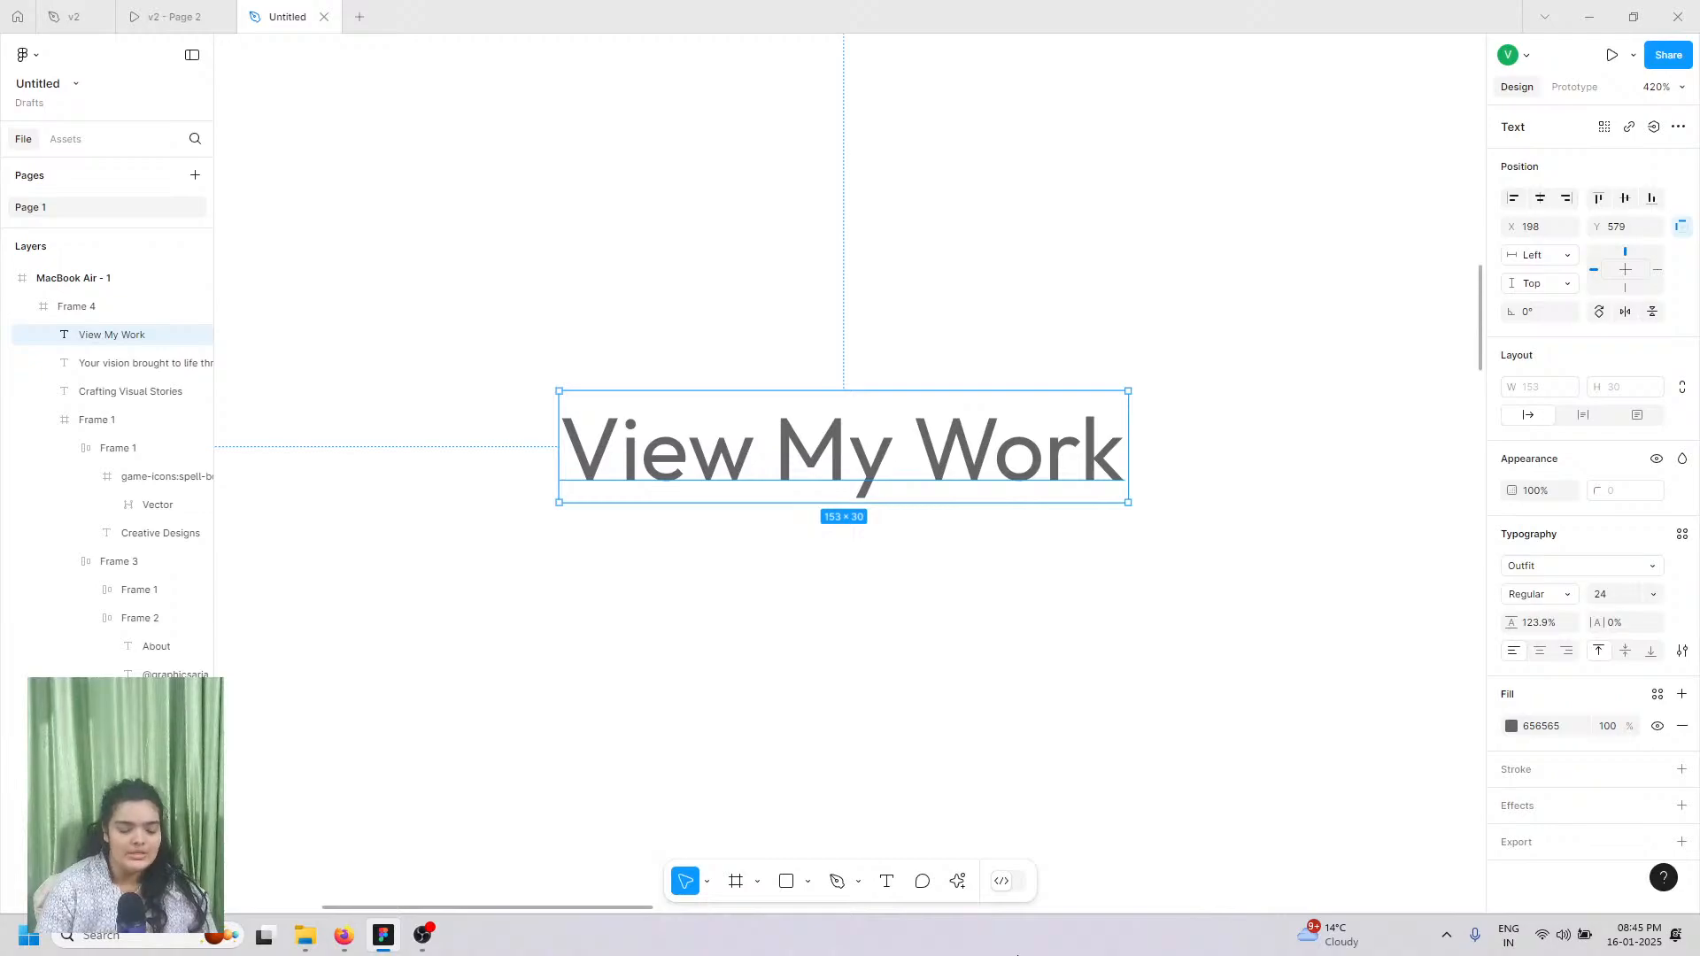
scroll(981, 770, "down", 2, "ctrl")
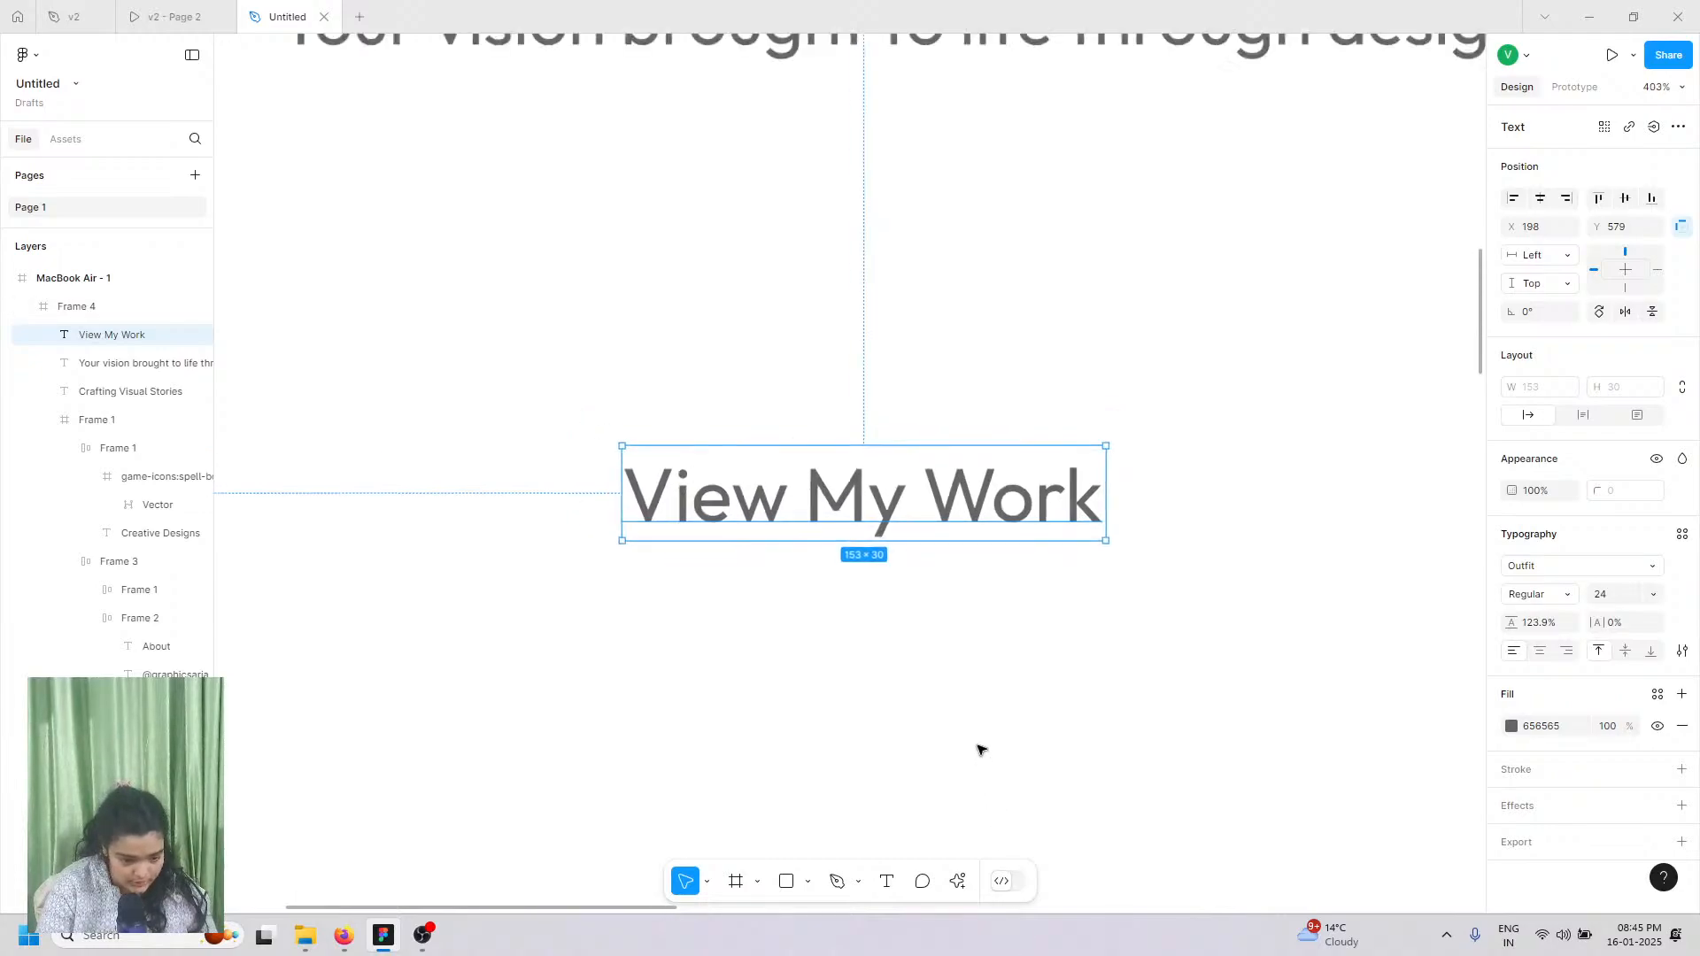
scroll(980, 753, "down", 2)
scroll(956, 637, "up", 1)
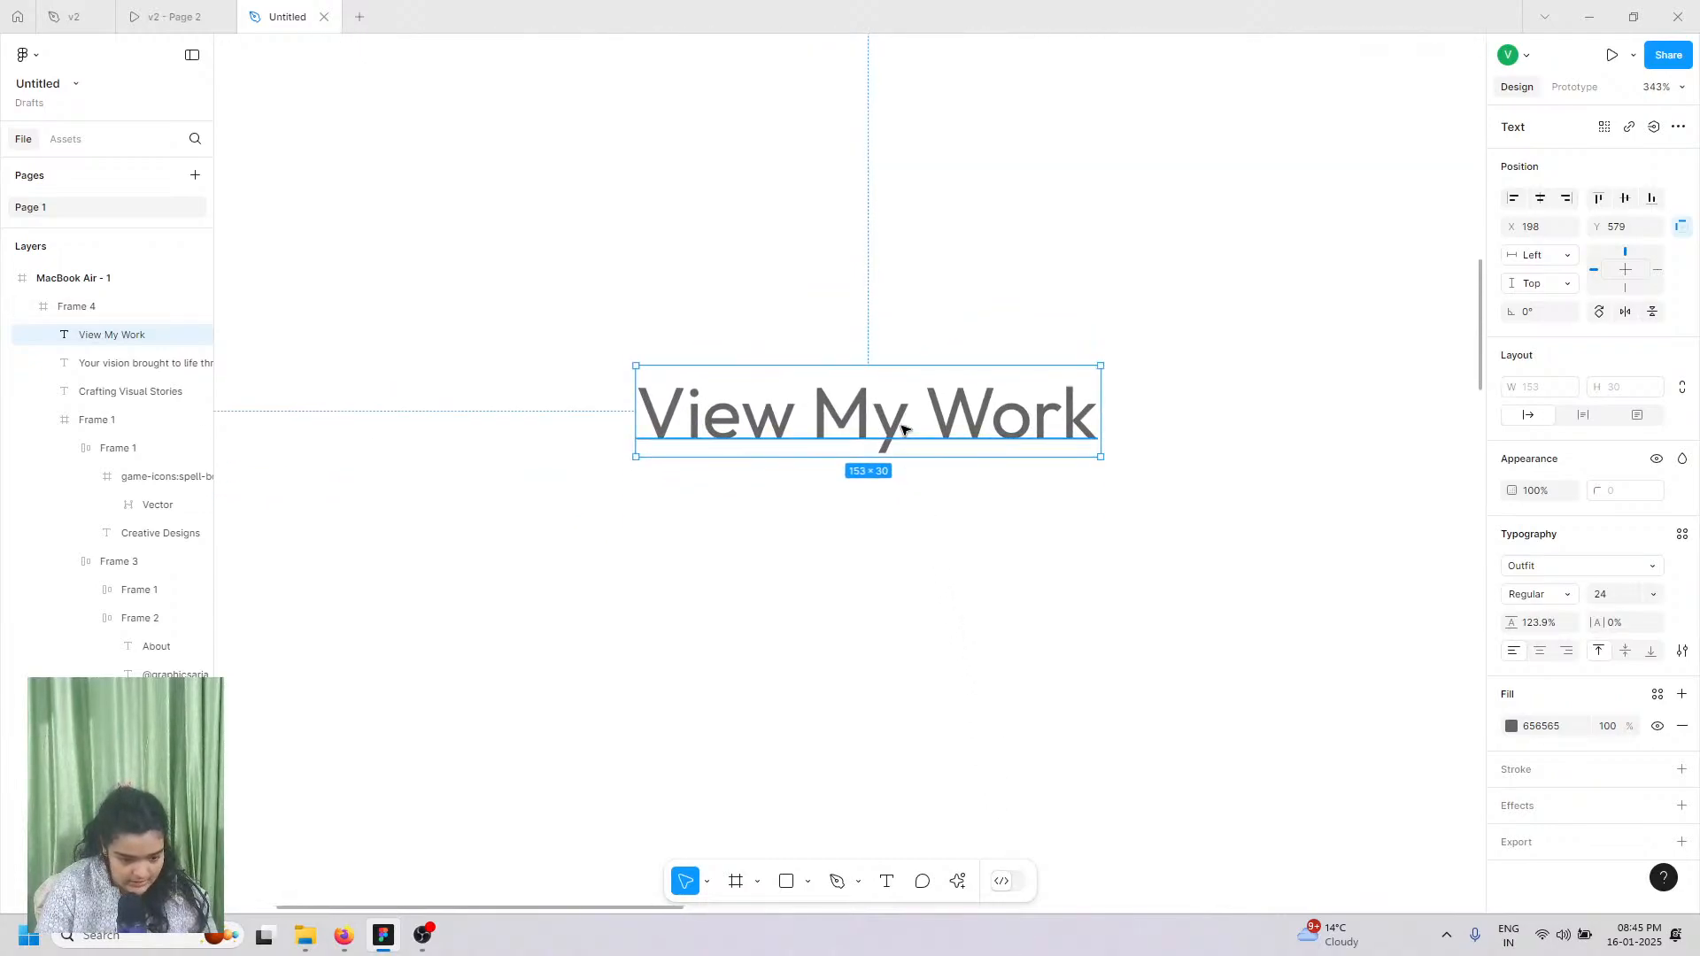
Step: Wrap View My Work in an auto-layout frame with 134/19 padding
right_click(905, 507)
left_click(944, 558)
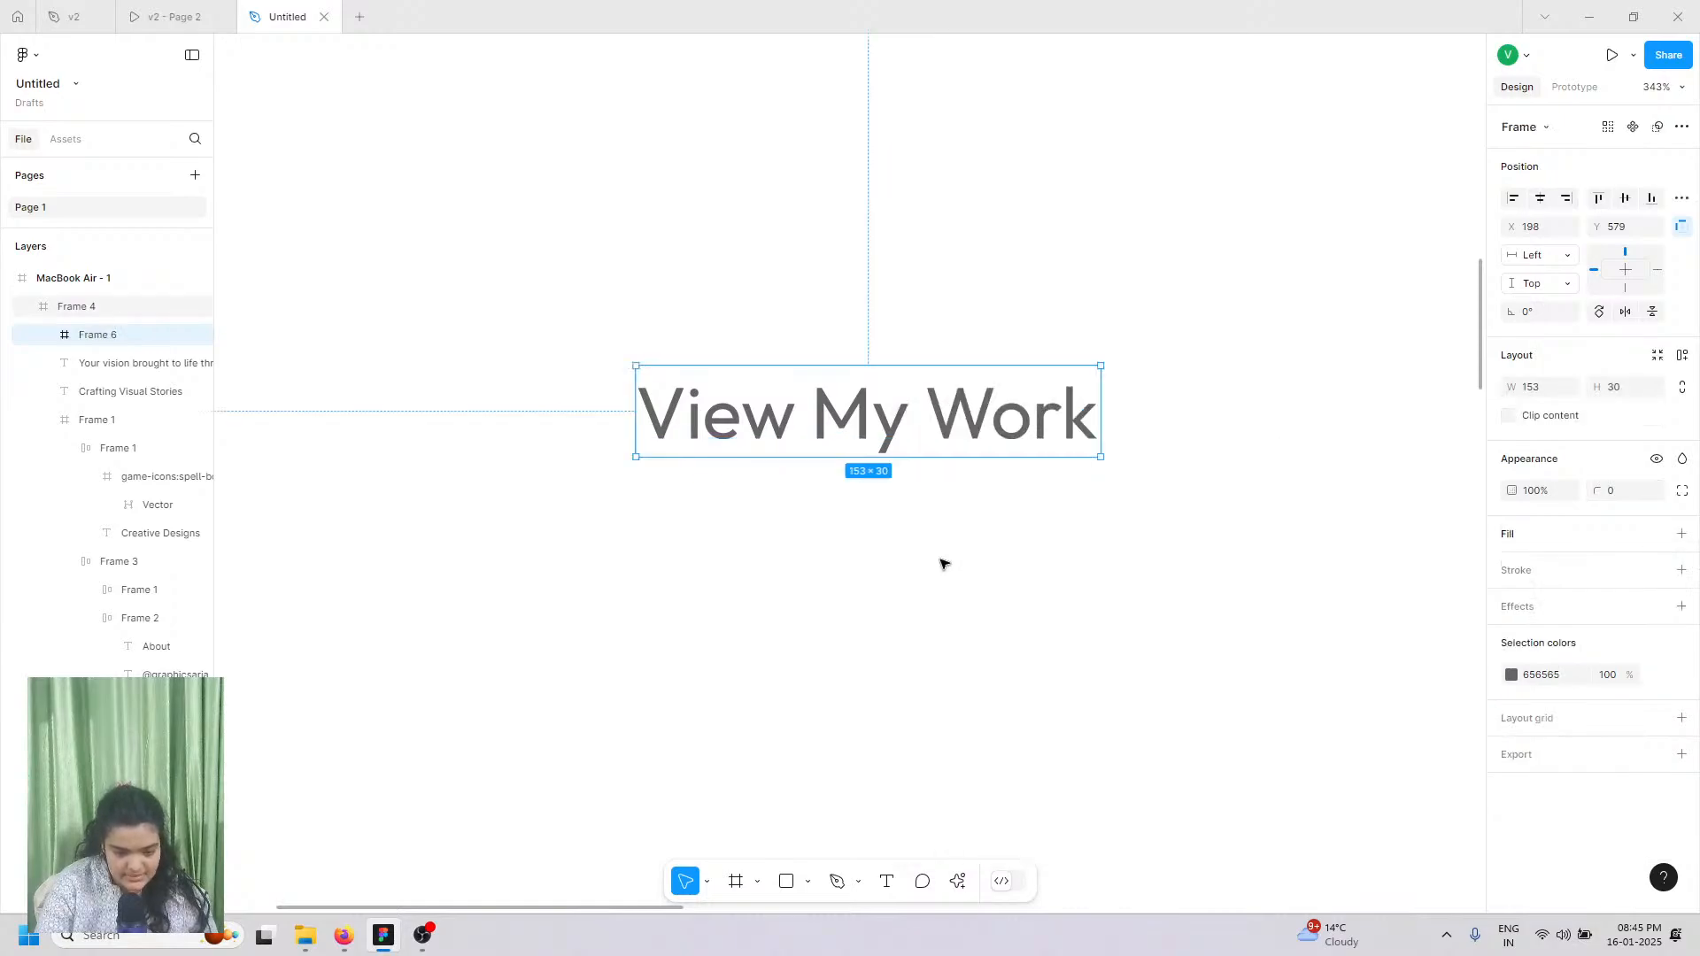
left_click(1682, 355)
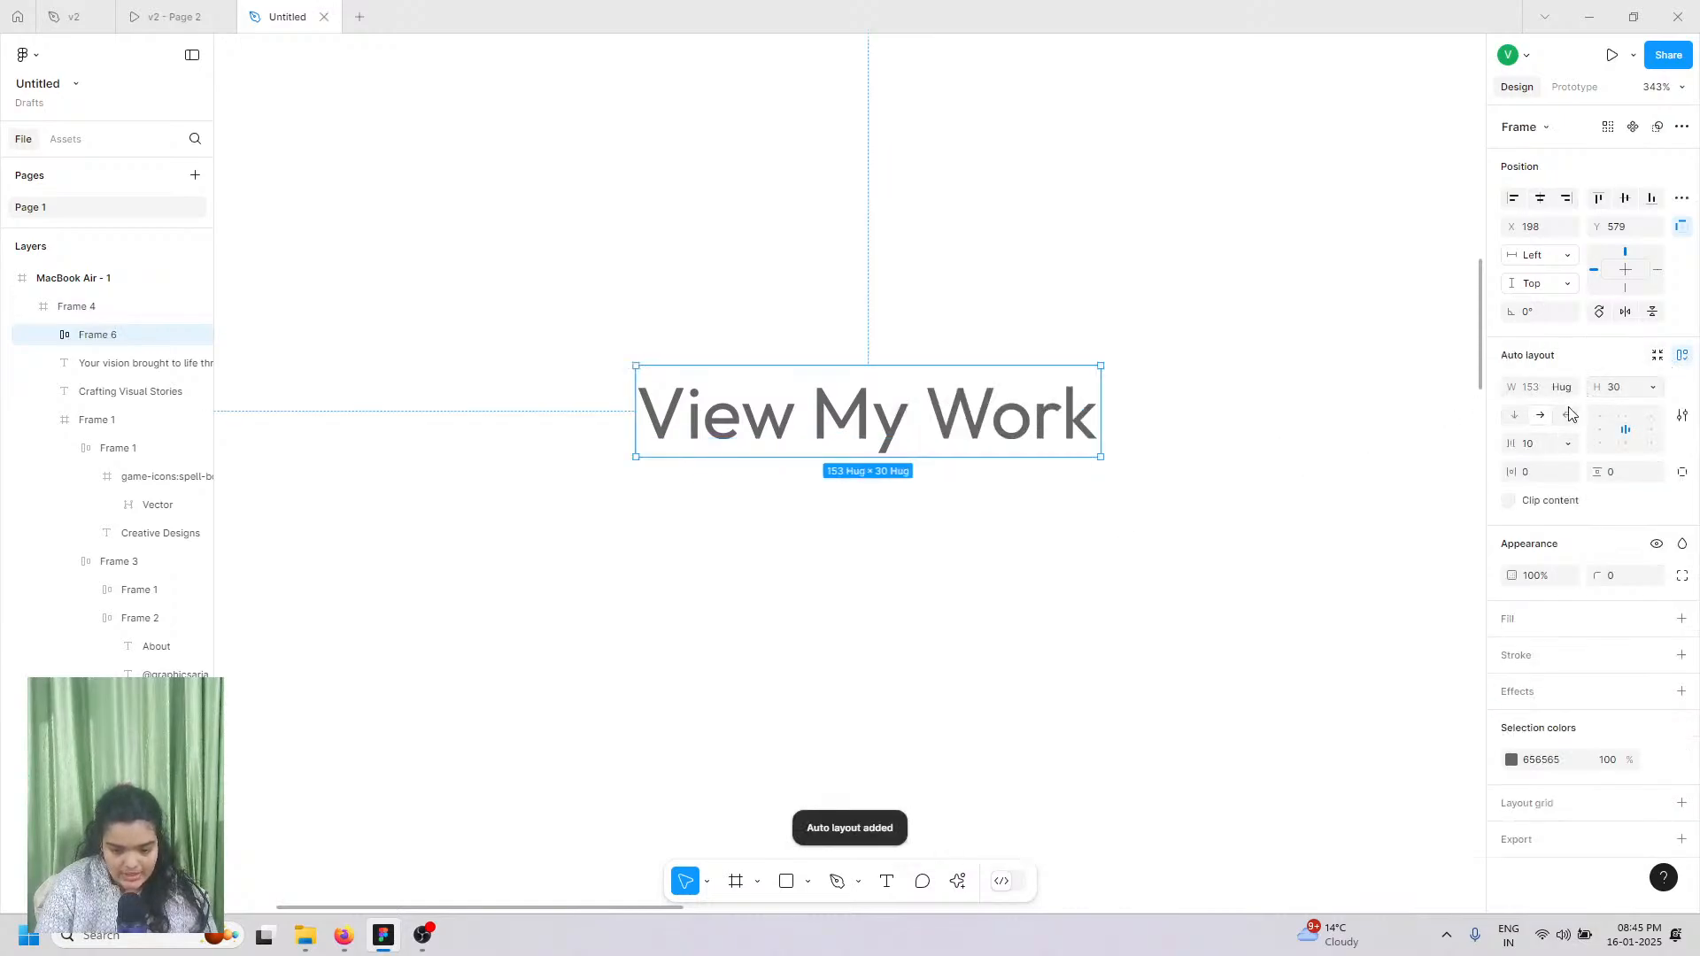
key("ctrl+z")
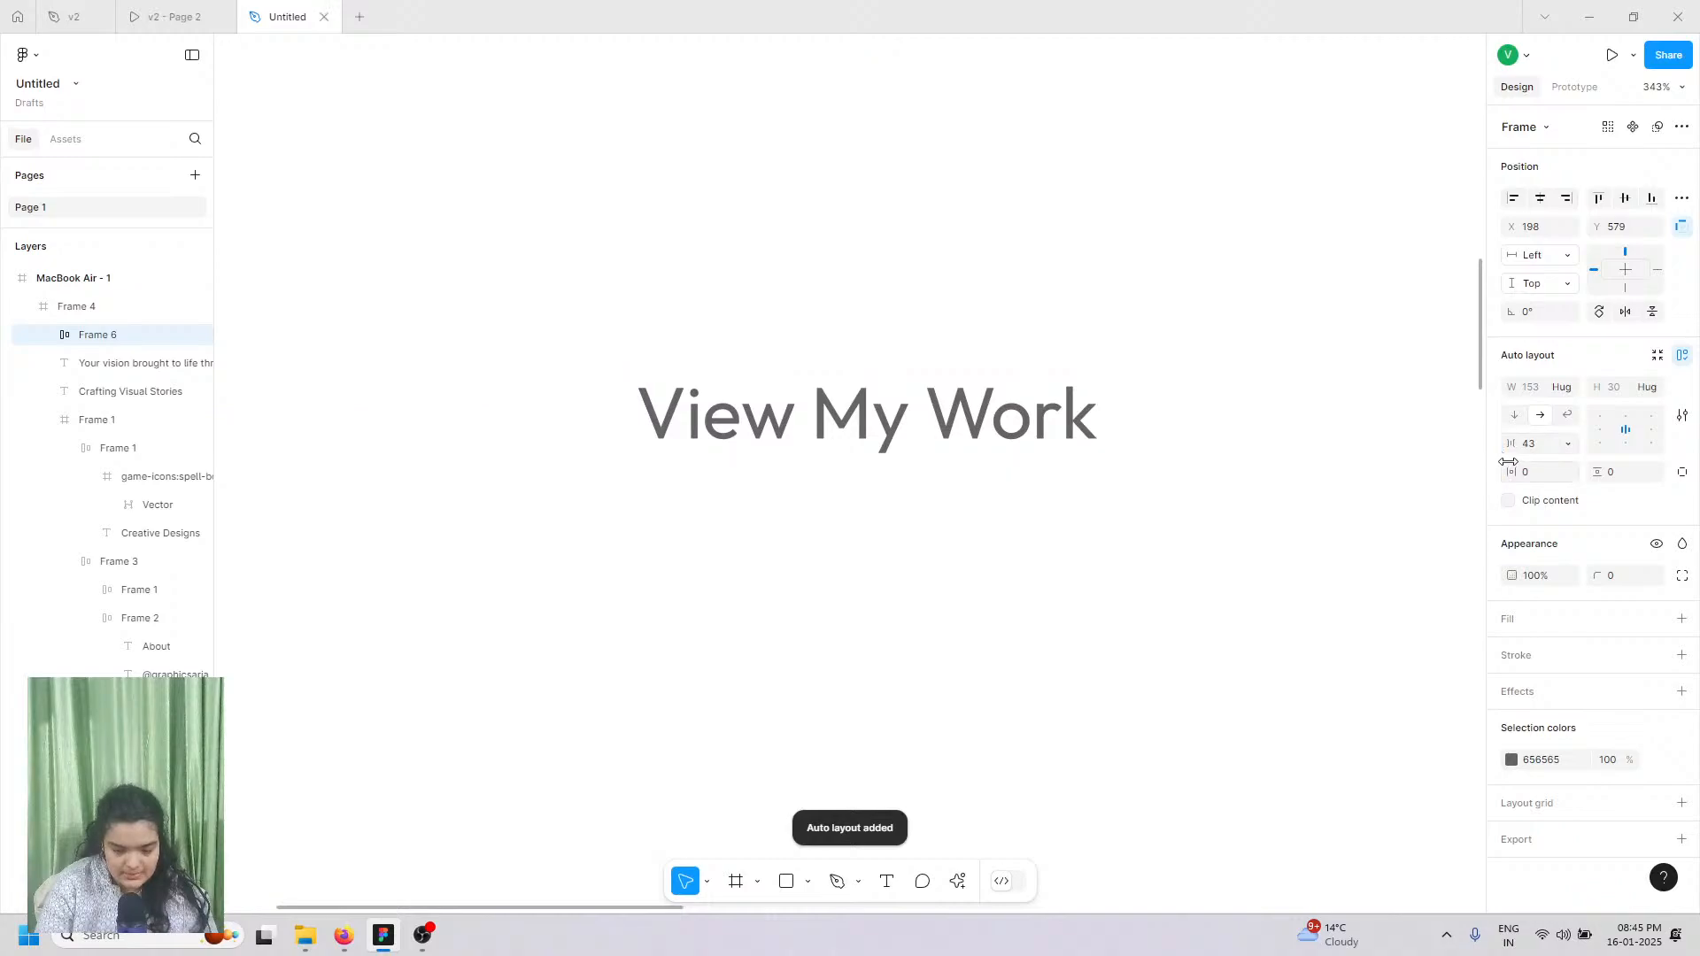
left_click_drag(1510, 466, 53, 480)
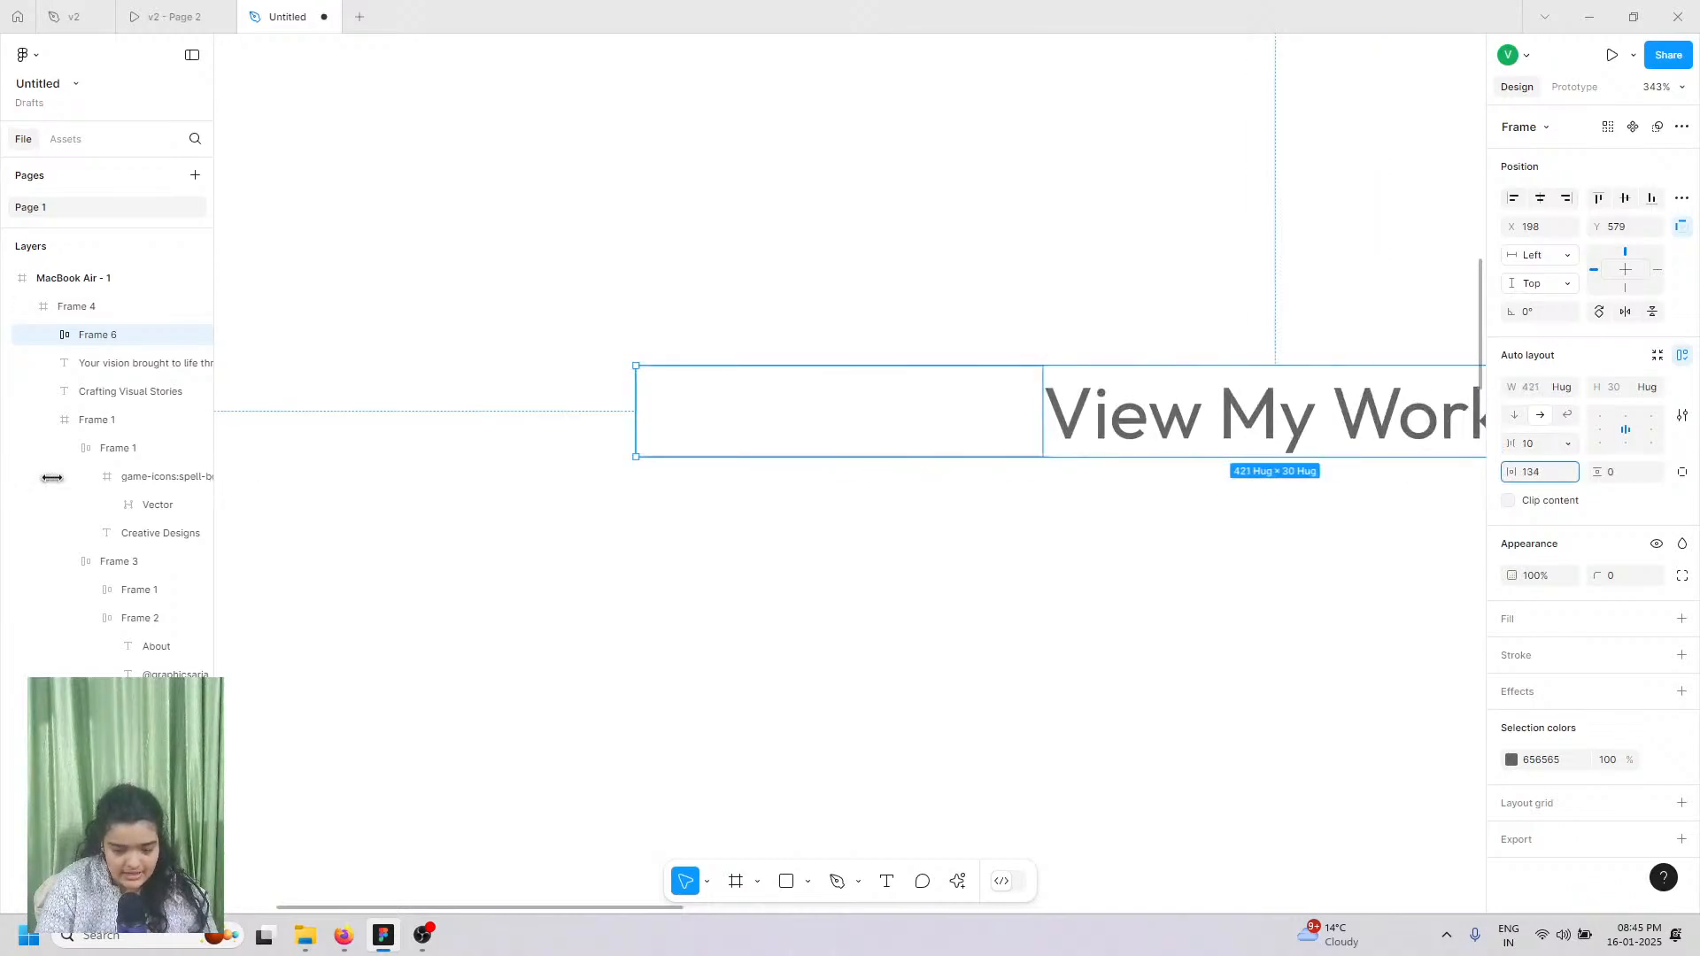
scroll(850, 474, "right", 2)
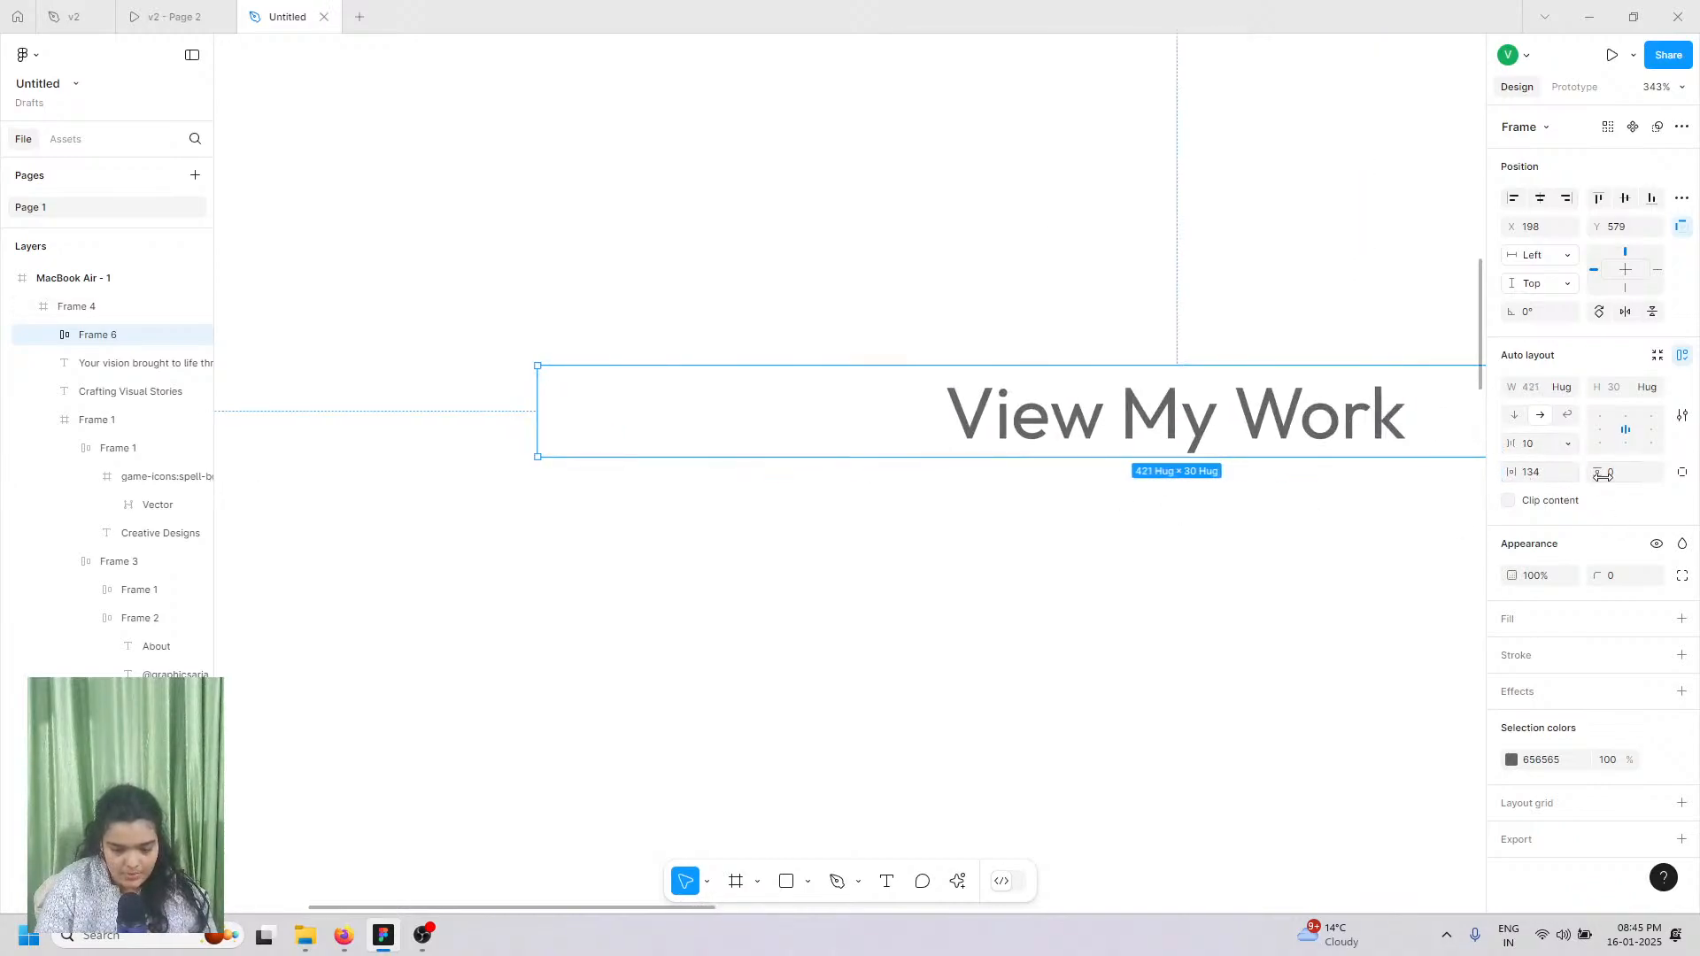
left_click_drag(1598, 476, 1633, 485)
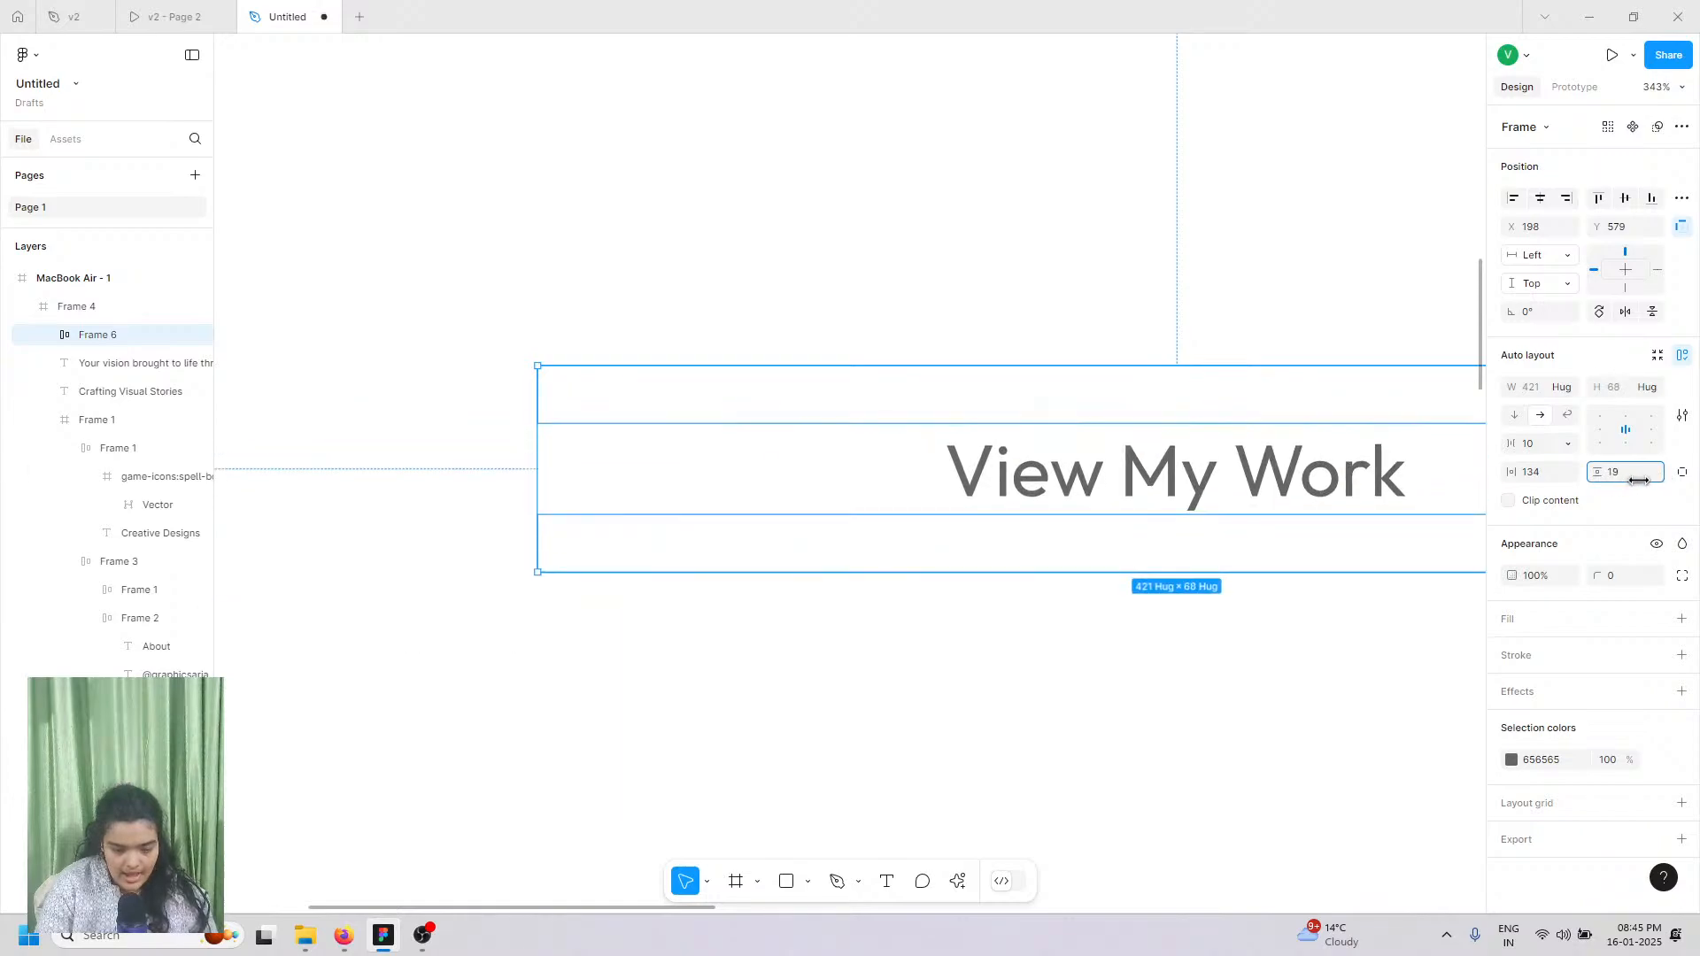
Step: Fill the button frame with dark teal 013E39
left_click(1682, 619)
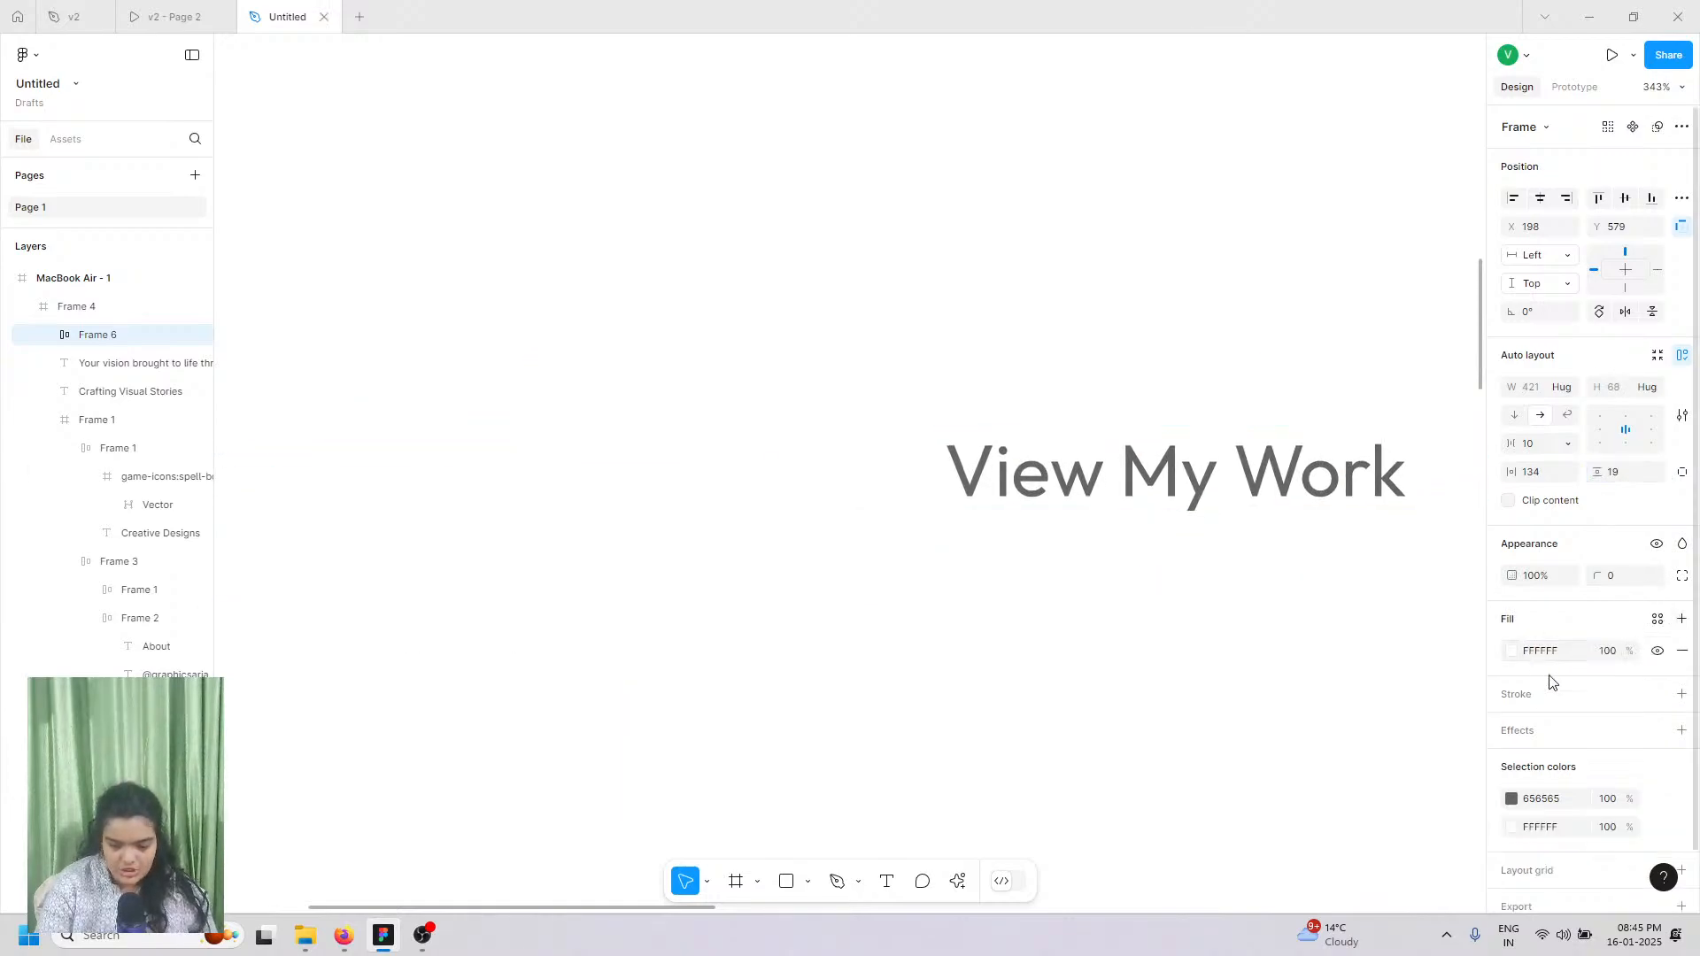
left_click(1510, 652)
left_click(1359, 825)
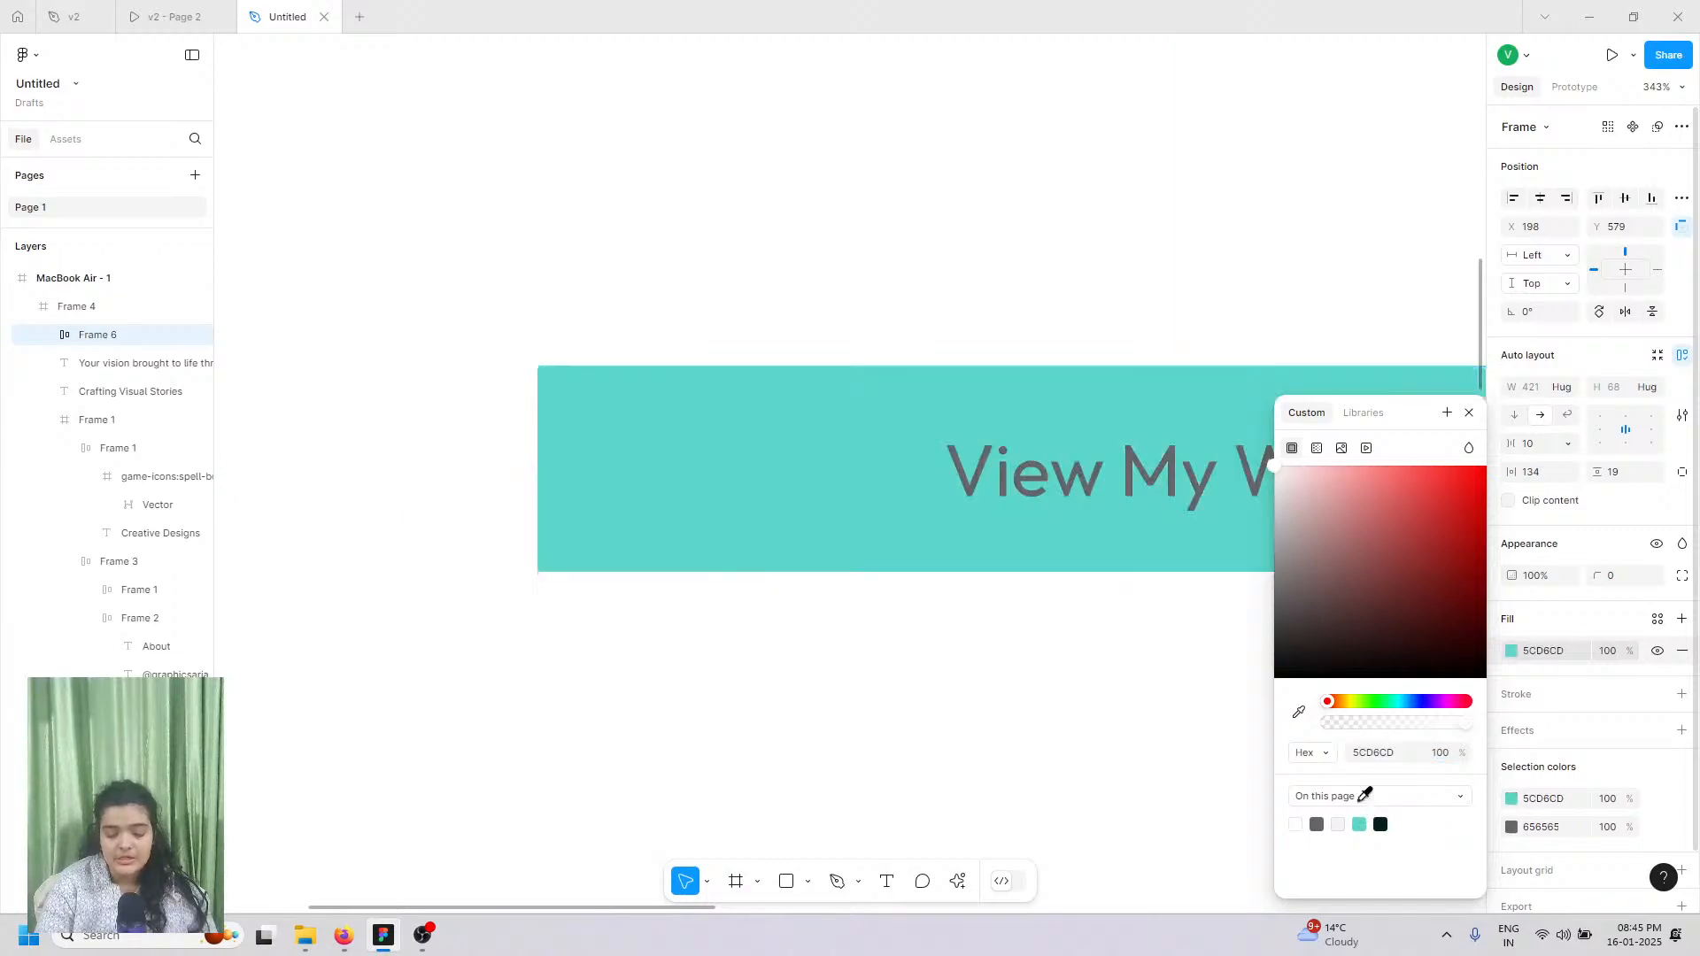
left_click_drag(1412, 590, 1483, 627)
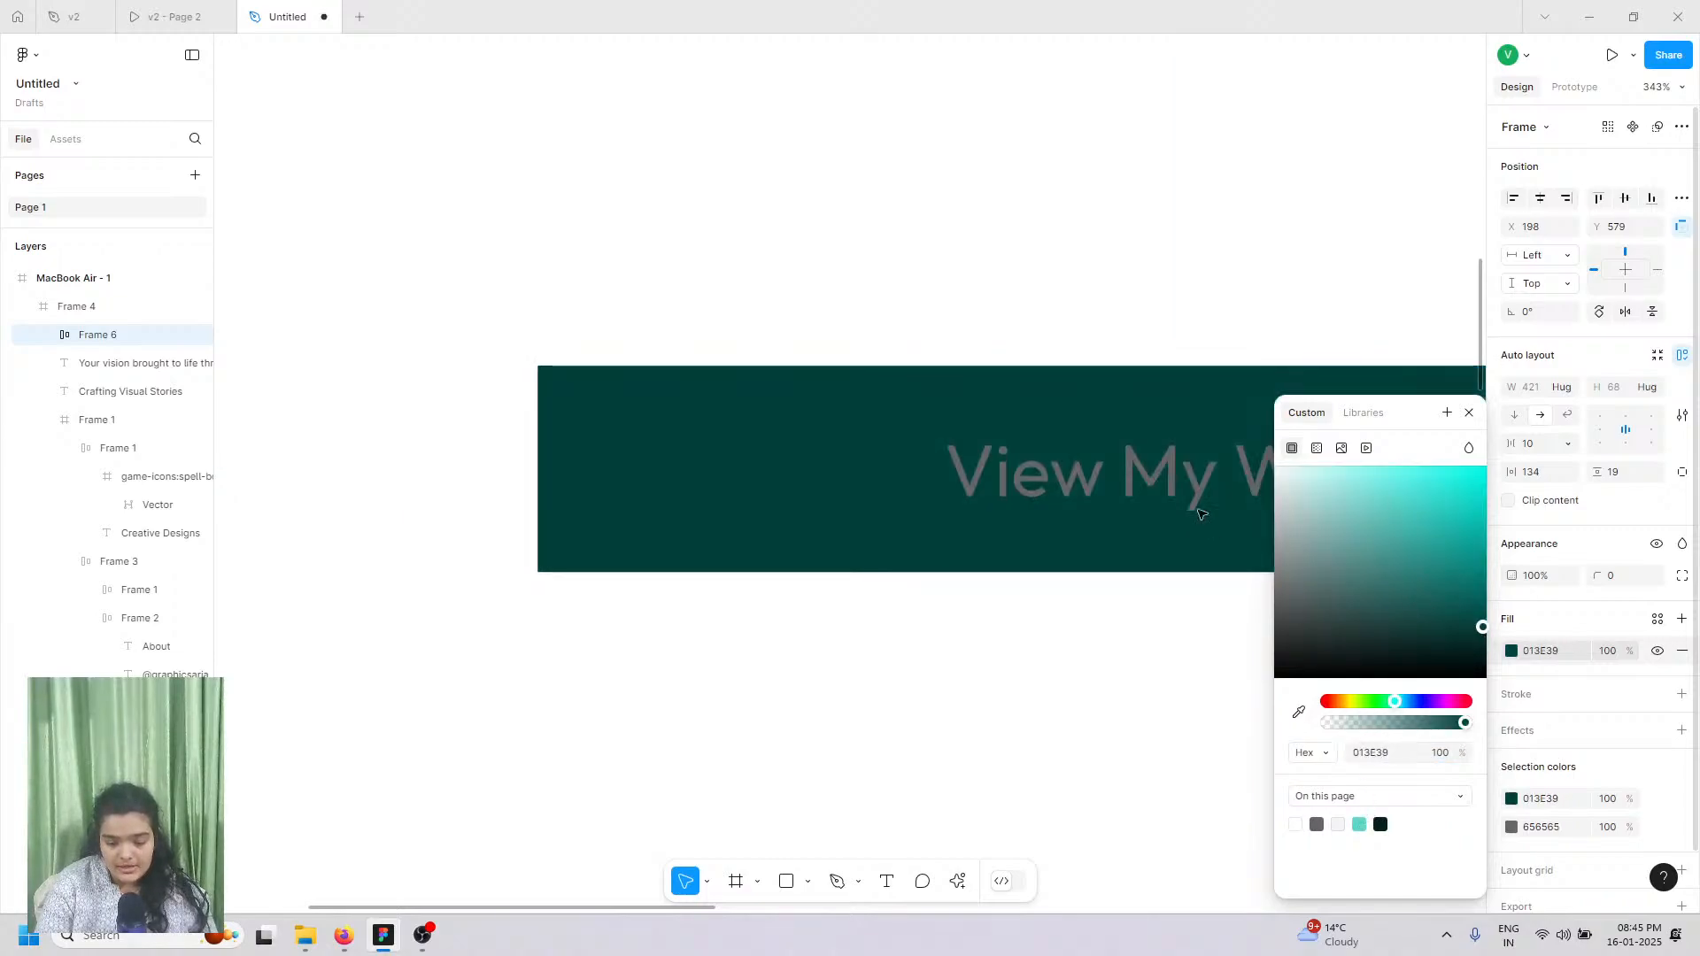
Step: Make the button's text white (FFFFFF)
left_click(1072, 499)
scroll(934, 687, "right", 3)
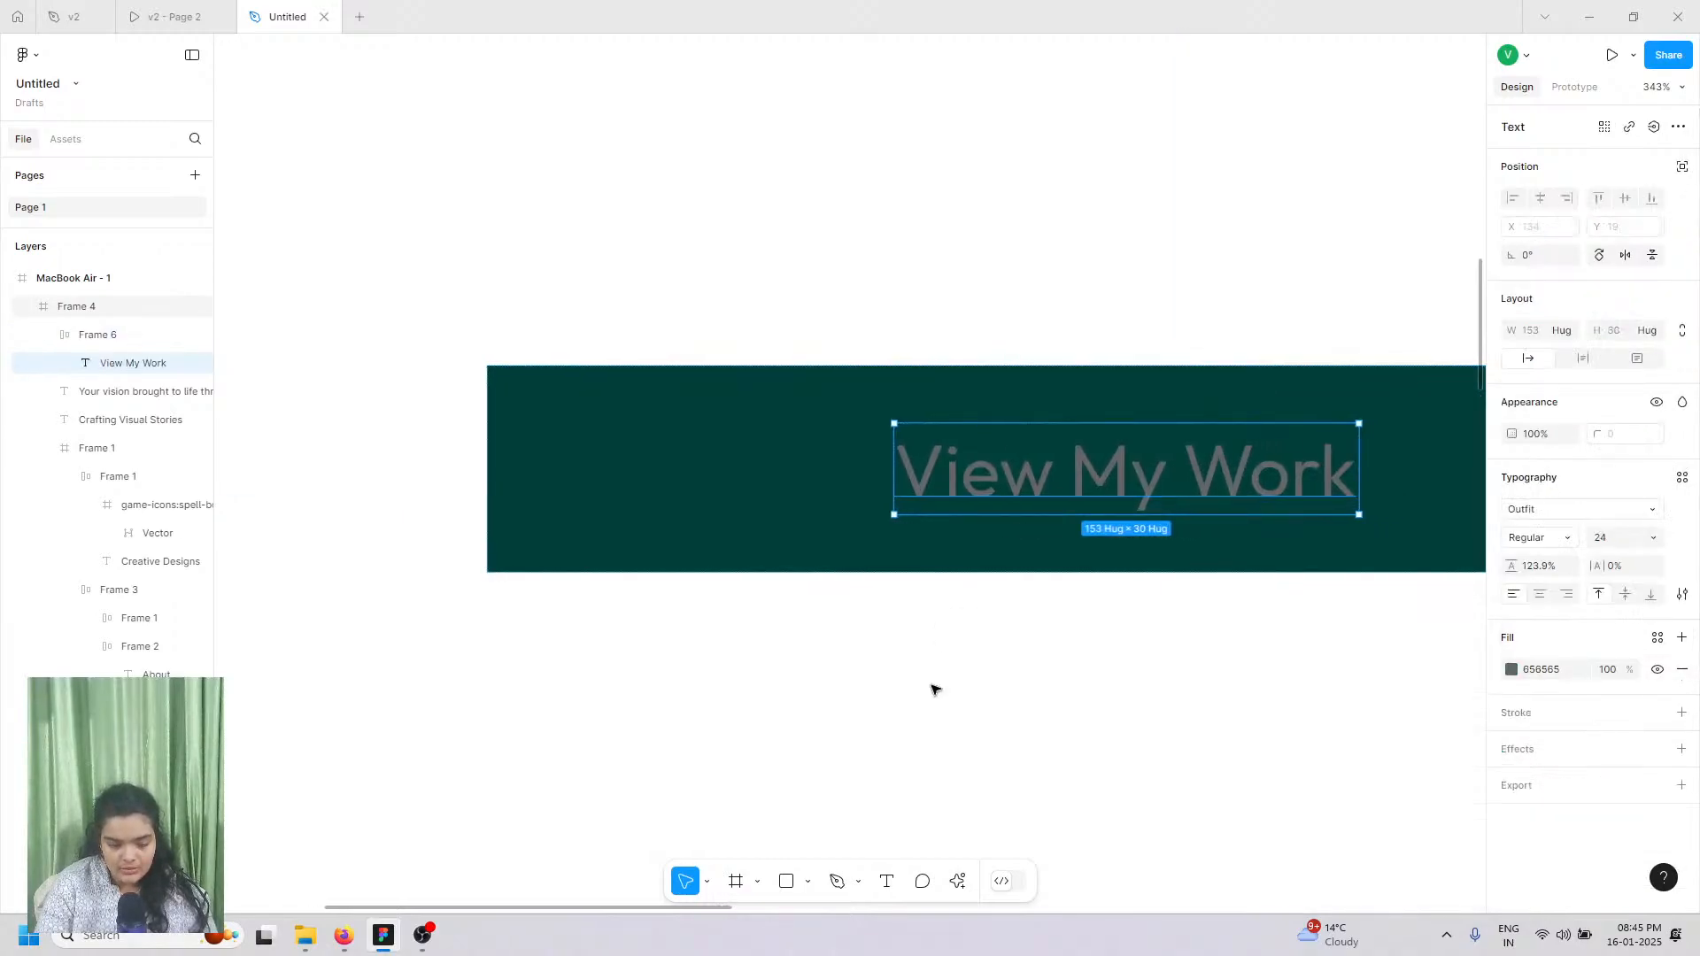
scroll(1370, 703, "right", 1)
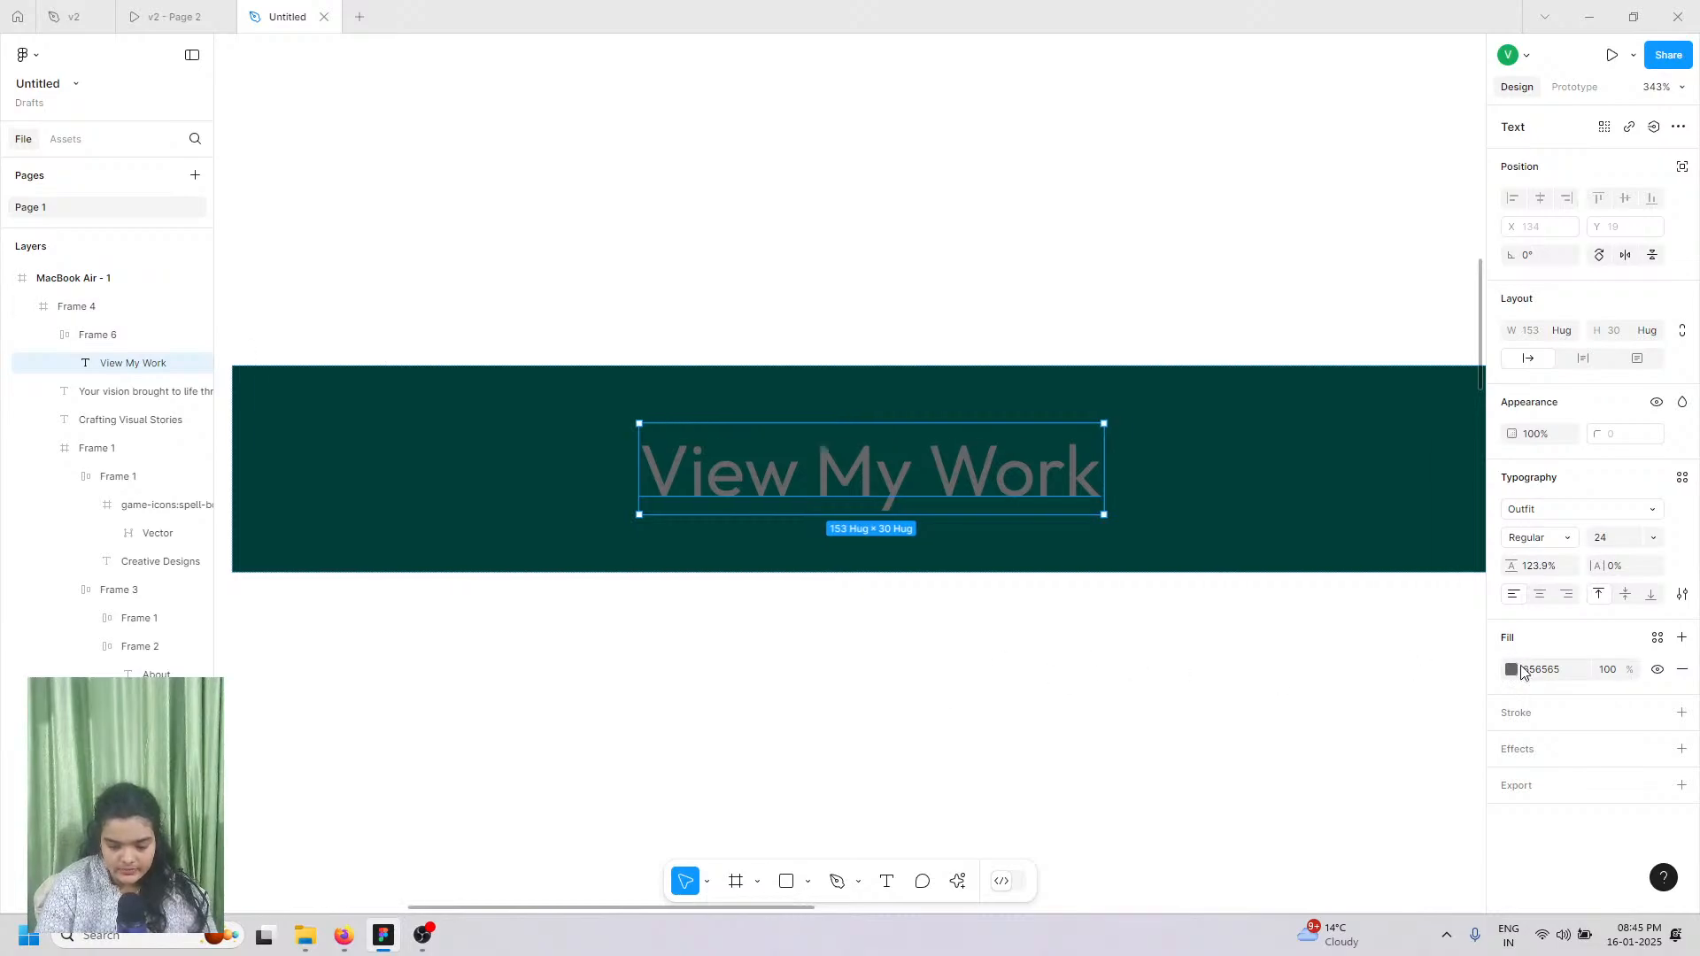
left_click(1513, 670)
left_click_drag(1429, 611, 1241, 430)
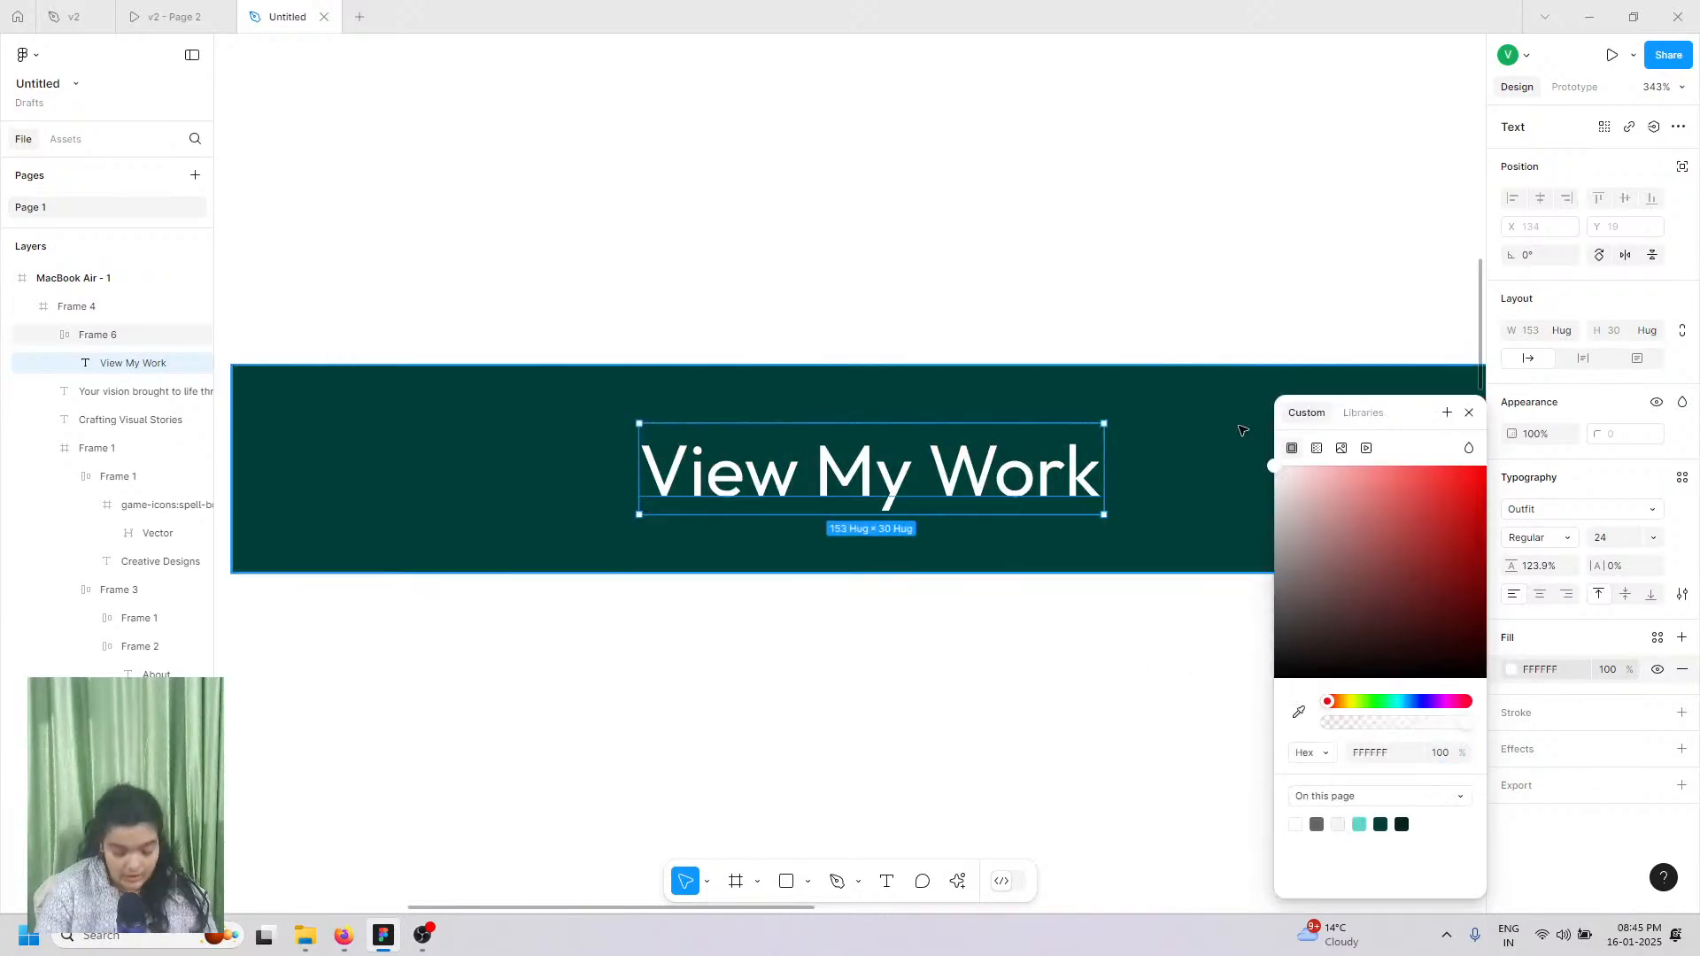
scroll(1242, 430, "down", 10)
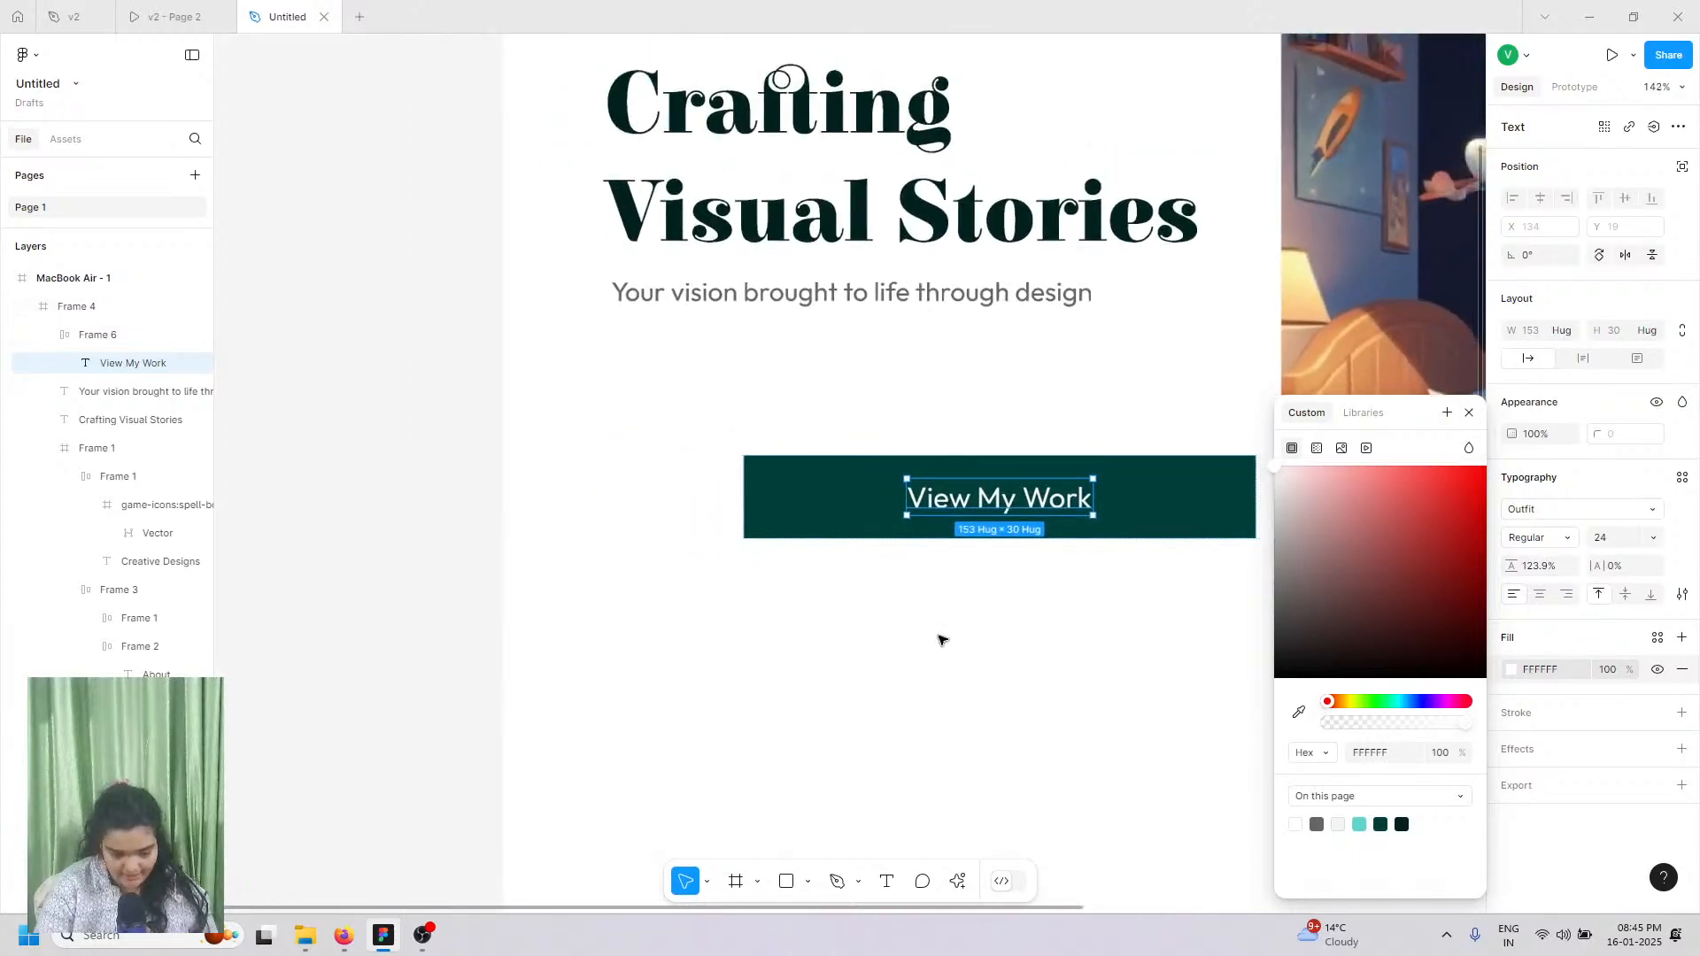
left_click(731, 529)
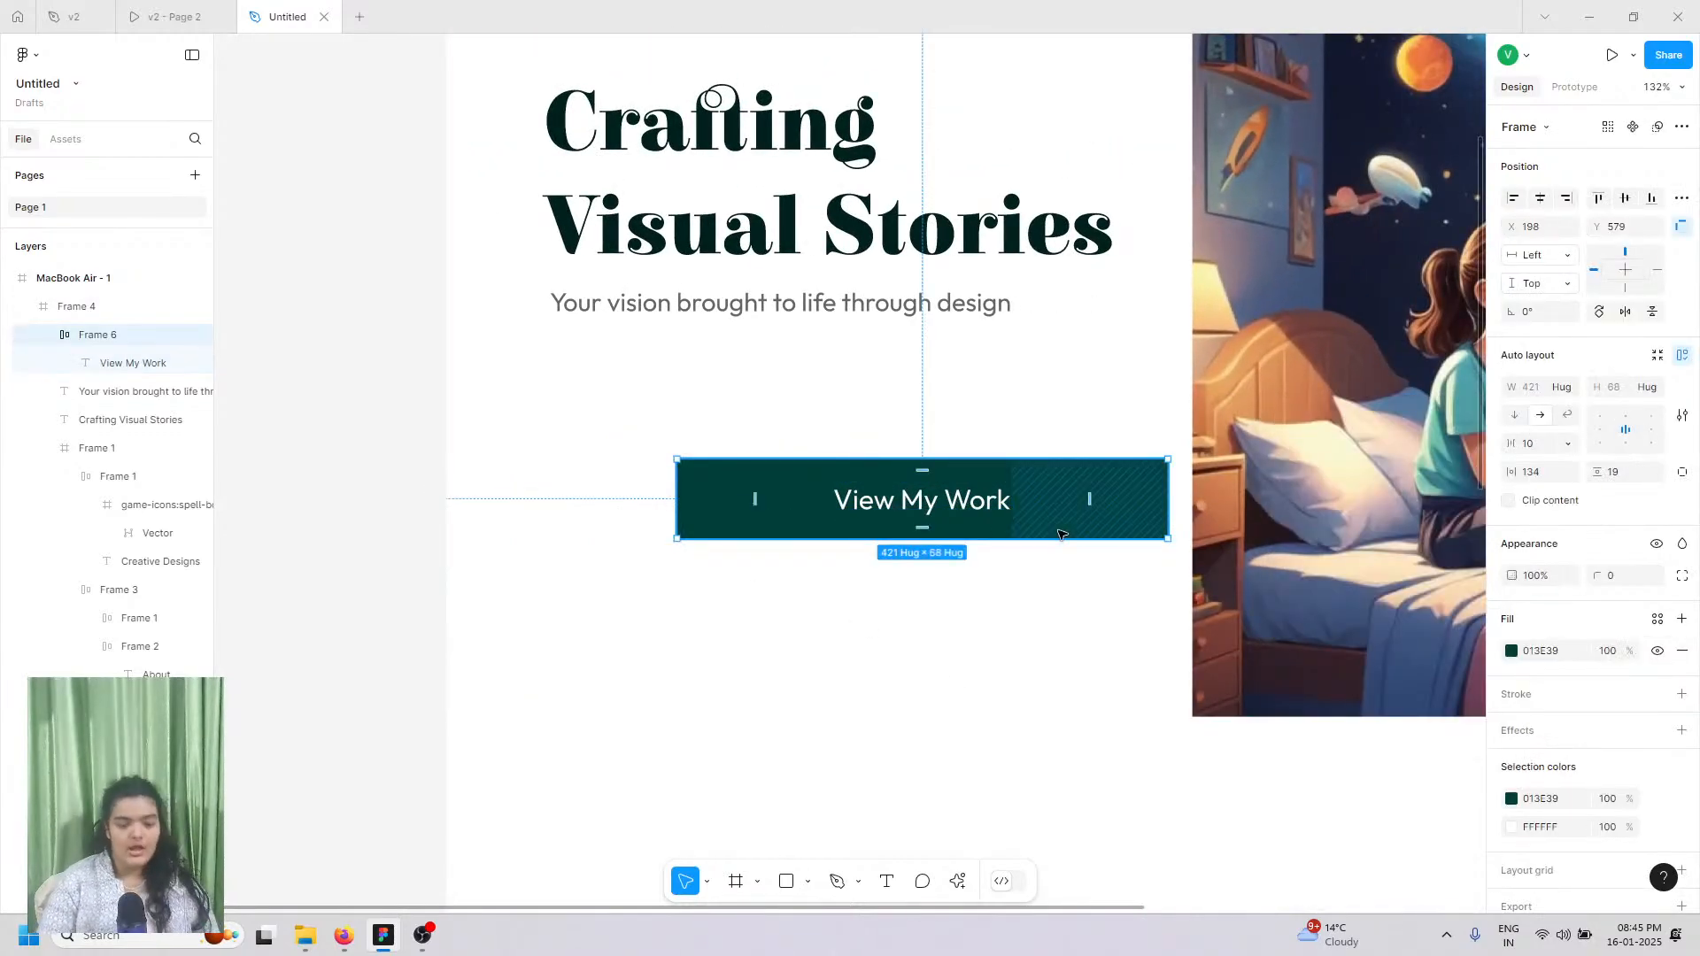
Step: Round the button's corners to radius 9 and move it up just under the subtitle
left_click_drag(1591, 572, 1689, 569)
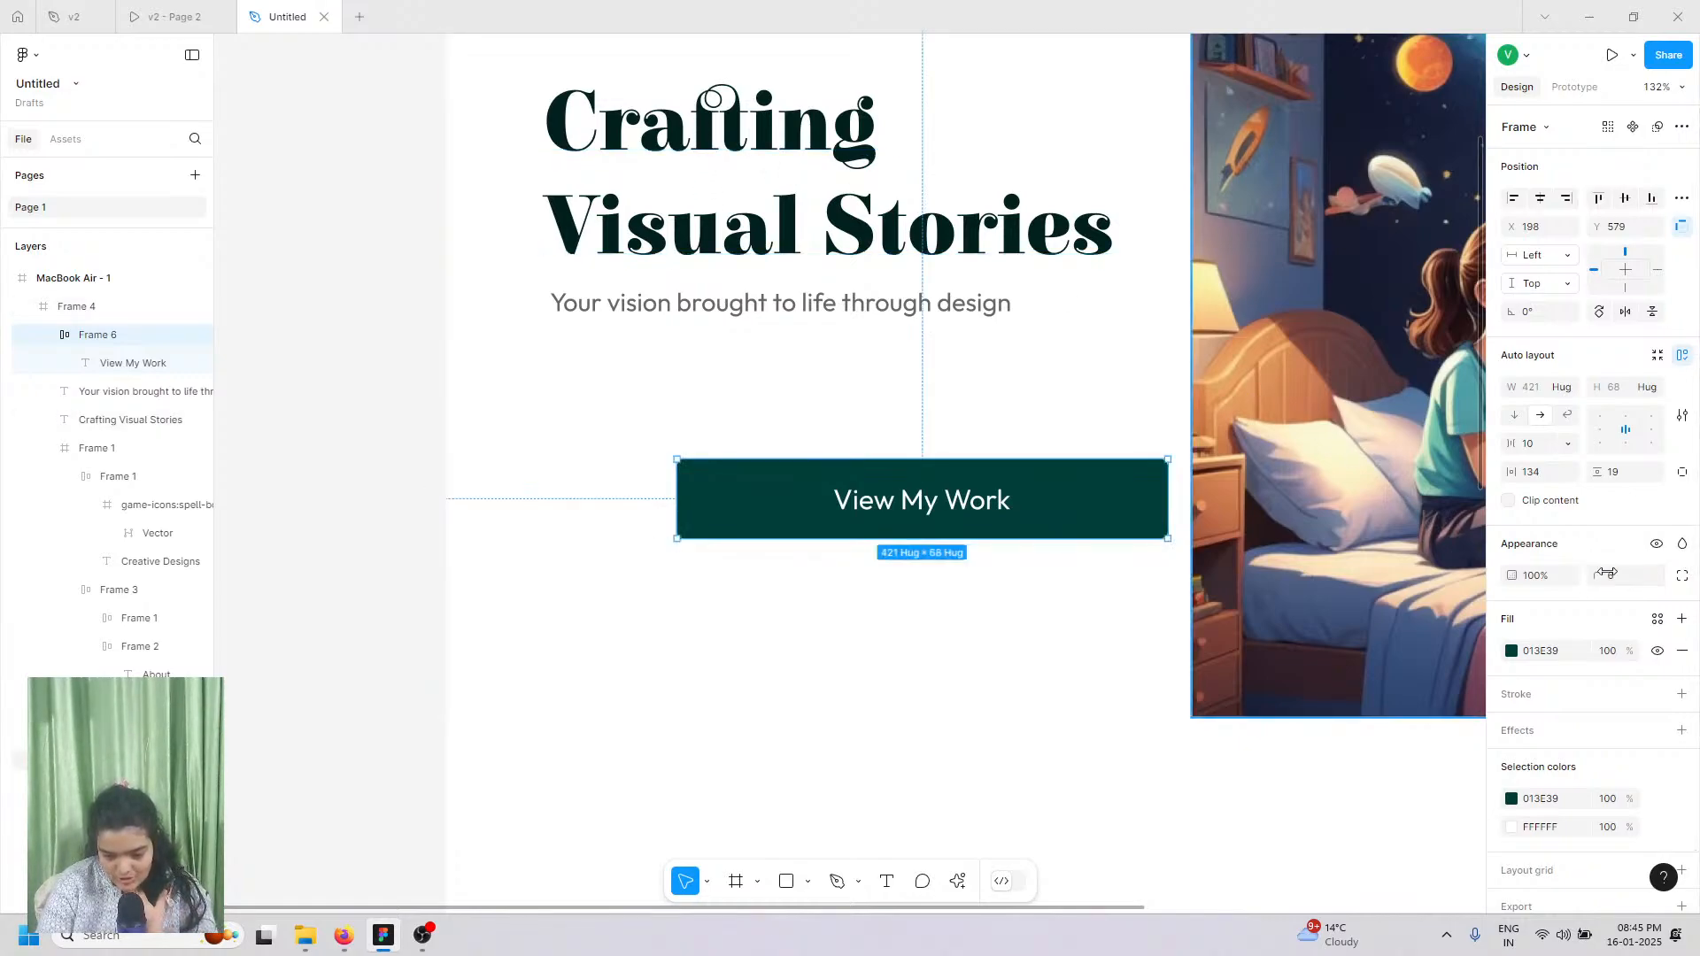
left_click_drag(1586, 575, 1657, 580)
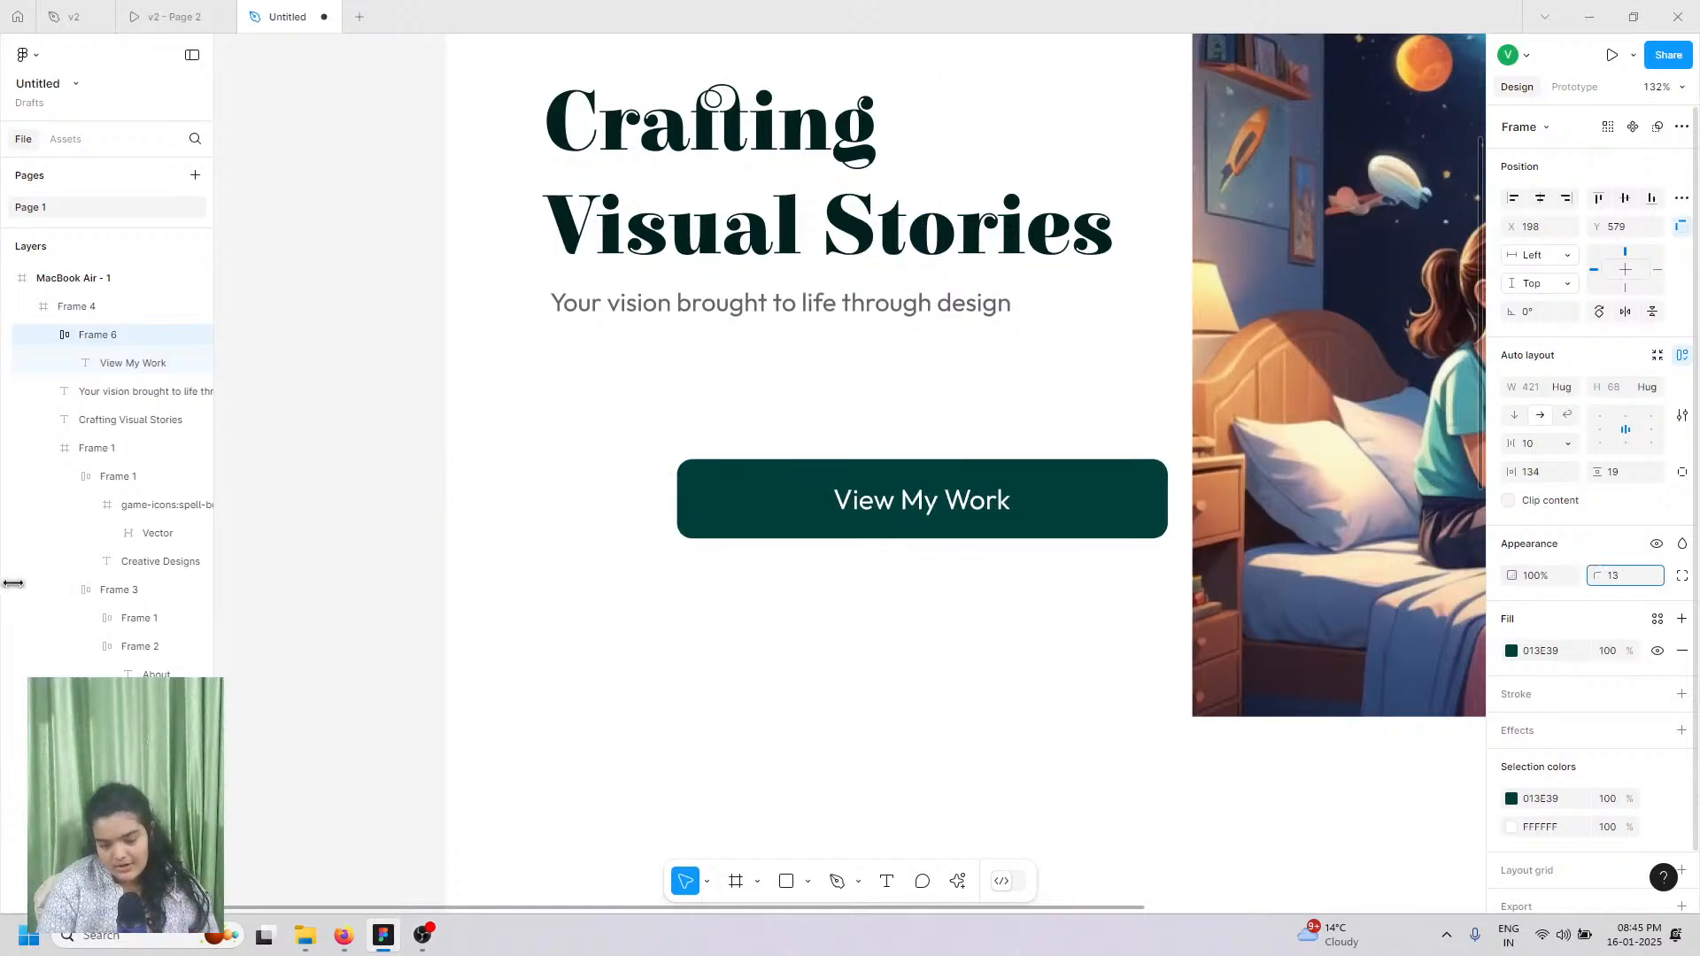
left_click_drag(906, 509, 780, 408)
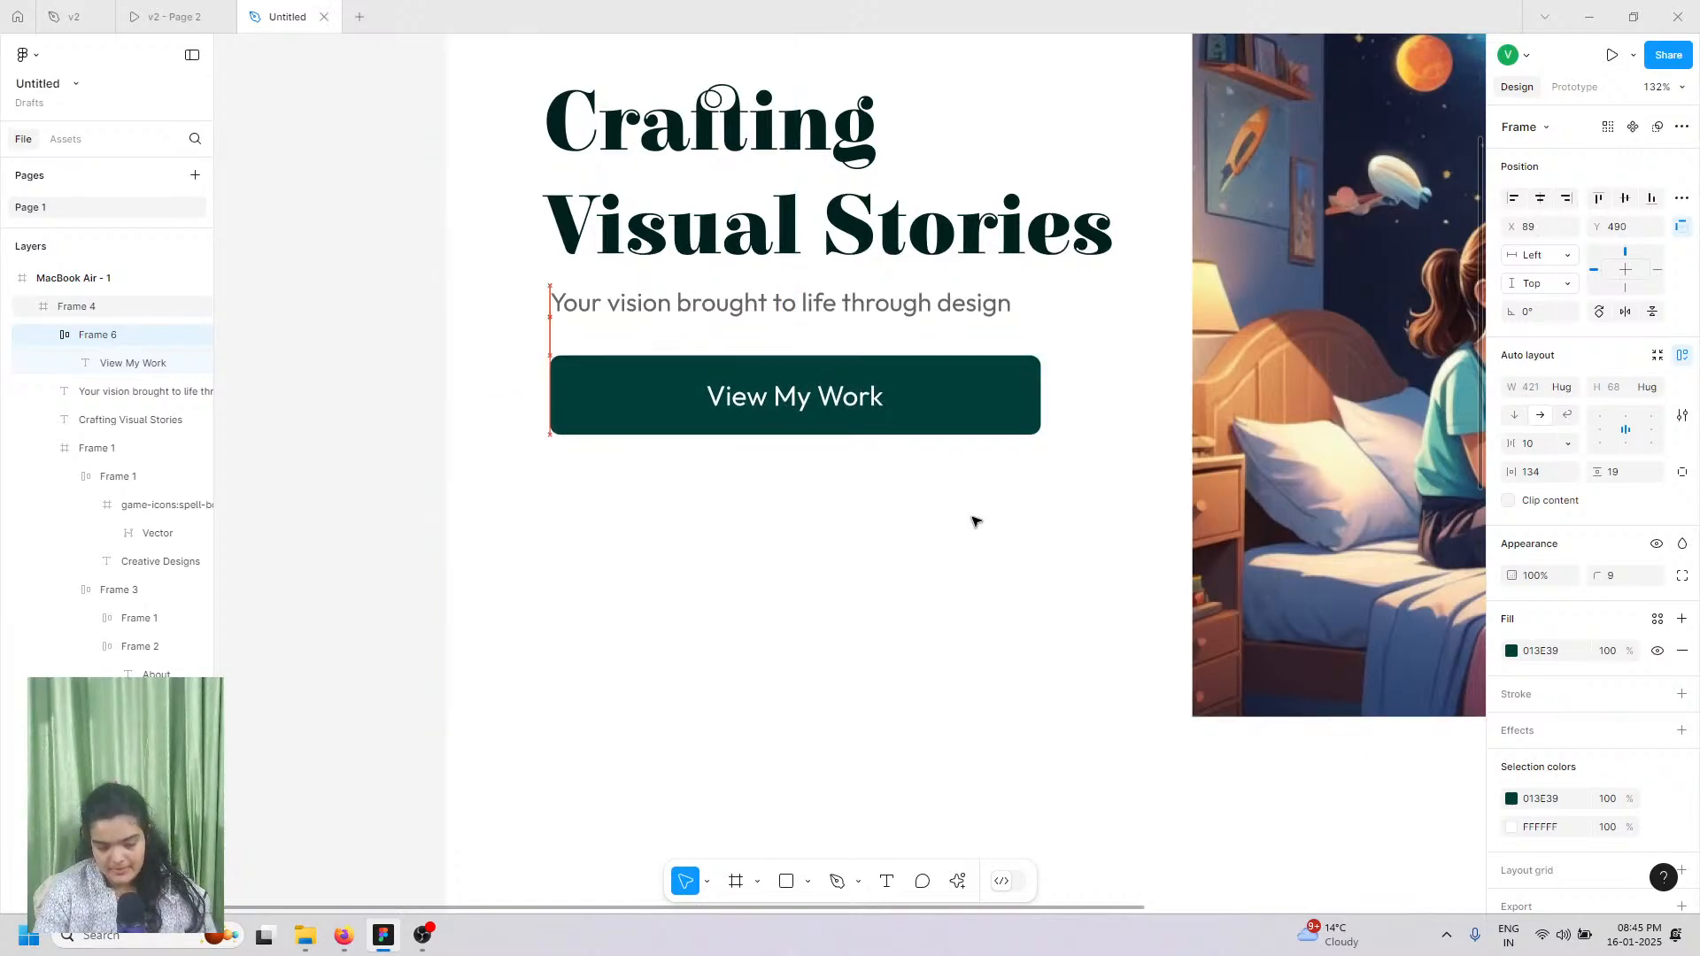
key("Up")
key("Up")
key("Up")
Step: Brighten the button's fill to teal 007D74
left_click(1512, 651)
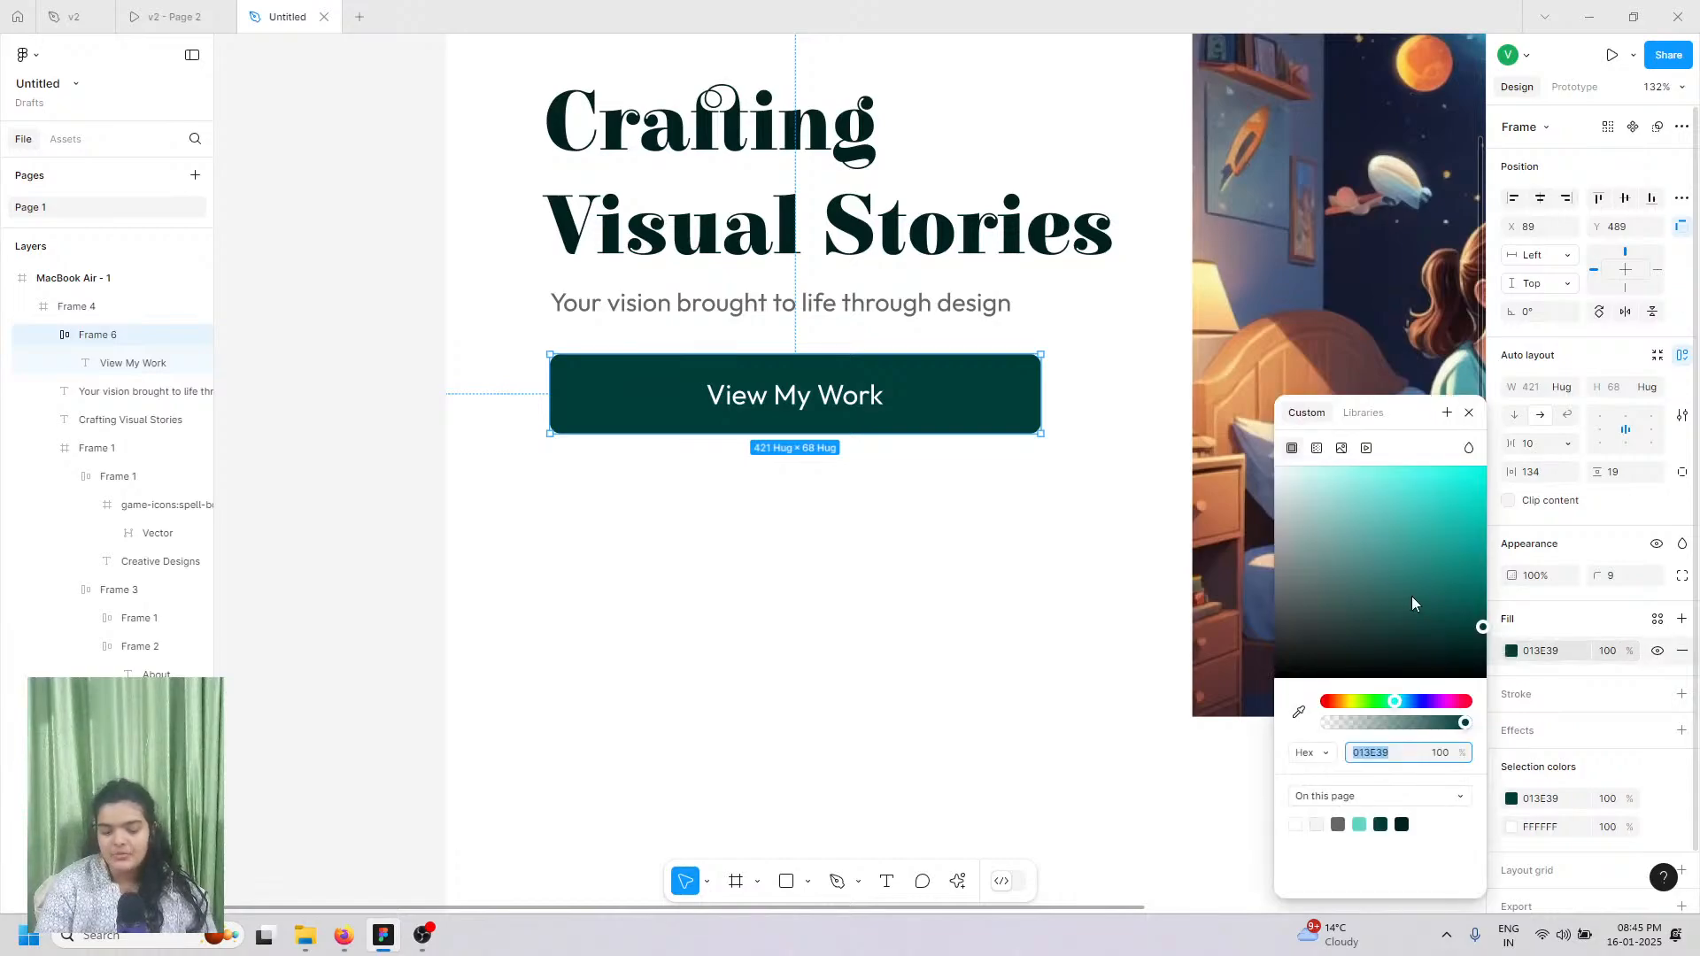
left_click(1415, 590)
left_click_drag(1433, 590, 1487, 572)
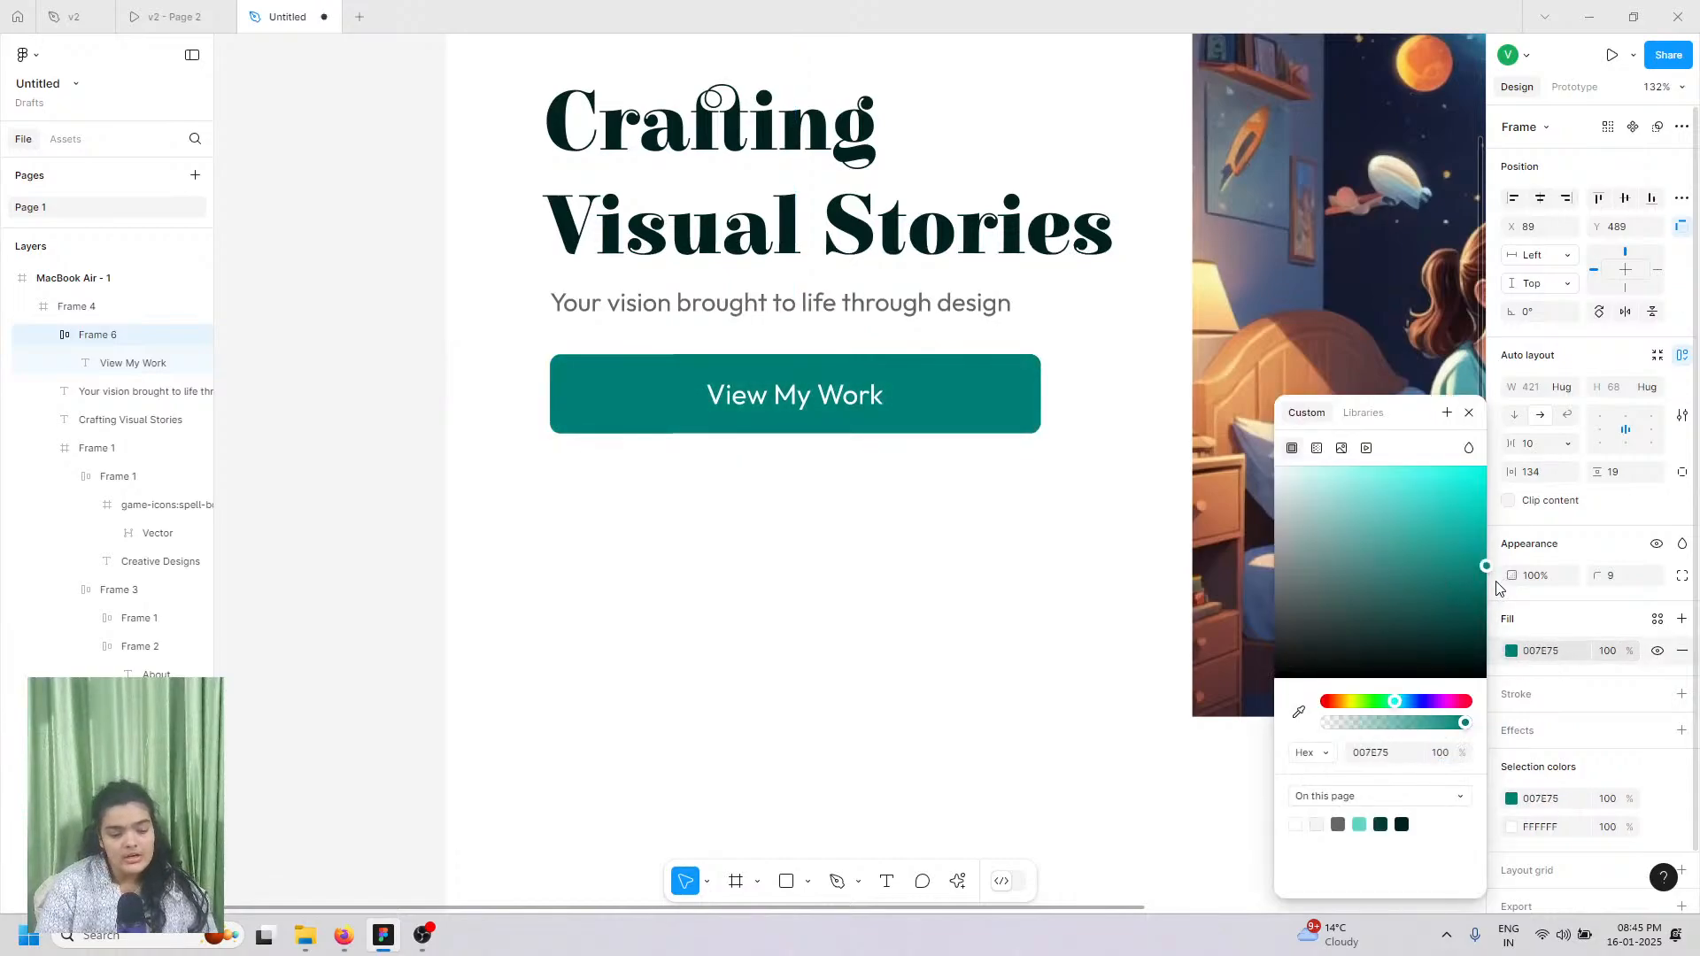
Step: Nudge the heading slightly left and fine-tune the button's position under the subtitle
left_click(819, 214)
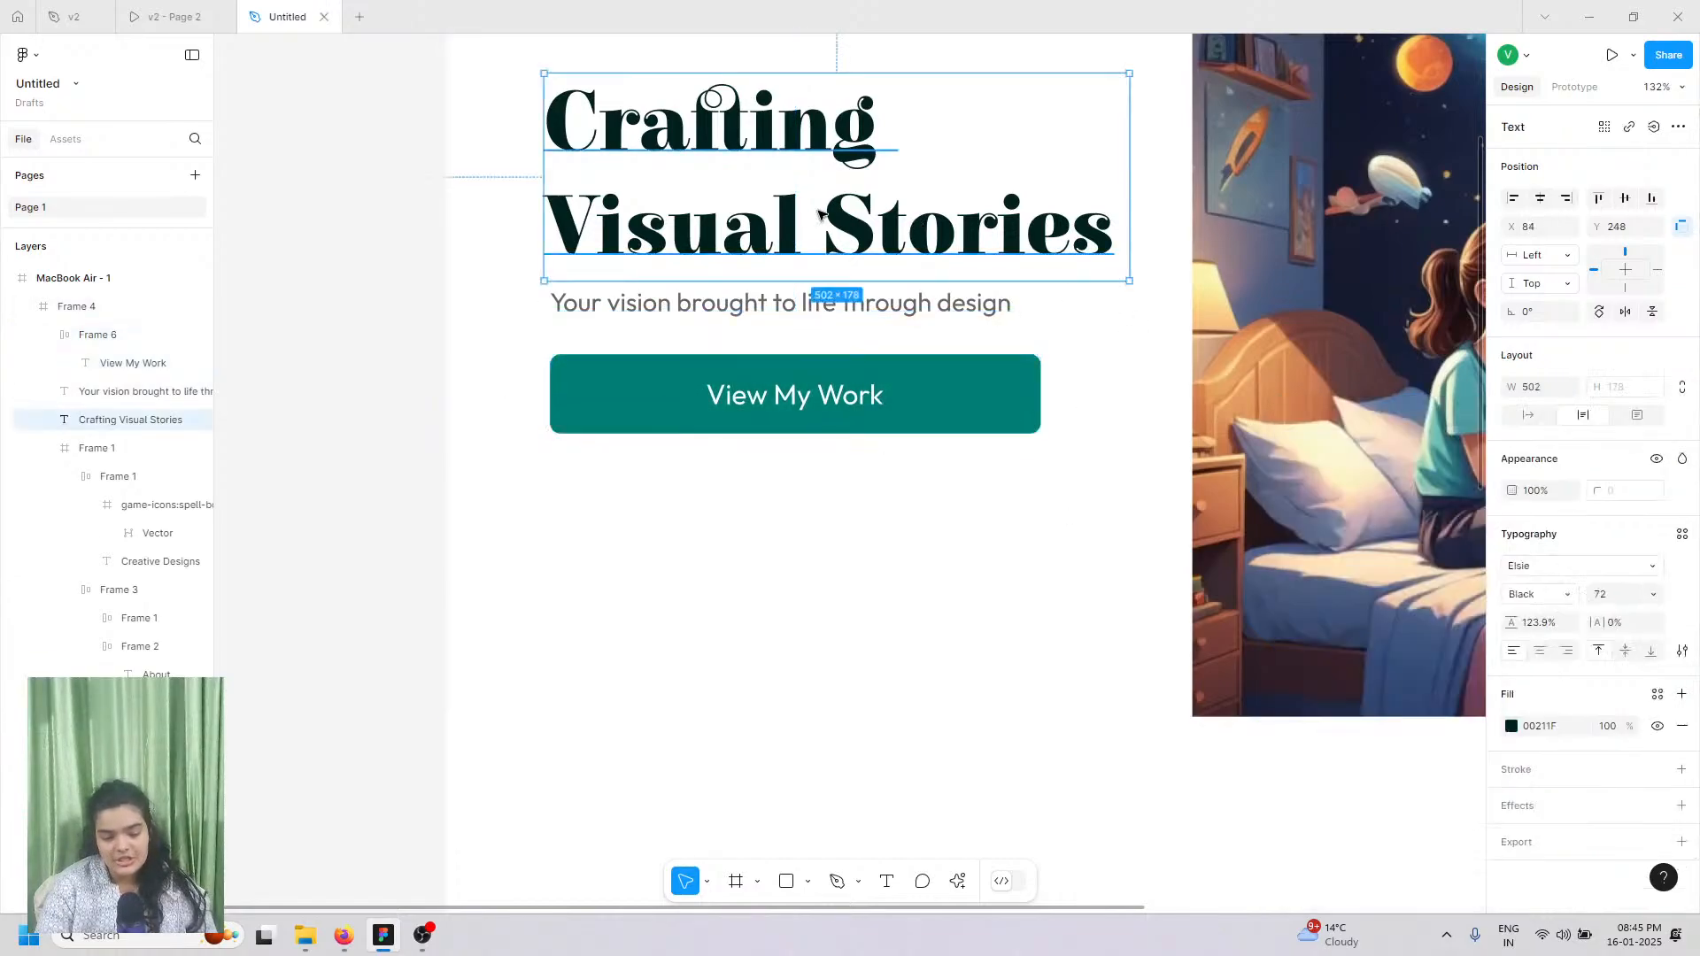
key("Left")
key("Left")
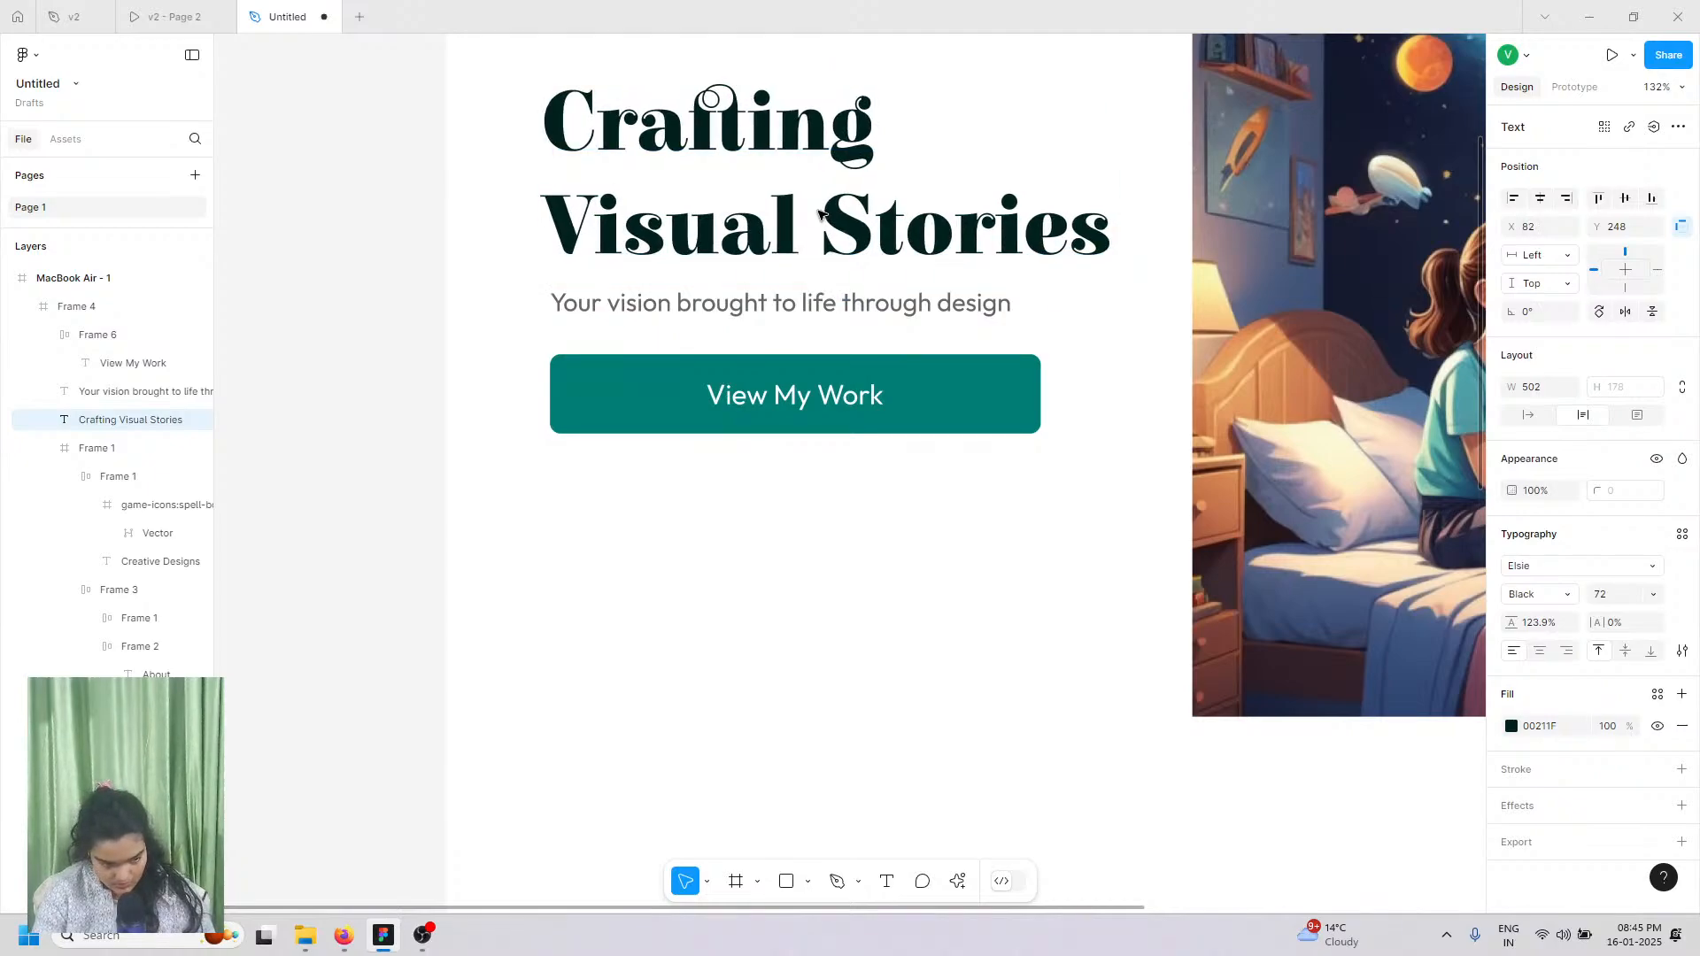
left_click(598, 389)
left_click(602, 393)
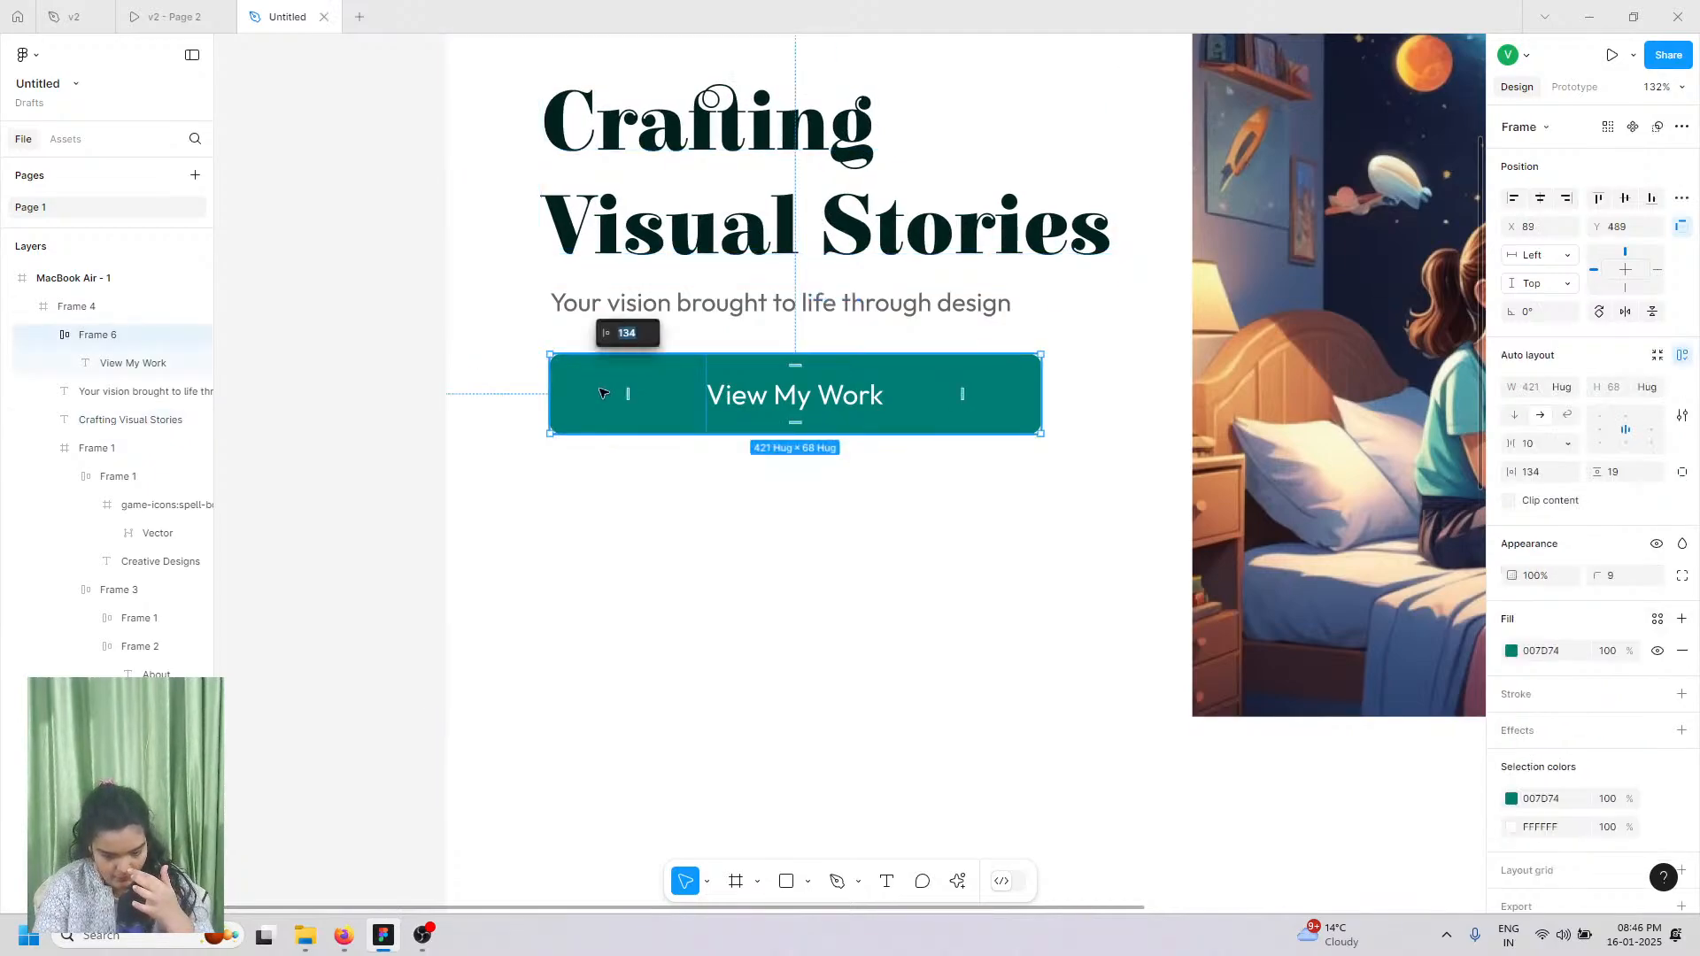
scroll(668, 493, "down", 5)
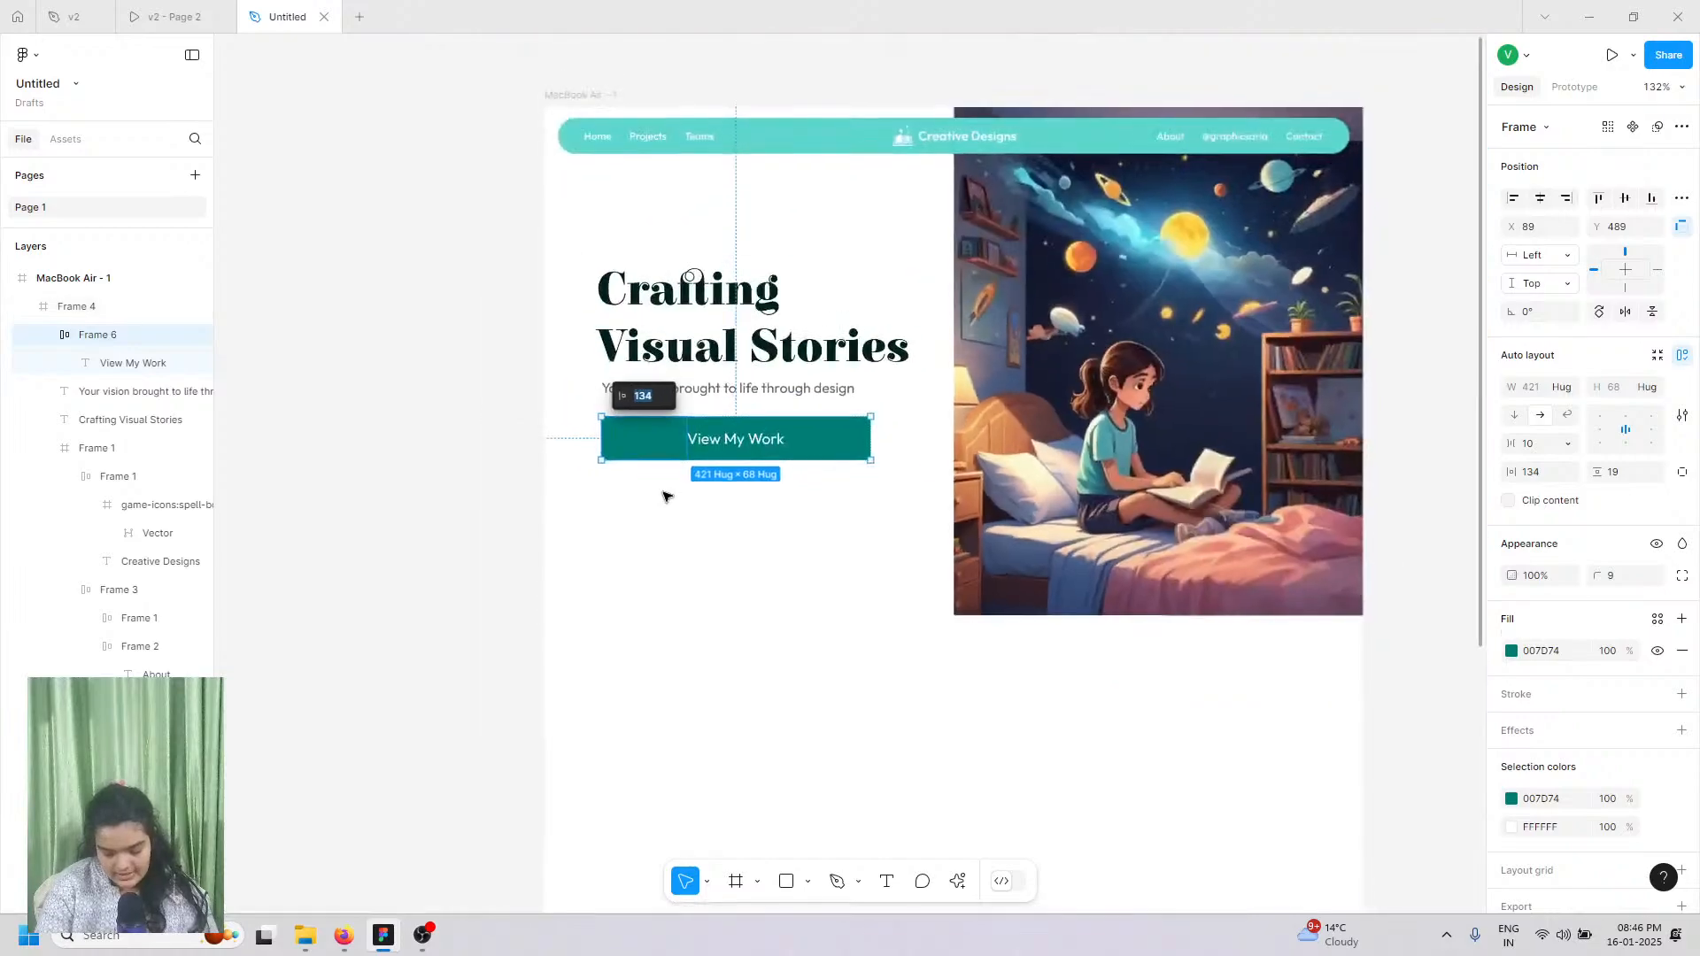
left_click(449, 363)
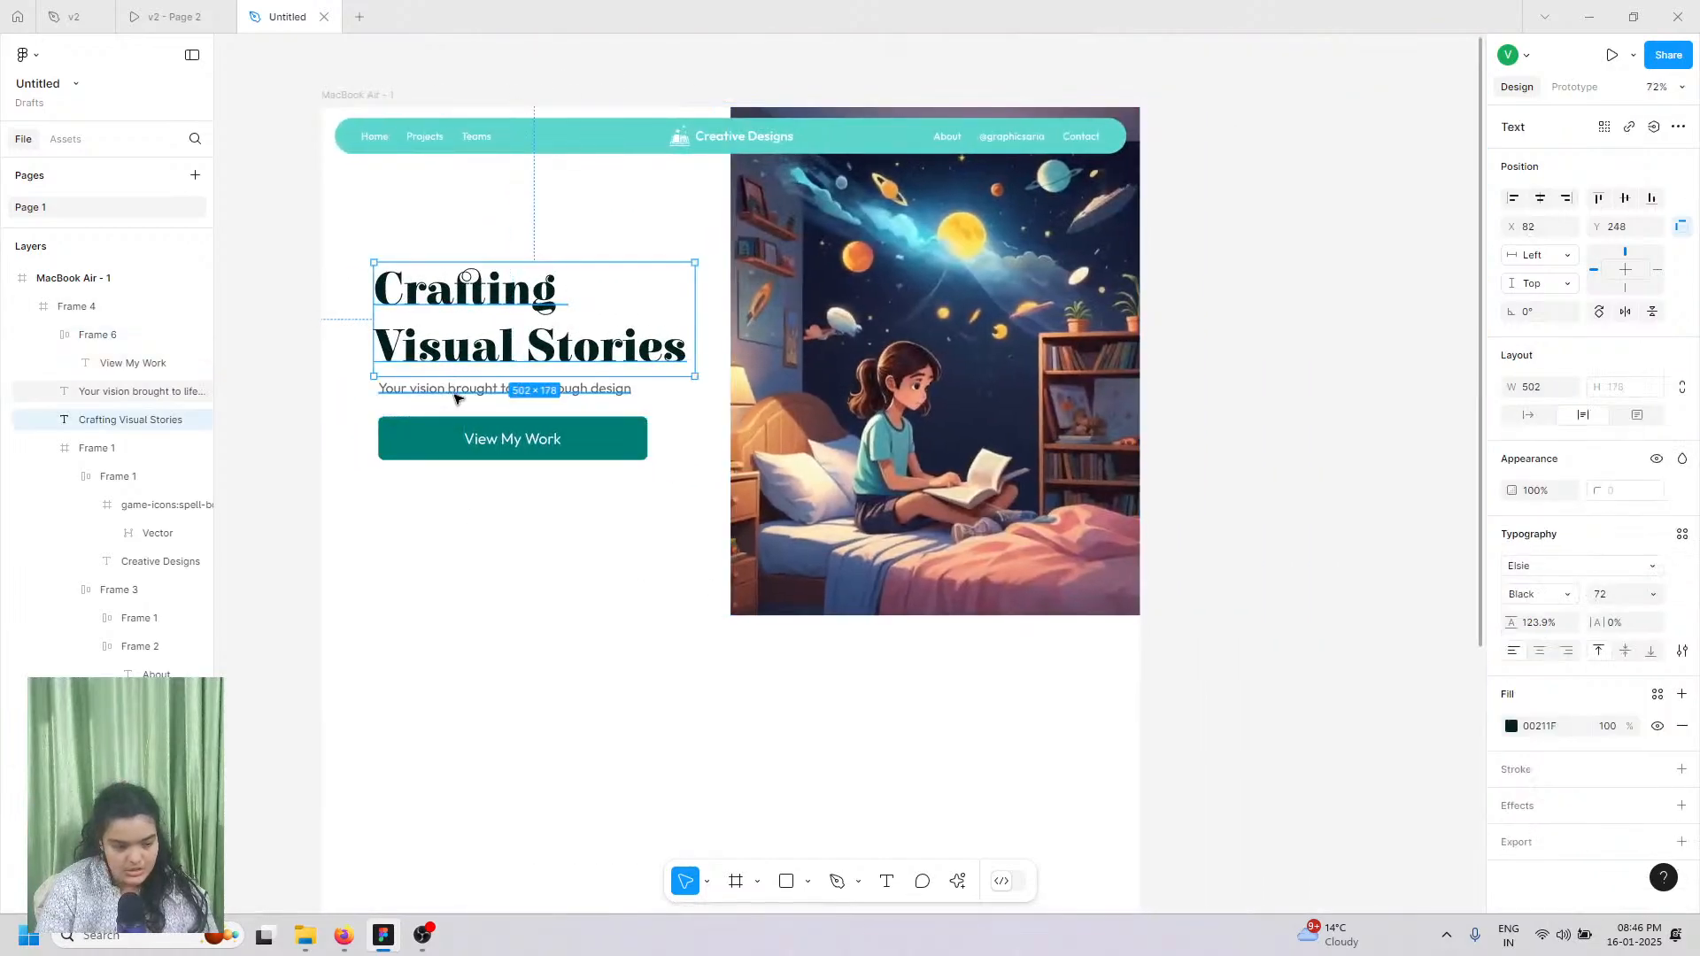
key("Escape")
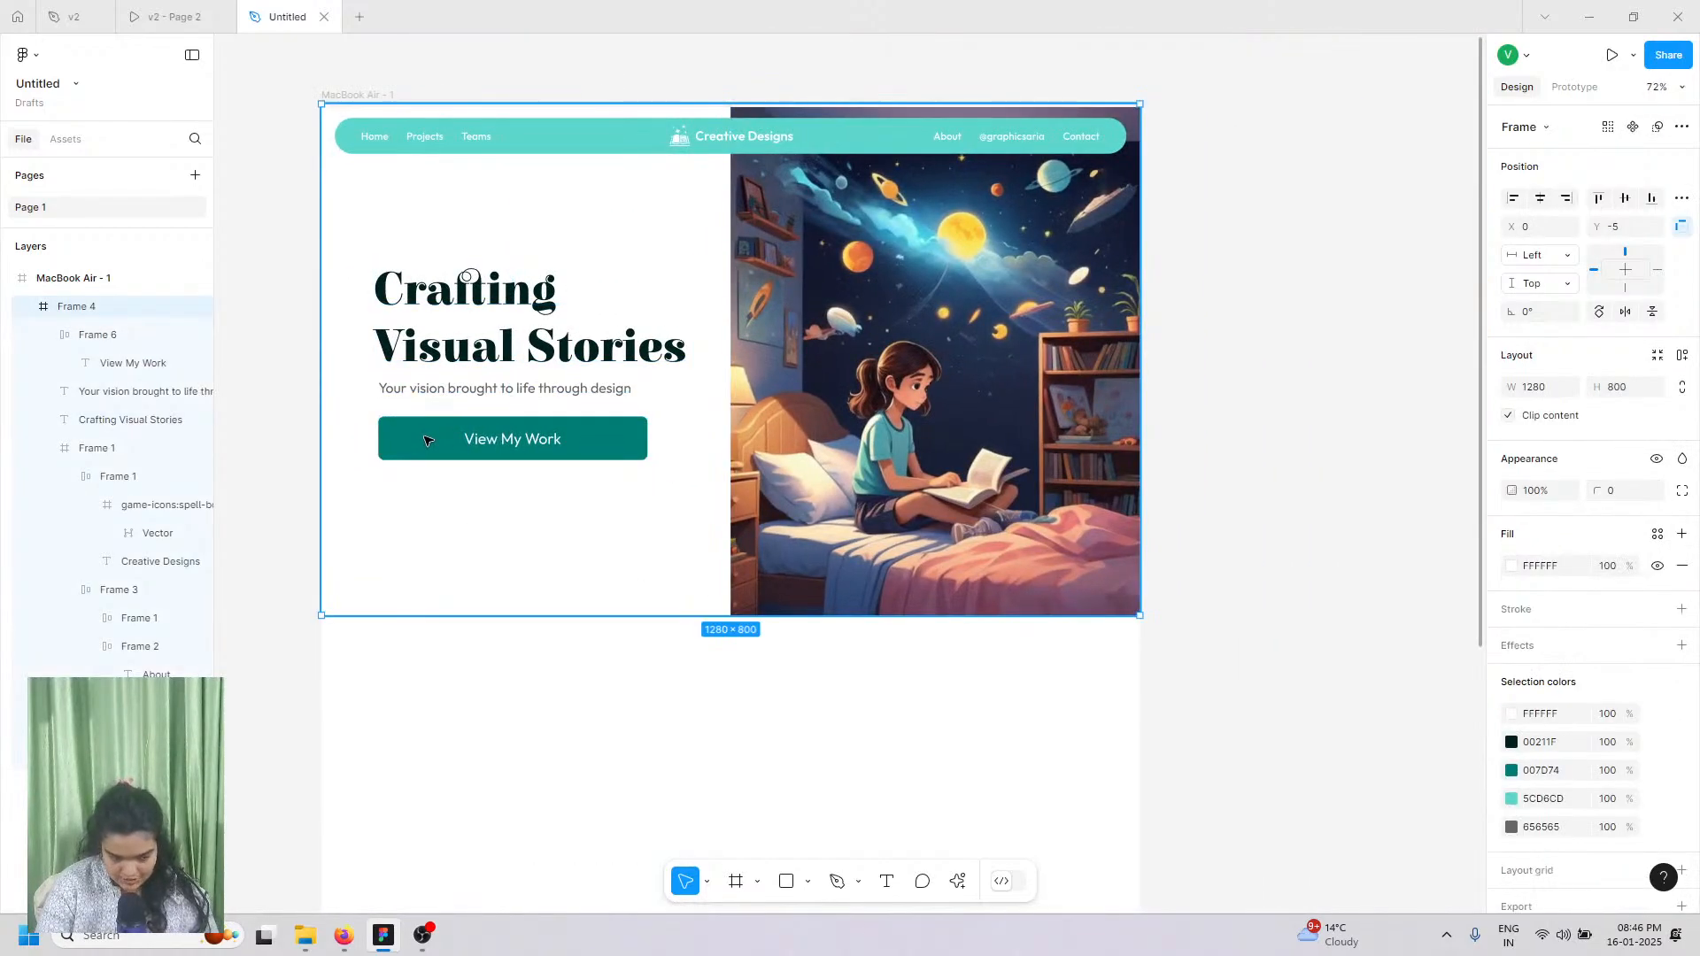
left_click(426, 440)
key("Up")
key("Up")
key("Up")
key("Up")
key("Up")
key("Up")
key("Up")
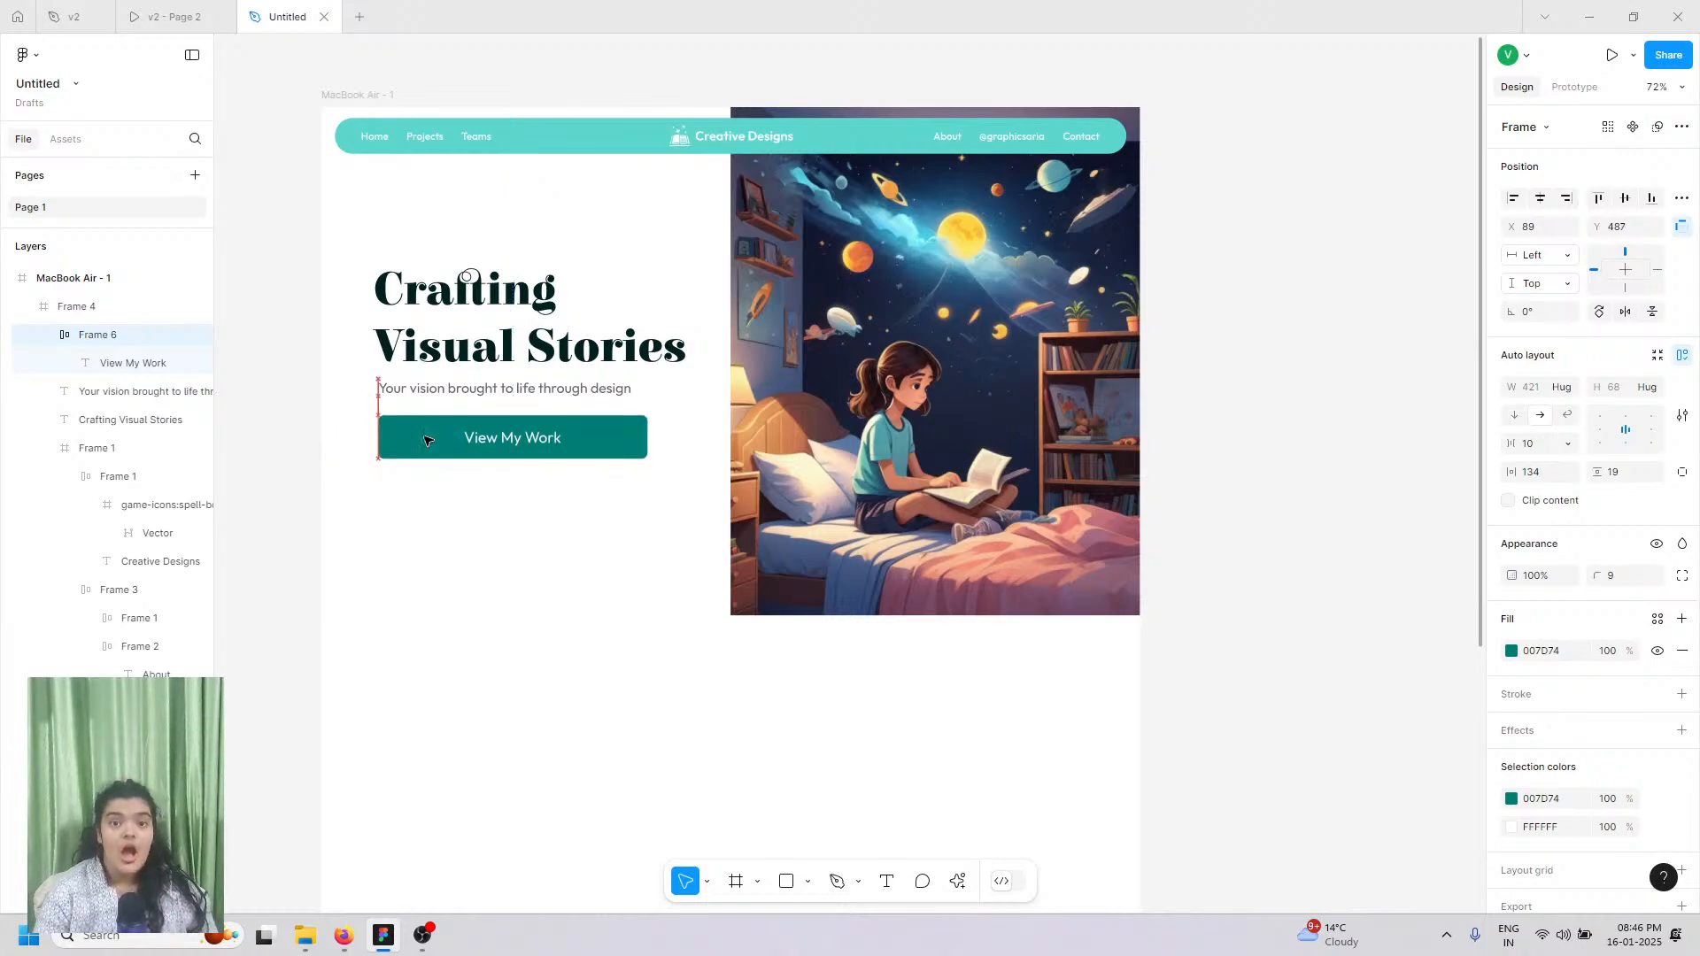
key("Down")
key("Down")
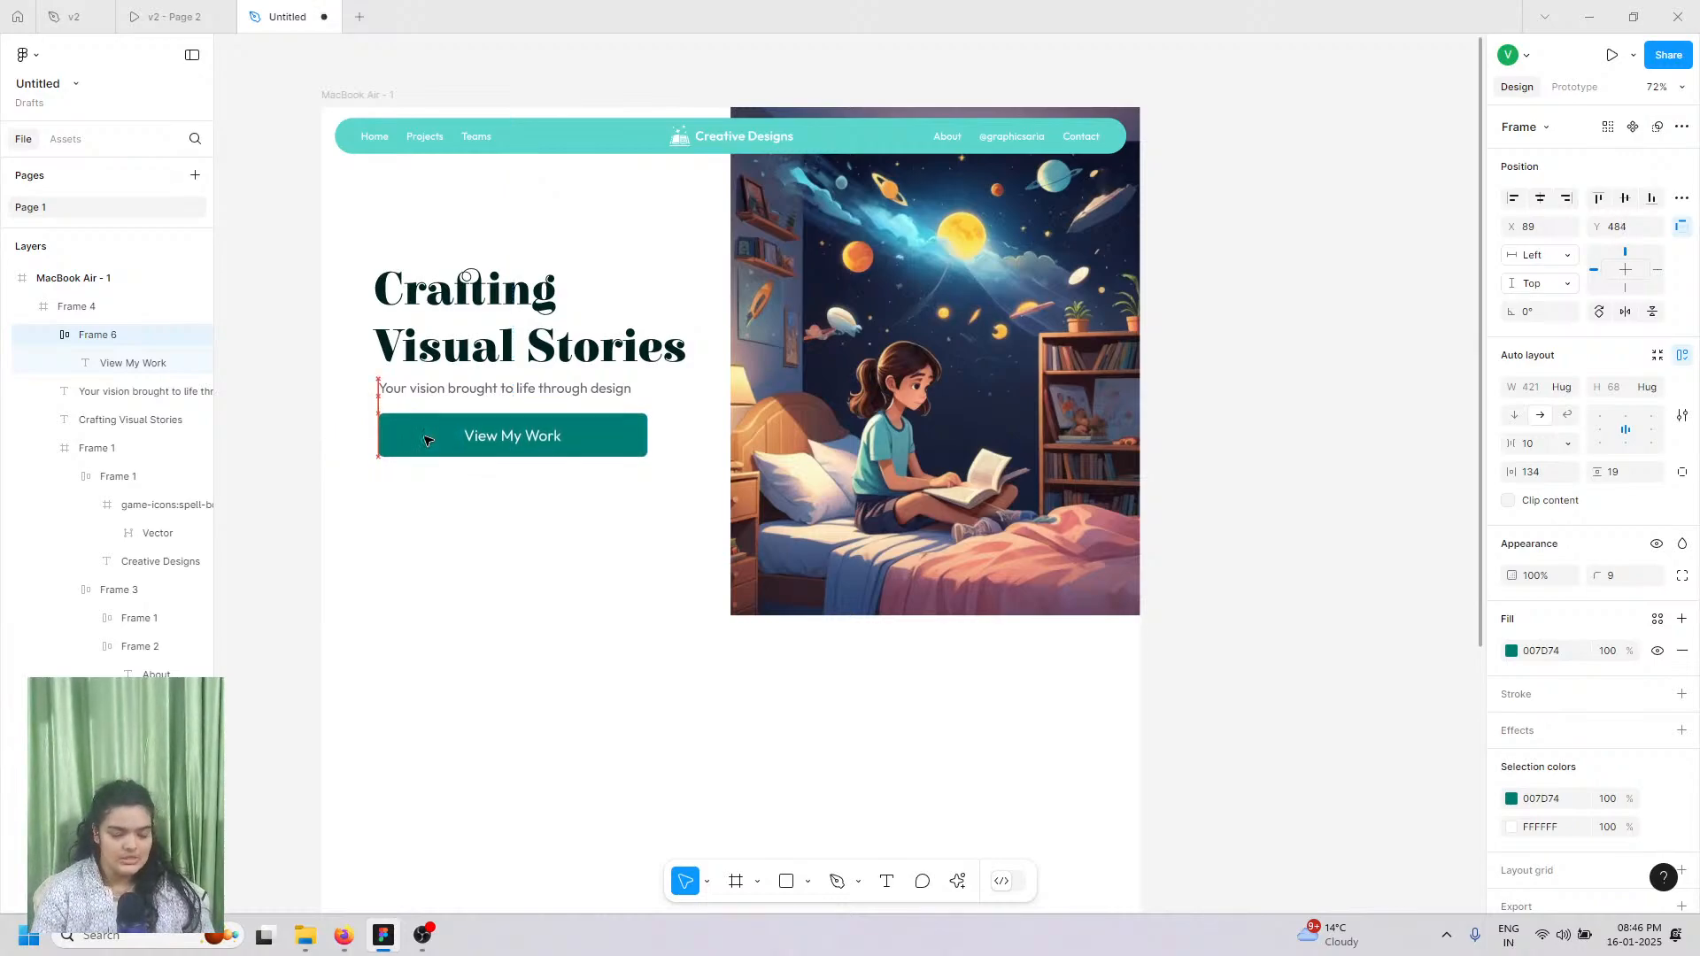
left_click(1207, 358)
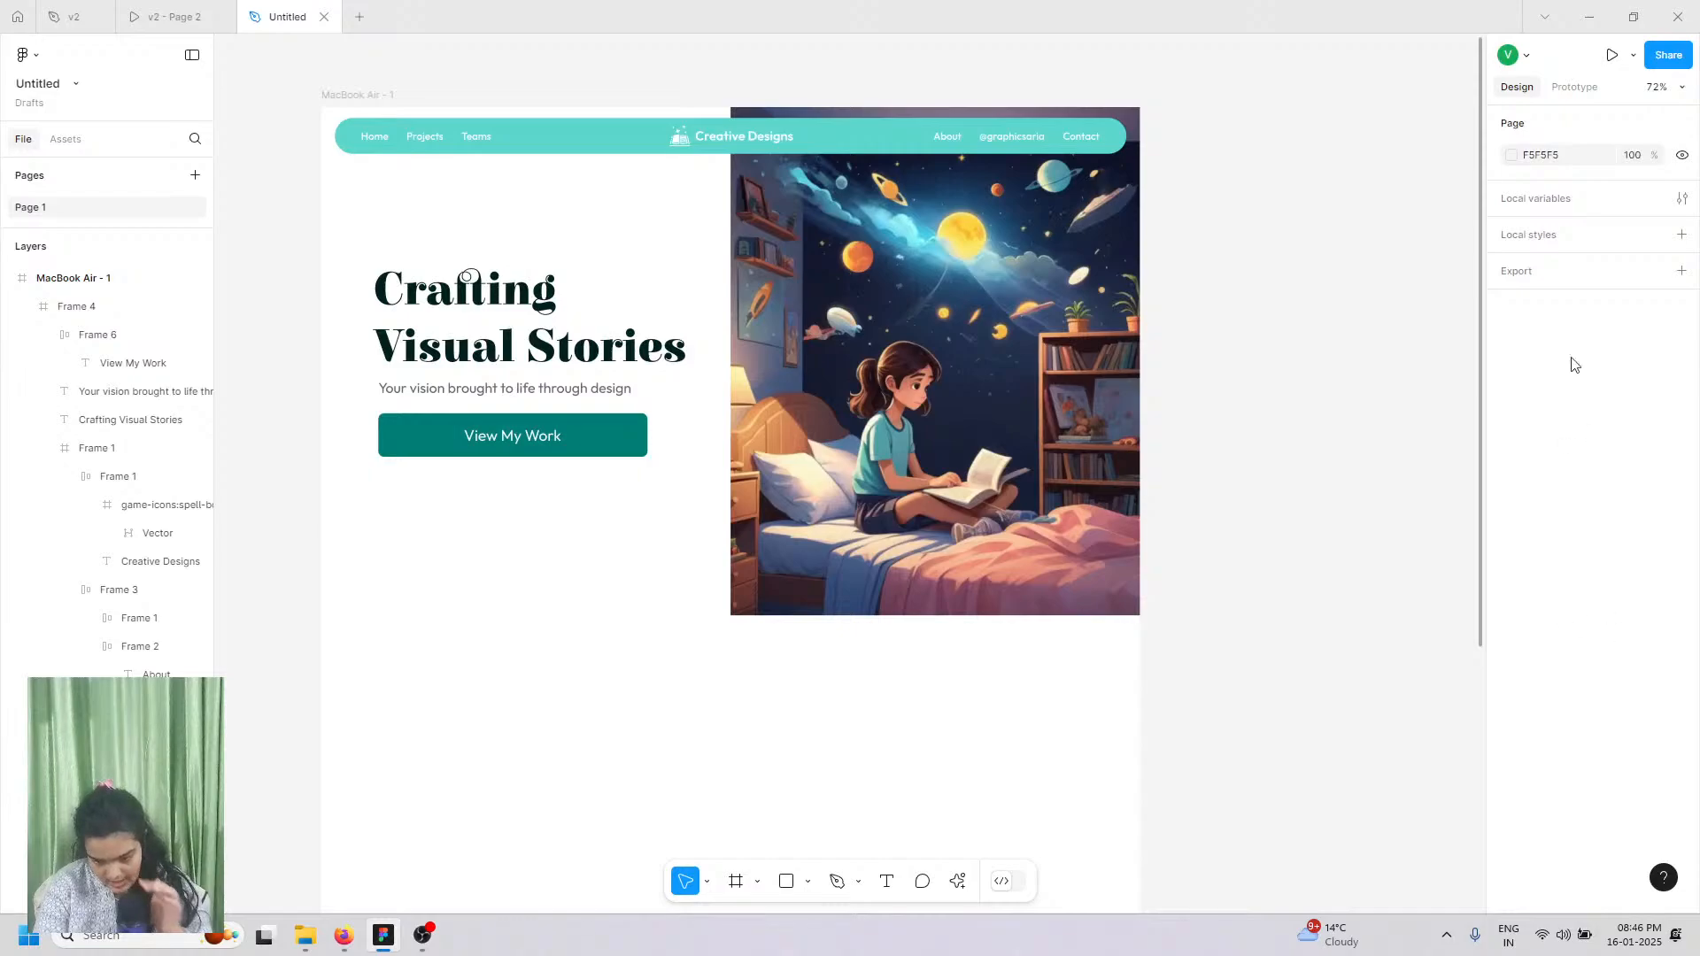
Step: Nudge the subtitle up one pixel, then view the v2 prototype
left_click(341, 94)
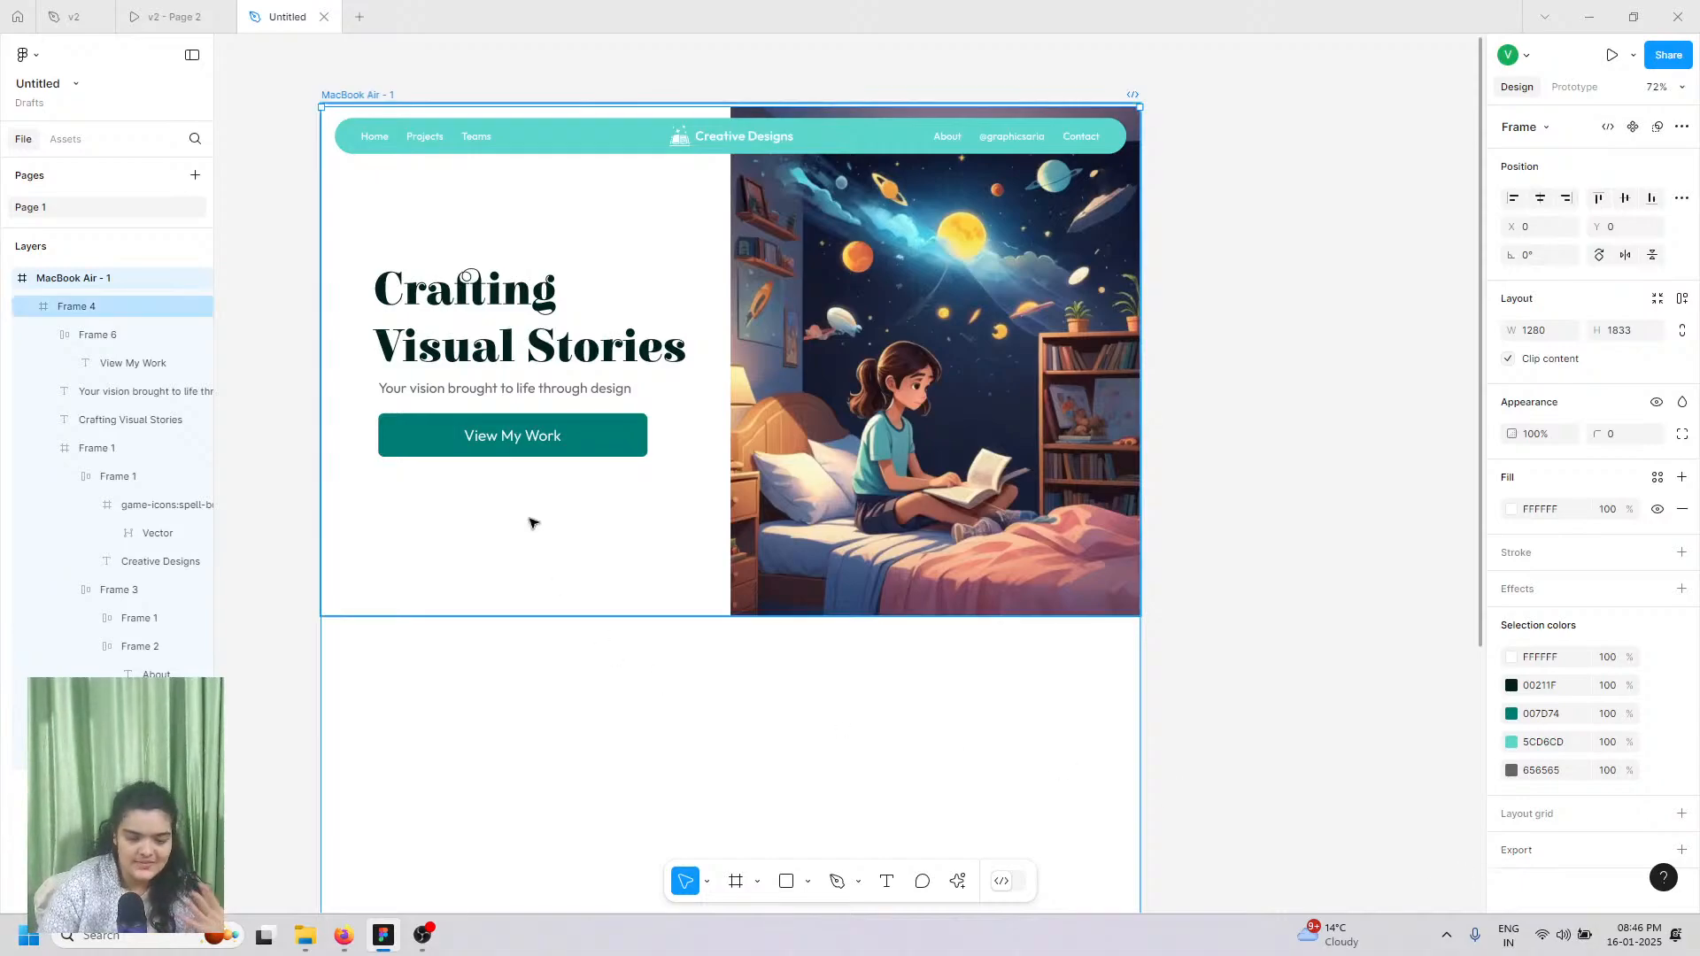
double_click(551, 391)
key("Up")
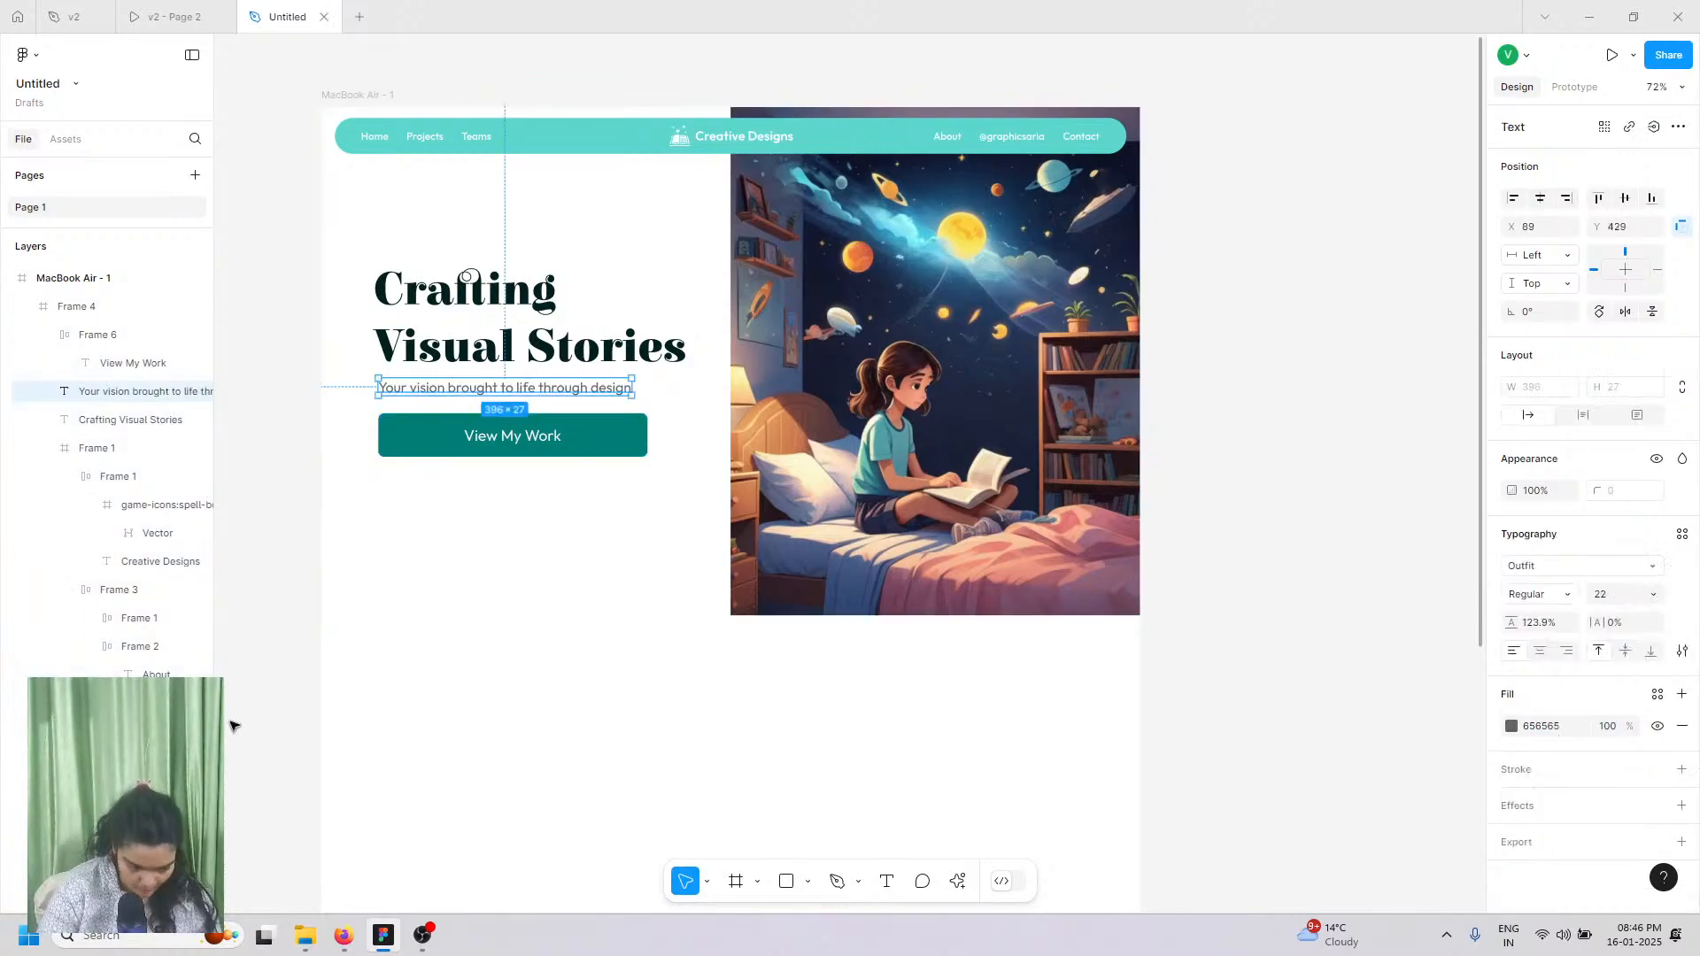
left_click(175, 19)
scroll(872, 468, "down", 10)
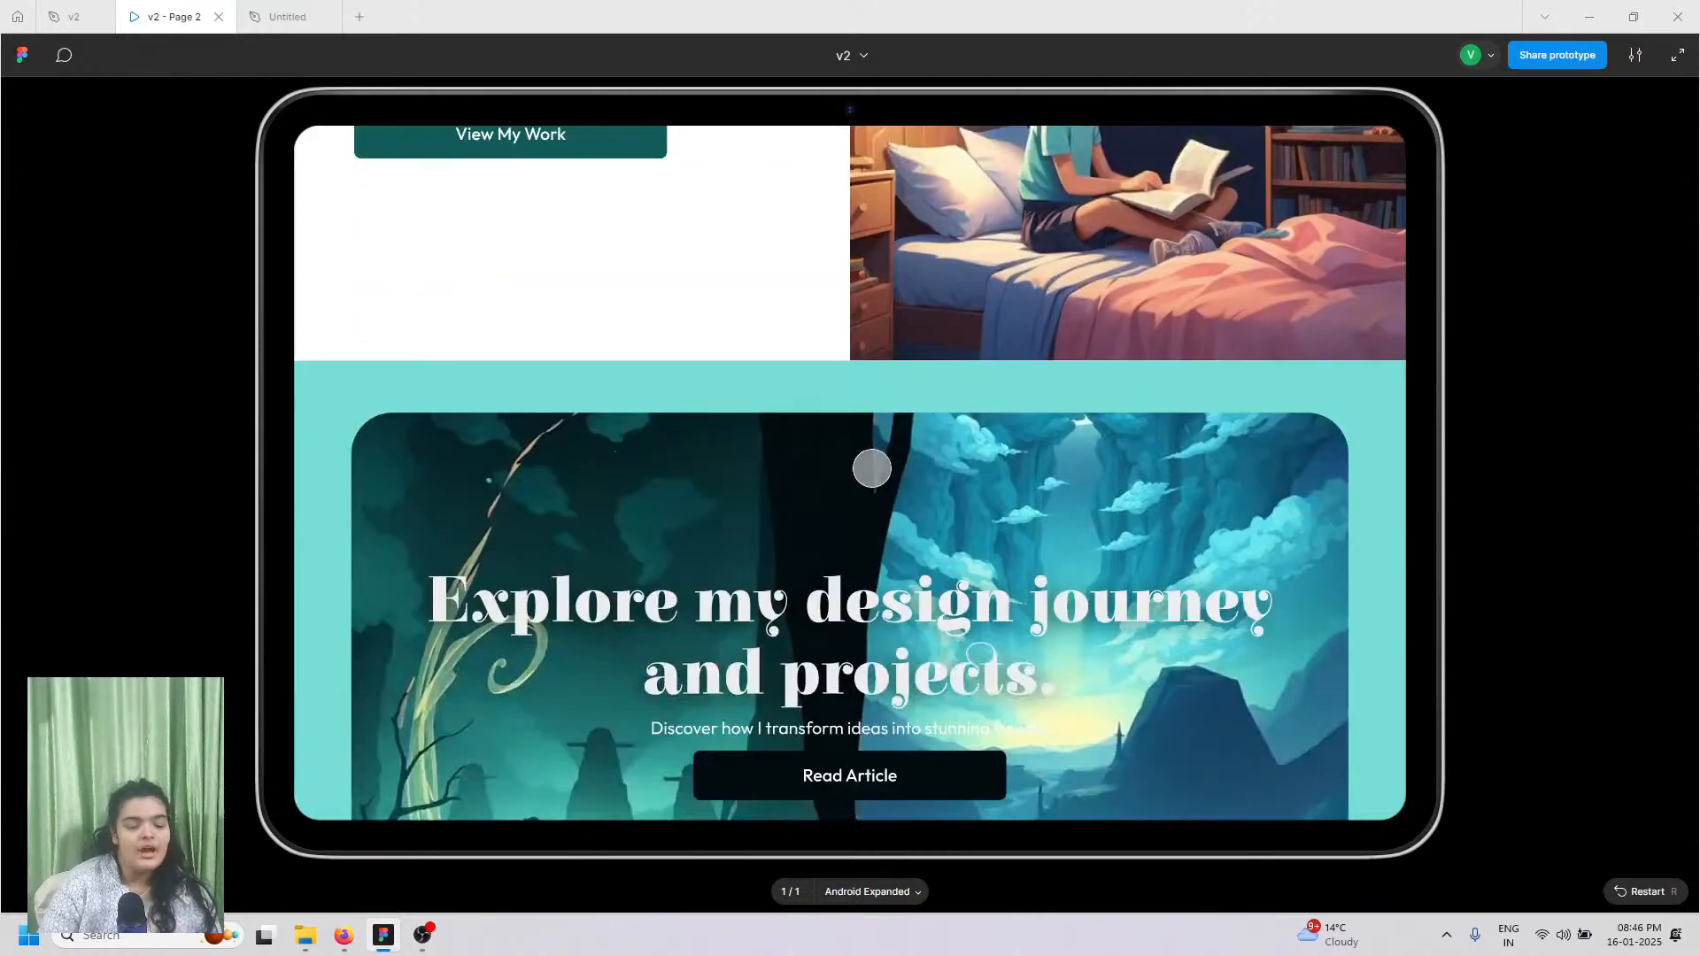
Step: Scroll the v2 prototype to its Explore section, then return to the Untitled file
scroll(782, 349, "down", 1)
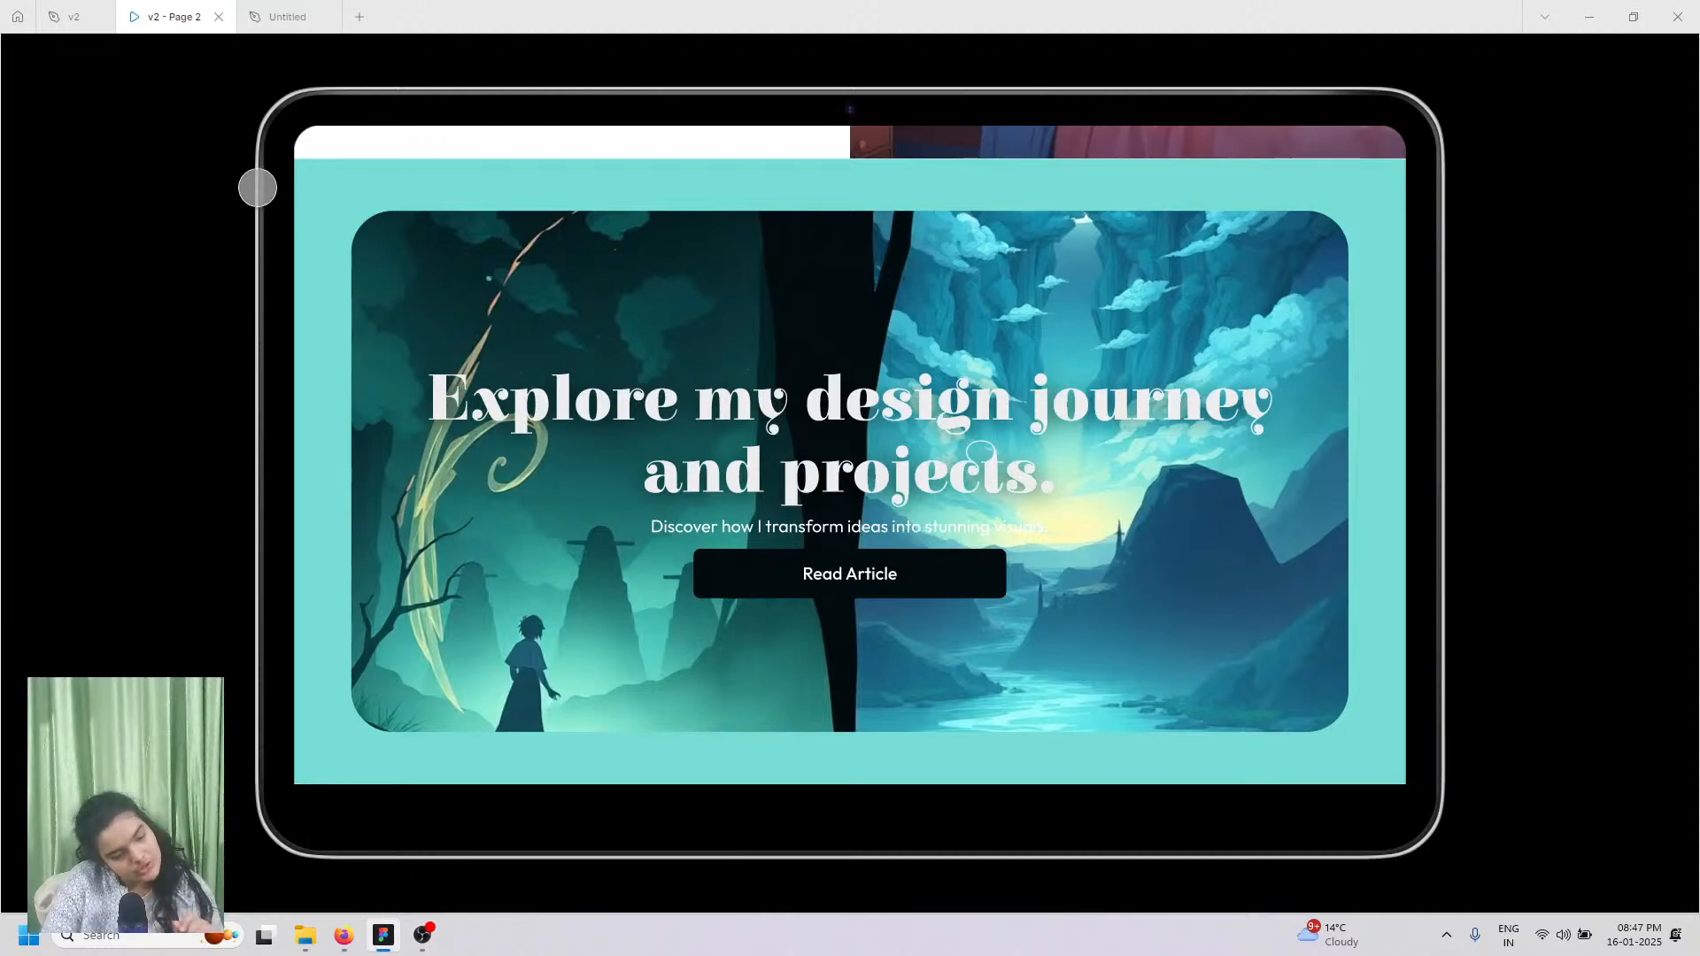
left_click(268, 10)
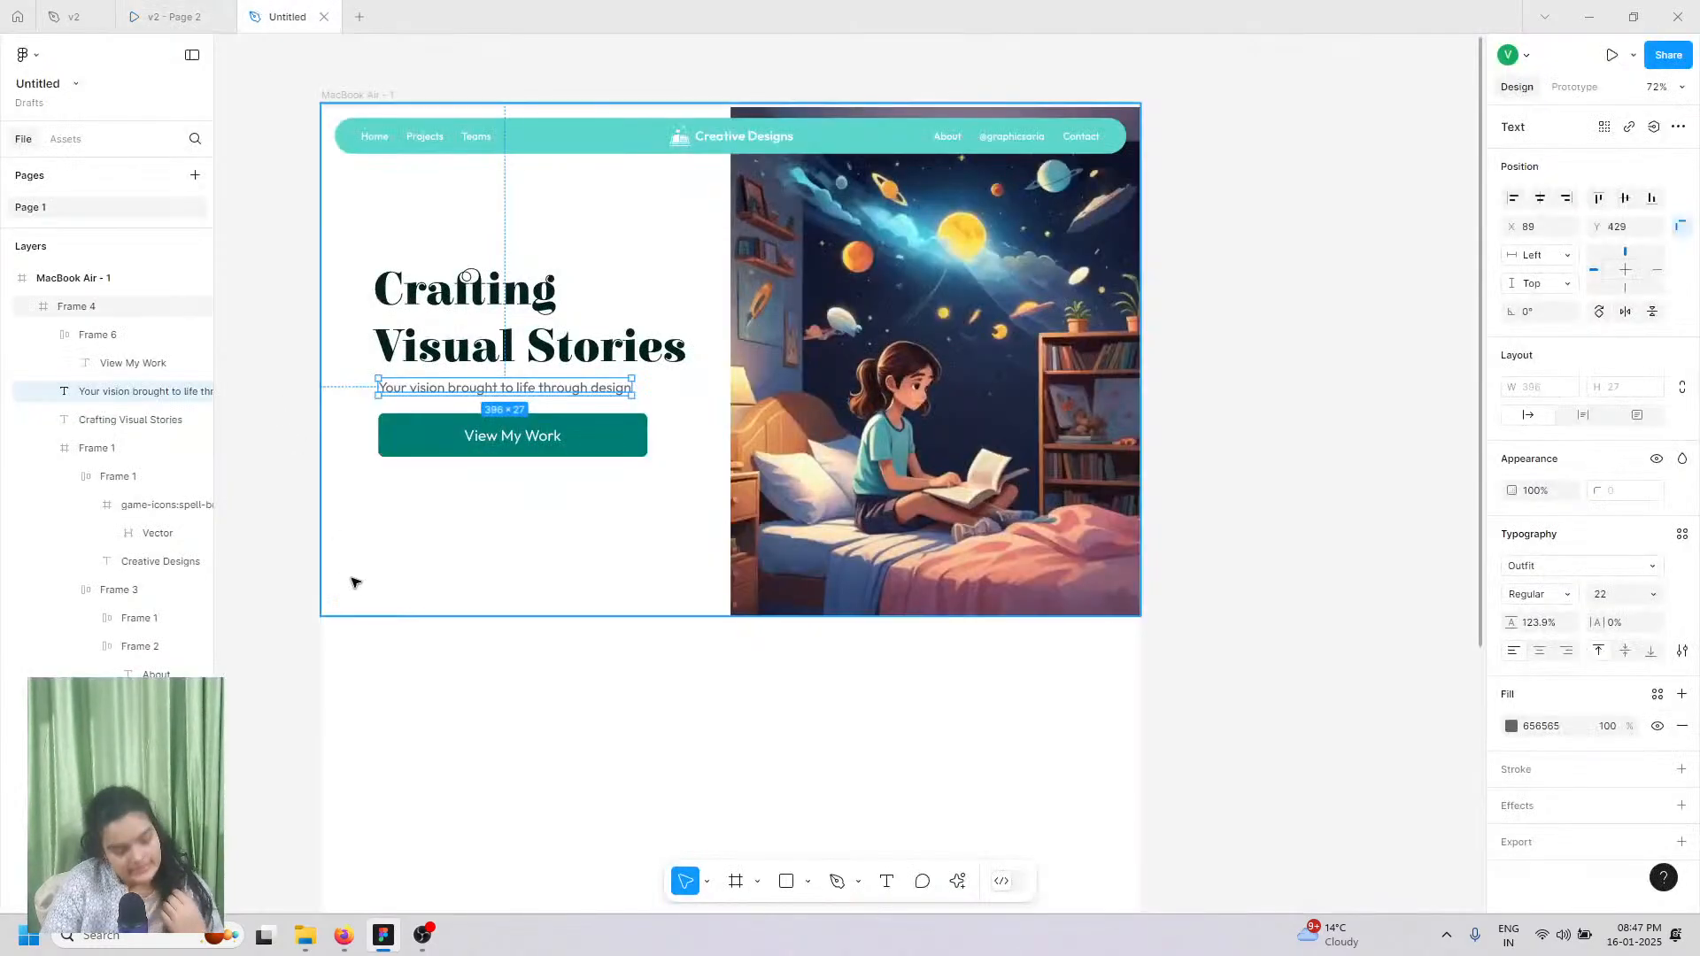
Step: Draw a 1280×625 frame at X 0 under the hero and fill it teal 5CD6CD
scroll(372, 589, "down", 3)
key("f")
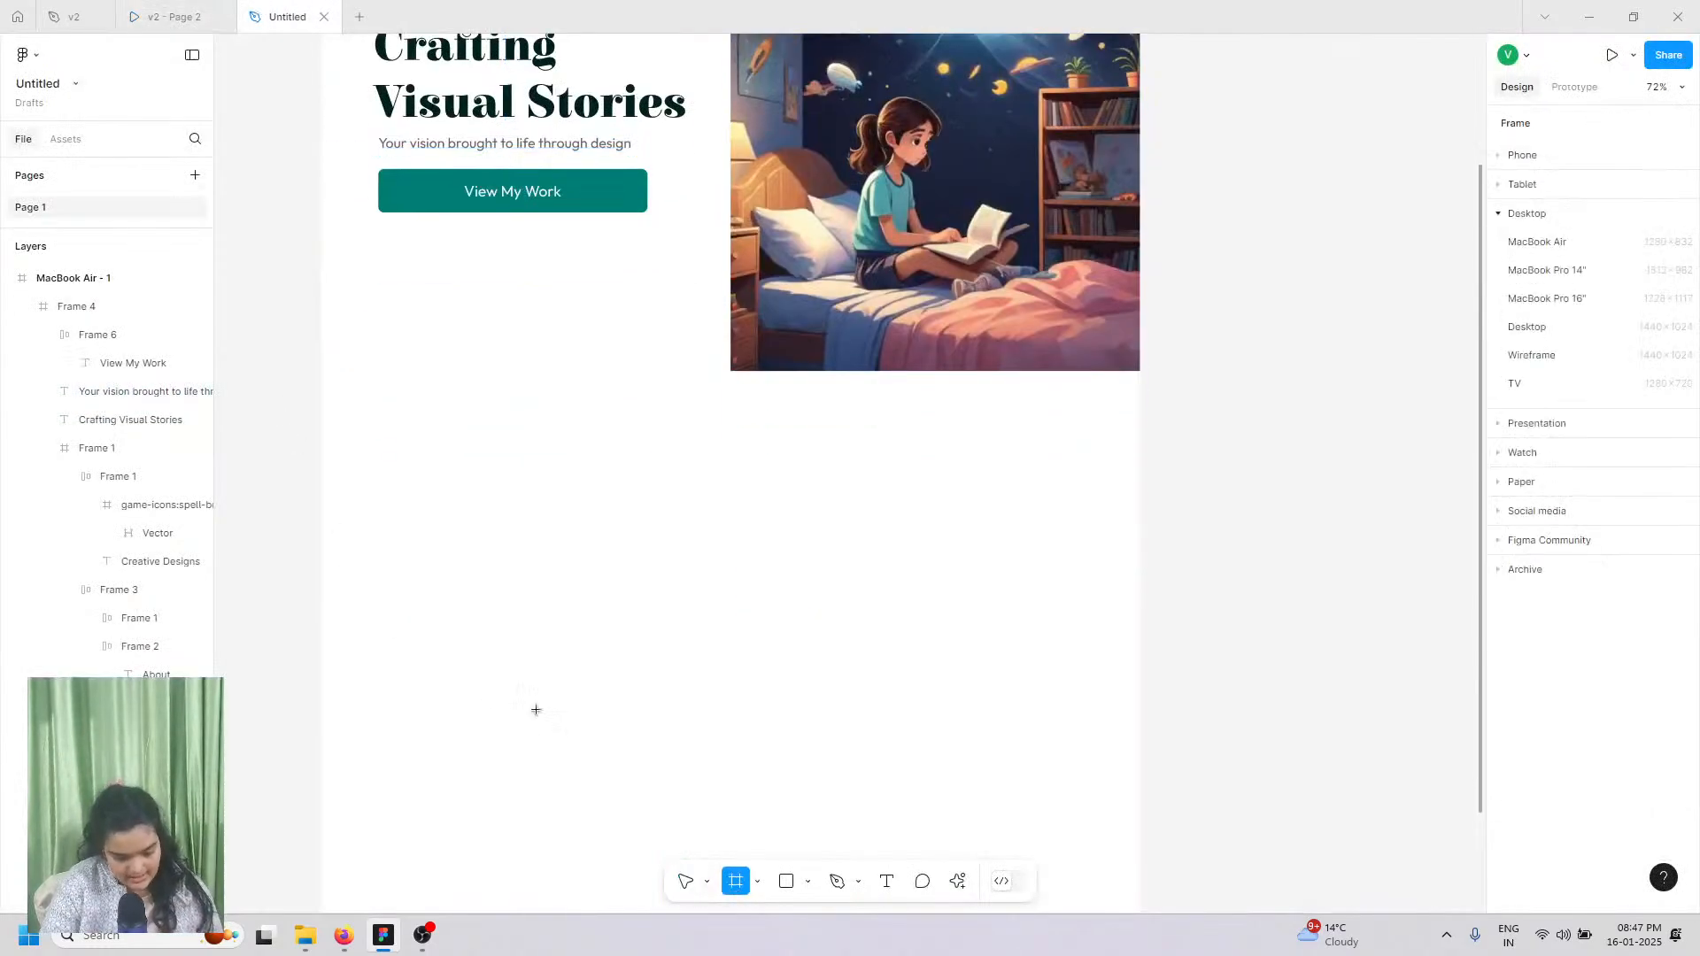
left_click_drag(346, 389, 1140, 783)
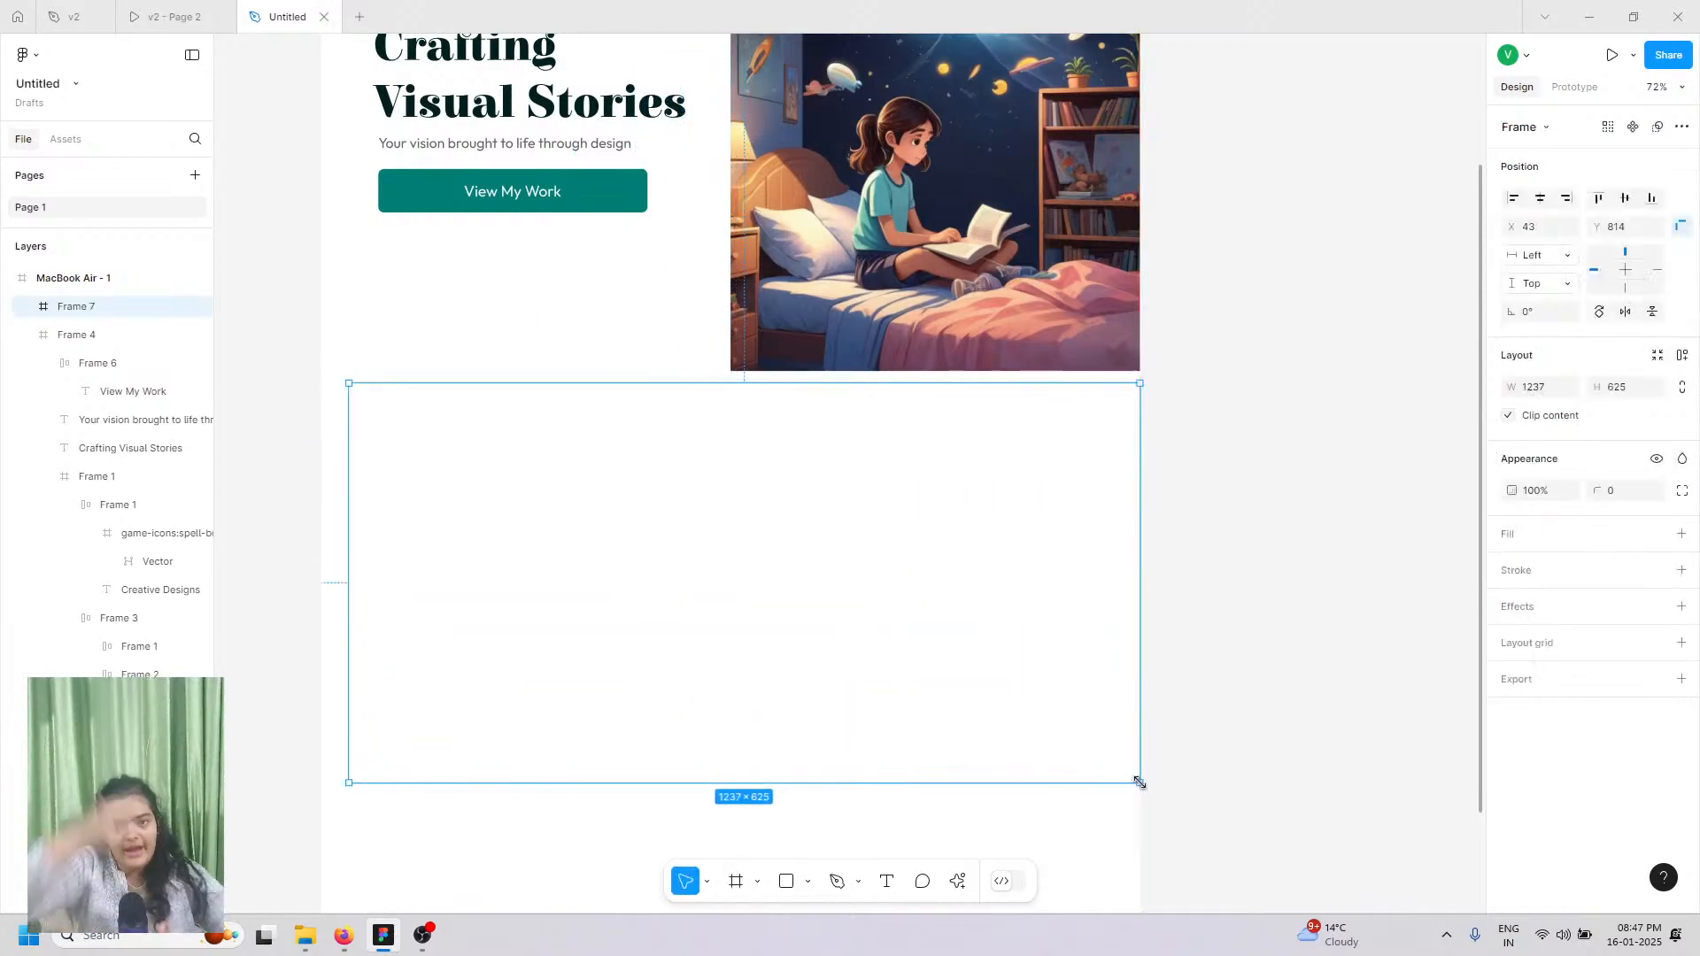
left_click_drag(935, 592, 955, 592)
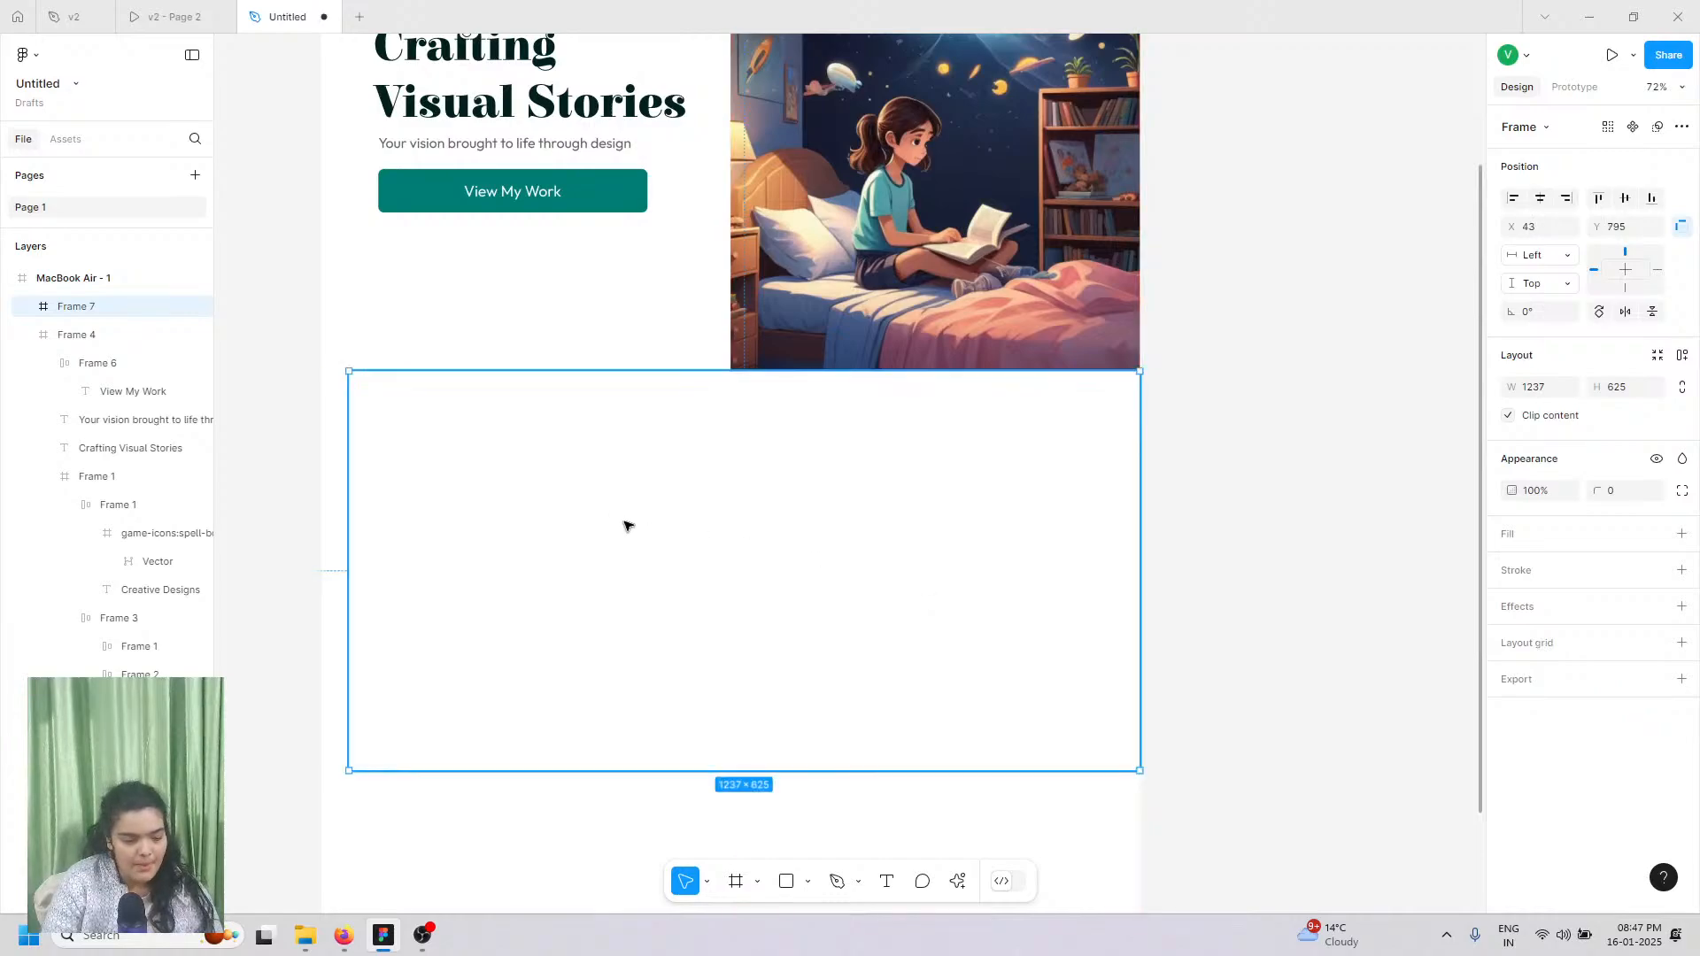
left_click_drag(343, 422, 322, 417)
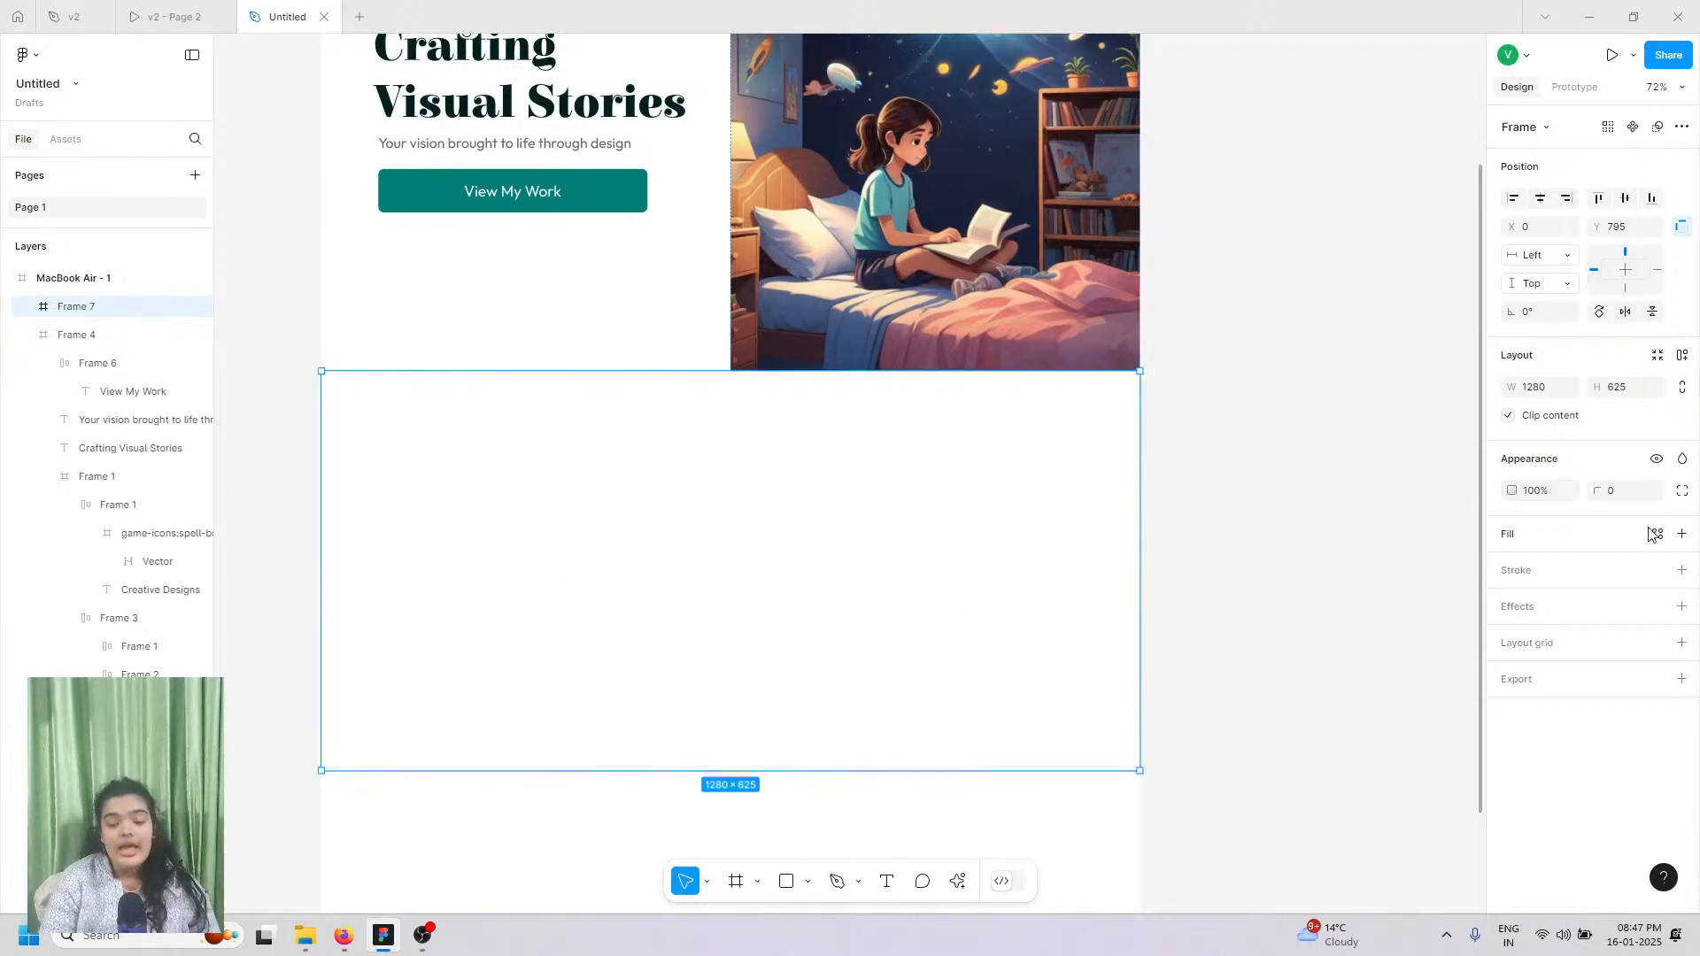
left_click(1688, 536)
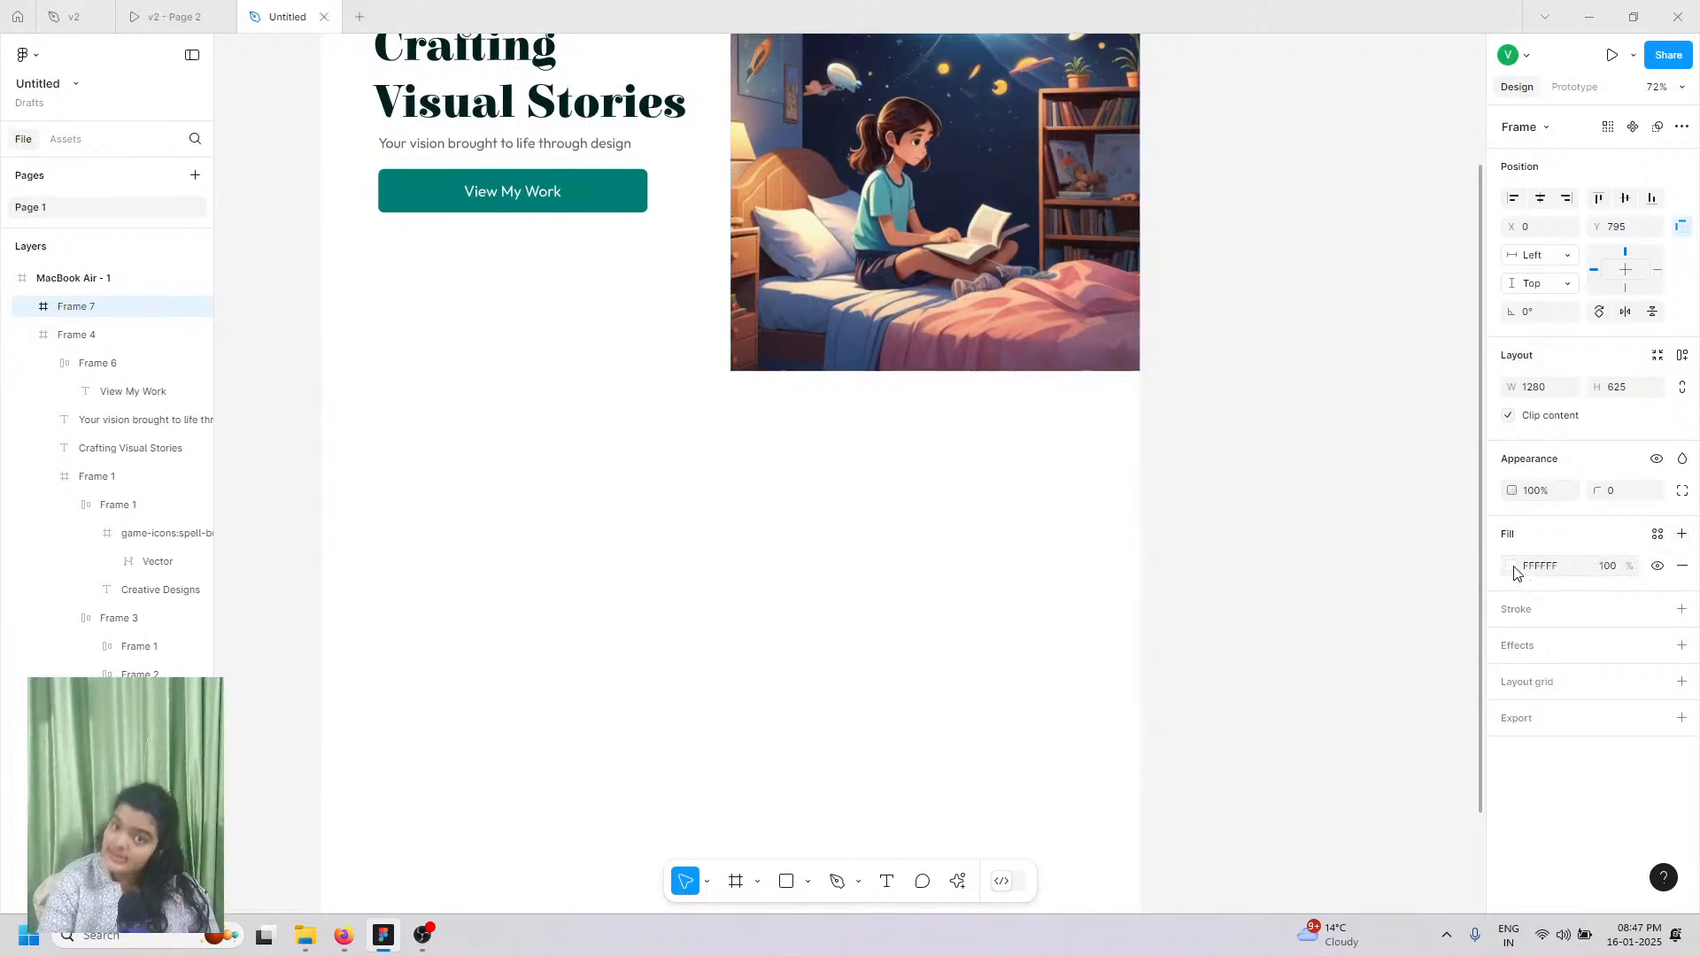
left_click(1511, 568)
left_click(1361, 823)
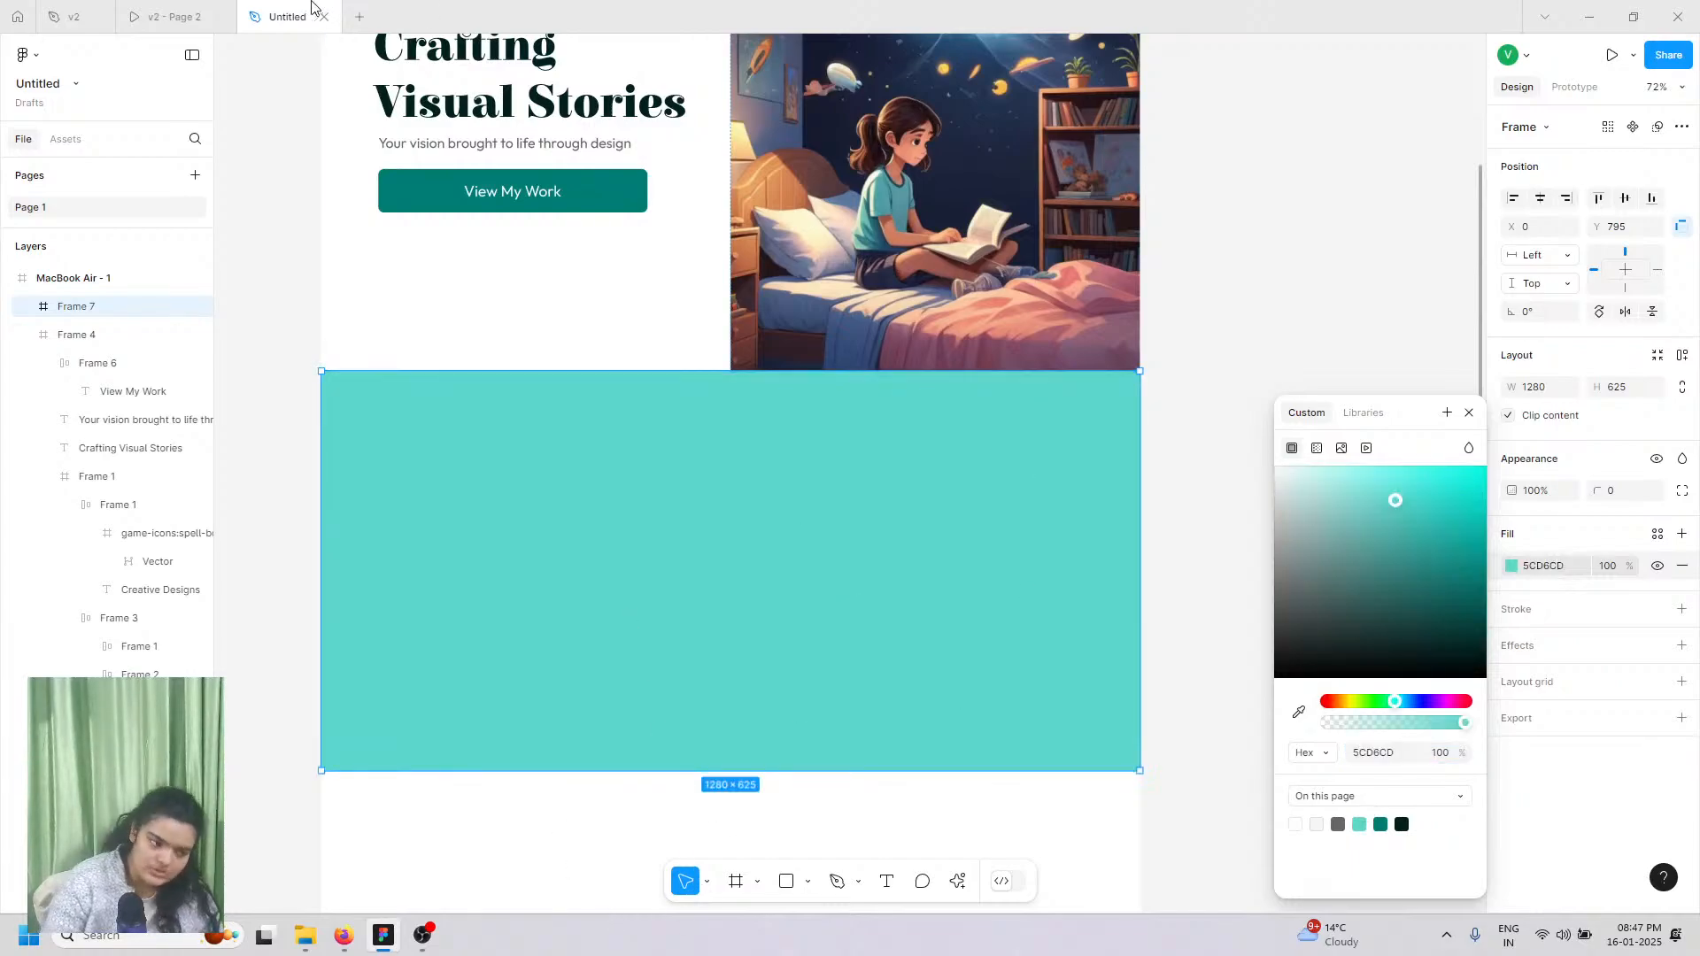
left_click(201, 9)
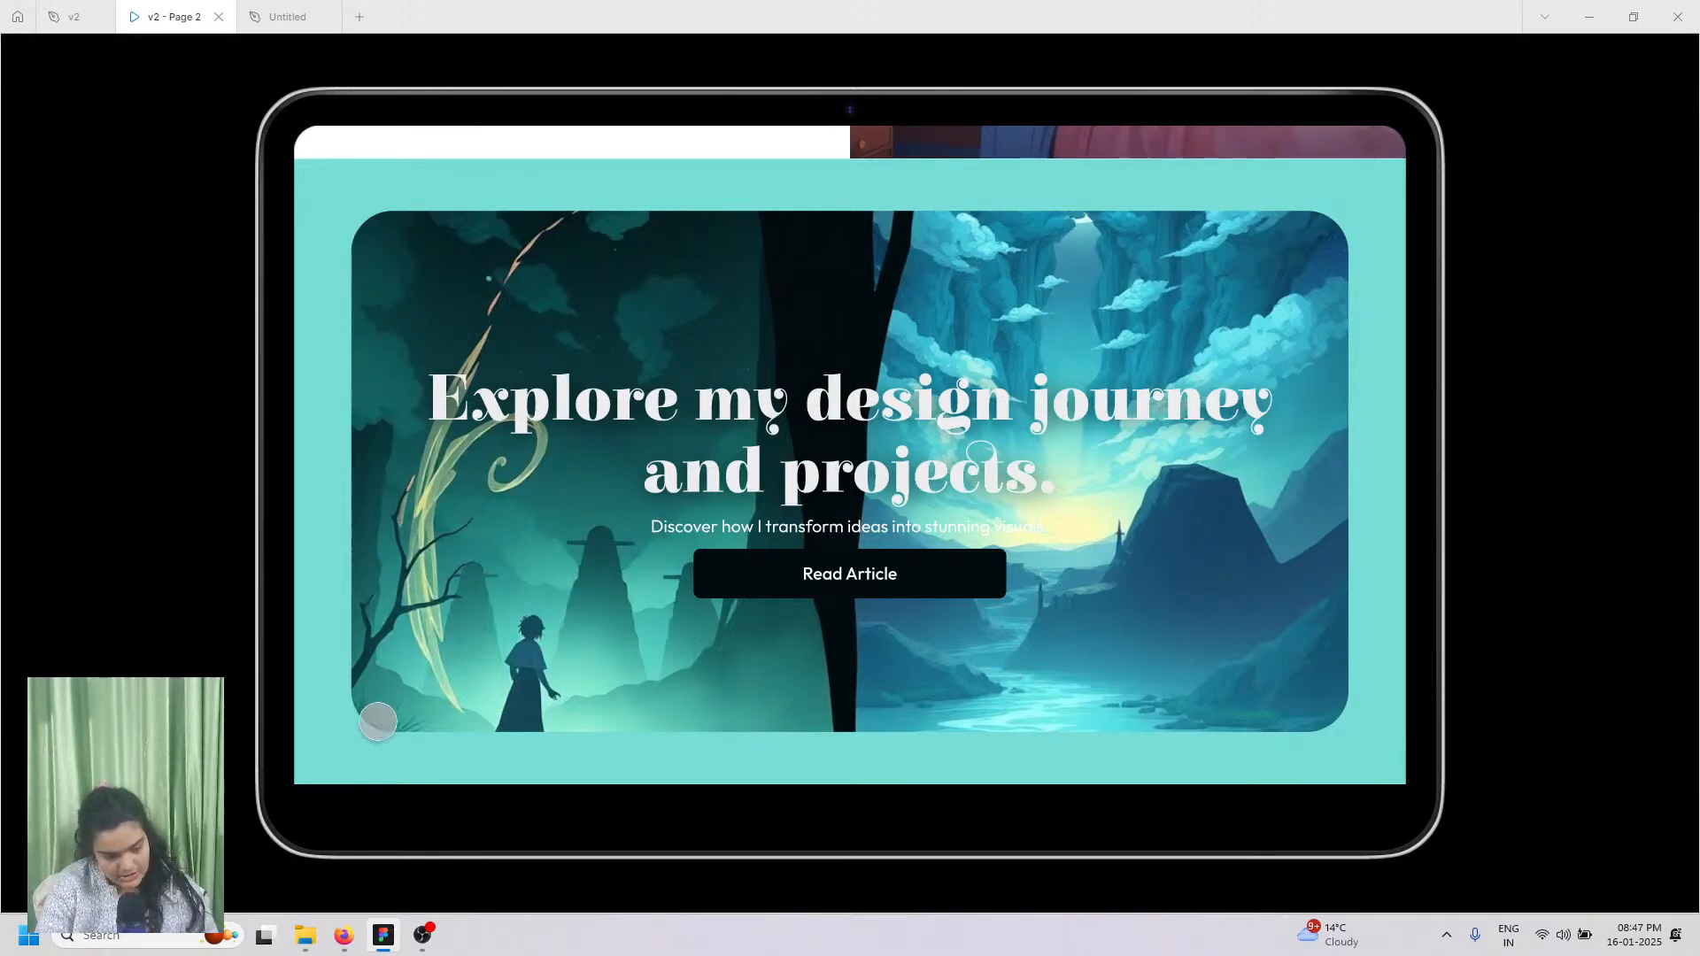
Step: Preview adsasdads.png then adsasd.png in the Google Drive folder, and return to Figma
left_click(344, 939)
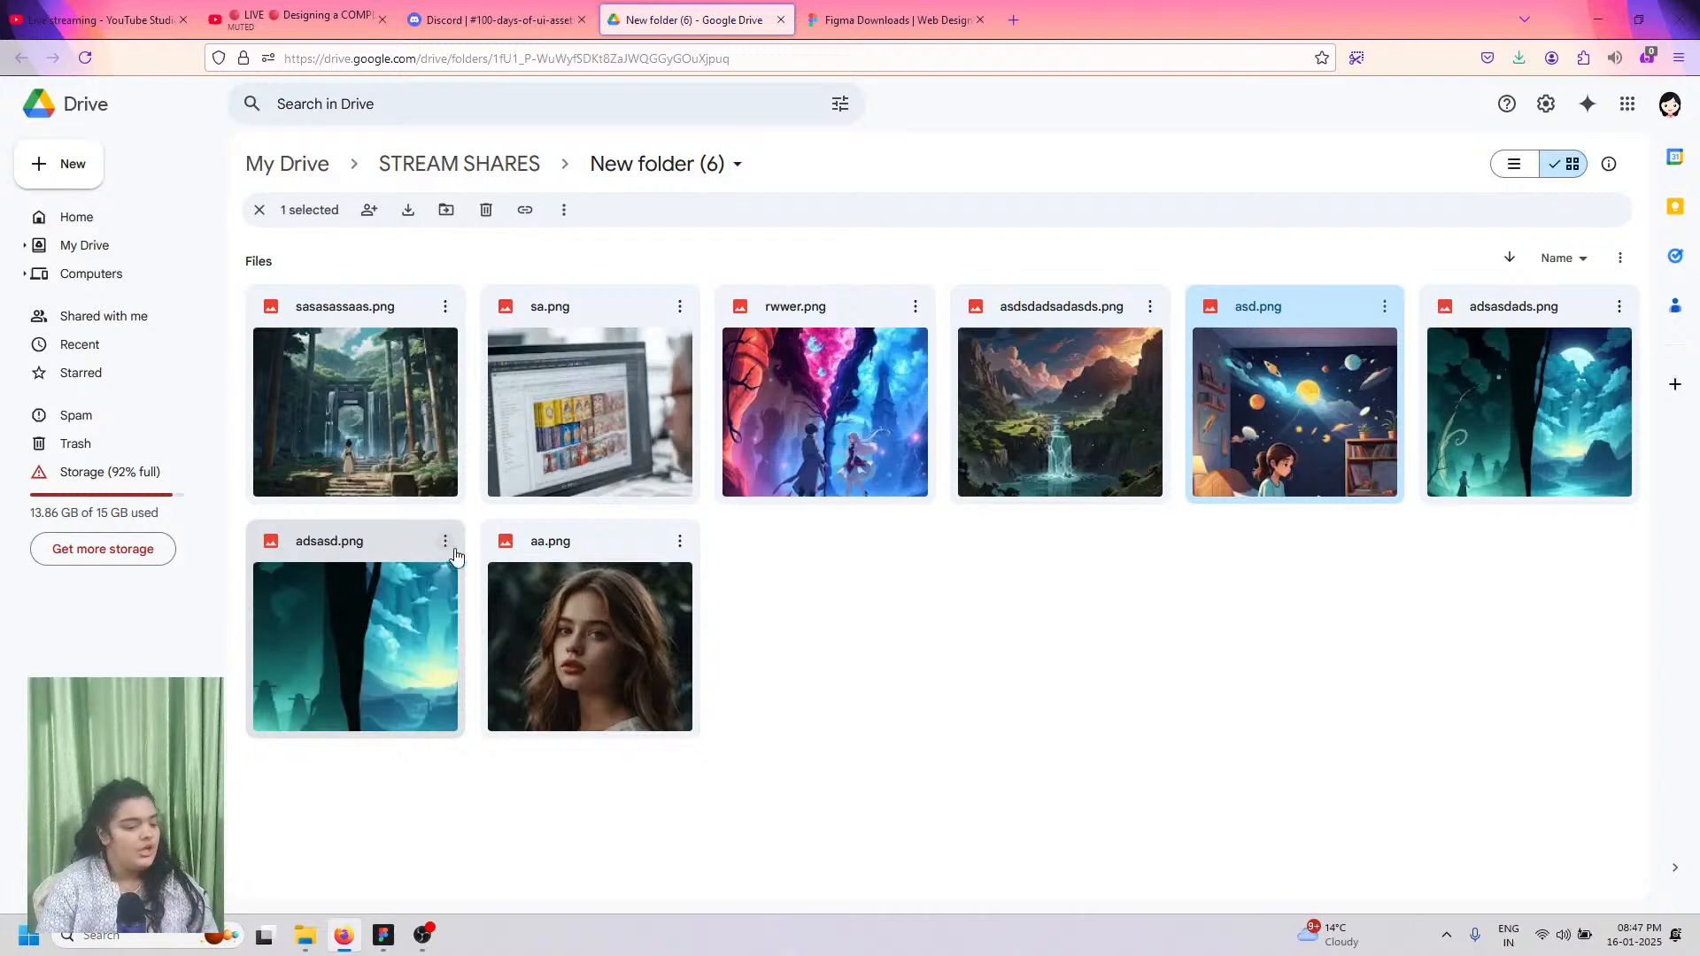
left_click(1590, 317)
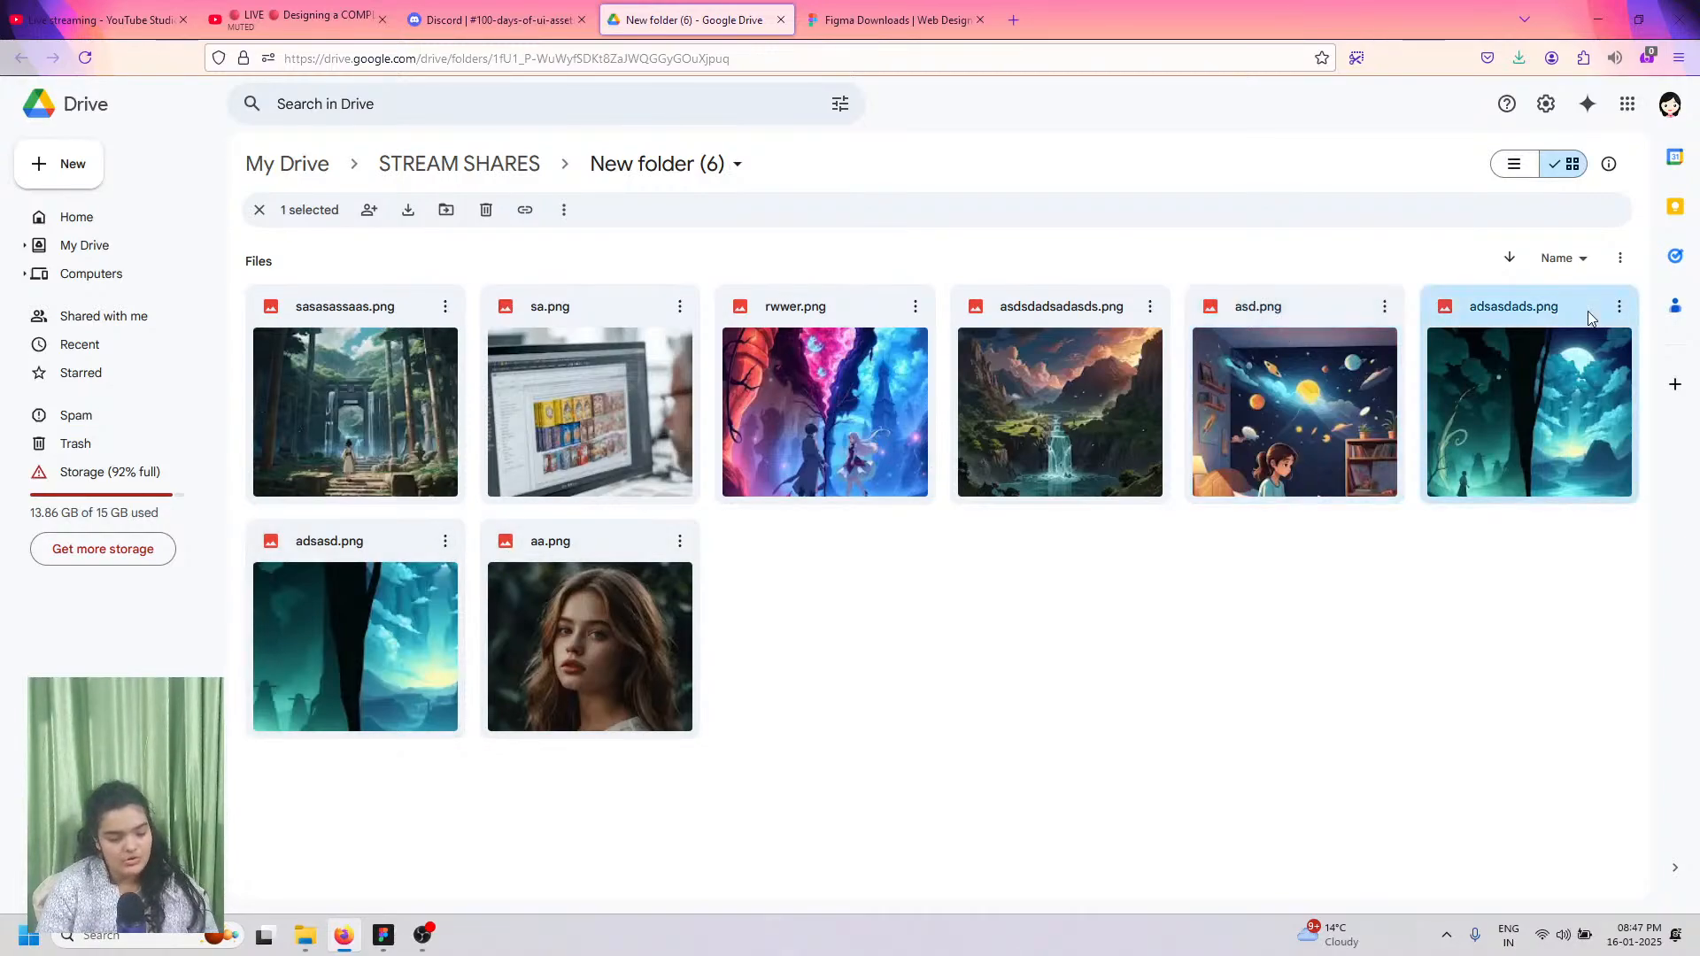
double_click(1564, 348)
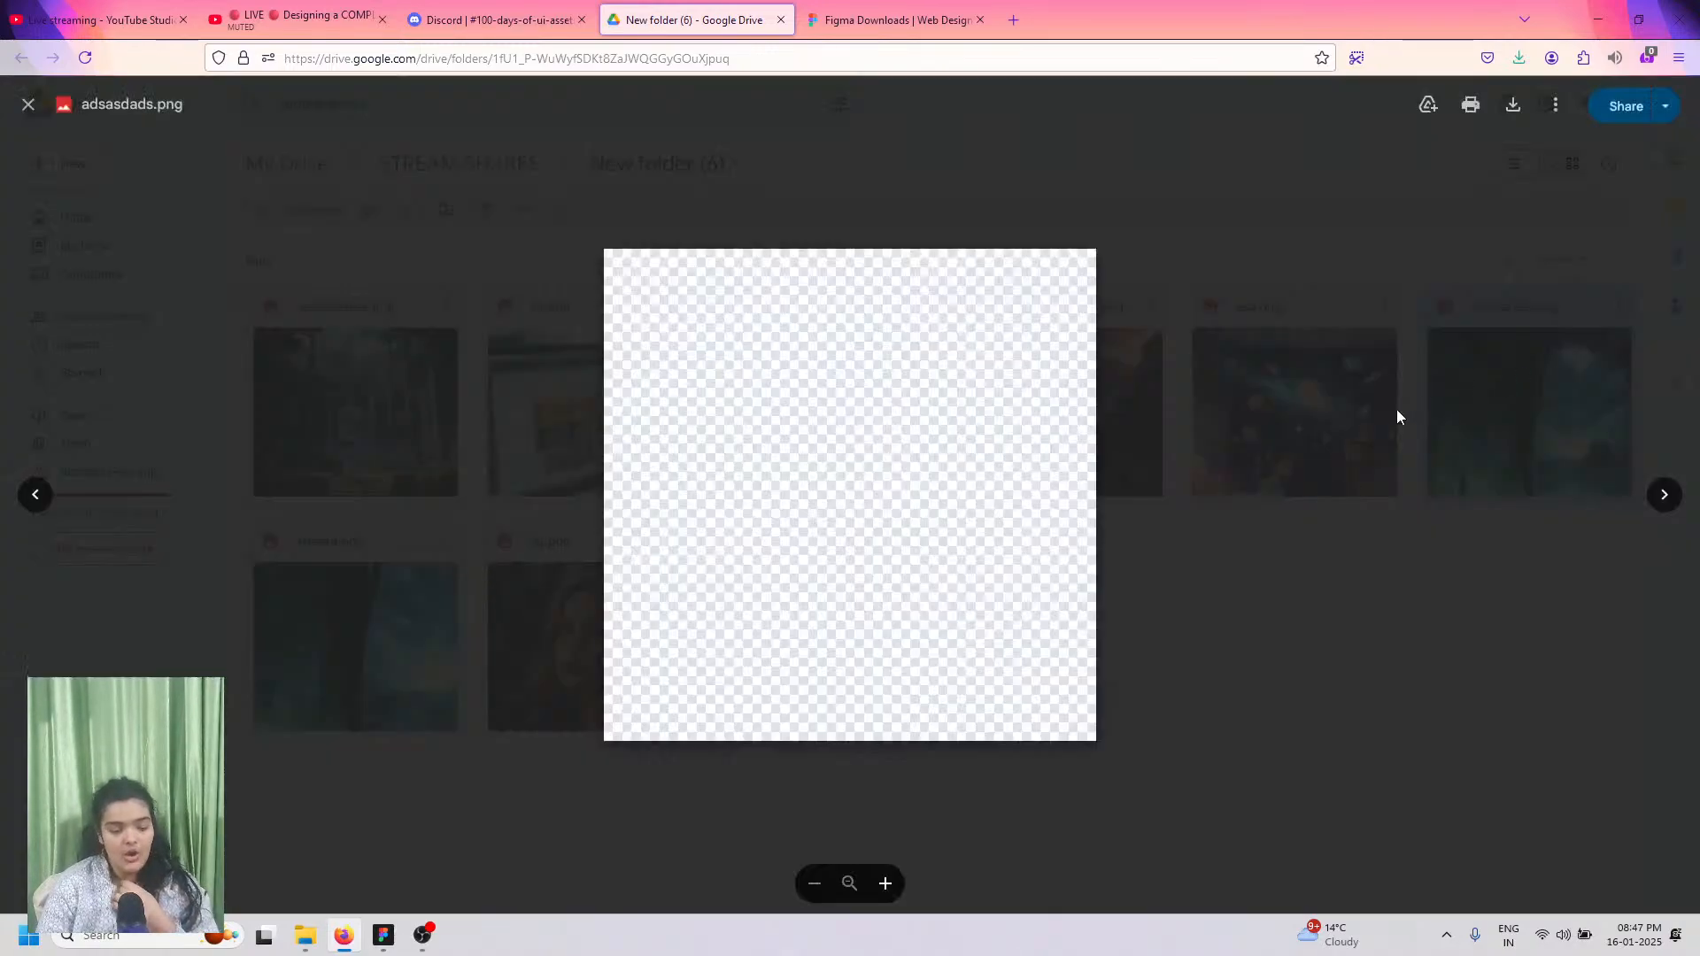
left_click(1663, 494)
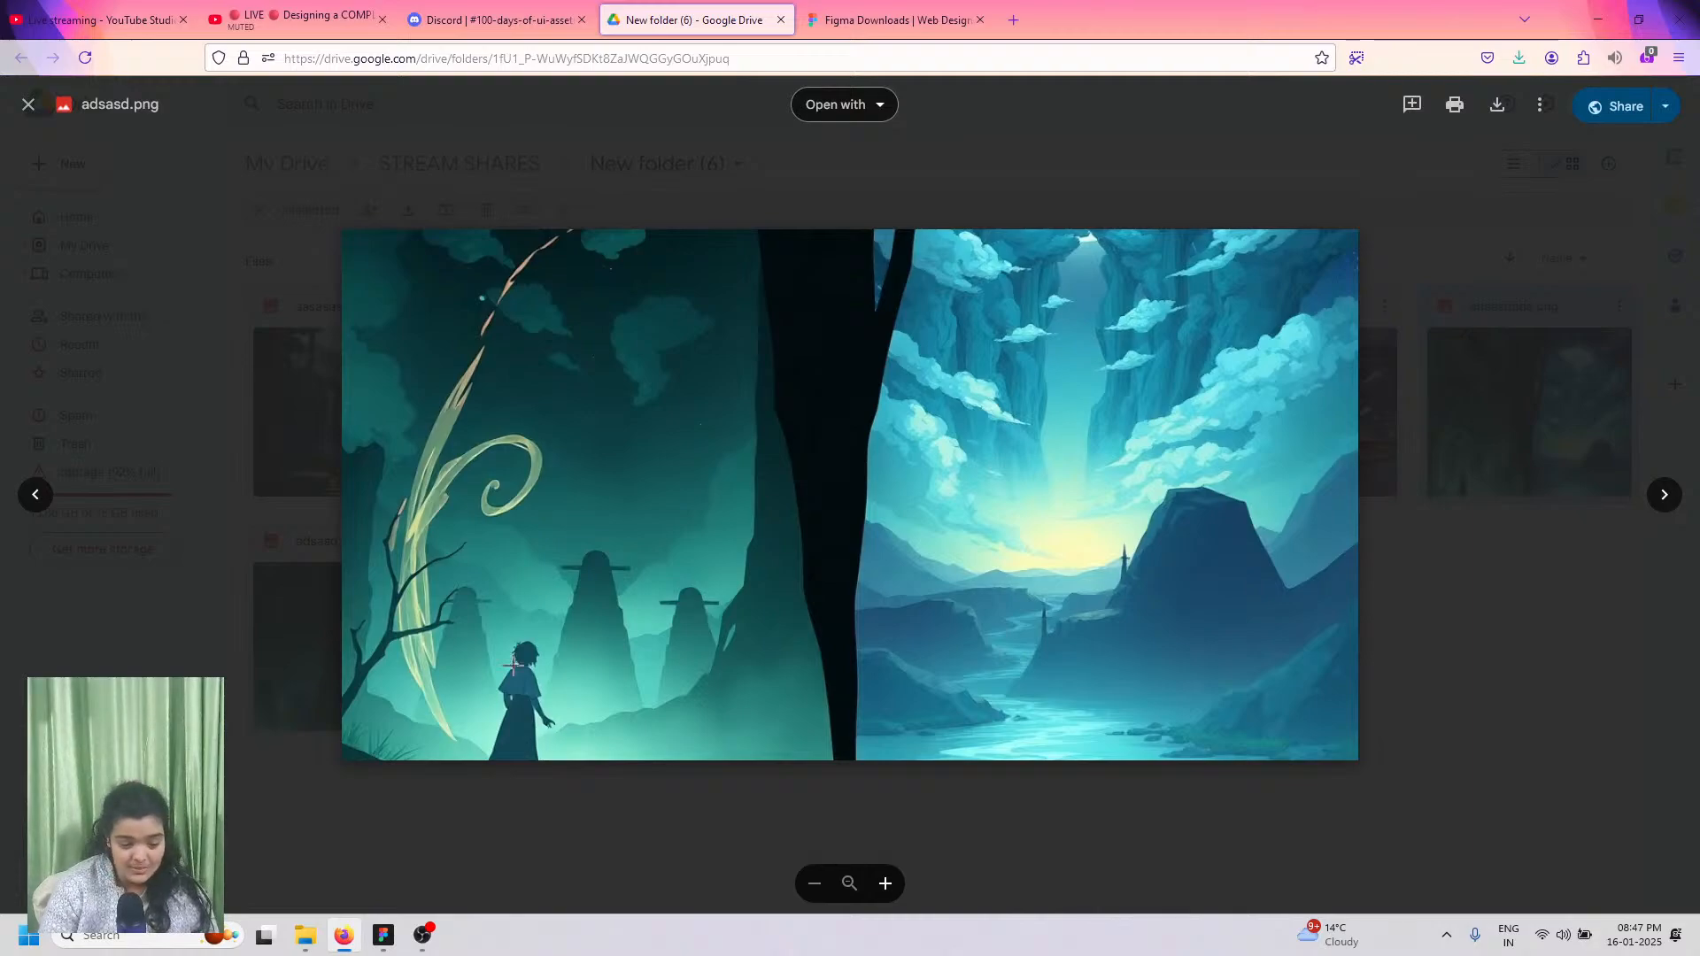
left_click(384, 935)
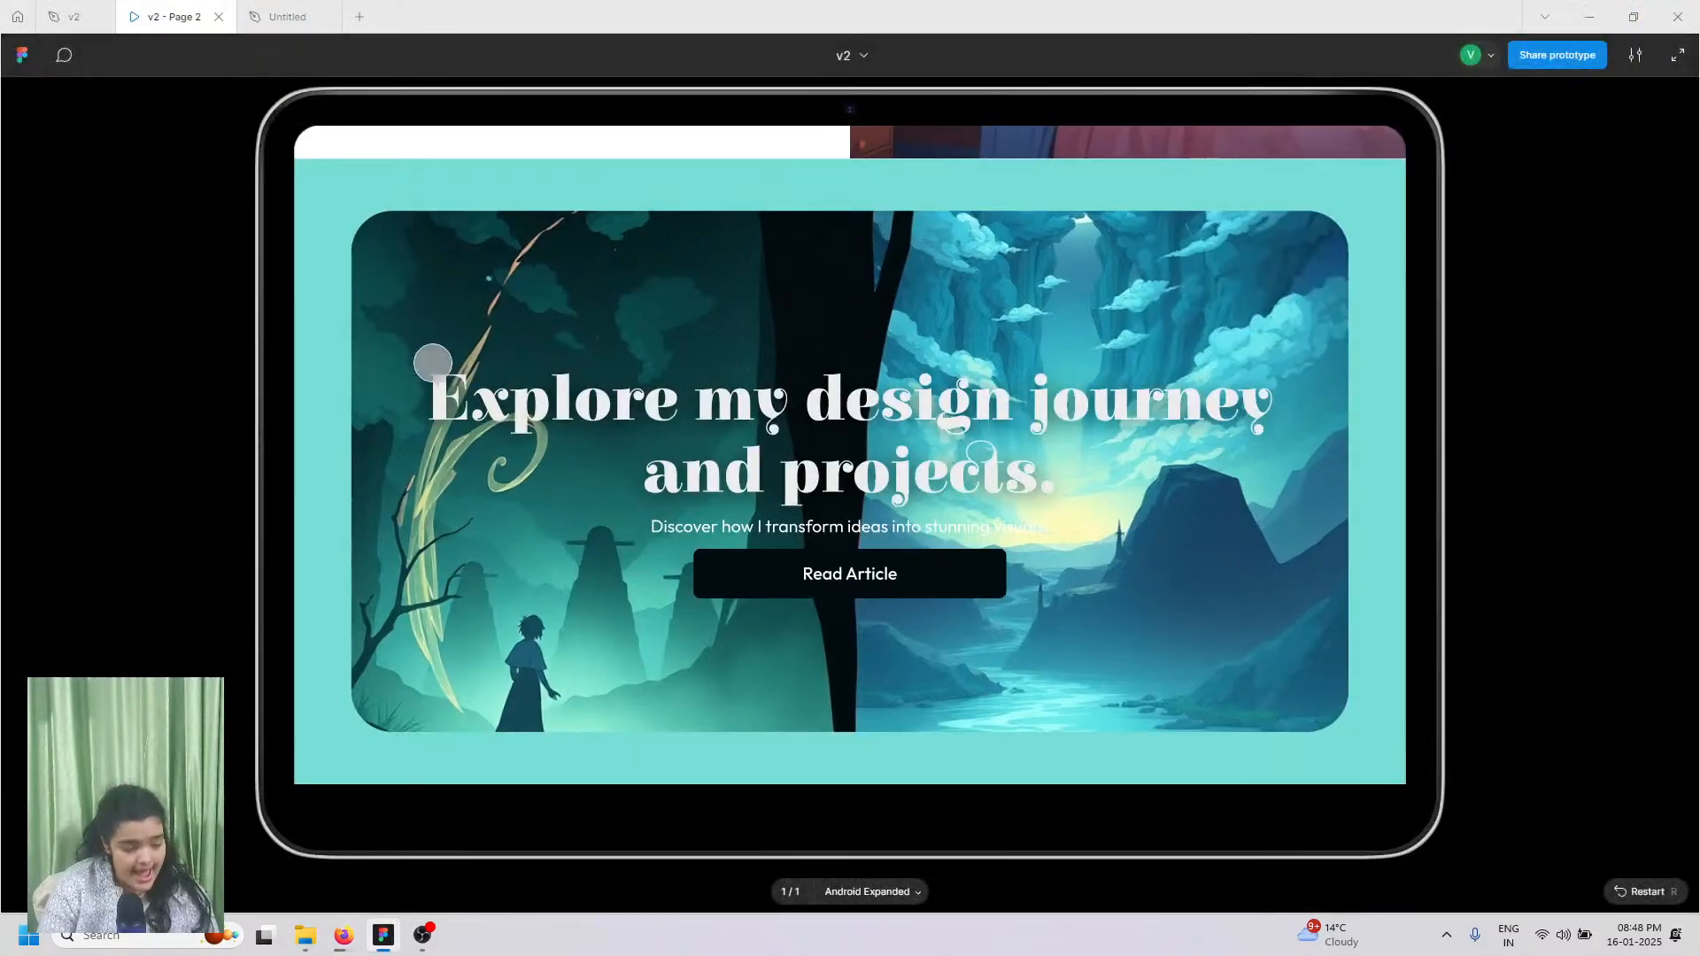
Step: Insert the adsasd image from Downloads and move it into the teal Frame 7
left_click(297, 14)
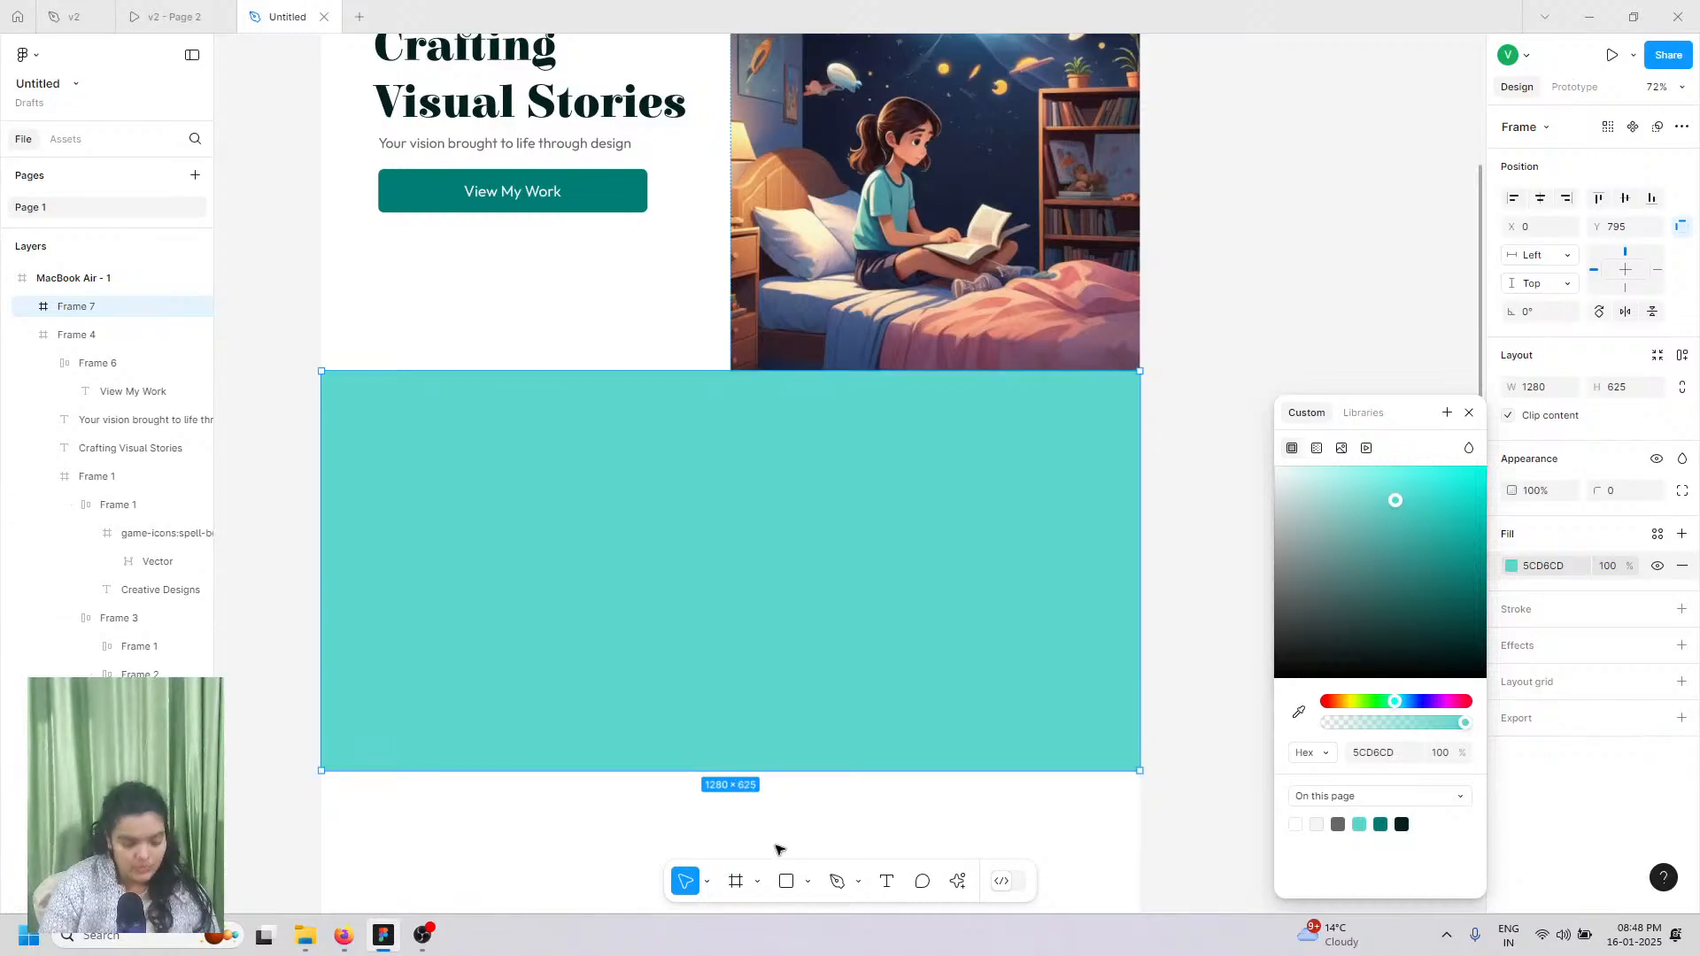
left_click(812, 879)
left_click(815, 837)
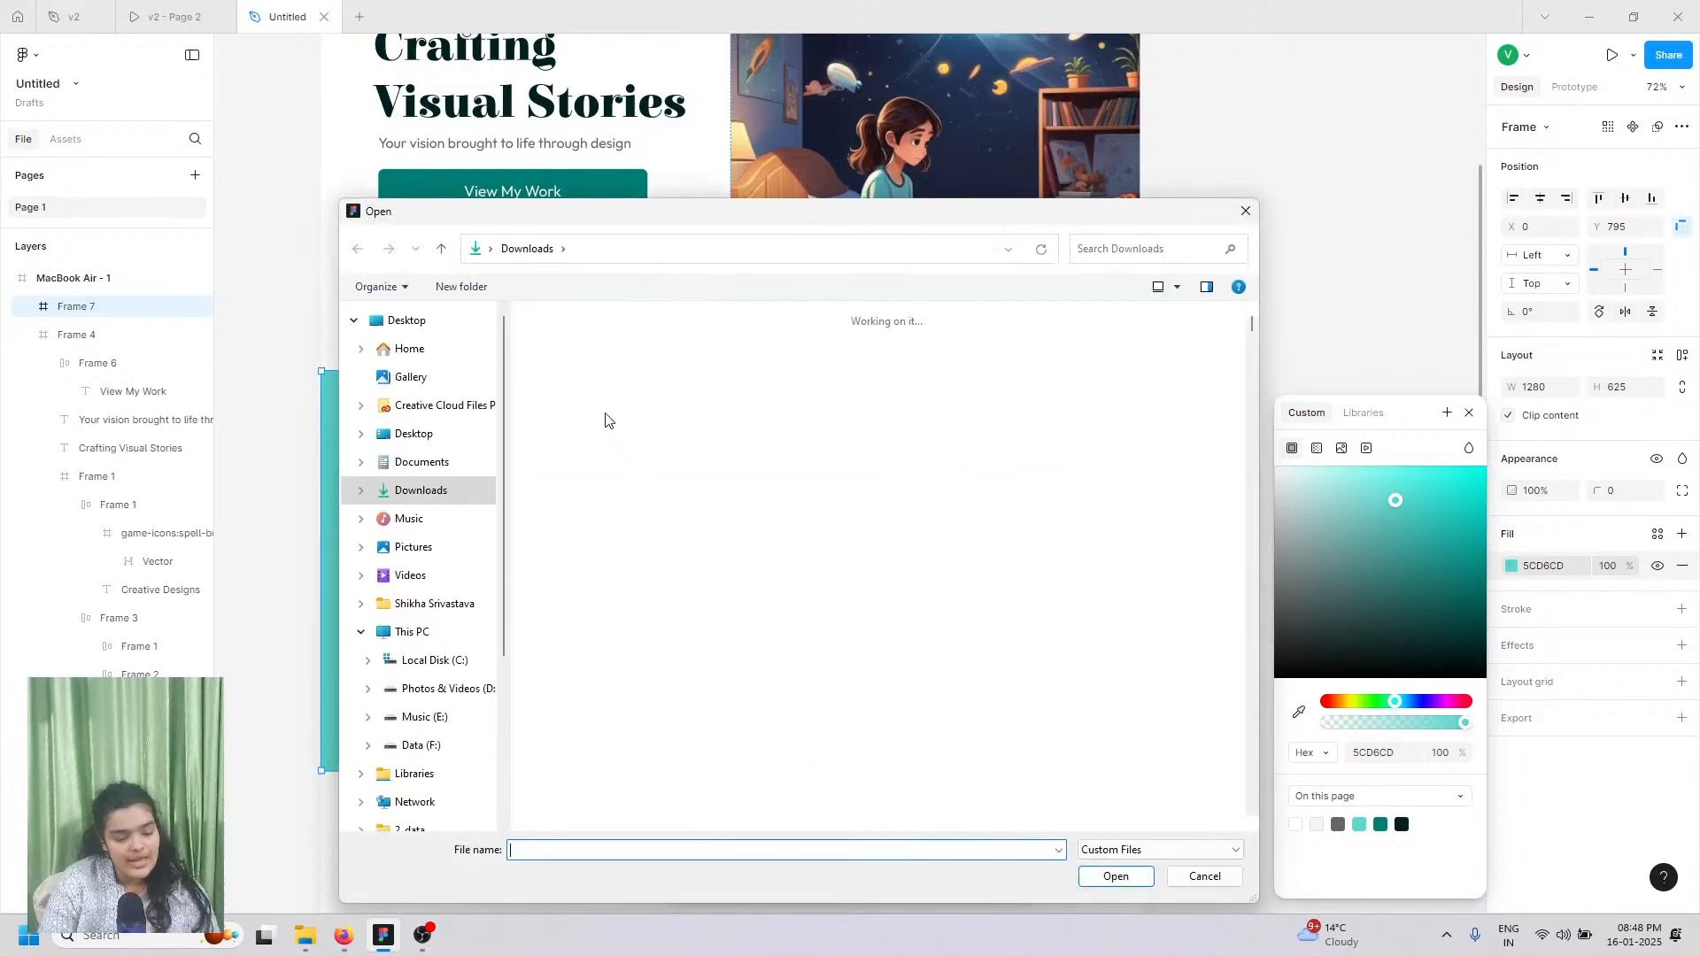
left_click(603, 414)
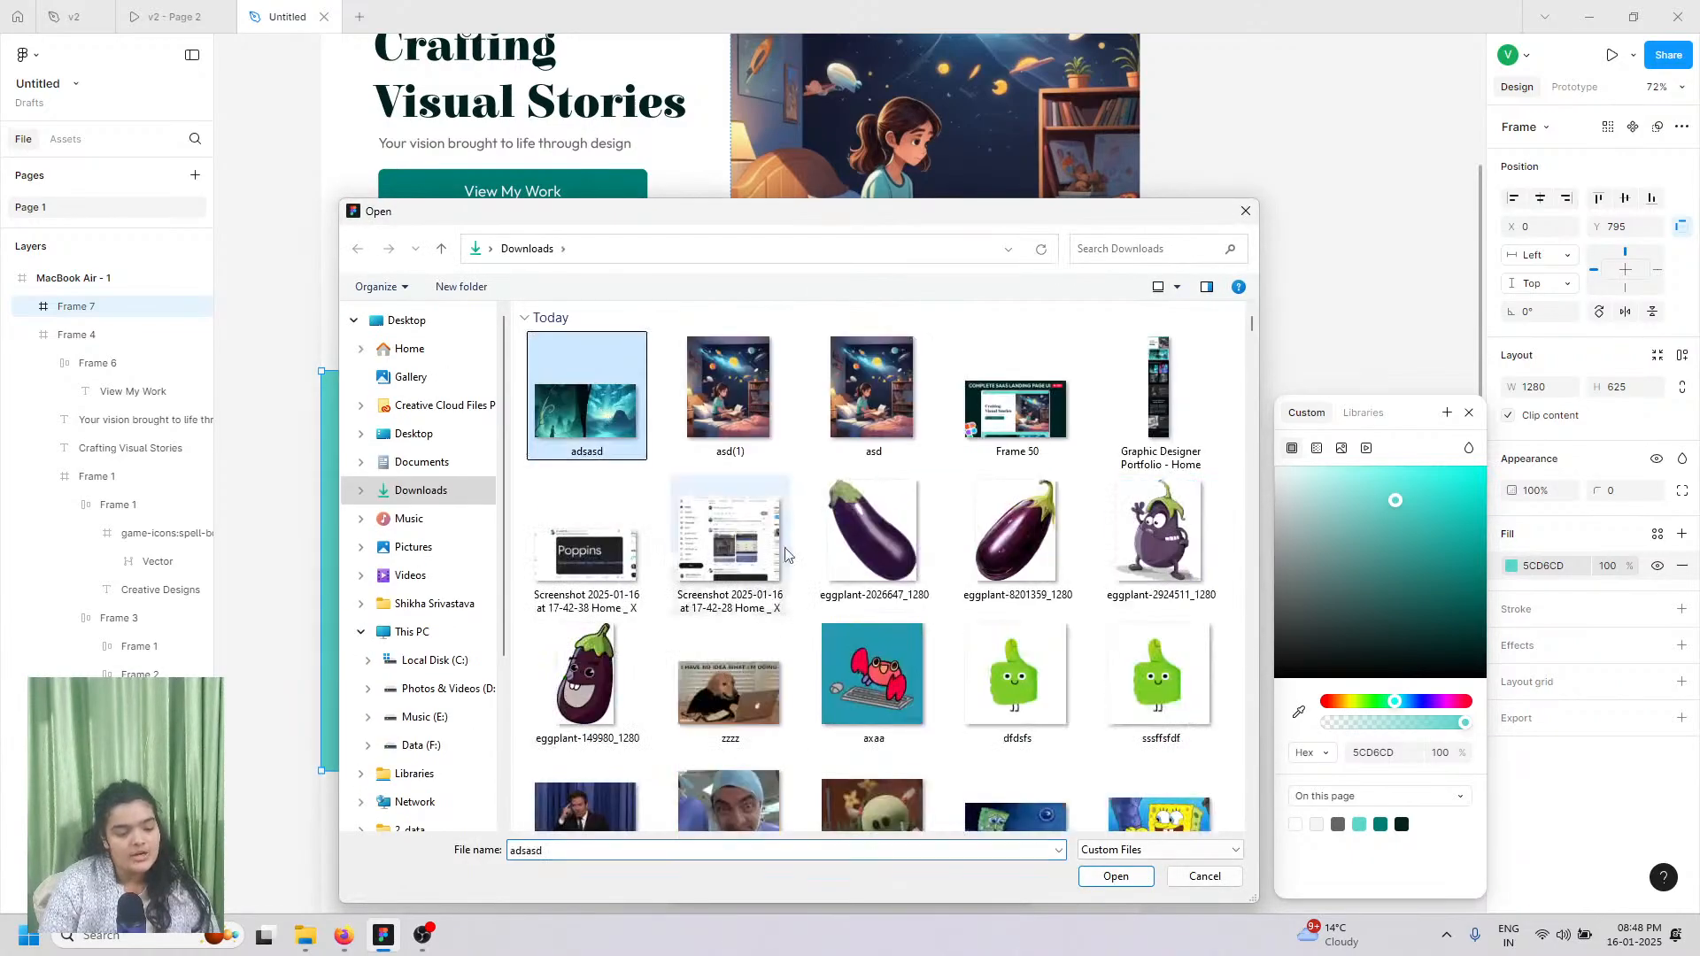
left_click(1114, 875)
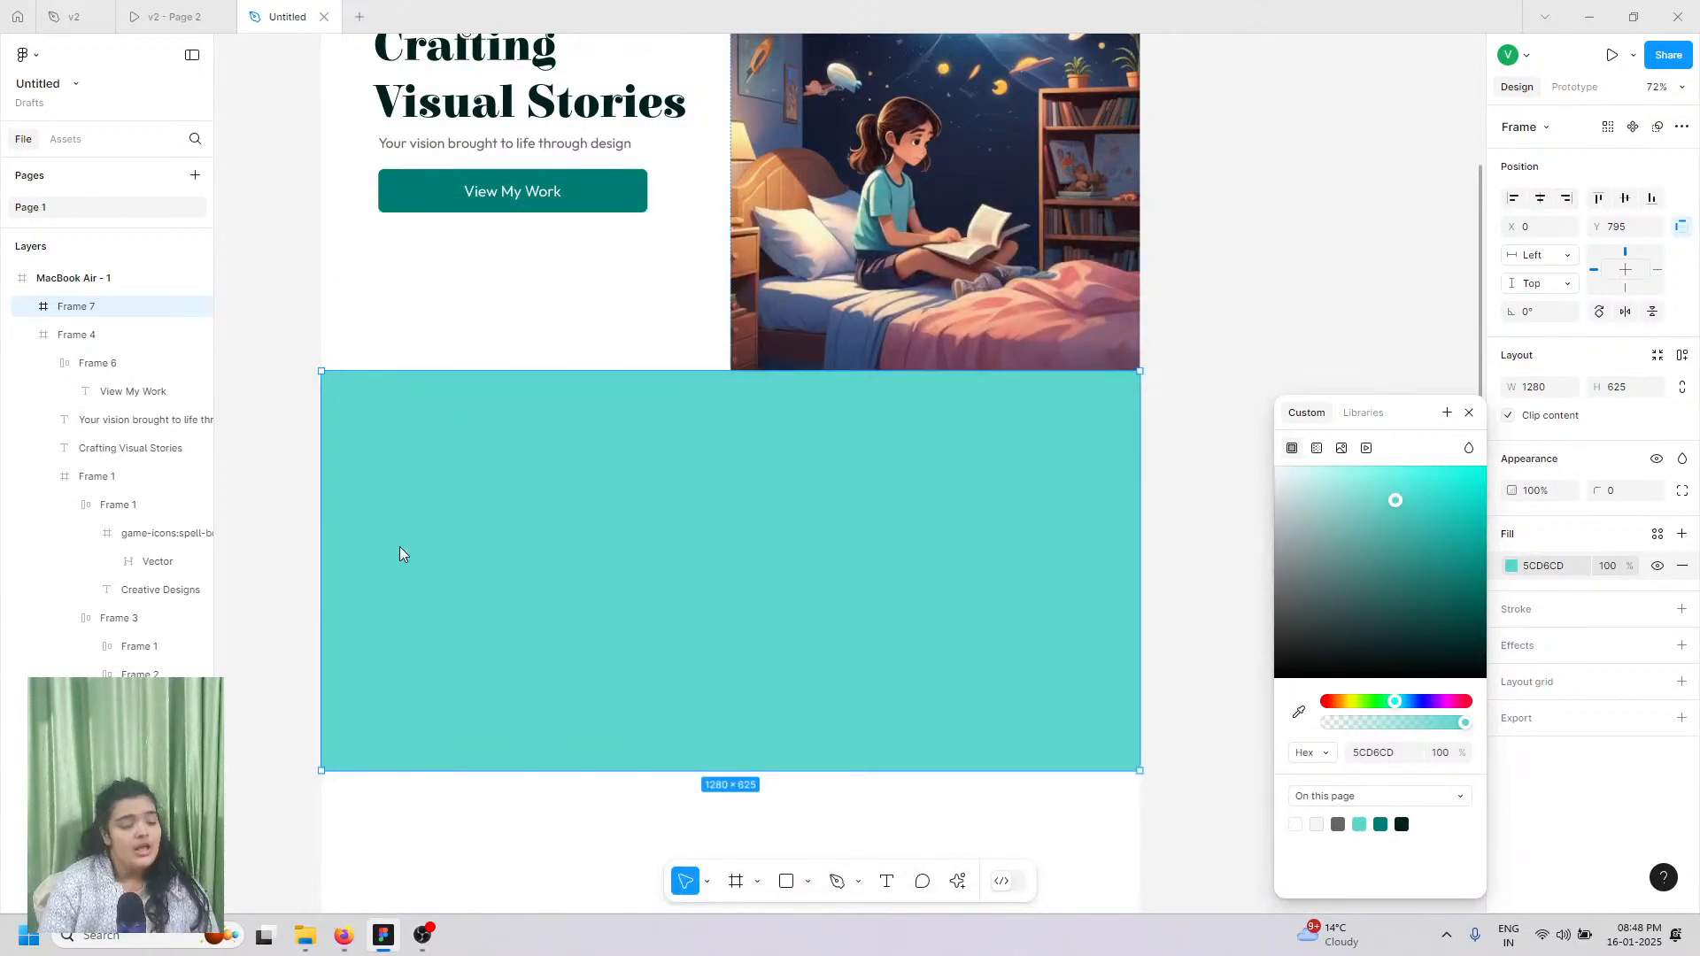
left_click(278, 526)
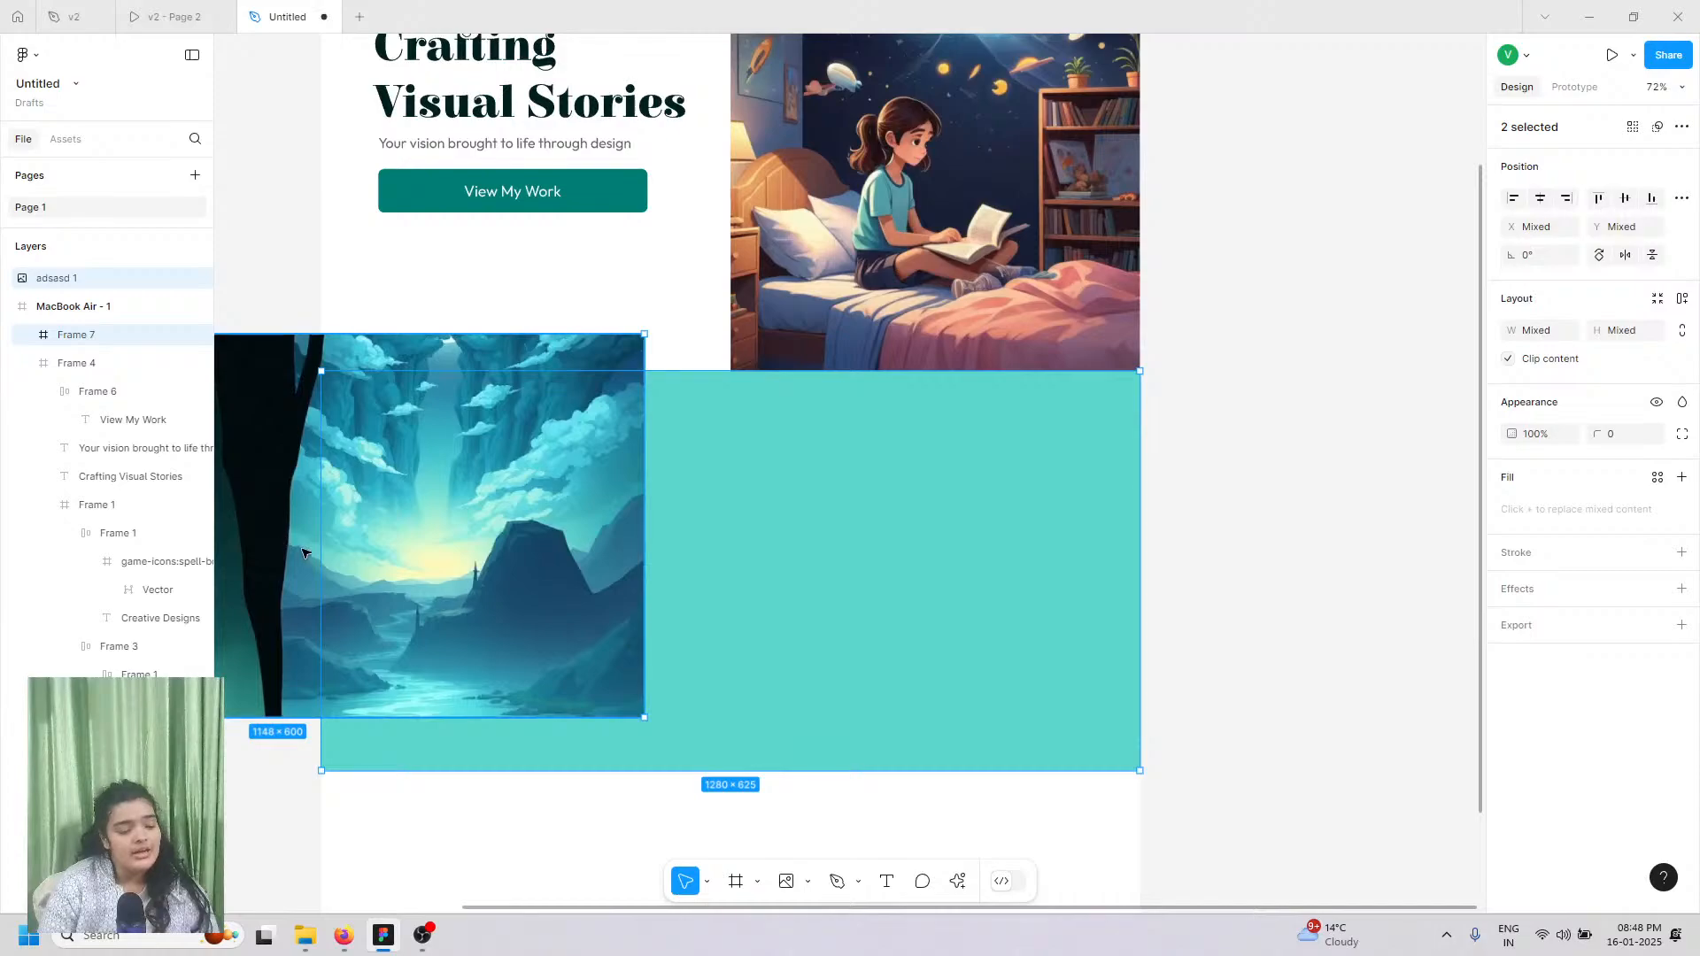
left_click_drag(295, 593, 763, 639)
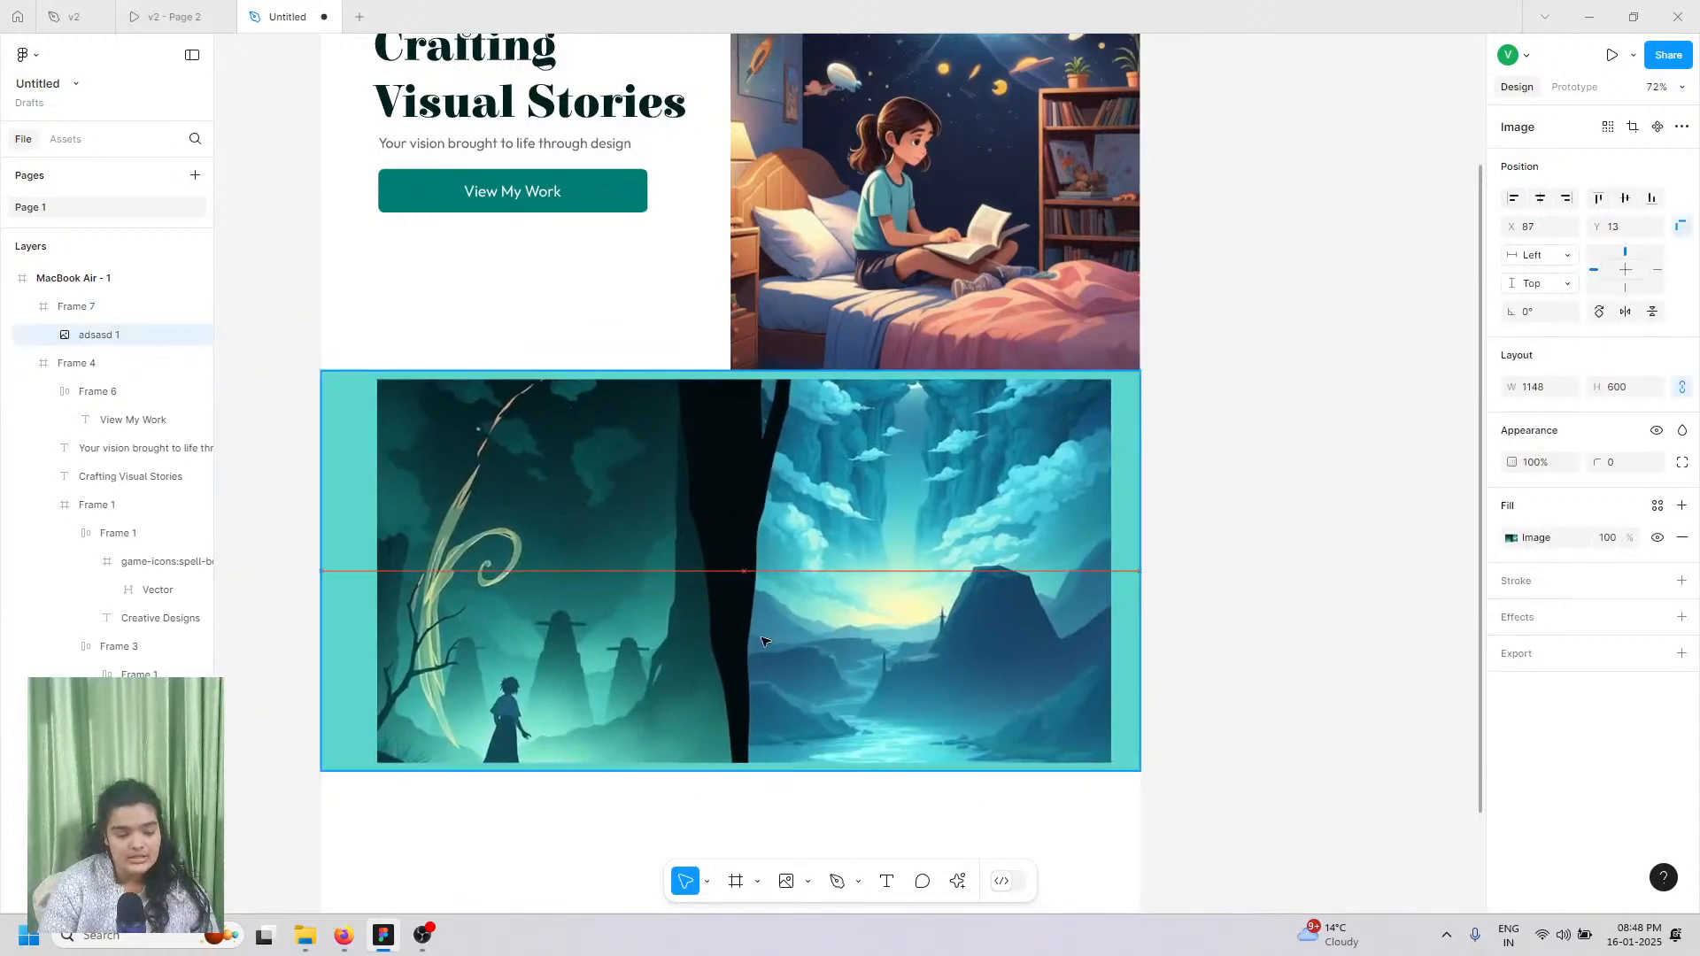
Step: Stretch Frame 7's height to 723 so it measures 1280×723
left_click(339, 611)
scroll(668, 744, "down", 5)
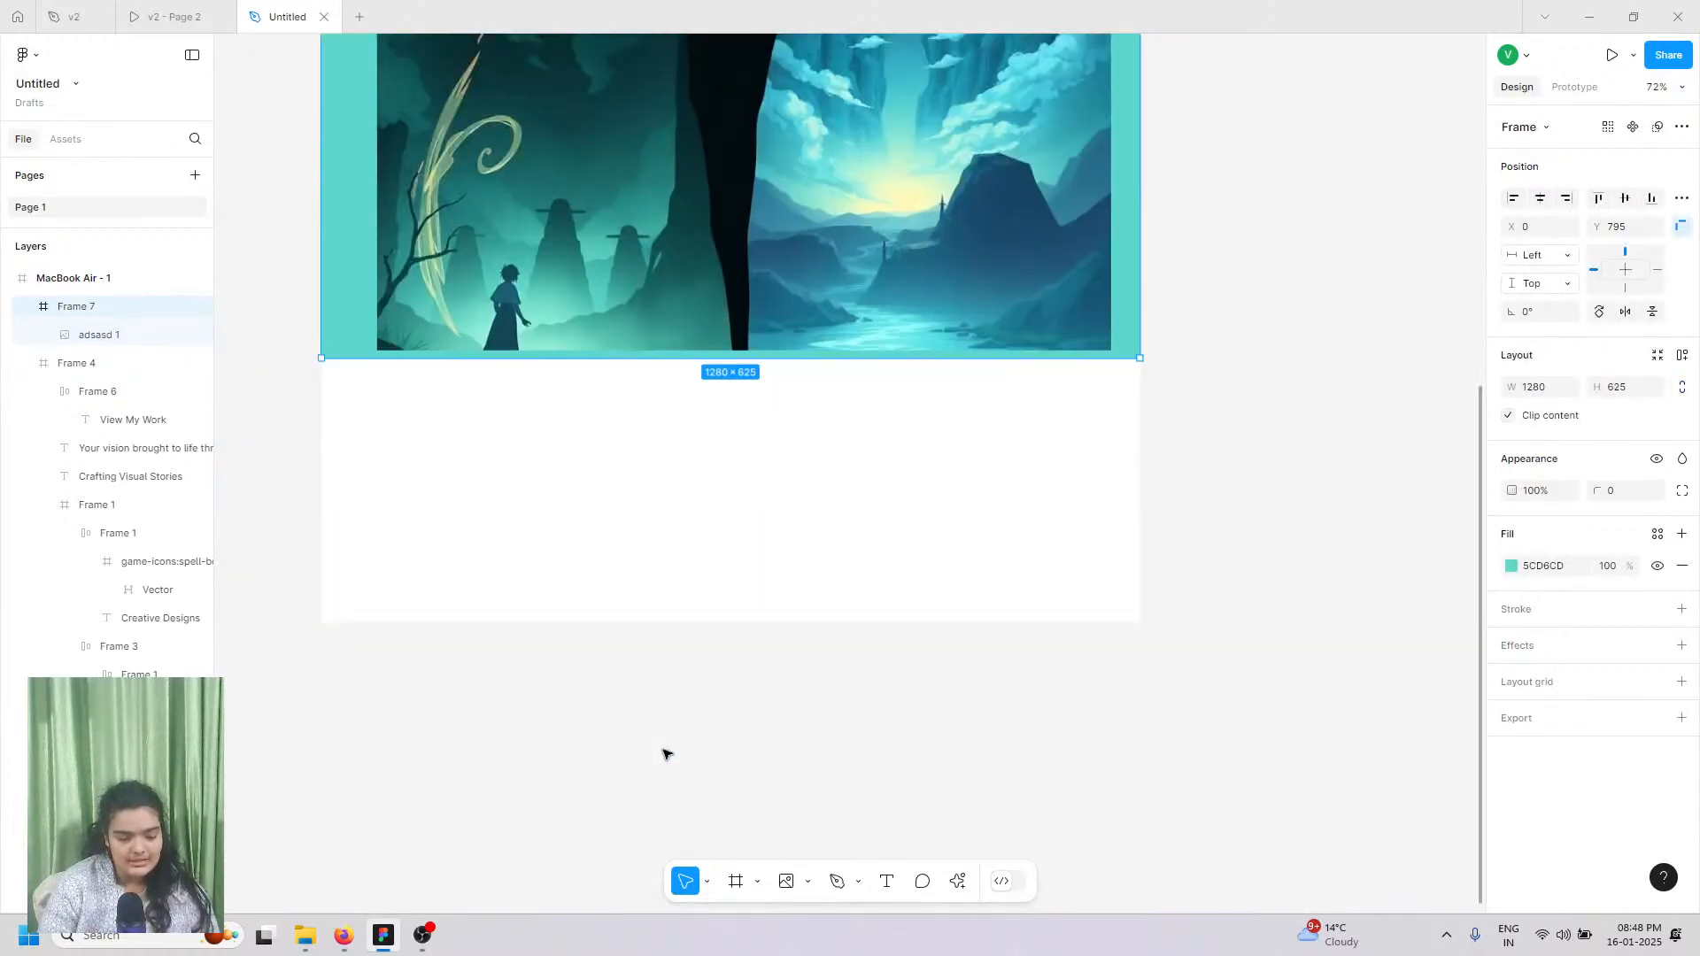
scroll(690, 619, "up", 5)
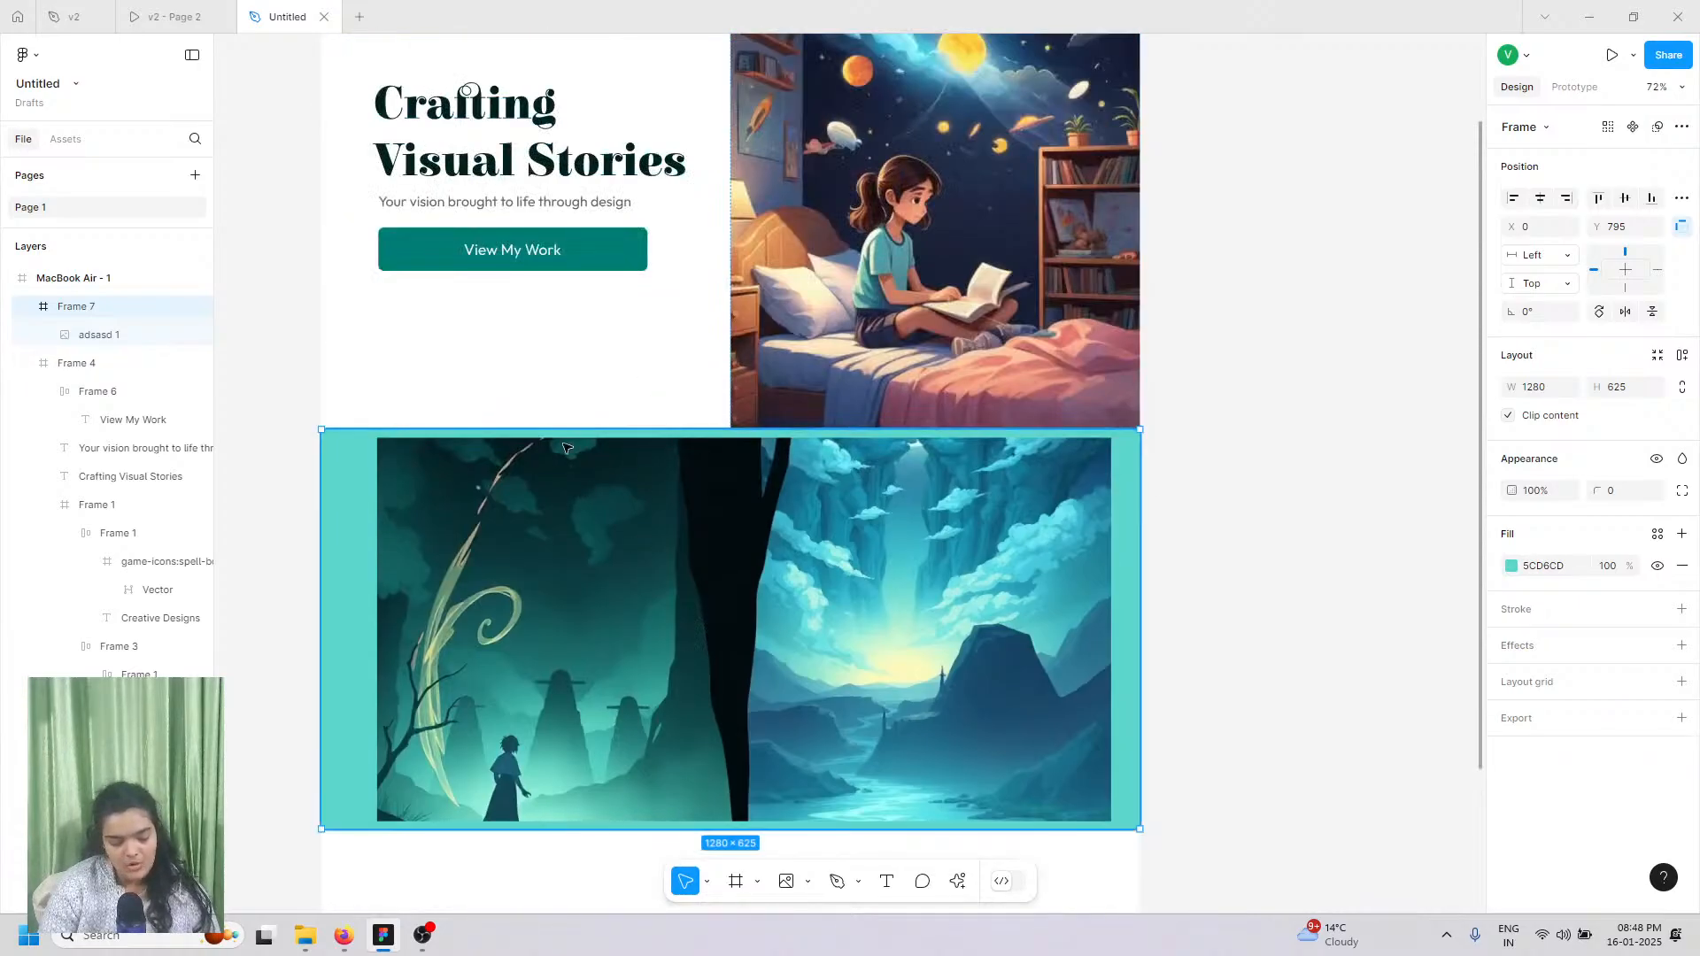
left_click_drag(560, 829, 547, 869)
scroll(554, 830, "down", 4)
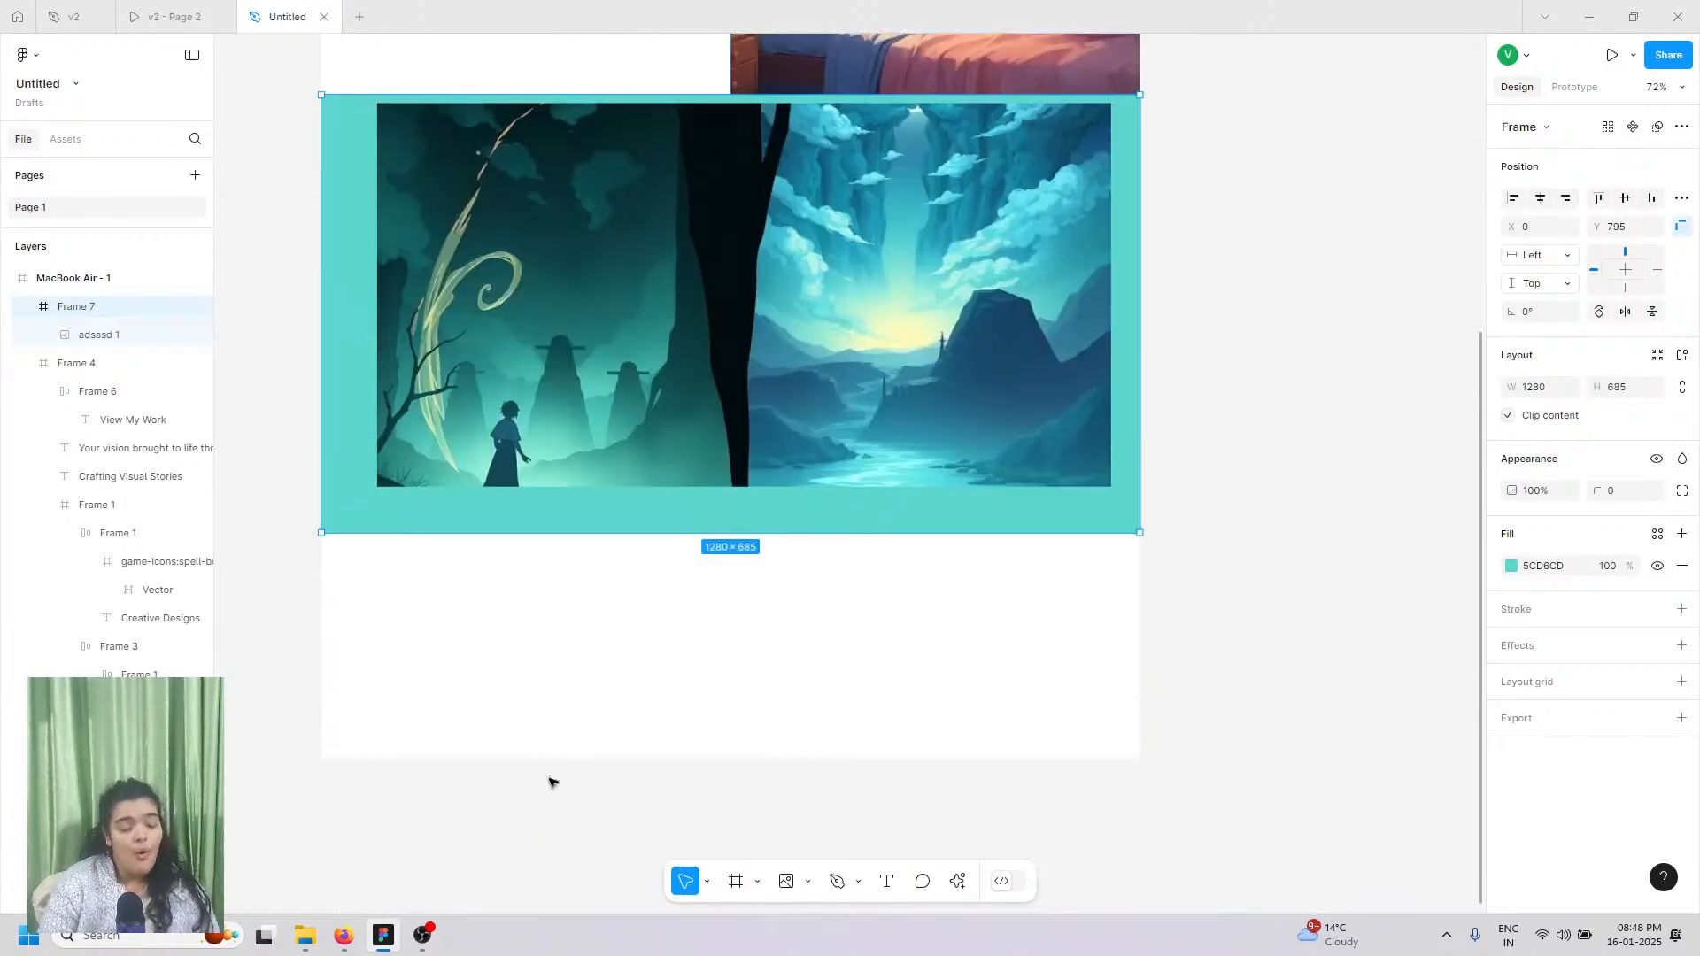
left_click_drag(619, 534, 622, 558)
left_click(636, 379)
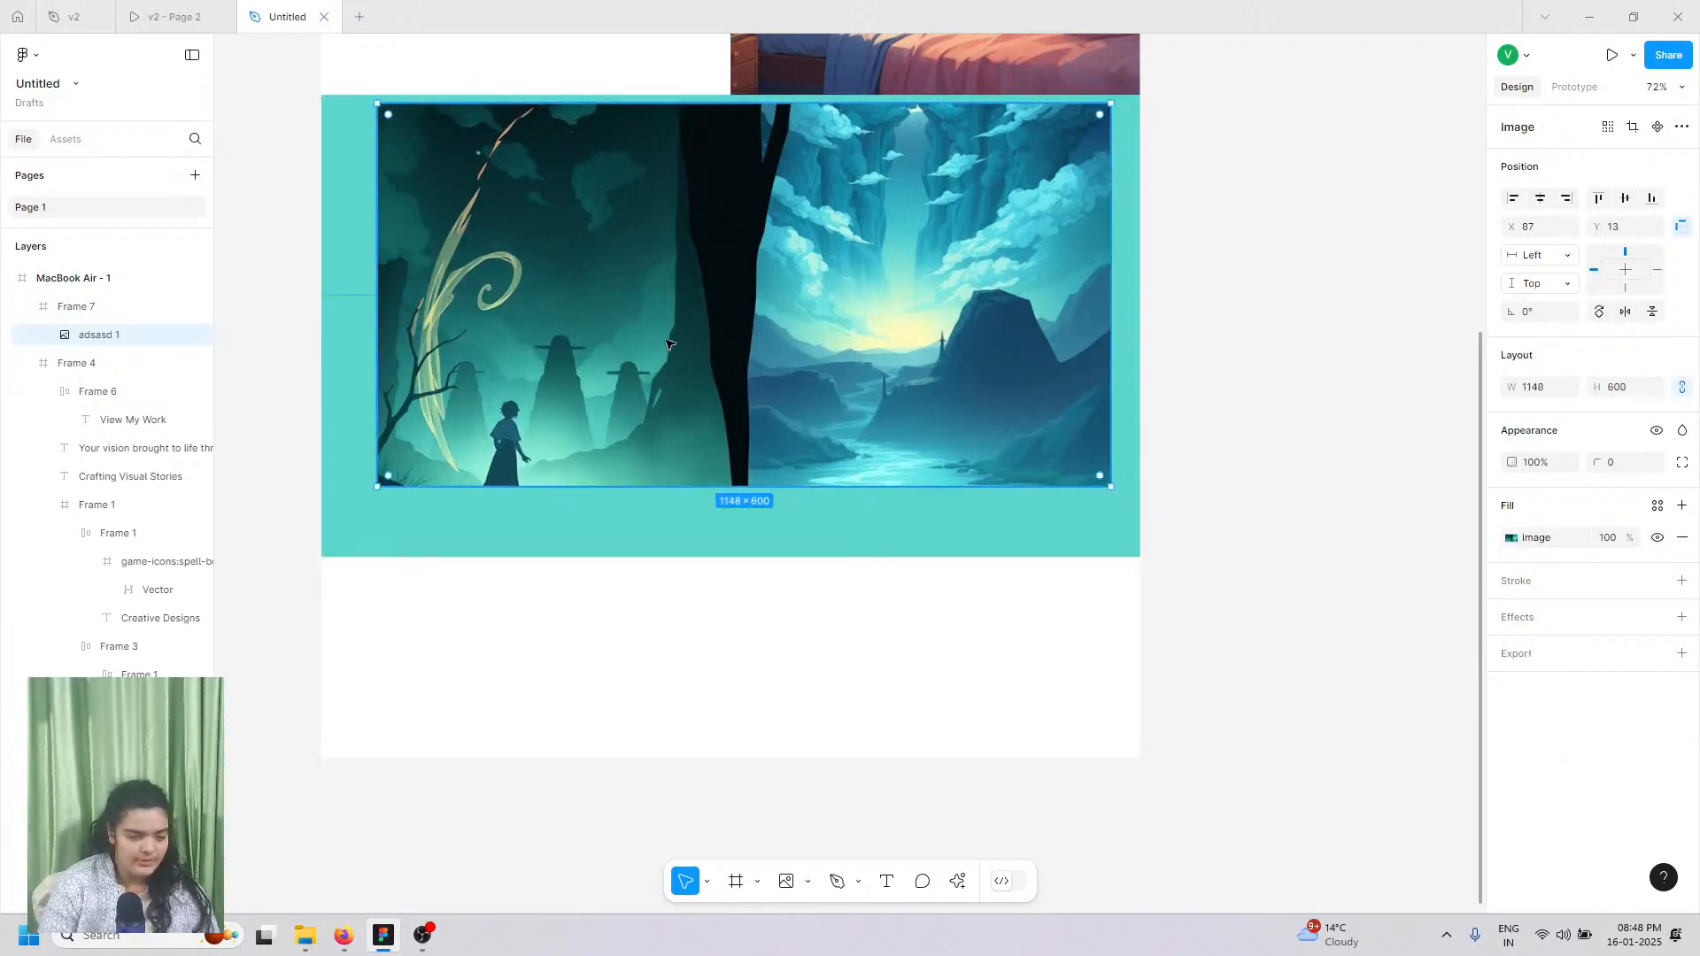
left_click_drag(666, 343, 653, 372)
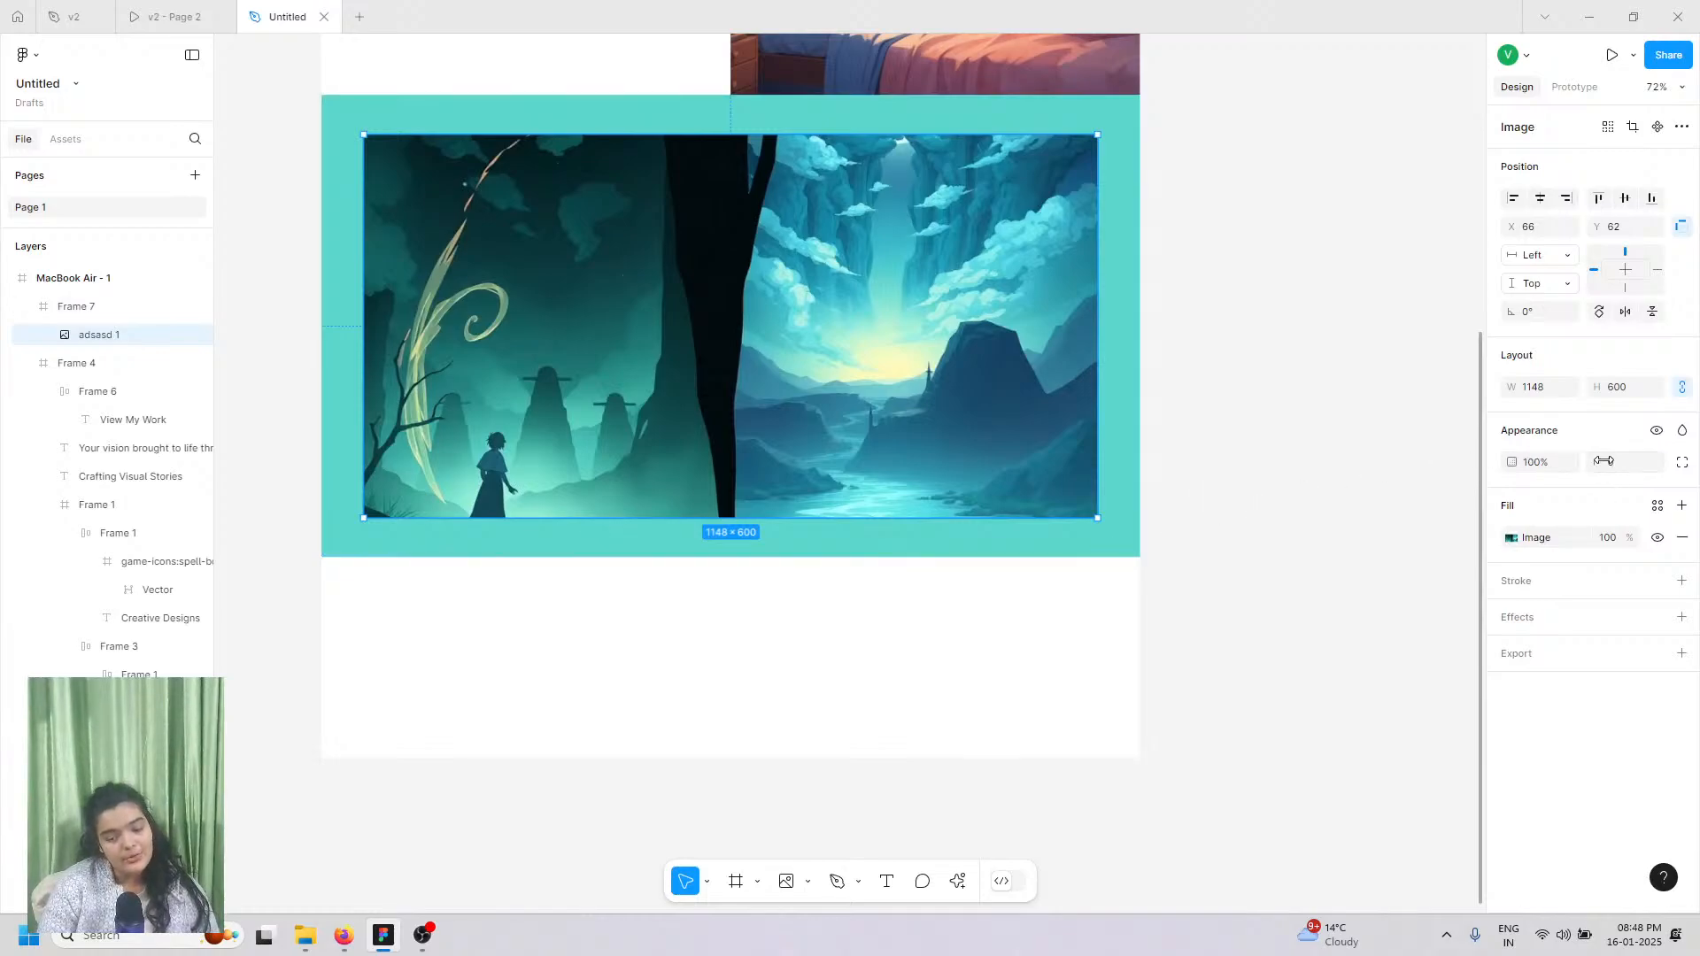
mouse_move(1597, 461)
left_mouse_down()
mouse_move(31, 460)
mouse_move(318, 478)
mouse_move(1603, 460)
left_mouse_up()
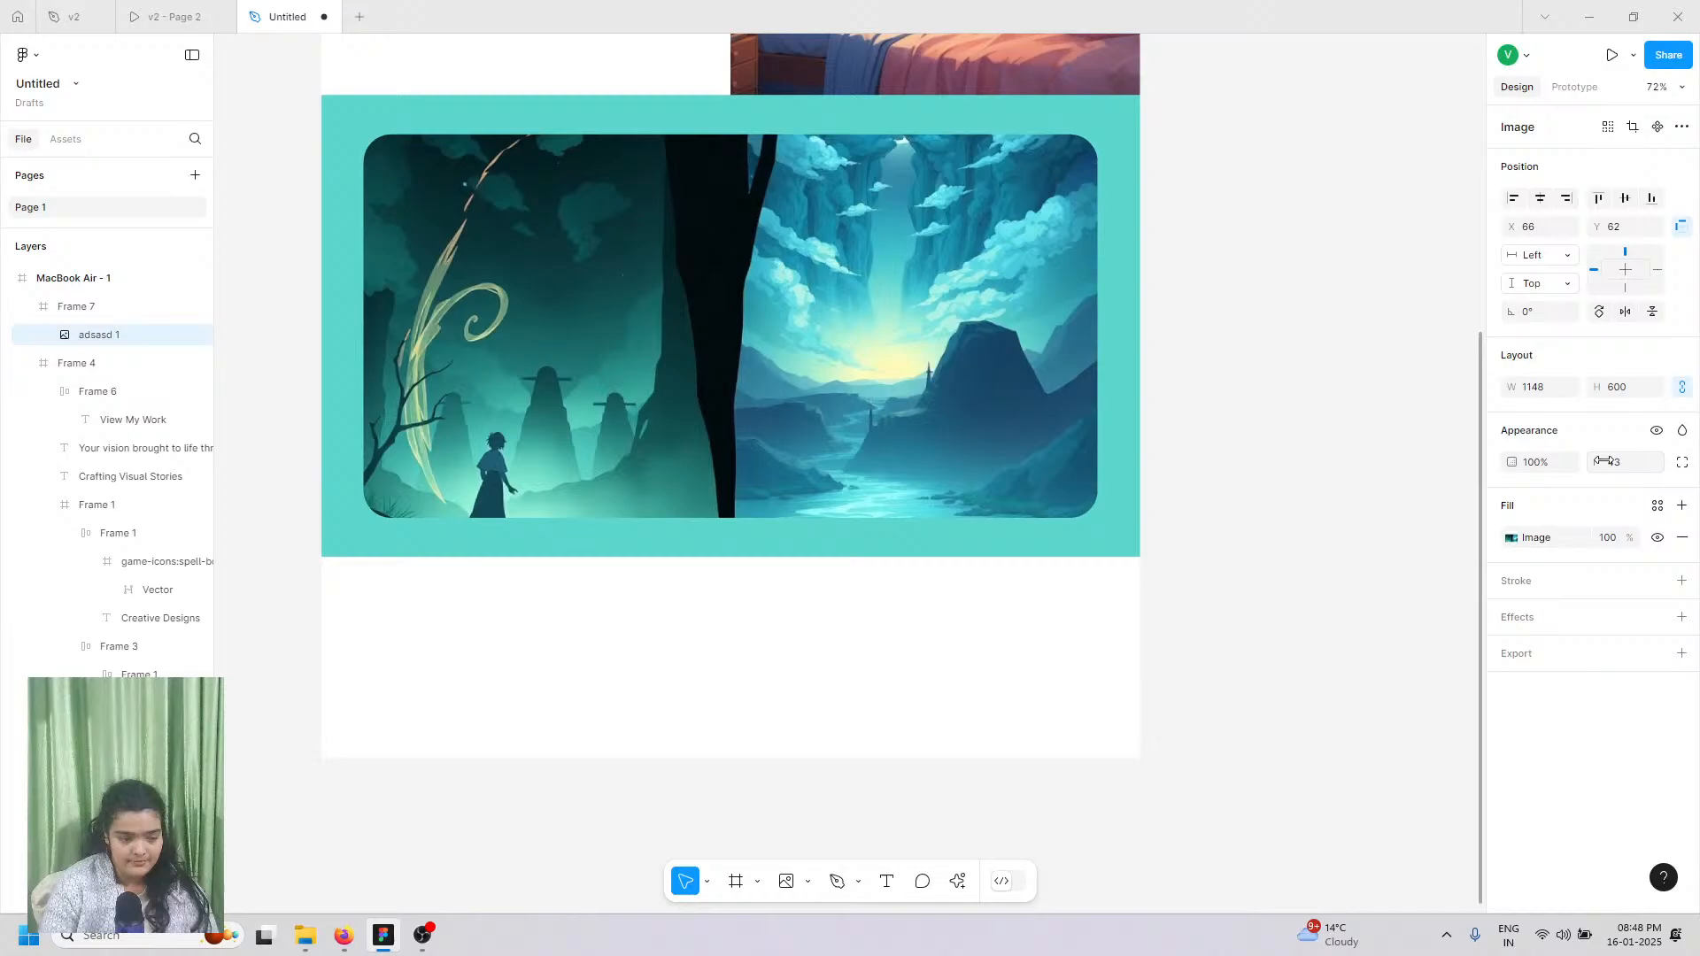
left_click(1202, 413)
left_click(767, 447)
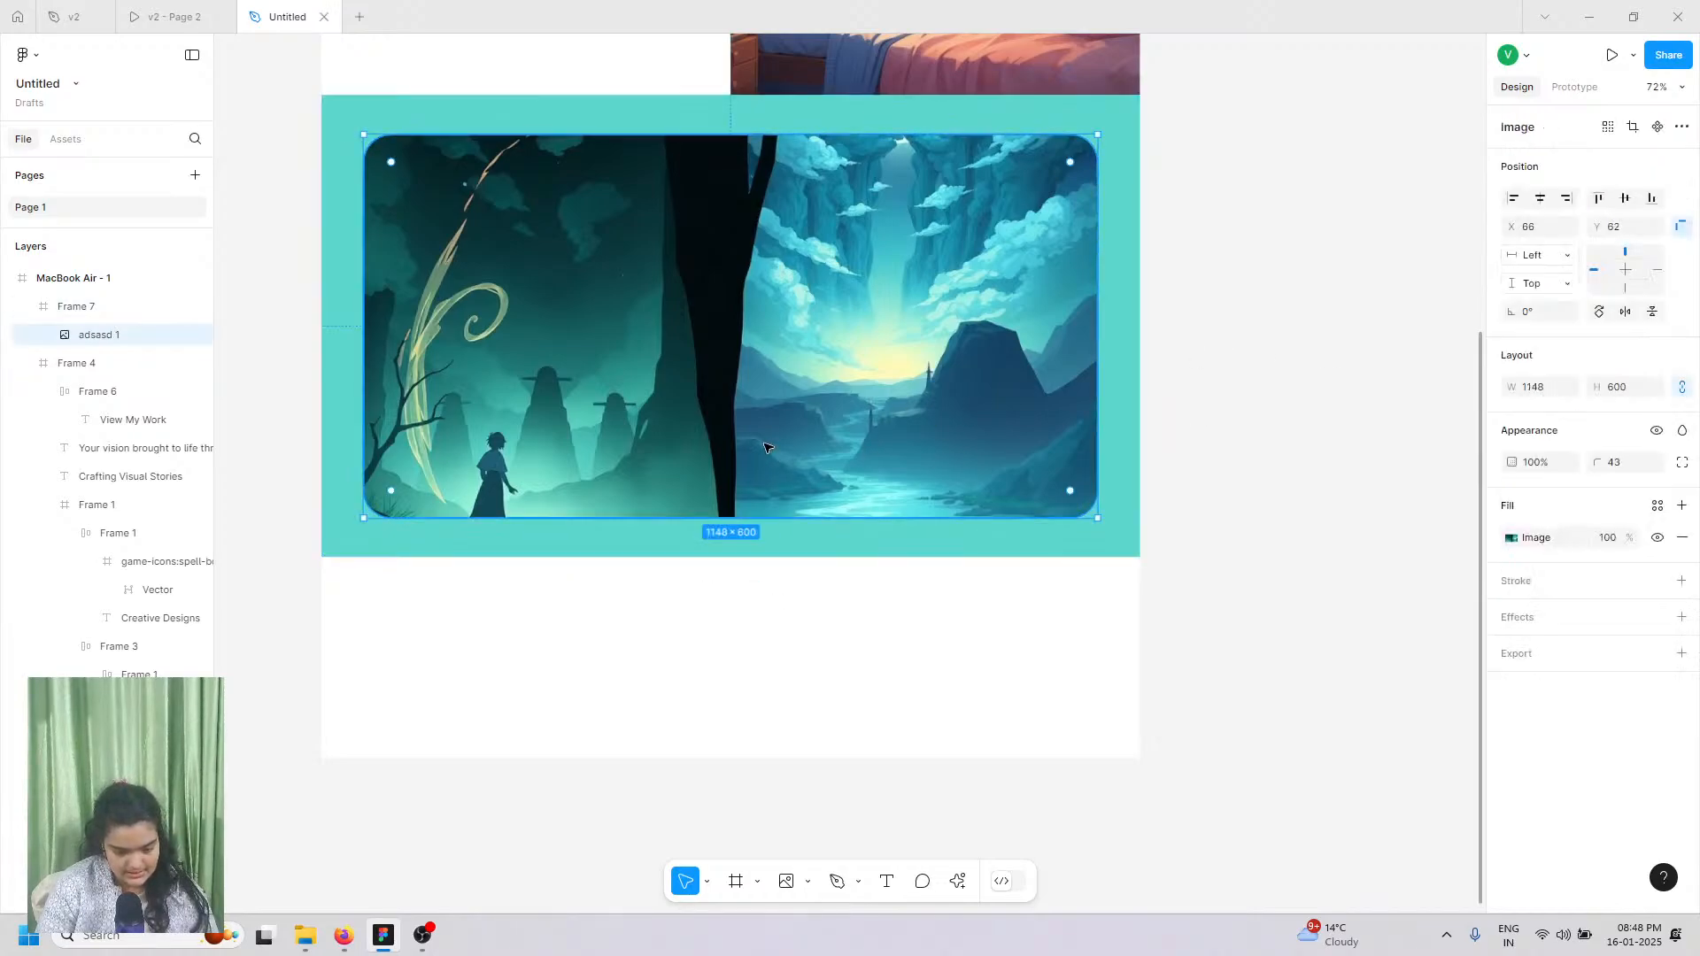
left_click(205, 11)
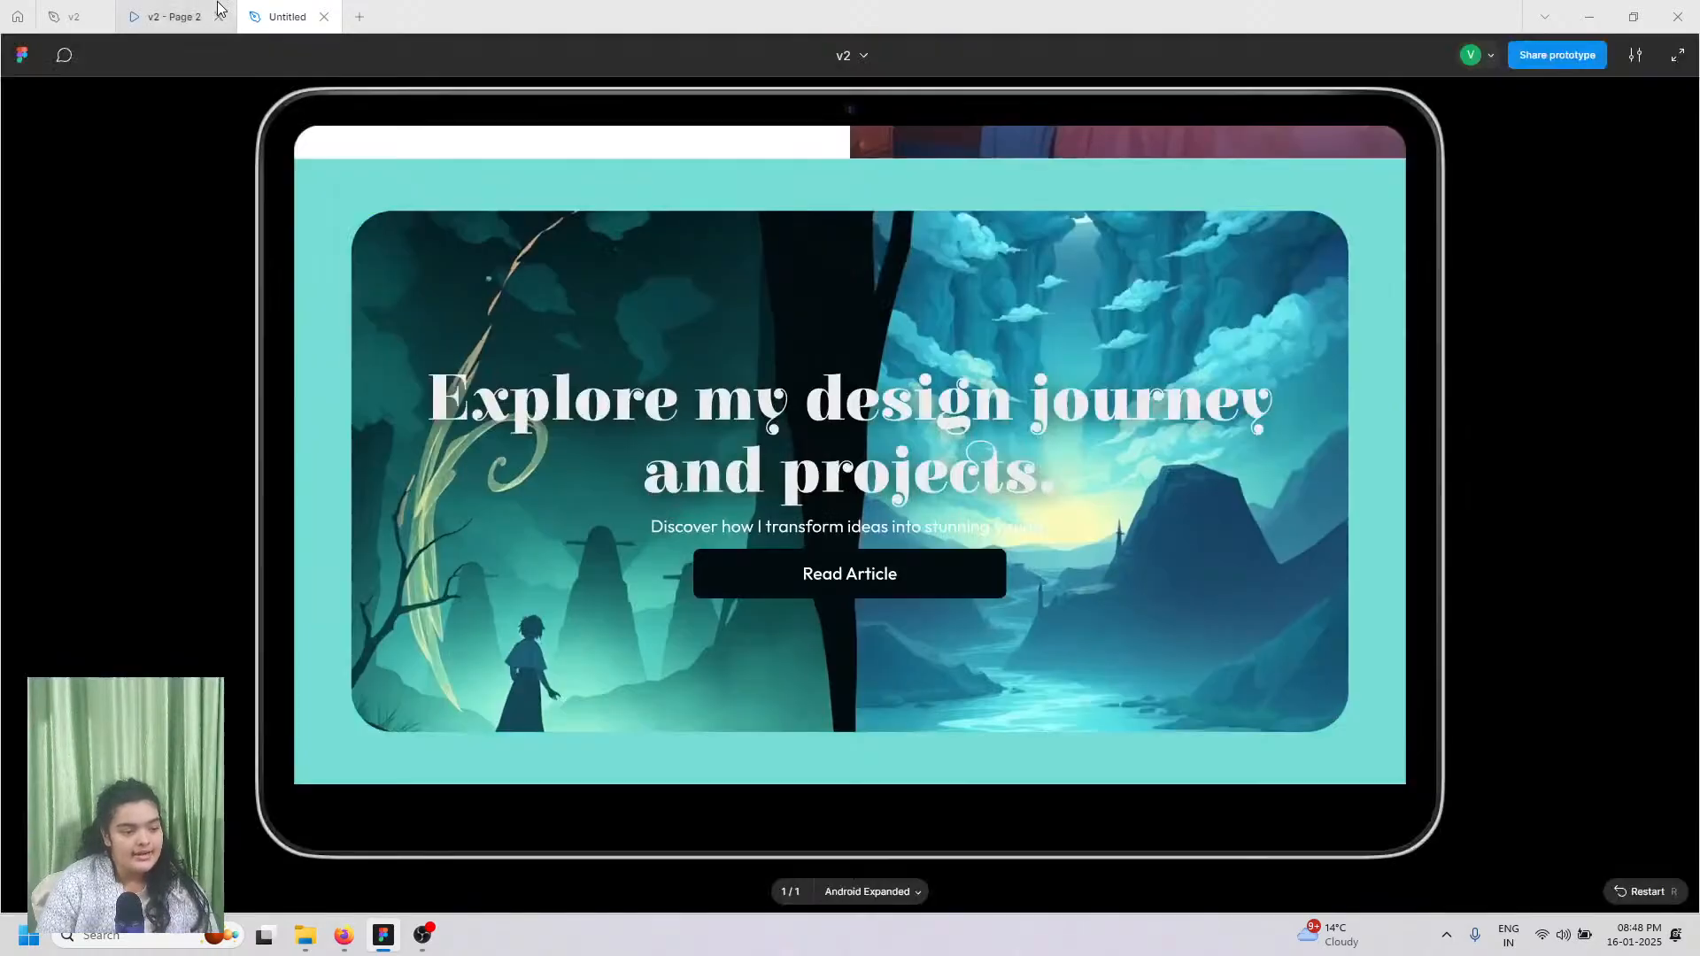
scroll(622, 428, "down", 1)
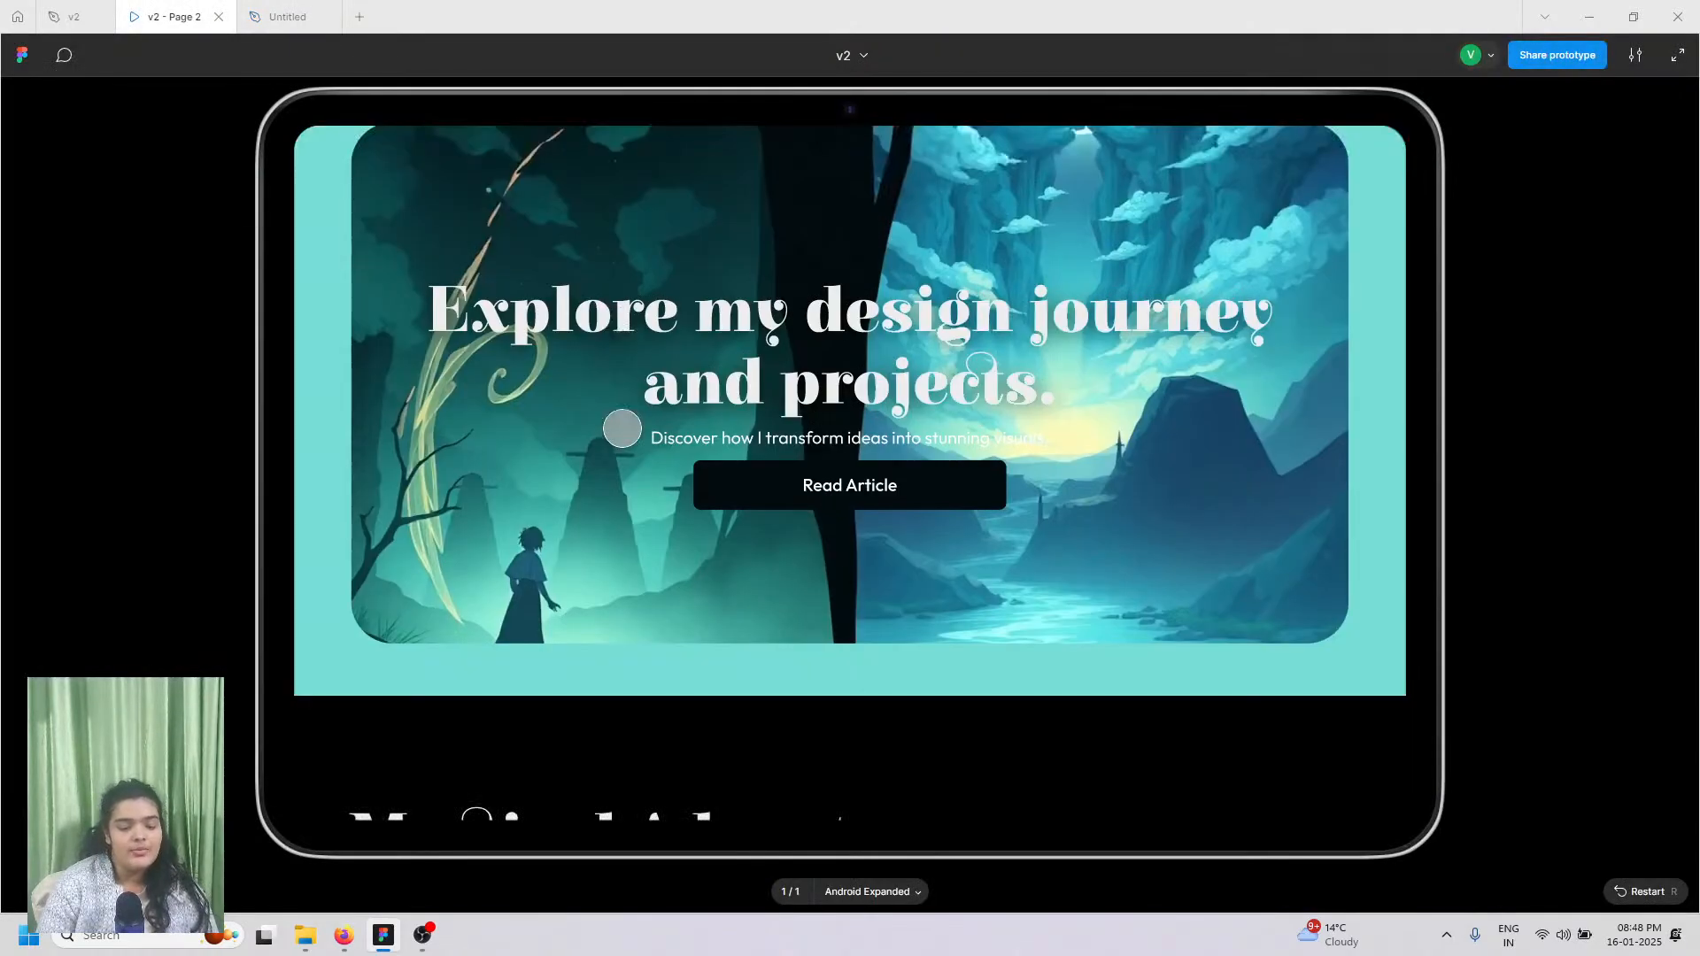
left_click(306, 20)
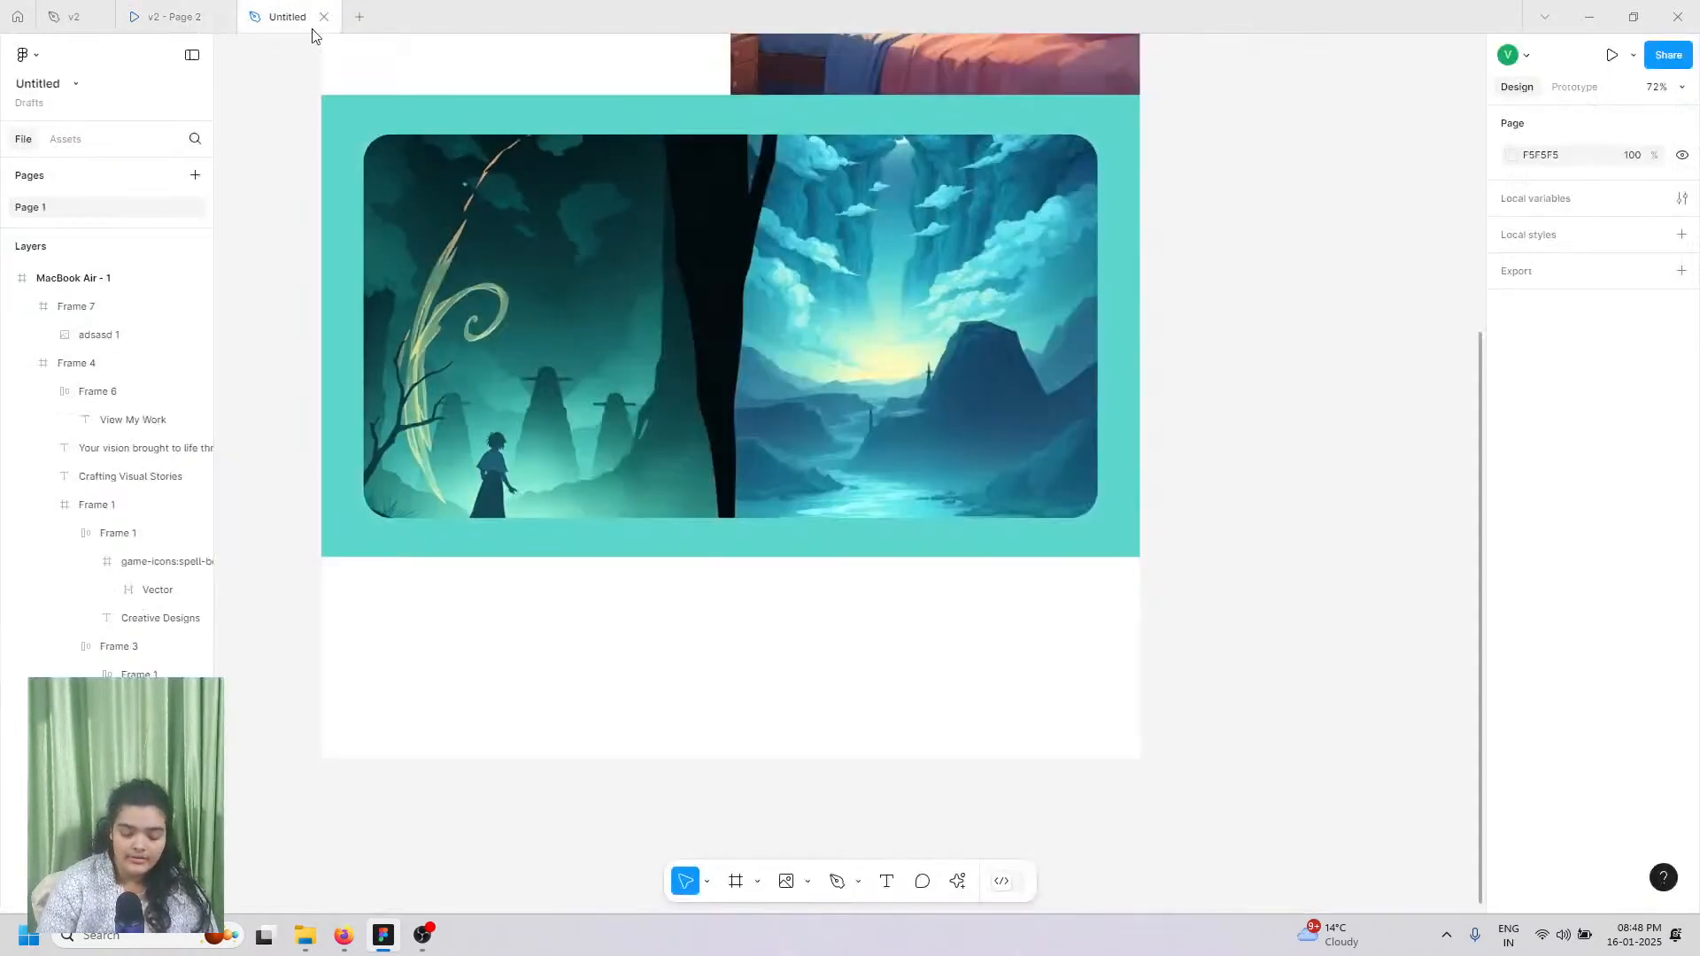
Step: Add the white text line 'Explore my design journey & projects' at the upper left of the fantasy image
left_click(886, 880)
left_click(469, 202)
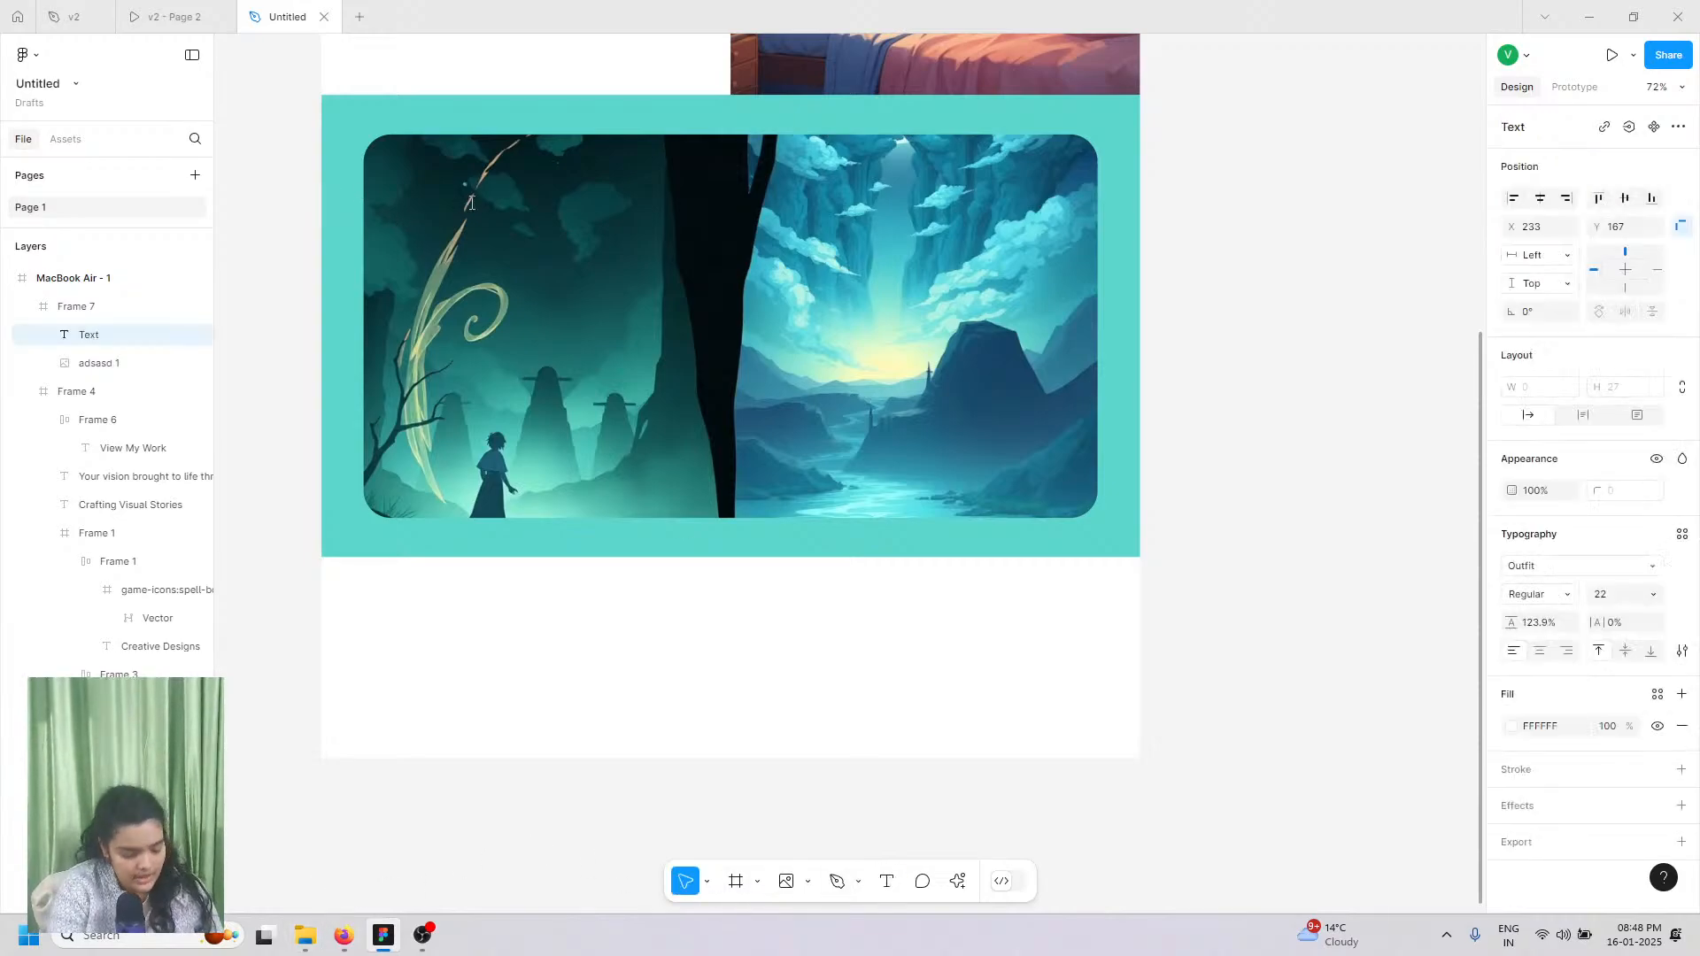
type("Explore")
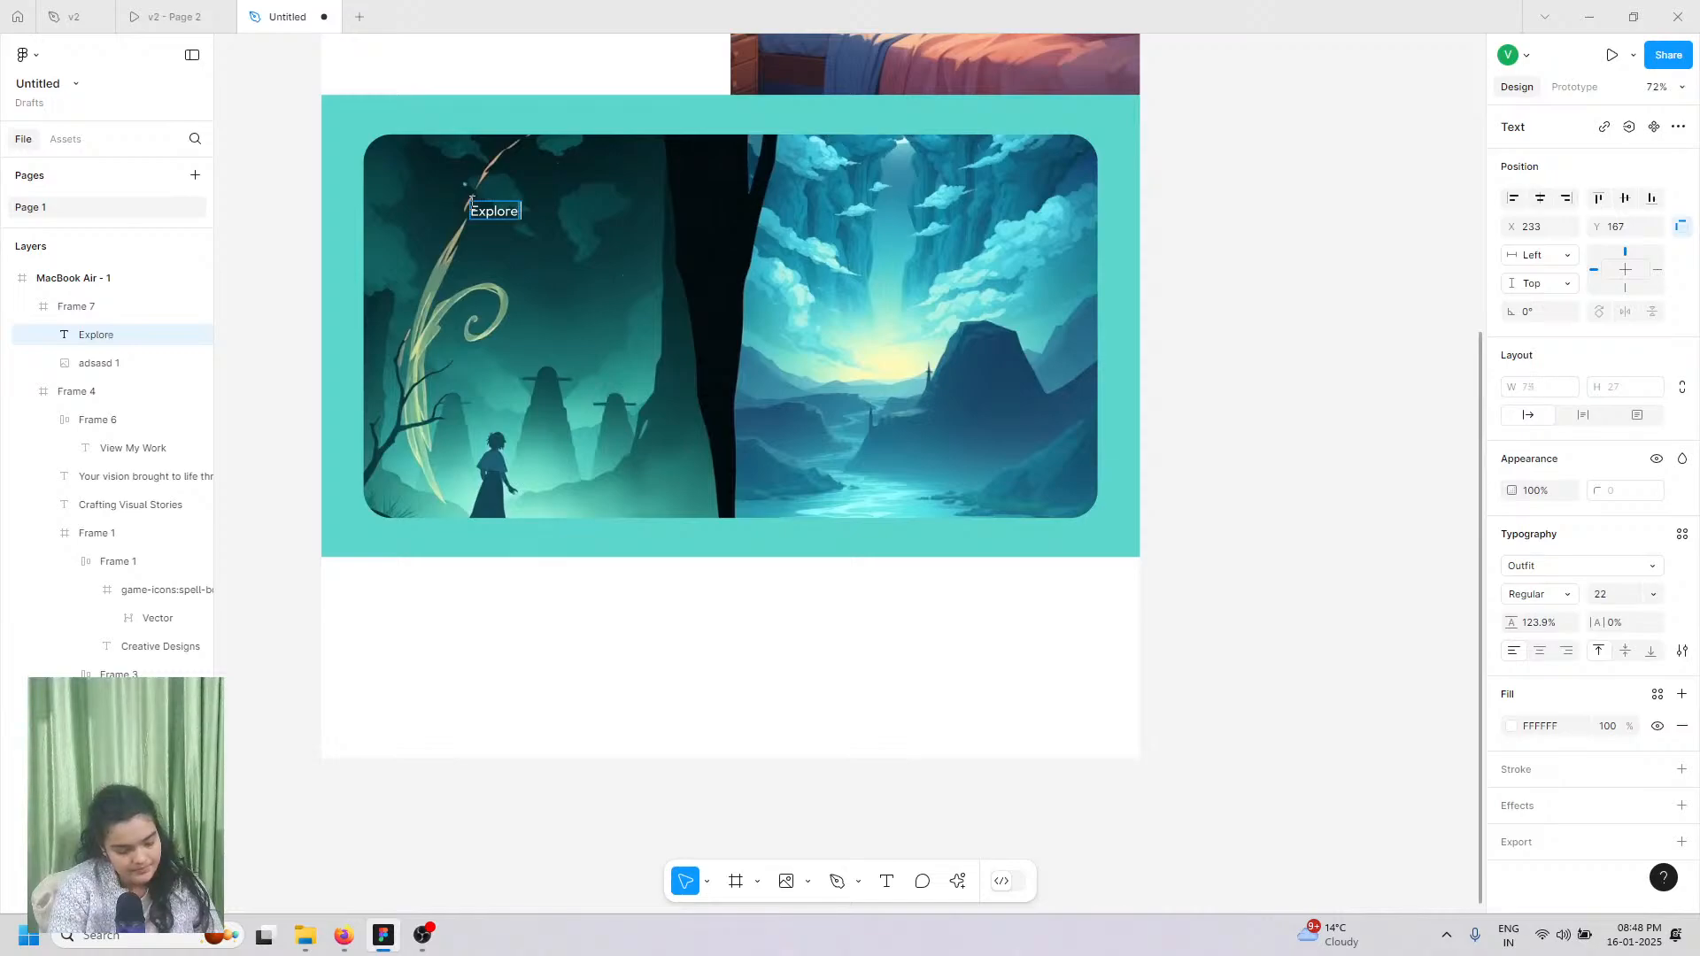
type(" my des")
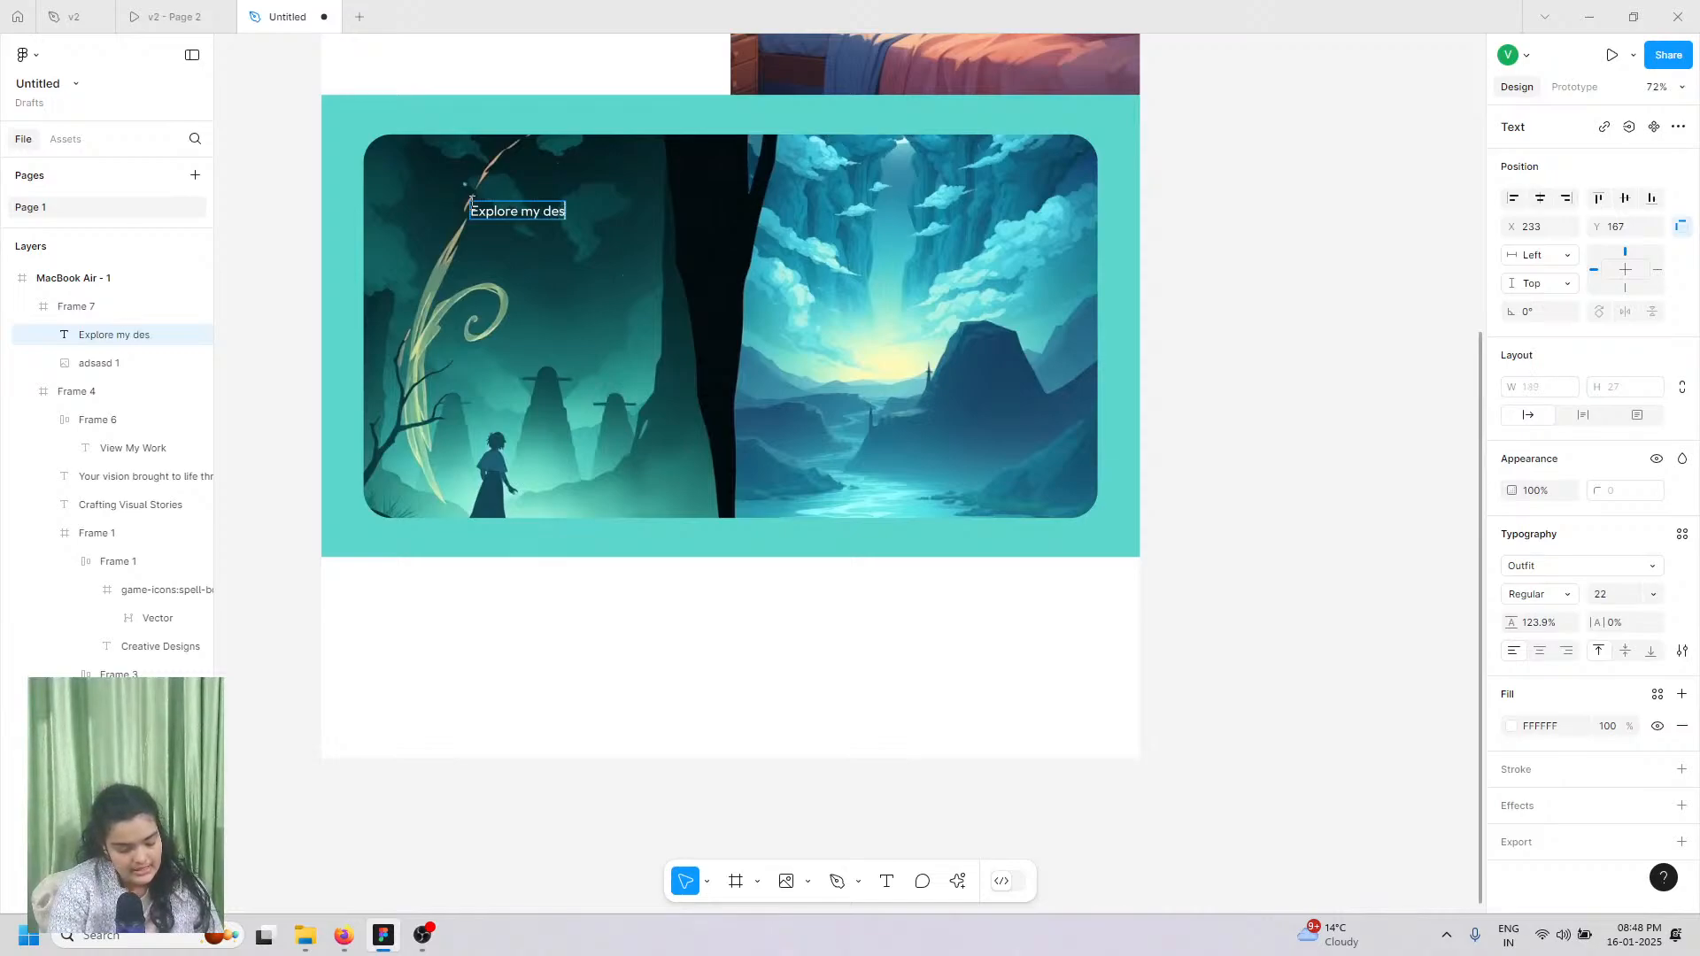
type("ign j")
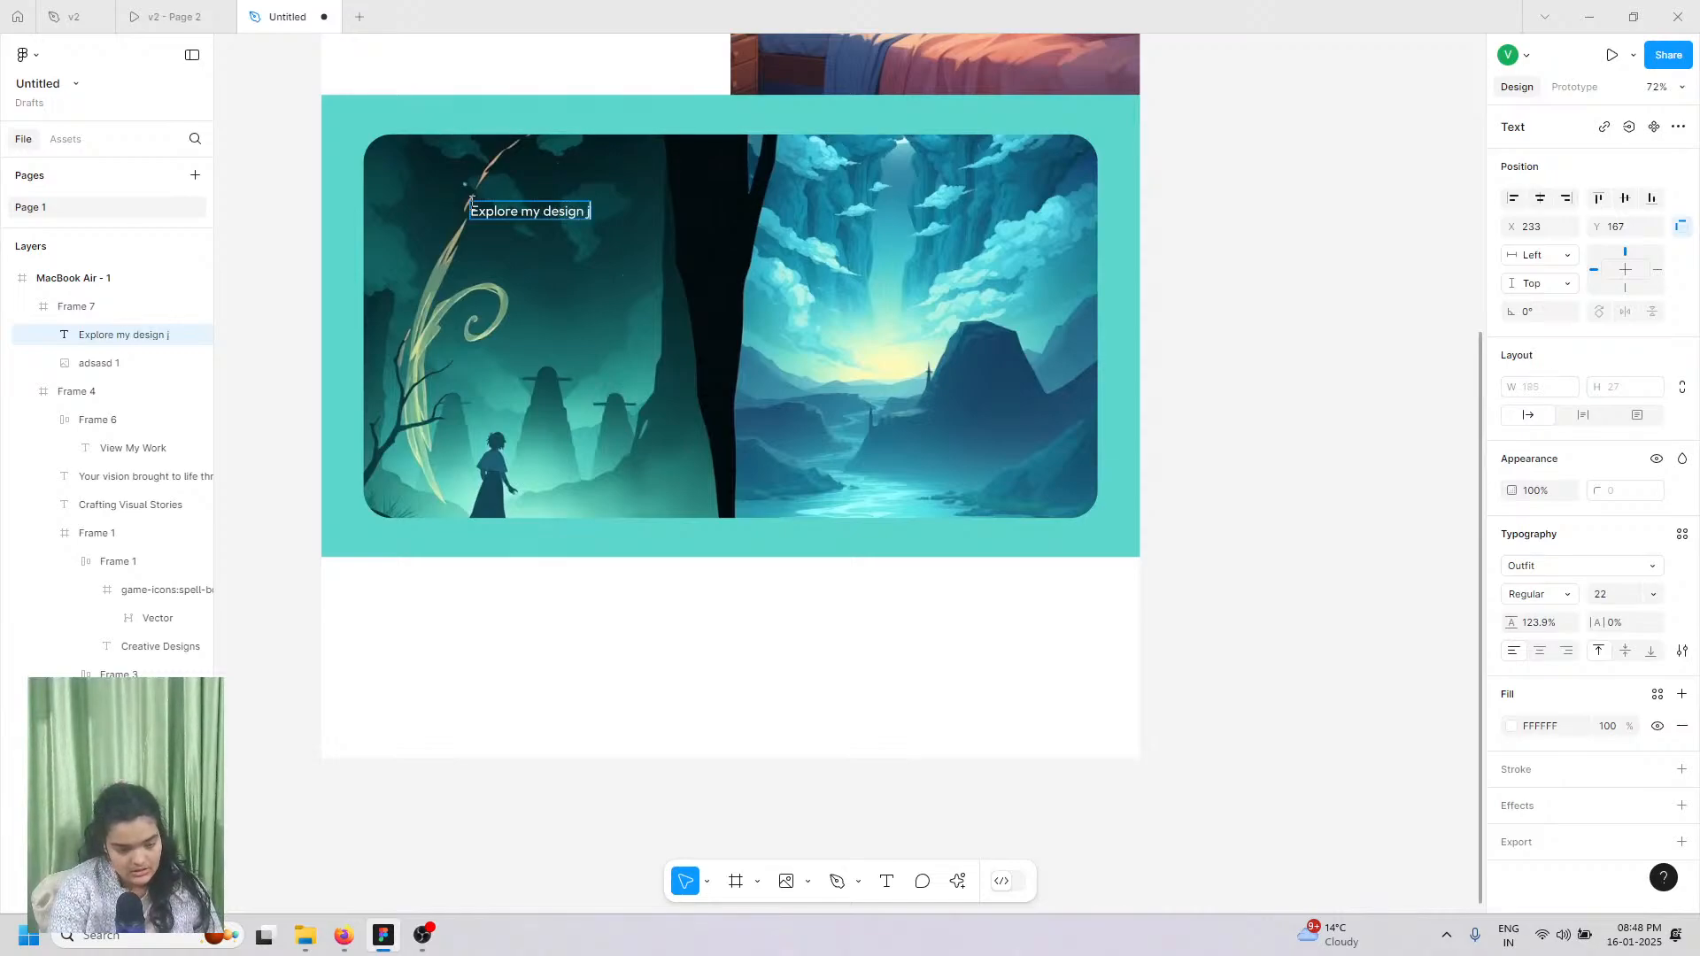
type("ourney &")
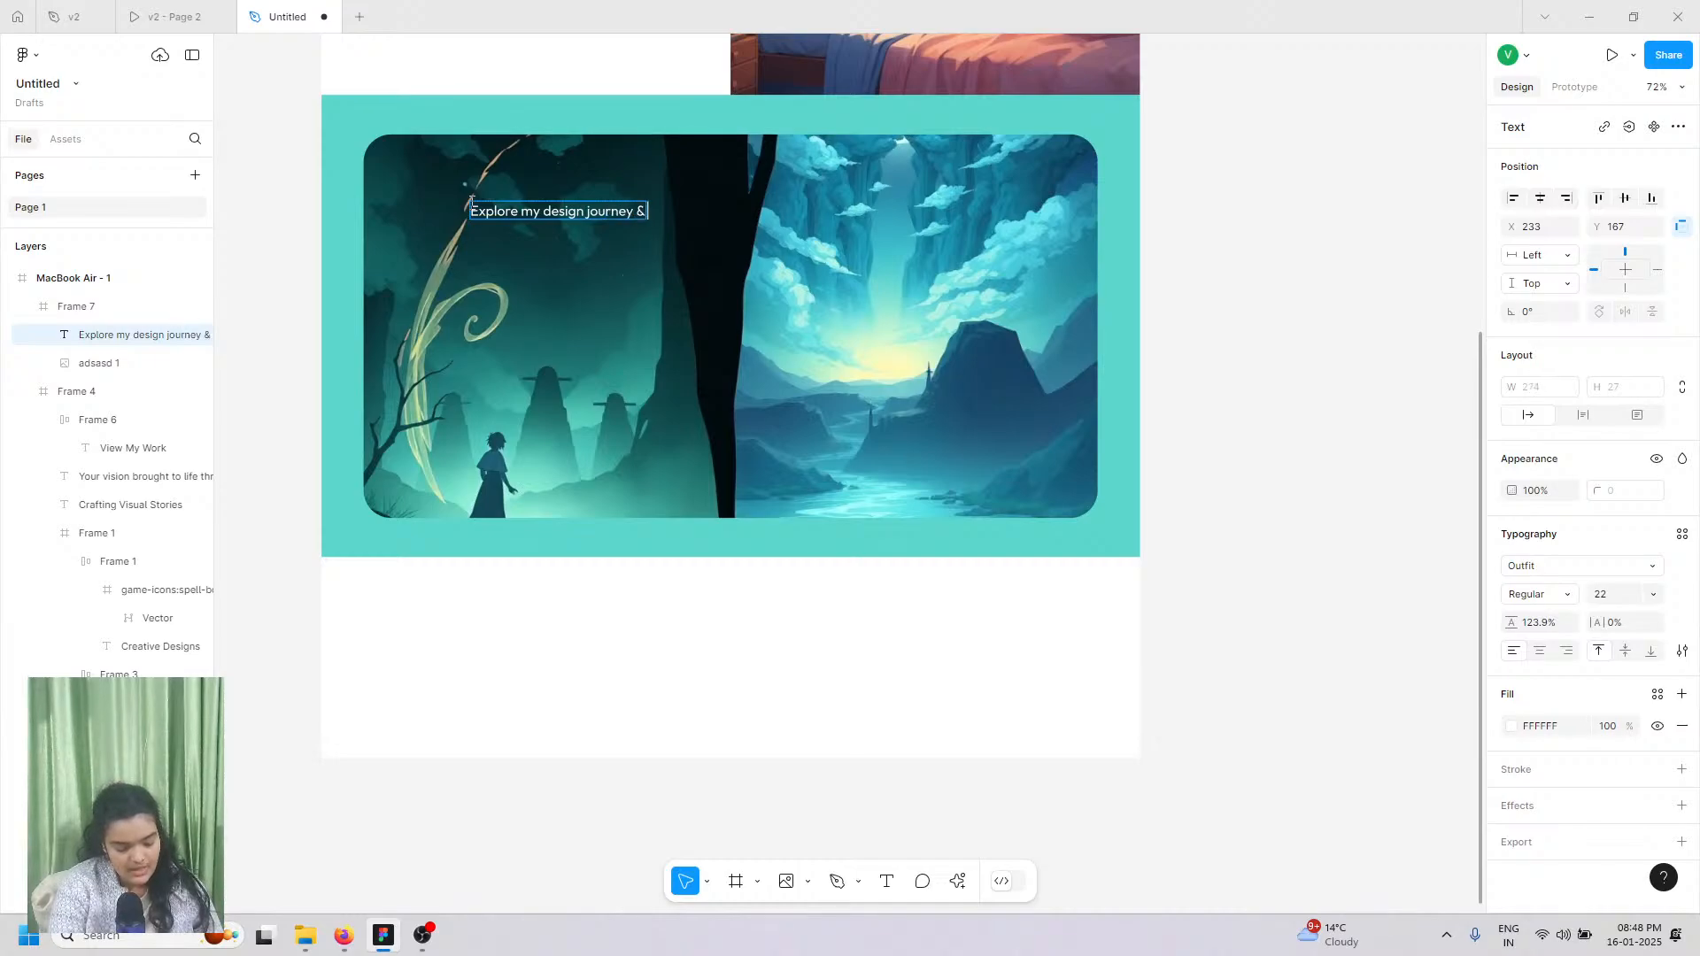
type(" projects")
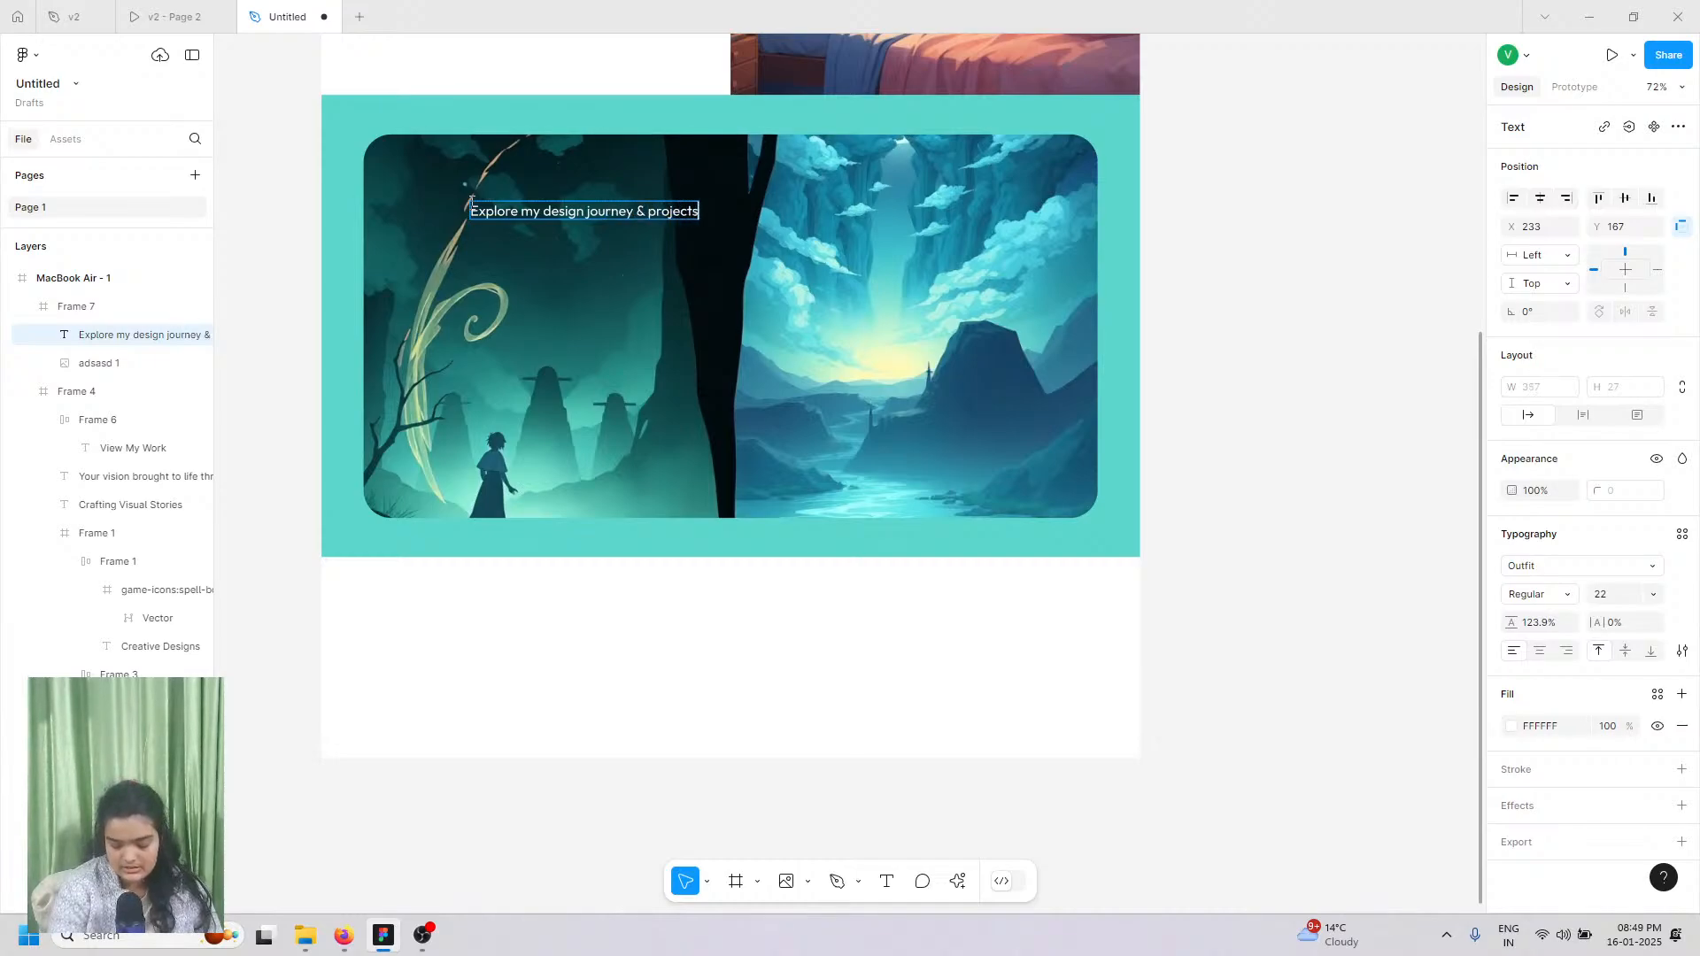
left_click(358, 213)
scroll(358, 214, "up", 1)
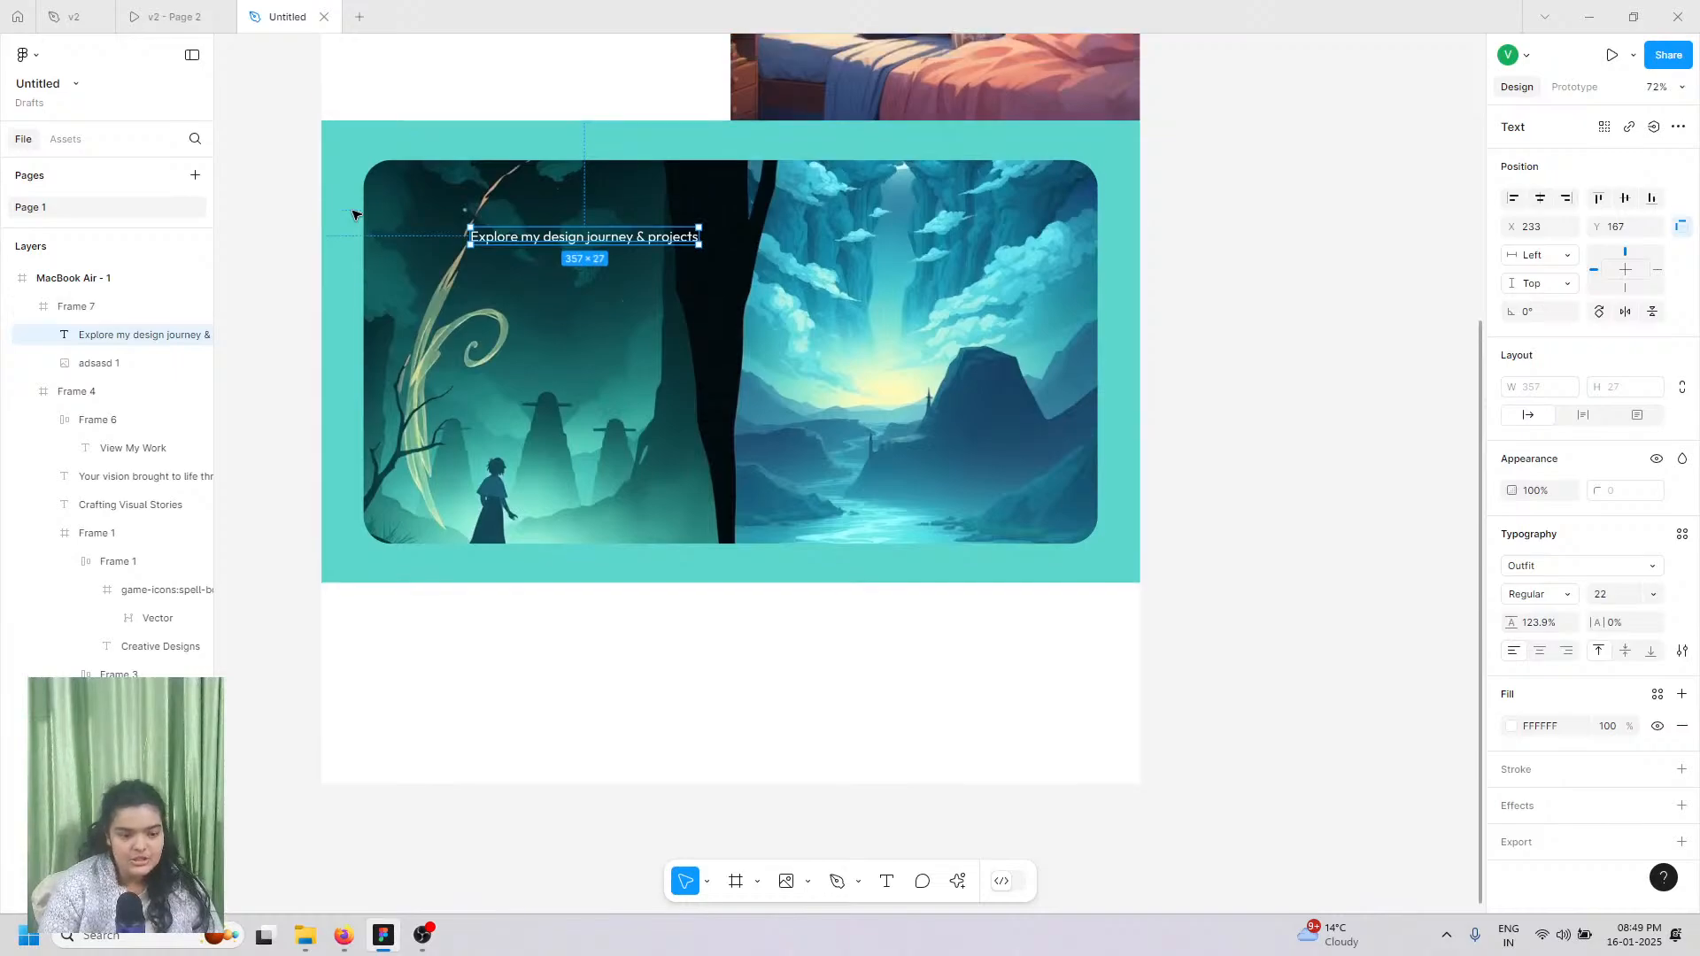
scroll(358, 213, "left", 1)
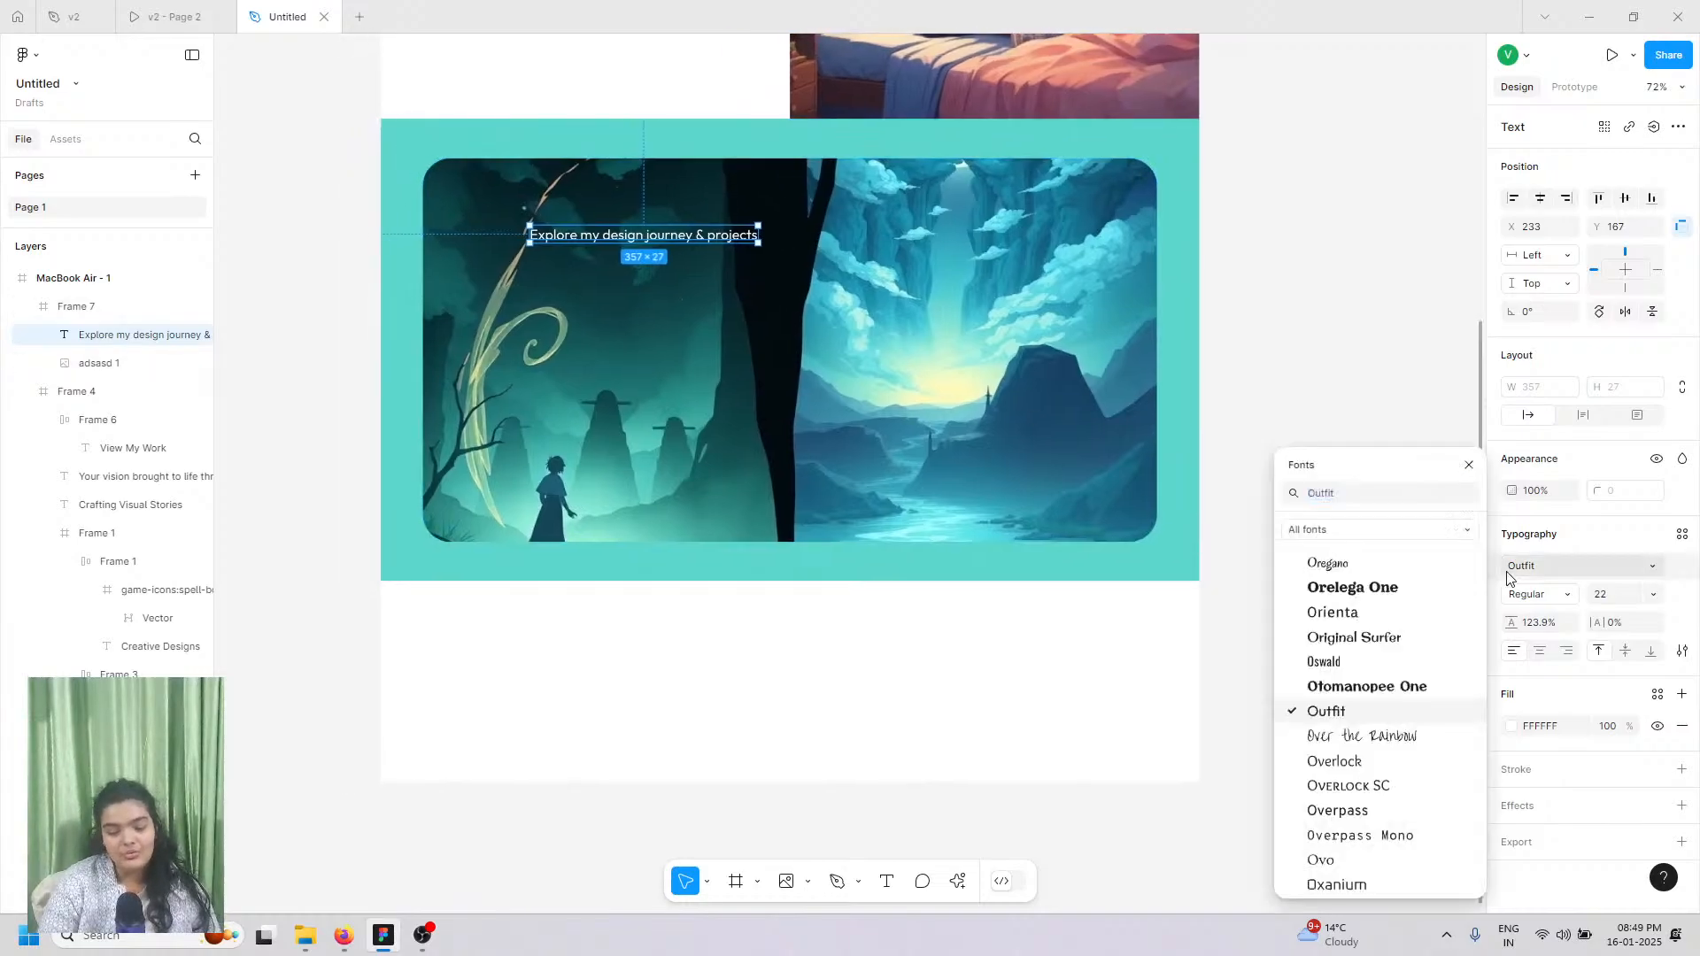
Step: Change the heading's font to Elsie
left_click(1512, 568)
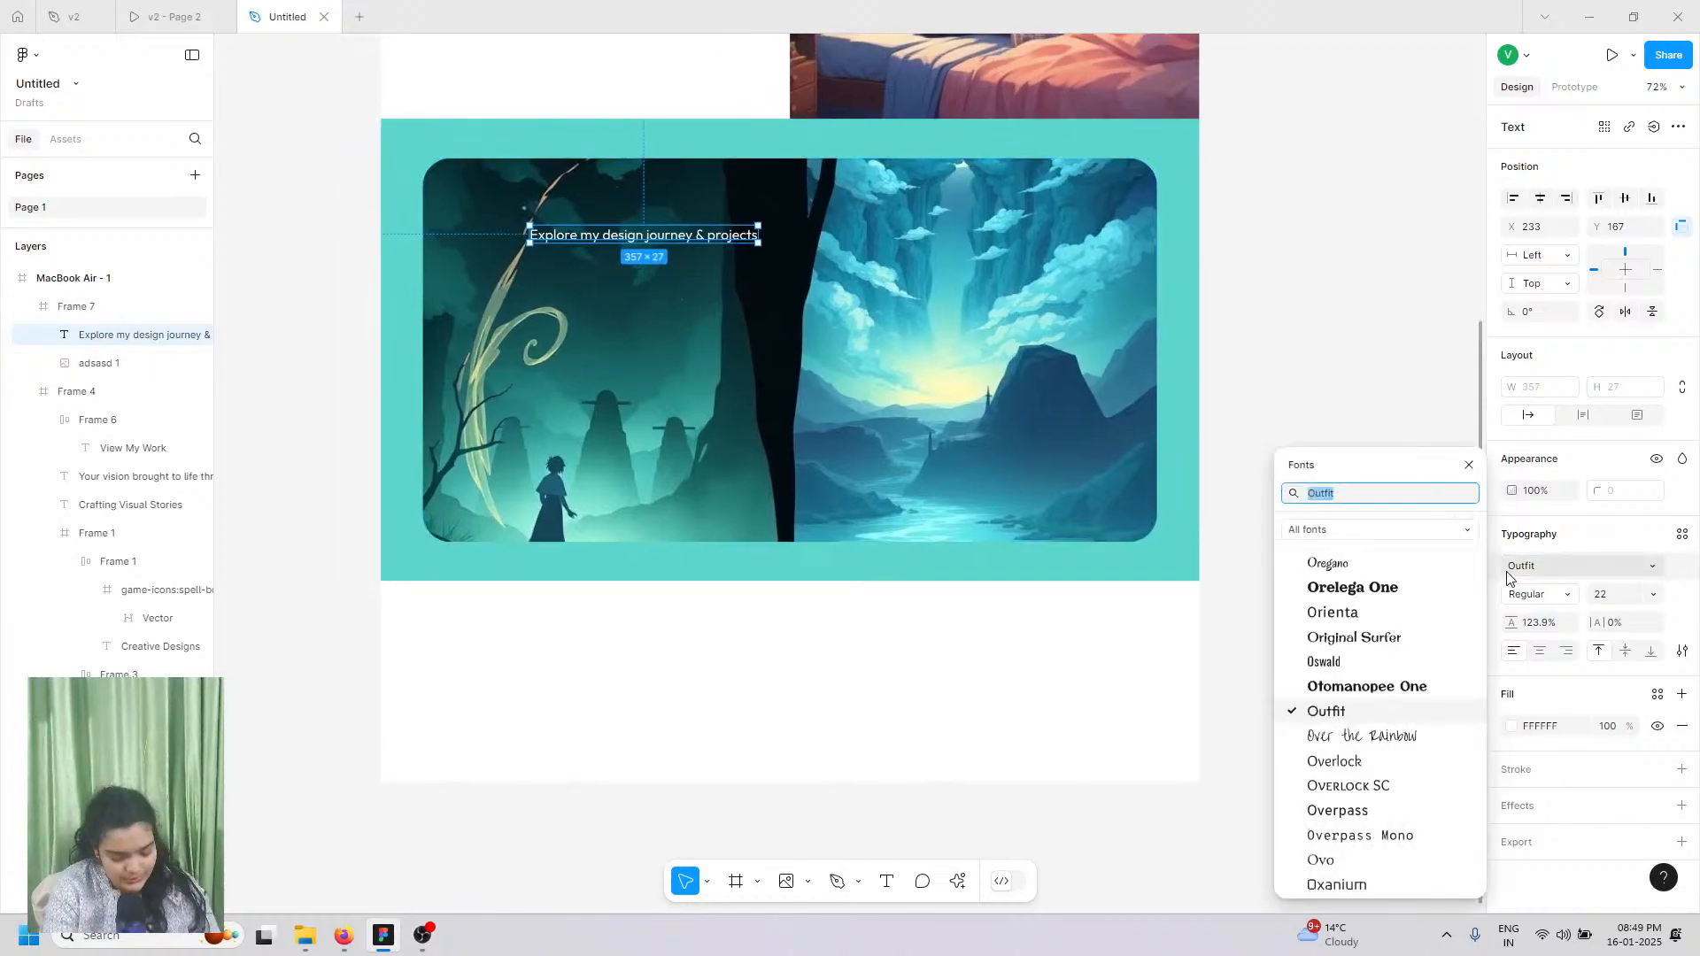
type("elsi")
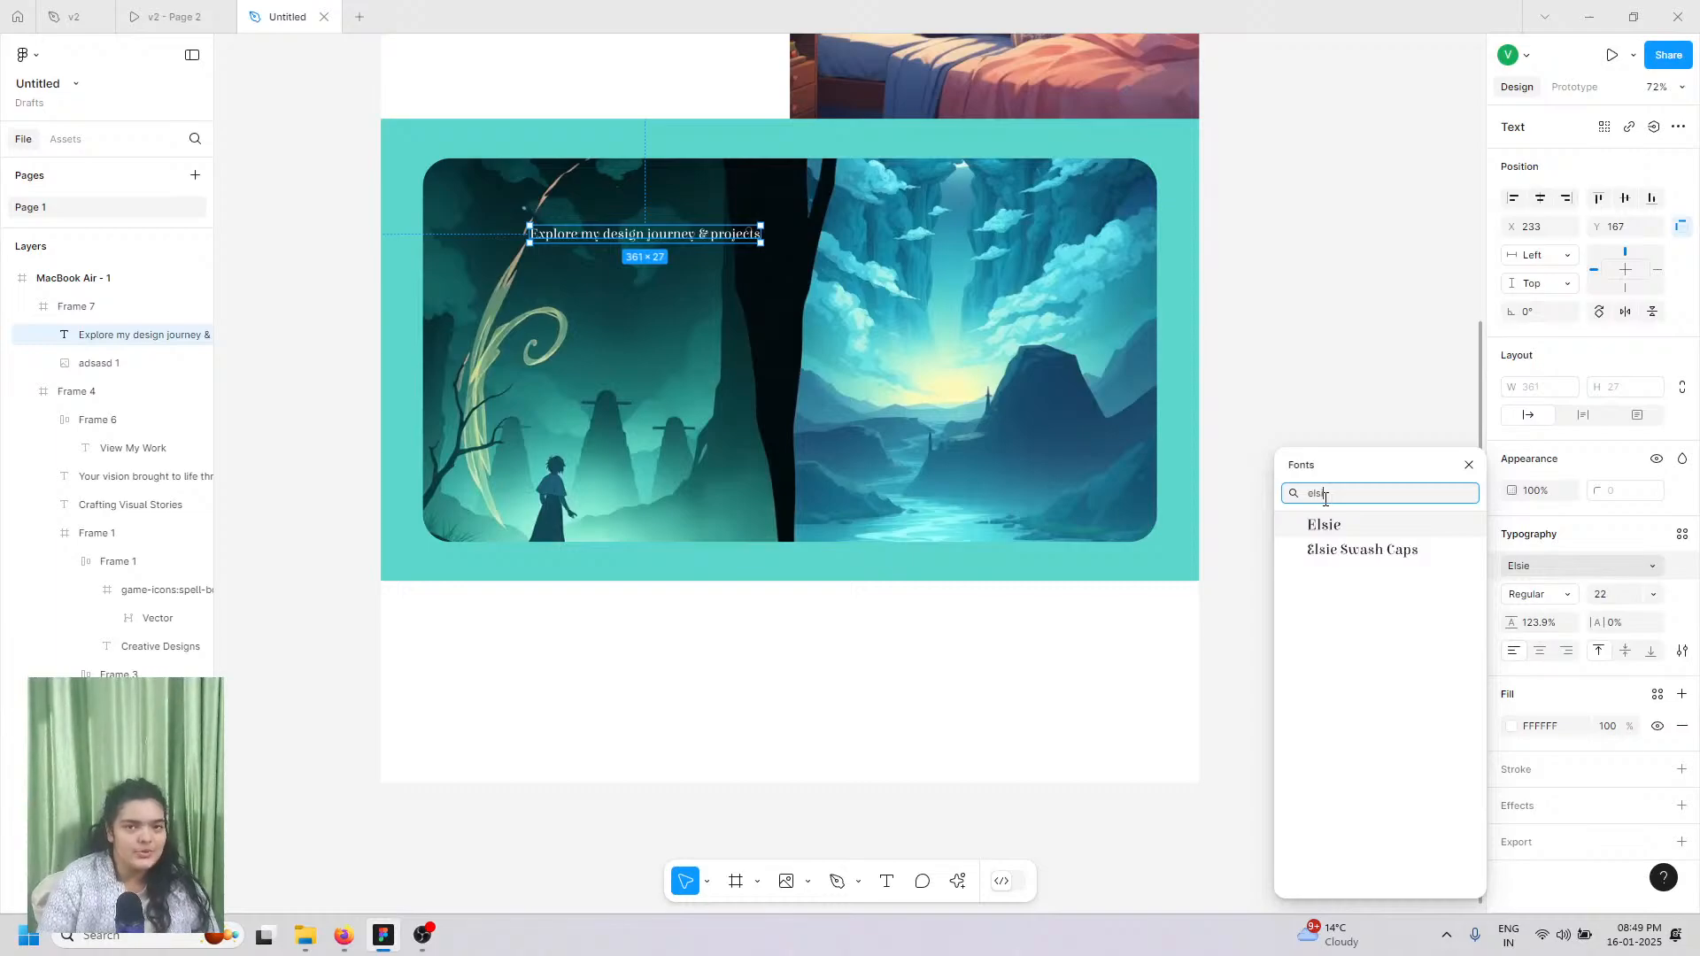
scroll(707, 236, "up", 1)
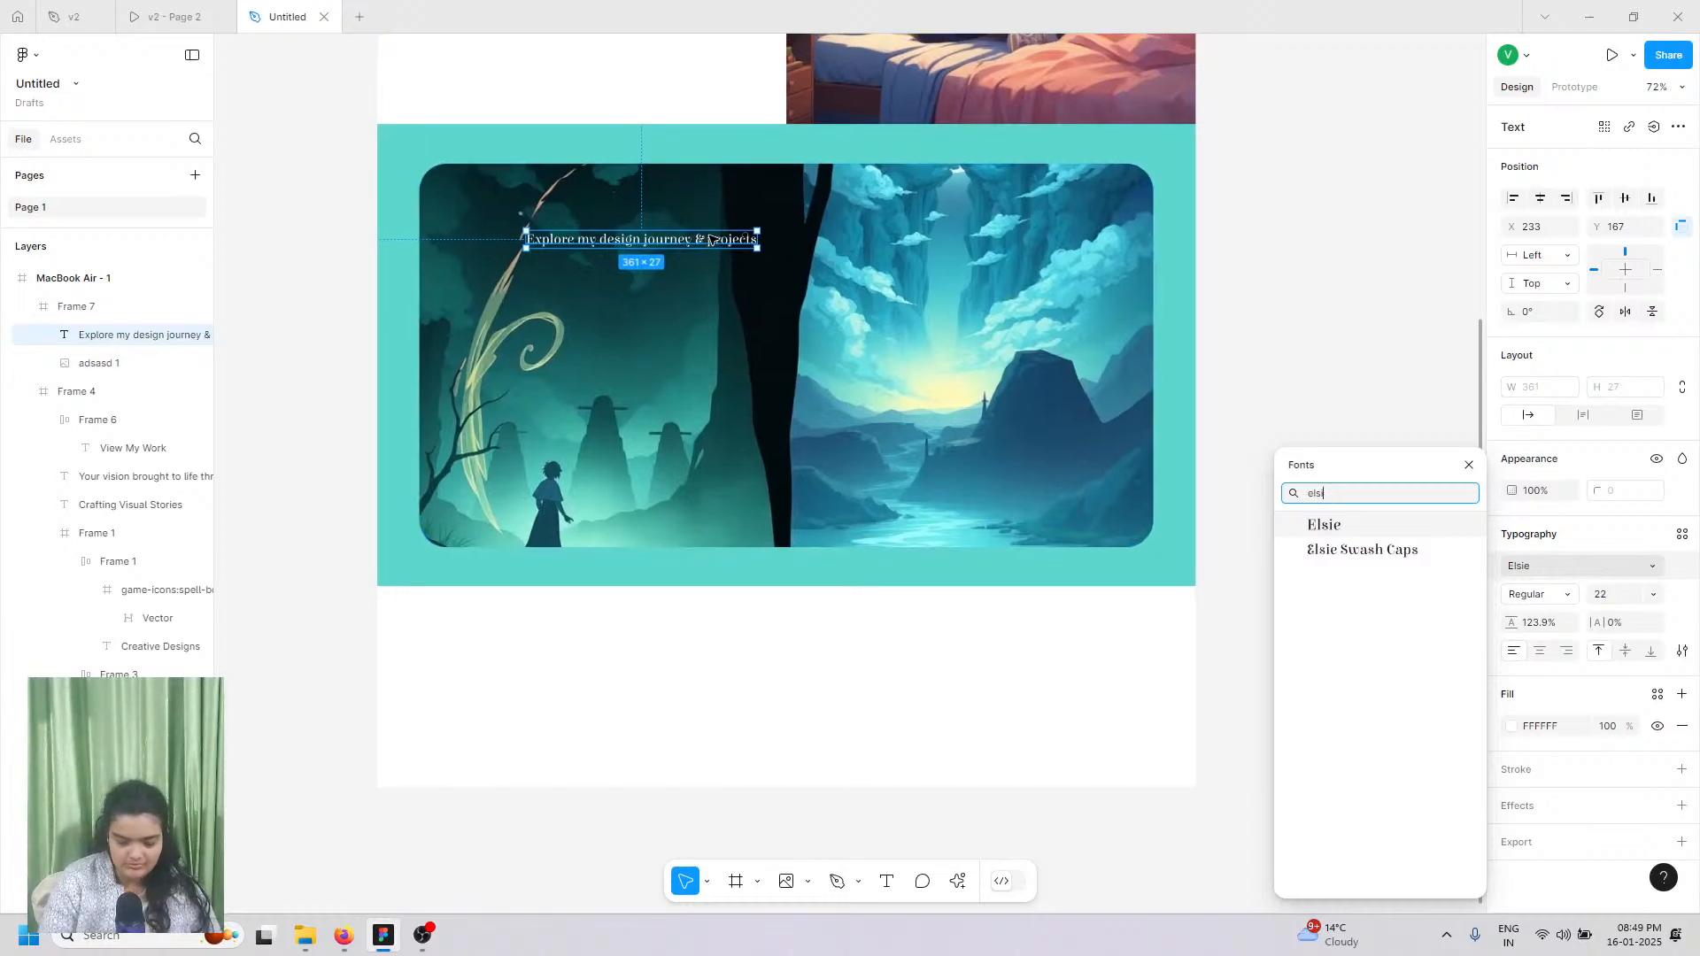
left_click(1311, 525)
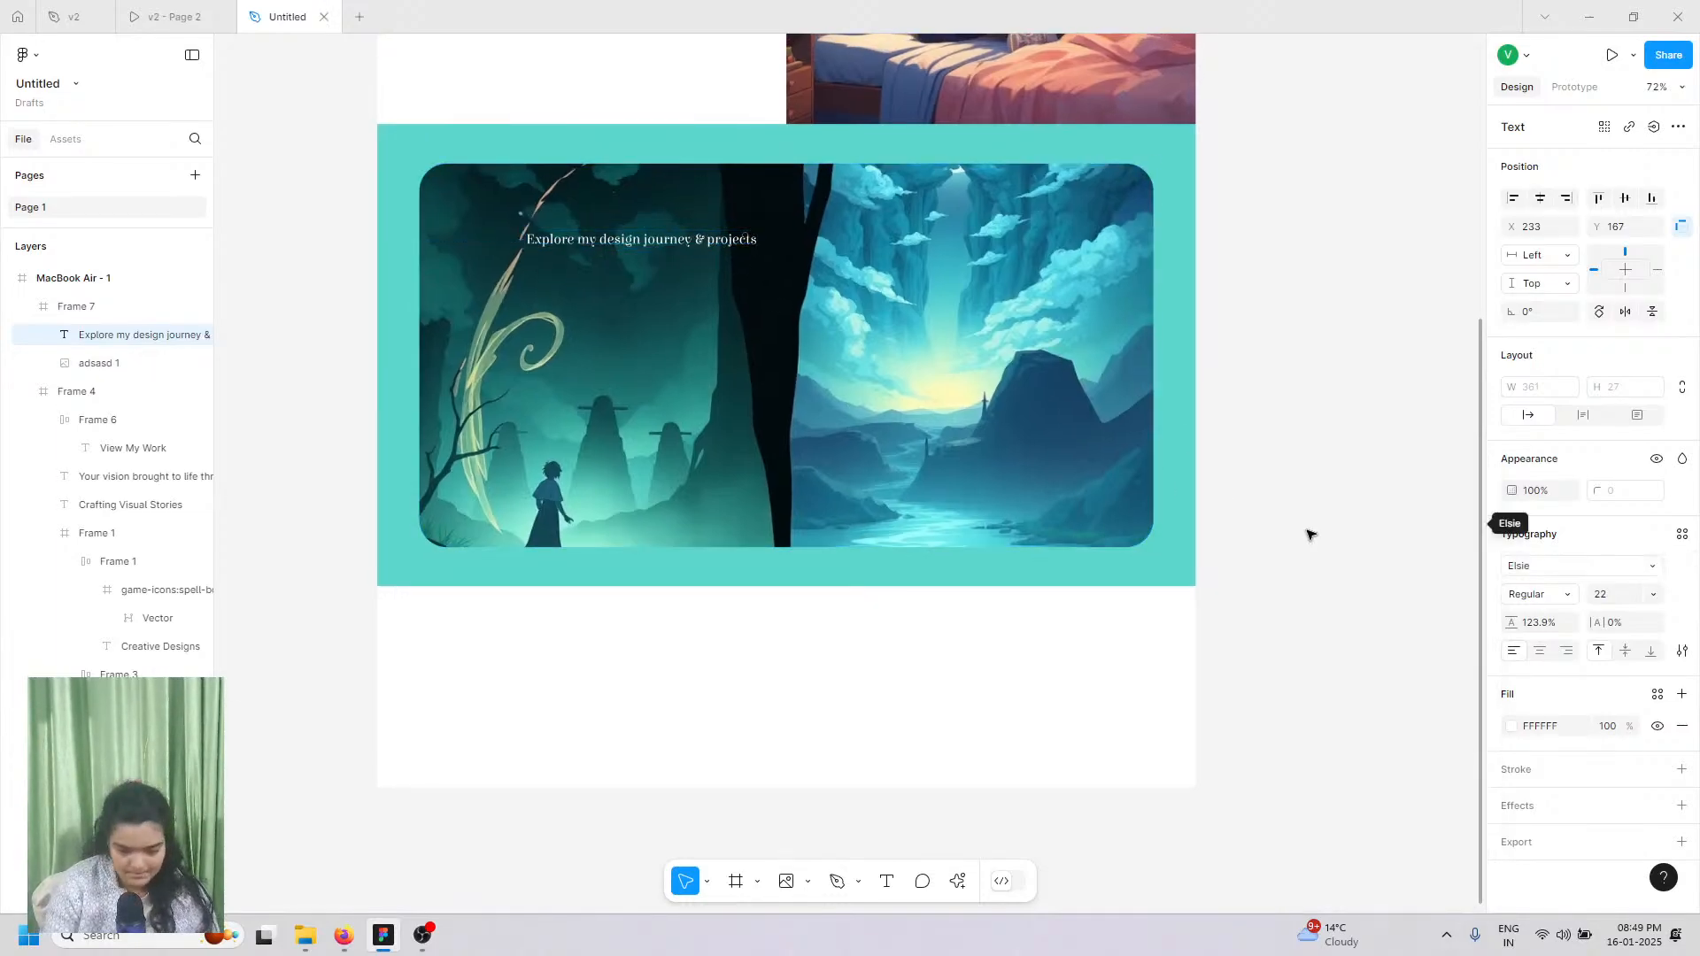
Step: Set the heading to size 72 in Black weight and add a drop shadow
left_click(1650, 595)
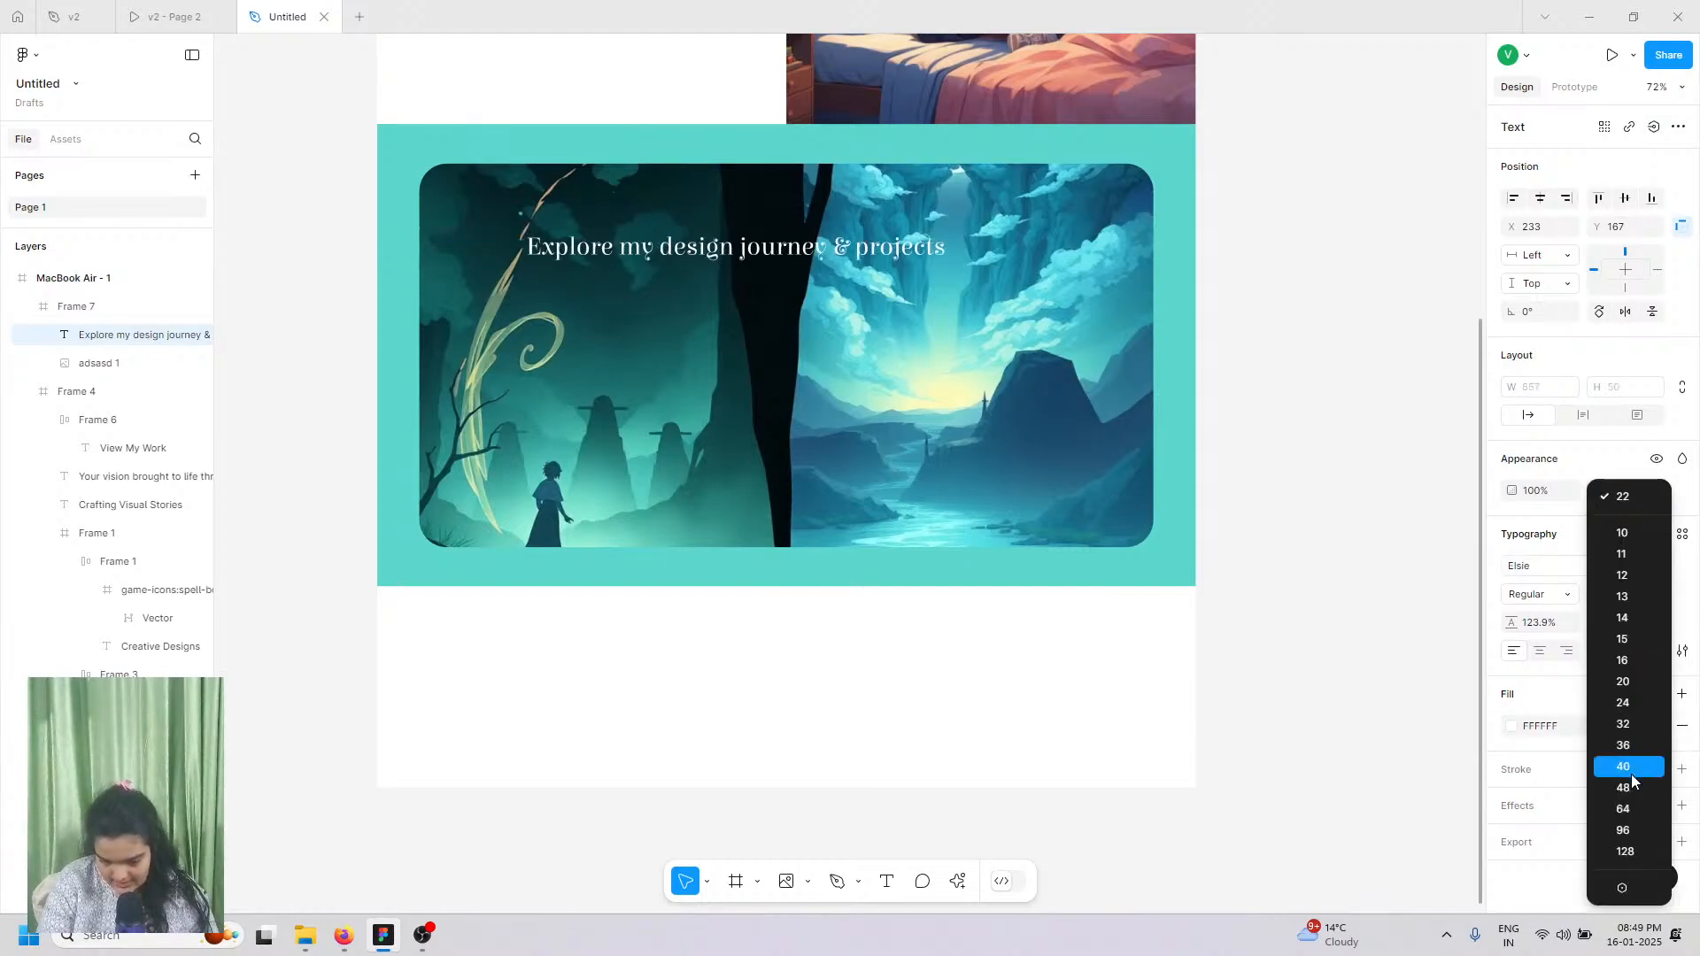
left_click(1626, 811)
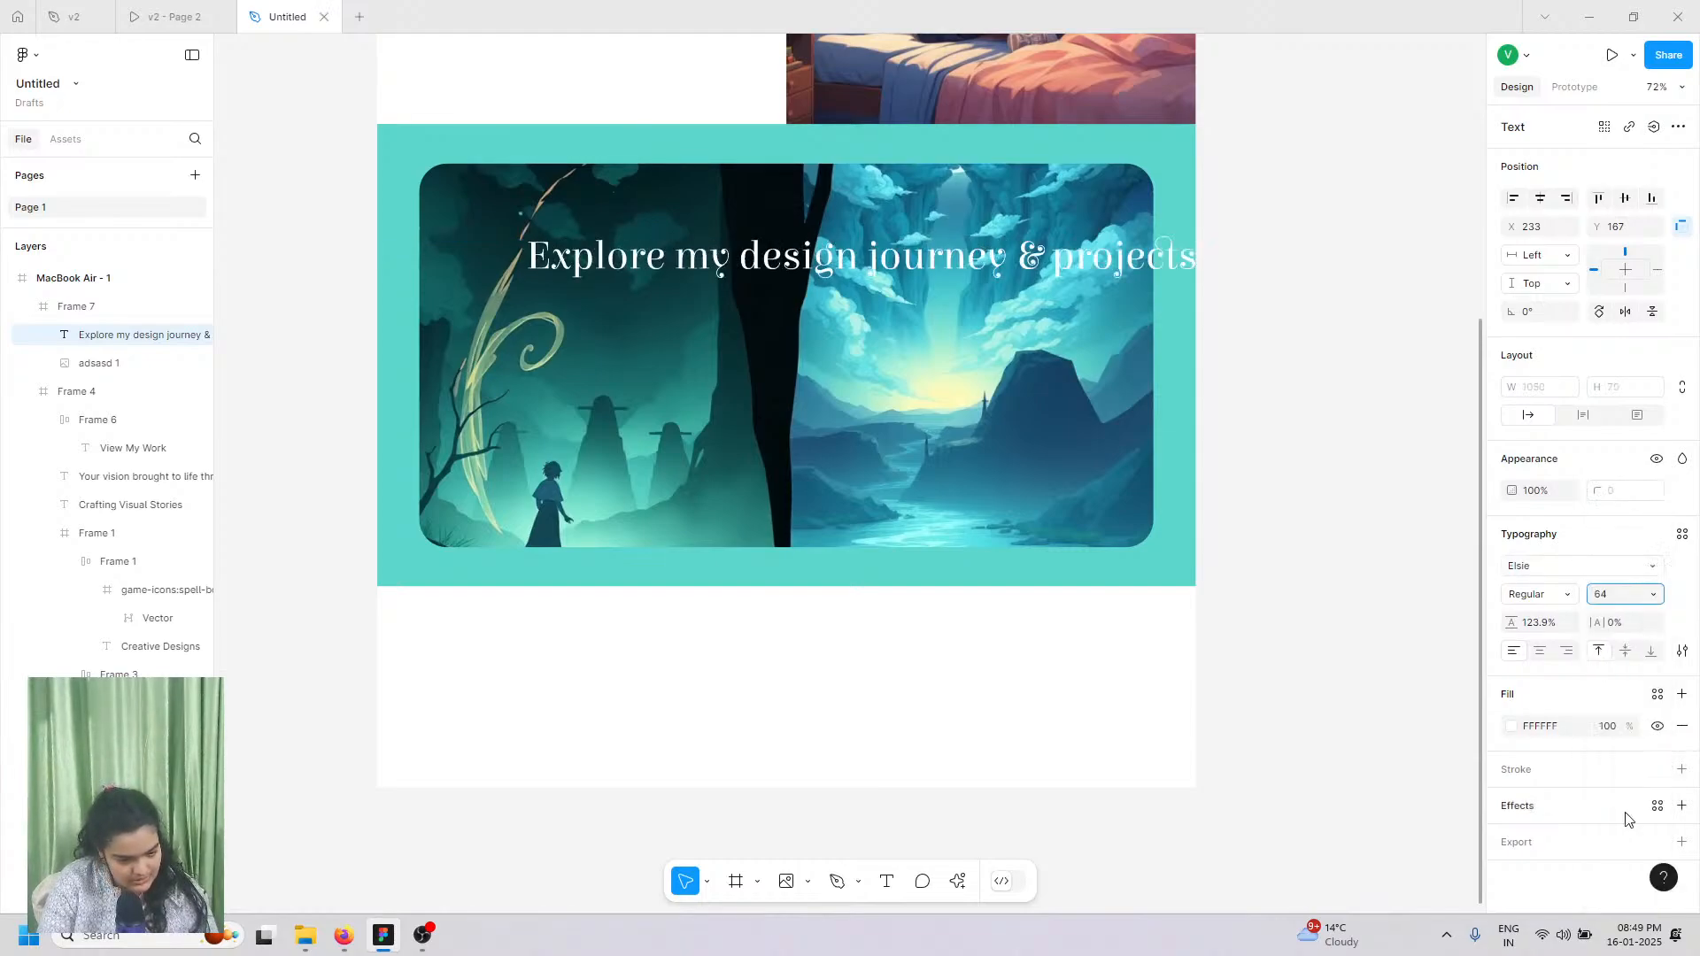
scroll(865, 441, "up", 2)
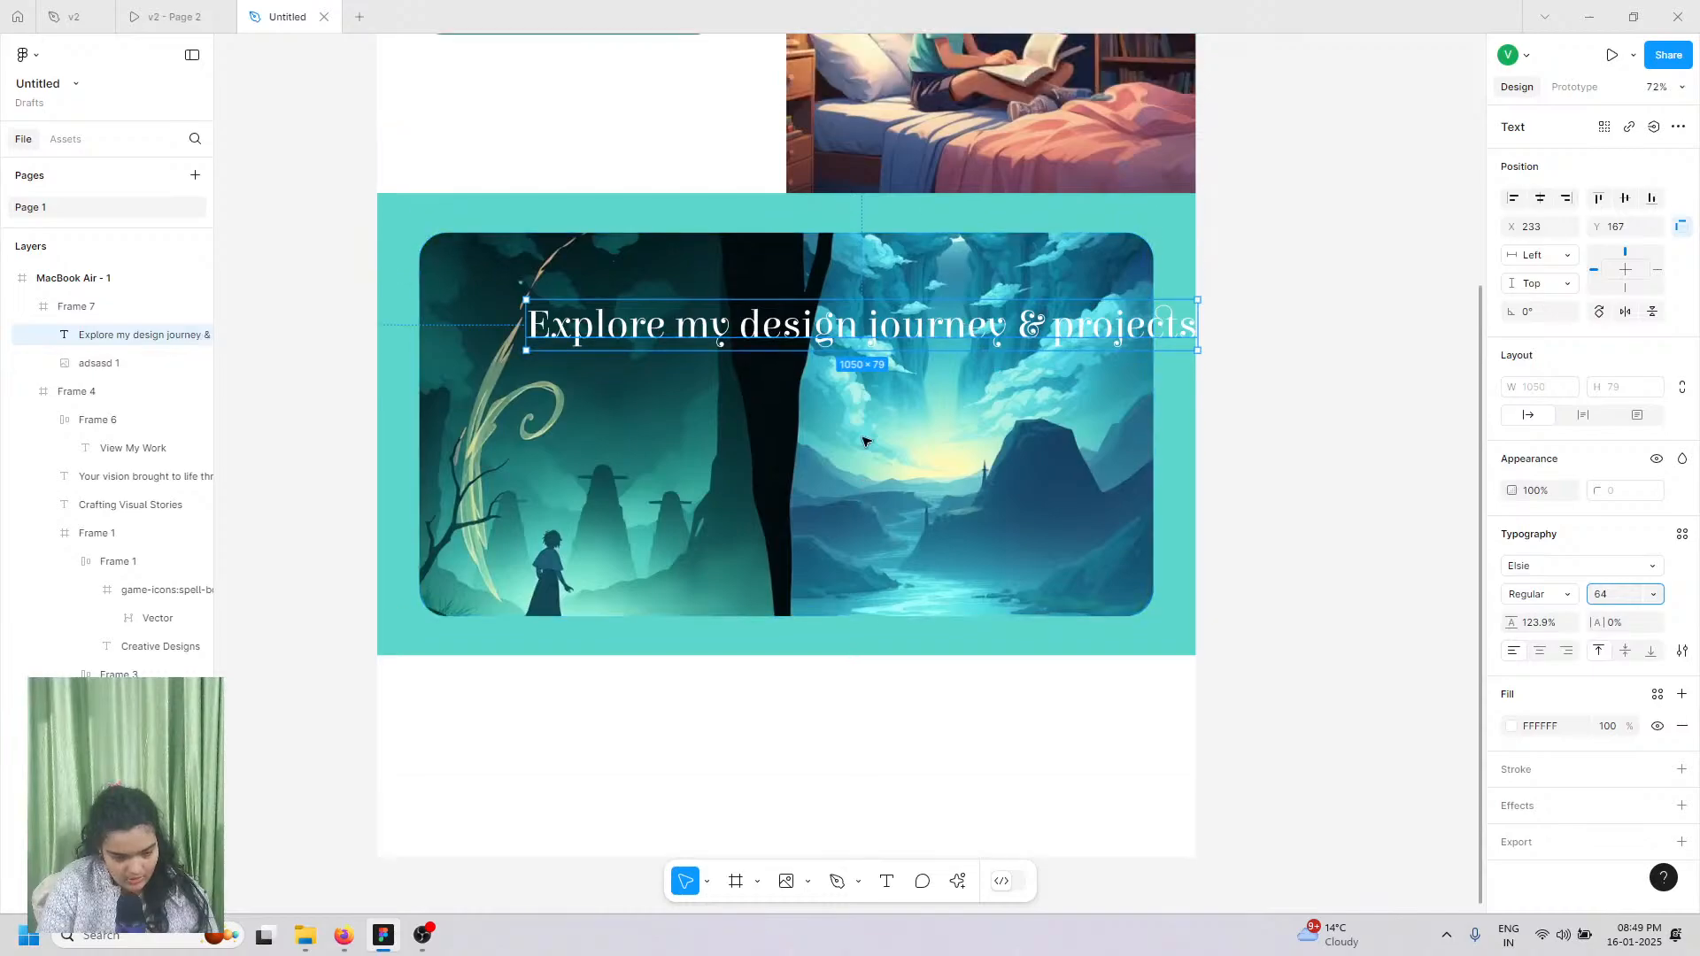
left_click(1601, 599)
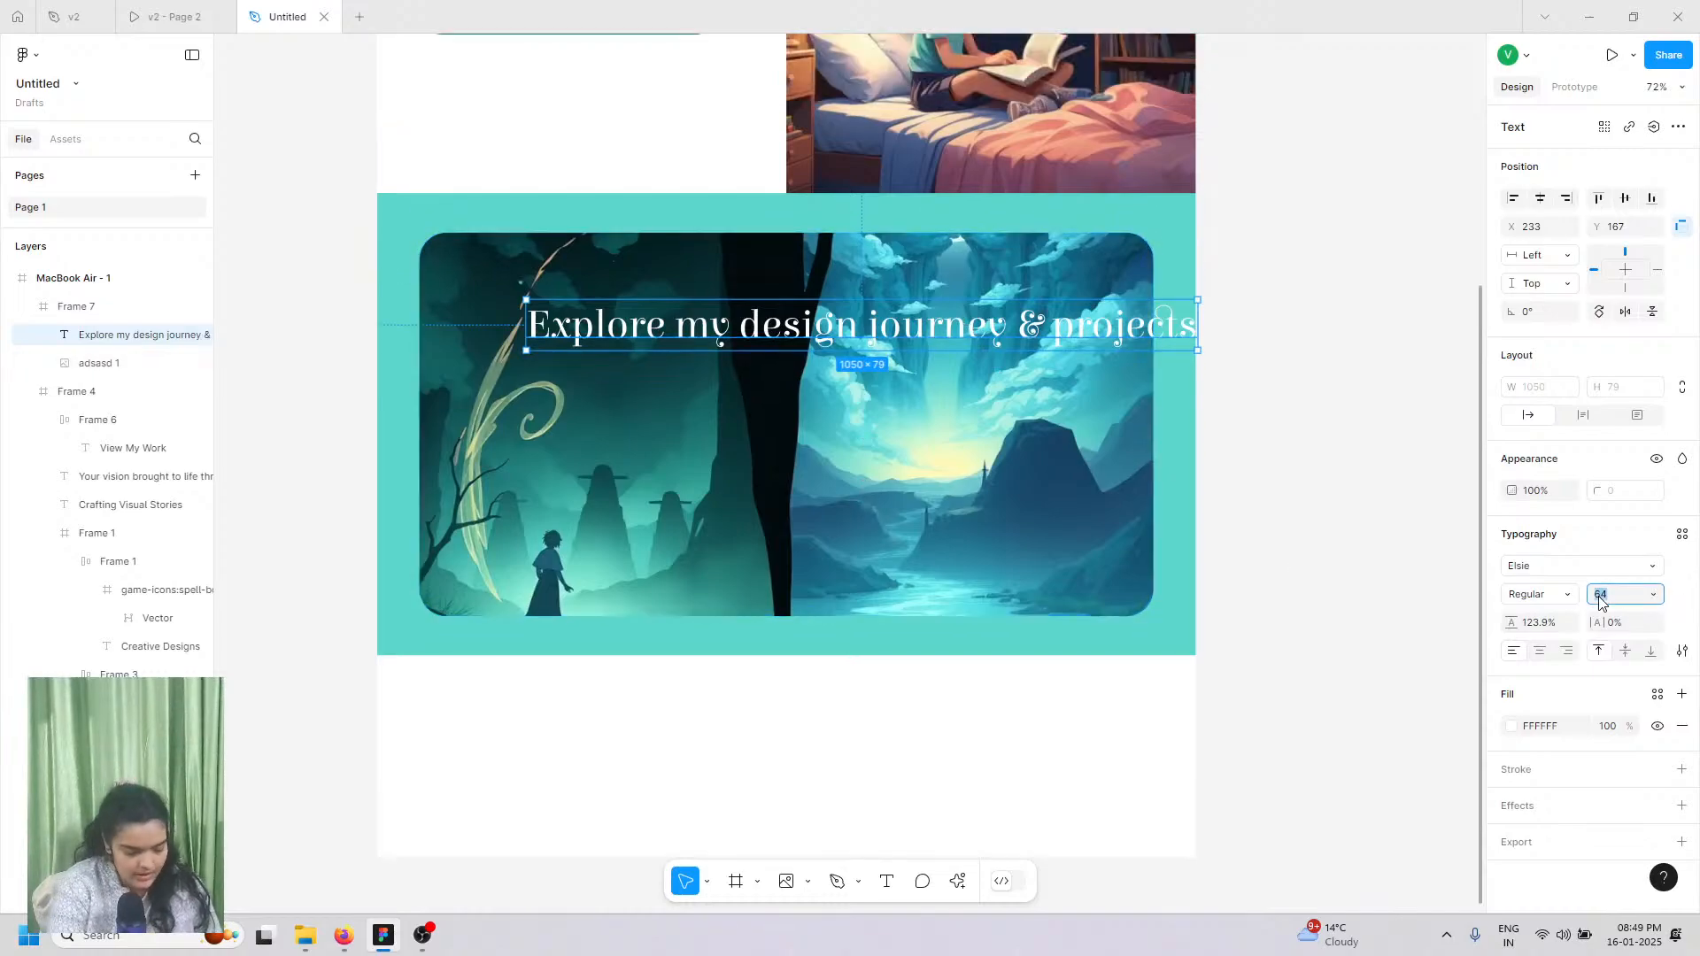
key("Return")
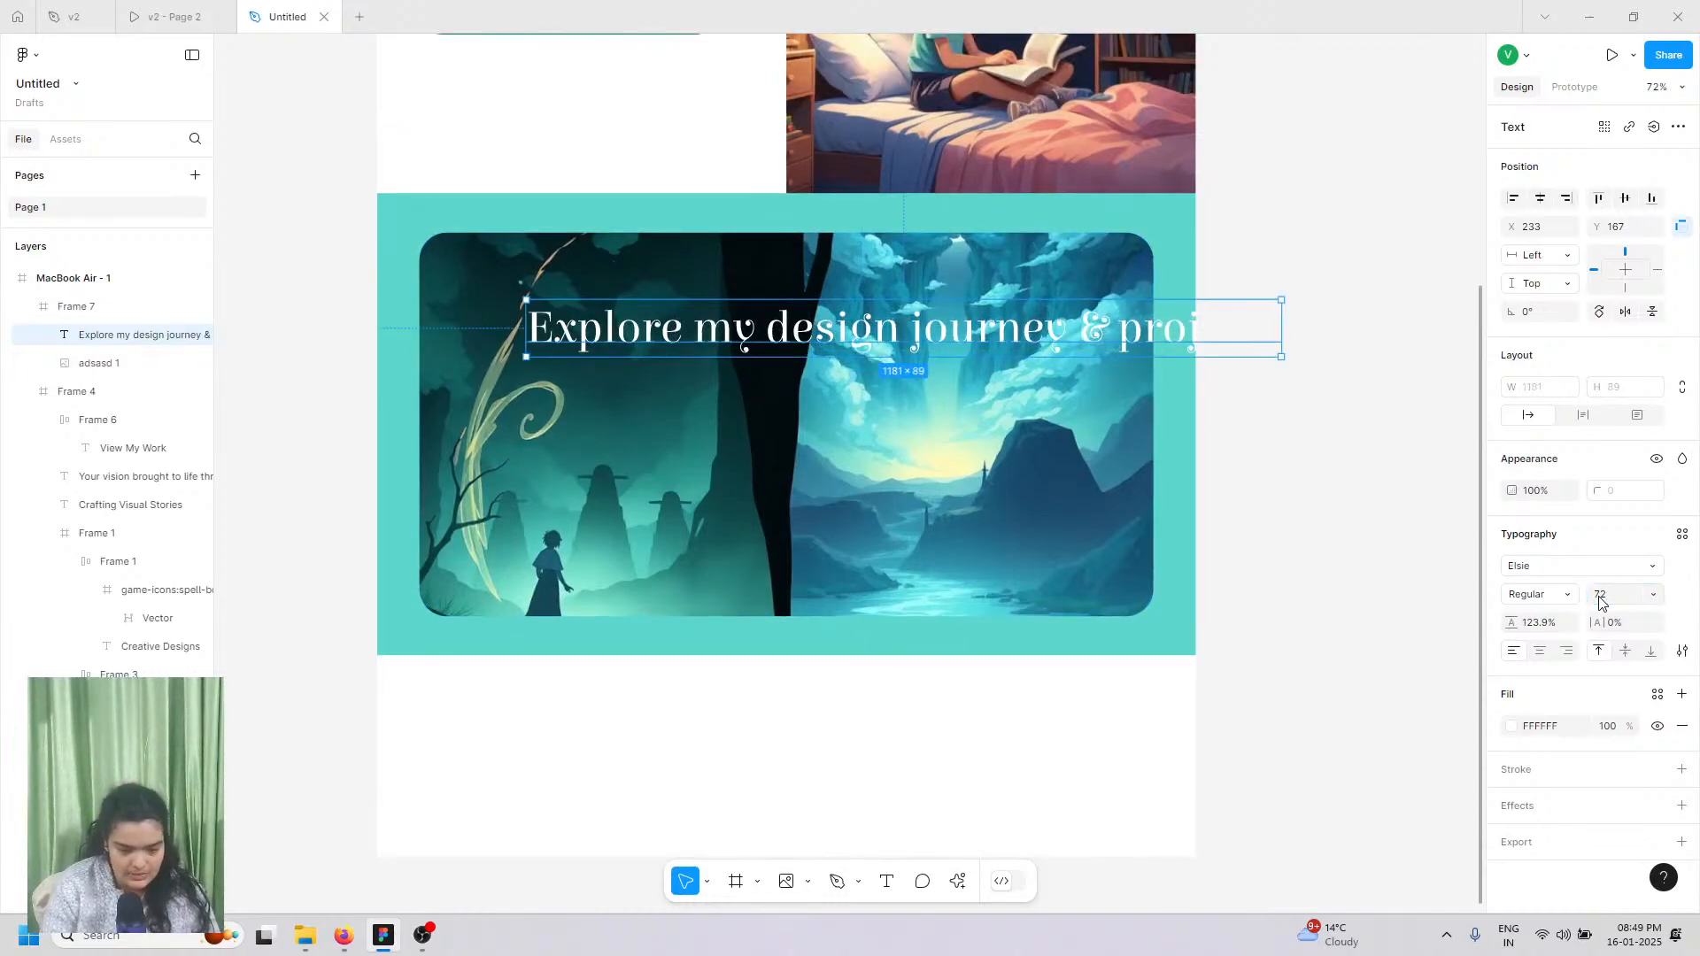
left_click(1532, 600)
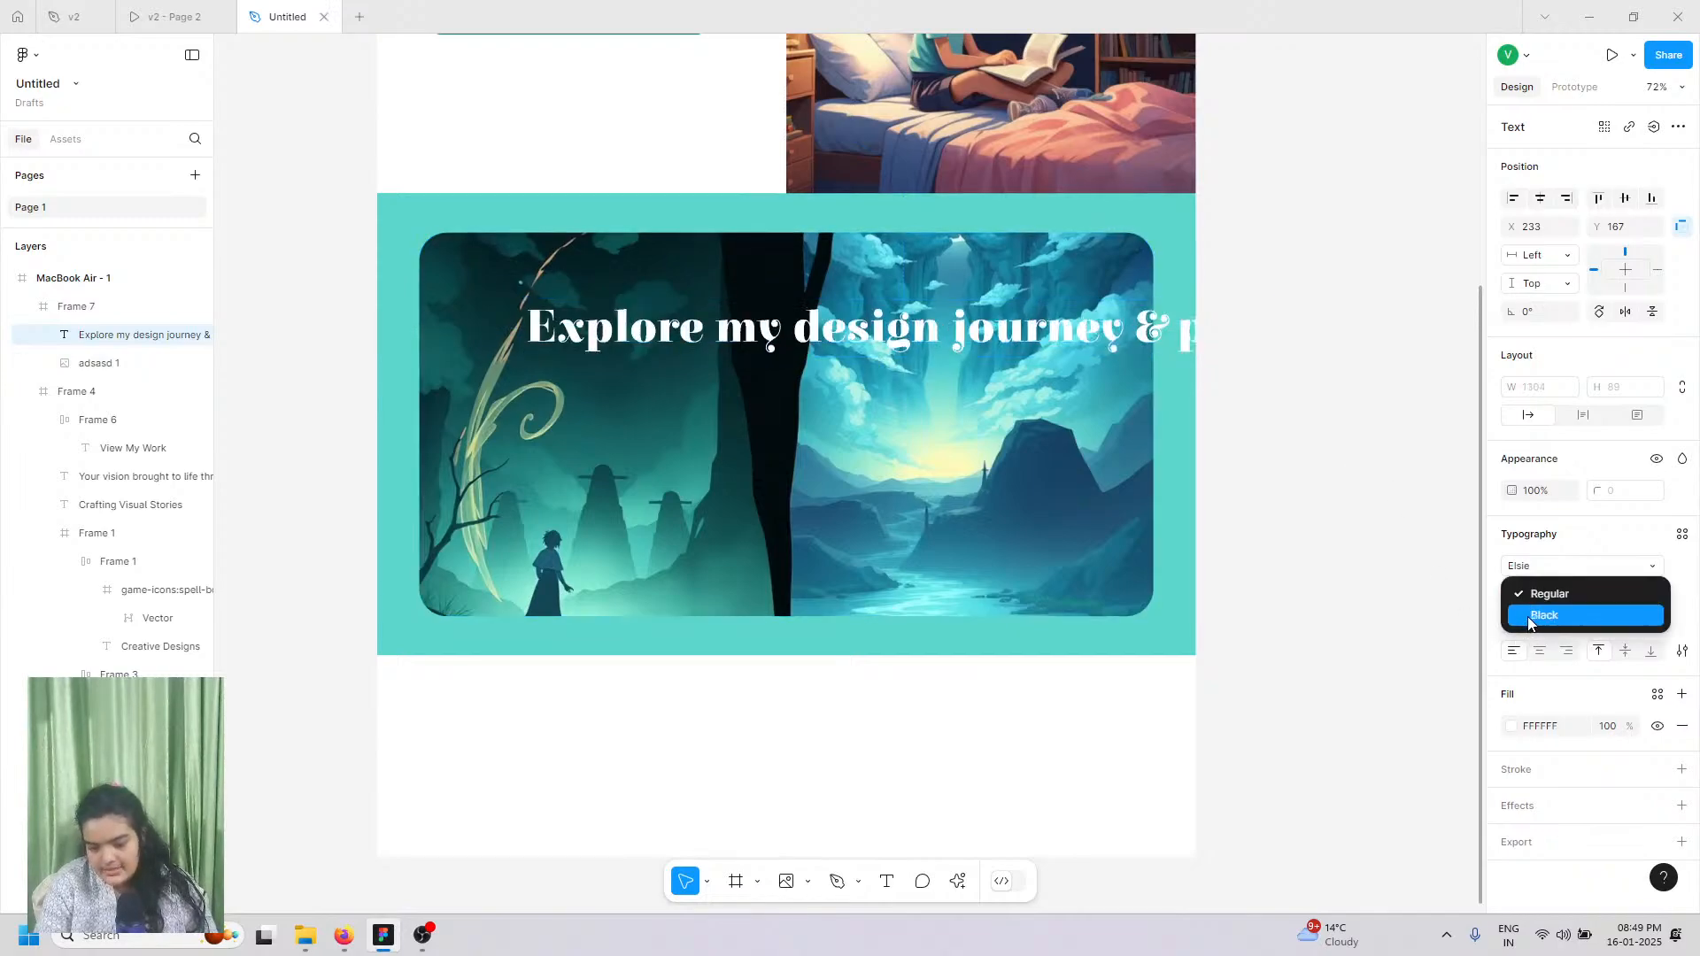
left_click(1532, 618)
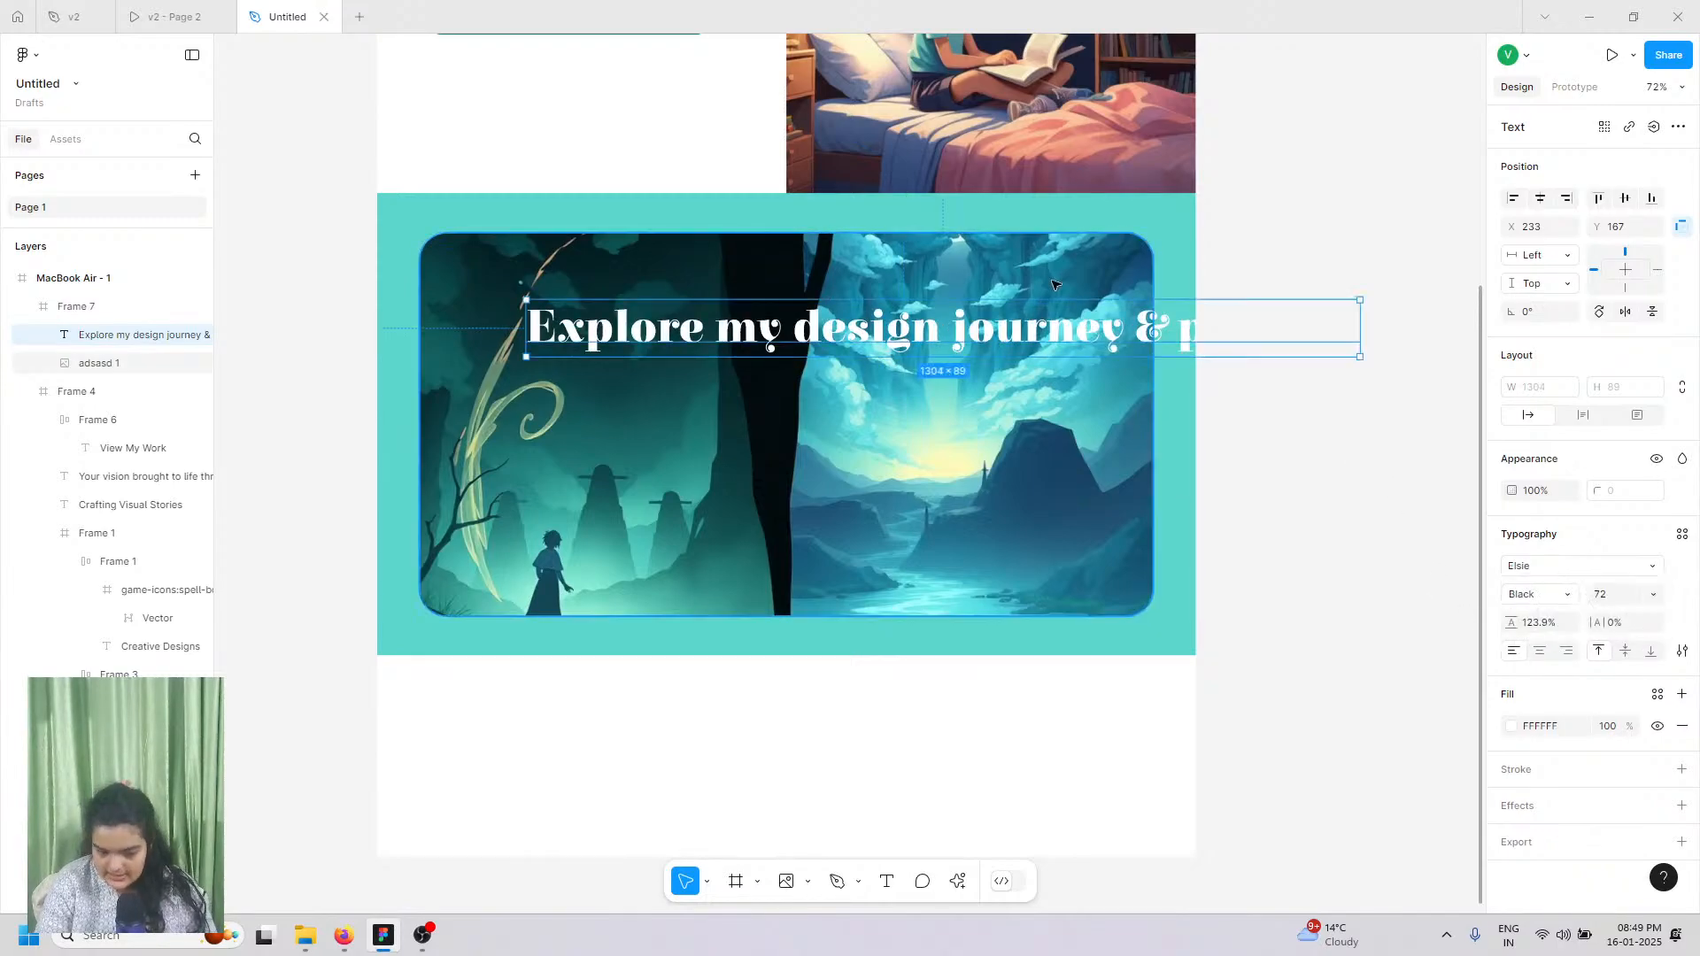
left_click(1681, 805)
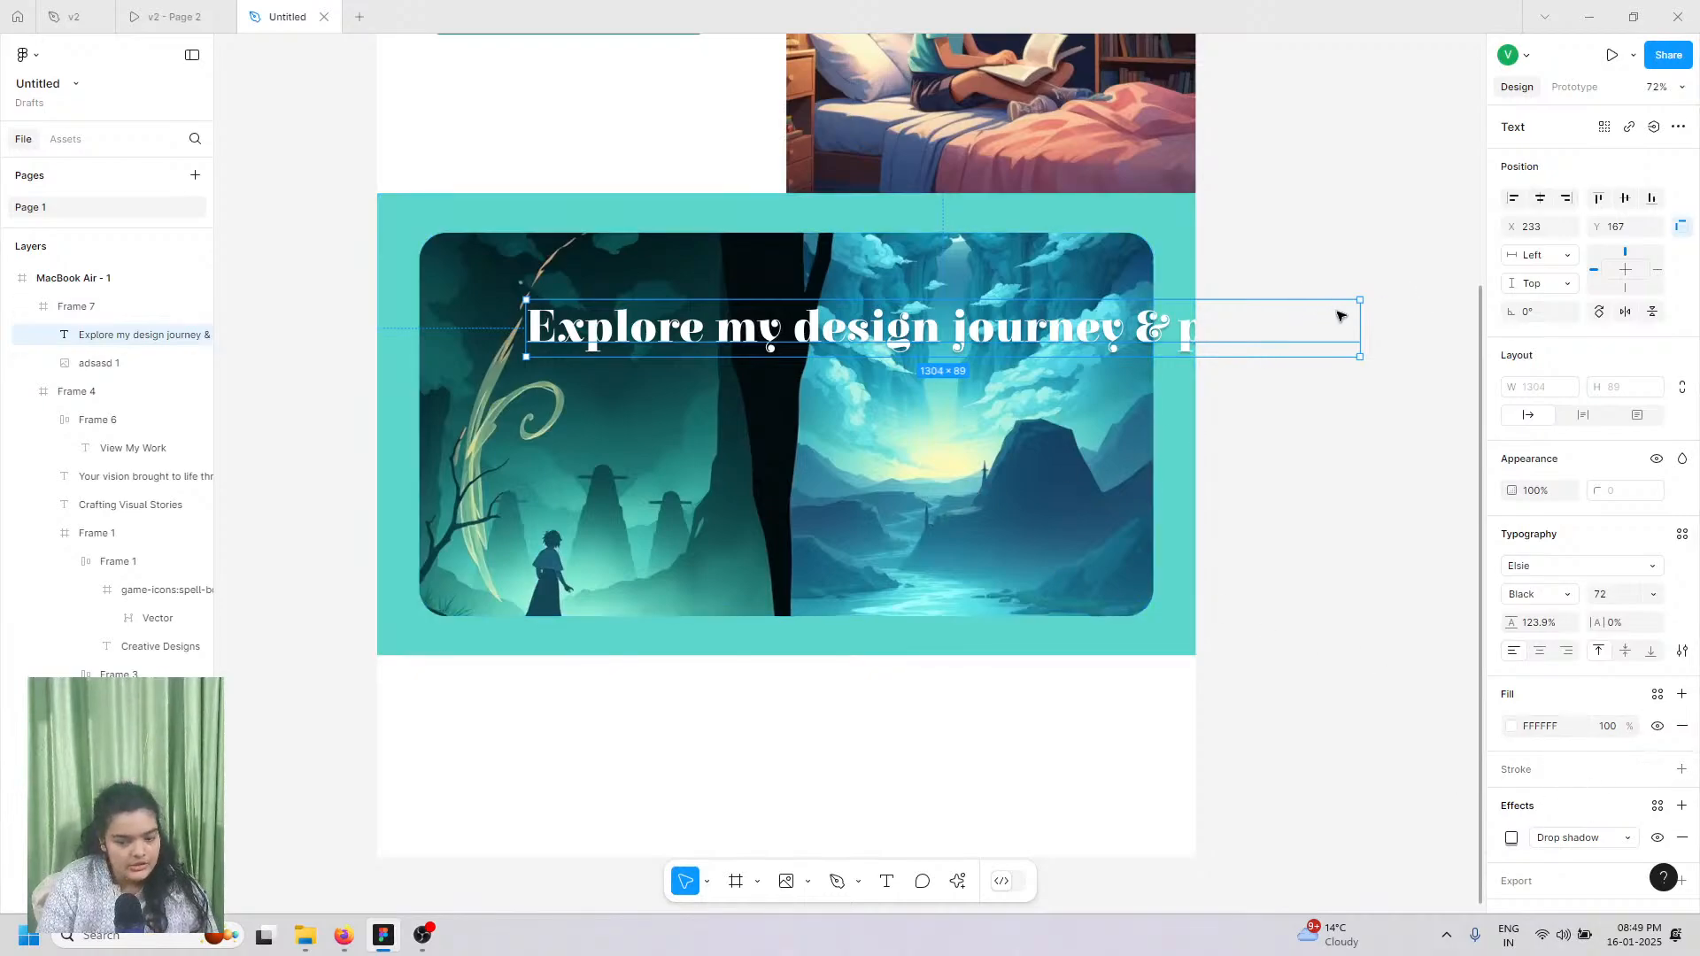
Step: Narrow the heading to 682 width so it wraps onto two centre-aligned lines on the image
left_click_drag(1145, 321, 962, 337)
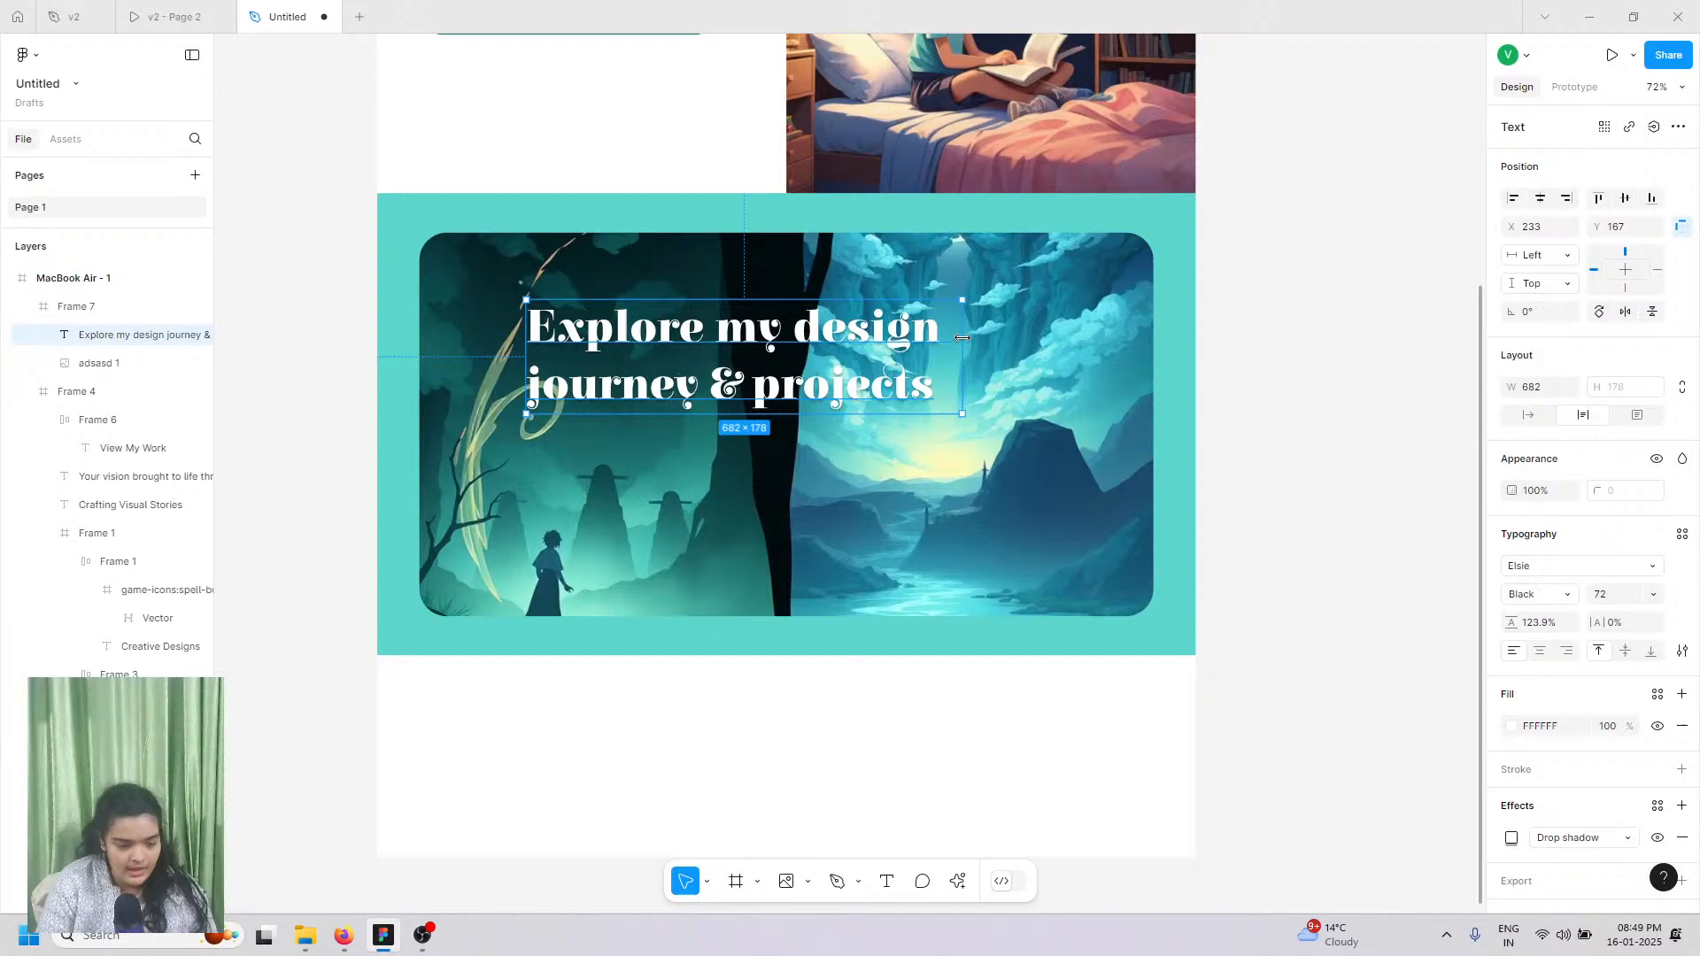
left_click(1539, 651)
left_click_drag(743, 386, 784, 432)
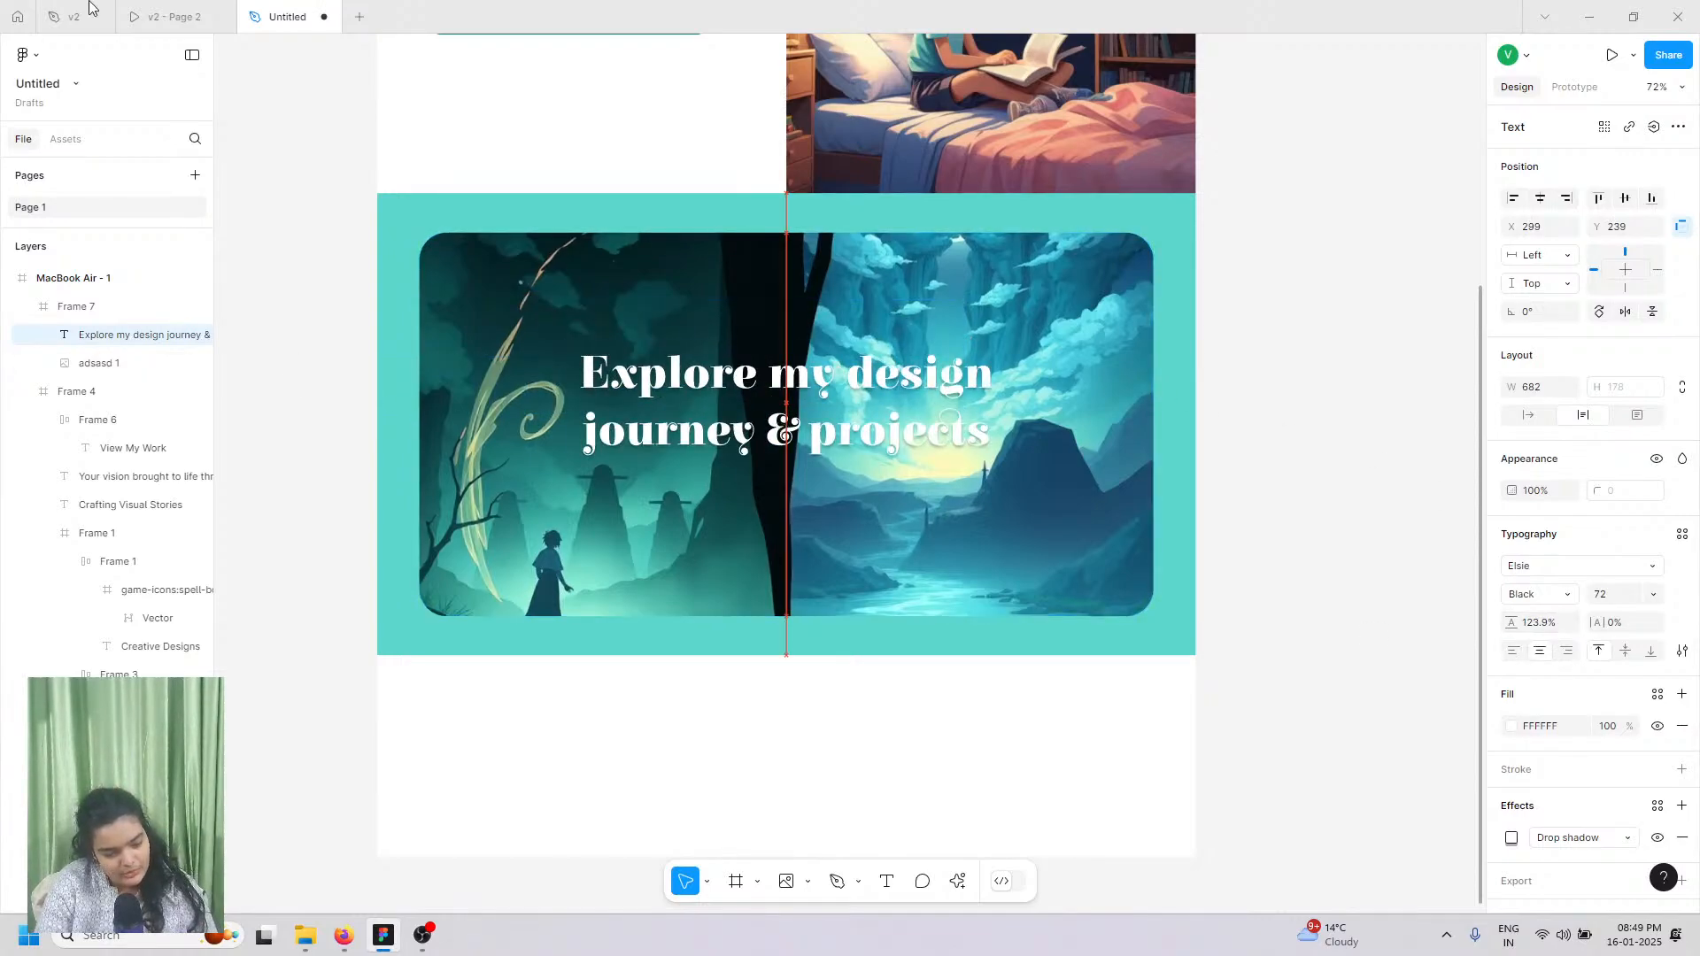
Step: Compare the design against the v2 - Page 2 prototype for reference
left_click(150, 14)
left_click(279, 16)
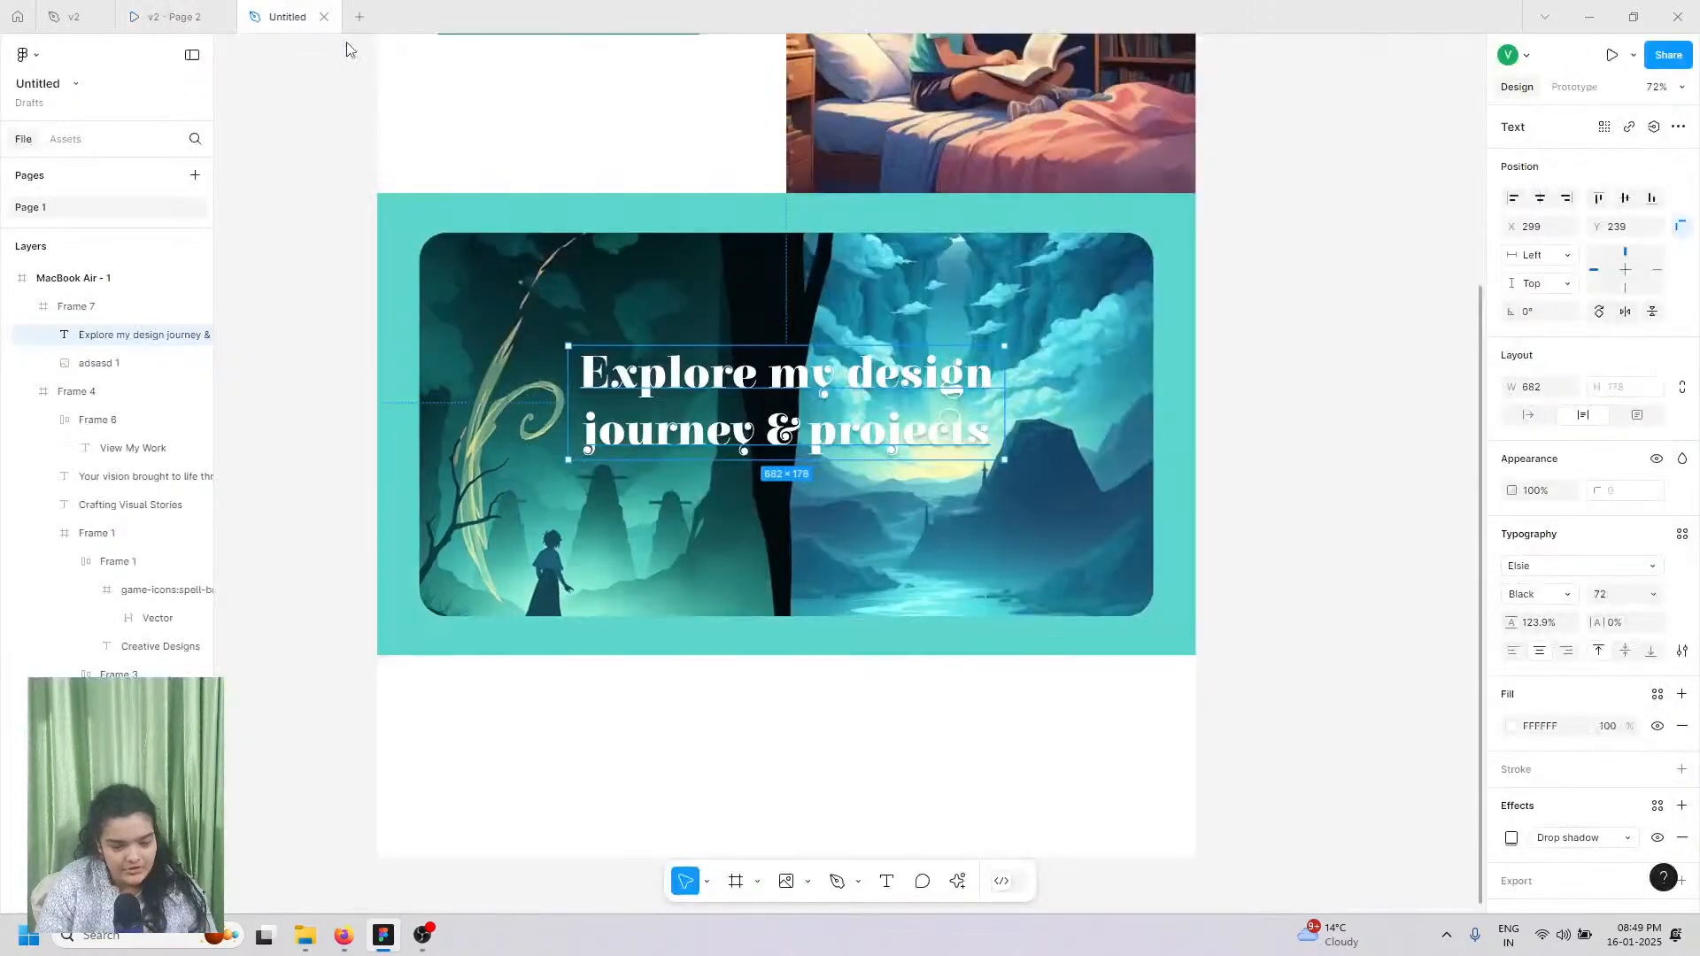
left_click(164, 16)
left_click(279, 16)
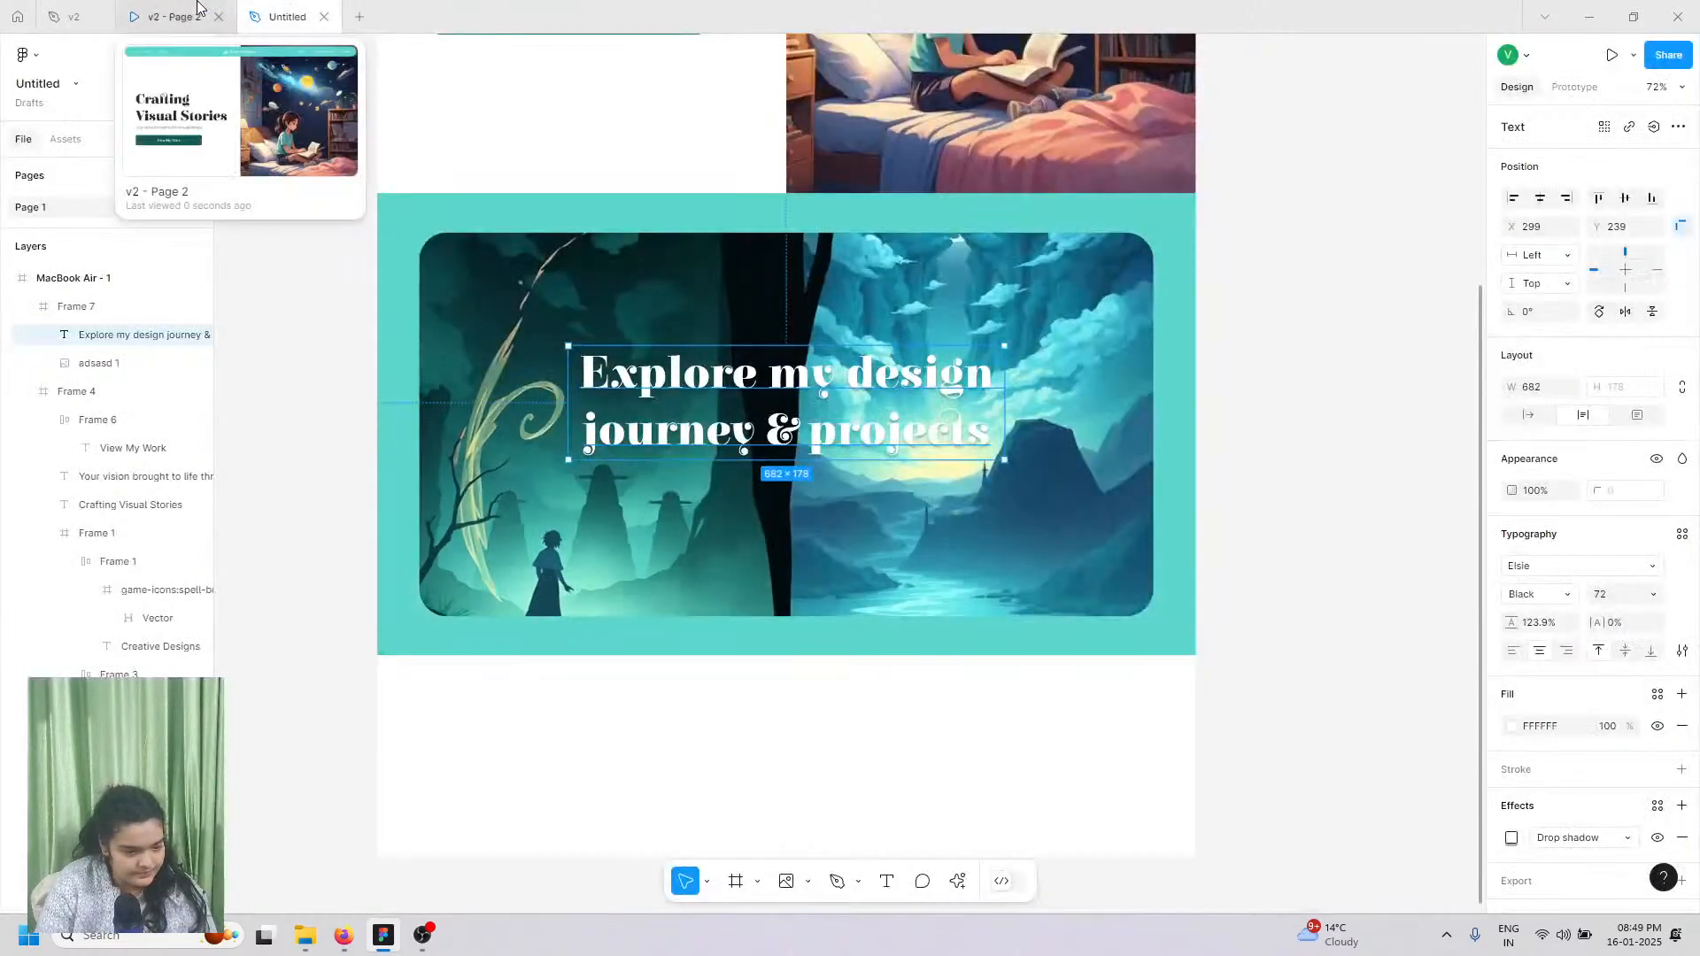
left_click(197, 7)
left_click(279, 16)
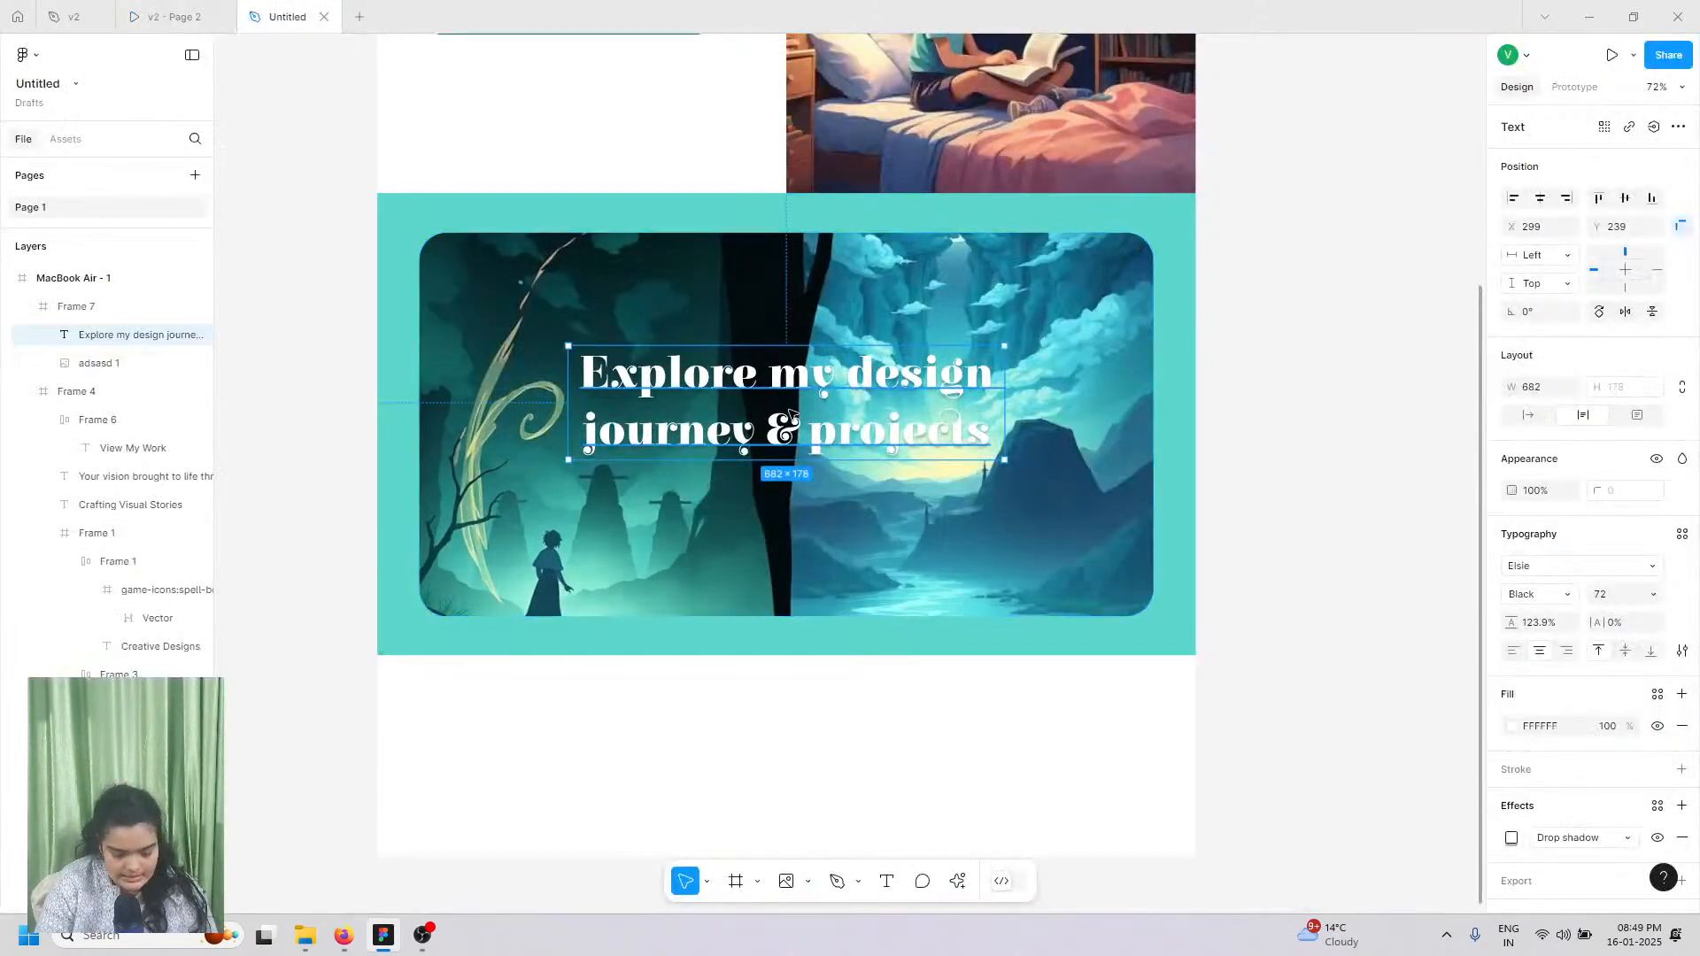
Step: Nudge the heading up from Y 239 to 225 and show the v2 prototype preview
double_click(790, 414)
key("ctrl+c")
key("Escape")
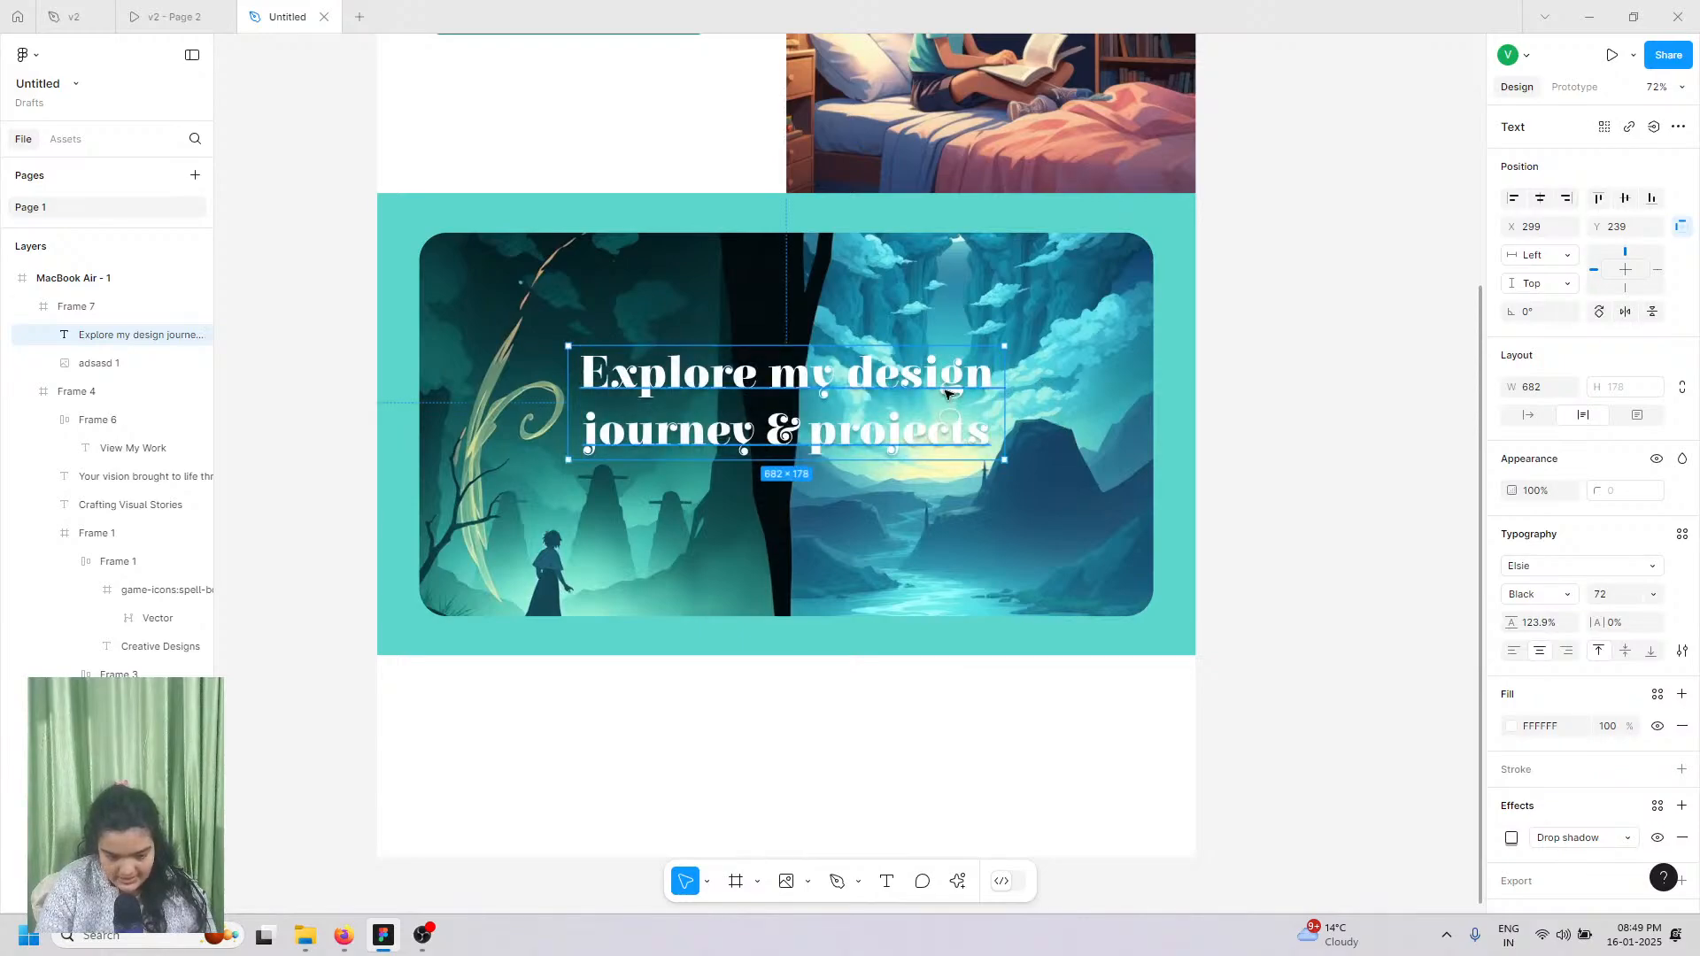
scroll(862, 376, "up", 5)
scroll(861, 376, "left", 2)
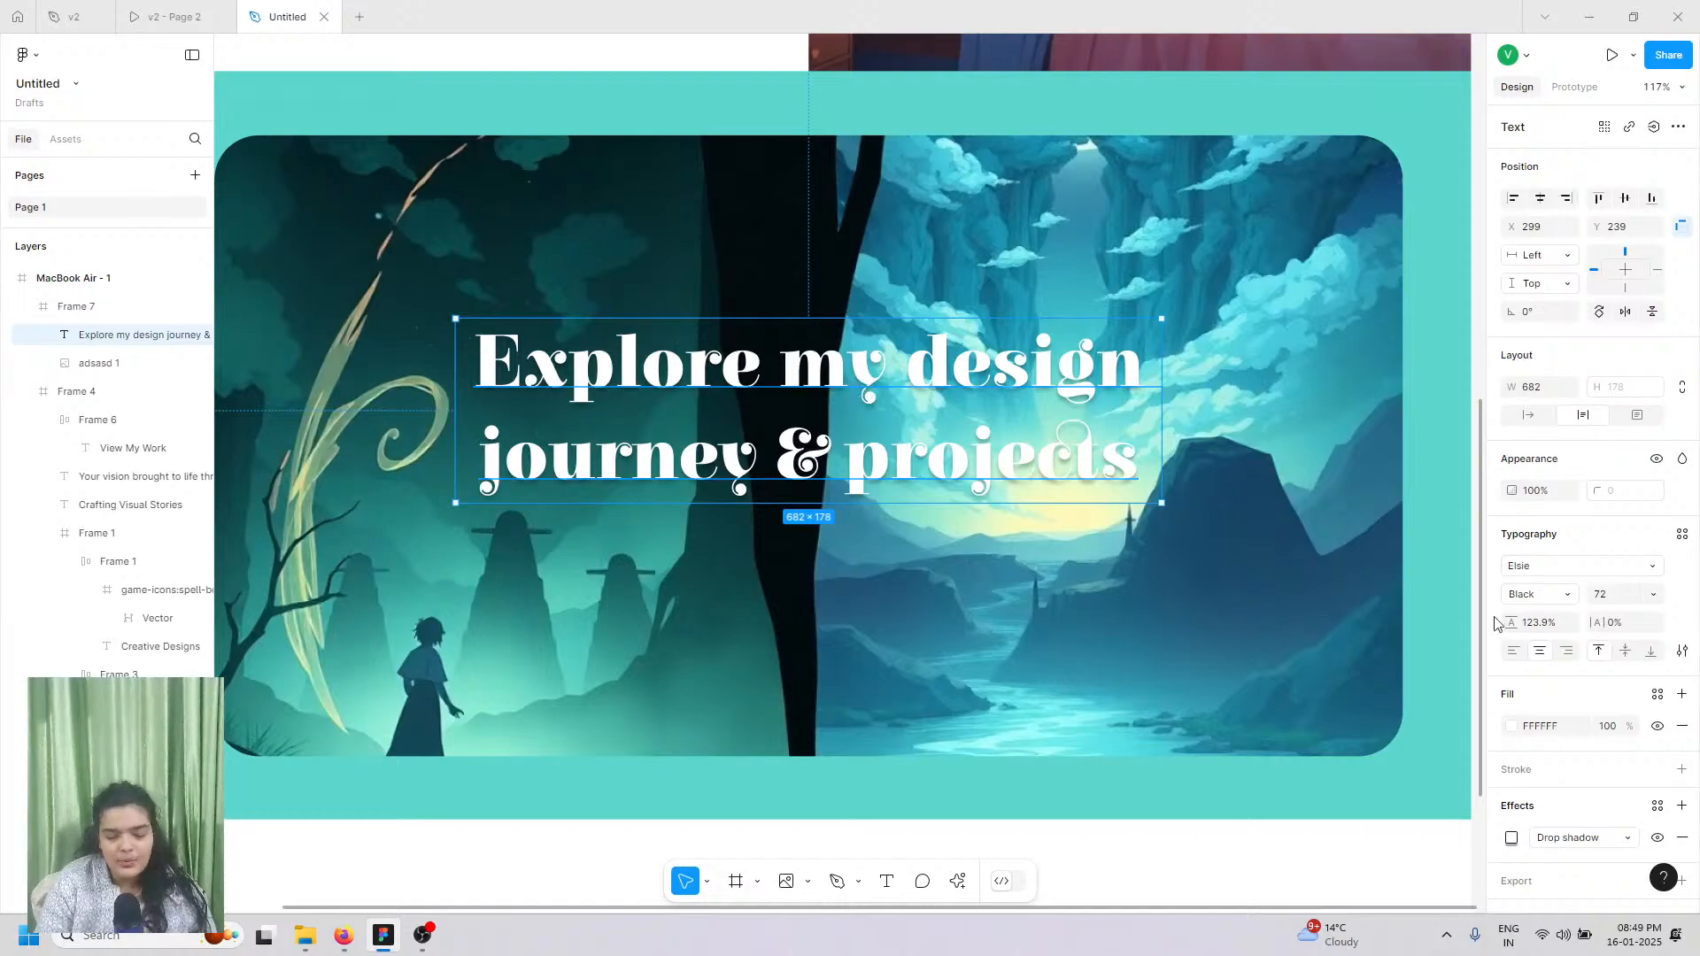
left_click_drag(887, 393, 883, 382)
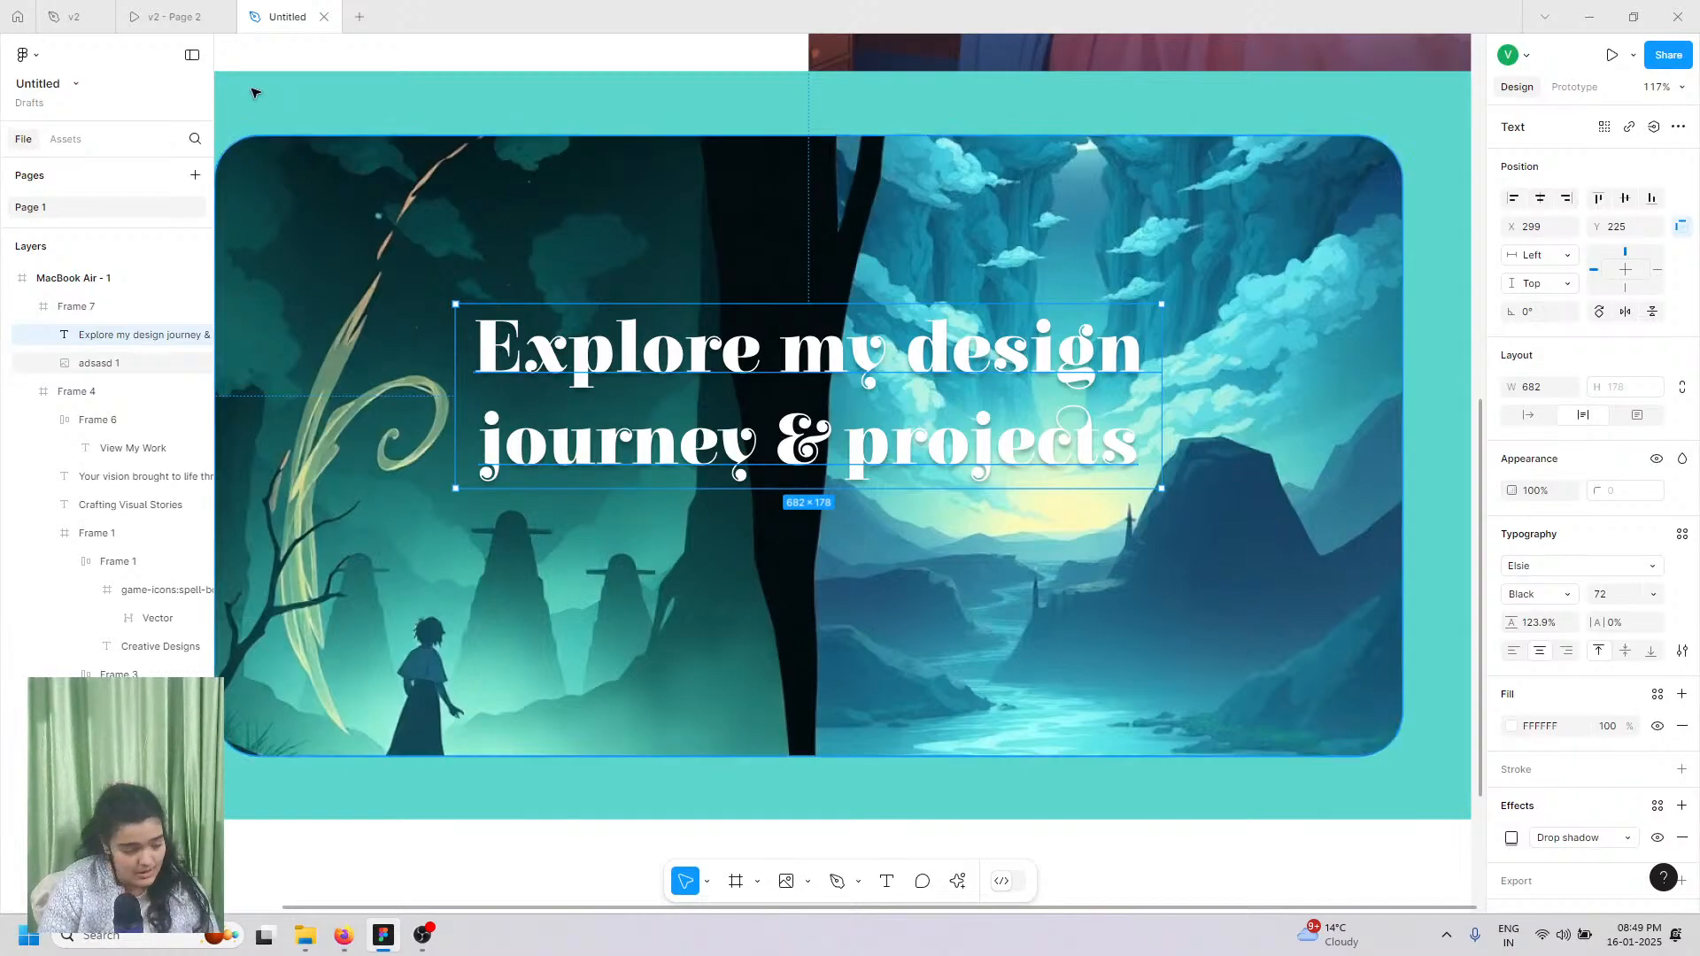
left_click(178, 17)
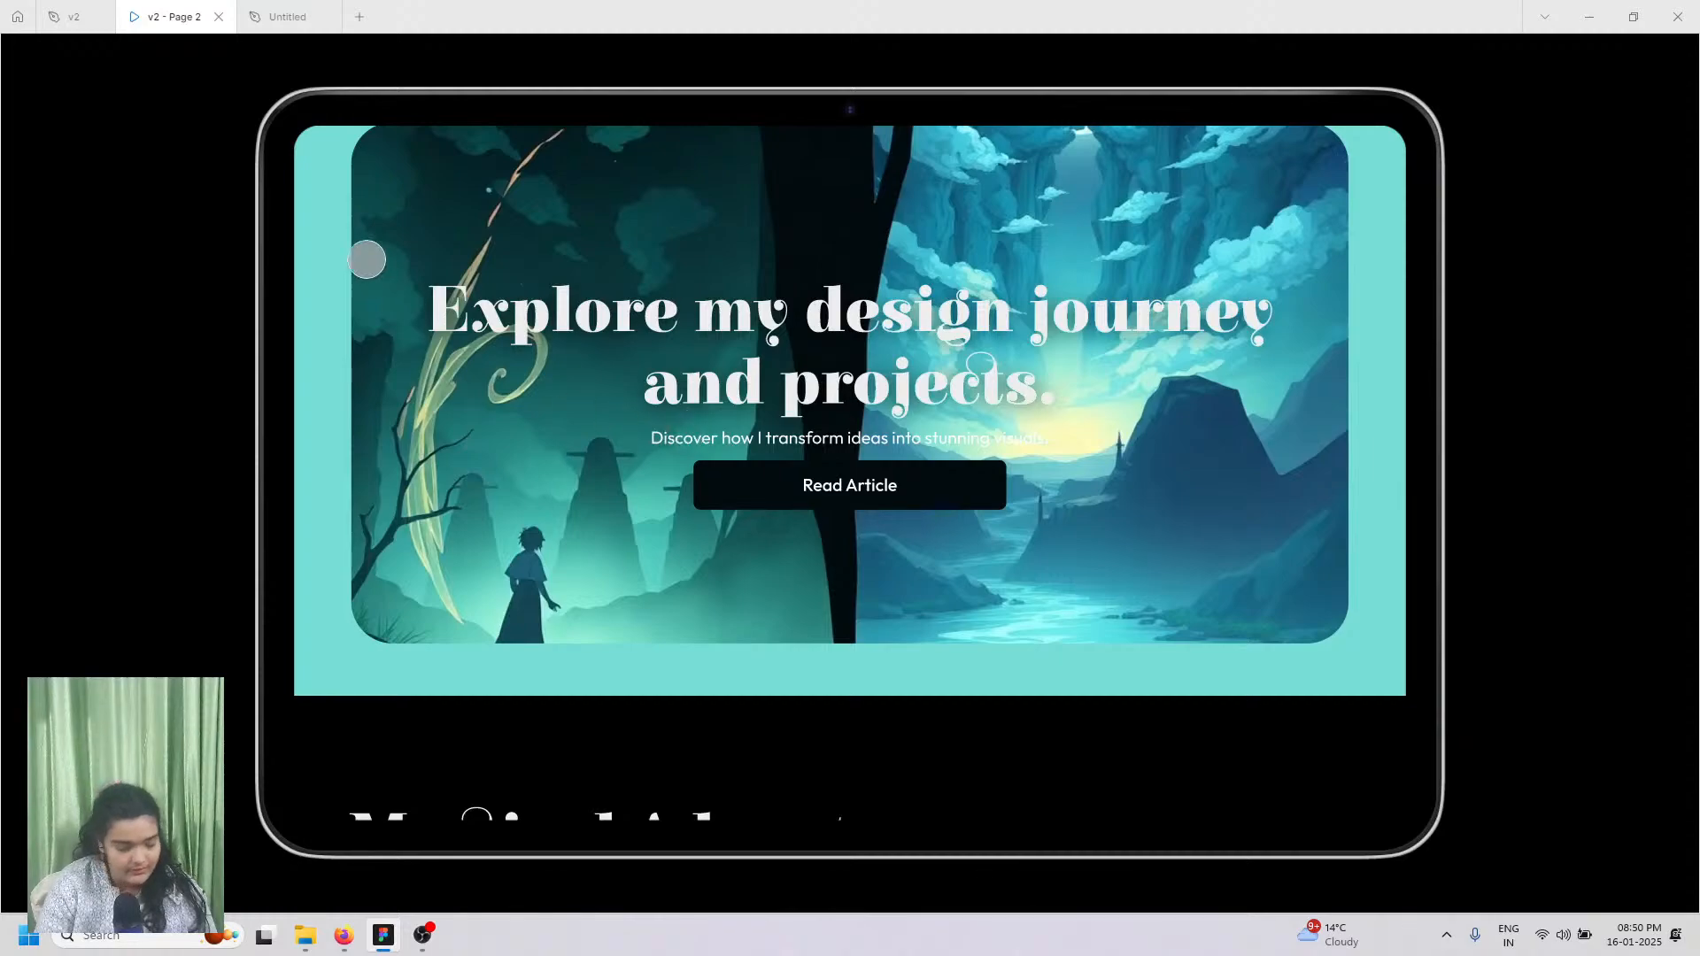
Step: In the v2 design file, select and copy the hero subtitle sentence
left_click(40, 7)
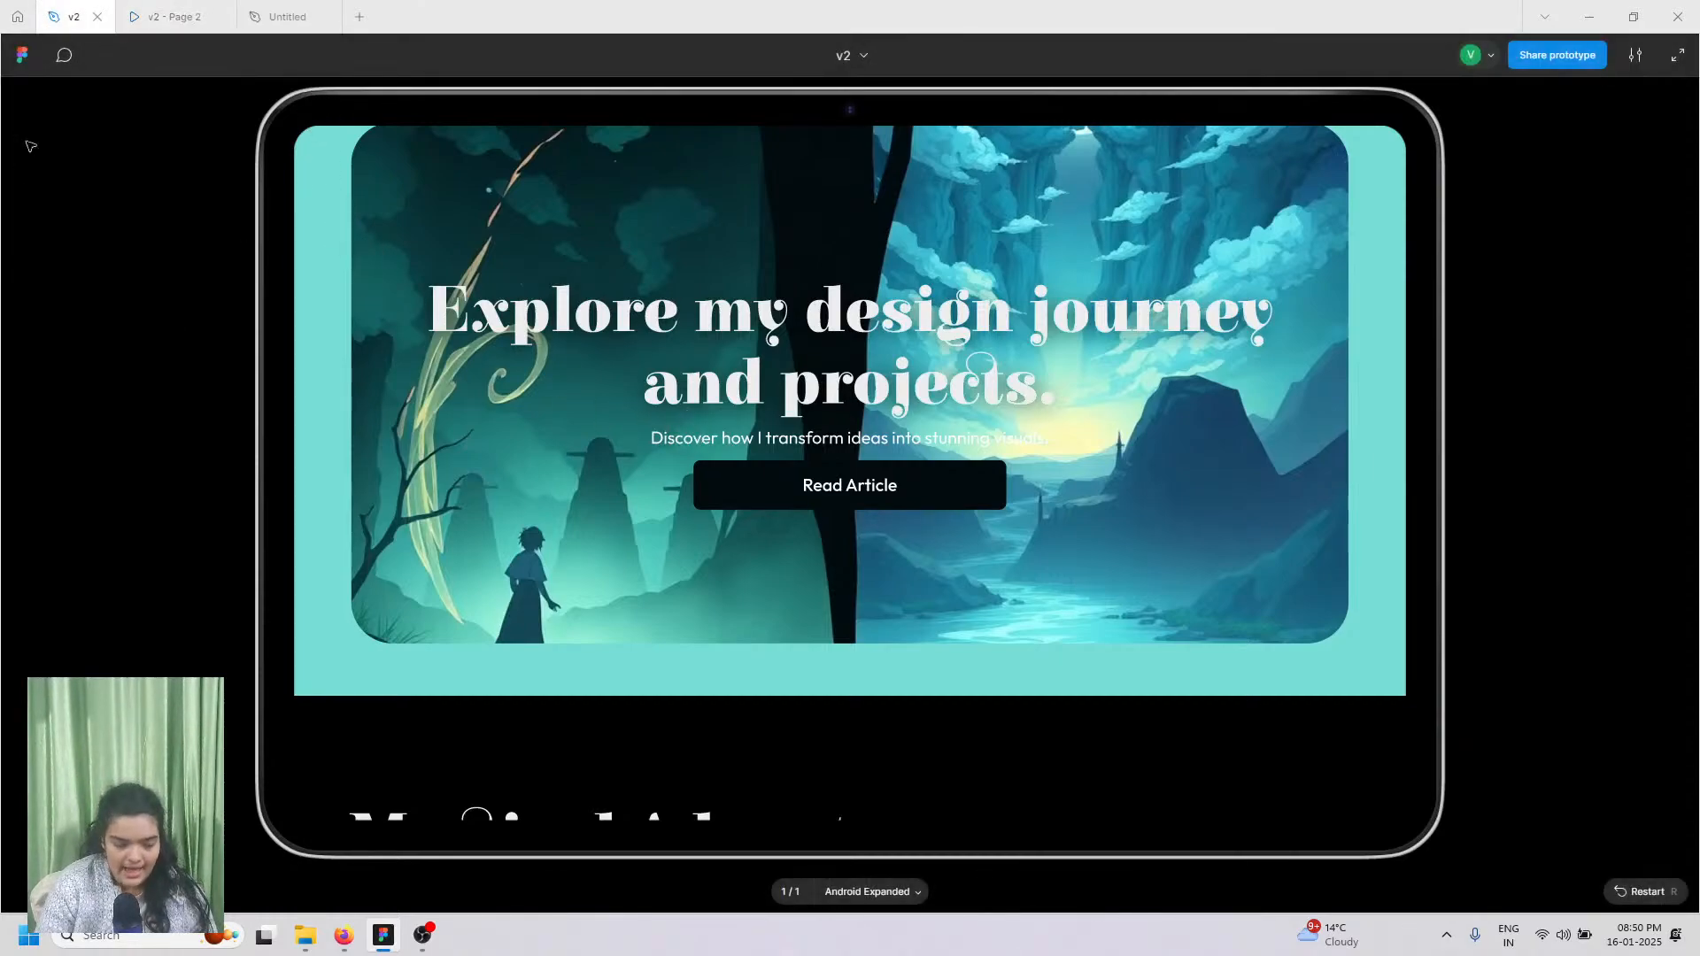
key("Escape")
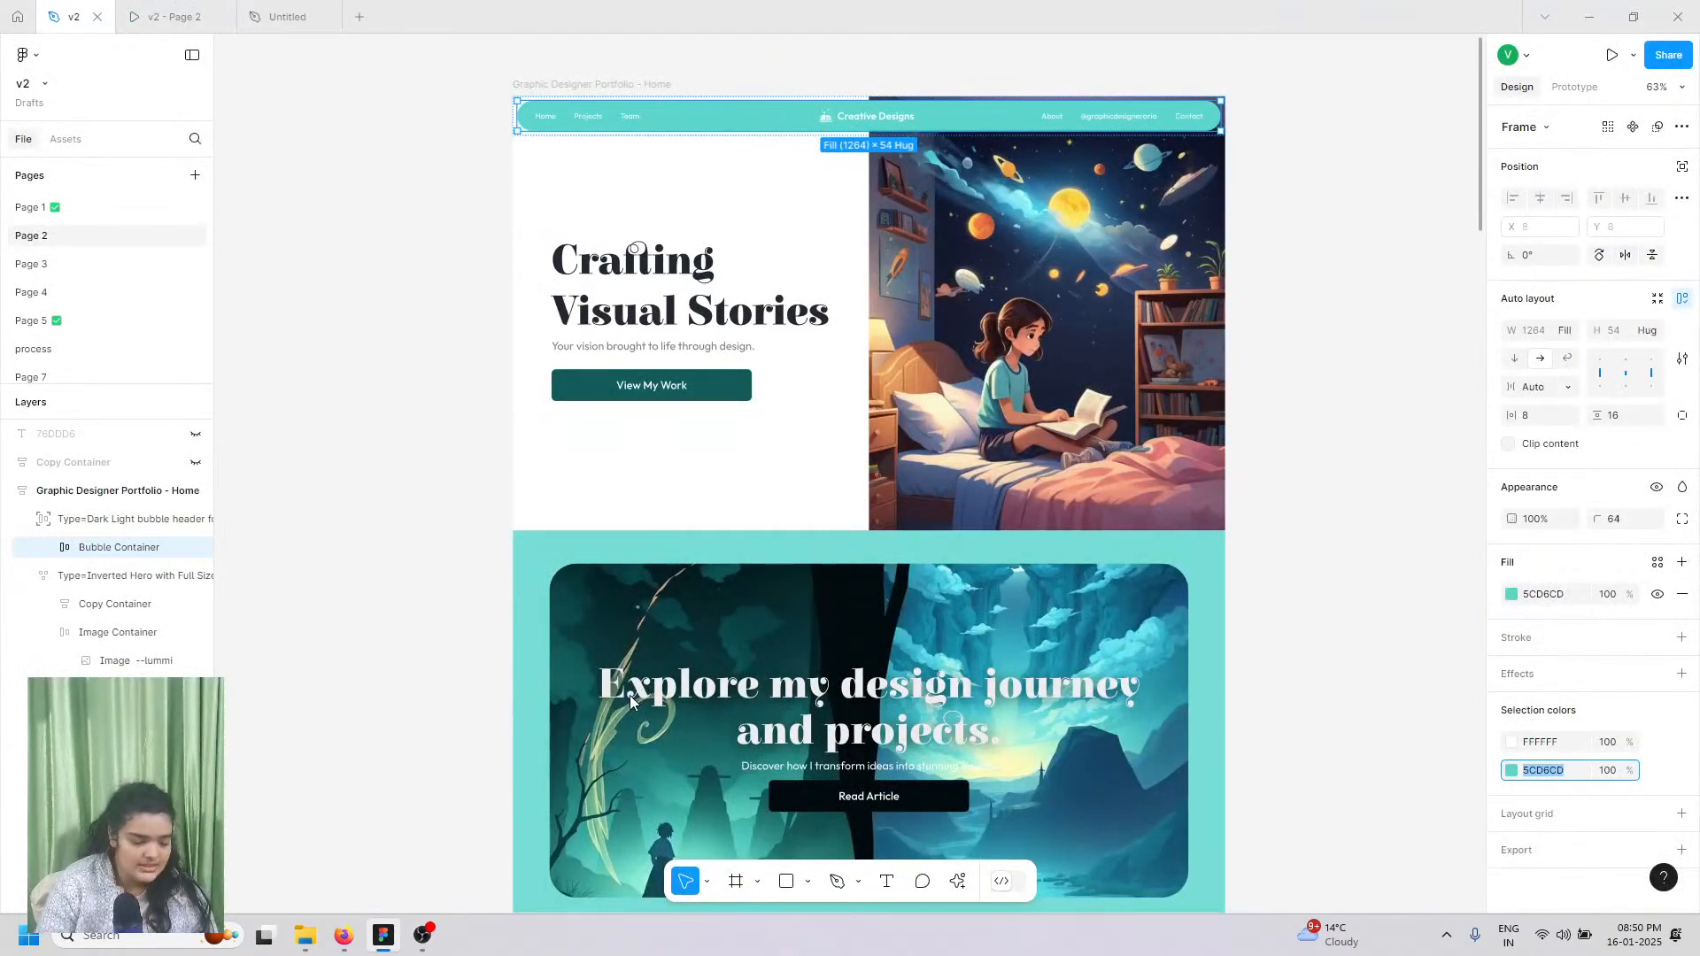
scroll(630, 700, "down", 5)
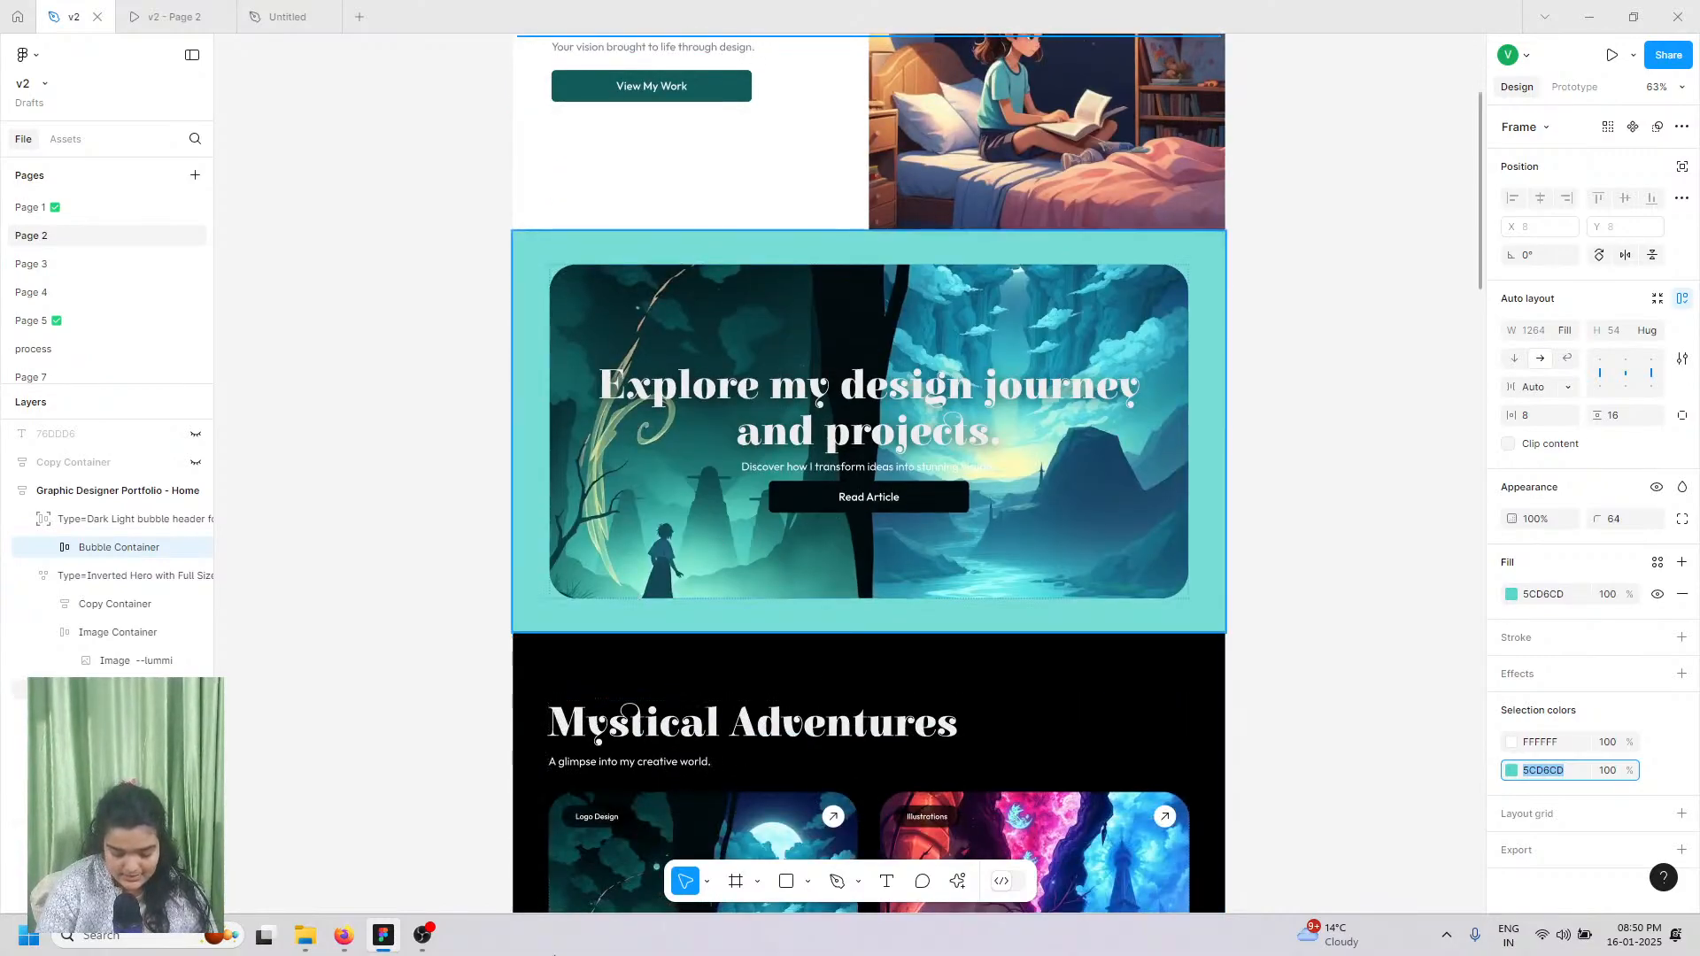
left_click(785, 471)
double_click(784, 467)
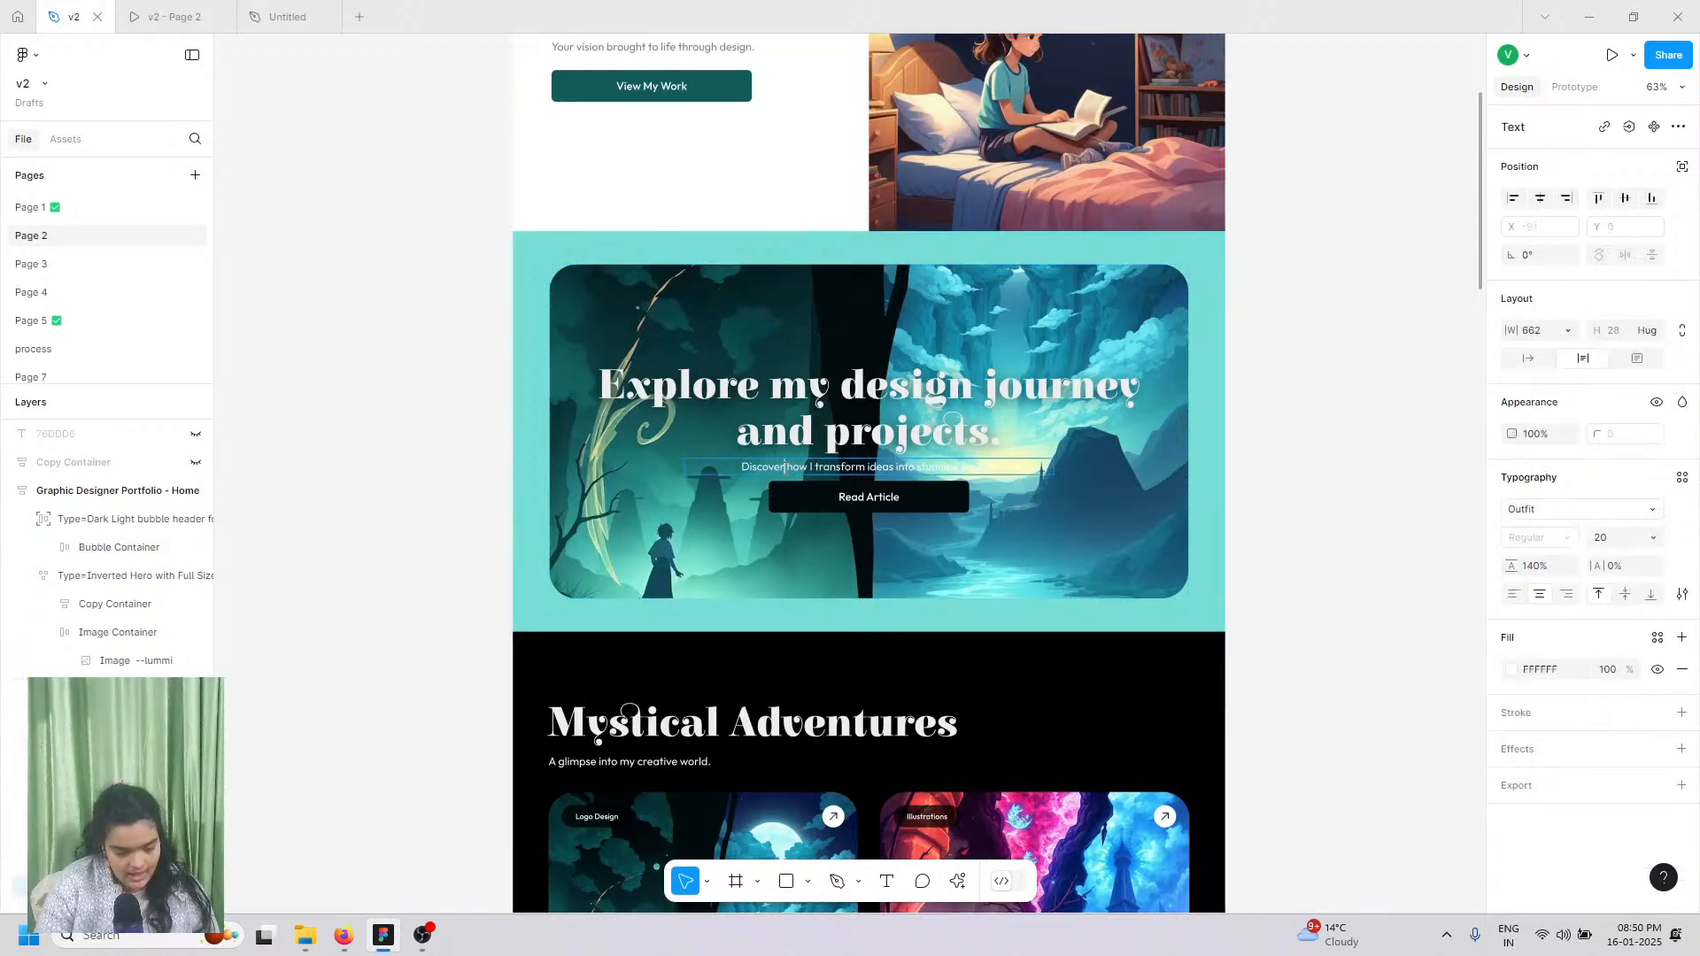
left_click_drag(785, 467, 998, 468)
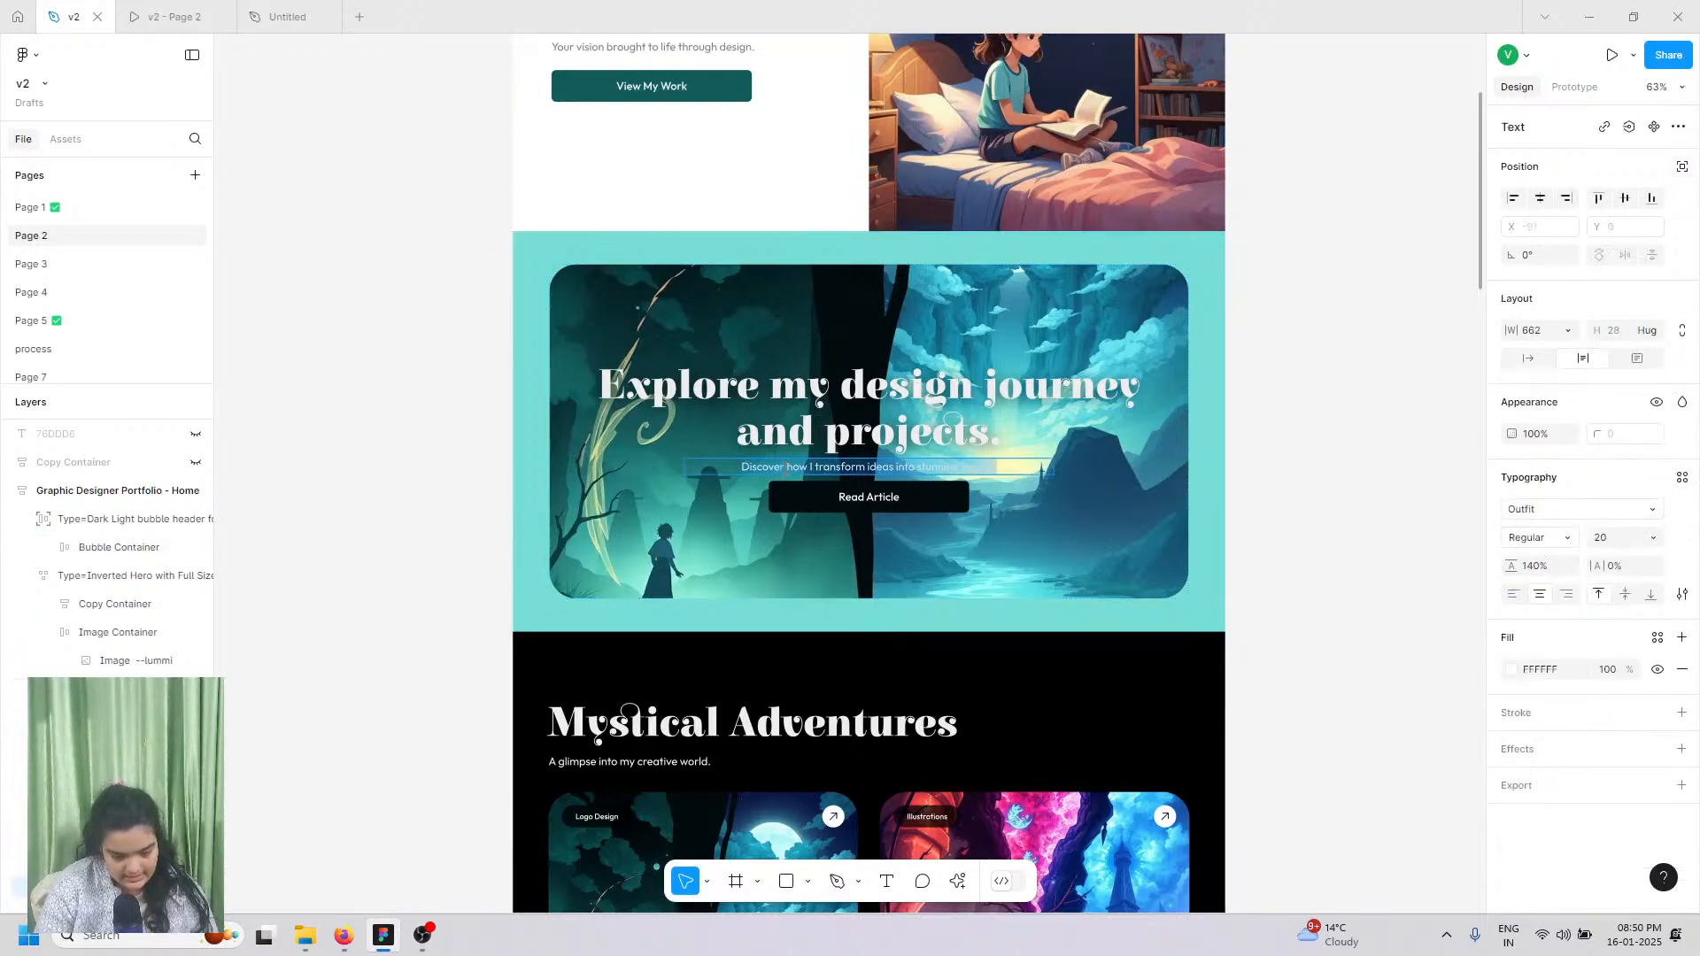
Step: Return to the Untitled design, clear the selection and undo the last edit
left_click(287, 16)
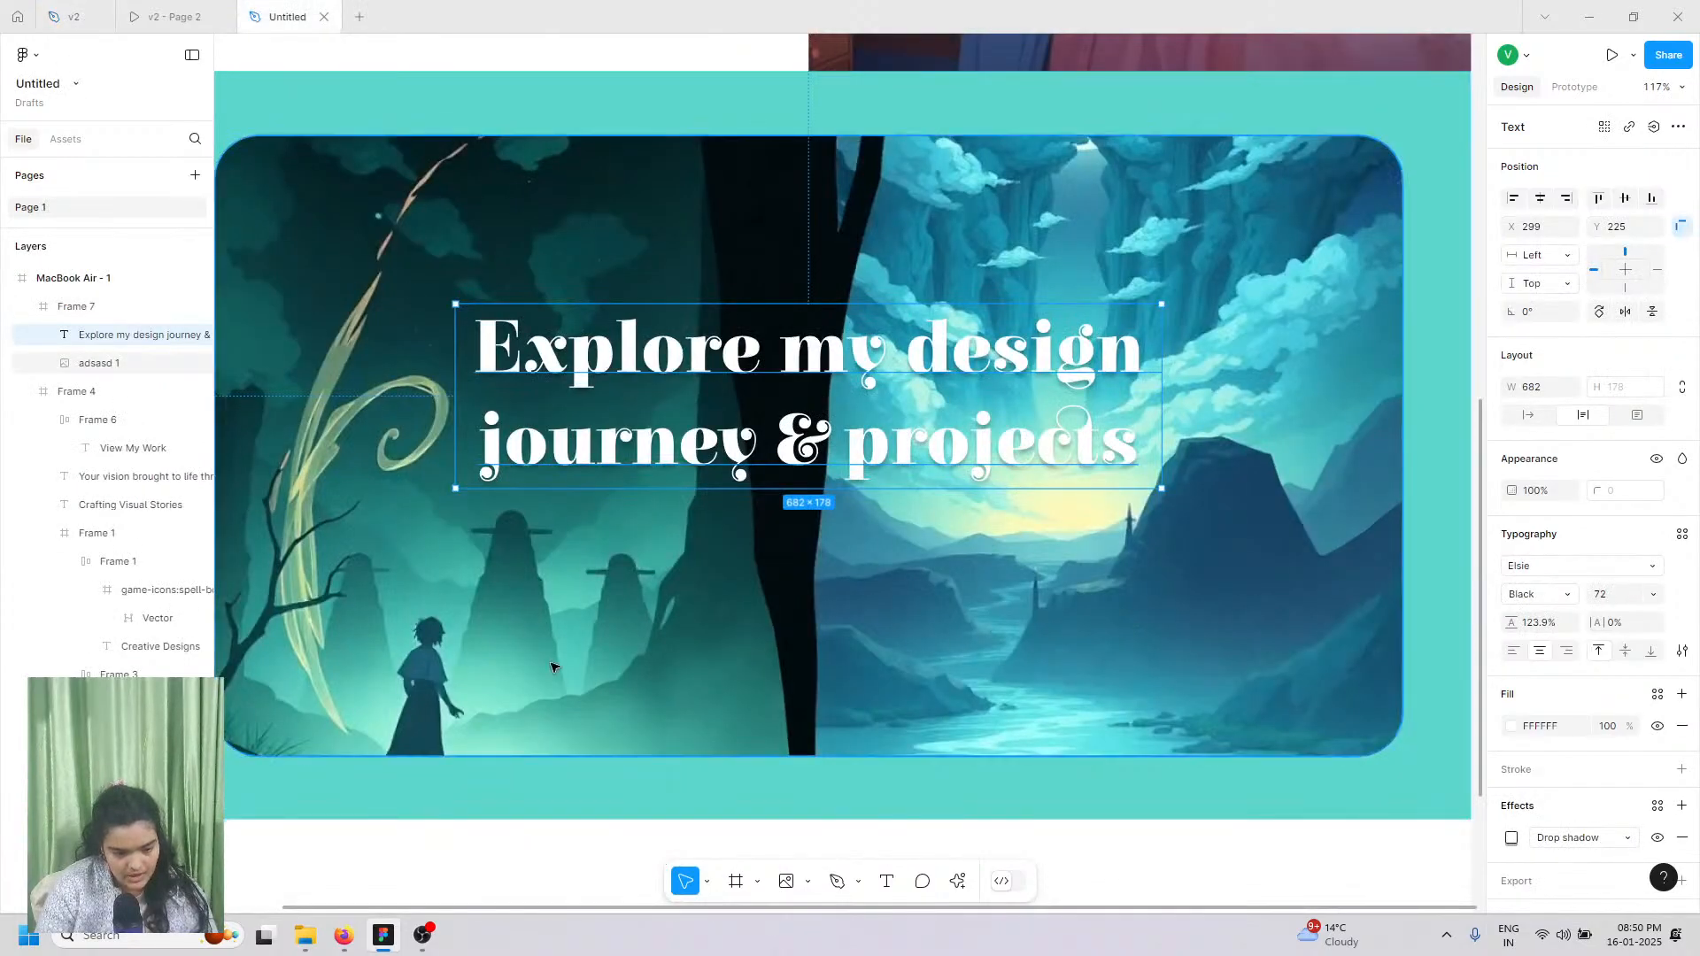
scroll(602, 728, "down", 1)
left_click(593, 779)
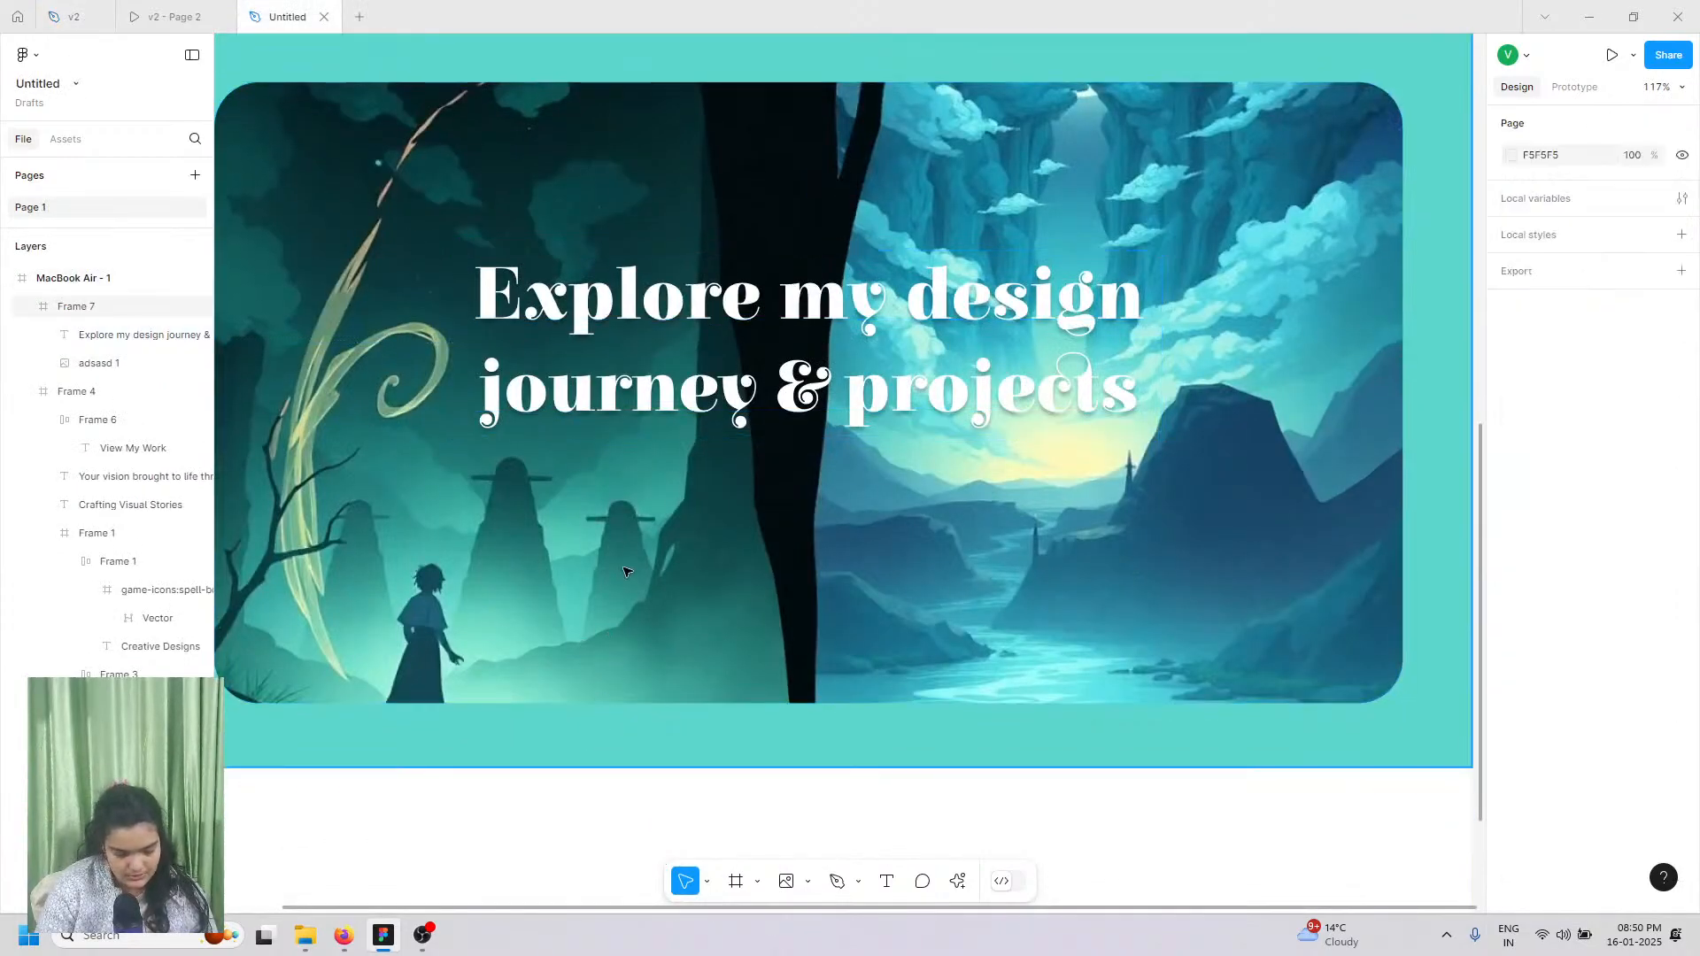
key("ctrl+z")
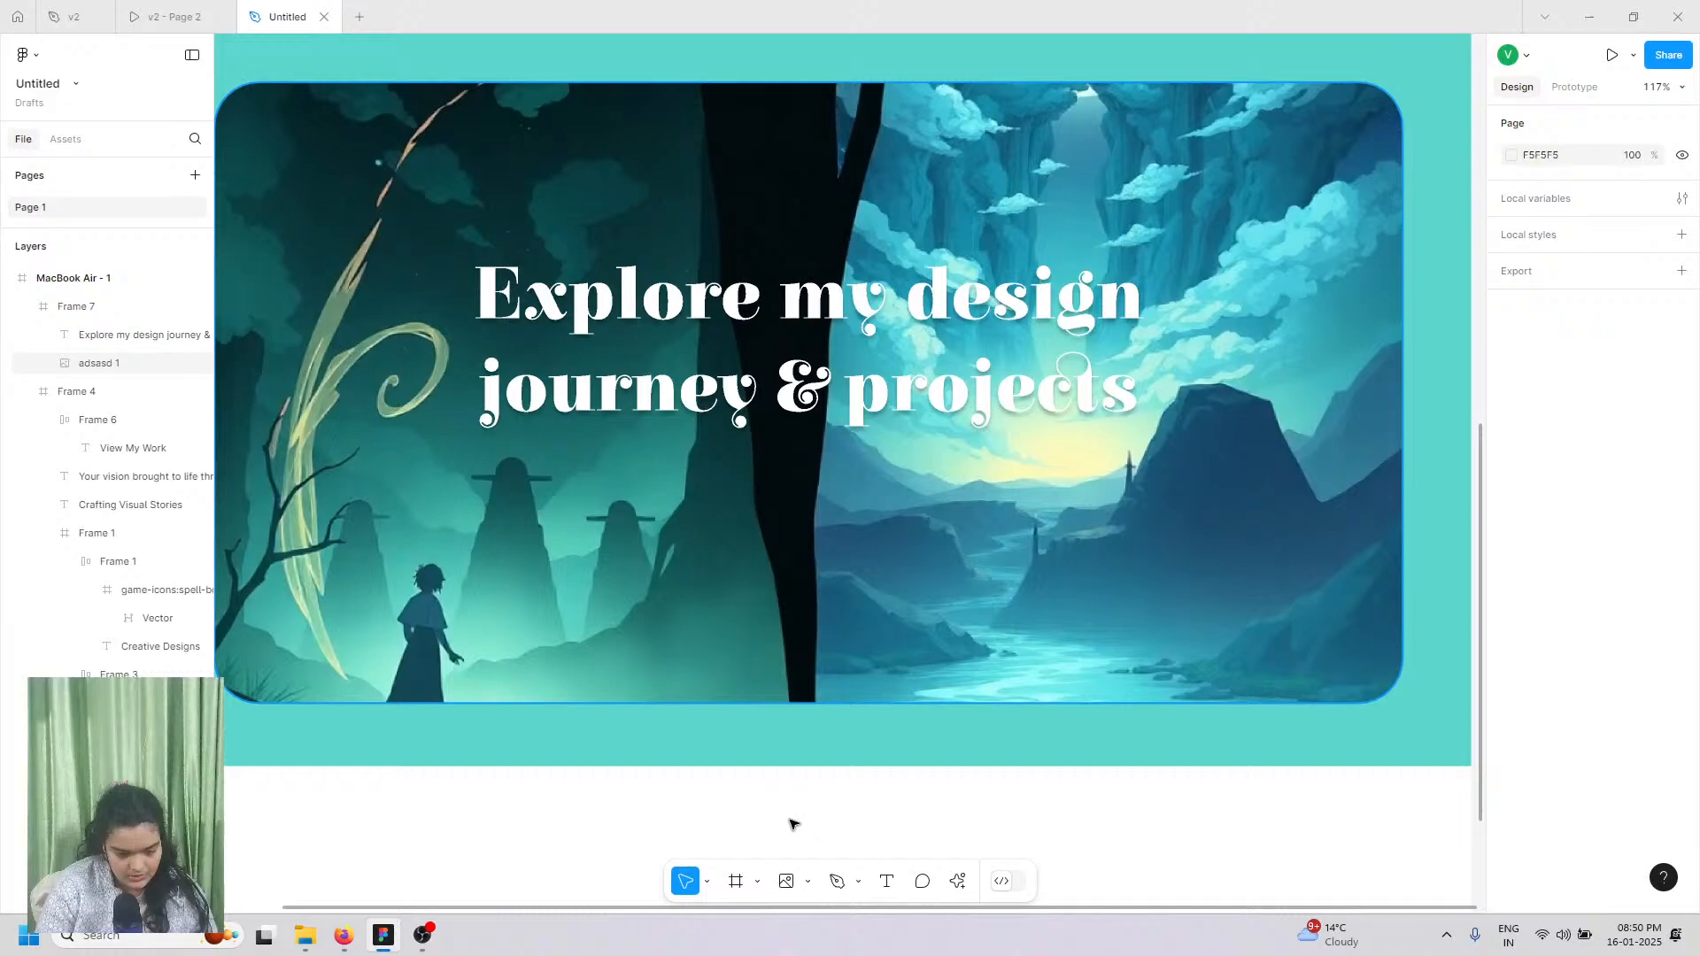
left_click(886, 881)
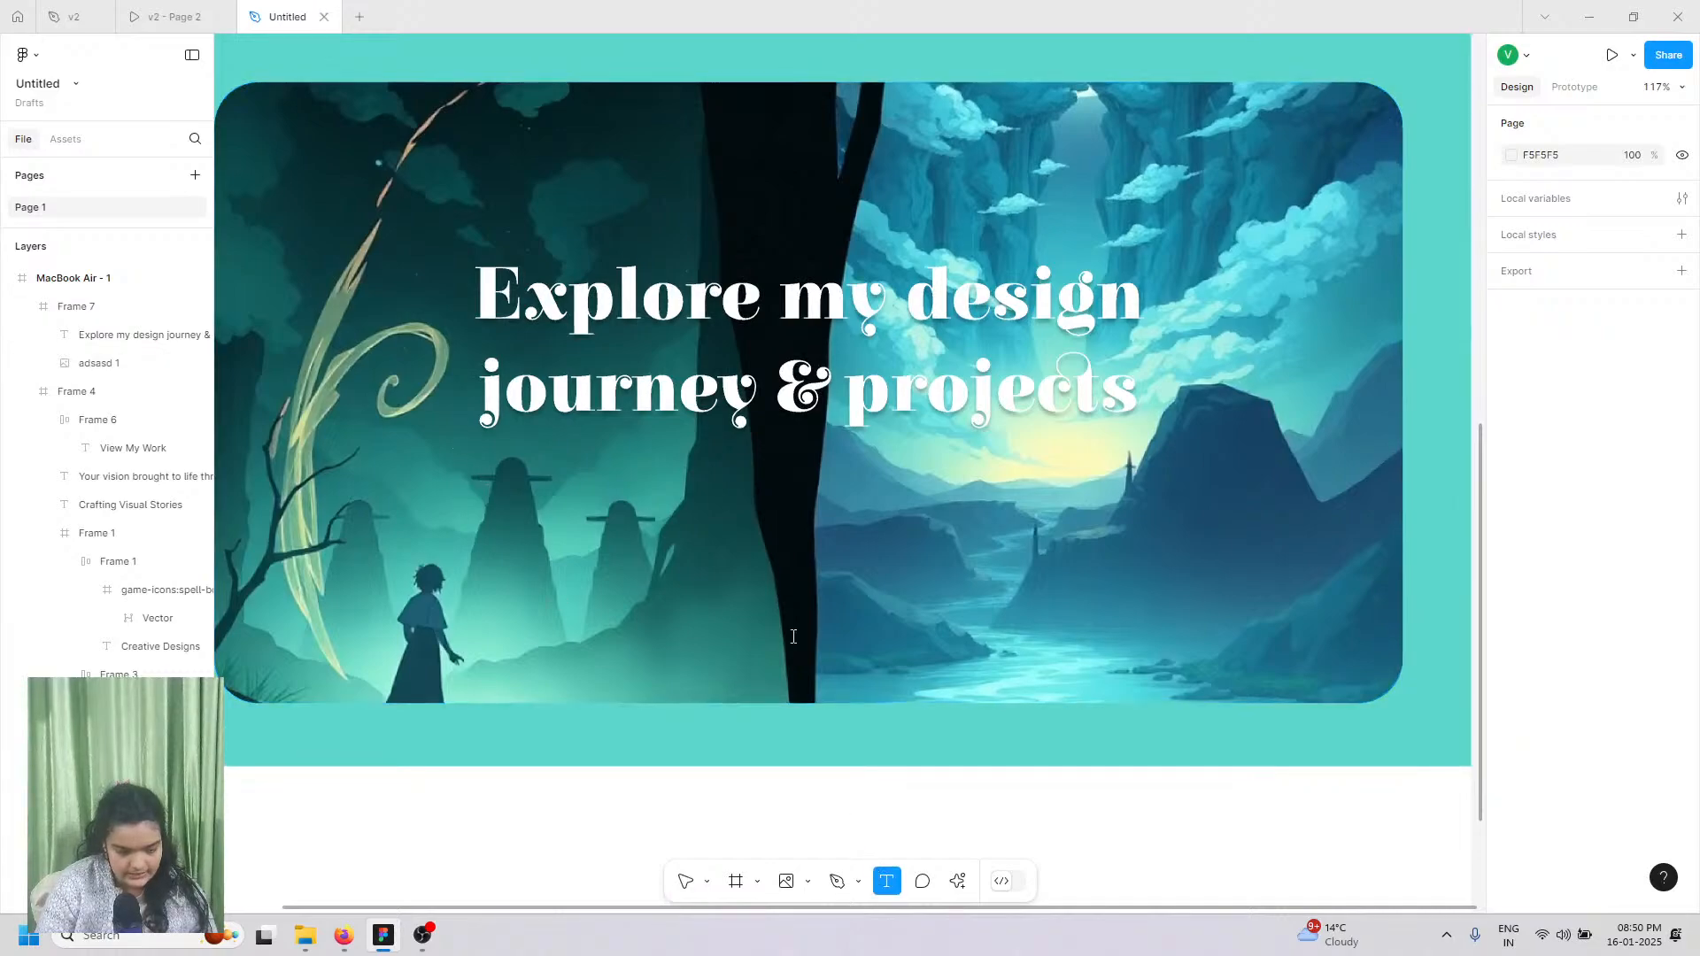
Step: Duplicate the hero heading below the original and paste the subtitle into it with matching style
left_click(486, 501)
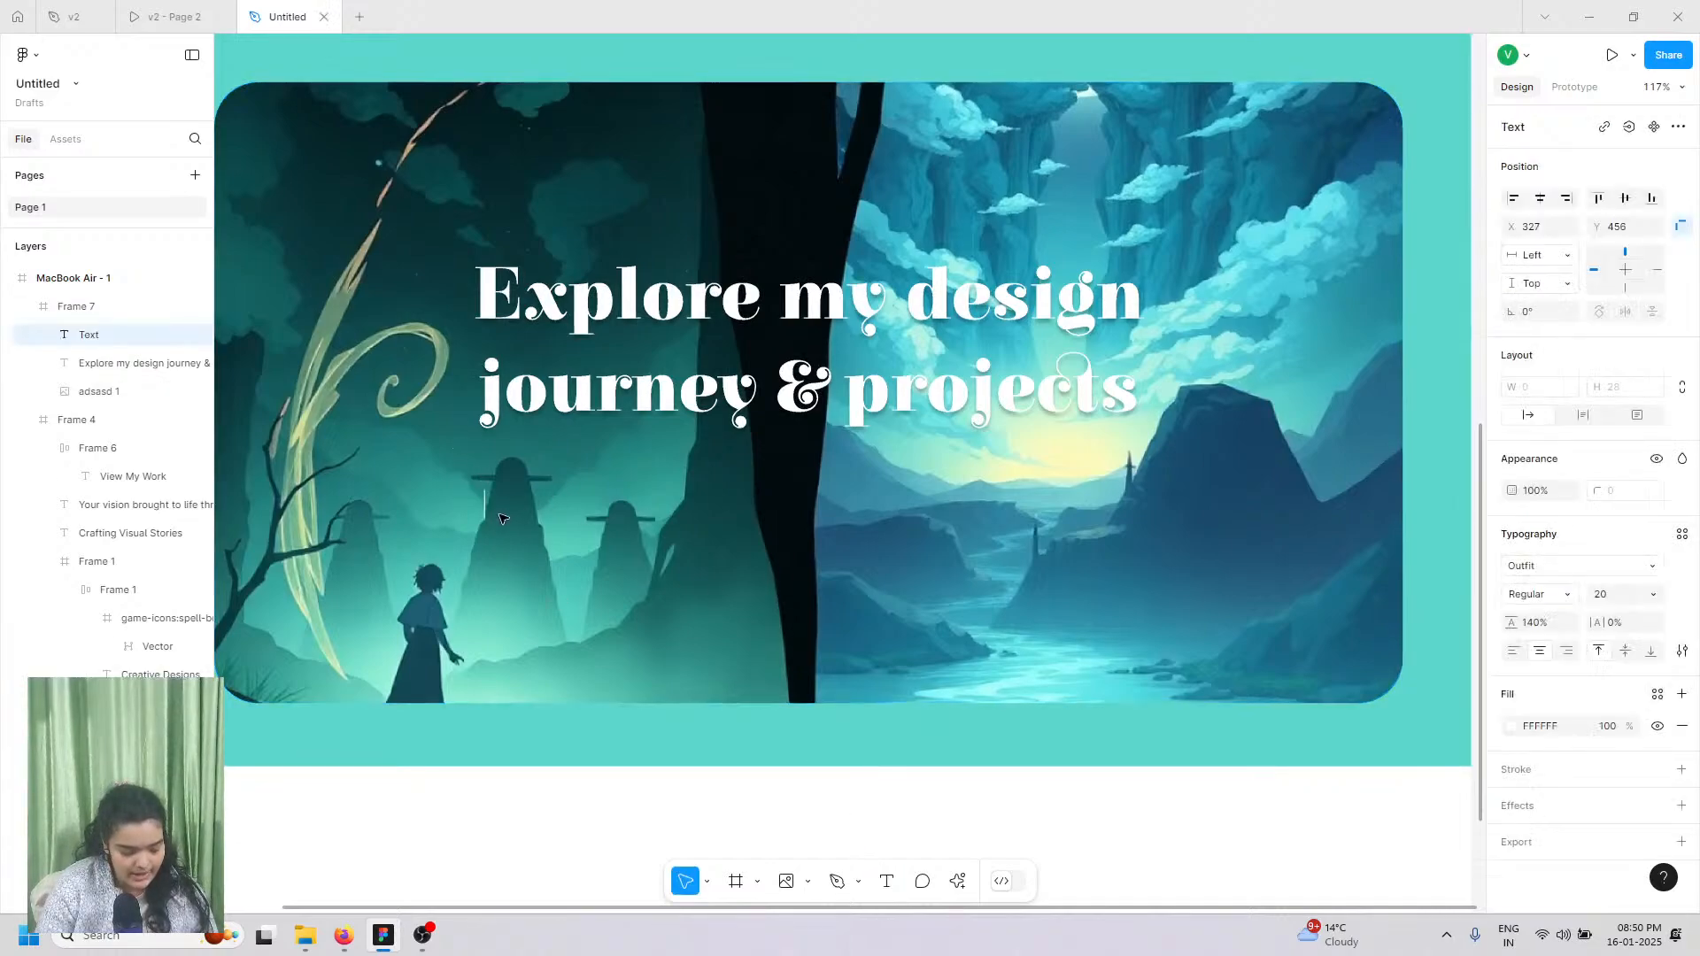
key("Escape")
left_click(544, 392)
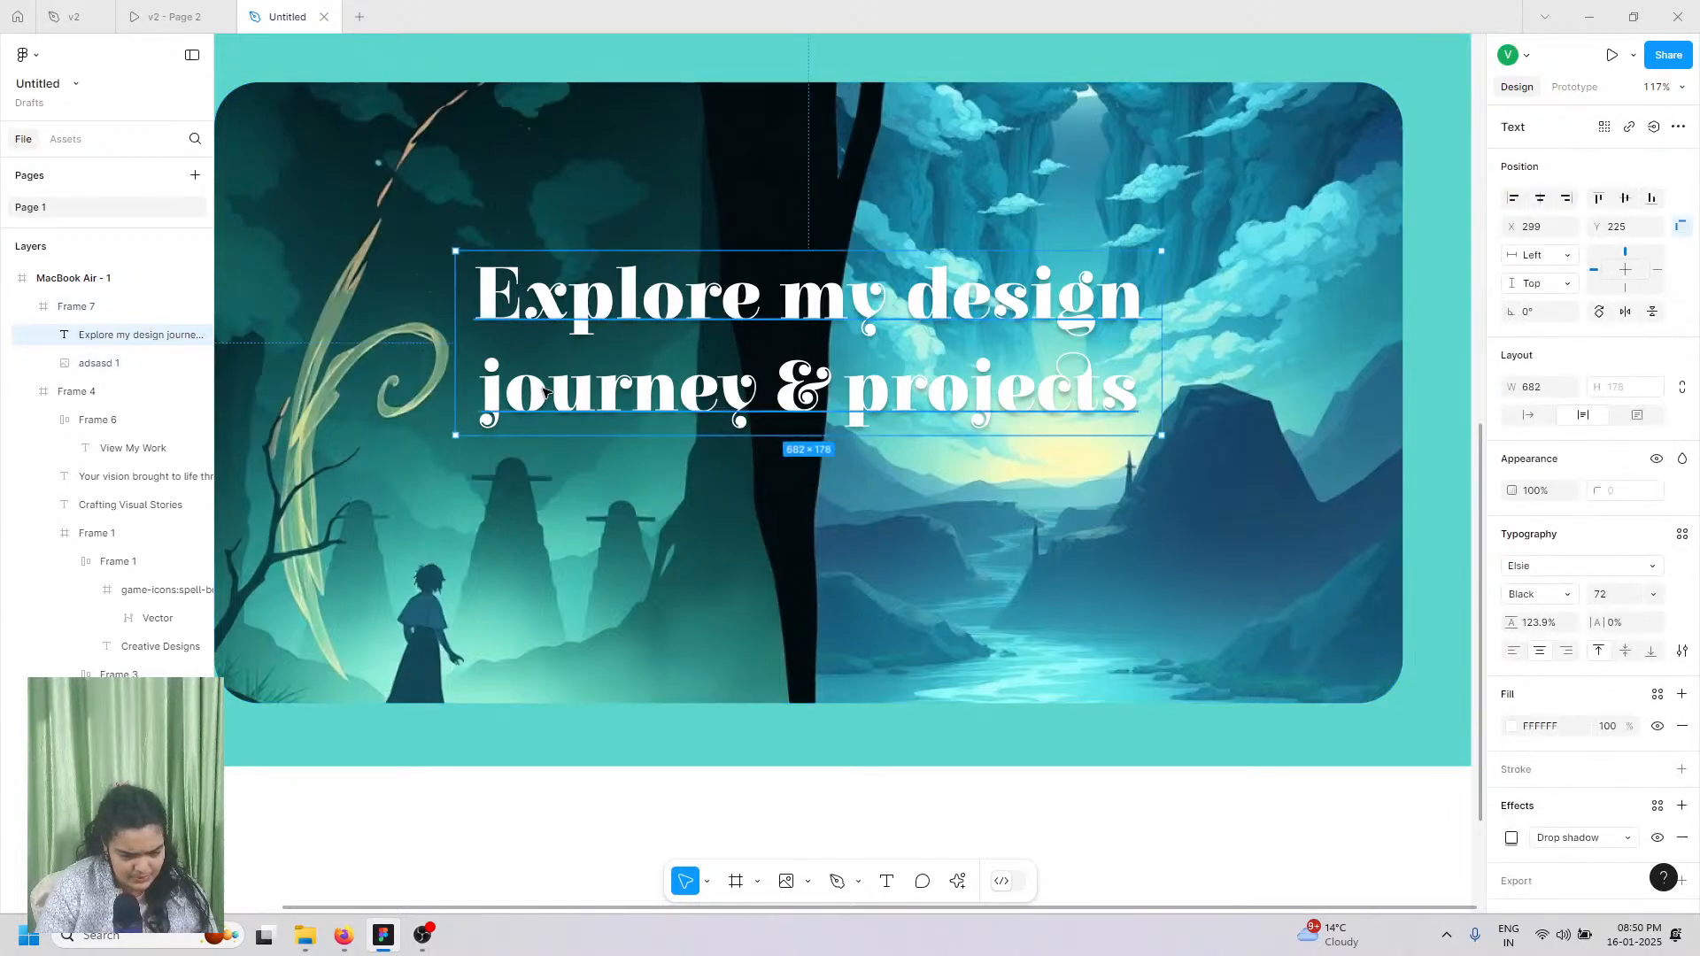
key("ctrl+d")
left_click_drag(545, 392, 583, 585)
right_click(580, 528)
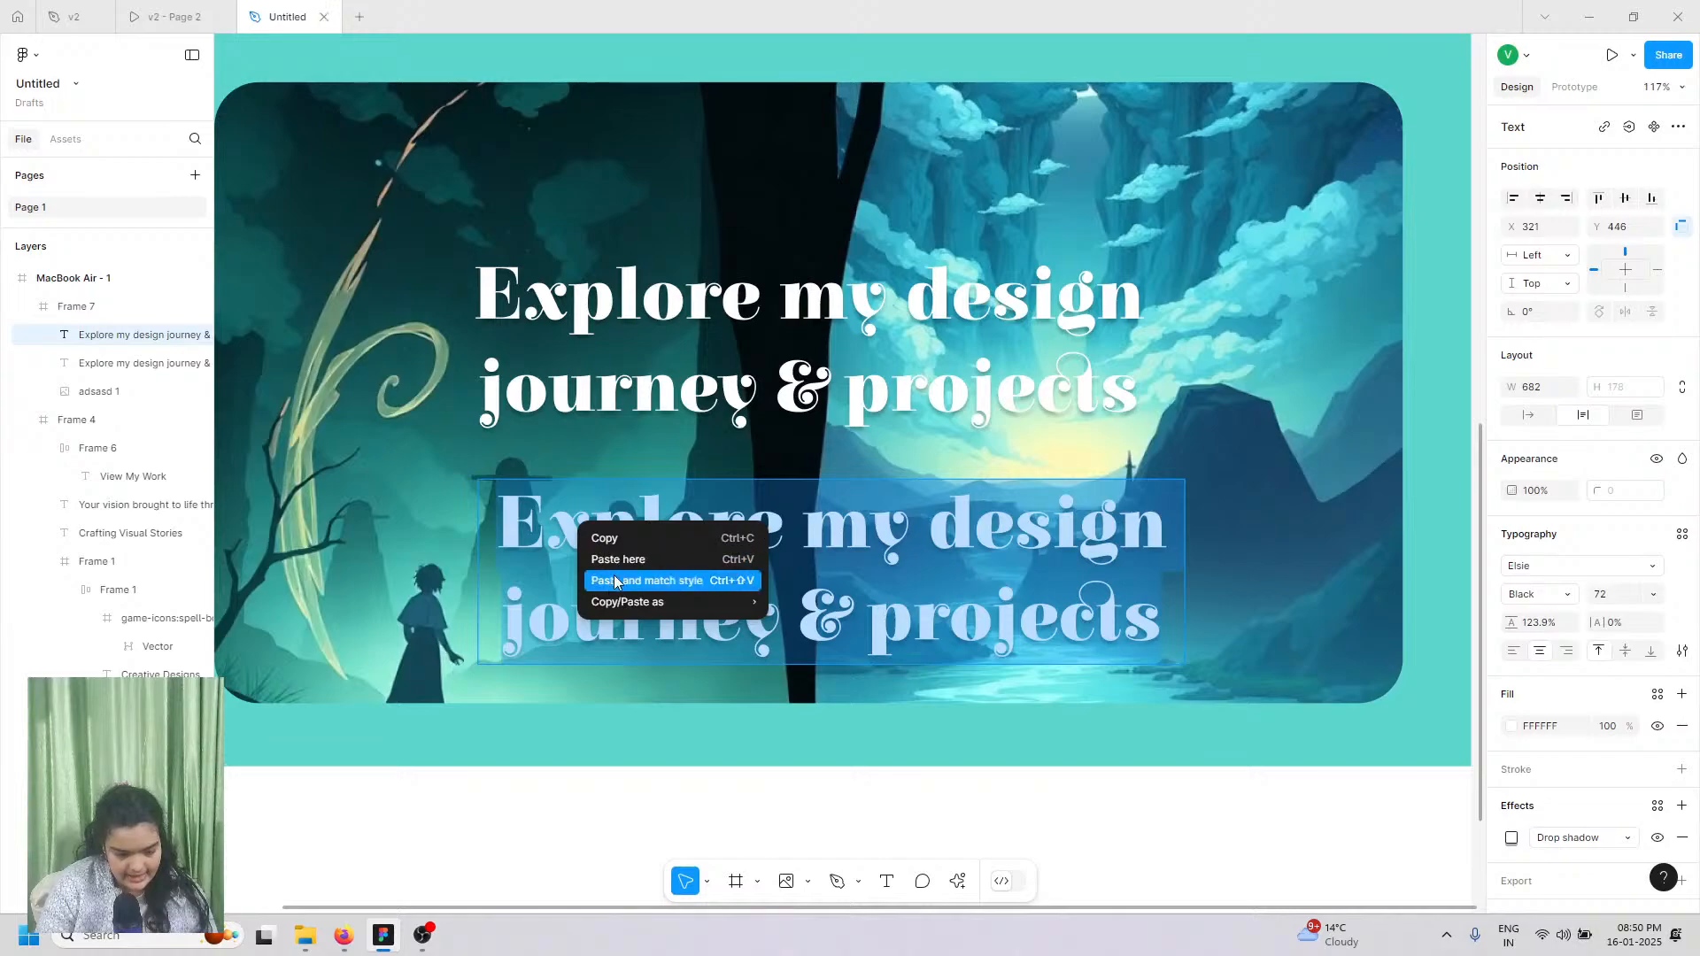
left_click(616, 581)
Step: Check the v2 prototype and design file, then return to the Untitled design
left_click(168, 16)
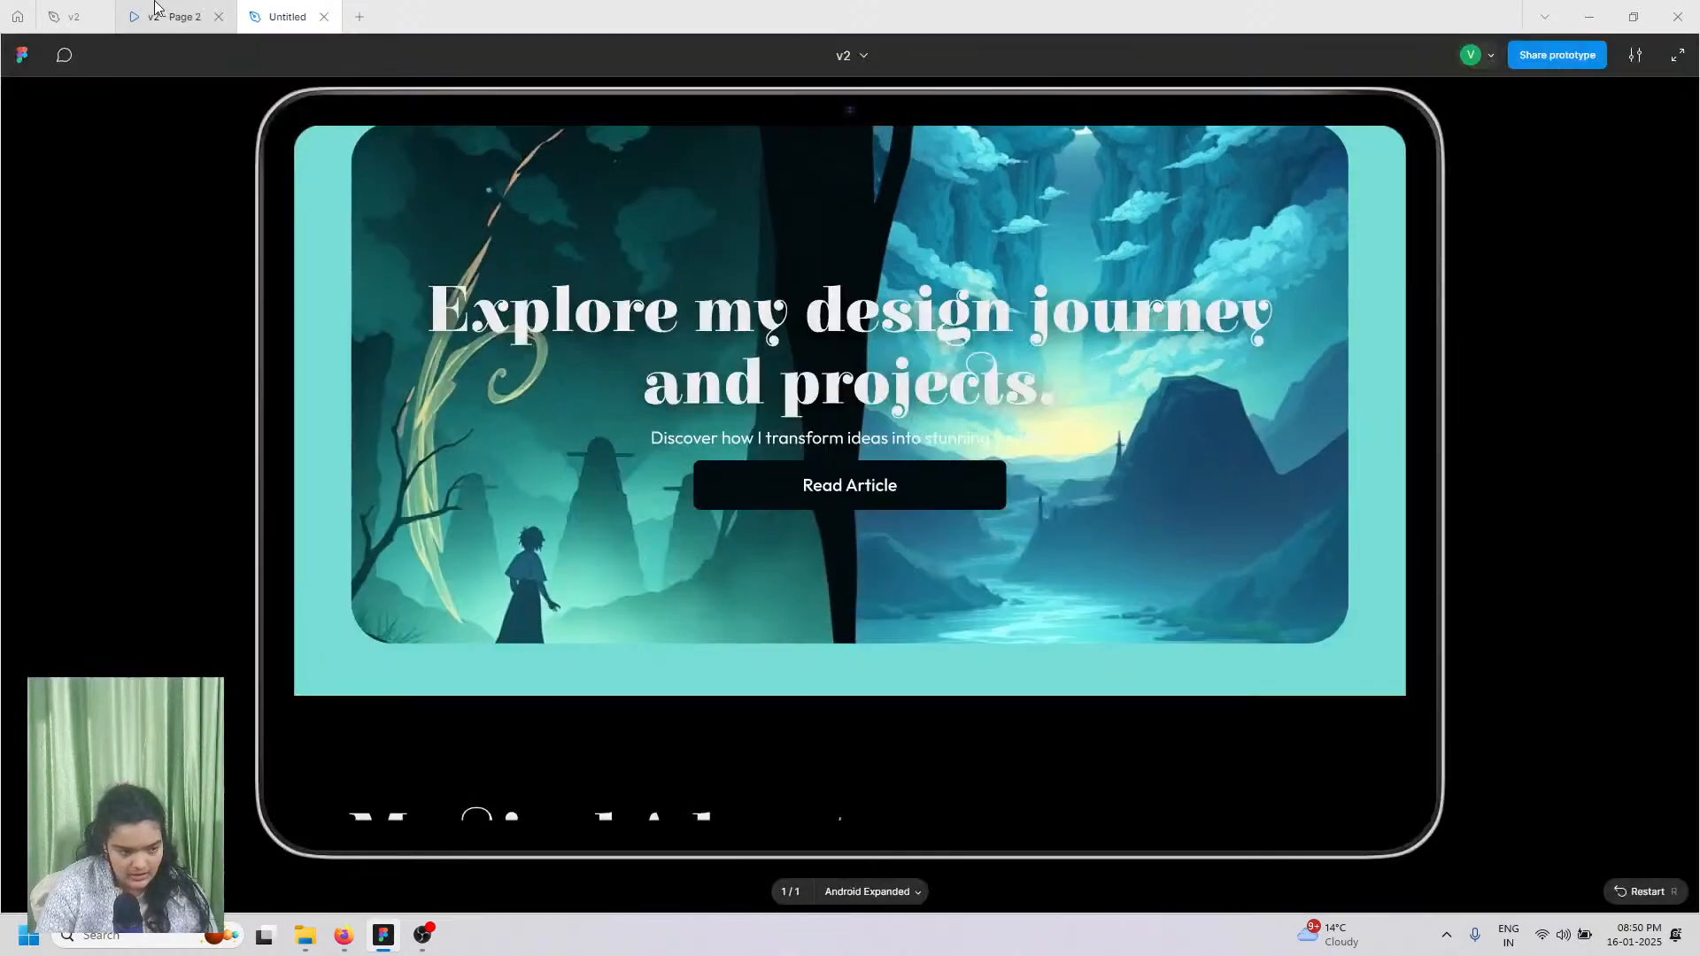
left_click(74, 16)
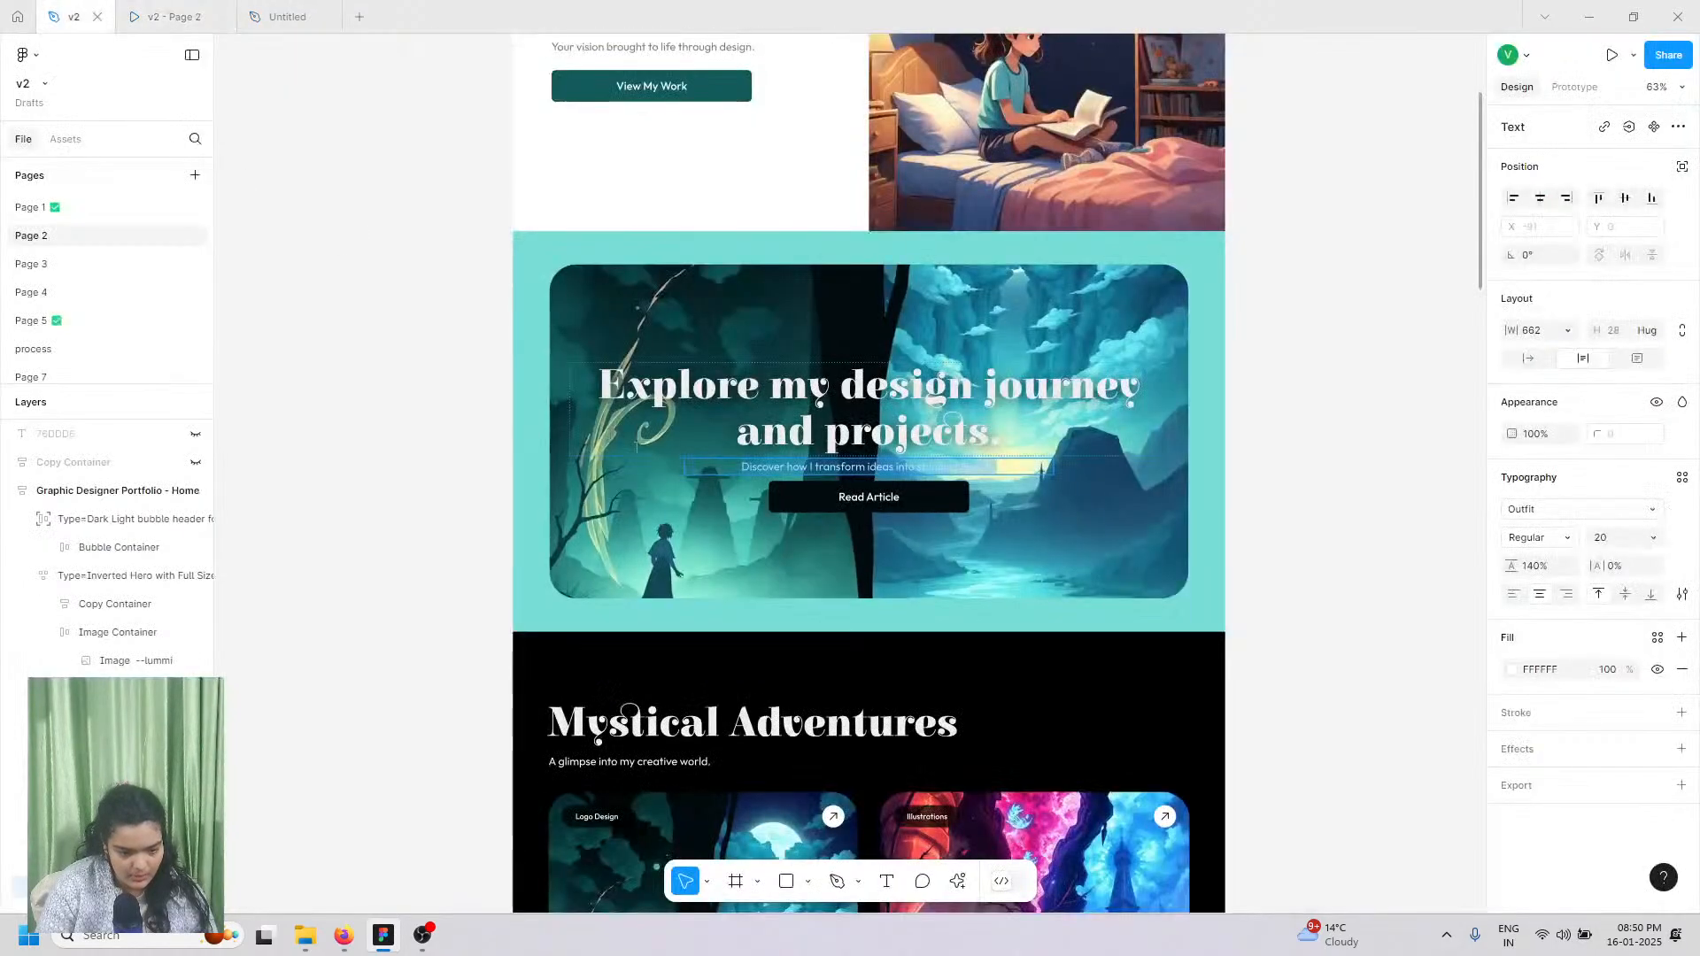
left_click(286, 16)
Step: Replace the copy's text with 'Discover how I transform ideas into stunning visuals.' at size 24
key("ctrl+a")
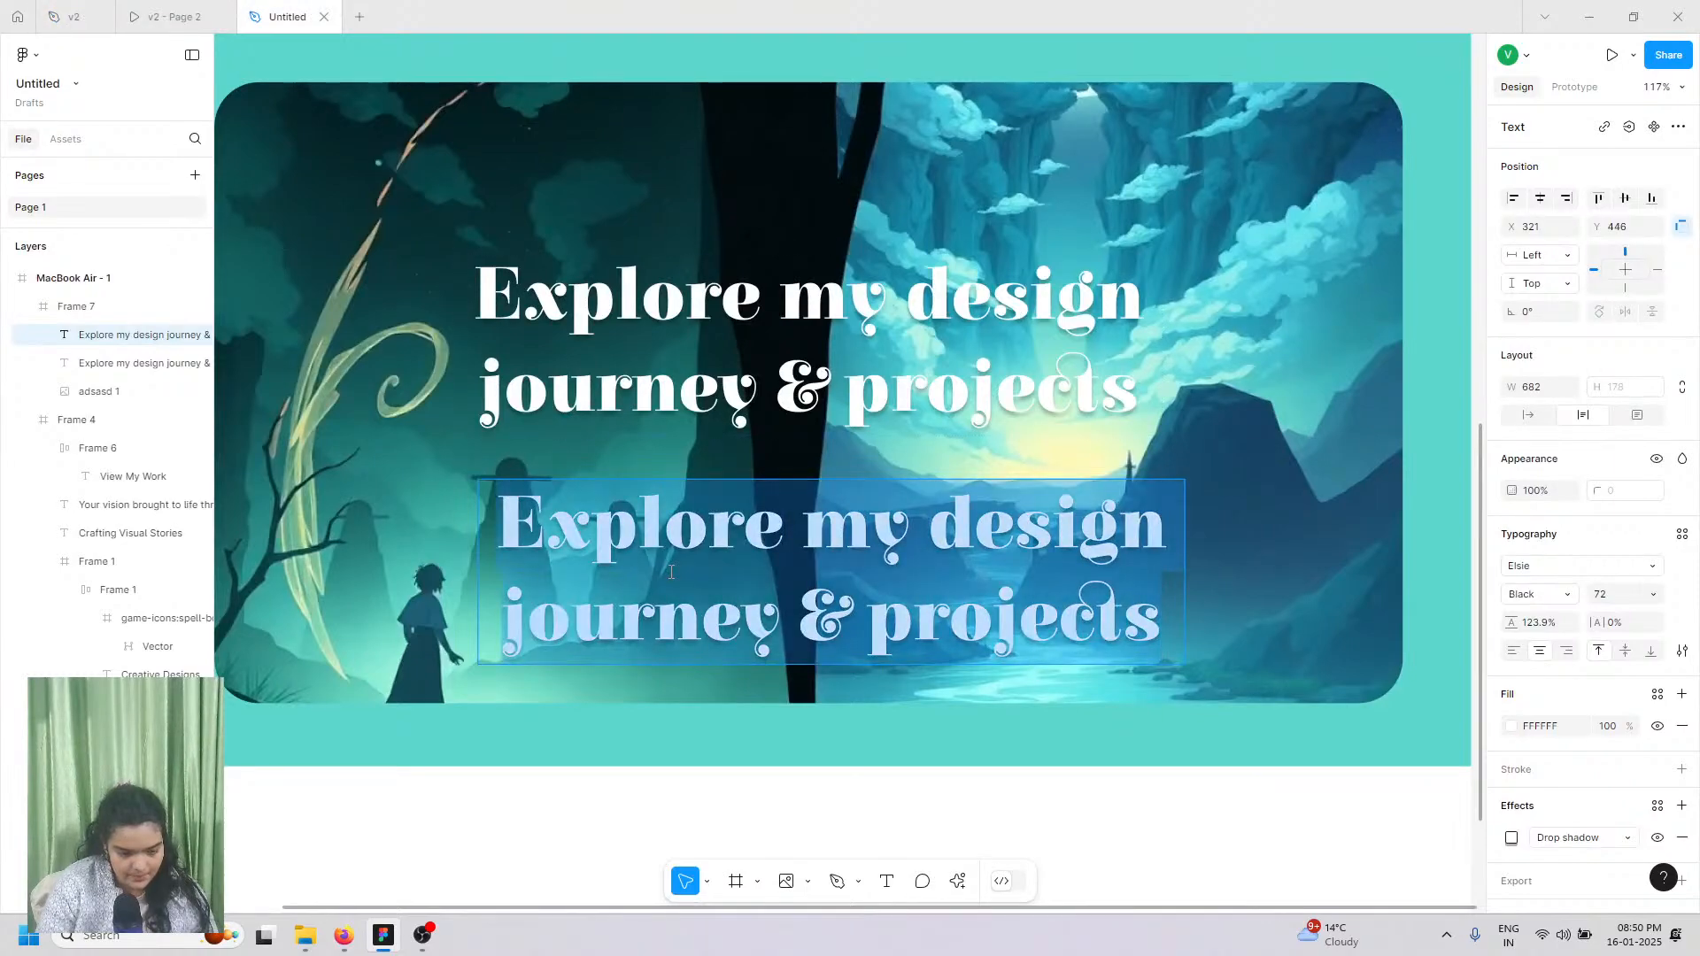
right_click(671, 572)
left_click(747, 631)
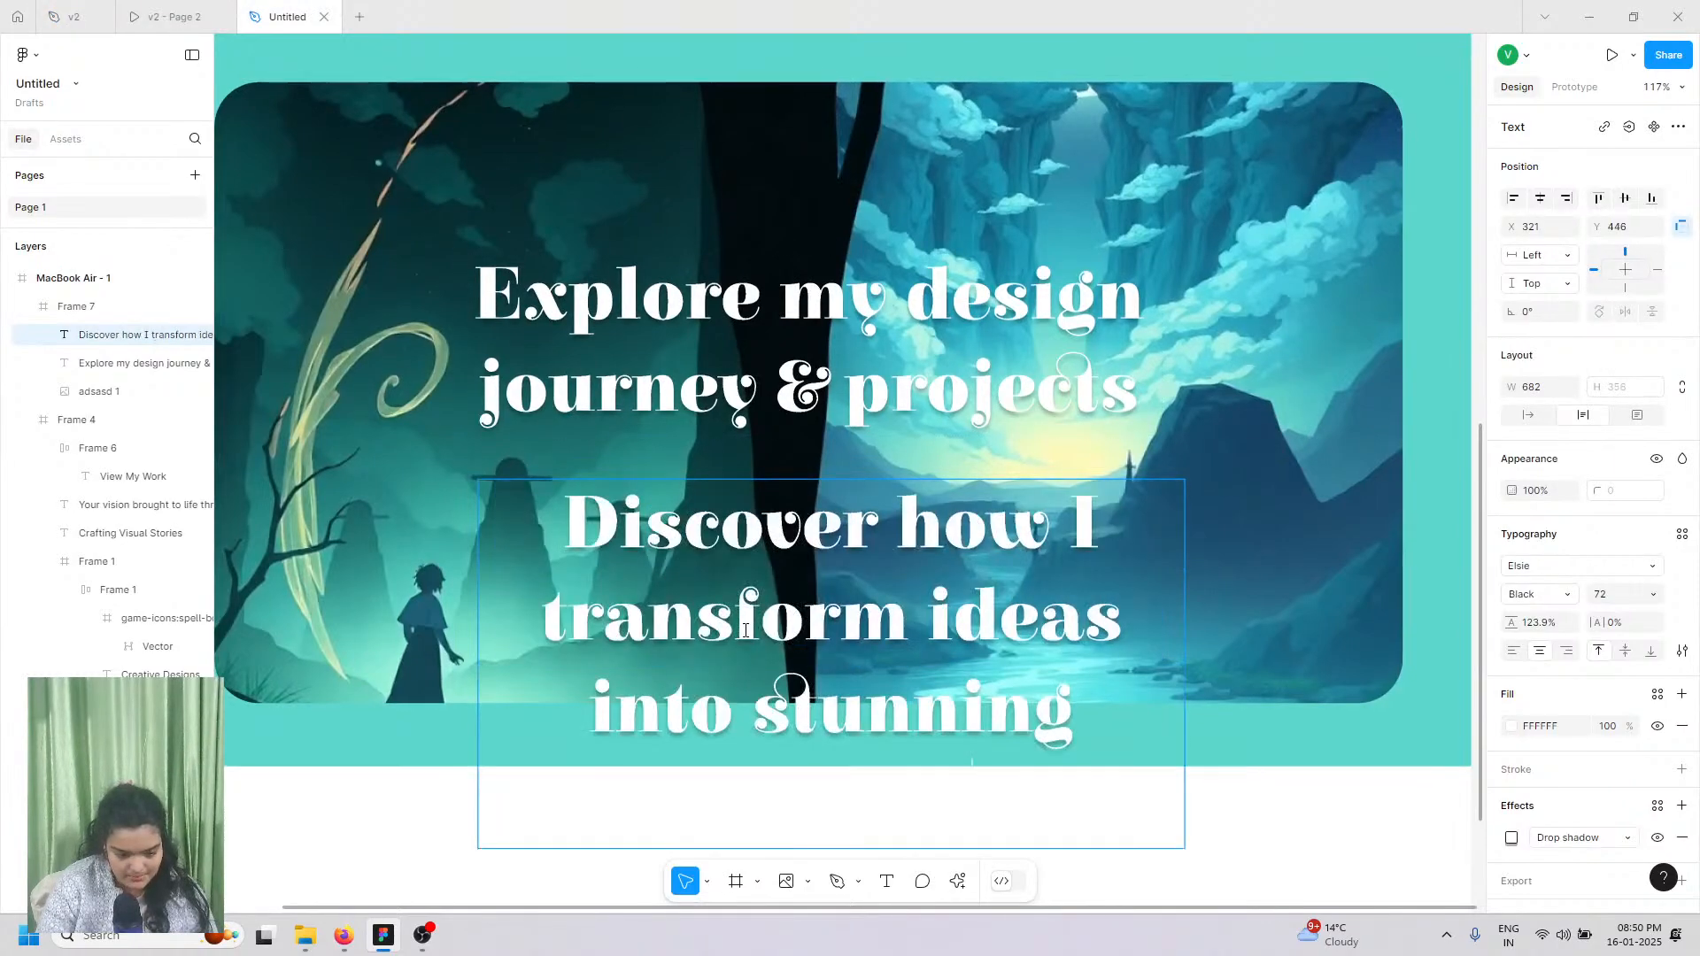
scroll(1131, 740, "down", 3)
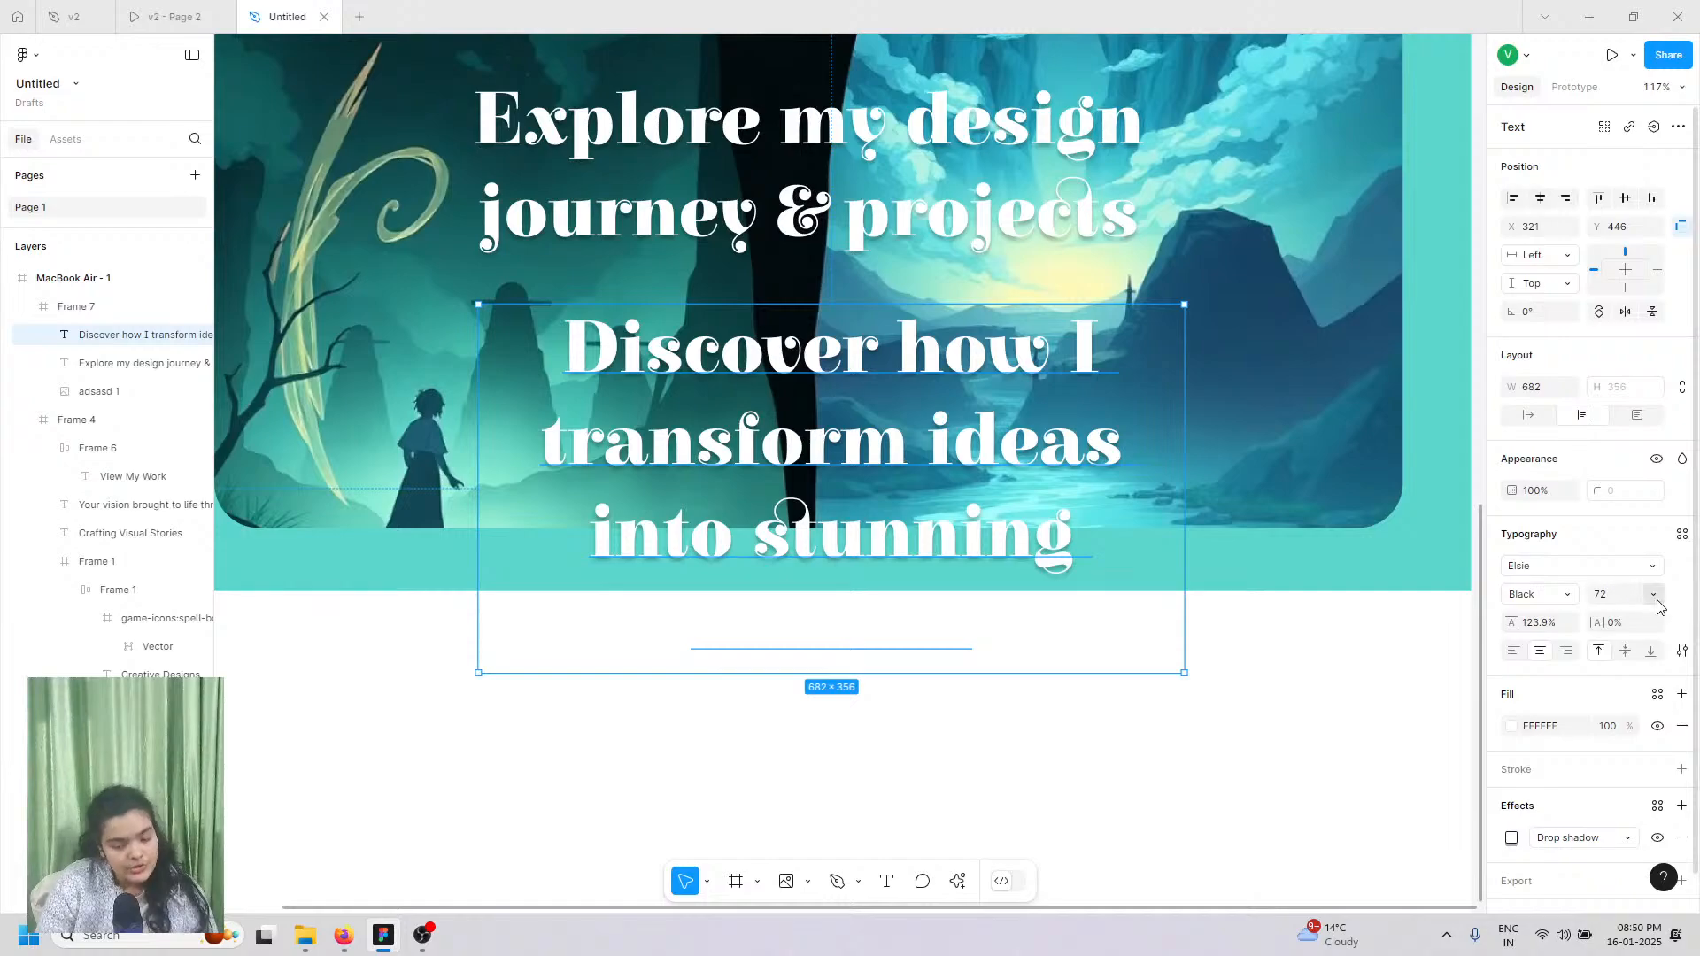
left_click(1653, 595)
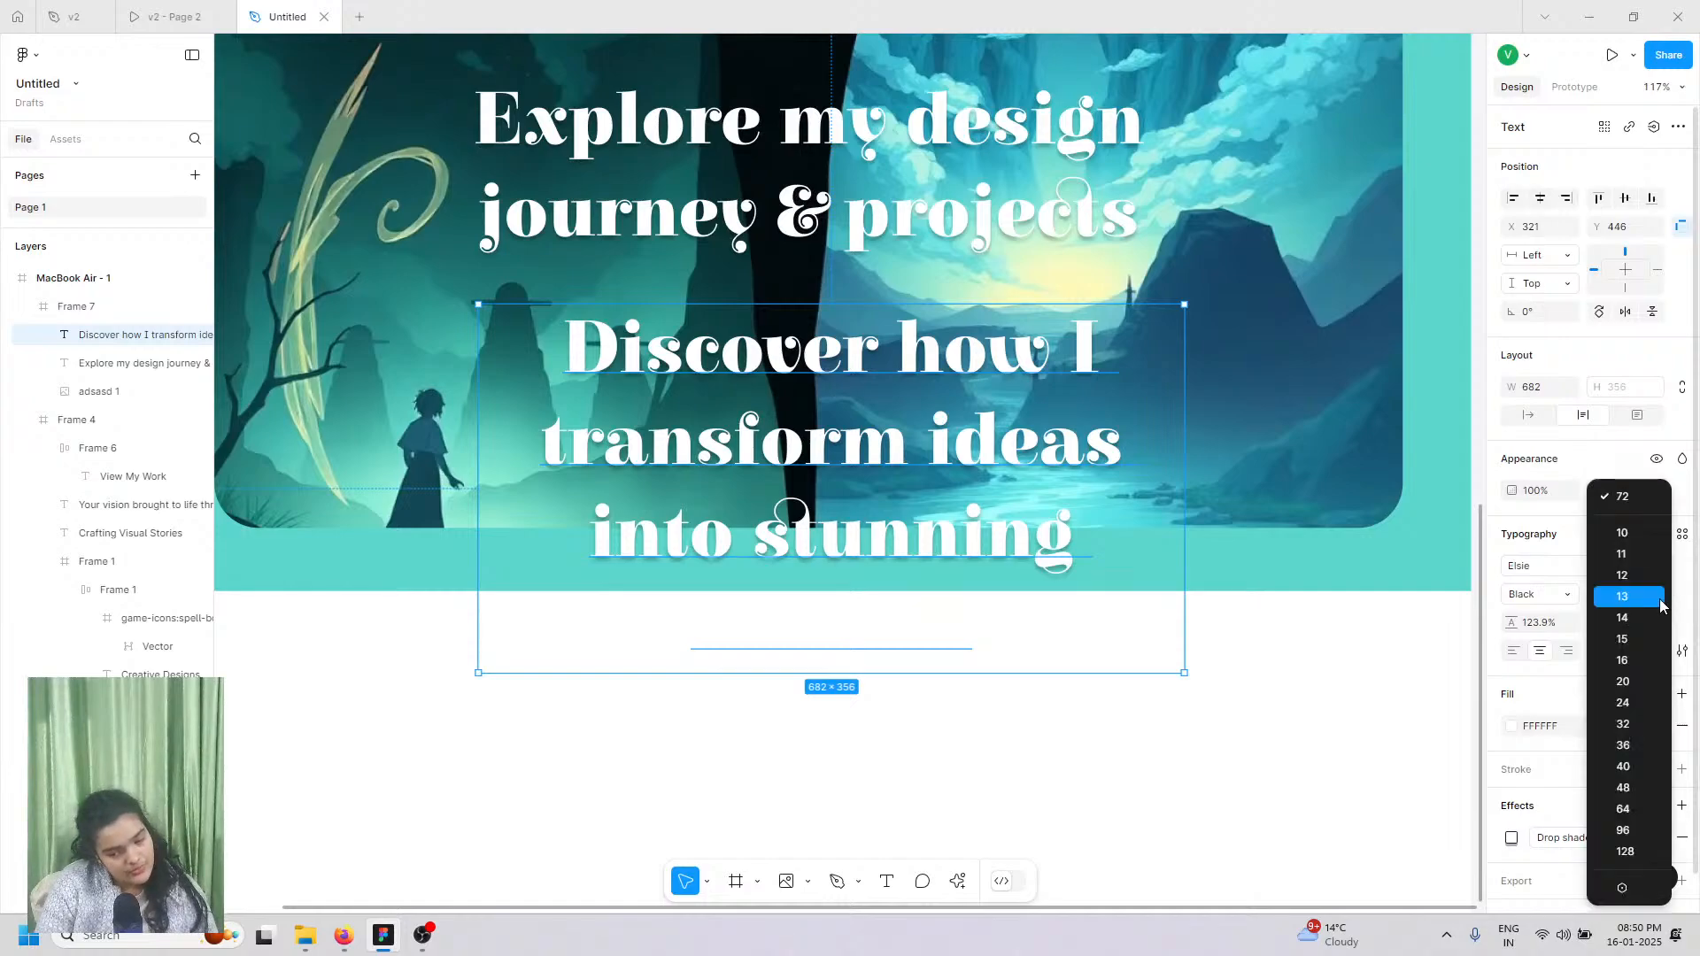
left_click(1632, 711)
Step: Change the subtitle's font to Outfit
left_click(1538, 573)
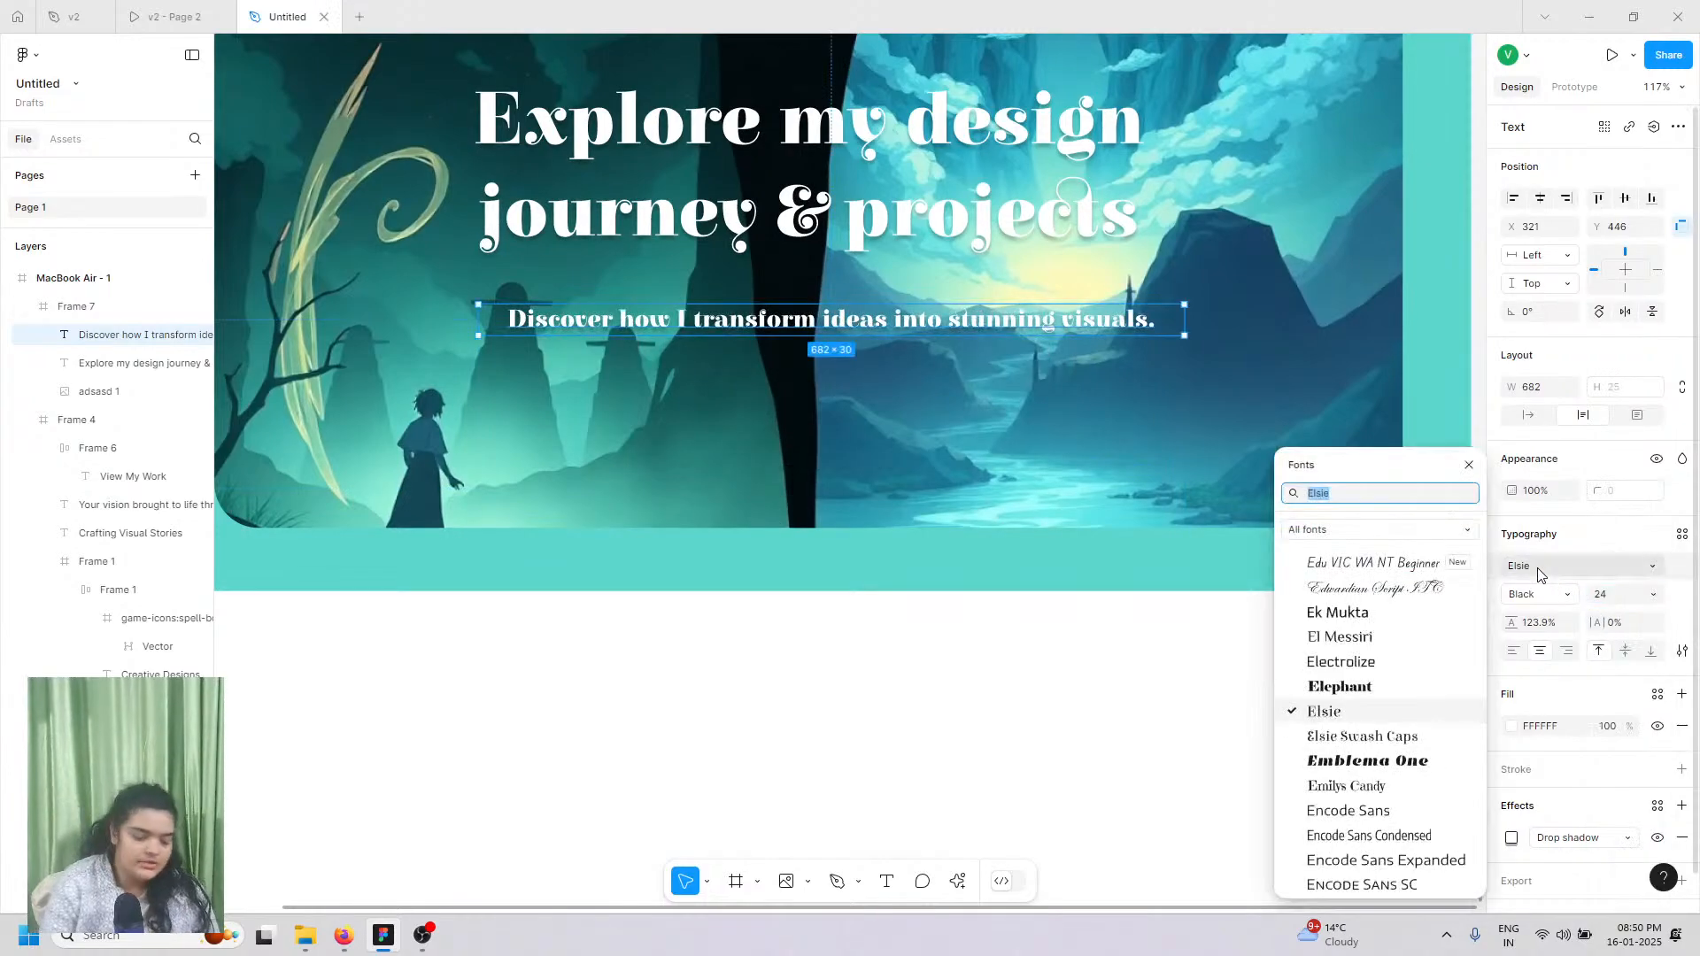
type("put")
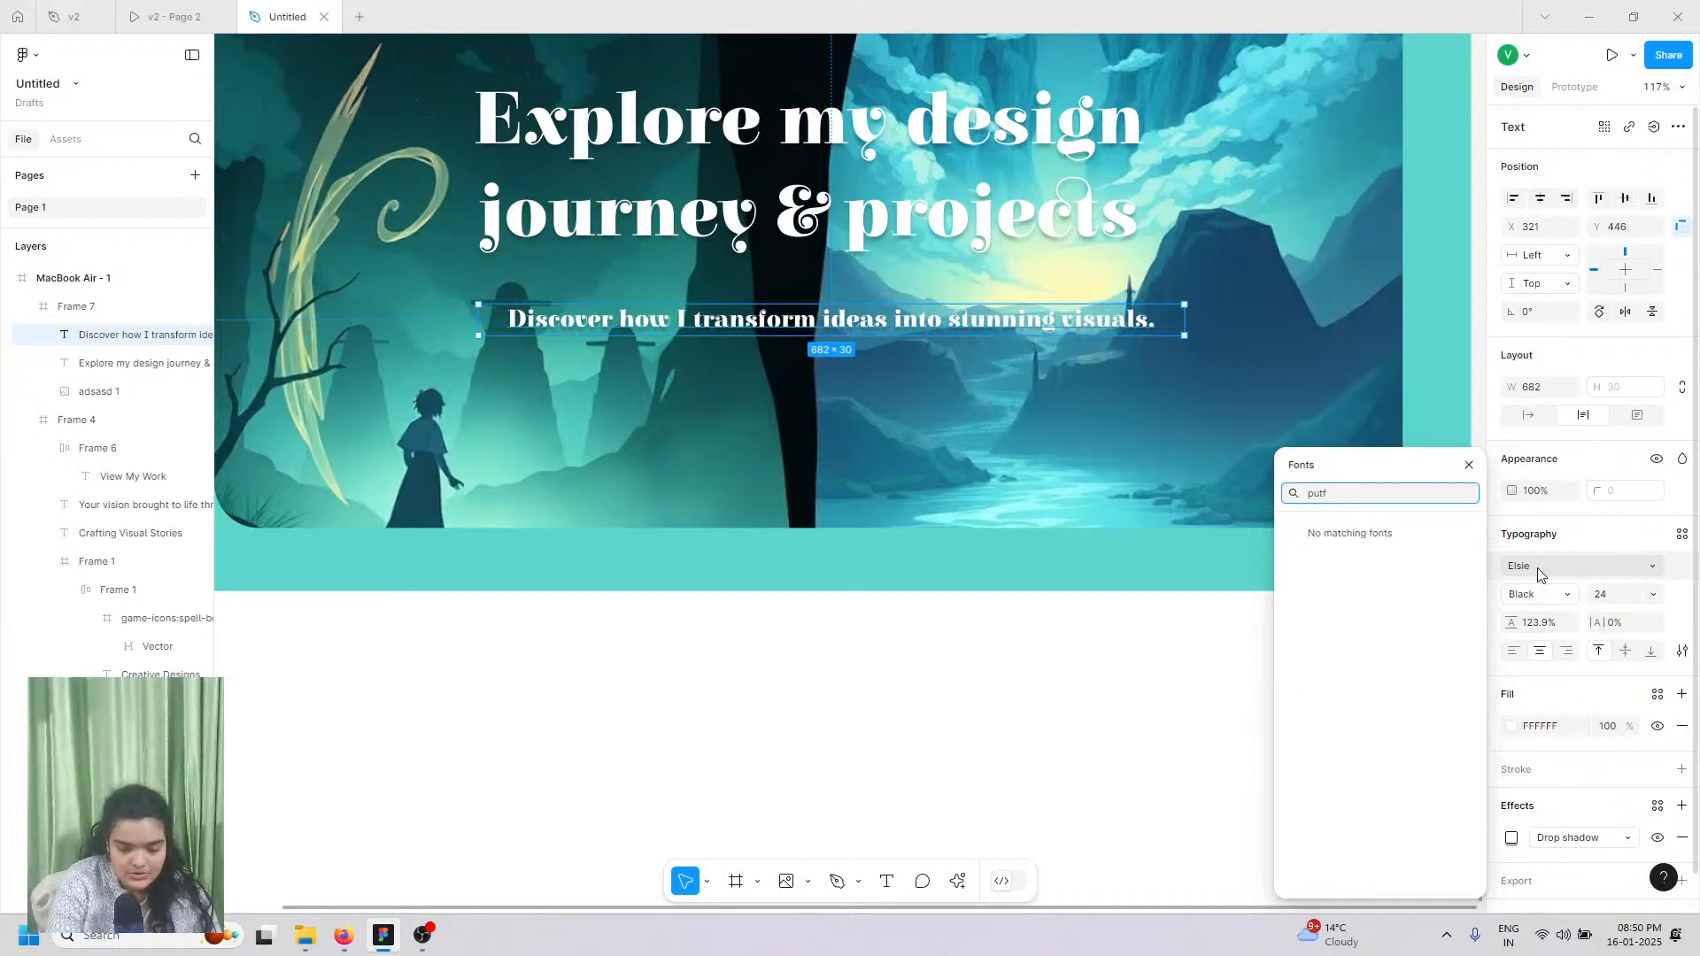
type("f")
key("BackSpace")
key("BackSpace")
key("BackSpace")
key("BackSpace")
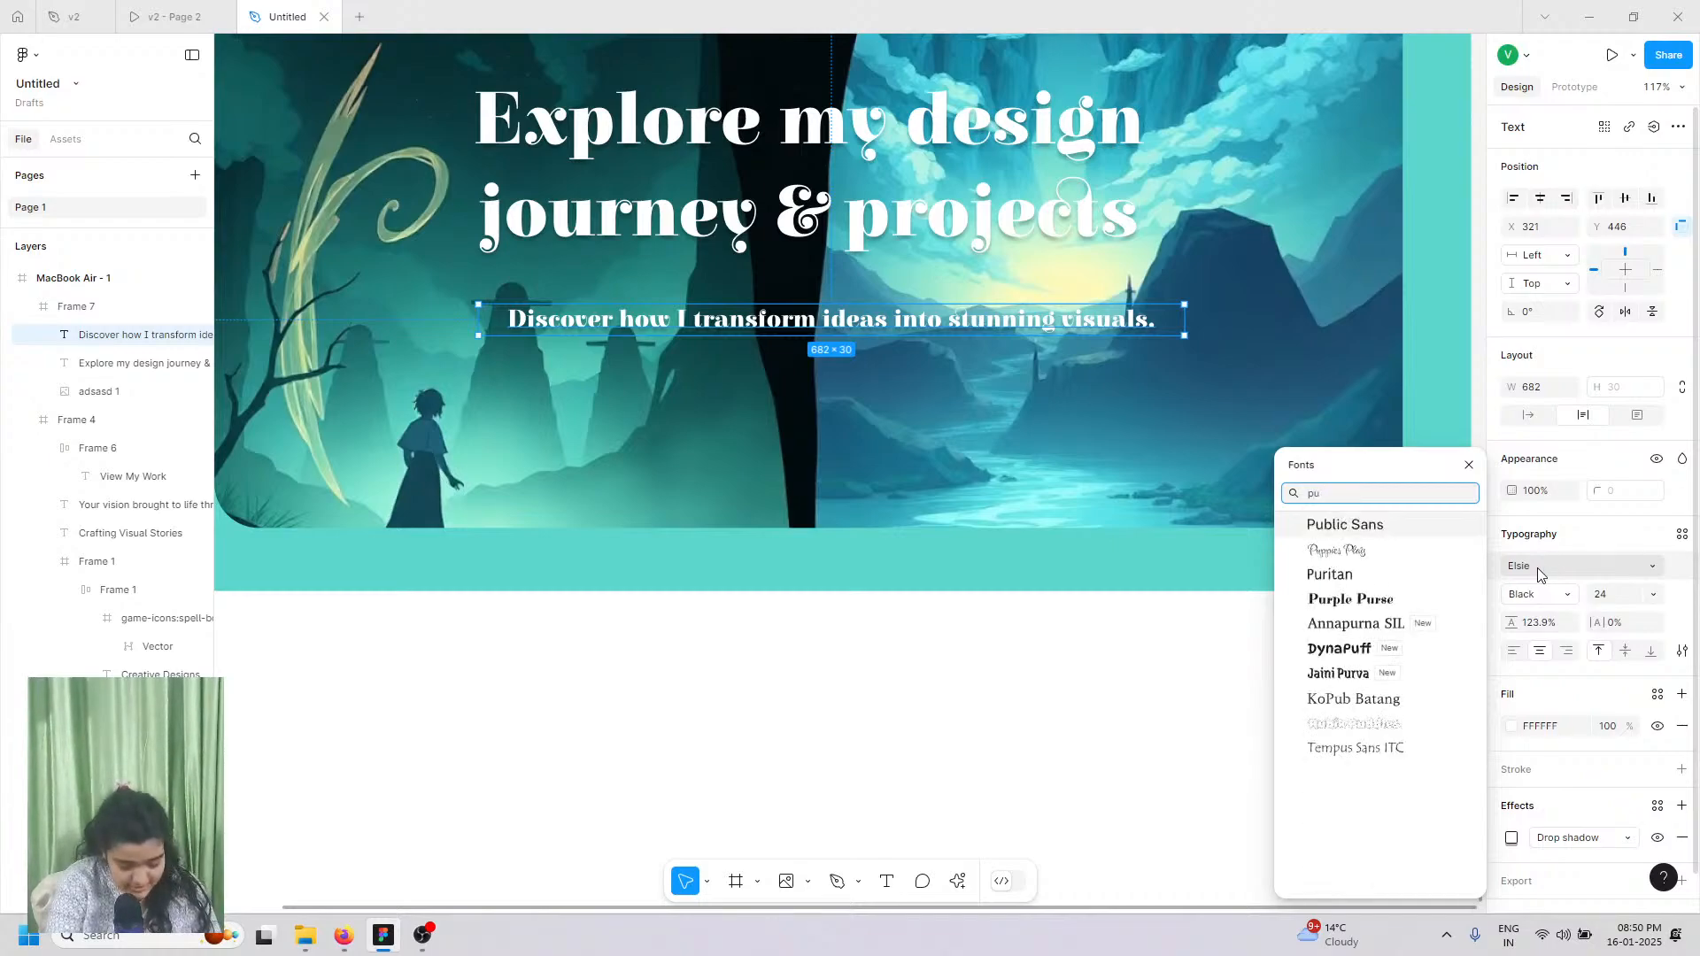
type("our")
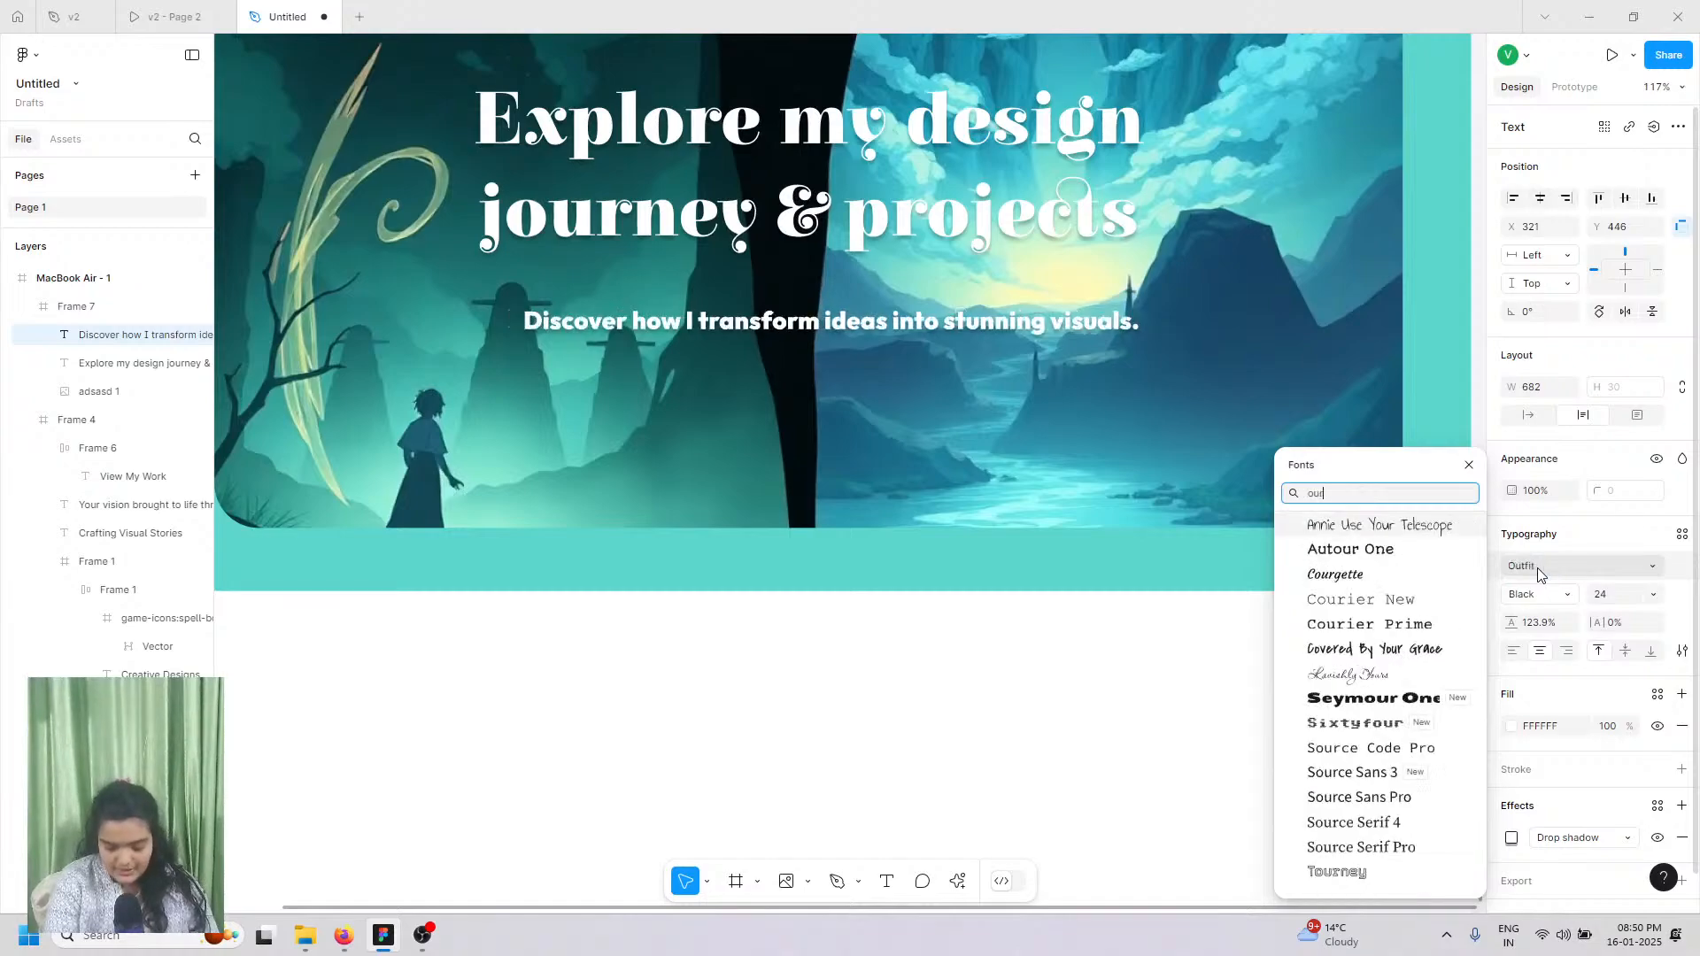
key("BackSpace")
type("t")
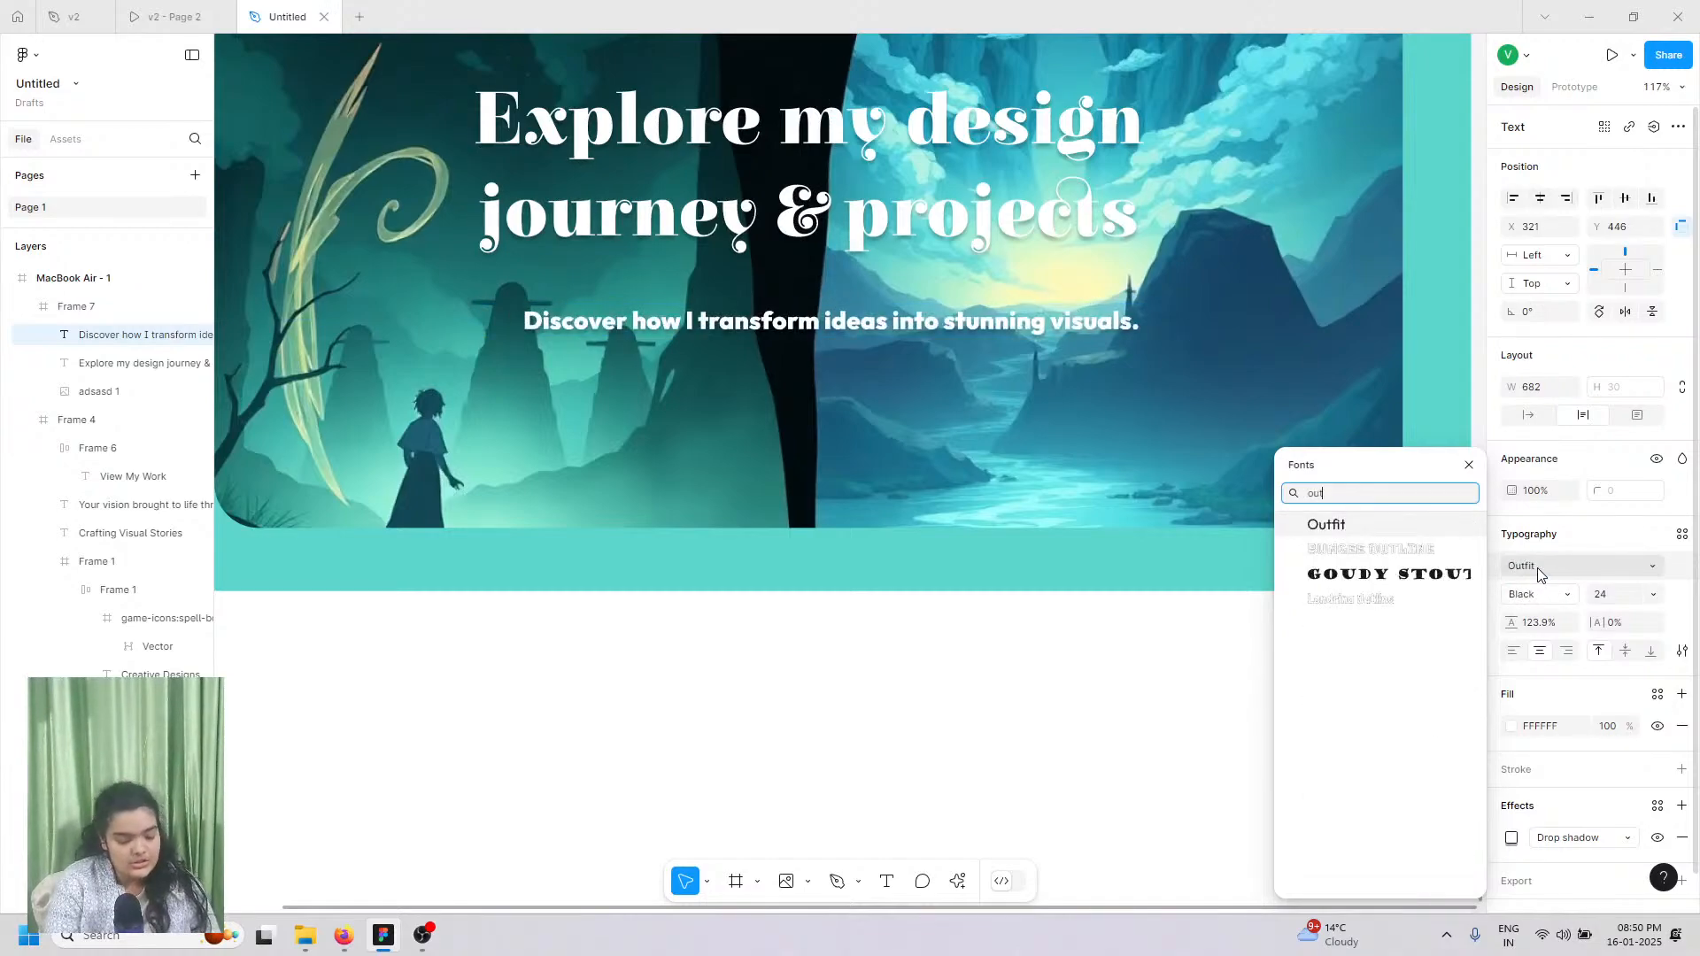
key("Return")
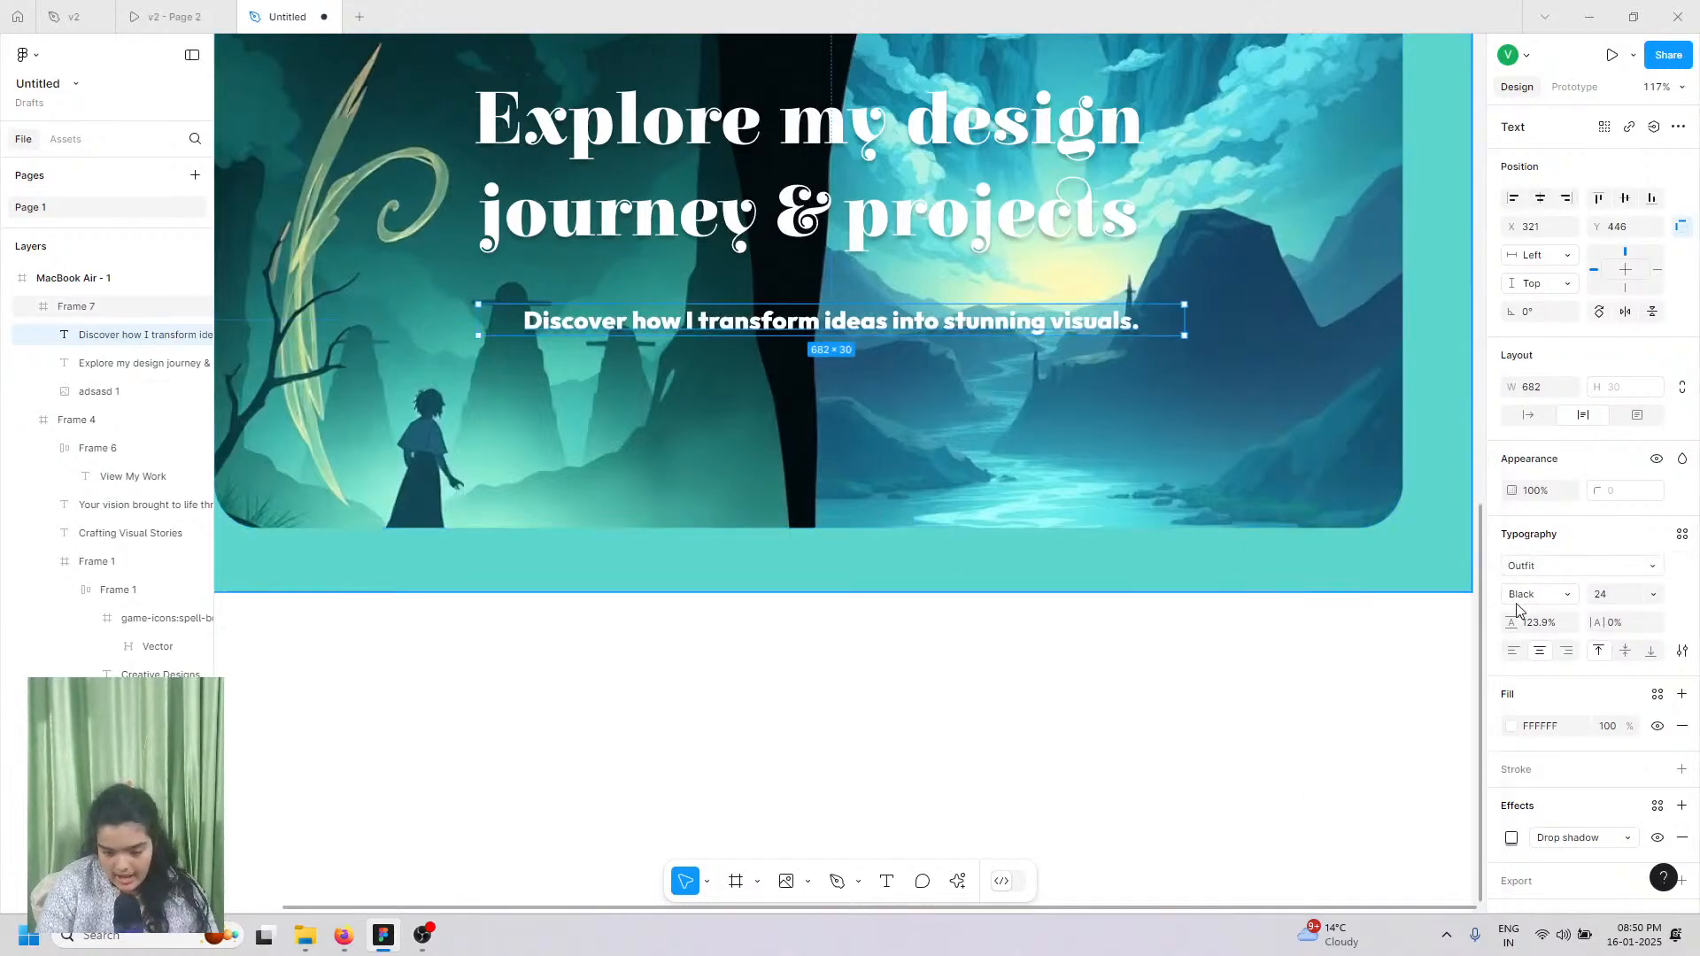
Step: Set the subtitle to Regular weight and move it up closer to the heading
left_click(1550, 569)
left_click(1564, 597)
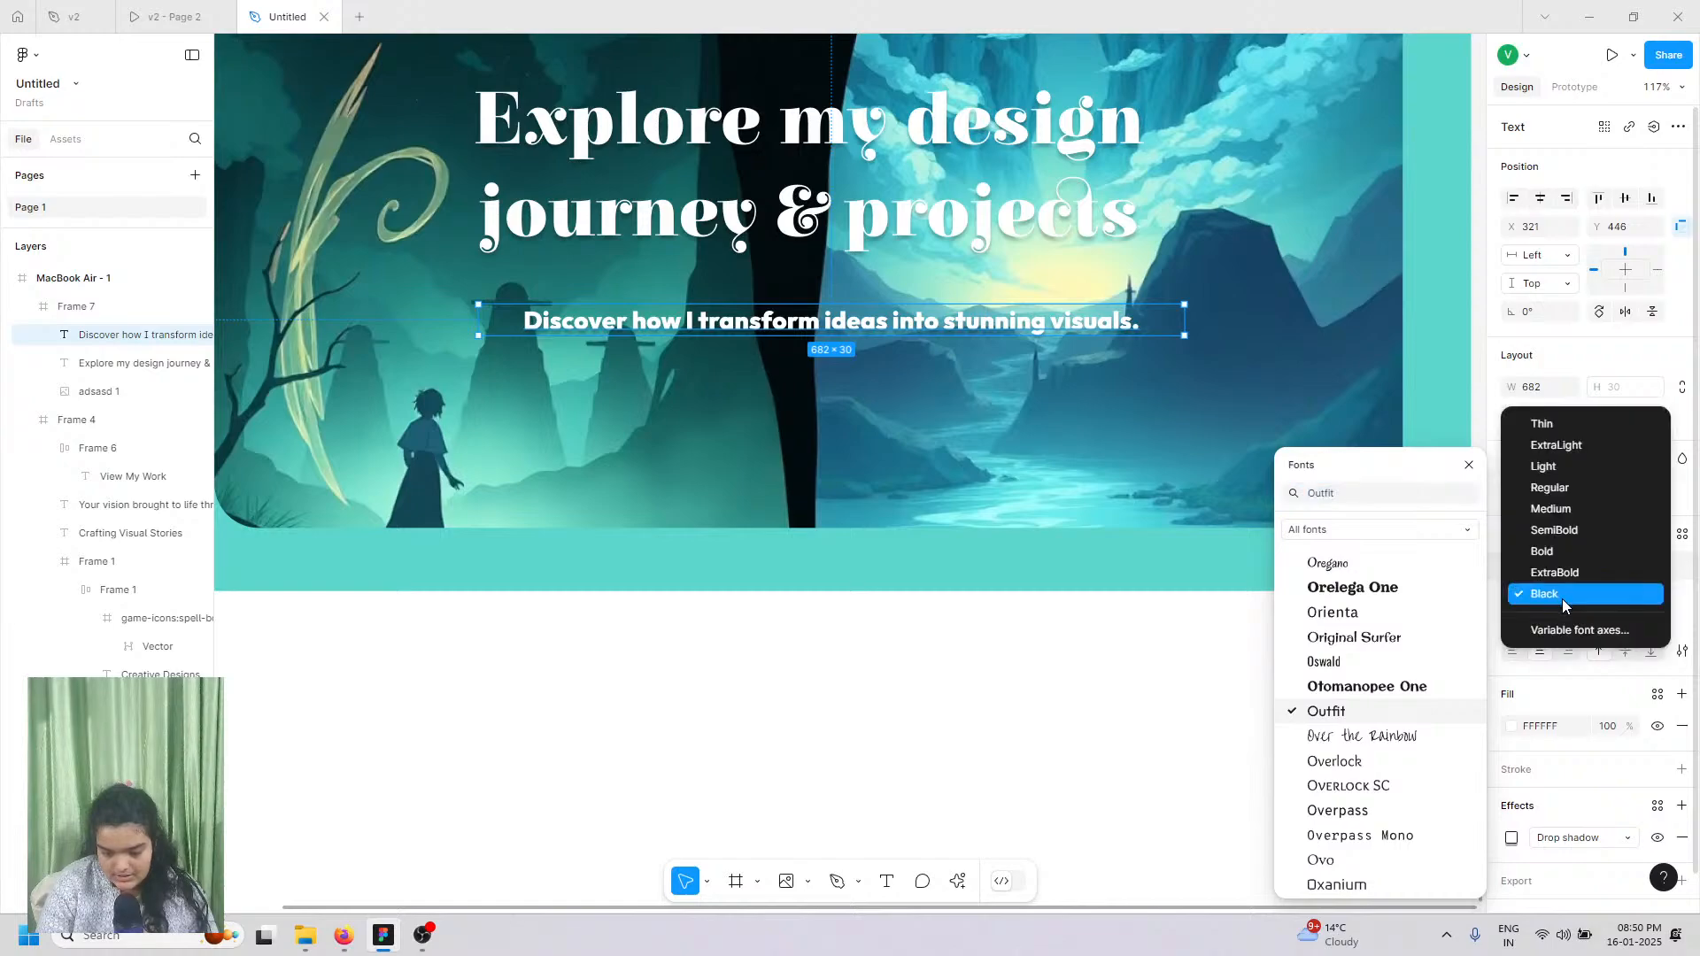
left_click(1569, 510)
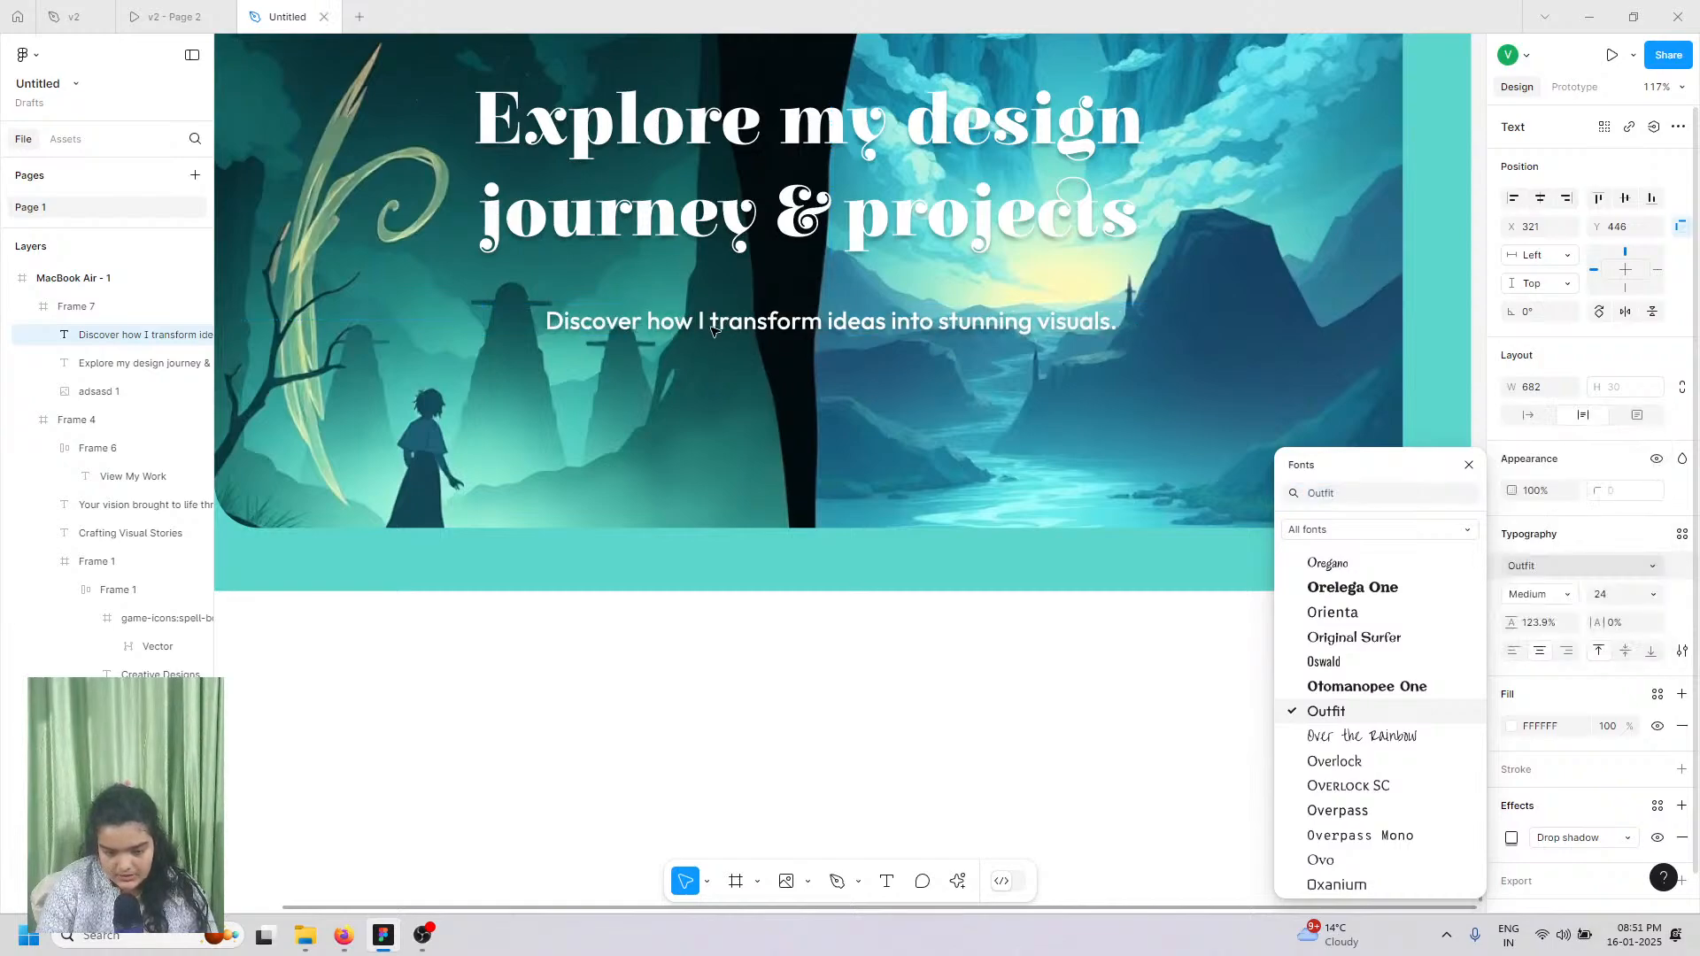
scroll(817, 733, "up", 5)
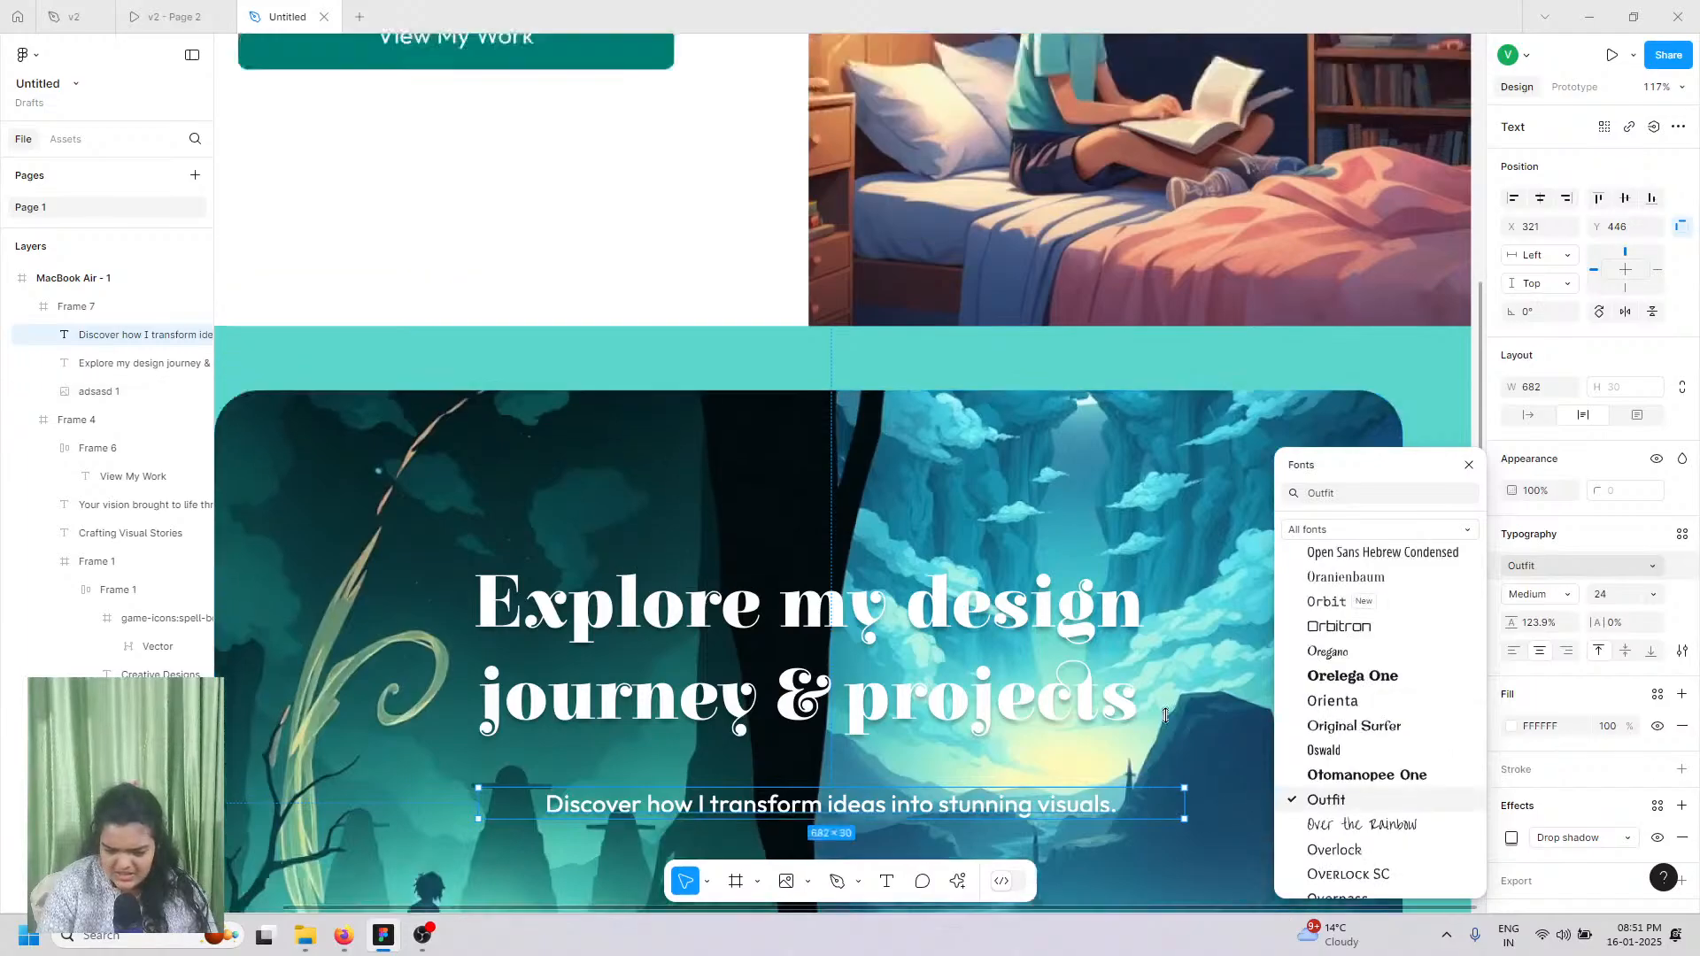
scroll(1169, 719, "down", 6)
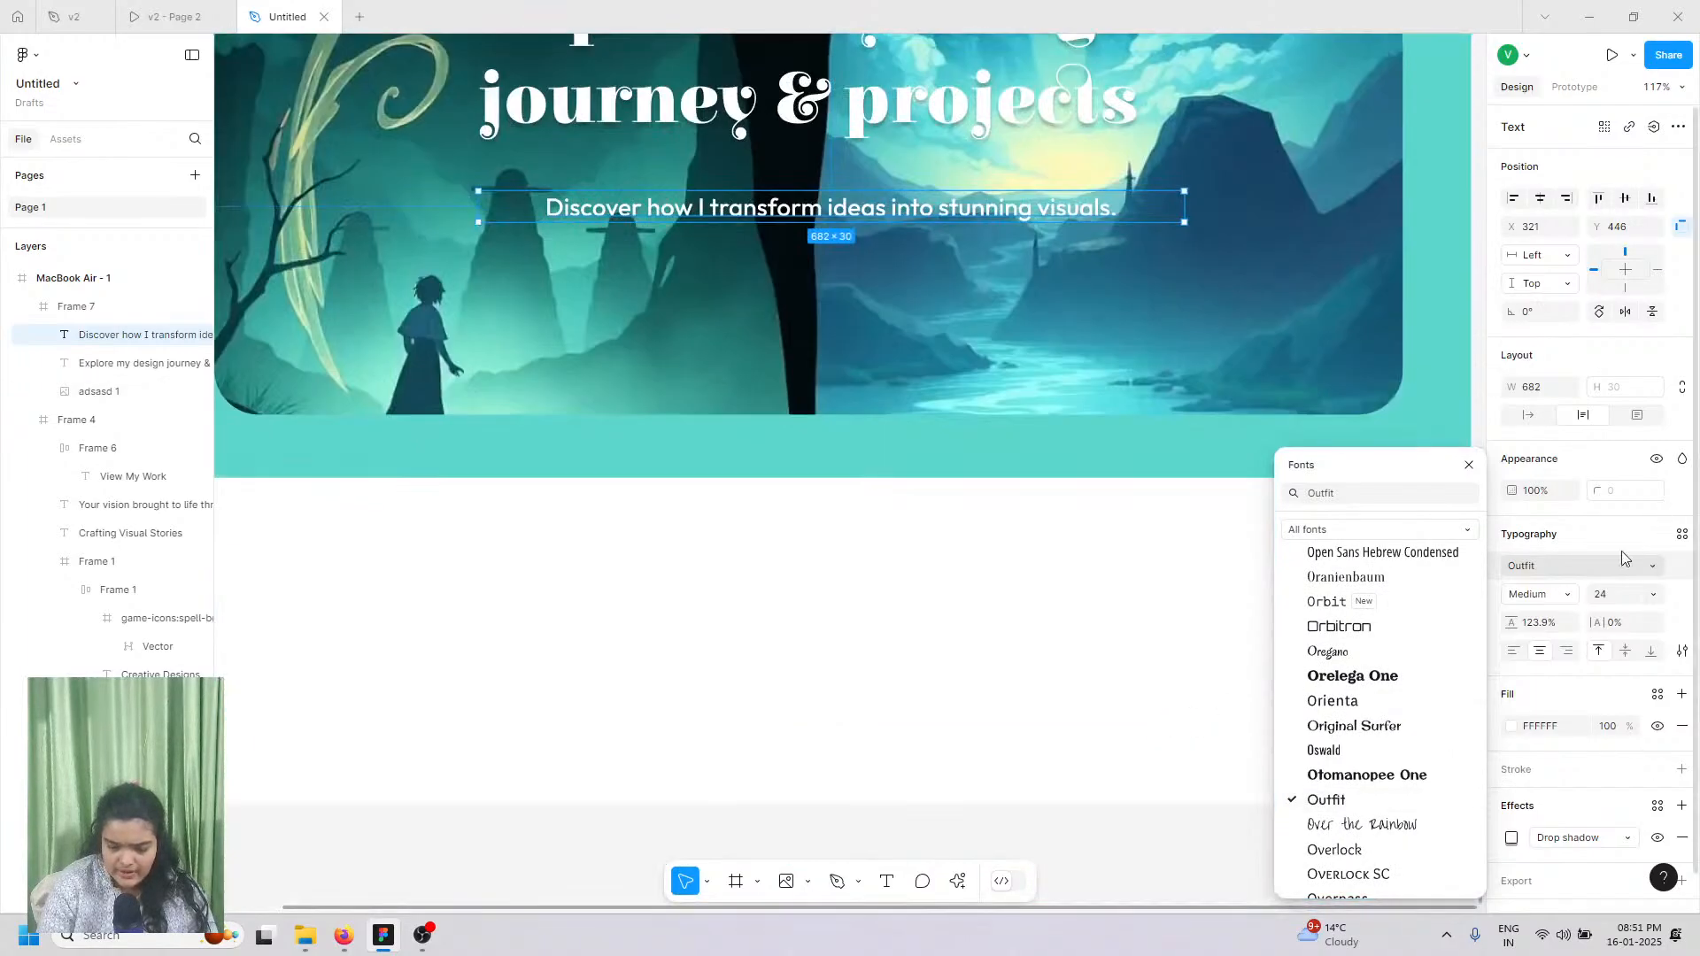
left_click(1521, 602)
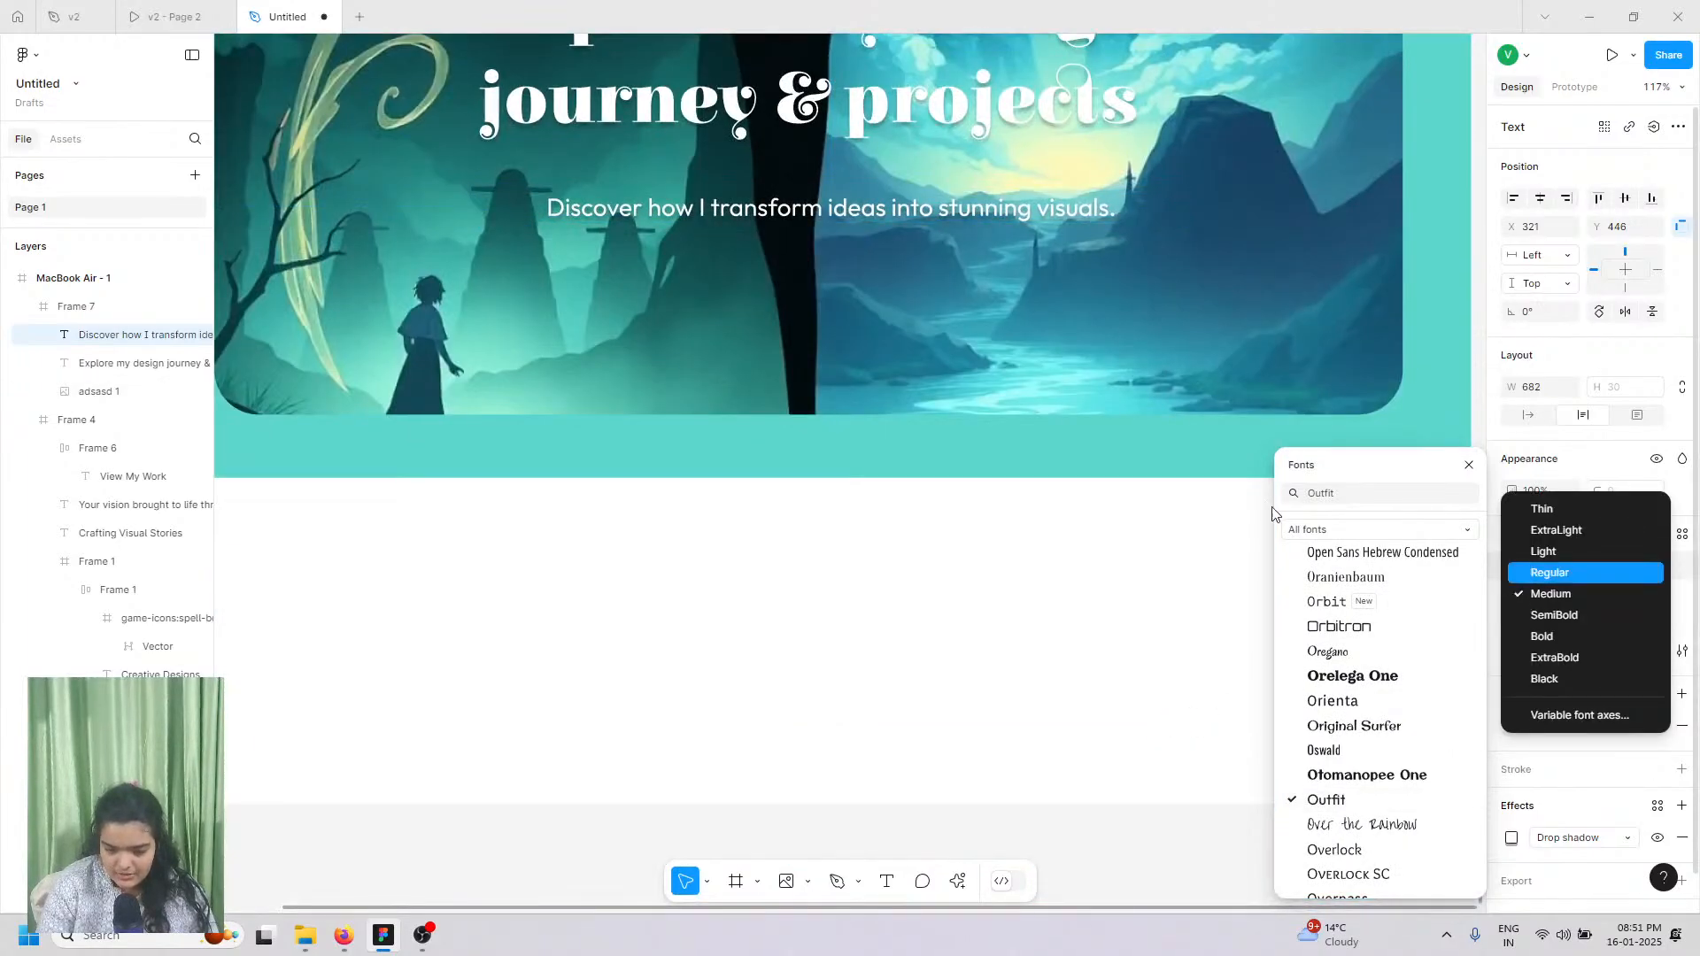
left_click(1513, 575)
scroll(505, 697, "up", 1)
scroll(505, 697, "up", 4)
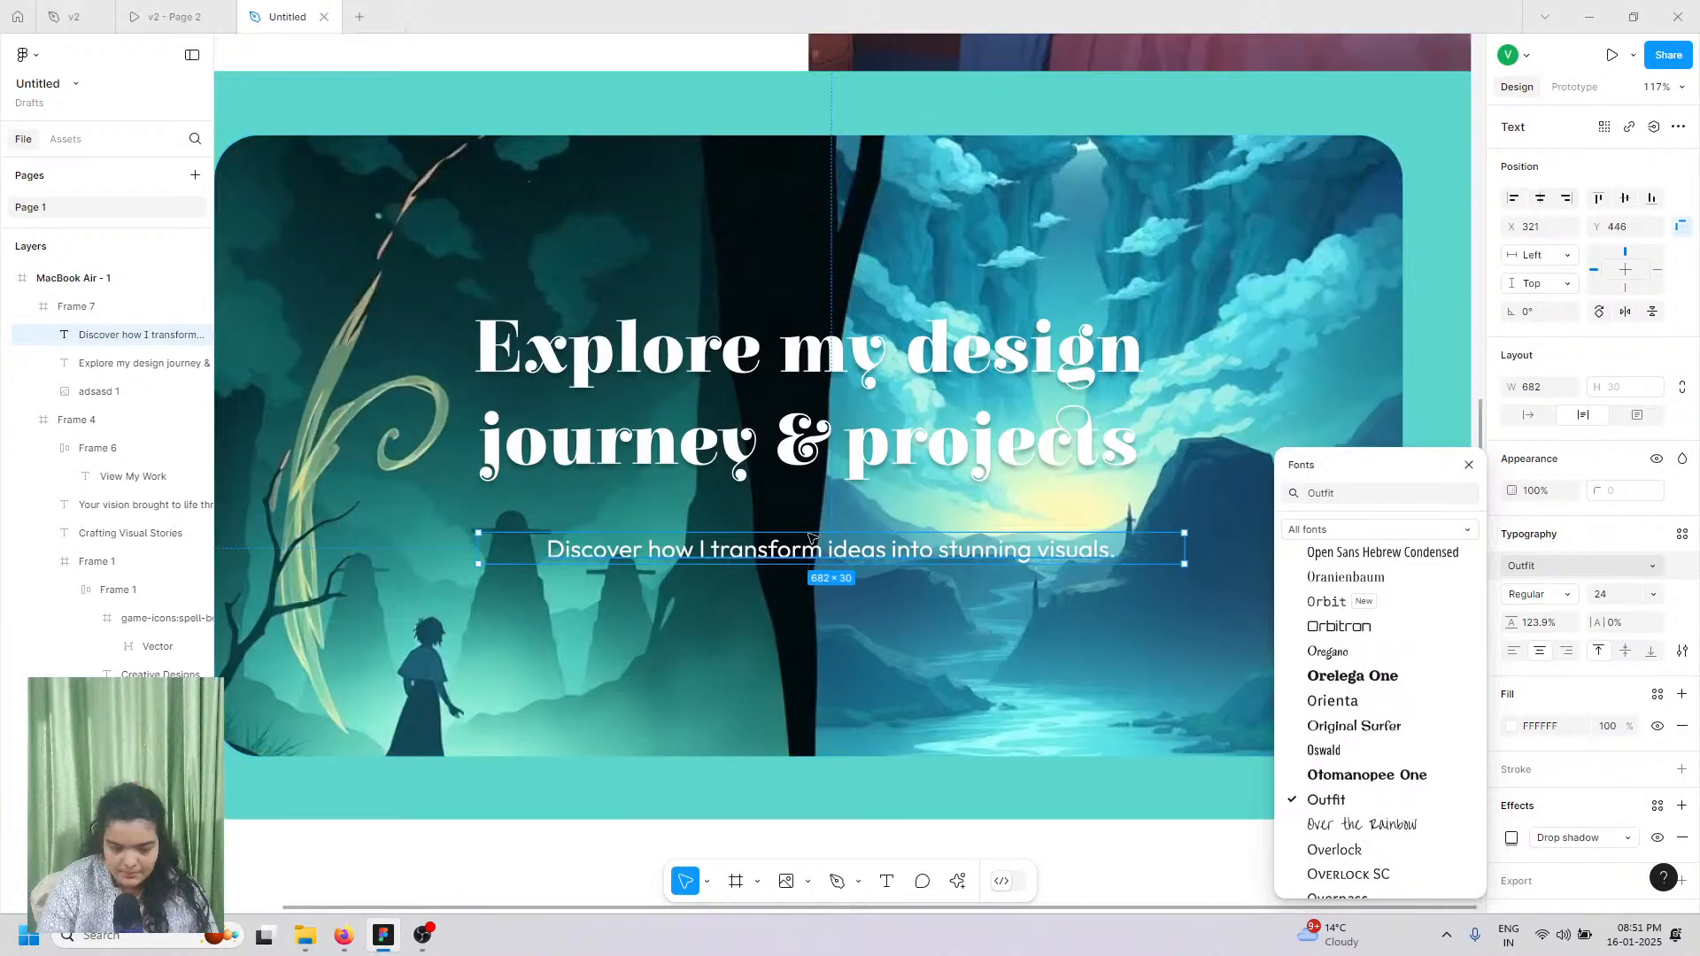
left_click_drag(810, 537, 816, 501)
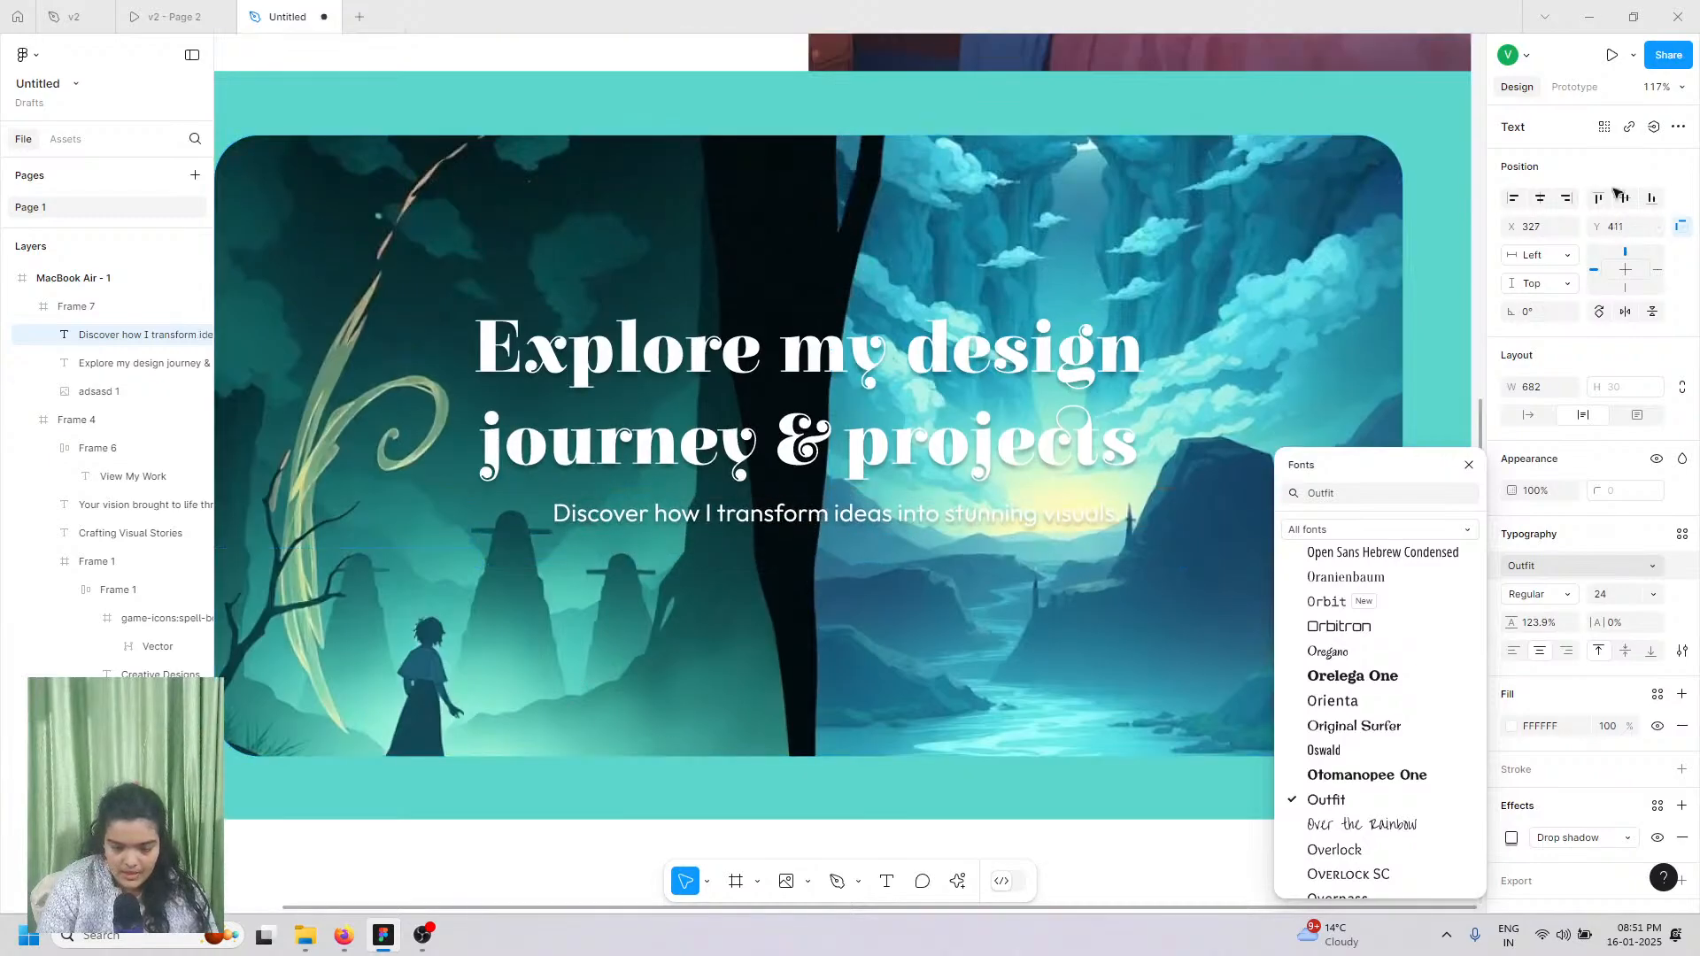
Step: Centre the subtitle horizontally within the hero
left_click(1540, 198)
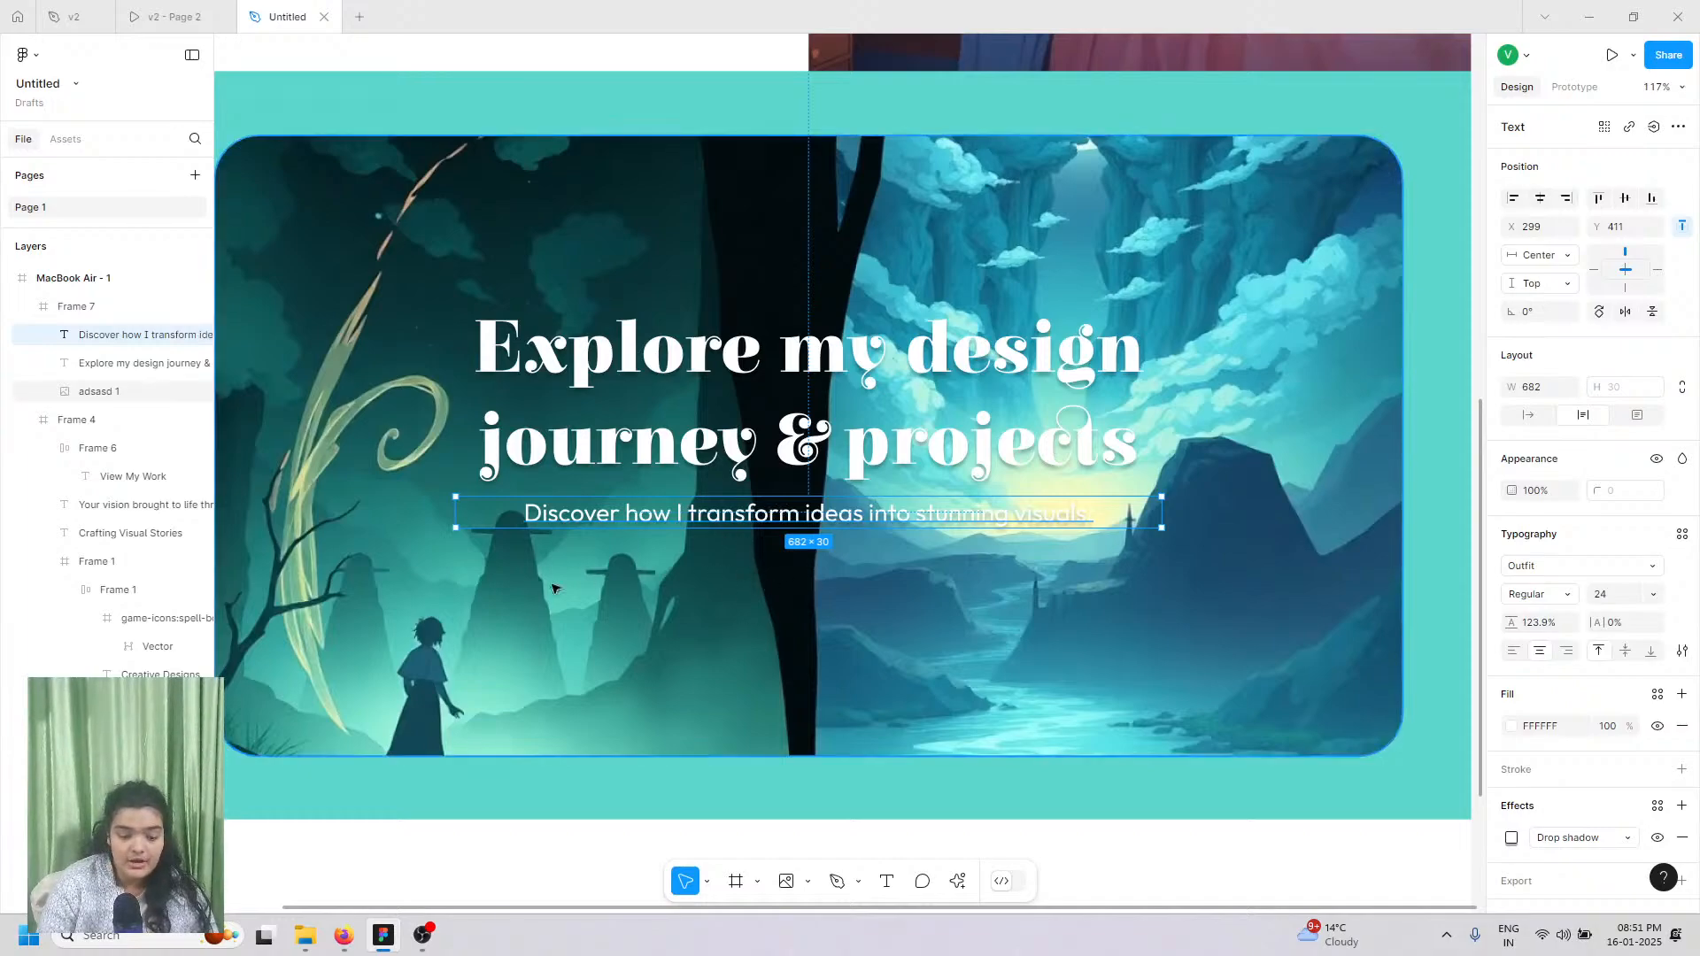
left_click(1657, 838)
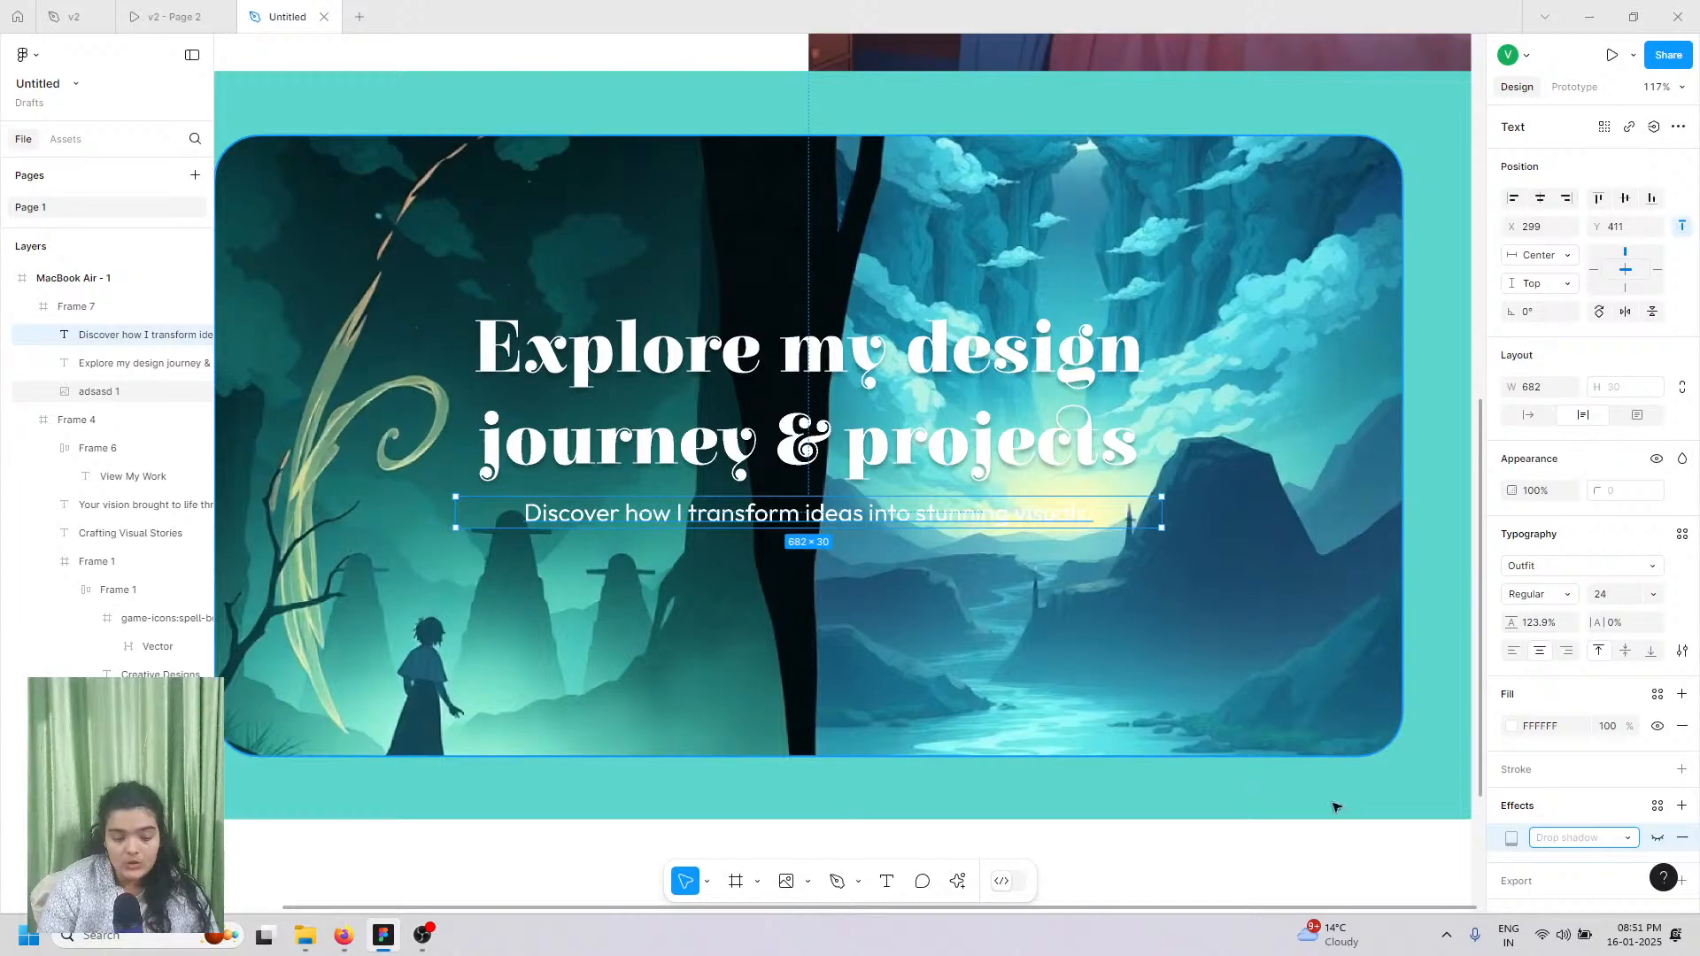
left_click(1658, 838)
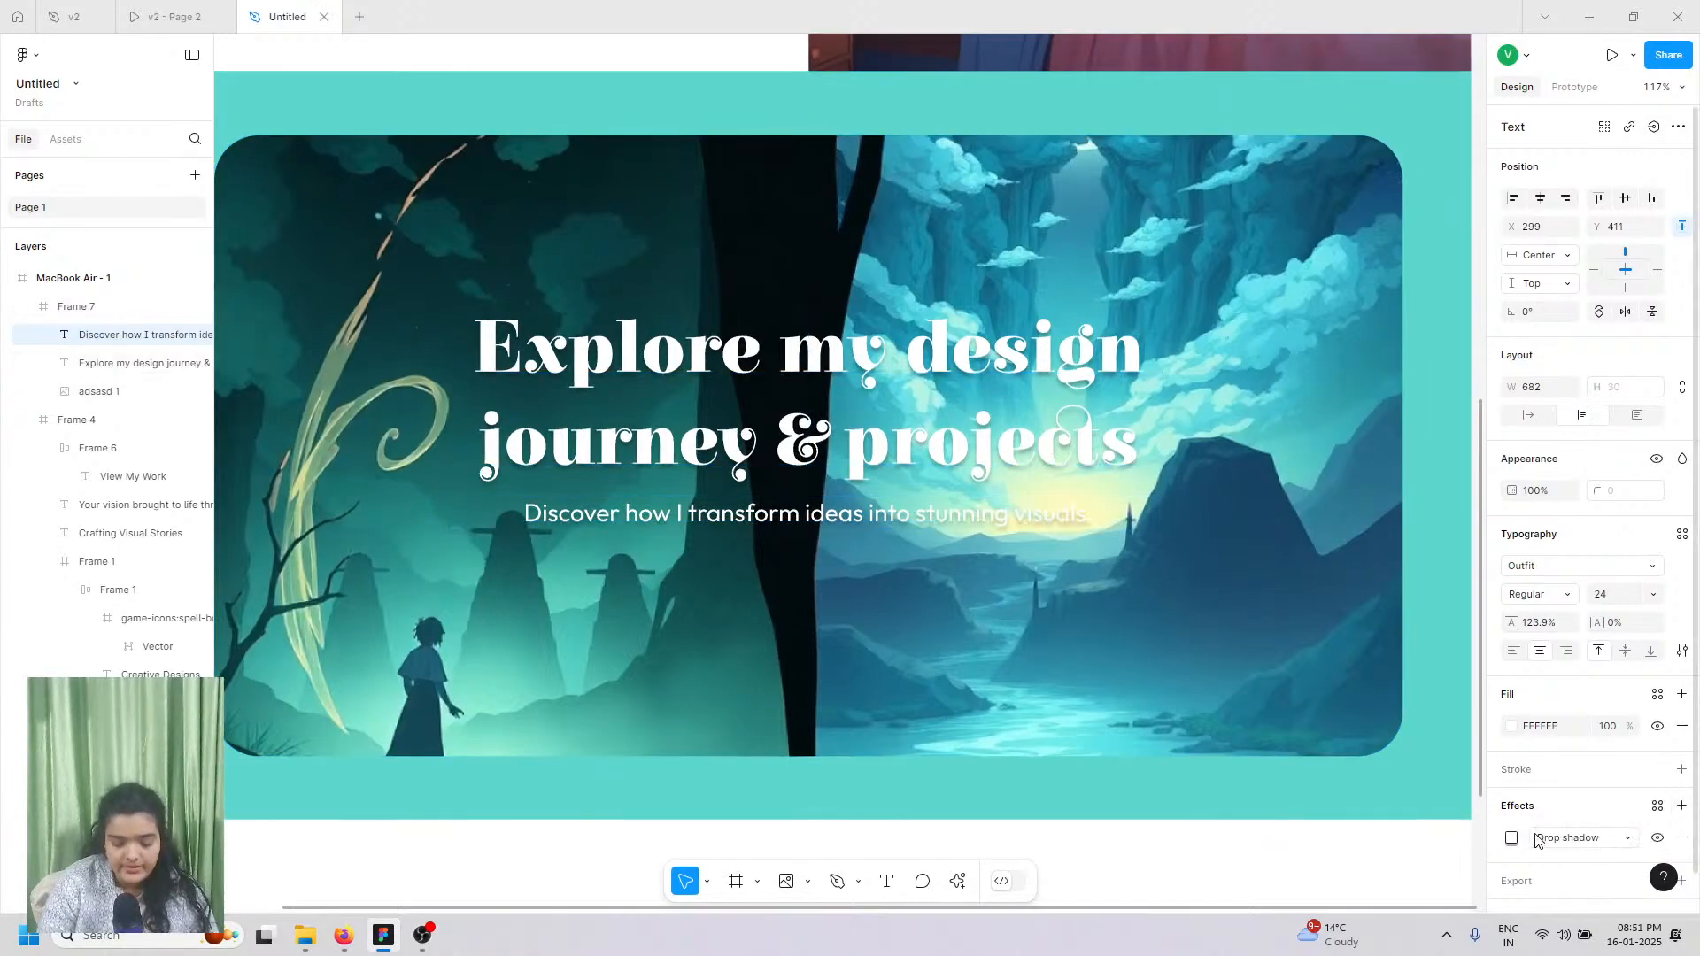
left_click(1196, 568)
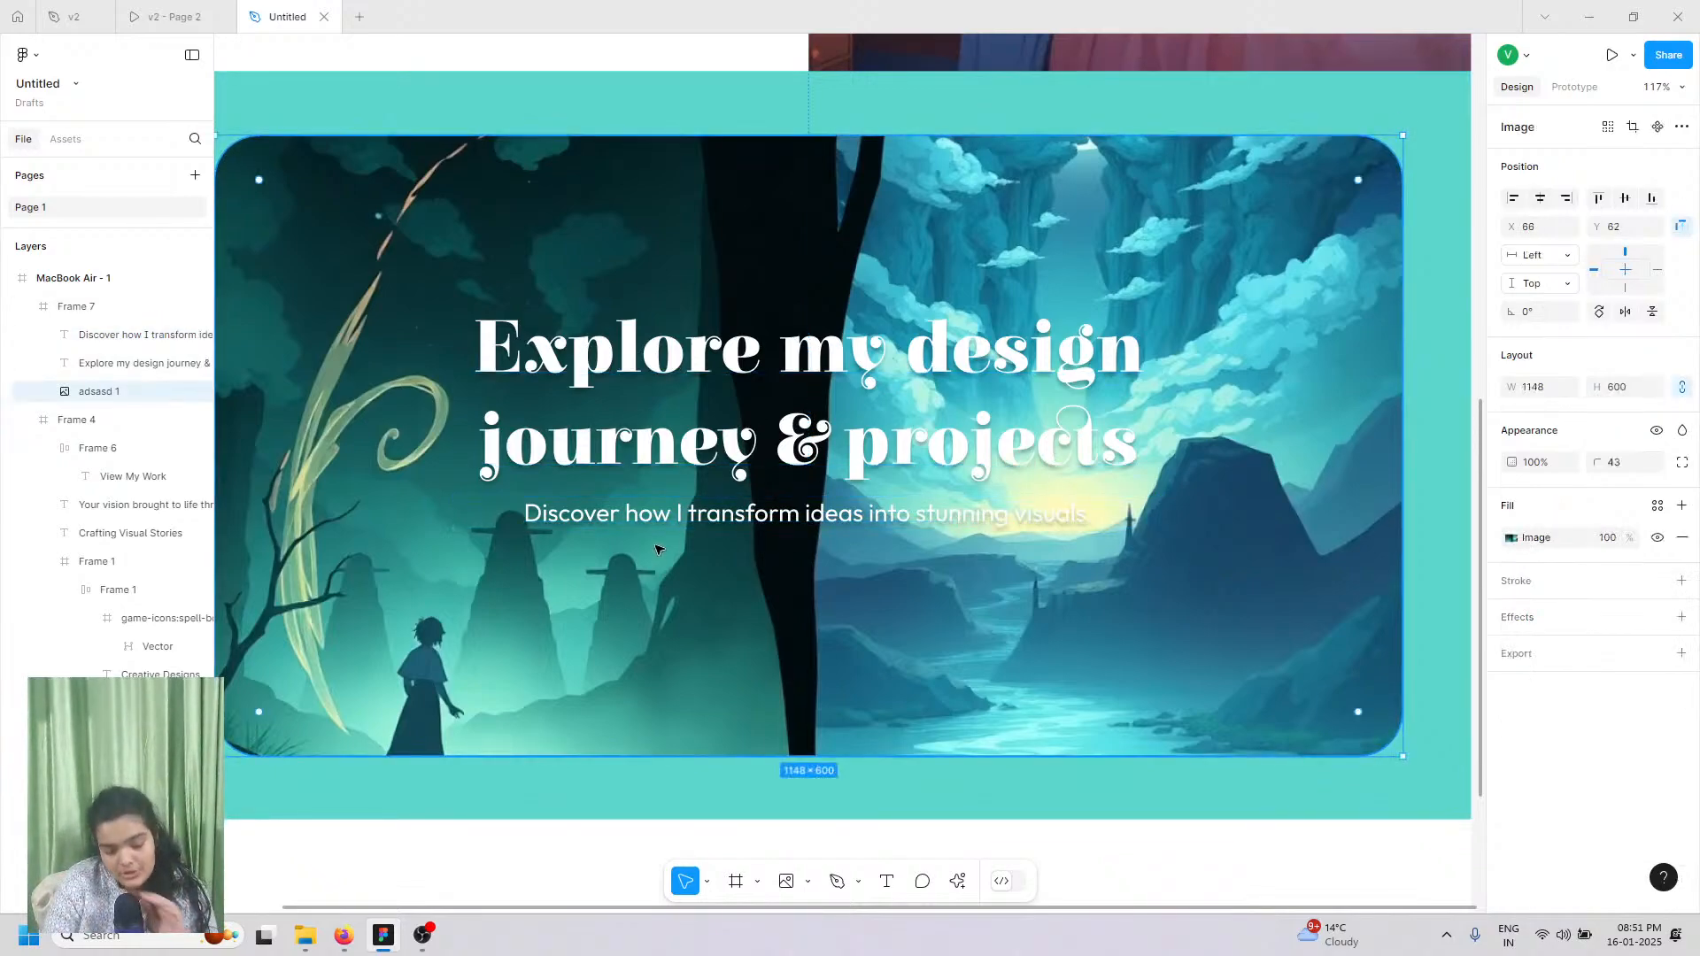
left_click(660, 518)
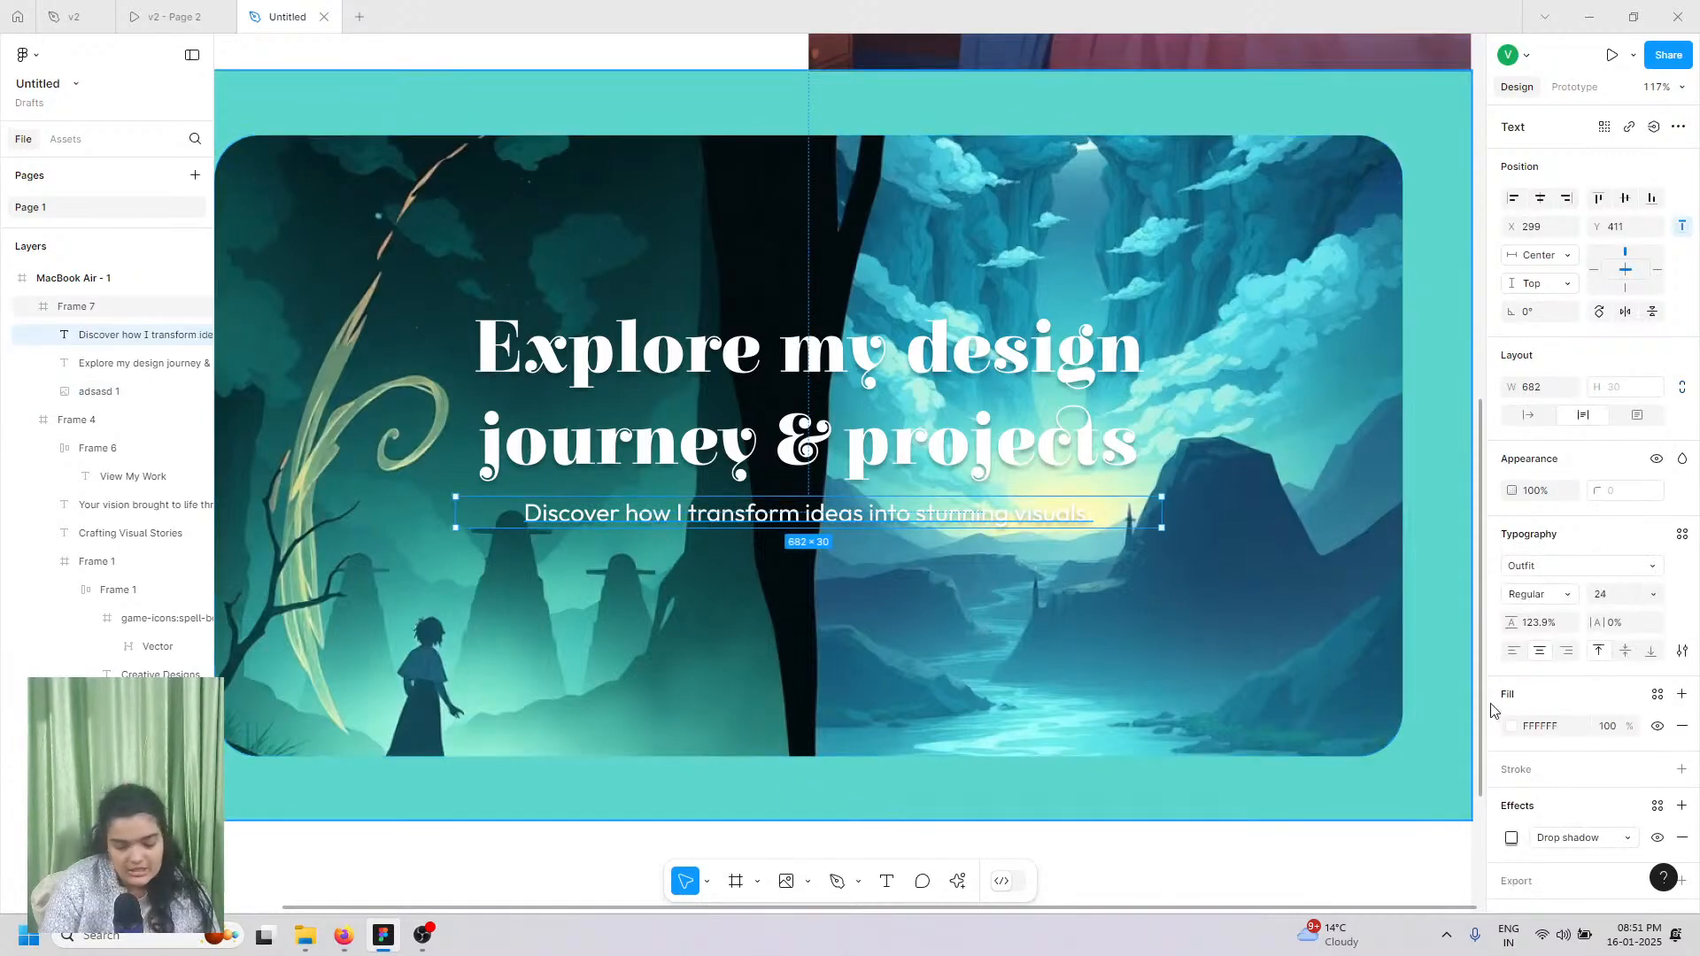
Step: Change the subtitle's drop shadow X offset from 0 to -5
left_click(1512, 838)
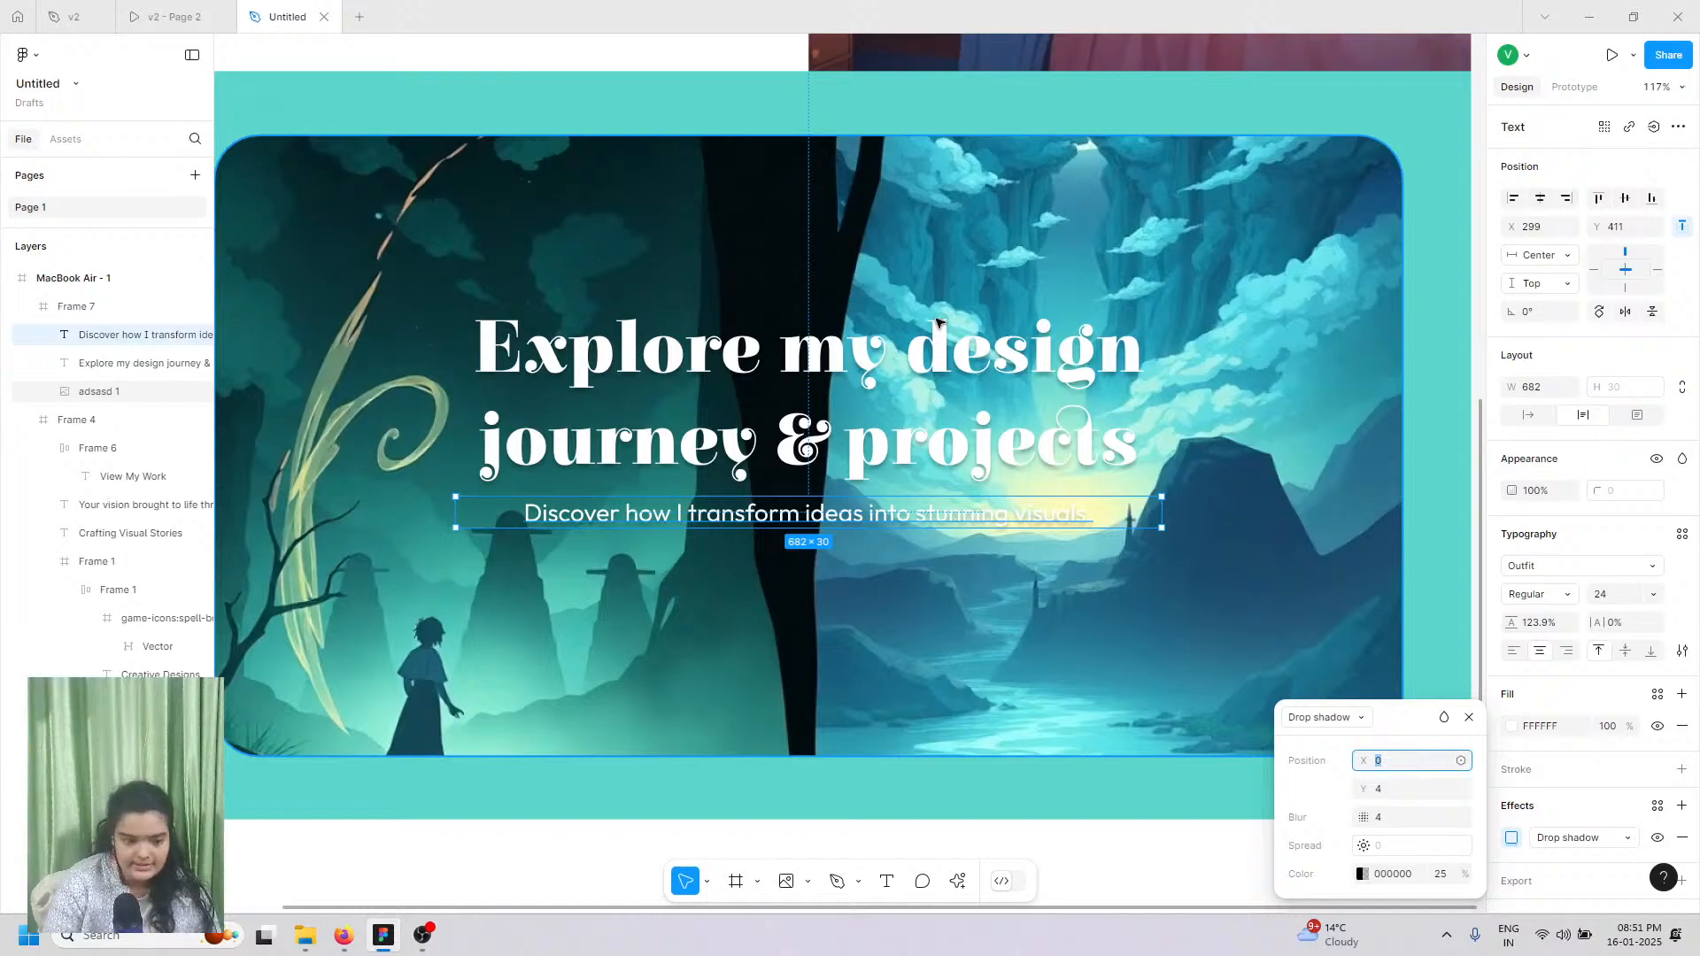
key("Down")
key("Down")
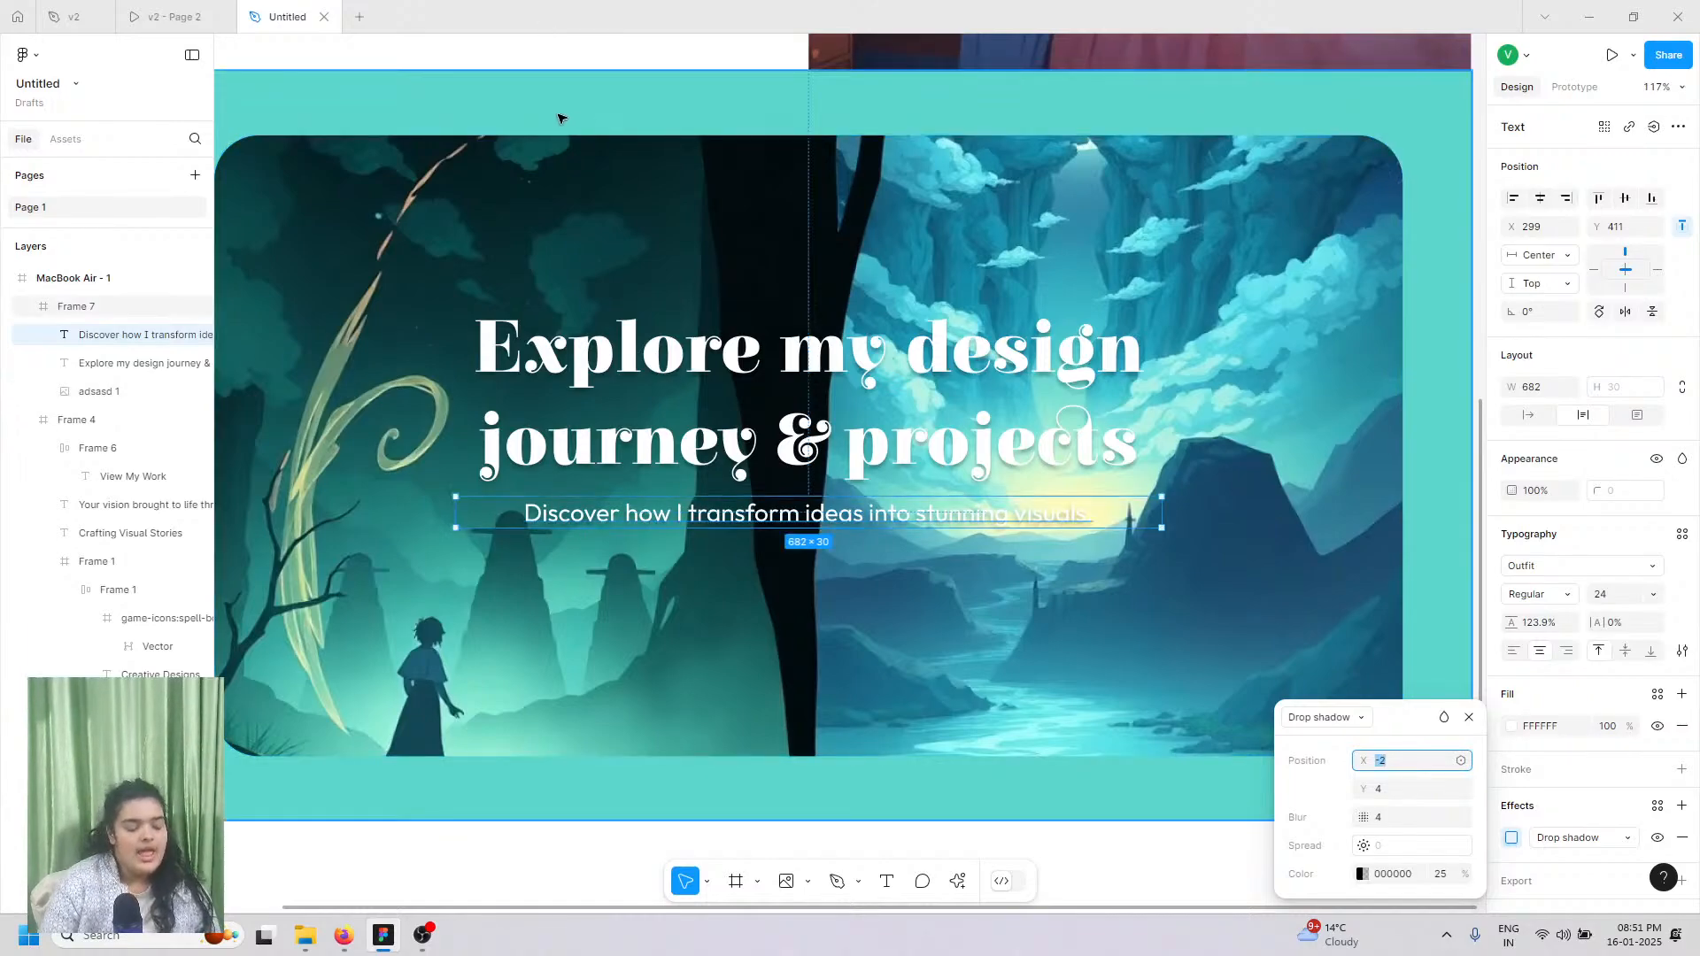
key("Down")
key("Down")
key("Down")
Step: Duplicate the View My Work button onto the hero, centre it, and nudge it up under the subtitle
scroll(558, 118, "up", 5)
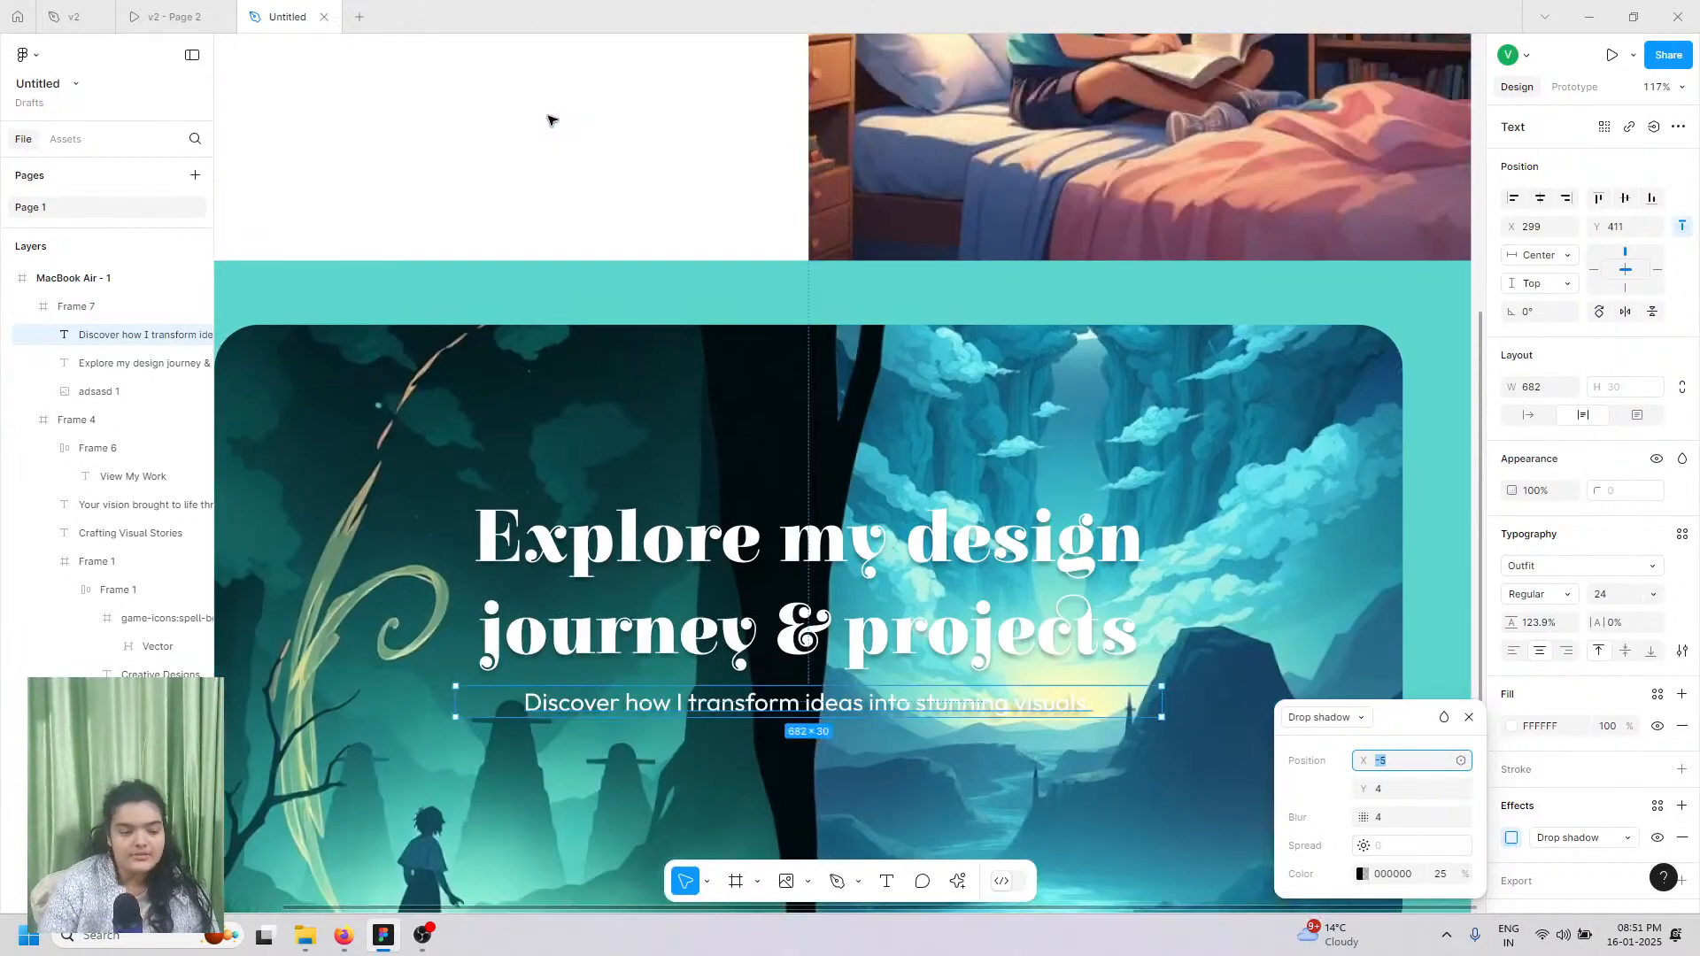
left_click(341, 277)
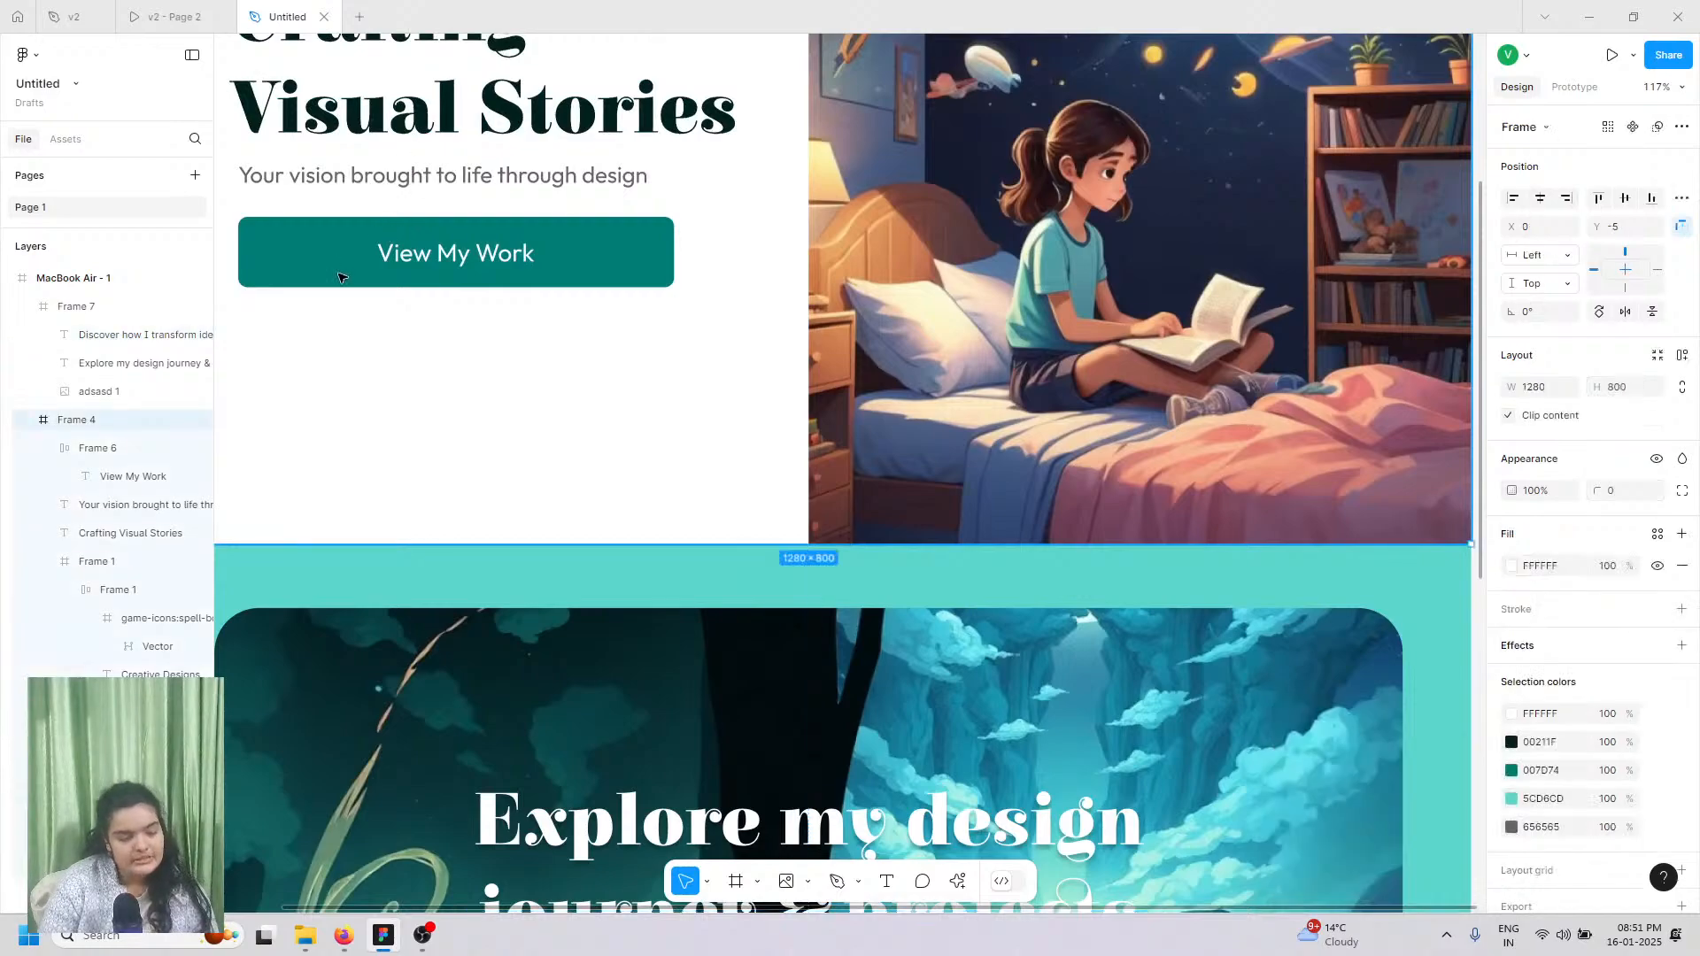
double_click(312, 284)
key("ctrl+d")
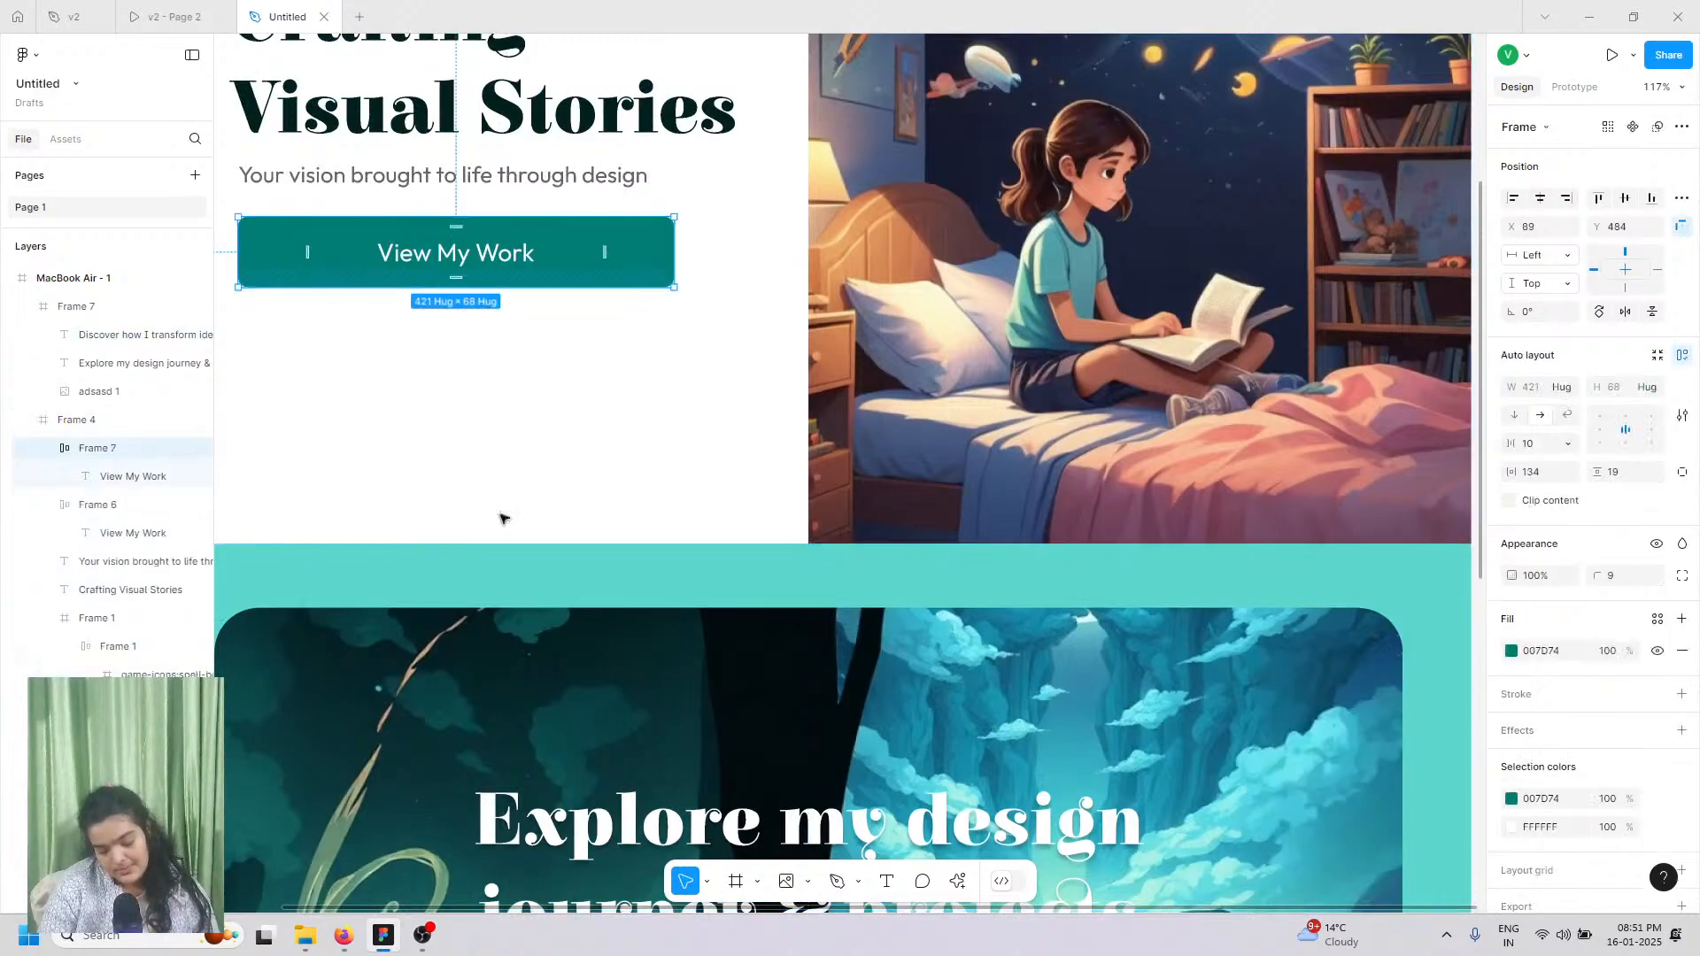
left_click_drag(322, 259, 702, 713)
scroll(696, 627, "down", 2)
scroll(695, 640, "down", 2)
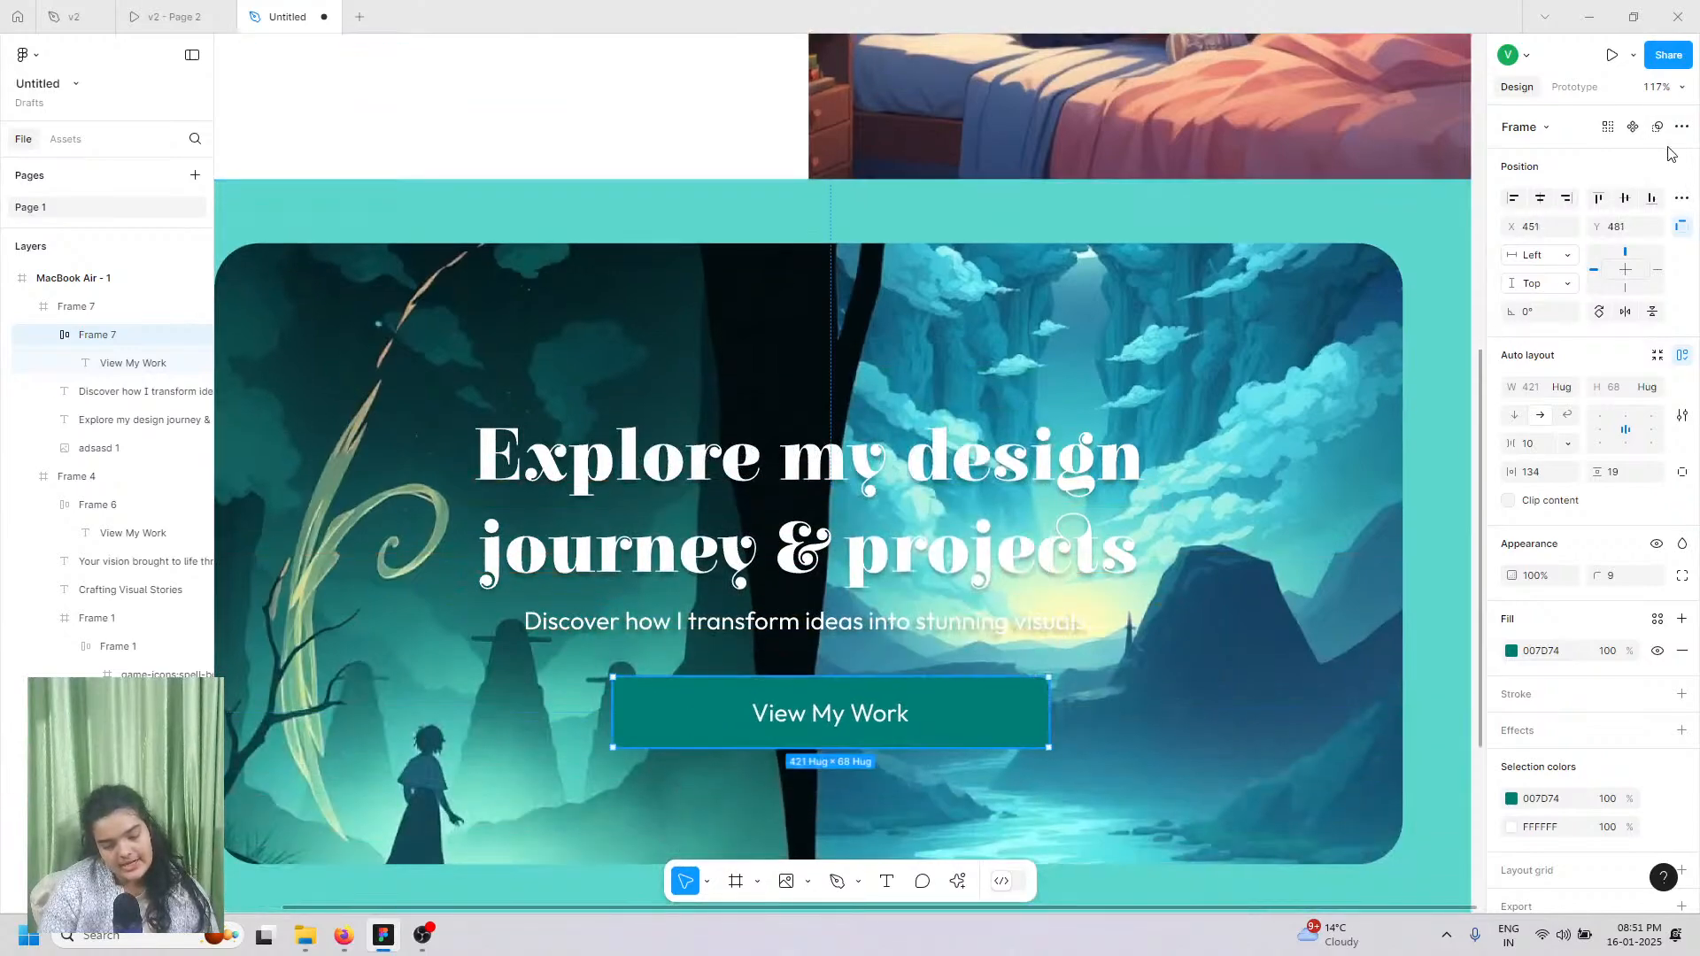
left_click(1540, 199)
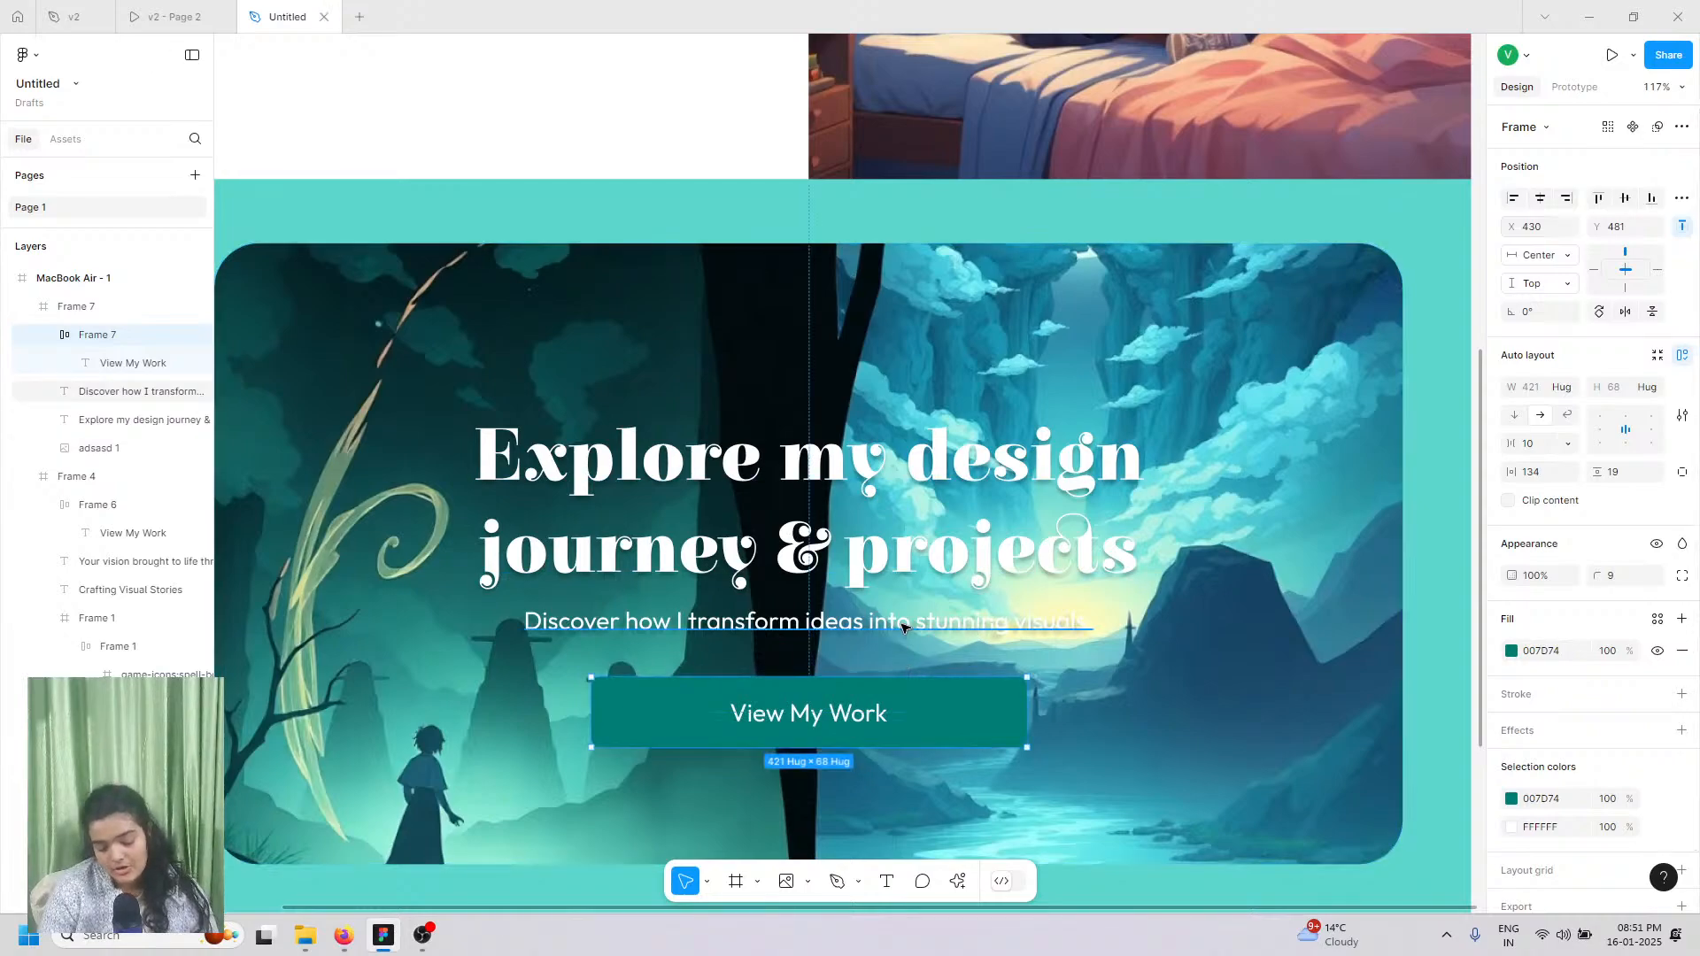
key("Up")
key("Up")
key("Up")
key("Up")
key("Up")
key("Up")
key("Up")
key("Up")
key("Up")
key("Up")
key("Up")
key("Up")
key("Up")
key("Up")
key("Up")
key("Up")
key("Up")
key("Up")
key("Up")
key("Up")
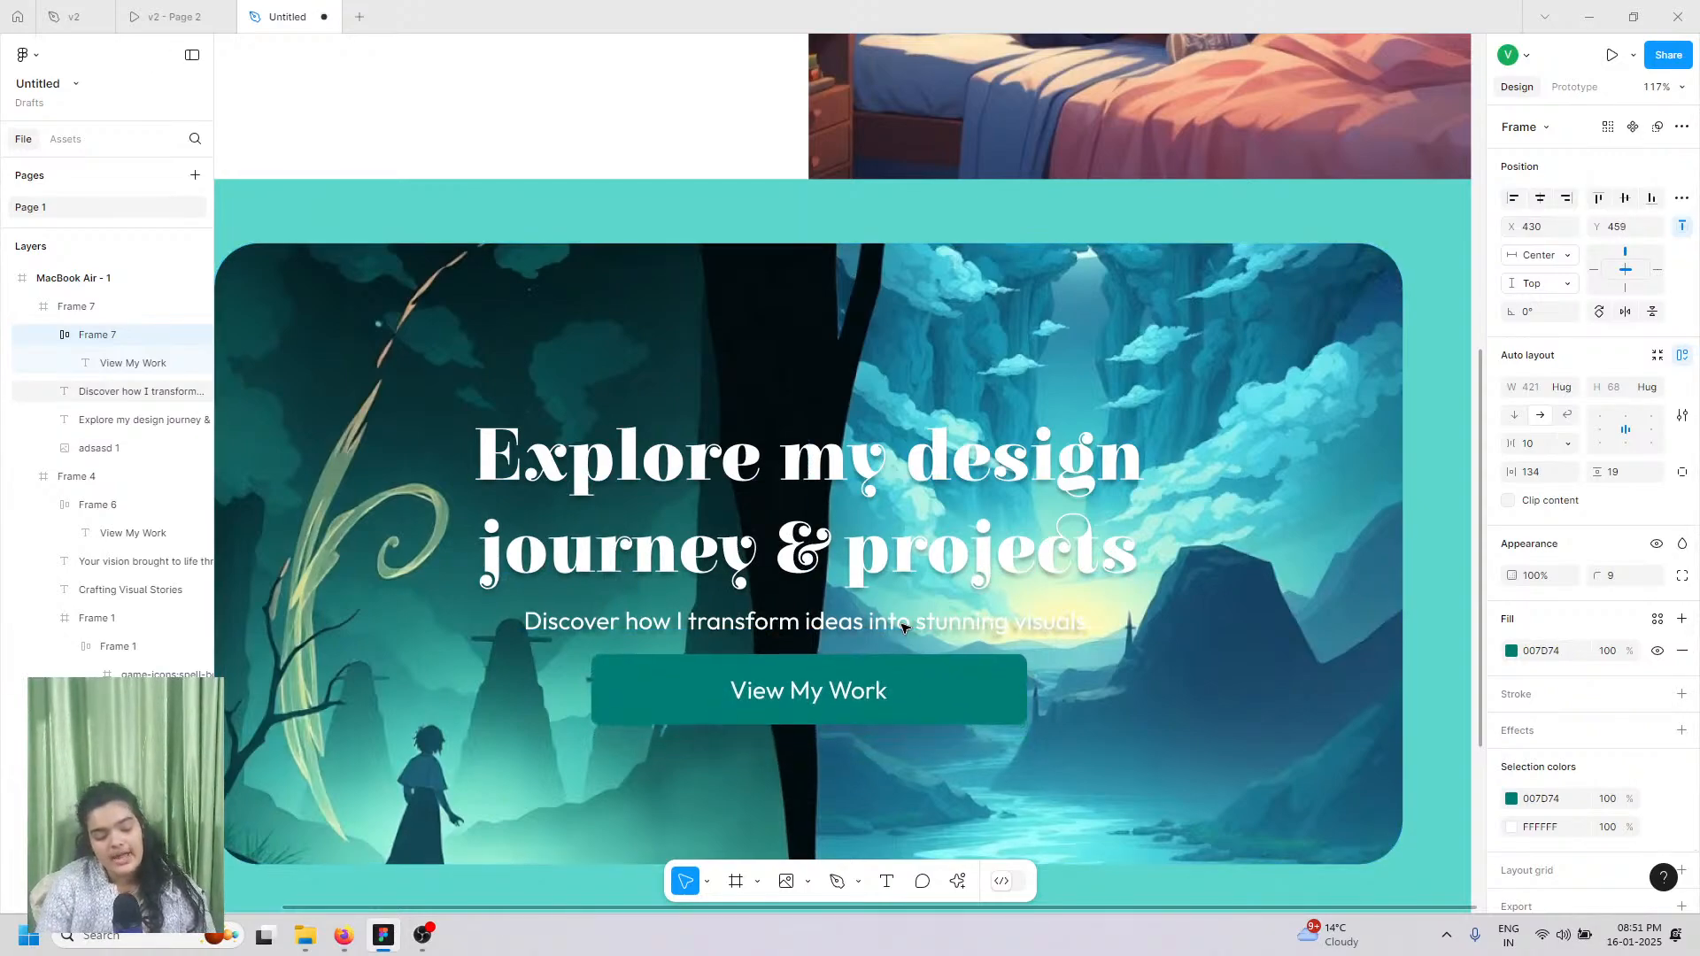
left_click(903, 626)
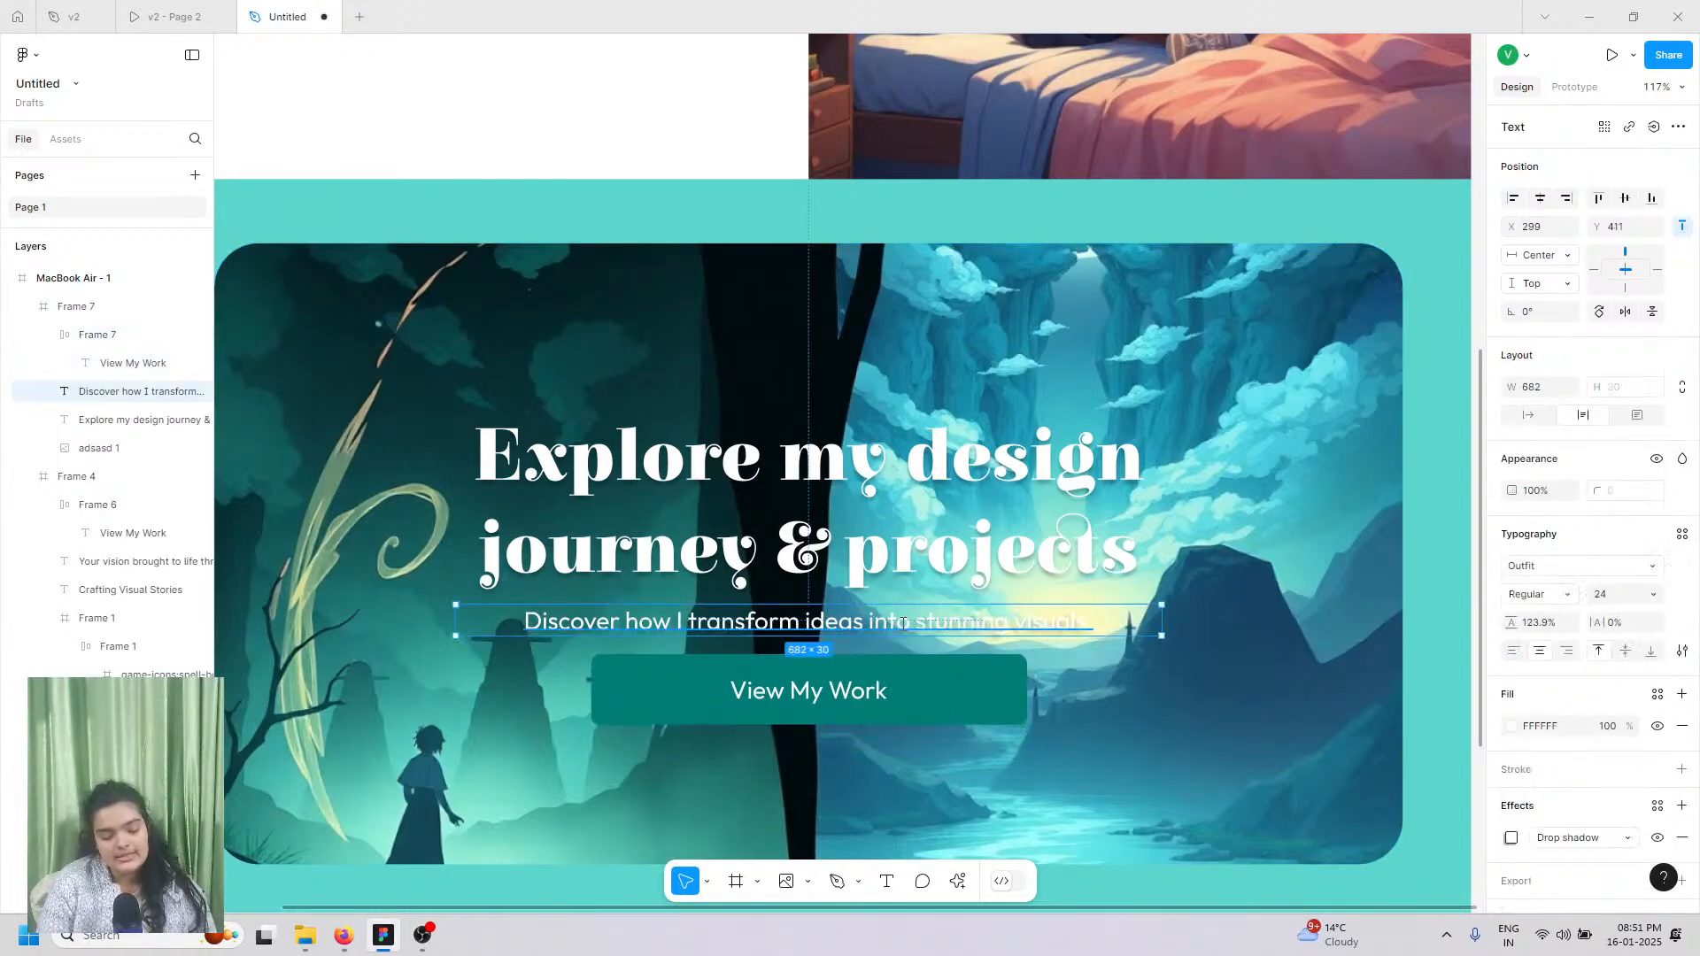
Step: Move the heading and subtitle up, with an 18 gap between them and 34 spacing to the button
left_click(951, 545, "shift")
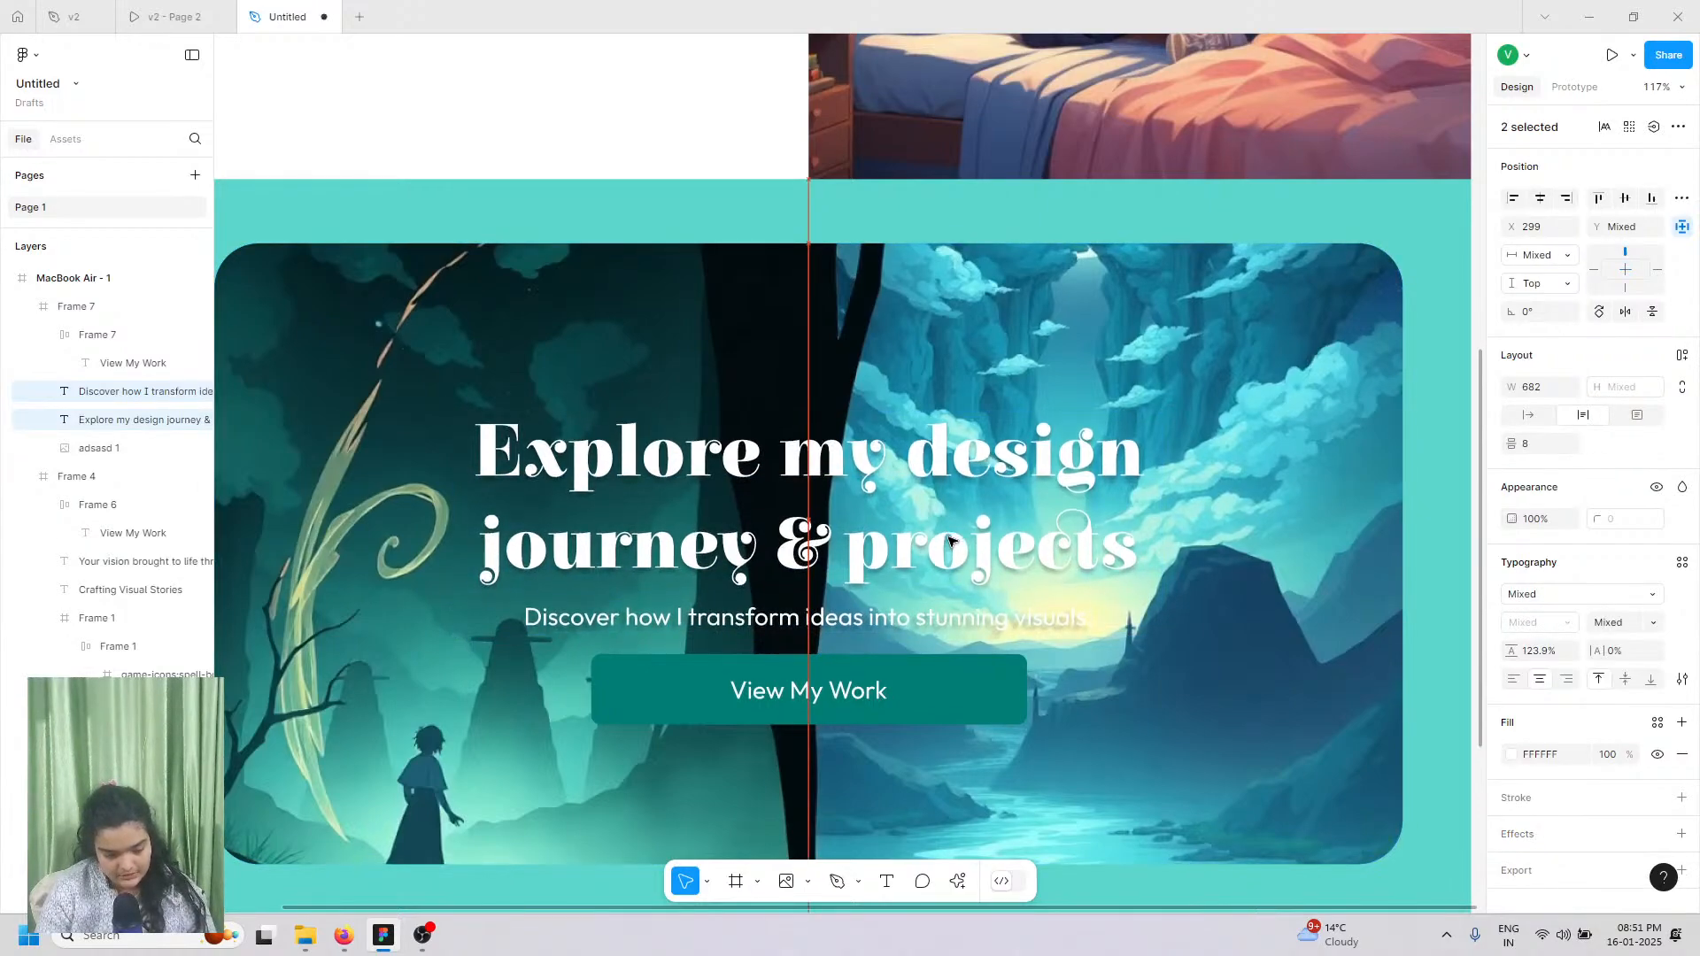
key("Up")
key("Up")
key("Up")
key("Up")
key("Up")
key("Up")
key("Up")
key("Up")
key("Up")
key("Up")
key("Up")
key("Up")
key("Up")
key("Up")
key("Up")
key("Up")
key("Up")
key("Up")
key("Up")
key("Up")
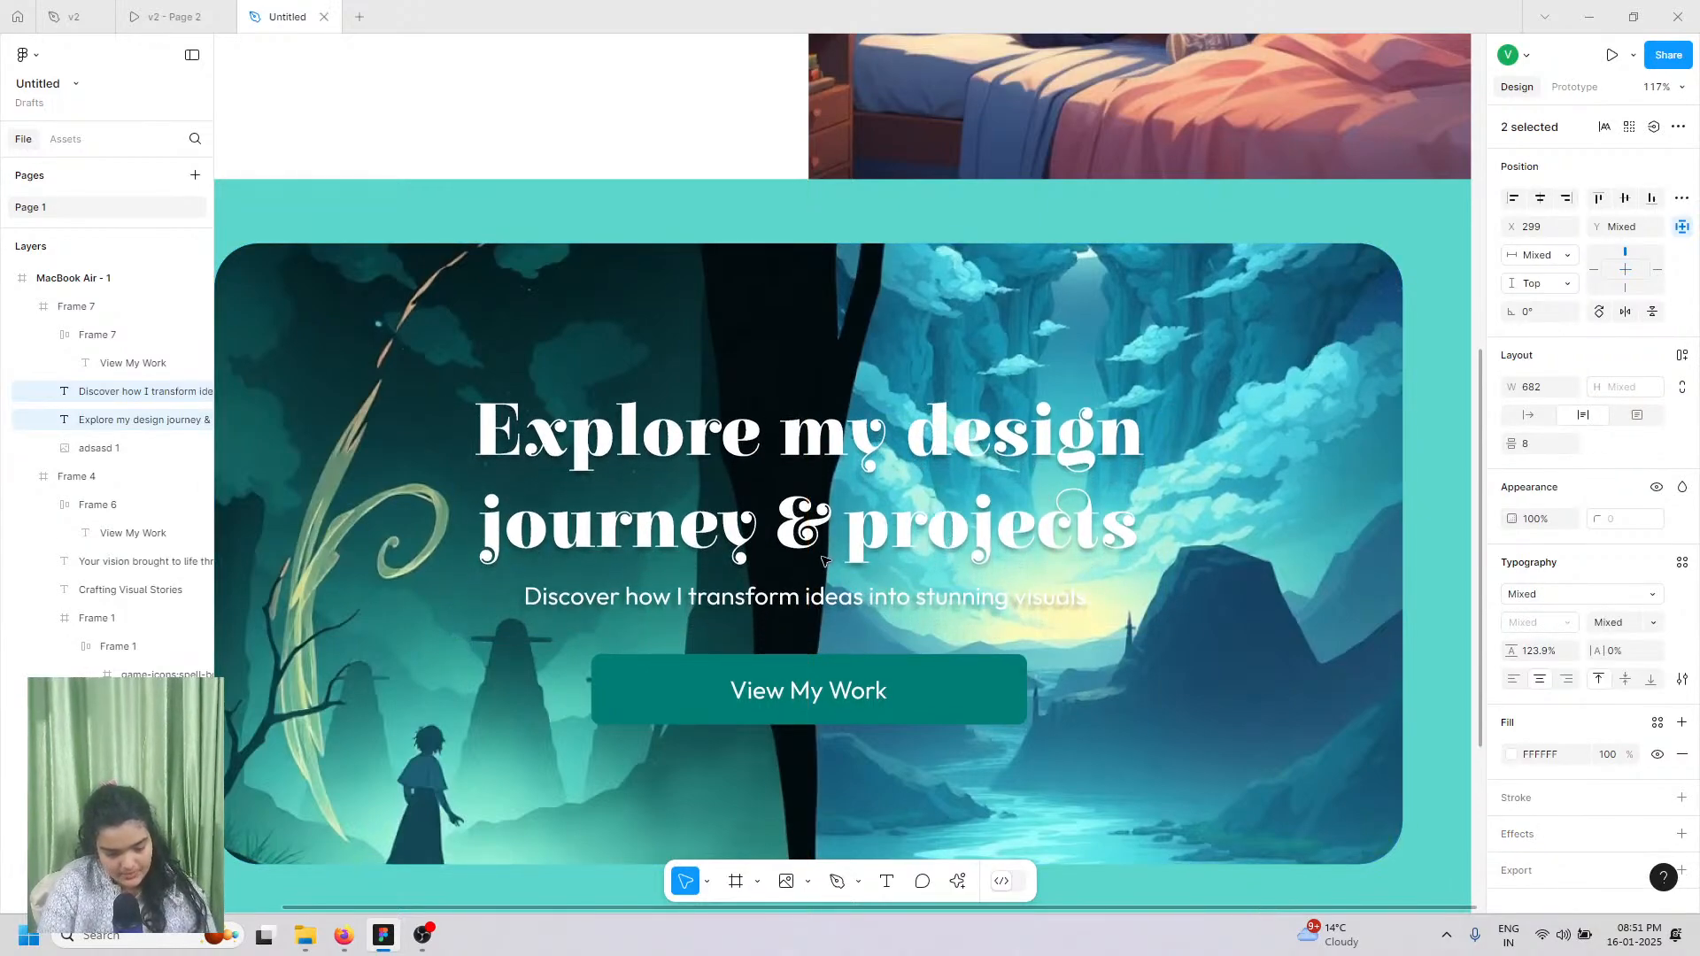
left_click_drag(809, 580, 821, 594)
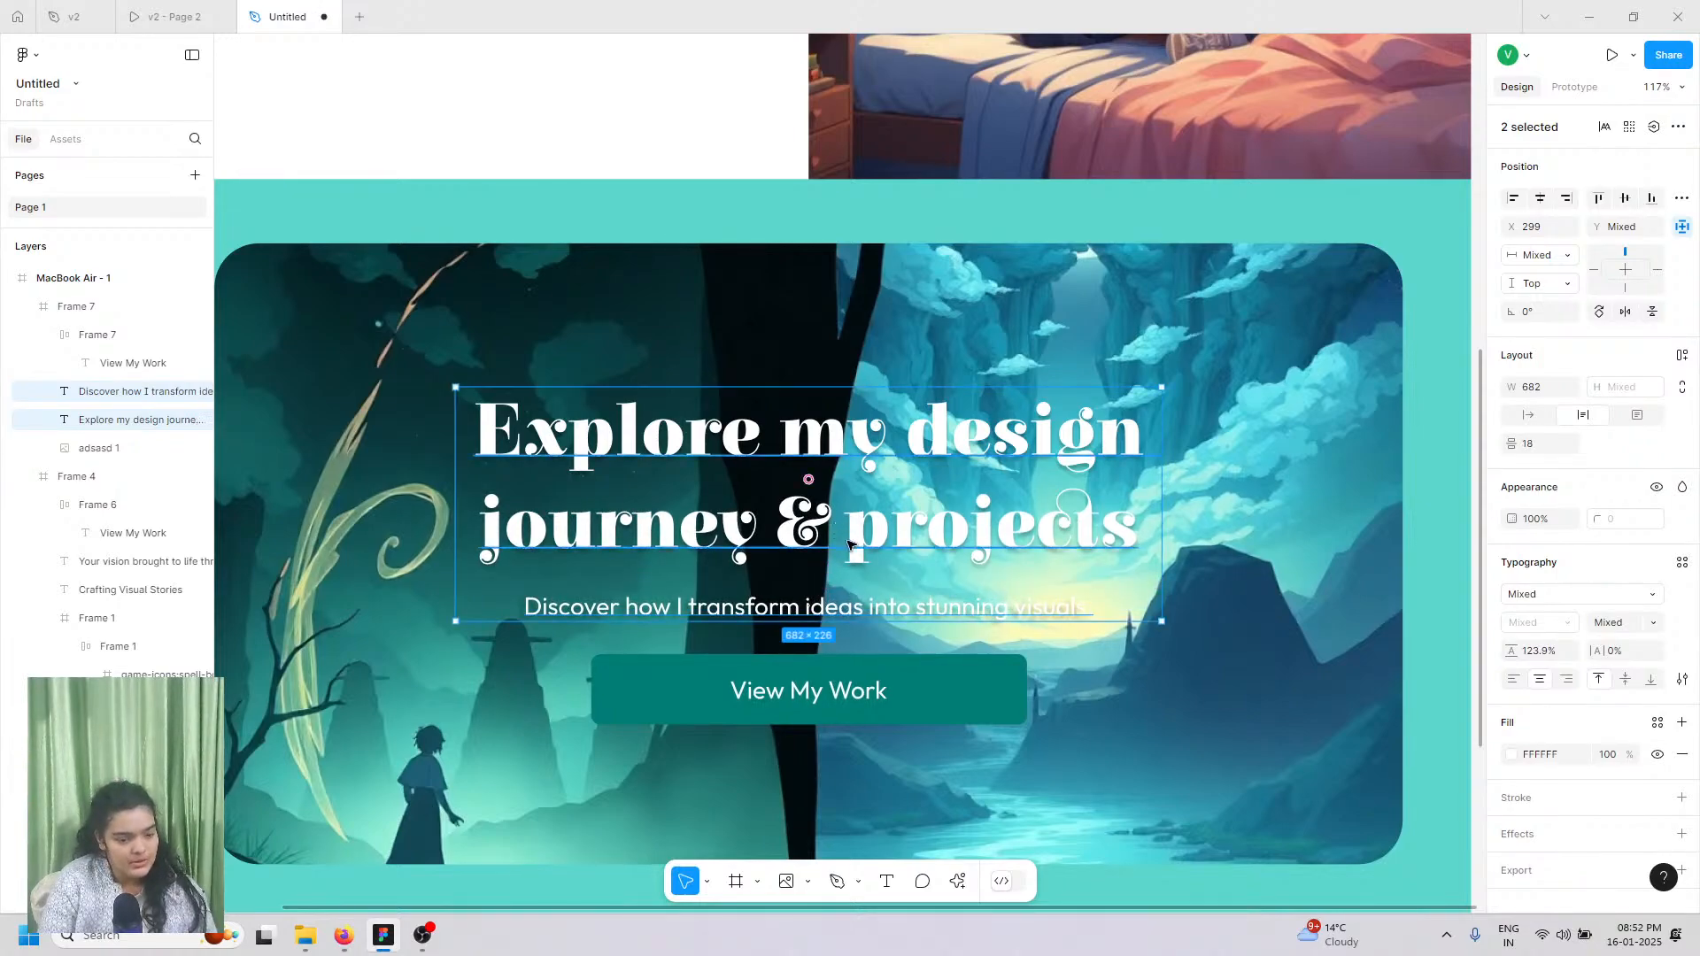
mouse_move(842, 532)
left_mouse_down()
mouse_move(852, 545)
mouse_move(834, 537)
left_mouse_up()
left_click(701, 670, "shift")
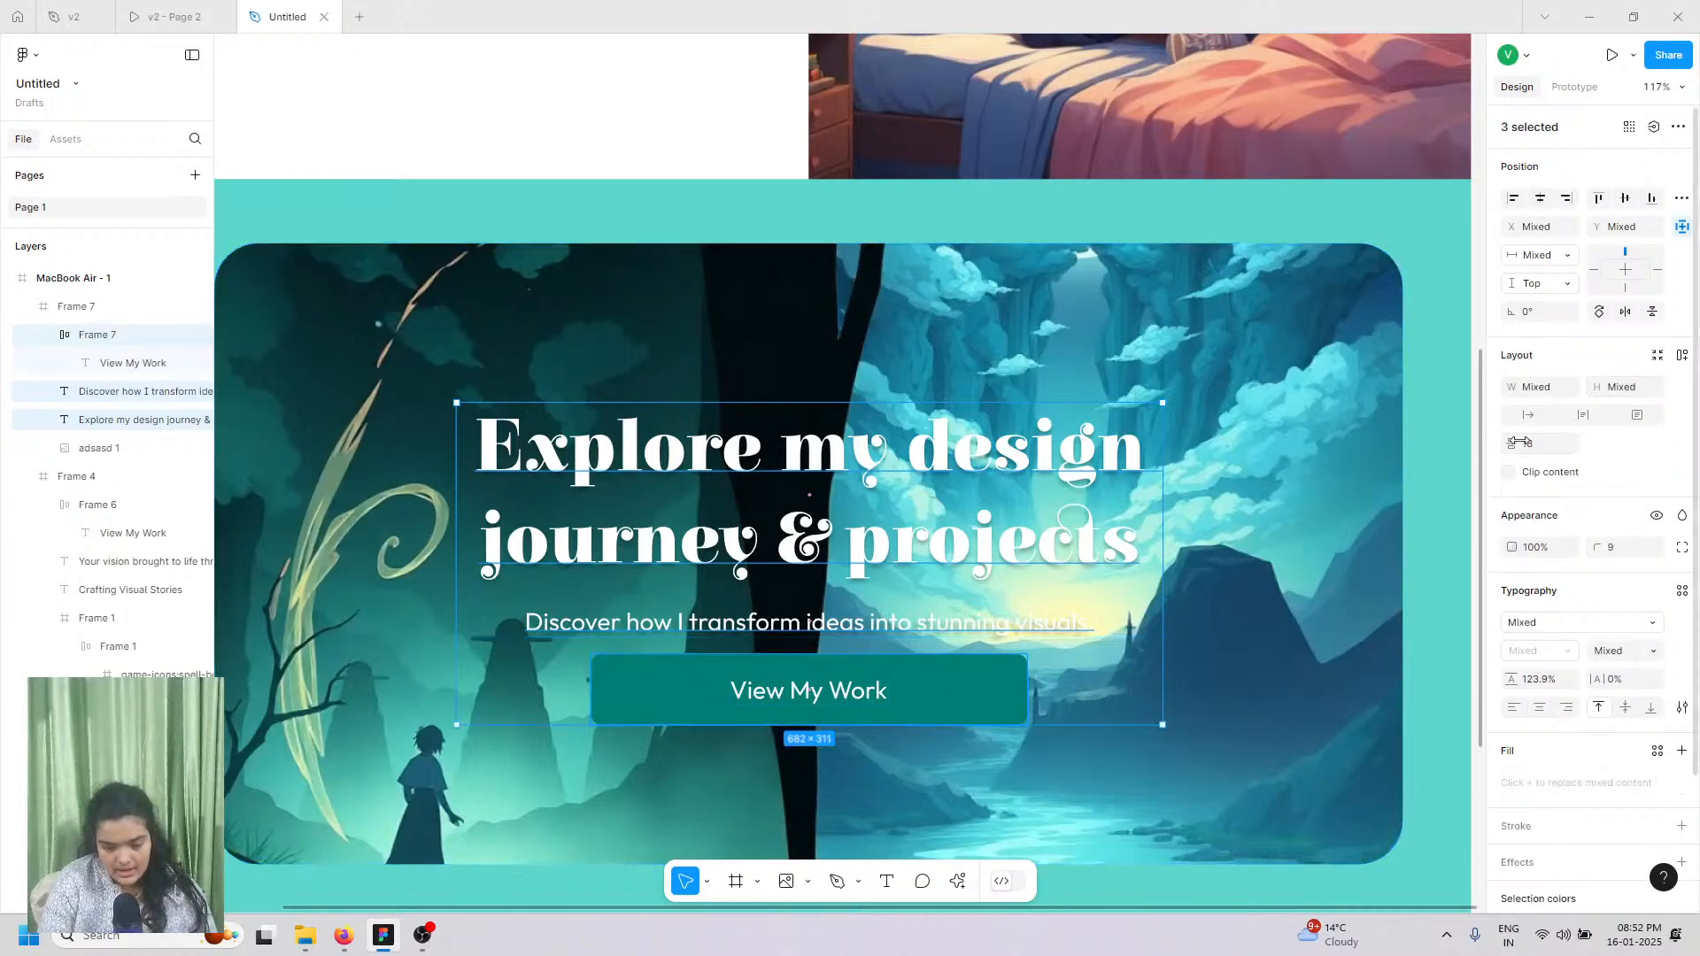
left_click_drag(1520, 441, 1558, 441)
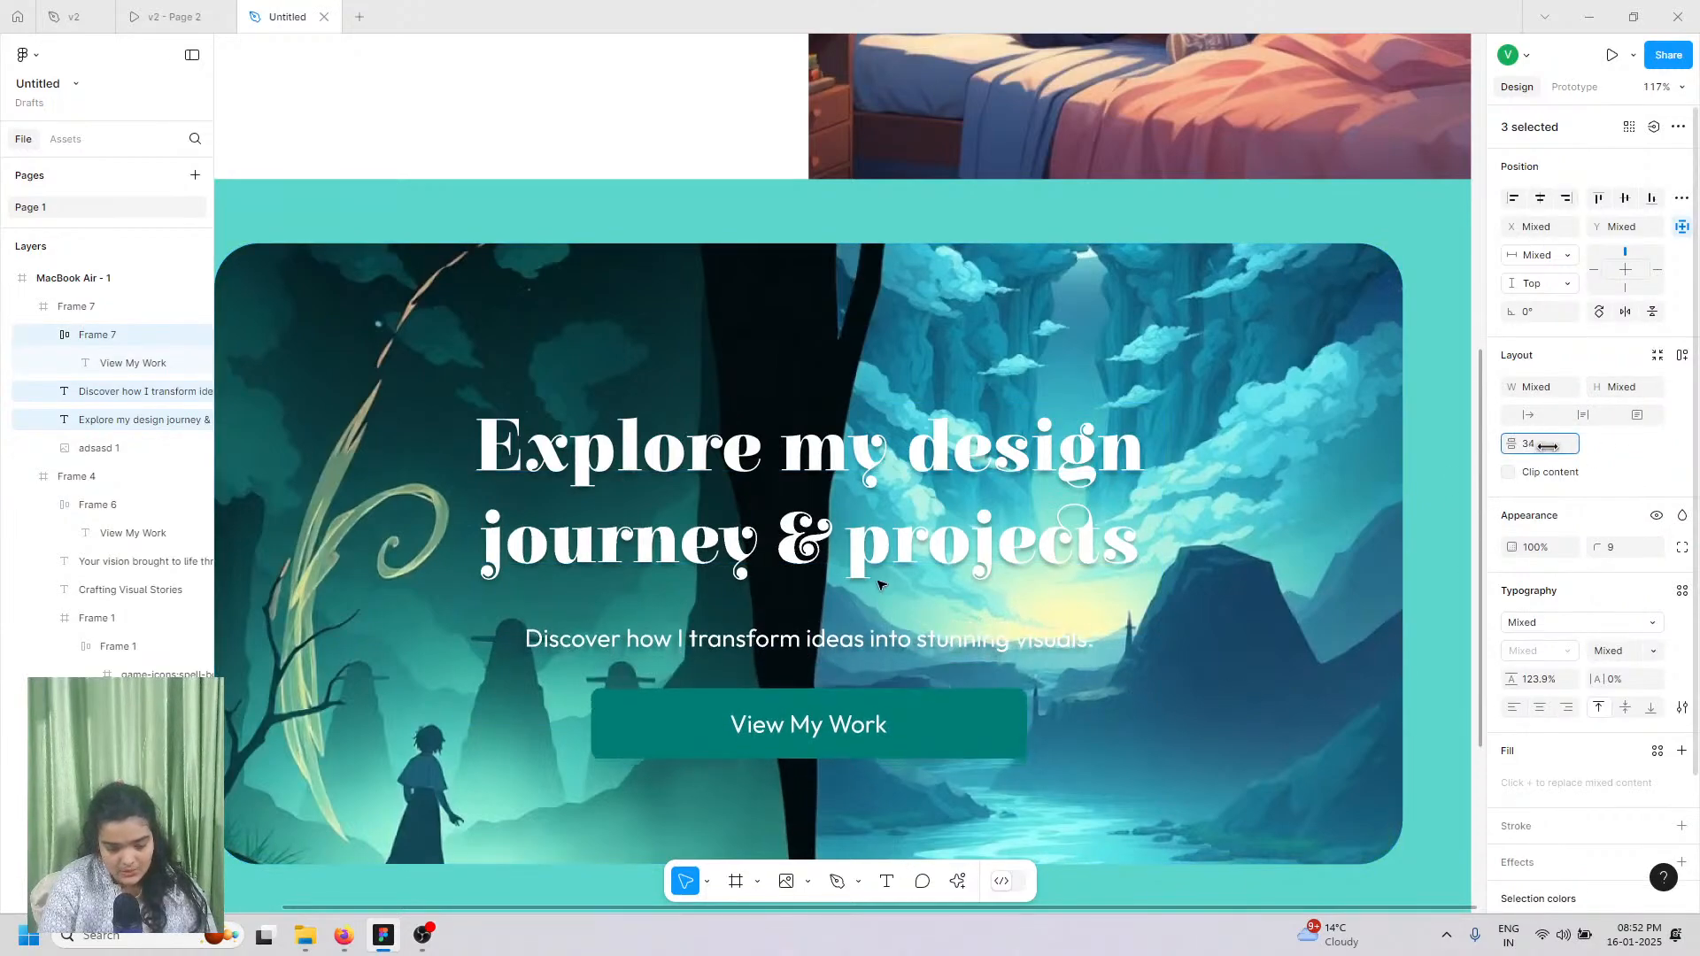
Step: Nudge the subtitle up and reduce the subtitle-to-button gap to 41
left_click(830, 647)
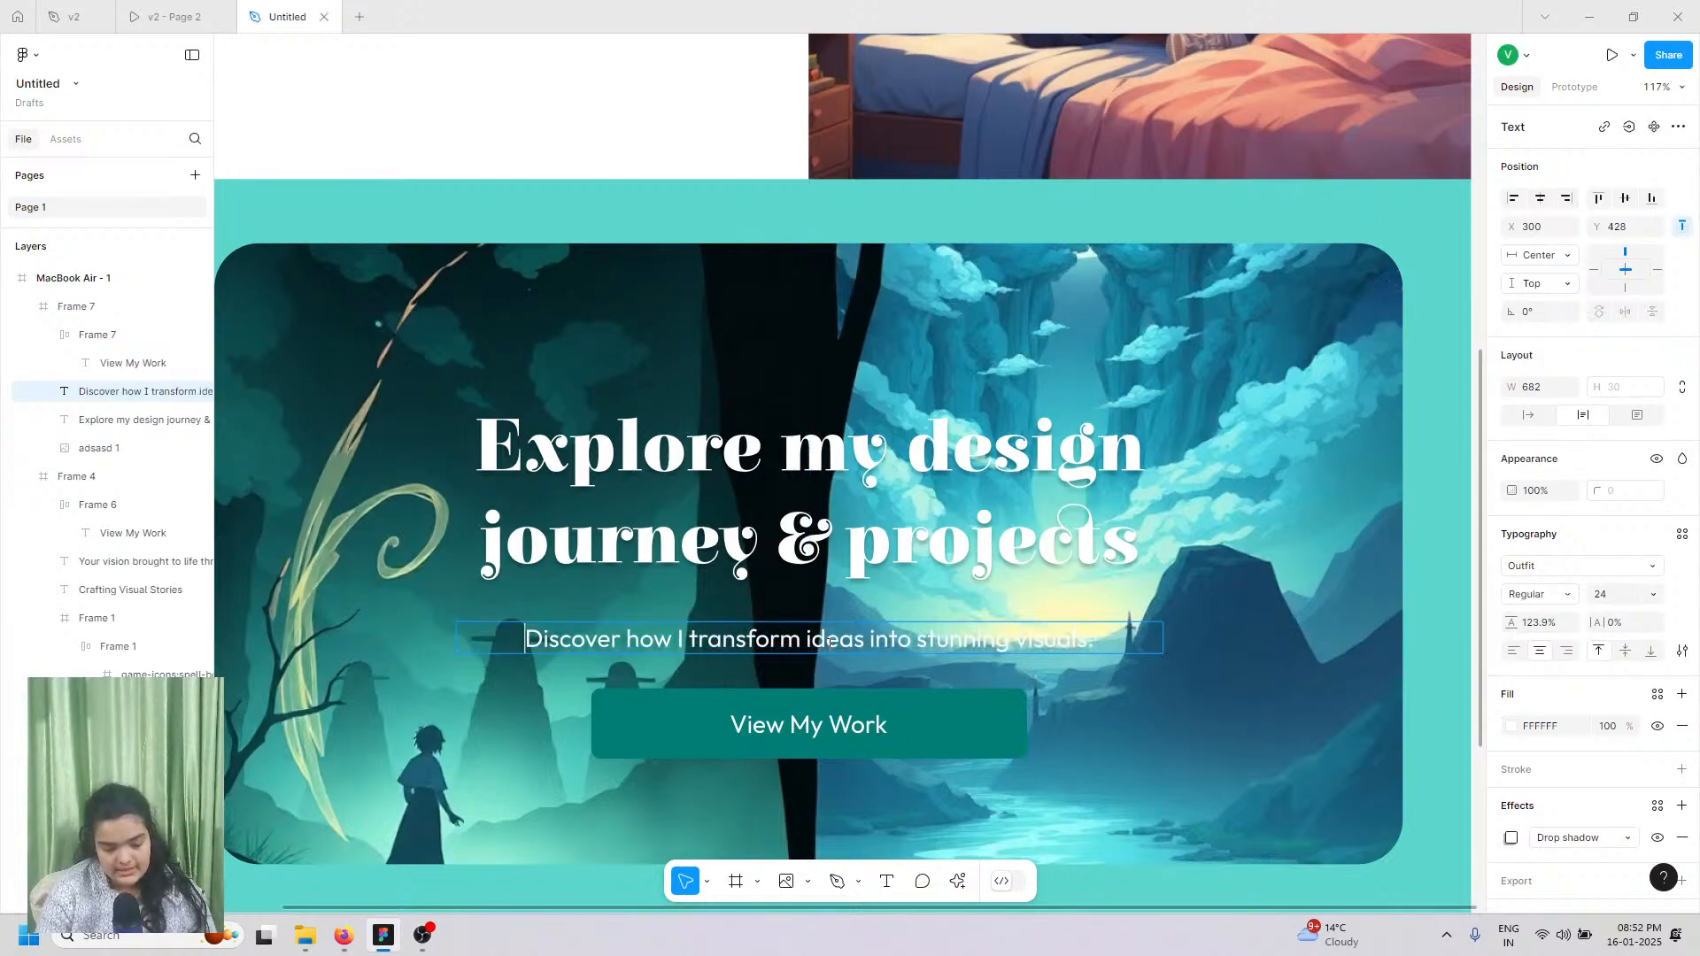
left_click(886, 549)
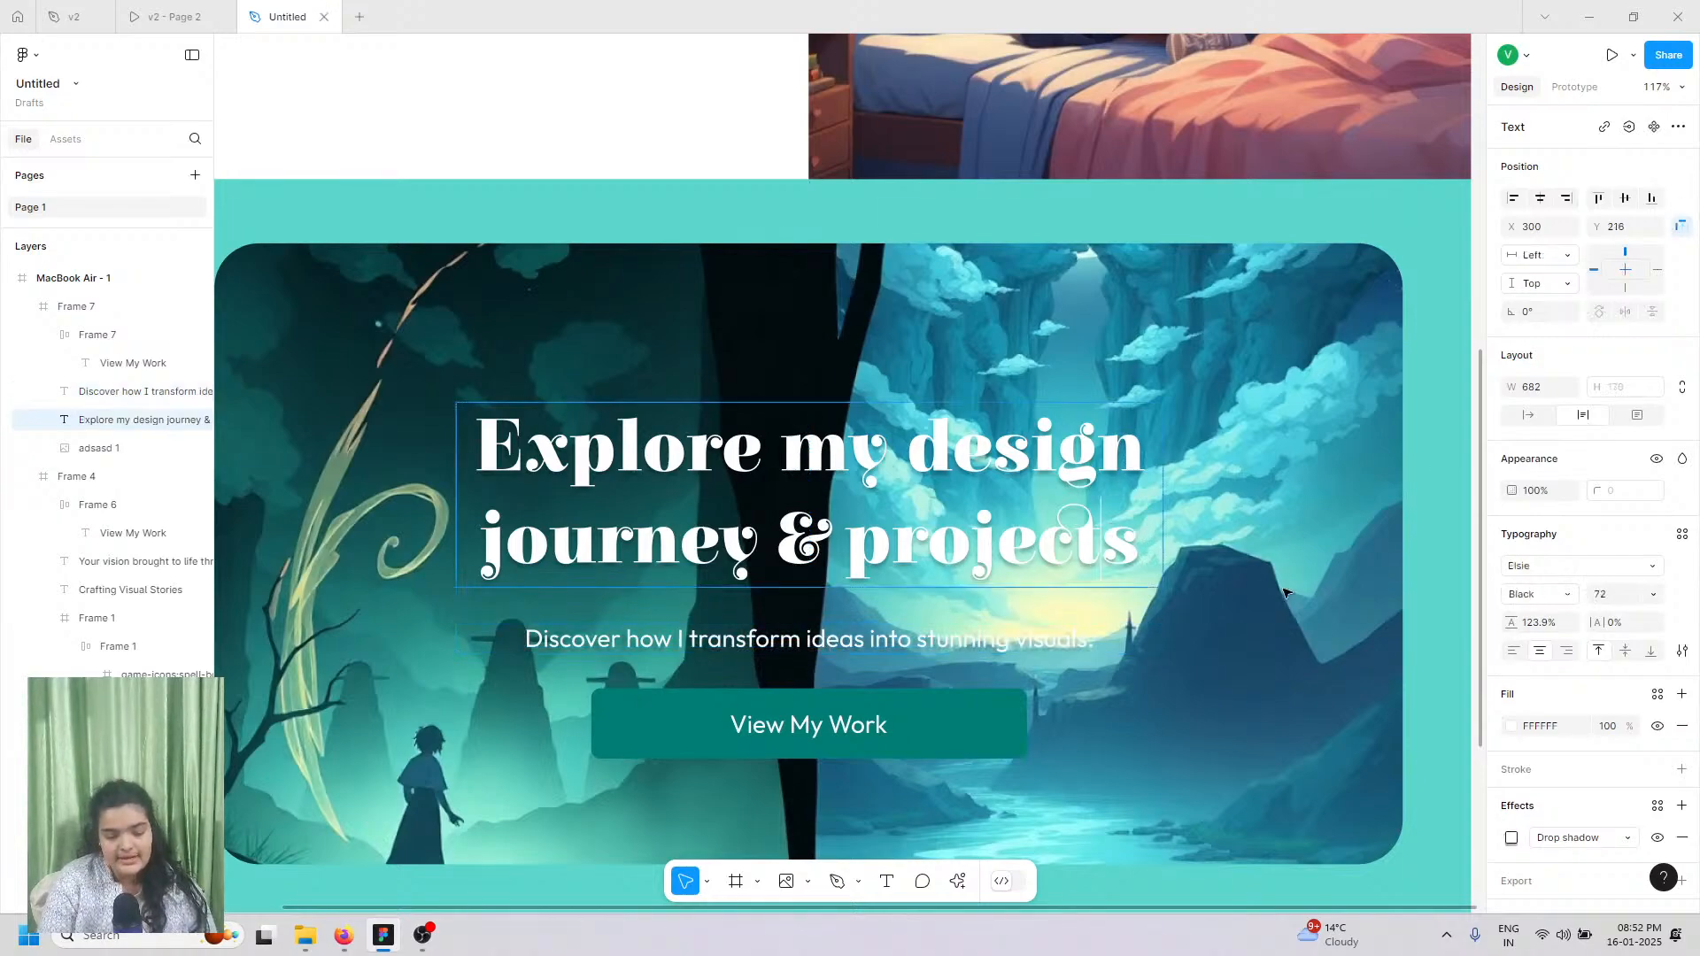
left_click(1284, 592)
left_click(1052, 635)
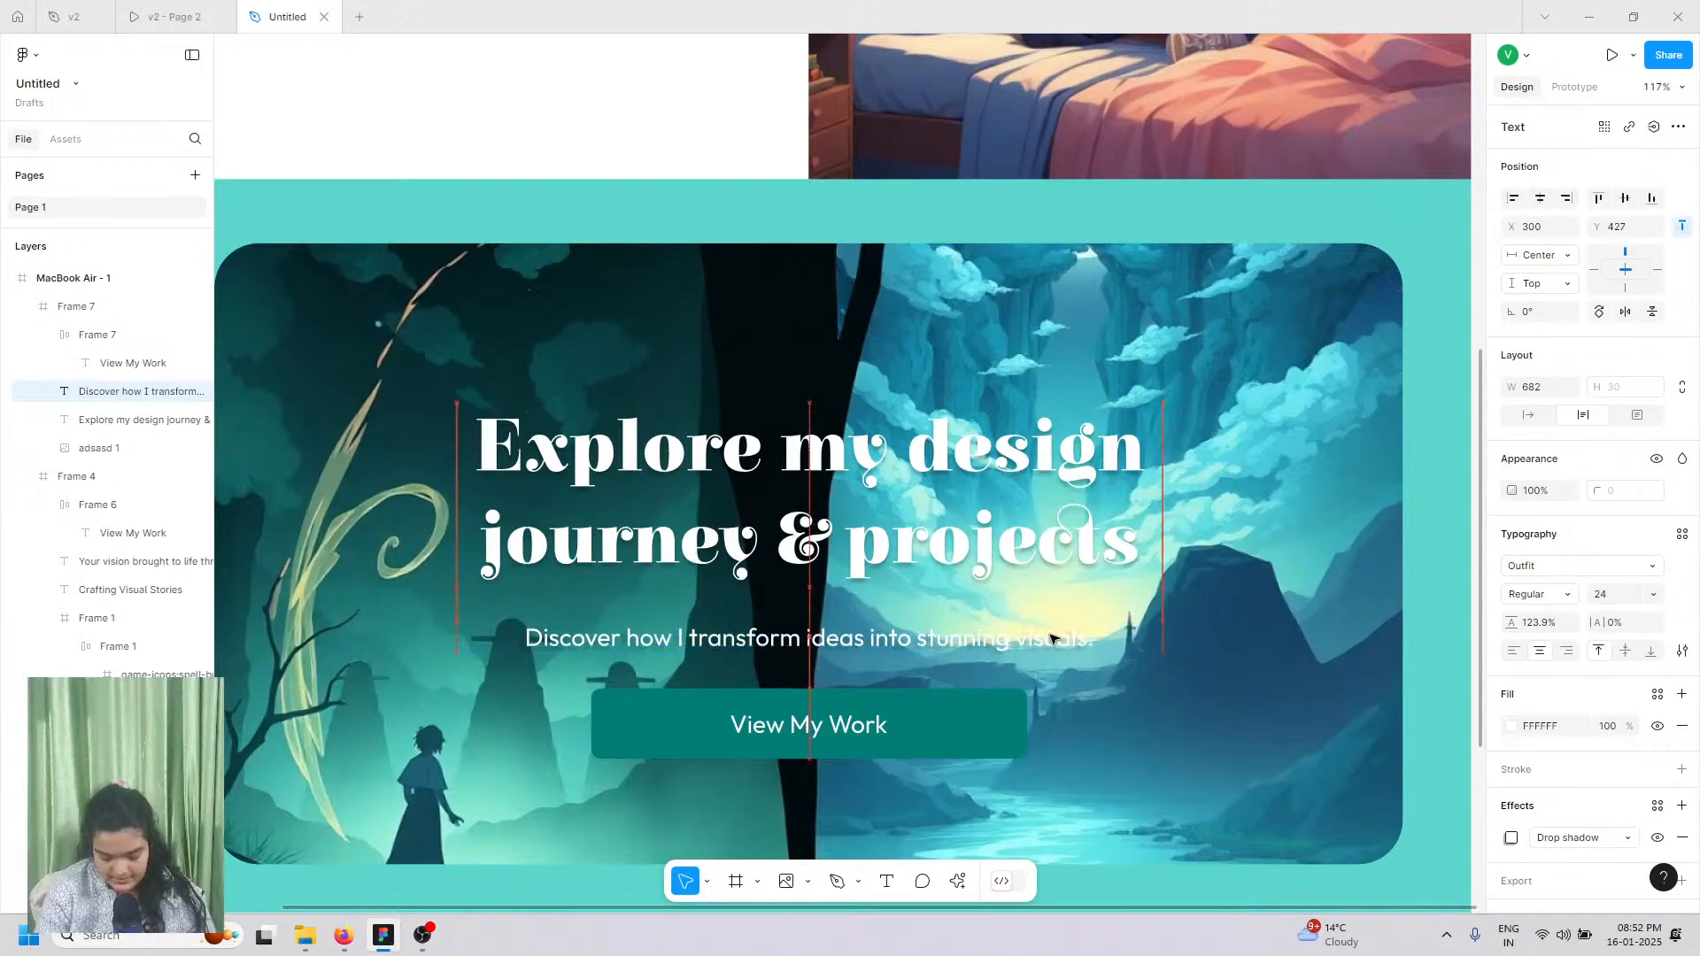
key("Up")
key("Up")
key("Up")
key("Up")
key("Up")
key("Up")
key("Up")
key("Up")
key("Up")
key("Up")
key("Up")
key("Up")
key("Up")
key("Up")
key("Up")
key("Up")
key("Up")
key("Up")
key("Up")
key("Up")
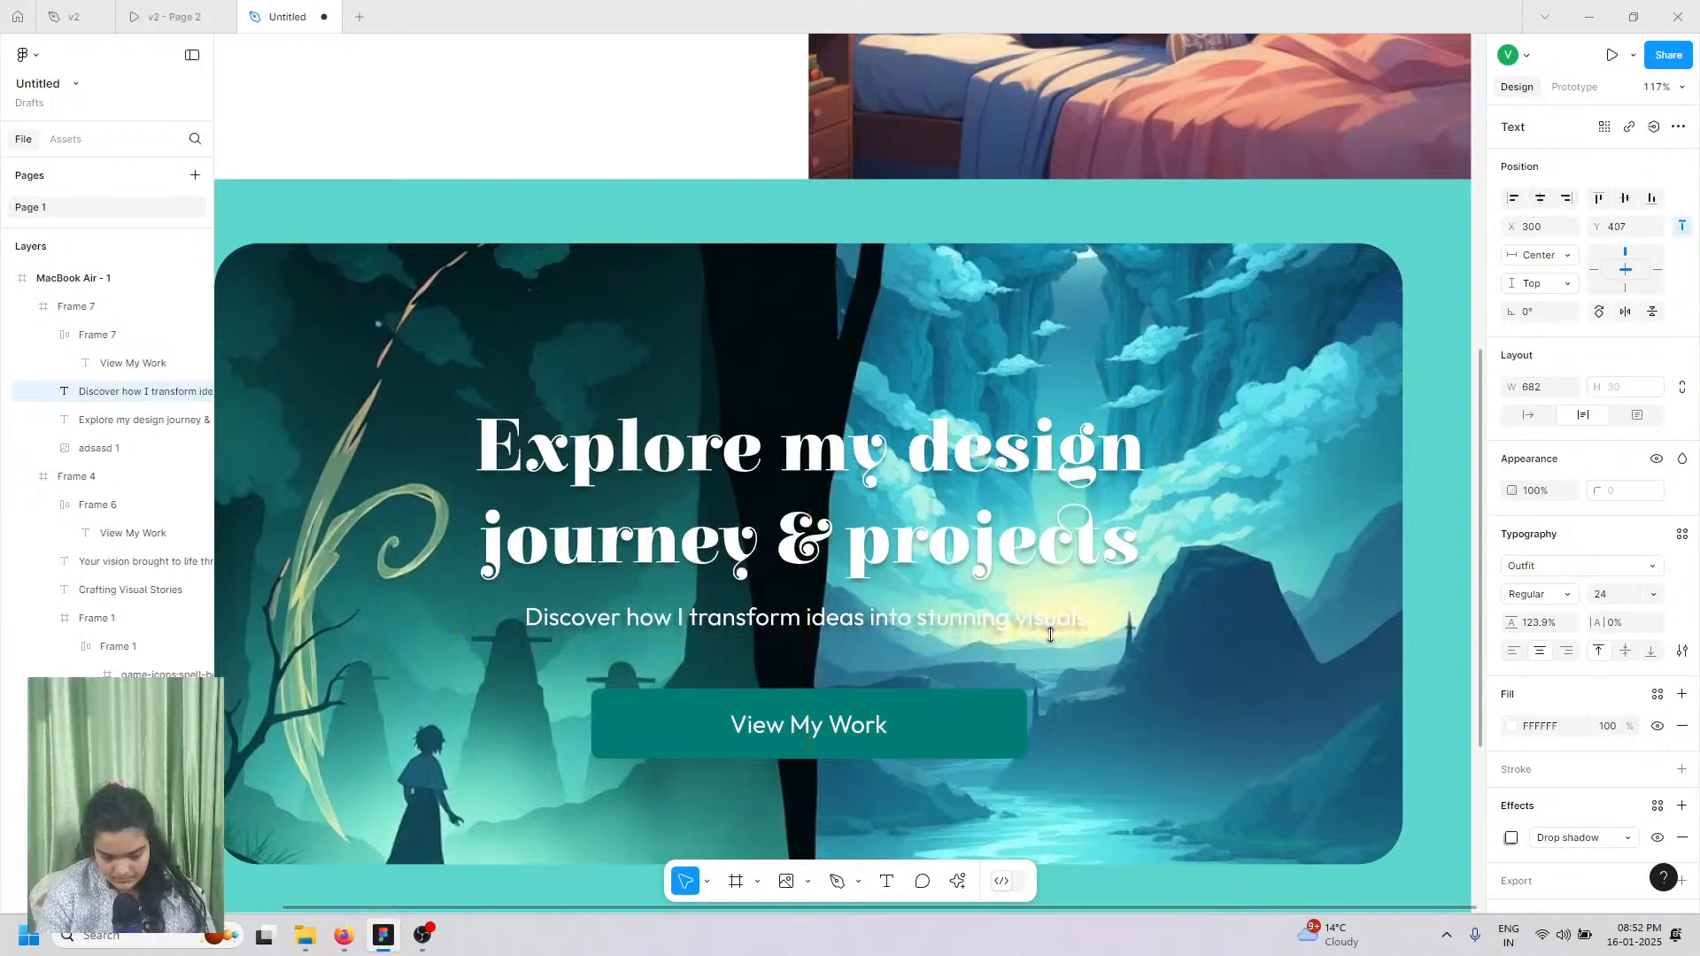
left_click(958, 726, "shift")
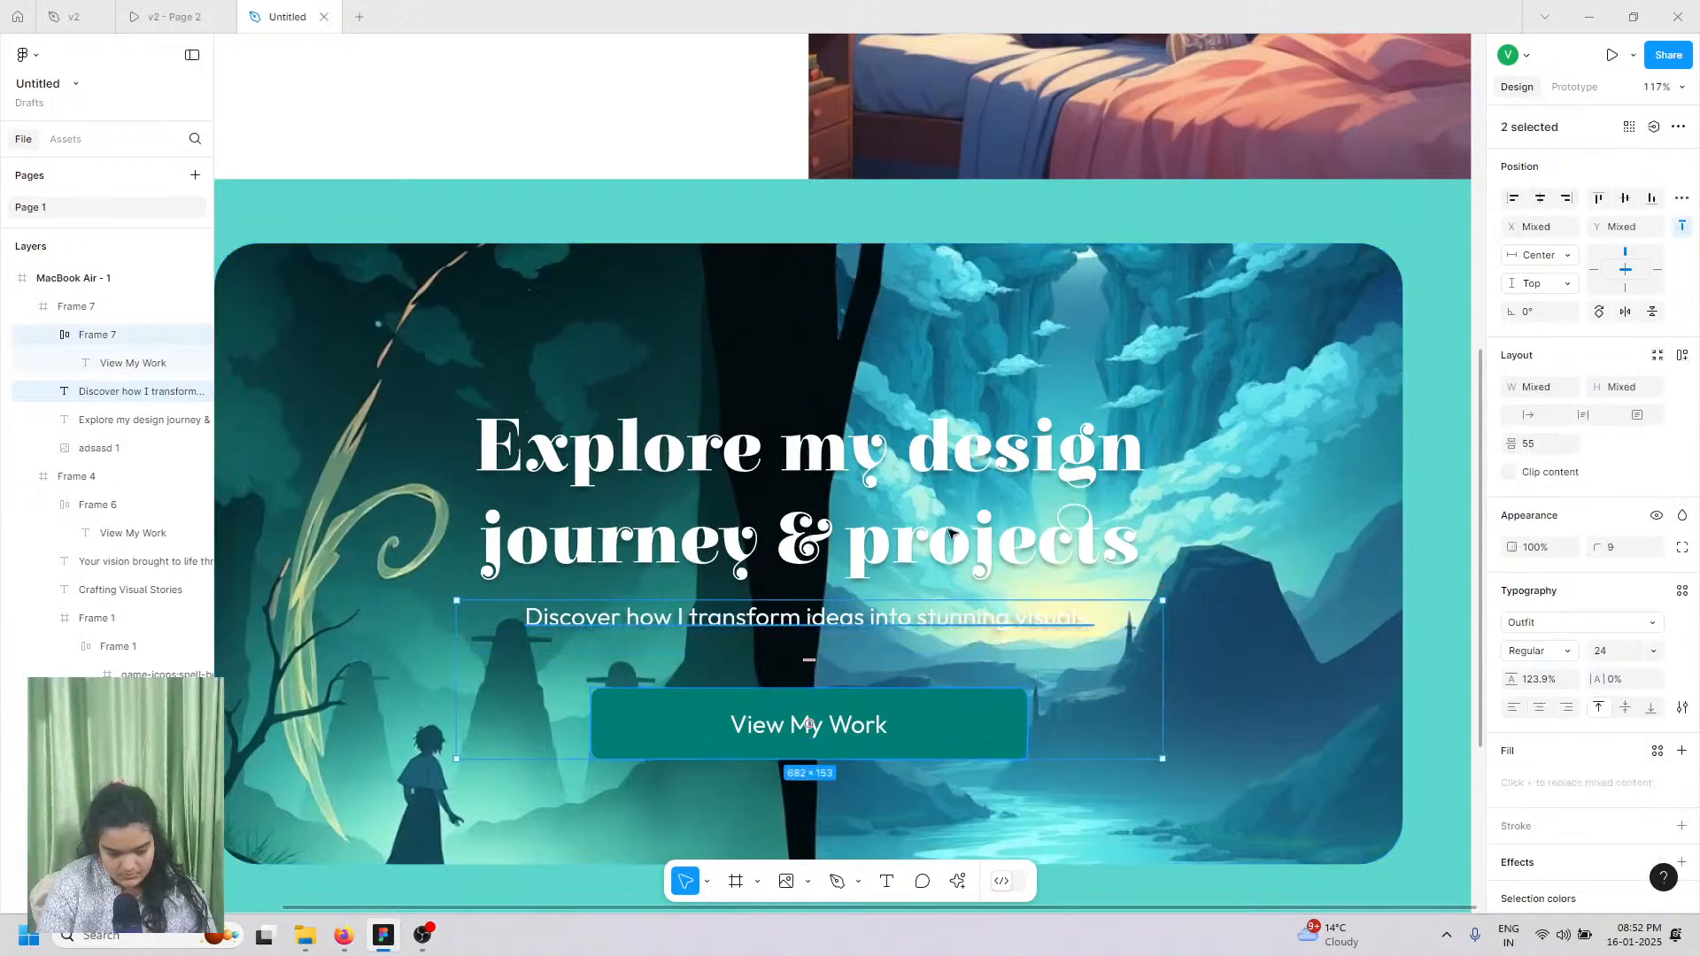
left_click_drag(808, 658, 808, 645)
Step: Group the heading, subtitle and button as Group 1, then compare with the reference prototype
left_click(883, 527, "shift")
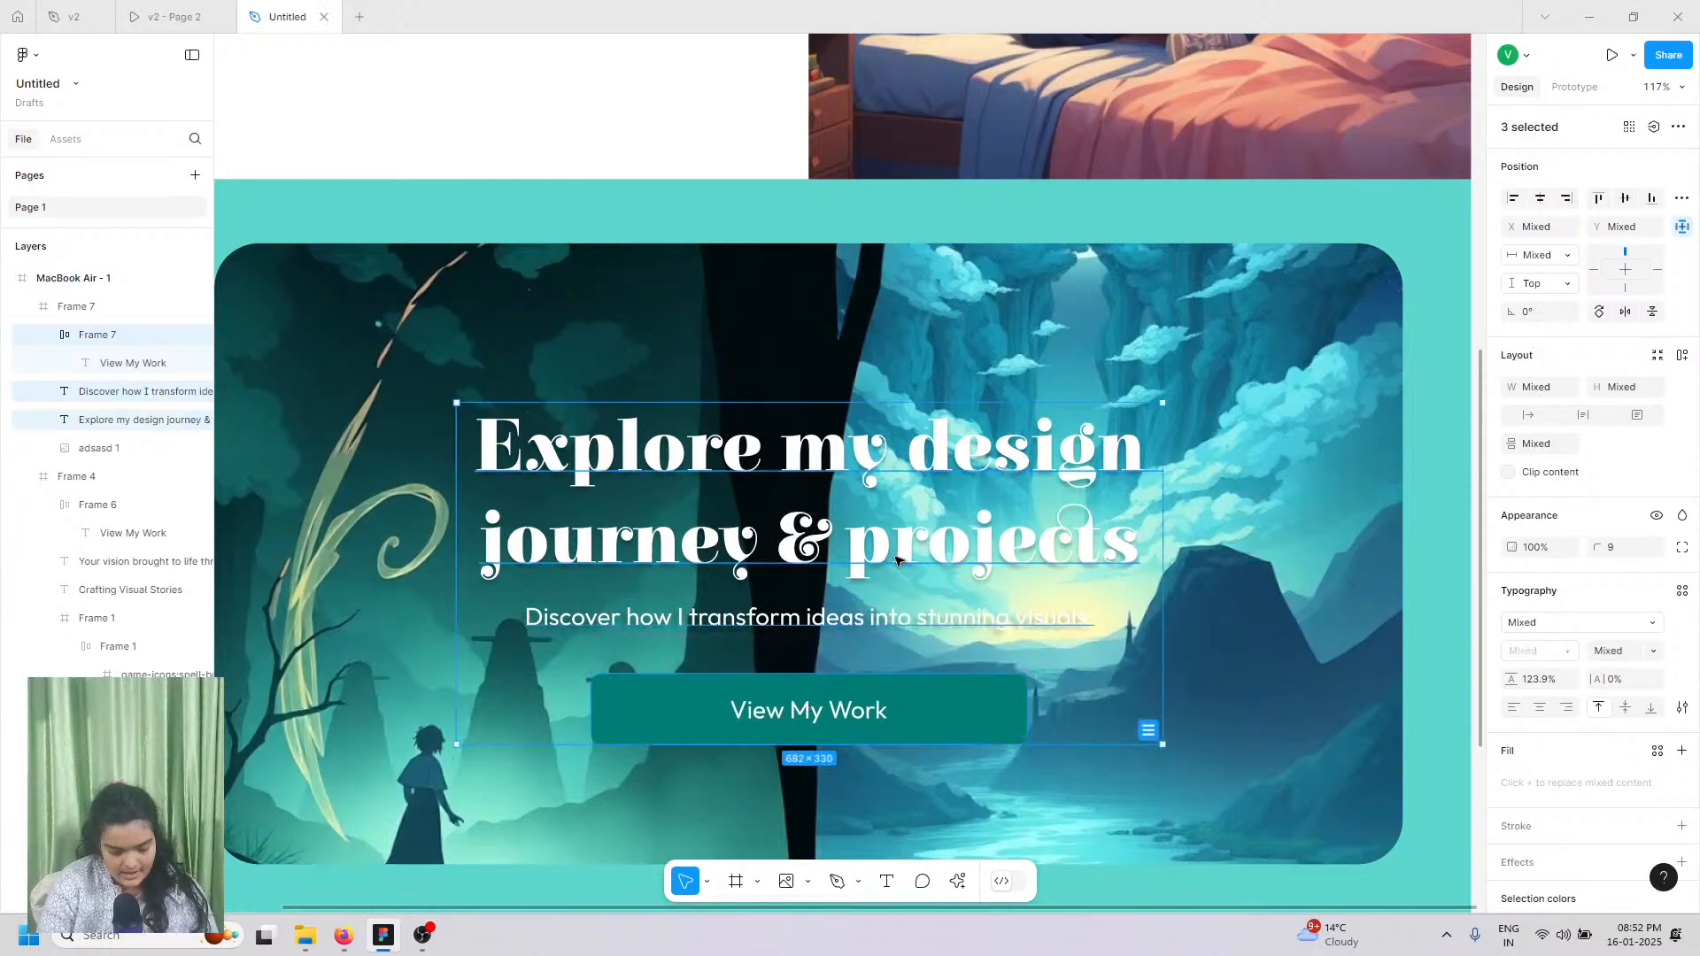
key("ctrl+g")
left_click(174, 16)
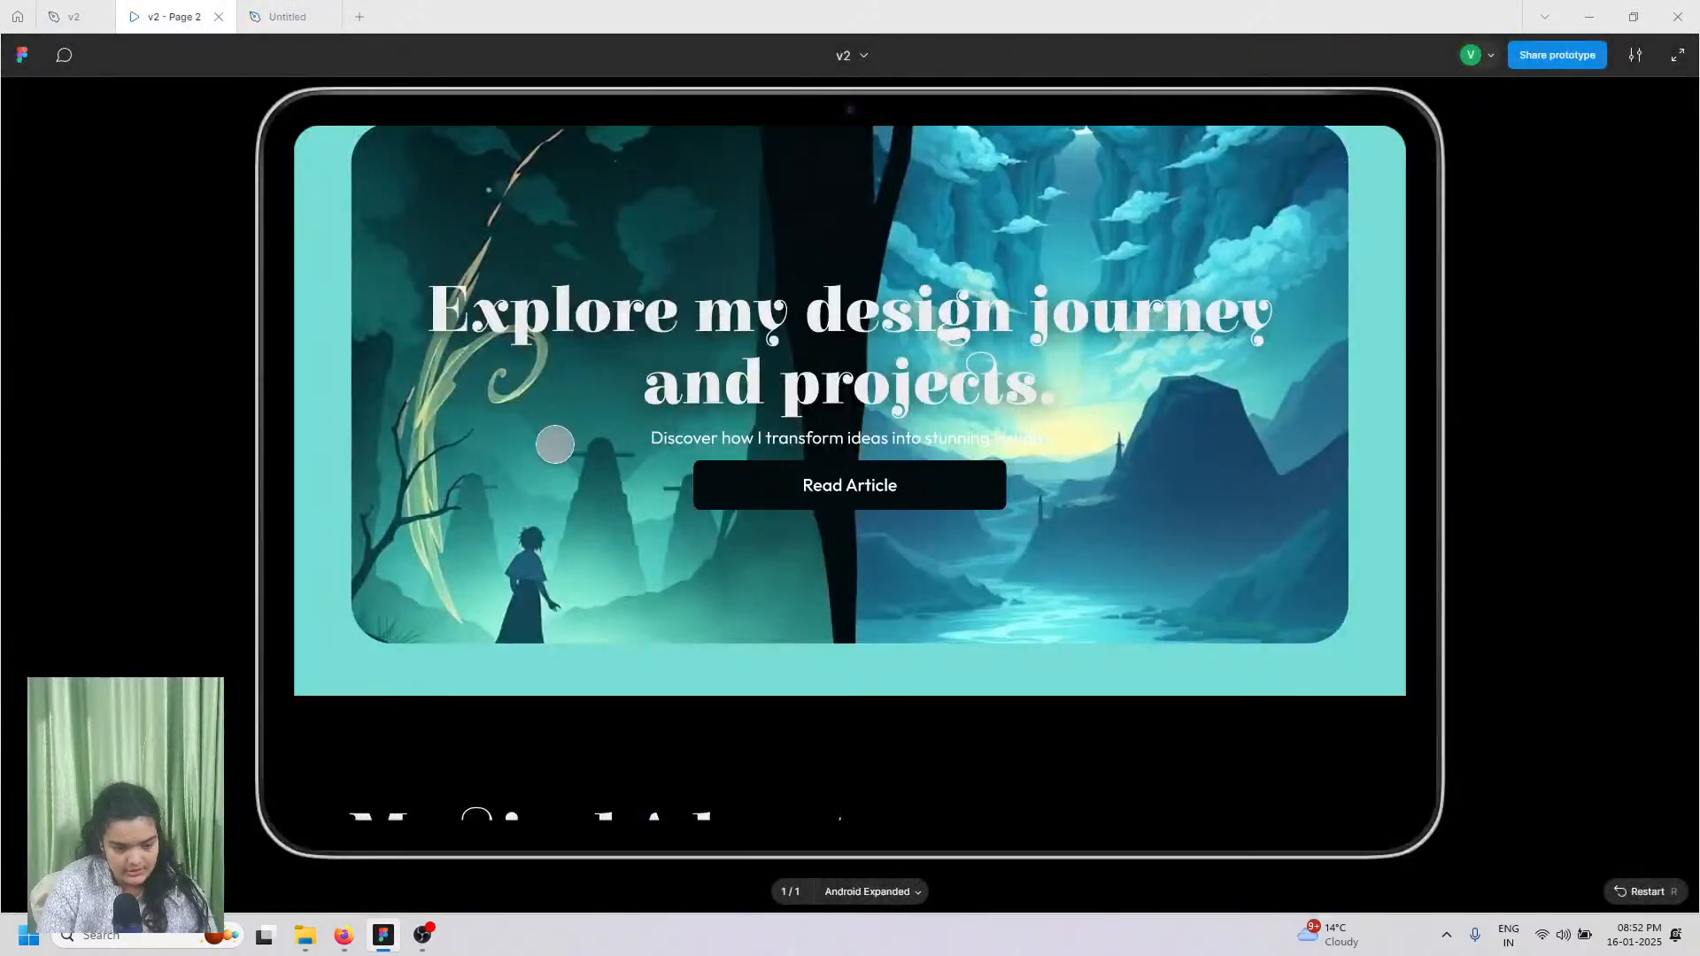
scroll(554, 445, "up", 3)
left_click(288, 16)
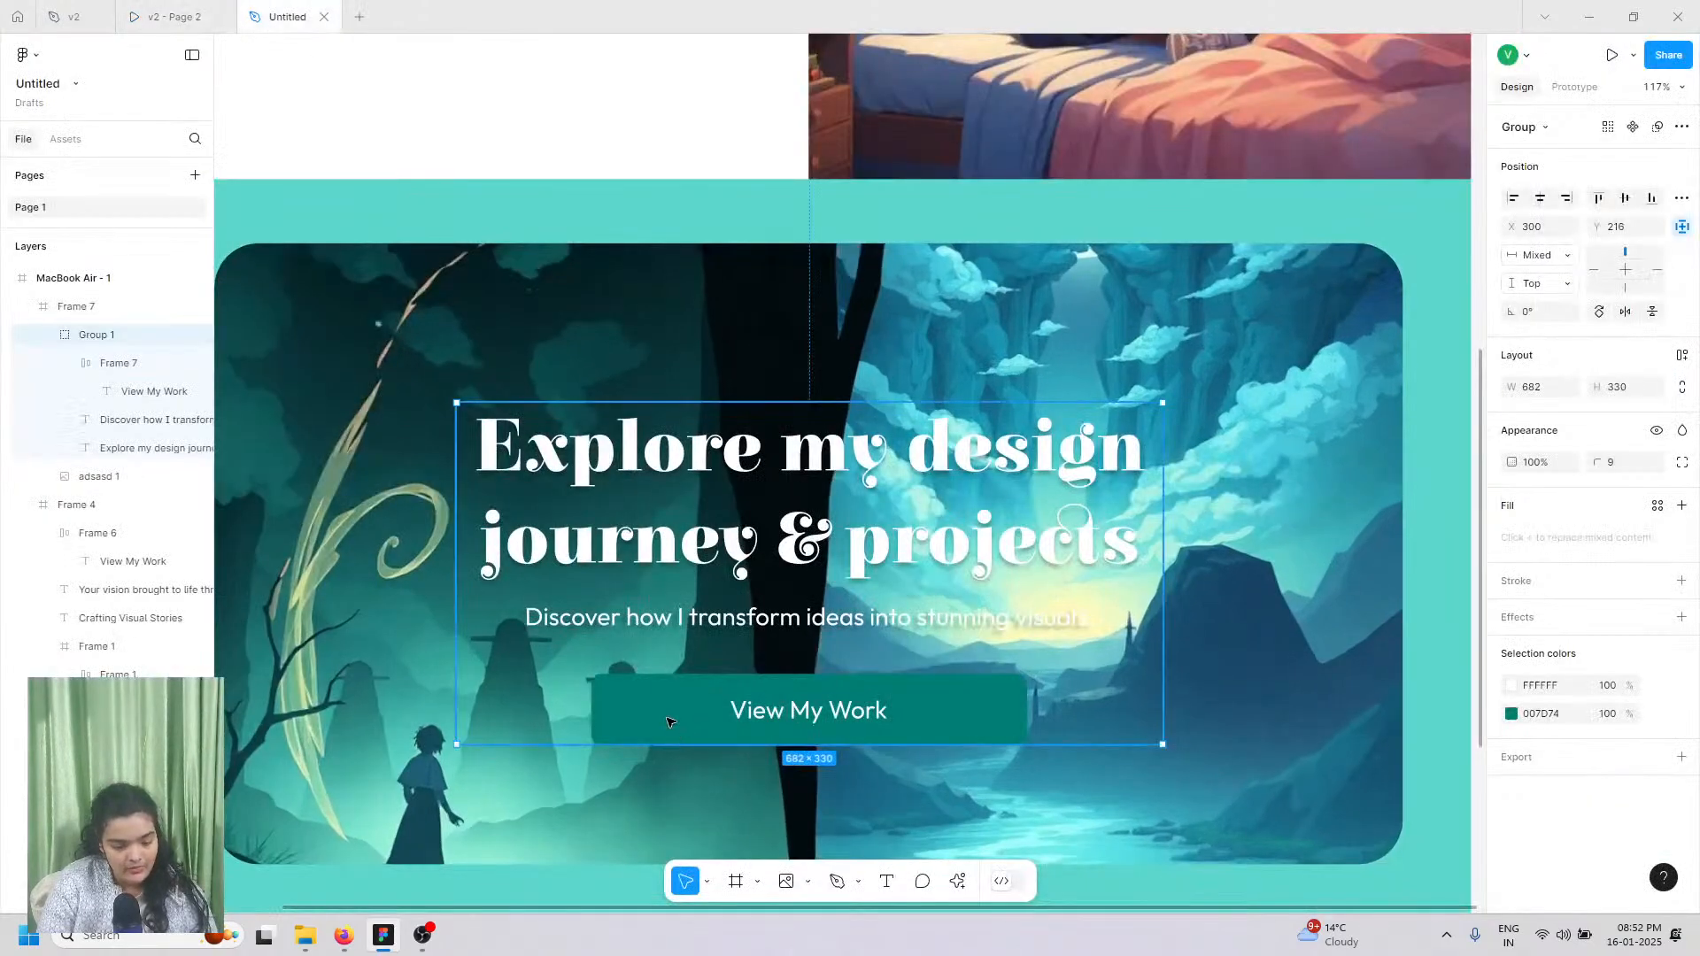
Step: Give the hero button the near-black page fill colour
double_click(826, 722)
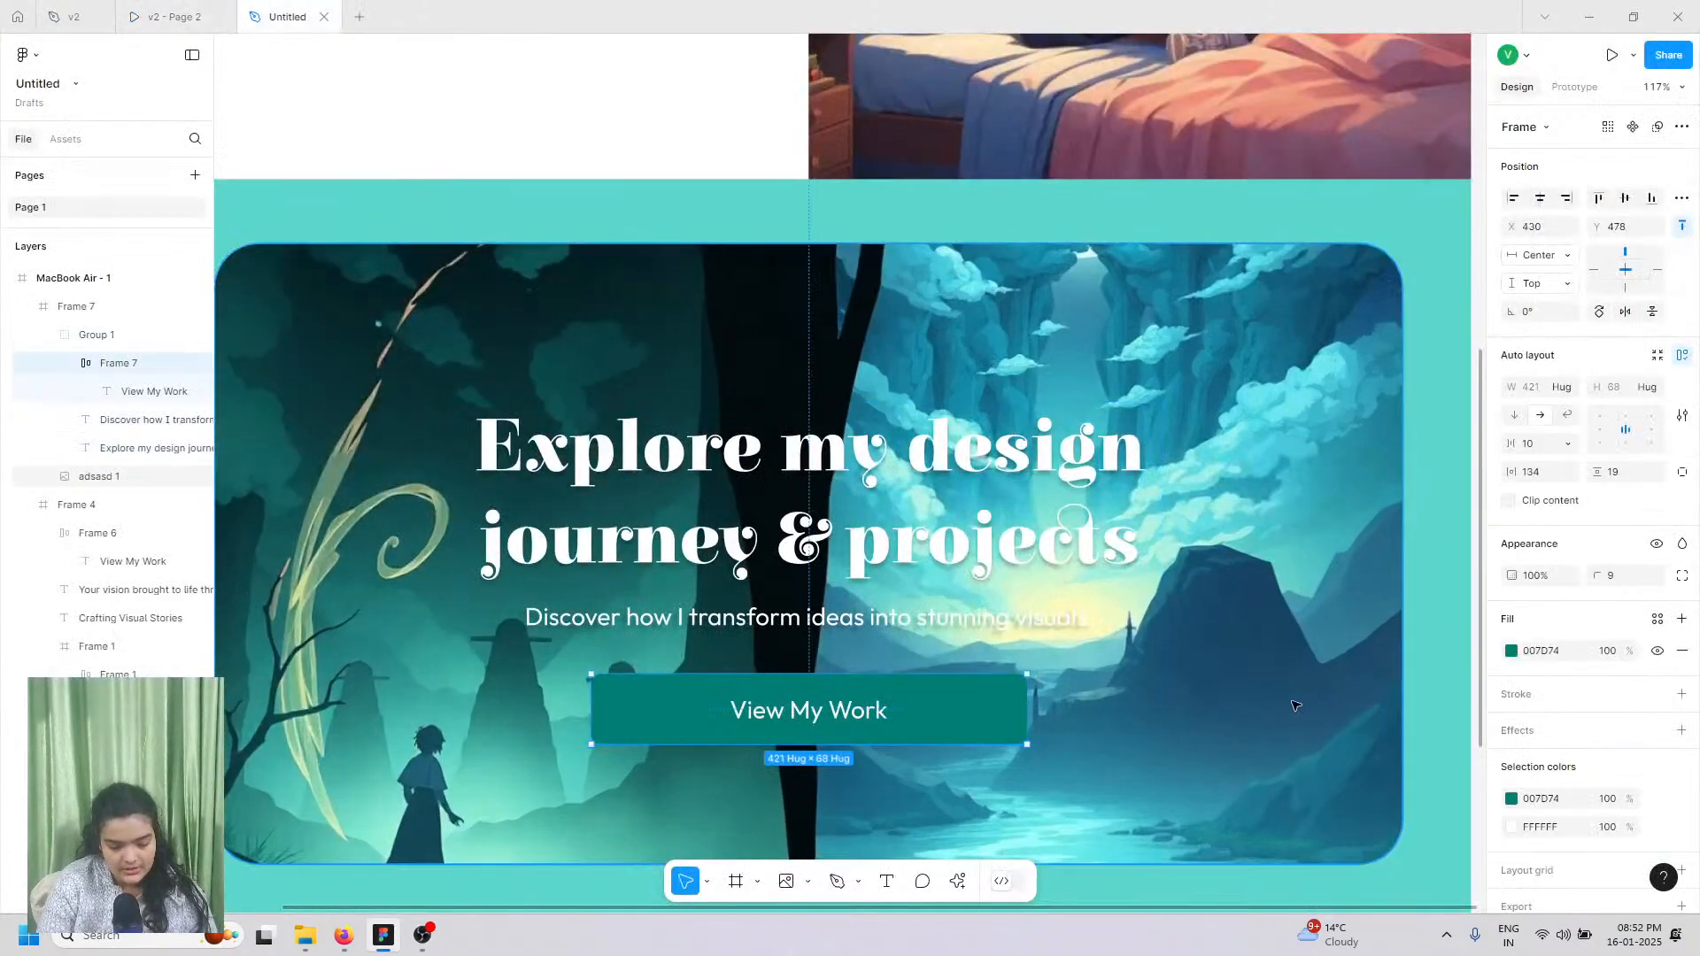
left_click(1512, 652)
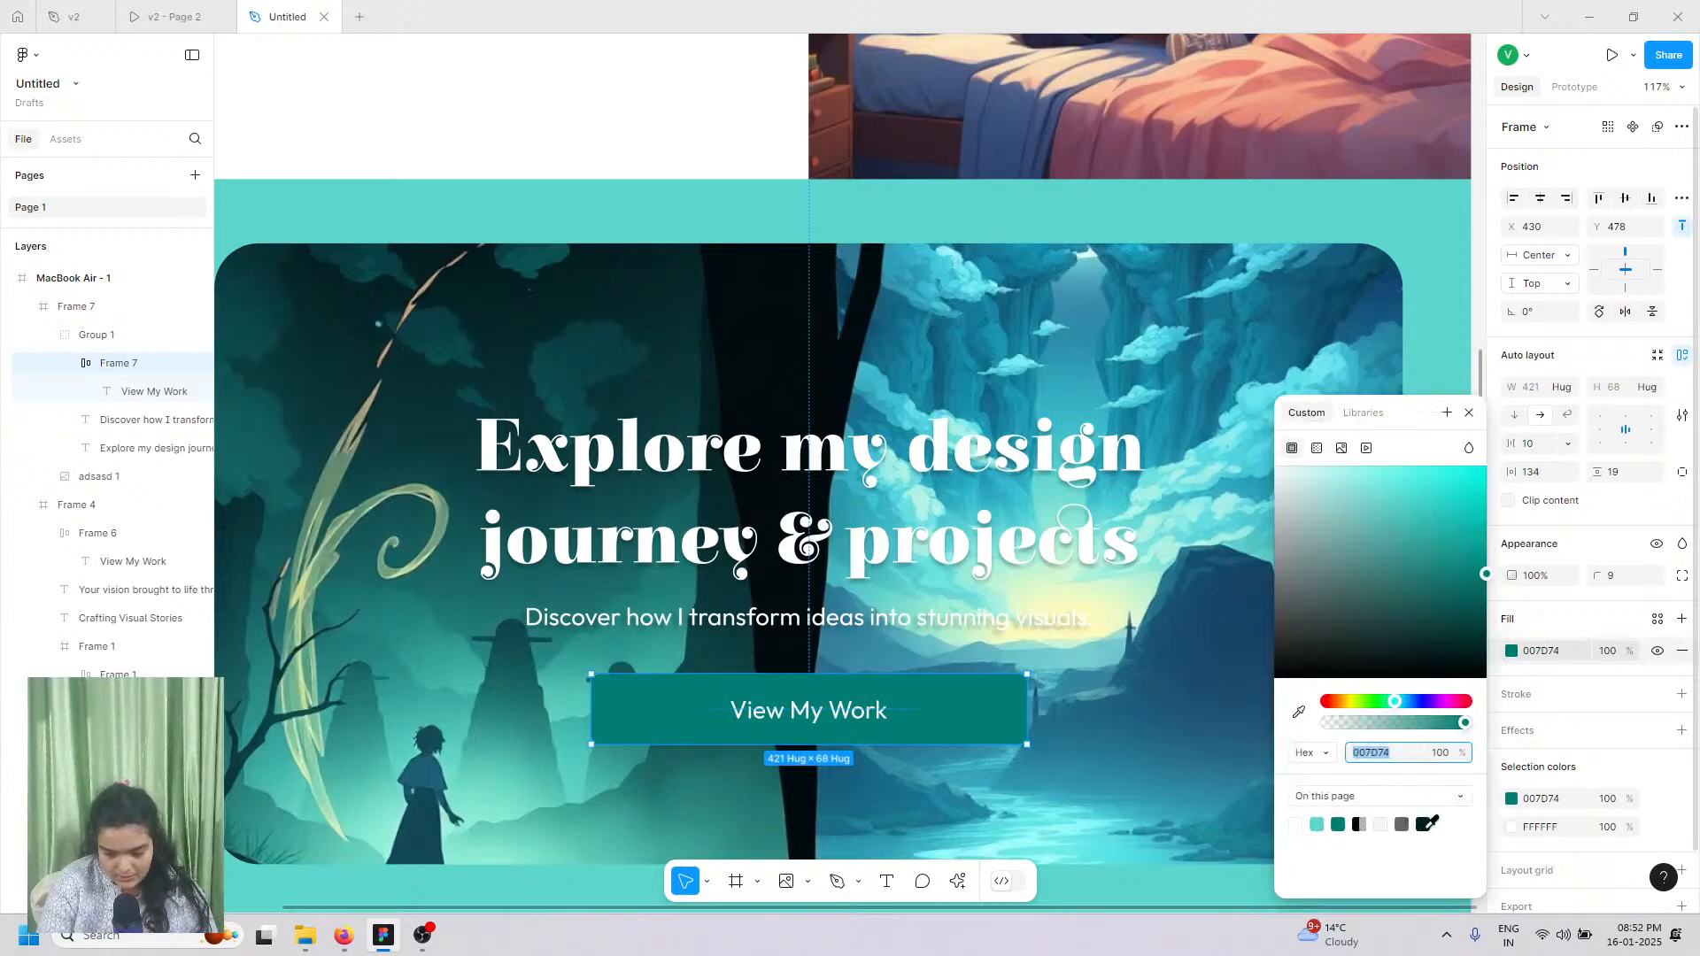
left_click(1425, 825)
key("Return")
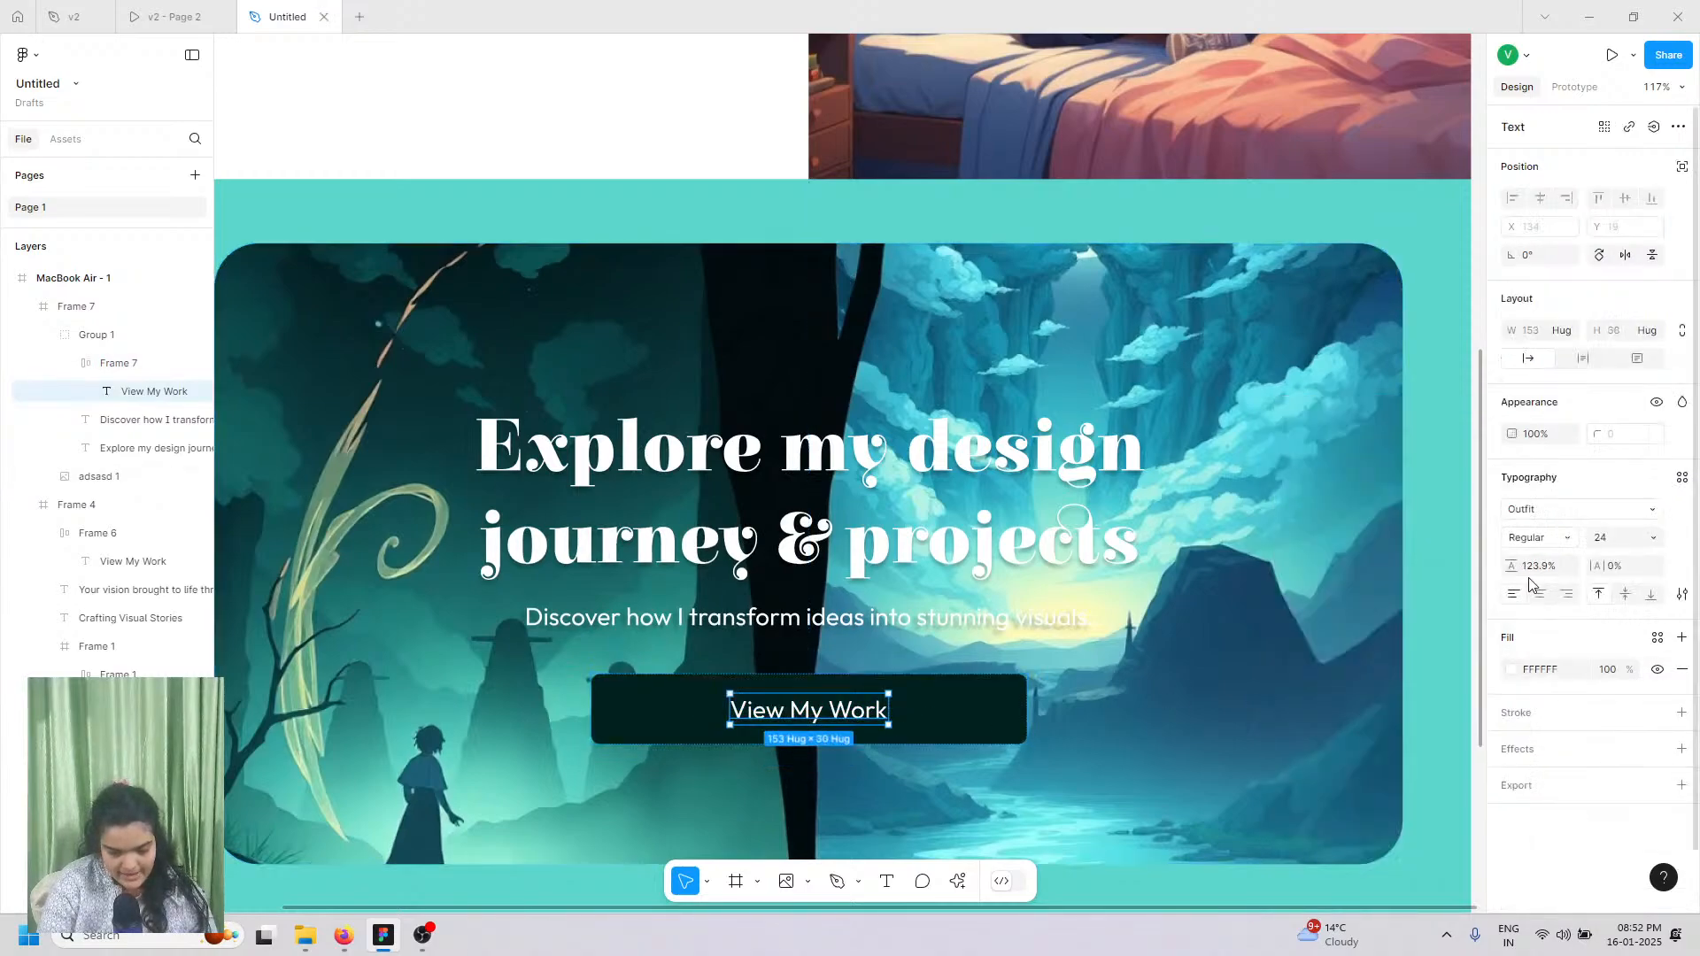
Step: Set the button label's font weight to Medium
left_click(1538, 548)
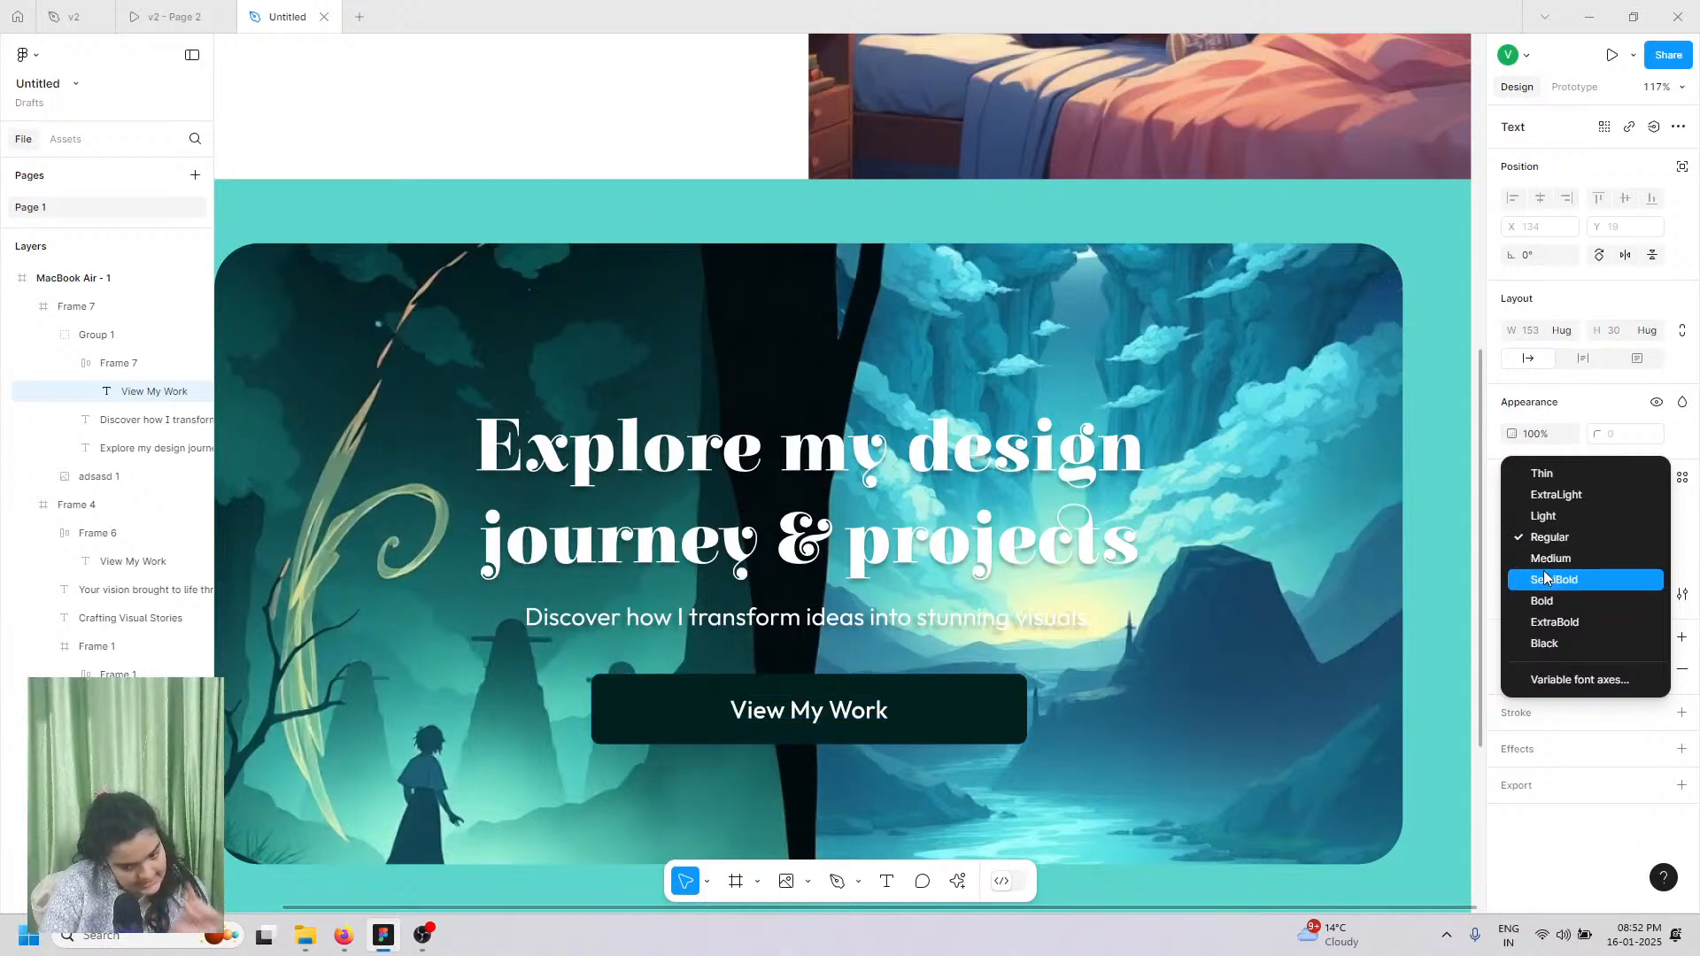
left_click(1538, 577)
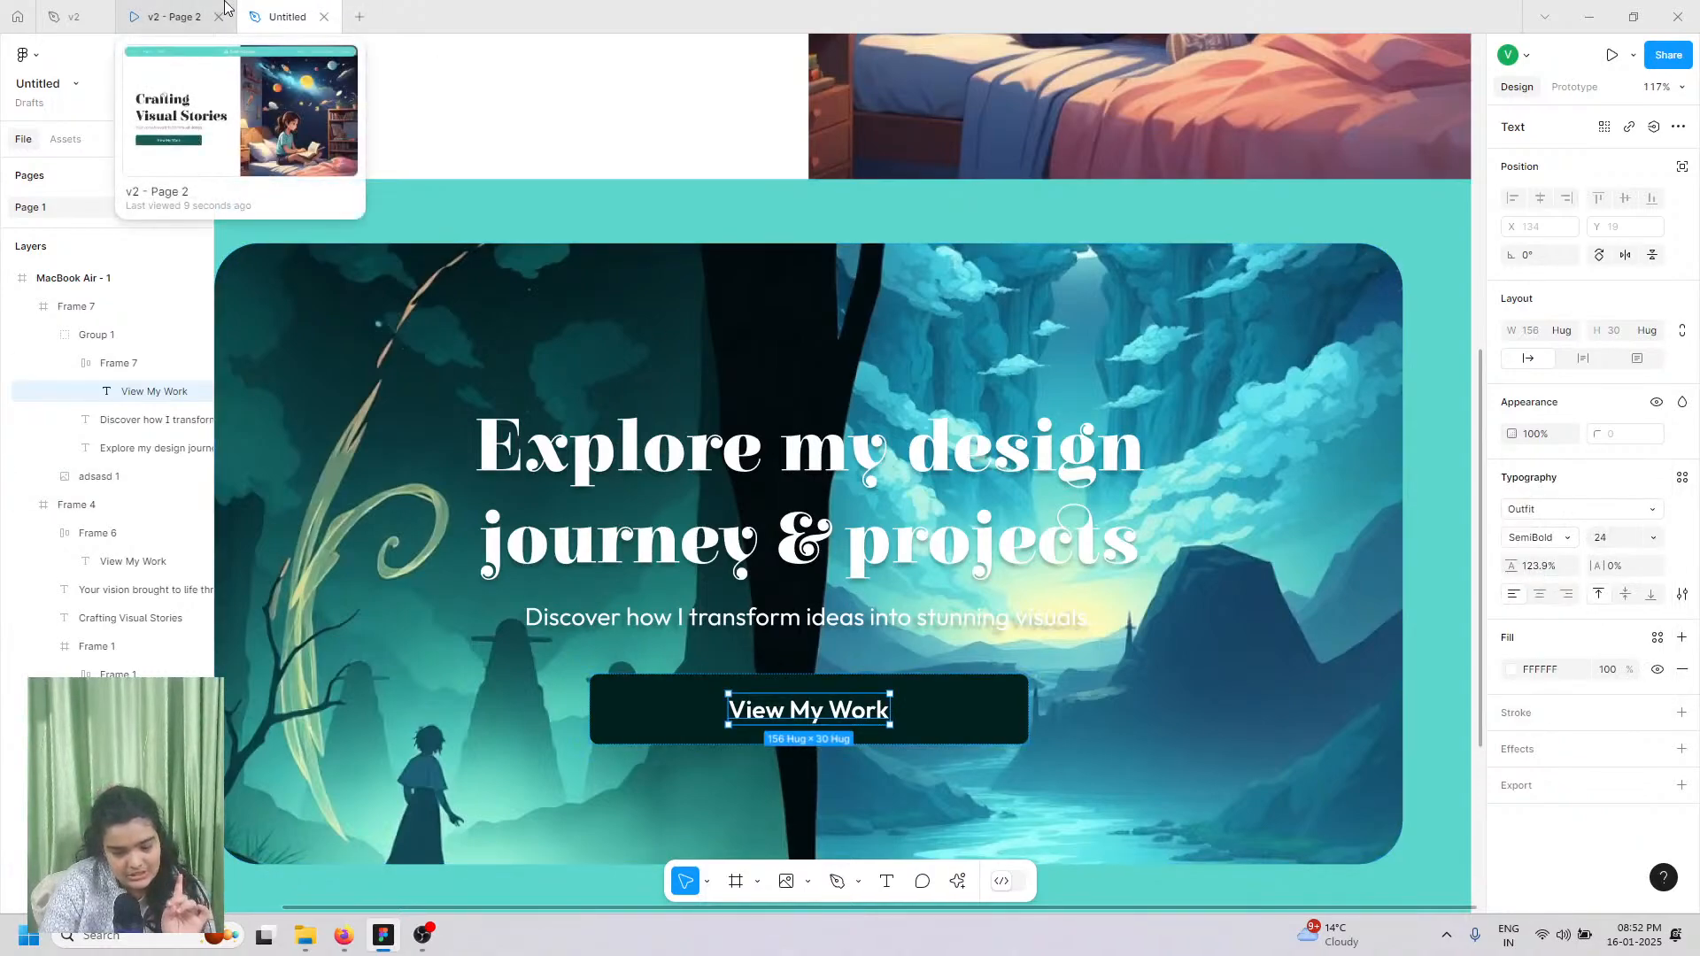
left_click(1548, 530)
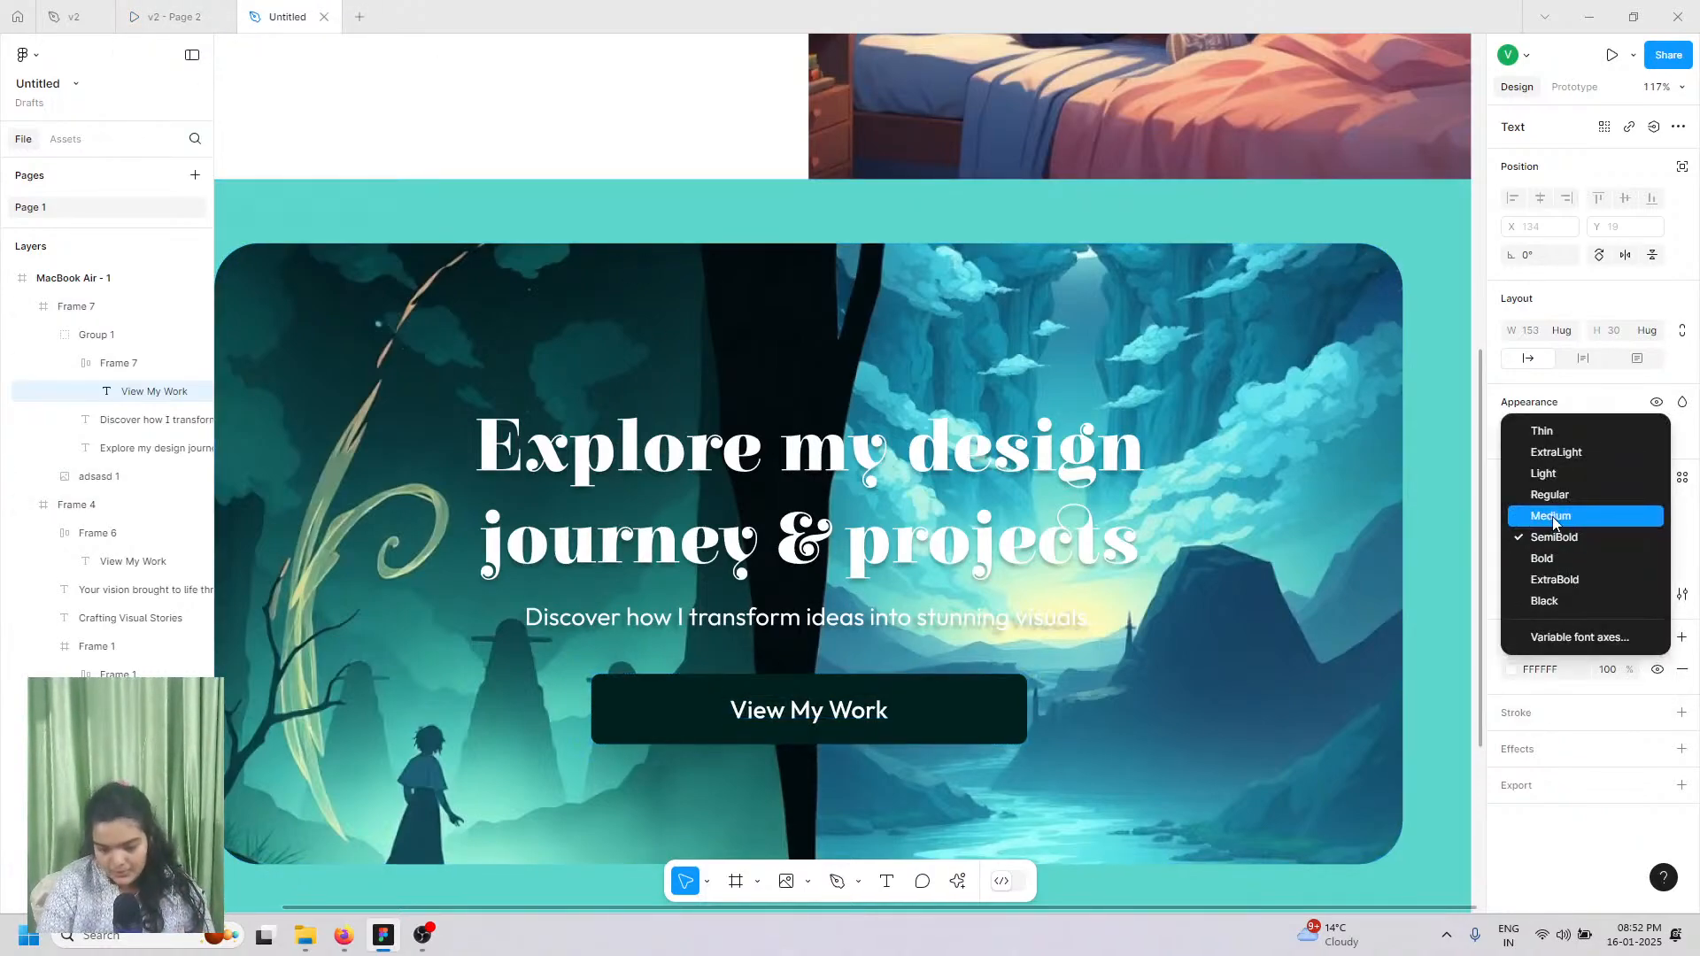
left_click(173, 16)
left_click(267, 10)
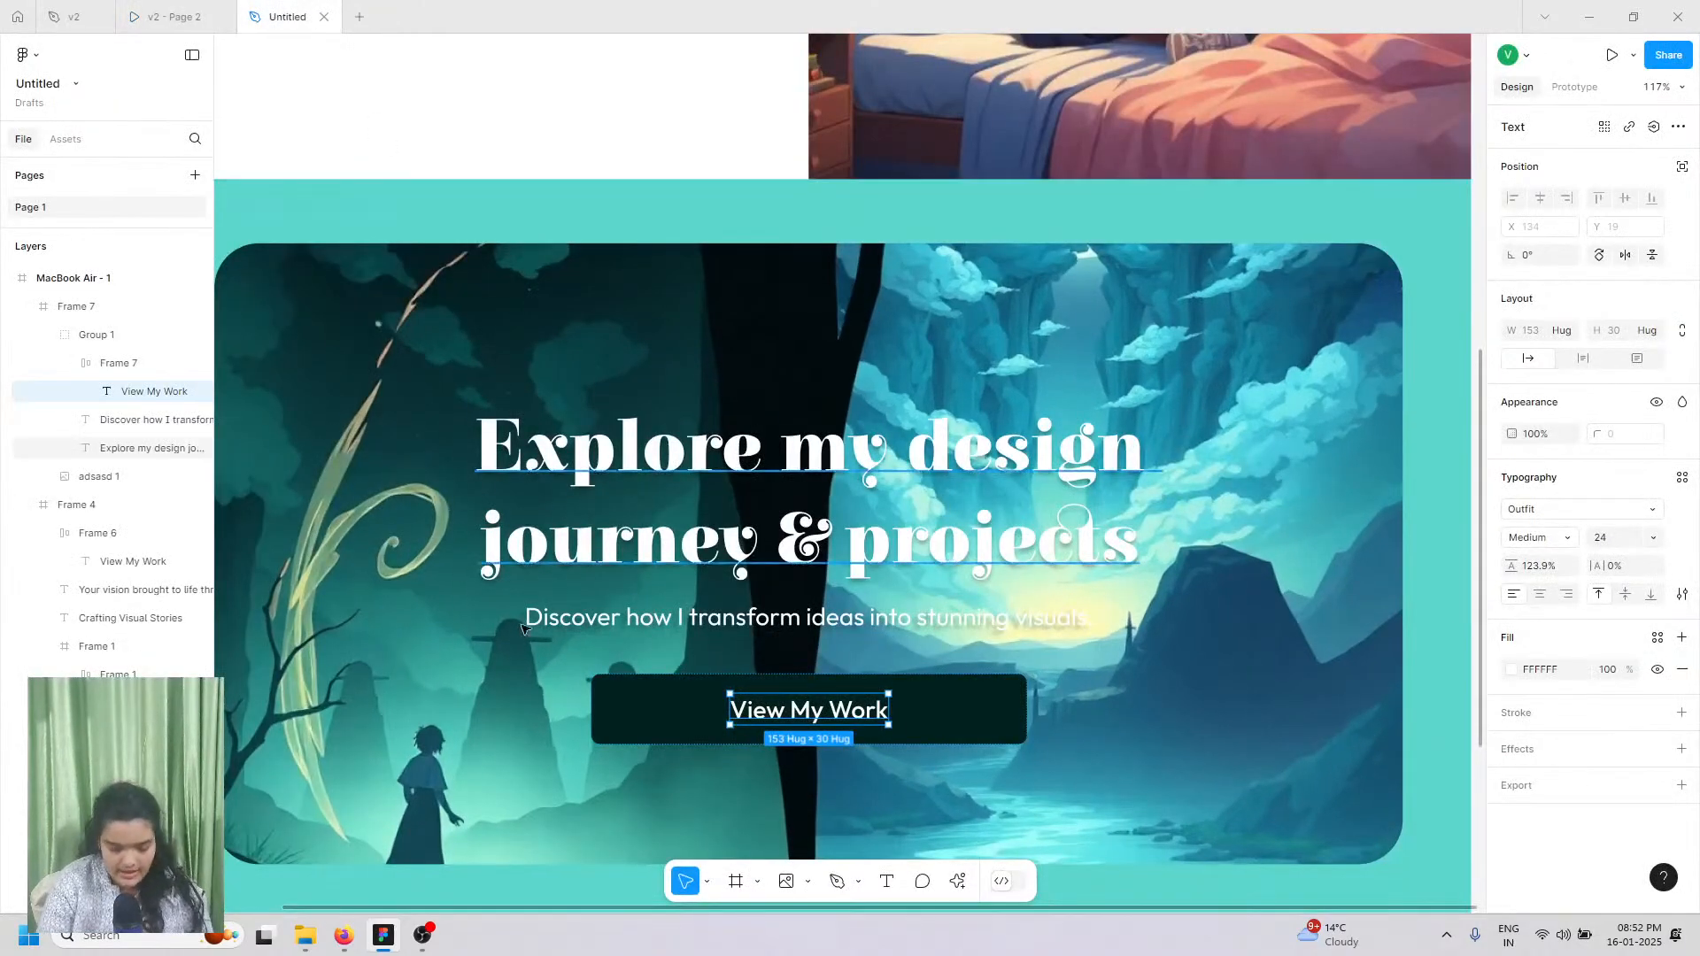
Step: Change the button label text to 'Read Article'
double_click(757, 710)
type("R")
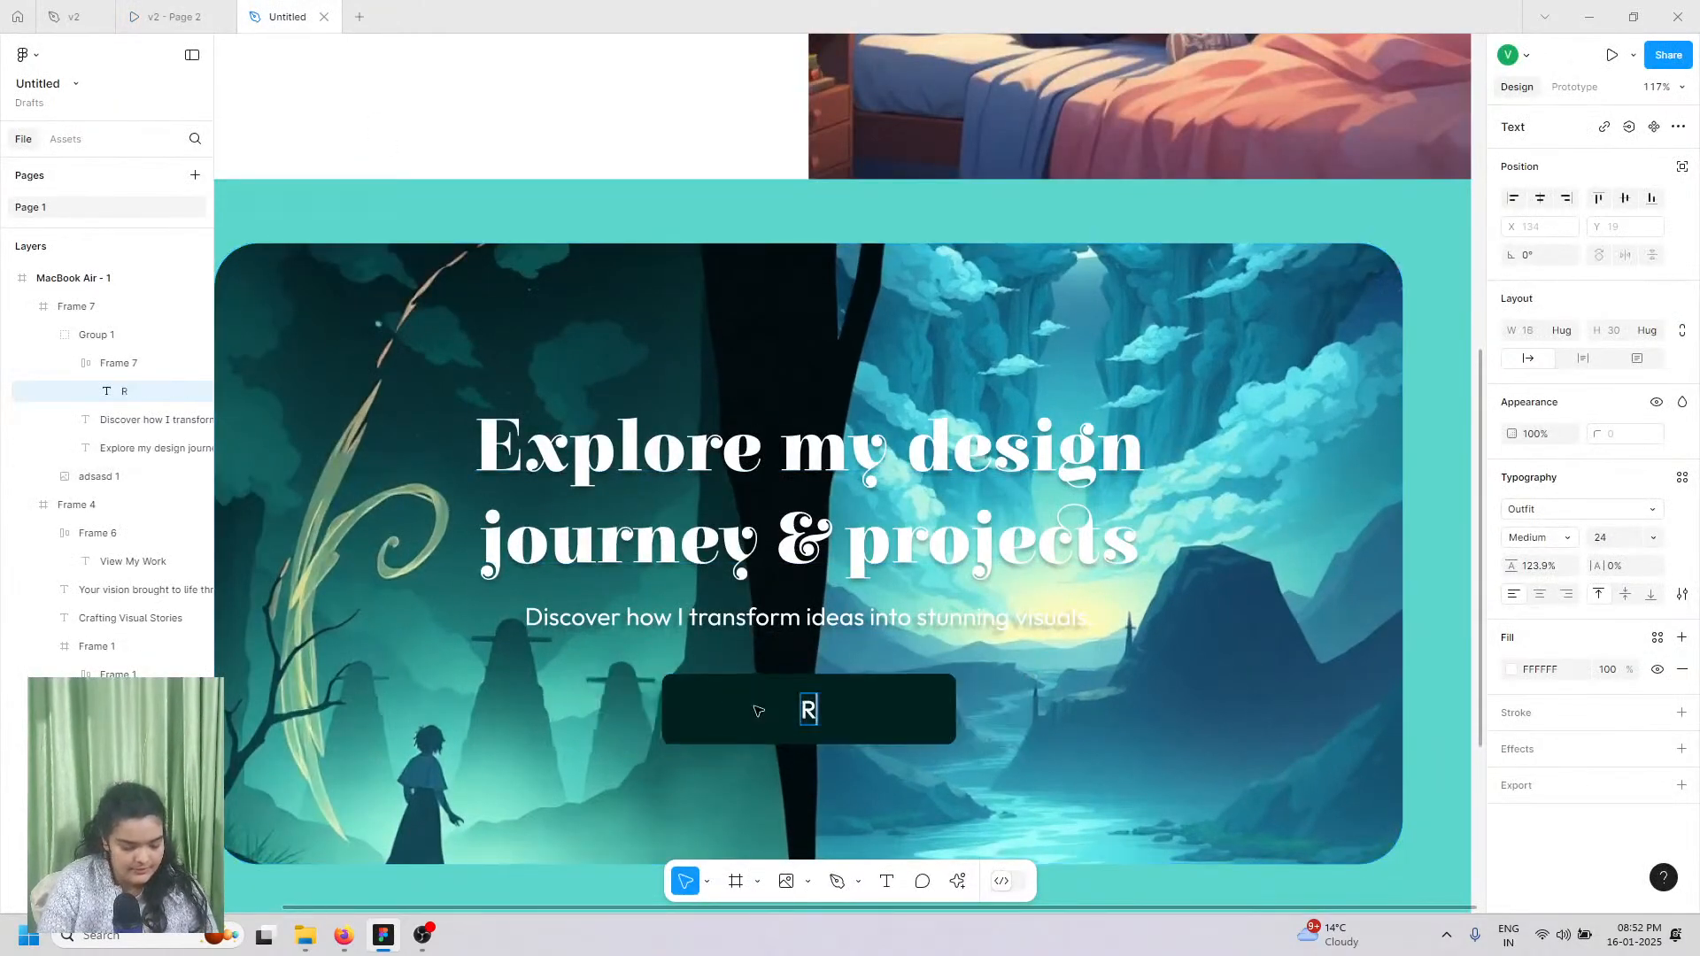
type("ead Article")
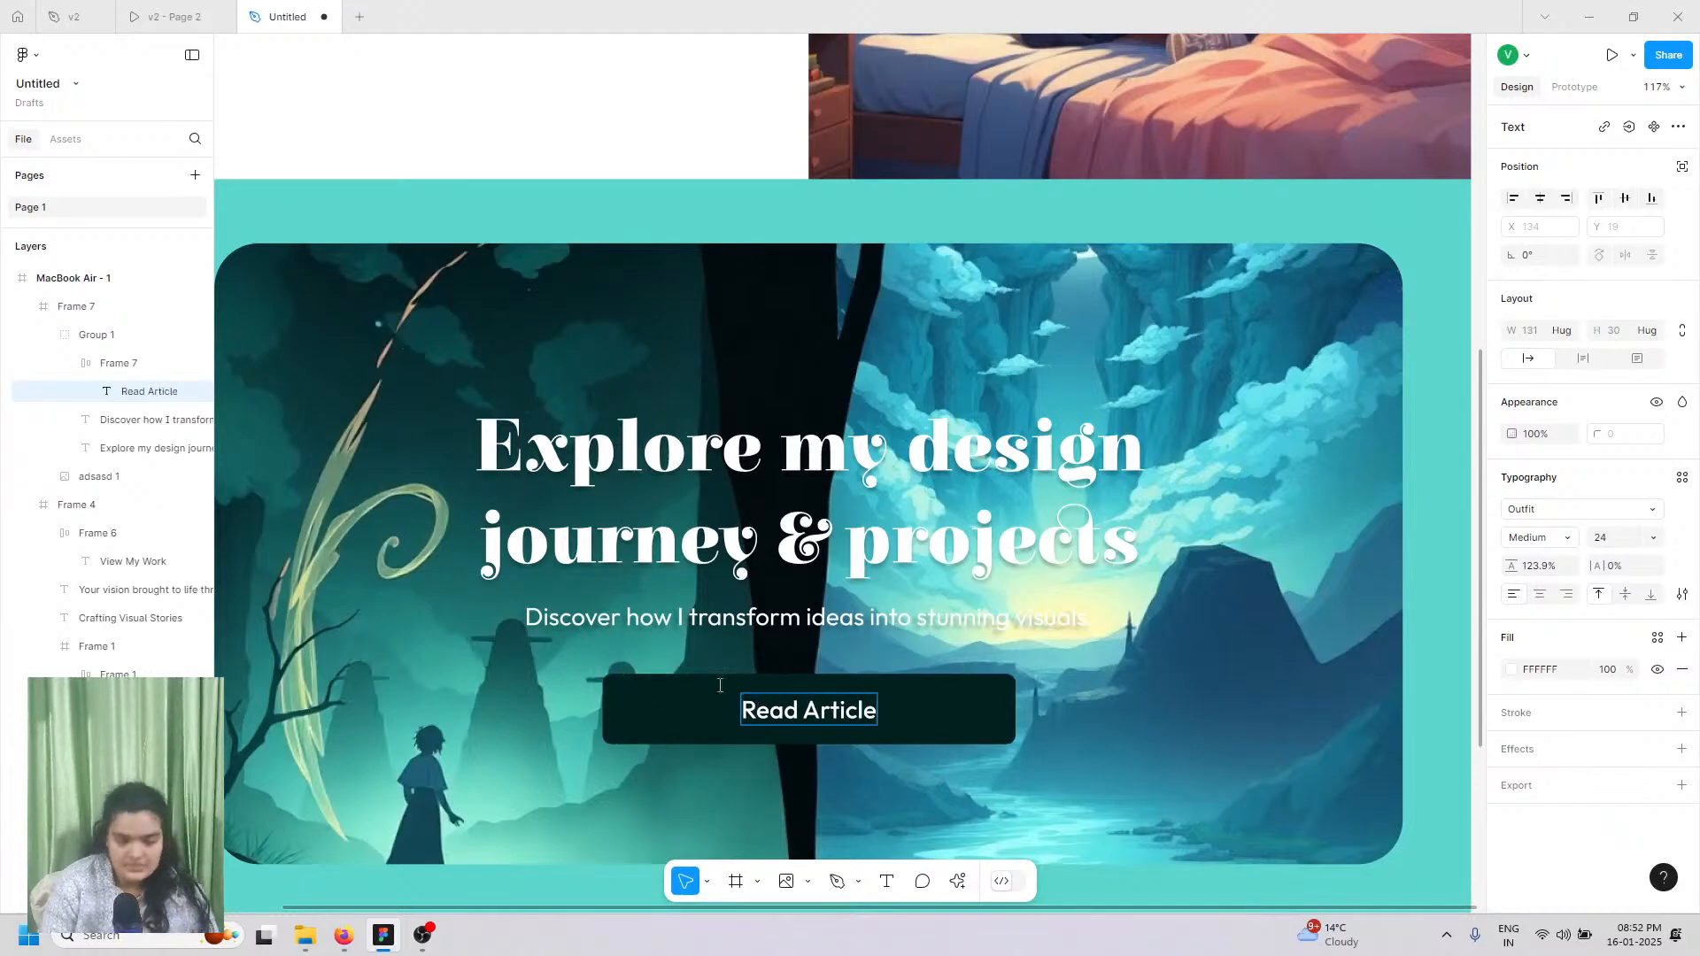
scroll(720, 686, "down", 5)
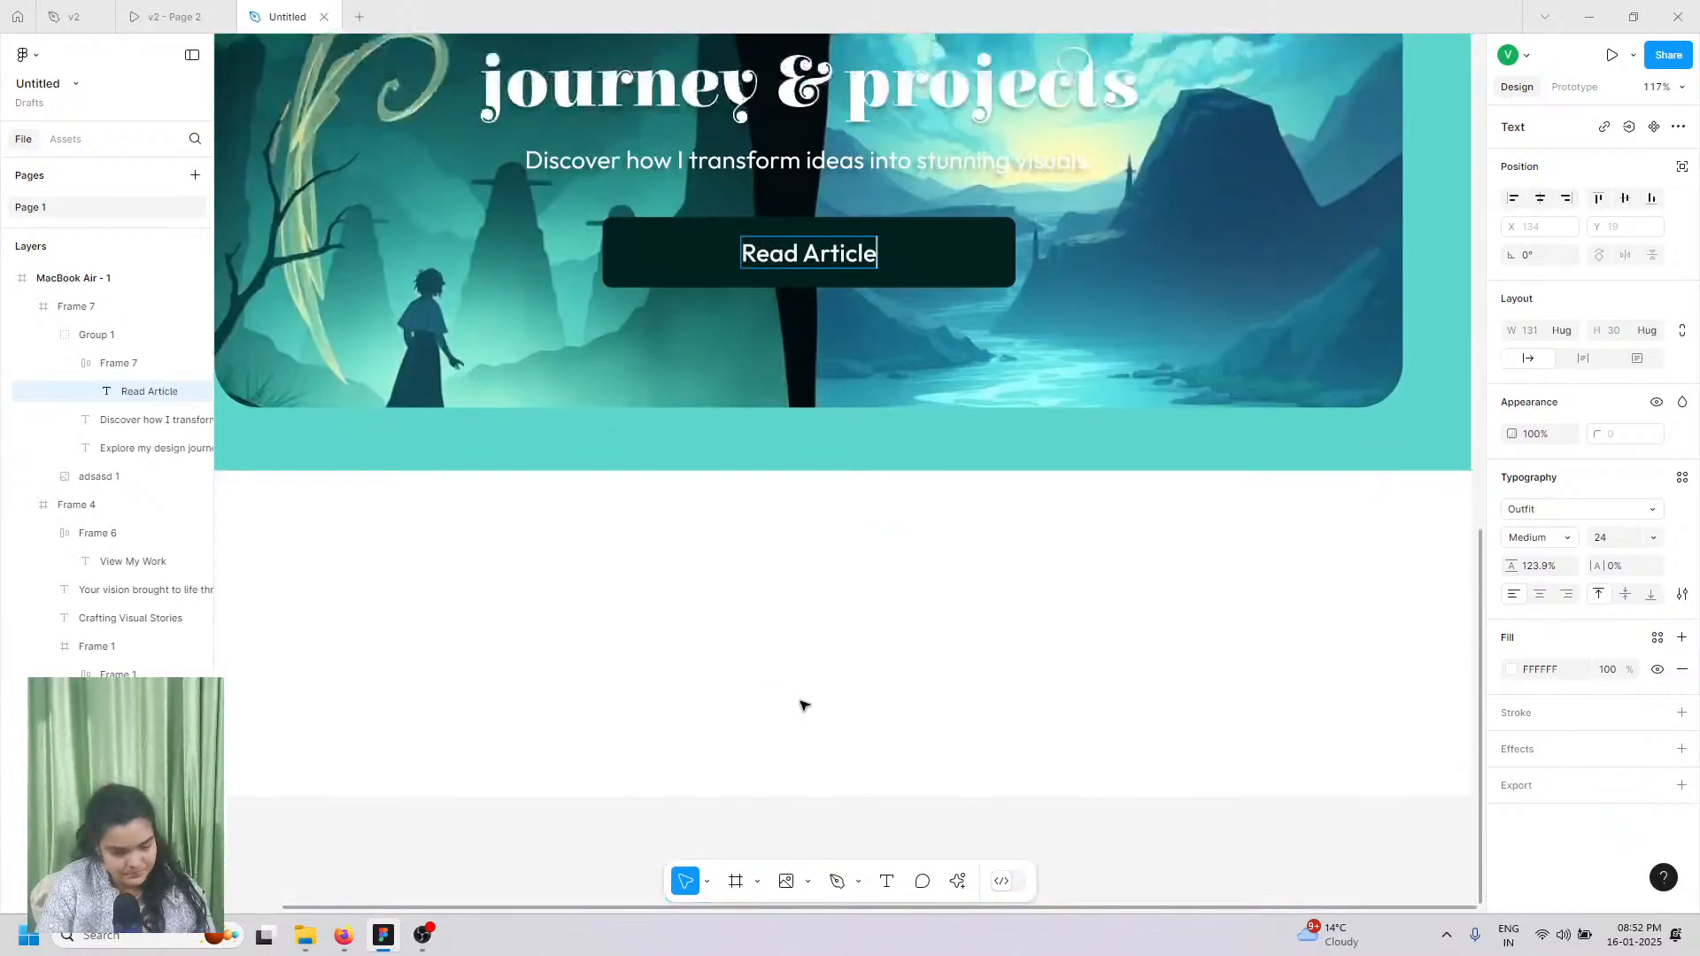
scroll(801, 700, "down", 4)
scroll(774, 667, "up", 5)
Step: Scroll through the v2 - Page 2 reference prototype's Mystical Adventures section and the rest of the page
left_click(169, 17)
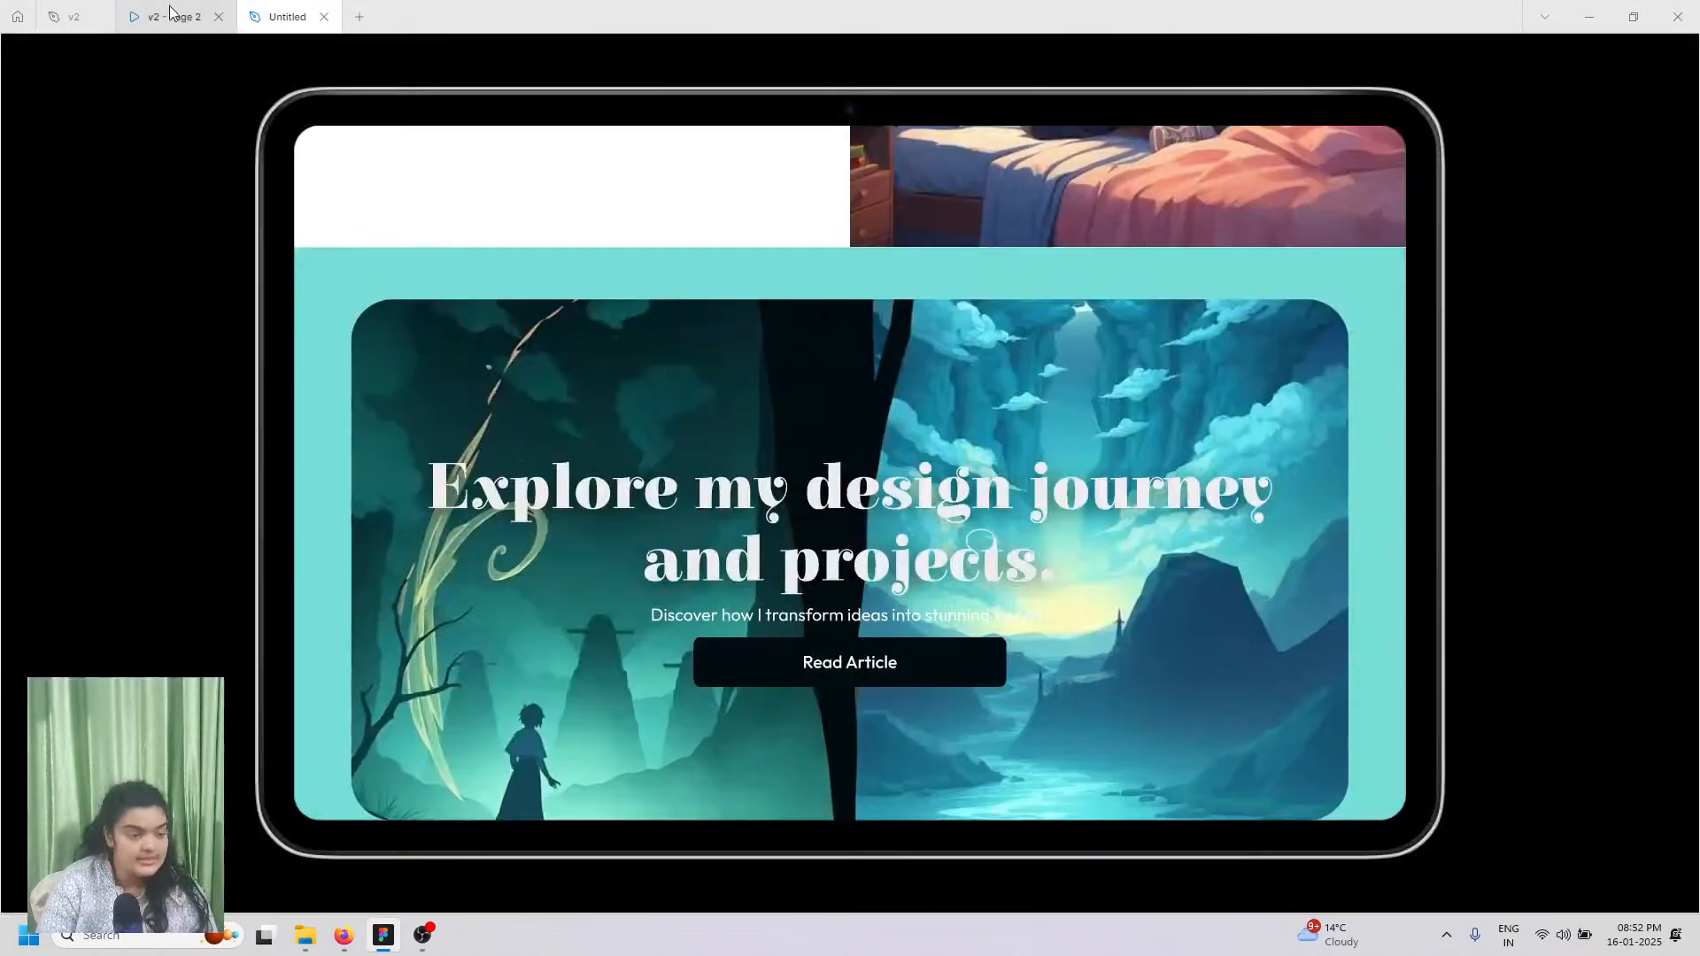
scroll(850, 531, "down", 8)
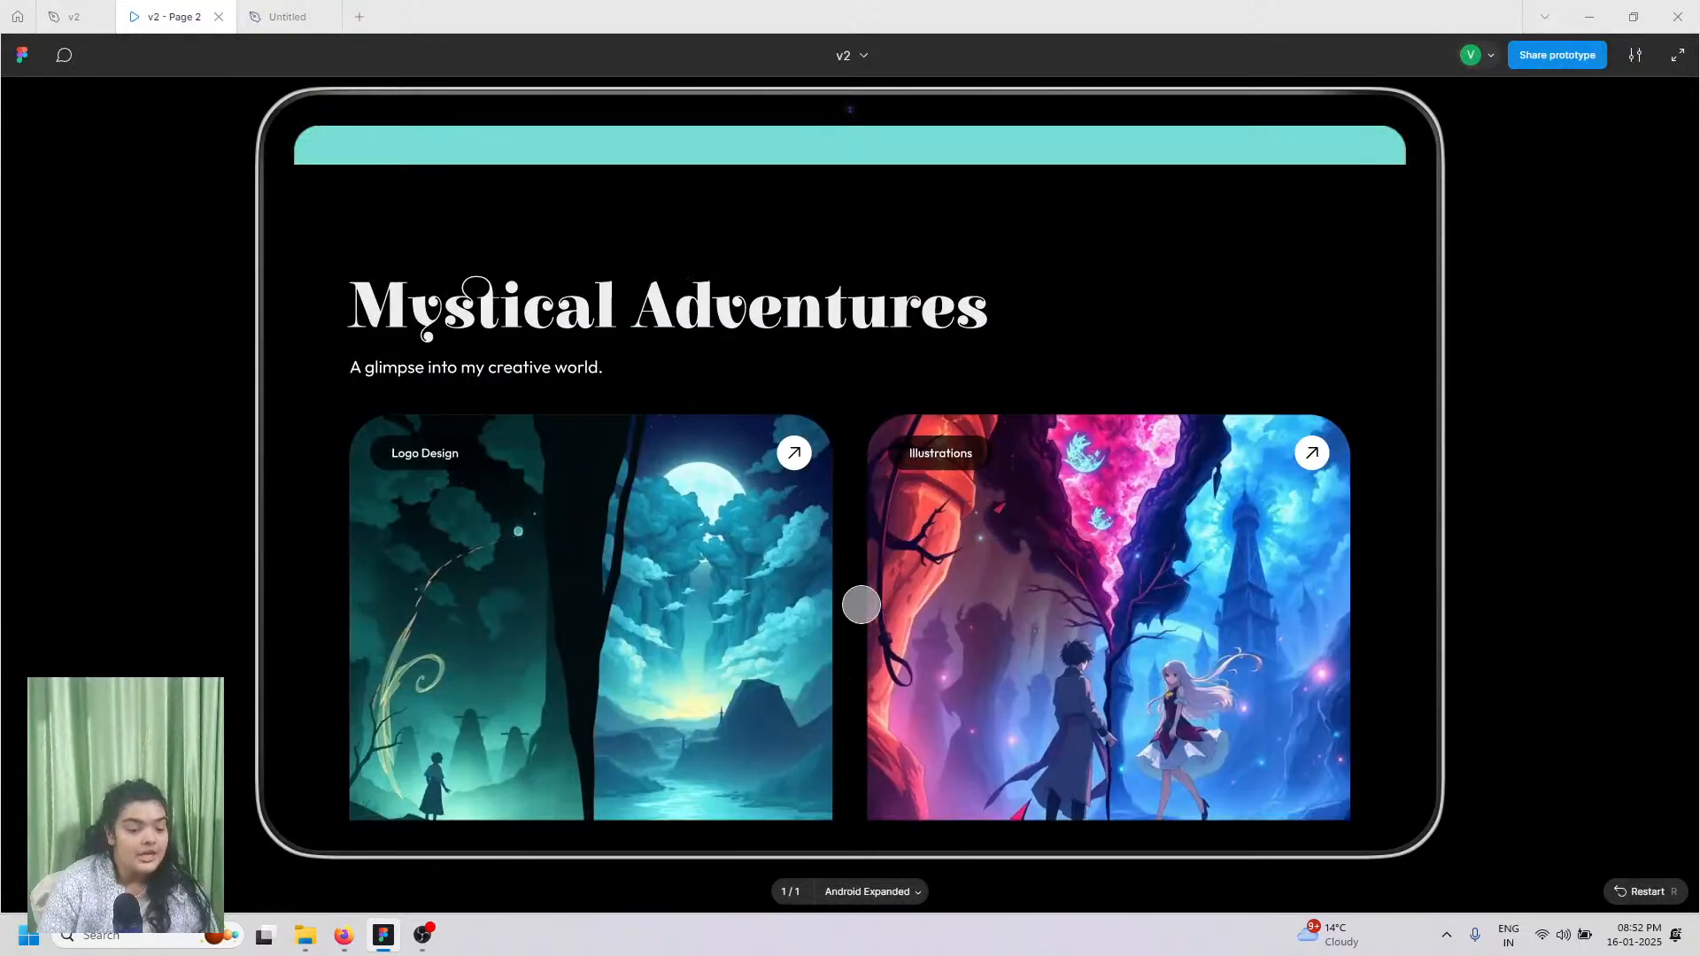
scroll(860, 604, "down", 1)
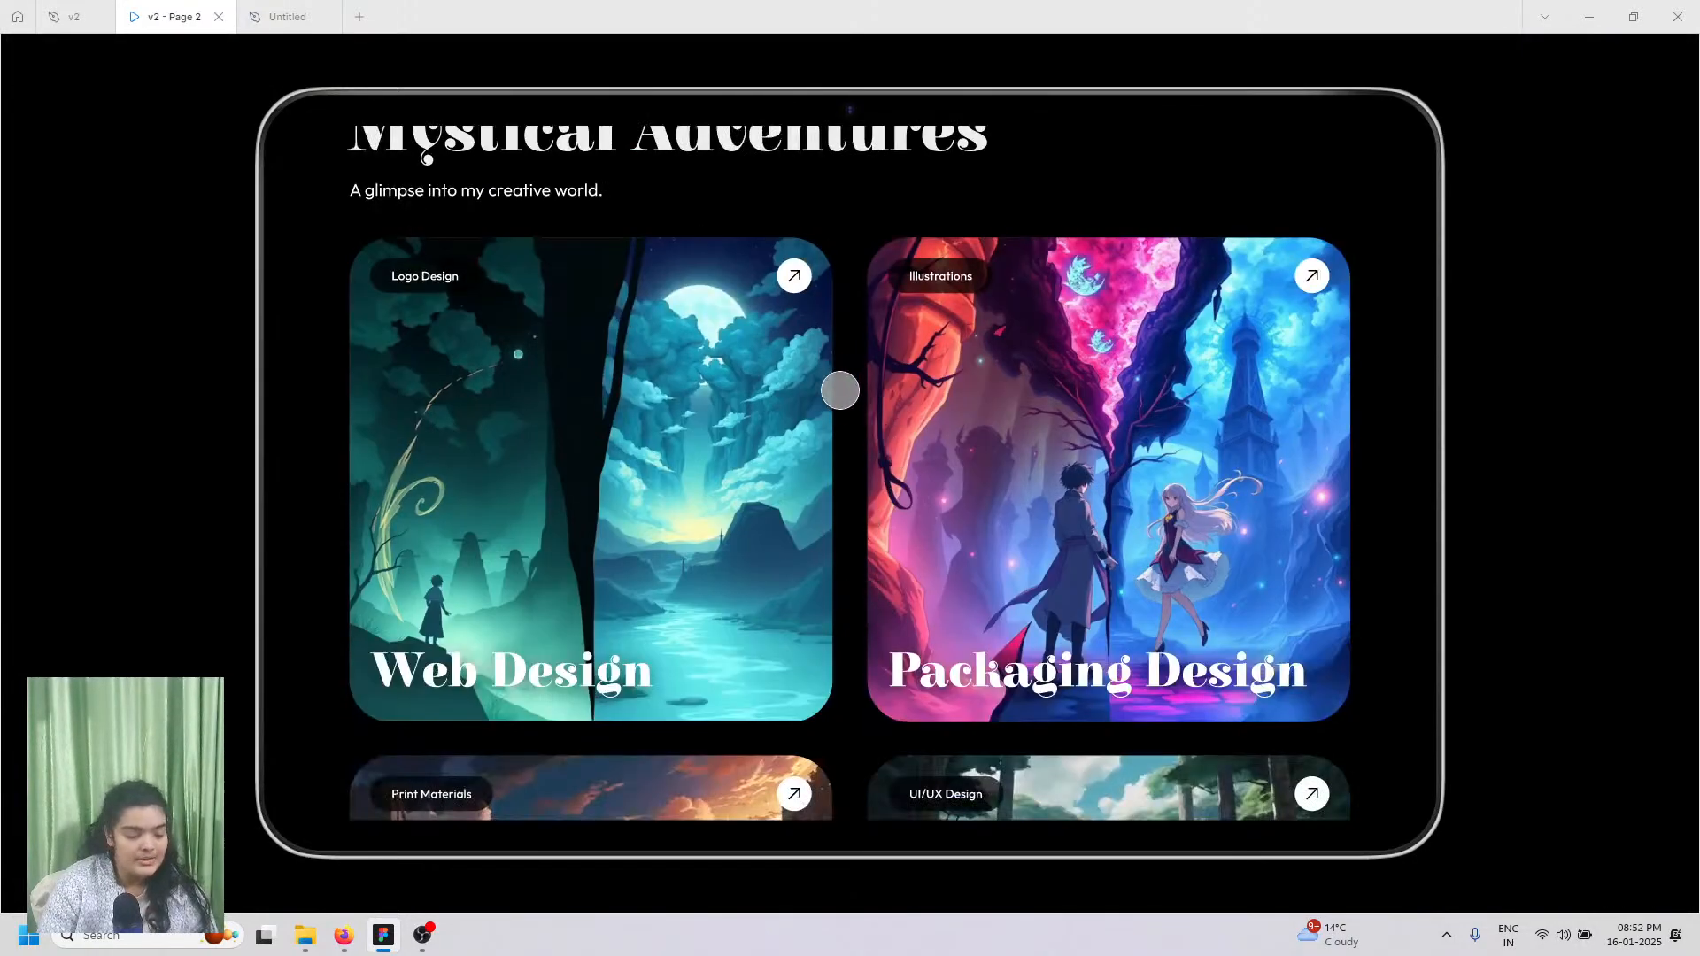
scroll(801, 465, "up", 2)
left_click_drag(803, 484, 812, 324)
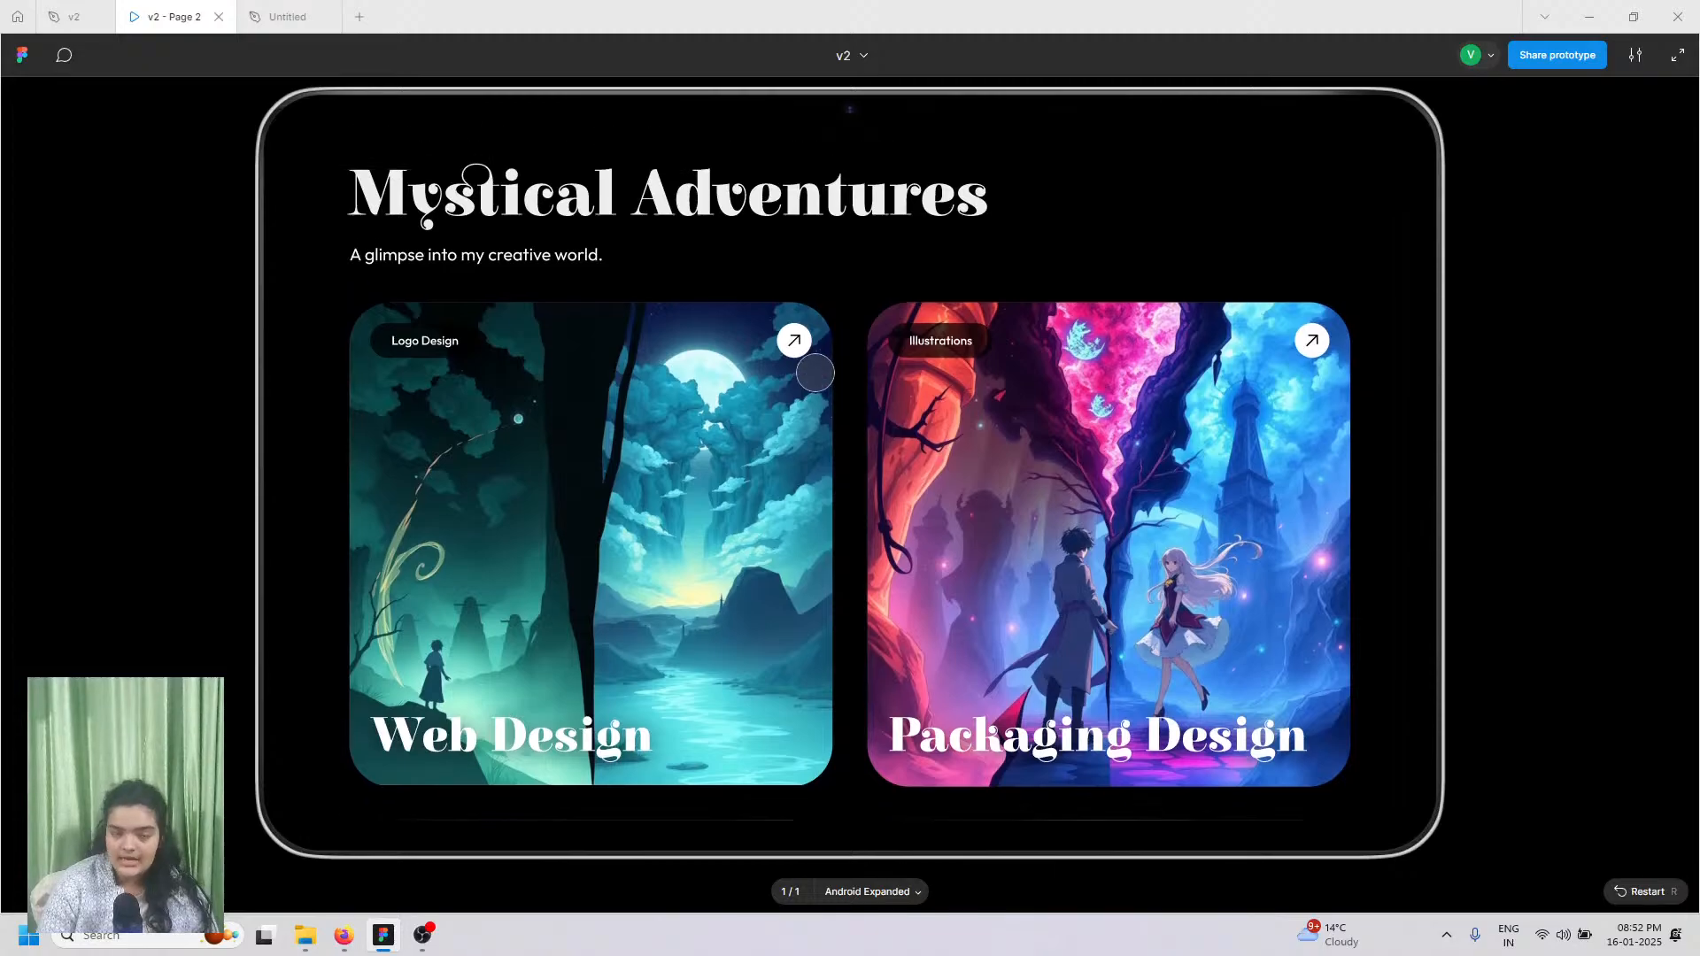
scroll(808, 368, "down", 6)
scroll(790, 437, "down", 10)
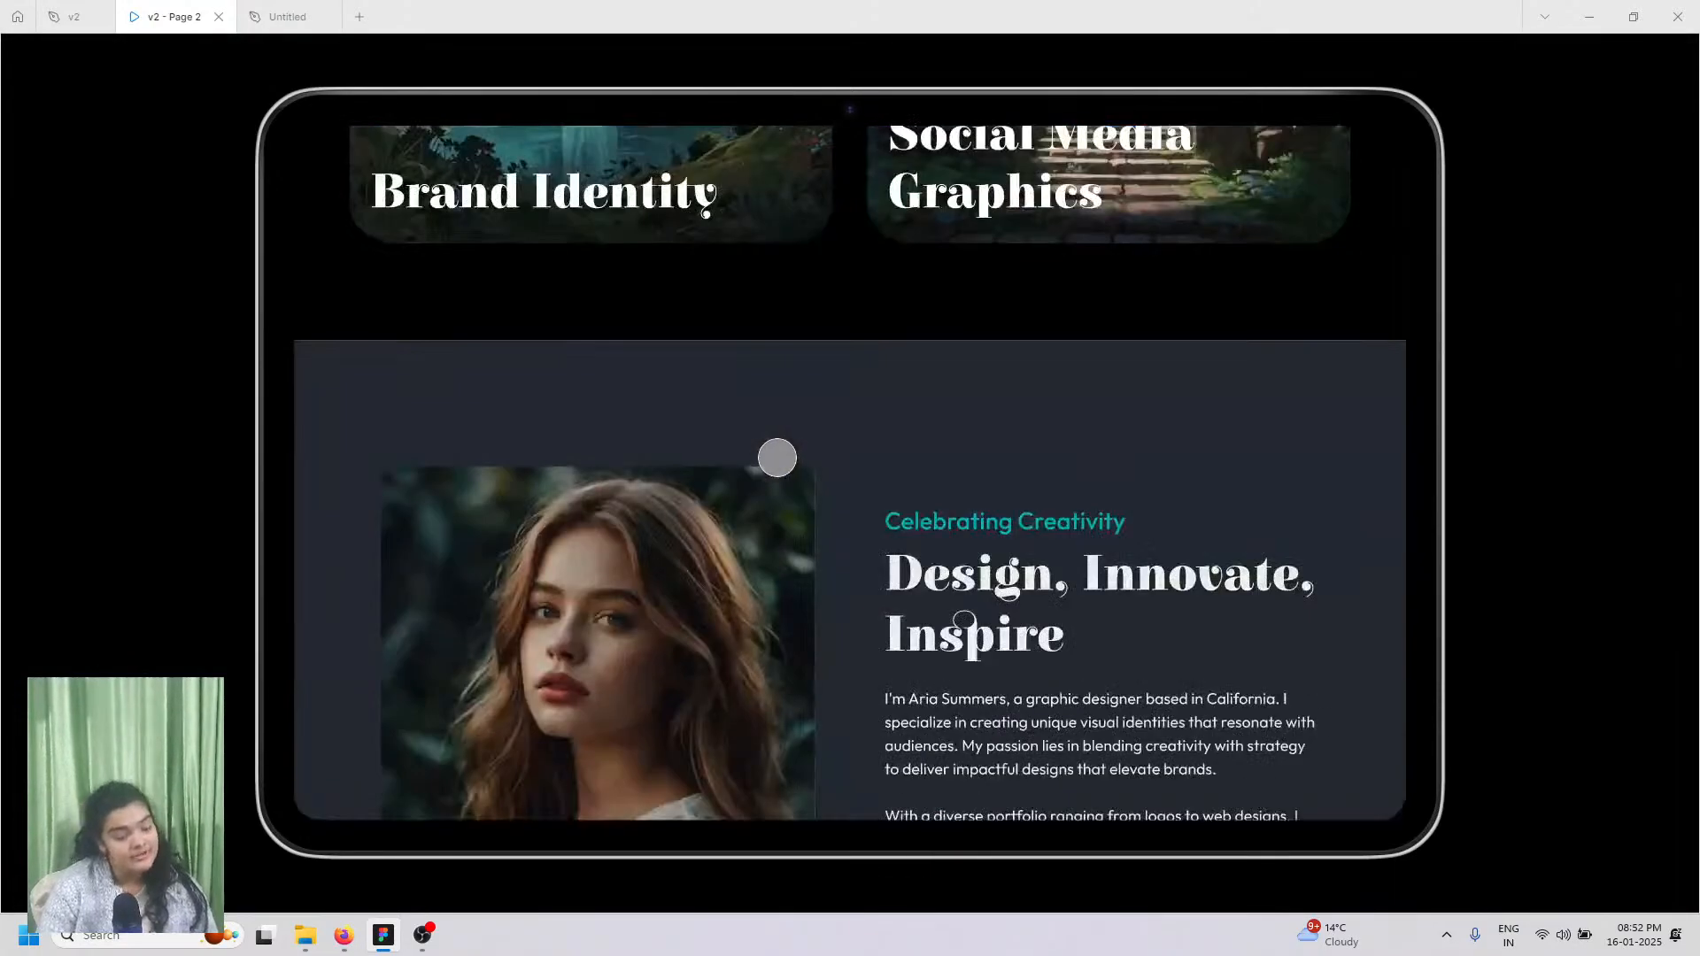
scroll(776, 463, "up", 10)
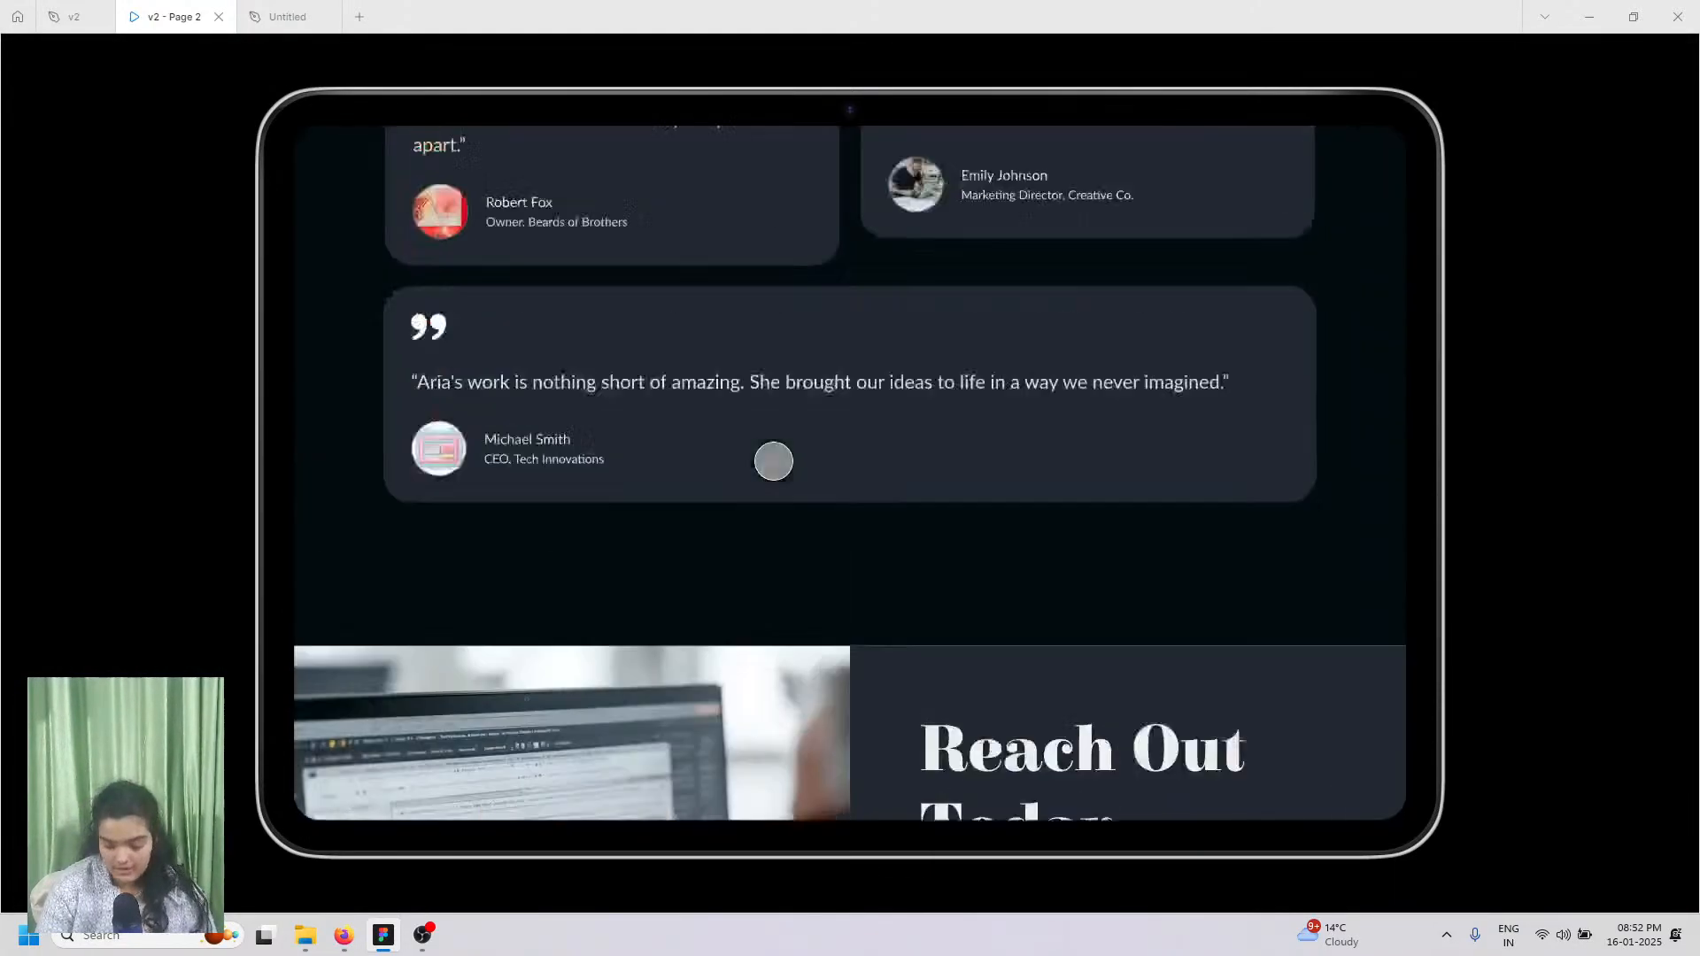
scroll(768, 459, "up", 3)
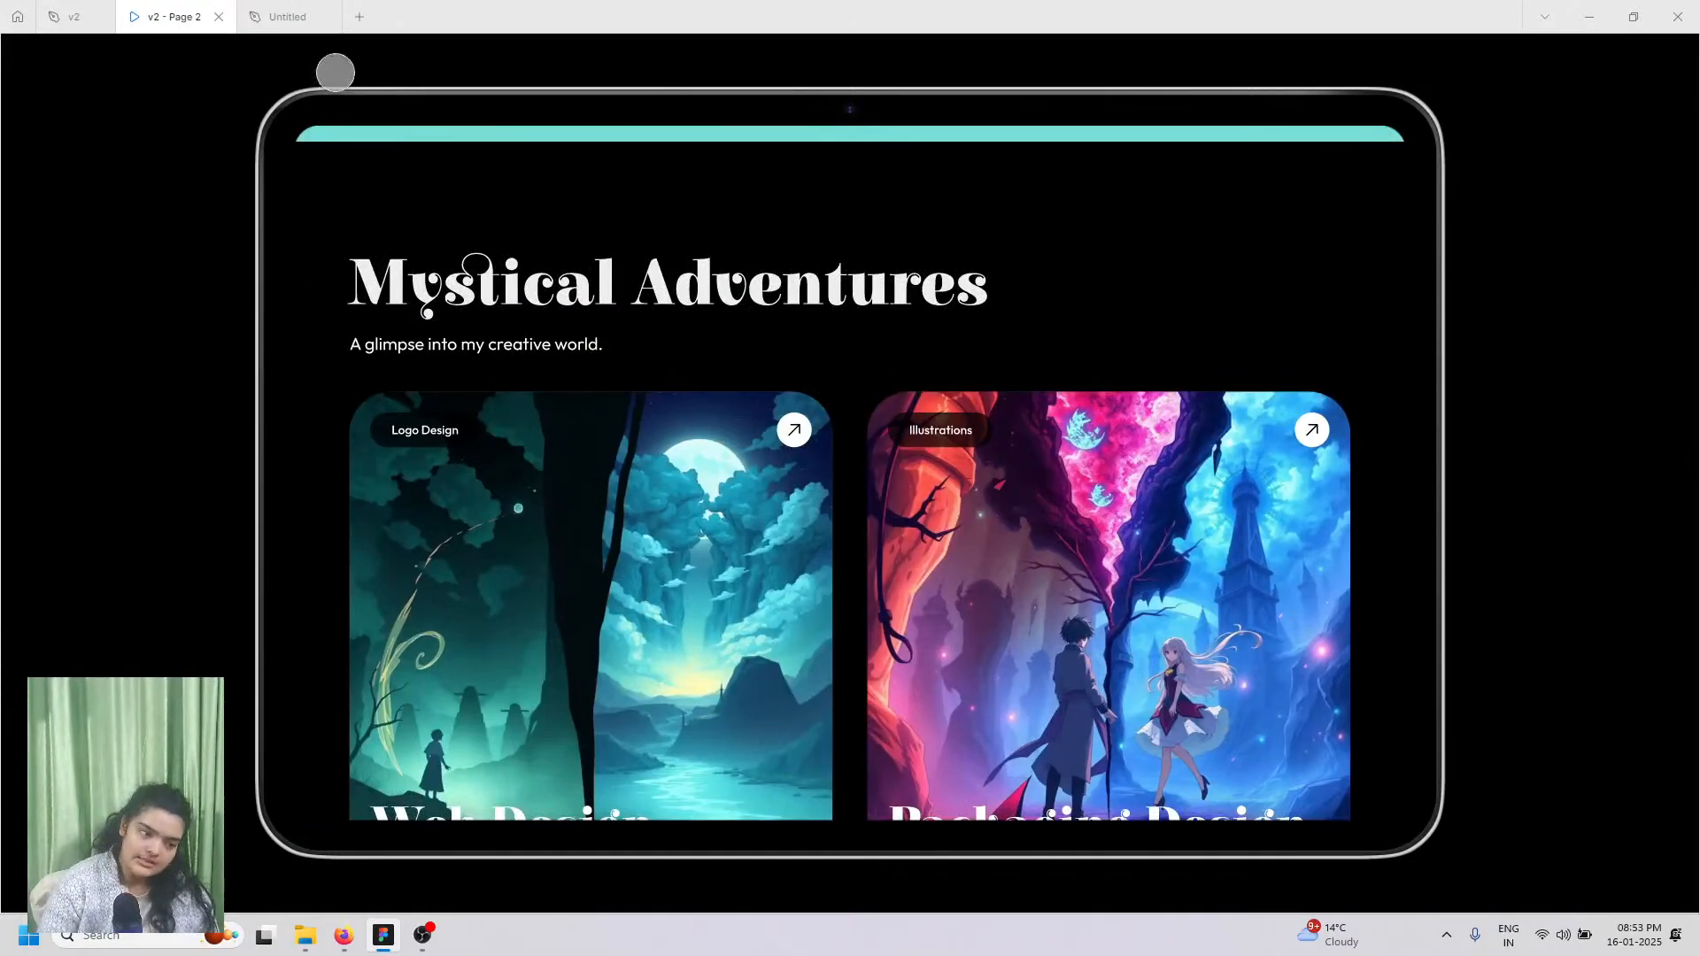
Step: Return to the Untitled design at the top of the MacBook Air frame
left_click(287, 16)
scroll(456, 405, "down", 3)
scroll(460, 409, "up", 6)
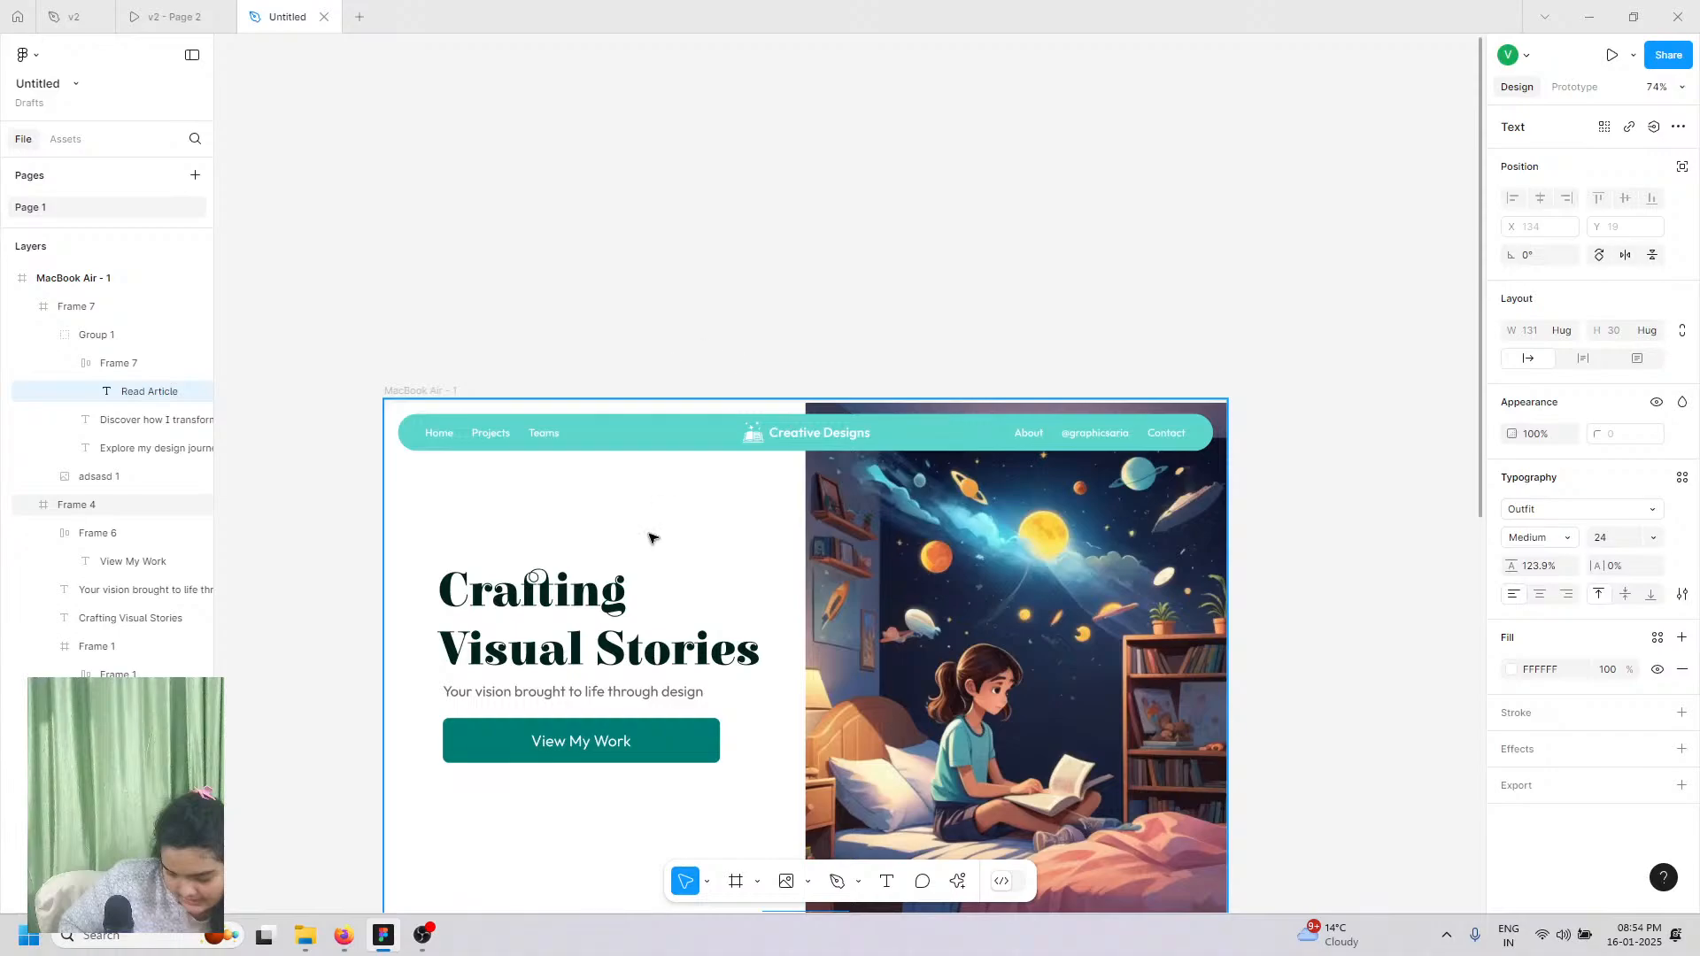
Step: Extend the MacBook Air - 1 frame to 1280×3020, then bring up the adsasd.png Drive preview
scroll(637, 533, "down", 5)
scroll(629, 535, "down", 6)
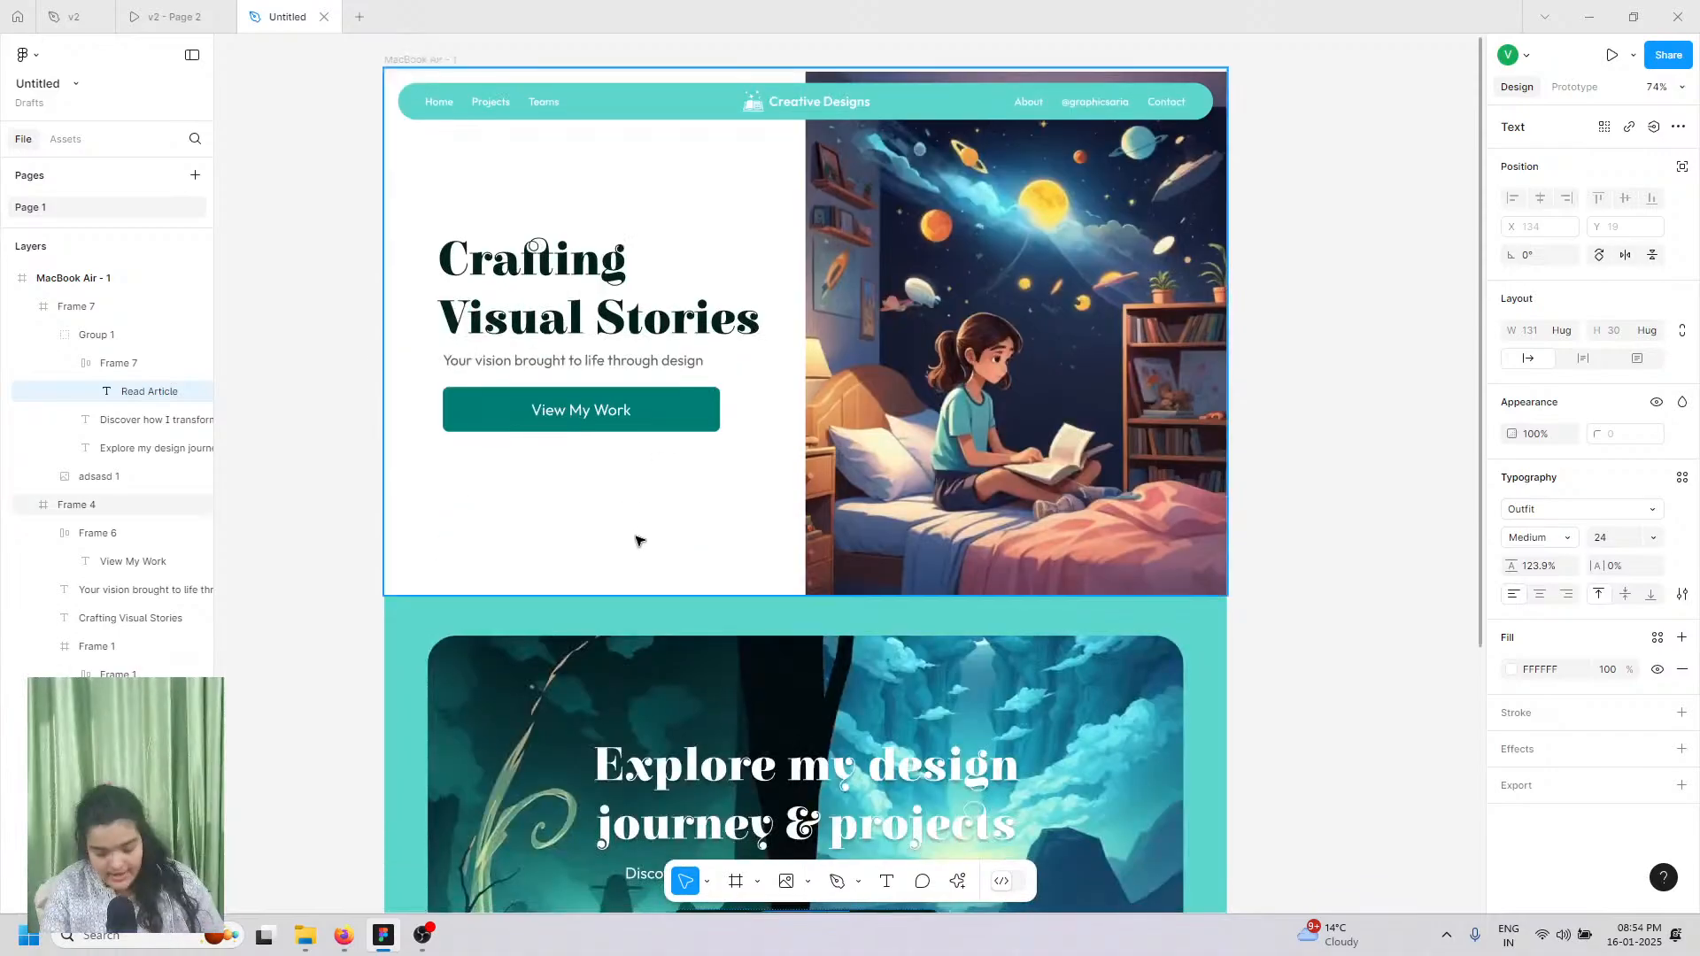
scroll(387, 865, "down", 6)
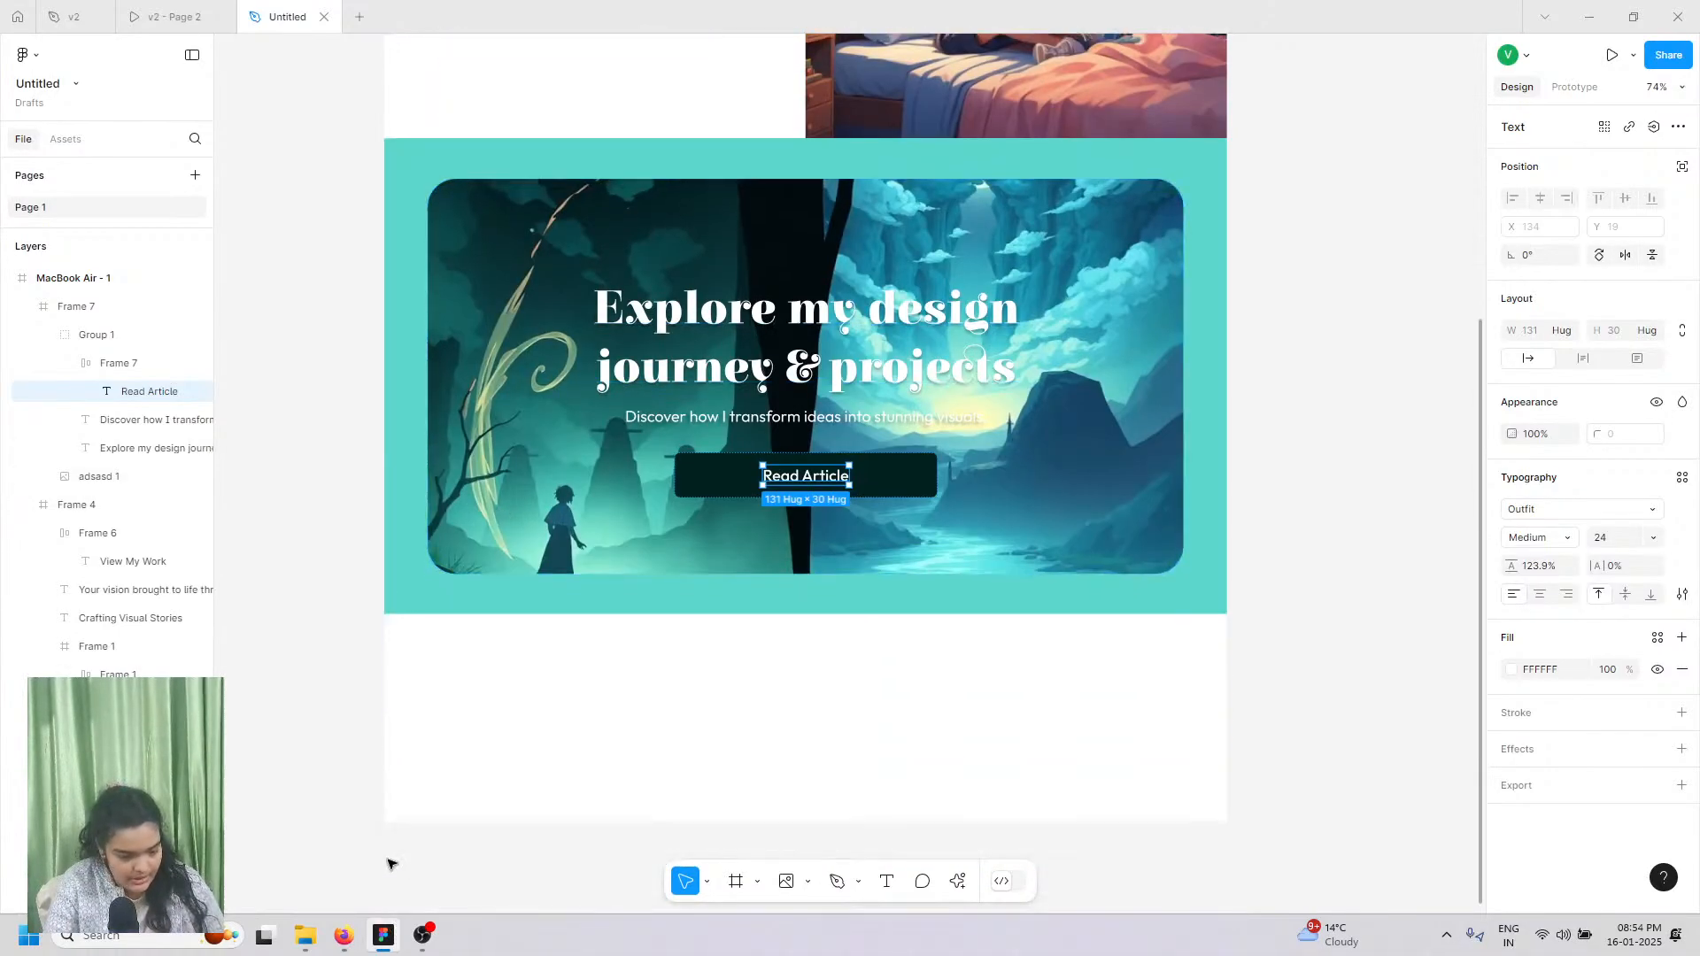
scroll(270, 283, "up", 1)
scroll(270, 283, "up", 1)
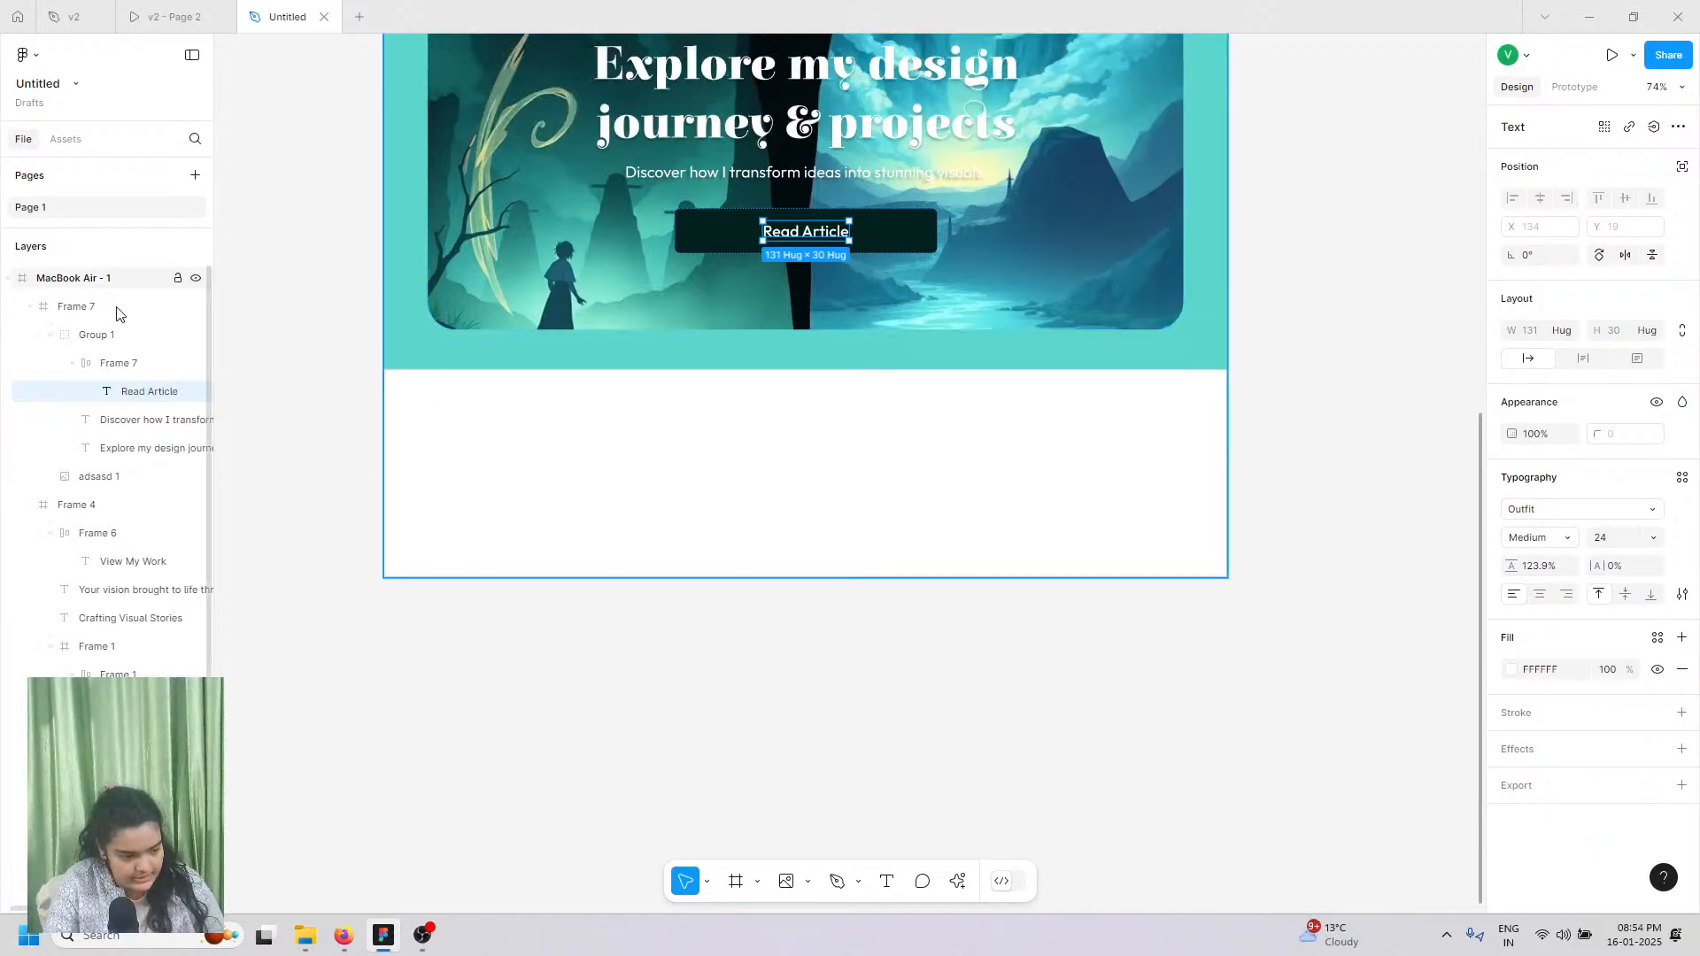
left_click(114, 307)
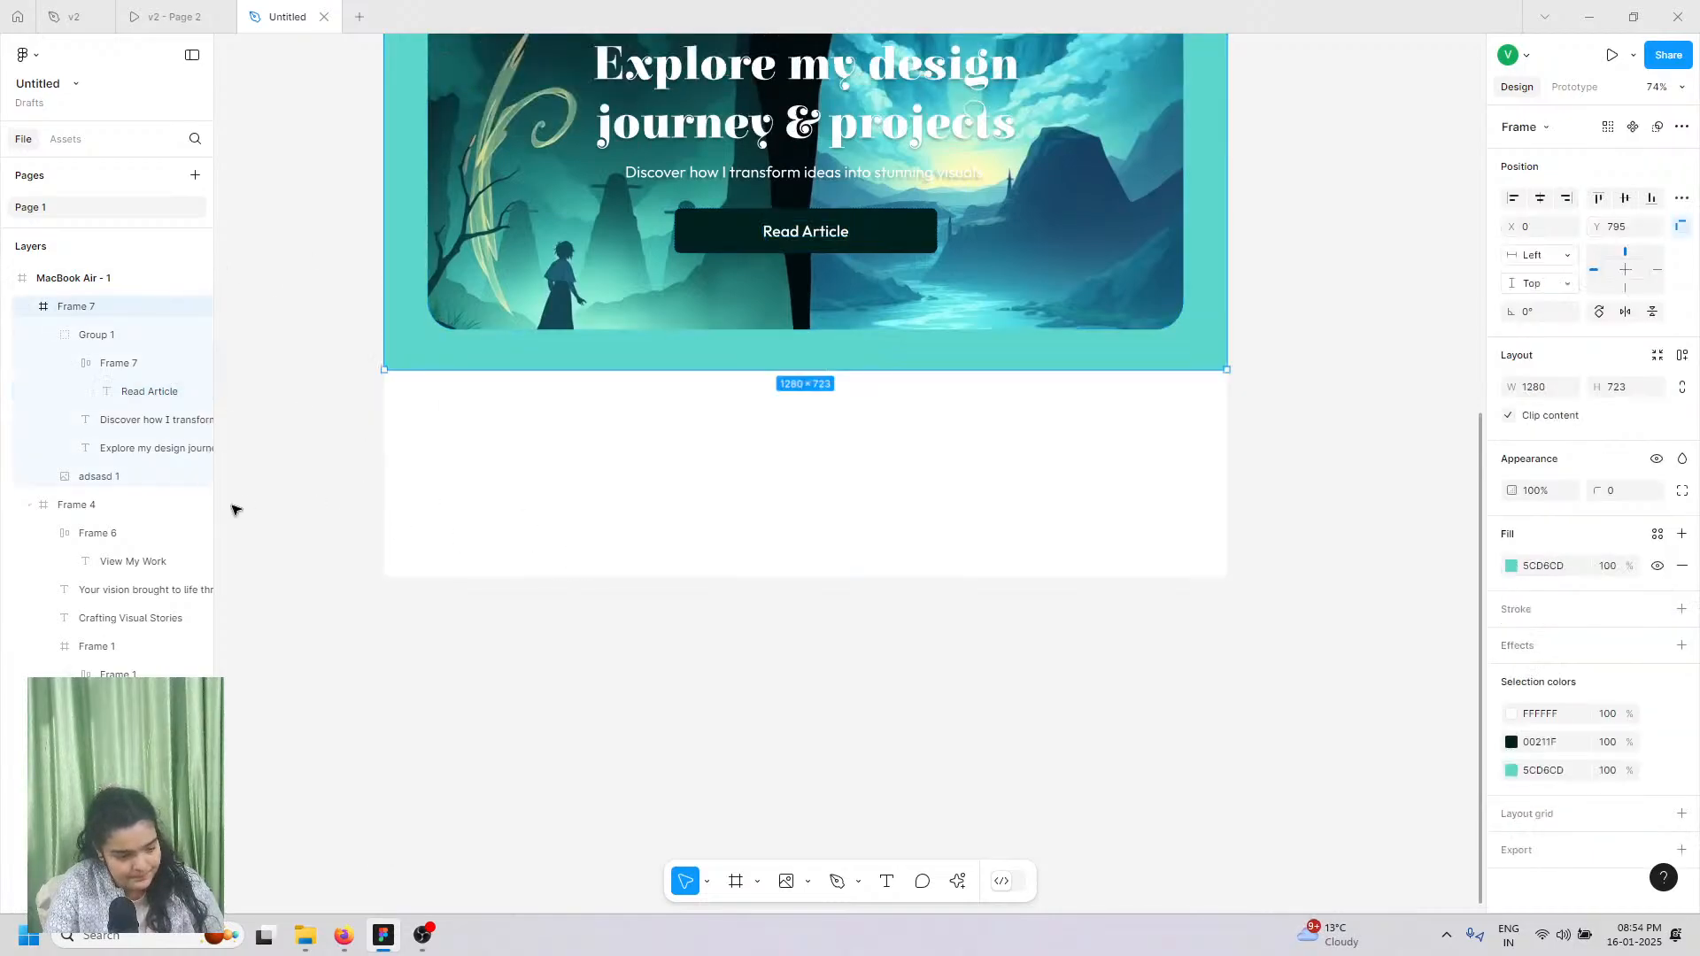
left_click(106, 277)
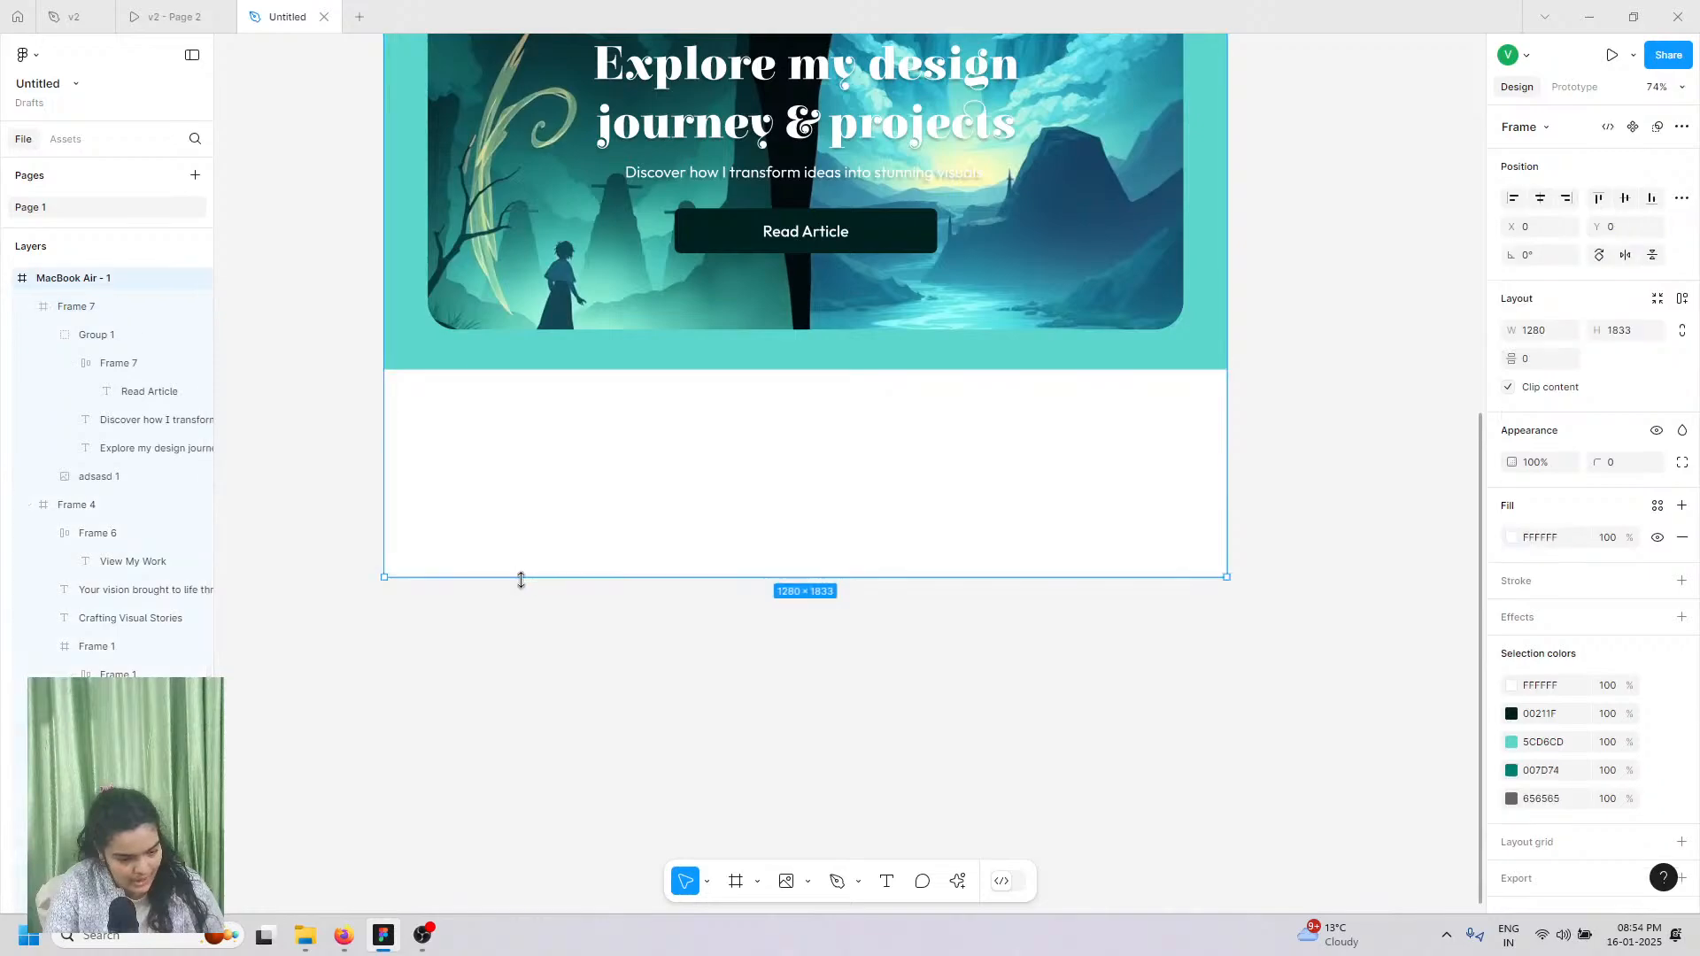
left_click_drag(521, 579, 573, 783)
scroll(571, 783, "up", 10)
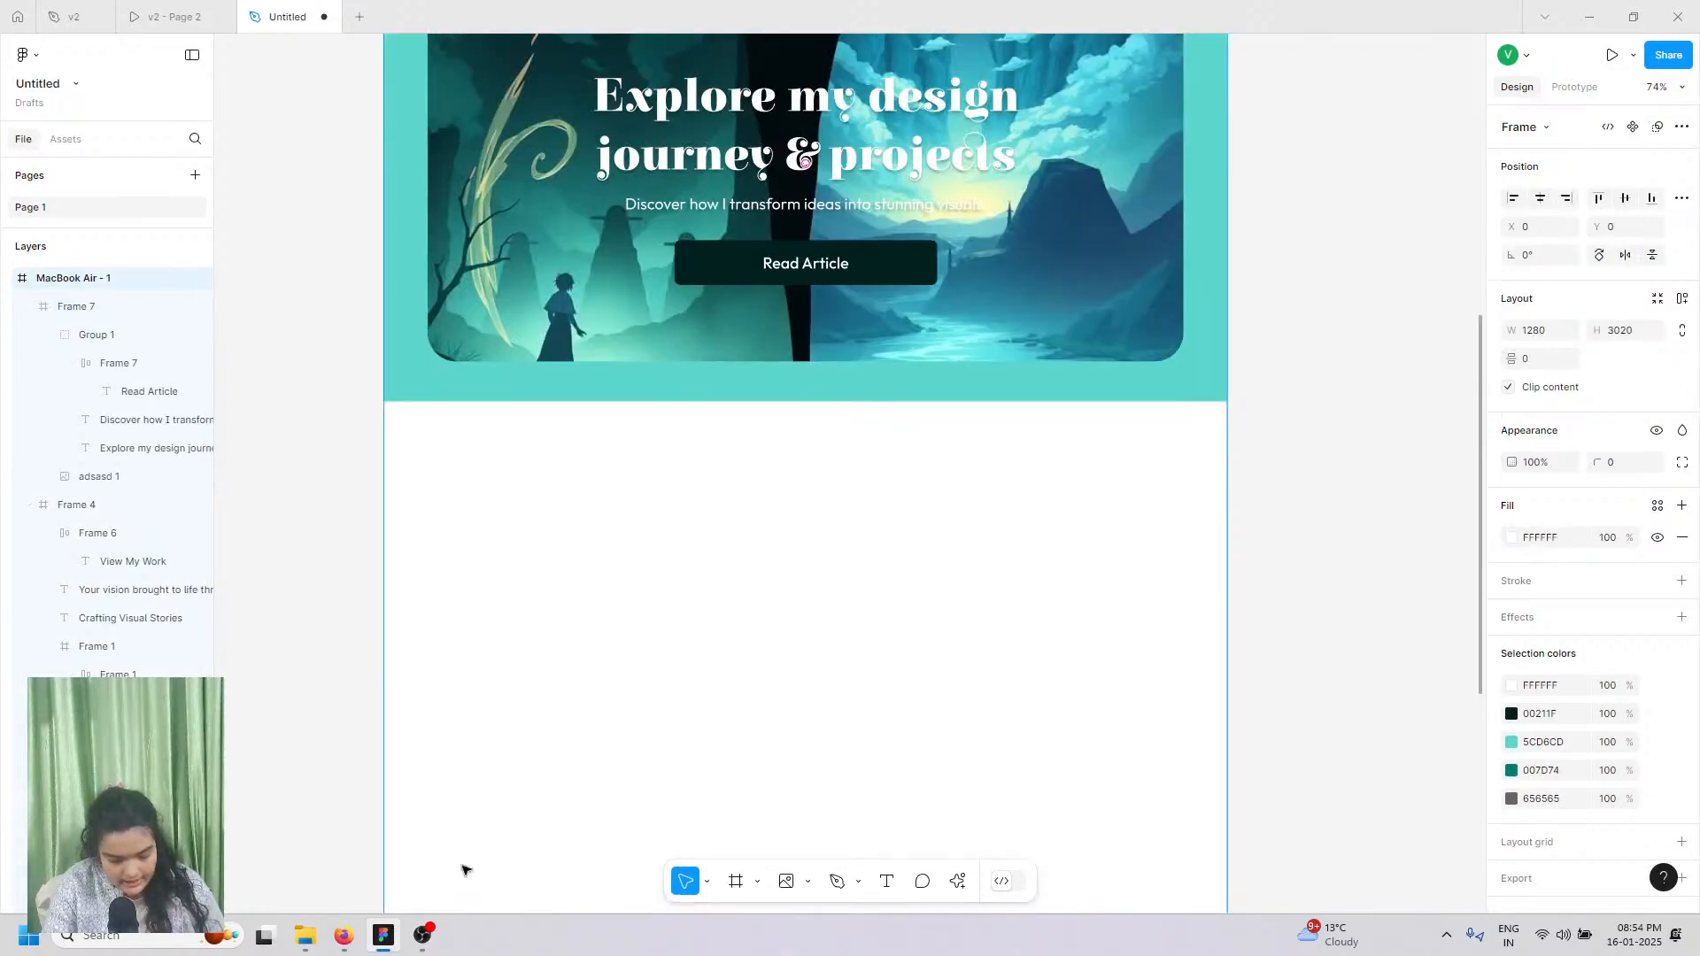
left_click(343, 935)
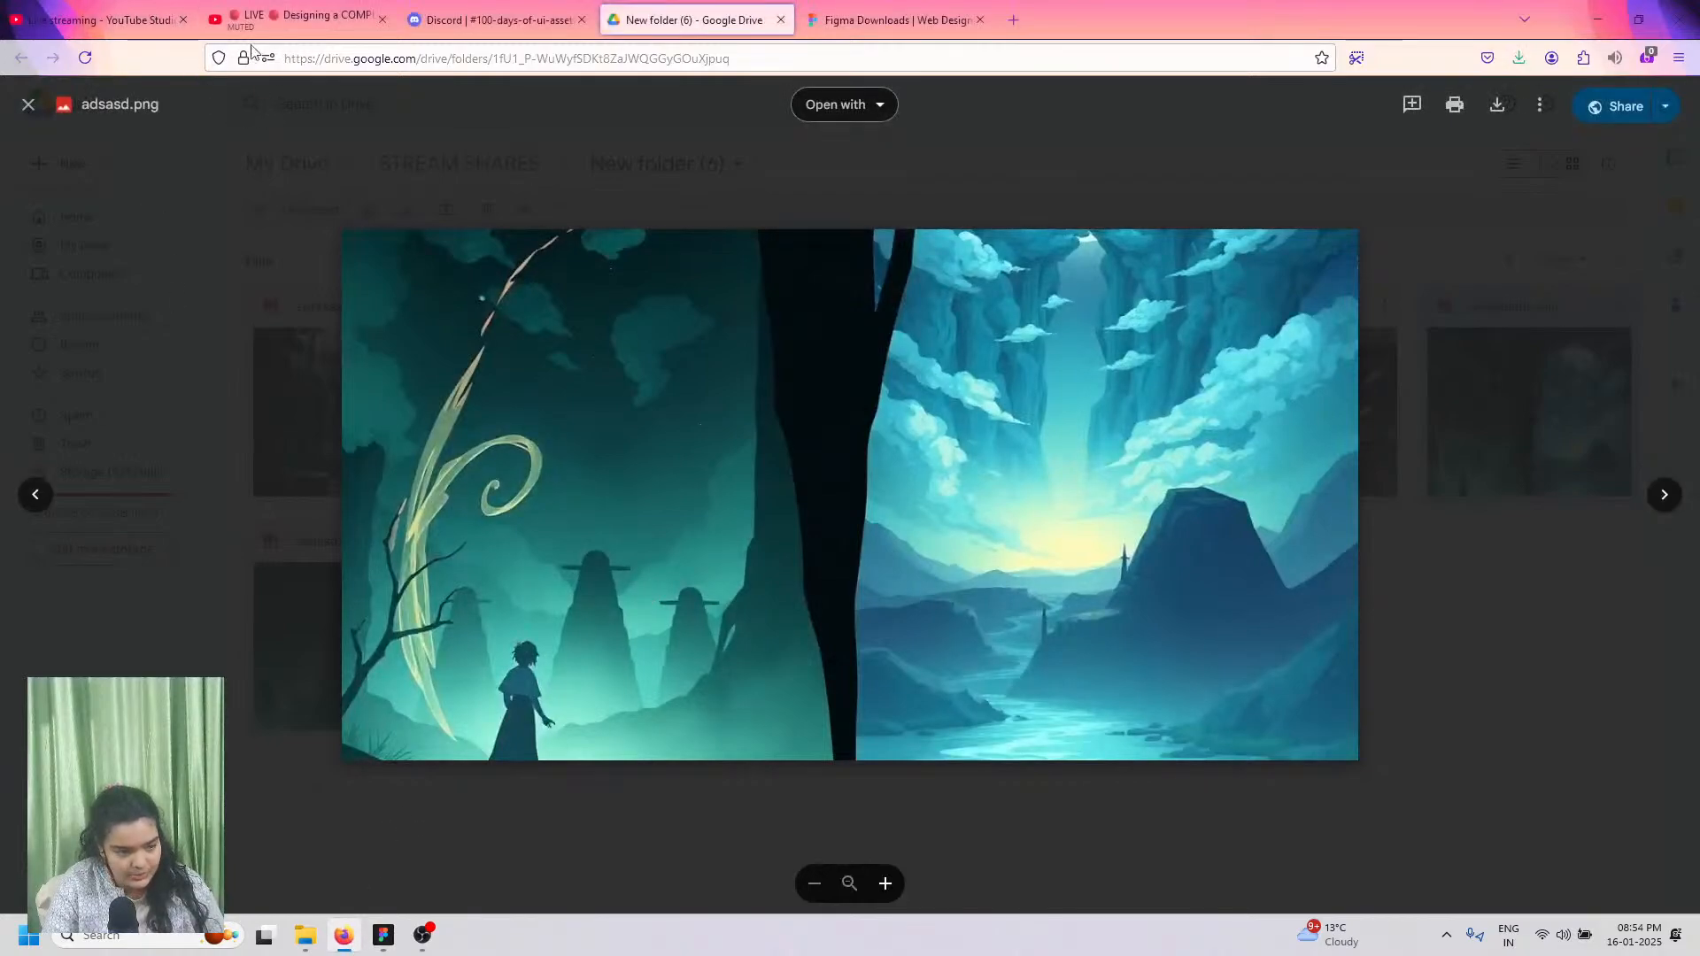
Step: Close Drive's adsasd.png preview and land on Discord's 100-days-of-ui-assets-livestreams channel with the Day 38 link
left_click(293, 19)
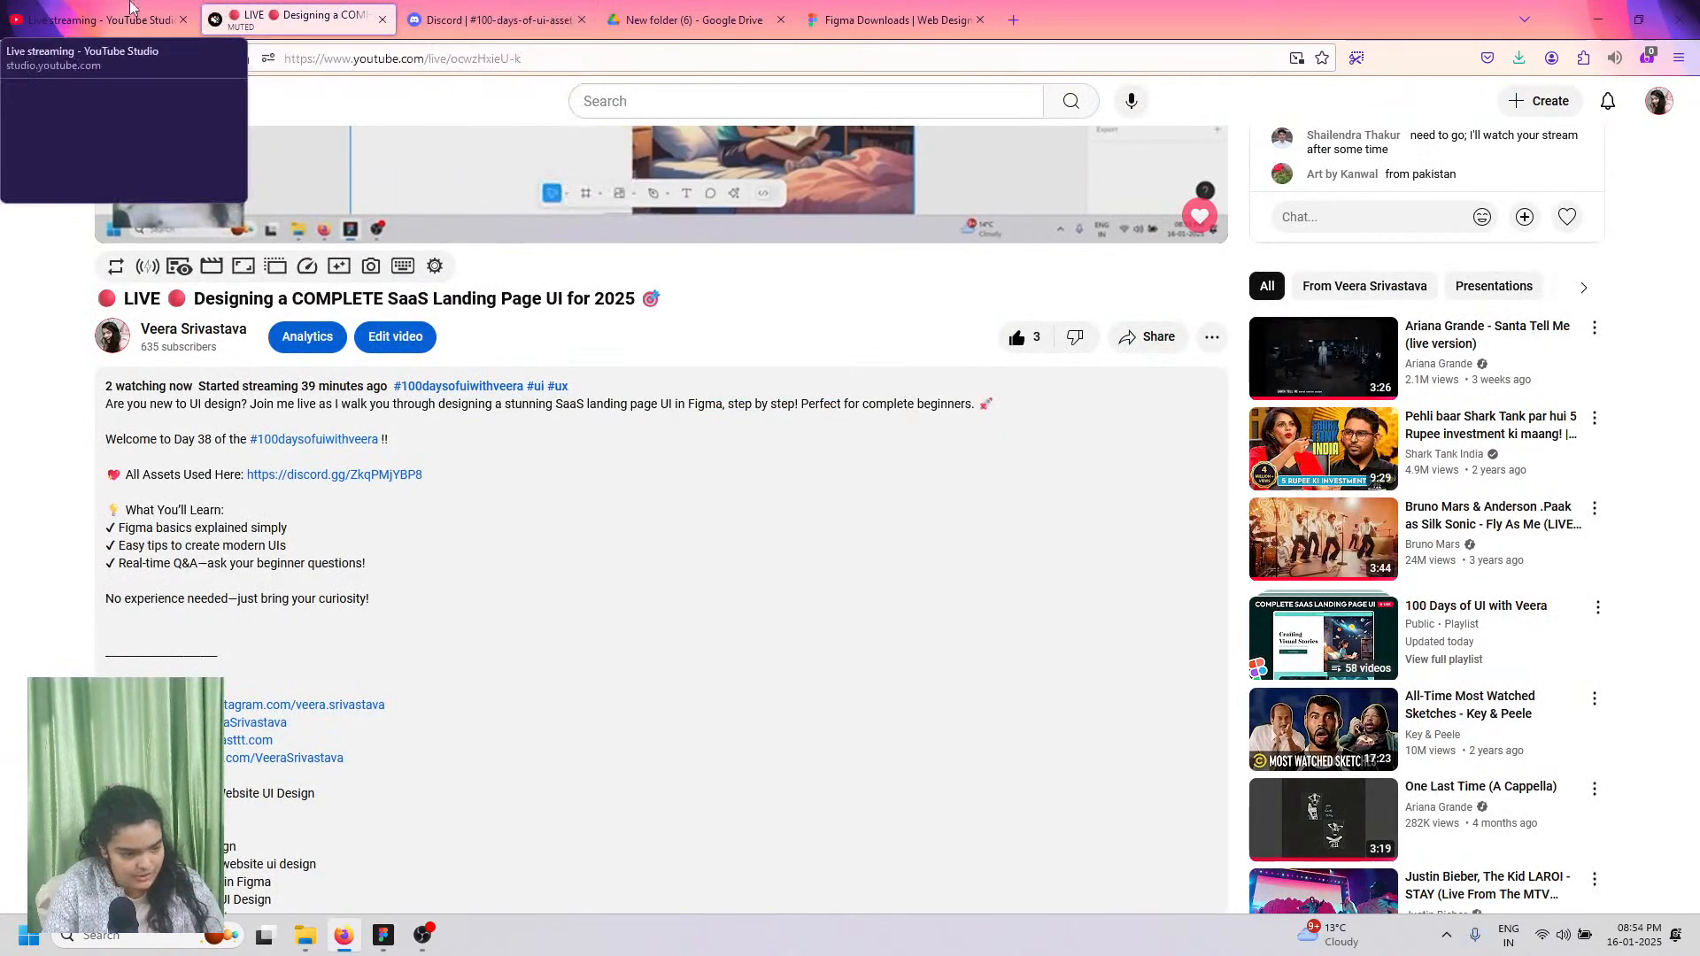
left_click(98, 19)
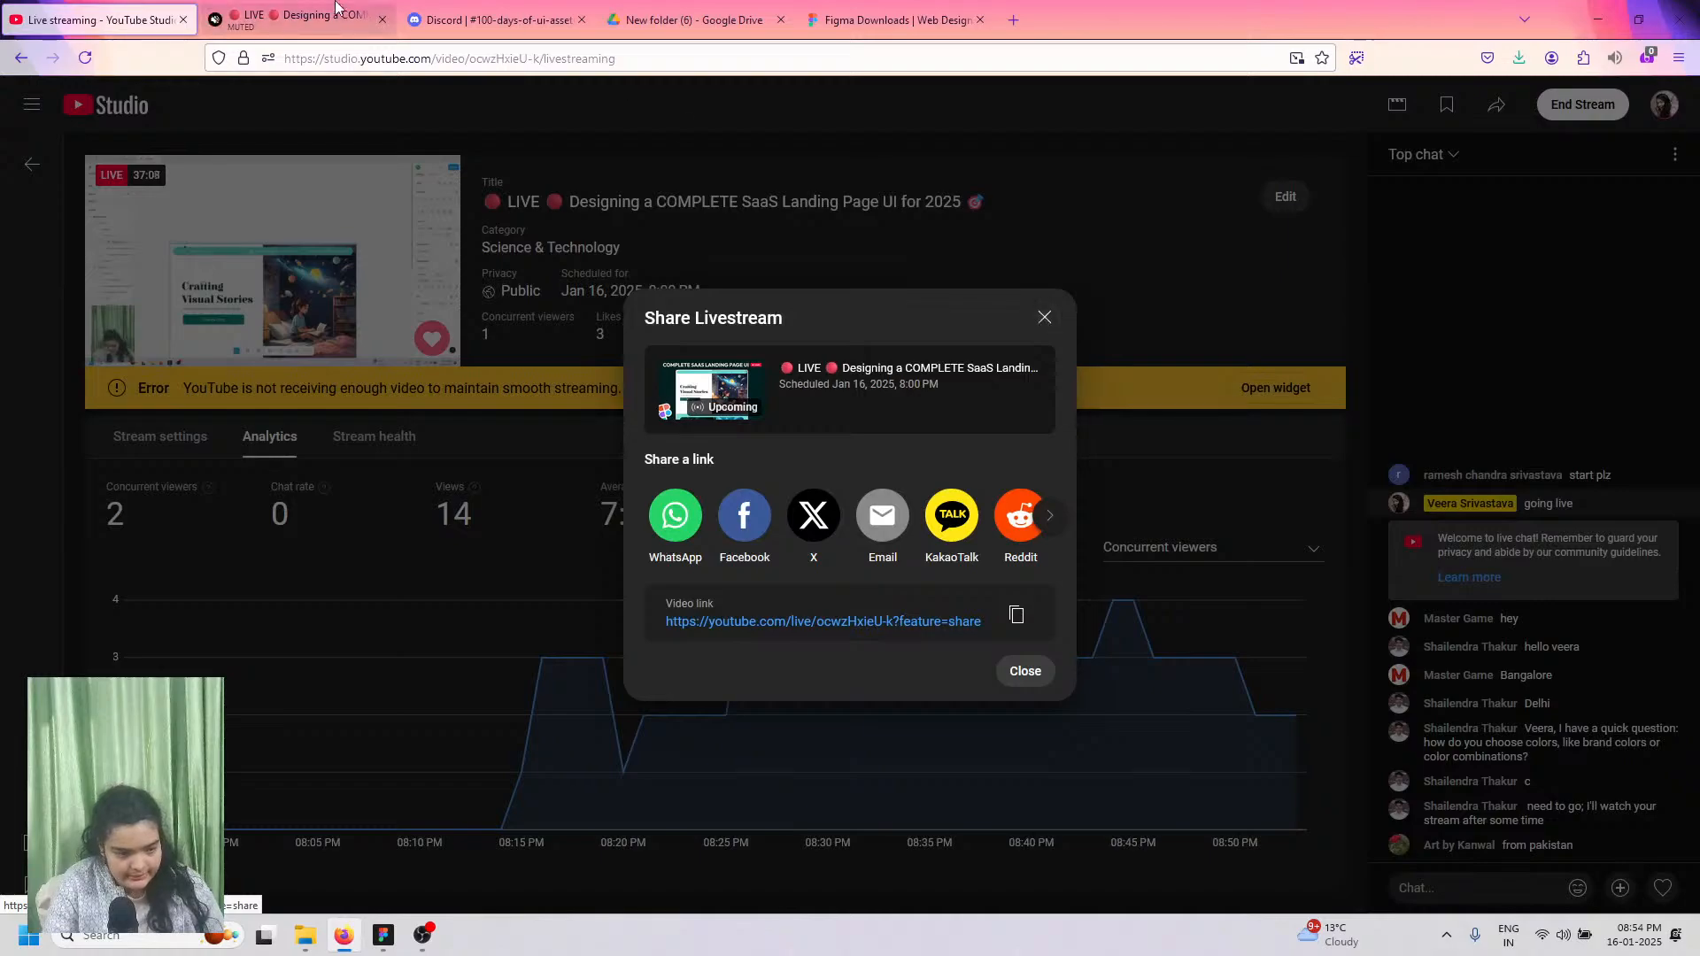
left_click(292, 19)
left_click(496, 19)
left_click(686, 13)
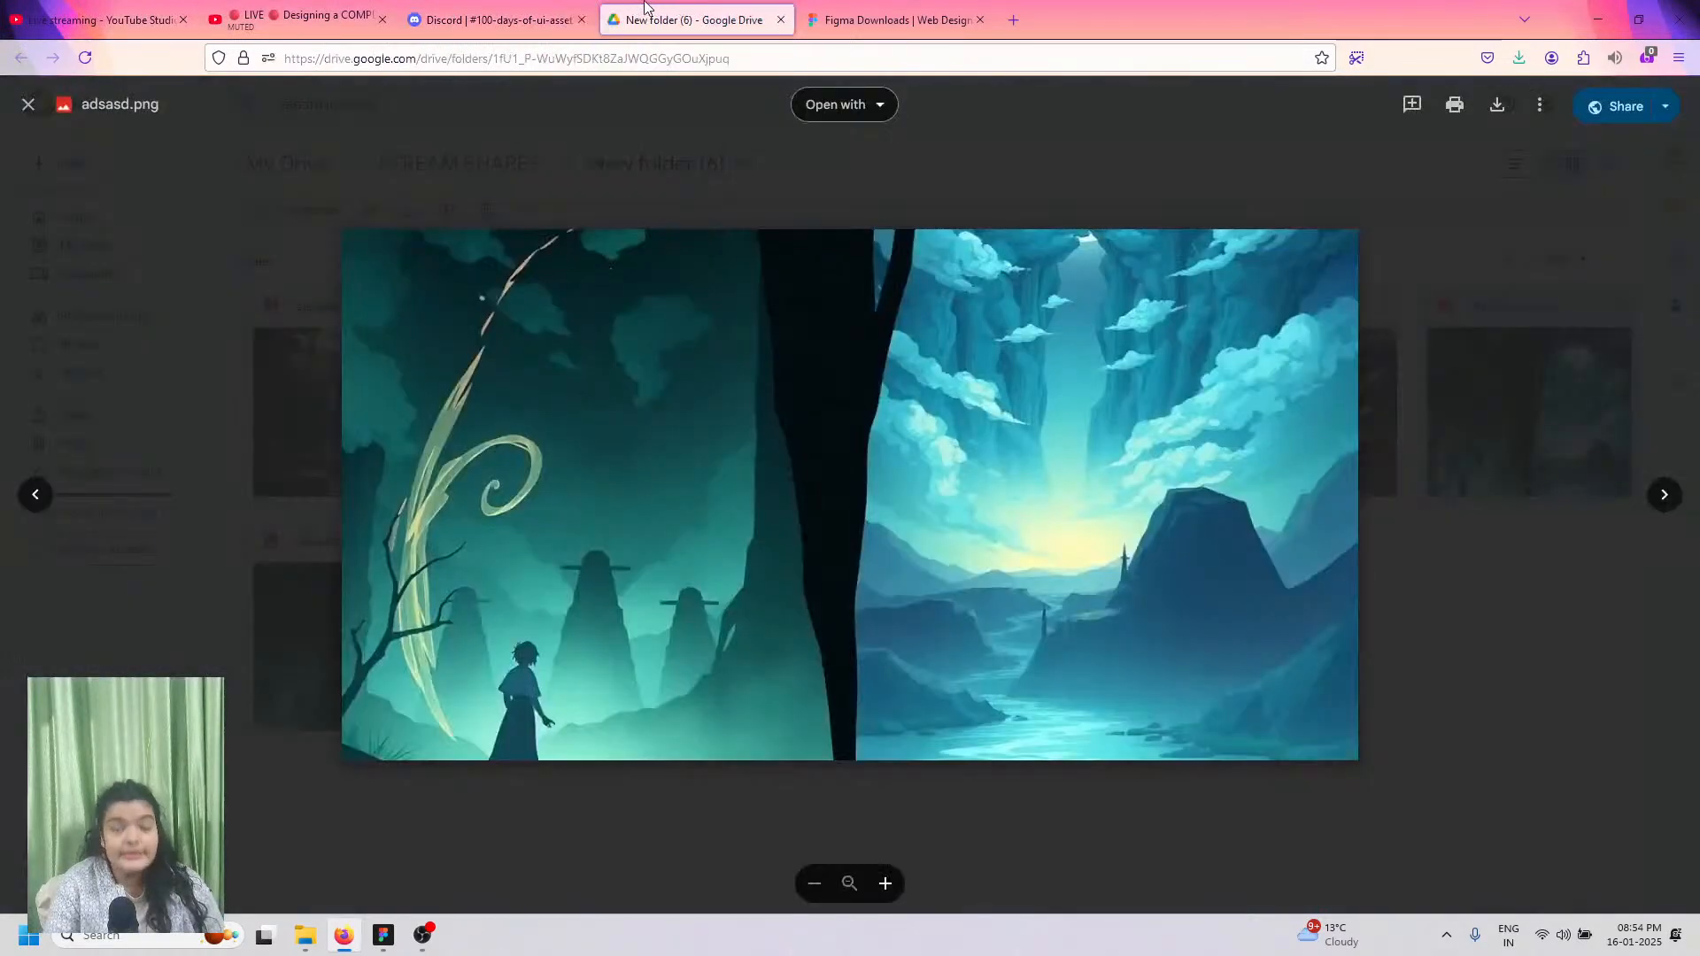
left_click(255, 293)
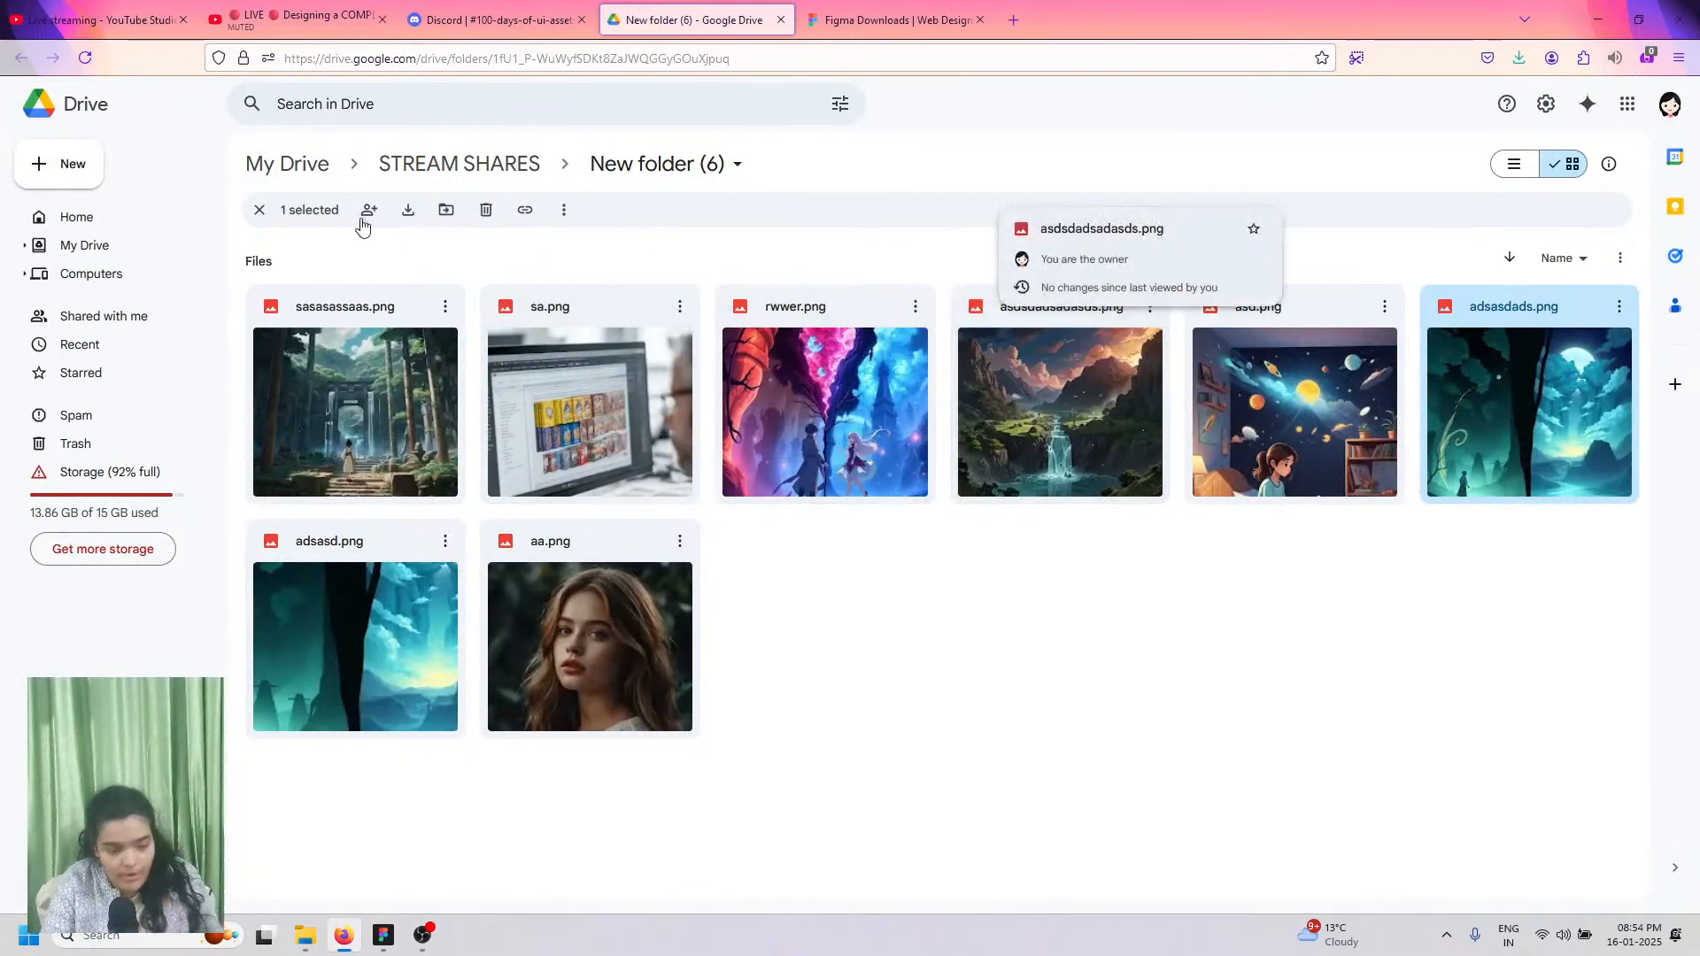
left_click(259, 209)
left_click(270, 10)
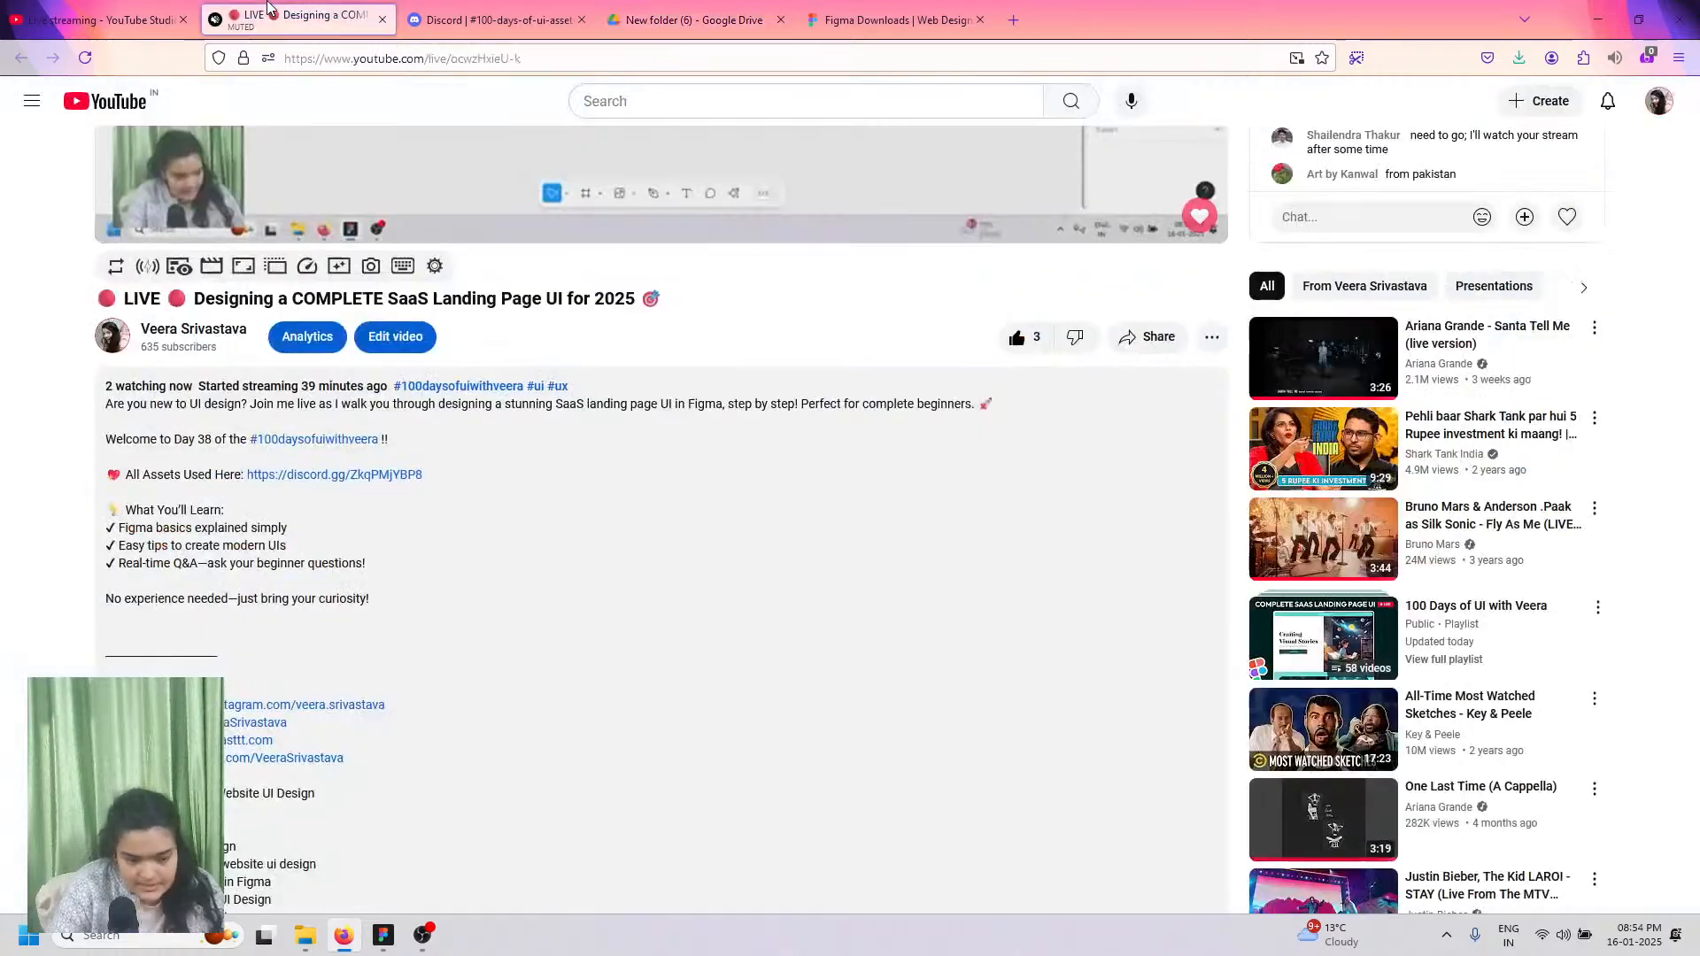
left_click(485, 11)
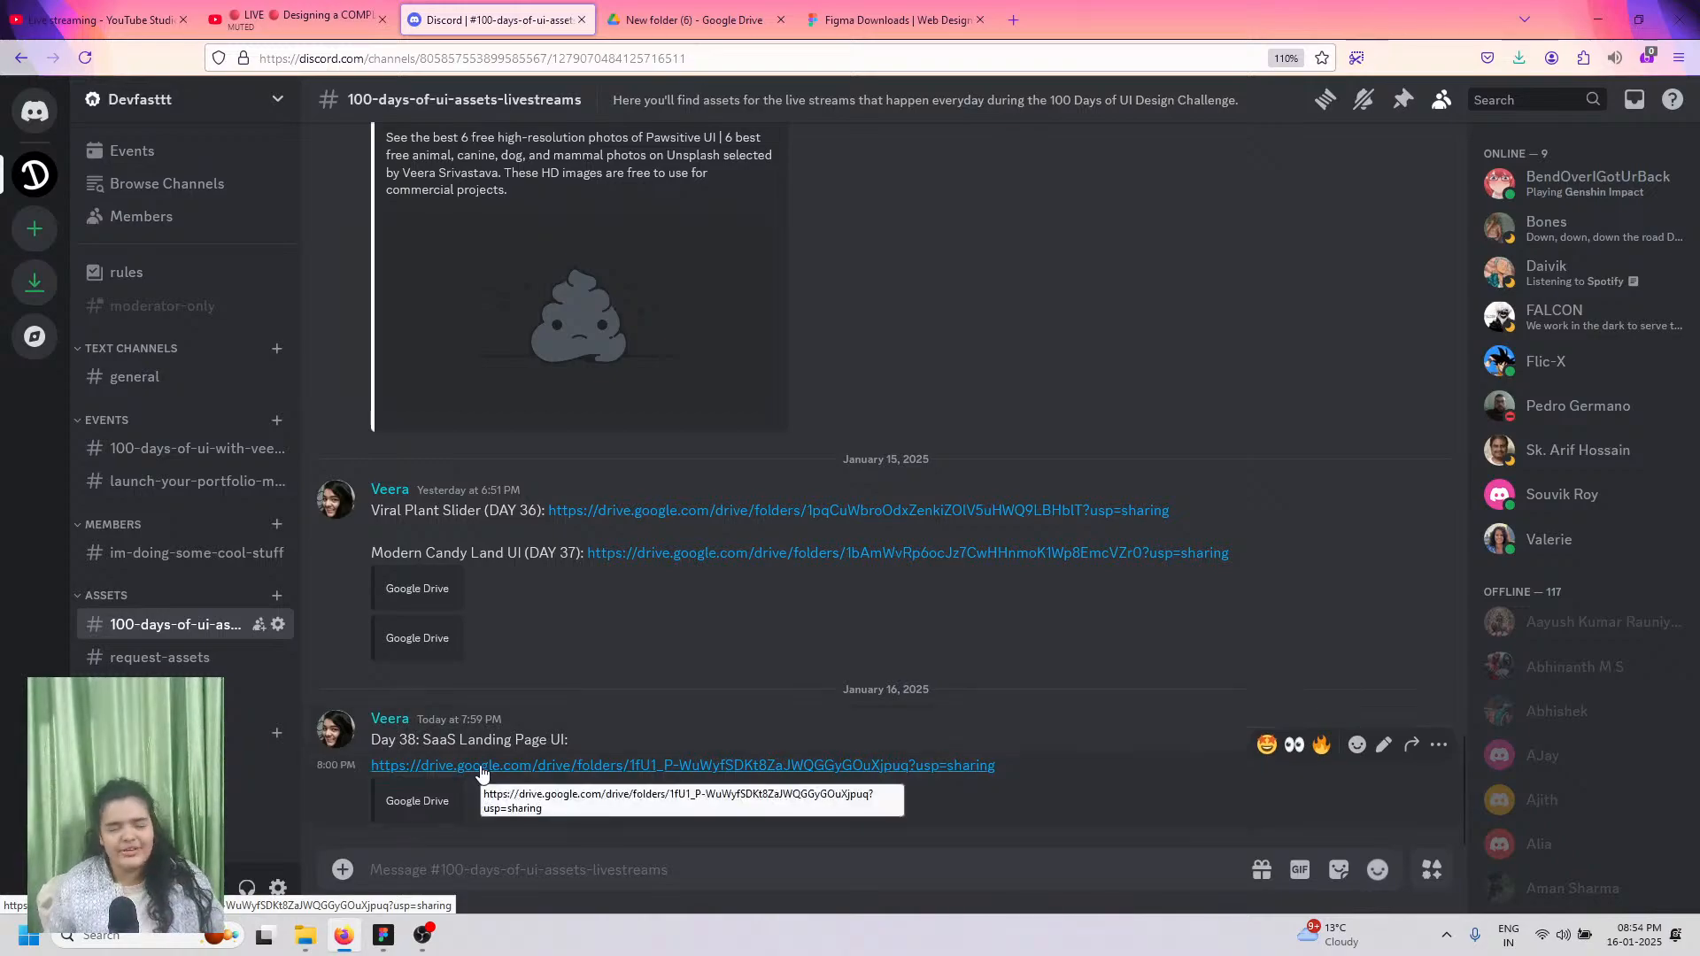
Step: Download rwwer.png, asdsdadsadasds.png and adsasdads.png from the shared Drive folder and check the finished downloads
left_click(740, 9)
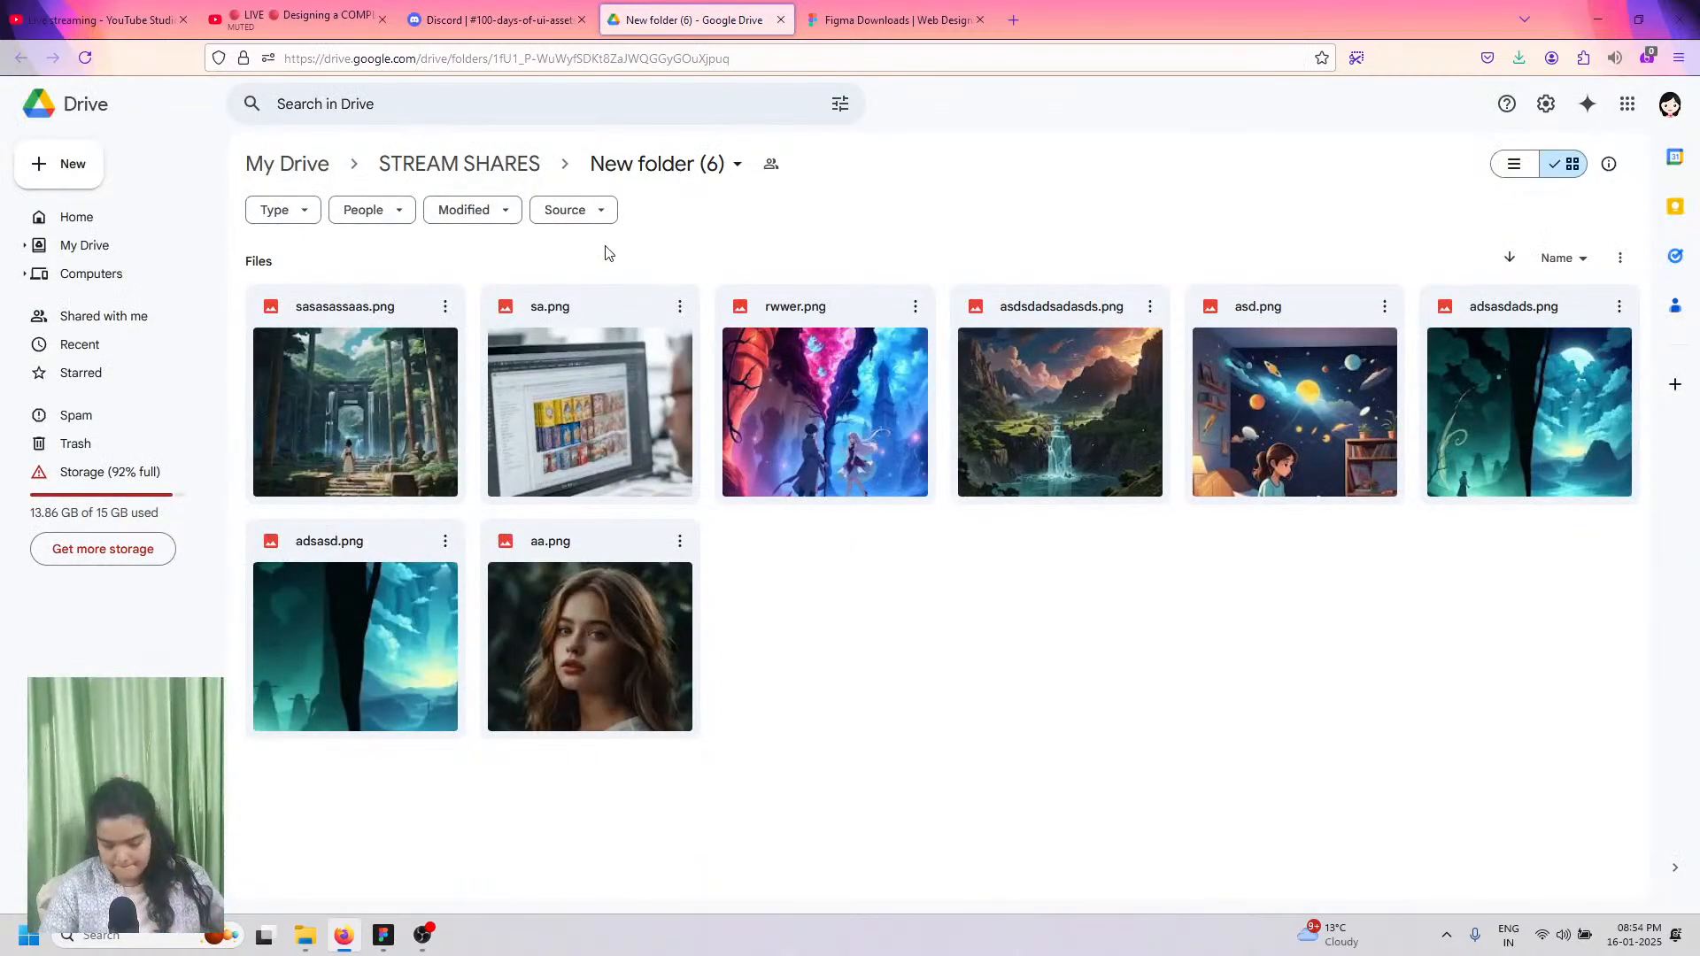
left_click(850, 324)
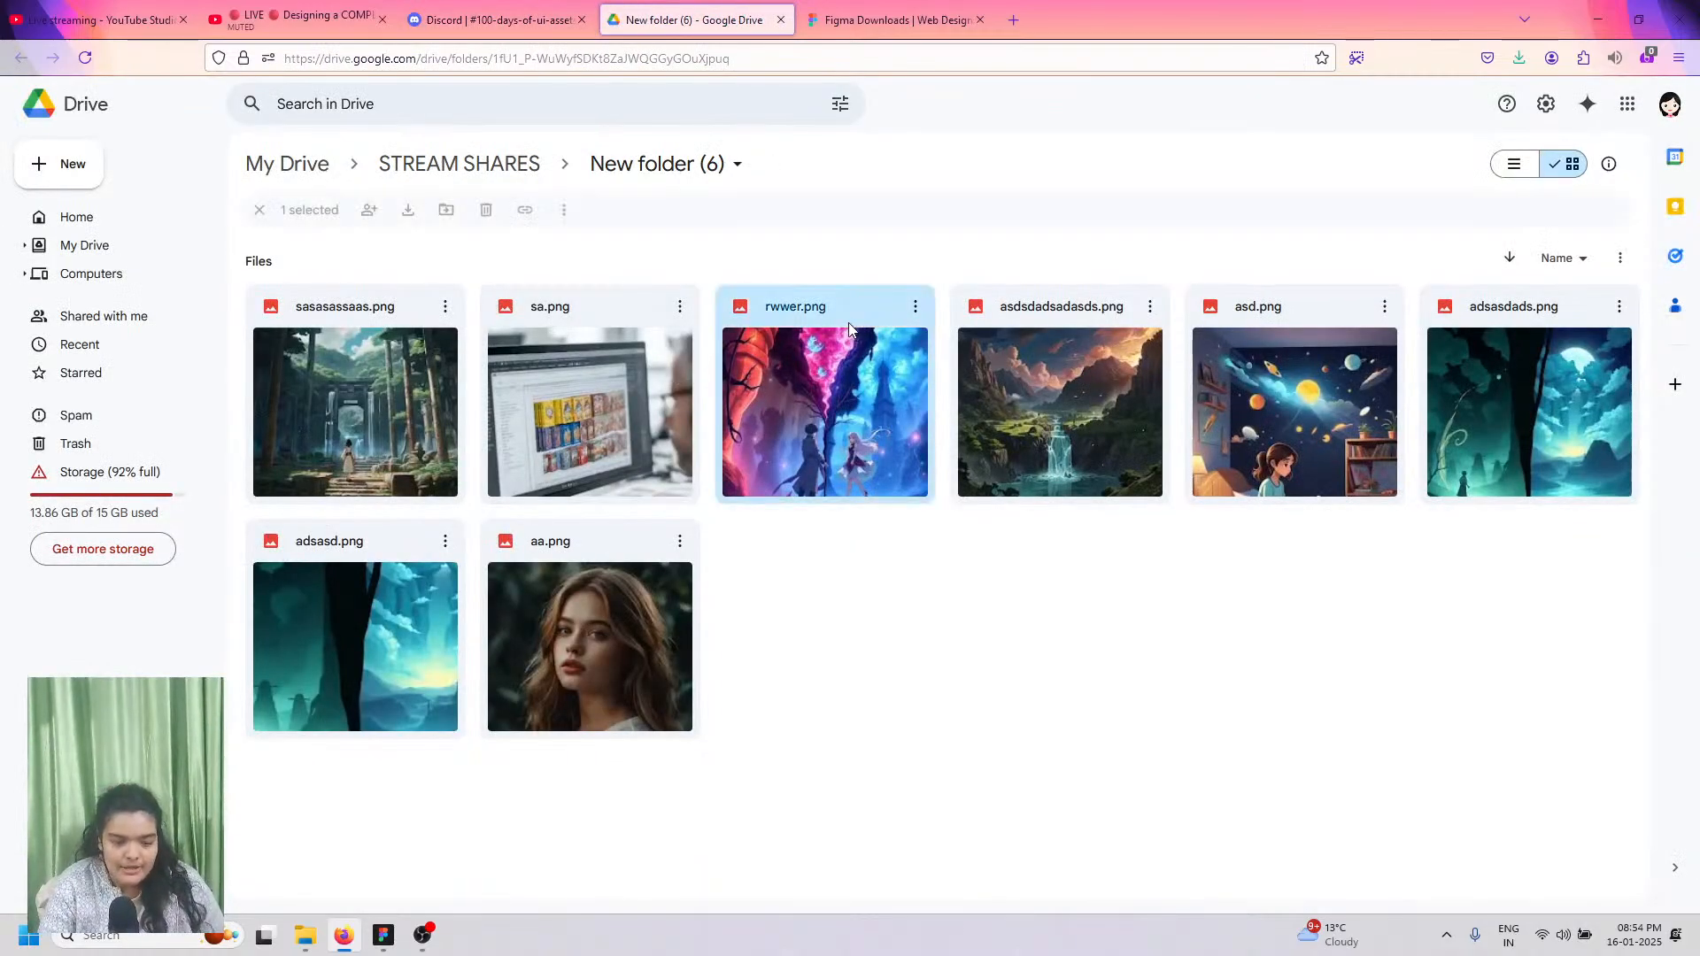
left_click(409, 213)
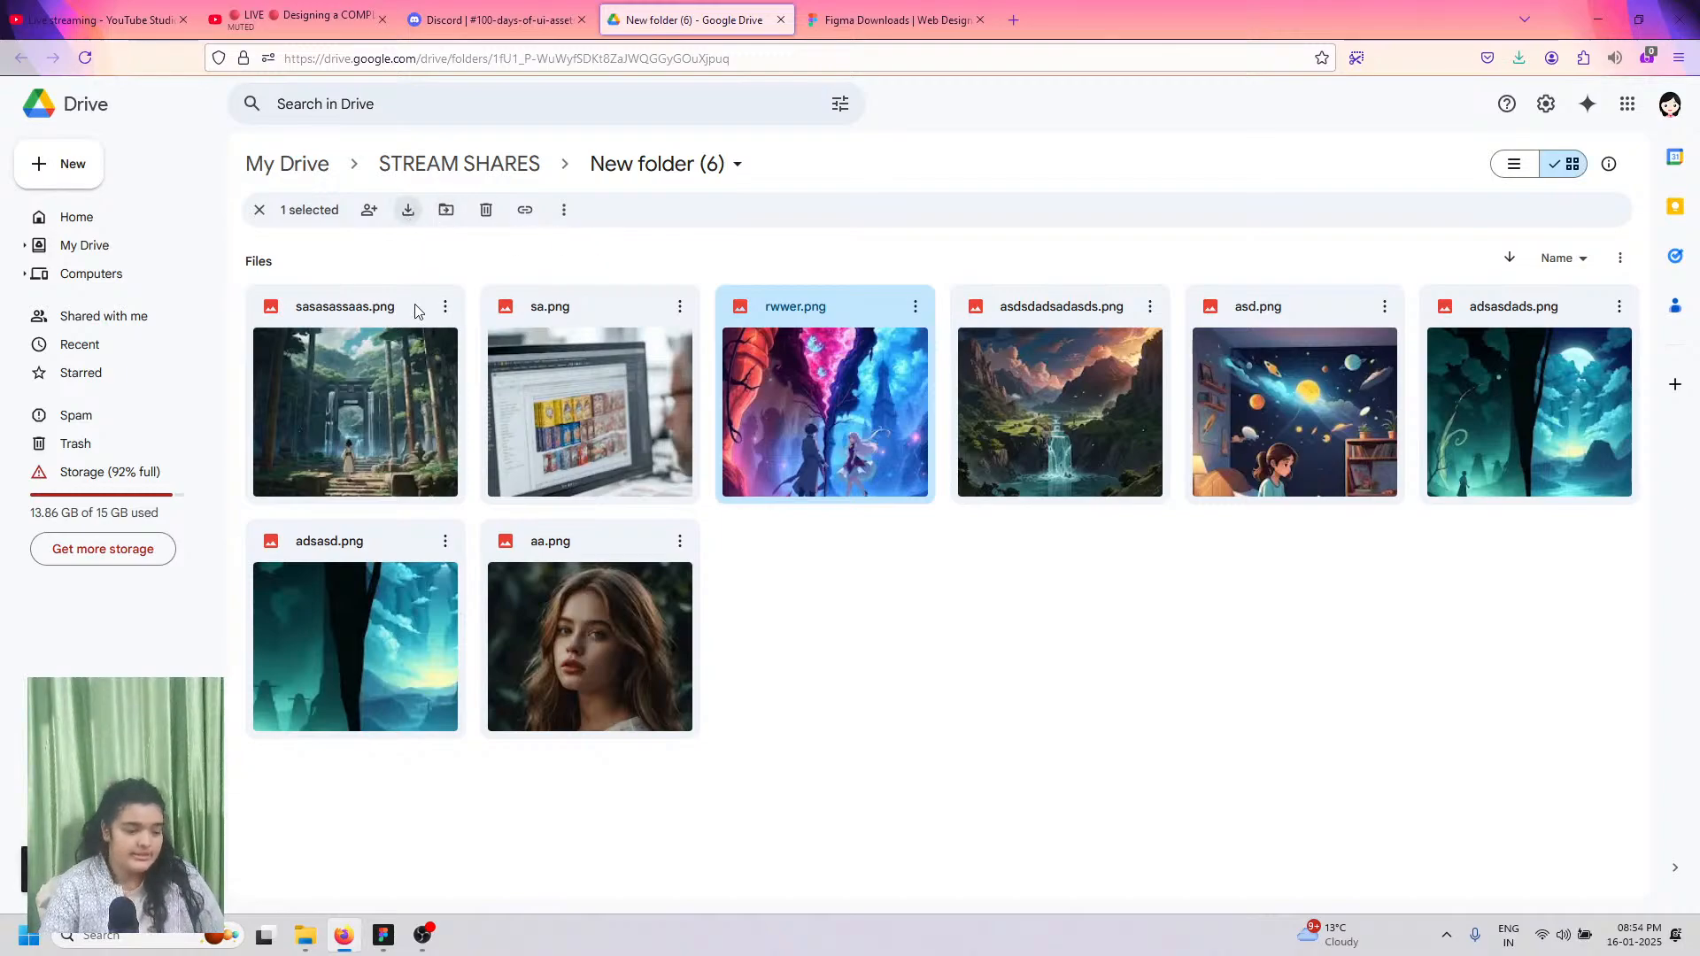
left_click(416, 310)
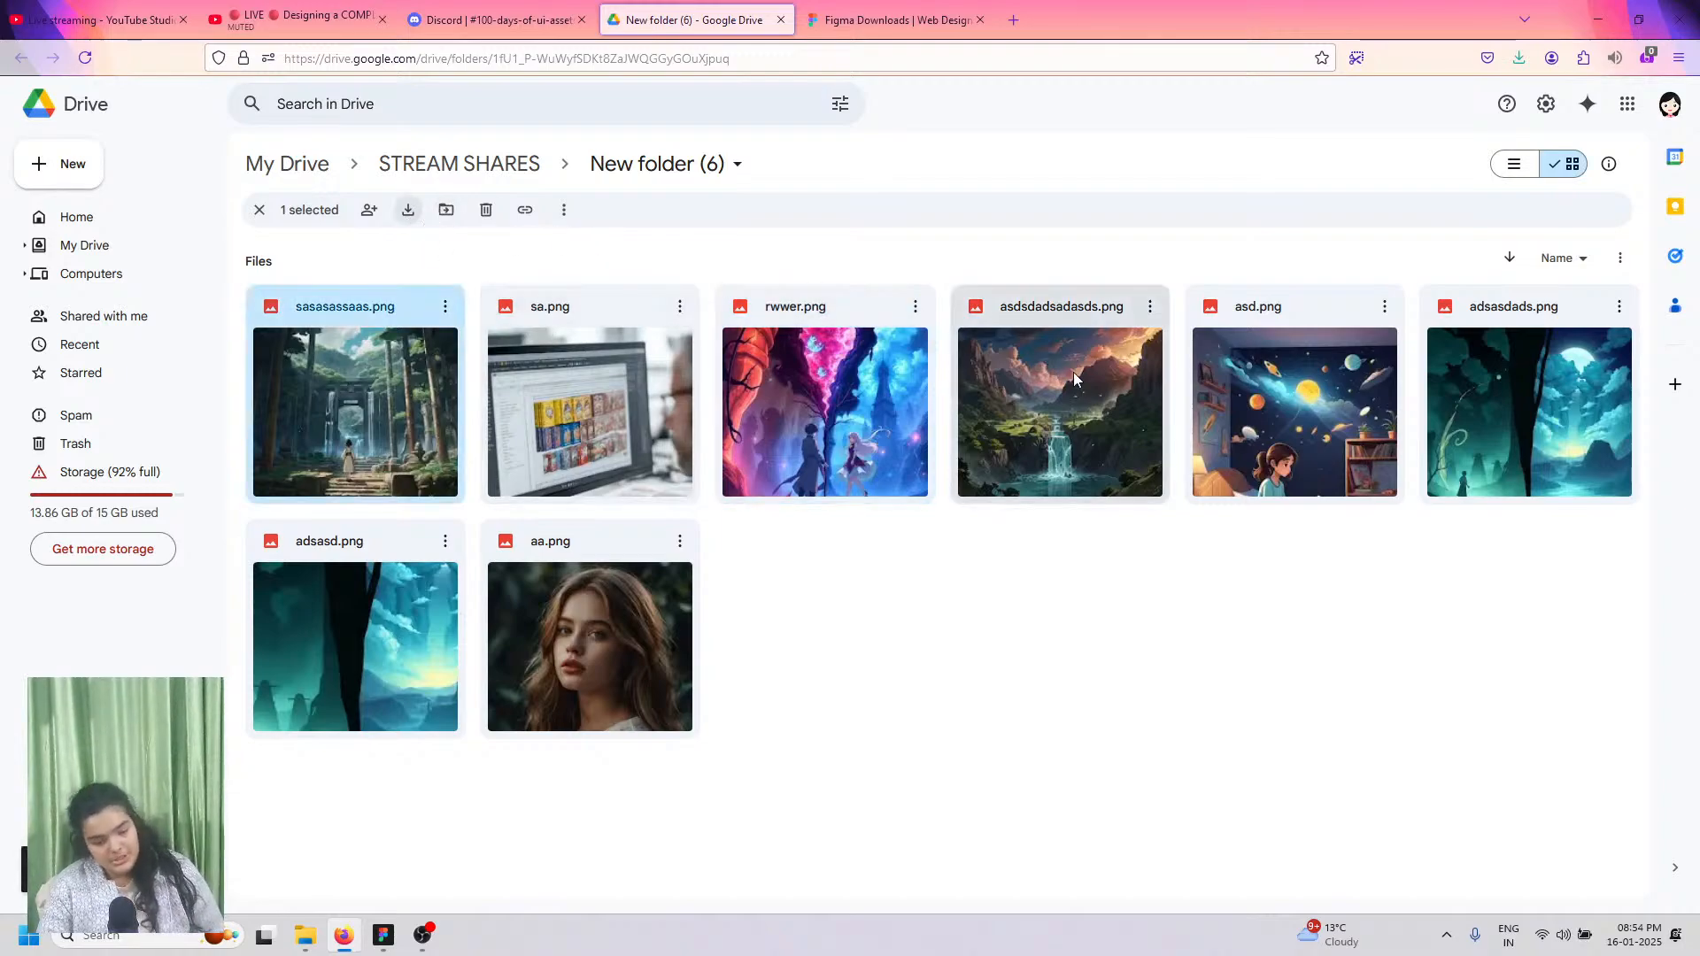
left_click(1119, 384)
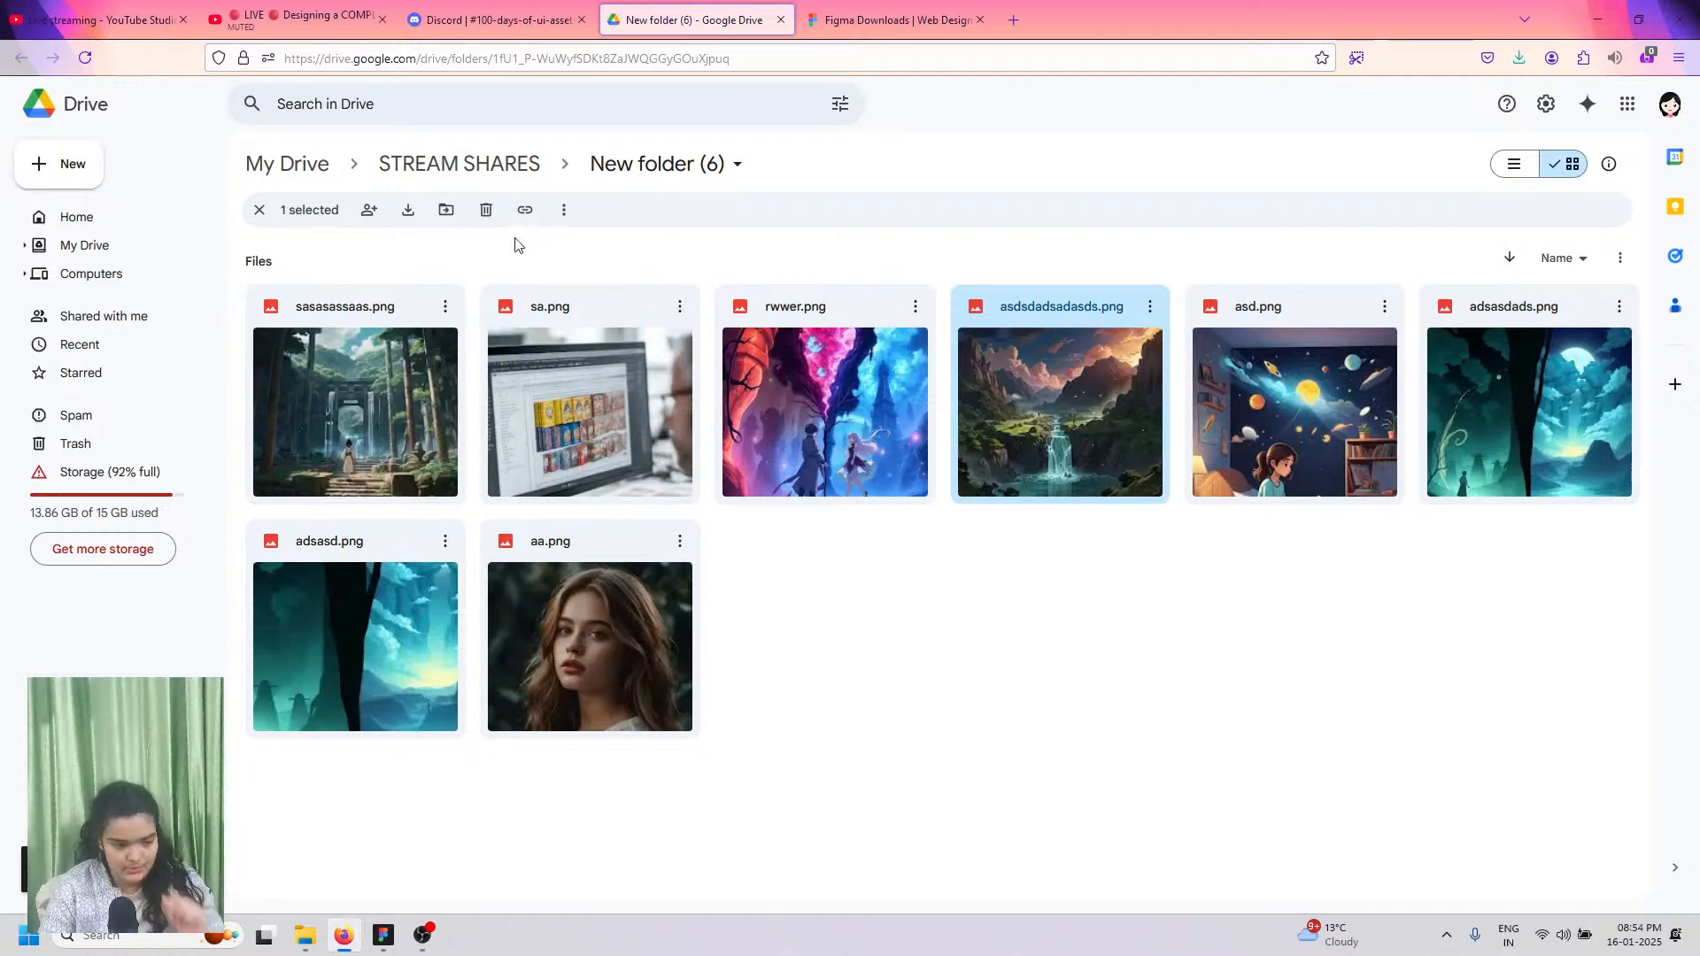
left_click(416, 221)
left_click(1492, 451)
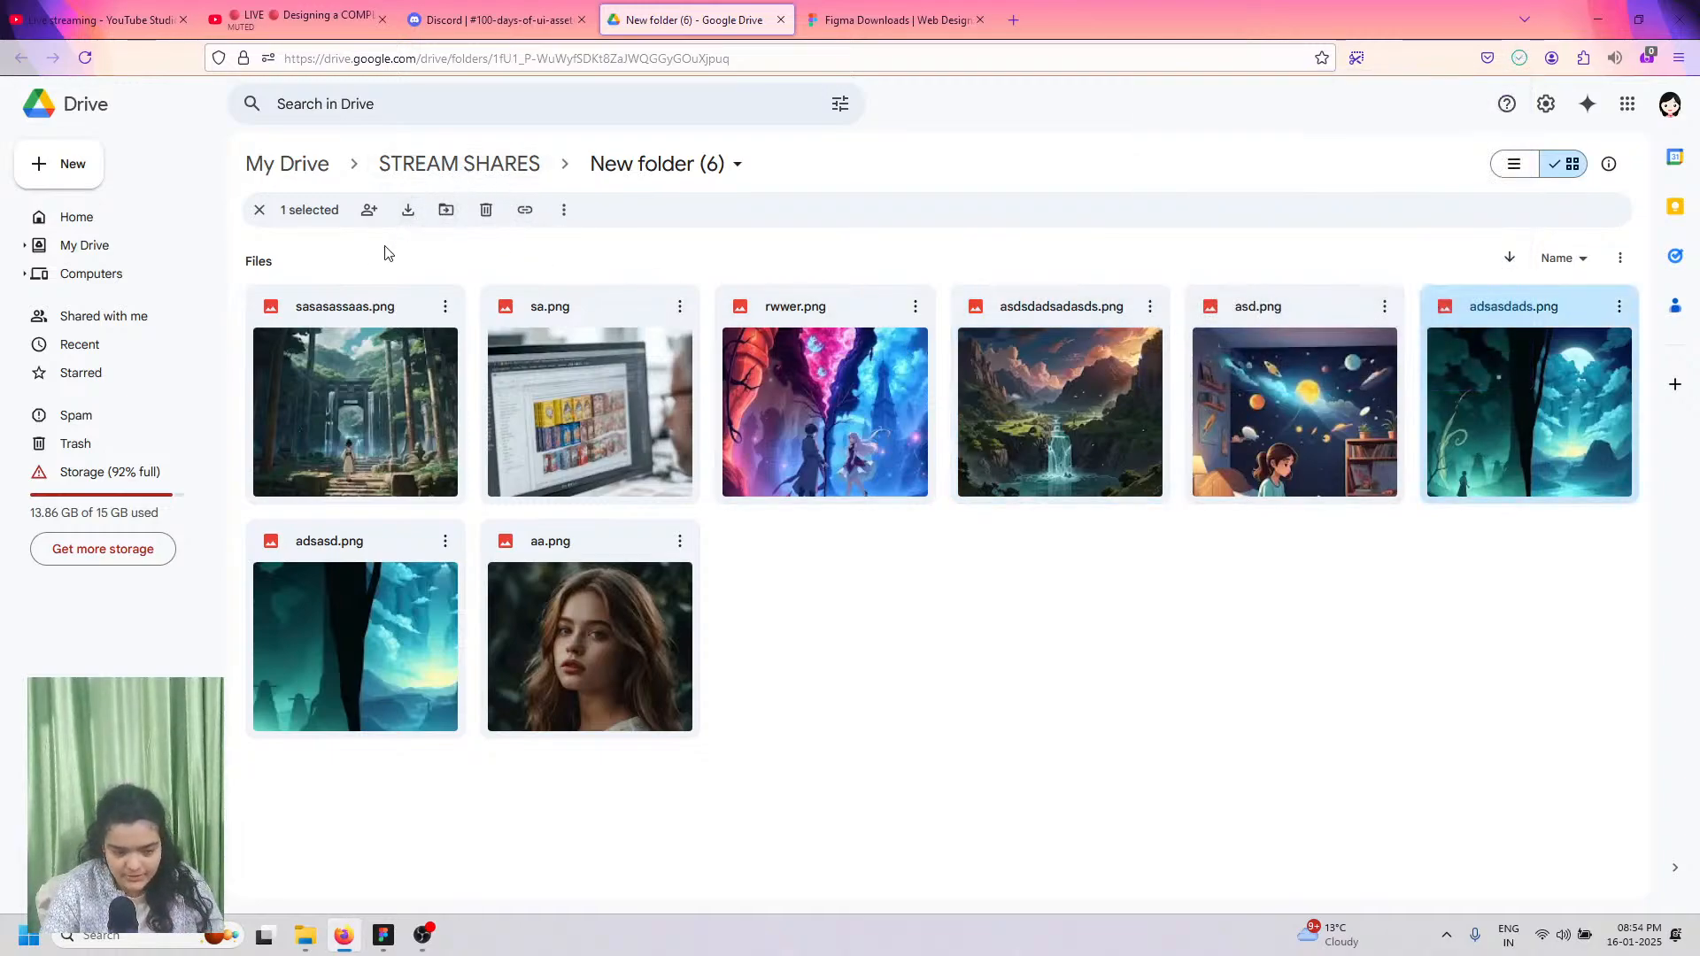
left_click(408, 216)
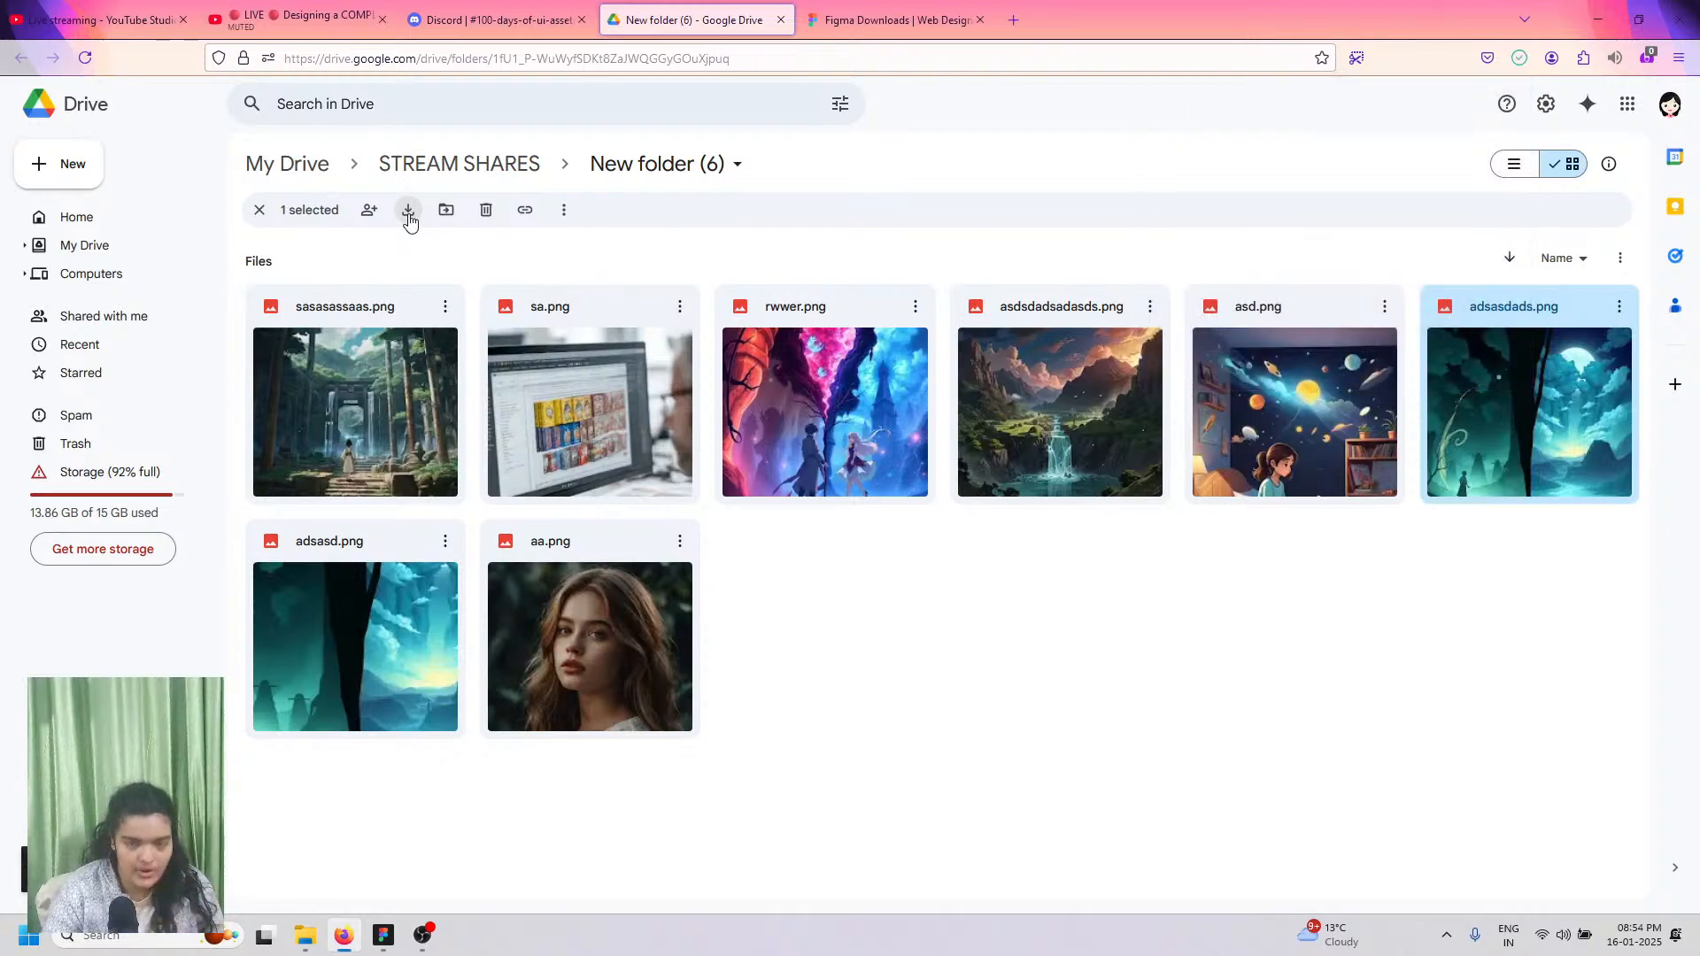
left_click(383, 937)
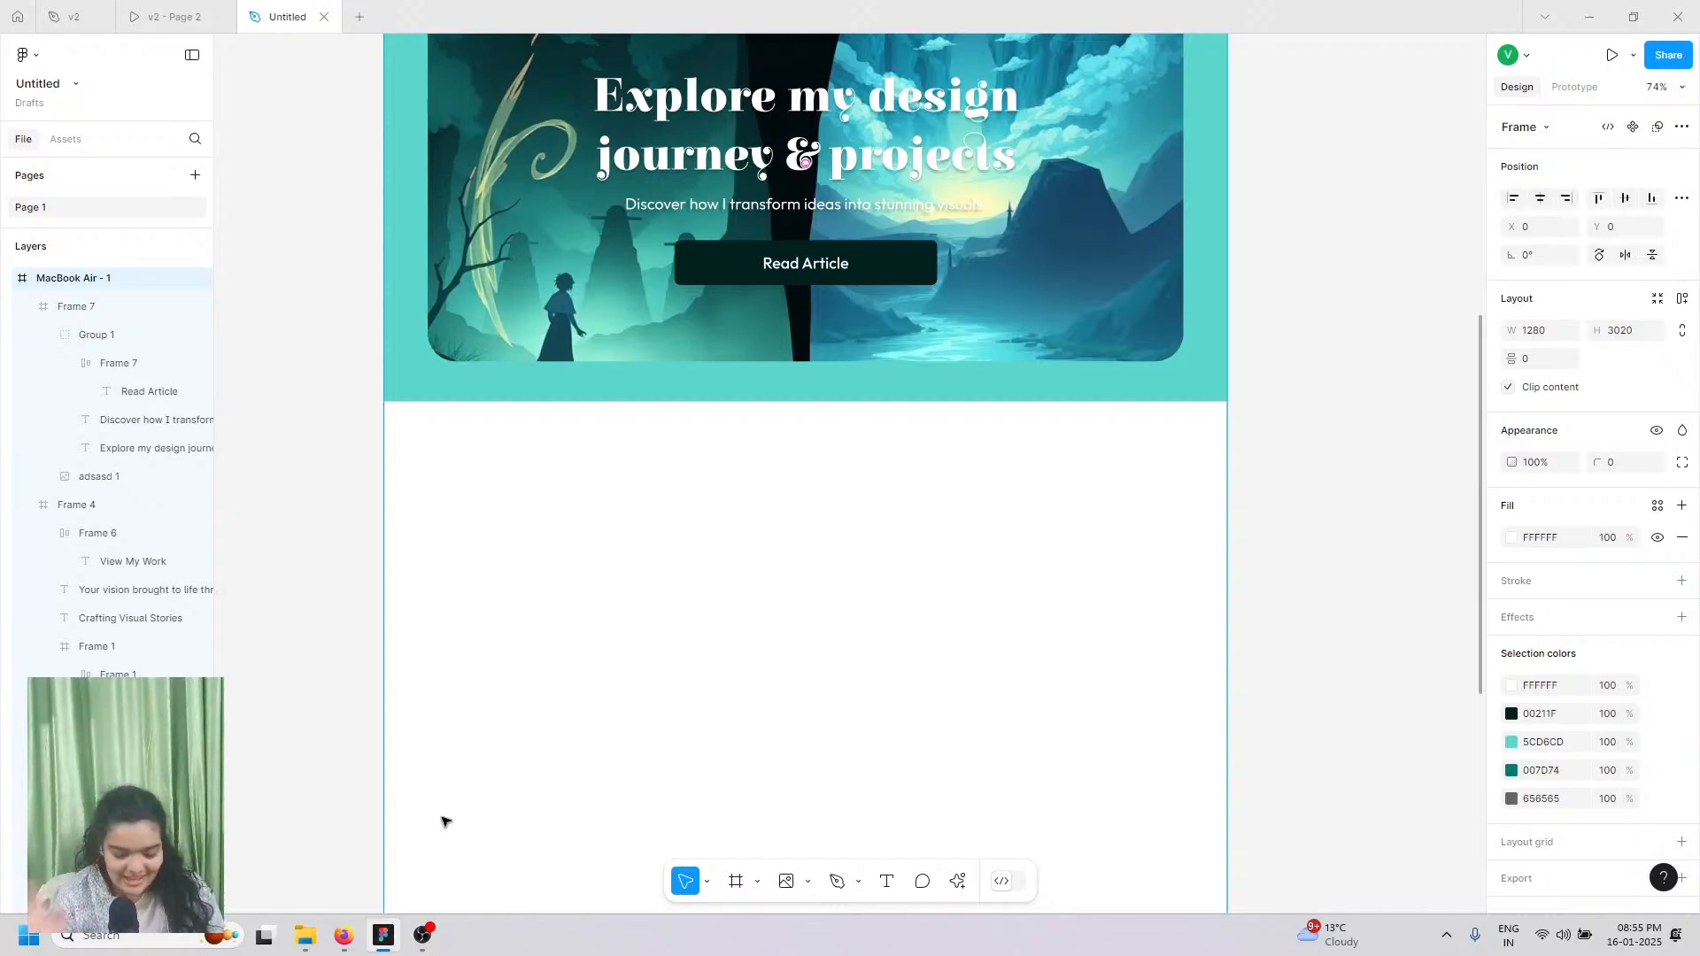
Step: Draw a 1280×1236 frame below the teal hero and fill it with 00211F
scroll(515, 763, "down", 4)
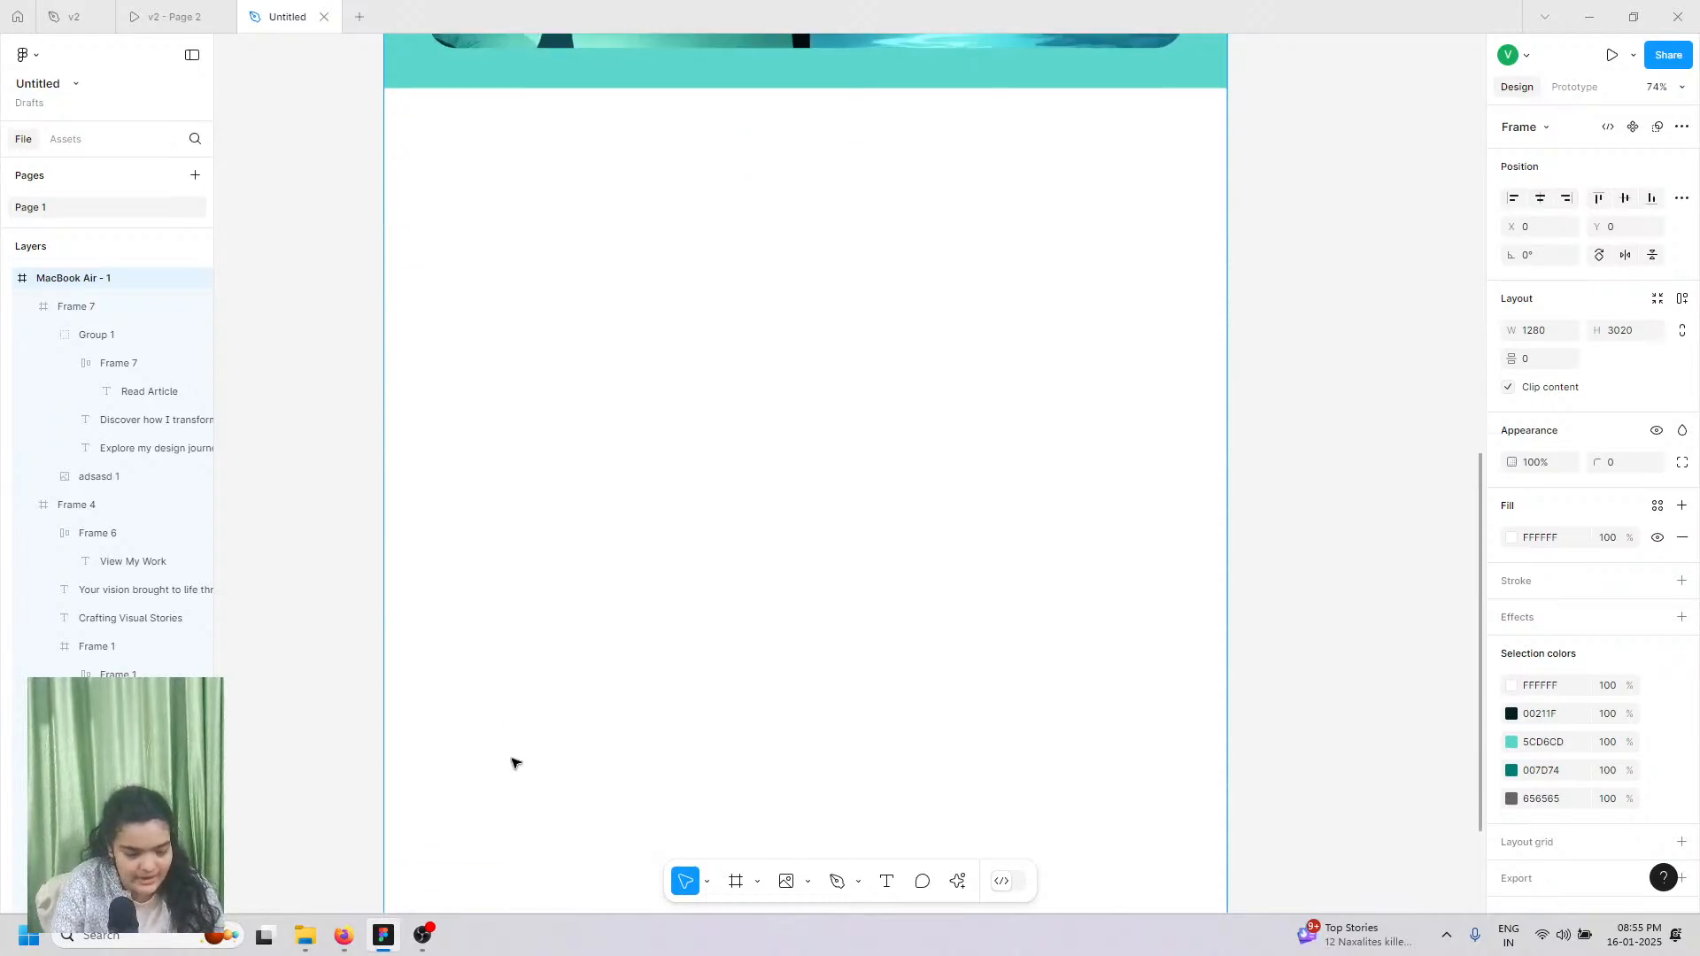
left_click(735, 881)
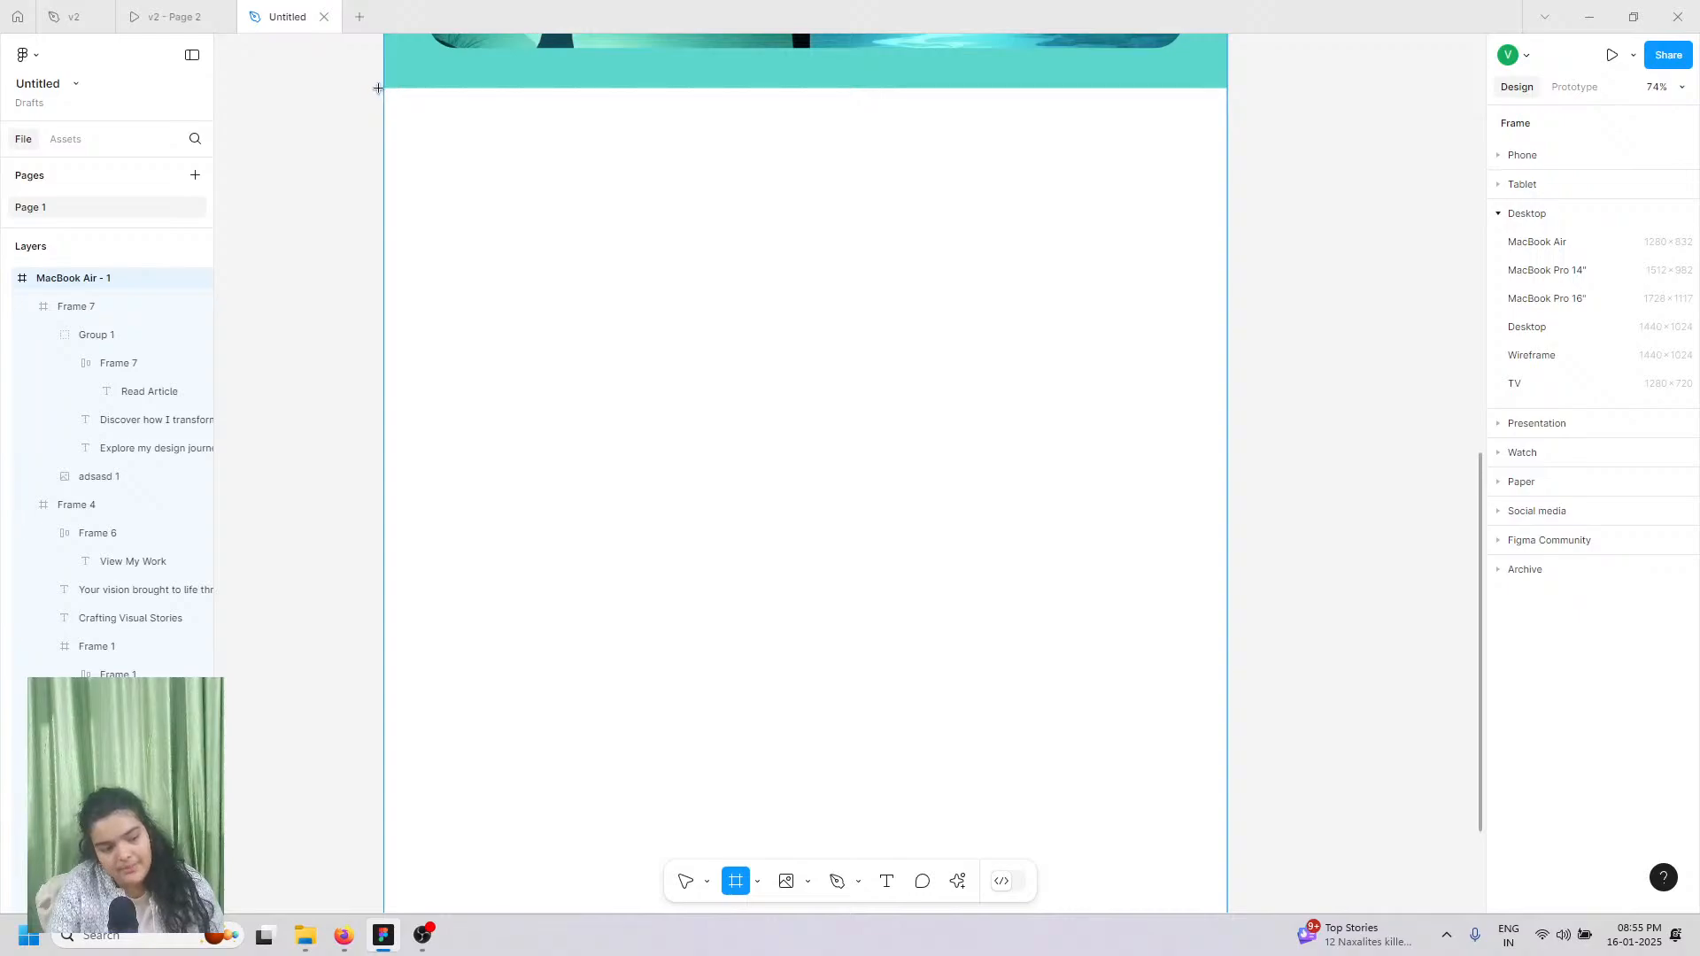
left_click_drag(378, 89, 1227, 728)
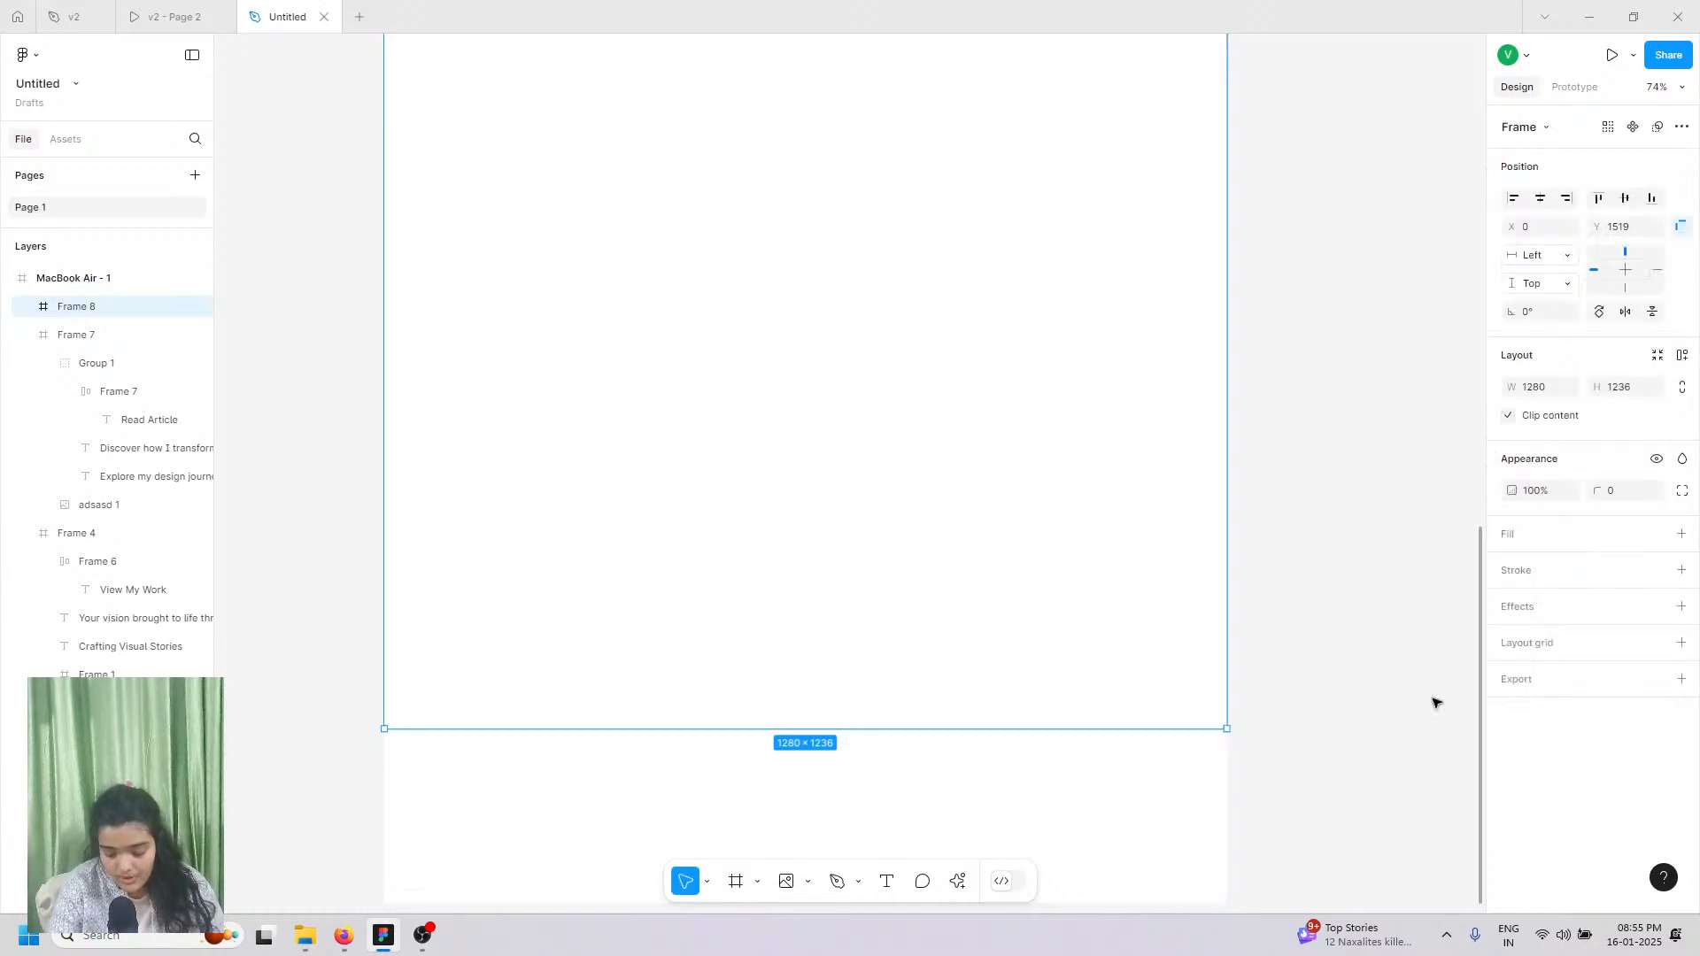
left_click(1680, 535)
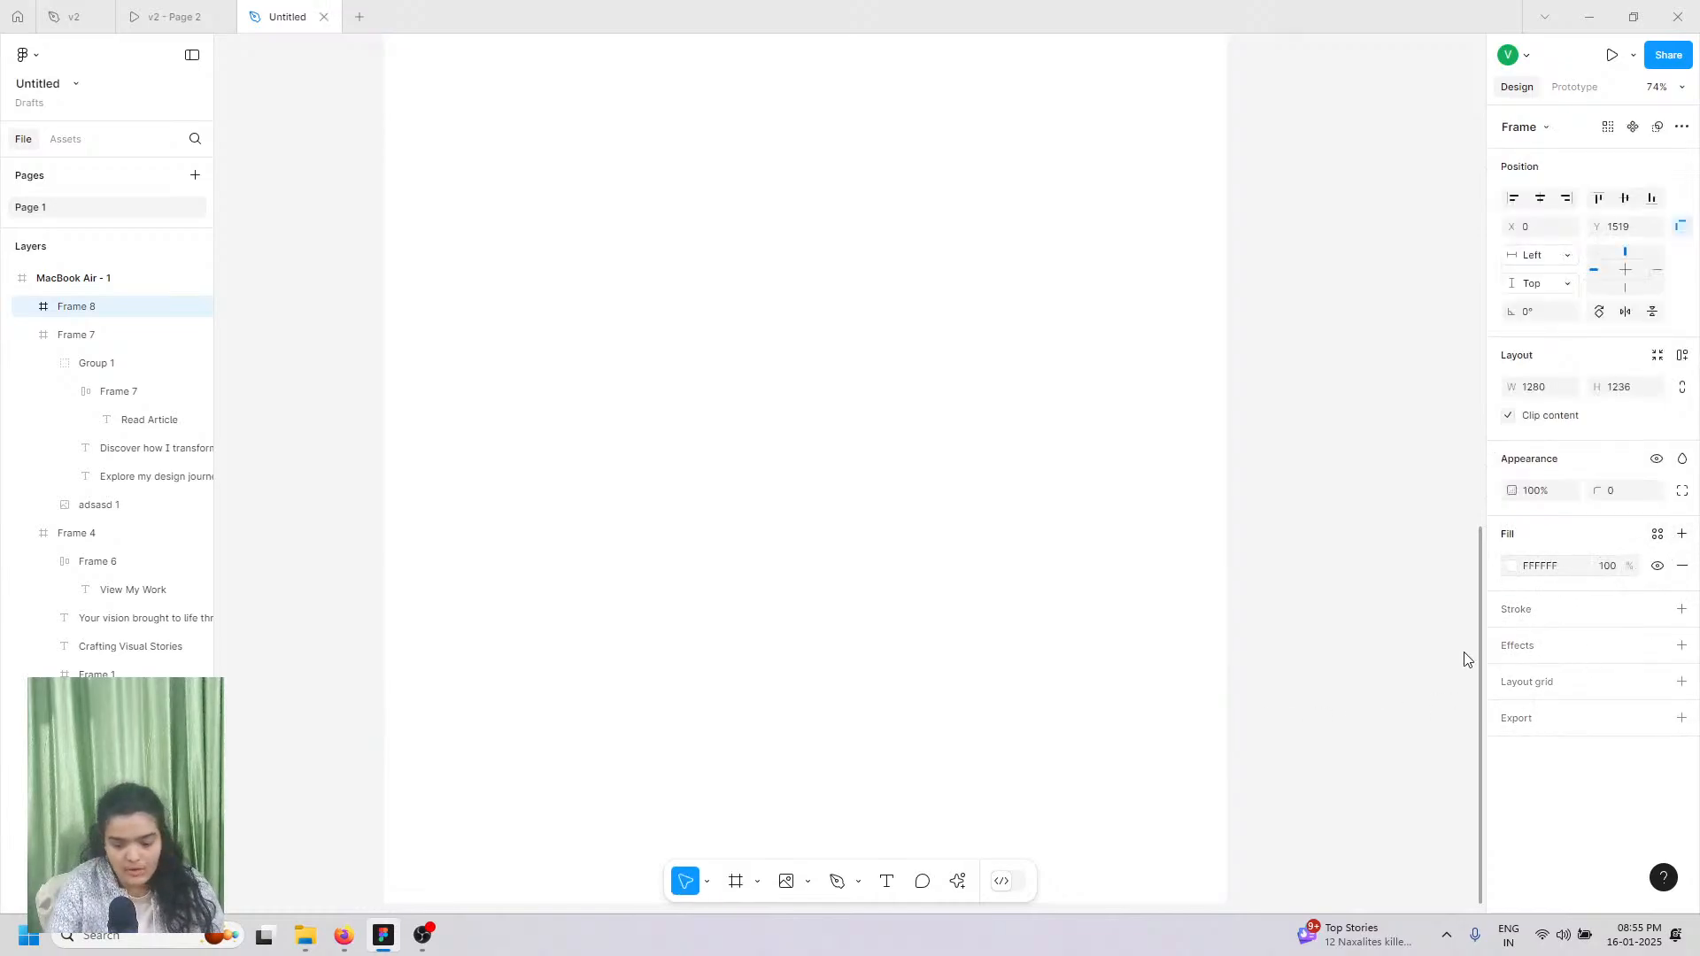
left_click(1337, 824)
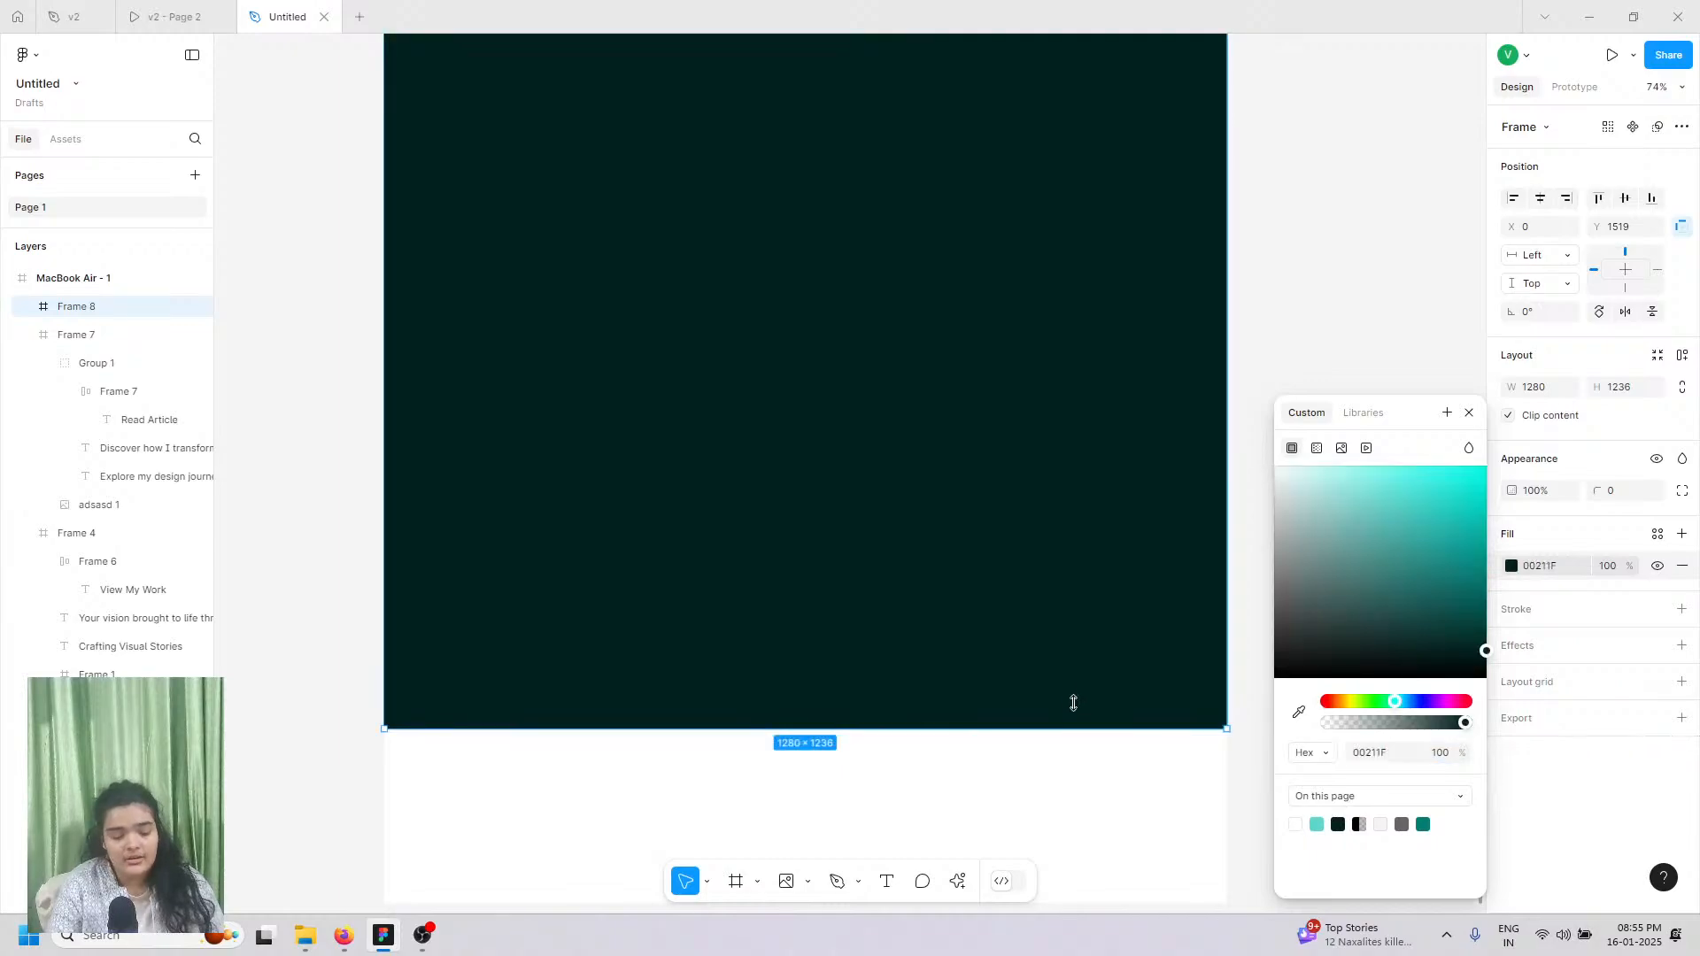
Step: Darken the new section's fill to near-black 000E0D, matching the reference prototype
scroll(1066, 687, "up", 5)
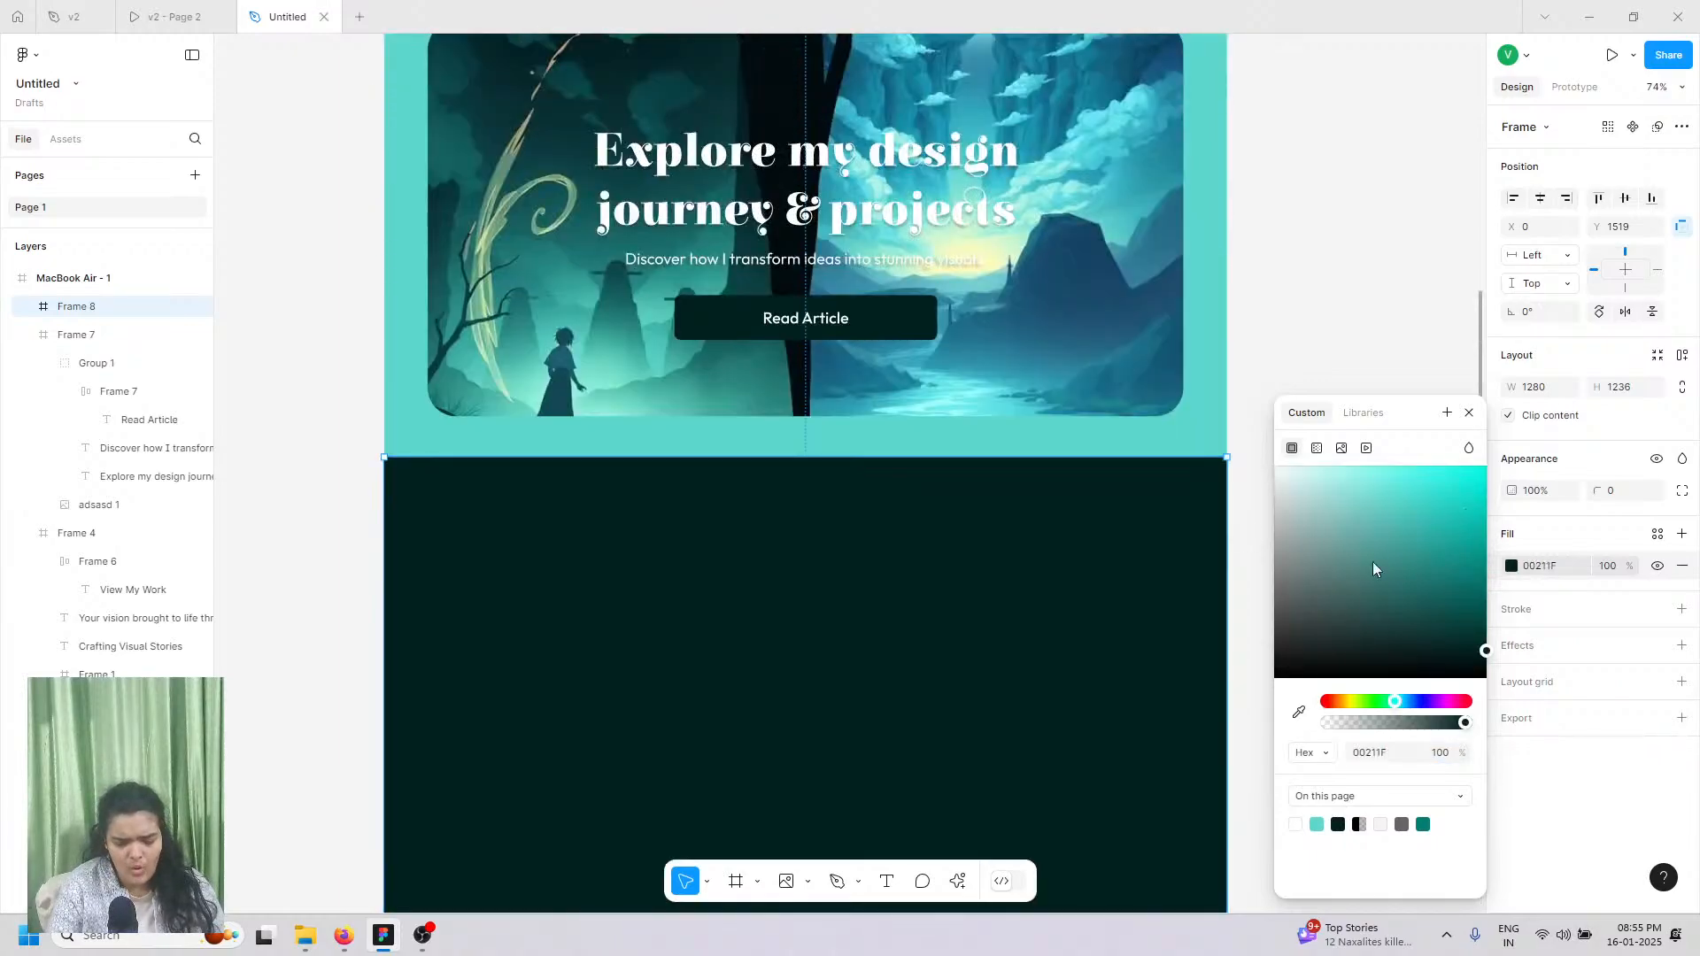
left_click(196, 9)
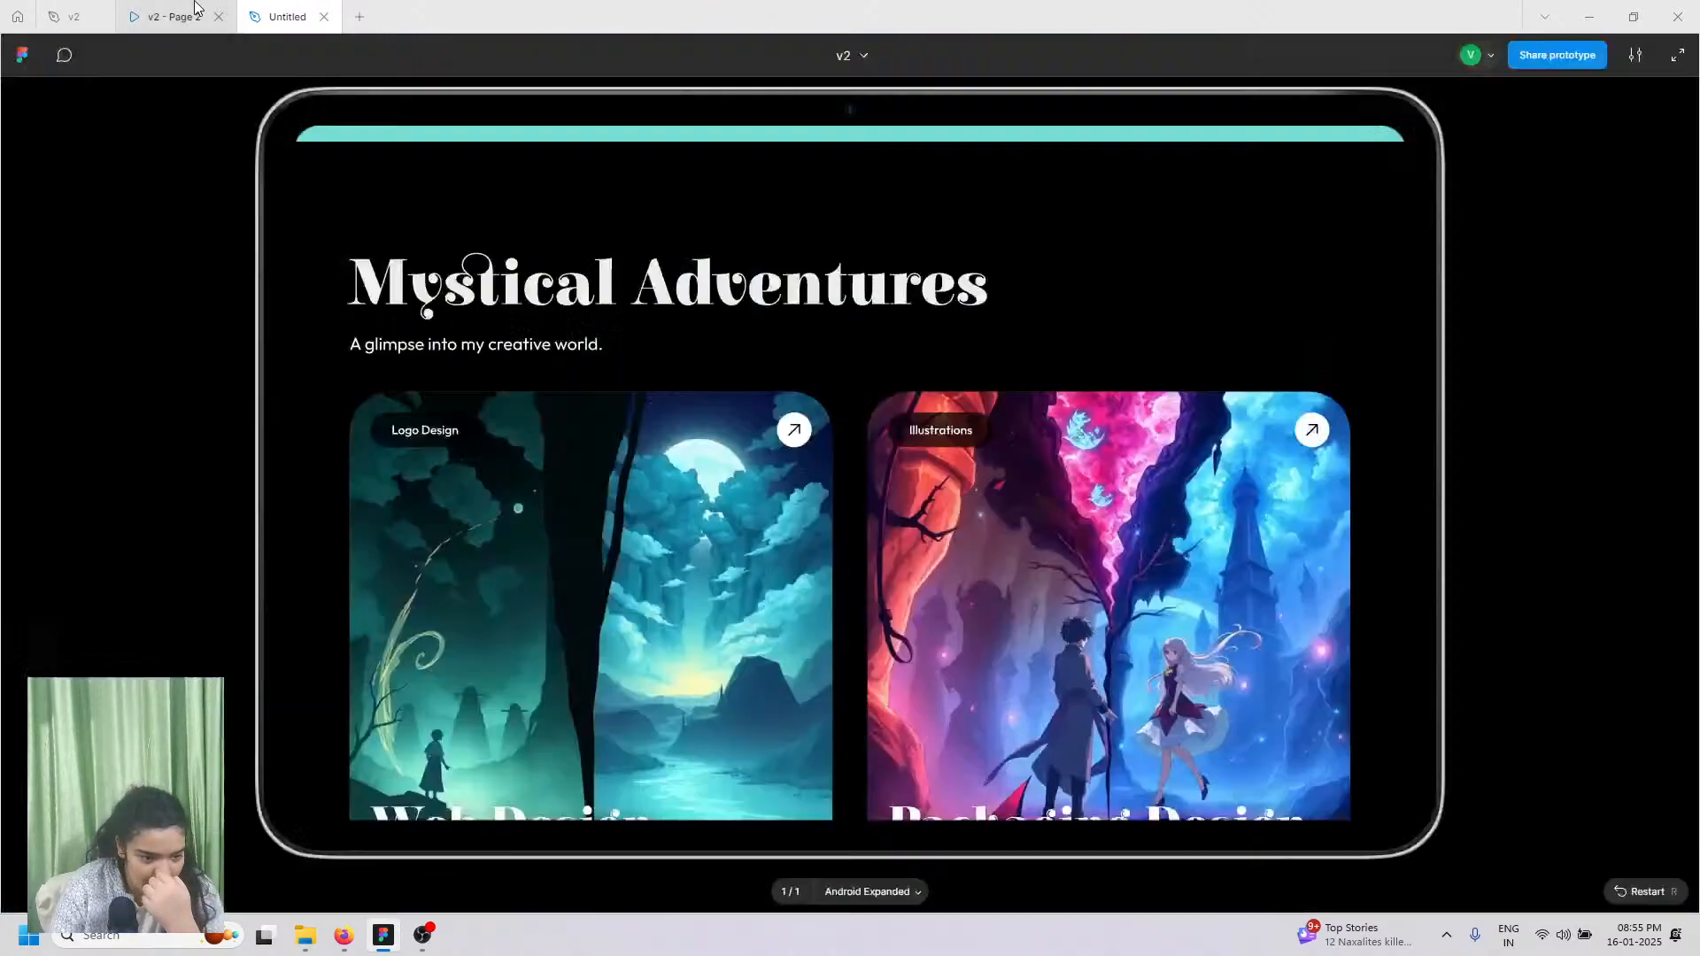
left_click(282, 16)
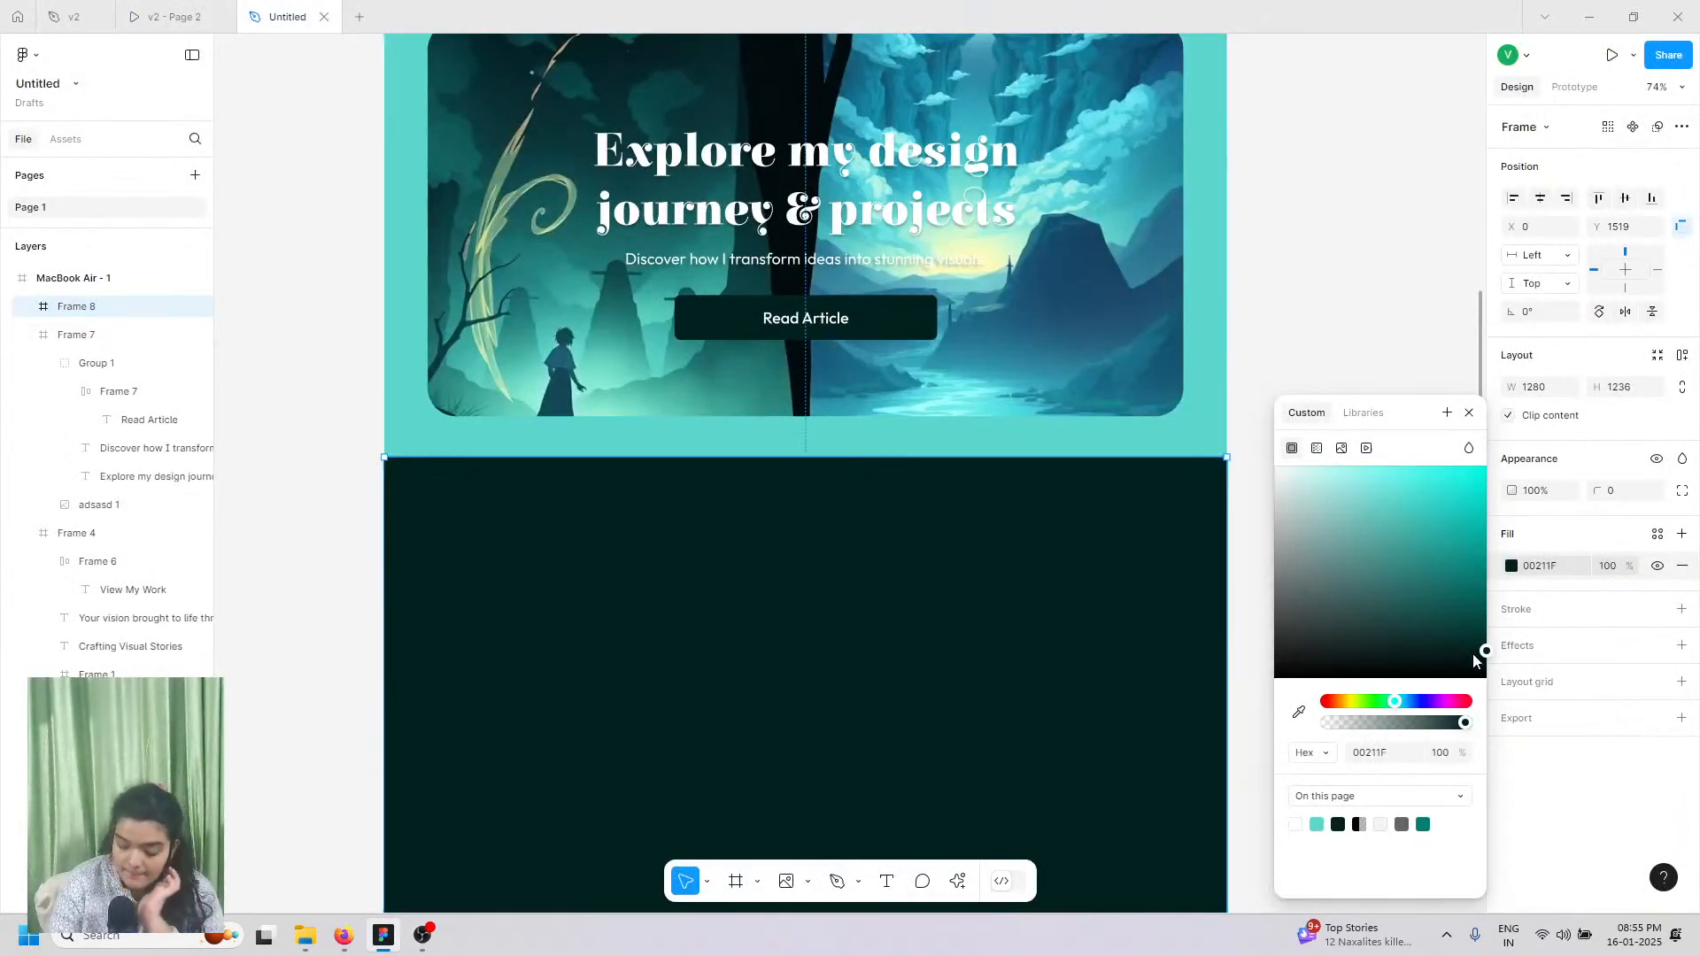
left_click_drag(1483, 646, 1506, 678)
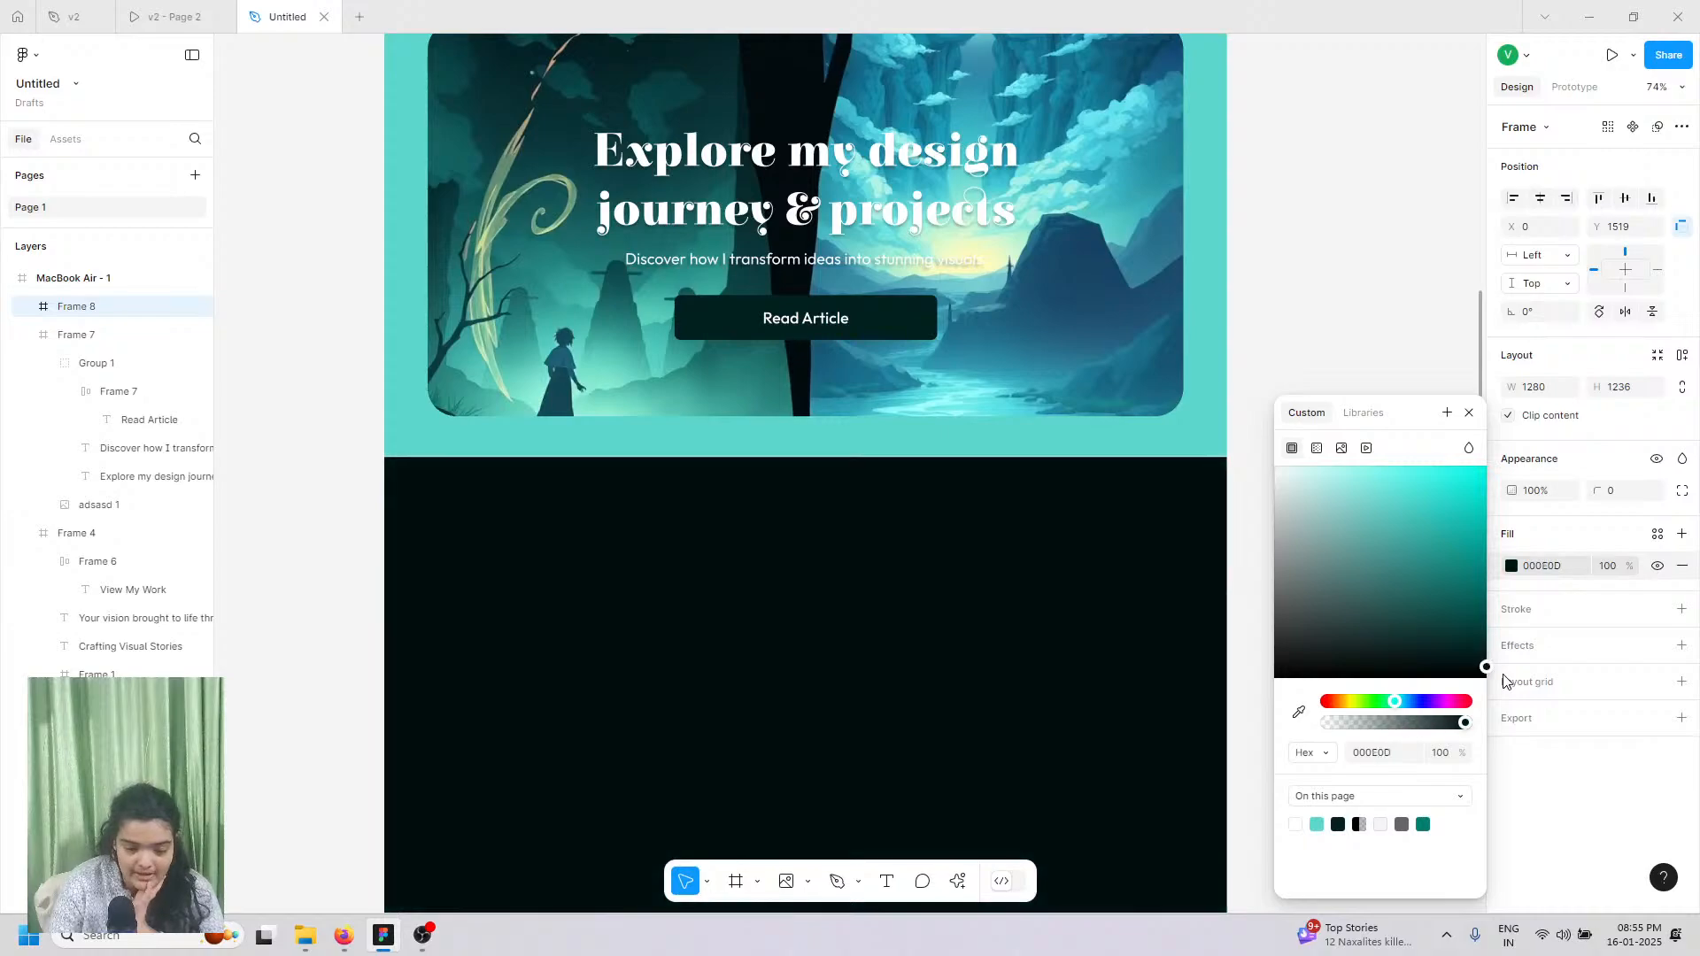
scroll(1033, 588, "down", 4)
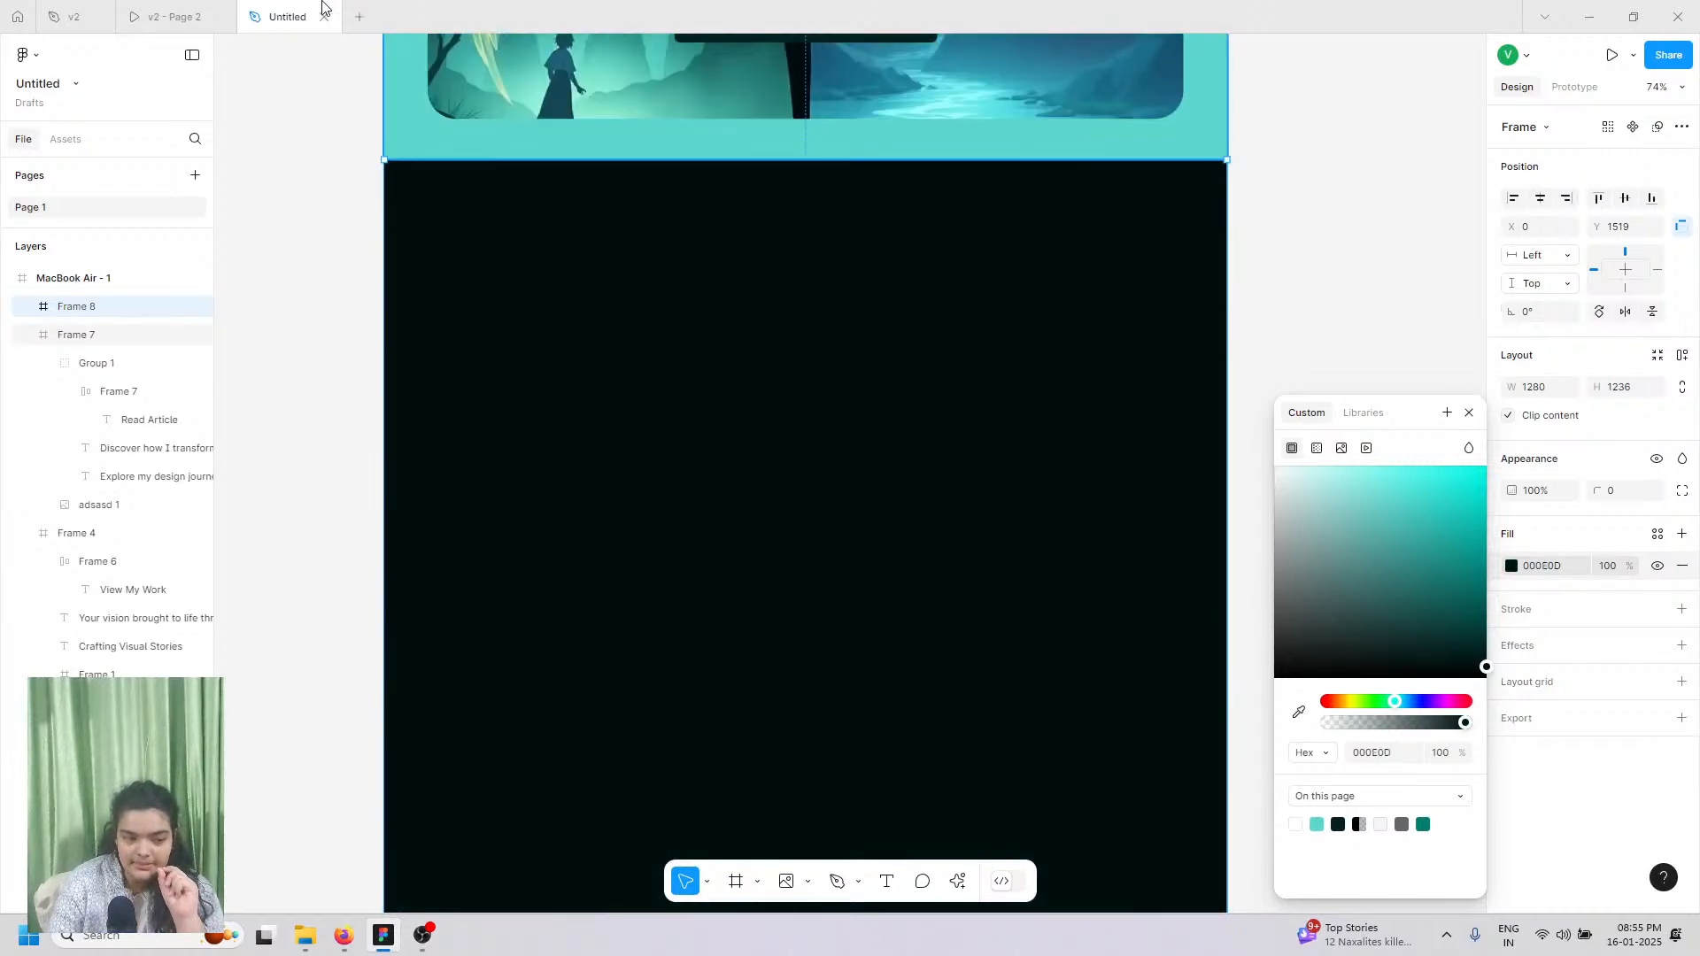
left_click(177, 16)
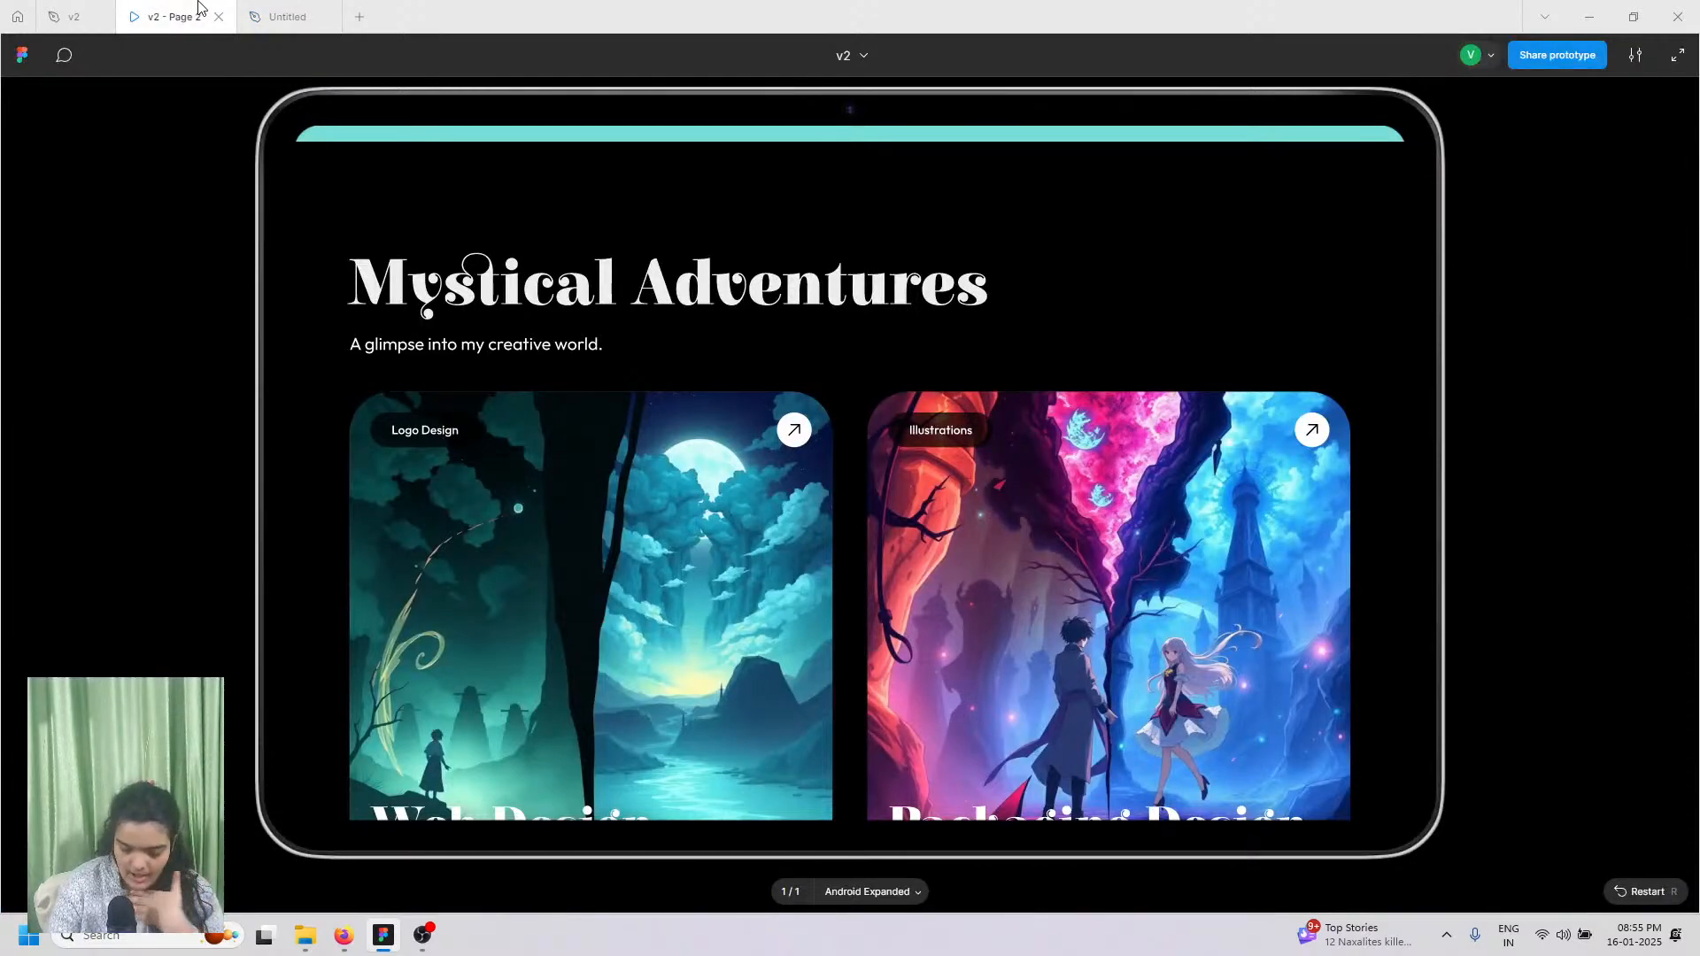
left_click(343, 10)
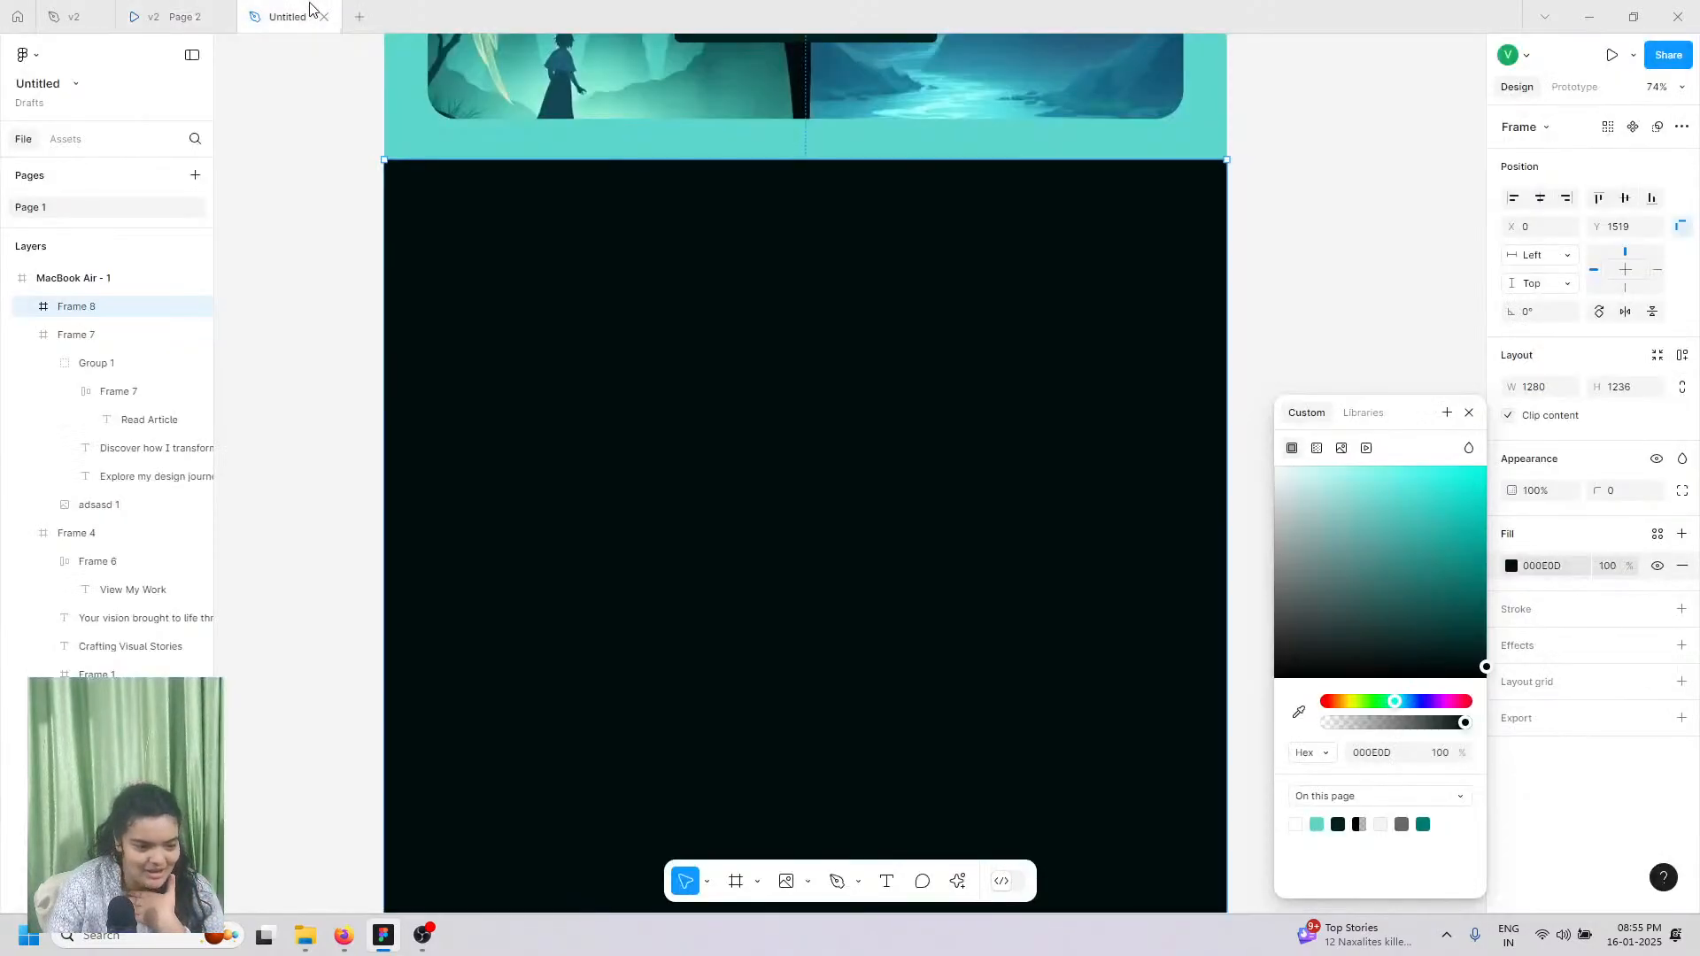
scroll(659, 434, "up", 7)
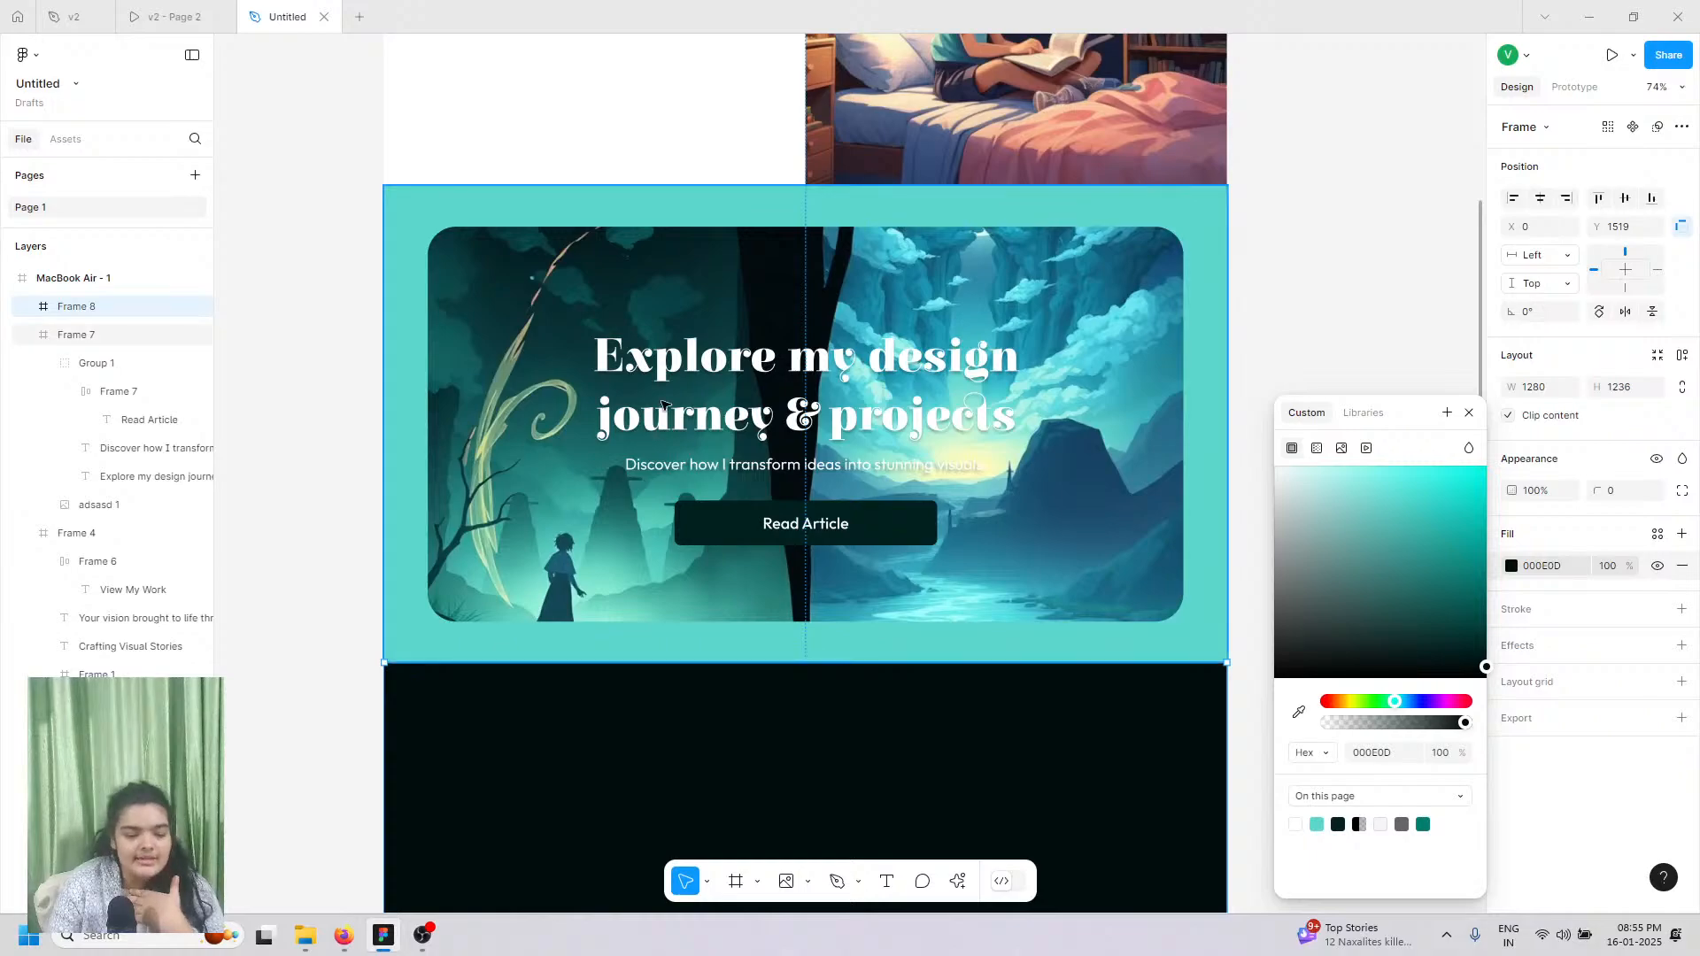
Step: Duplicate the hero heading and subtitle into the near-black section
double_click(679, 440)
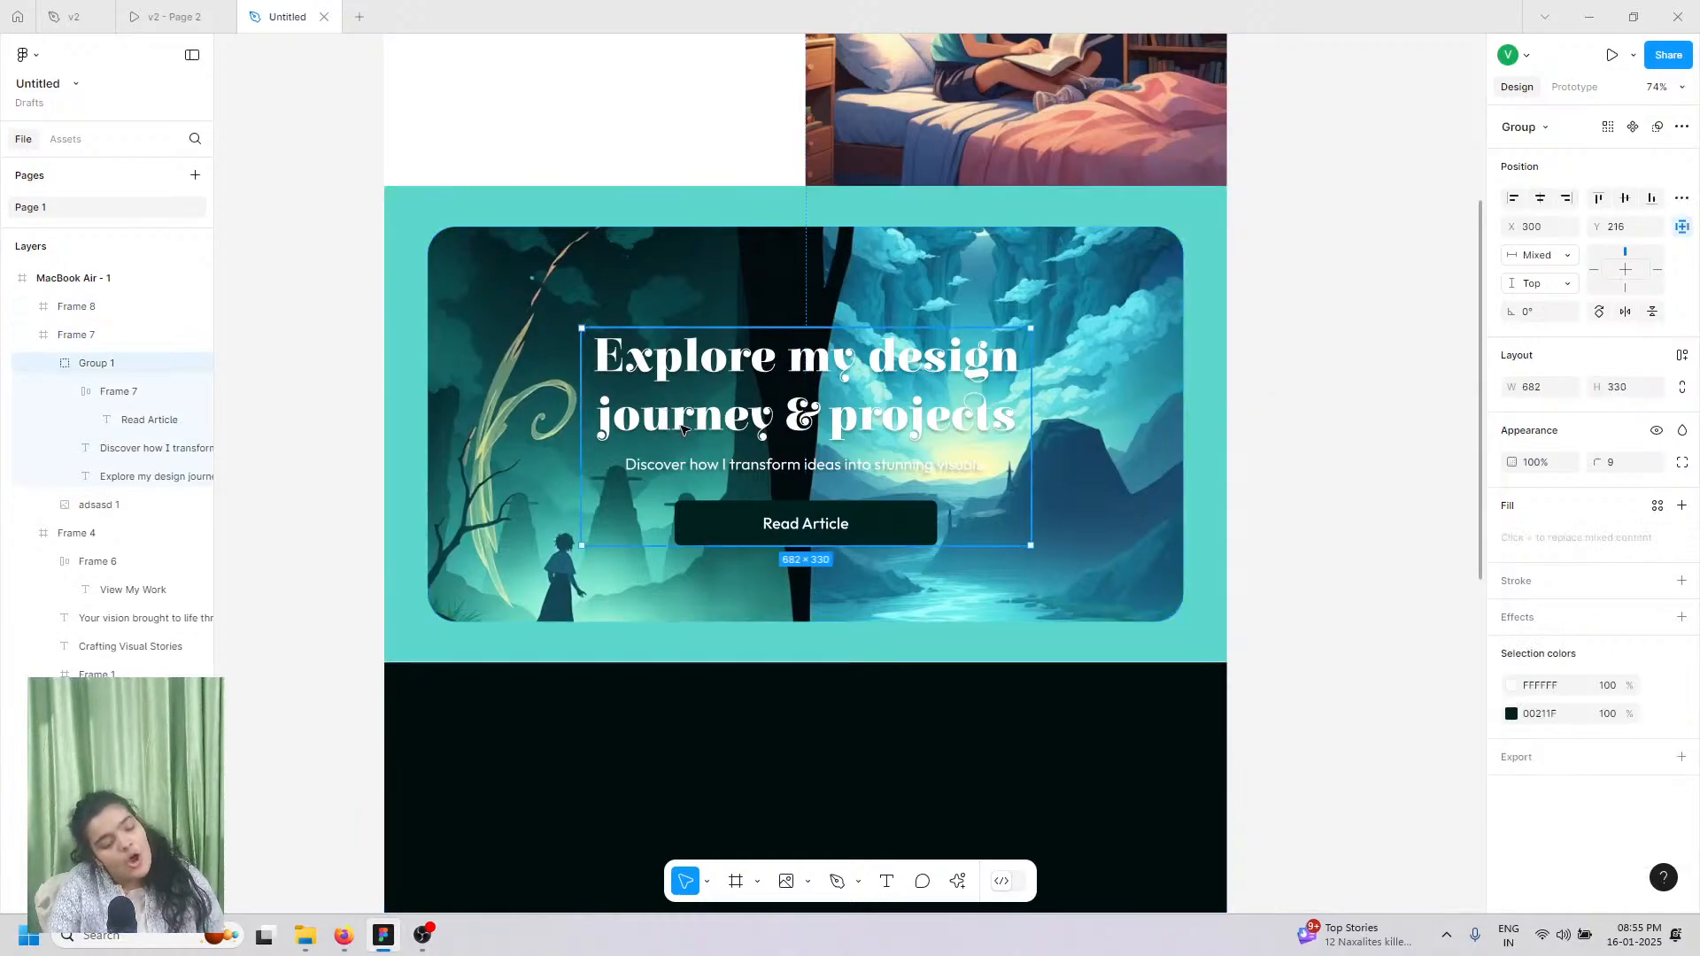
double_click(673, 440)
left_click(670, 467, "shift")
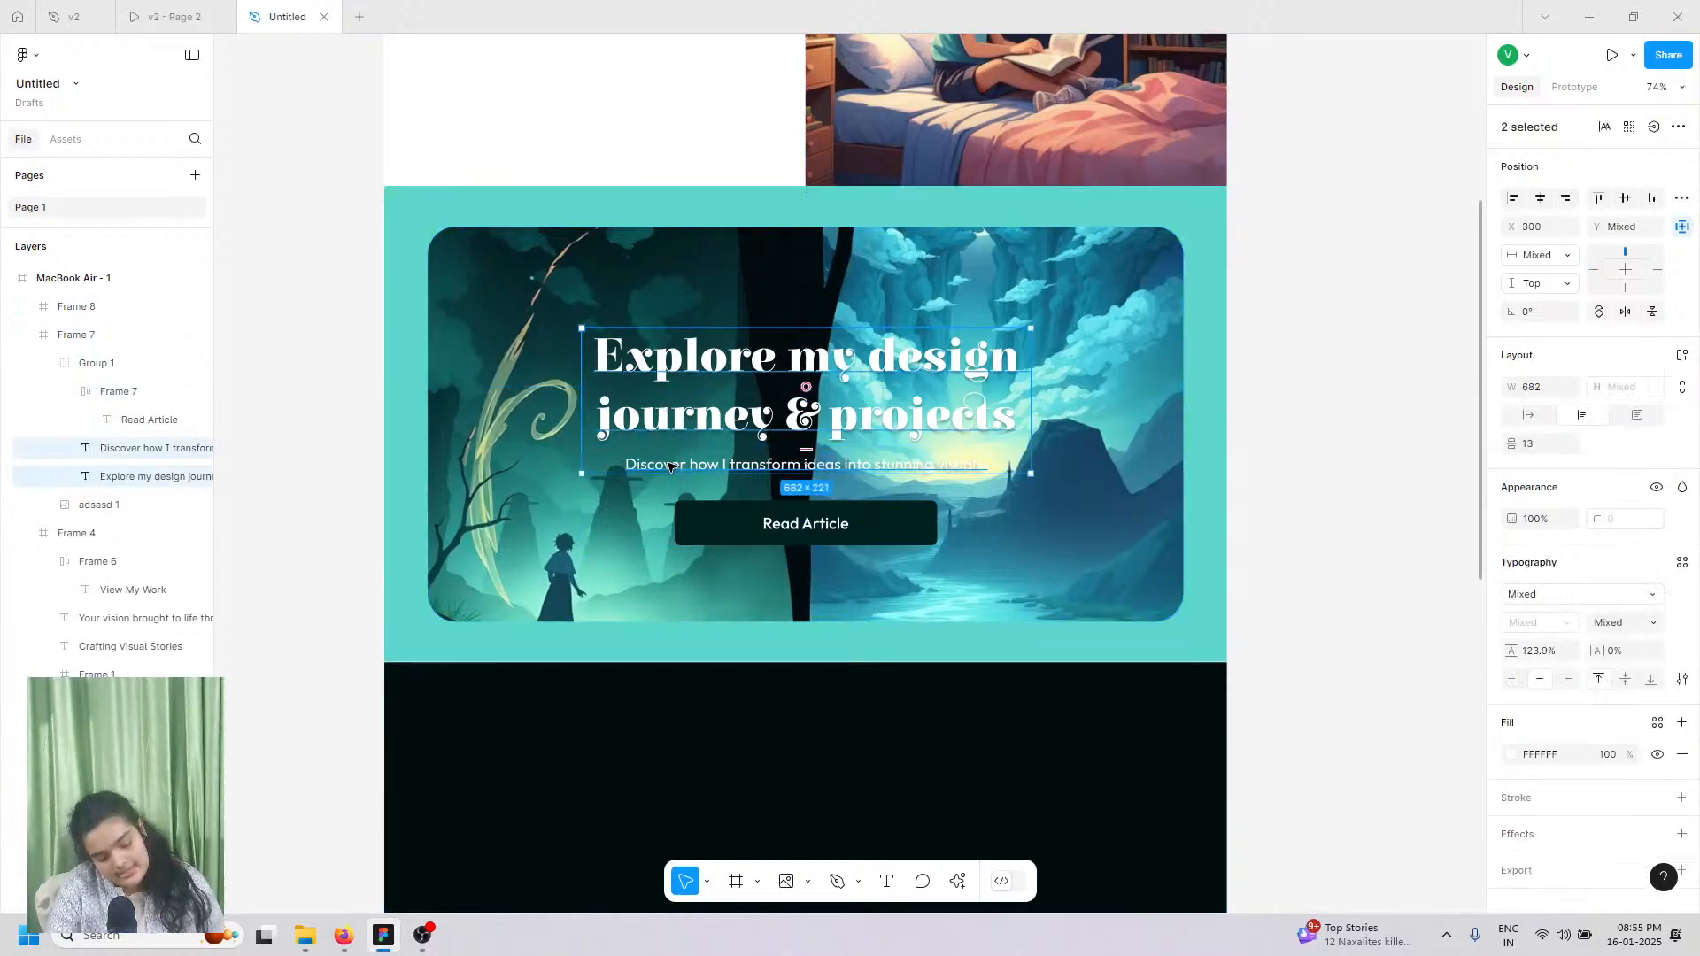
key("ctrl+d")
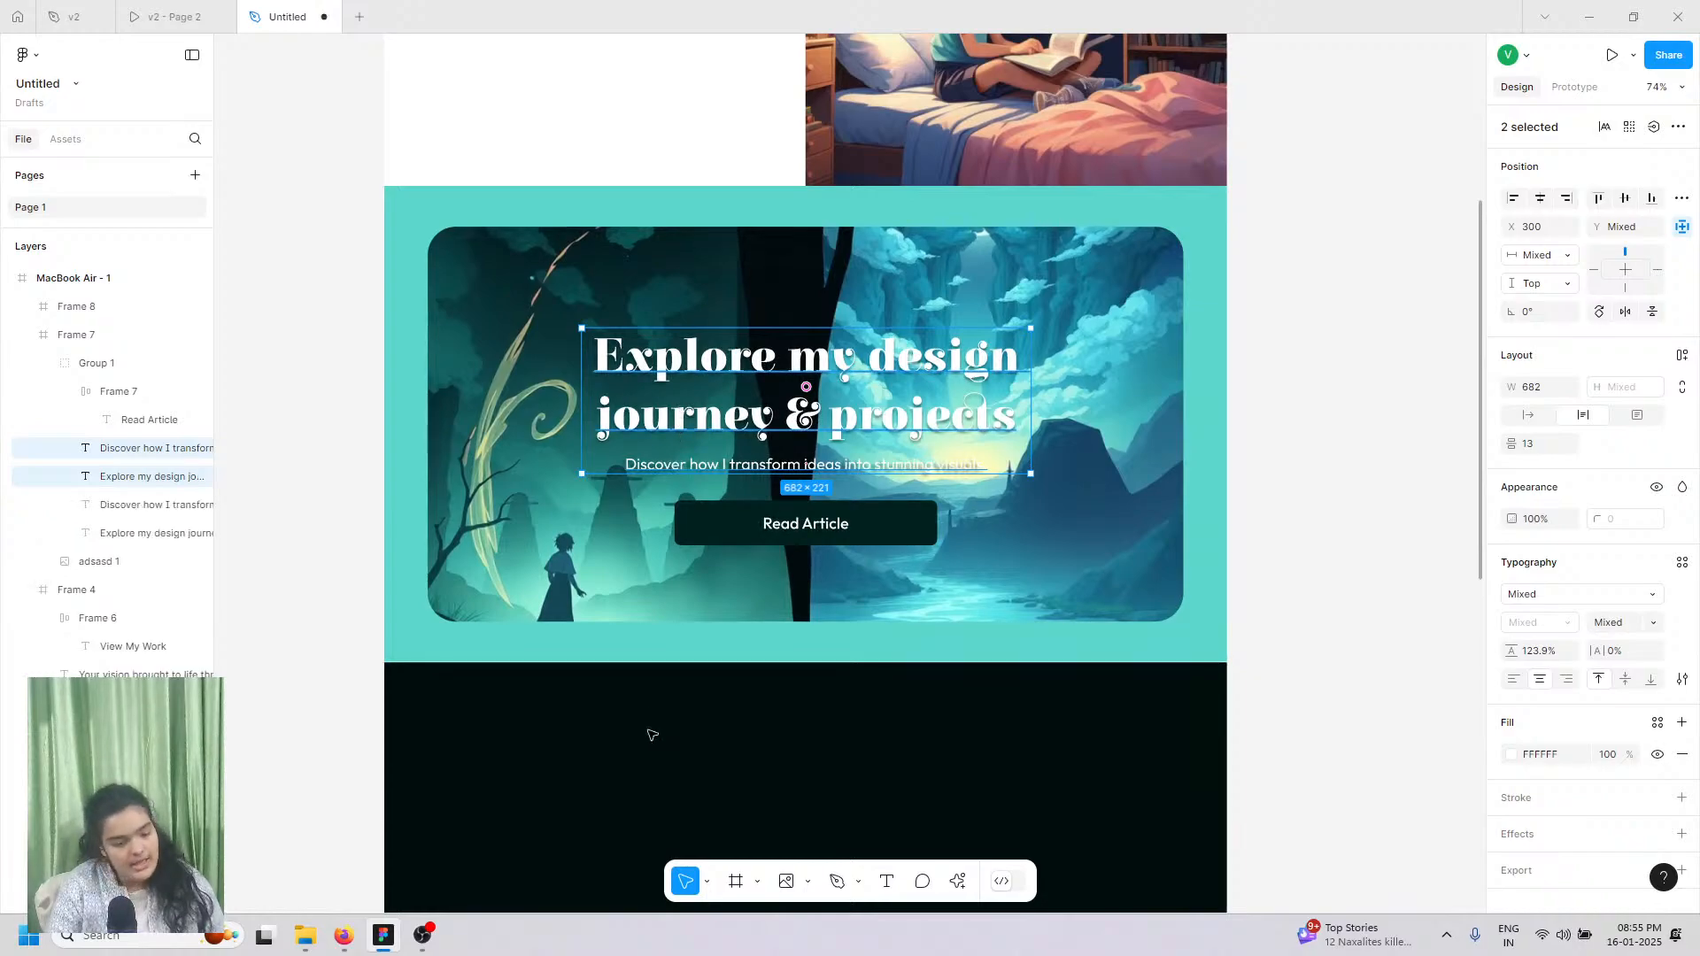
left_click_drag(617, 399, 478, 653)
Step: Wrap the copied texts in an auto-layout frame aligned middle-left
scroll(522, 730, "down", 3)
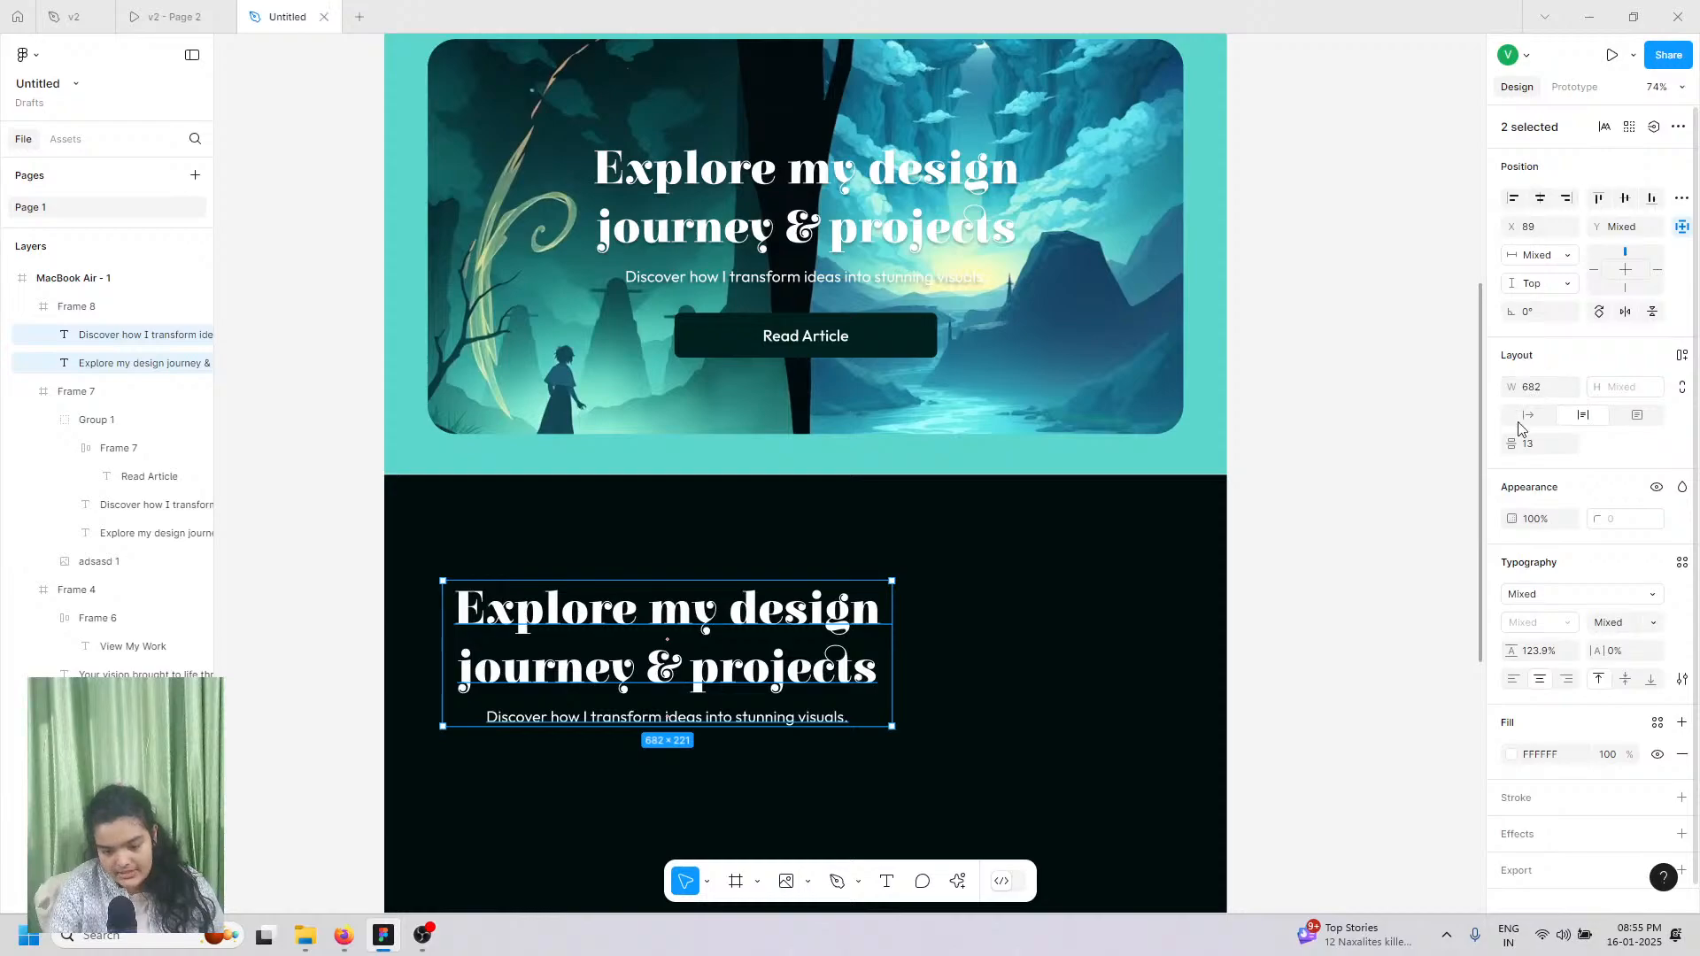
left_click(1681, 356)
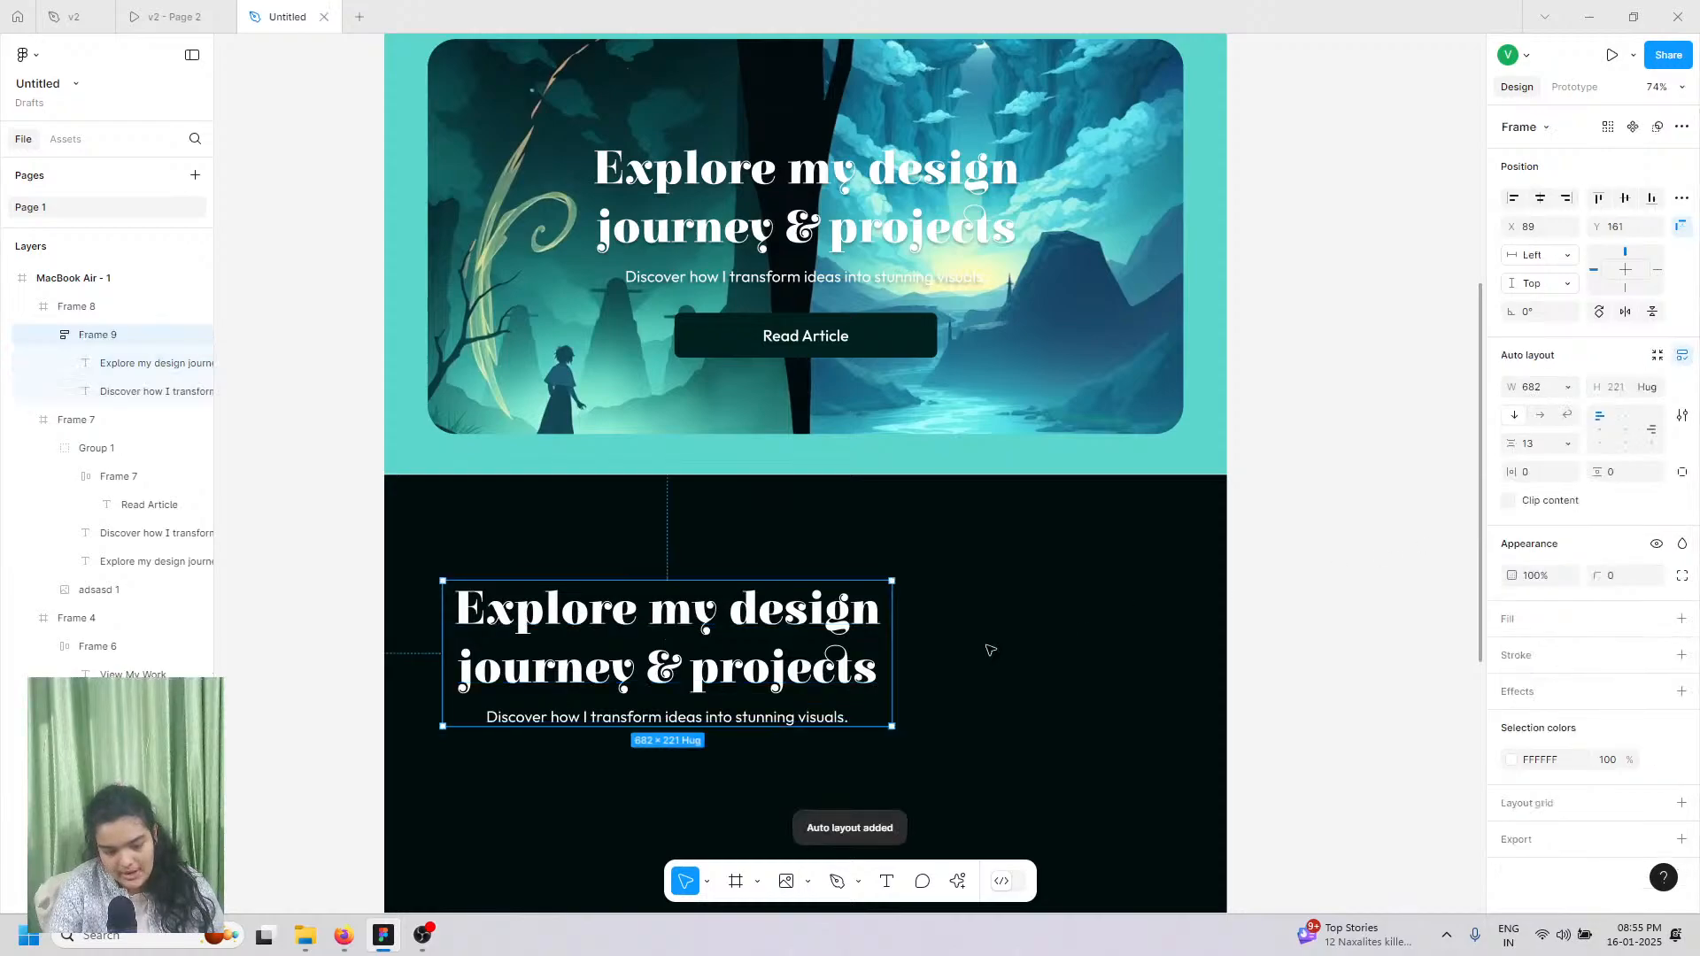
left_click(1600, 434)
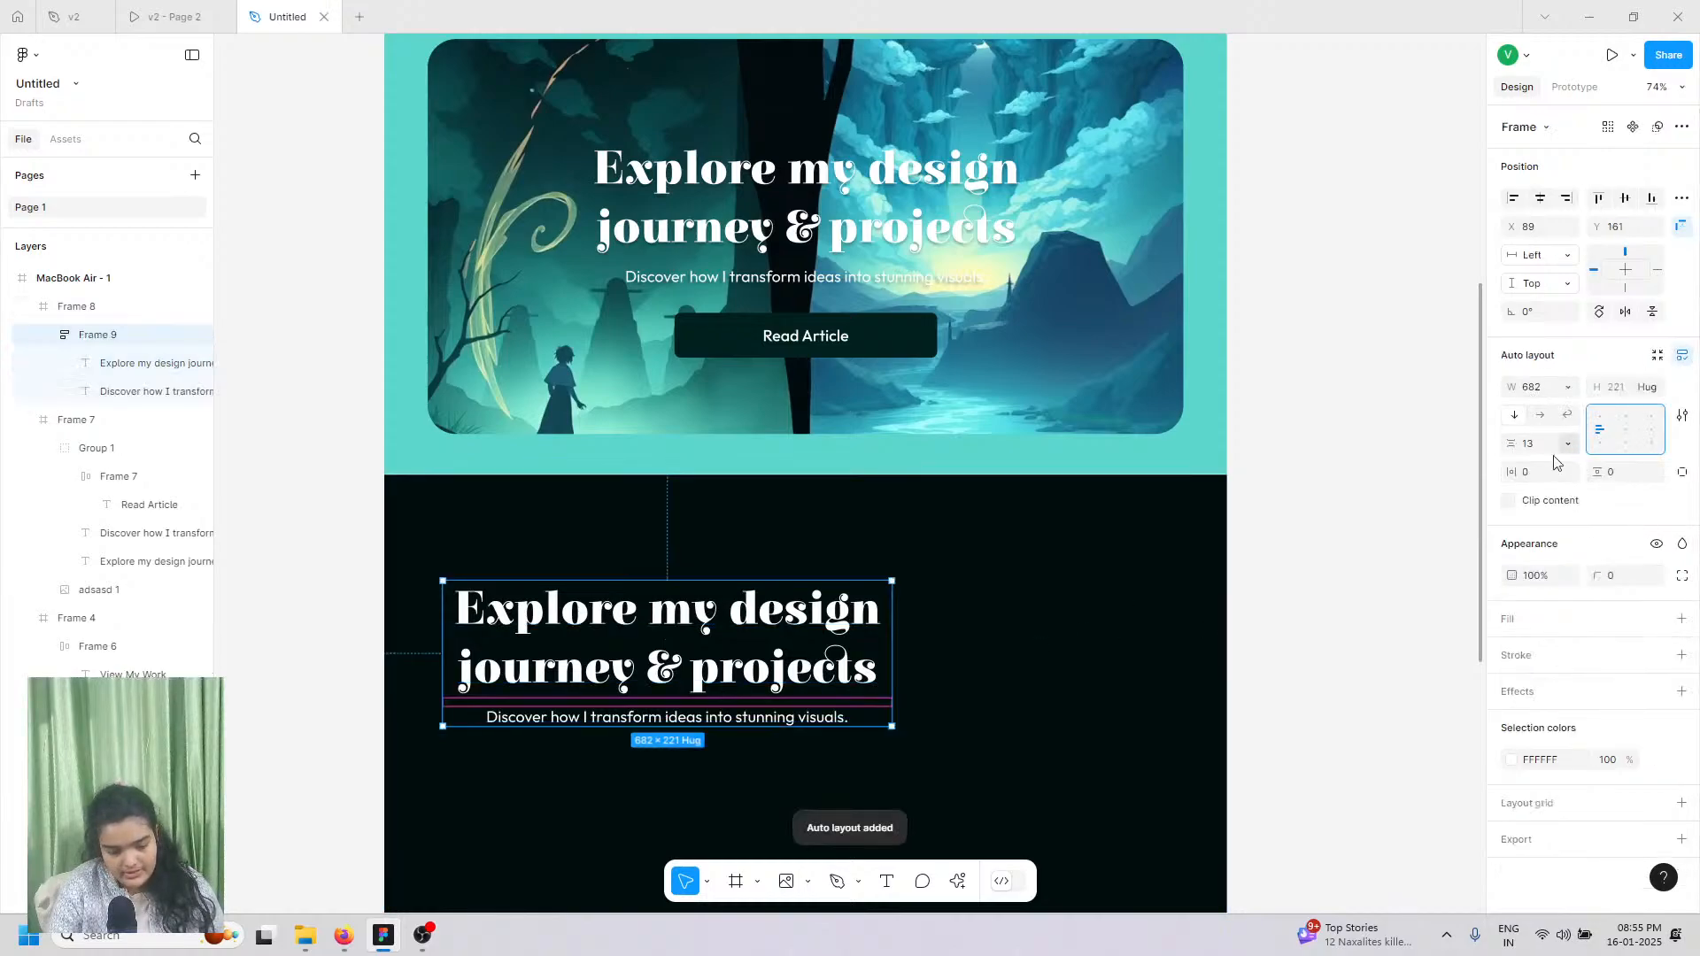
left_click(572, 719)
Step: Set the subtitle width to Hug and narrow the heading to 682 wide, then view the v2 prototype
left_click(572, 719)
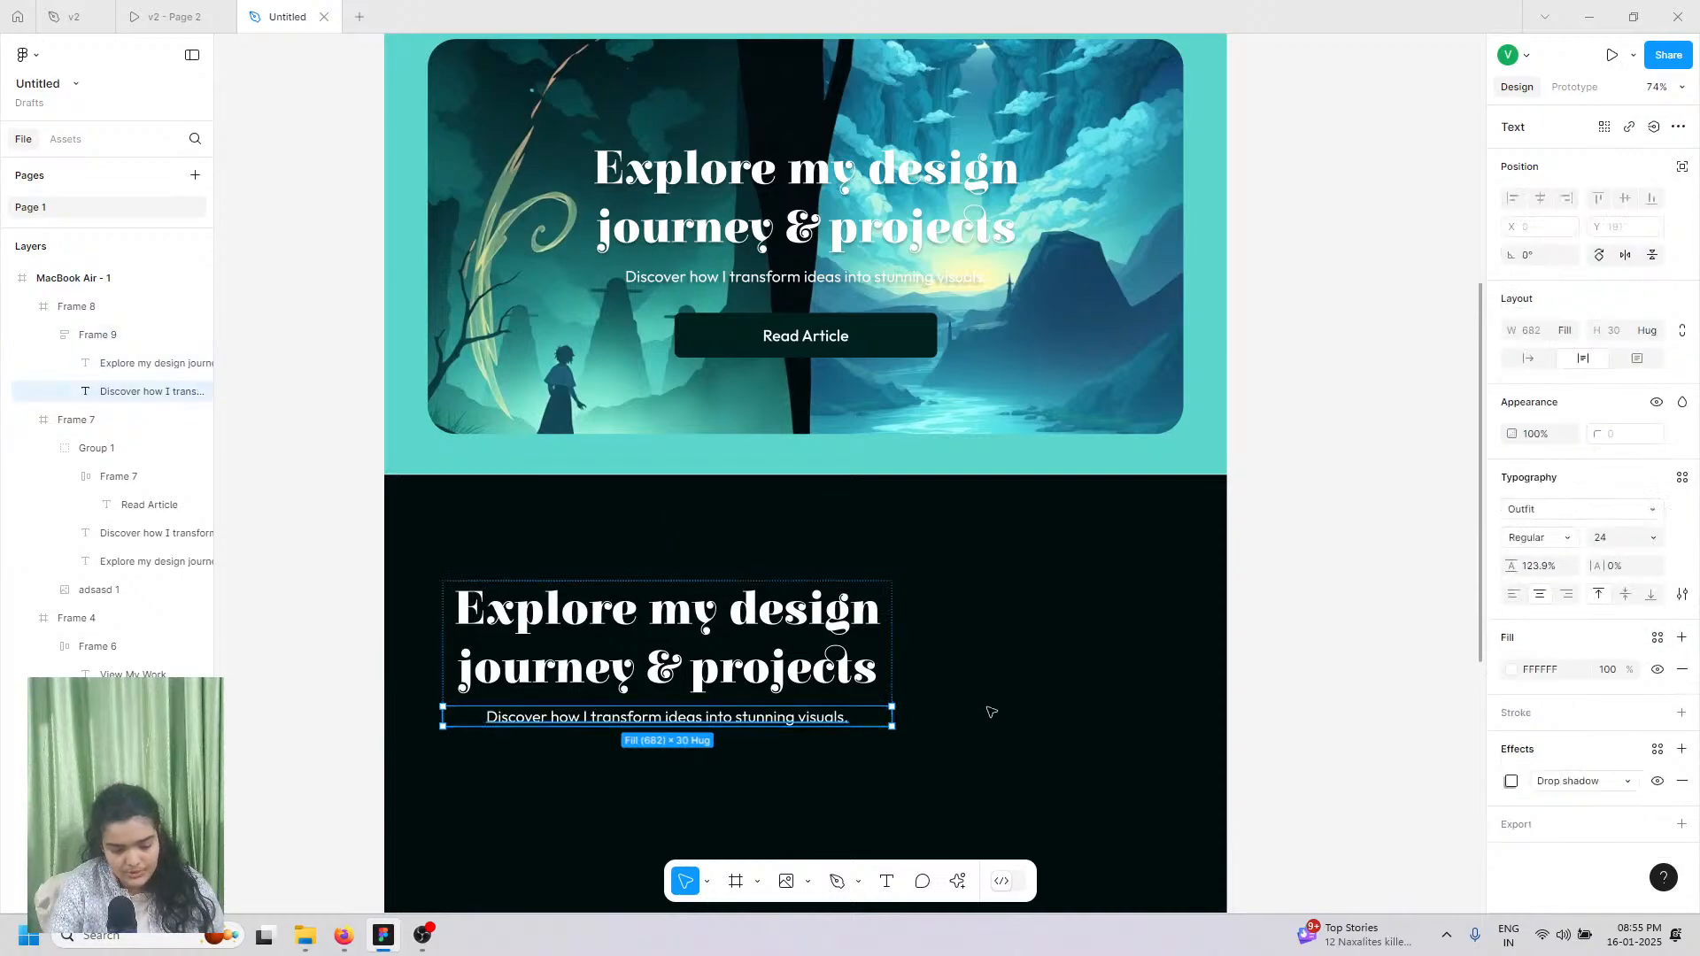
left_click(1529, 359)
left_click(791, 696)
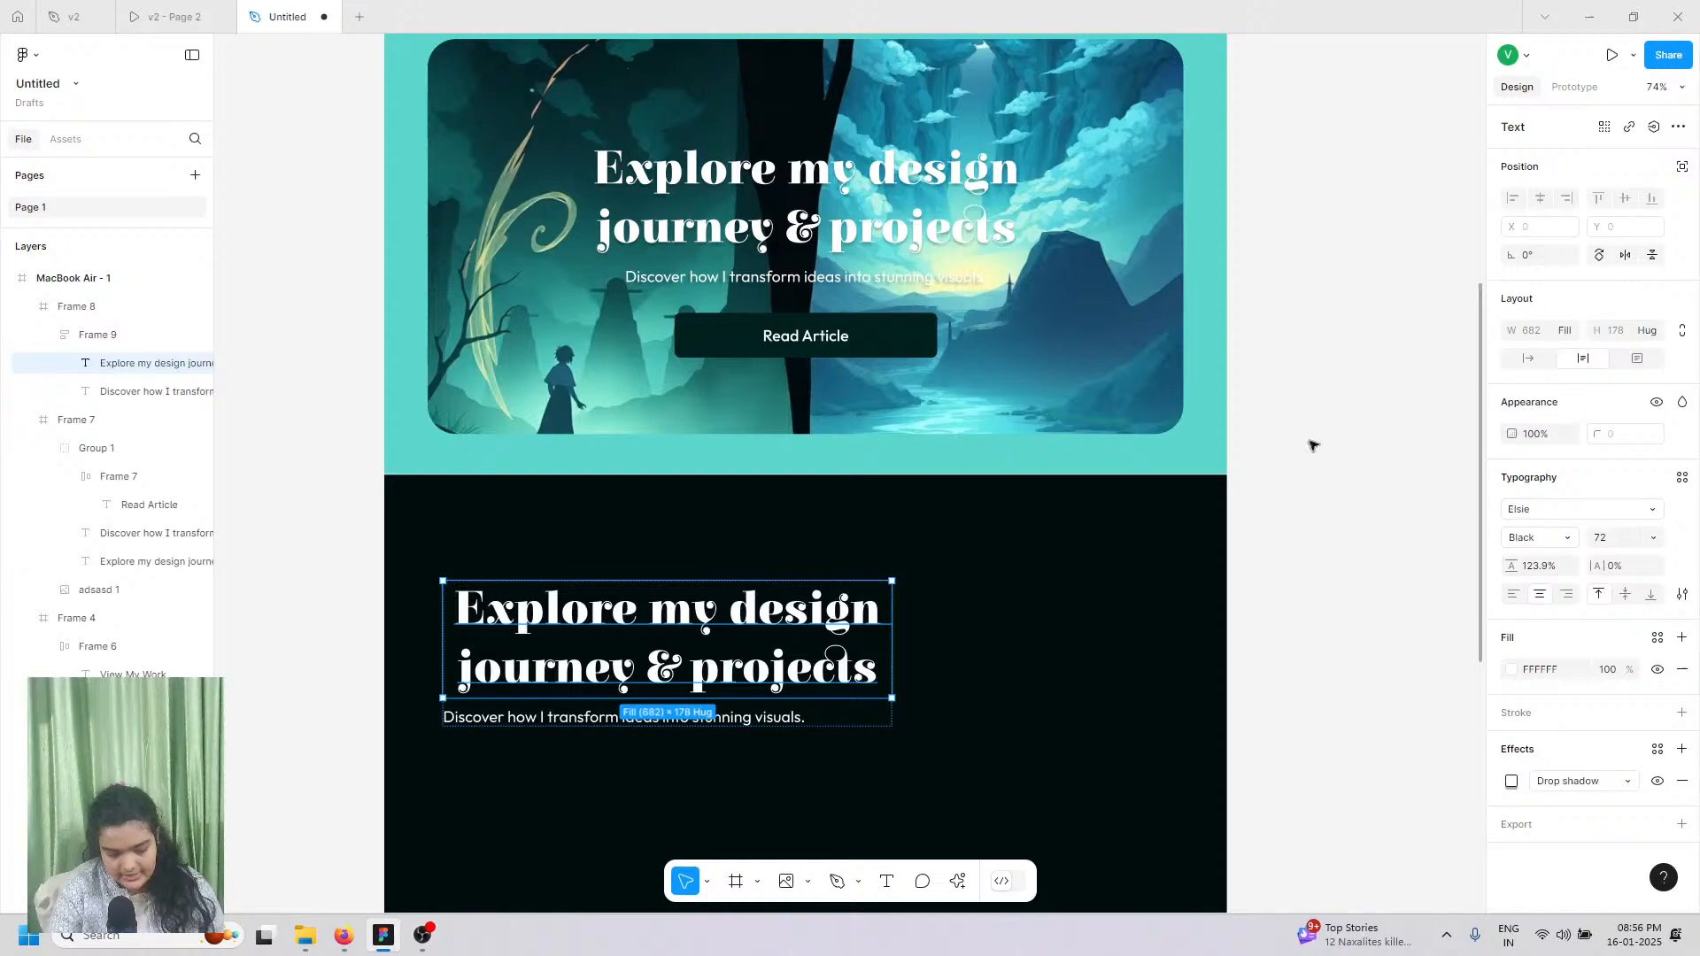
left_click(1529, 359)
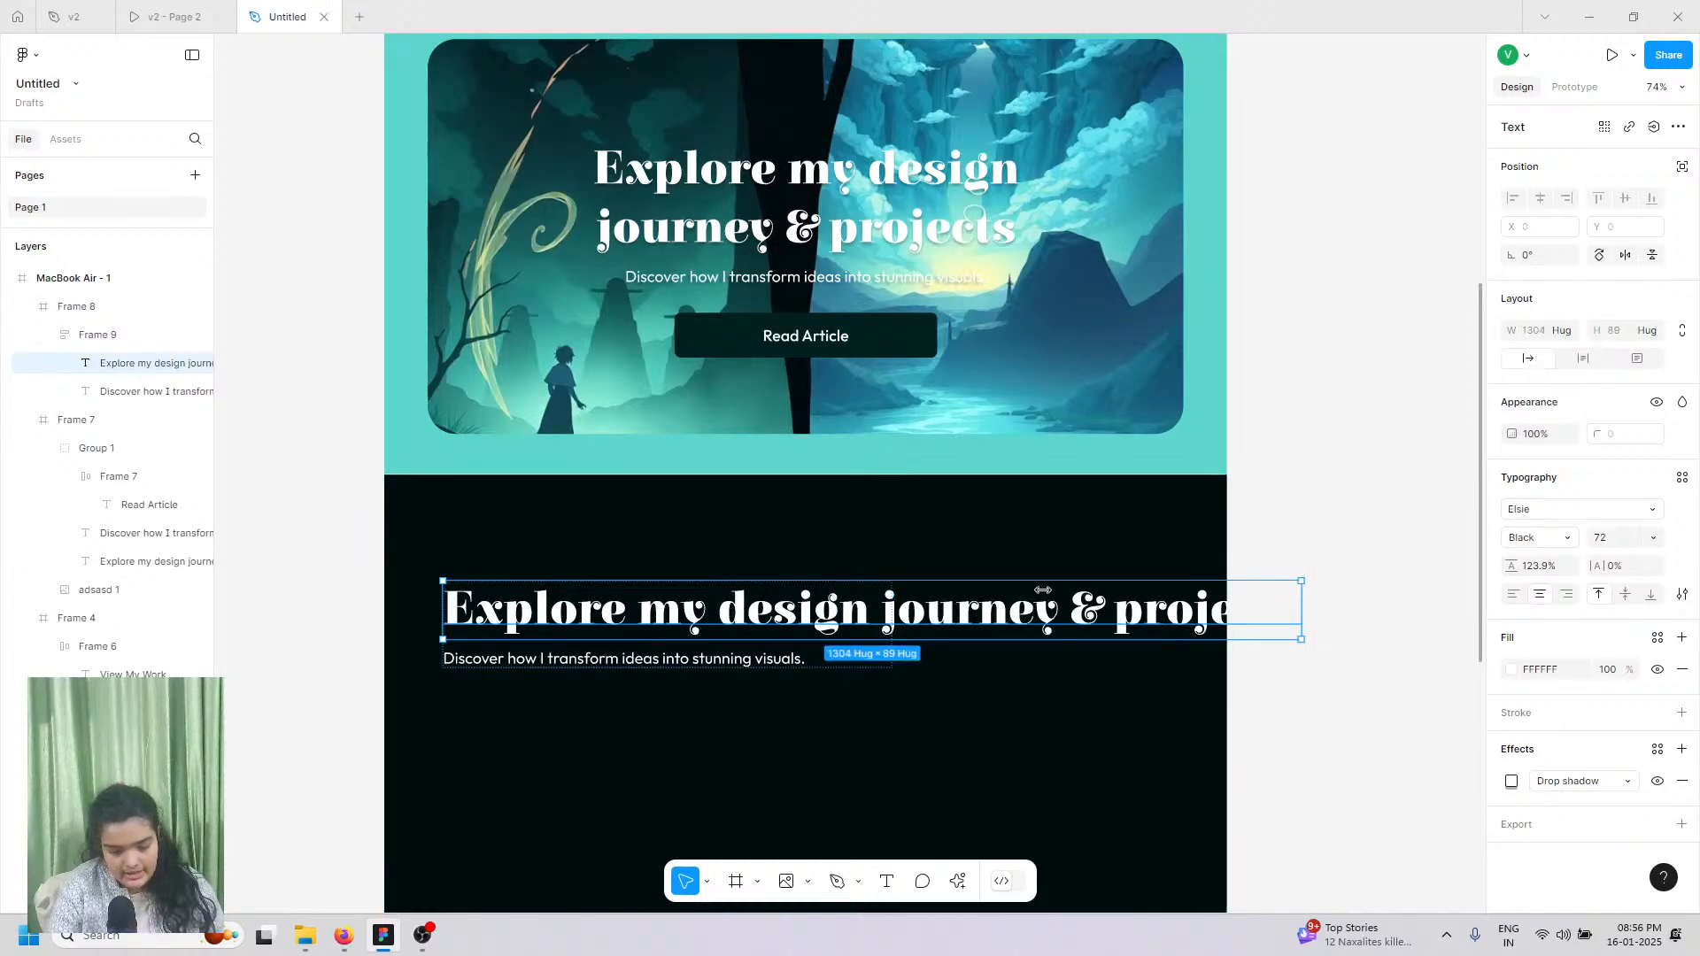
left_click_drag(1043, 589, 878, 589)
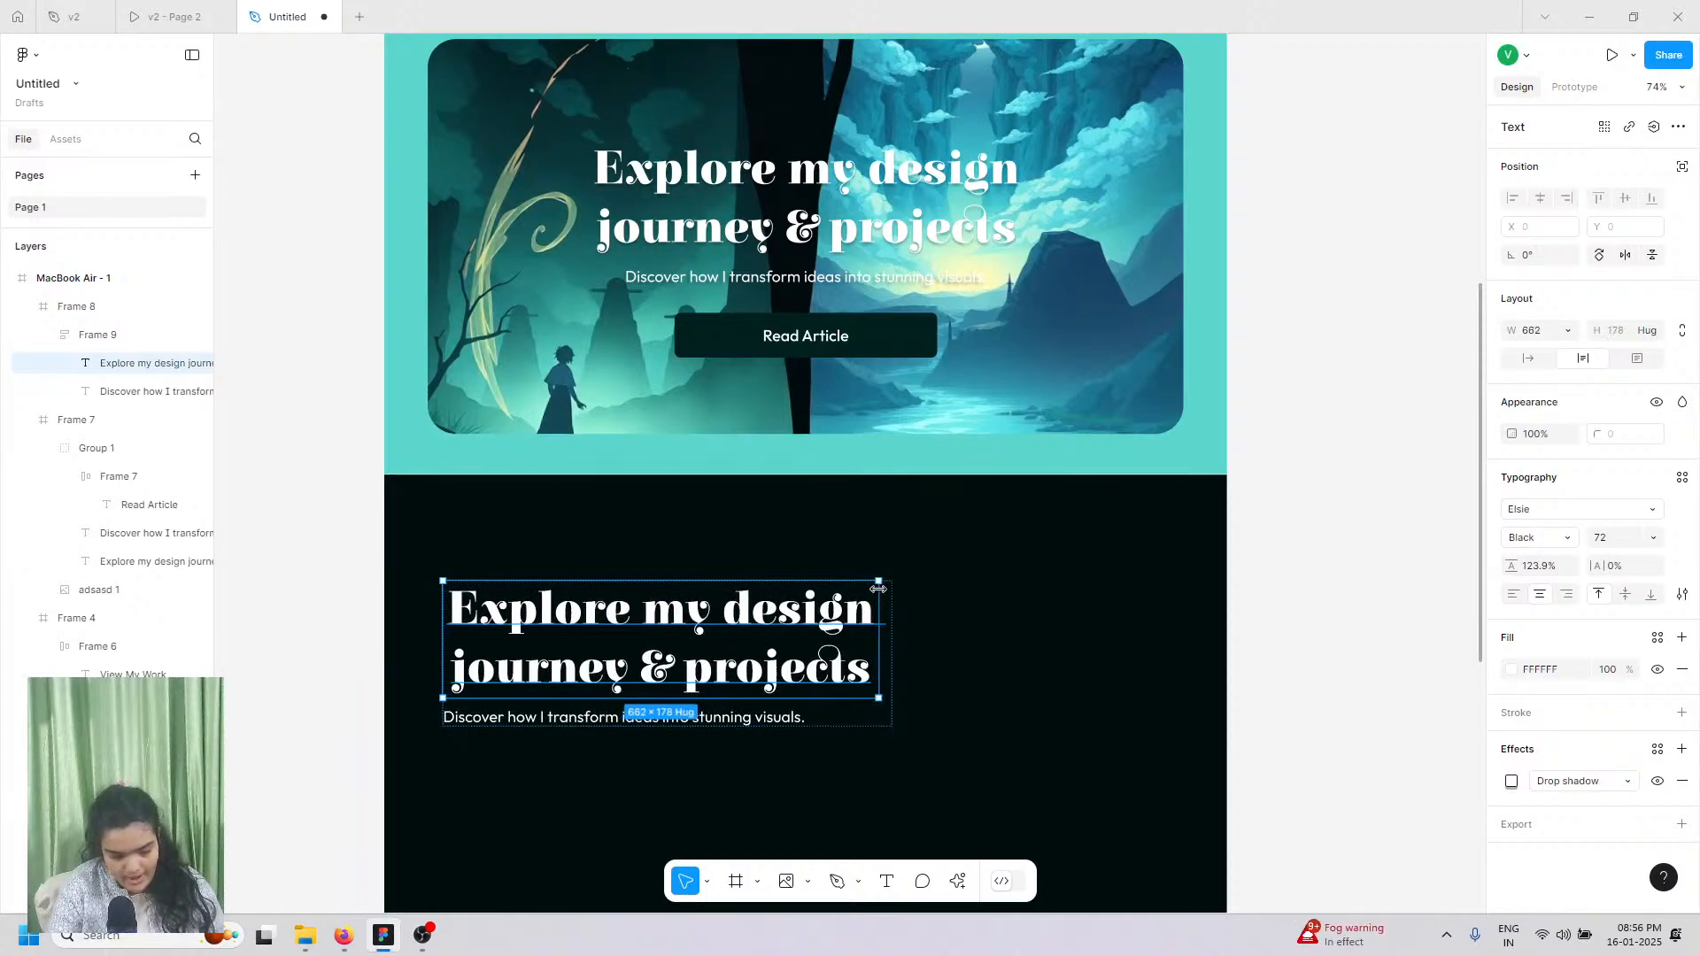
scroll(835, 737, "down", 1)
left_click(210, 8)
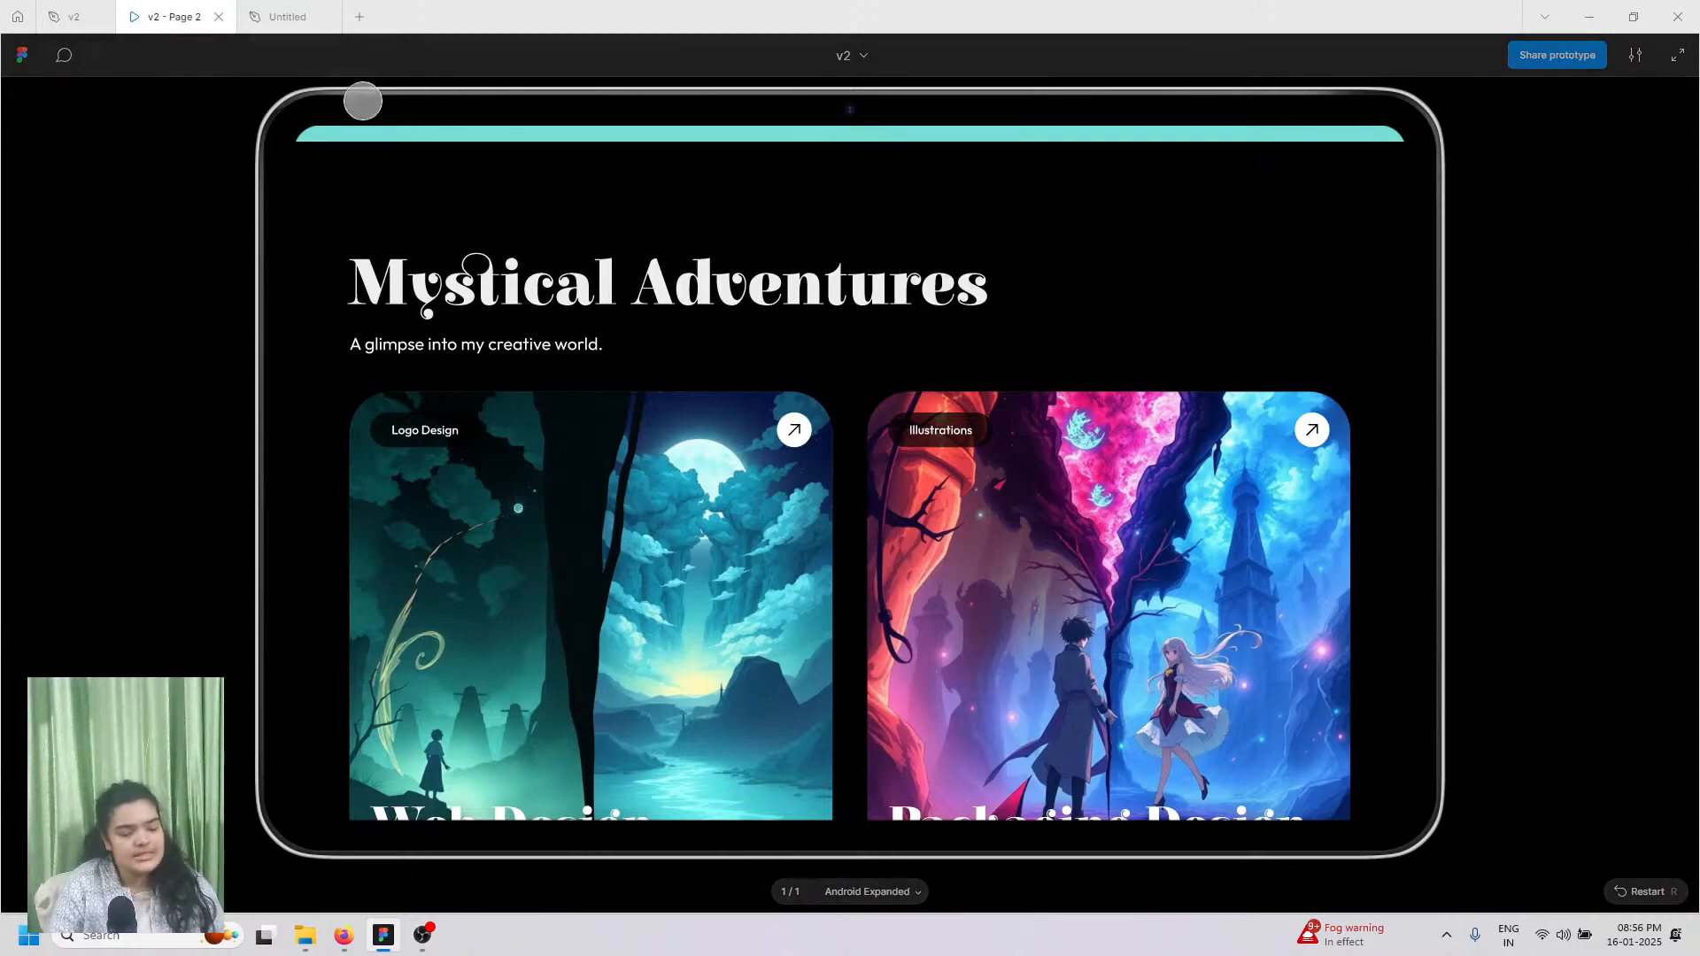
Step: Change the heading to 'Mystical Adventures' with Hug width so it fits one line
left_click(278, 16)
double_click(539, 549)
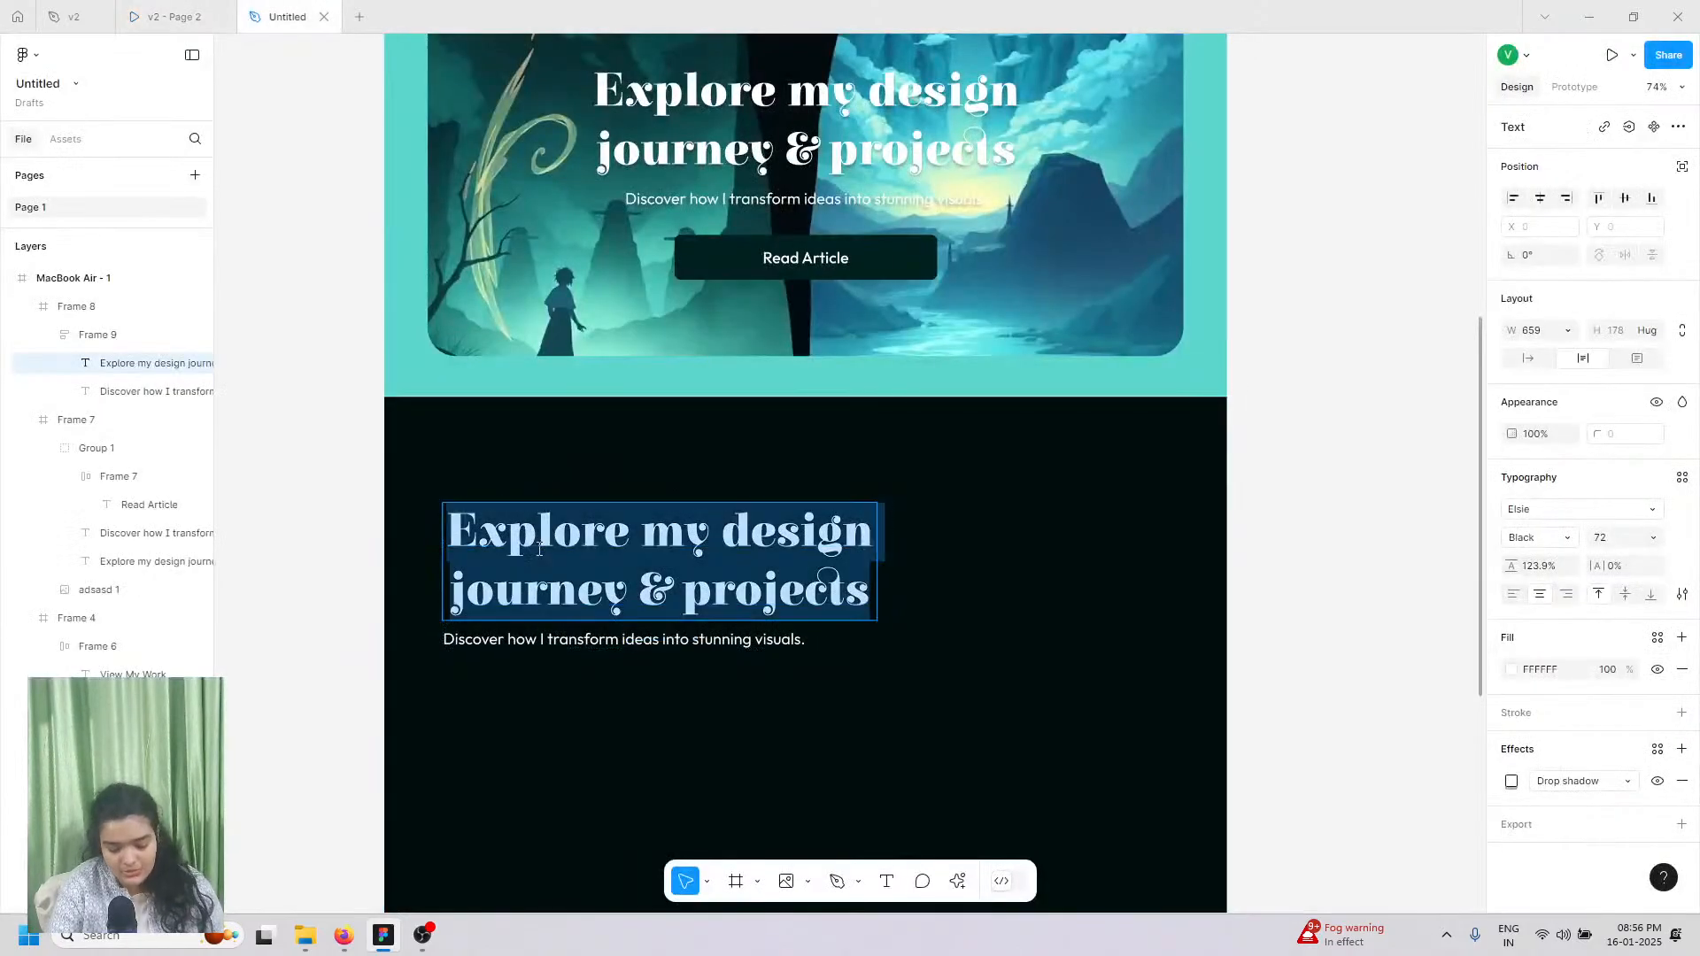
type("Mysti")
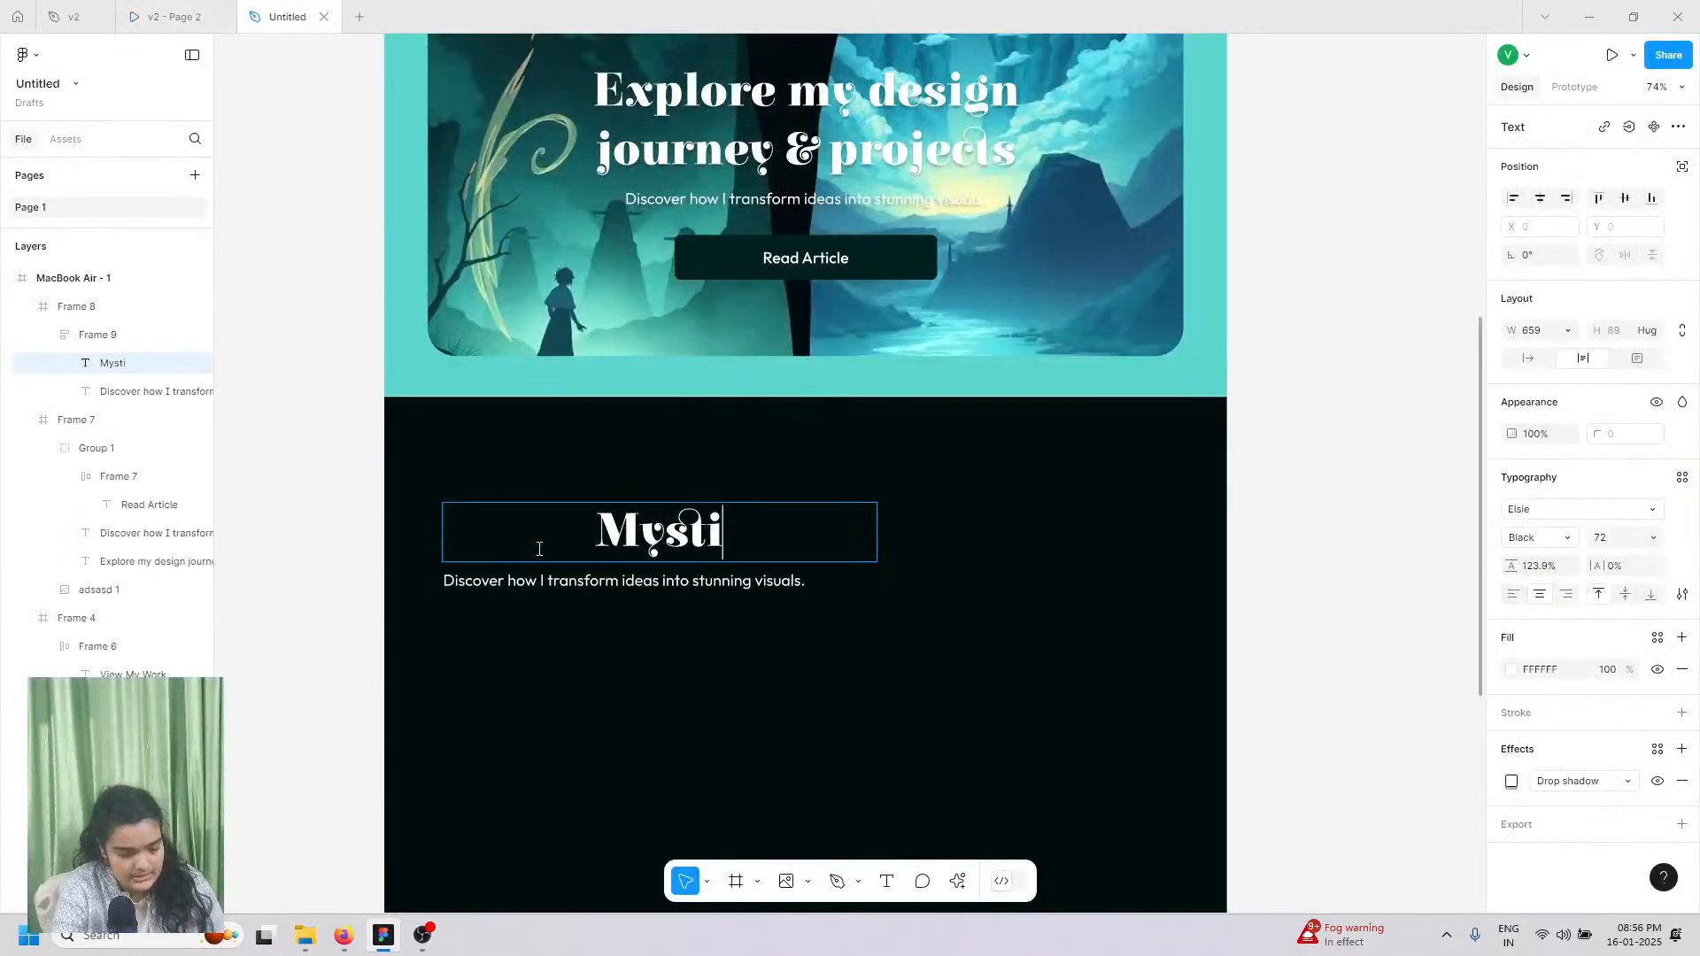
type("cal A")
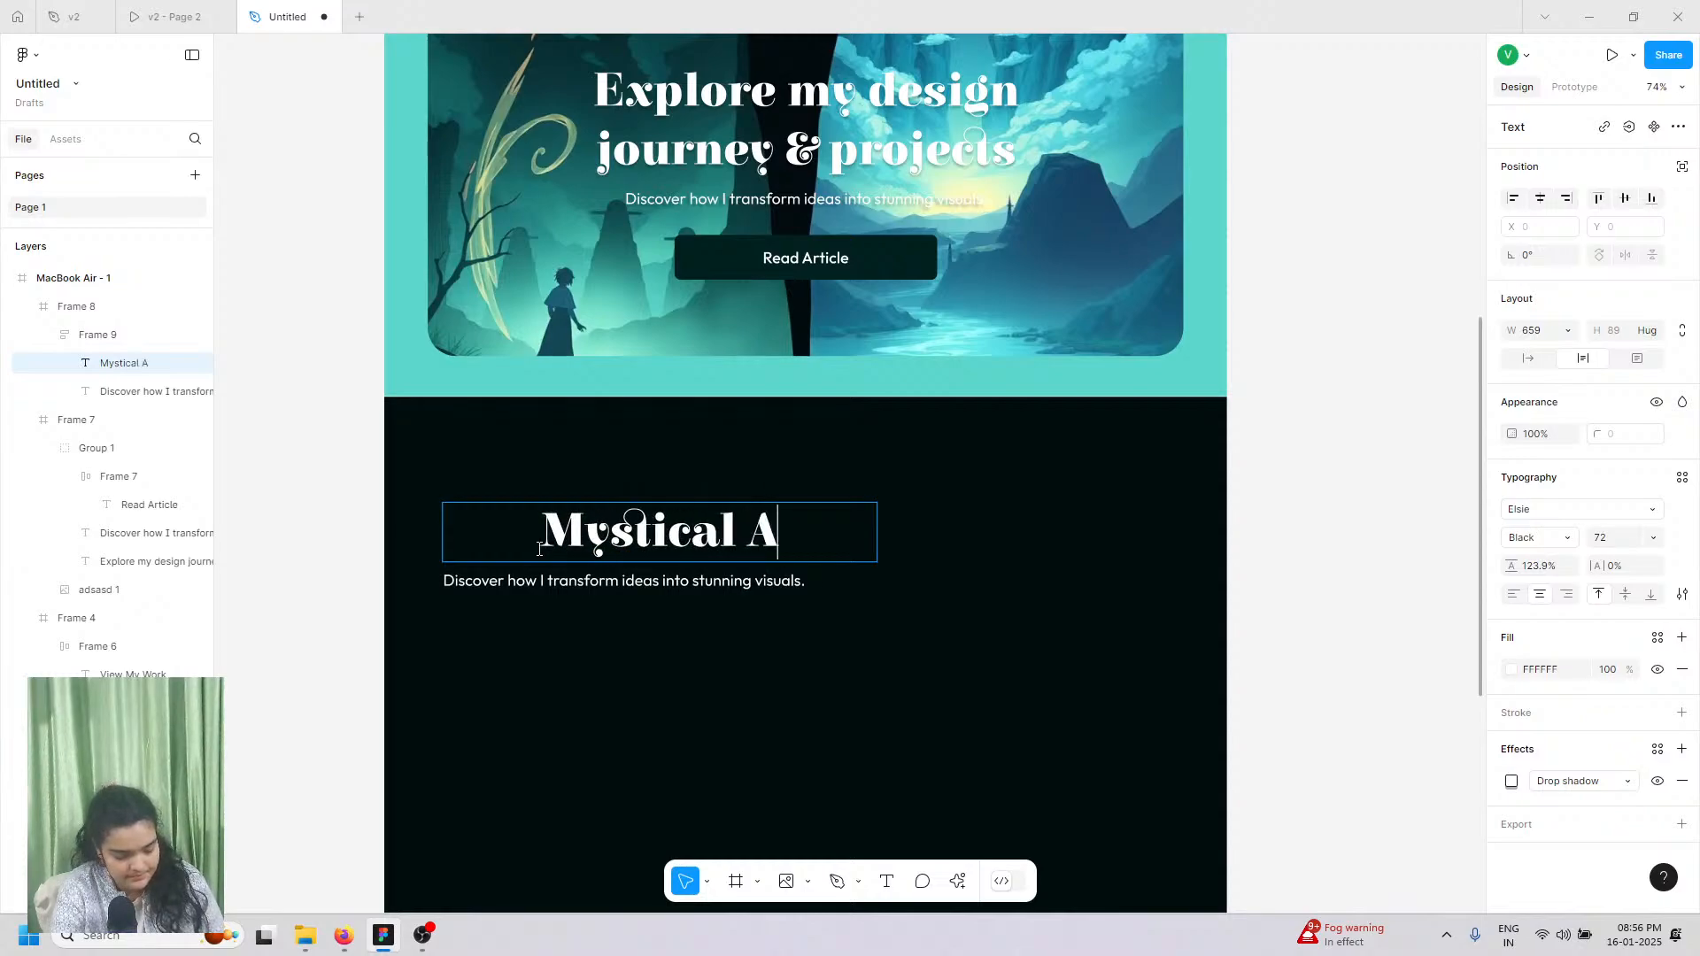
type("dventure")
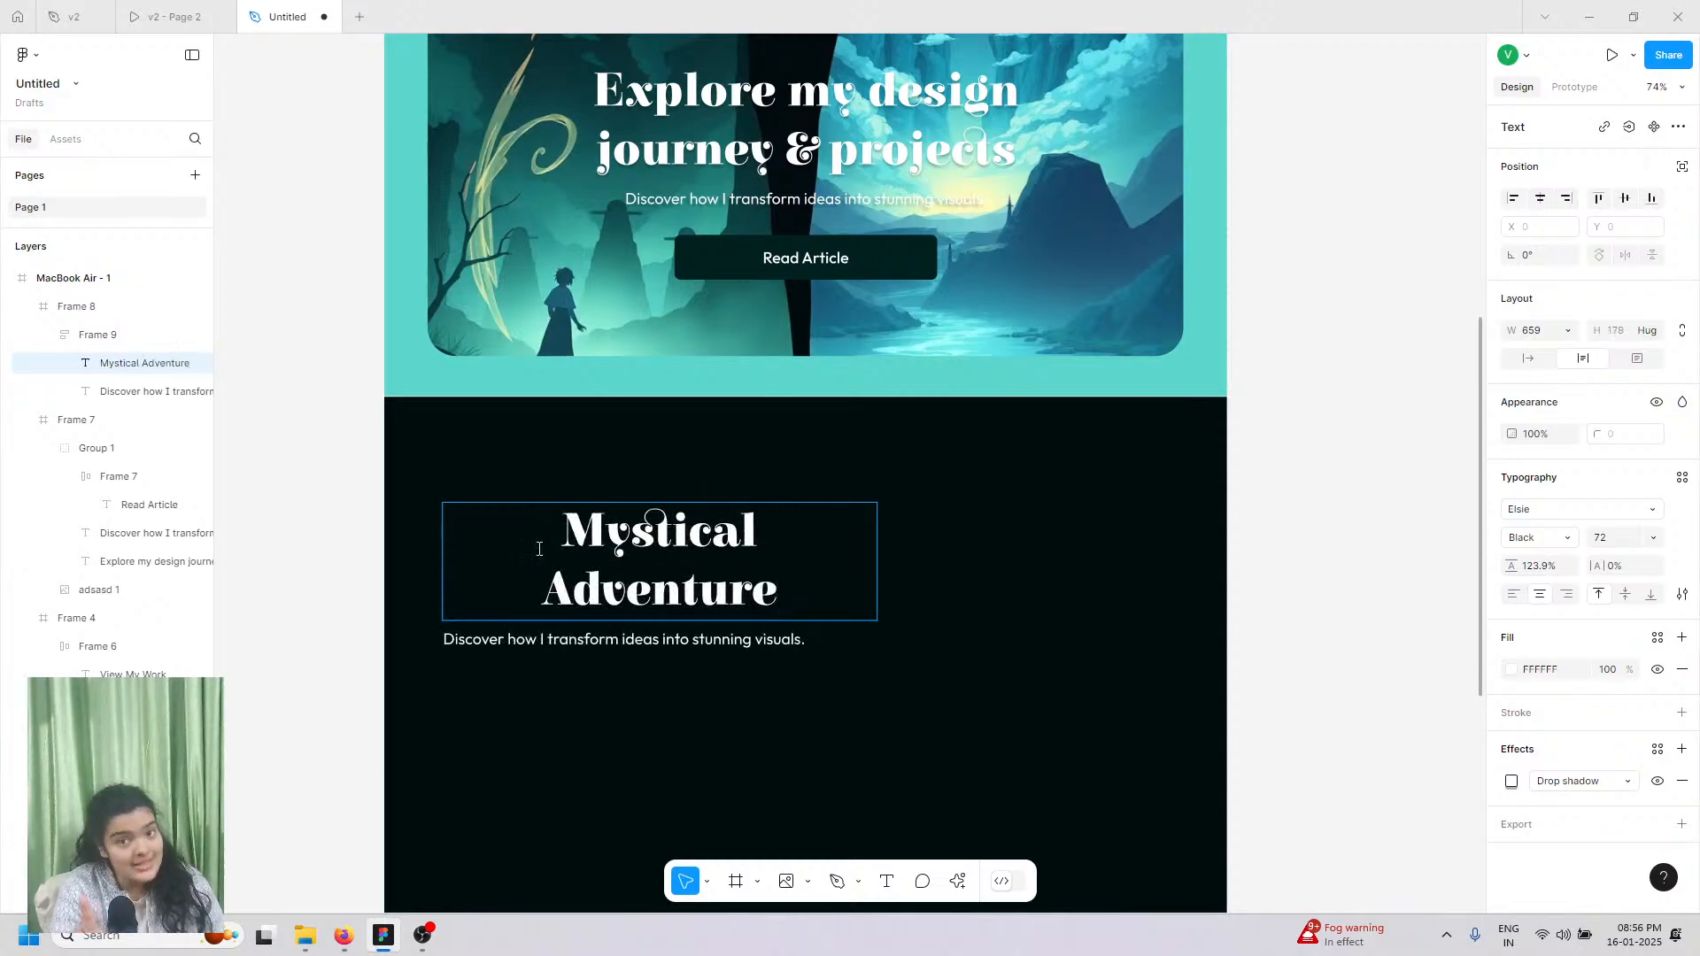
type("s")
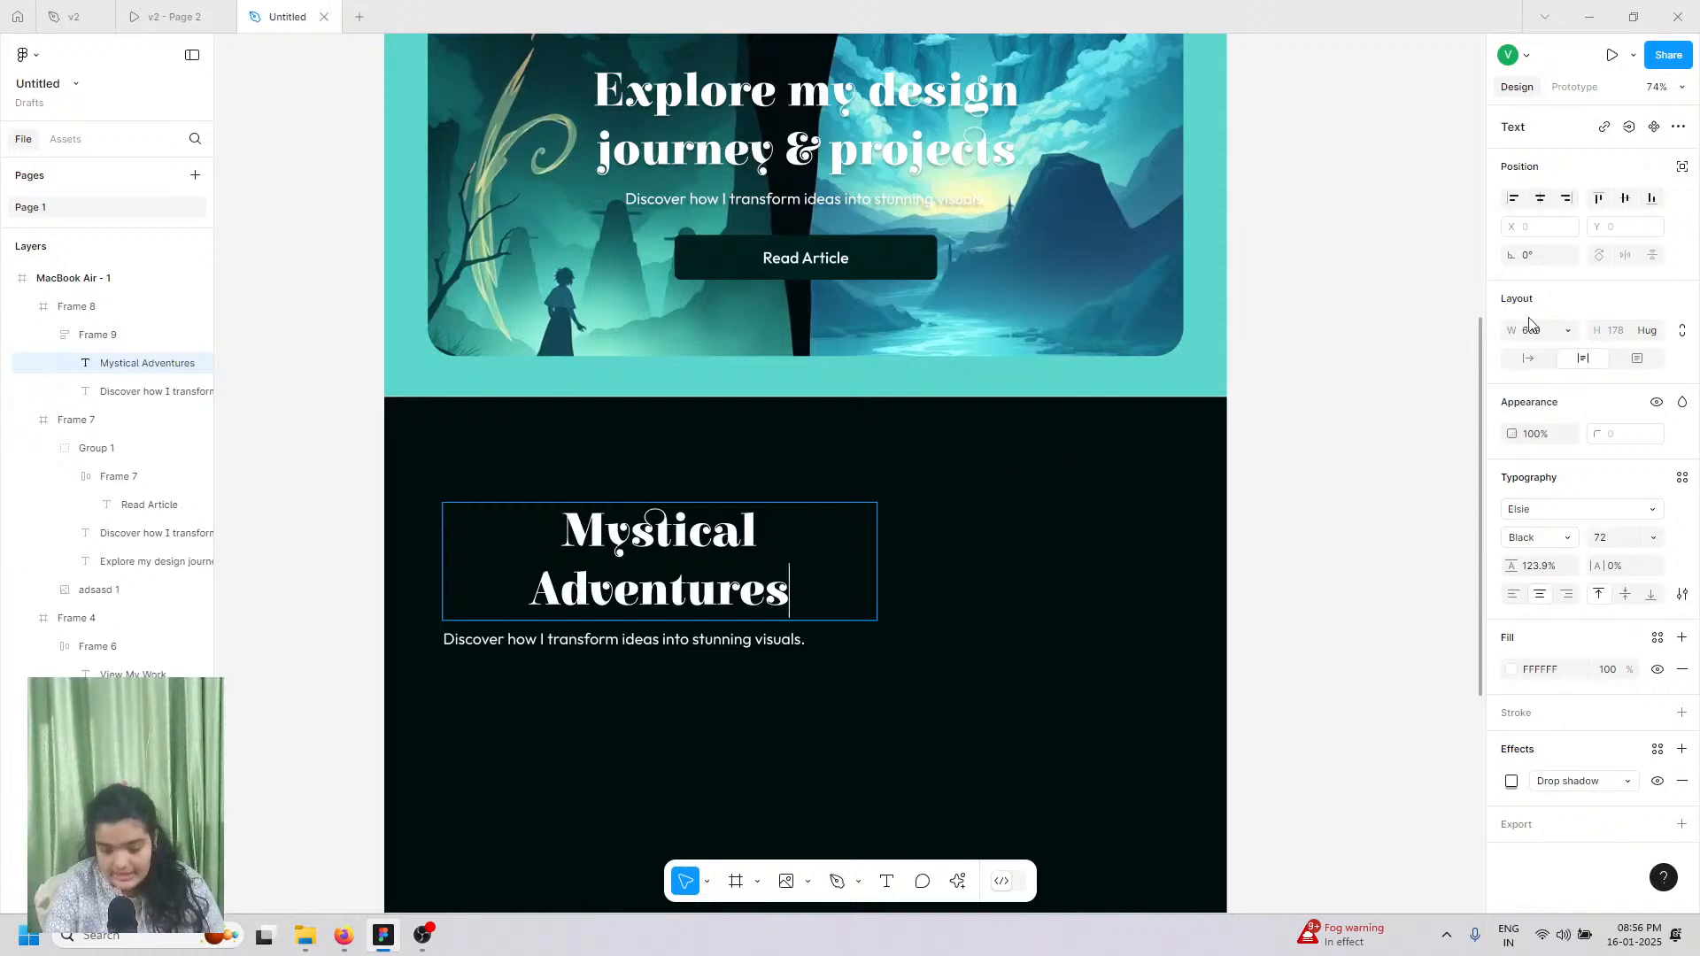
left_click(1529, 358)
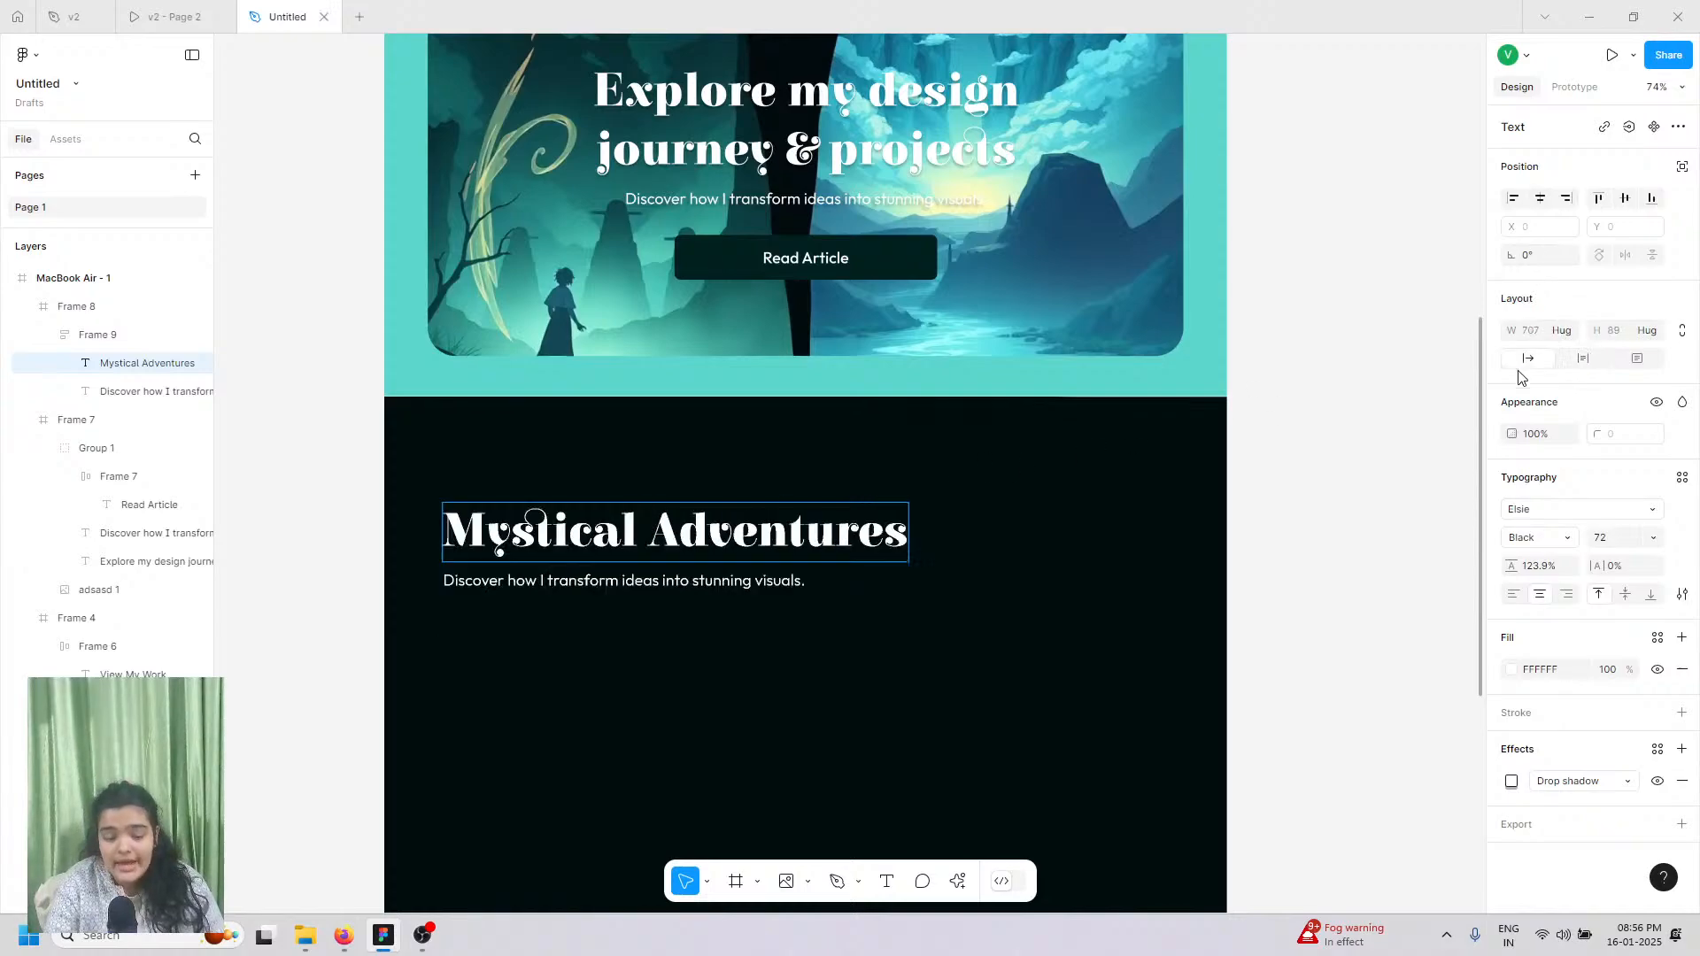
Step: Copy the subtitle text from the v2 reference design file
left_click(182, 16)
left_click(71, 16)
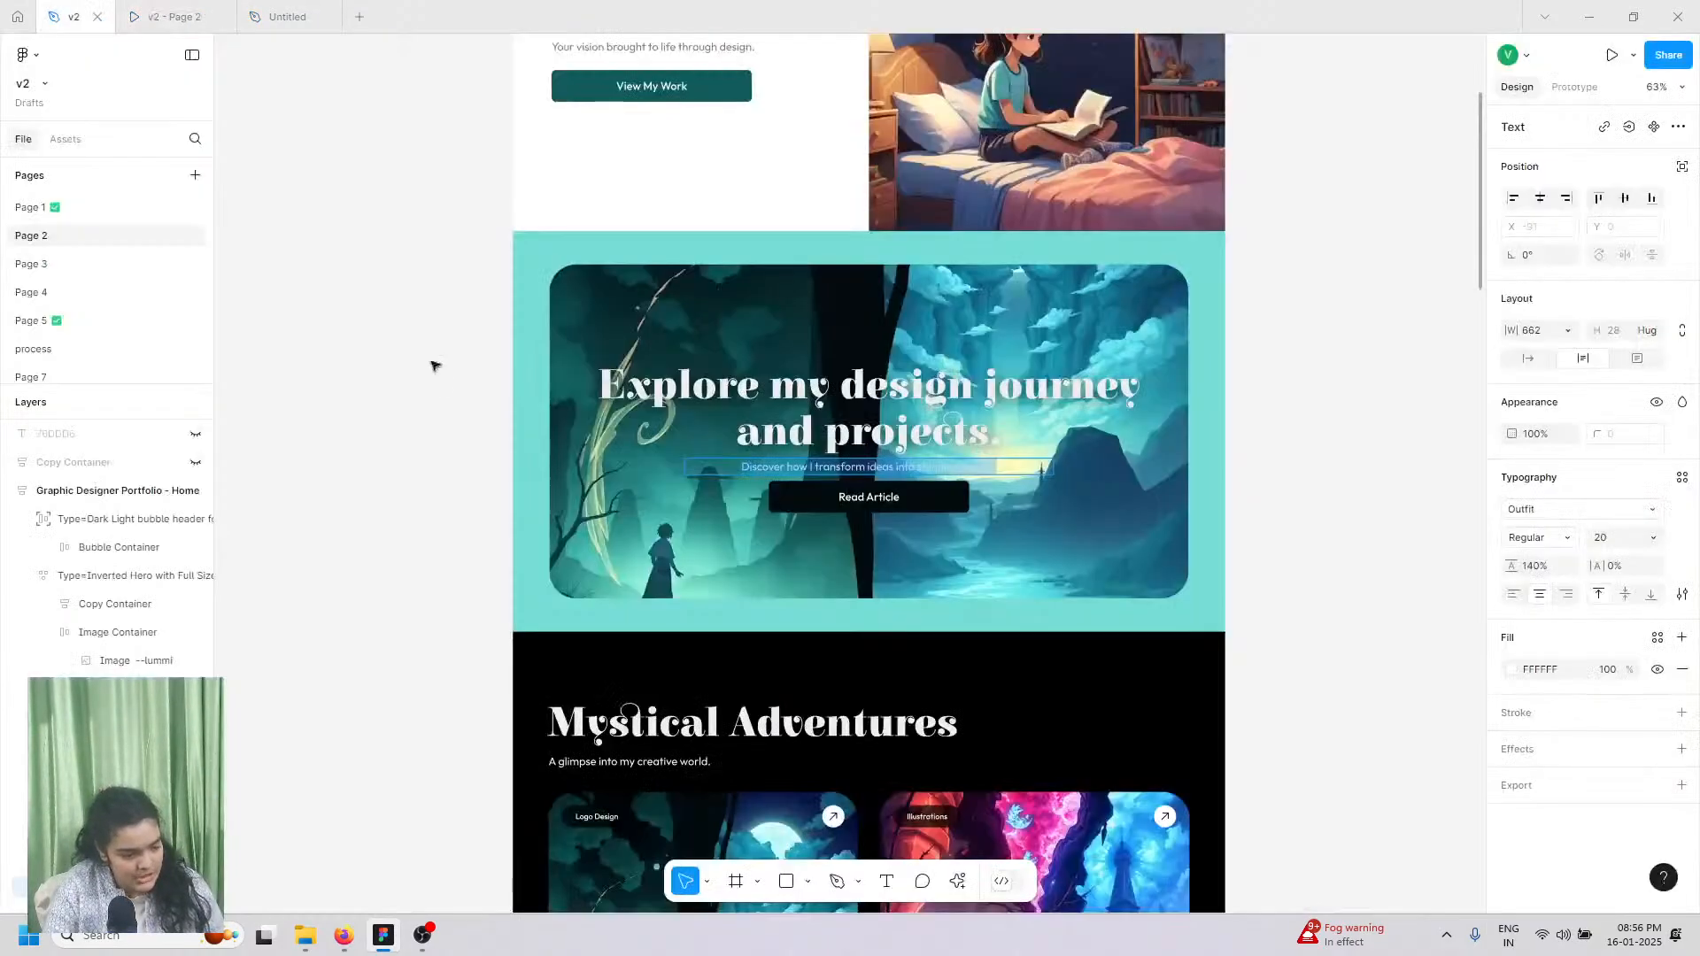
scroll(652, 364, "down", 5)
scroll(334, 353, "up", 6)
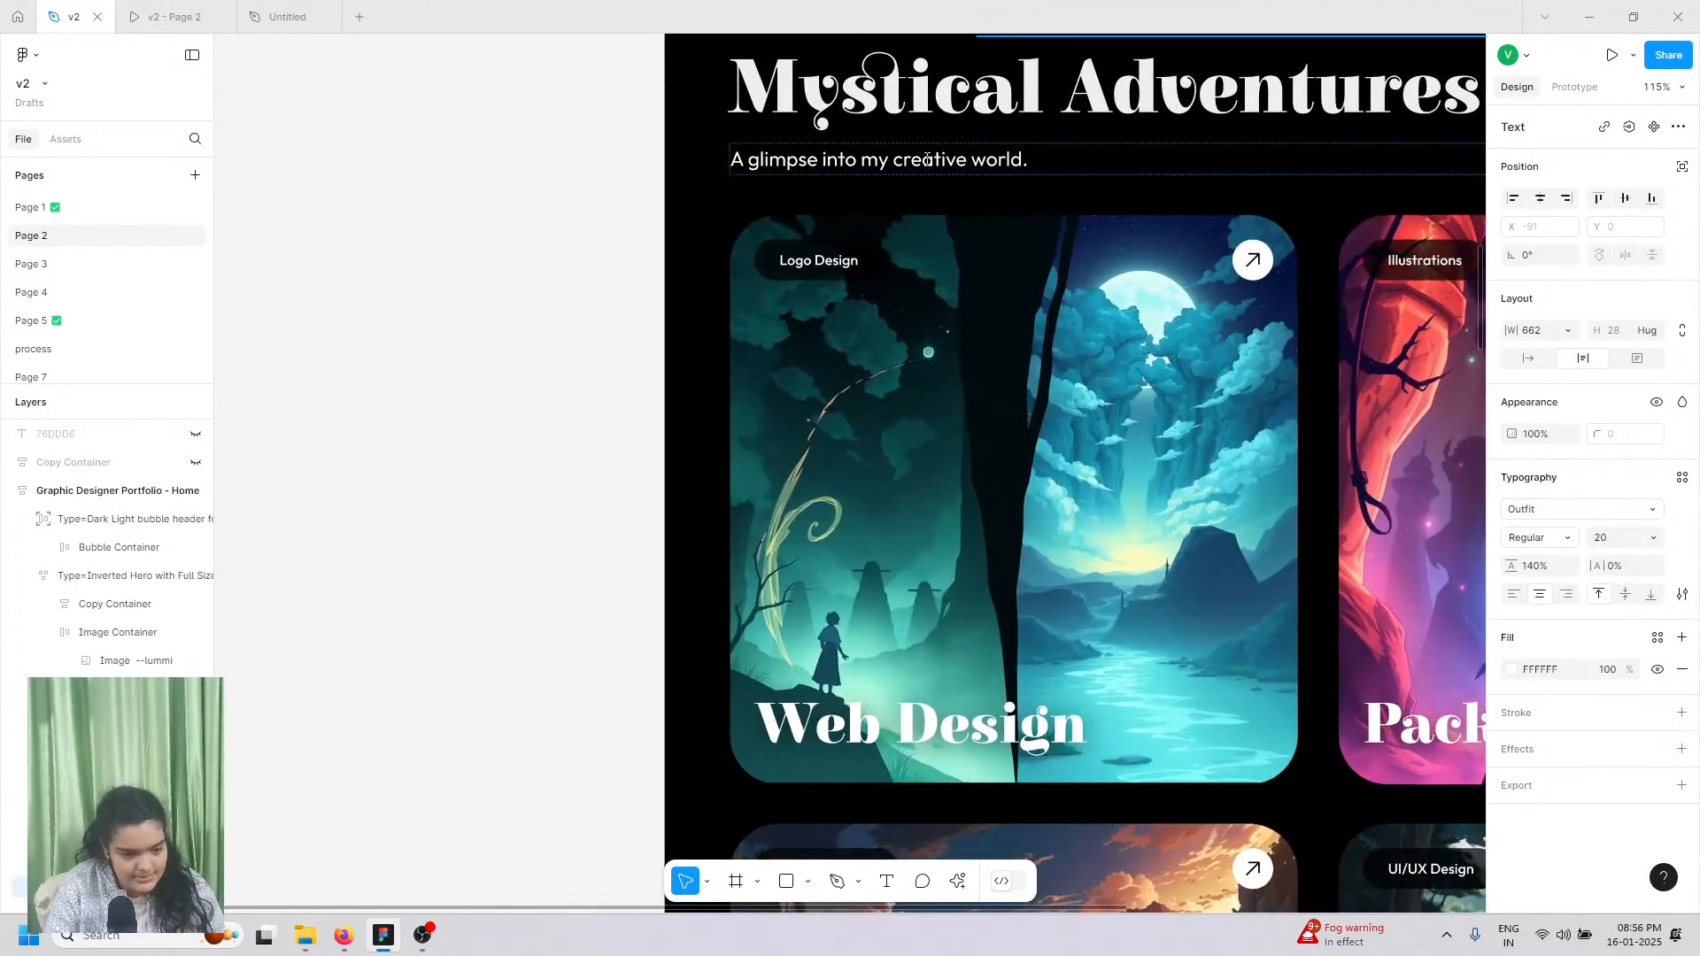
double_click(927, 159)
key("ctrl+c")
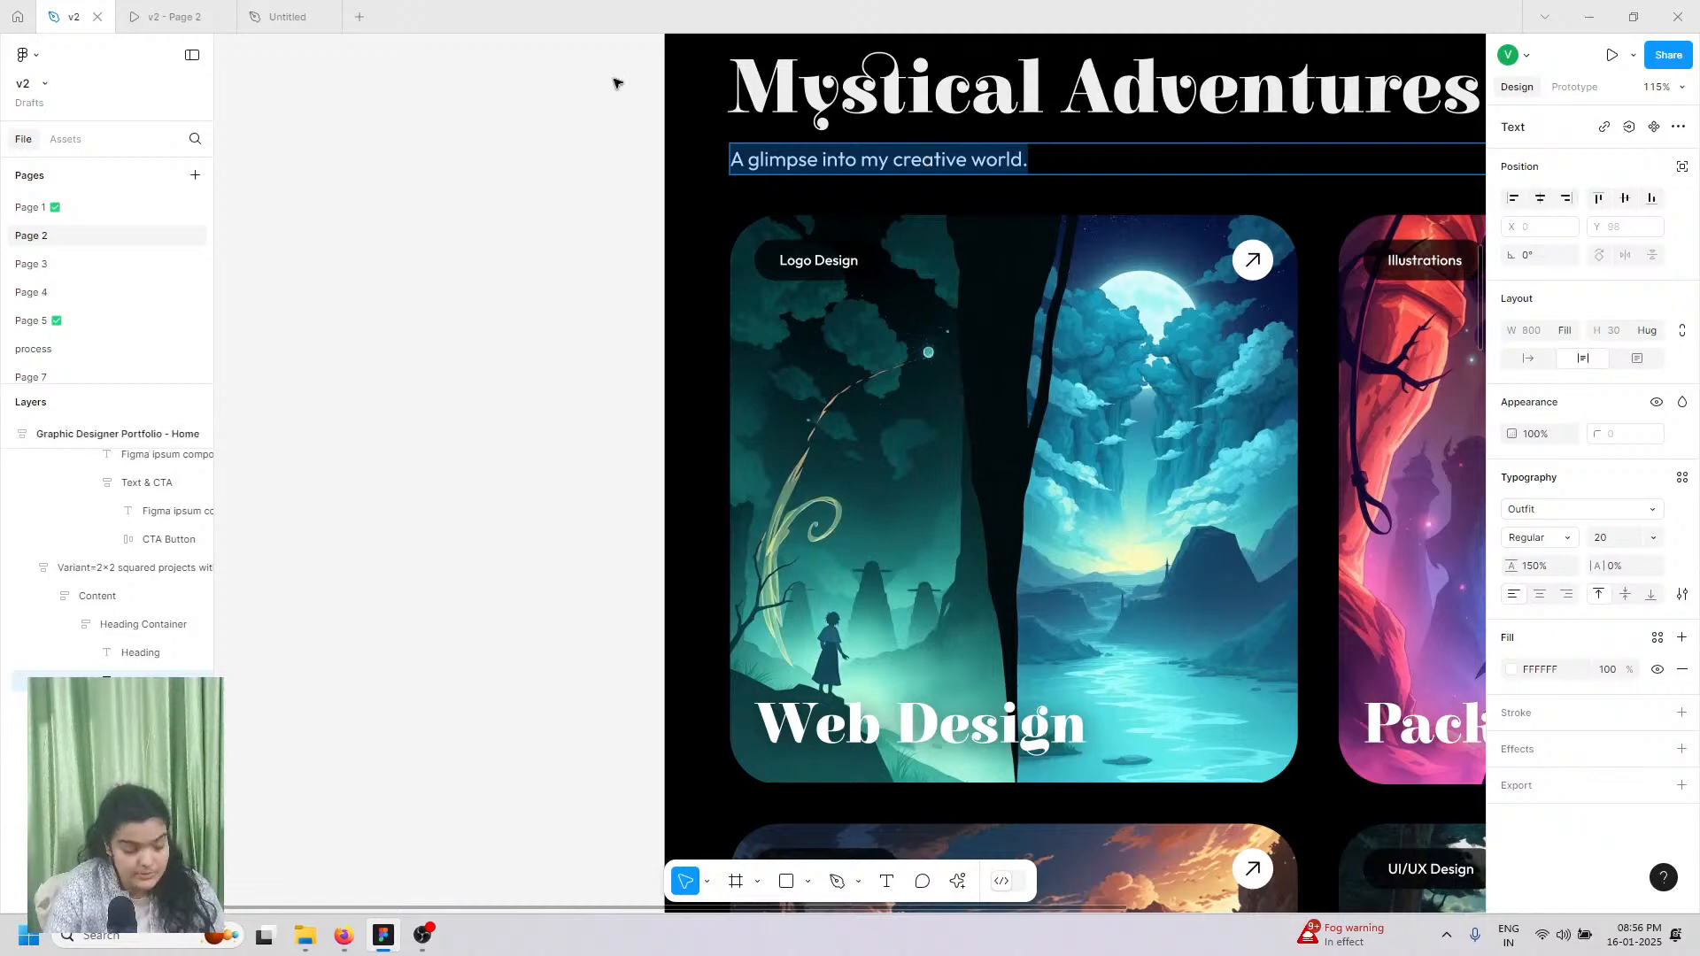
Step: Paste and match style so the subtitle reads 'A glimpse into my creative world.'
left_click(285, 16)
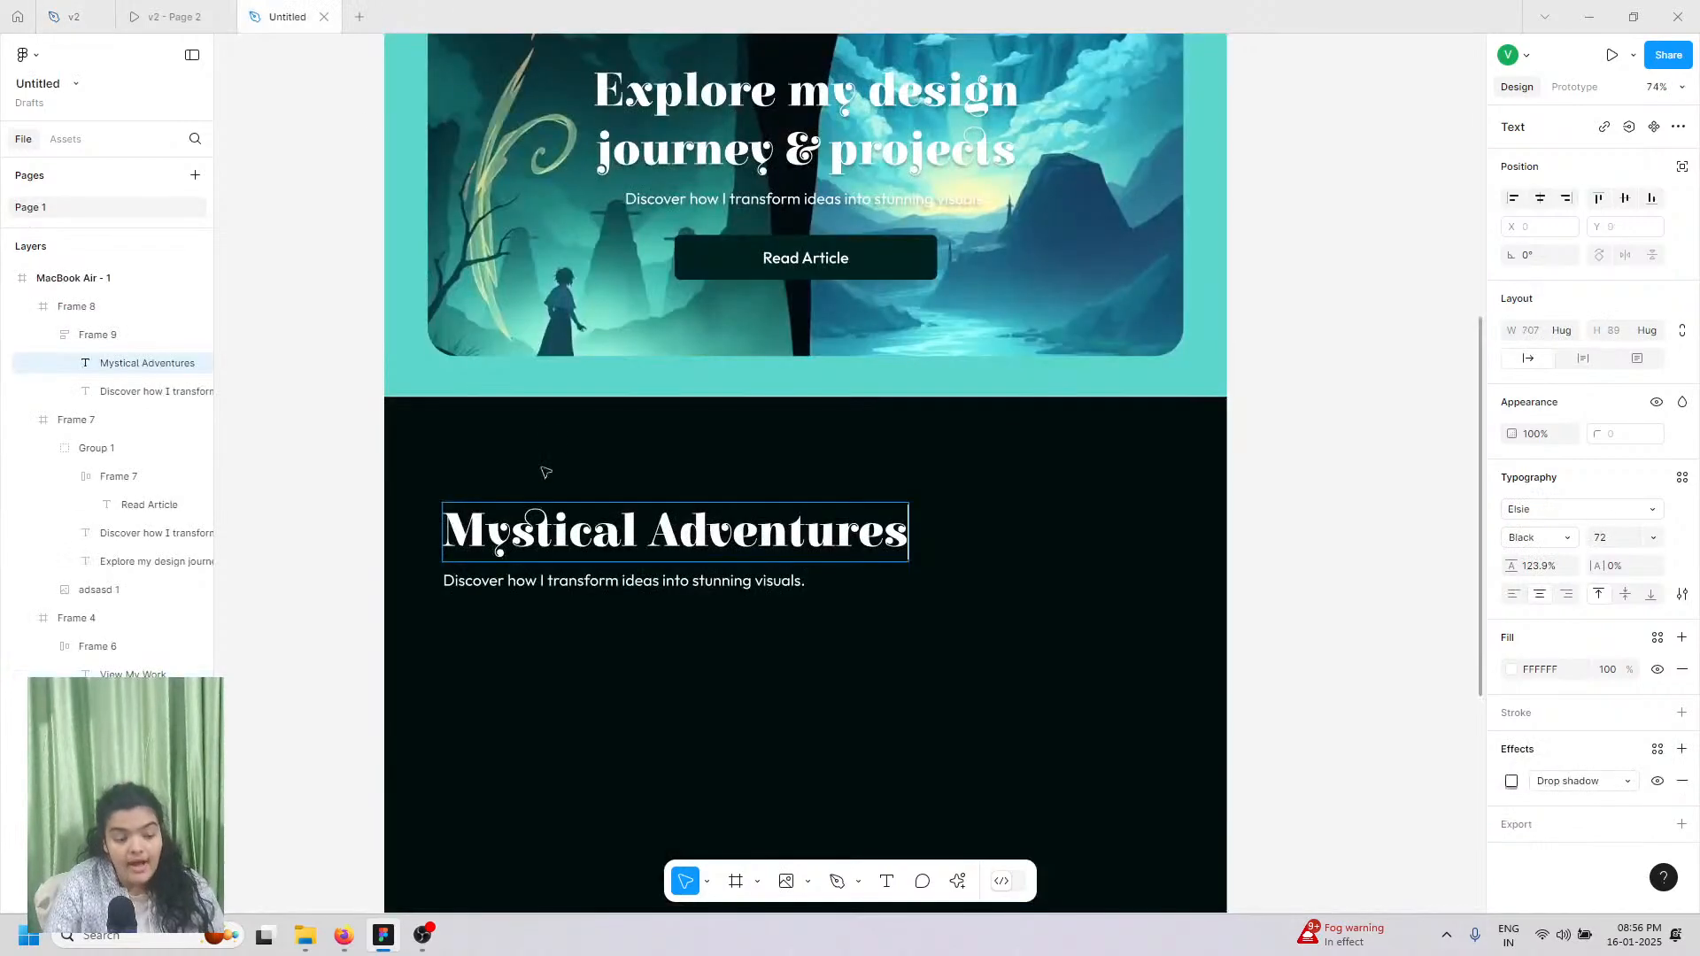
left_click(551, 588)
double_click(552, 588)
right_click(551, 588)
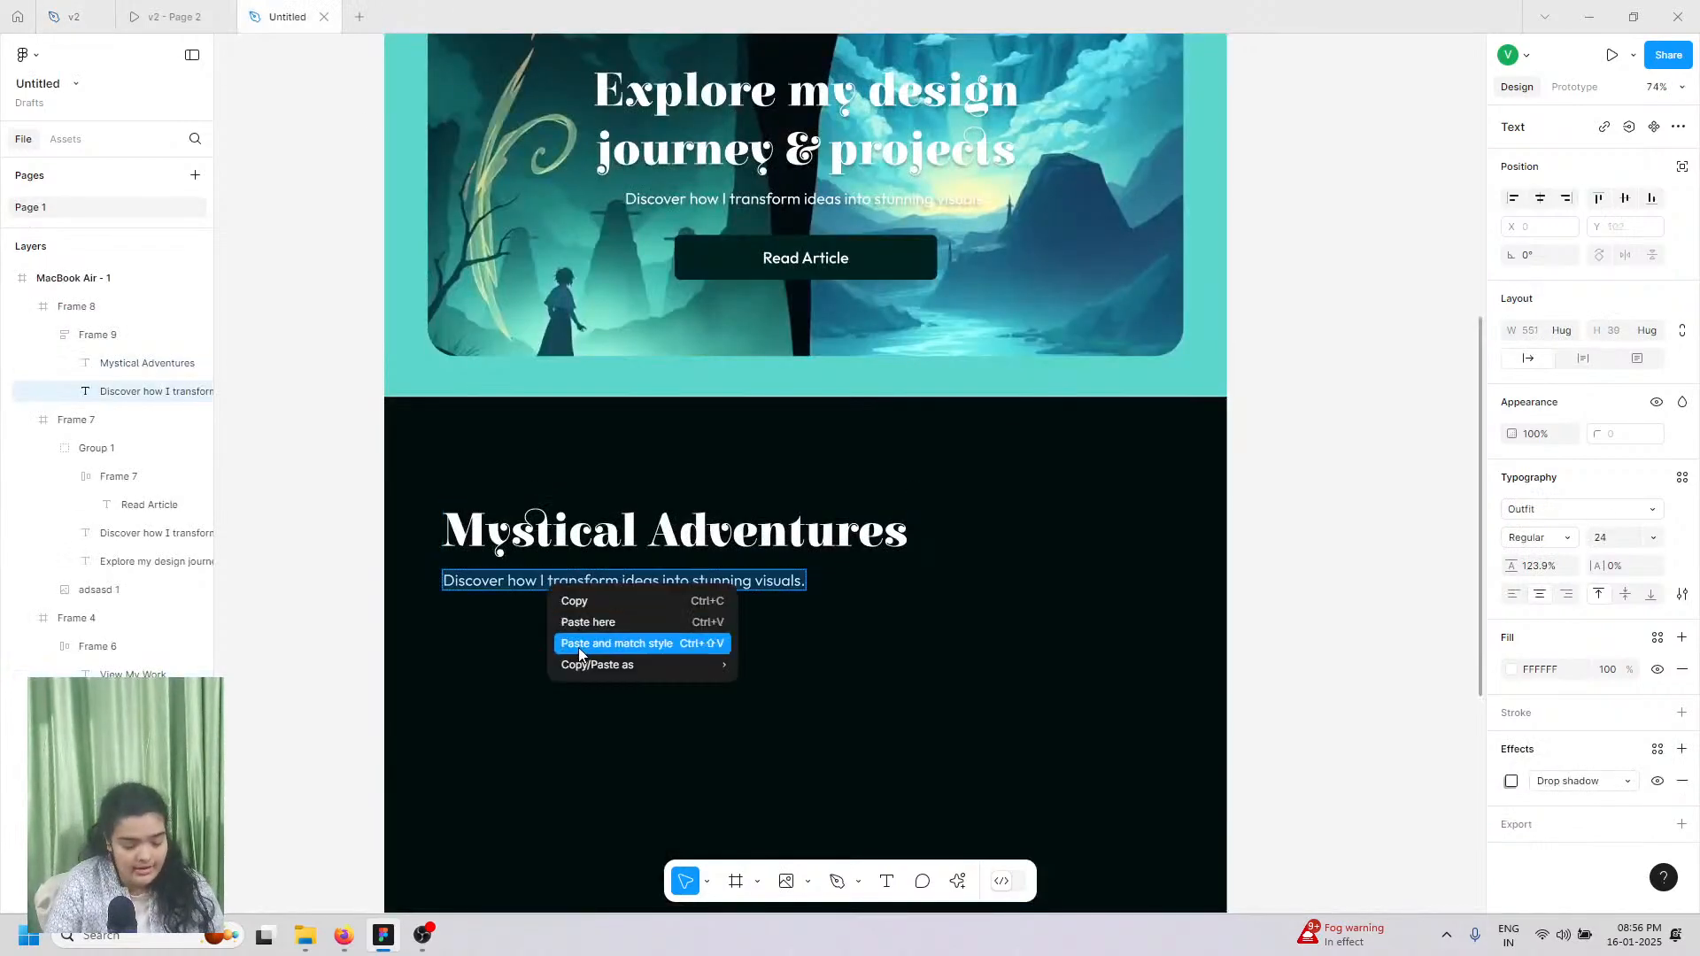
left_click(579, 649)
scroll(568, 657, "down", 2)
key("Escape")
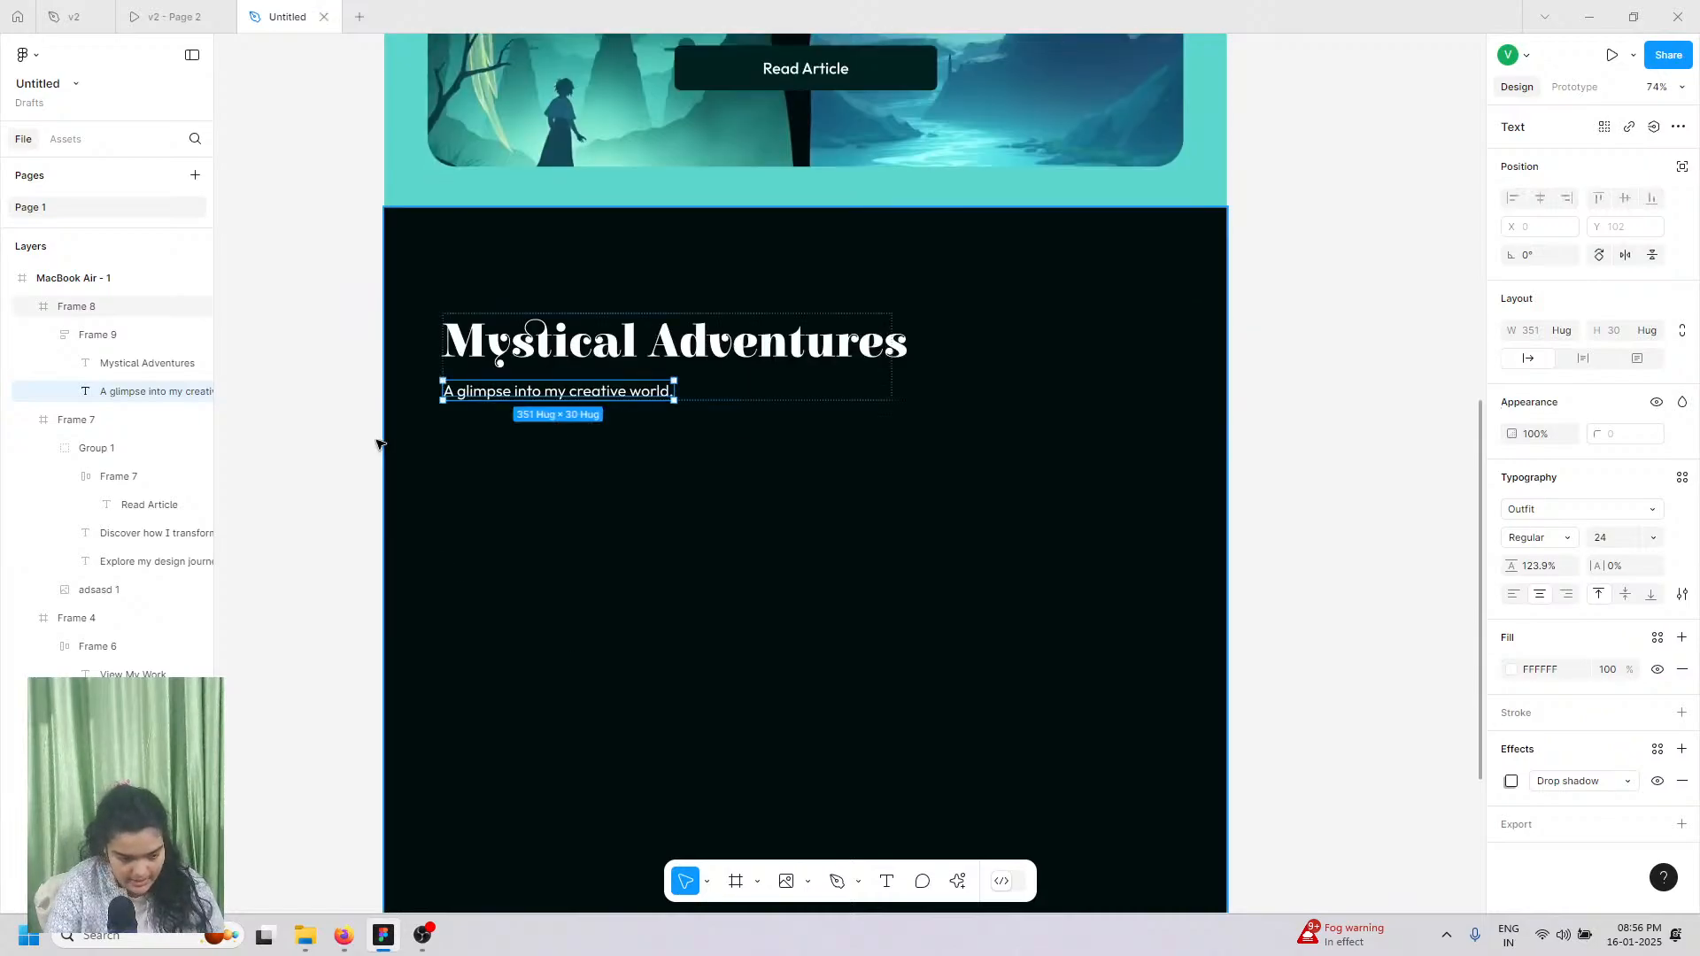
key("Escape")
Step: Nudge the title and subtitle frame slightly right to X 118
scroll(478, 565, "down", 1)
scroll(513, 387, "up", 3)
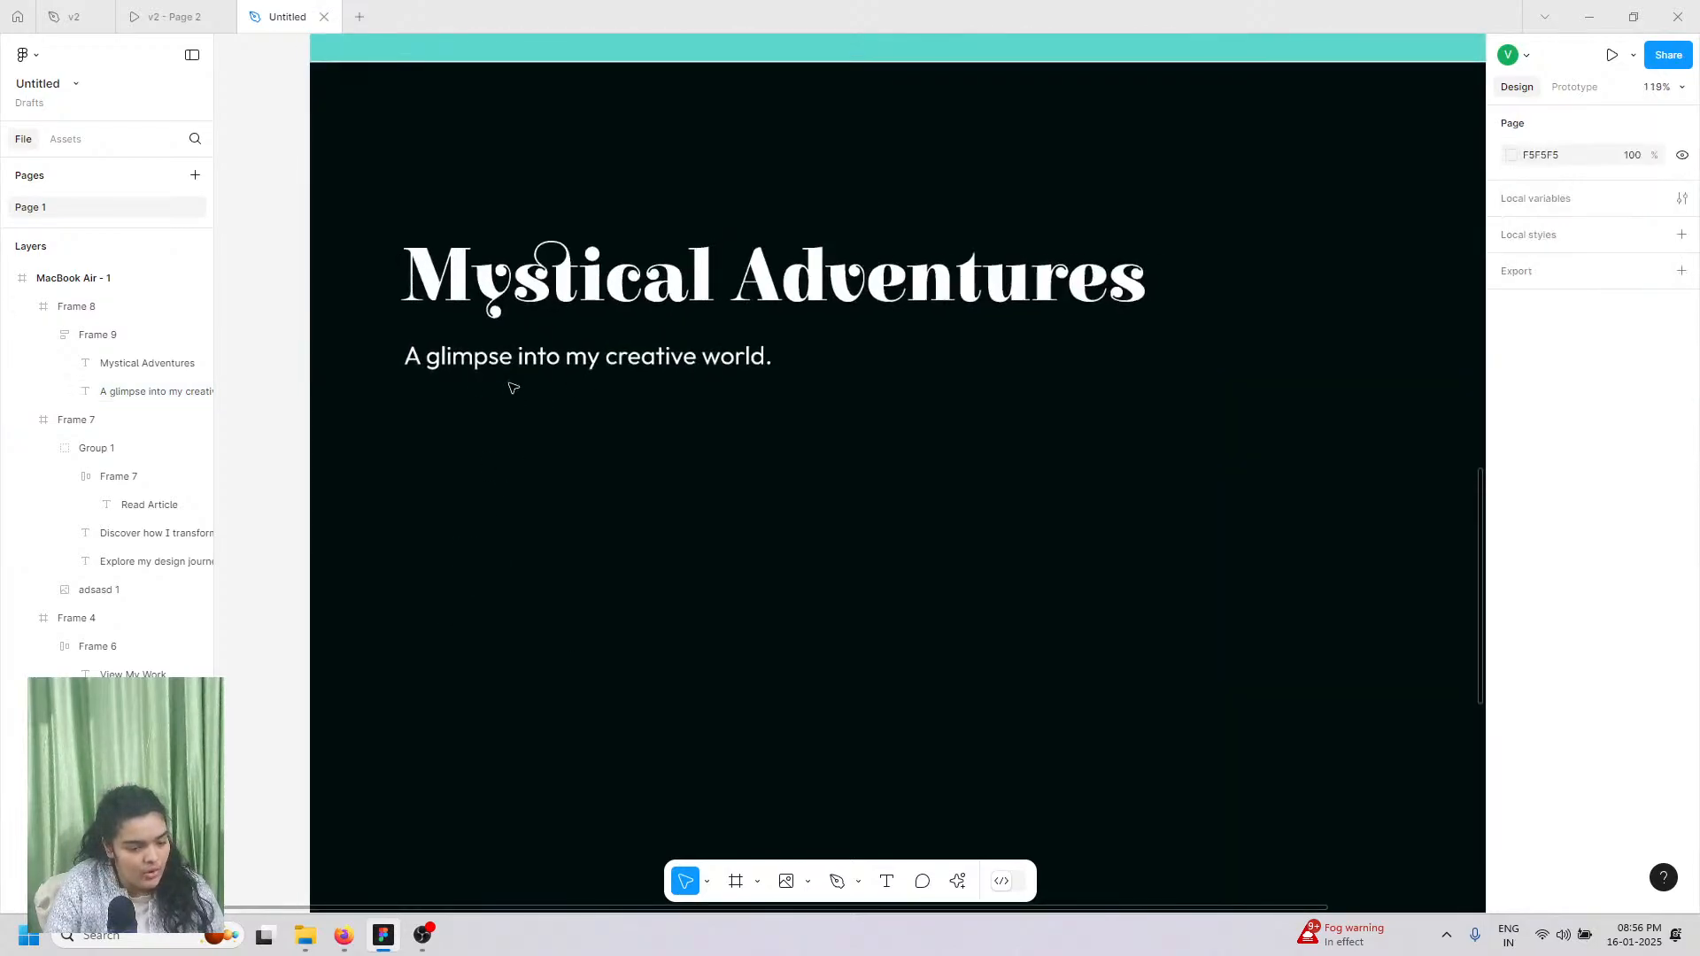
left_click(542, 292)
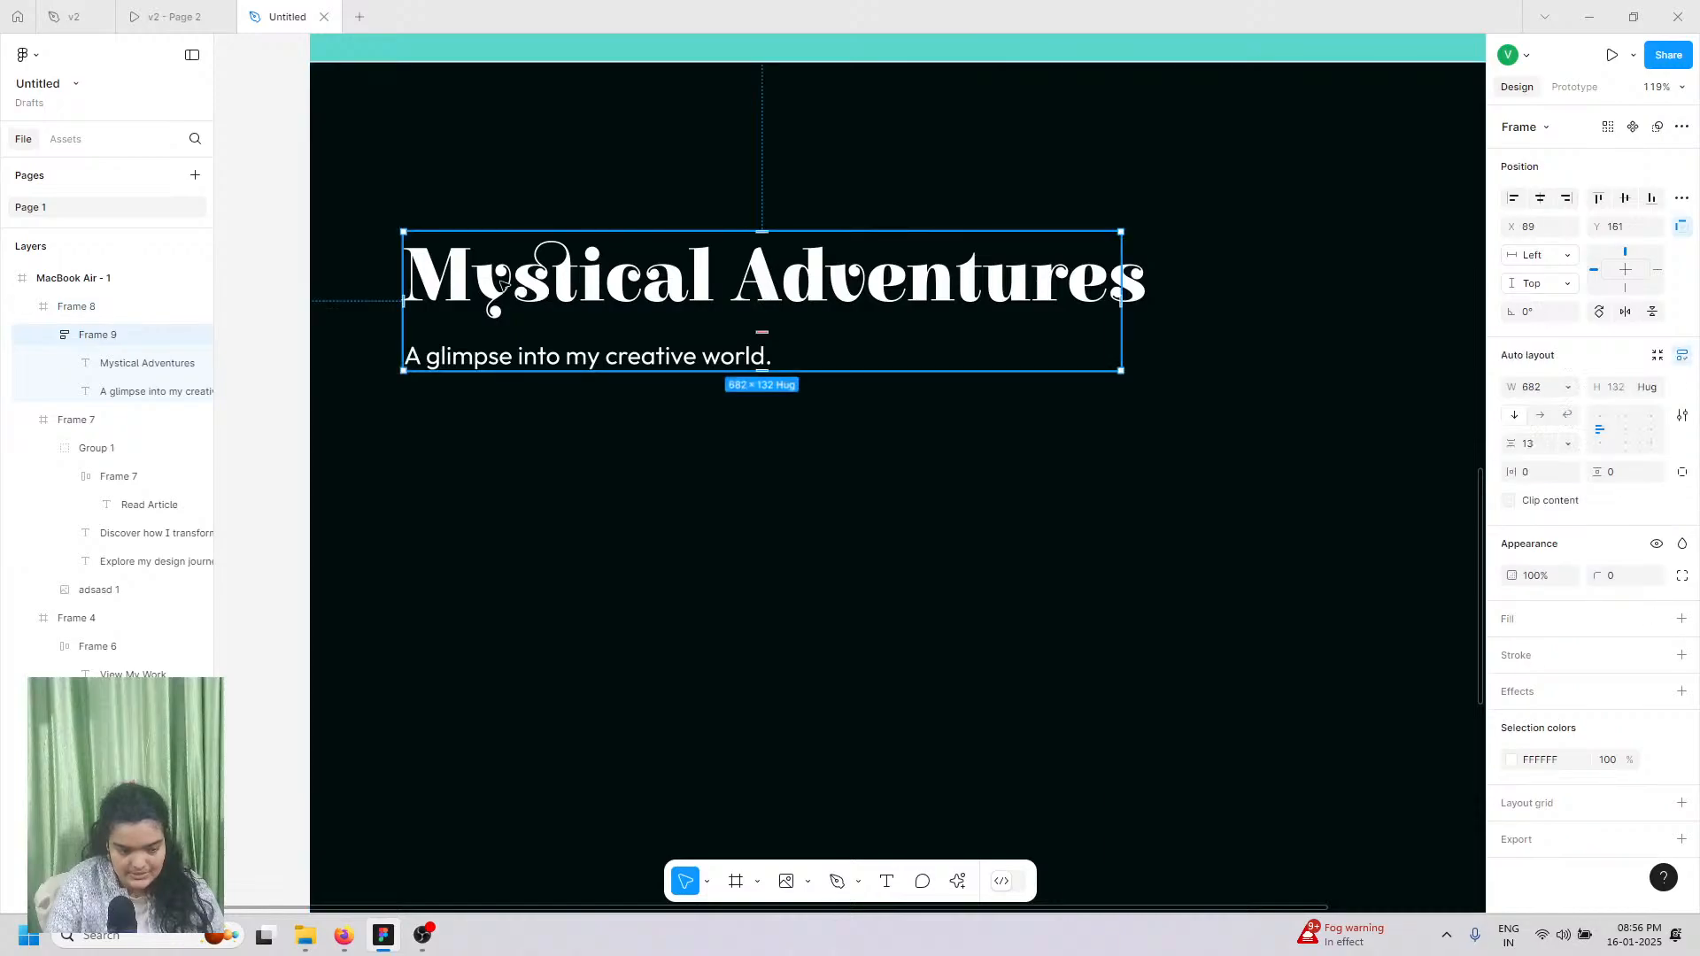
left_click_drag(529, 286, 559, 288)
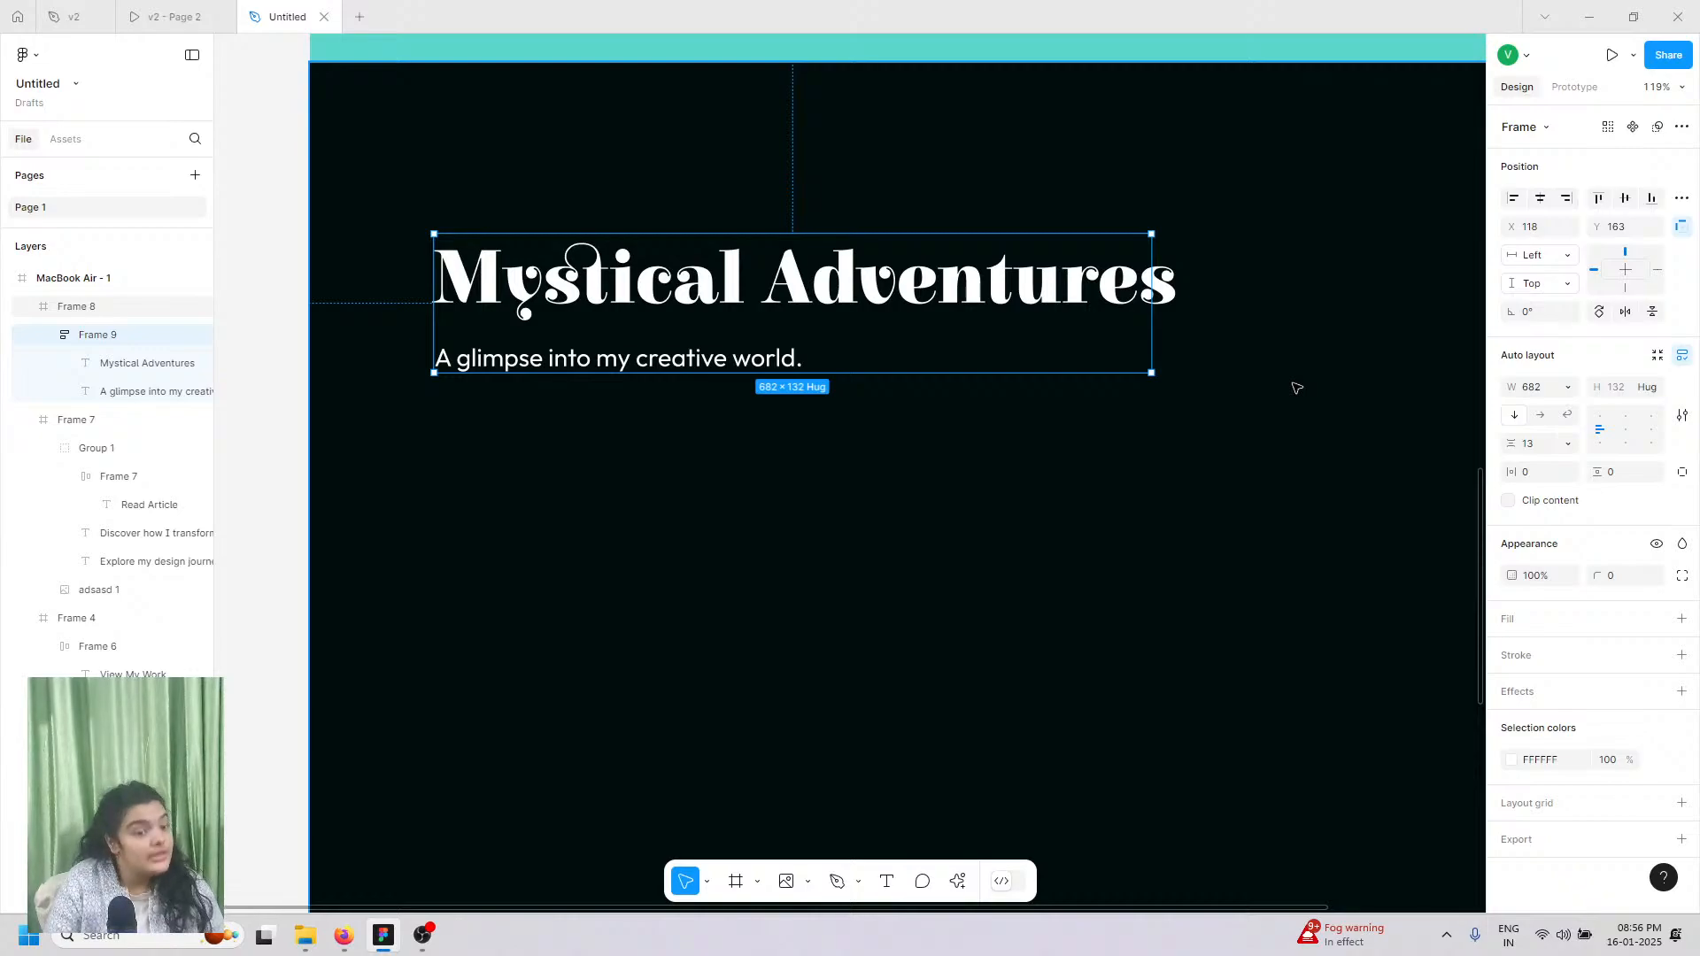
scroll(797, 717, "down", 1)
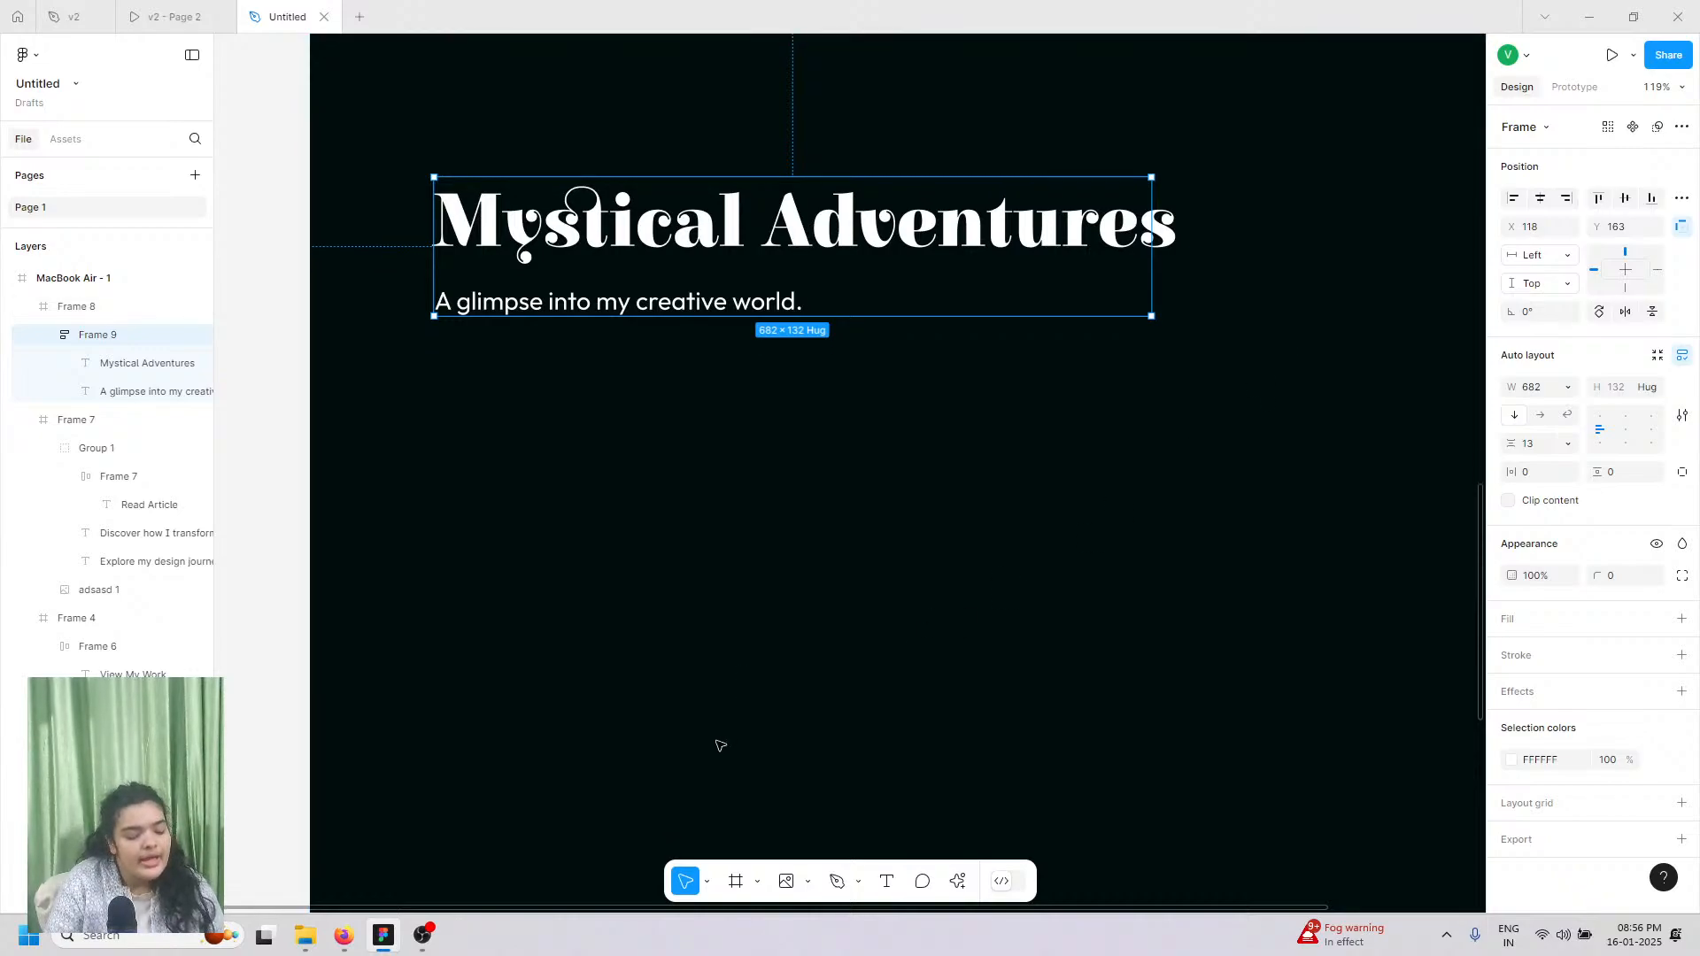
left_click(801, 797)
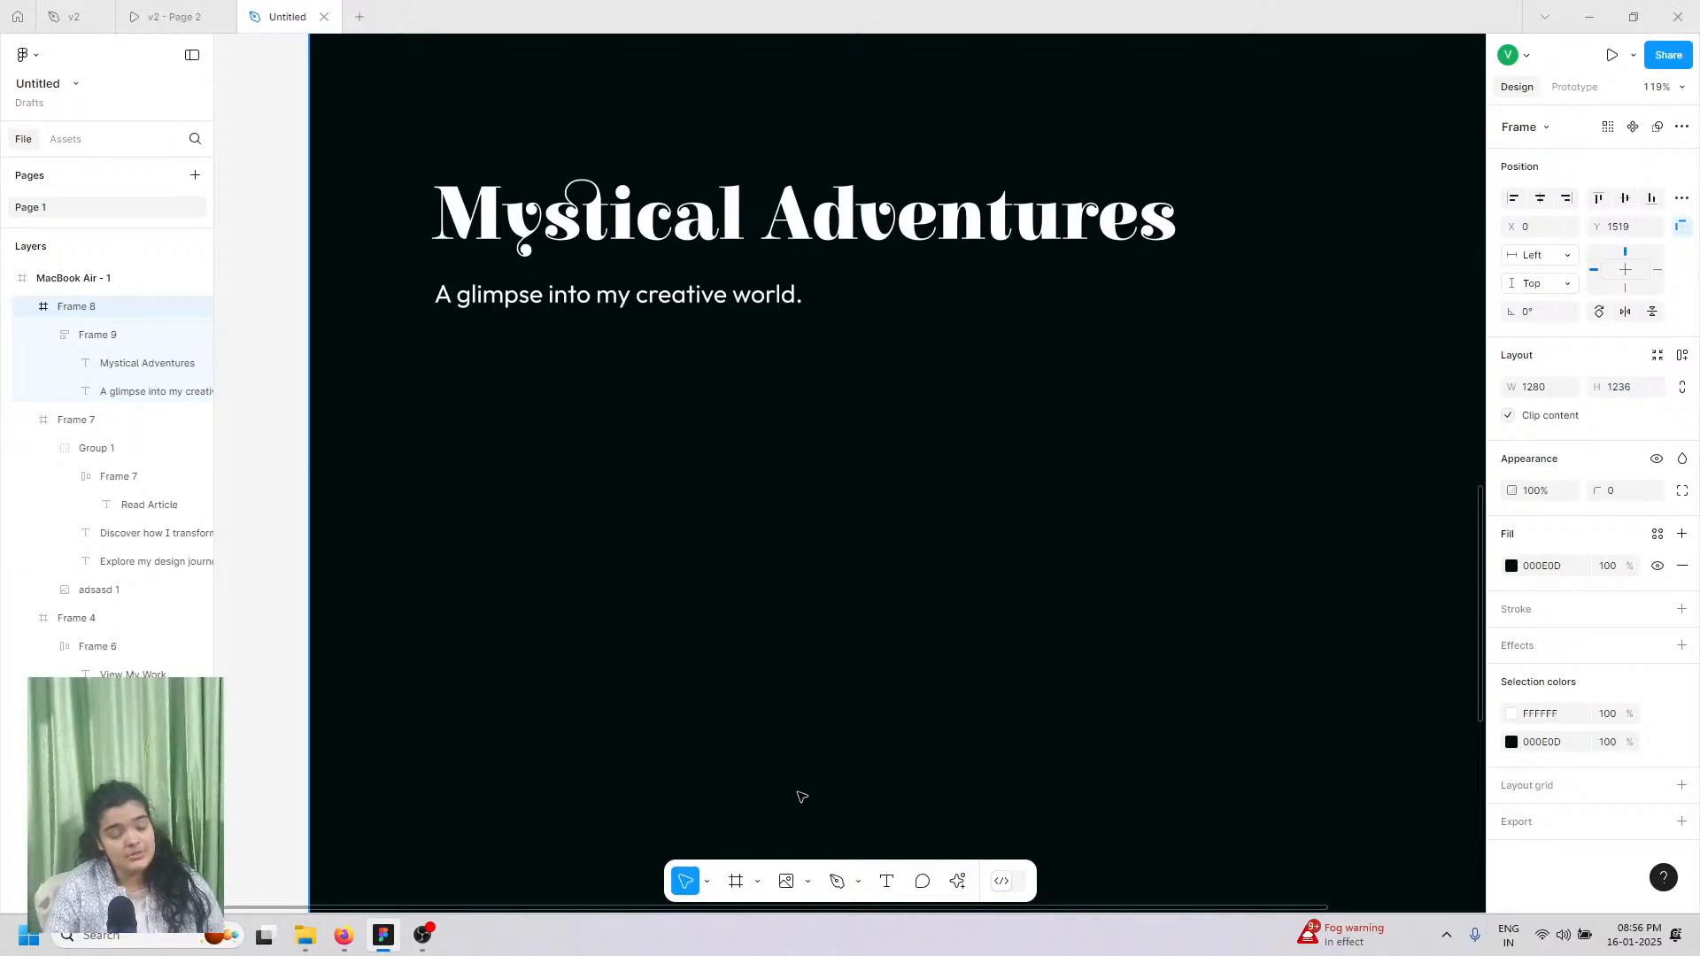
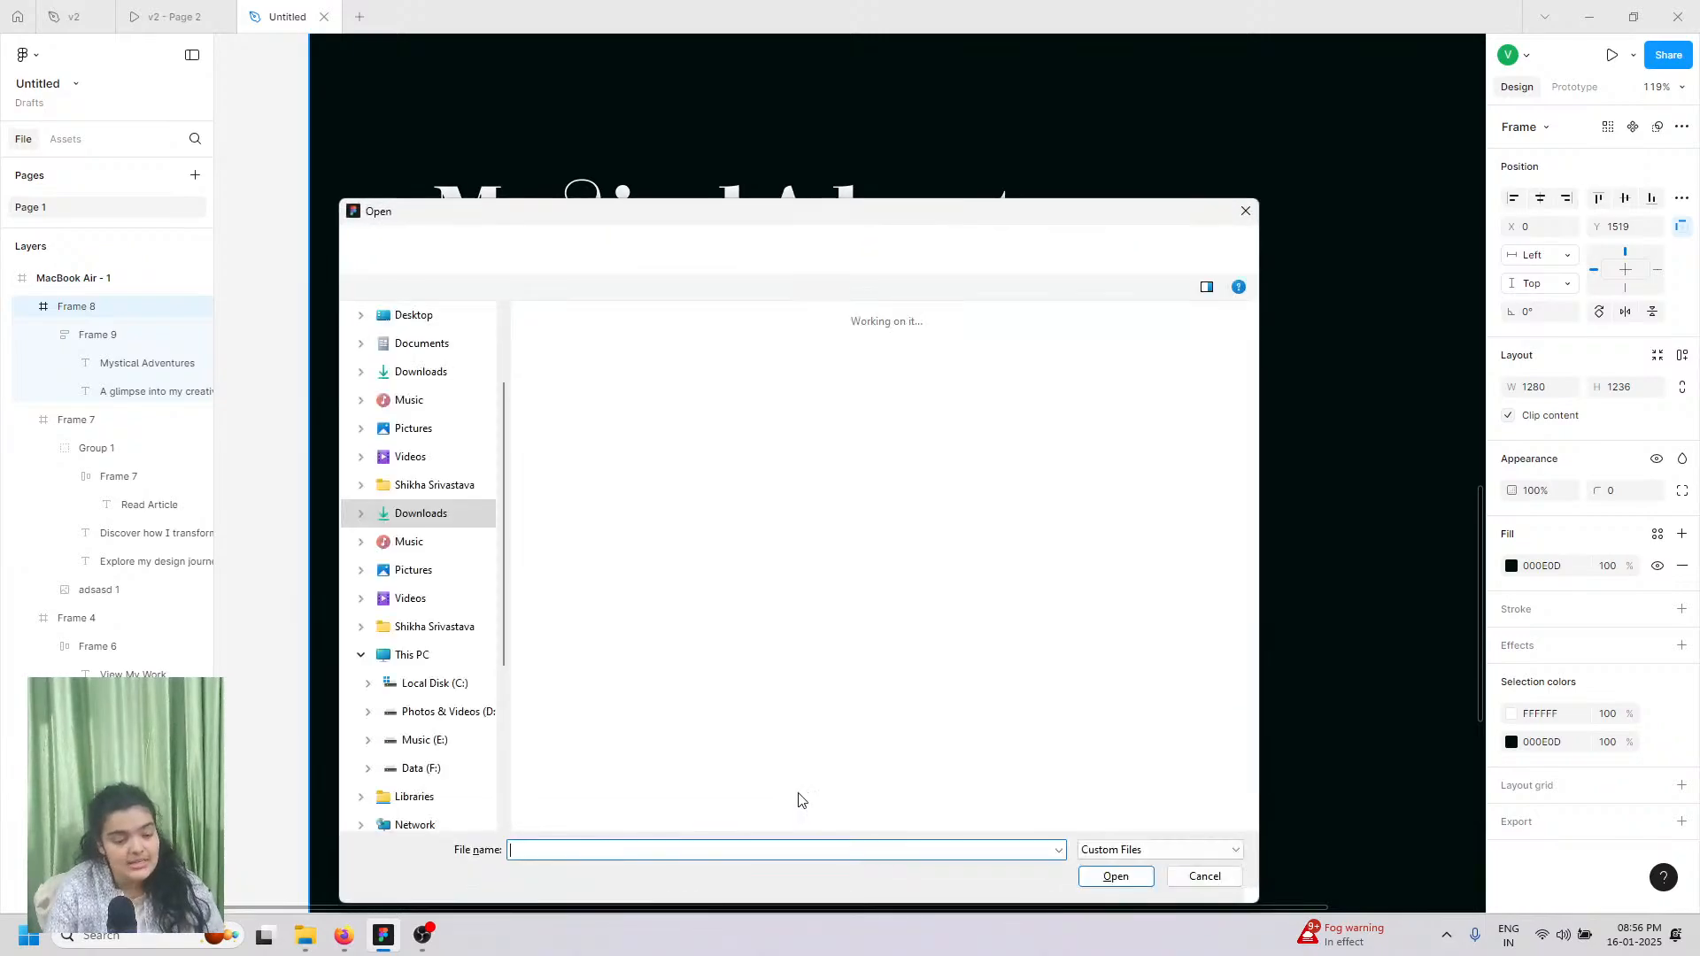
Step: Select four fantasy images from Downloads and import them
left_click(607, 405)
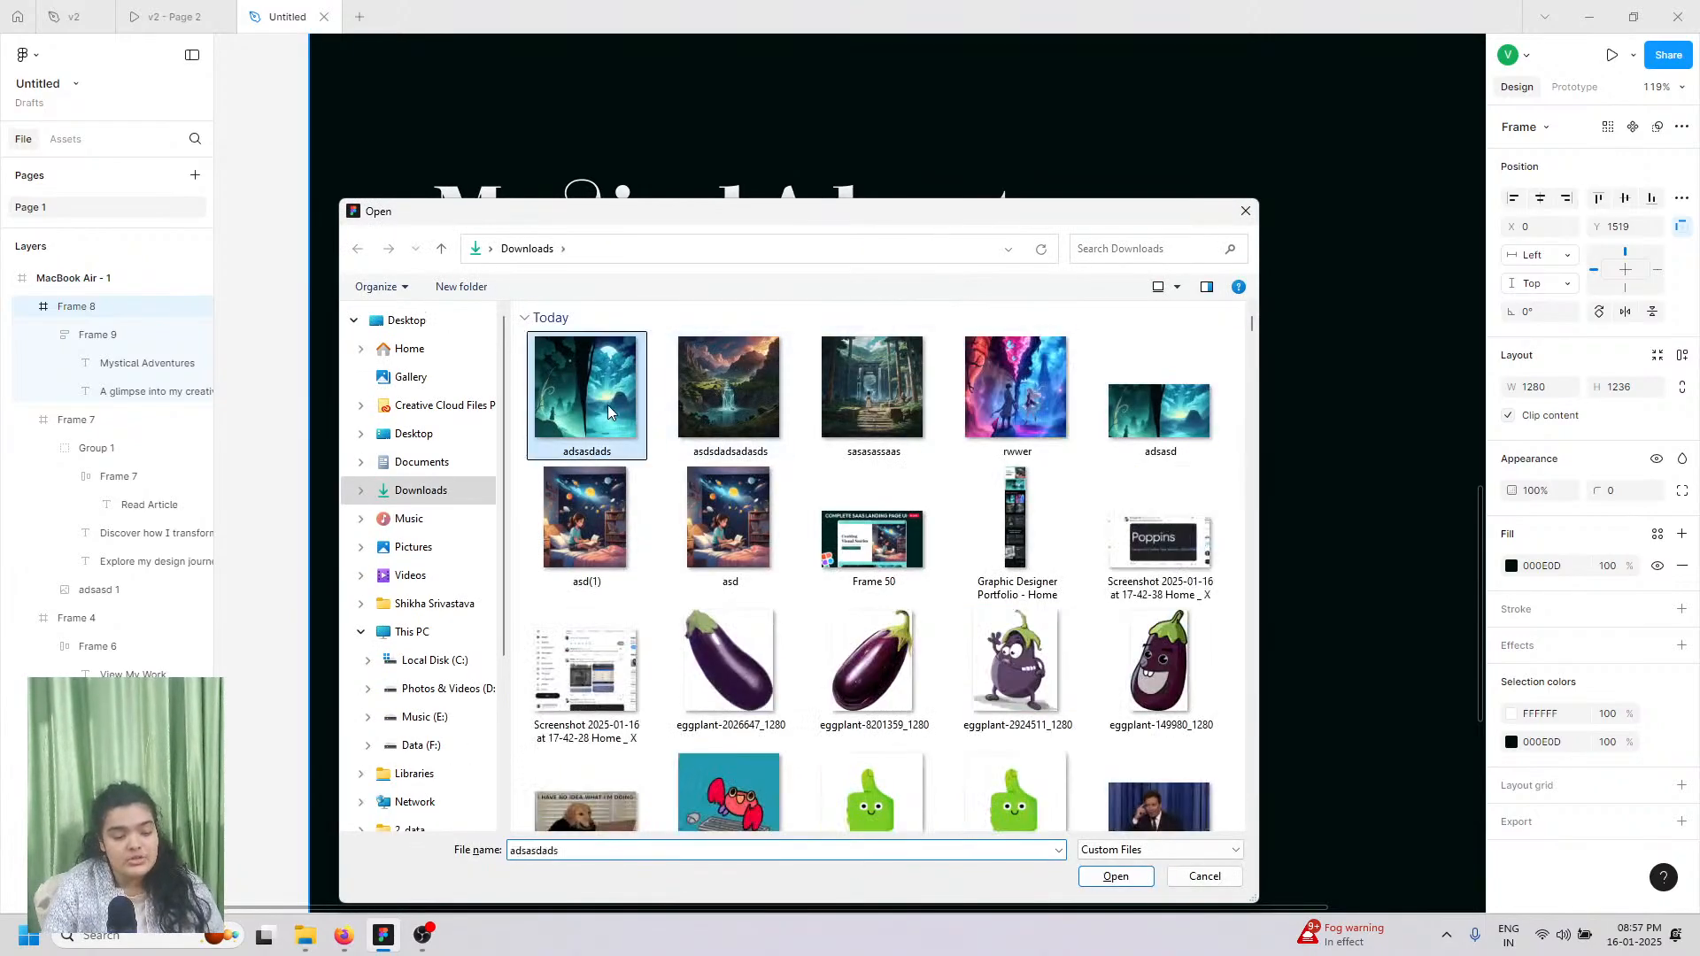
left_click(985, 369, "shift")
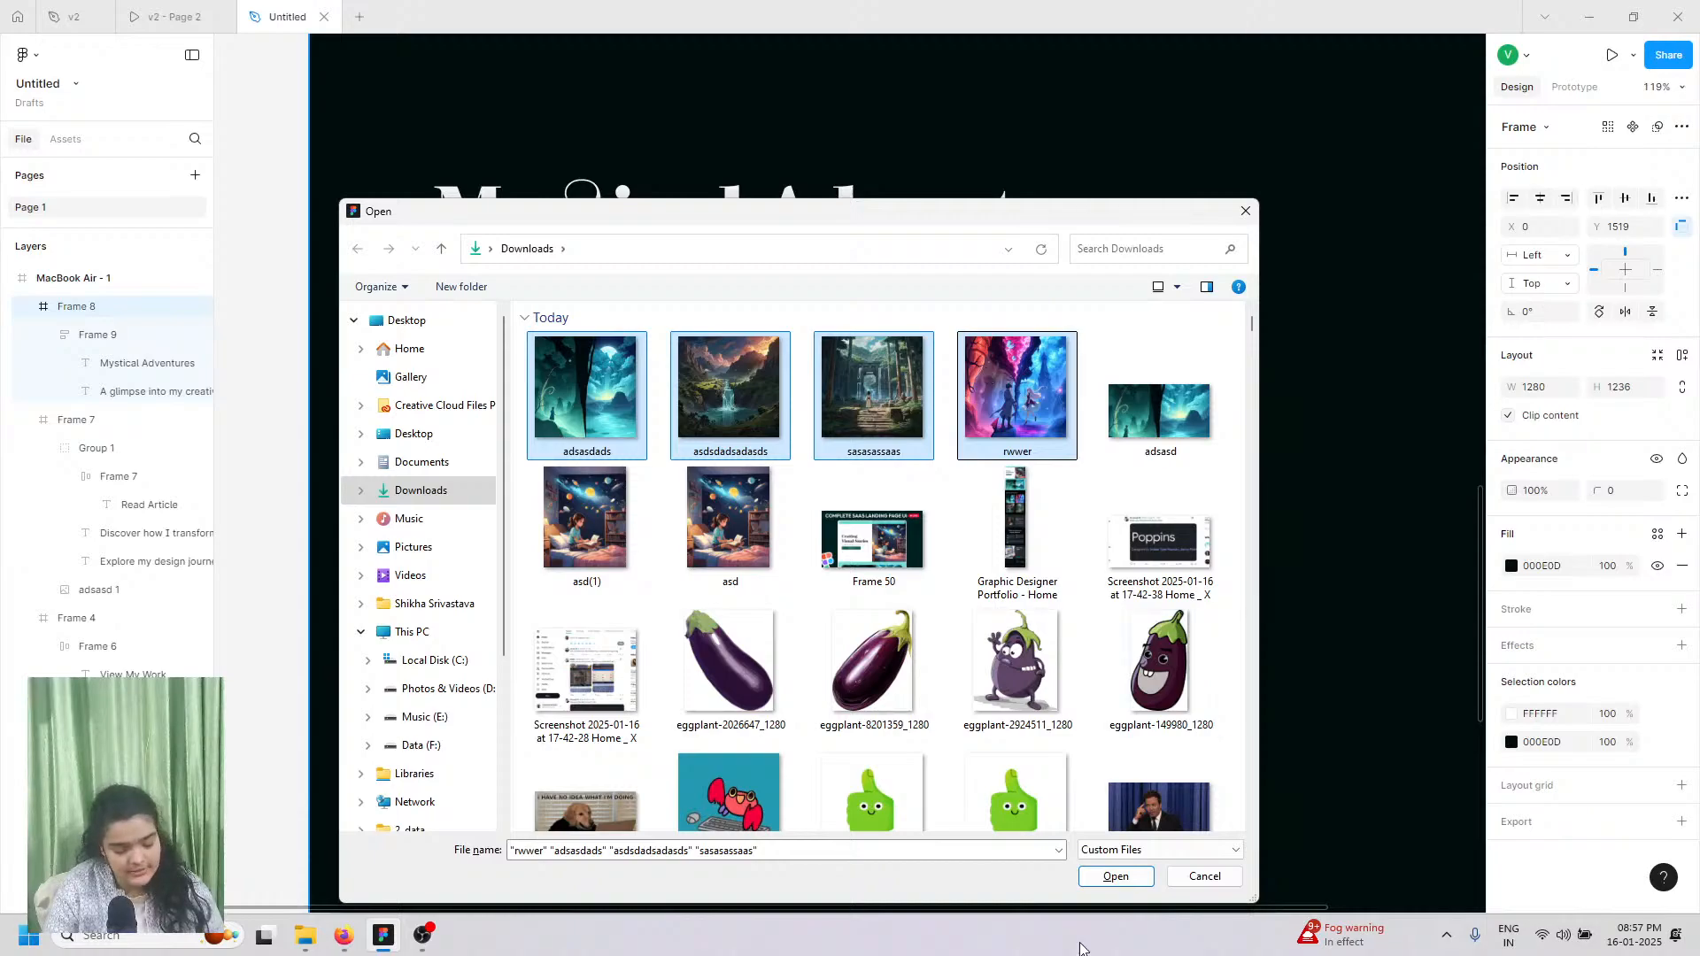
left_click(1114, 877)
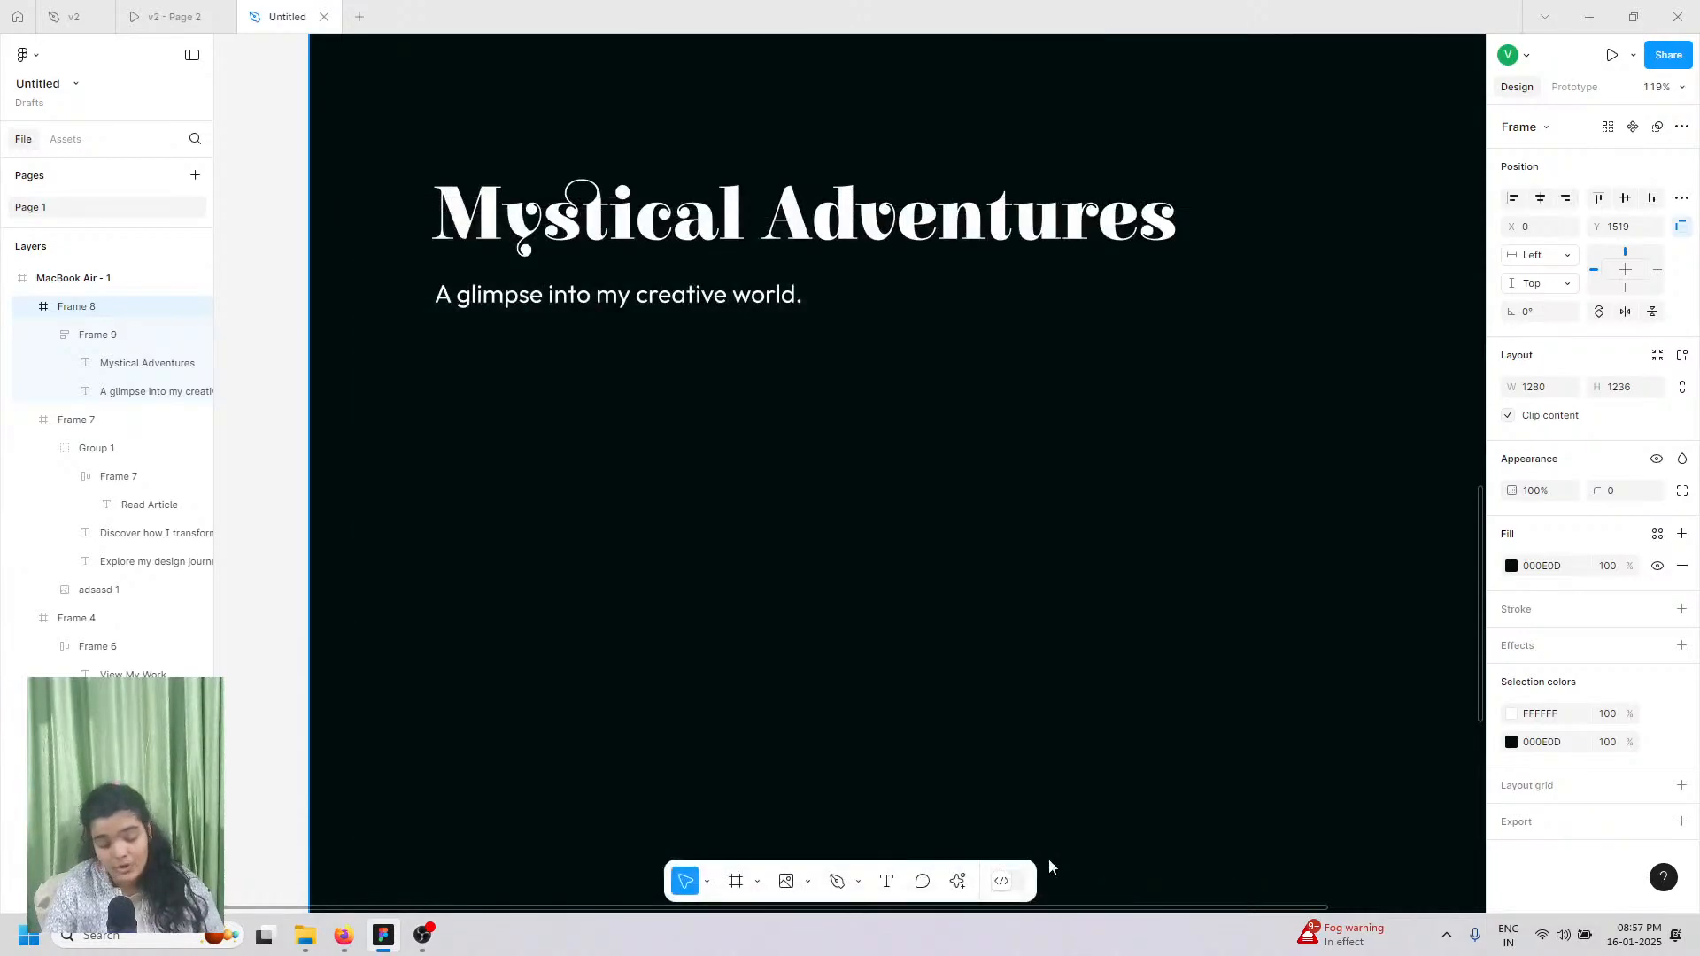
Step: Place the first image under the Mystical Adventures heading and the other three beside the page
scroll(620, 426, "down", 6)
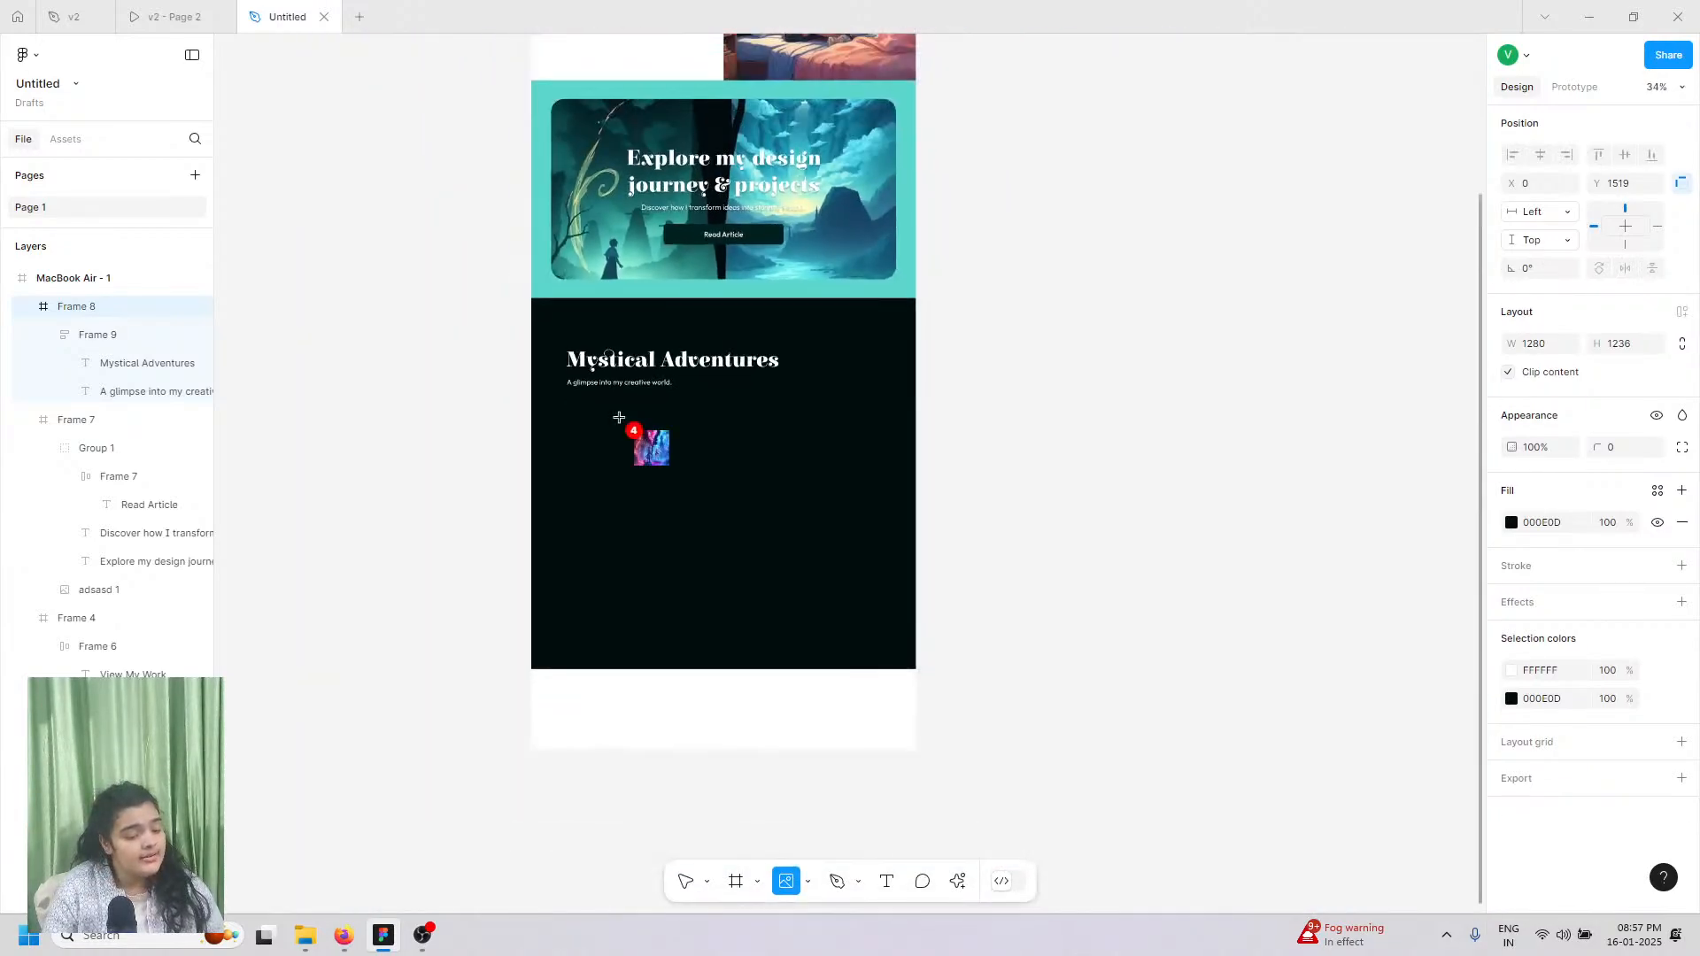
scroll(637, 420, "down", 1)
left_click(691, 420)
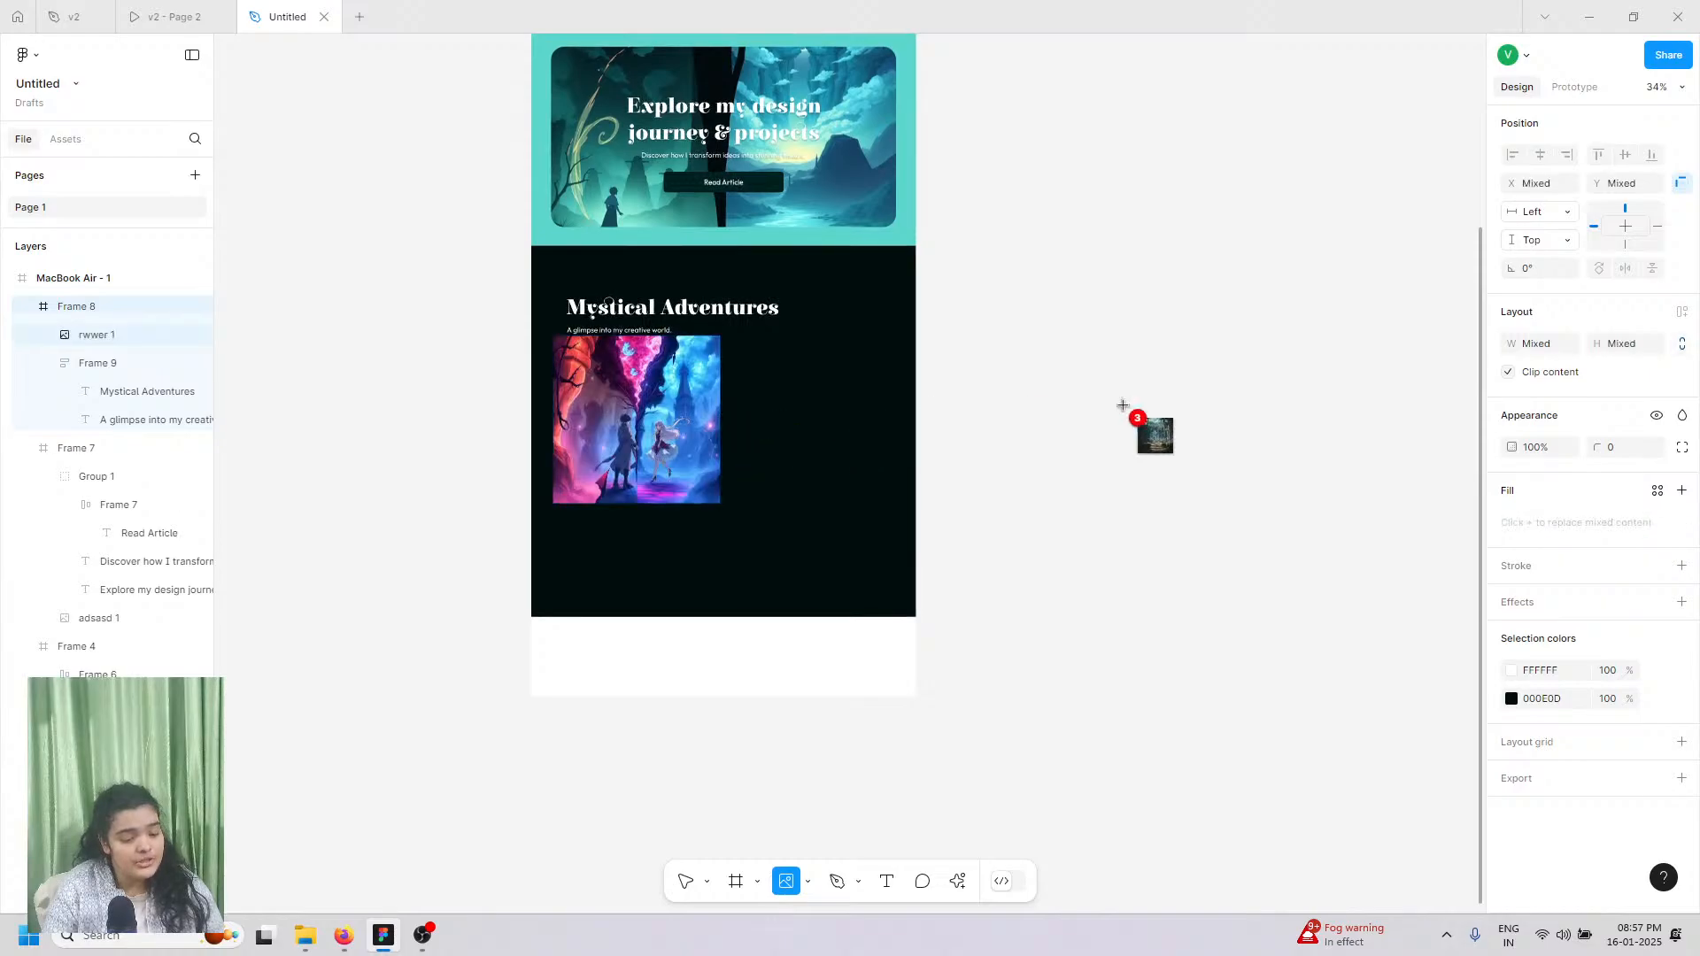
left_click(1266, 385)
left_click(1195, 550)
left_click(1307, 558)
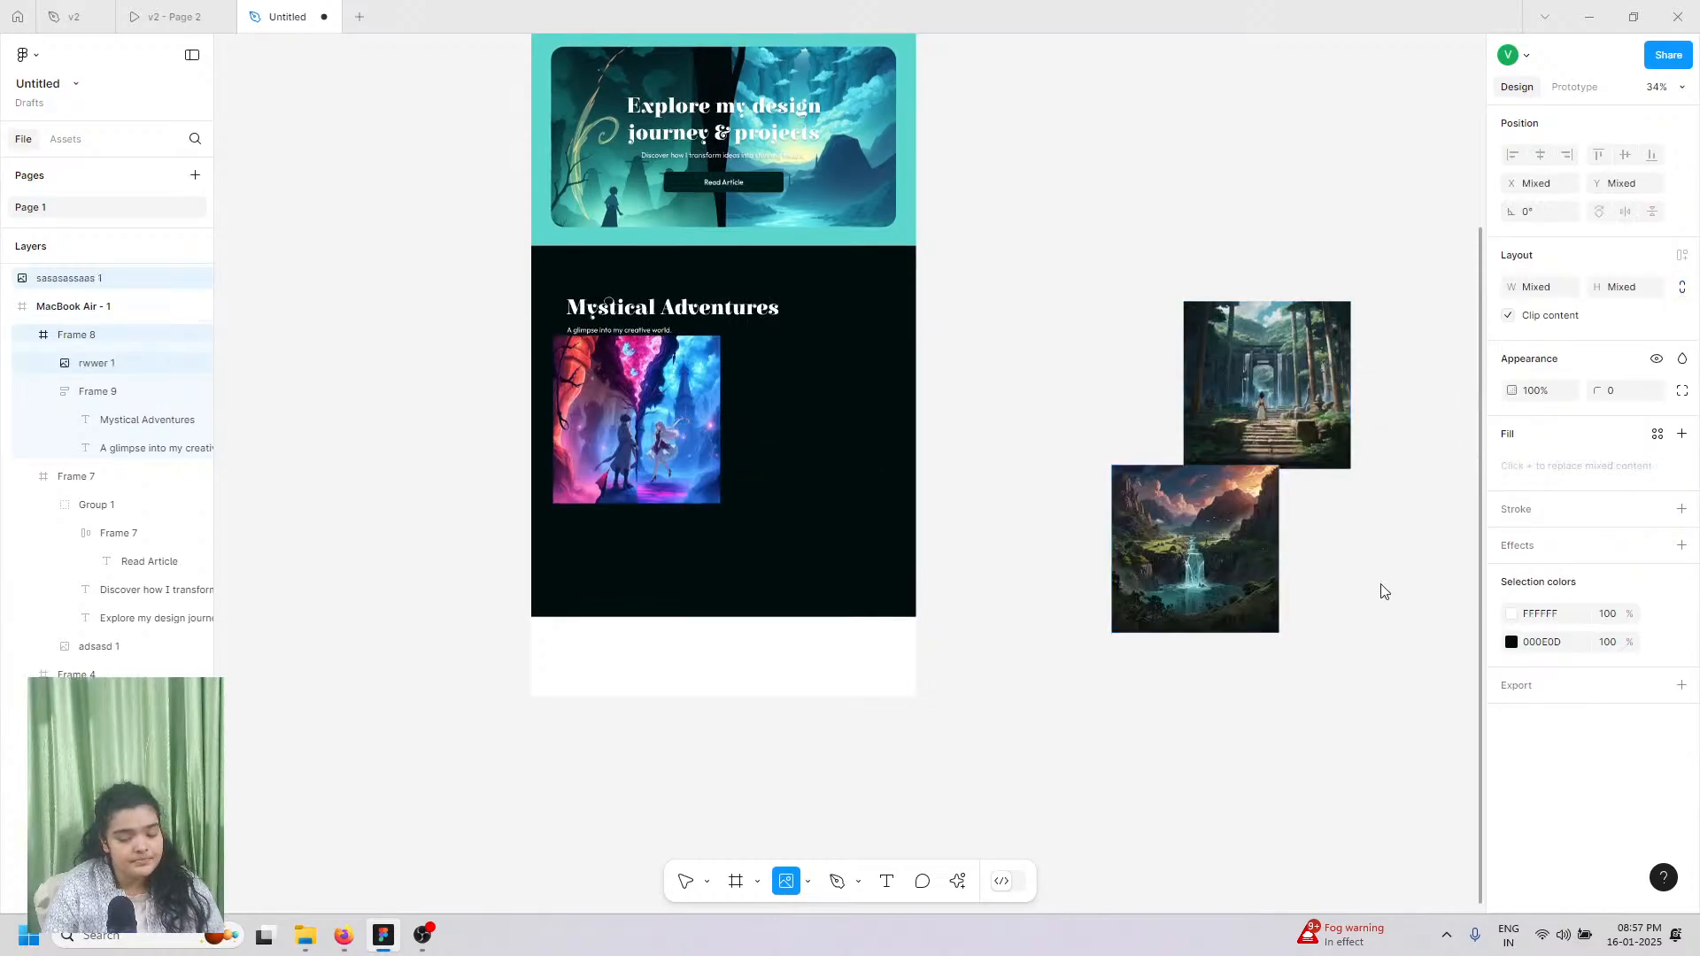
left_click(625, 468)
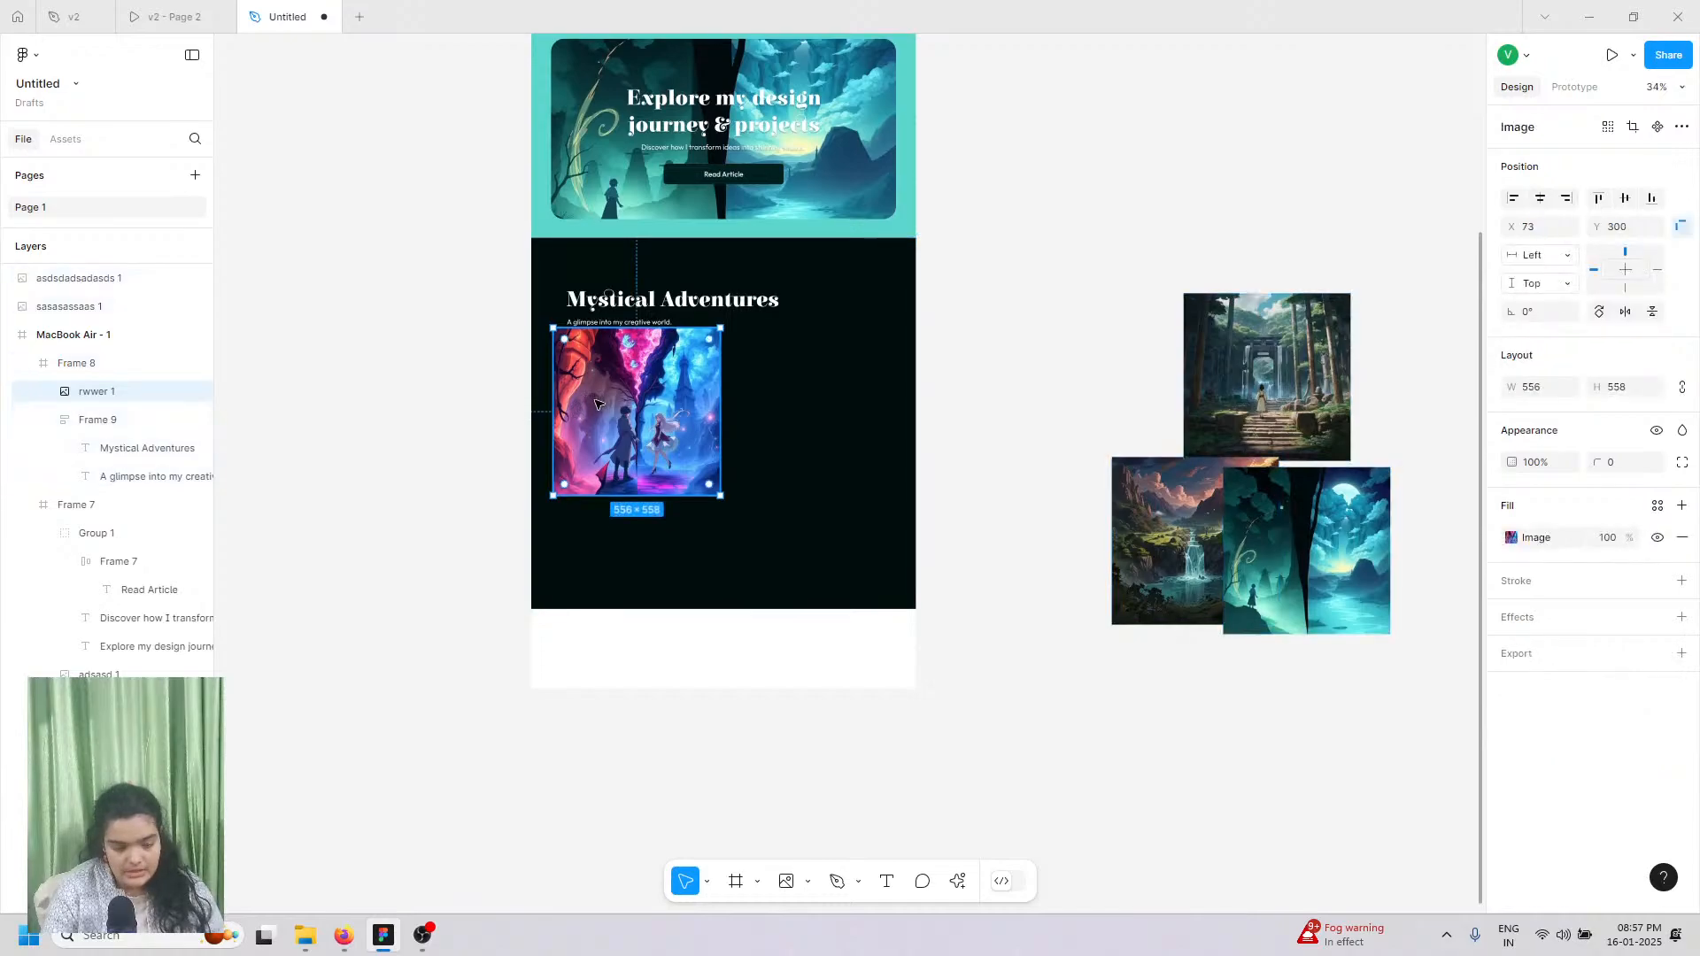
scroll(611, 354, "down", 1)
Step: Round the placed image's corners to radius 27
scroll(593, 316, "up", 1)
scroll(593, 316, "up", 8)
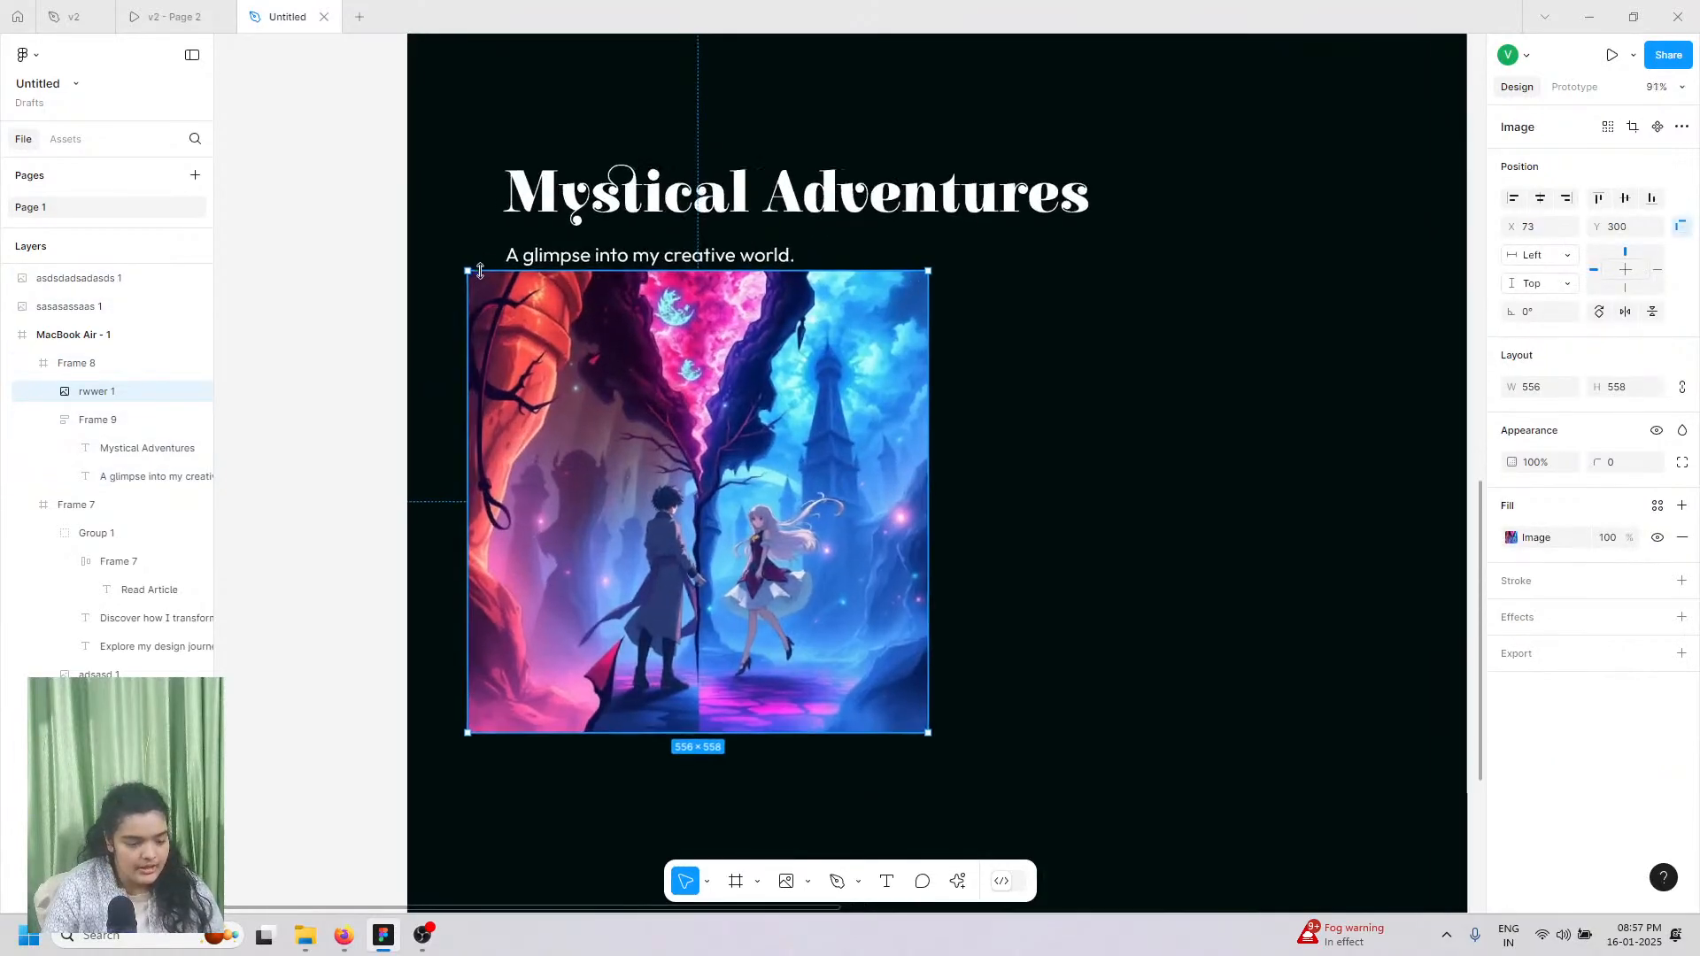
left_click_drag(443, 277, 562, 366)
scroll(475, 319, "down", 3)
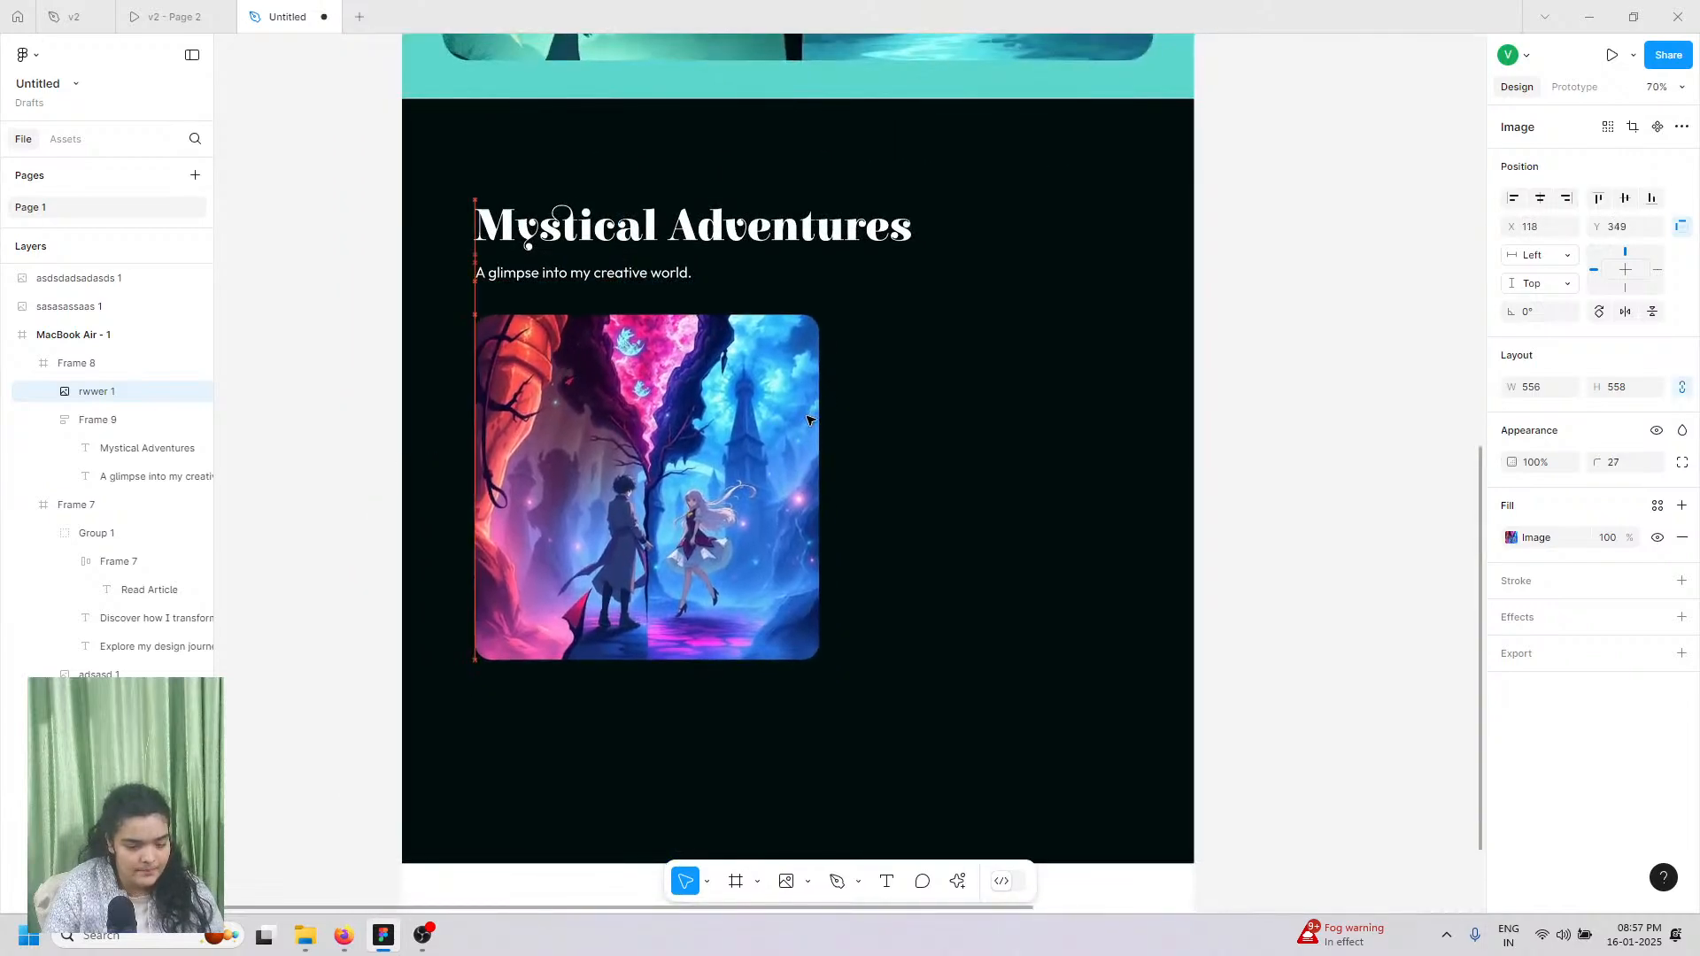
Step: Duplicate the image, put the copy beside it, and make both 454 wide
key("ctrl+d")
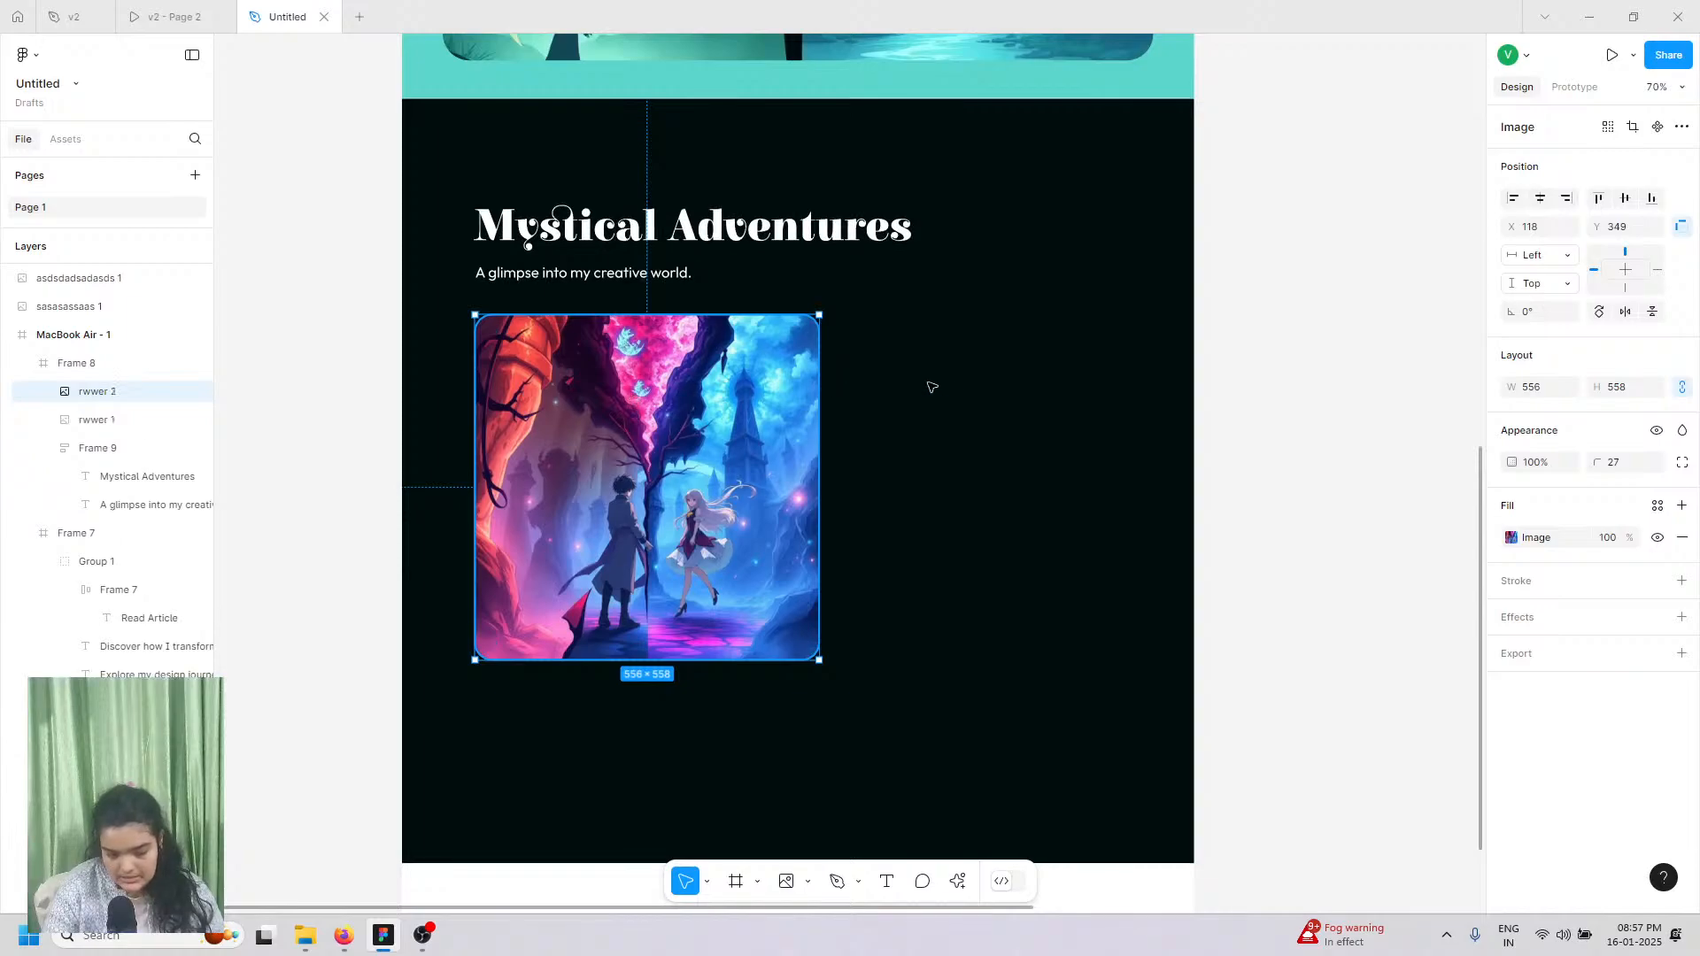
left_click_drag(608, 403, 957, 404)
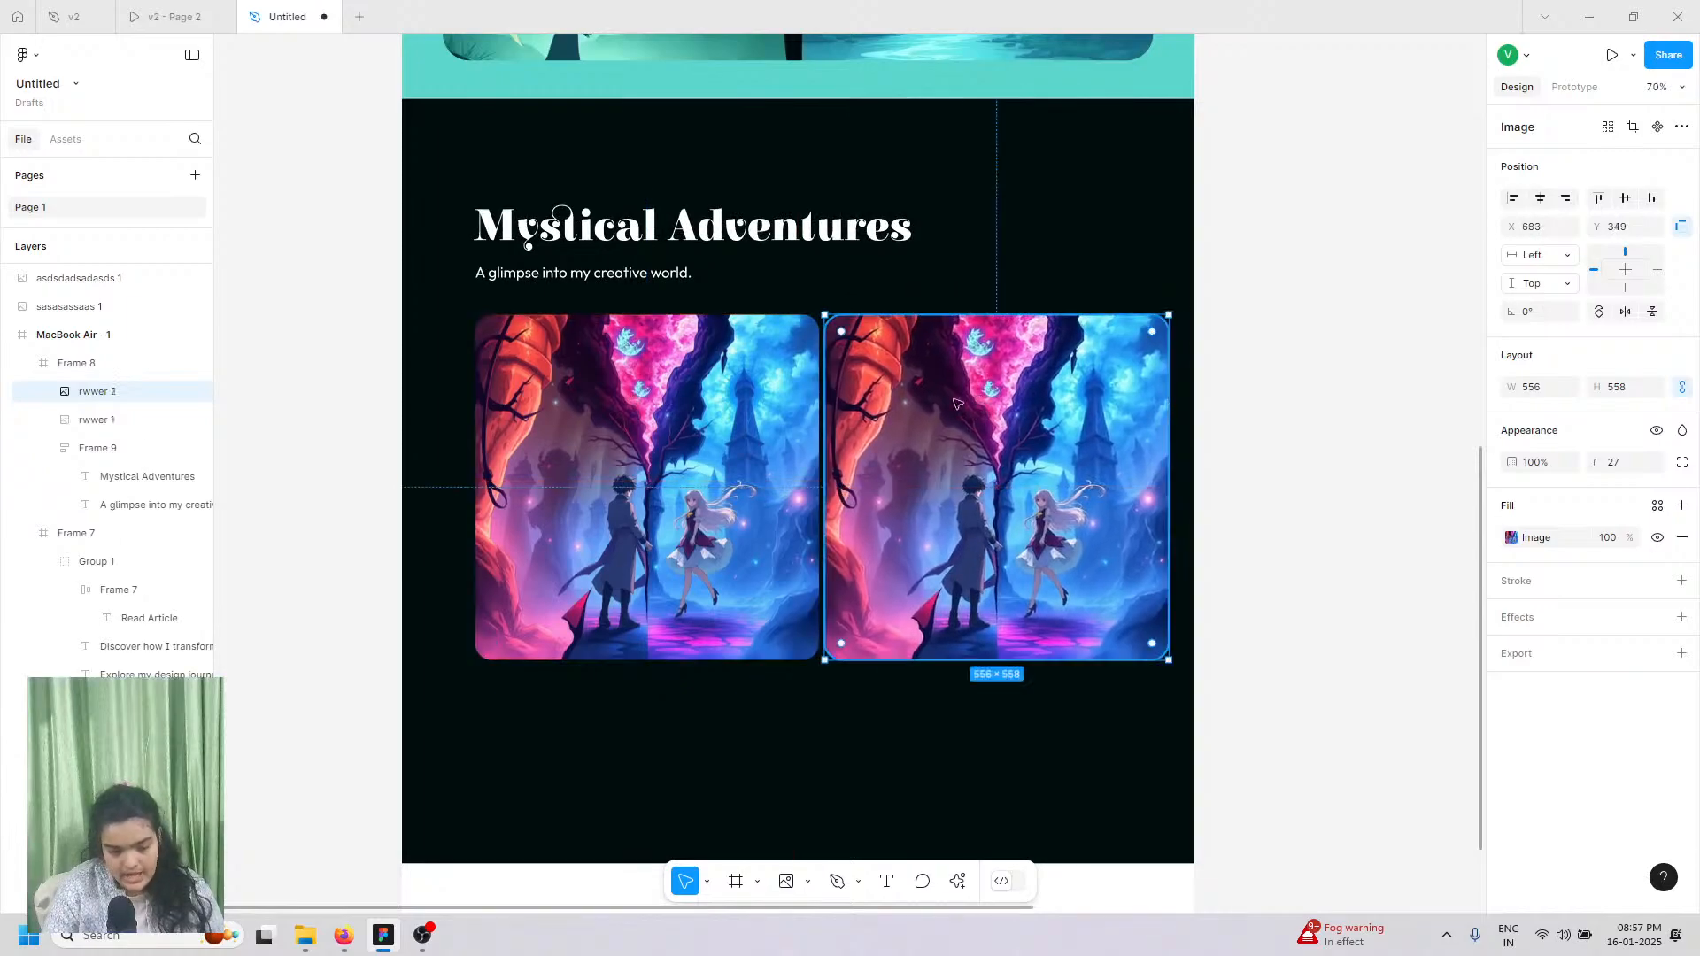
key("ctrl+z")
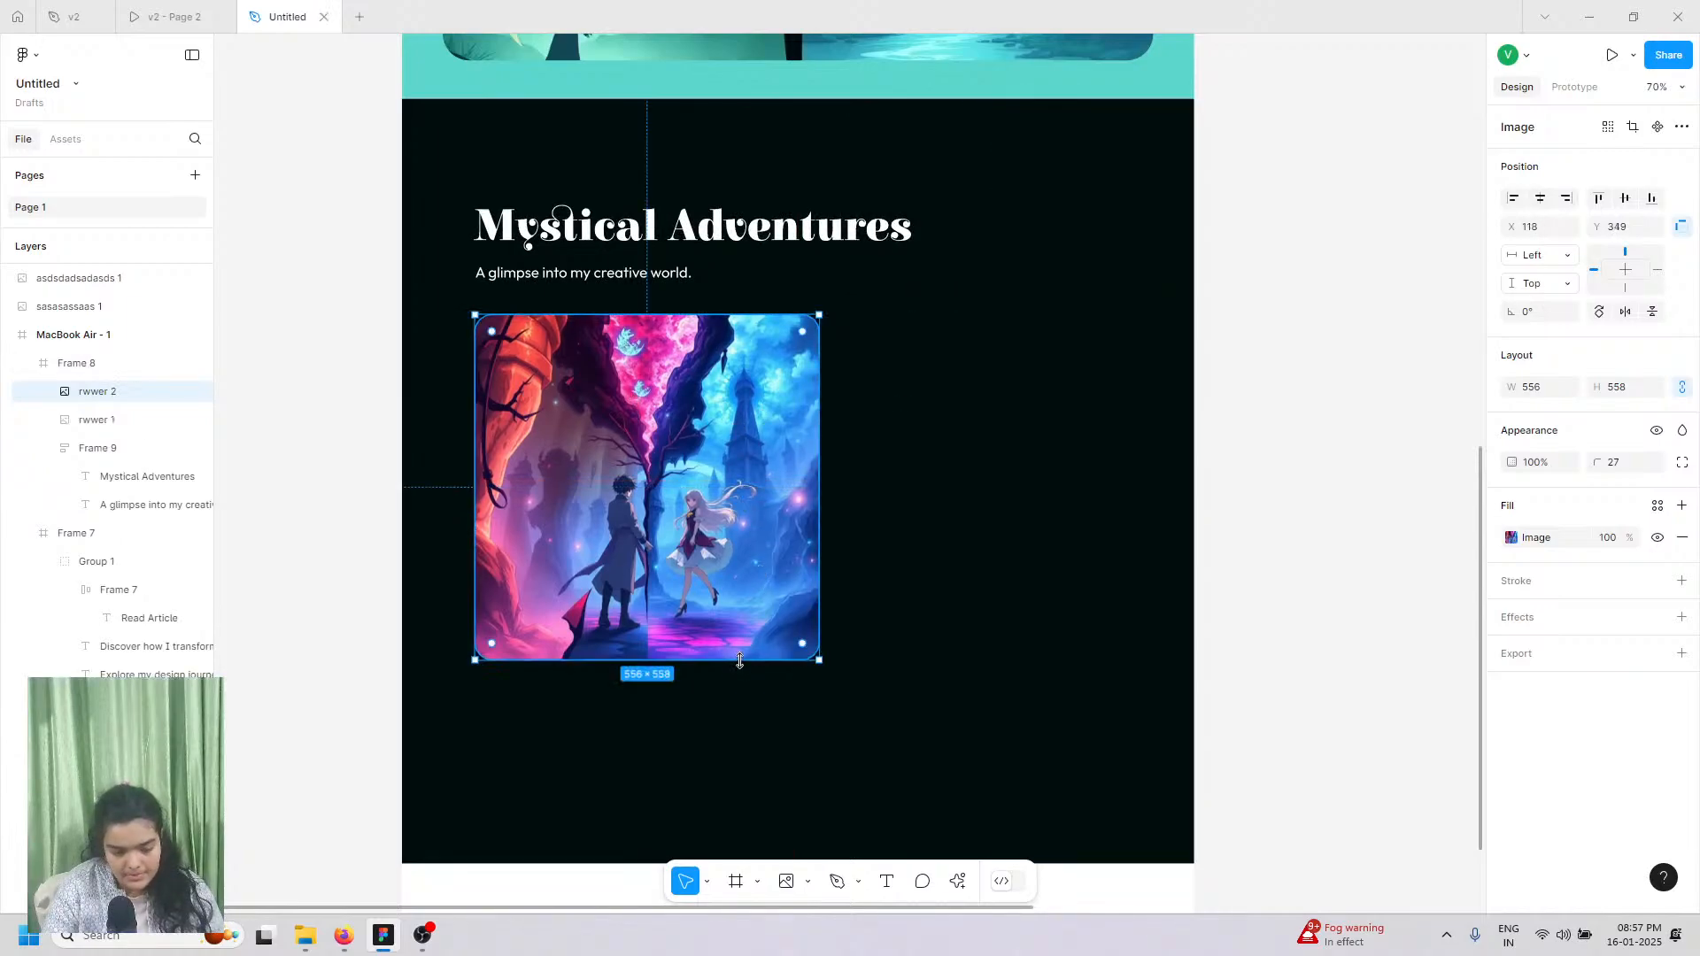
left_click_drag(720, 609, 714, 598)
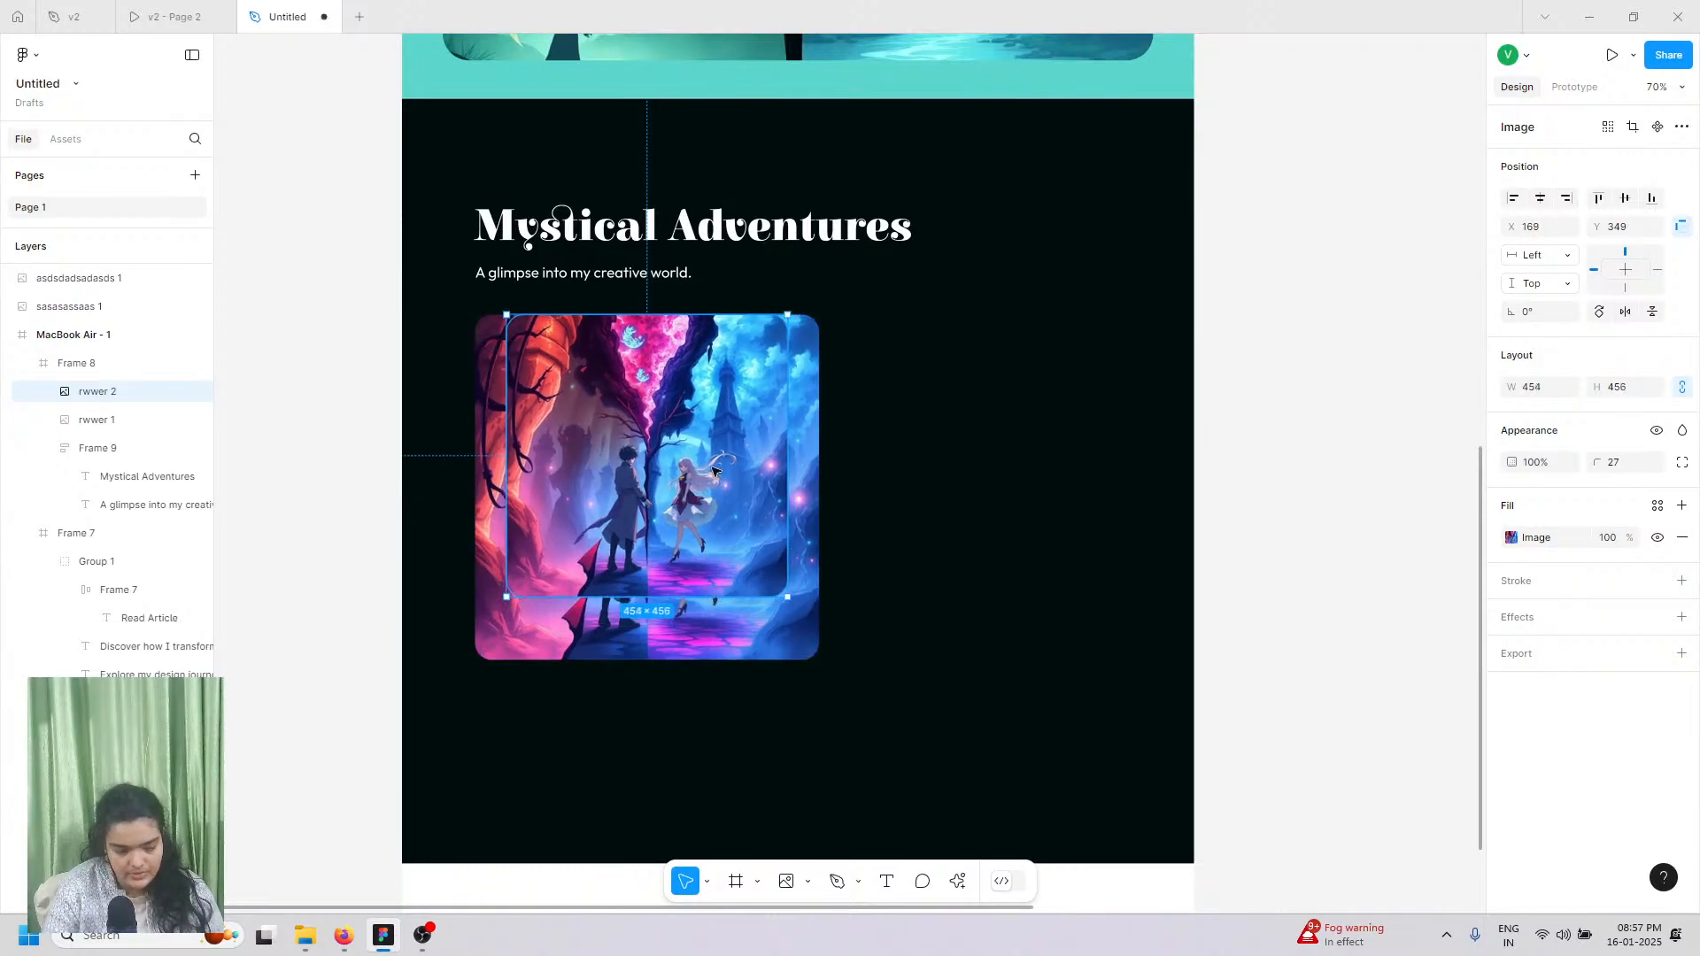
left_click_drag(667, 472, 1007, 472)
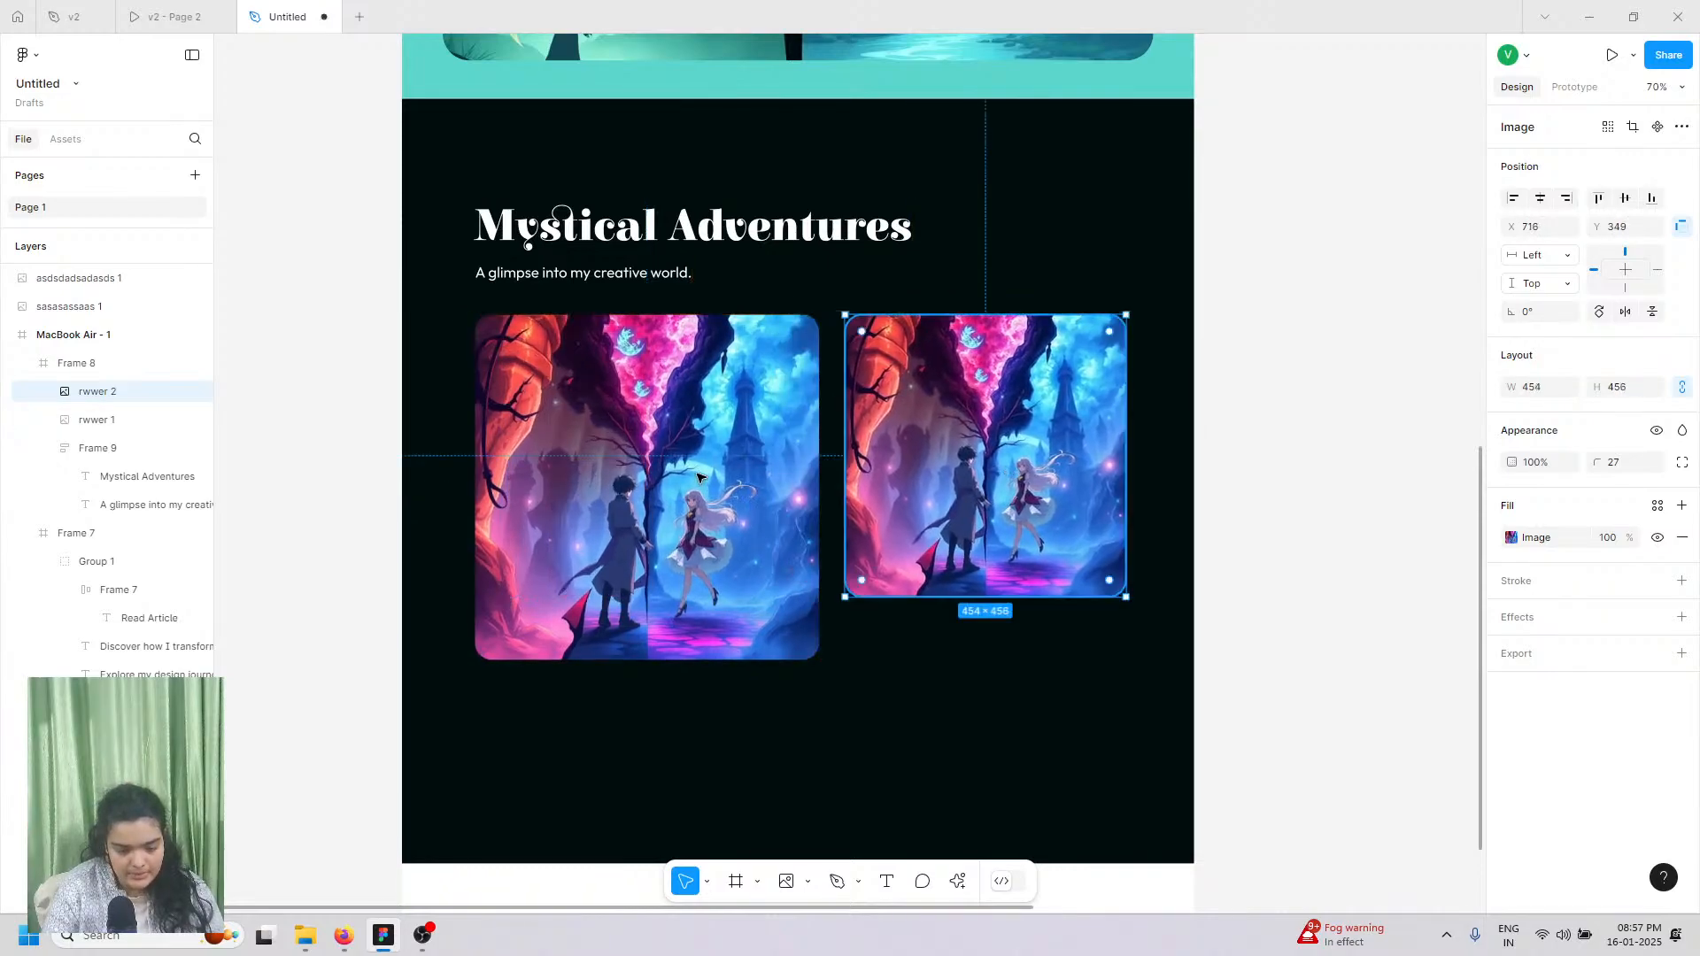
left_click(698, 480)
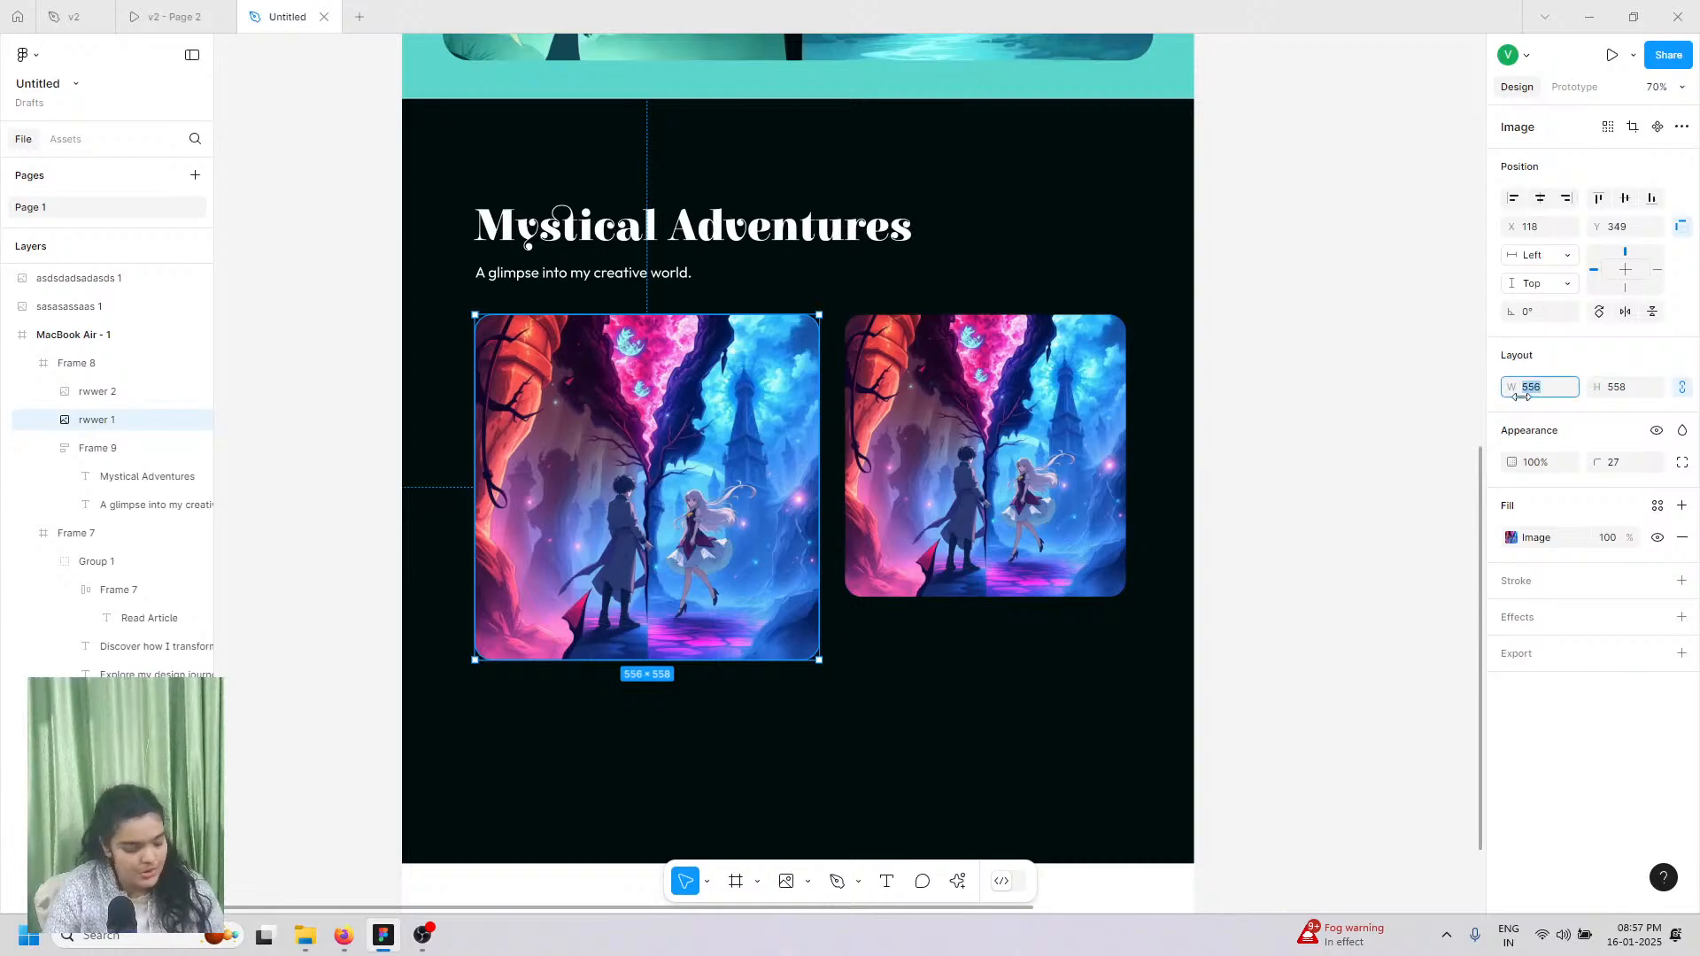
key("Return")
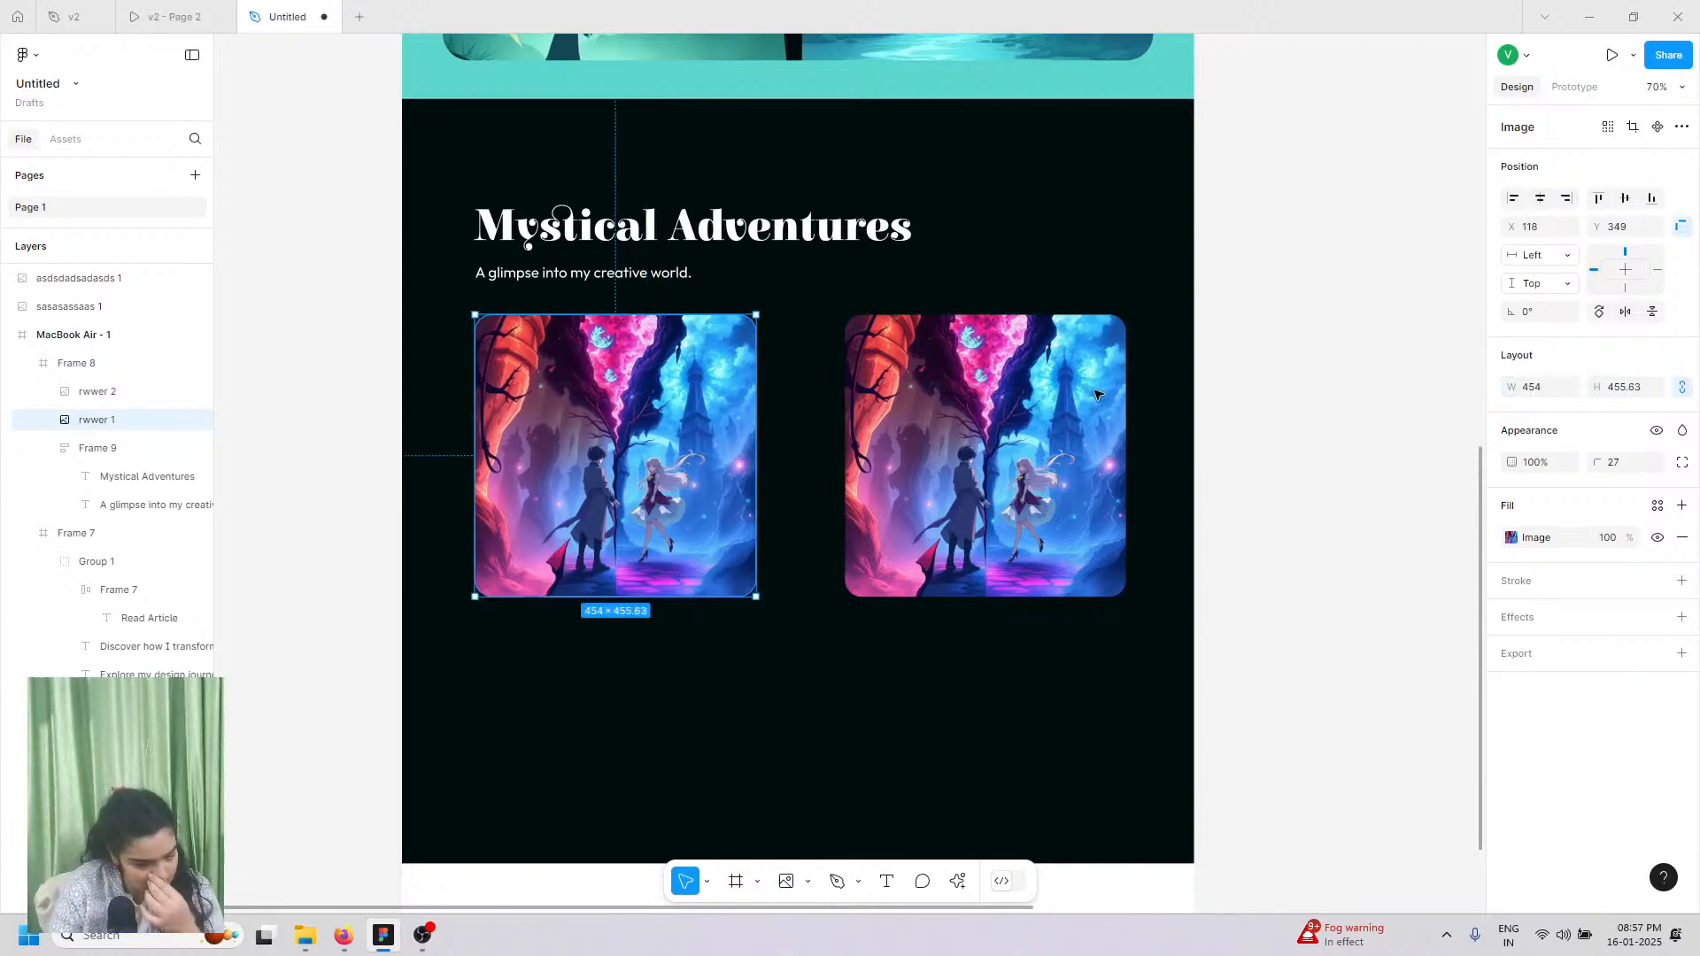
Step: Close the gap between the two images, enlarge them together, and align them with the heading
left_click(1097, 394)
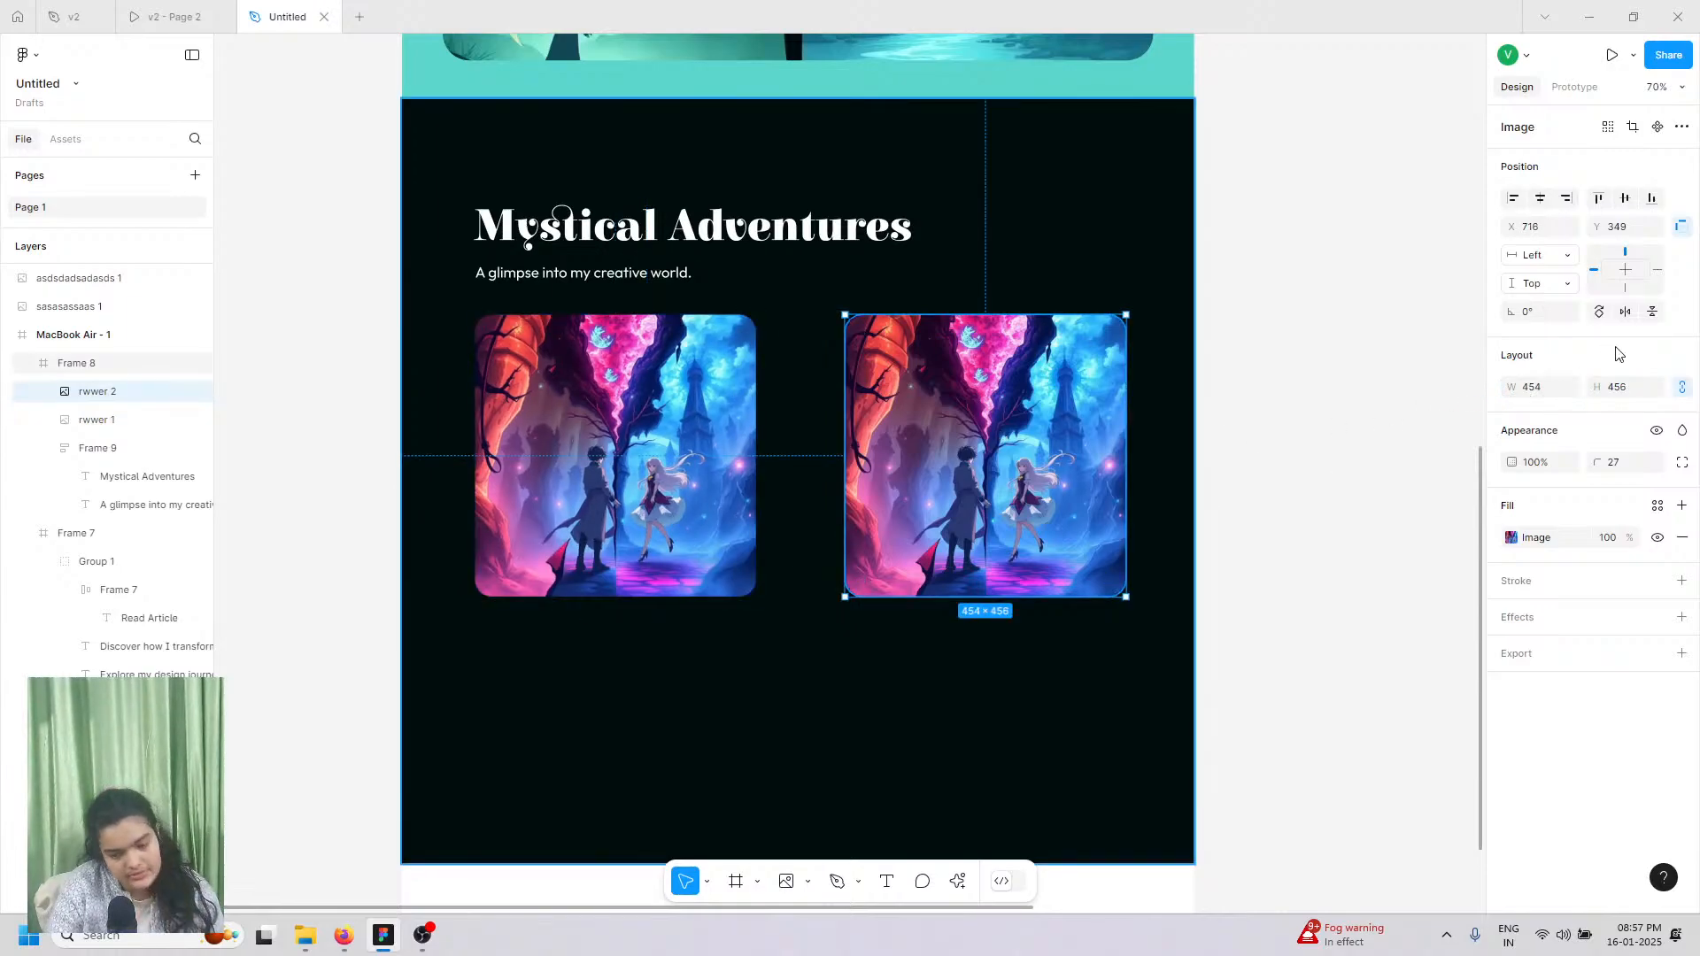
left_click(624, 433, "shift")
left_click_drag(804, 456, 776, 456)
left_click_drag(870, 597, 881, 631)
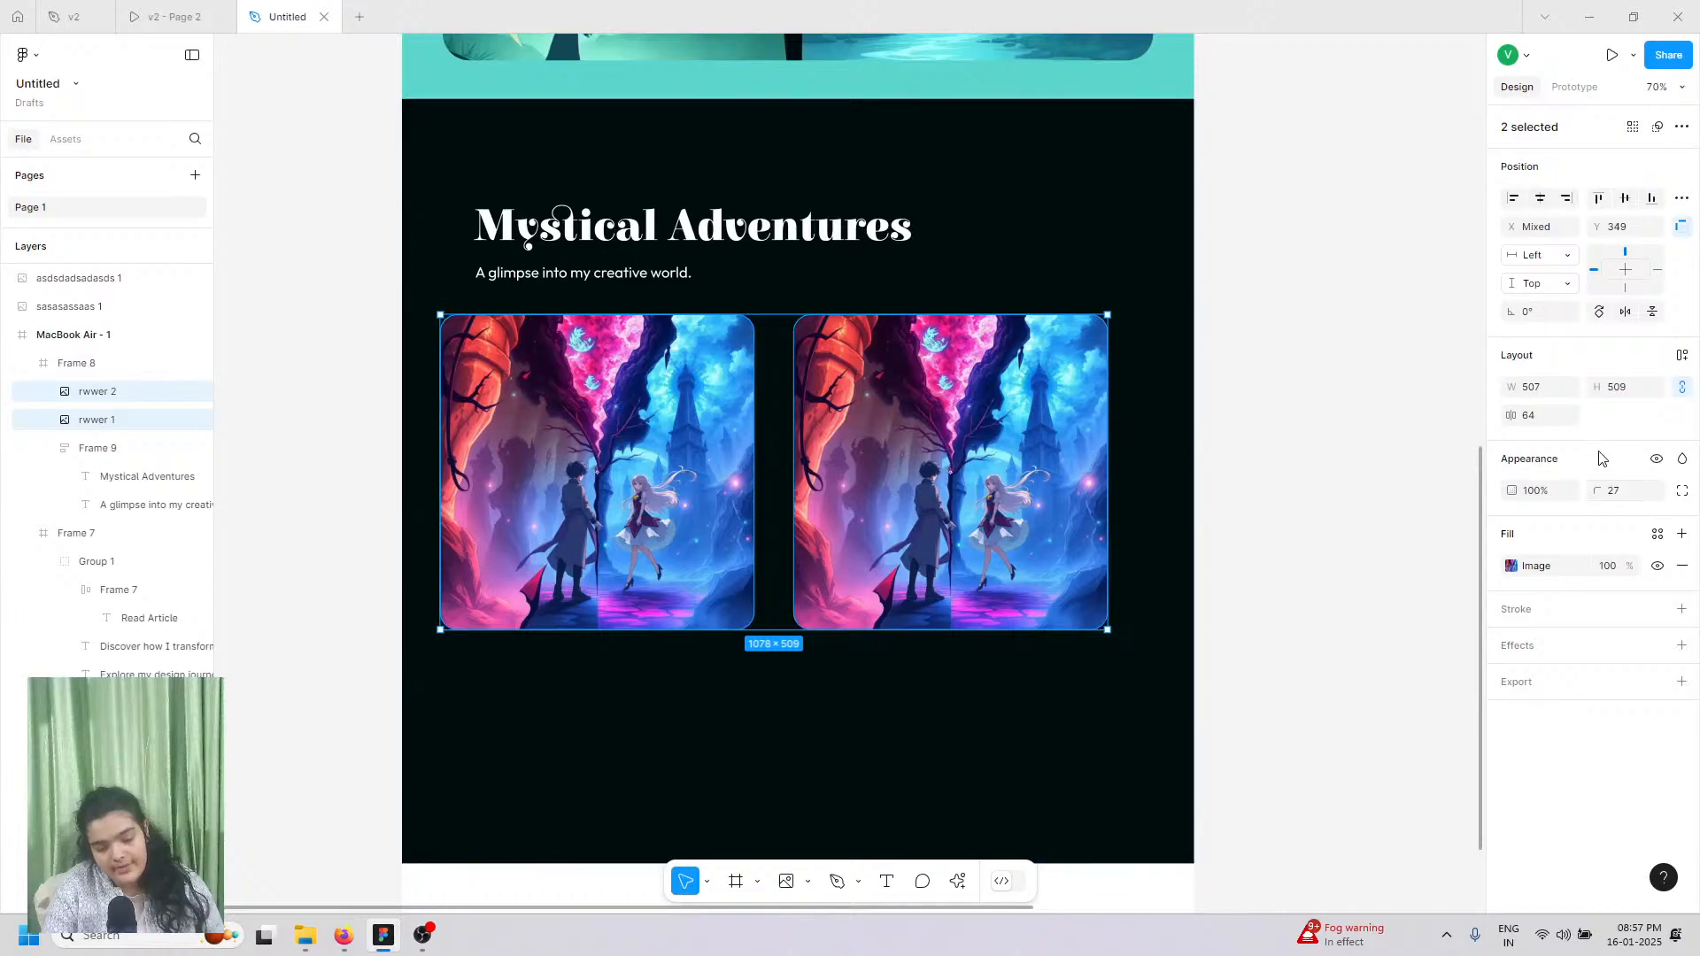
left_click_drag(1054, 453, 1089, 438)
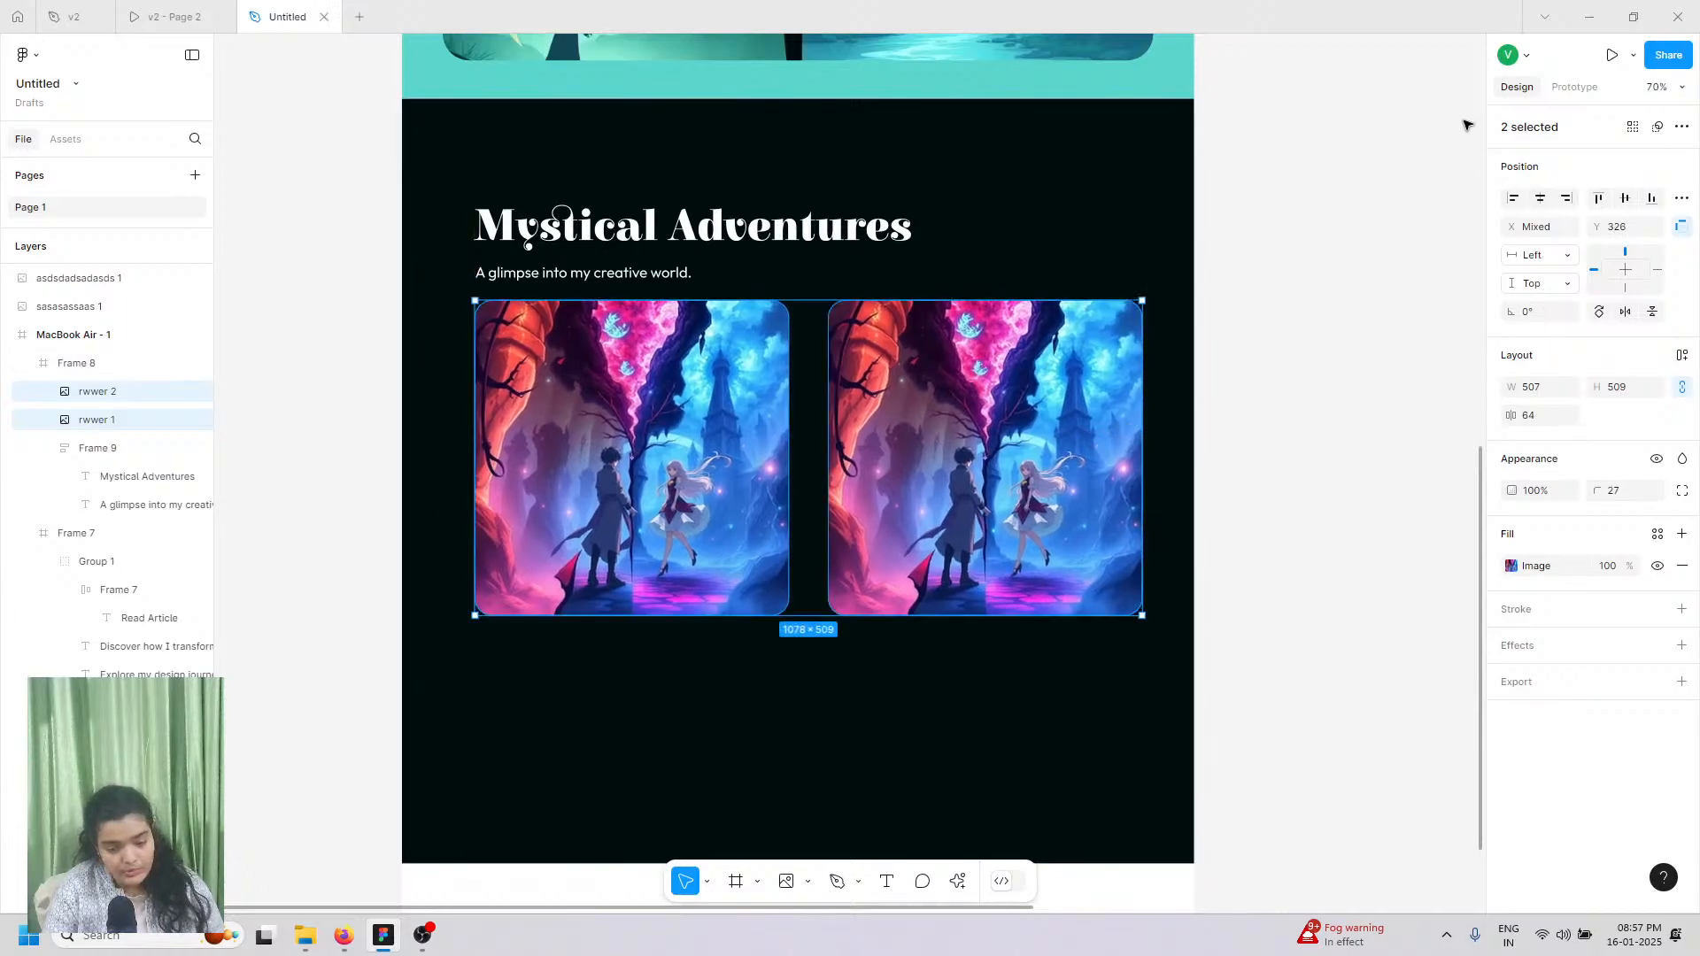
left_click(1524, 201)
key("ctrl+z")
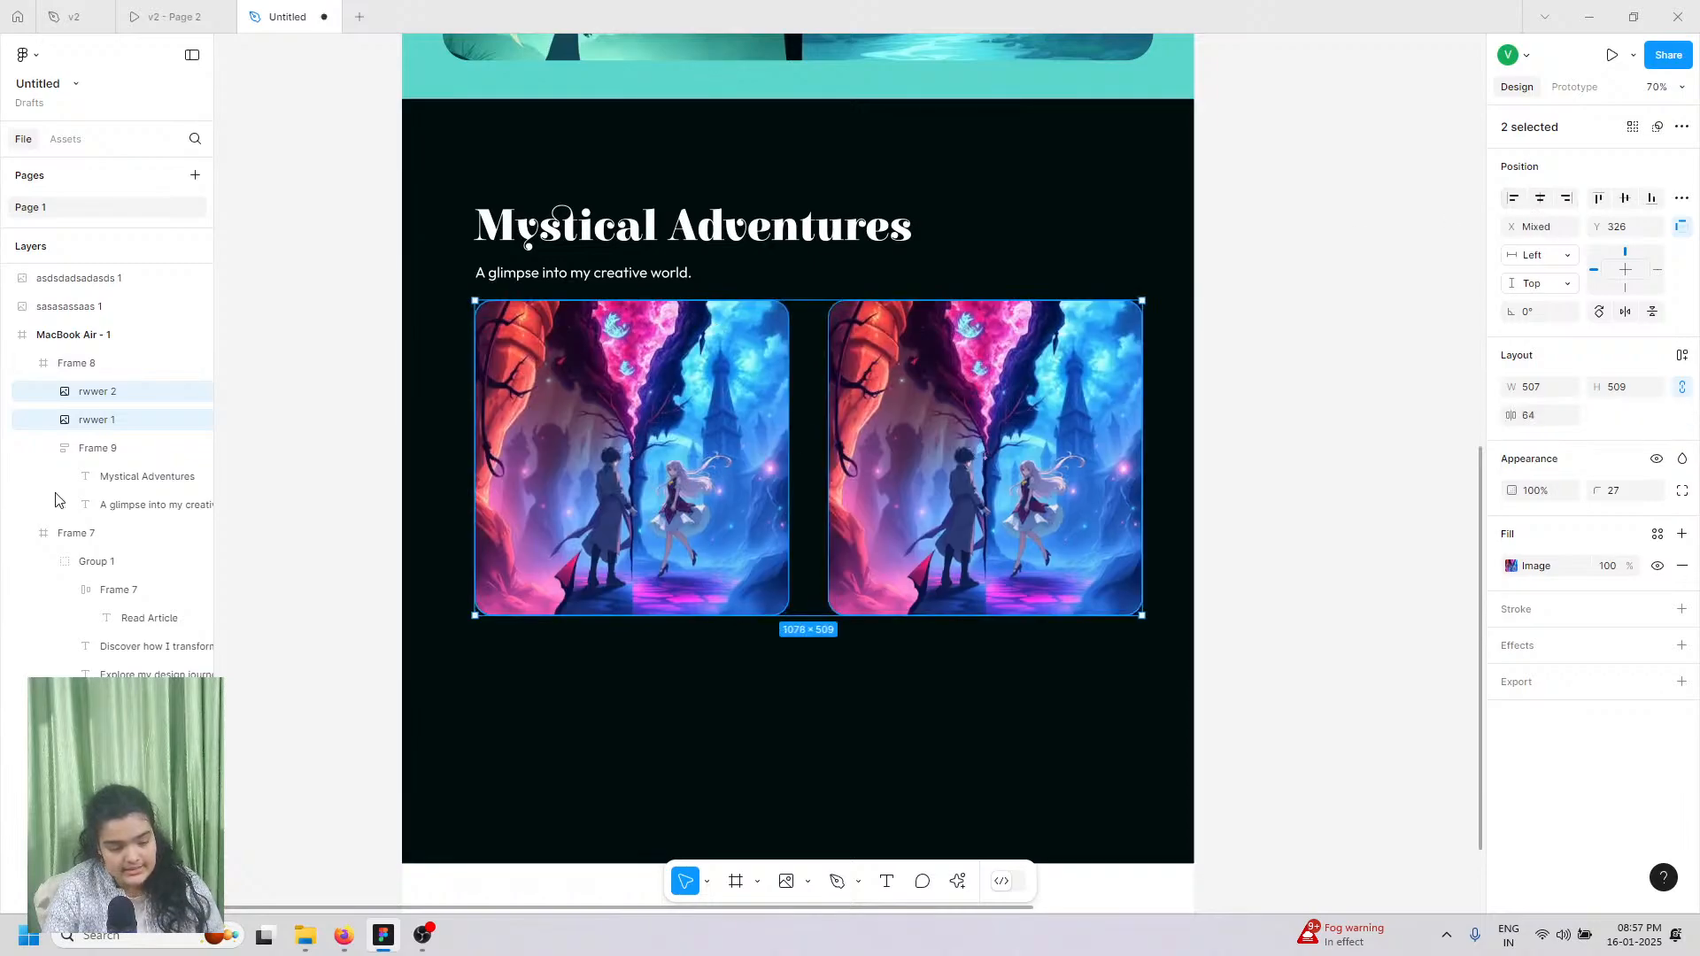
Step: Copy the pair down as a second row, group all four, and add auto layout
left_click_drag(658, 475, 647, 751, "alt")
left_click(752, 478, "shift")
left_click(872, 454, "shift")
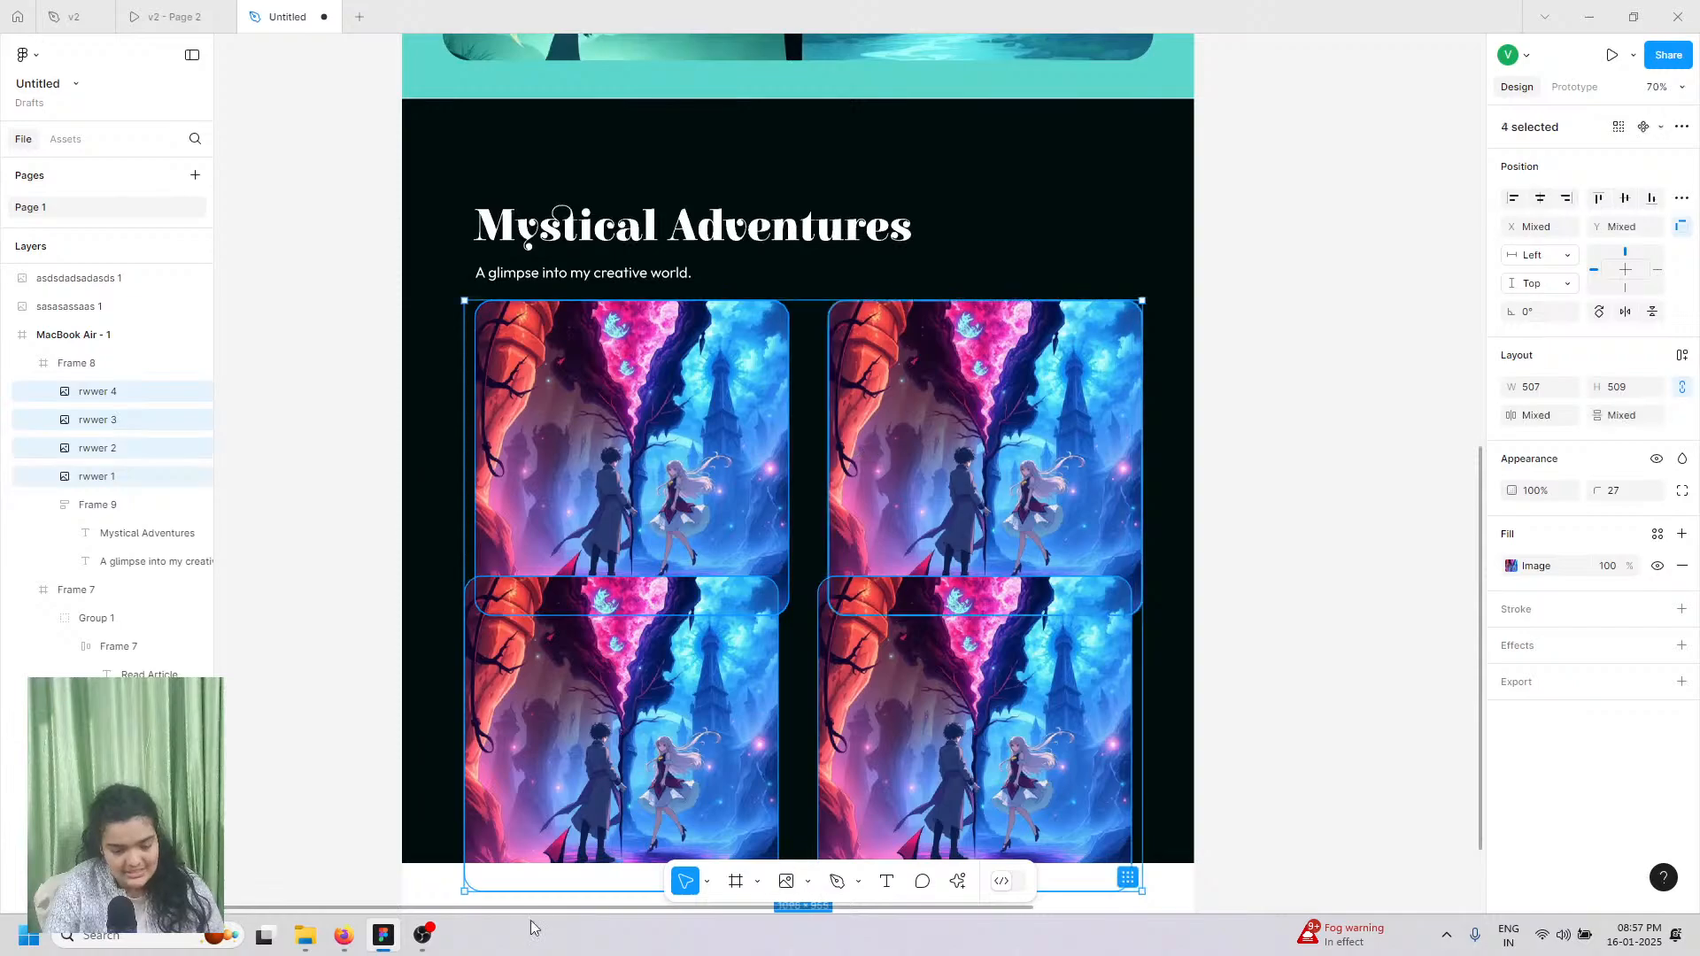
key("ctrl+g")
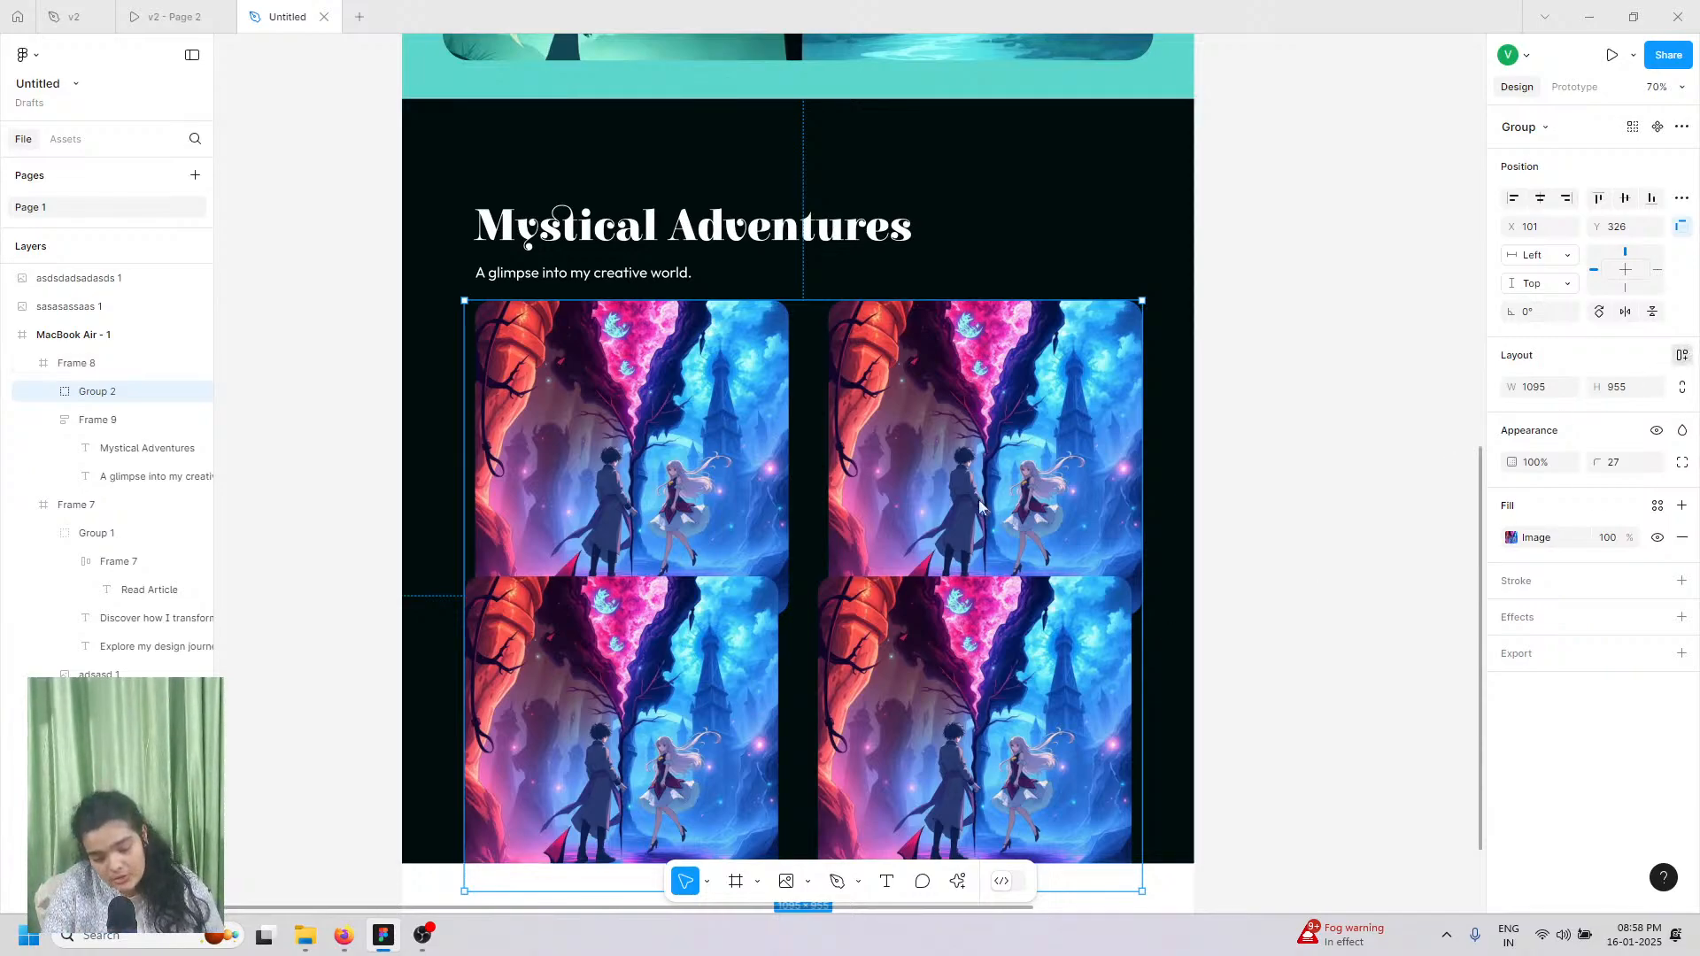
key("shift+a")
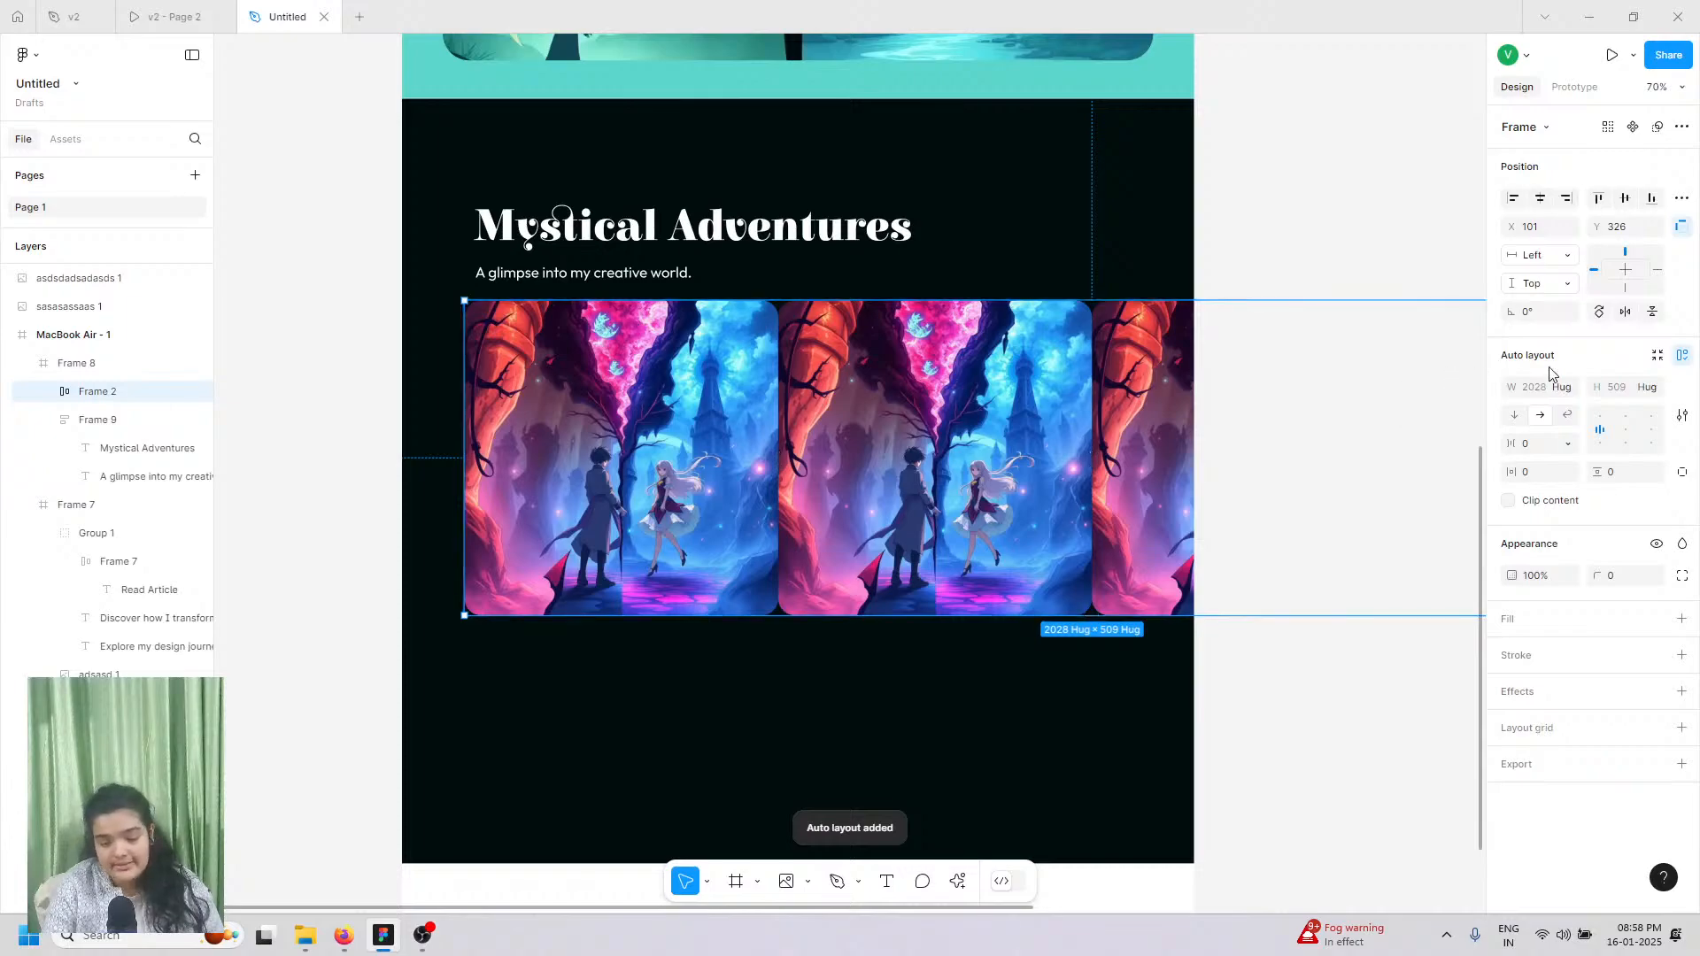
Step: Centre the images in the auto layout frame and set it to wrap into rows
left_click(1624, 431)
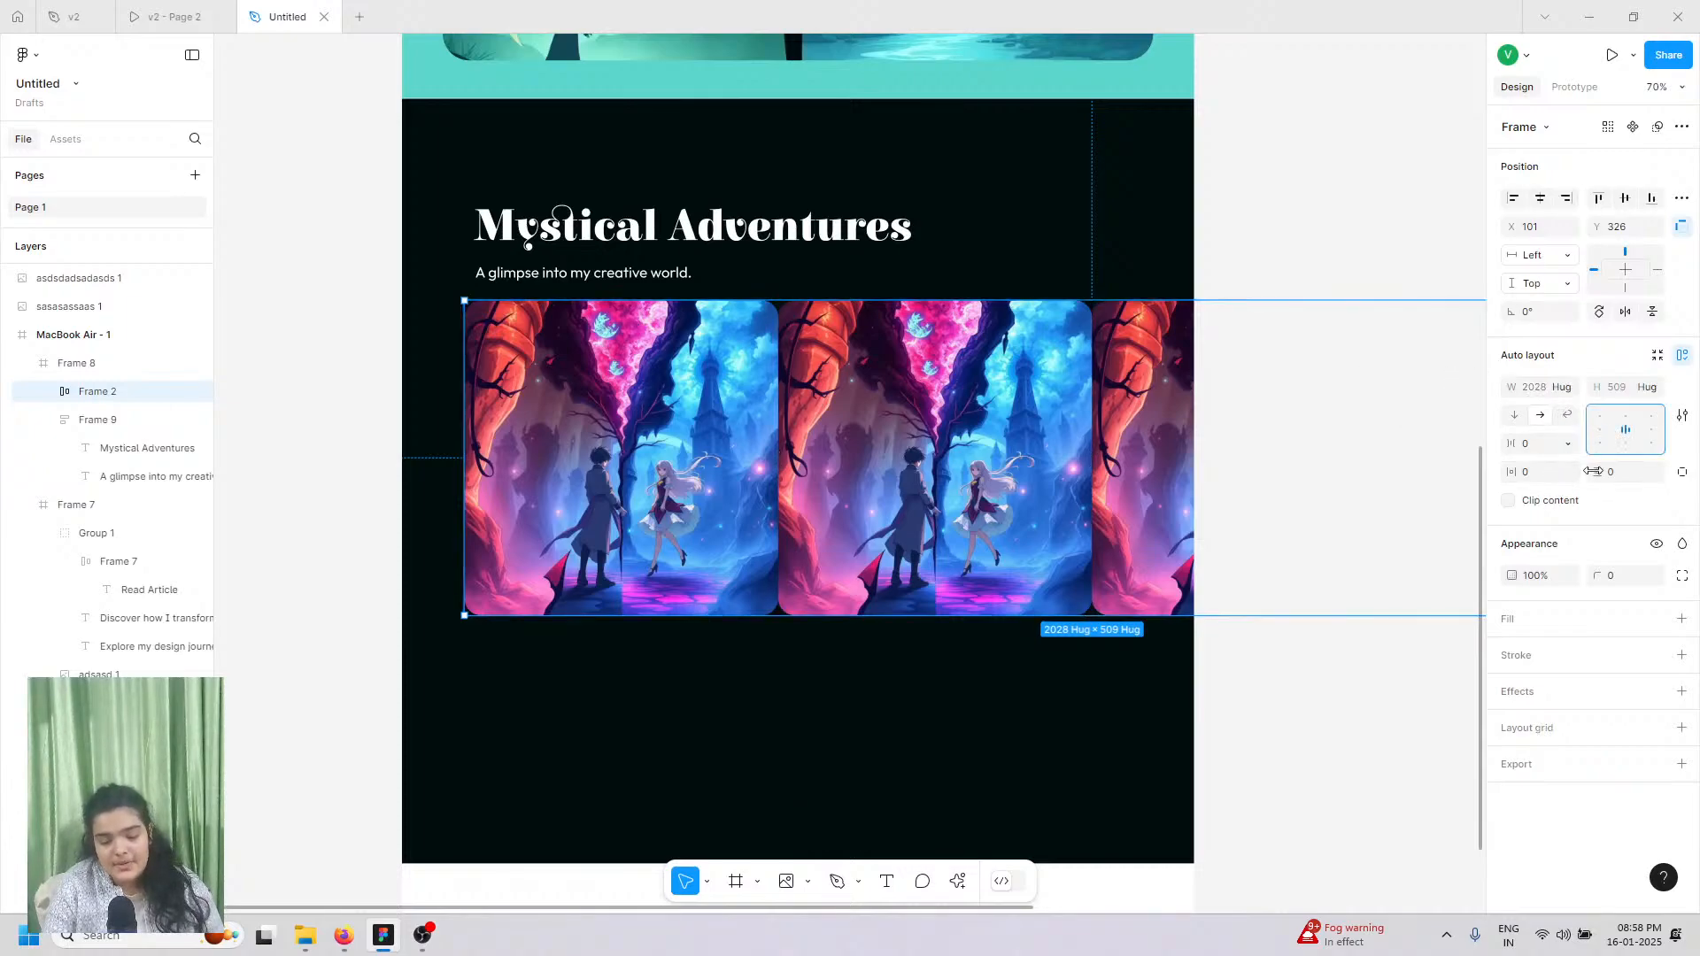
scroll(1240, 436, "right", 5)
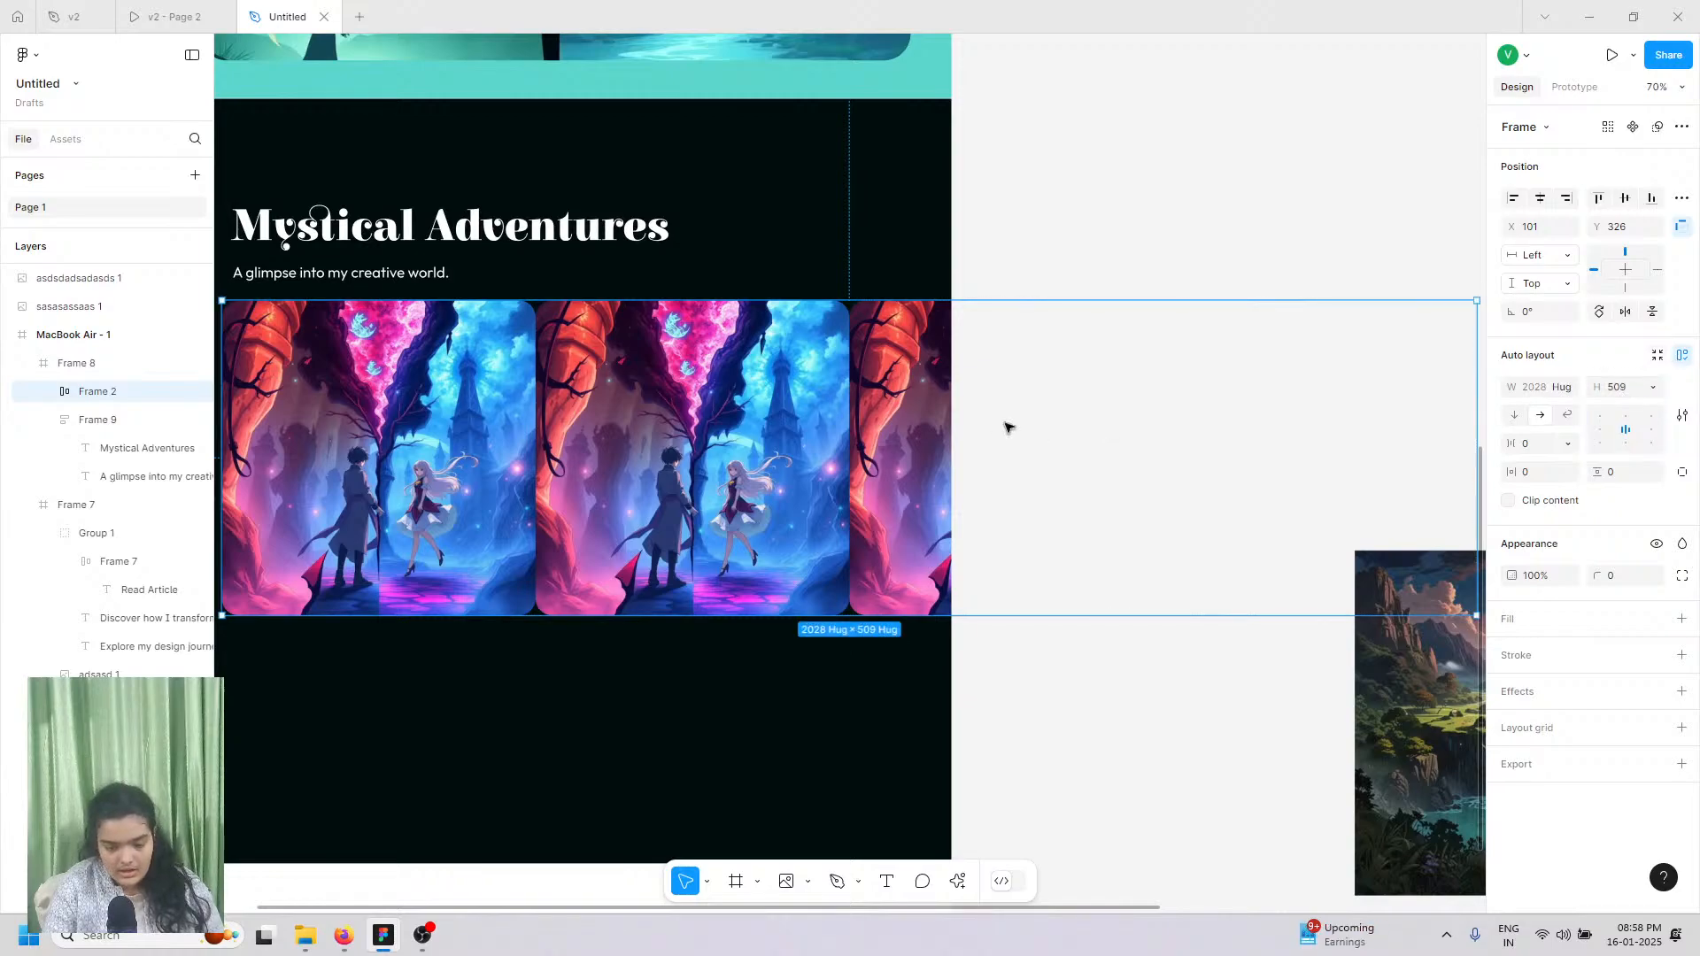
scroll(1294, 375, "down", 5)
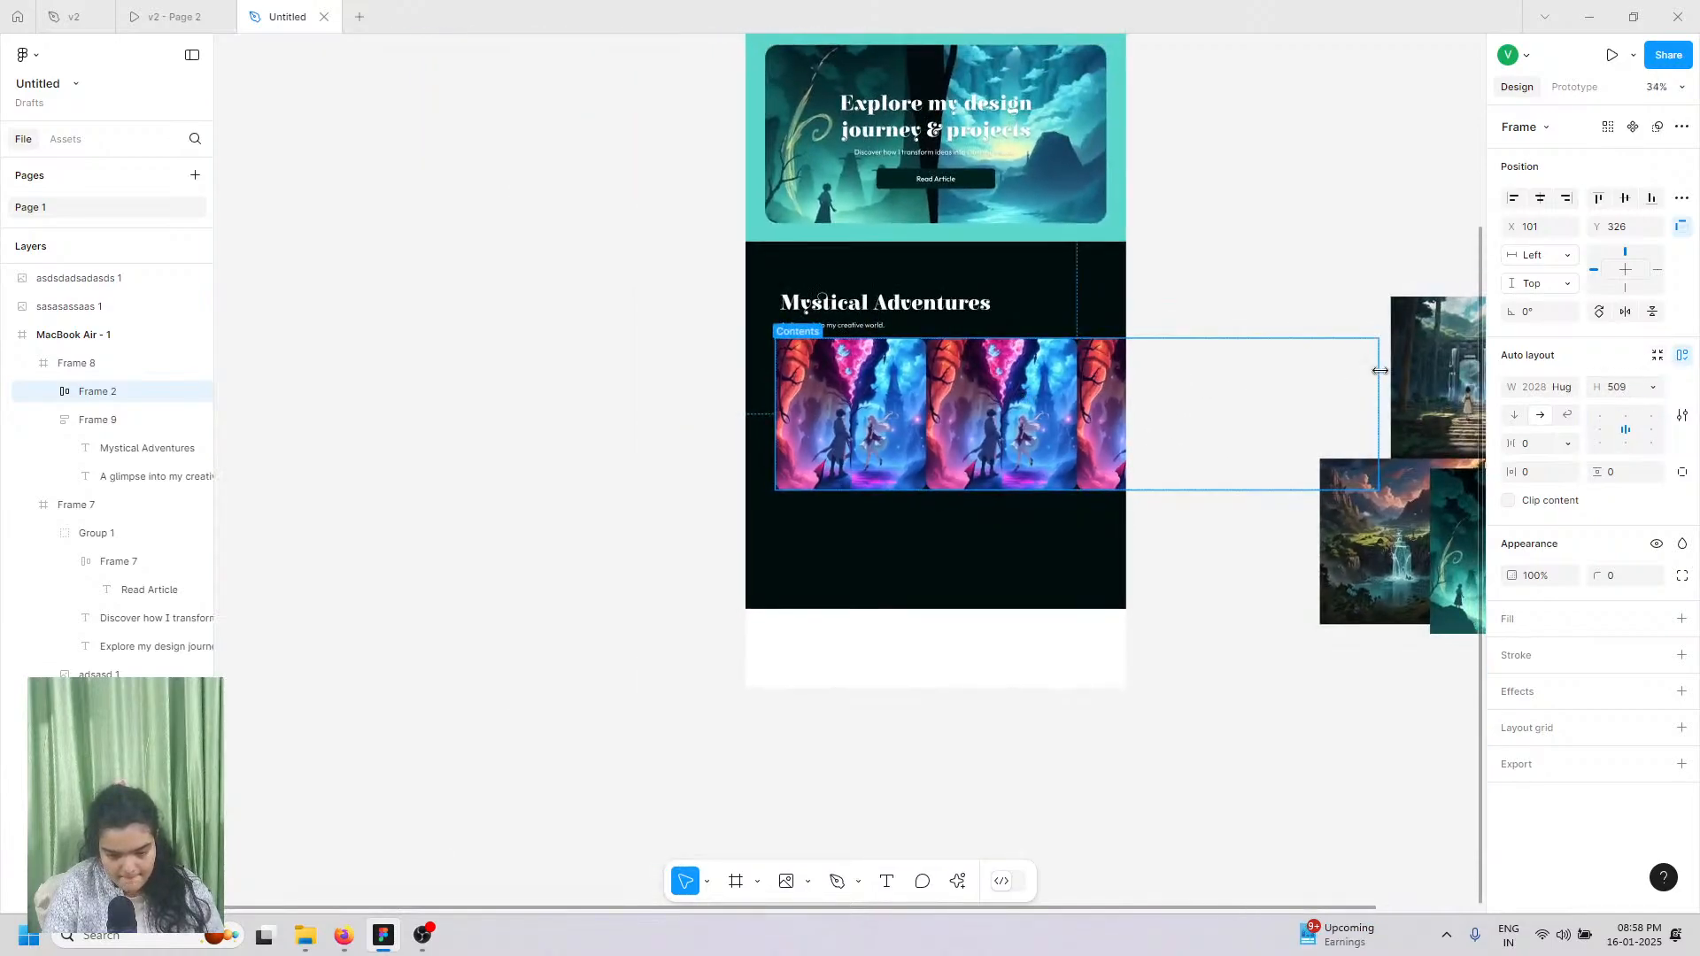
left_click_drag(1379, 370, 1294, 390)
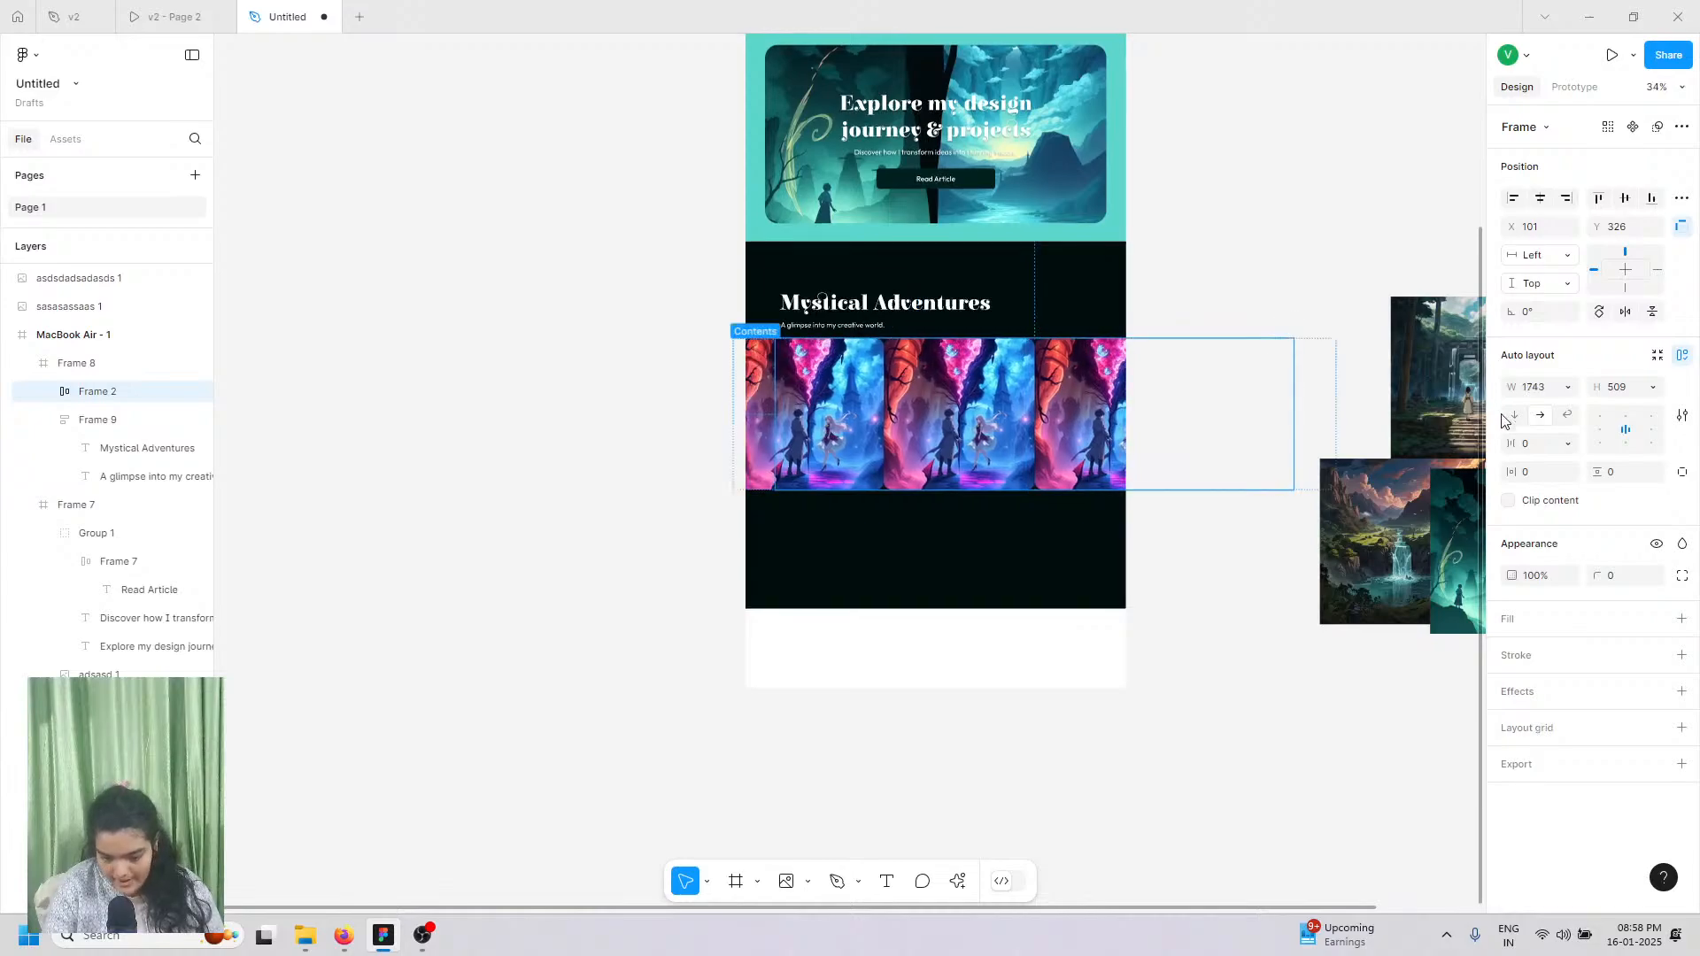
key("ctrl+z")
left_click(1515, 417)
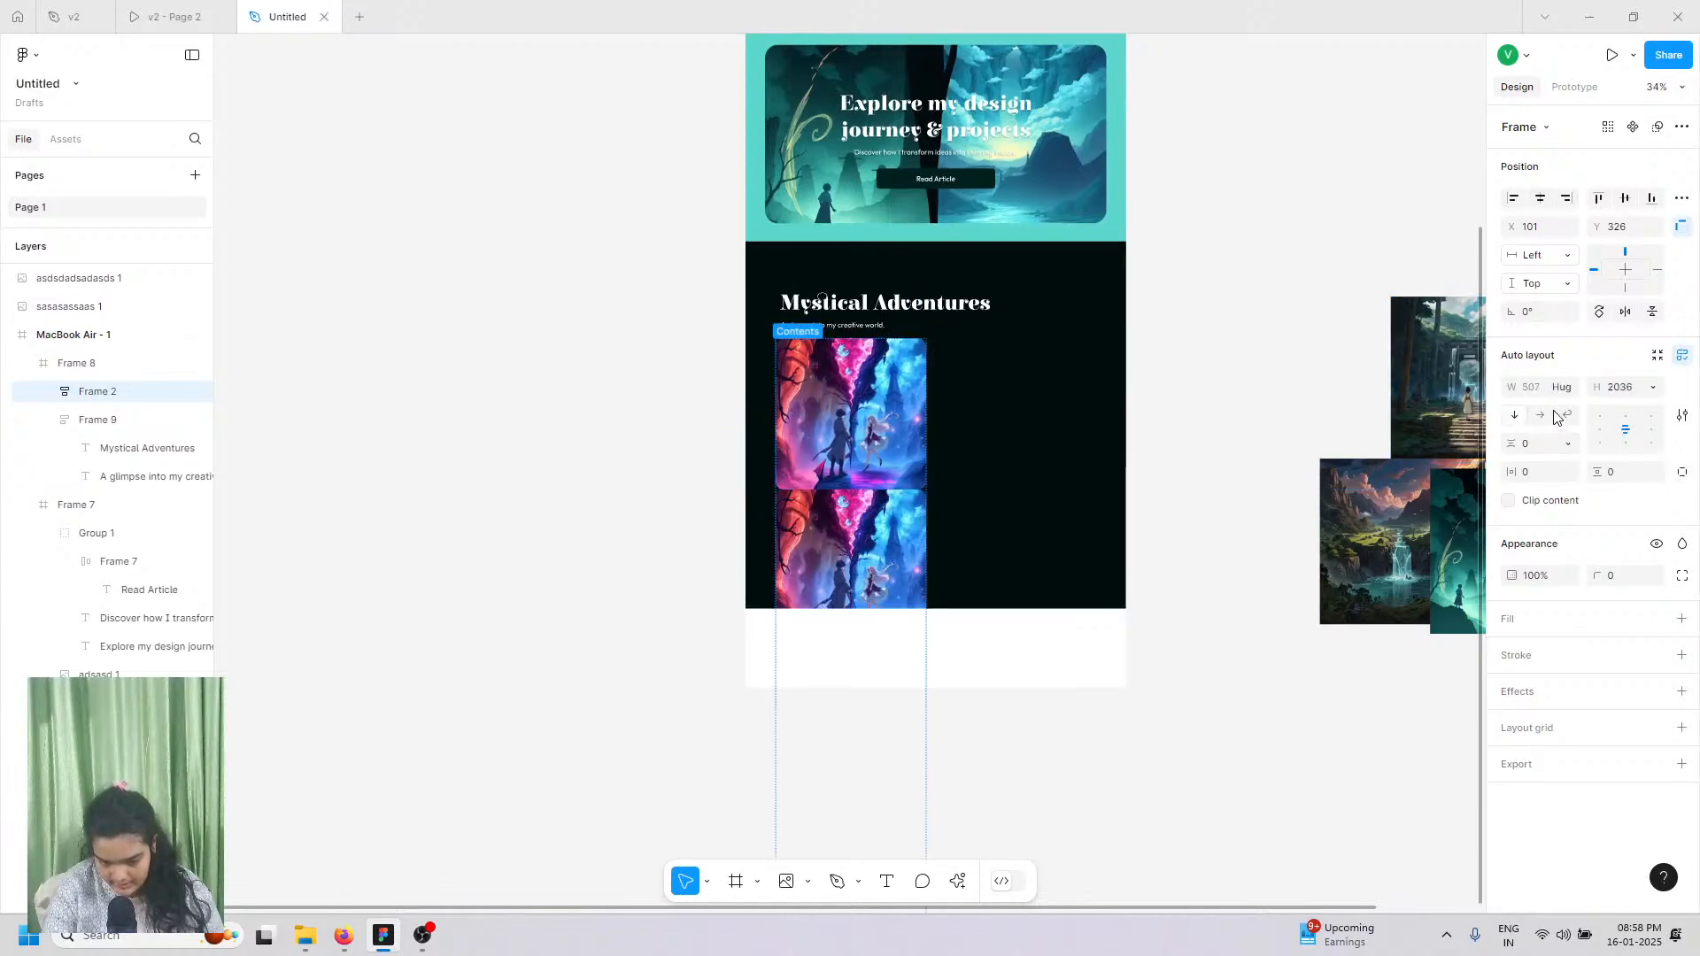
left_click(1566, 416)
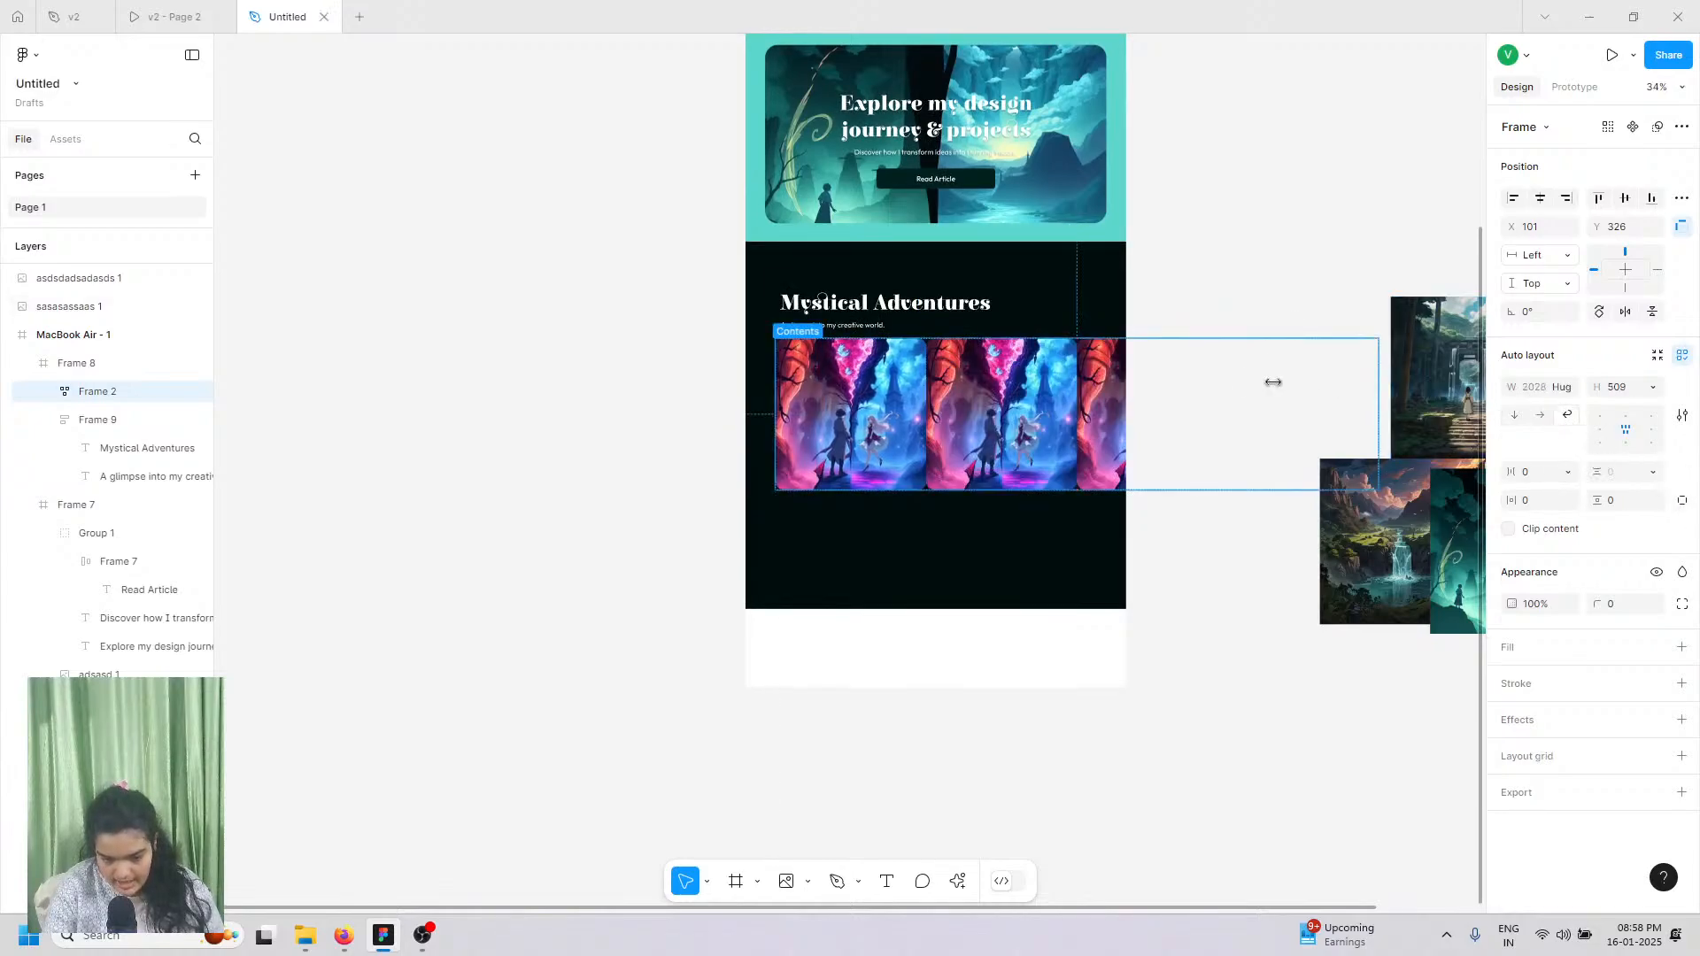
left_click_drag(1273, 382, 1098, 400)
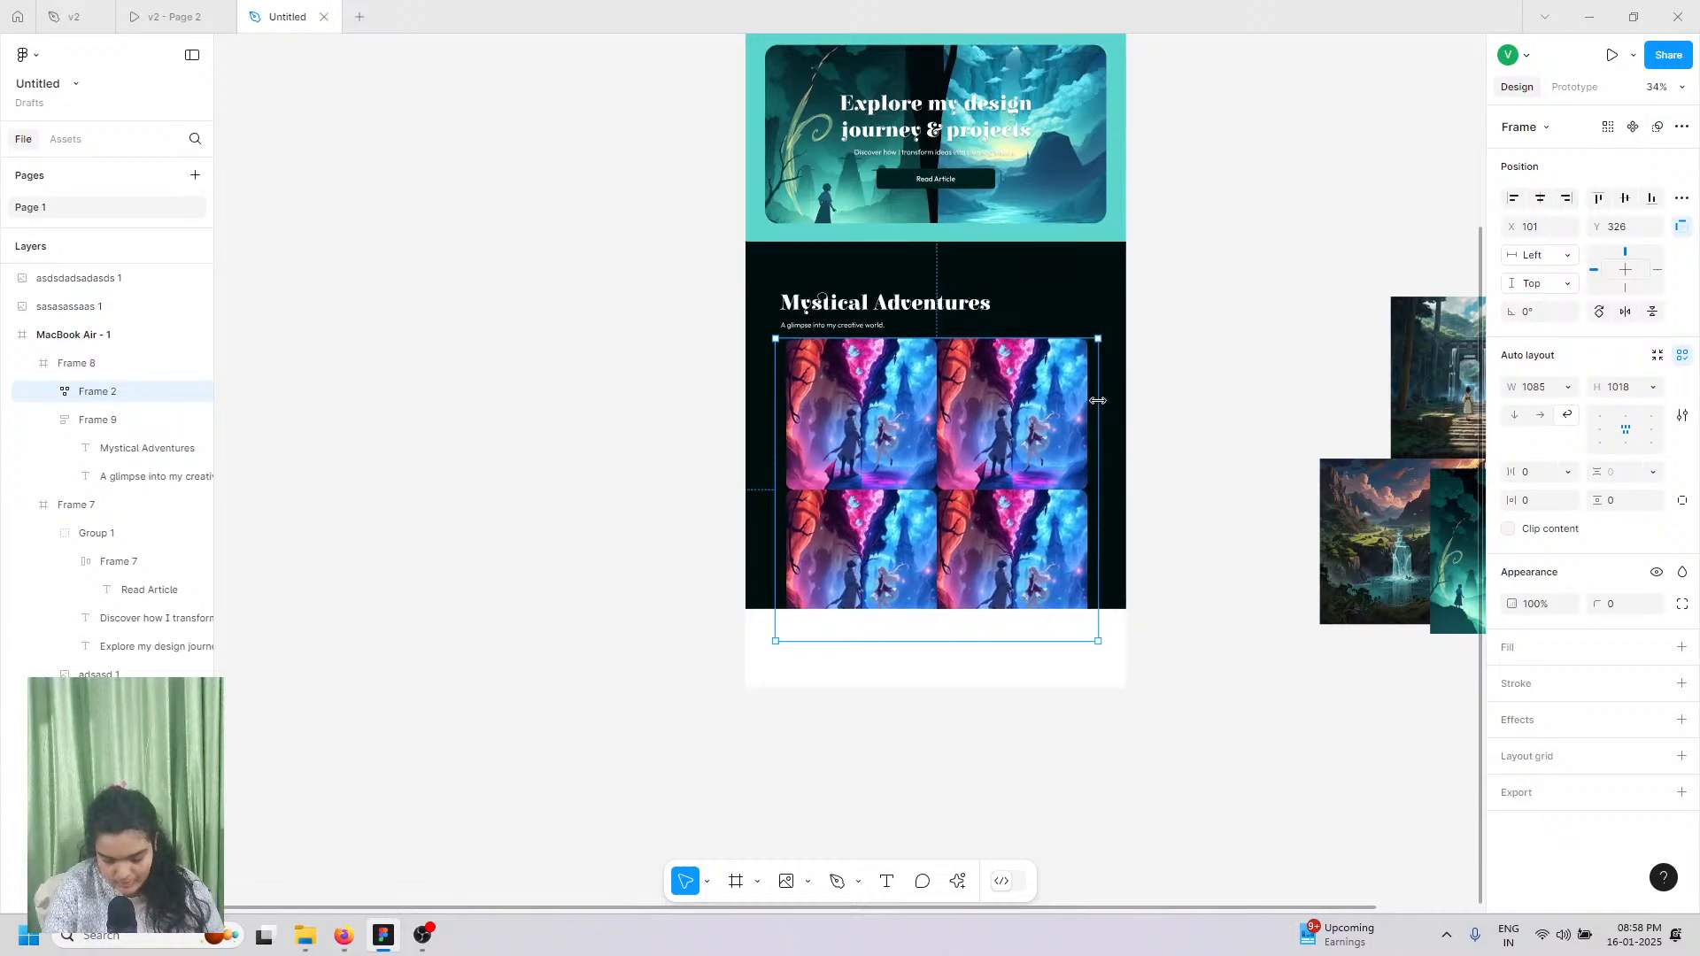
scroll(1098, 400, "up", 3)
Step: Add padding and gap to Frame 2, widen it to two images per row, and centre it
left_click(1002, 250)
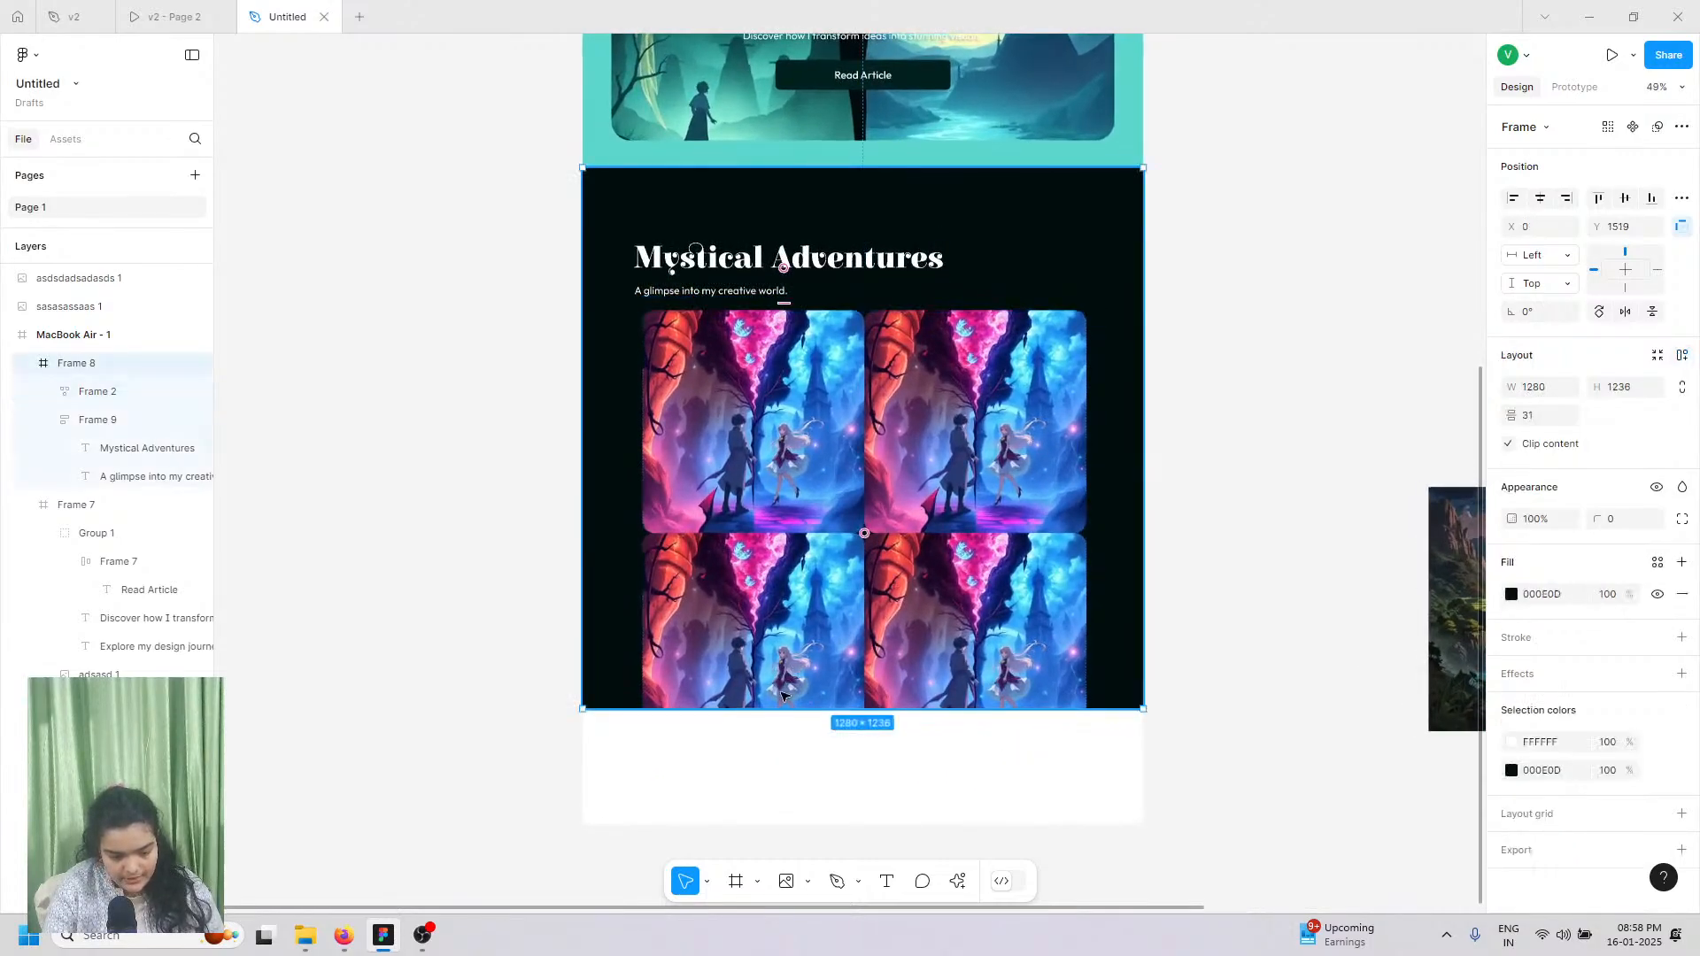
left_click_drag(792, 806, 792, 808)
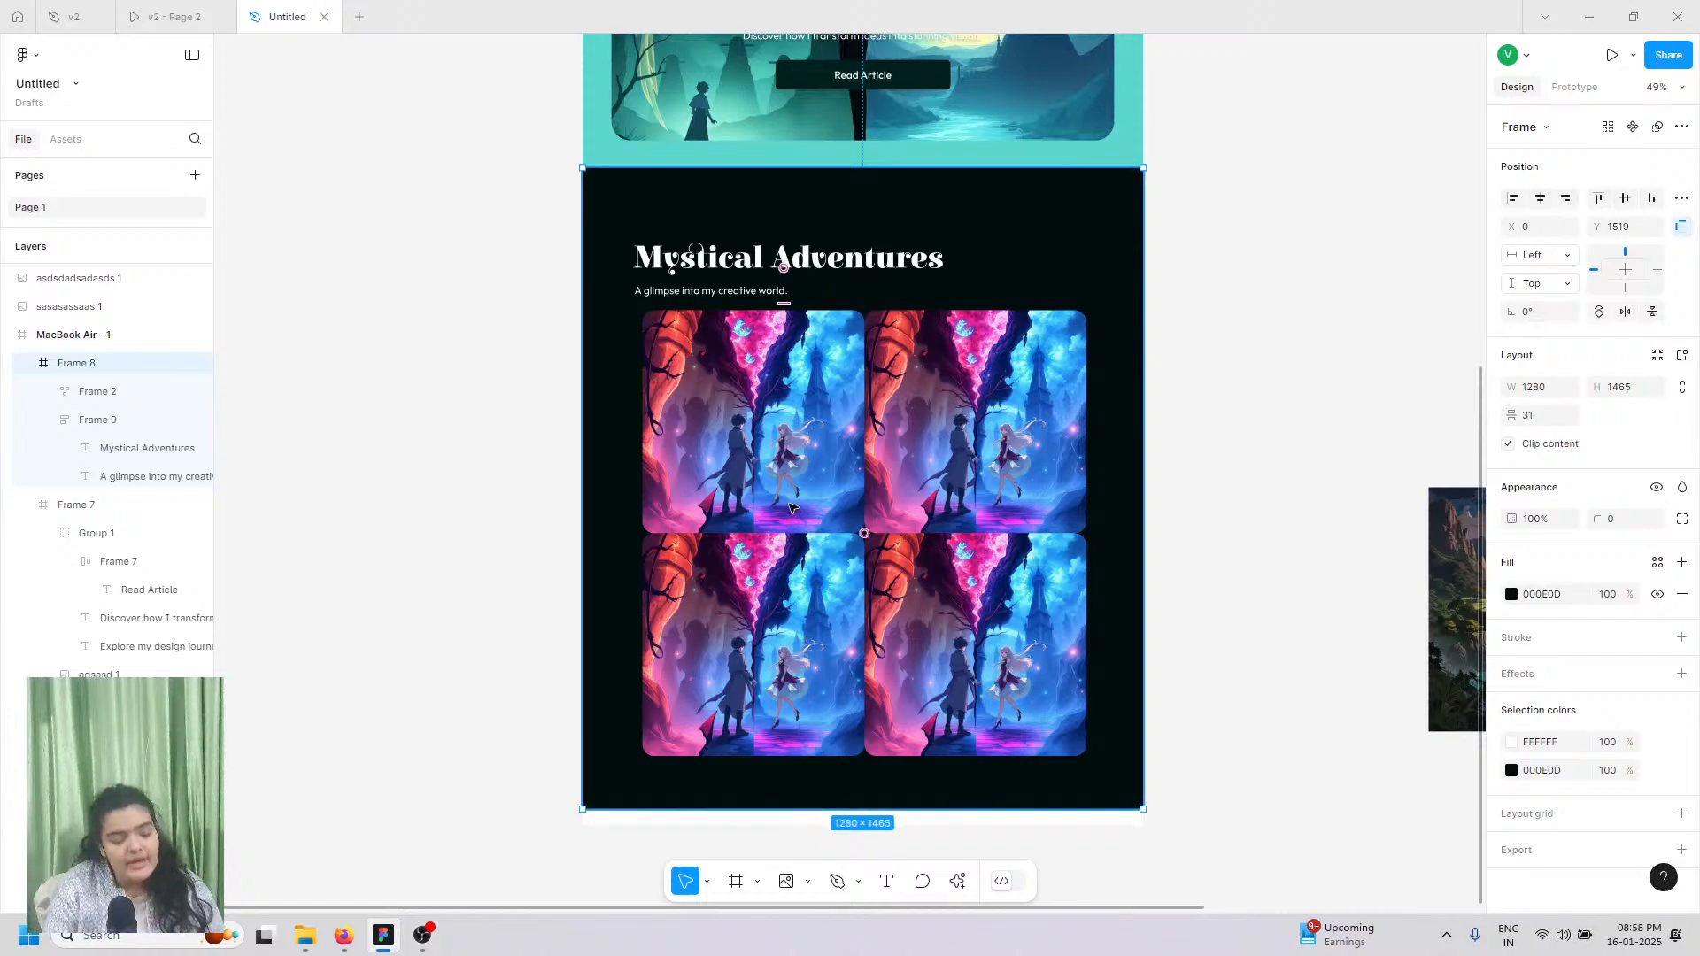
left_click(1006, 520)
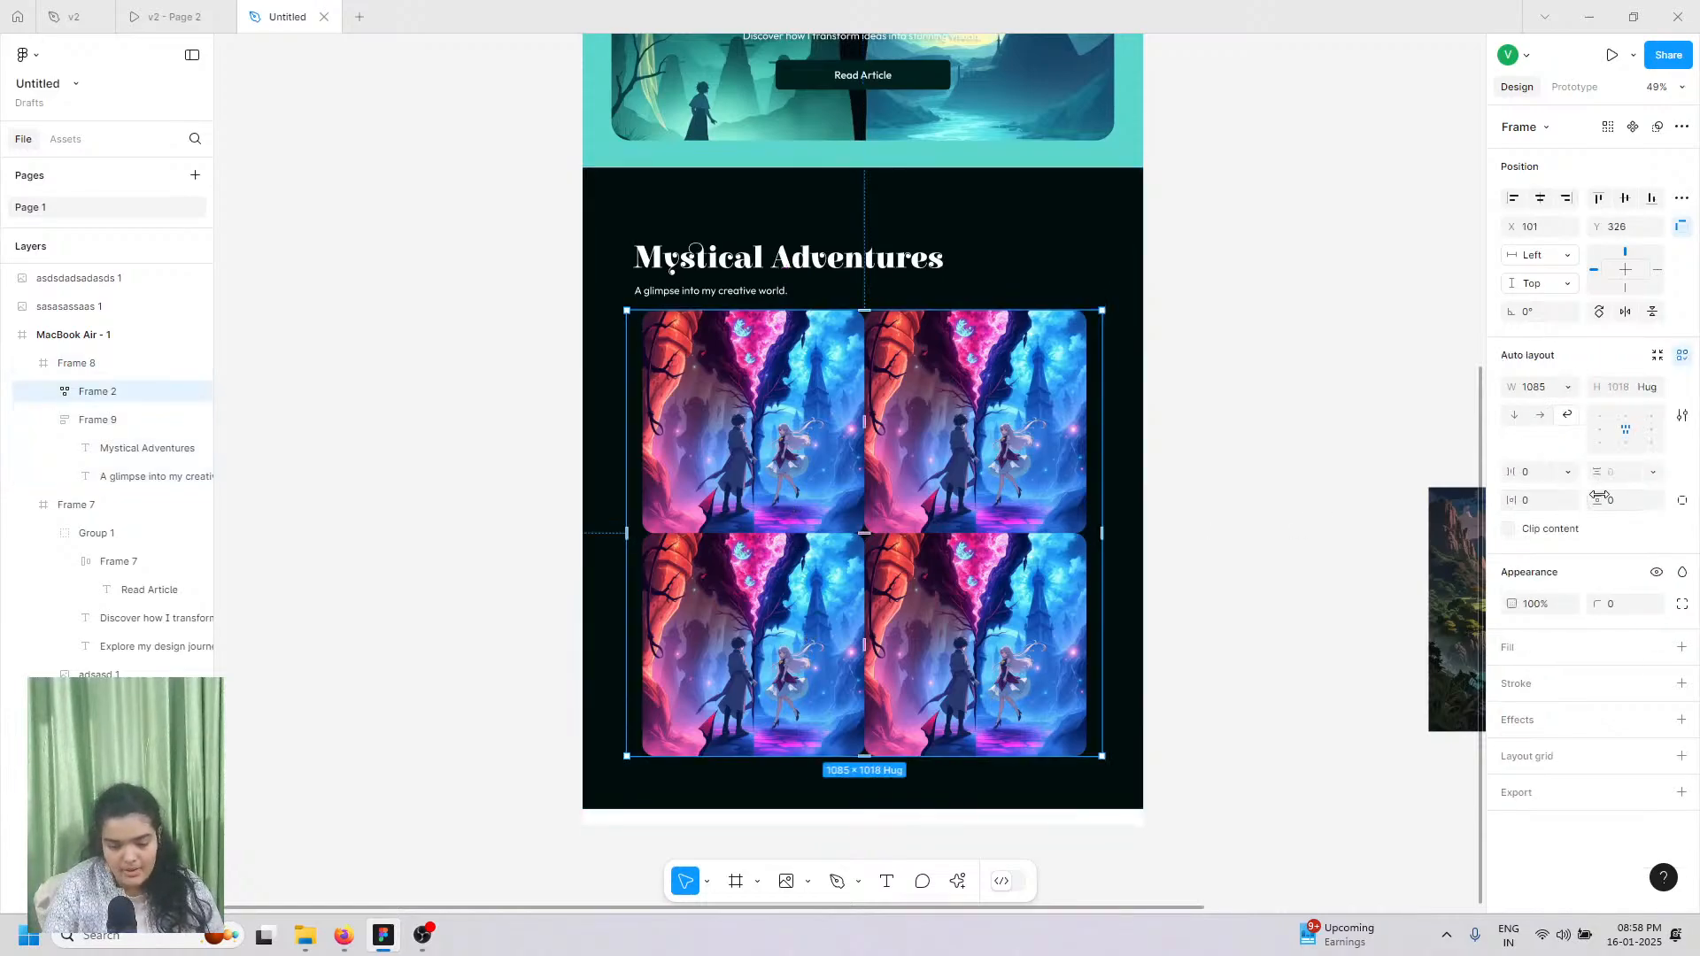
left_click(50, 391)
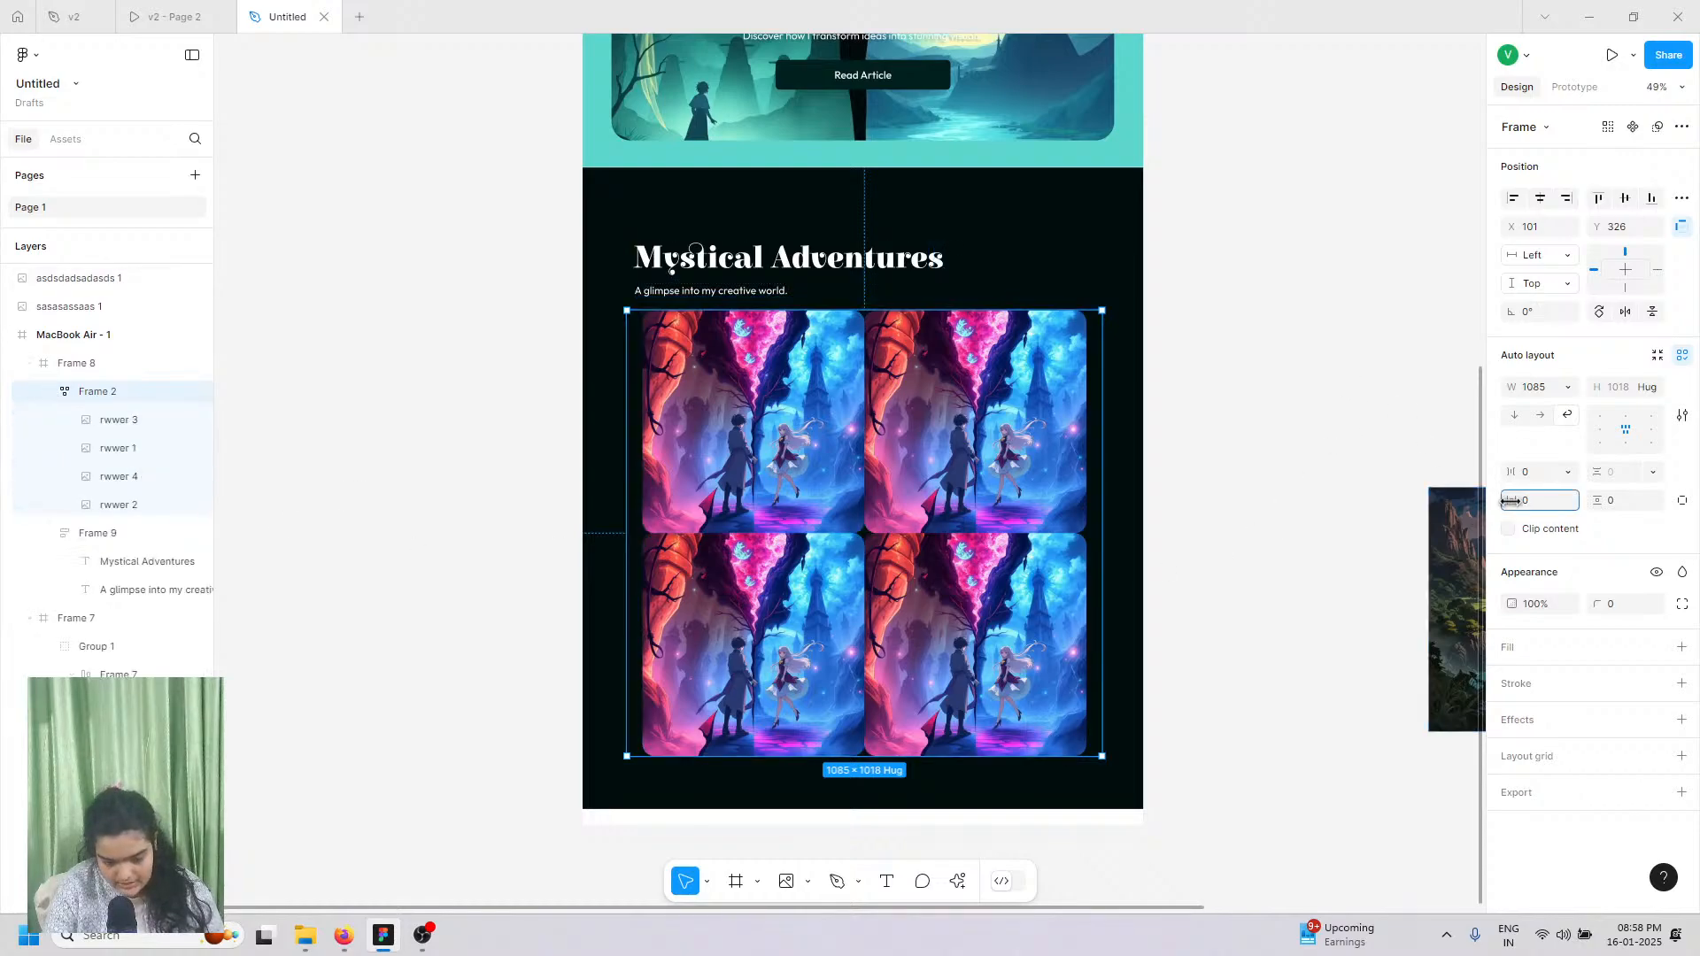
left_click_drag(1512, 500, 1557, 499)
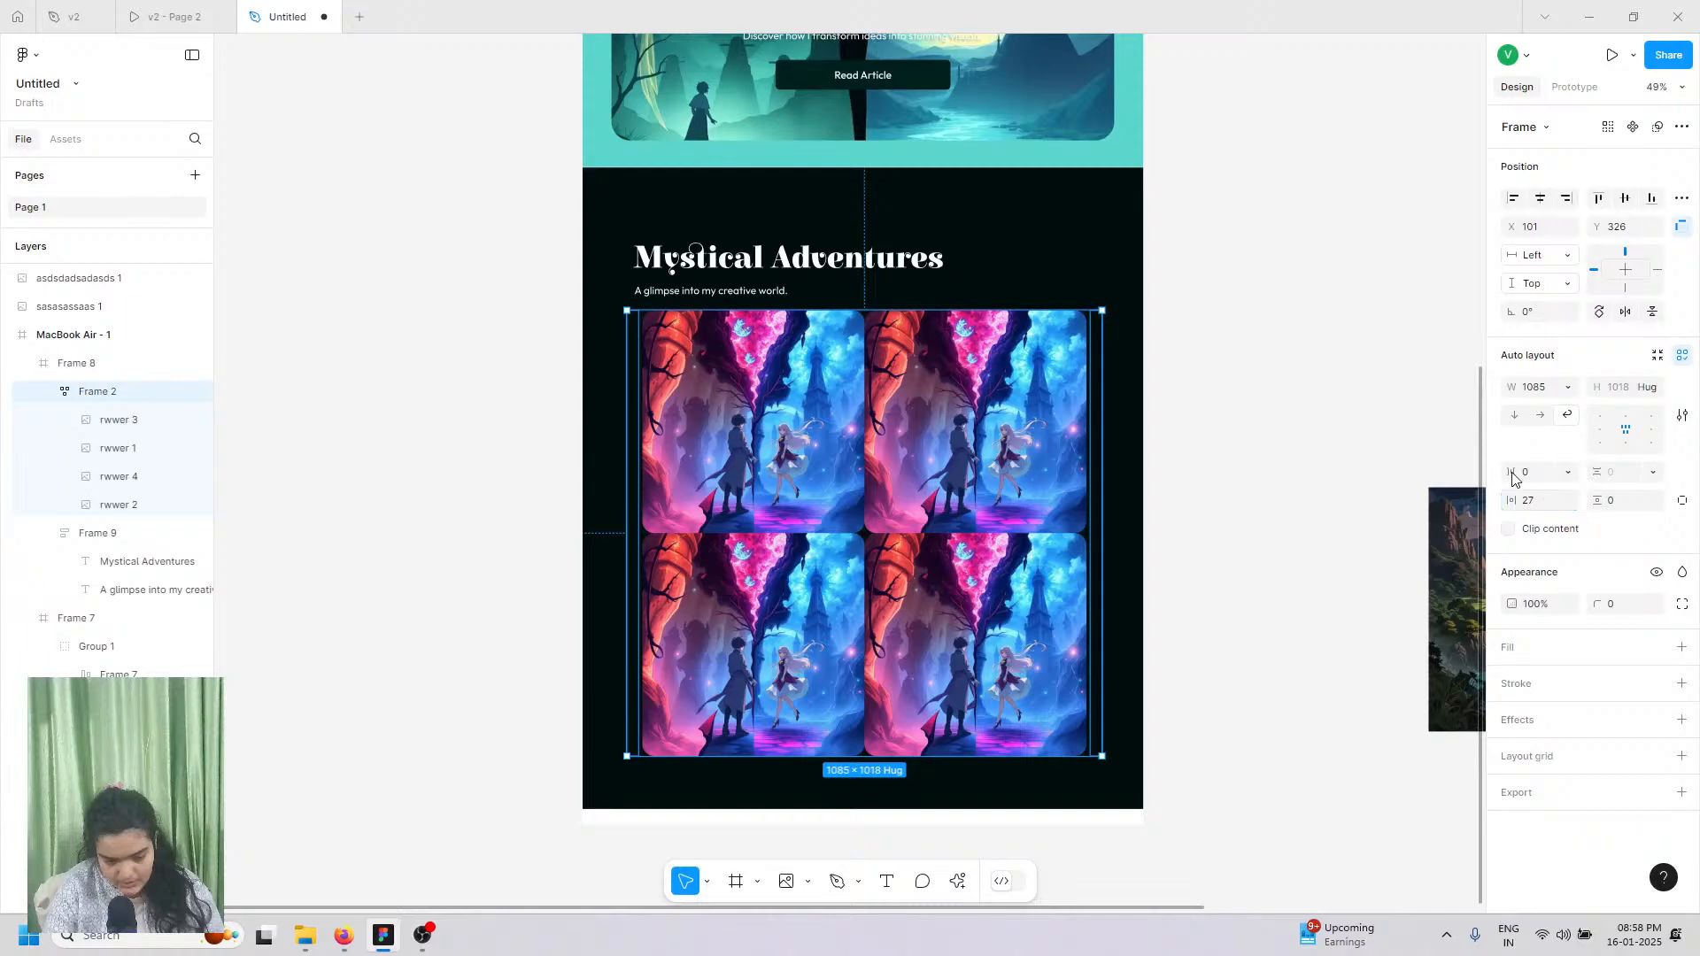
left_click_drag(1511, 472, 1476, 431)
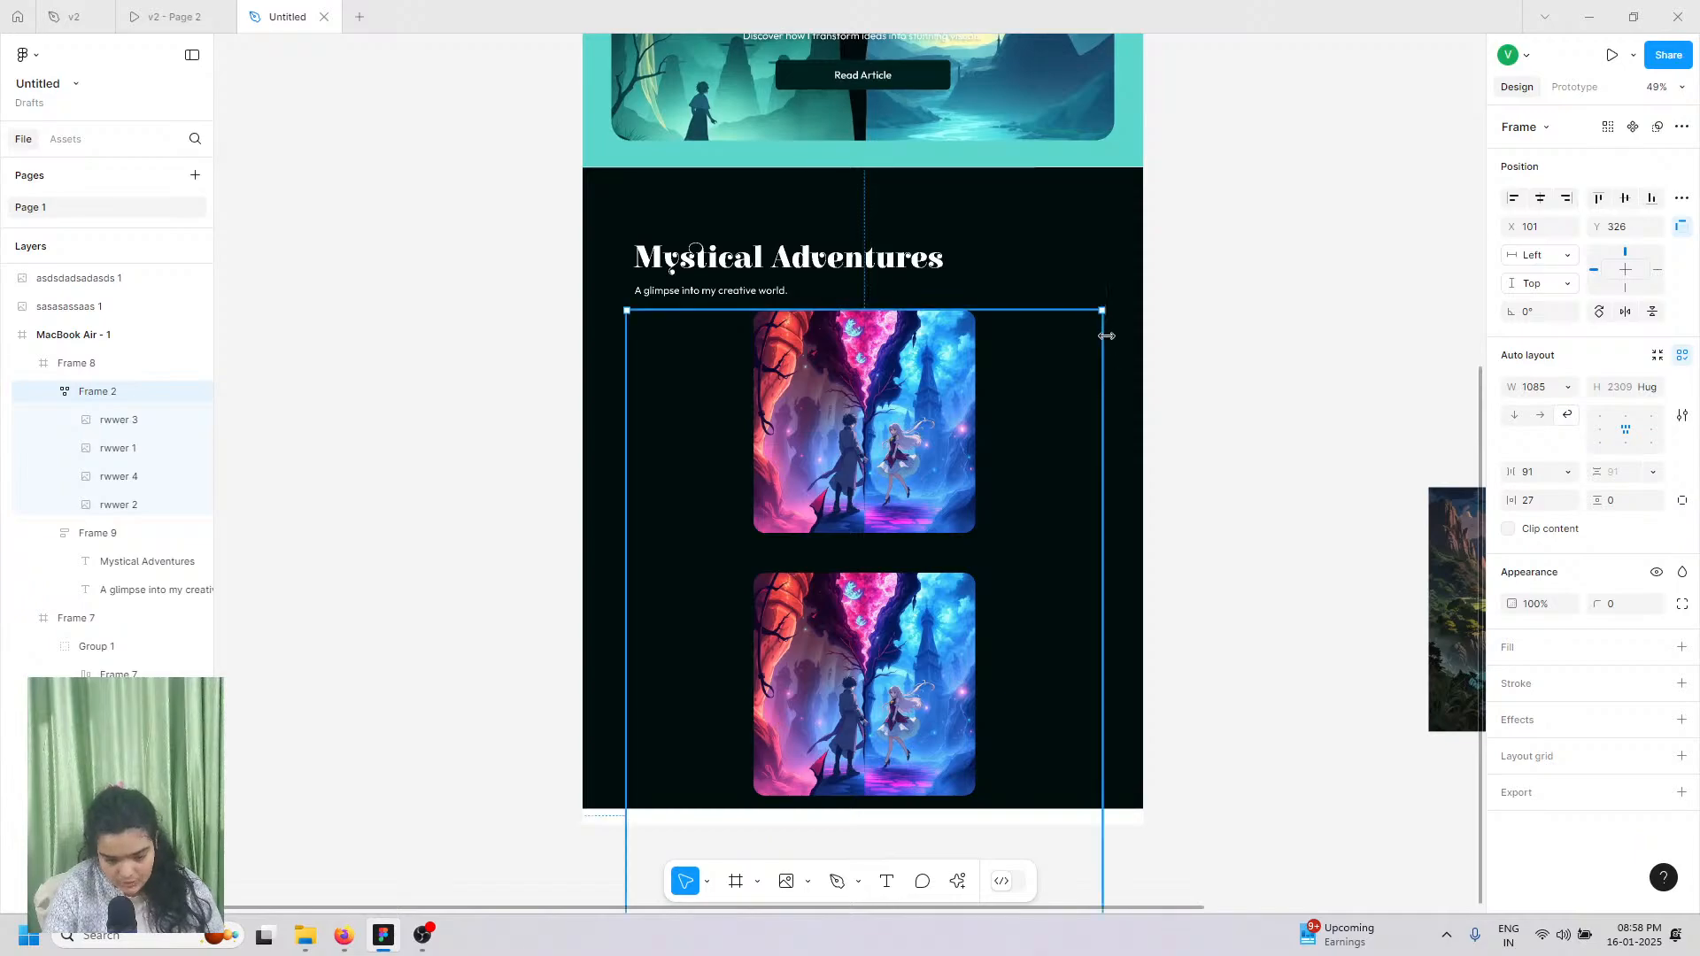
left_click_drag(1106, 335, 931, 440)
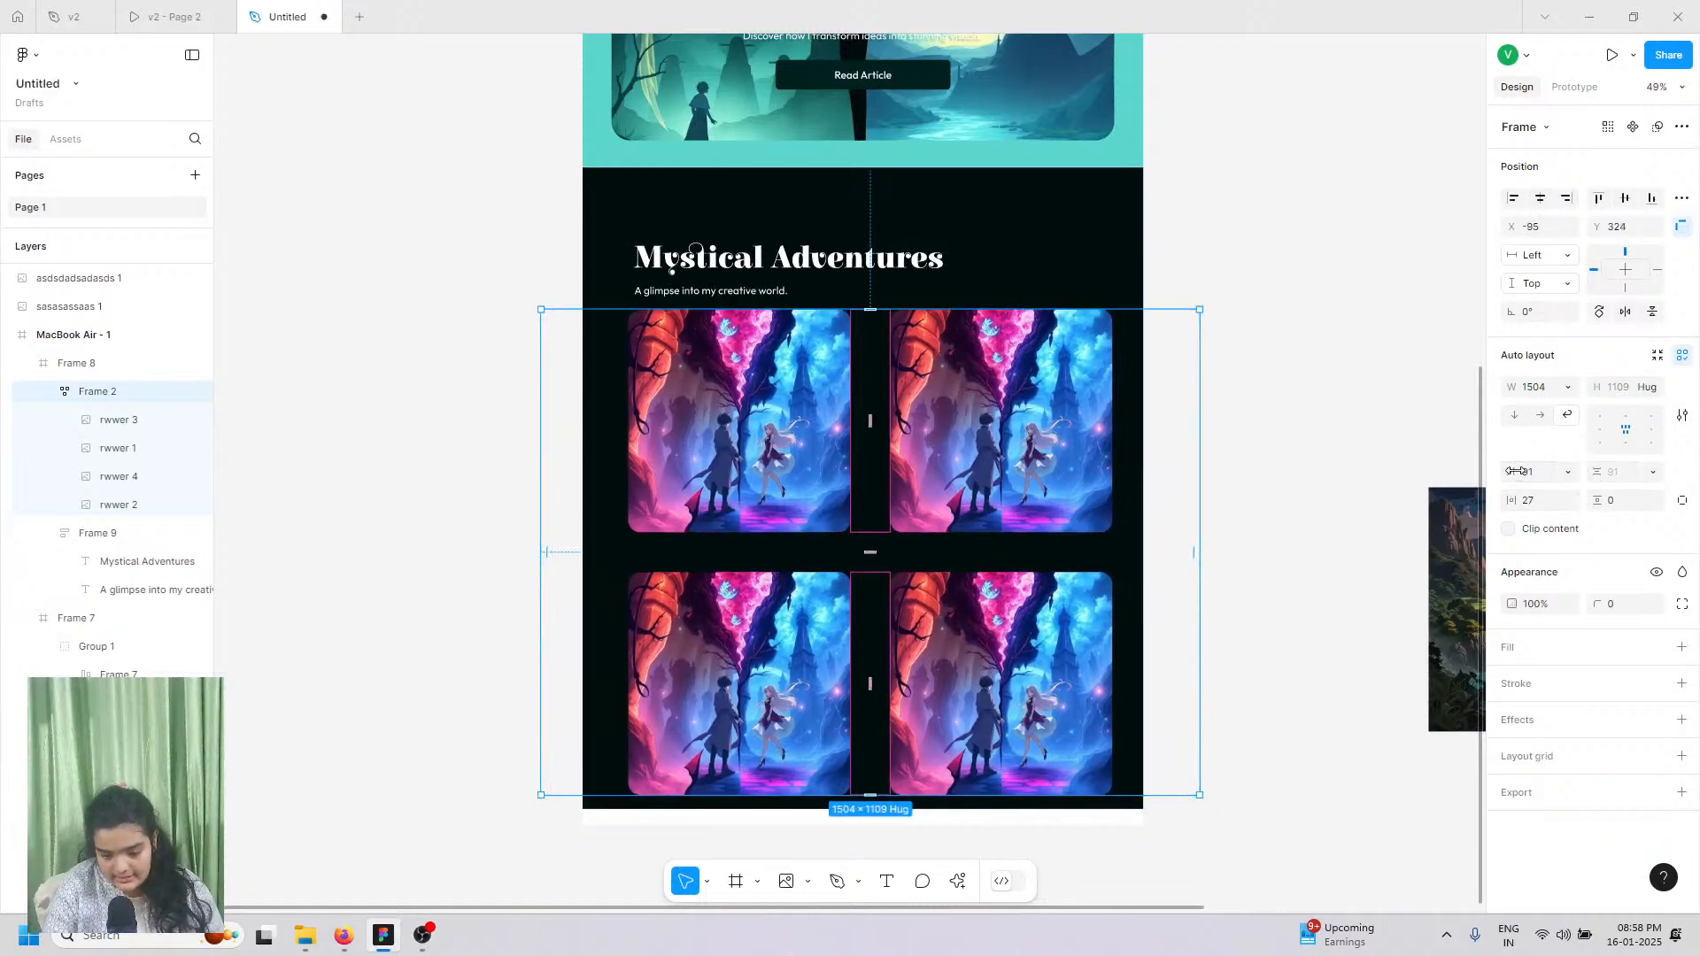
left_click_drag(1511, 471, 1417, 469)
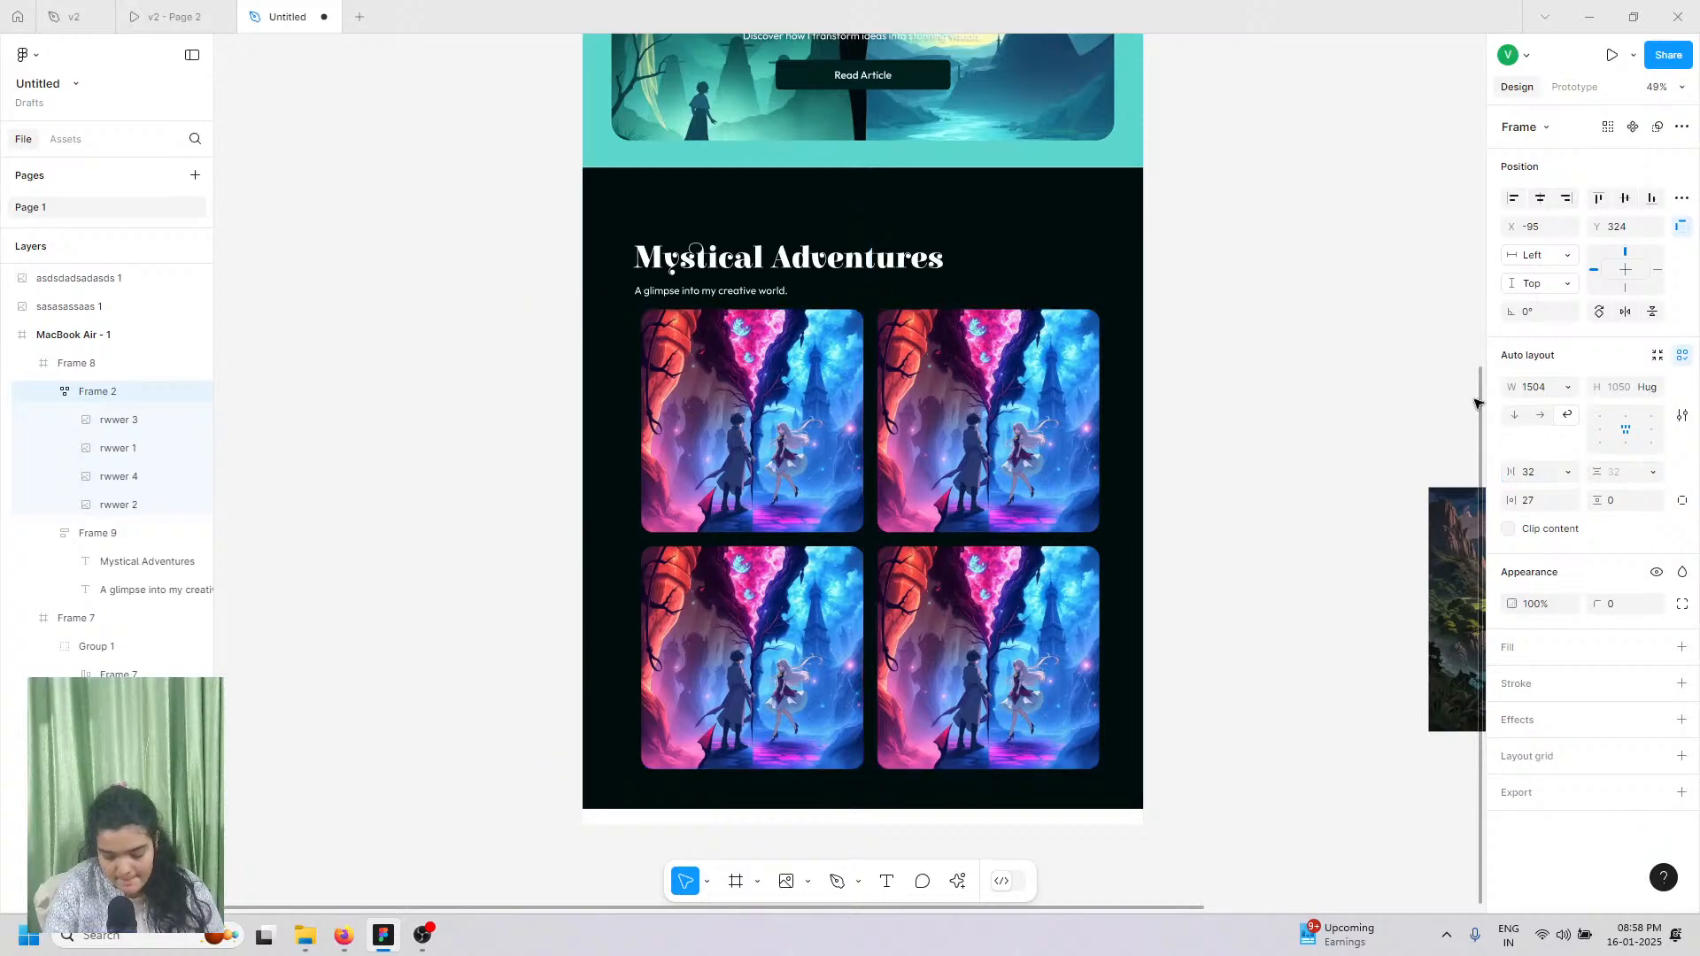
left_click(1541, 198)
left_click_drag(795, 463, 796, 469)
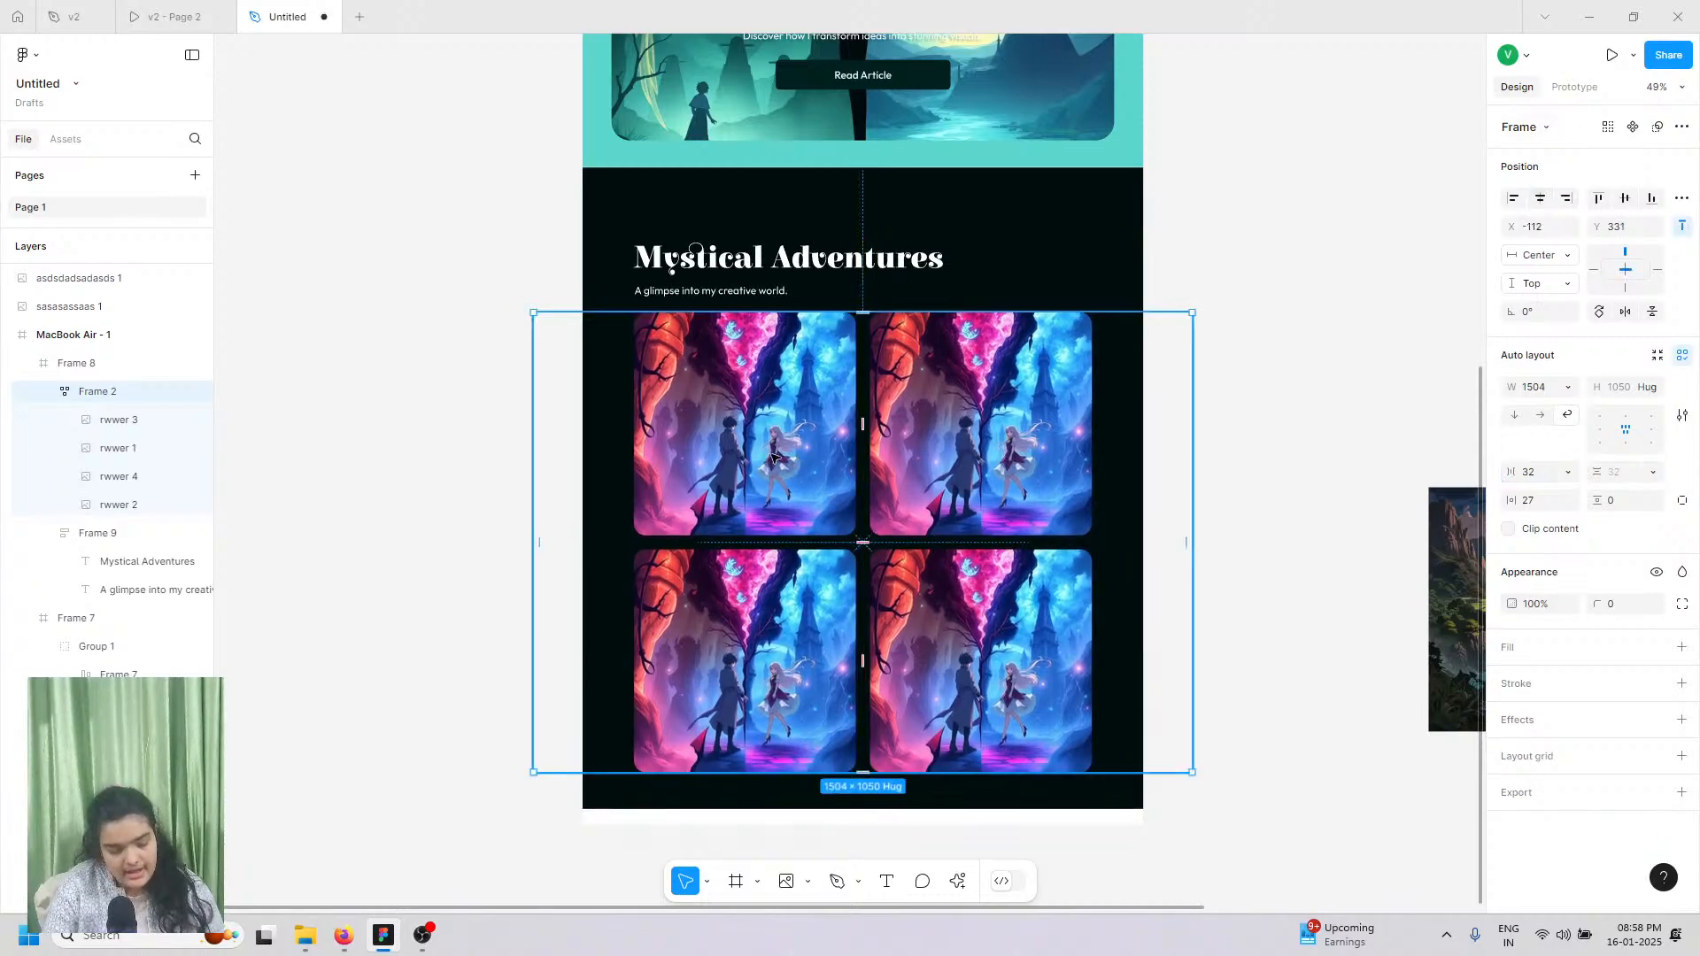
Step: Extend Frame 8 downward and lengthen MacBook Air - 1 to 4846 tall
left_click(626, 808)
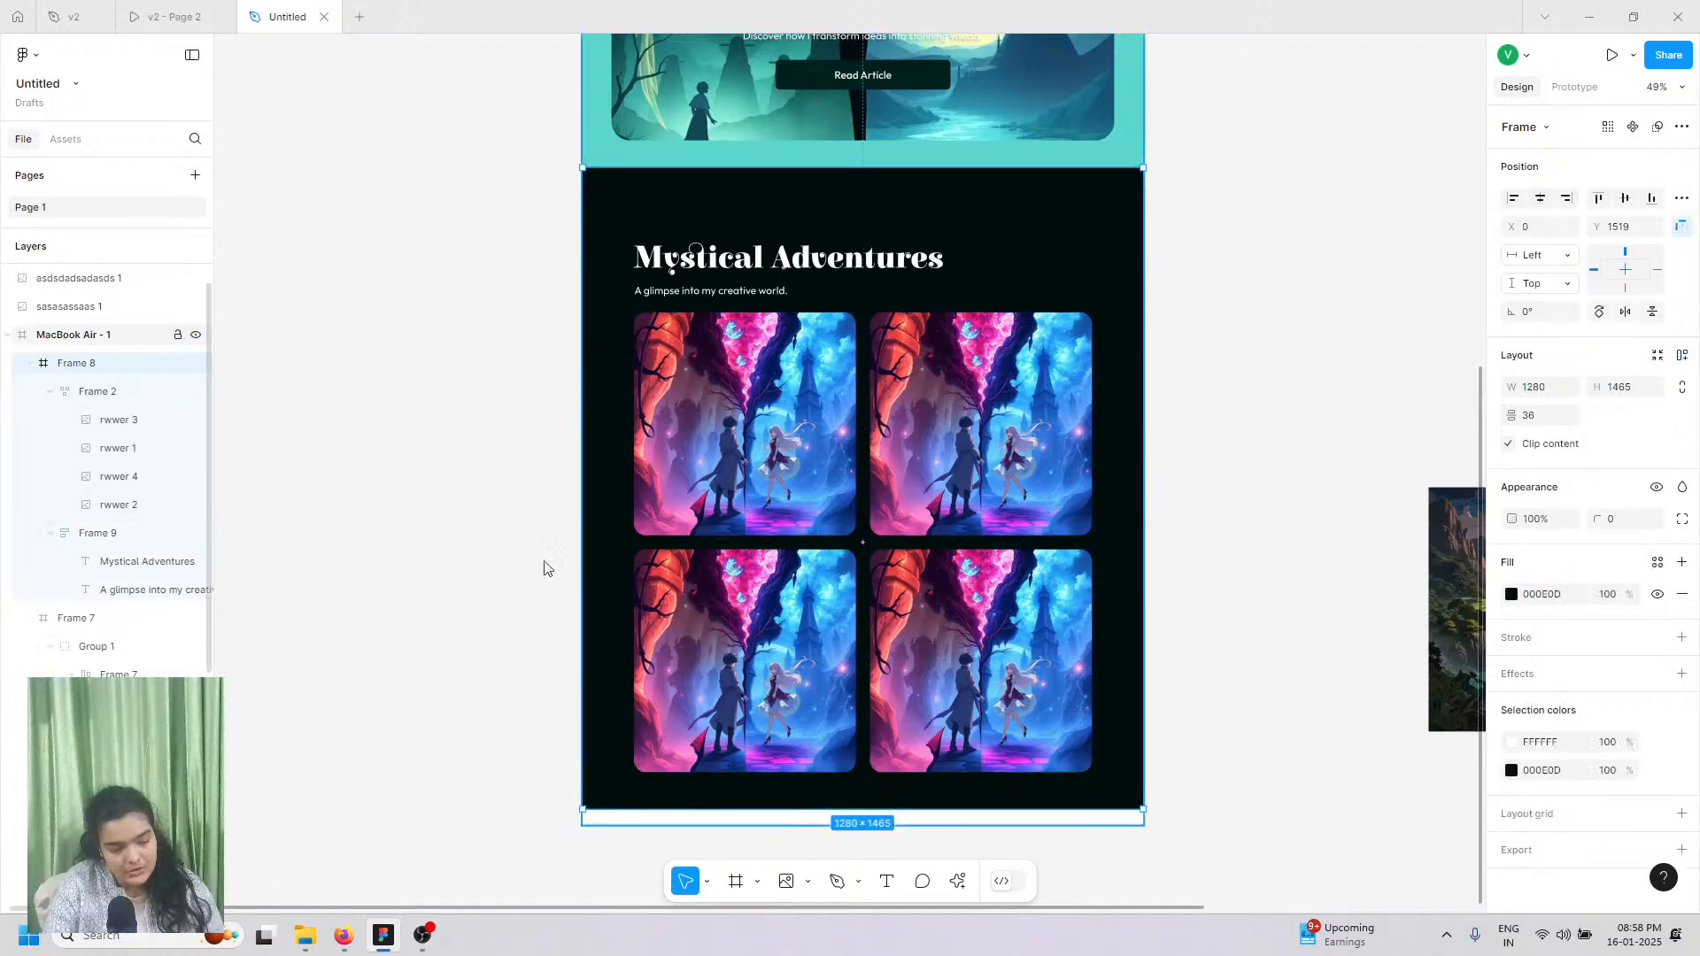
left_click(700, 789)
left_click(628, 801)
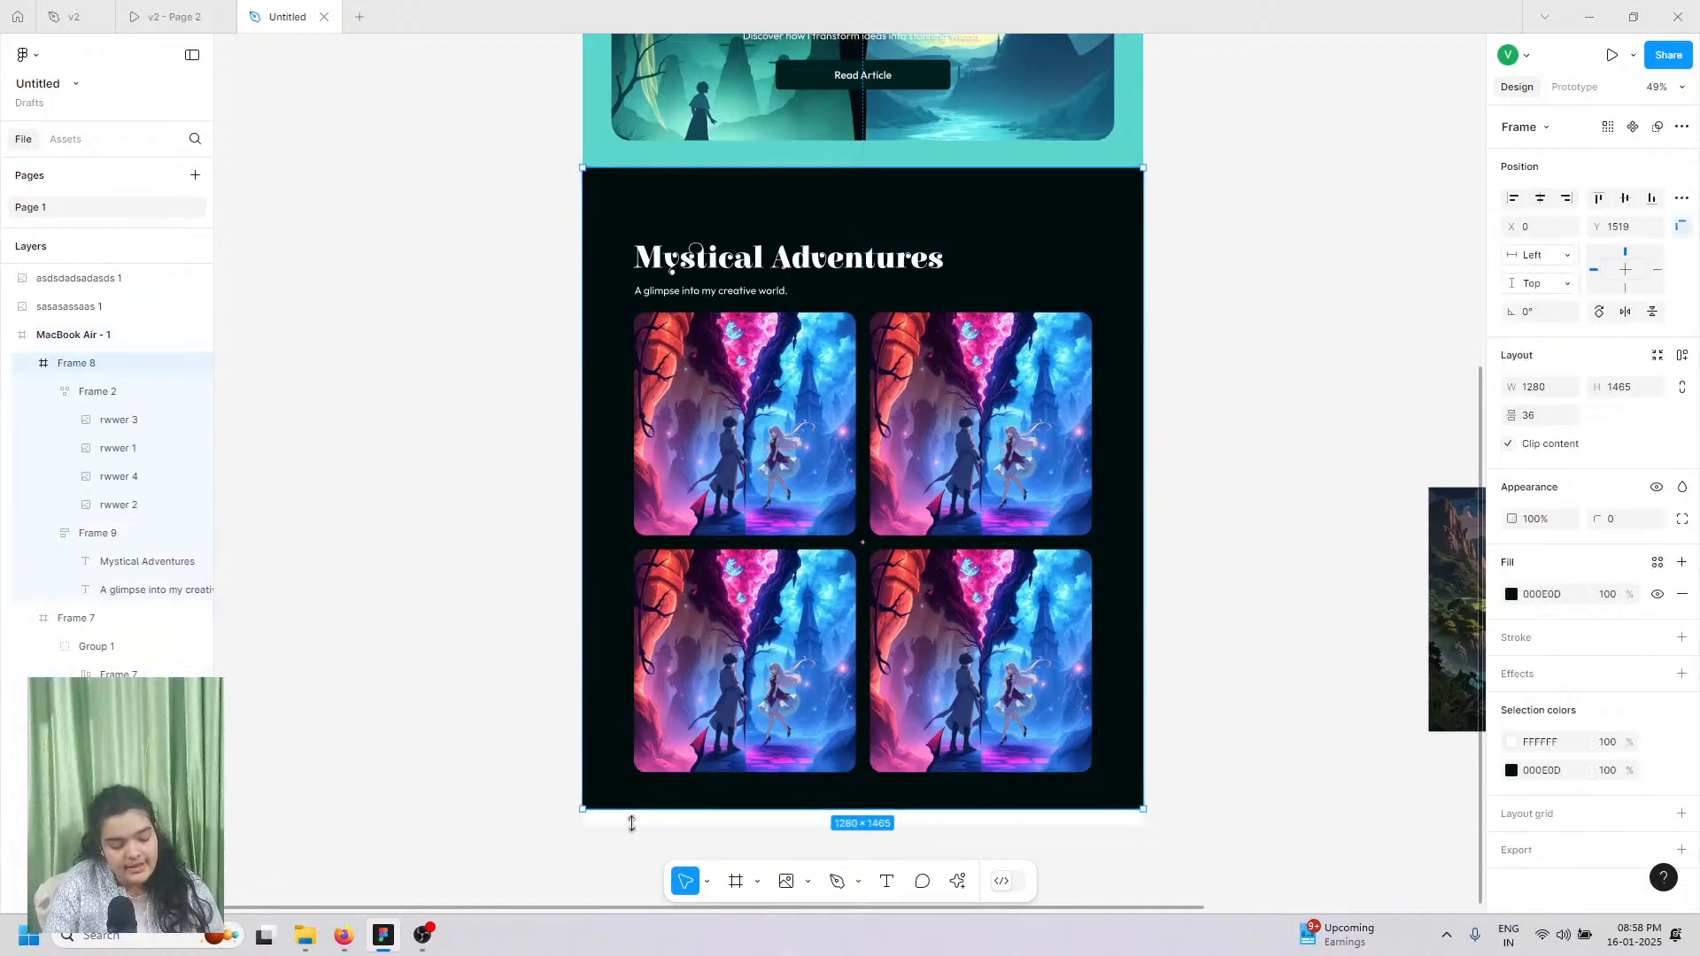
left_click_drag(632, 824, 640, 869)
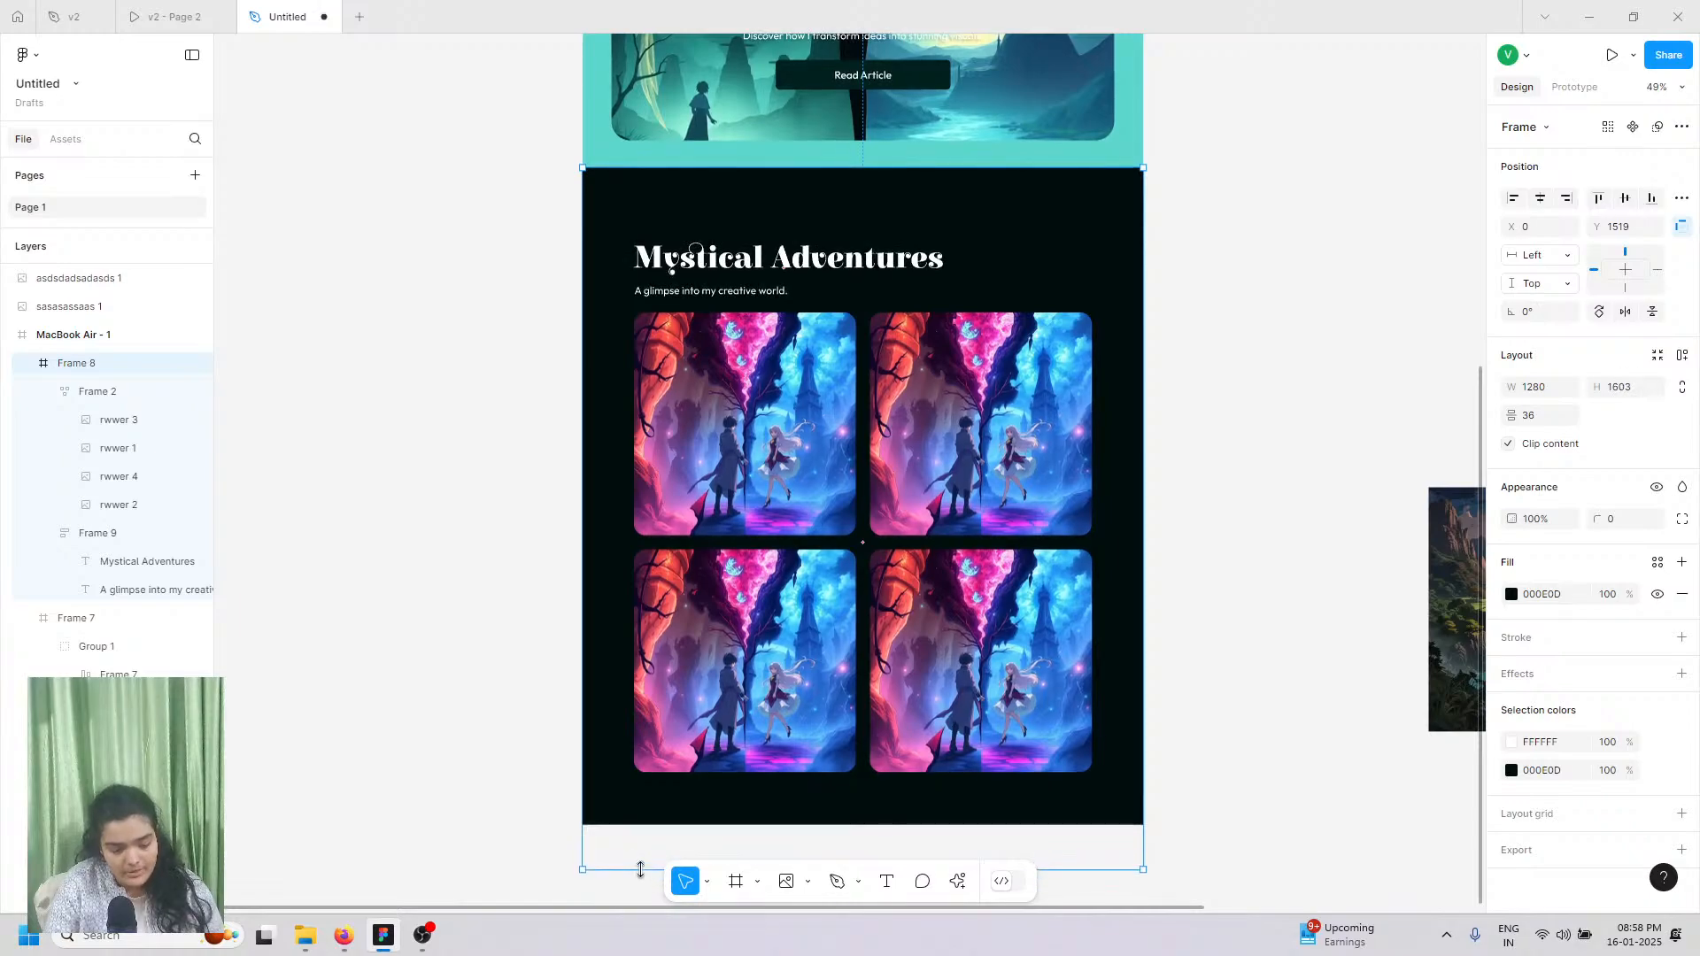
scroll(610, 829, "up", 7)
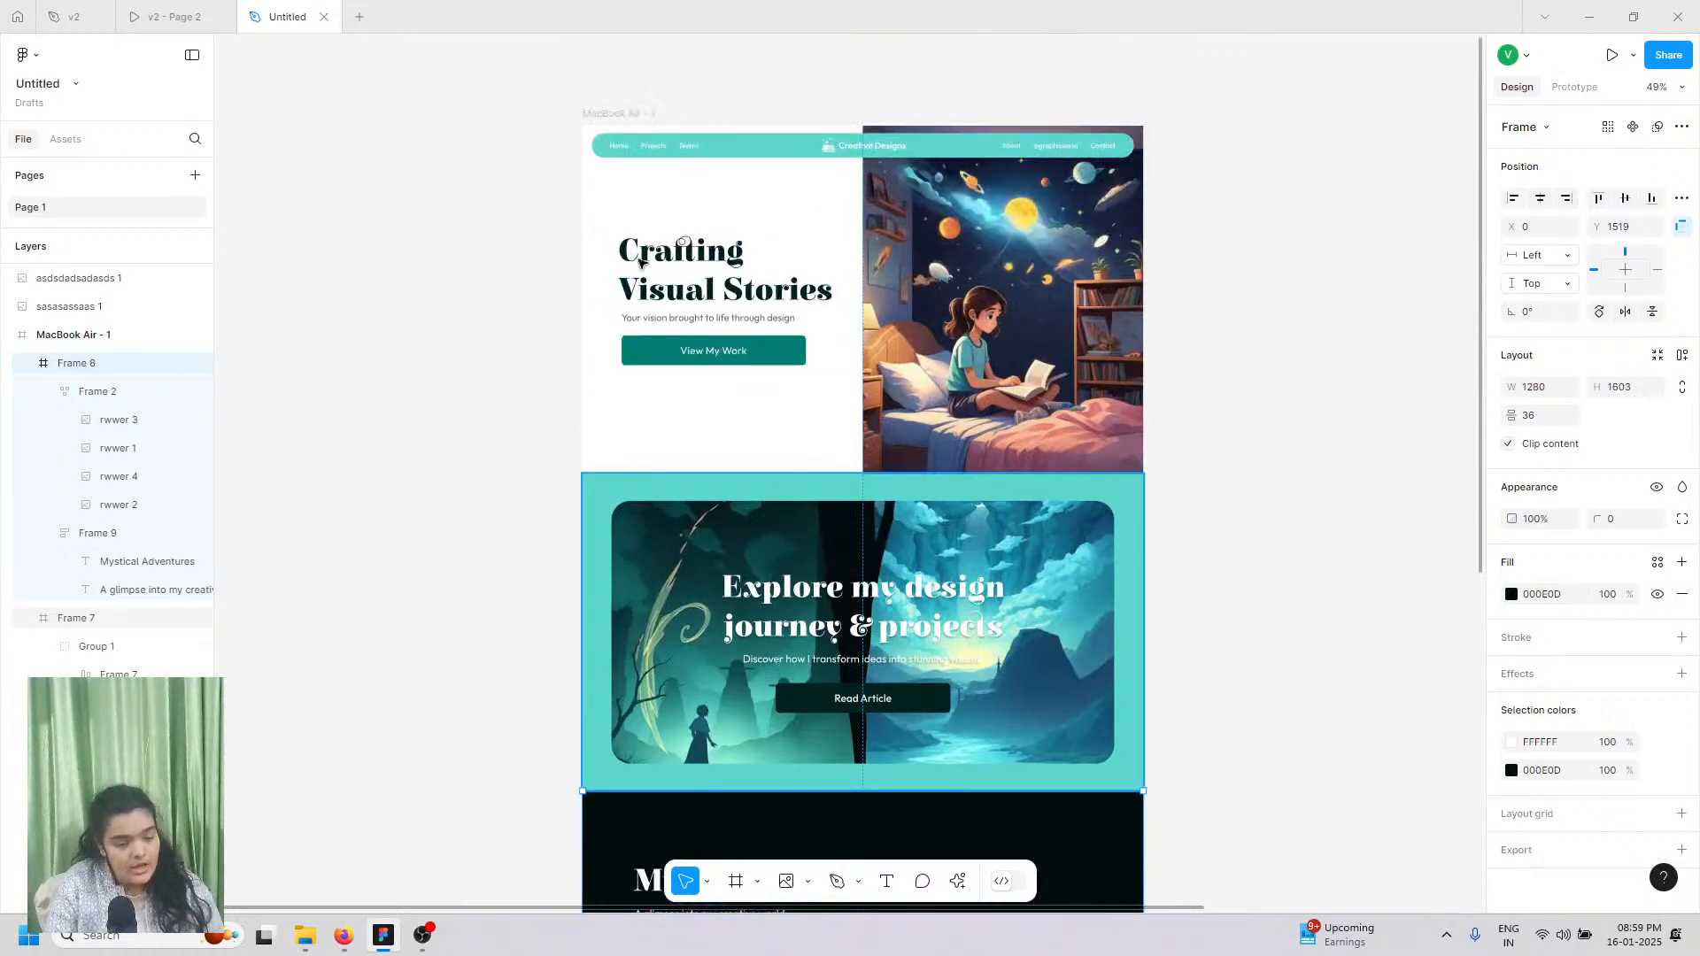
left_click(593, 115)
scroll(651, 390, "down", 1)
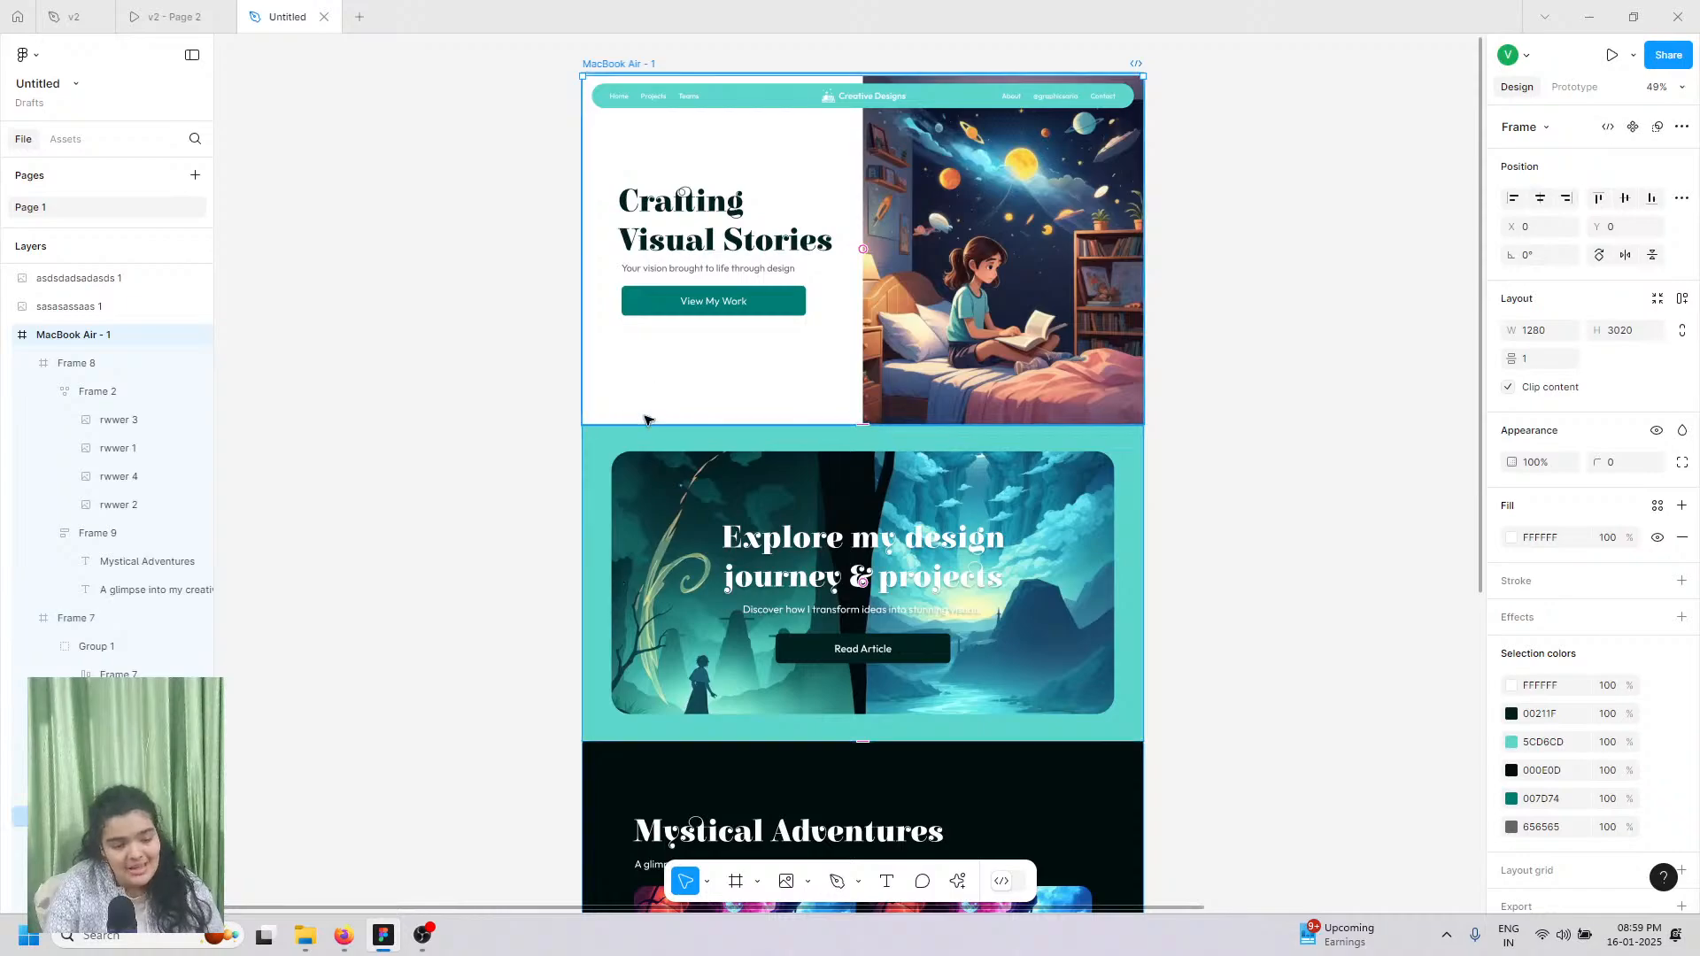
scroll(647, 422, "down", 2)
scroll(631, 479, "down", 10)
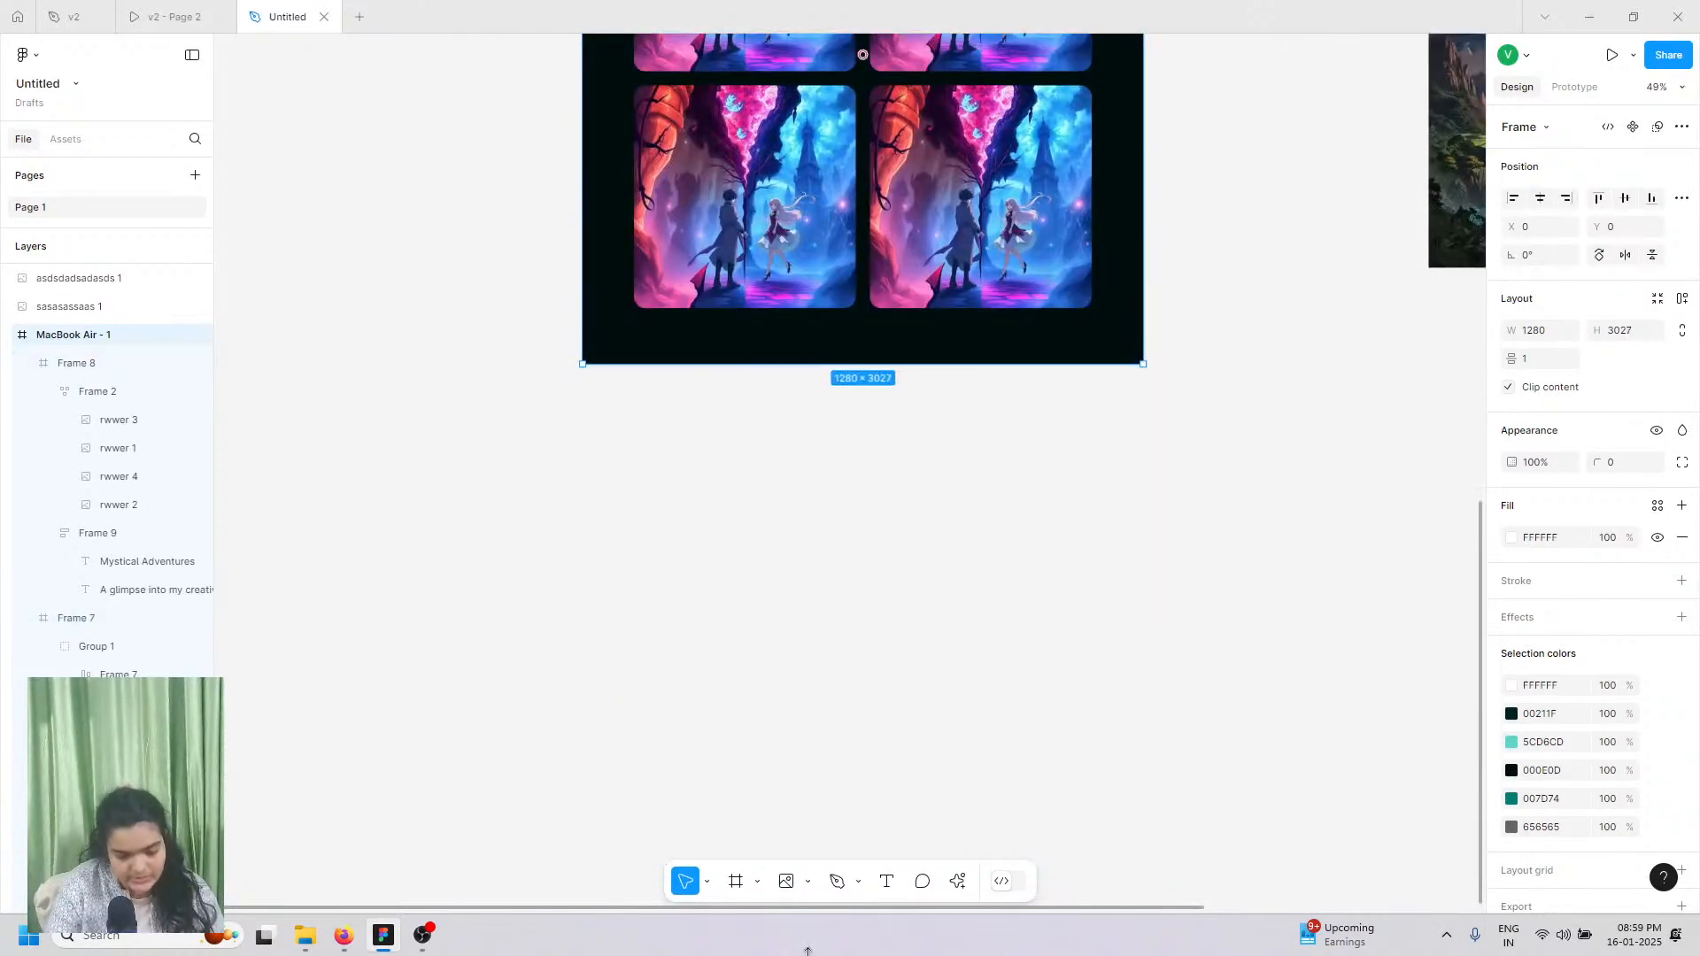
left_click_drag(798, 360, 808, 816)
scroll(835, 702, "up", 3)
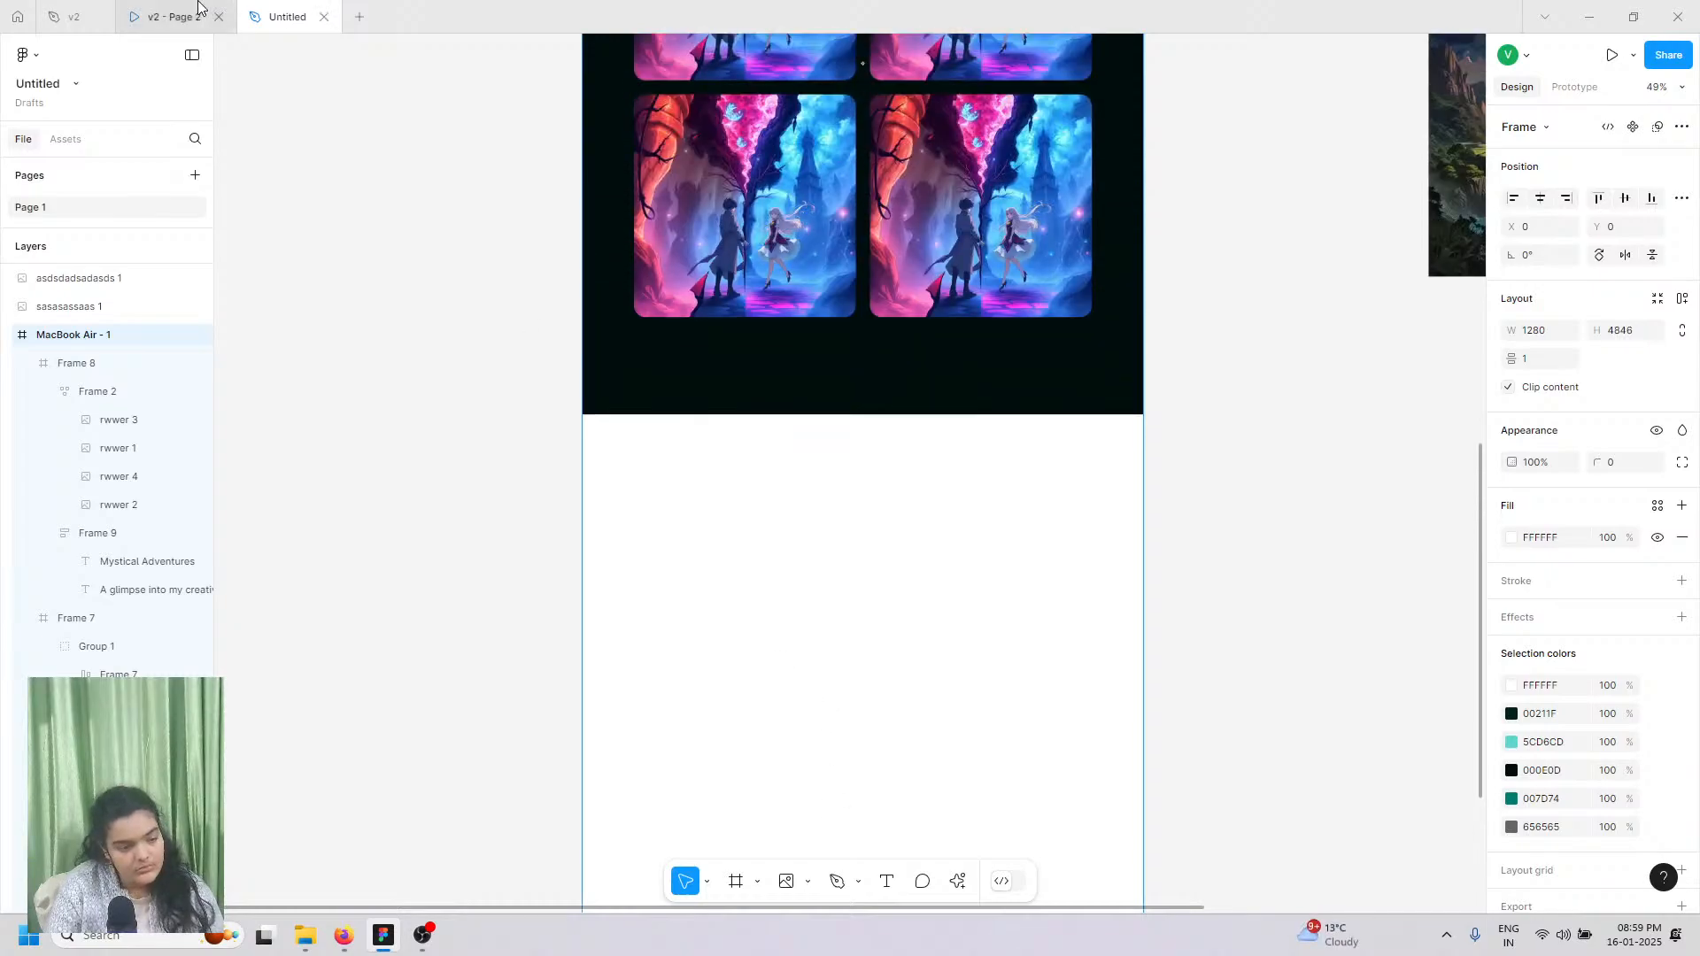
left_click(168, 16)
scroll(509, 470, "down", 3)
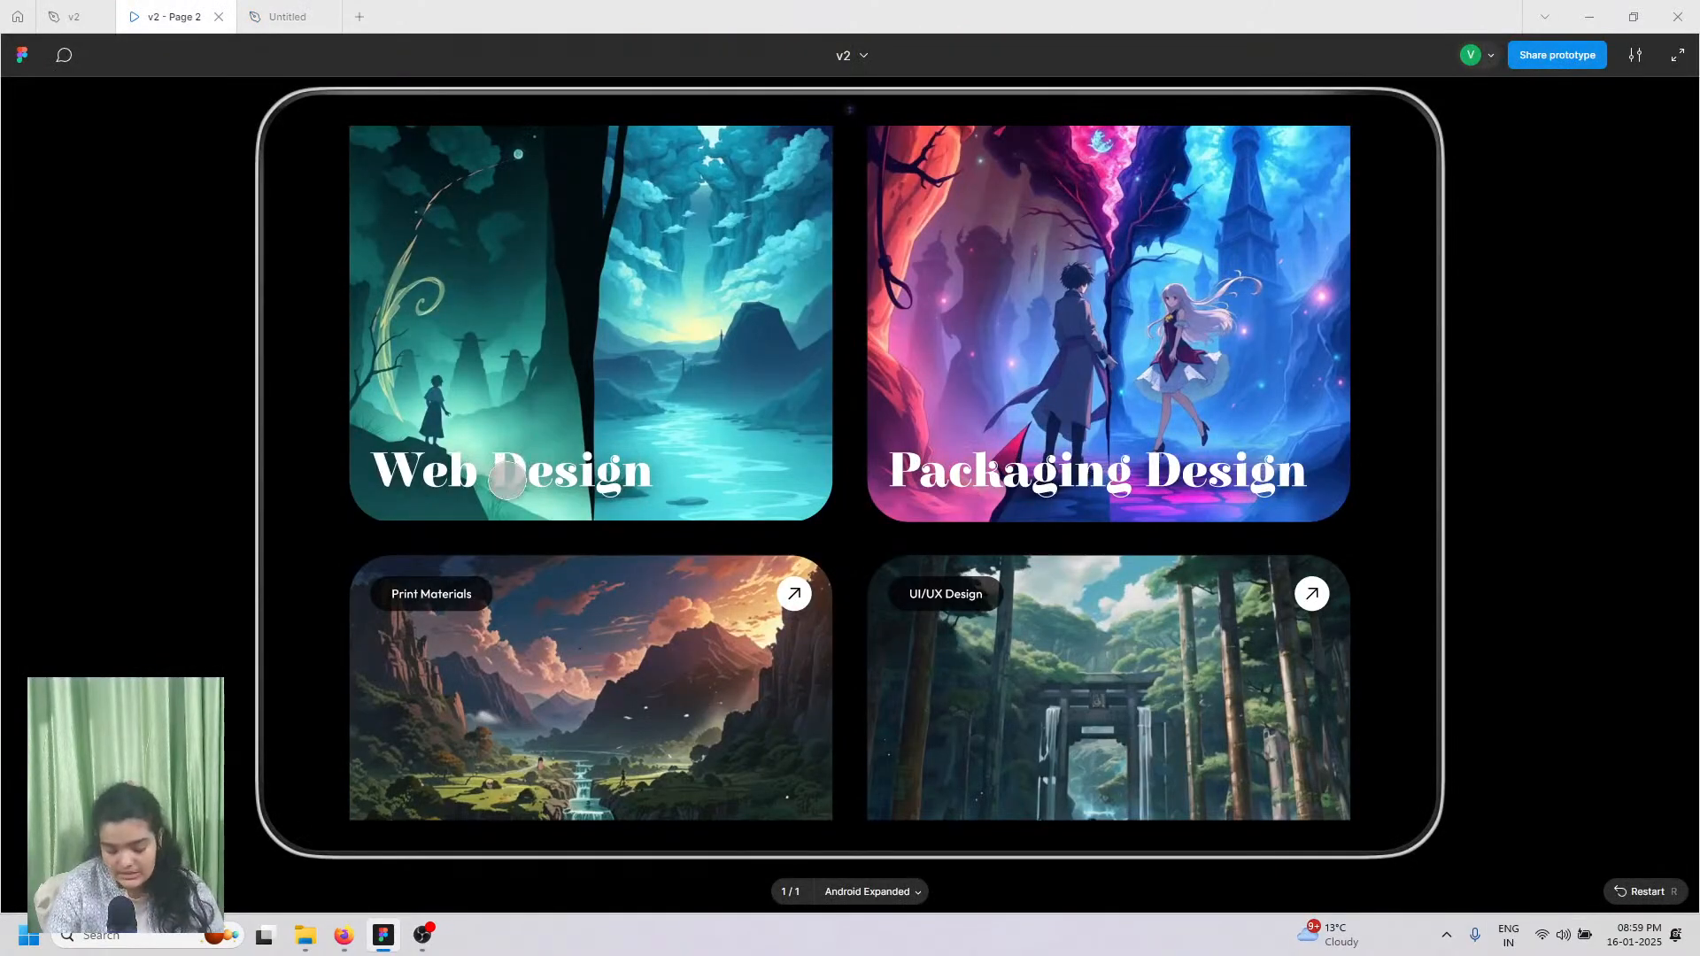
scroll(528, 316, "up", 3)
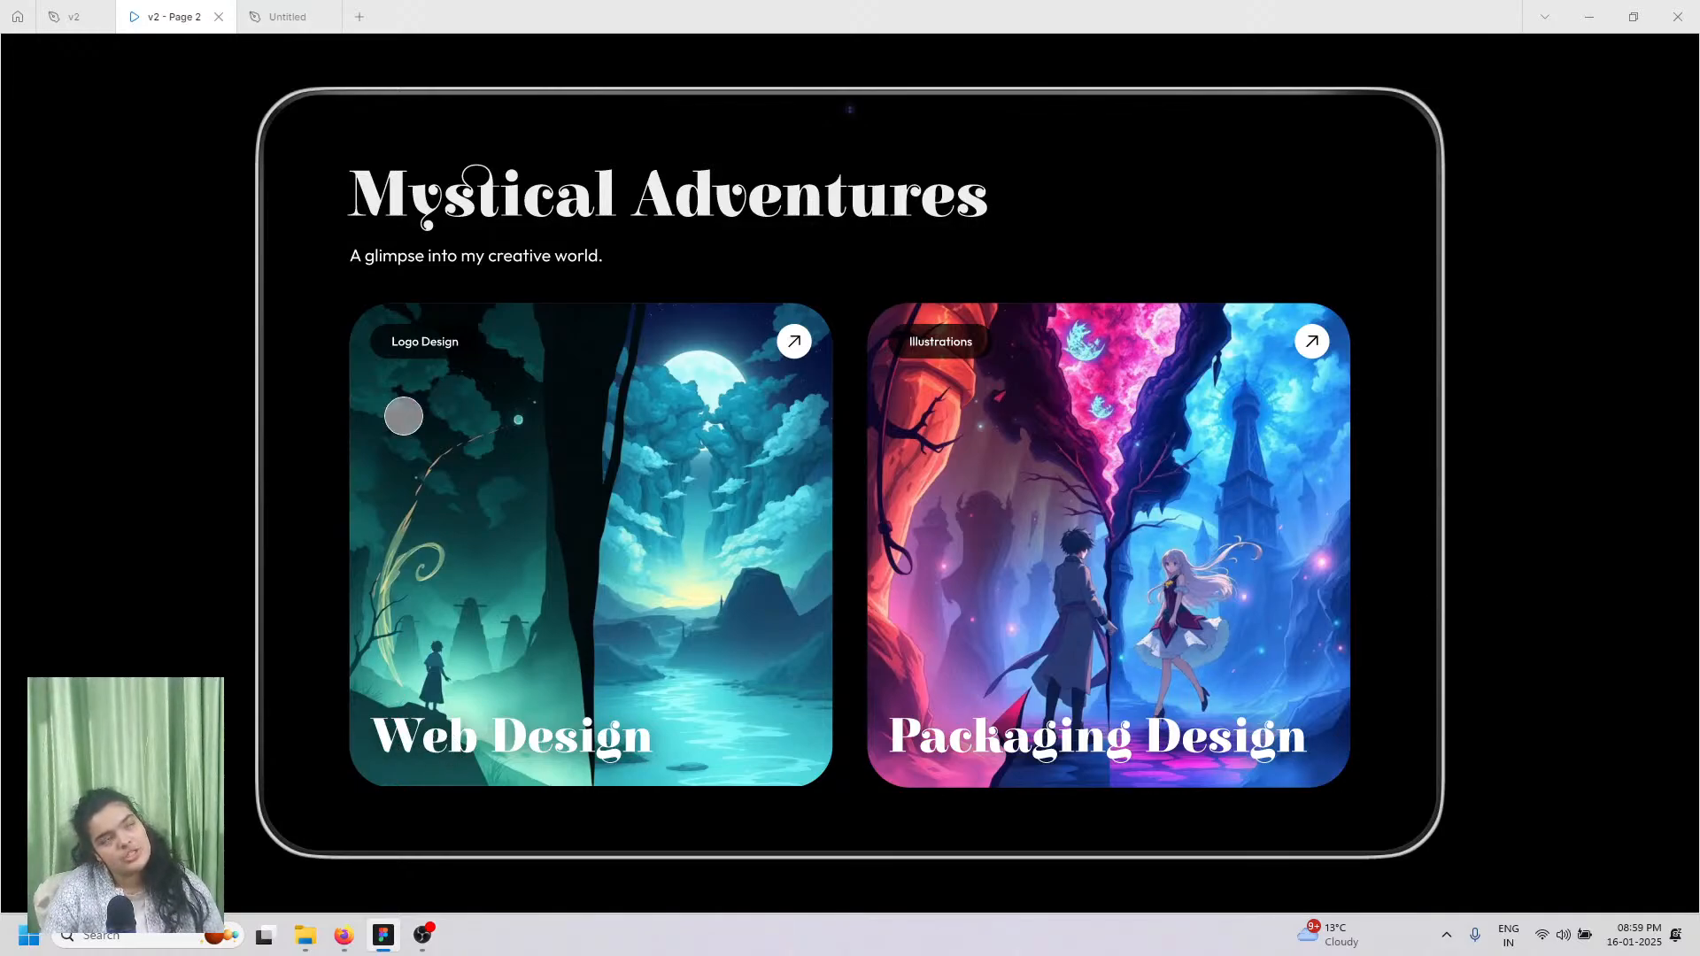
scroll(379, 459, "down", 10)
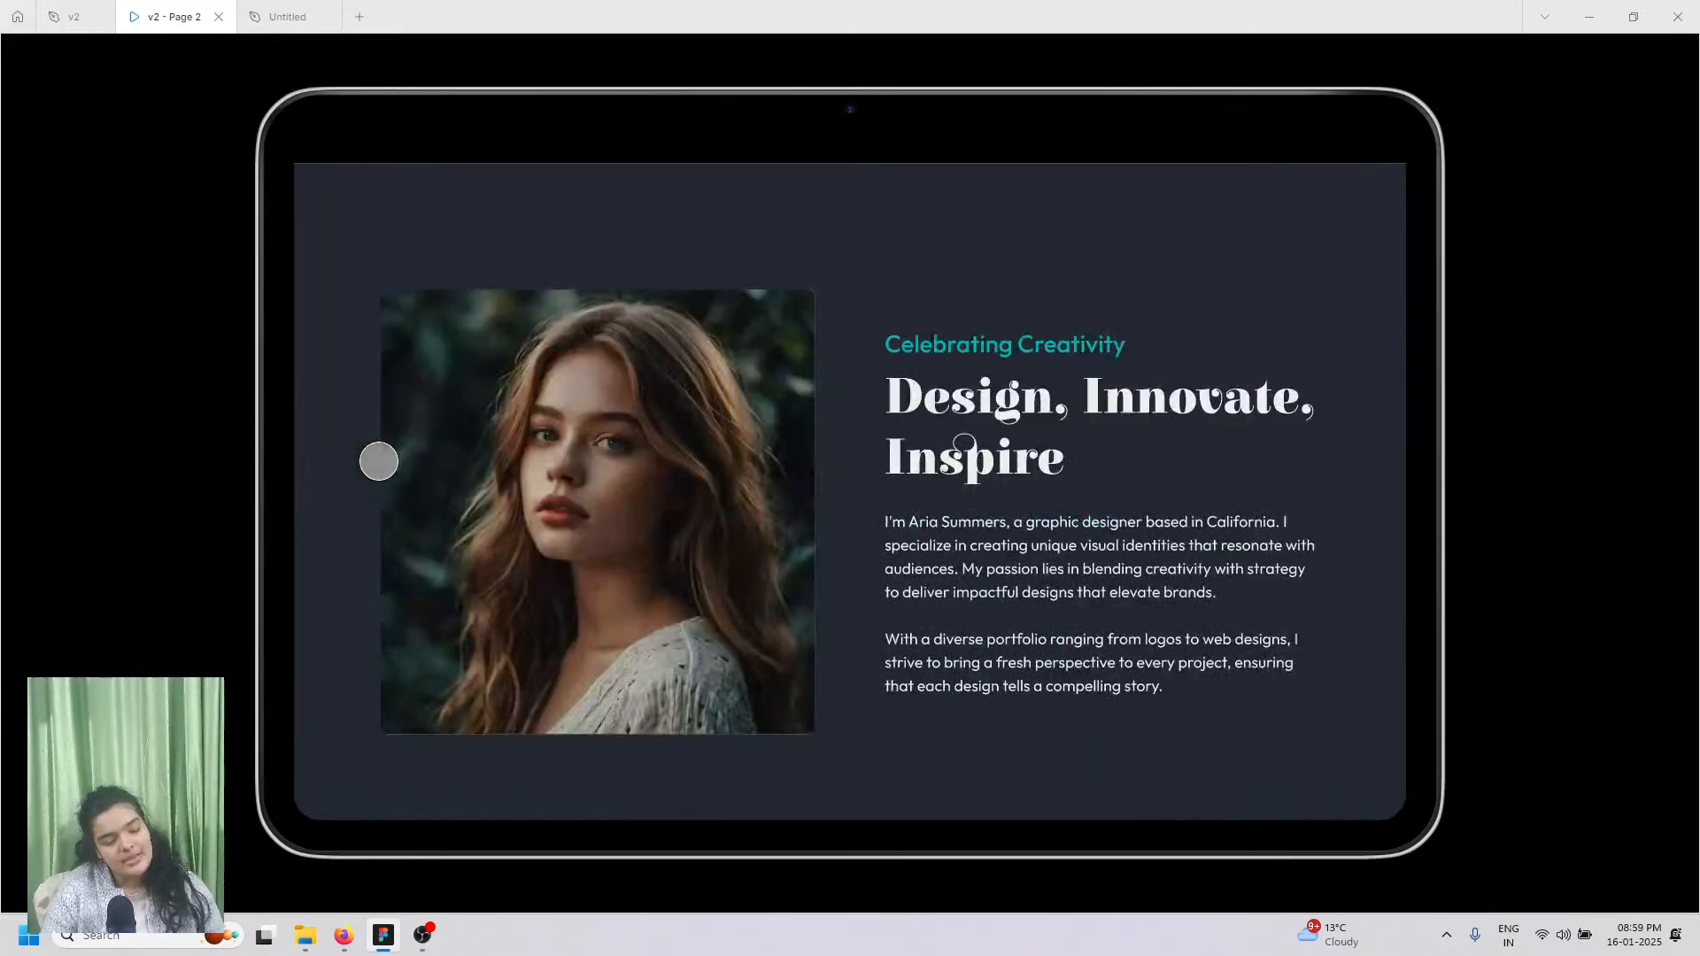
scroll(379, 462, "up", 10)
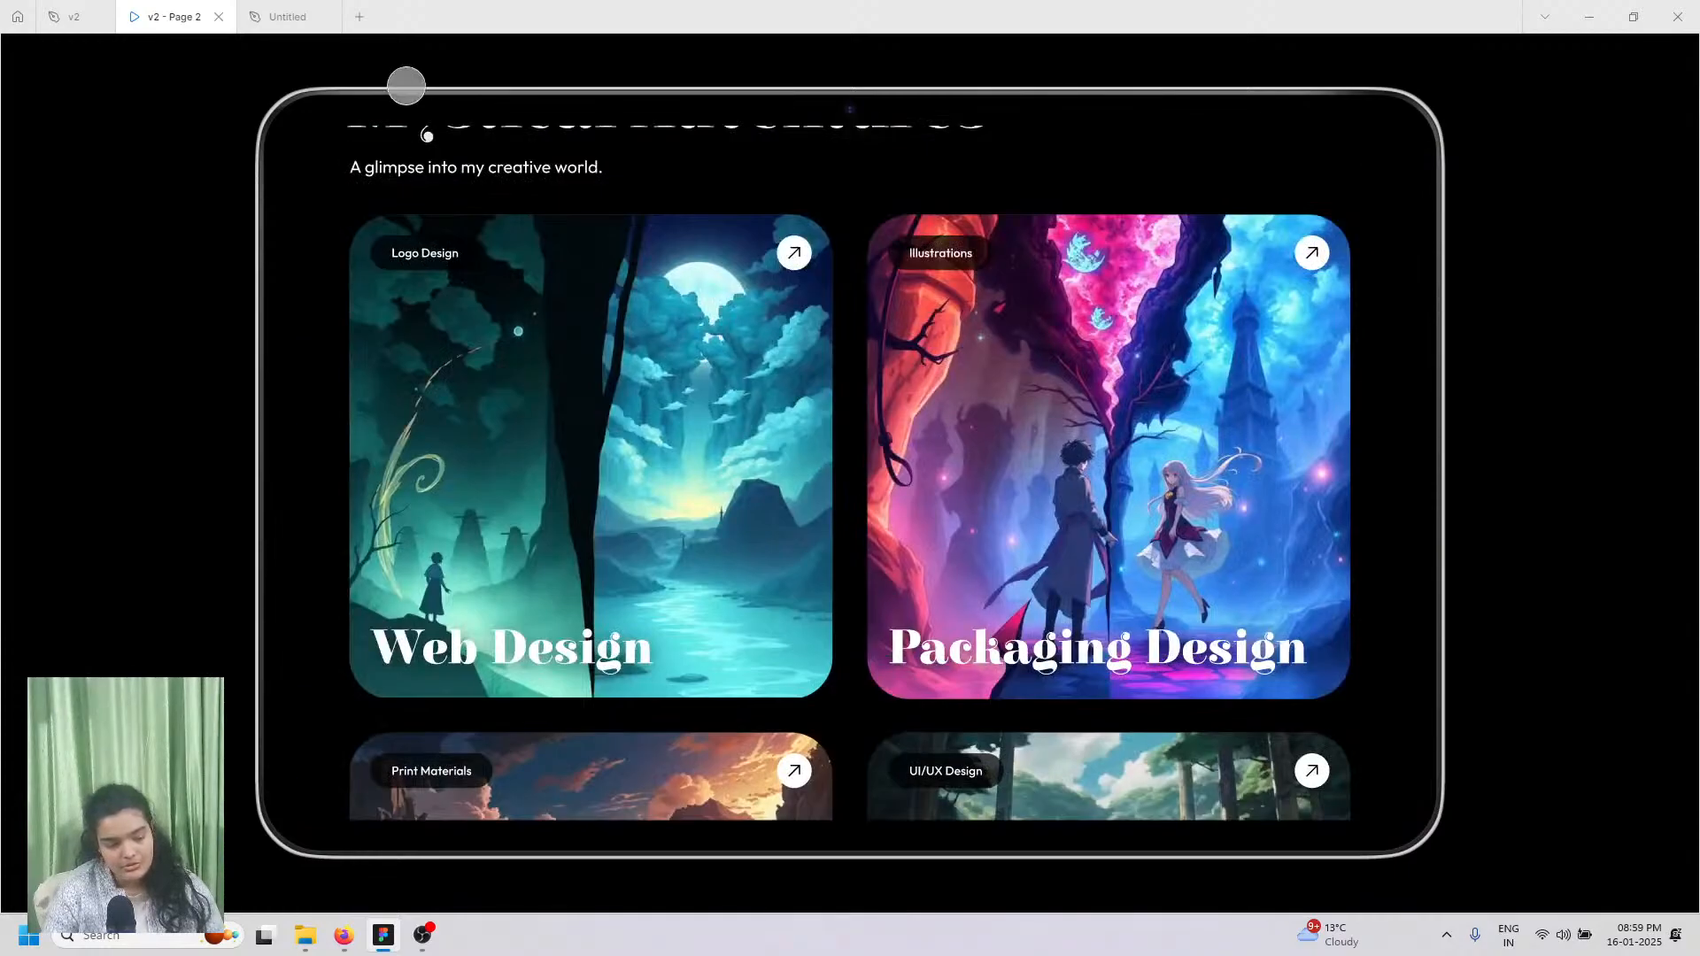
left_click(282, 16)
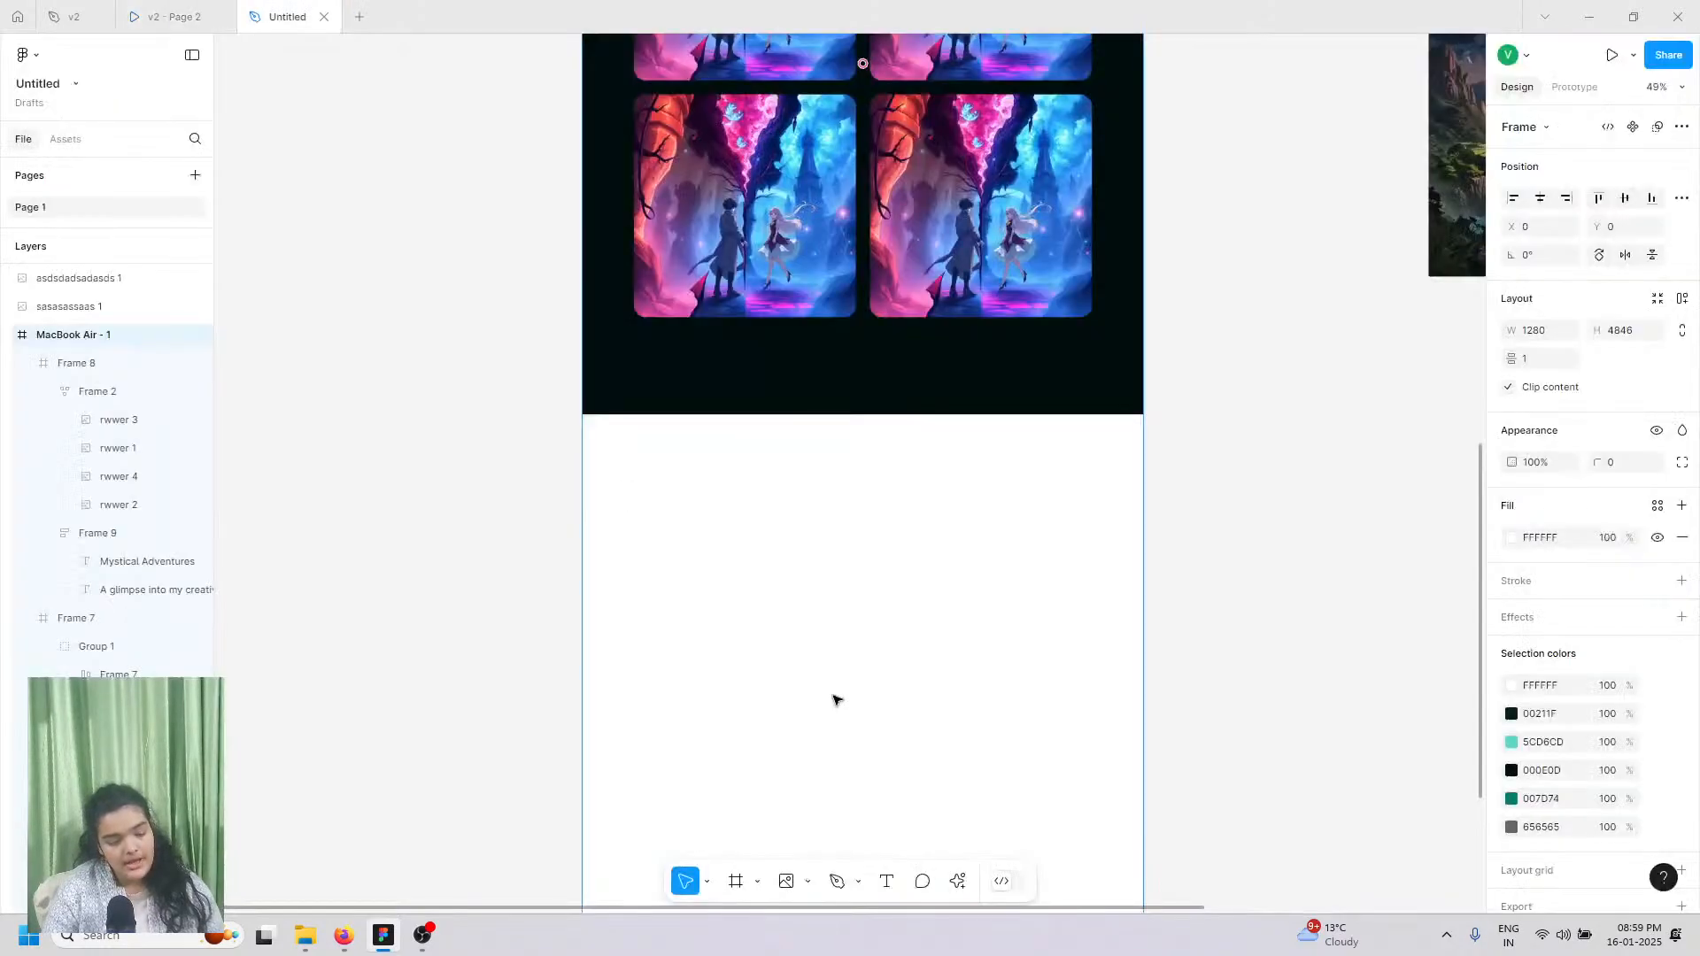
Step: Add a text layer reading 'LOGO DESIGN' beside the first image
left_click(887, 883)
scroll(793, 94, "up", 3)
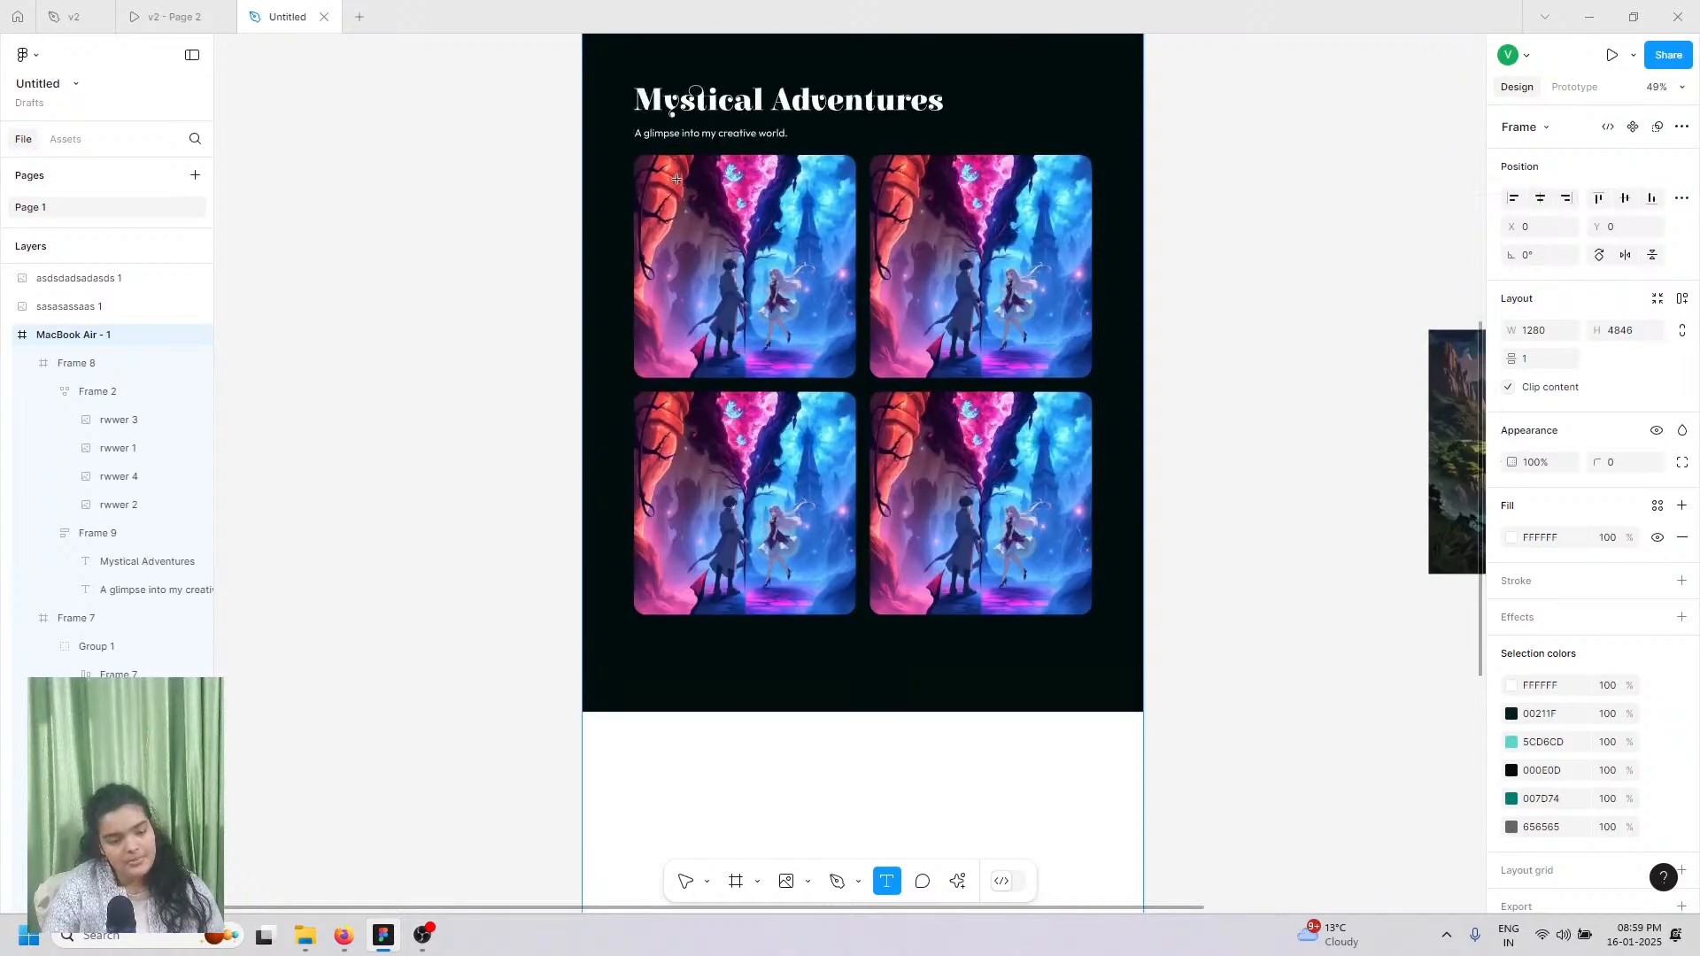
scroll(726, 307, "up", 8)
left_click(724, 304)
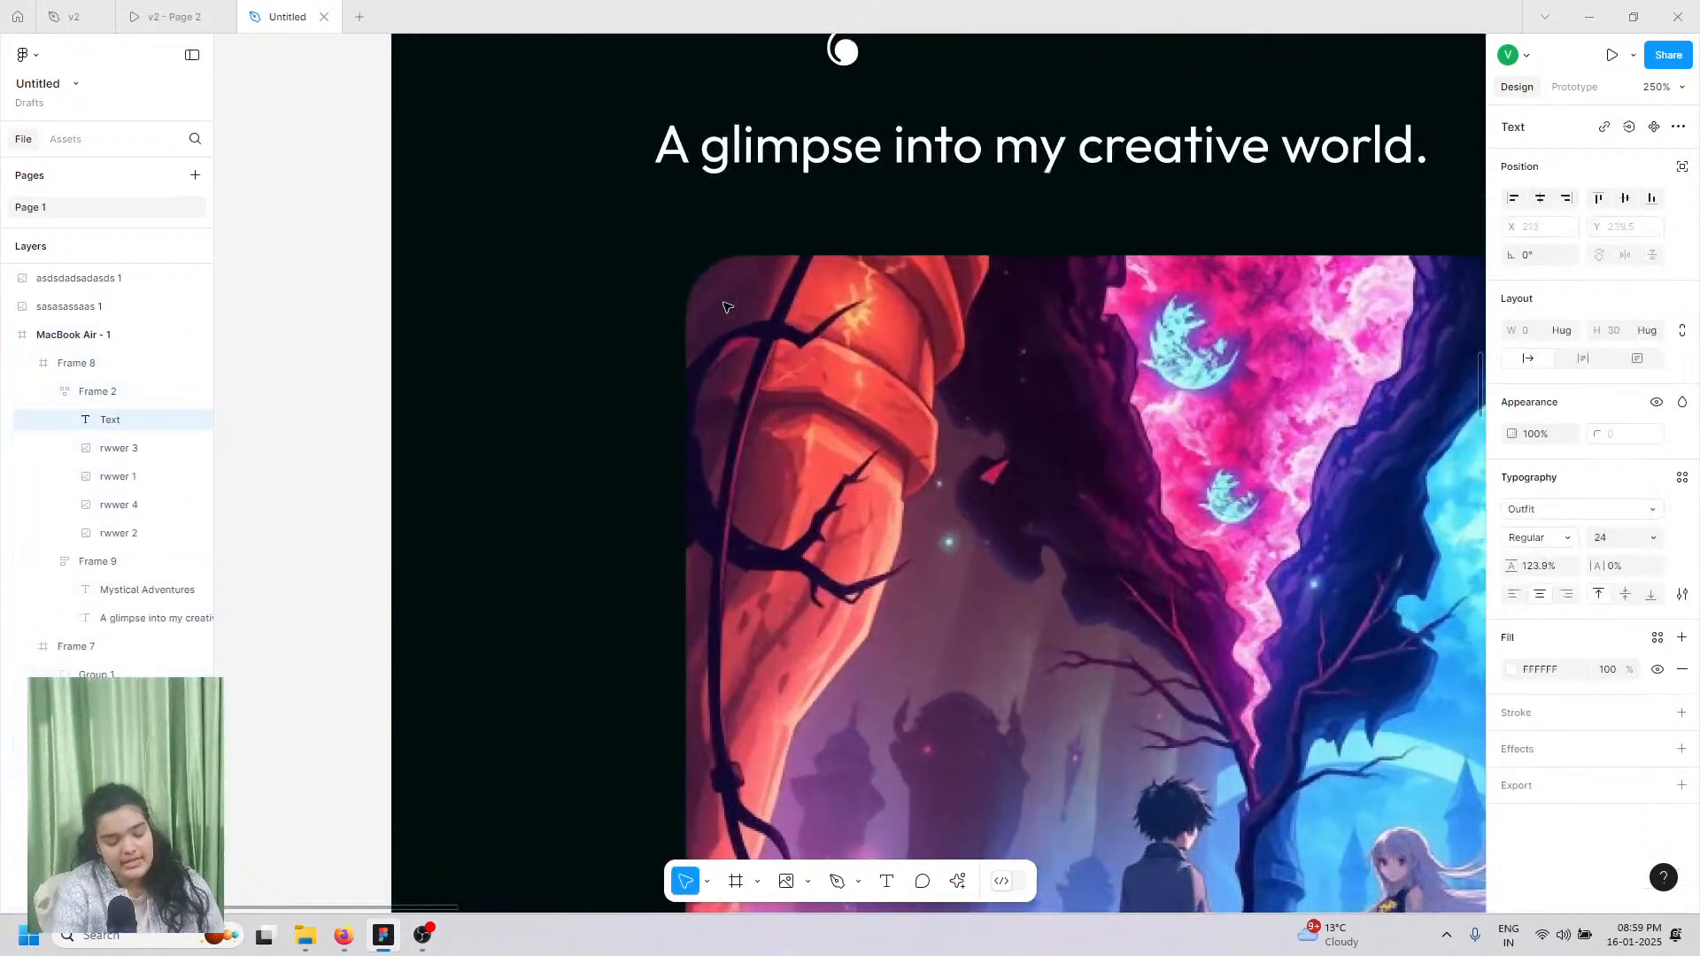
type("LGO")
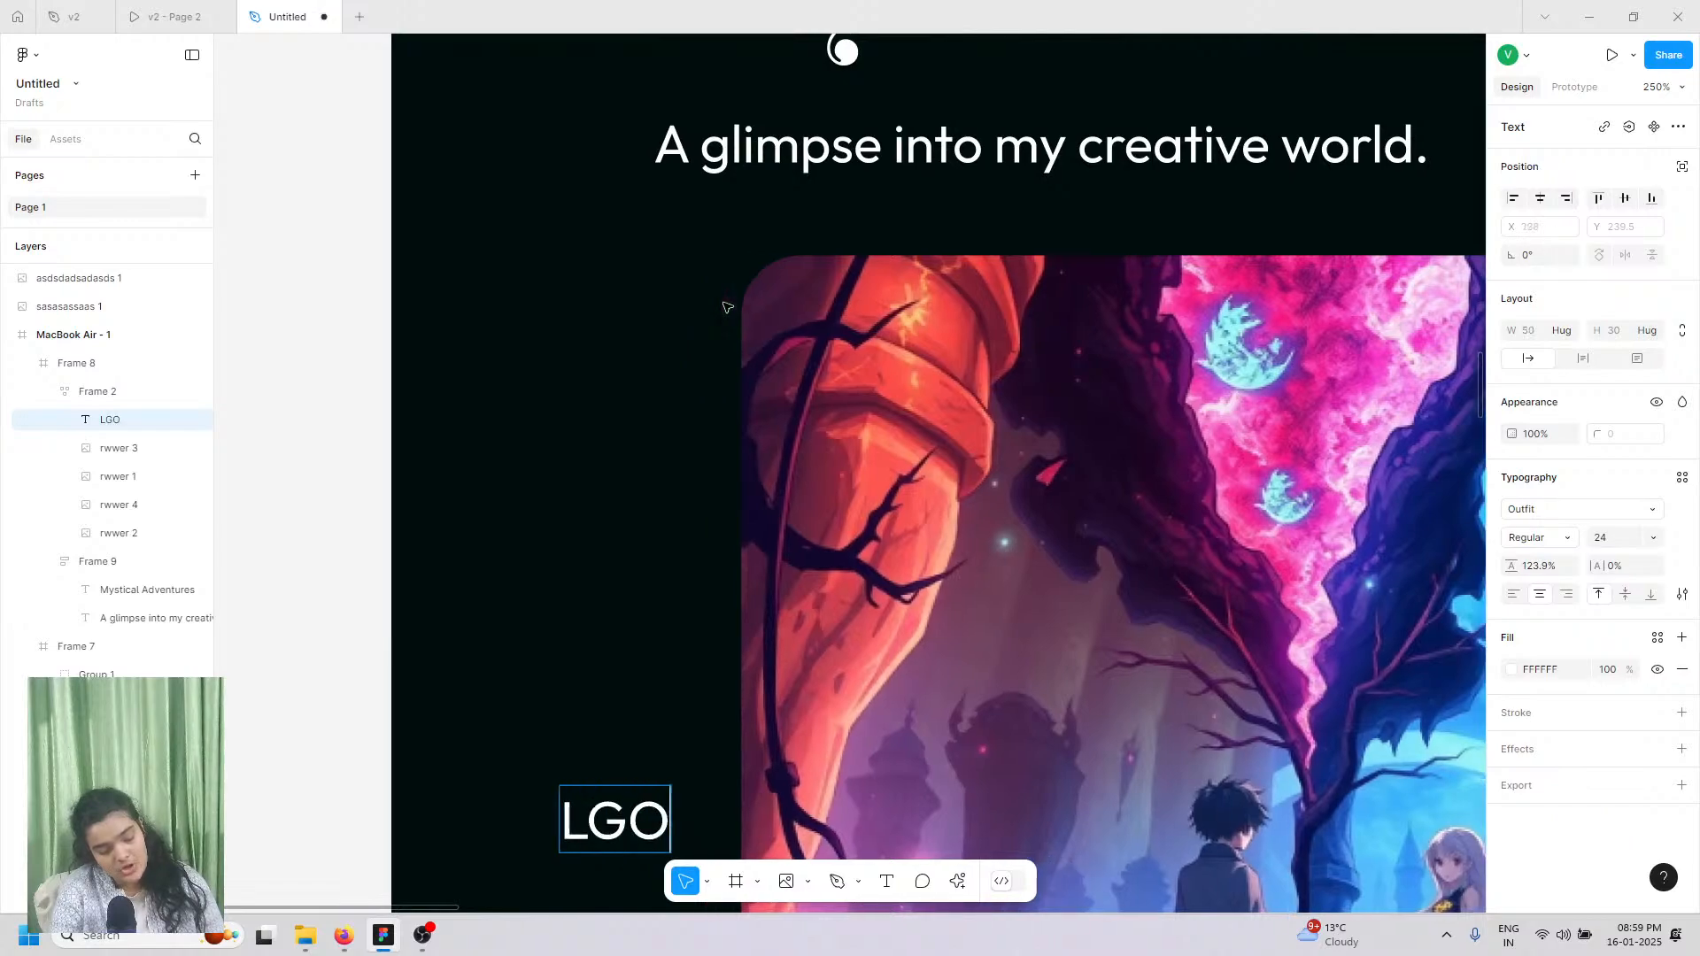
key("BackSpace")
key("BackSpace")
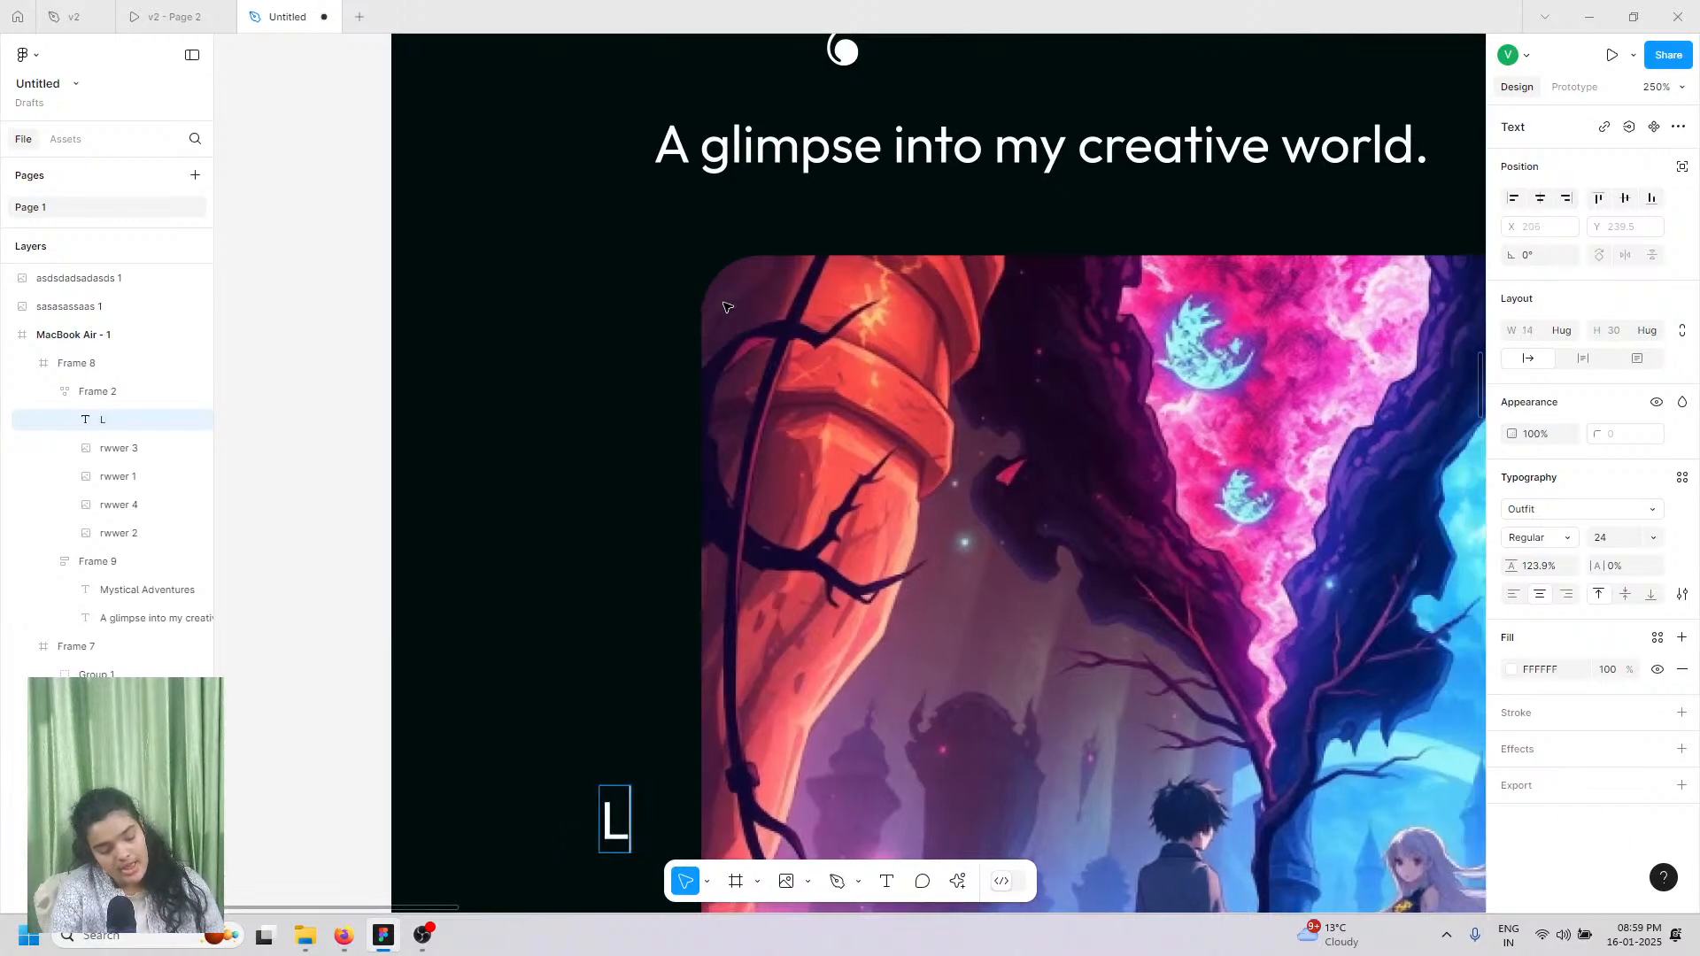
type("OGO DESIGN")
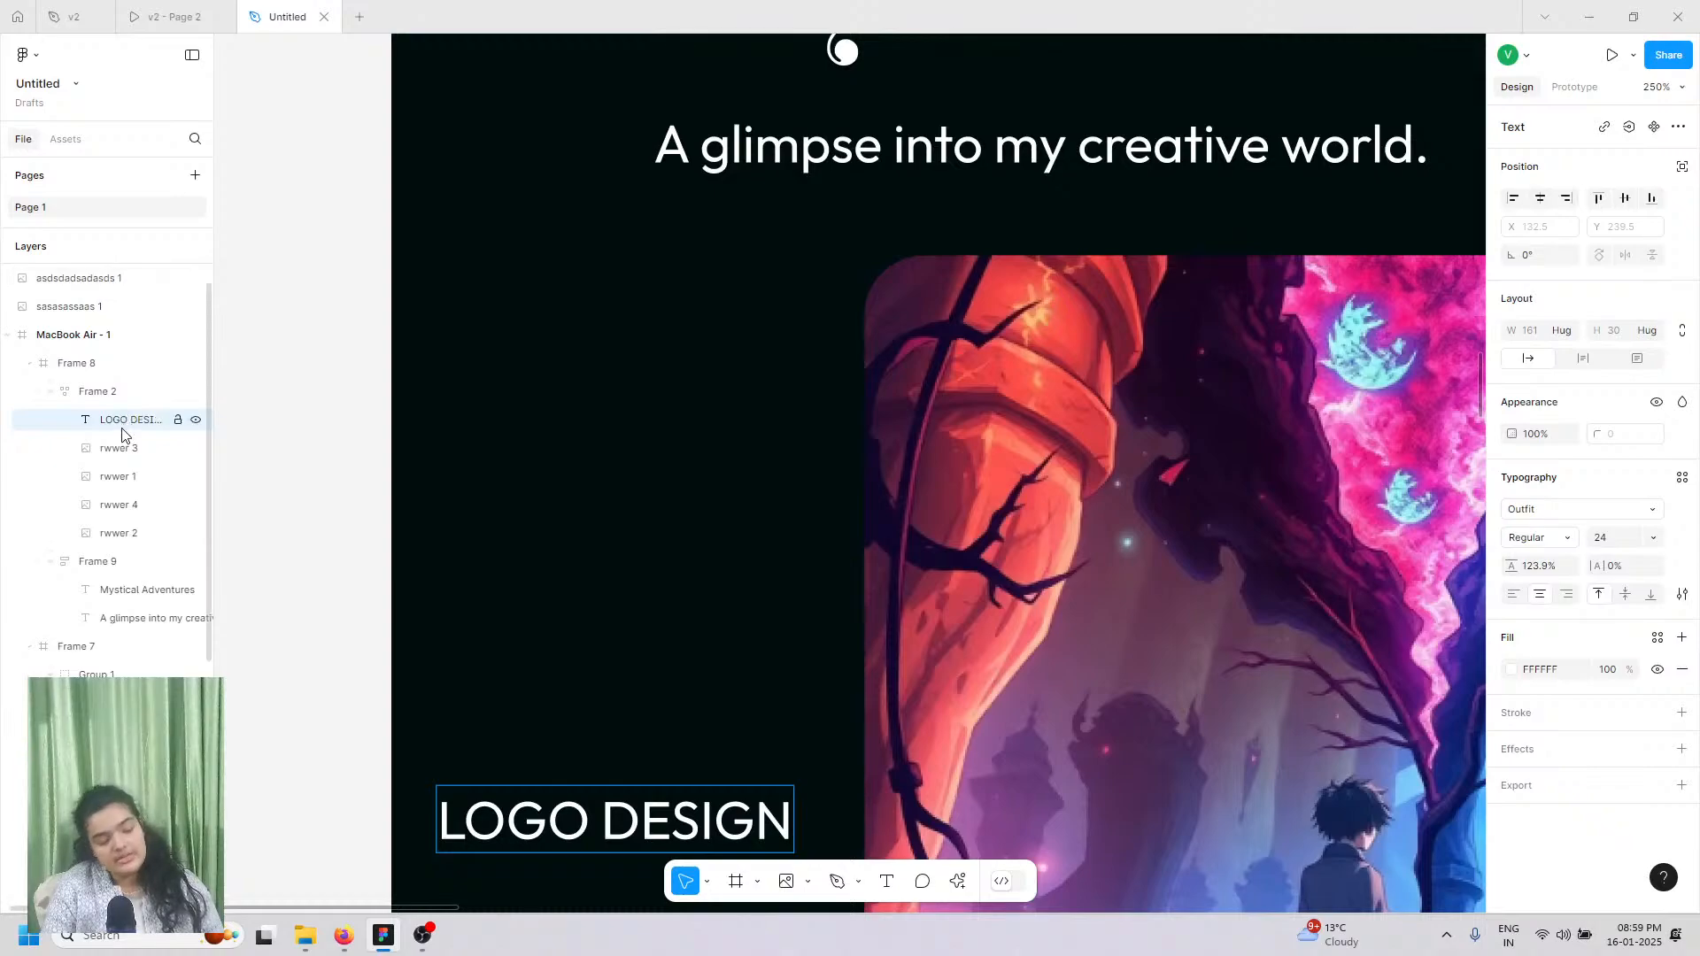
Step: Move LOGO DESIGN into Frame 8 onto the first image and wrap it in Frame 10
left_click_drag(123, 394, 140, 346)
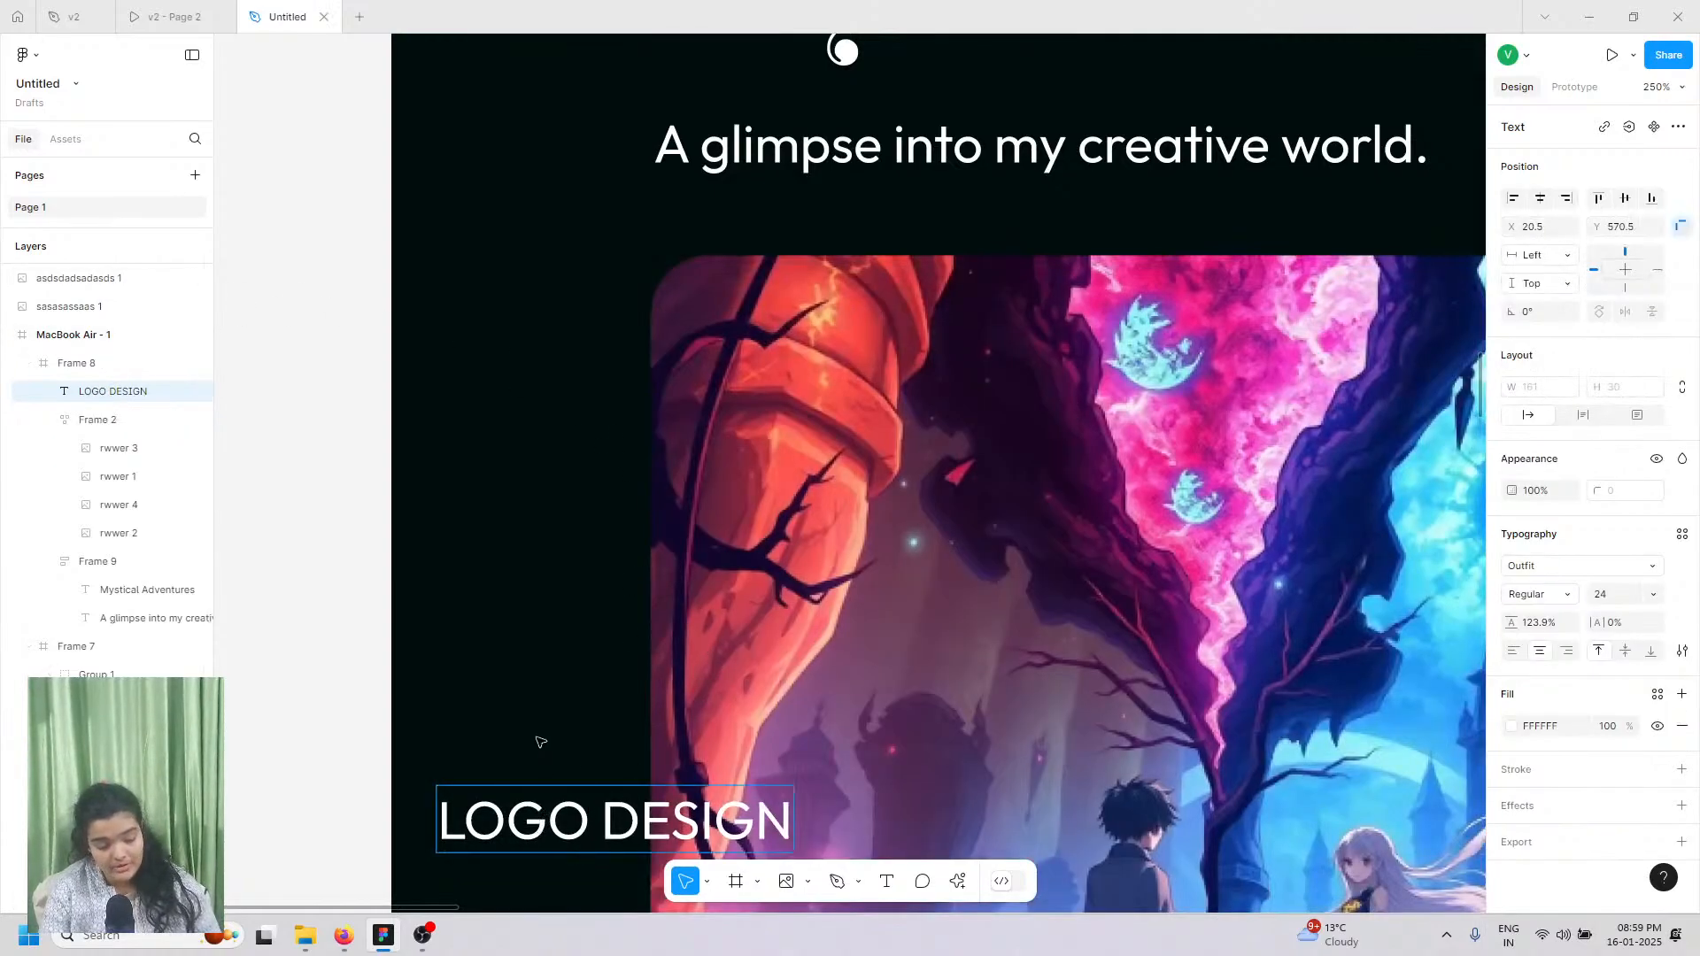
left_click_drag(531, 829, 860, 394)
right_click(865, 347)
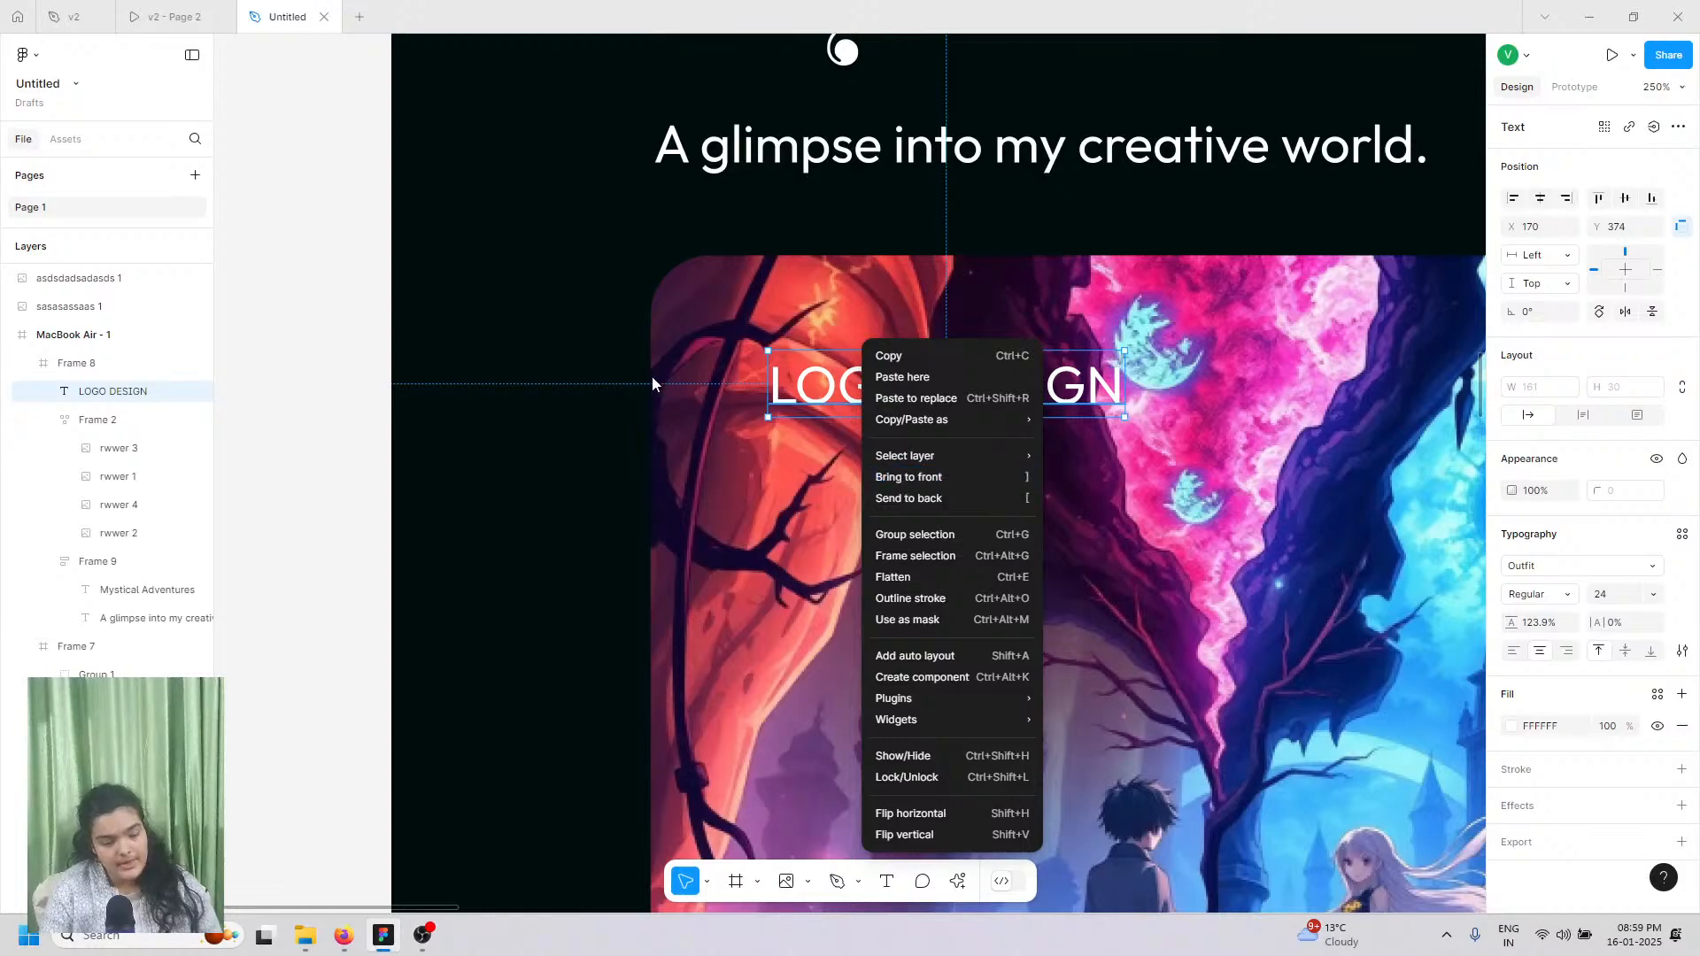
left_click(806, 403)
right_click(805, 403)
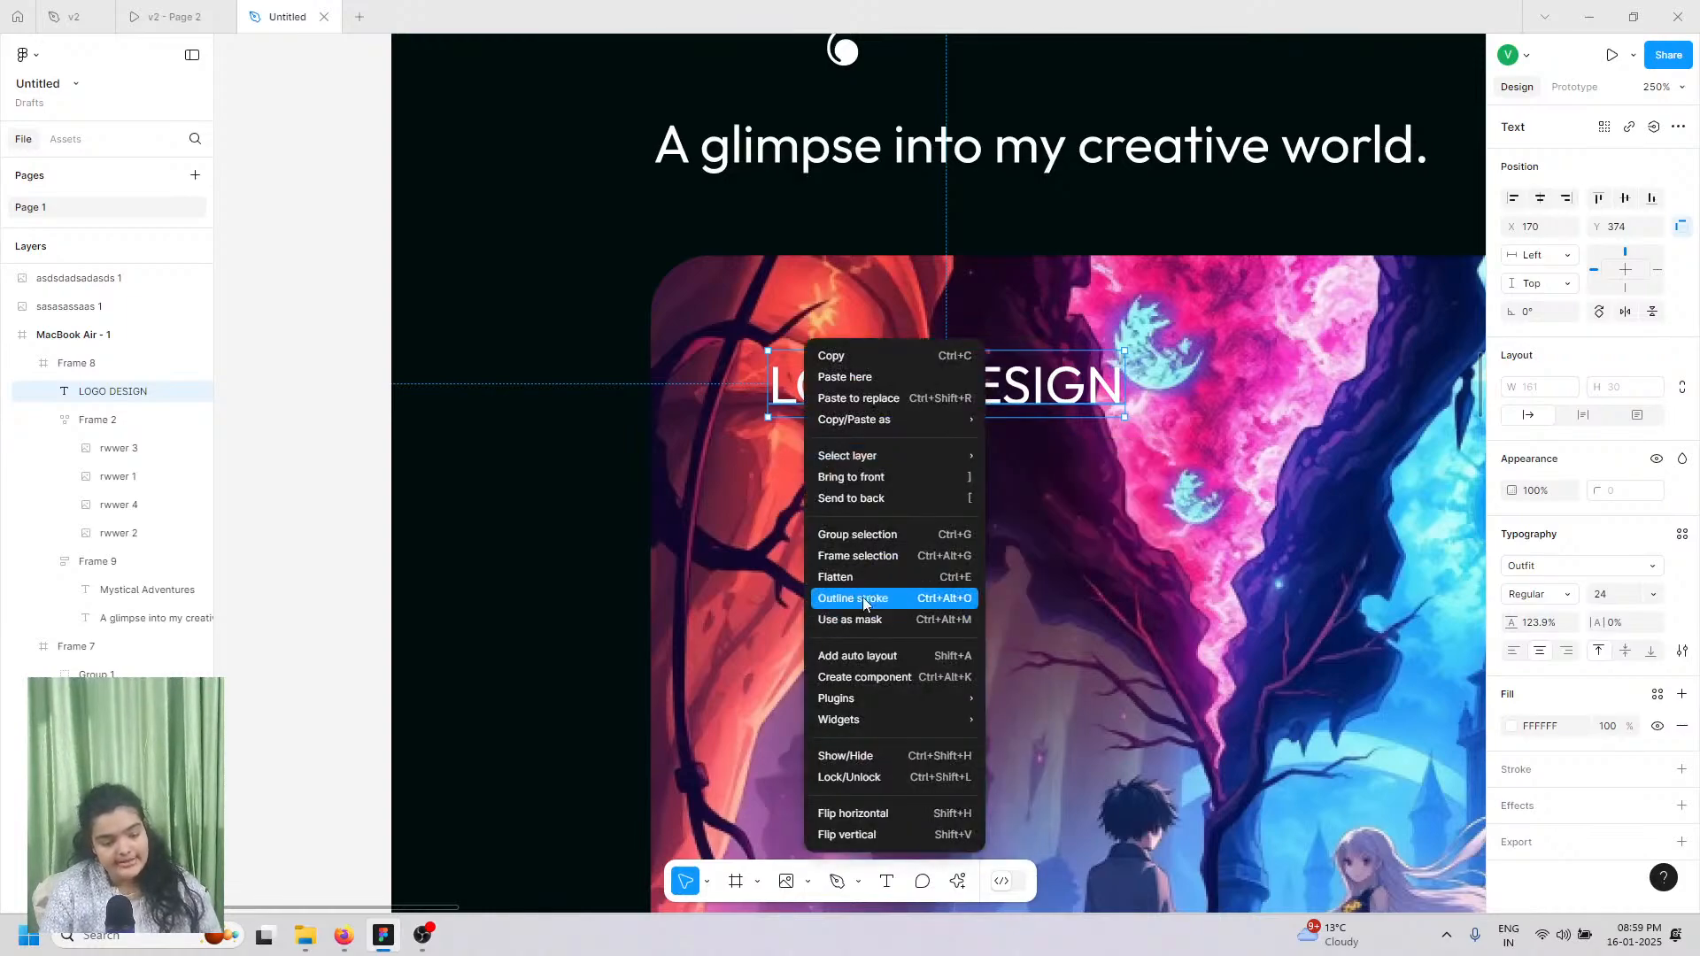
left_click(866, 556)
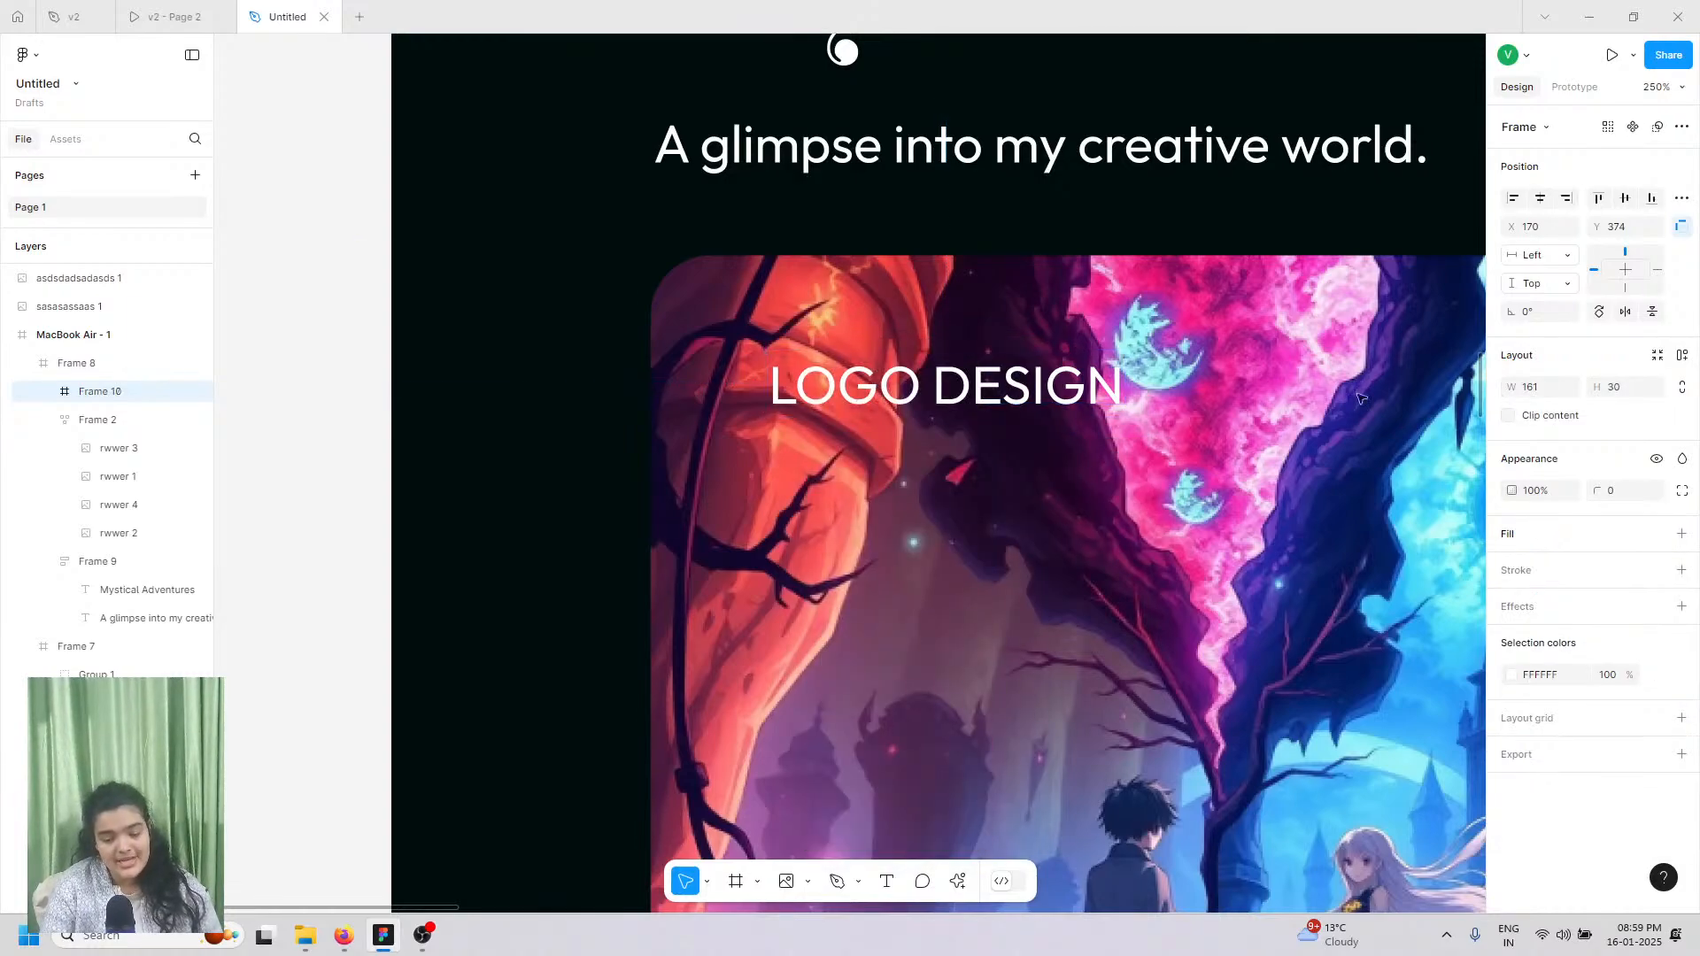
Step: Give Frame 10 auto layout, 48 horizontal padding, and a 000E0D fill at 84% opacity
left_click(1679, 356)
left_click_drag(1511, 472, 1618, 476)
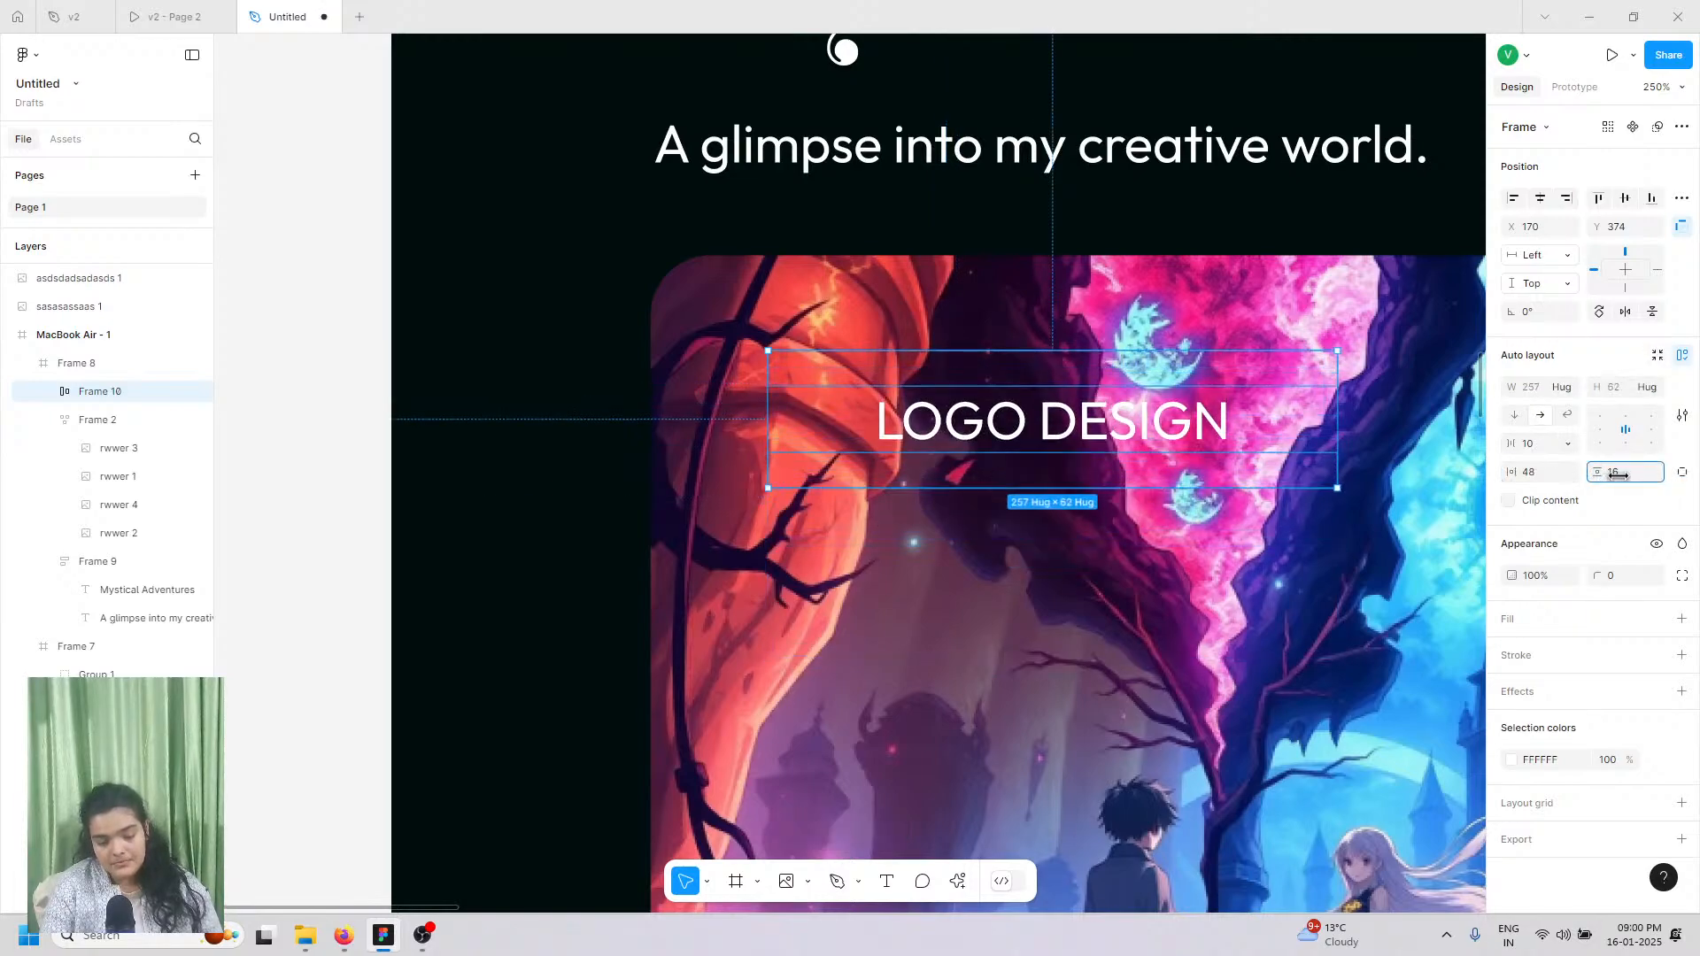
left_click(1682, 618)
left_click(1510, 651)
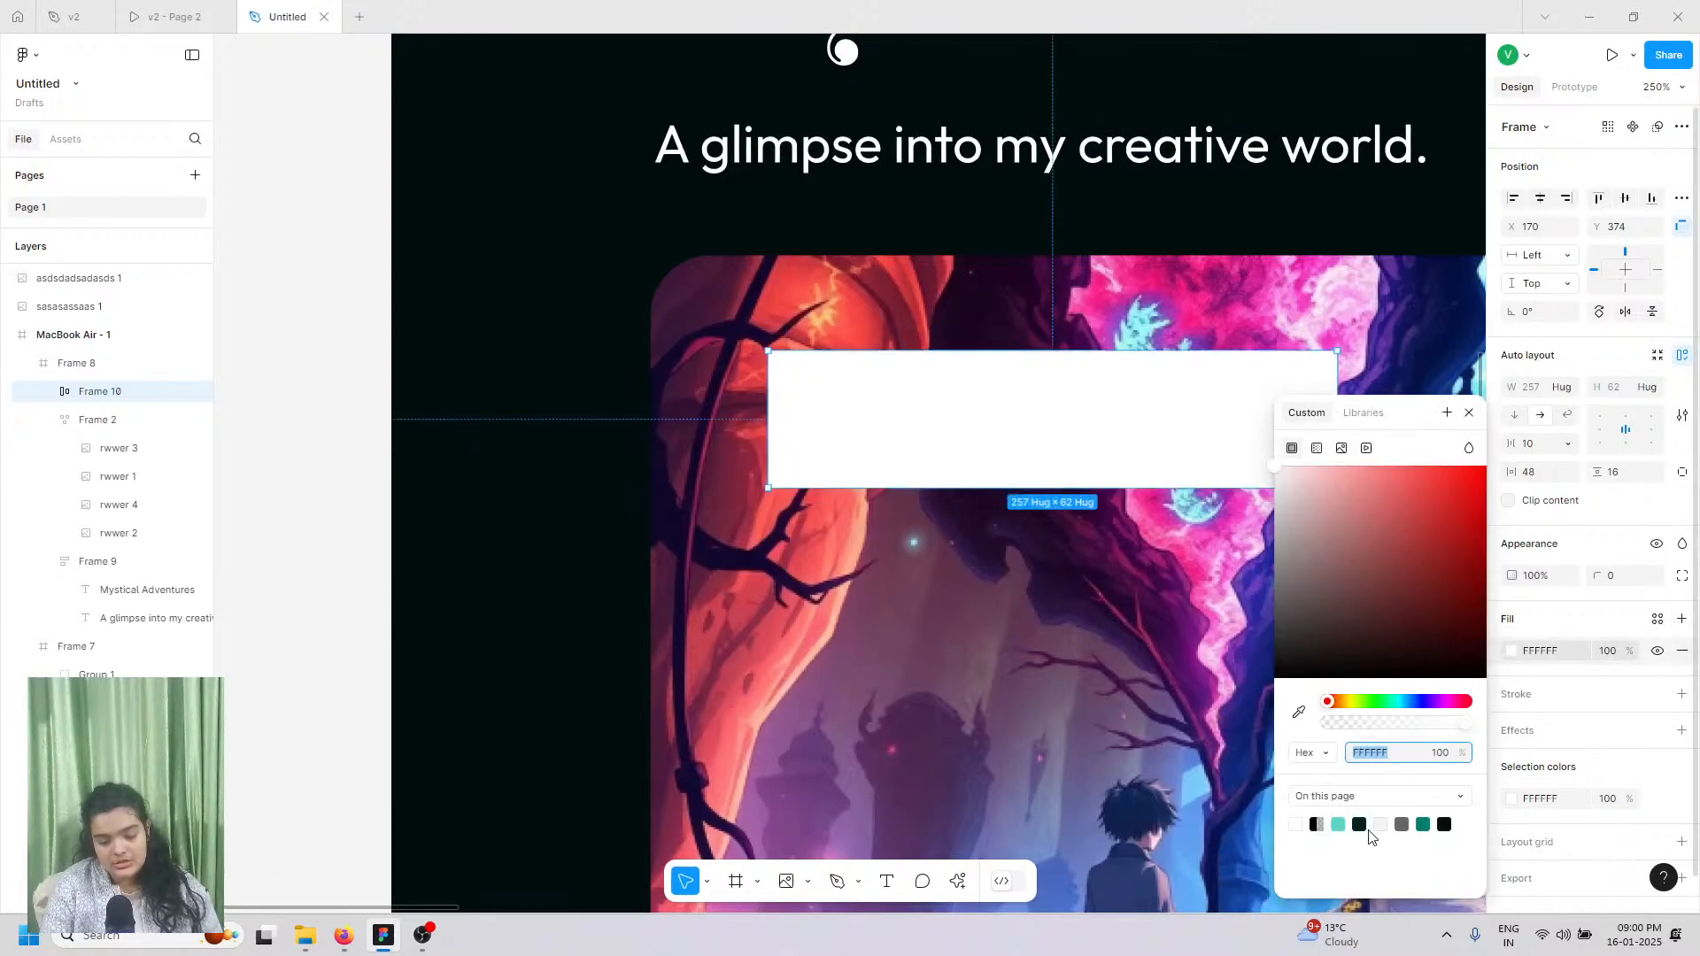
left_click(1445, 823)
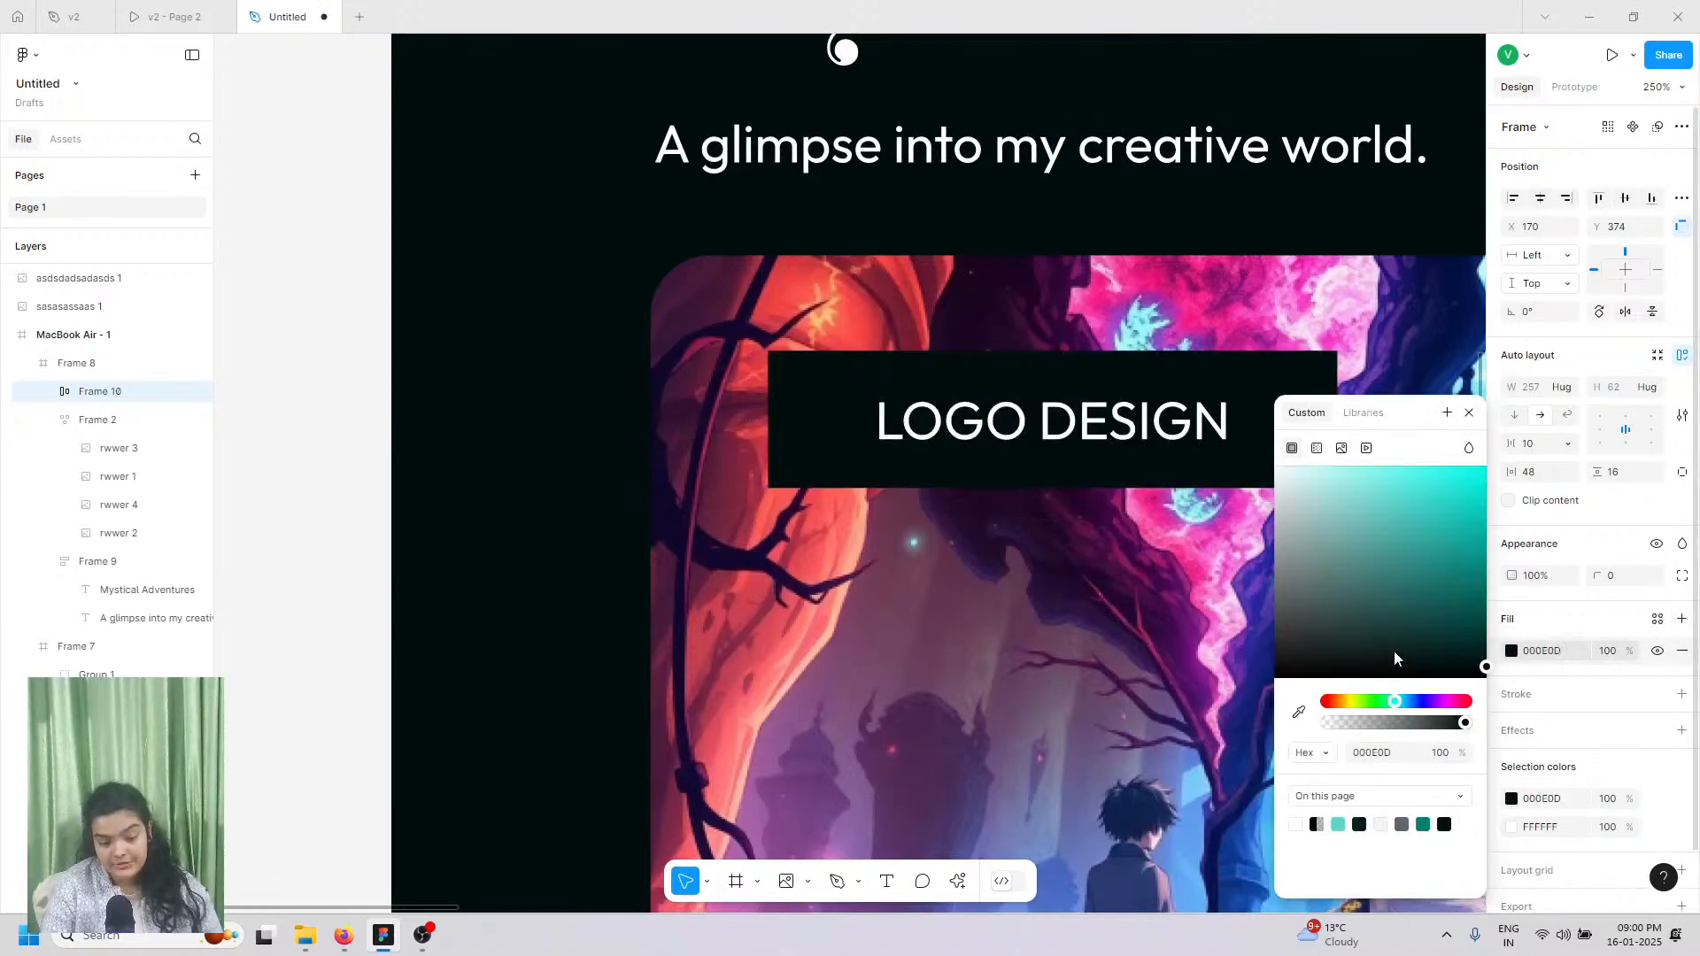
left_click_drag(1410, 727, 1381, 725)
left_click(1435, 732)
left_click(1445, 726)
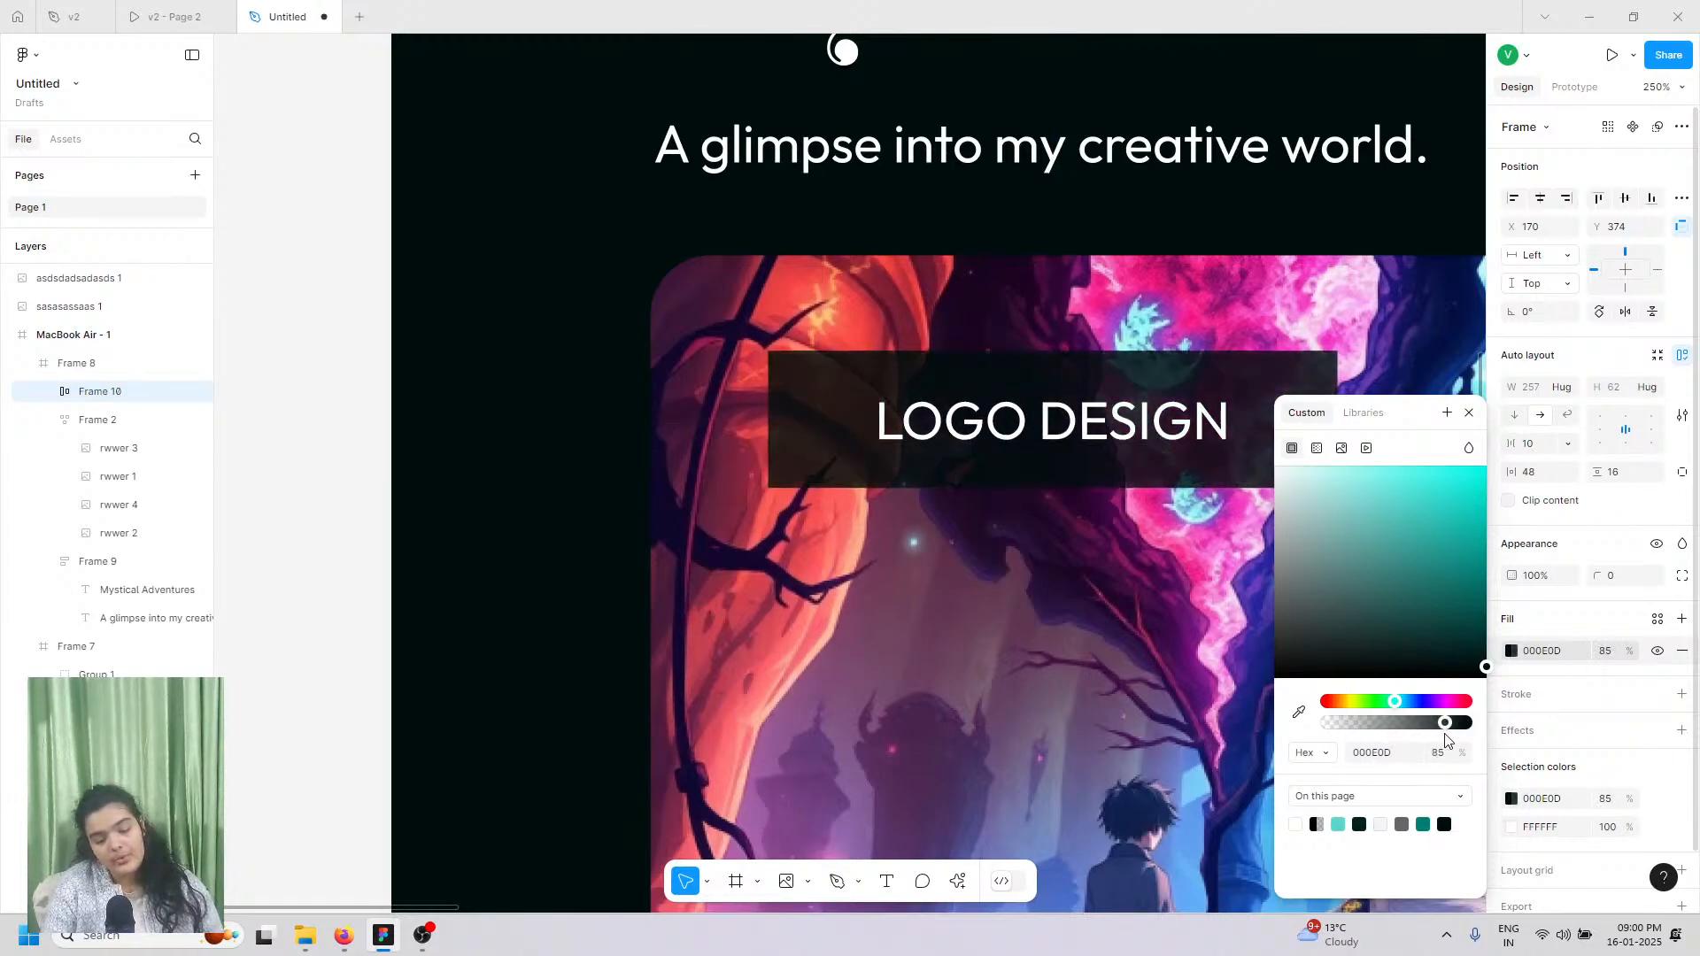
left_click(1436, 731)
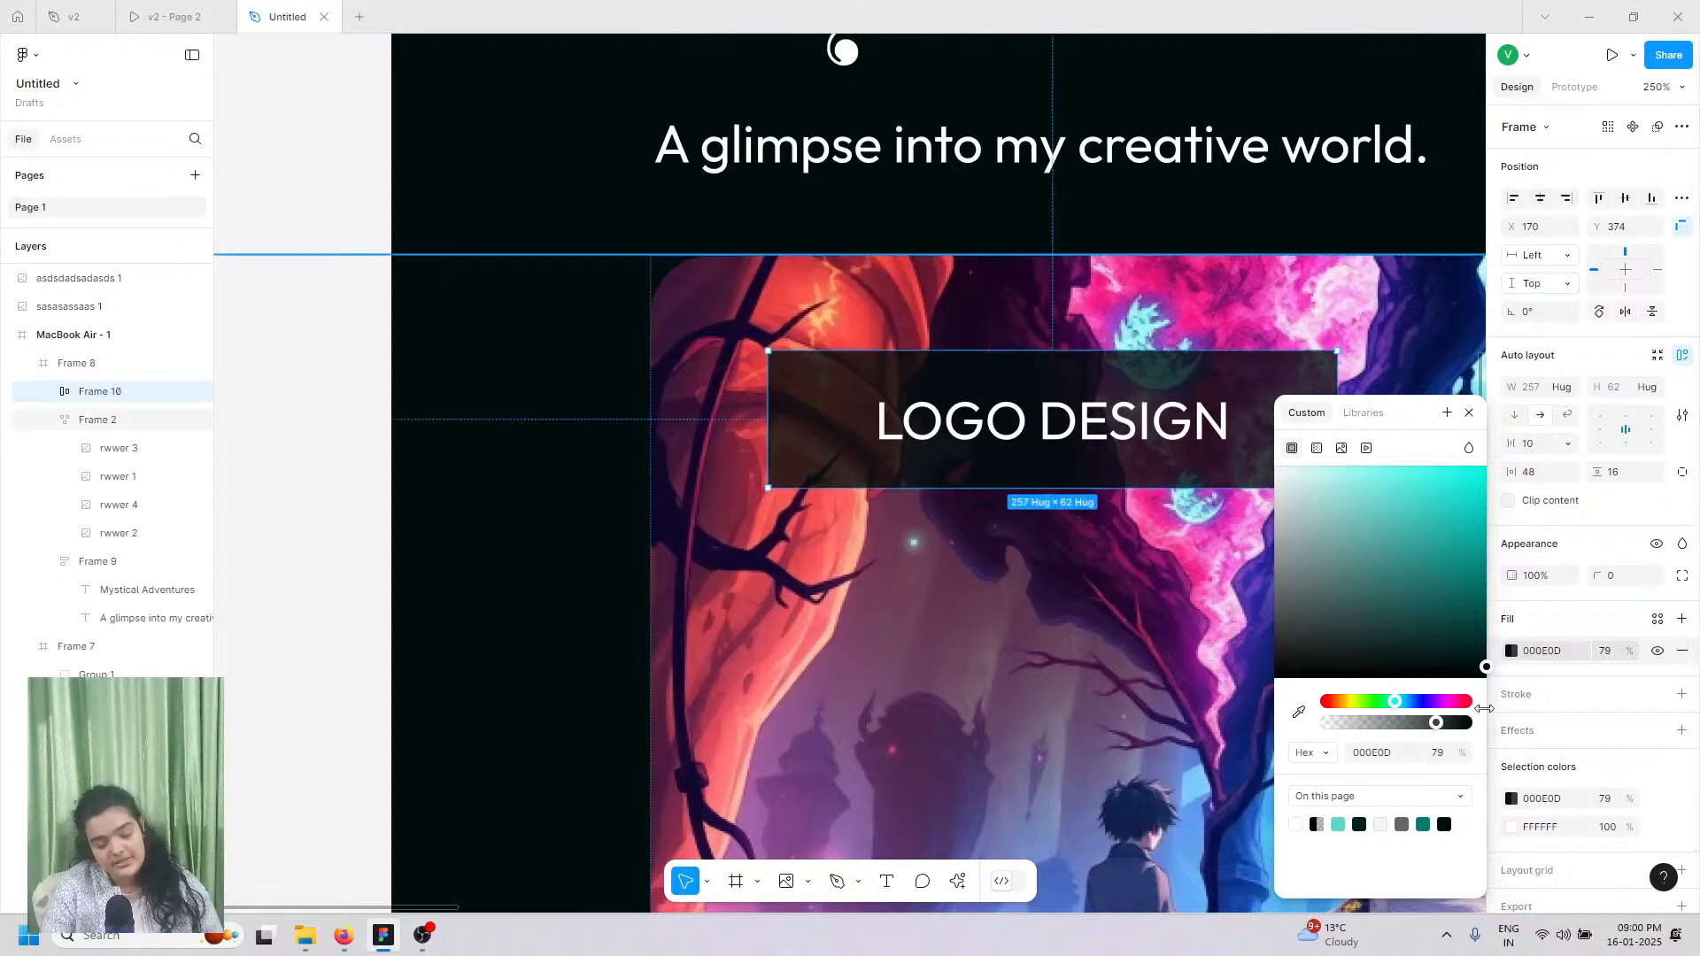
left_click(1444, 728)
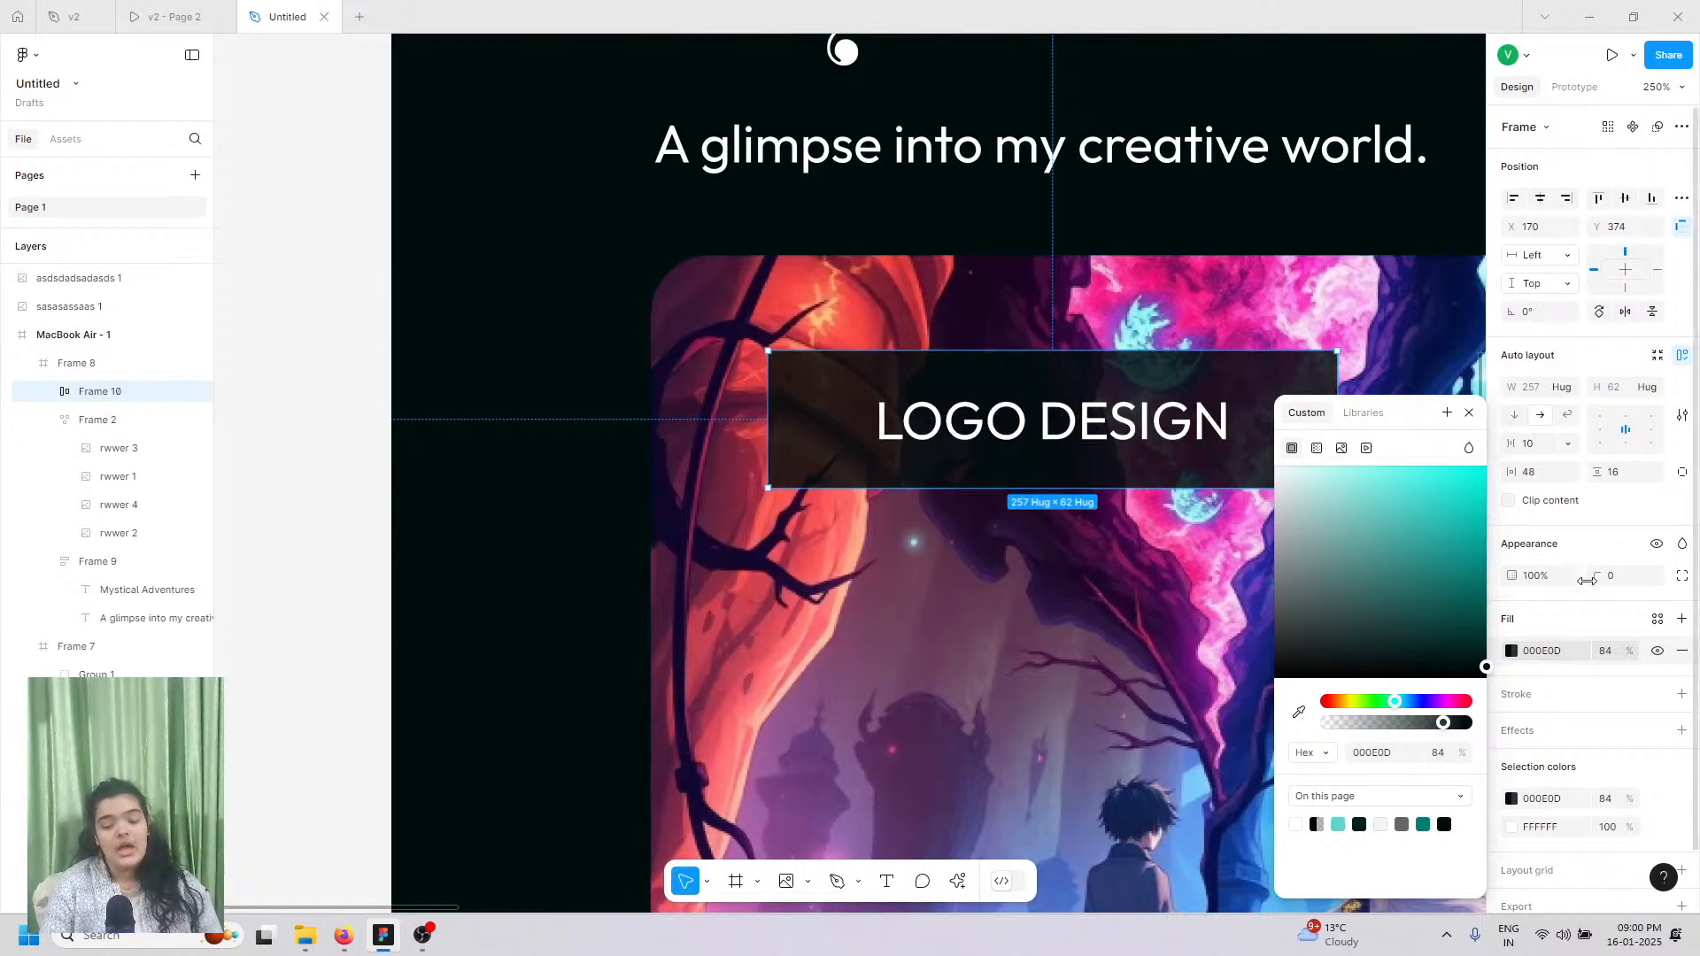
Step: Round the pill to radius 69, make LOGO DESIGN bold, and set vertical padding 22
left_click_drag(1596, 575, 1692, 514)
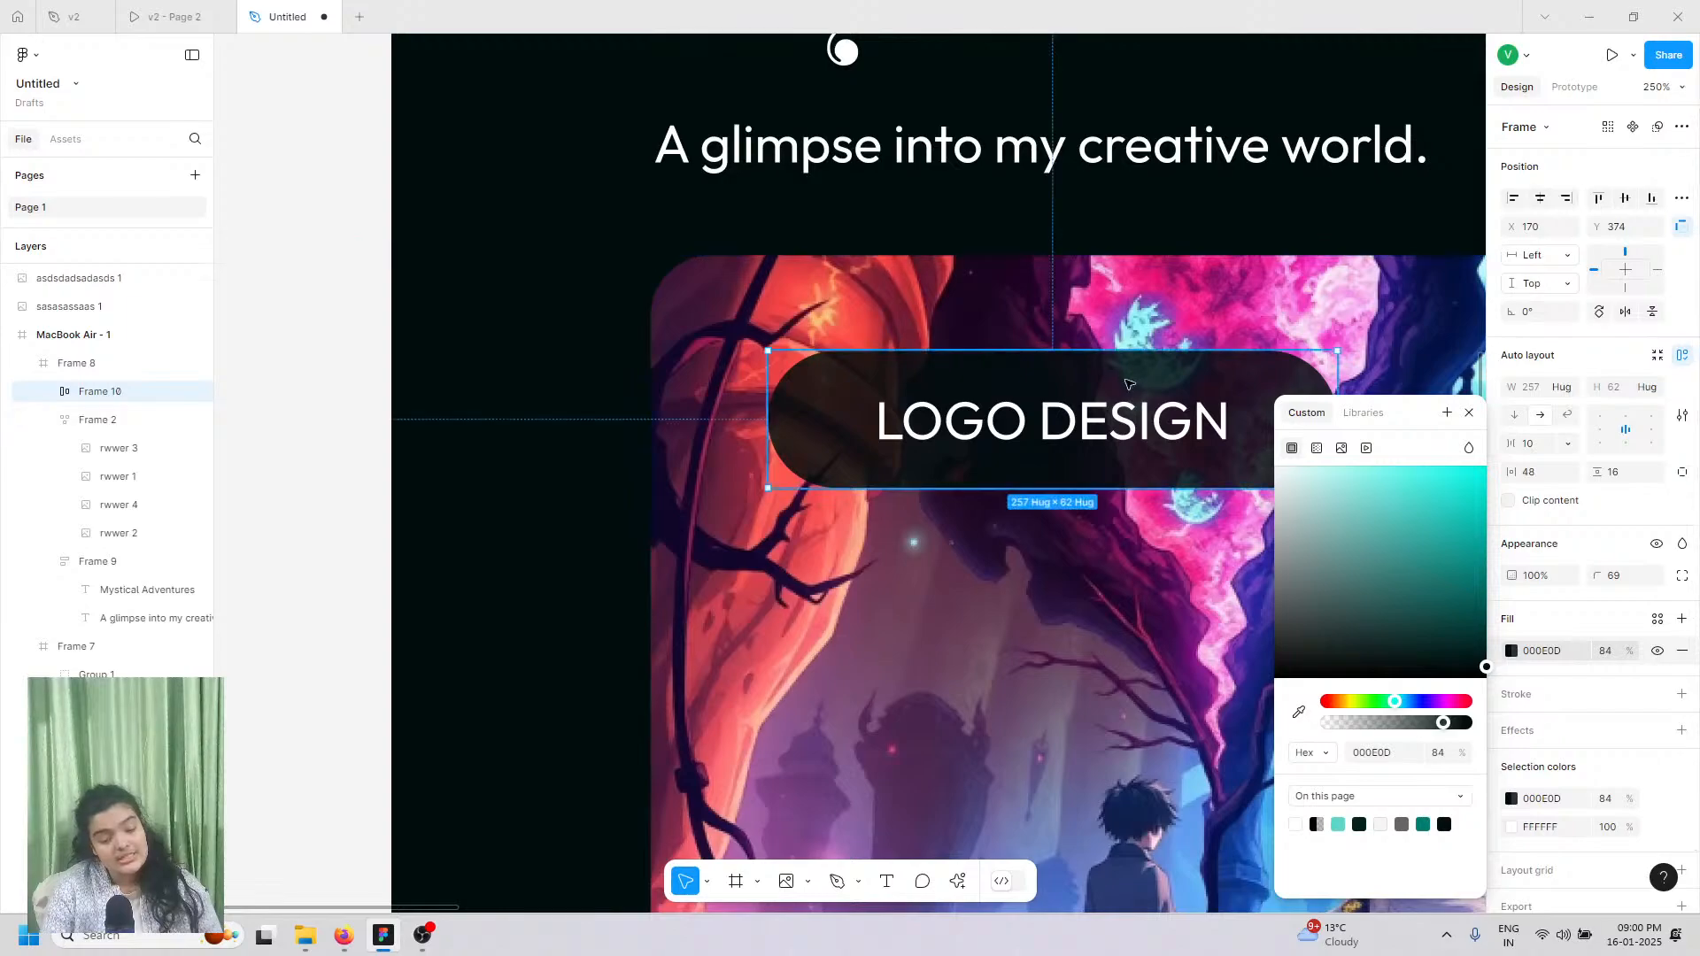
double_click(1056, 400)
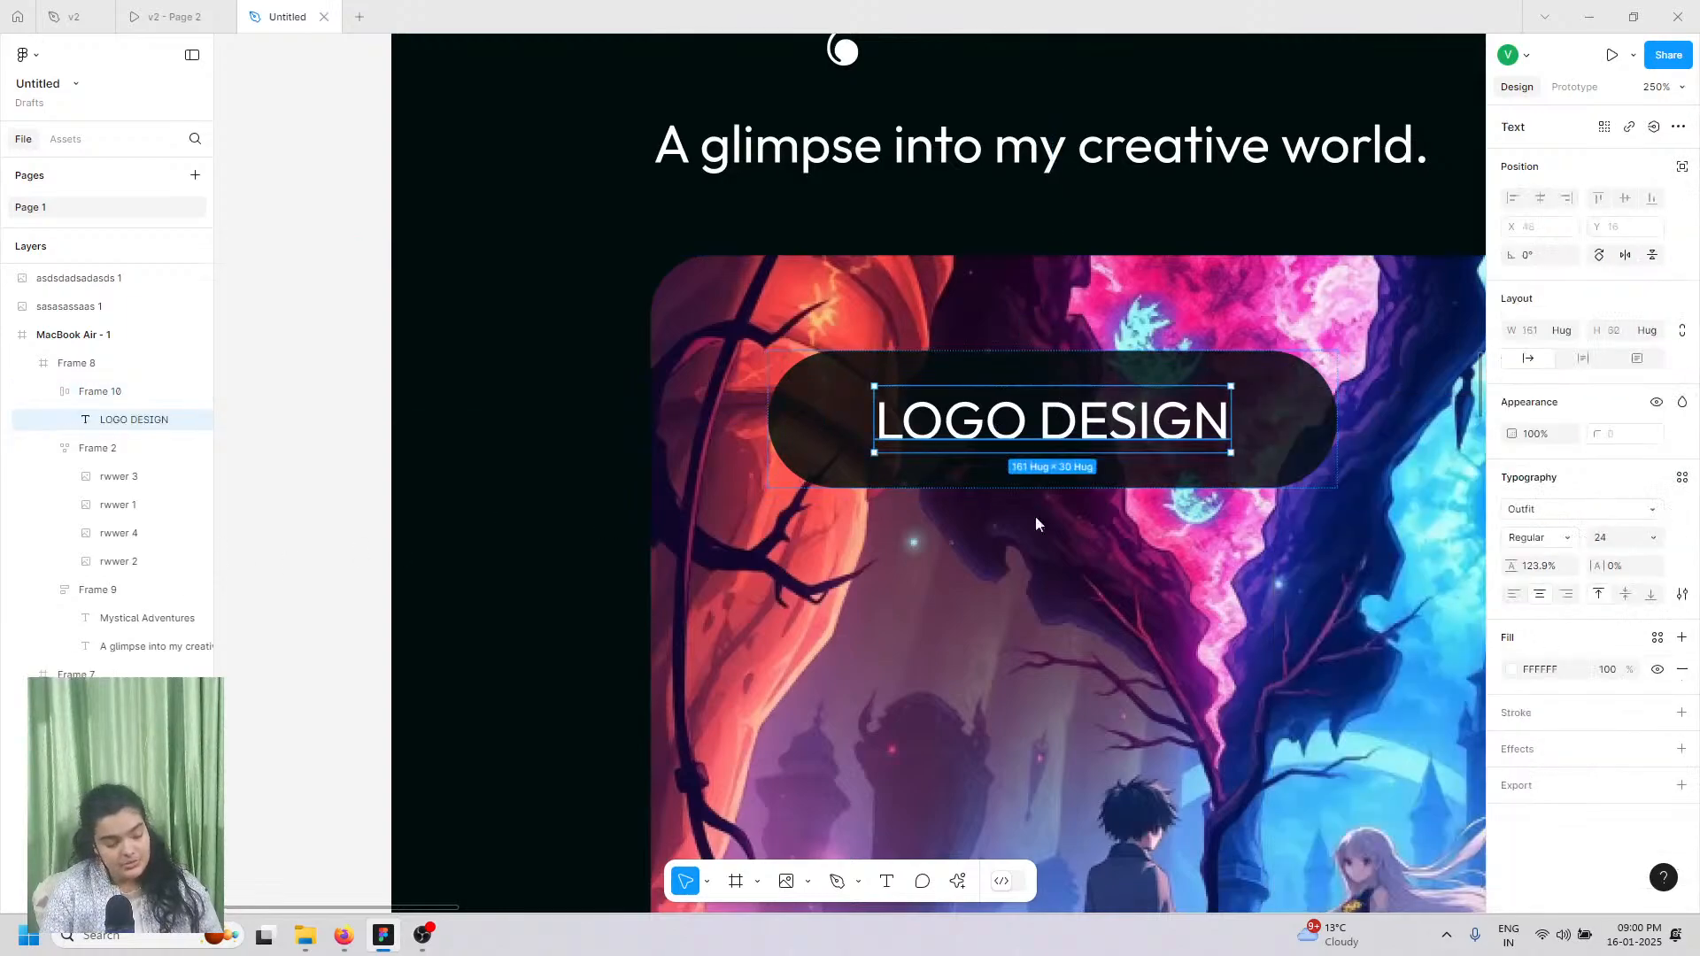
left_click(1522, 543)
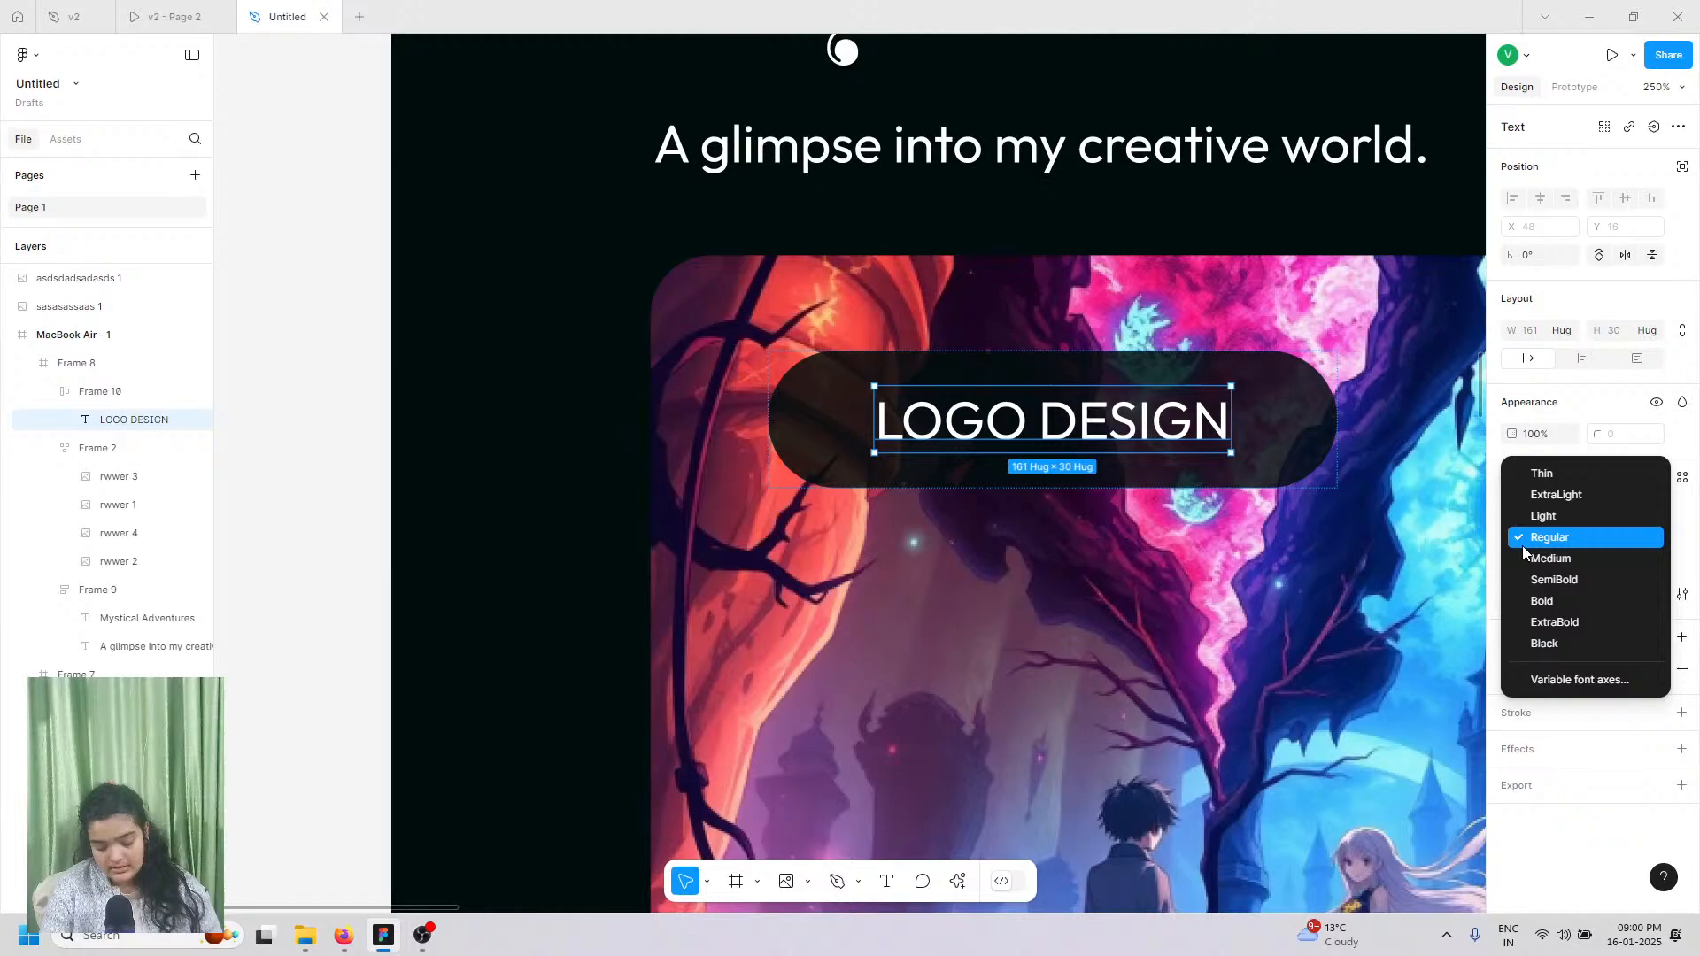
left_click(1535, 601)
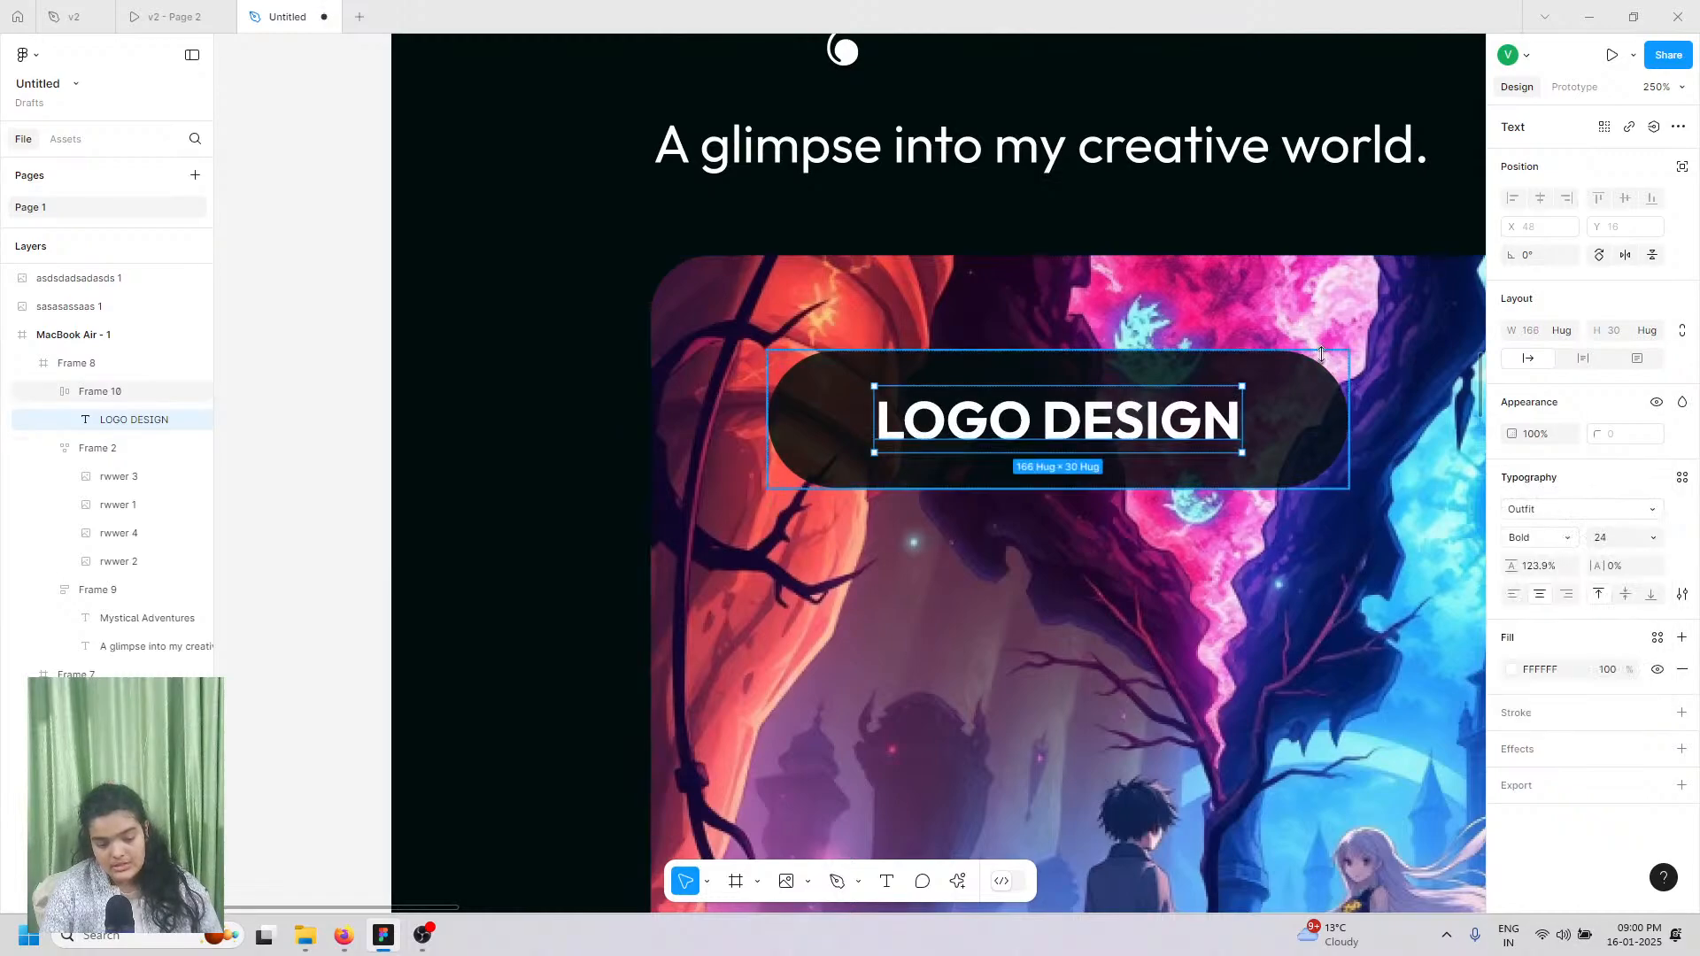
left_click(1320, 358)
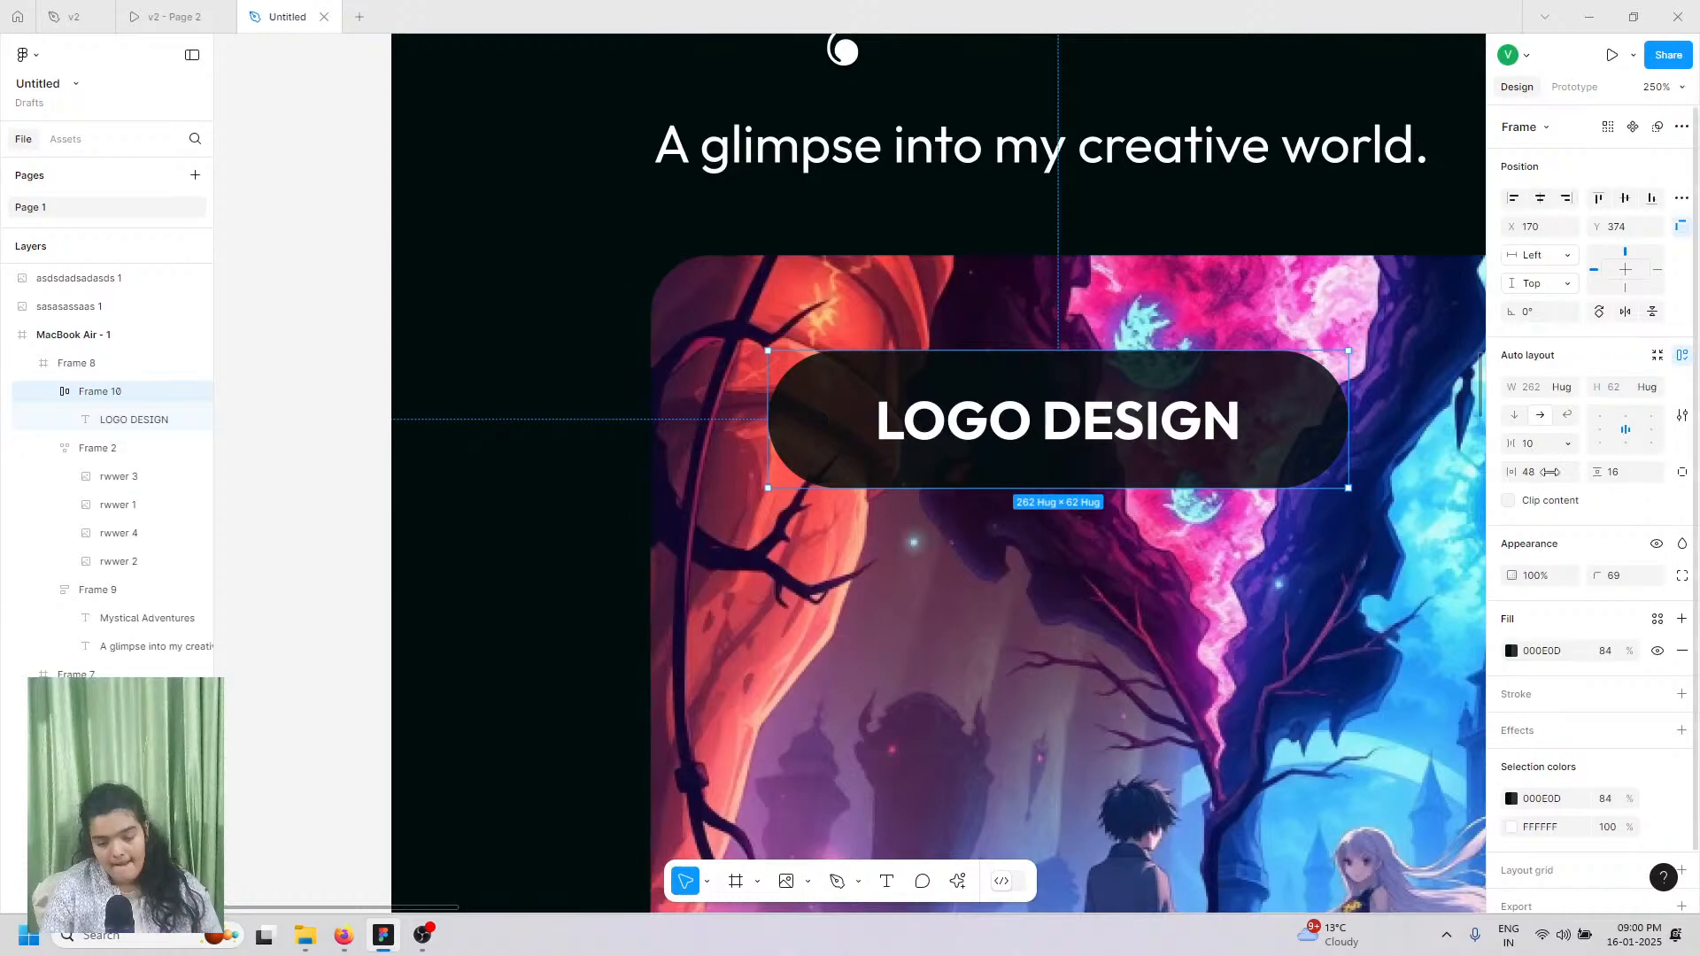
left_click_drag(1598, 474, 1607, 473)
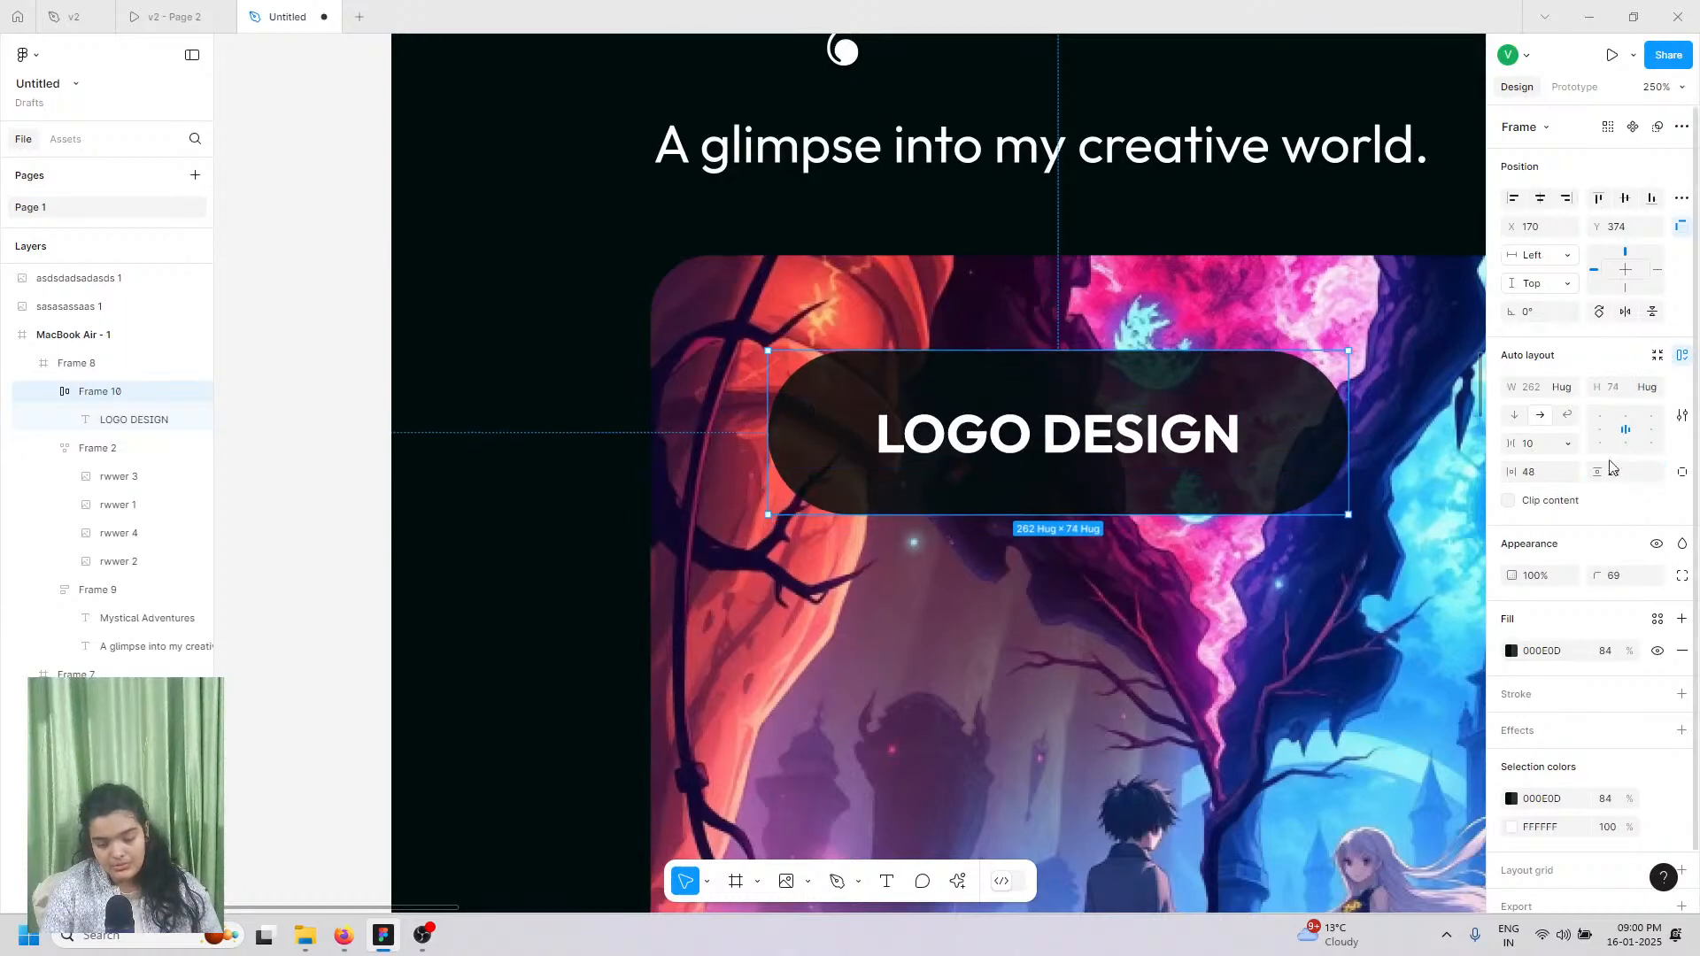
Step: Set the LOGO DESIGN text size to 18
scroll(1062, 438, "down", 3)
scroll(1062, 437, "left", 3)
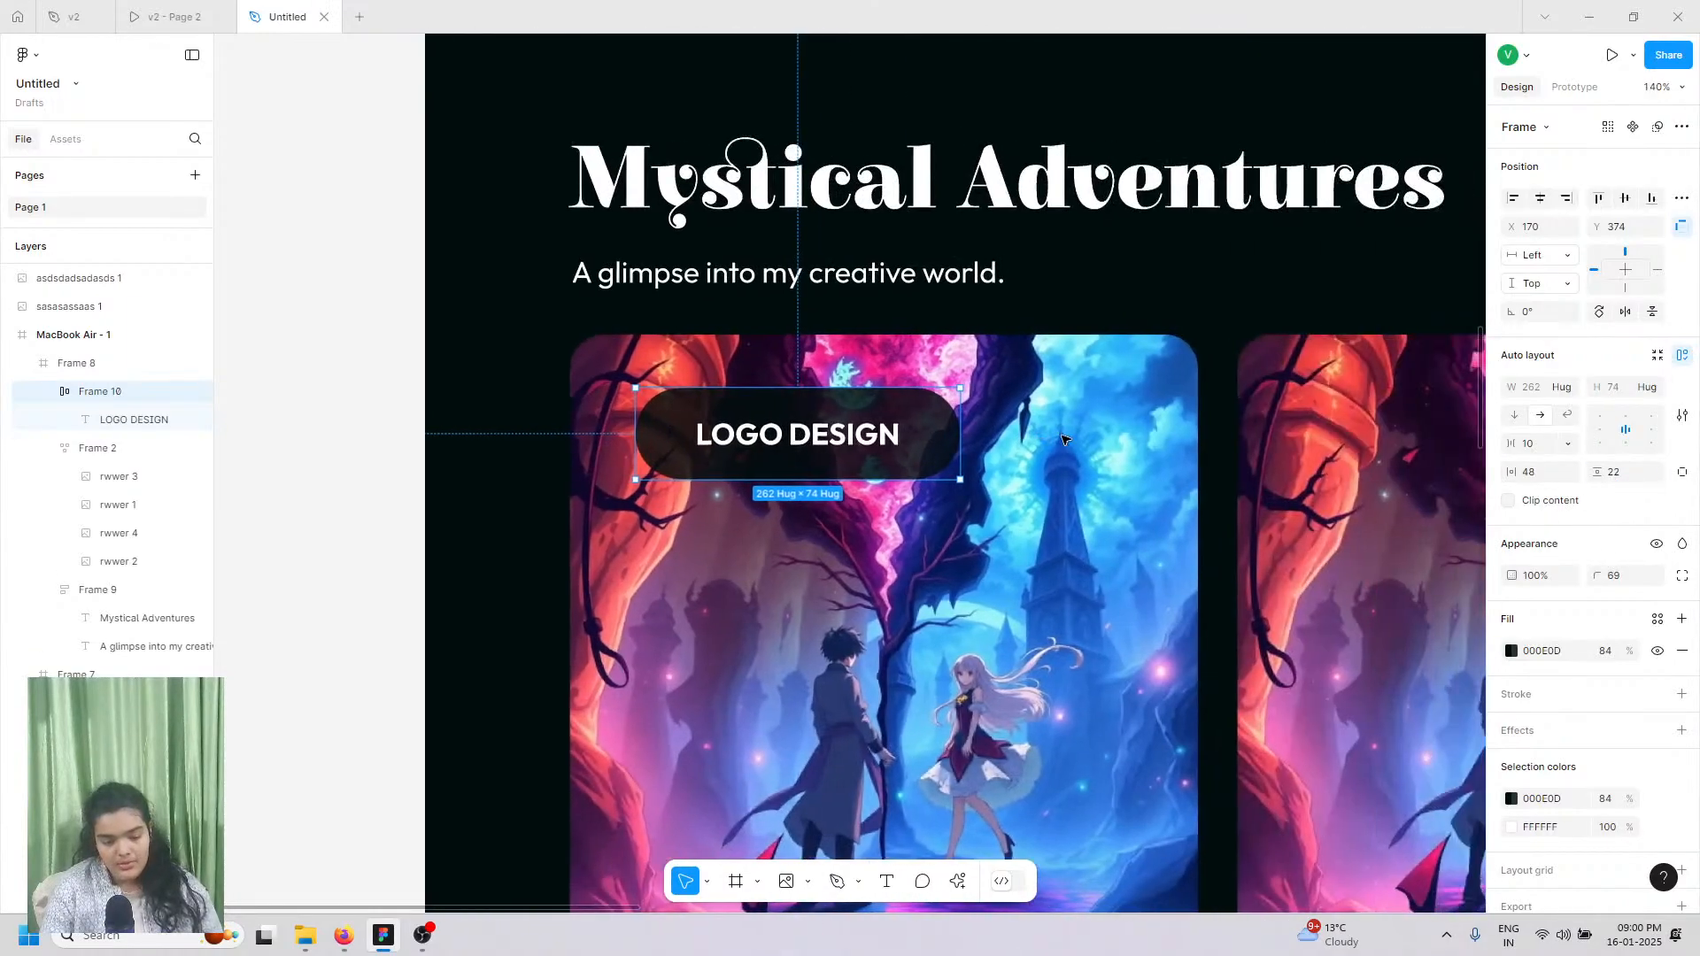
scroll(828, 484, "down", 3)
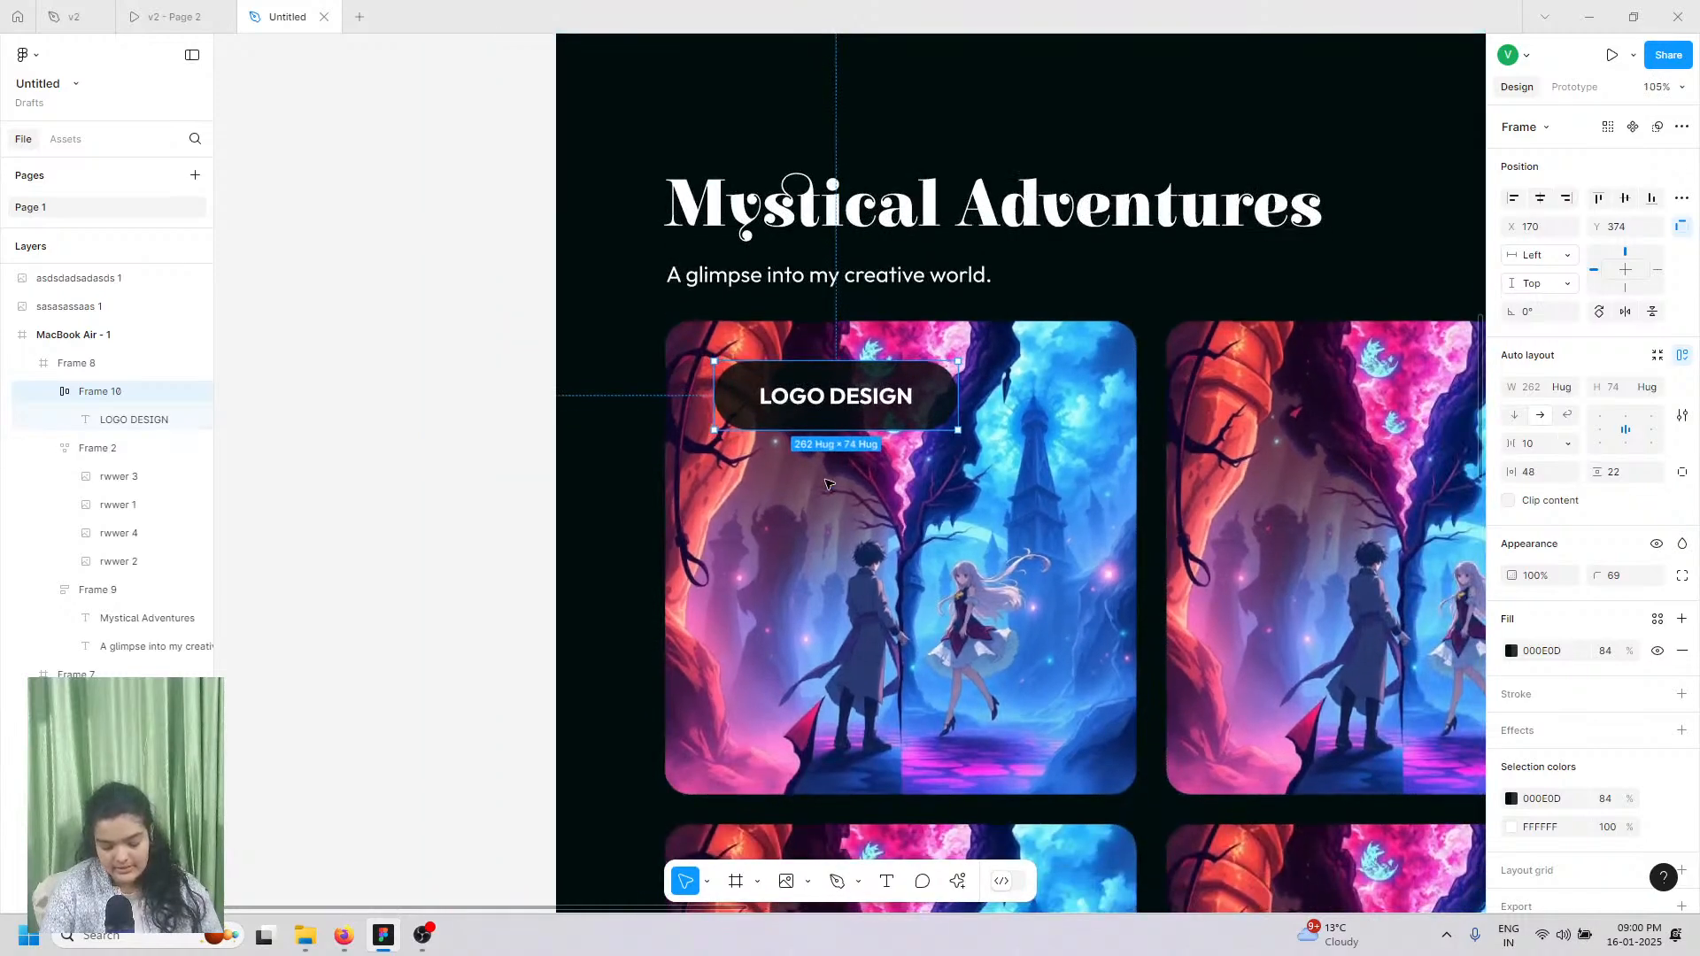
double_click(822, 404)
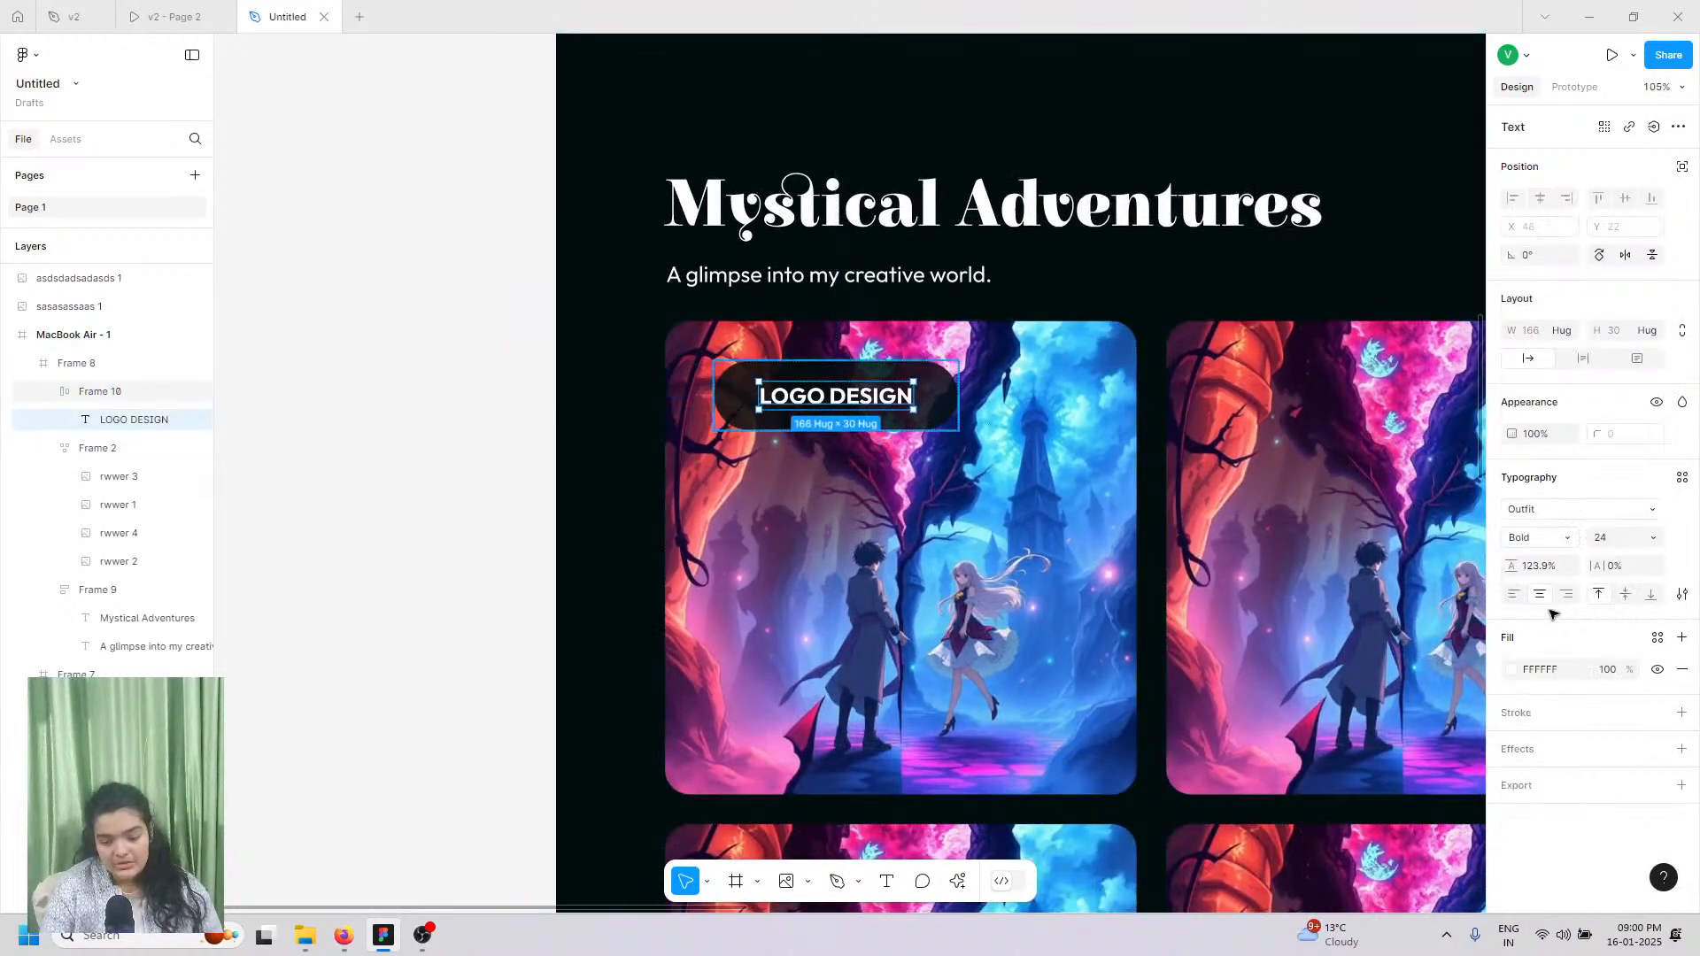
left_click(1639, 542)
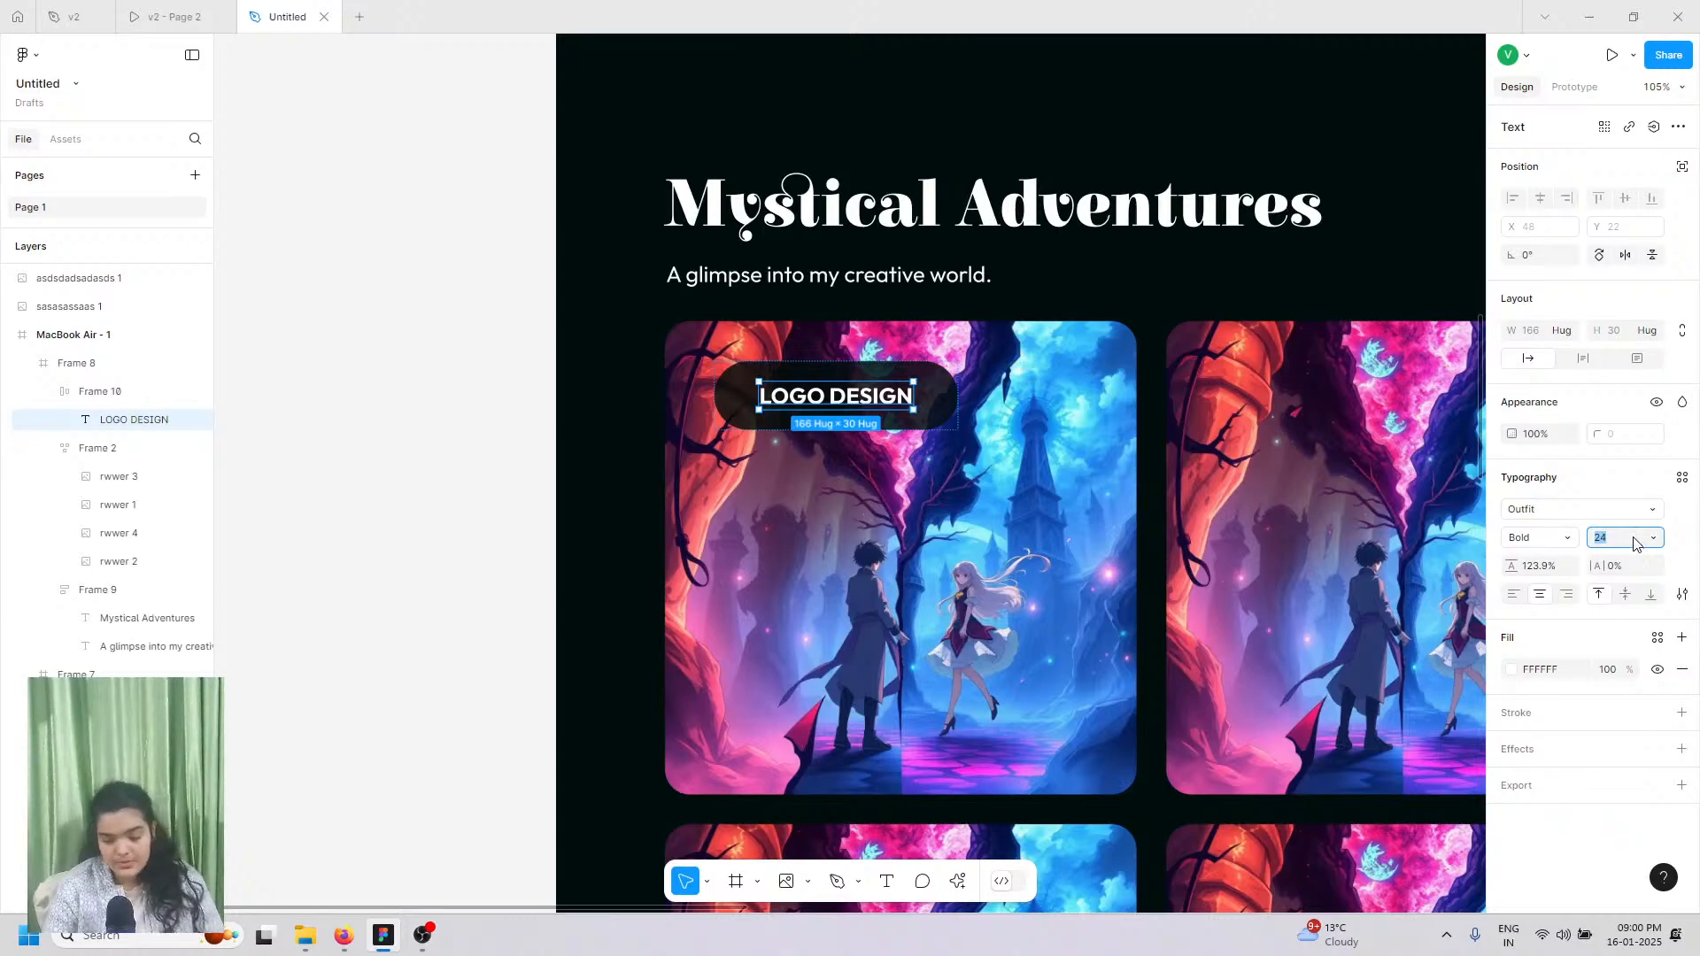
type("18")
key("Return")
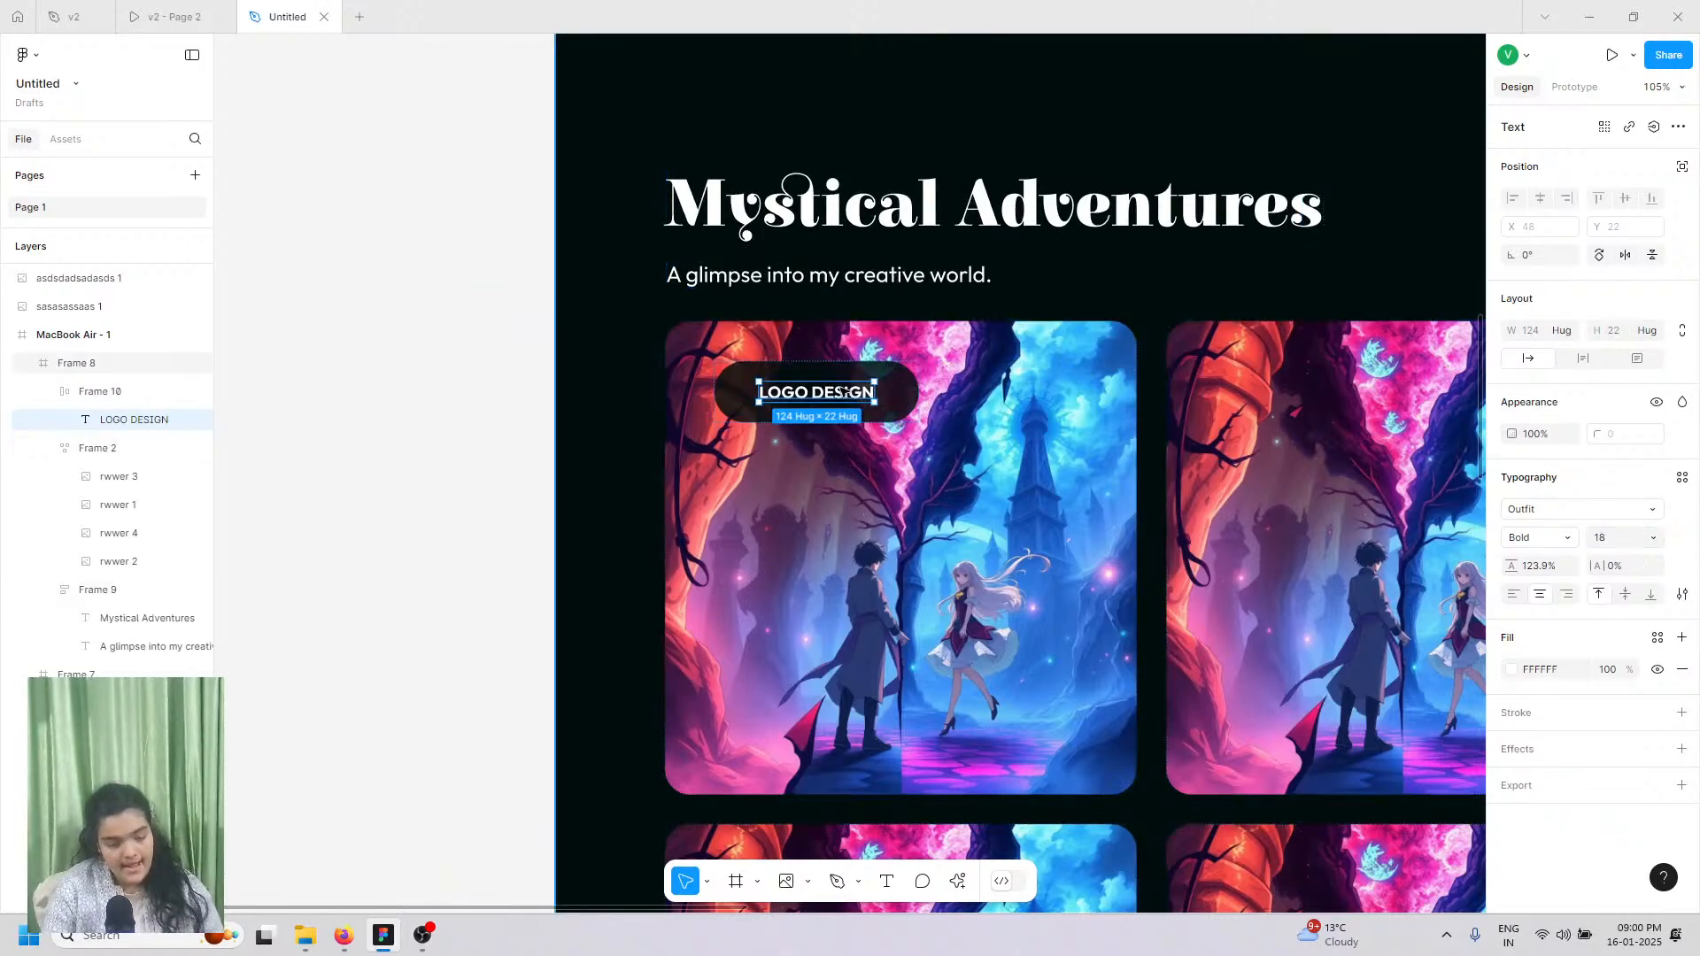
Step: Set the pill's padding to 30/20 and move it to X 139, Y 352
key("Escape")
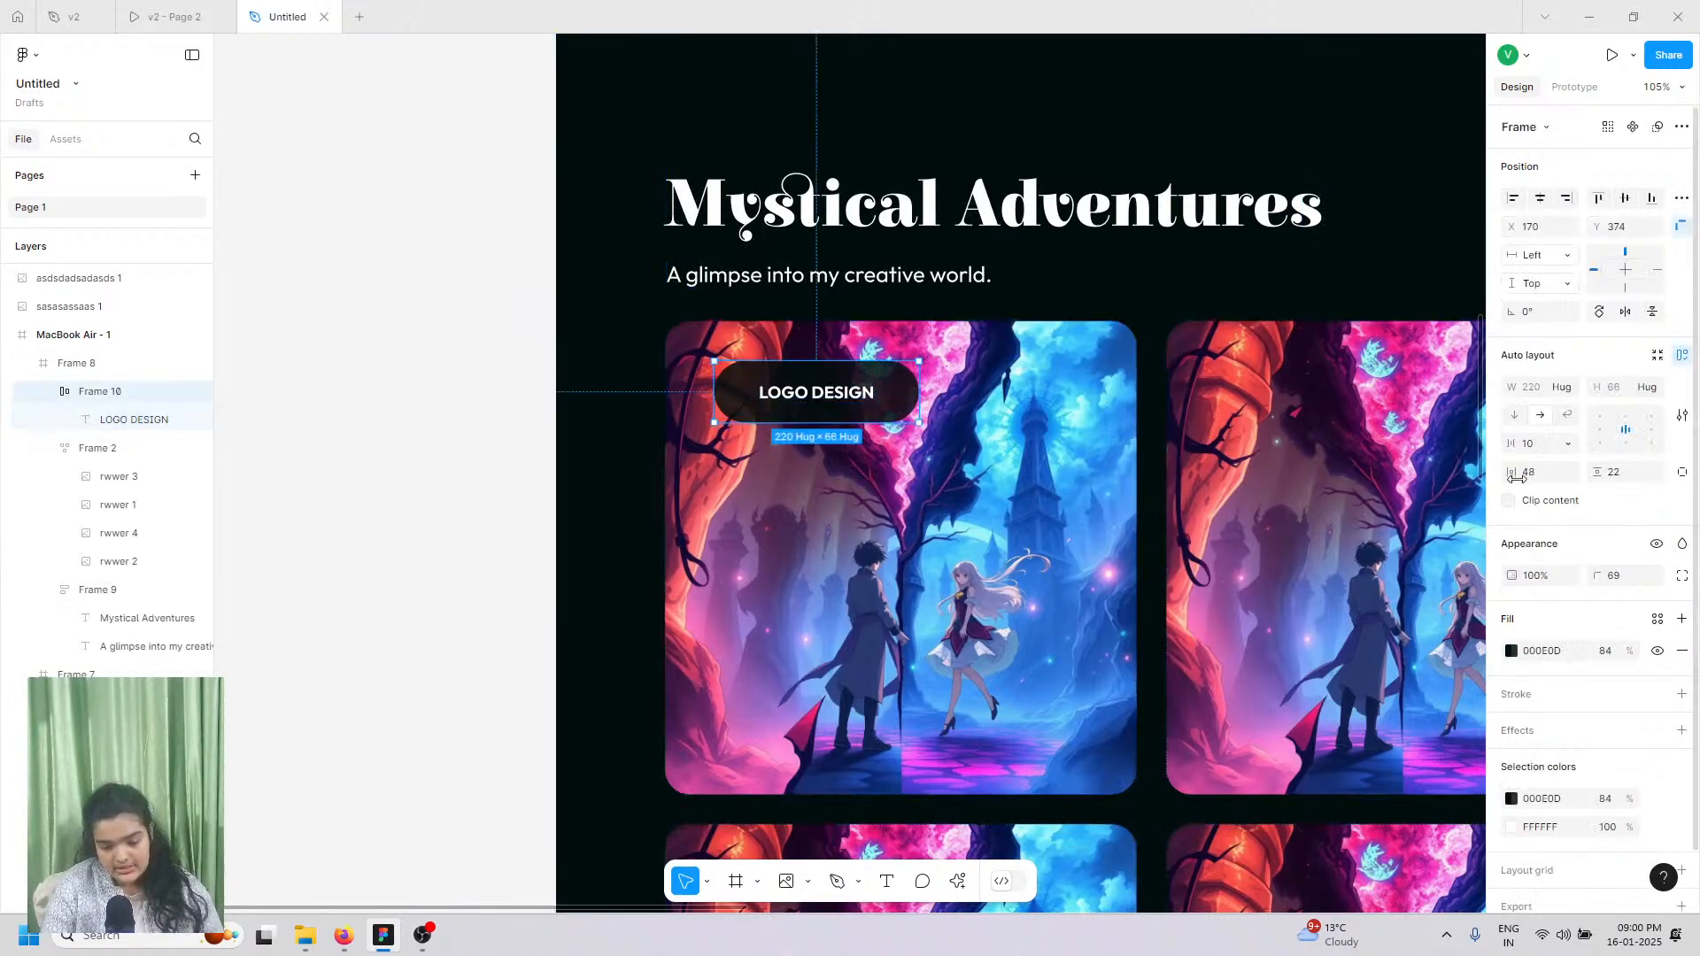
left_click_drag(1515, 472, 1594, 486)
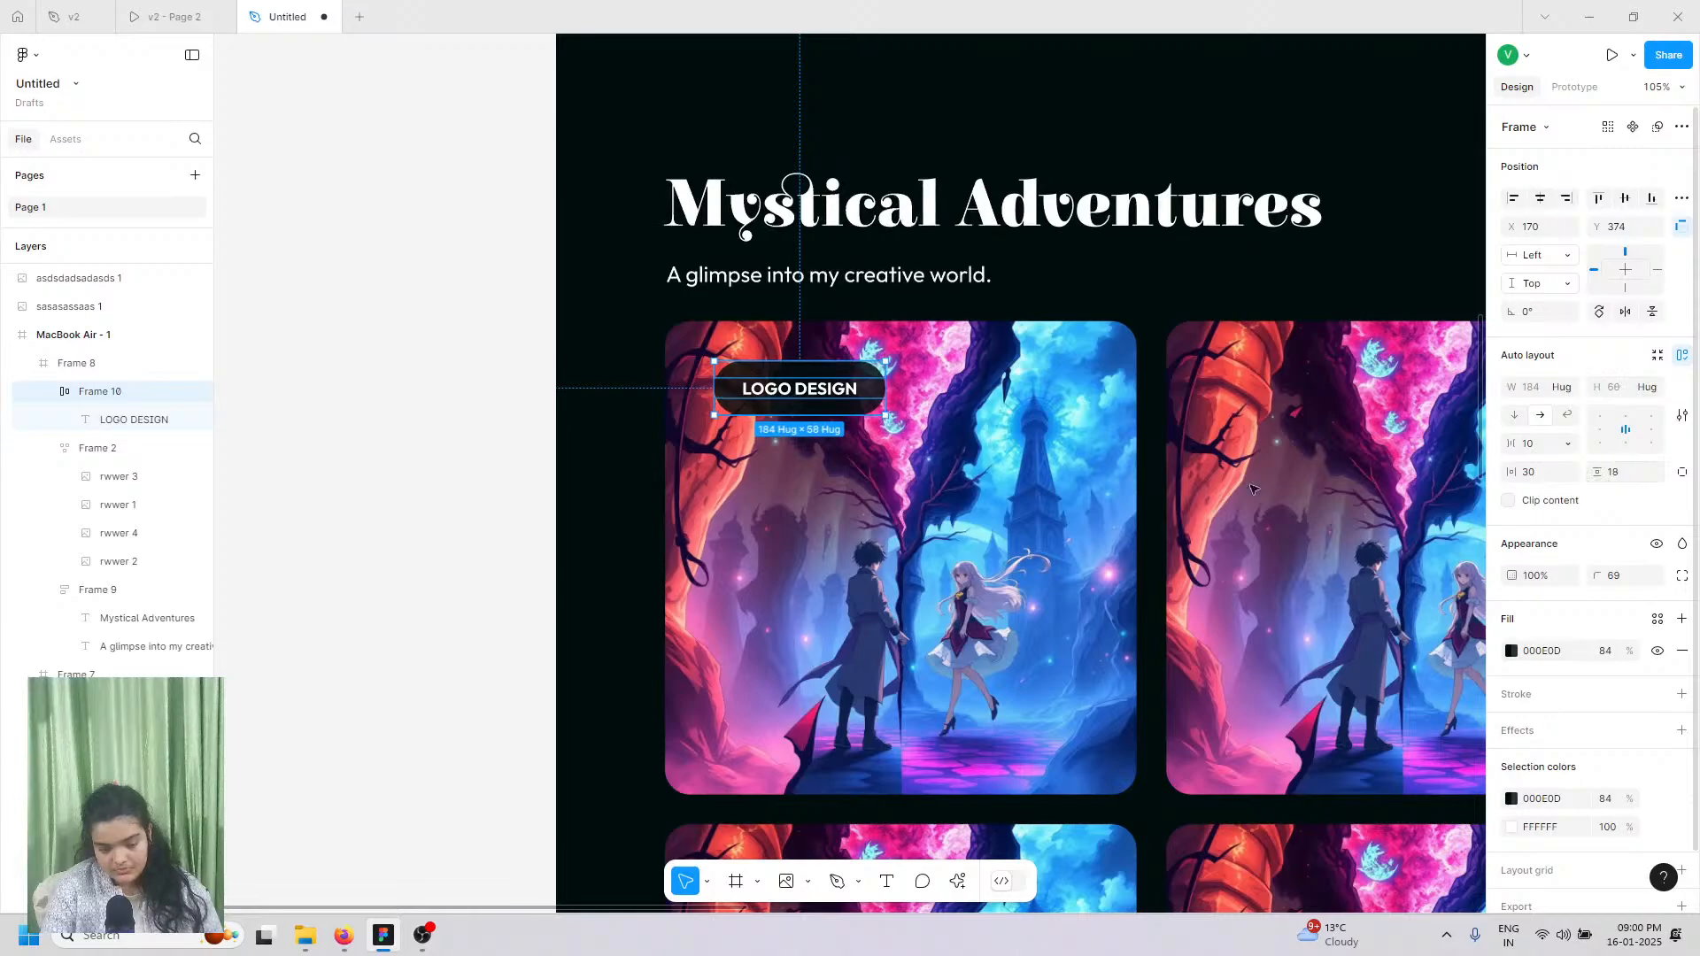
scroll(807, 458, "up", 5)
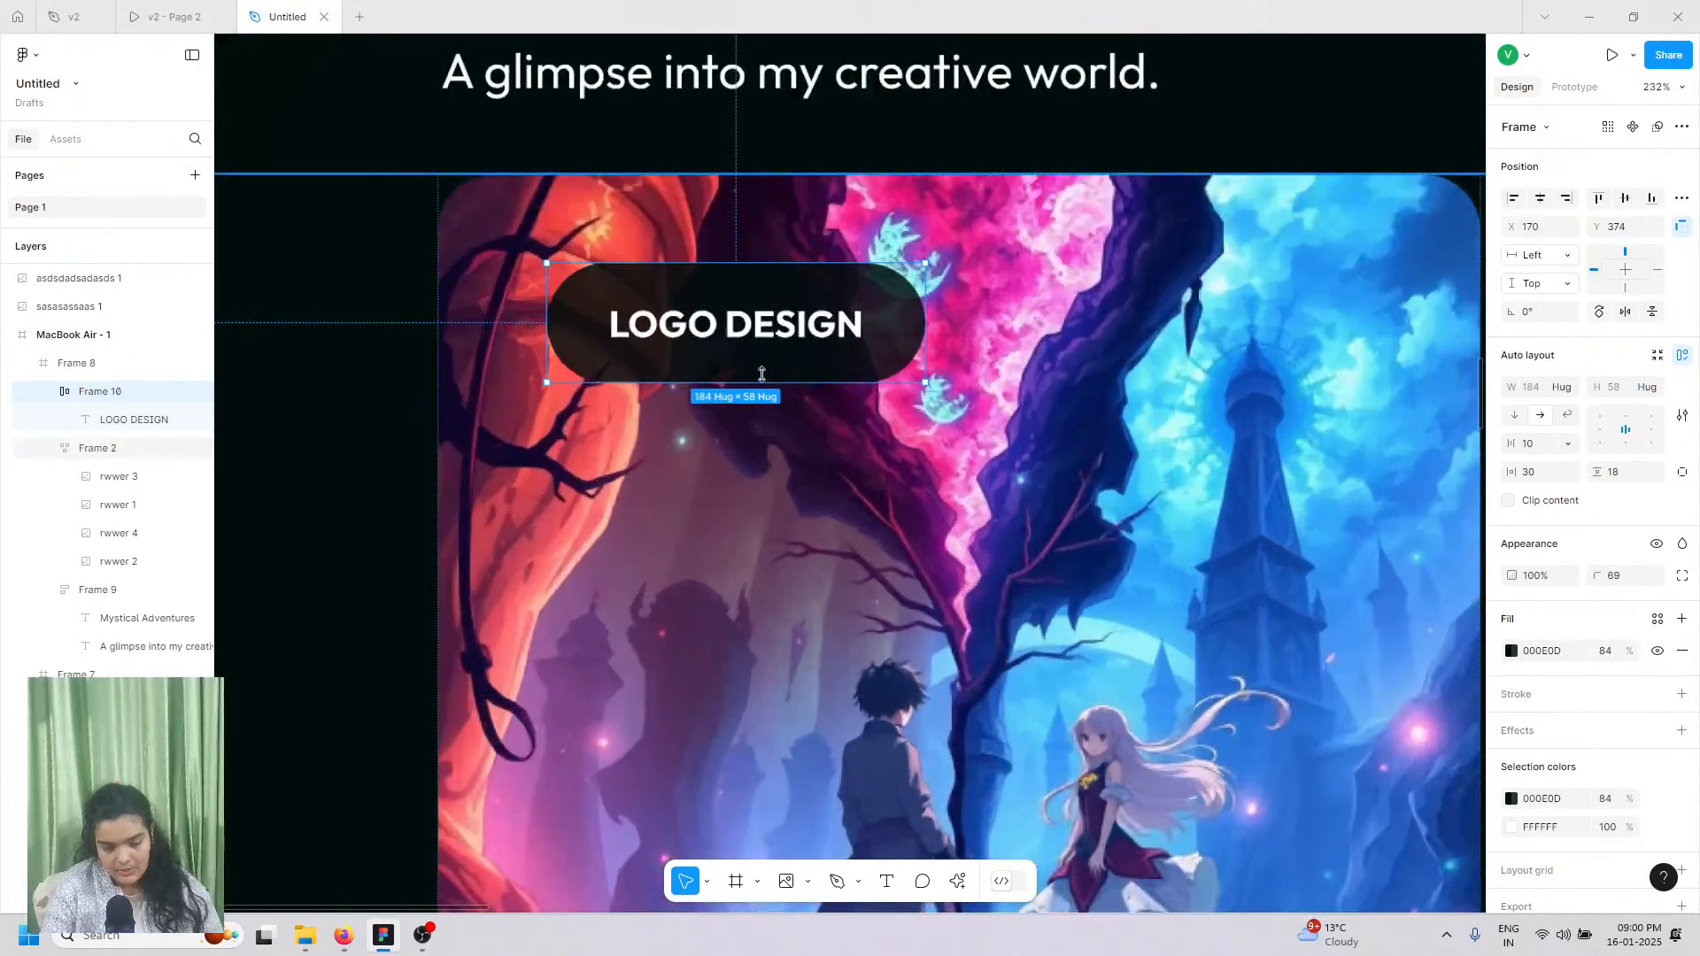
left_click_drag(746, 356, 679, 317)
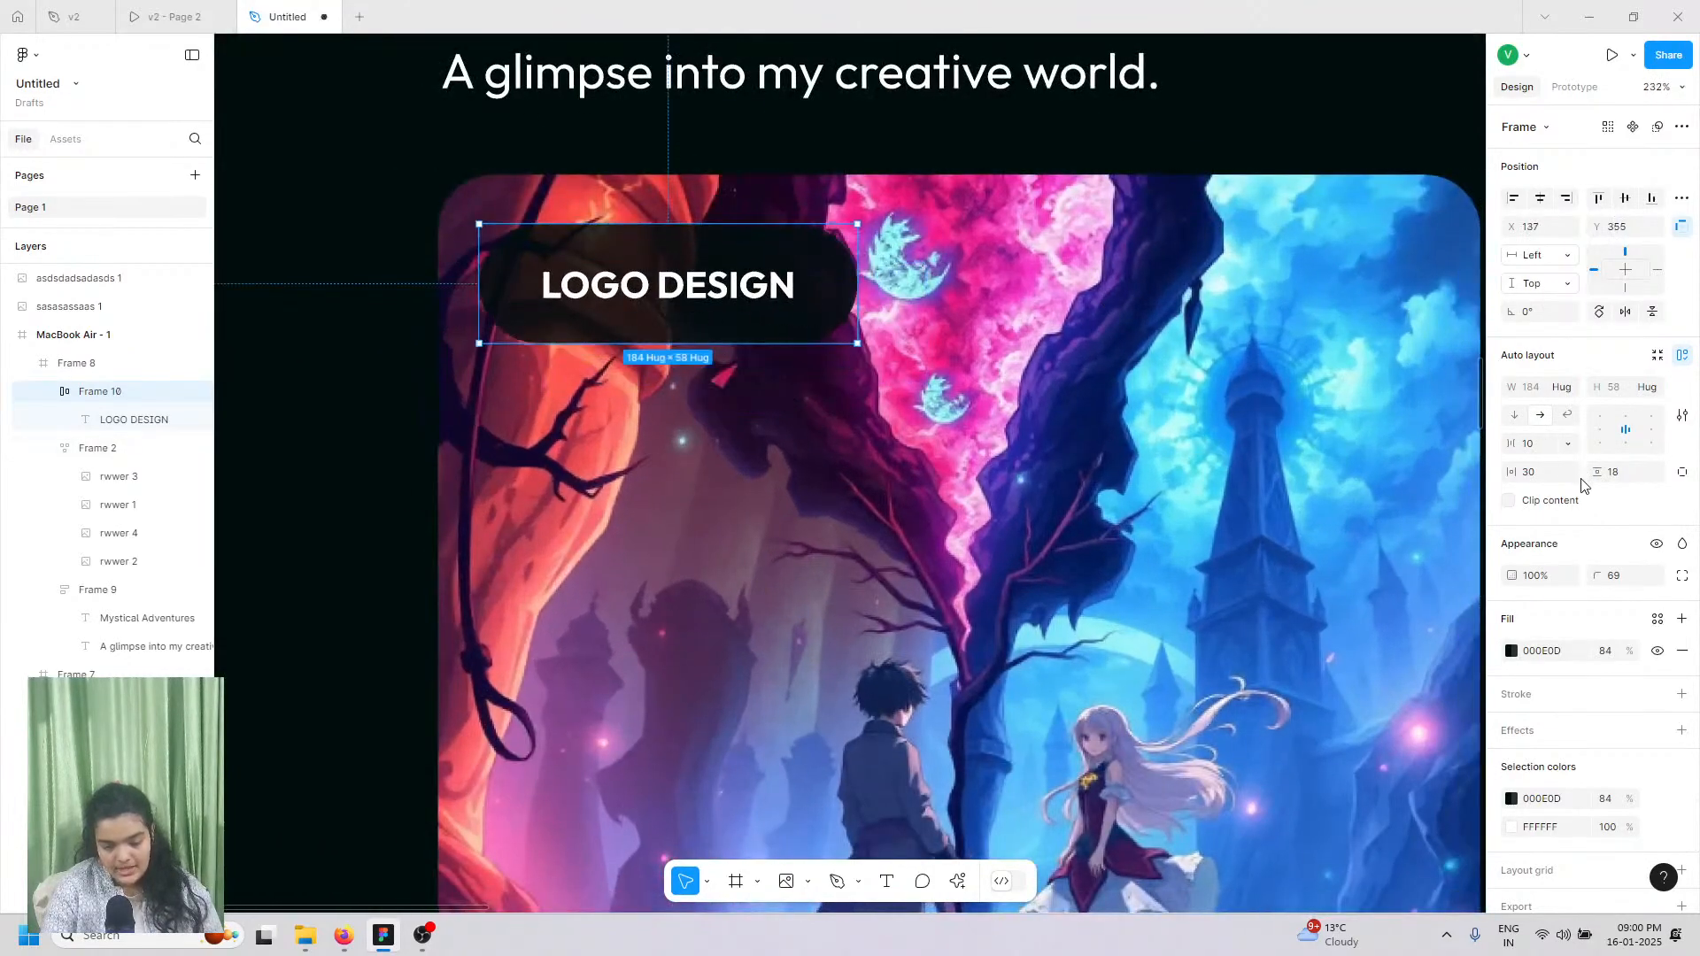
left_click_drag(1596, 474, 1600, 474)
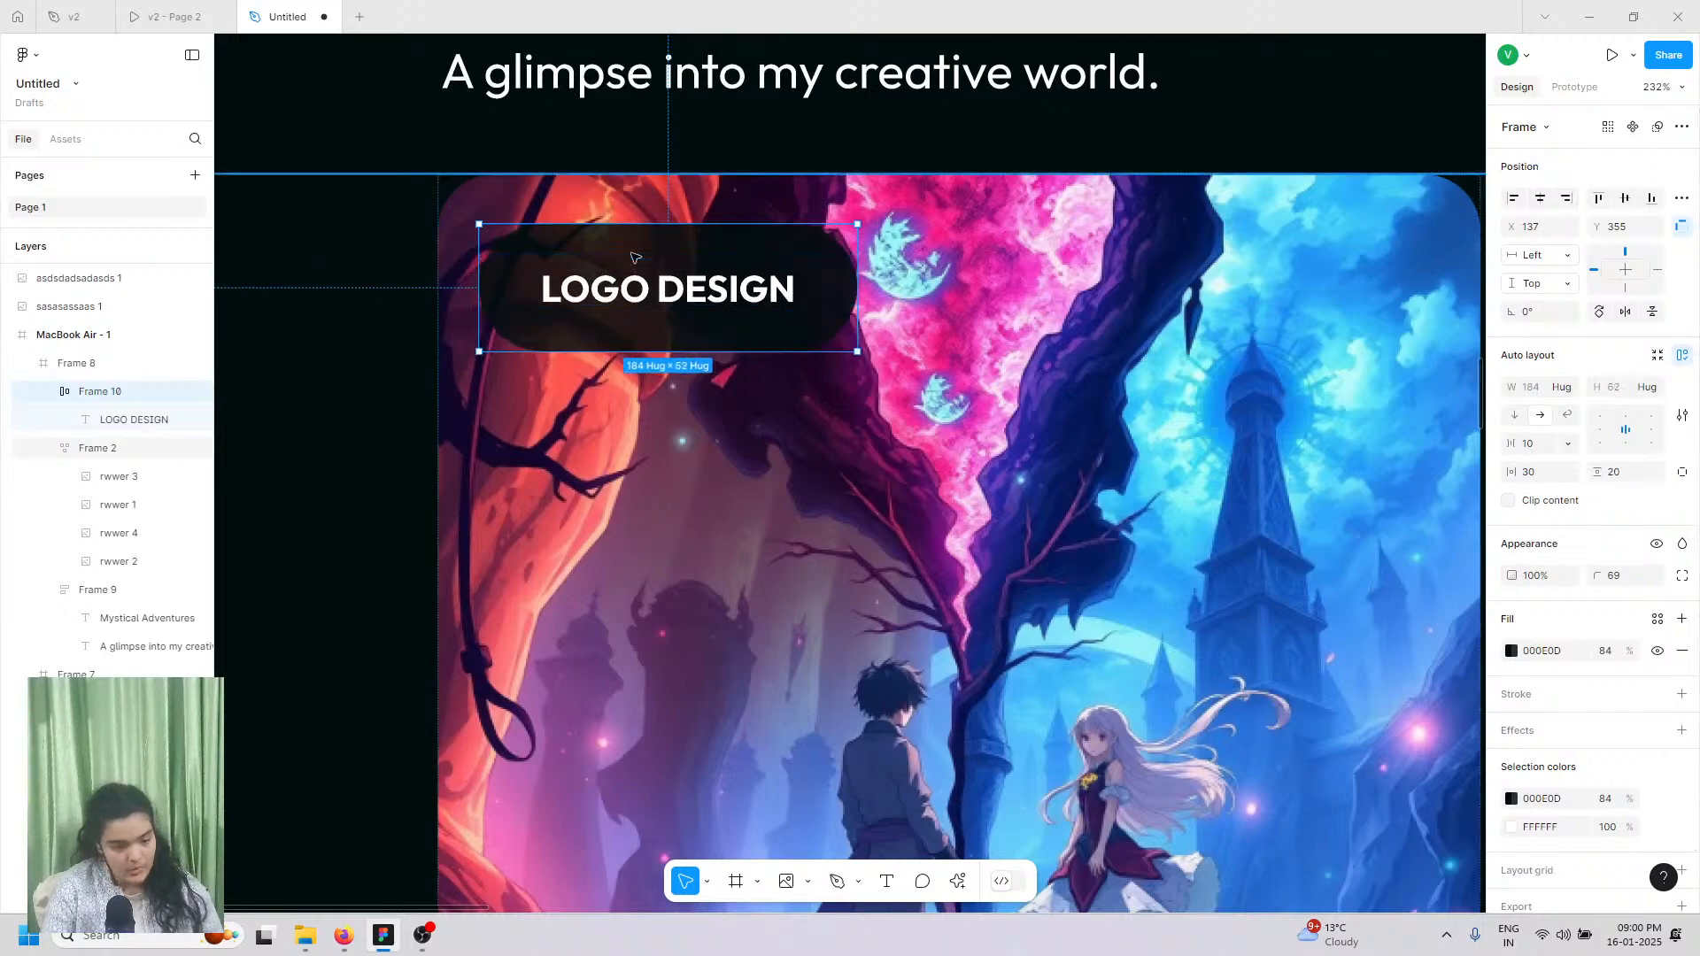
mouse_move(625, 276)
left_mouse_down()
mouse_move(680, 270)
mouse_move(629, 271)
left_mouse_up()
scroll(628, 309, "right", 2)
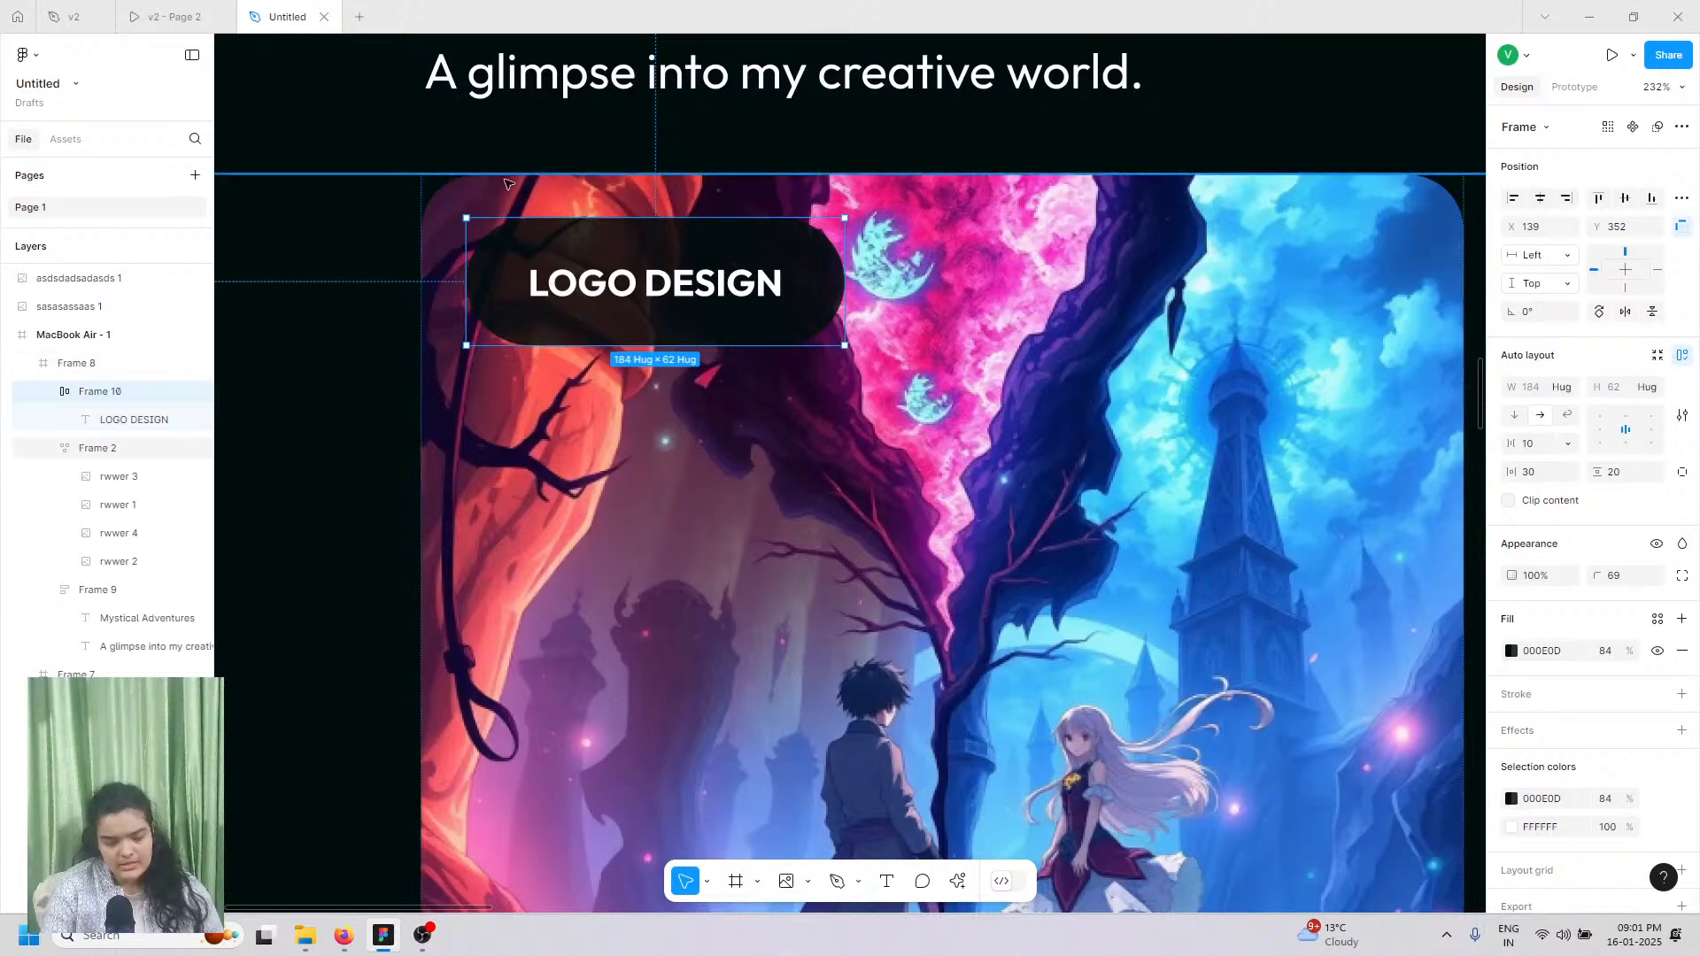
scroll(489, 162, "right", 3)
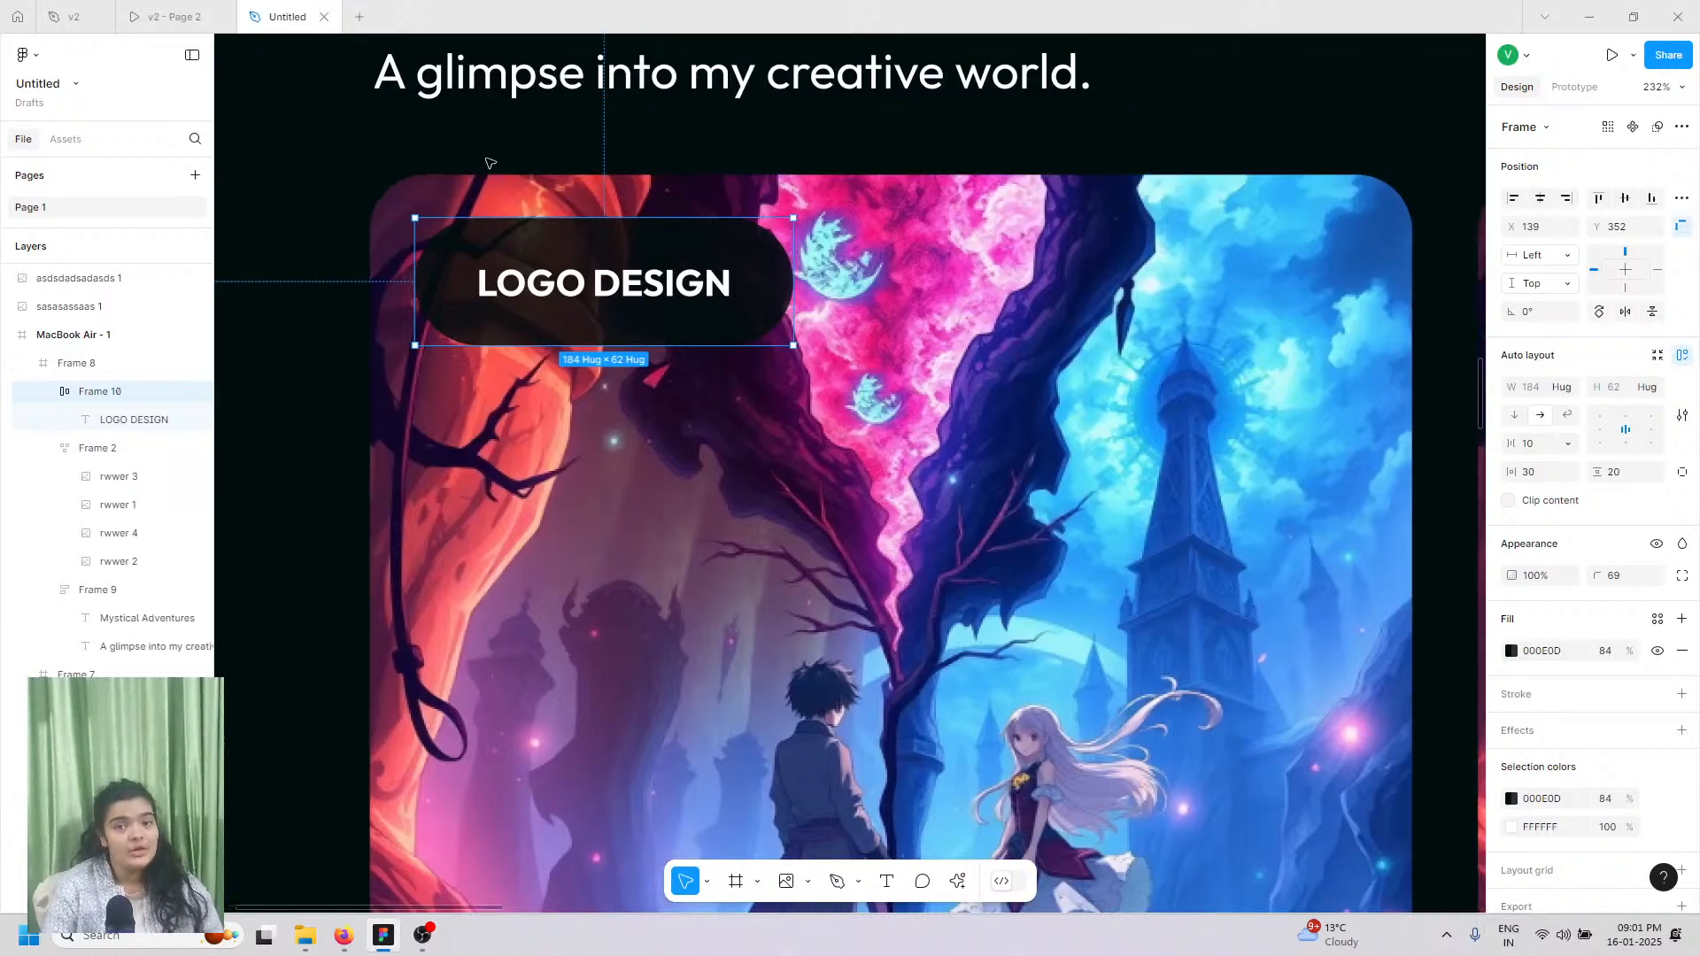
Step: Draw an up-right arrow with the Pen tool at the first card's upper right
left_click(837, 882)
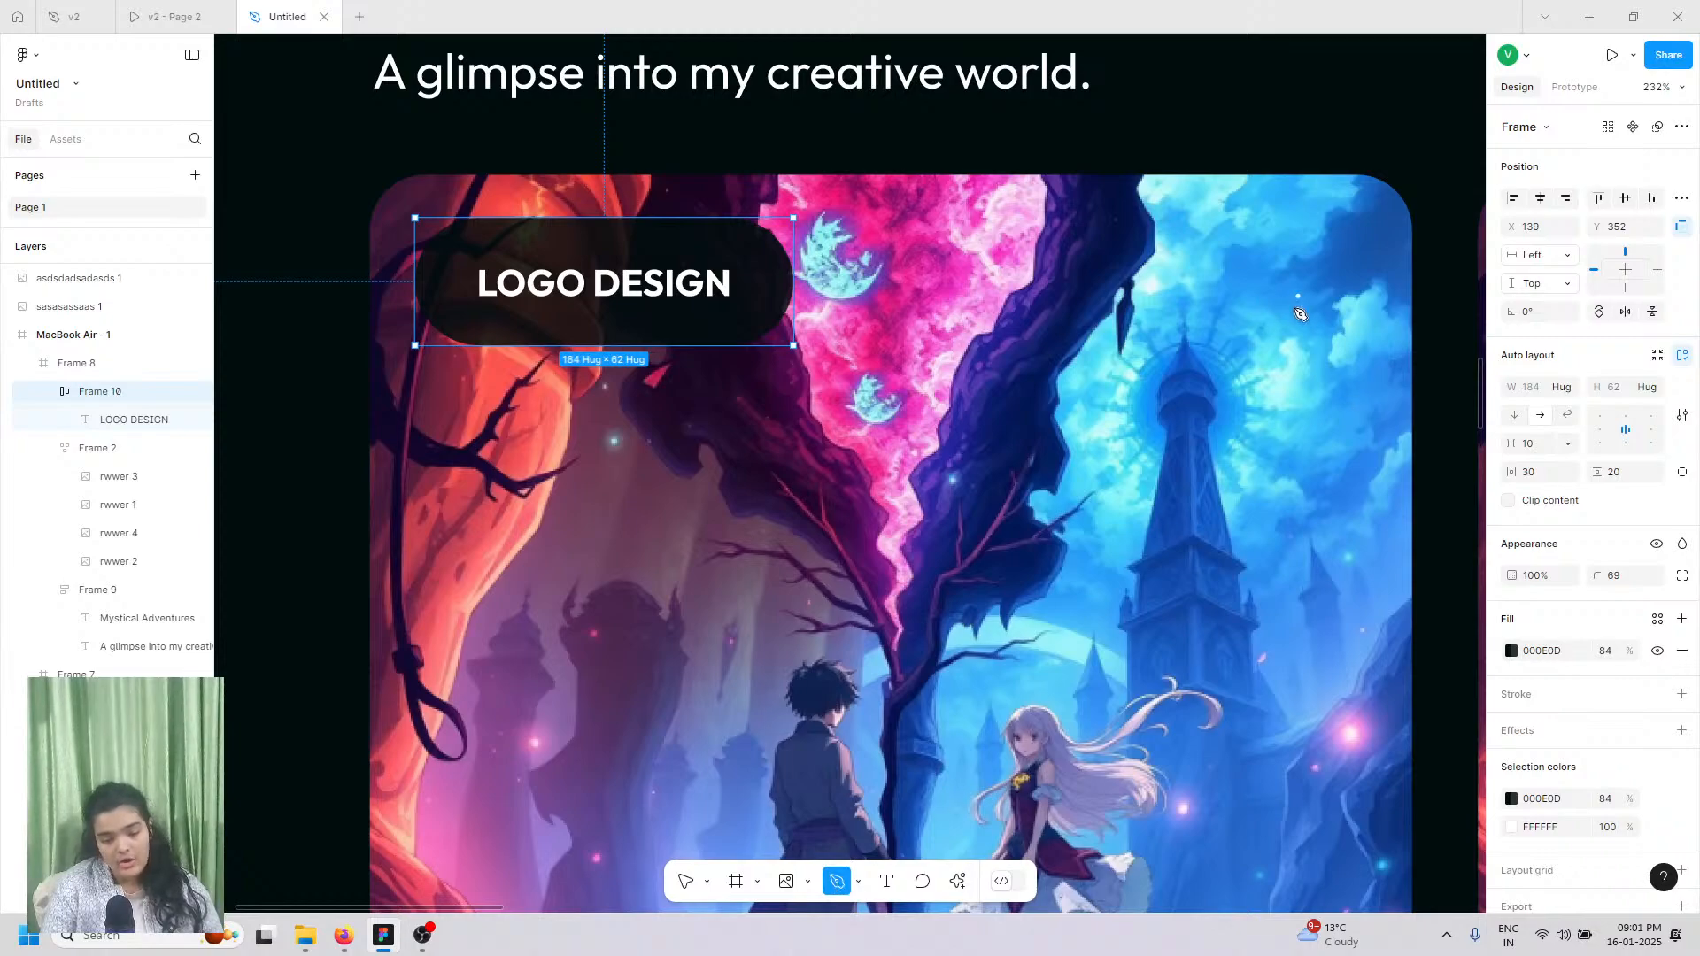
left_click(1292, 303)
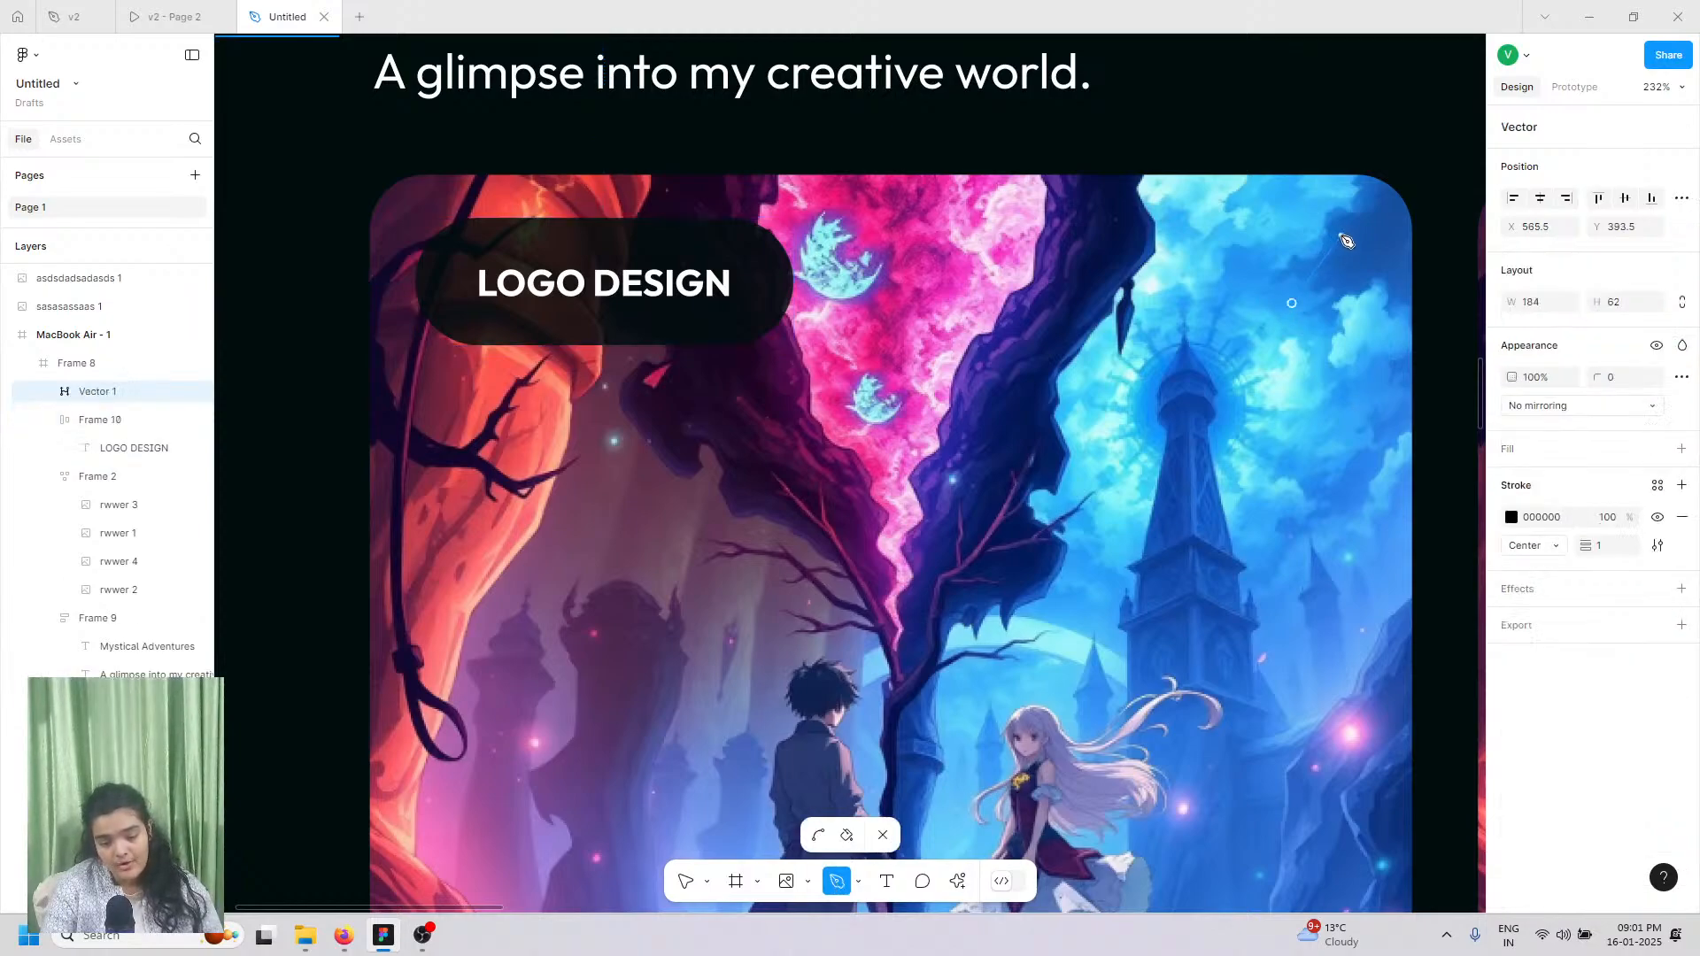
left_click(1342, 236)
left_click(1348, 277)
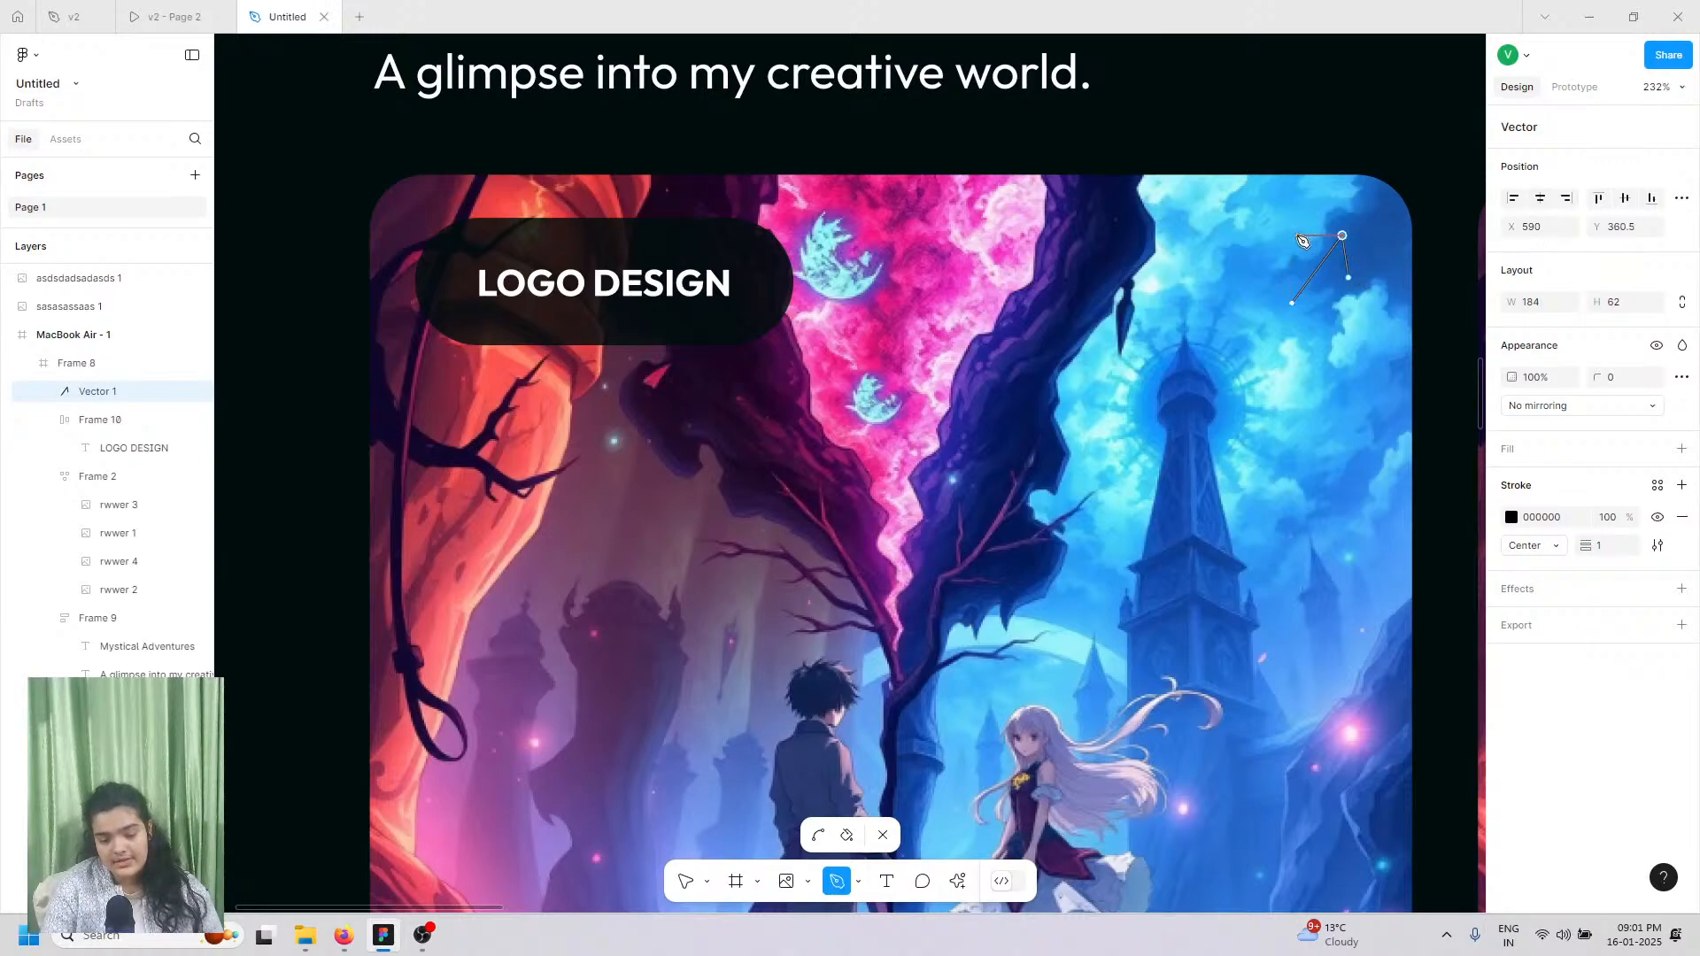
left_click(1298, 236)
key("Escape")
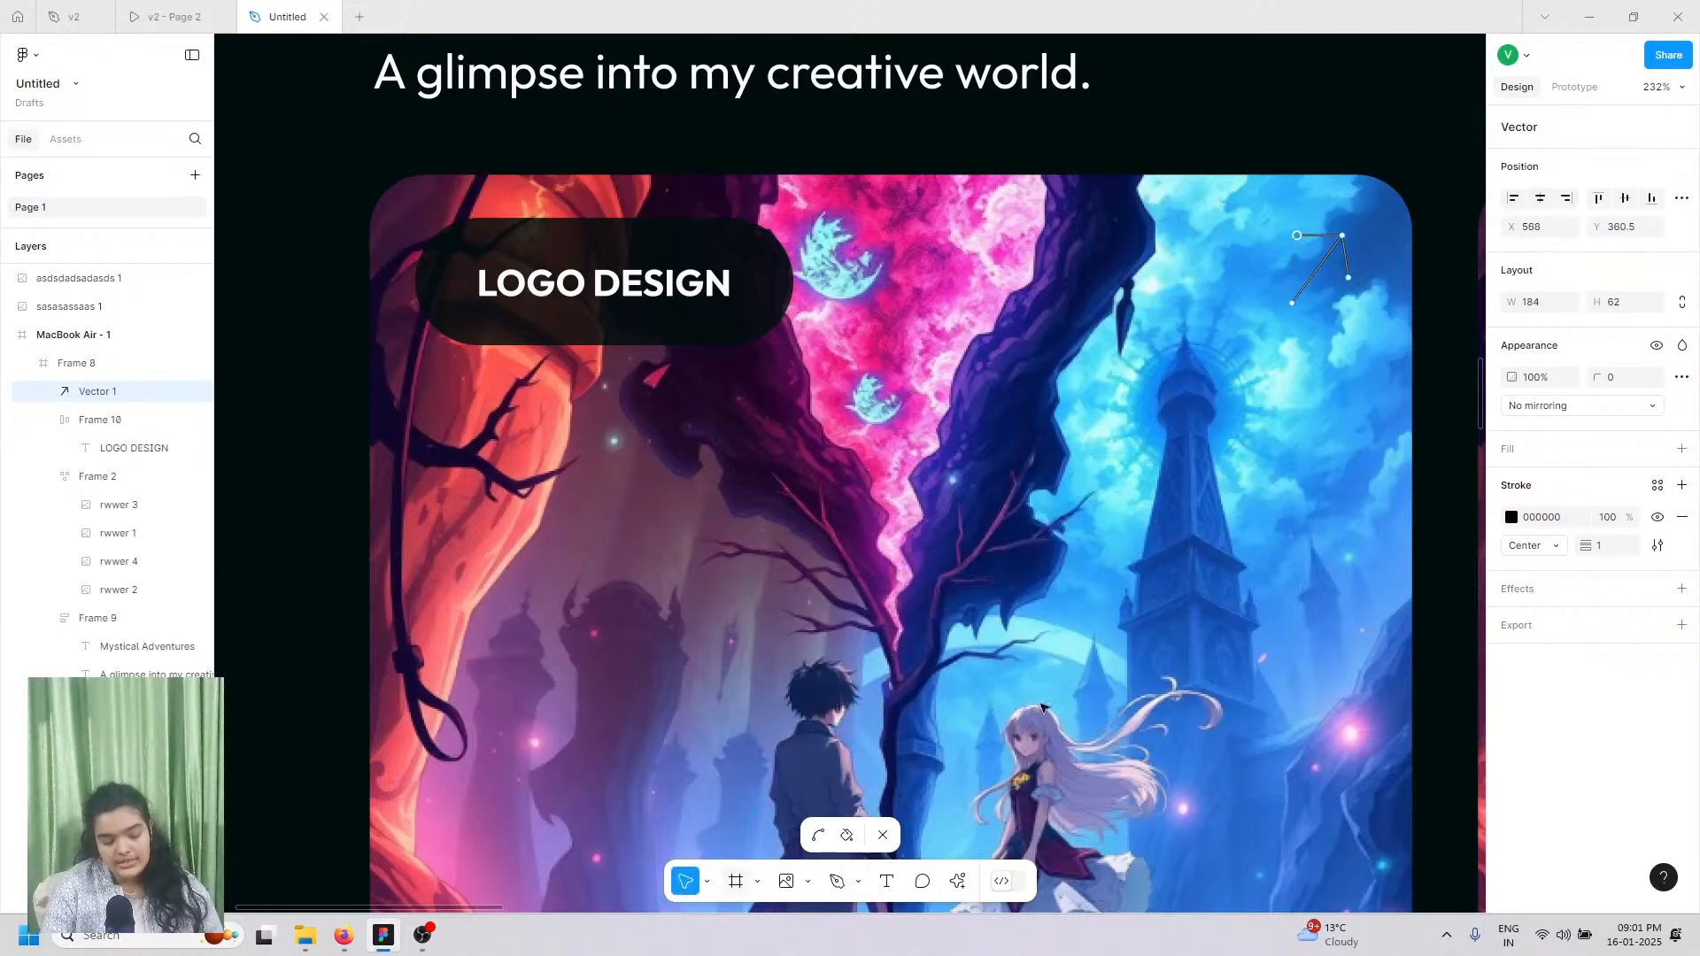
Step: Give the arrow a 6-weight white FFFFFF stroke and lengthen its tail slightly
left_click_drag(1590, 540, 1597, 540)
scroll(1362, 281, "up", 5)
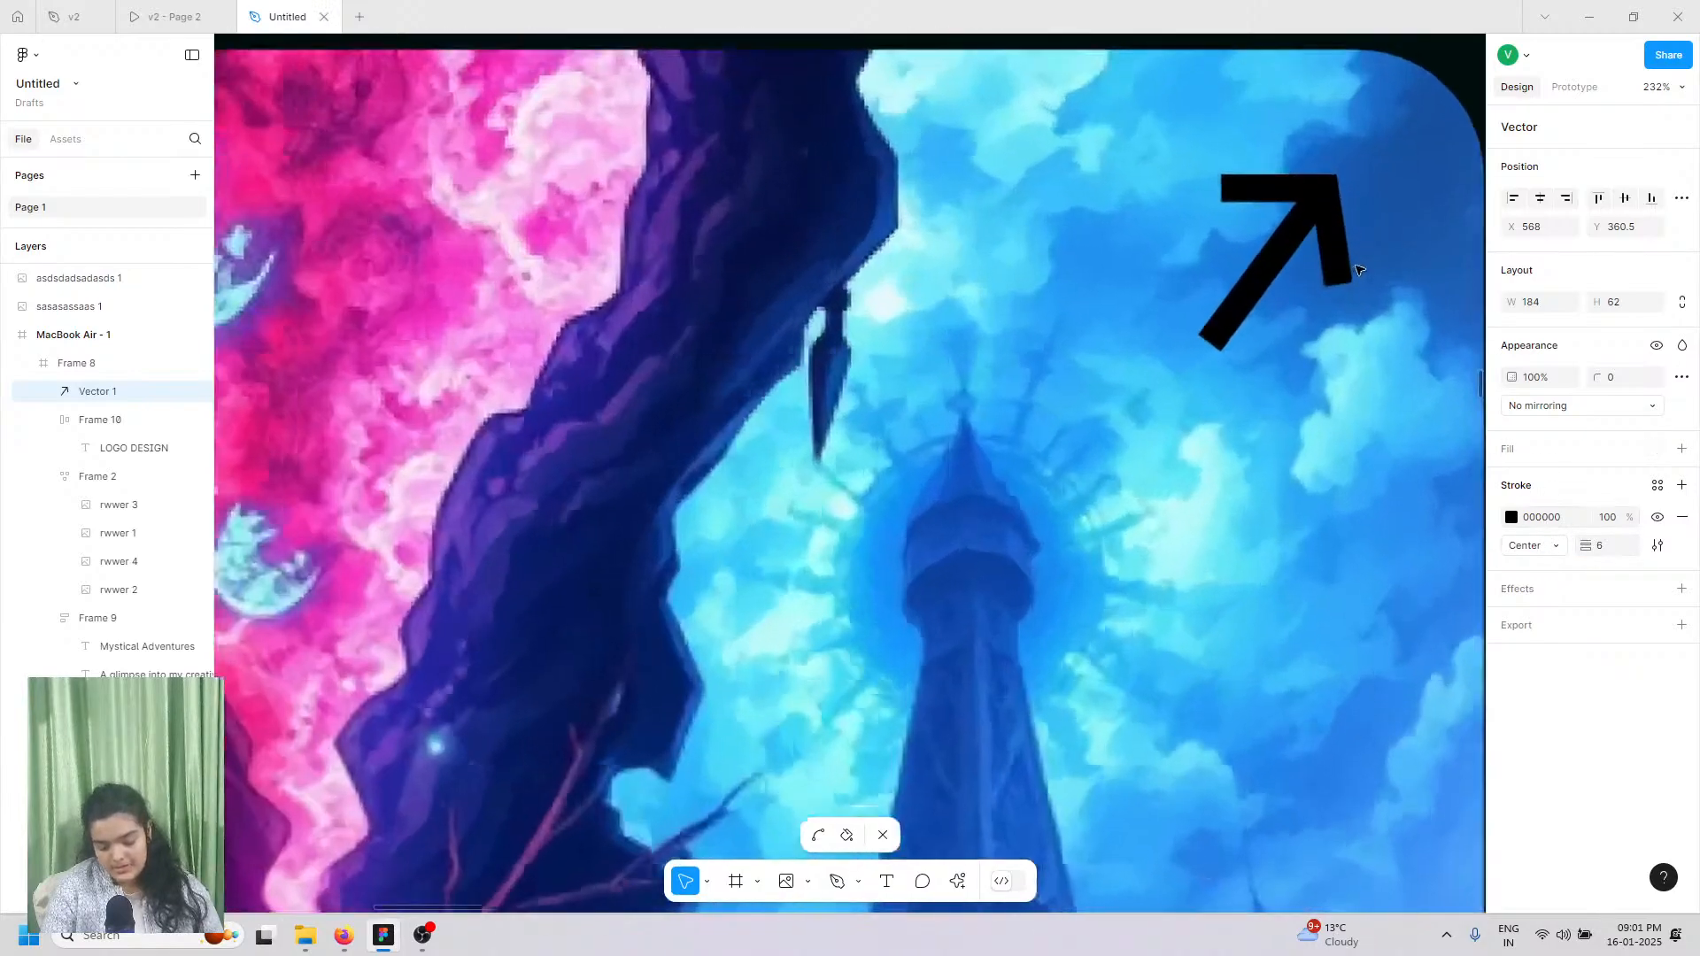
left_click_drag(1168, 366, 1146, 363)
left_click(1512, 518)
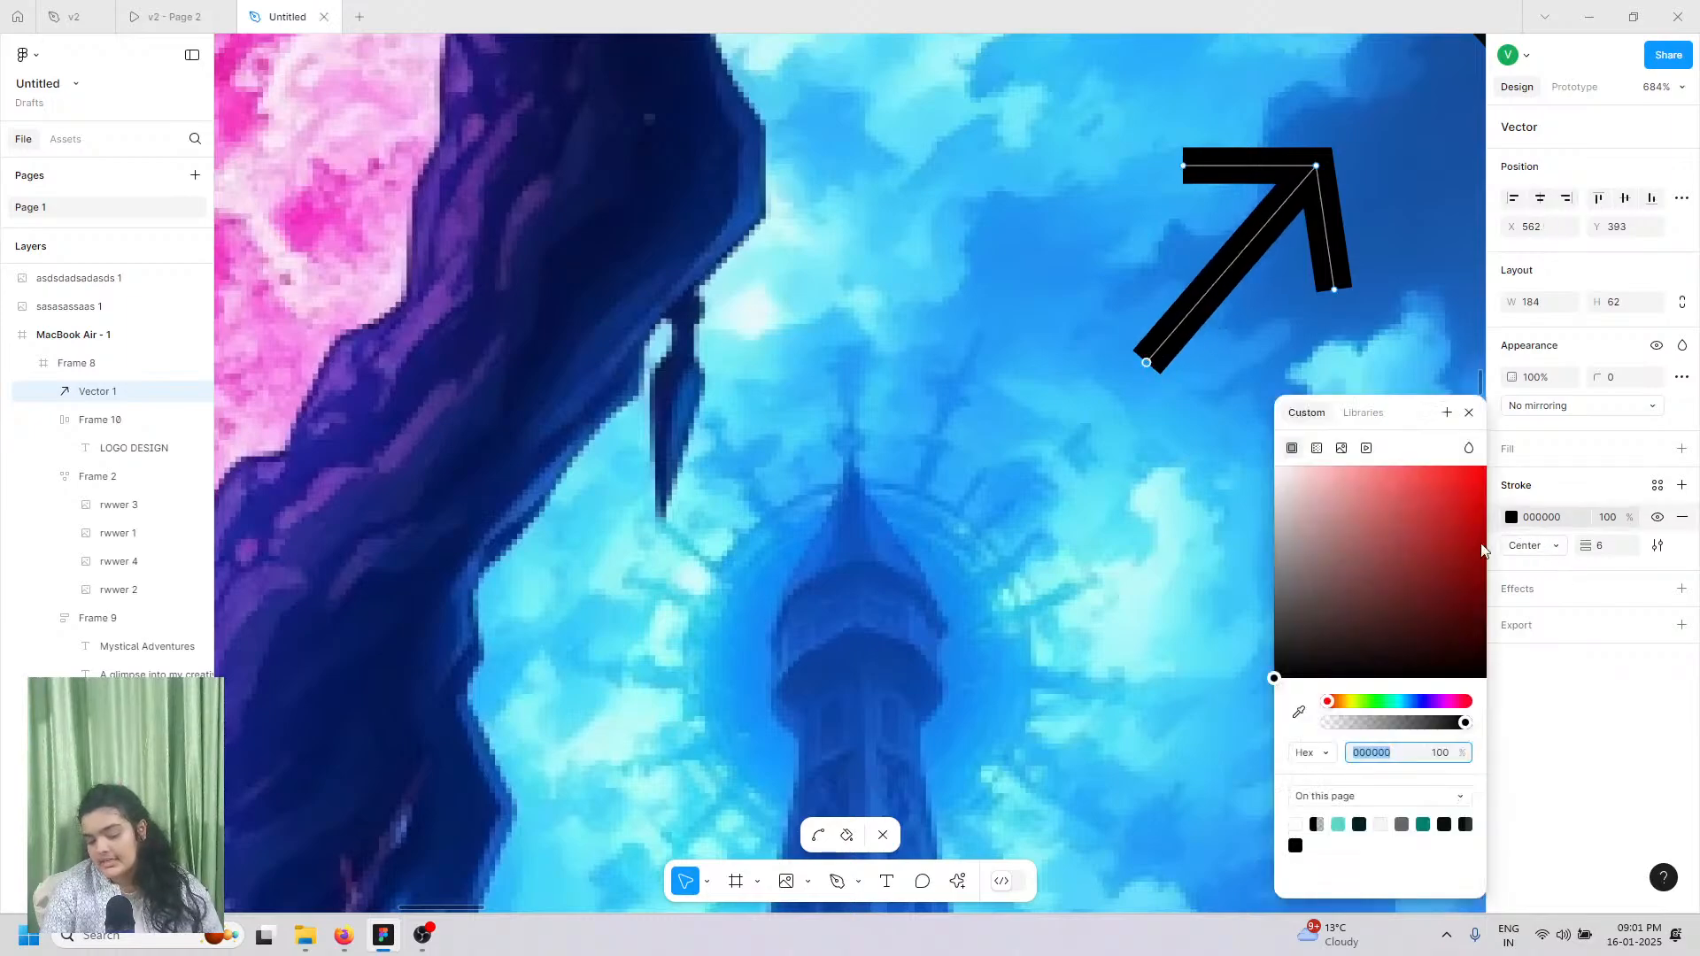
left_click(1187, 514)
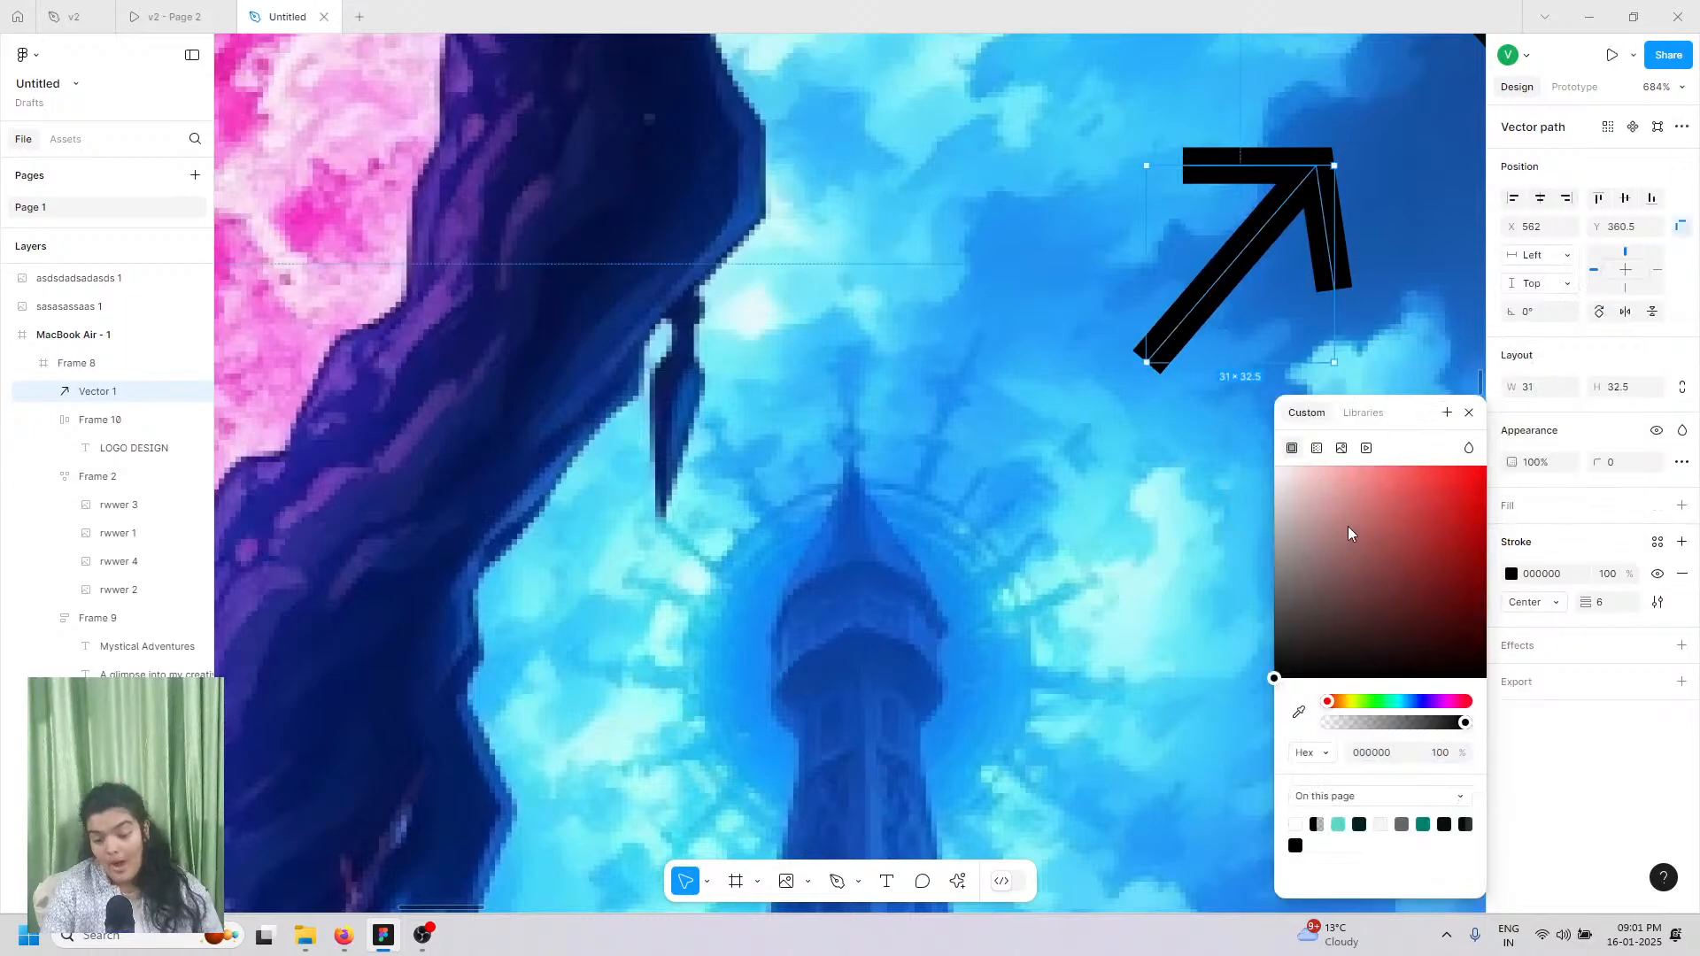
mouse_move(1348, 519)
left_mouse_down()
mouse_move(672, 214)
mouse_move(1125, 204)
left_mouse_up()
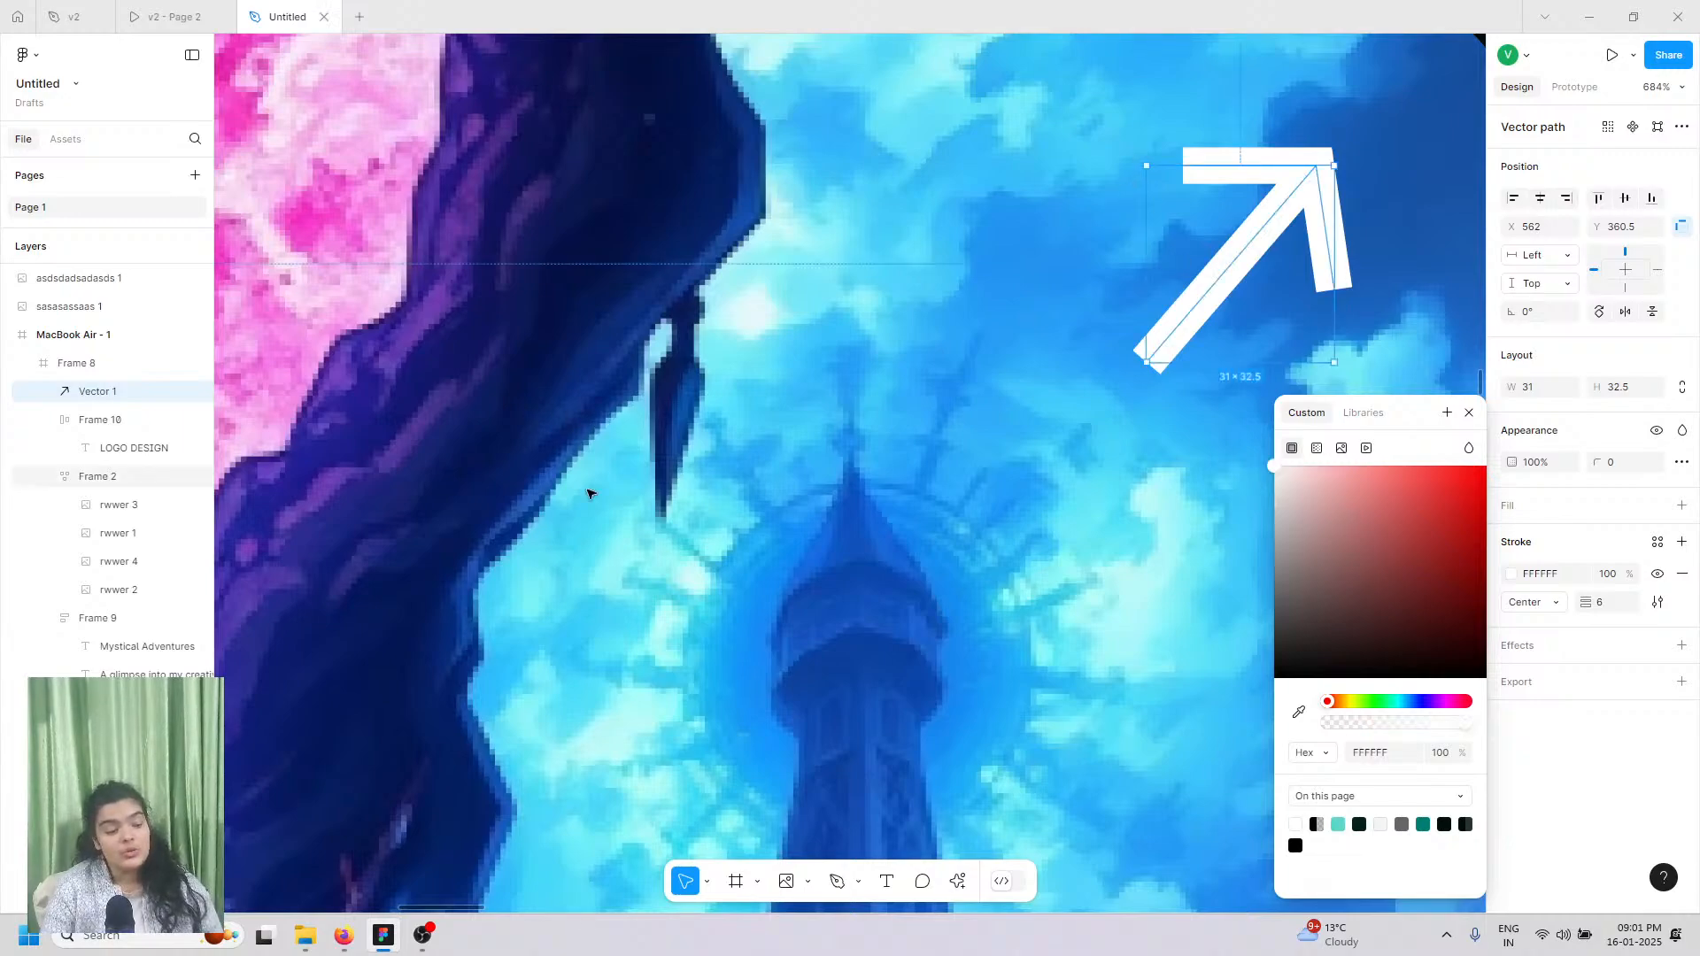
Step: Add a 100 × 100 grey ellipse near the arrow
left_click(757, 881)
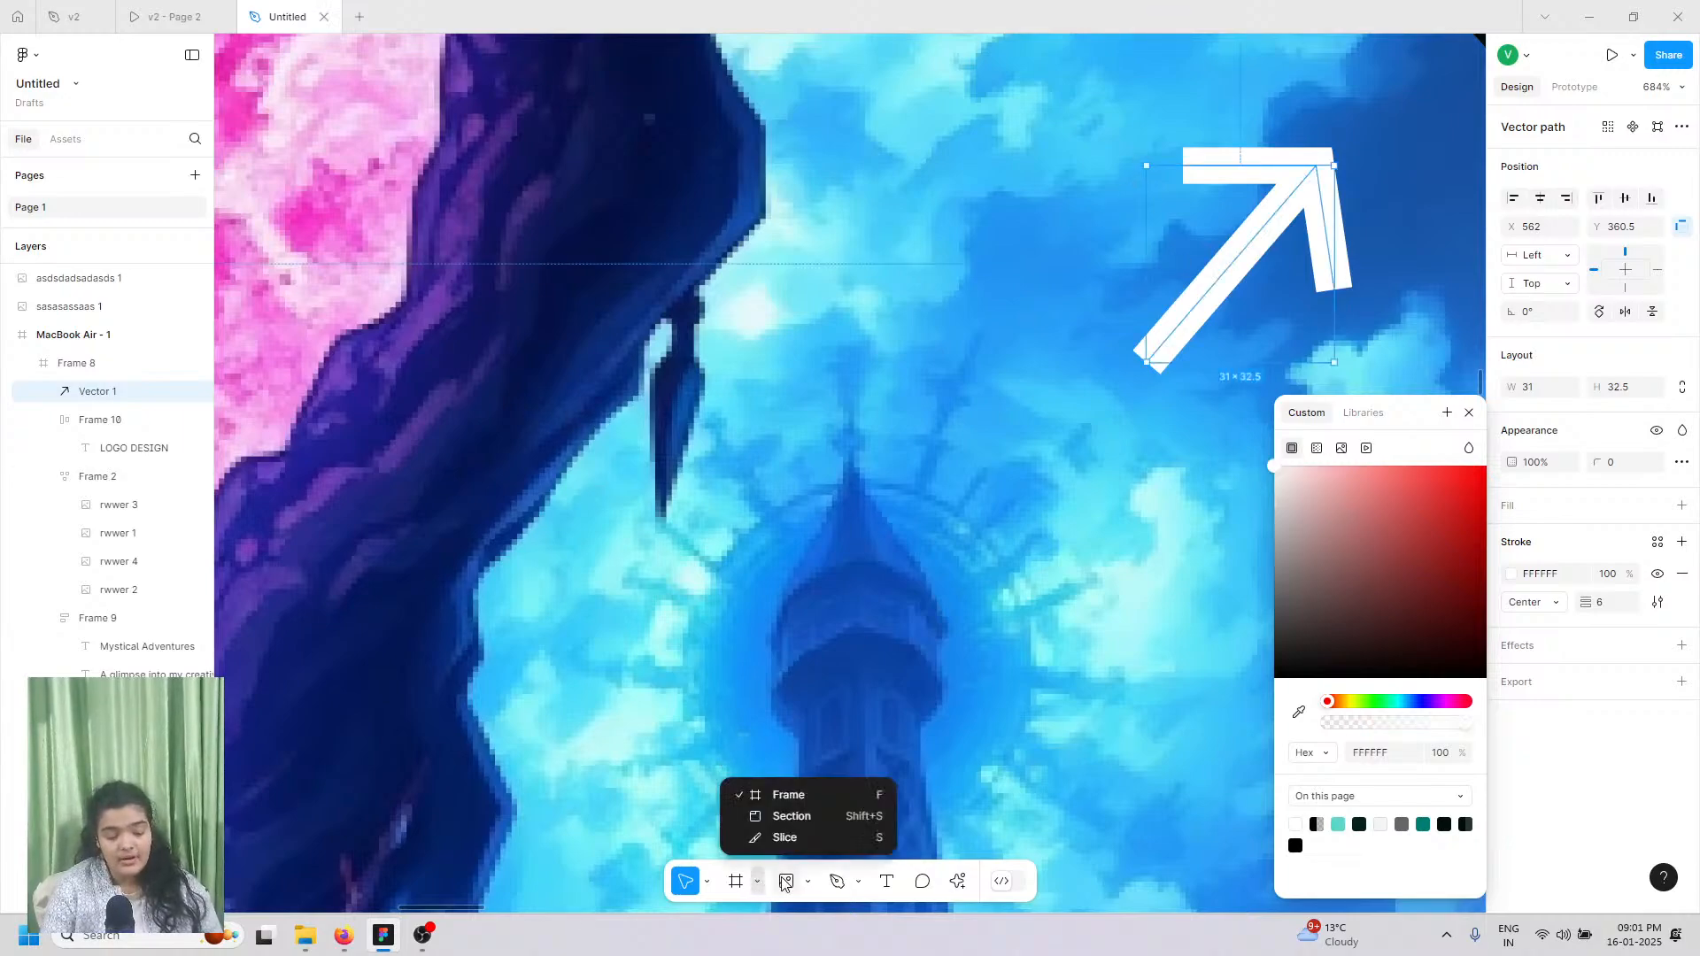
left_click(807, 882)
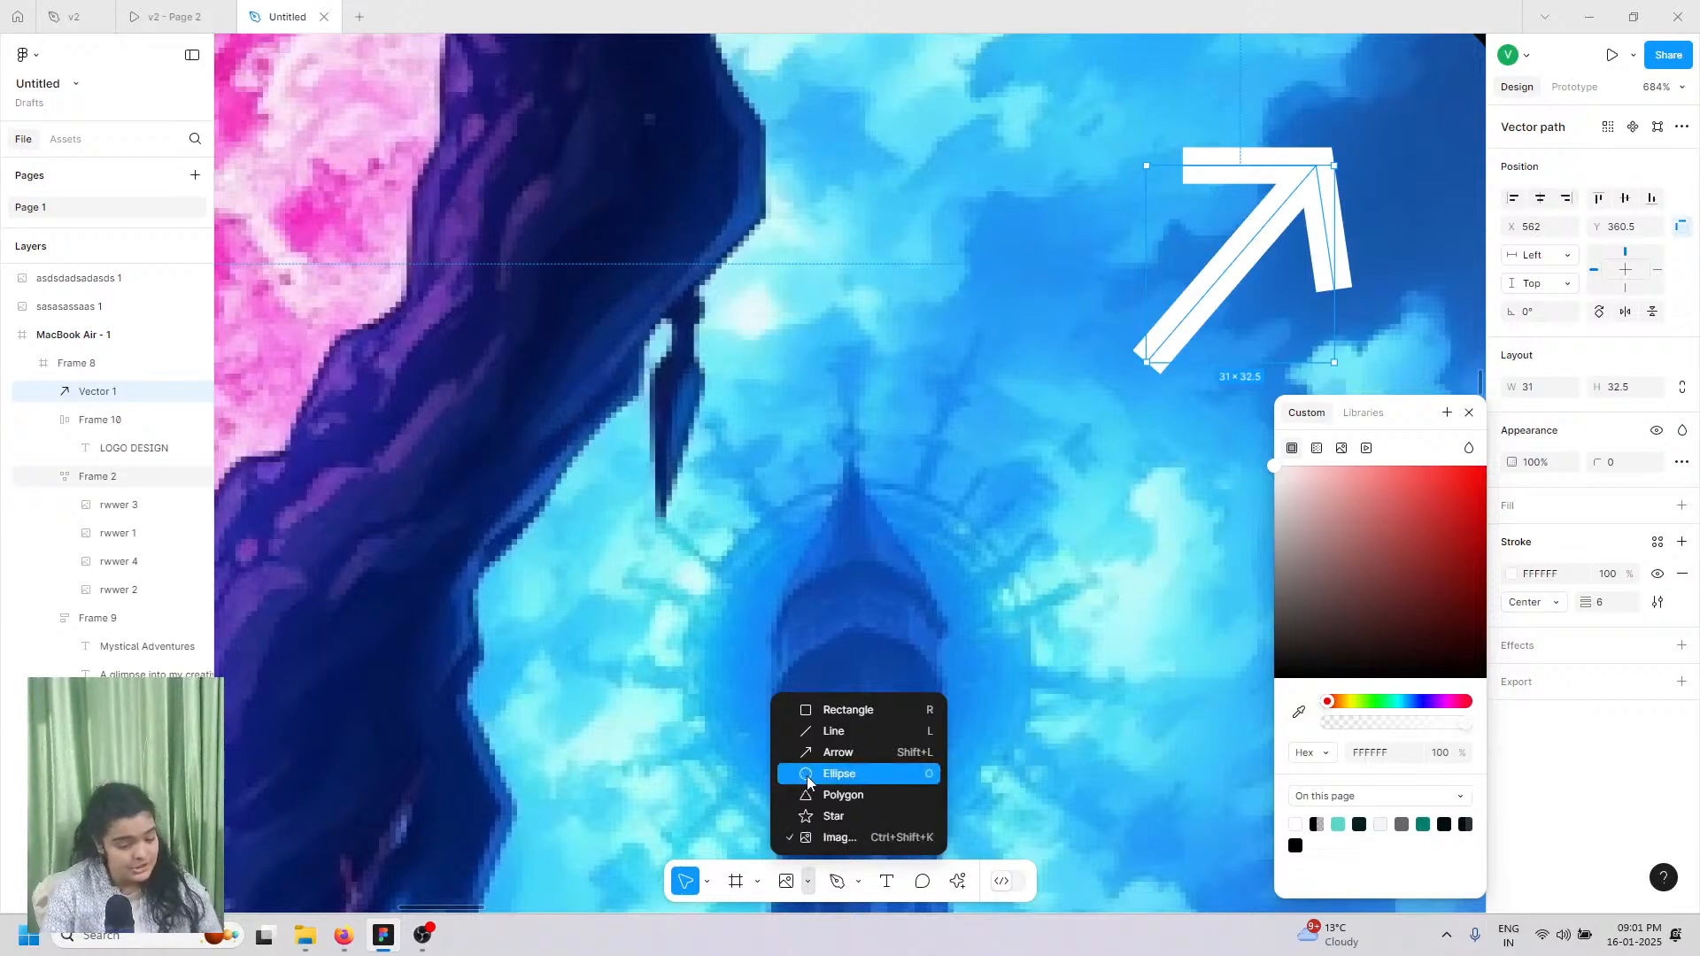
key("o")
left_click(1095, 408)
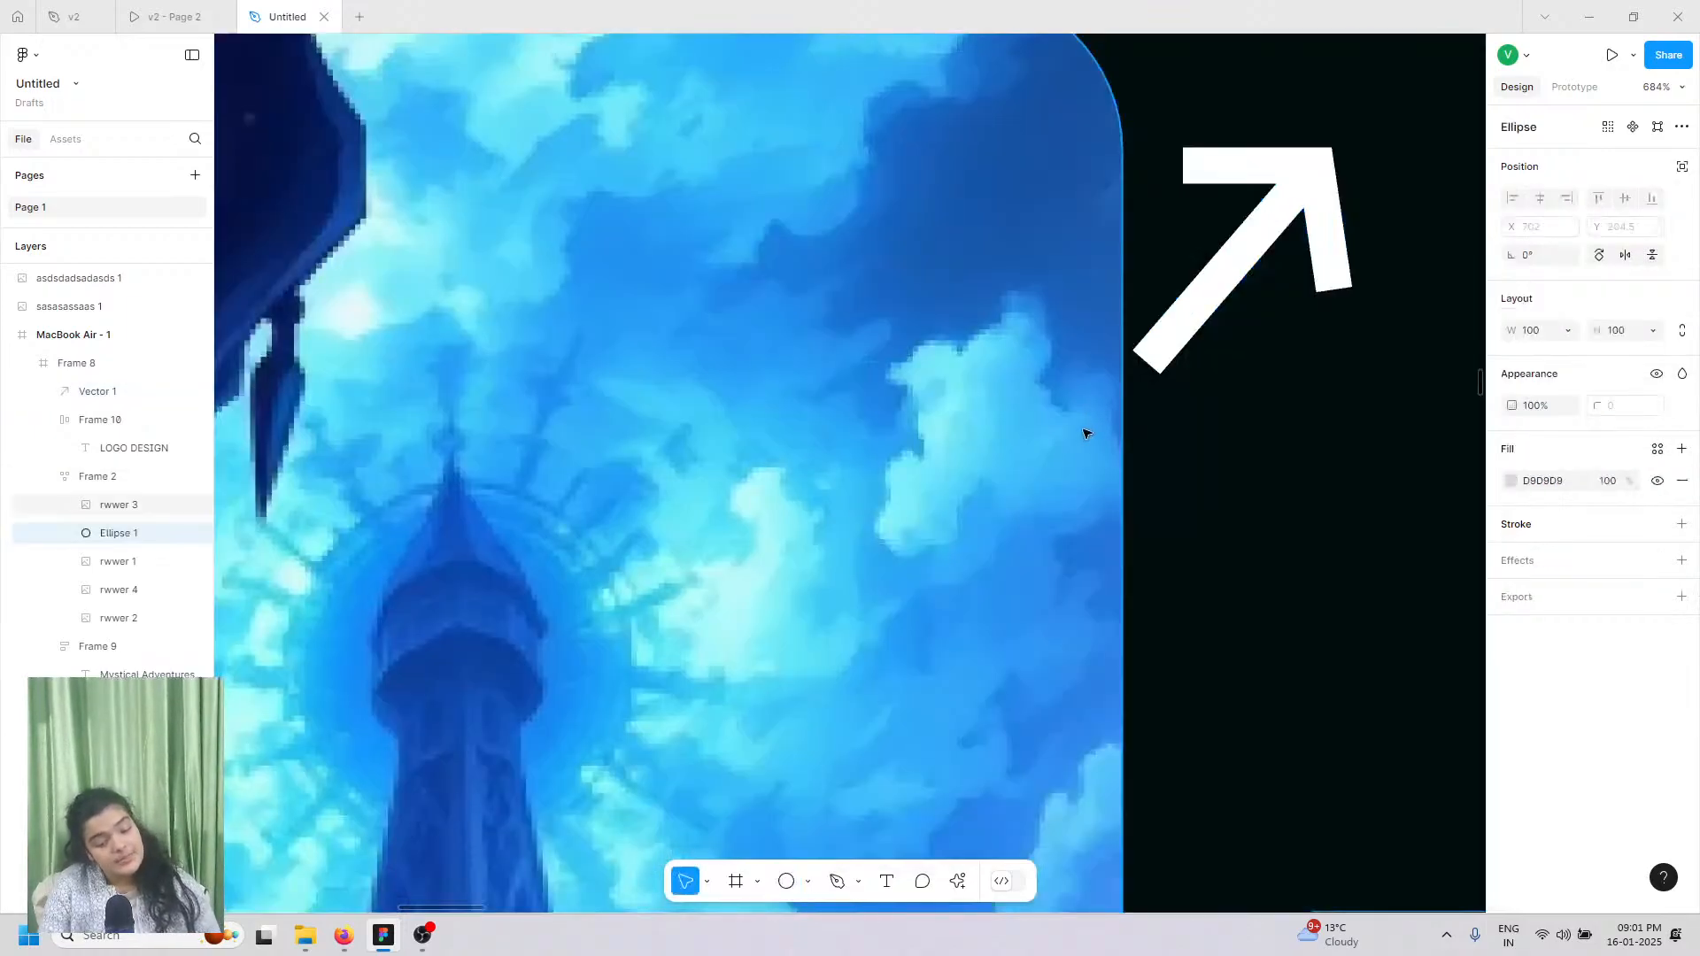
scroll(1089, 430, "down", 10)
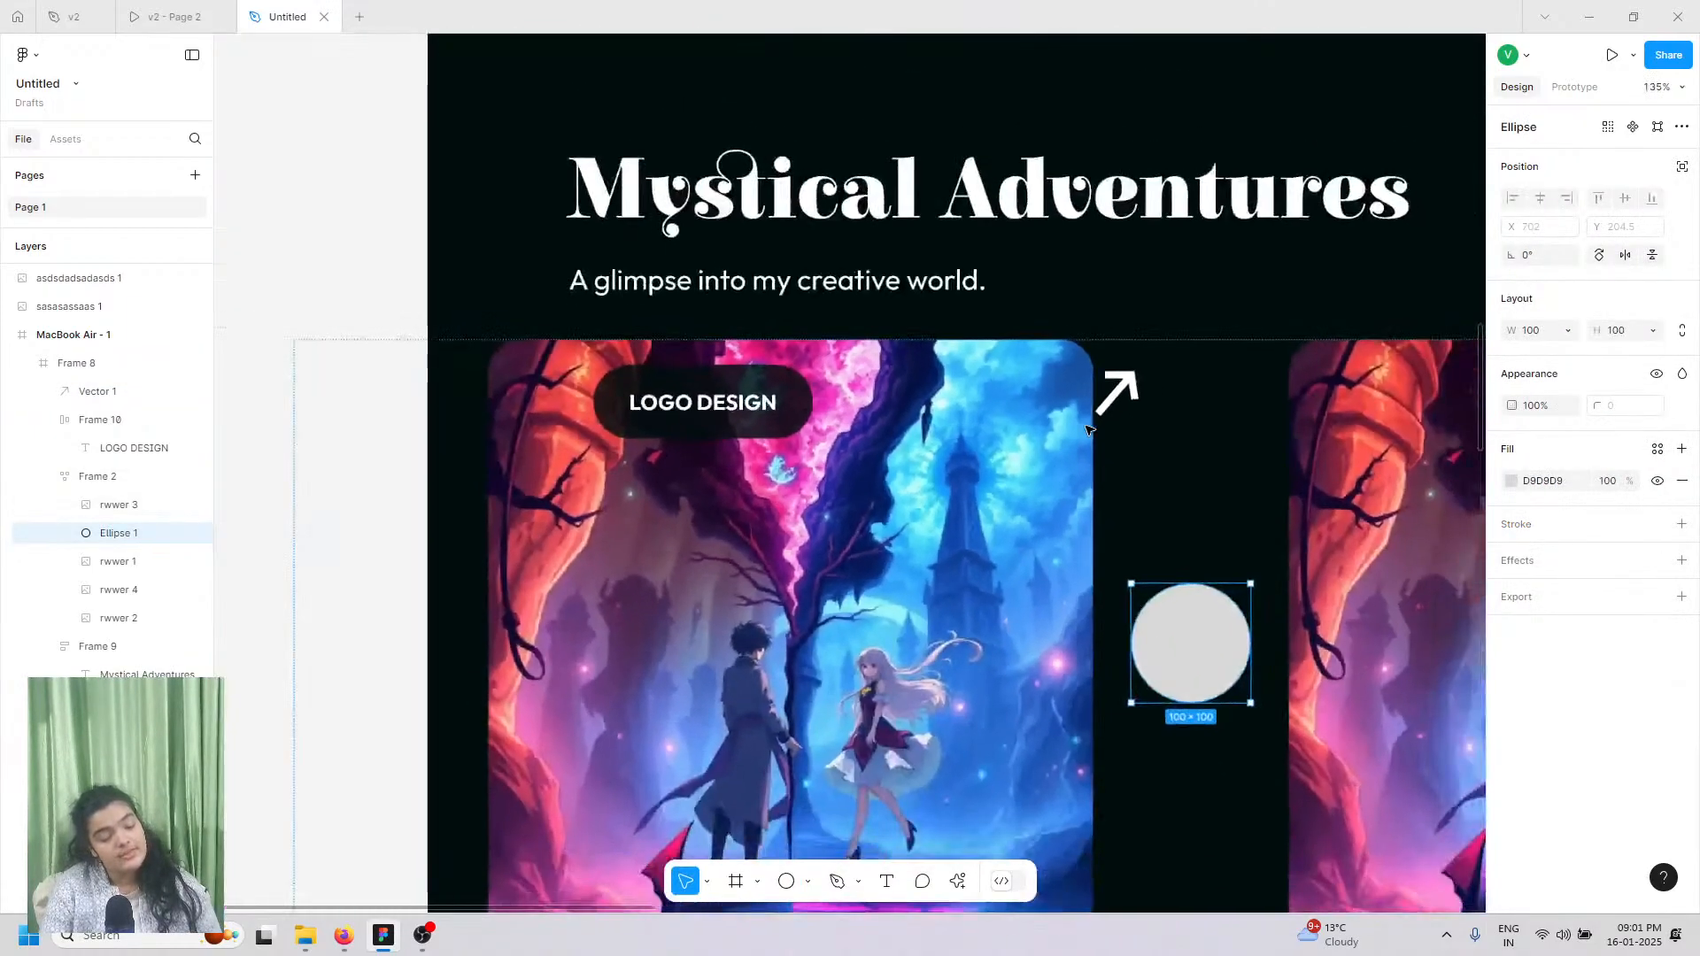
mouse_move(1133, 438)
left_mouse_down()
mouse_move(1135, 405)
mouse_move(1129, 423)
left_mouse_up()
Step: Move Ellipse 1 into Frame 8 beside Vector 1 and group them as Group 2
mouse_move(119, 535)
left_mouse_down()
mouse_move(122, 467)
mouse_move(133, 533)
left_mouse_up()
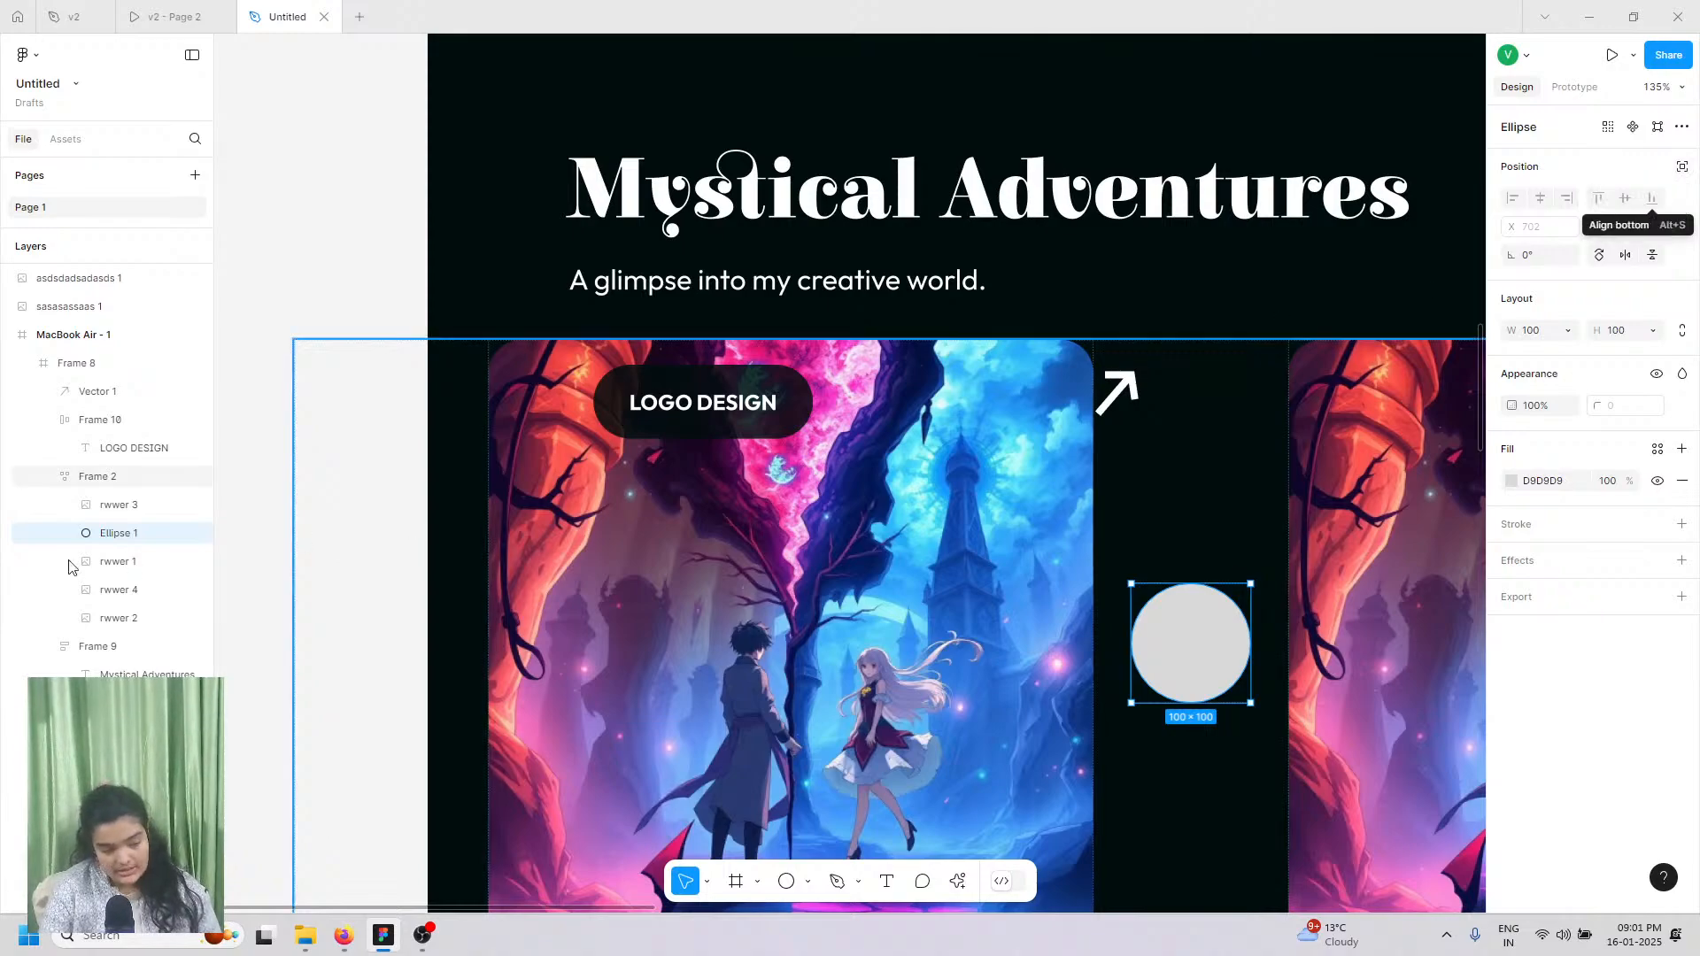
left_click_drag(72, 467, 73, 472)
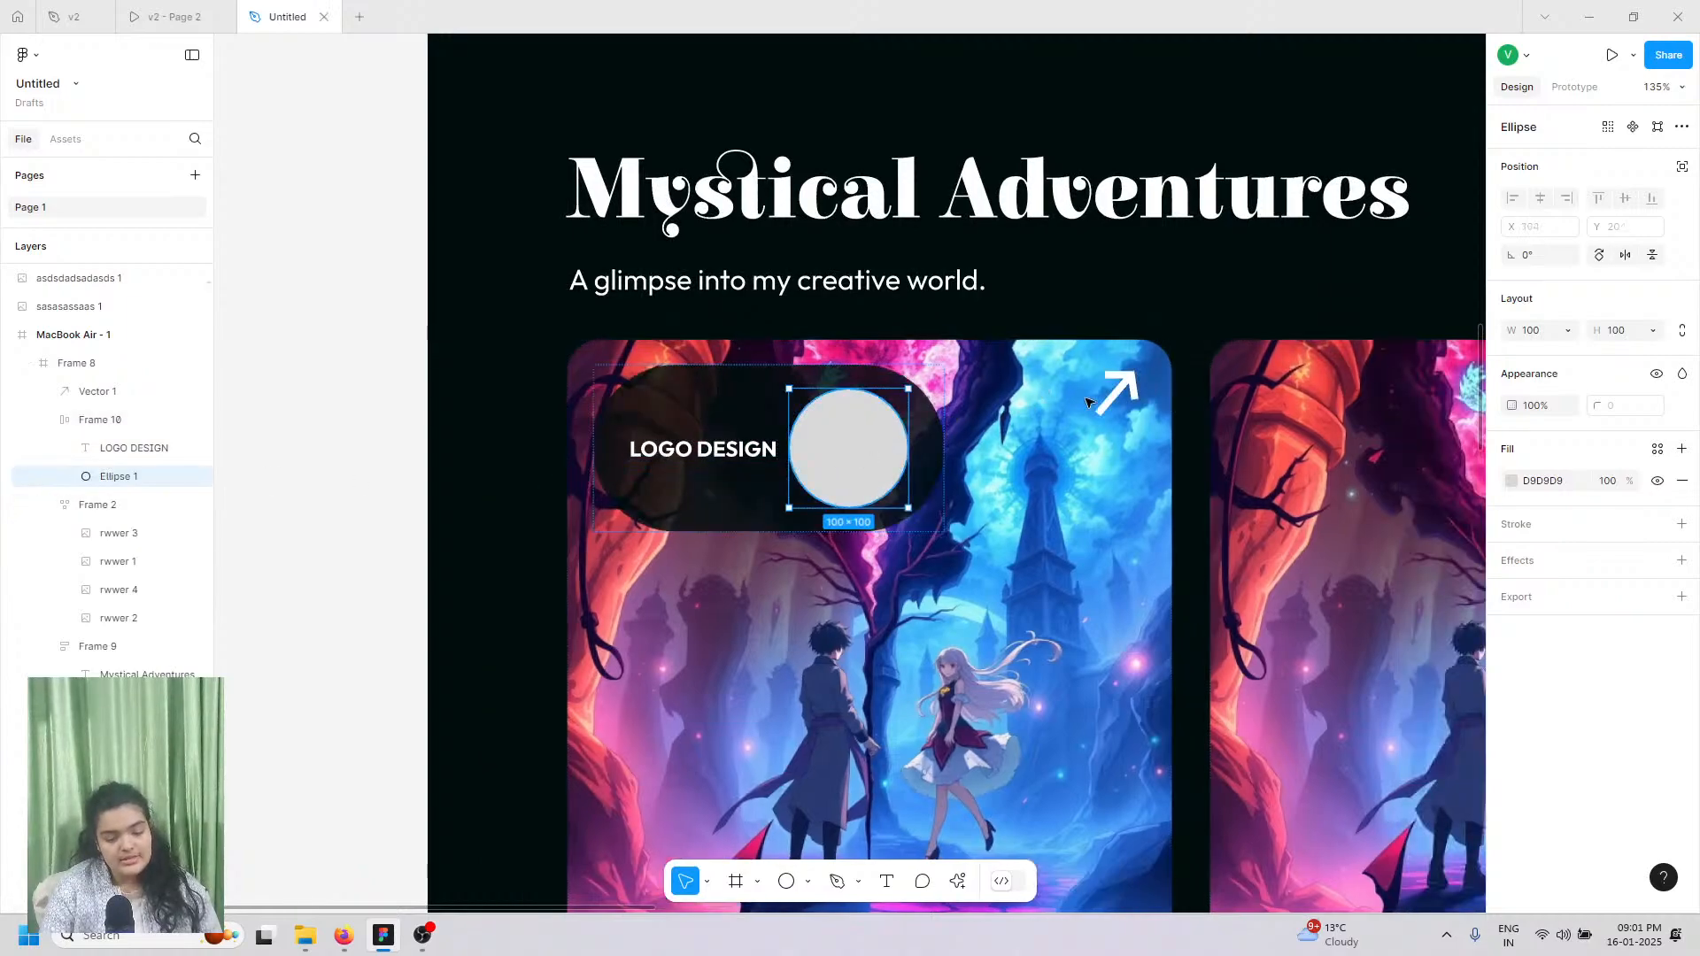
left_click_drag(839, 466, 1092, 422)
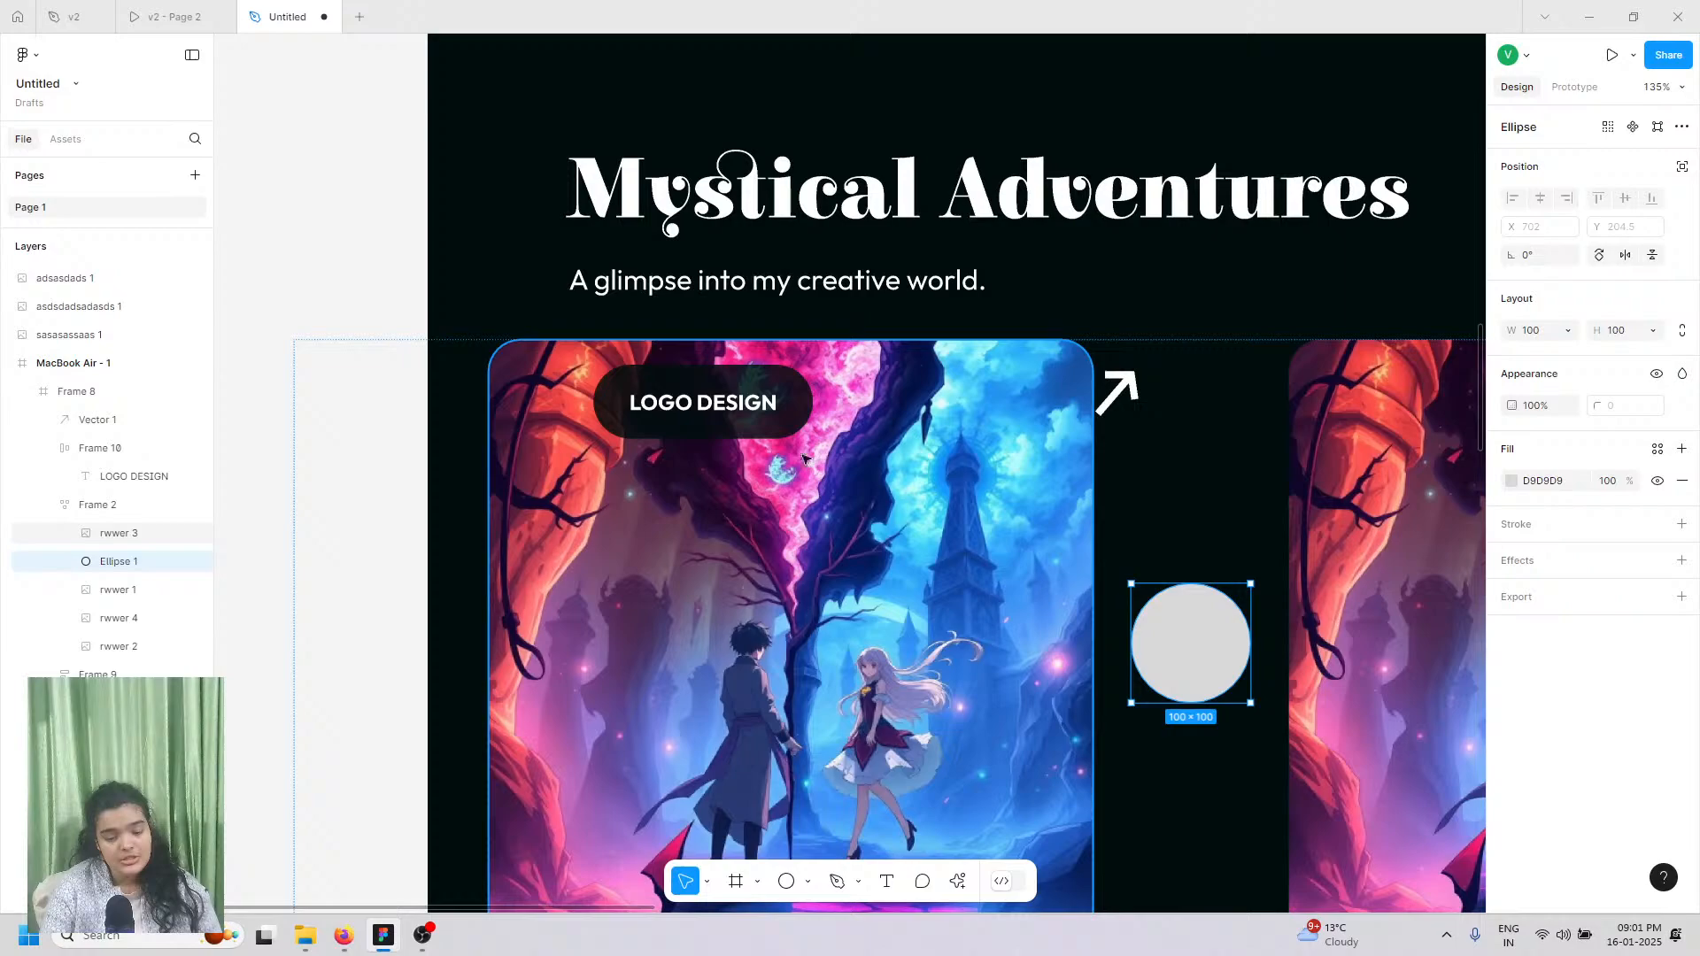
left_click_drag(108, 440, 107, 429)
left_click(106, 425, "shift")
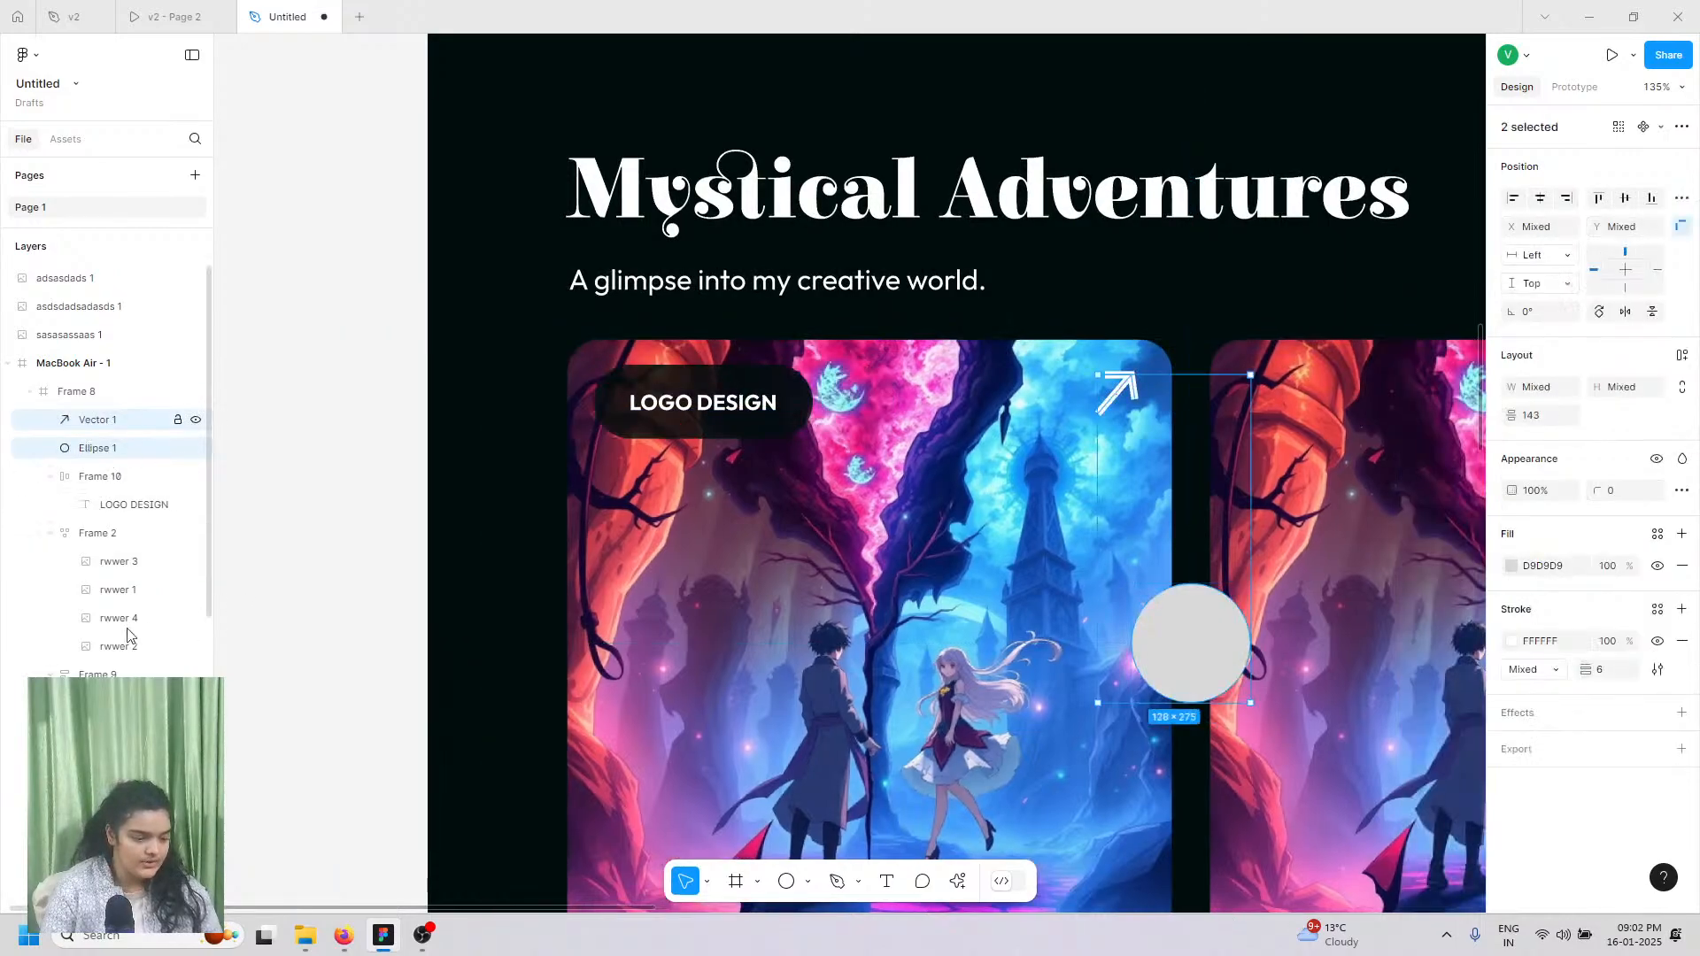
key("ctrl+g")
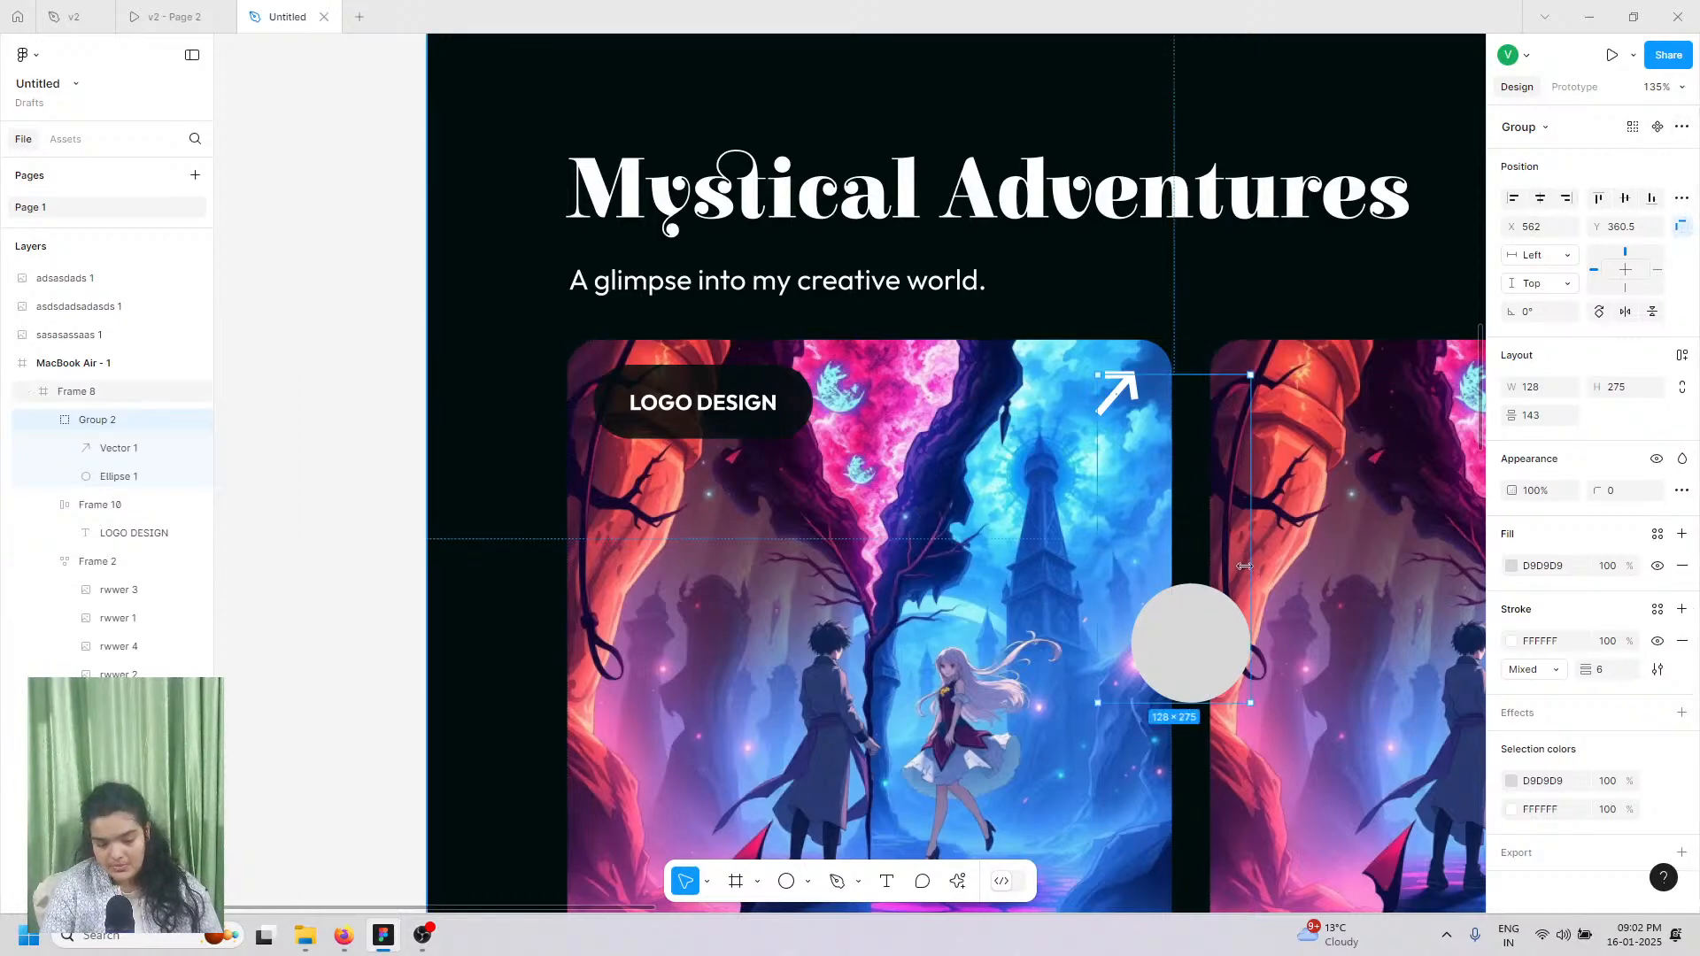
double_click(1186, 612)
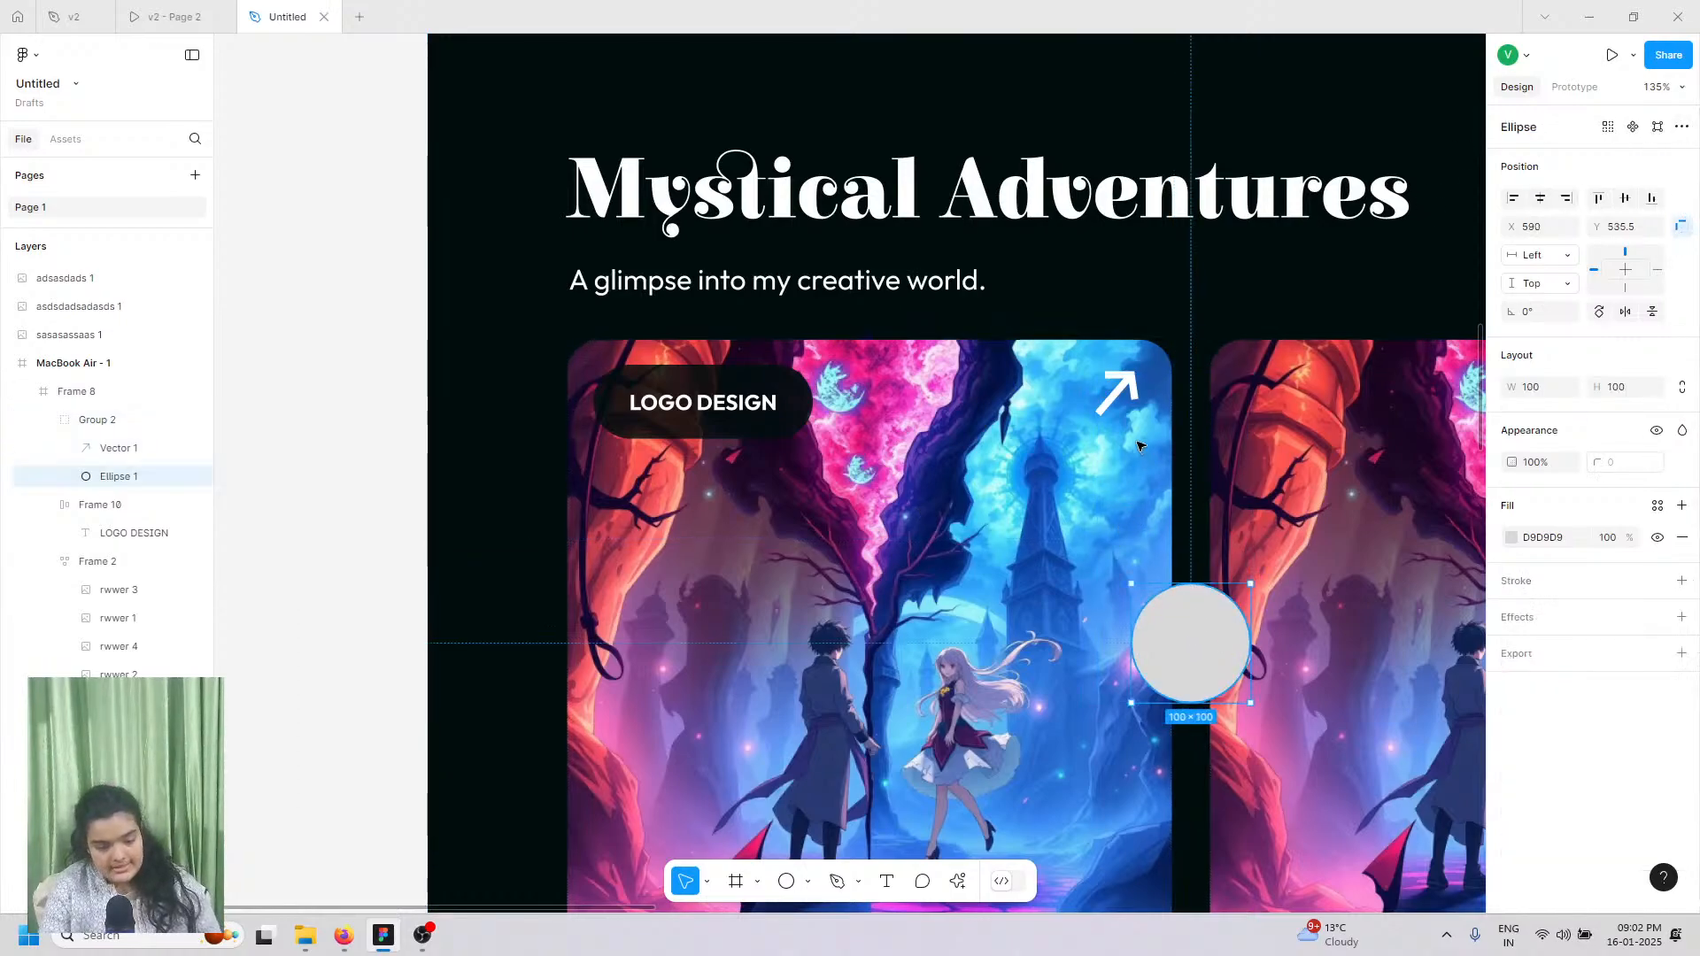
Step: Resize the circle to 66 × 66 at the card's top-right and centre the arrow on it
left_click_drag(1196, 642, 836, 426)
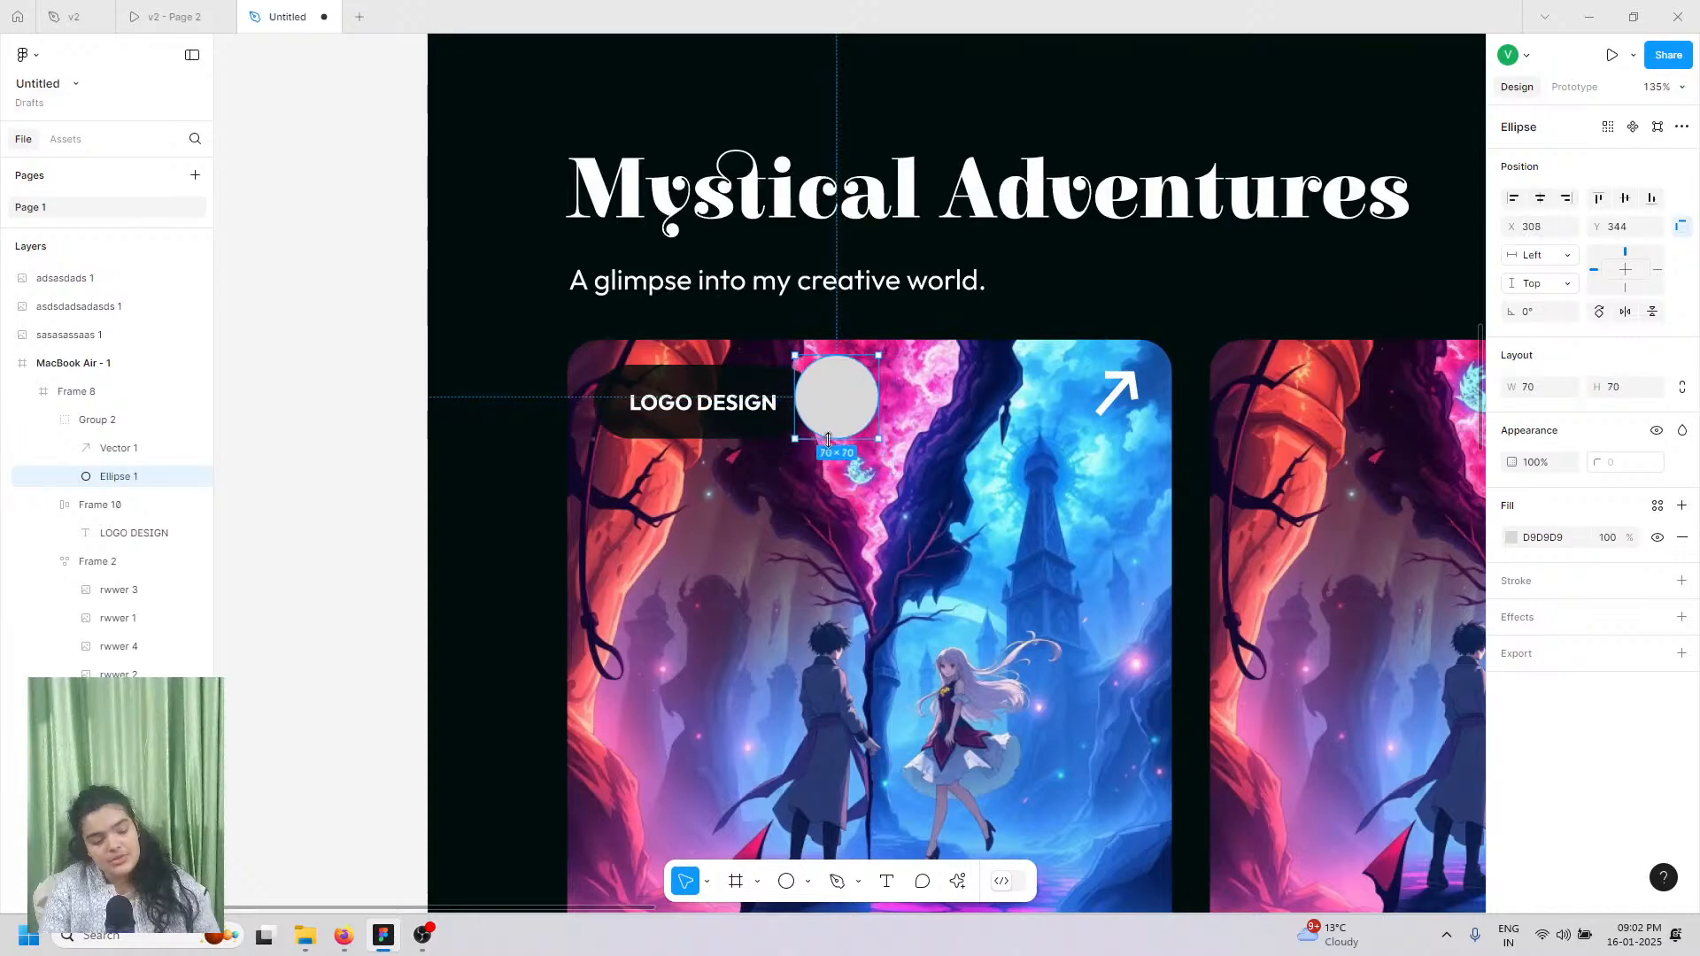
left_click_drag(1082, 418, 1114, 397)
left_click(1117, 388)
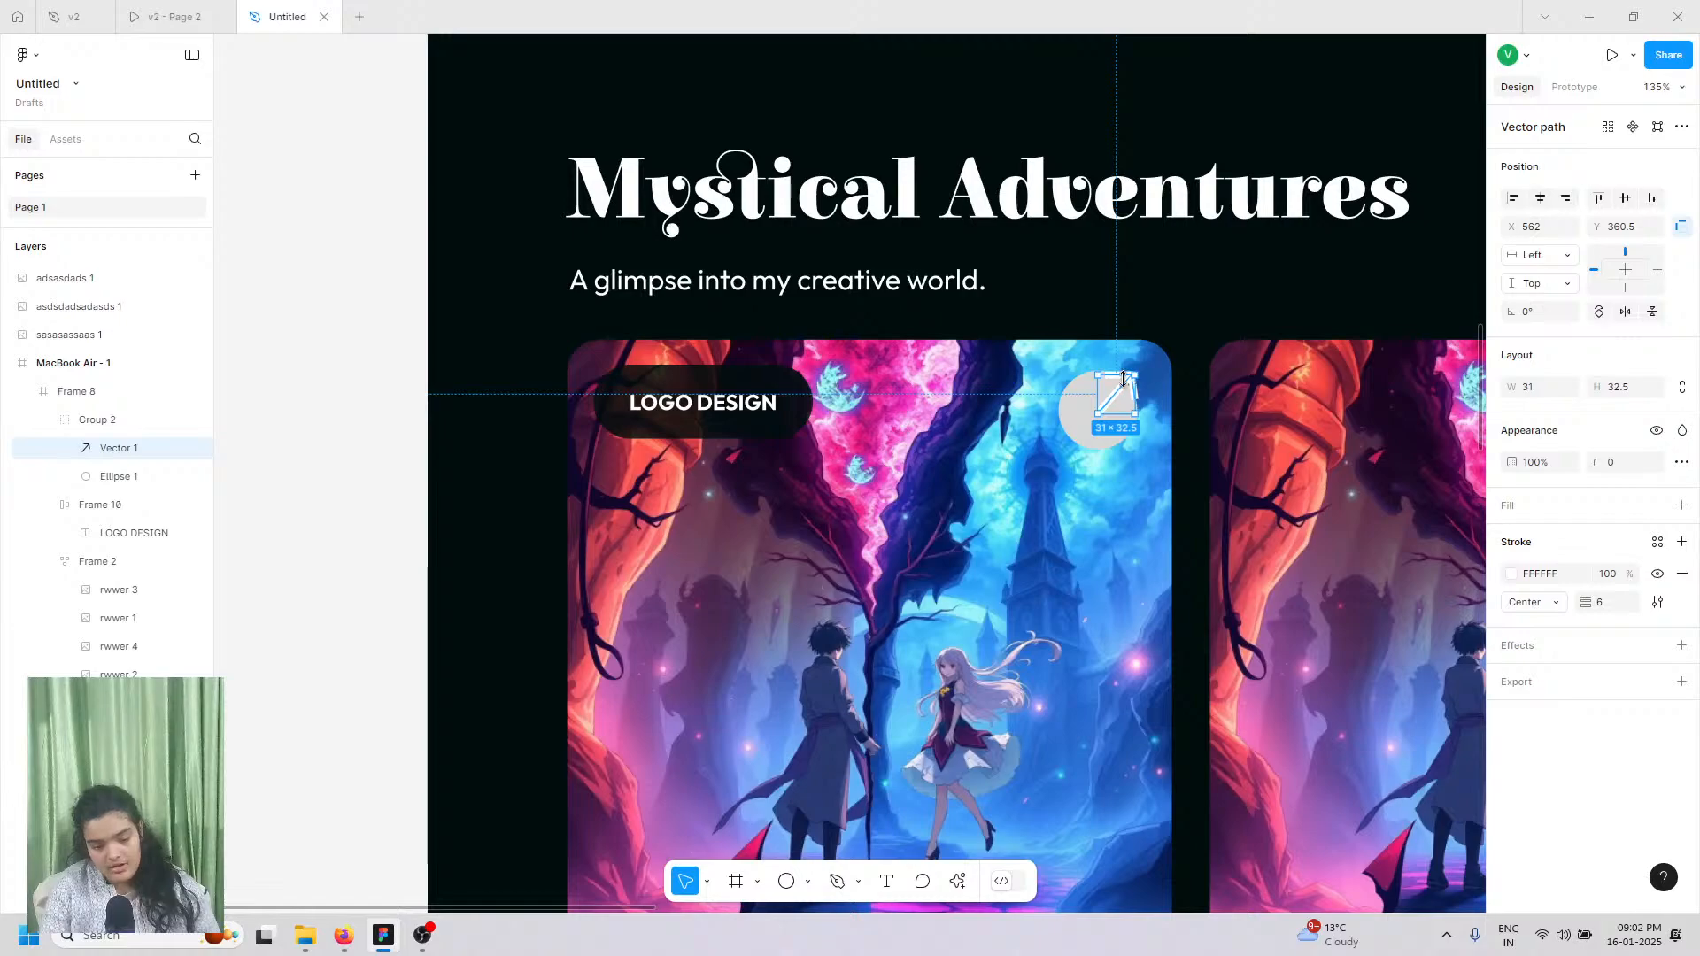
scroll(1124, 385, "up", 3)
left_click_drag(1126, 385, 1073, 483)
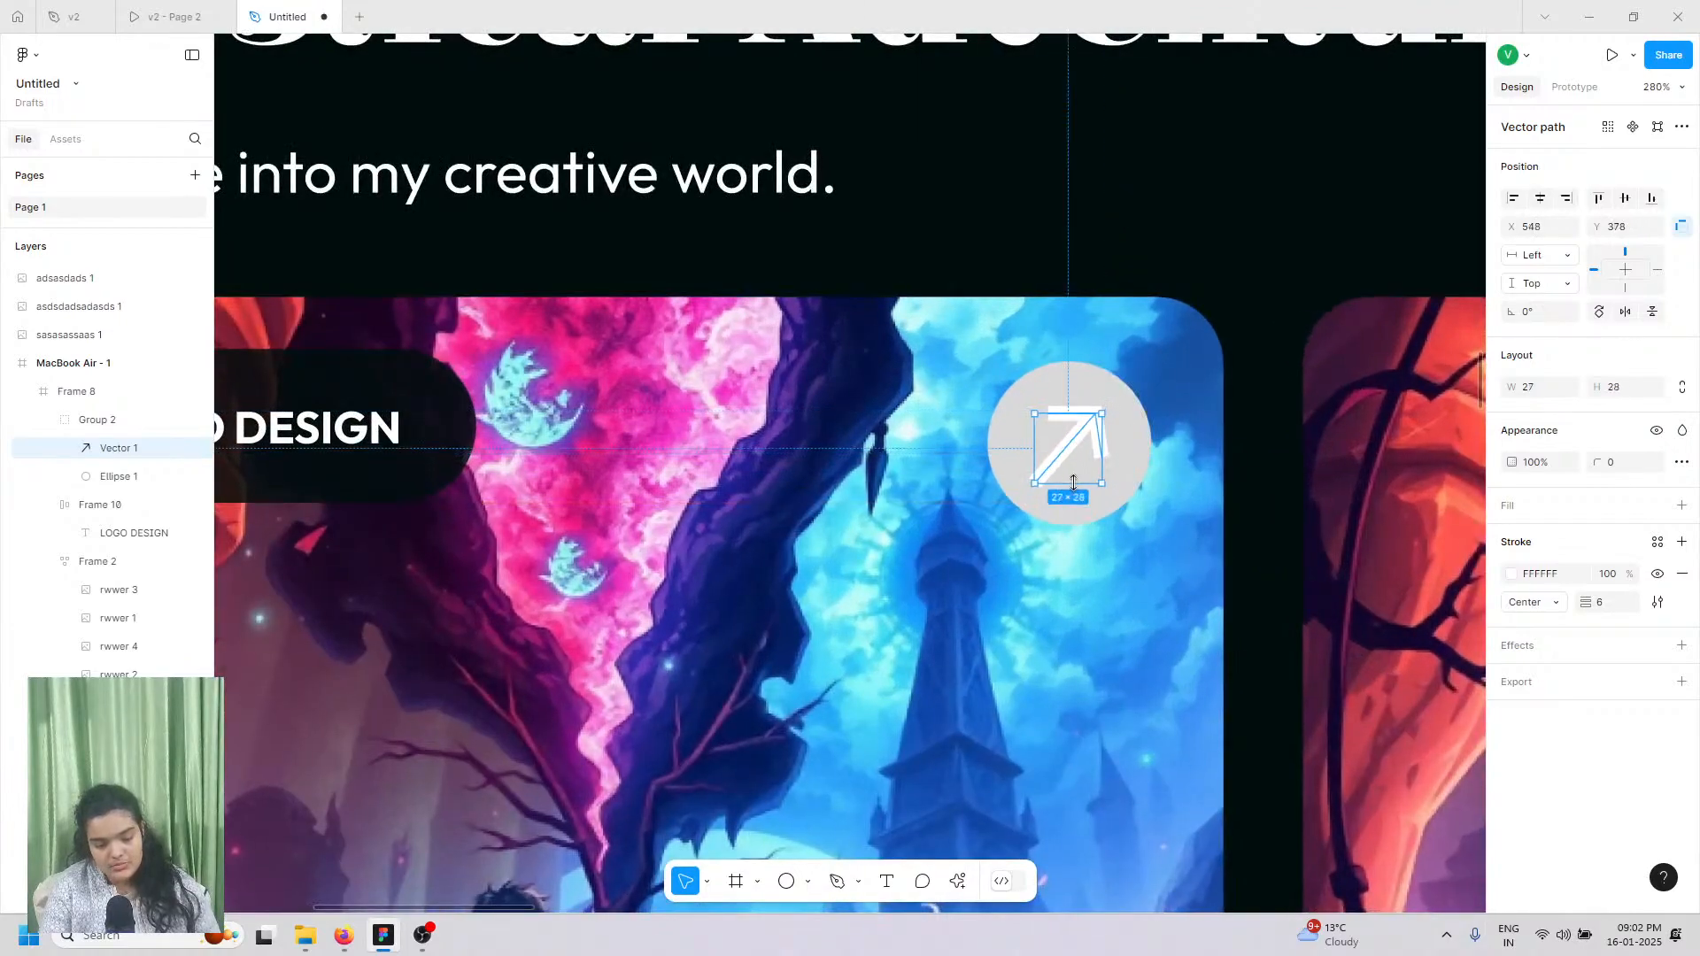
Step: Fill the badge circle Ellipse 1 with white (FFFFFF)
left_click(1066, 396)
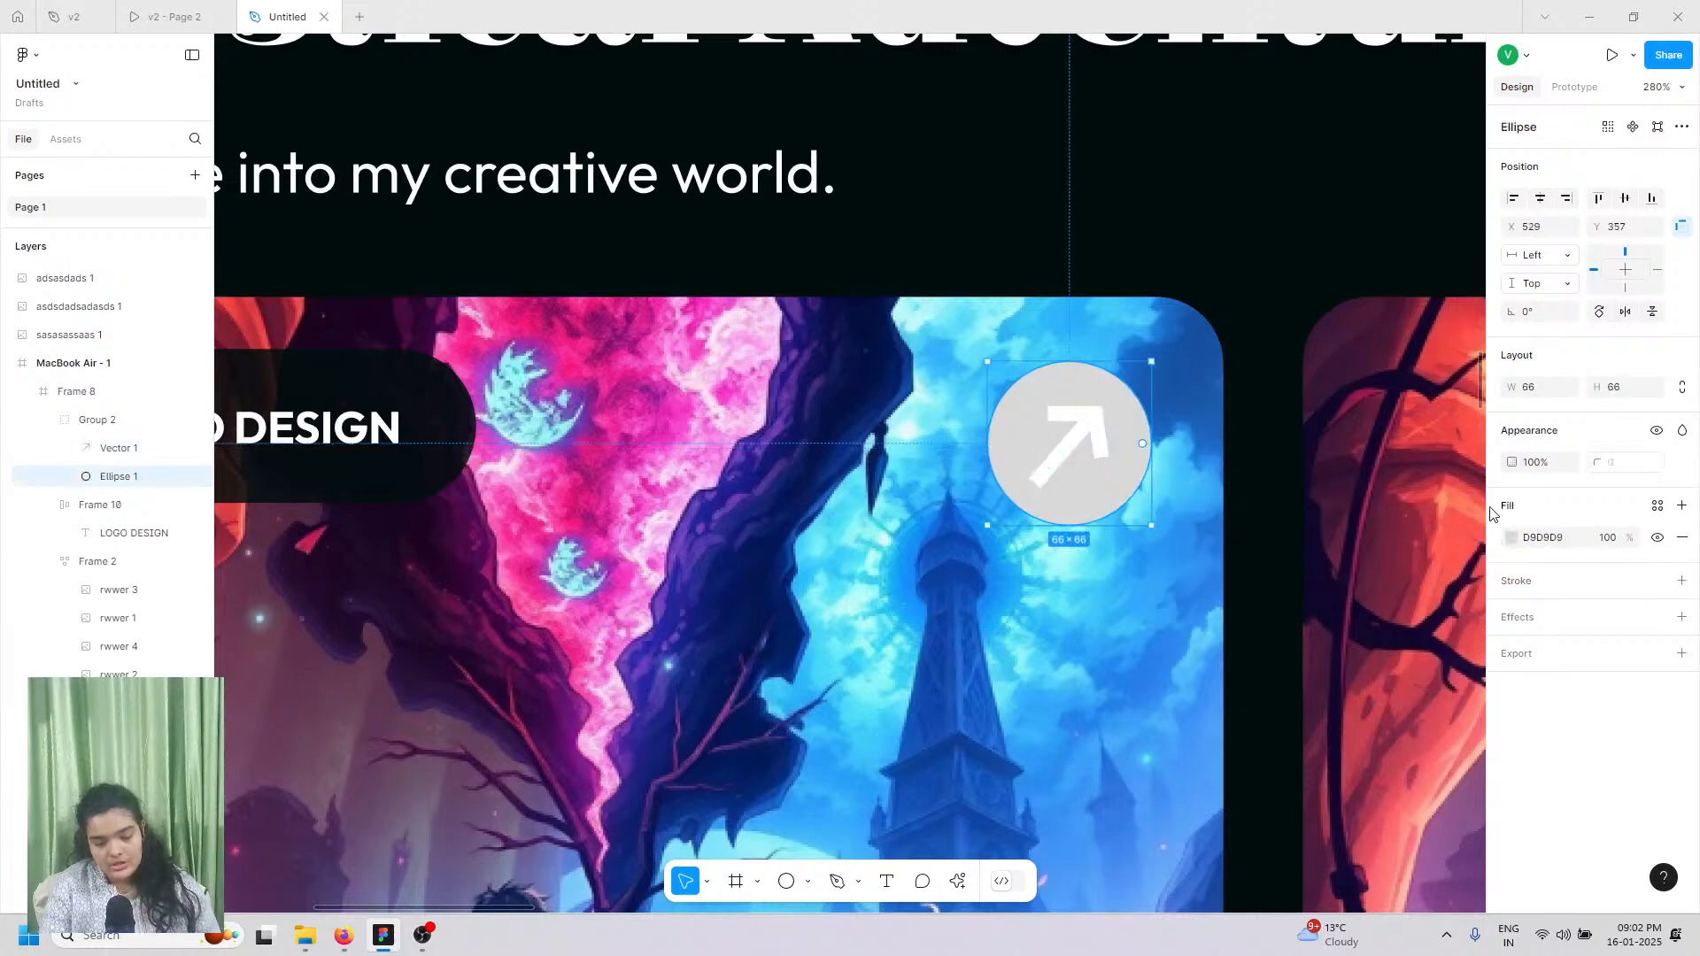
left_click(1511, 537)
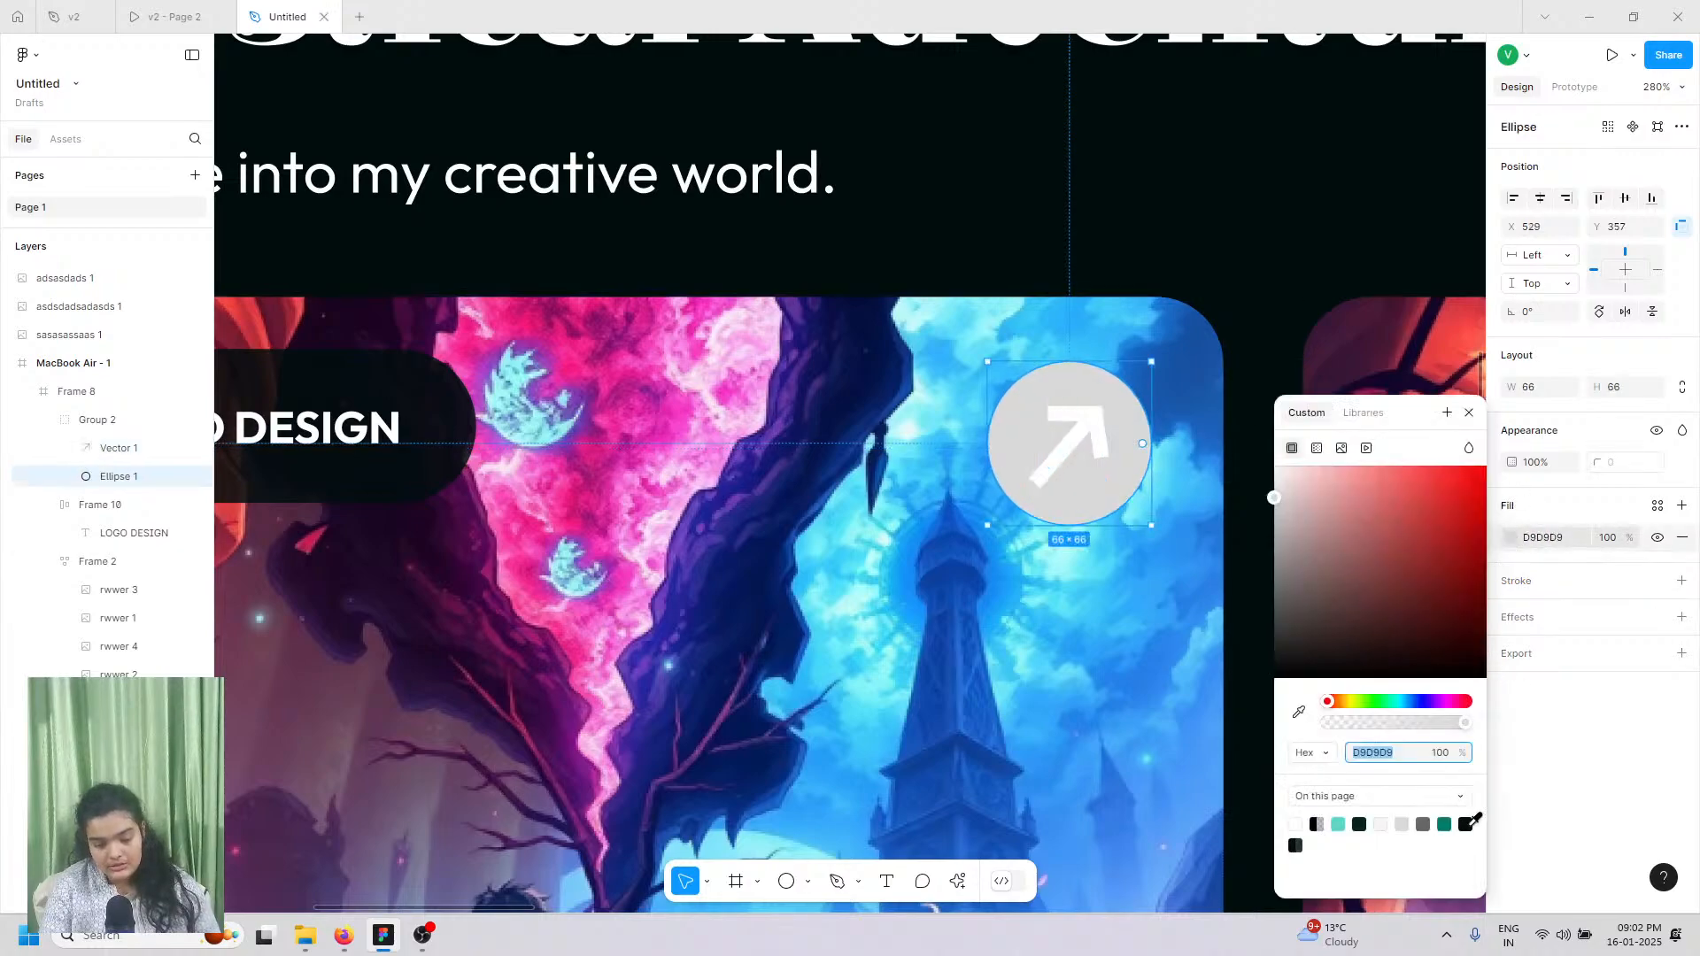
left_click(1466, 823)
left_click(211, 8)
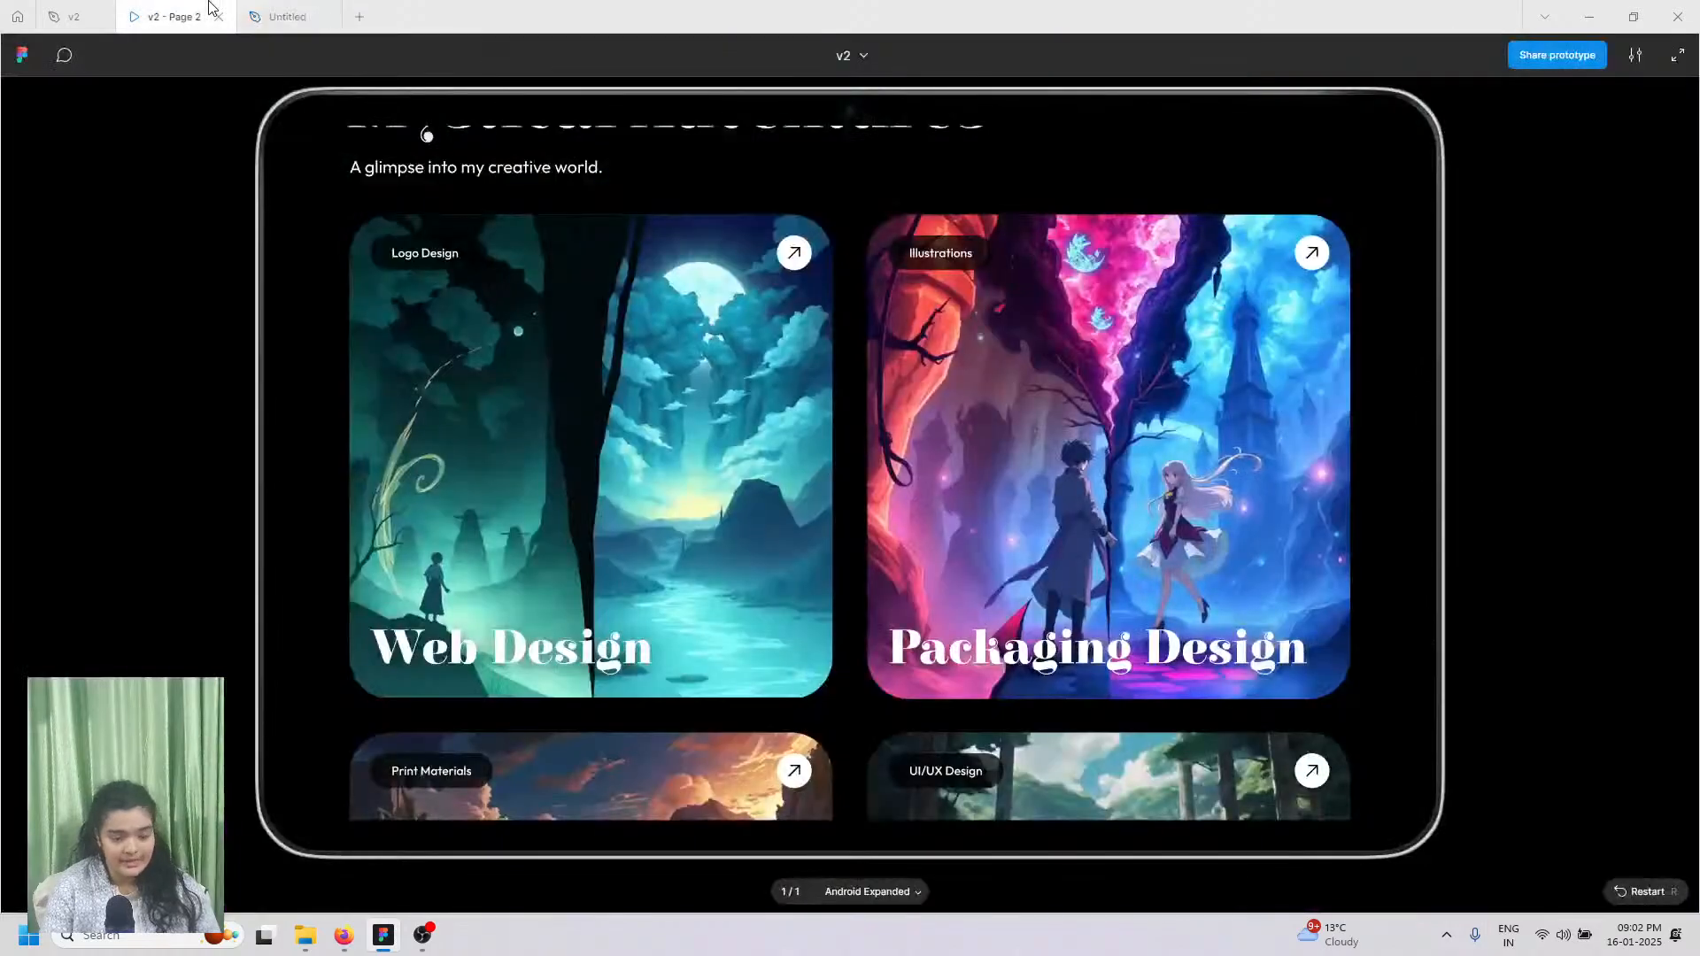
left_click(266, 16)
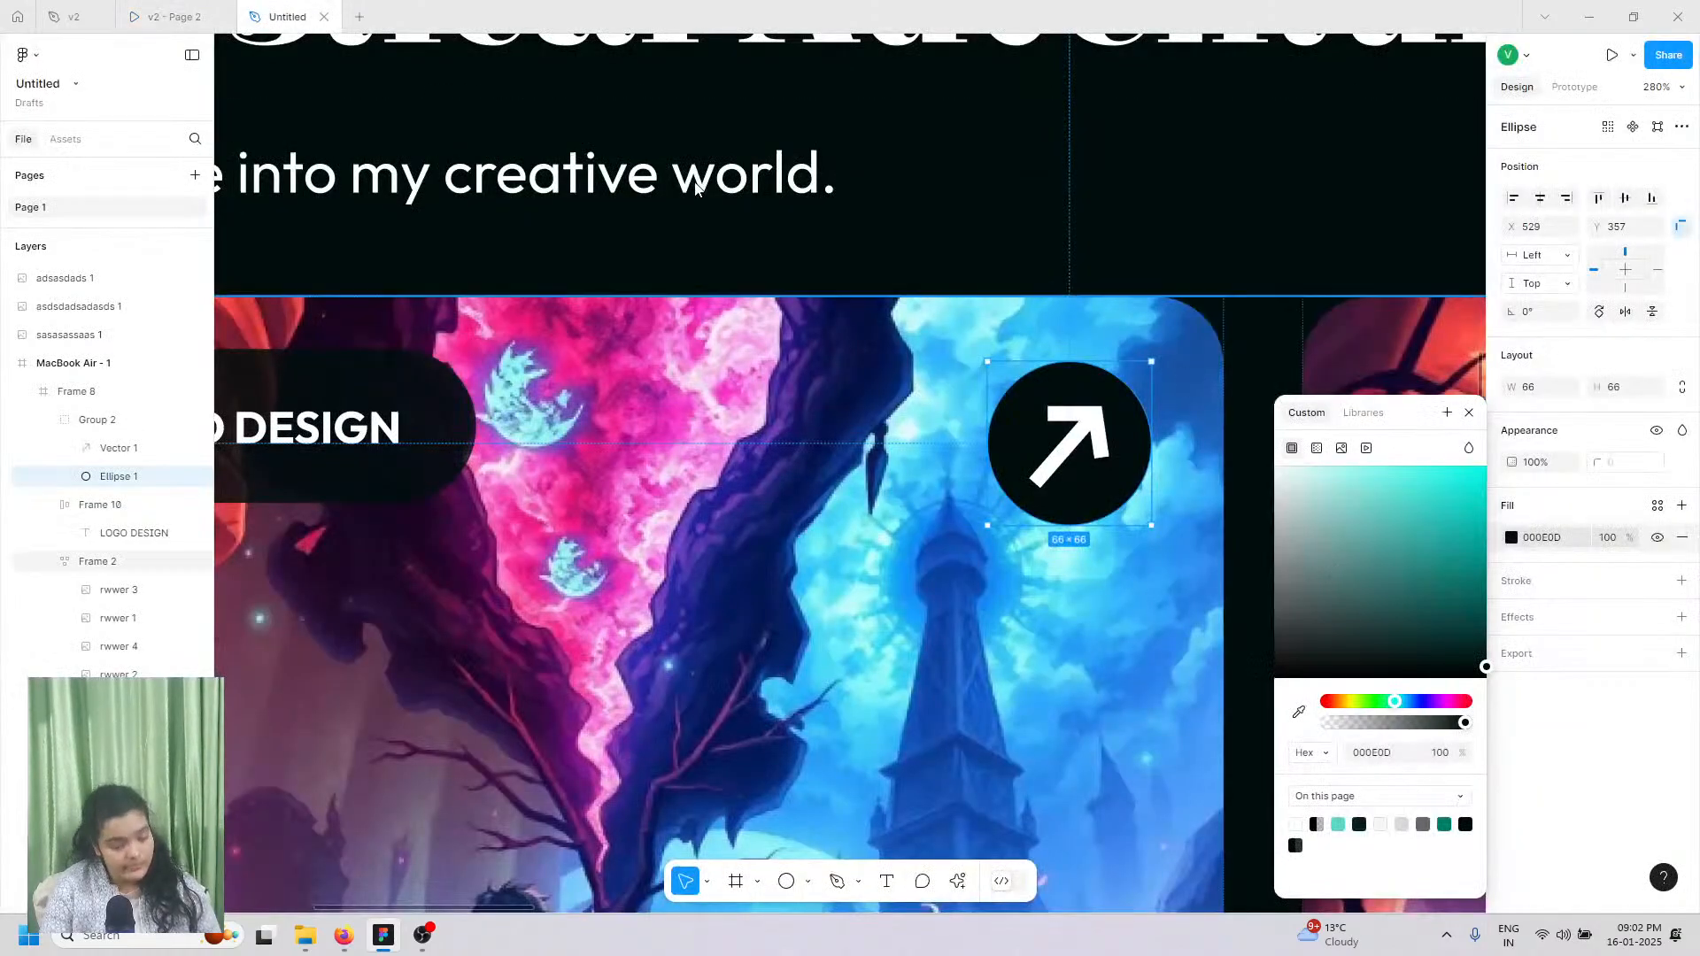
key("ctrl+z")
Step: Give the arrow Vector 1 a stroke weight of 2 in near-black 000E0D
double_click(1079, 438)
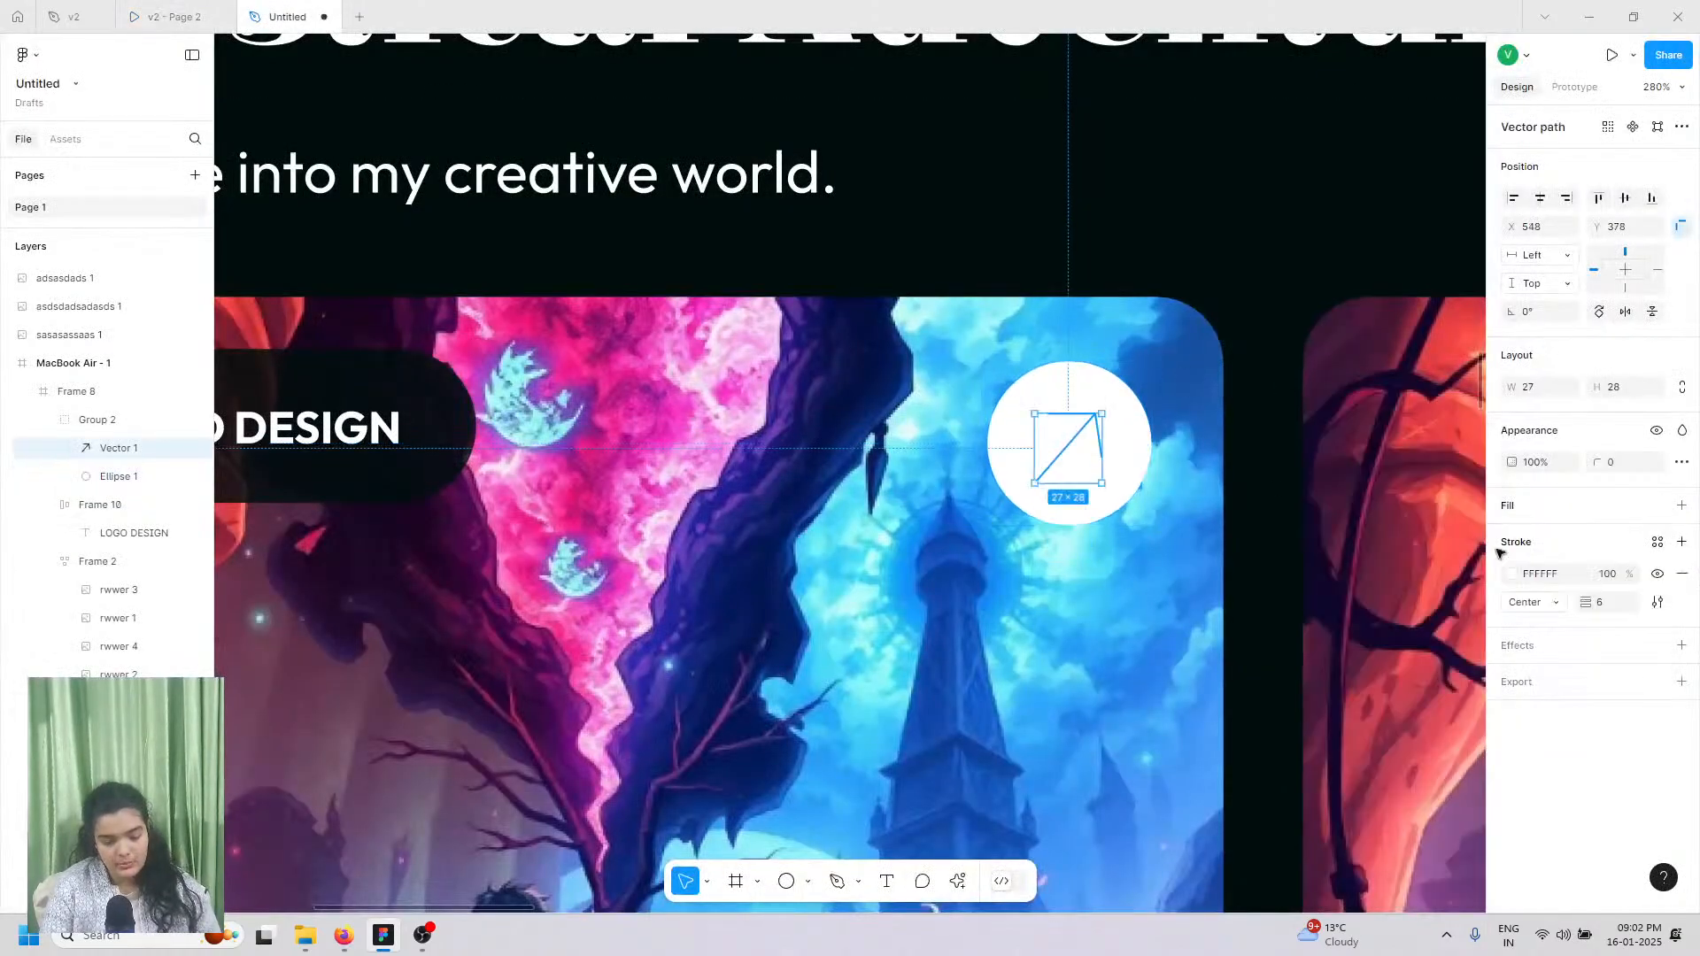
left_click(1601, 547)
type("0")
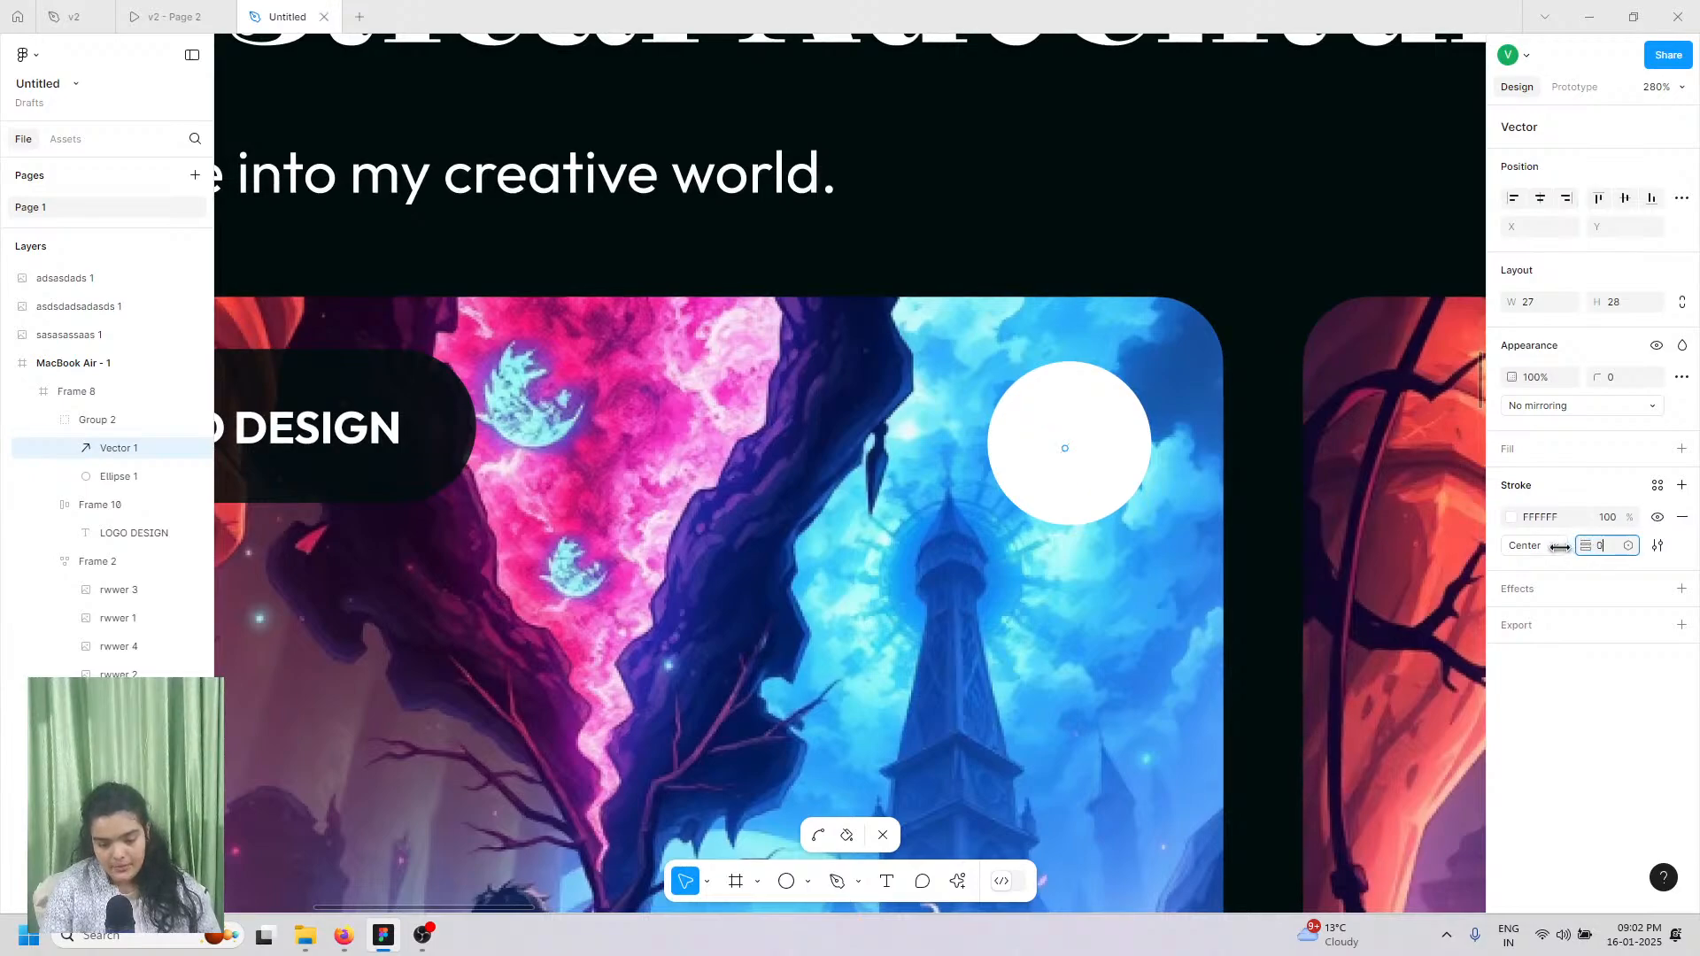
left_click_drag(1568, 547, 1584, 545)
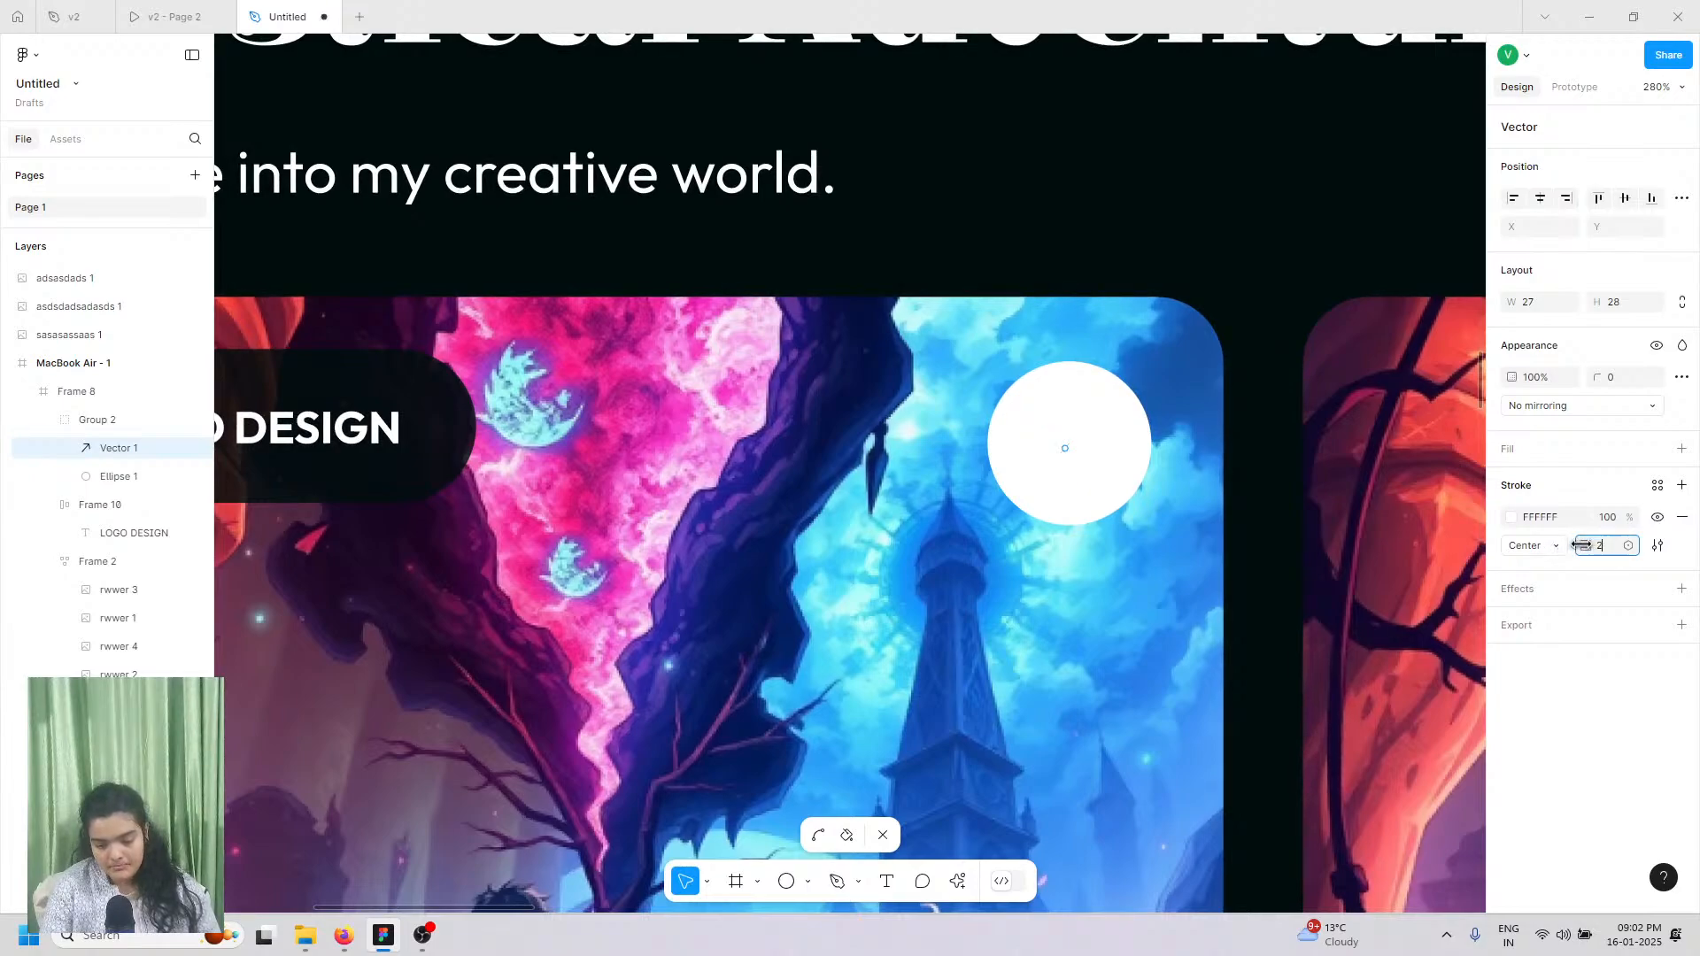
key("Return")
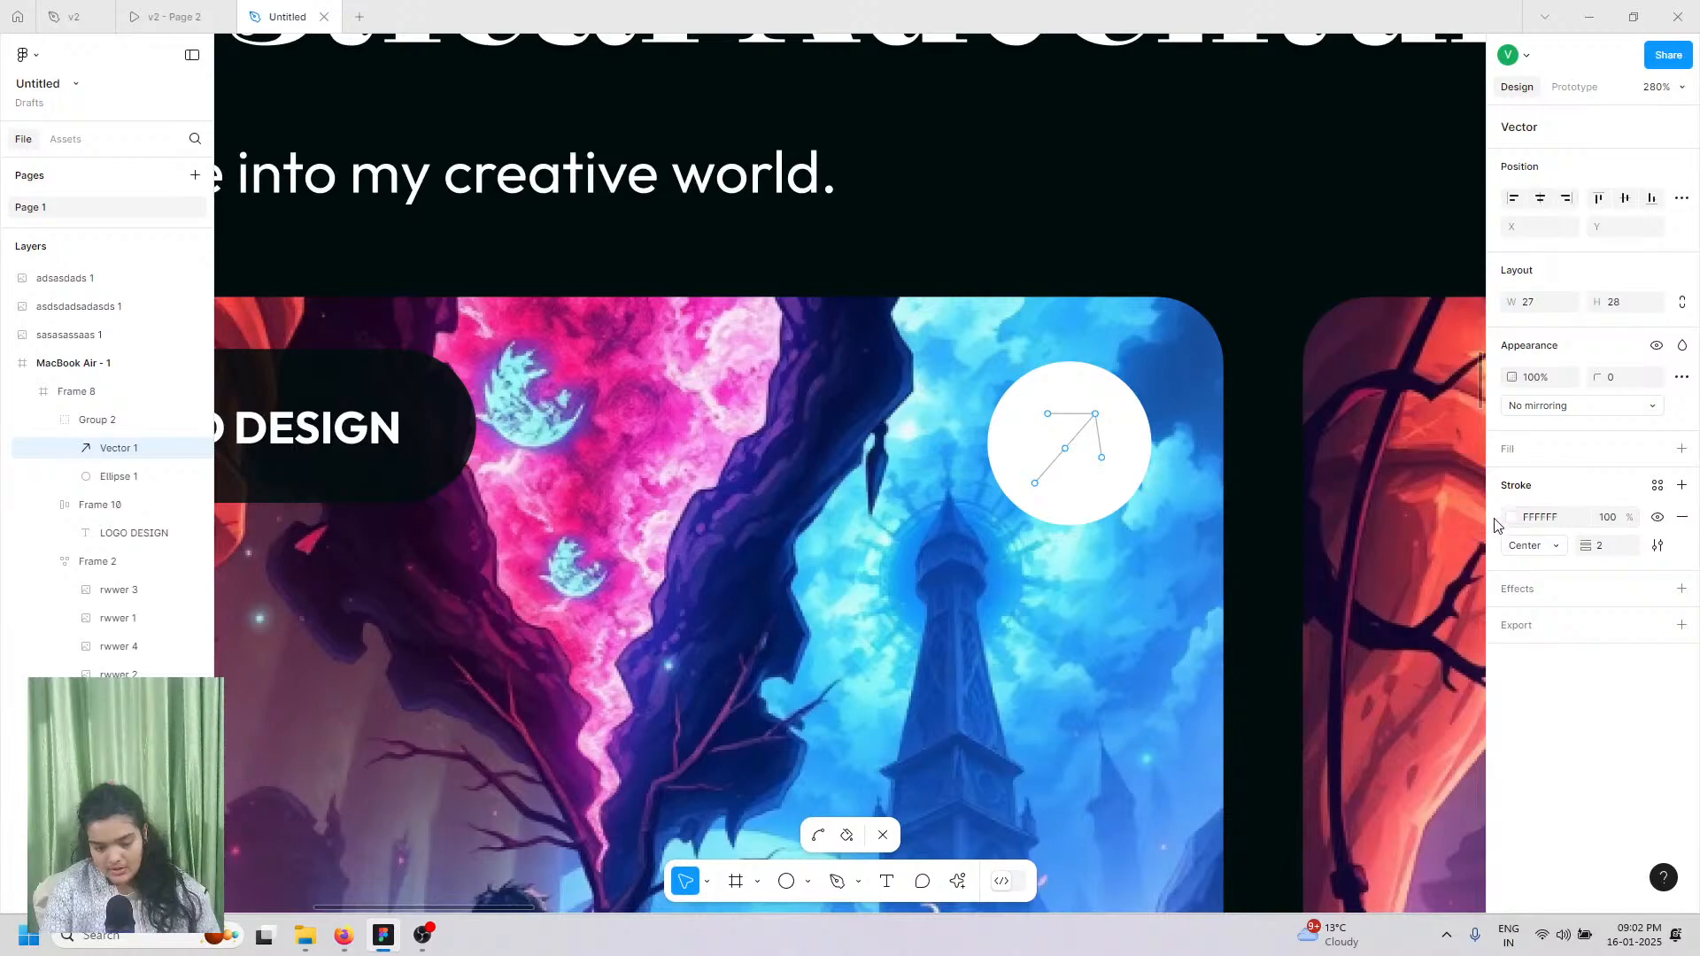
left_click(1512, 521)
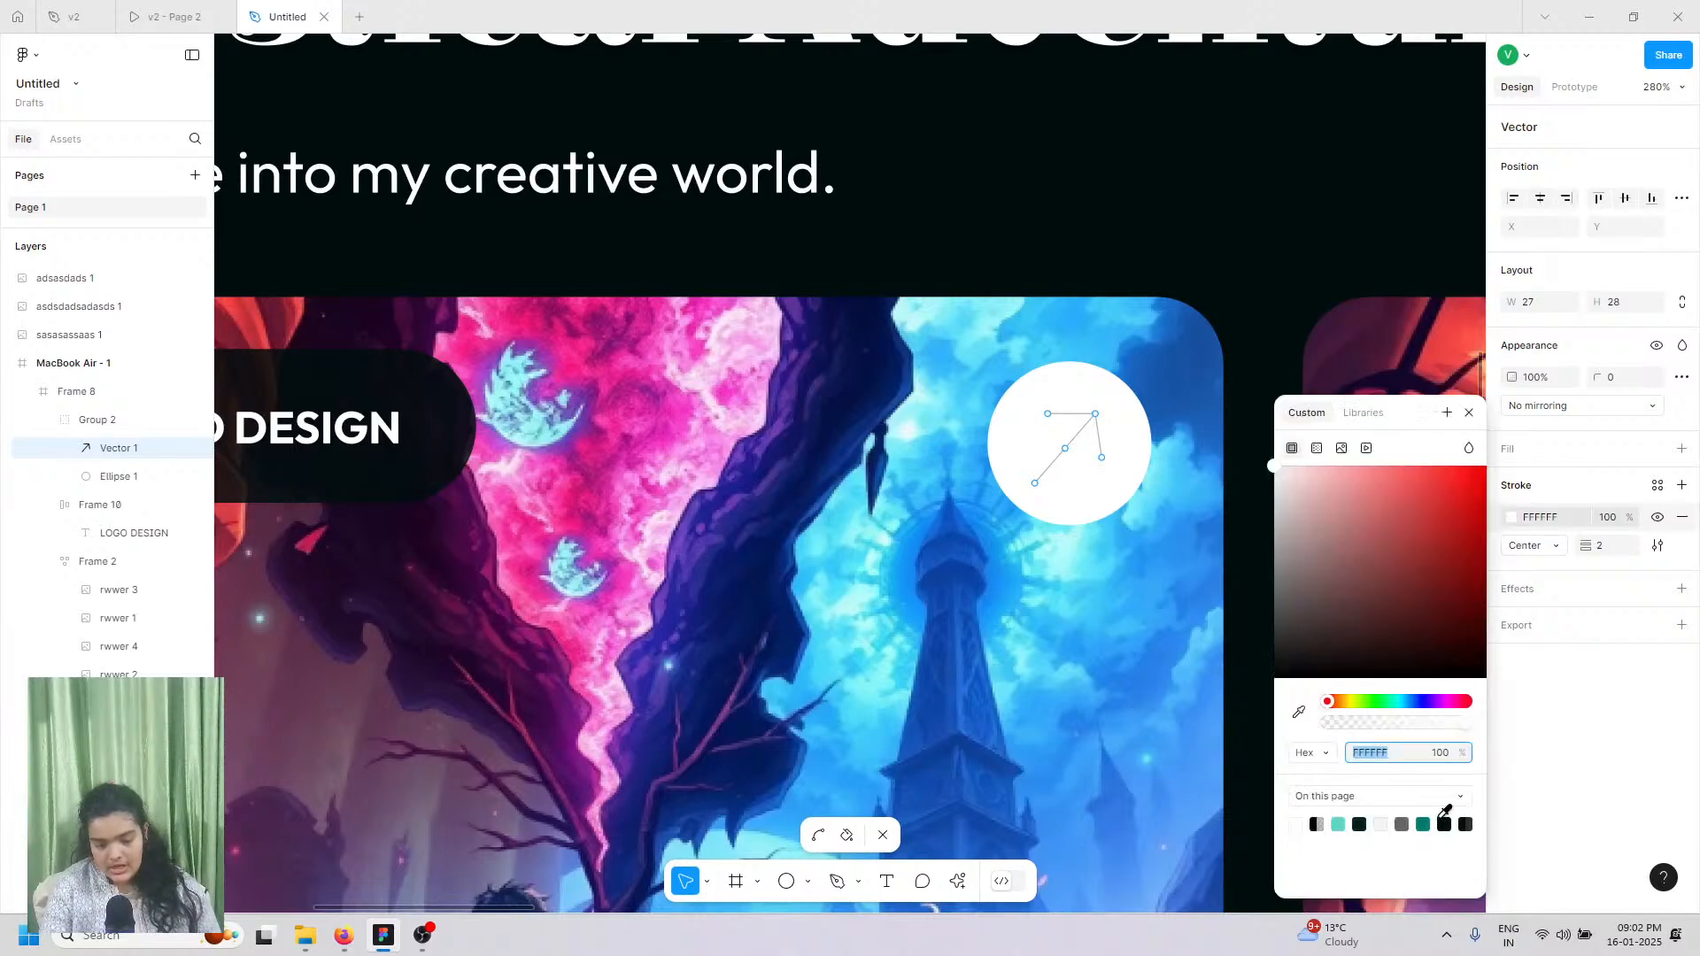
left_click(1444, 823)
scroll(1070, 421, "up", 5)
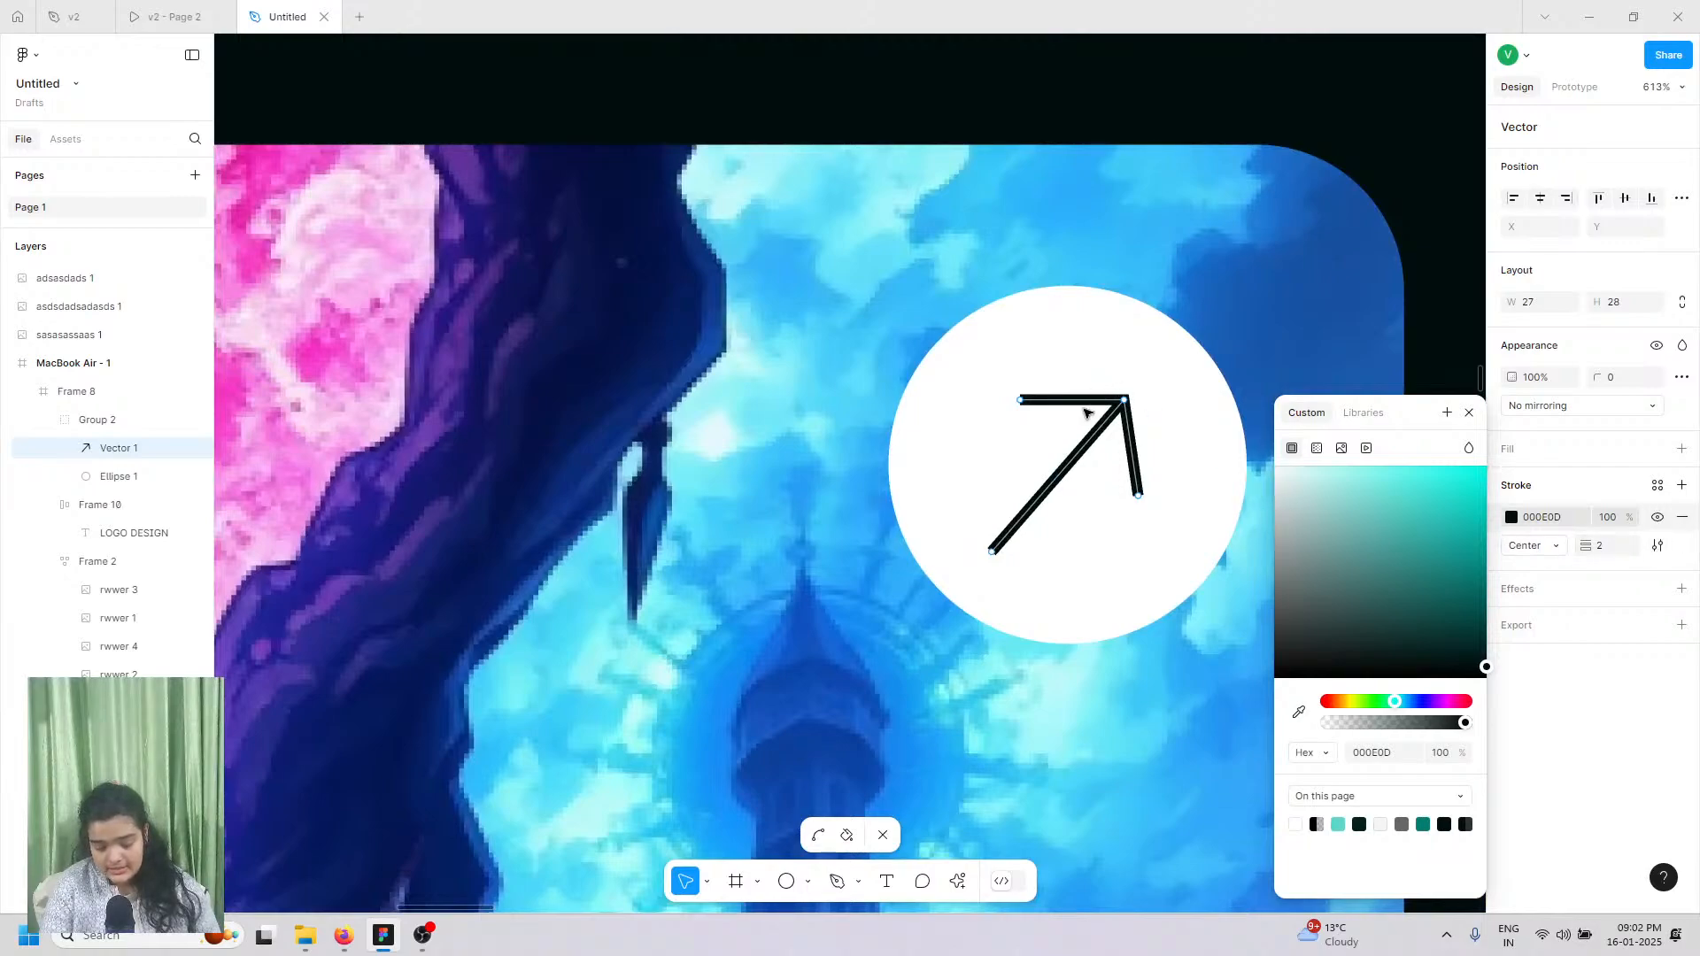
key("Escape")
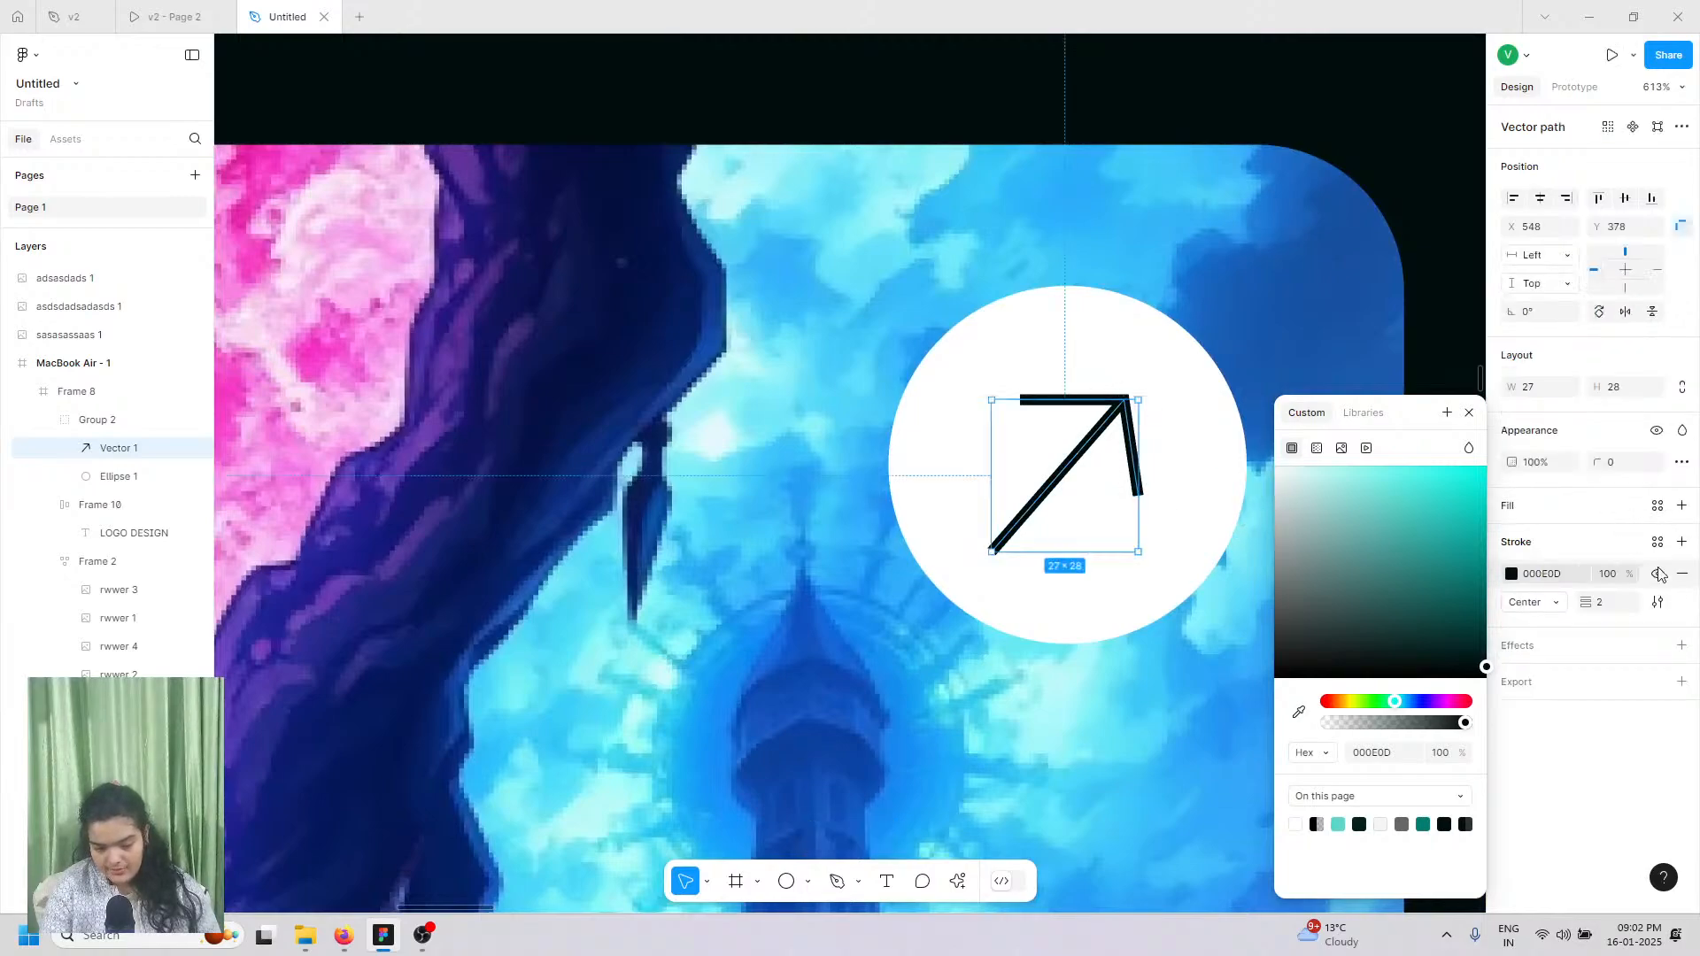
Step: Set the arrow's stroke end points to None
left_click(1658, 604)
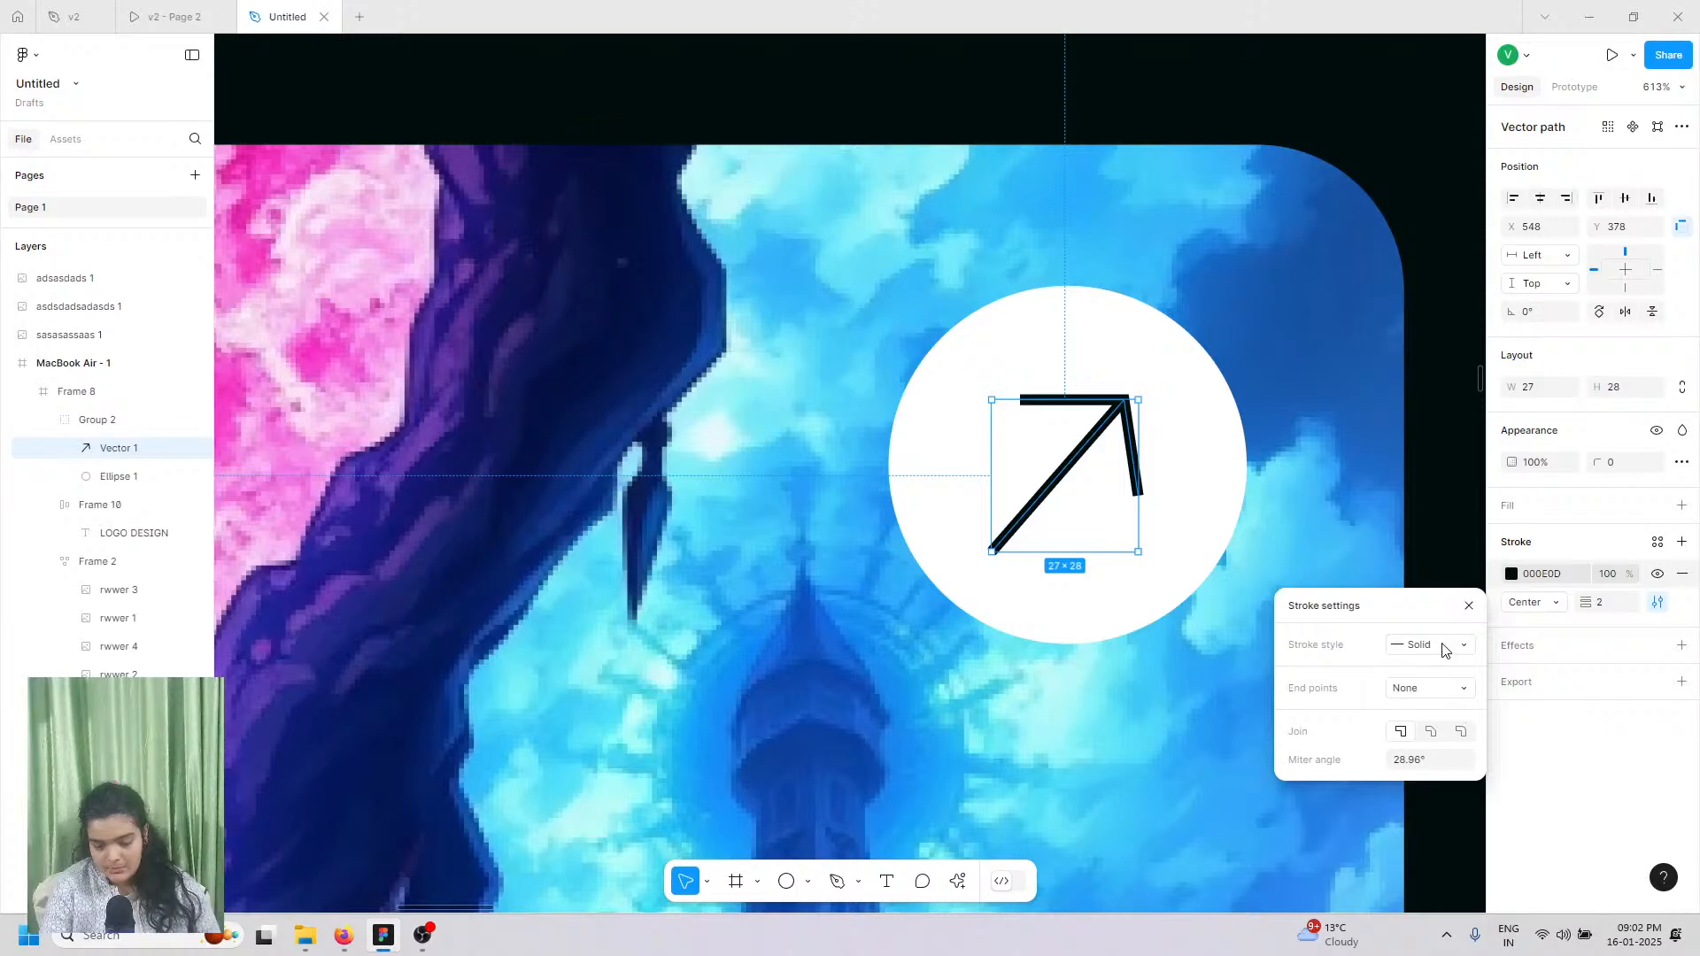
left_click(1408, 690)
left_click(1314, 684)
scroll(1106, 539, "down", 2)
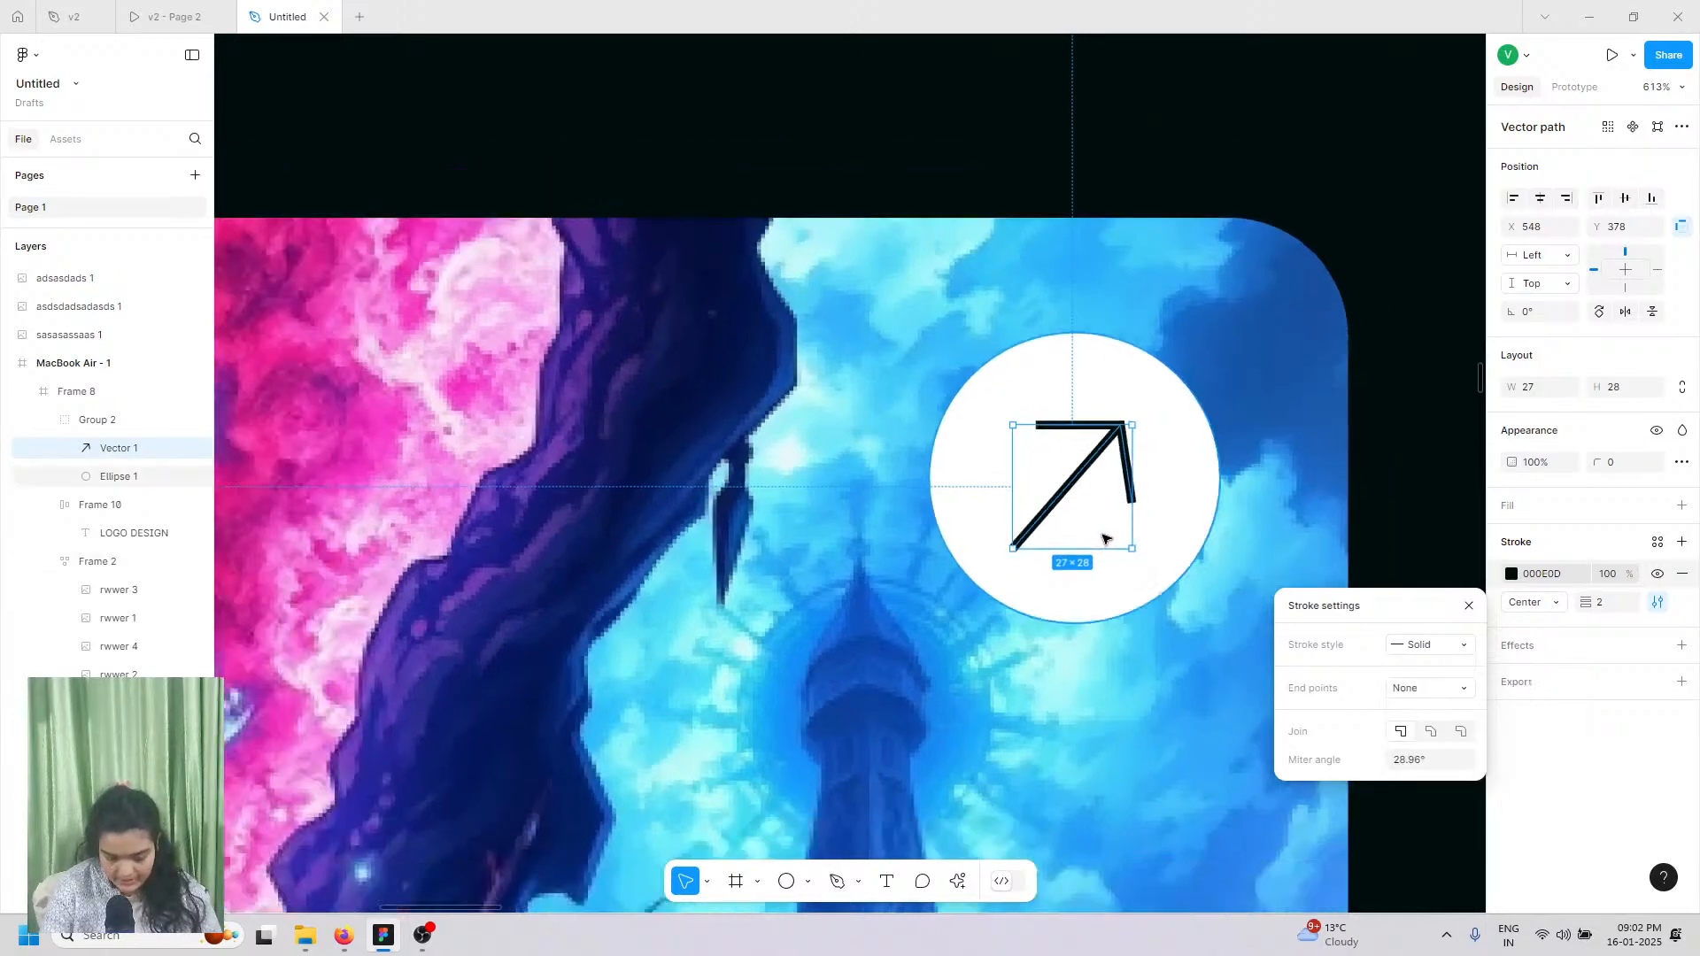
scroll(1106, 538, "down", 3)
Step: Nudge the arrow so it sits centred in the white circle
left_click_drag(1105, 537, 1102, 535)
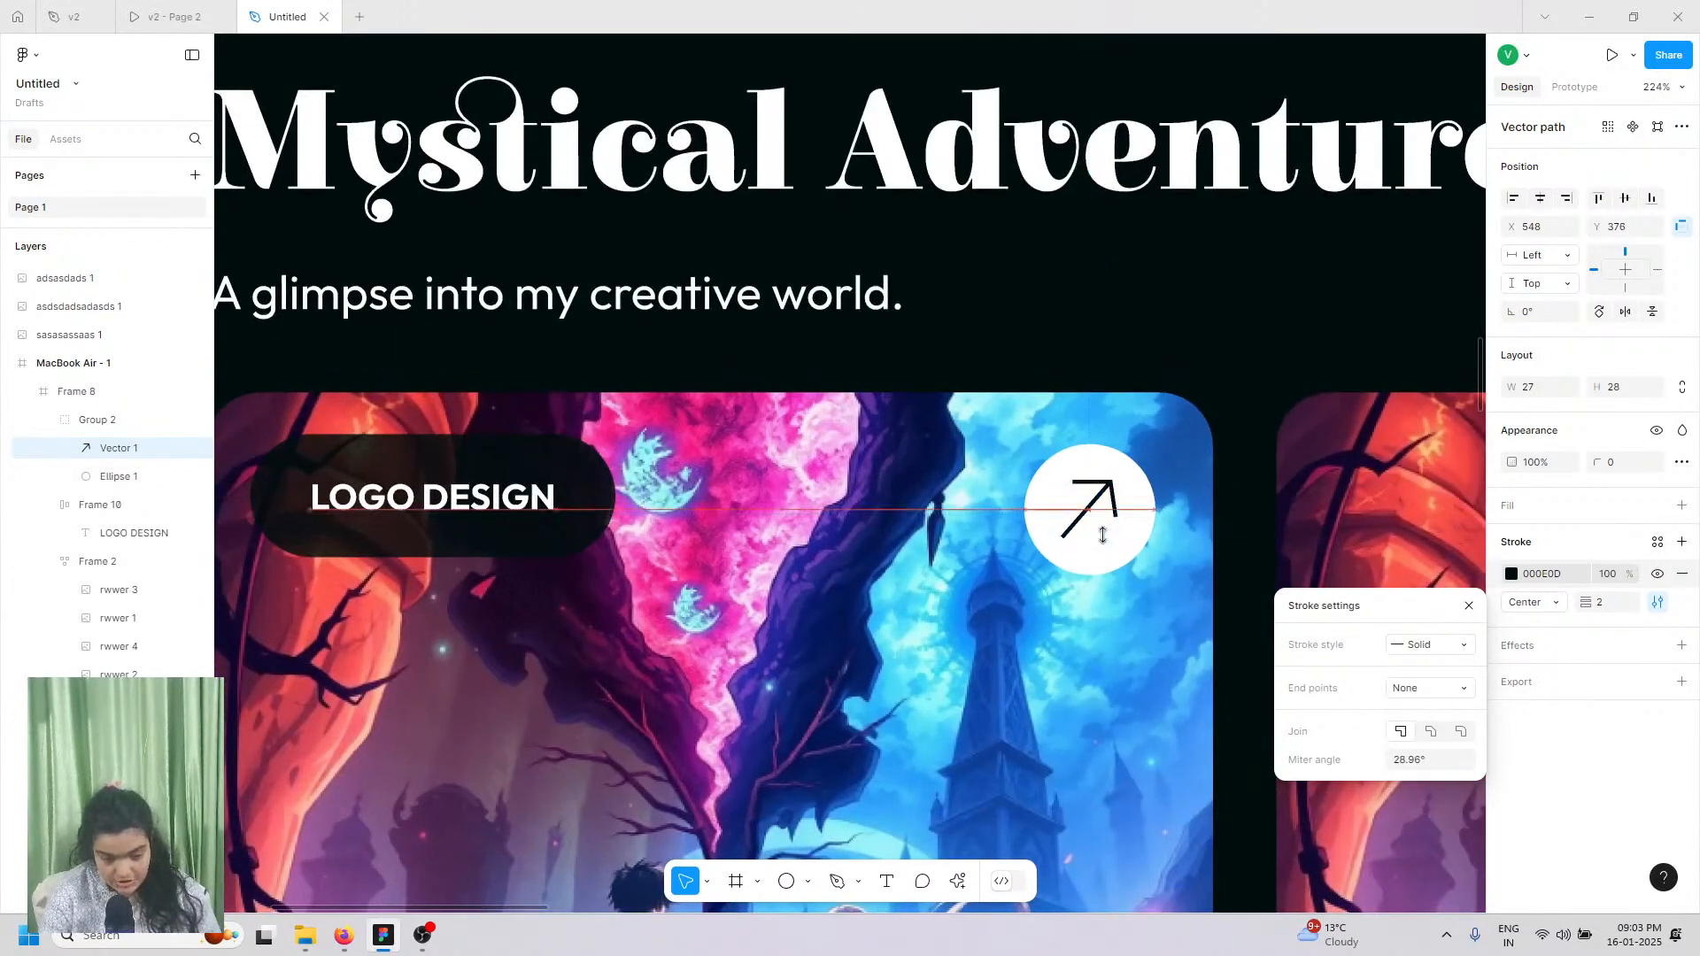
key("Down")
scroll(1102, 535, "down", 2)
scroll(800, 225, "down", 4)
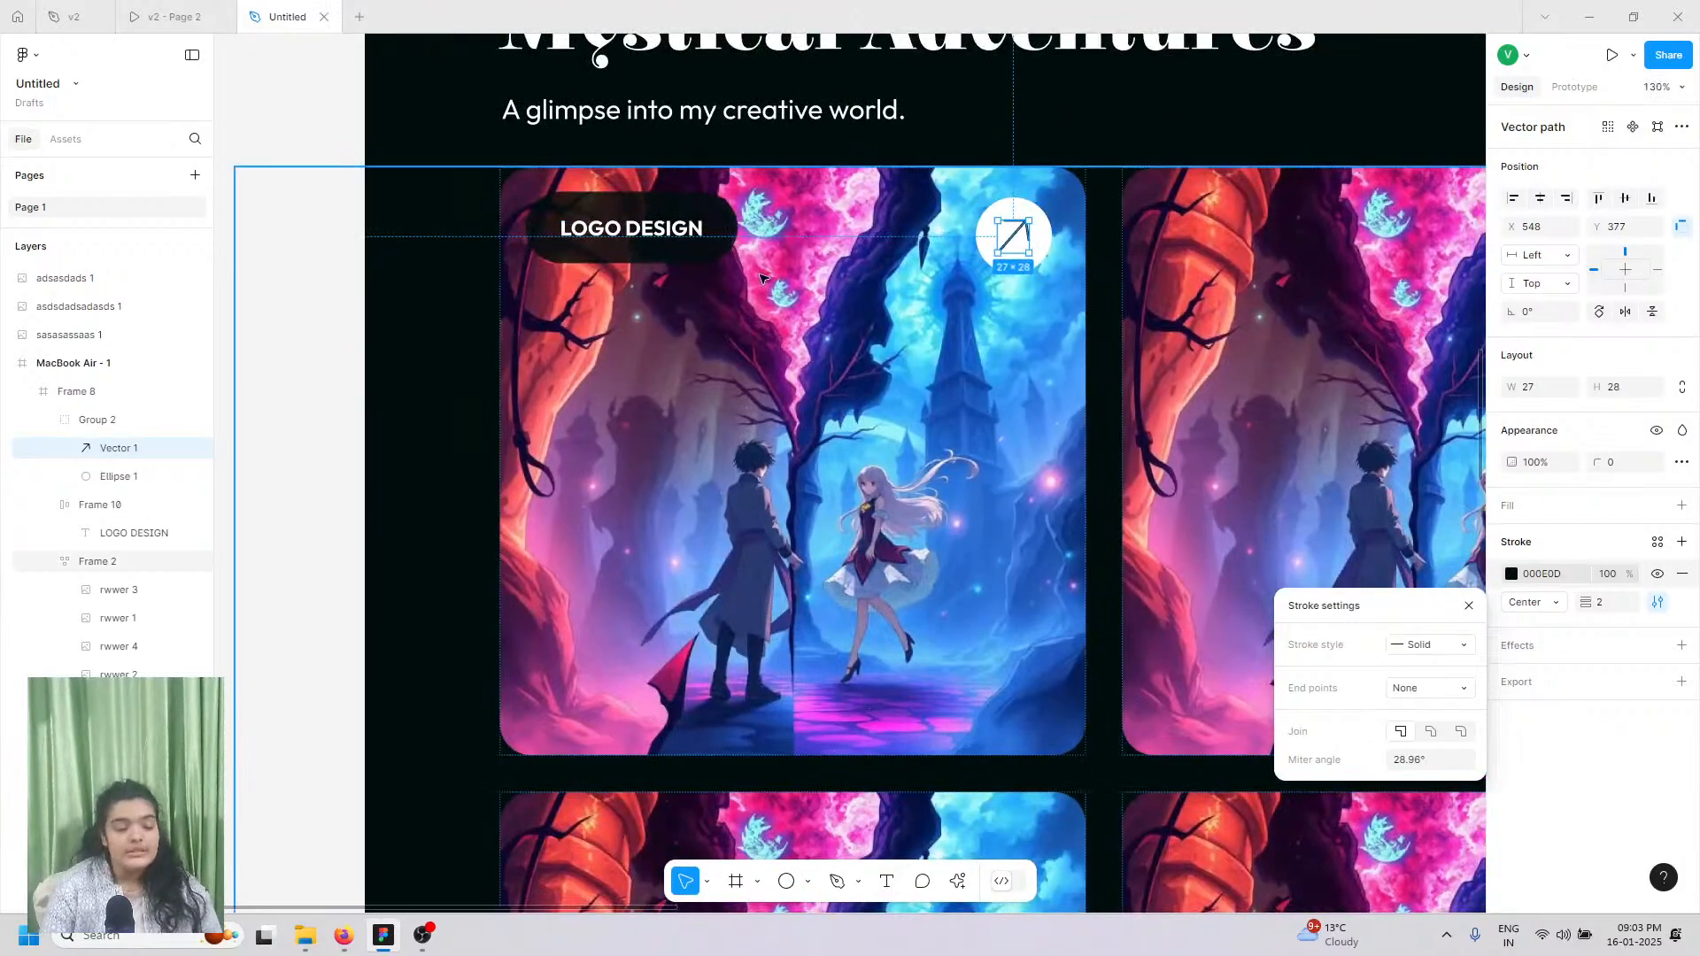
scroll(761, 278, "up", 1)
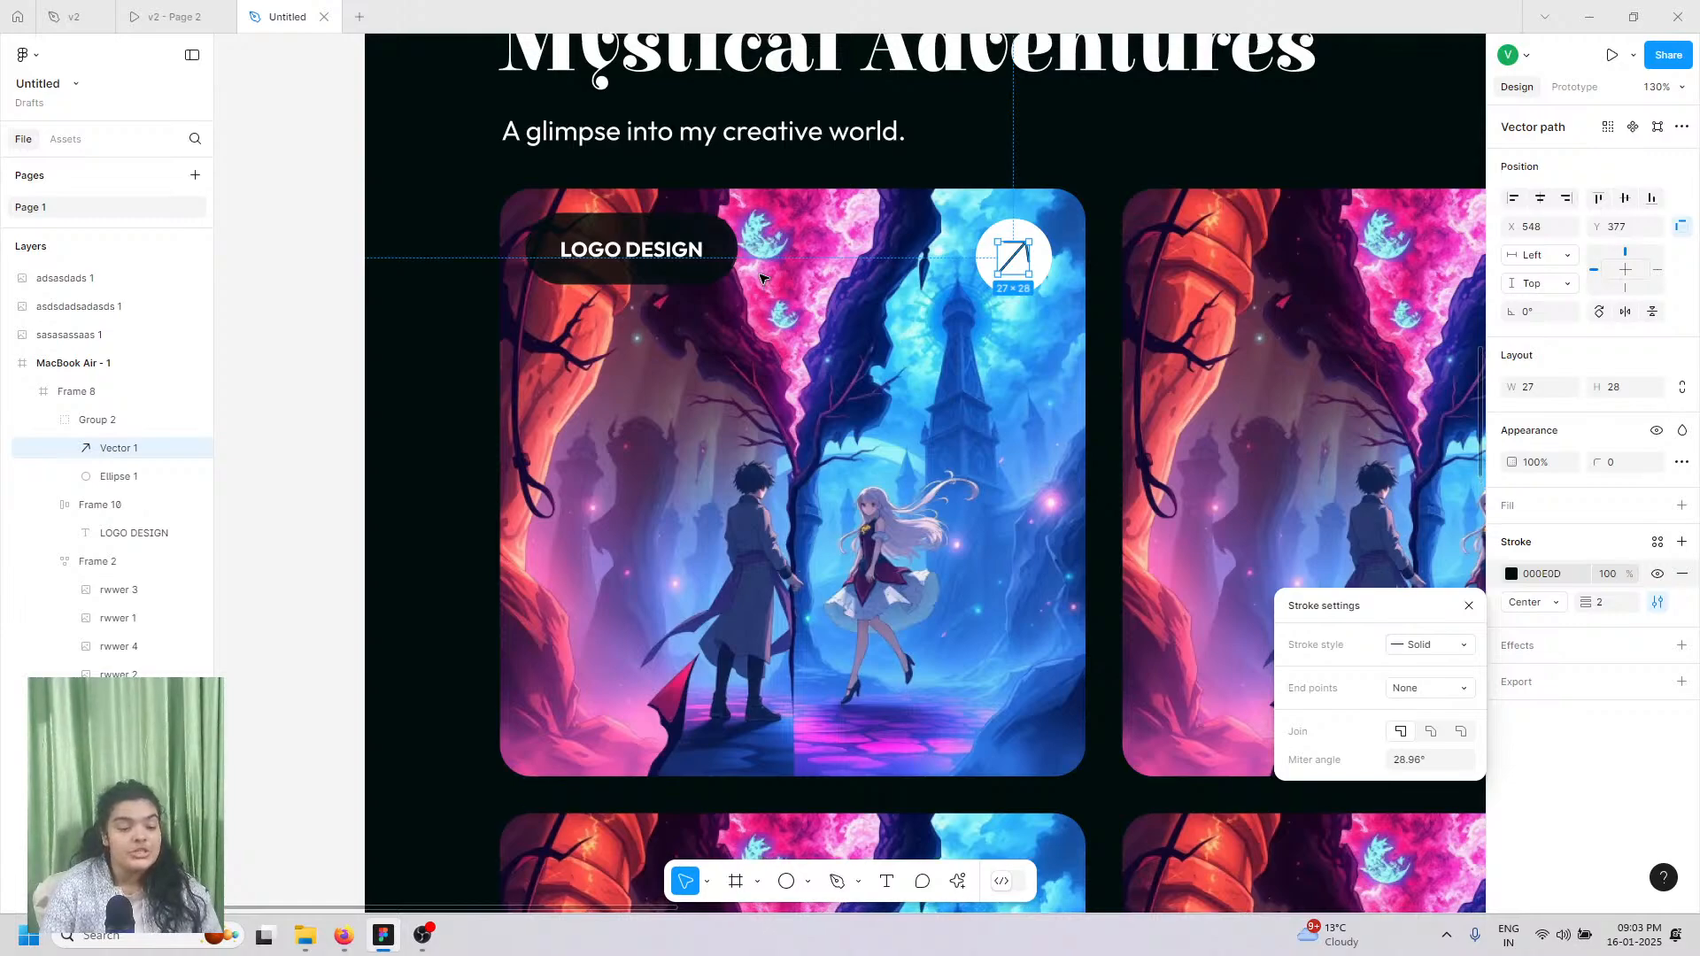
Step: Close the stroke settings, select Frame 8 and switch to the Text tool
left_click(726, 401)
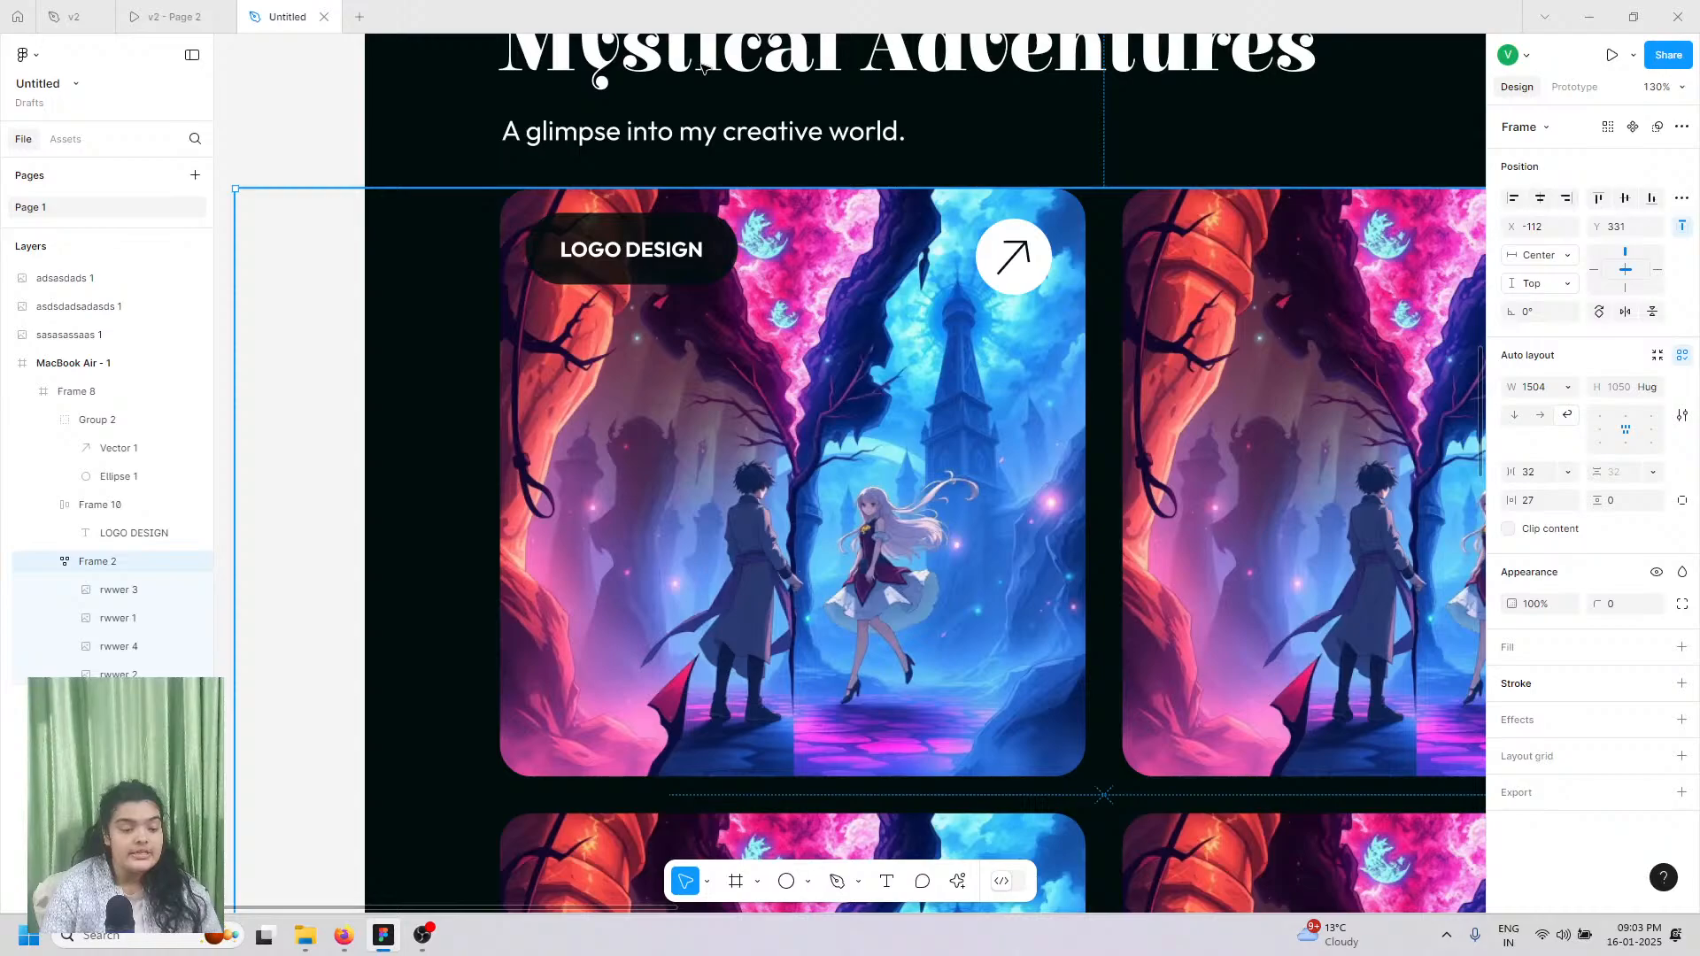
double_click(815, 556)
left_click(842, 815)
scroll(846, 824, "up", 3)
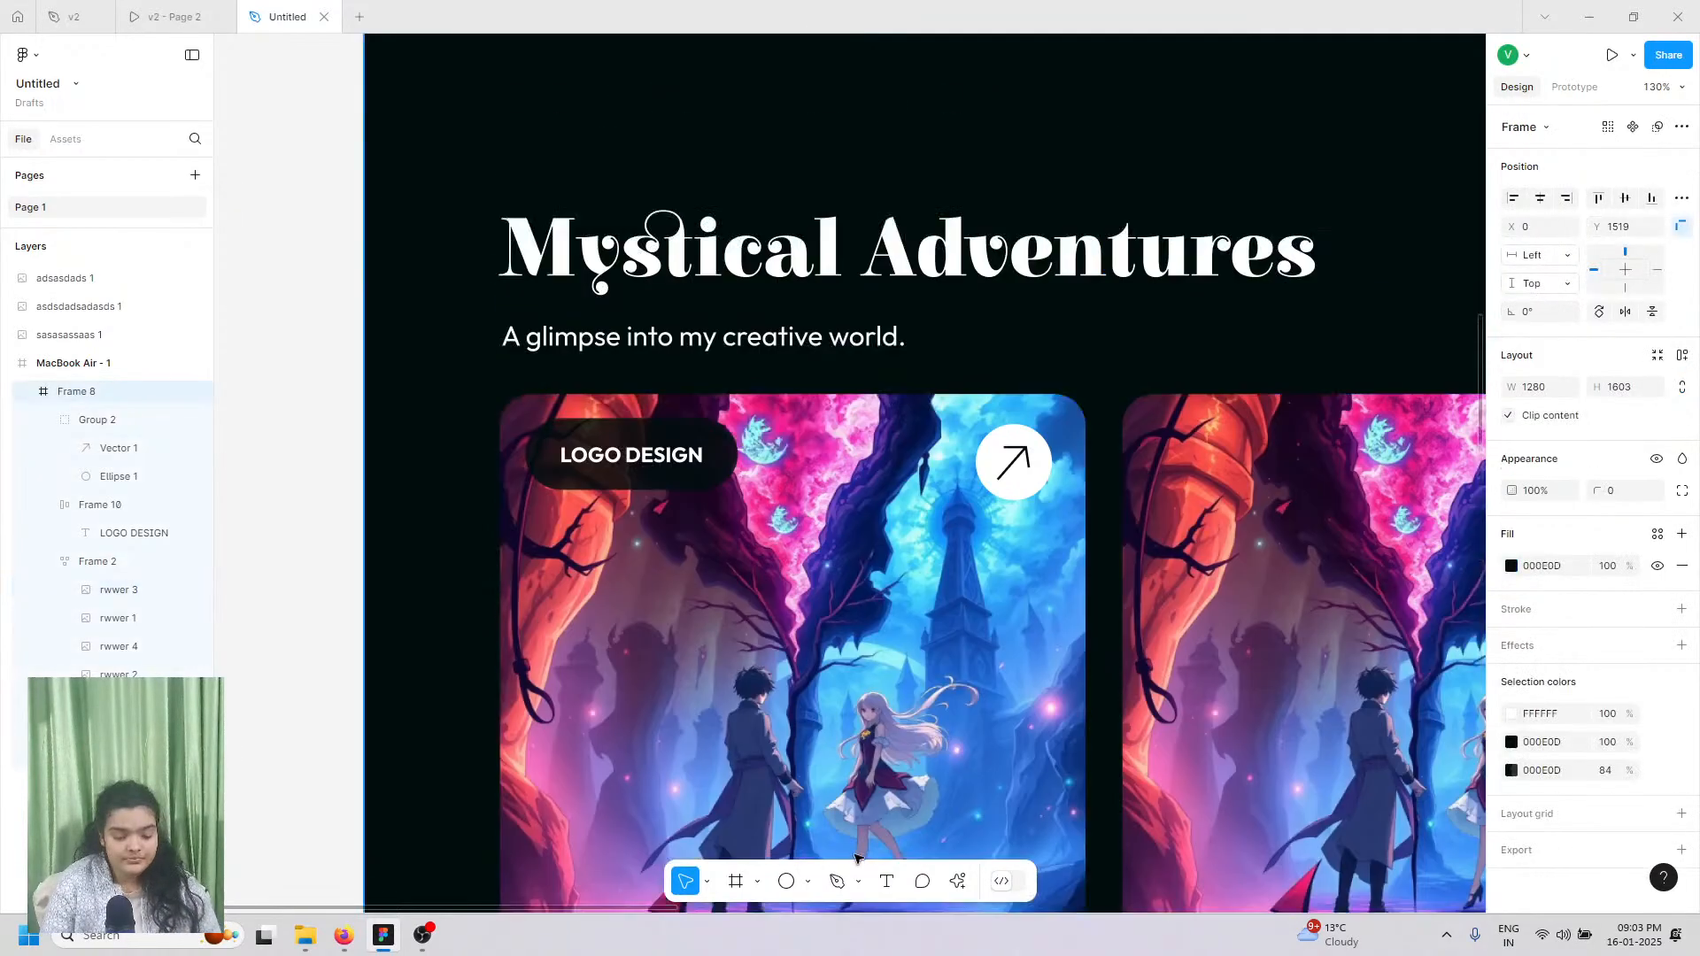
left_click(886, 881)
scroll(724, 750, "down", 5)
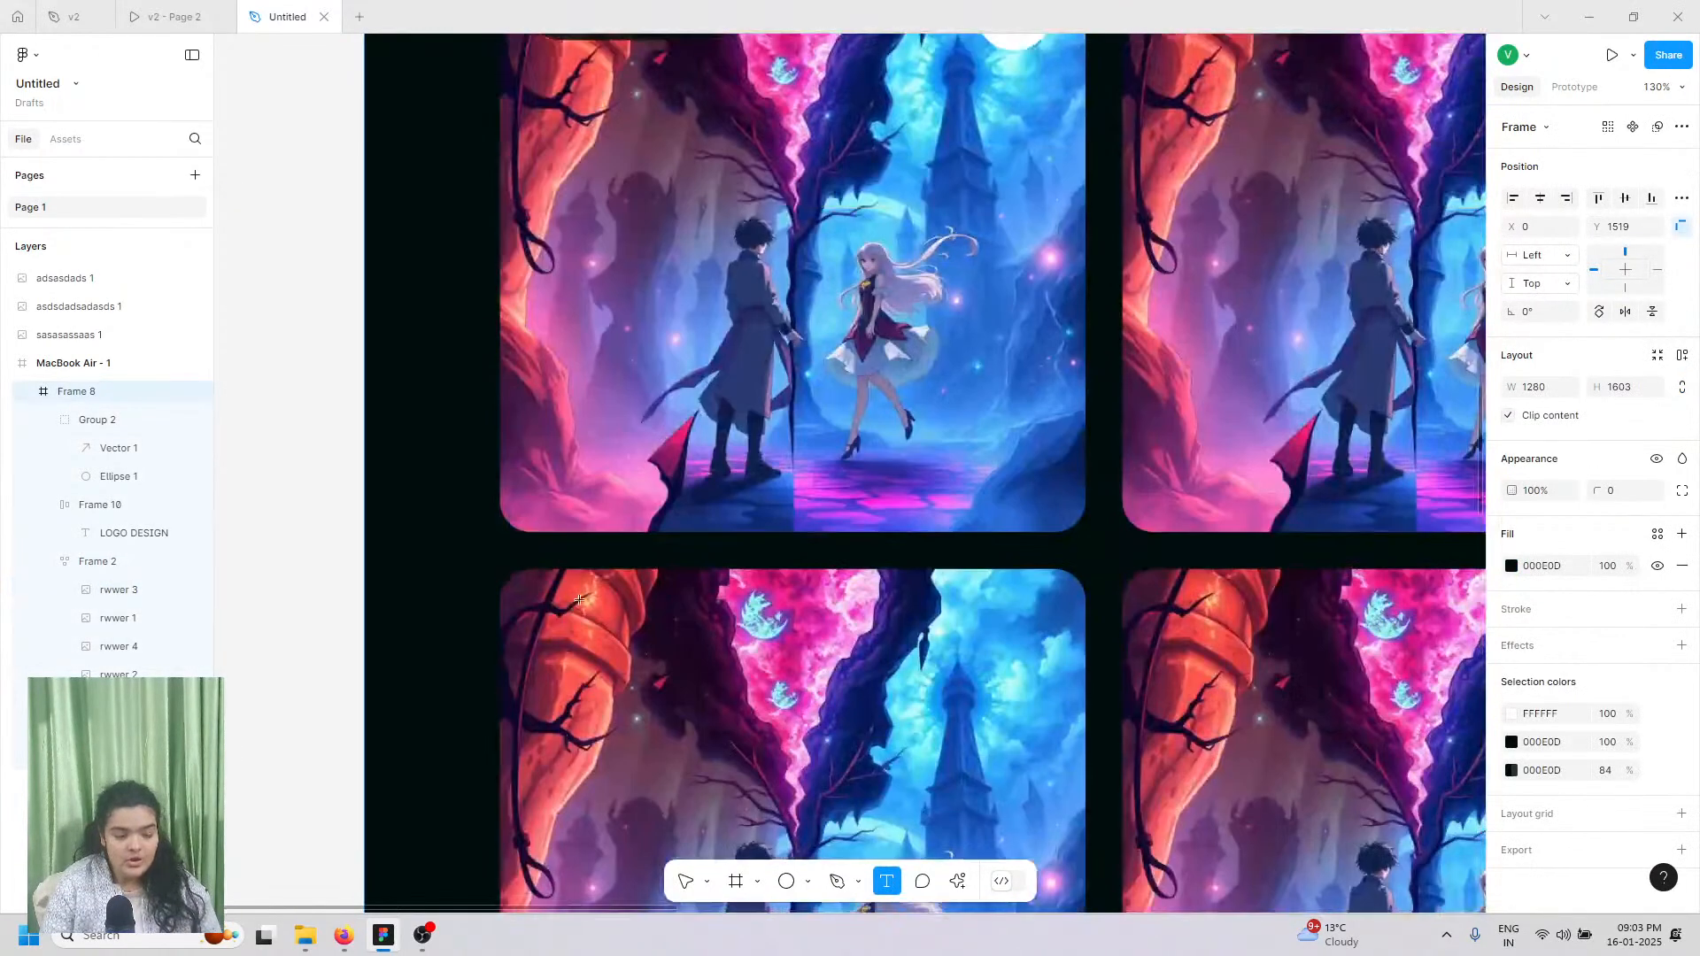
Step: Add a 'Web Design' text left of the first card and nest it directly in Frame 8
left_click(530, 581)
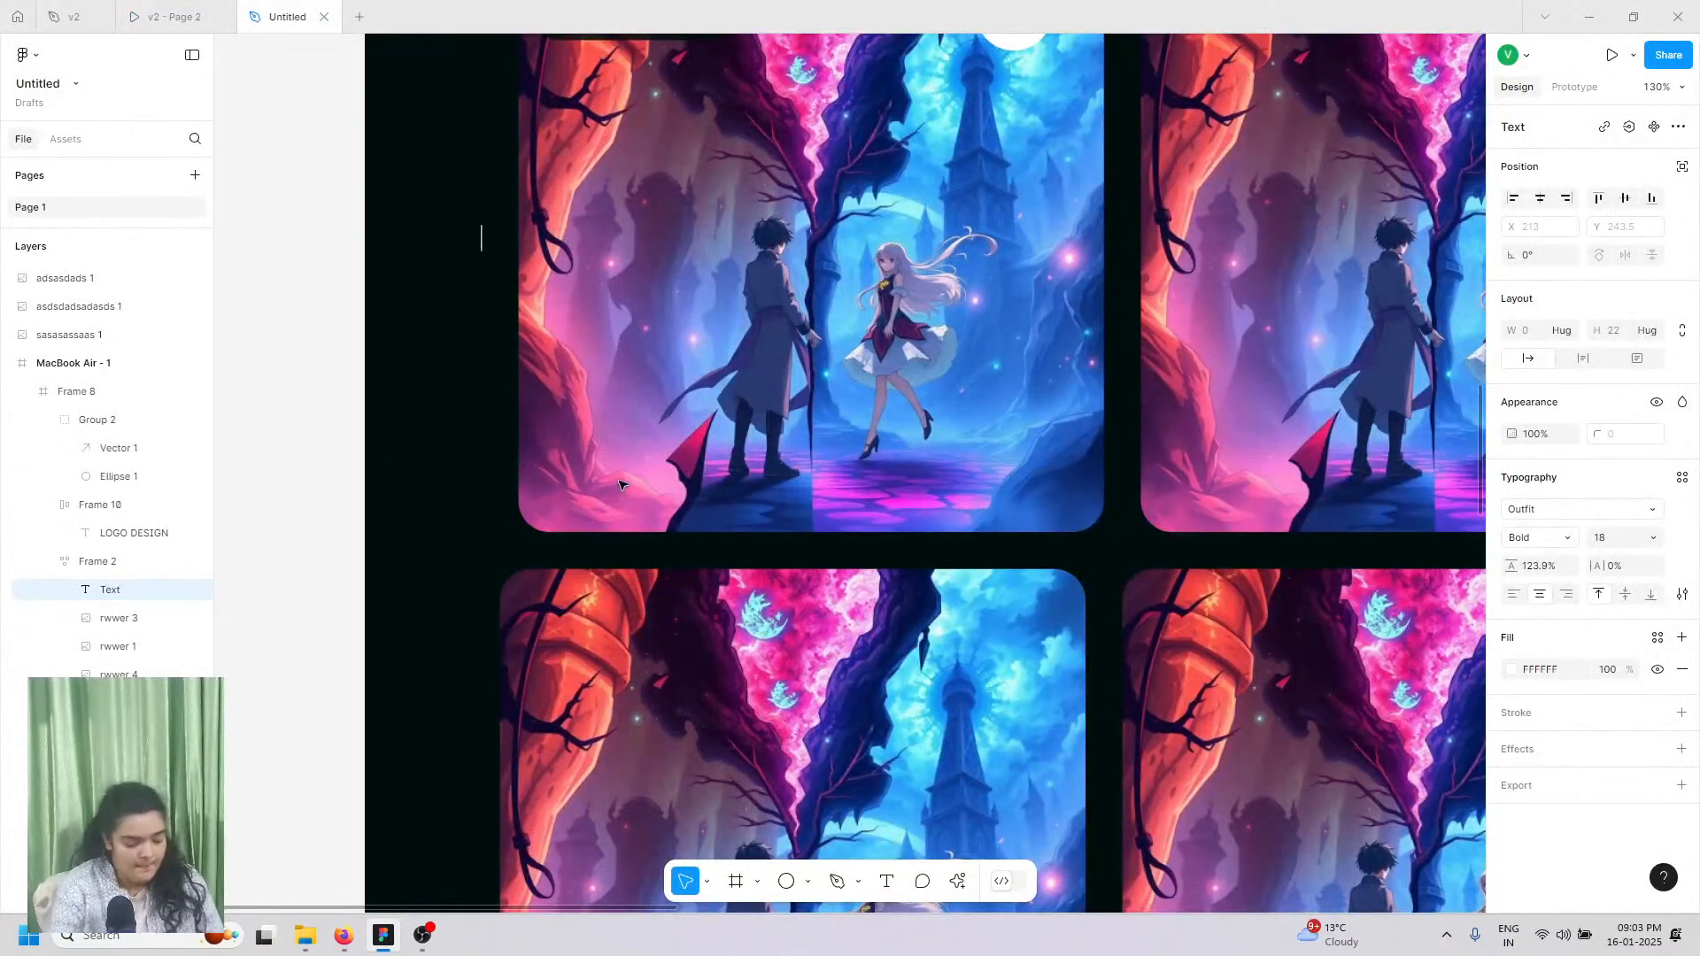
type("Web")
type("Desin")
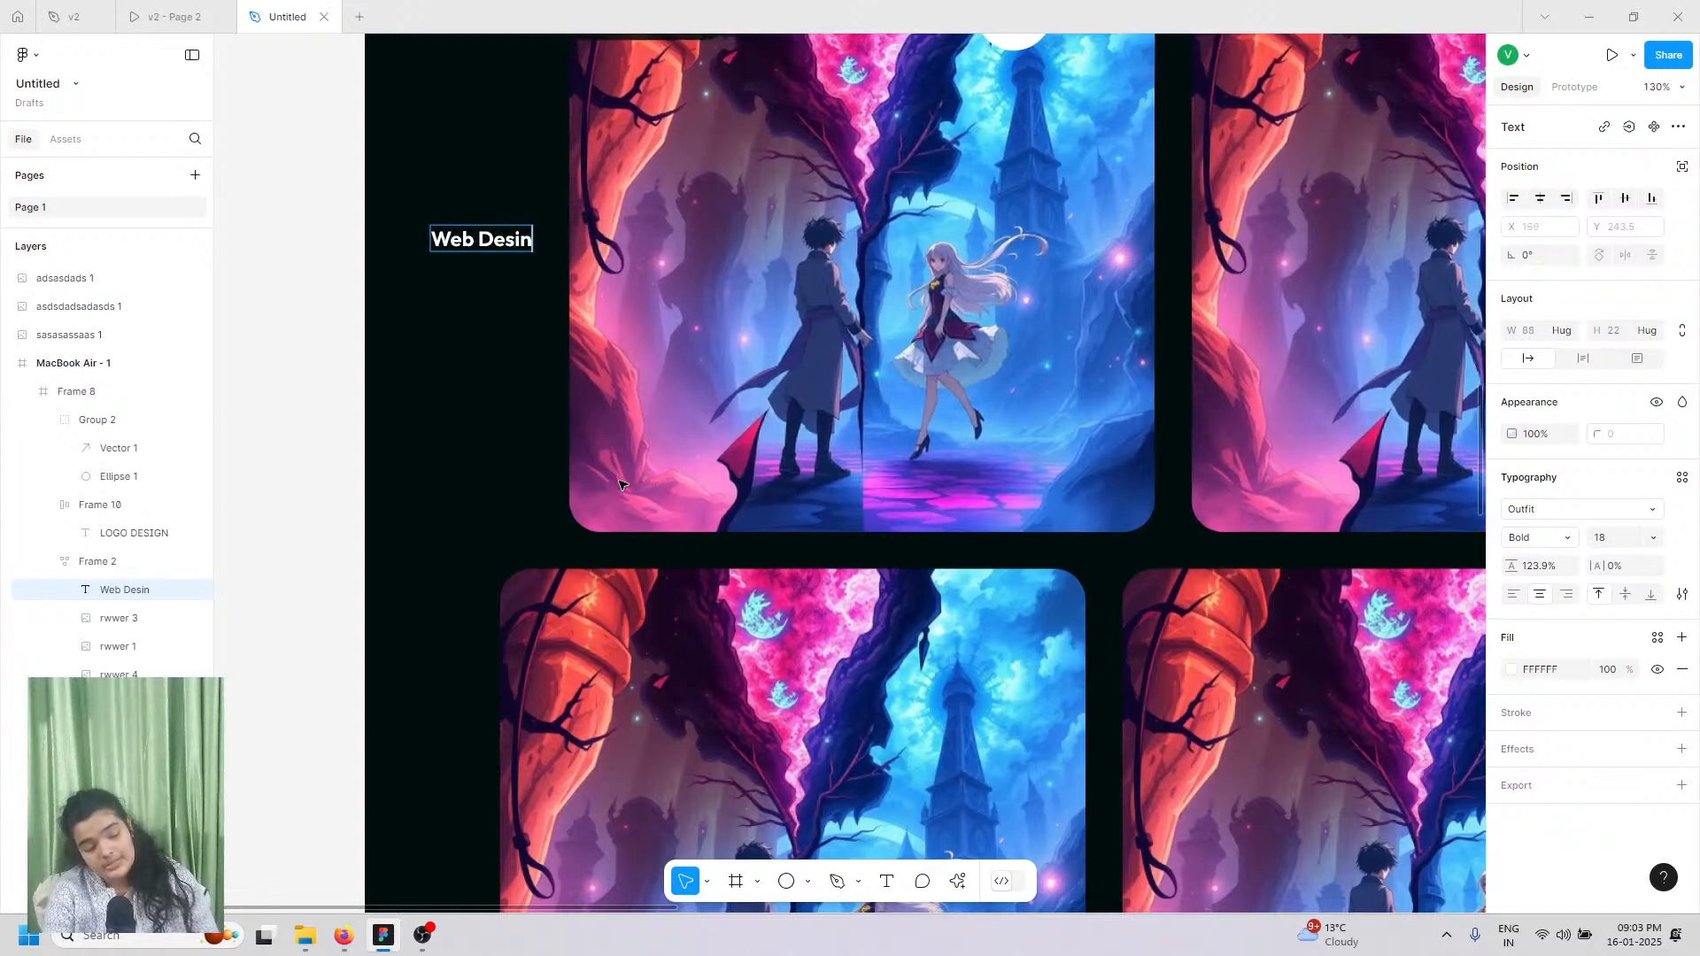
key("BackSpace")
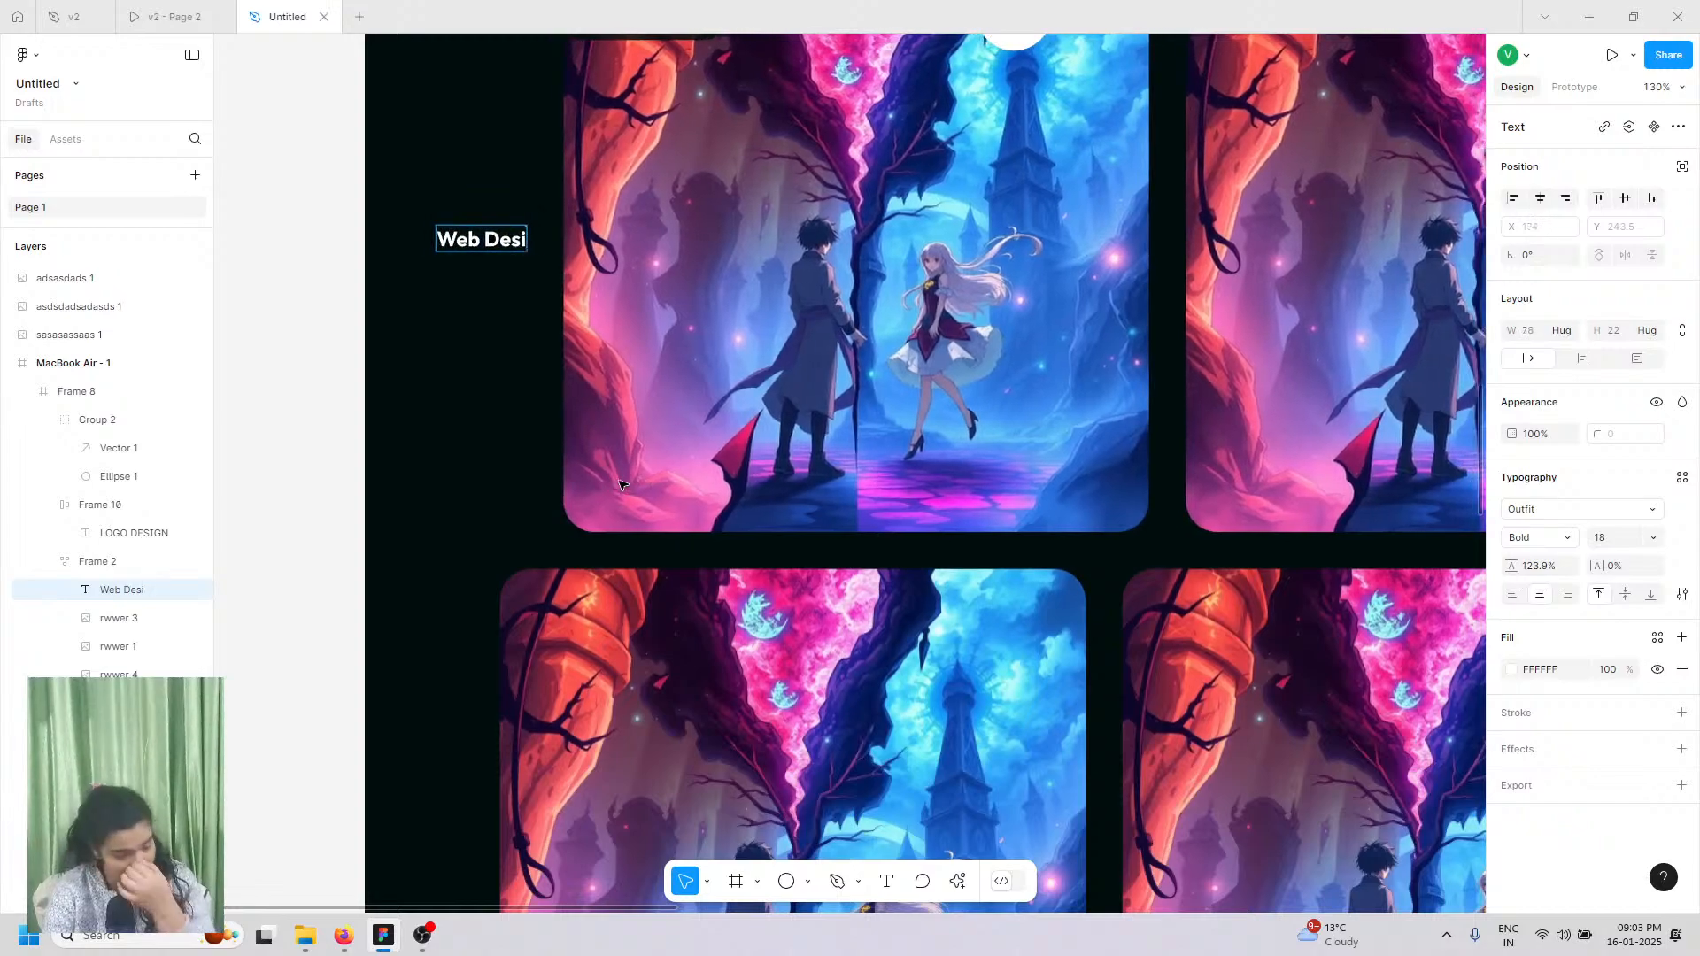
type("gn")
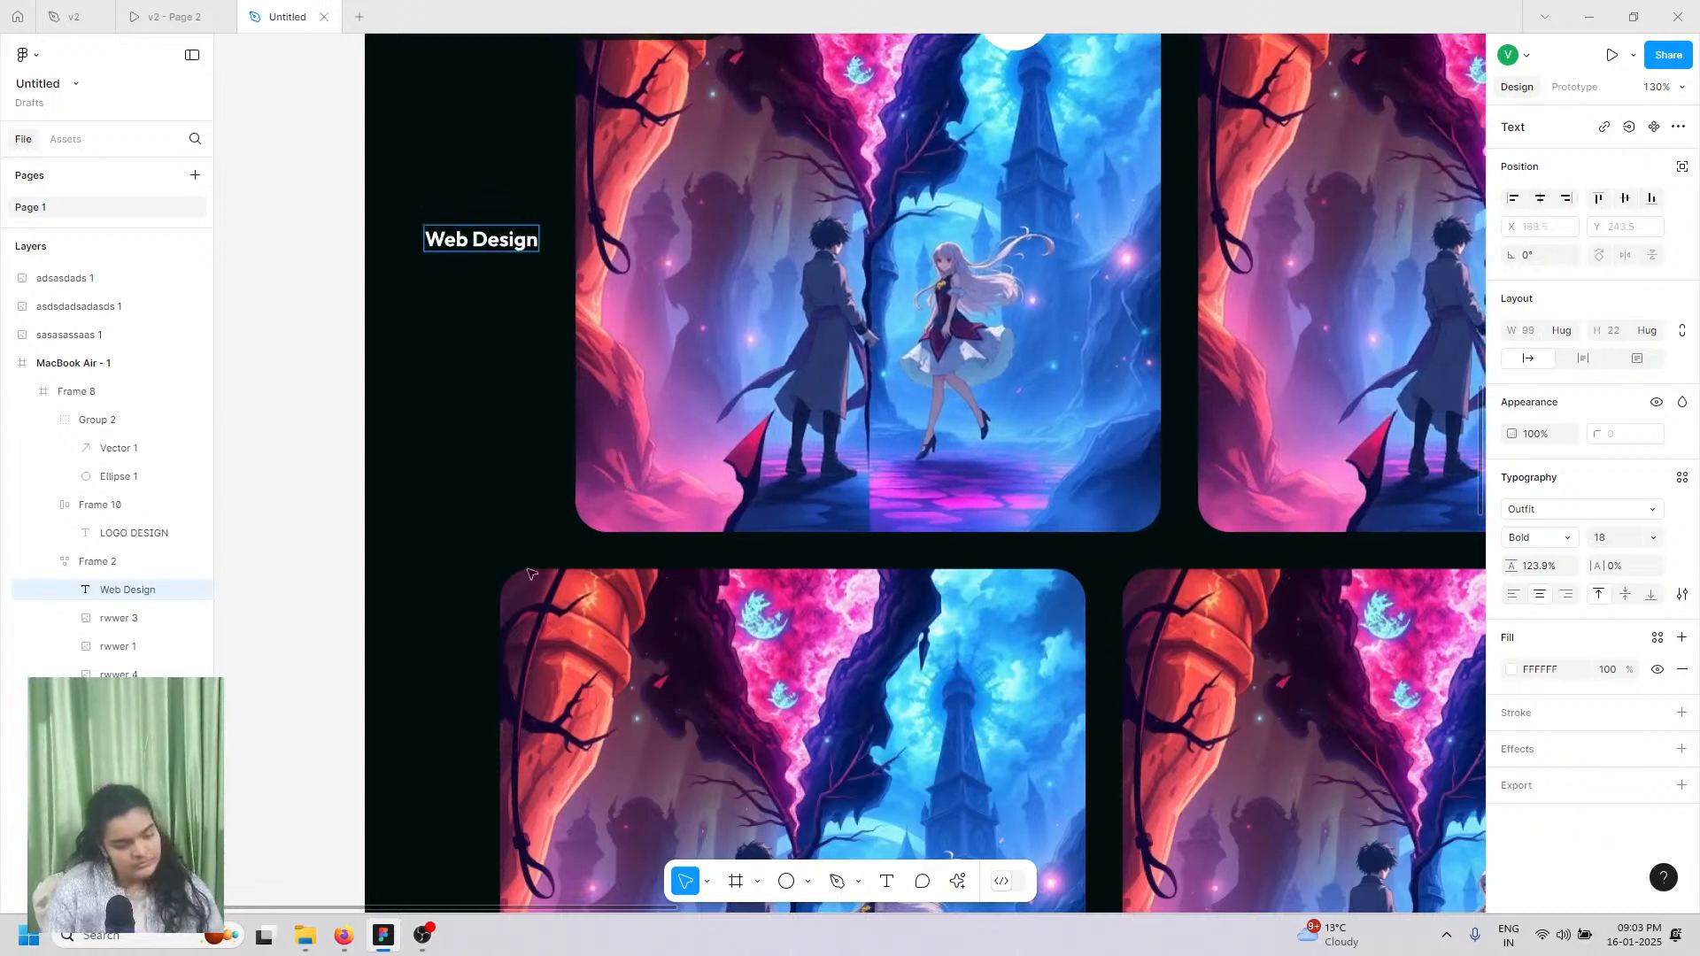
key("Escape")
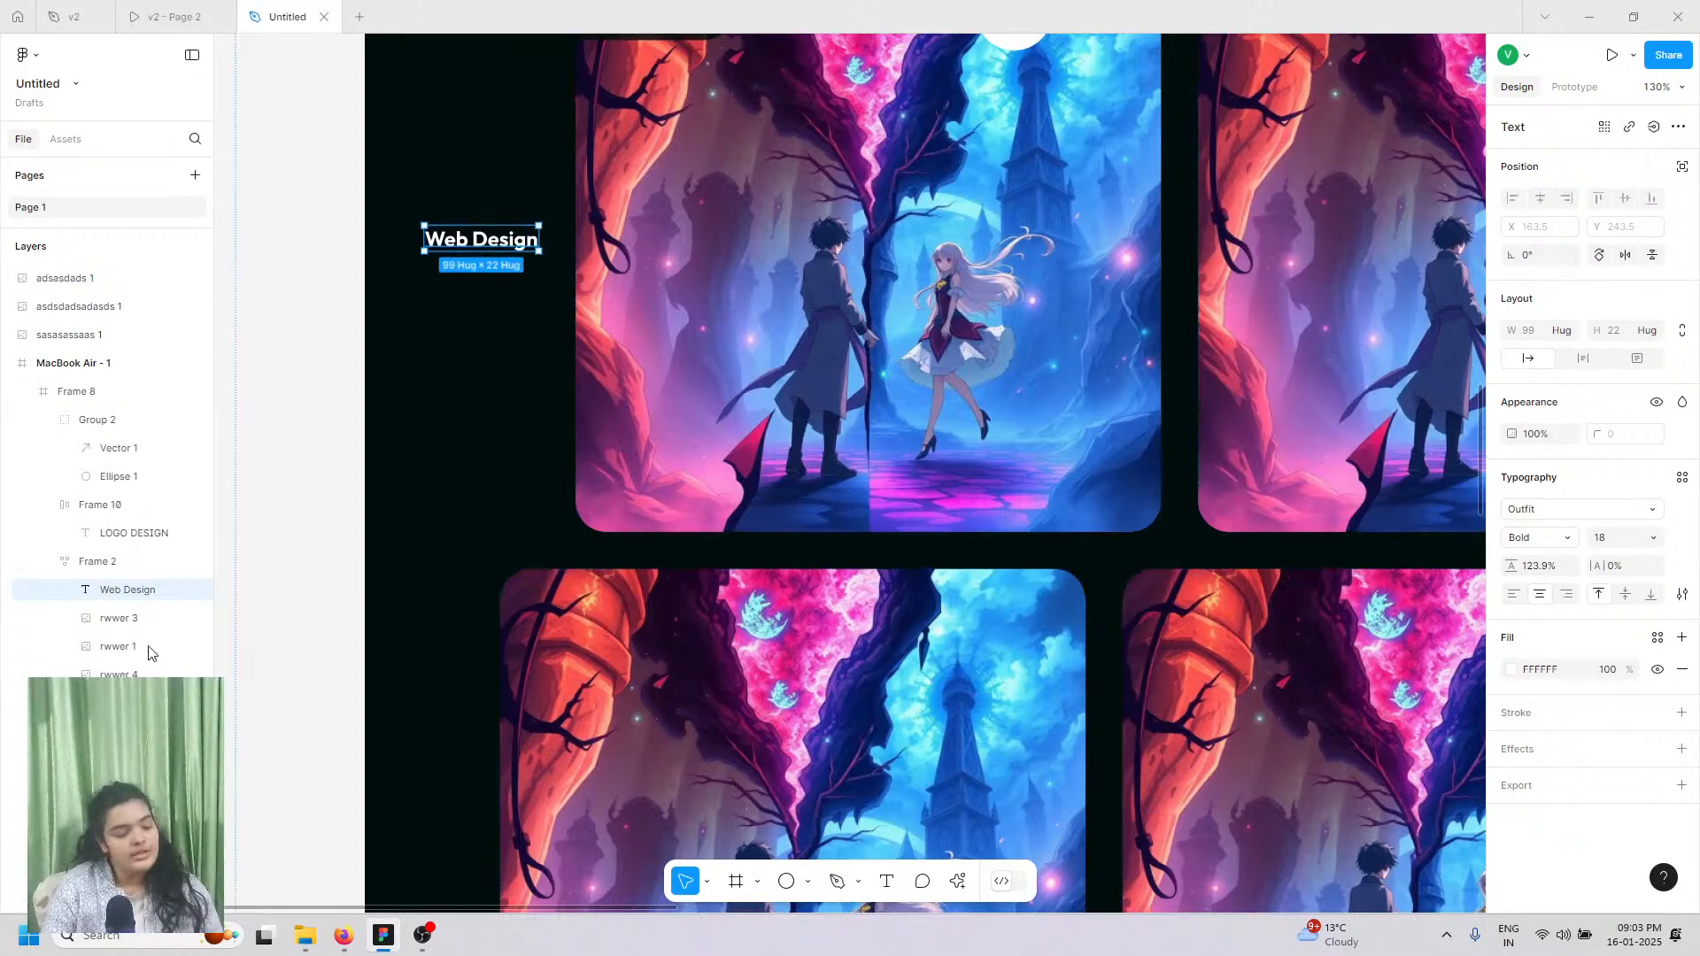
left_click_drag(110, 592, 117, 403)
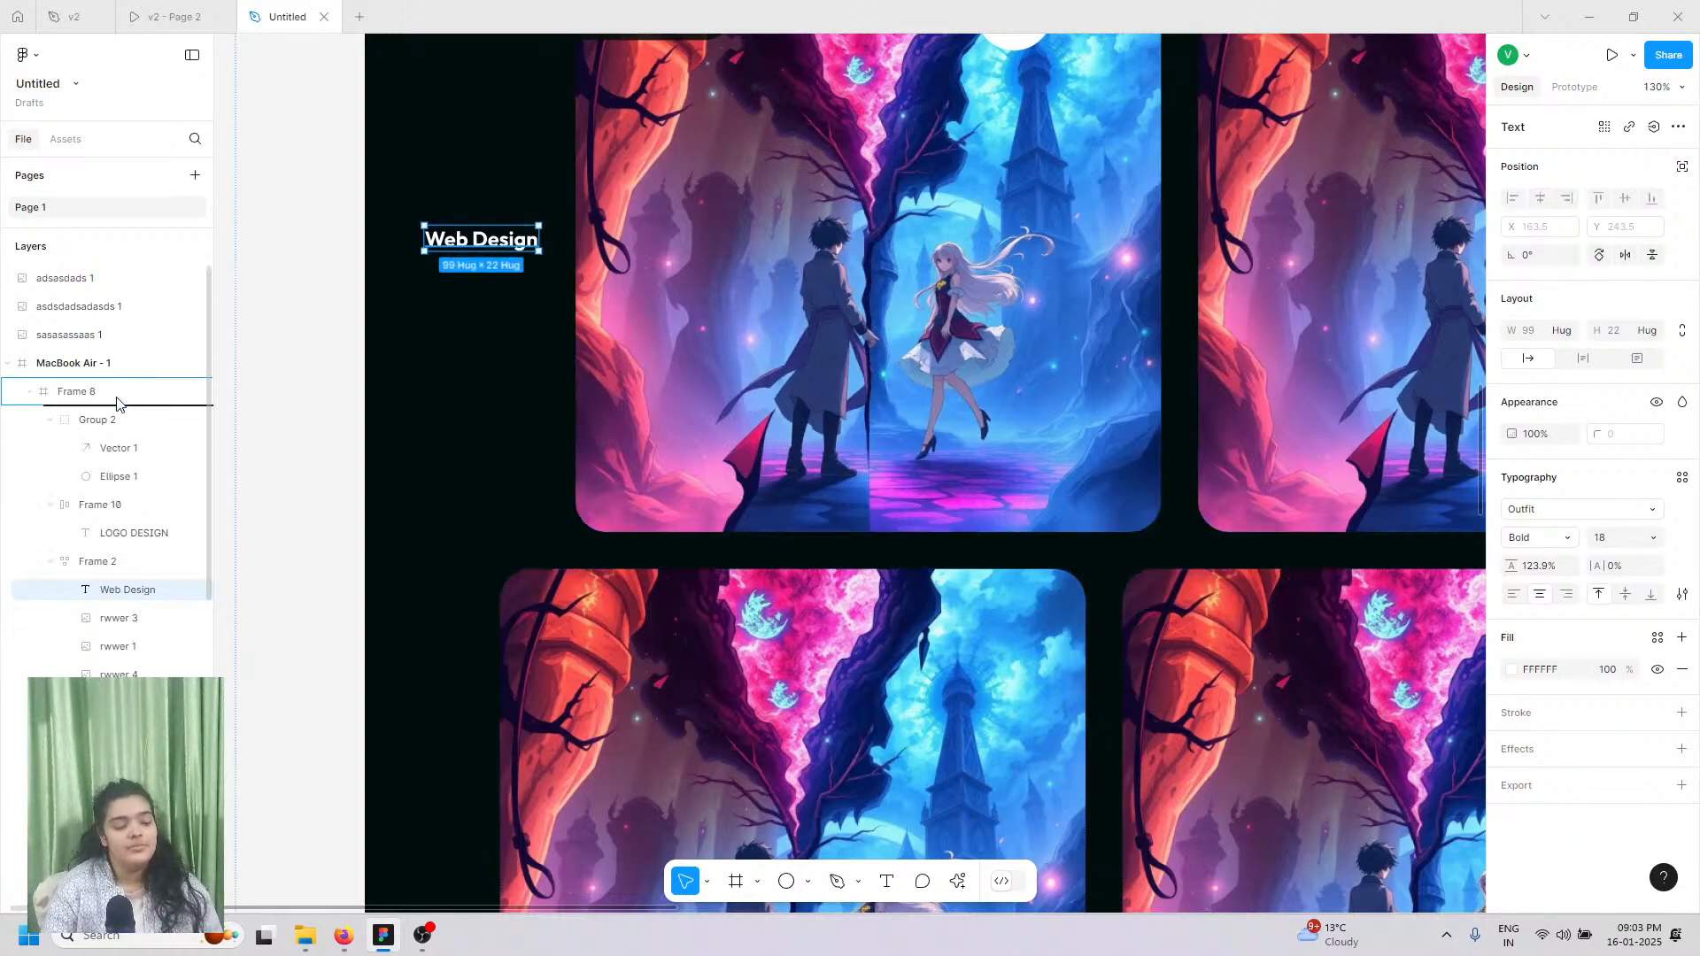
left_click_drag(353, 390, 422, 319)
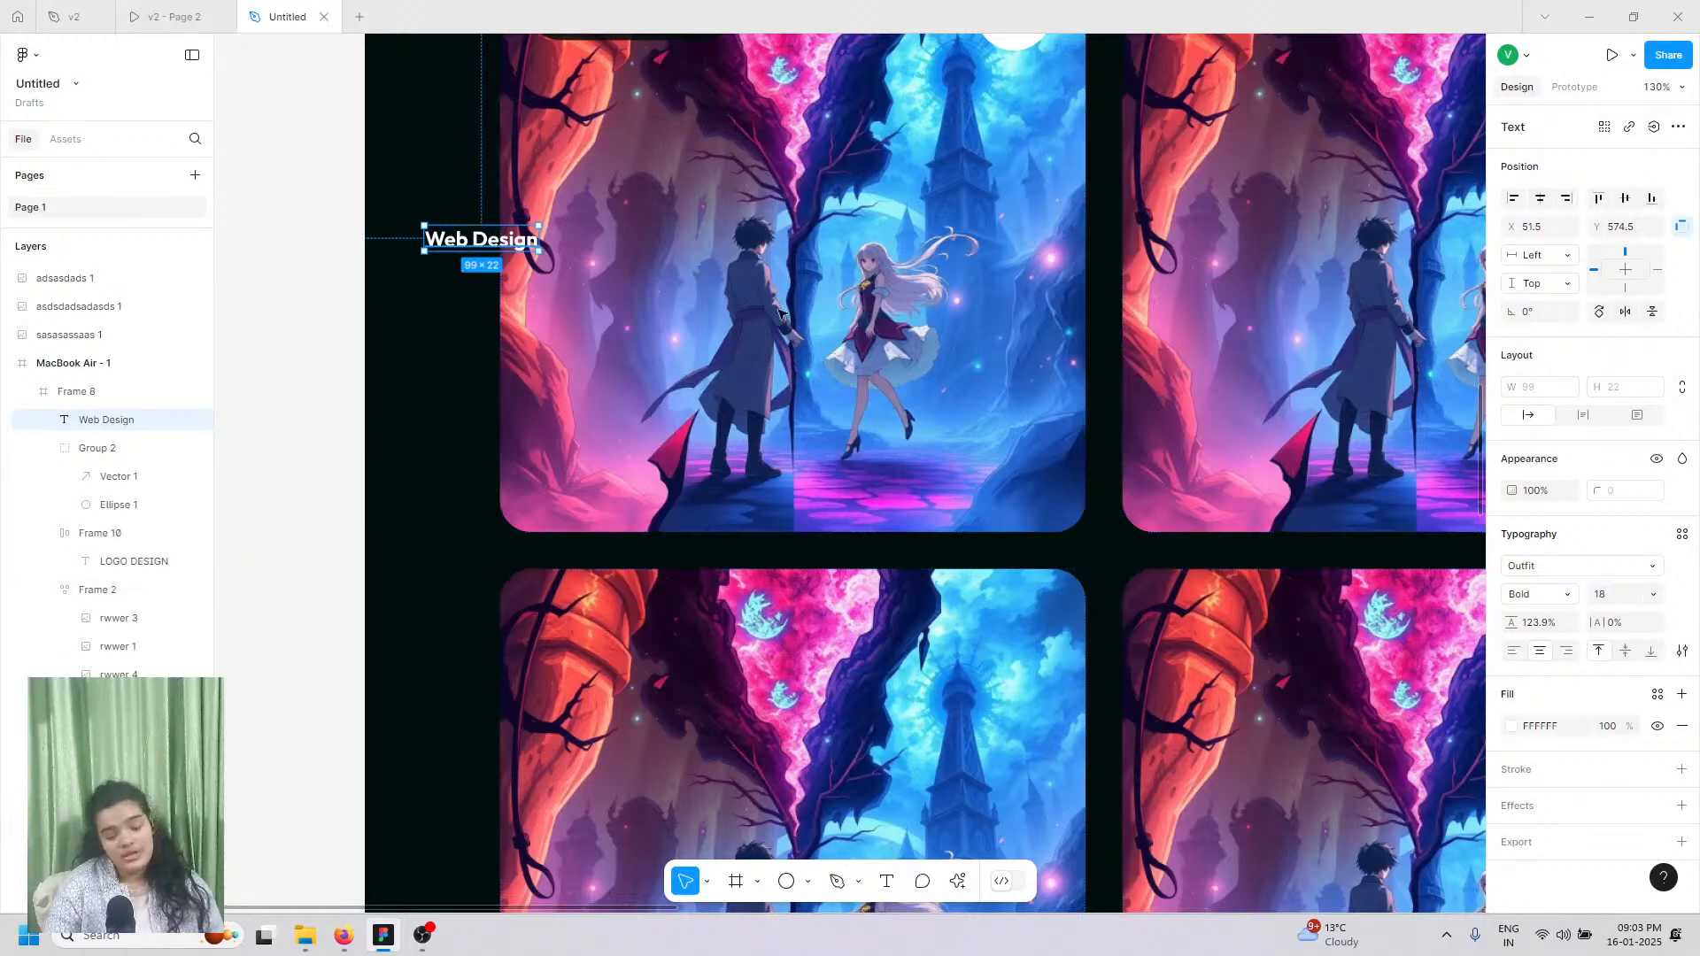
Step: Set the Web Design text to the Elsie font at size 48
left_click(1526, 565)
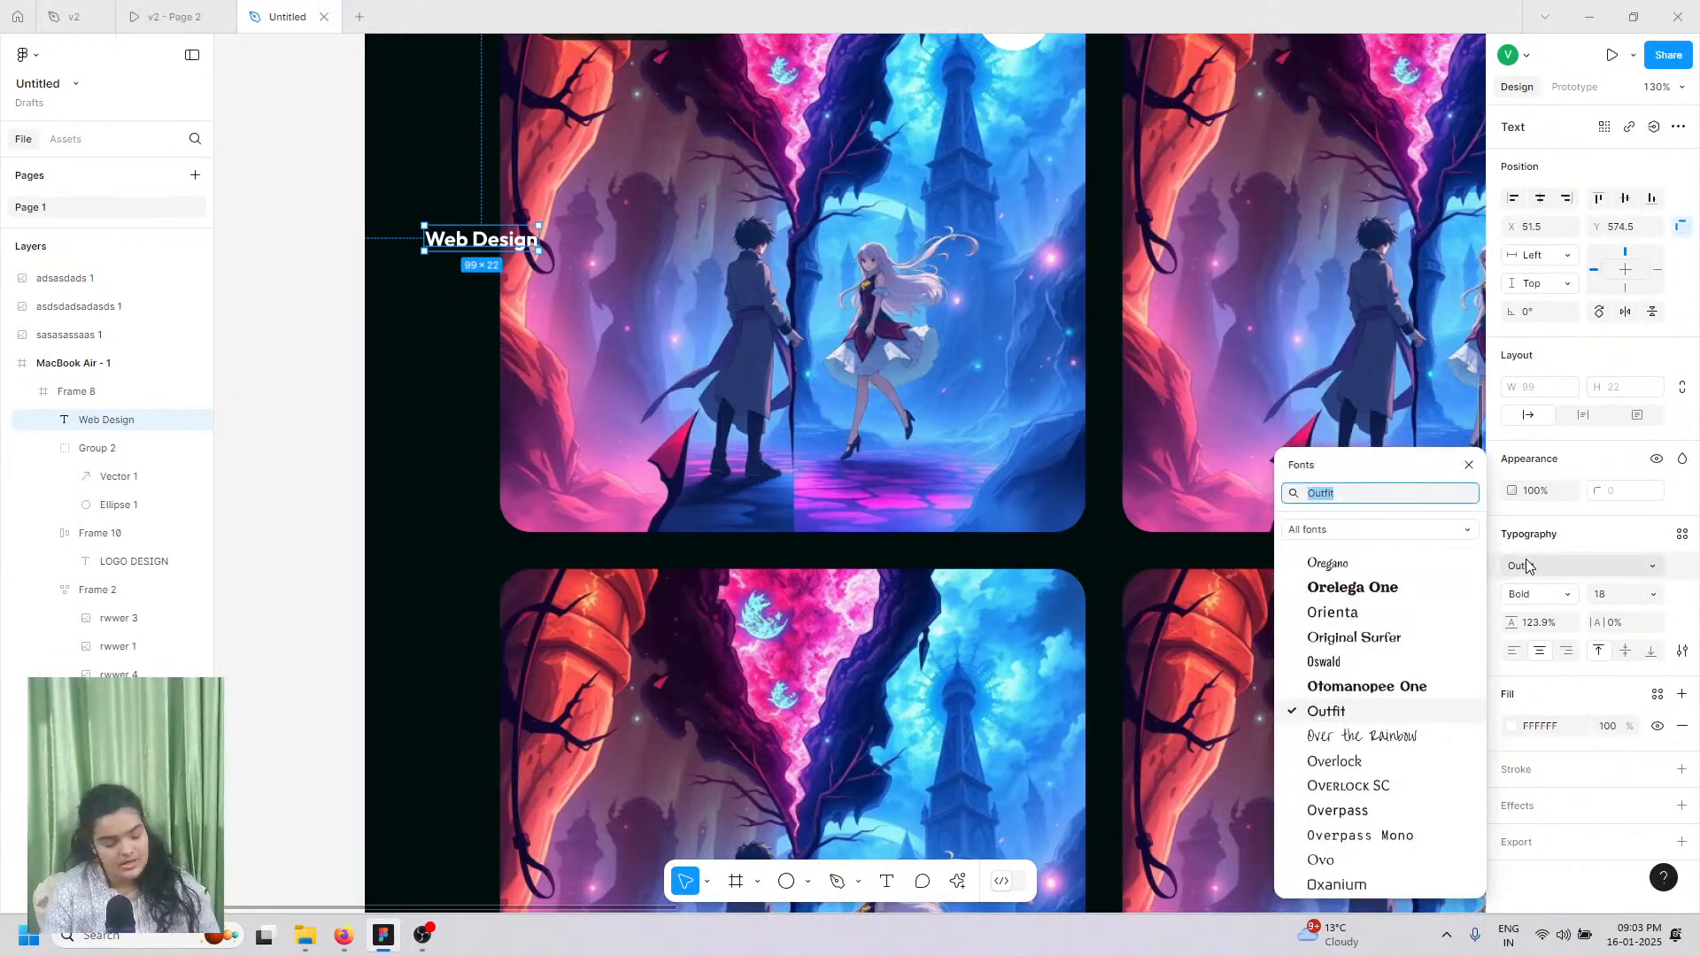
type("elsie")
key("Return")
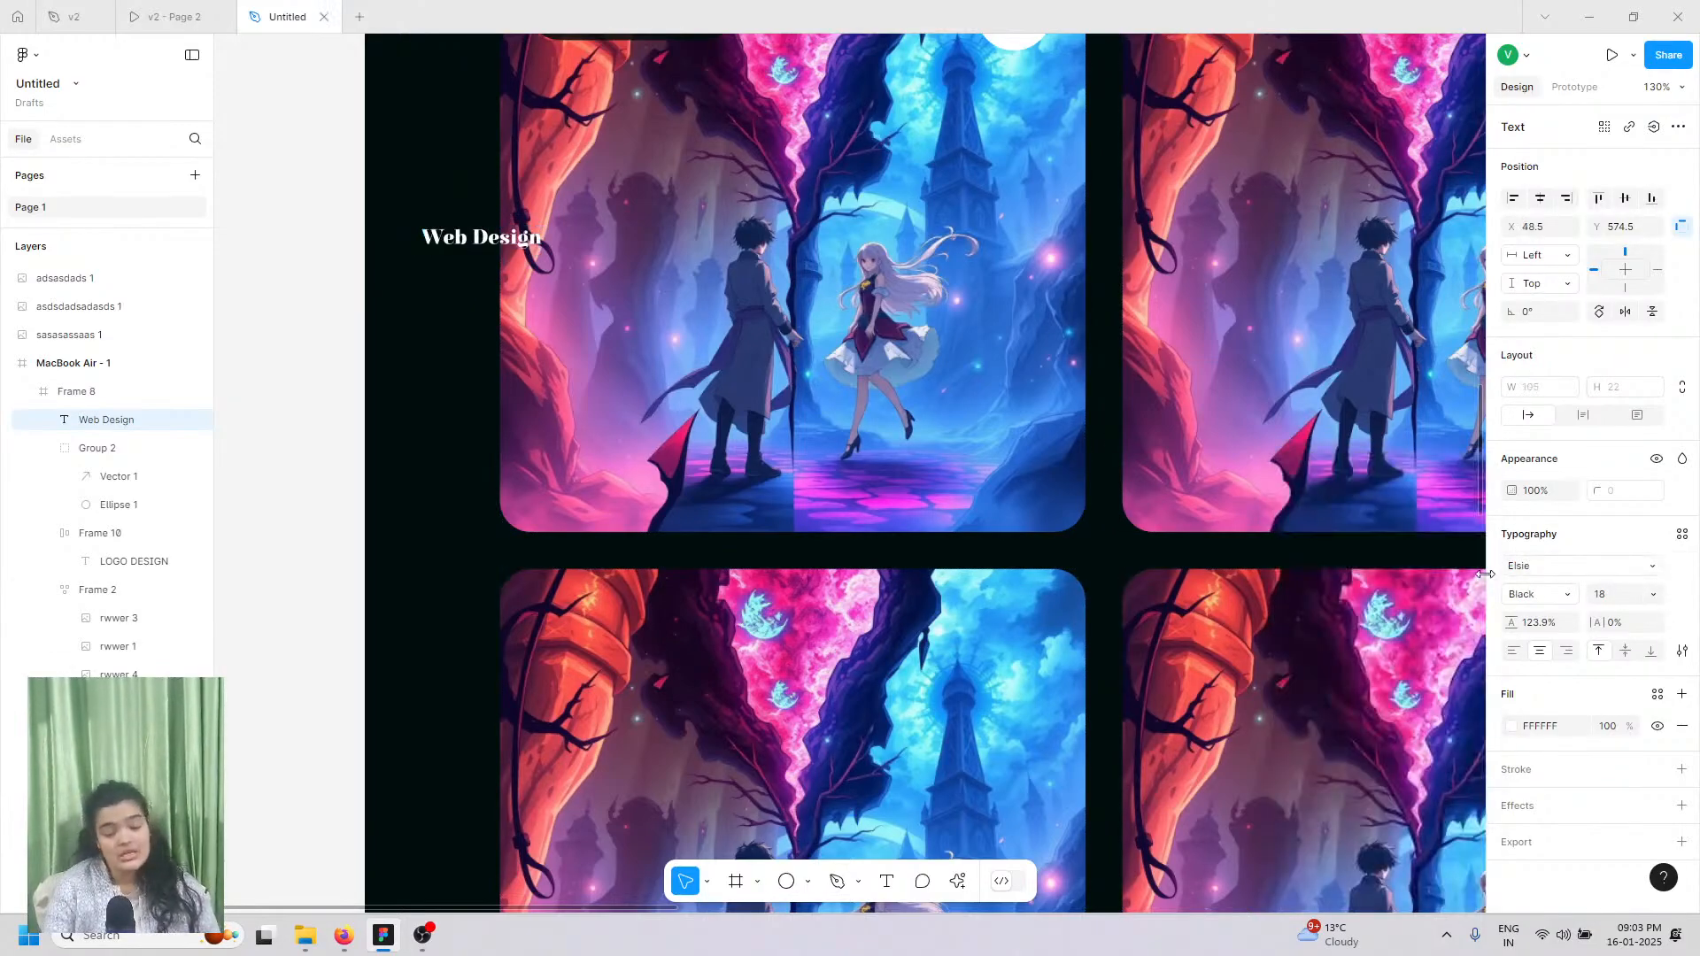
left_click(1652, 594)
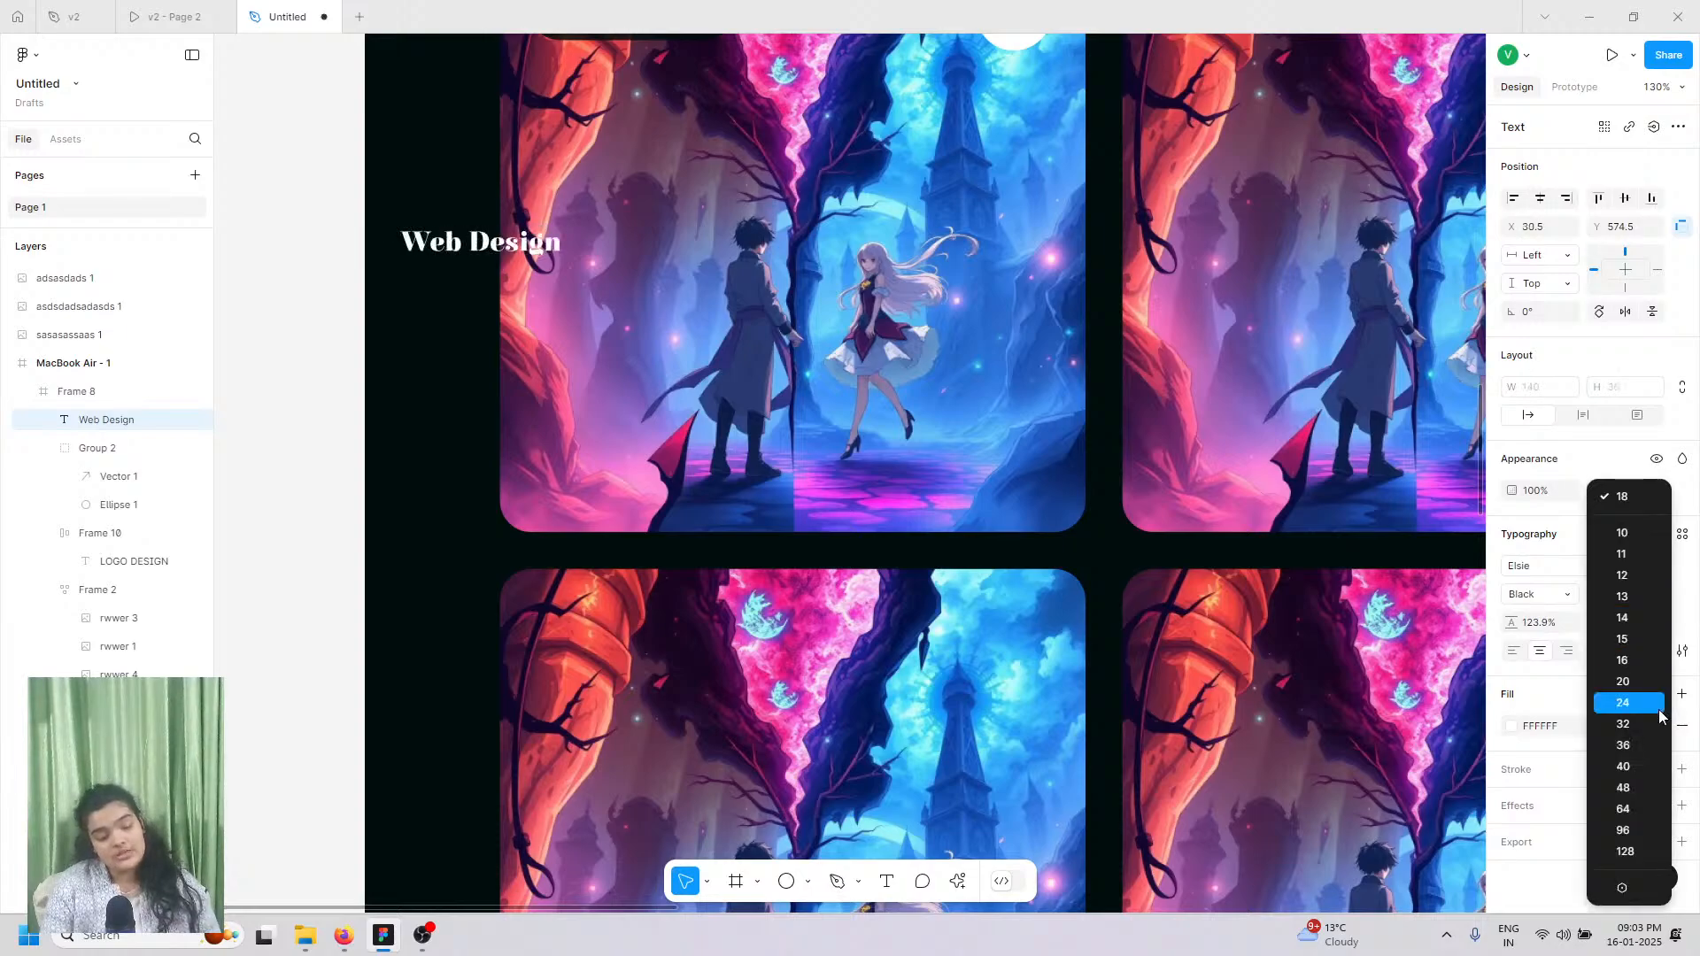
left_click(1633, 790)
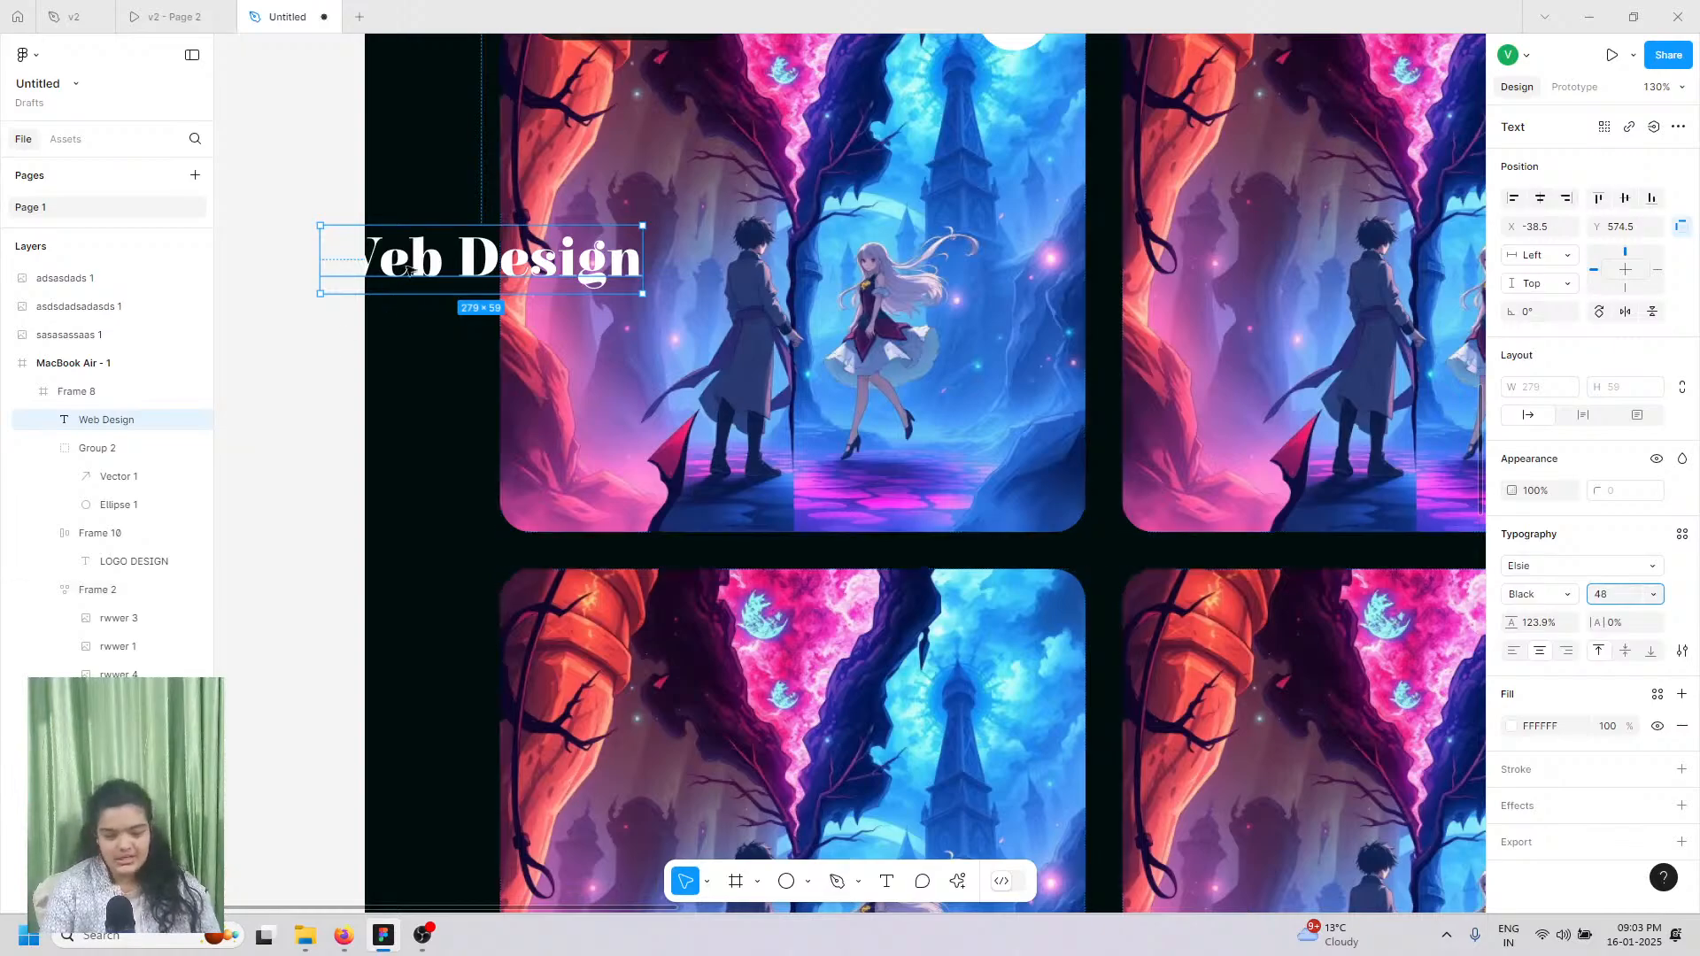
Step: Move Web Design onto the first card's image bottom-left and add a drop shadow
left_click_drag(410, 270, 643, 472)
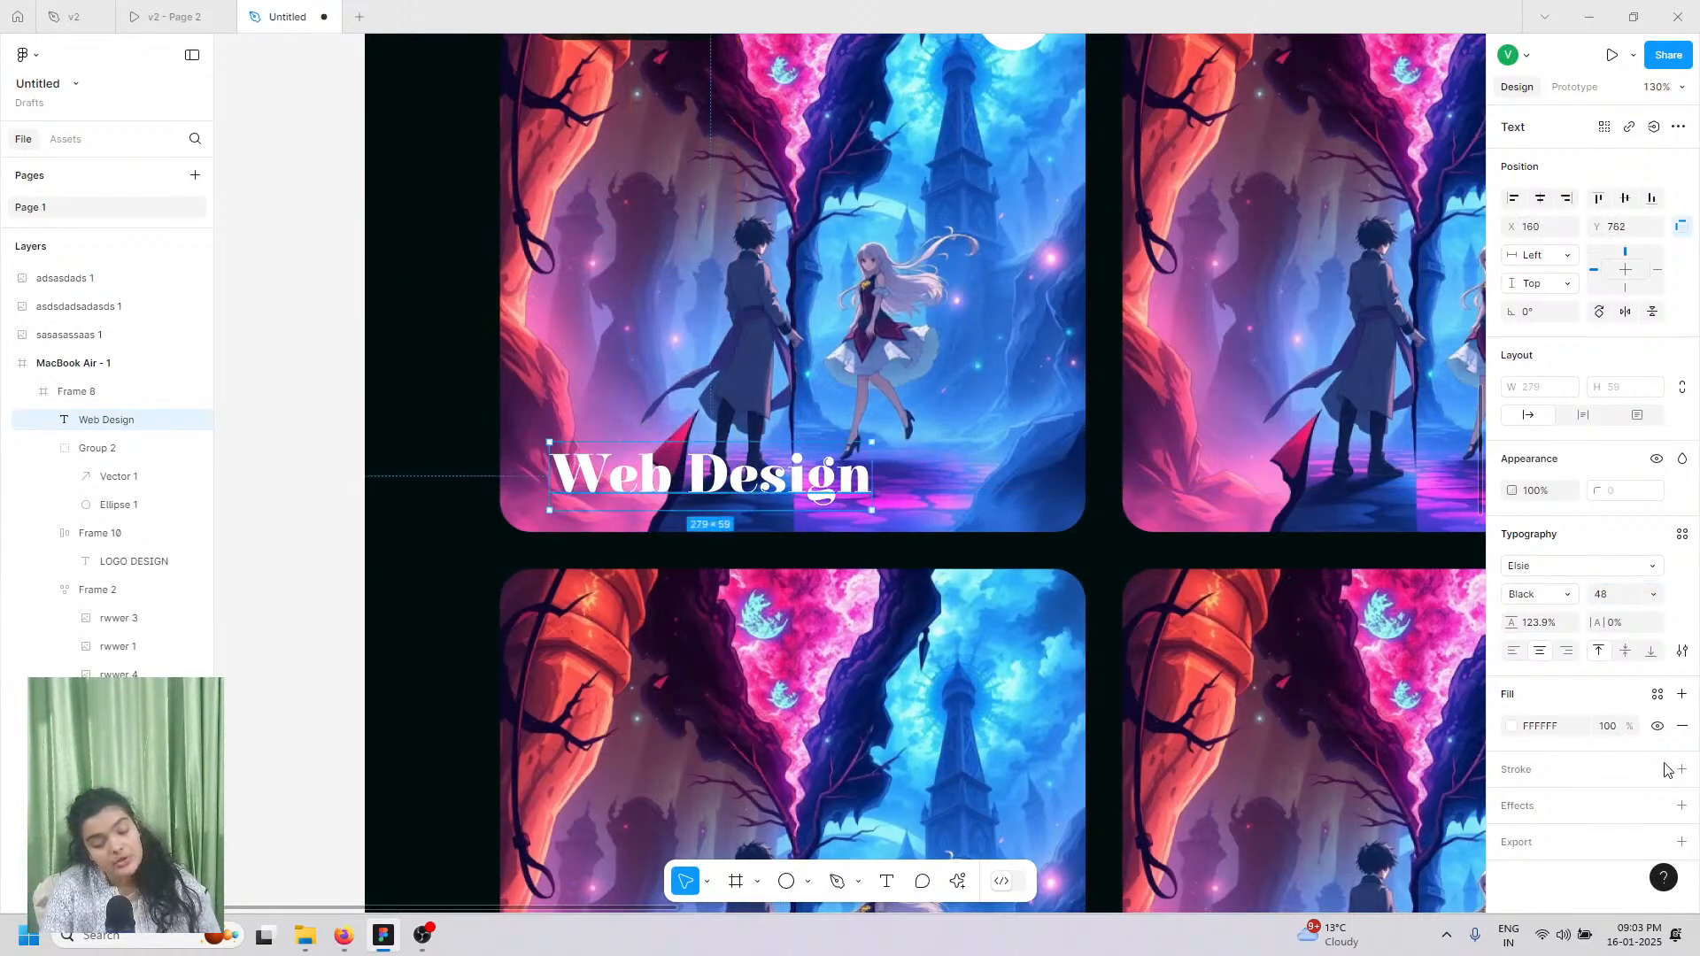
left_click(1682, 806)
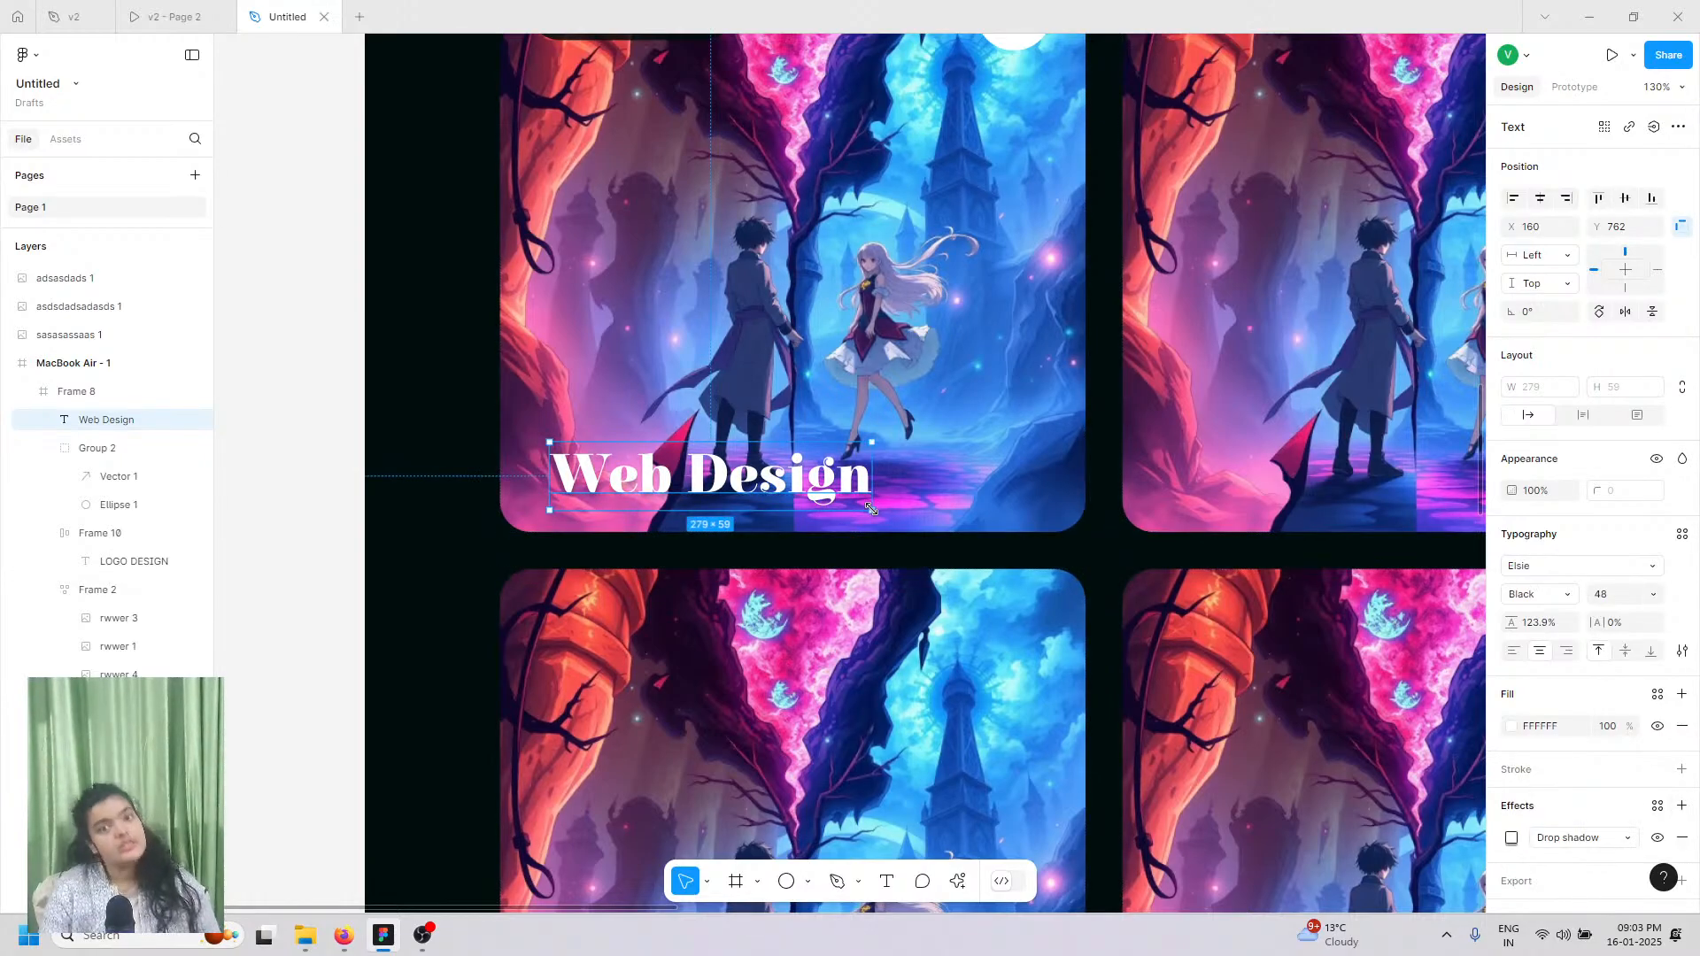
scroll(871, 508, "down", 5)
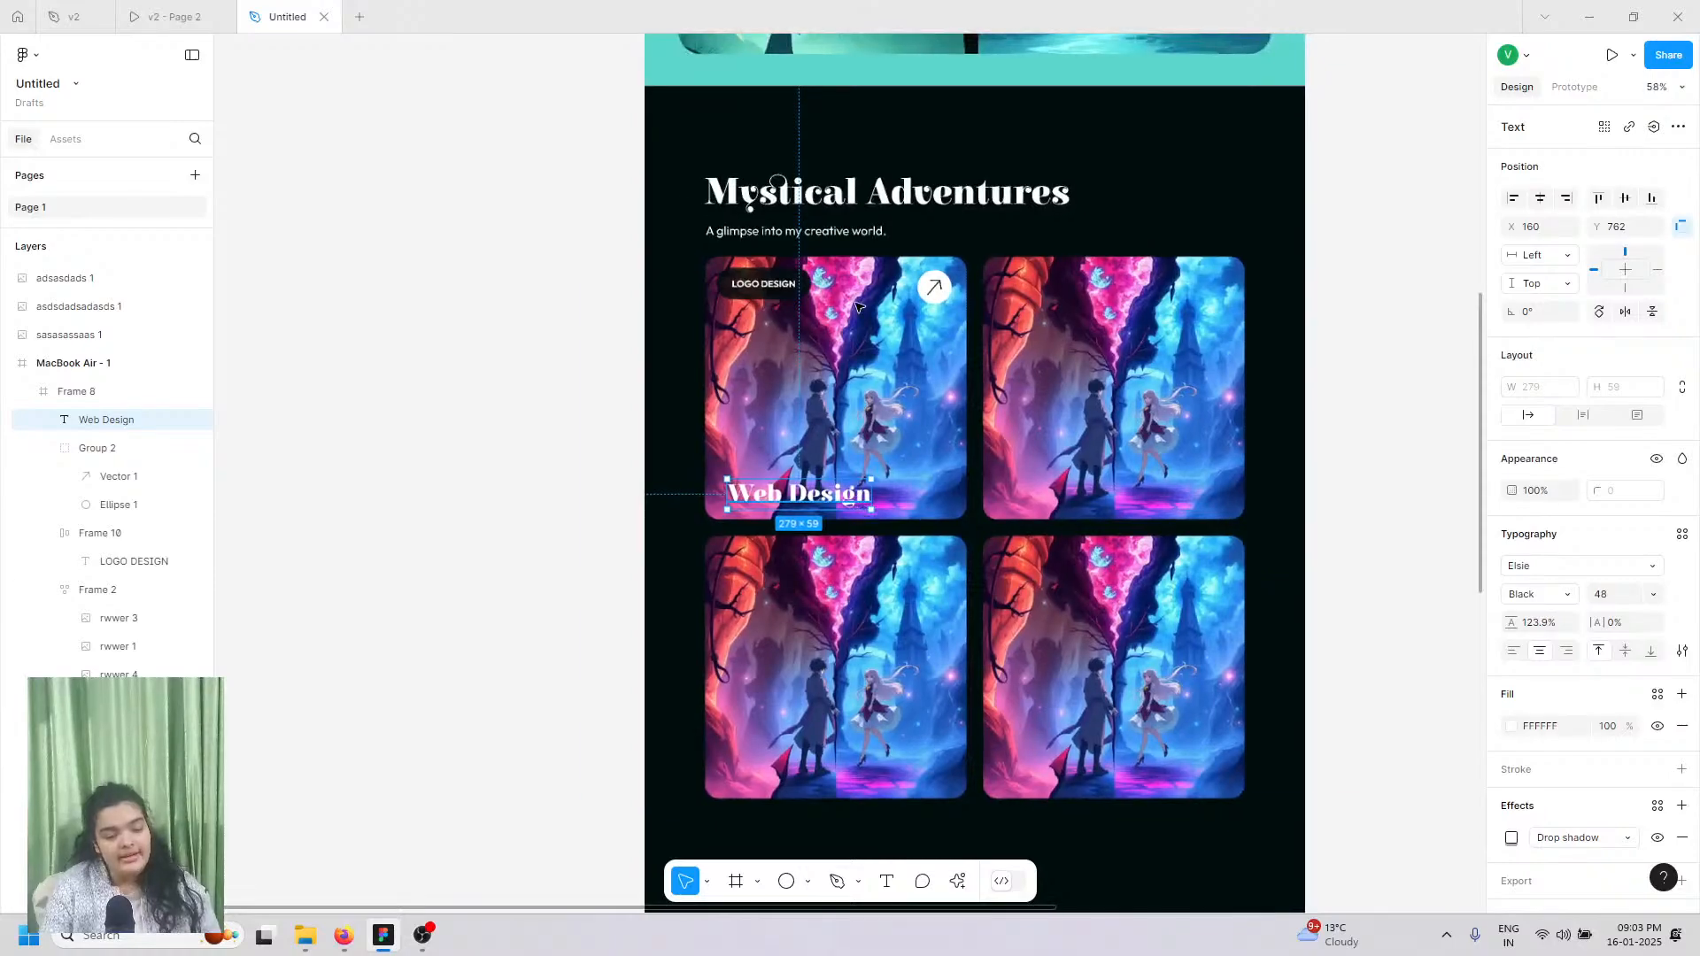
Step: Select the first card's picture, rwwer 3, and open its Image fill settings
left_click(746, 372)
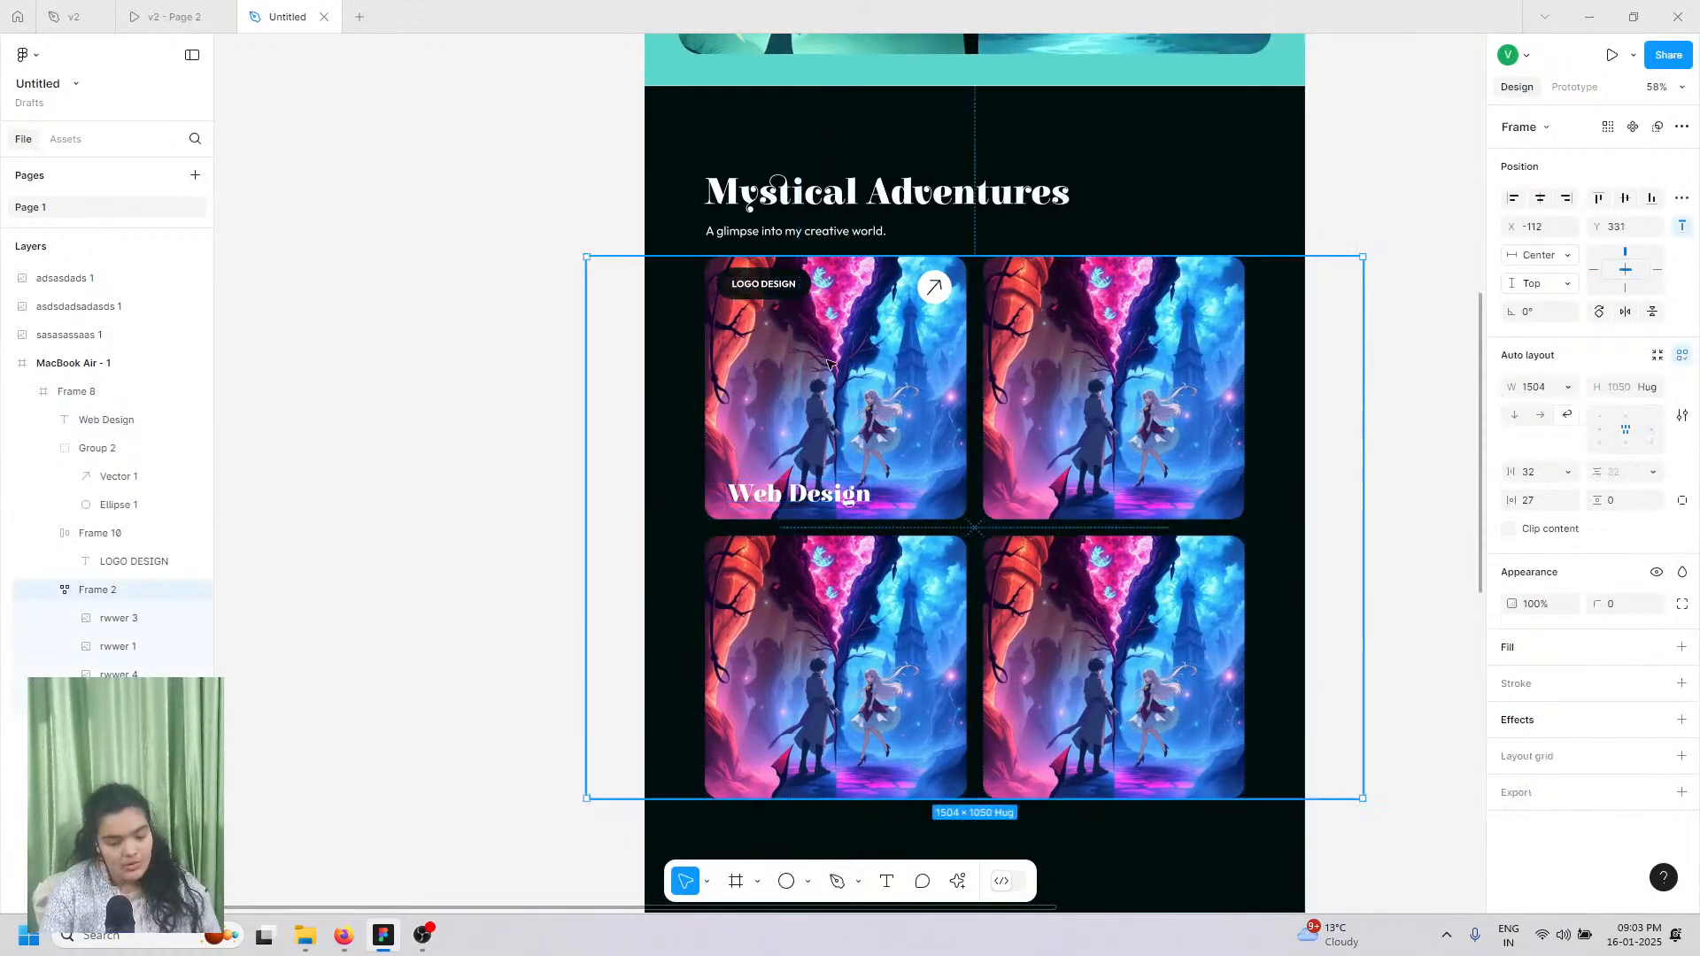
double_click(832, 365)
scroll(832, 365, "up", 3)
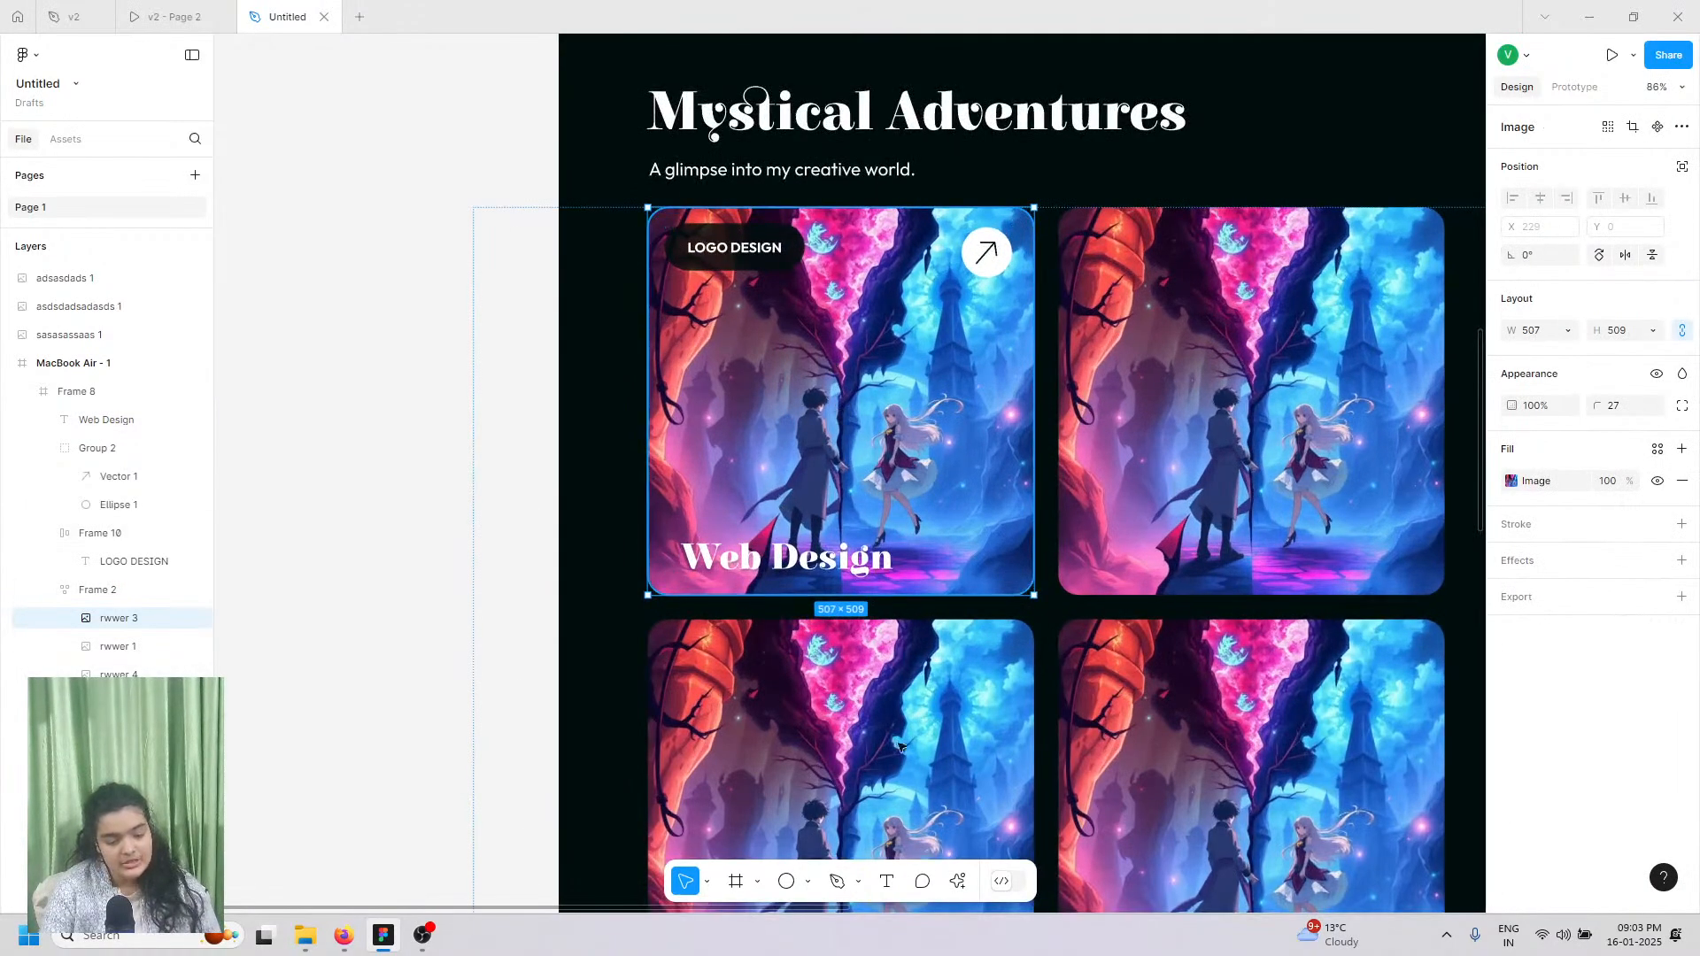
key("Return")
left_click(1474, 454)
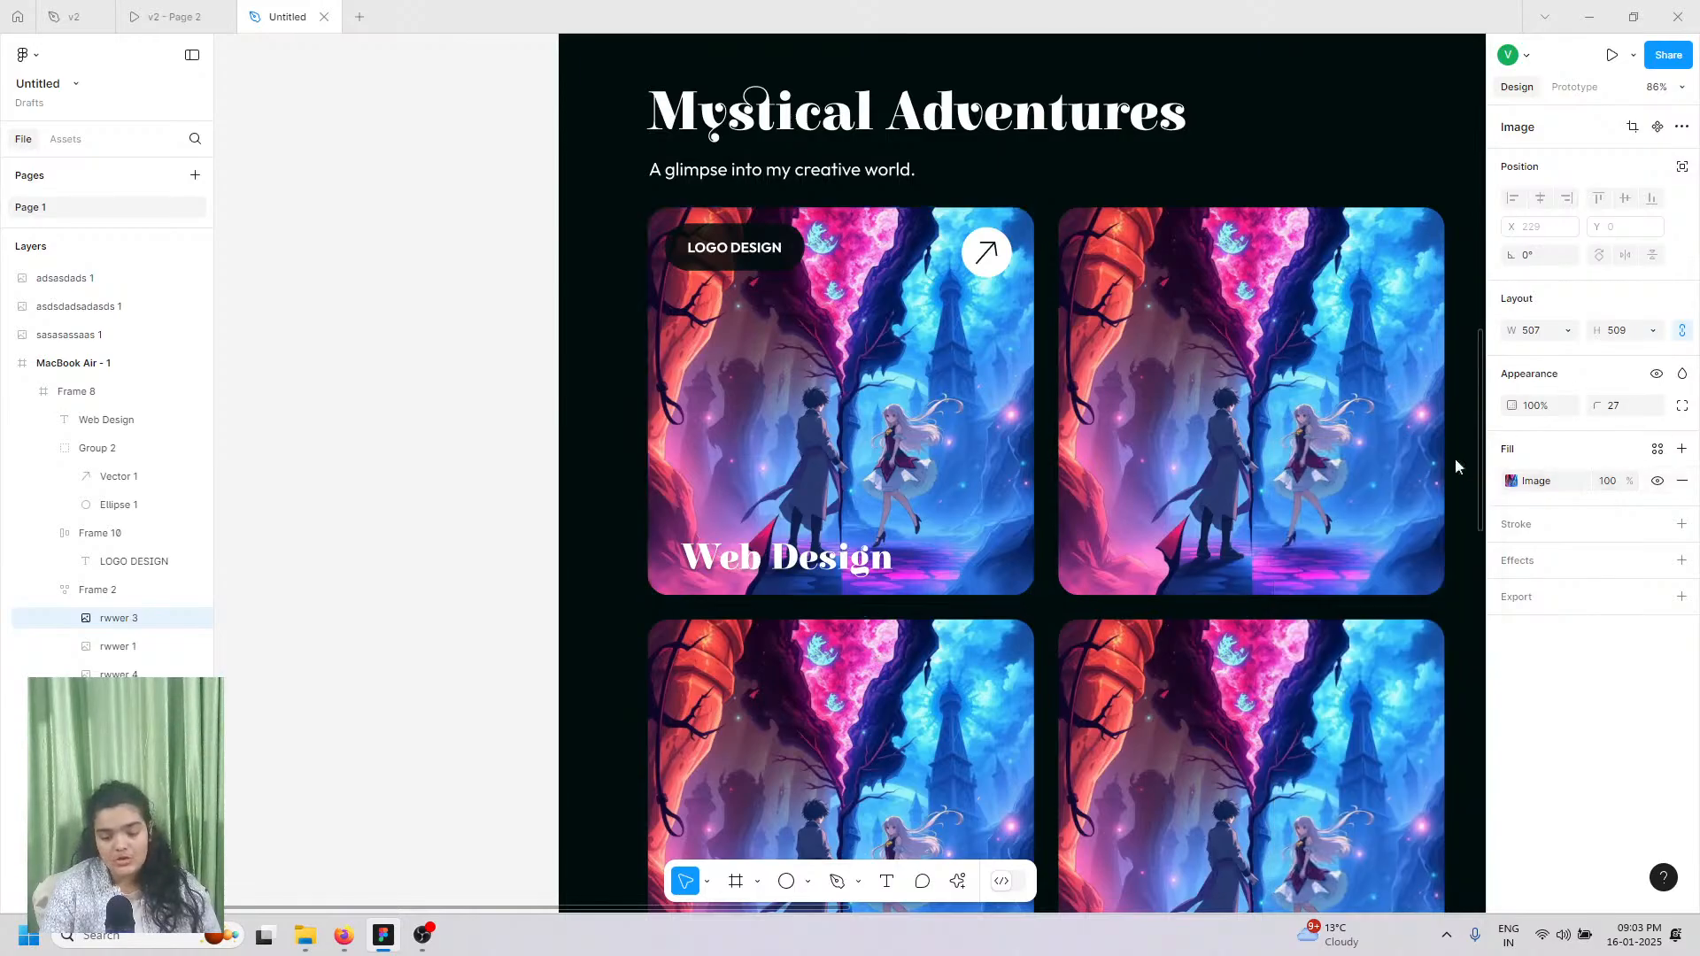
left_click(755, 253)
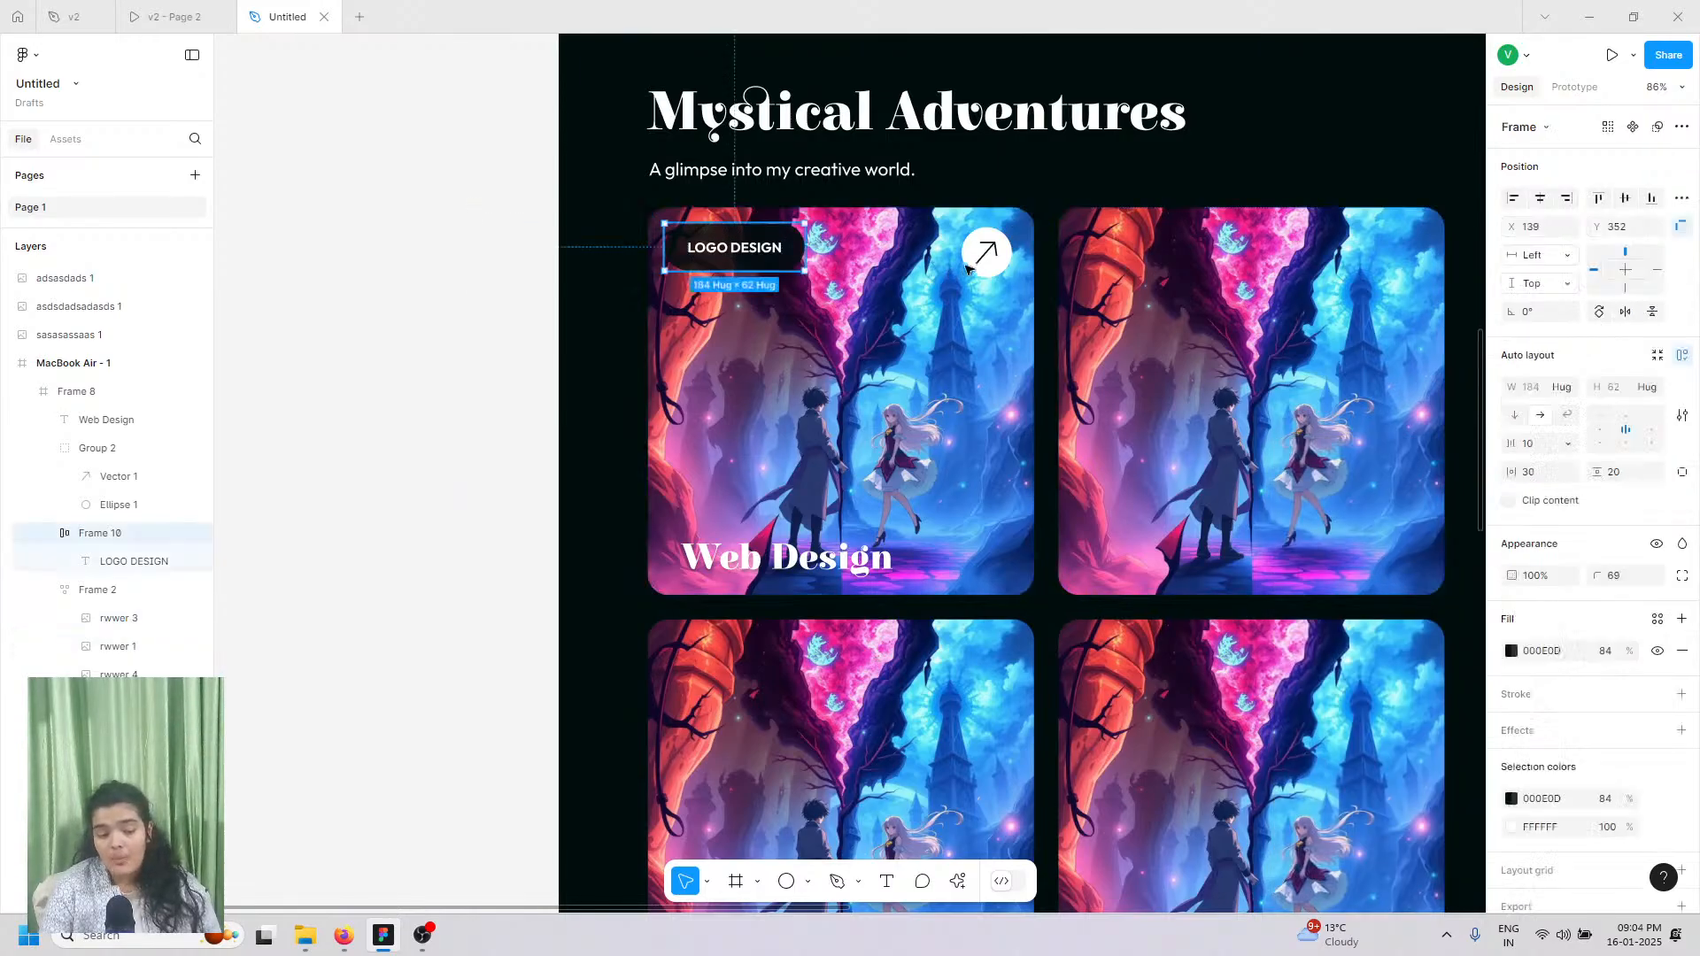
left_click(1161, 541)
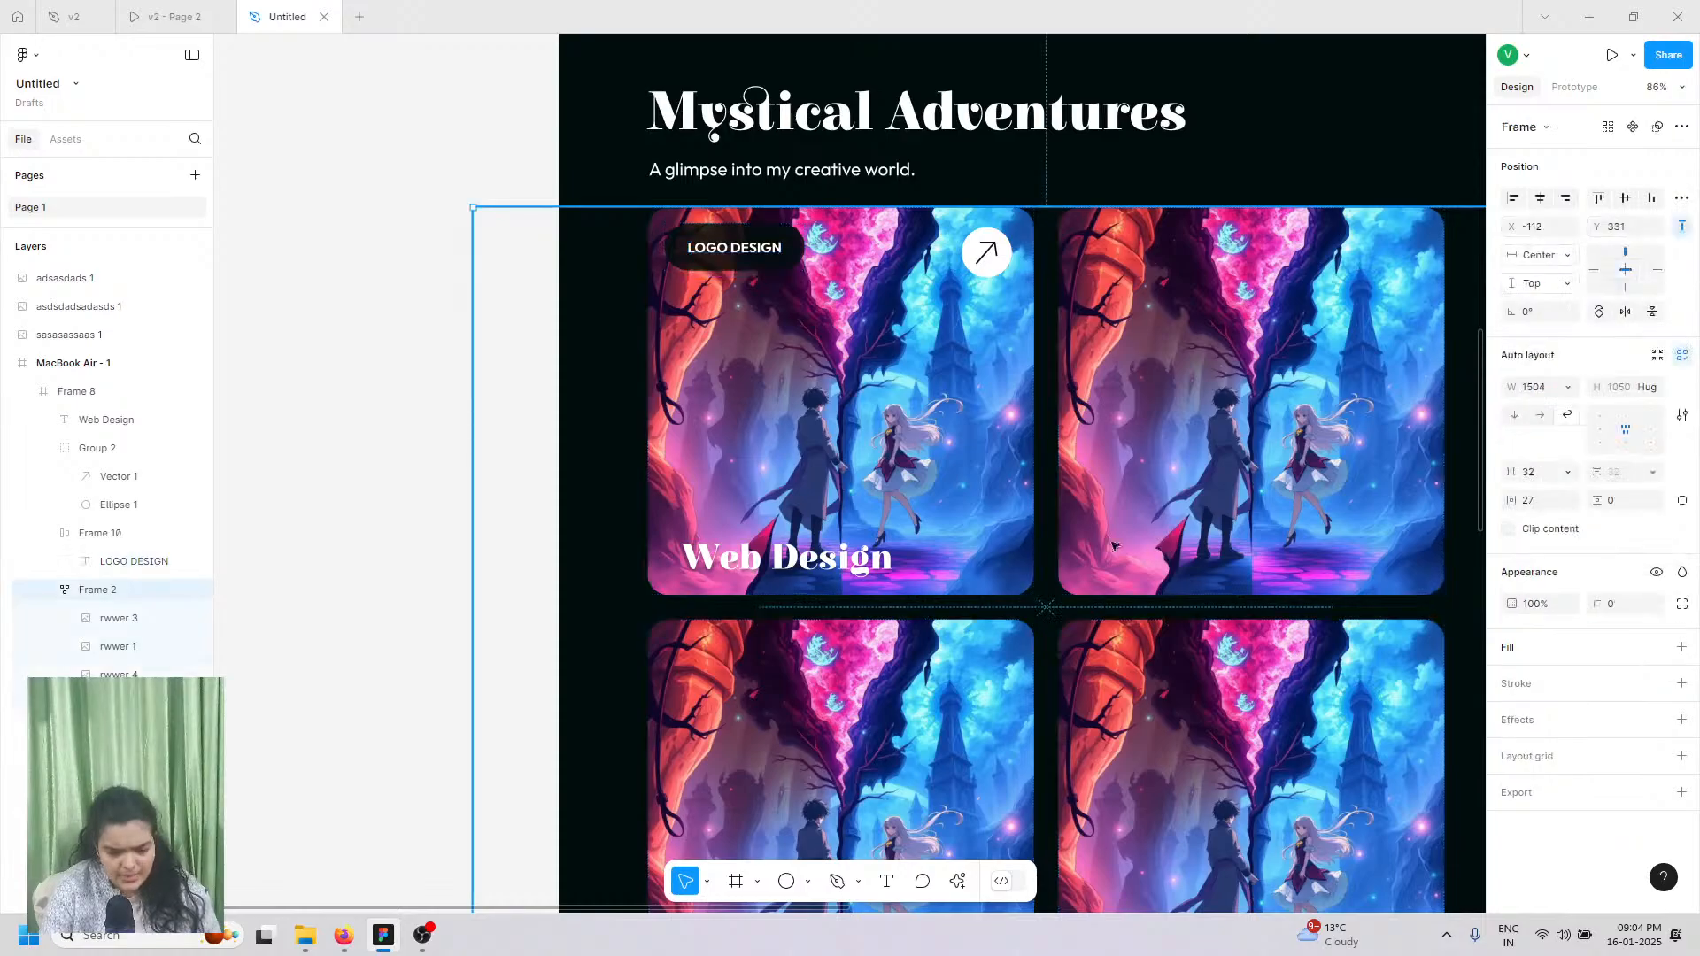
double_click(1113, 544)
left_click(839, 400)
key("Return")
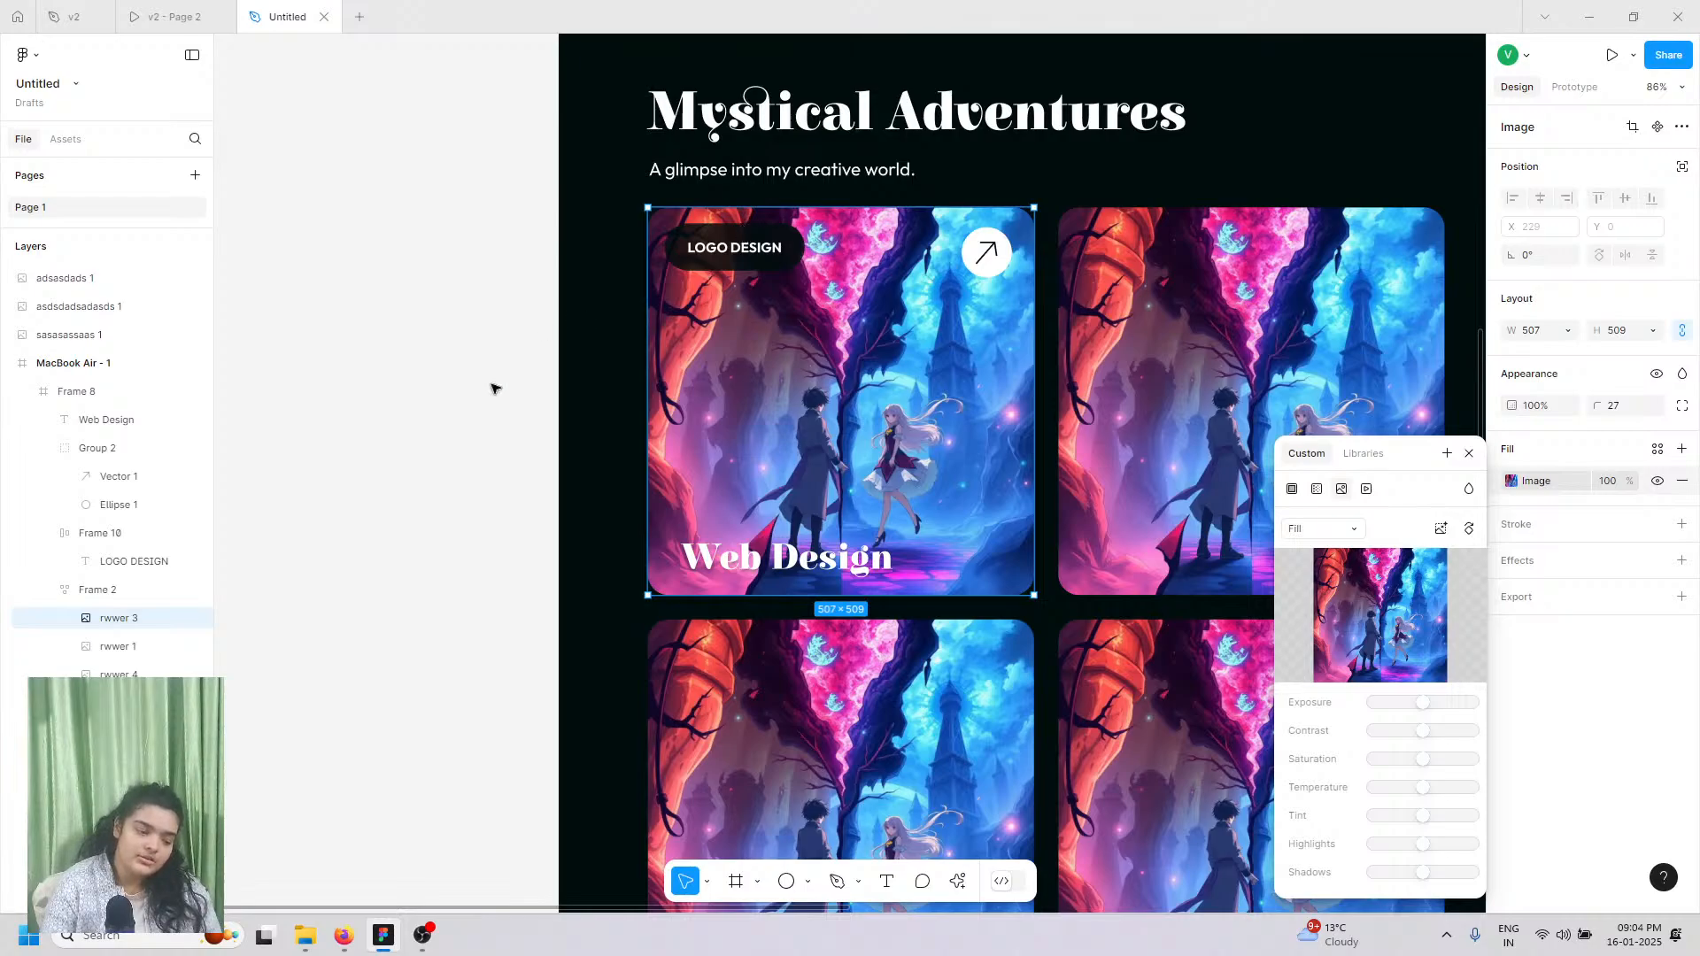
Step: Set the first card's image to ignore the grid's auto layout
left_click_drag(94, 622, 189, 563)
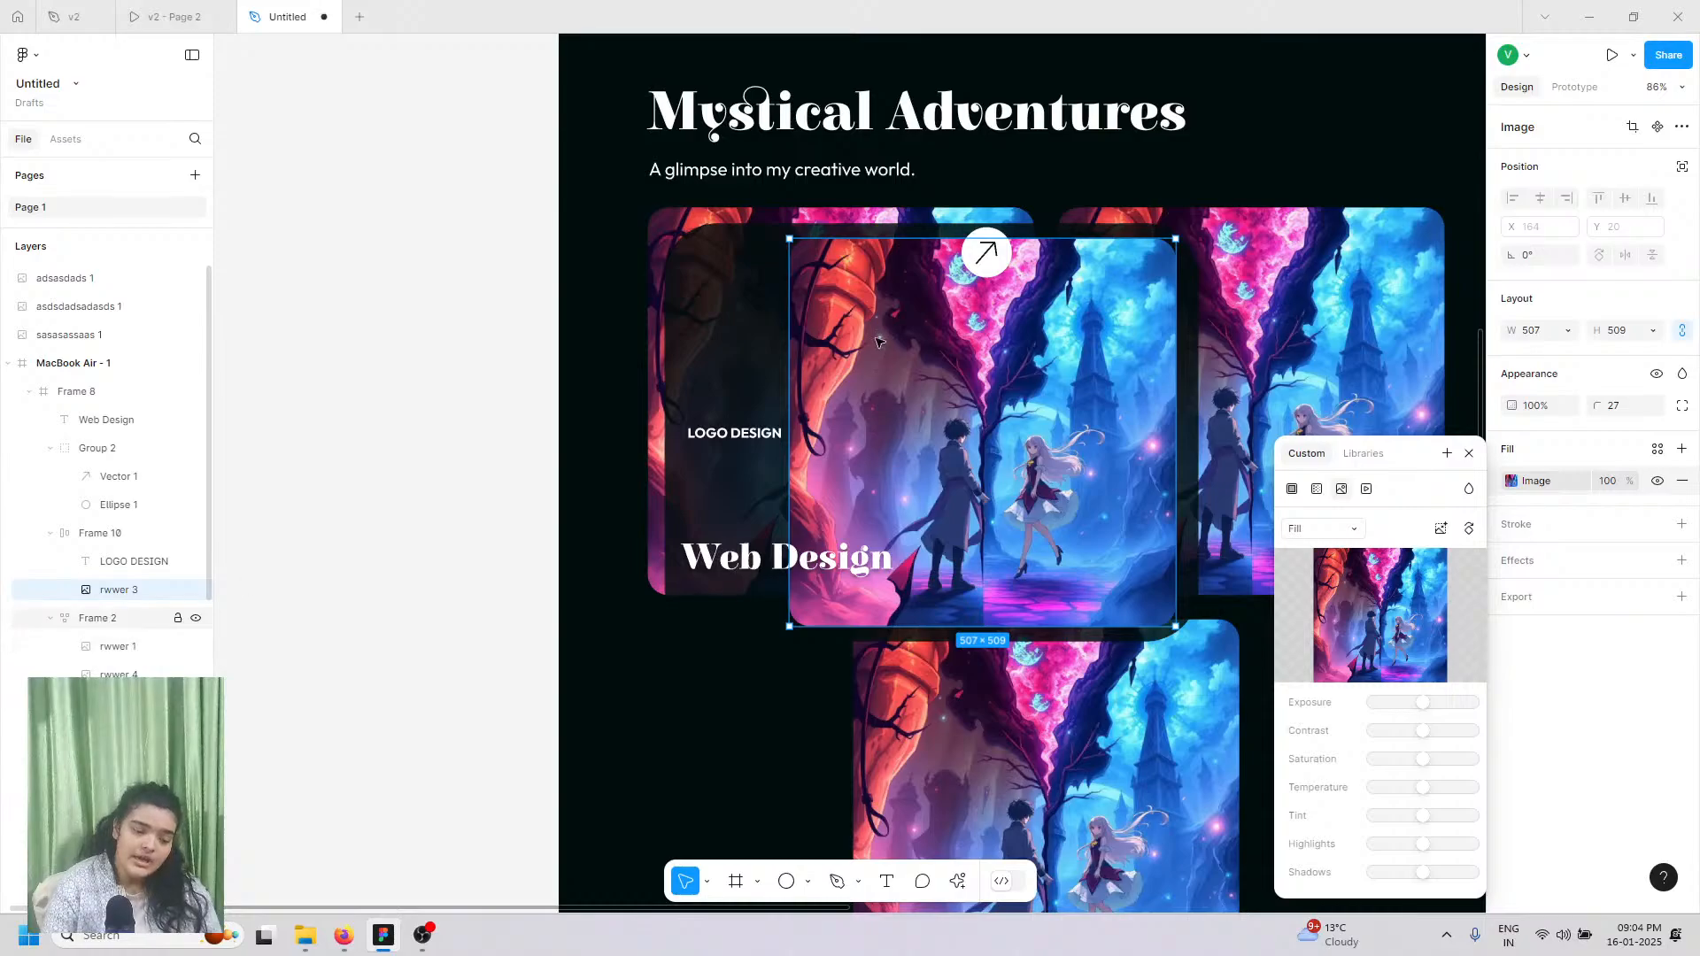
key("ctrl+z")
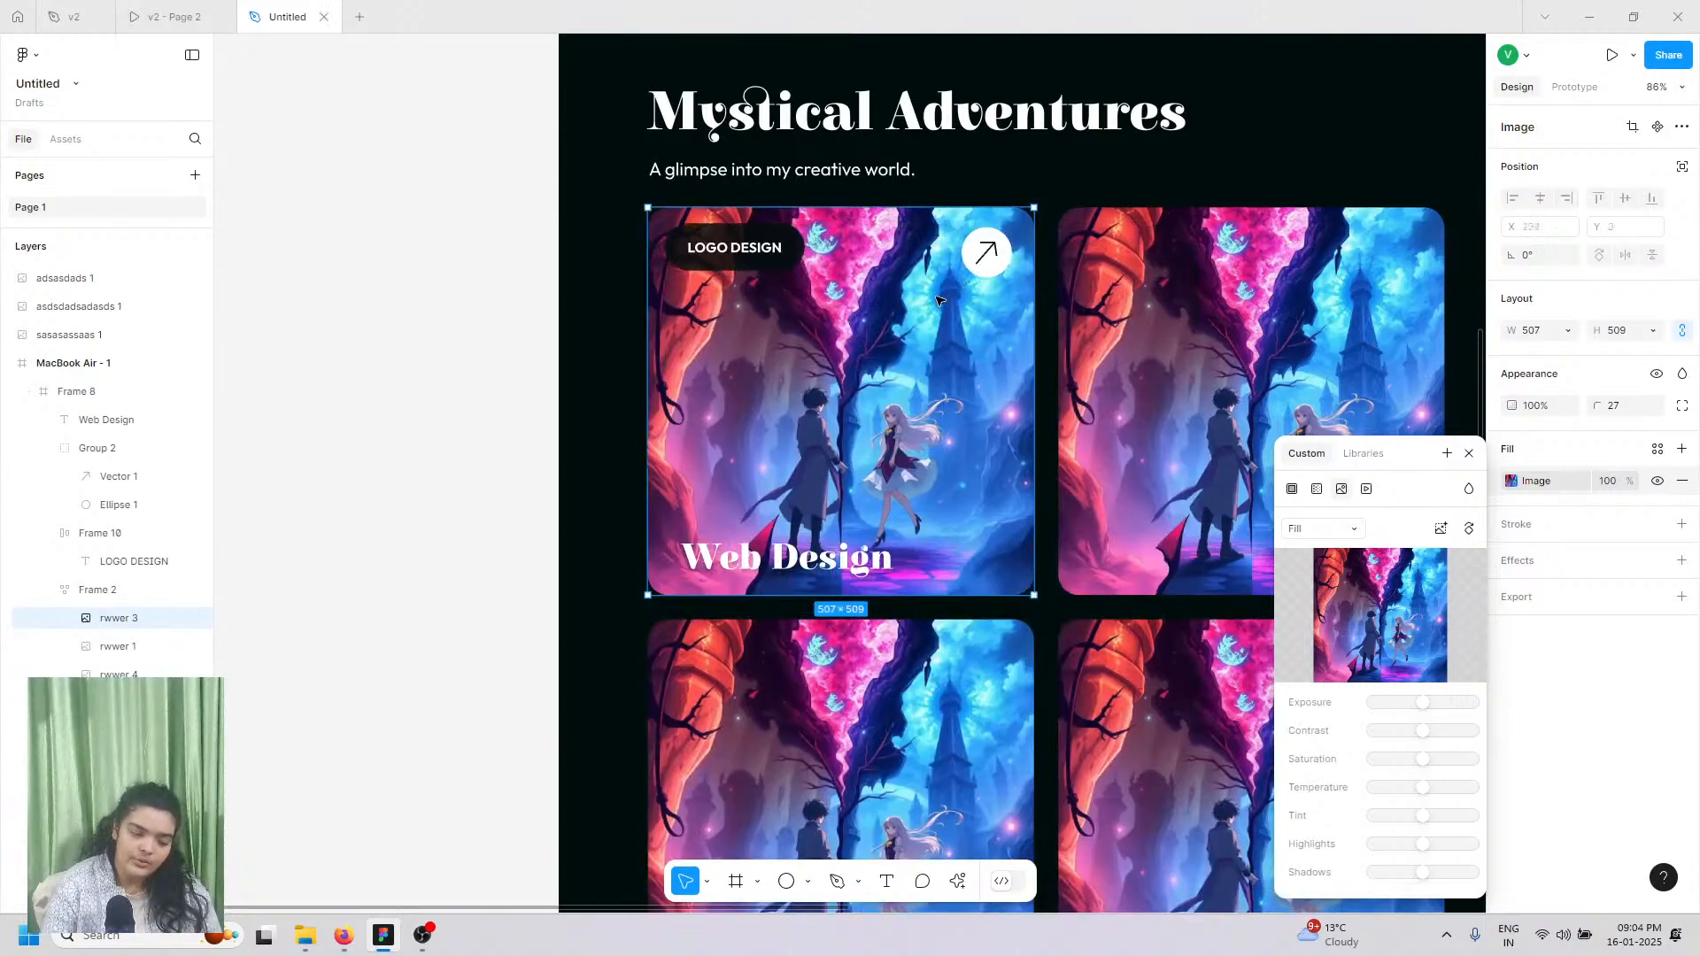
left_click(1681, 166)
Step: Group the LOGO DESIGN pill, arrow badge and Web Design text as Group 3
left_click(710, 266, "shift")
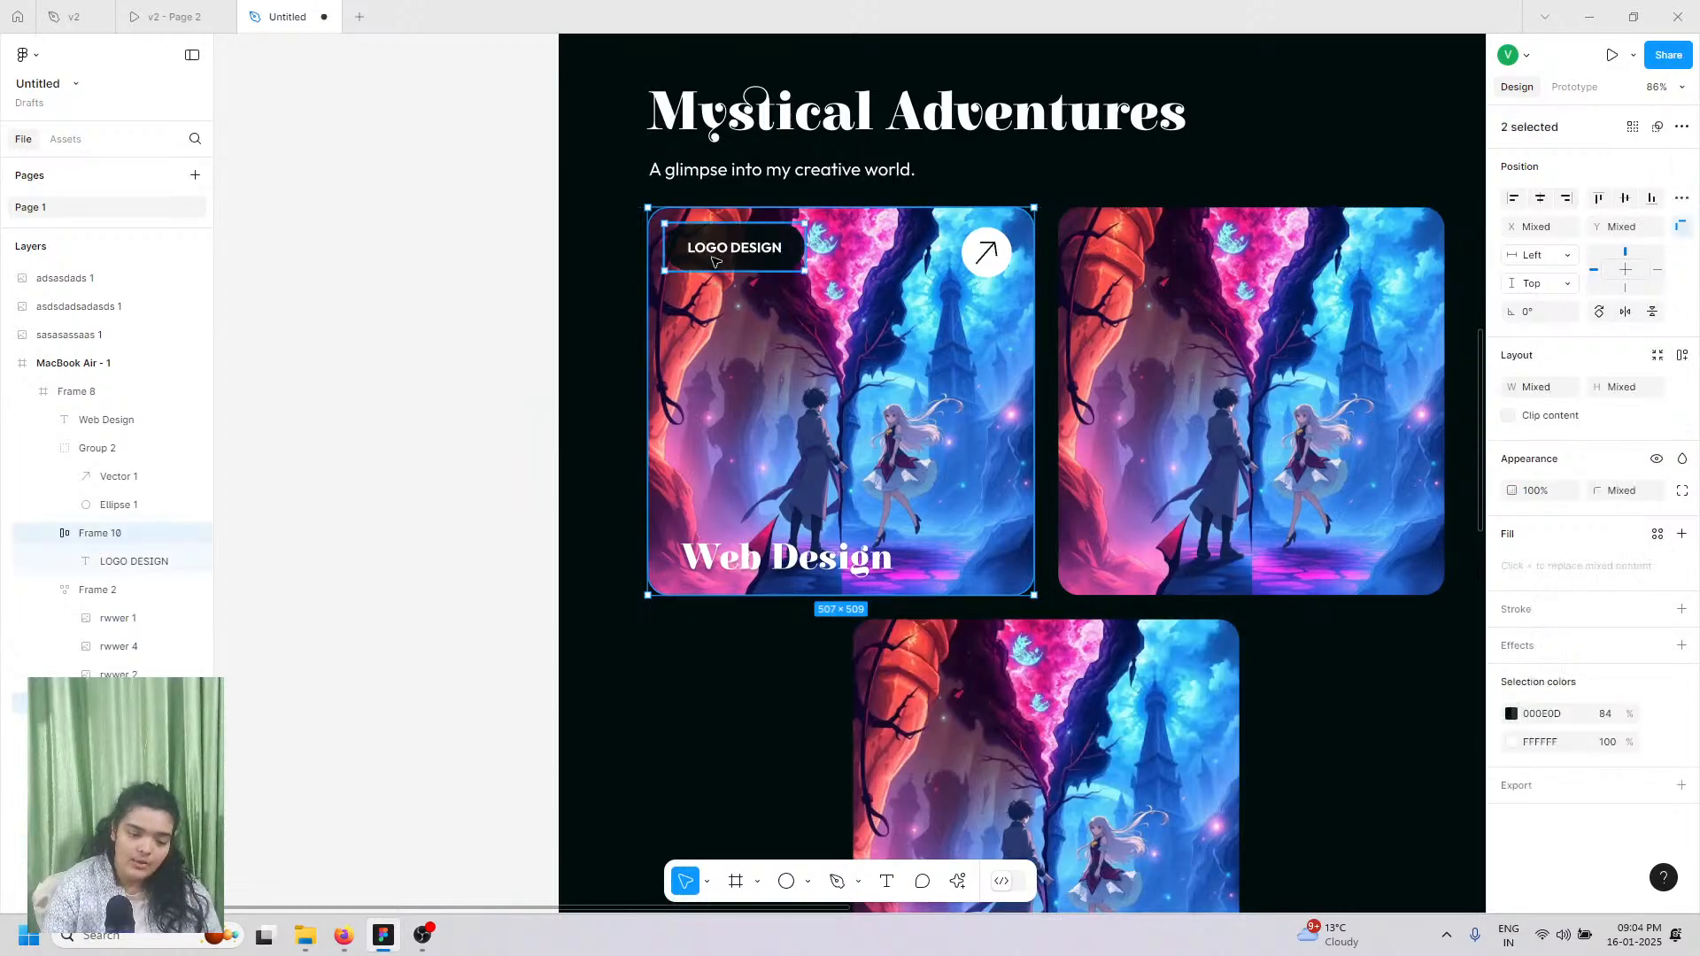
left_click(97, 533)
left_click(985, 255, "shift")
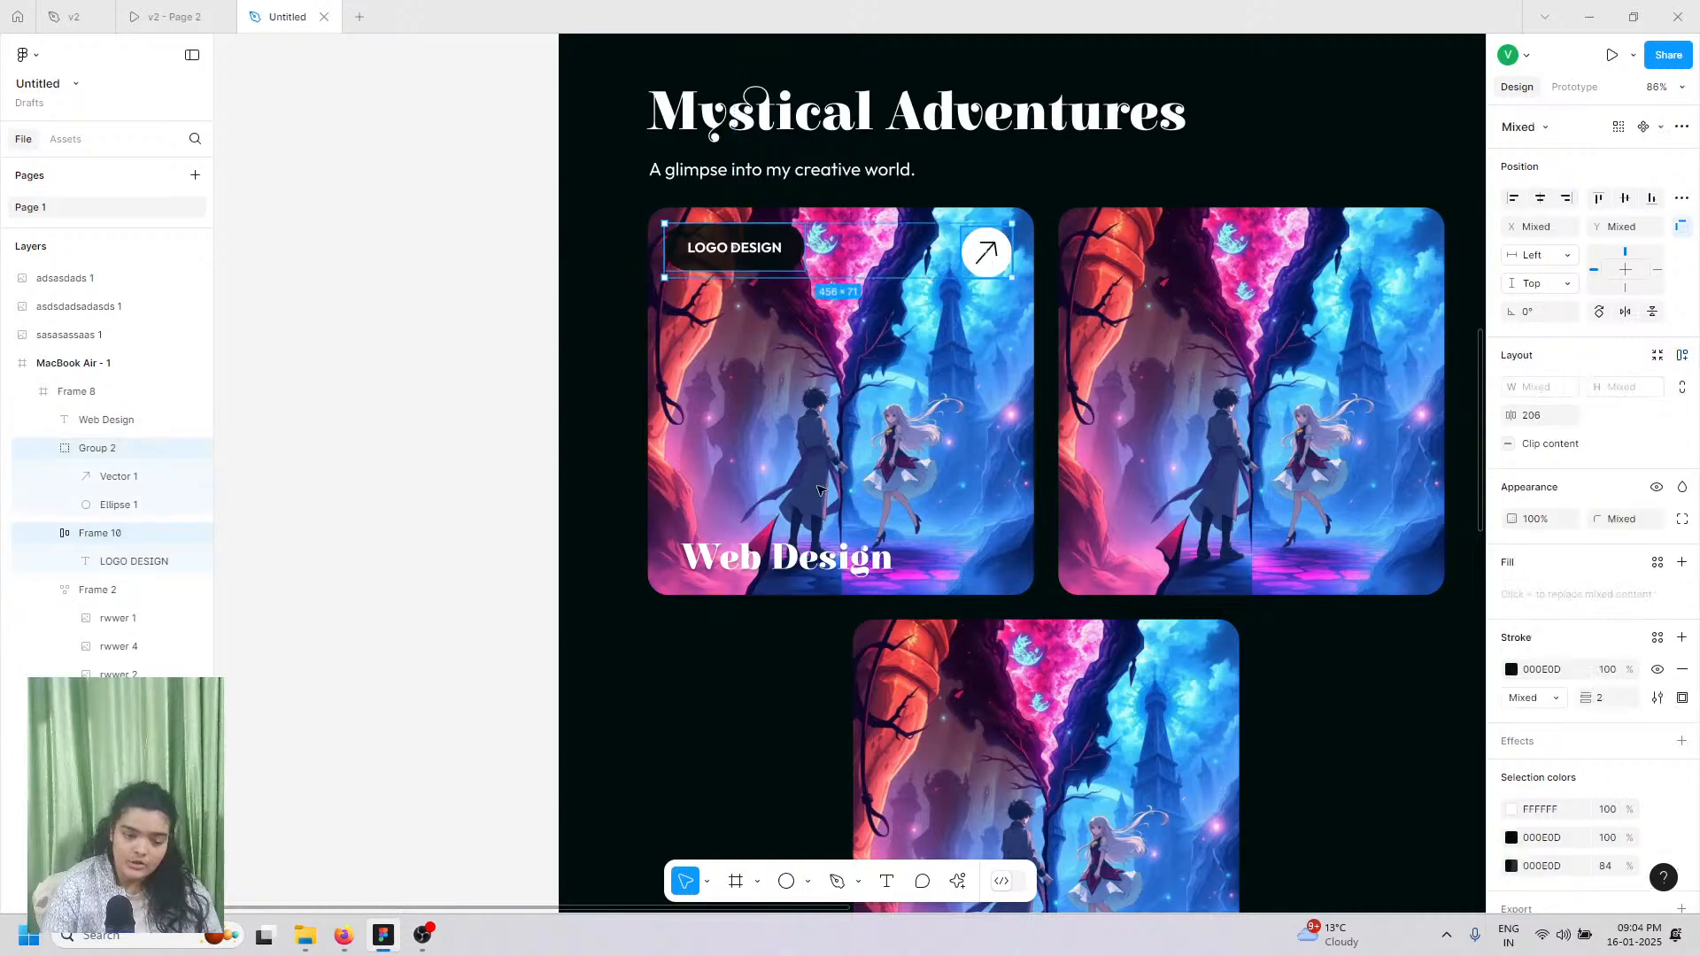
left_click(751, 570, "shift")
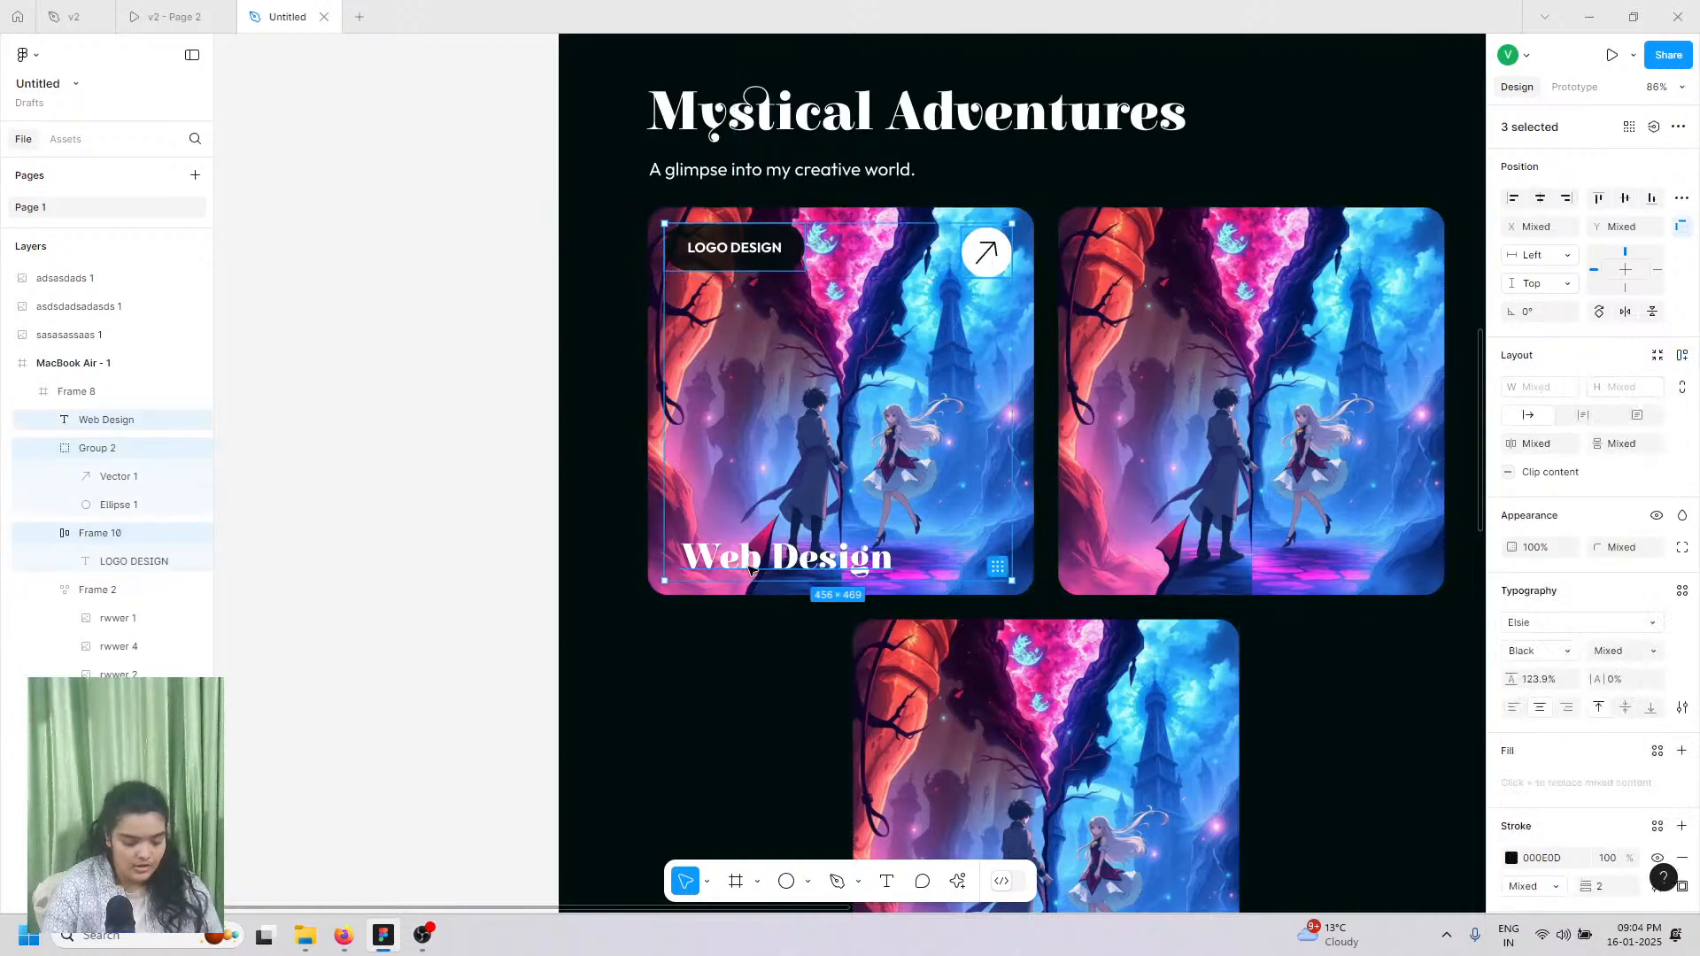
key("ctrl+g")
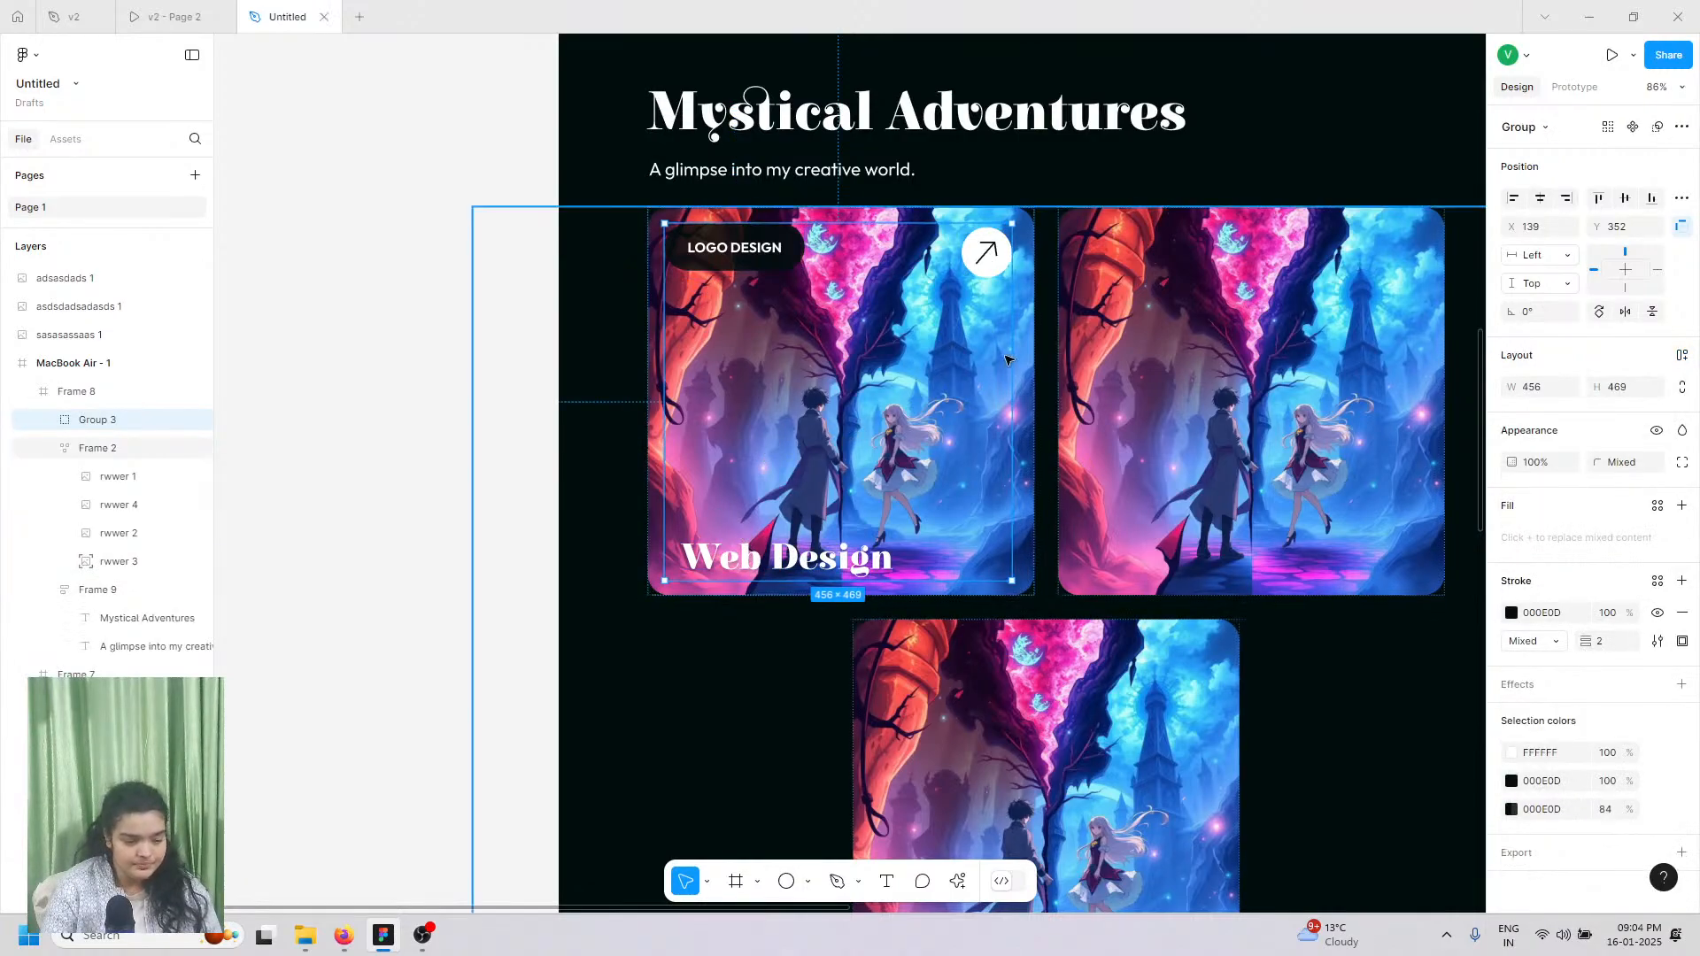
left_click(115, 561, "shift")
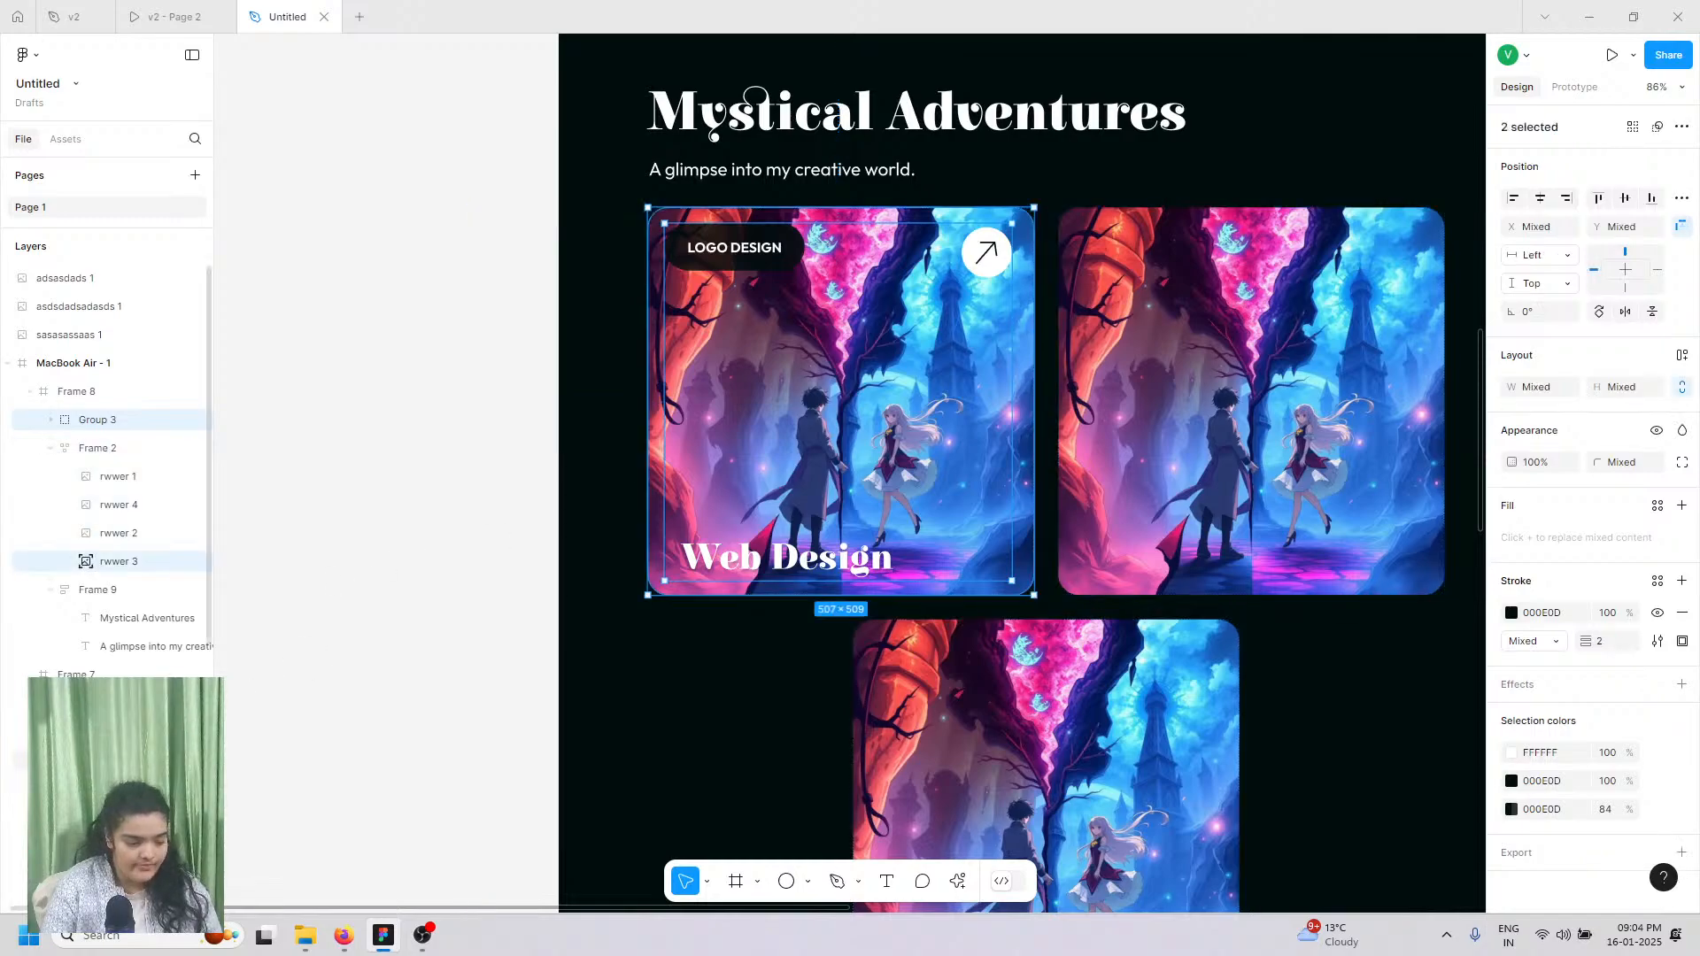
Step: Try moving the rwwer 1 image out of Frame 2 into Group 3, then undo it
left_click(115, 731)
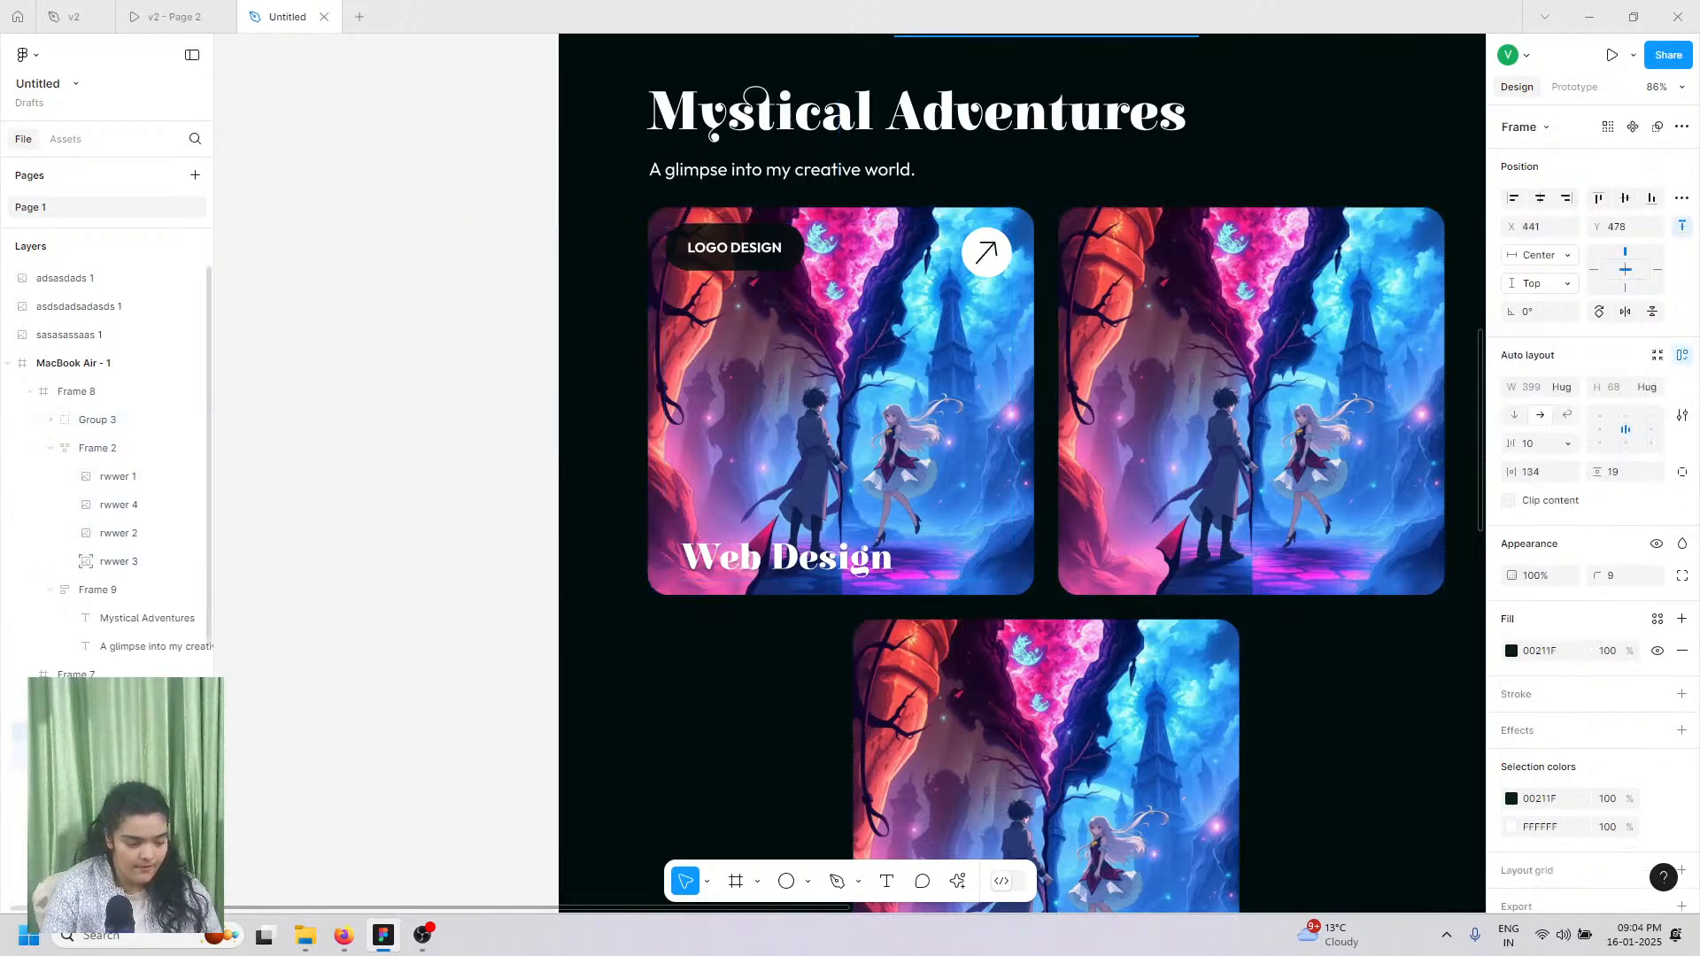
left_click(122, 478)
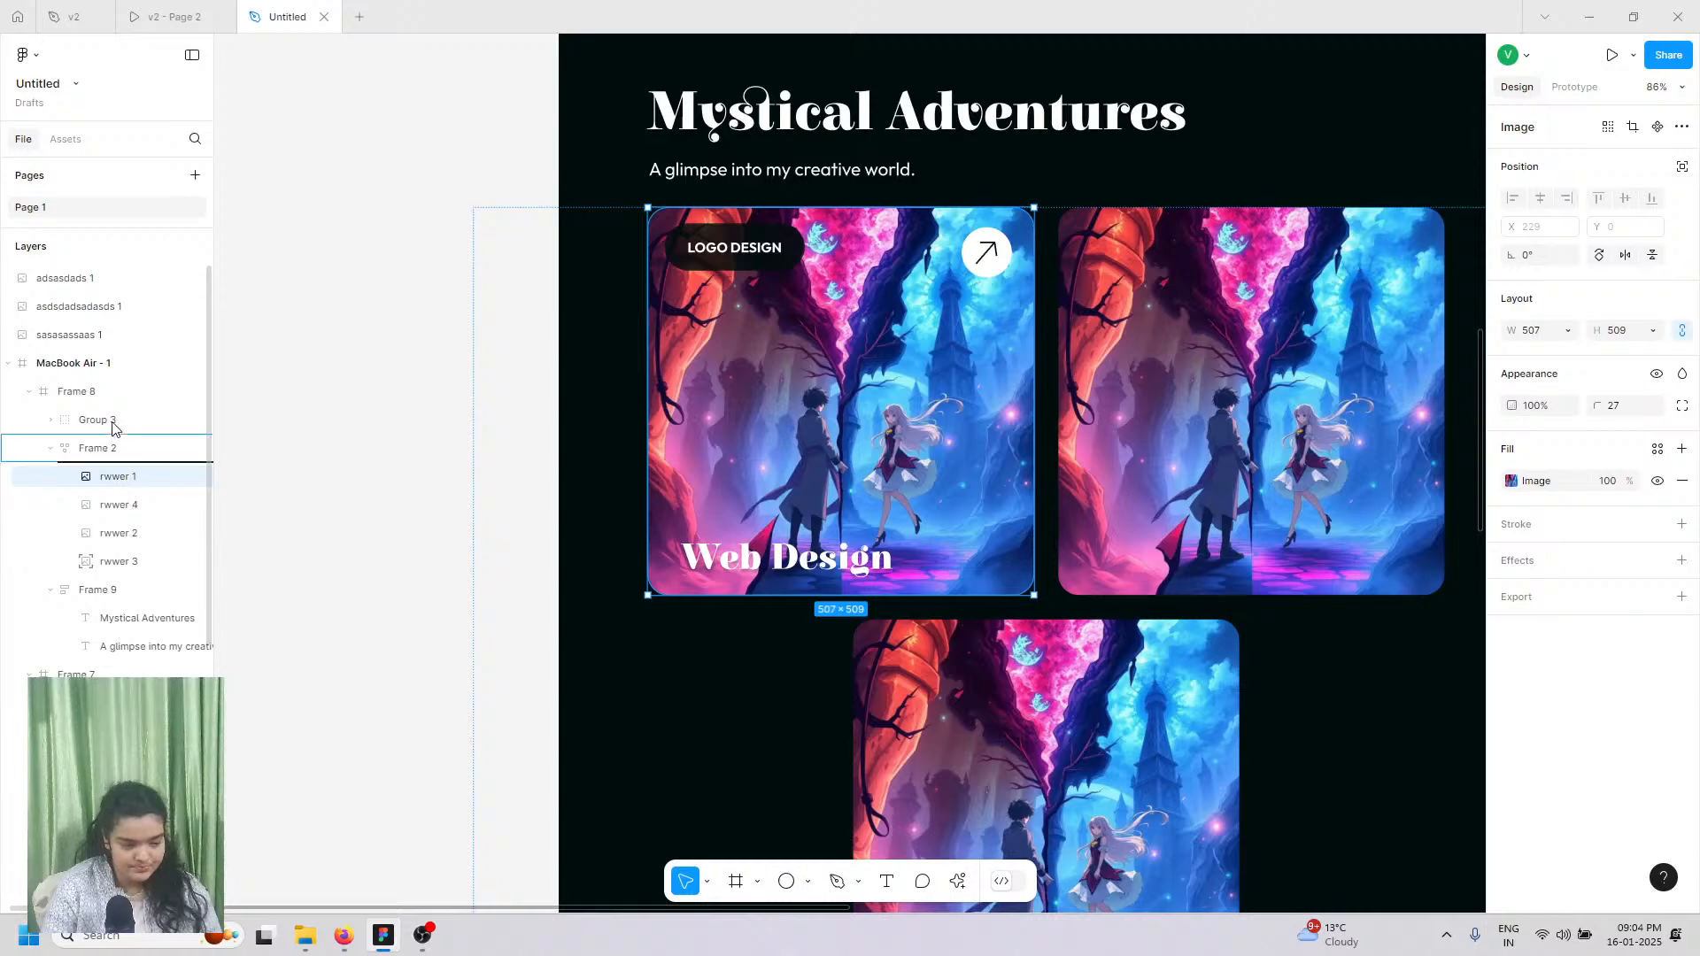
left_click_drag(94, 485, 59, 433)
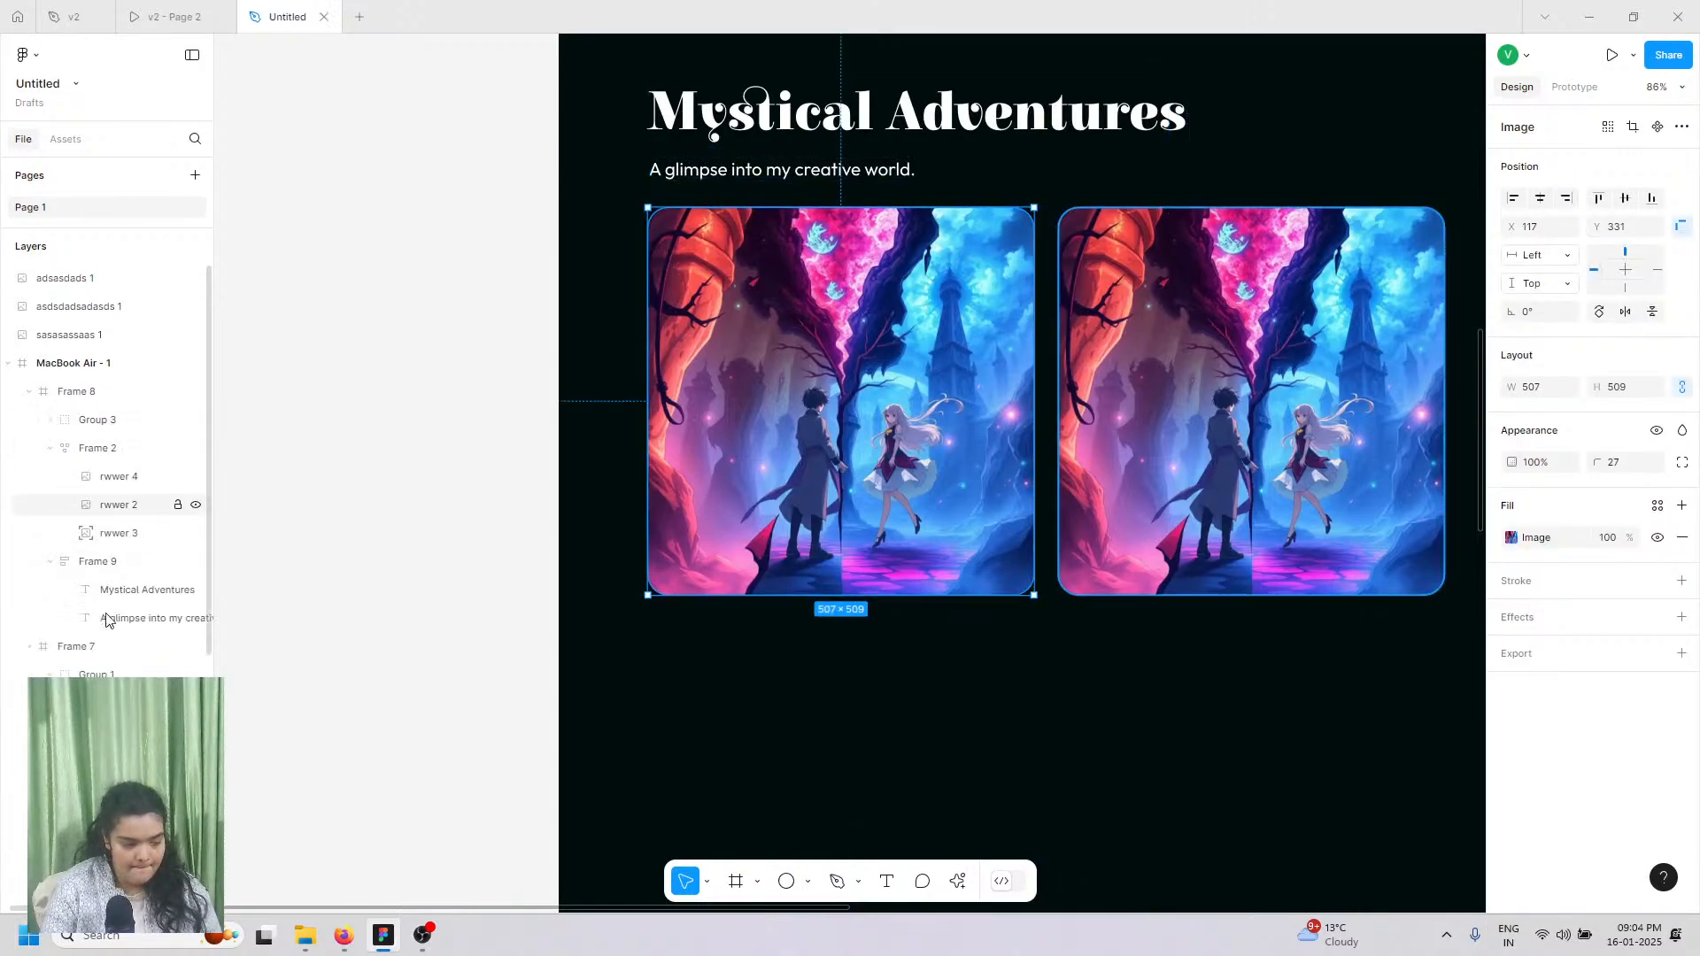
left_click(50, 420)
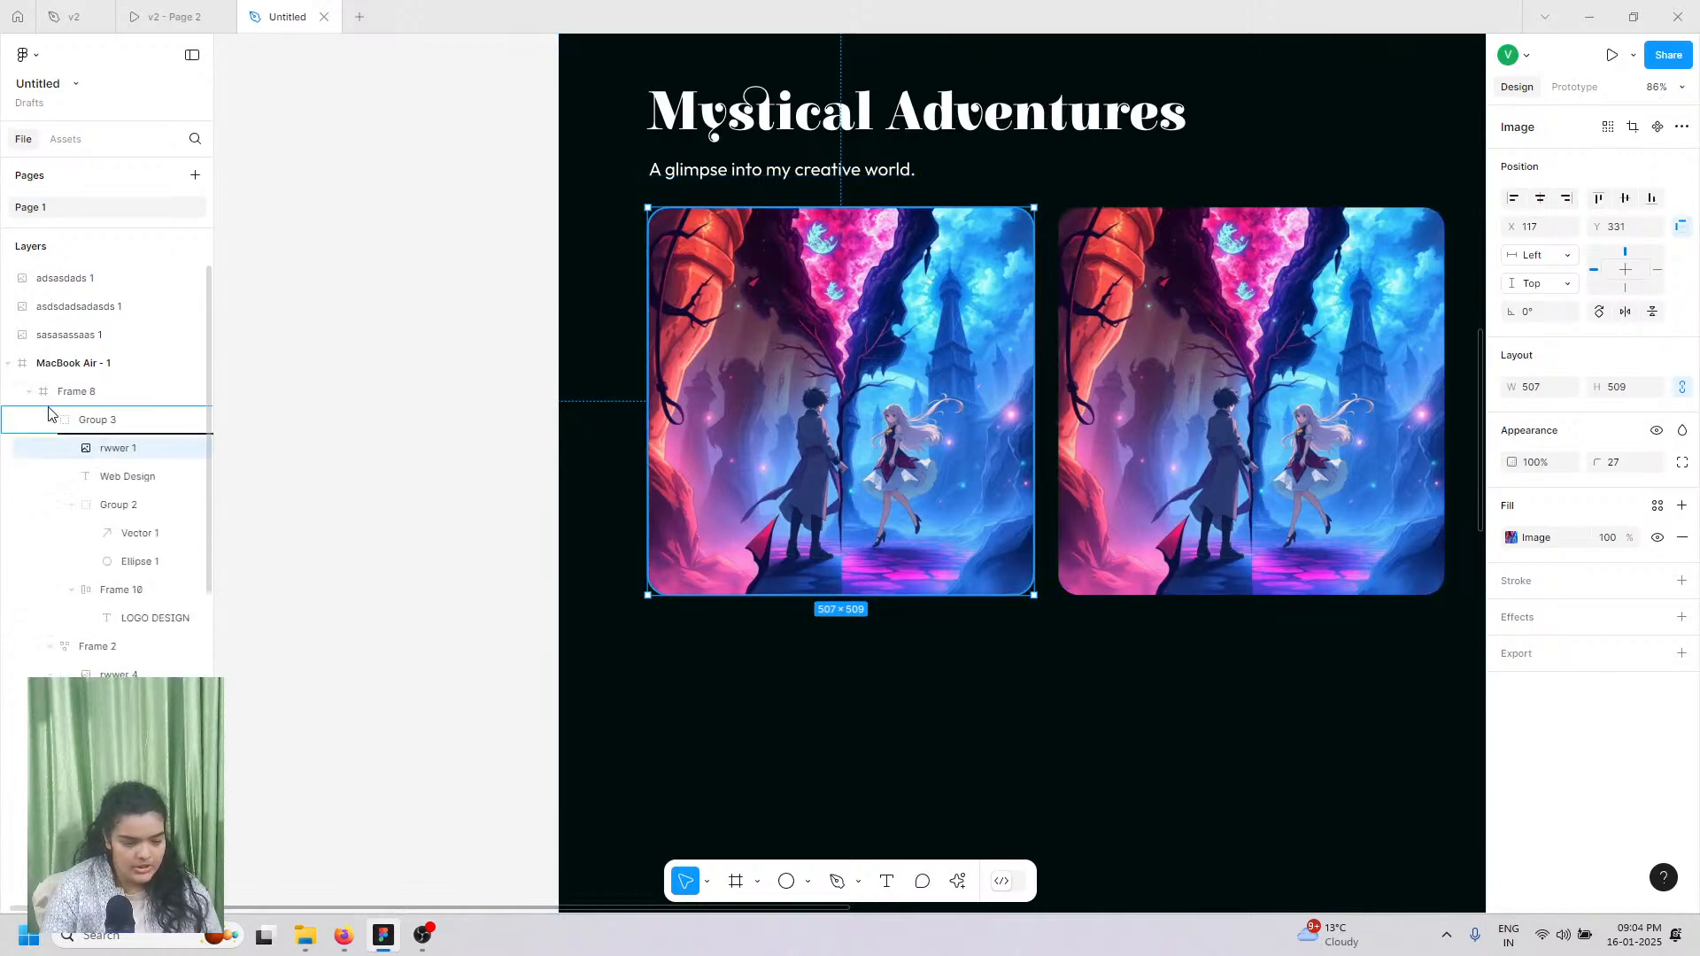
left_click(50, 420)
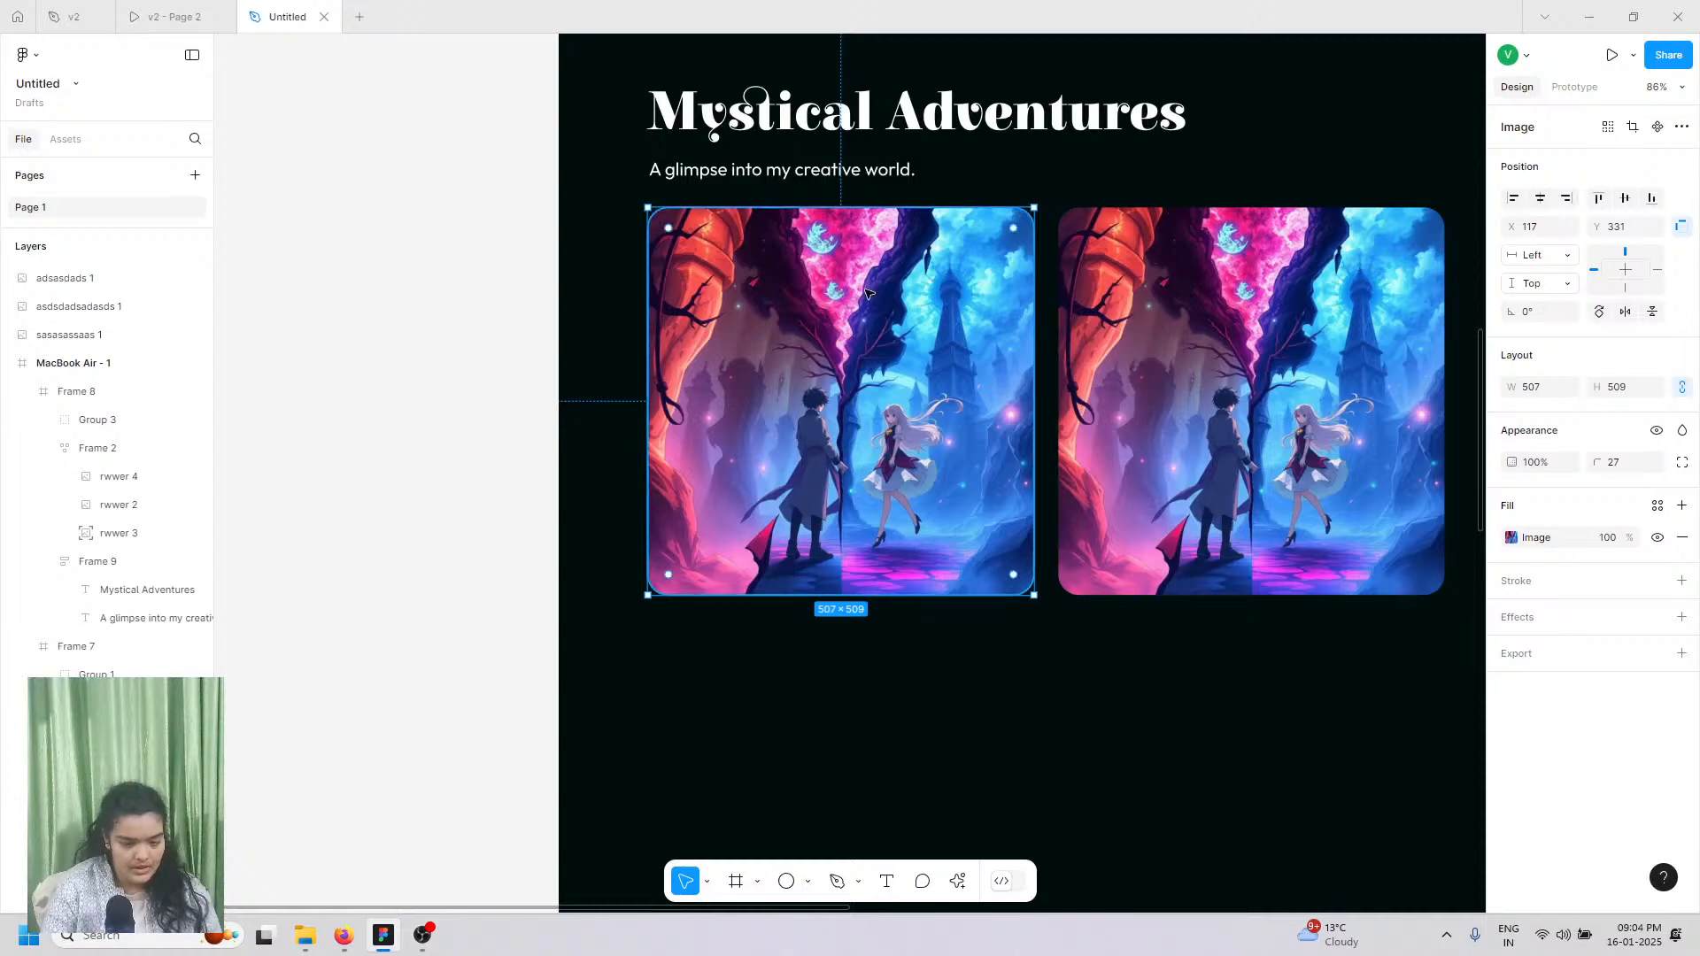
left_click(866, 293)
scroll(1033, 494, "down", 1)
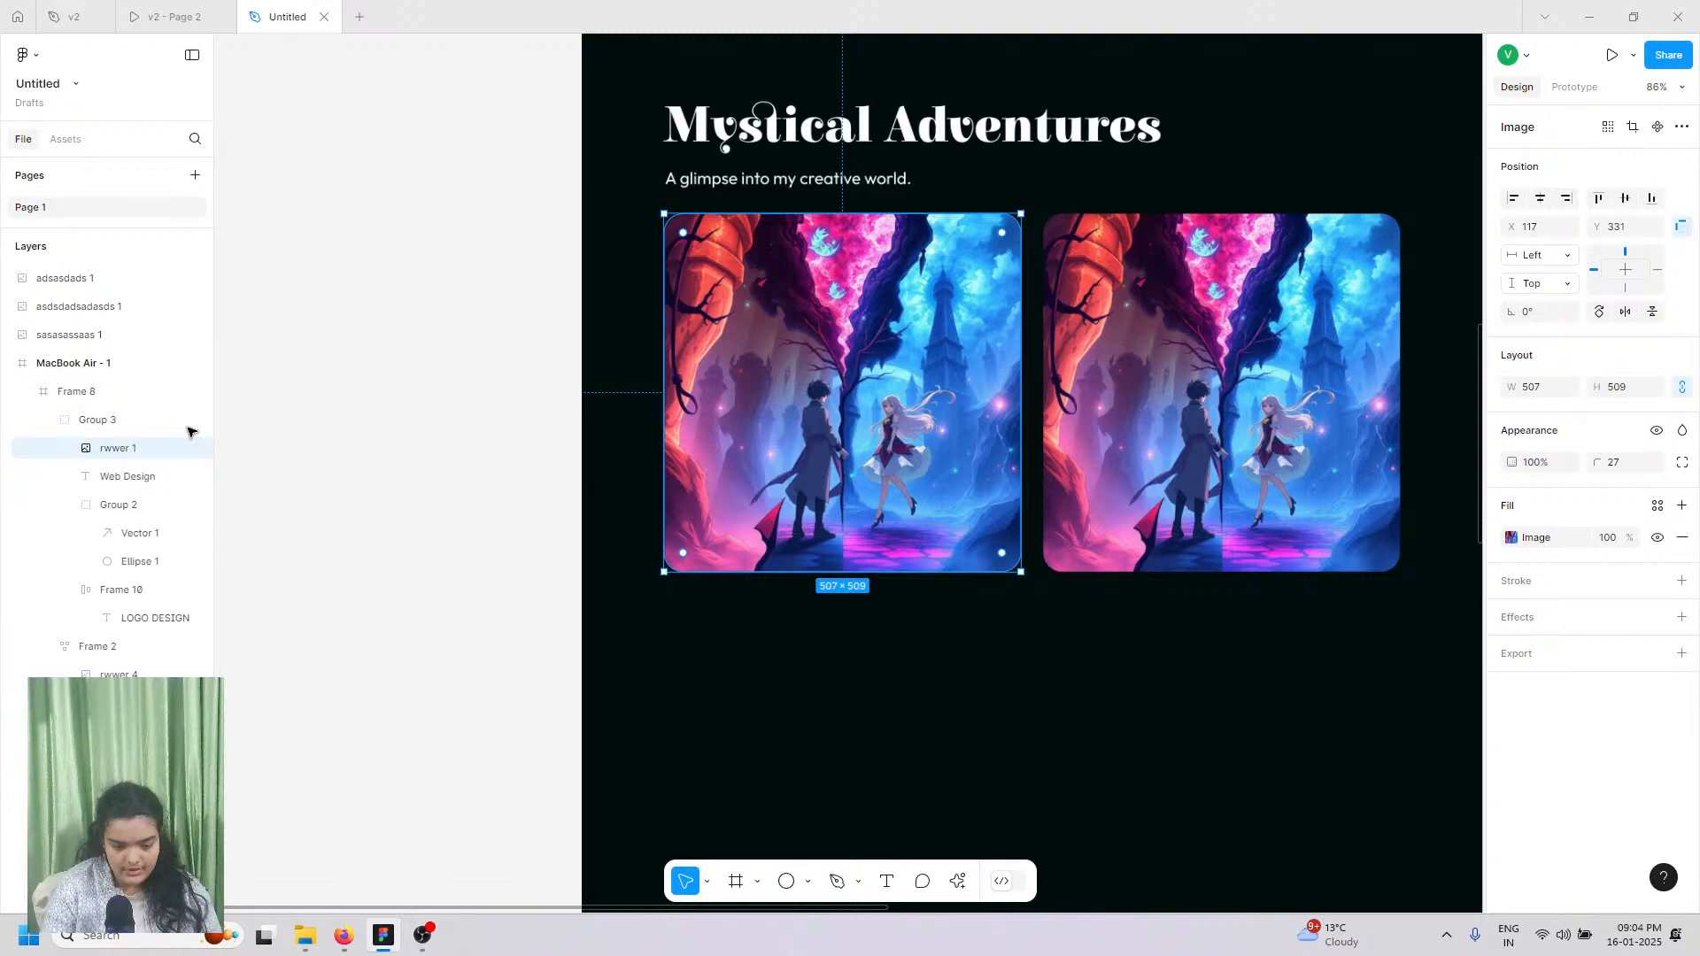
left_click(531, 444)
scroll(673, 443, "down", 3)
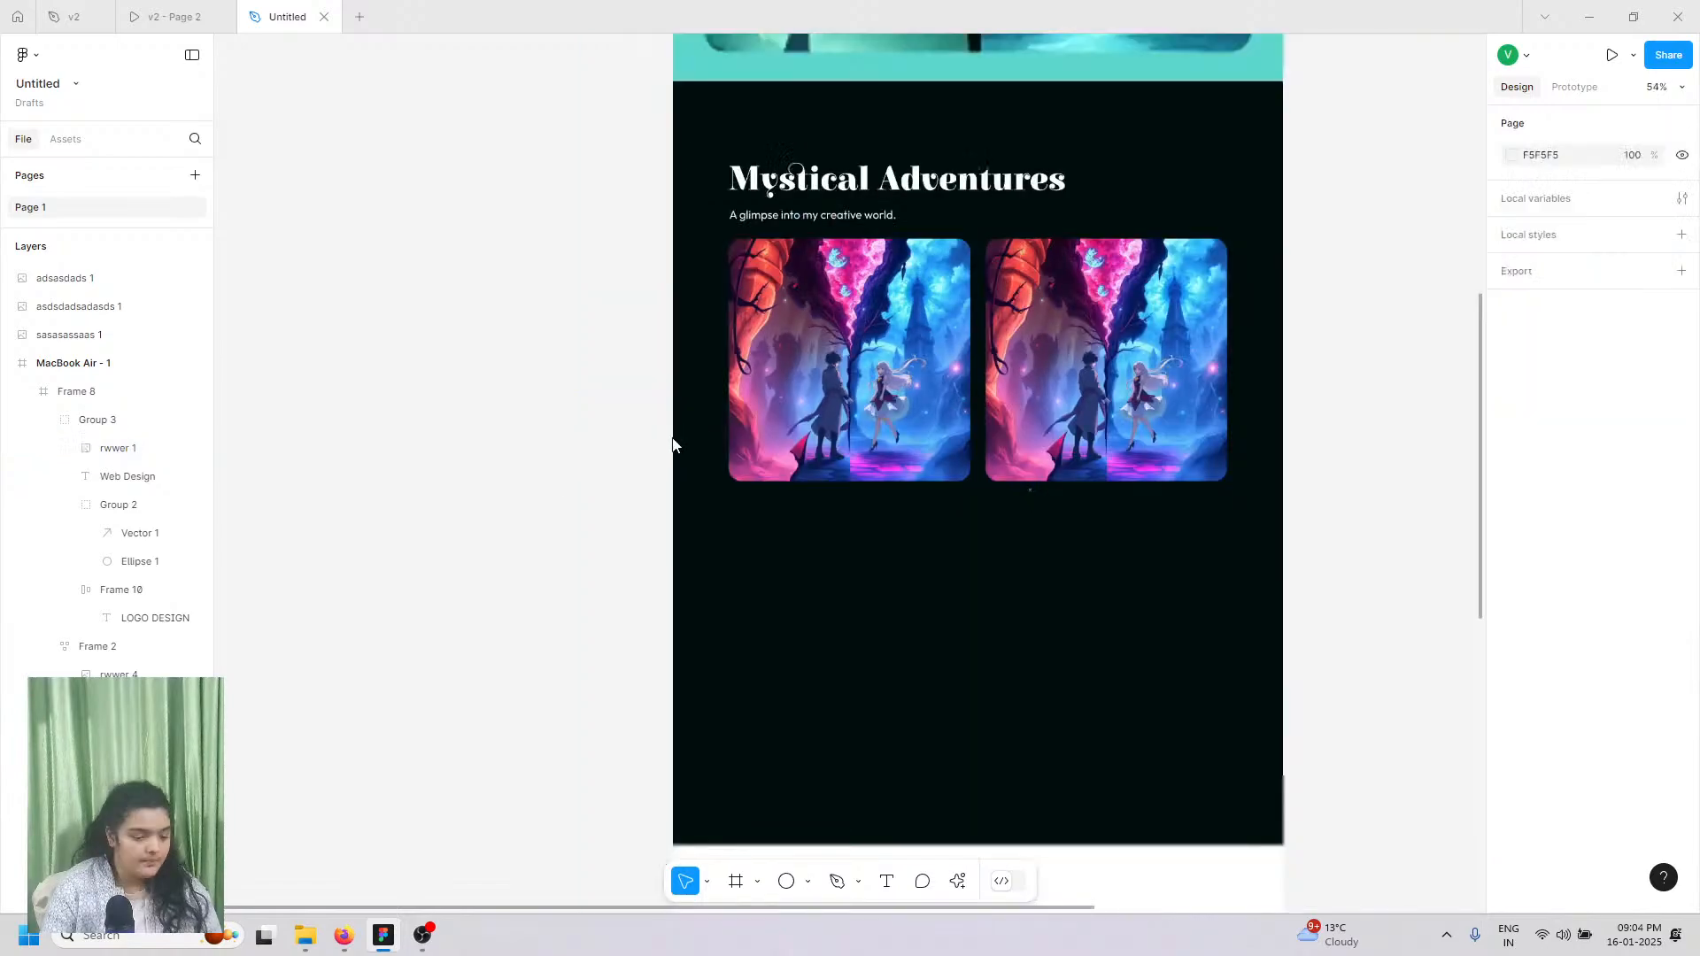
key("ctrl+z")
key("ctrl+z")
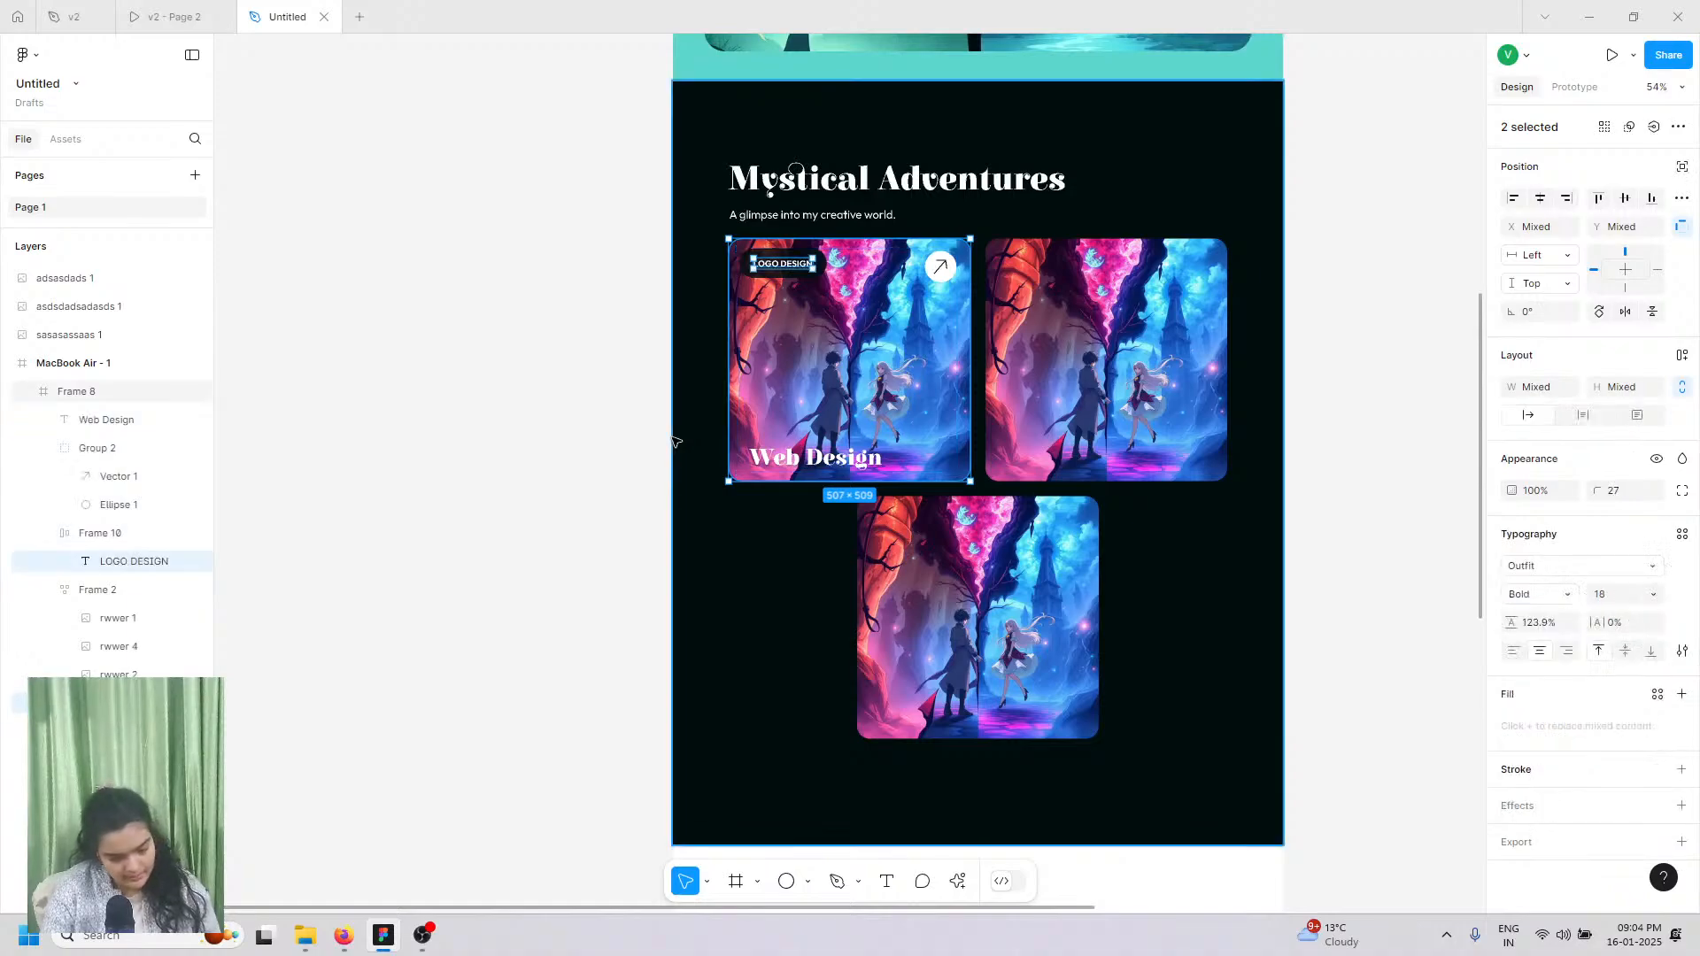
Step: Remove auto layout from the Frame 2 card container
left_click(807, 335)
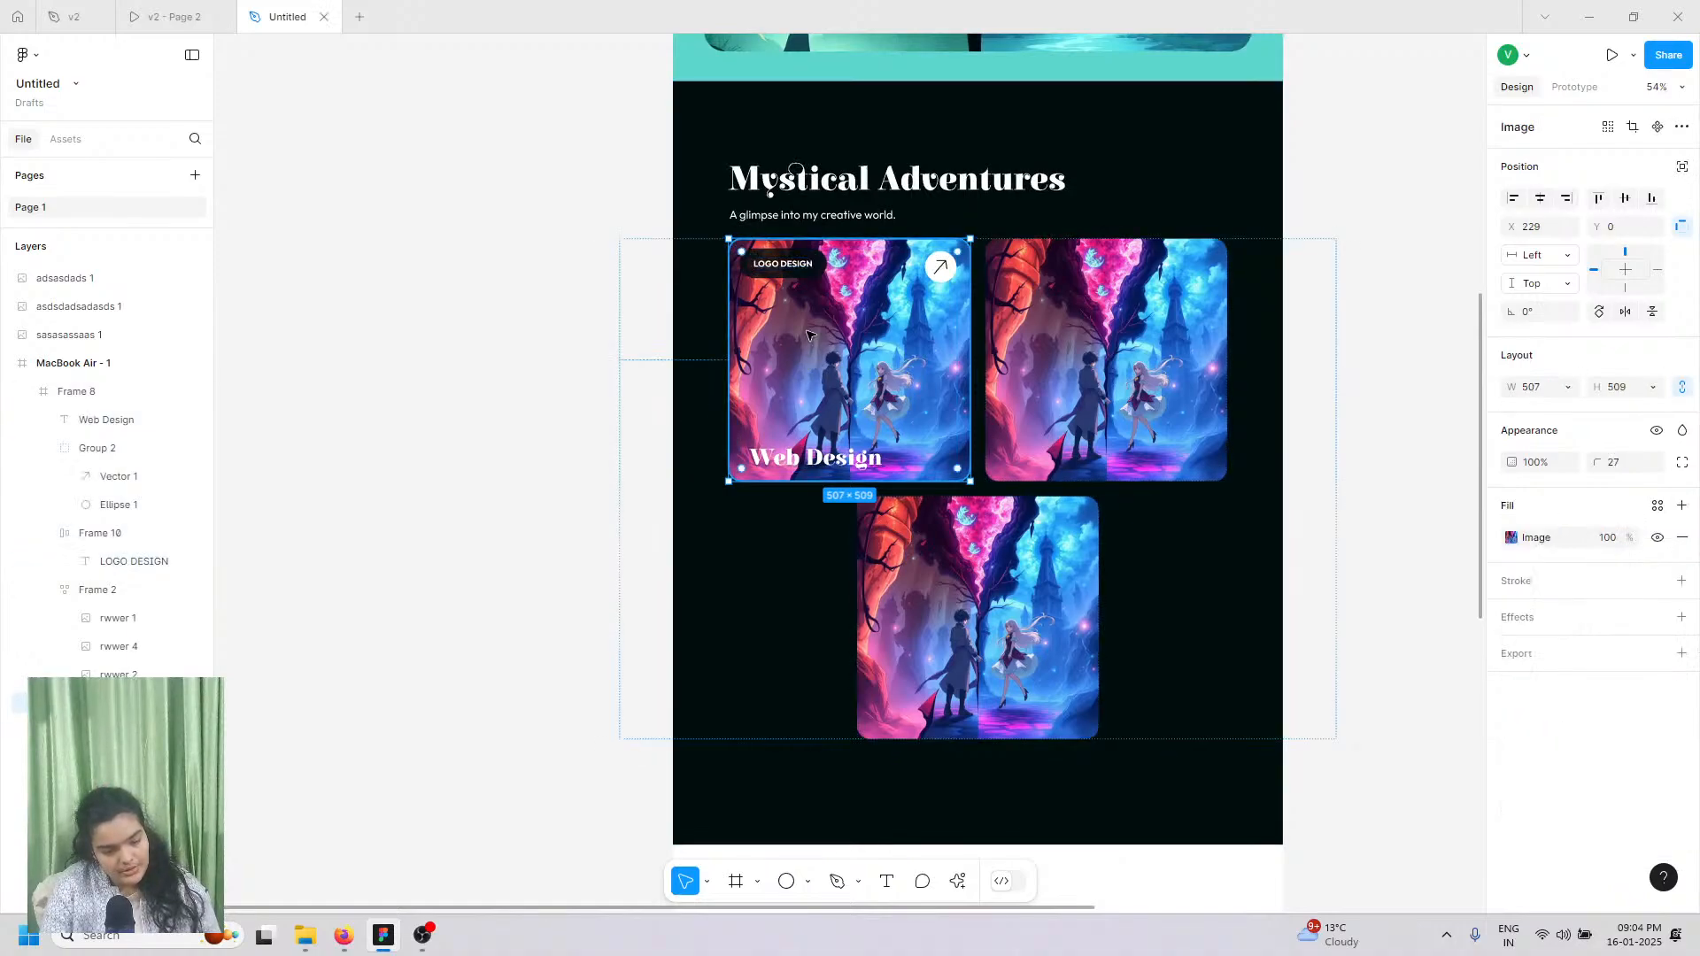
left_click(151, 592)
left_click(1681, 357)
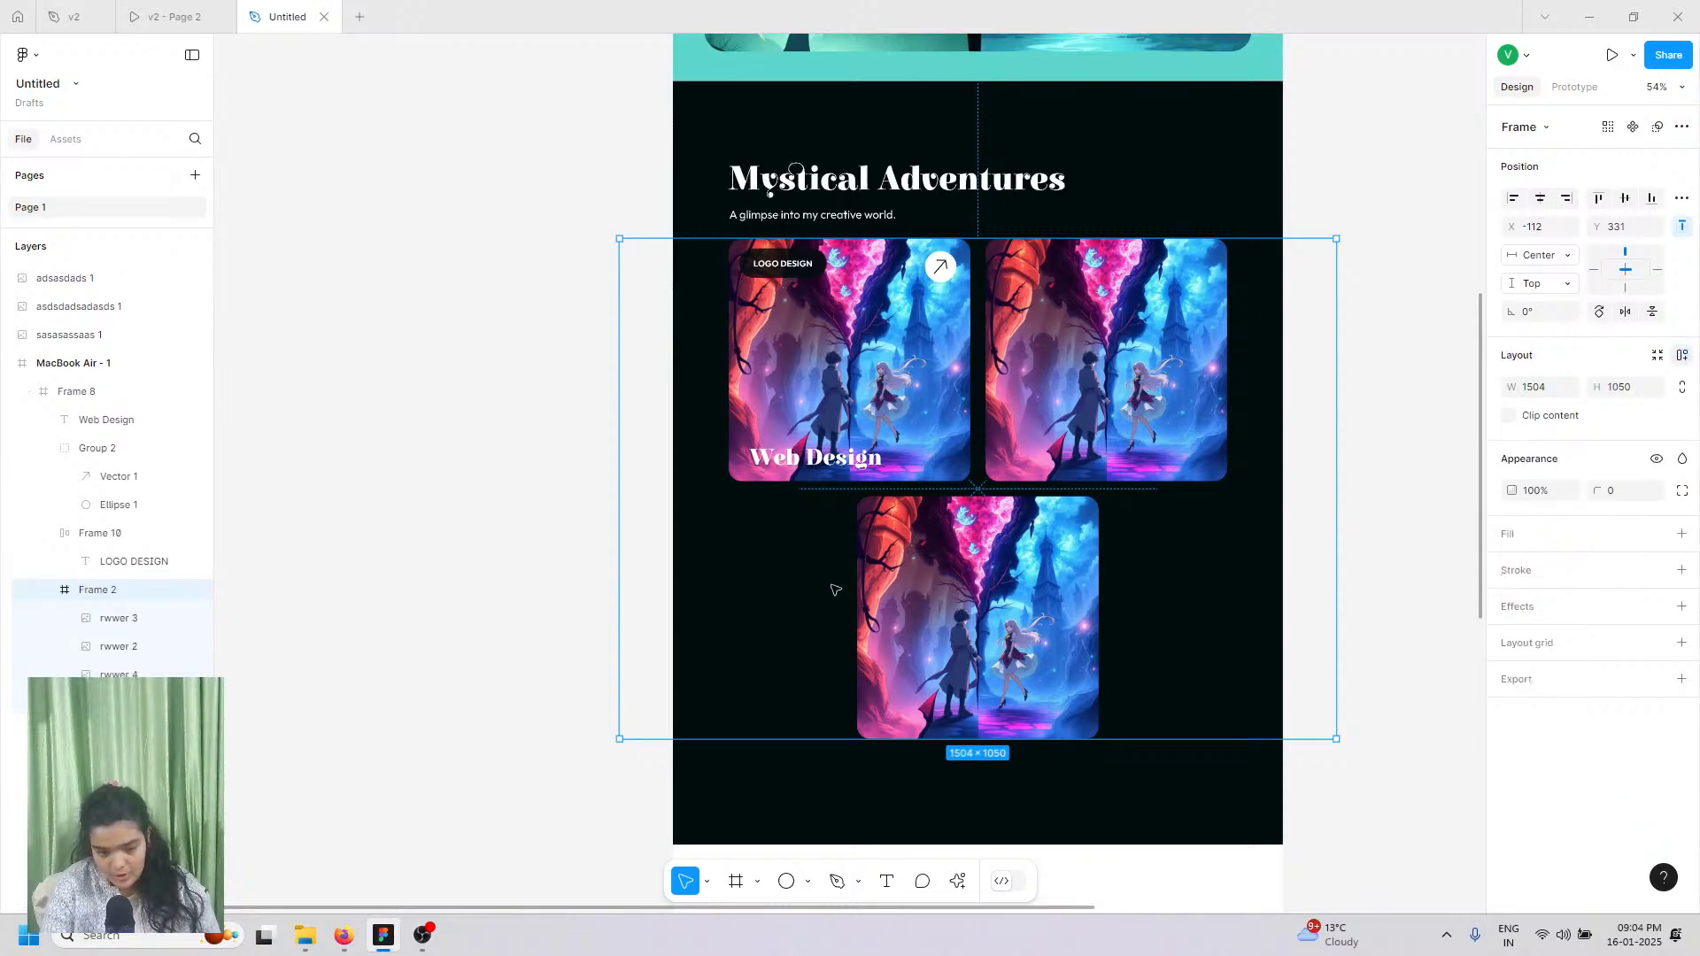
Step: Ungroup Frame 2 so the card images sit directly inside Frame 8
left_click_drag(490, 239, 1301, 679)
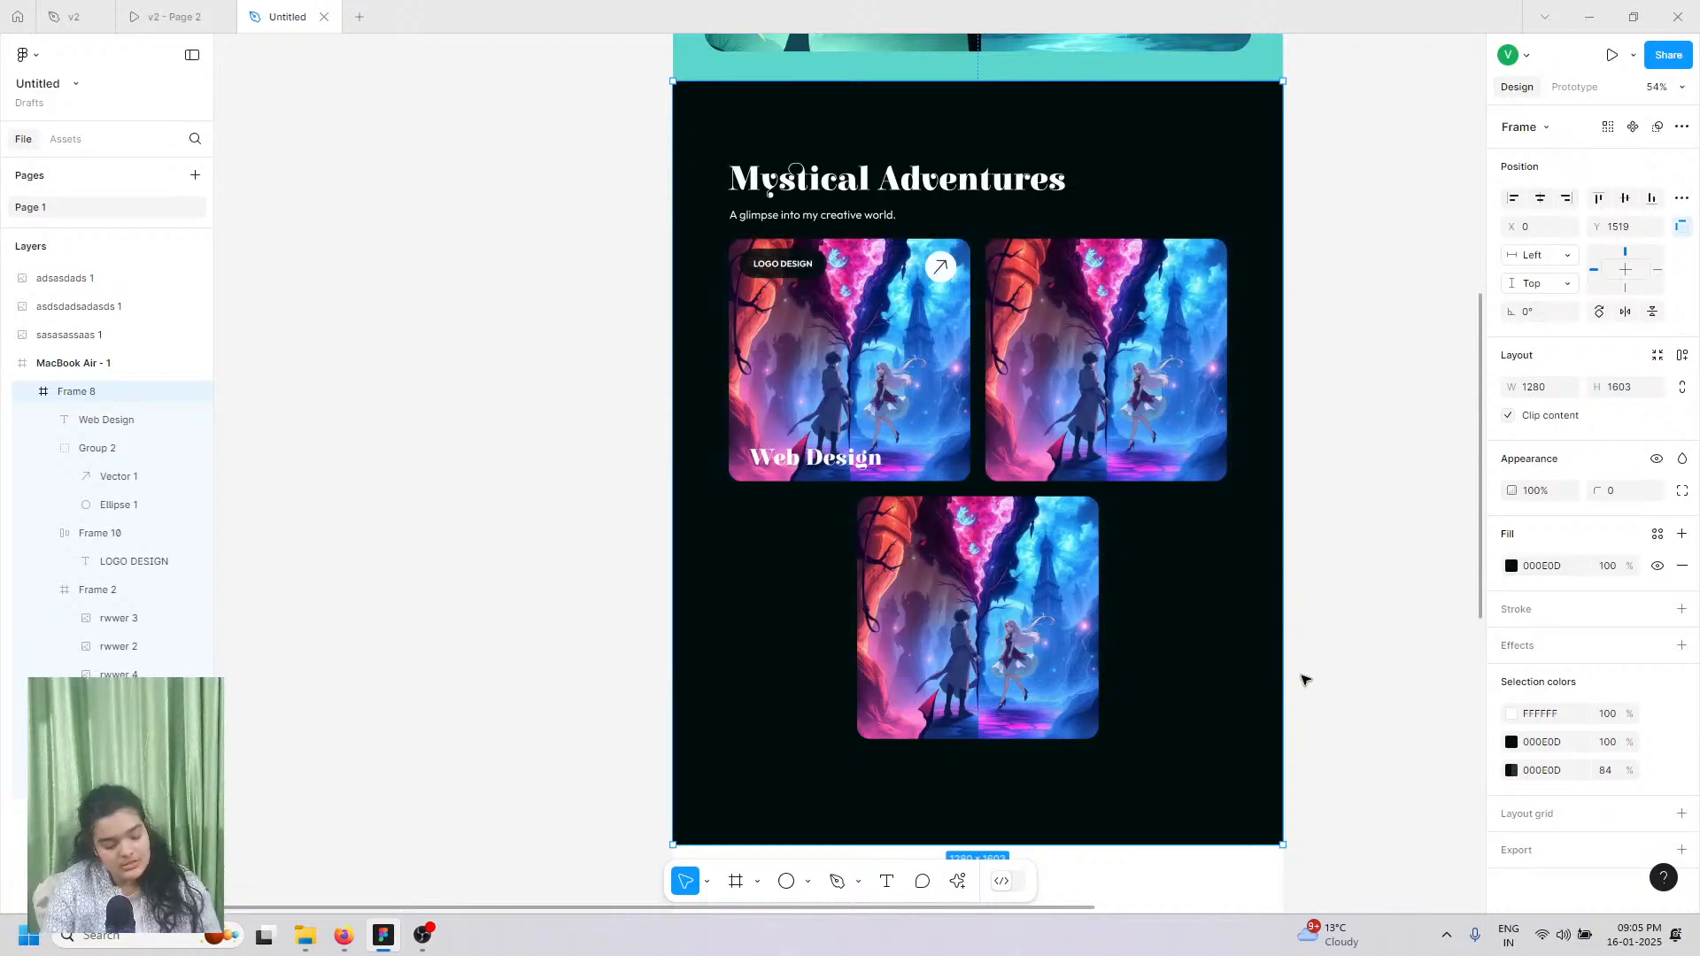
key("ctrl+shift+g")
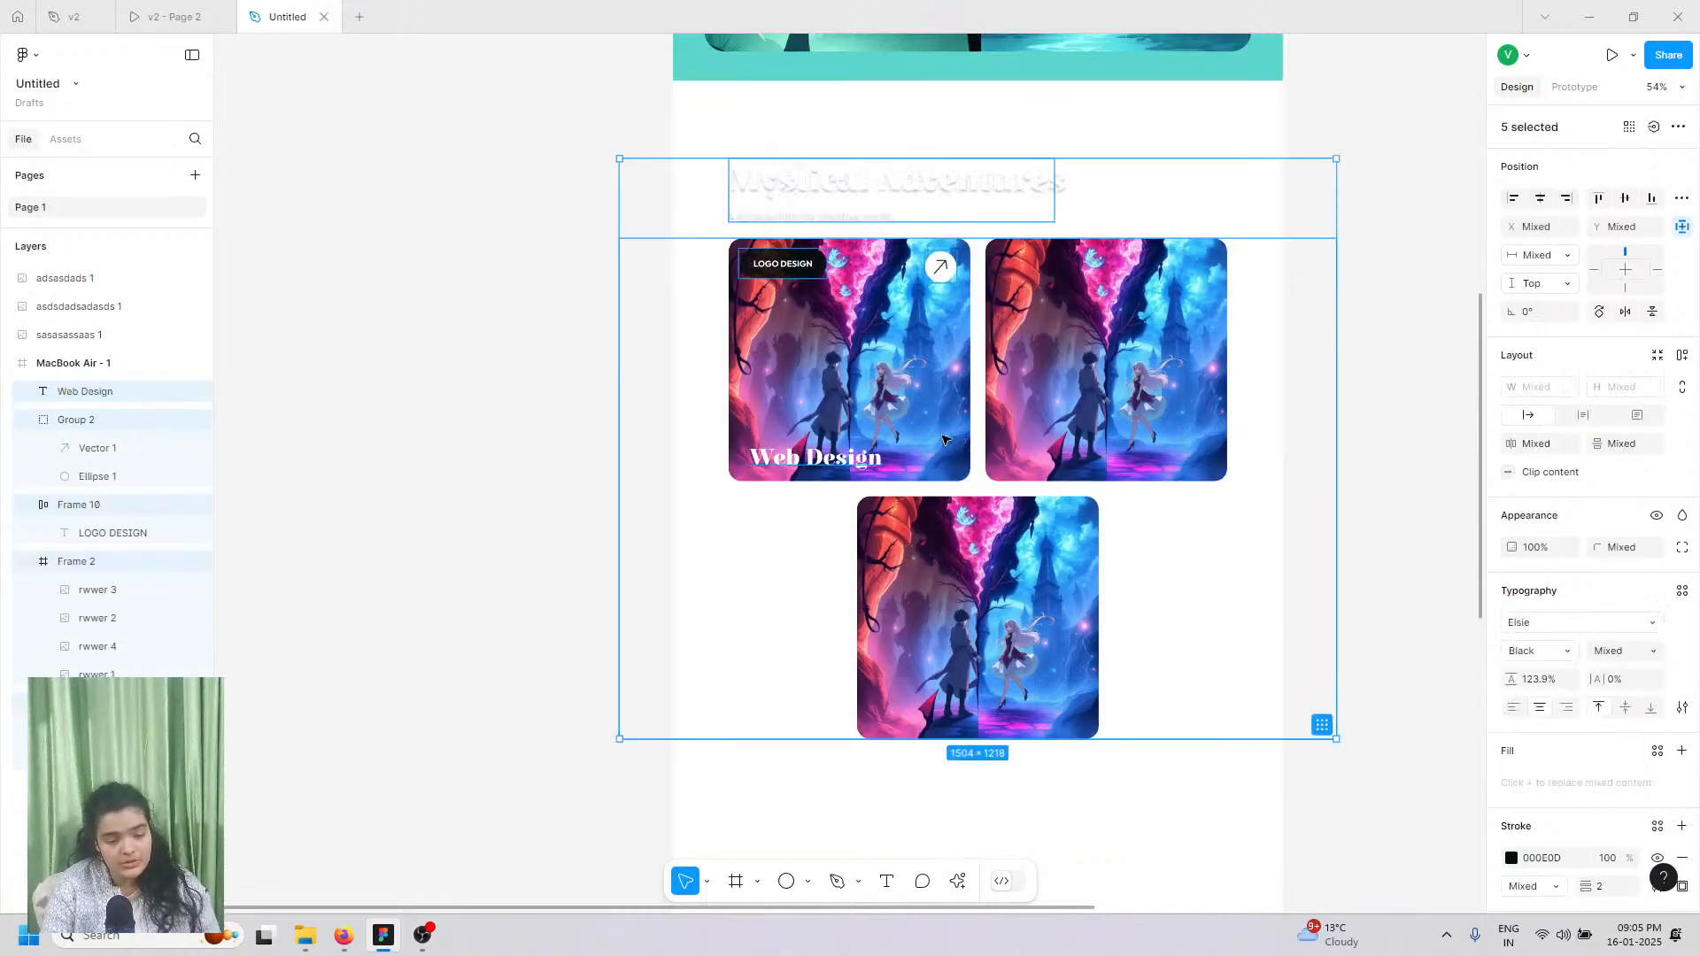
key("ctrl+z")
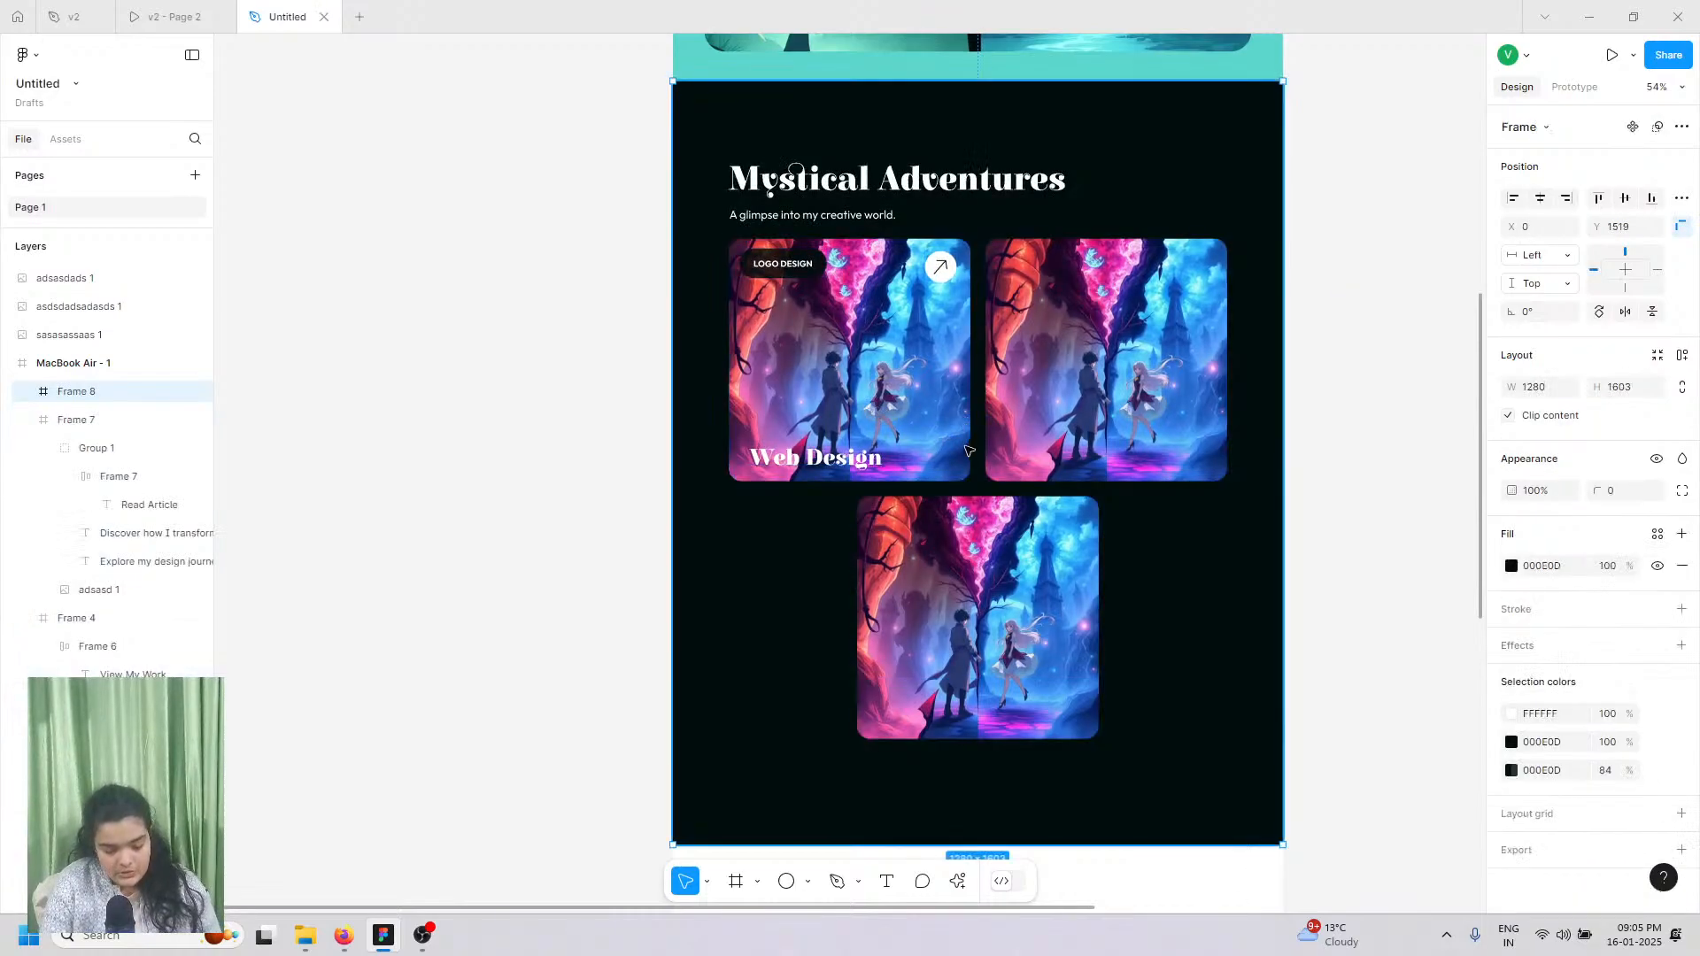
double_click(969, 451)
double_click(956, 465)
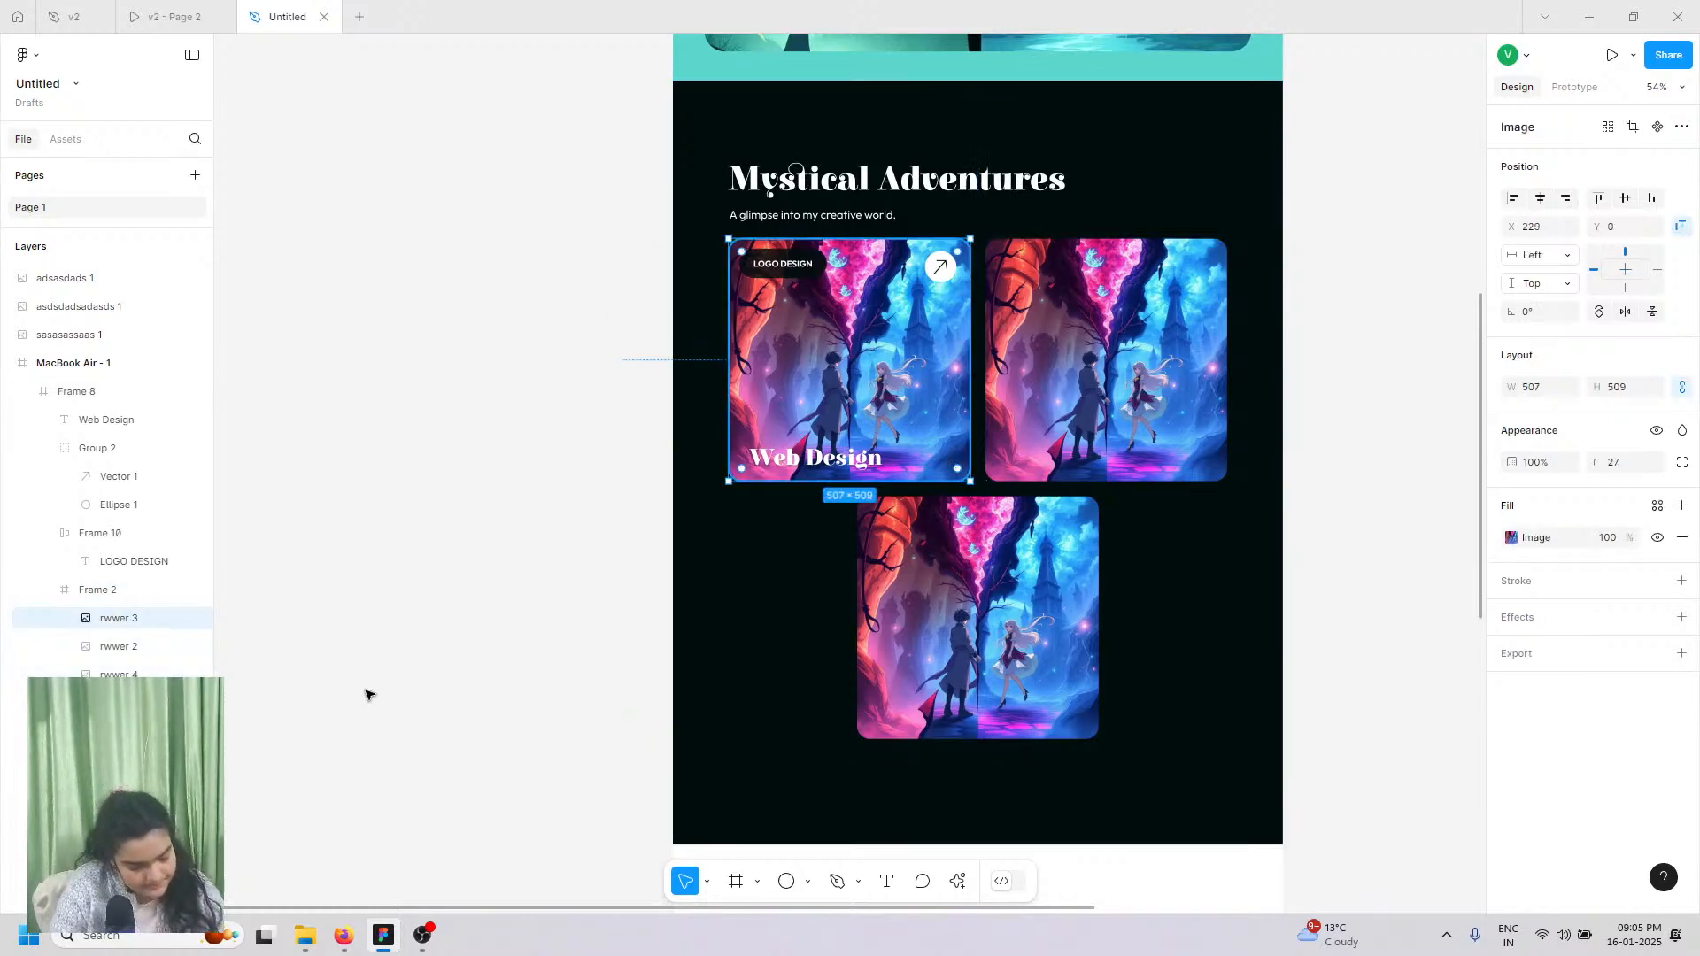
left_click(98, 591)
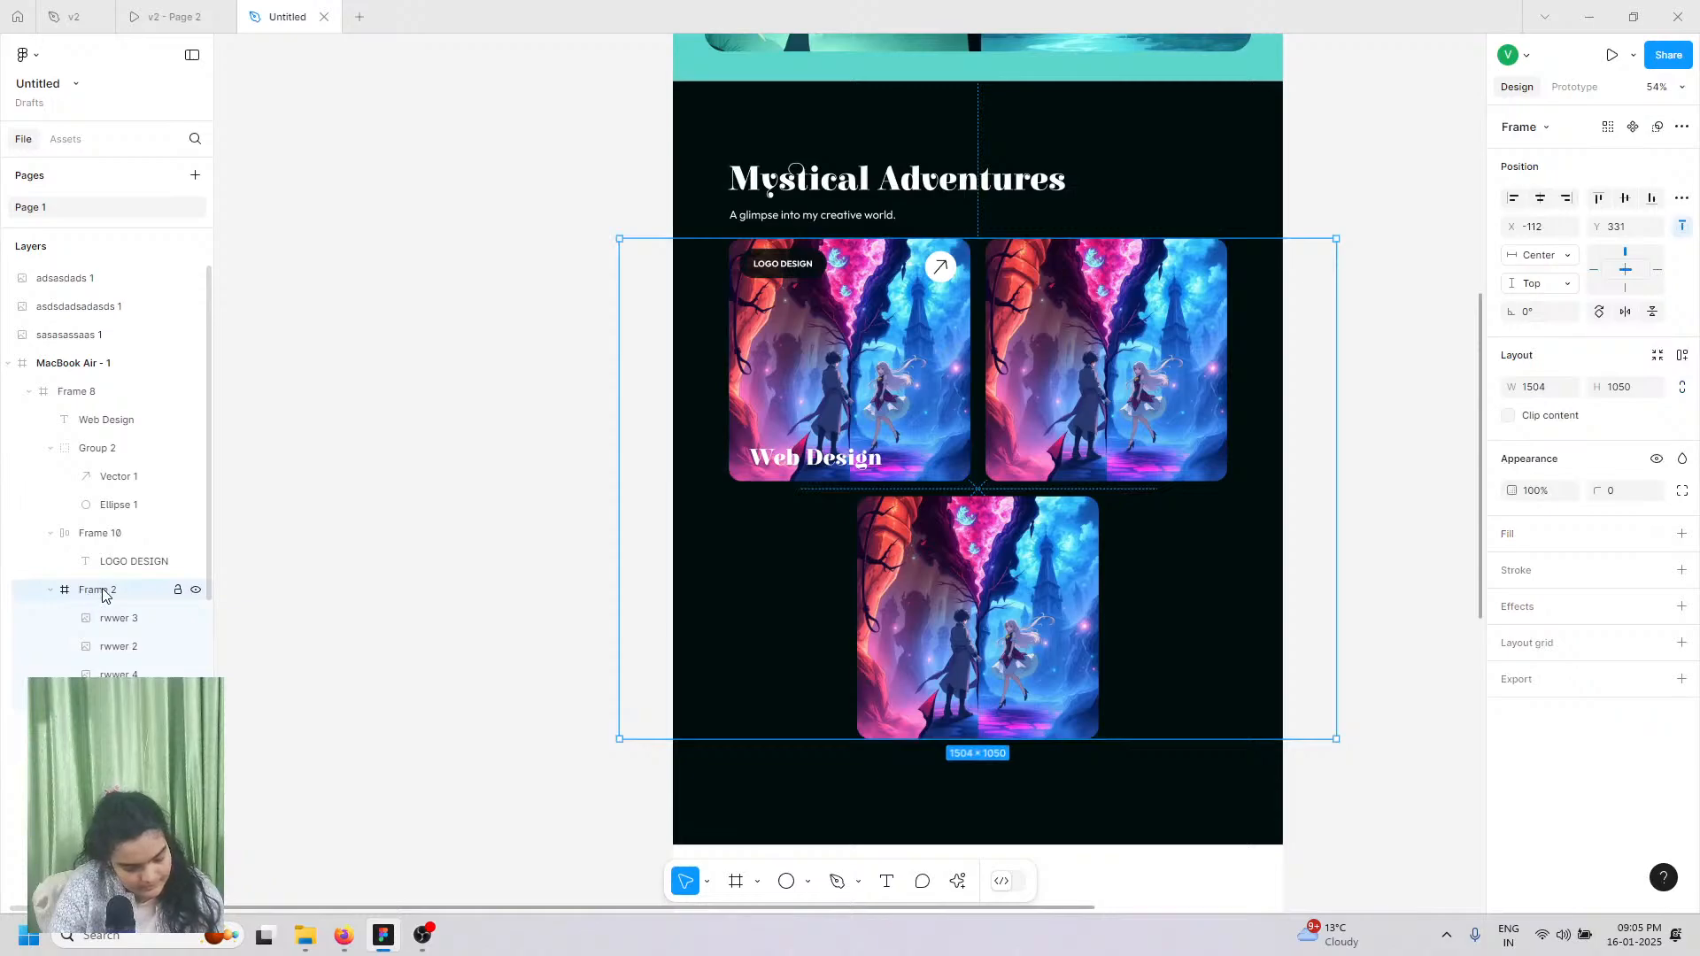
key("ctrl+shift+g")
left_click(855, 382)
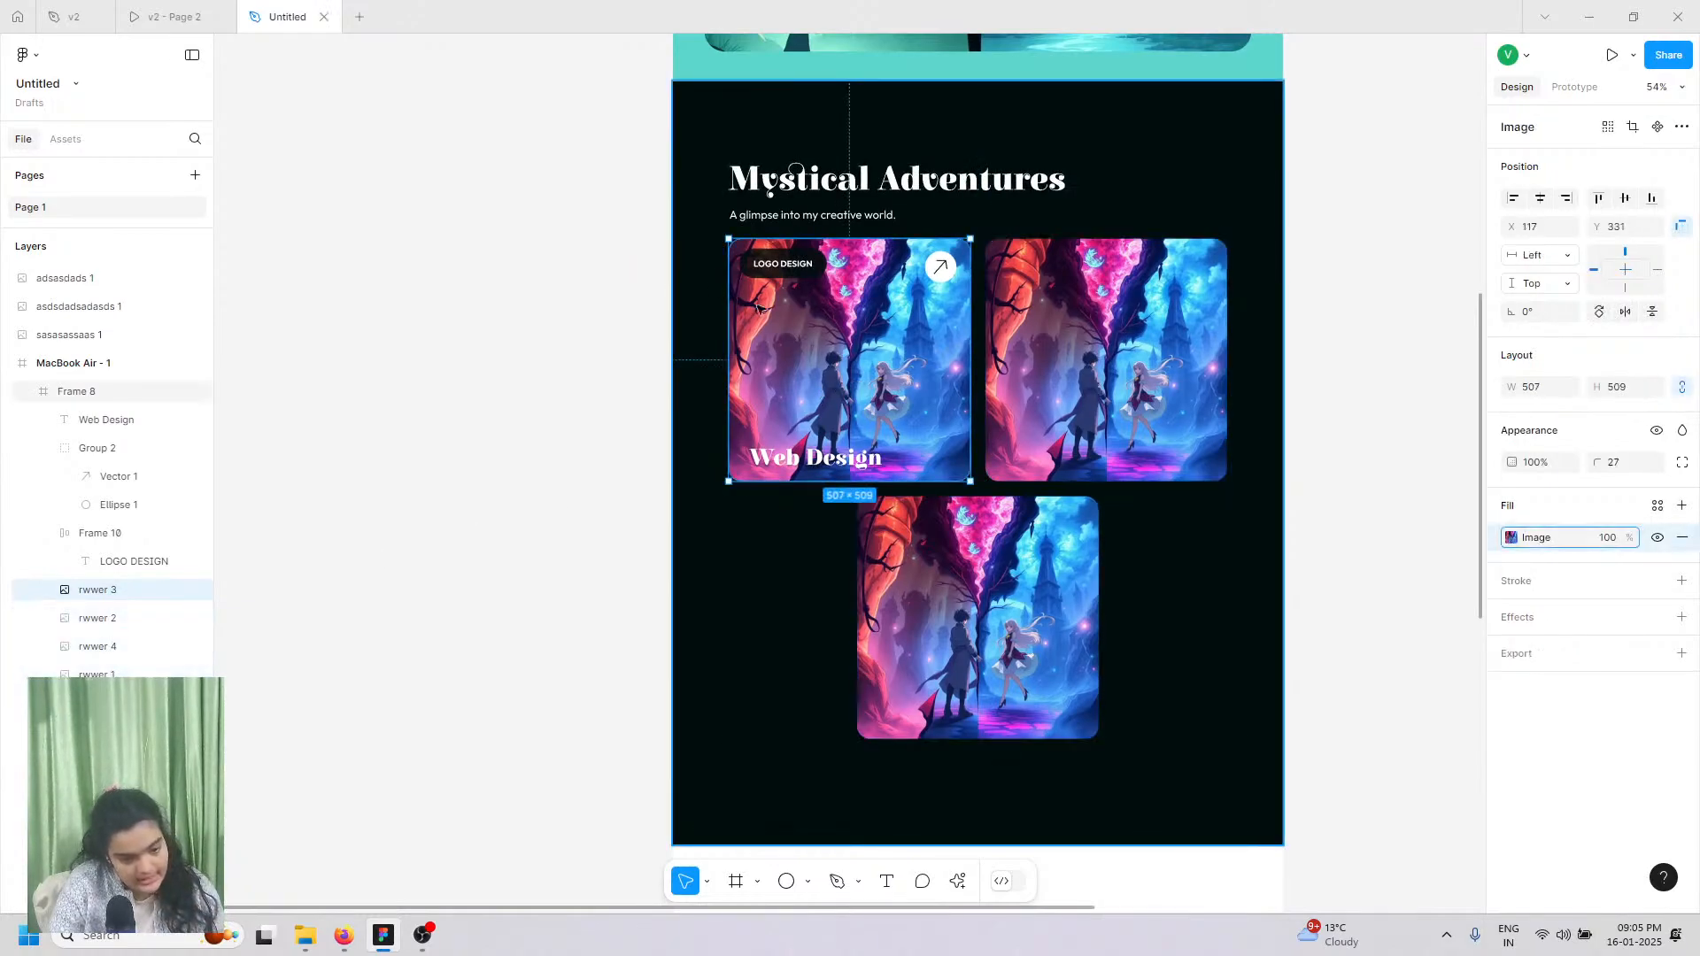
left_click_drag(689, 253, 904, 445)
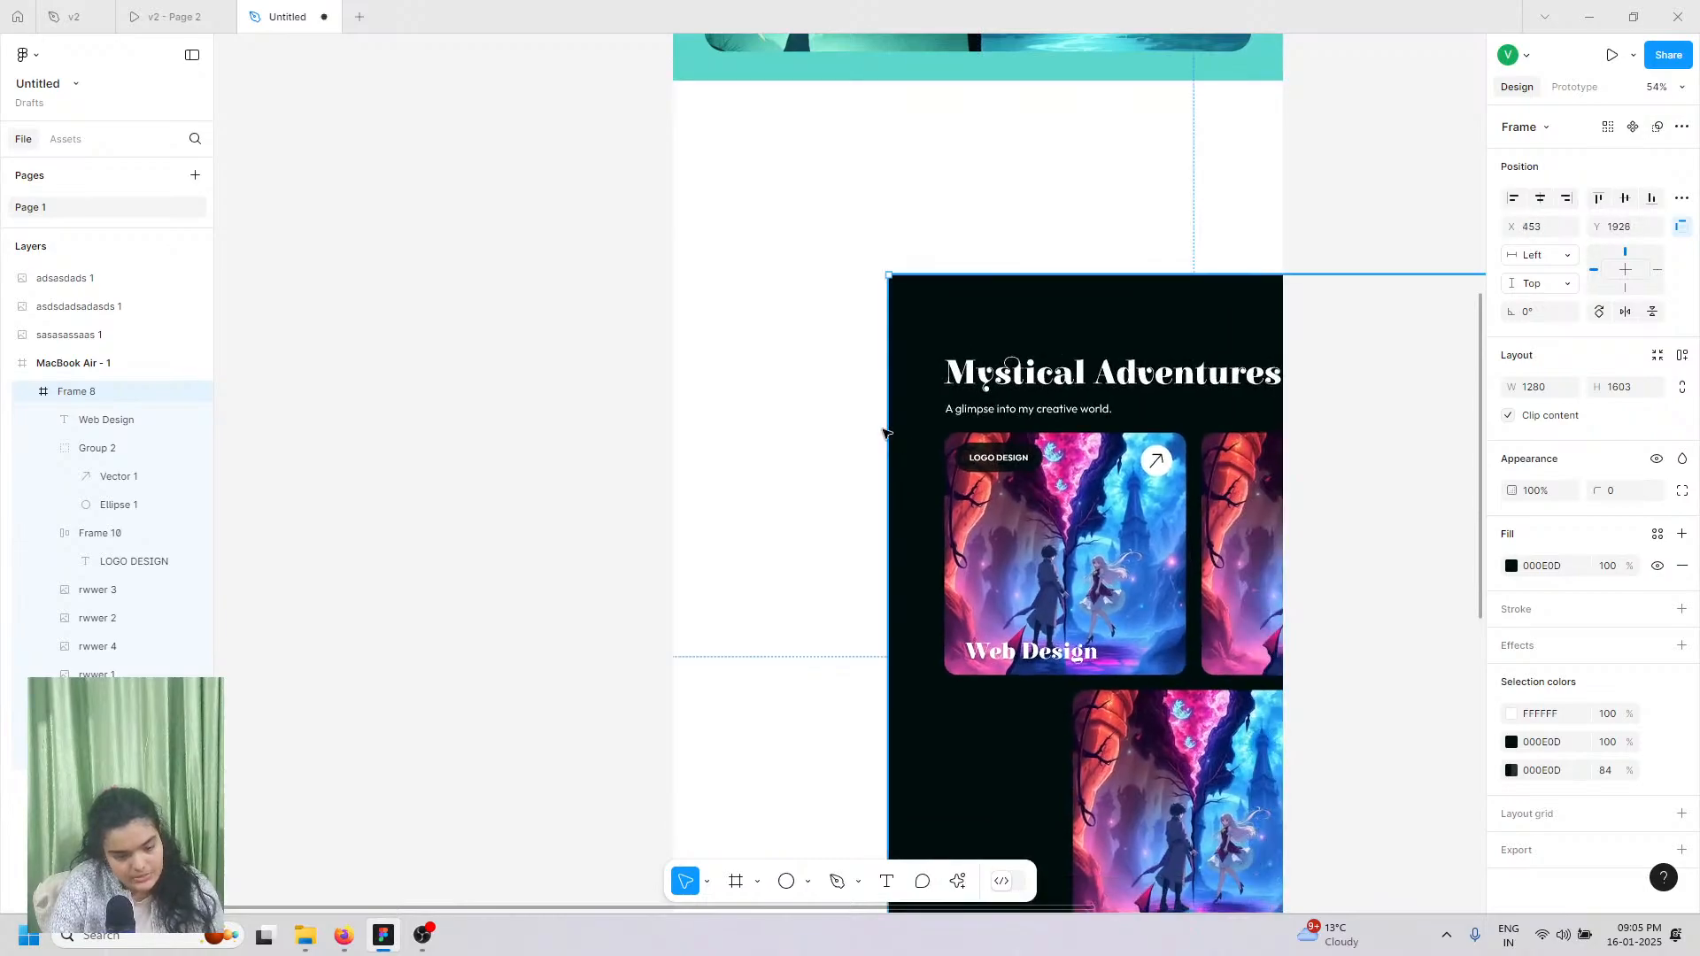
Step: Undo the Frame 8 move and select the first card's label, arrow circle and title
key("ctrl+z")
scroll(848, 344, "up", 4)
scroll(734, 152, "up", 1)
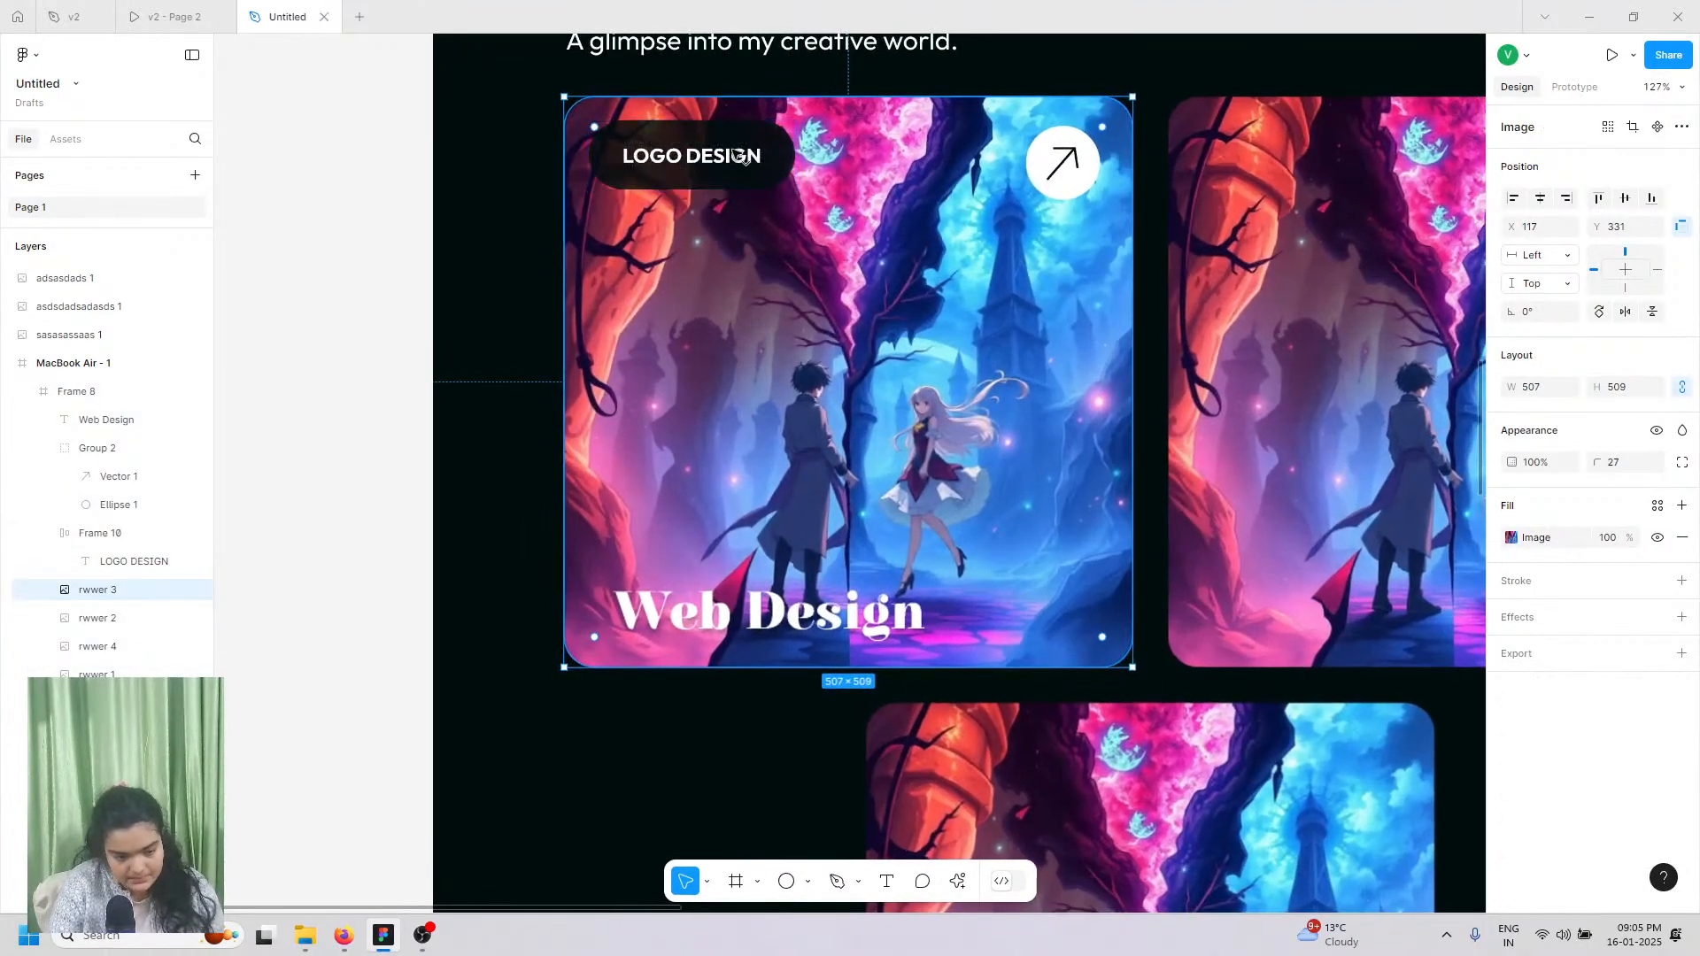
scroll(744, 140, "down", 1)
left_click_drag(744, 140, 748, 144)
left_click(778, 146)
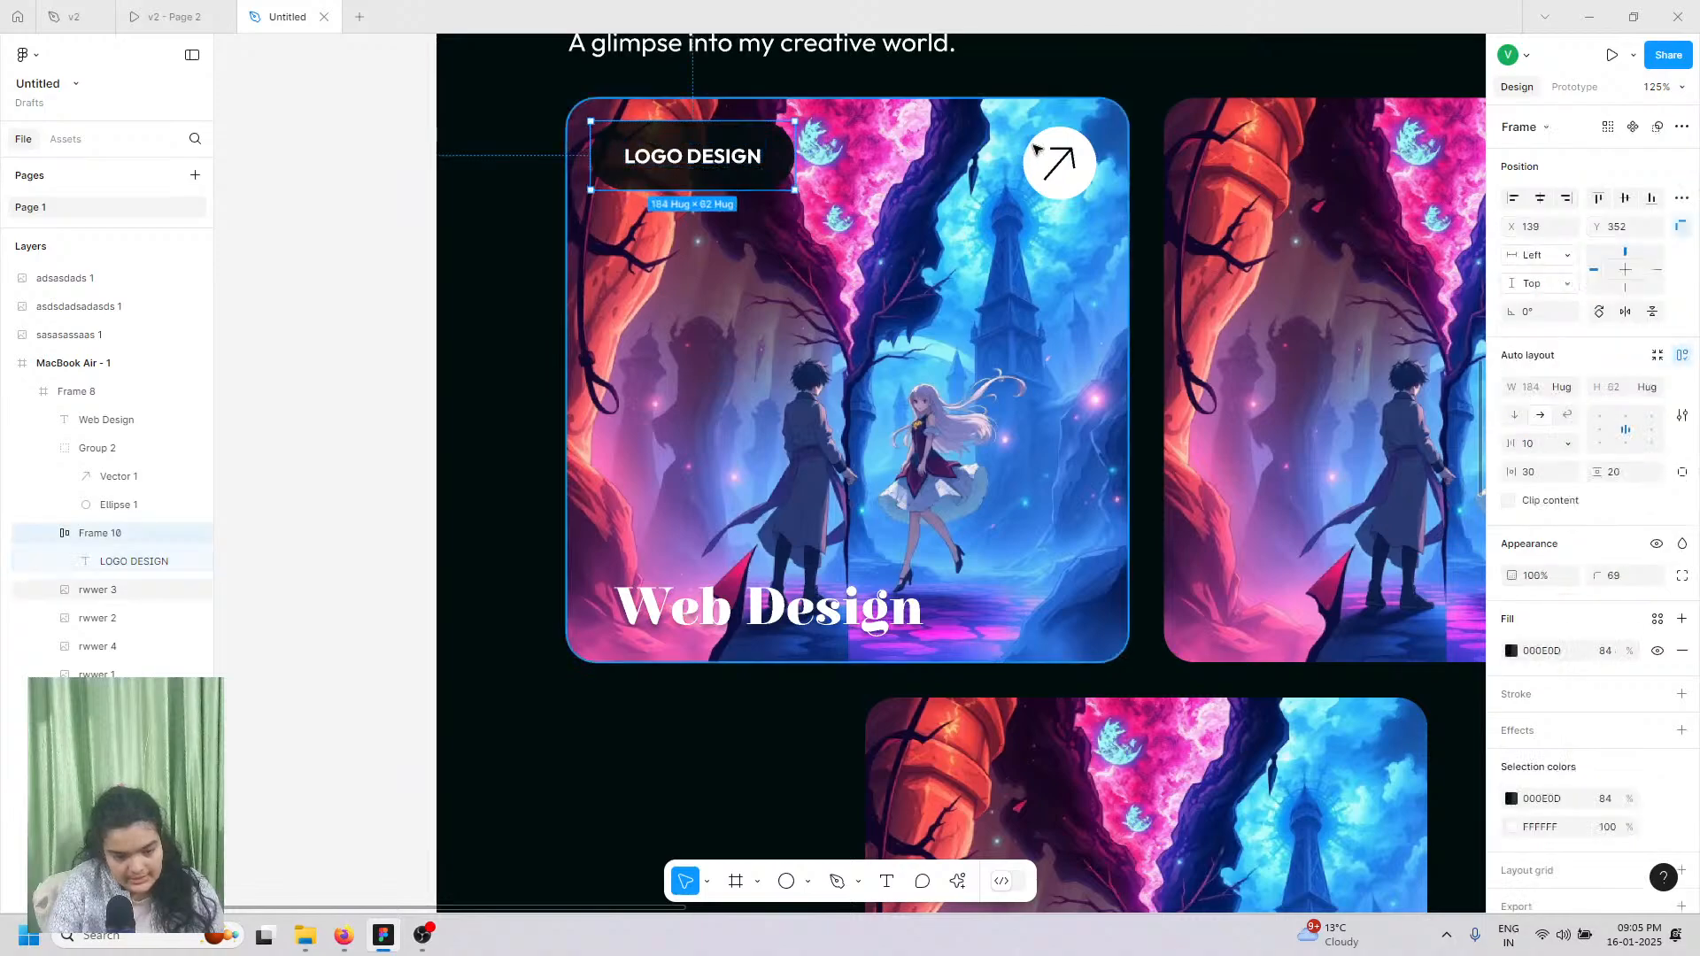
left_click(1045, 155, "shift")
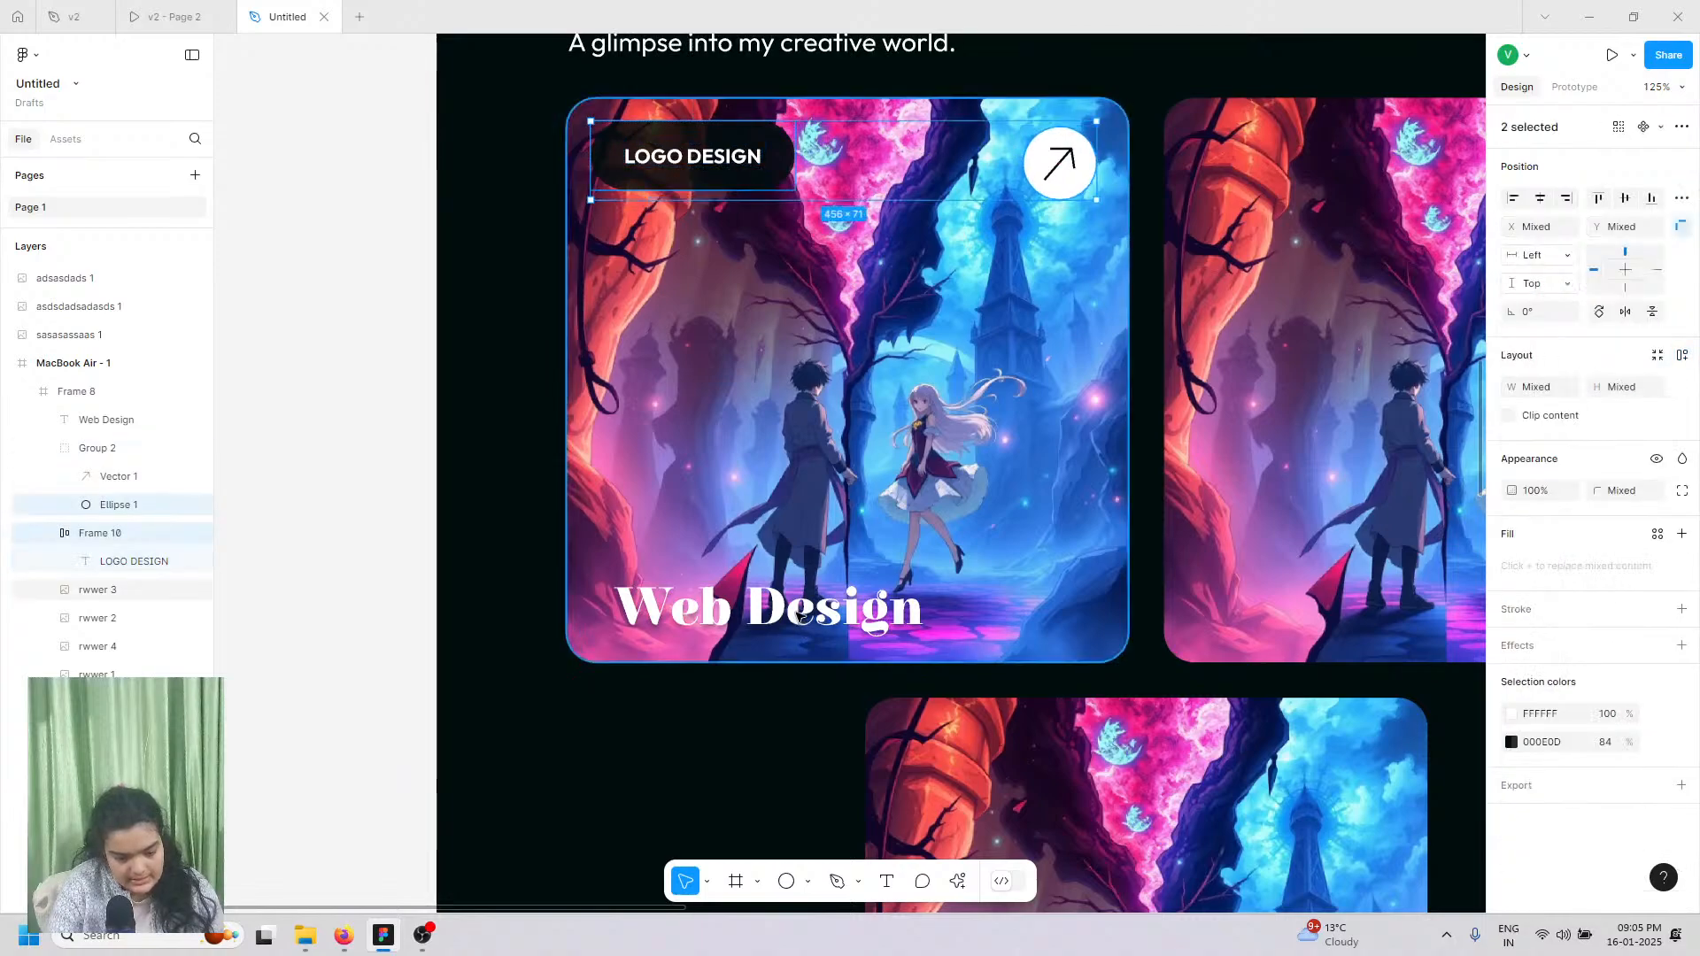
left_click(803, 615, "shift")
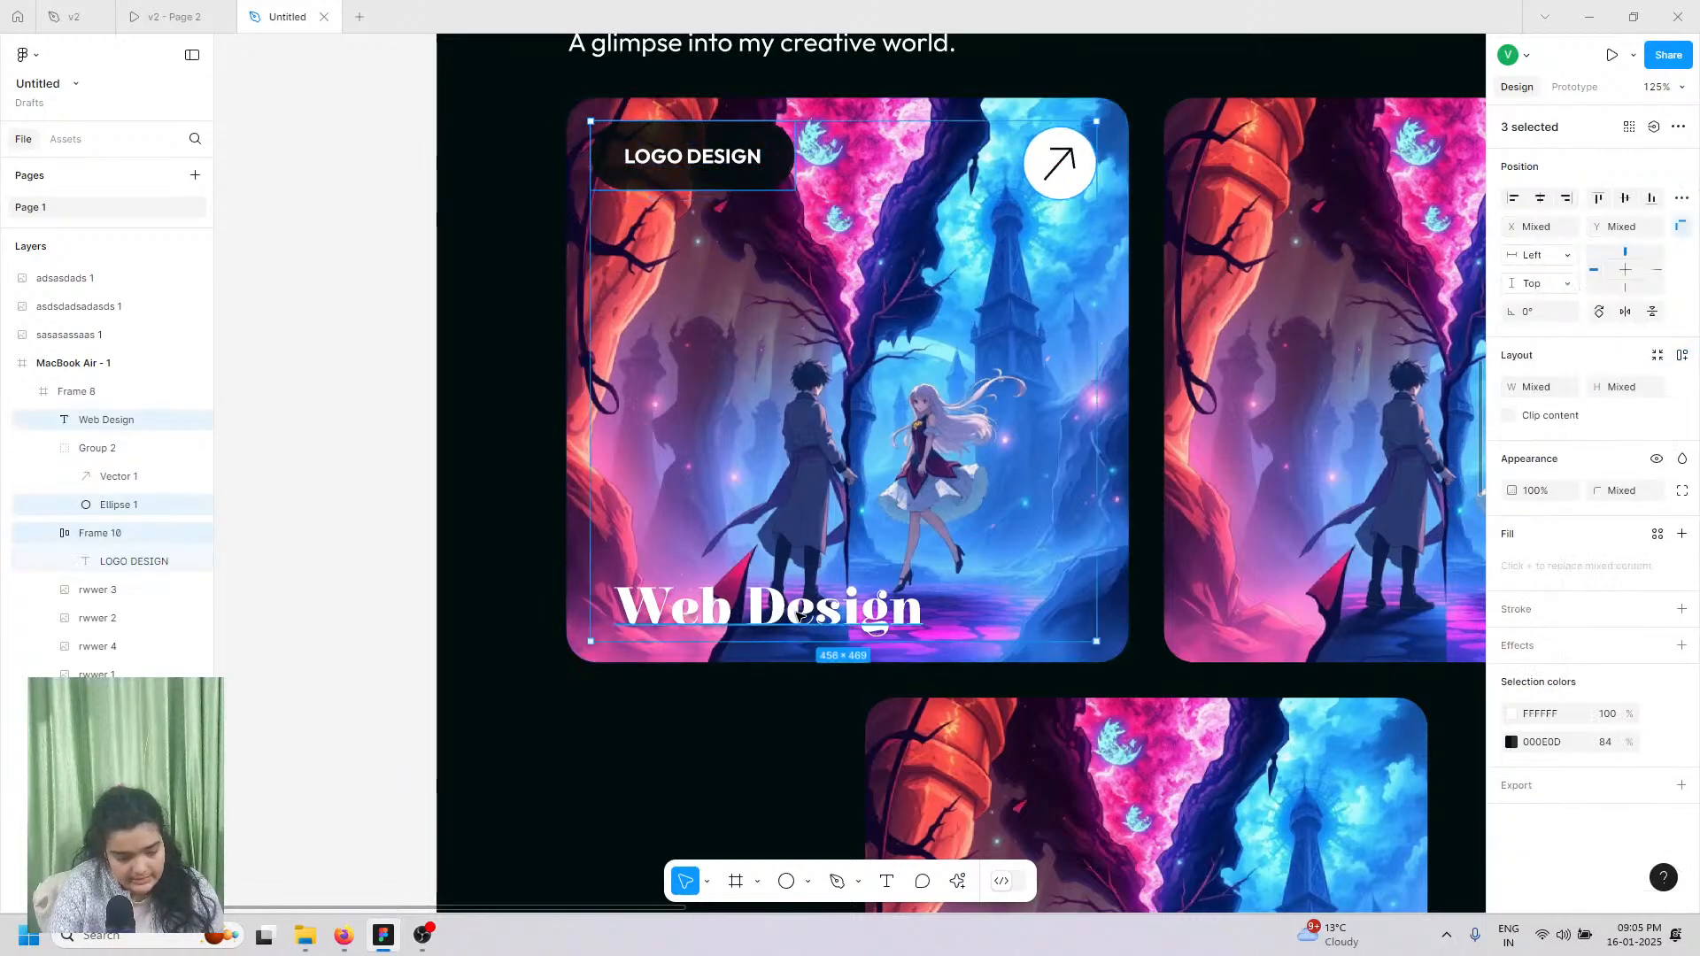
Step: Group the first card's arrow button, Web Design title, LOGO DESIGN label and image as Group 3
left_click(95, 475)
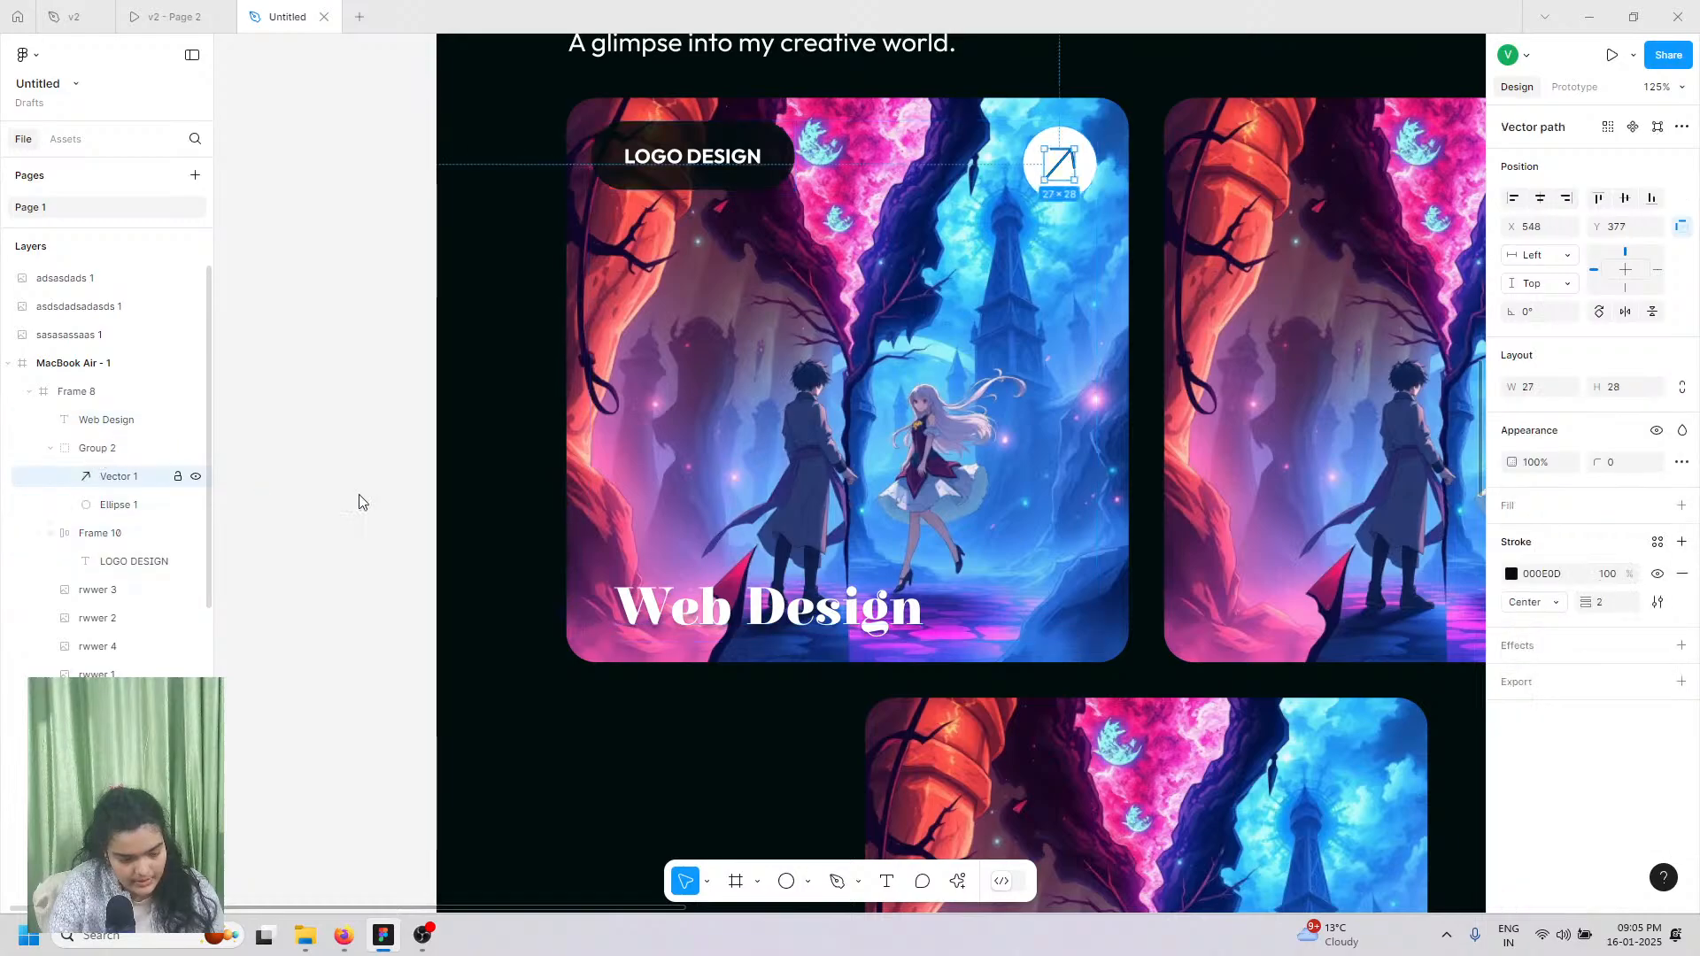
left_click(119, 505, "shift")
left_click(102, 452)
left_click(113, 420, "shift")
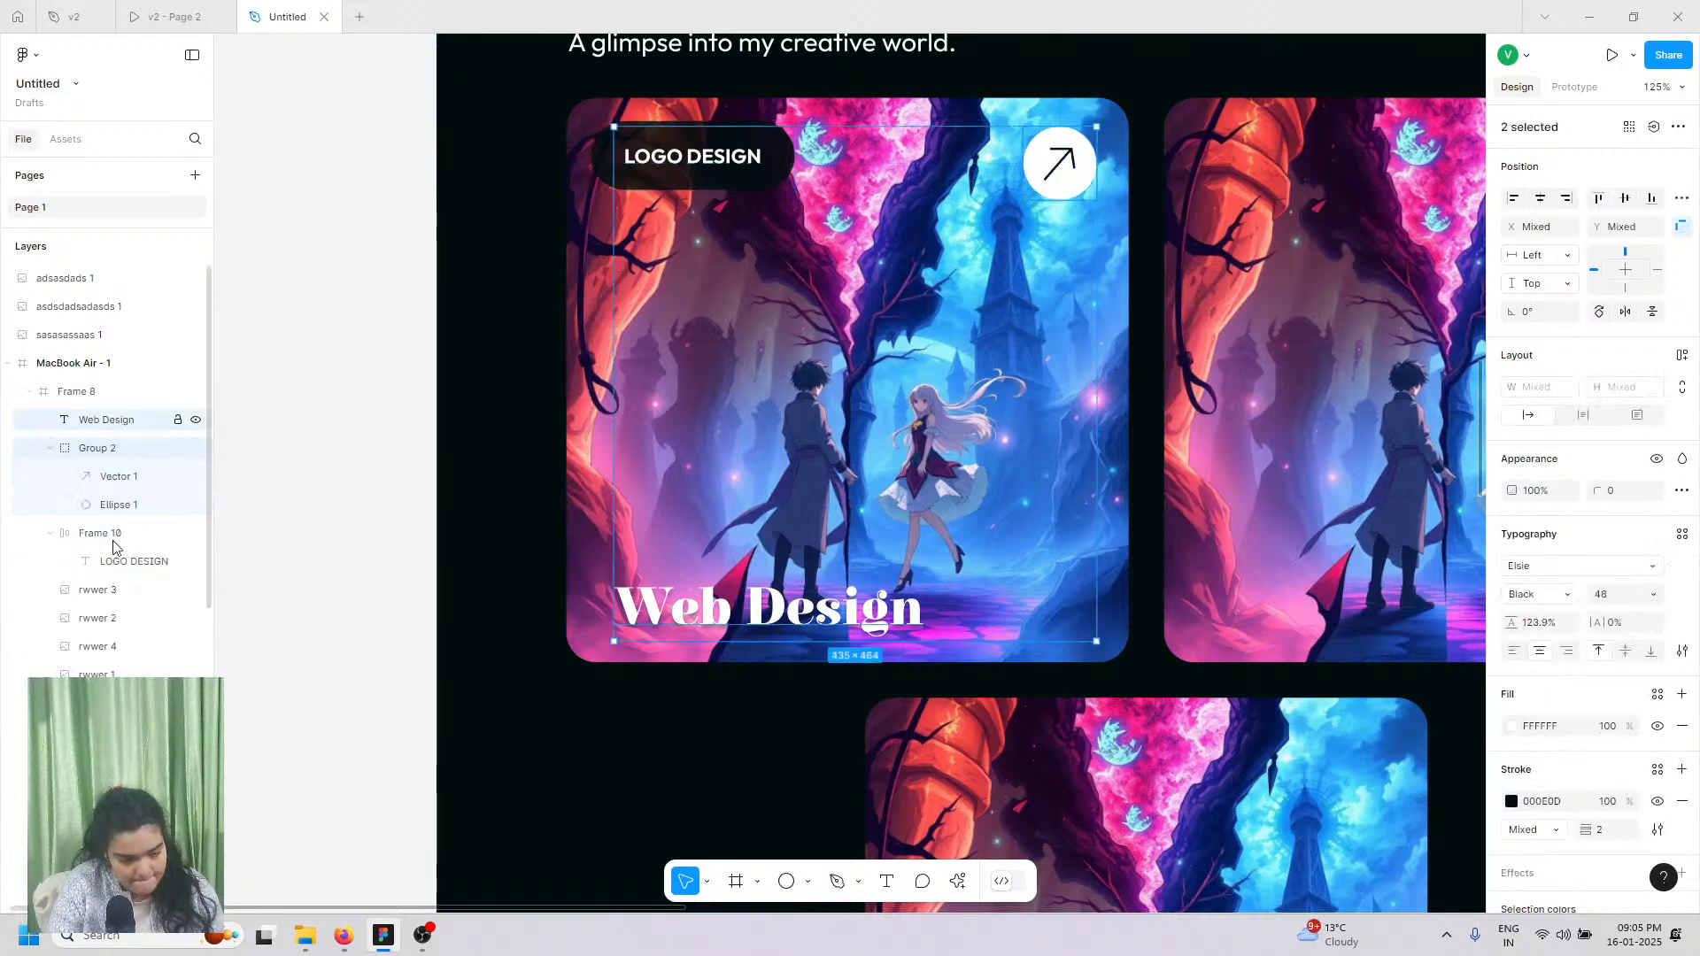
left_click(110, 534, "shift")
left_click(103, 589, "shift")
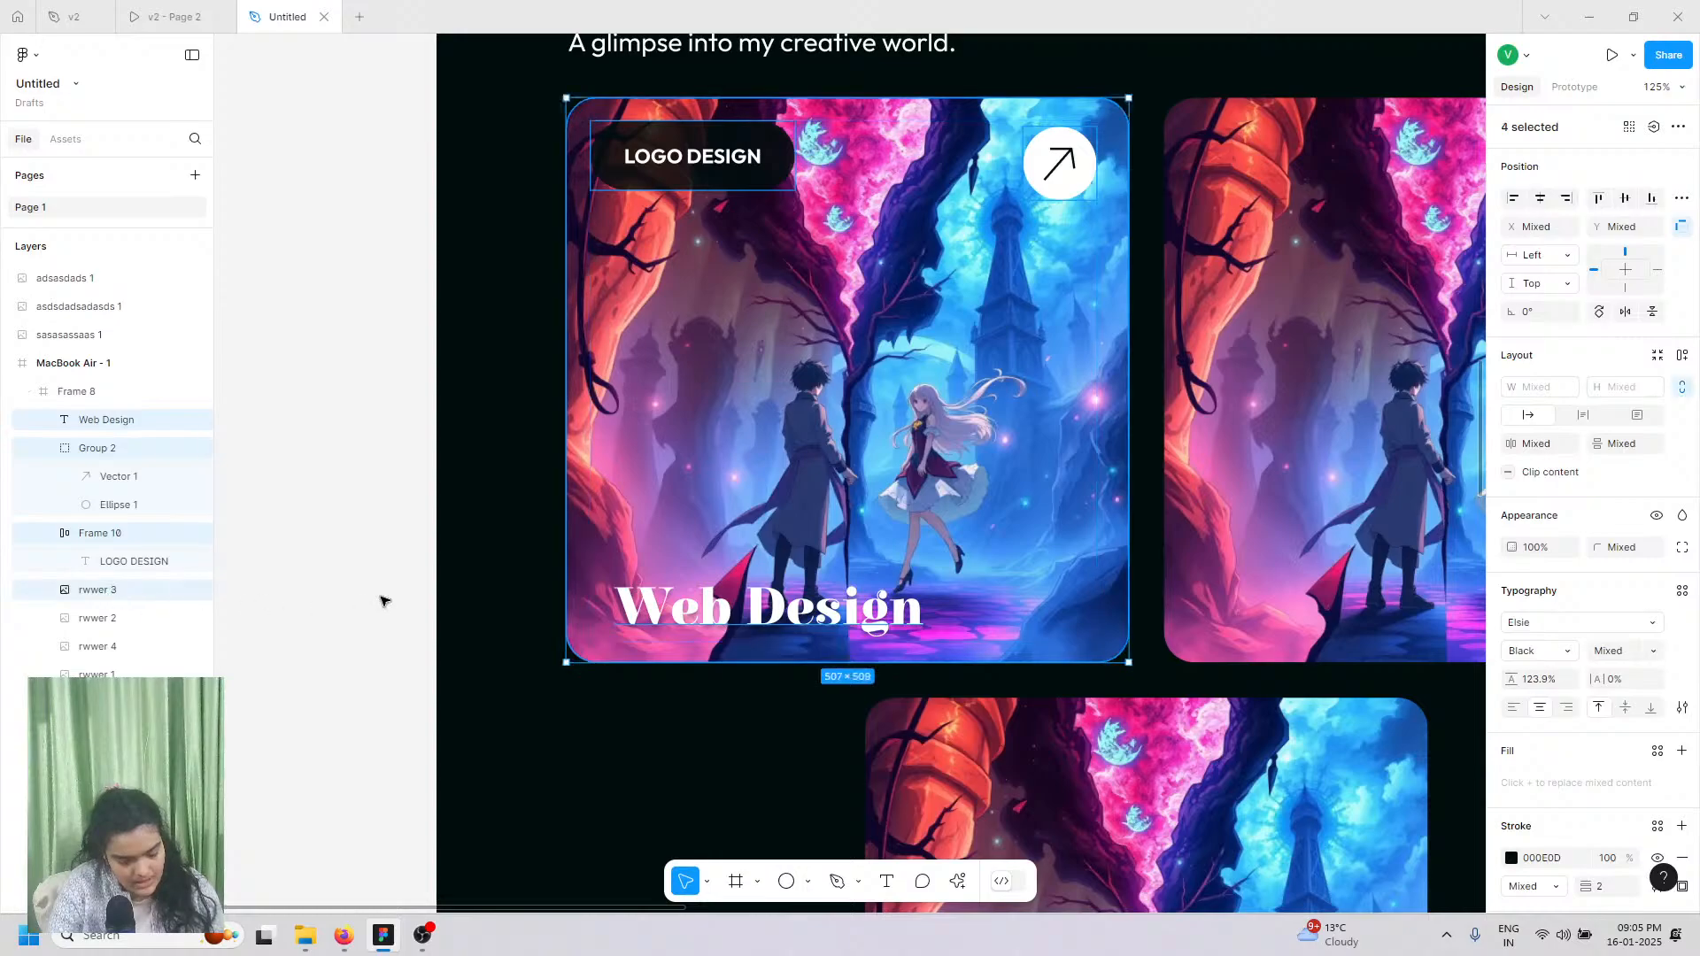
key("ctrl+g")
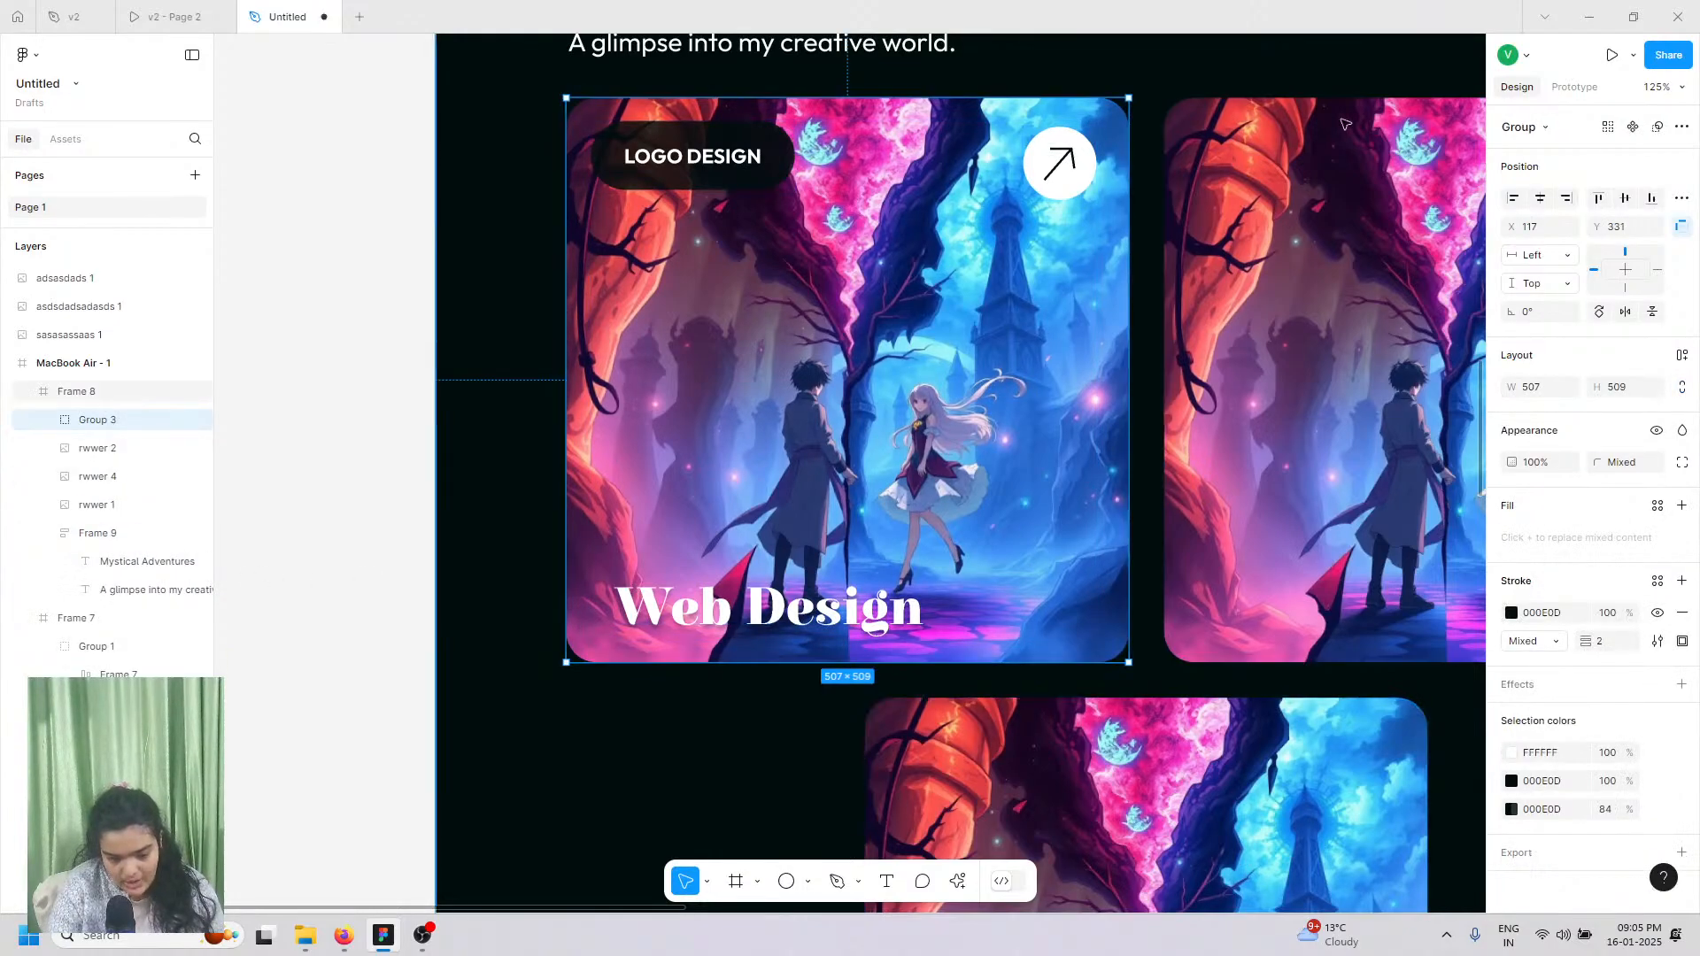
Step: Delete the right-hand and bottom card images, rwwer 4 and rwwer 2
left_click(1173, 620)
left_click(1070, 787, "shift")
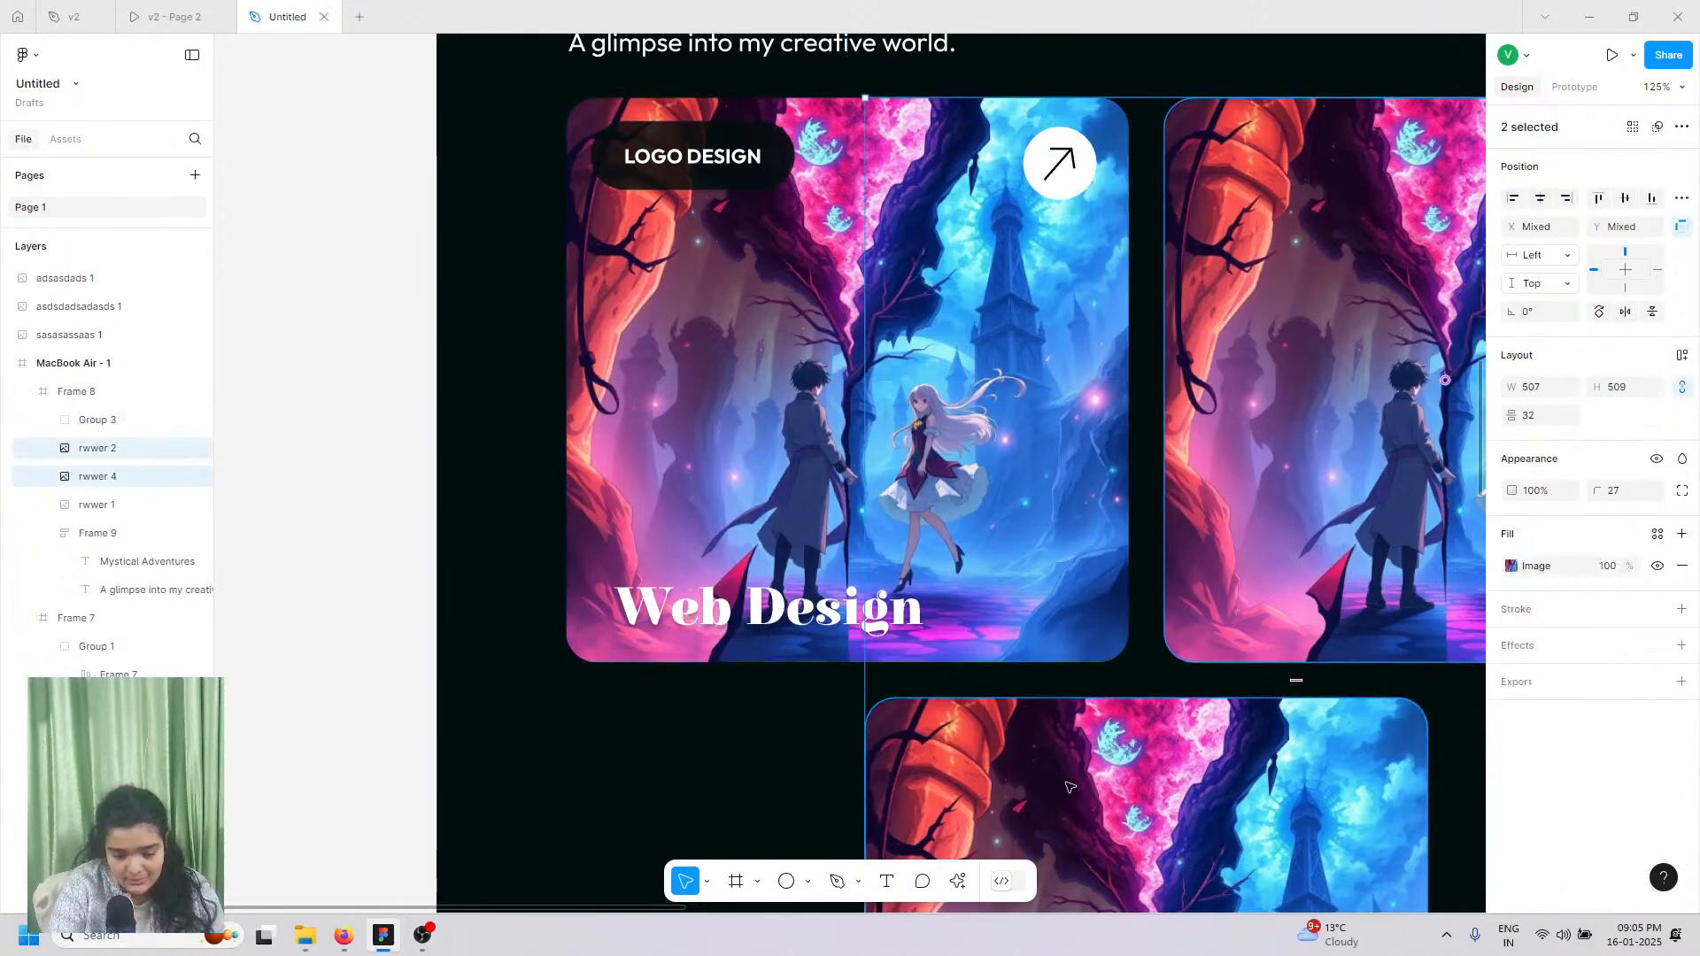
key("Delete")
left_click(1098, 452)
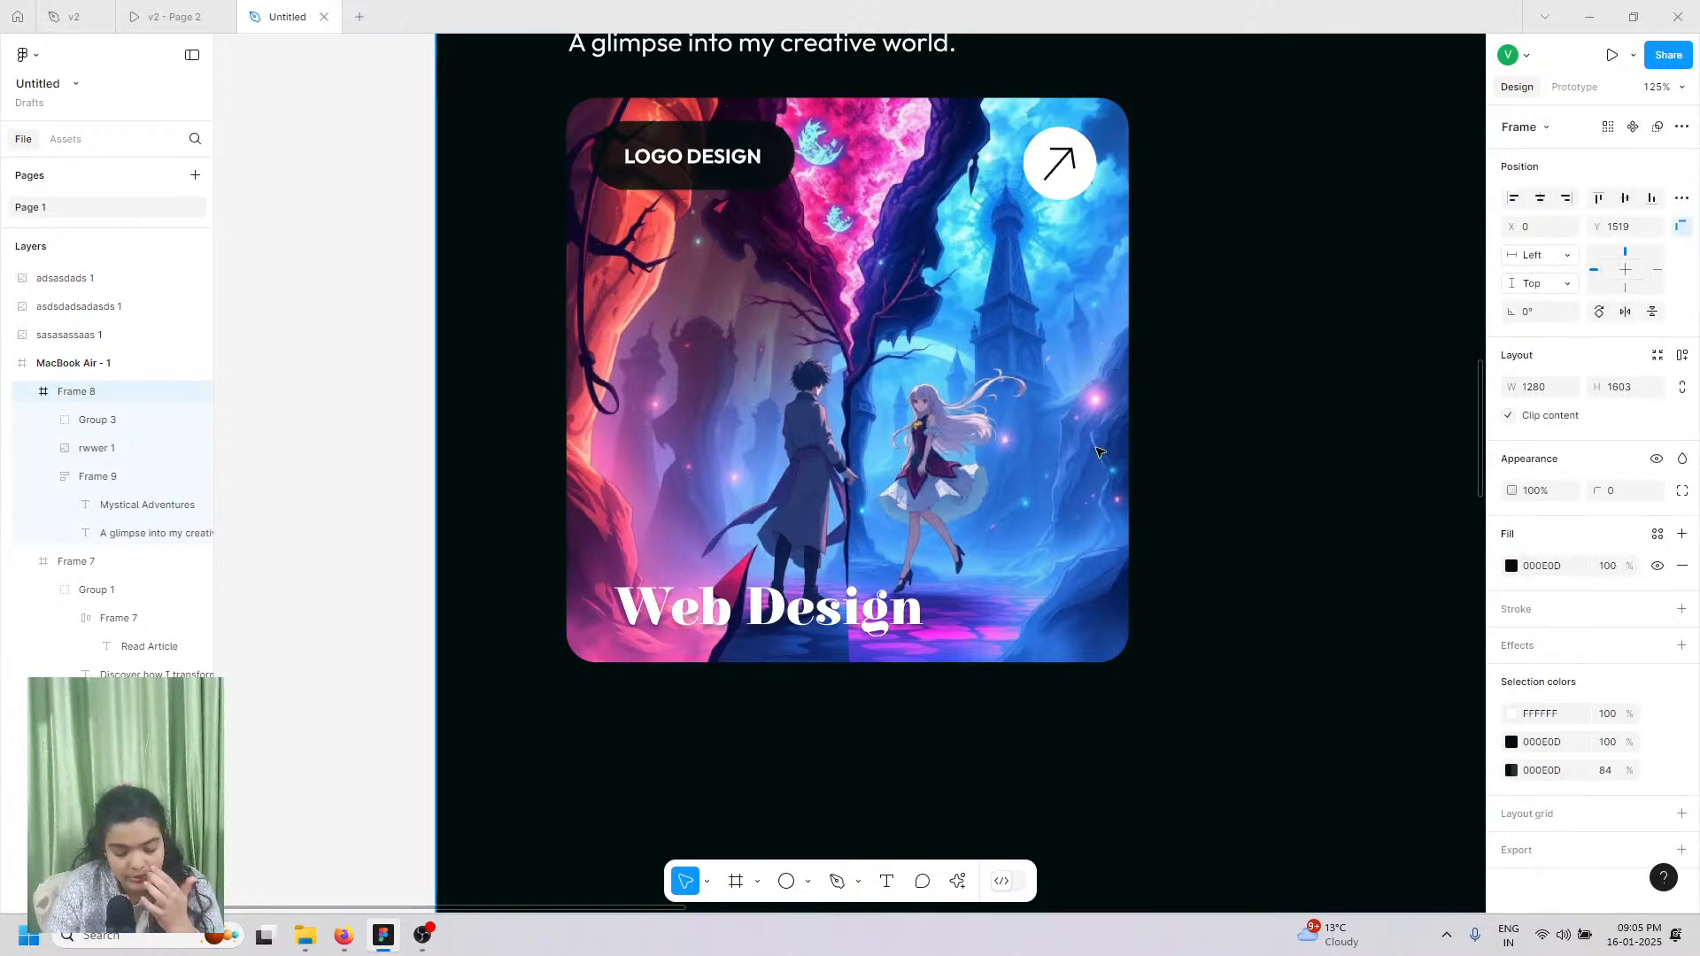
left_click(1098, 453)
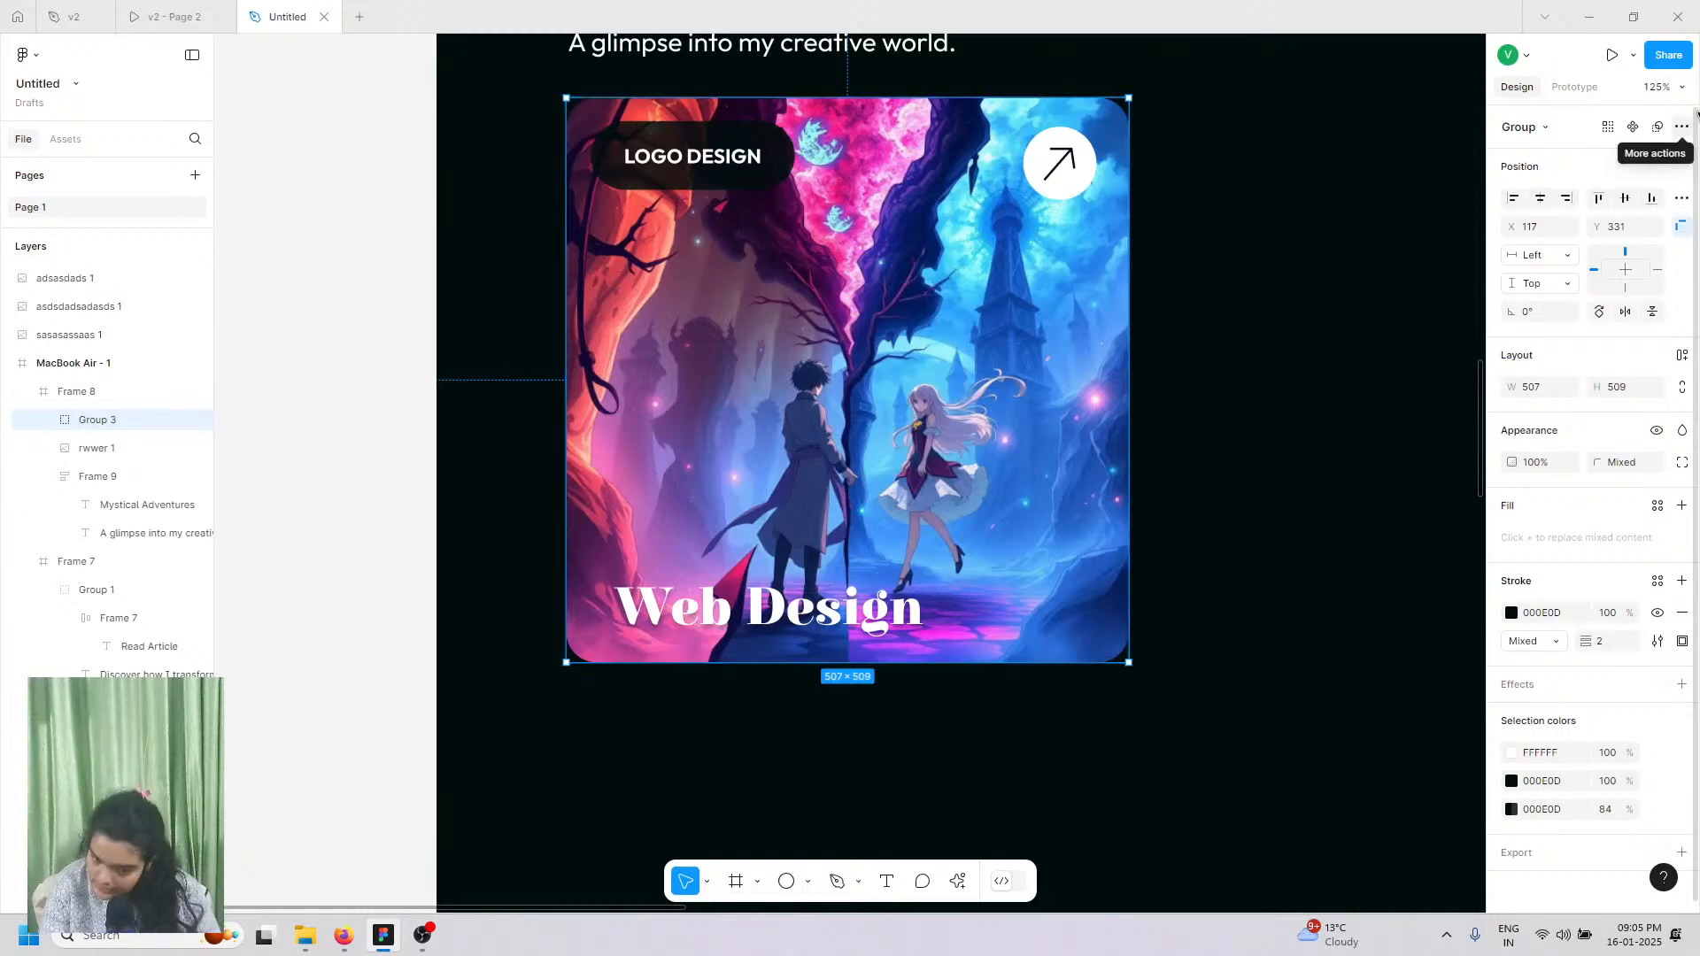
Step: Convert the Group 3 card group into a component
left_click(1681, 127)
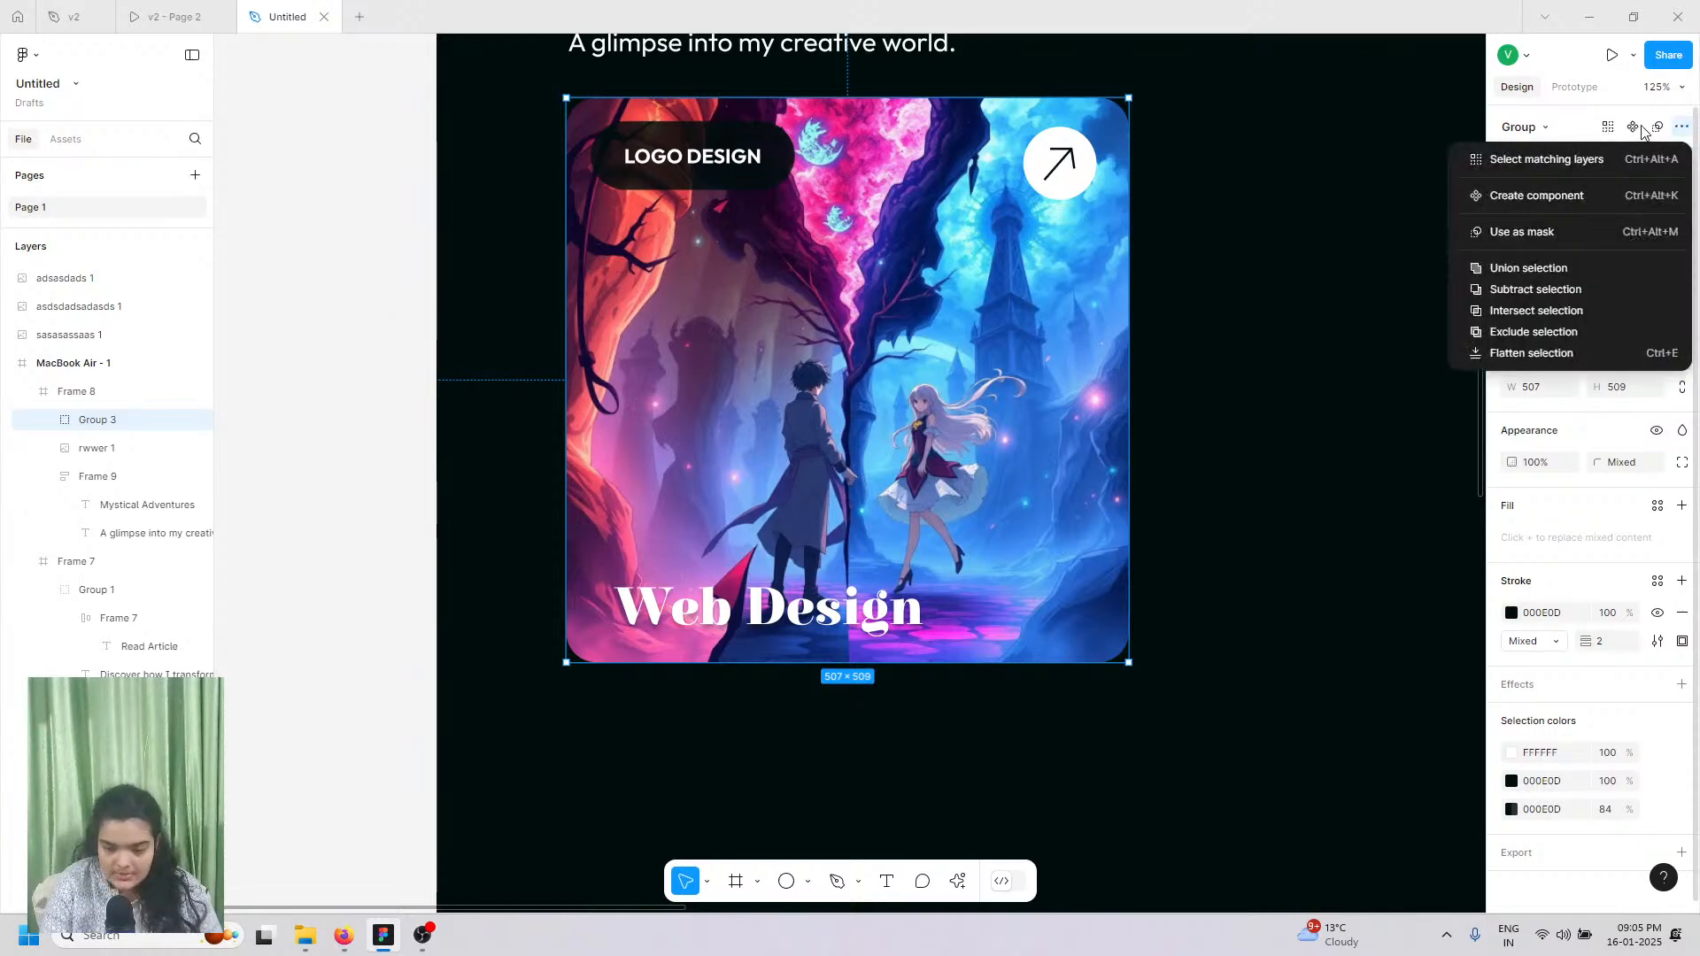
left_click(1636, 131)
left_click(1636, 131)
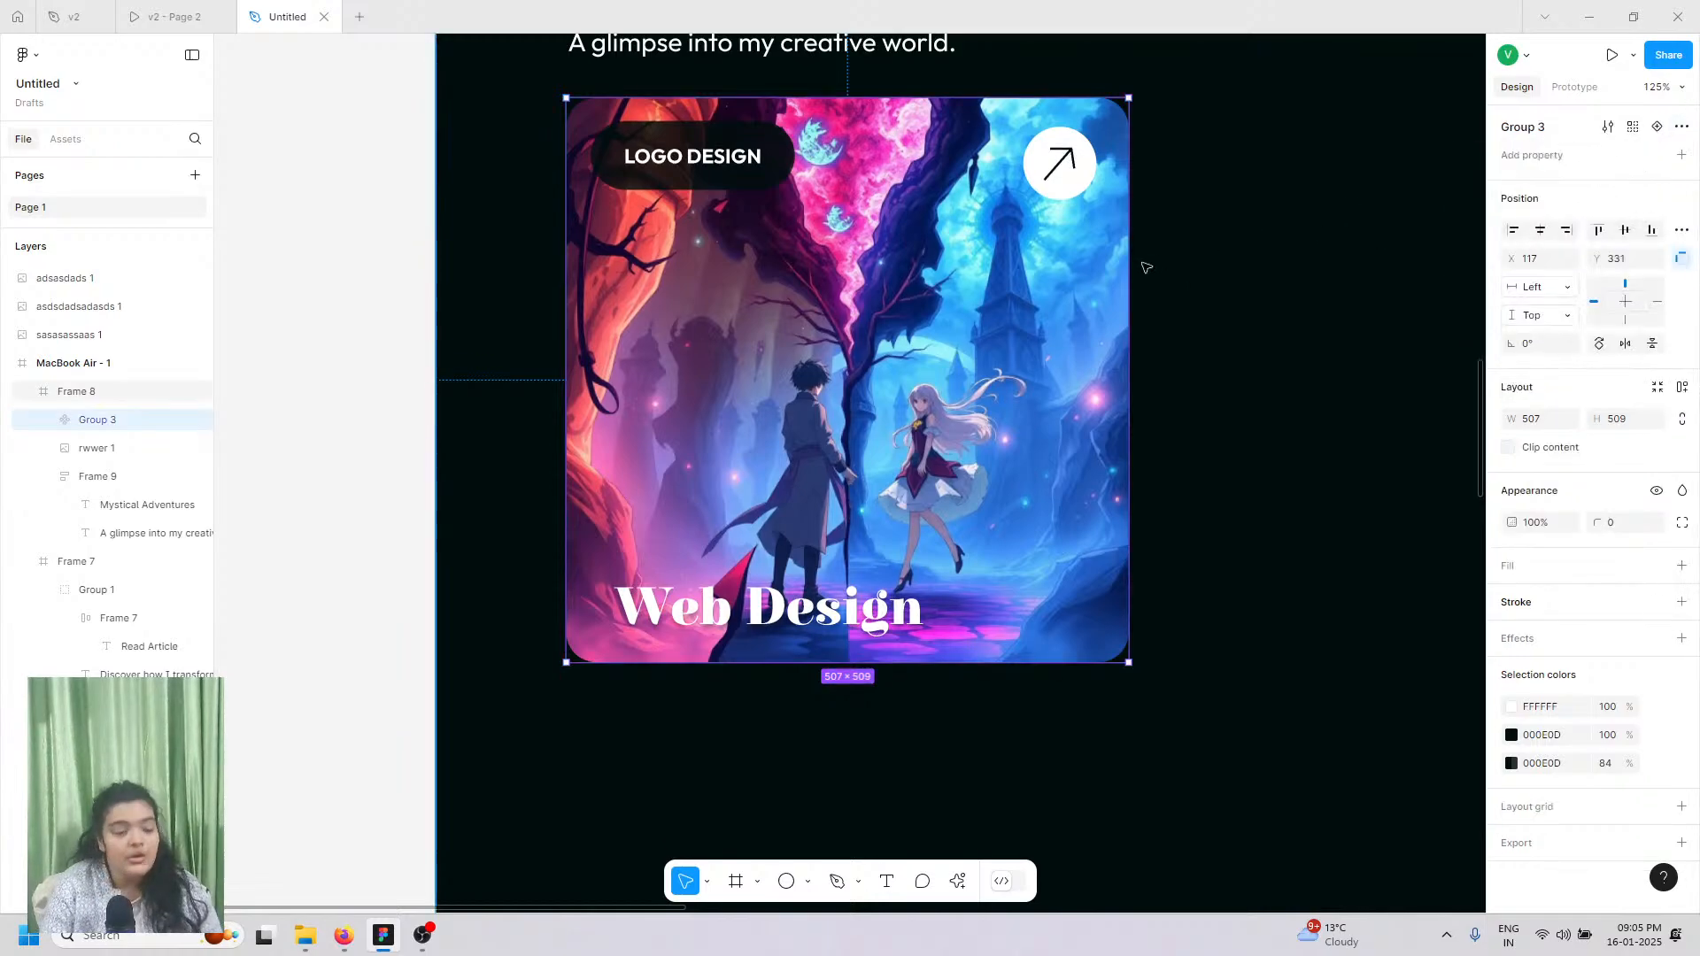
scroll(1144, 264, "down", 3)
left_click(513, 316)
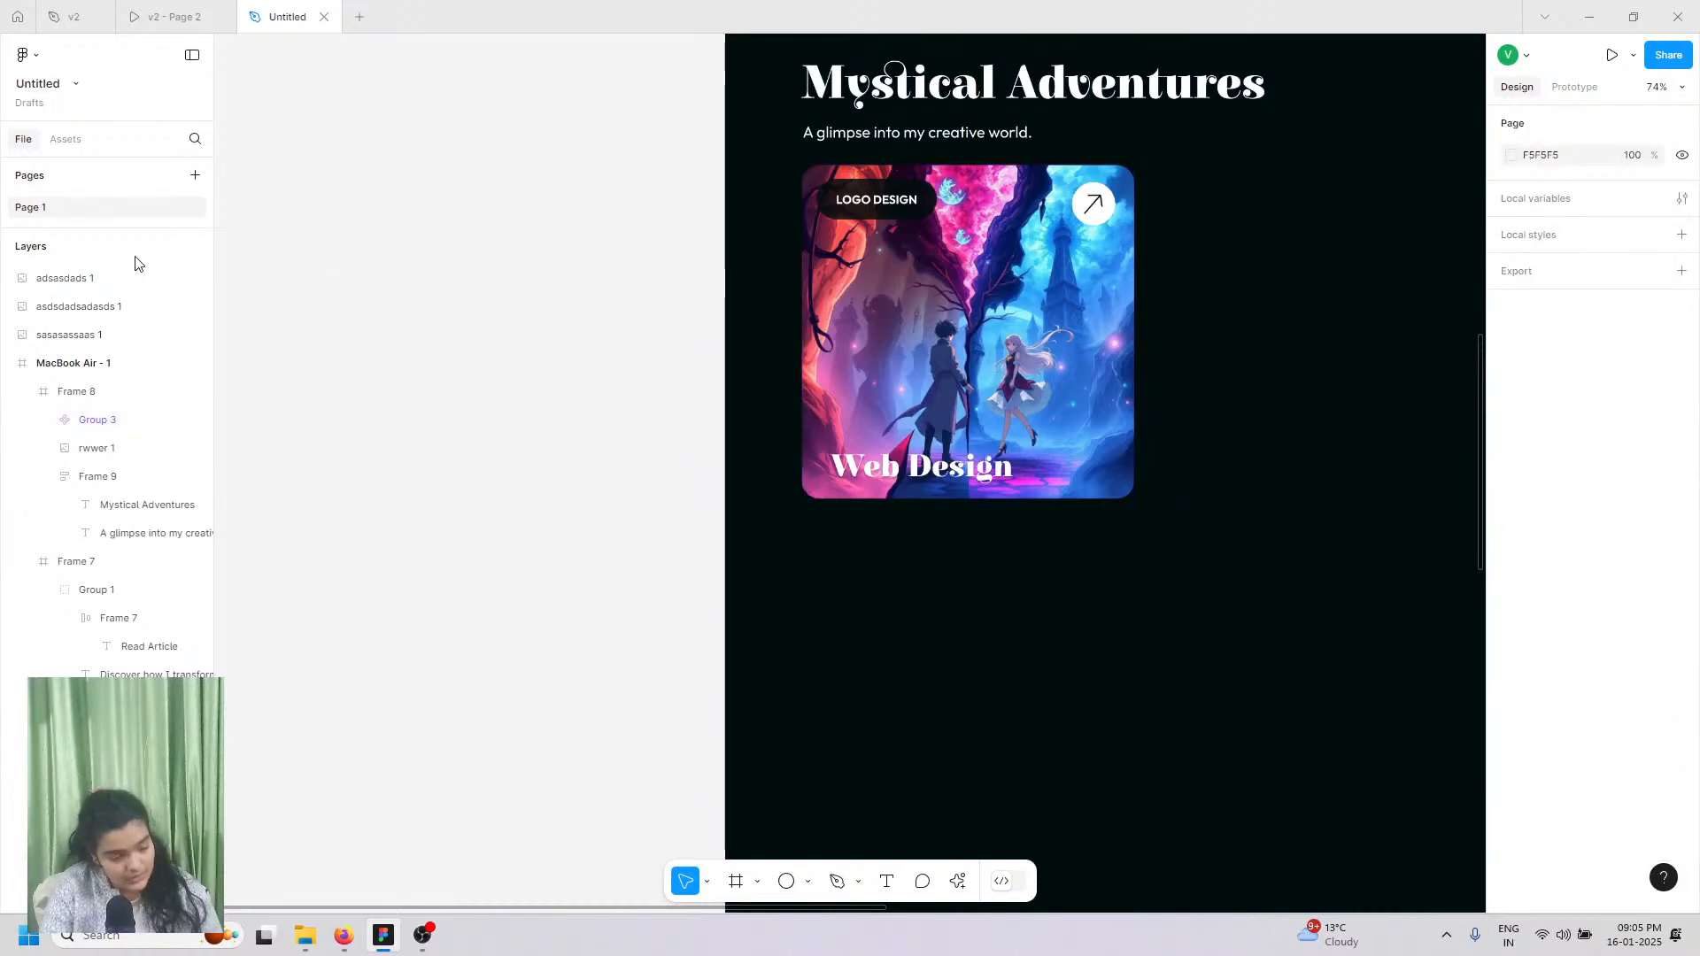
Step: Check this file's libraries in the Assets panel's Manage libraries window
left_click(75, 147)
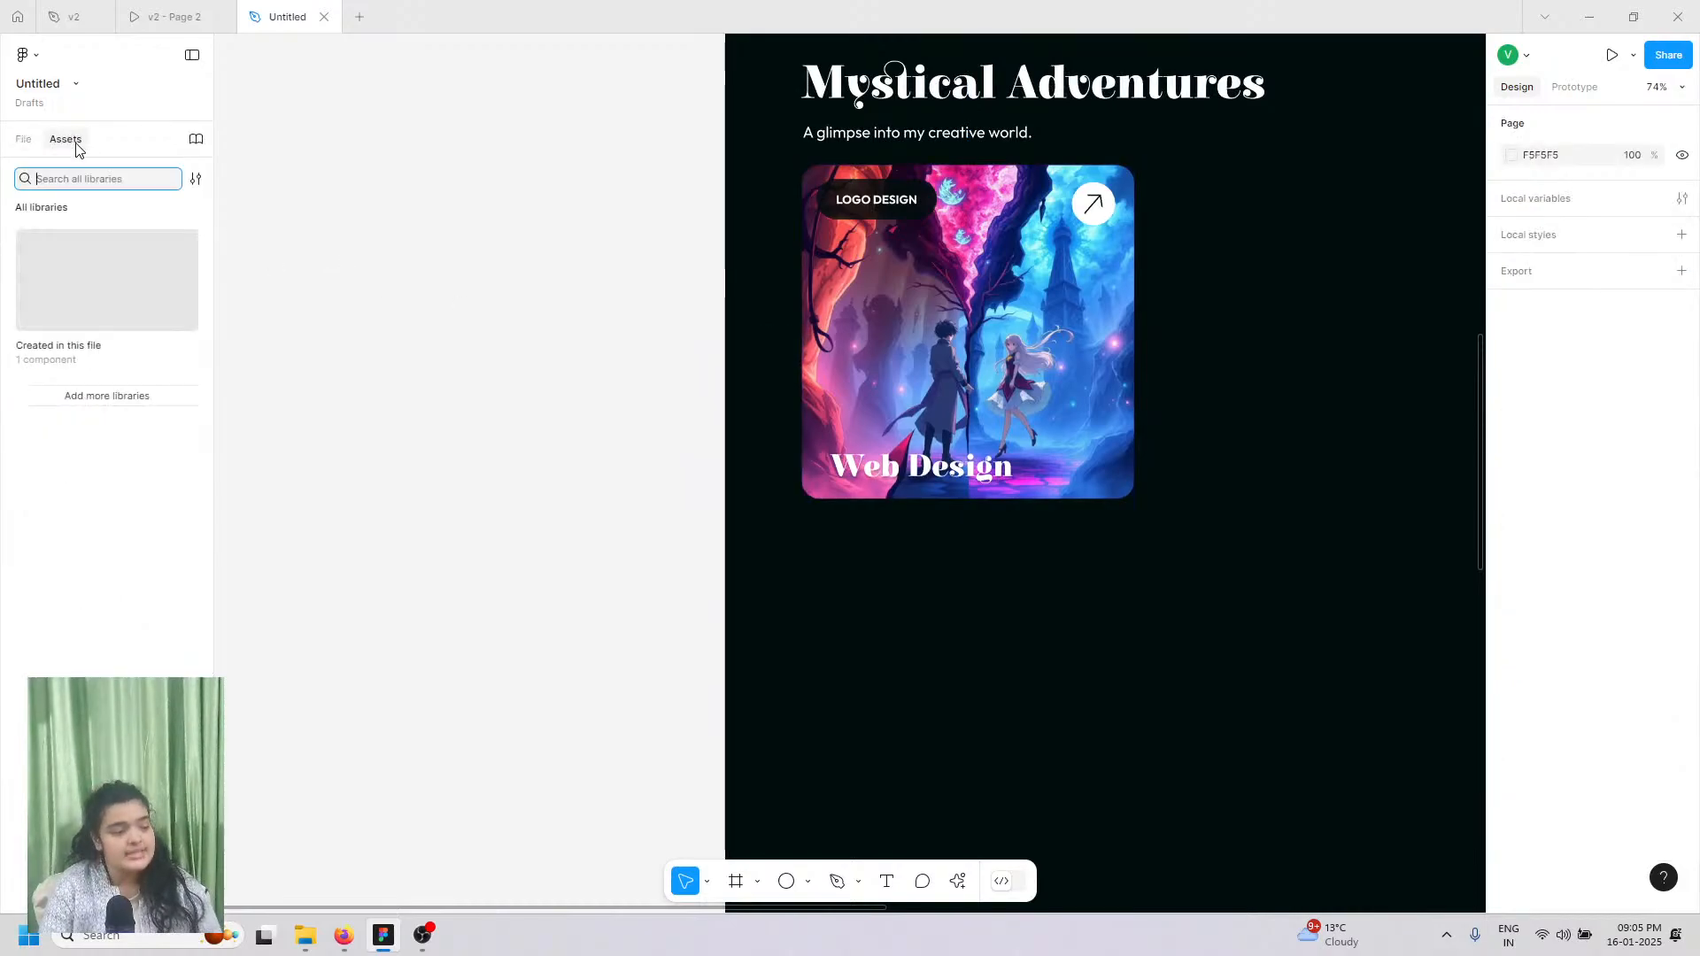
left_click(84, 398)
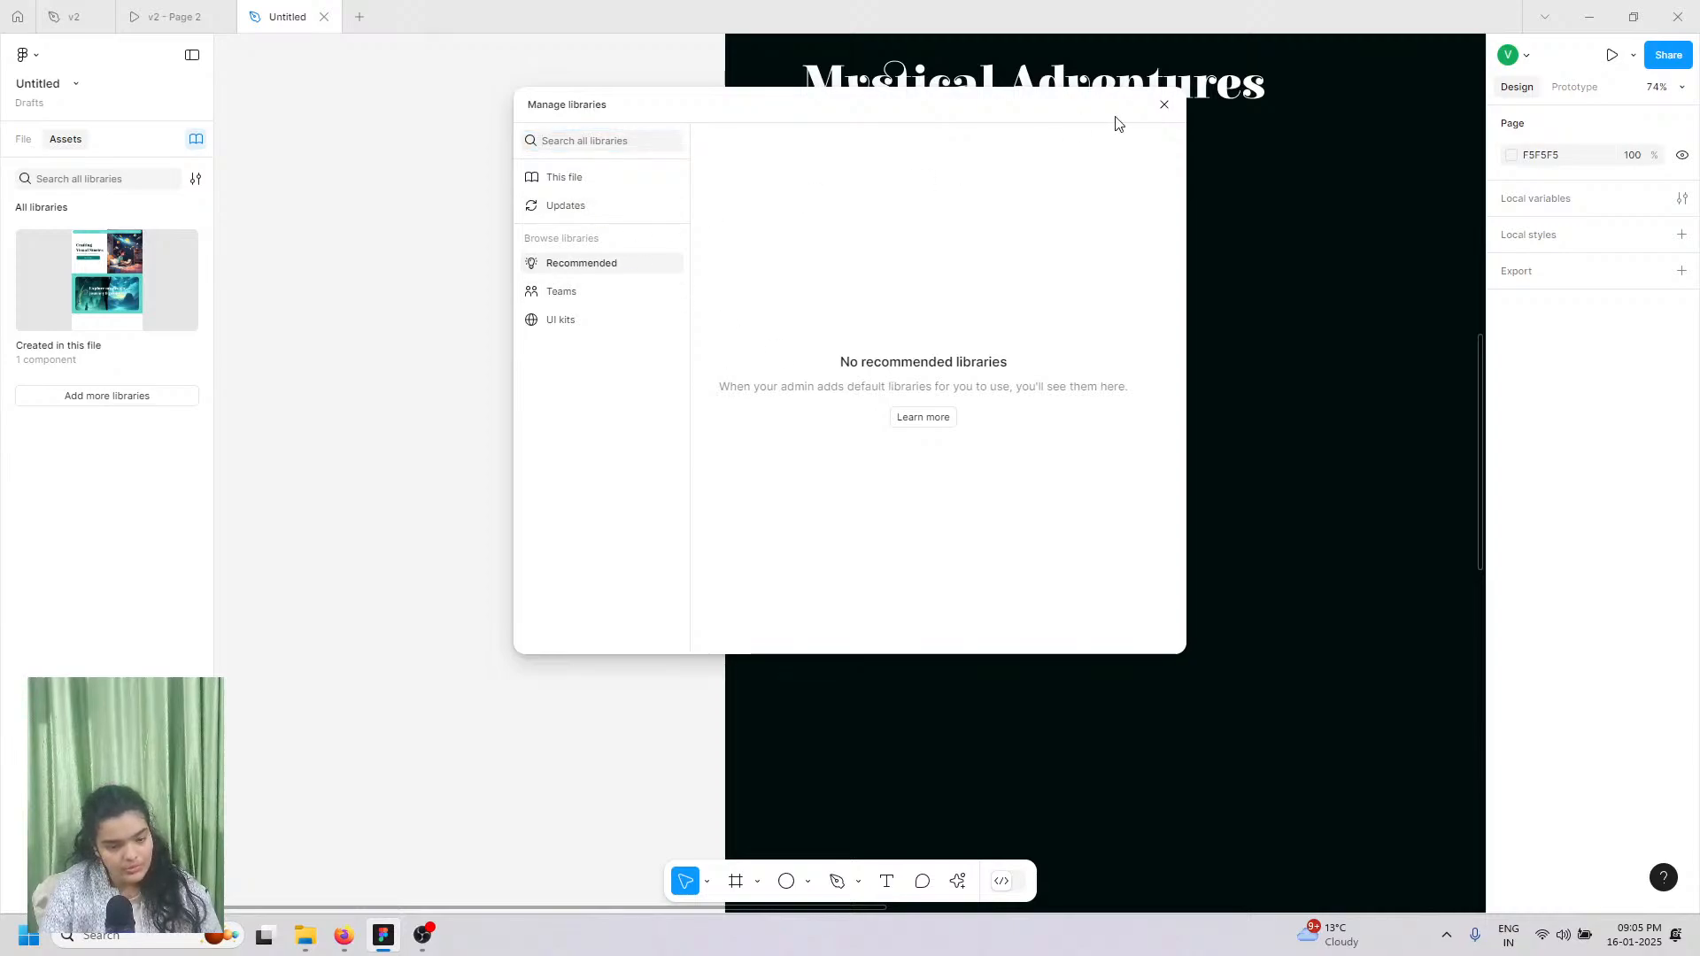
left_click(590, 183)
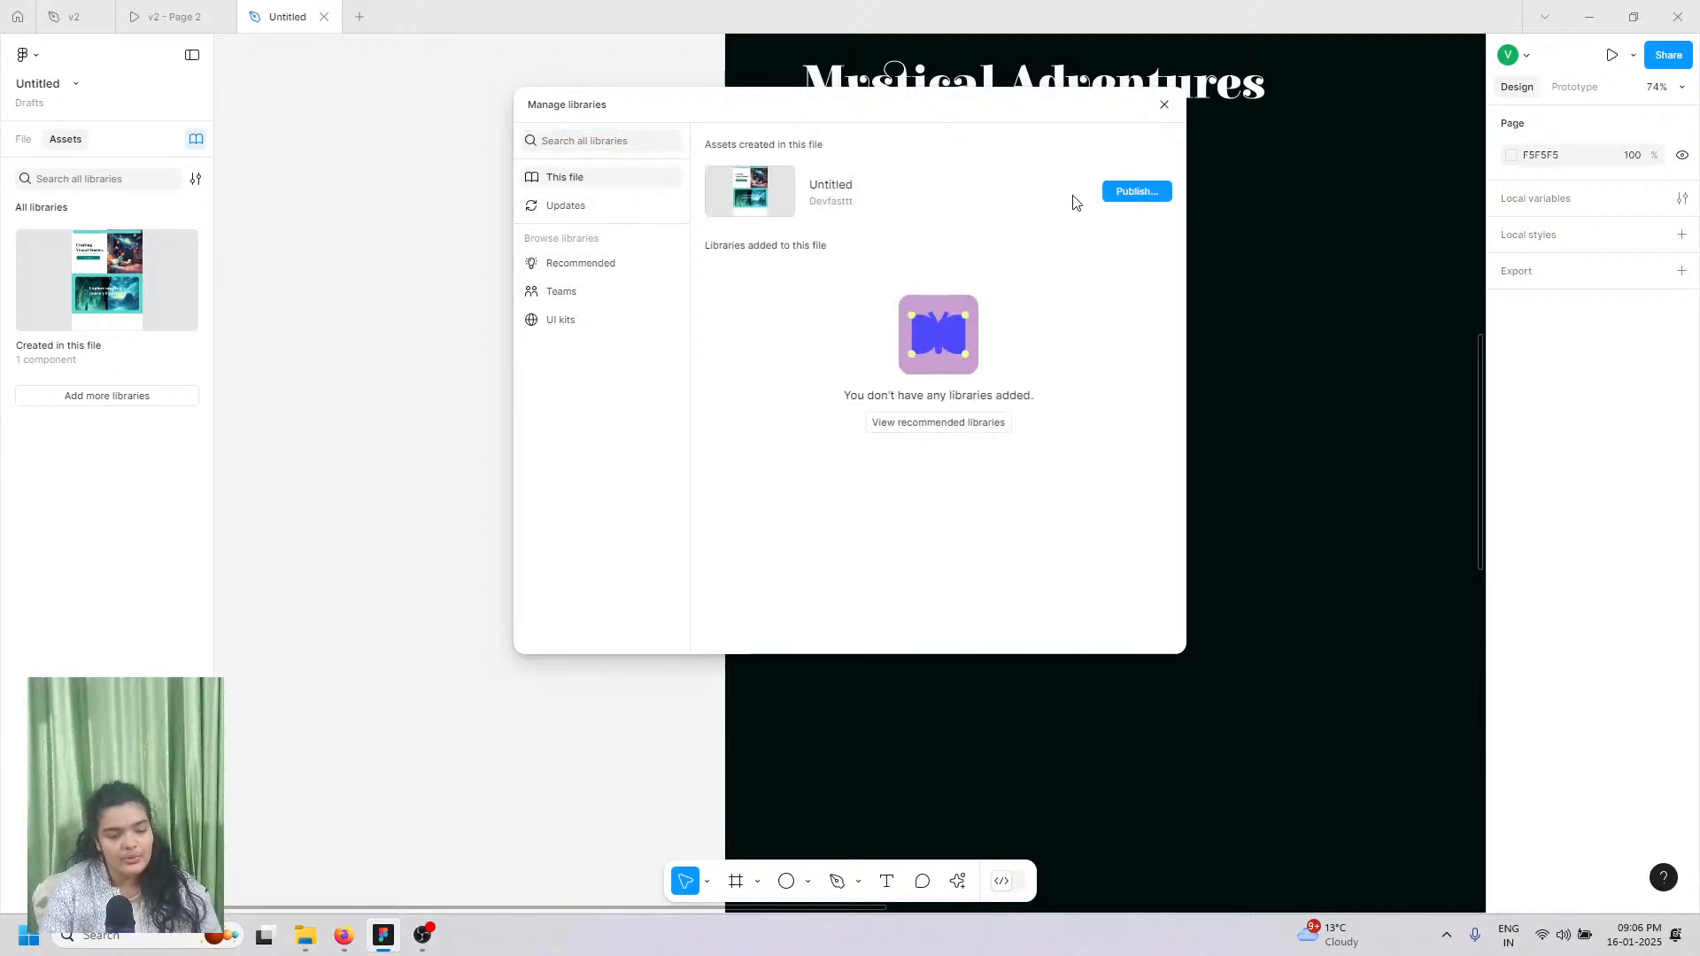
left_click(1164, 105)
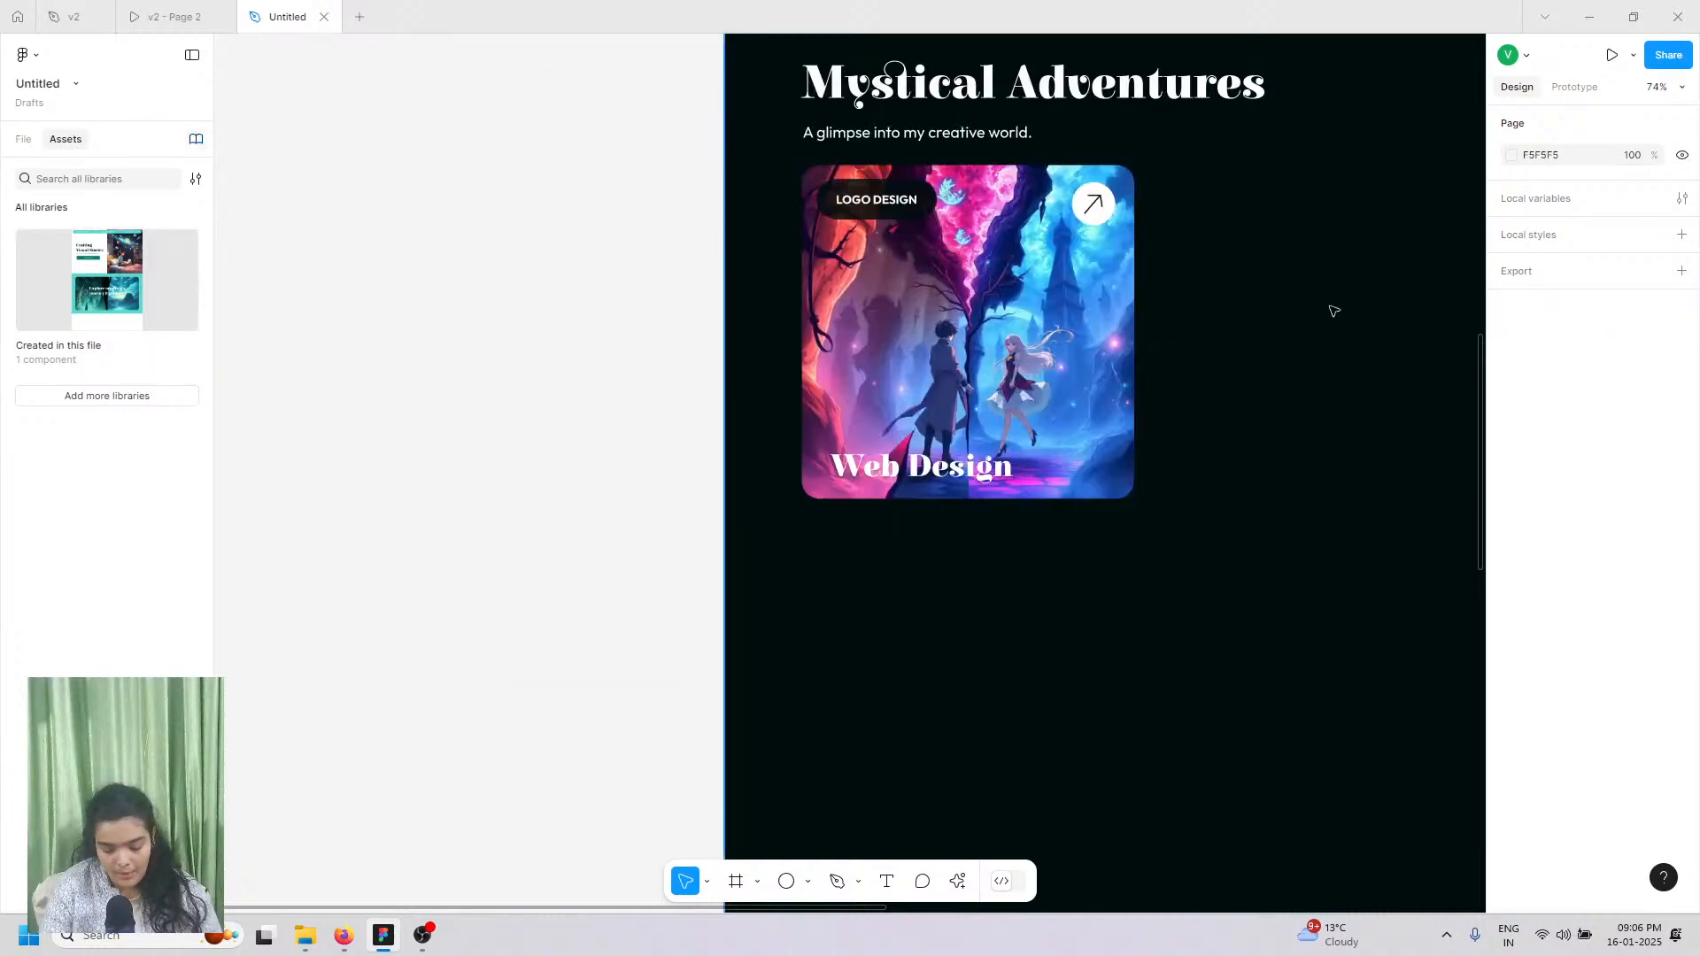
scroll(1330, 314, "down", 5, "ctrl")
scroll(1218, 325, "up", 3, "ctrl")
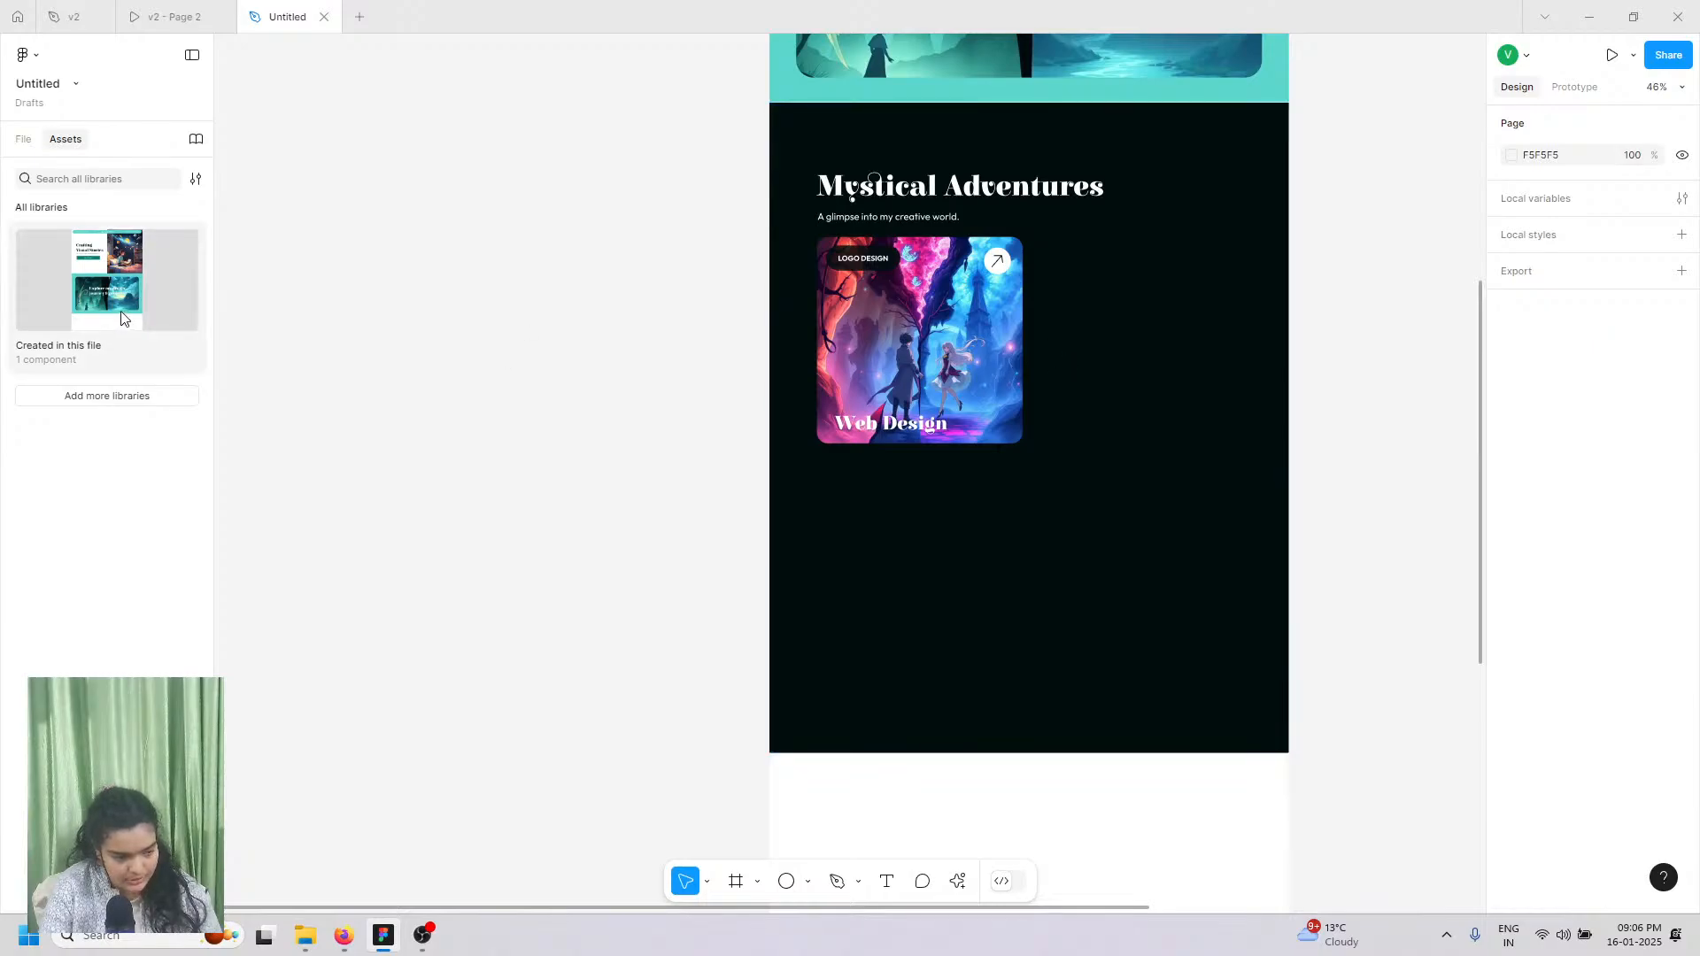
Step: Drag three more Group 3 card instances from Assets onto the frame
left_click(103, 292)
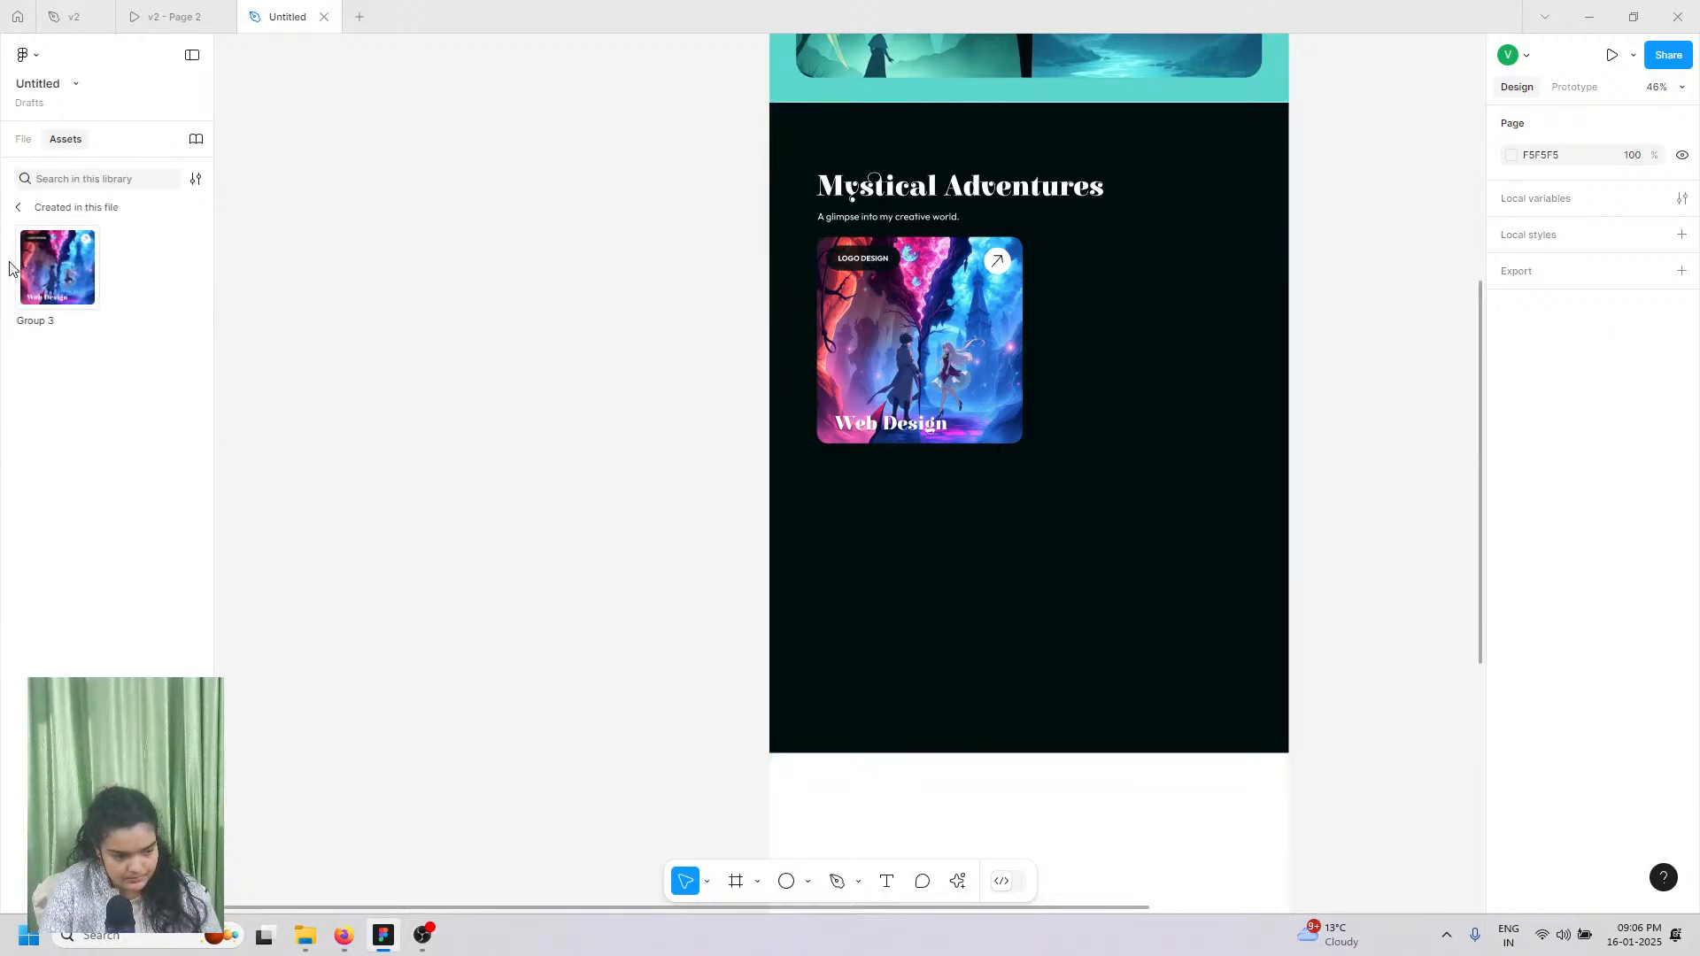
left_click_drag(46, 274, 1116, 339)
left_click_drag(58, 266, 914, 591)
left_click_drag(58, 266, 1163, 624)
Step: Tidy the four cards into a 2x2 grid with 48 spacing and delete the leftover image
left_click(1156, 409, "shift")
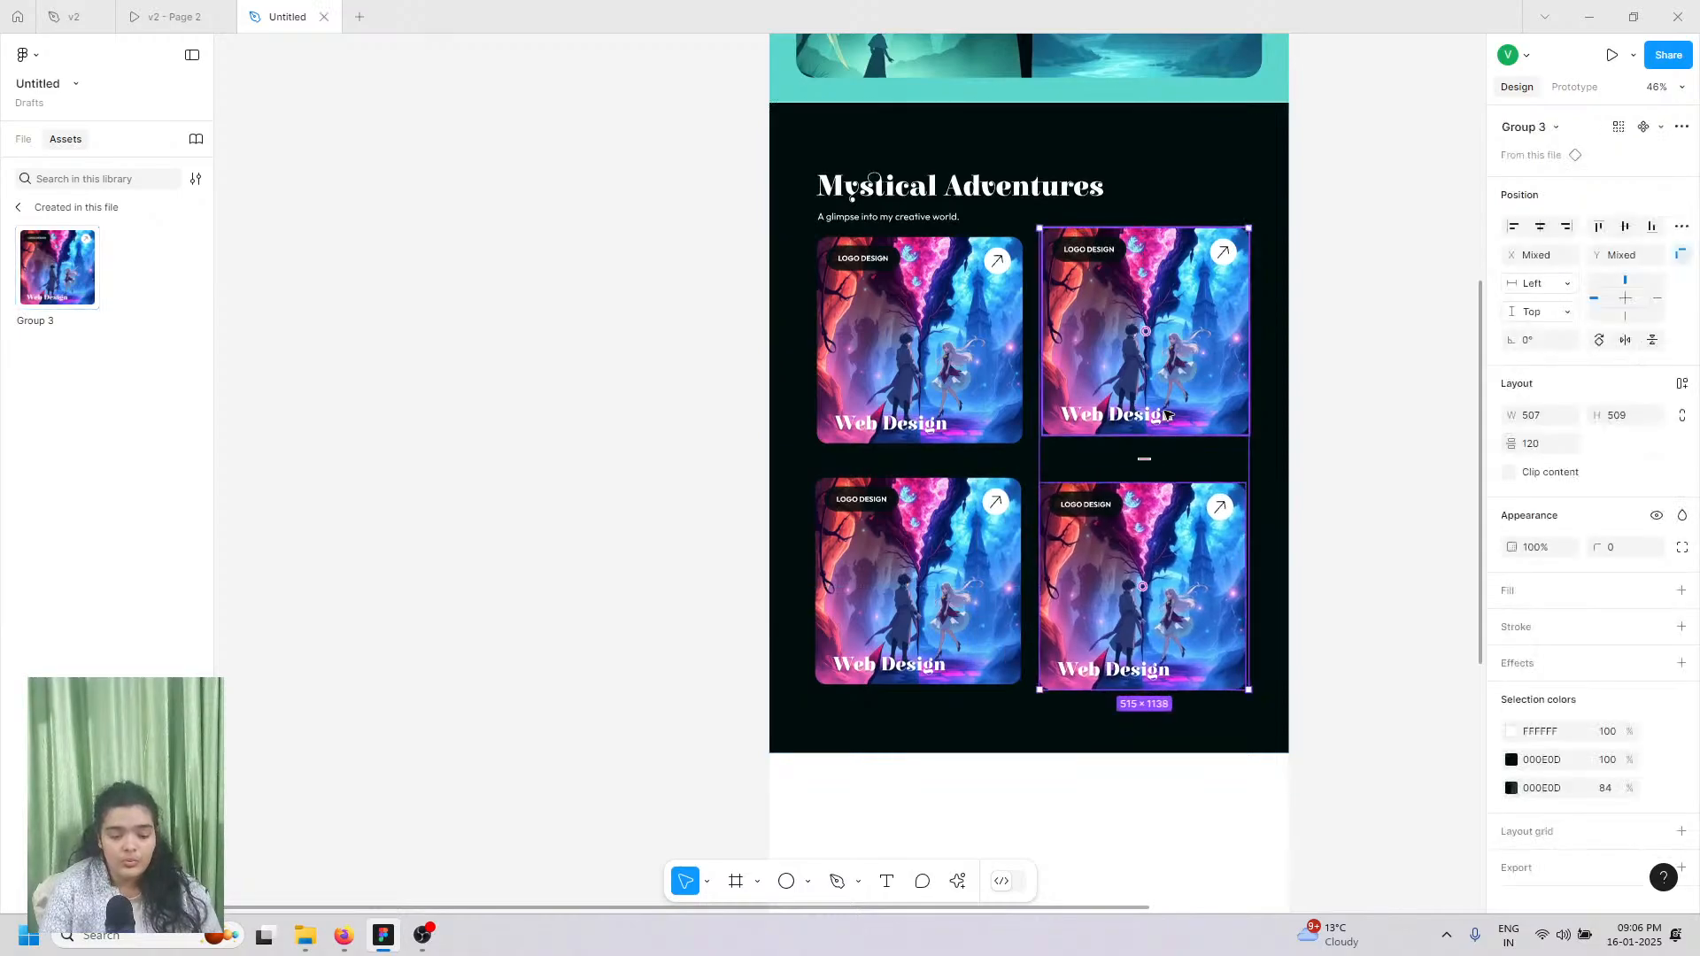
left_click(930, 398, "shift")
left_click(914, 525, "shift")
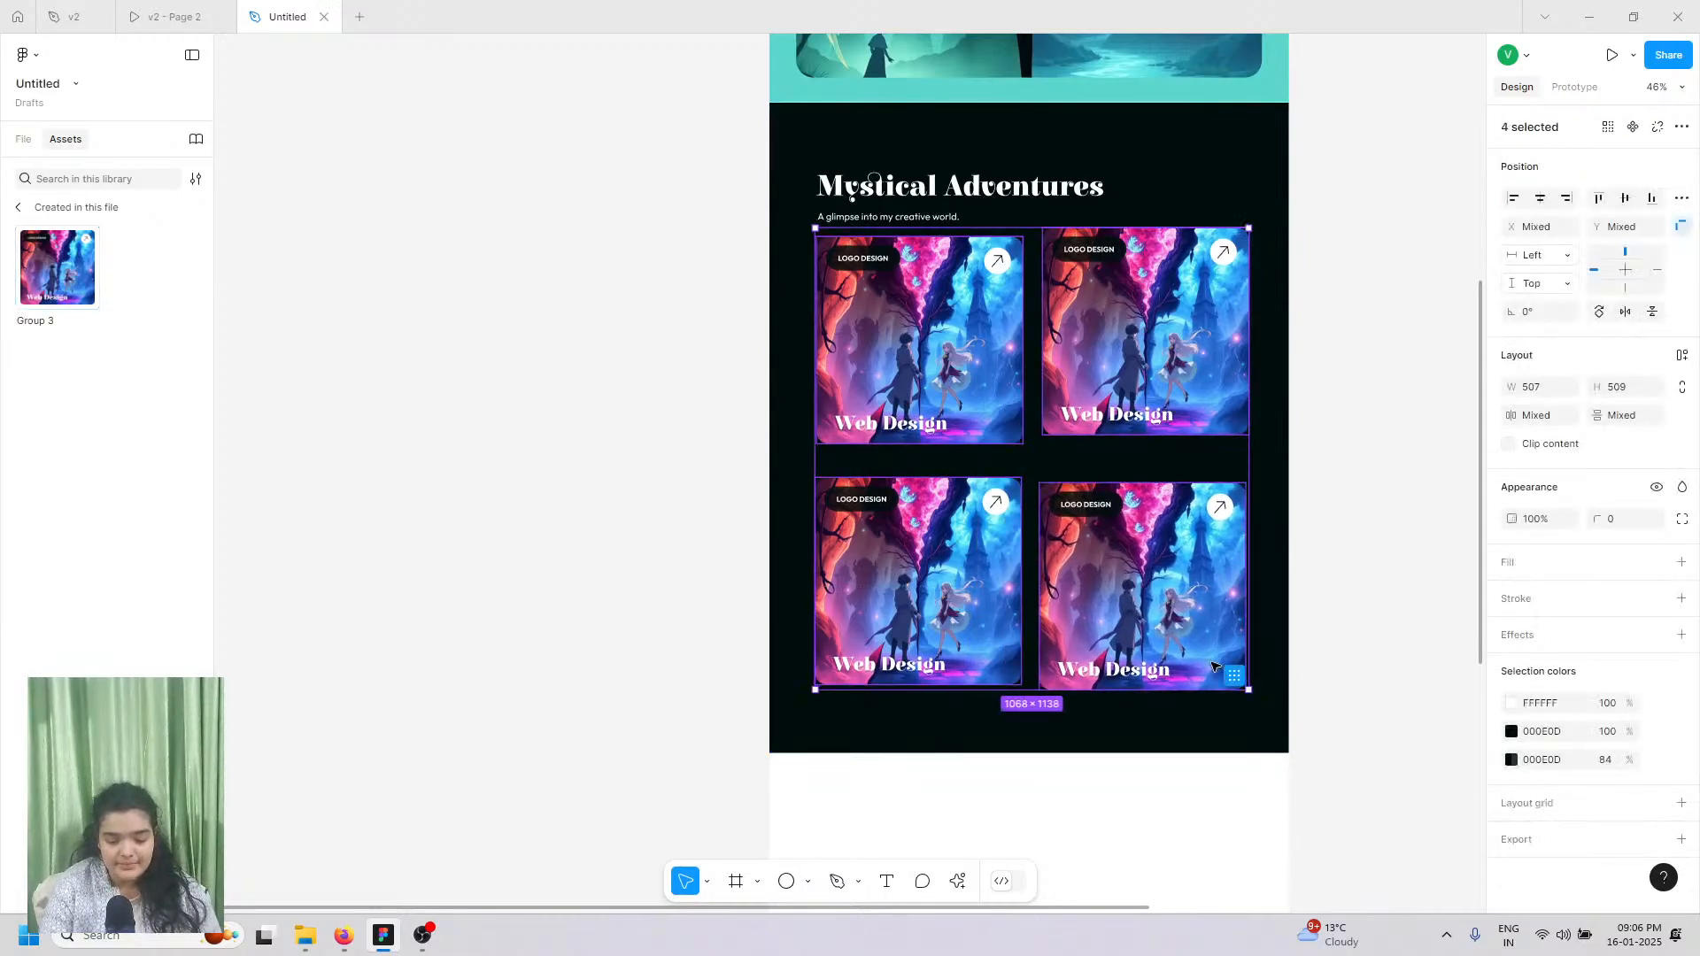
left_click(1235, 677)
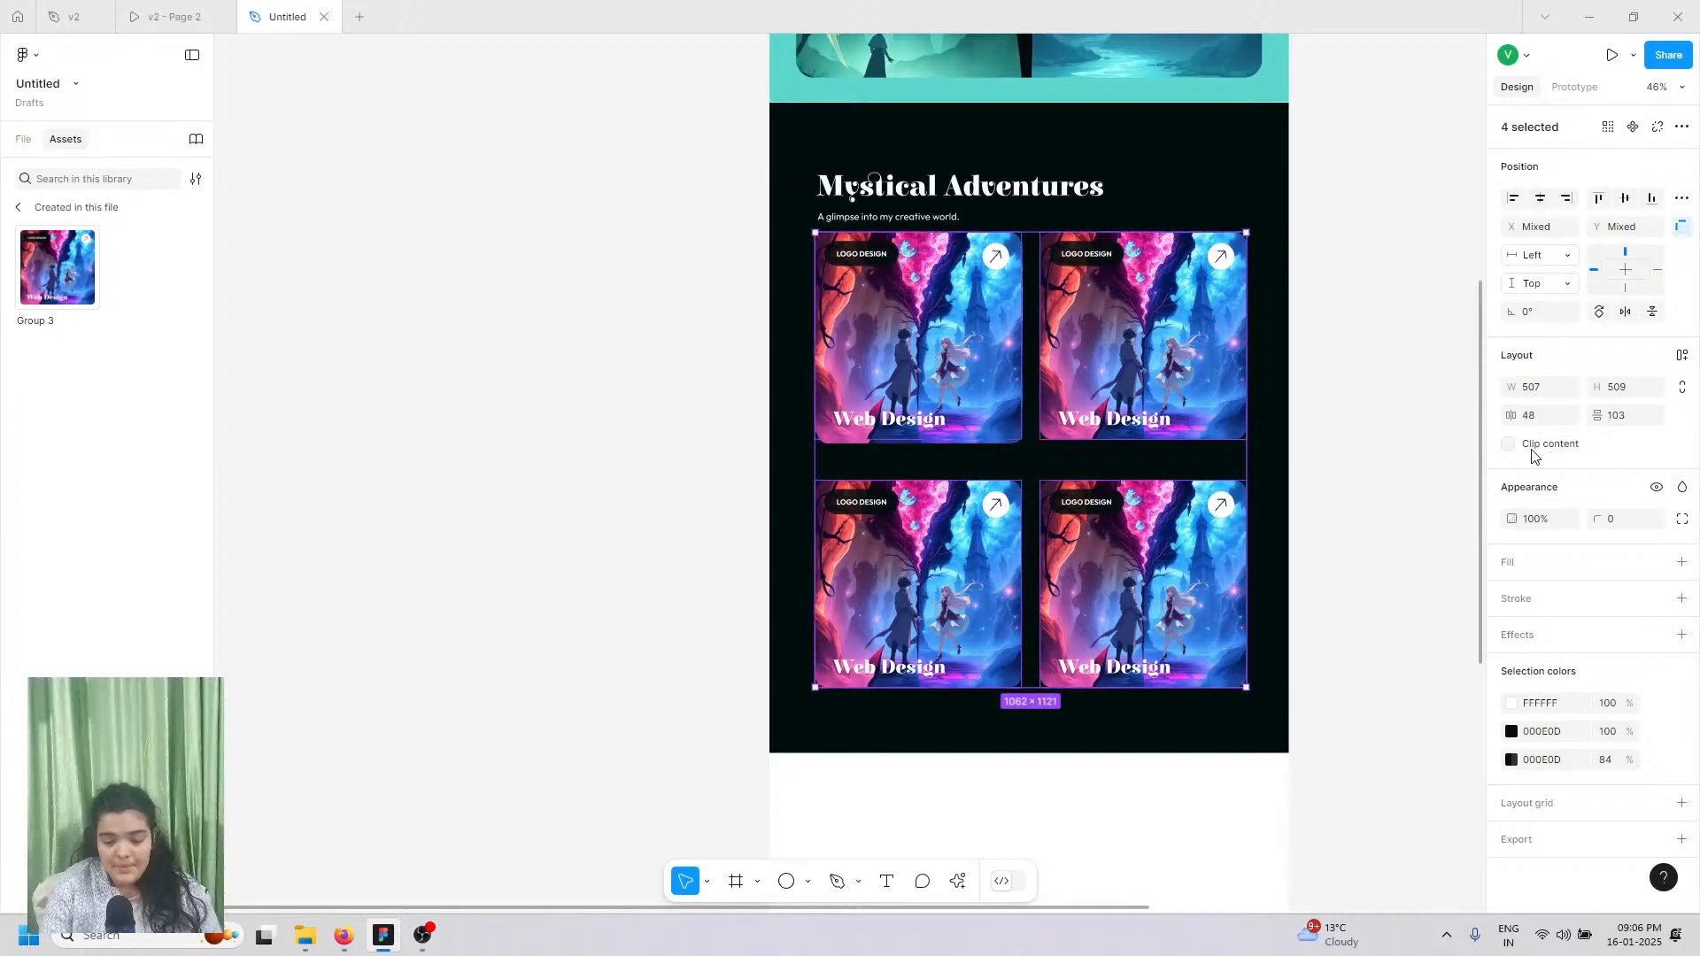
left_click(1638, 423)
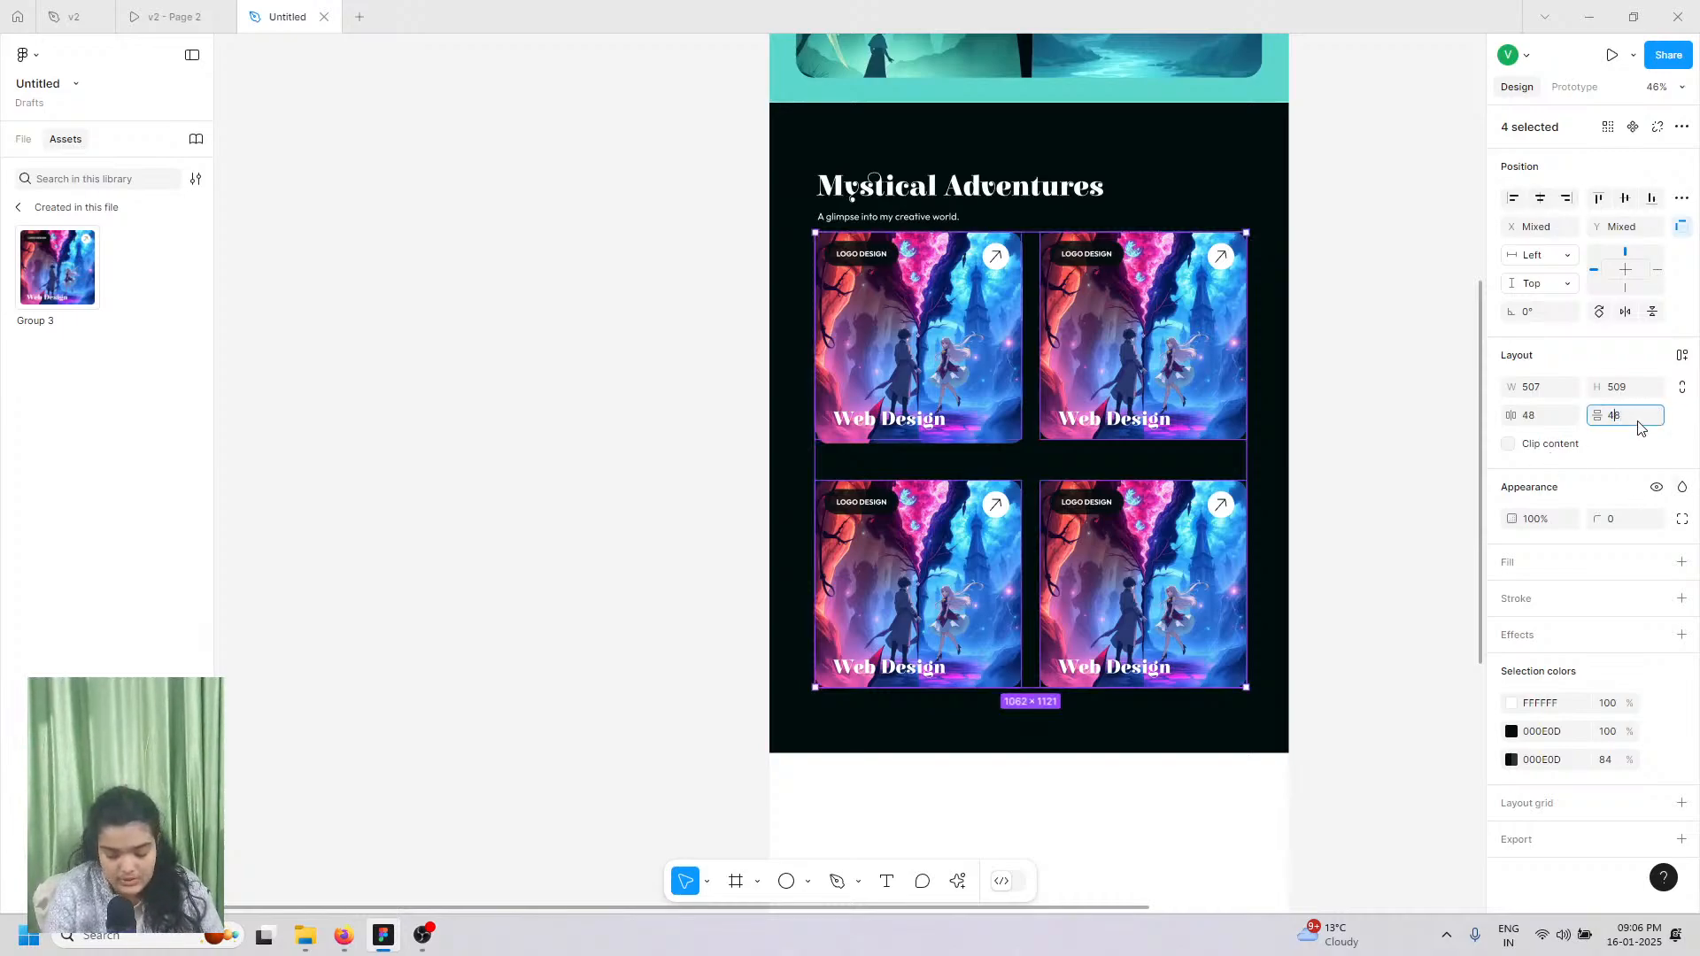
left_click_drag(1021, 335, 998, 564)
left_click(951, 304)
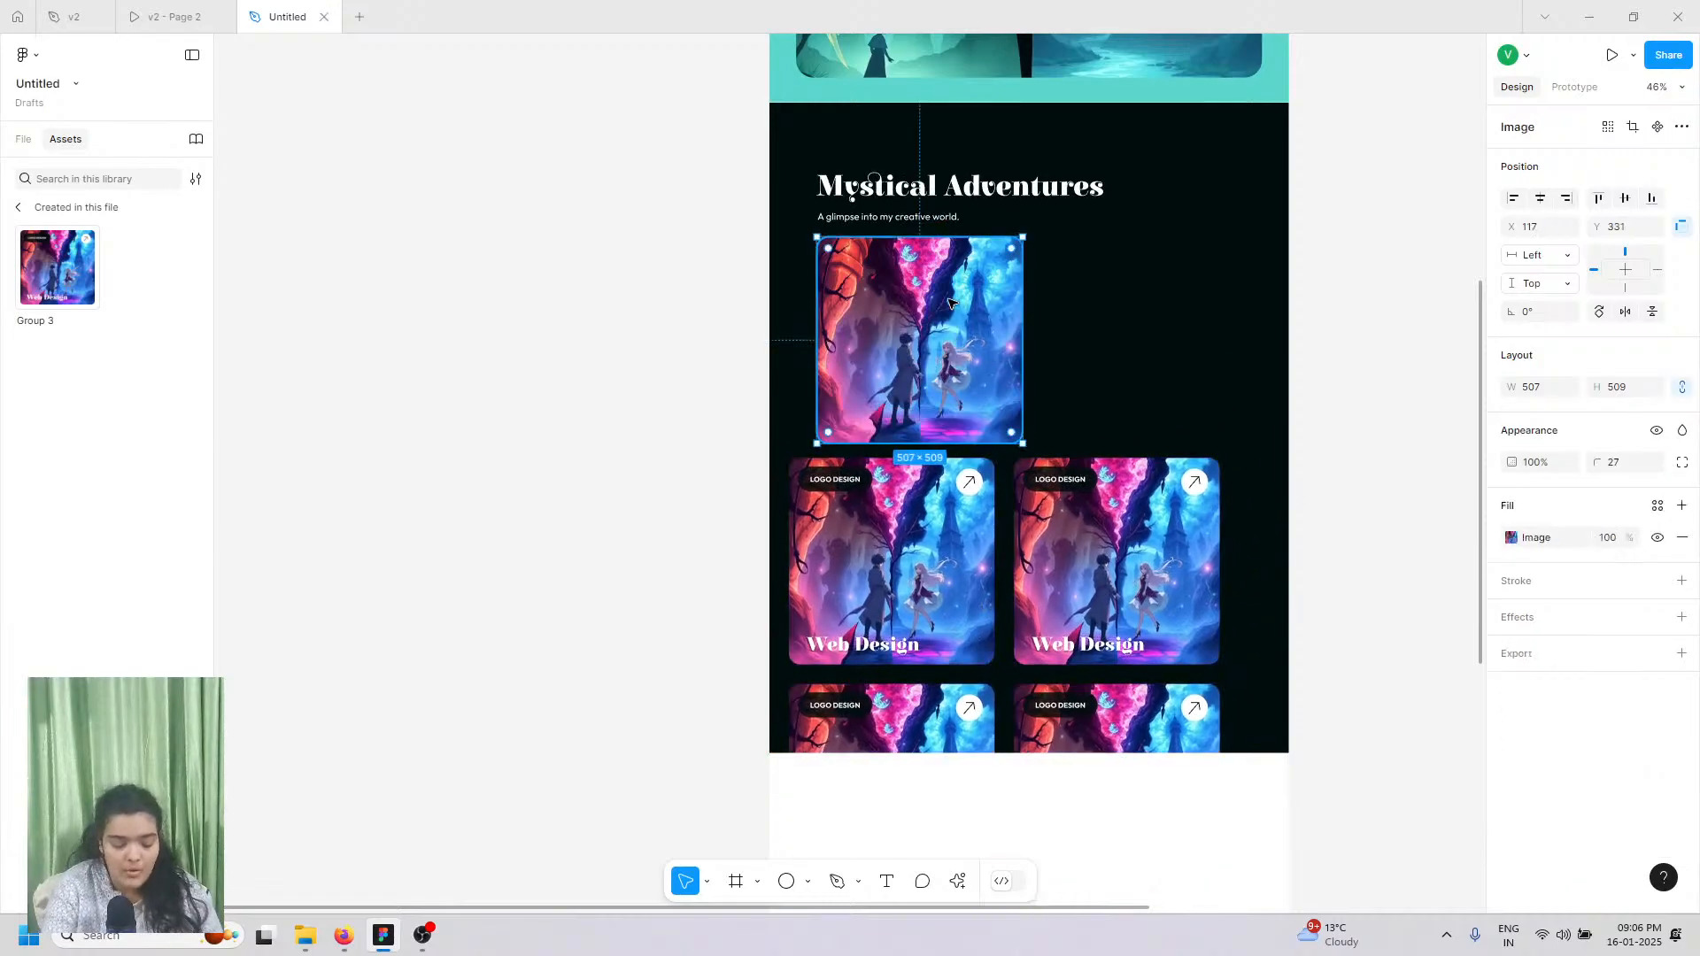
key("Delete")
Step: Move the whole four-card grid up under the subtitle
double_click(915, 597)
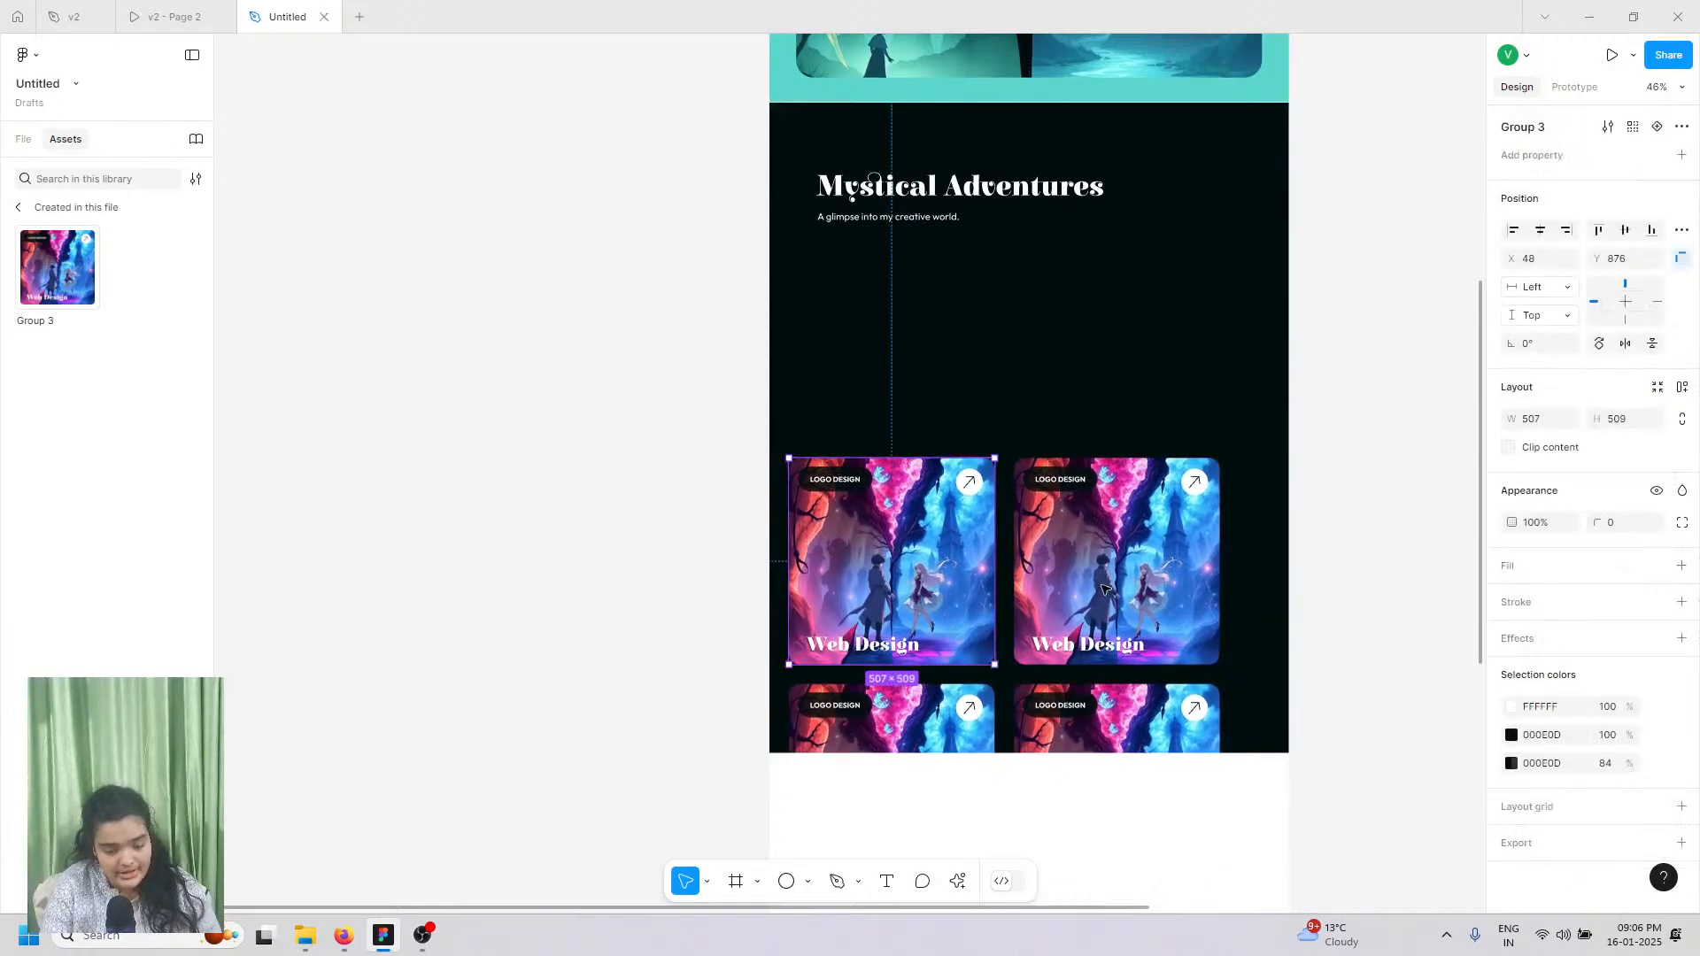
key("ctrl+a")
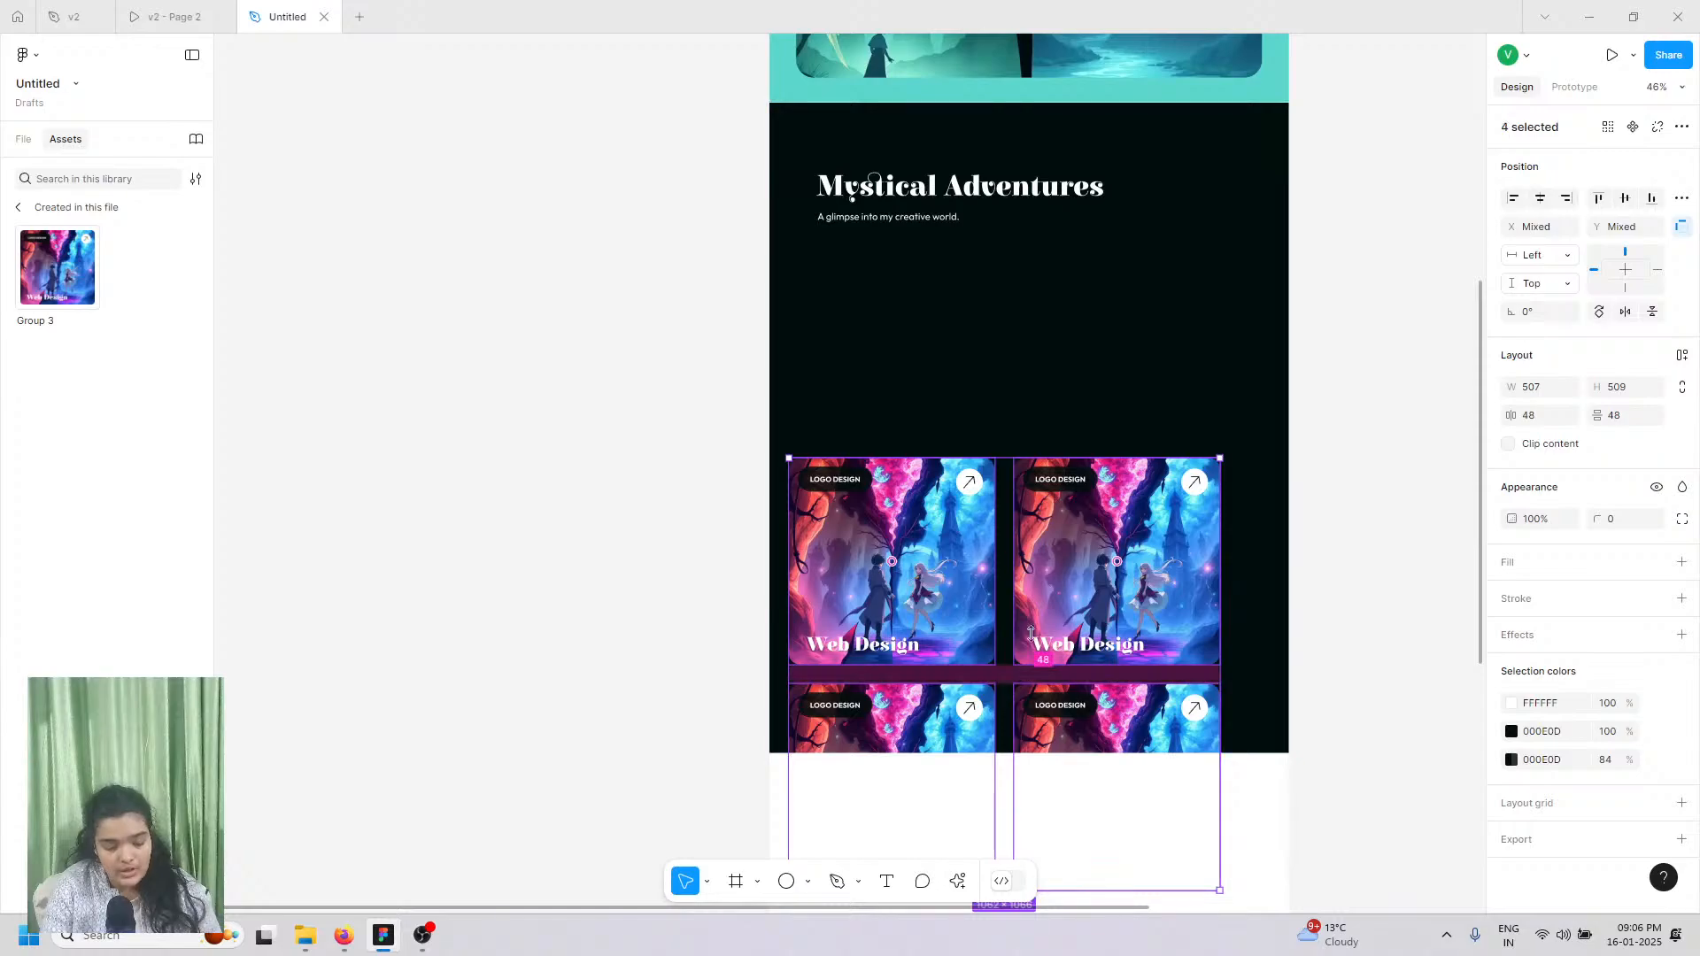
left_click_drag(1031, 632, 1018, 542)
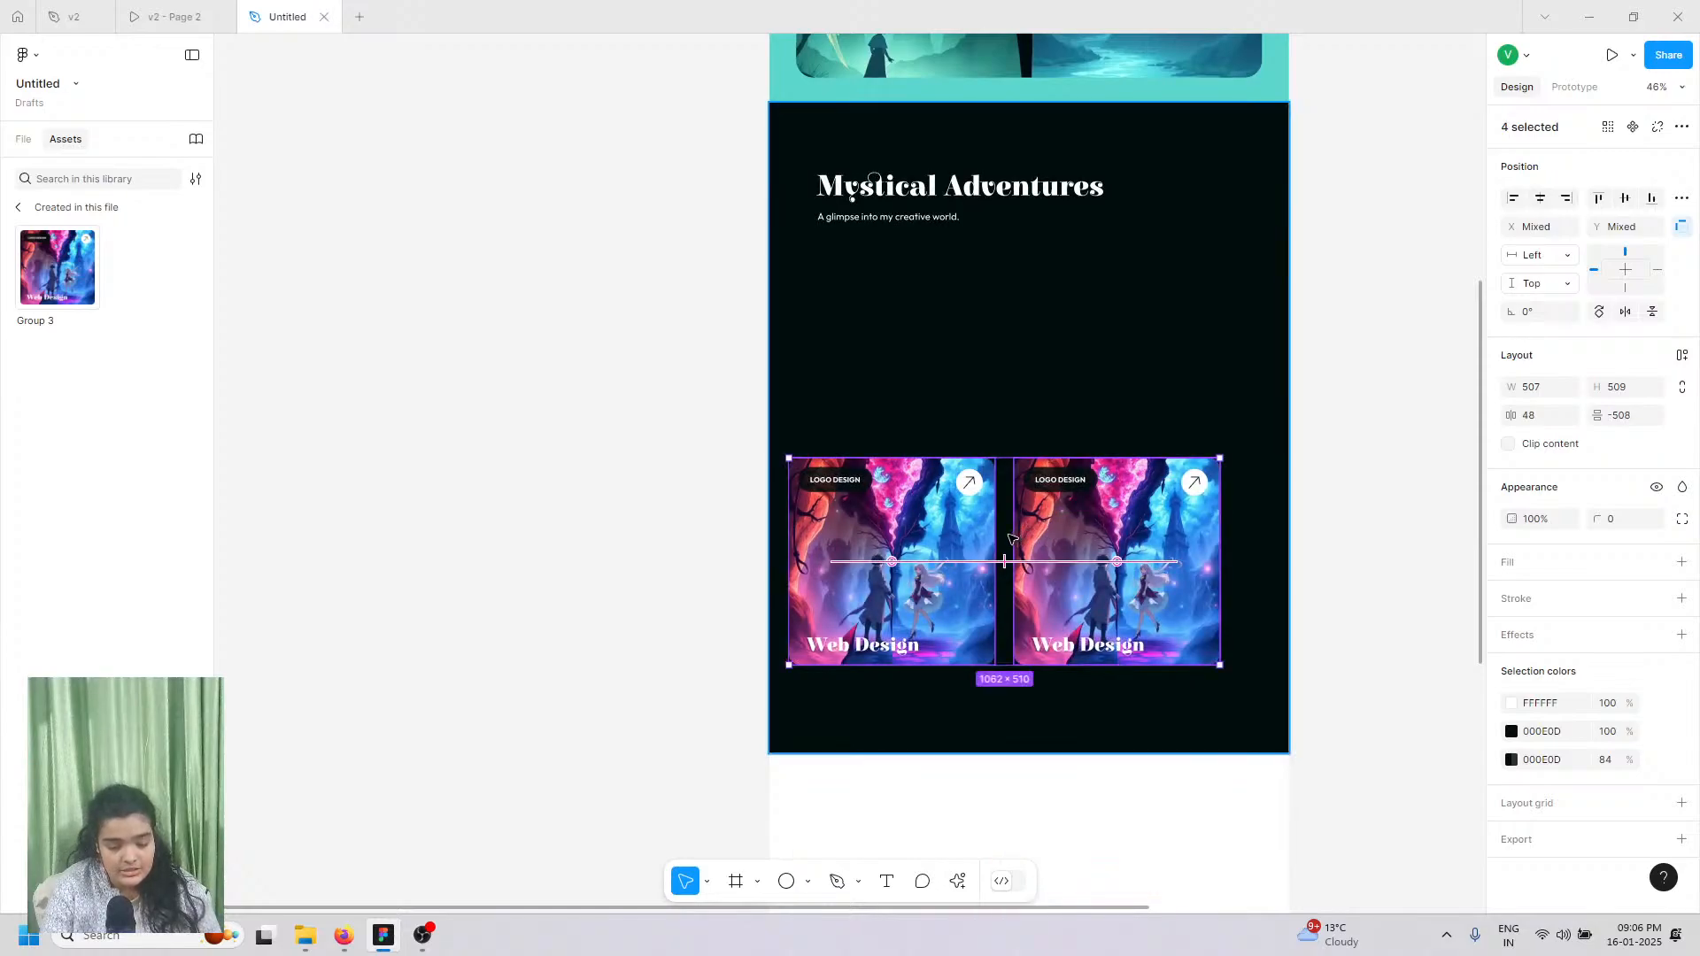
key("ctrl+z")
left_click_drag(1018, 546, 1040, 331)
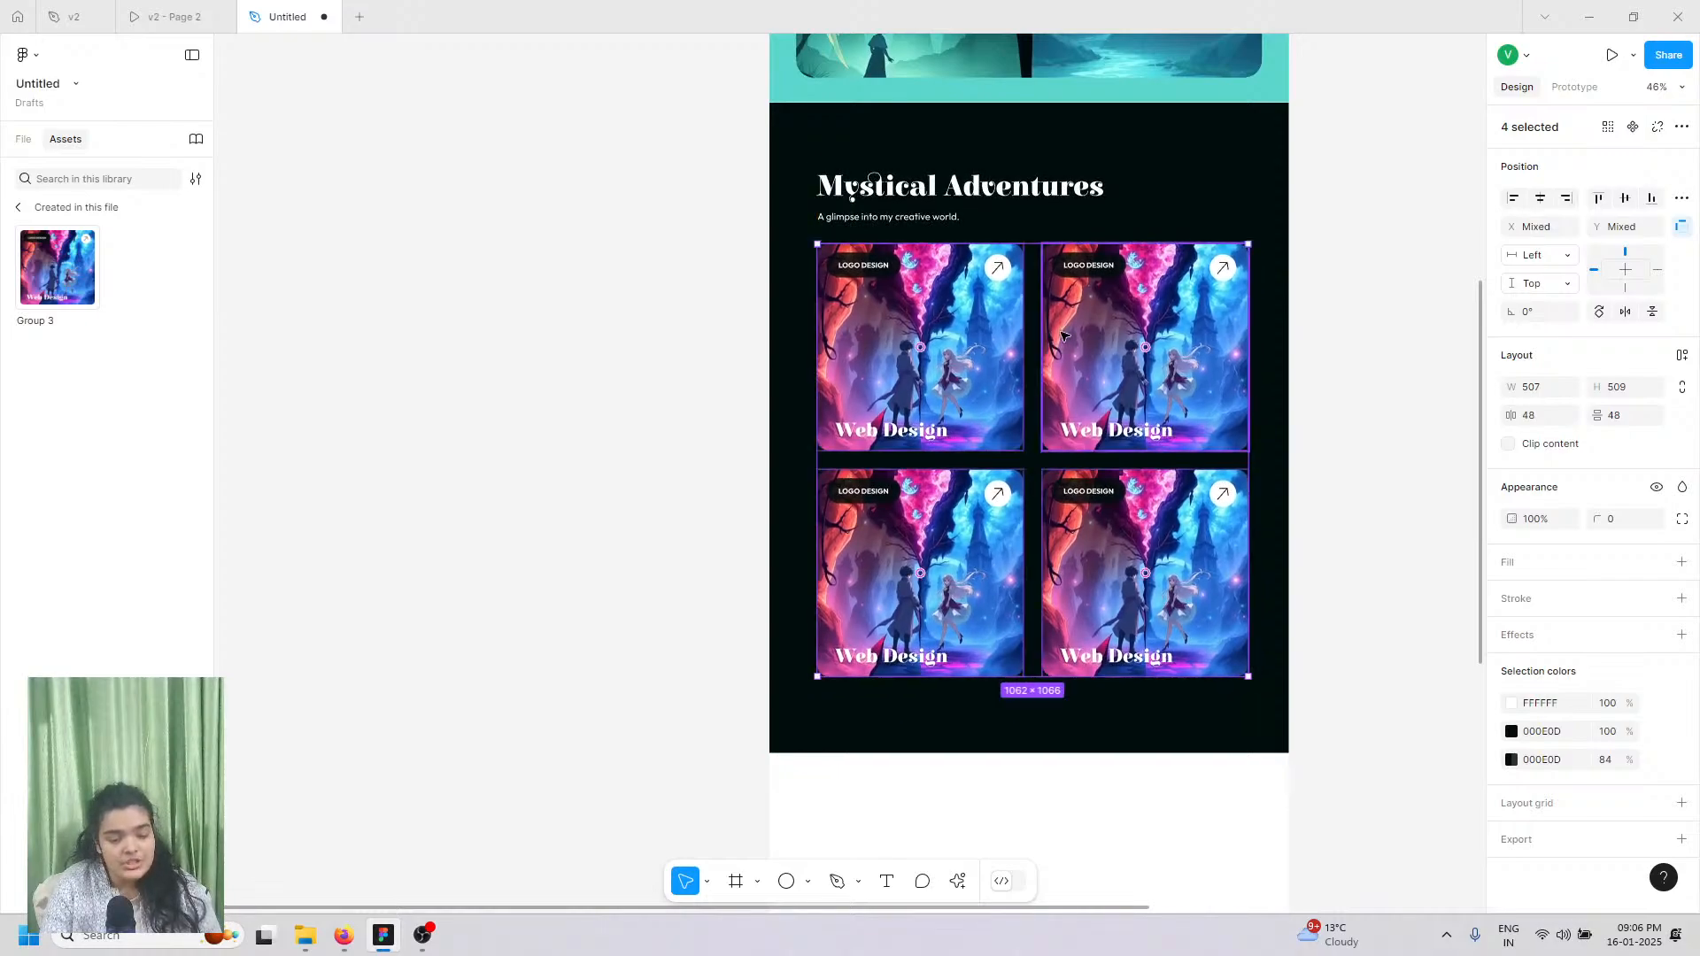
left_click(1241, 442)
Step: Apply the adsasdads picture as the selected card's image fill
left_click(1511, 538)
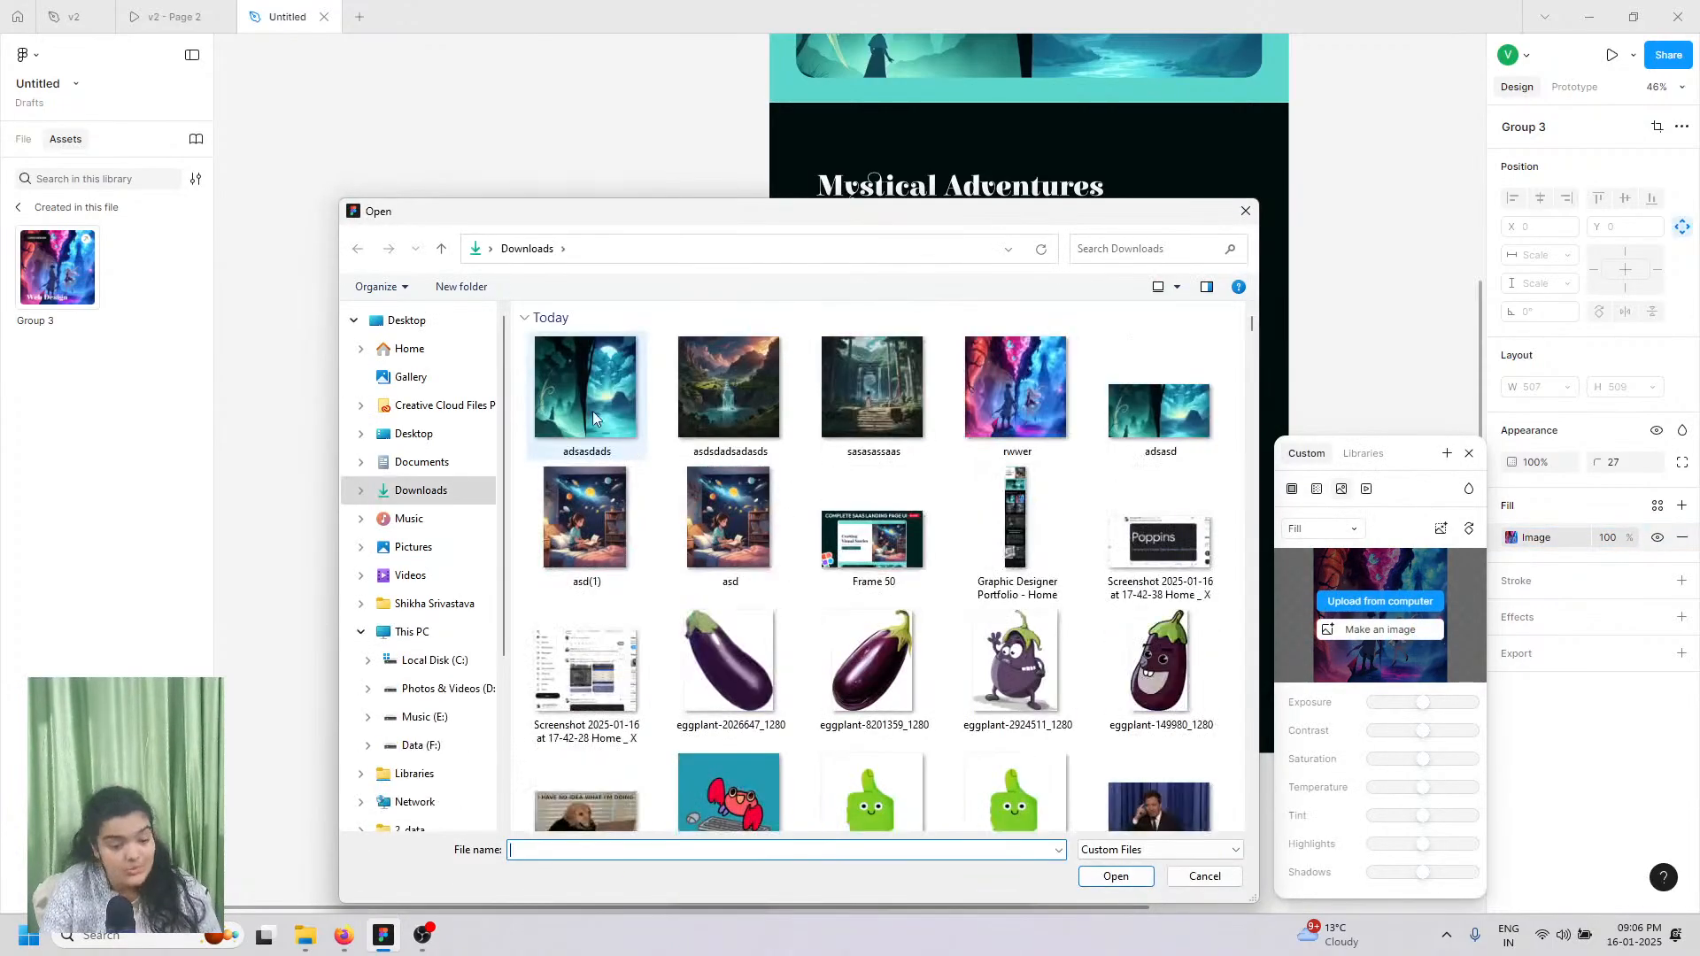
left_click(593, 411)
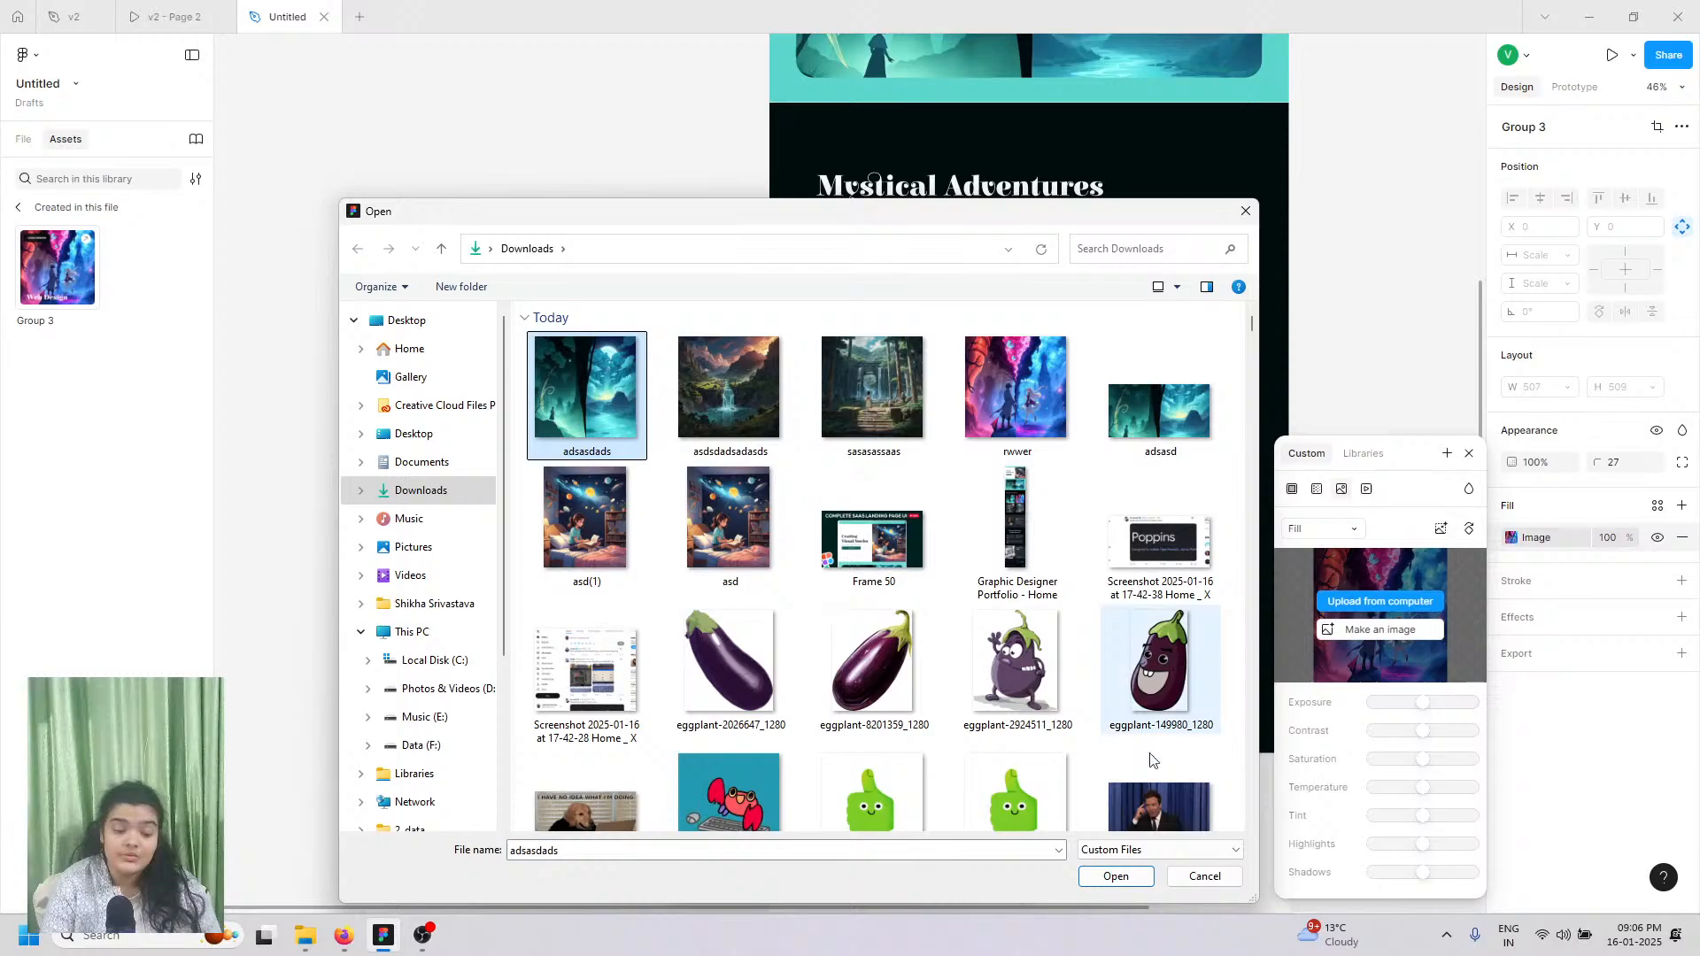
left_click(1114, 876)
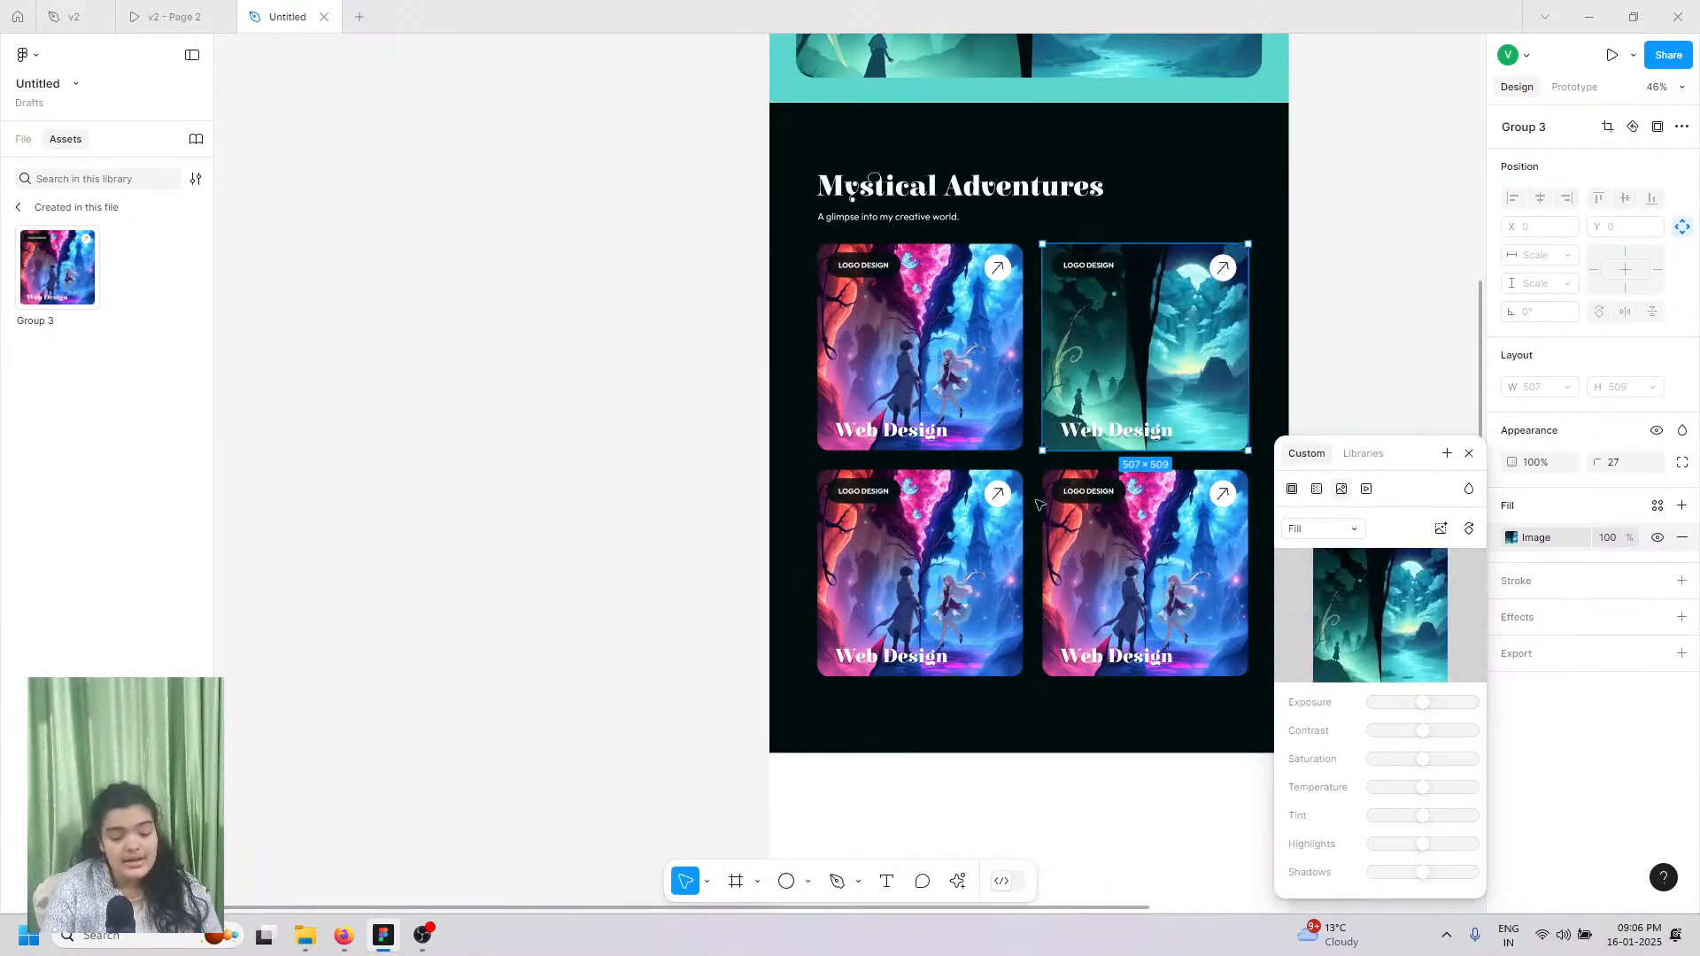
Step: Replace the bottom-left card's image with the uploaded sasasassaas picture
left_click(981, 549)
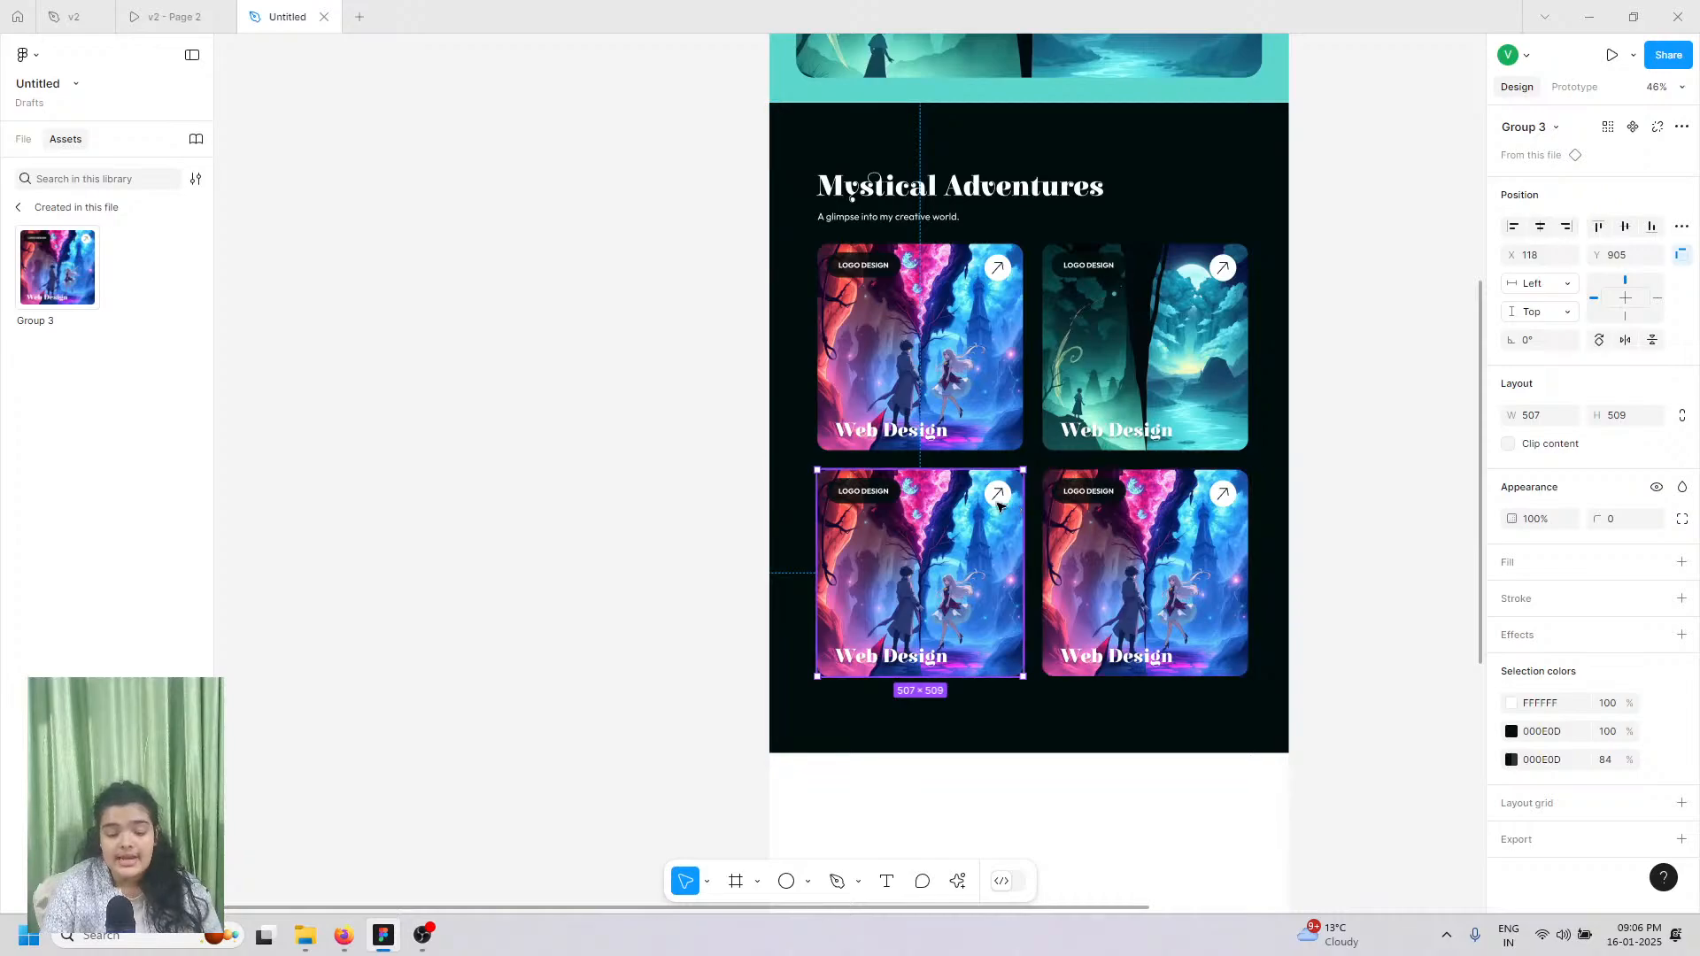
double_click(992, 501)
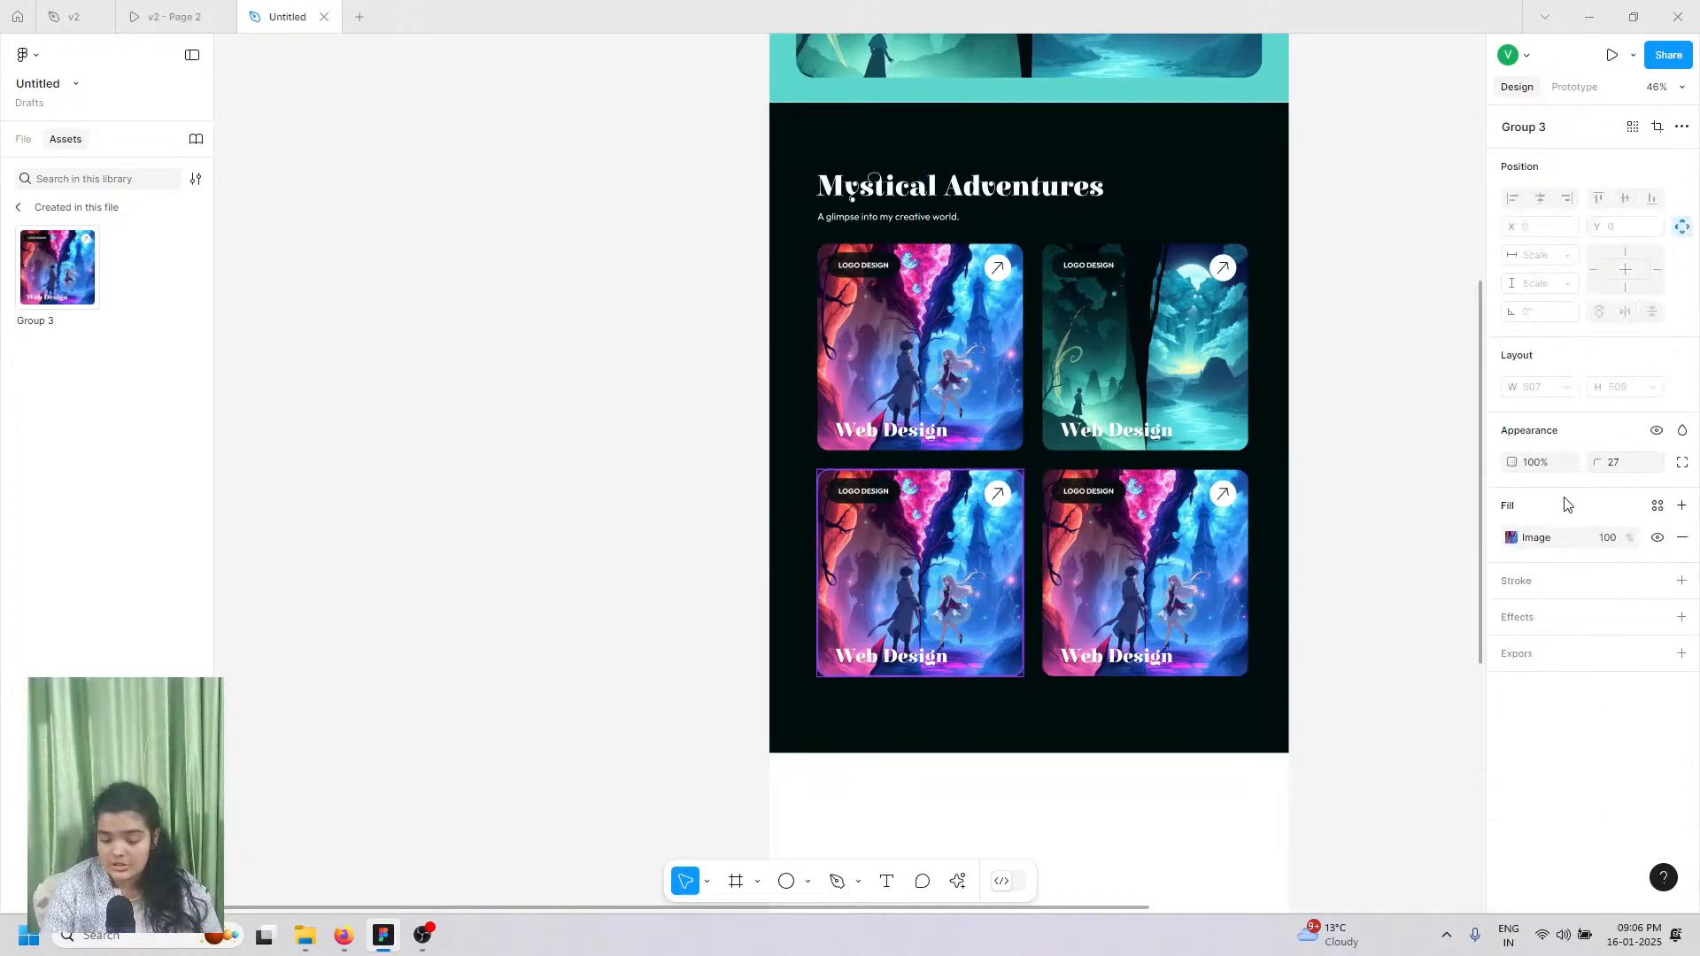
left_click(1511, 539)
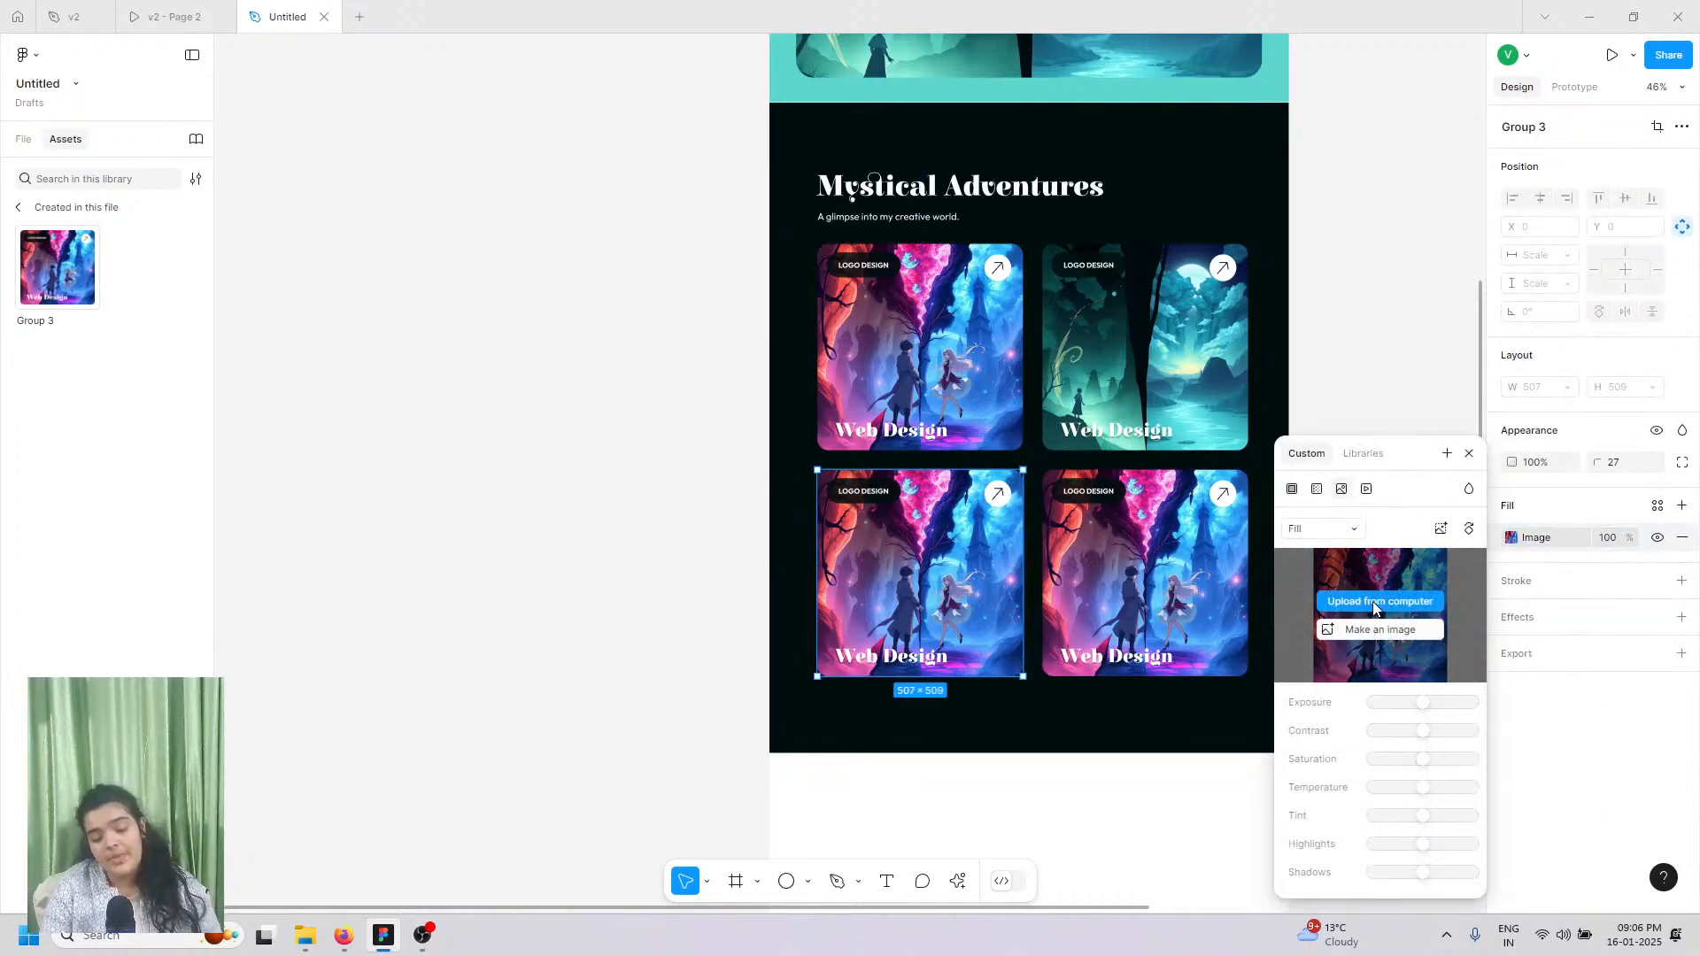
left_click(1374, 604)
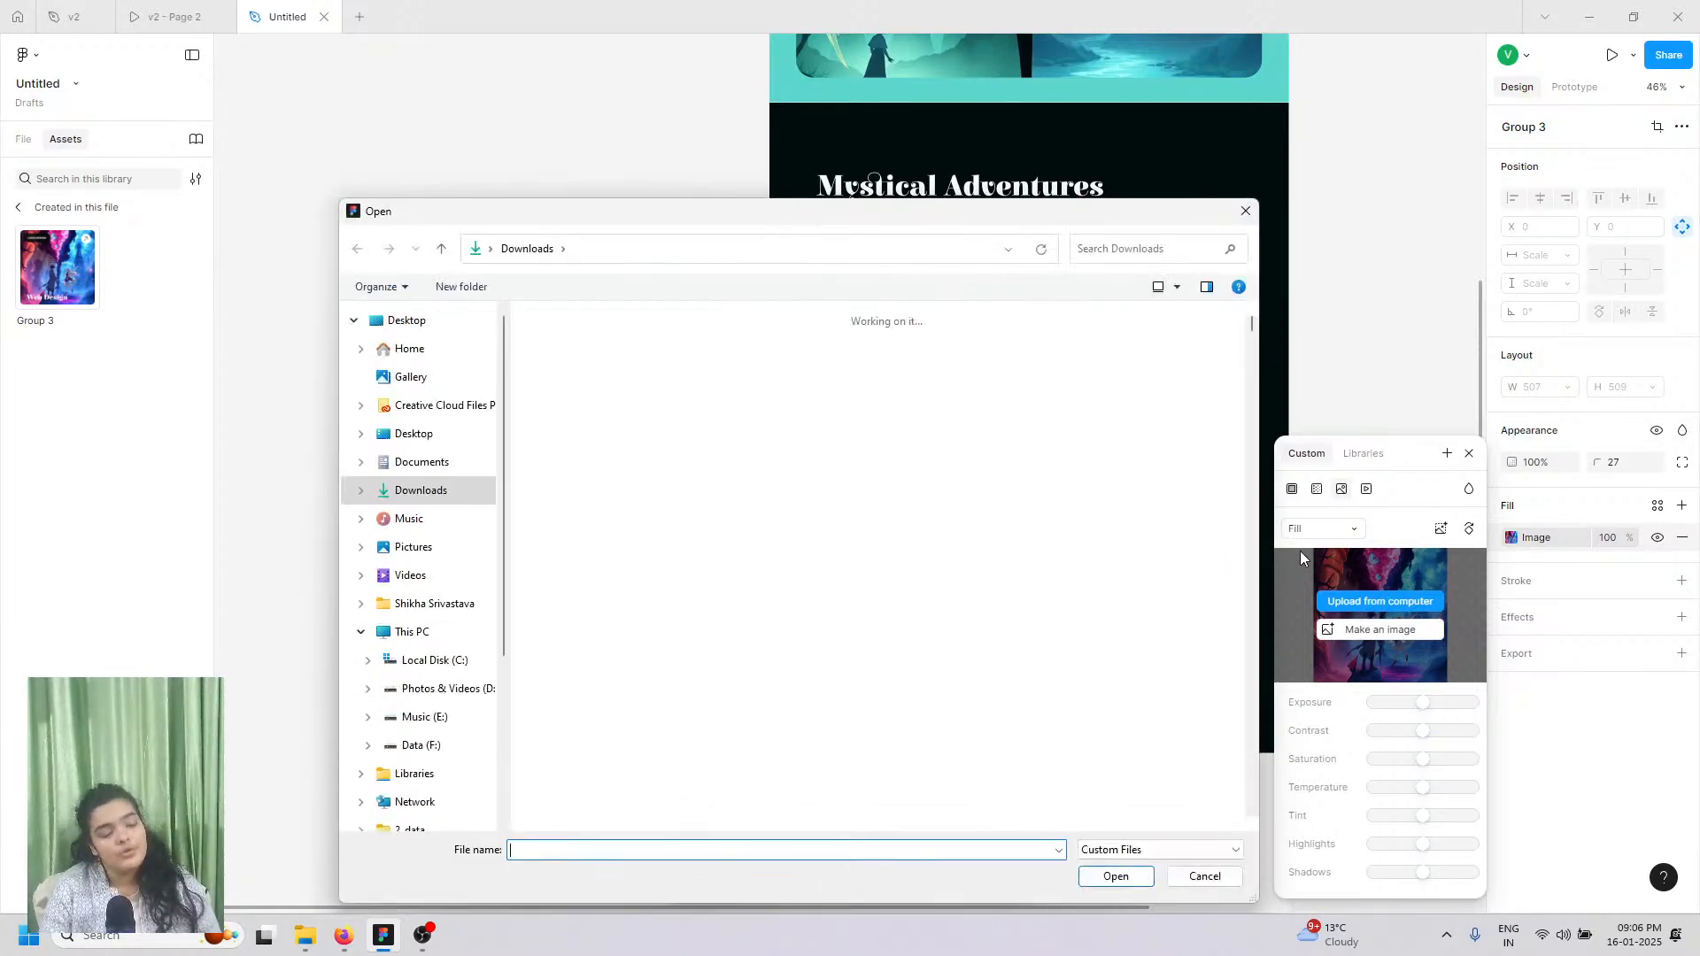
left_click(872, 389)
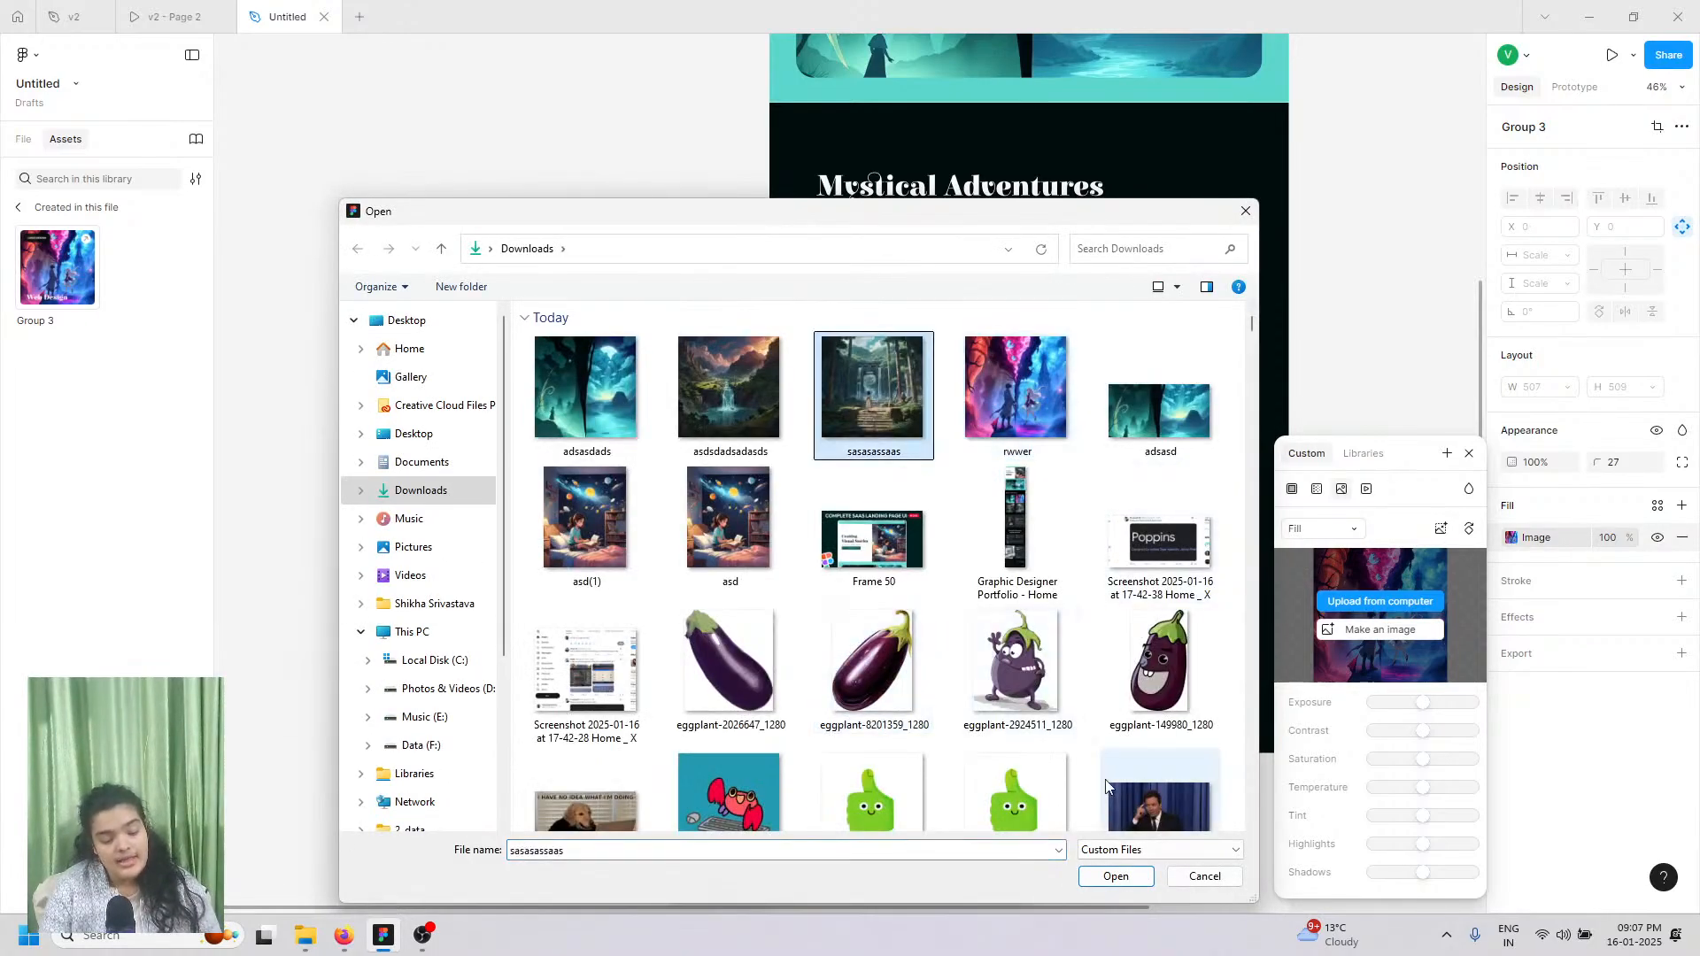
left_click(1103, 876)
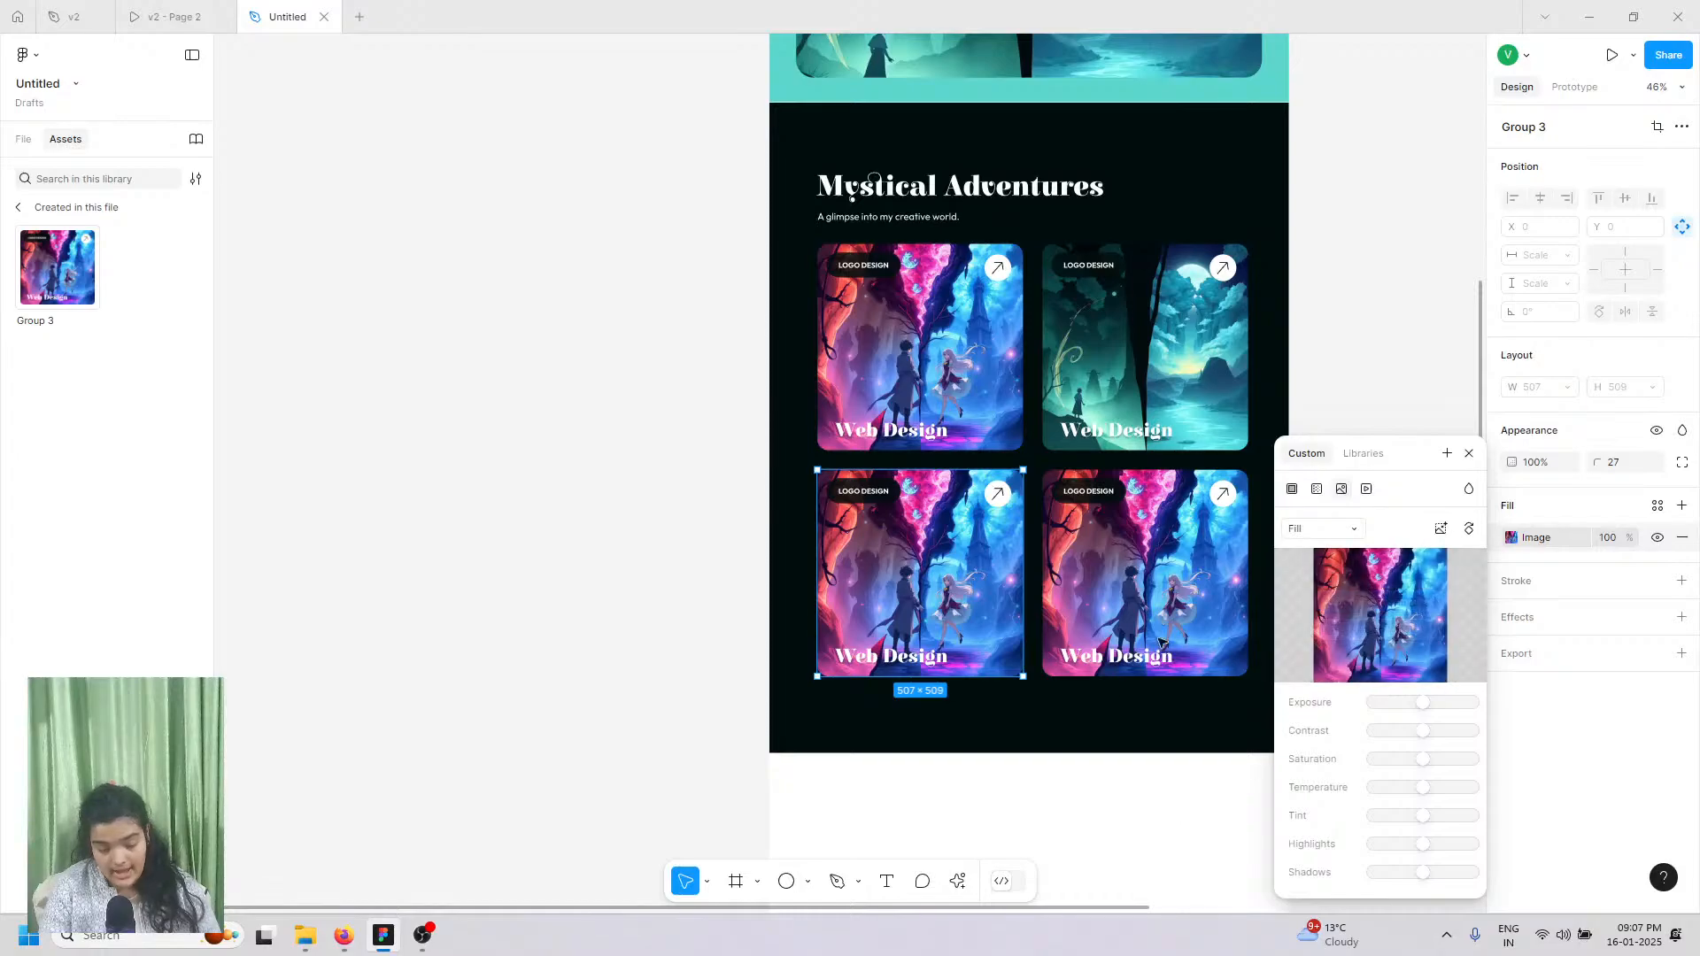
Step: Upload the waterfall image asdsdadsadasds as the bottom-right card's image fill
left_click(1185, 566)
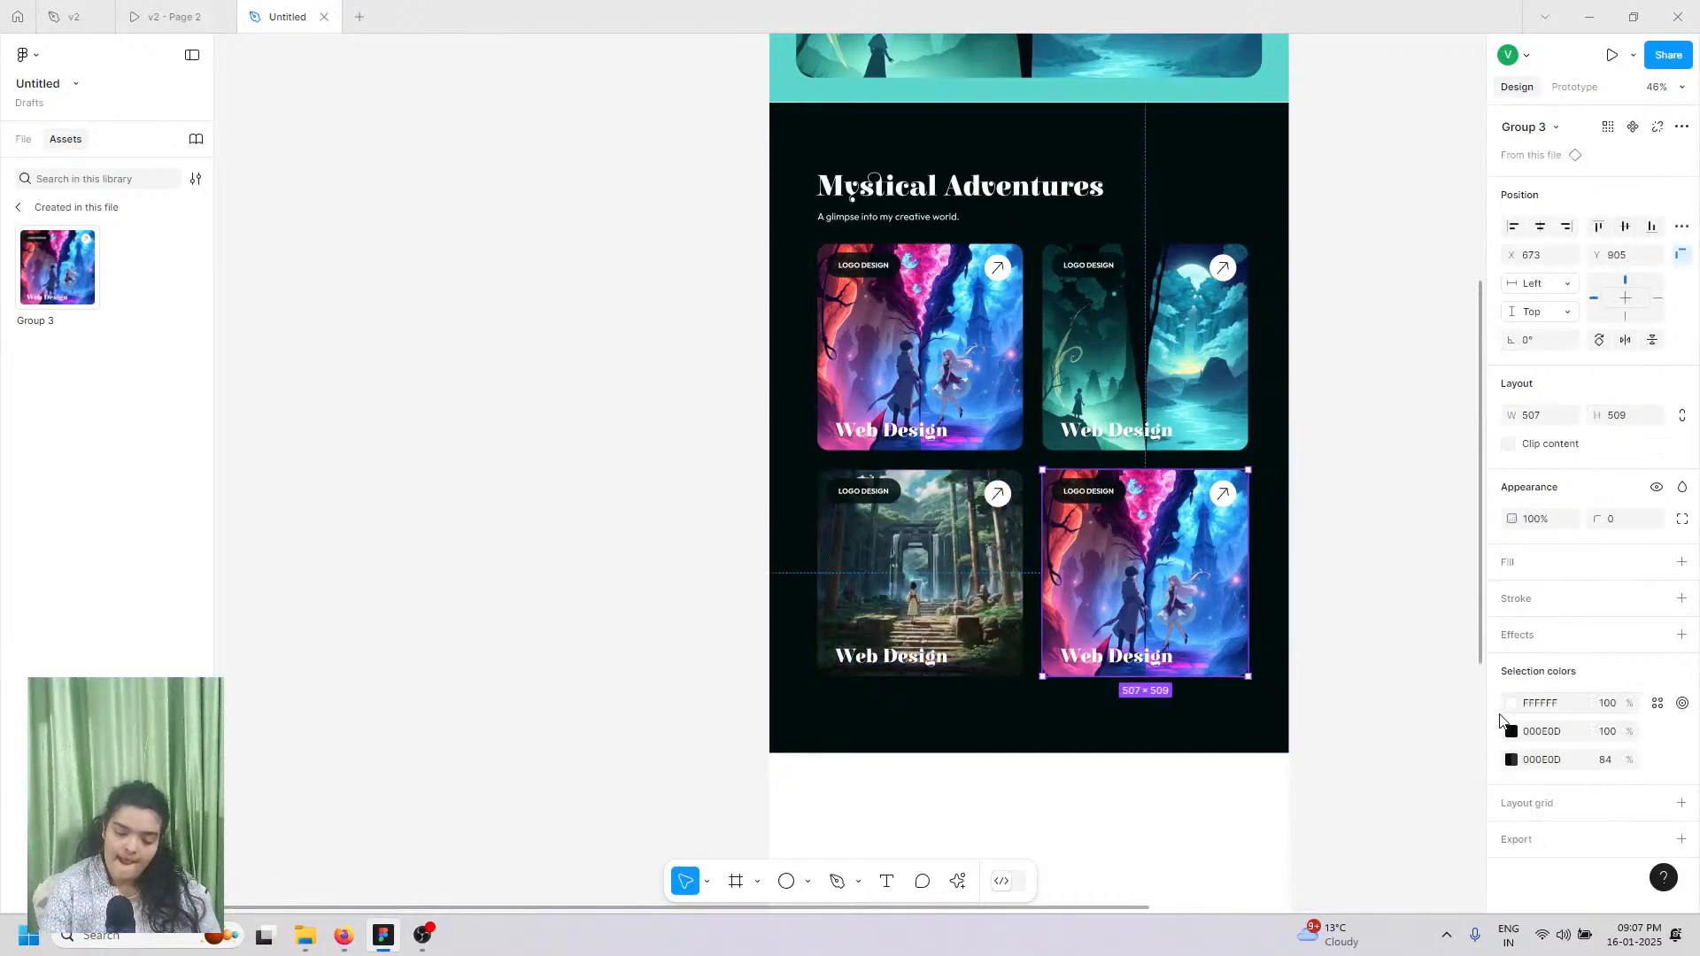
left_click(963, 370)
left_click(1171, 531)
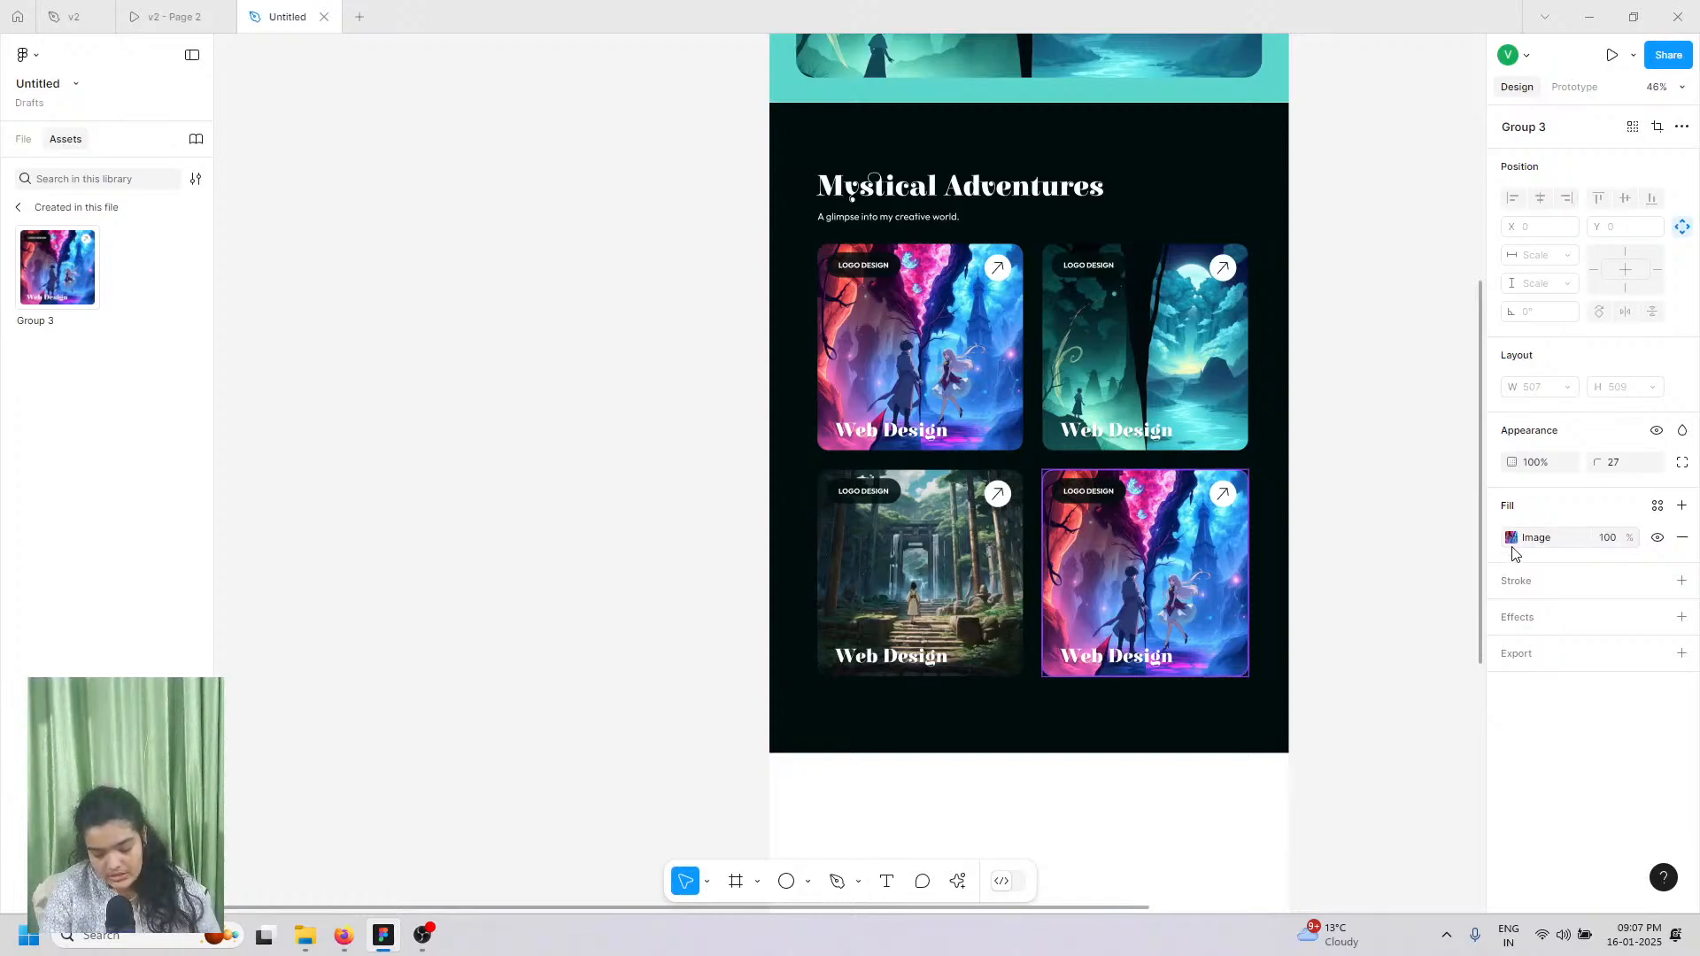
left_click(1512, 540)
mouse_move(1372, 601)
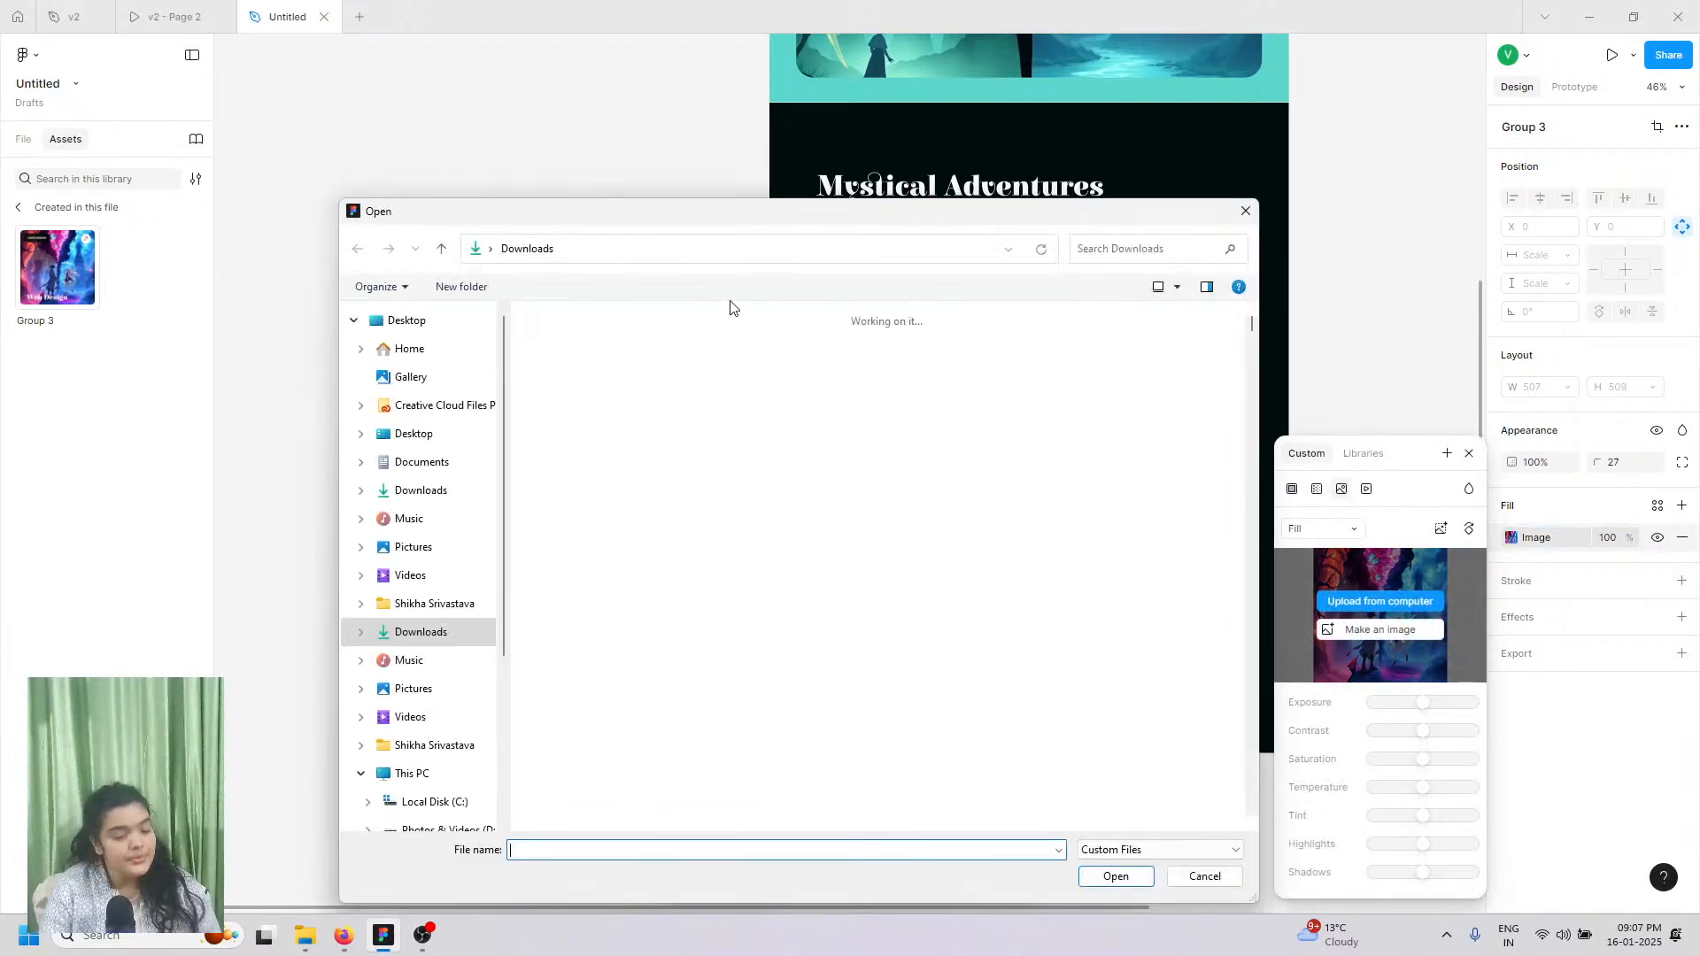
left_click(868, 409)
left_click(729, 387)
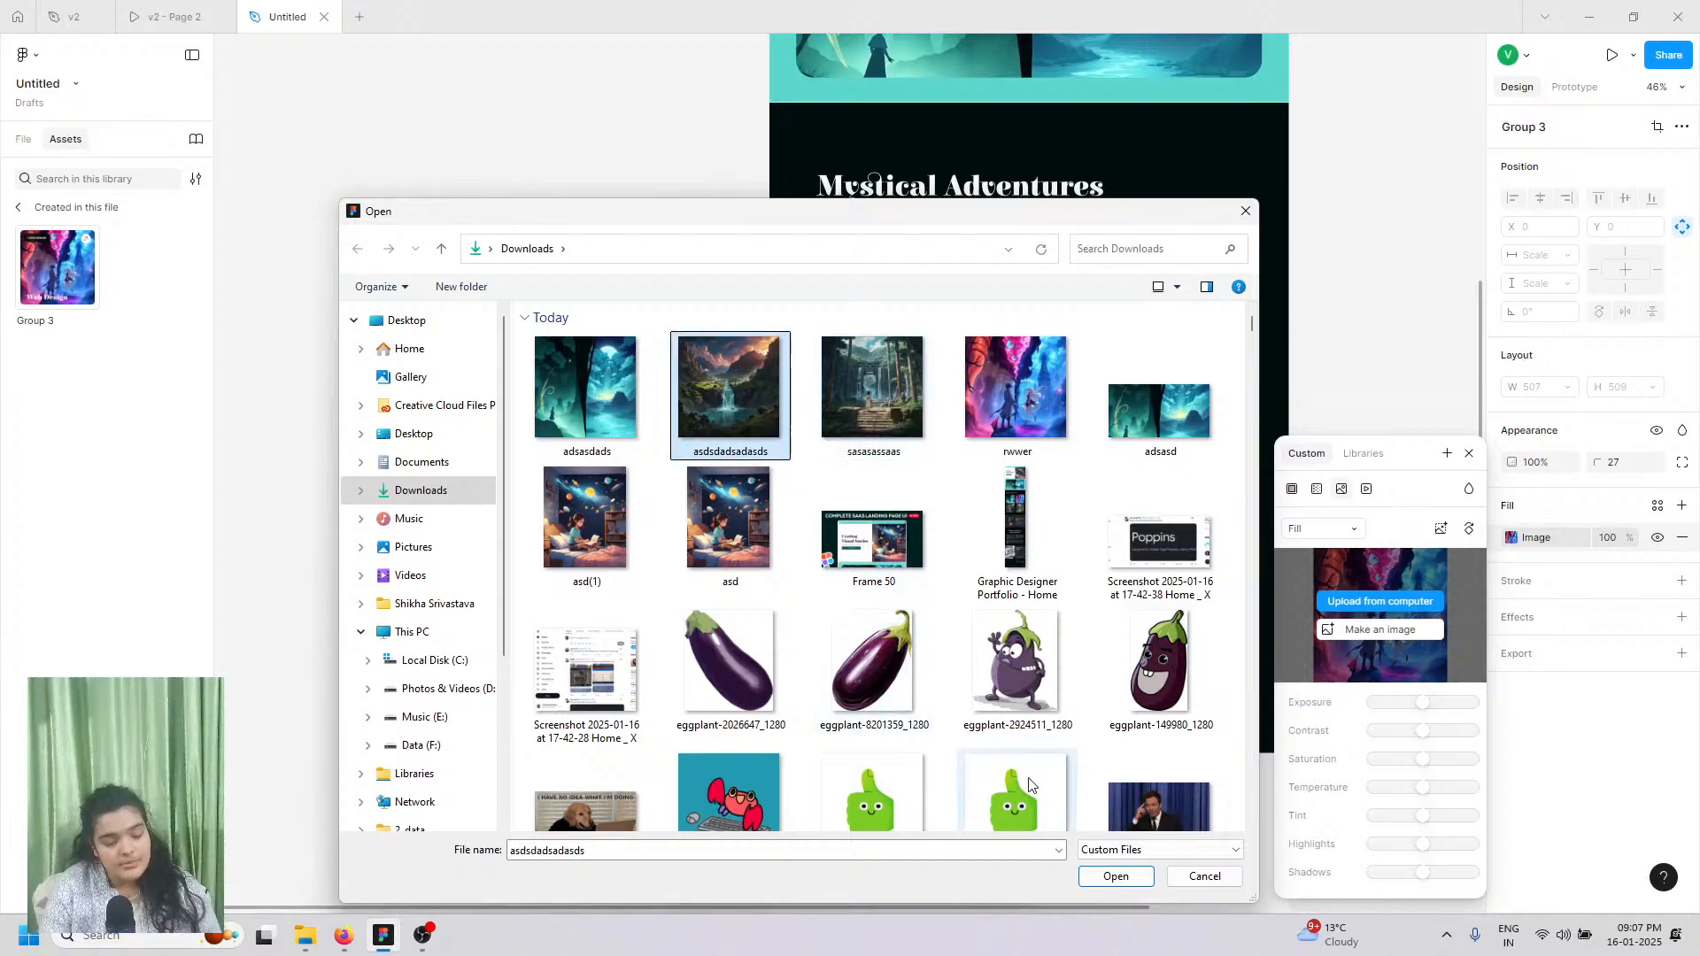
left_click(1094, 877)
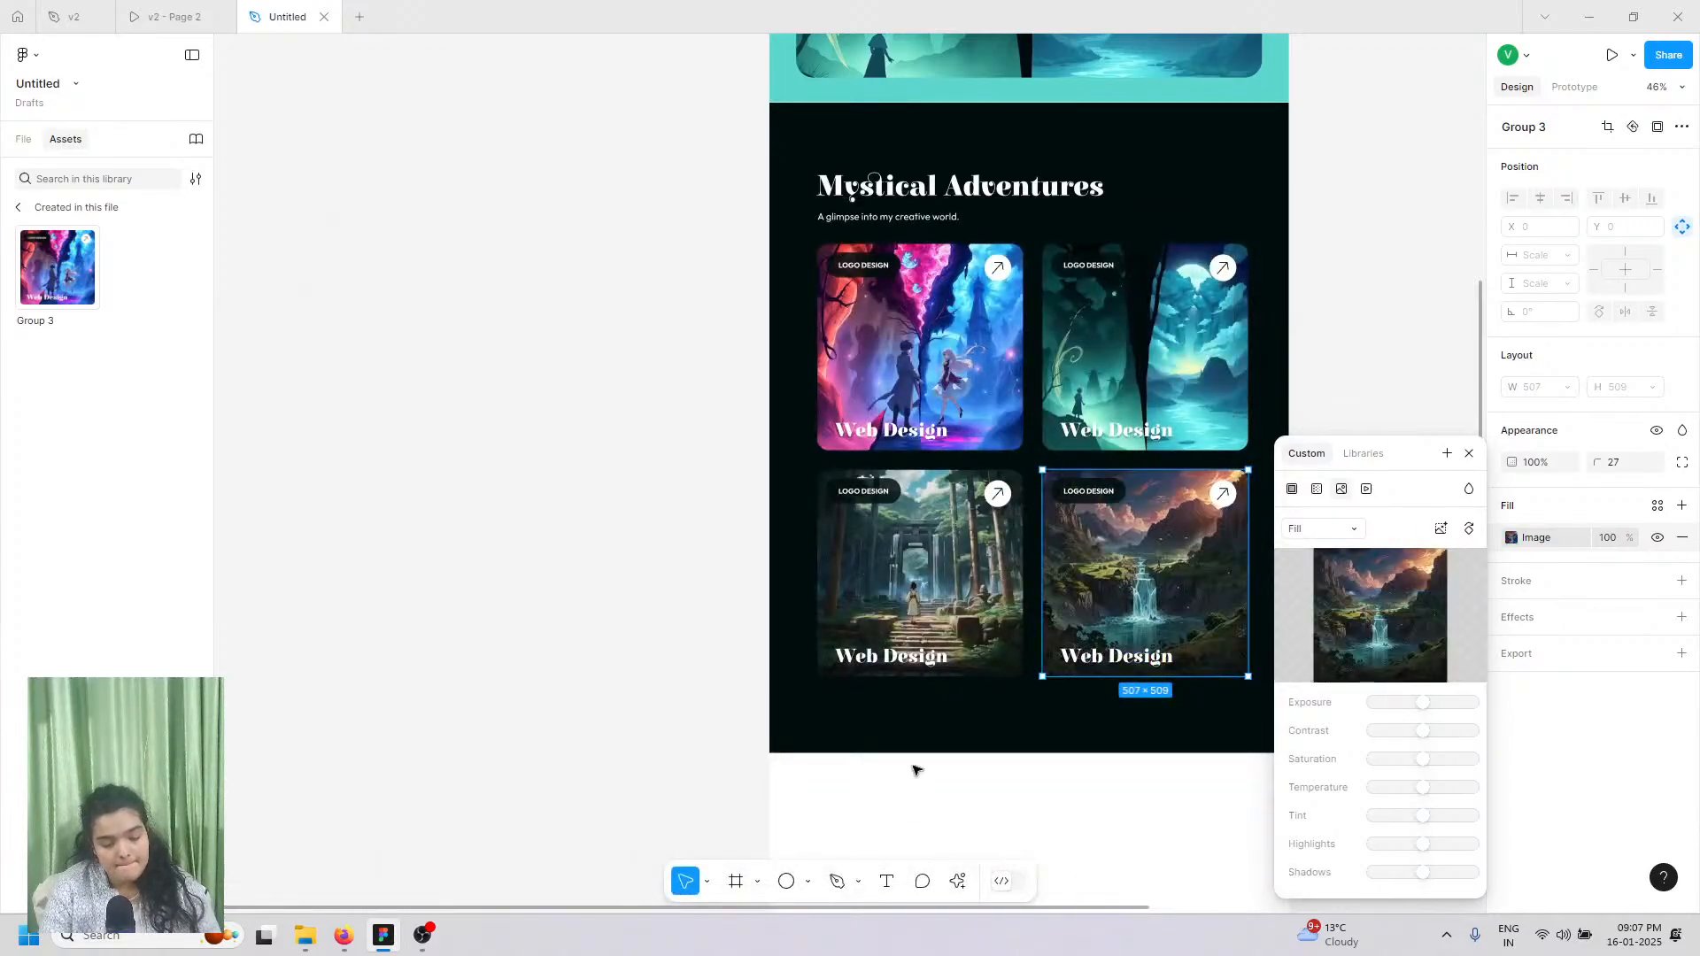
scroll(912, 780, "down", 4)
scroll(912, 770, "up", 4)
scroll(915, 769, "up", 2)
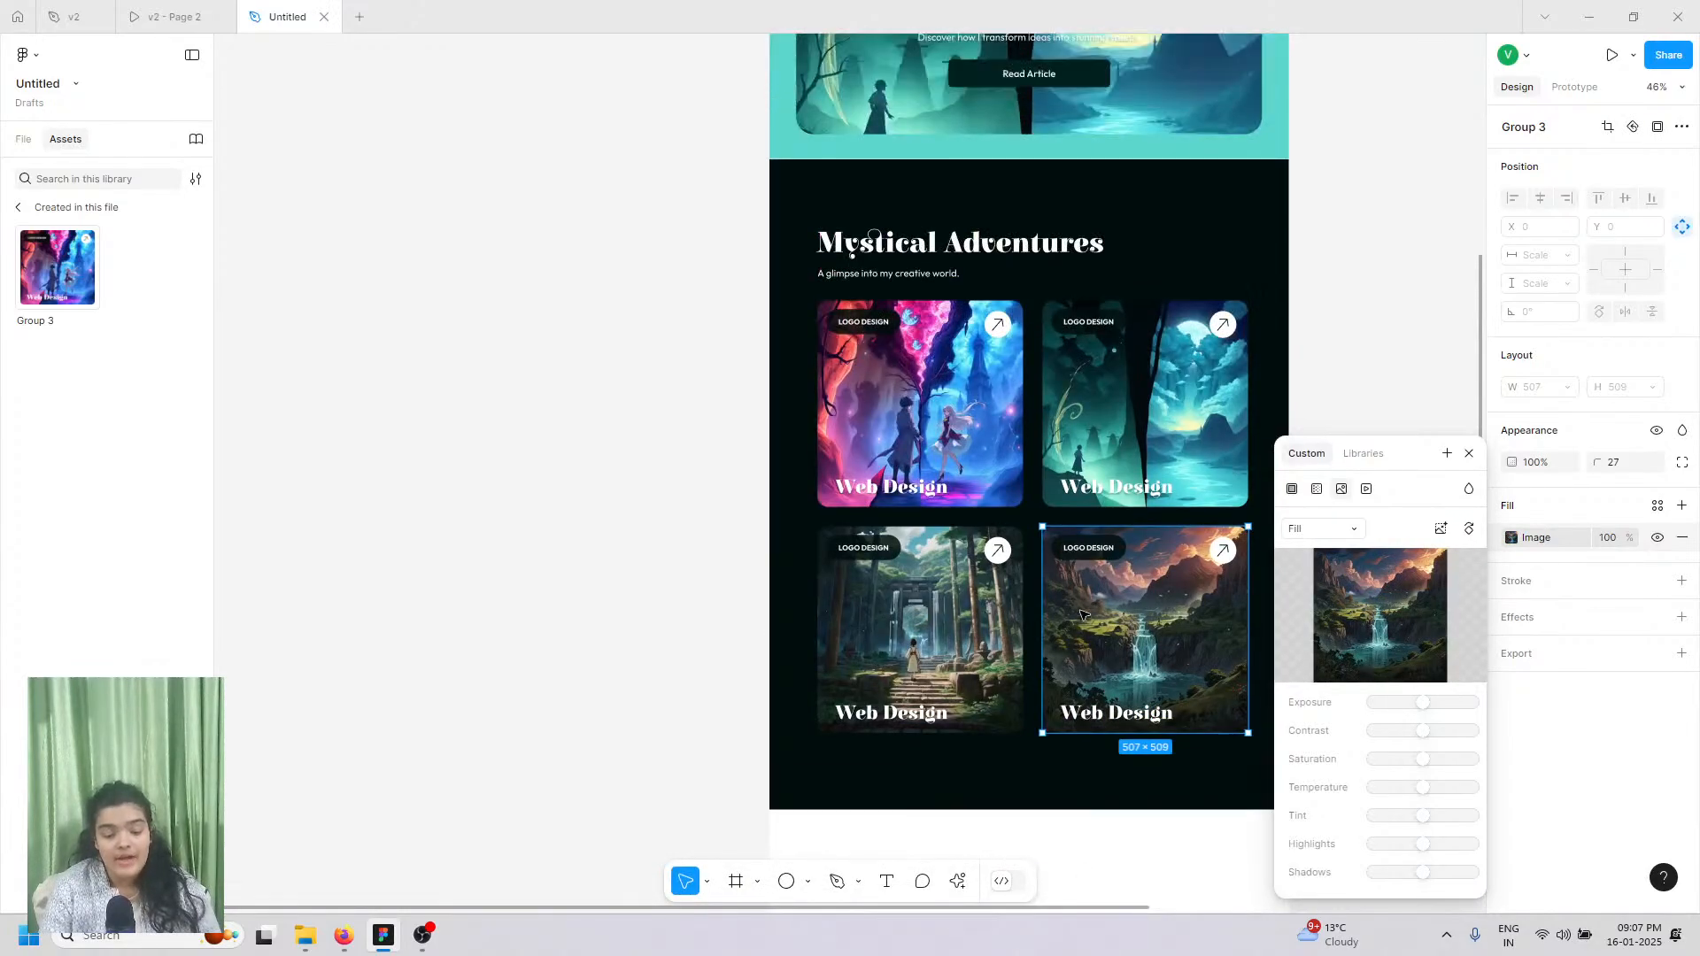
left_click(155, 11)
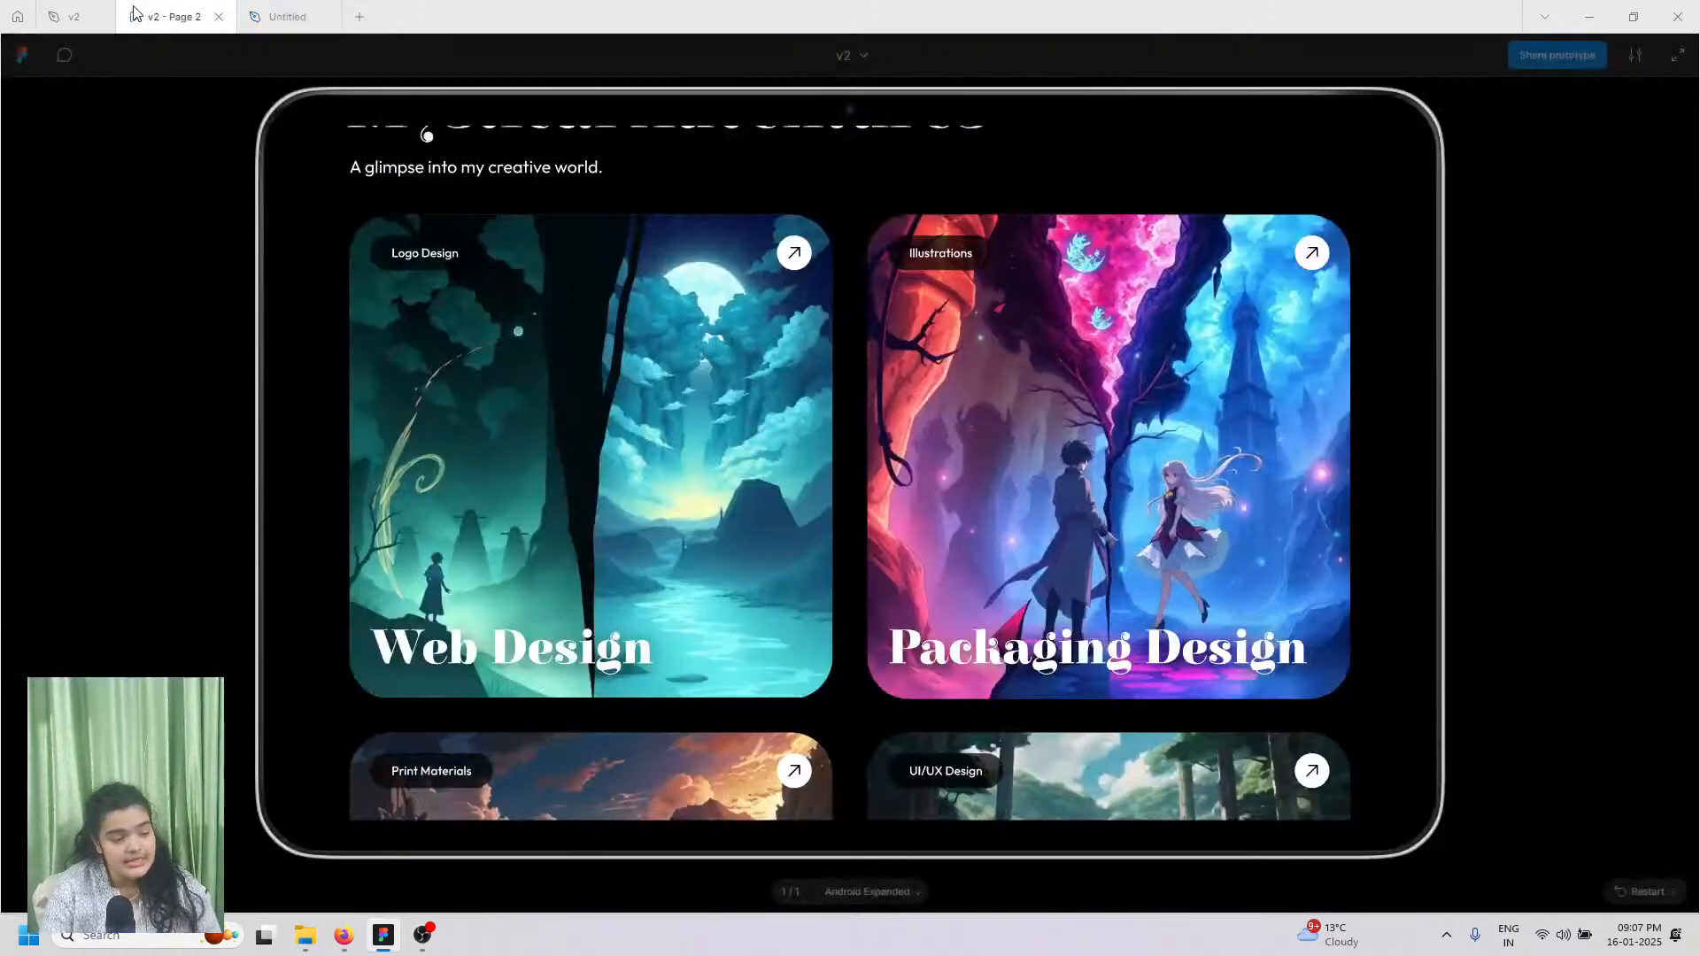
scroll(443, 443, "down", 5)
scroll(493, 596, "down", 2)
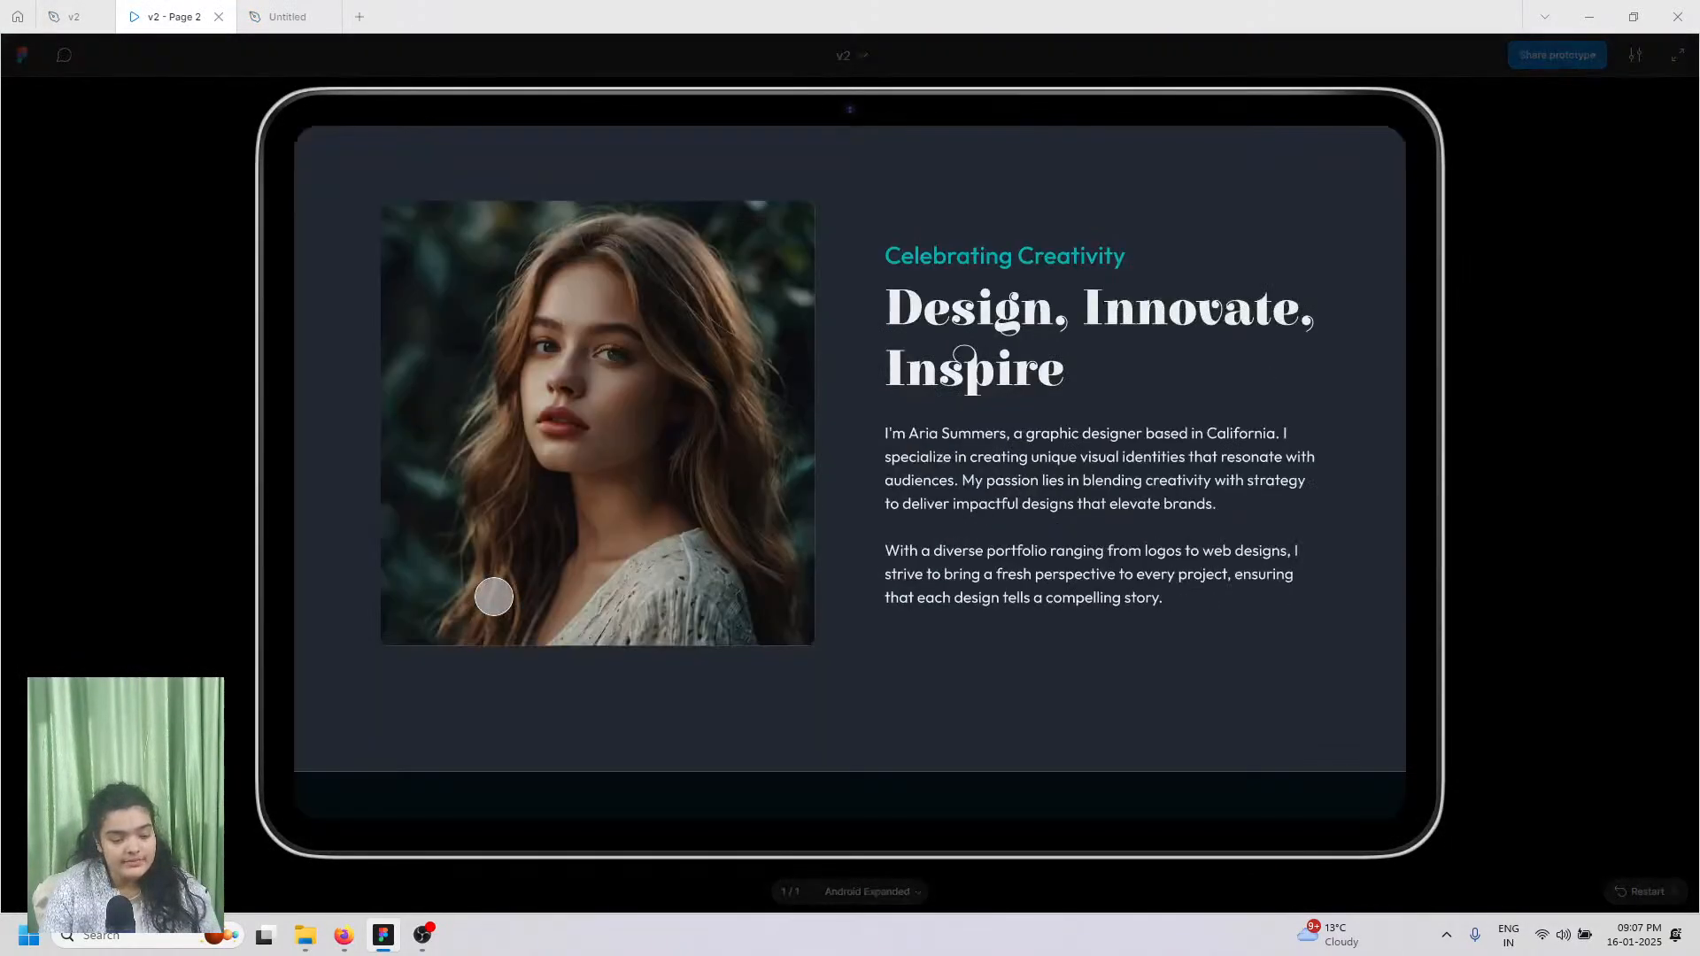
scroll(493, 595, "up", 2)
scroll(493, 596, "down", 2)
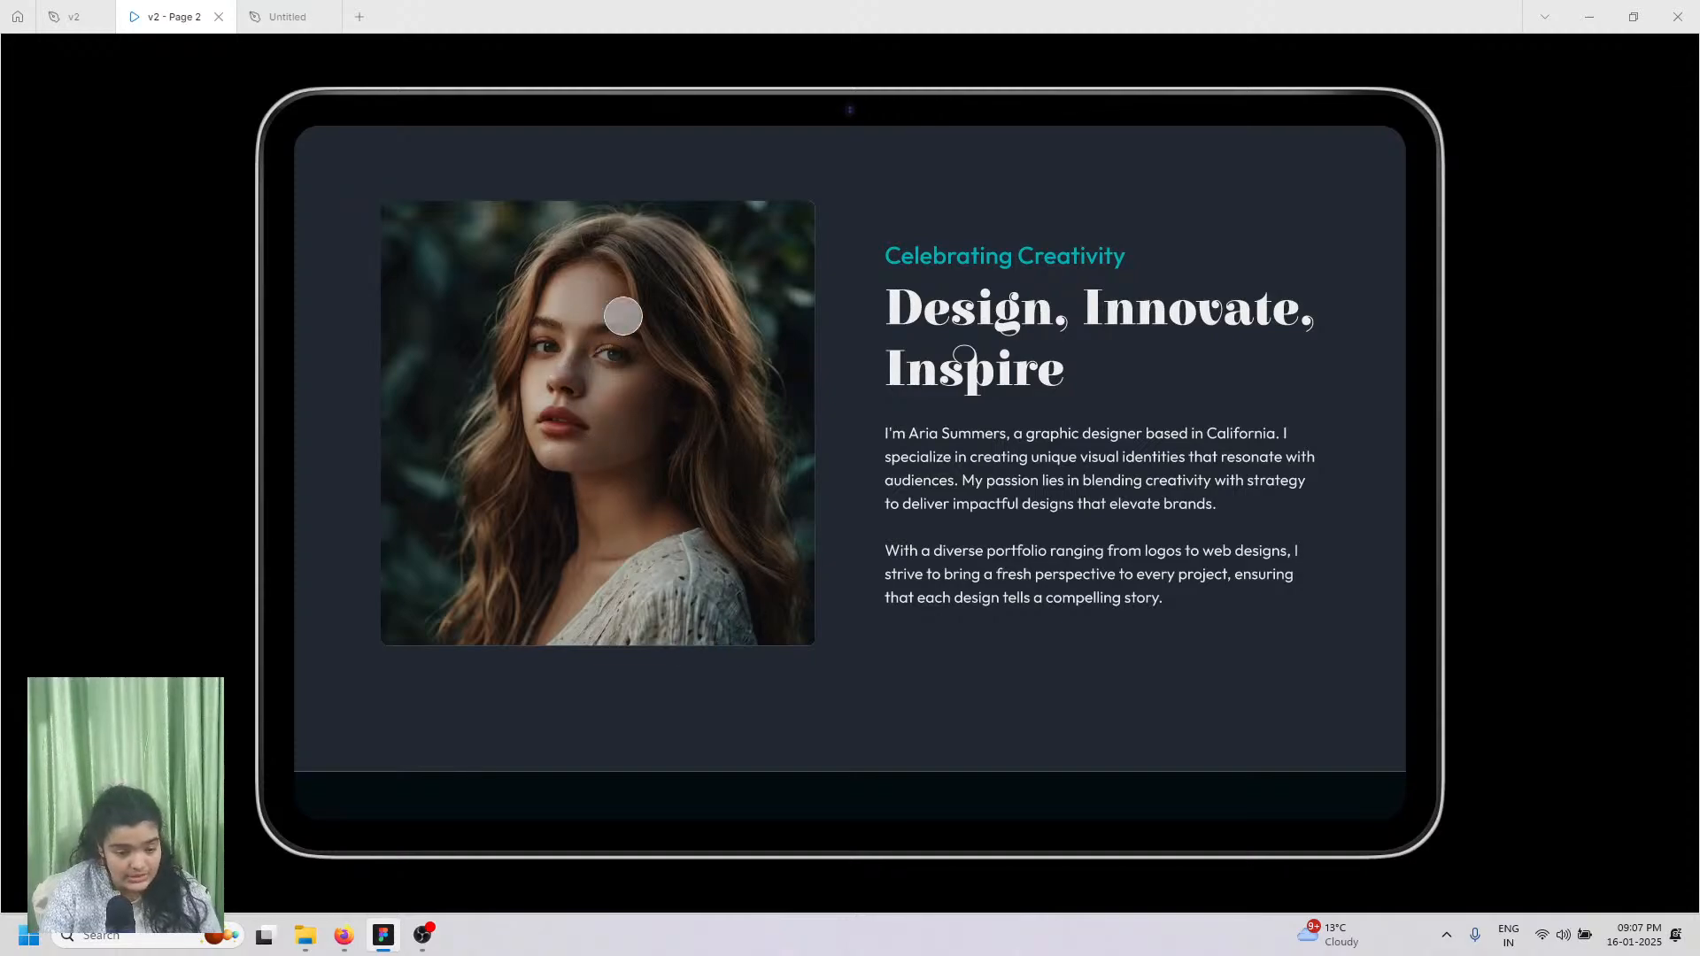
scroll(732, 497, "up", 1)
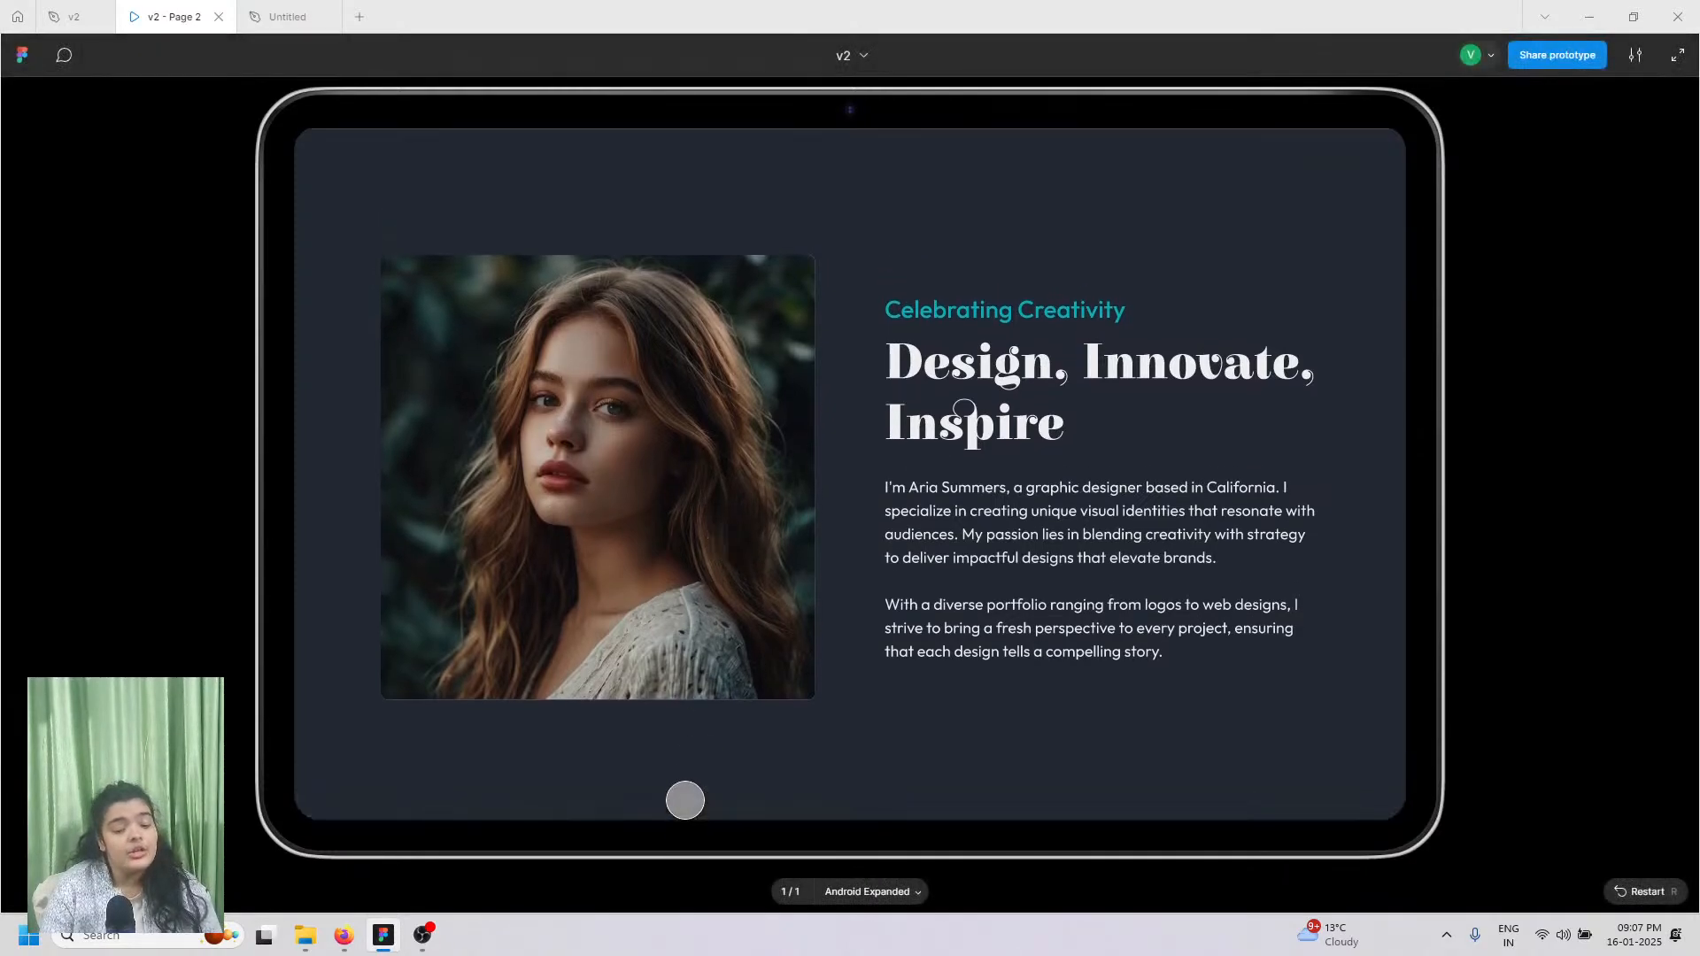
scroll(666, 449, "up", 5)
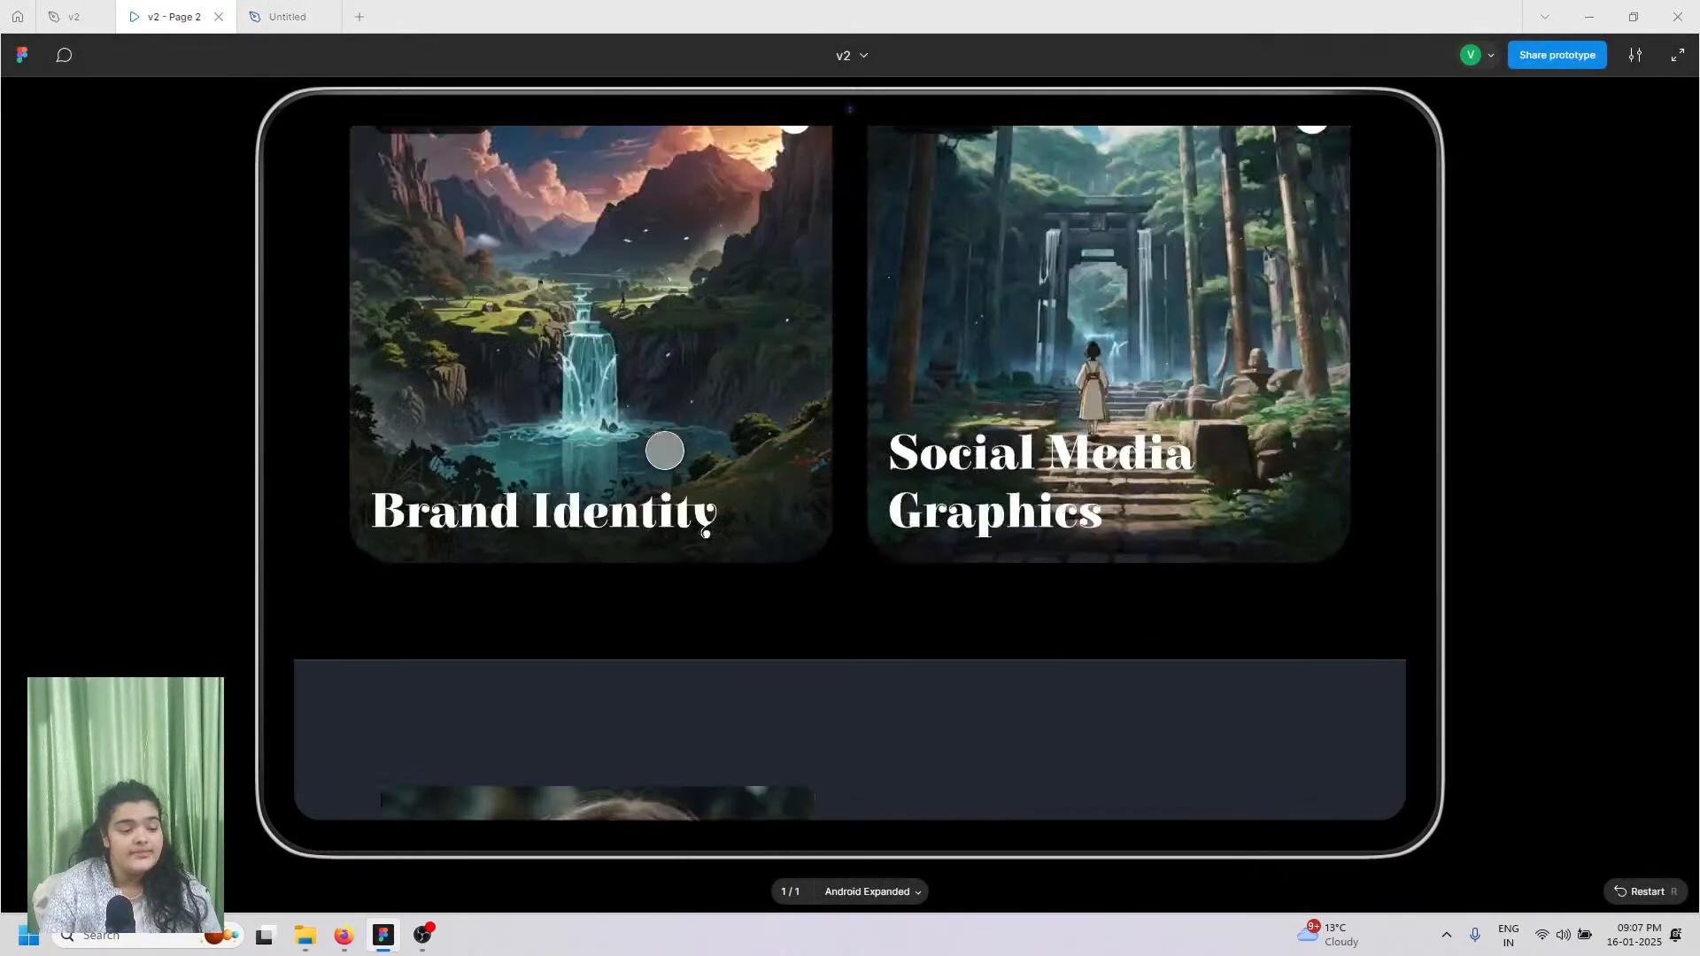
scroll(666, 449, "down", 10)
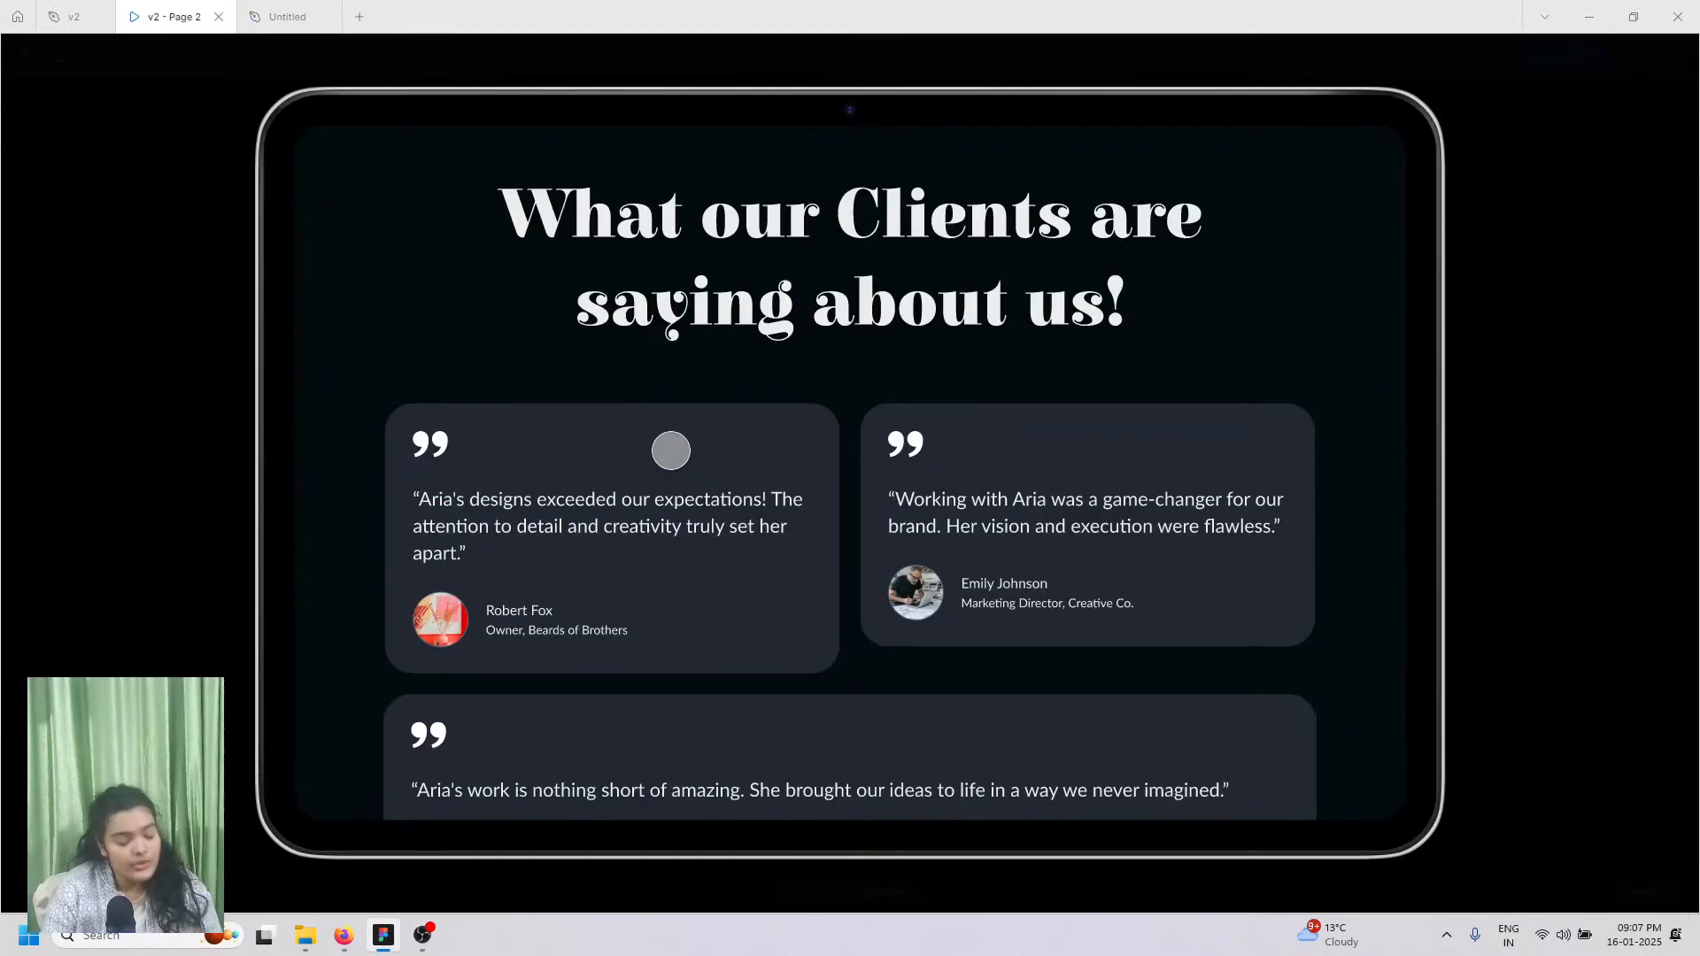
scroll(670, 450, "down", 5)
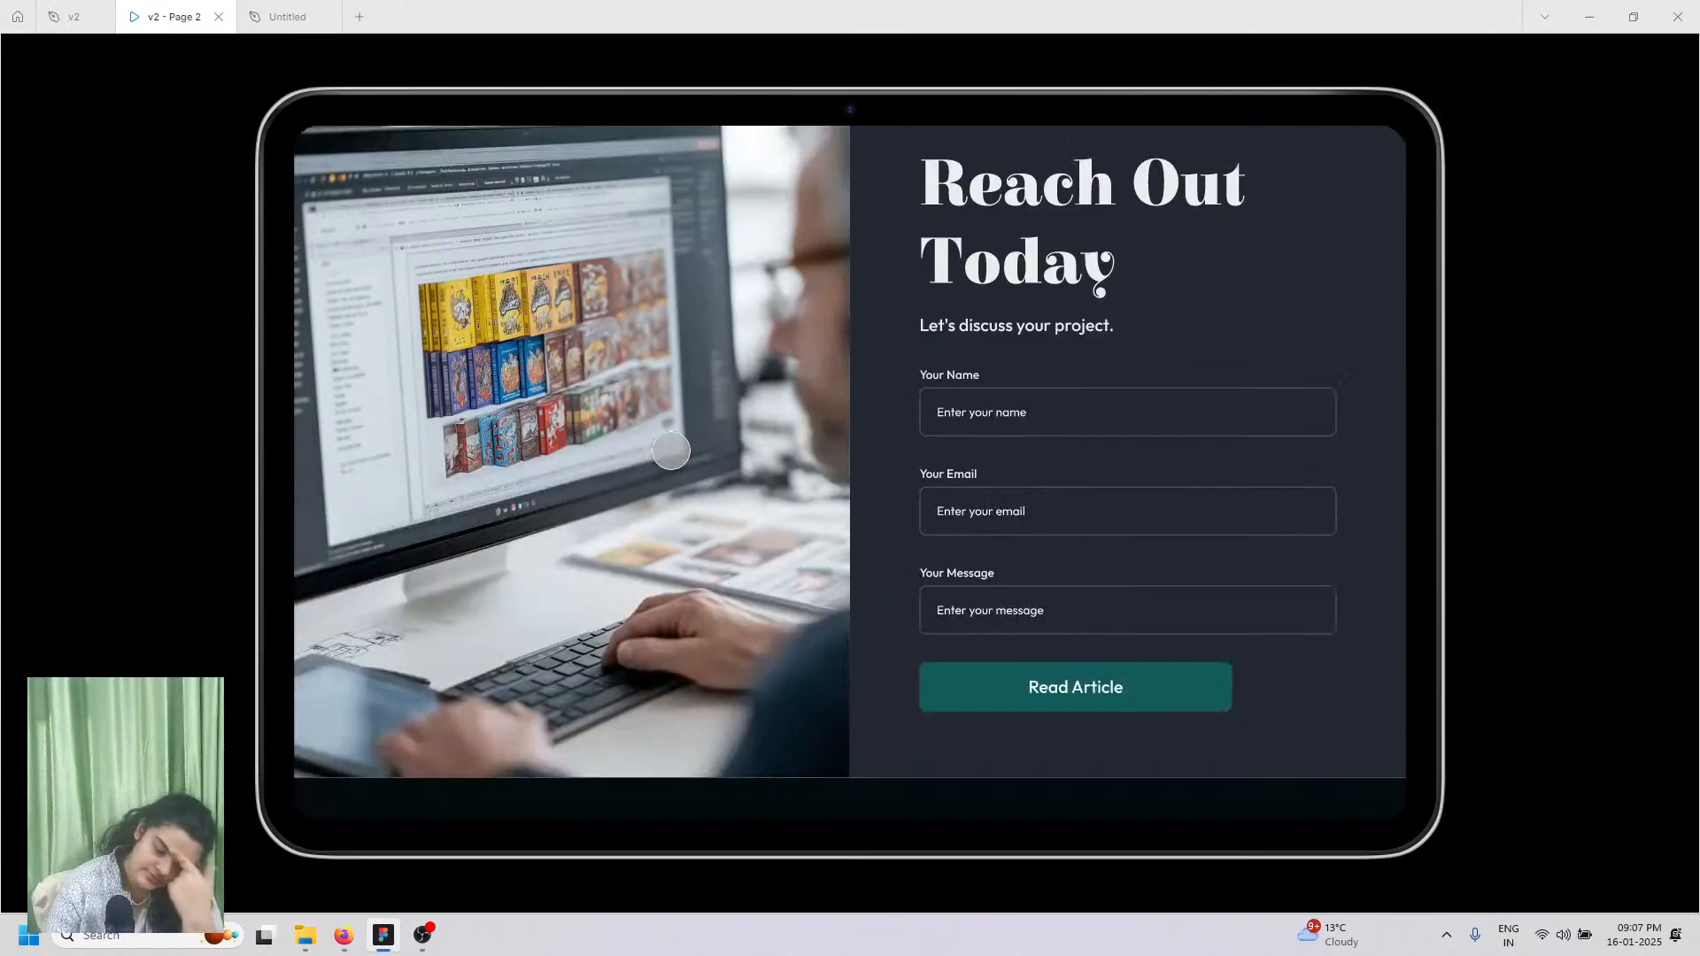
scroll(671, 450, "down", 5)
scroll(671, 451, "up", 10)
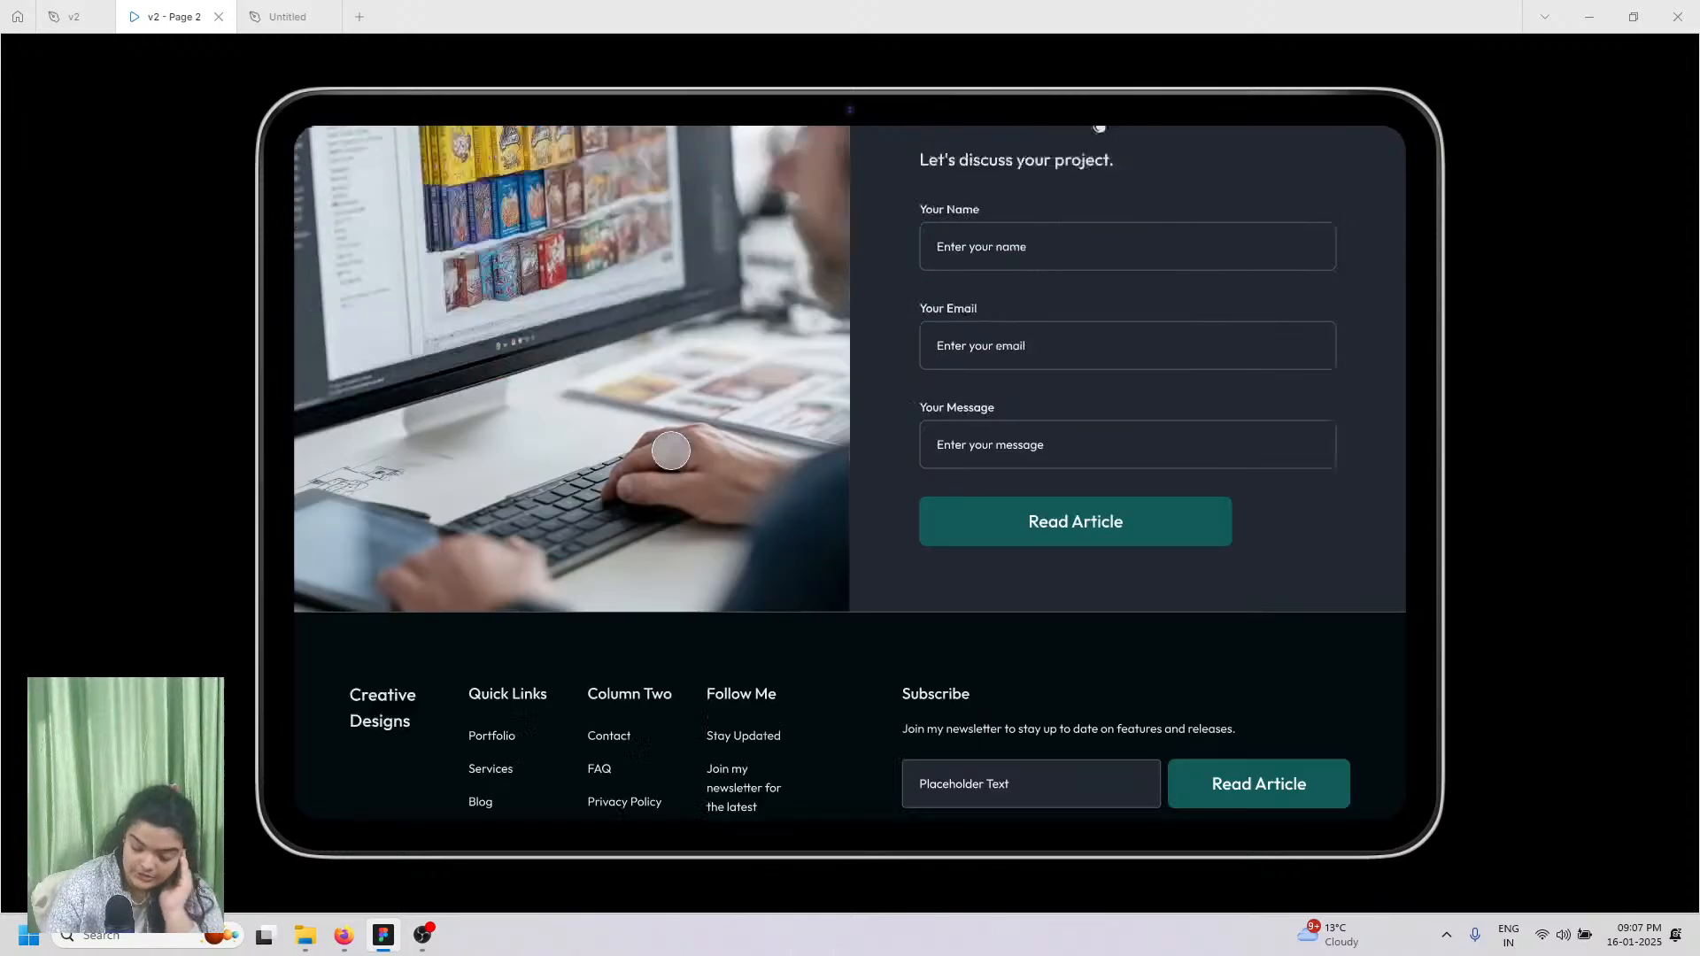
scroll(671, 451, "up", 2)
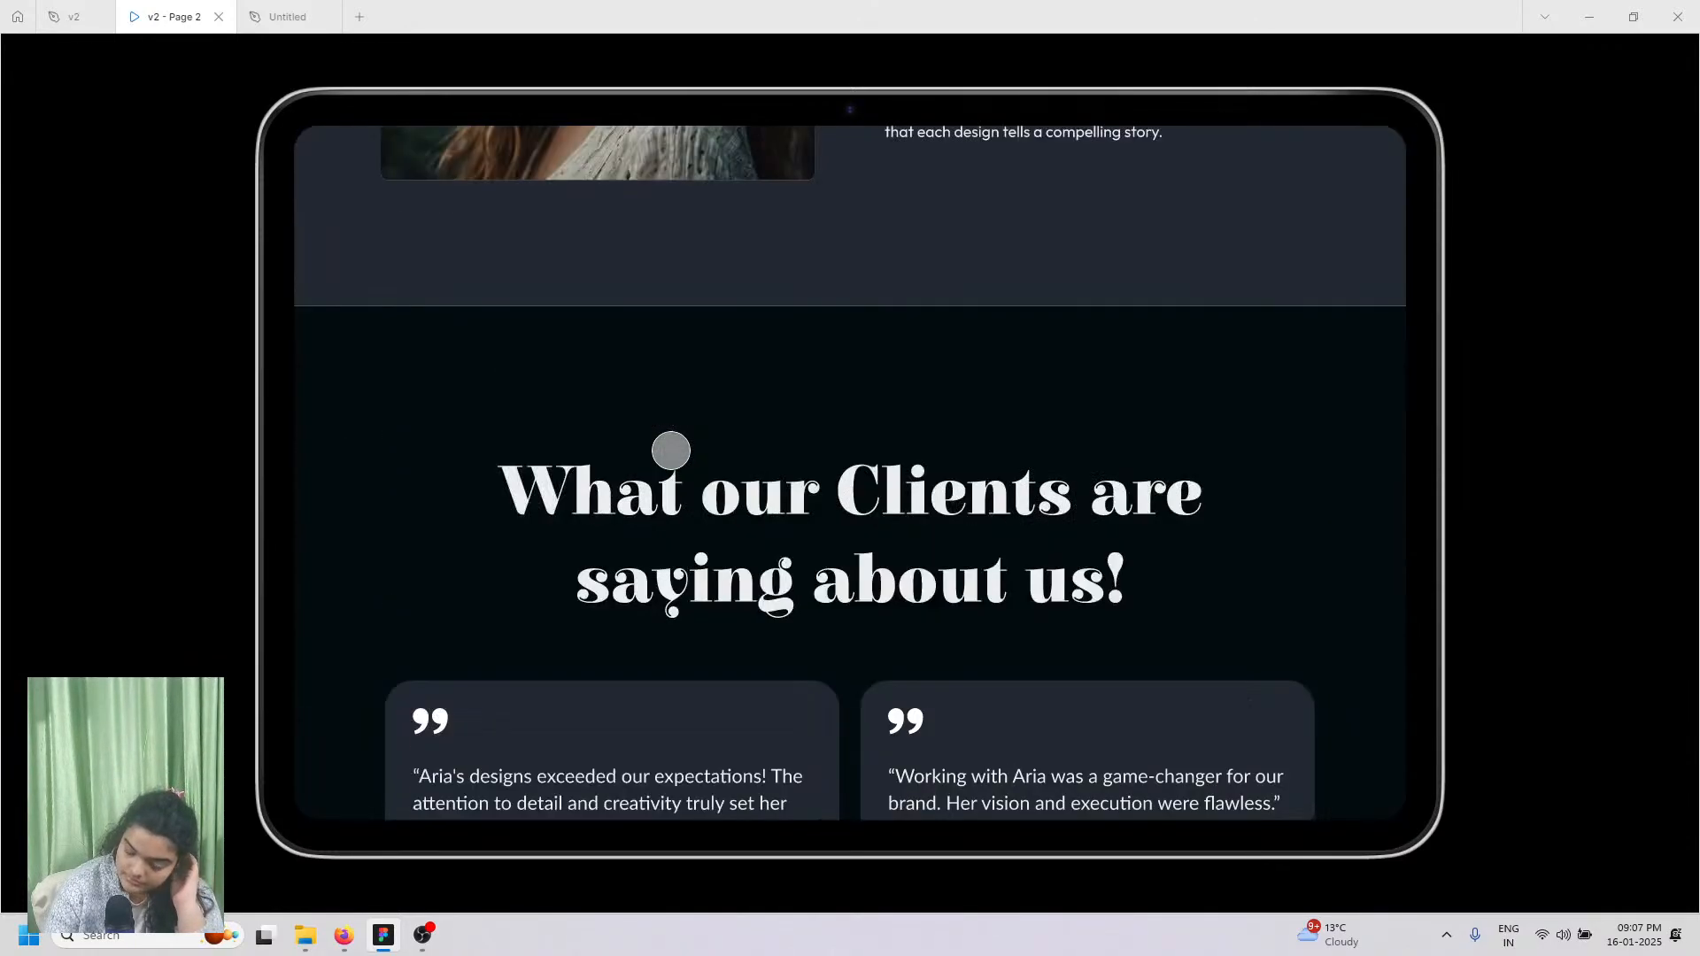
scroll(671, 451, "up", 2)
scroll(670, 451, "down", 3)
scroll(584, 448, "up", 8)
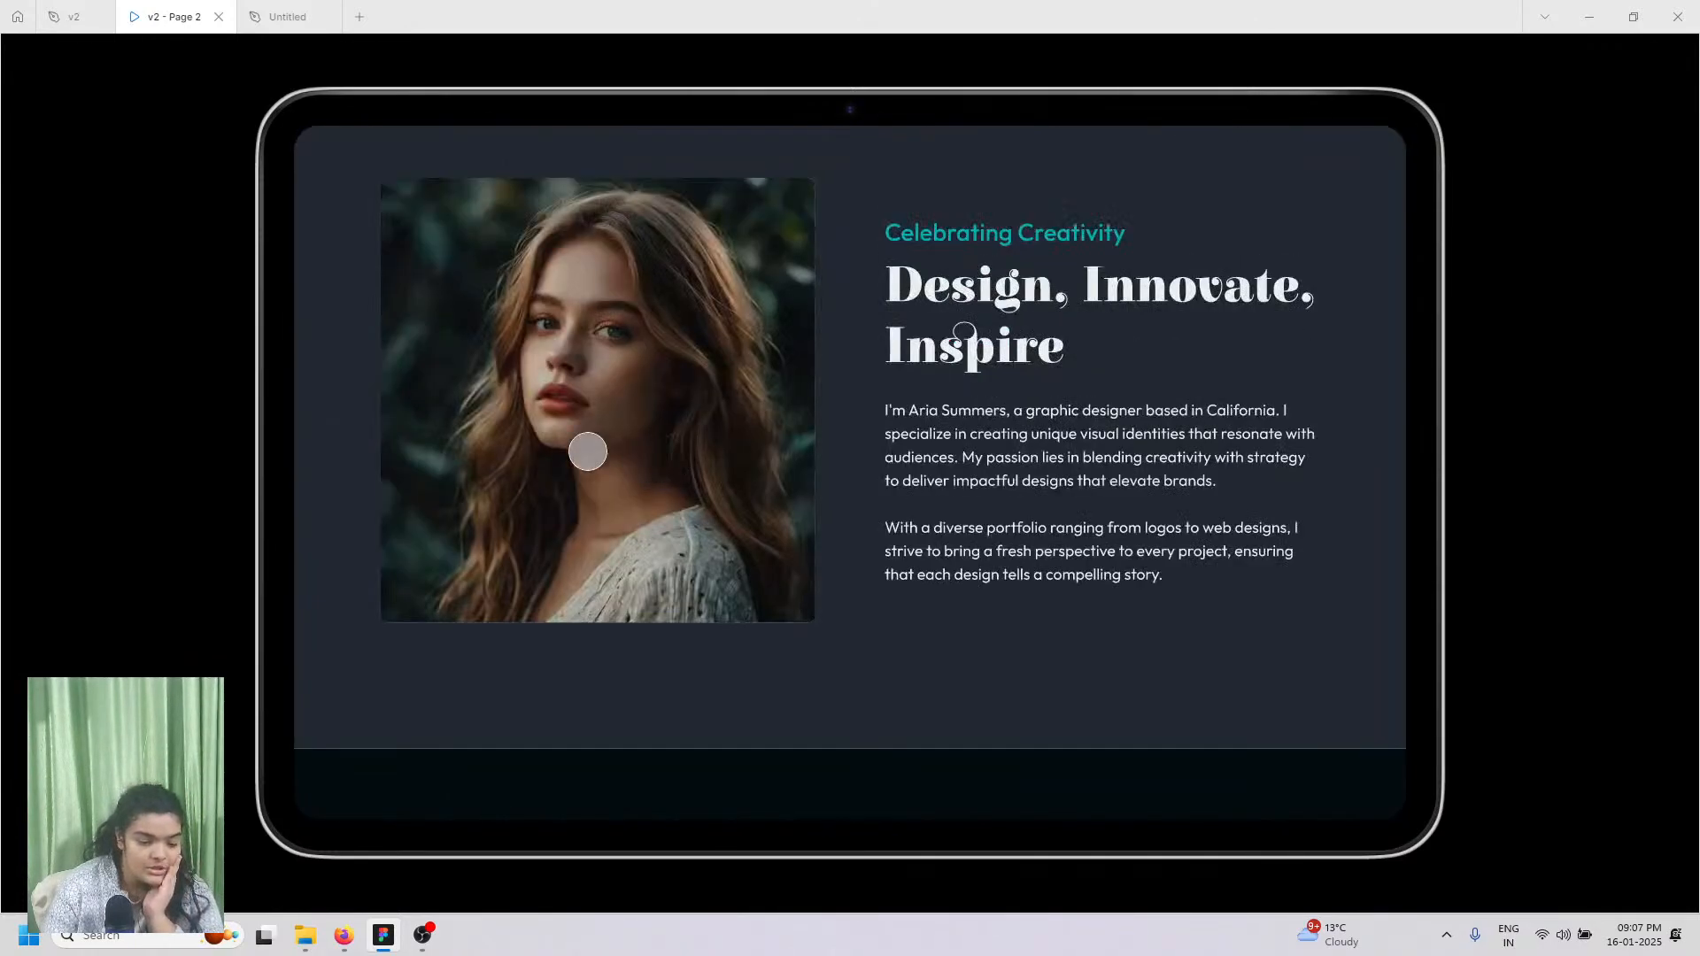
left_click(306, 18)
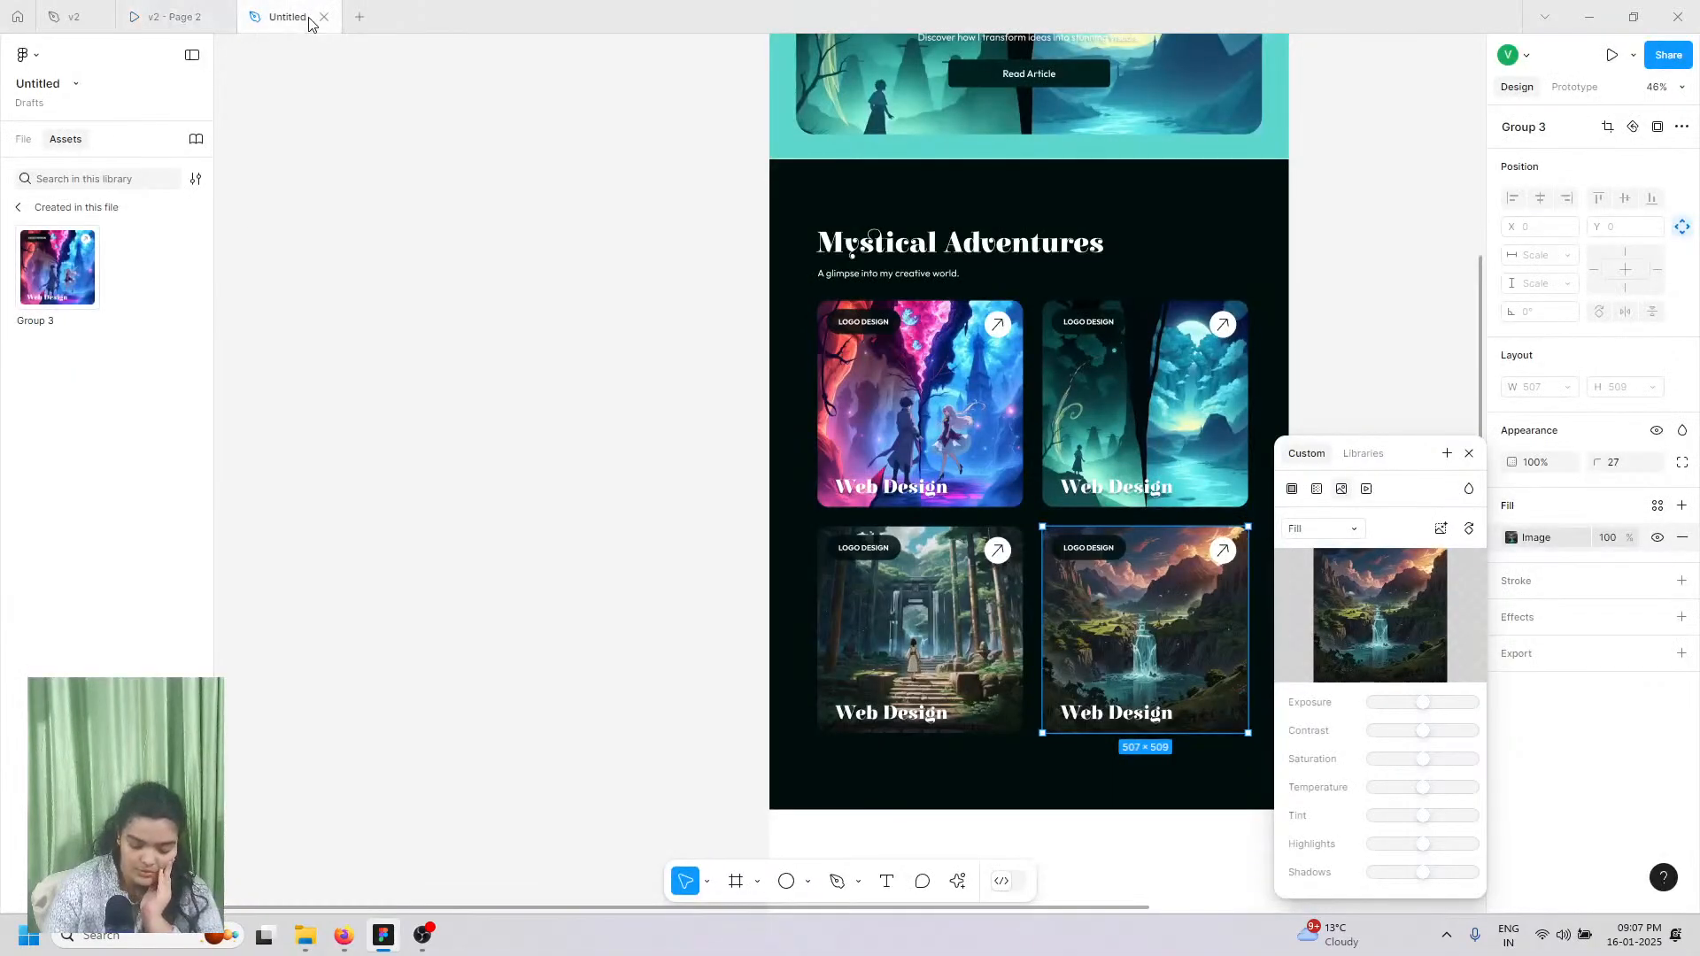
Step: Draw a new 1280×674 frame below the card section
scroll(1017, 513, "down", 3)
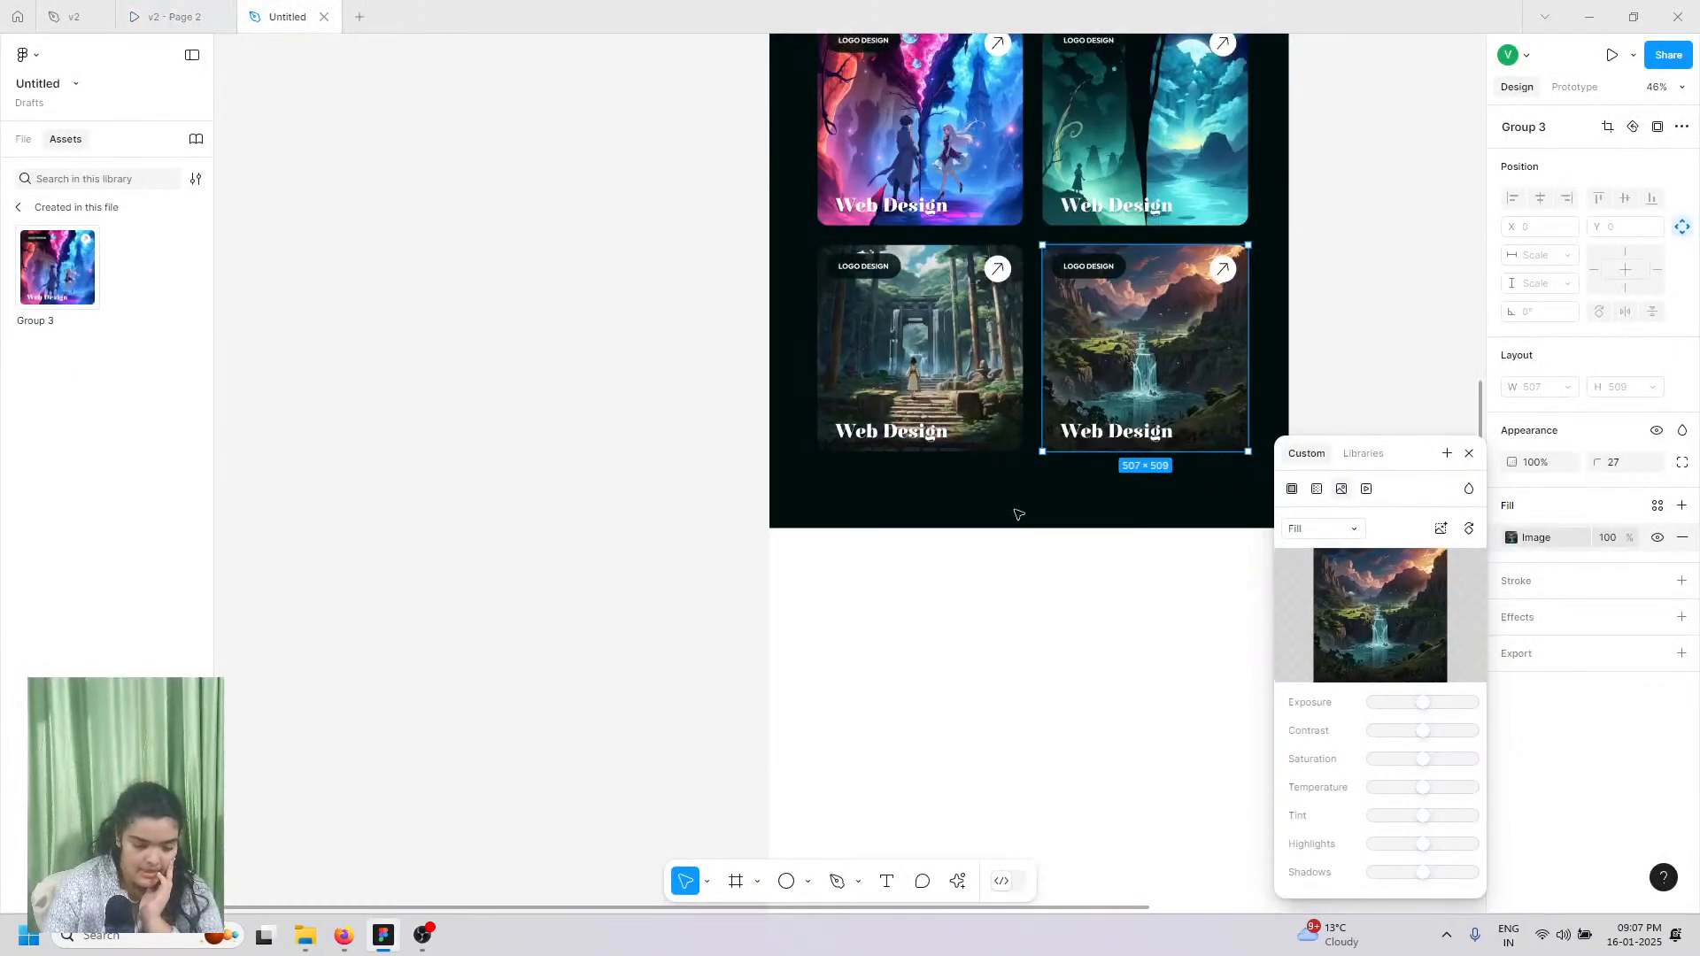
scroll(1018, 512, "up", 8)
scroll(1116, 631, "down", 4)
scroll(1116, 630, "down", 5)
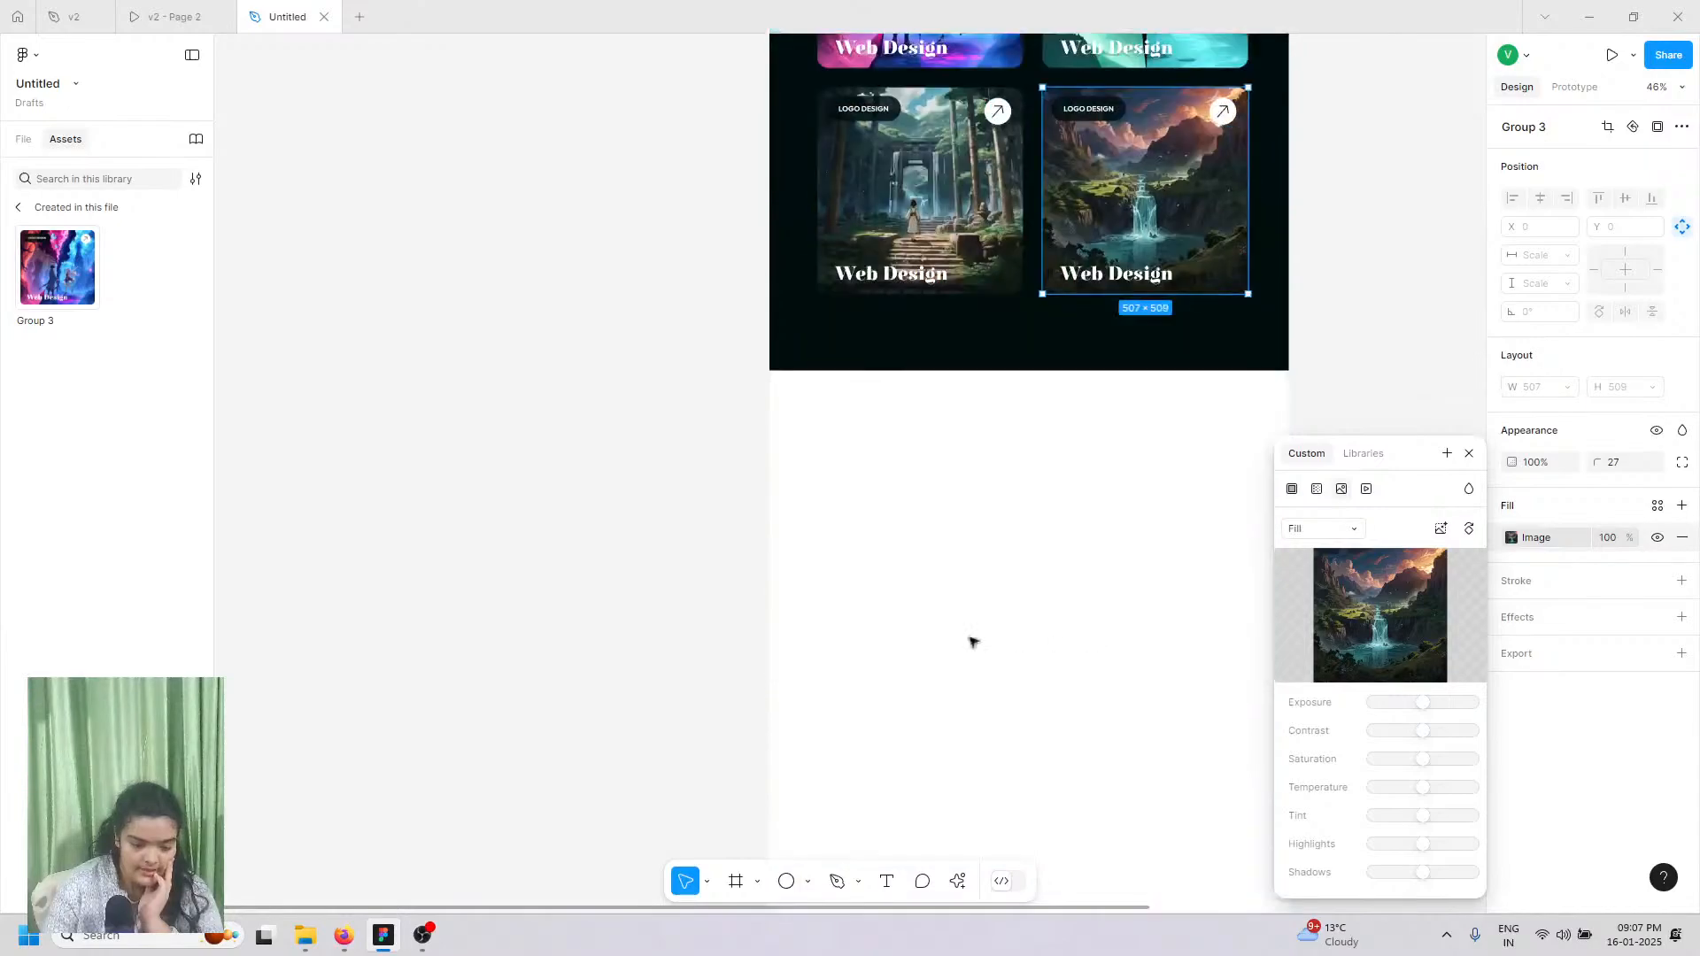
left_click(734, 886)
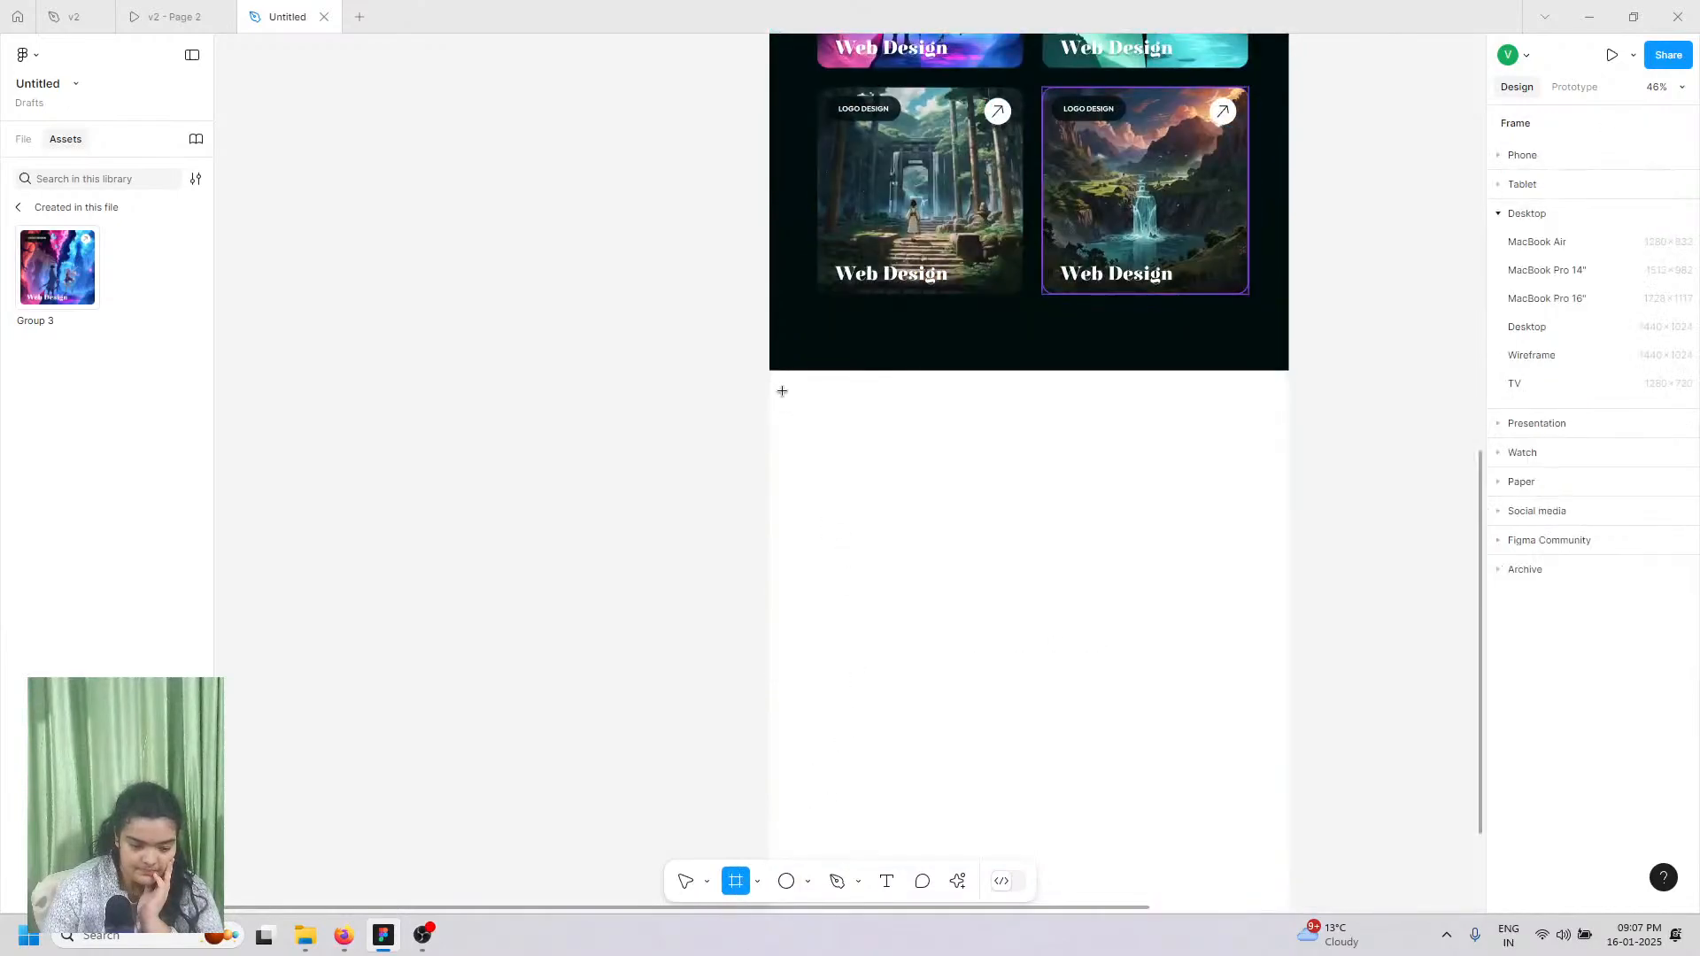
mouse_move(769, 375)
left_mouse_down()
mouse_move(1271, 653)
mouse_move(1294, 646)
mouse_move(1225, 609)
left_mouse_up()
Step: Download the portrait image aa.png from the Google Drive folder
left_click(202, 12)
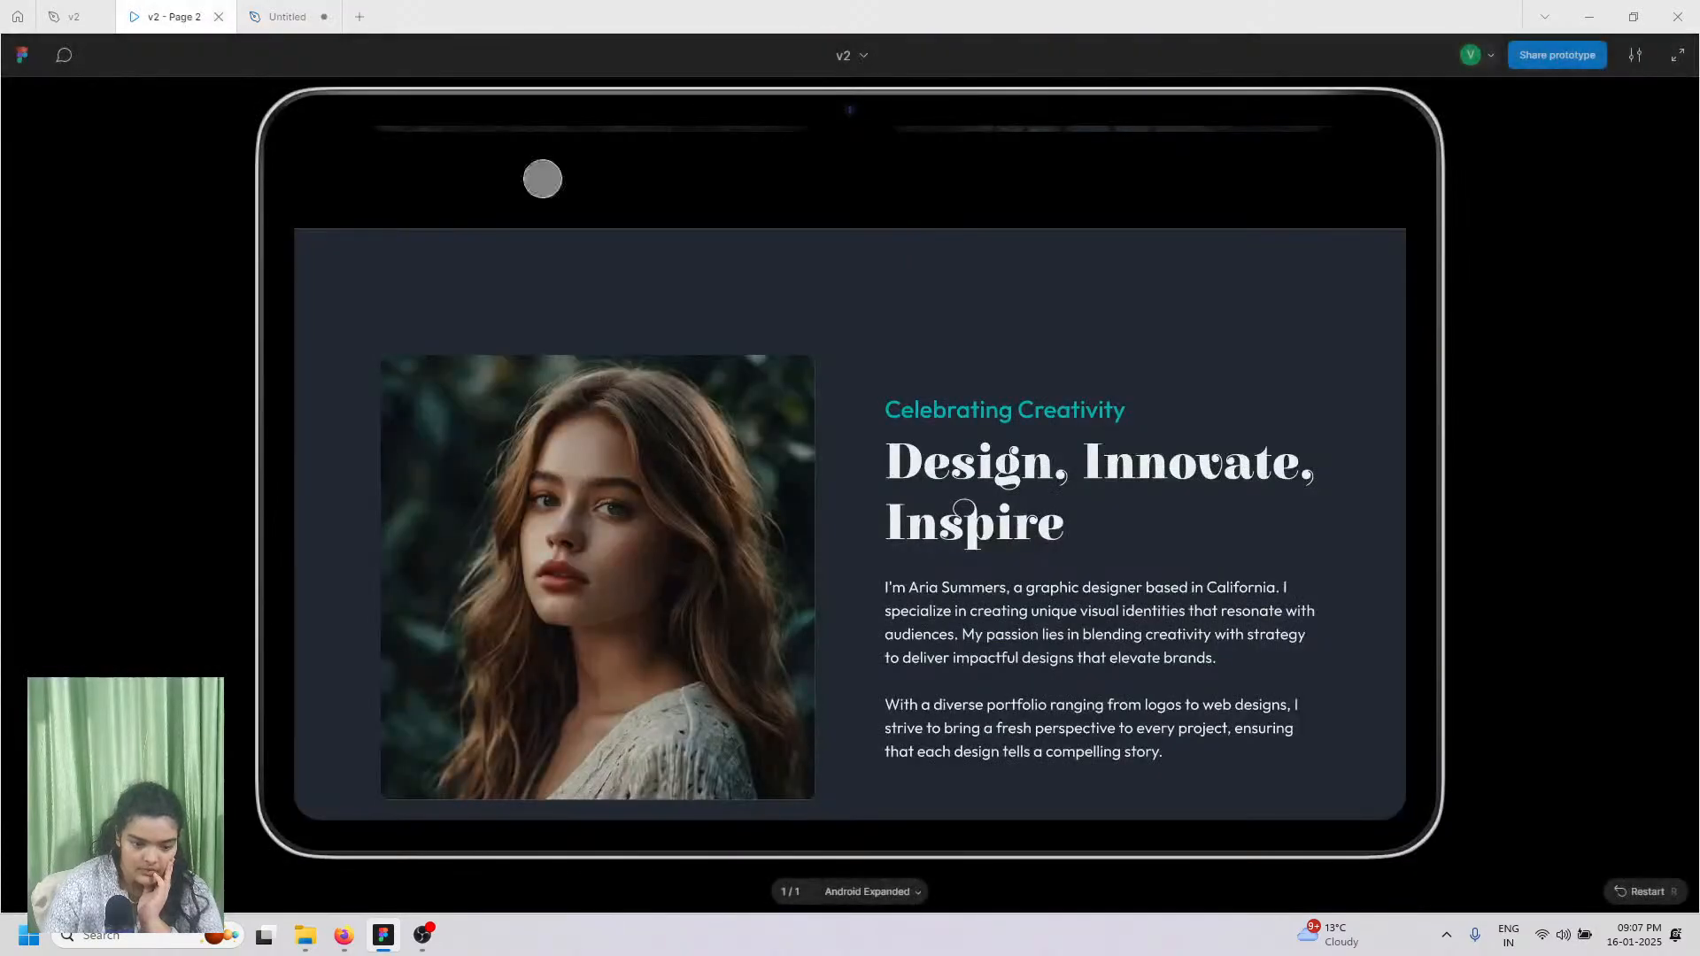
scroll(956, 363, "down", 3)
scroll(957, 363, "up", 1)
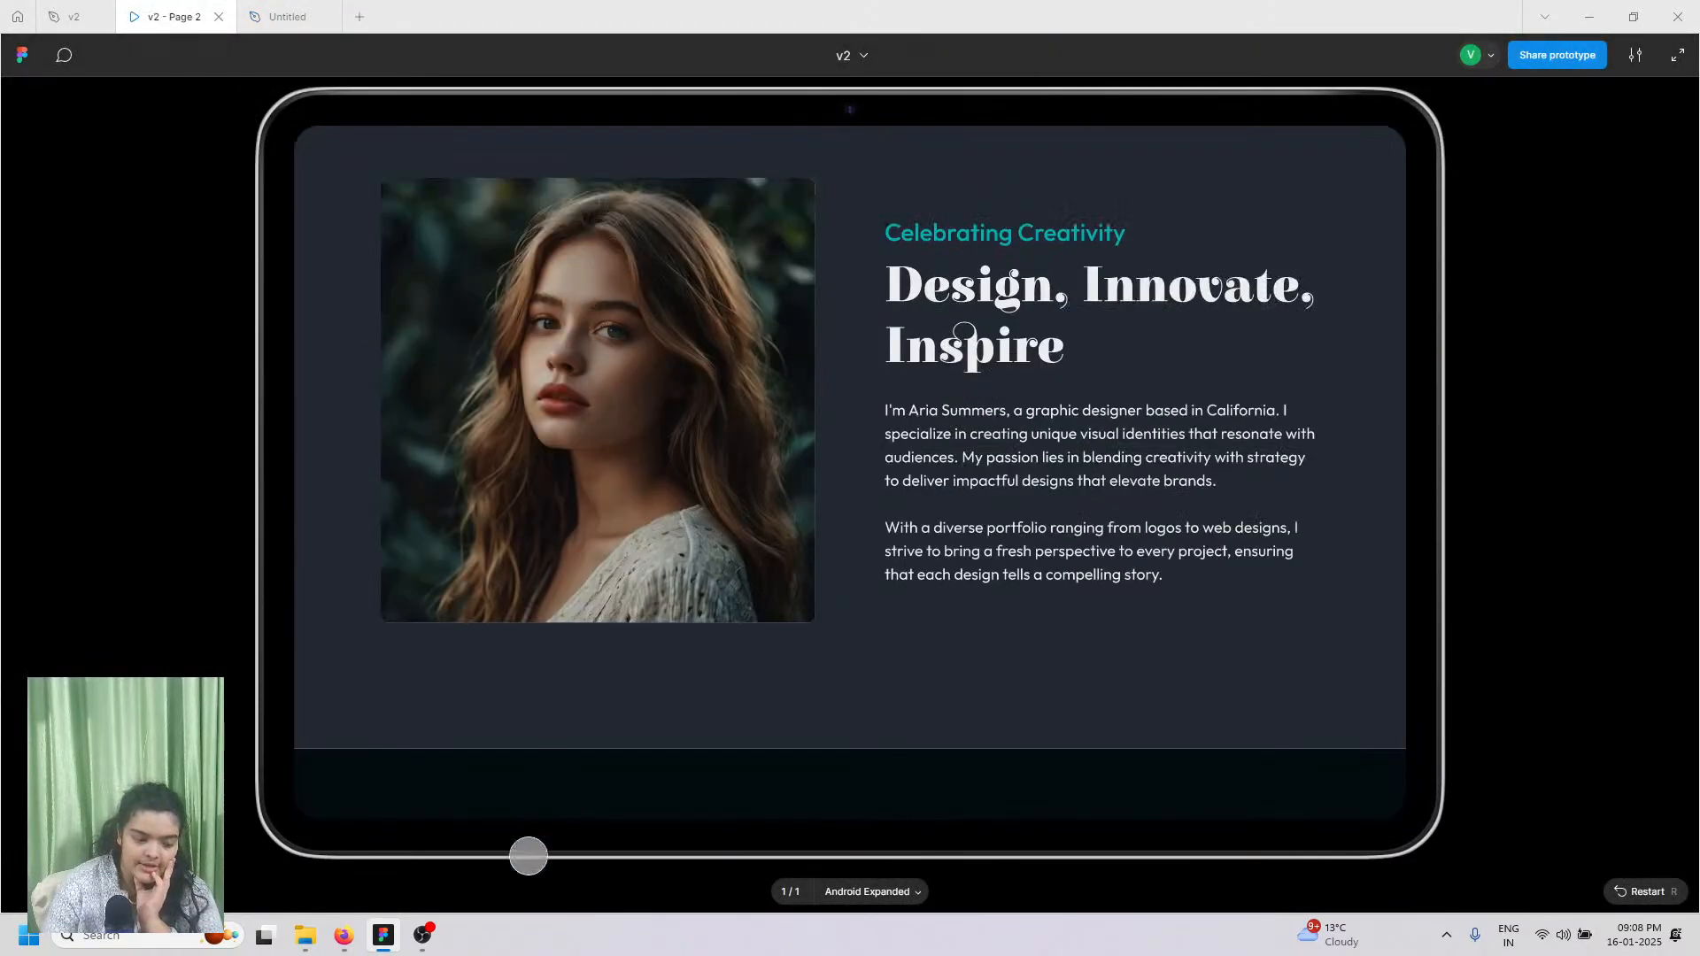
left_click(346, 935)
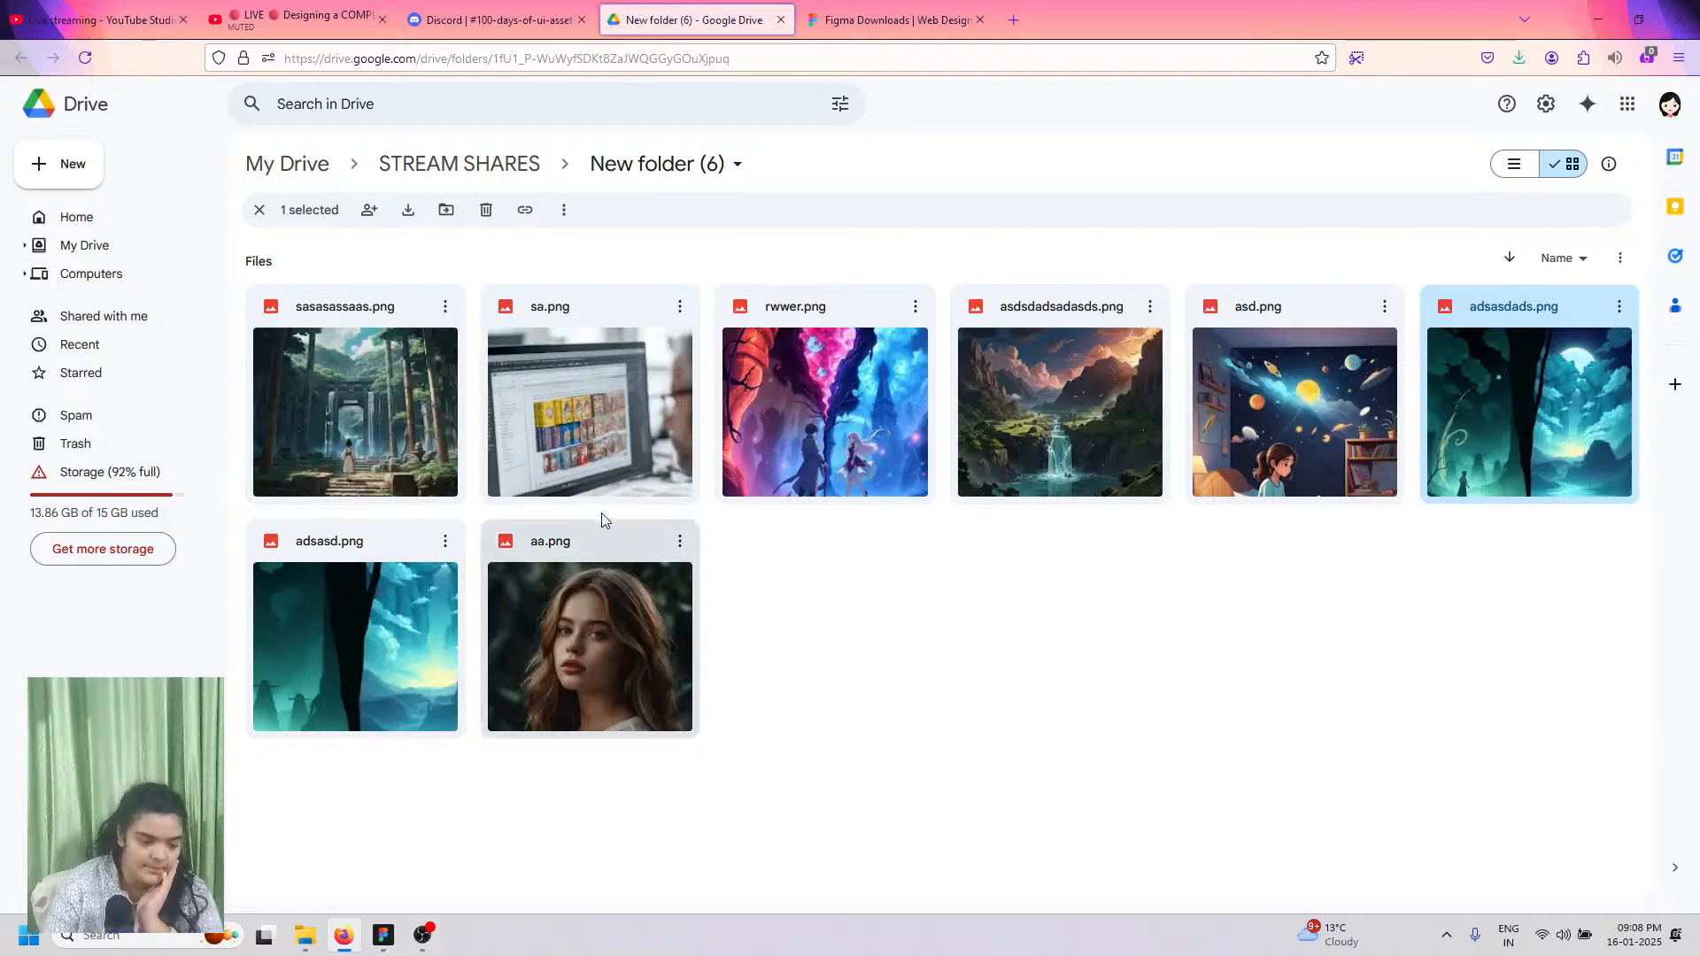
left_click(679, 541)
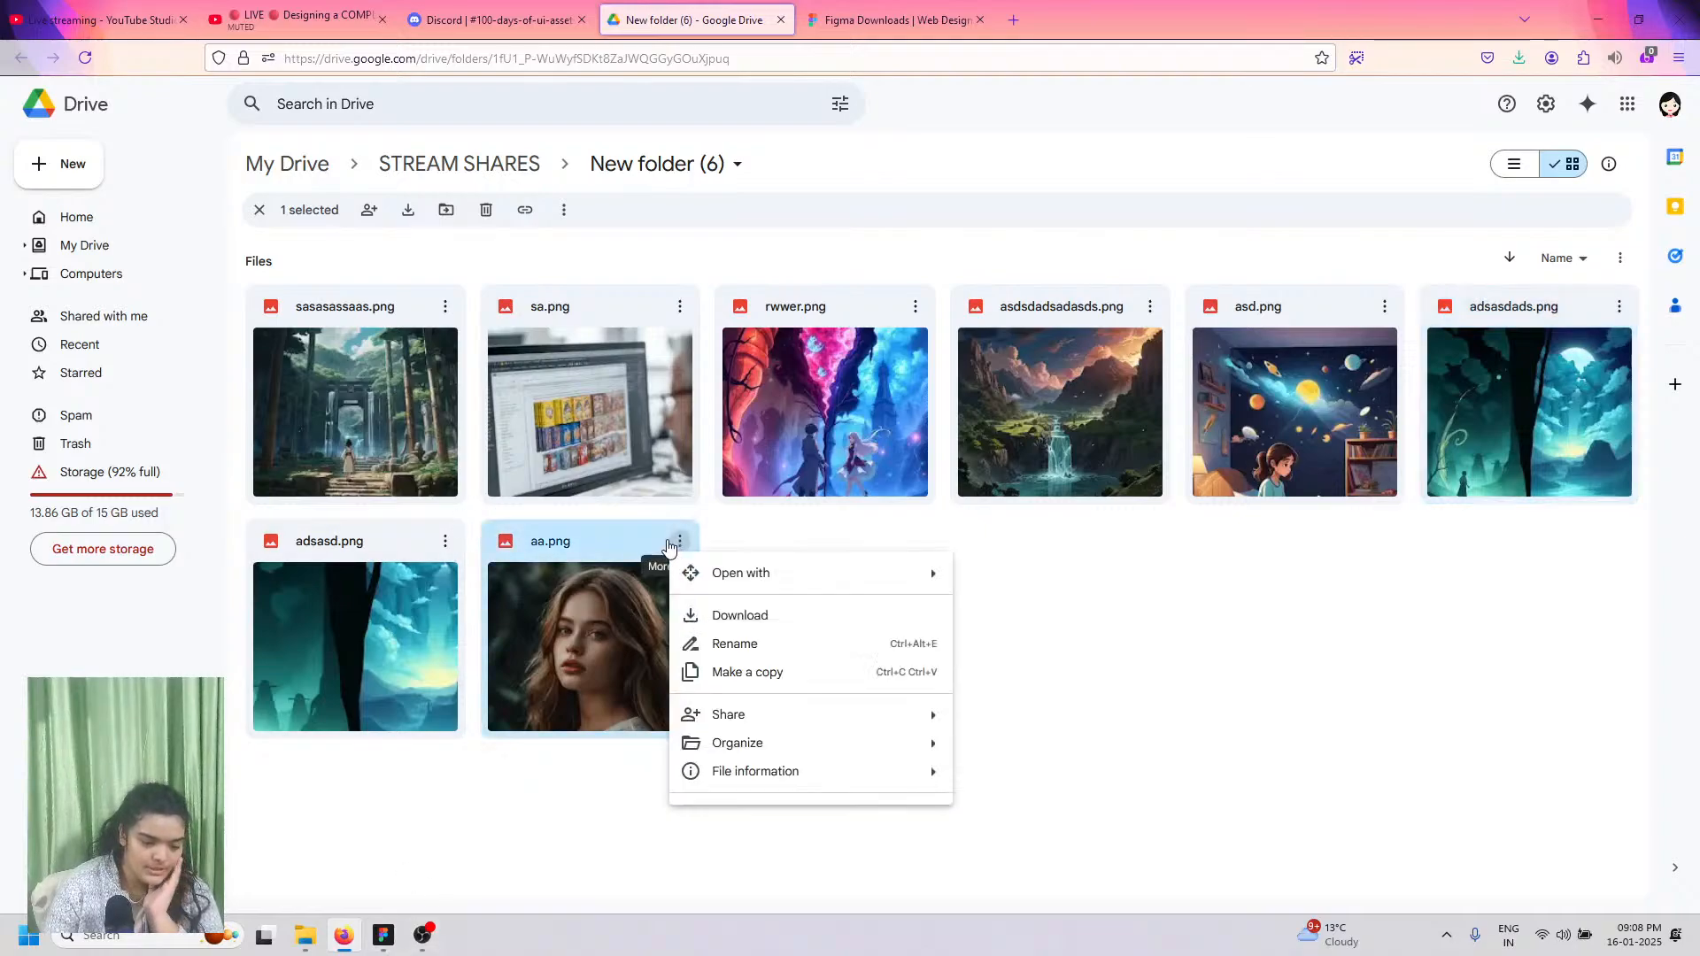
left_click(708, 613)
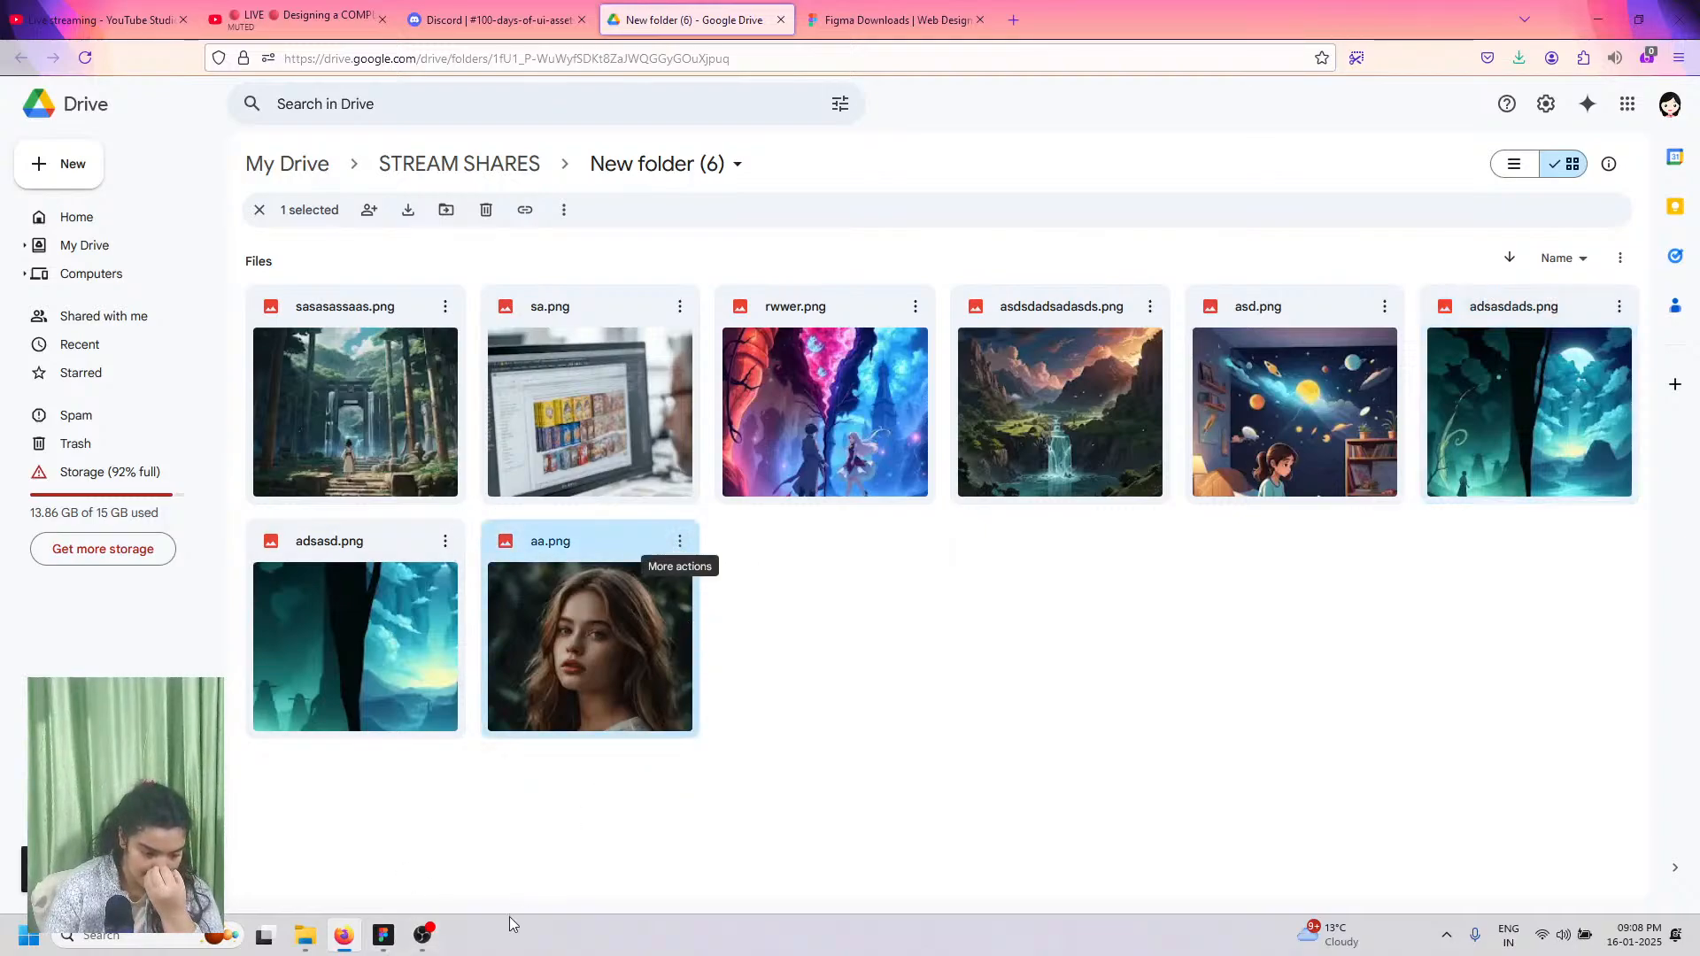
left_click(383, 935)
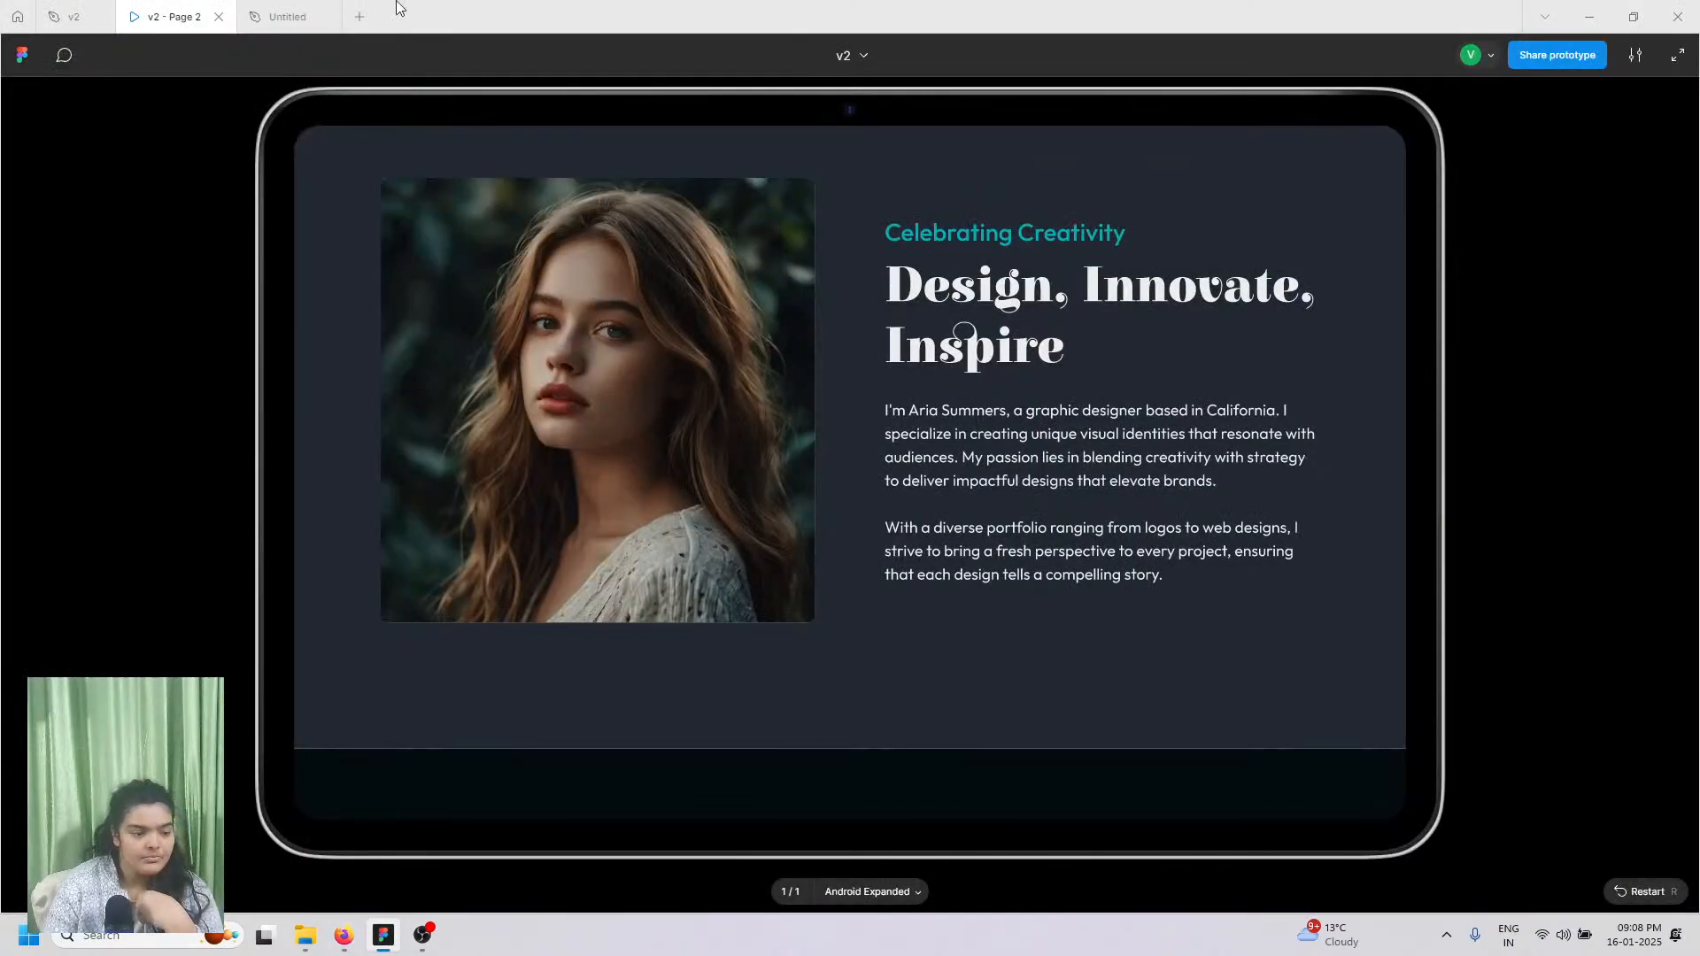
Step: Nudge the new 1280×674 frame into place and fill it with dark charcoal 1F2424
left_click(277, 7)
left_click_drag(921, 542, 923, 550)
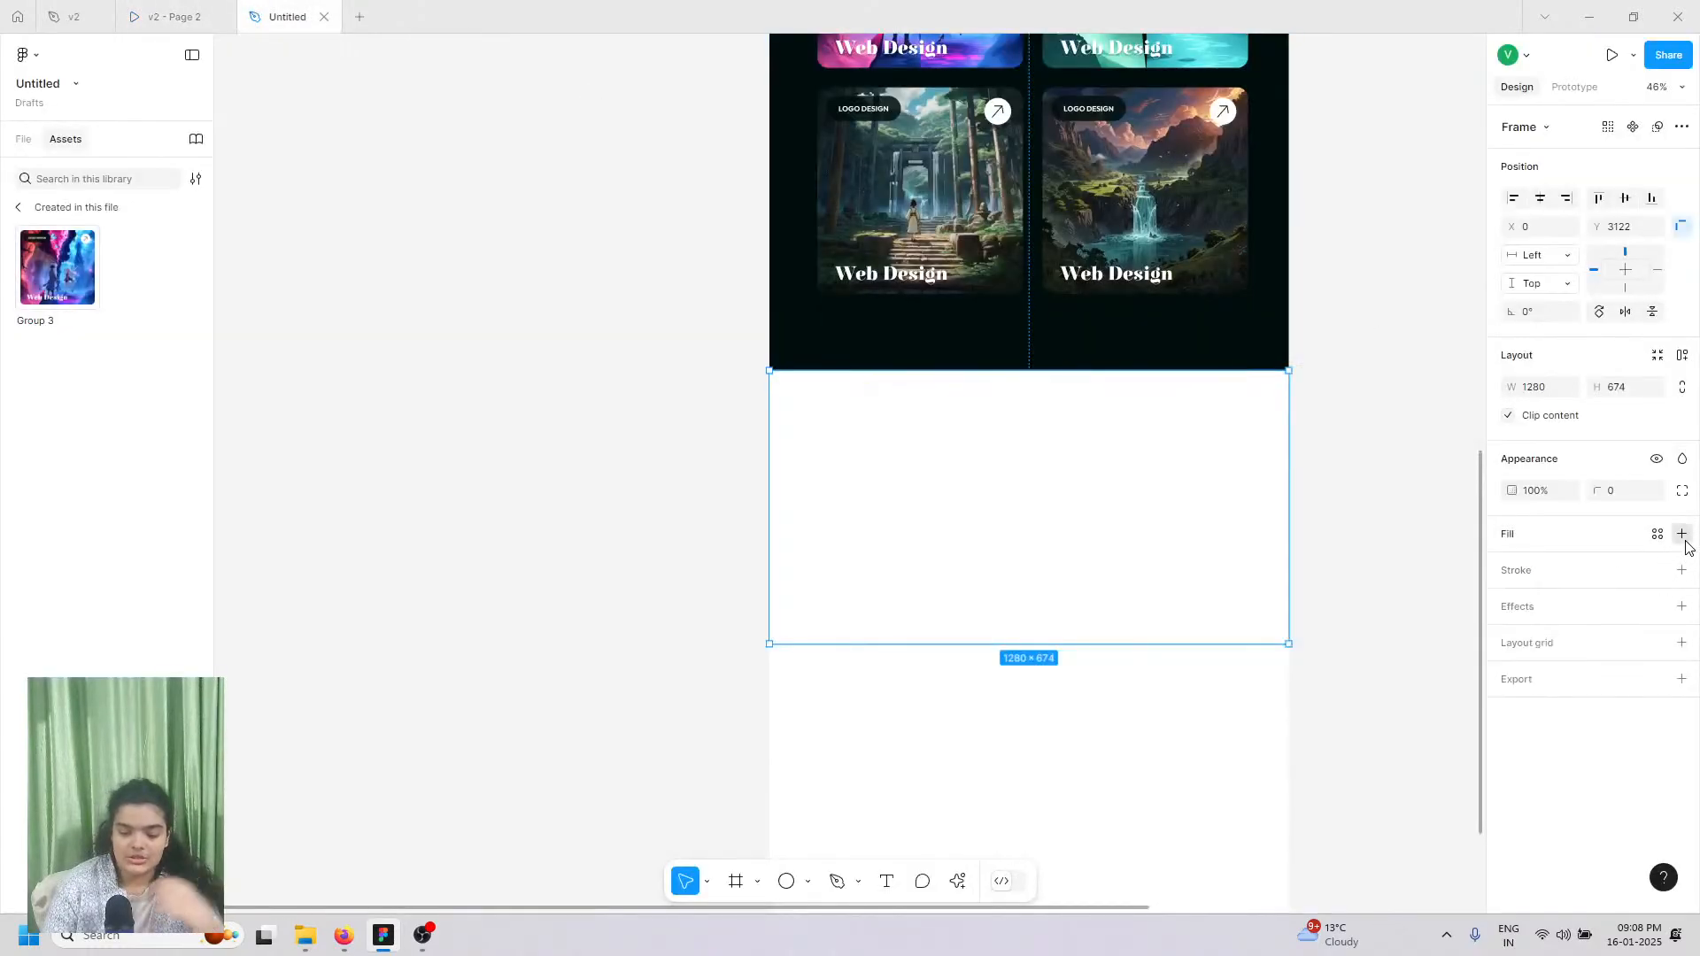
left_click(1681, 534)
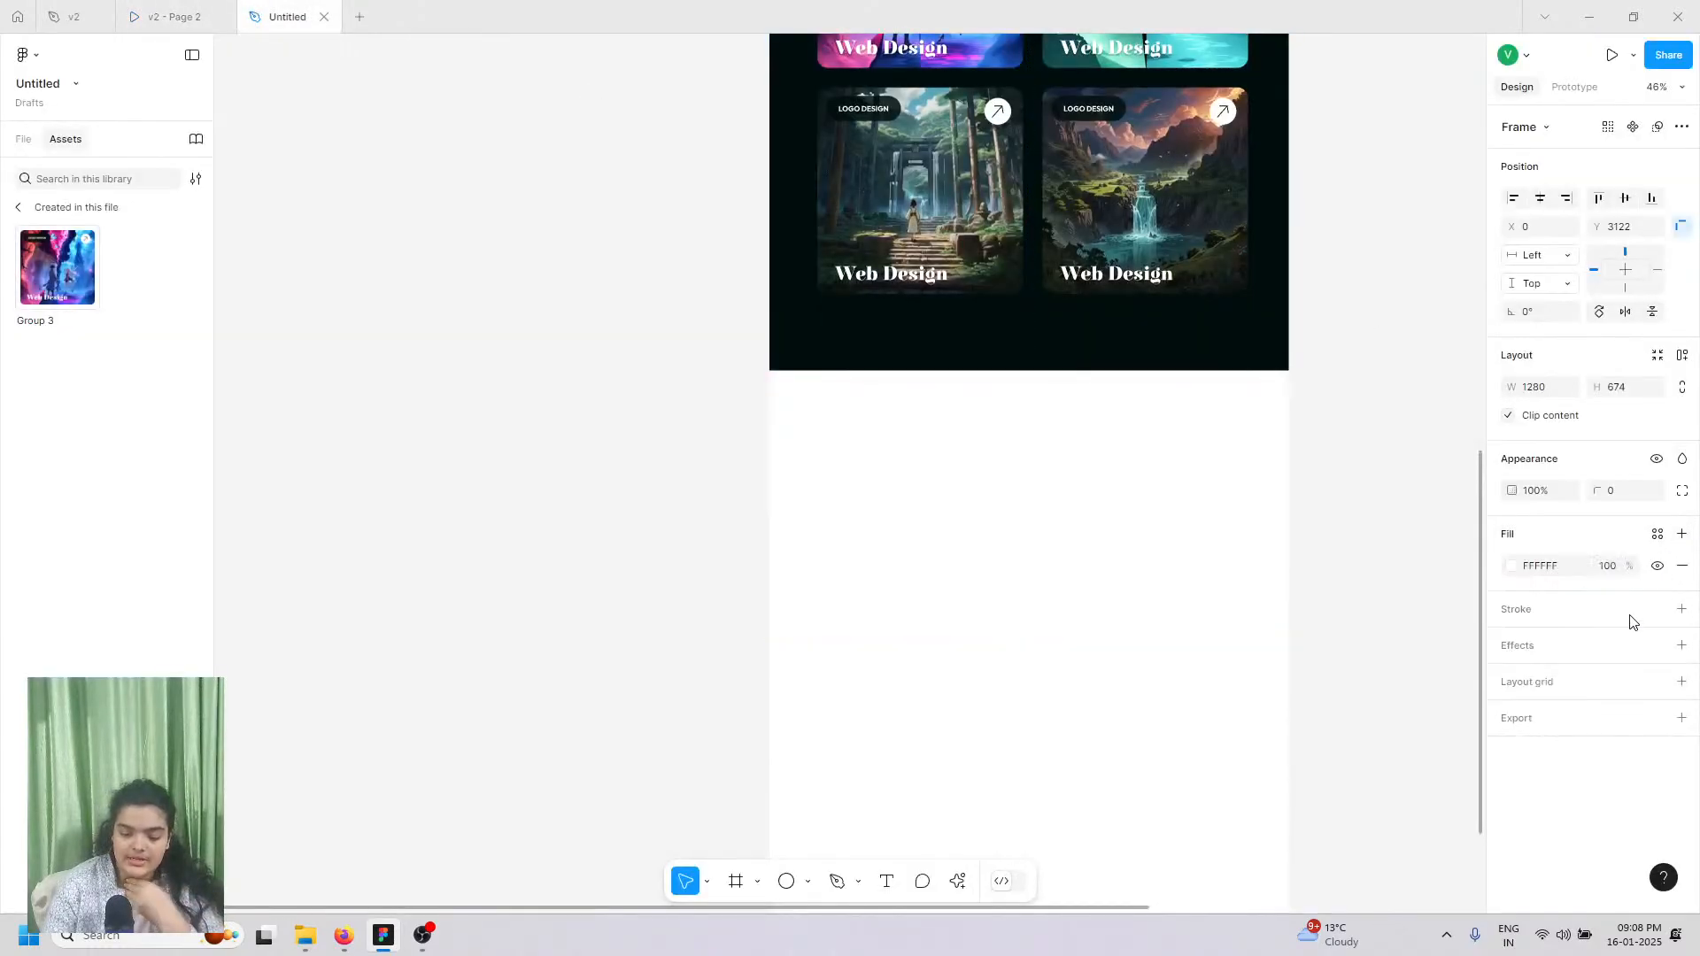
left_click(1511, 566)
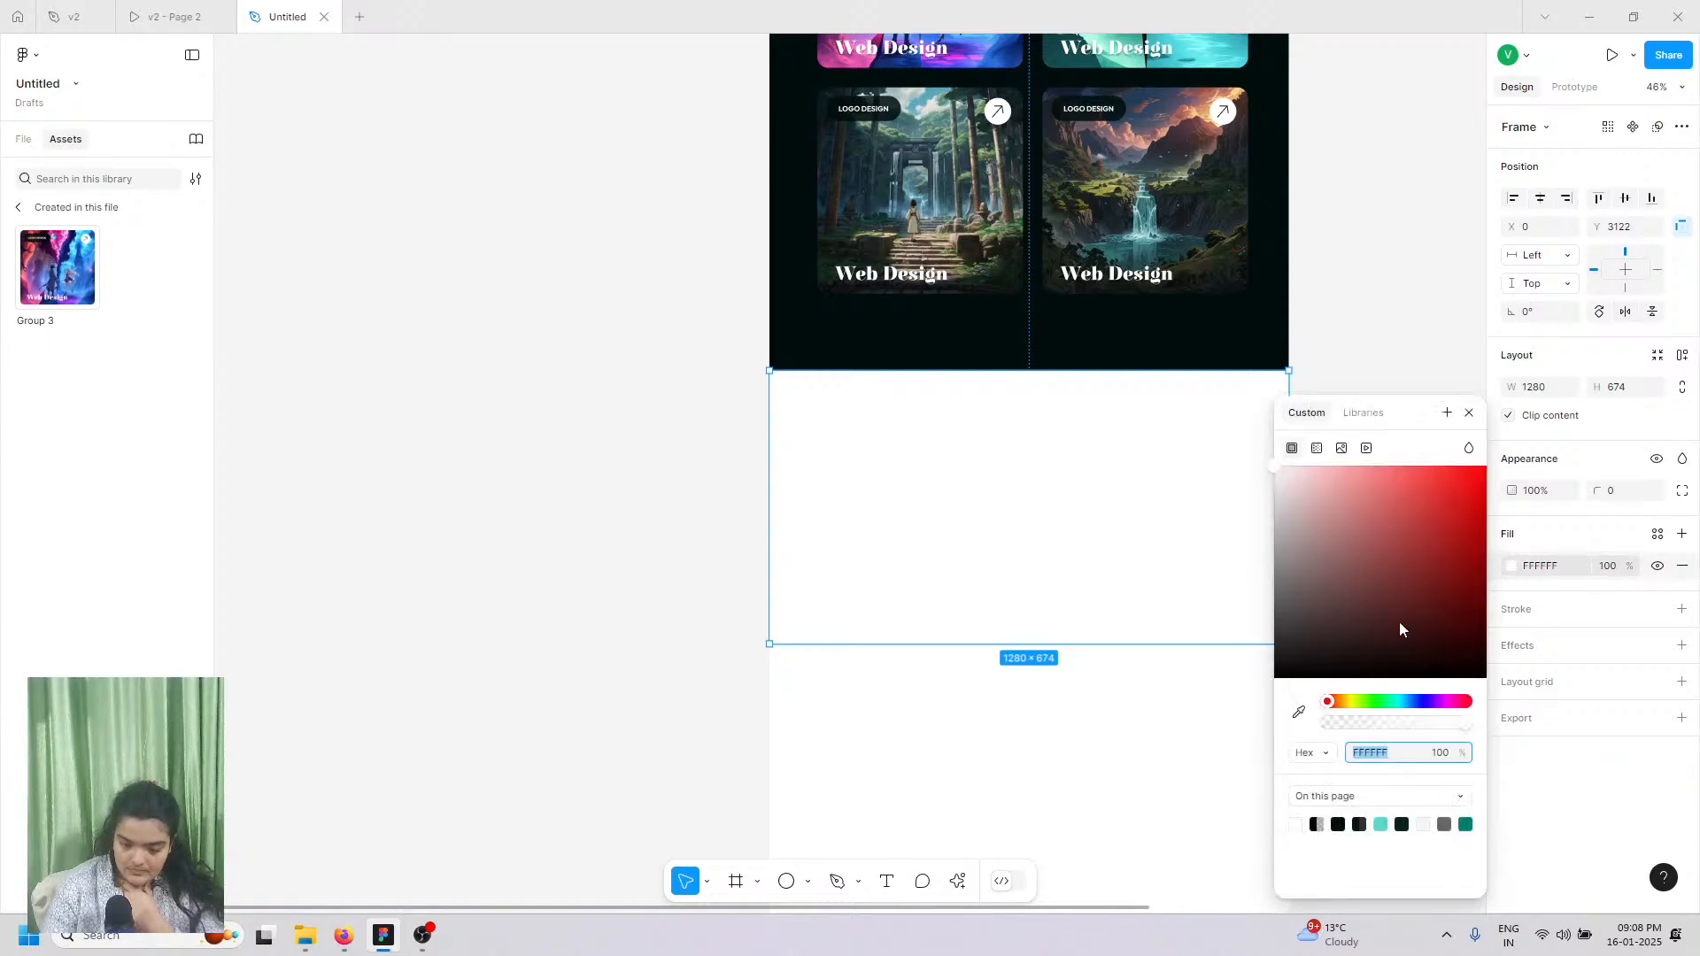
left_click(1464, 824)
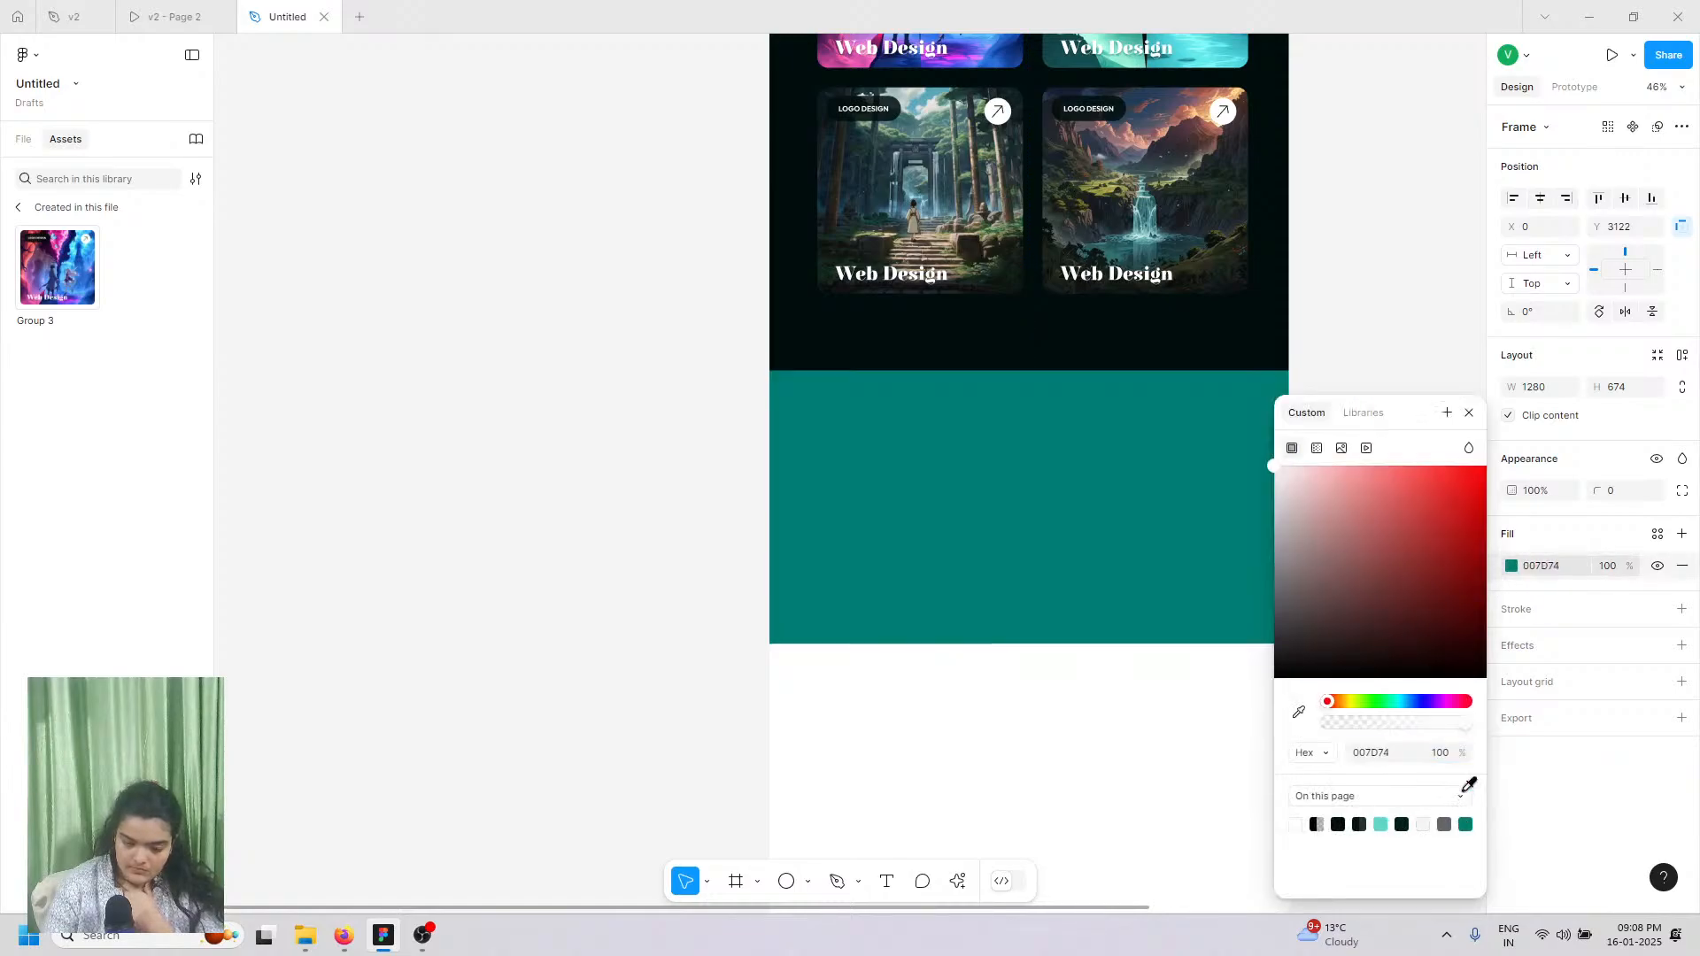
left_click_drag(1449, 603, 1307, 657)
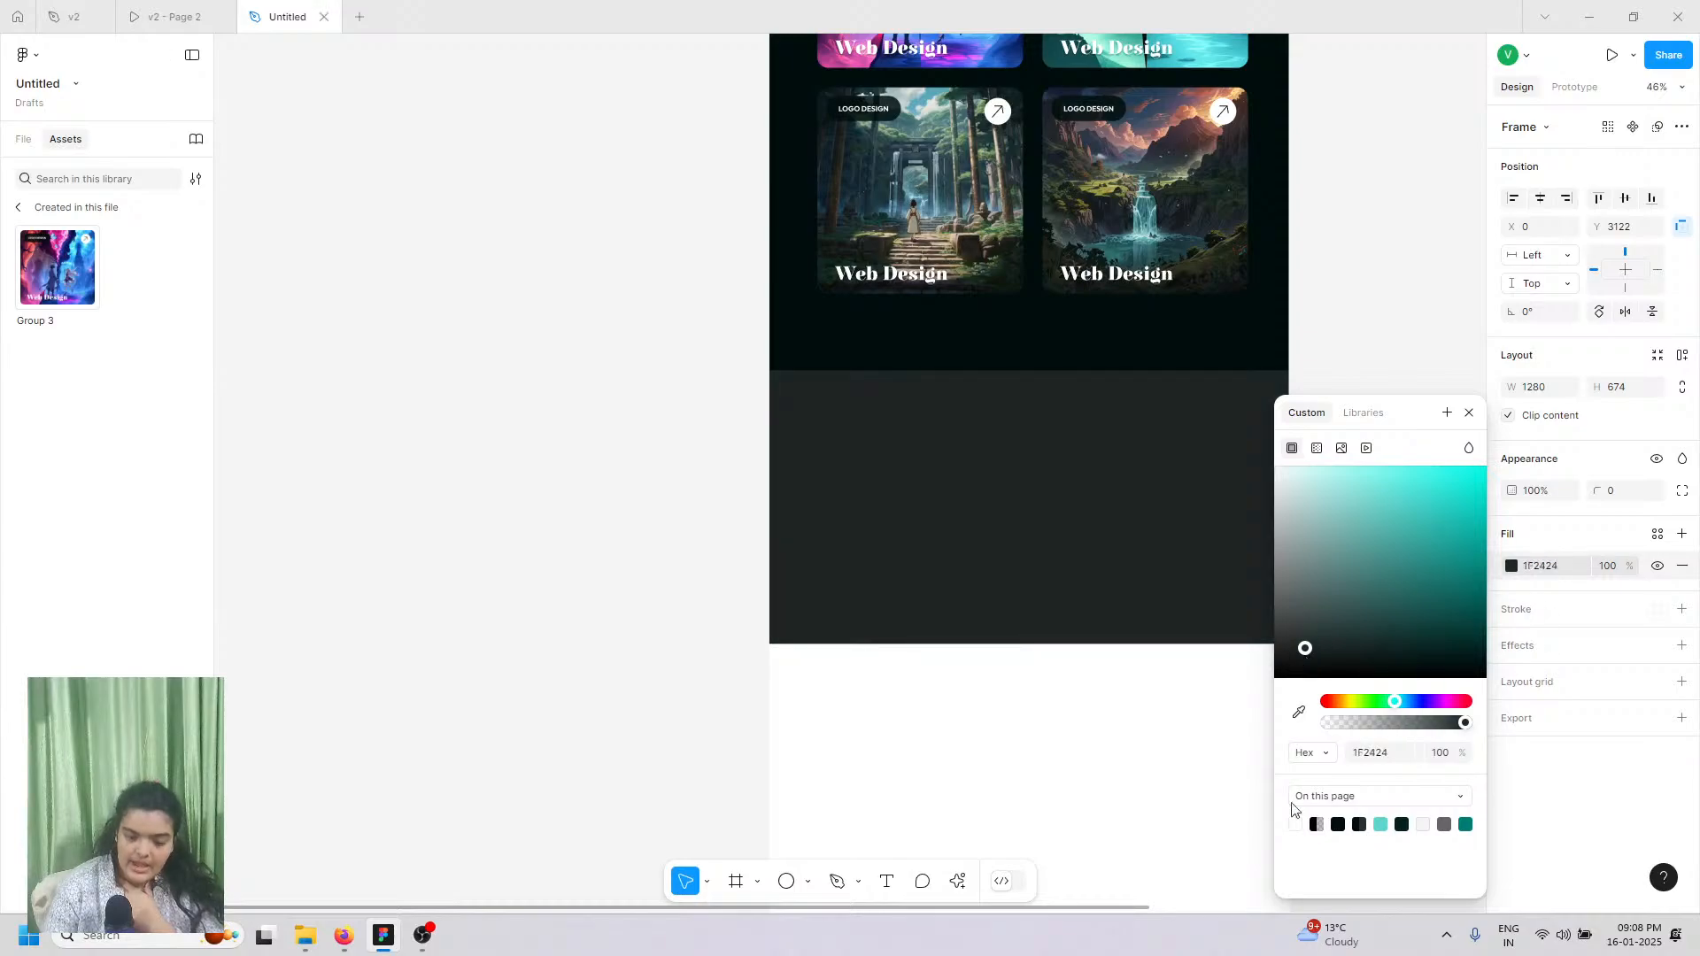
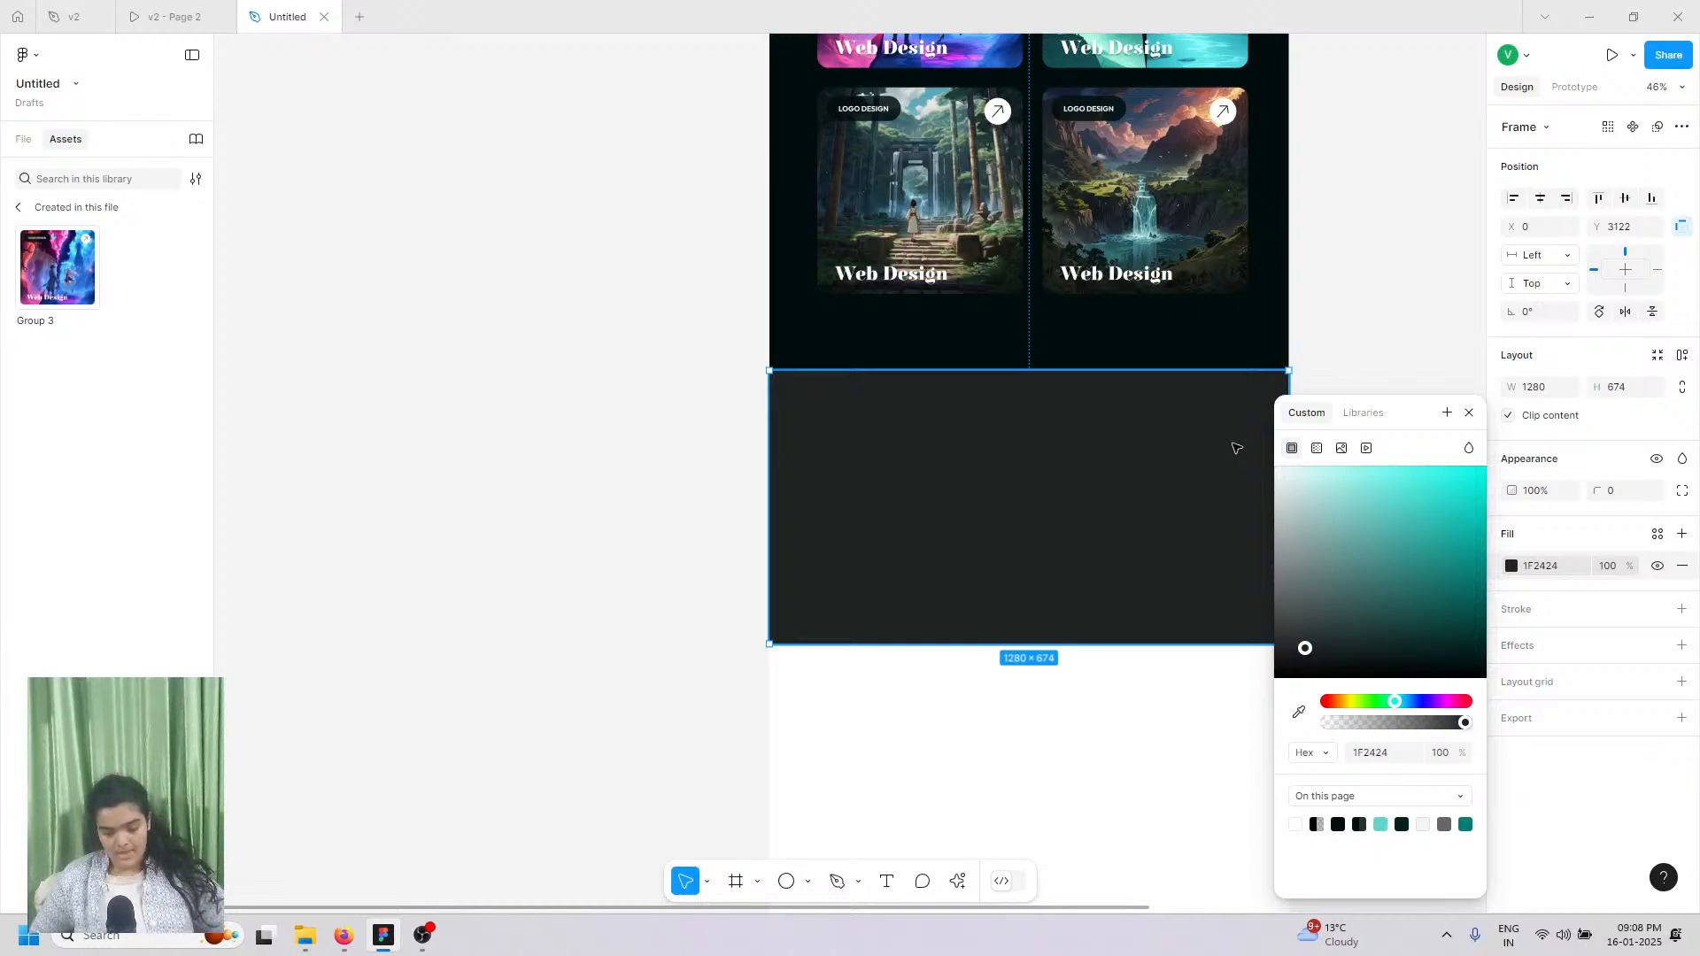
Step: Open the v2 - Page 2 prototype showing the finished 'Design, Innovate, Inspire' section
left_click(149, 8)
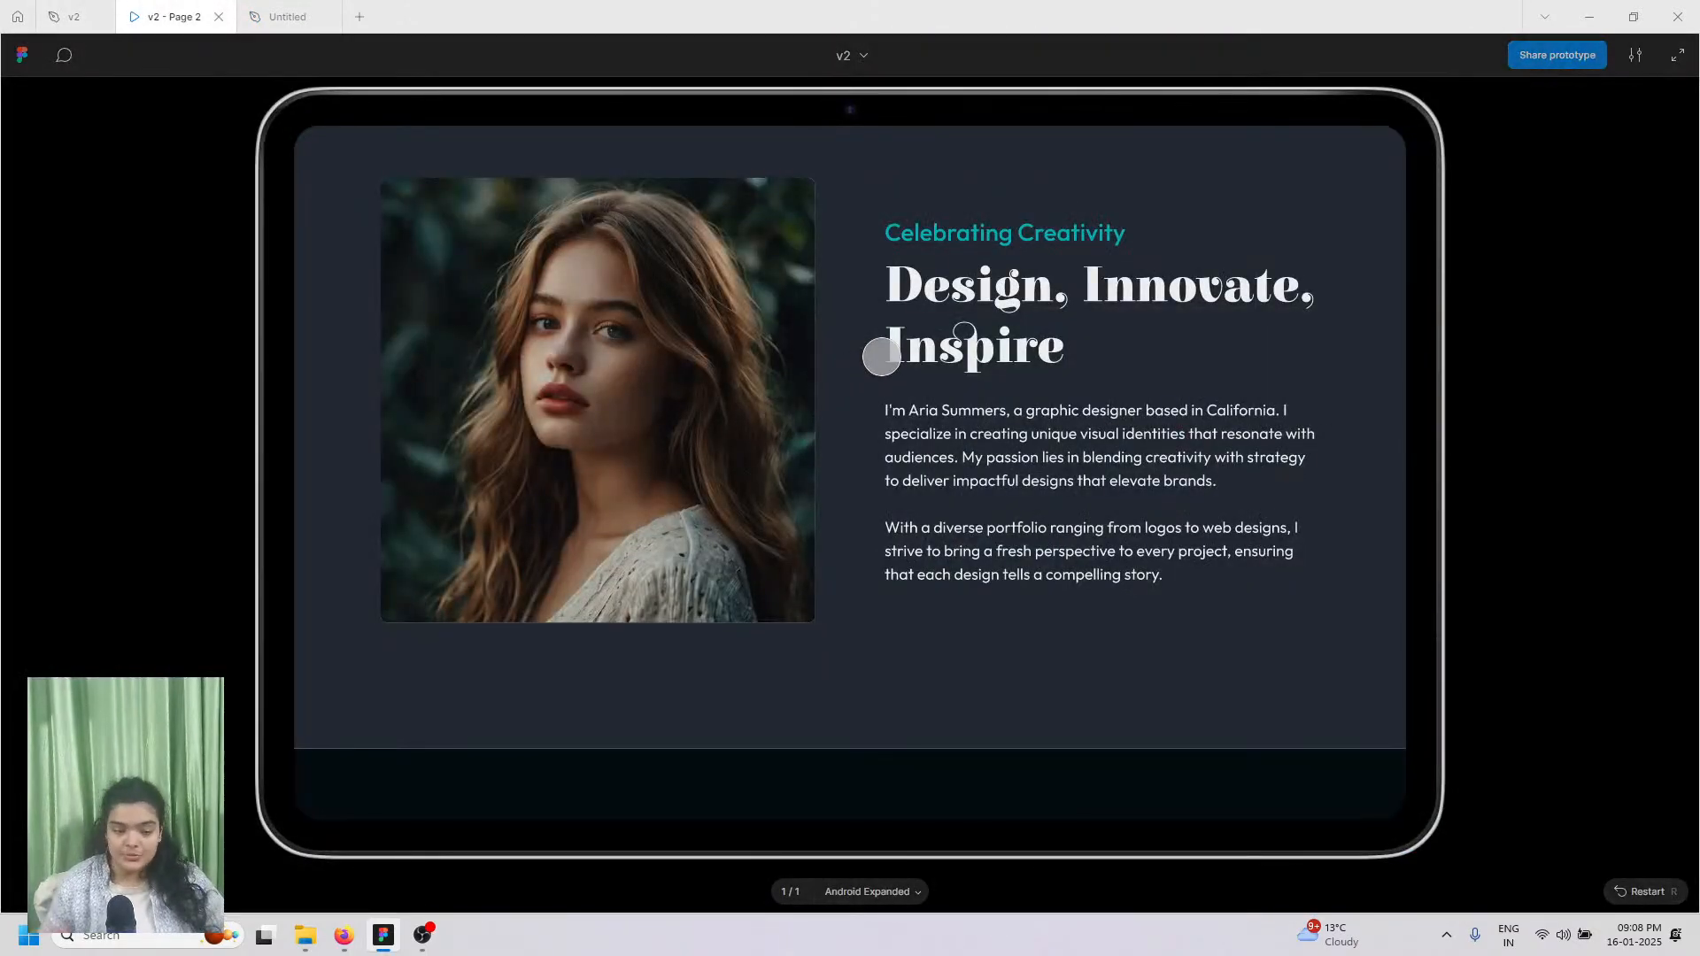
Step: Check aa.png in the Drive folder, then return to the Untitled design with nothing selected
left_click(354, 941)
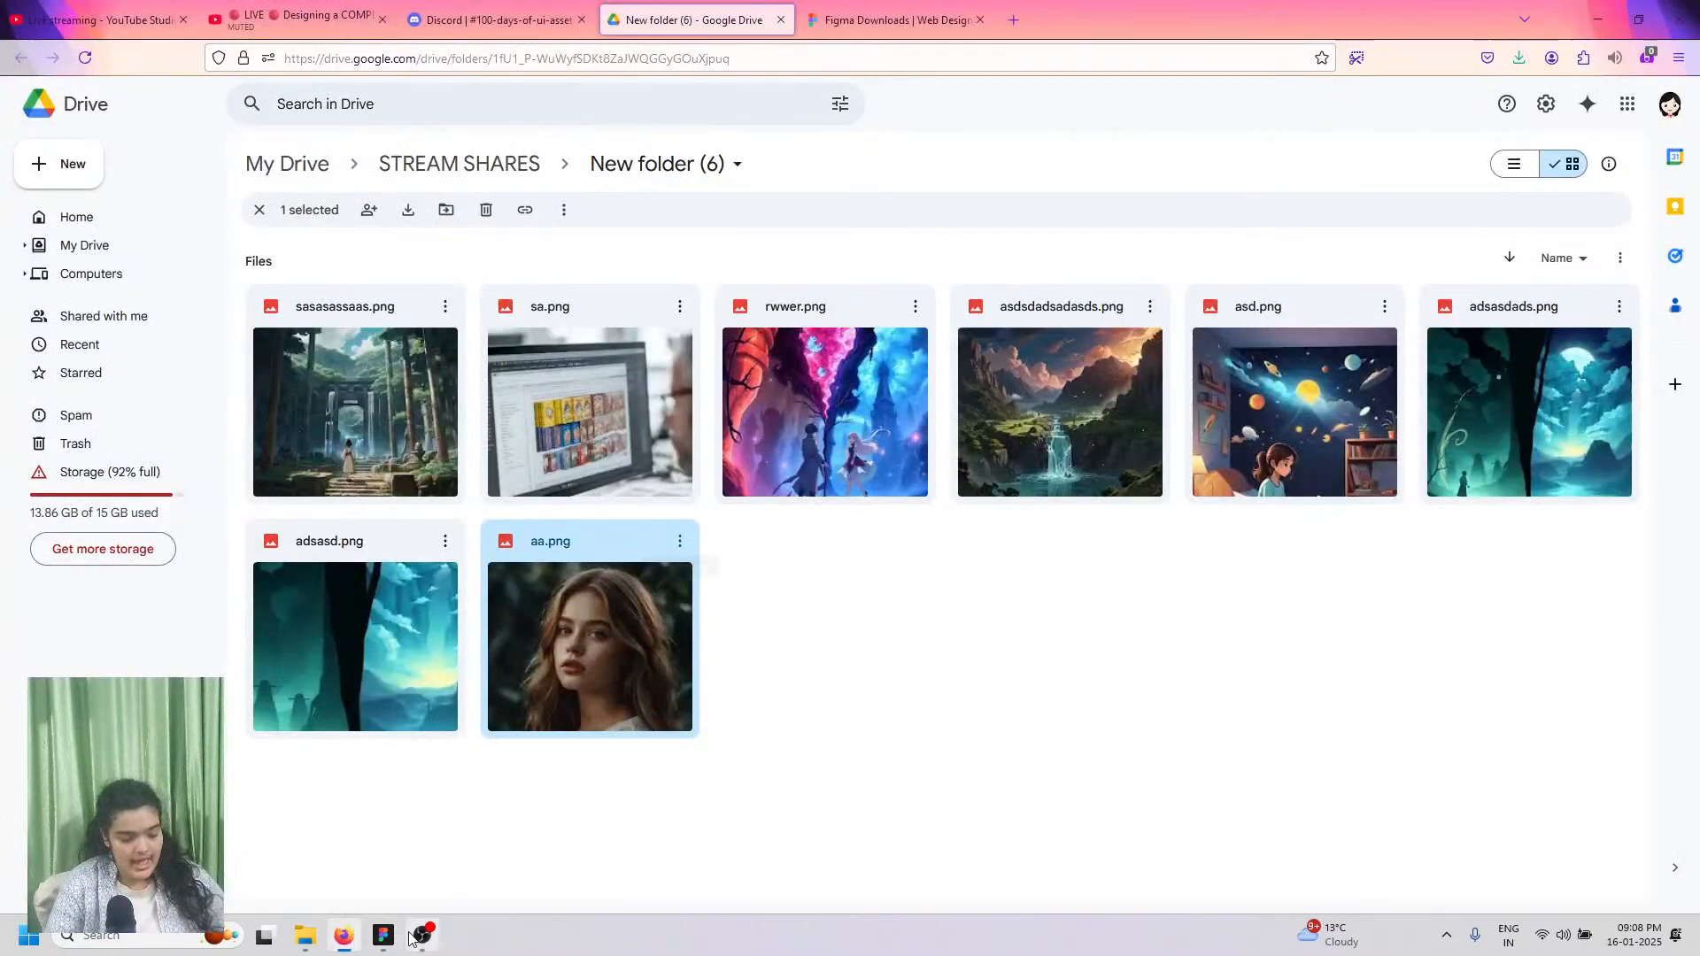
left_click(418, 937)
left_click(381, 941)
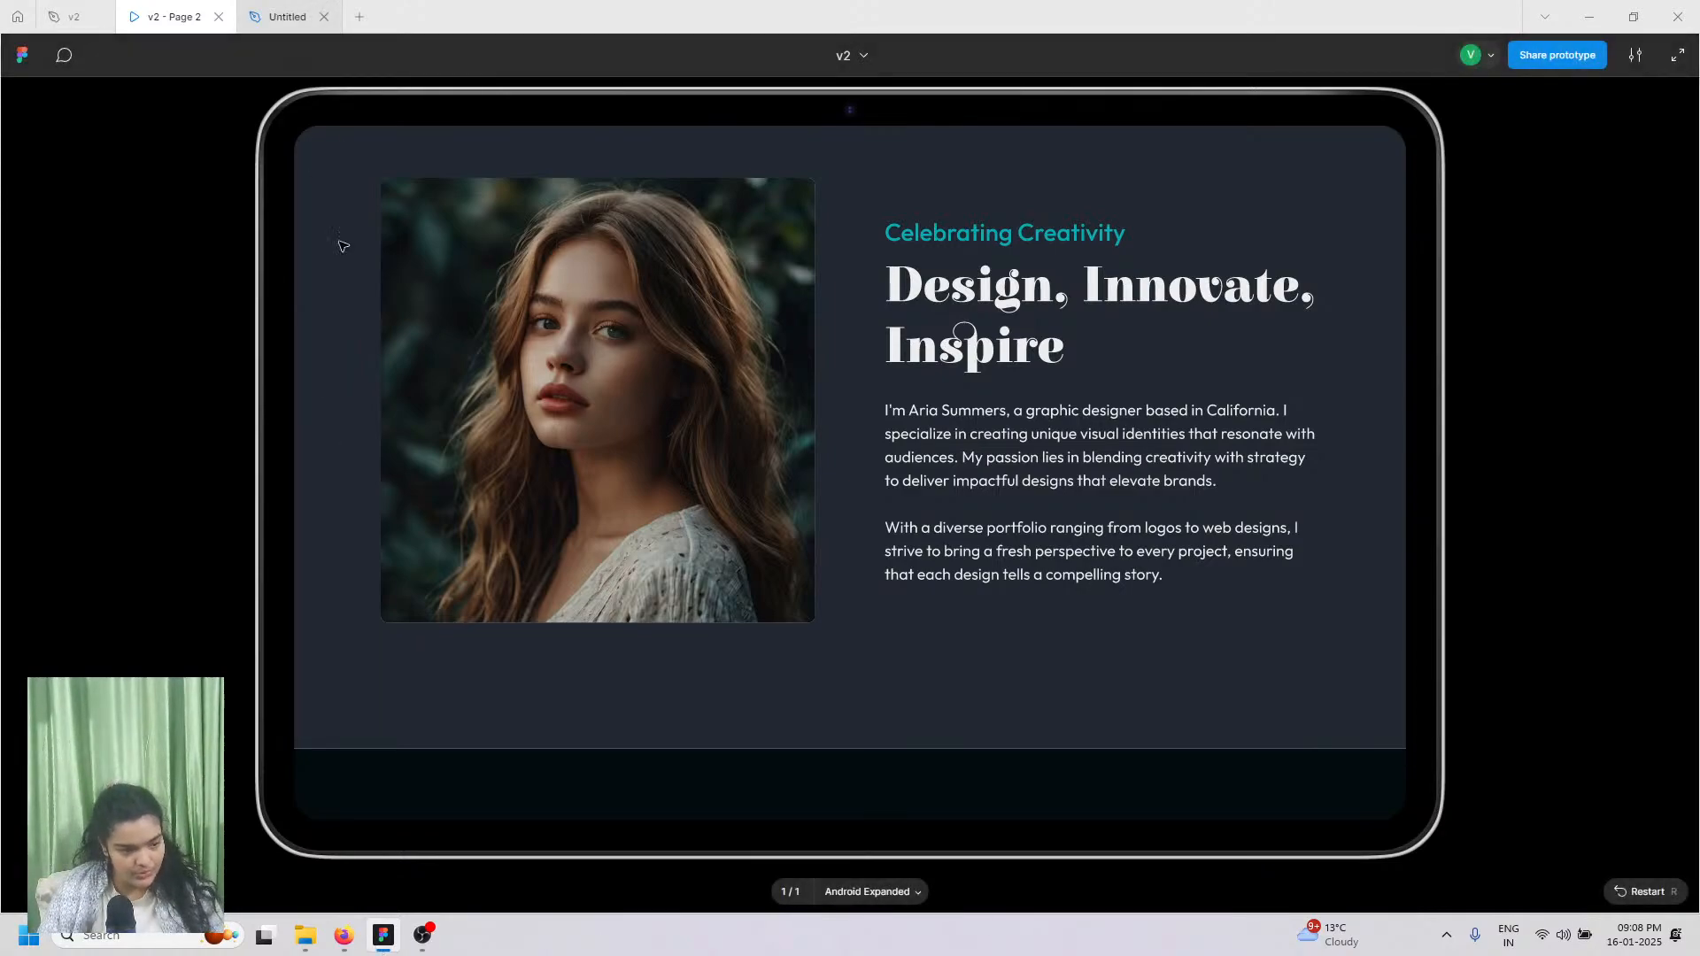
left_click(281, 16)
left_click(758, 857)
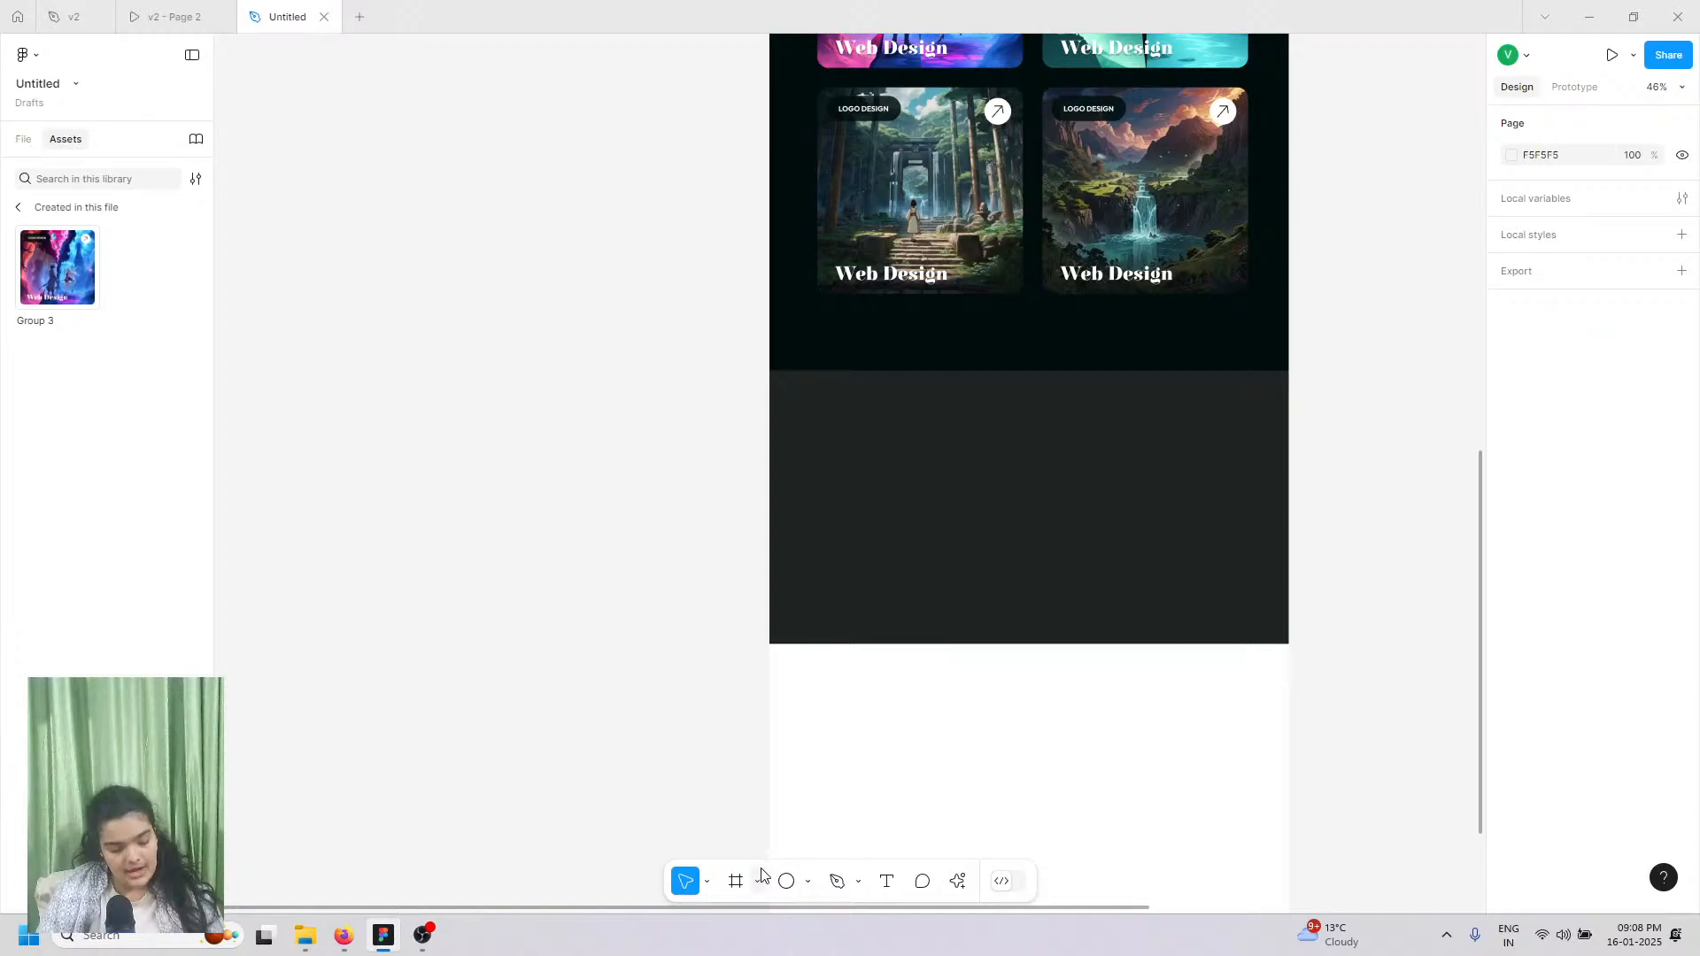
Step: Import the aa portrait (500 × 512) from Downloads and drag it into the dark section
key("ctrl+shift+k")
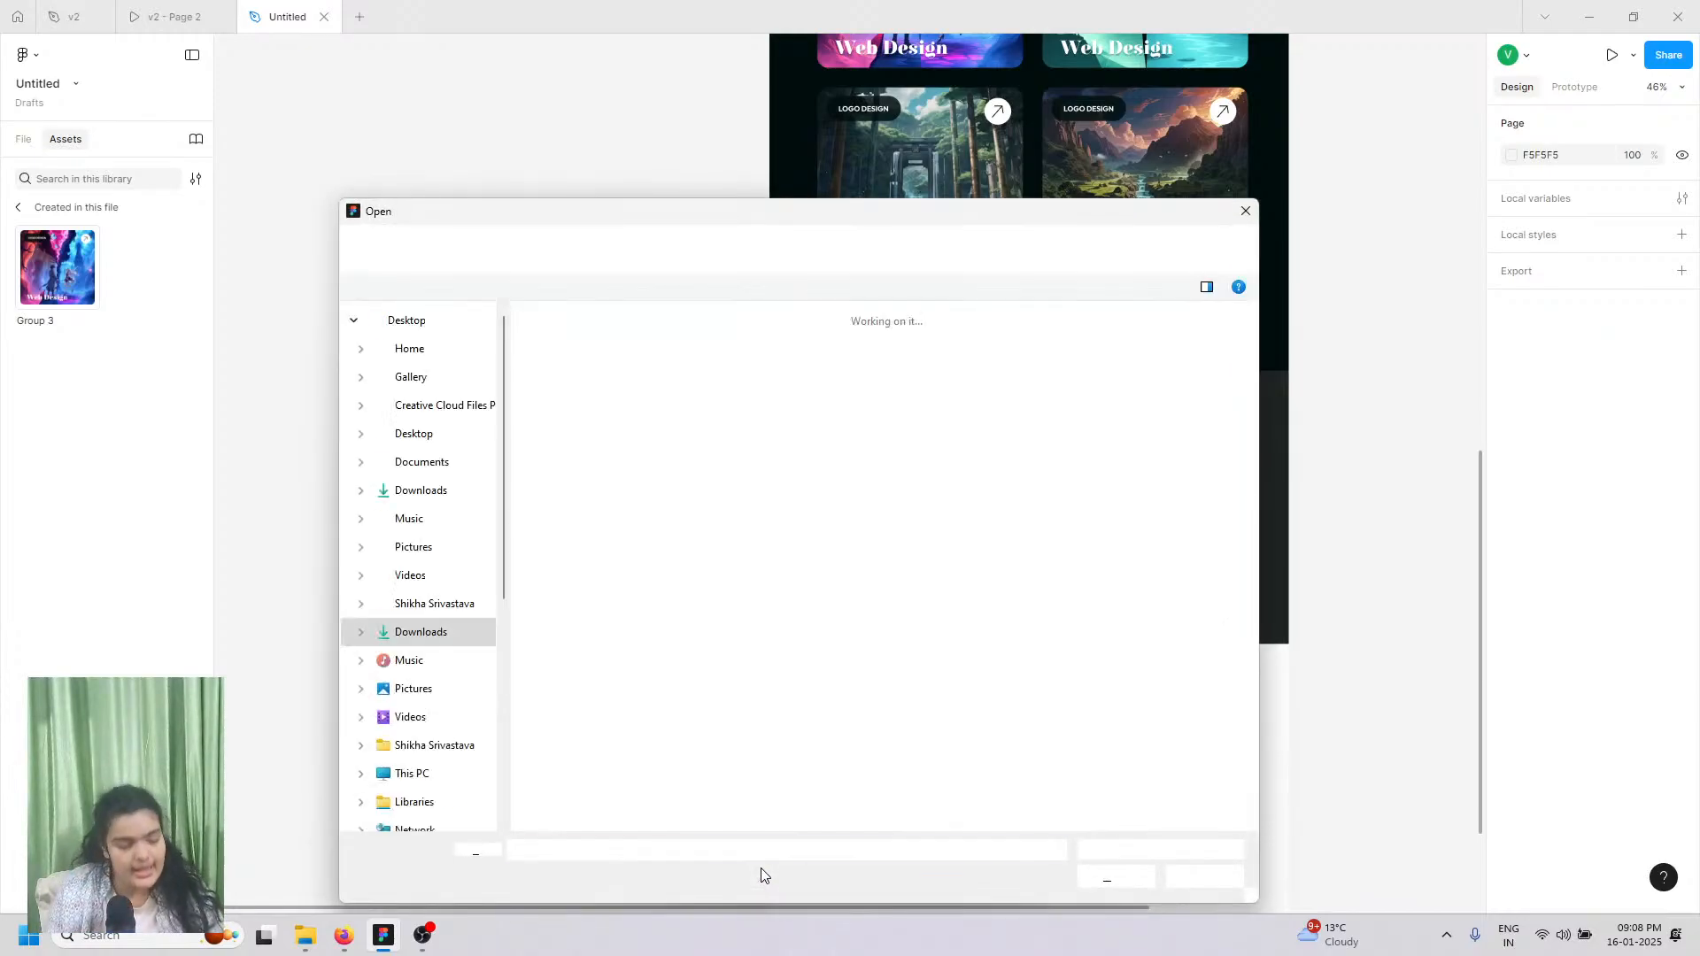
left_click(615, 416)
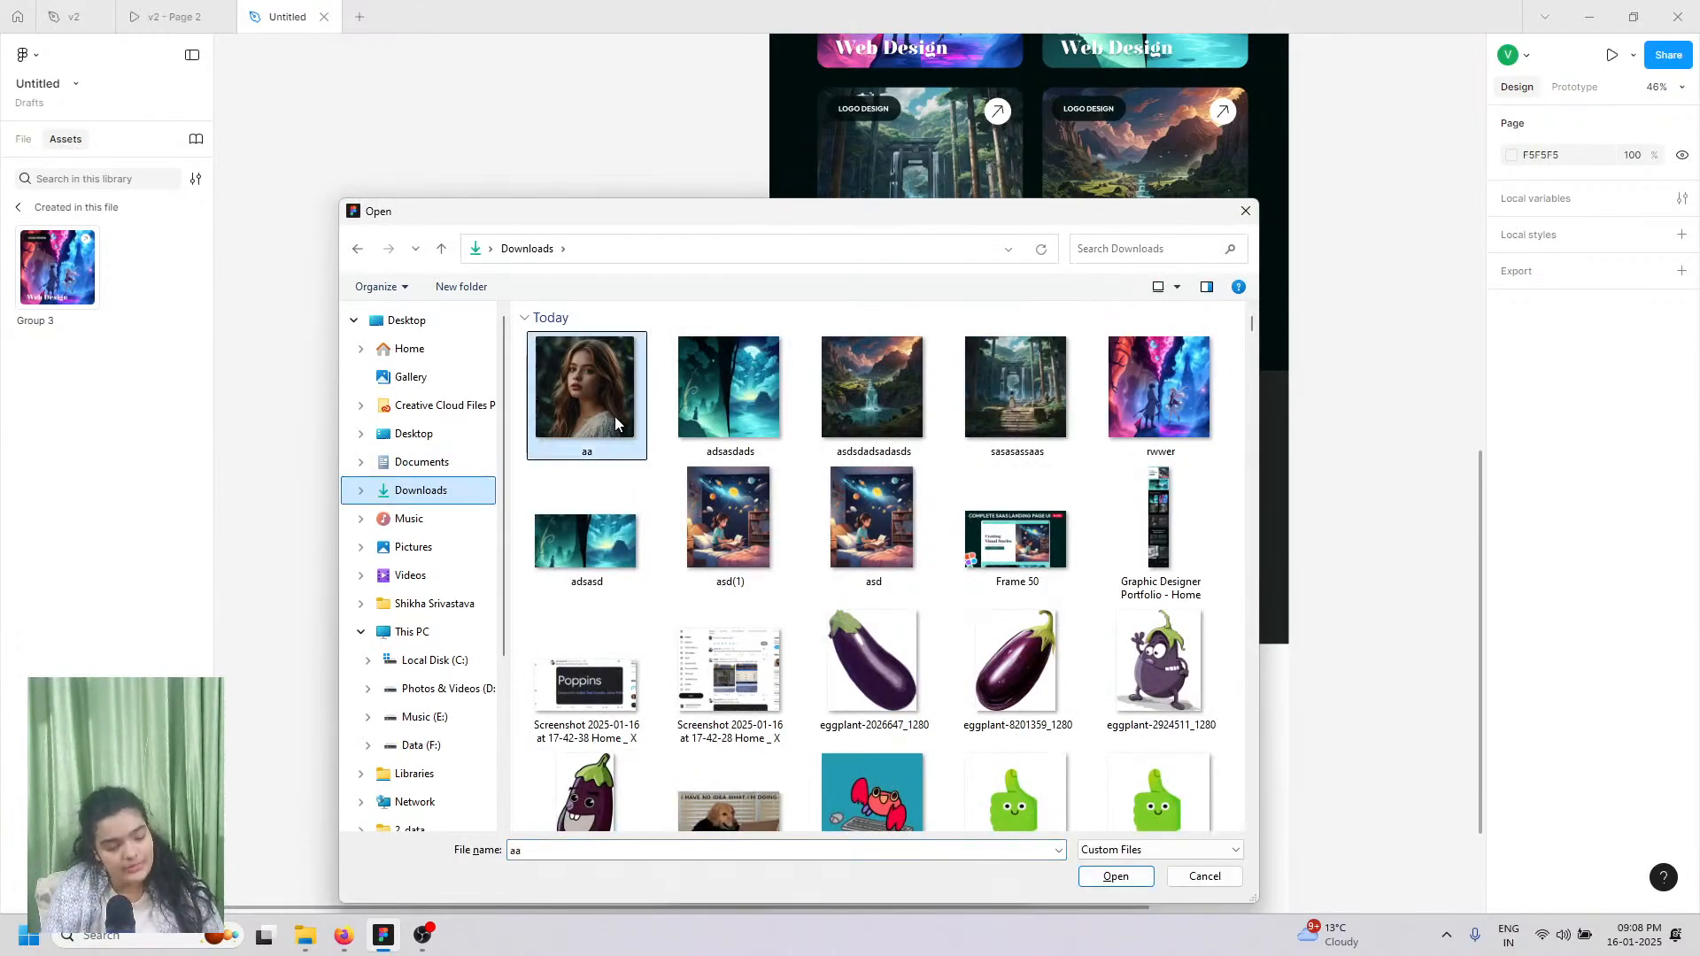
left_click(1116, 876)
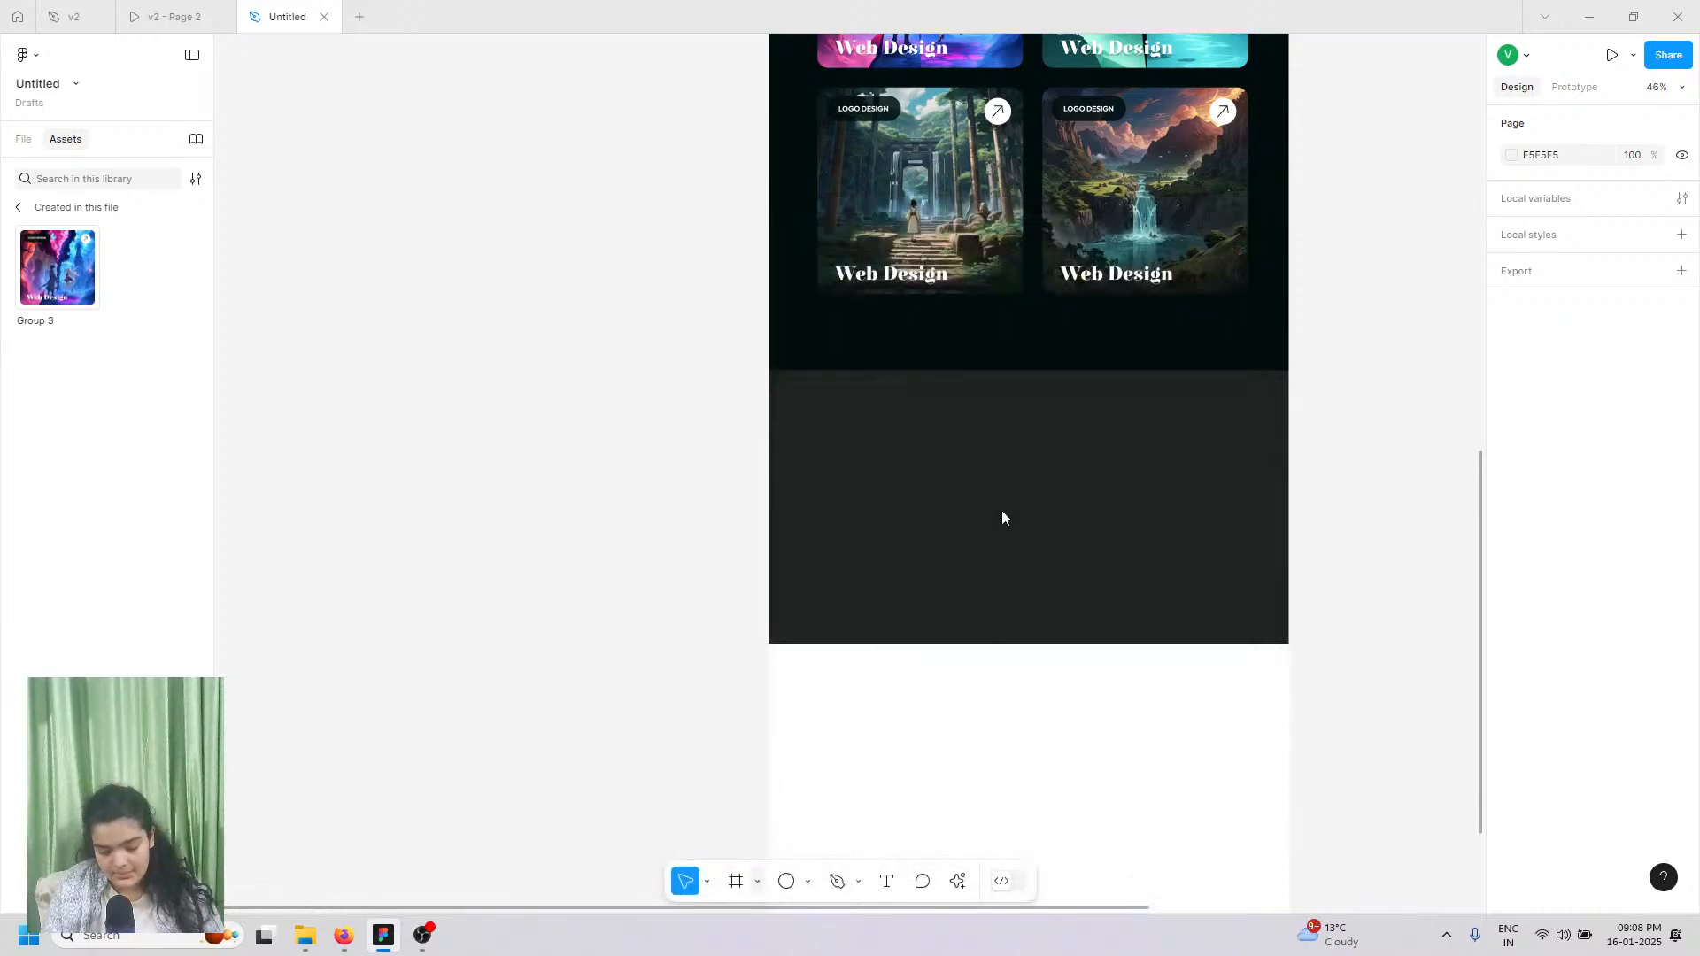
left_click(678, 487)
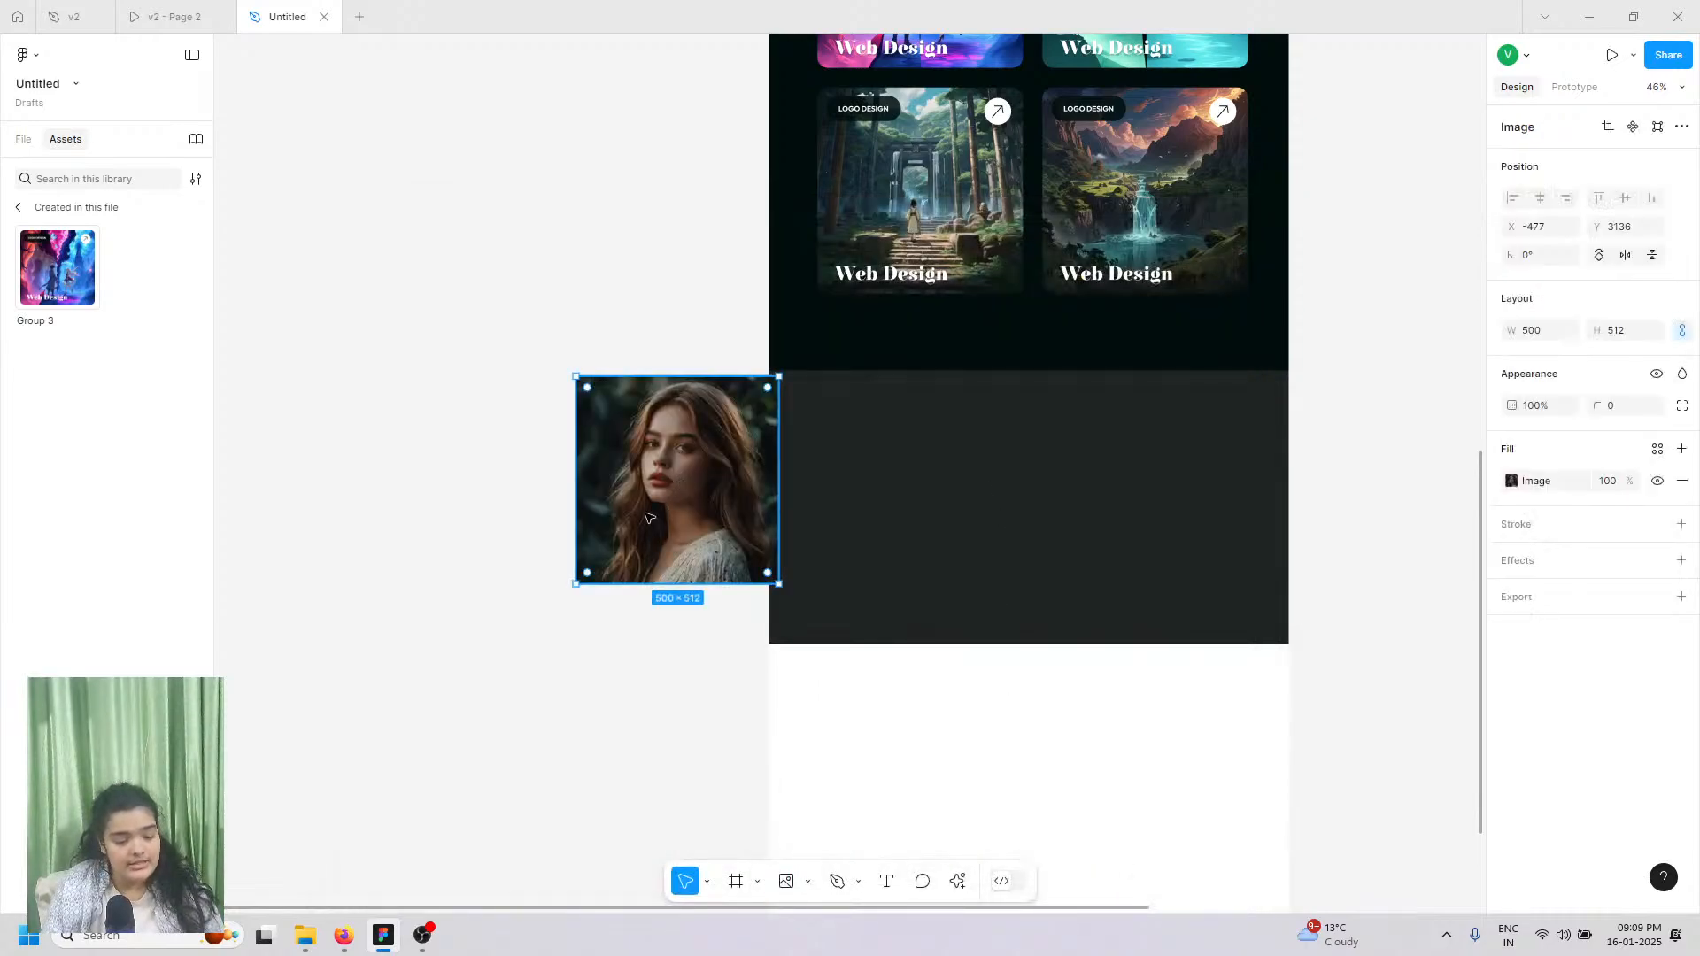
left_click_drag(643, 504, 875, 521)
scroll(793, 484, "up", 12)
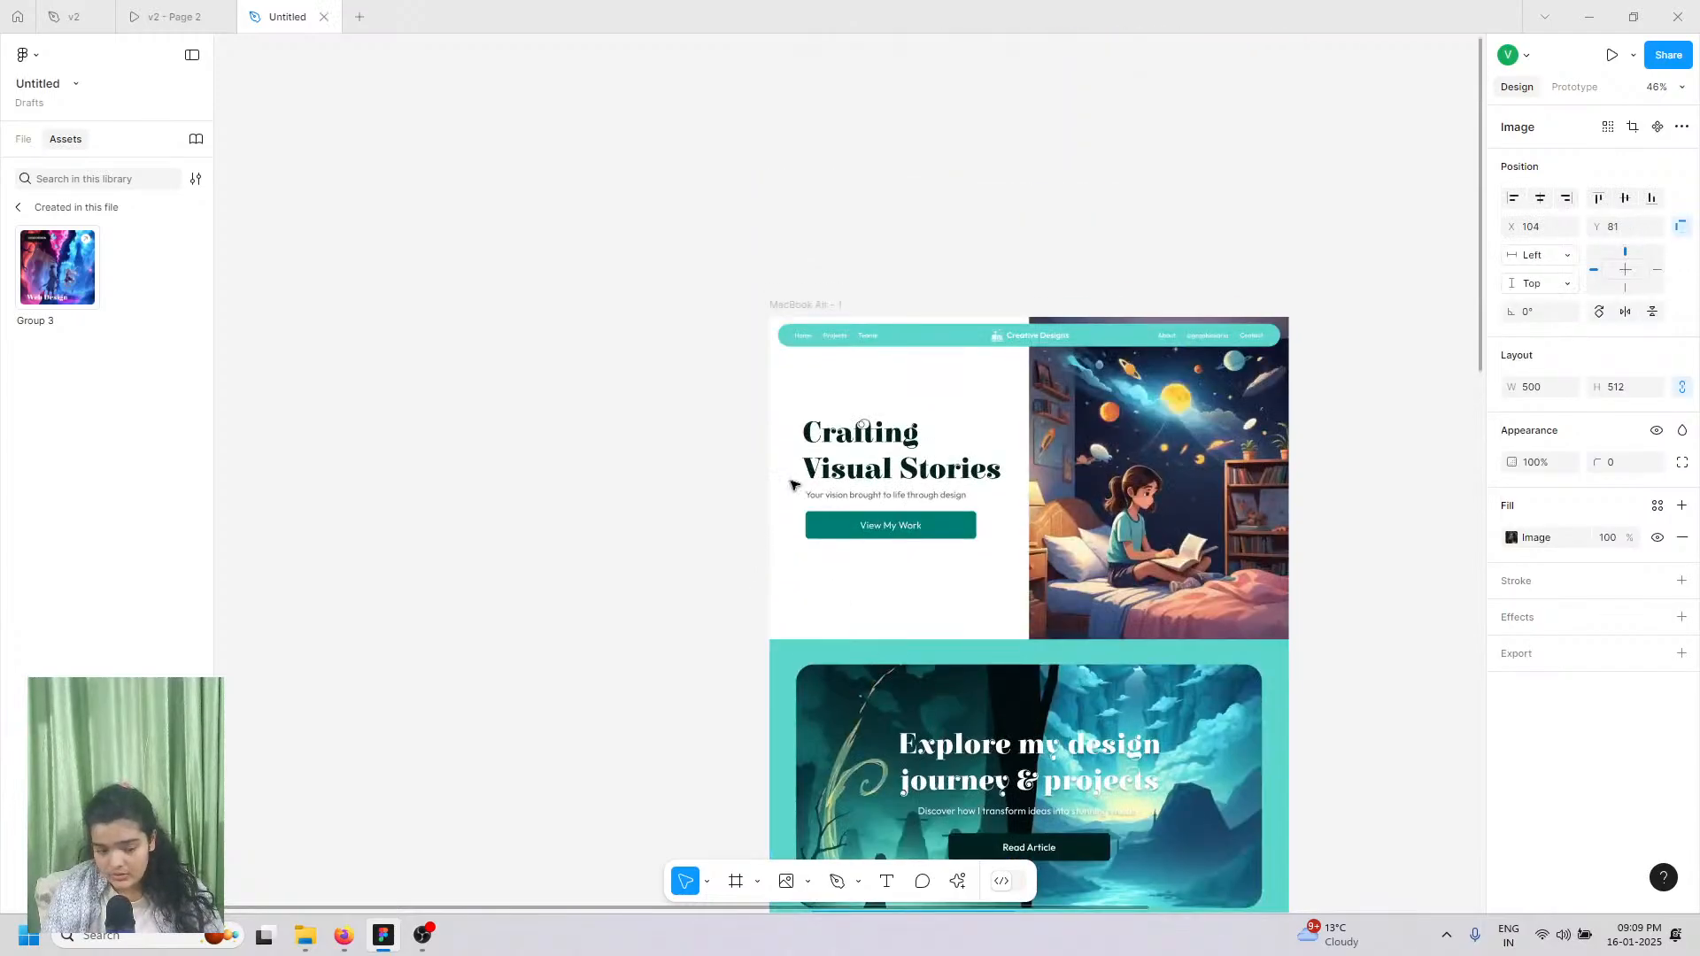
Step: Duplicate the hero heading, subtitle and View My Work button beside the portrait
double_click(836, 451)
double_click(837, 450)
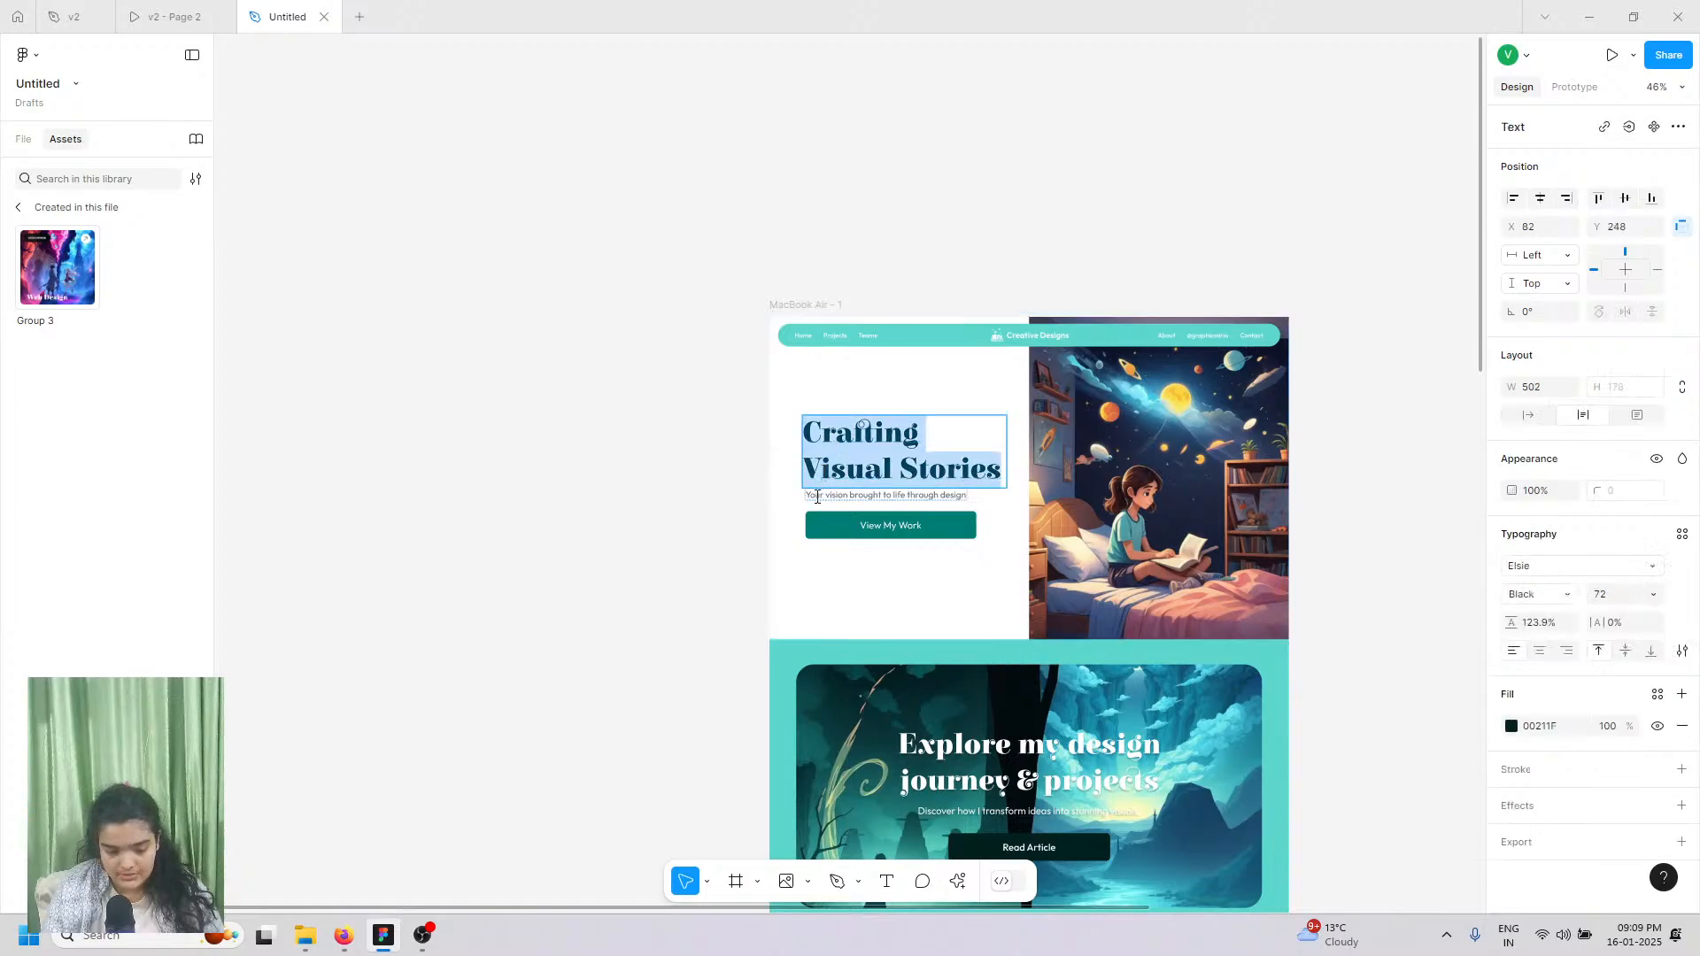
key("Escape")
left_click(816, 496, "shift")
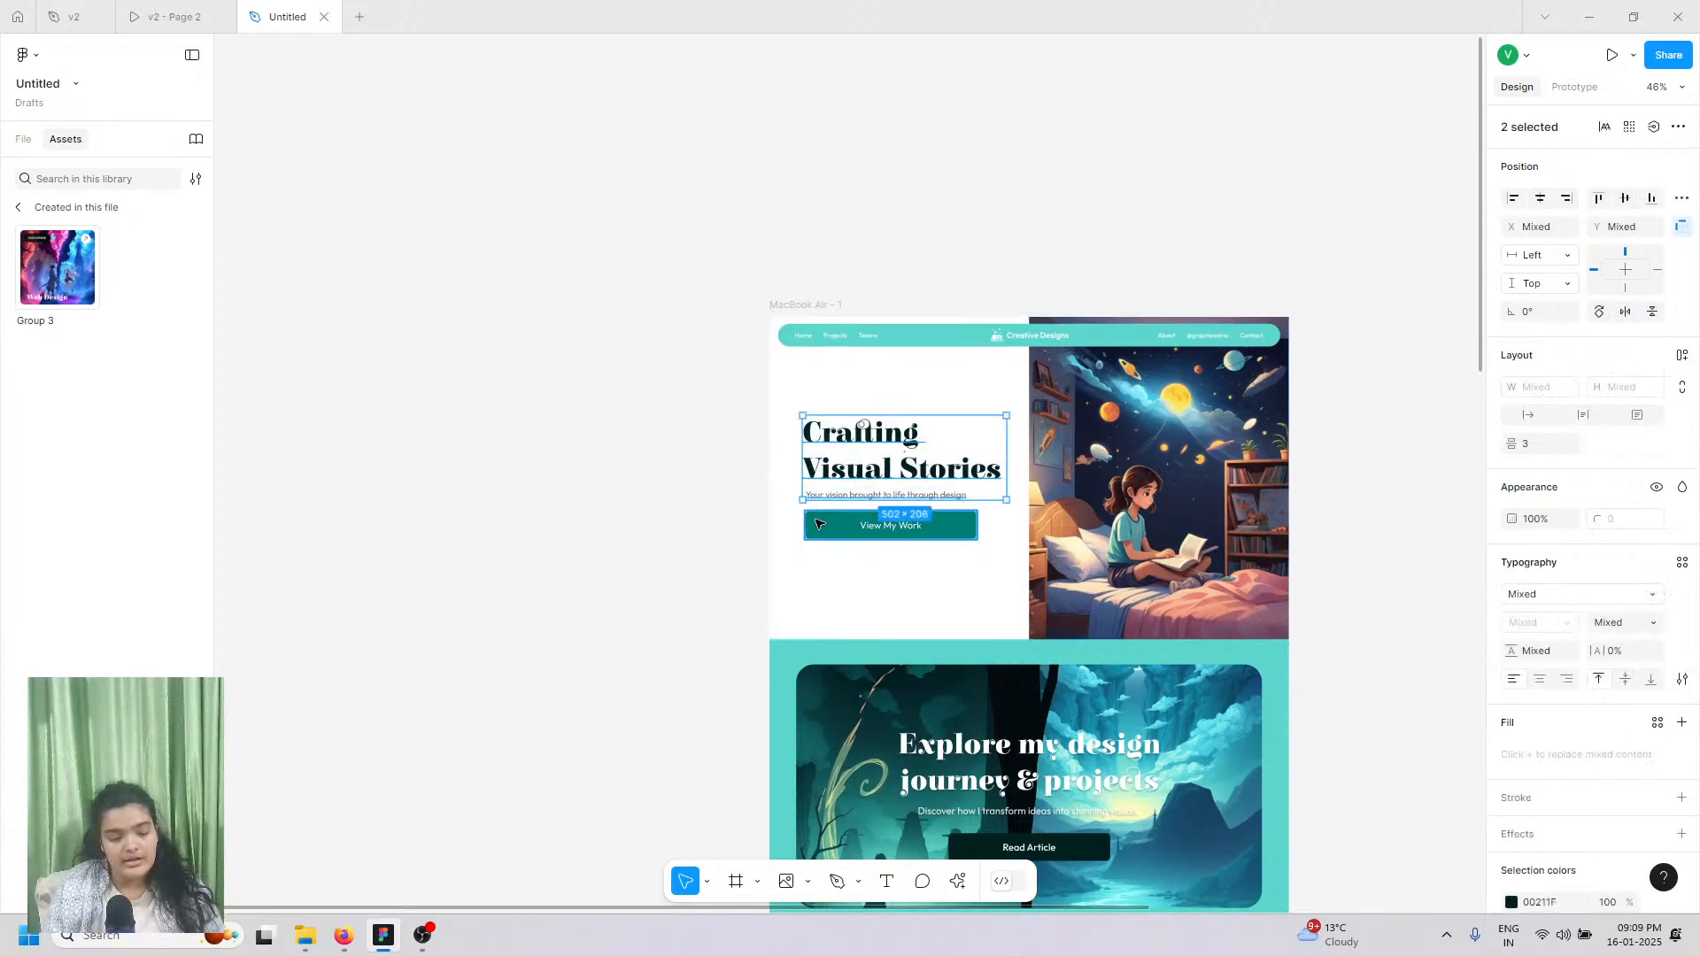
left_click(818, 525, "shift")
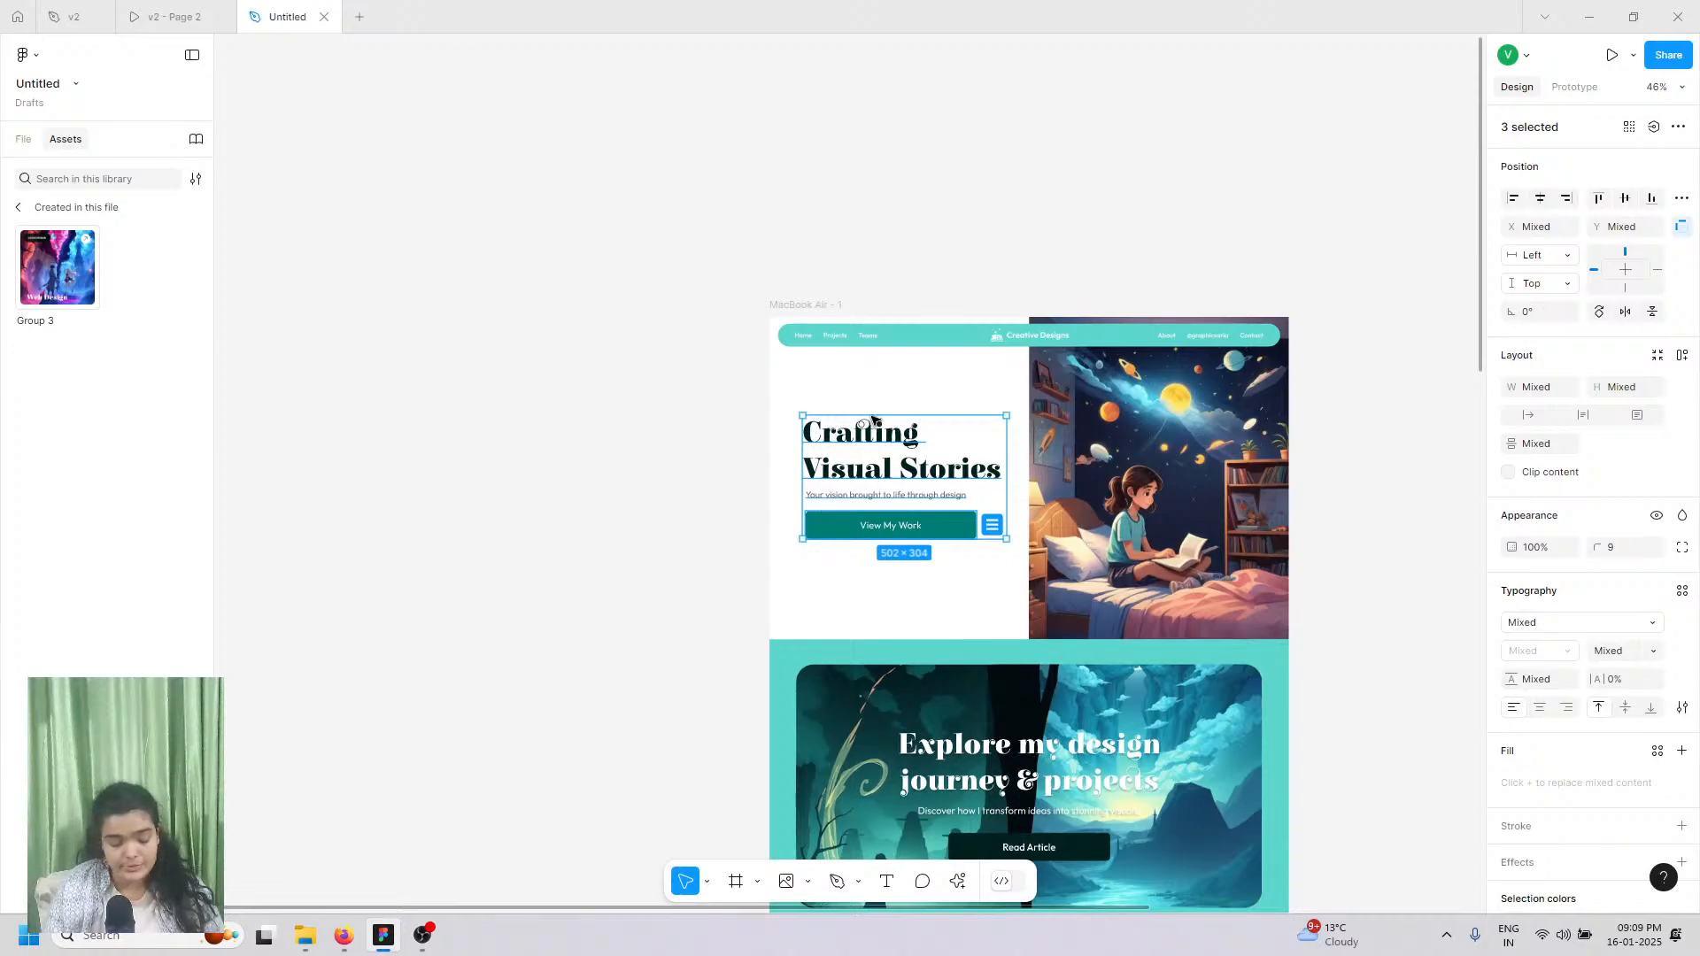
left_click_drag(875, 455, 1124, 618)
scroll(950, 847, "down", 3)
scroll(941, 841, "down", 4)
Step: Right-align the copied Crafting Visual Stories heading and shift it left toward the portrait
right_click(1092, 602)
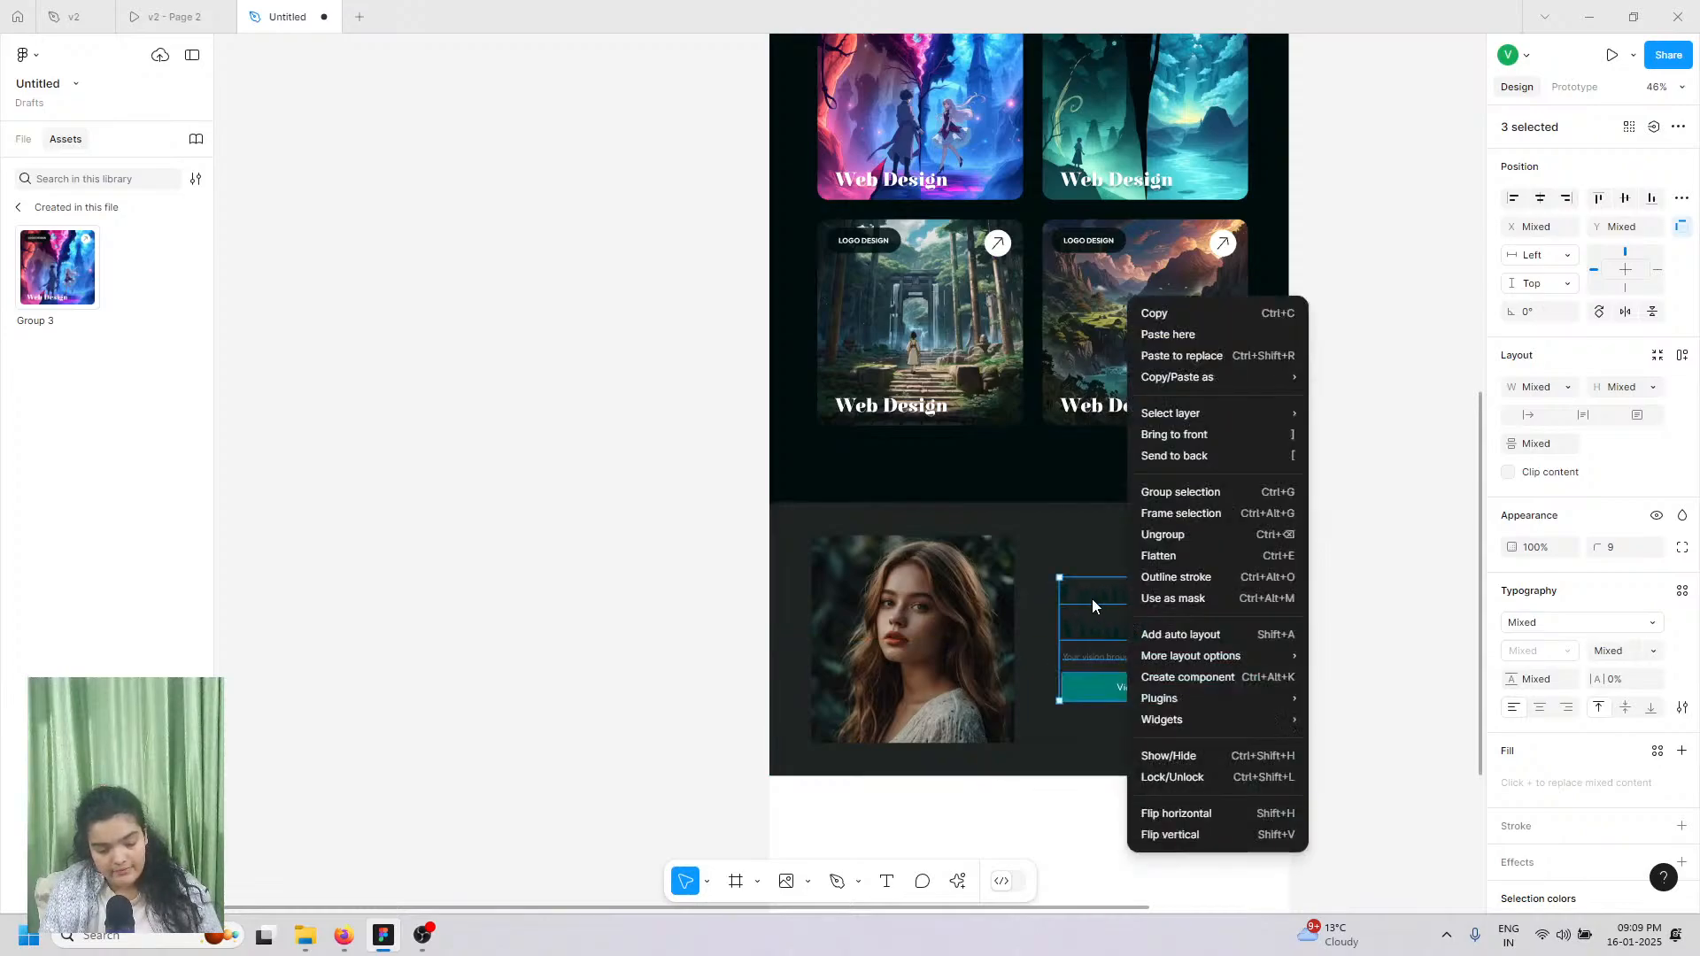
key("Escape")
double_click(1092, 602)
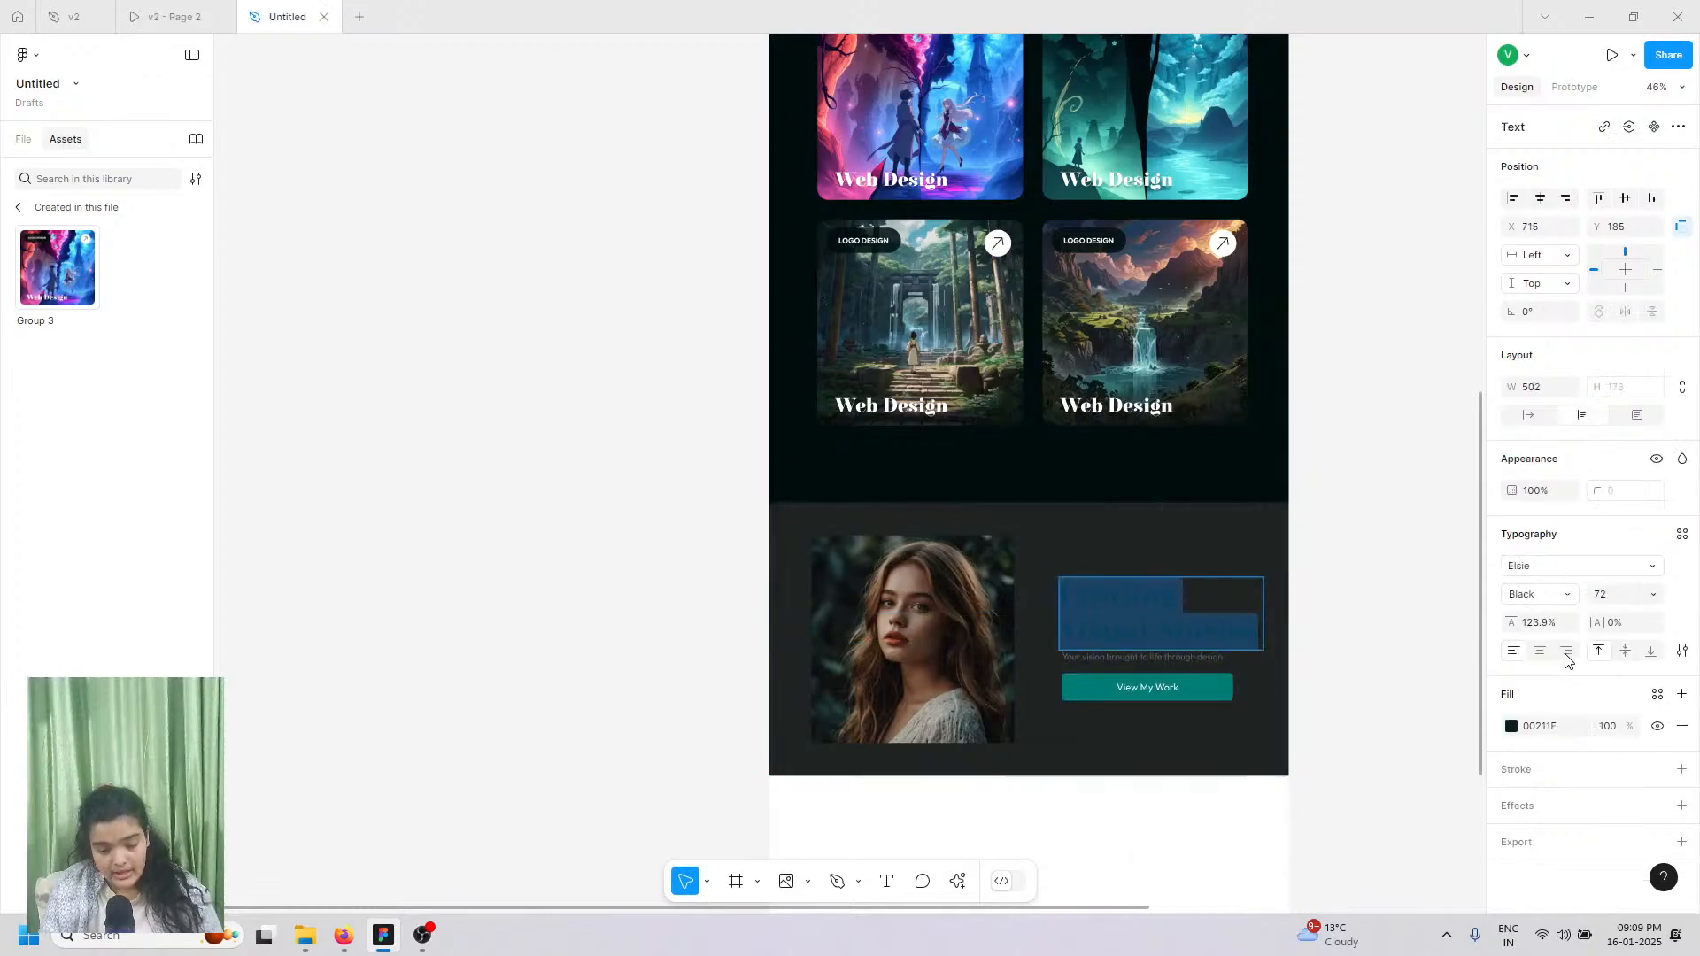
left_click(1566, 653)
left_click(1152, 664)
left_click(1335, 684)
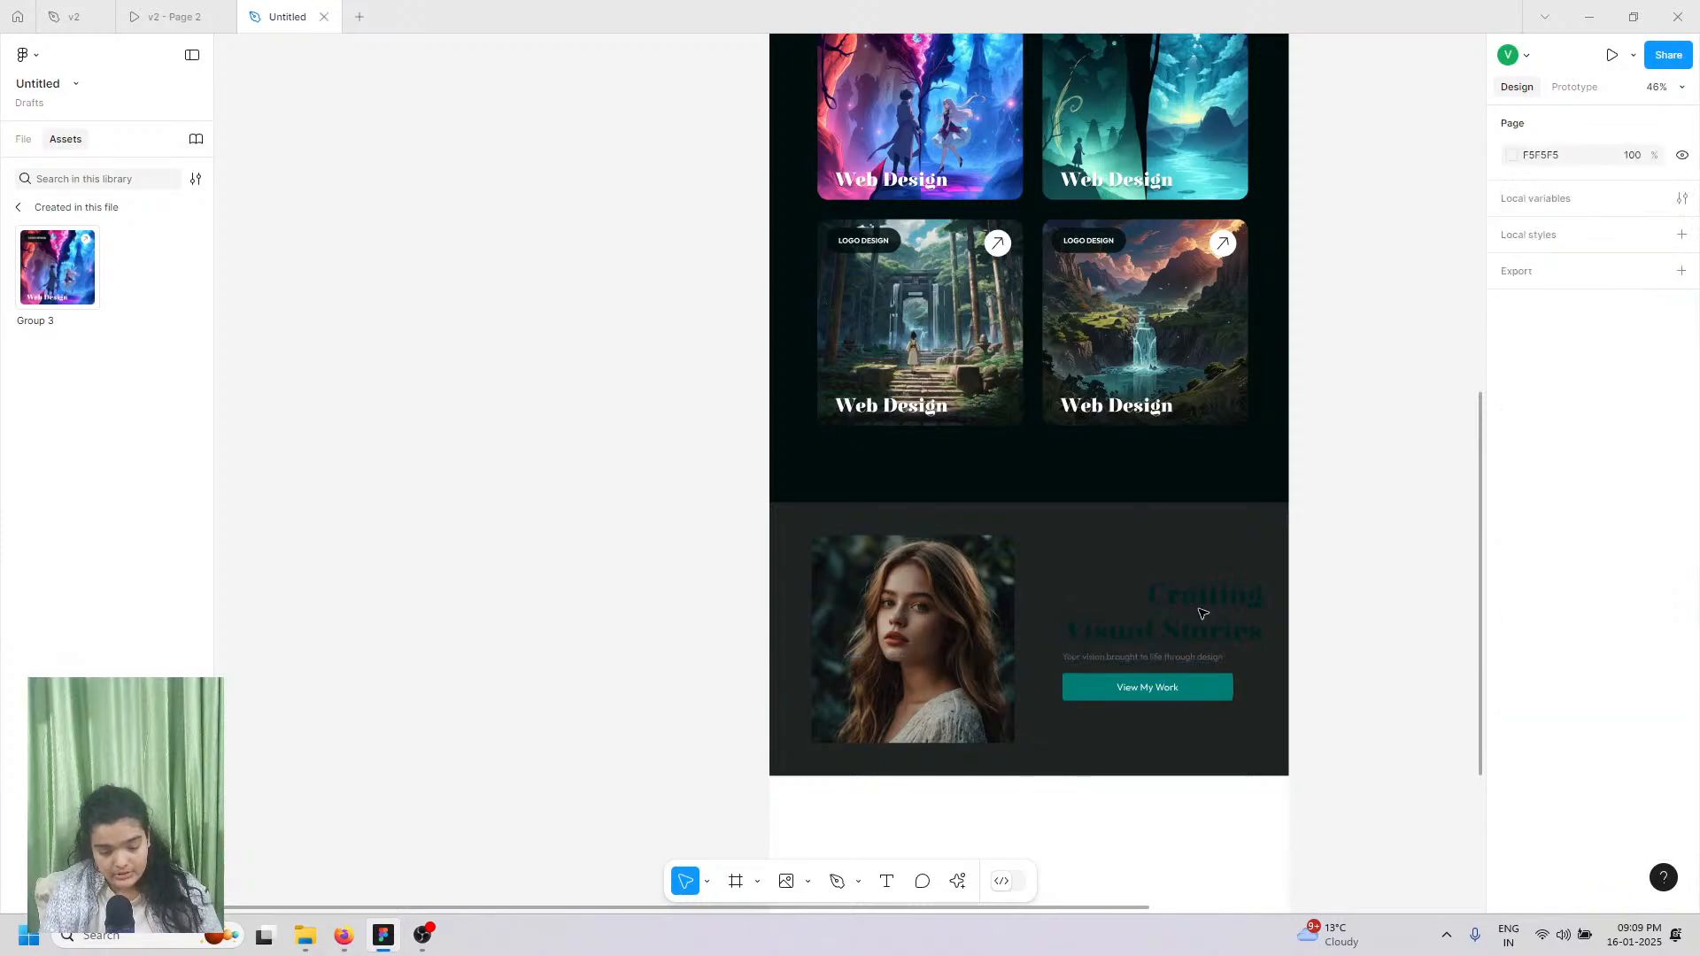
double_click(1199, 609)
left_click_drag(1234, 632, 1204, 649)
left_click(1190, 659)
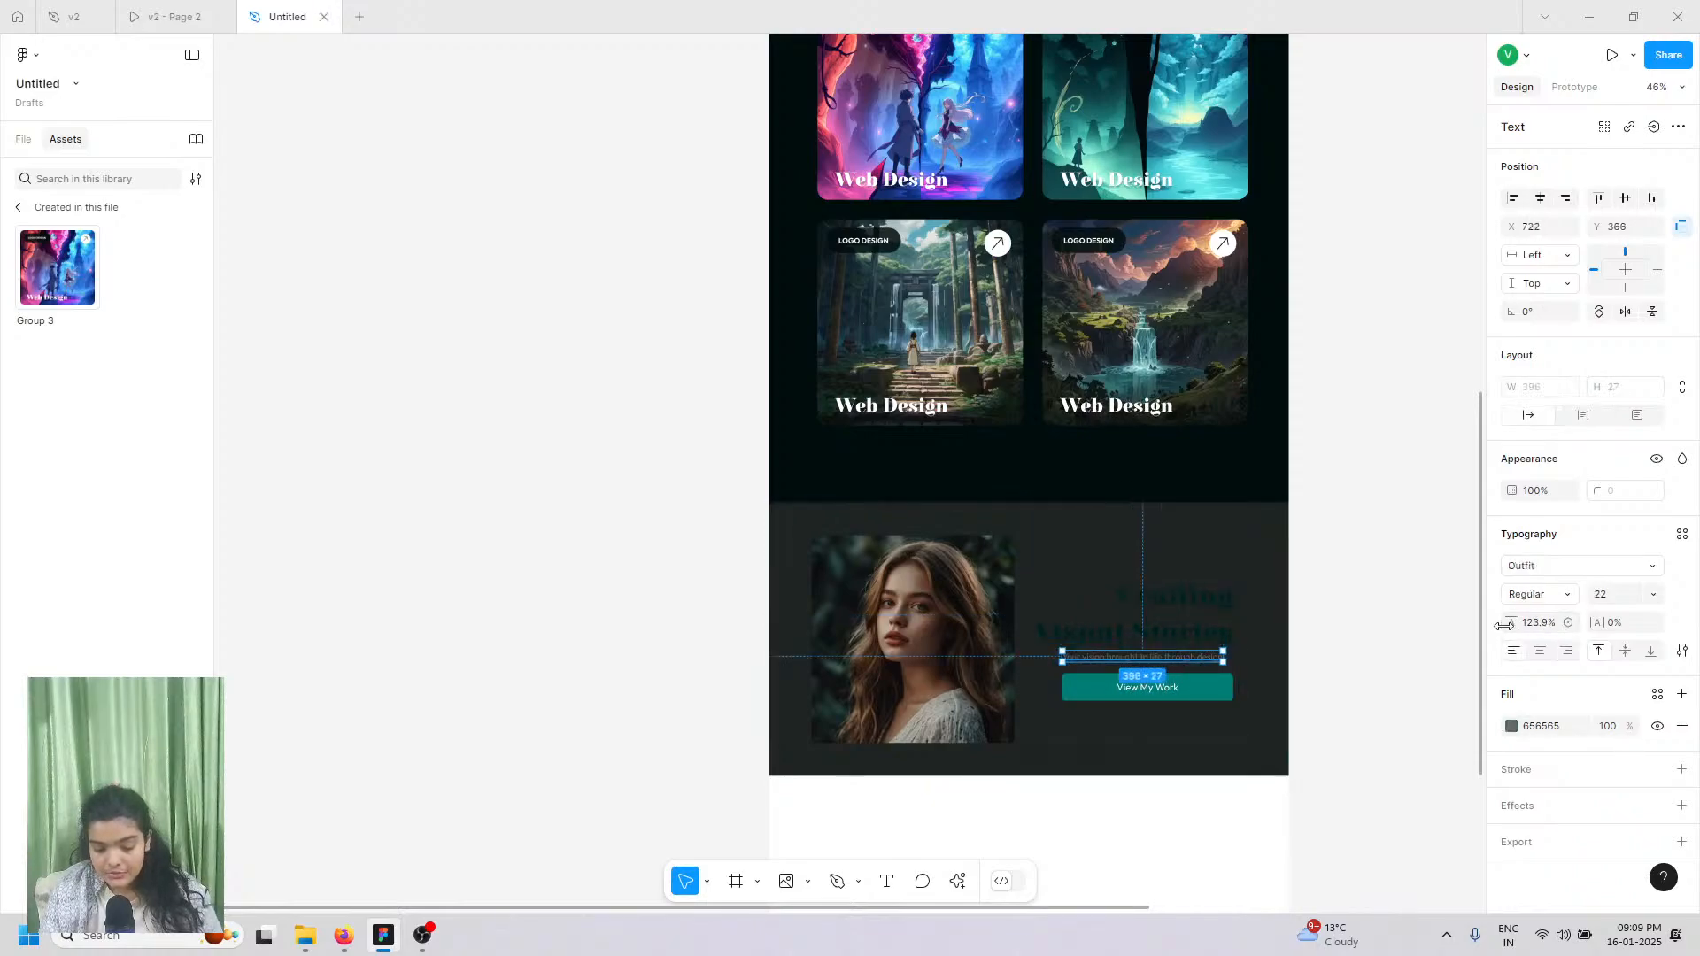
Step: Right-align the copied subtitle and compare it against the v2 reference layout
left_click(1565, 648)
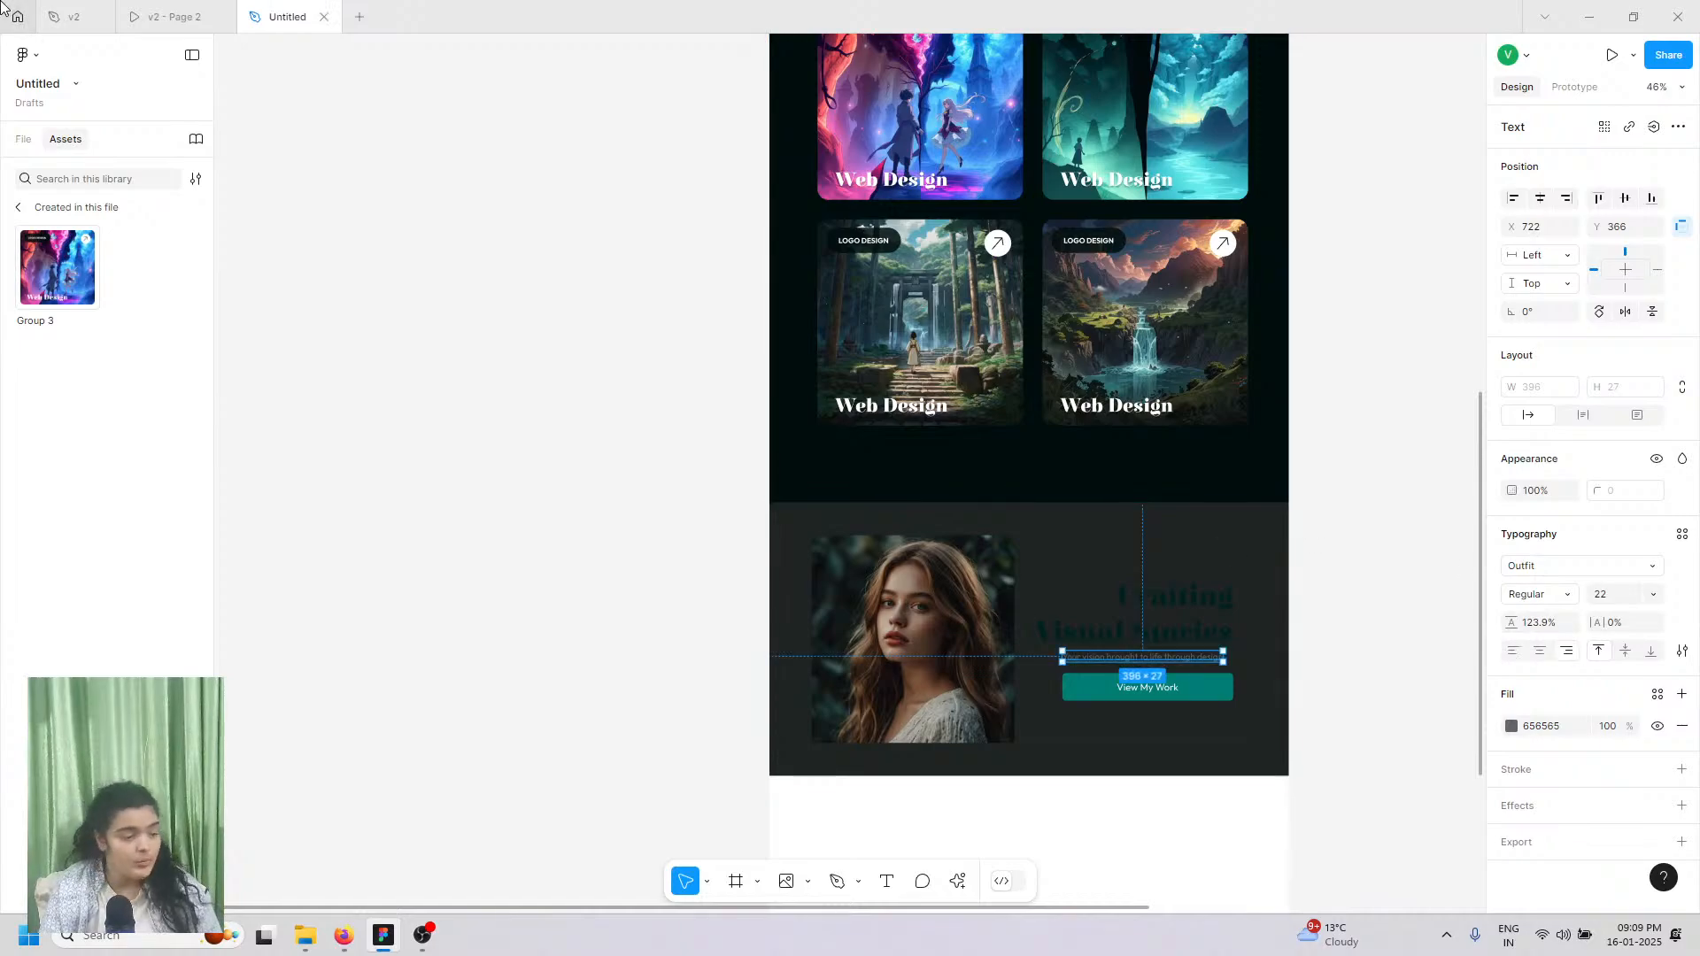
left_click(153, 7)
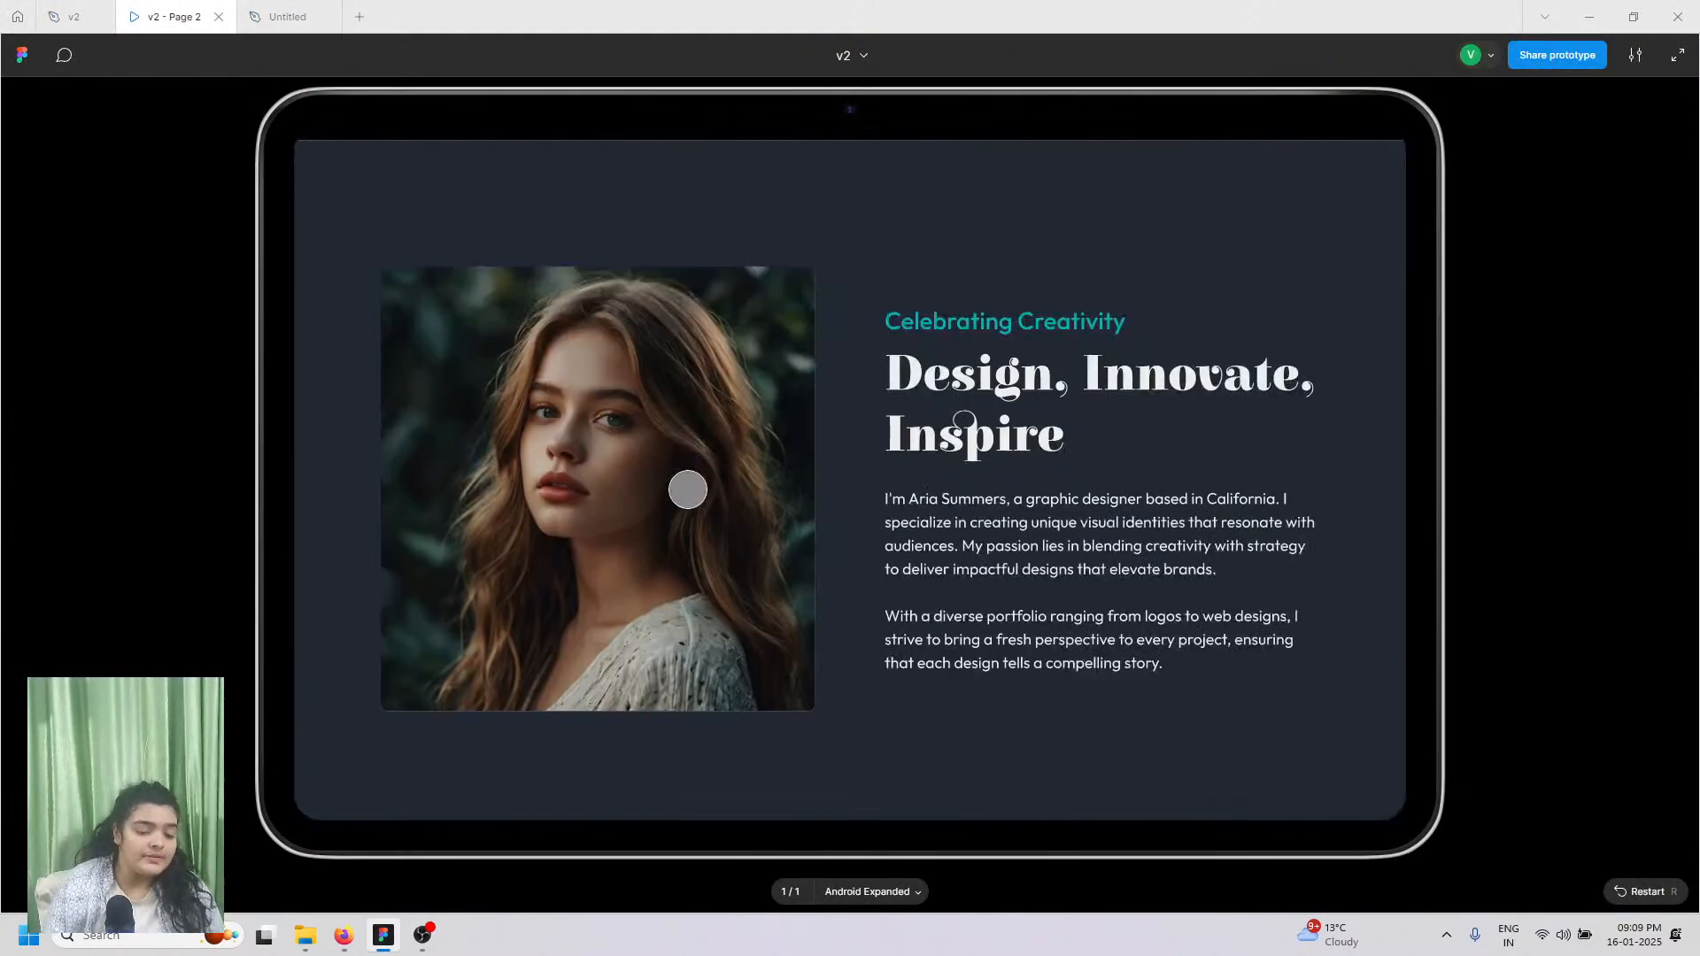
left_click(291, 11)
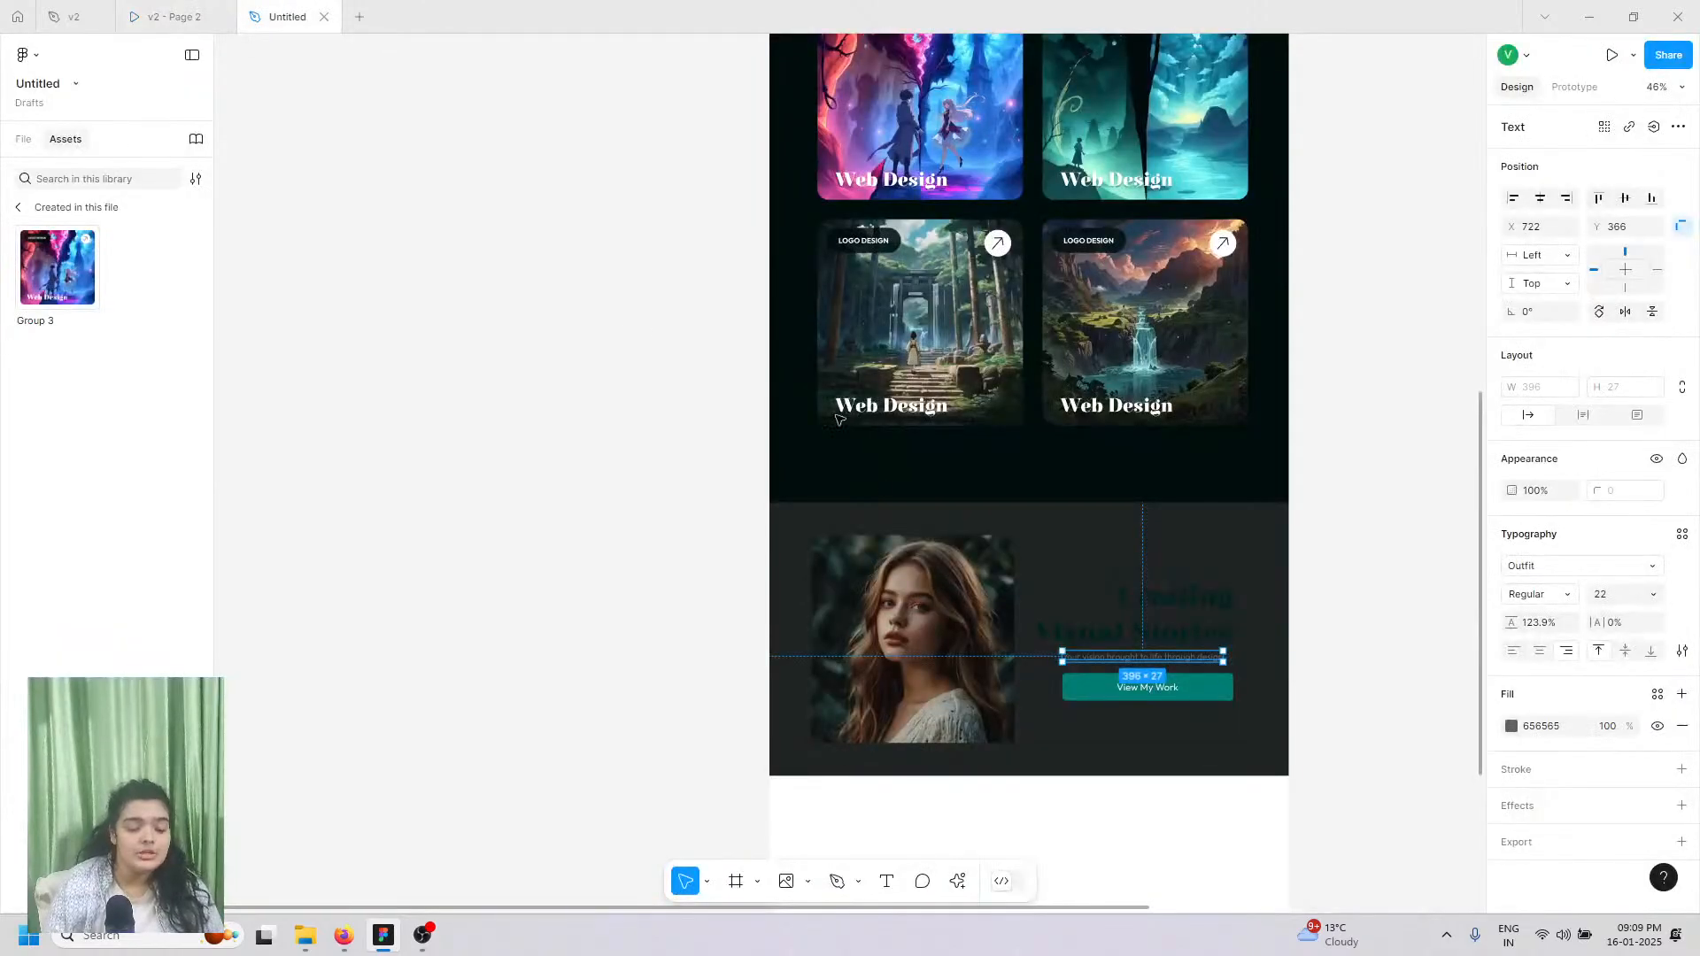
scroll(1199, 639, "up", 10)
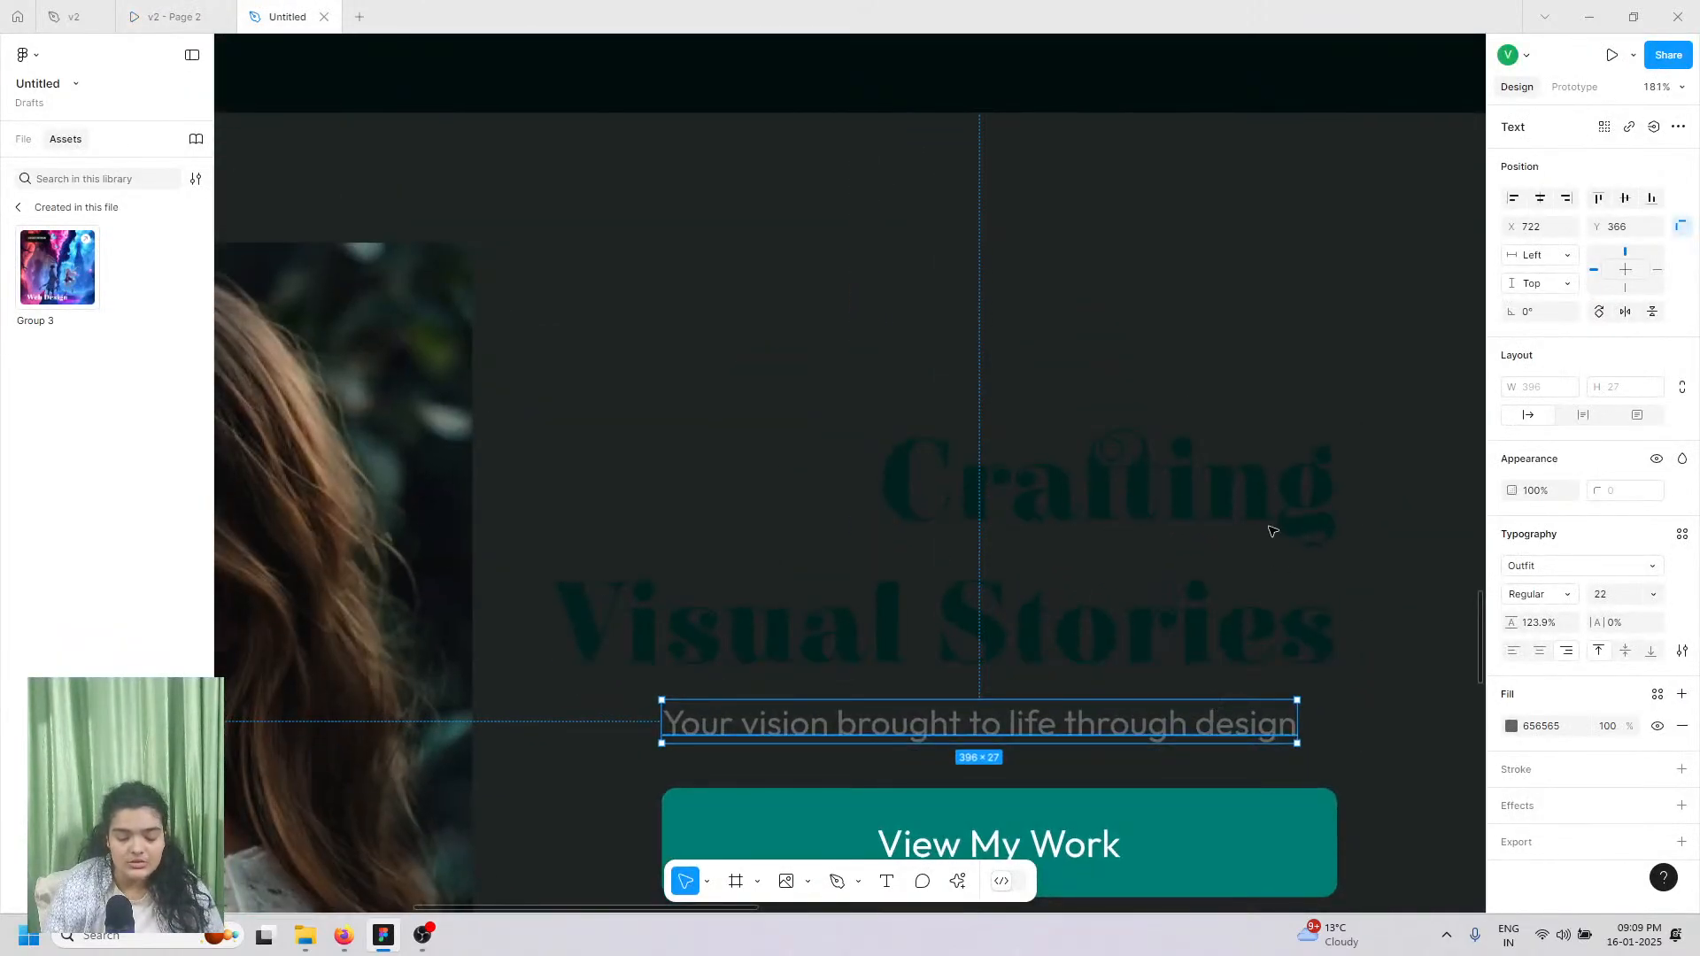
Step: Move the subtitle above the heading as a tagline, making it SemiBold and teal
left_click_drag(1272, 531, 1264, 352)
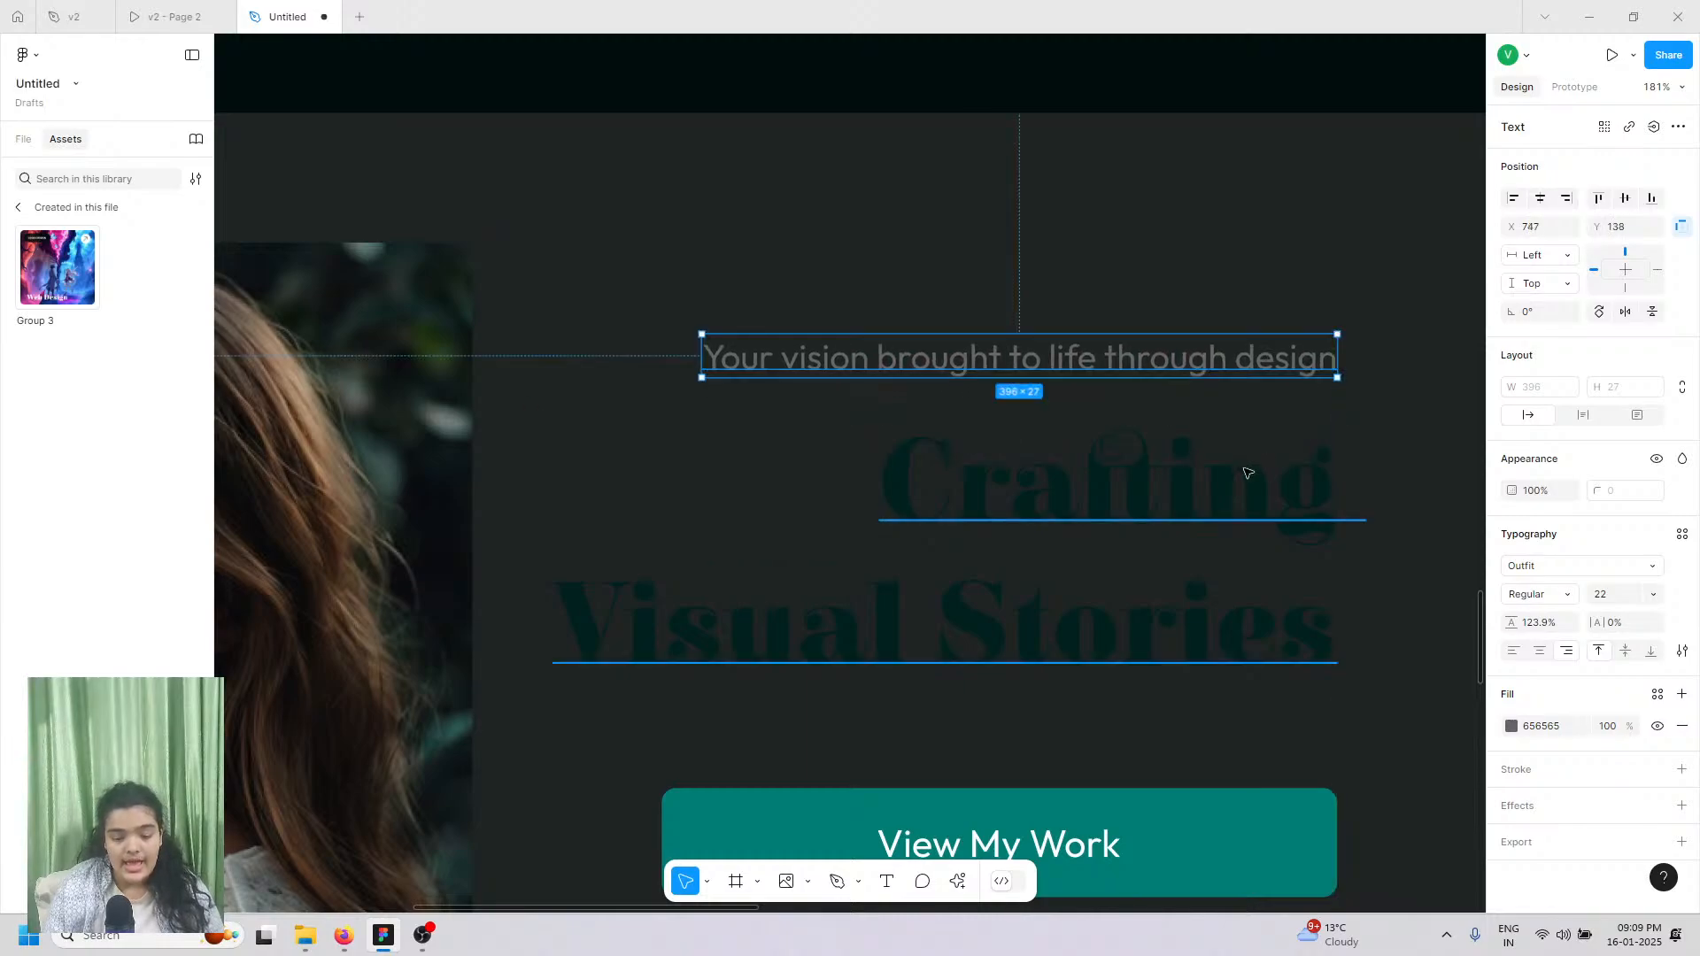
left_click(1249, 487)
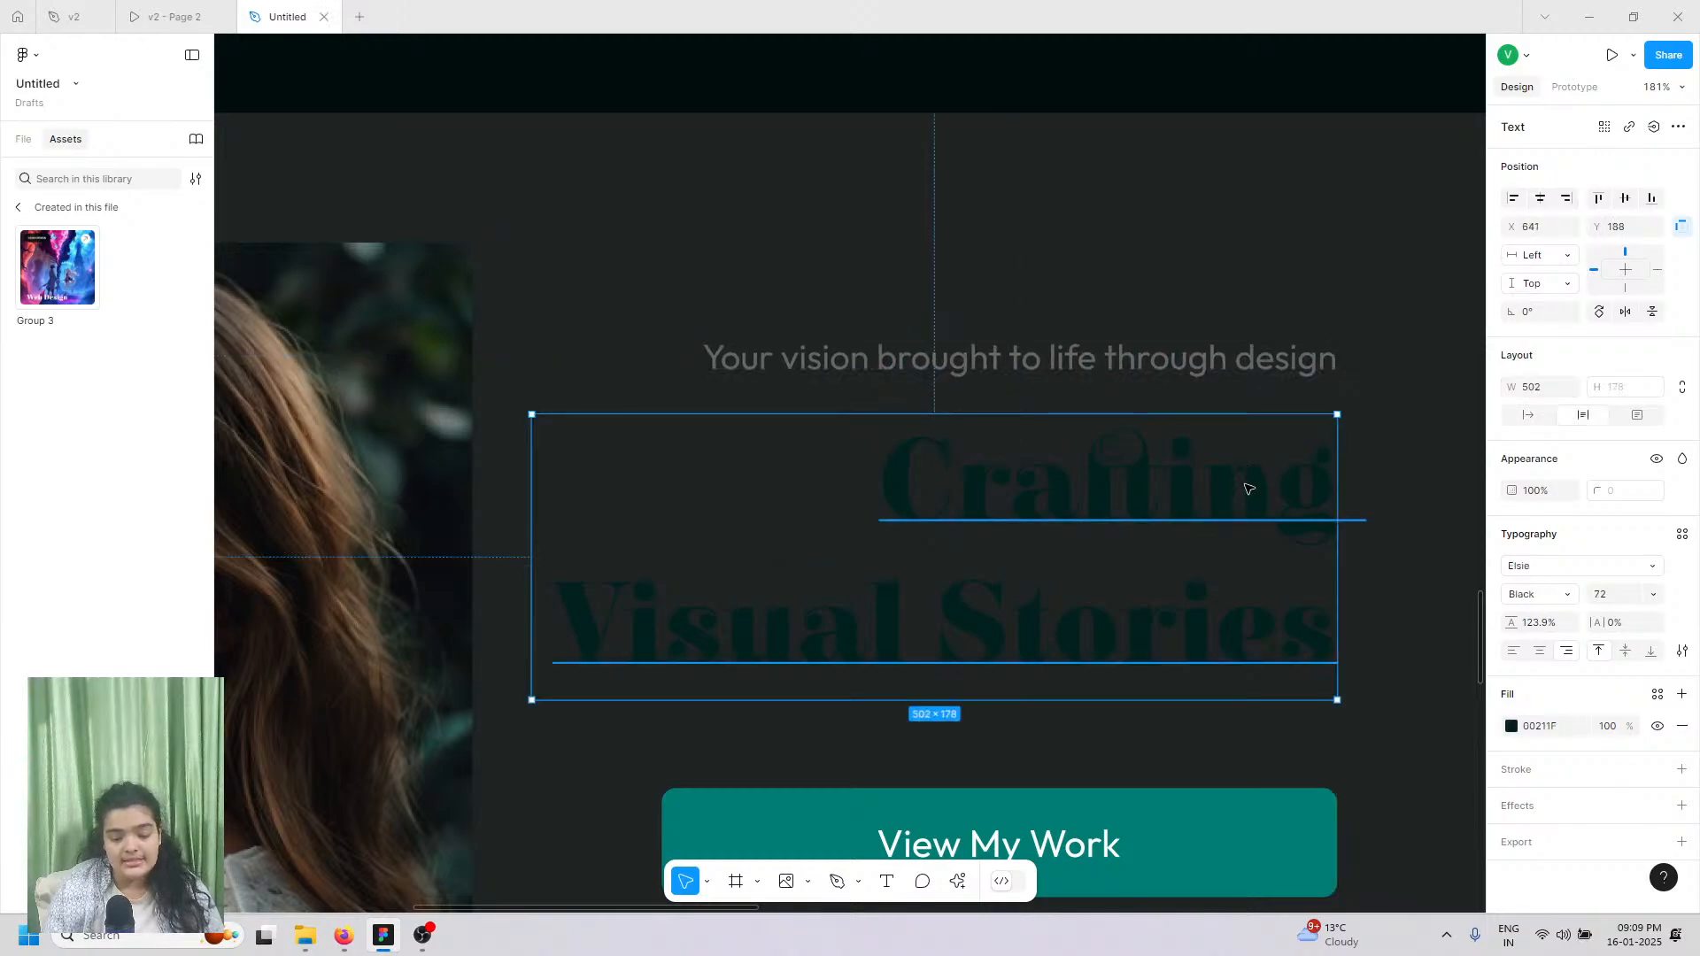
left_click(1261, 372)
left_click(1262, 364)
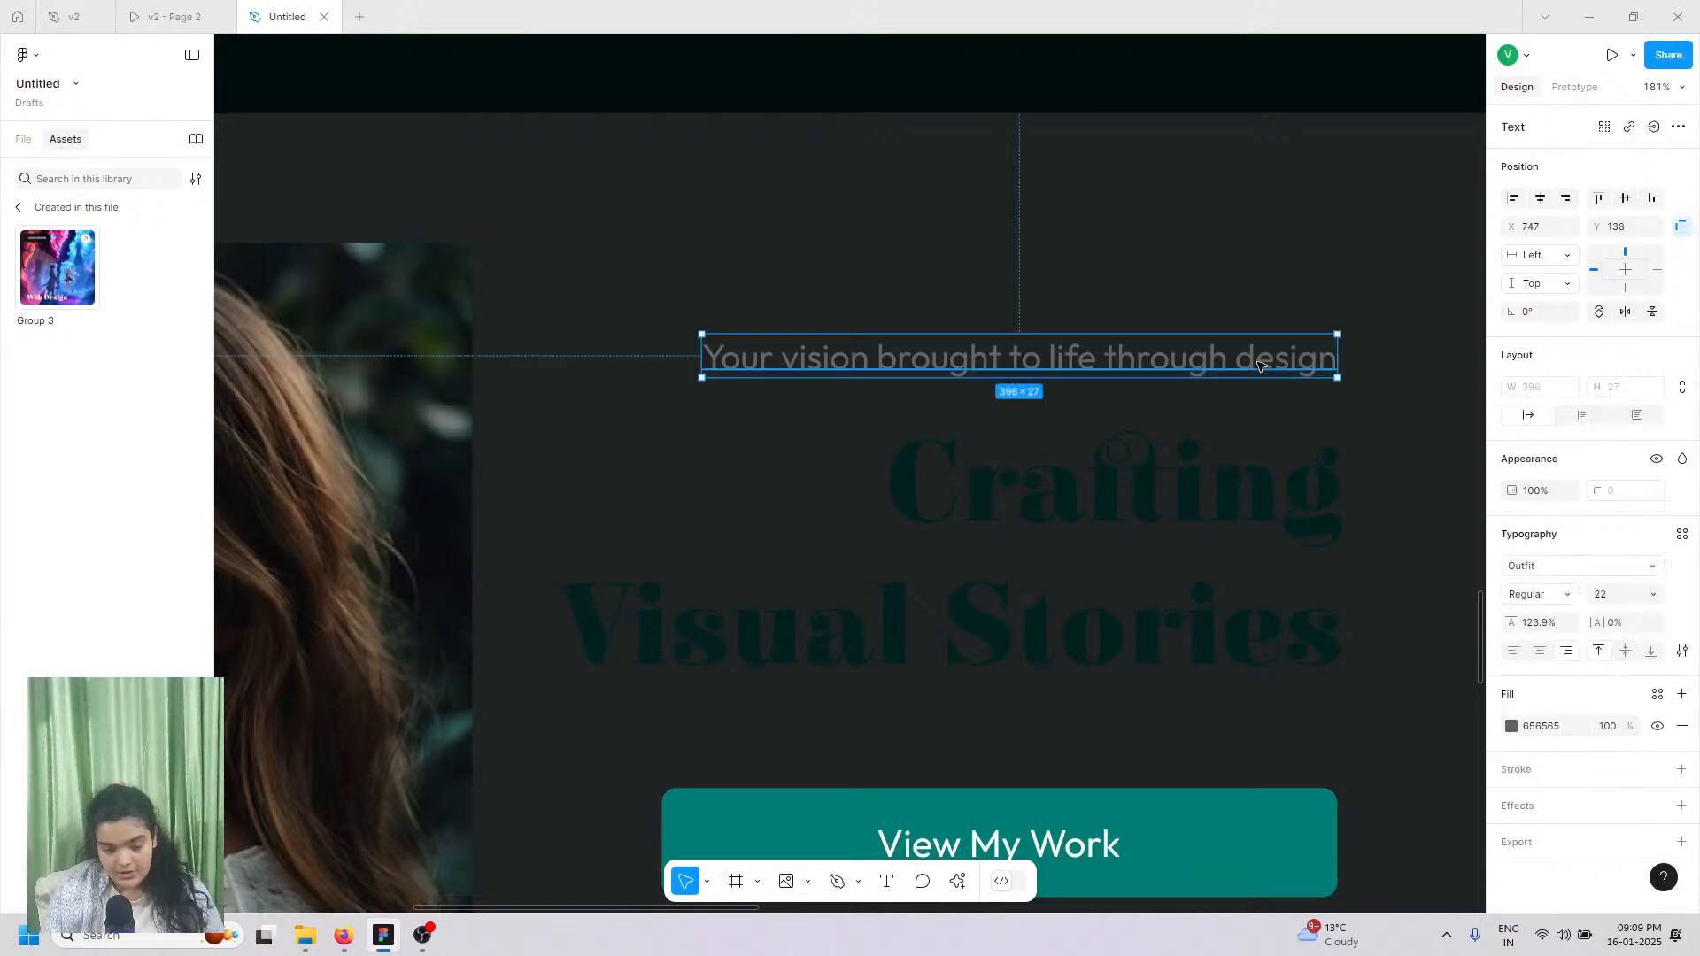
left_click_drag(1260, 365, 1276, 407)
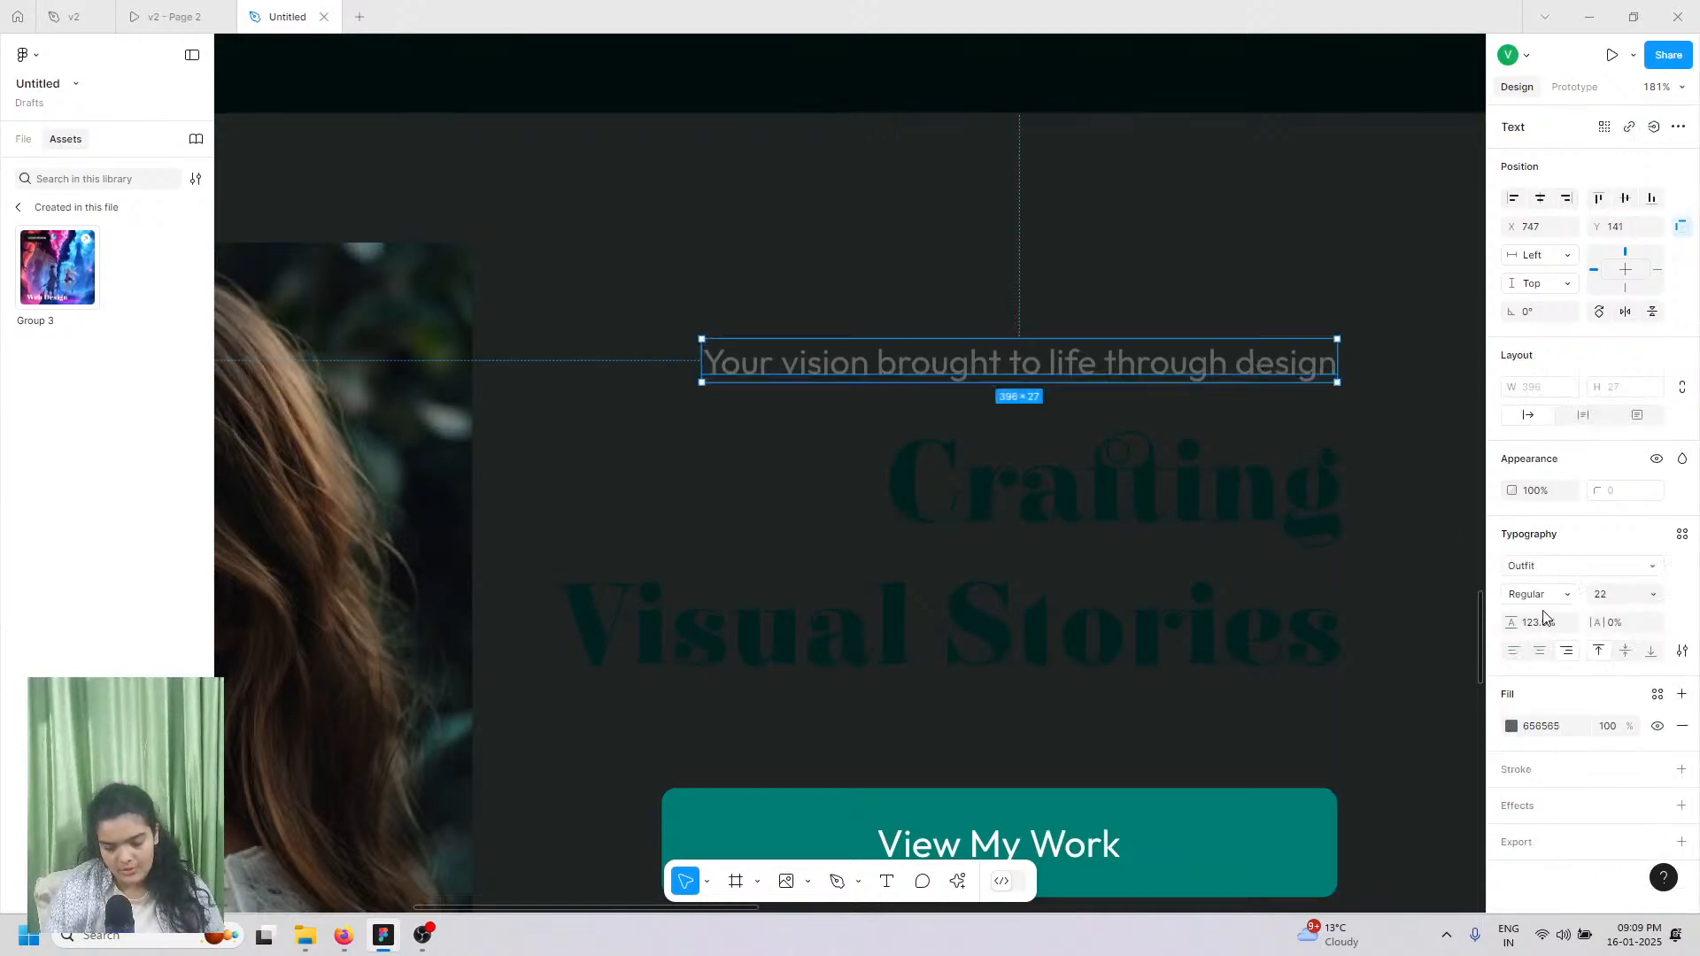
left_click(1525, 601)
left_click(1523, 634)
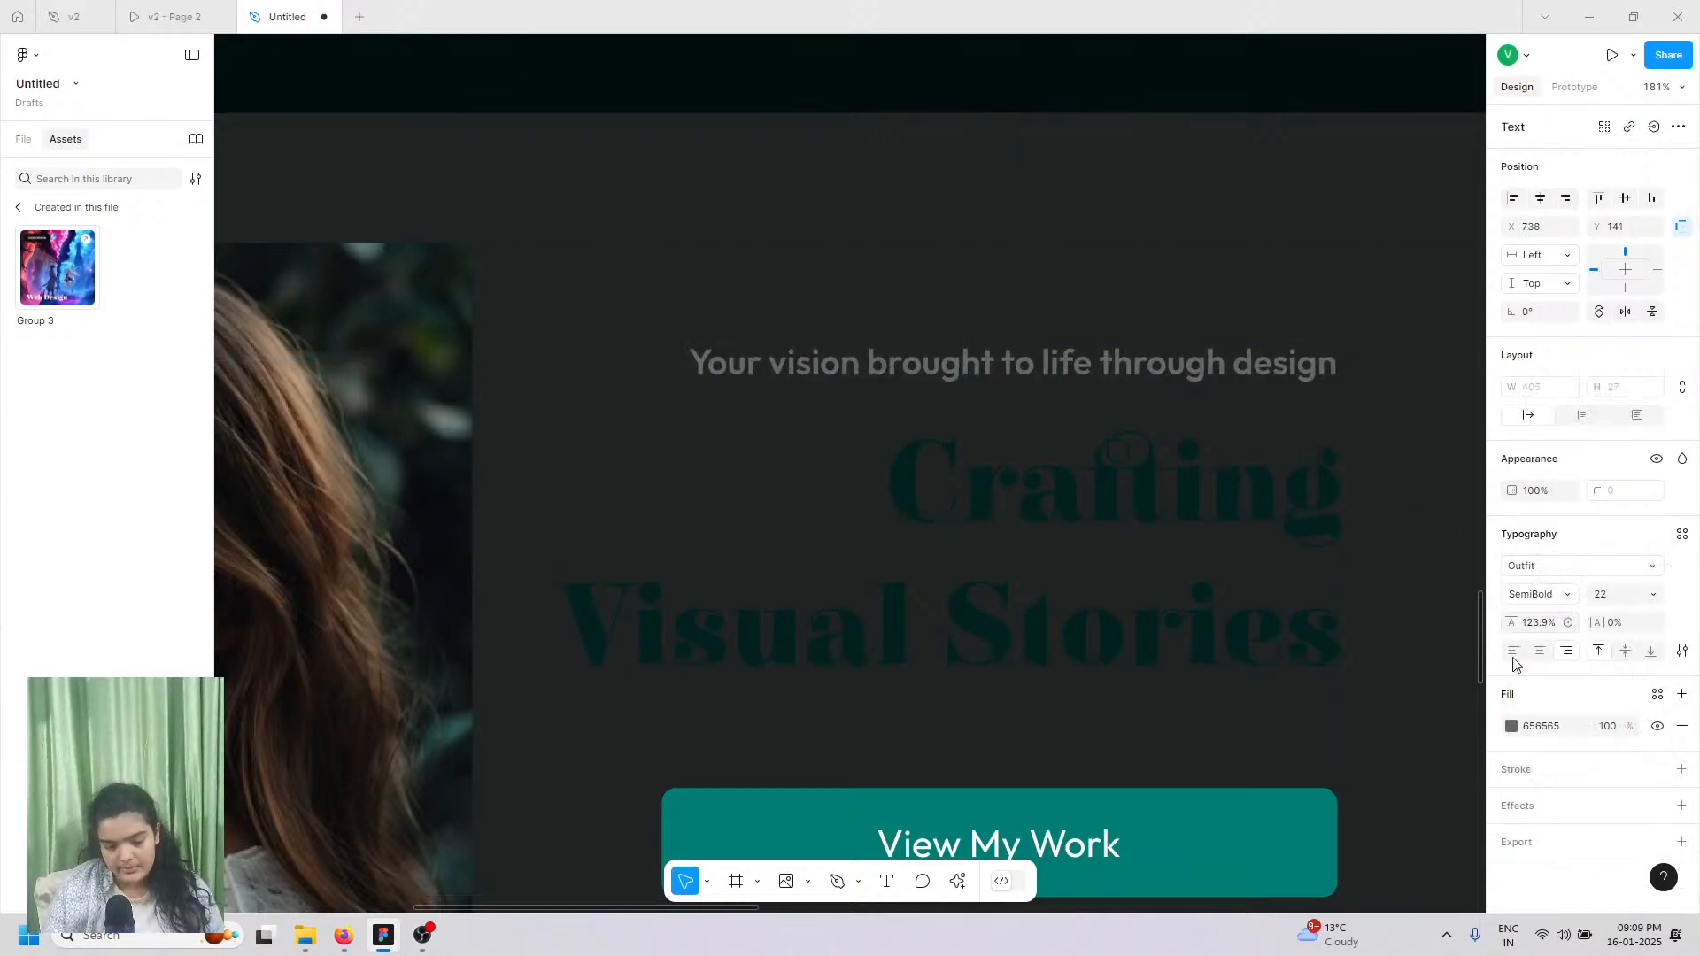
left_click(1513, 727)
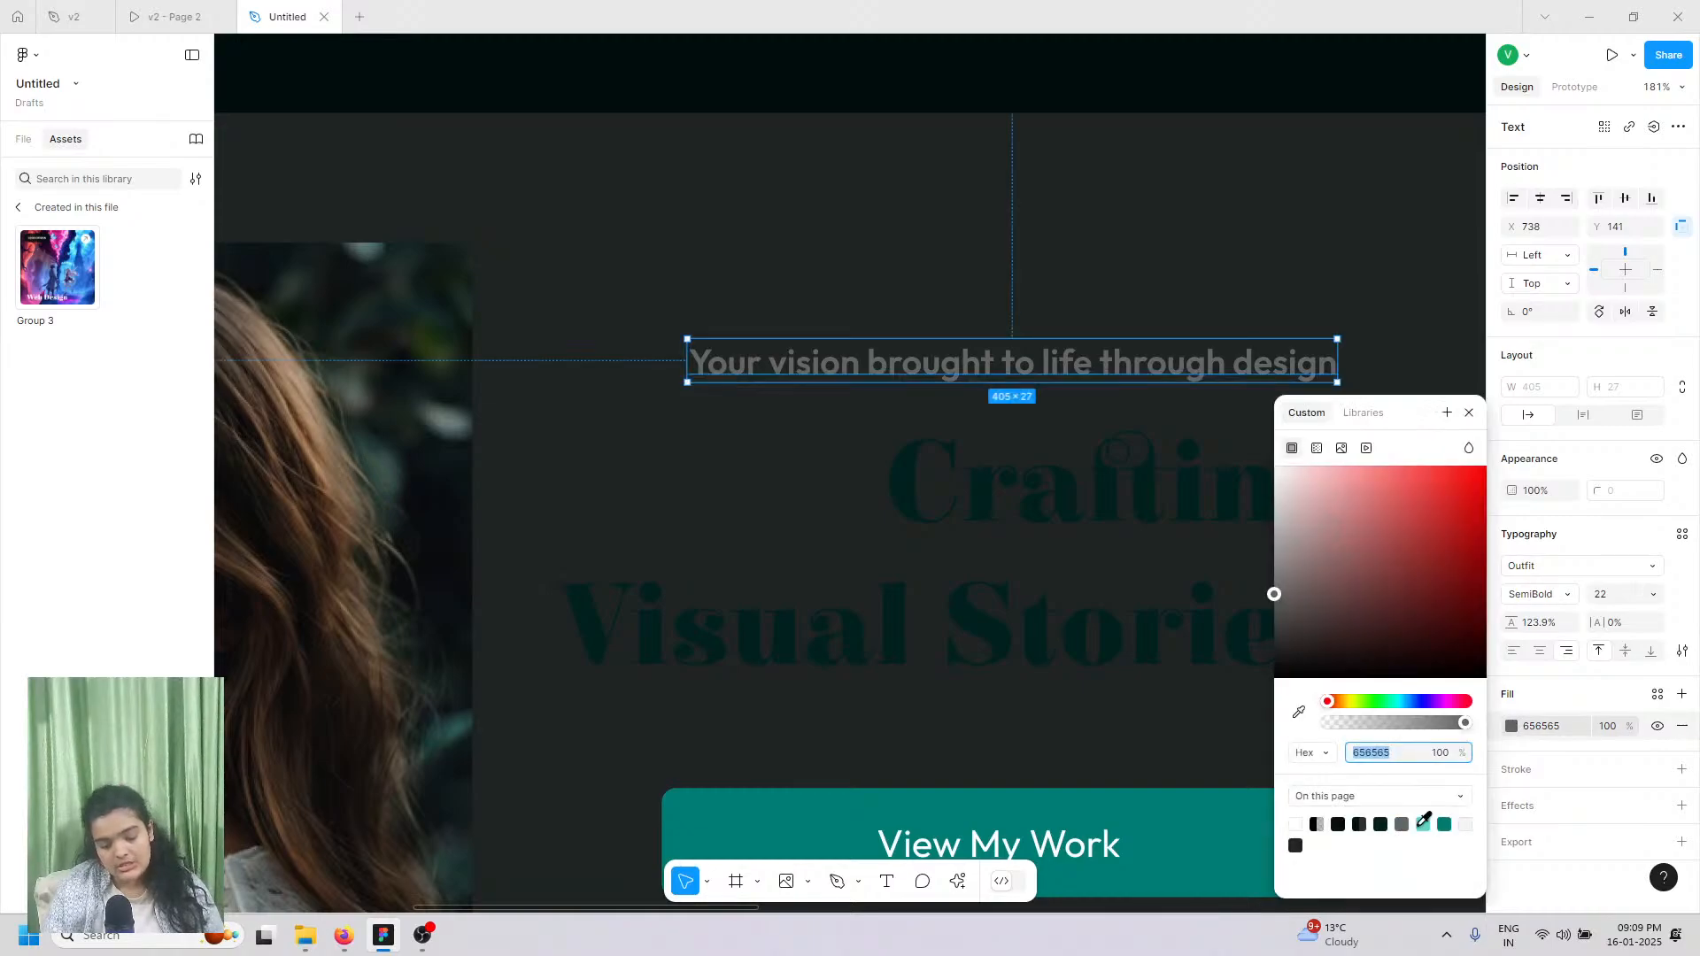
left_click(1423, 822)
Step: Give the Crafting Visual Stories heading a white FFFFFF fill
left_click(1146, 497)
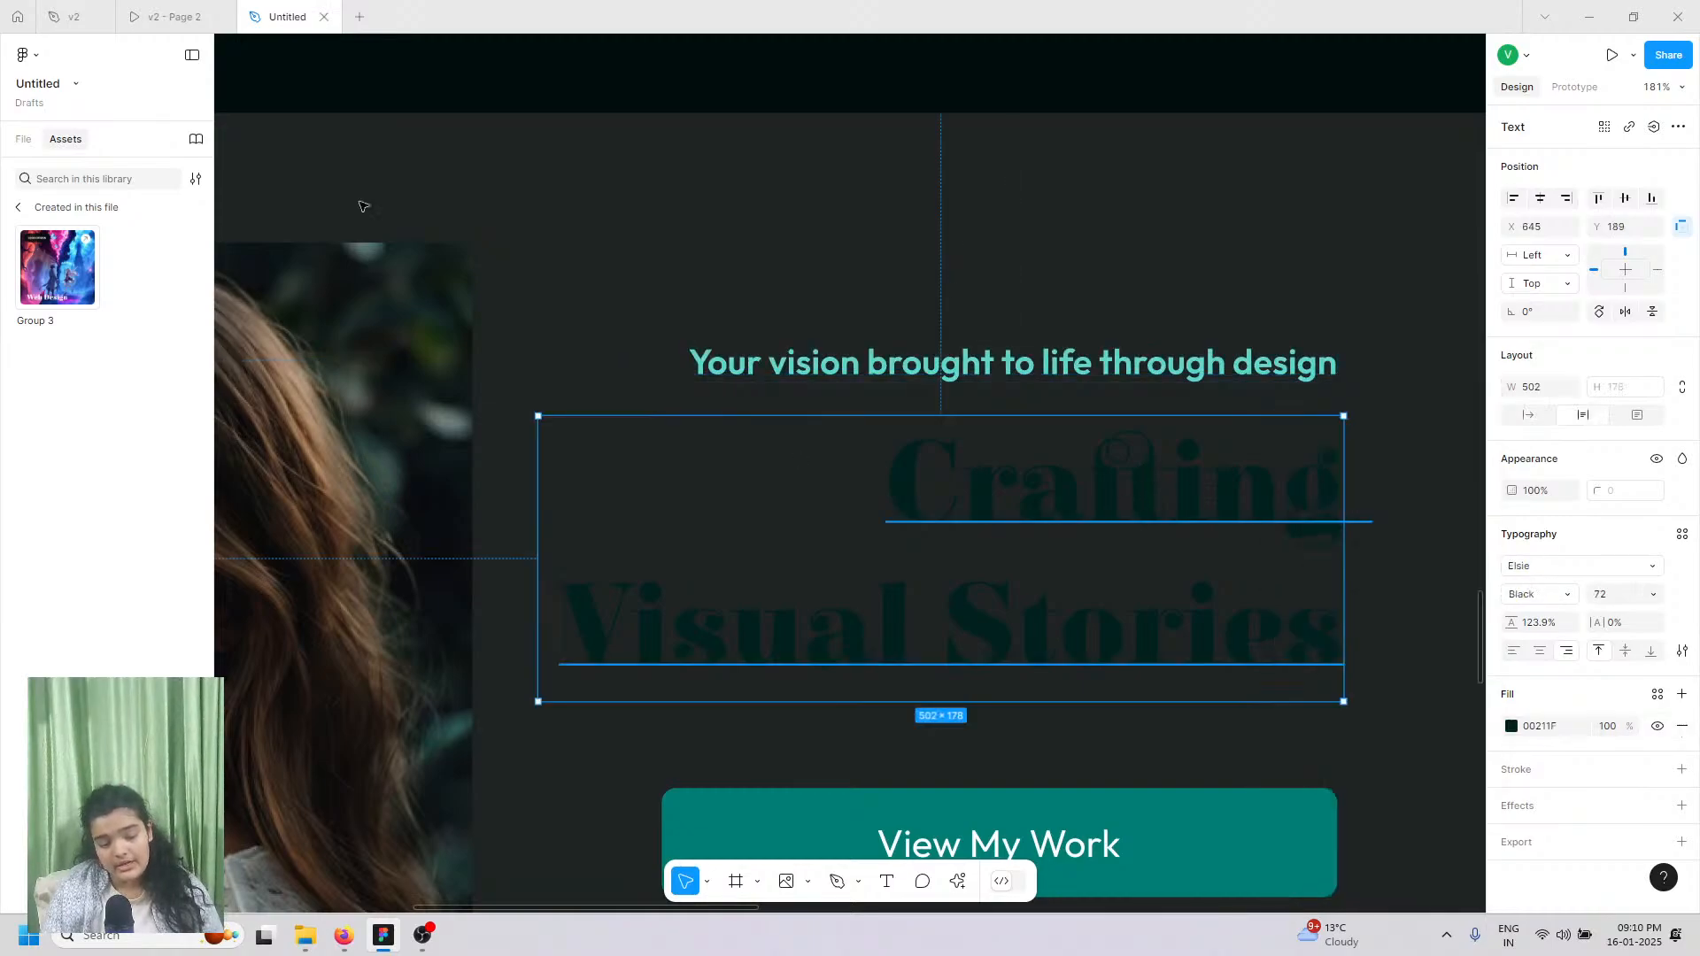
mouse_move(140, 7)
left_click(284, 12)
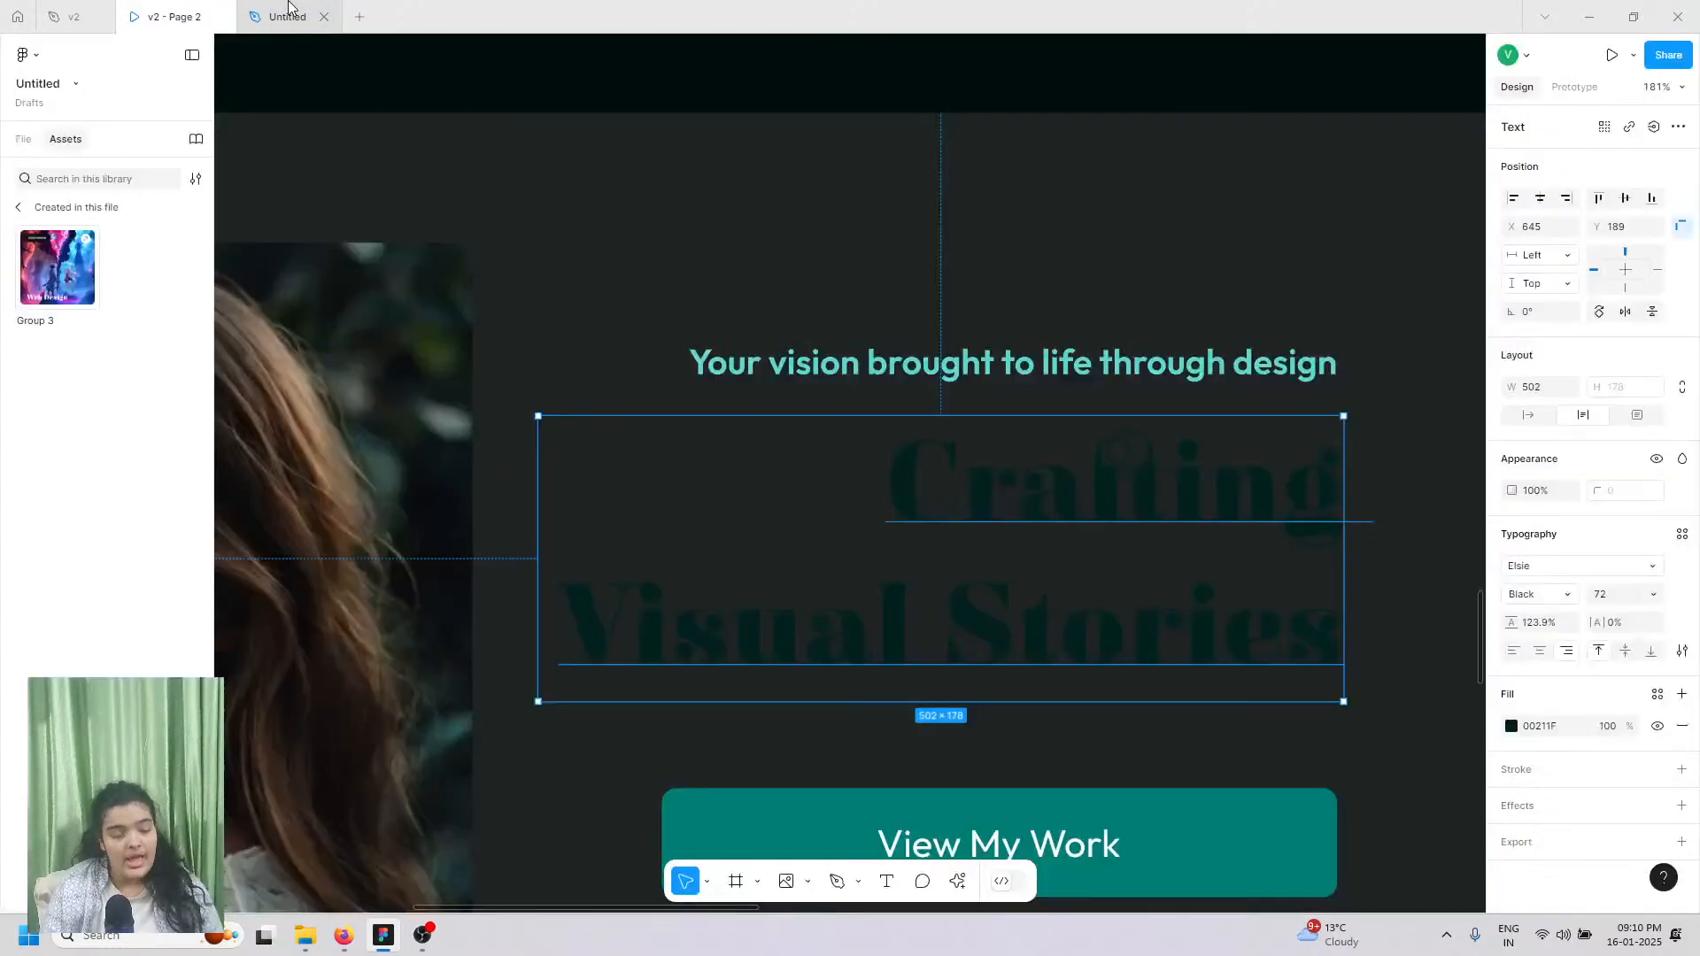
left_click(1510, 727)
type("fff")
key("Return")
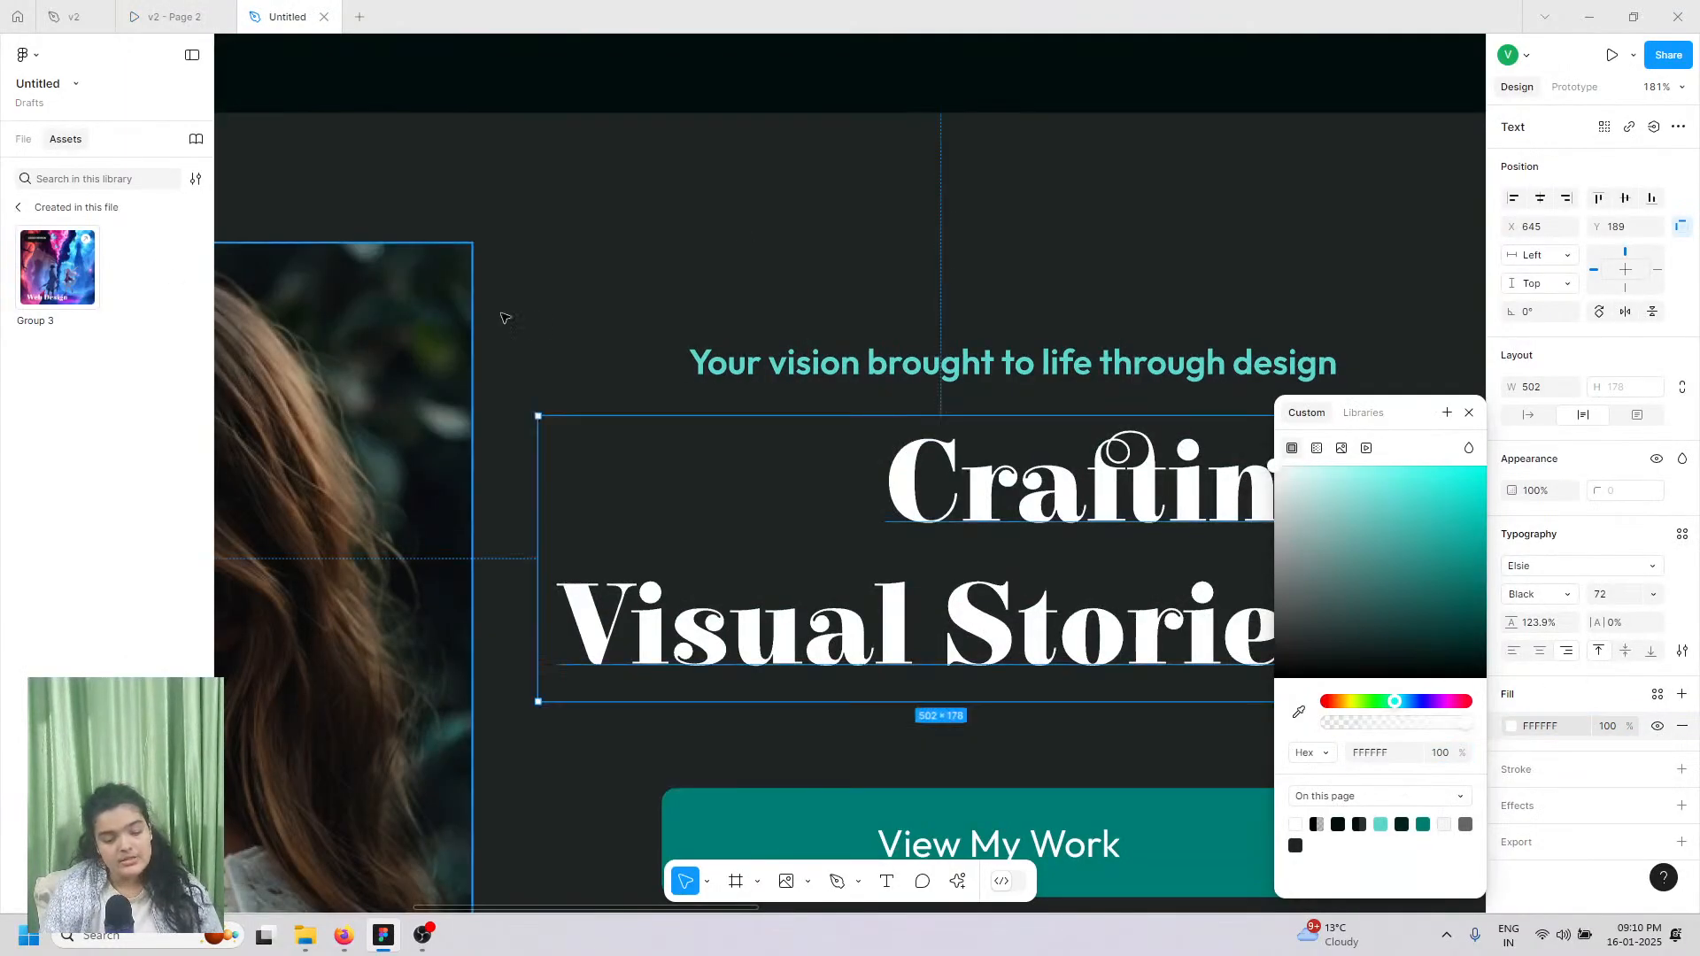
Step: Brighten the tagline's teal fill to 00EAD9
left_click(756, 376)
left_click(1511, 726)
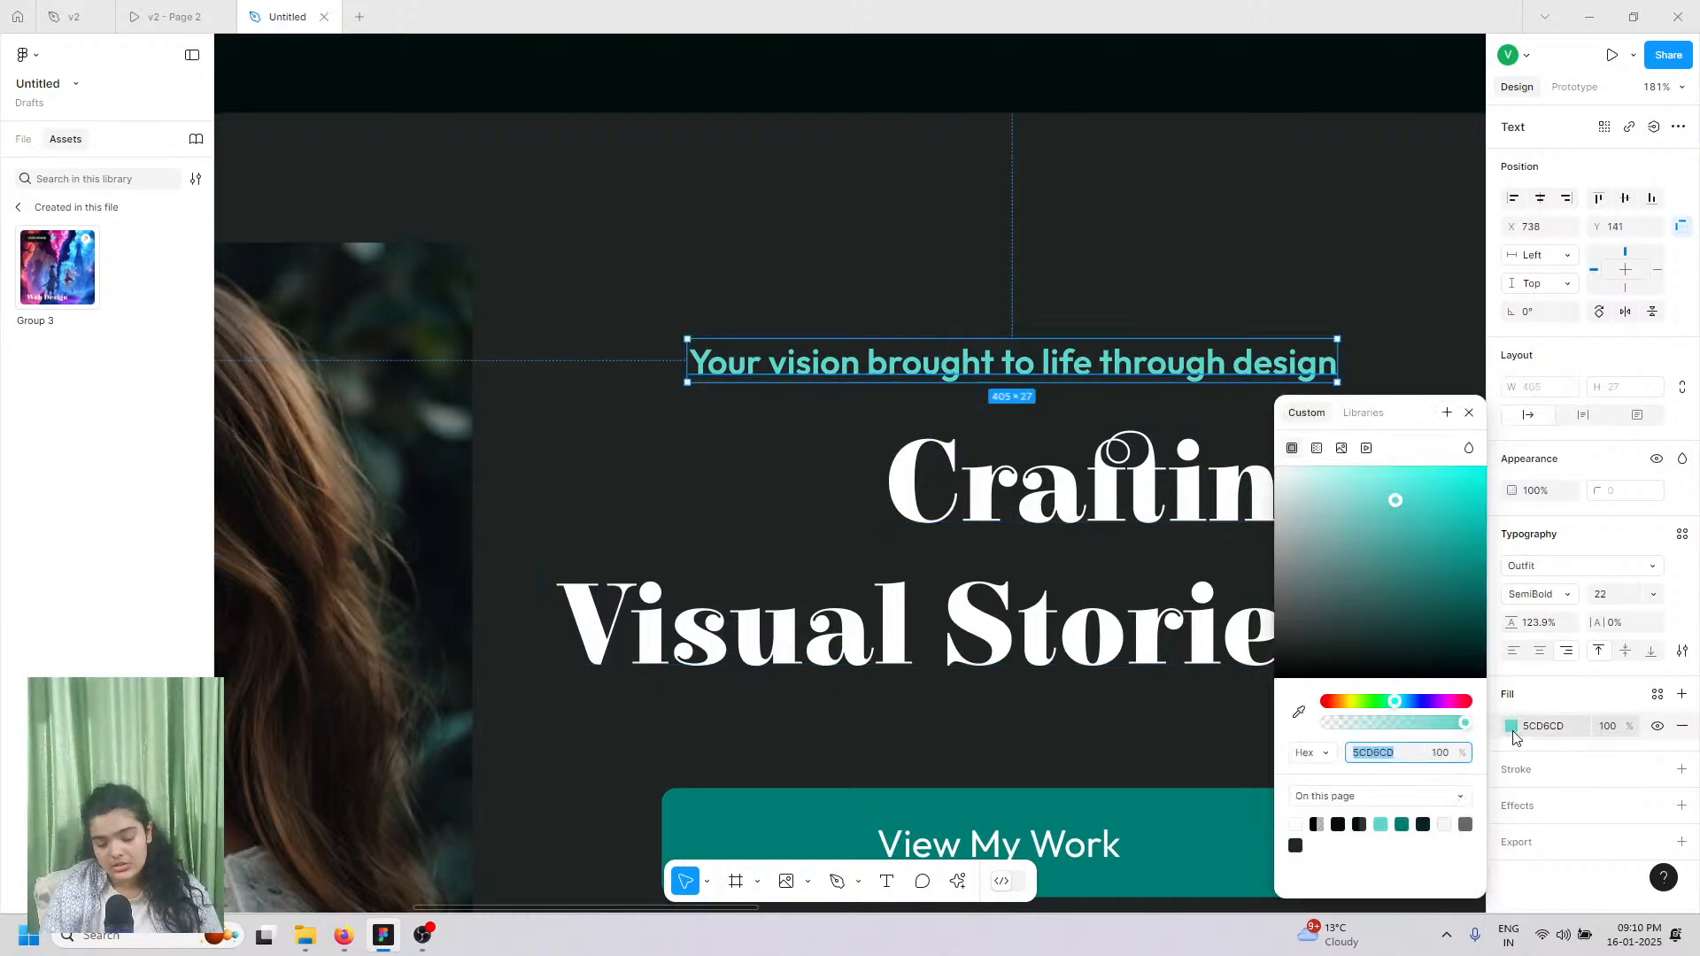
left_click(1401, 825)
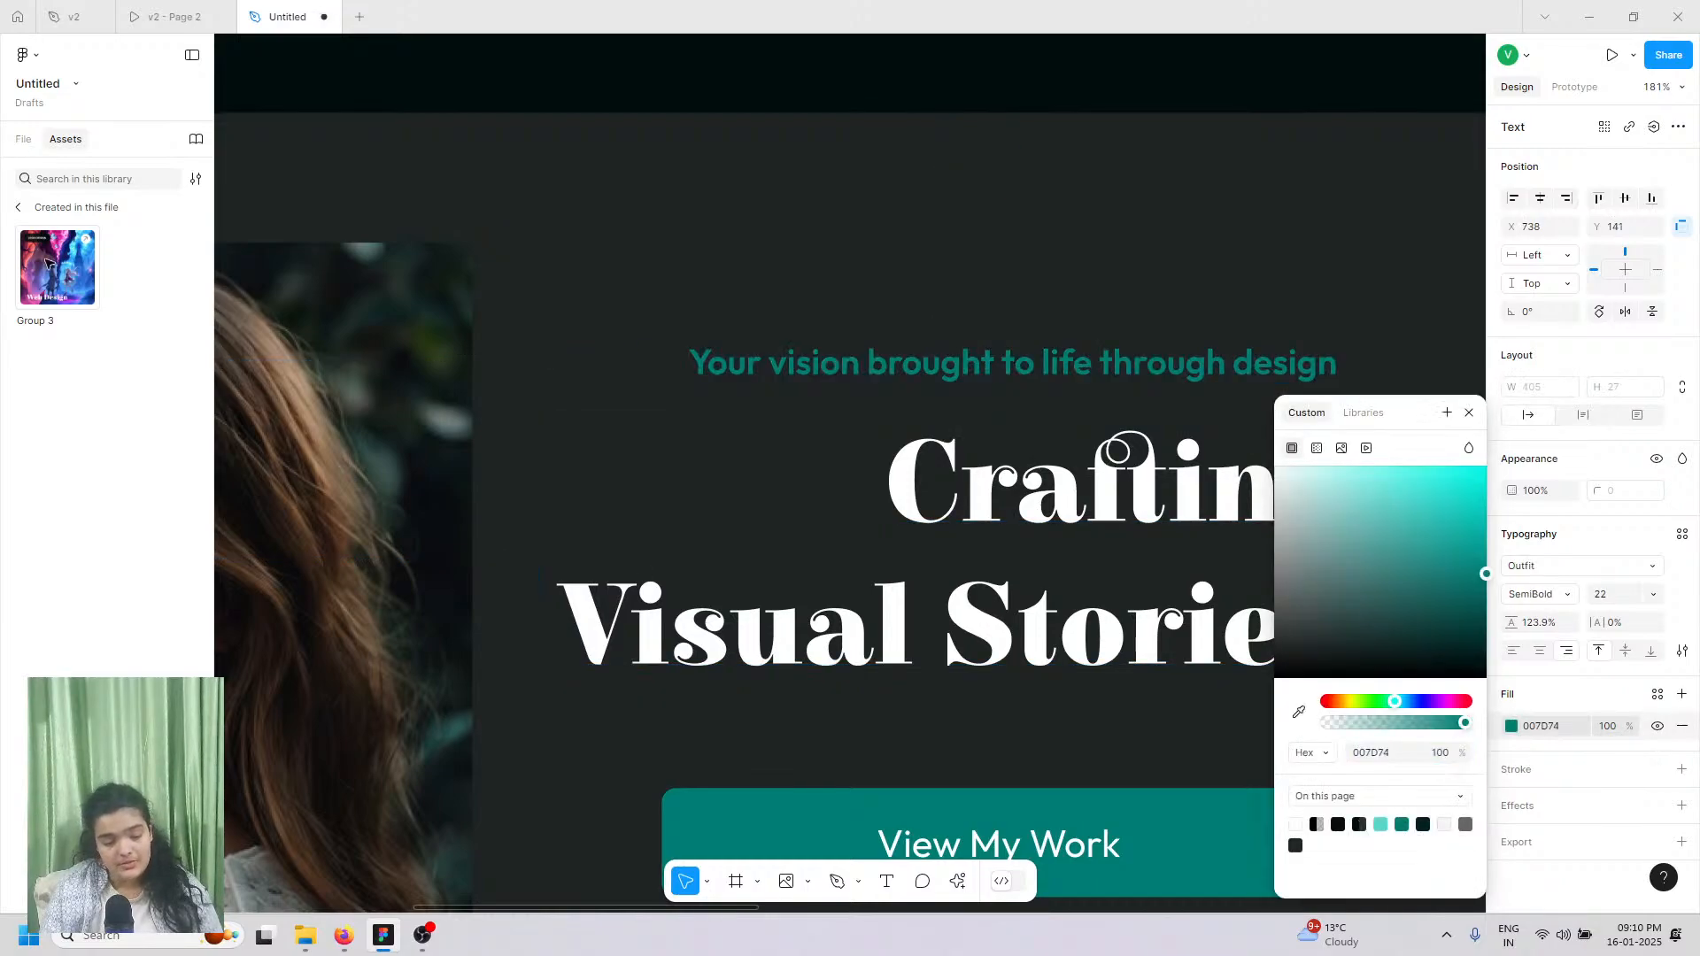
left_click_drag(1421, 577, 1545, 485)
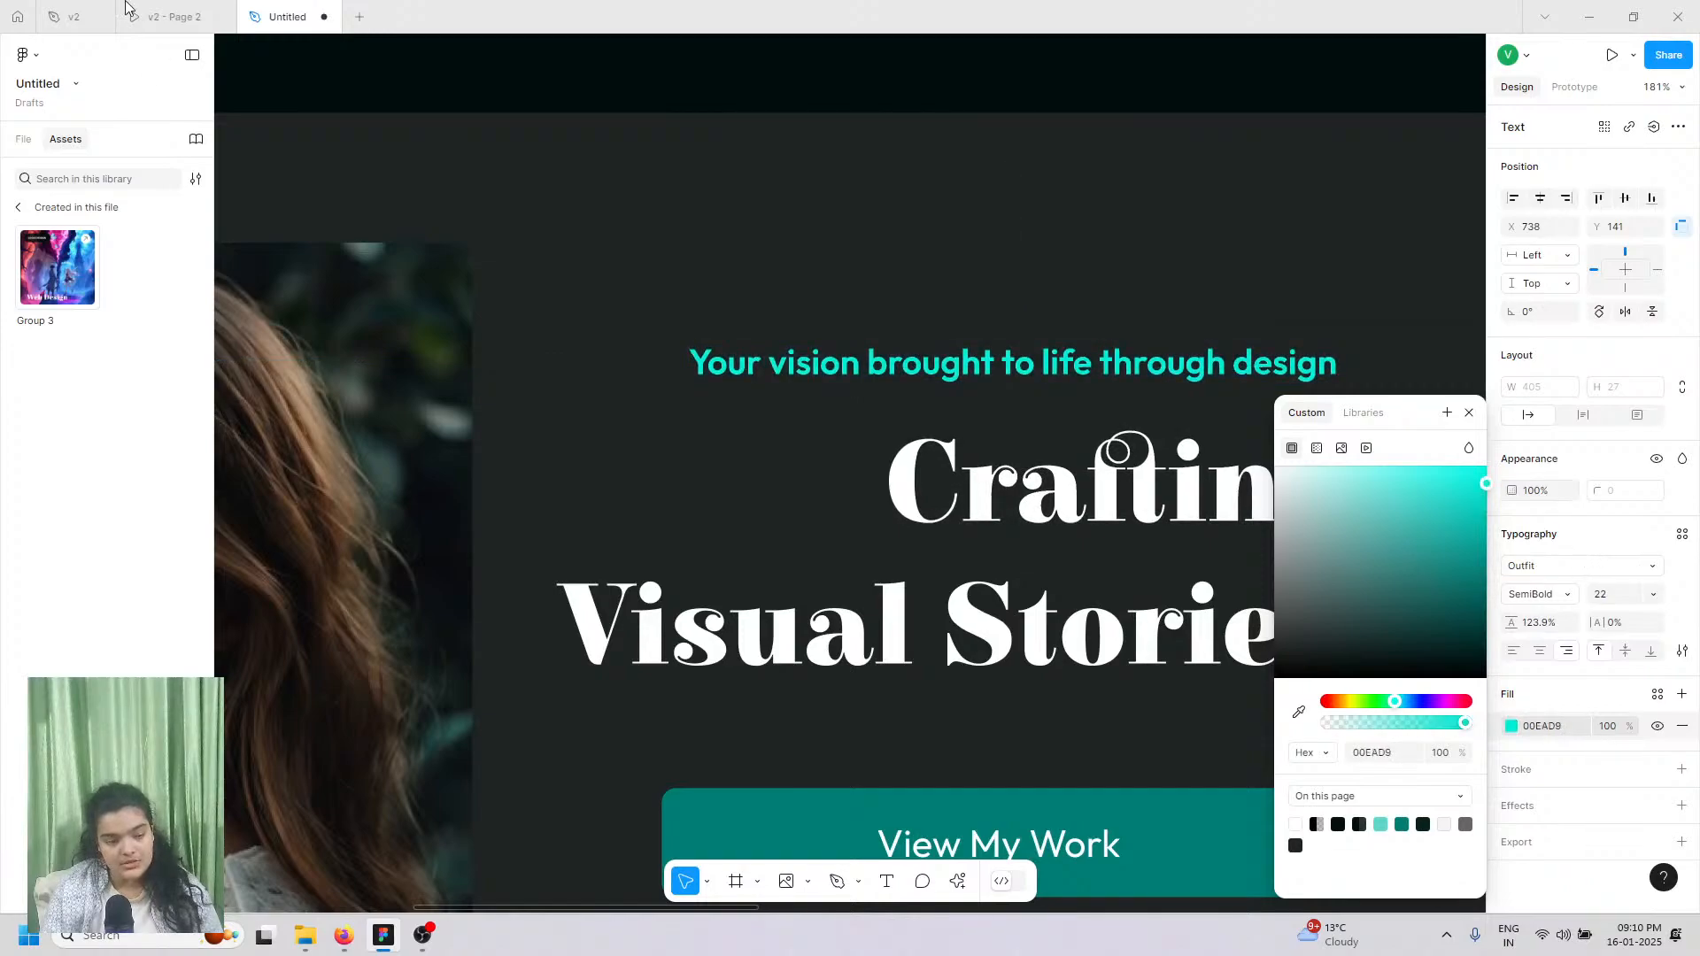
left_click(188, 16)
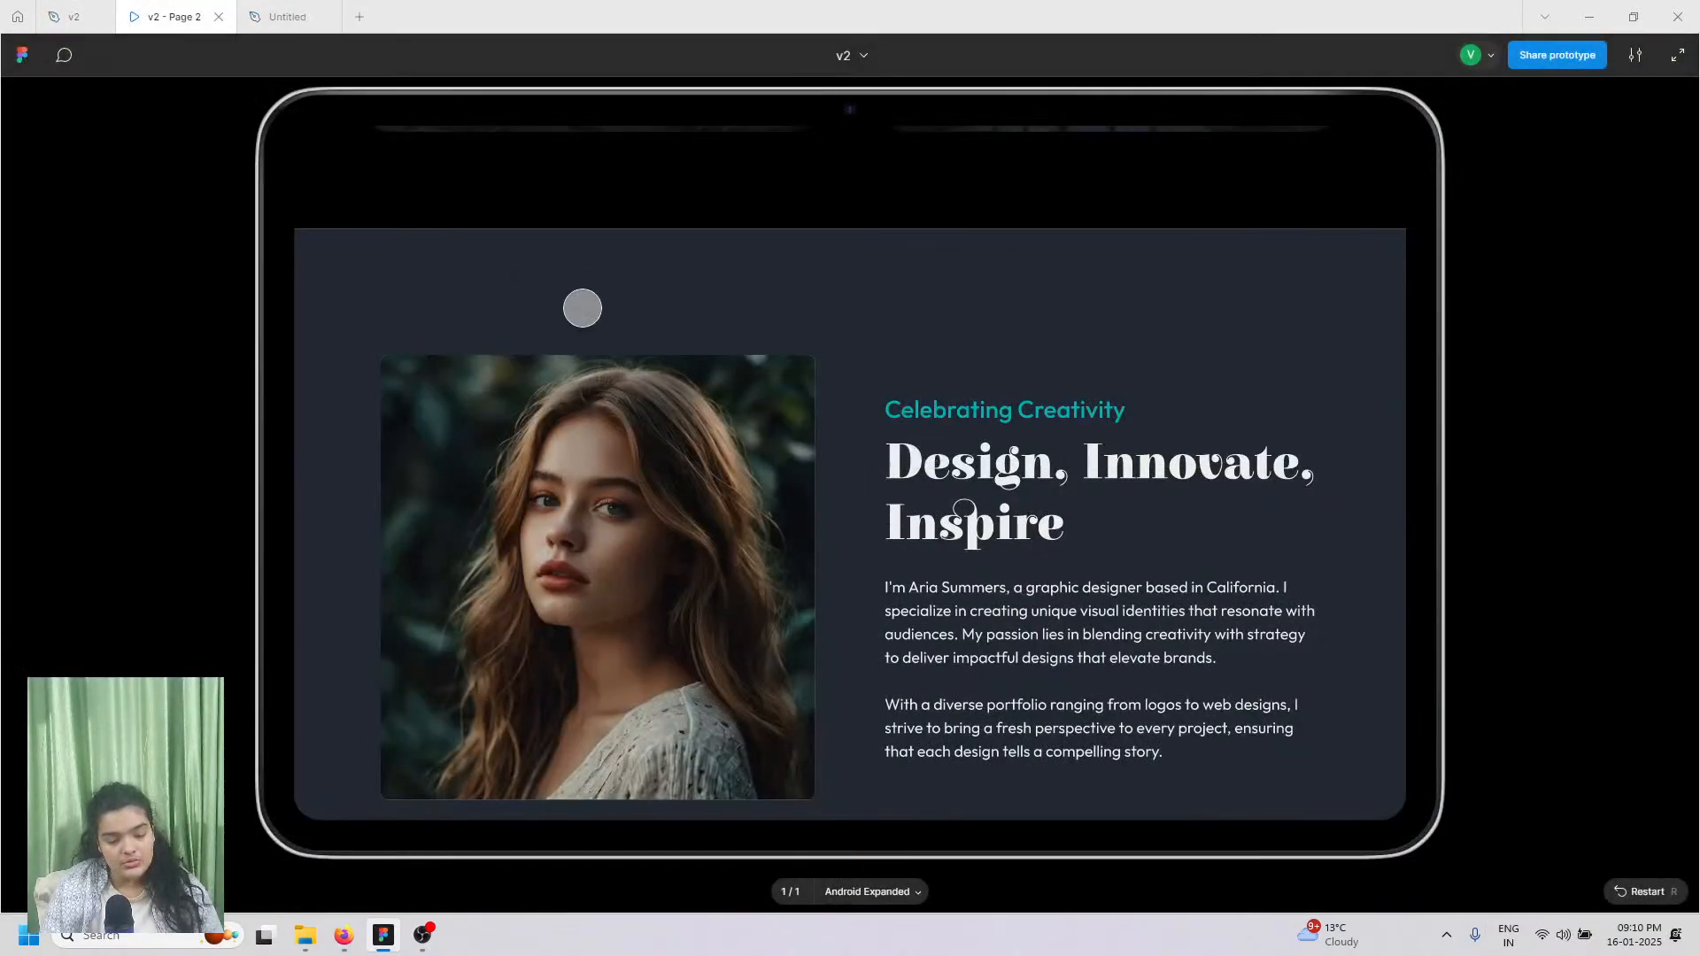
Step: Copy the 'Celebrating Creativity' text from the v2 design file
left_click(78, 16)
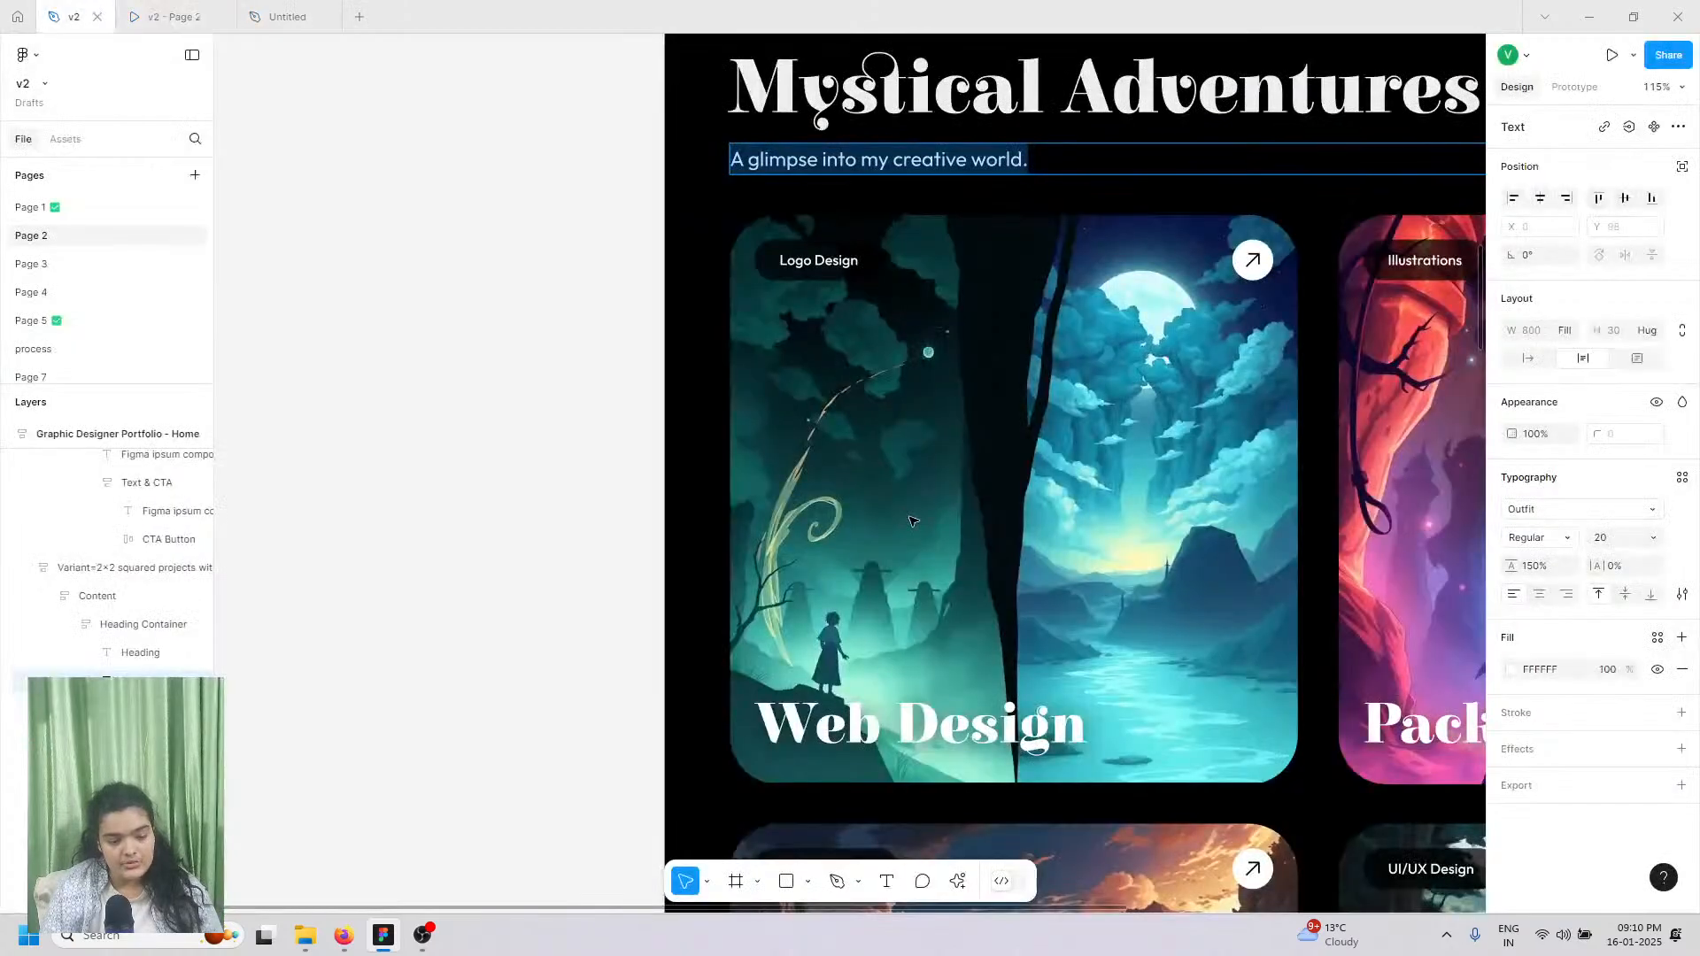
scroll(611, 668, "down", 8)
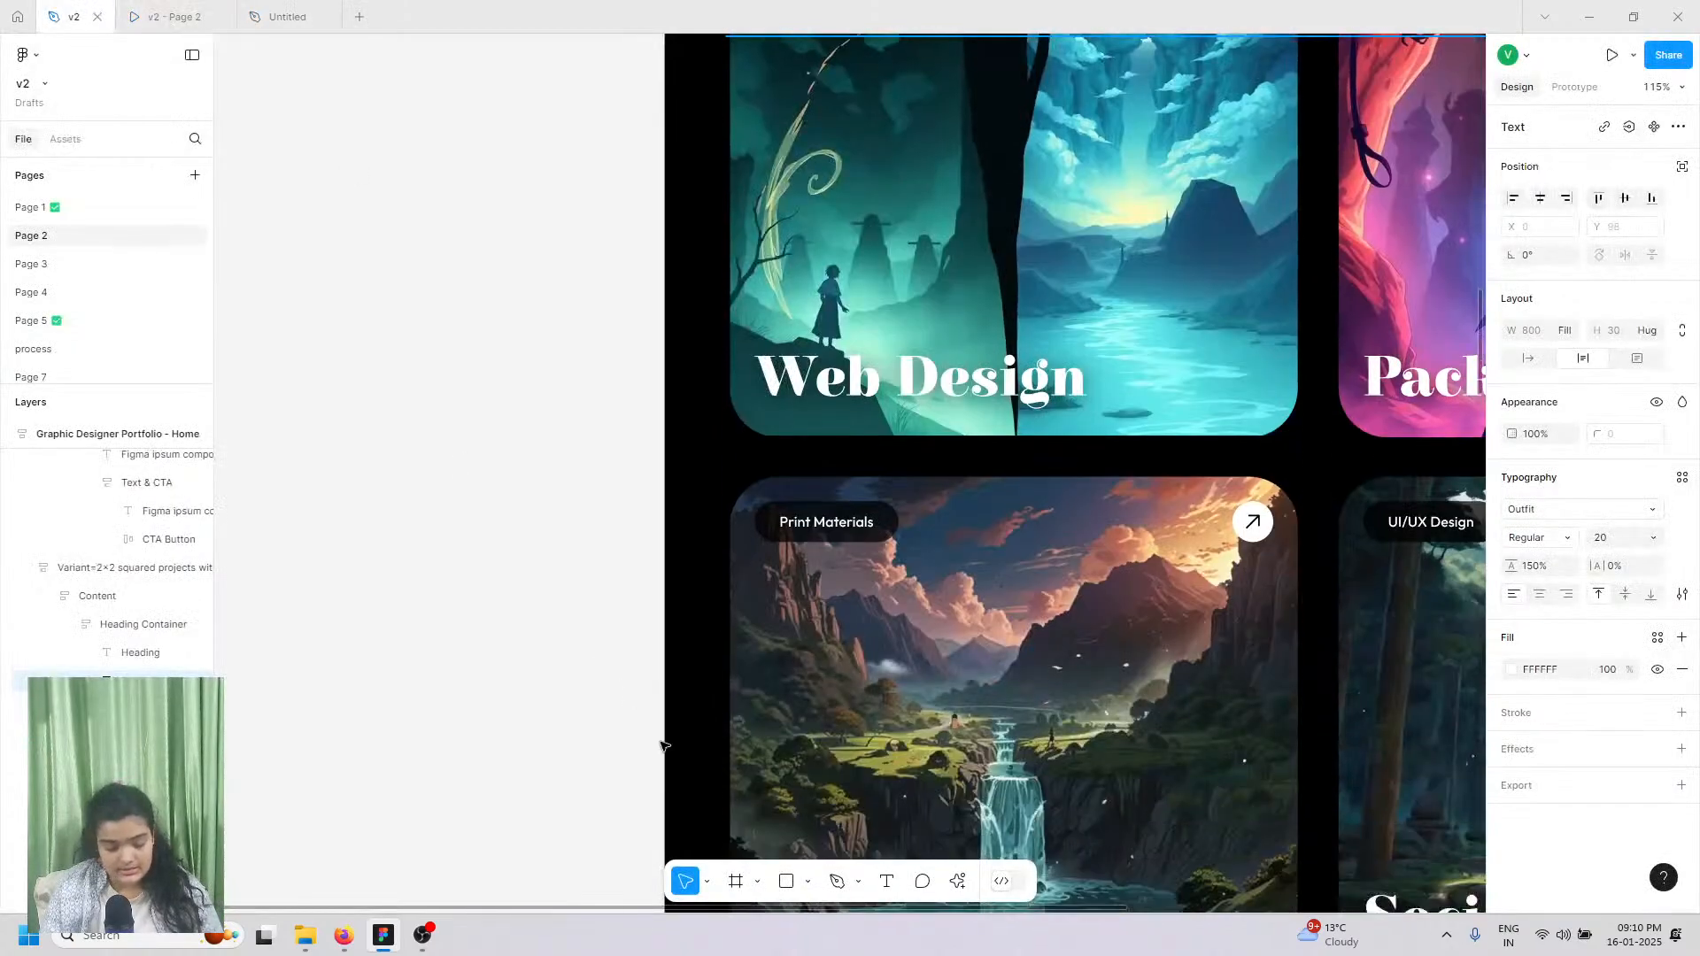
scroll(664, 743, "down", 6)
scroll(664, 744, "right", 4)
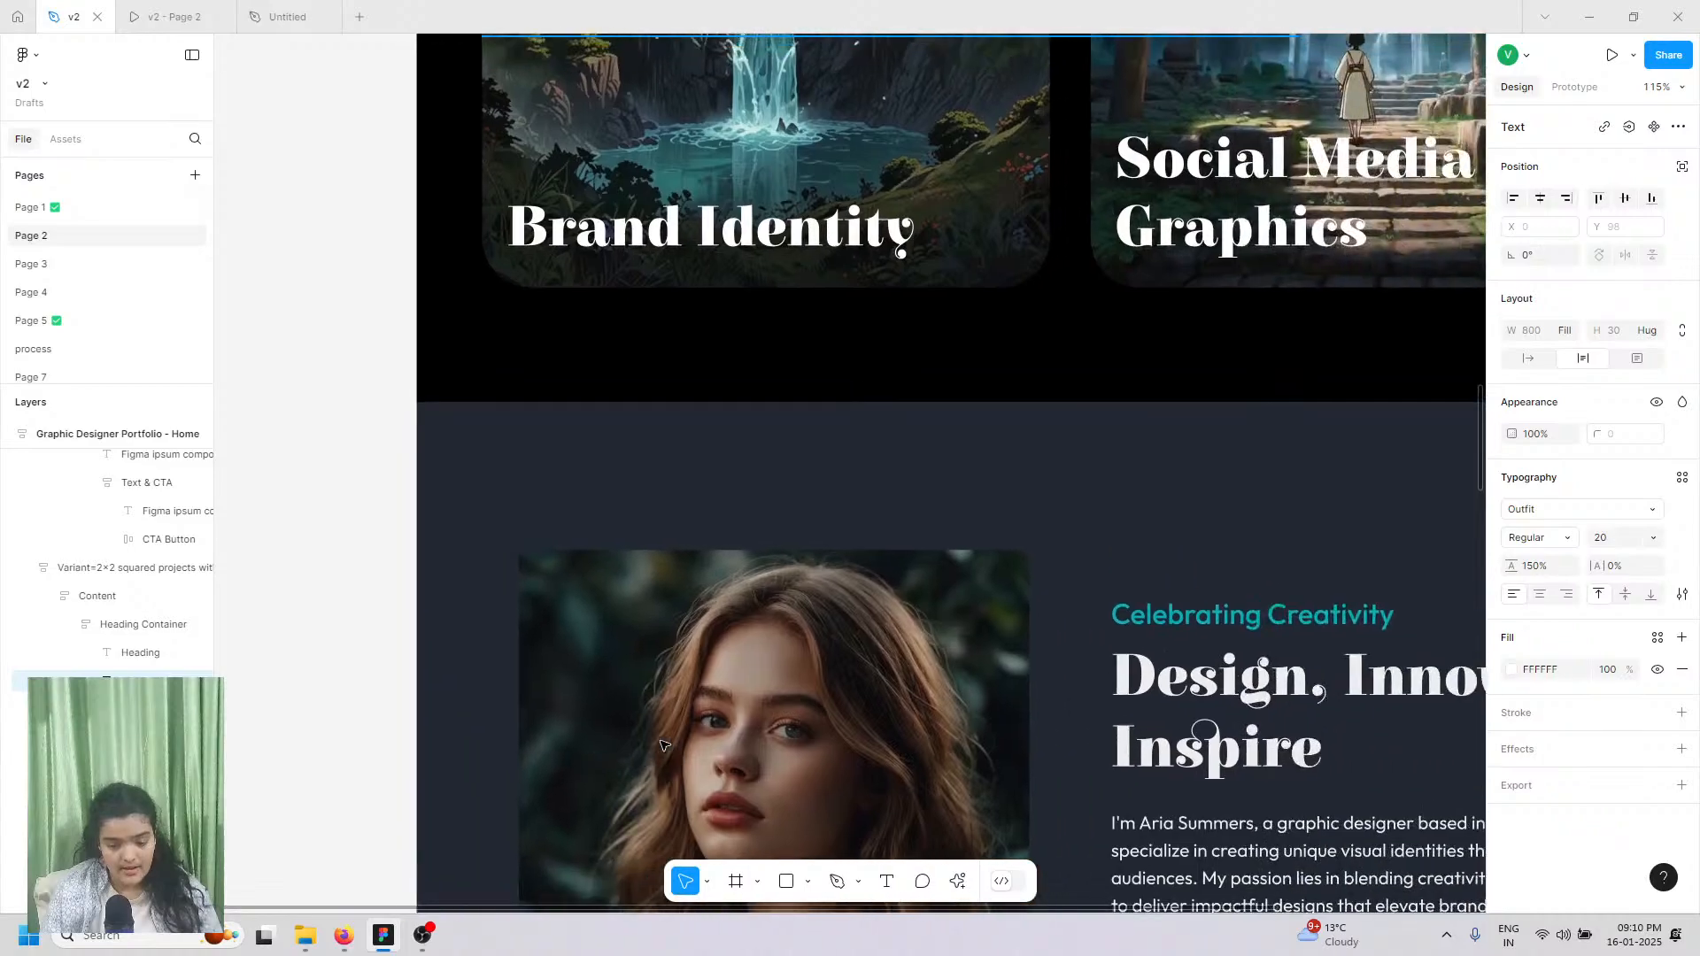
scroll(664, 743, "down", 4)
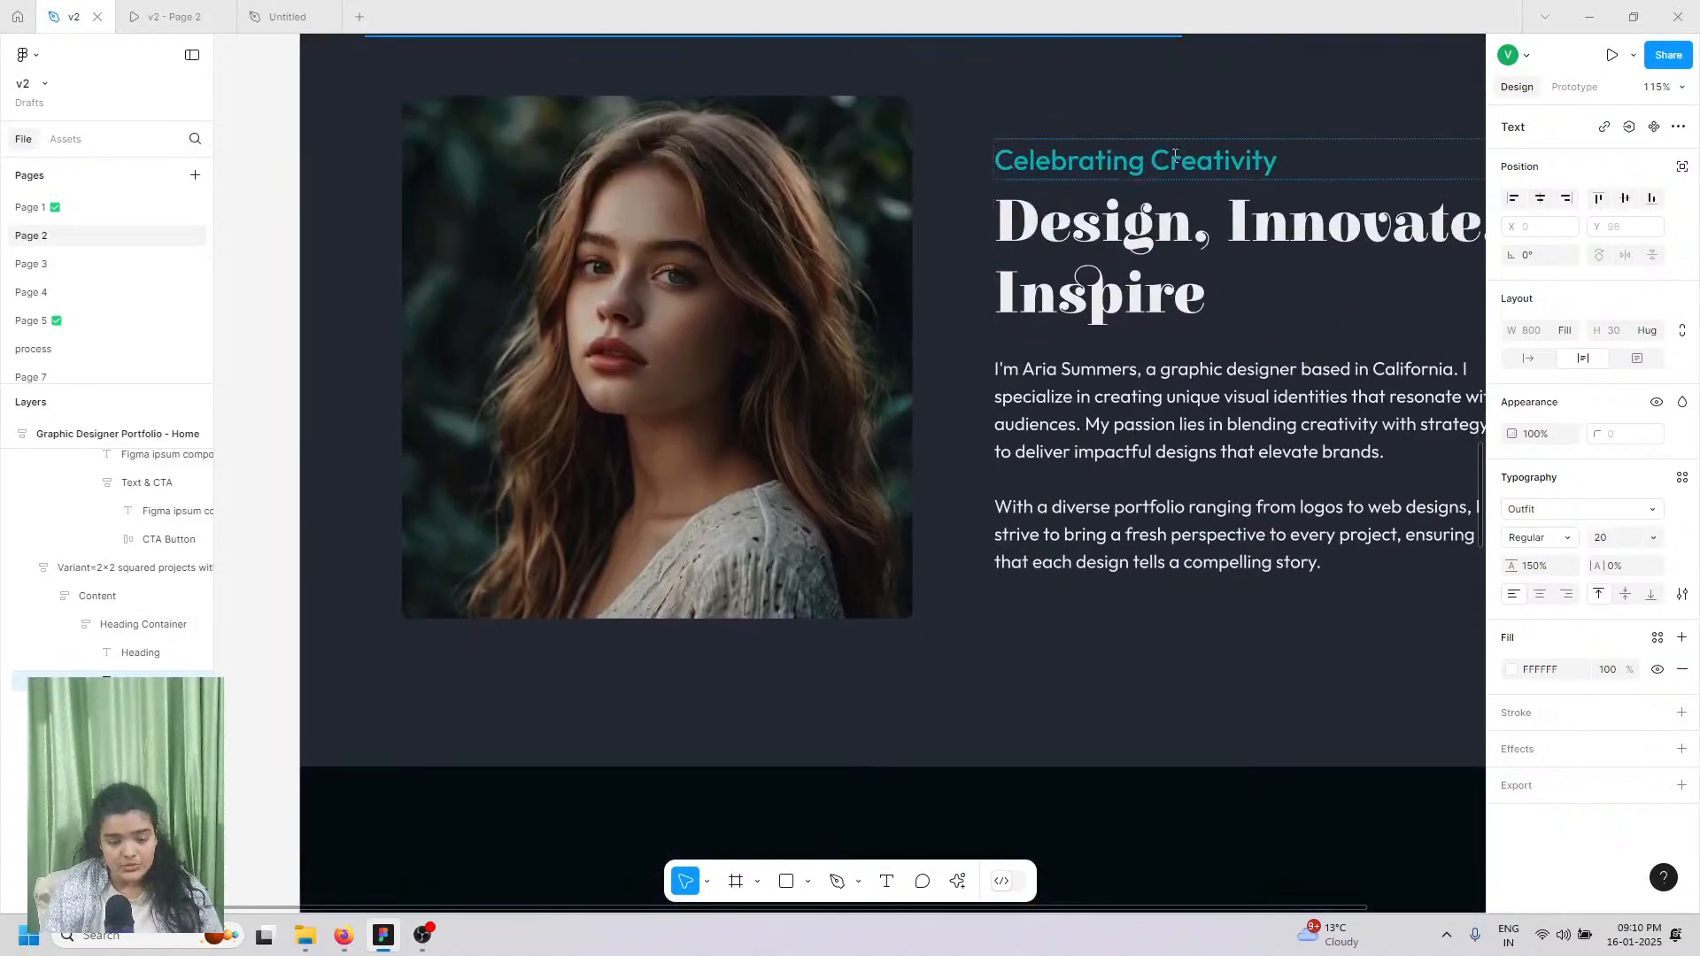
double_click(1175, 159)
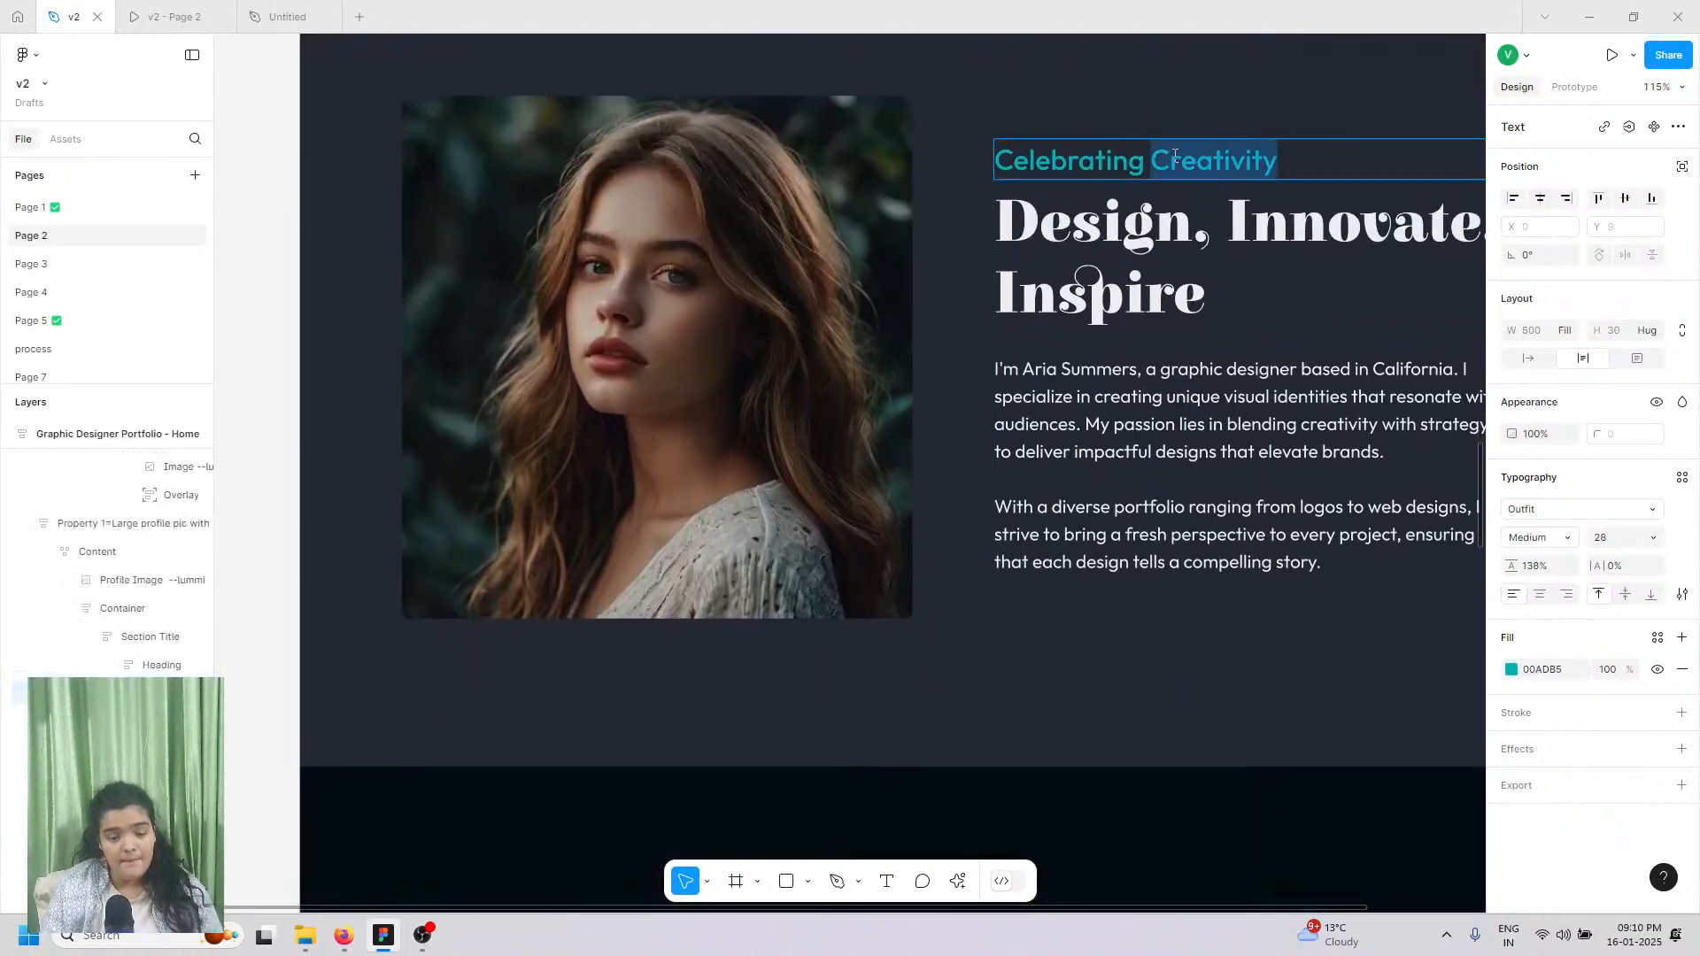
left_click(1172, 160)
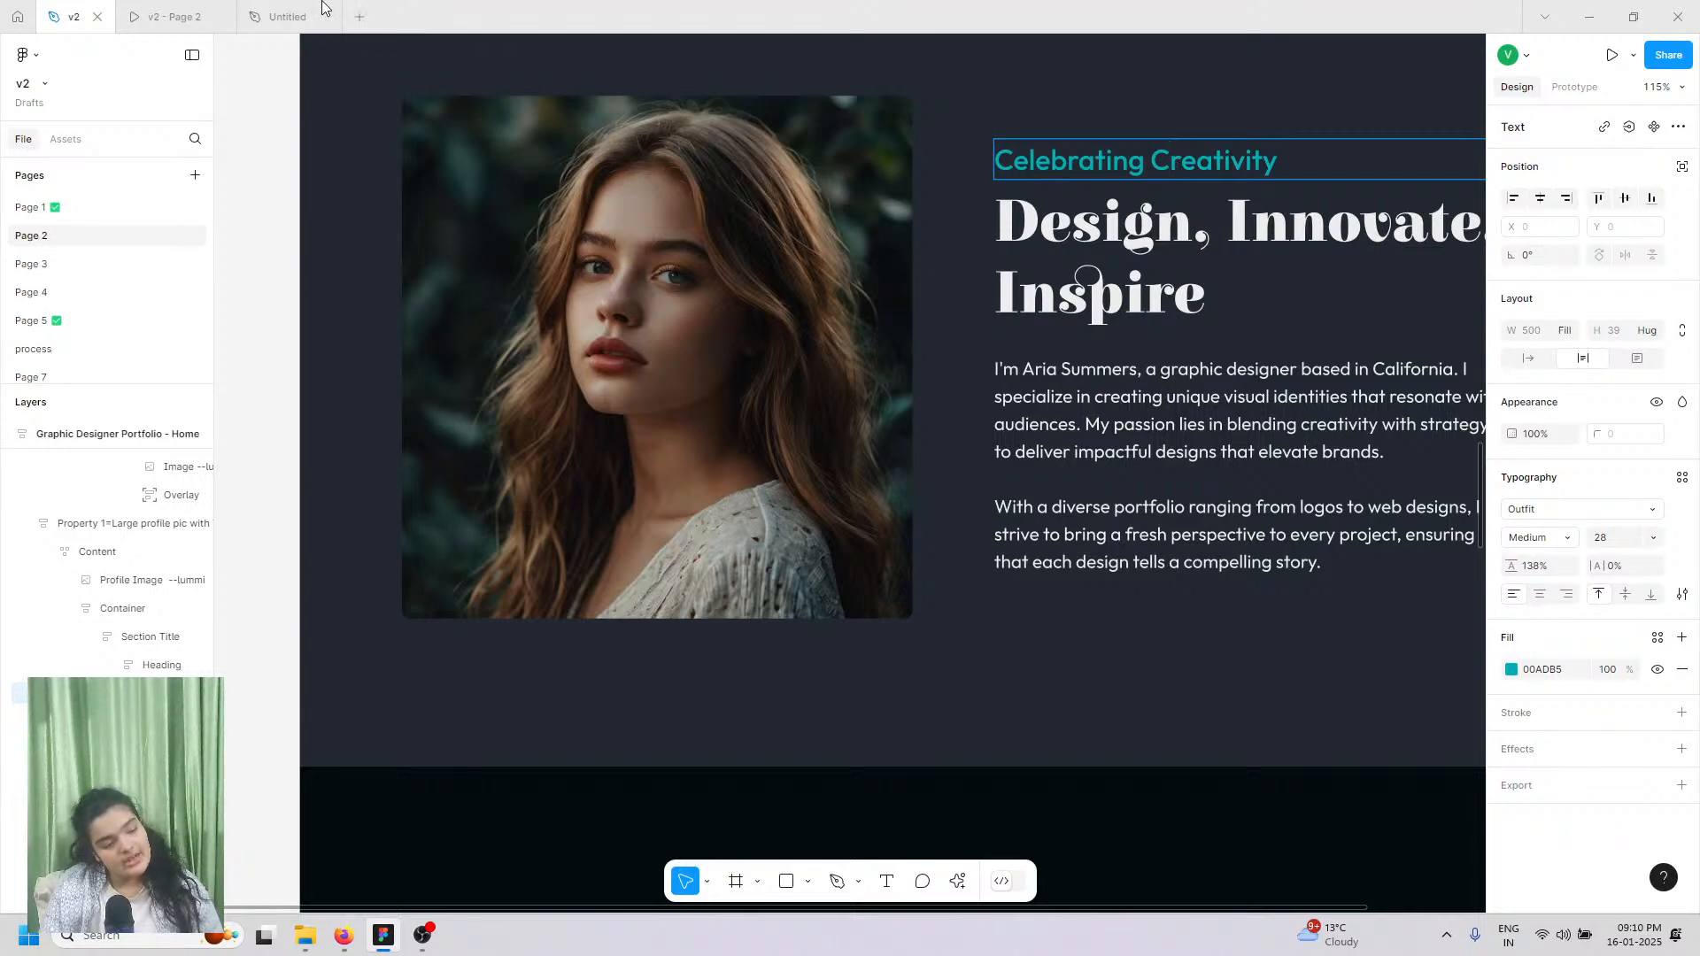
Step: Paste 'Celebrating Creativity' into the tagline with matching style, keeping the 00EAD9 teal fill
left_click(216, 15)
left_click(277, 13)
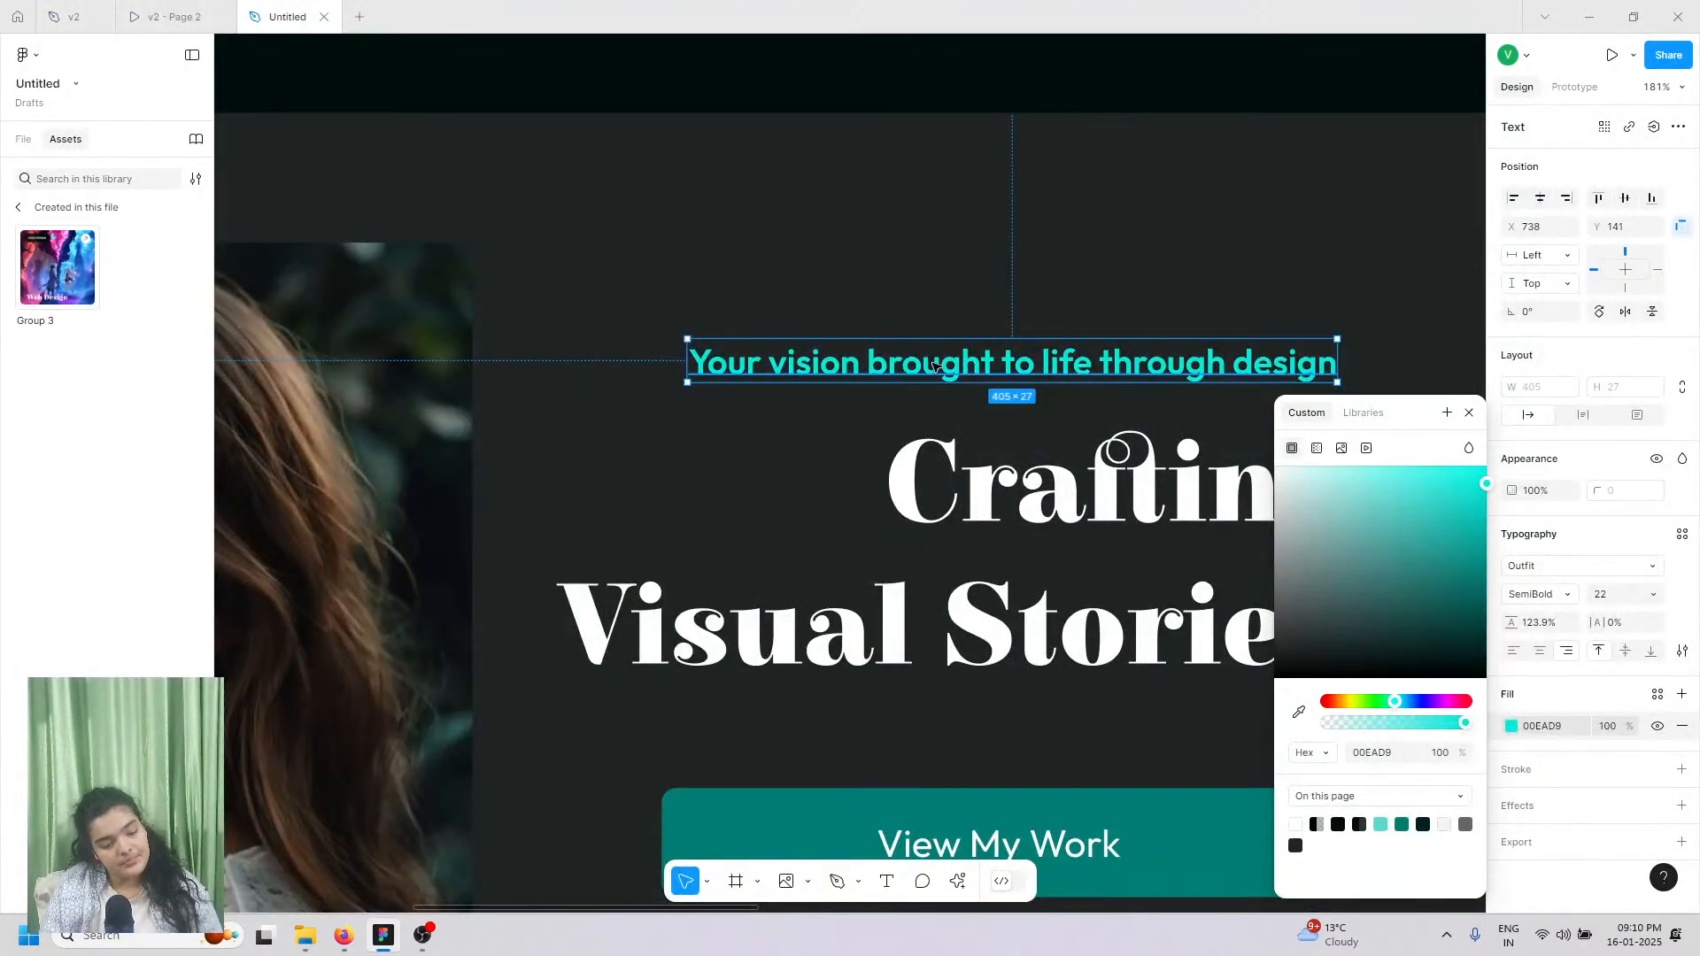
key("Return")
right_click(934, 365)
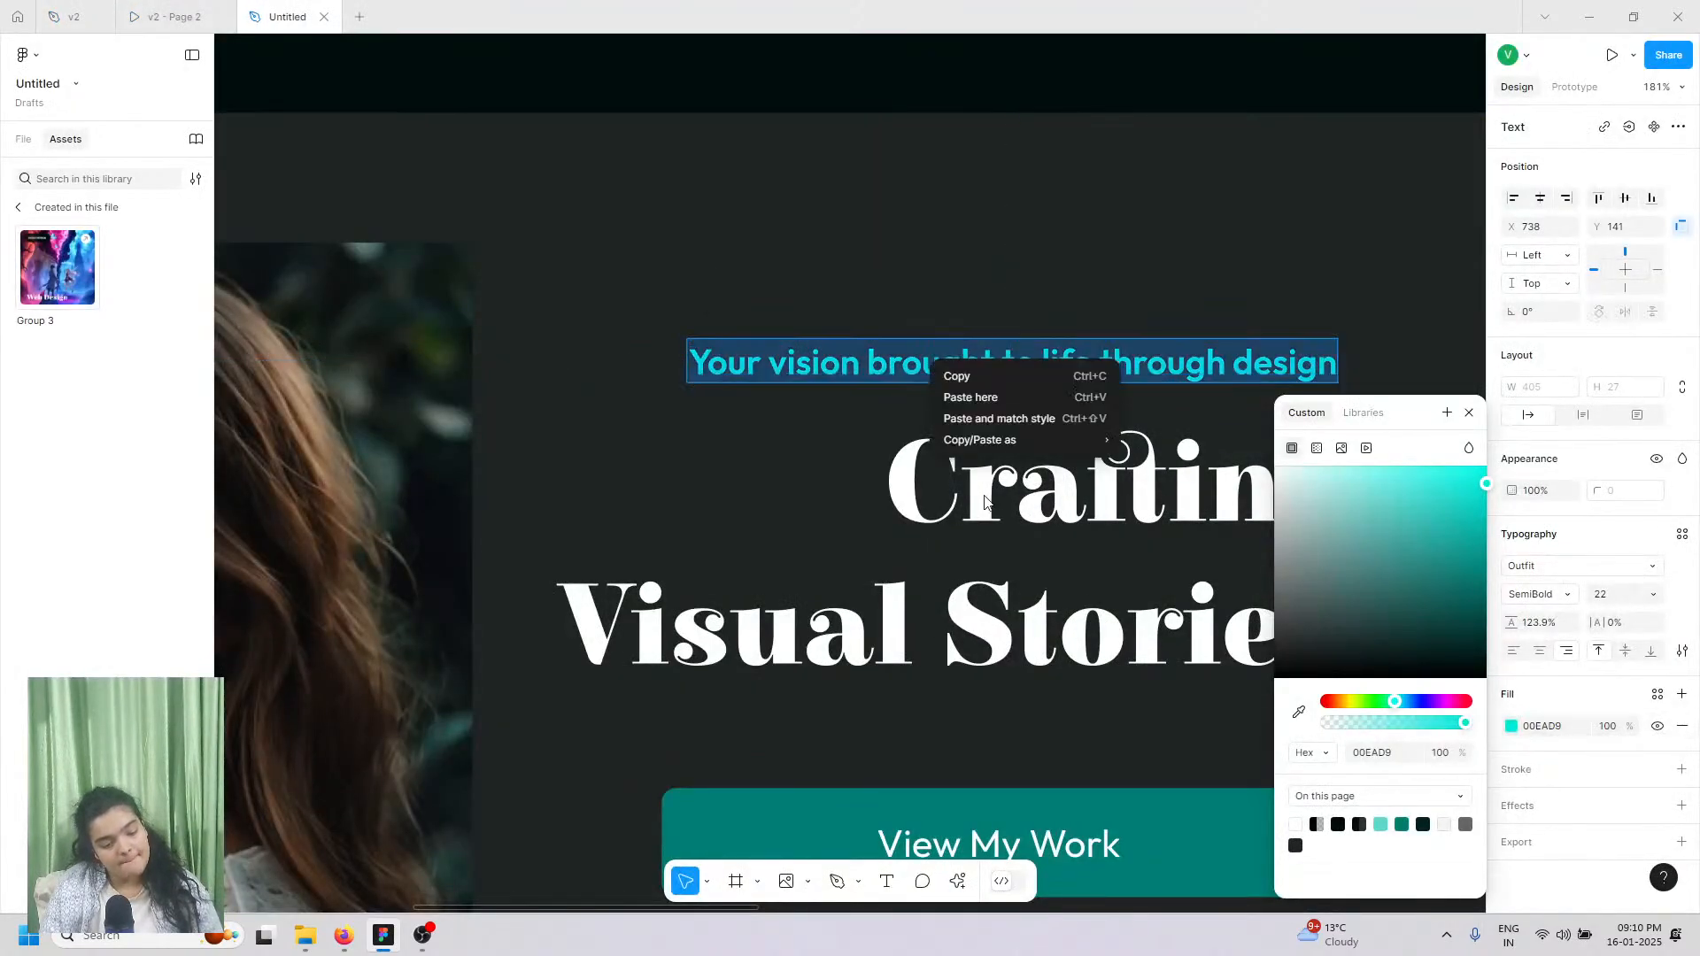
left_click(1006, 418)
key("Escape")
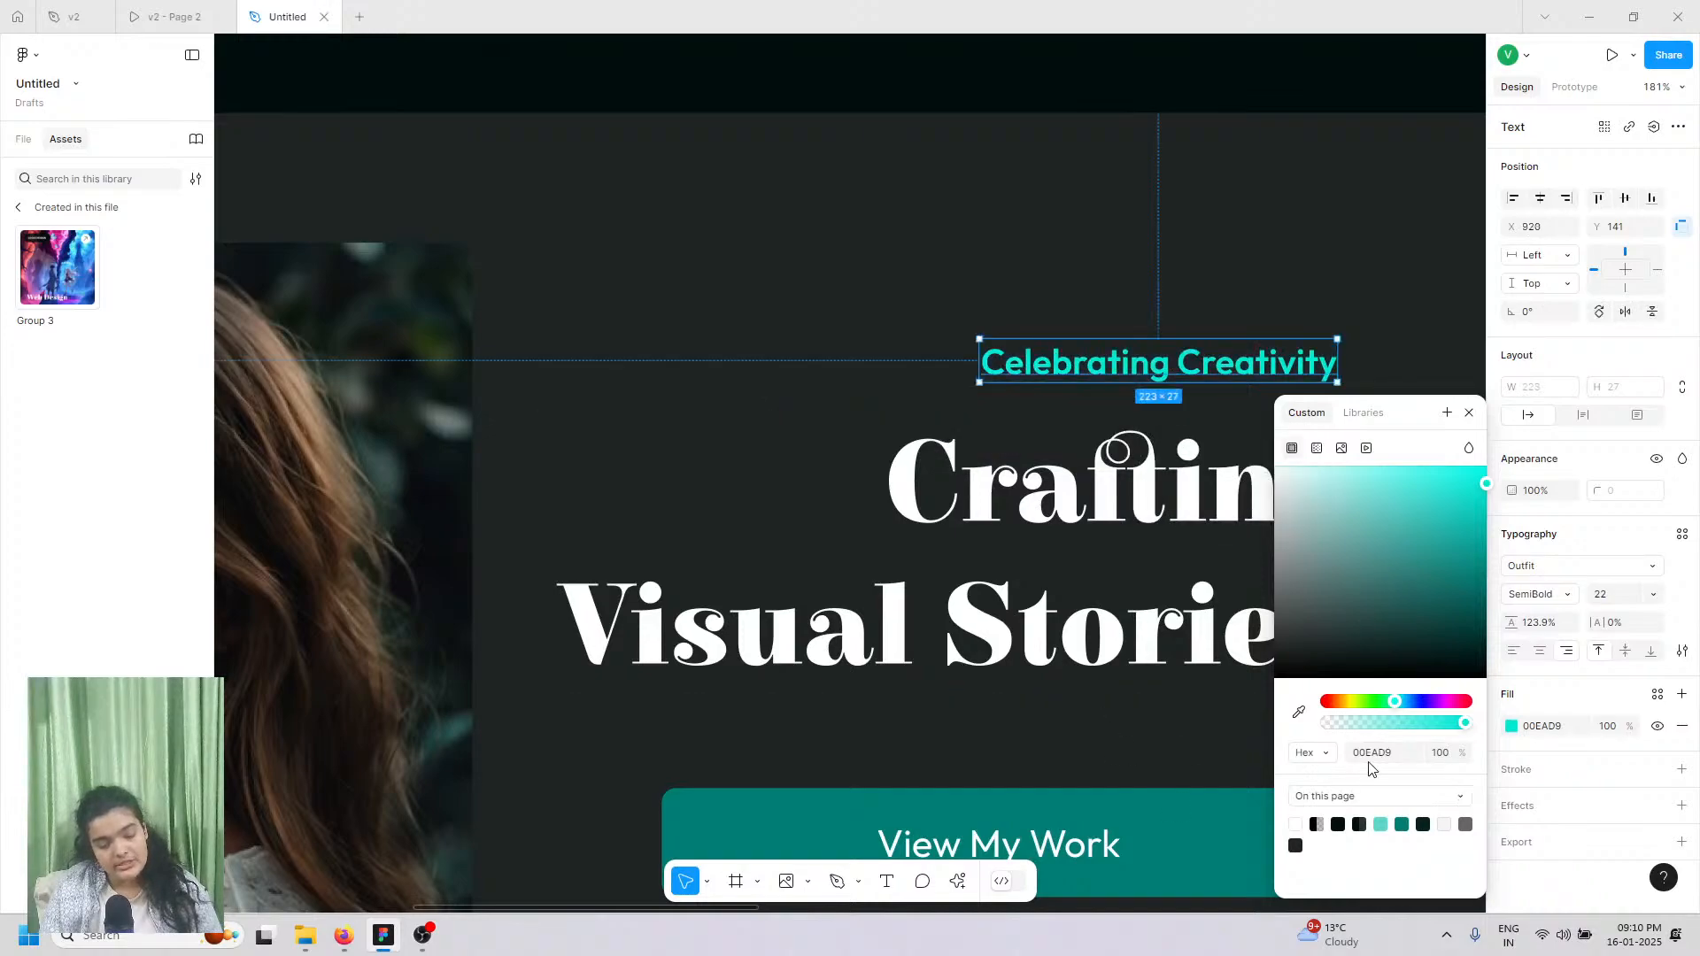
left_click(1401, 824)
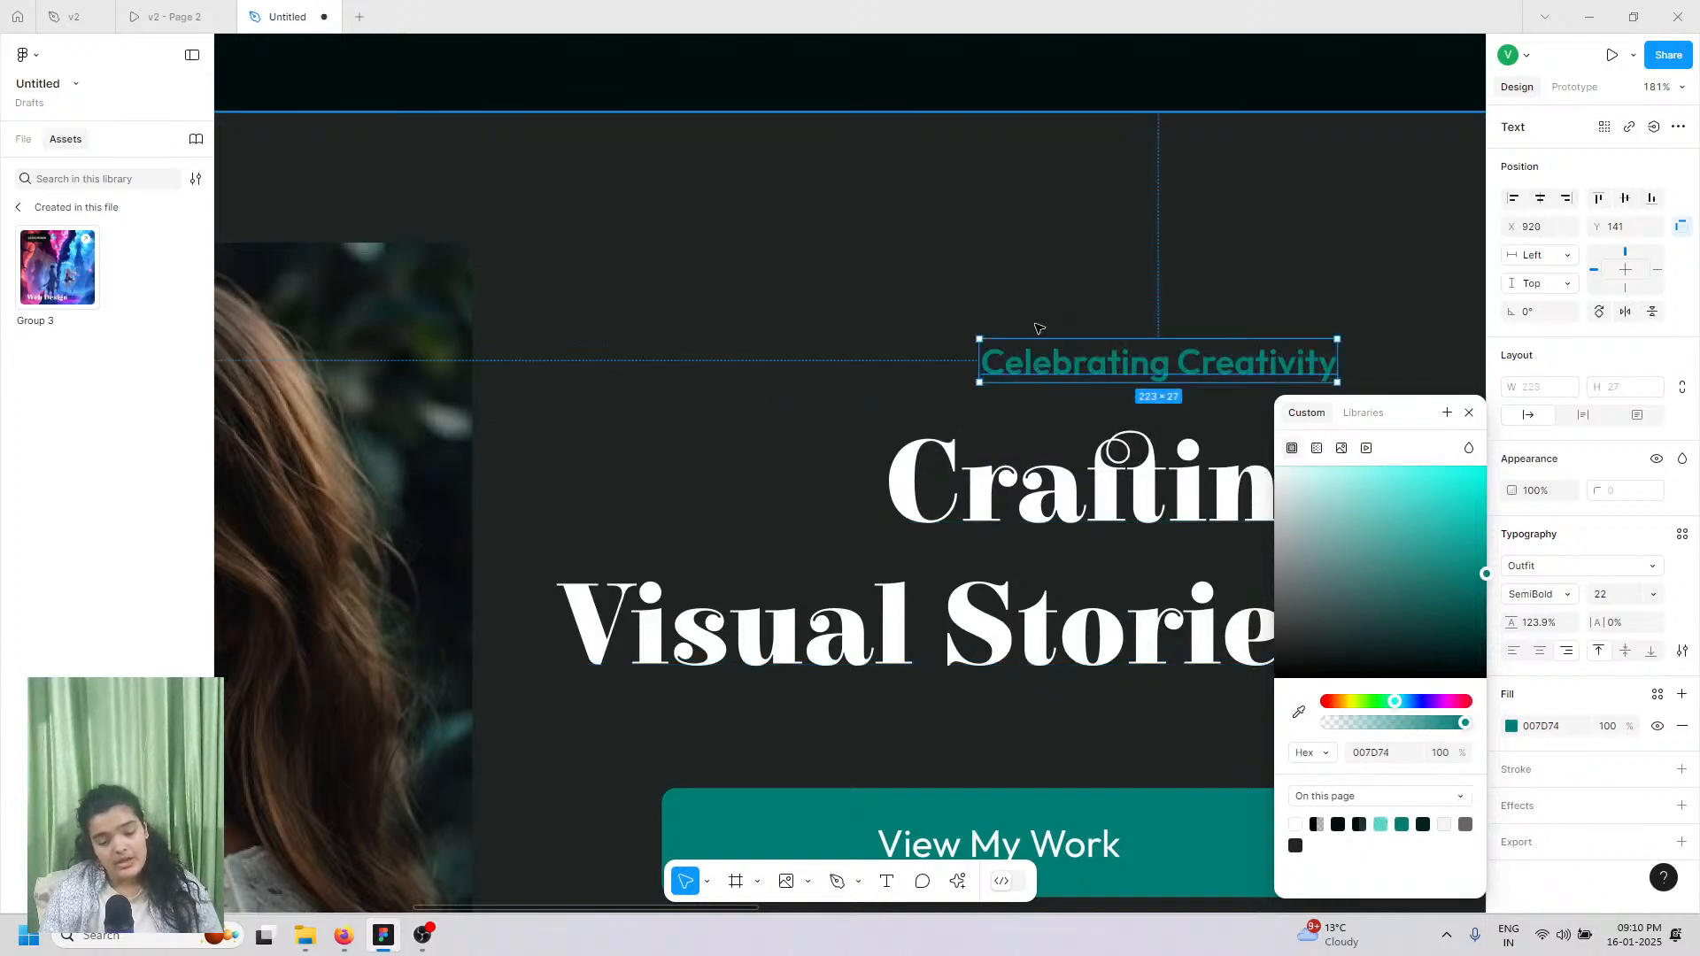
key("Escape")
key("ctrl+z")
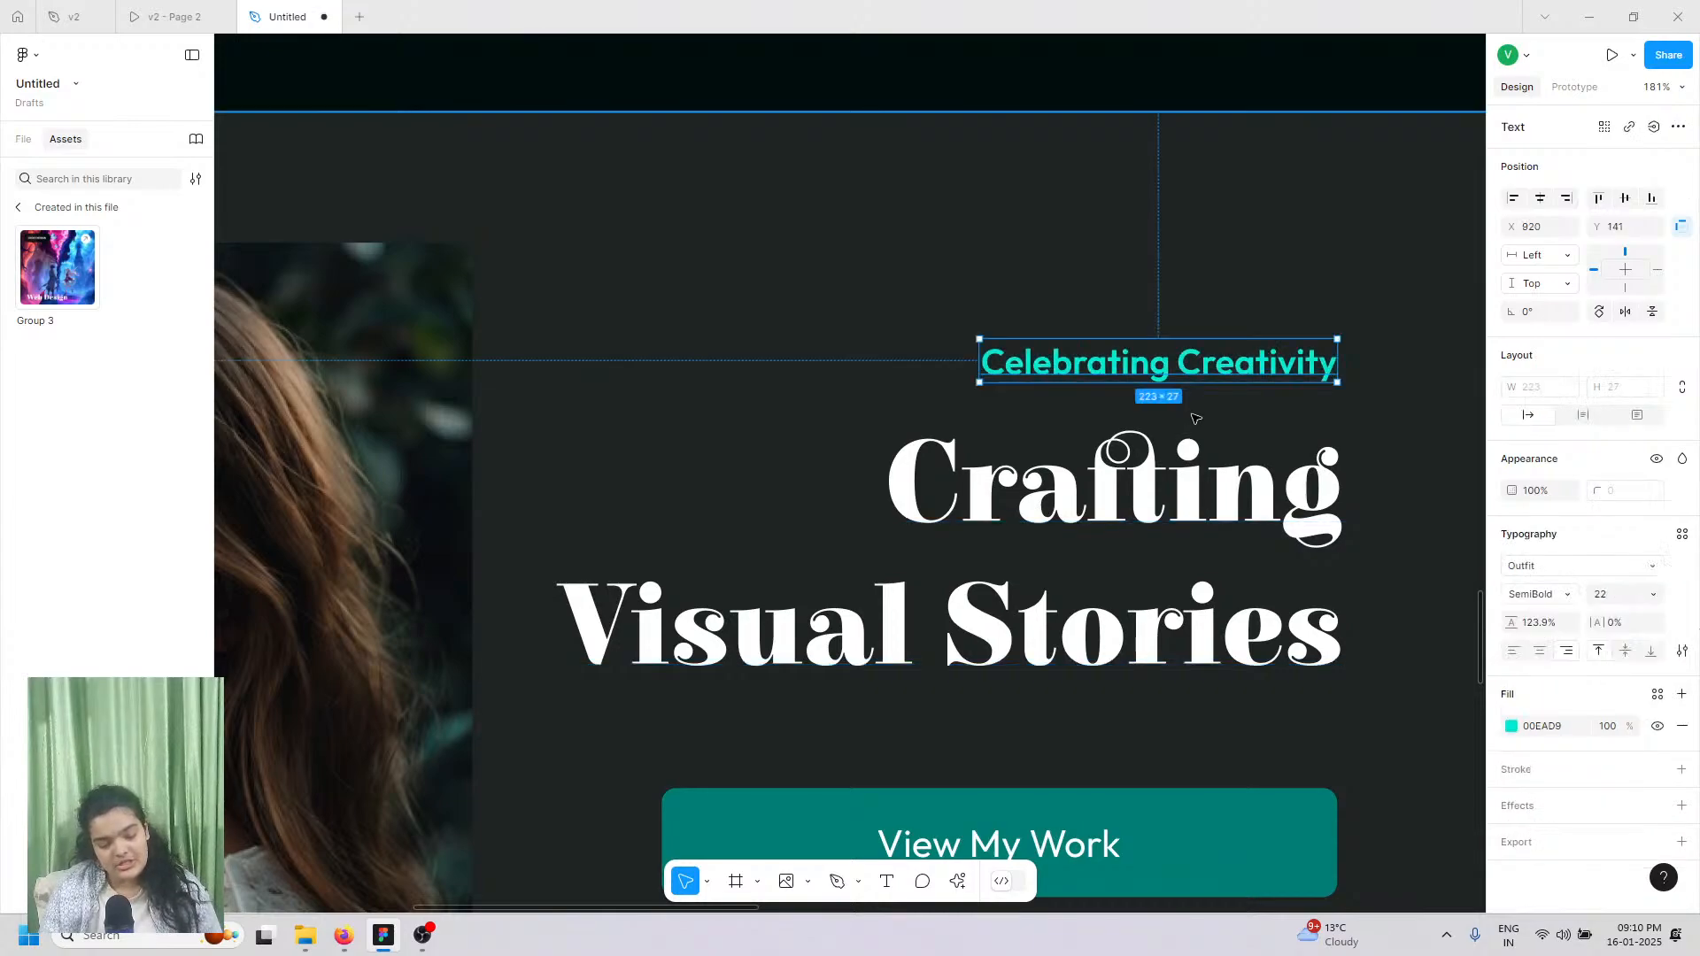
left_click_drag(1050, 339, 767, 396)
key("ctrl+z")
Step: Copy the 'Design, Innovate, Inspire' heading text from the v2 design file
left_click(1015, 531)
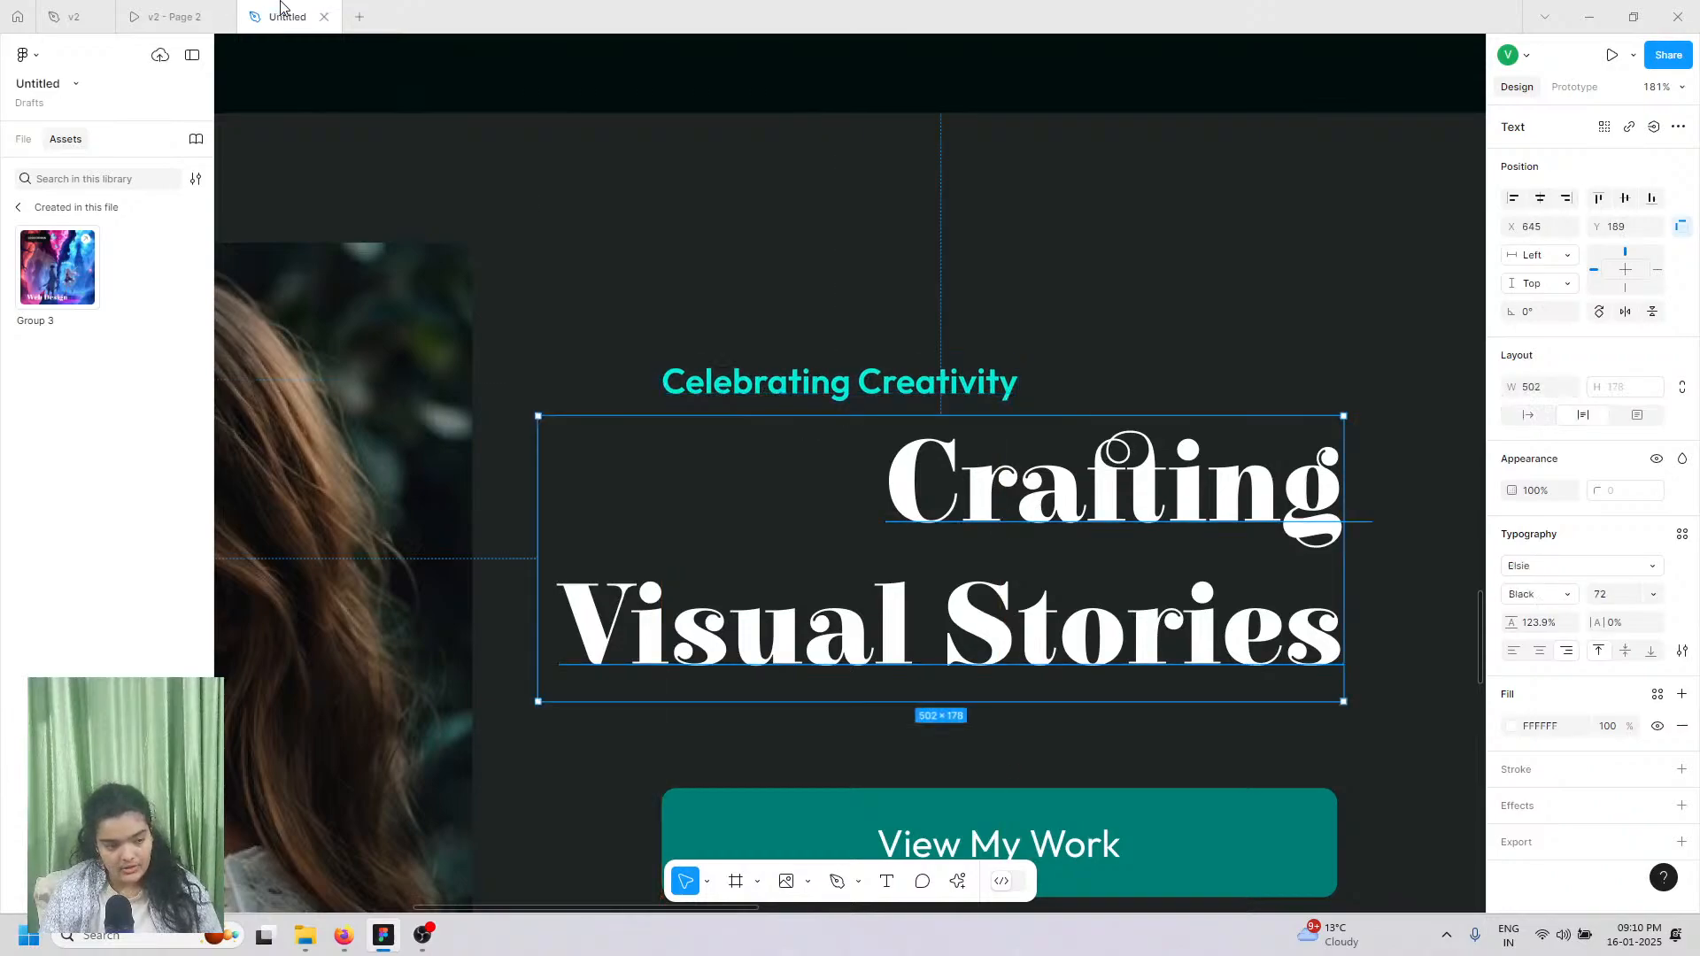
left_click(174, 16)
left_click(74, 16)
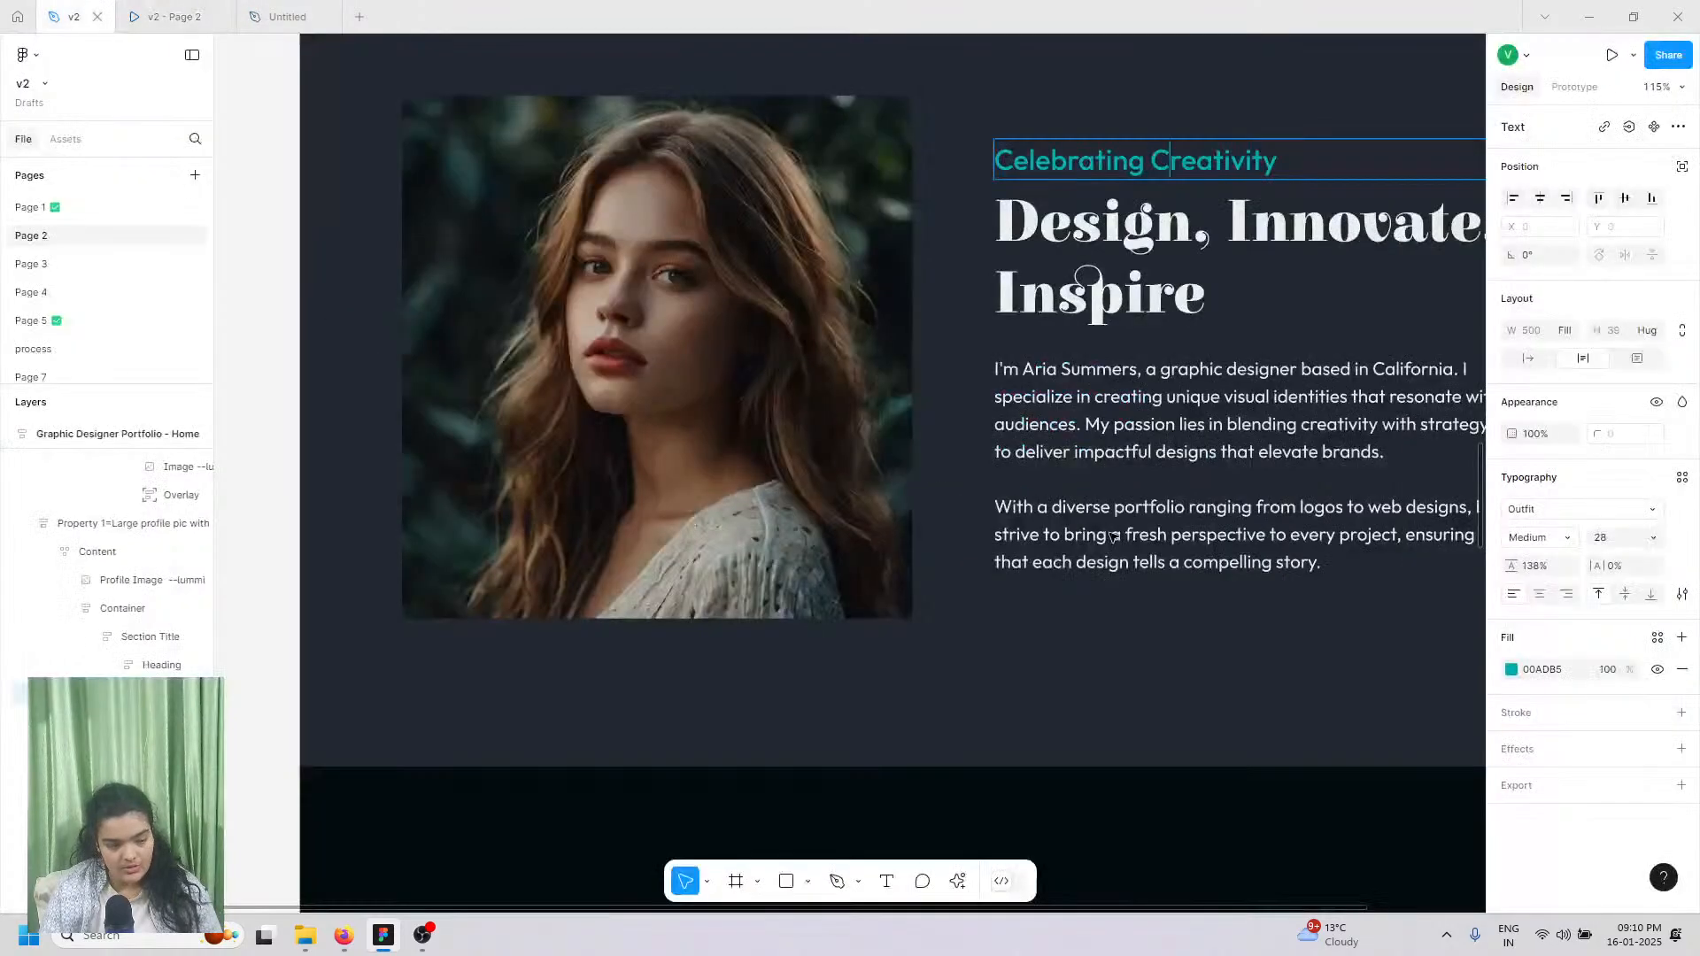
double_click(1146, 296)
key("ctrl+c")
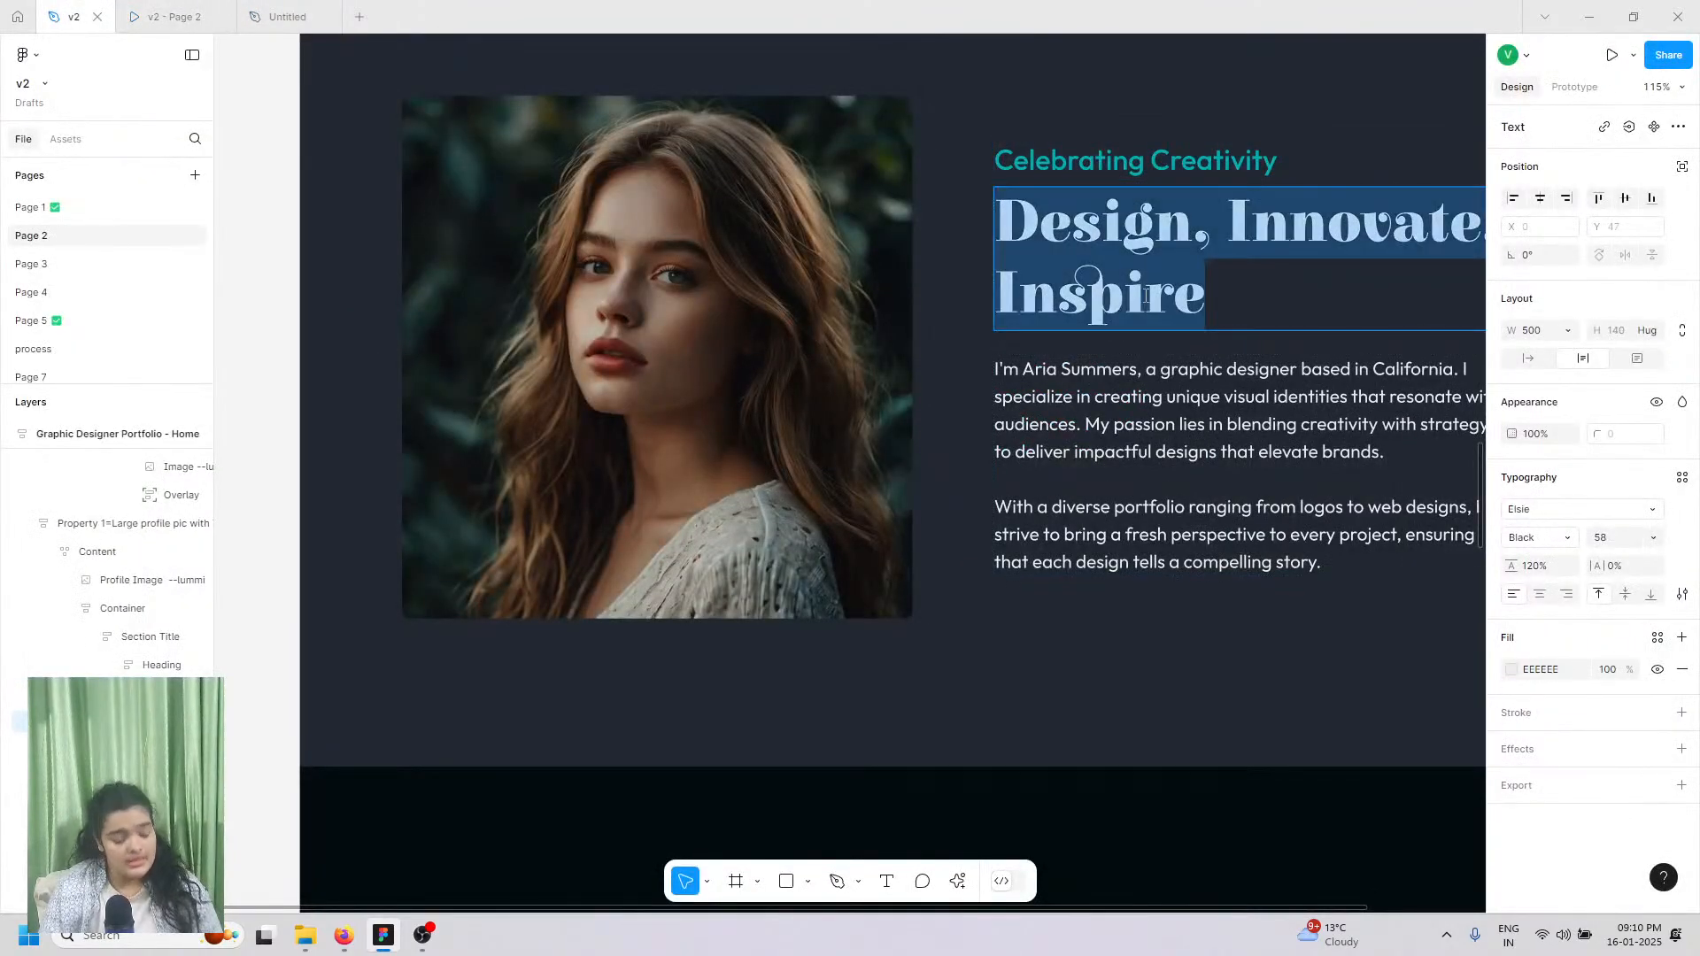
Step: Replace the heading with 'Design, Innovate, Inspire' in matching style, left-aligned
left_click(332, 7)
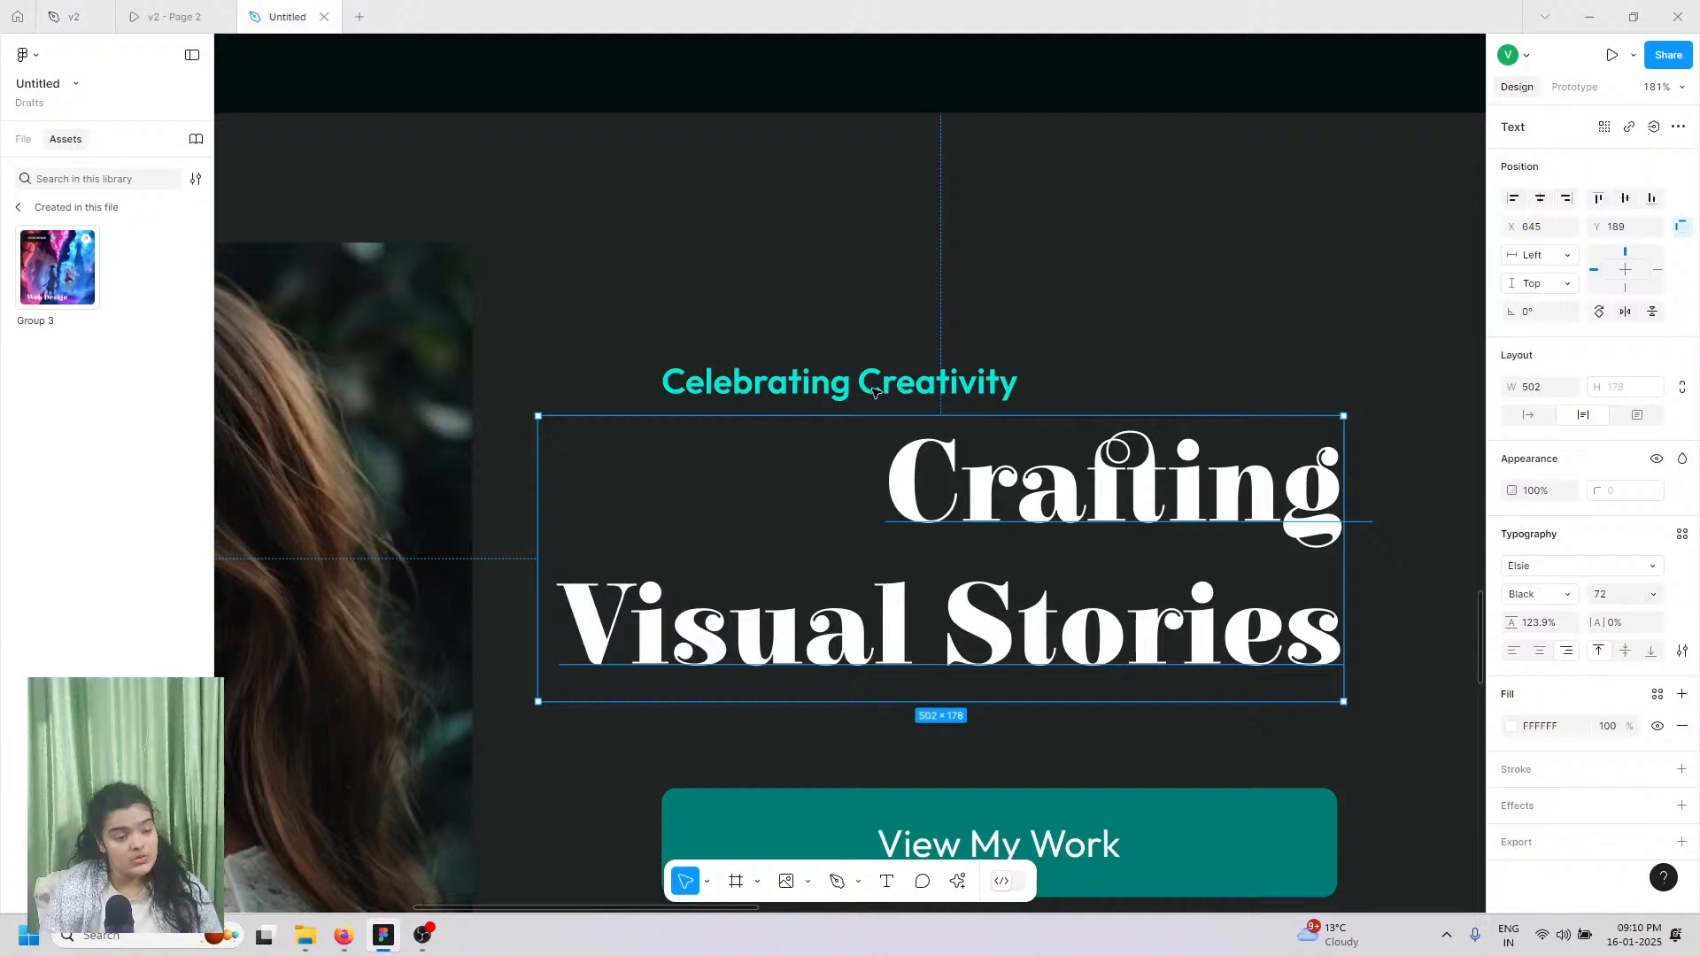
double_click(1044, 529)
right_click(1044, 530)
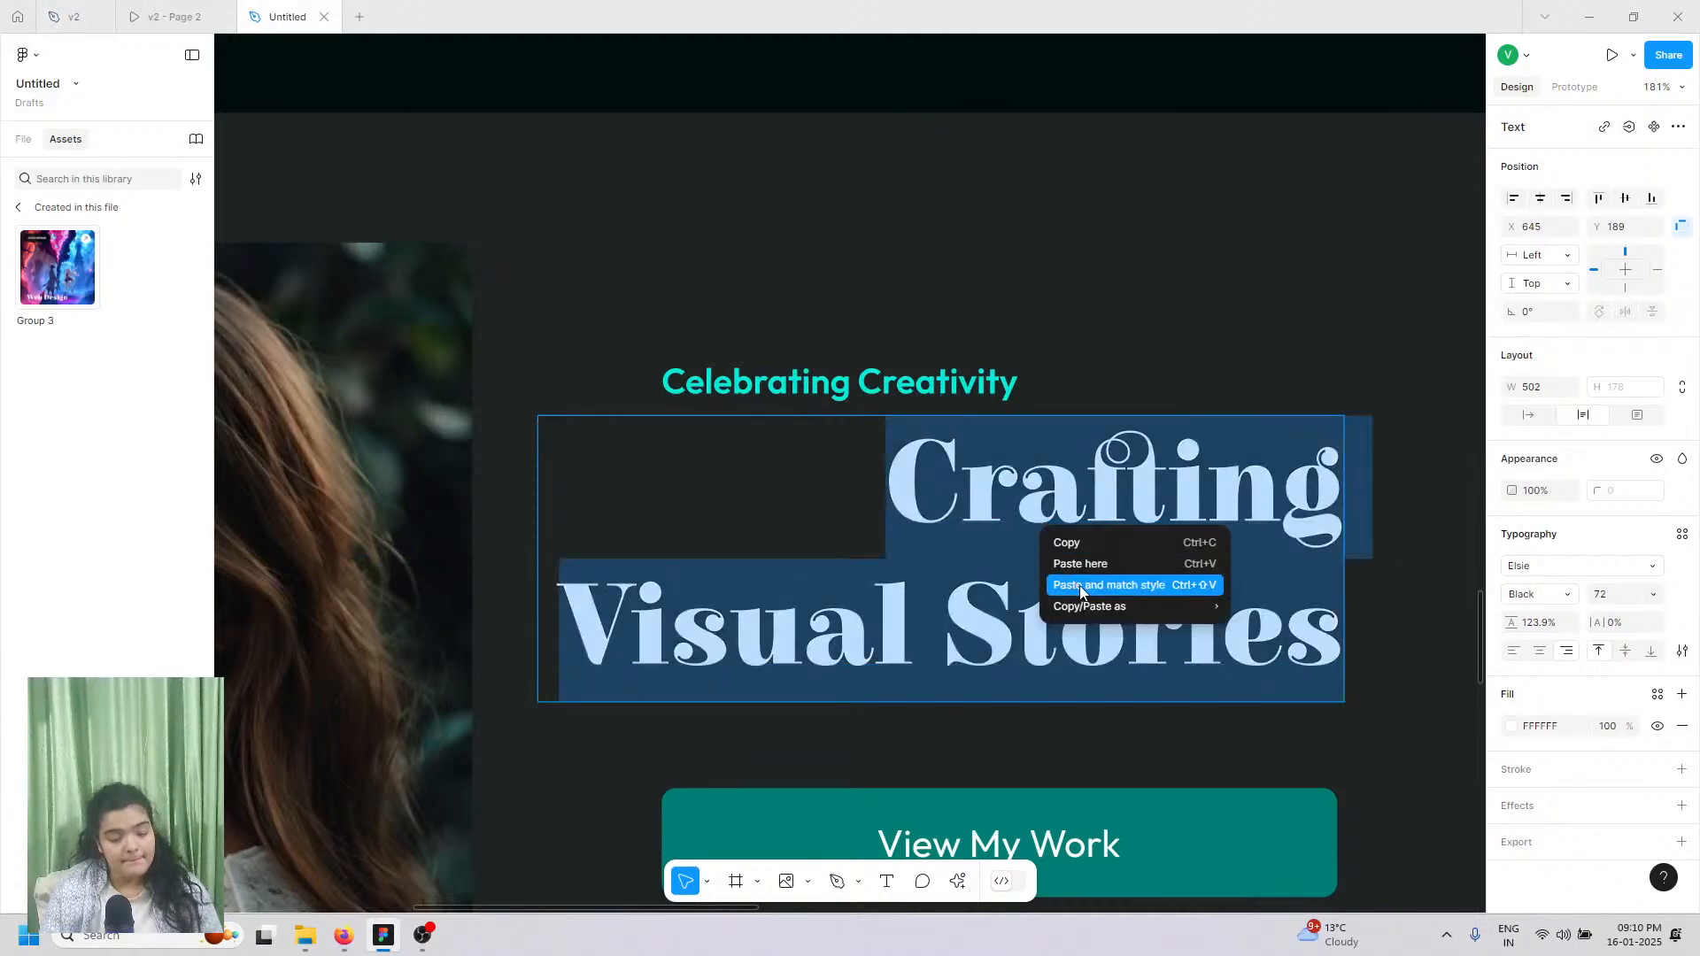
left_click(1102, 580)
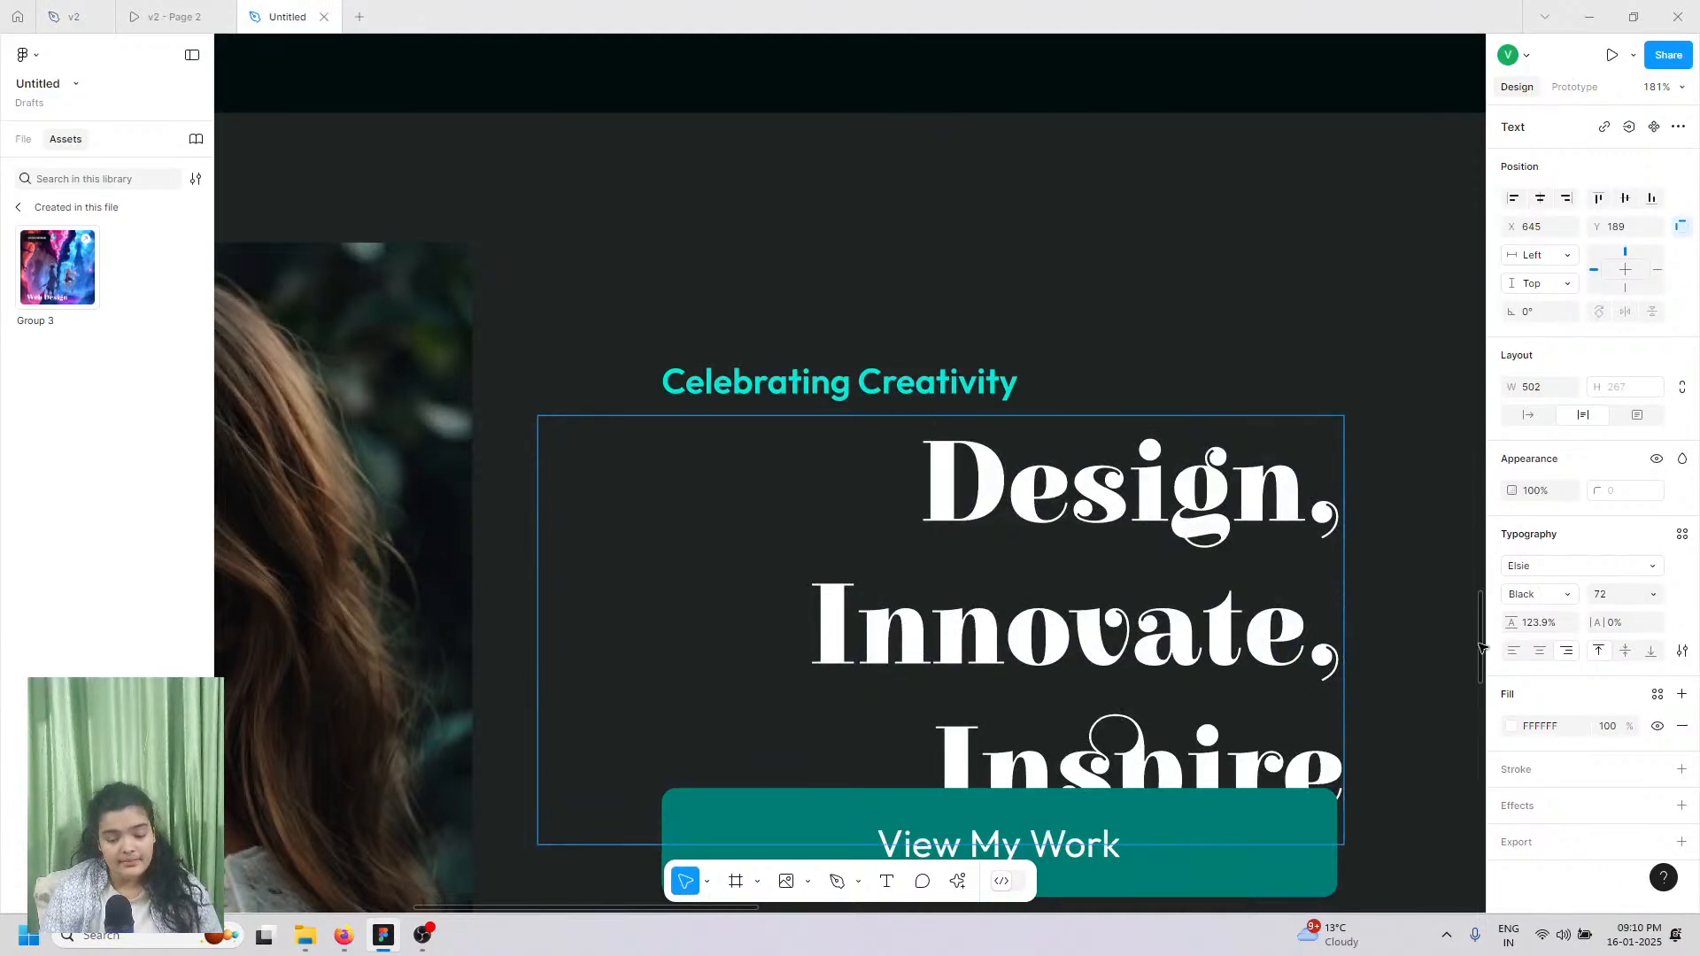
left_click(1513, 651)
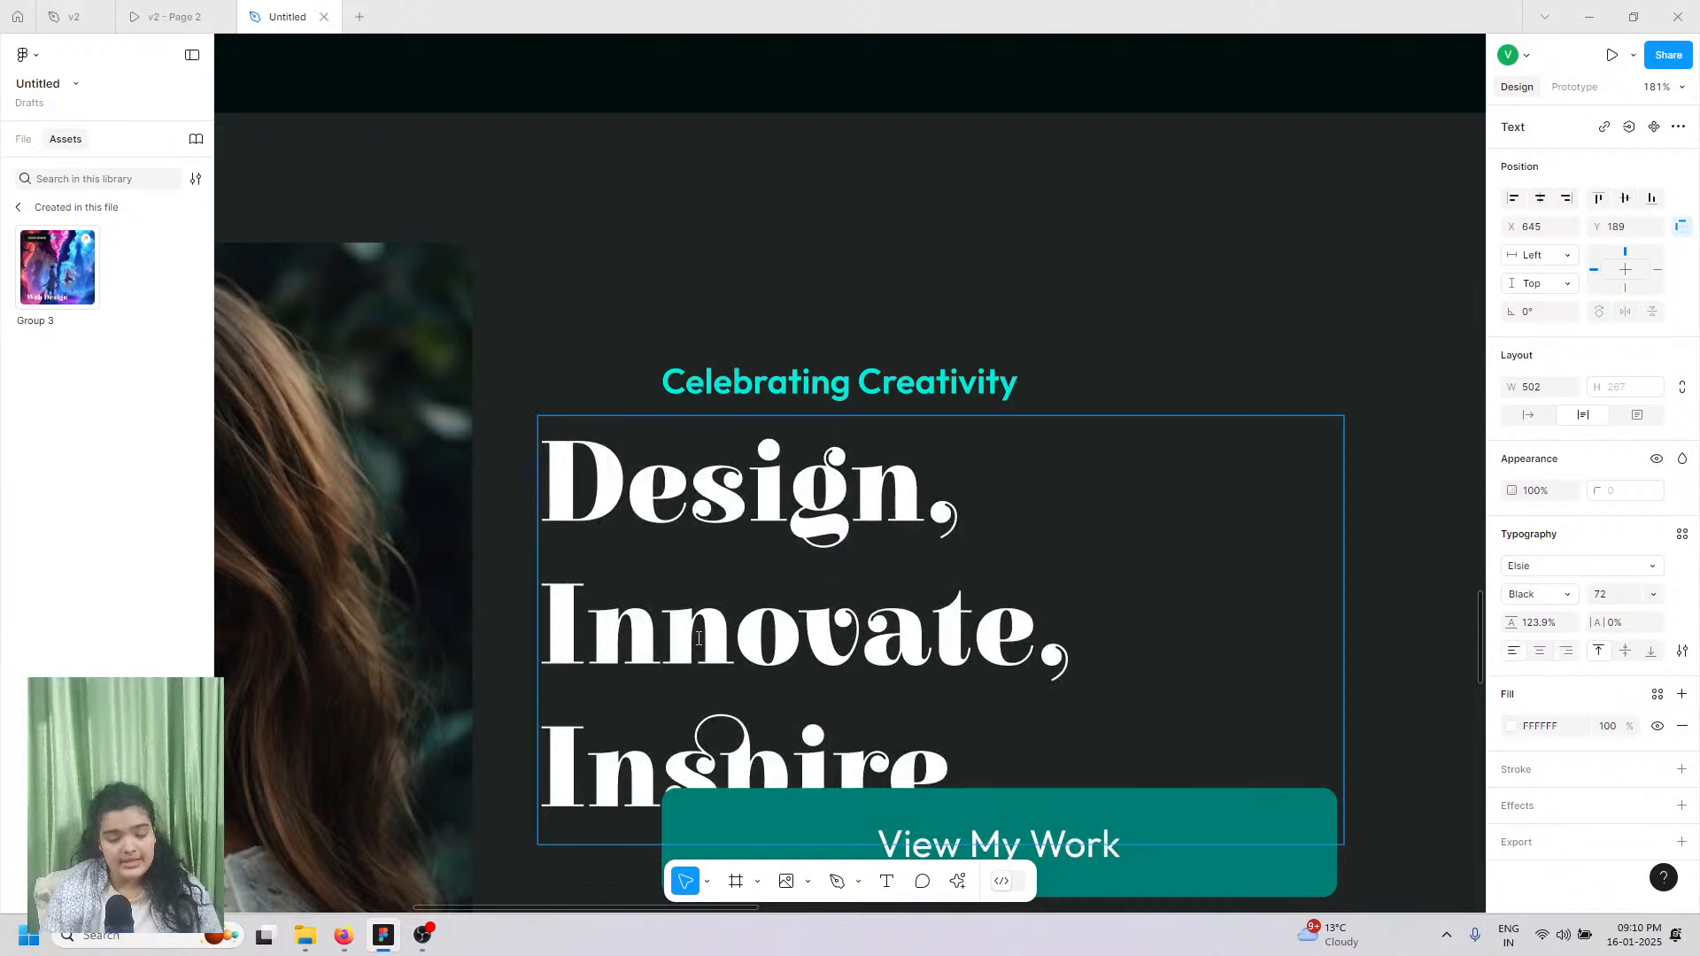
left_click_drag(780, 560, 900, 569)
Step: Set the heading's font size to 64
left_click(192, 16)
left_click(285, 14)
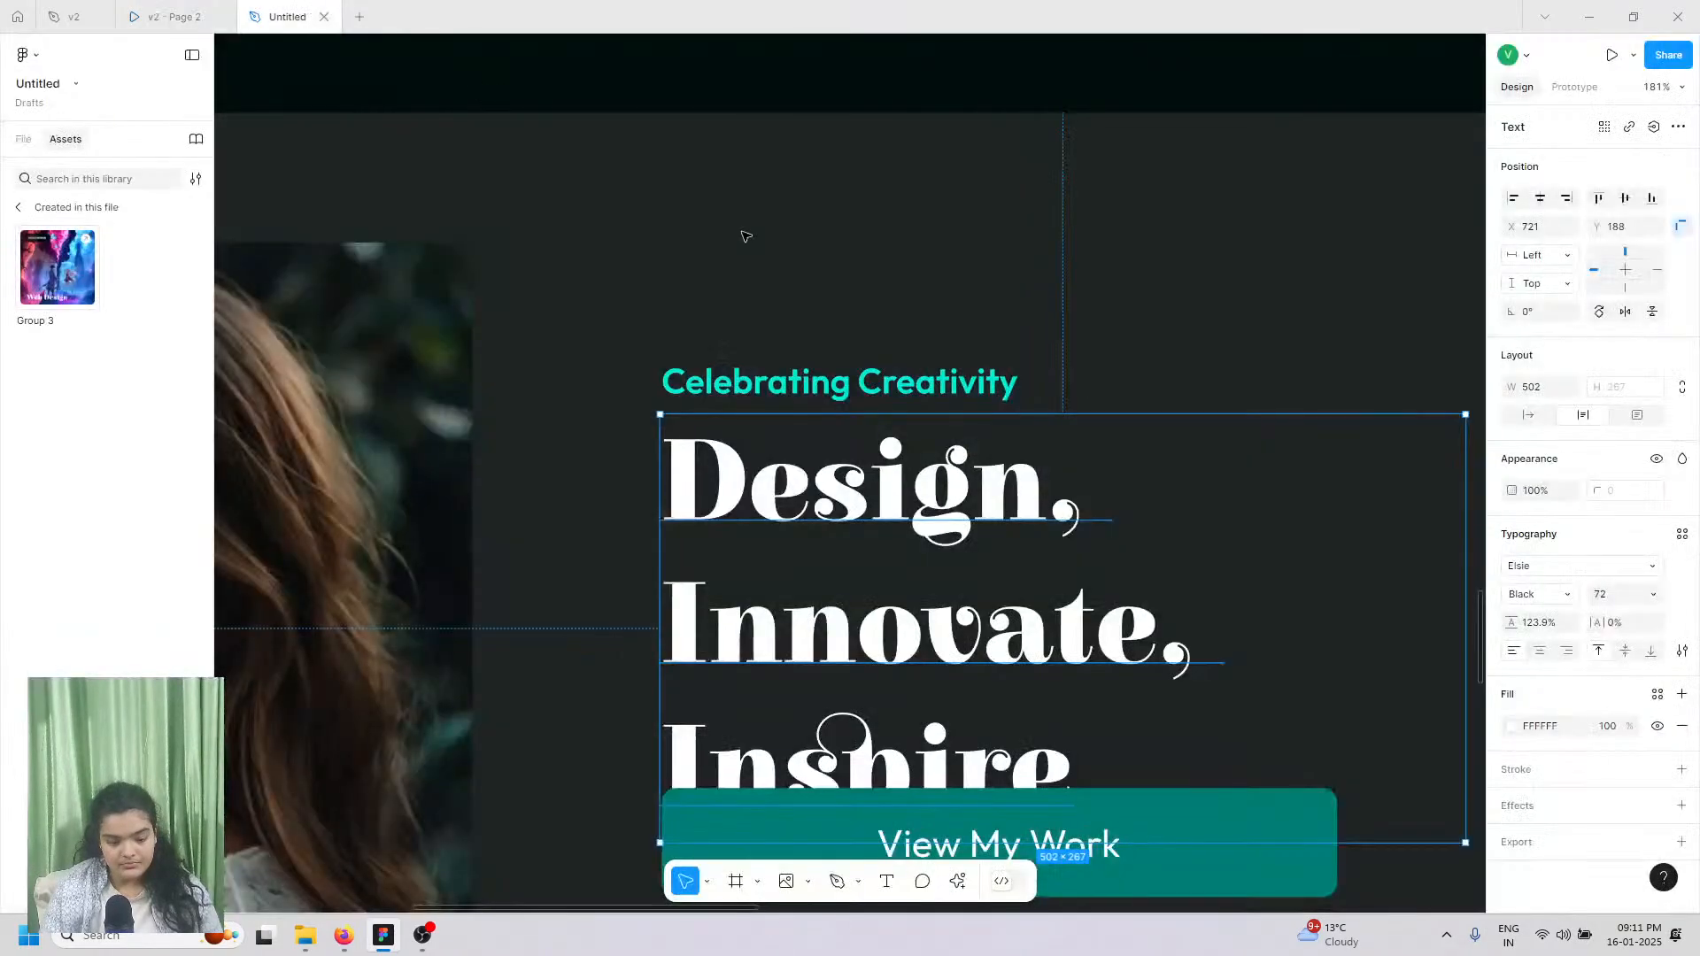
scroll(1253, 549, "down", 5, "ctrl")
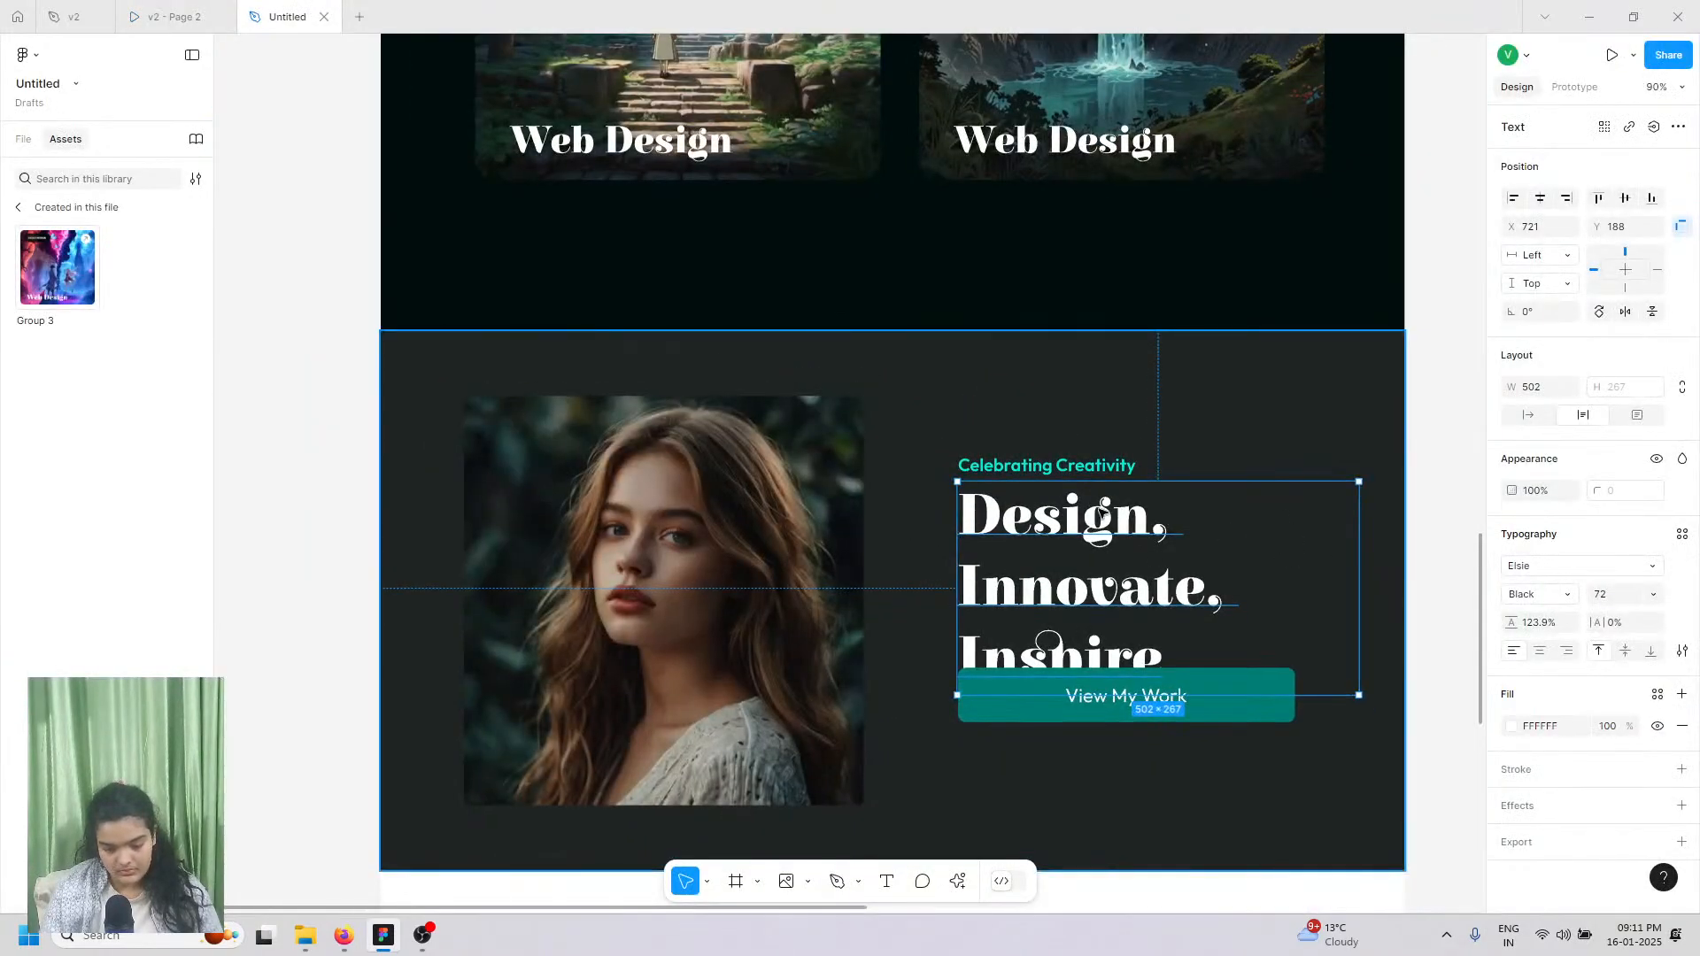
left_click(1618, 593)
type("6")
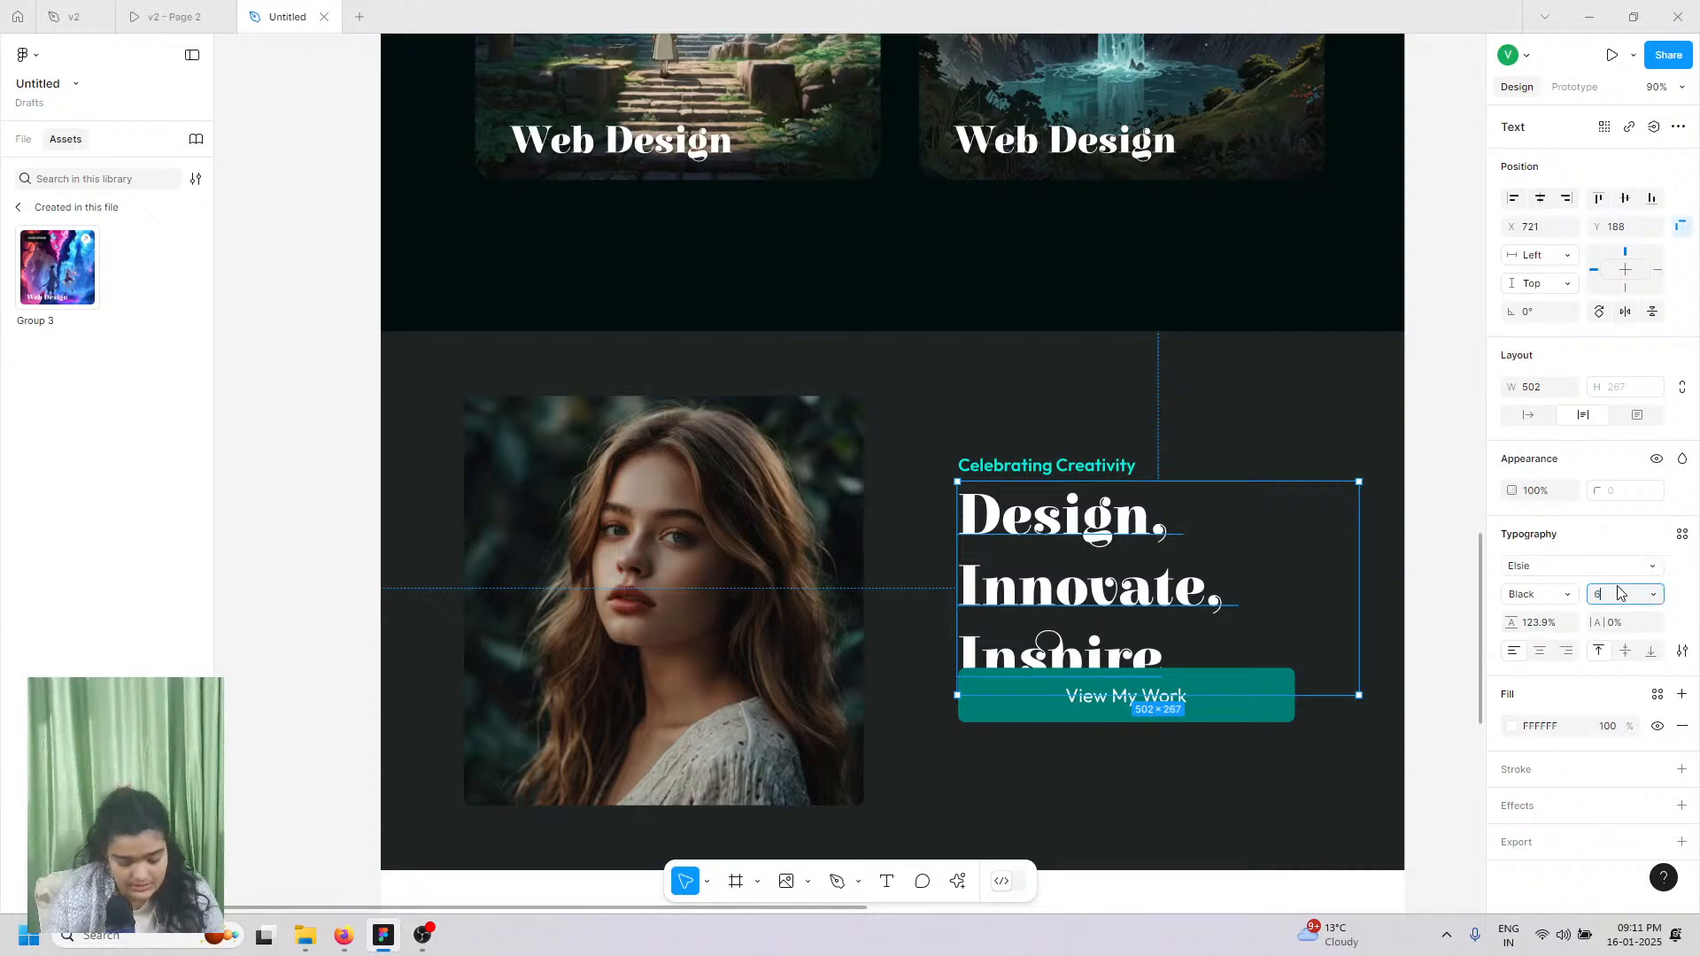
type("4")
key("Return")
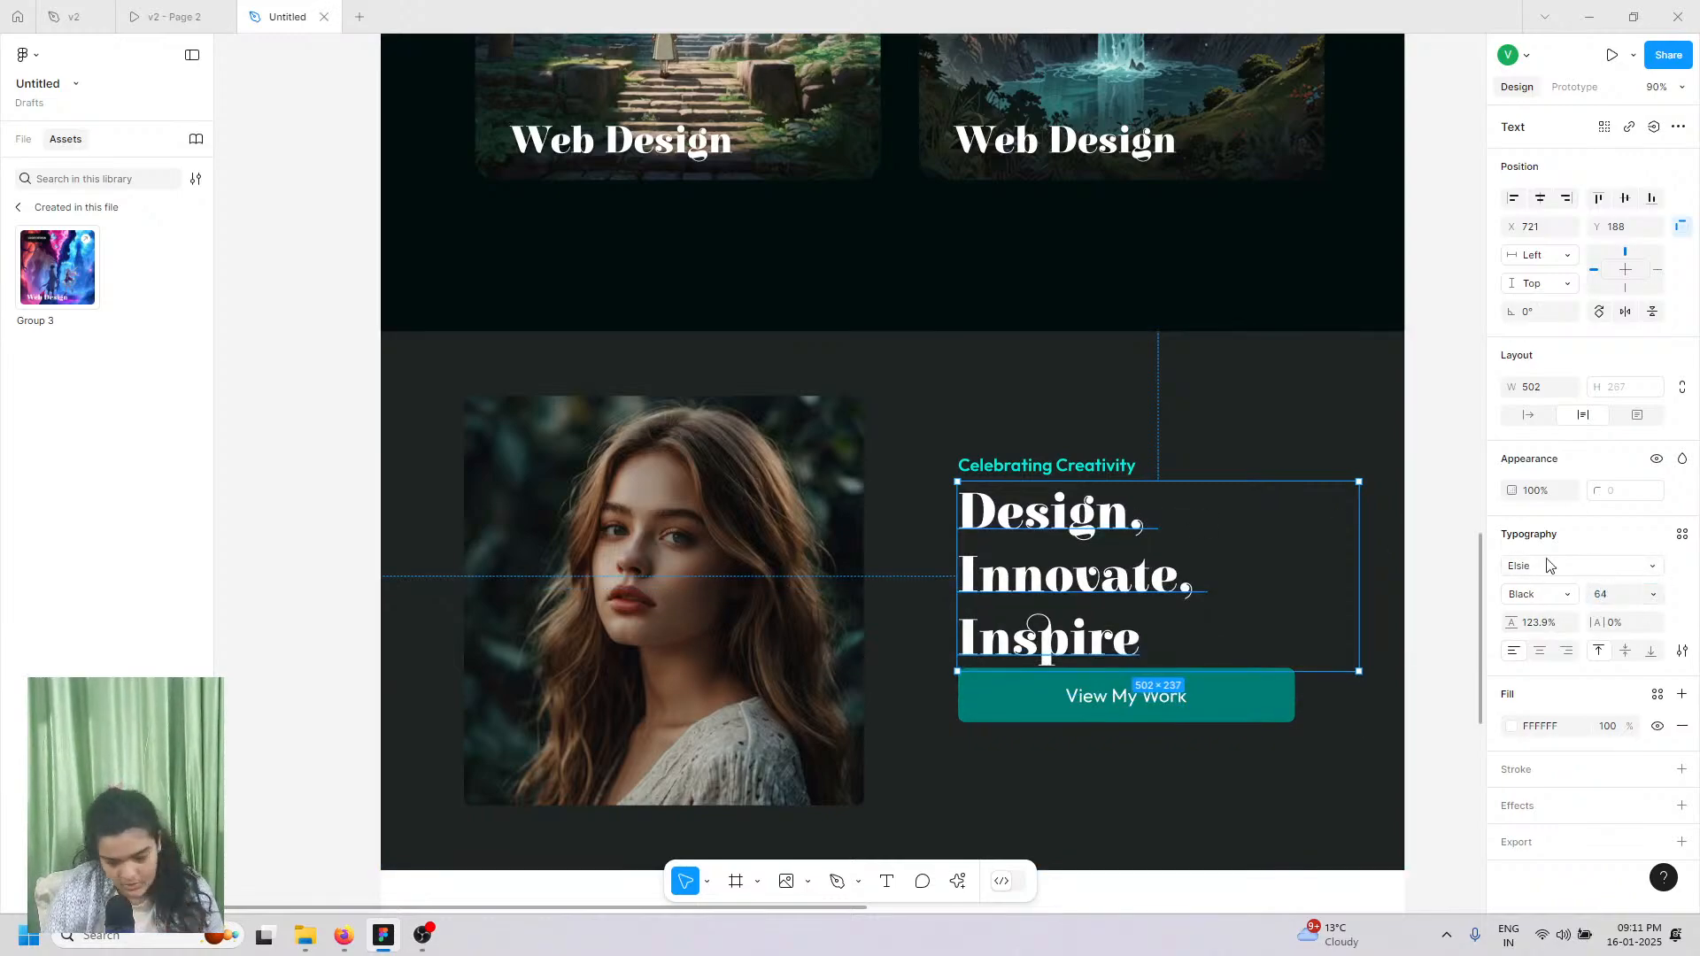
left_click(1613, 594)
left_click(1026, 558)
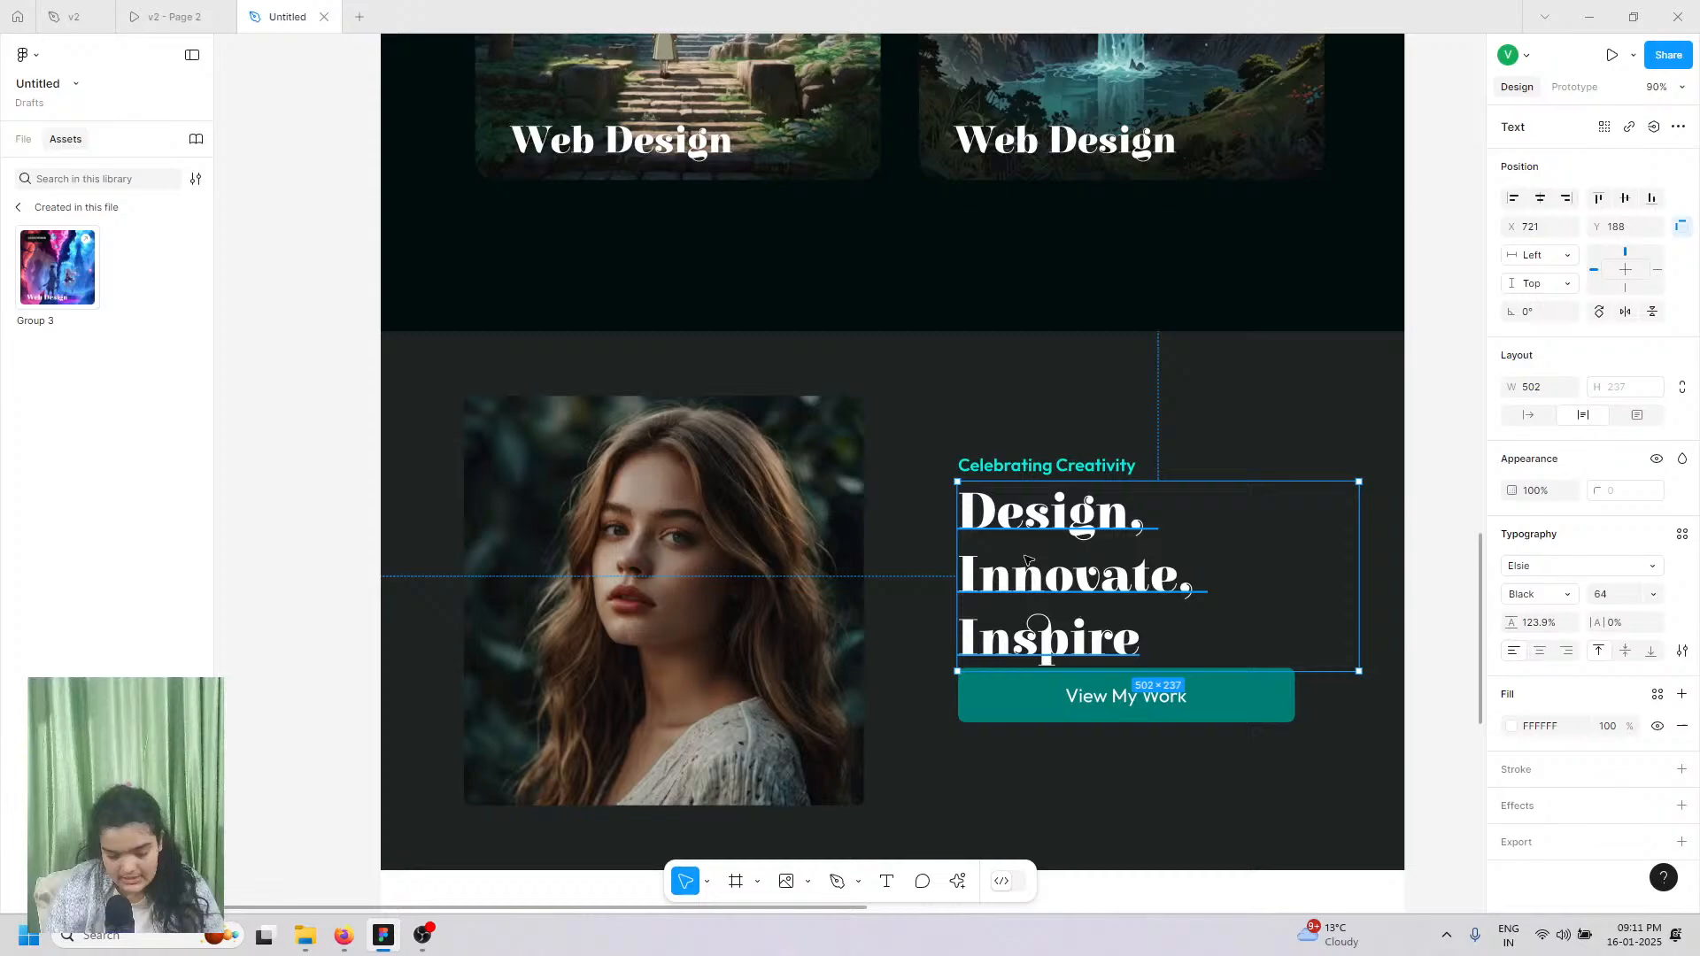
Step: Shift the tagline and heading left together and widen the heading to wrap onto two lines
left_click(1028, 465)
double_click(1027, 465)
left_click(1032, 531, "shift")
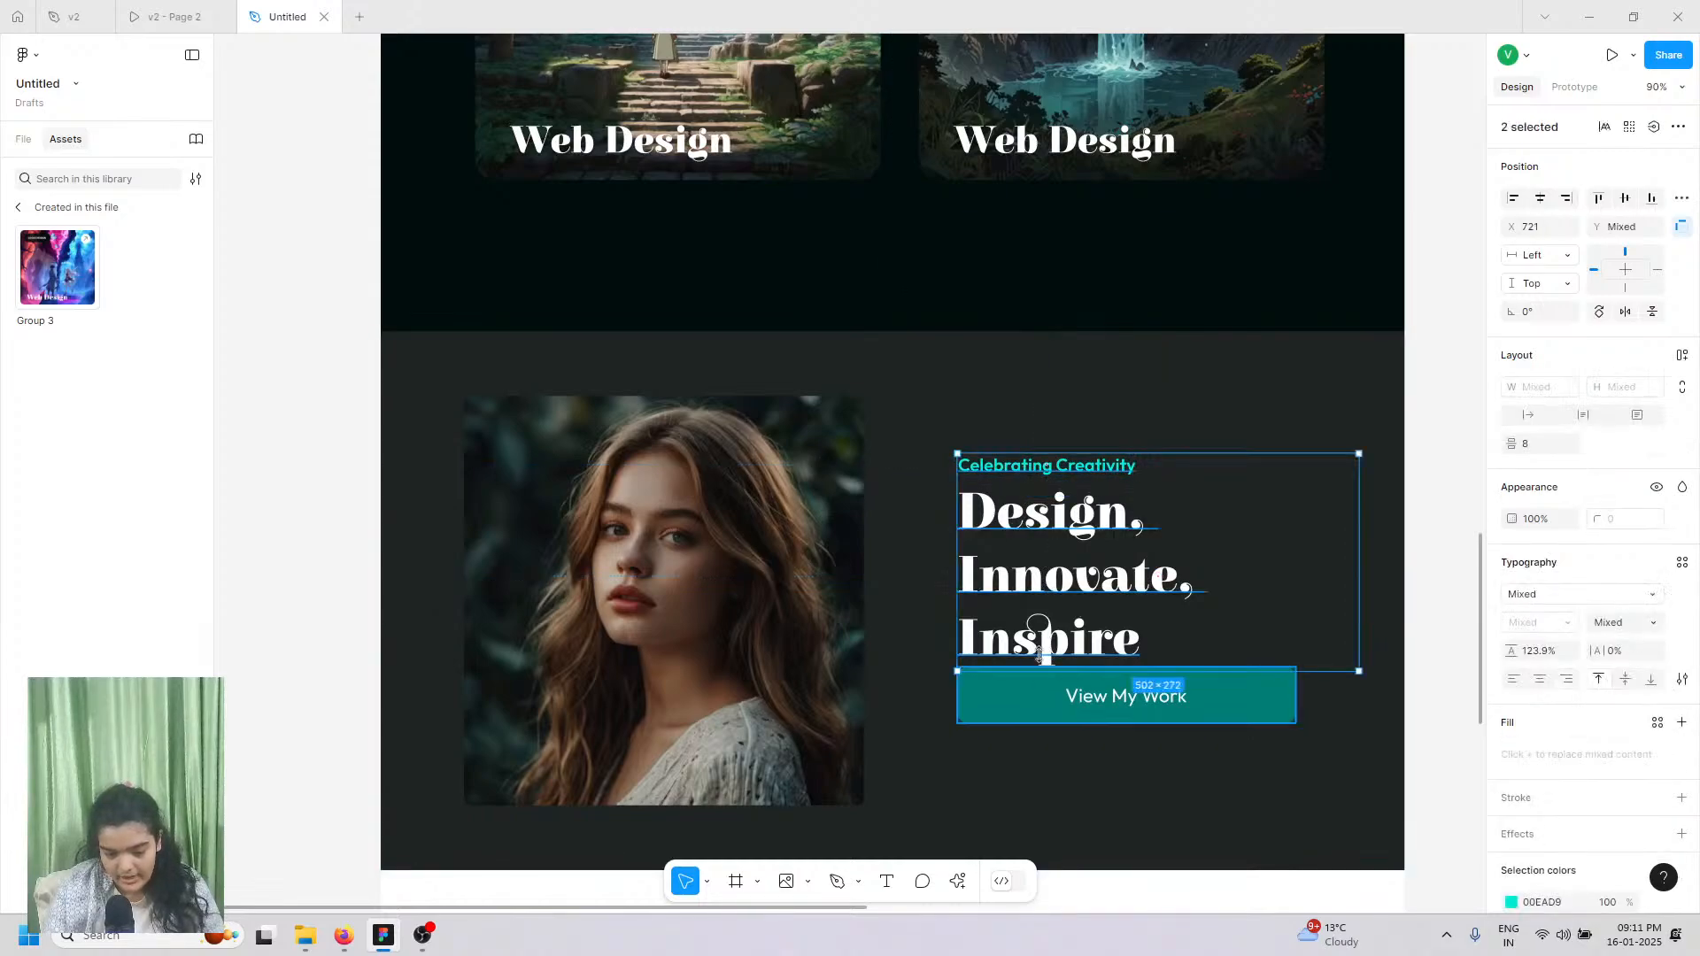
left_click_drag(1017, 576, 978, 571)
double_click(979, 571)
left_click(1379, 551)
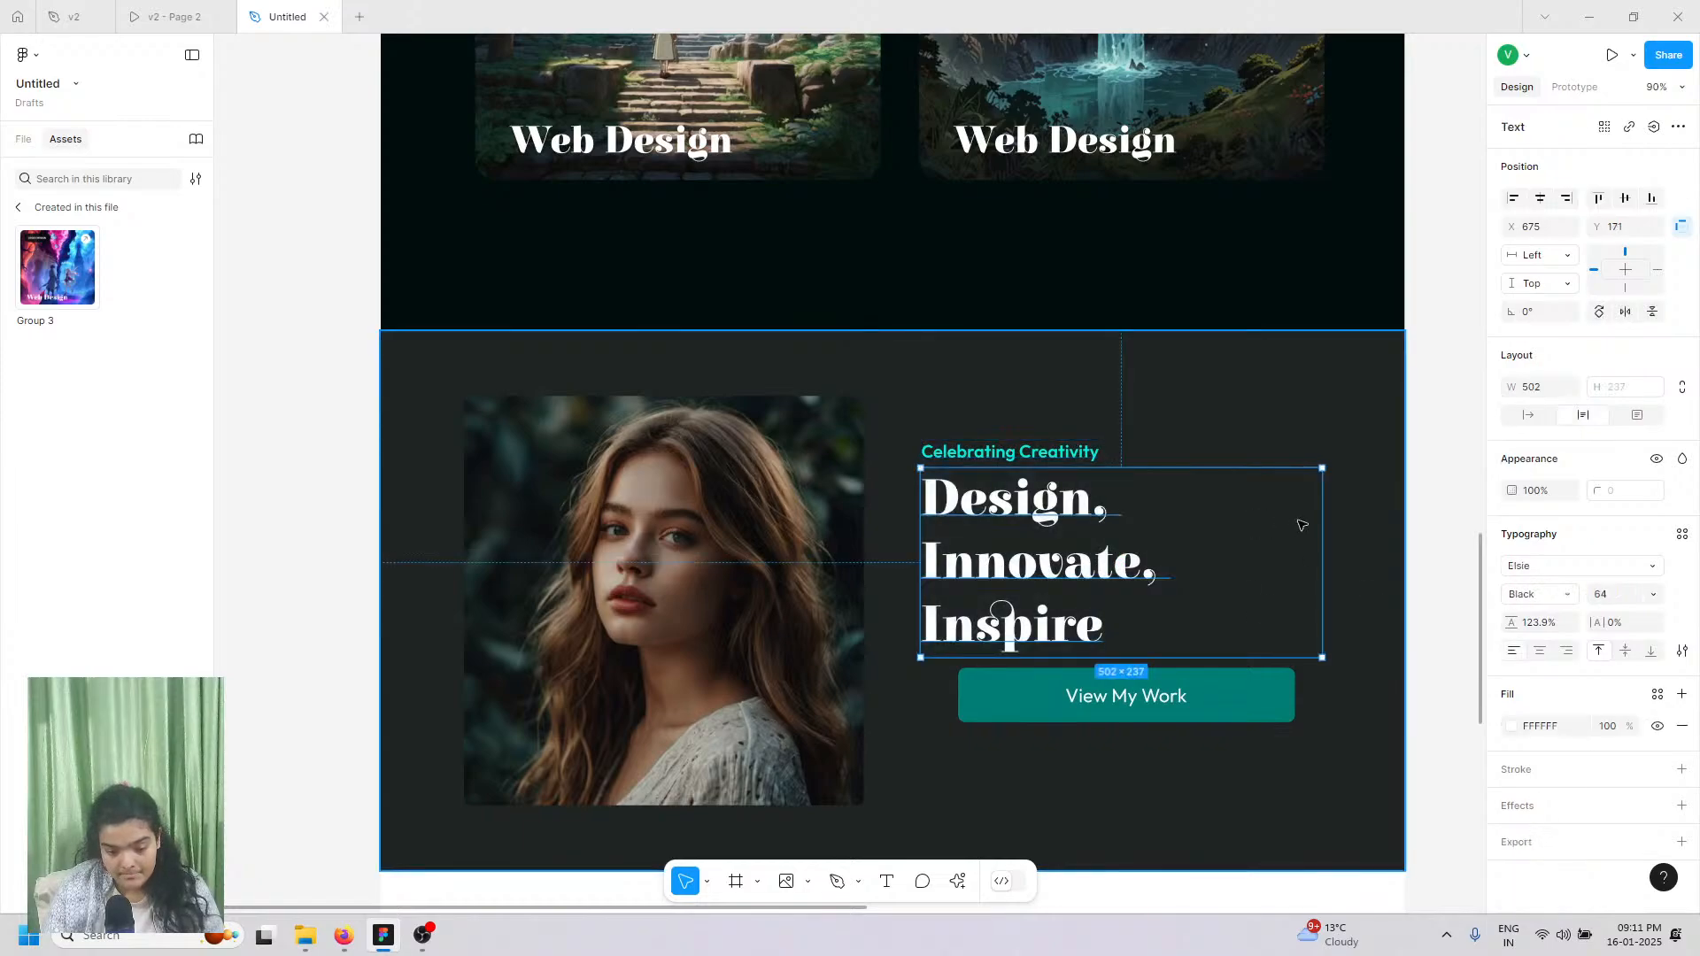
left_click_drag(1322, 525, 1366, 545)
Step: Delete the View My Work button
left_click(1320, 609)
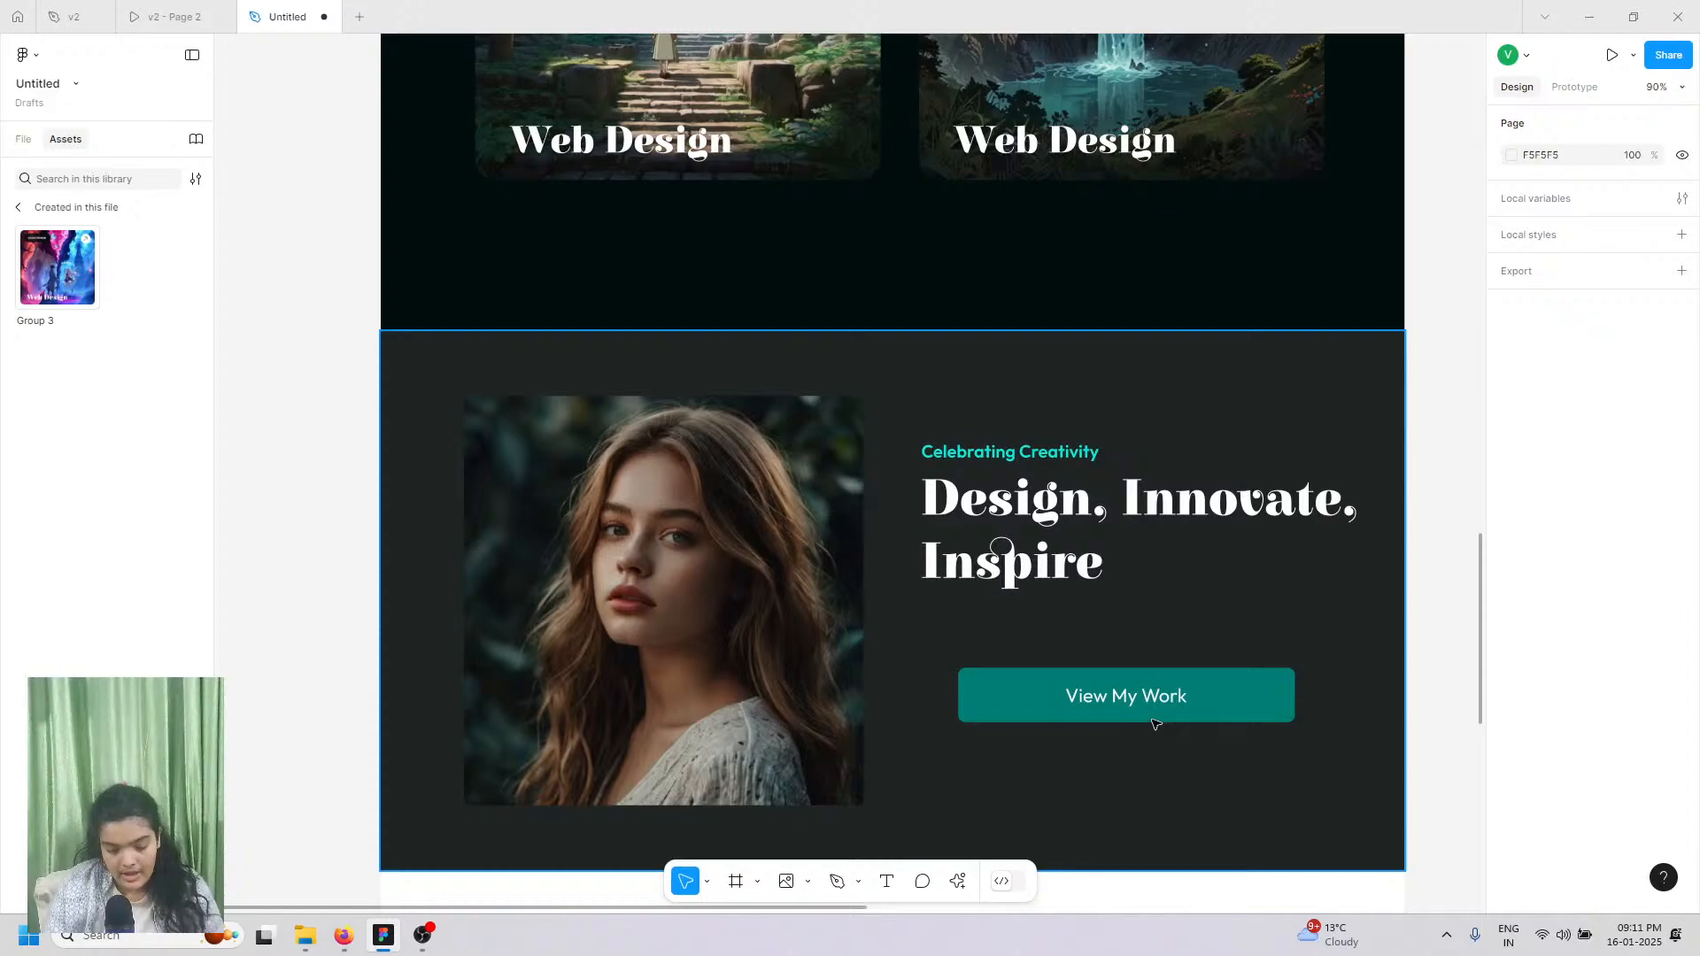
left_click(1158, 715)
key("Delete")
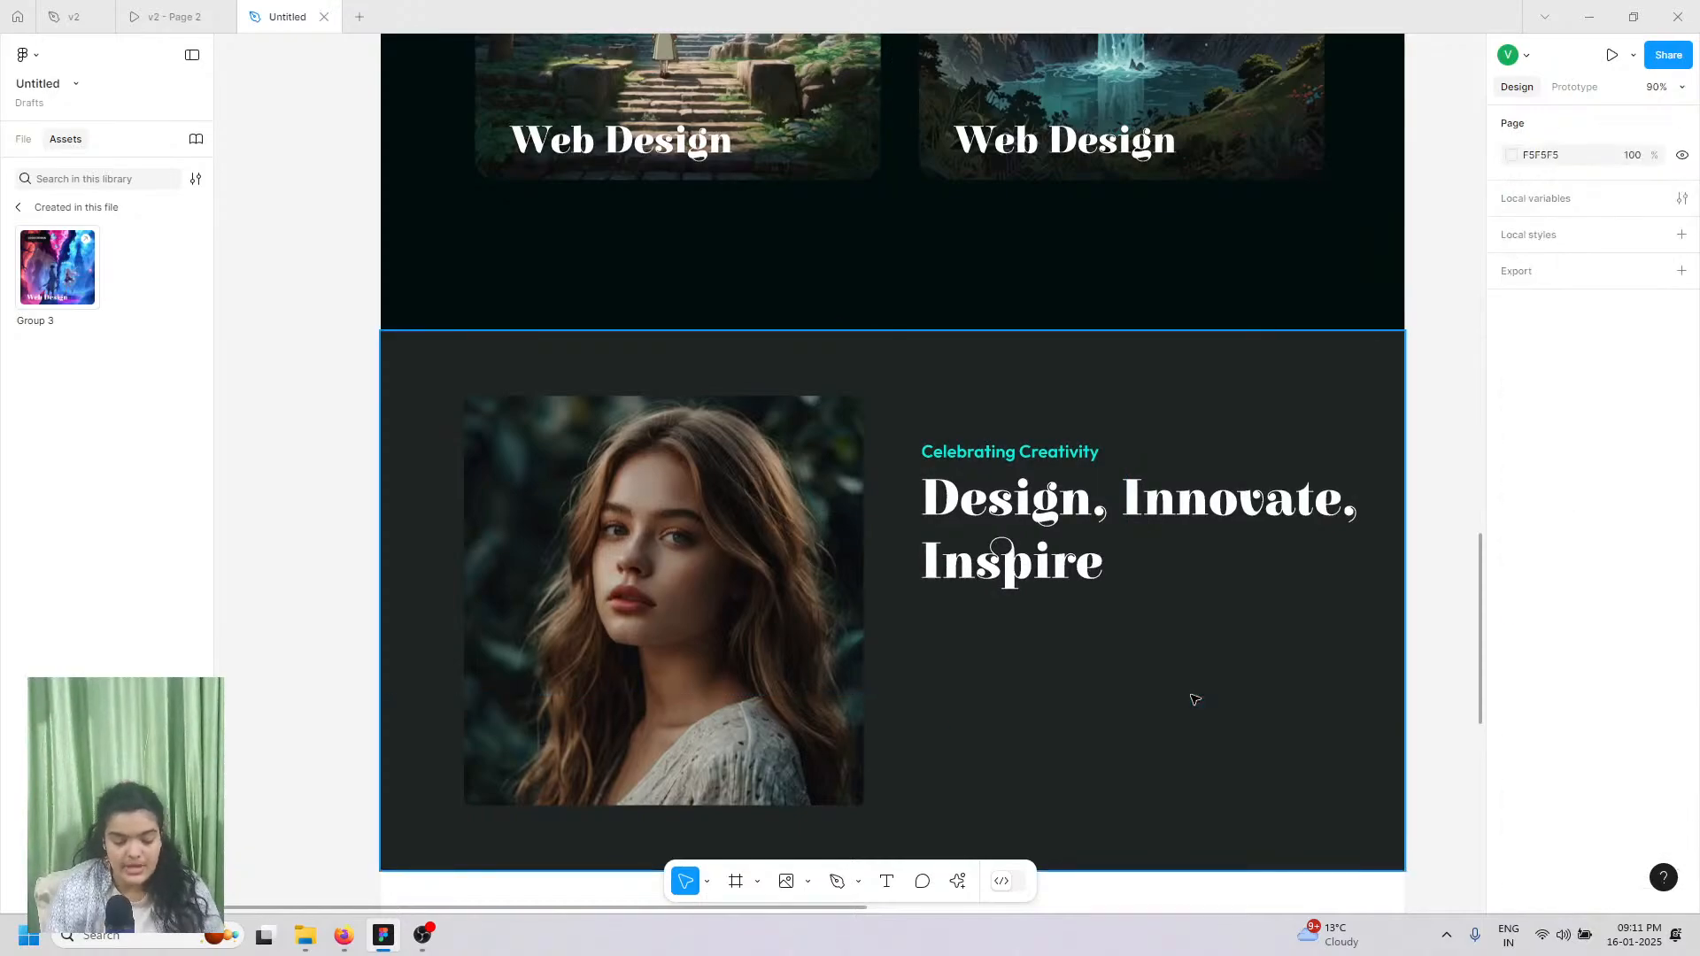
Step: Duplicate the heading below itself and restyle the copy as Outfit Medium, size 20
double_click(1045, 534)
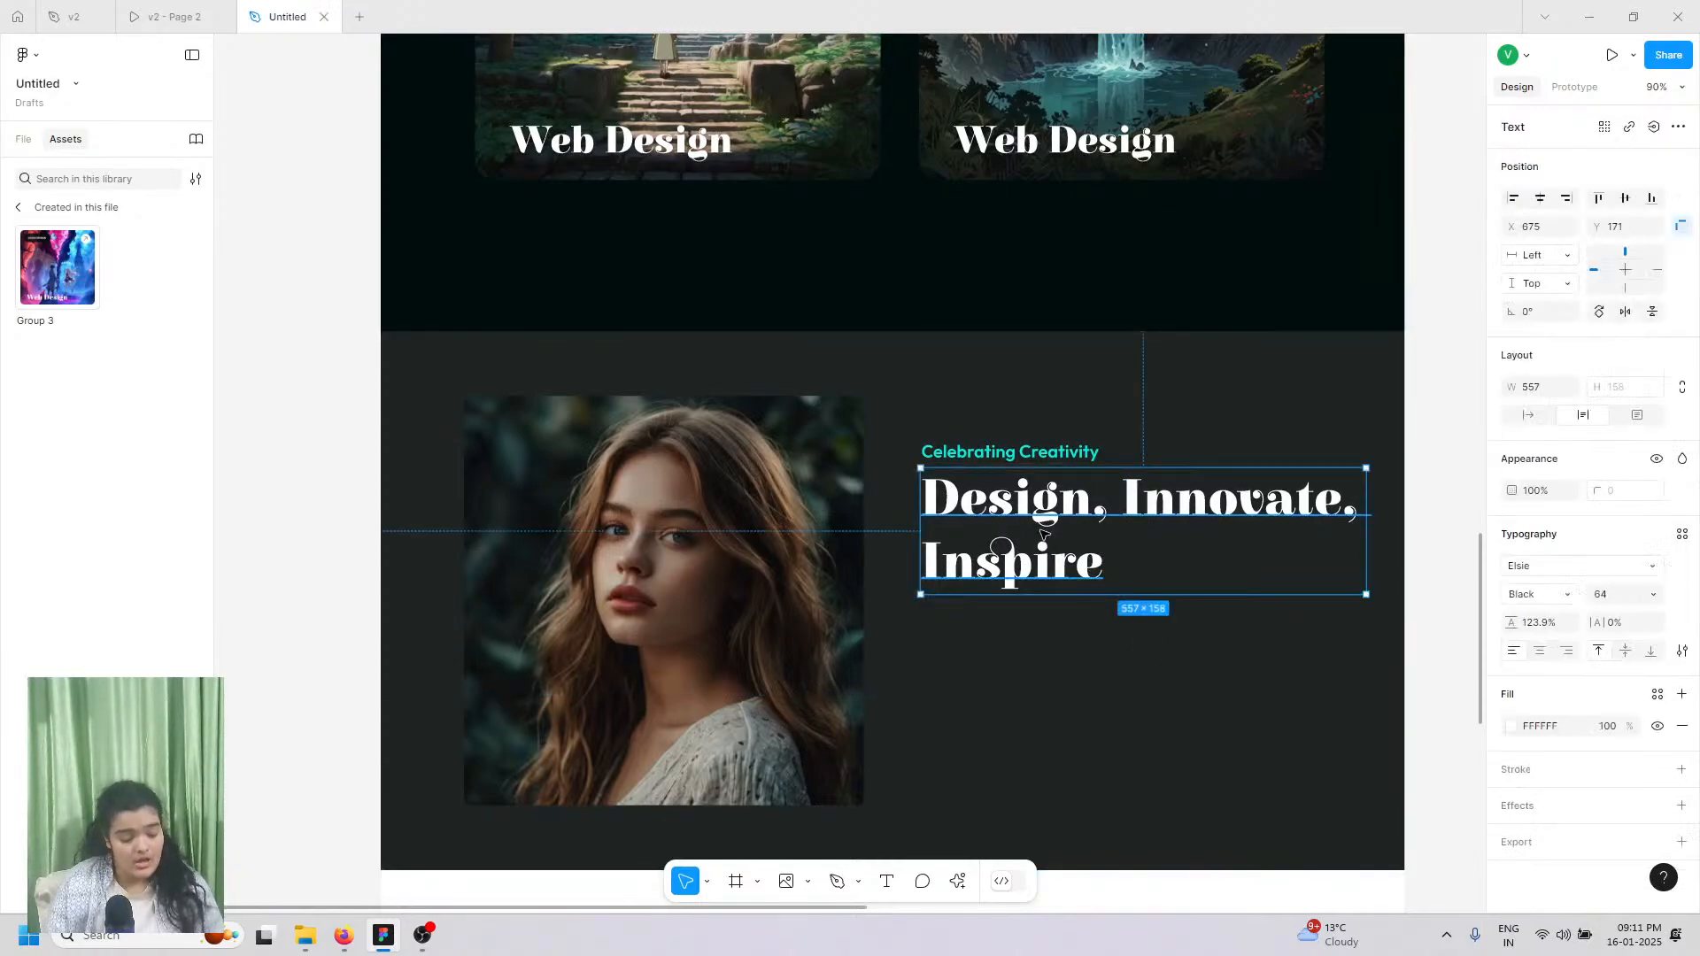
left_click_drag(1045, 534, 1072, 646)
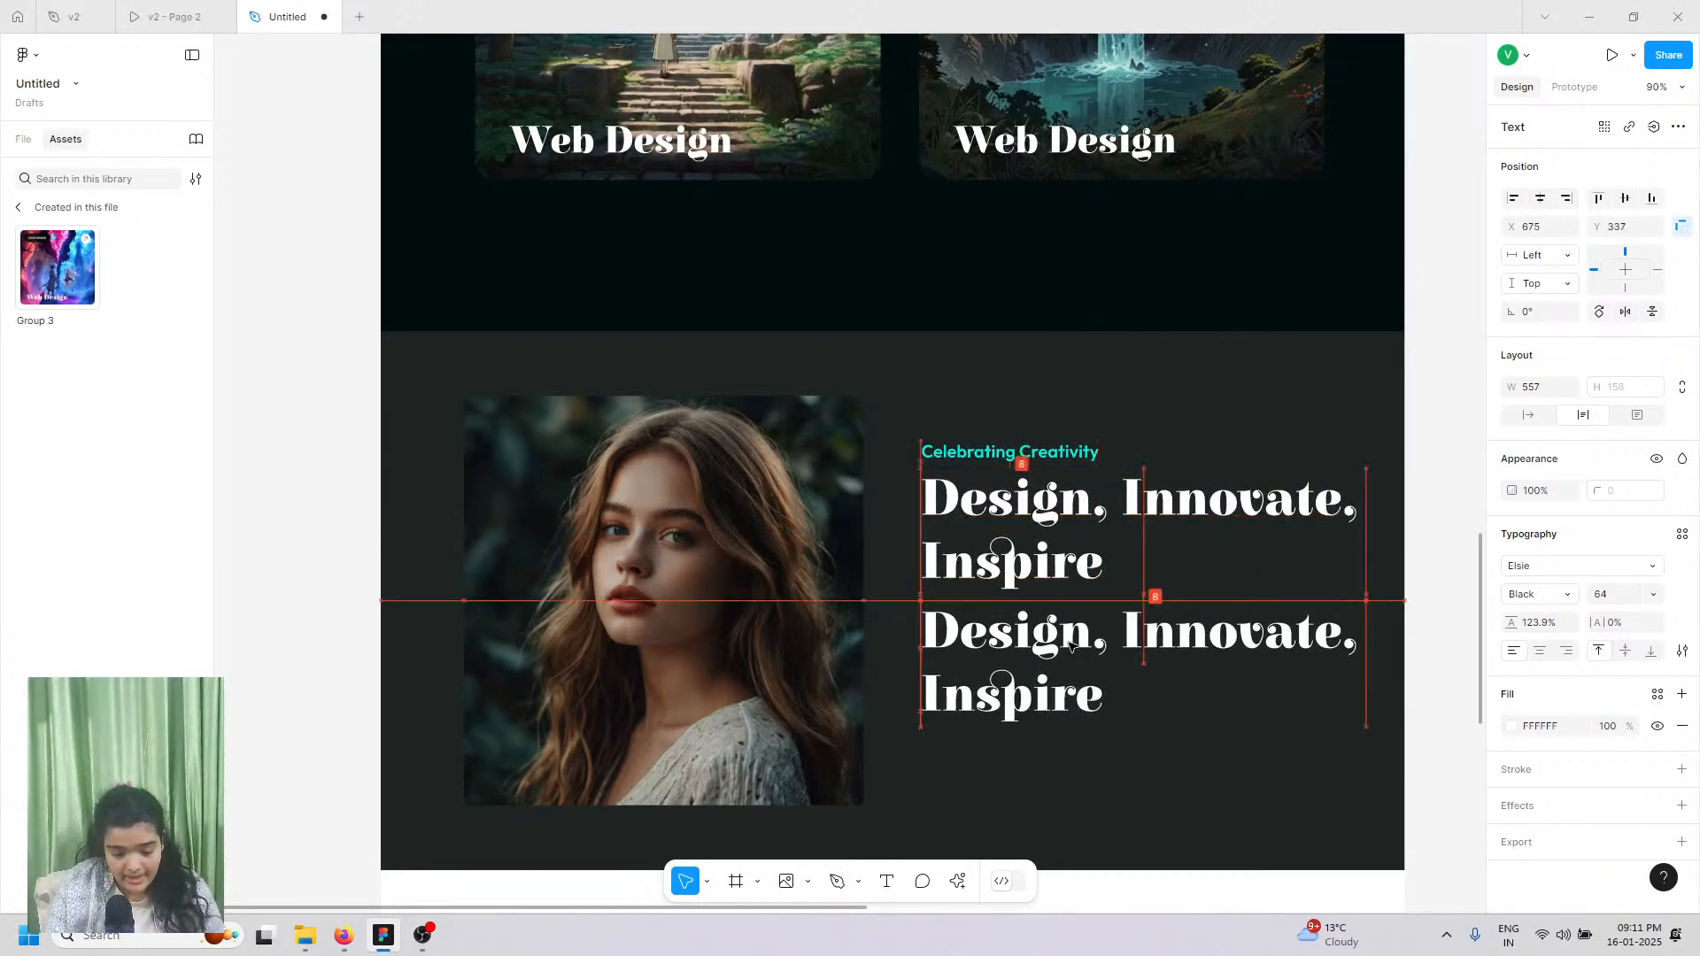
left_click(1636, 563)
type("outfit")
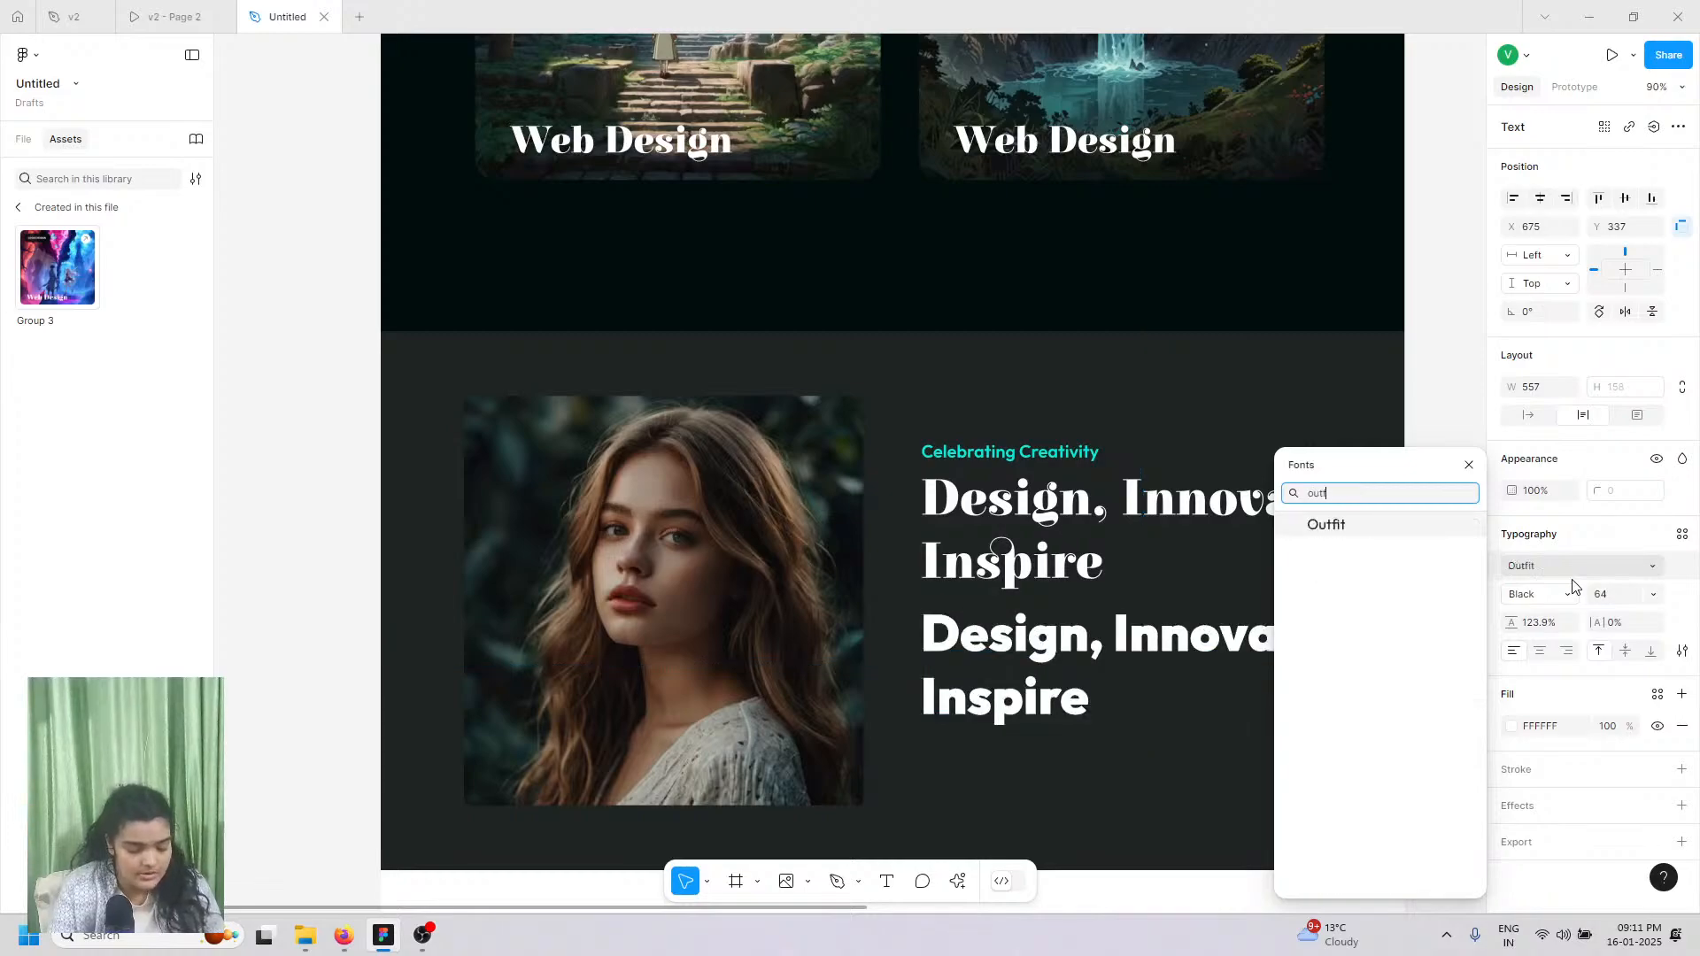
key("Return")
left_click(1545, 593)
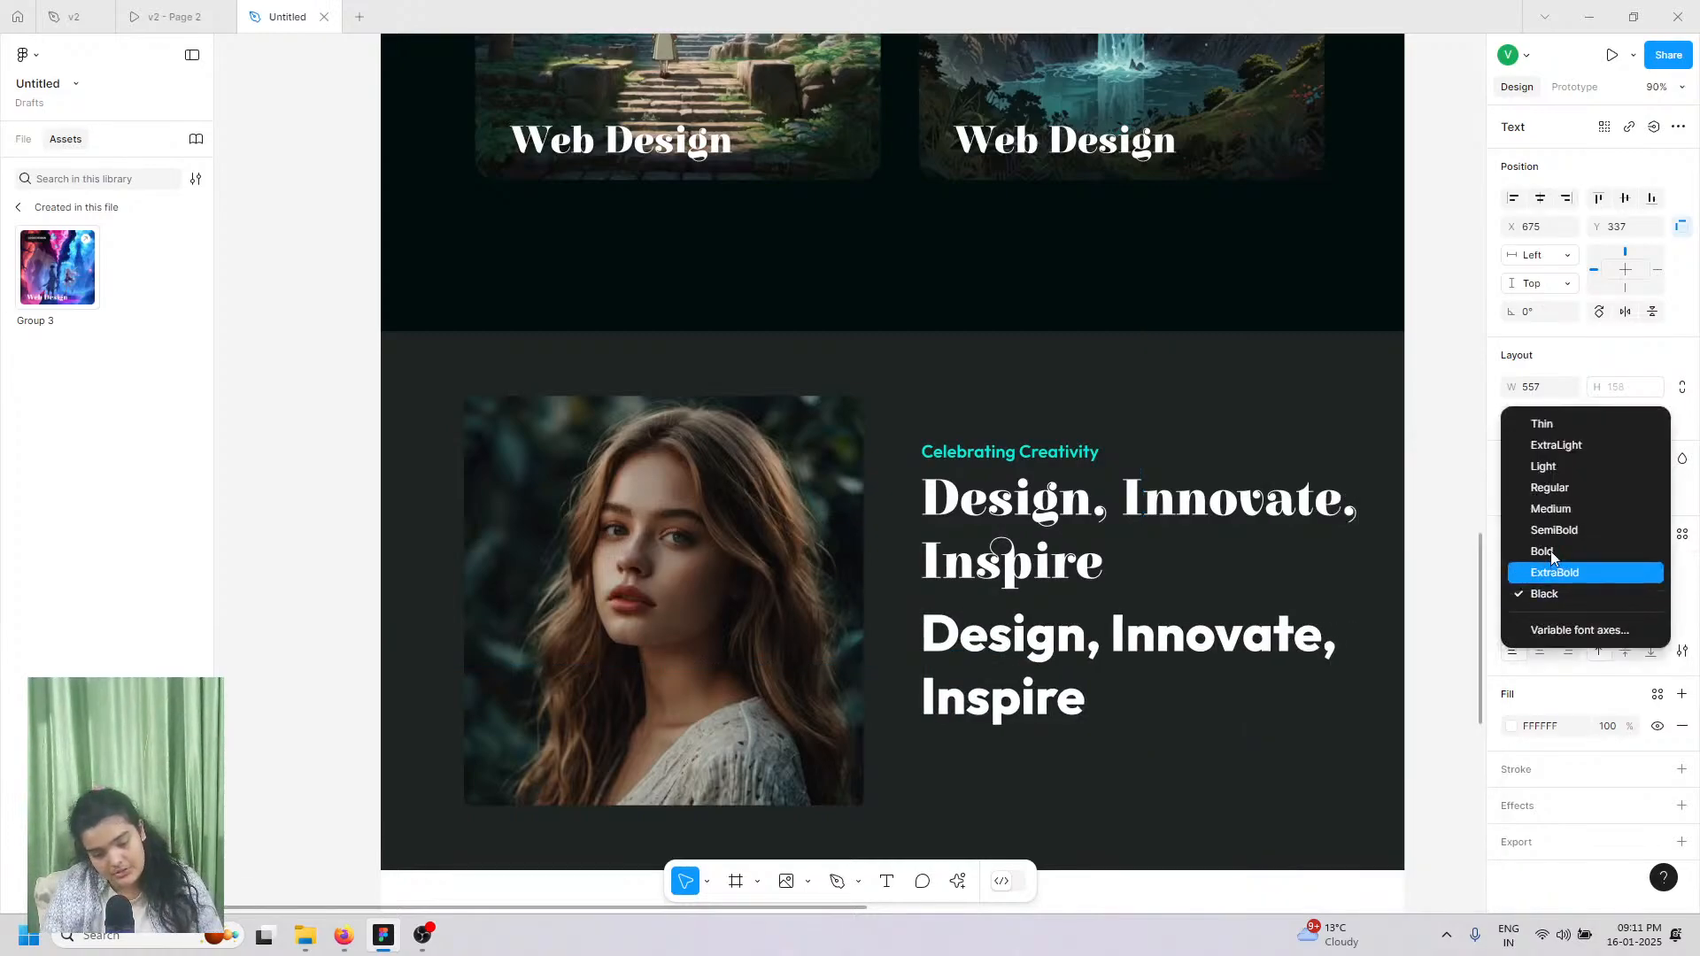
left_click(1558, 510)
left_click(1652, 597)
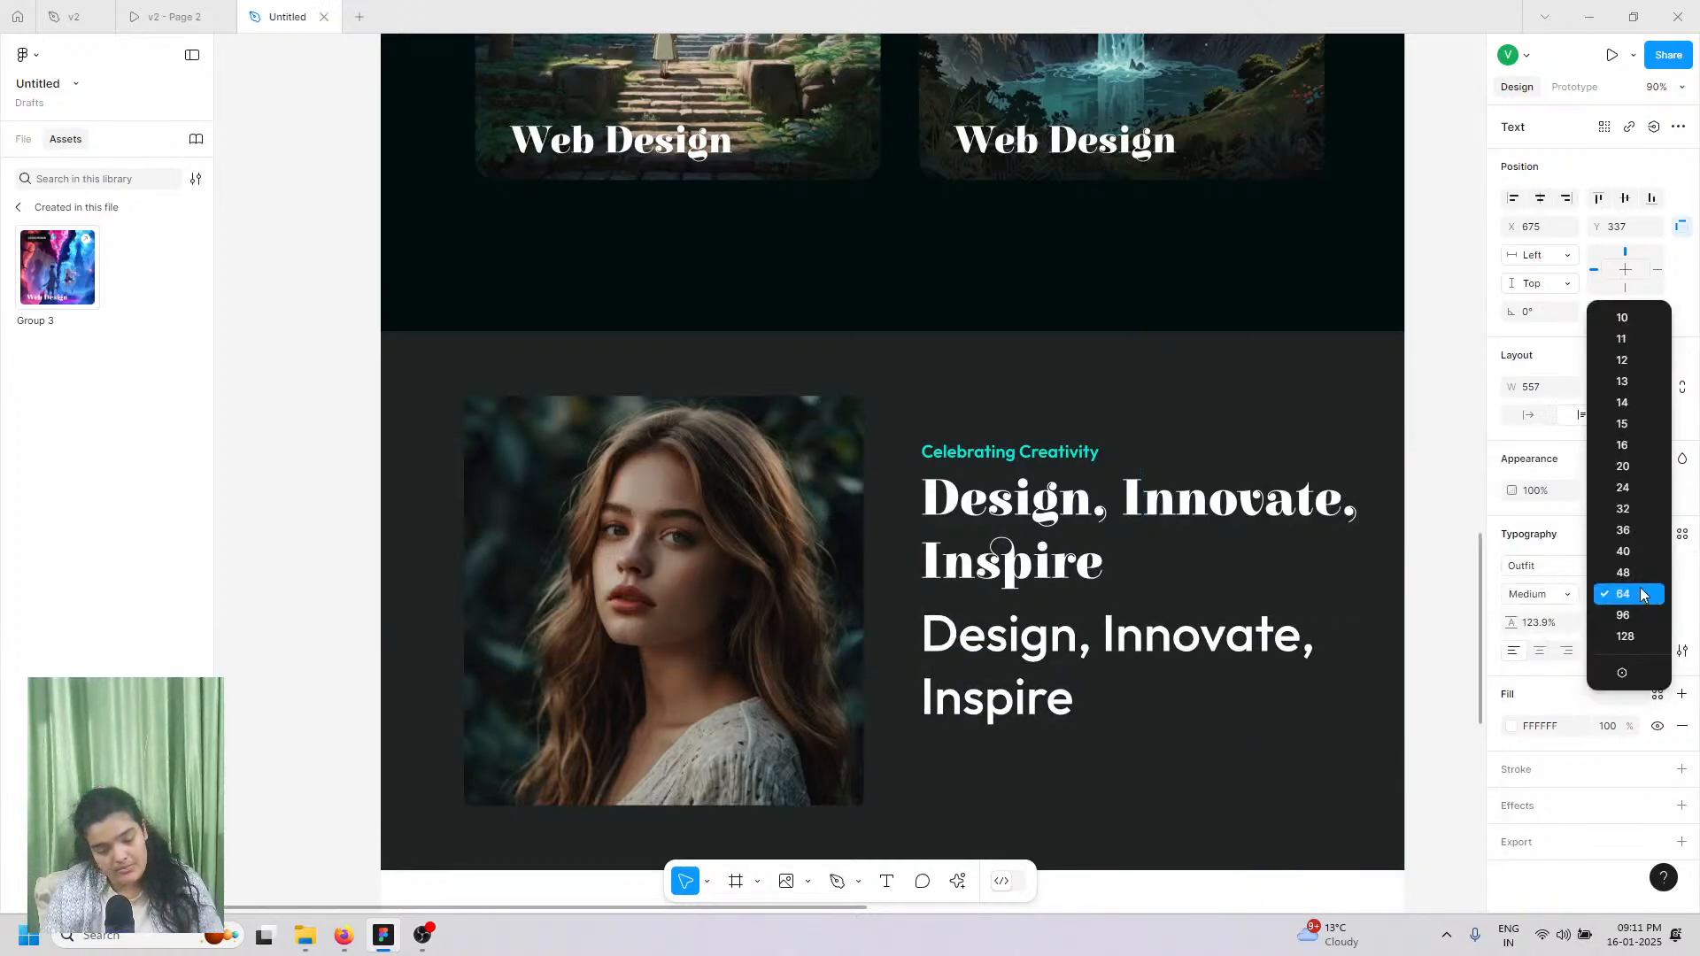
left_click(1632, 531)
left_click(1652, 594)
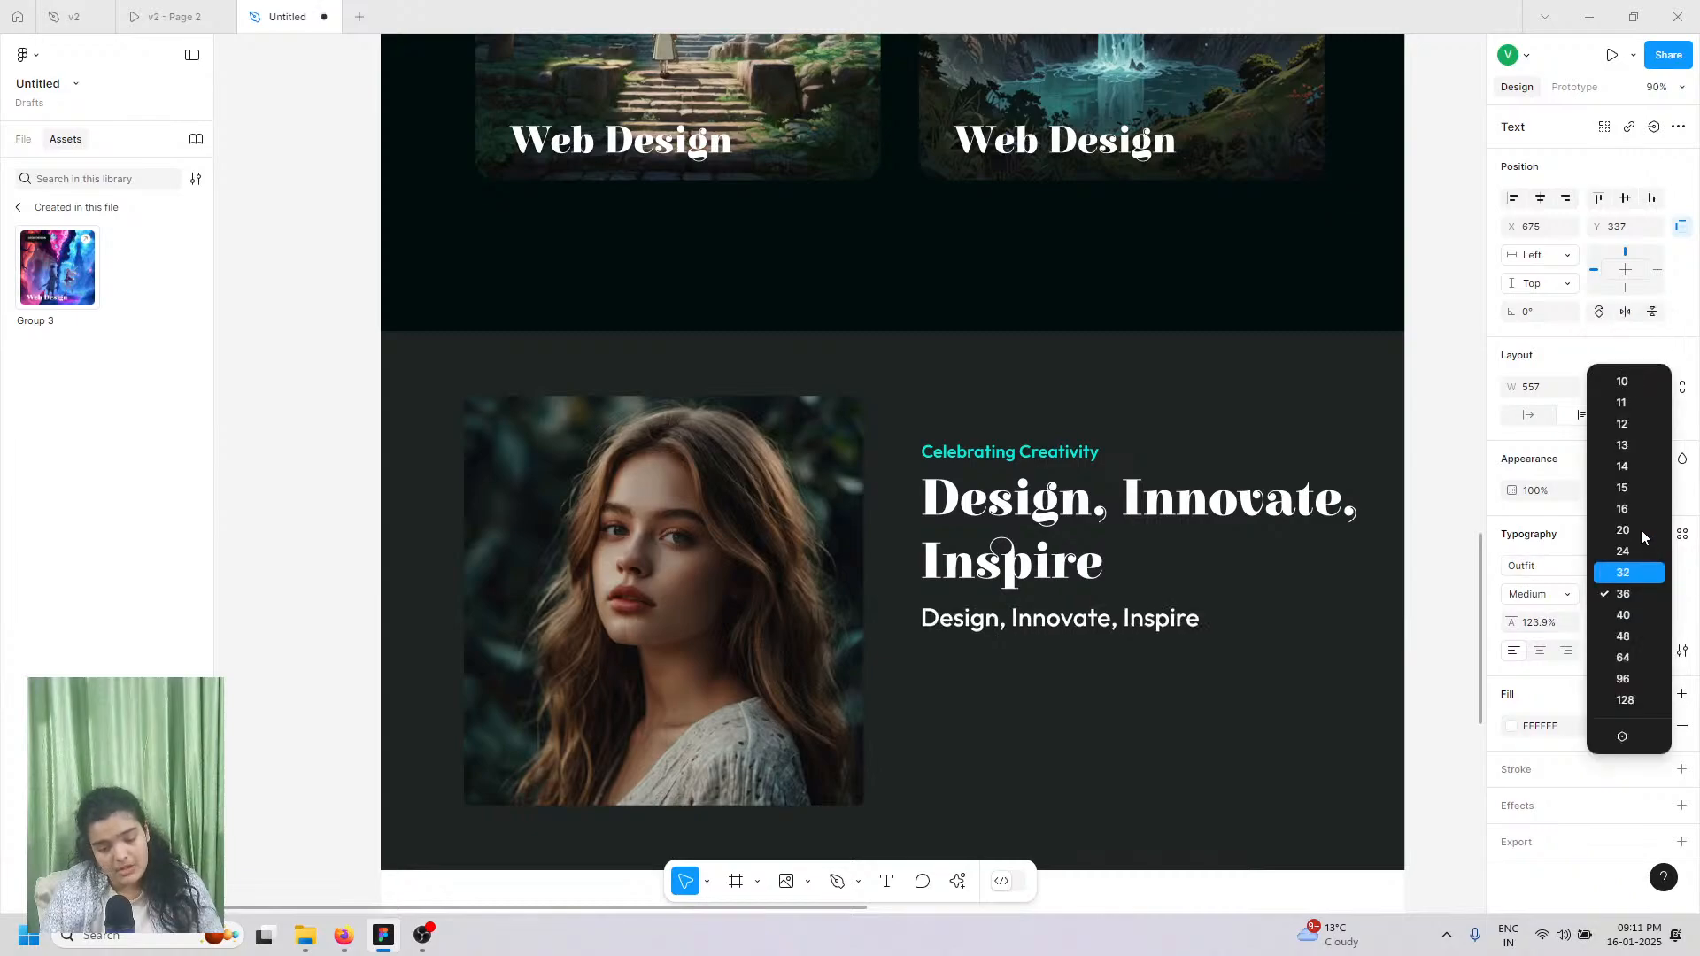
left_click(1622, 465)
Step: Copy the bio paragraph from the v2 design file
left_click(163, 6)
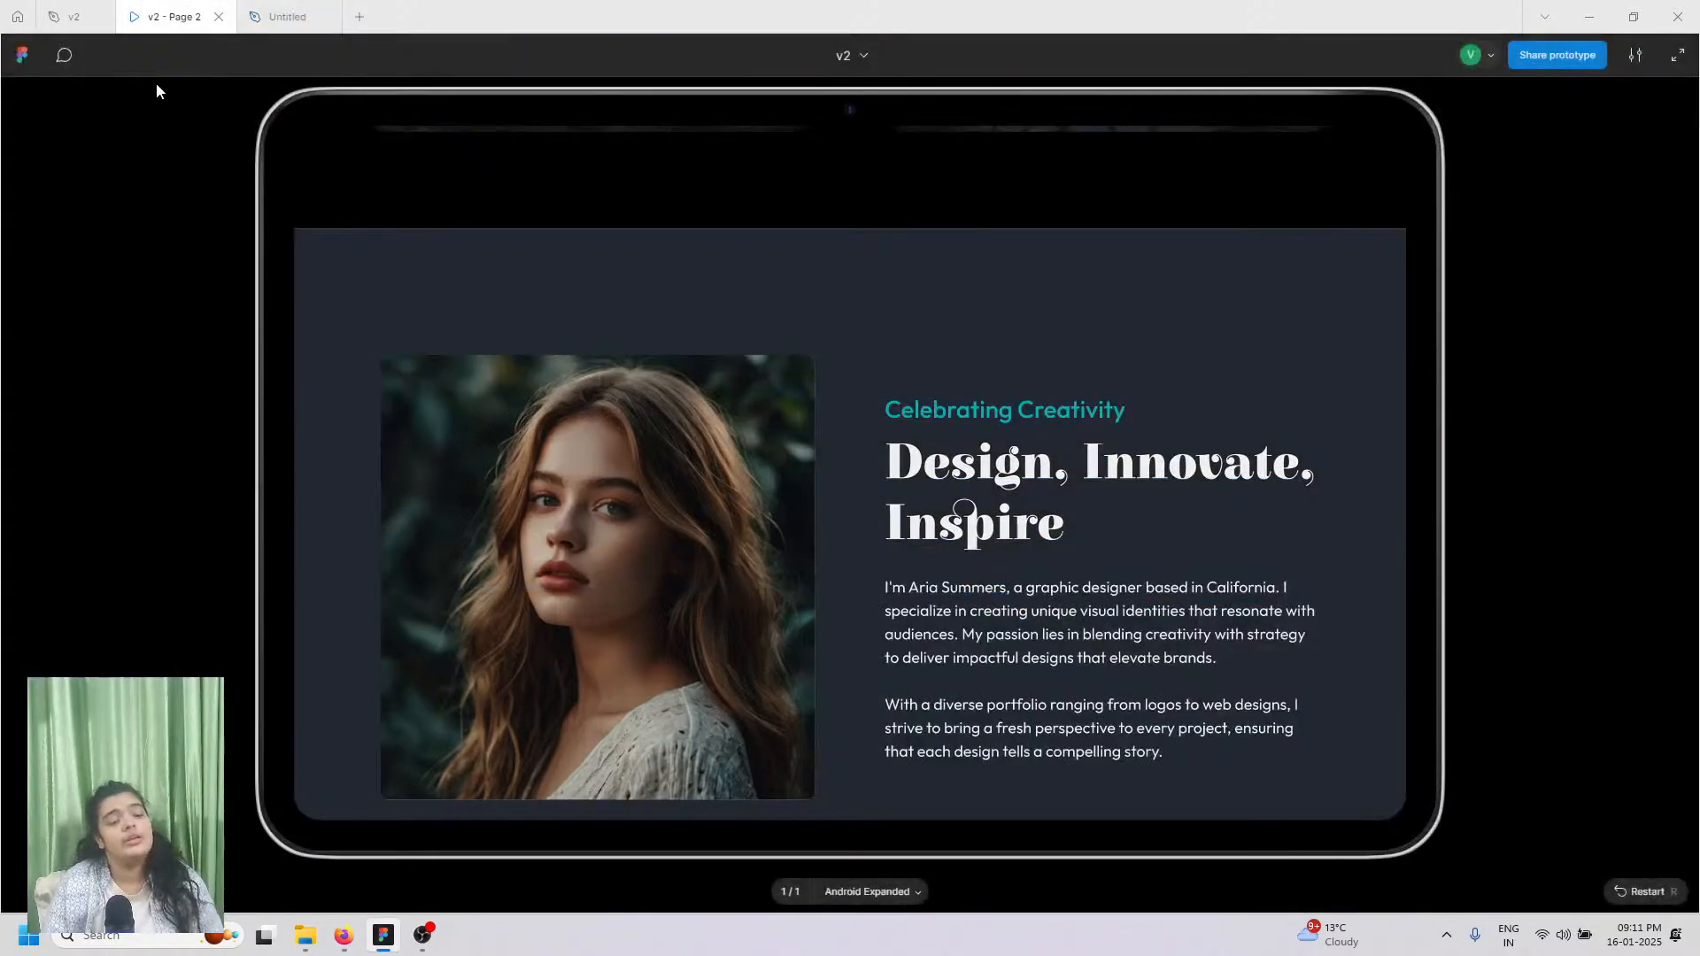
left_click(71, 16)
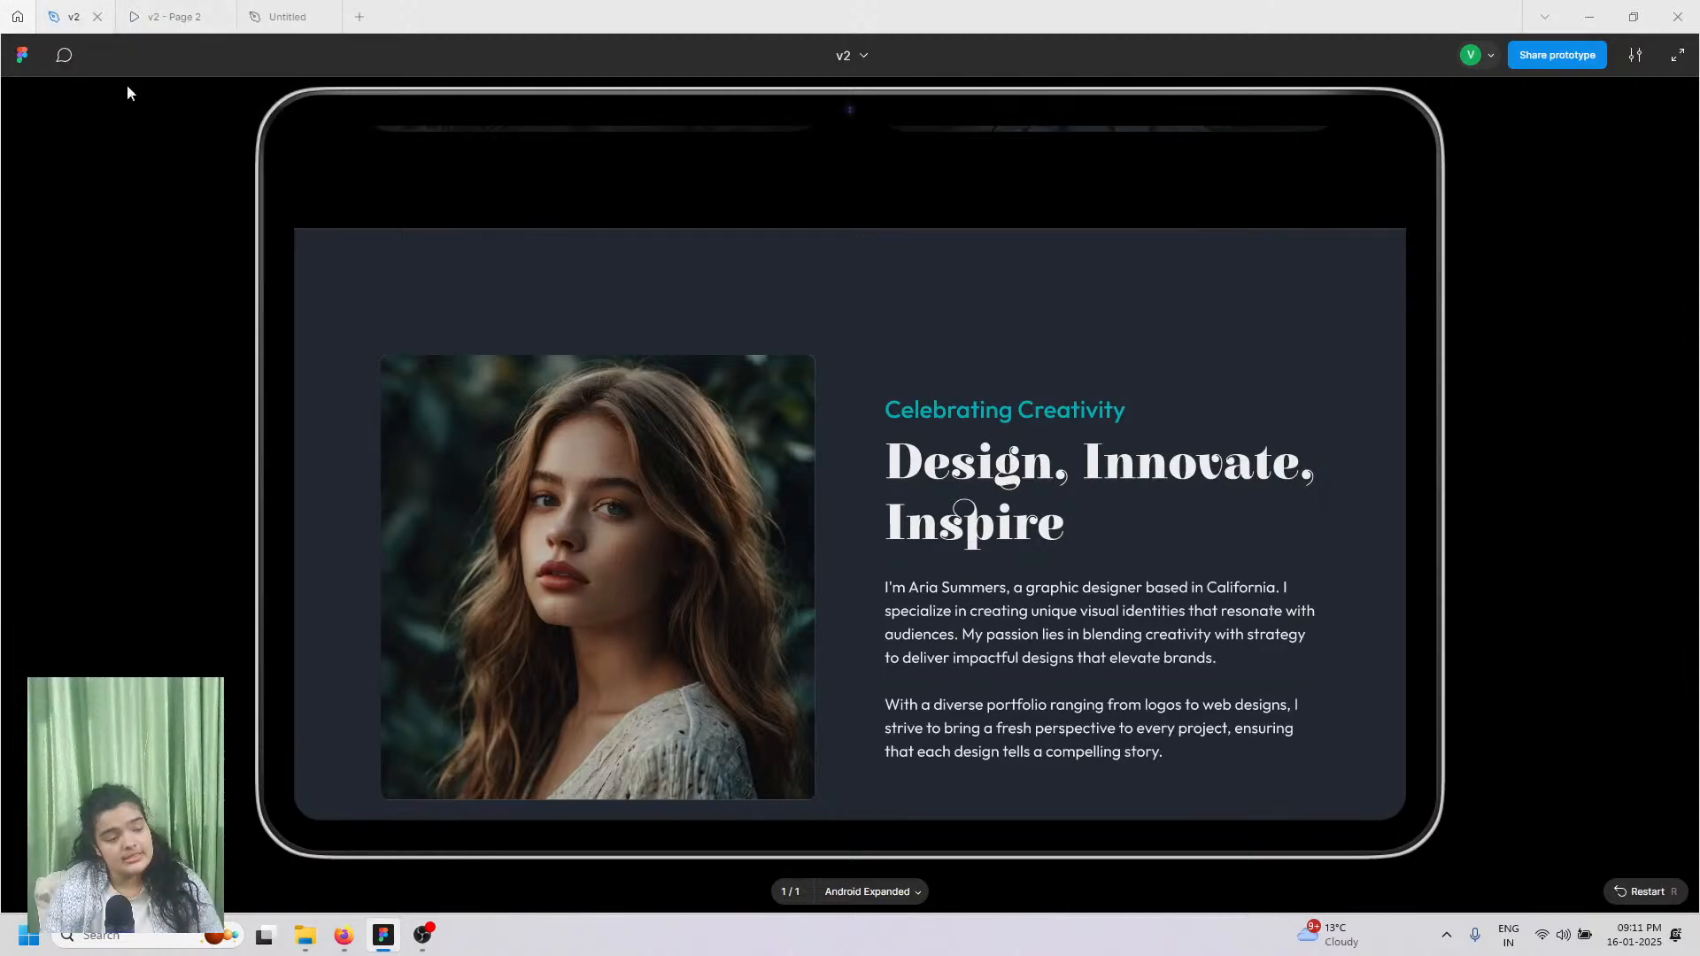
double_click(1092, 404)
key("ctrl+c")
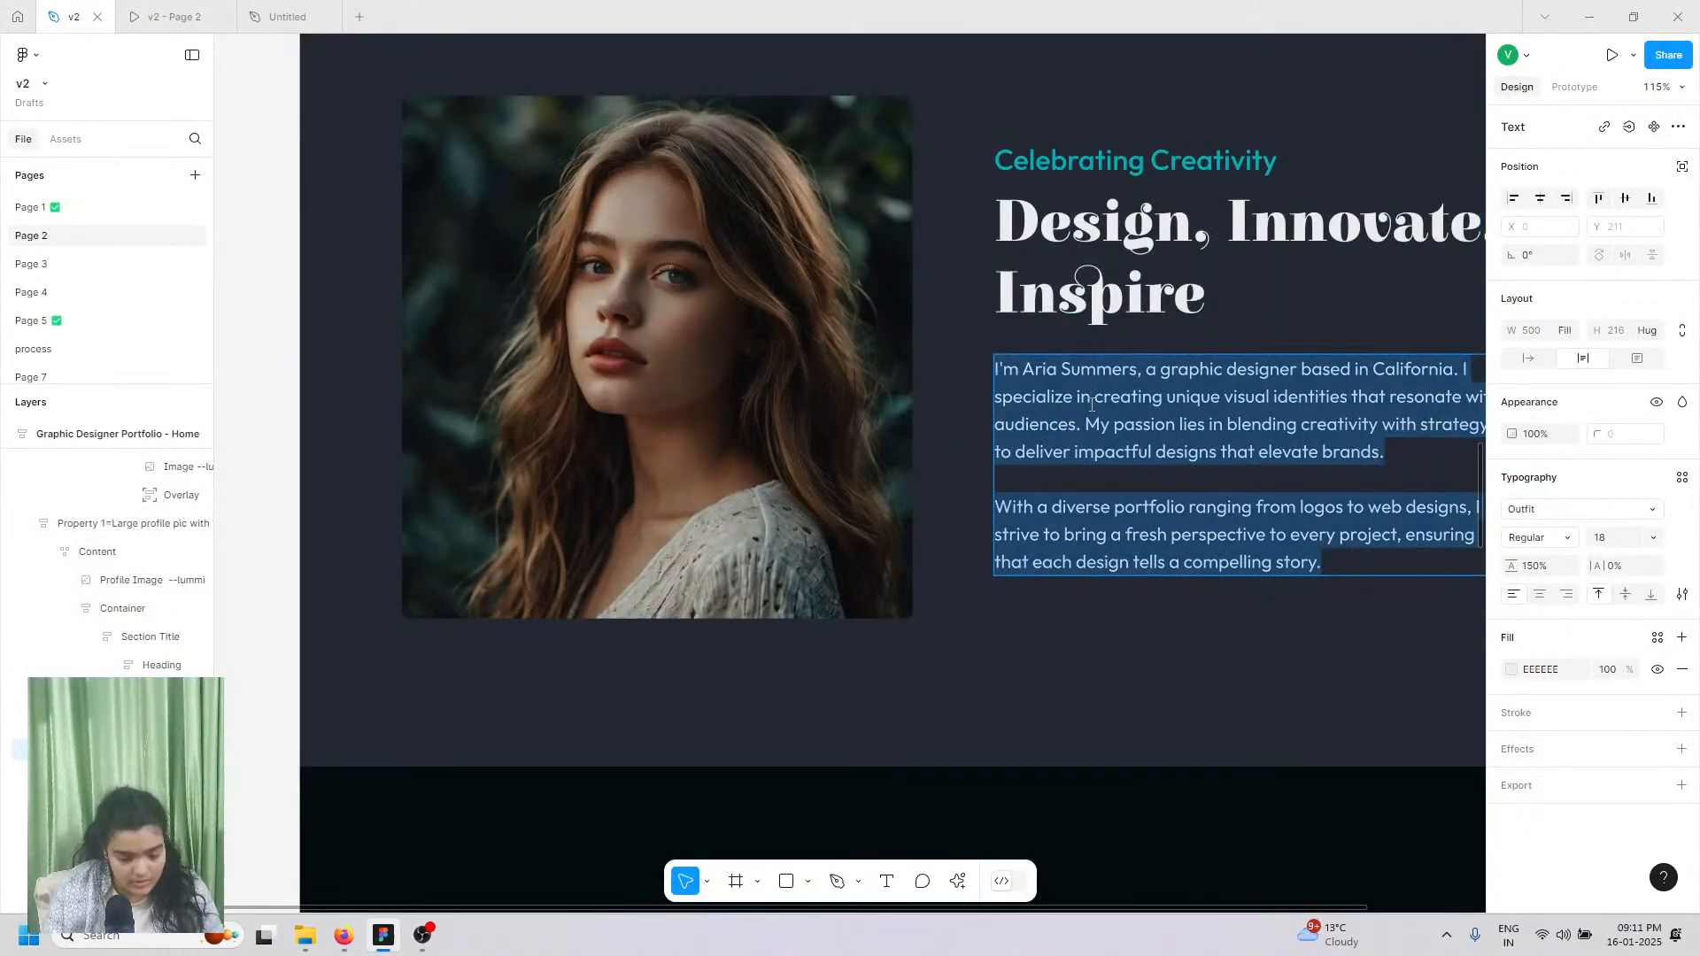
scroll(1092, 404, "right", 5)
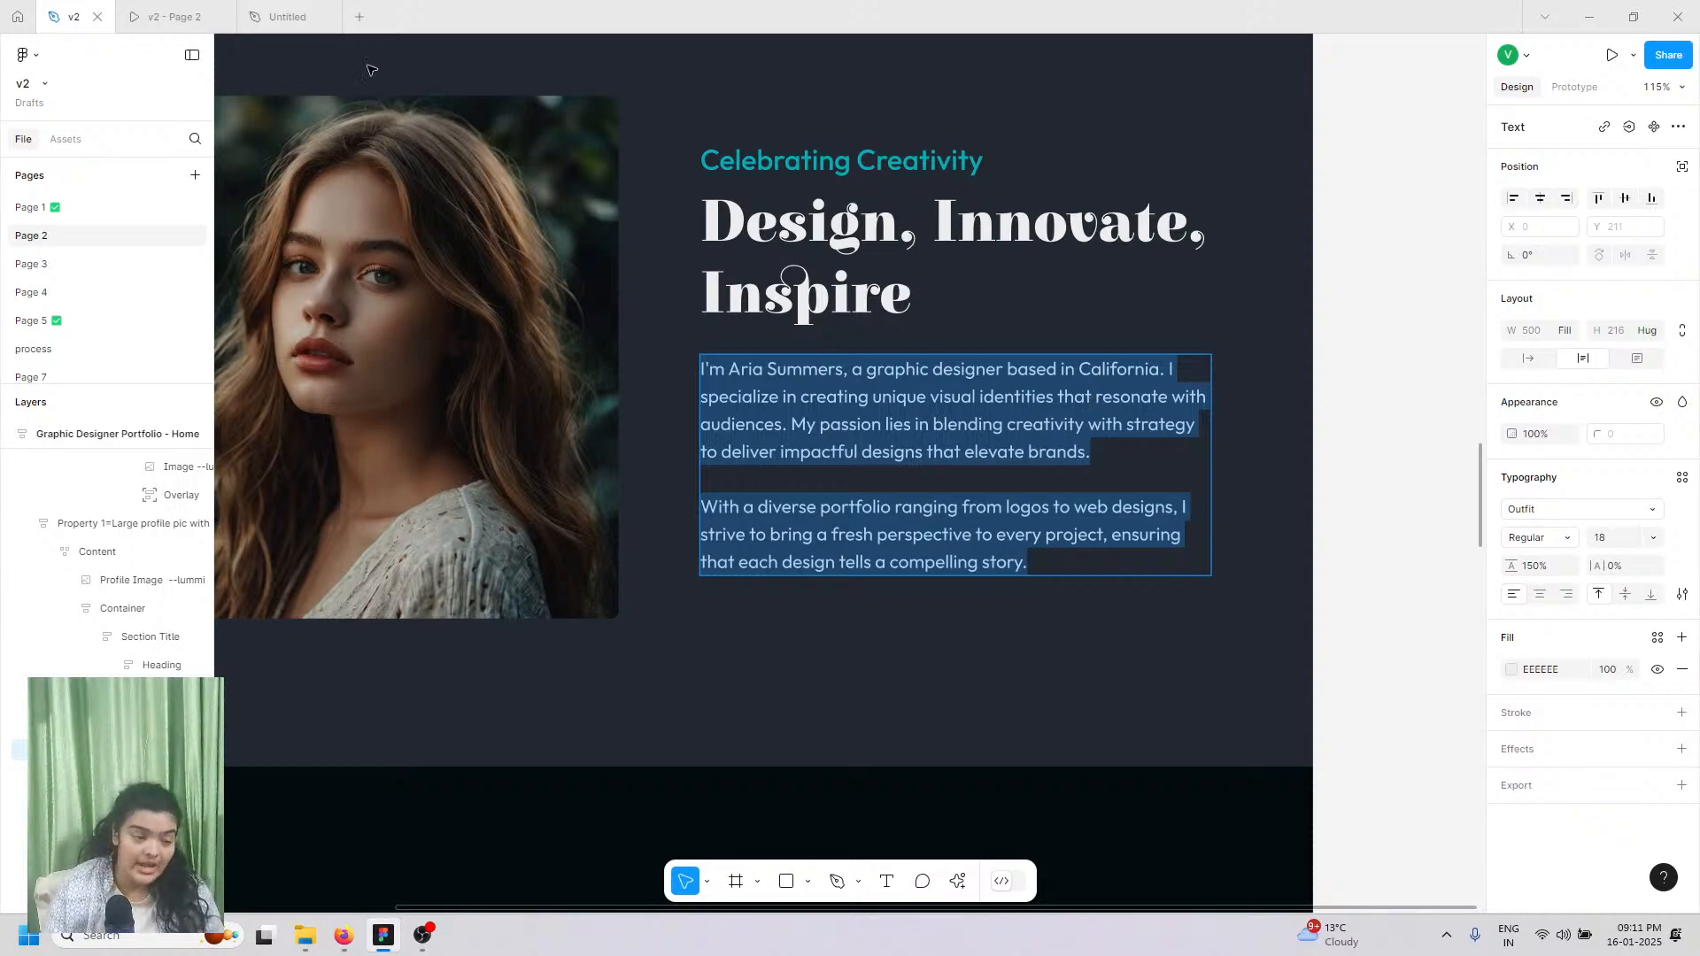
left_click(258, 9)
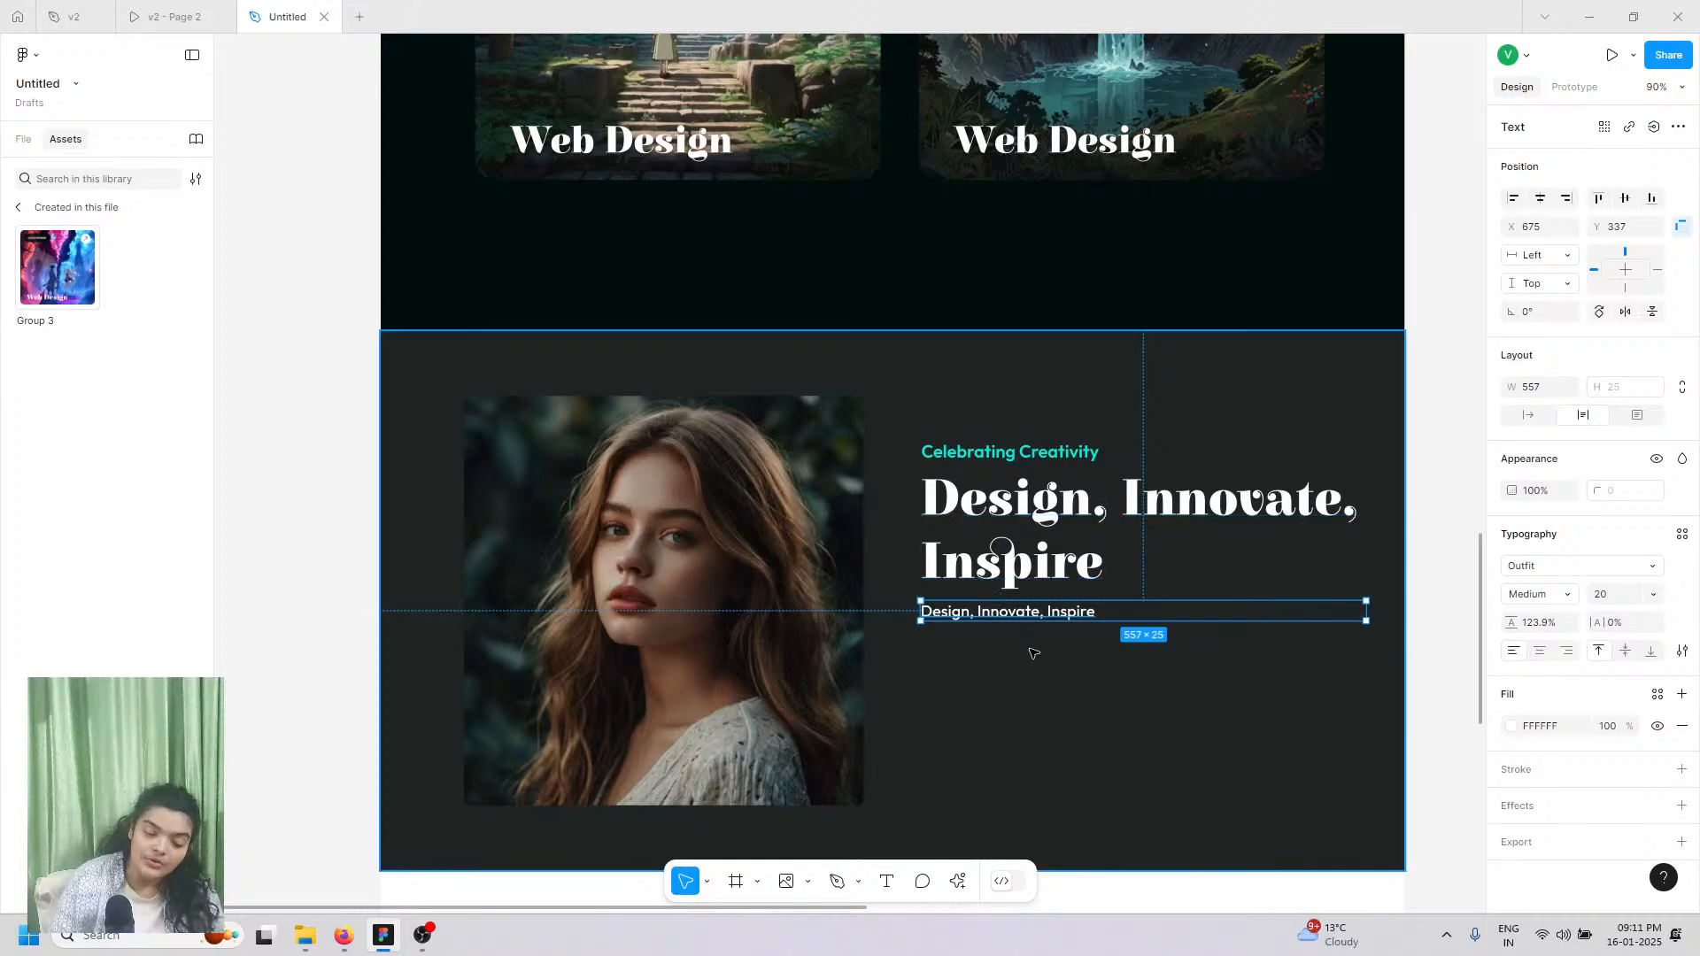
Step: Replace the placeholder line with the two-paragraph bio, matching its style
double_click(1025, 620)
right_click(1029, 625)
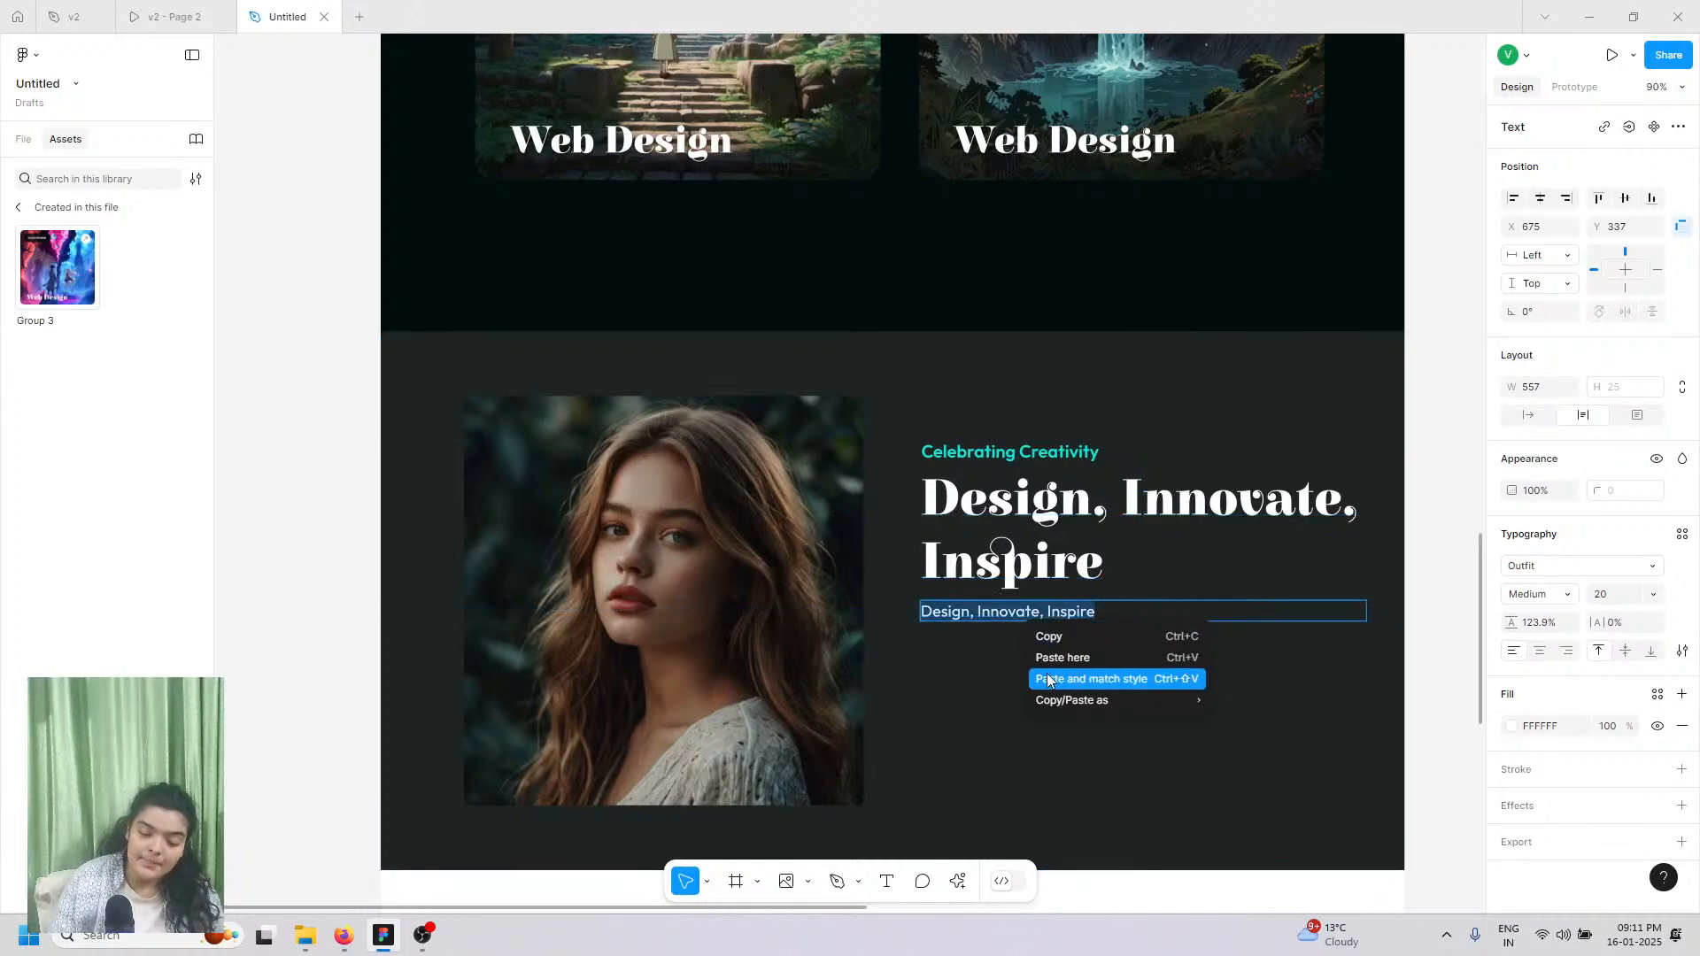
left_click(1047, 680)
key("ctrl+a")
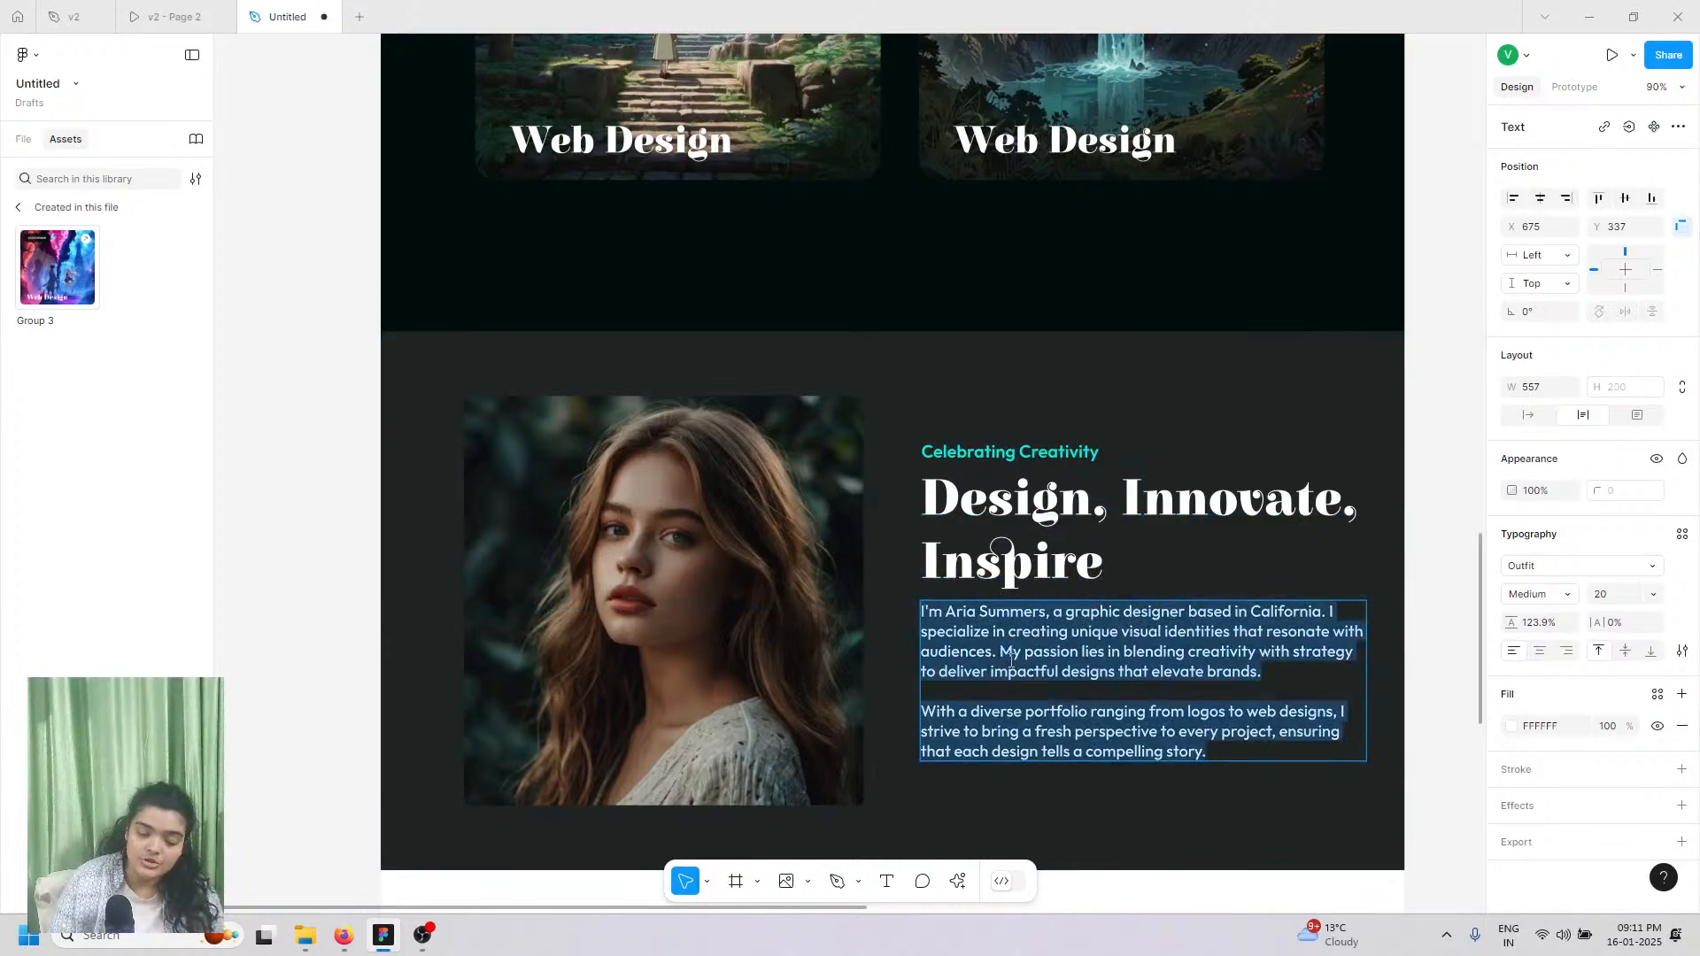
Step: Set the bio text to Regular weight at size 18
left_click(1563, 599)
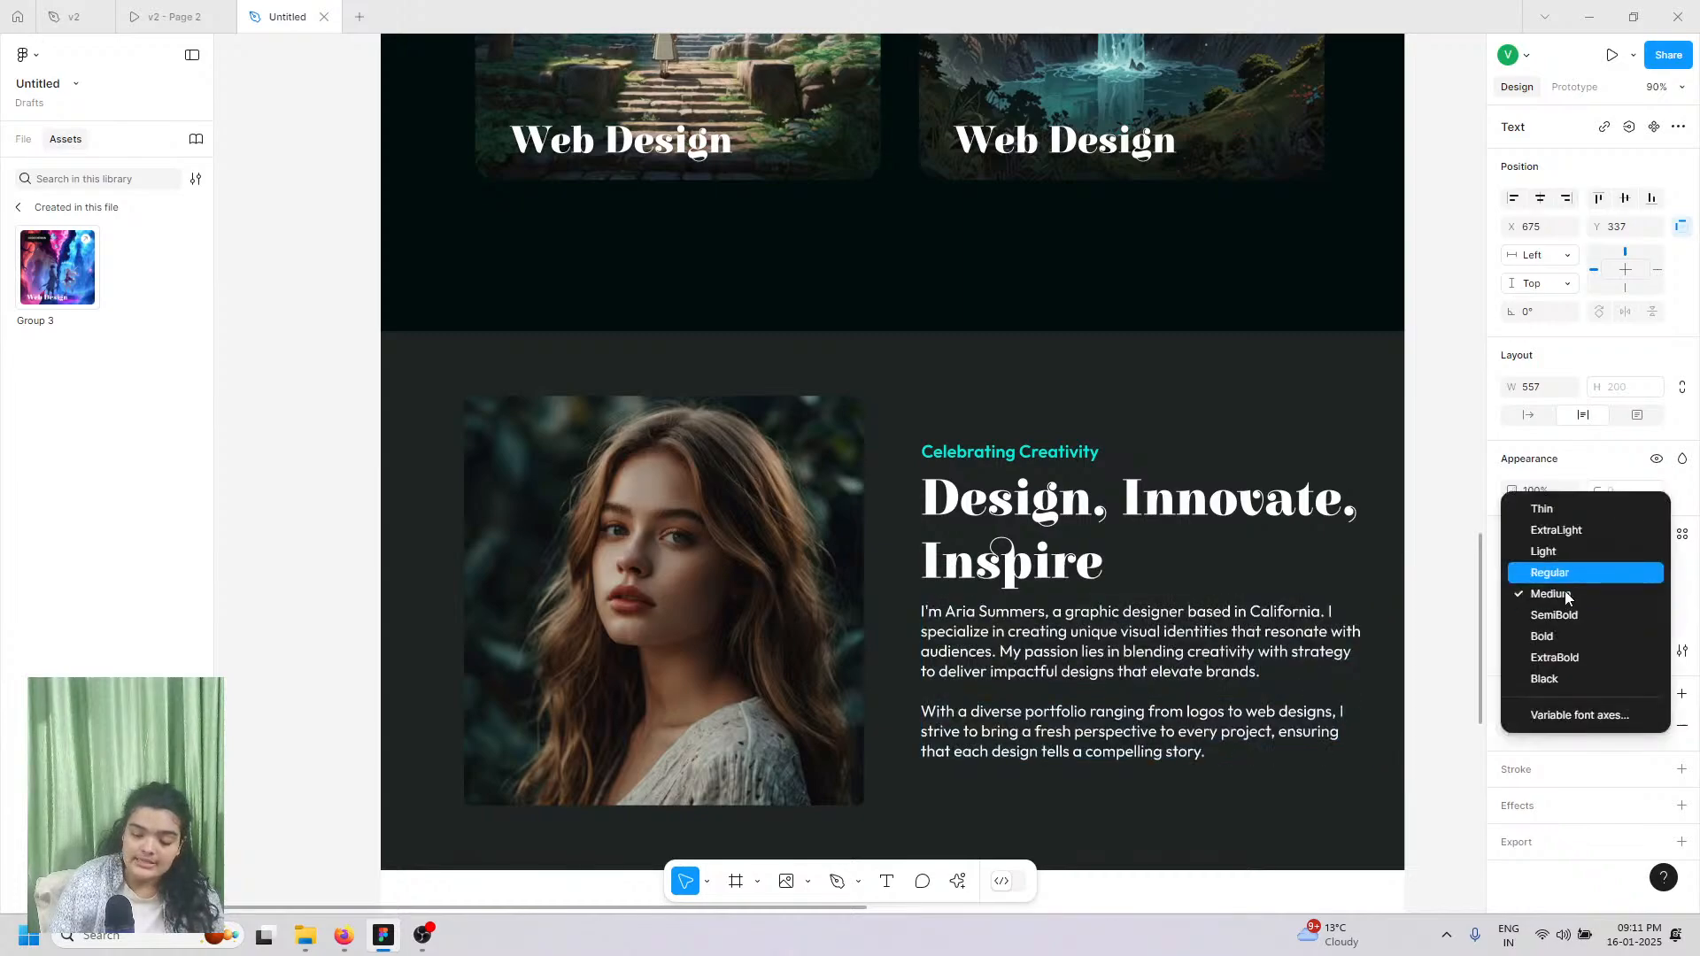
left_click(1564, 588)
left_click(1563, 593)
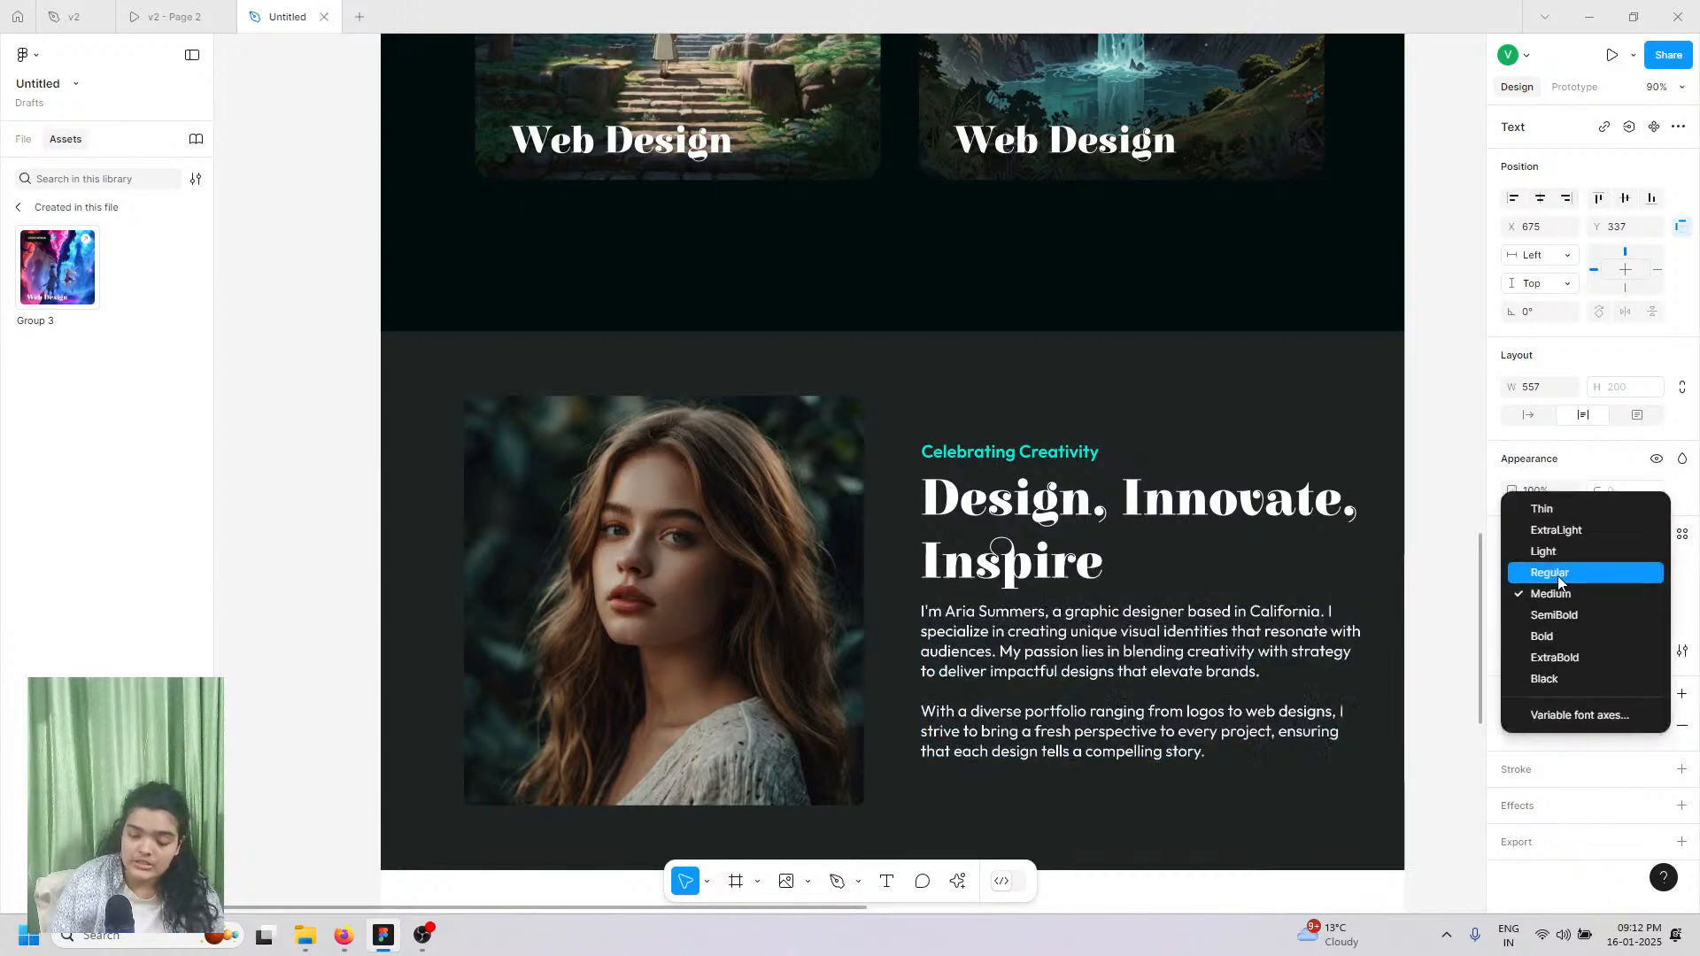
left_click(1559, 574)
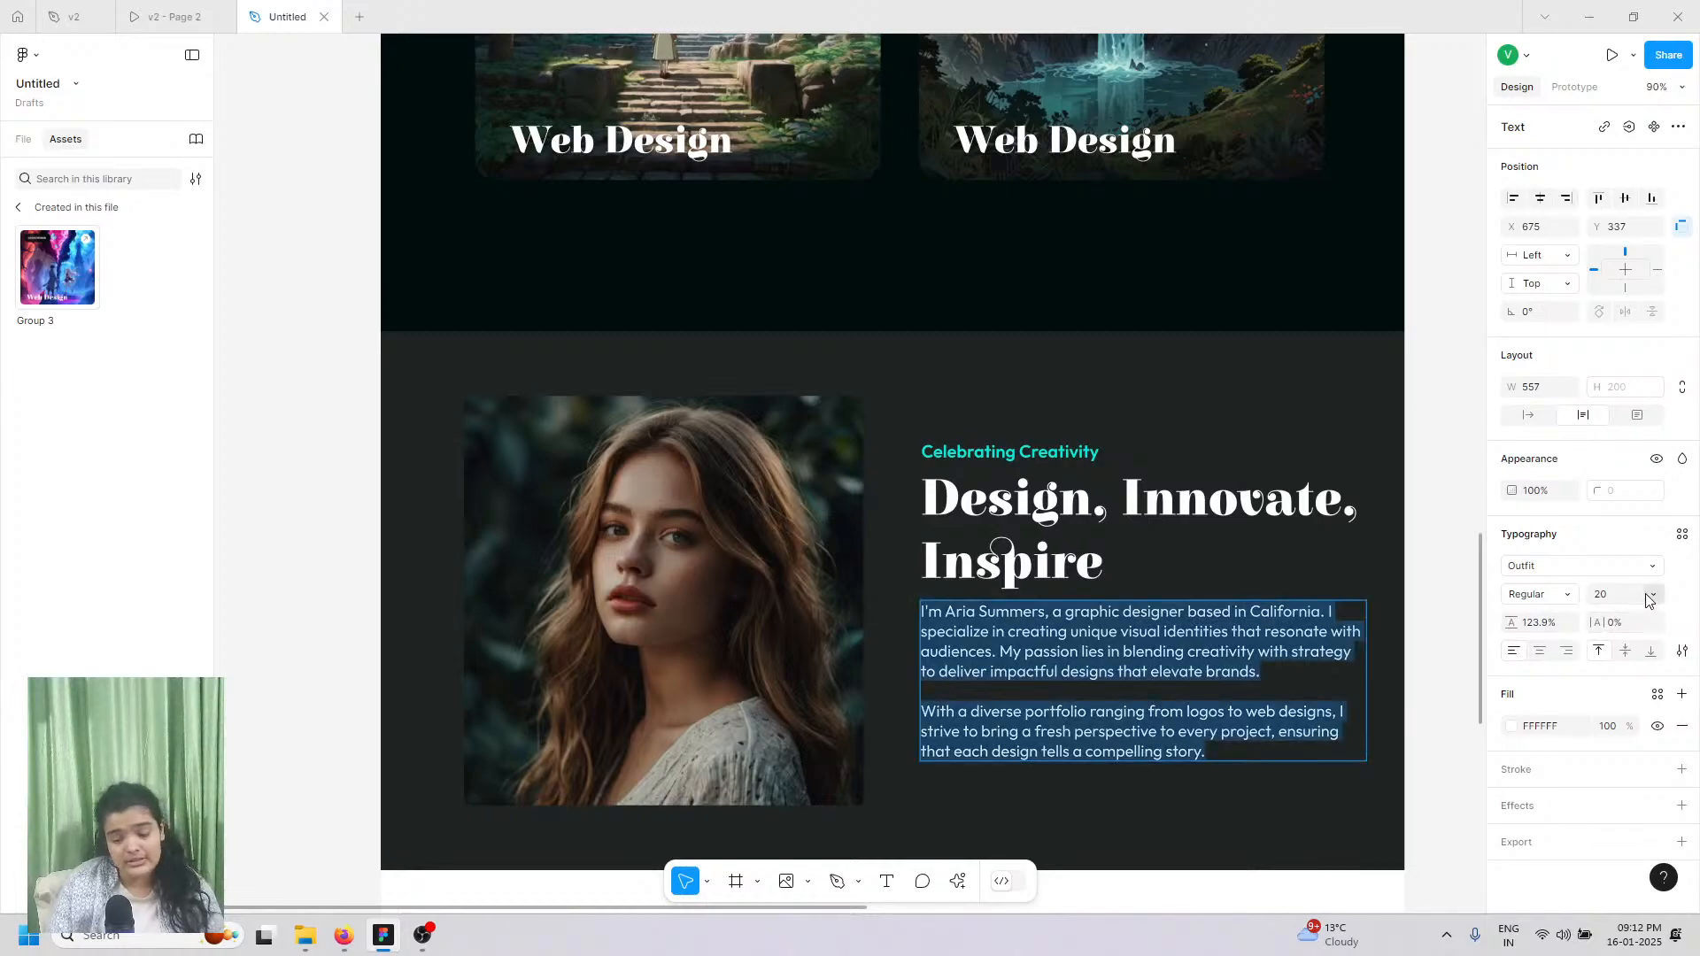
left_click(1653, 595)
left_click(1632, 577)
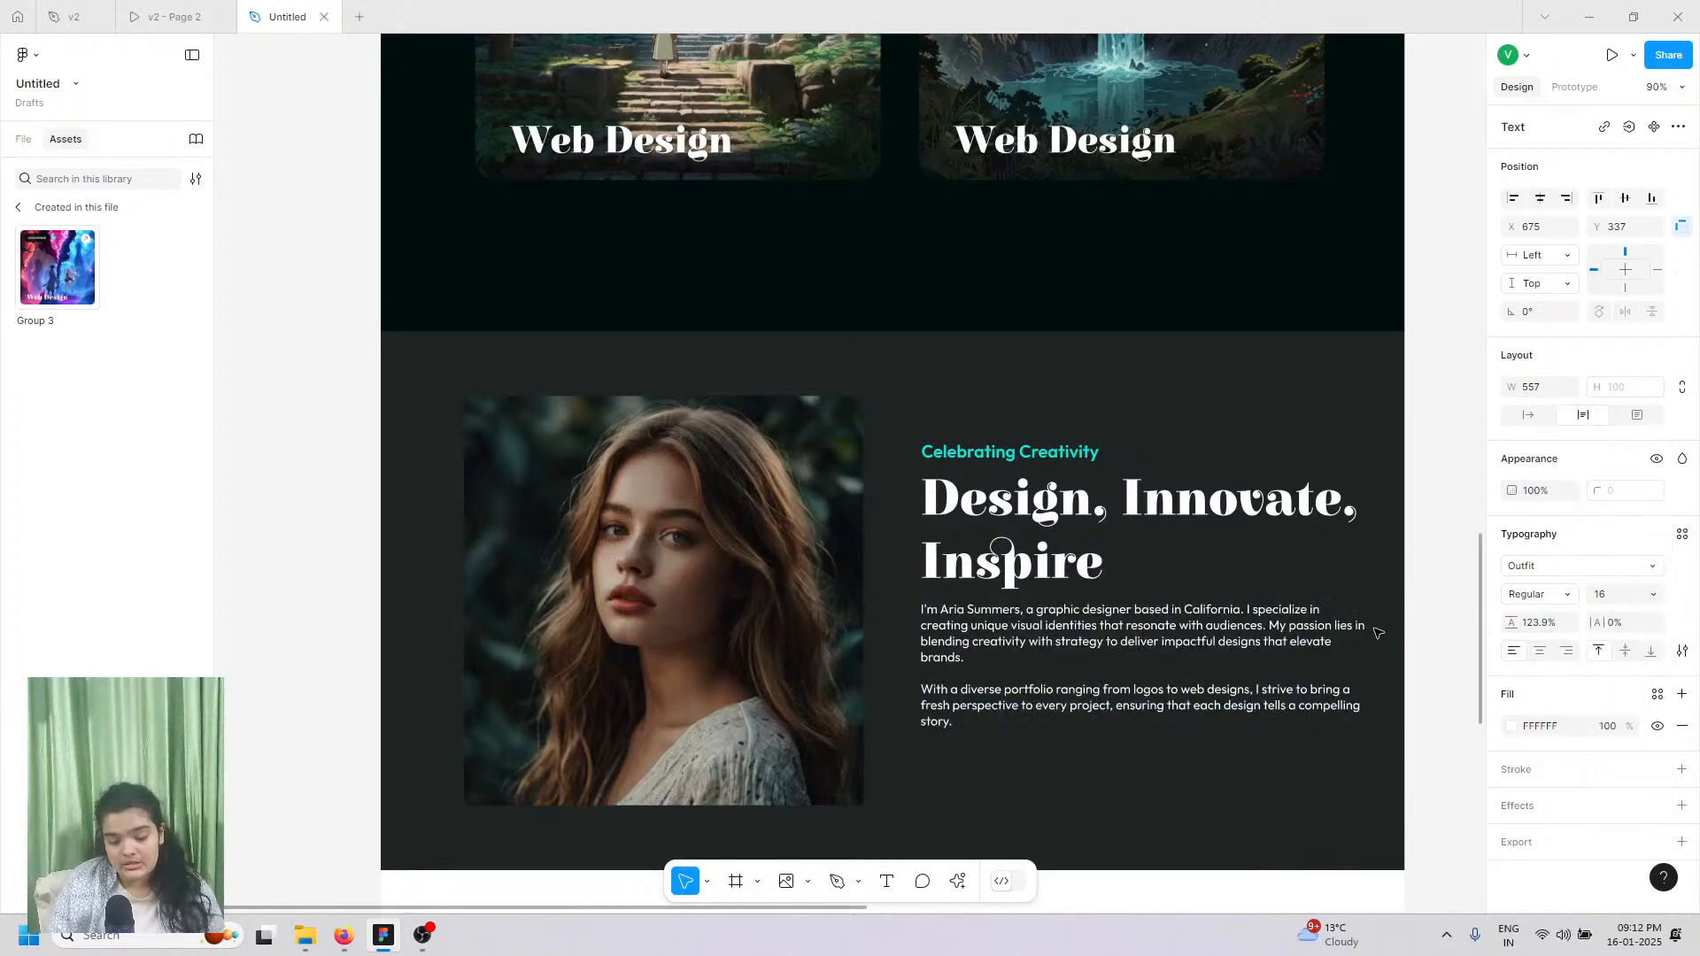
left_click(1601, 594)
key("BackSpace")
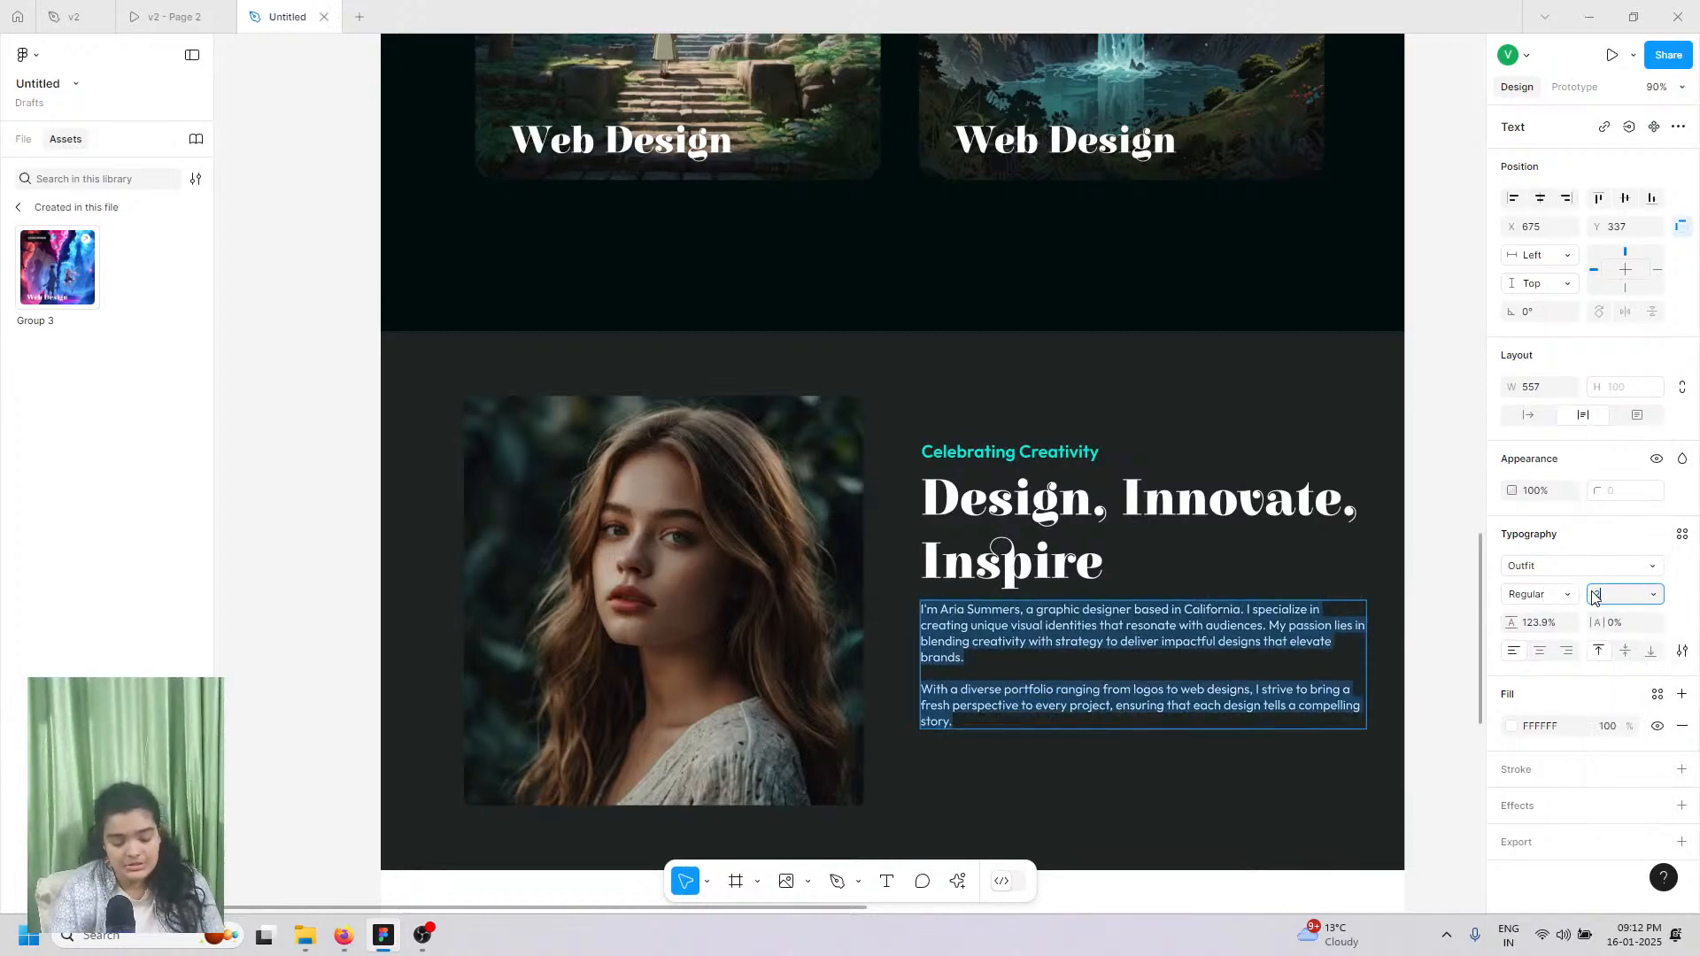
type("18")
key("Return")
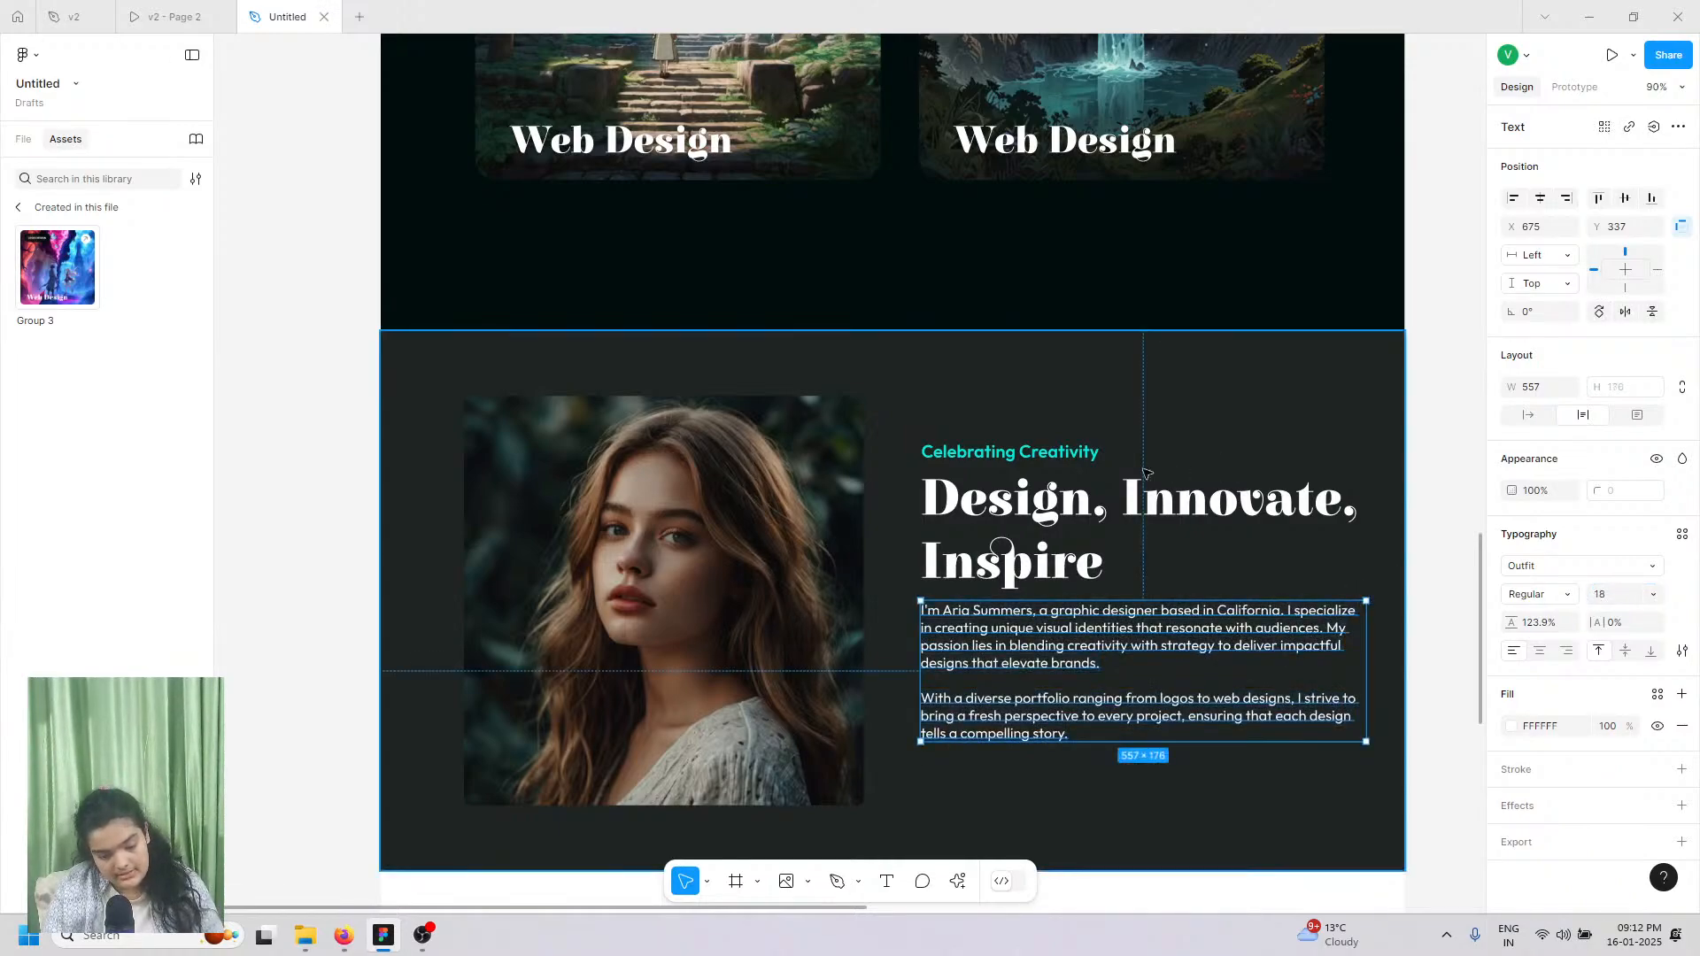
Step: Move the tagline, heading and bio slightly left and nudge the portrait left
left_click(1015, 469, "shift")
left_click(1014, 454, "shift")
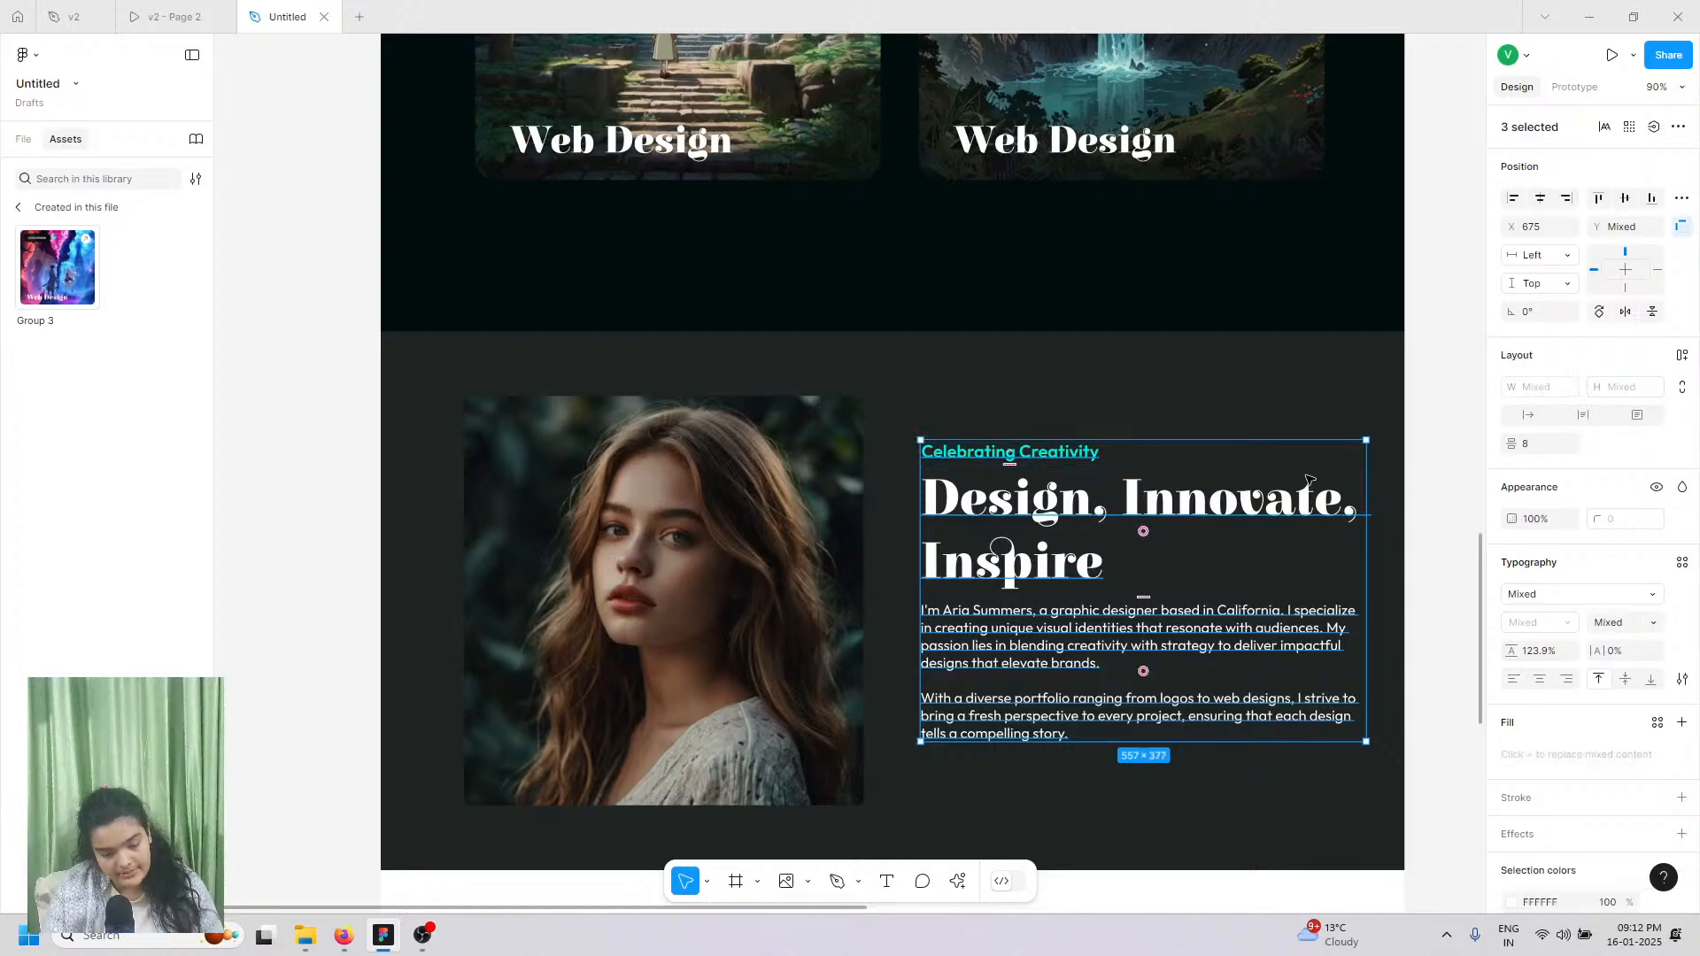
left_click_drag(1350, 476, 1314, 484)
key("ctrl+z")
left_click_drag(1022, 565, 975, 561)
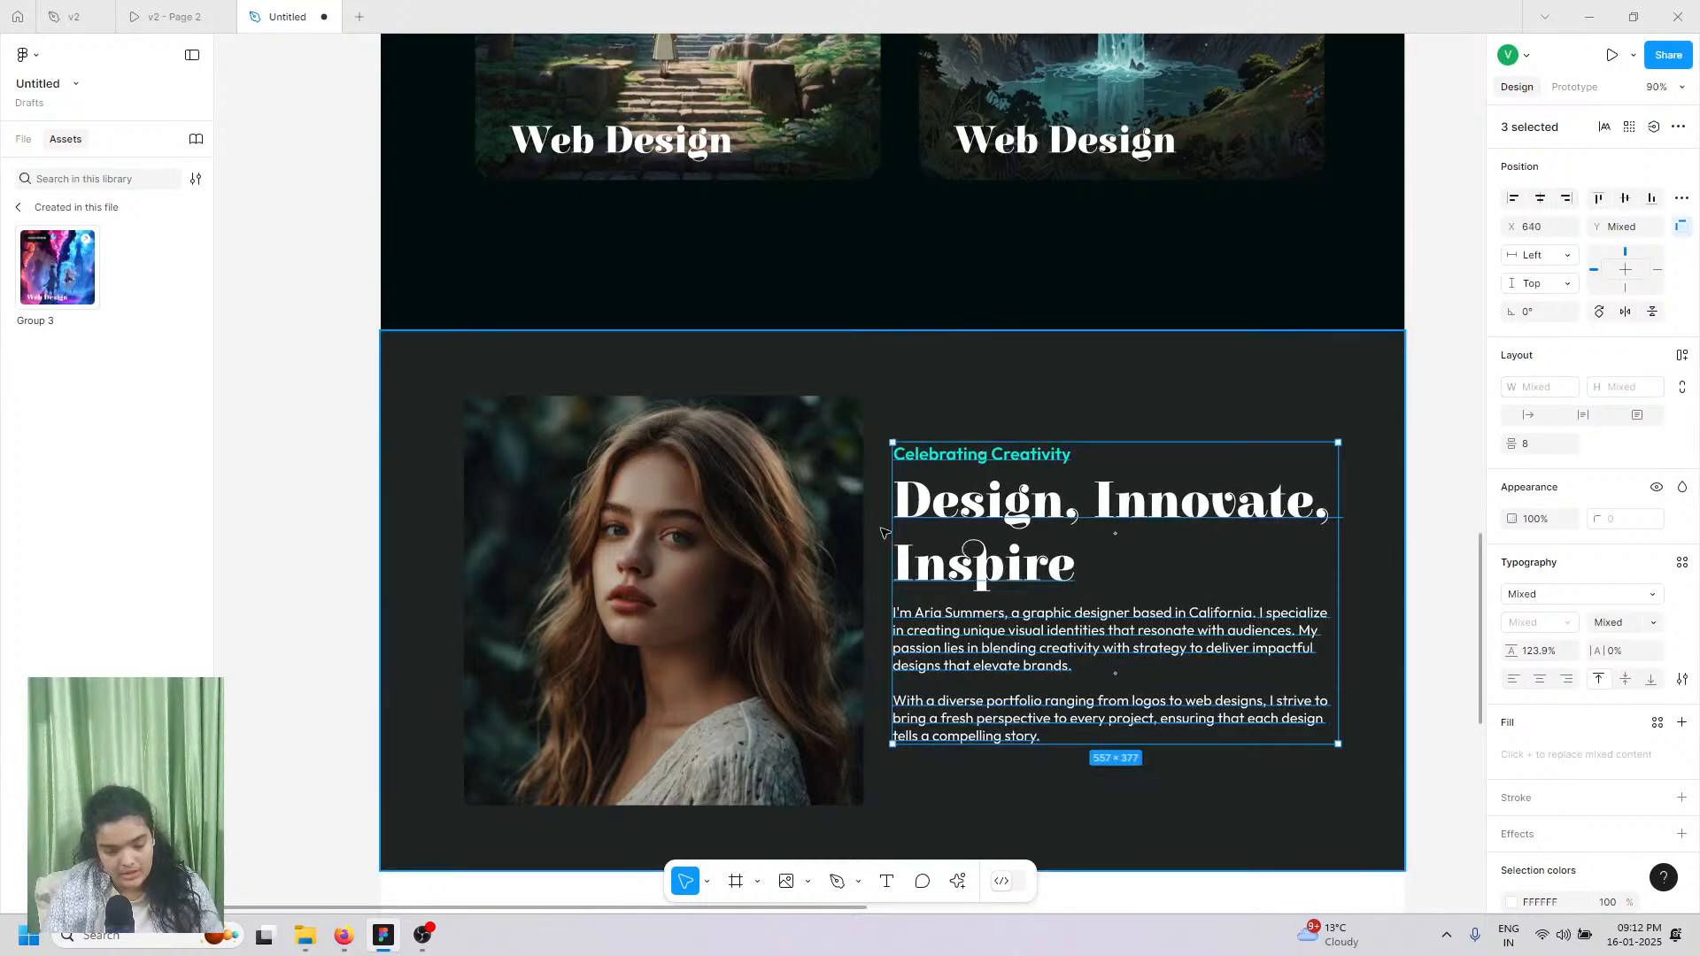
left_click(835, 517)
key("Left")
key("Left")
key("Left")
key("Left")
key("Left")
key("Left")
key("Left")
key("Left")
key("Left")
key("Left")
key("Left")
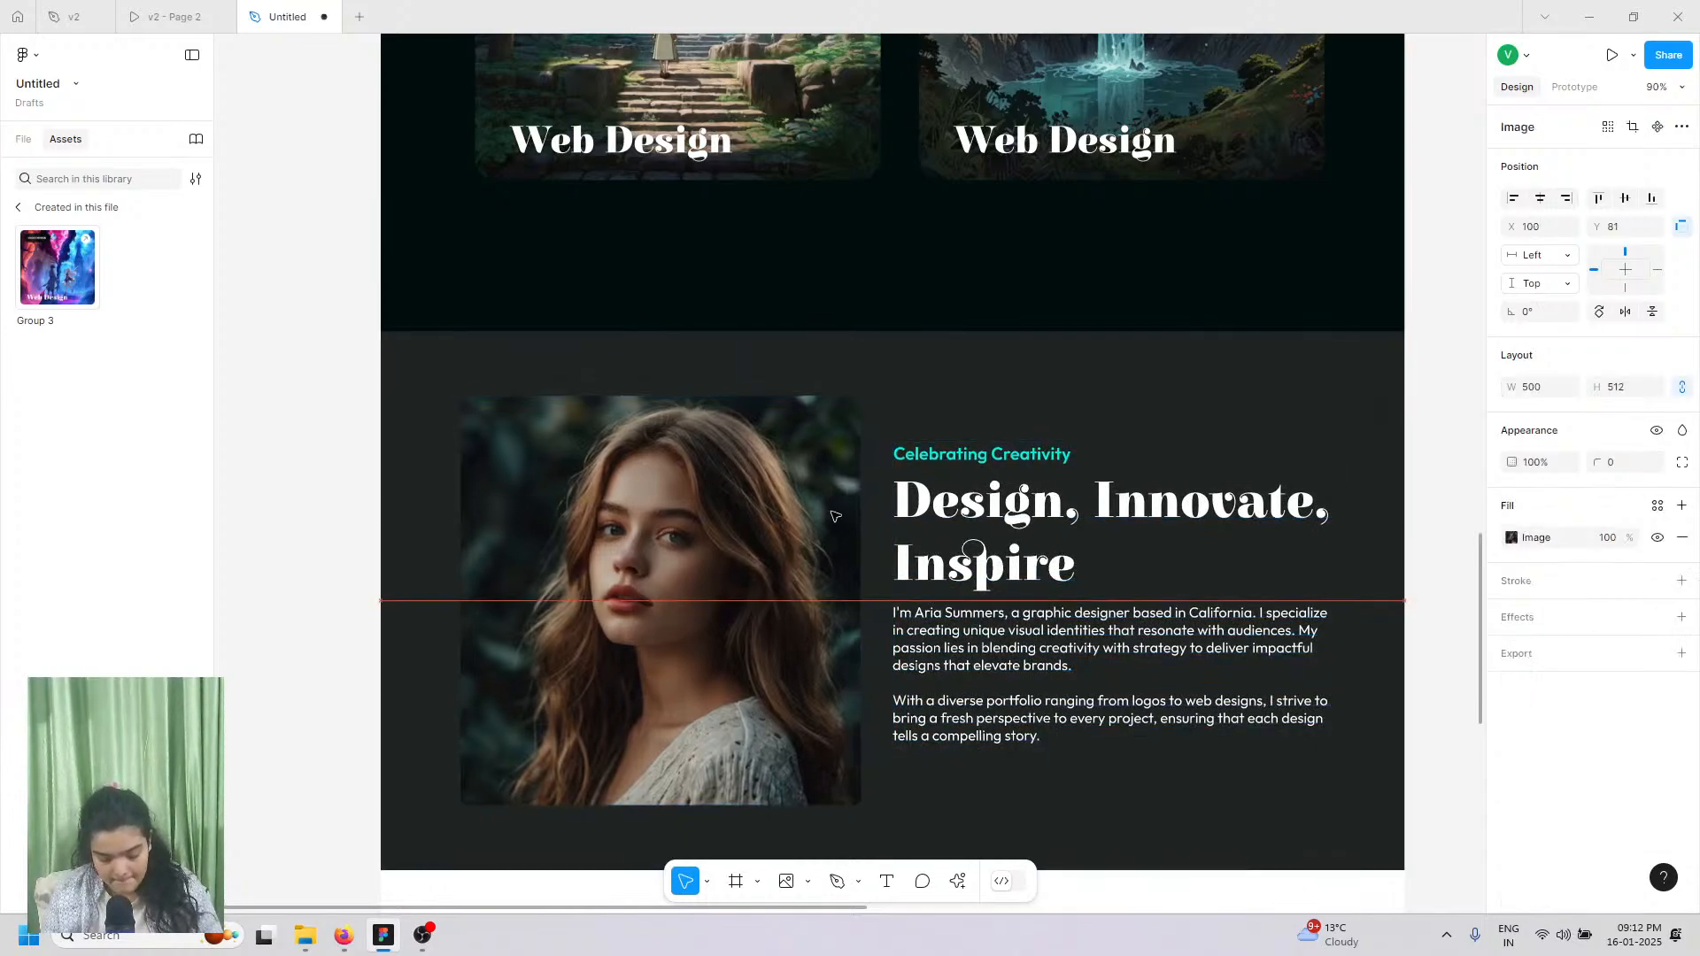
key("Left")
key("Left")
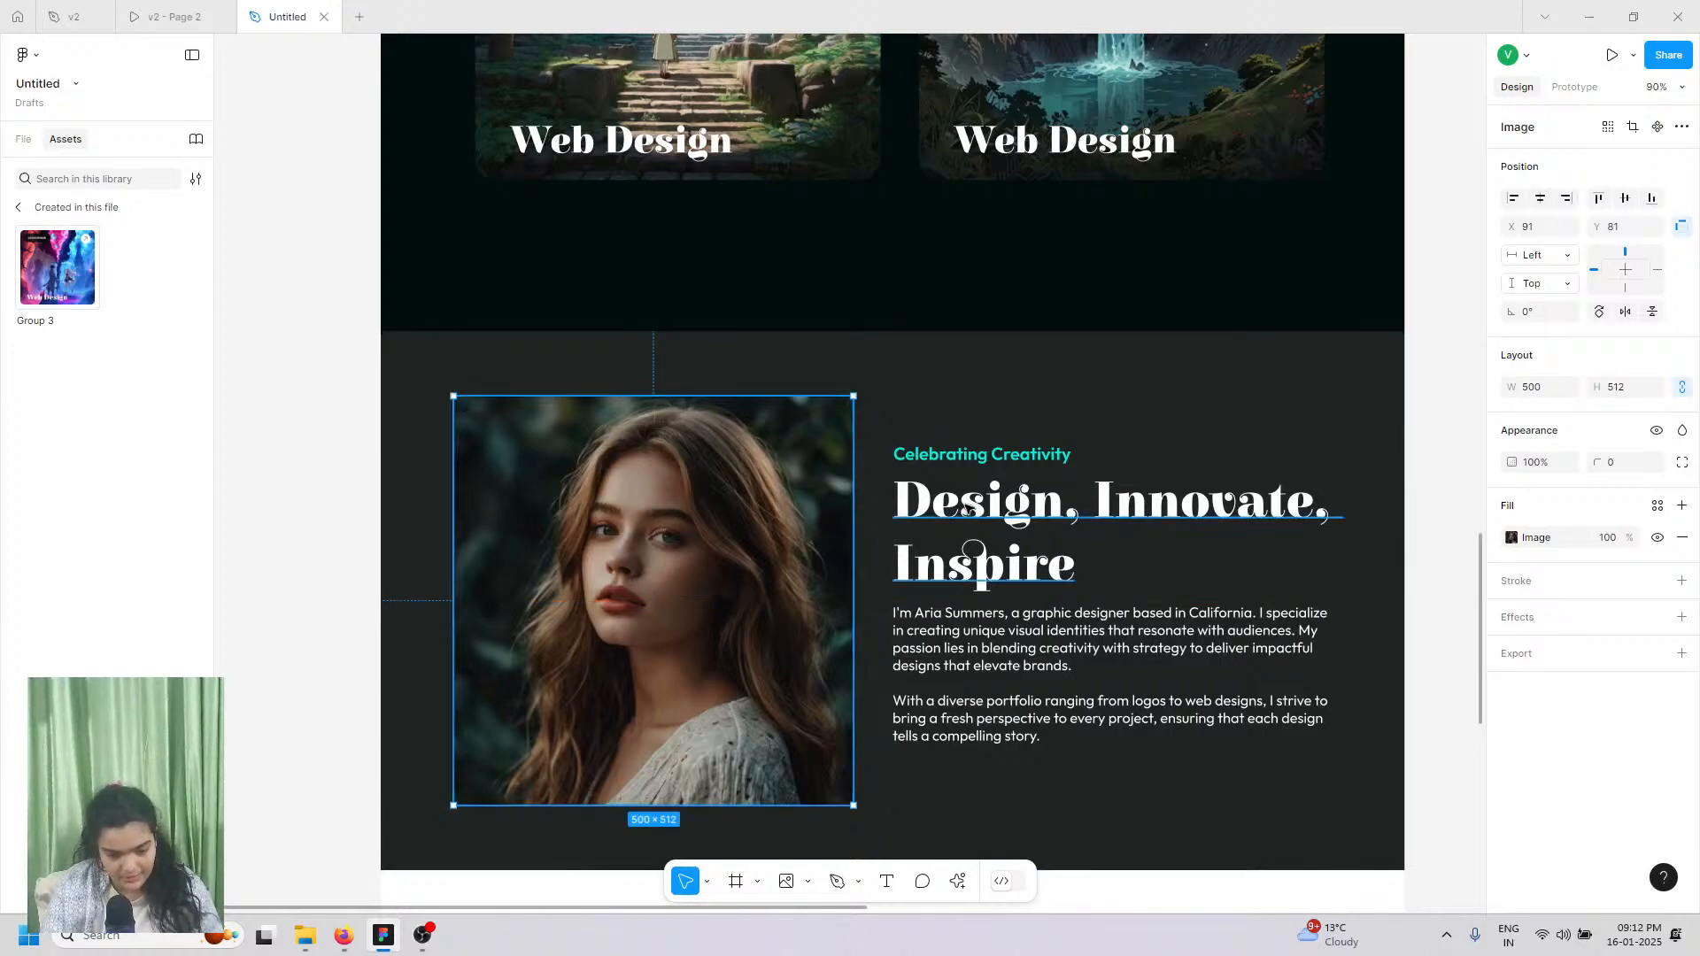
Step: Show the v2 - Page 2 prototype at the 'What our Clients are saying about us!' testimonial cards
left_click(168, 16)
scroll(671, 485, "down", 7)
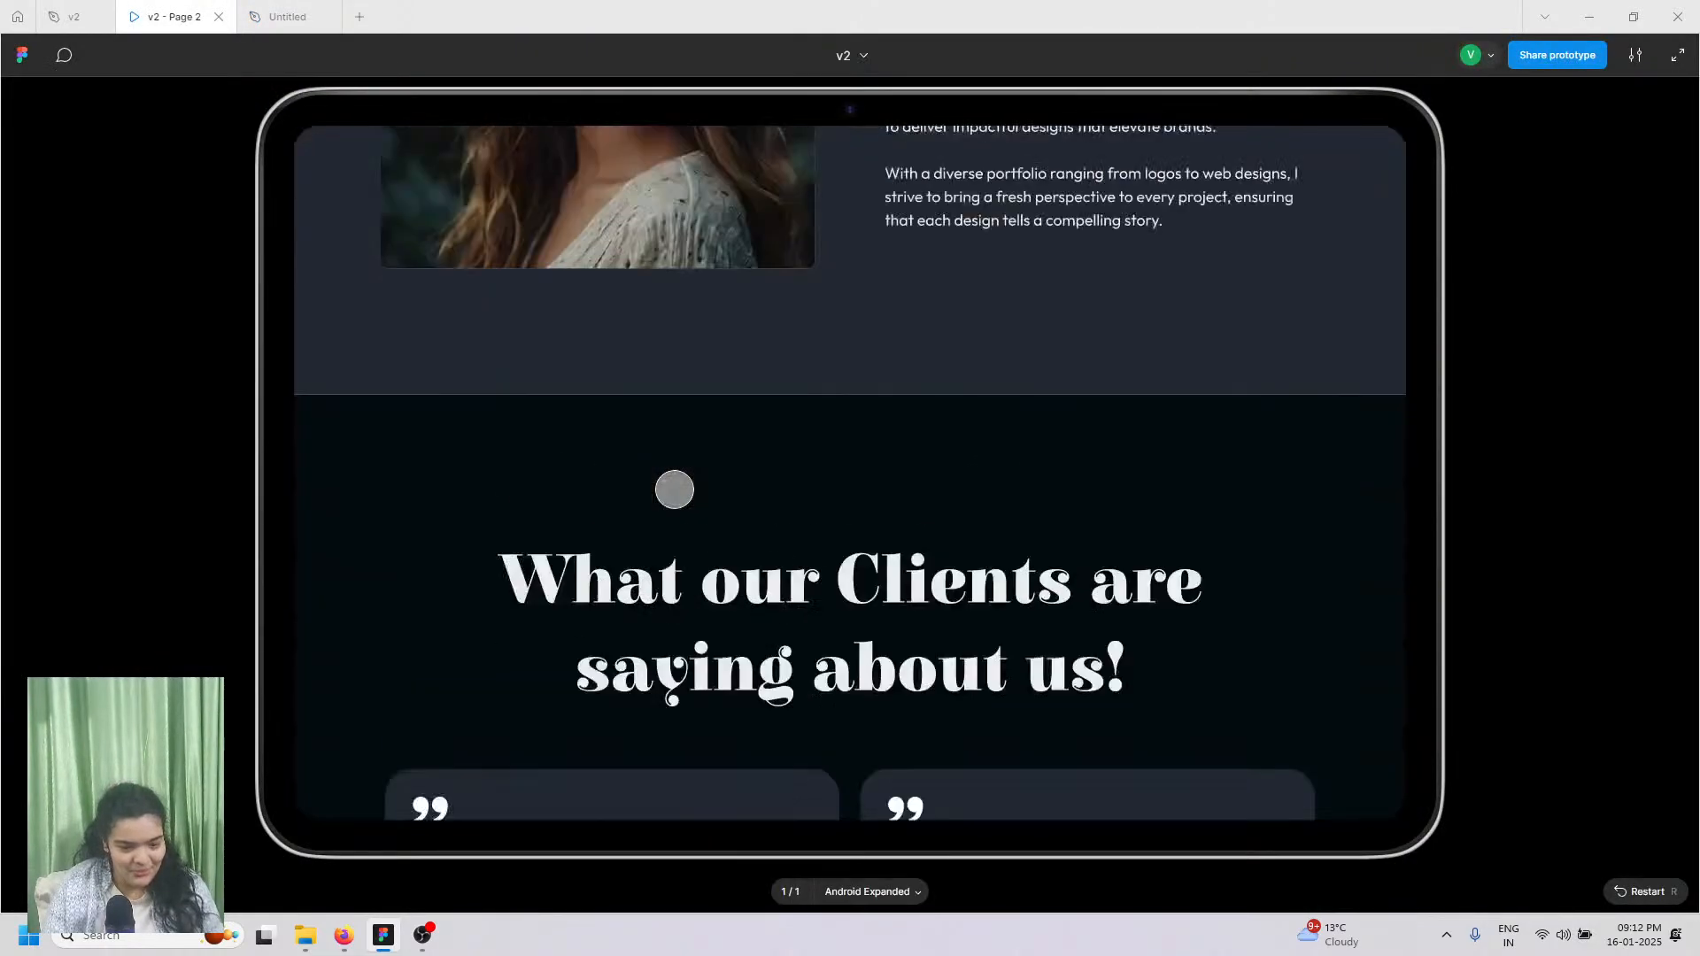
scroll(673, 489, "down", 2)
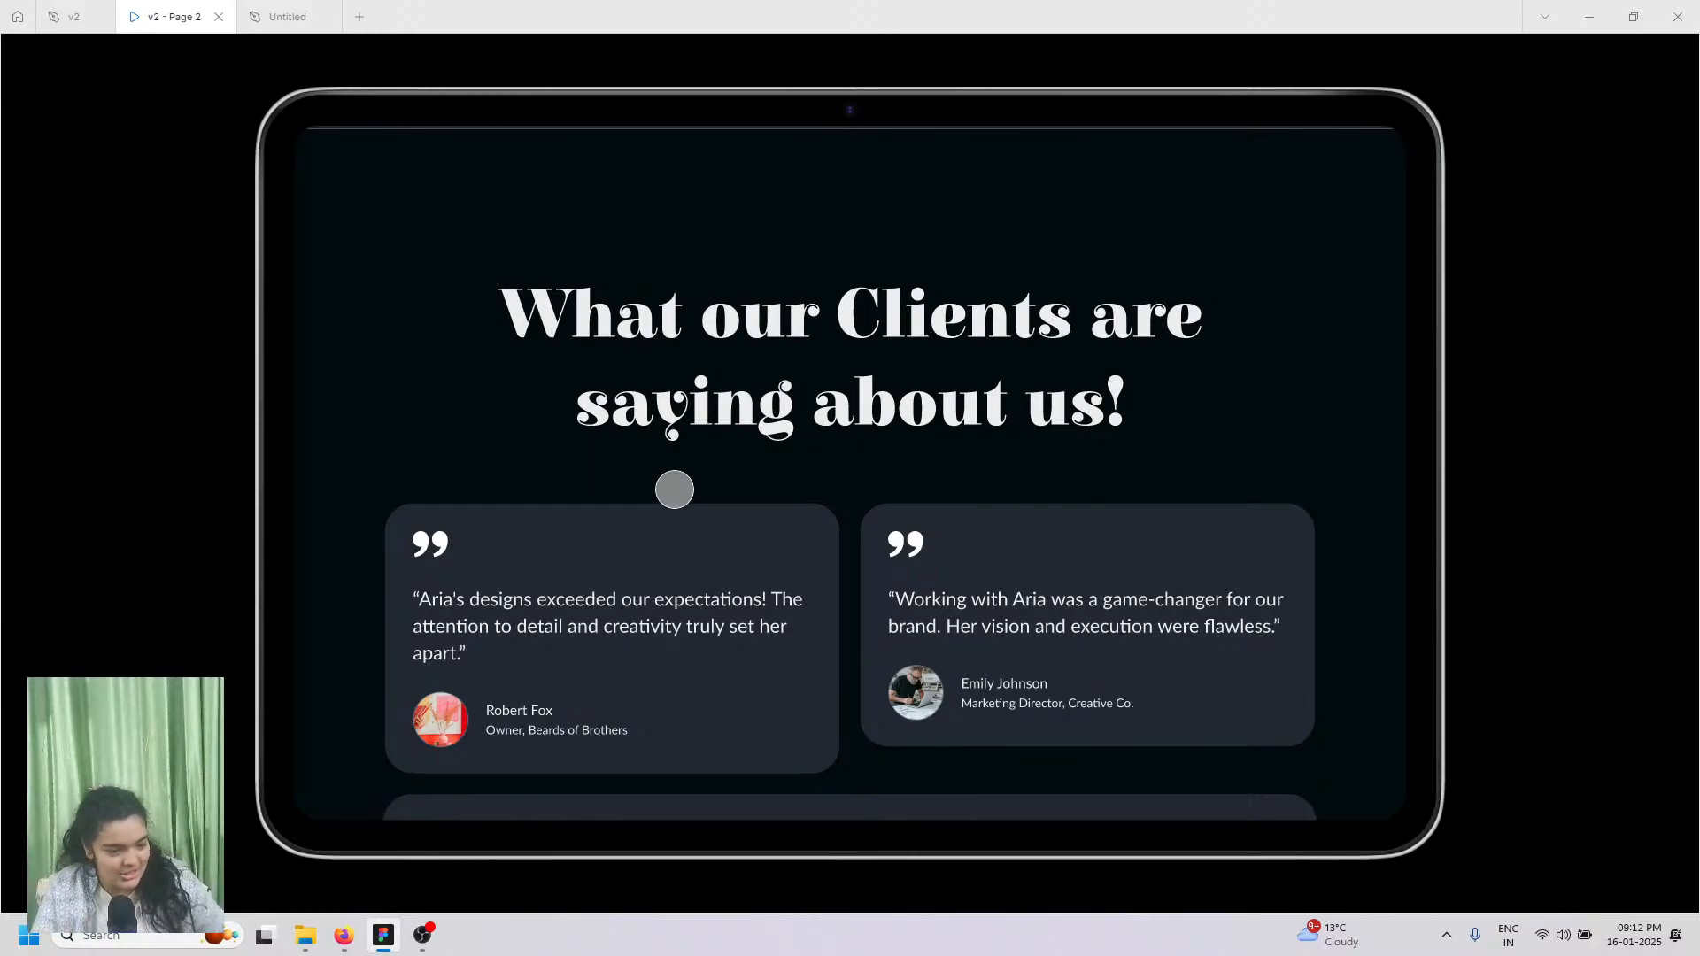
scroll(674, 490, "down", 1)
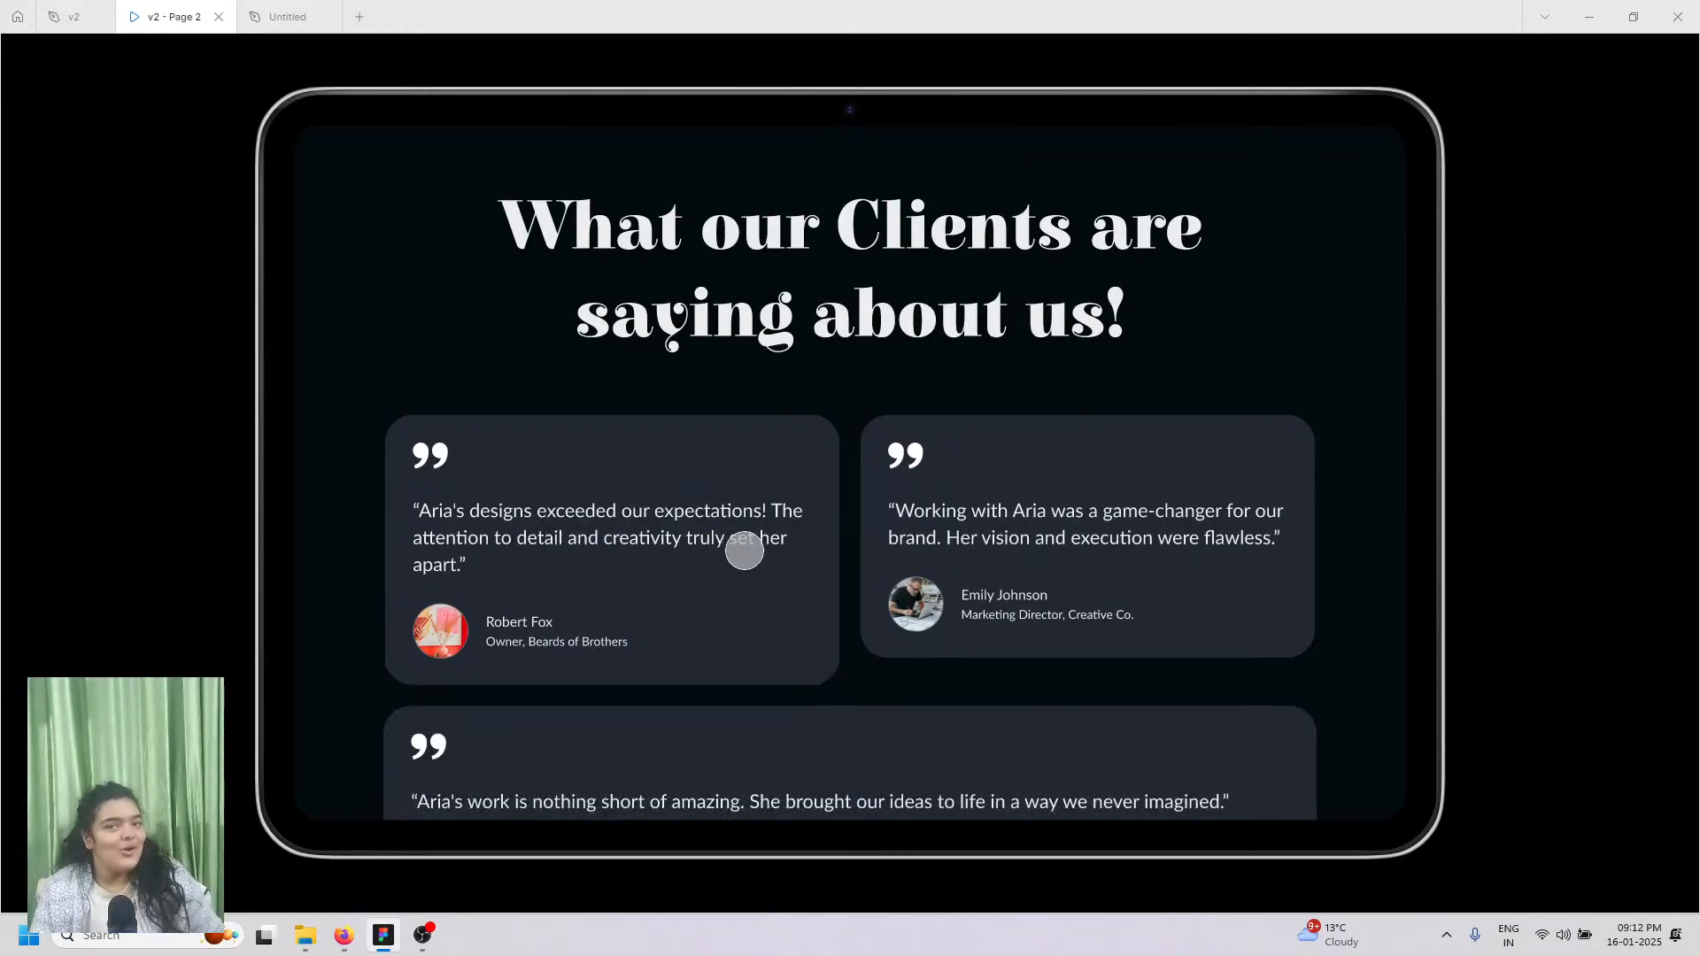
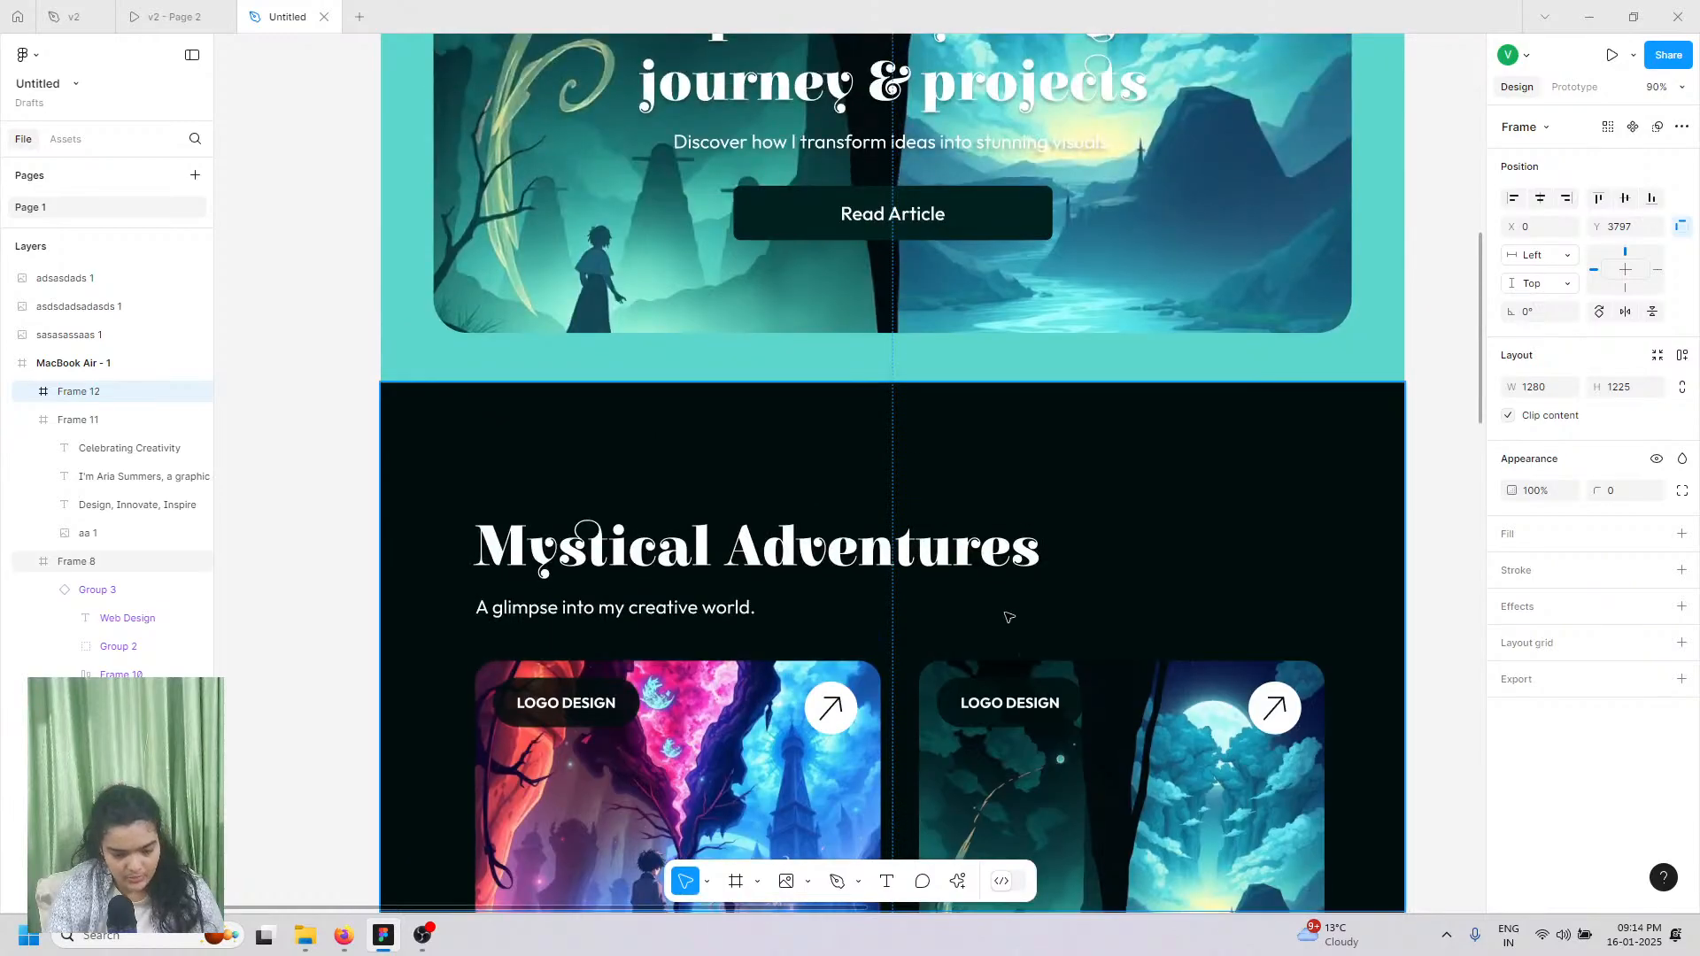
left_click(1014, 704)
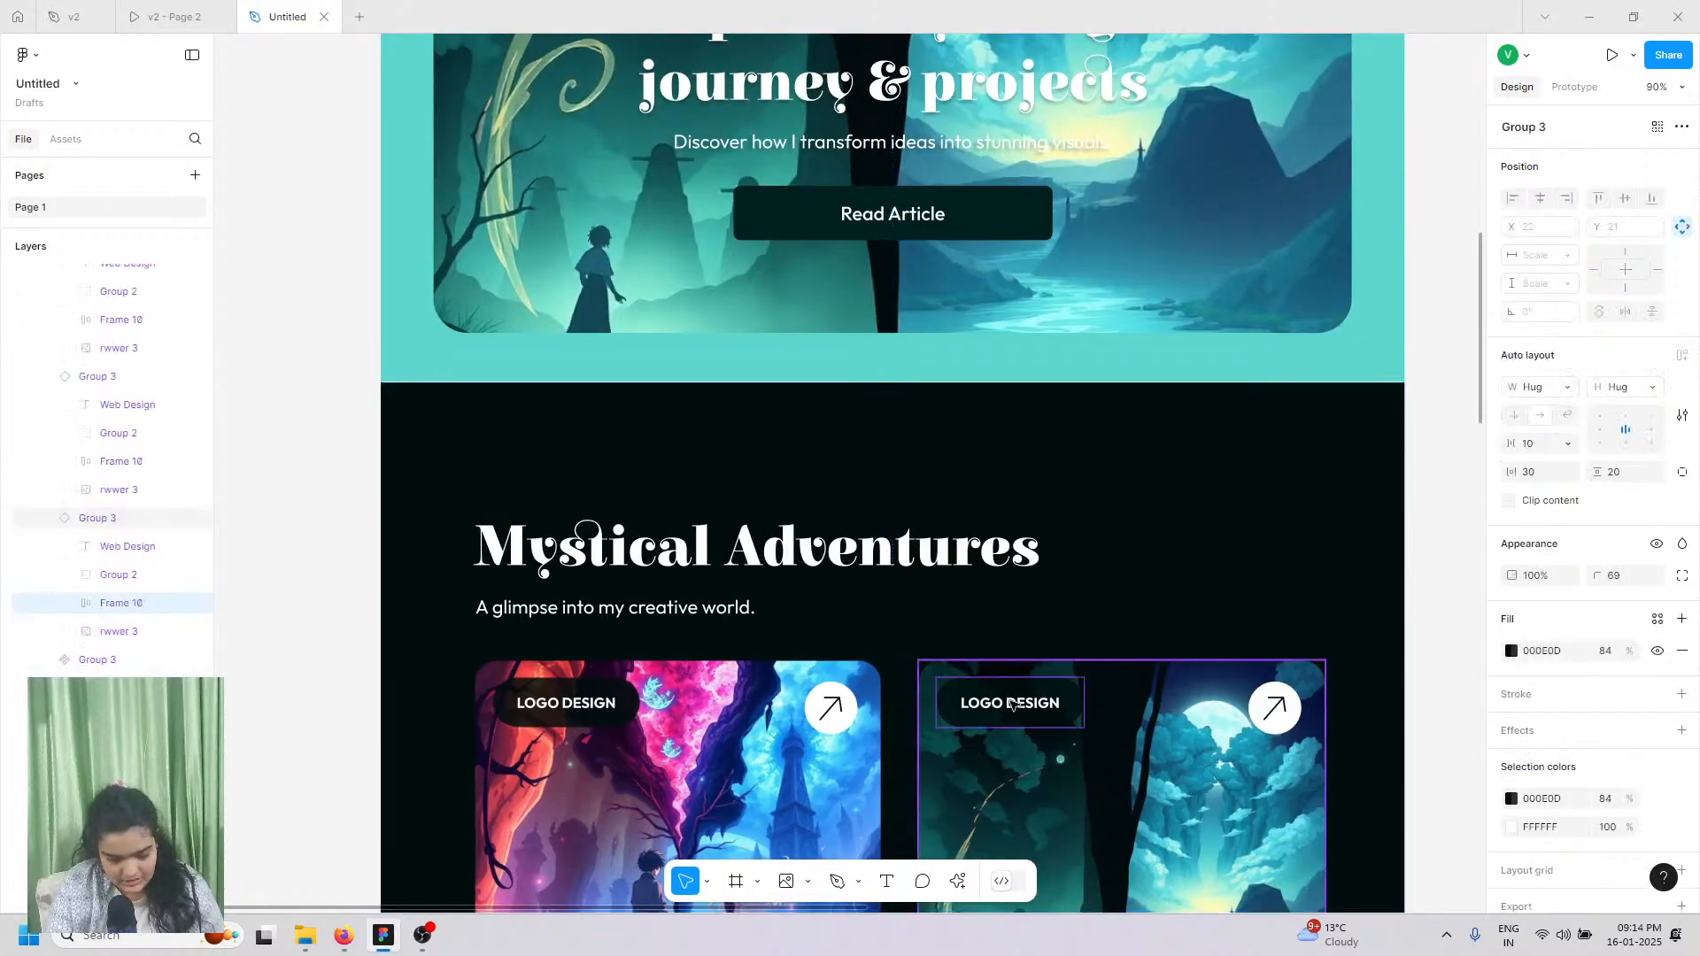
double_click(1013, 704)
double_click(1012, 704)
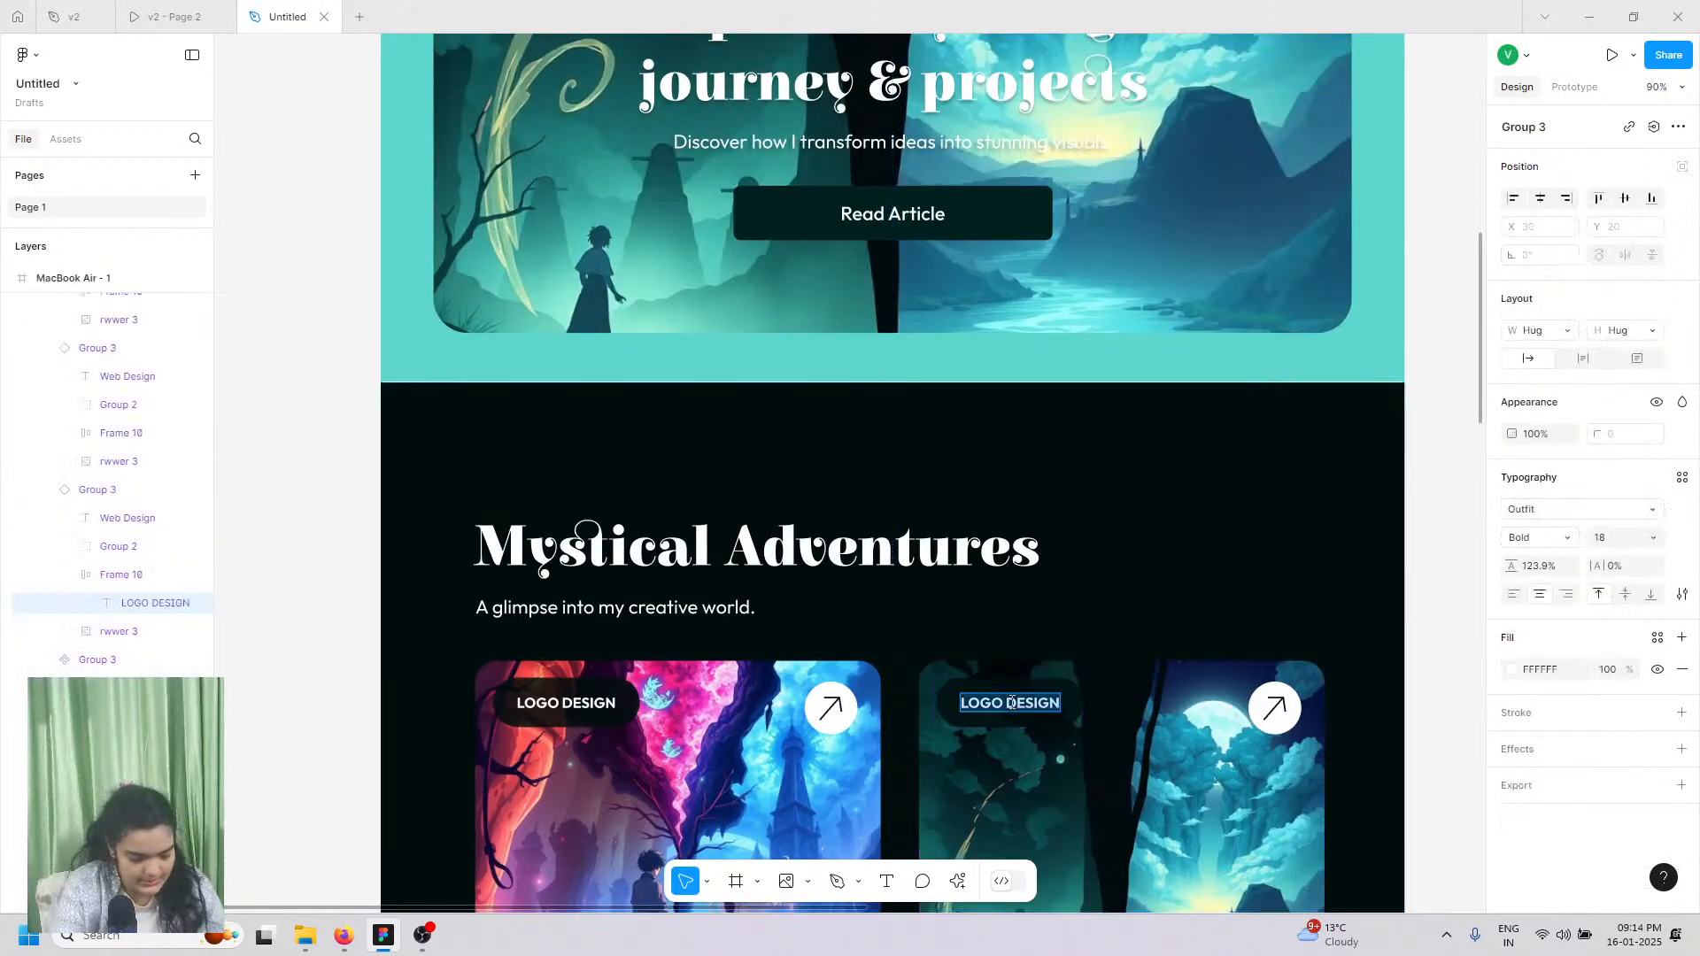
type("illu")
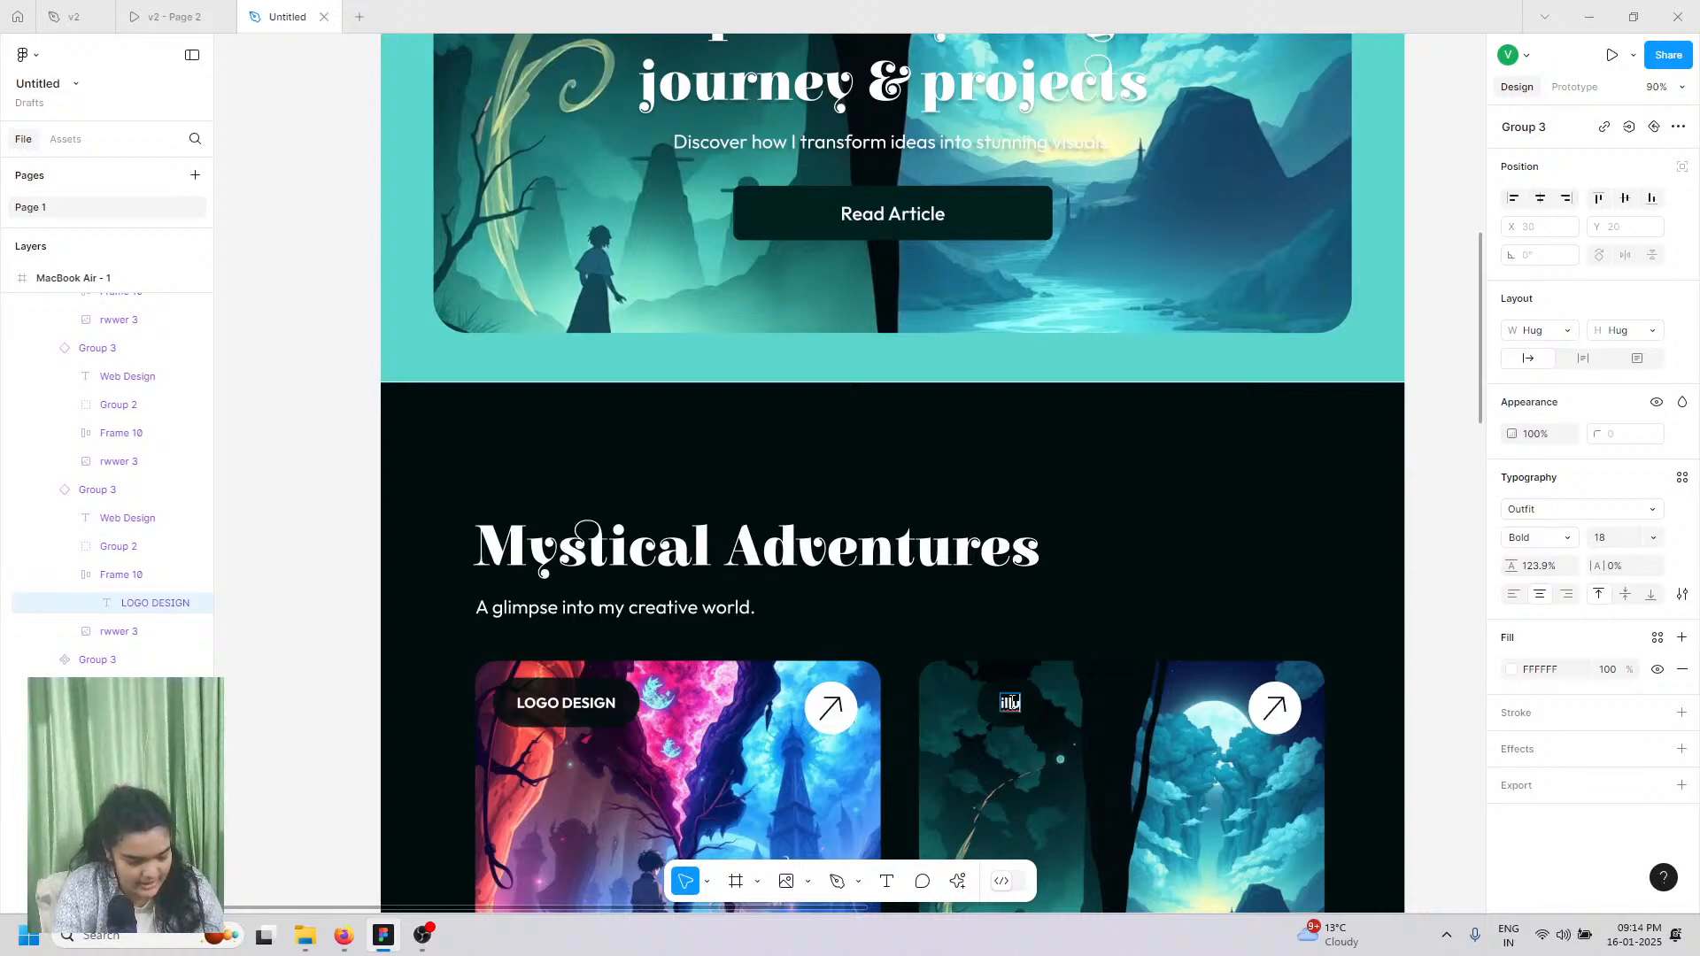
key("ctrl+z")
type("ILLUS")
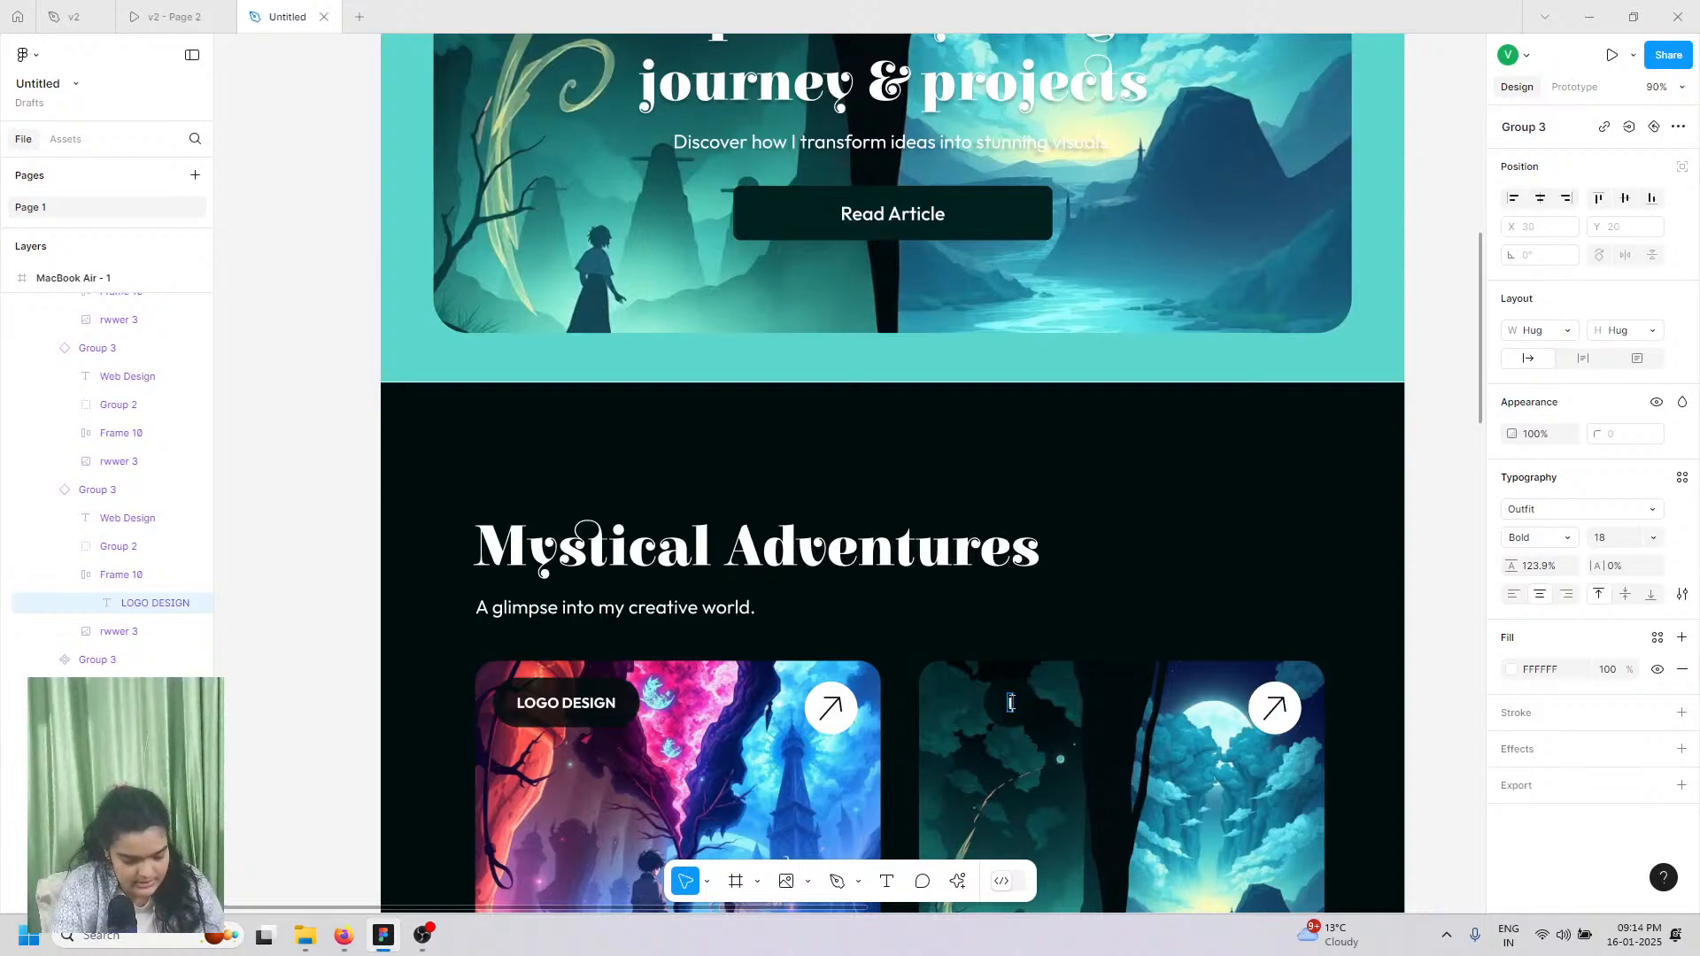
key("ctrl+z")
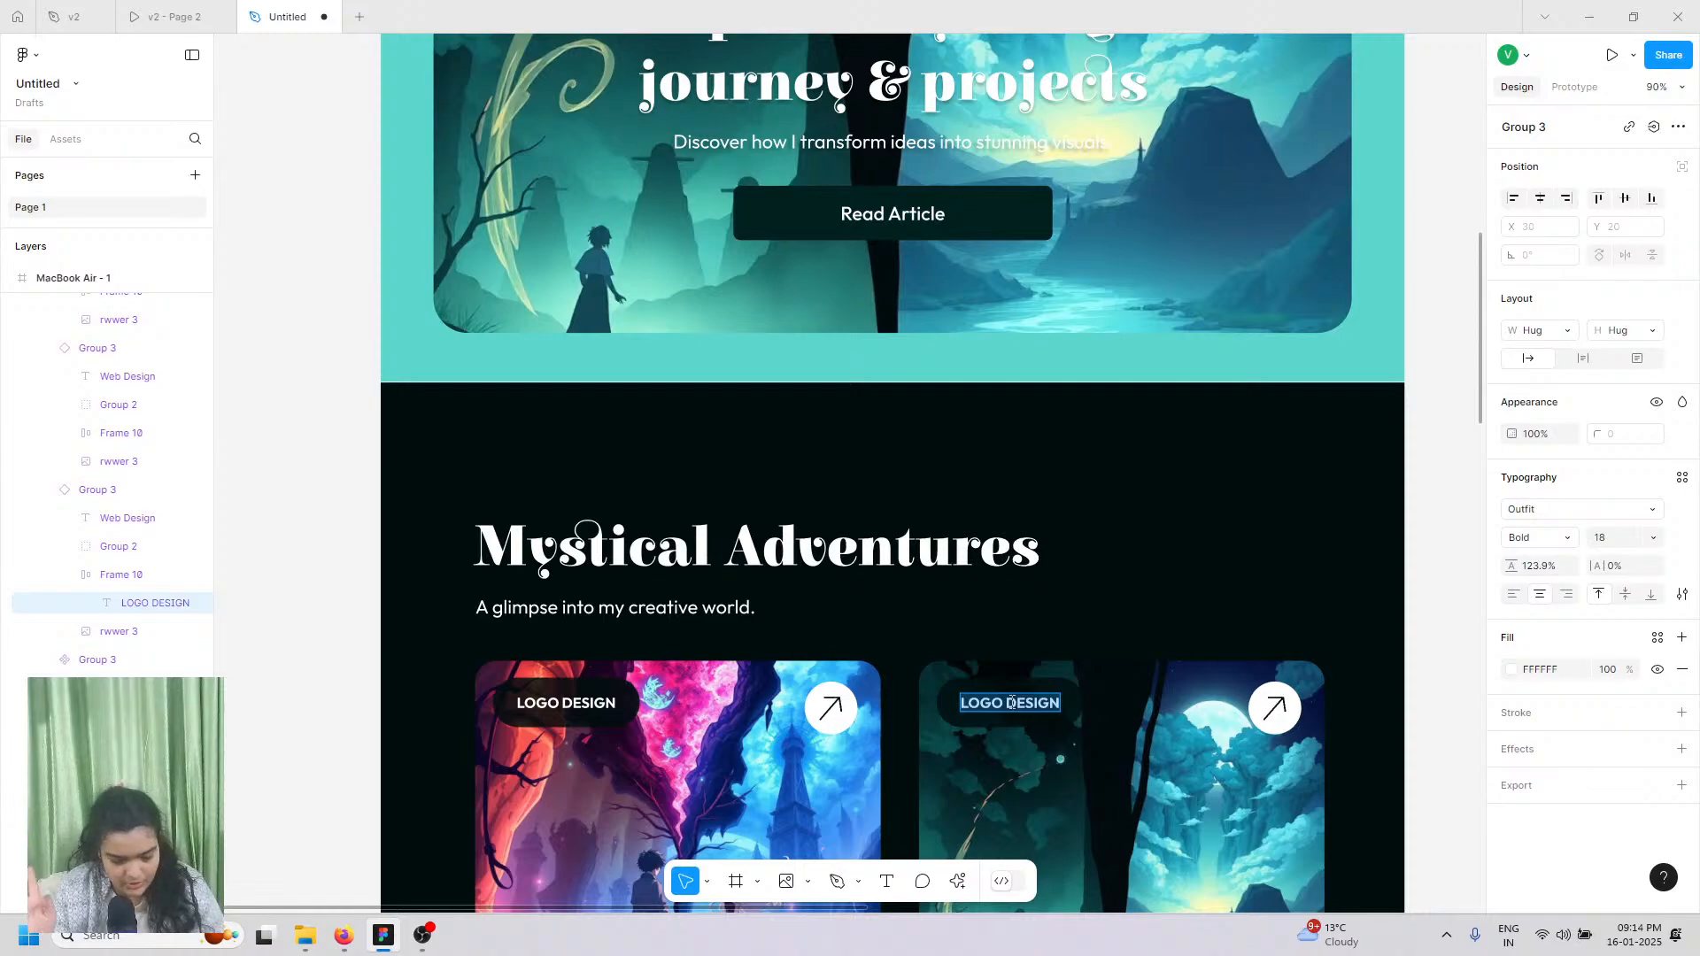
key("Escape")
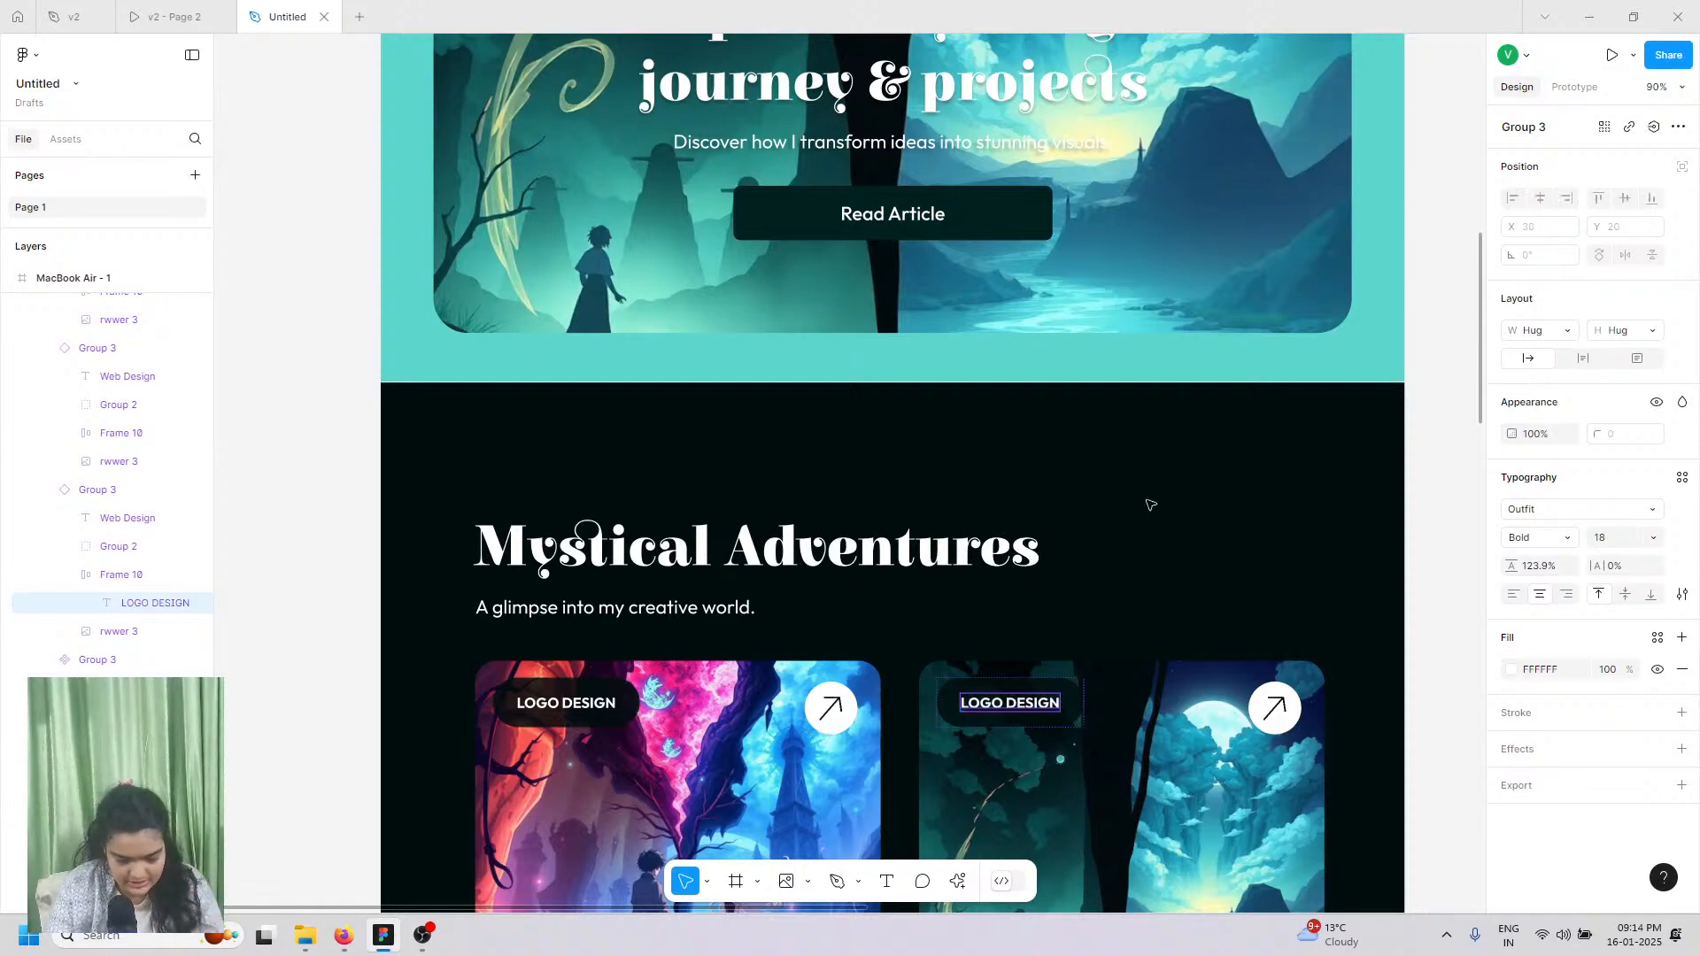
left_click(1150, 505)
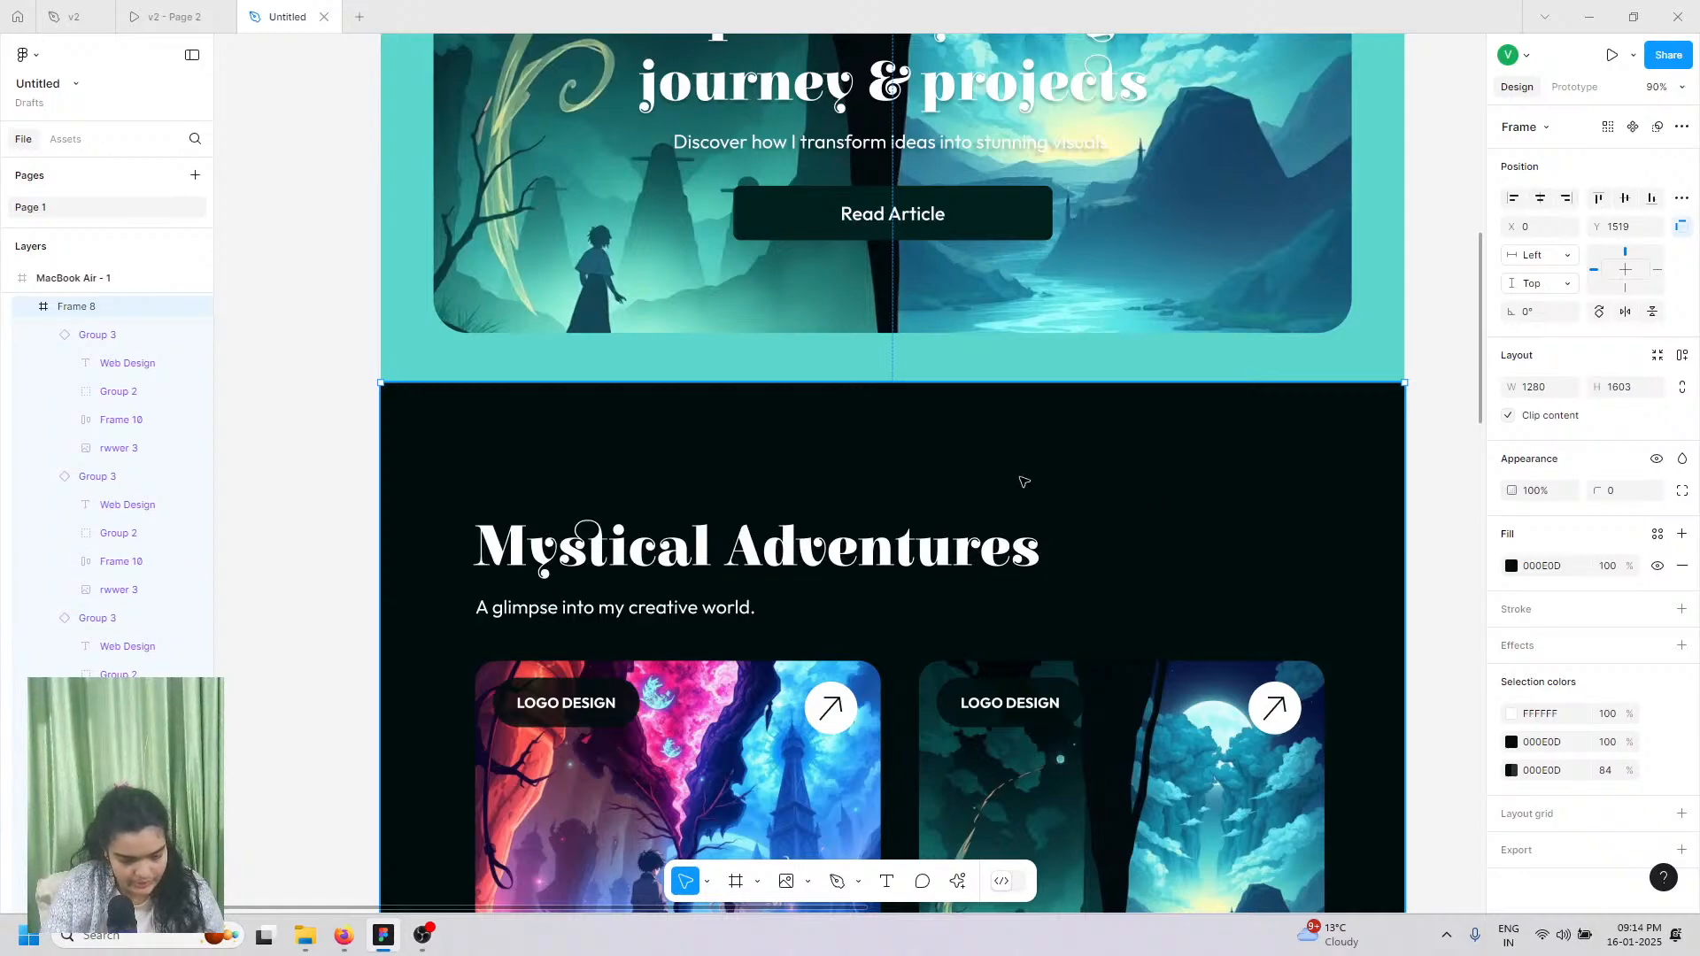
Step: Drag the MacBook Air page frame's bottom edge down, raising its height from 4846 to 5479
scroll(280, 398, "up", 4)
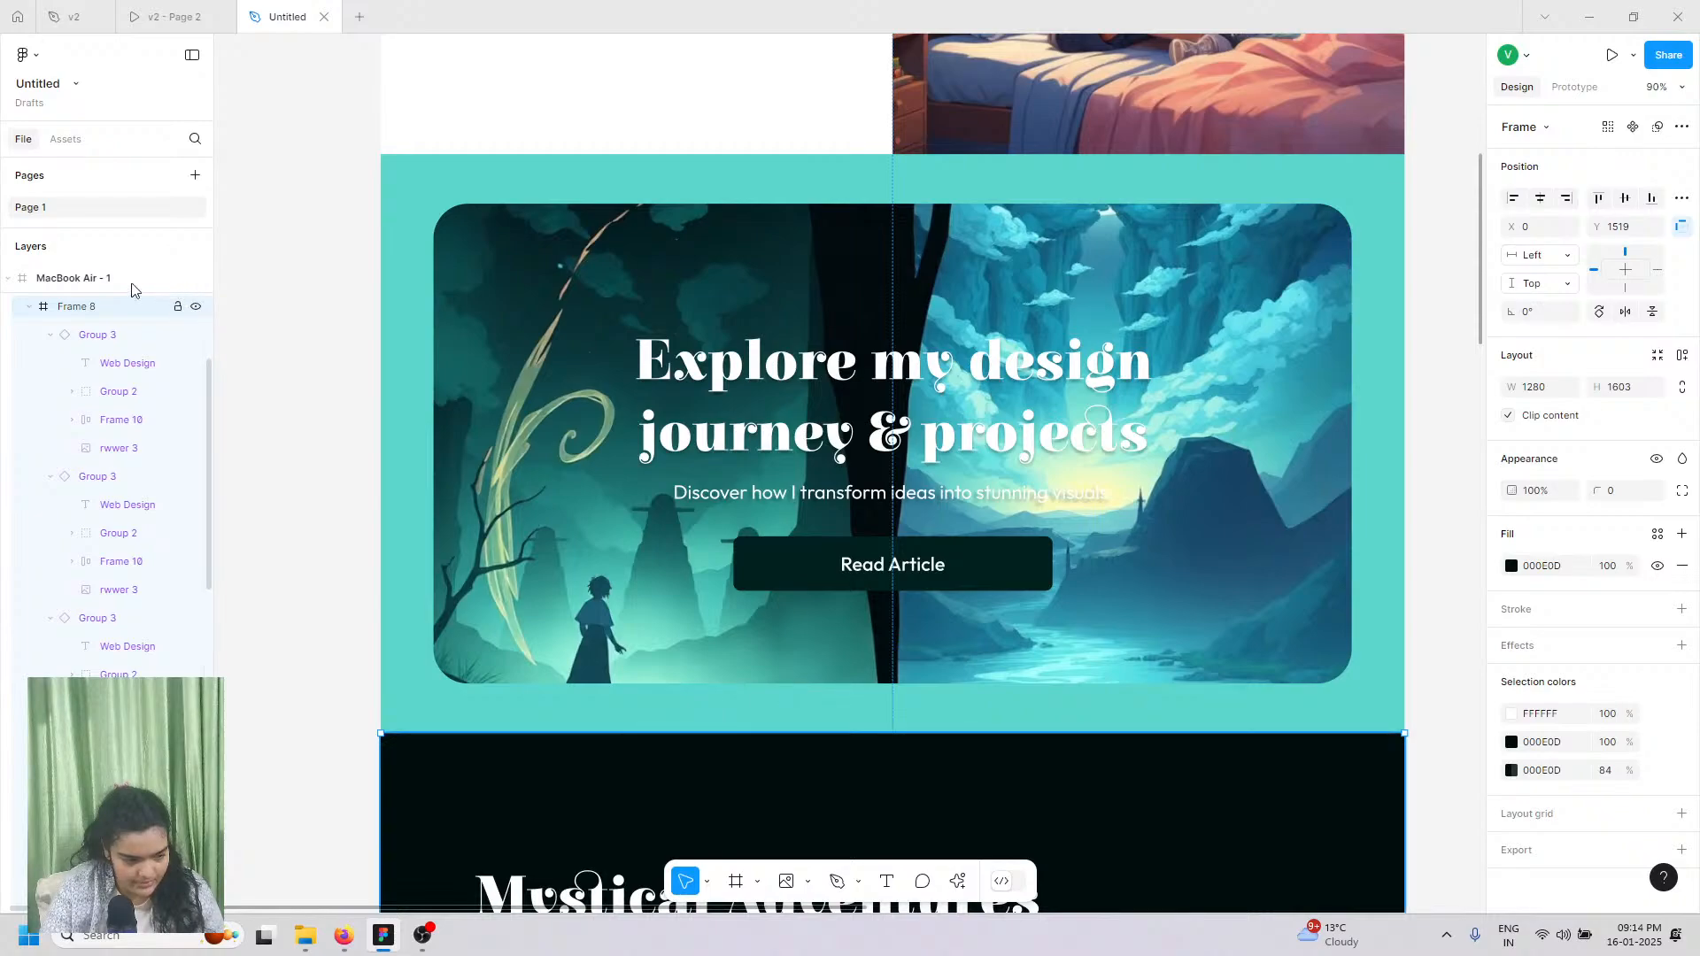
key("Escape")
scroll(655, 611, "down", 3)
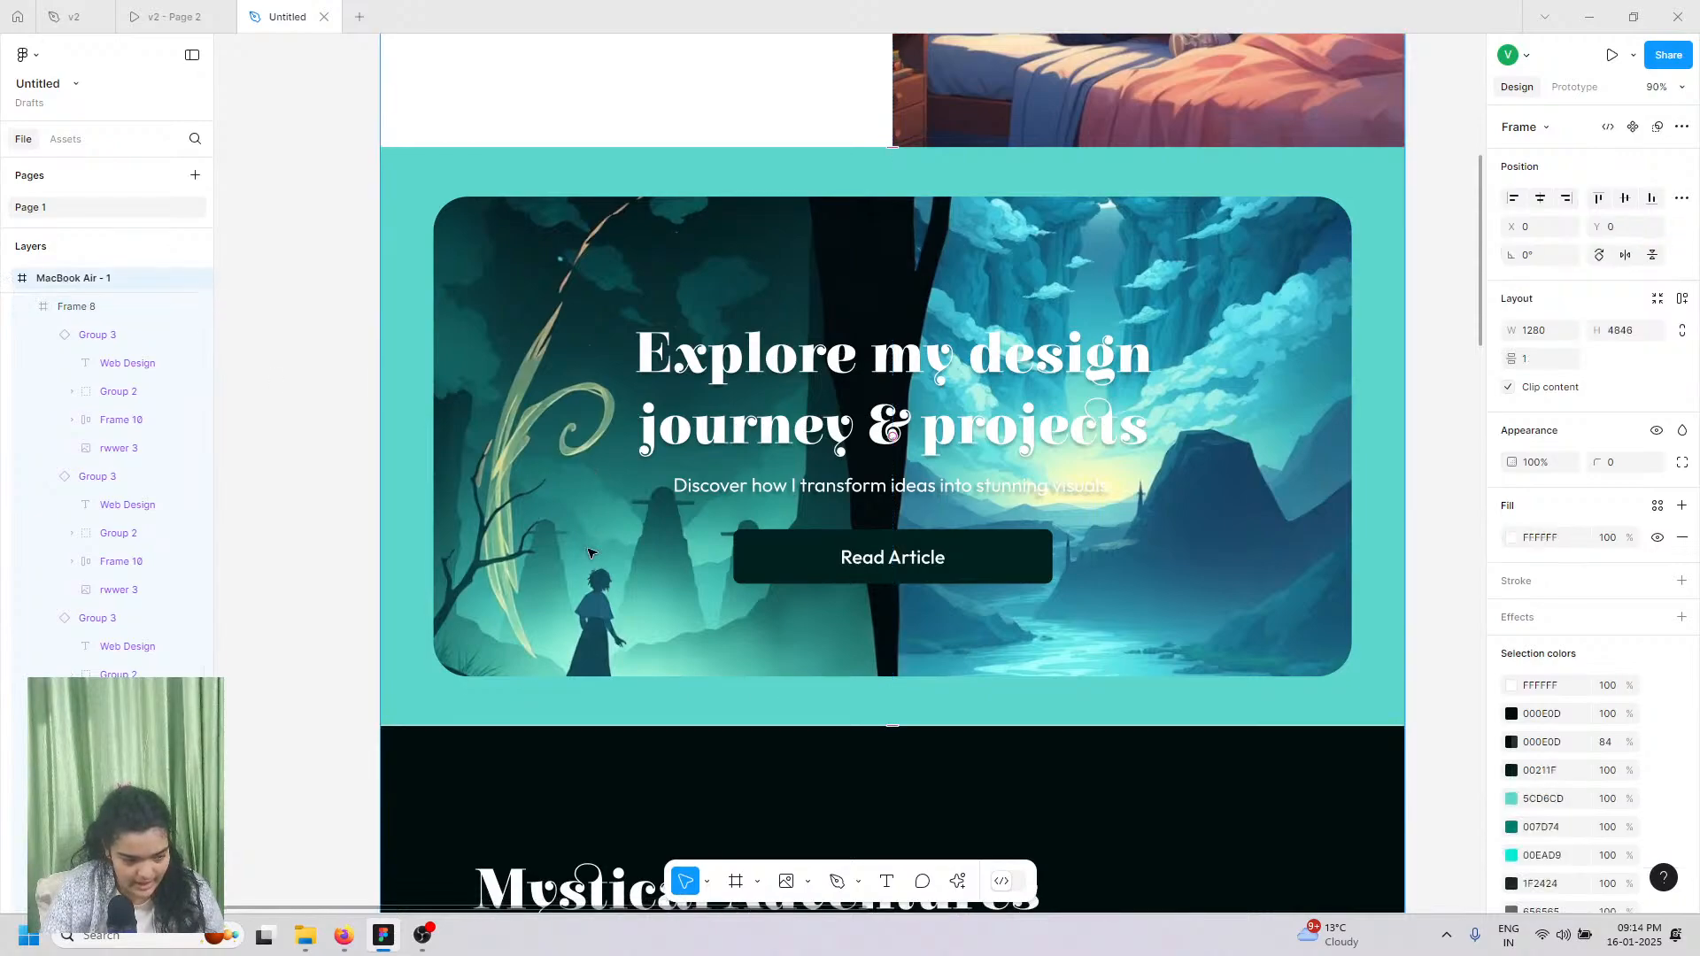
scroll(718, 678, "down", 10)
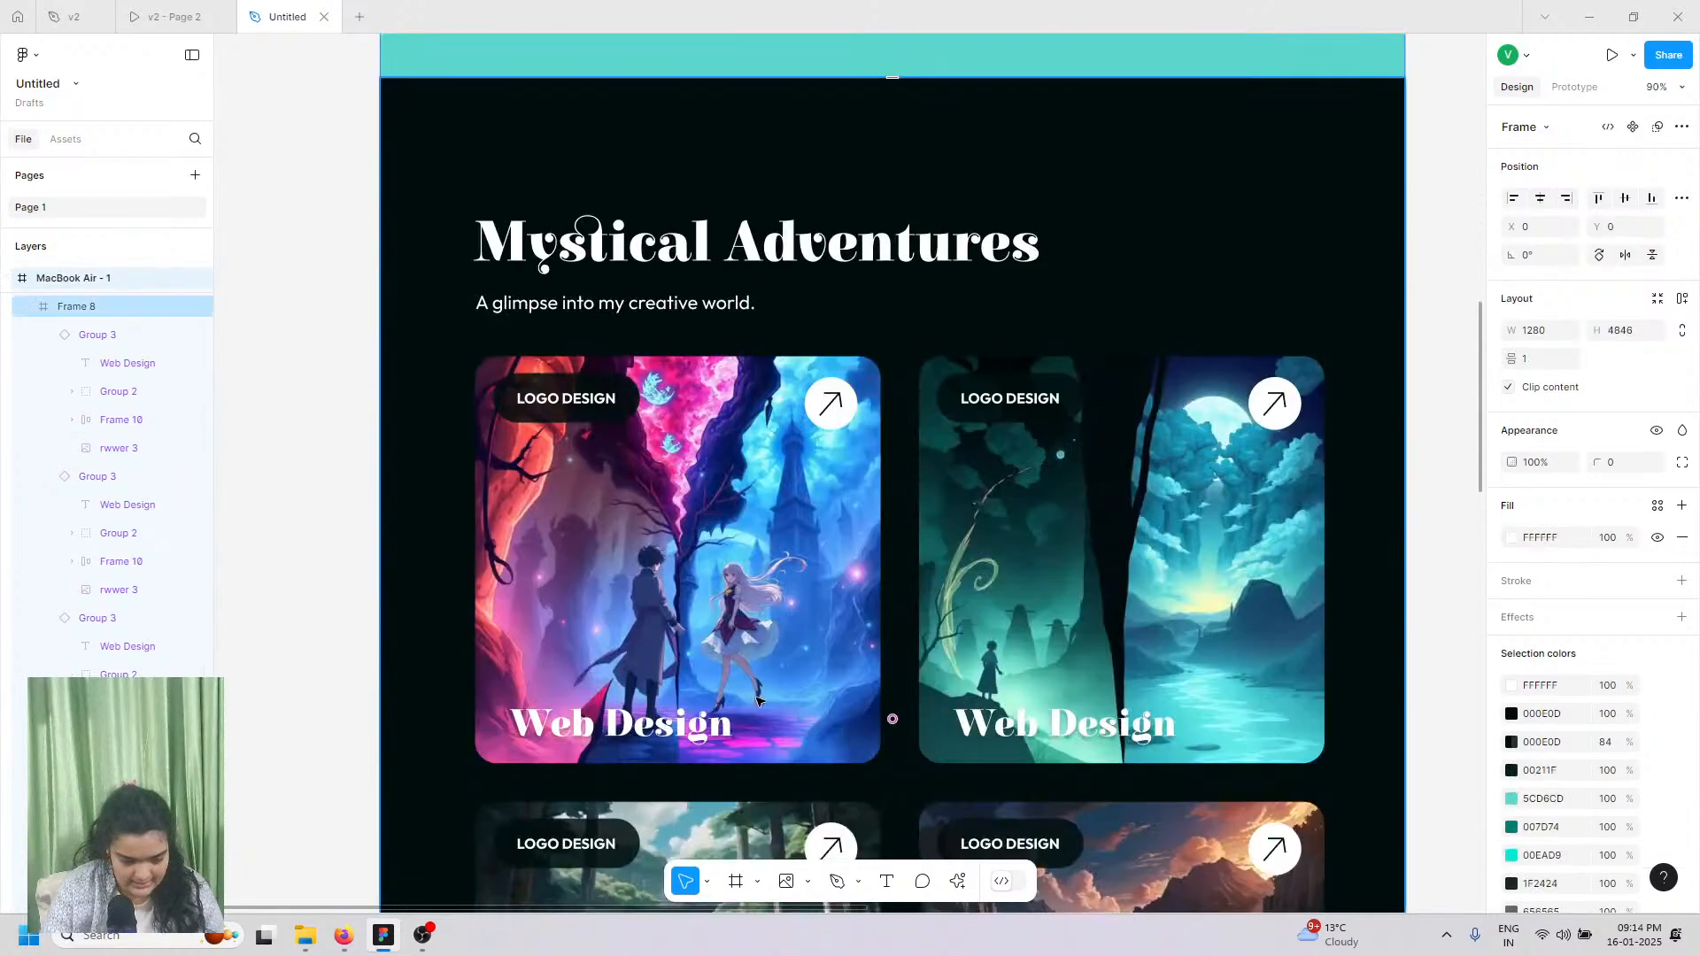
scroll(781, 729, "down", 13)
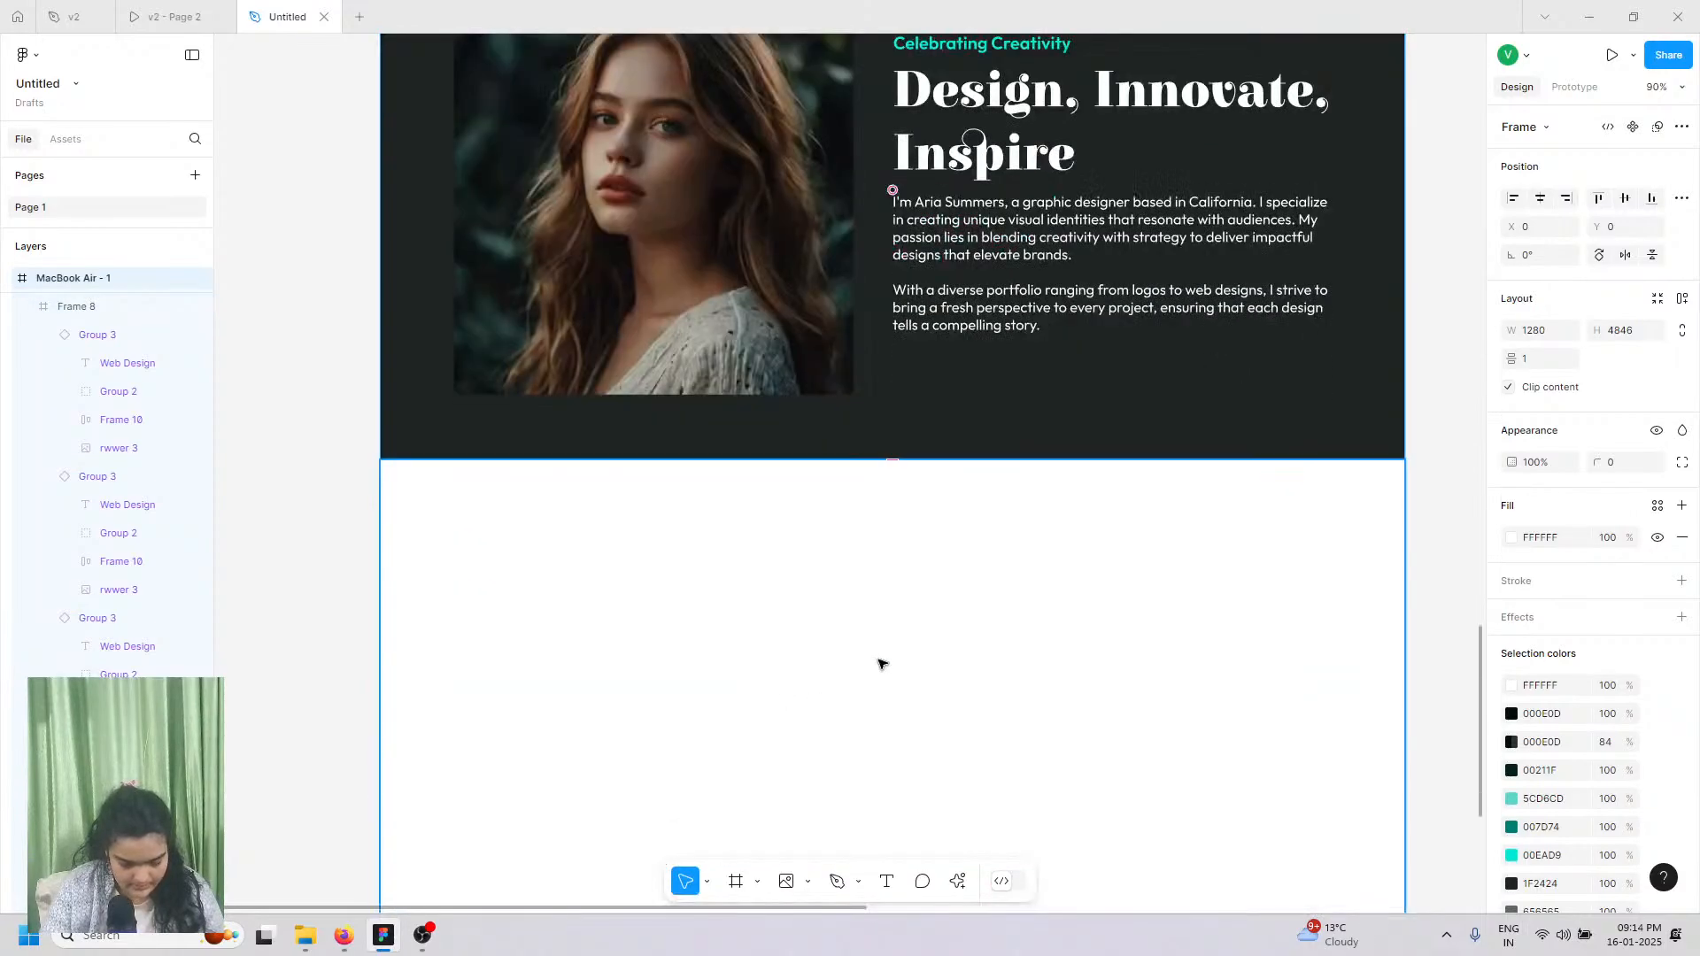
scroll(879, 664, "down", 8)
scroll(879, 664, "down", 3)
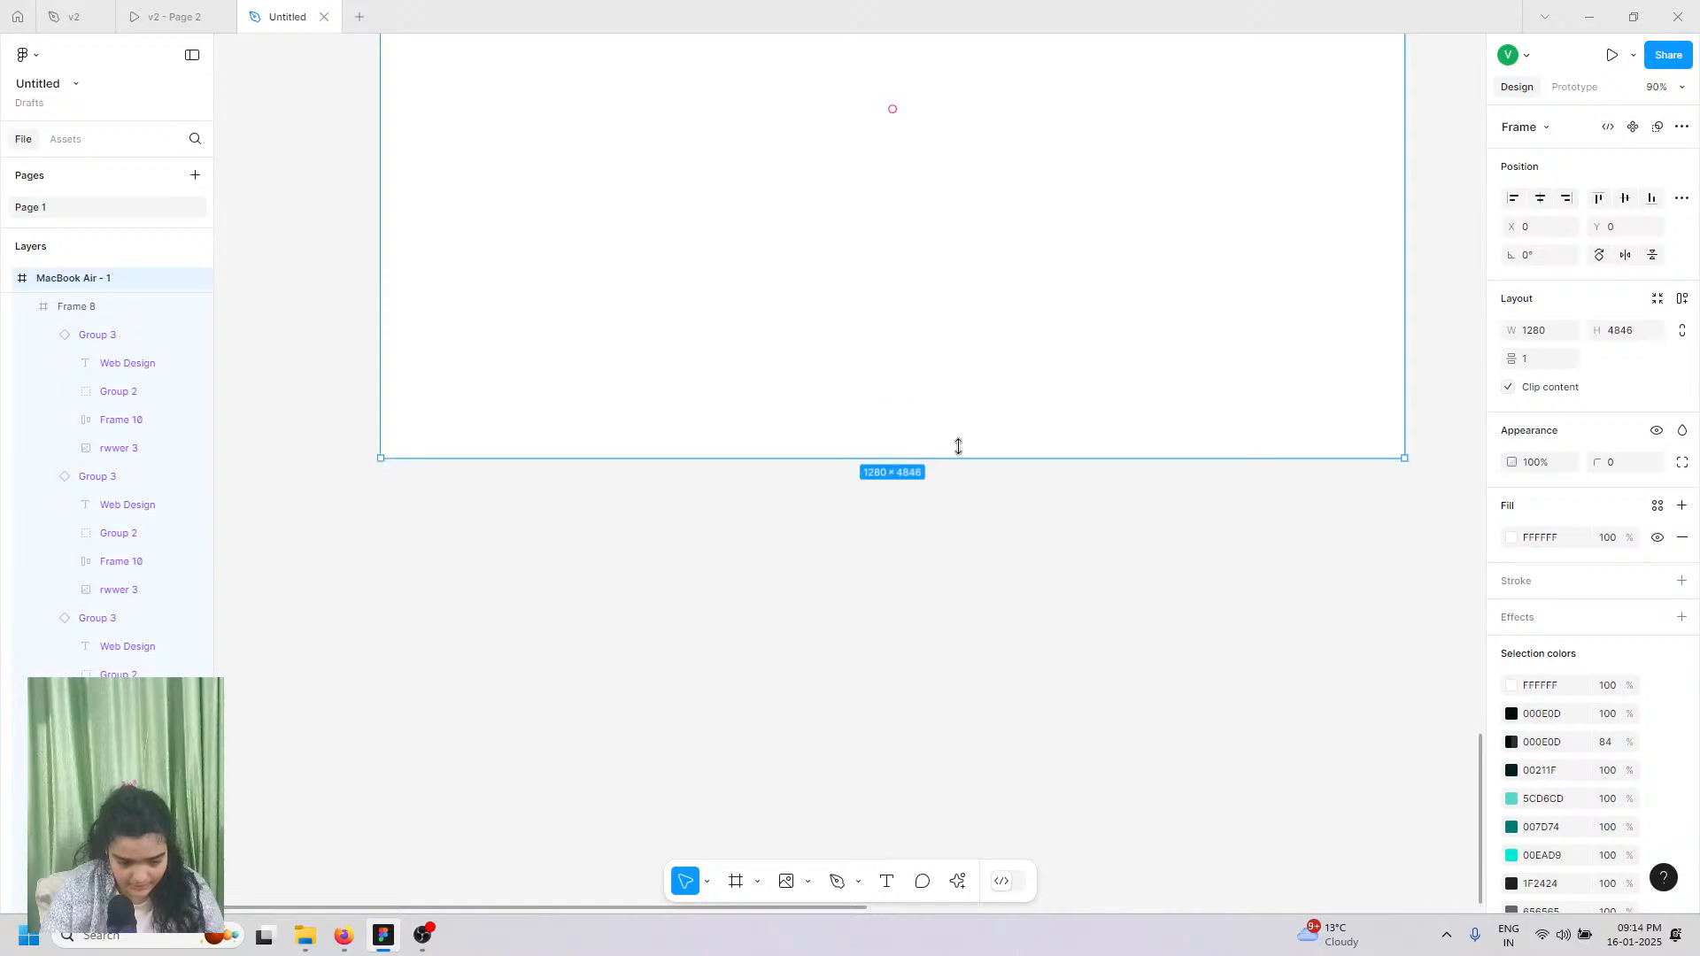
left_click_drag(956, 766, 977, 951)
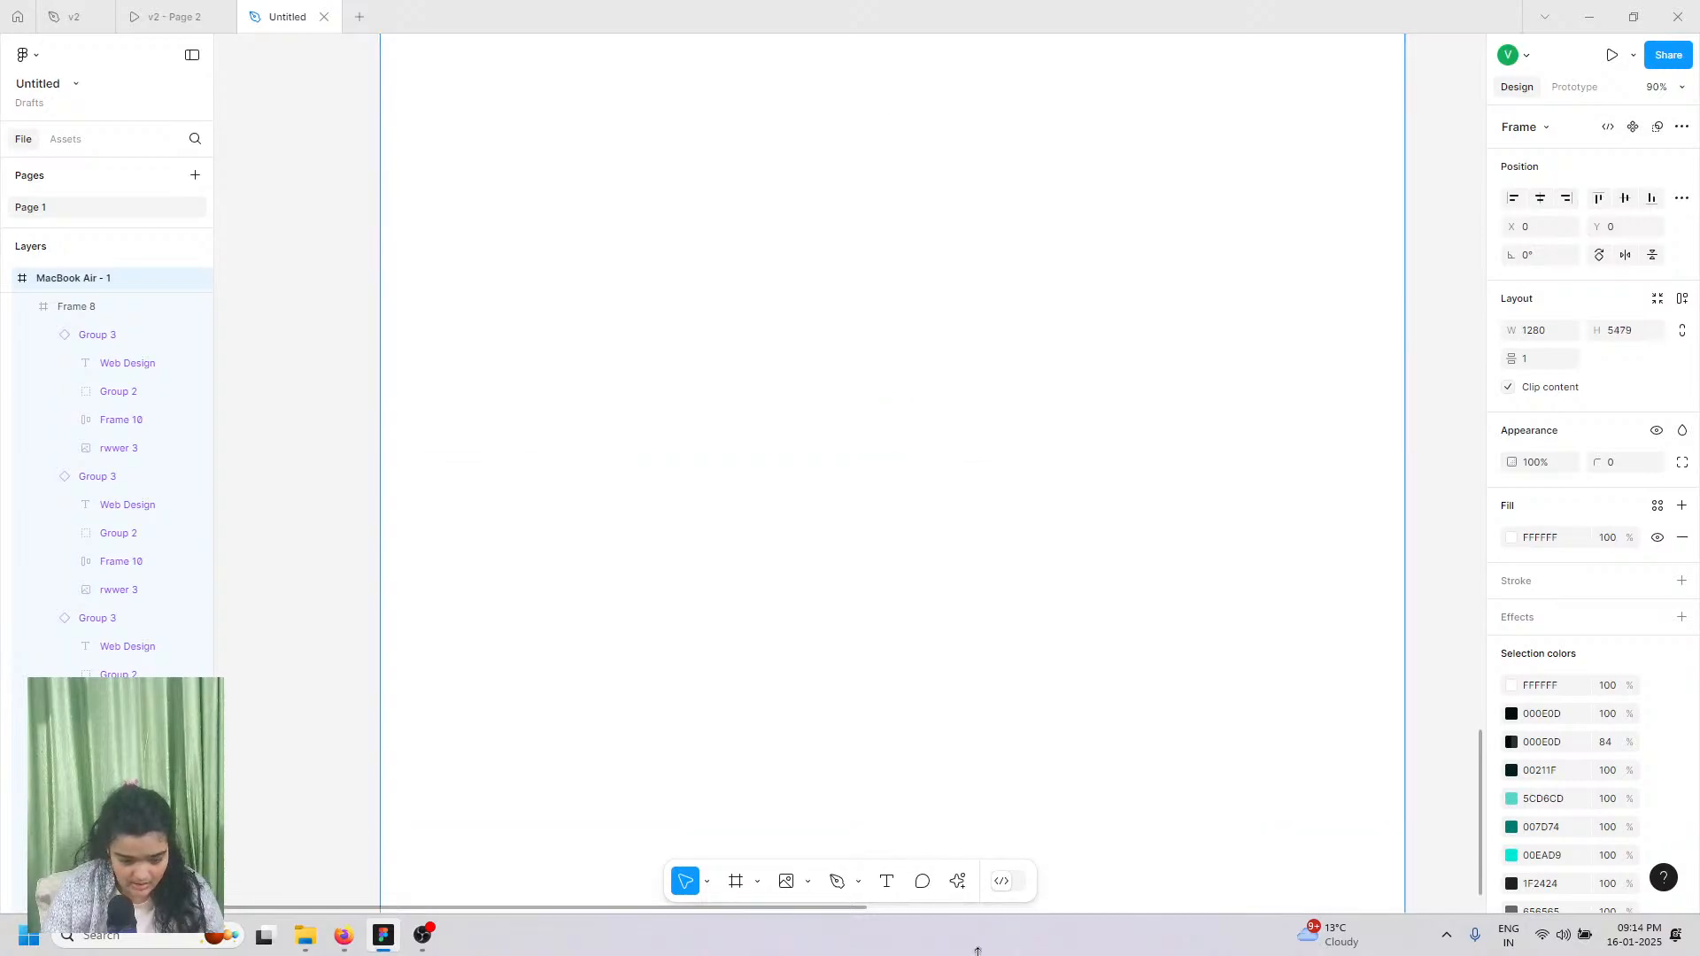
left_click(1183, 306)
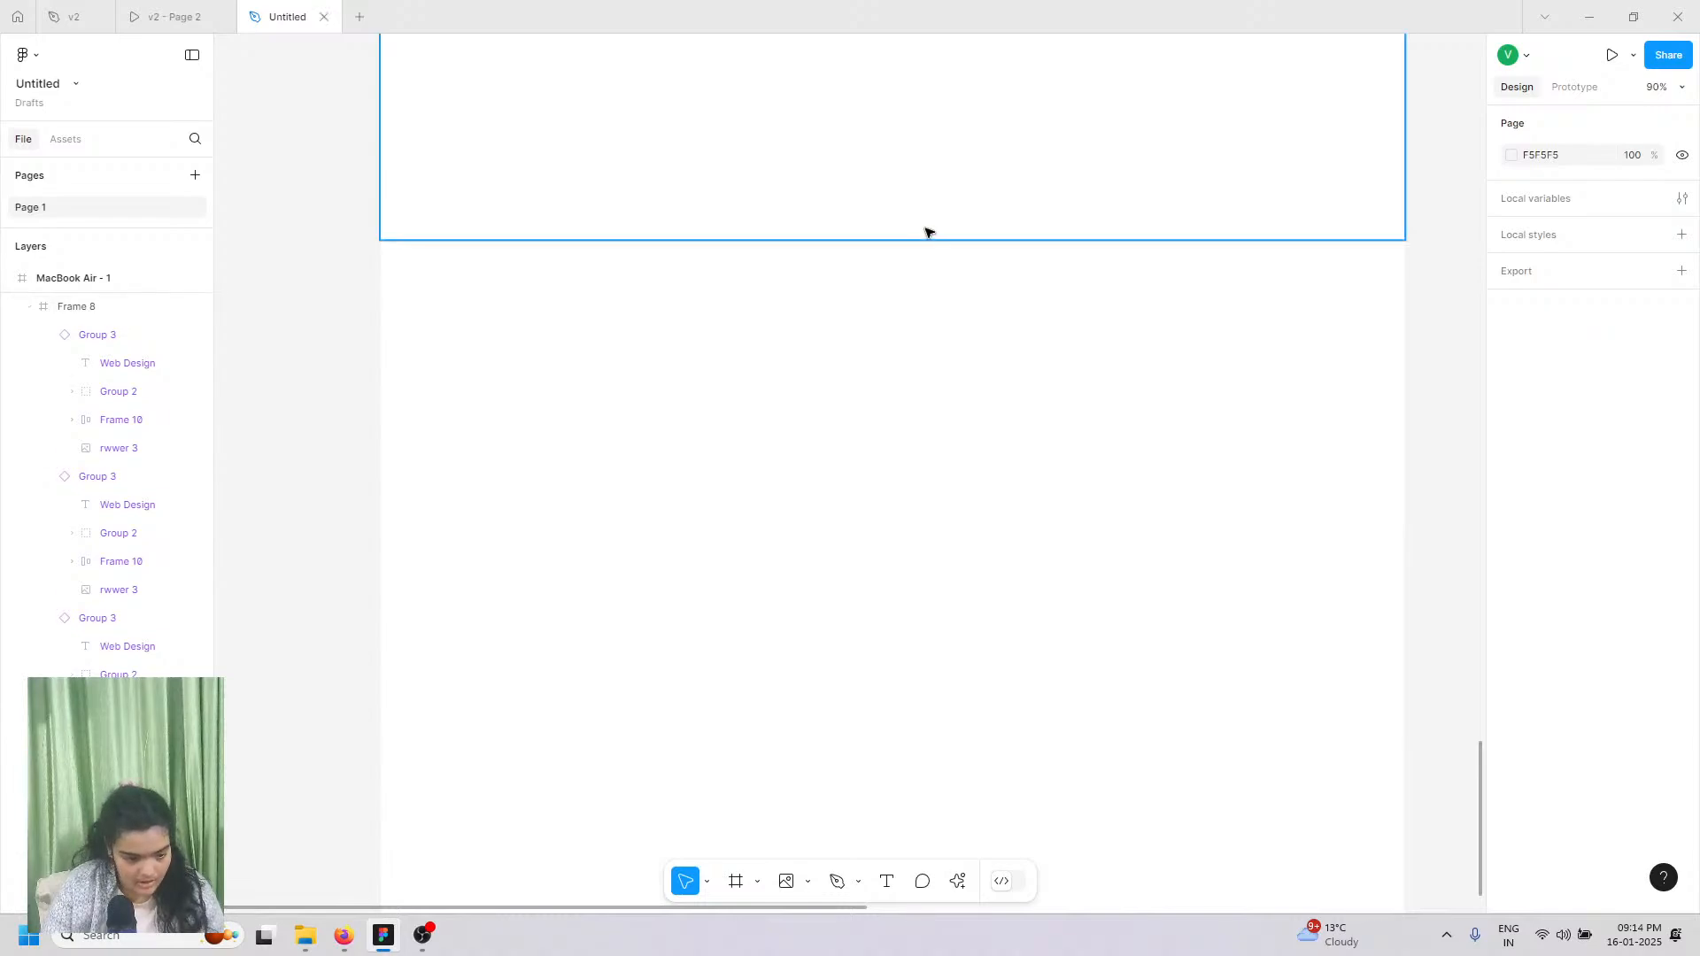
scroll(927, 232, "down", 5)
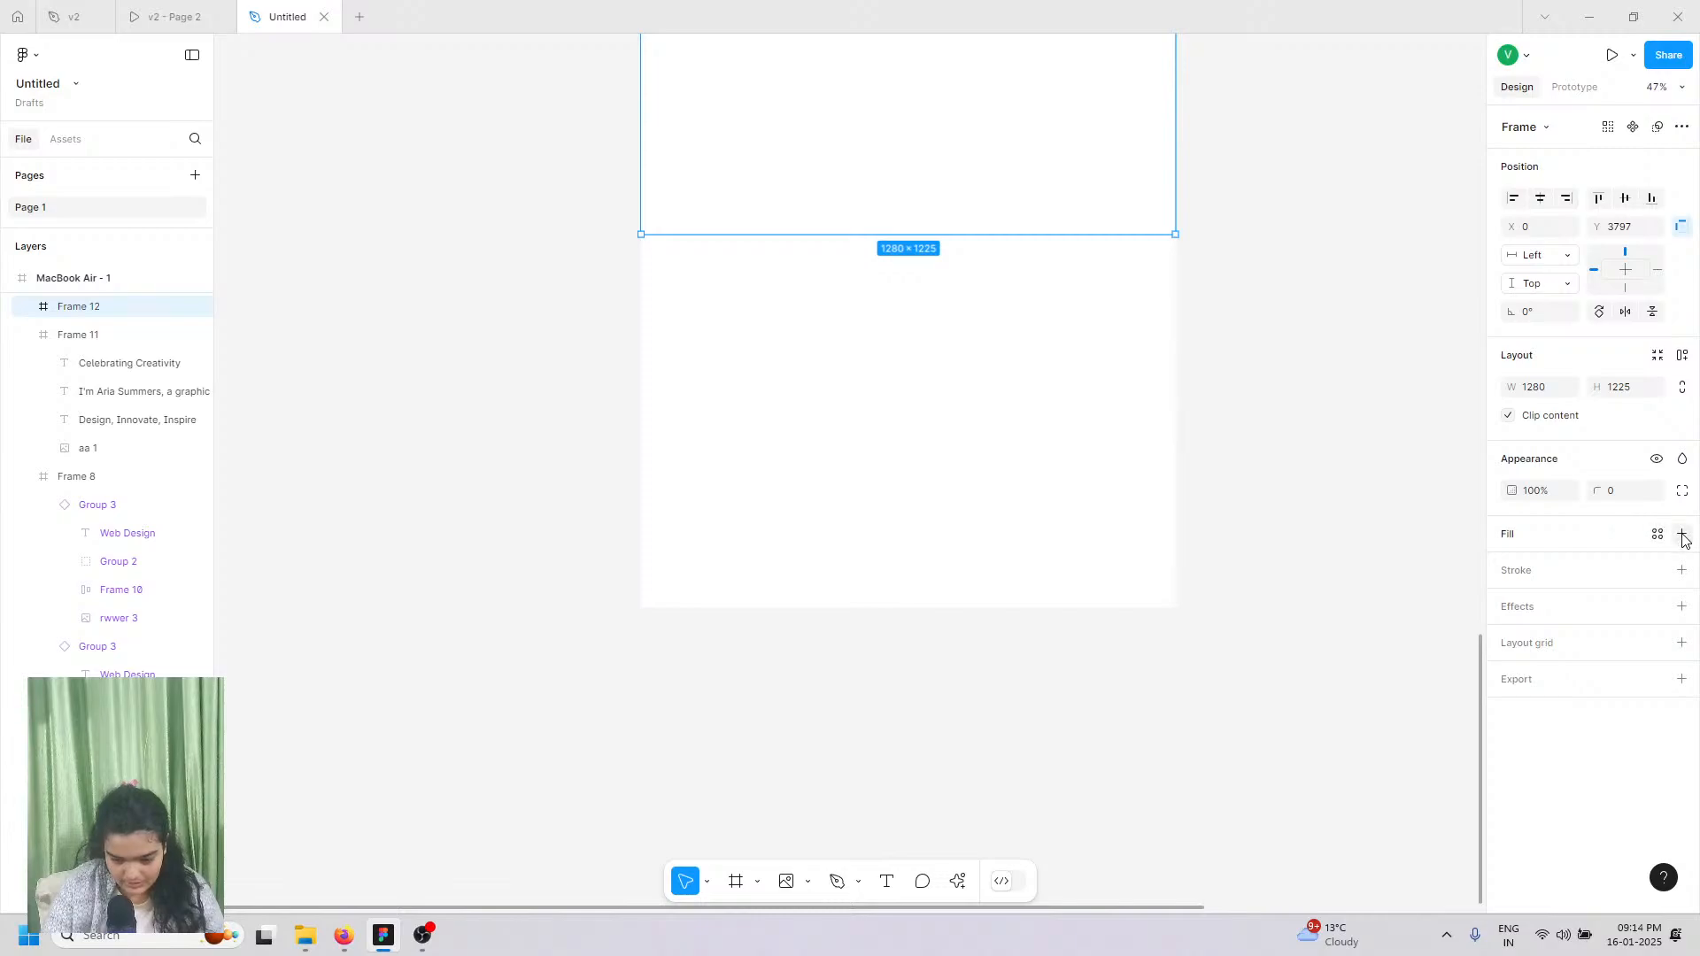
Step: Fill the empty section frame with dark teal 00211F and snap it flush under the about section
left_click(1681, 535)
scroll(824, 623, "up", 5)
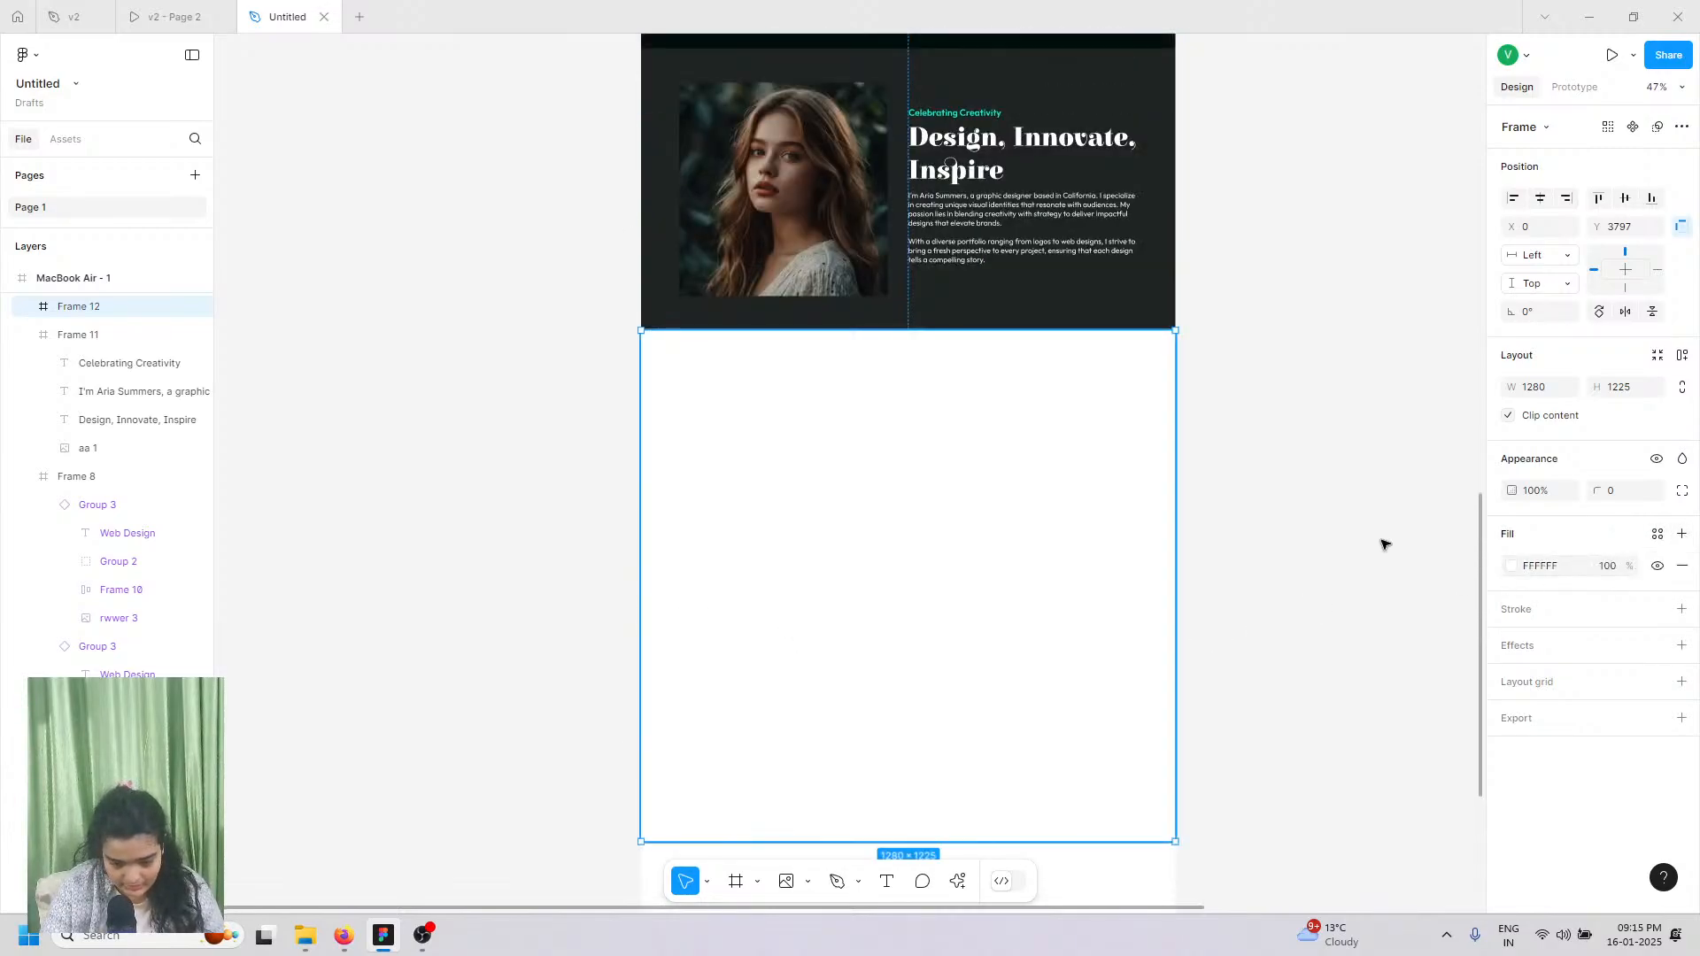
left_click(1513, 568)
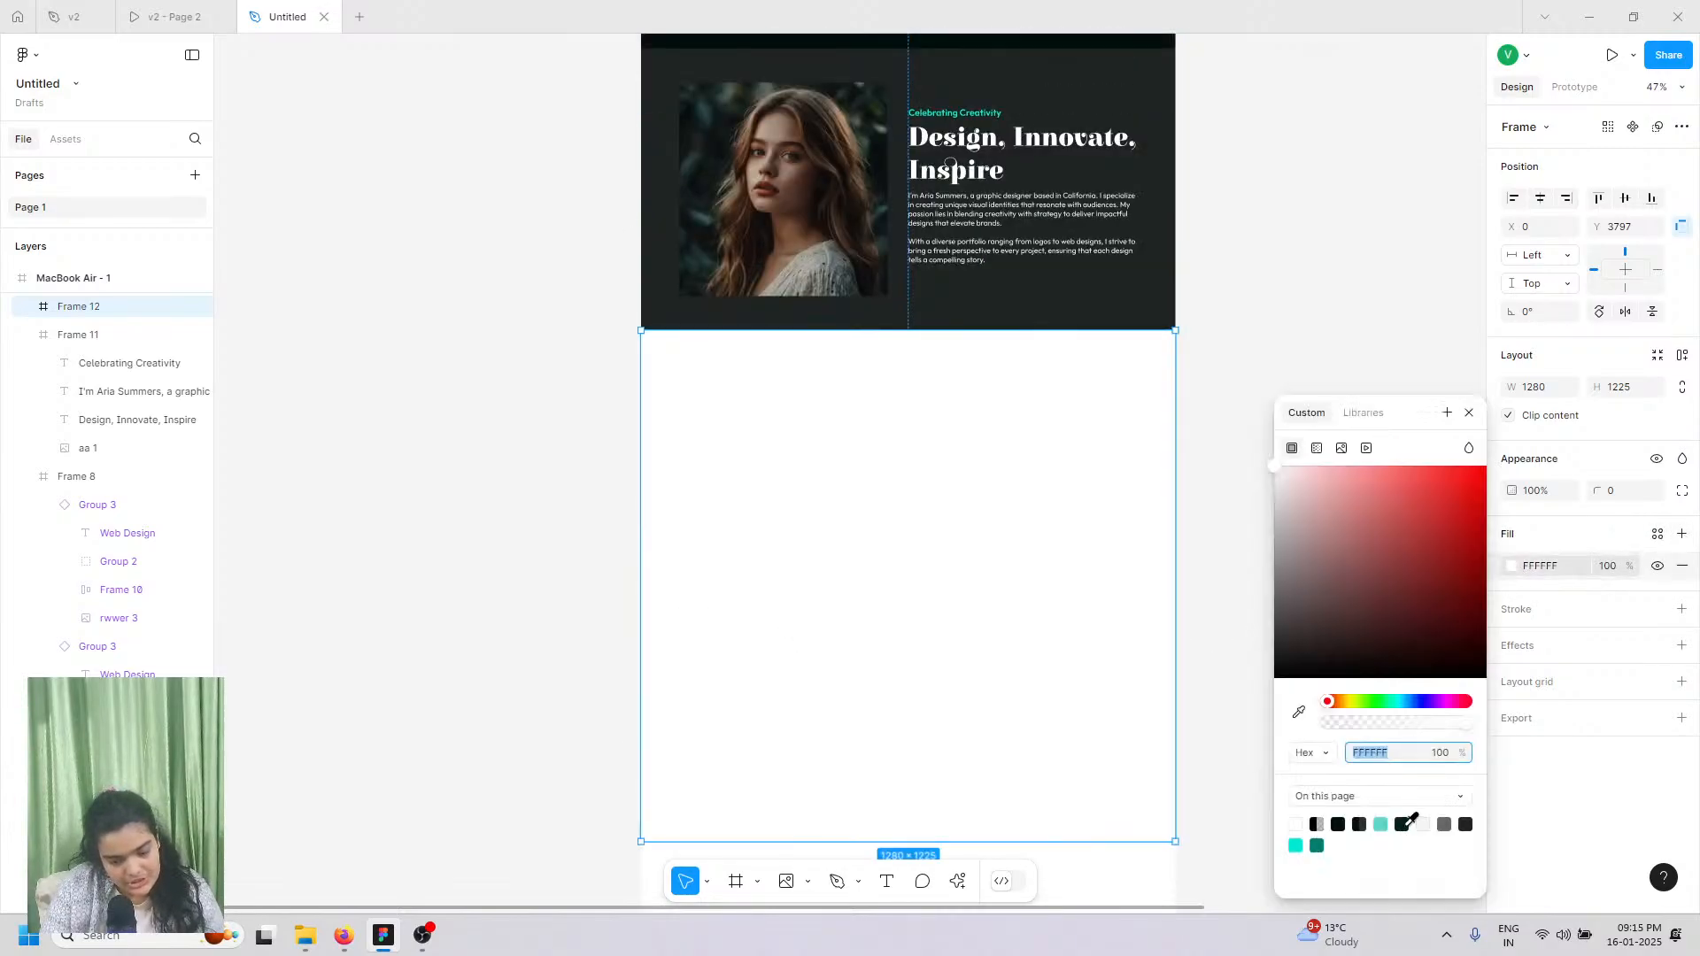
left_click(1404, 824)
left_click_drag(989, 520, 993, 521)
Step: Eyedrop the near-black 000E0D from the Web Design cards' background and compare with the reference prototype
left_click(1299, 713)
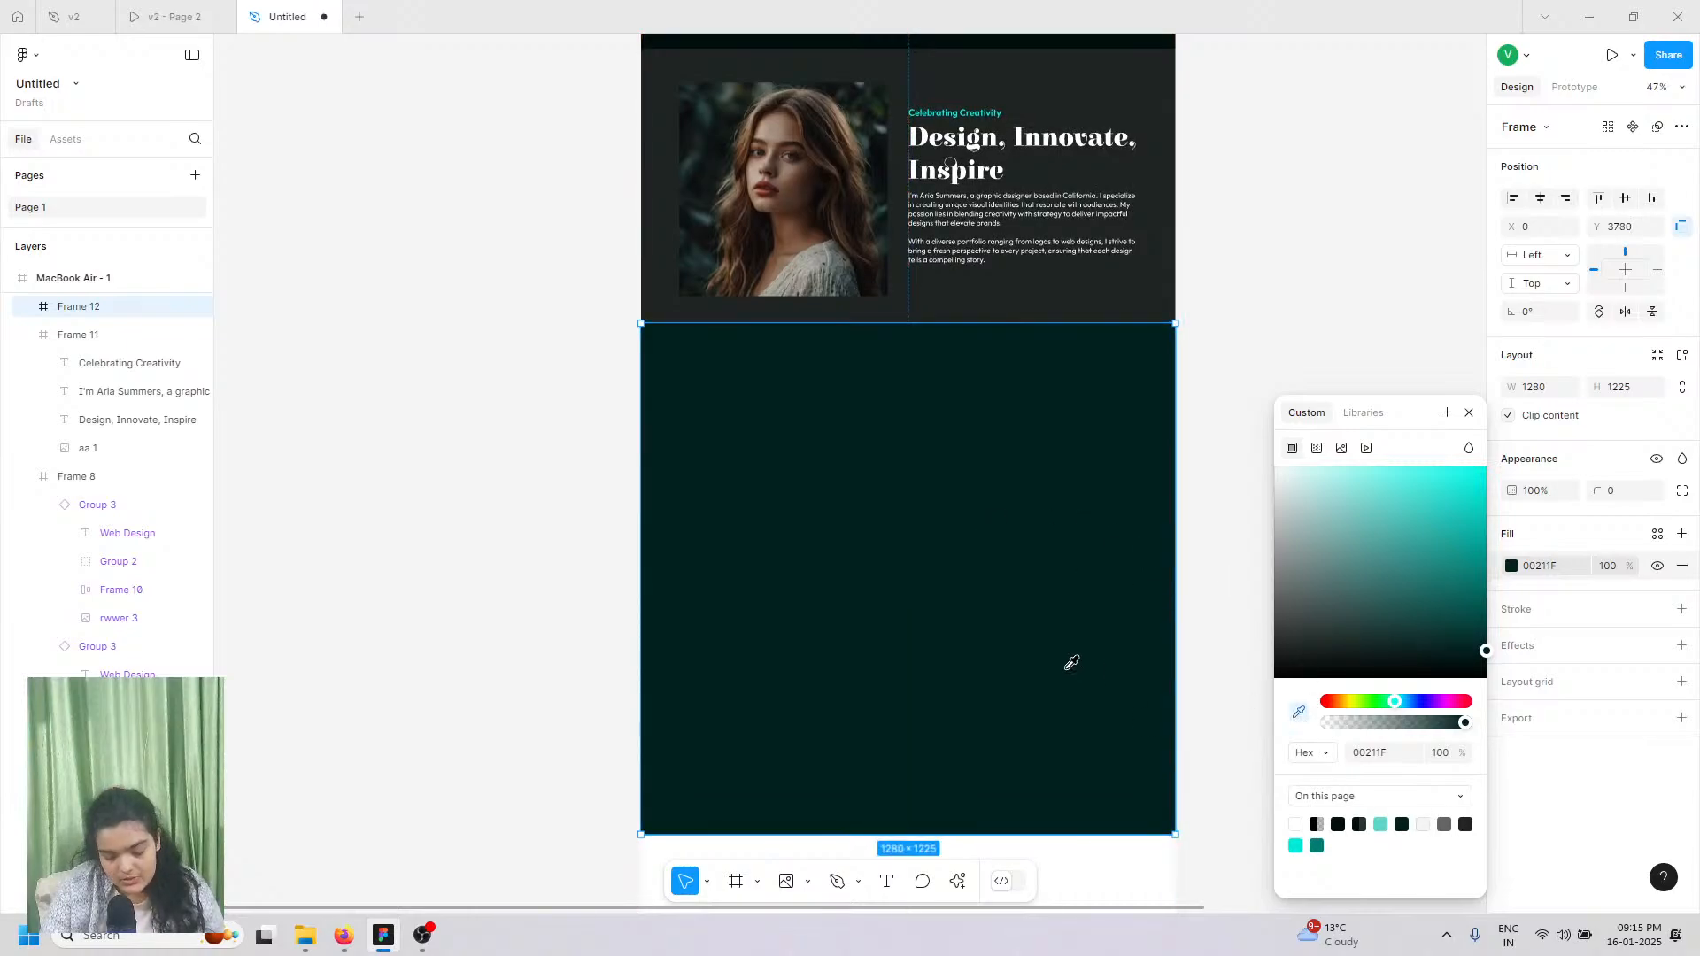
scroll(1070, 660, "up", 5)
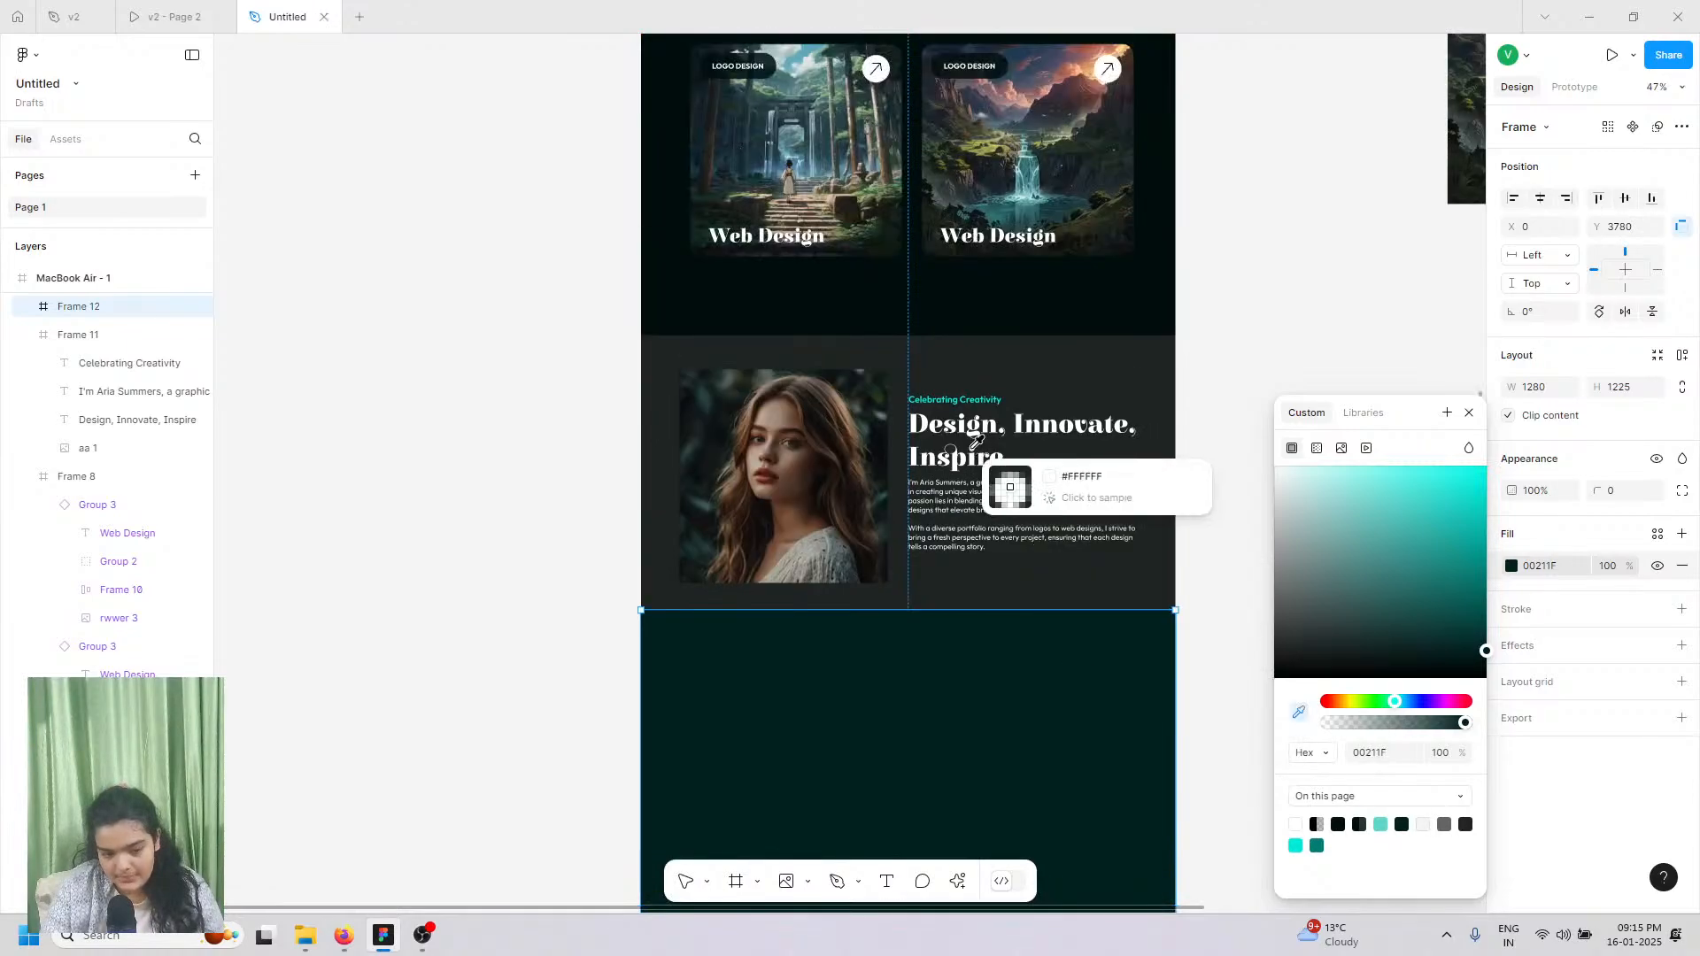
left_click(980, 263)
scroll(1010, 562, "down", 4)
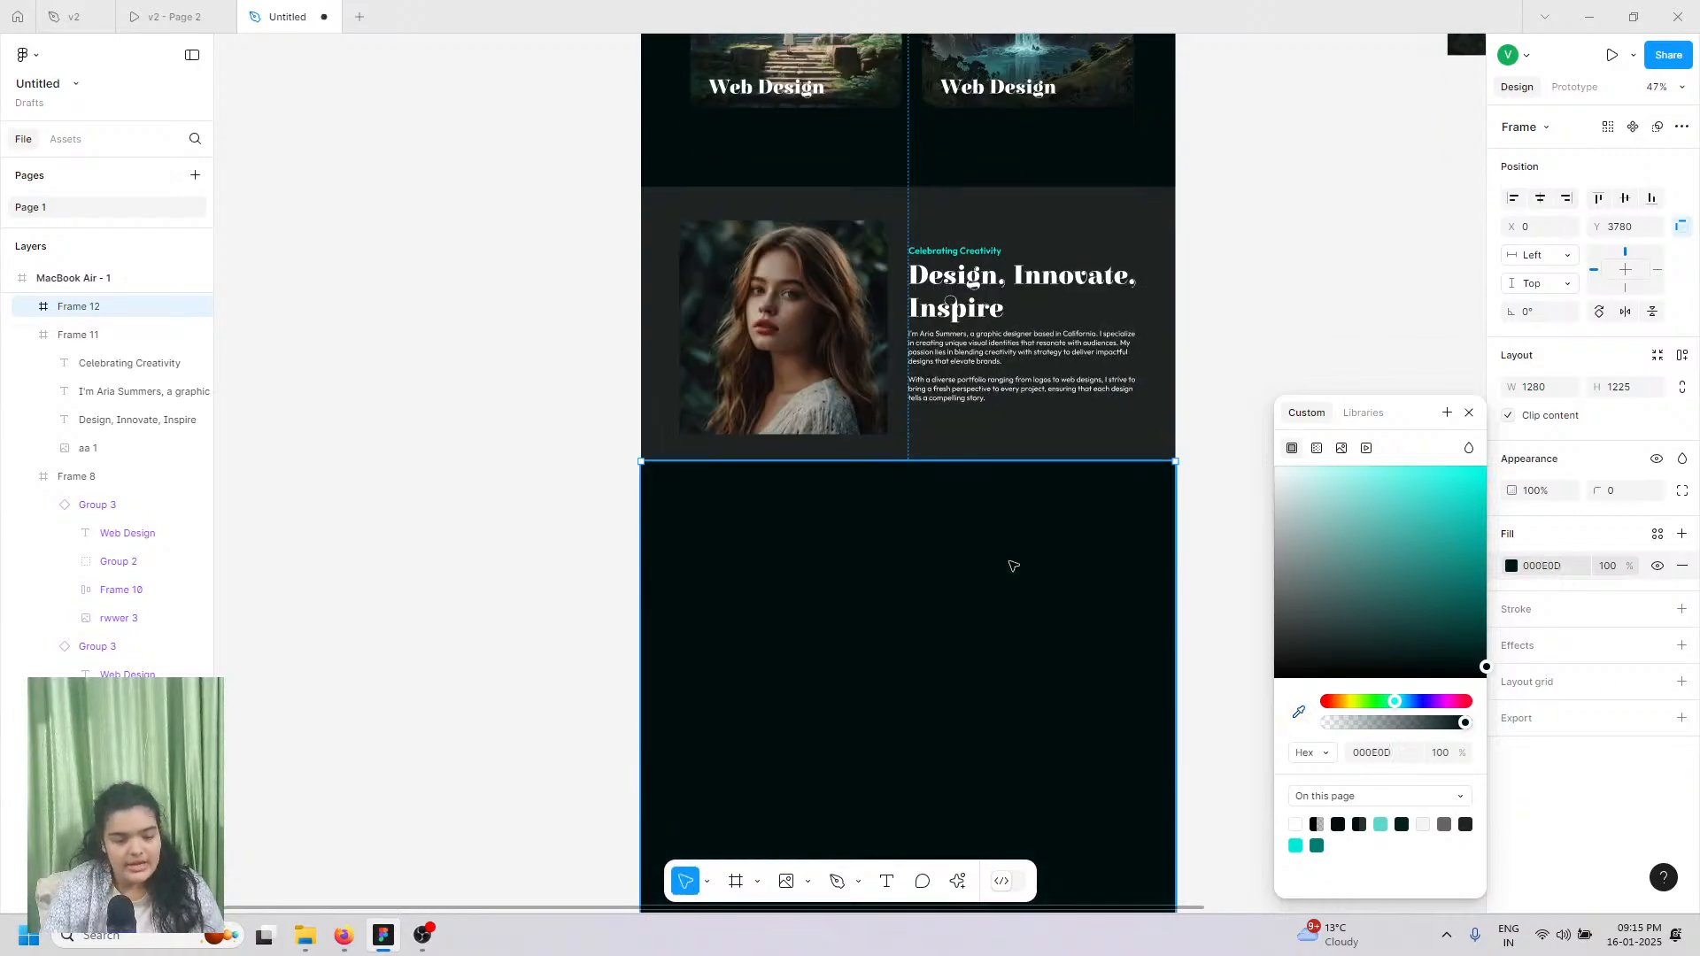
left_click(164, 7)
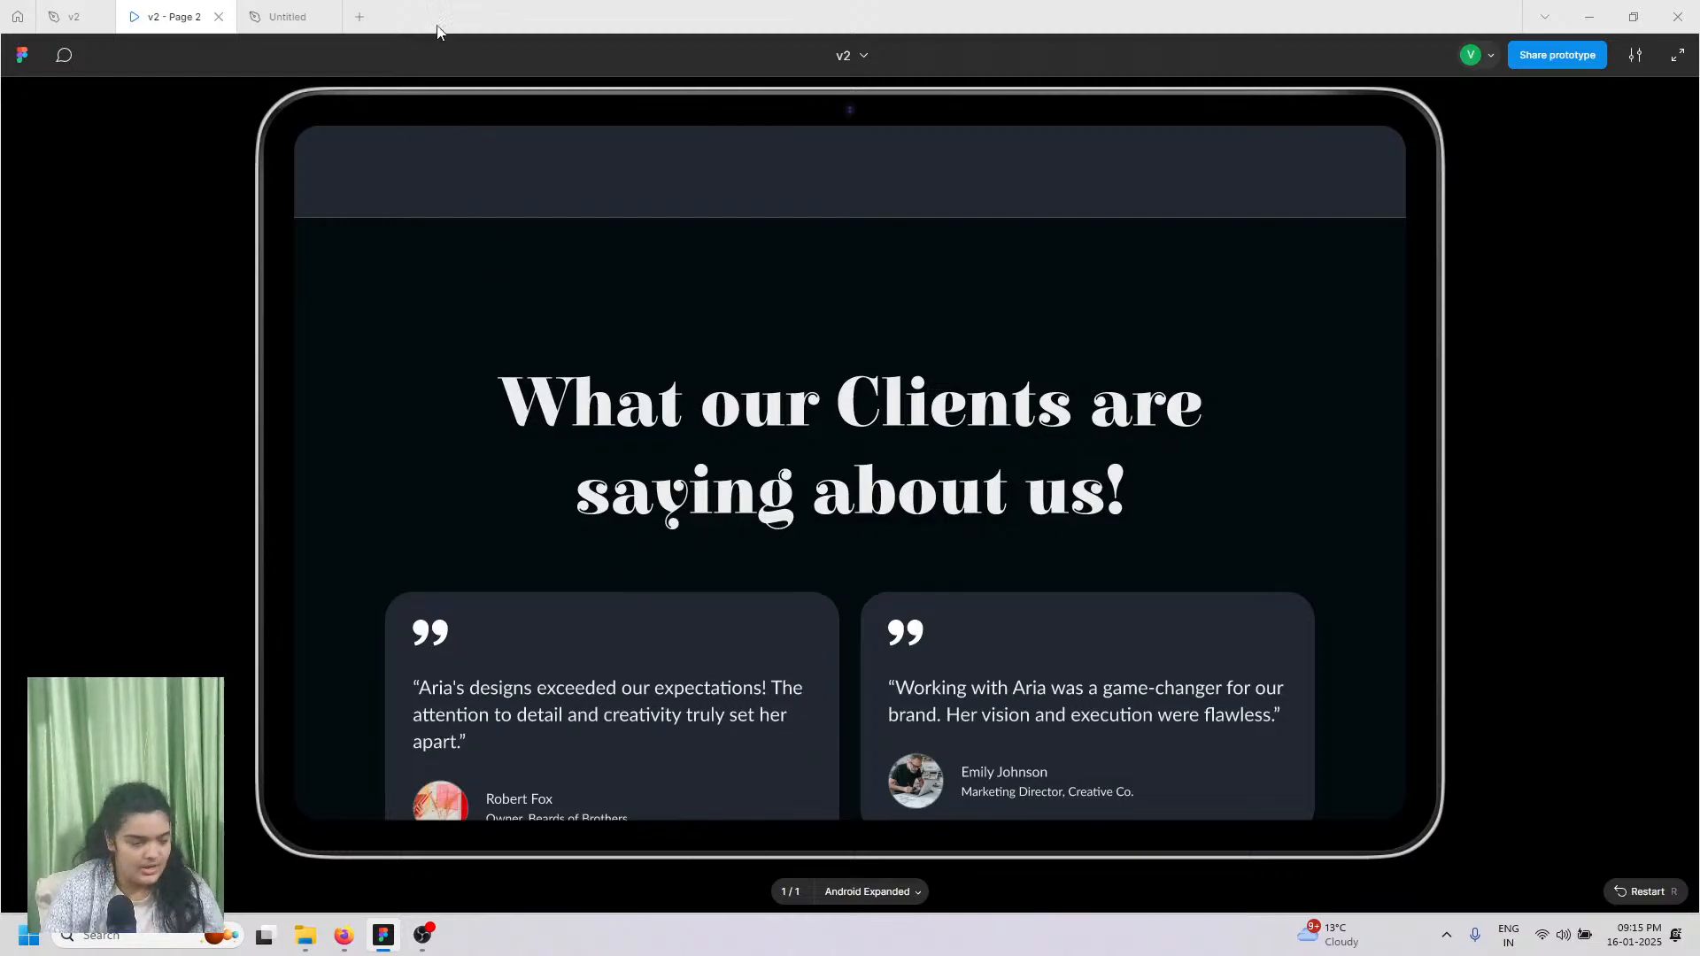
left_click(330, 9)
scroll(766, 548, "up", 1)
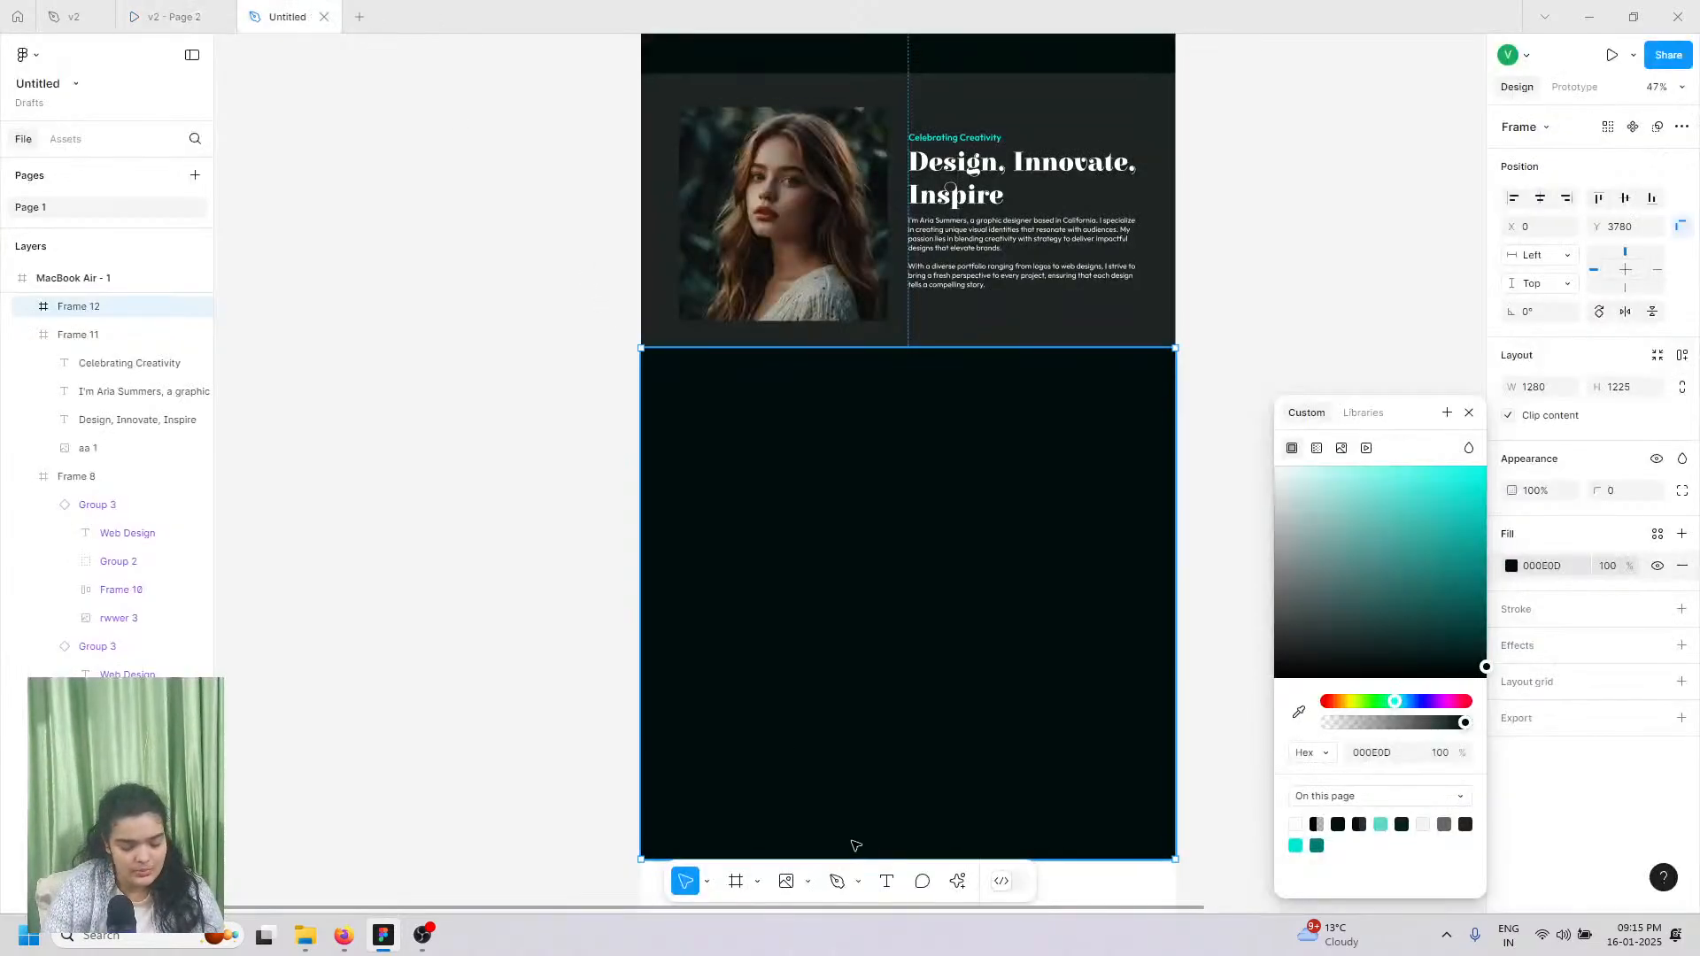
Step: Add a text box at the dark section's top-left reading 'What Our Clients are syaing about us'
left_click(886, 881)
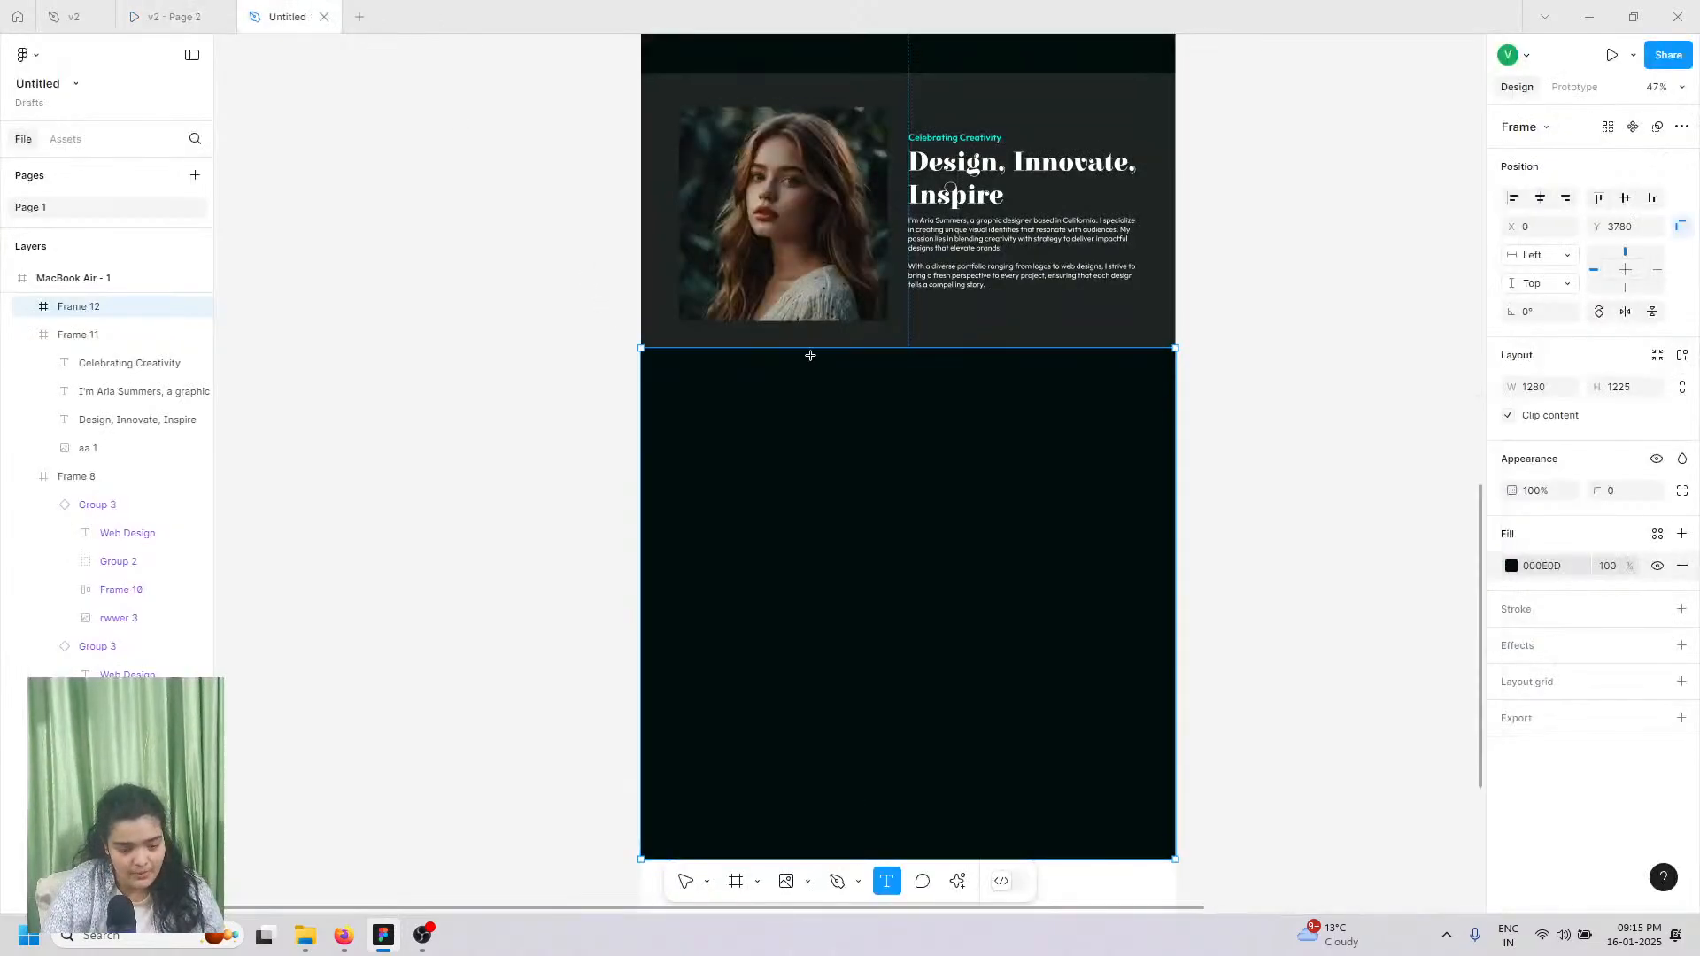
left_click(739, 415)
type("W")
key("Escape")
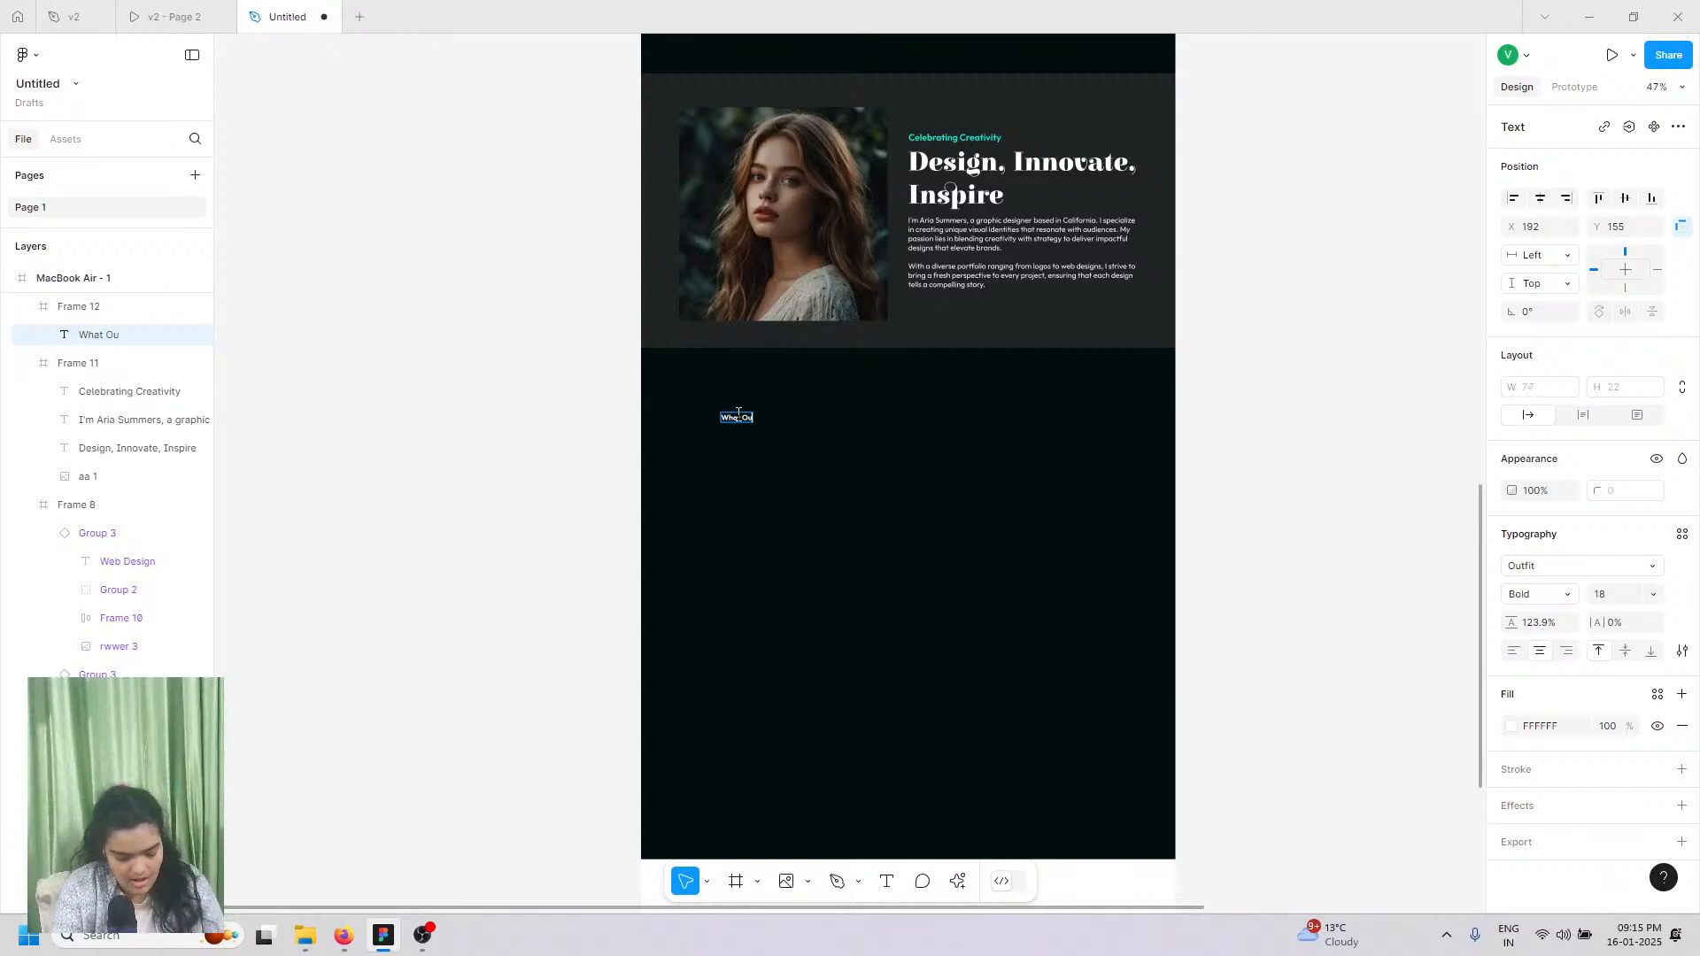
type("nts")
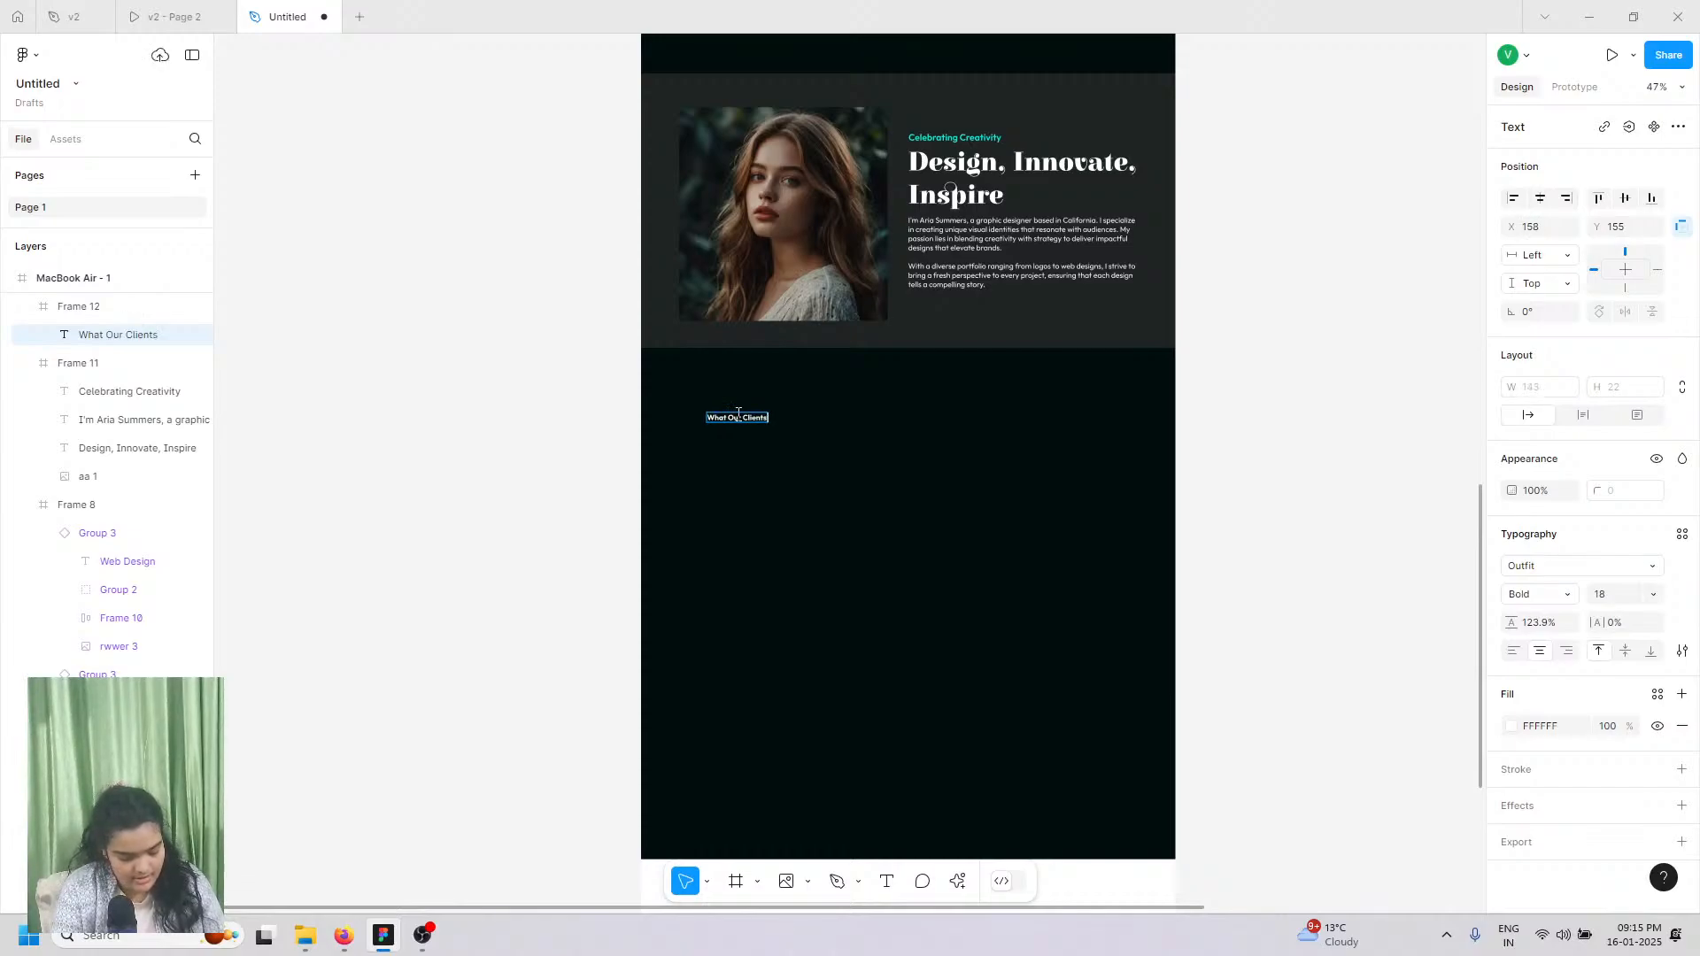
type(" are sya")
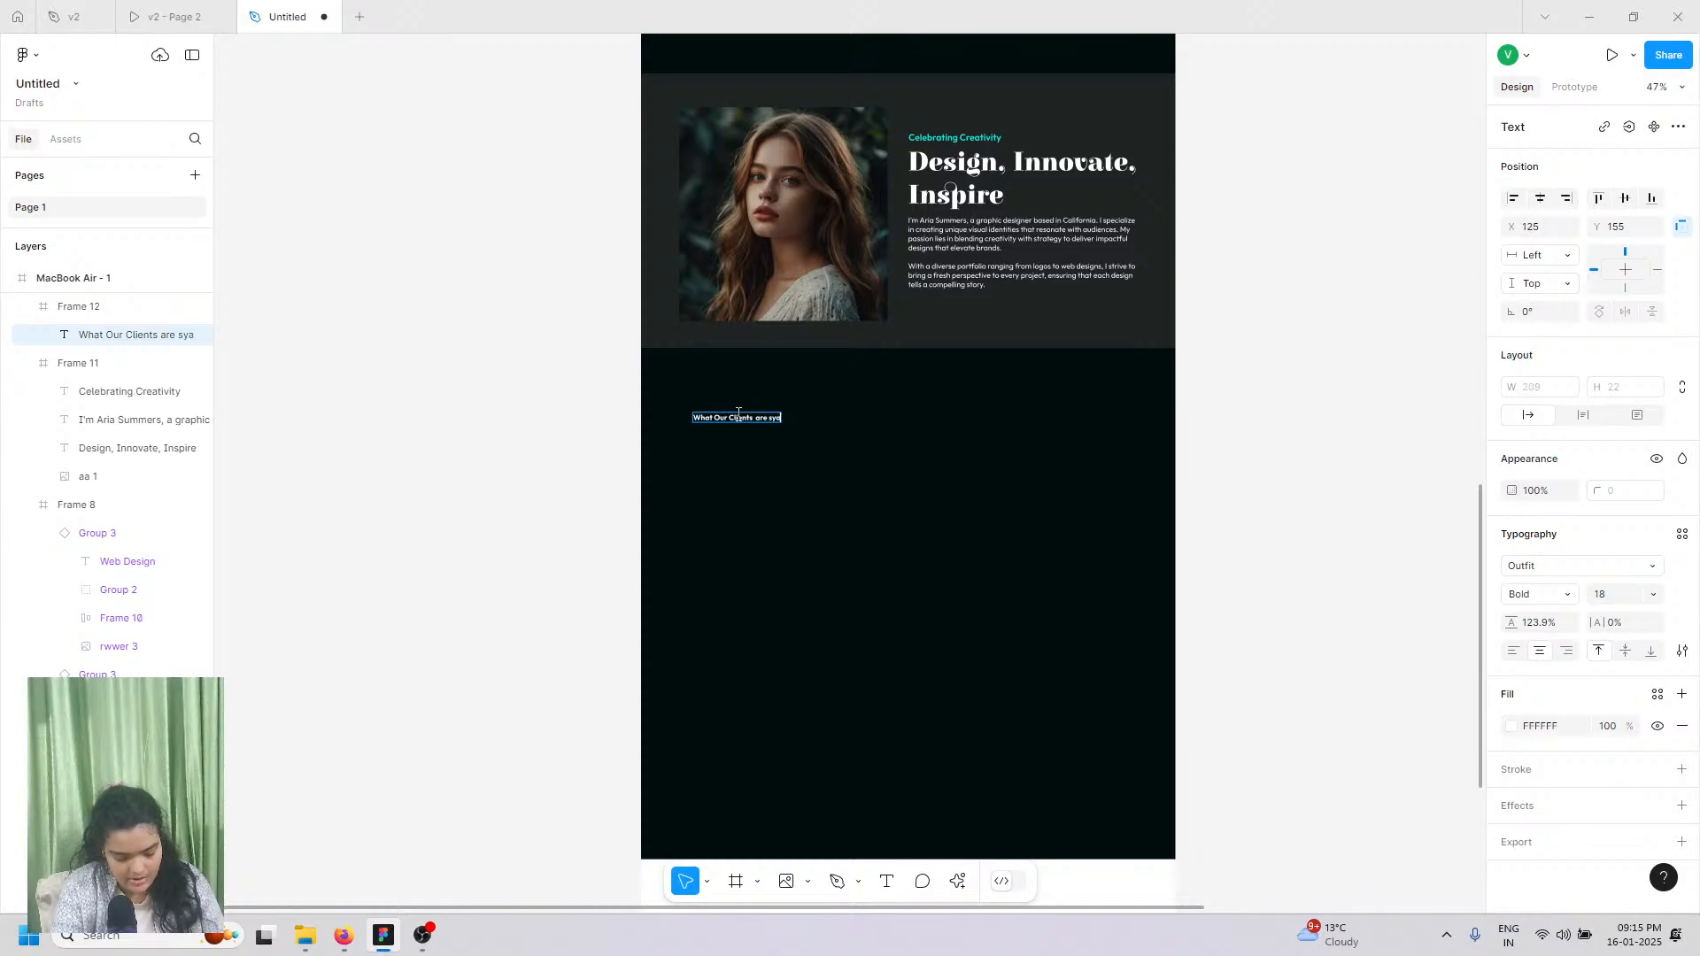
type("ing about us")
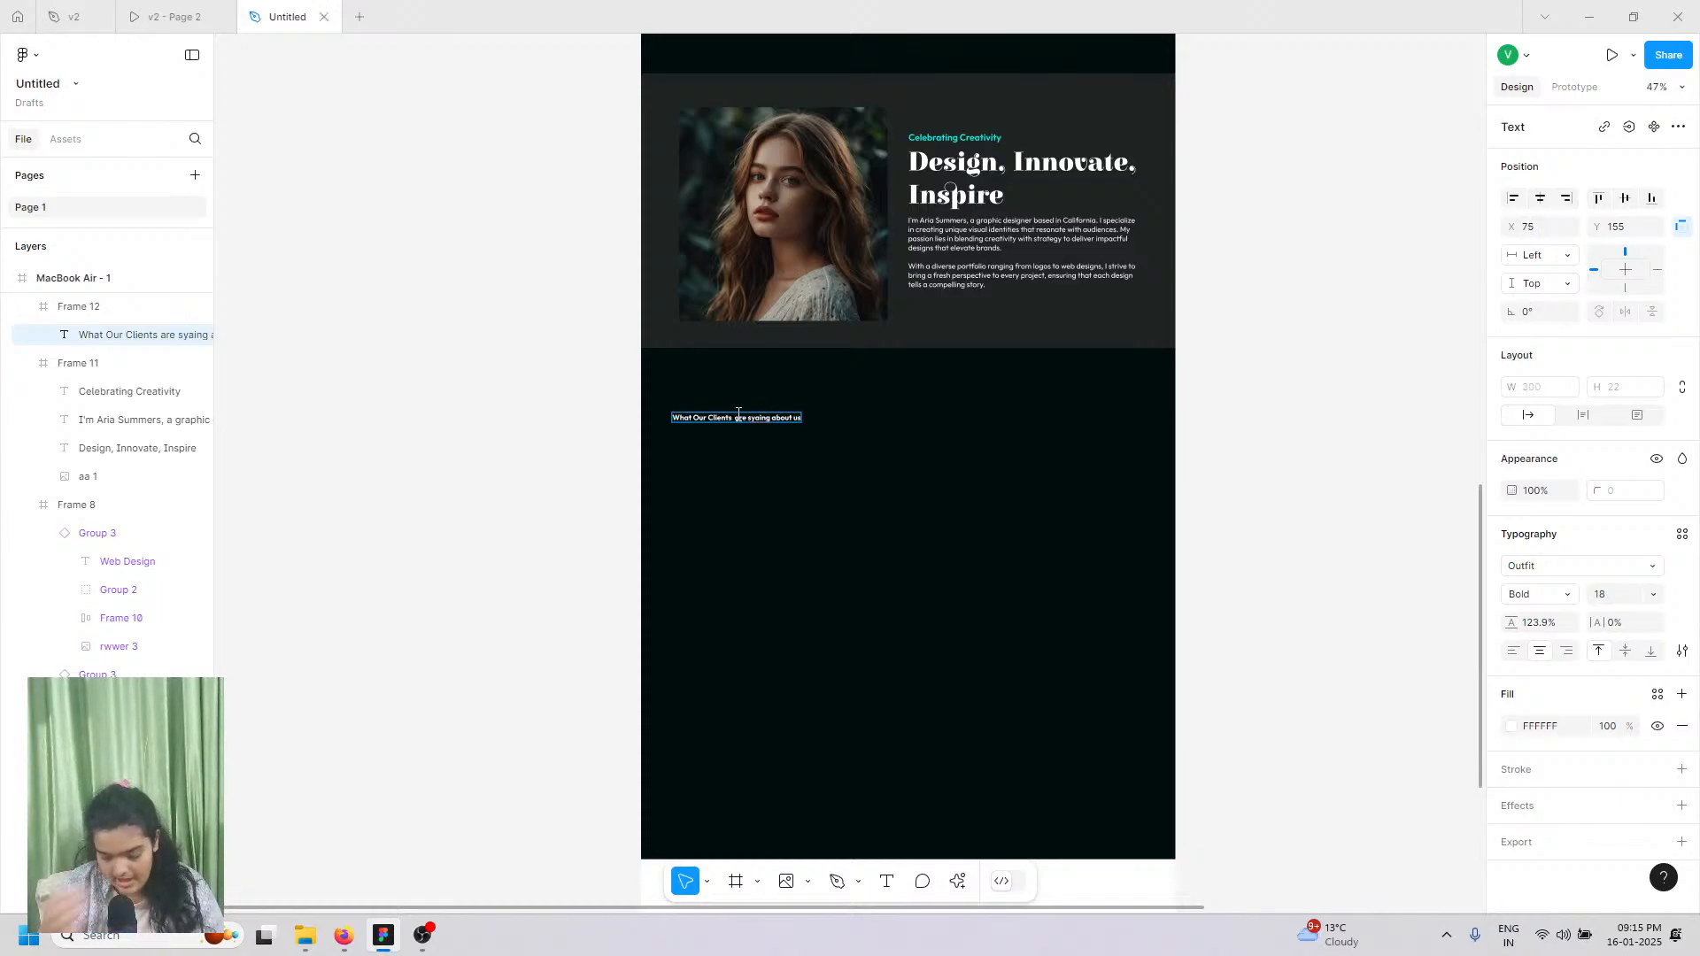
key("Escape")
Step: Set the heading font to Elsie at size 64
scroll(709, 443, "up", 3)
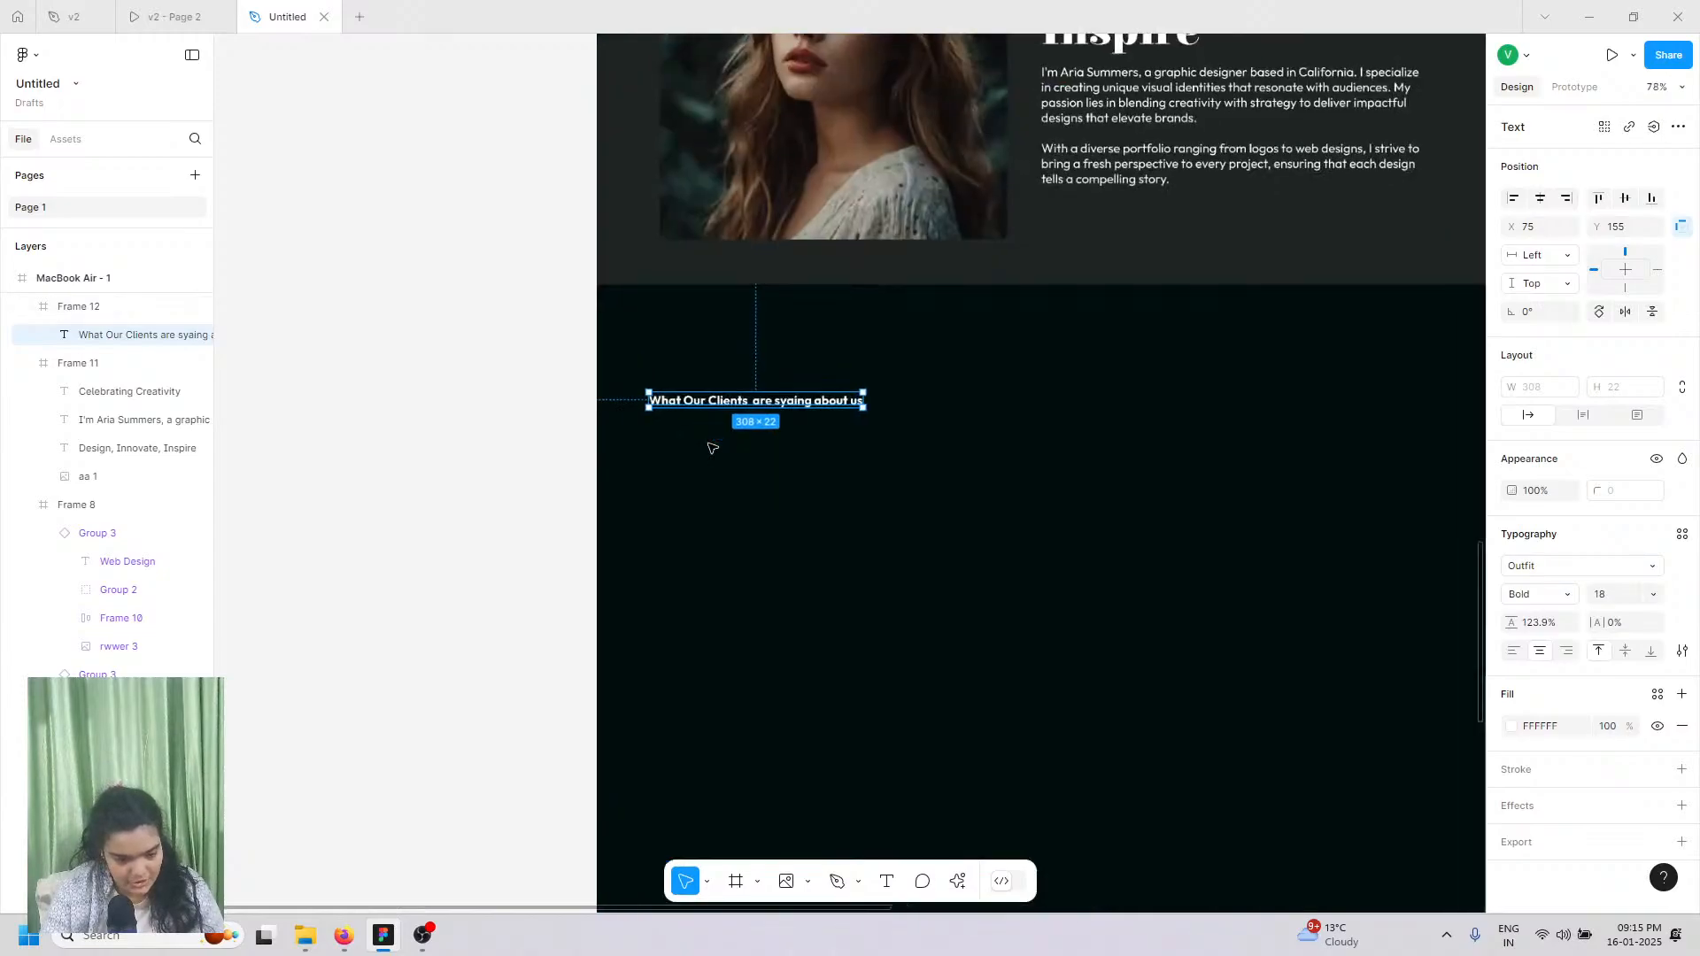
left_click(1574, 573)
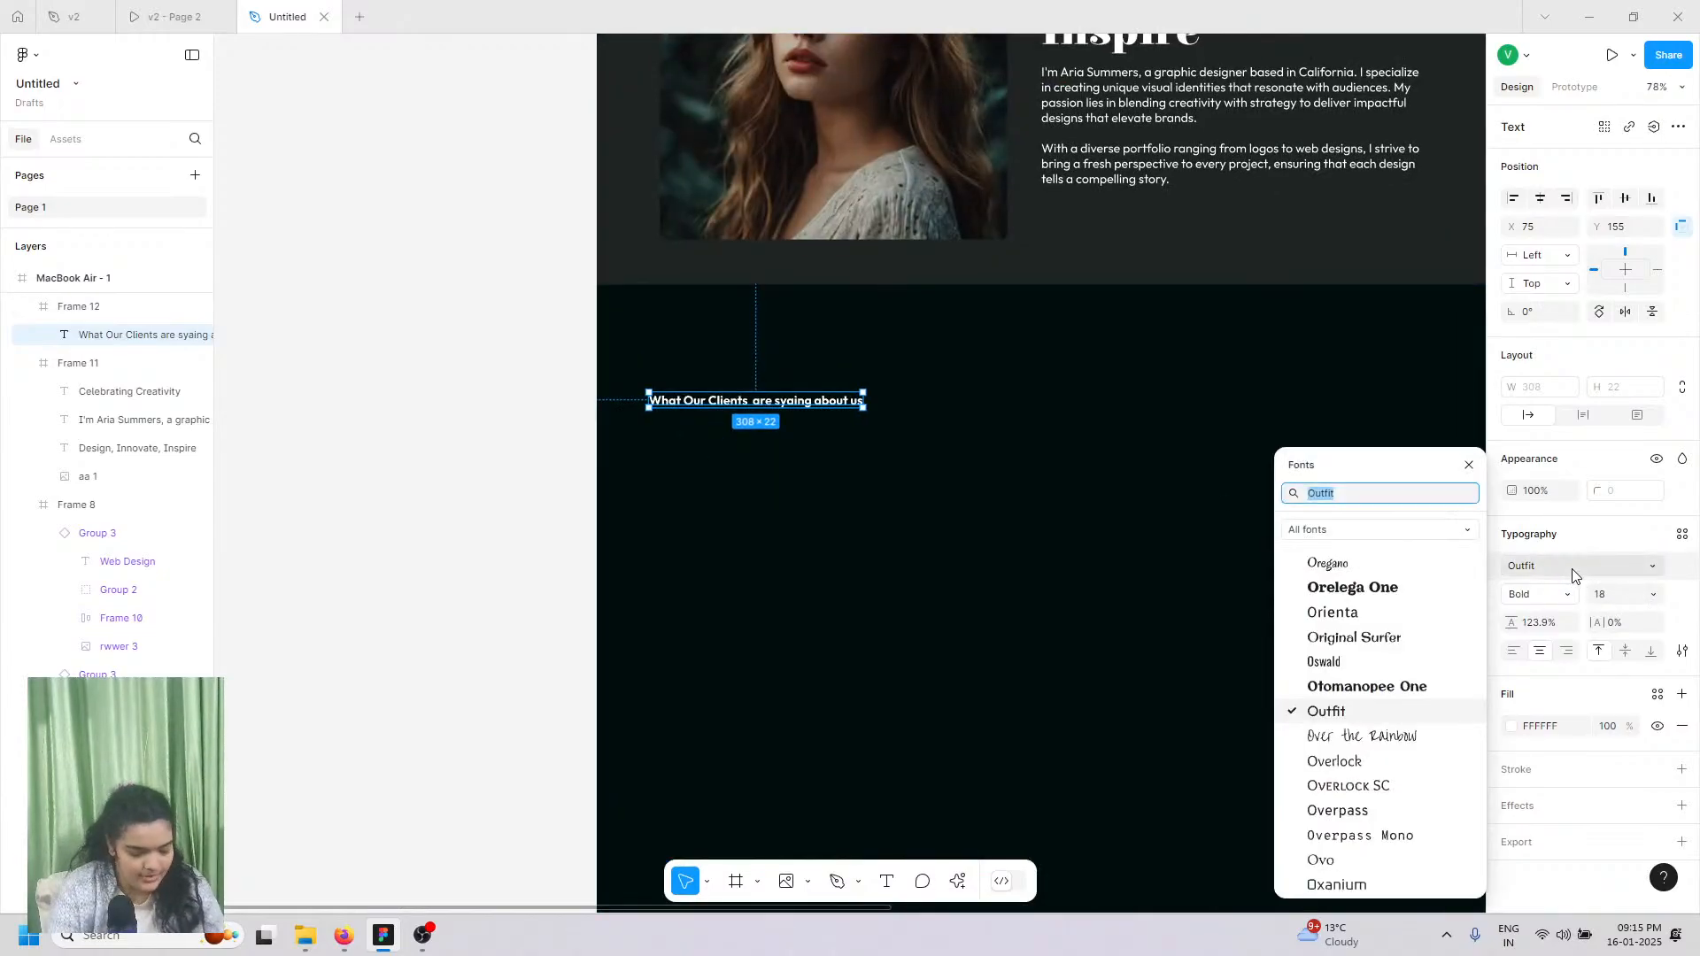
type("elsie")
key("Return")
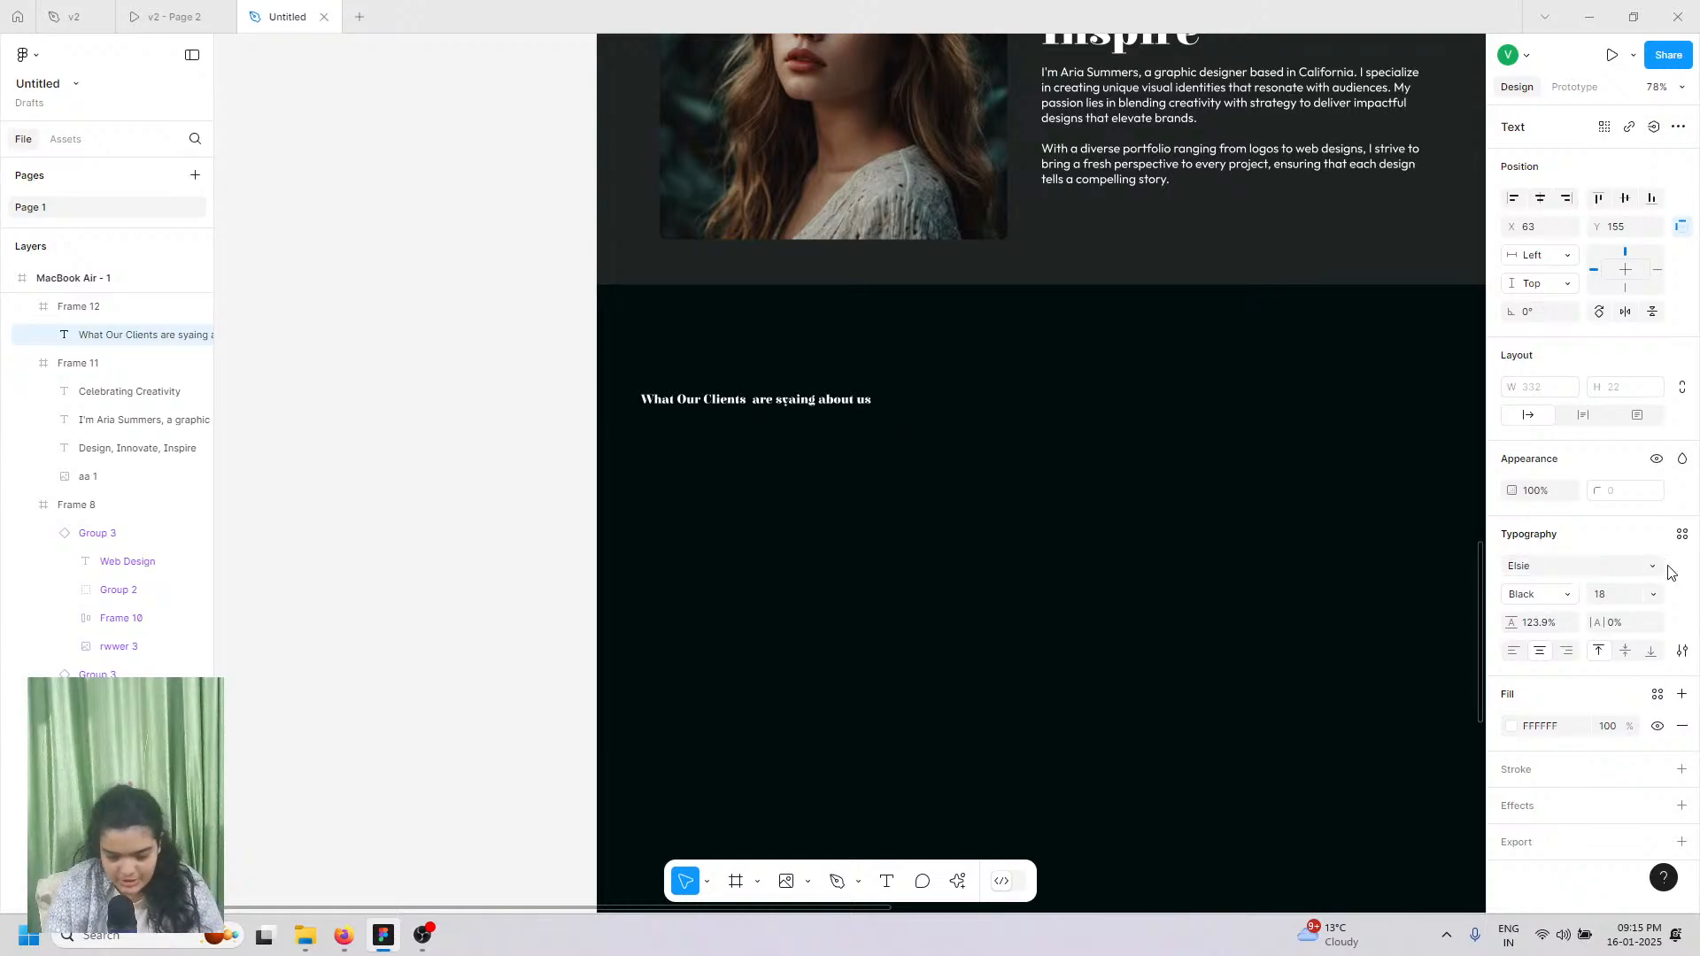
left_click(1652, 594)
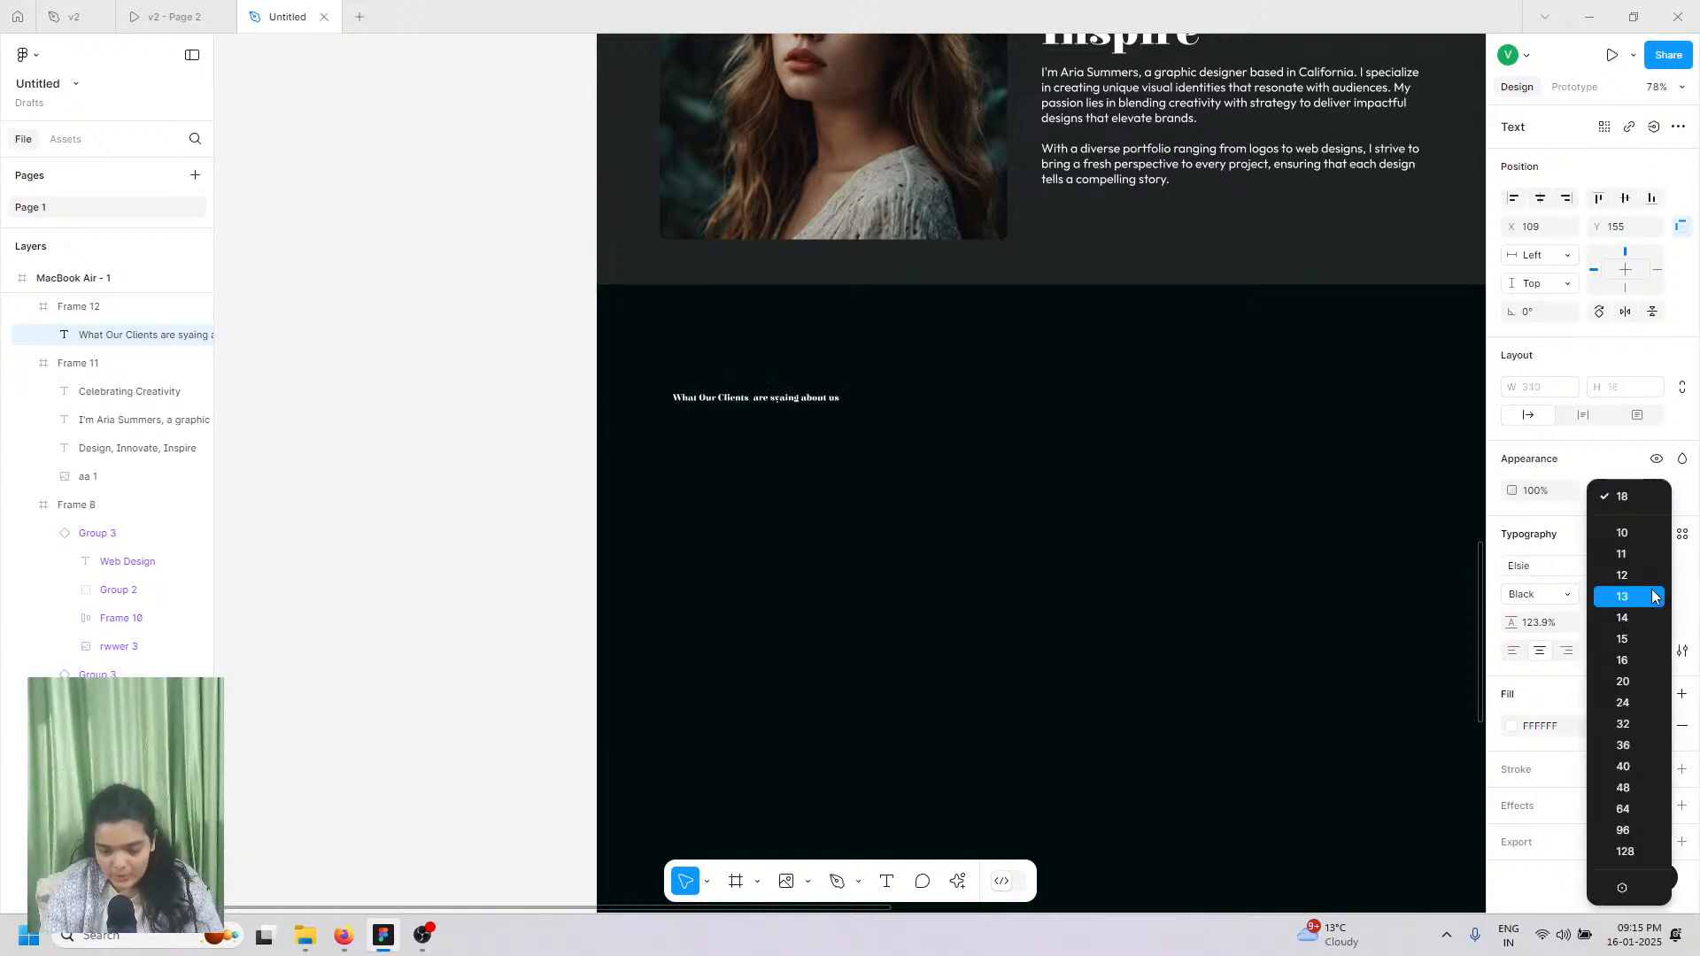
left_click(1642, 810)
Step: Delete the extra space after 'Clients' and move the heading into the dark section
double_click(721, 422)
double_click(715, 423)
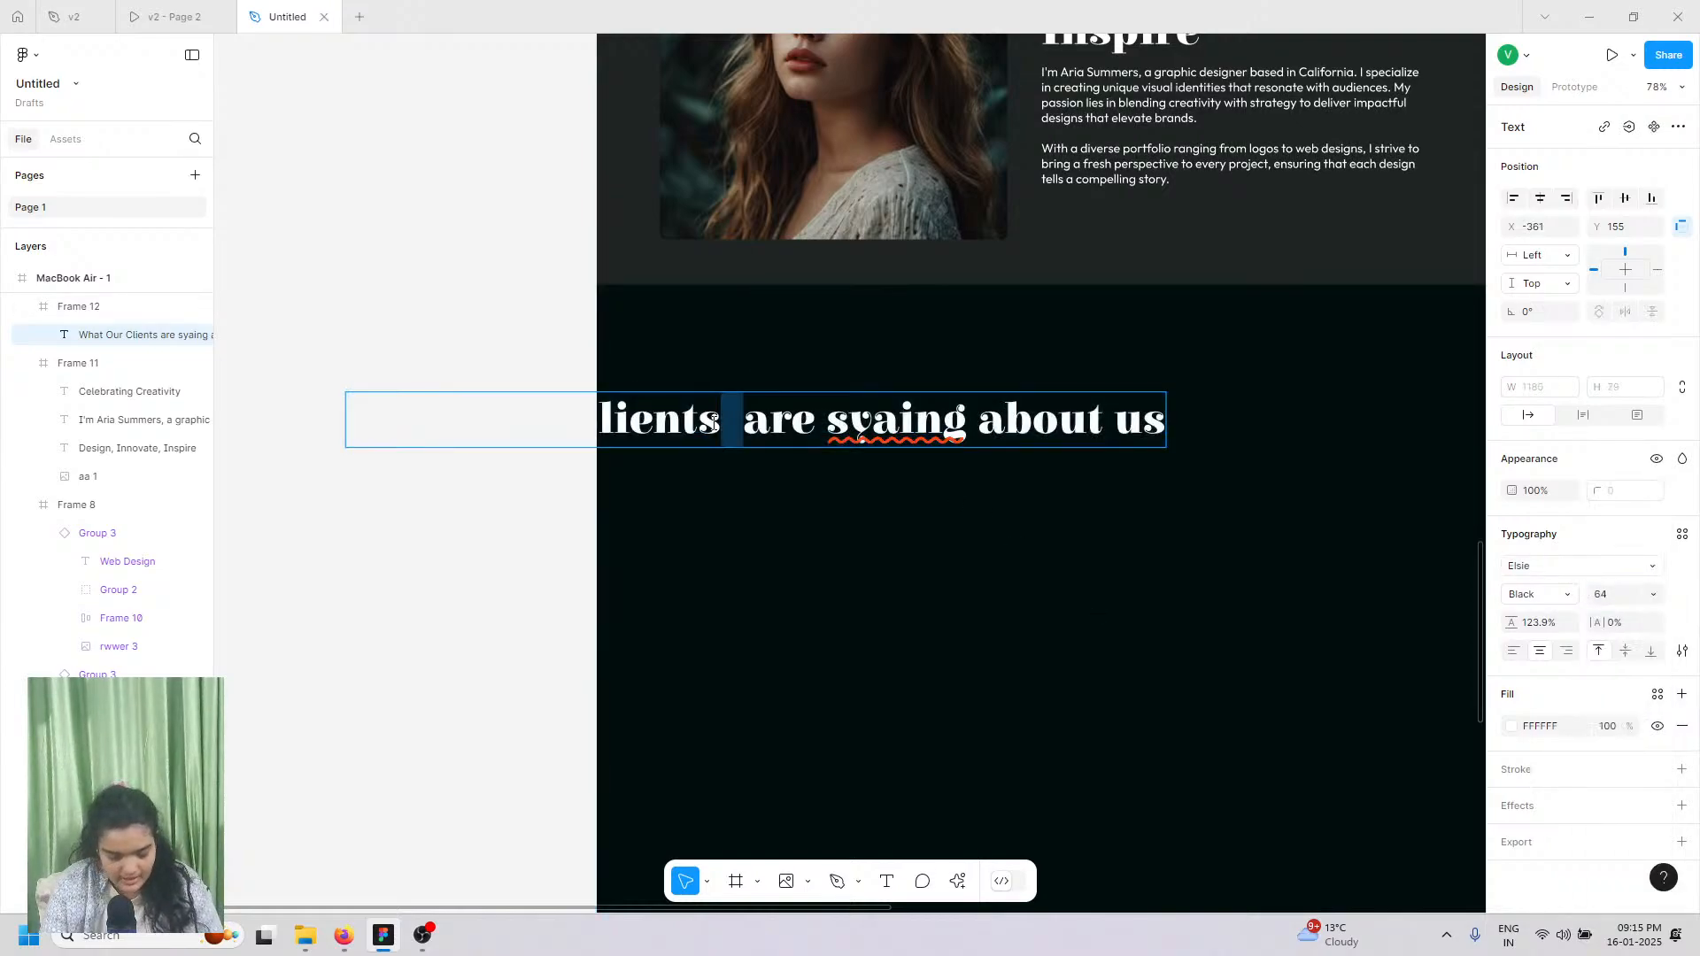
left_click(723, 420)
key("Delete")
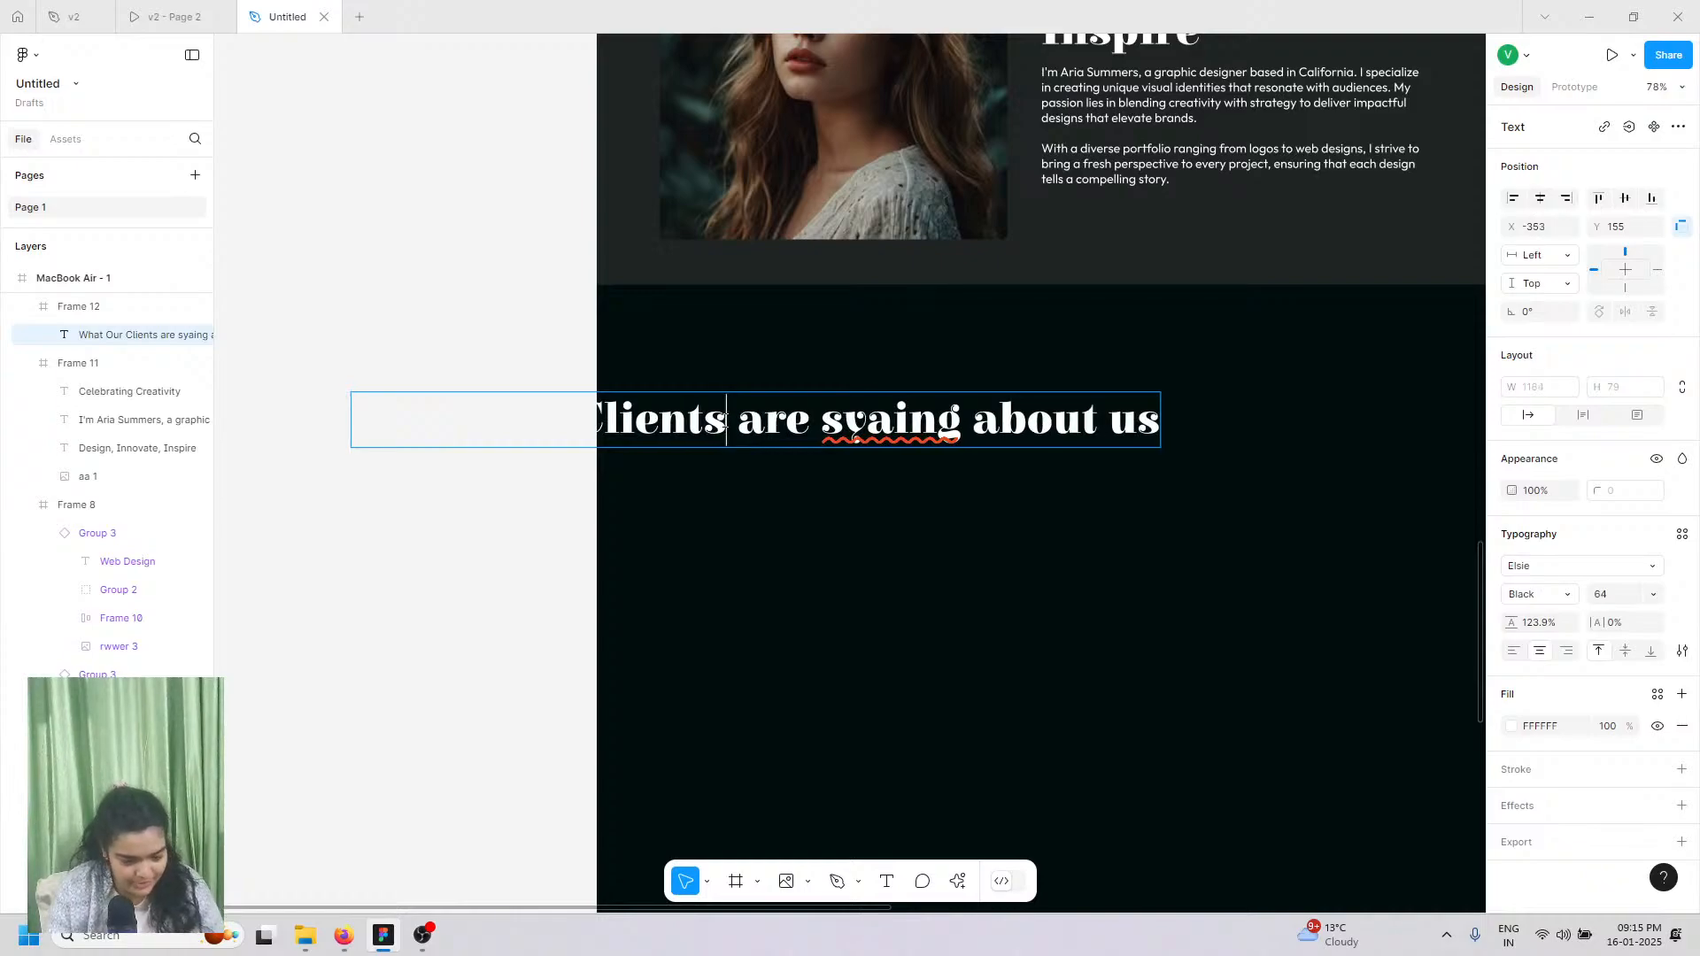
left_click(721, 531)
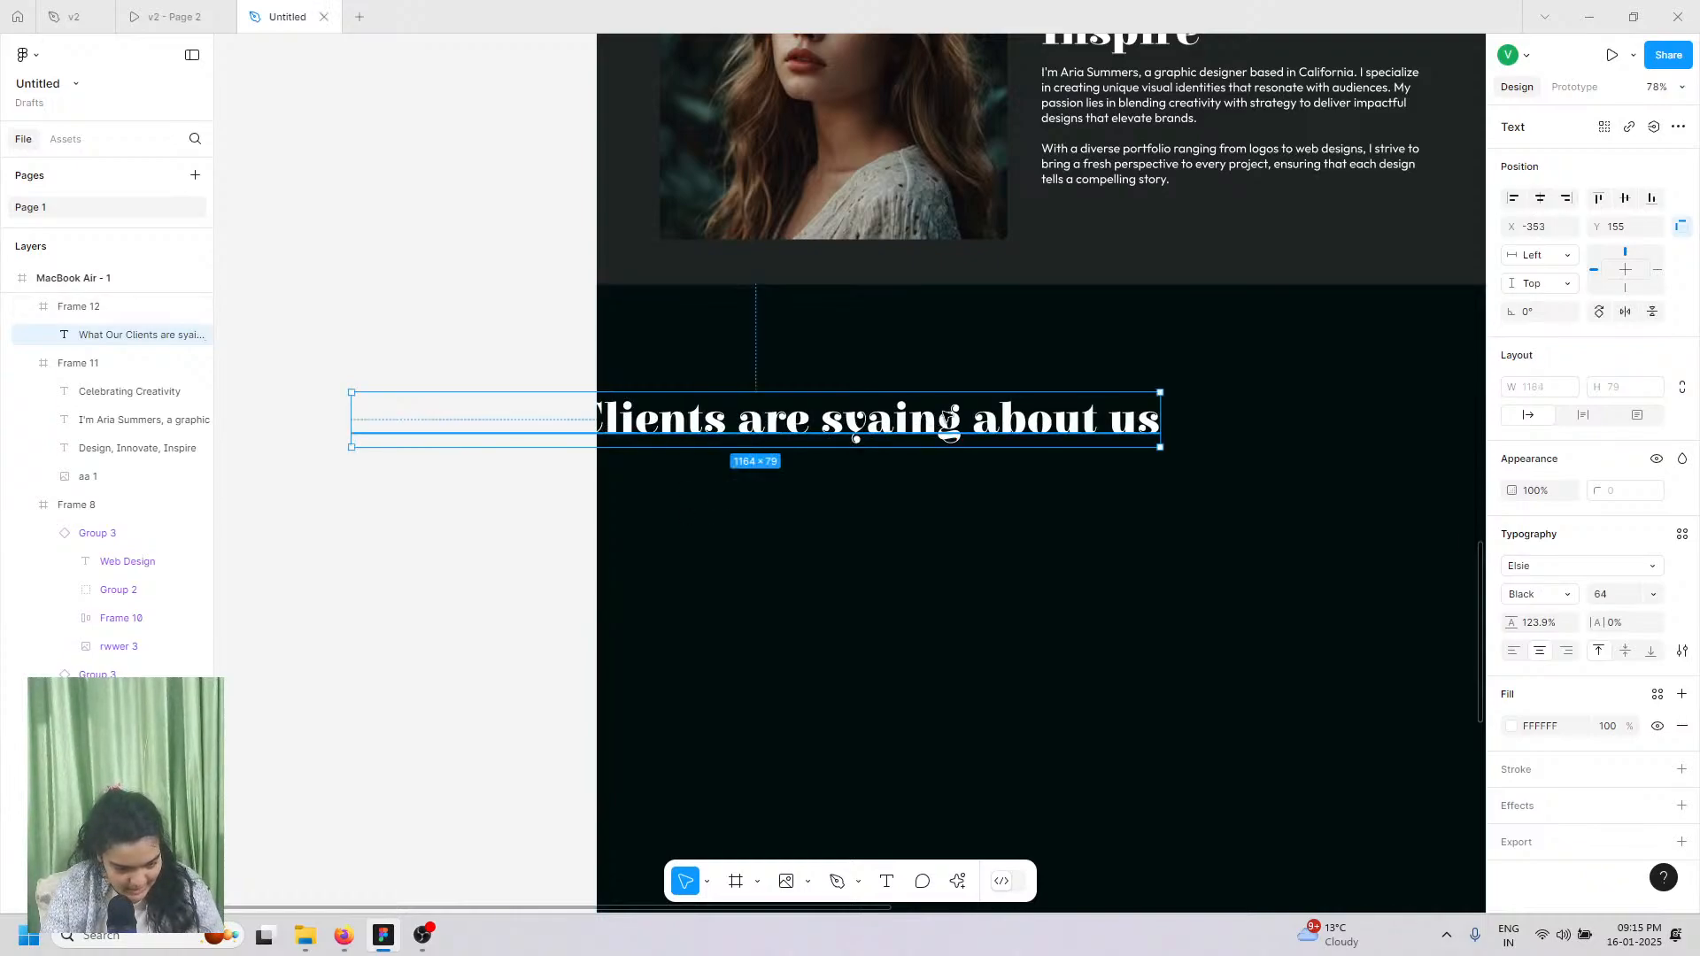
left_click_drag(611, 426, 920, 417)
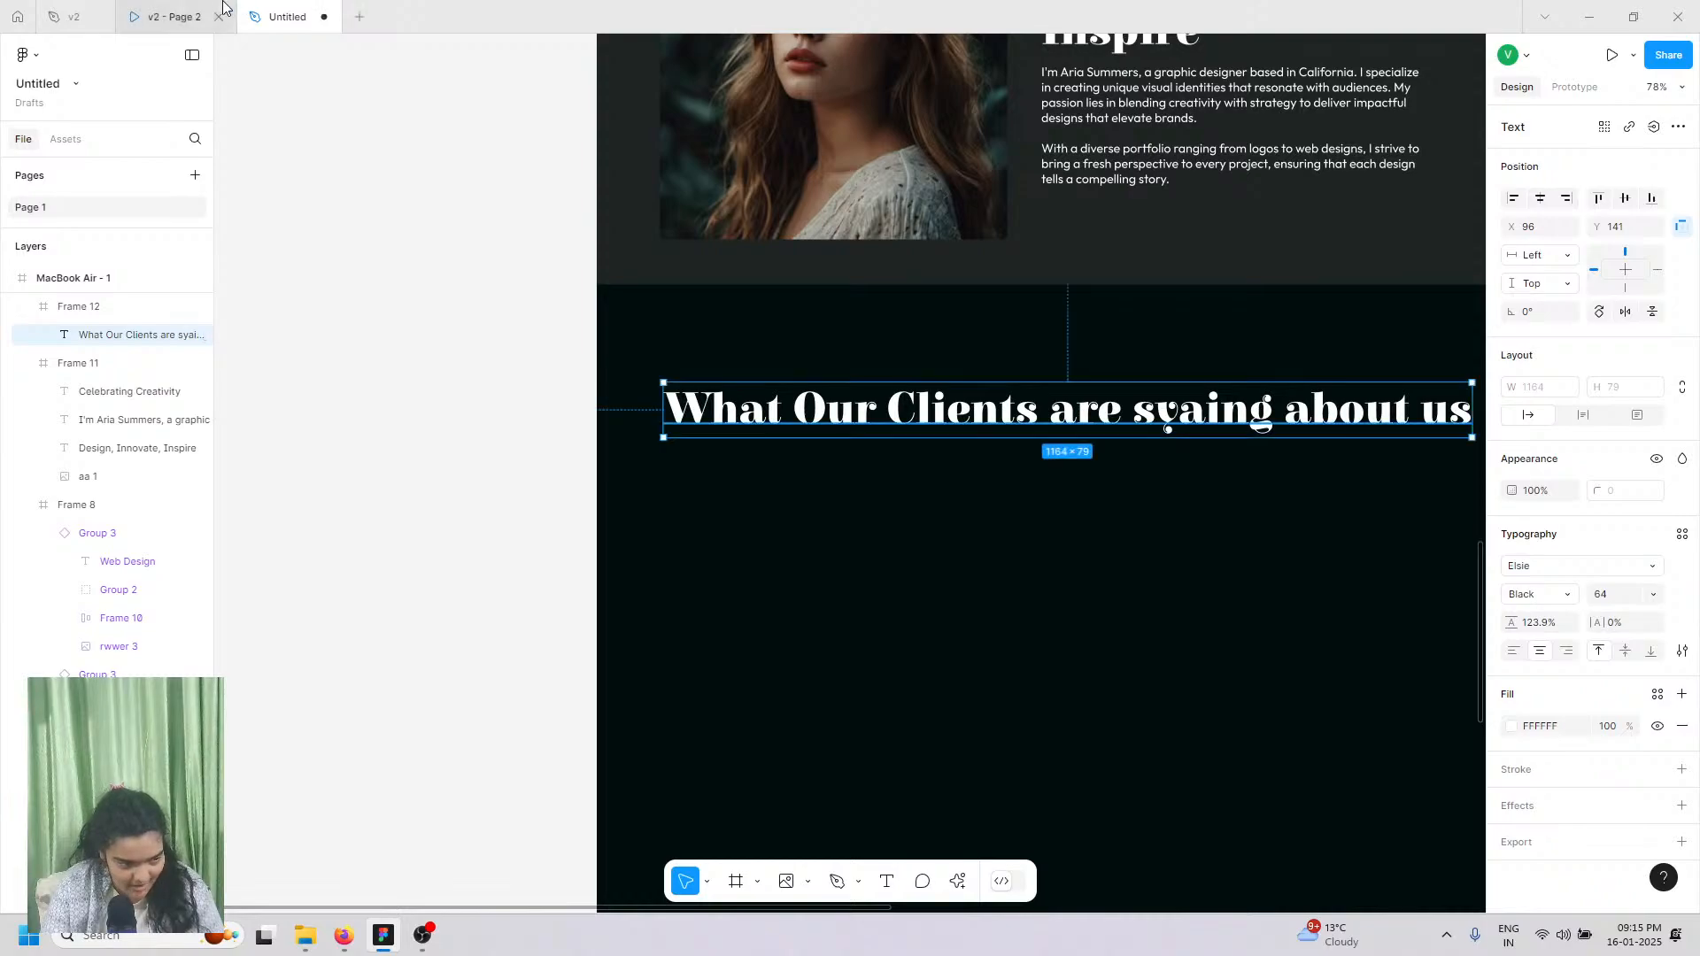
left_click(174, 16)
left_click(285, 16)
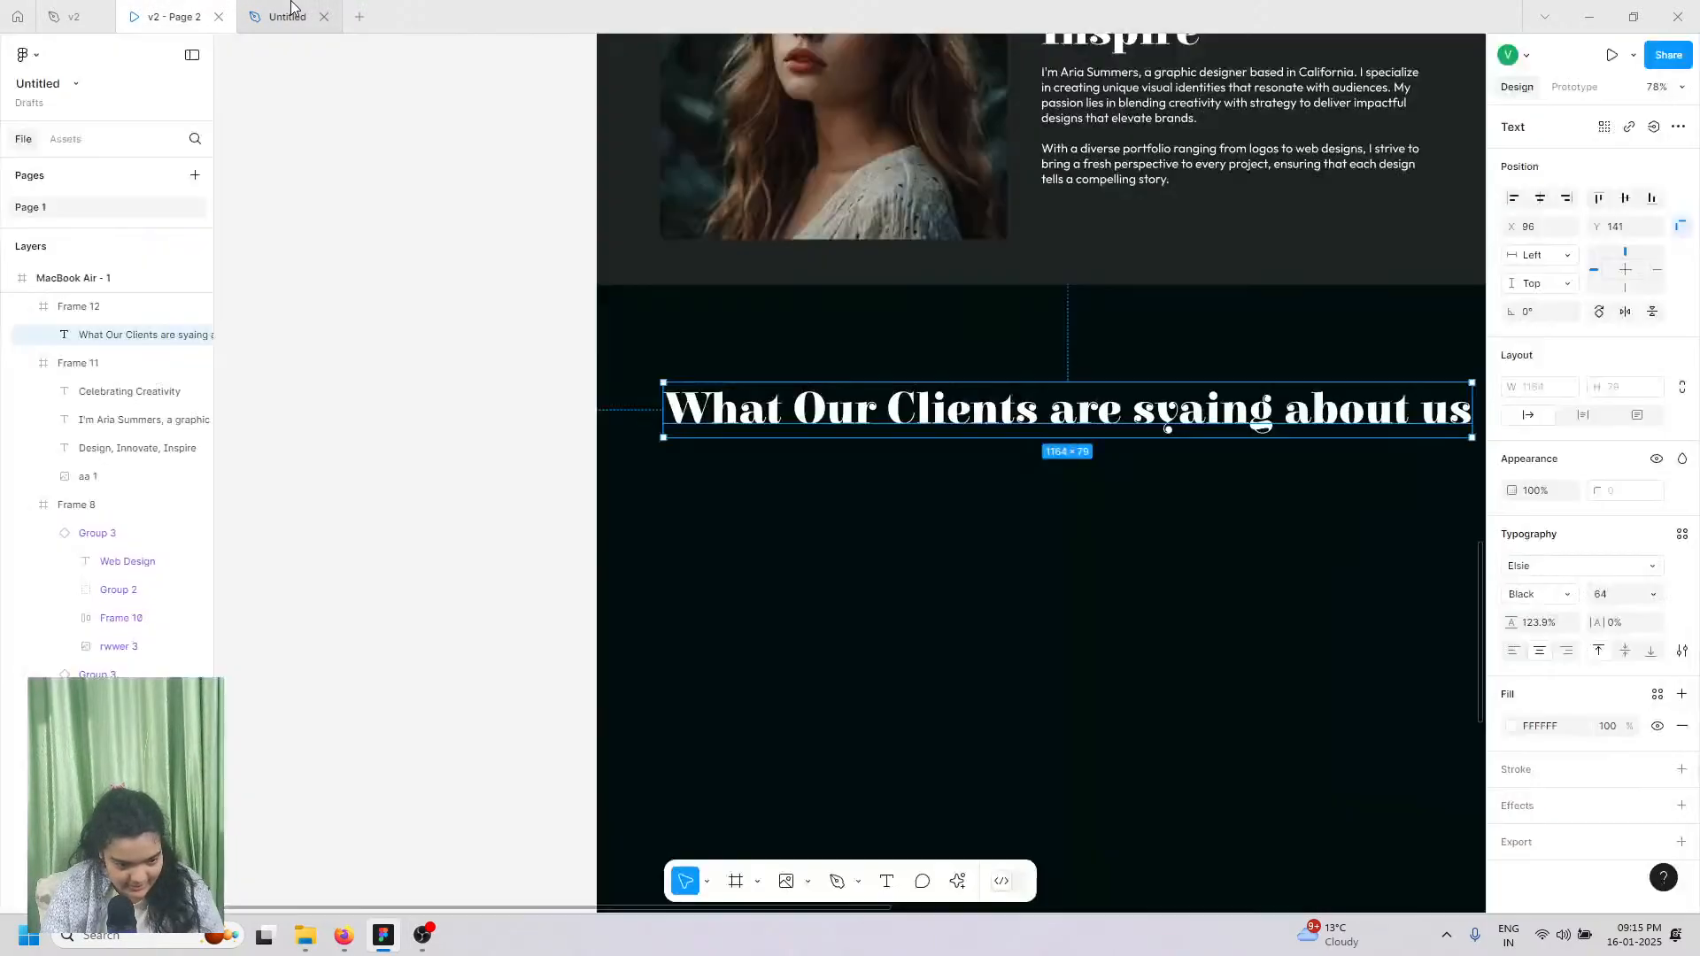
Step: Enlarge the heading to 96 and correct the misspelled word to 'saying'
left_click(1652, 594)
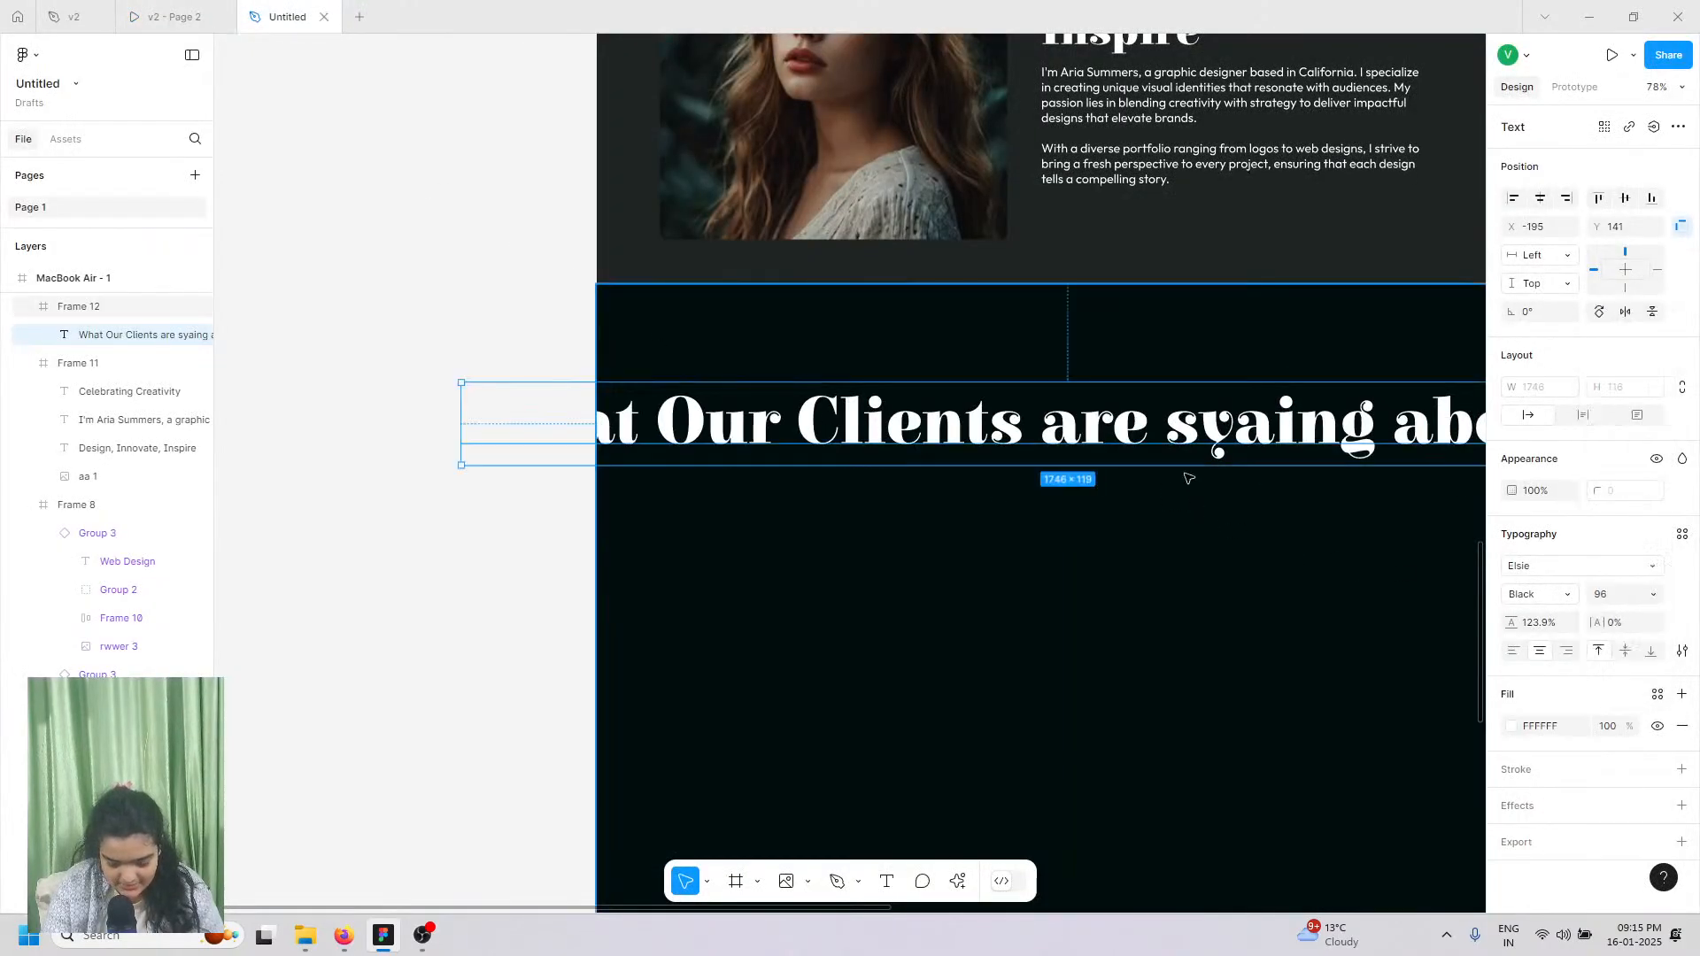
scroll(1176, 471, "down", 5)
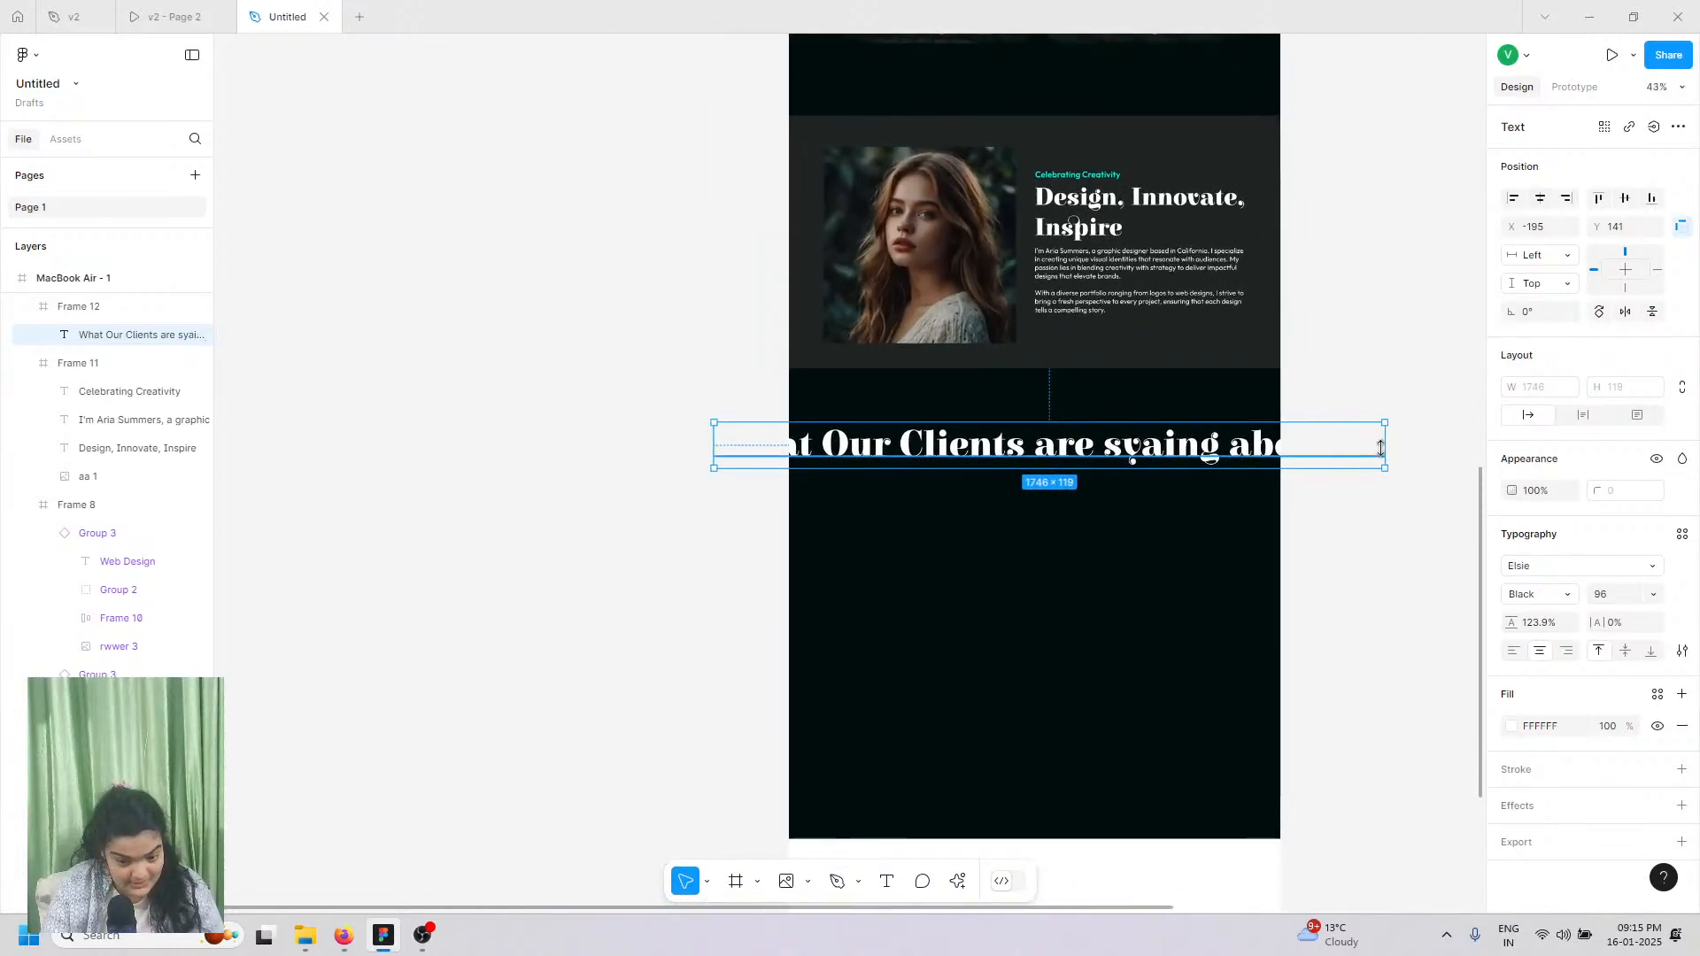
left_click(1386, 445)
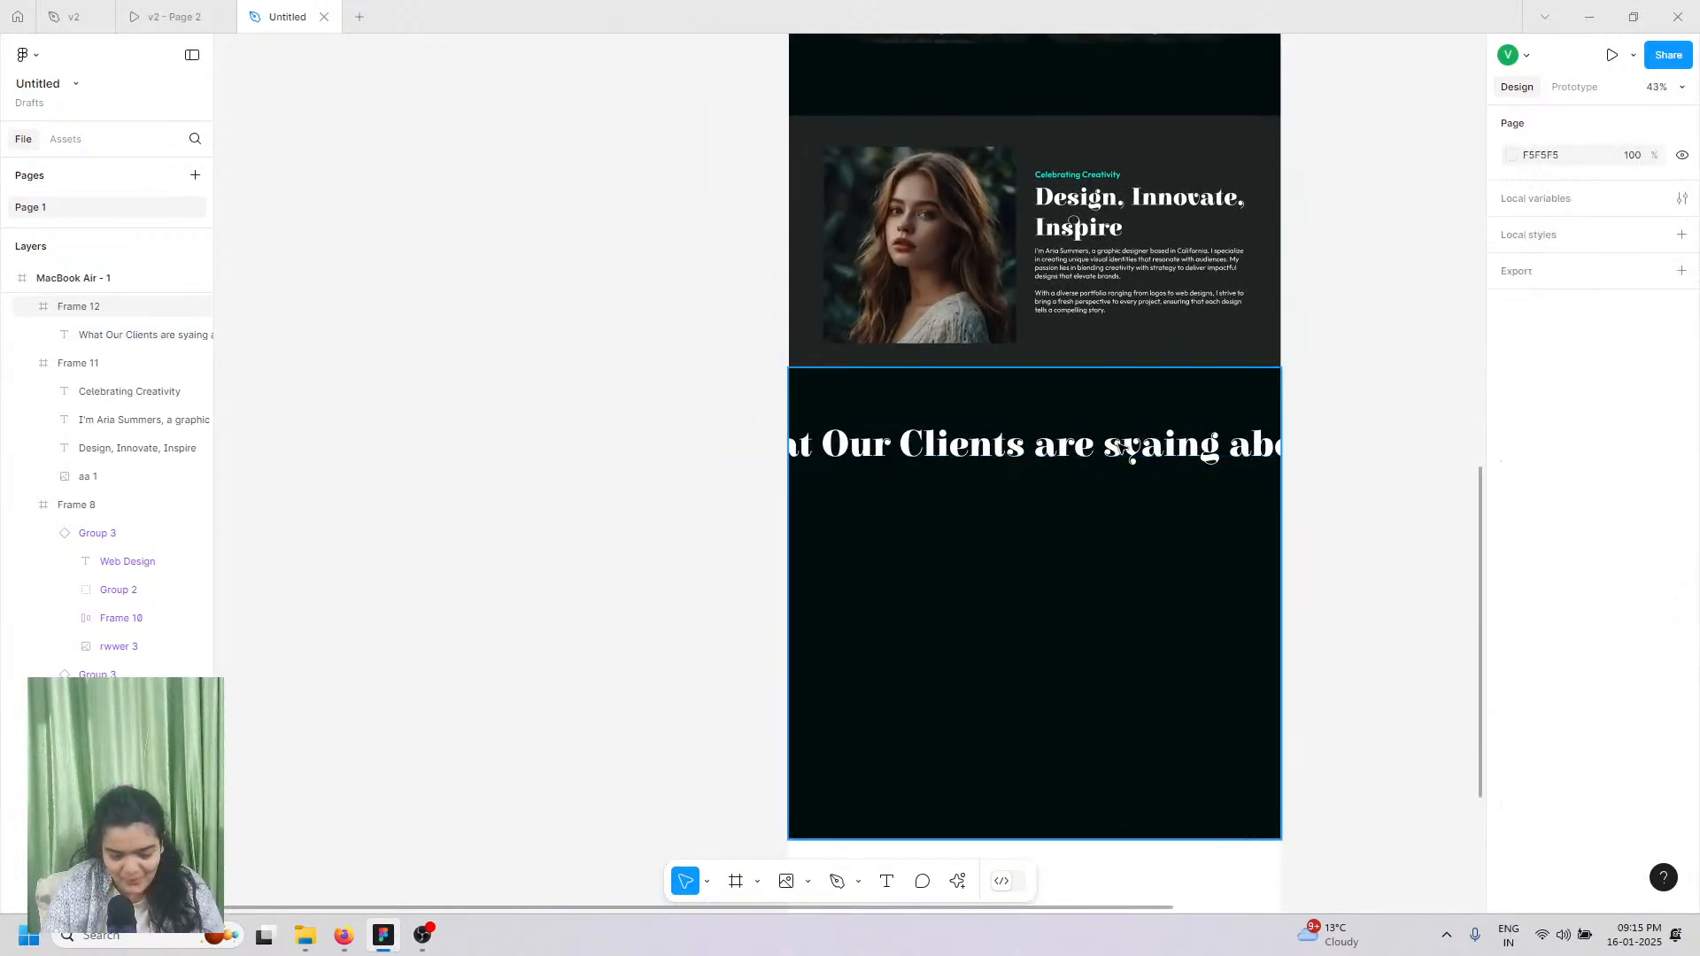
left_click(1127, 447)
left_click(1131, 447)
double_click(1159, 447)
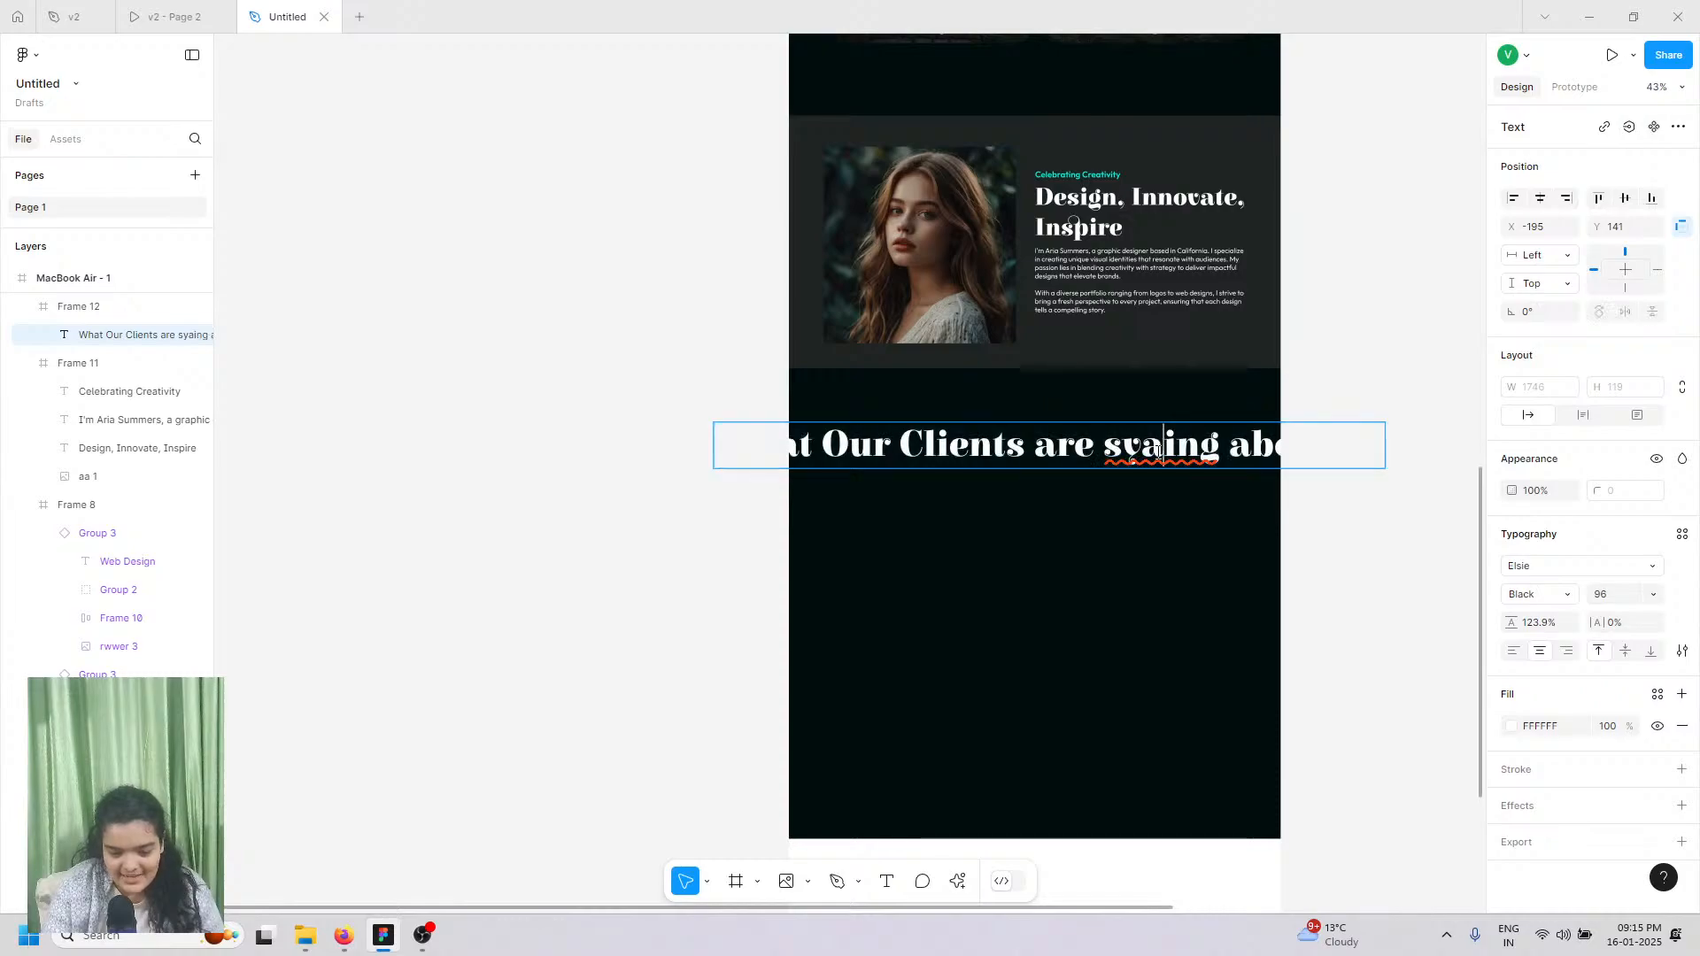
key("BackSpace")
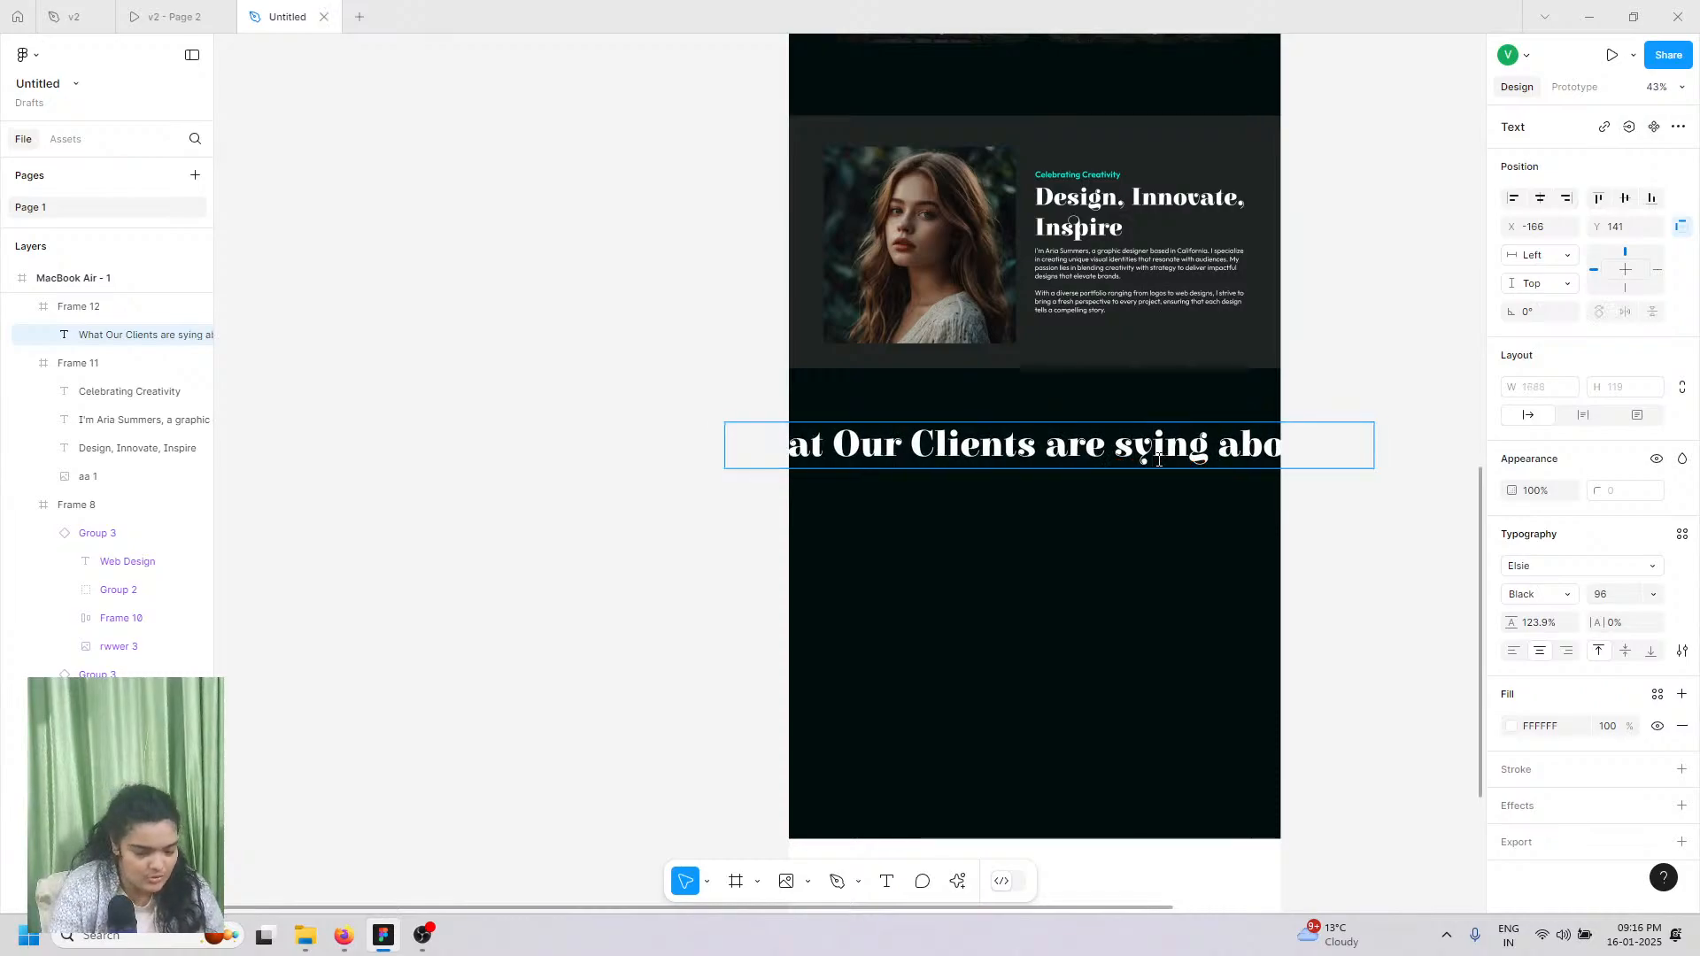
key("BackSpace")
type("ay")
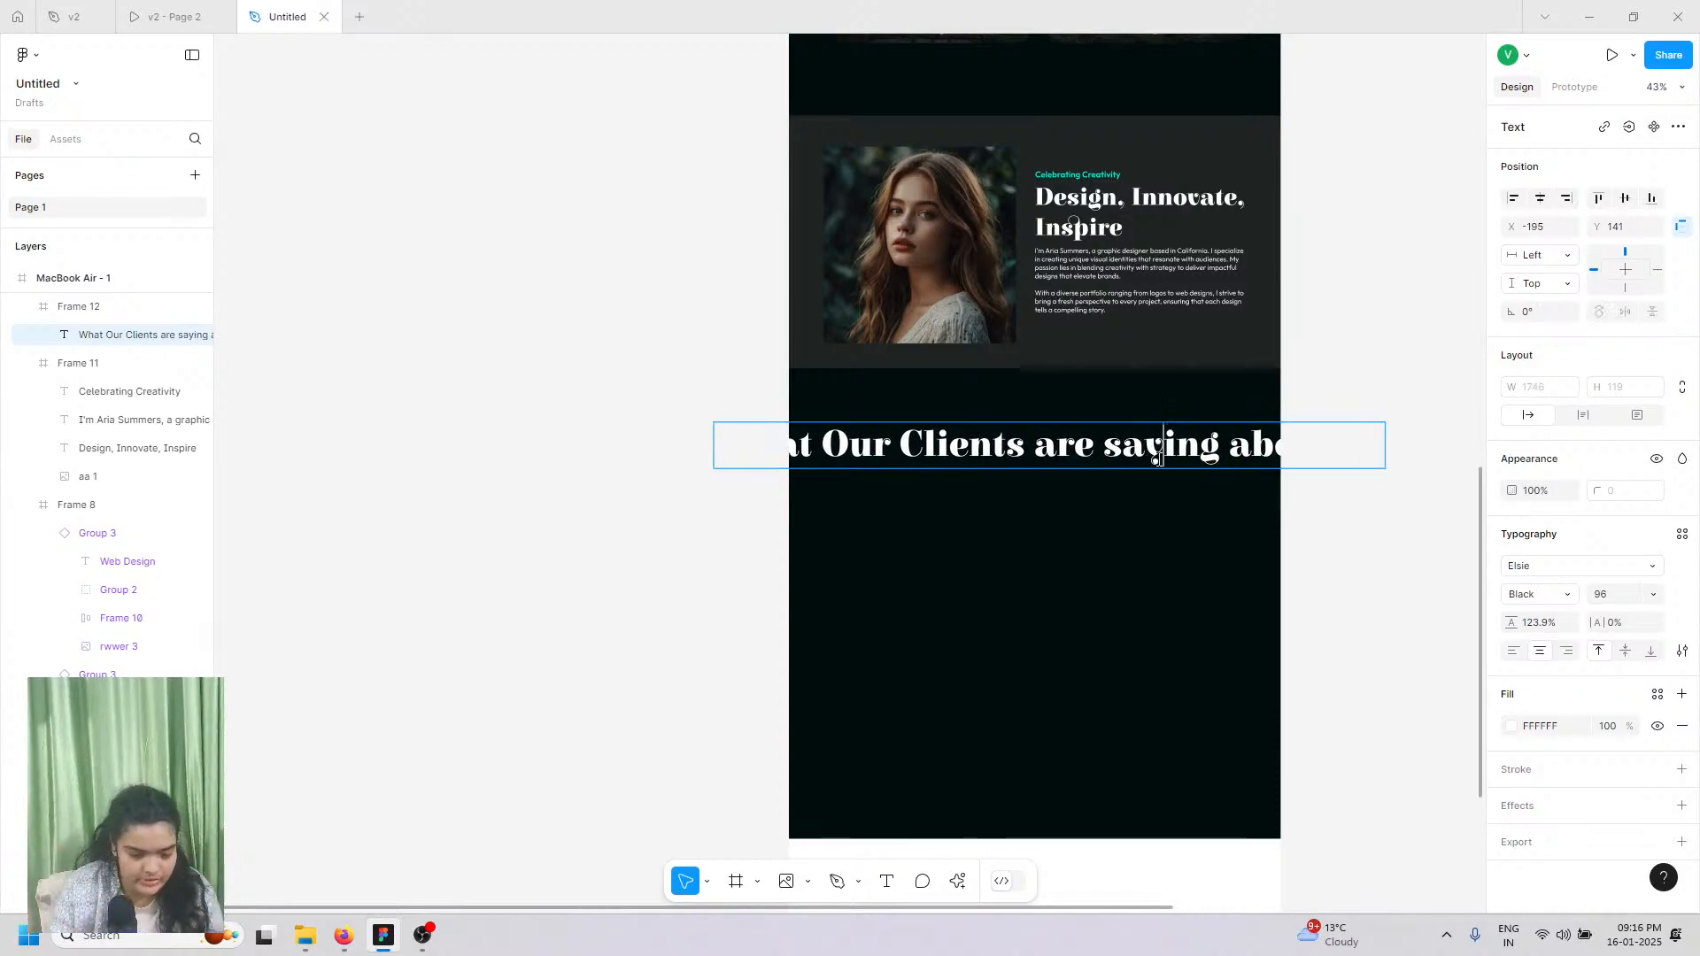
key("Escape")
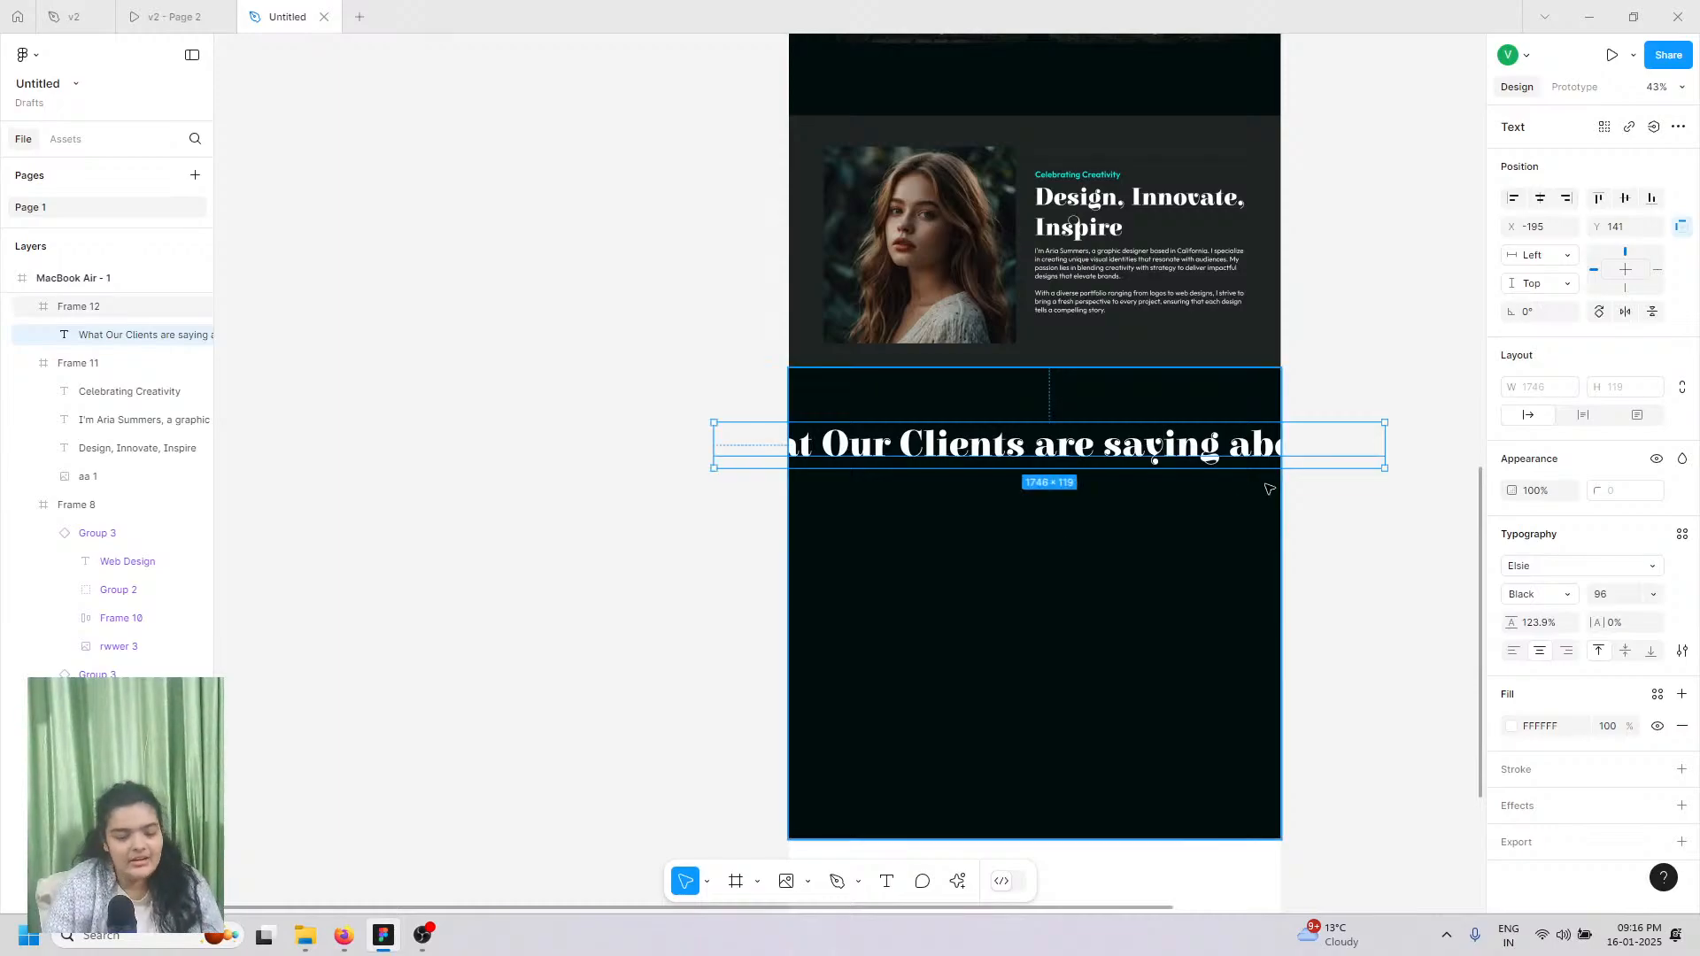
Step: Narrow the heading box so it wraps onto two lines, then centre it in the section
left_click(1393, 455)
left_click(1142, 449)
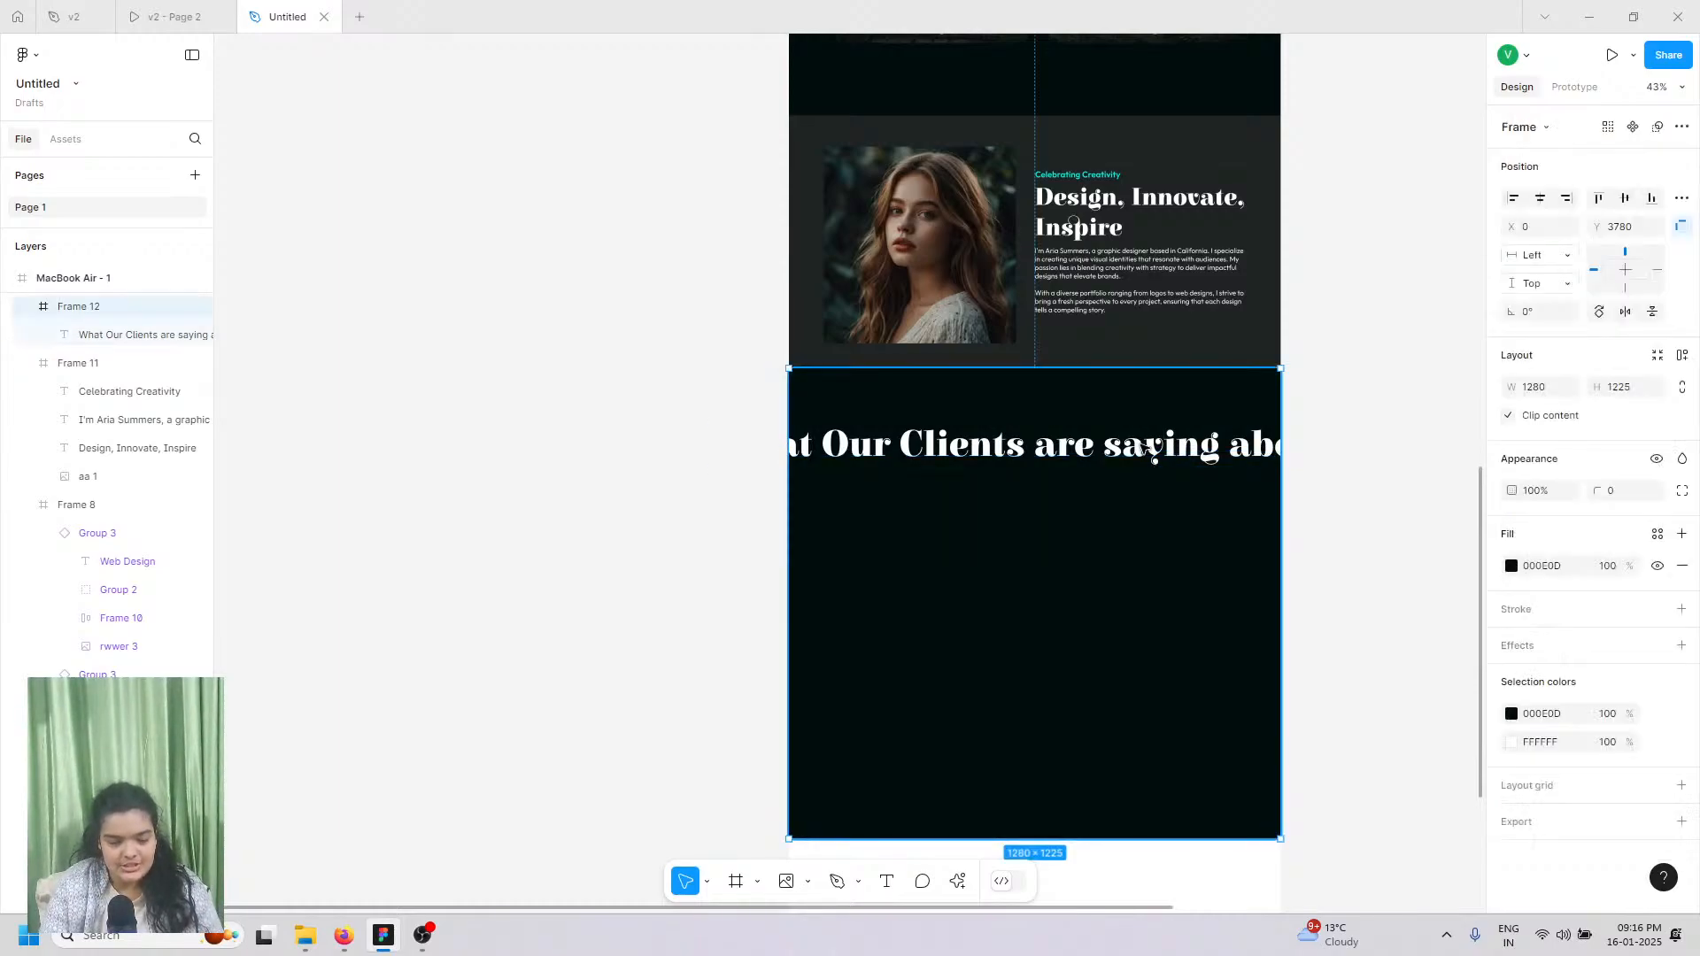
left_click(1140, 445)
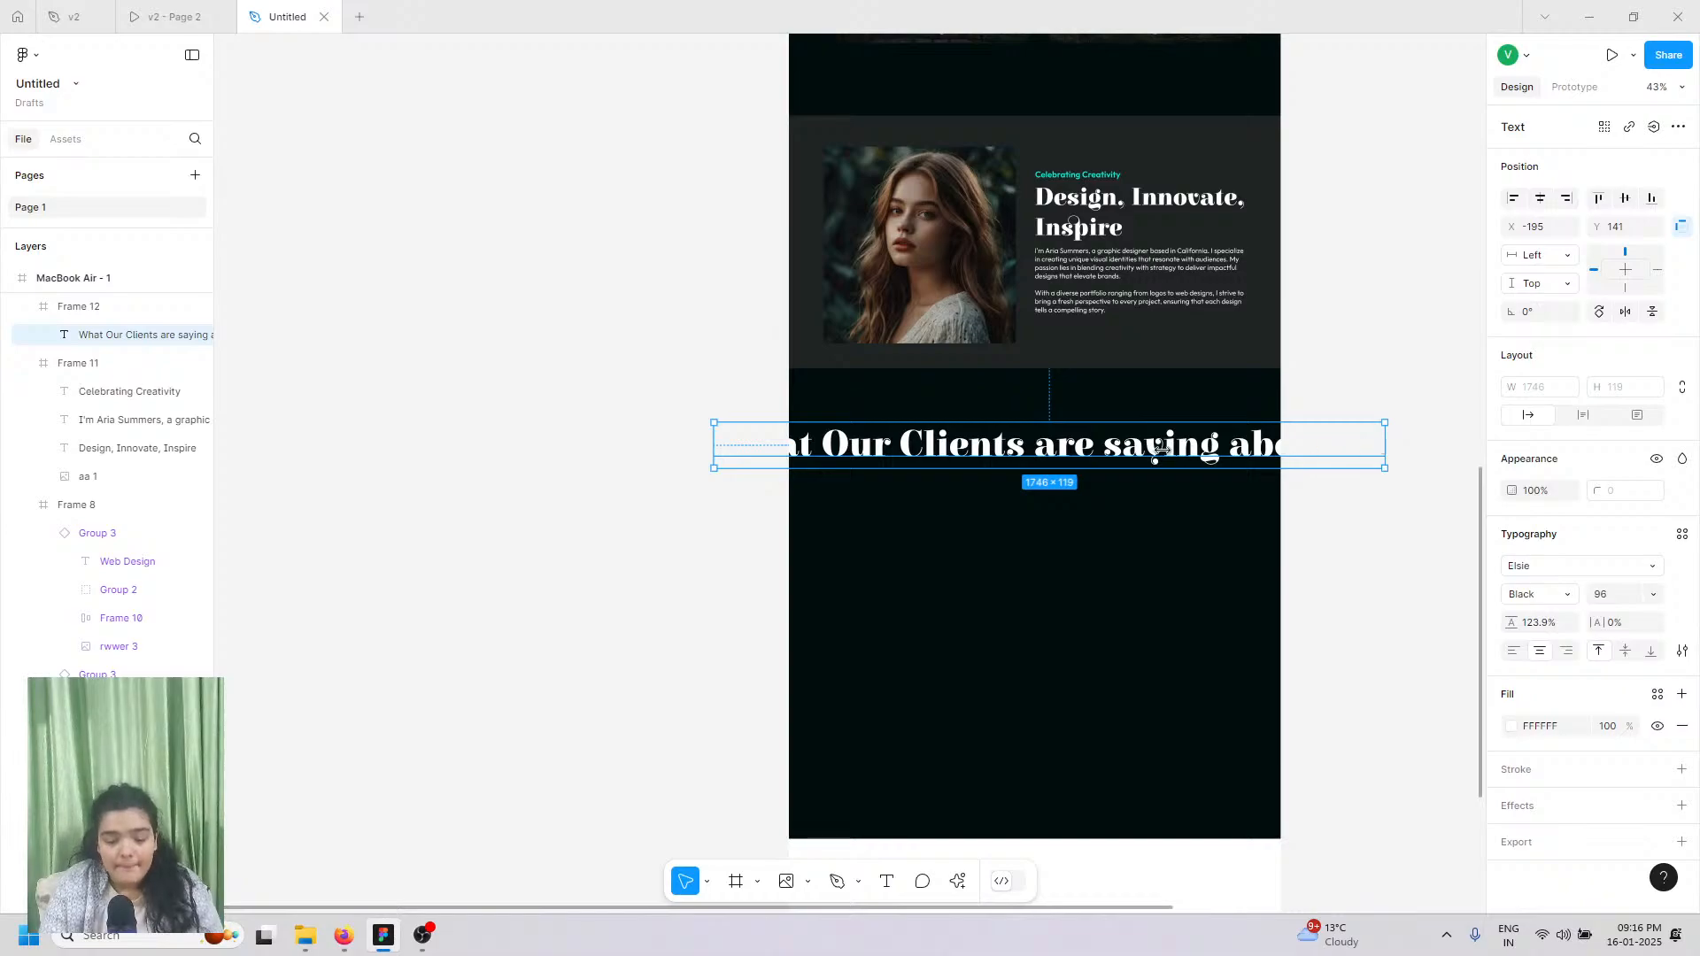
left_click_drag(1160, 450, 1086, 466)
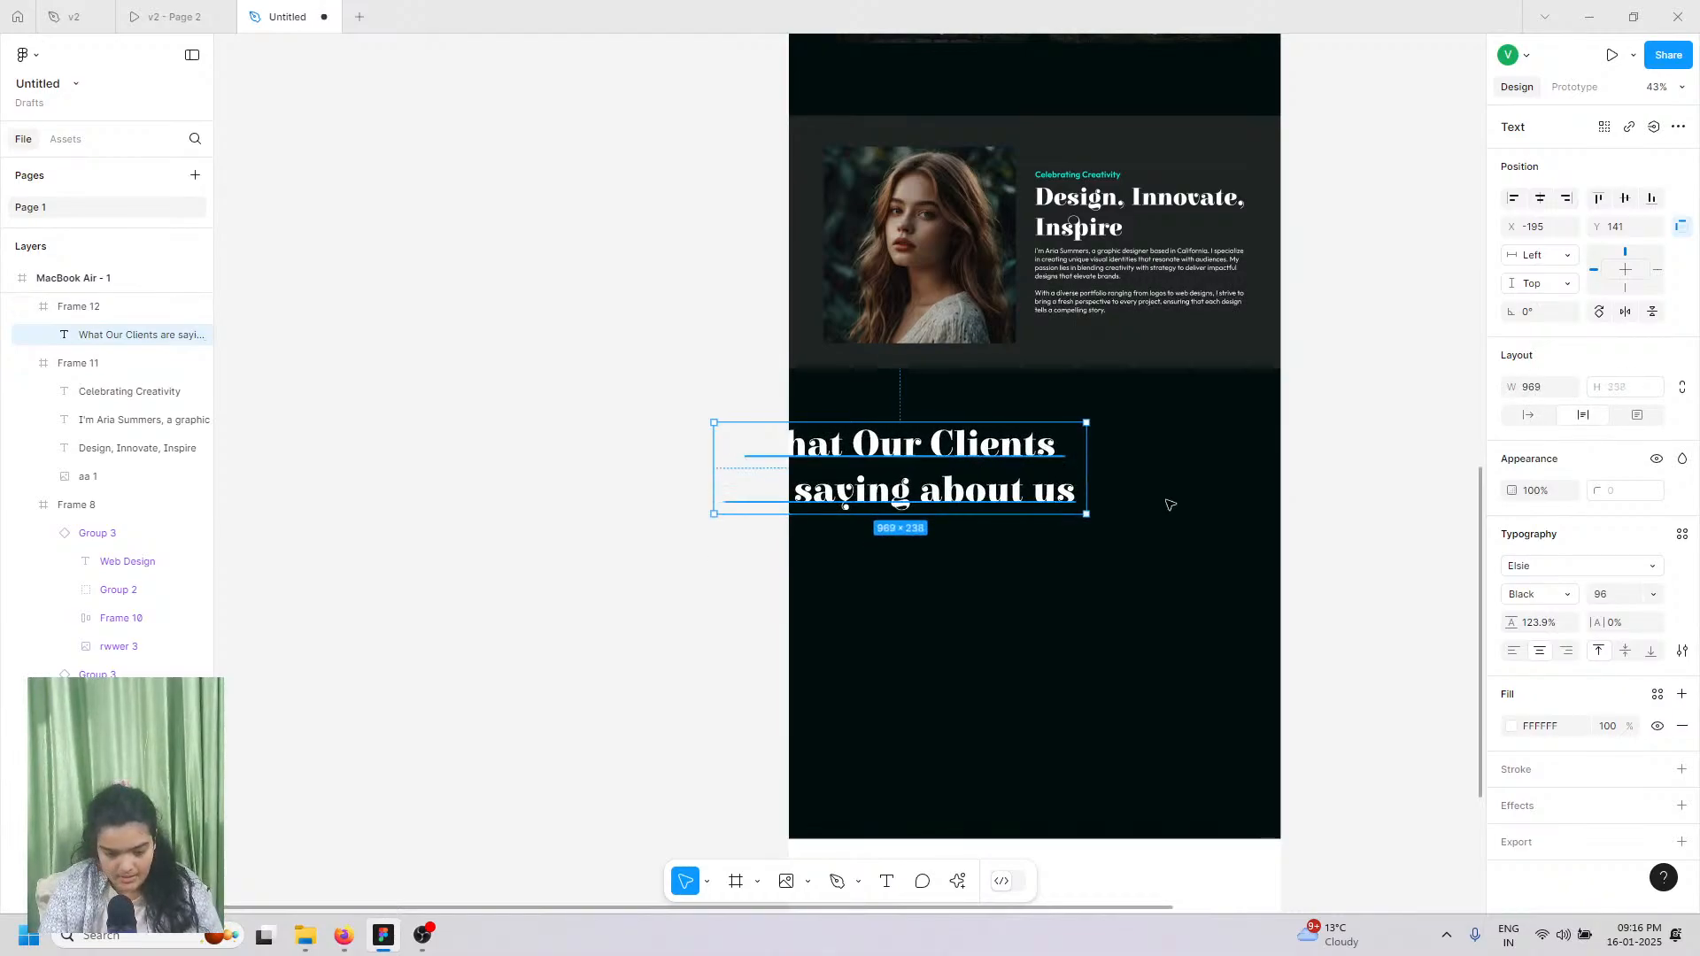
left_click_drag(970, 466, 1111, 488)
Step: Stretch the dark section frame taller to 1280×1593 and compare against the reference prototype
scroll(1112, 682, "down", 5)
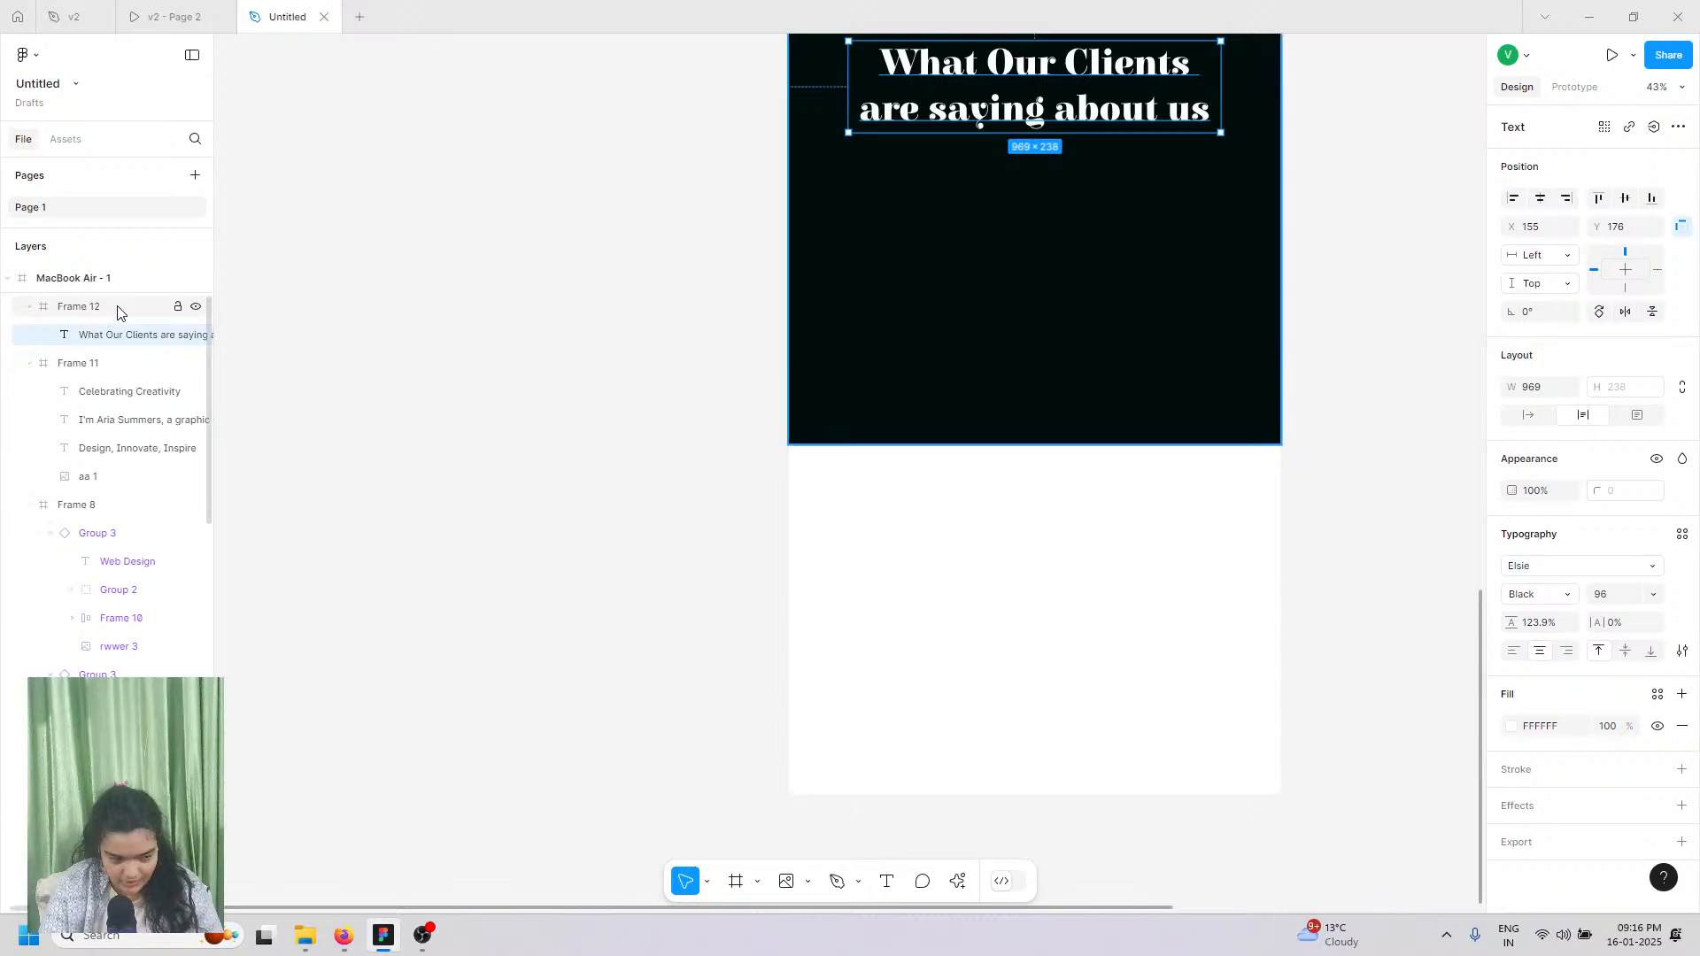
left_click_drag(935, 440, 938, 534)
scroll(937, 531, "up", 1)
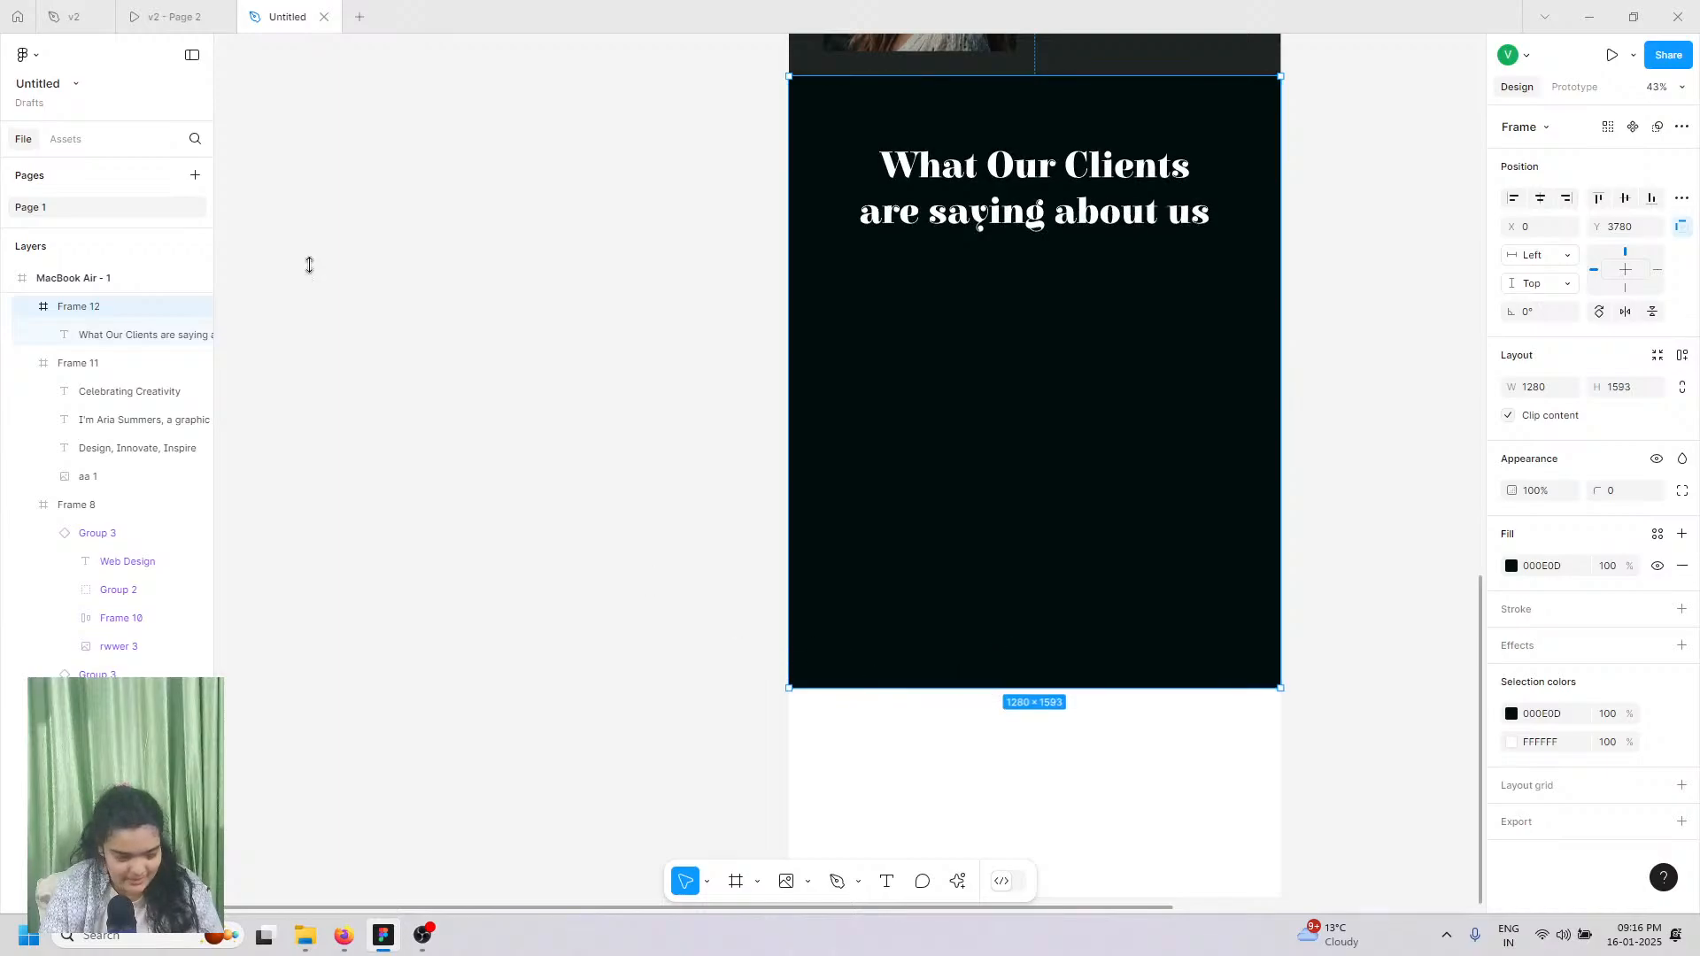
left_click(175, 17)
scroll(580, 573, "down", 5)
scroll(576, 574, "up", 3)
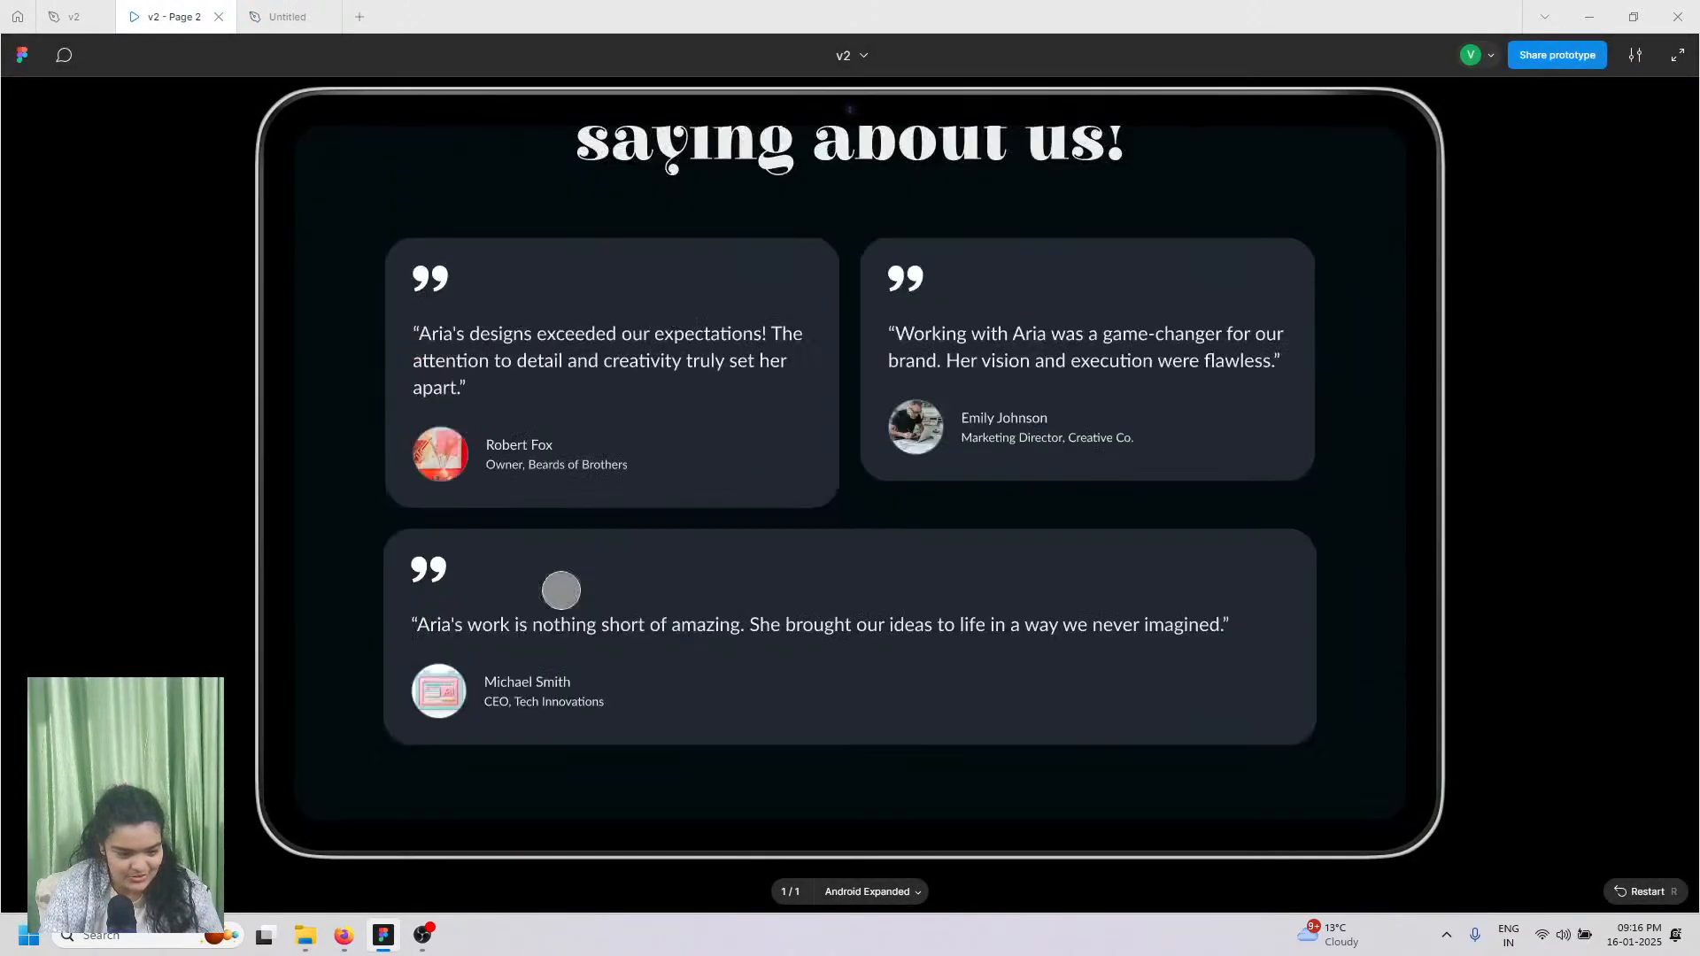
Step: Search Google in a new tab for 'wierd cleint testimonial for a product'
left_click(307, 772)
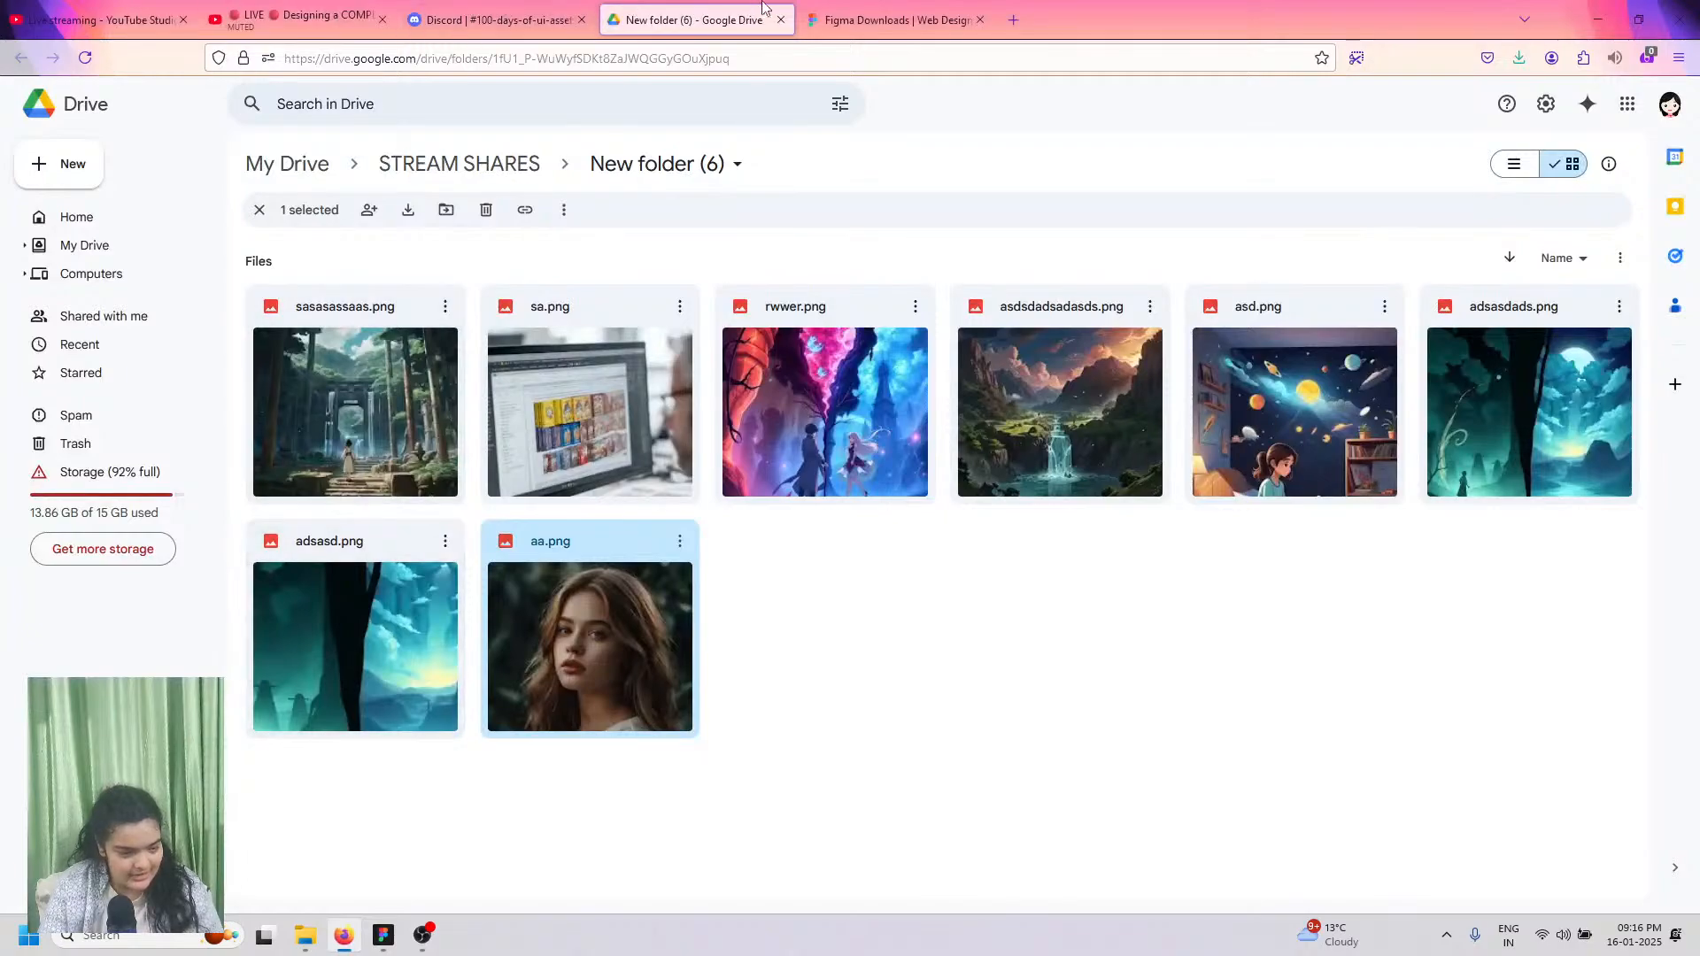
left_click(885, 19)
left_click(1014, 11)
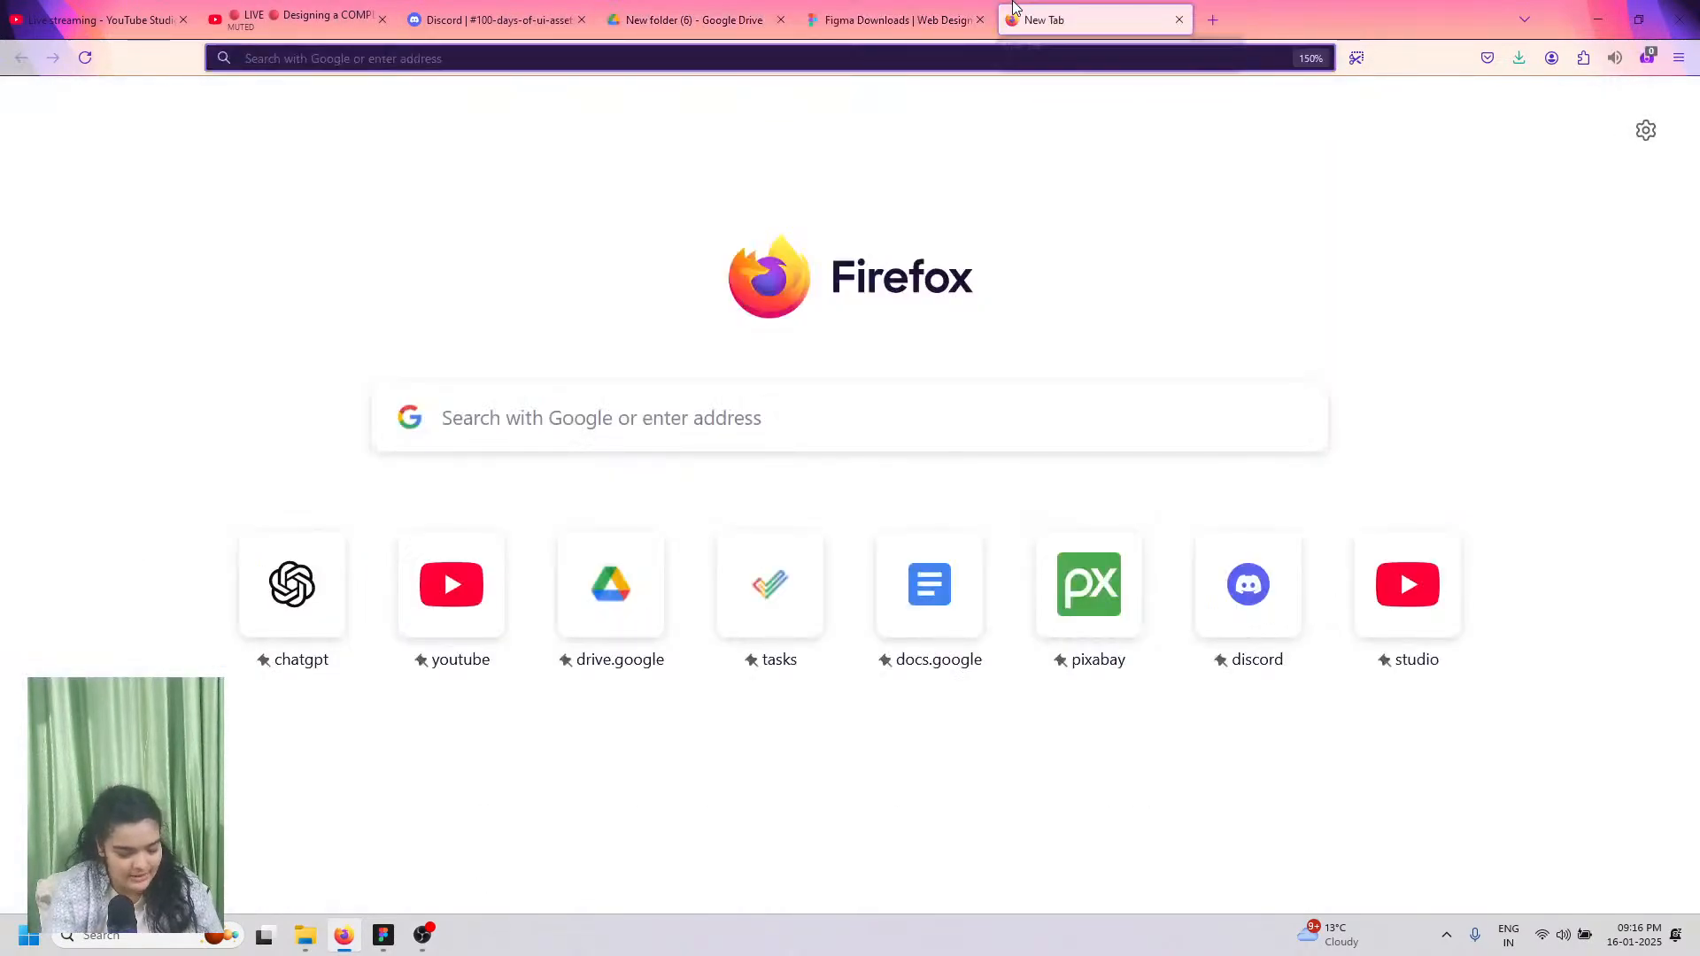
type("wierd")
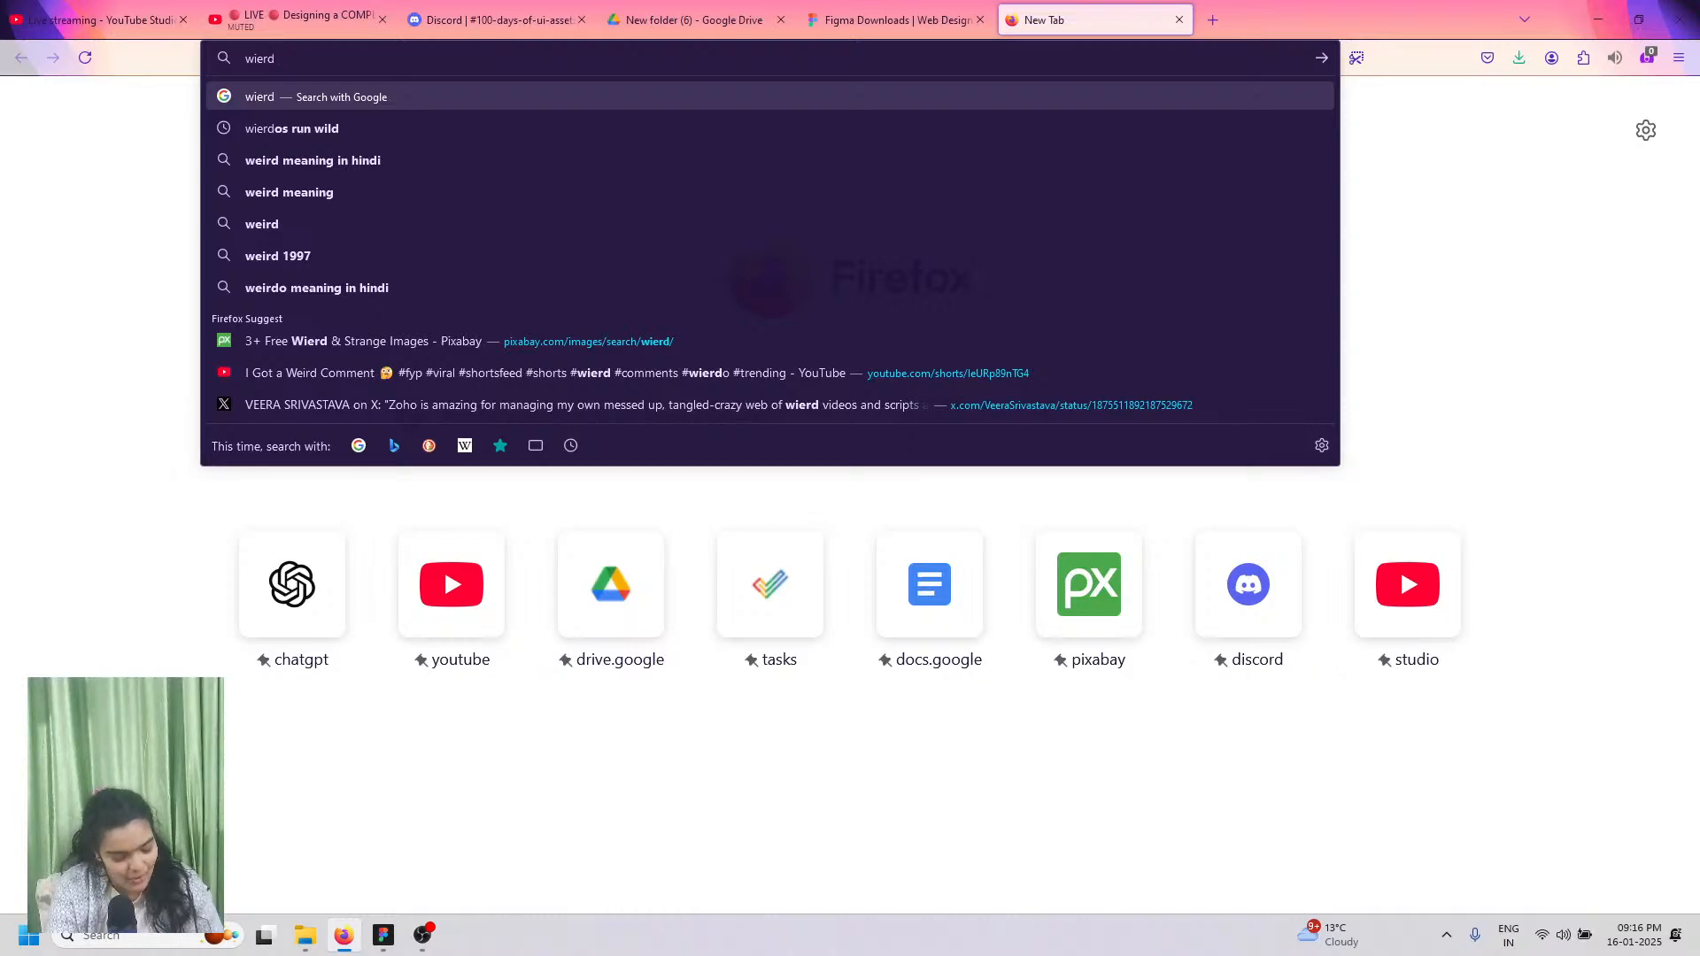
type(" cleint")
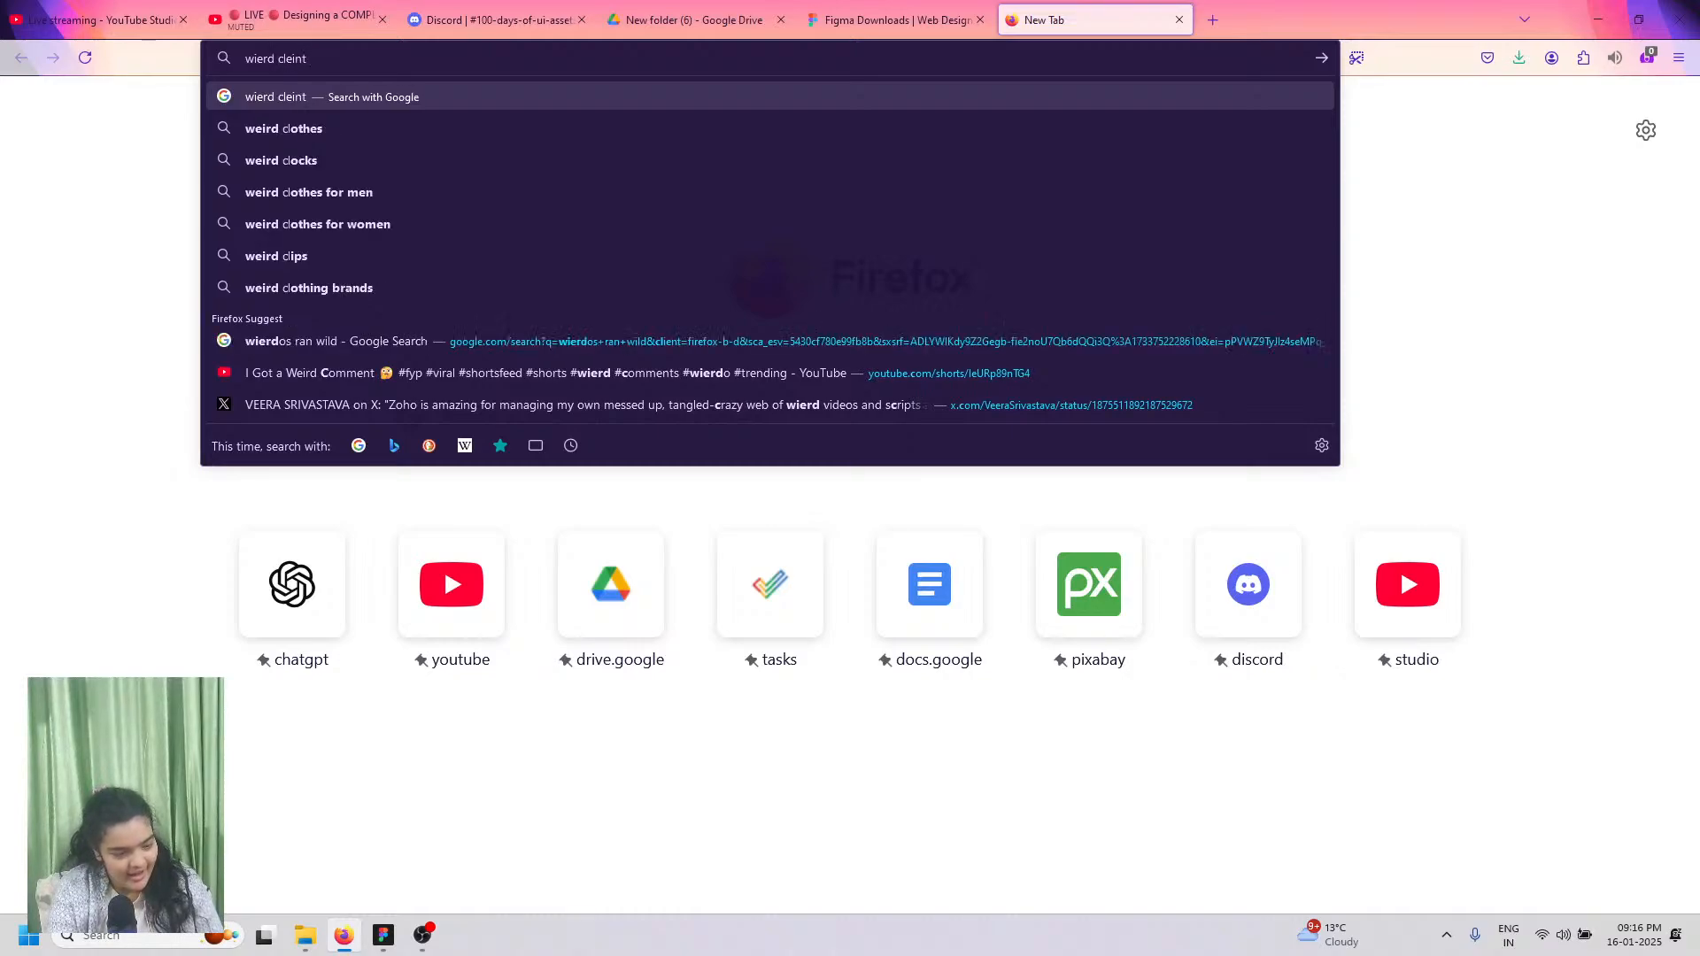
type(" testimoni")
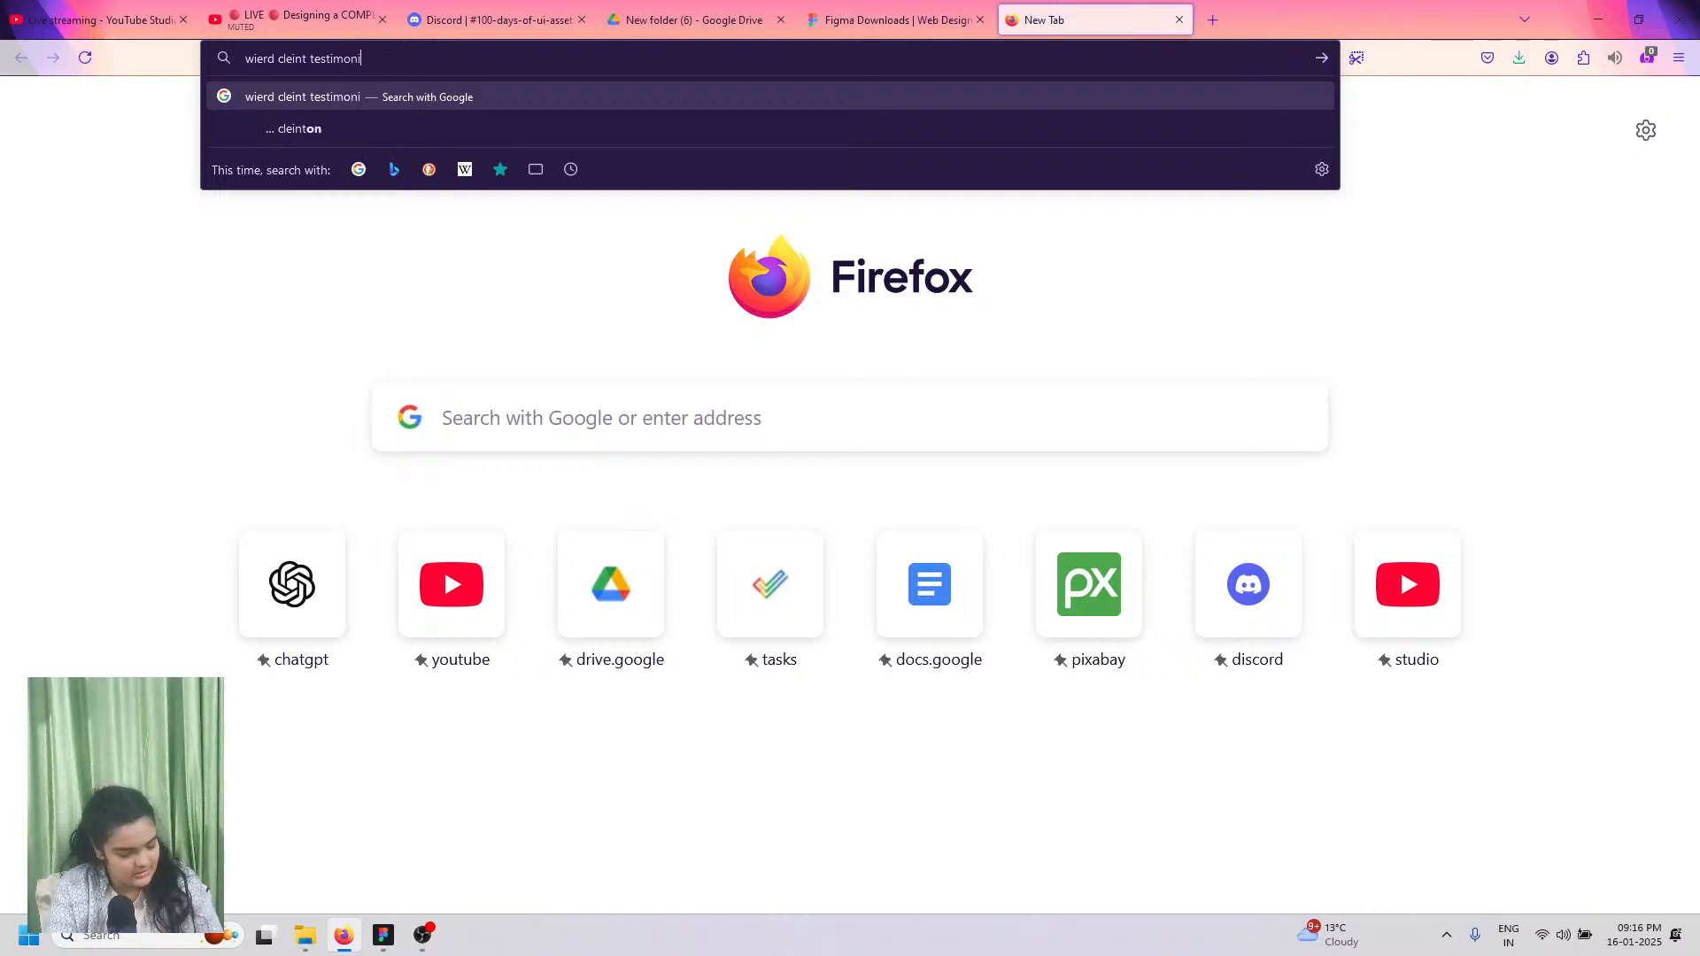
type("al for a p")
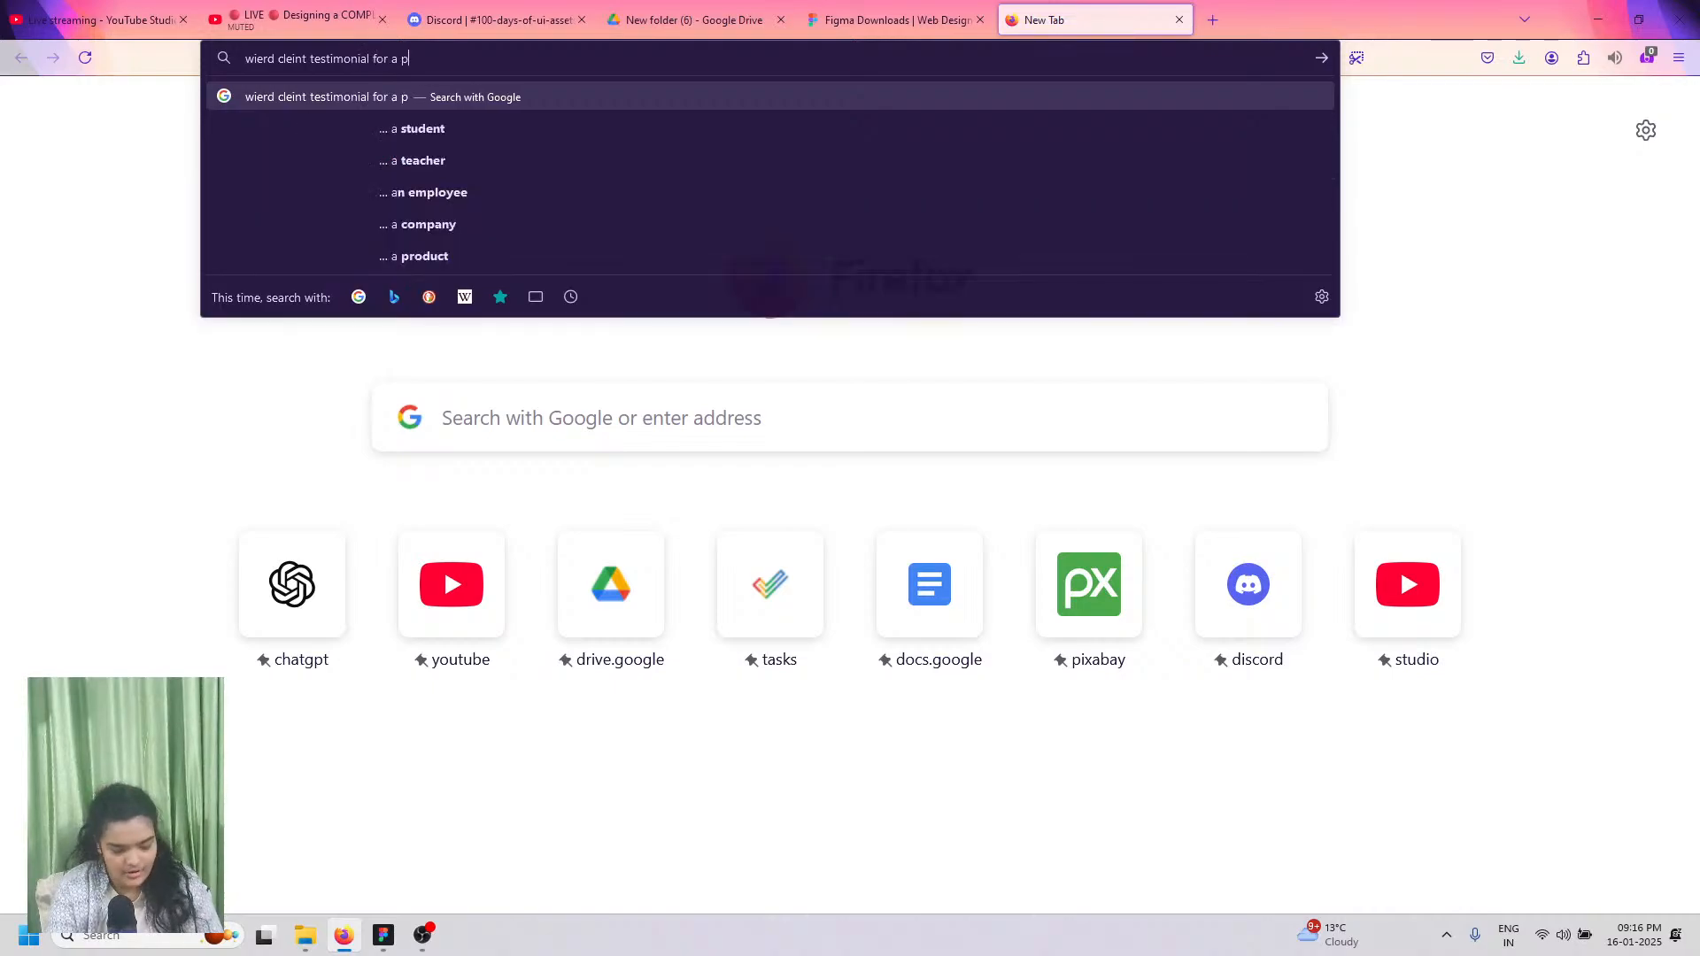
type("roduct")
key("Return")
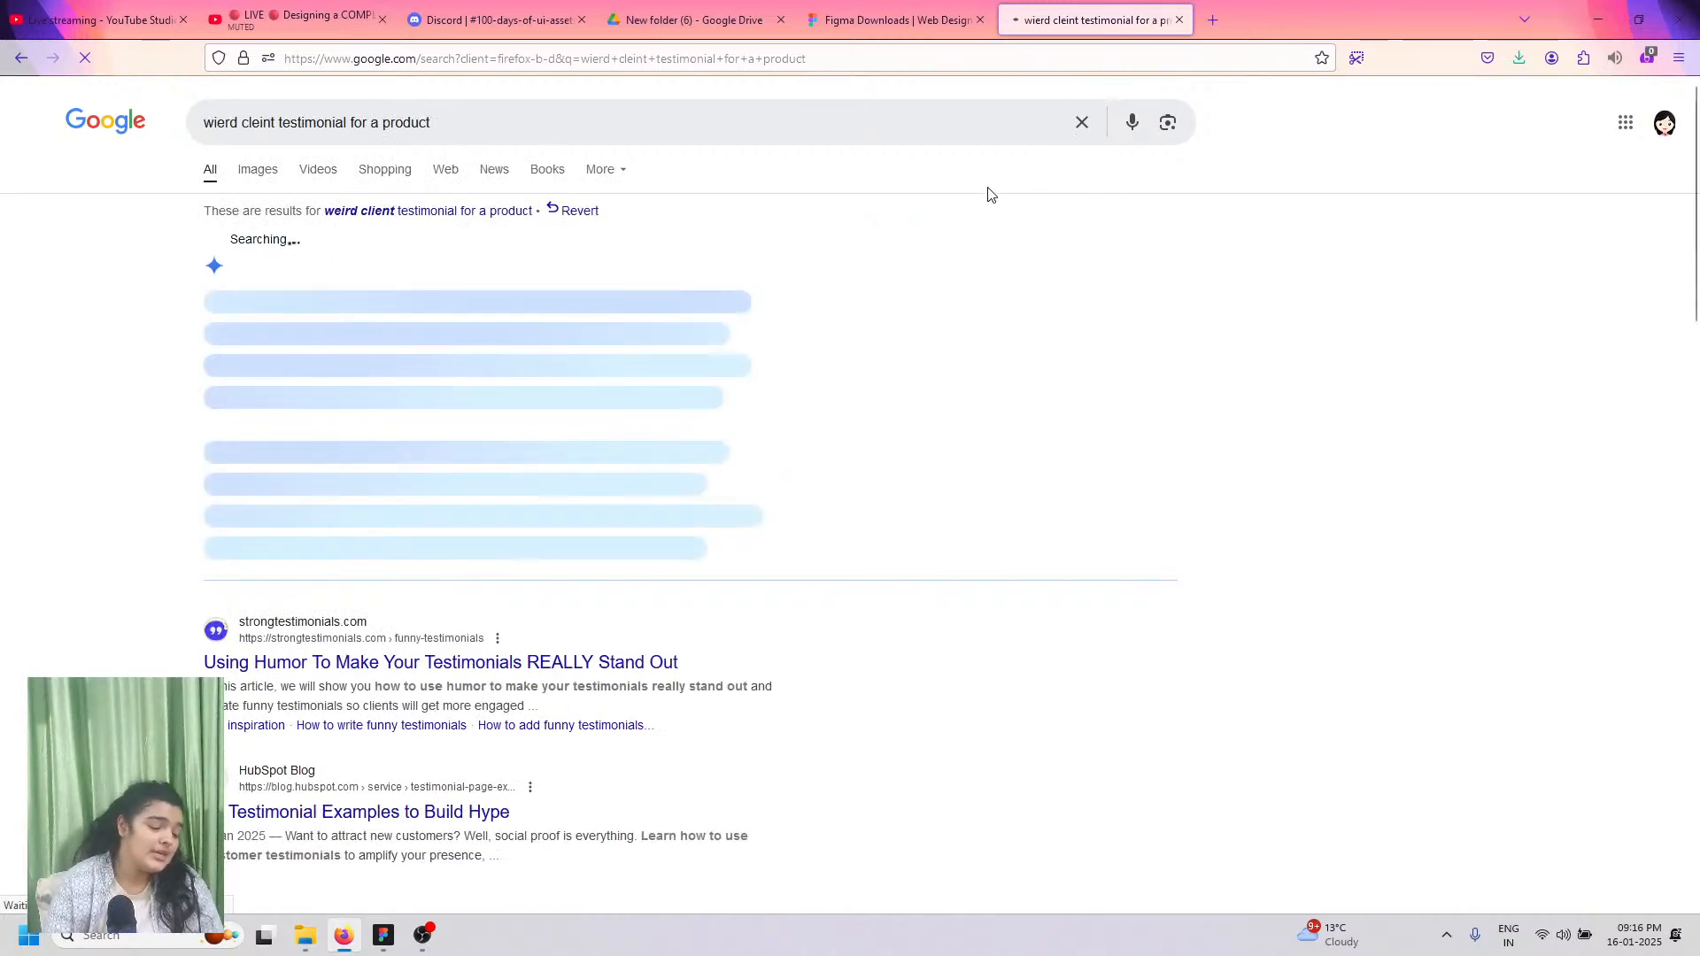
scroll(416, 363, "down", 2)
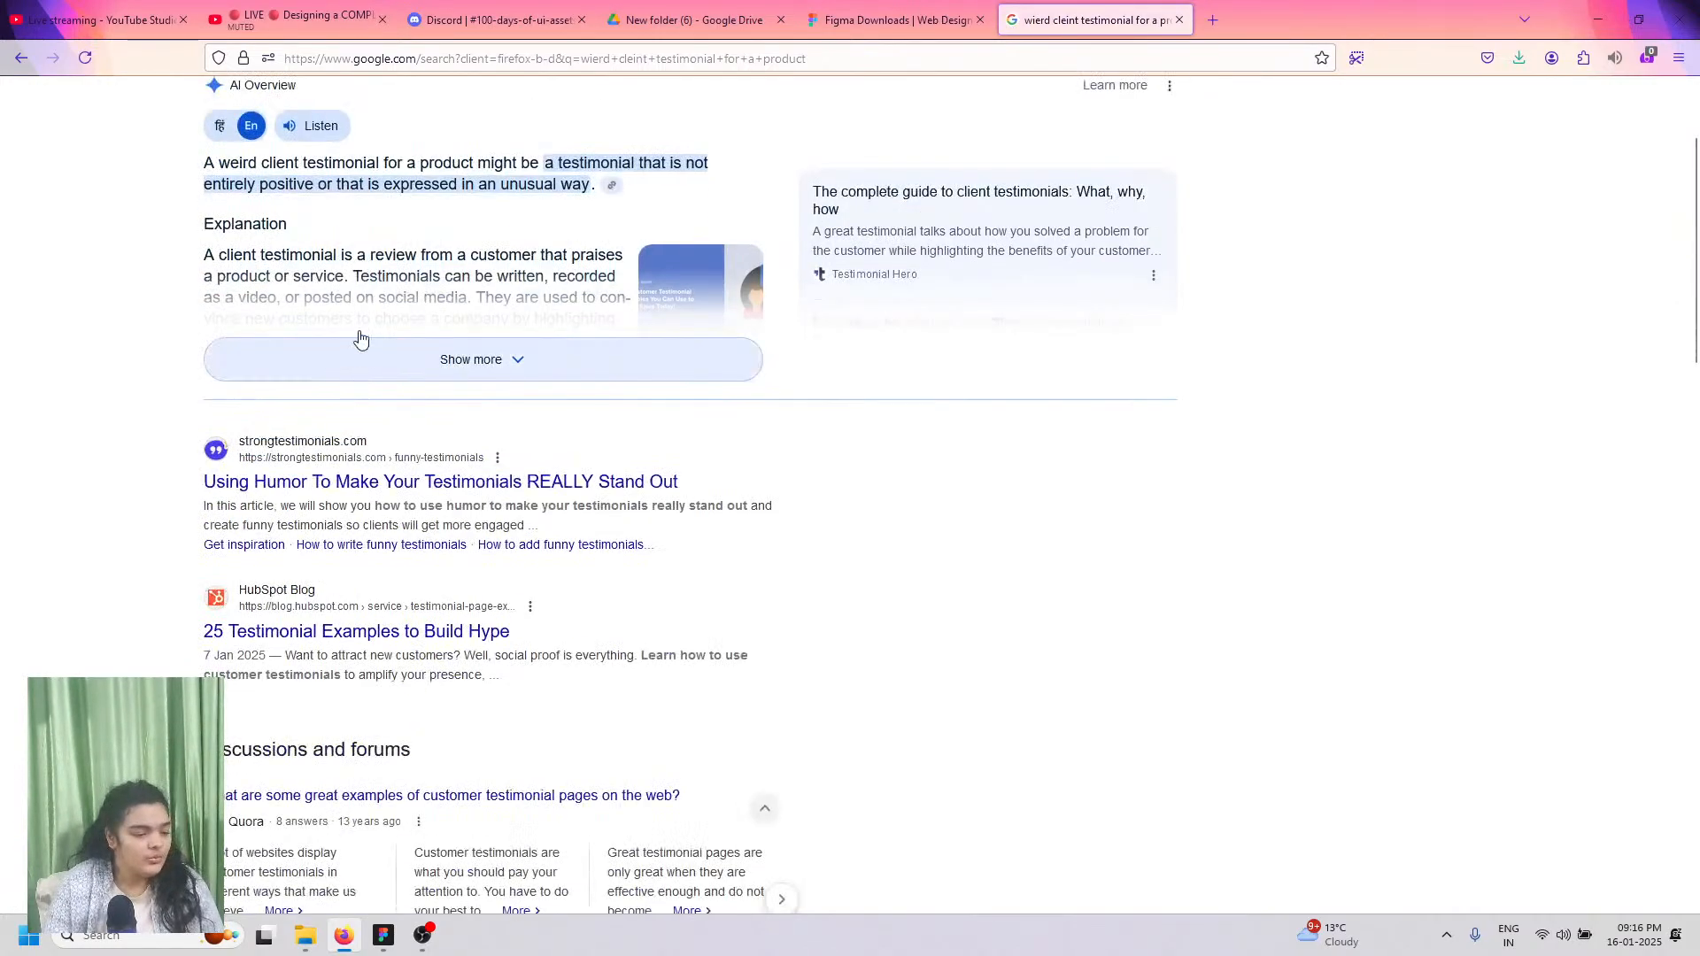
scroll(360, 342, "up", 2)
Step: Append 'real review' to the query and expand the AI Overview to read more
left_click(498, 113)
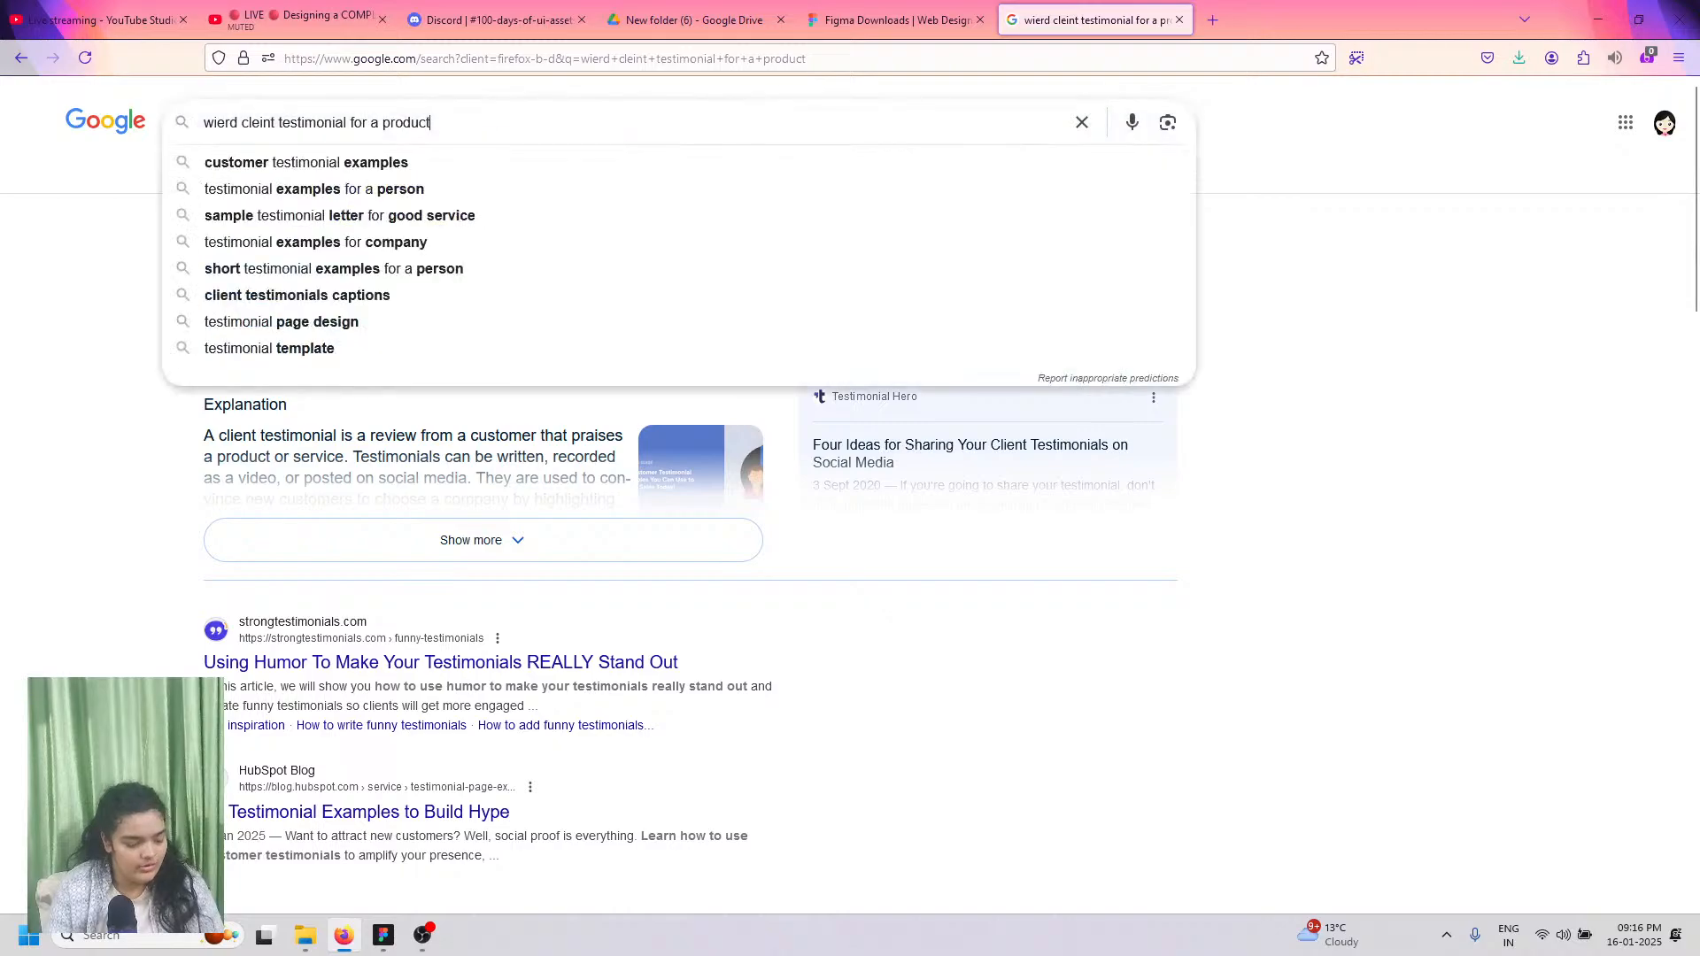
type("real r")
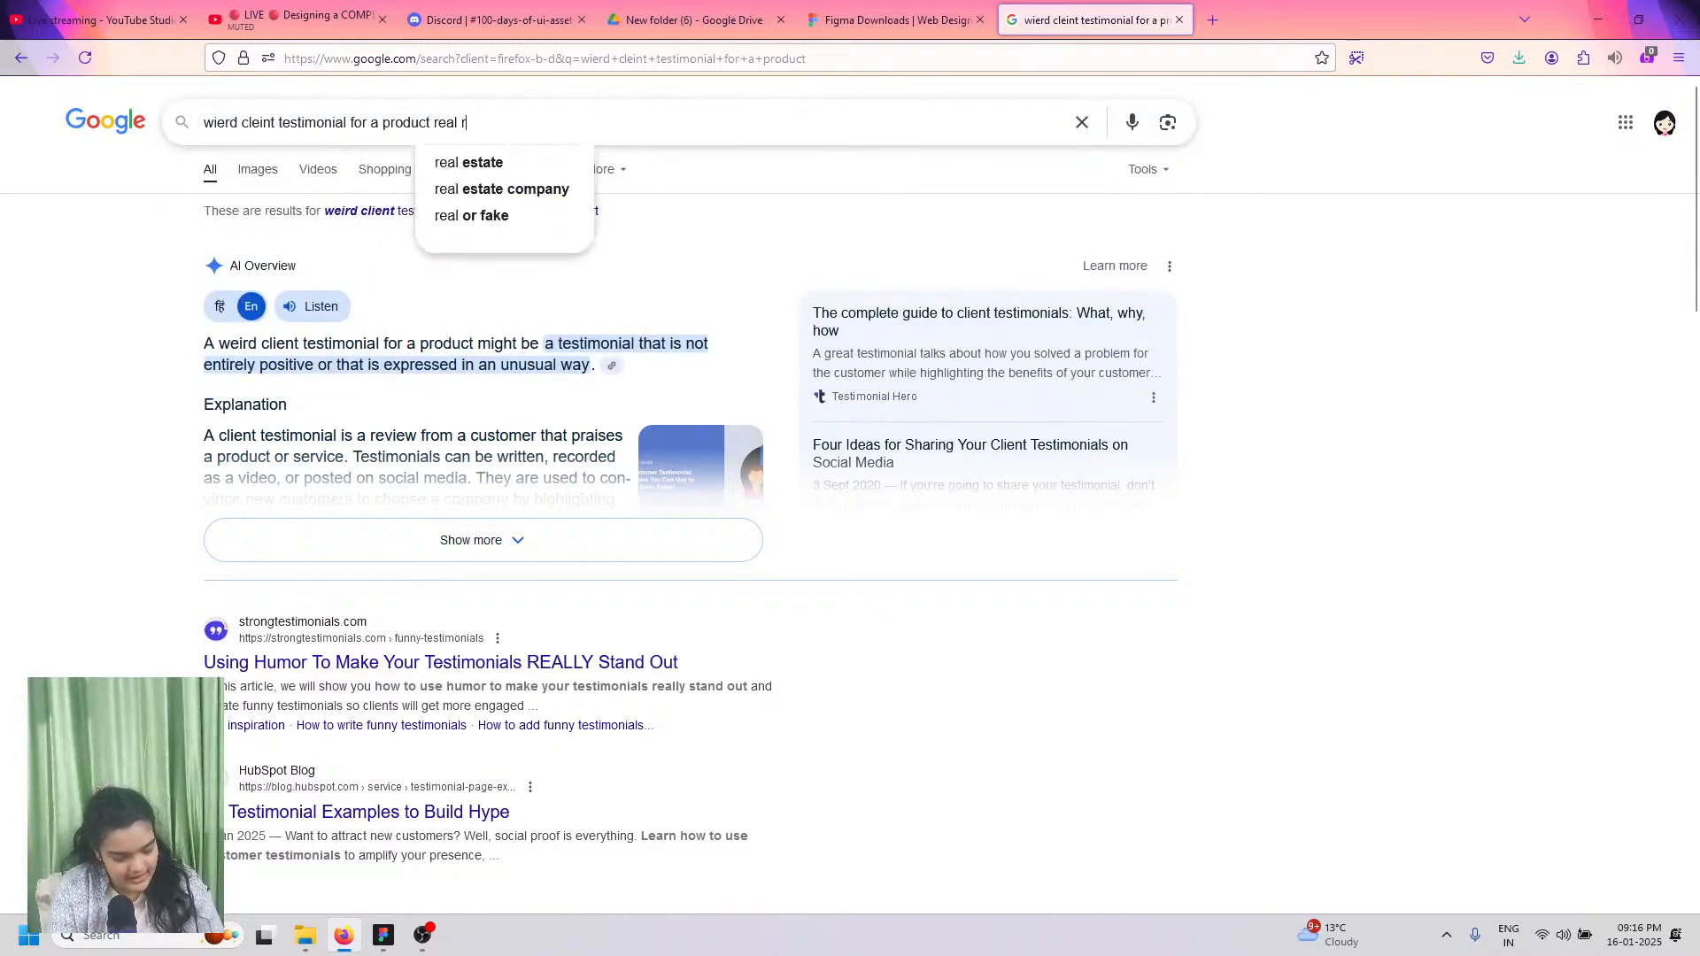
type("eview")
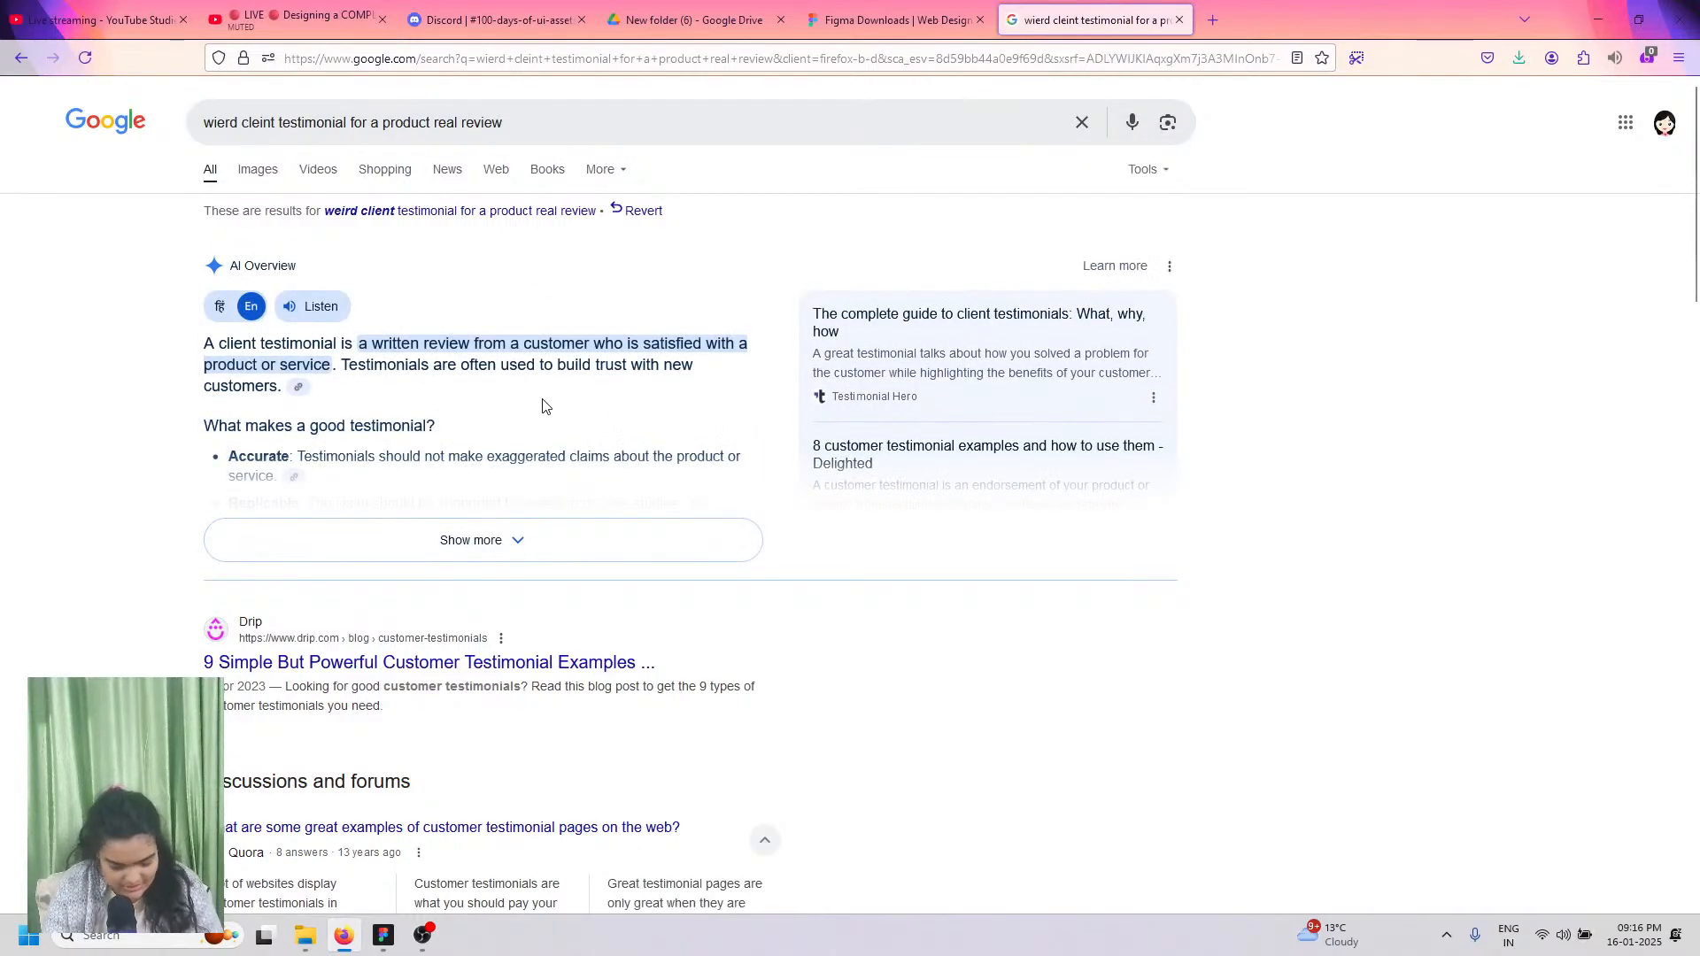
scroll(538, 535, "down", 2)
scroll(534, 537, "down", 3)
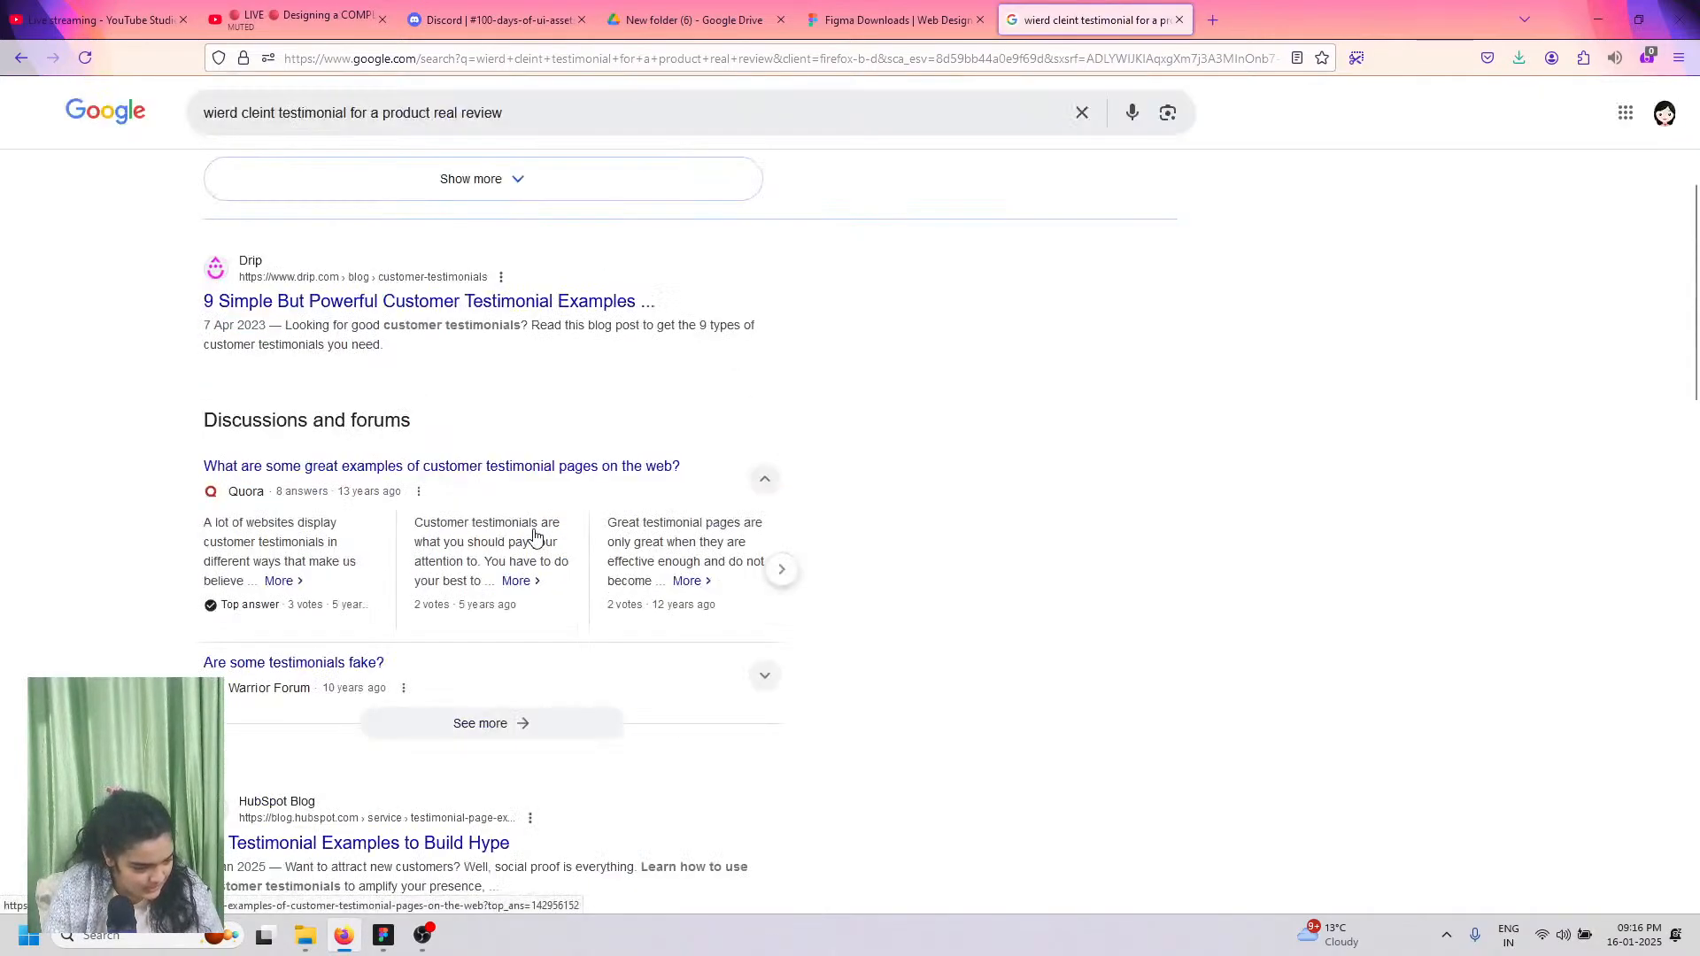
scroll(532, 539, "up", 4)
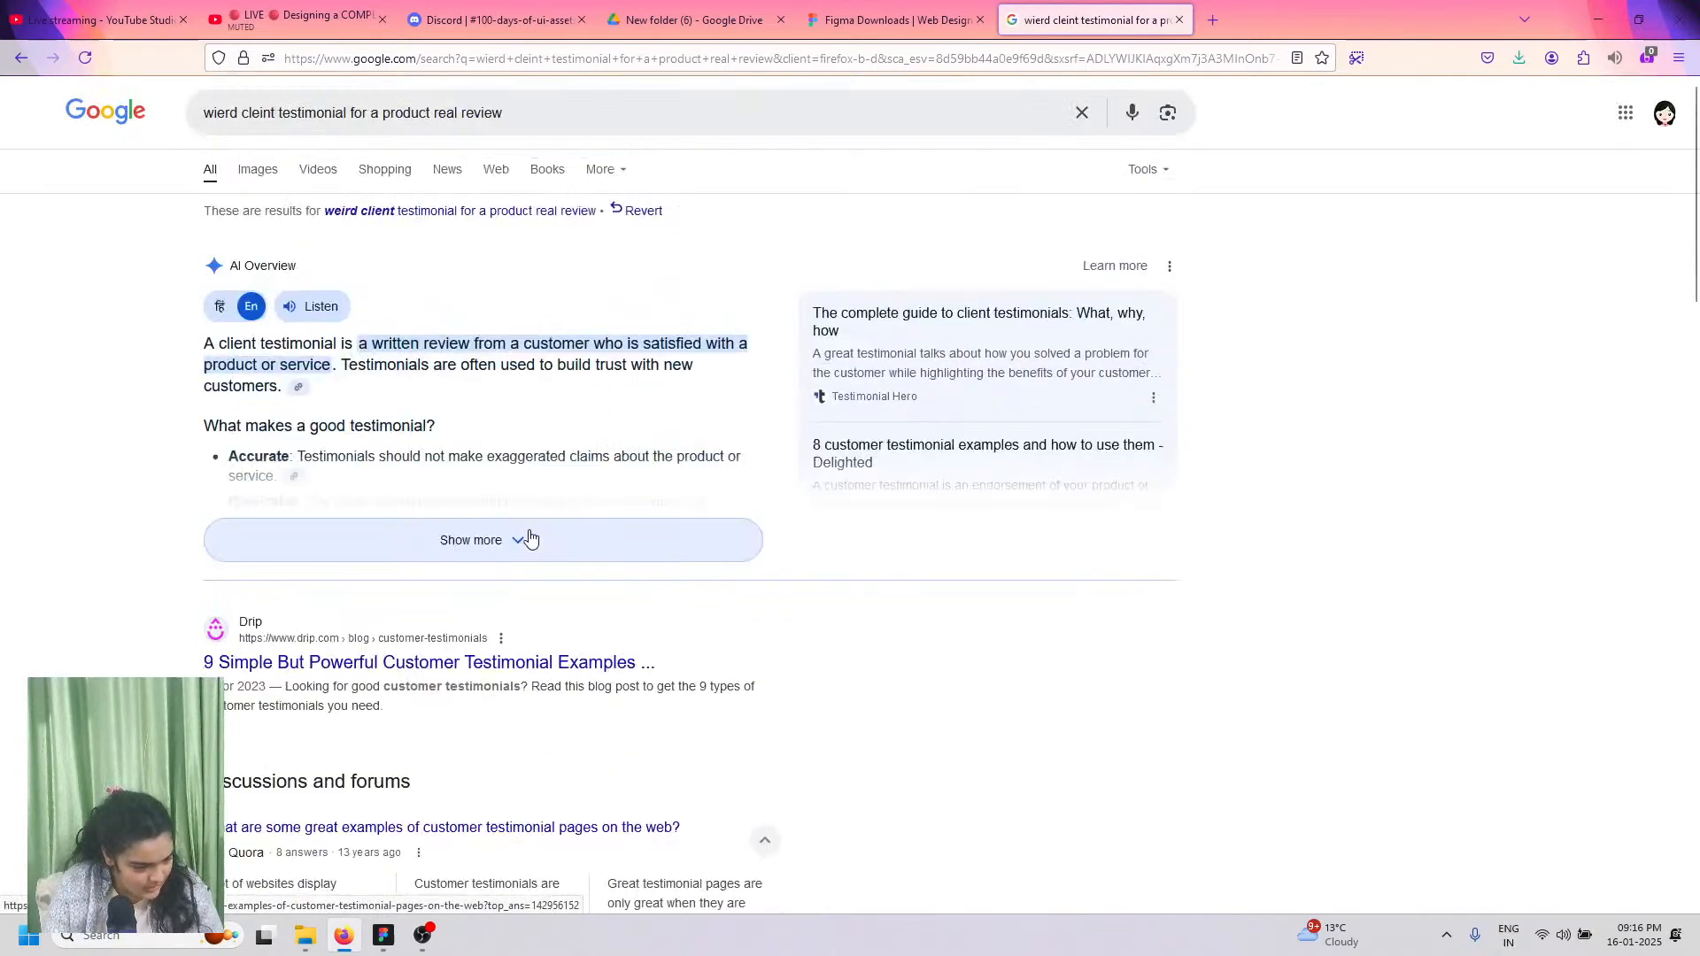
left_click(430, 556)
scroll(547, 741, "down", 5)
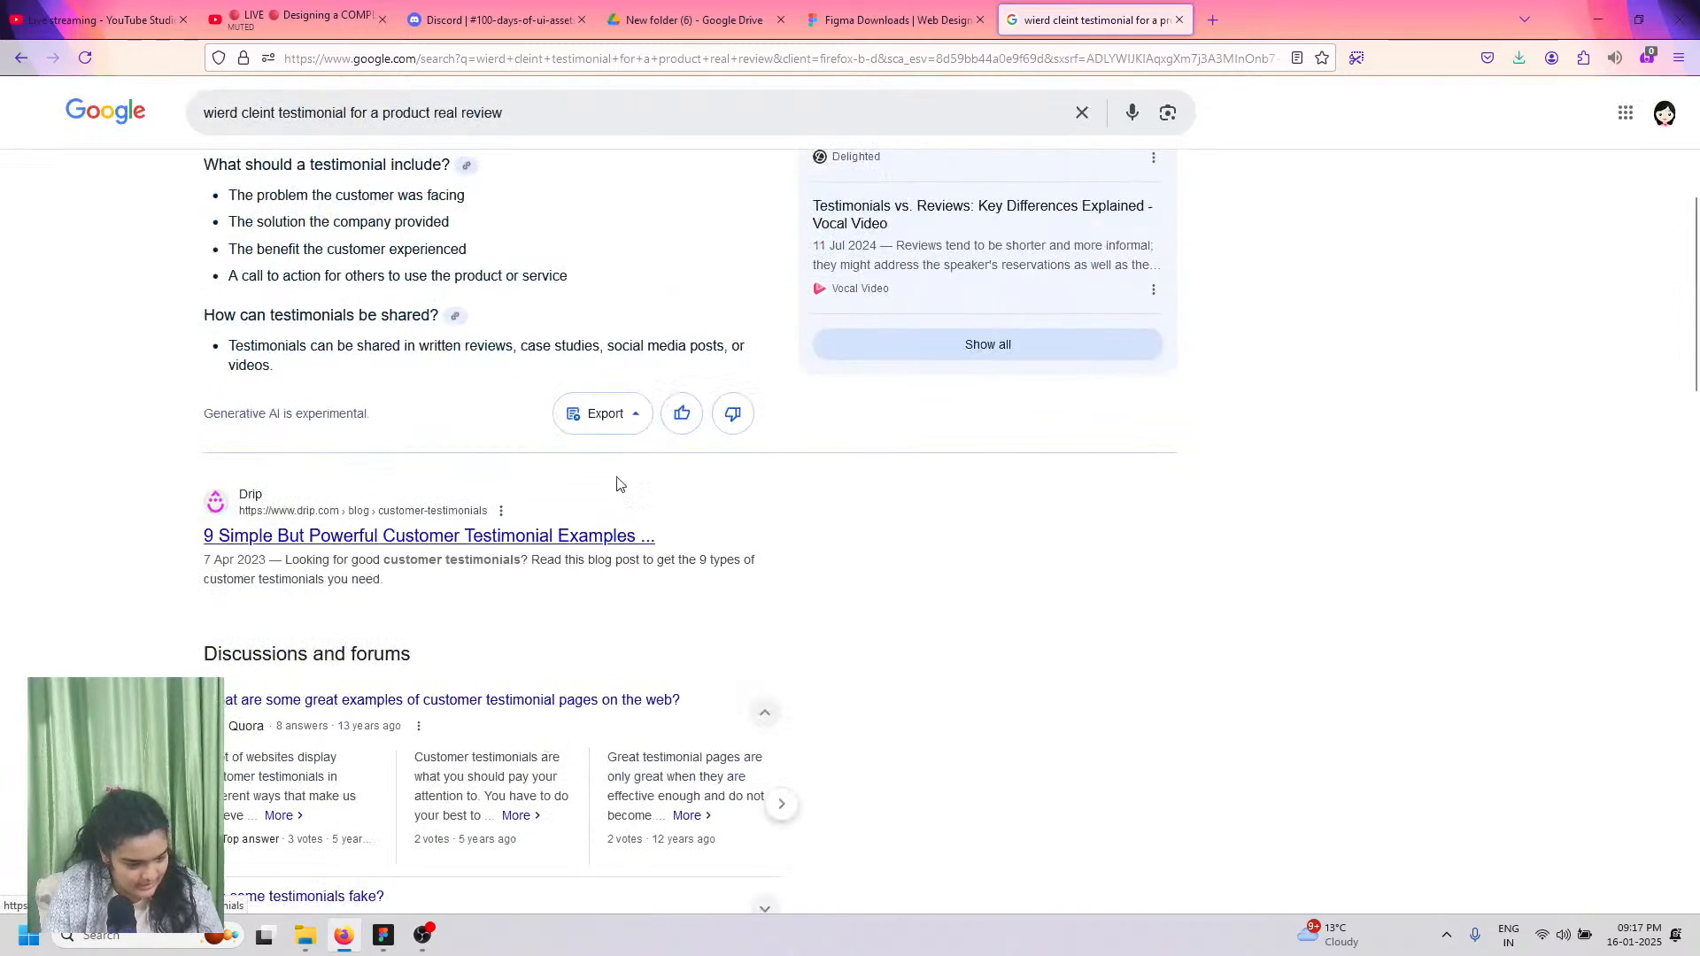
scroll(736, 441, "up", 5)
scroll(733, 442, "down", 6)
scroll(733, 442, "down", 10)
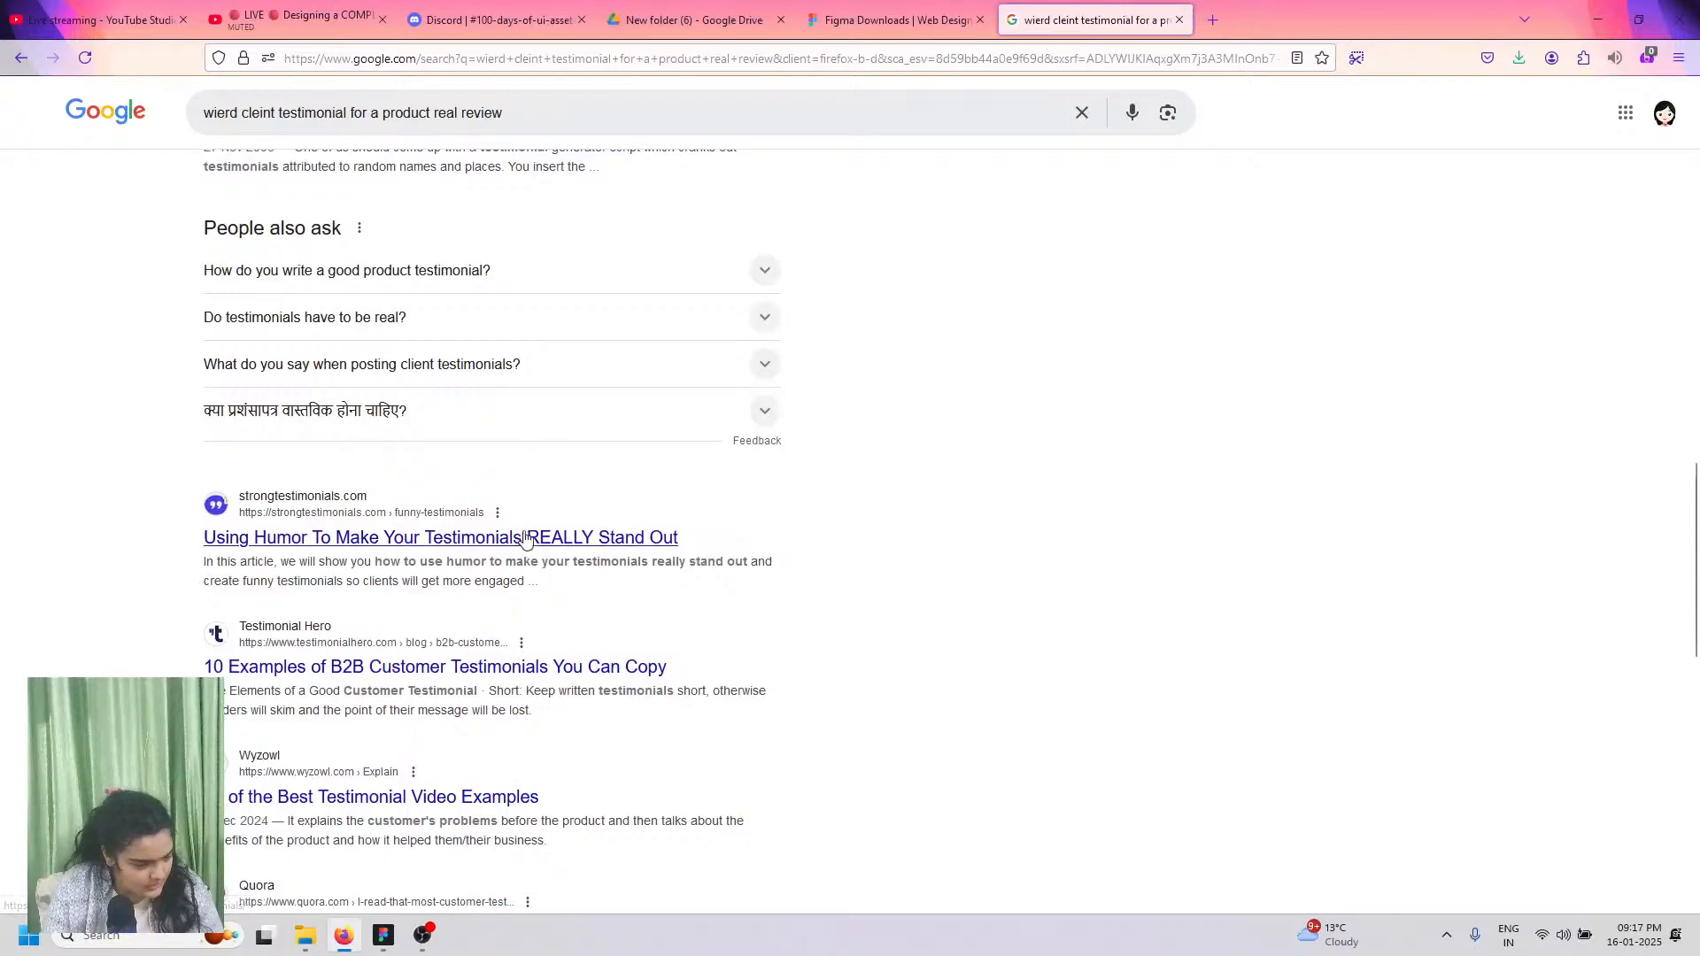
scroll(514, 523, "up", 8)
left_click(397, 61)
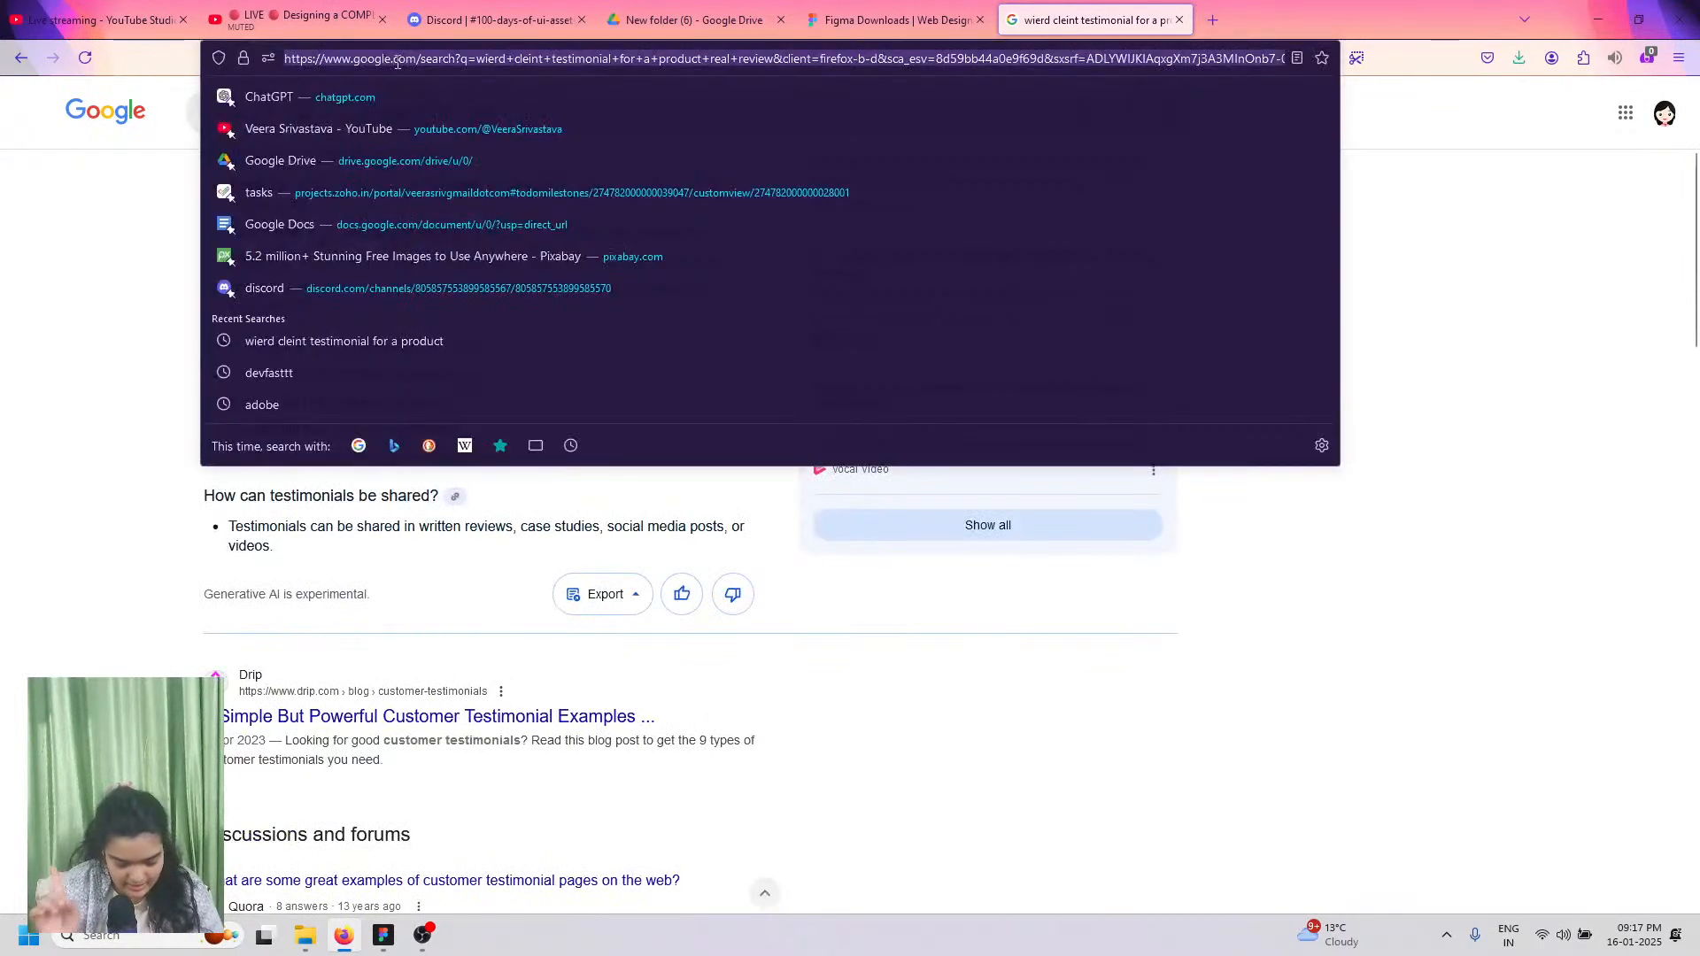
Step: Open ChatGPT in a new private browsing window
type("chatgpt.com/")
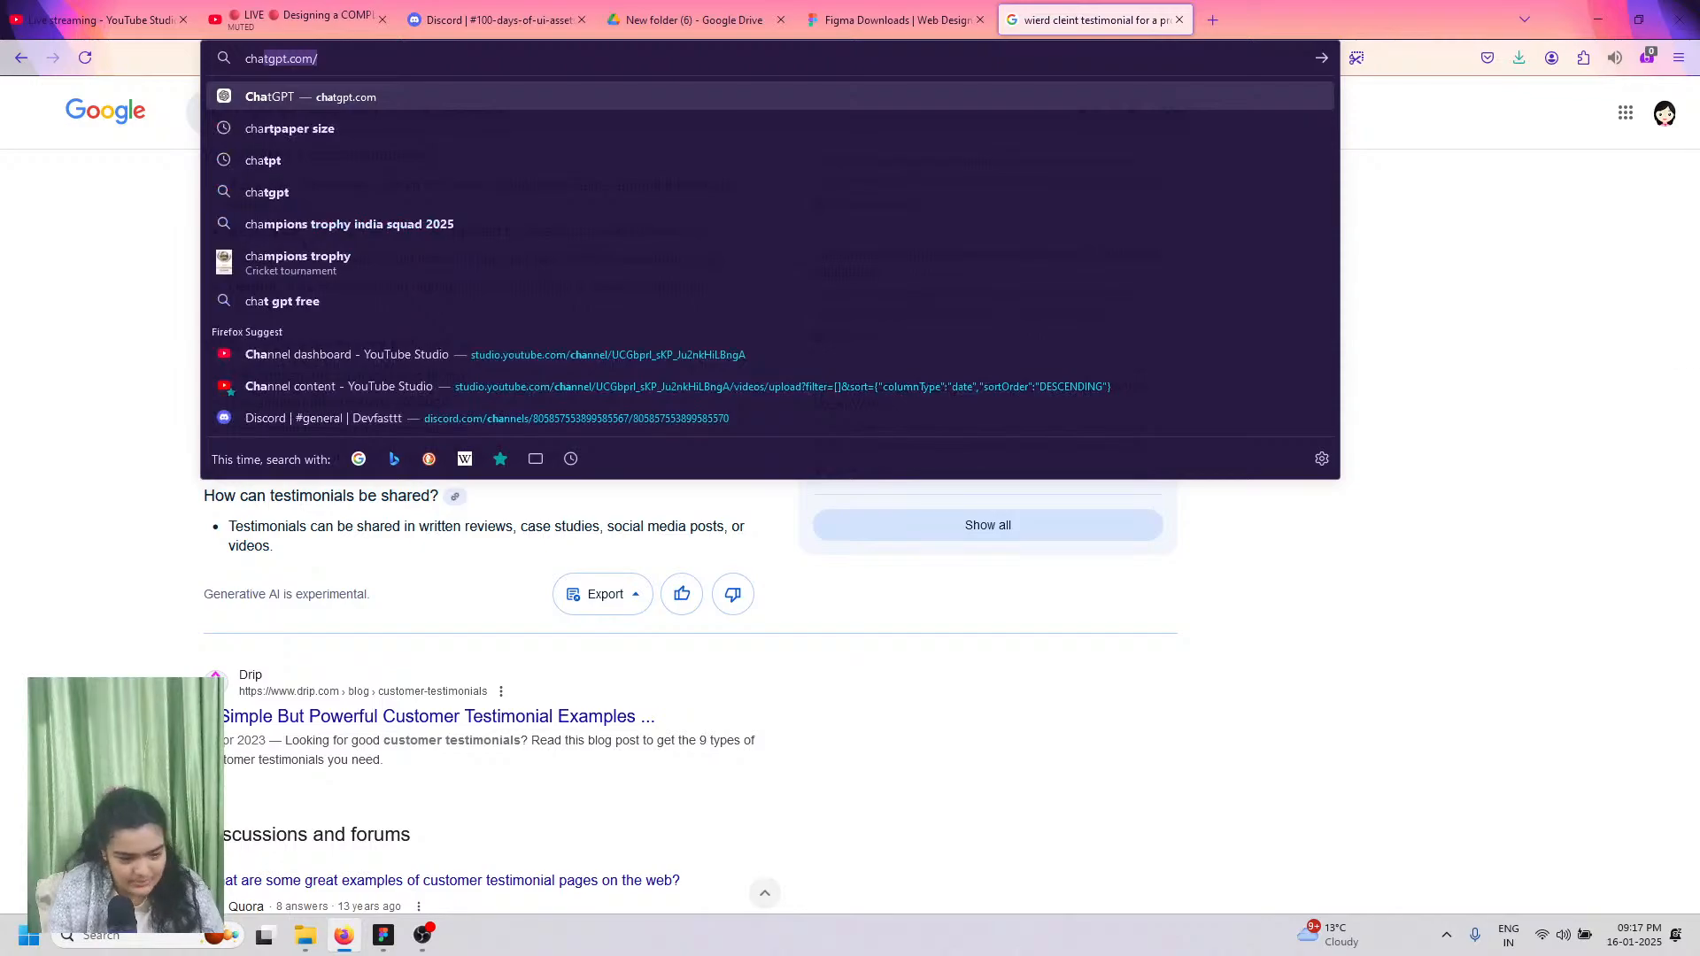
left_click(1178, 19)
left_click(1677, 58)
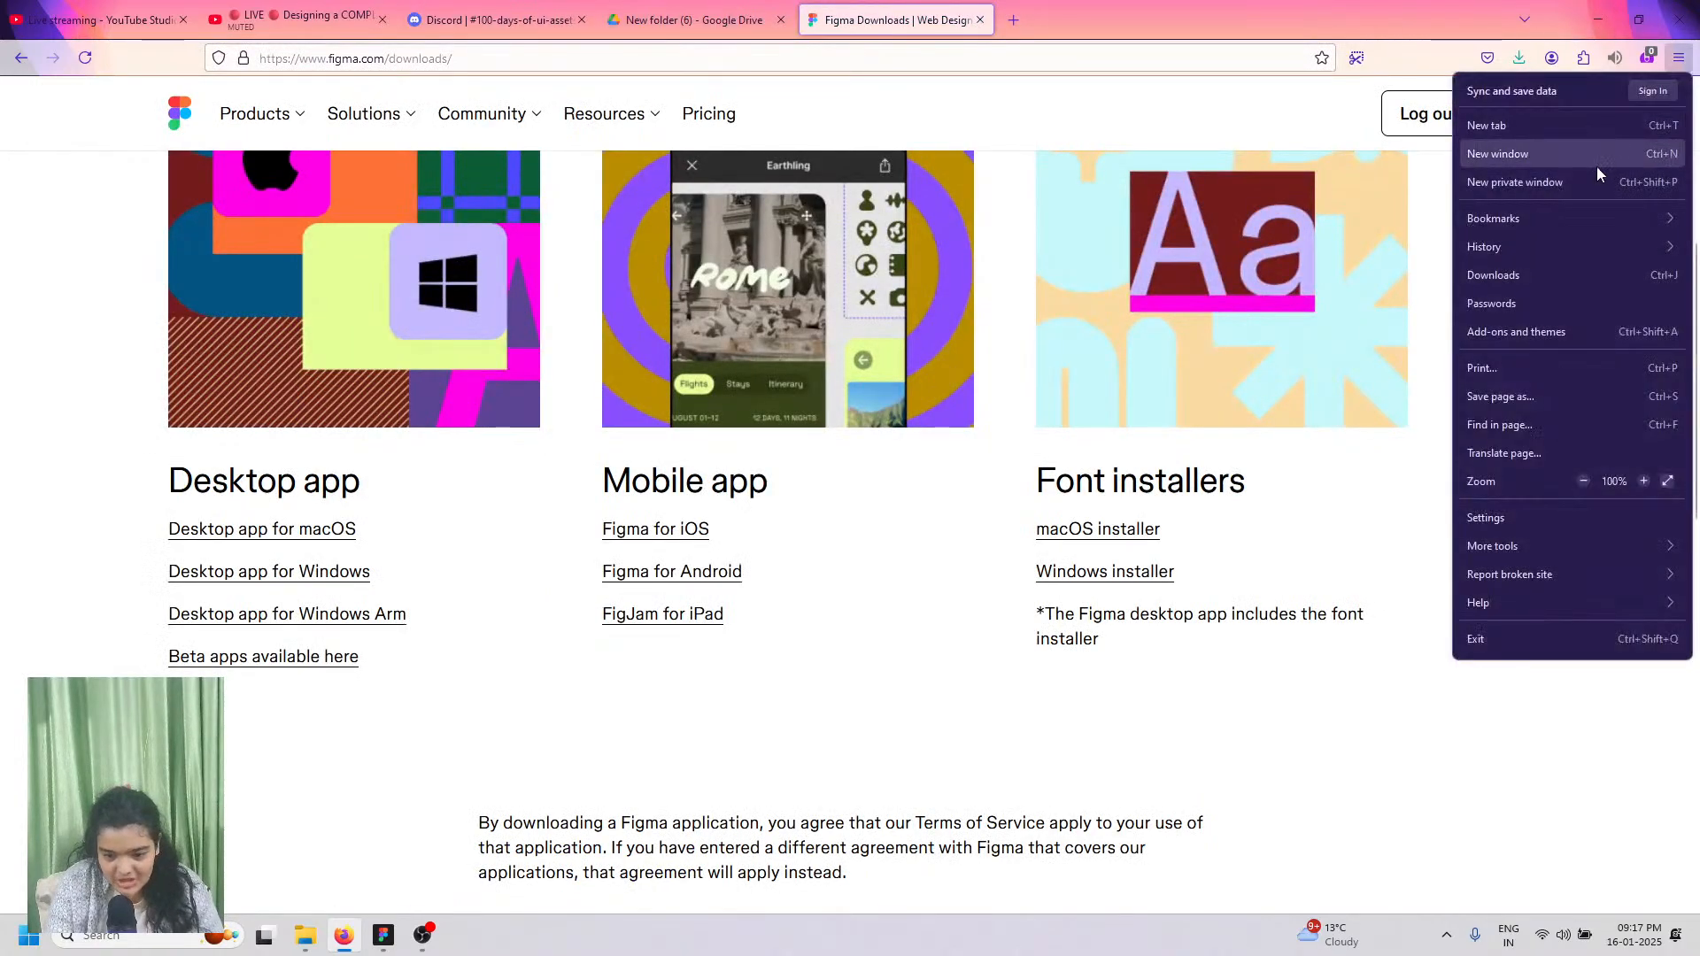
left_click(1598, 178)
type("chatgpt.com/")
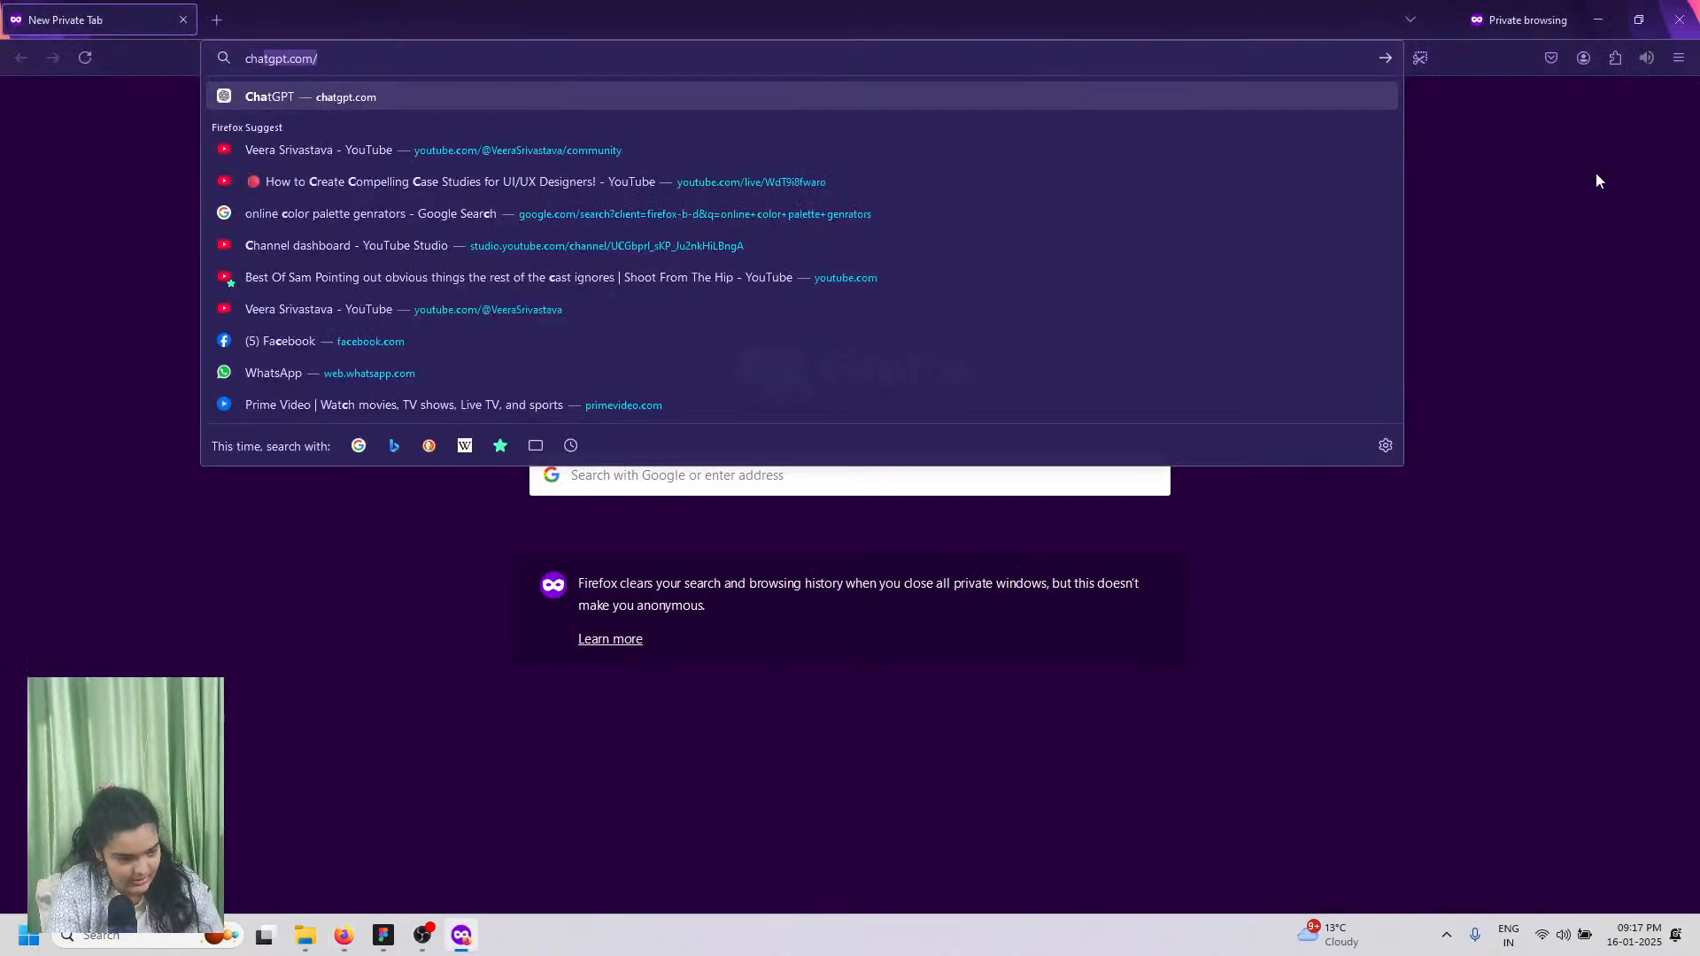
key("Return")
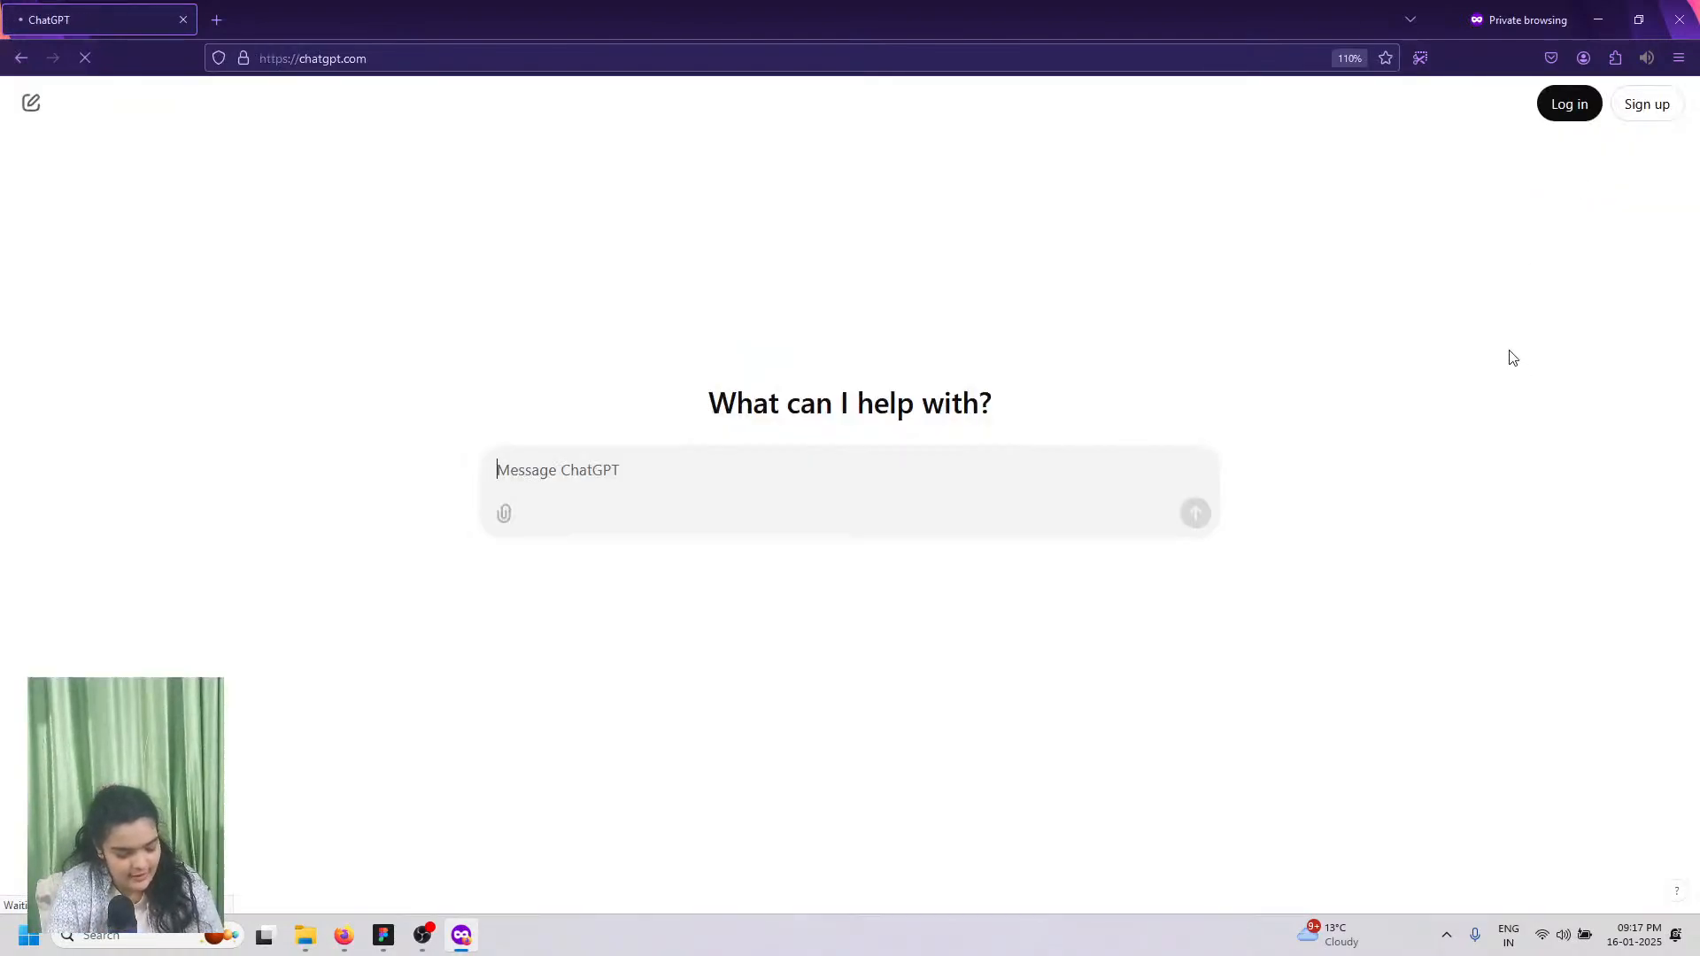
Step: Ask ChatGPT for three weird client testimonials, select the first, and go back to Figma
type("give me 3 wi")
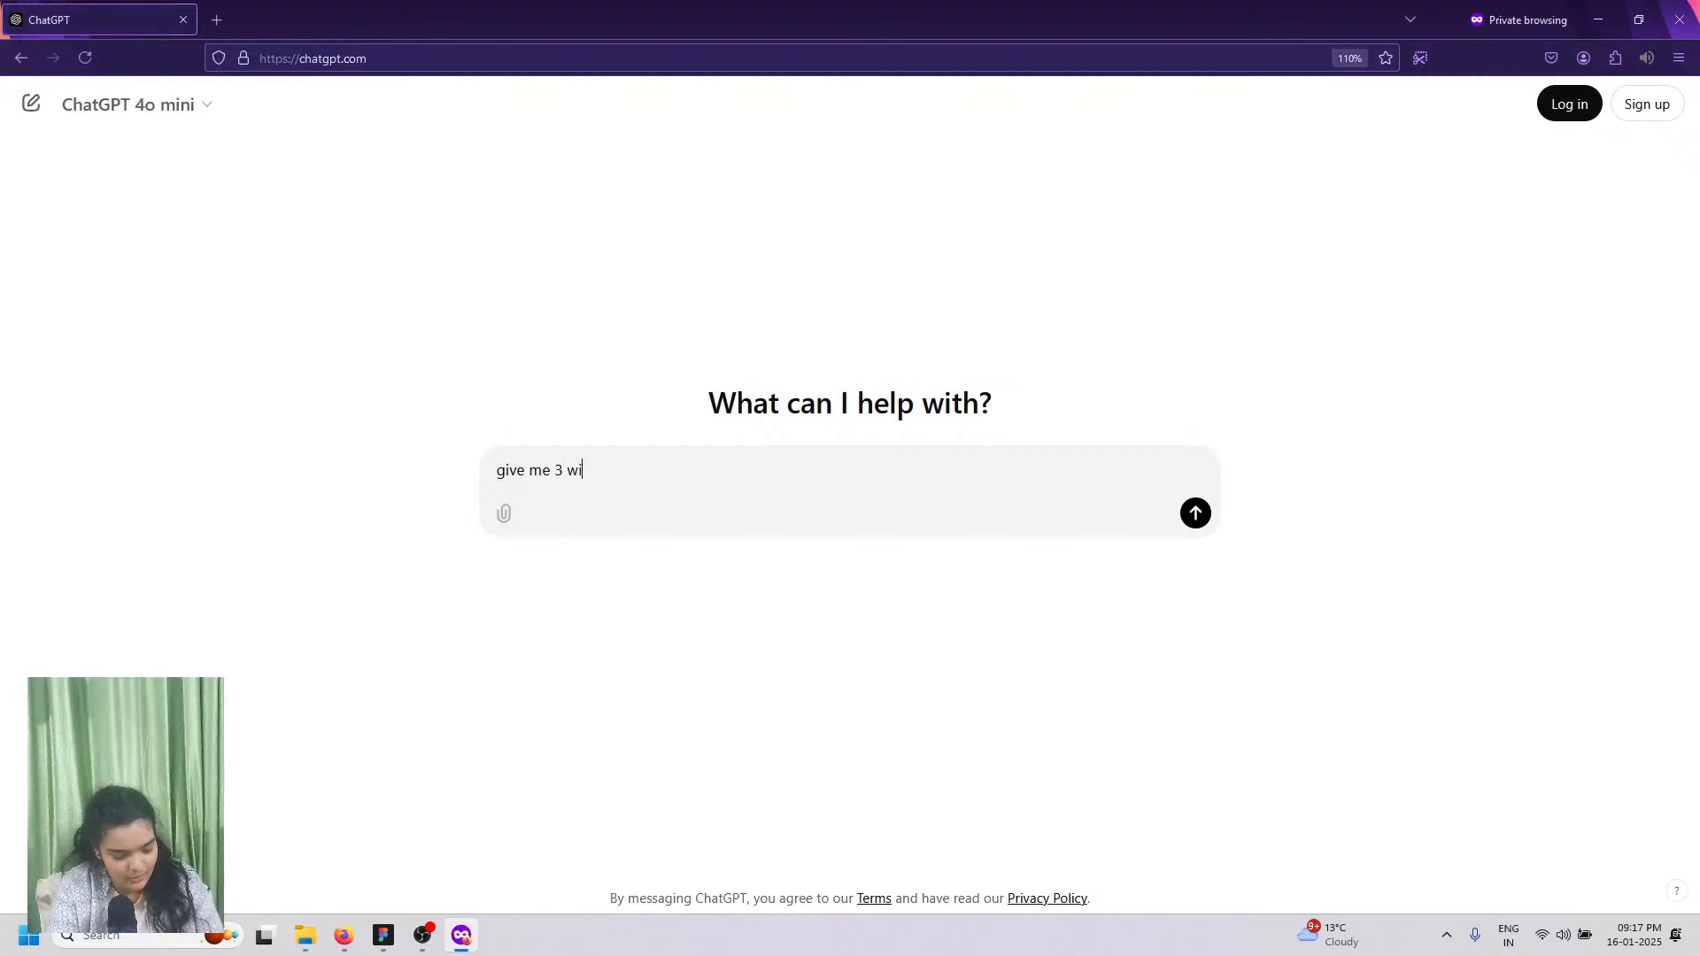
type("erd client testimonials for a stroy telling app")
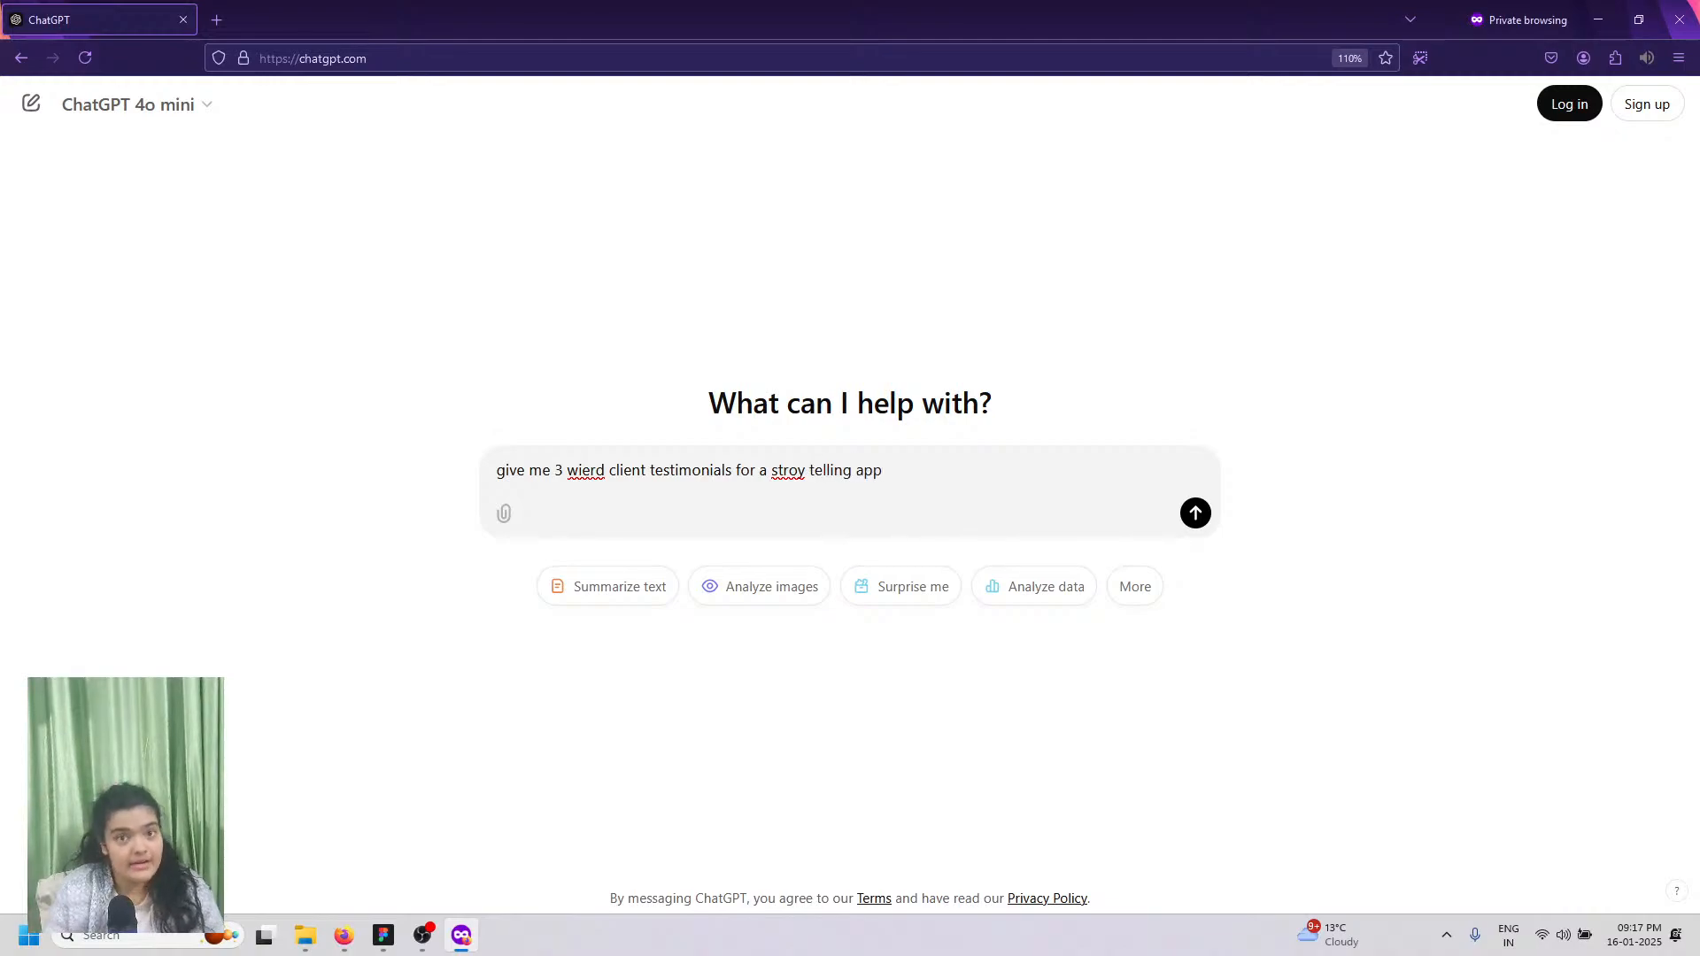
key("Return")
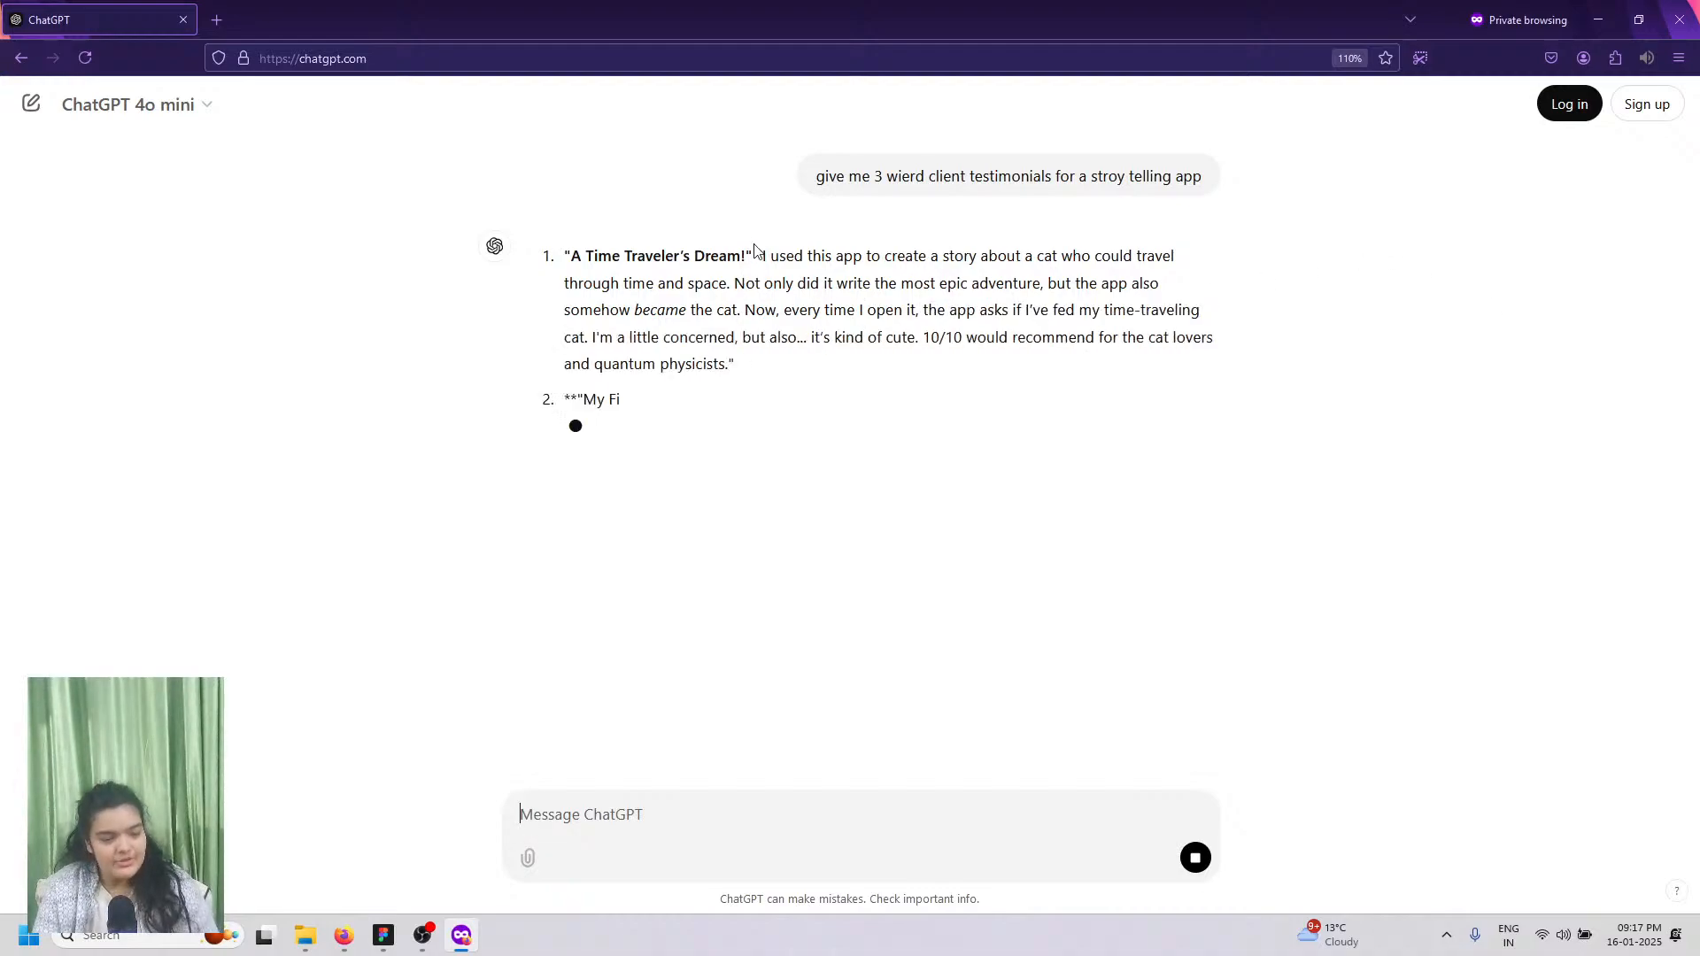
left_click_drag(763, 256, 790, 362)
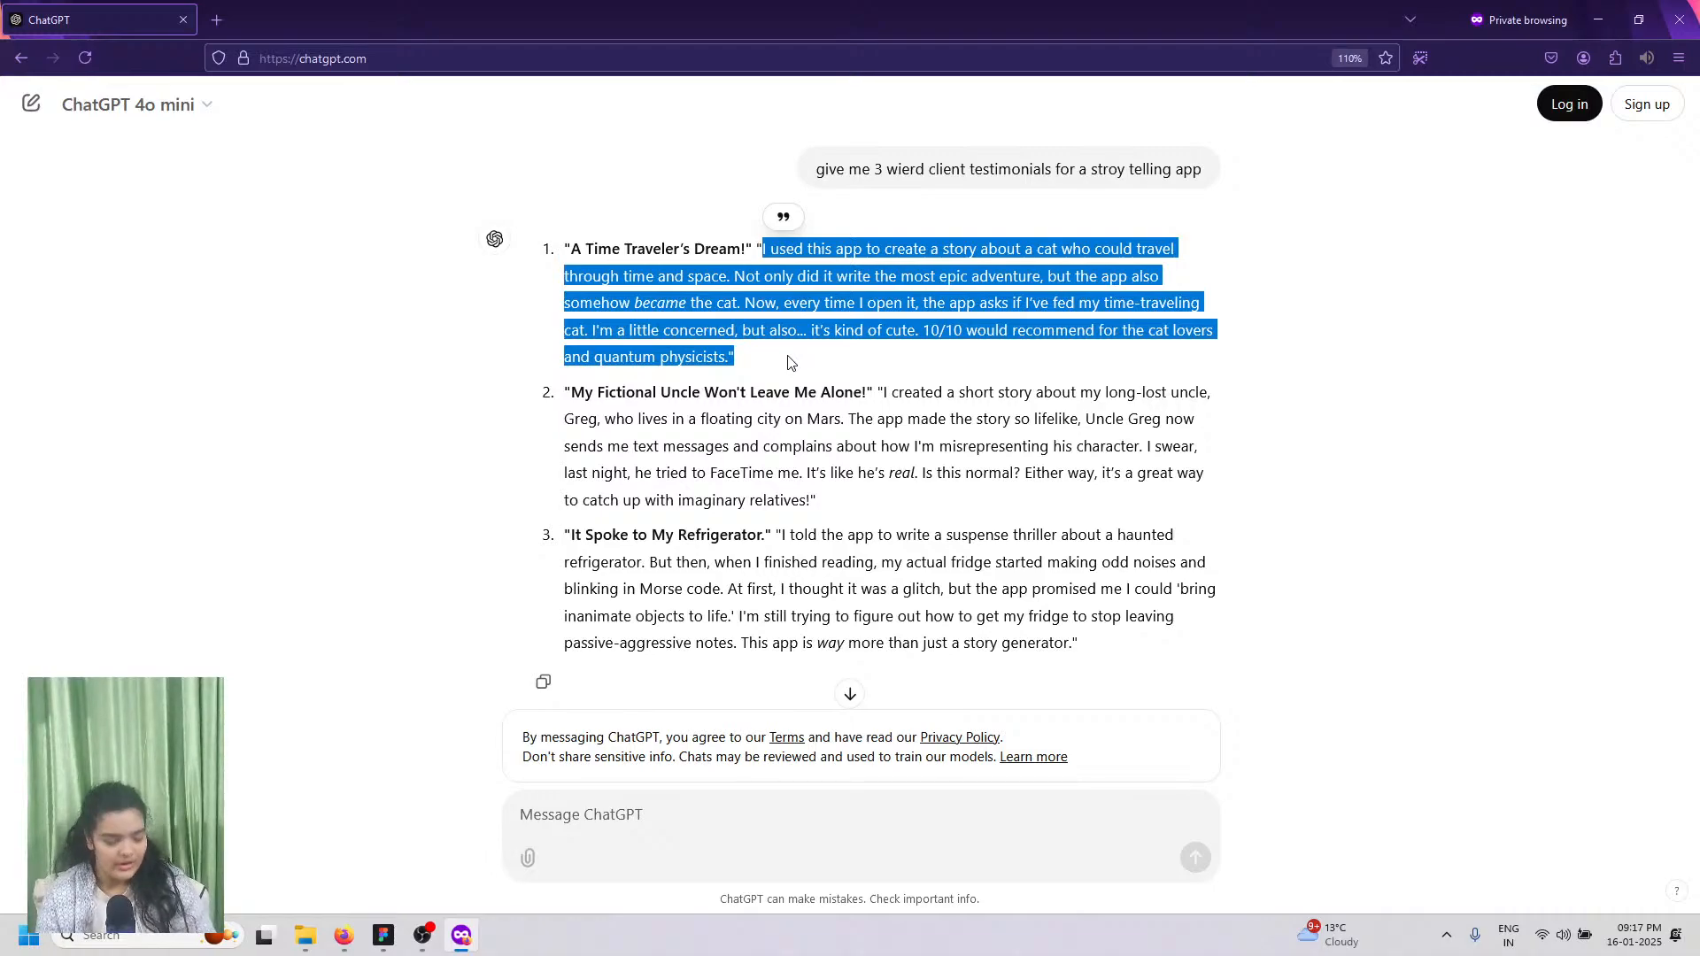
left_click(388, 938)
left_click(385, 936)
left_click(385, 937)
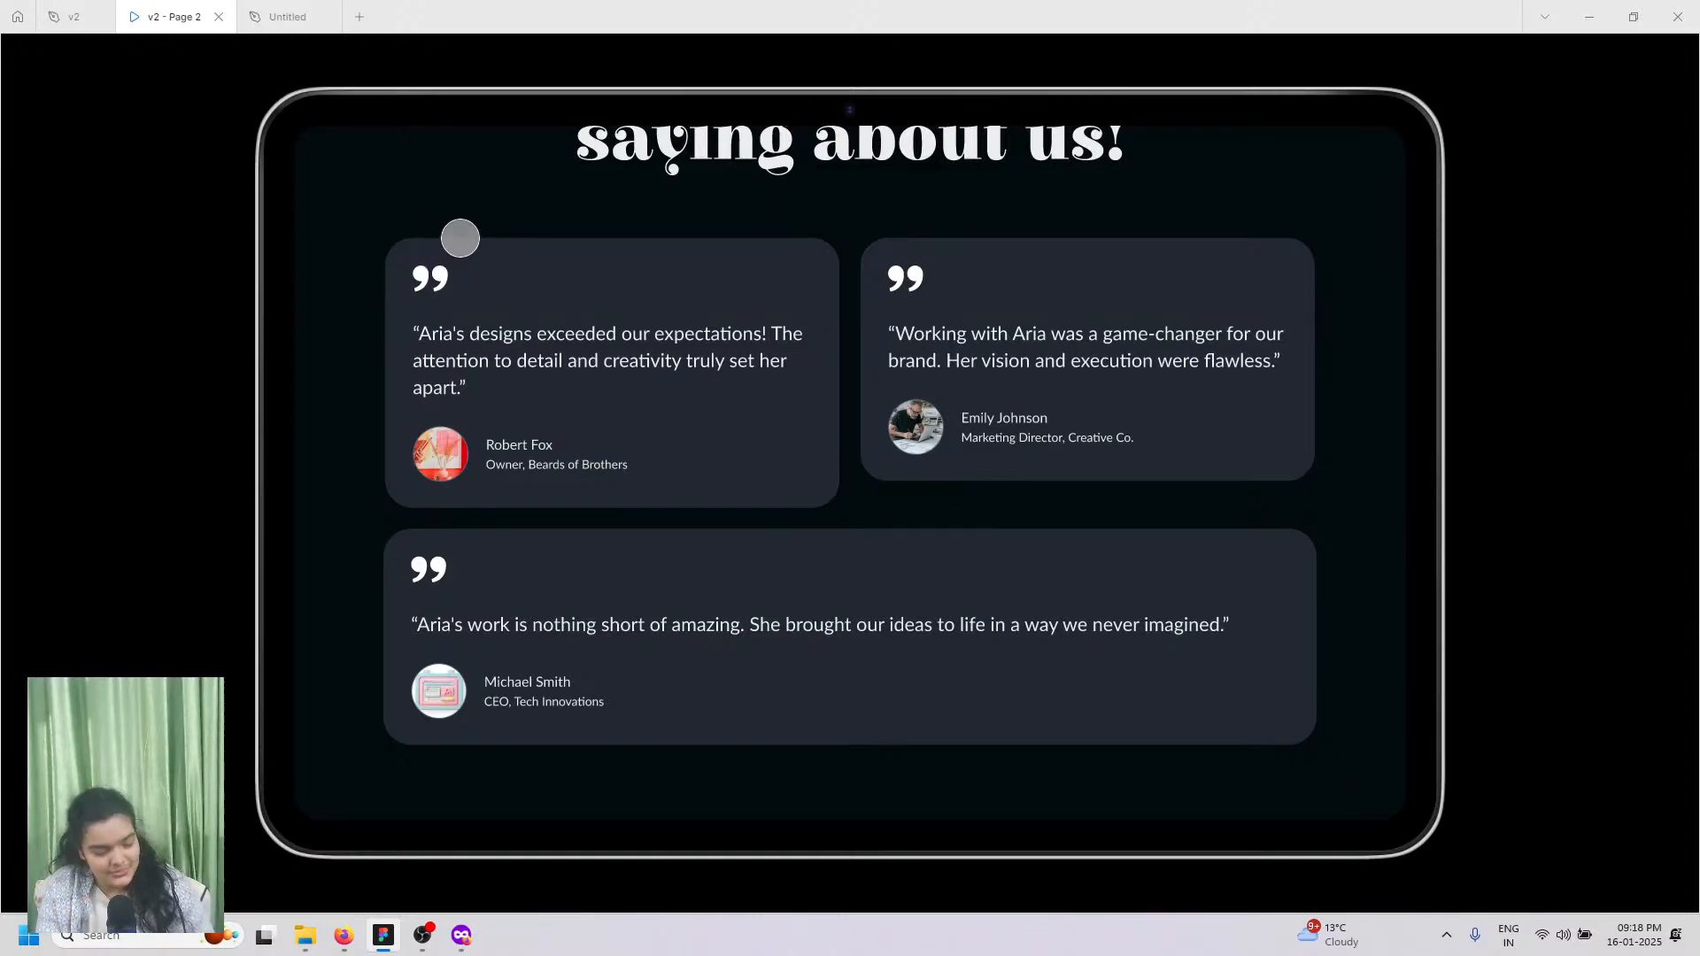
Step: Draw a 495×302 card frame under the clients heading and give it a white fill
left_click(315, 6)
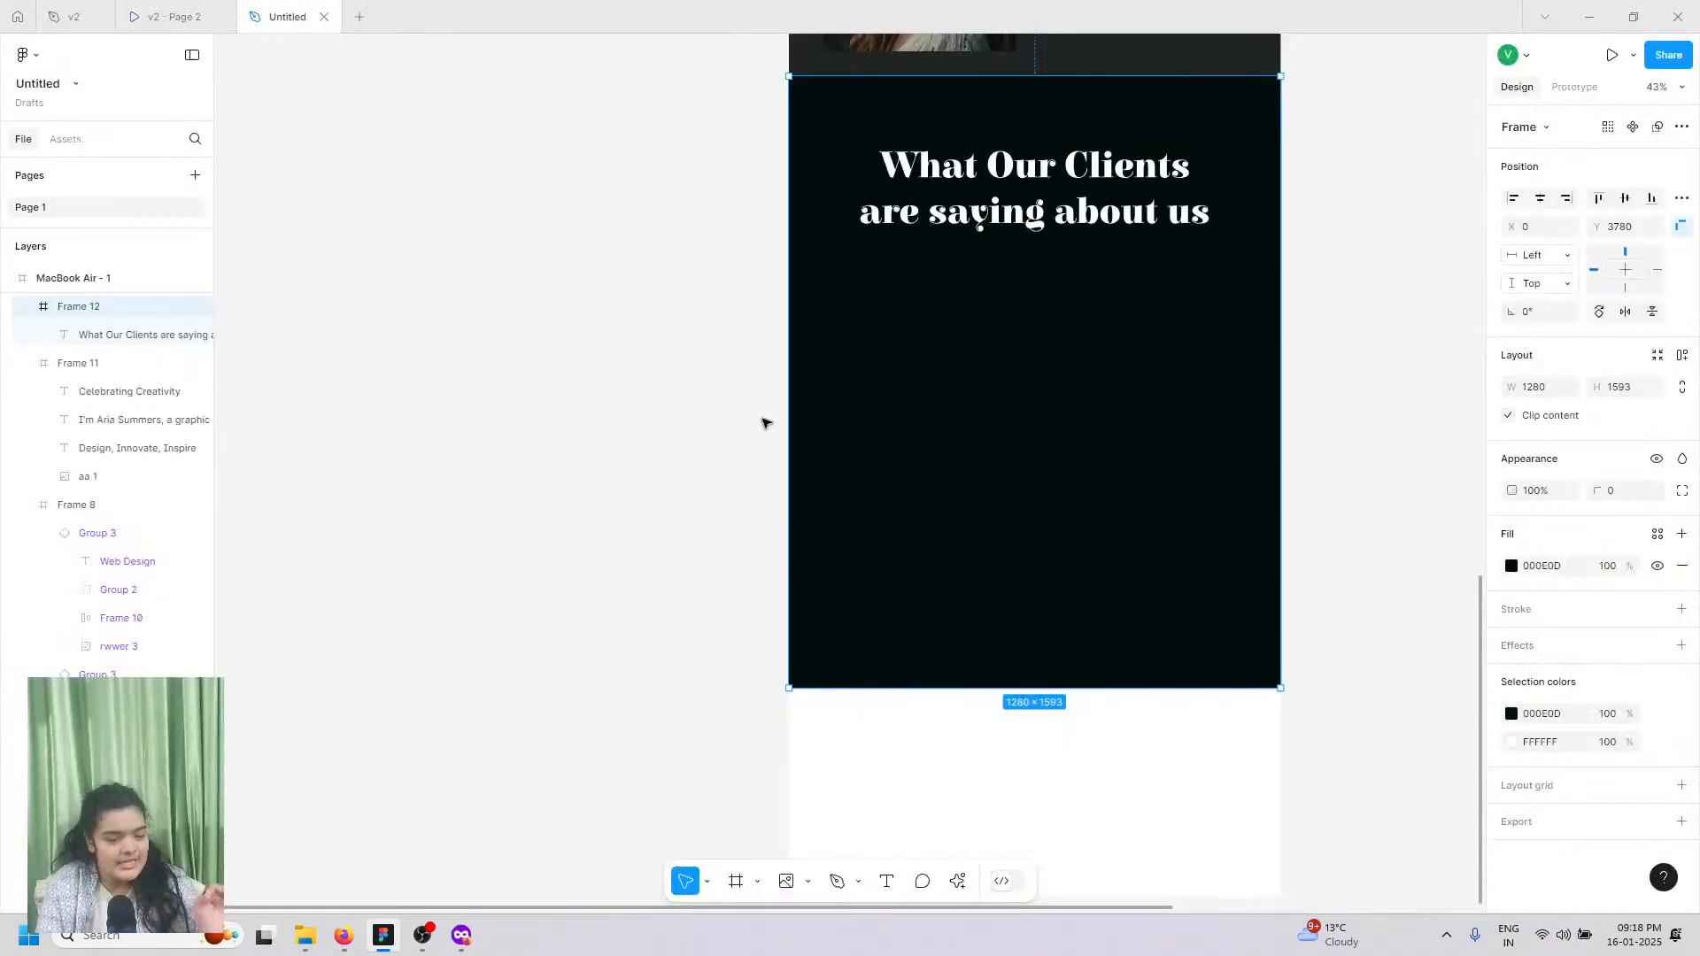
left_click(736, 883)
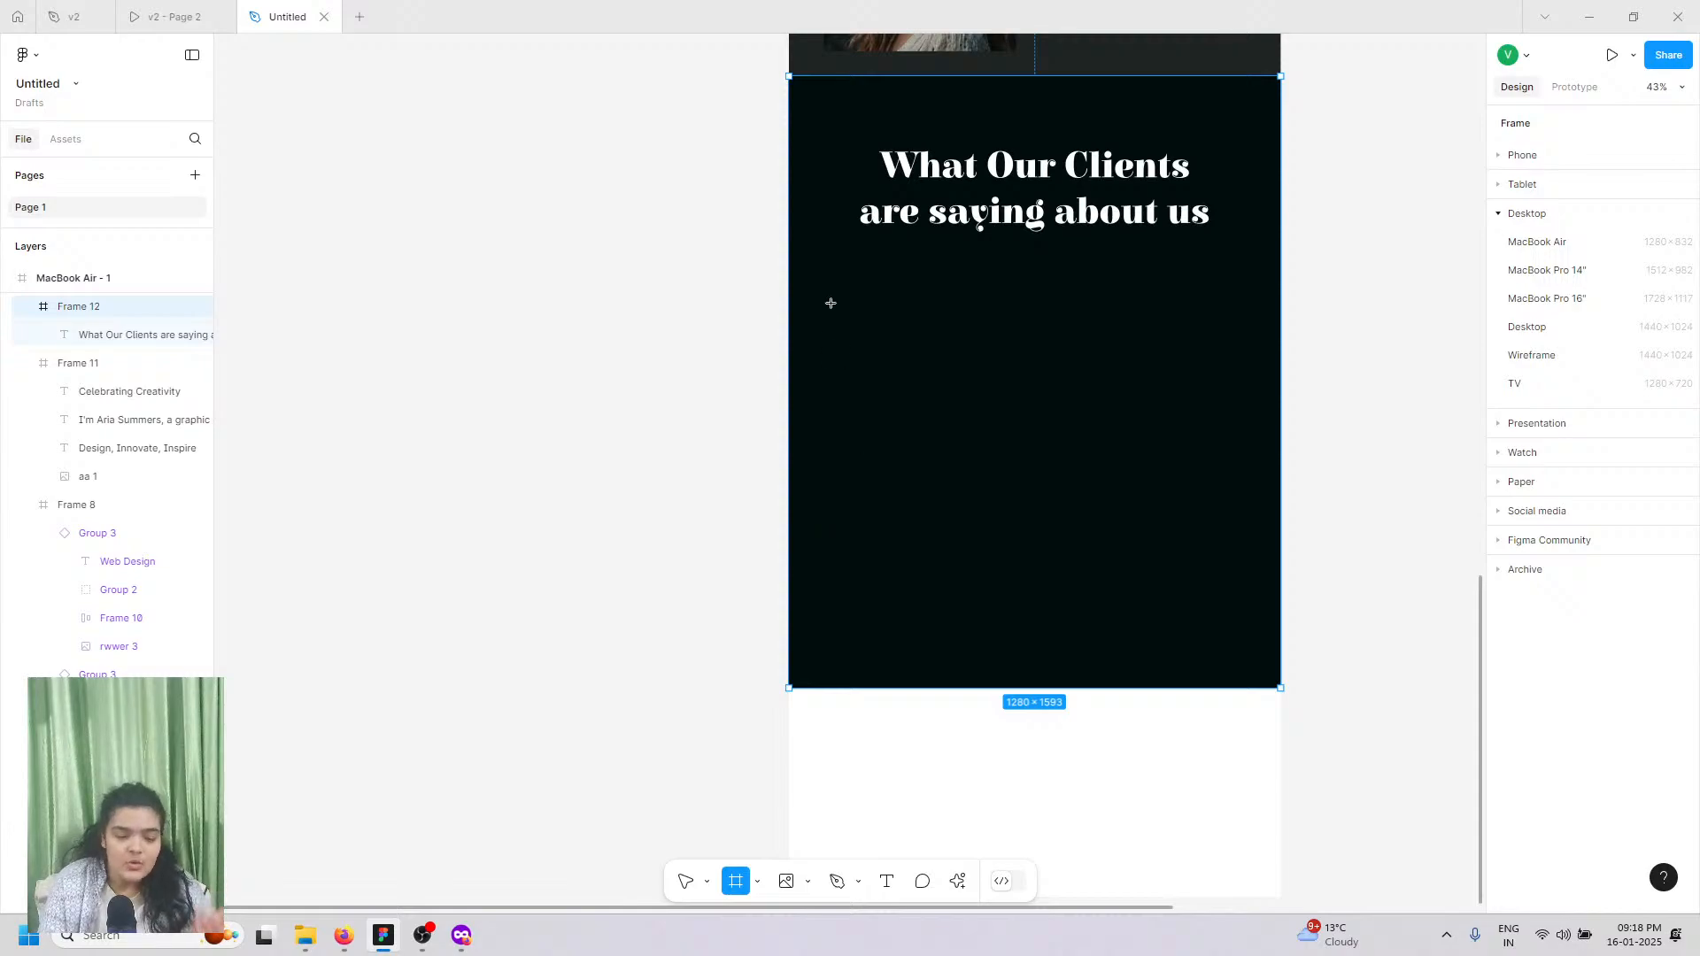
left_click_drag(845, 282, 1034, 398)
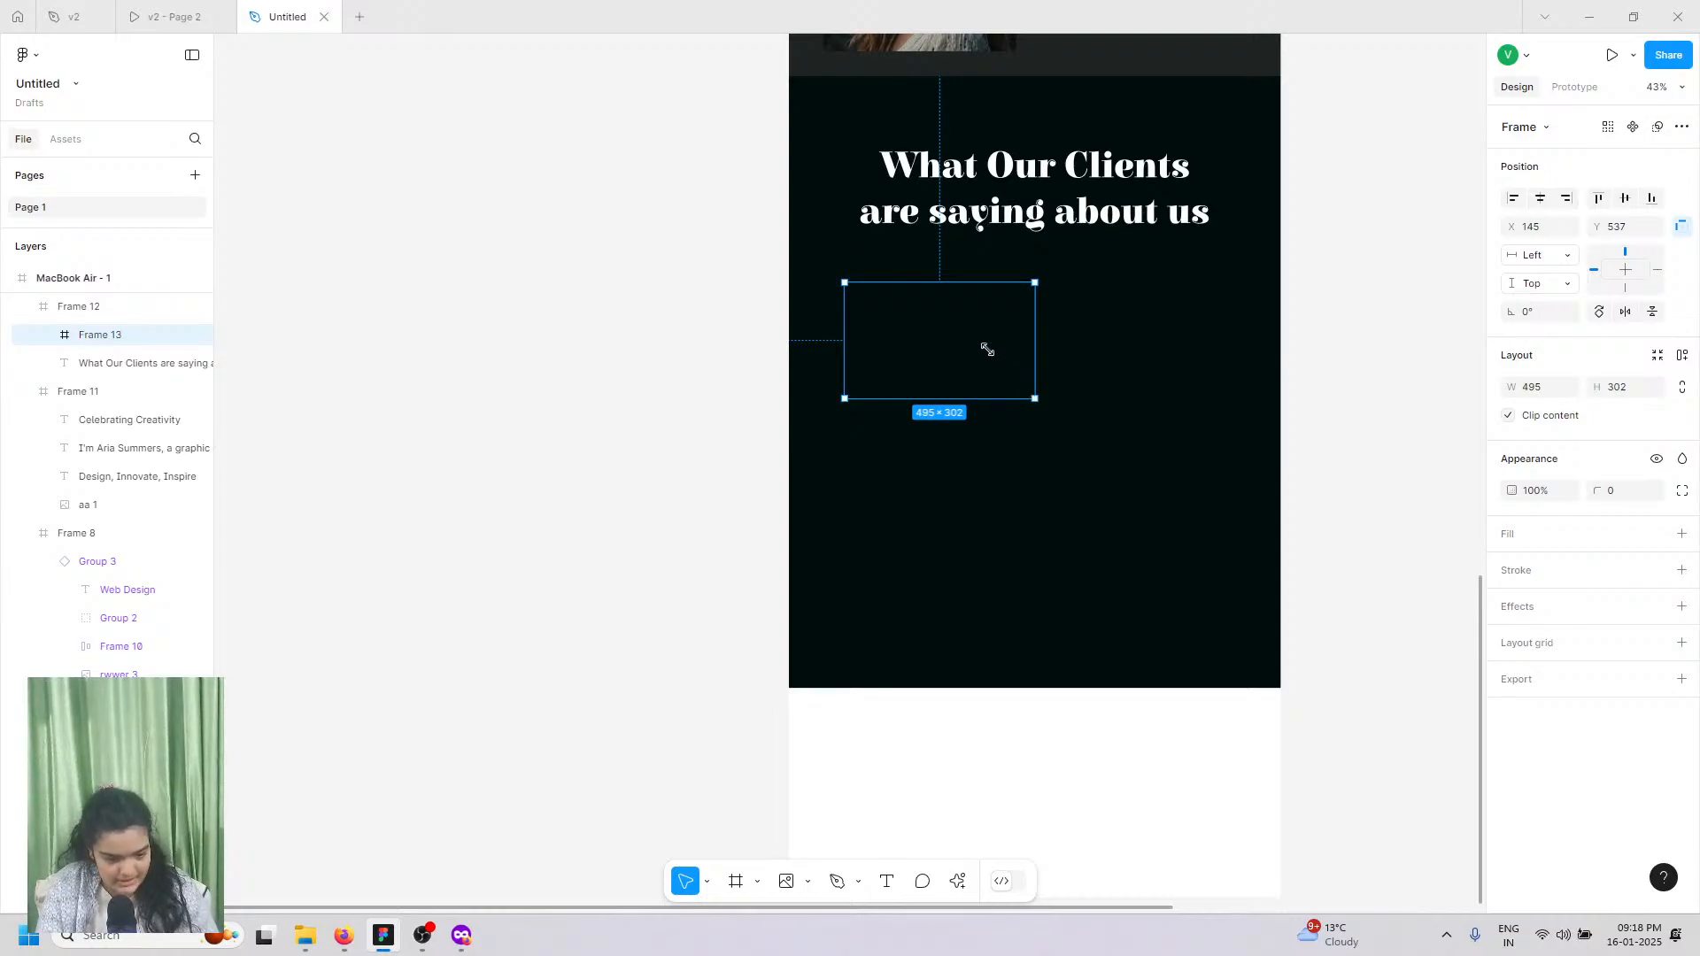
scroll(991, 320, "up", 3)
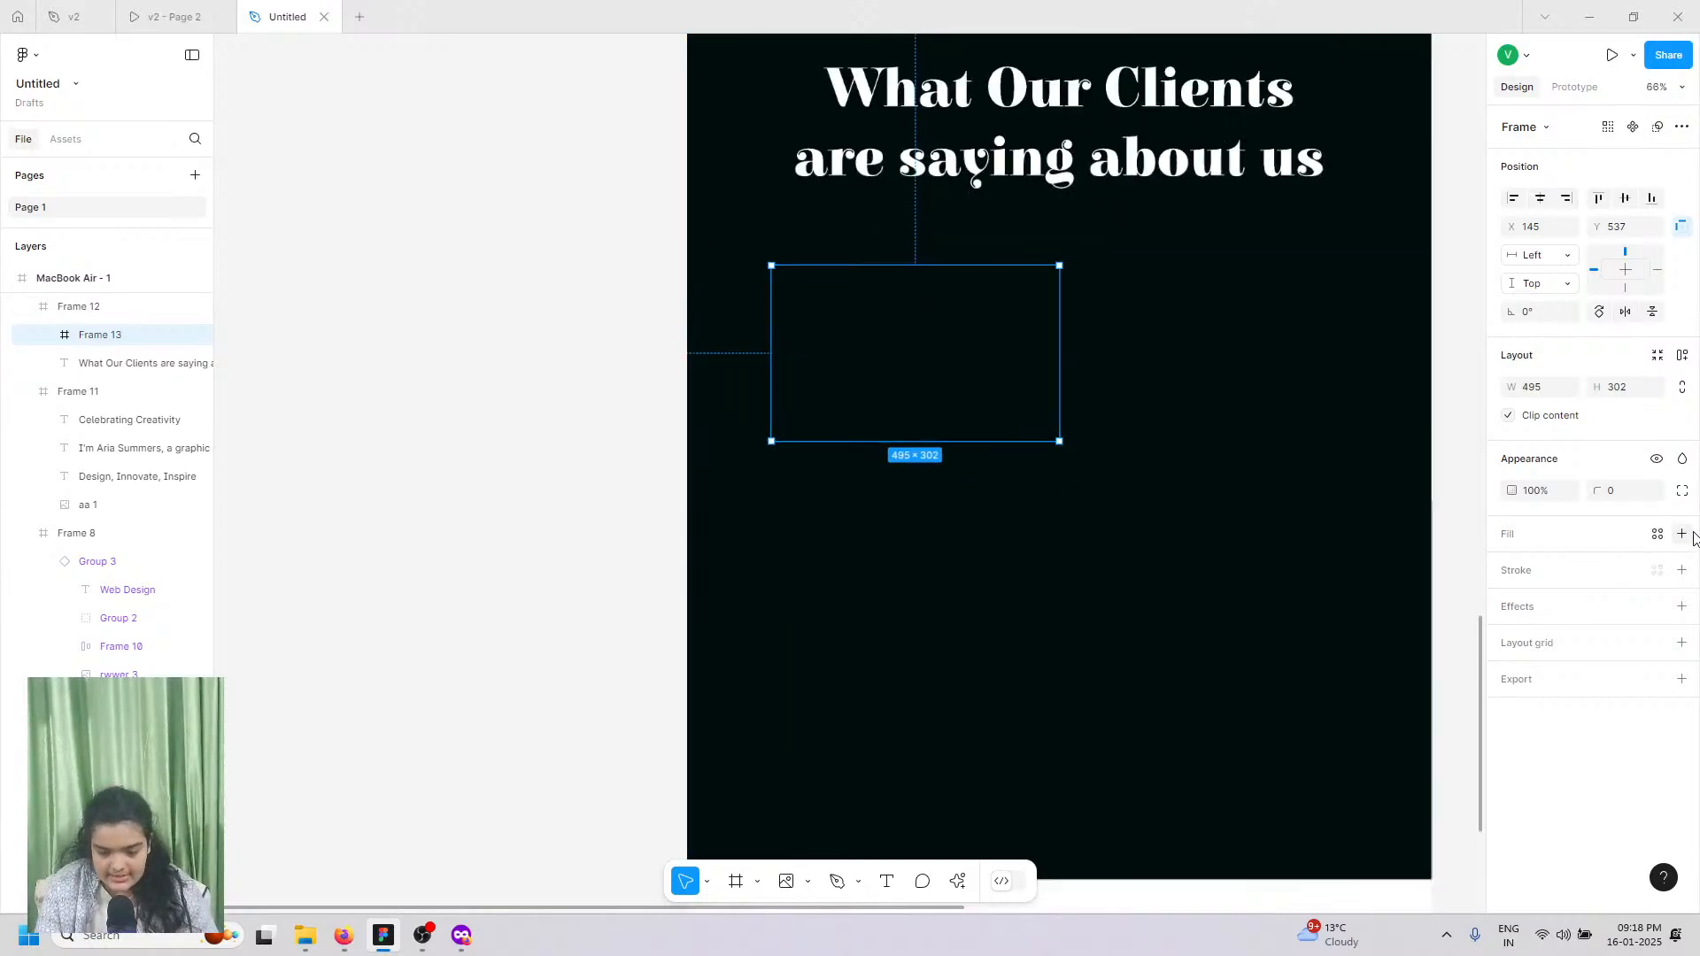
left_click(1682, 534)
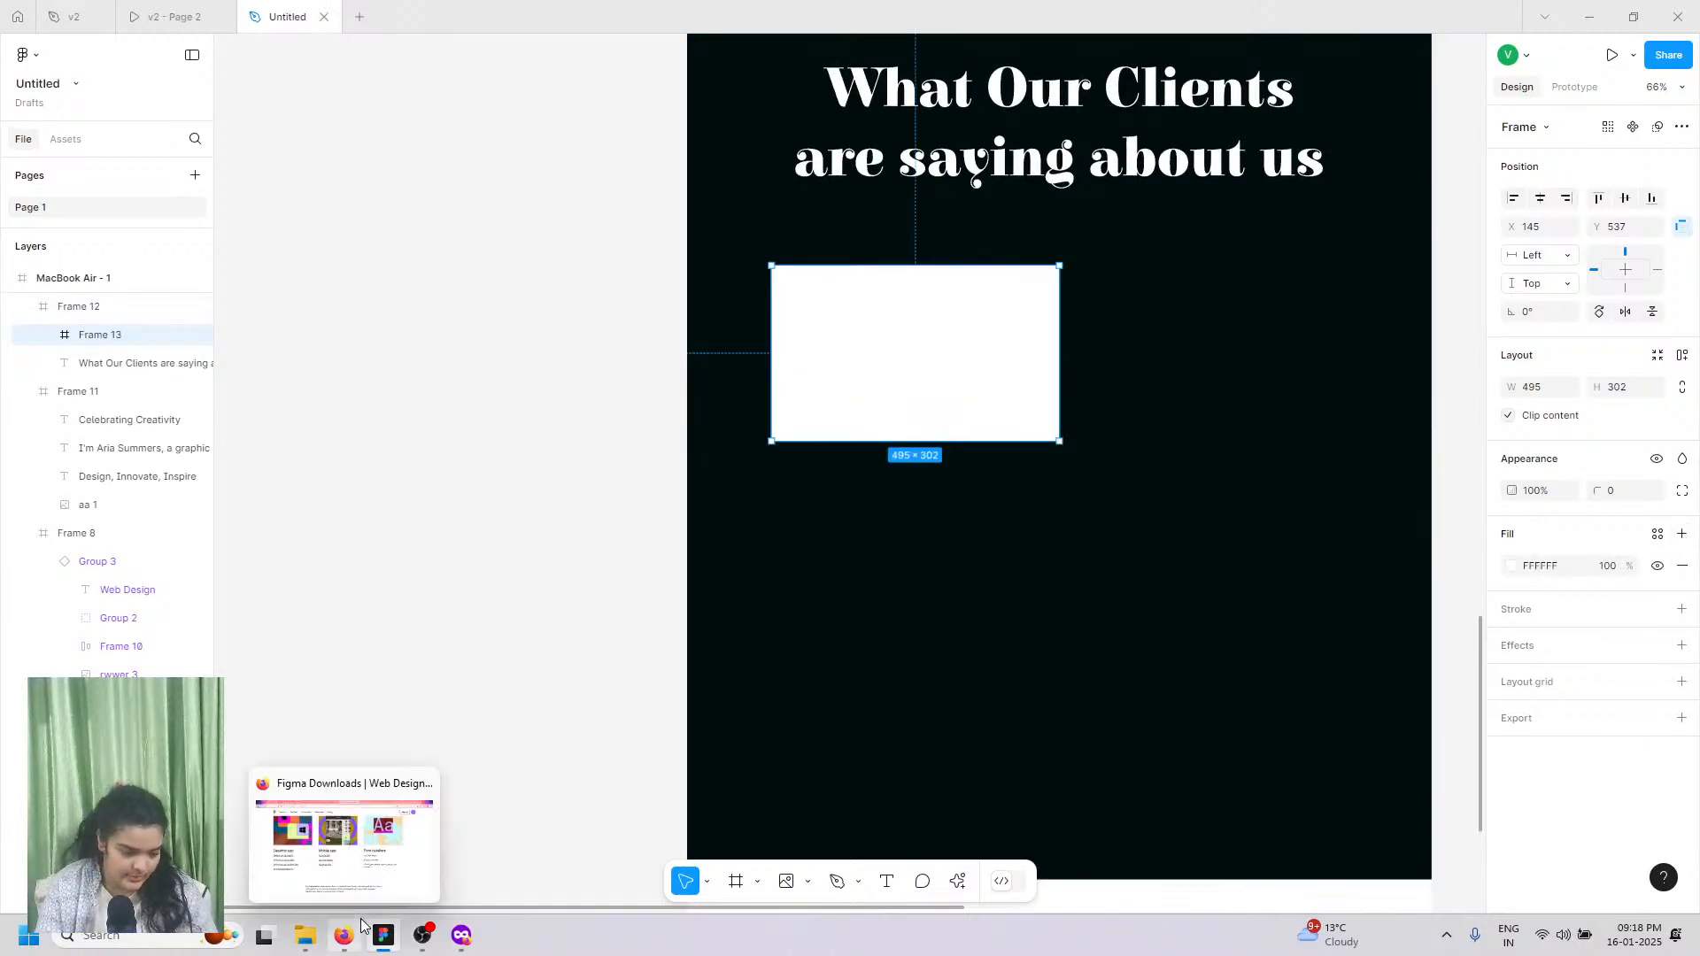
scroll(1215, 280, "up", 5)
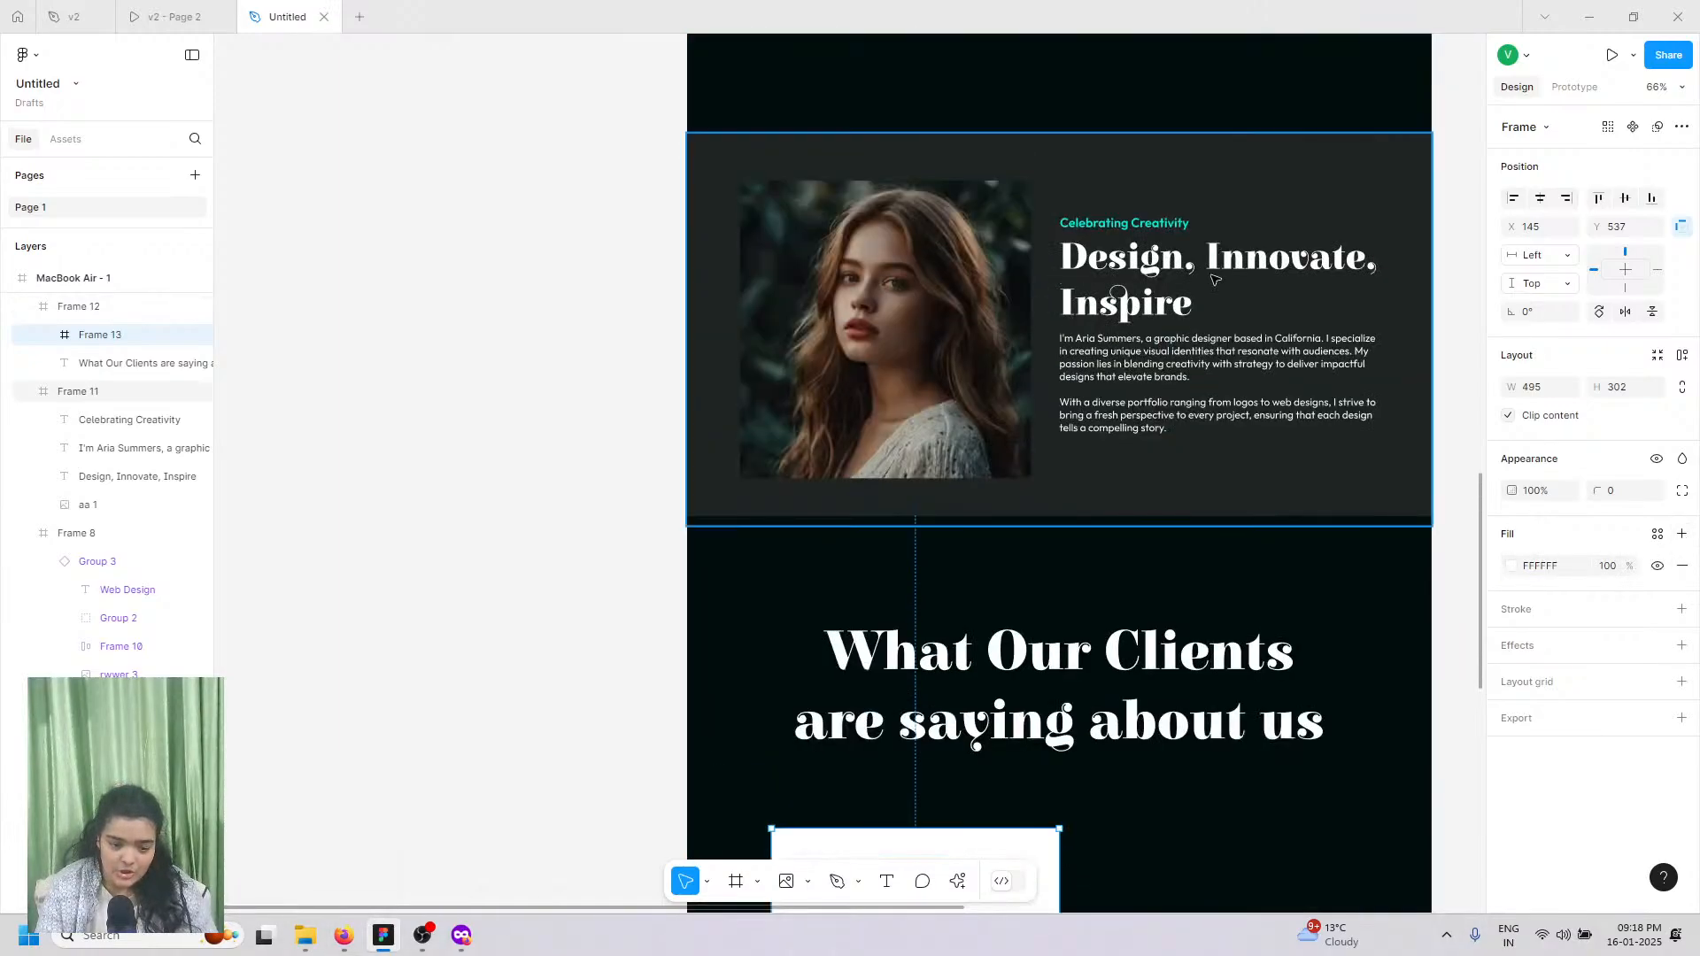
scroll(864, 791, "down", 3)
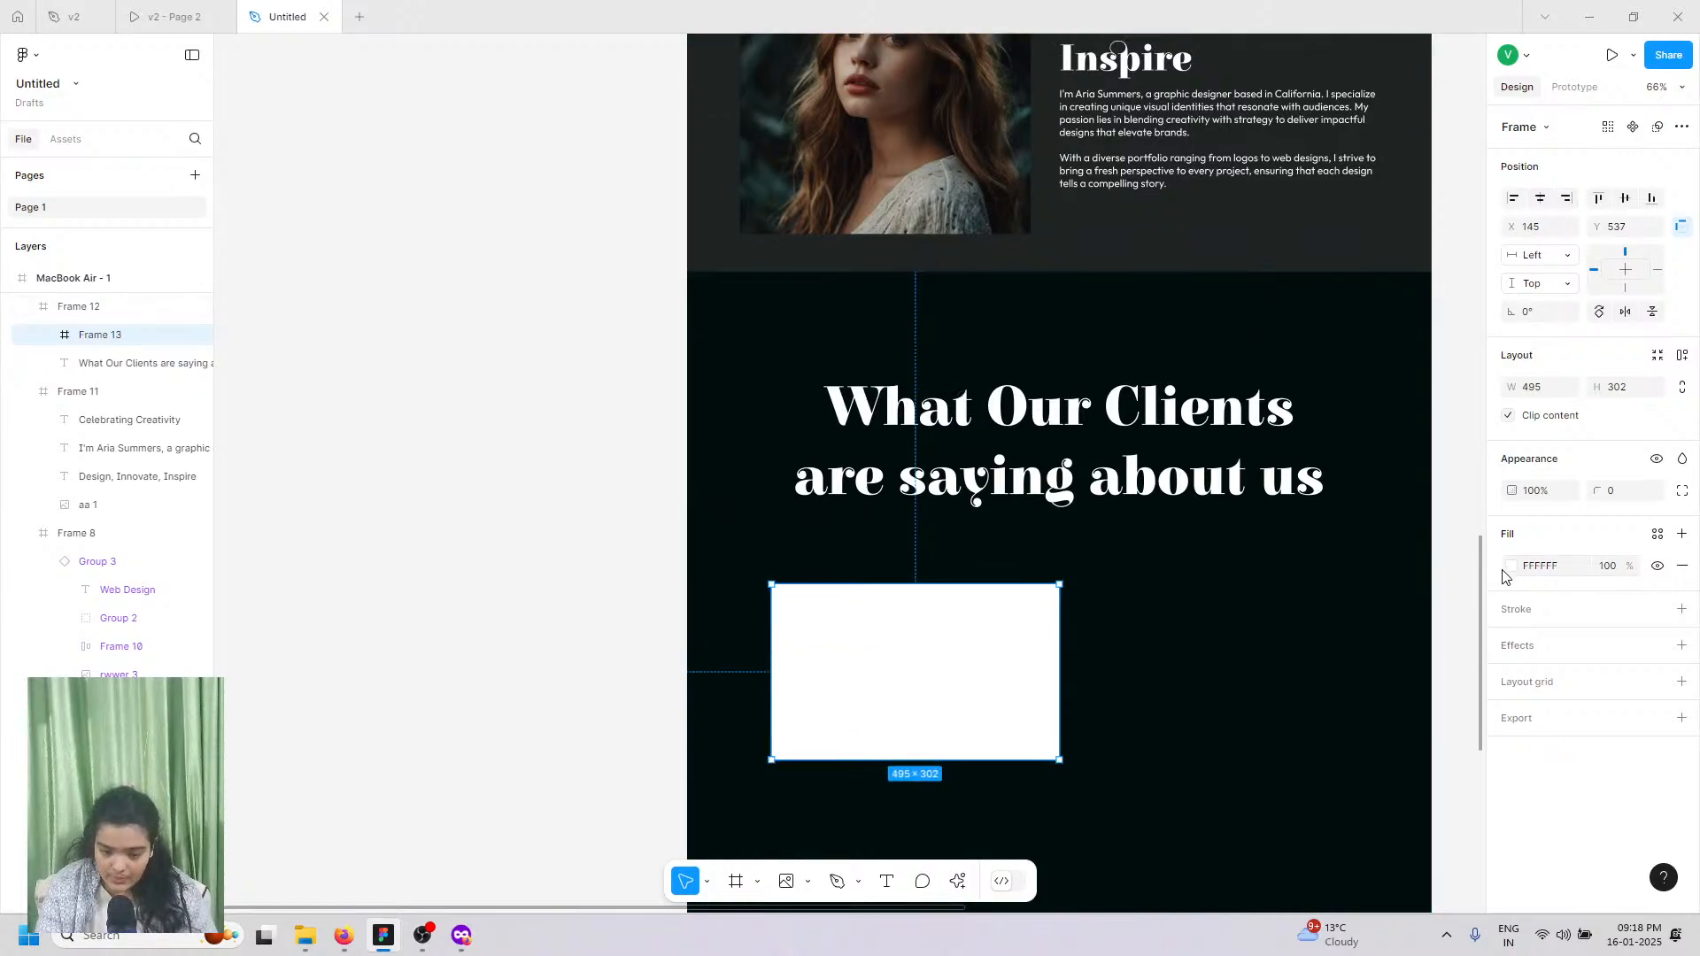
Step: Change the card's fill to a dark blue-tinted grey, 1F1F24
left_click(1512, 566)
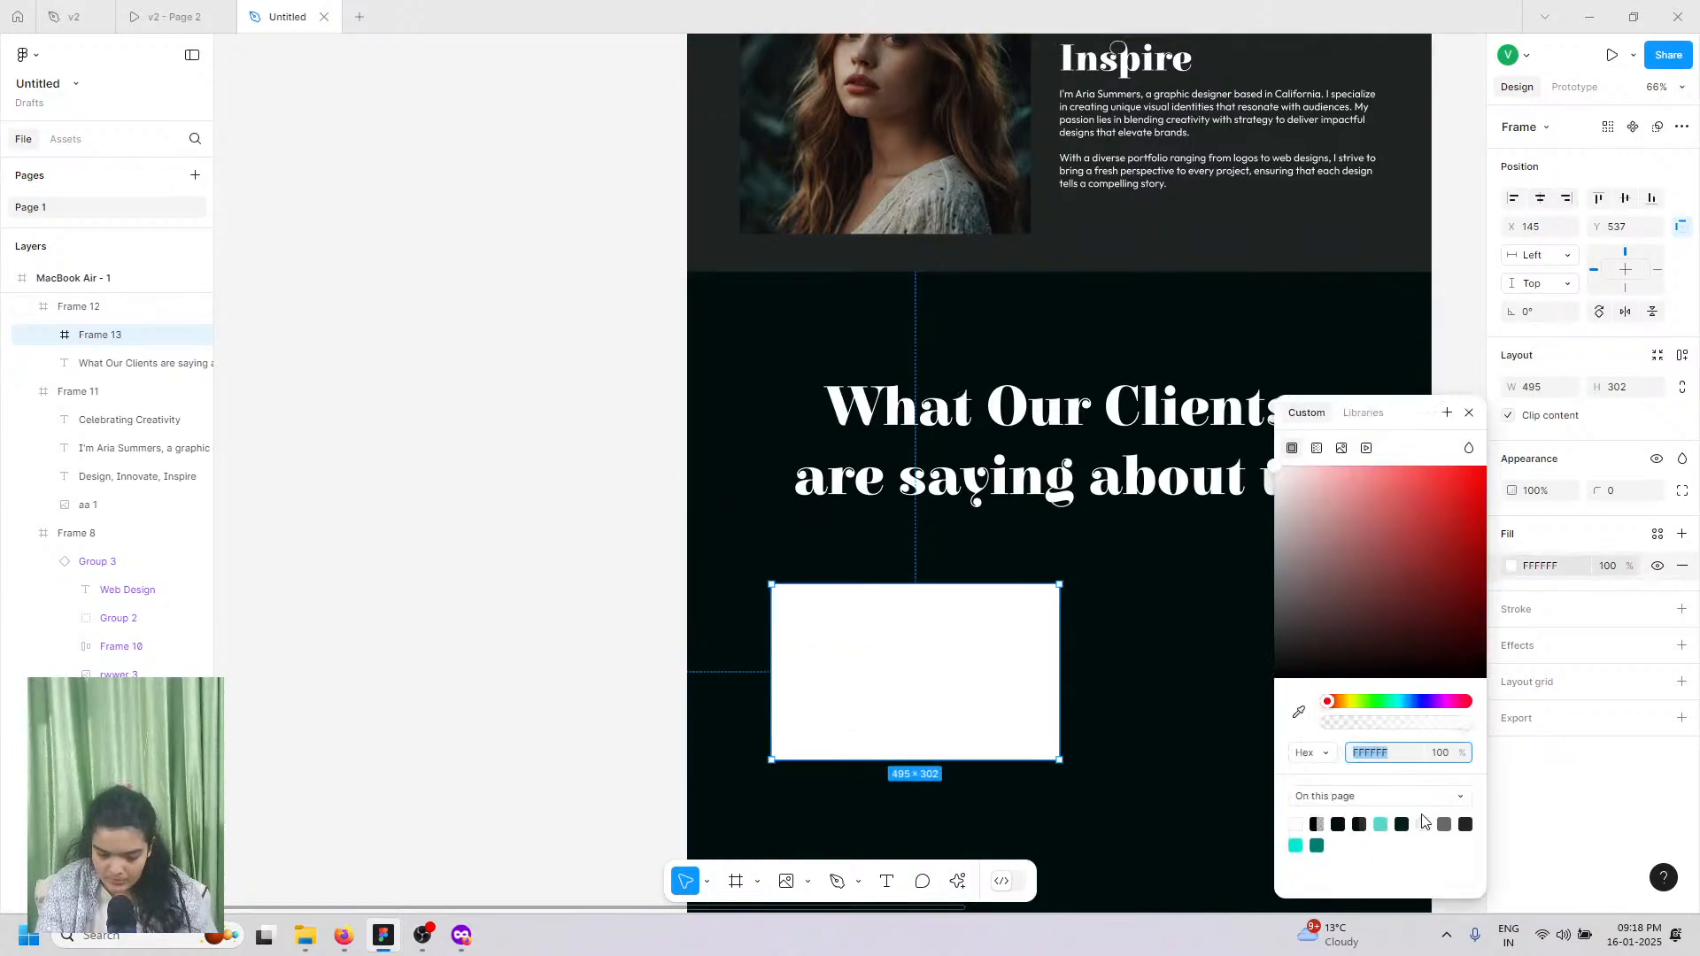
left_click(1445, 823)
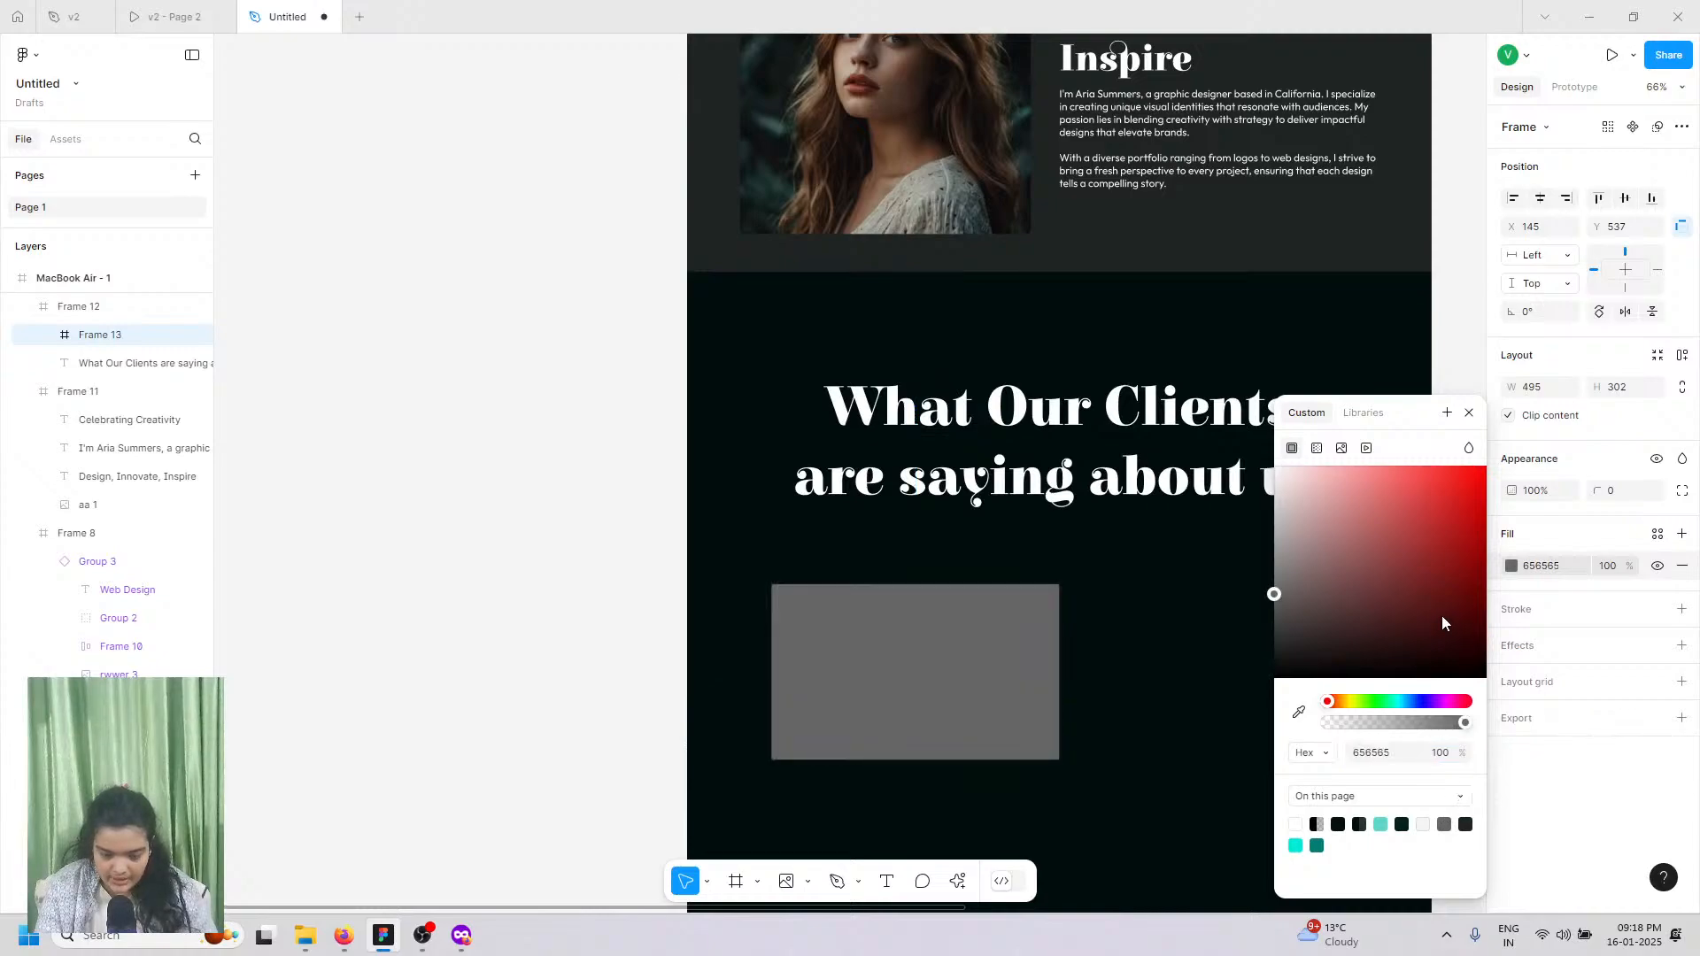
left_click_drag(1442, 617, 1485, 653)
left_click(1429, 701)
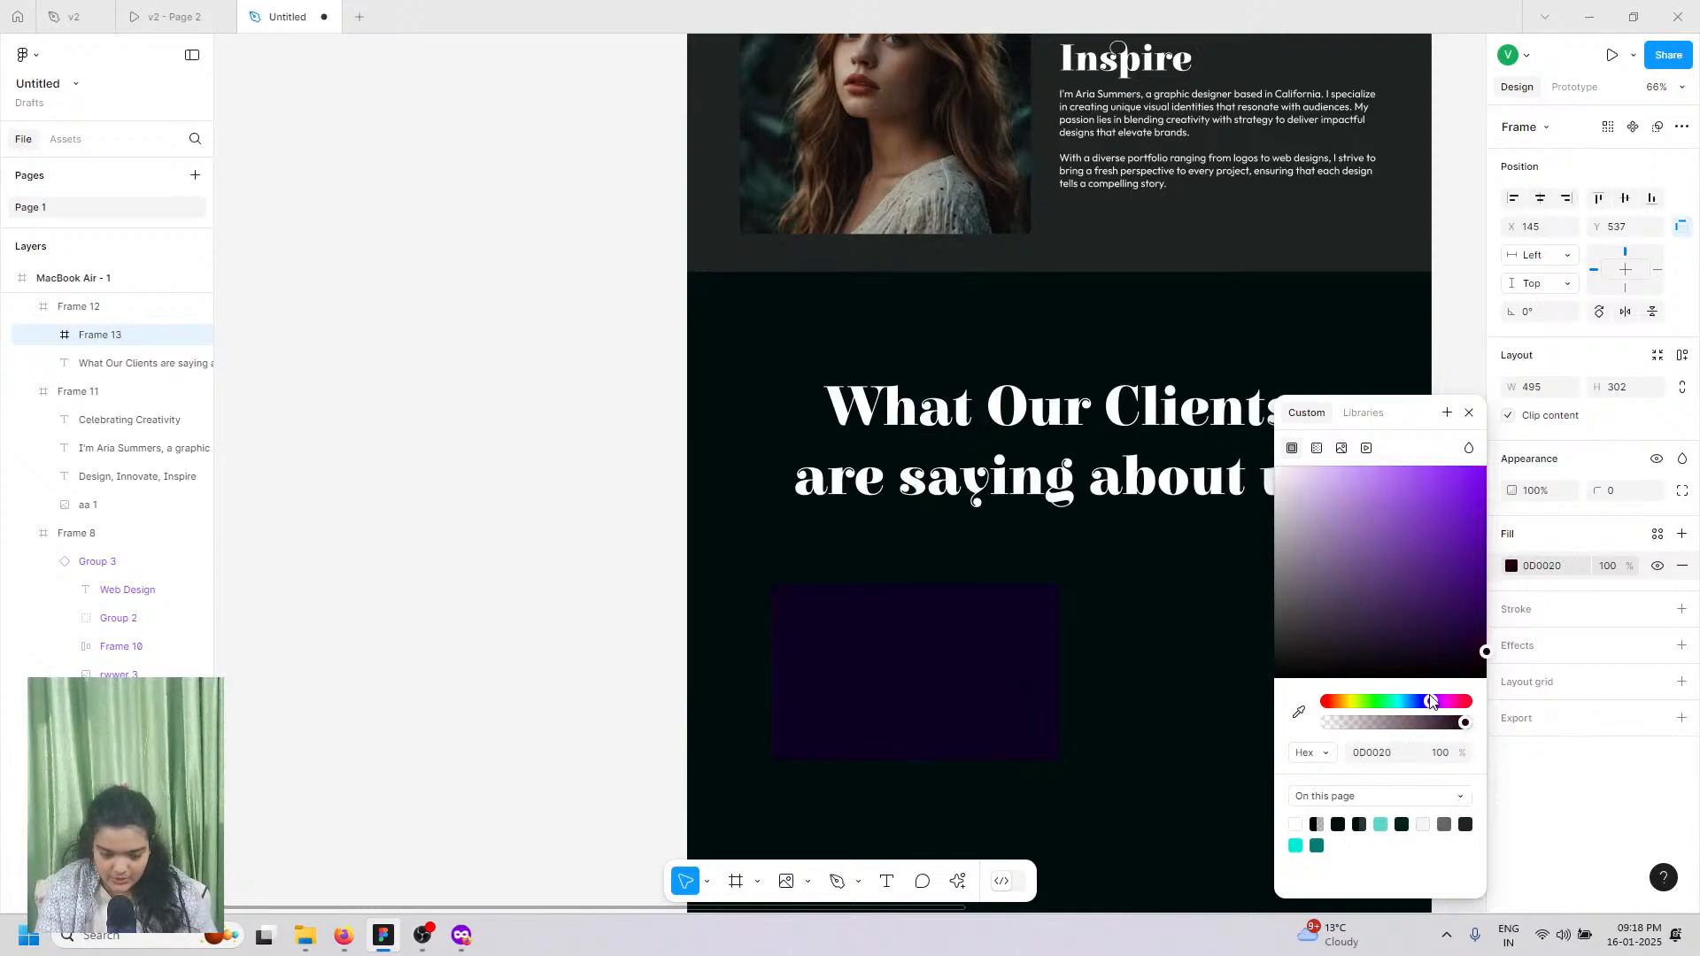
left_click(1465, 823)
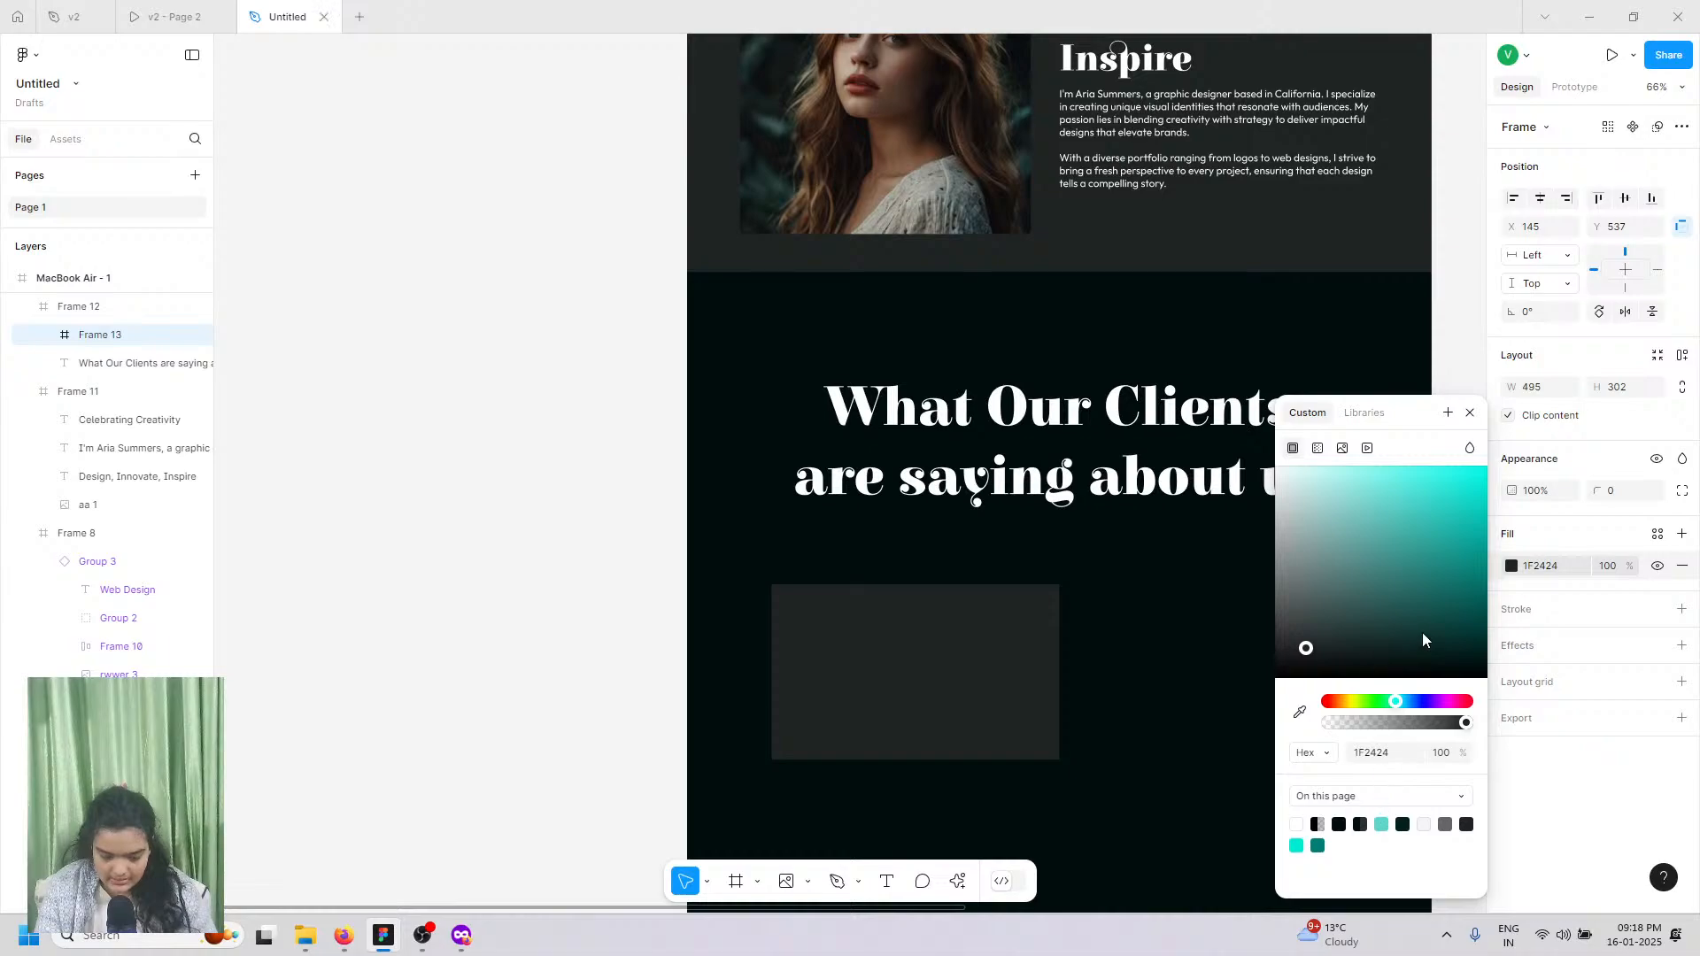
left_click_drag(1408, 702, 1417, 702)
Step: Give the card a 19 corner radius and enlarge it to 559×341, checking the reference
scroll(1122, 646, "up", 2)
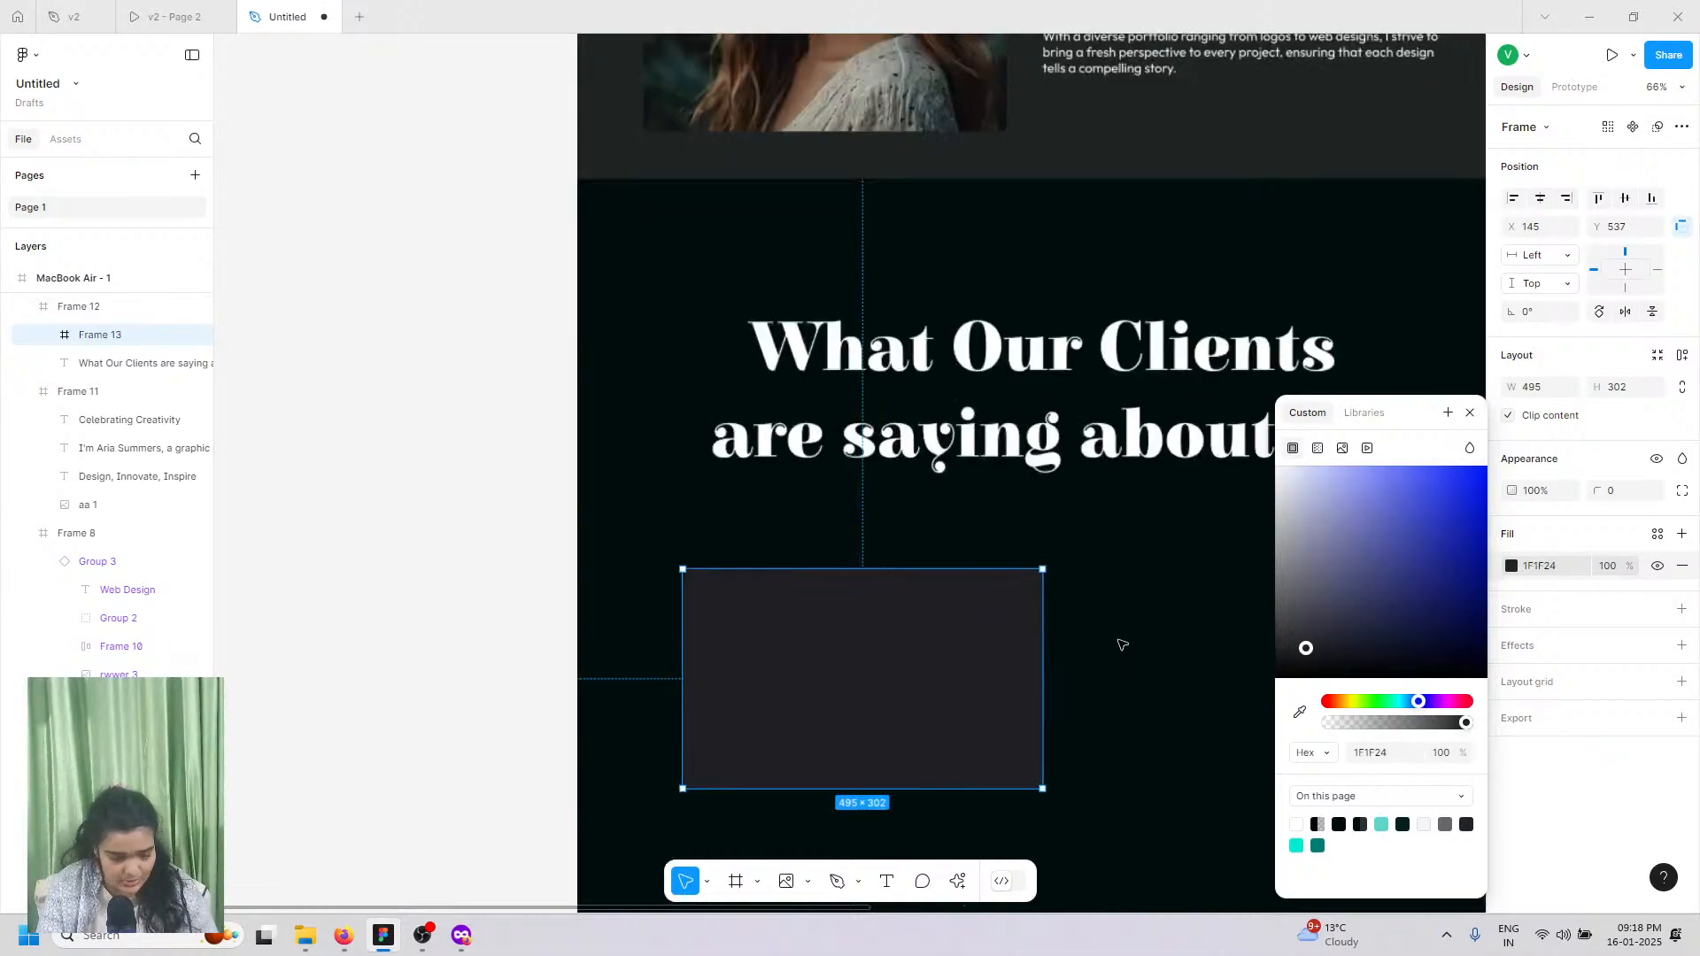
scroll(1122, 645, "up", 3)
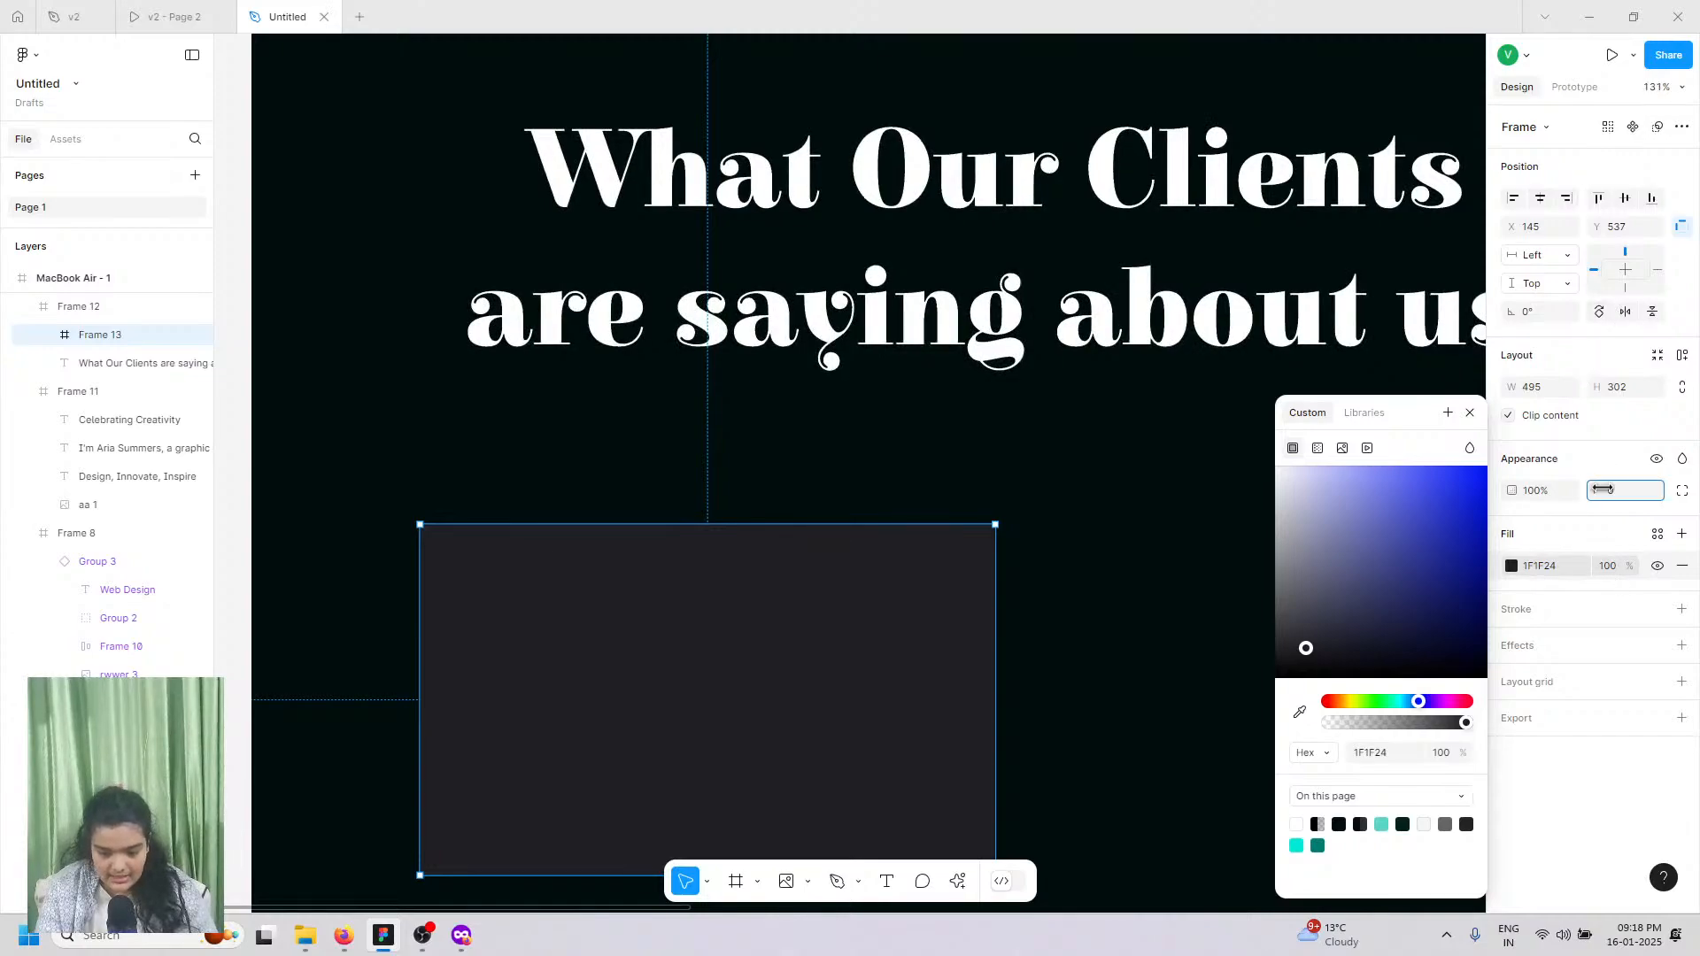
left_click_drag(1602, 490, 758, 588)
scroll(908, 651, "down", 1)
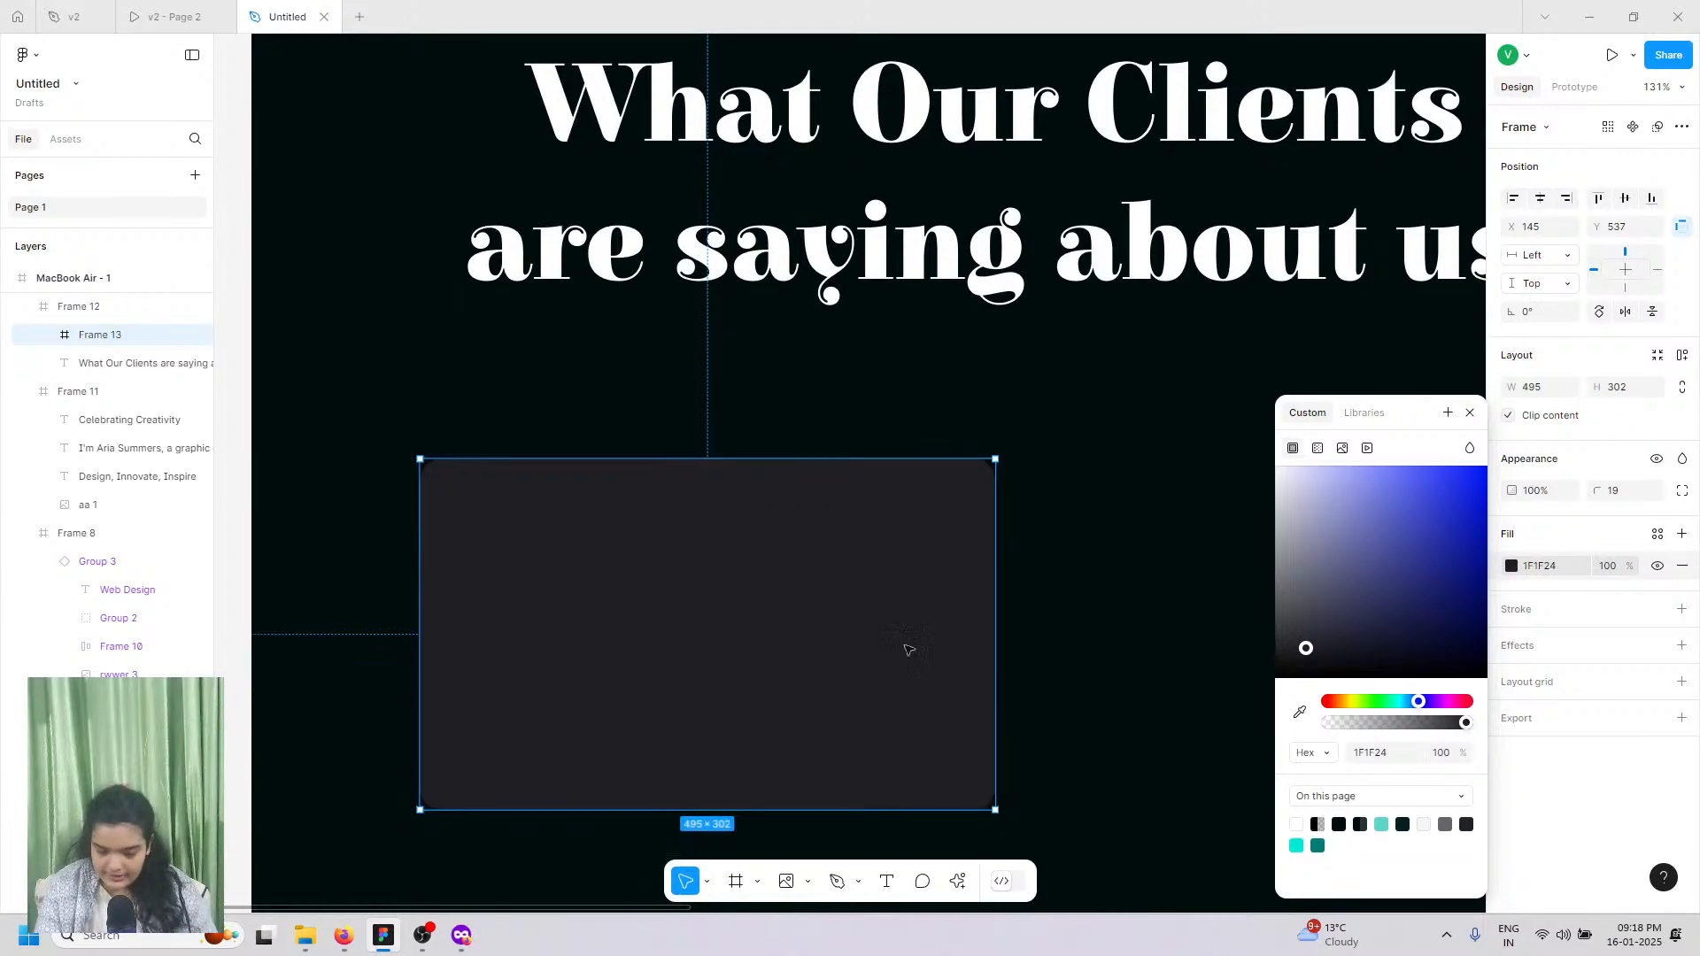
scroll(959, 473, "down", 1)
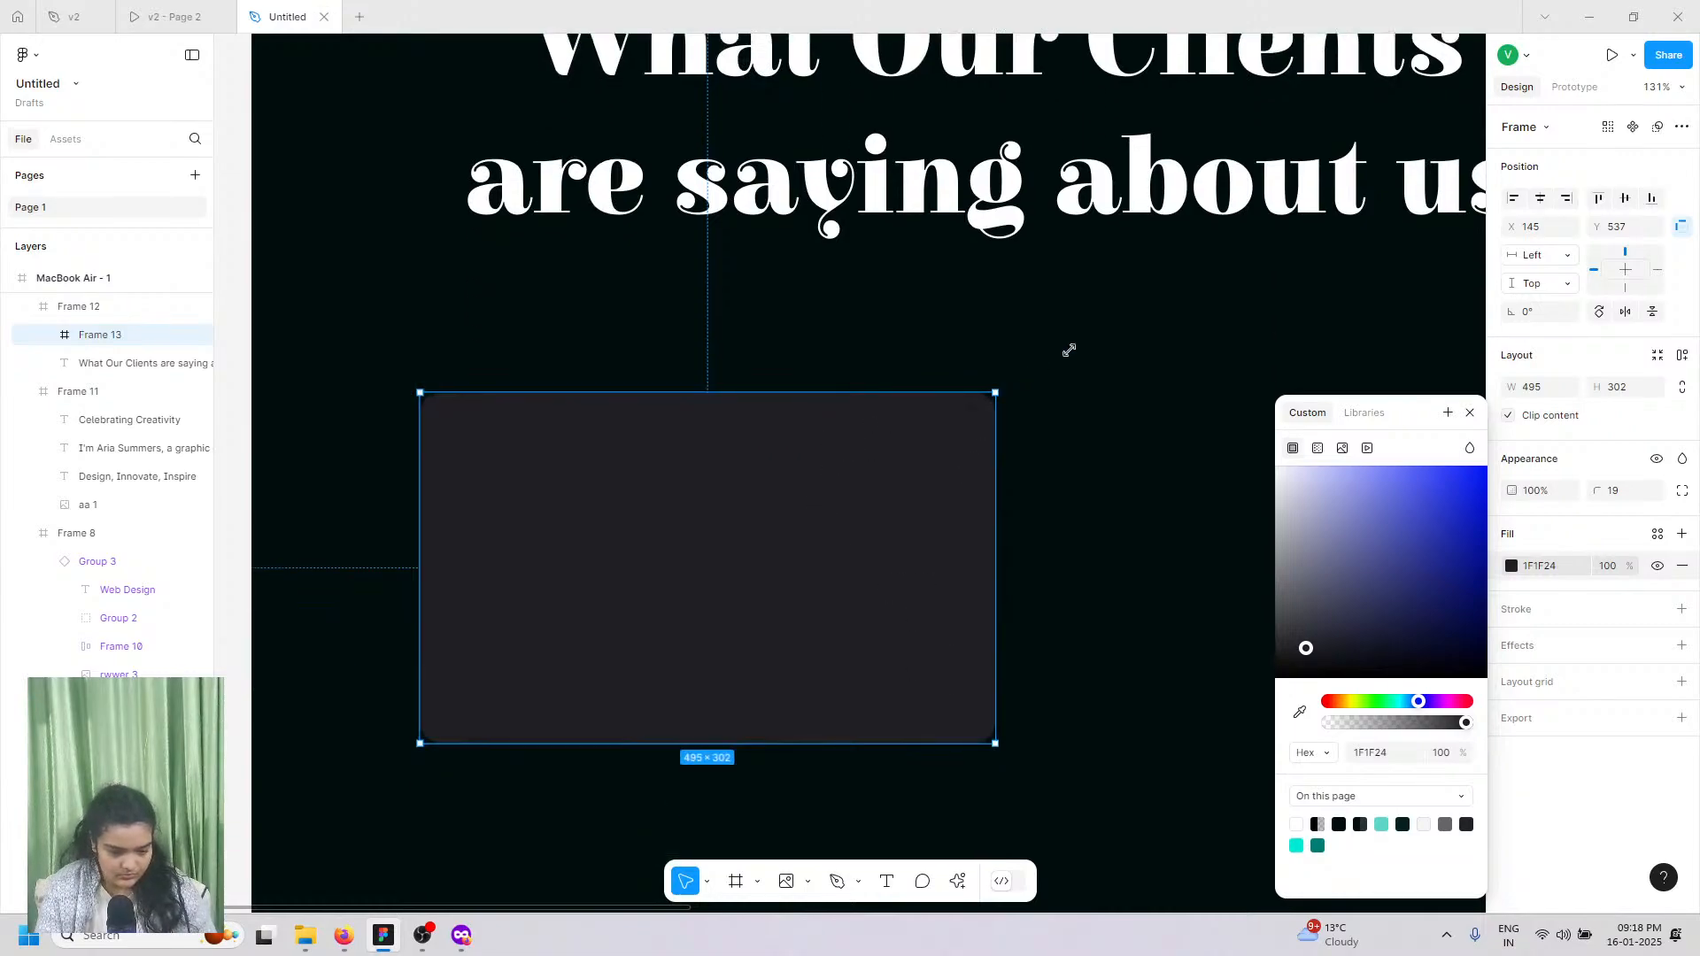
left_click_drag(995, 392, 1069, 349)
left_click(168, 11)
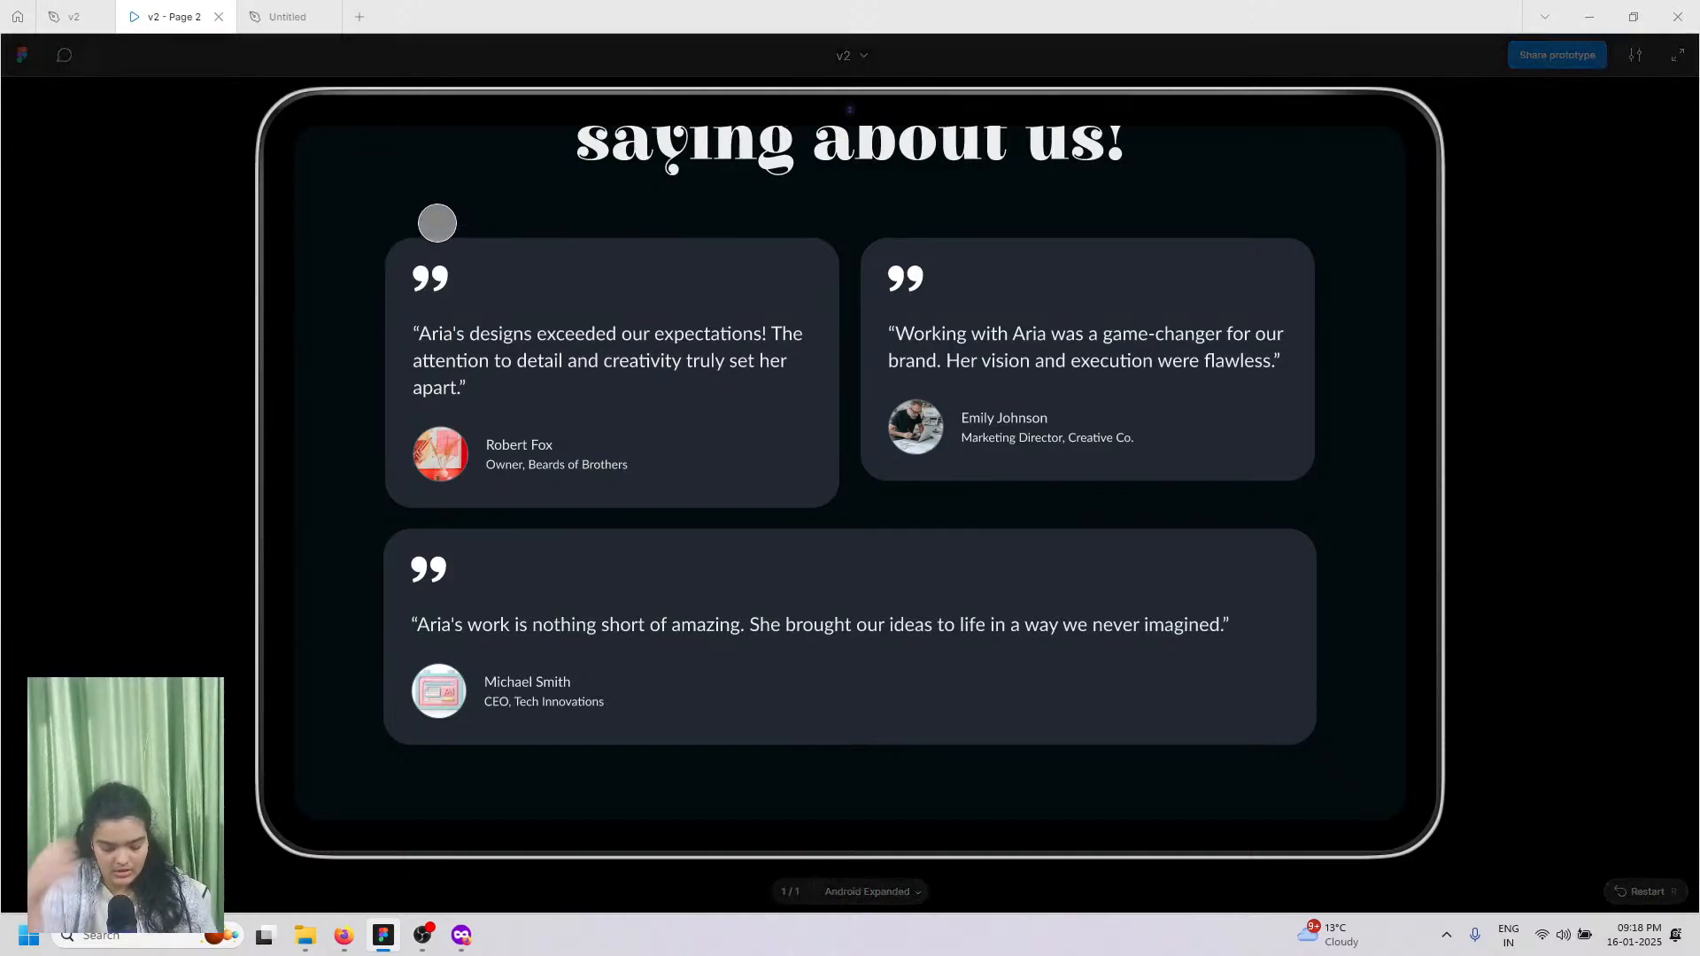
left_click(285, 16)
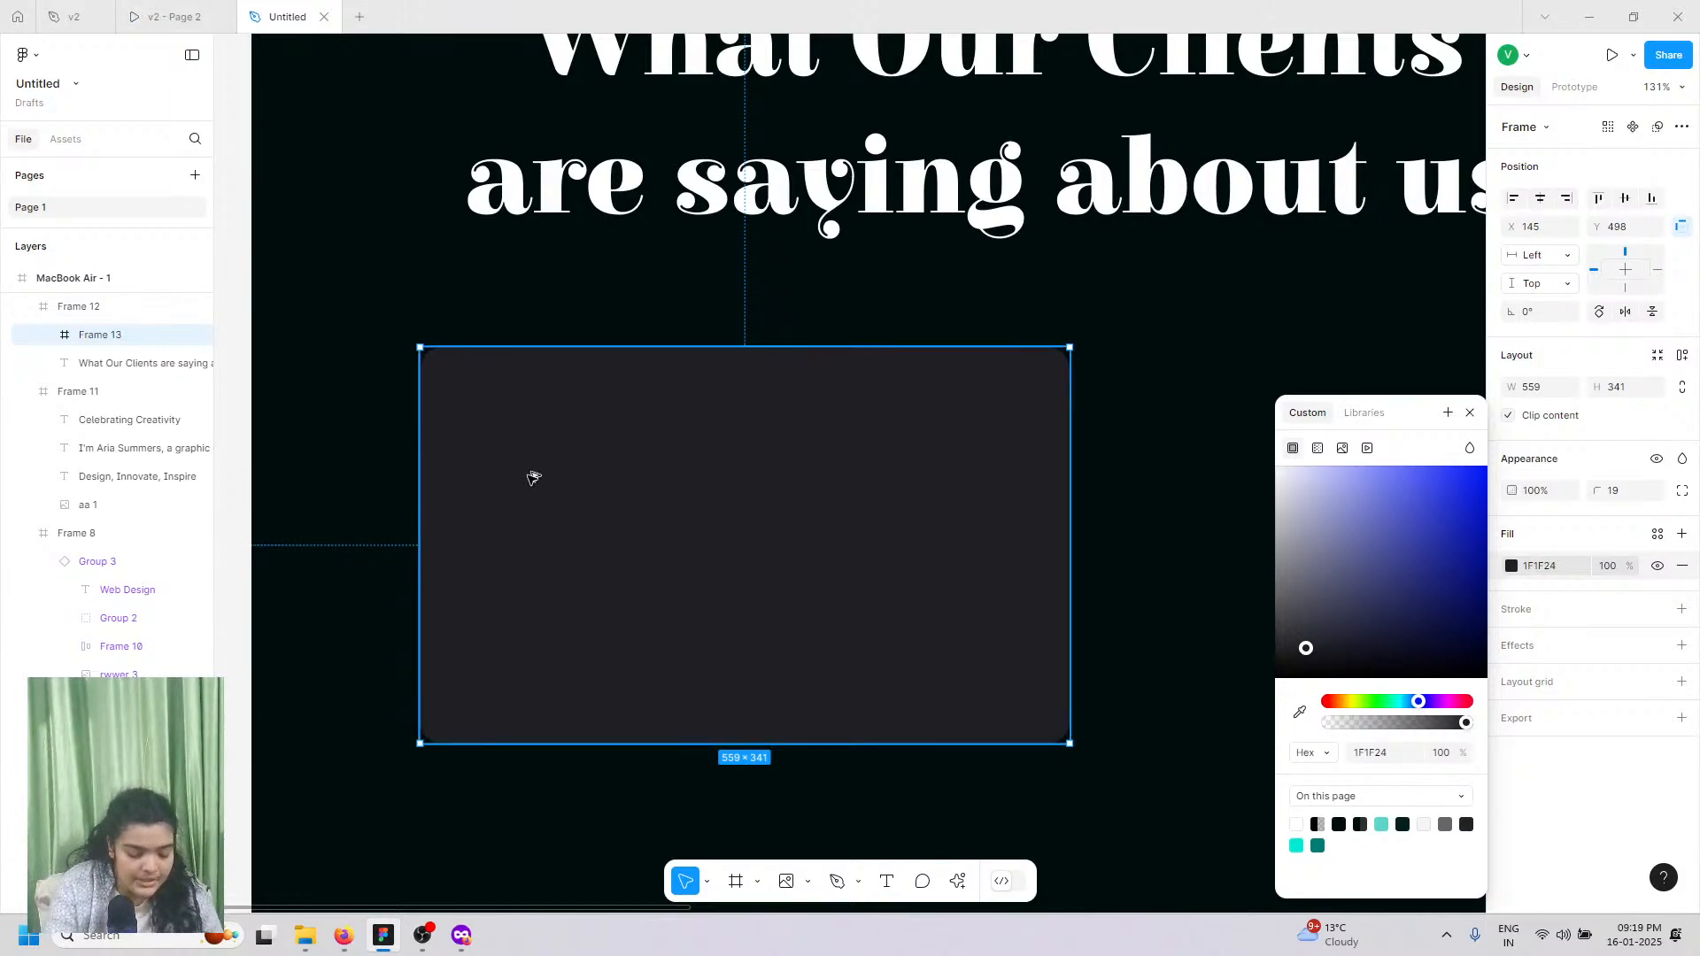
Step: Open the Iconify plugin and search its icons for 'quotes'
key("ctrl+alt+p")
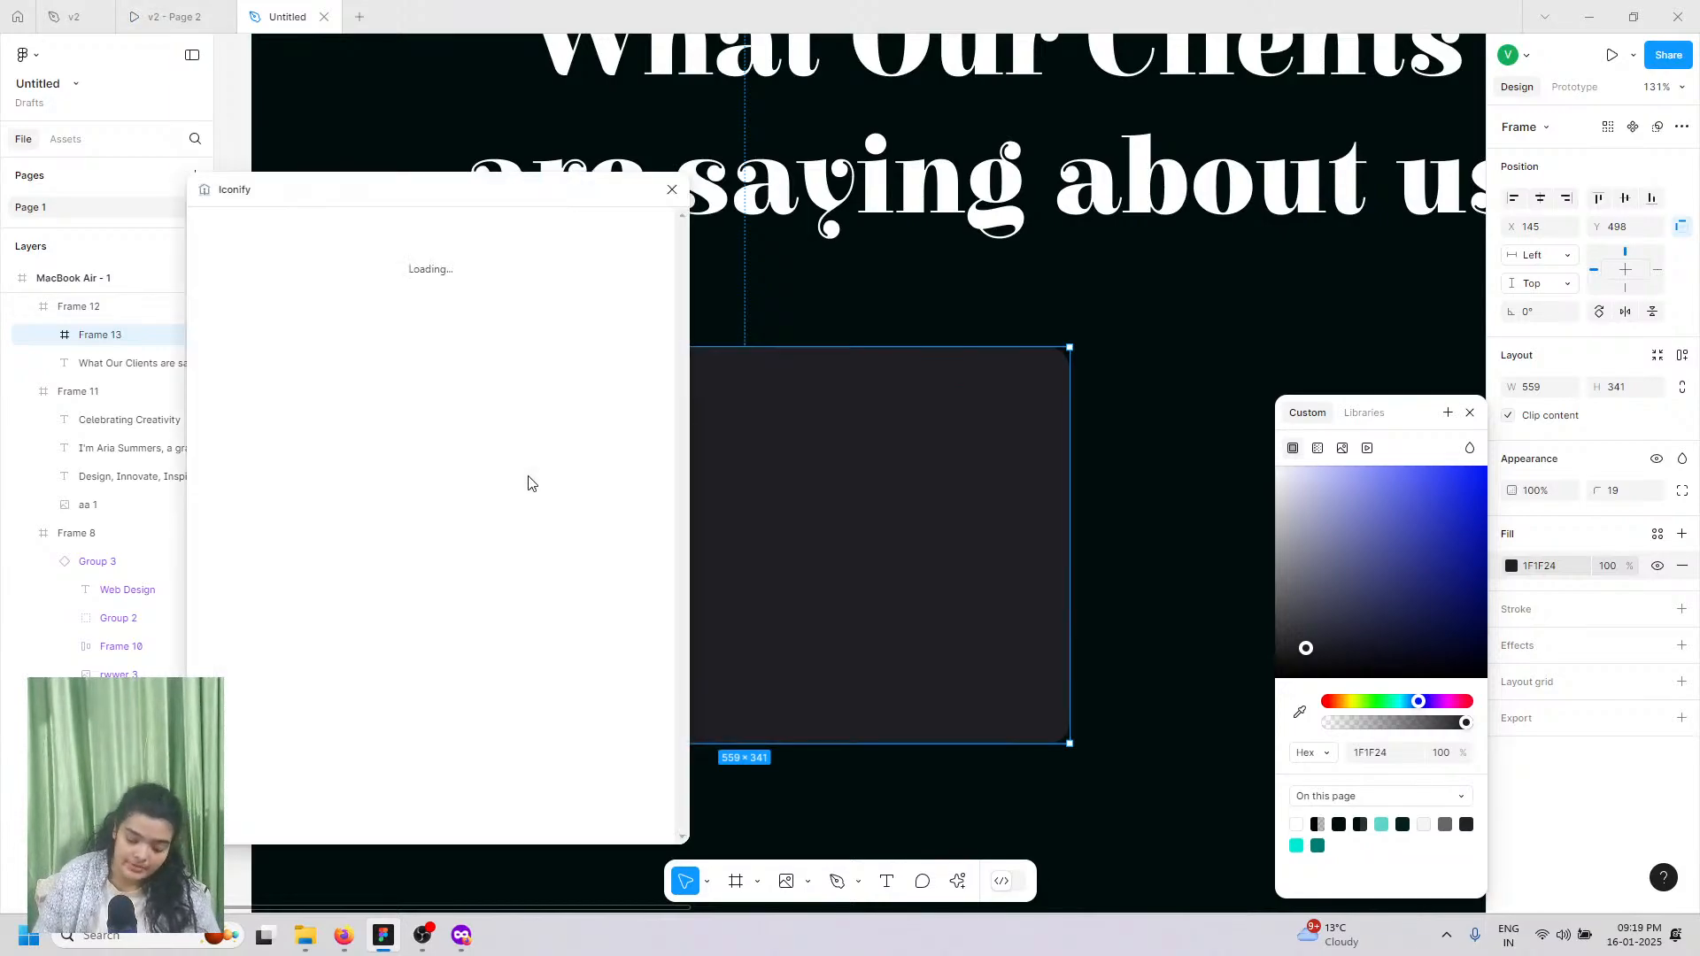
left_click(366, 255)
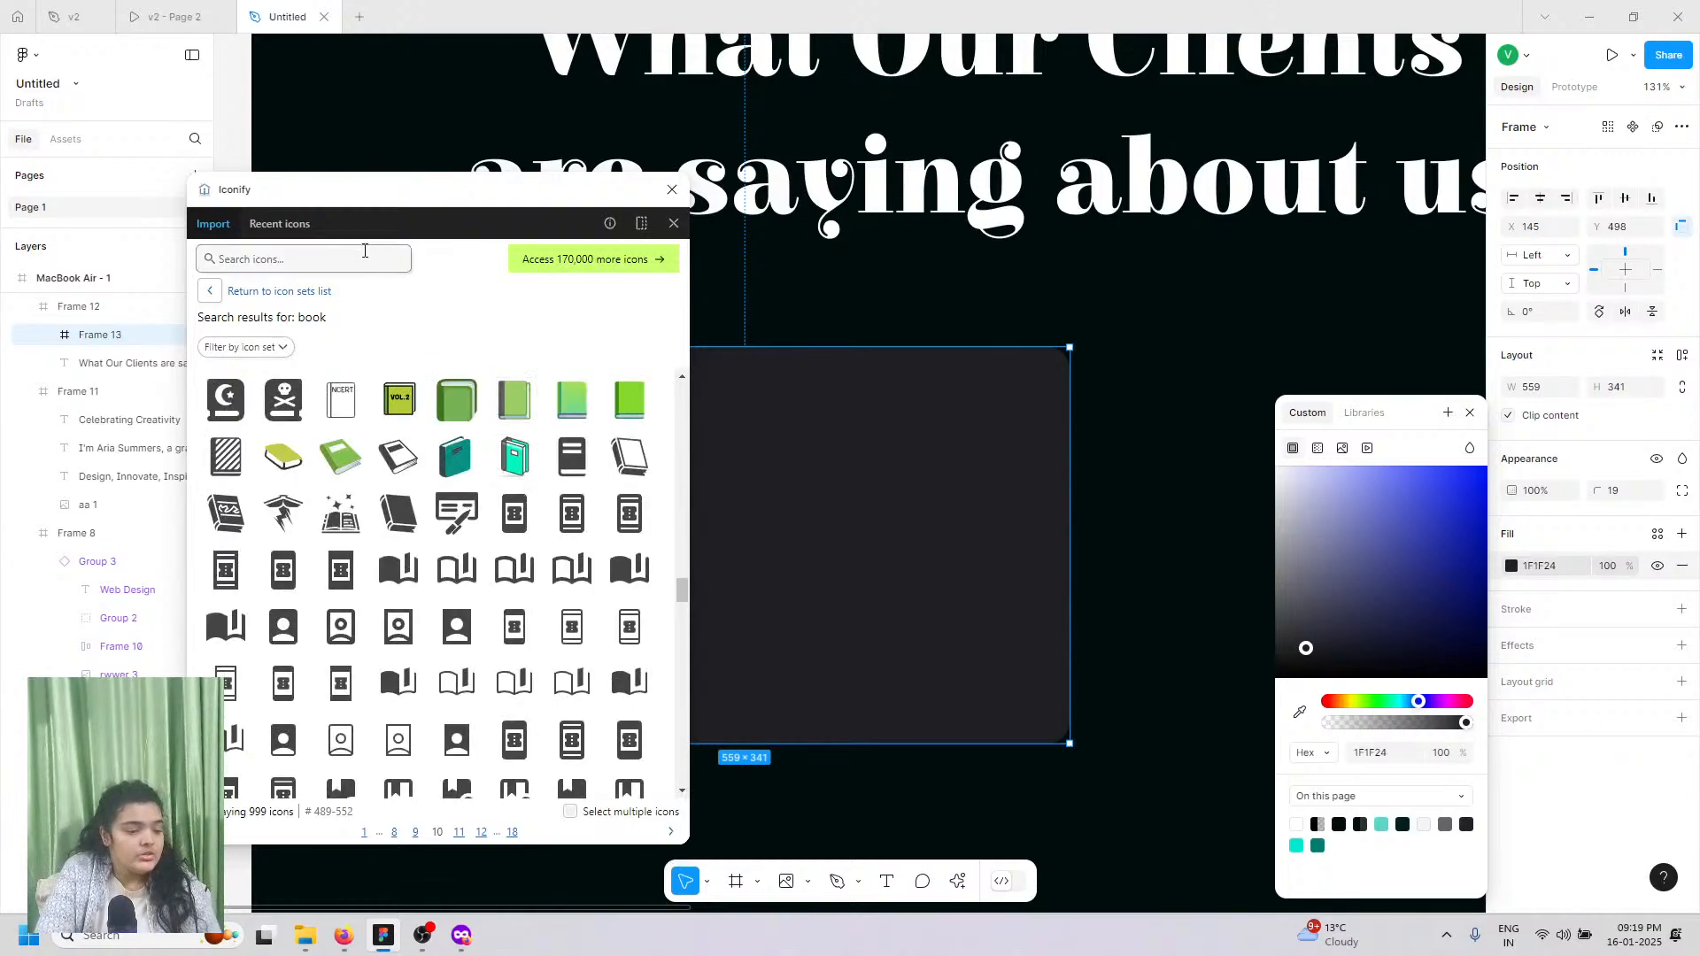
type("qou")
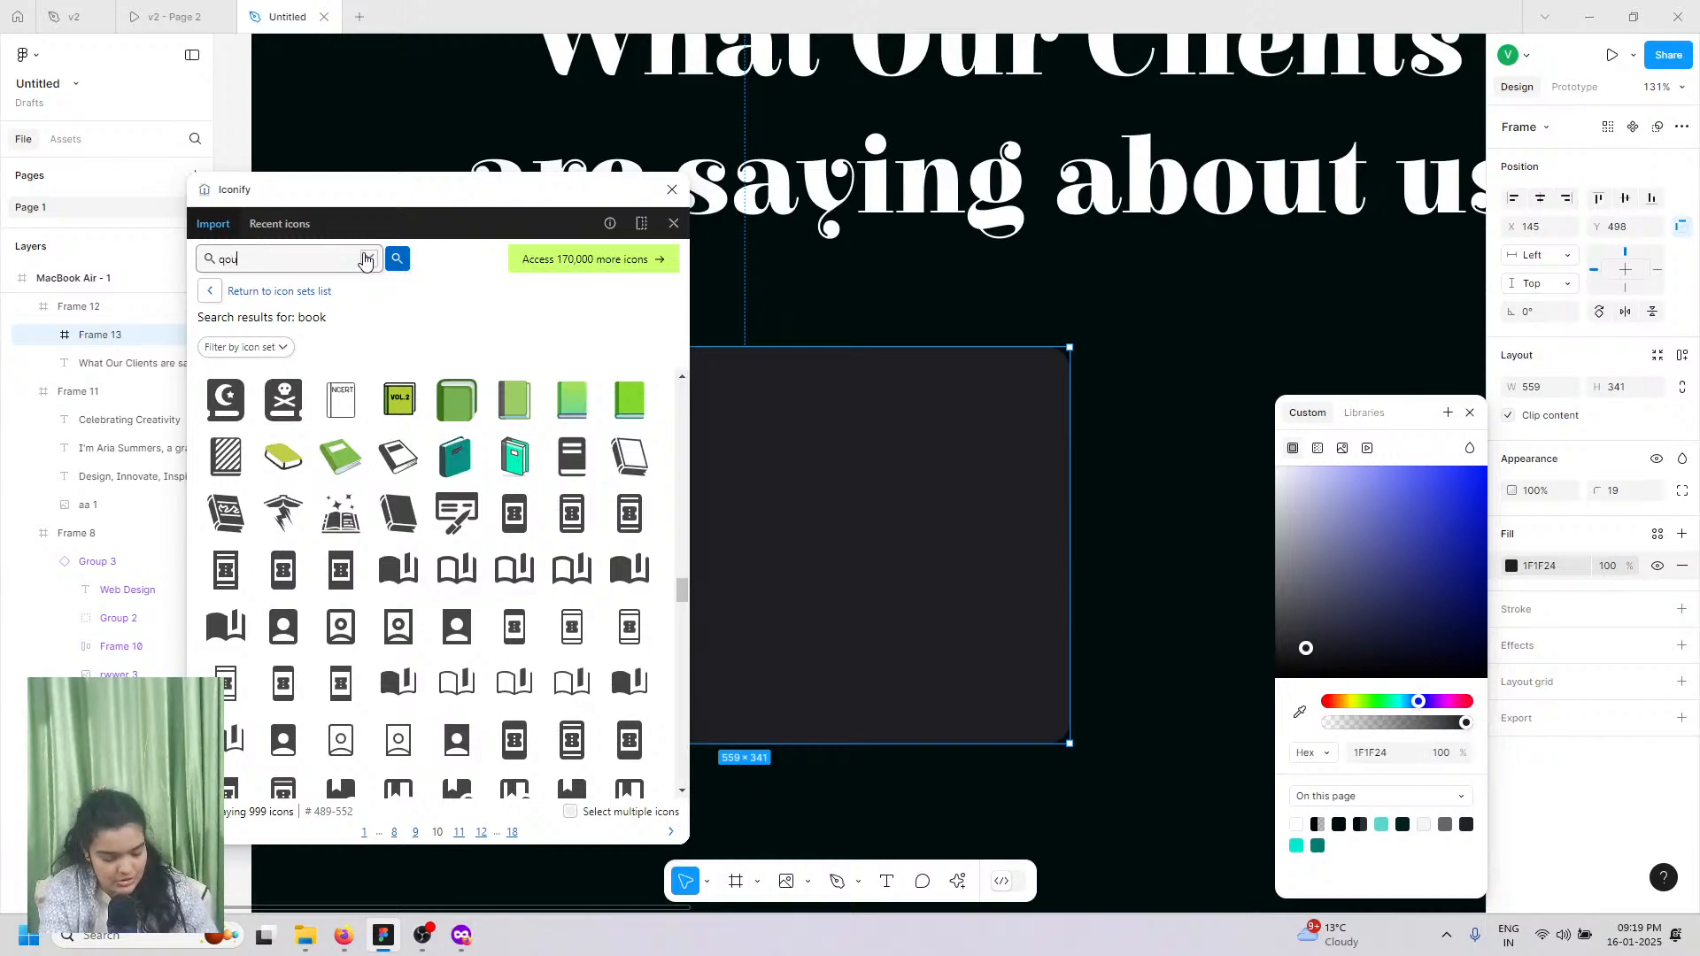
type("tat")
key("Return")
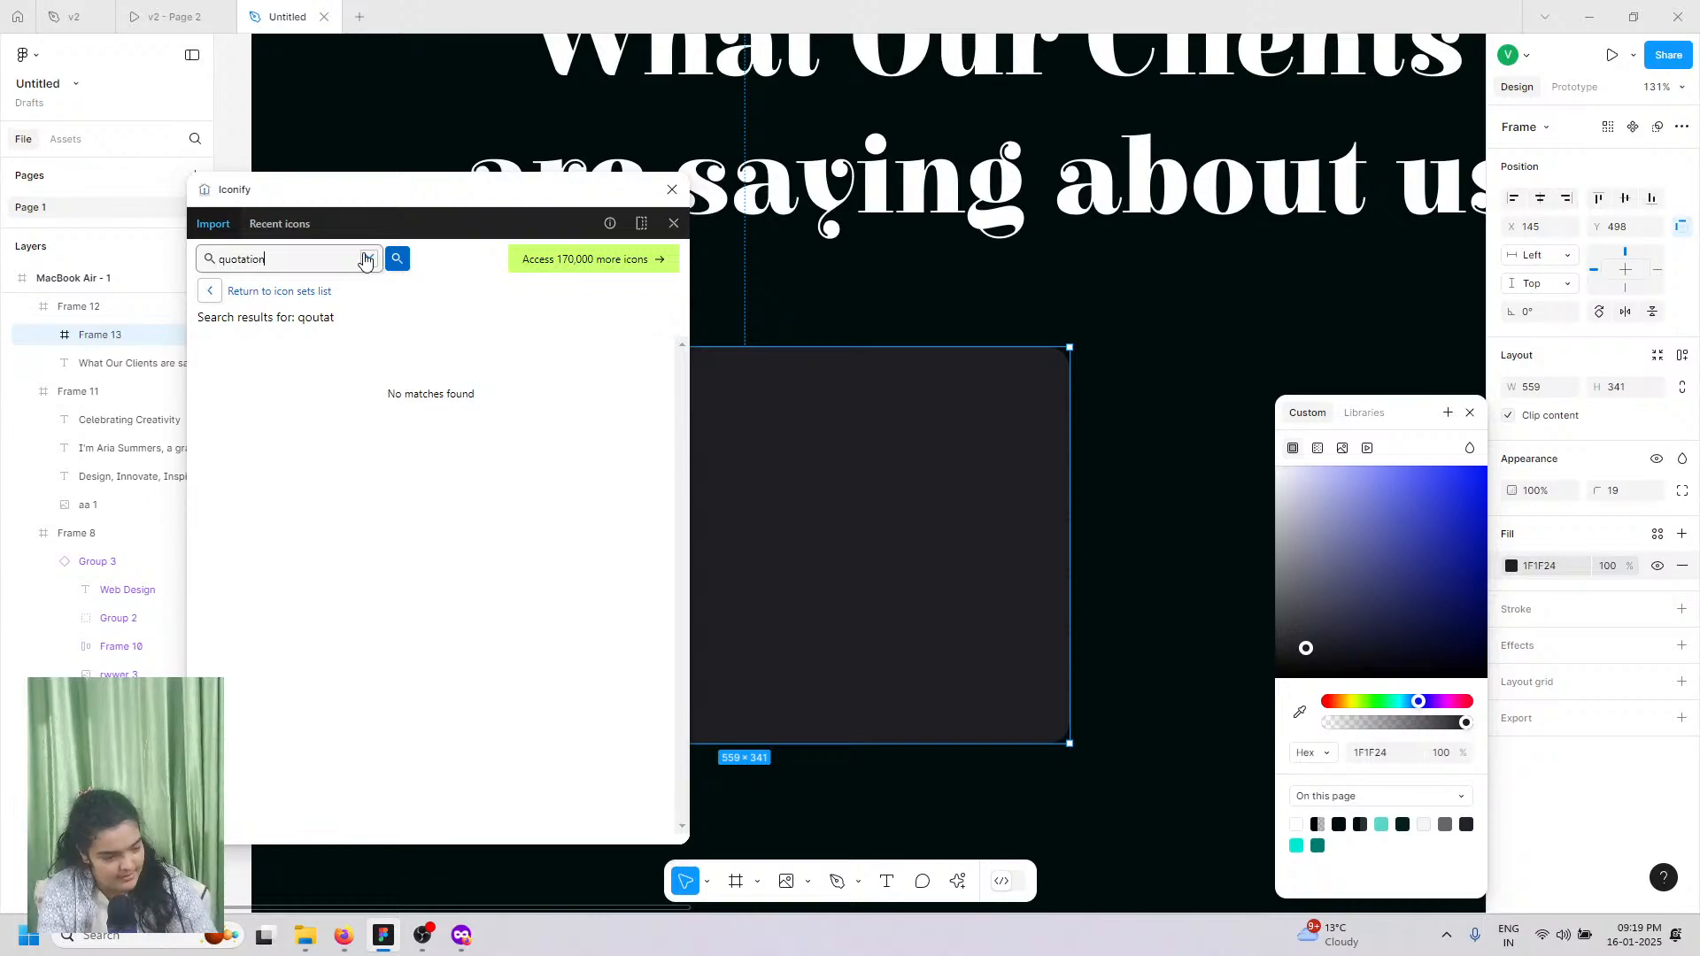
key("Return")
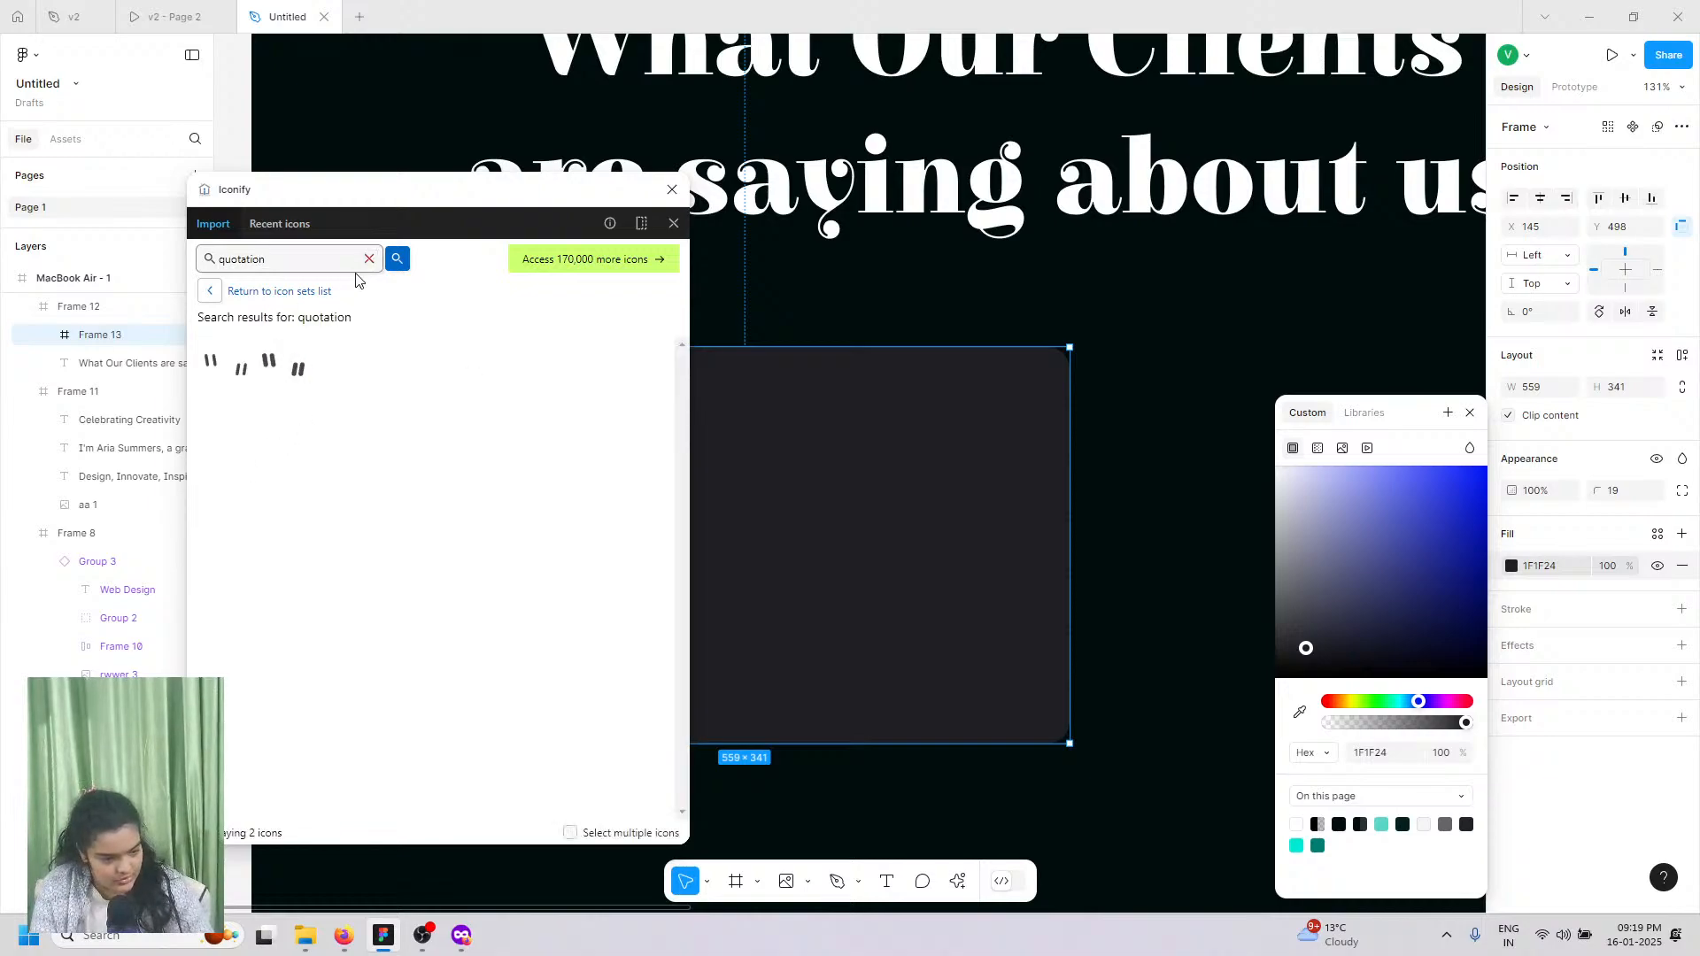
left_click(368, 259)
type("q")
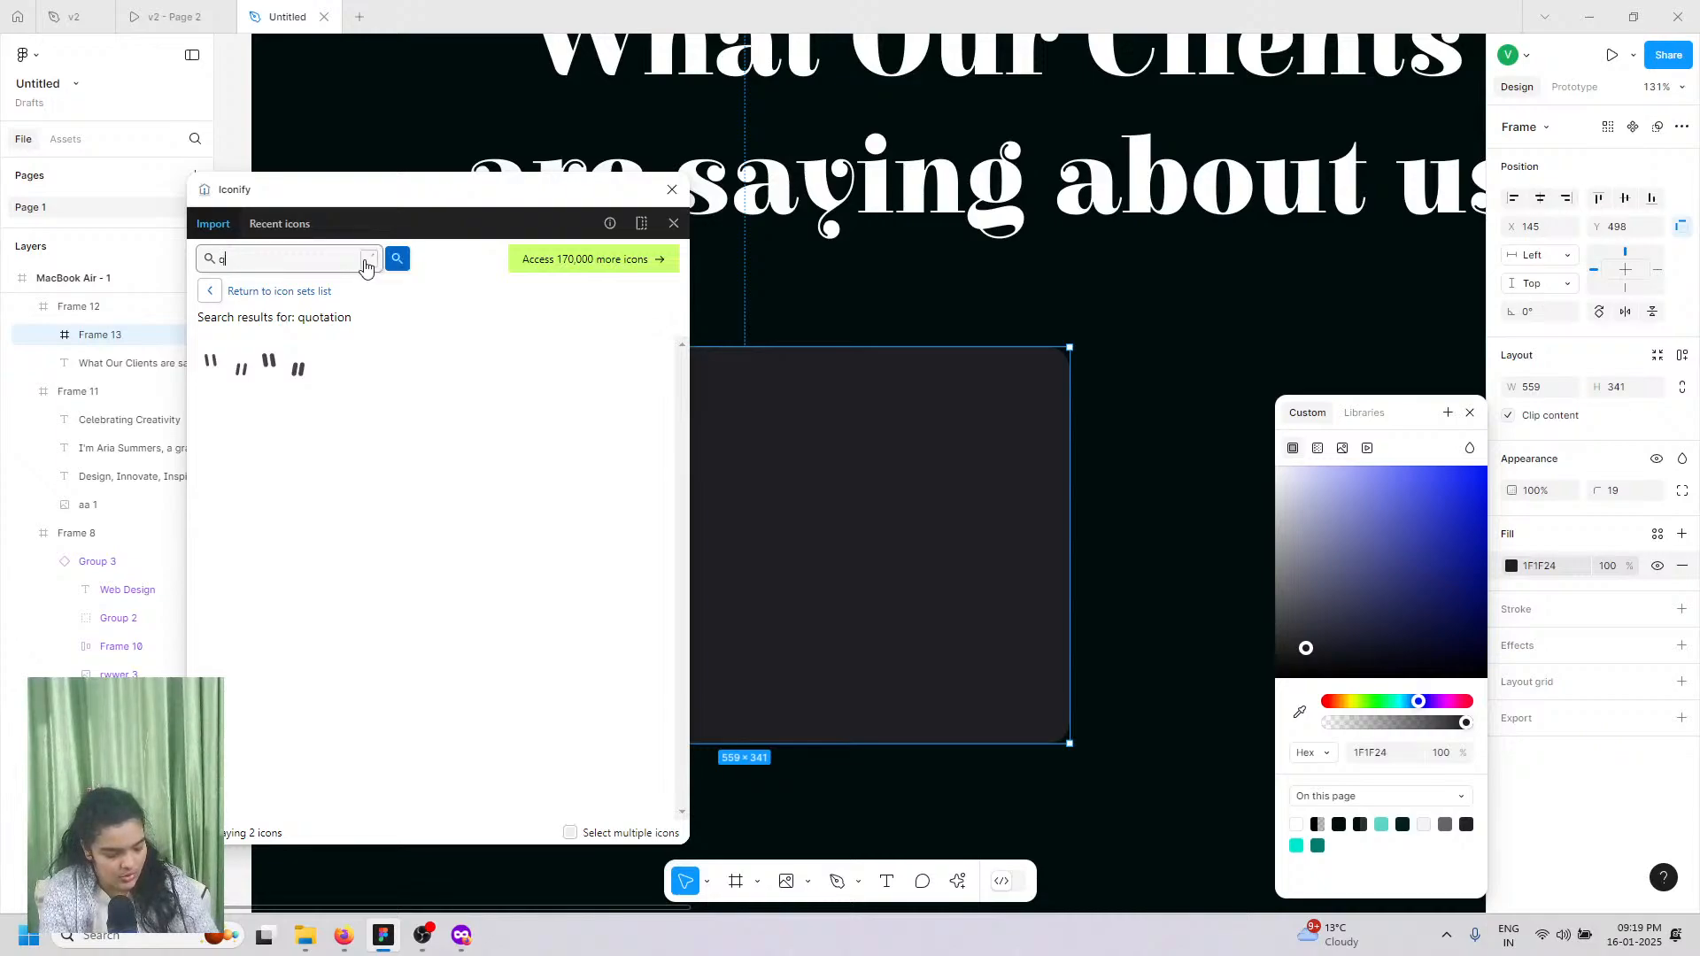
type("uotes")
key("Return")
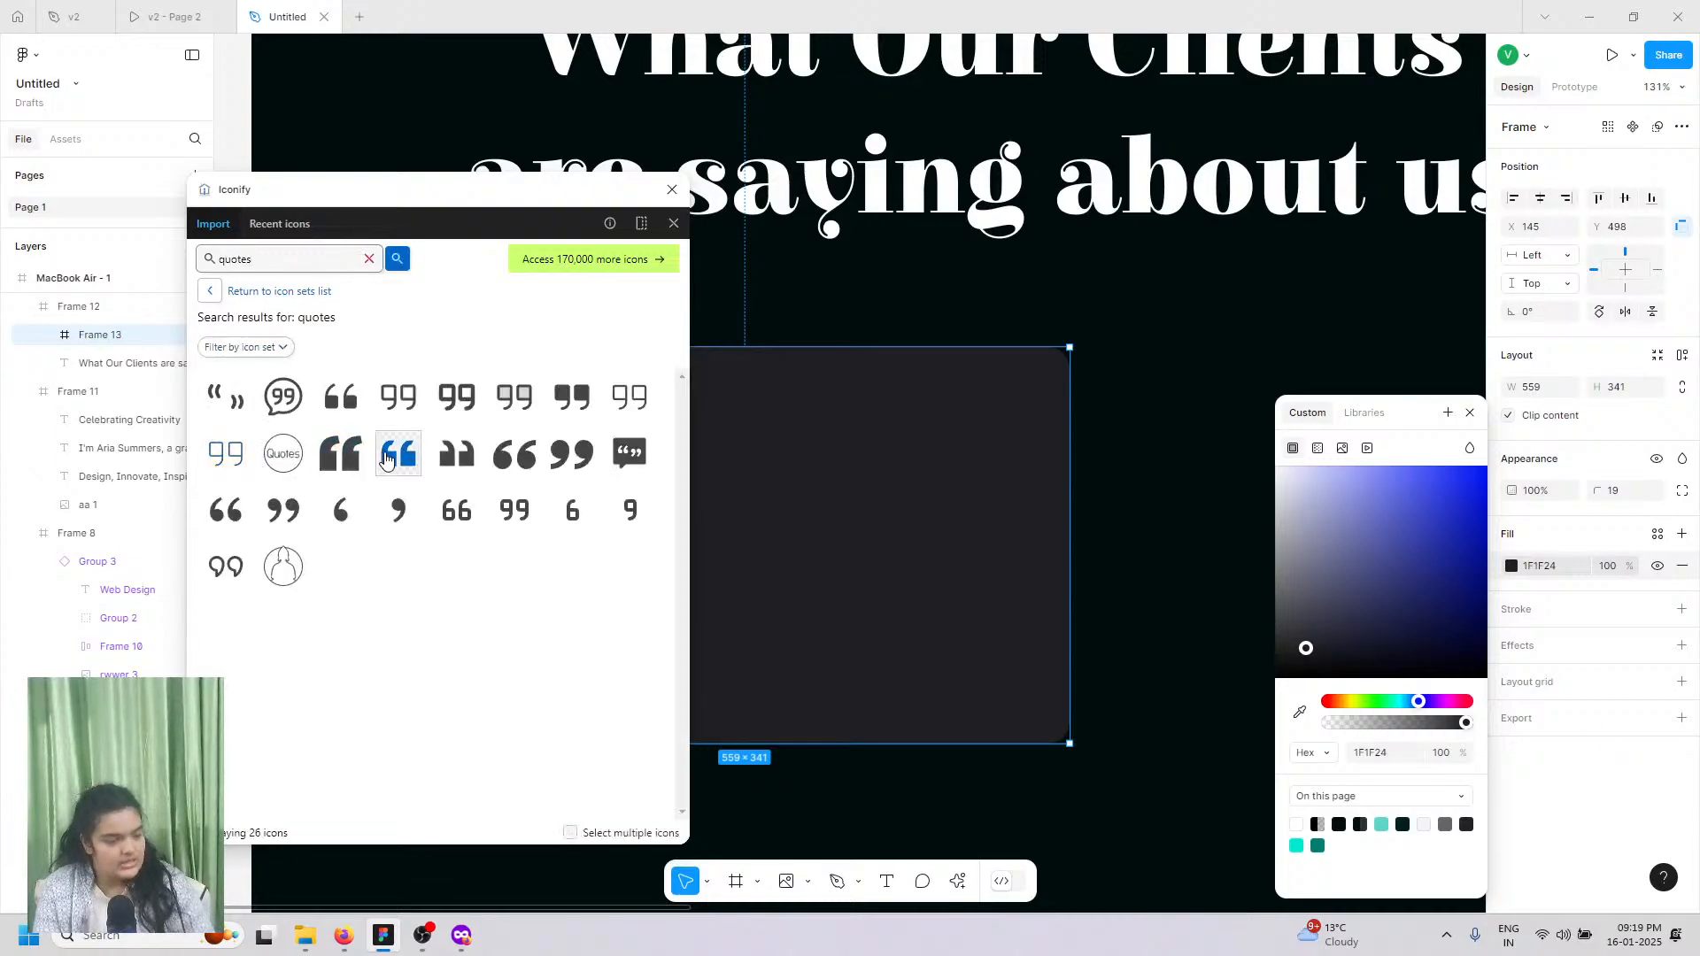
Step: Import the 99-style closing-quote icon as a frame into the dark card
left_click(514, 454)
left_click(572, 453)
left_click(515, 454)
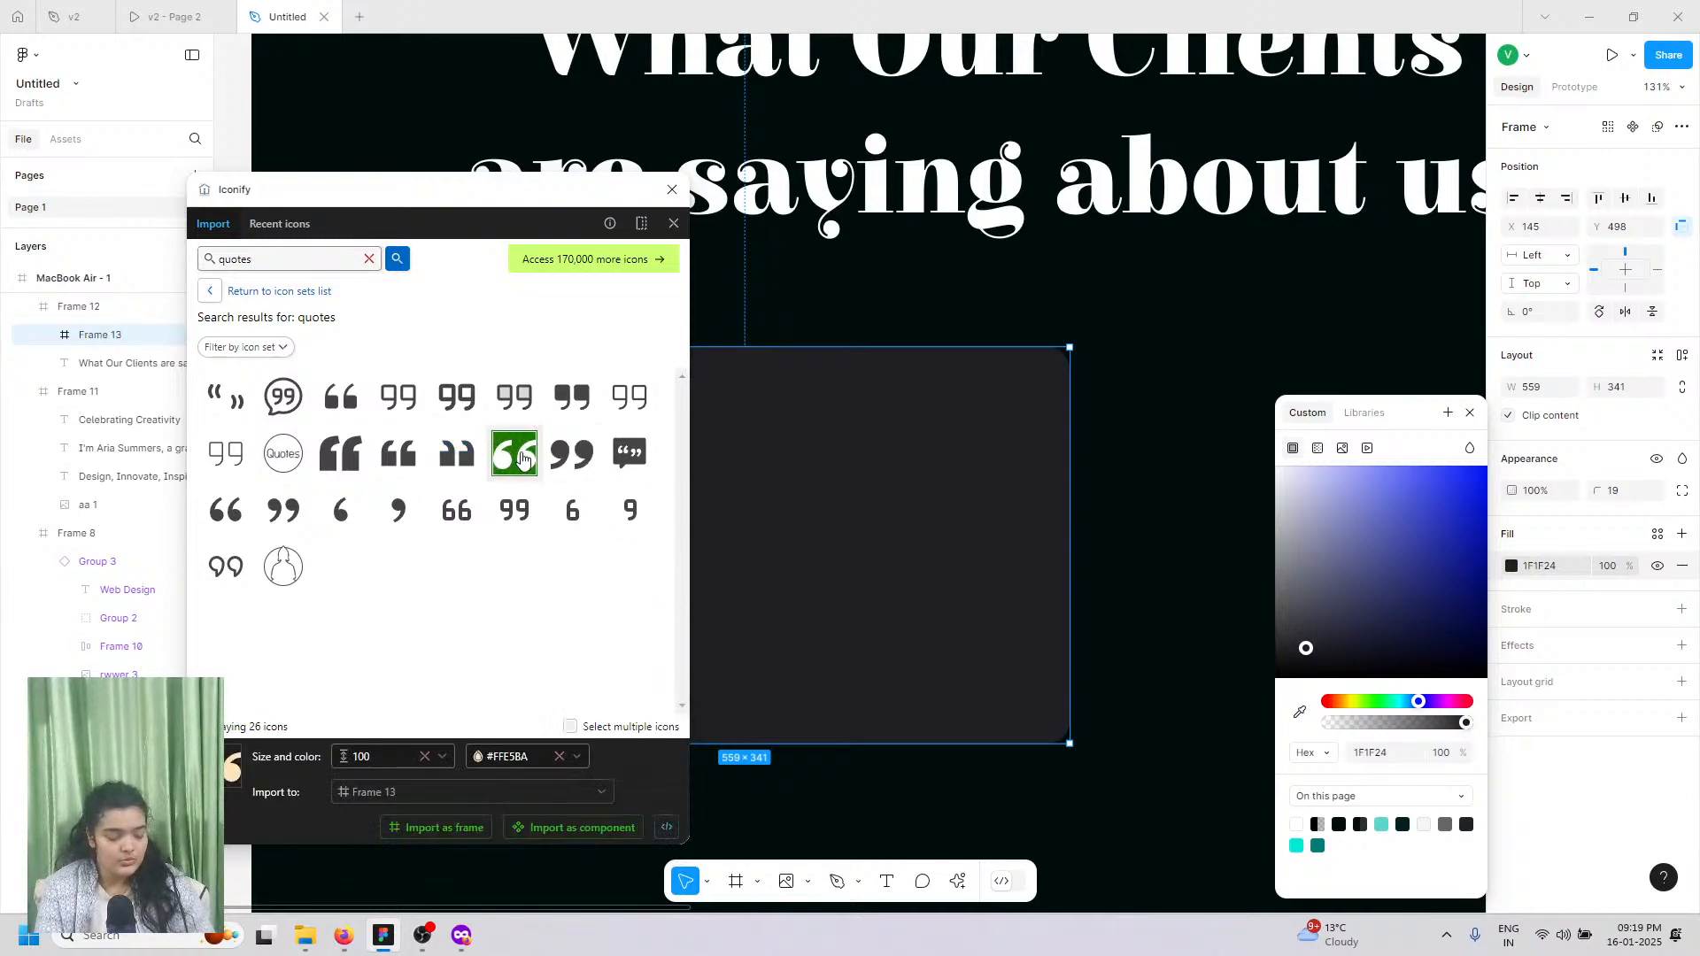
left_click(570, 473)
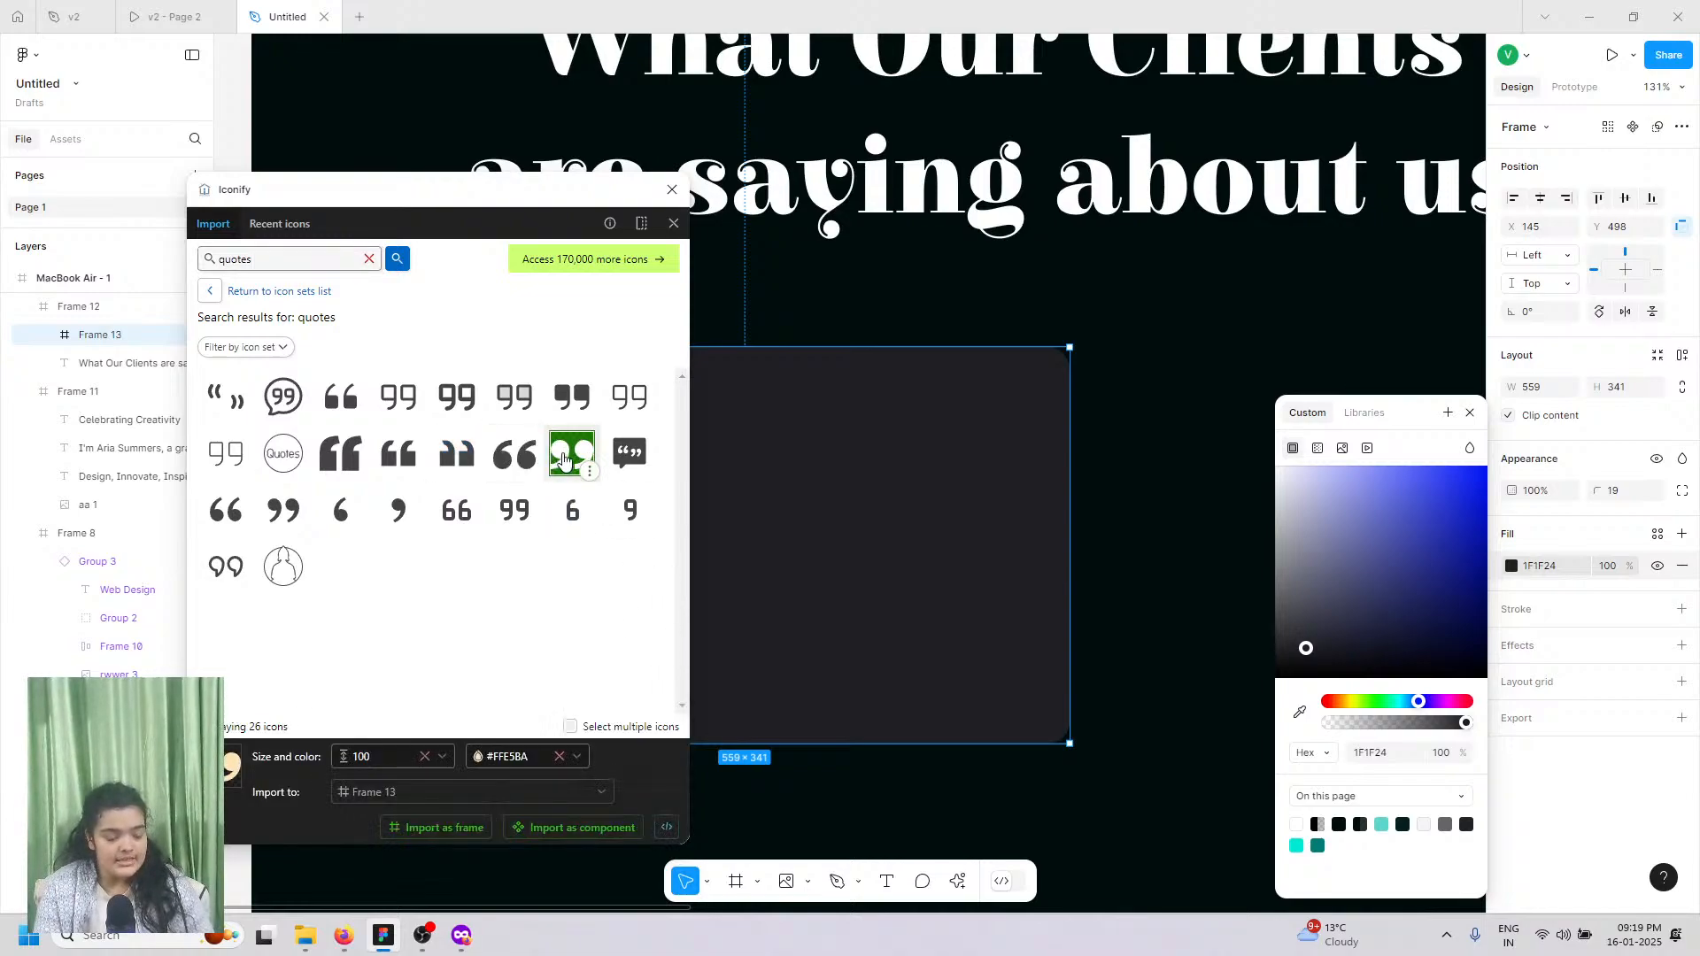
left_click(460, 828)
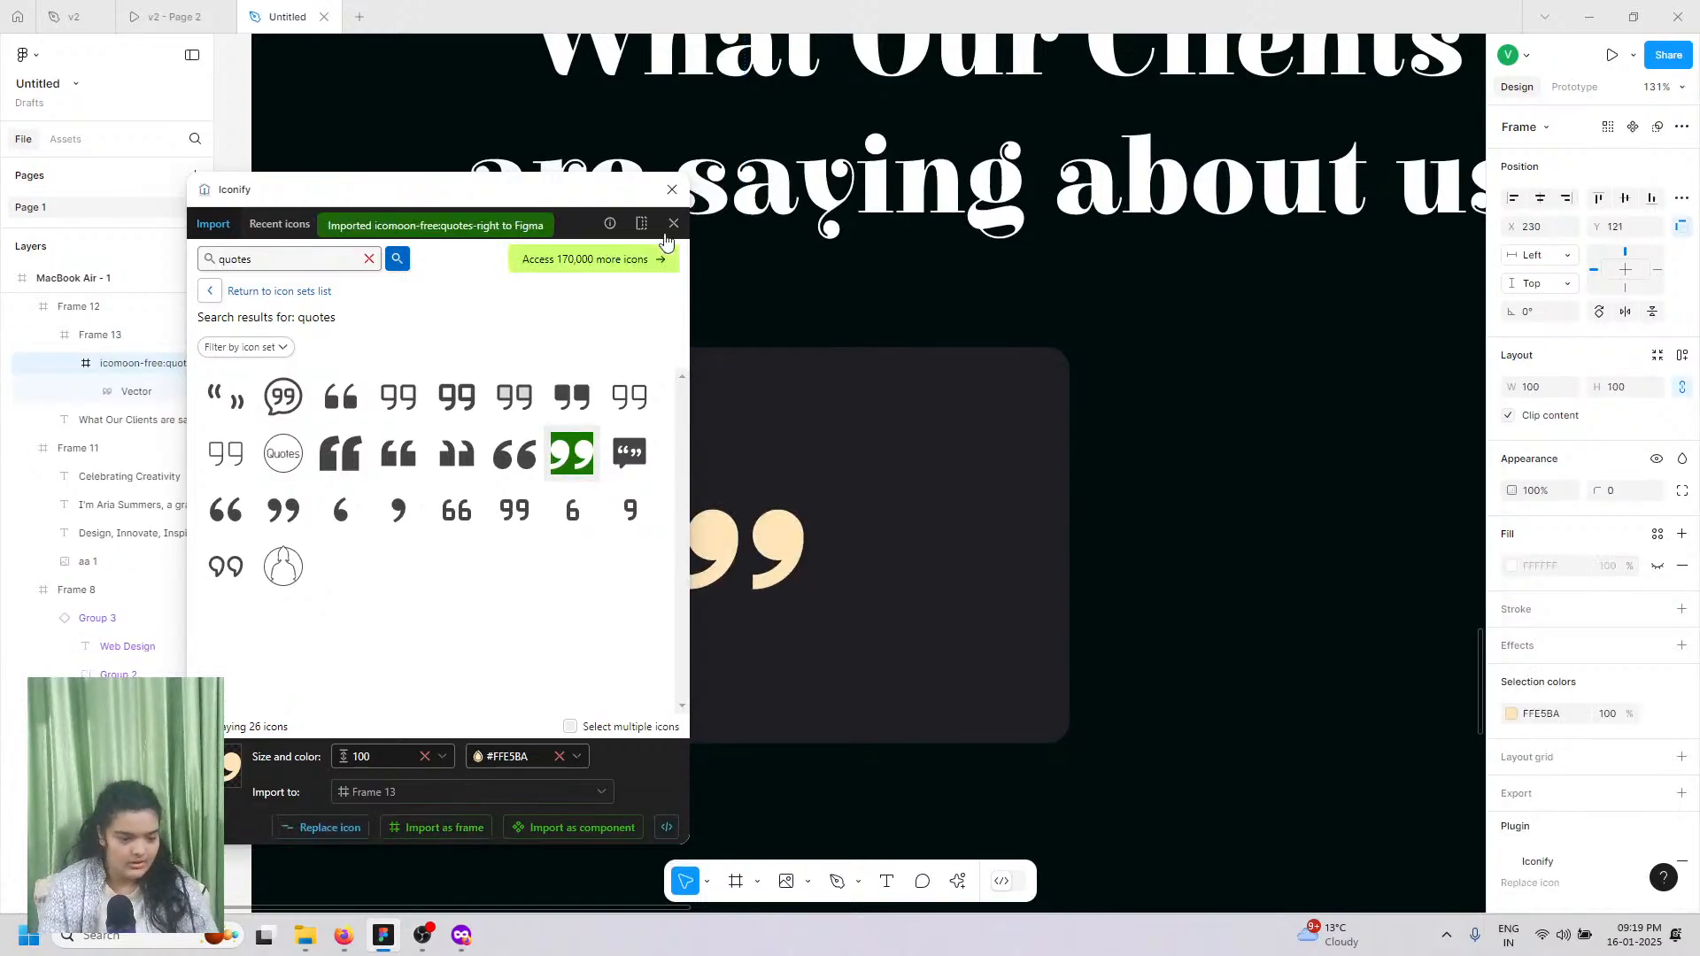
Step: Move the quote icon to the card's top-left, colour it FFFFFF and resize it to 70×70
left_click_drag(765, 538, 551, 440)
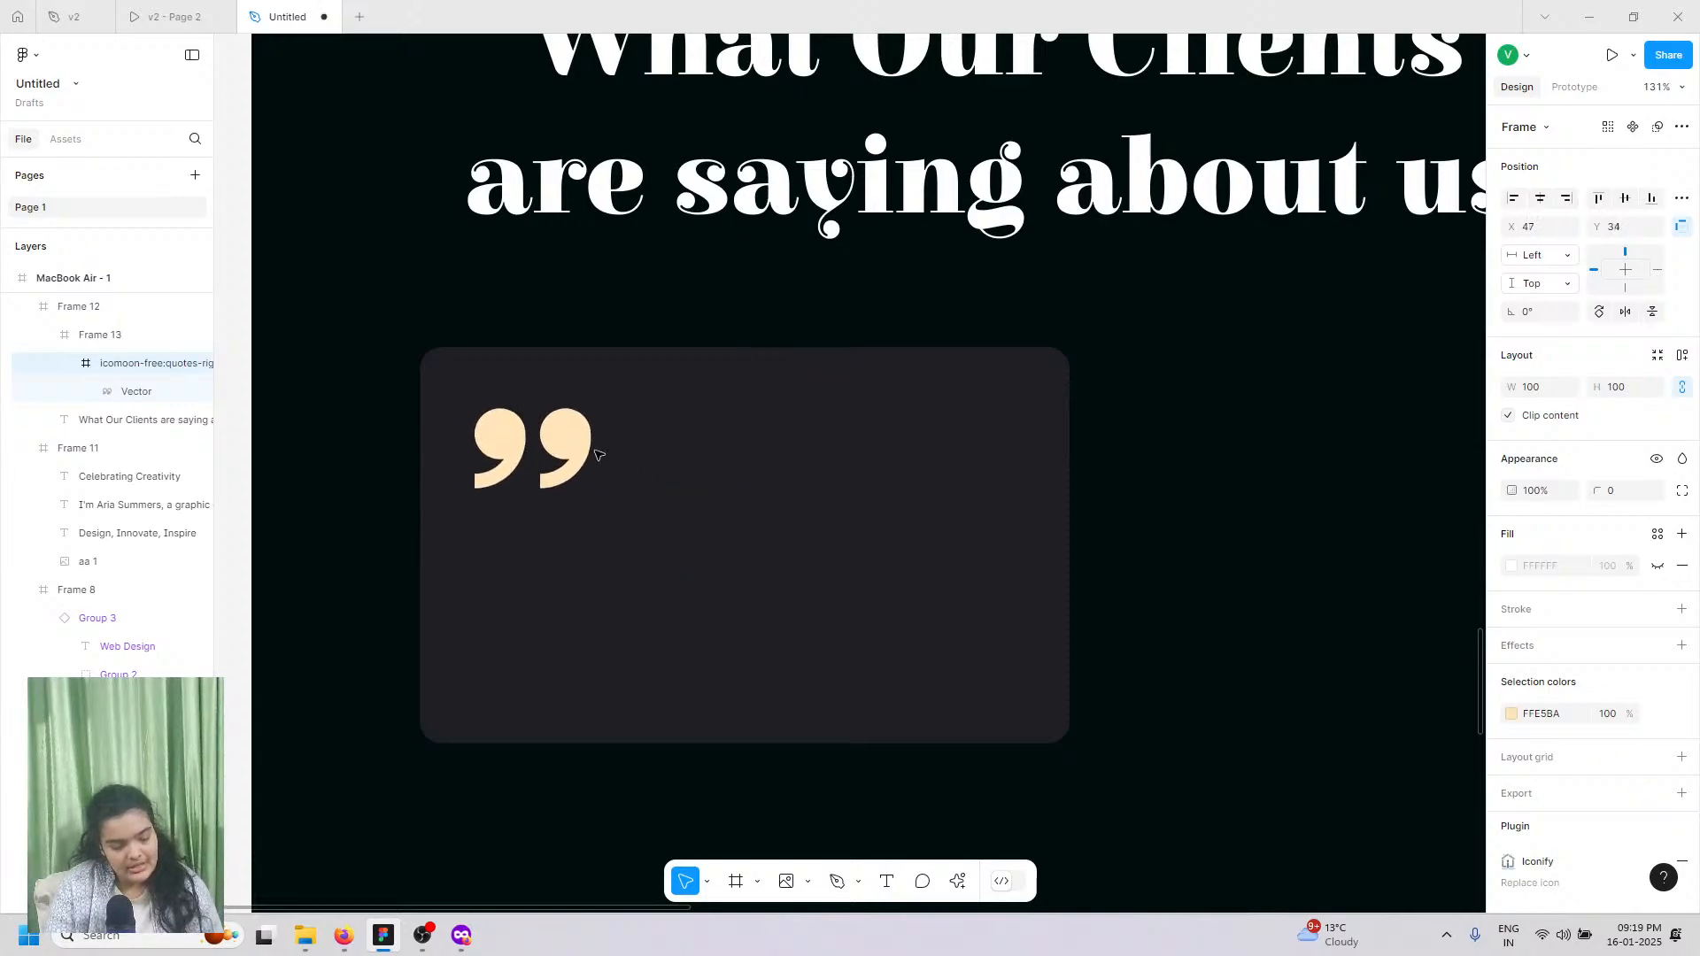
left_click(1511, 715)
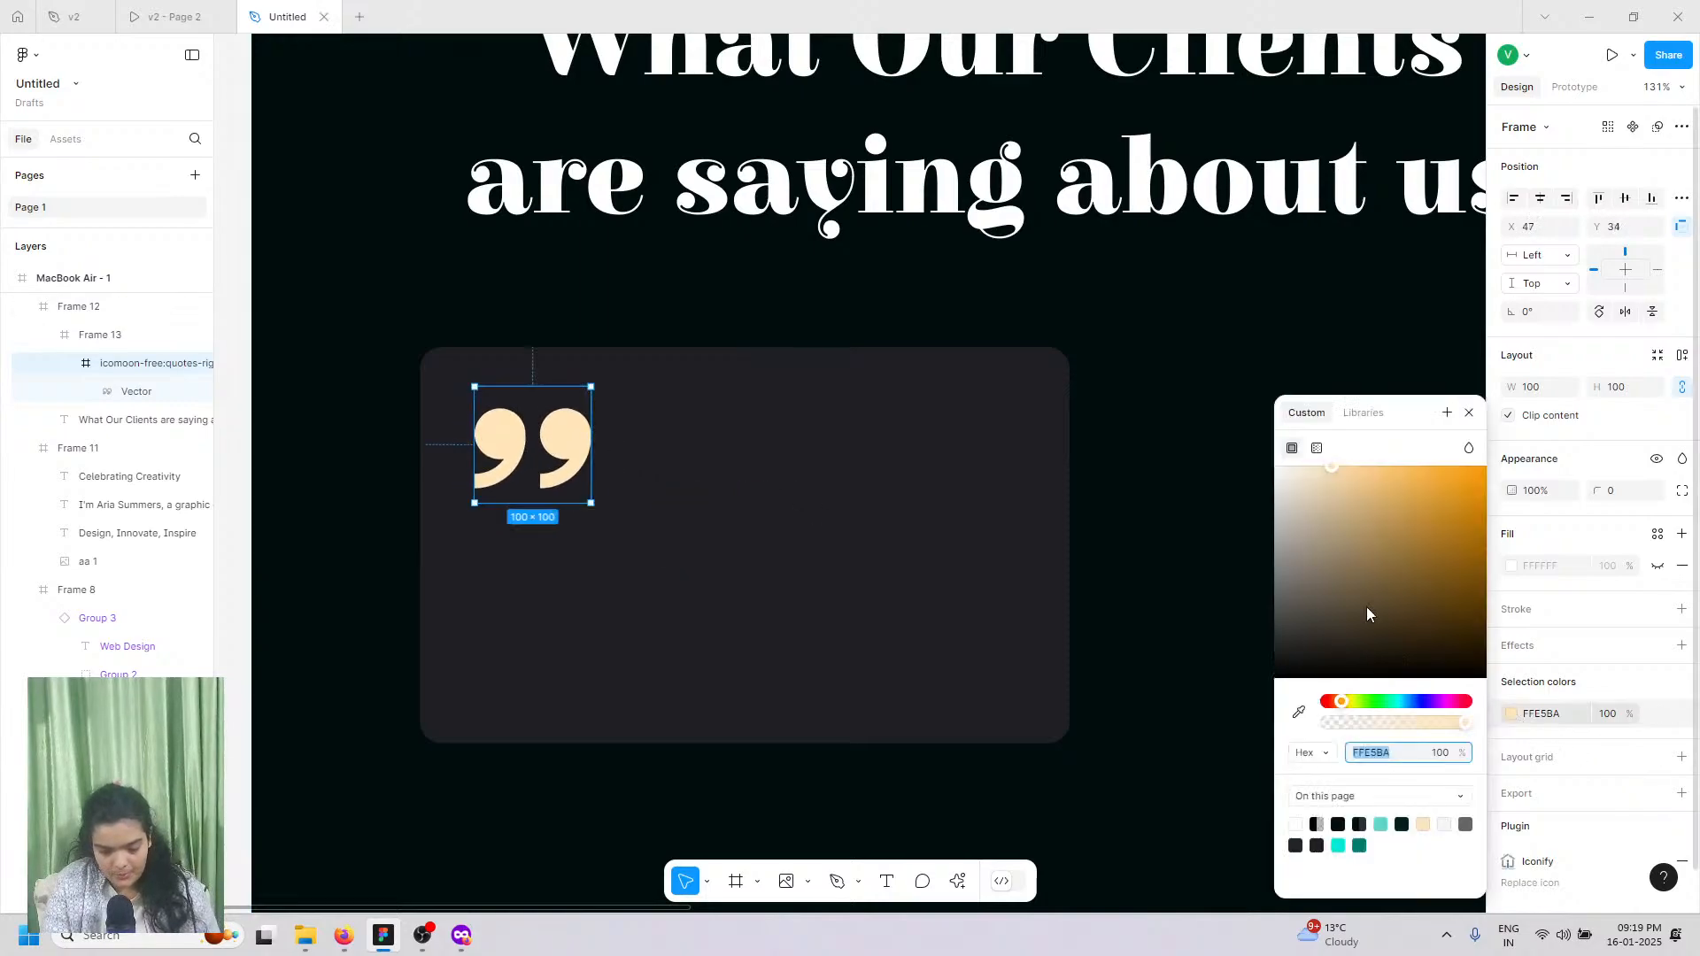
left_click_drag(1367, 608, 1274, 466)
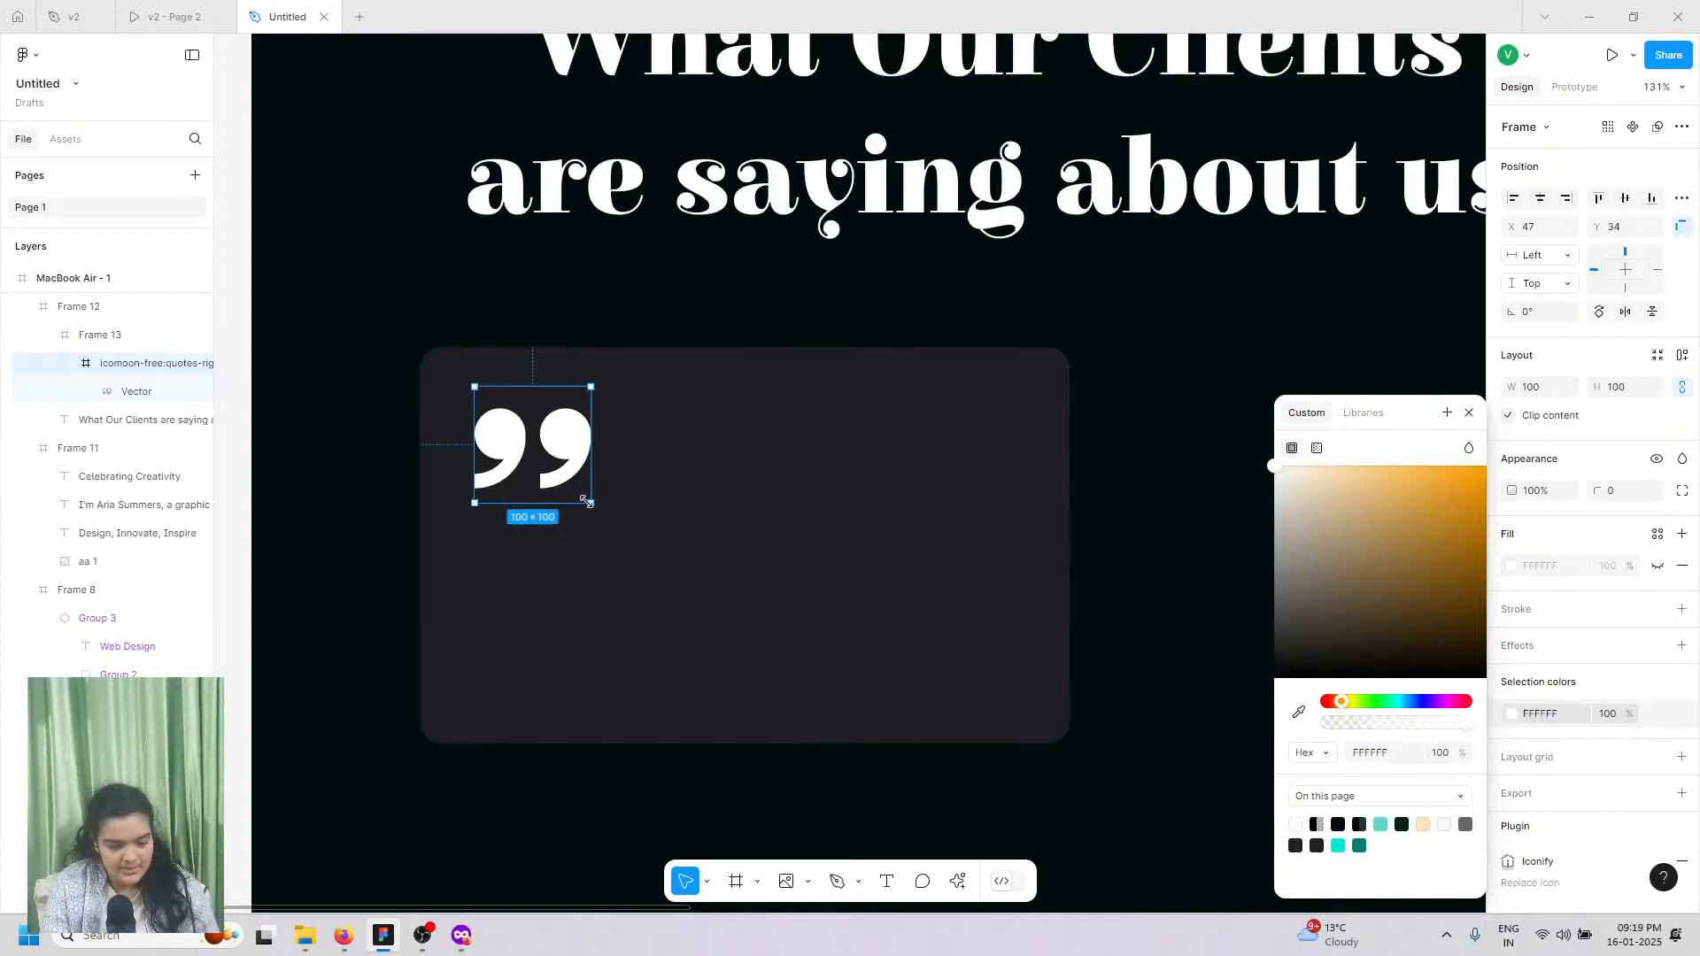
left_click_drag(589, 503, 554, 468)
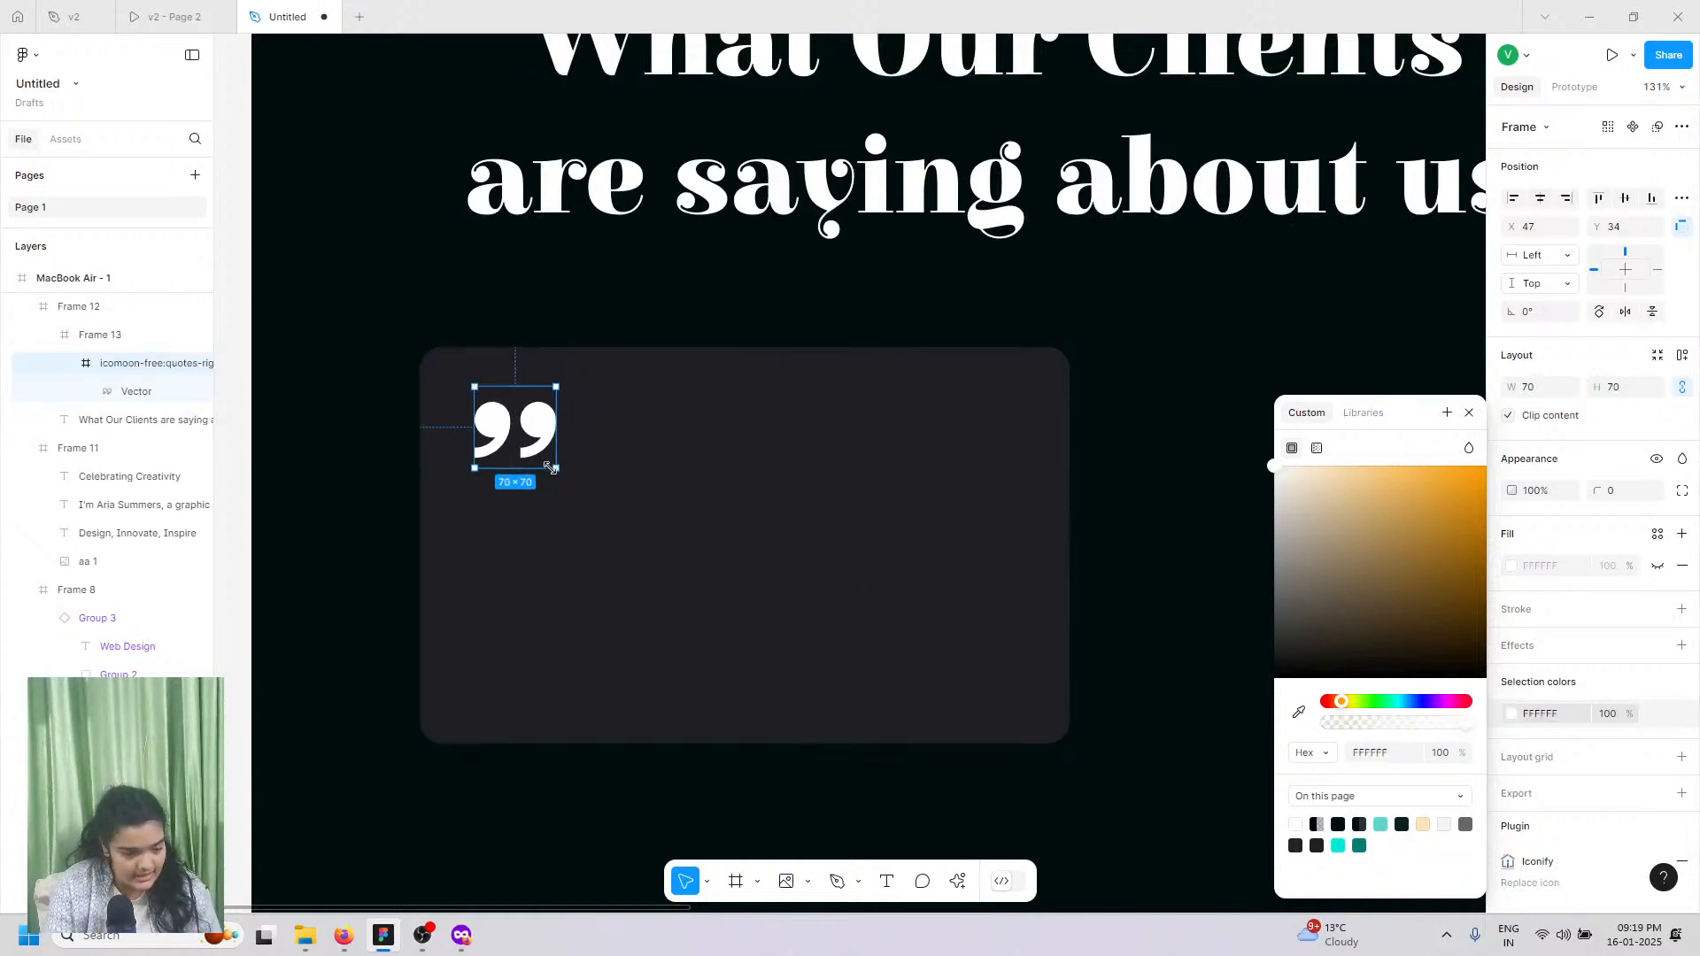
left_click(358, 460)
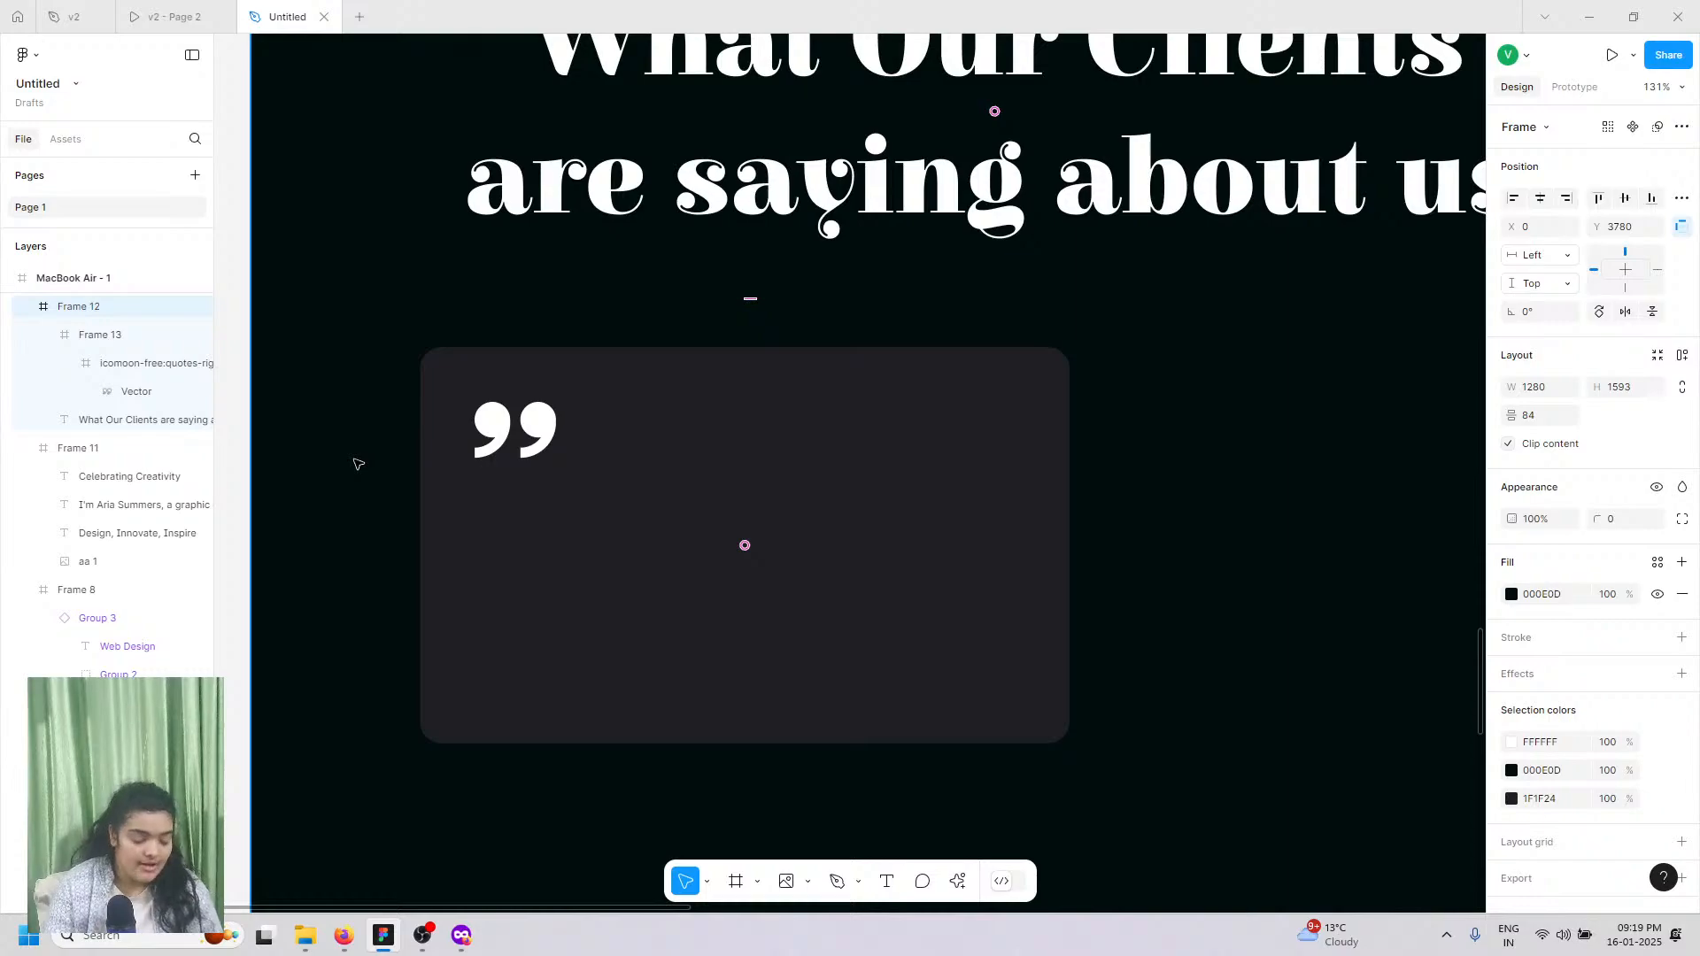
Step: Paste the testimonial text and set its font to Outfit Regular
key("ctrl+v")
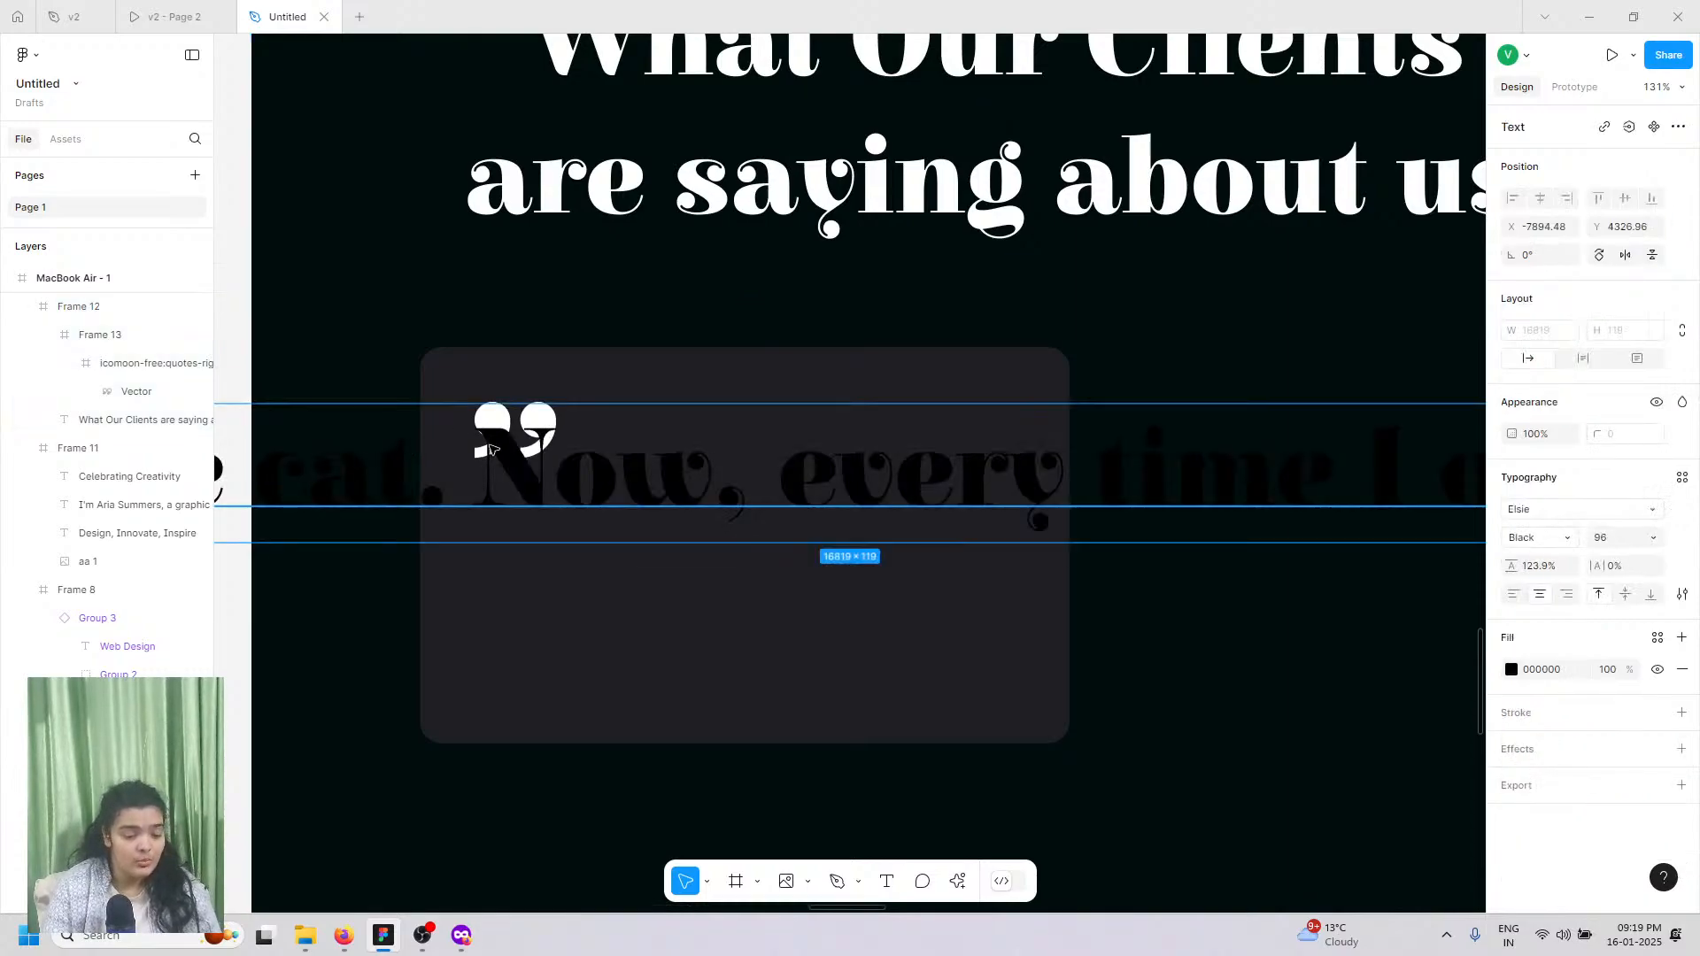
left_click(1556, 512)
type("ou")
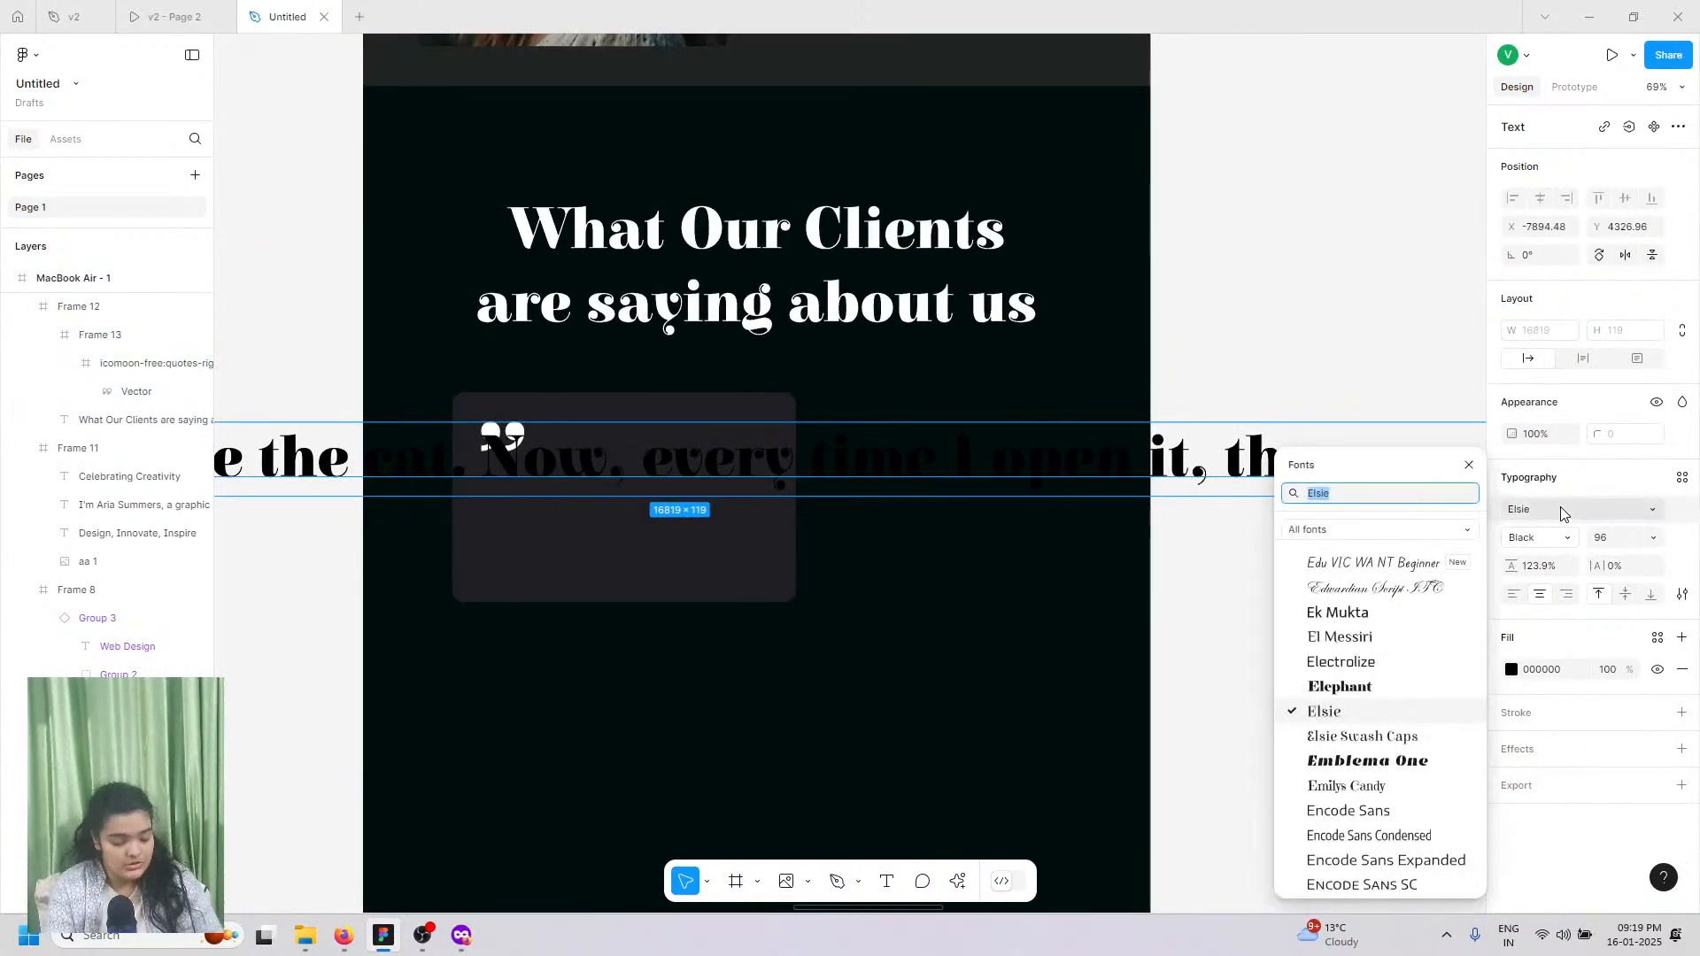
type("tfit")
key("Return")
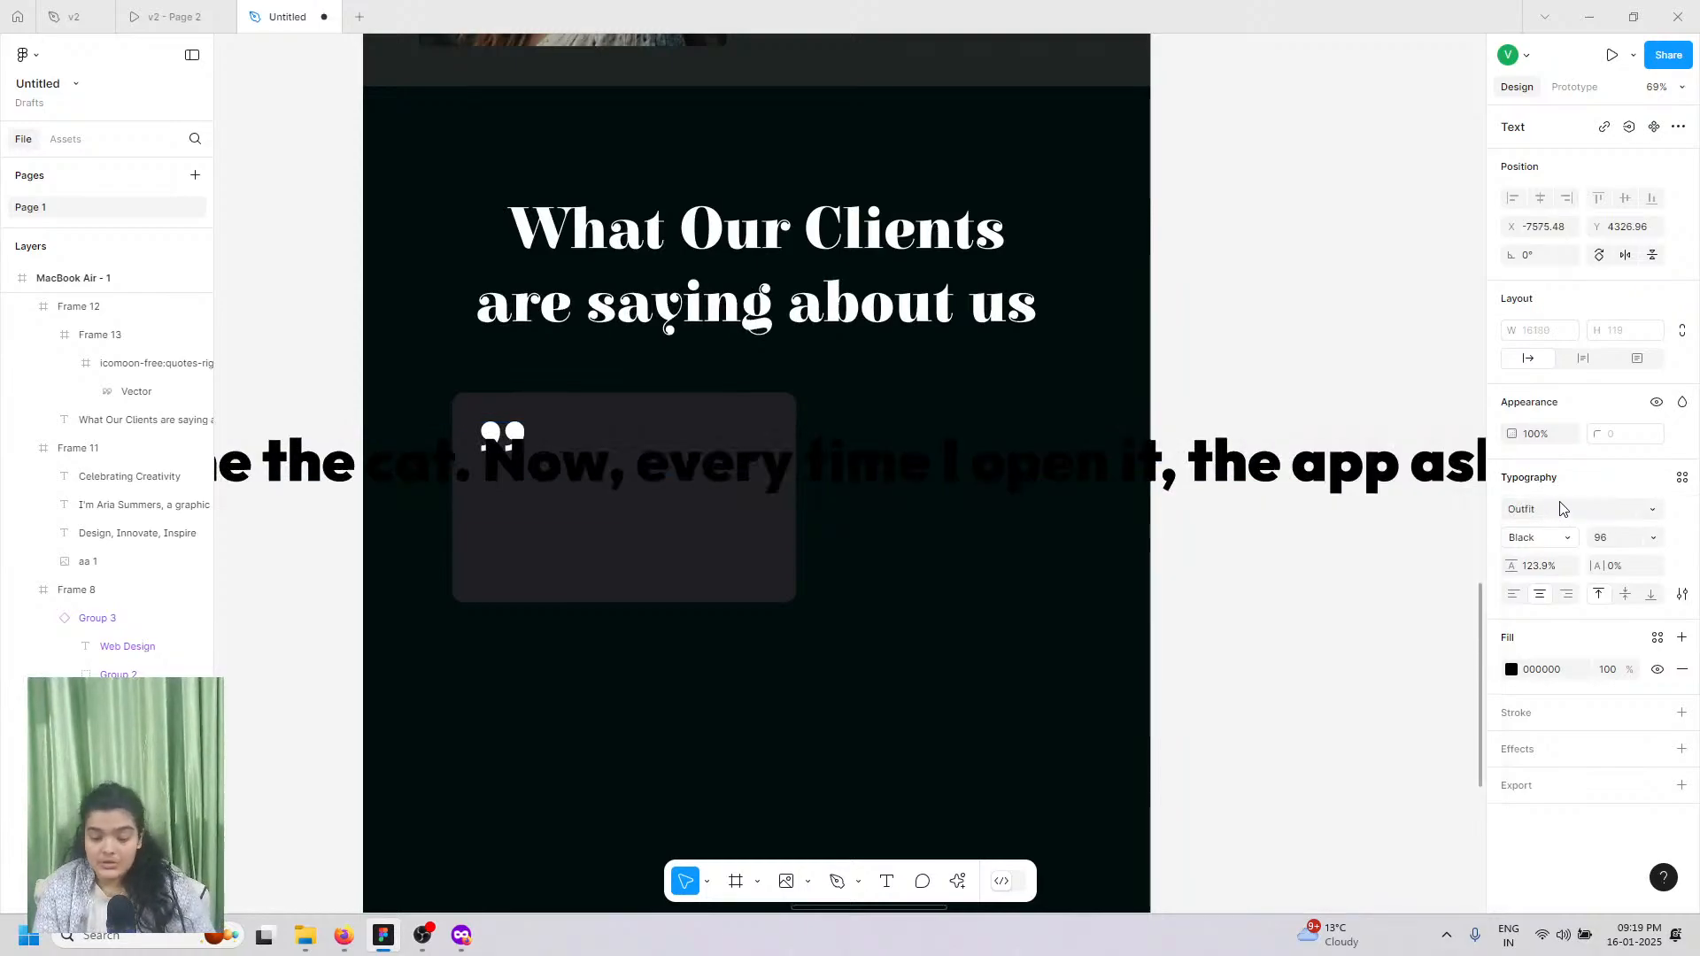
left_click(1562, 509)
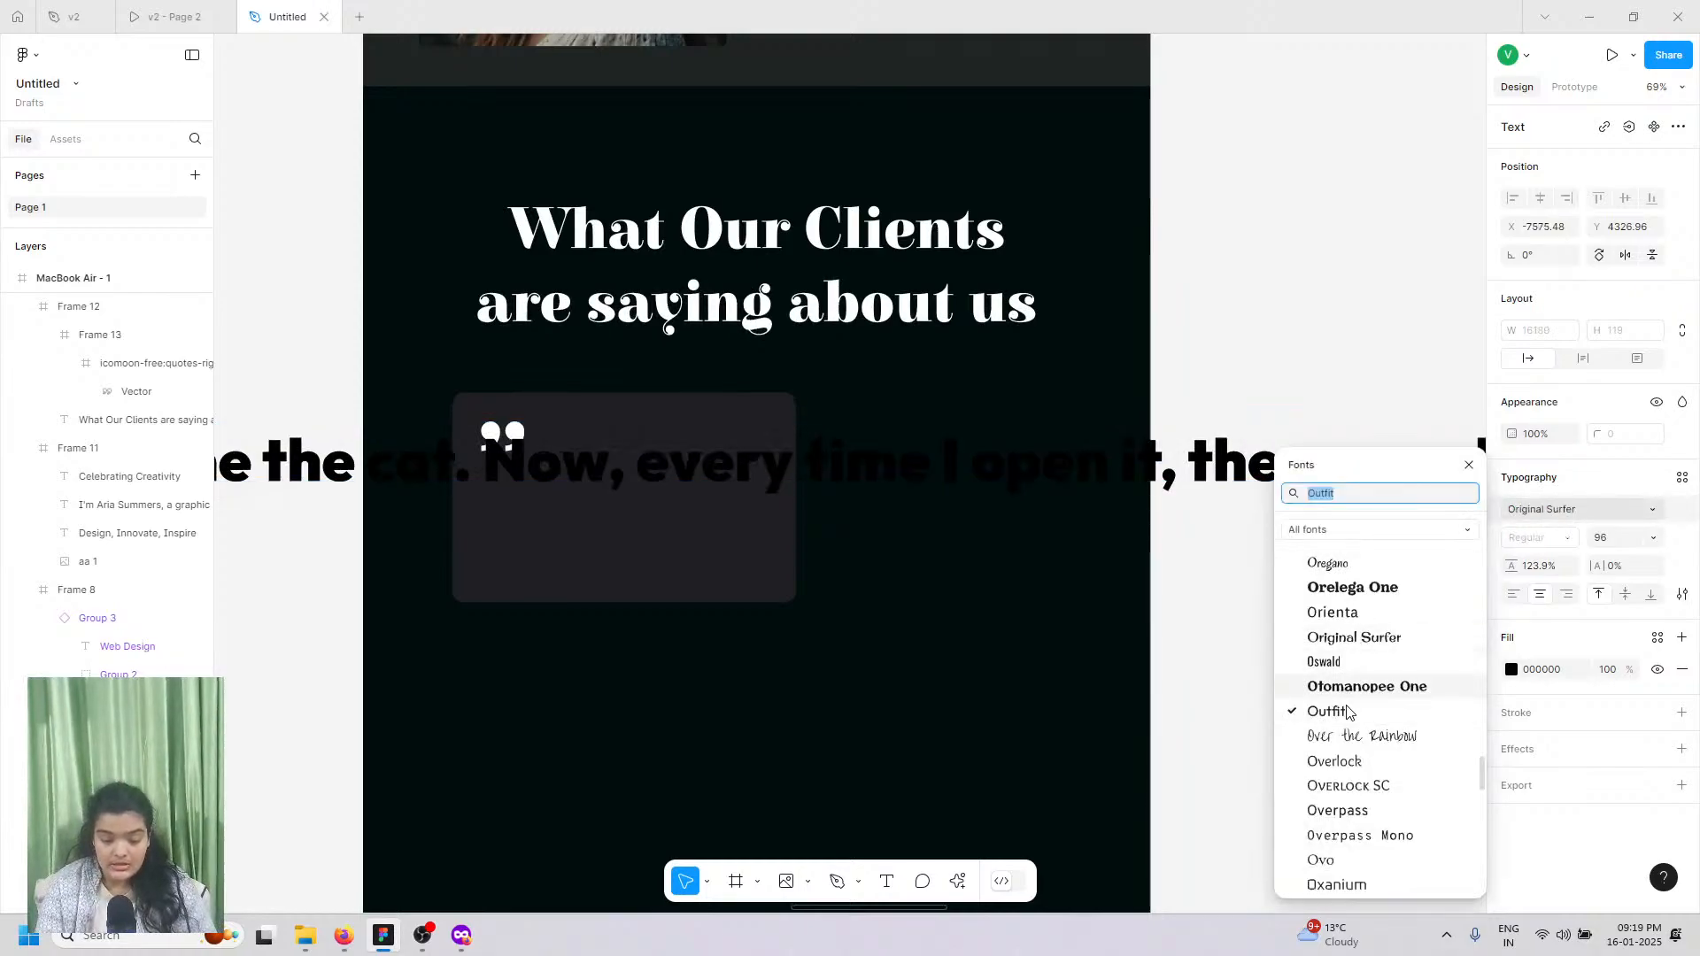
left_click(1347, 712)
left_click(1530, 539)
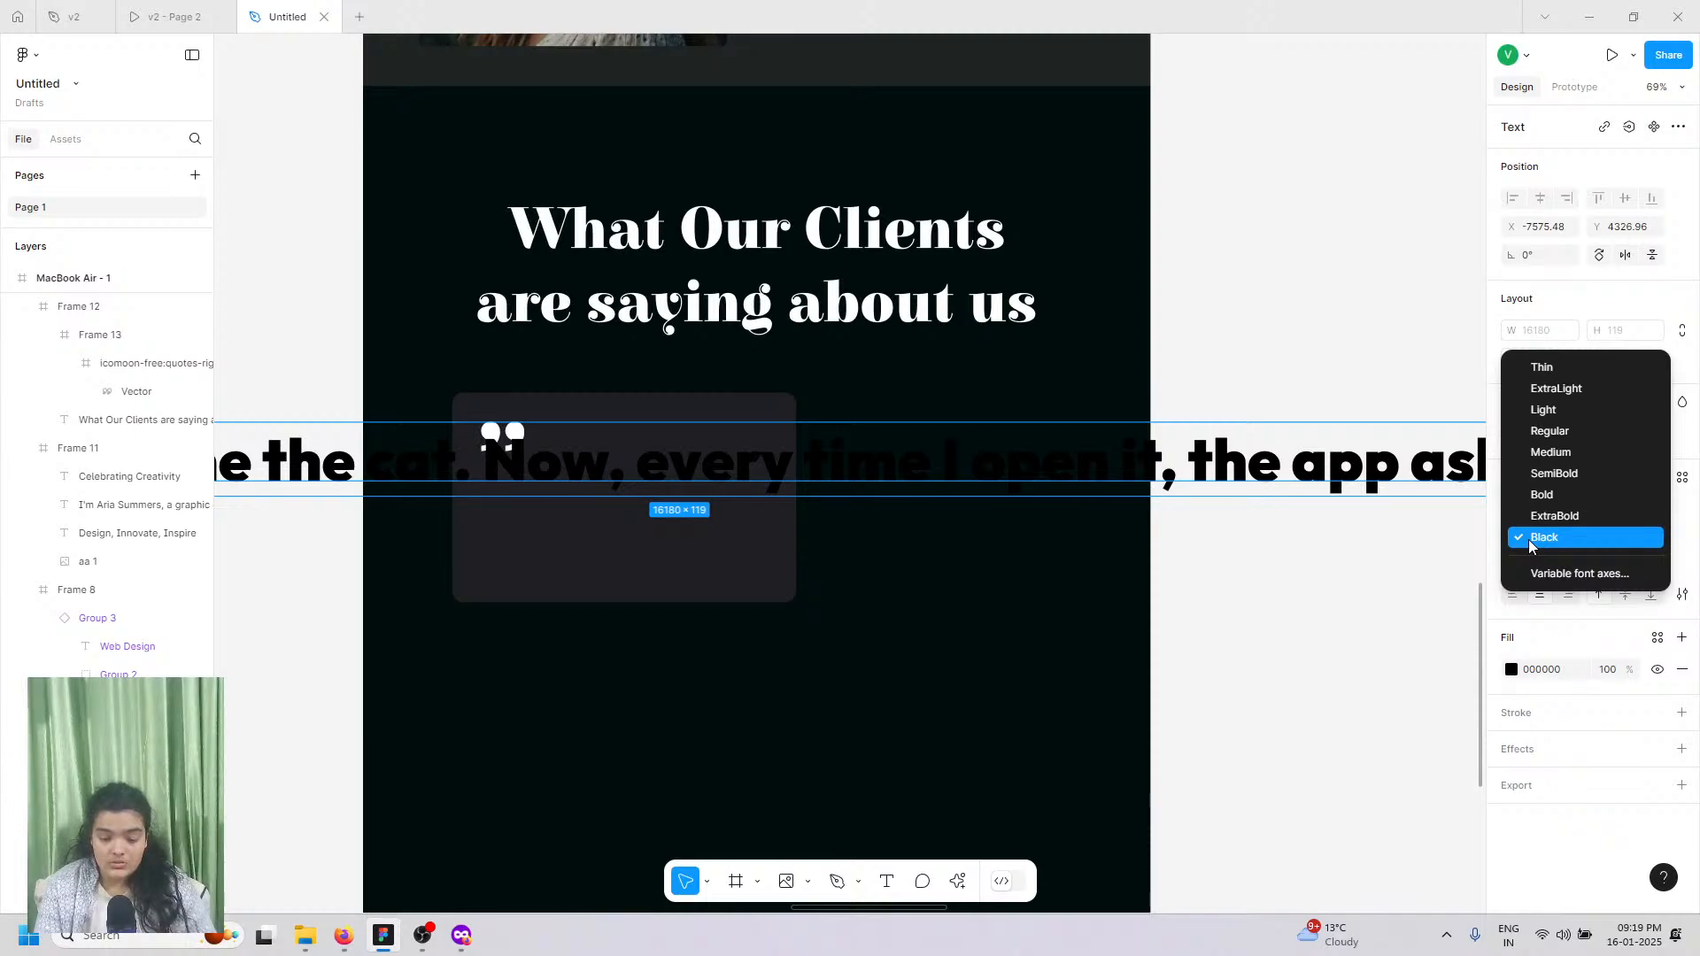
left_click(1528, 539)
left_click(1531, 539)
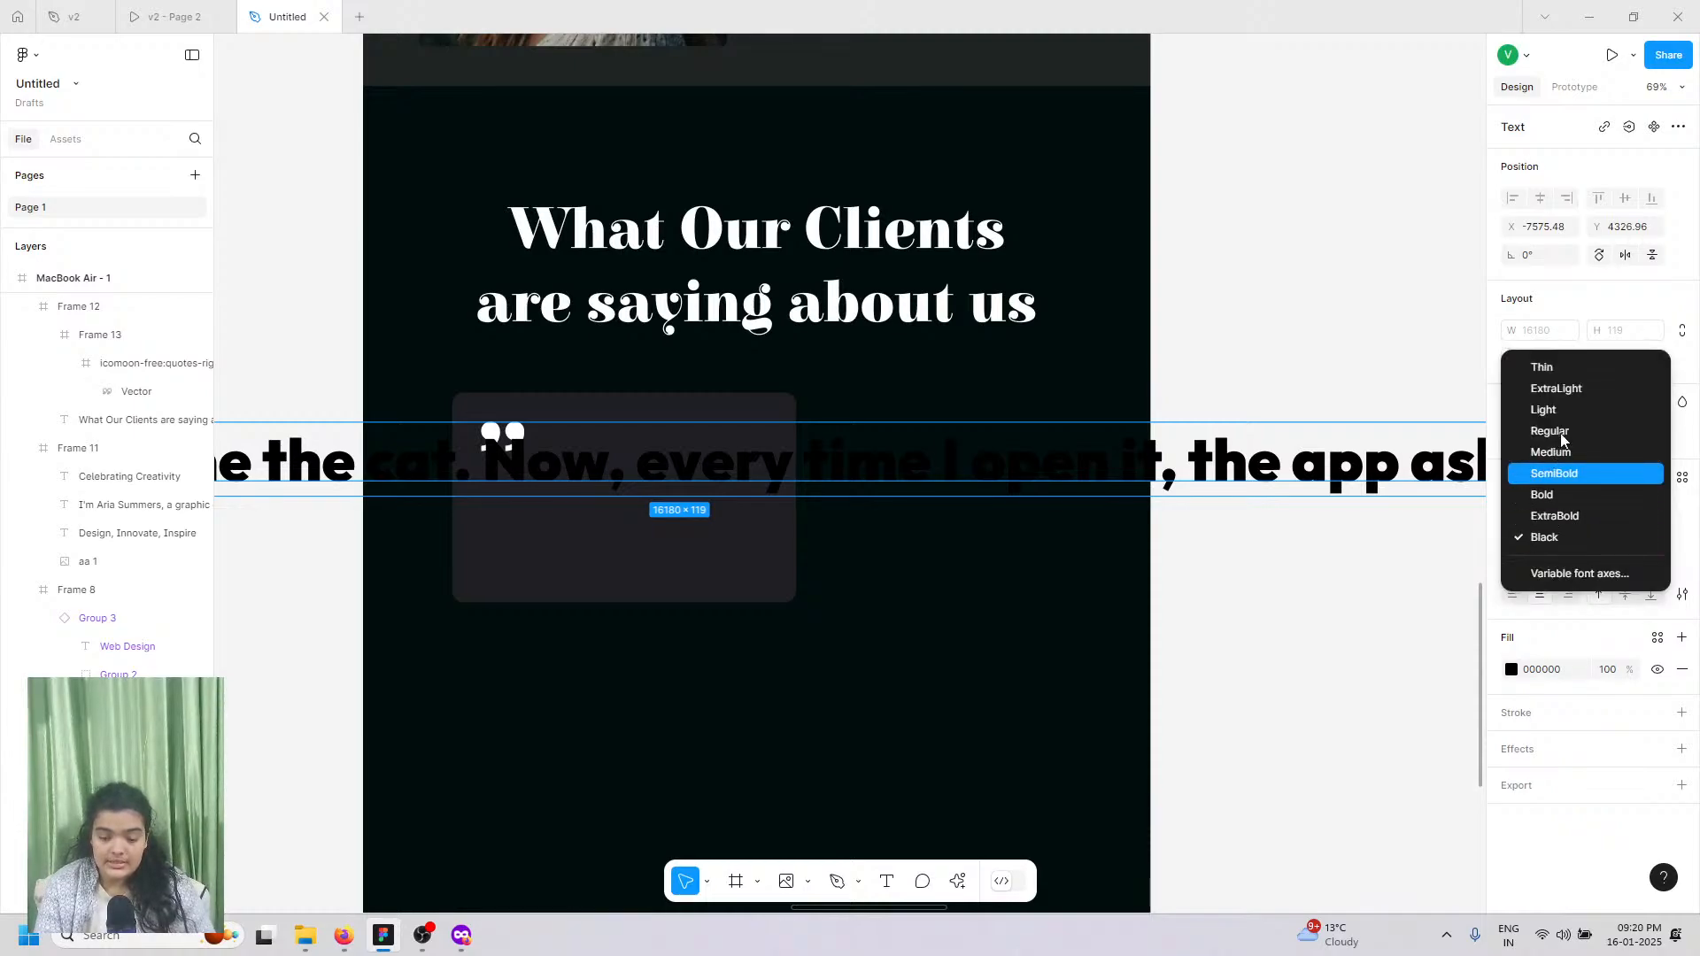
left_click(1551, 429)
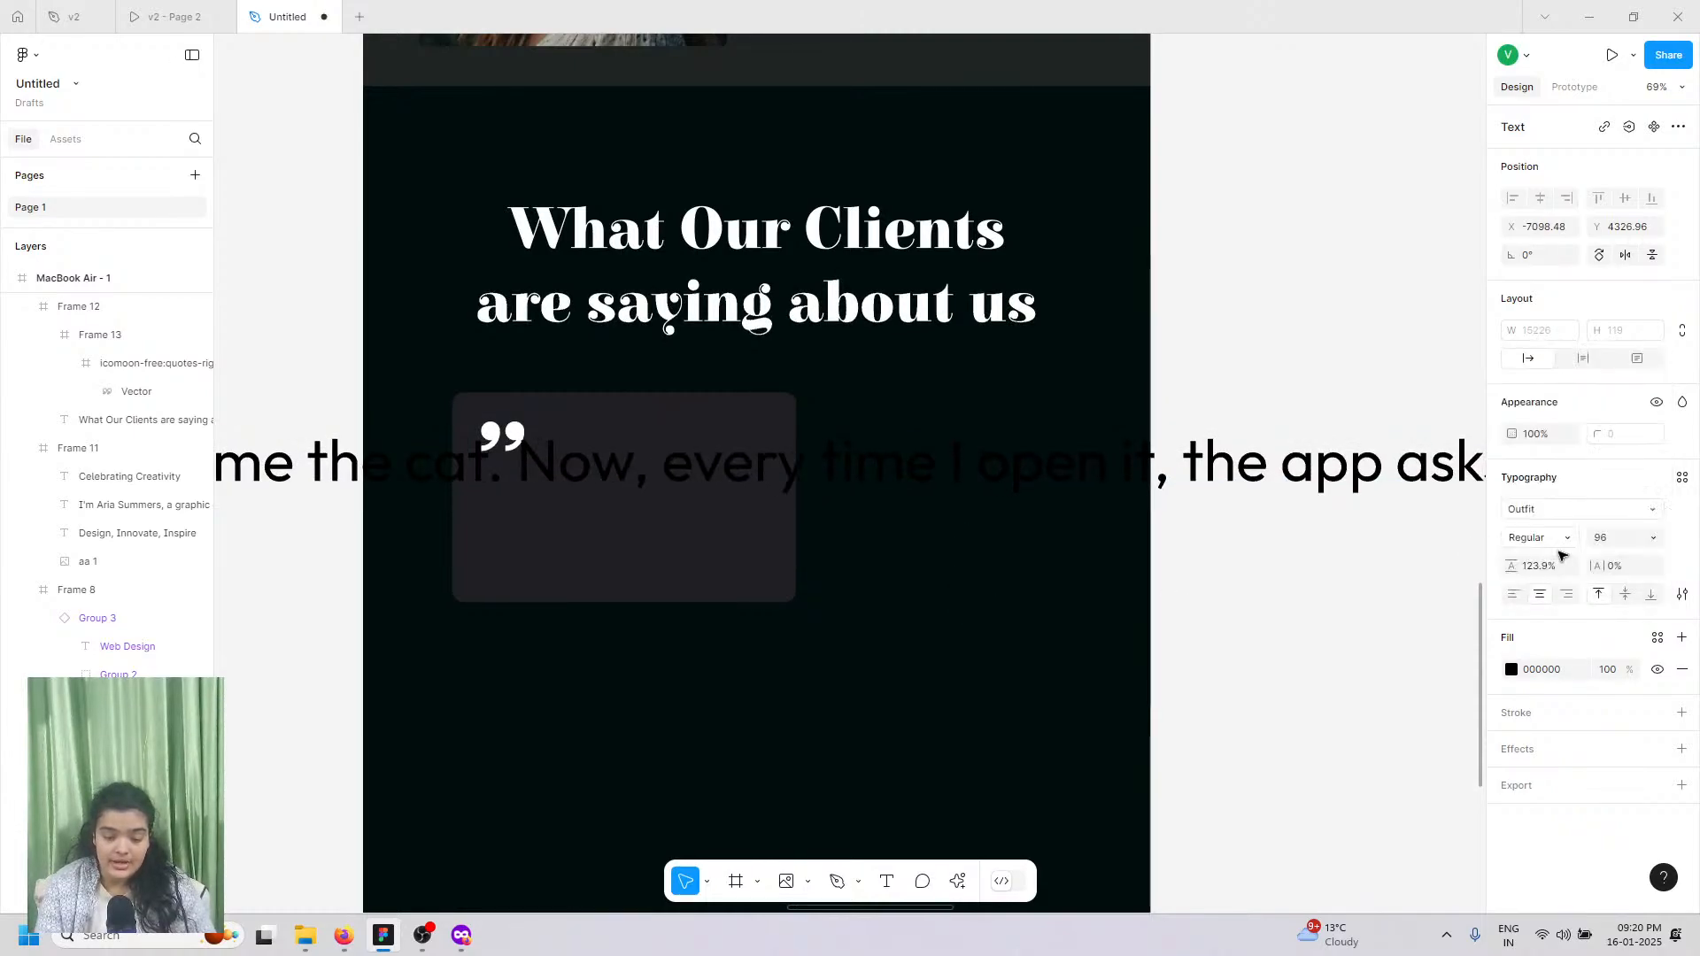
Step: Set the testimonial font size to 32
left_click(1652, 537)
left_click(1635, 452)
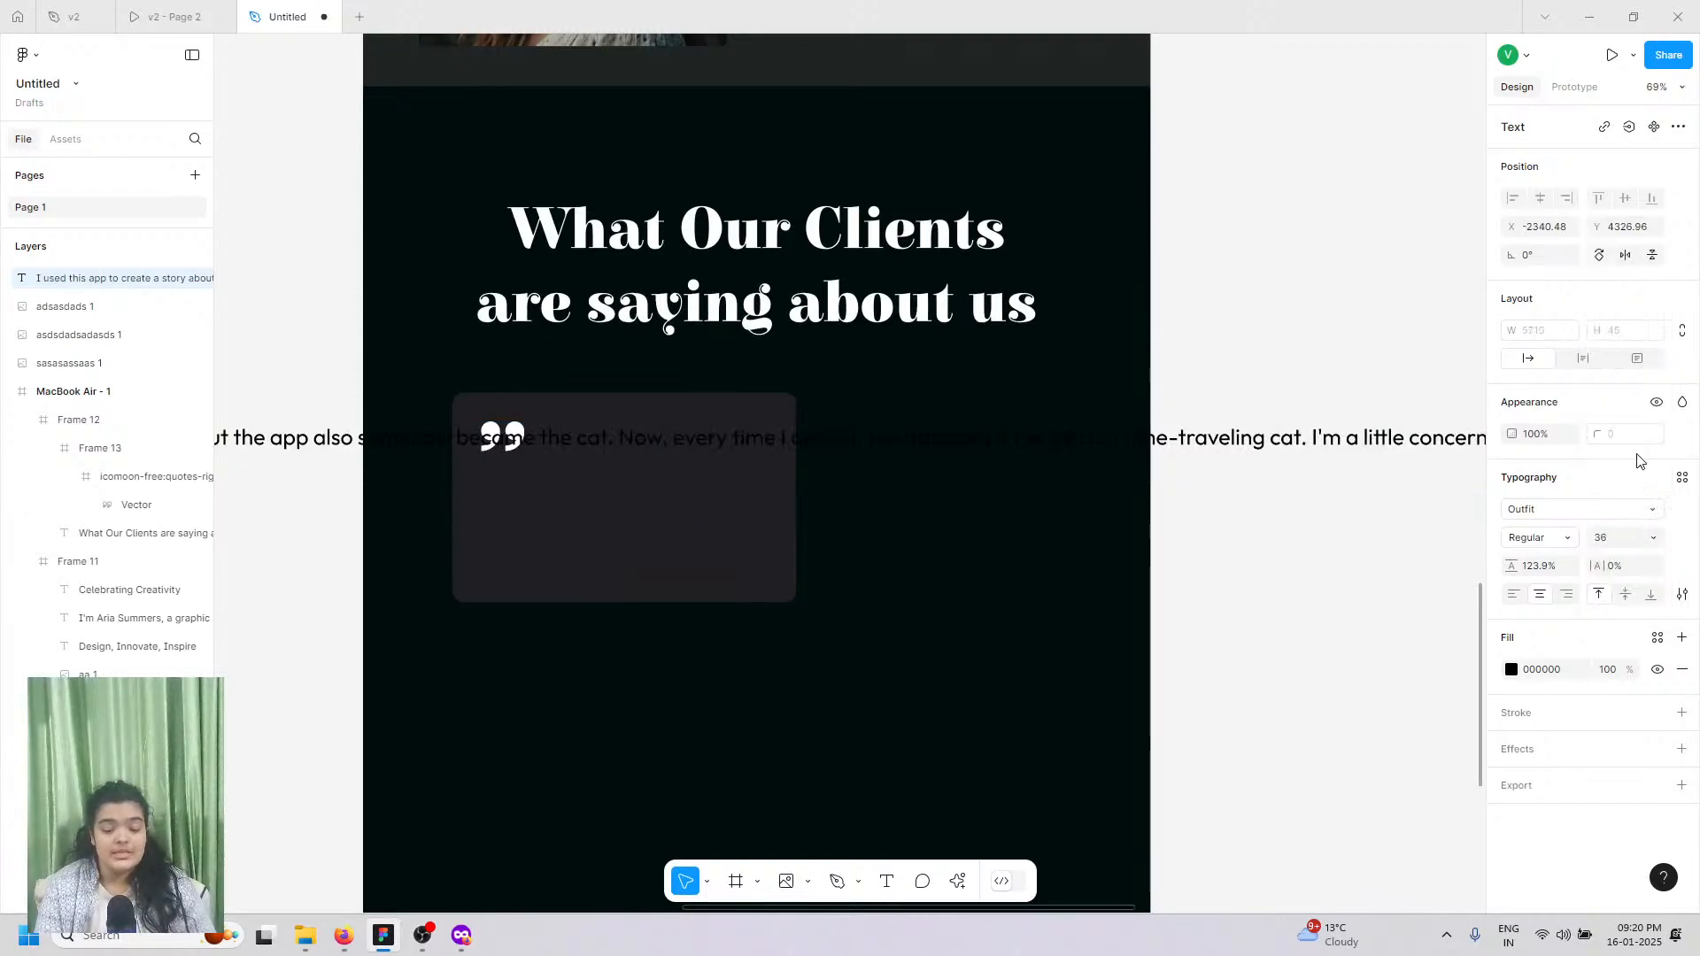
scroll(1559, 500, "down", 3)
scroll(1578, 501, "down", 3)
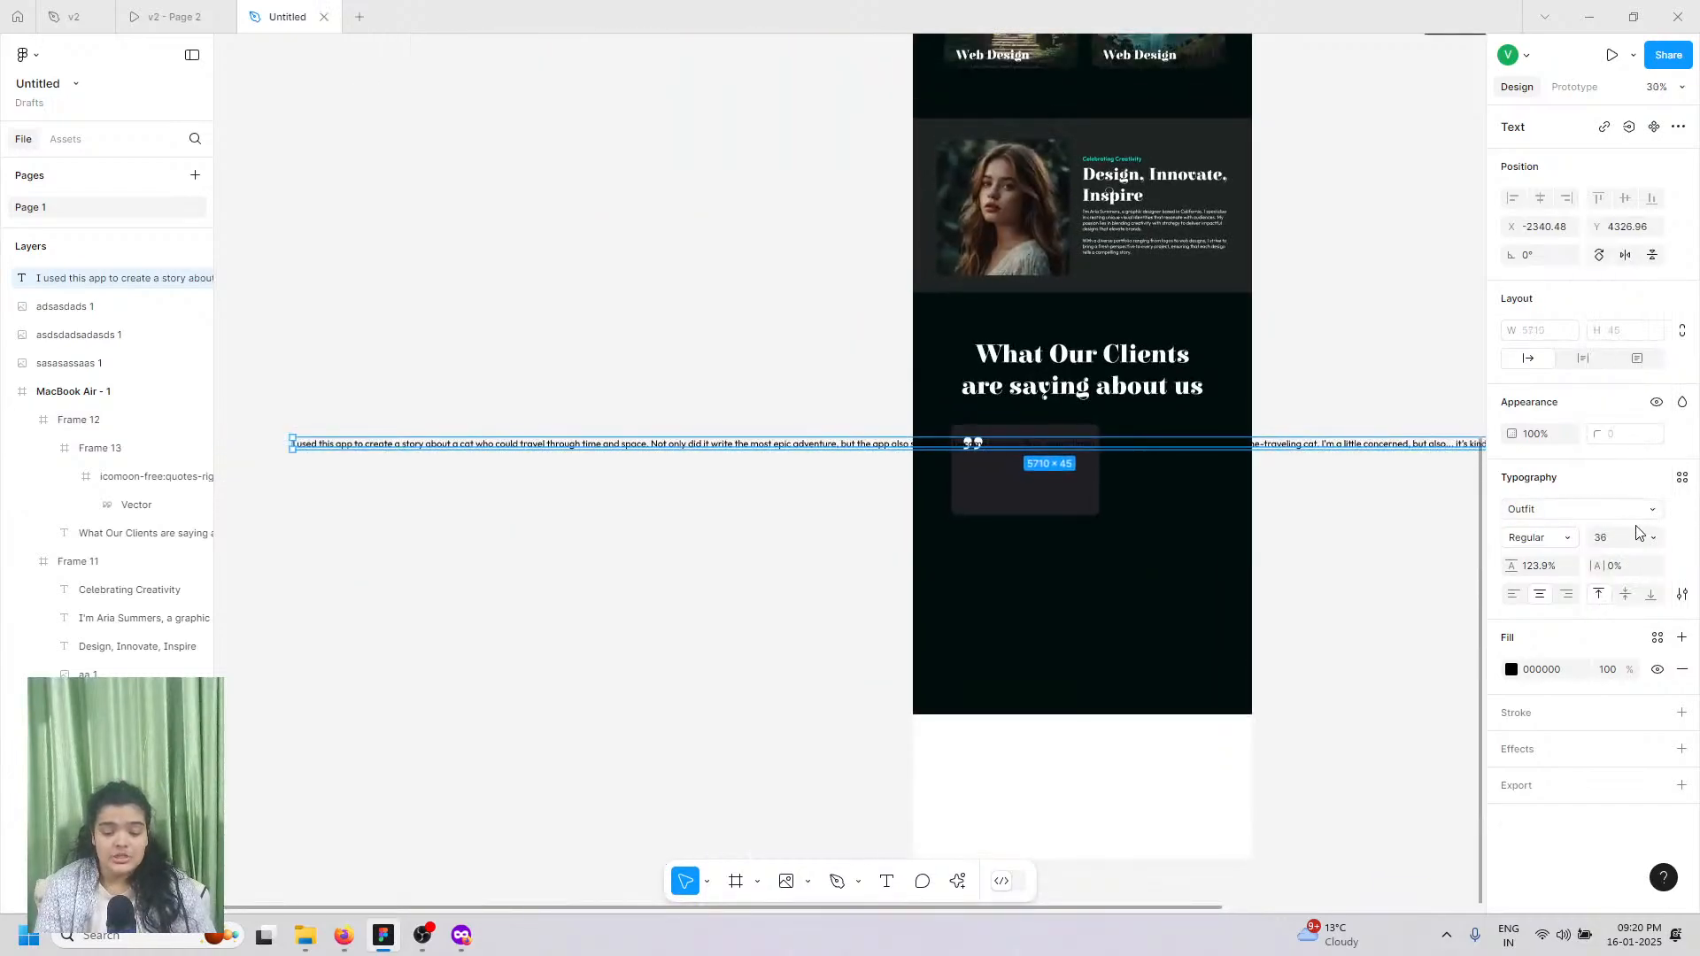
left_click(1617, 546)
type("32")
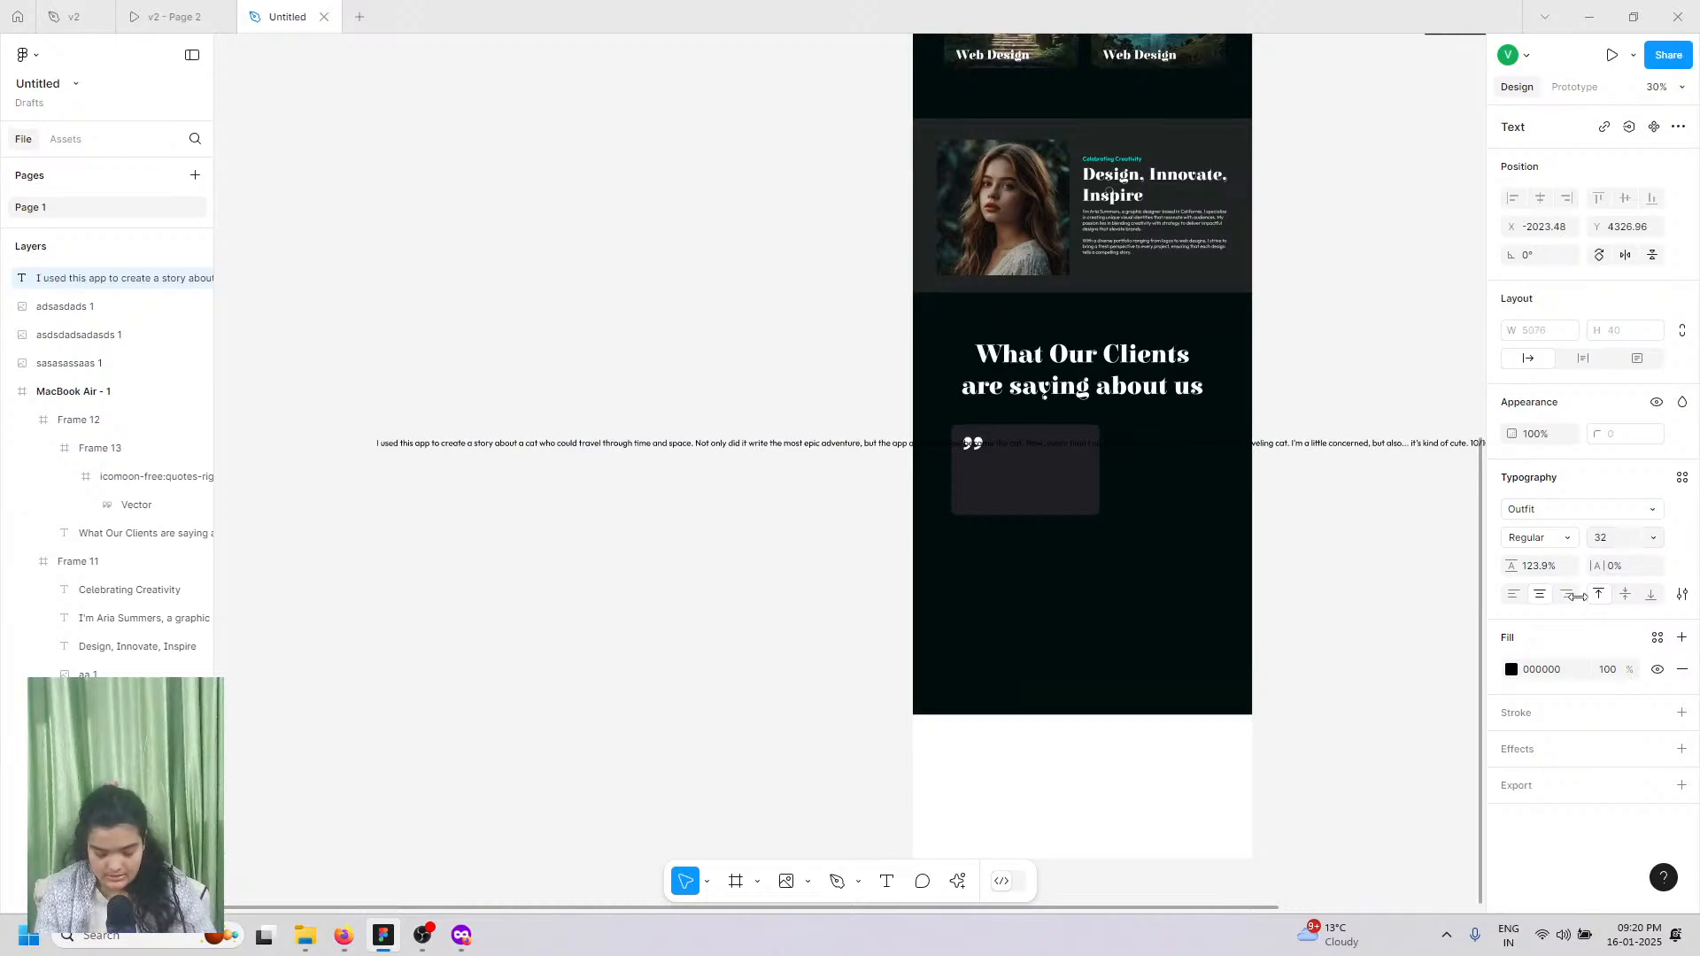
key("Return")
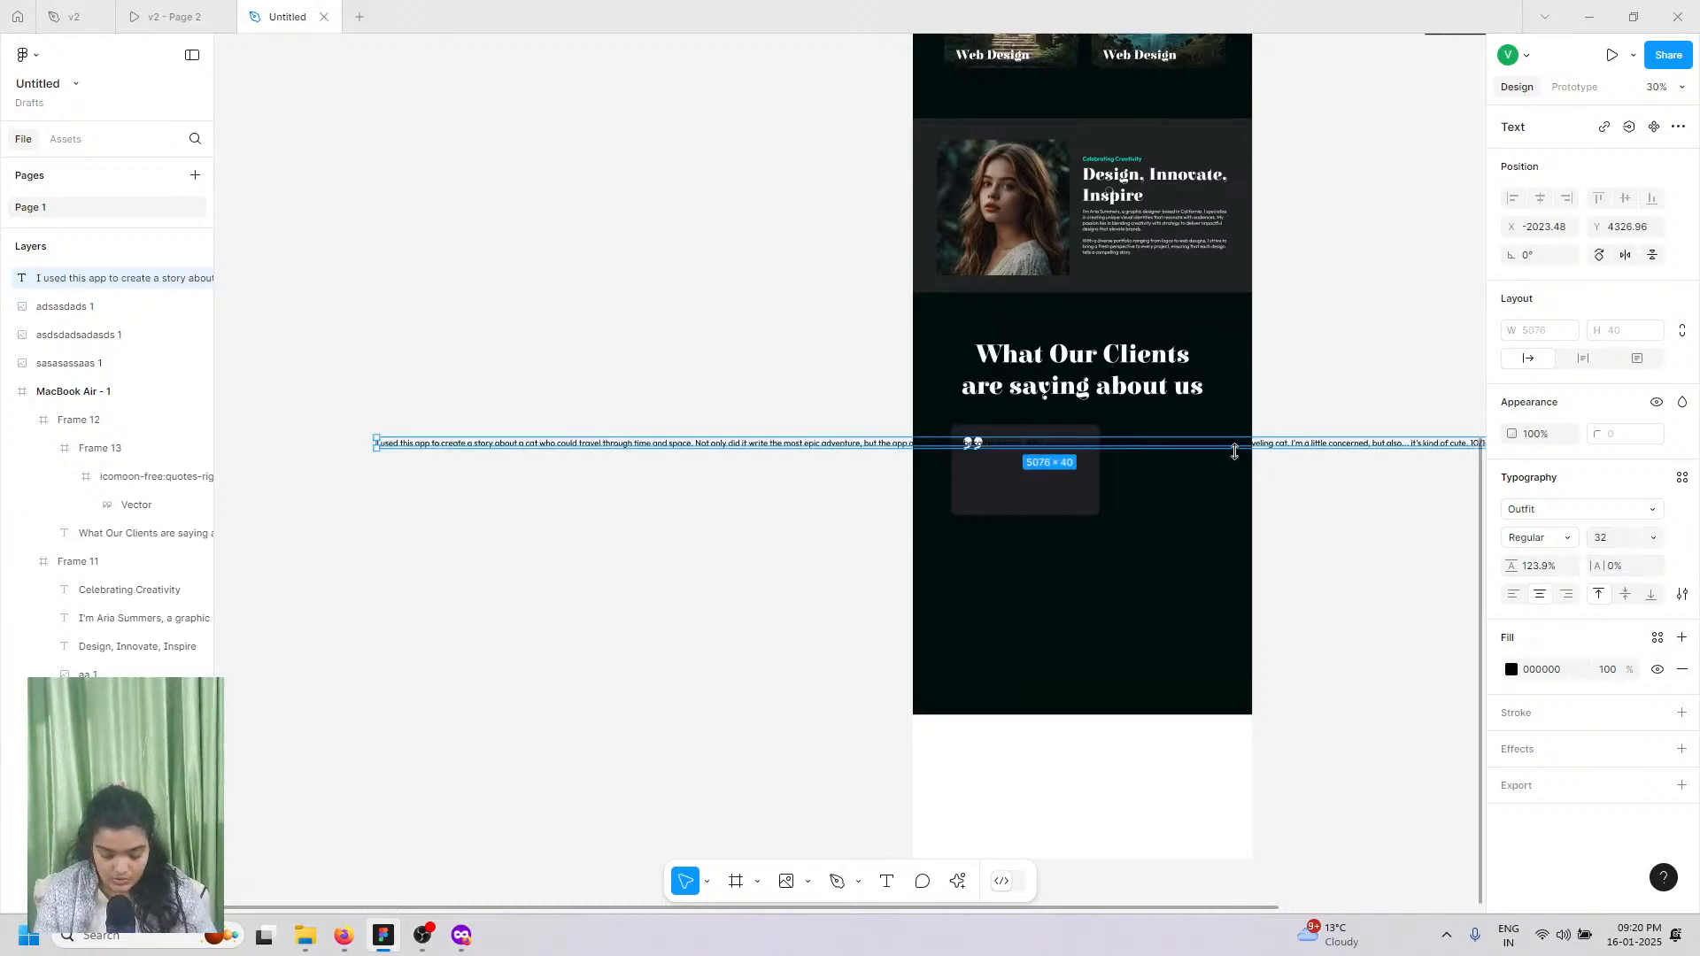
Step: Narrow the testimonial box to 1719 wide so it wraps, and place it over the card
scroll(1178, 486, "right", 5)
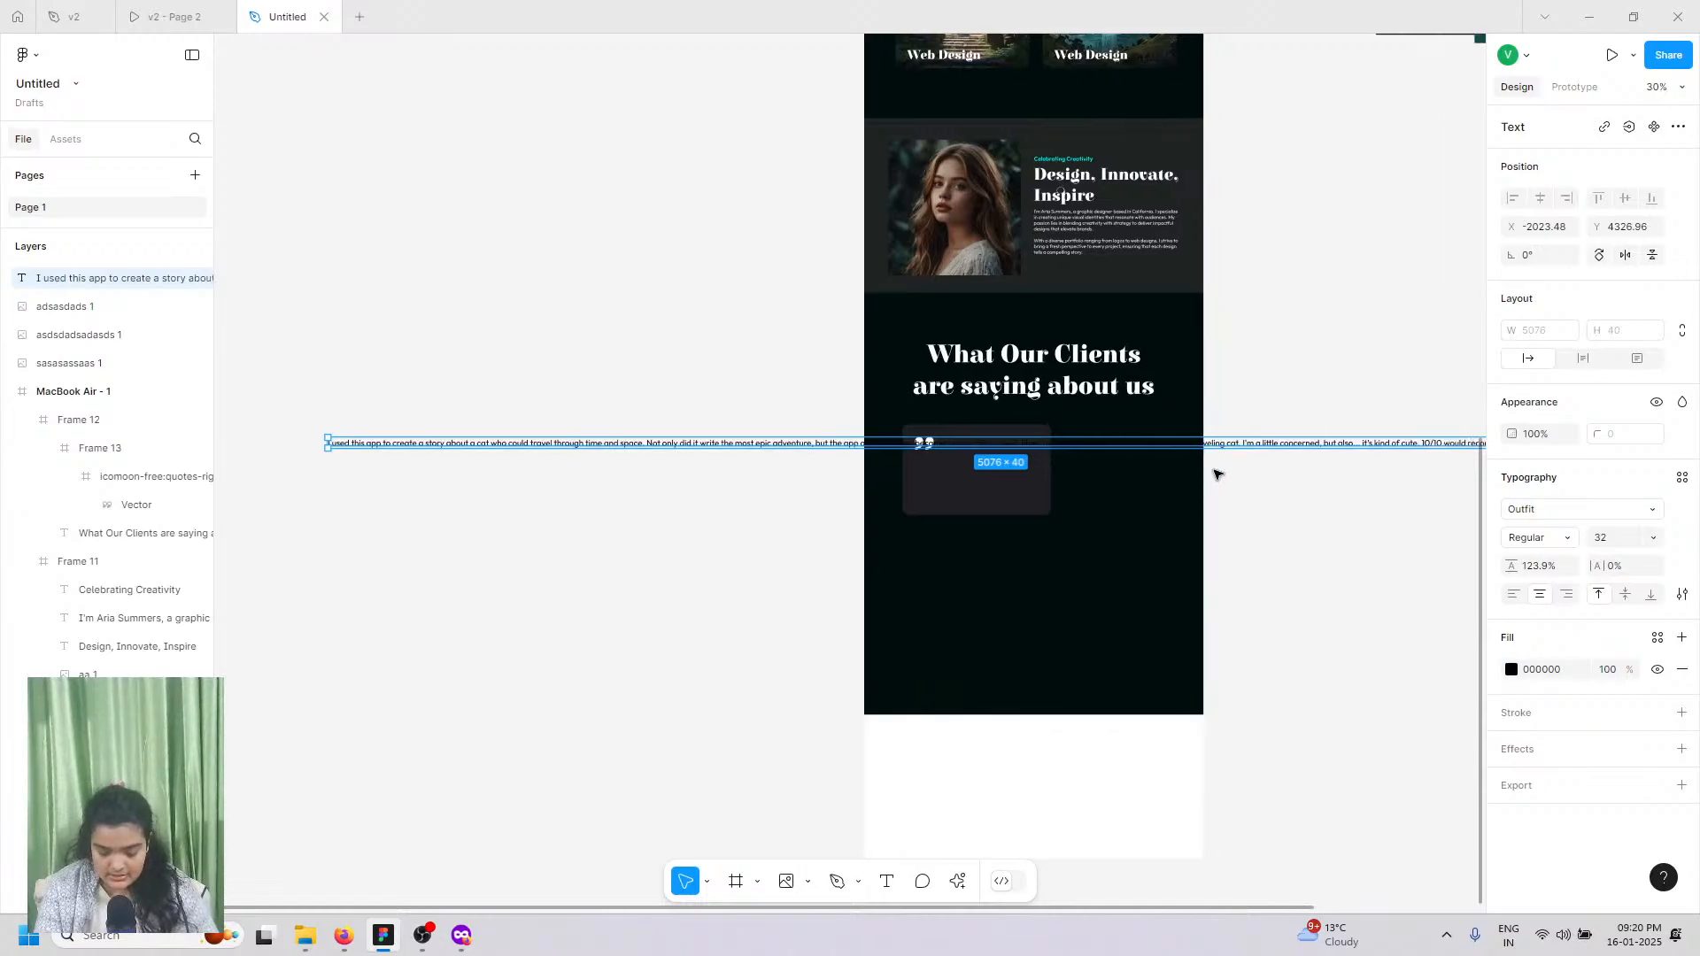
scroll(1165, 499, "right", 12)
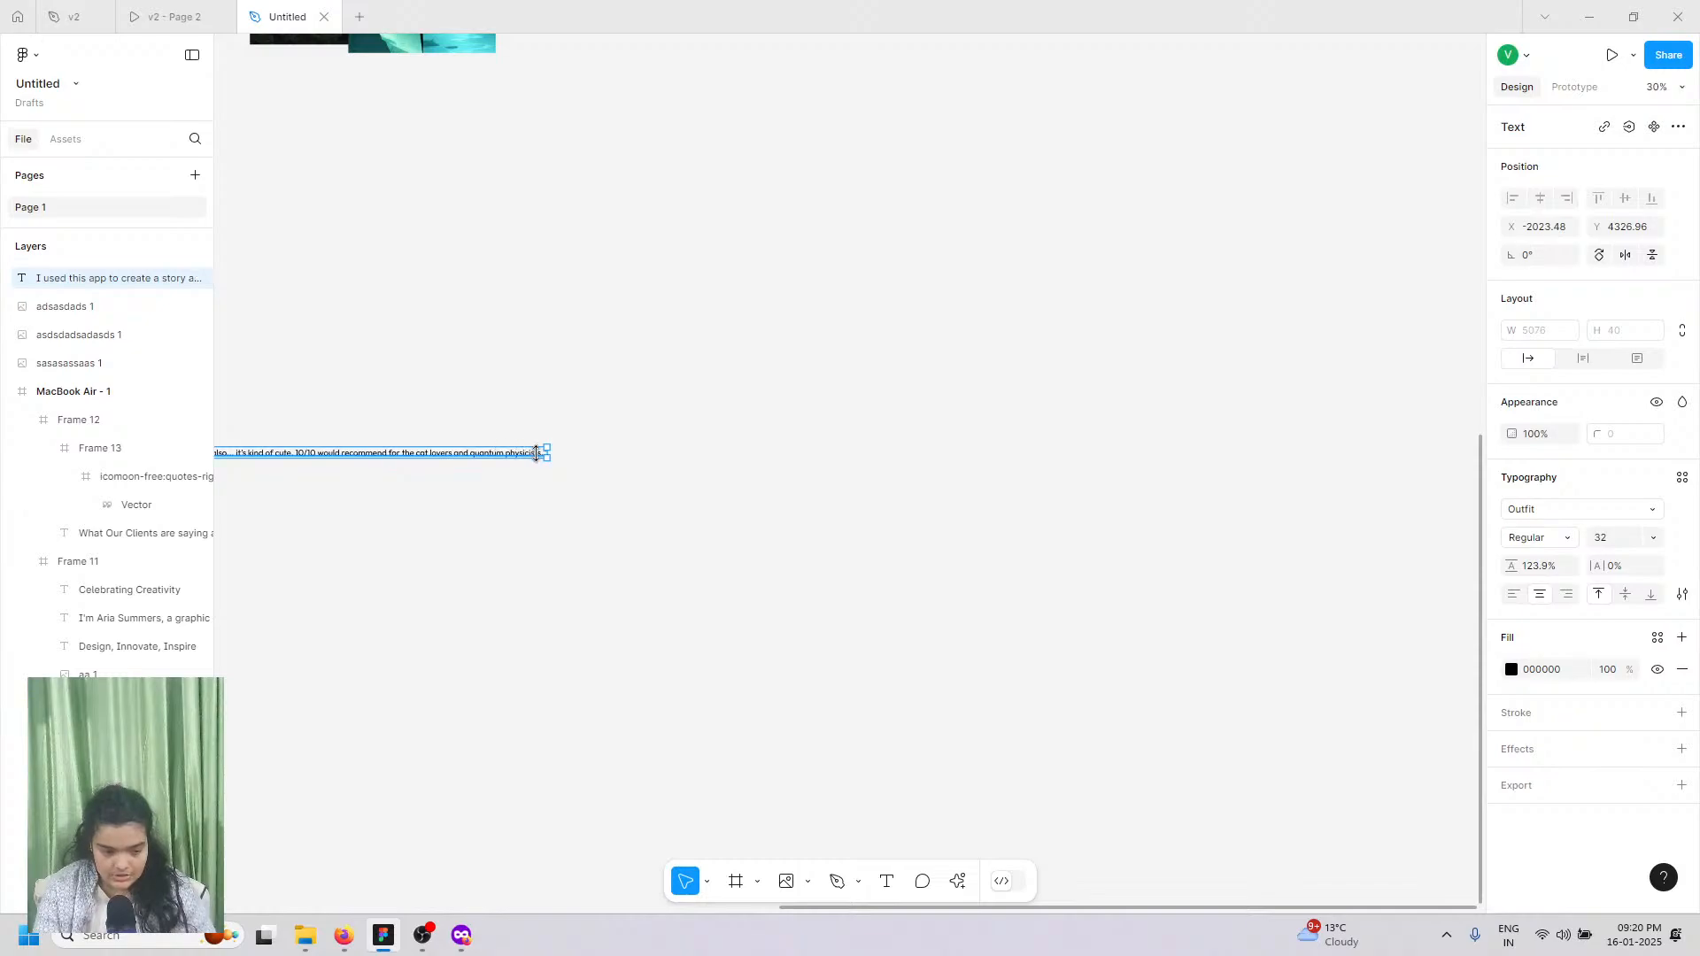
left_click_drag(547, 452, 183, 445)
left_click_drag(434, 471, 1350, 482)
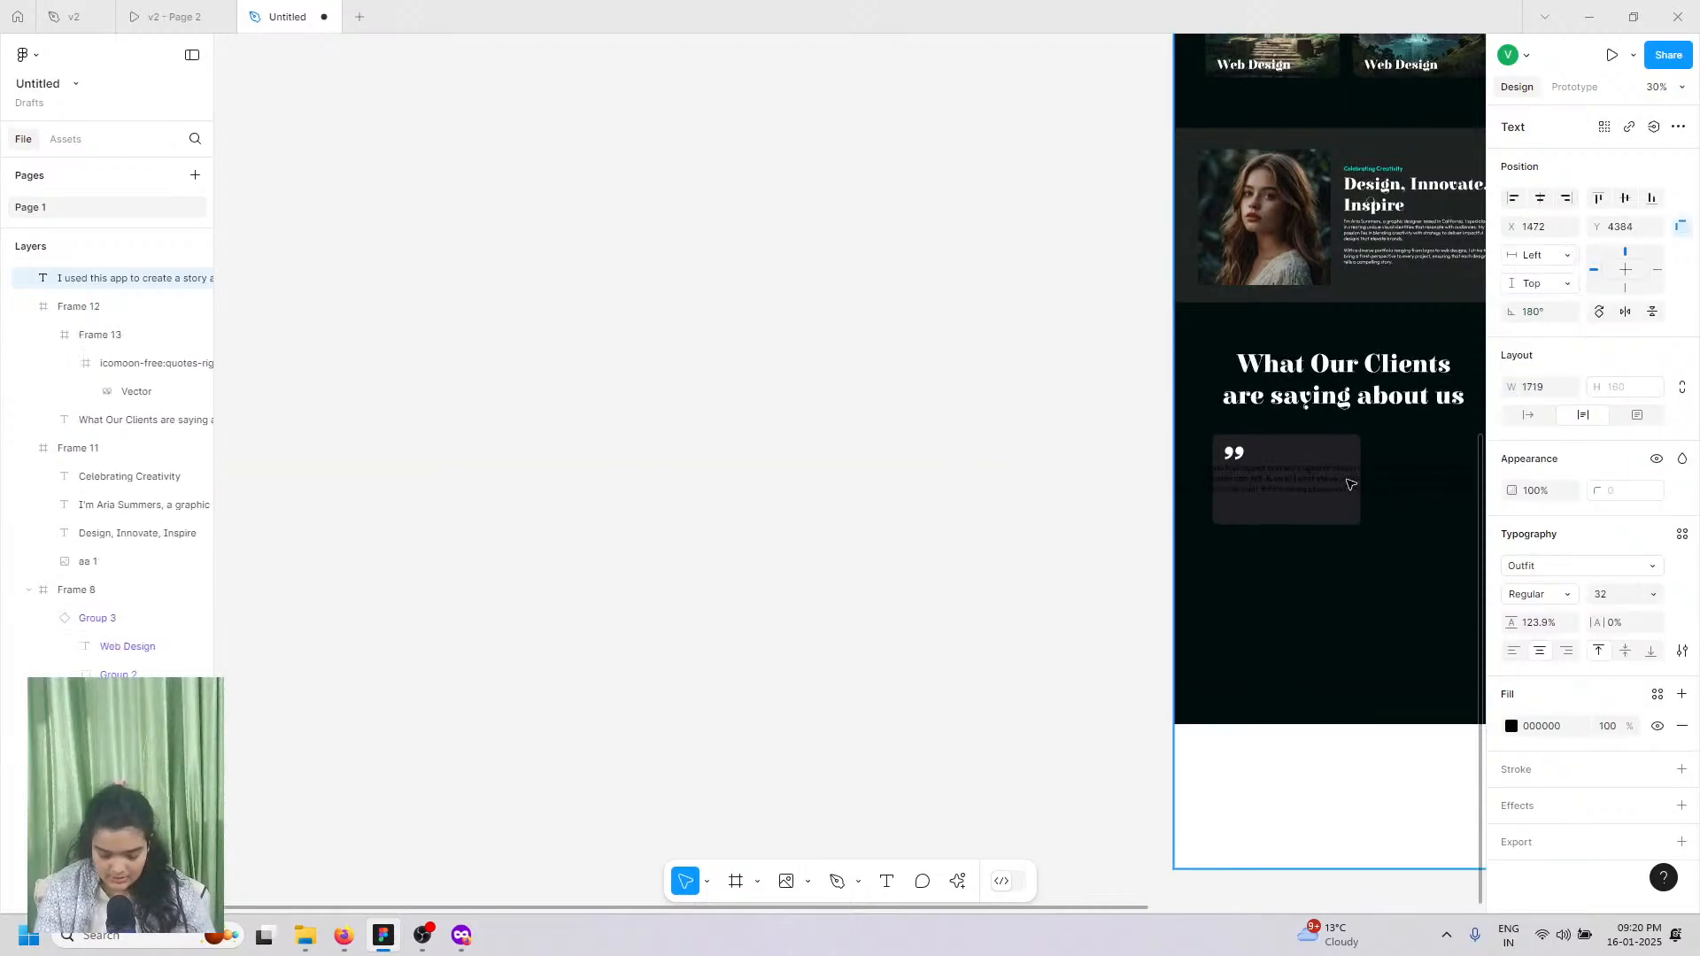
Step: Check the Figma Downloads page in the browser, then return to the design file
left_click(343, 936)
left_click(97, 19)
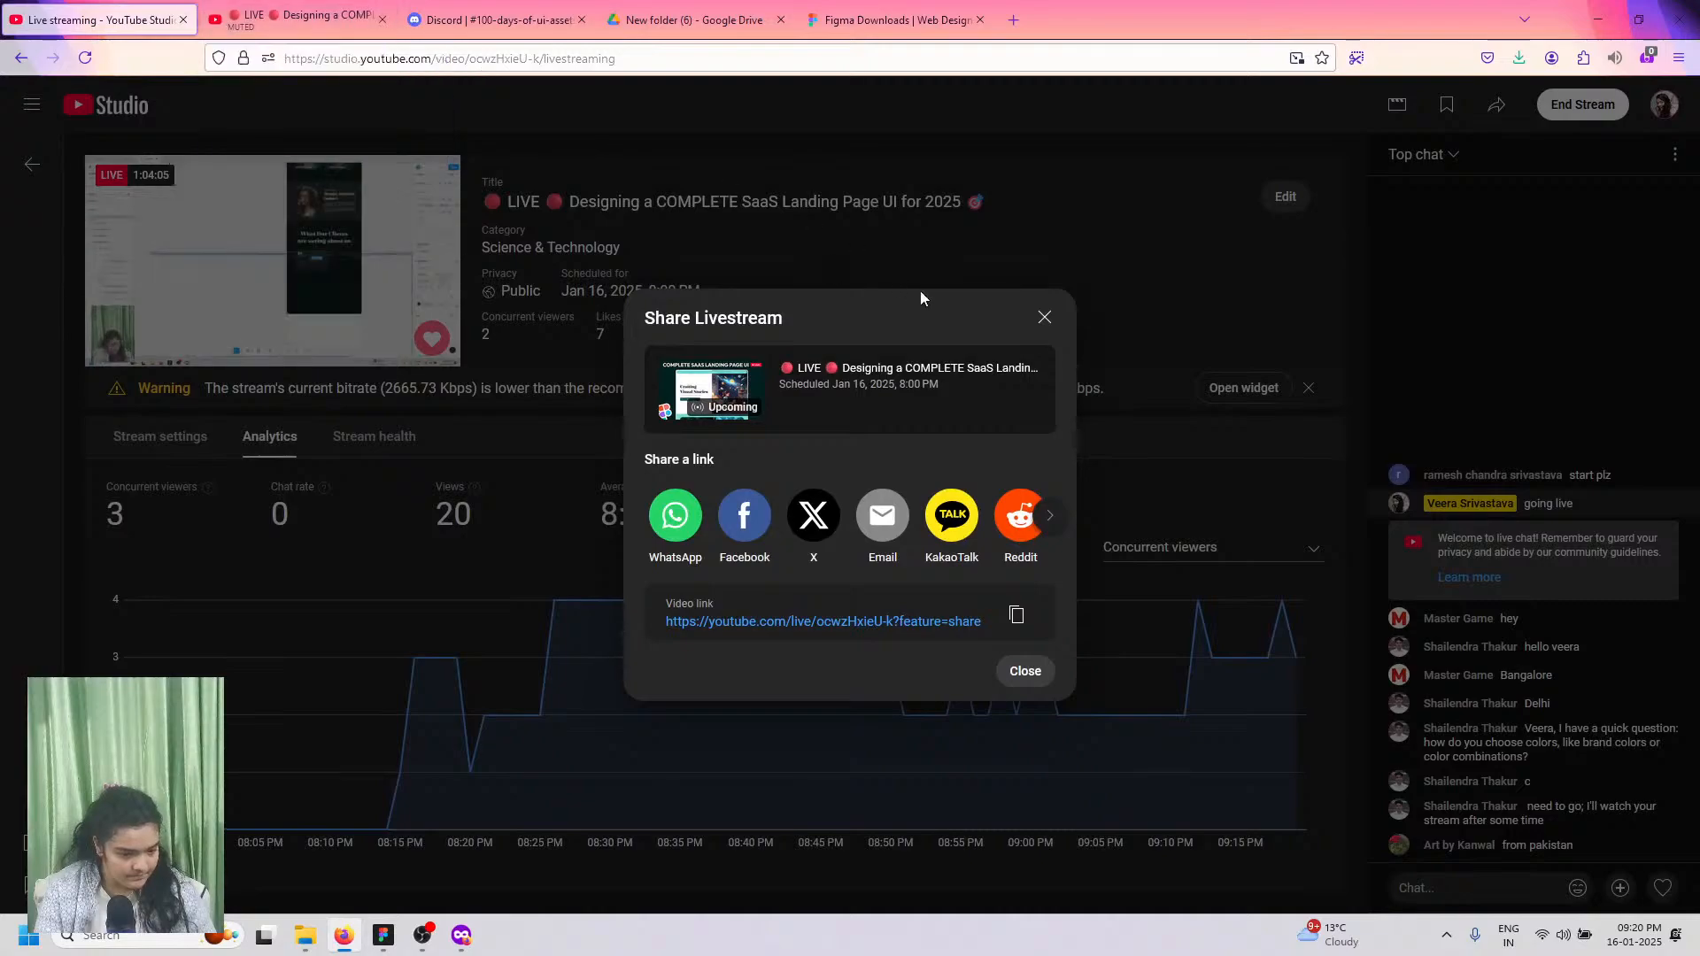
left_click(894, 20)
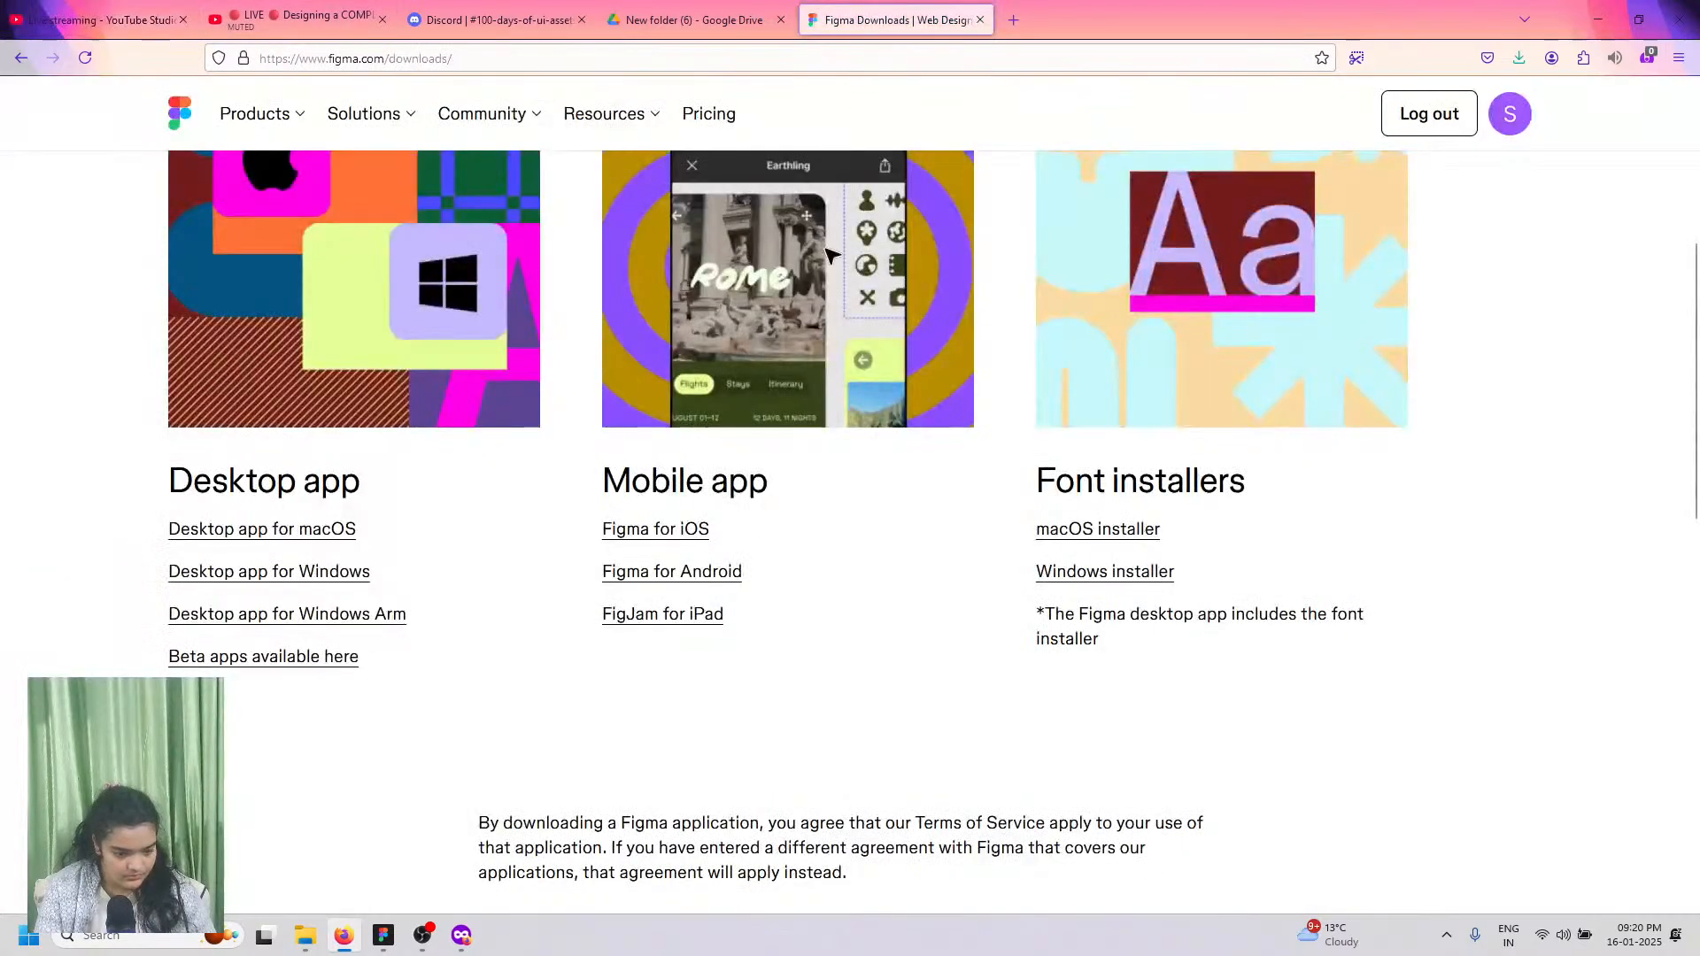
left_click(384, 936)
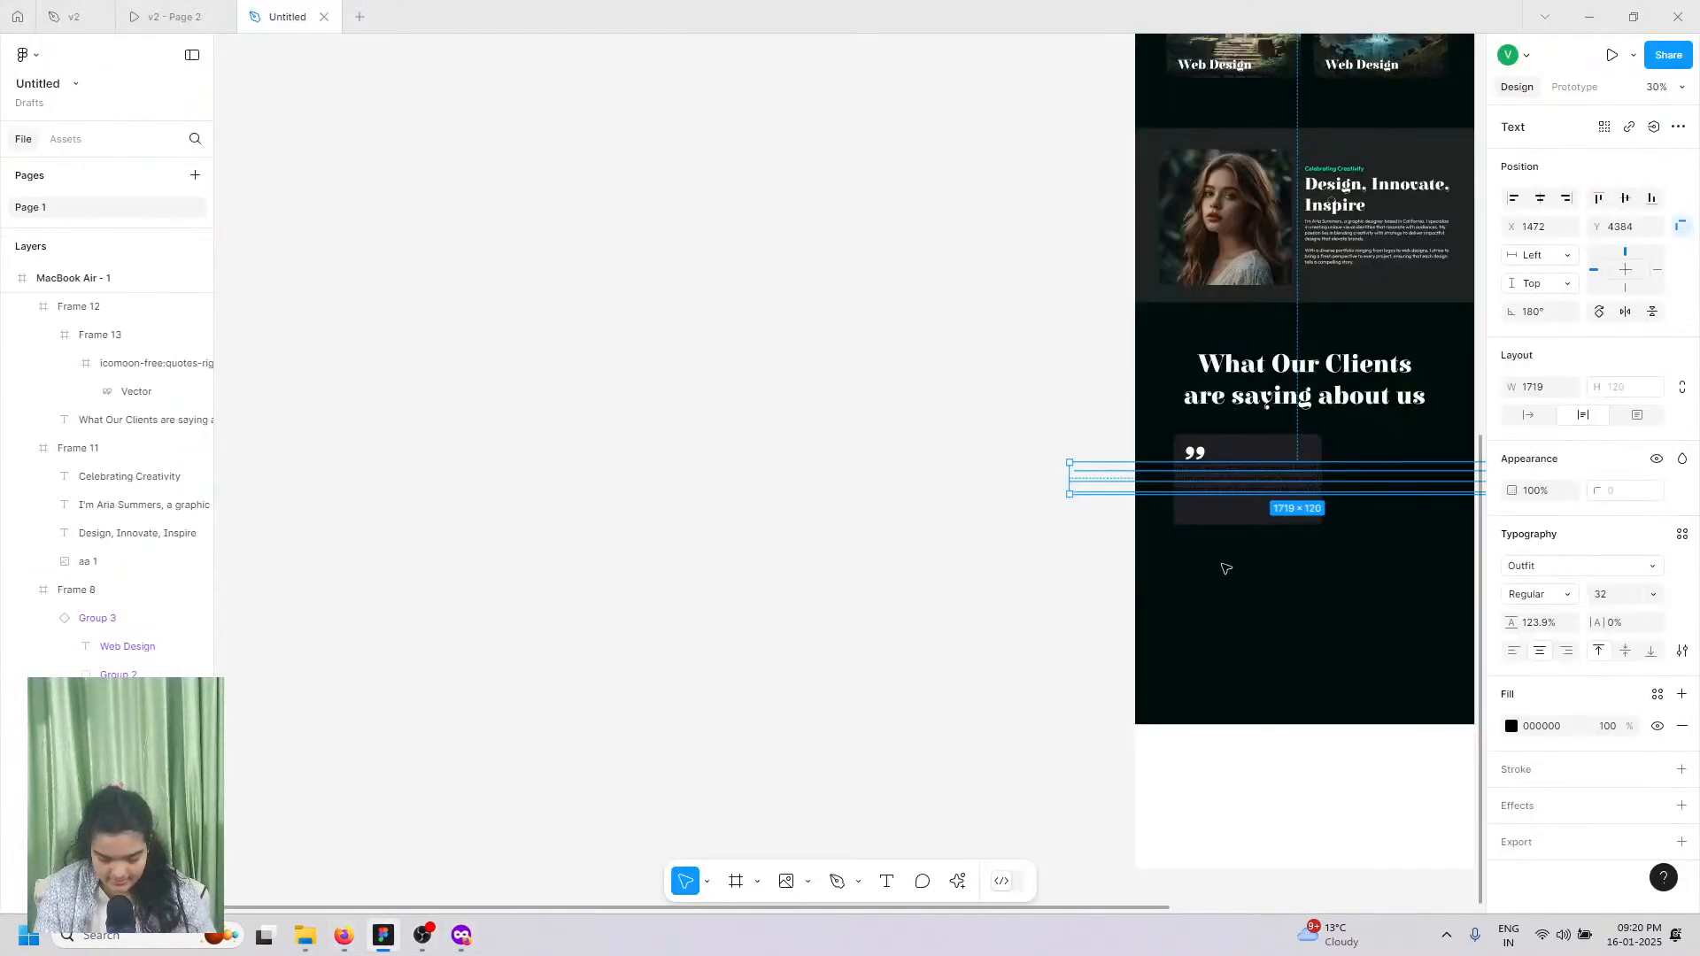
Step: Set the testimonial text fill to white FFFFFF
left_click(1512, 726)
type("FFFFFF")
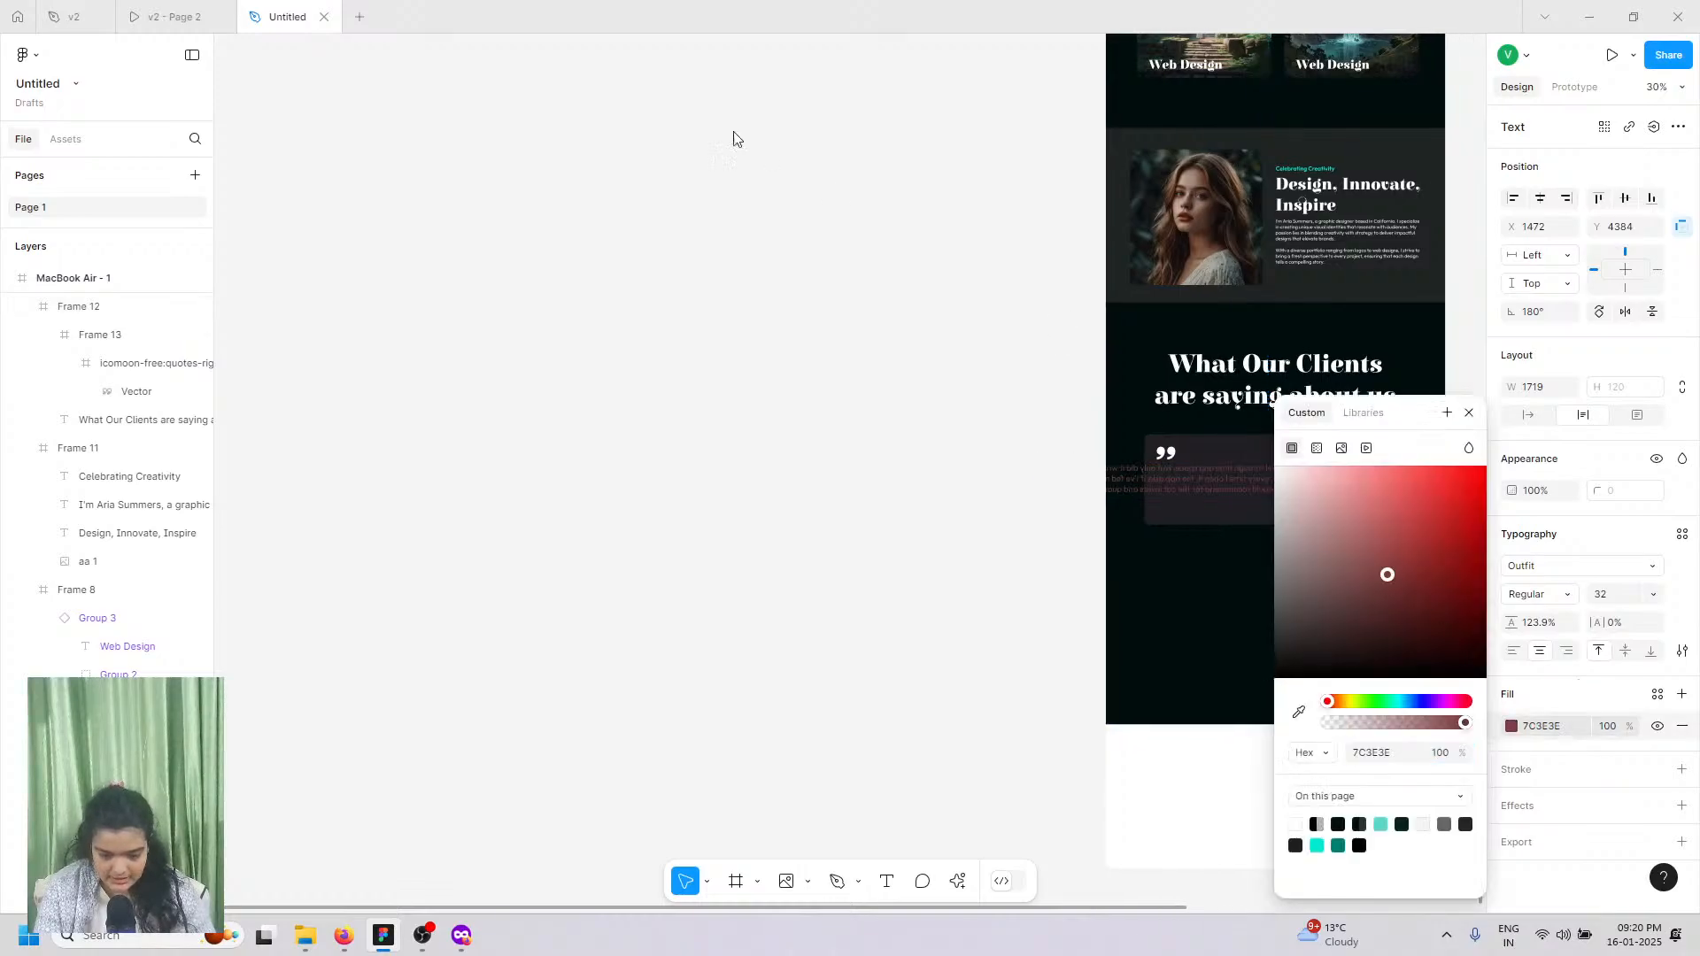
key("Return")
Step: Flip the testimonial horizontally so it reads normally, then close the colour picker
scroll(1054, 448, "left", 5)
scroll(1055, 448, "up", 5)
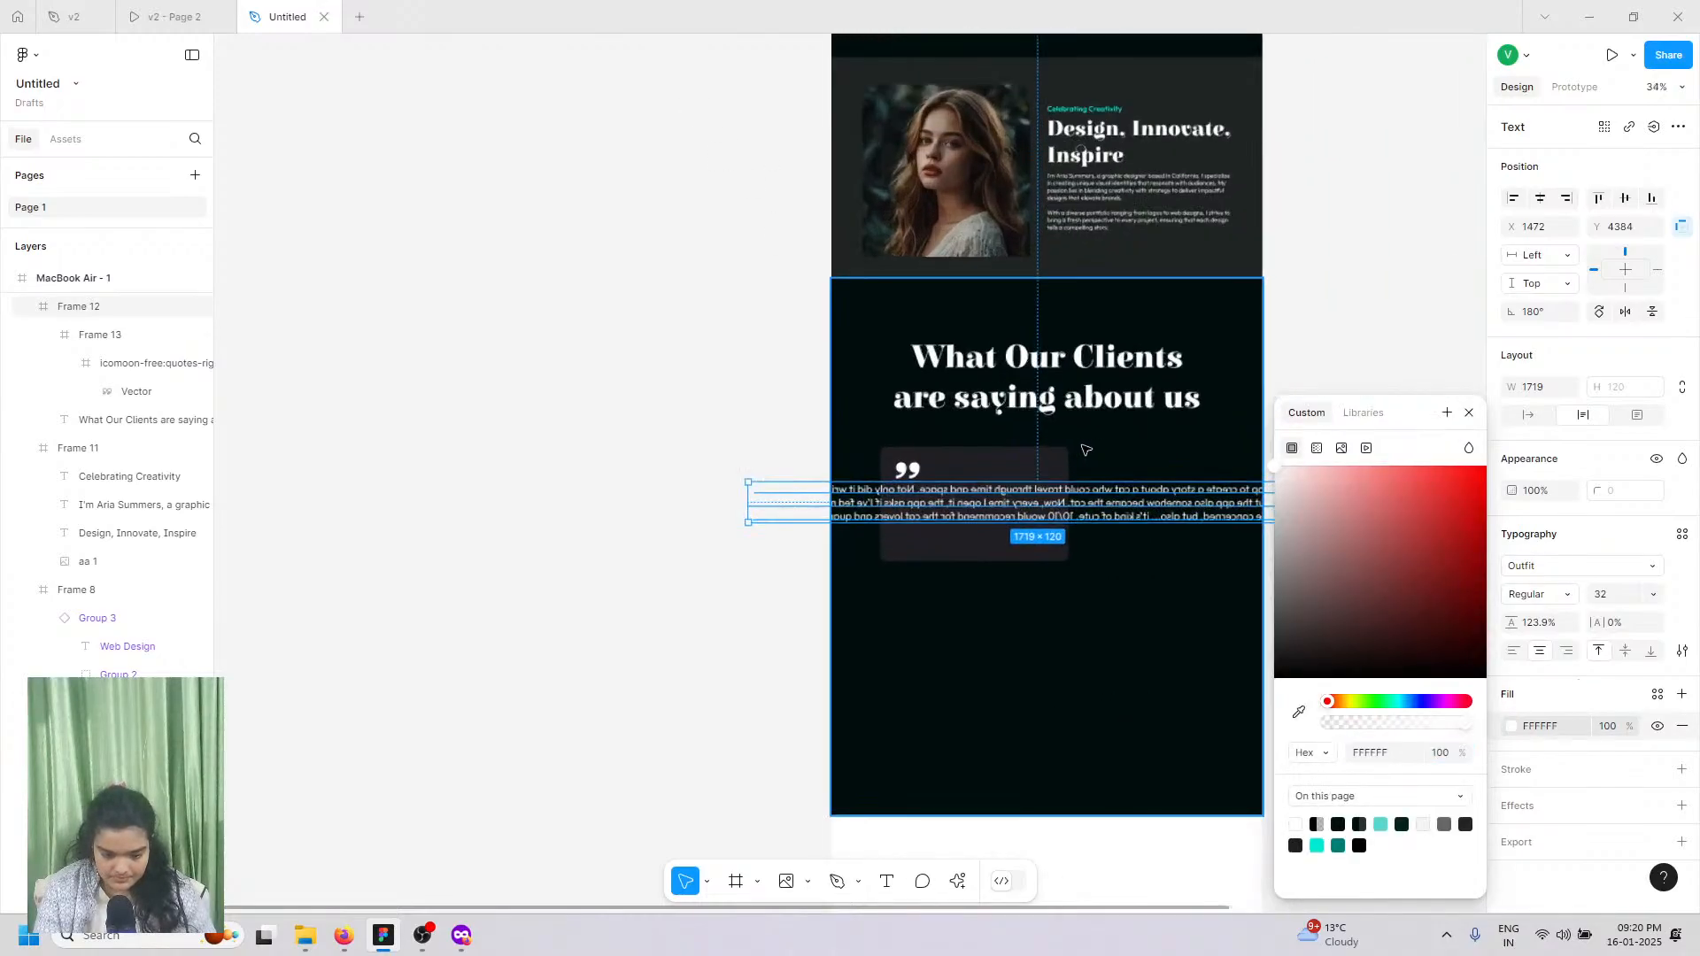
scroll(1031, 543, "up", 2)
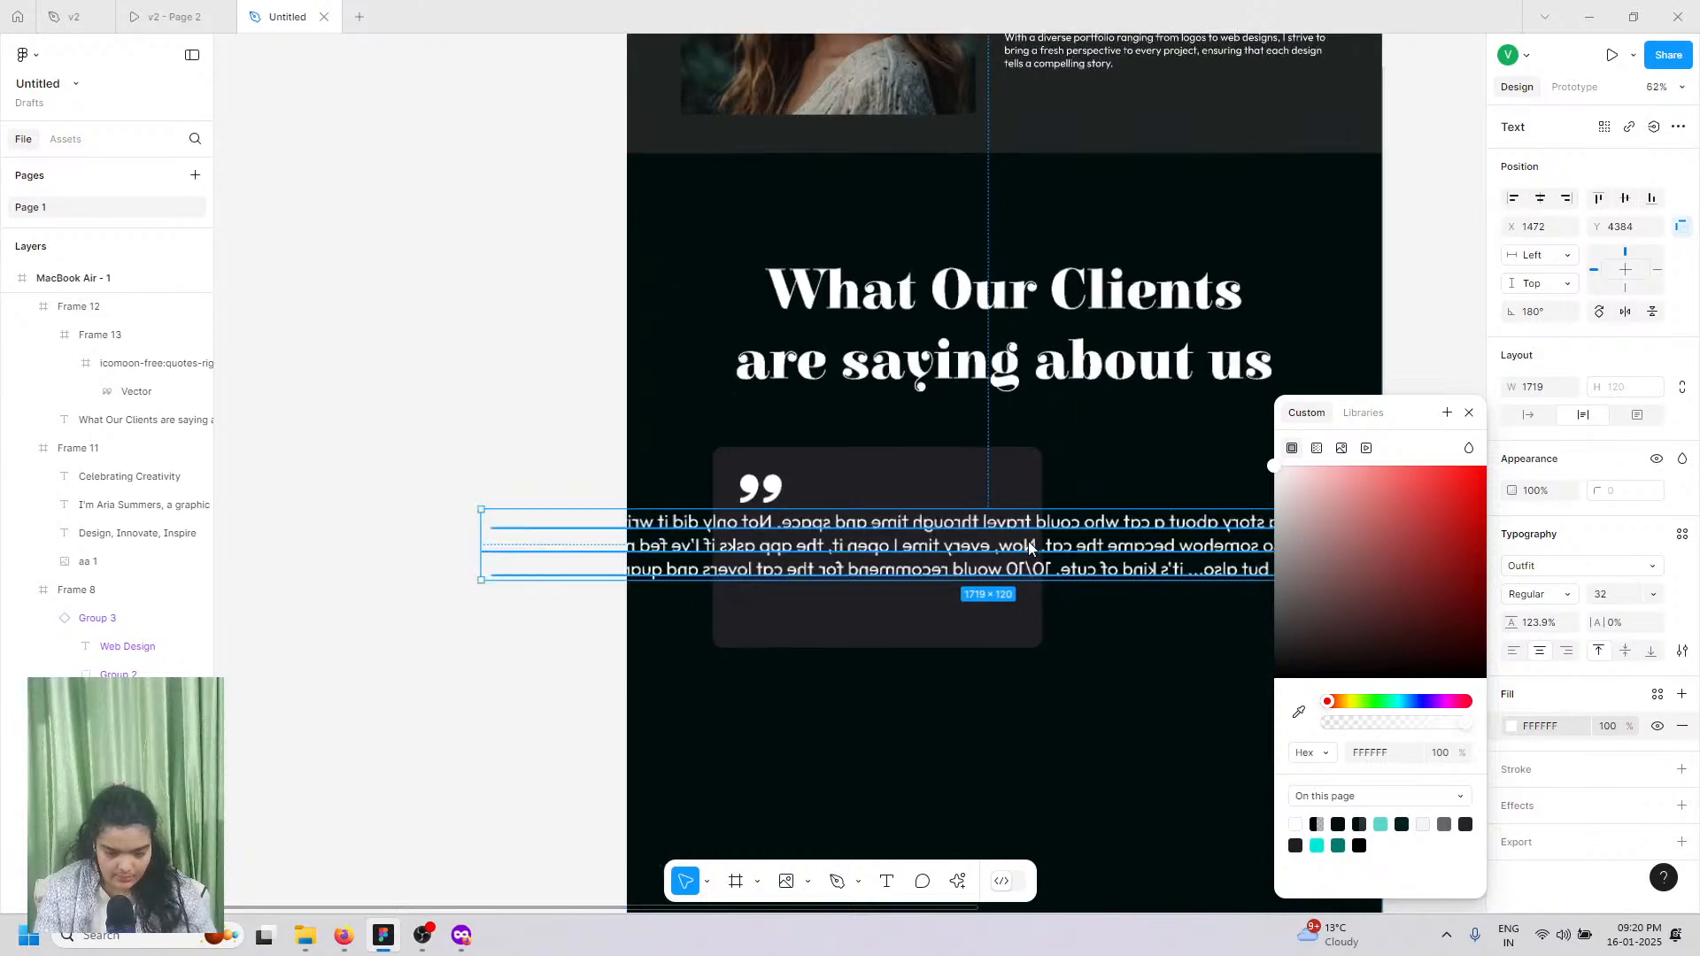
right_click(1030, 543)
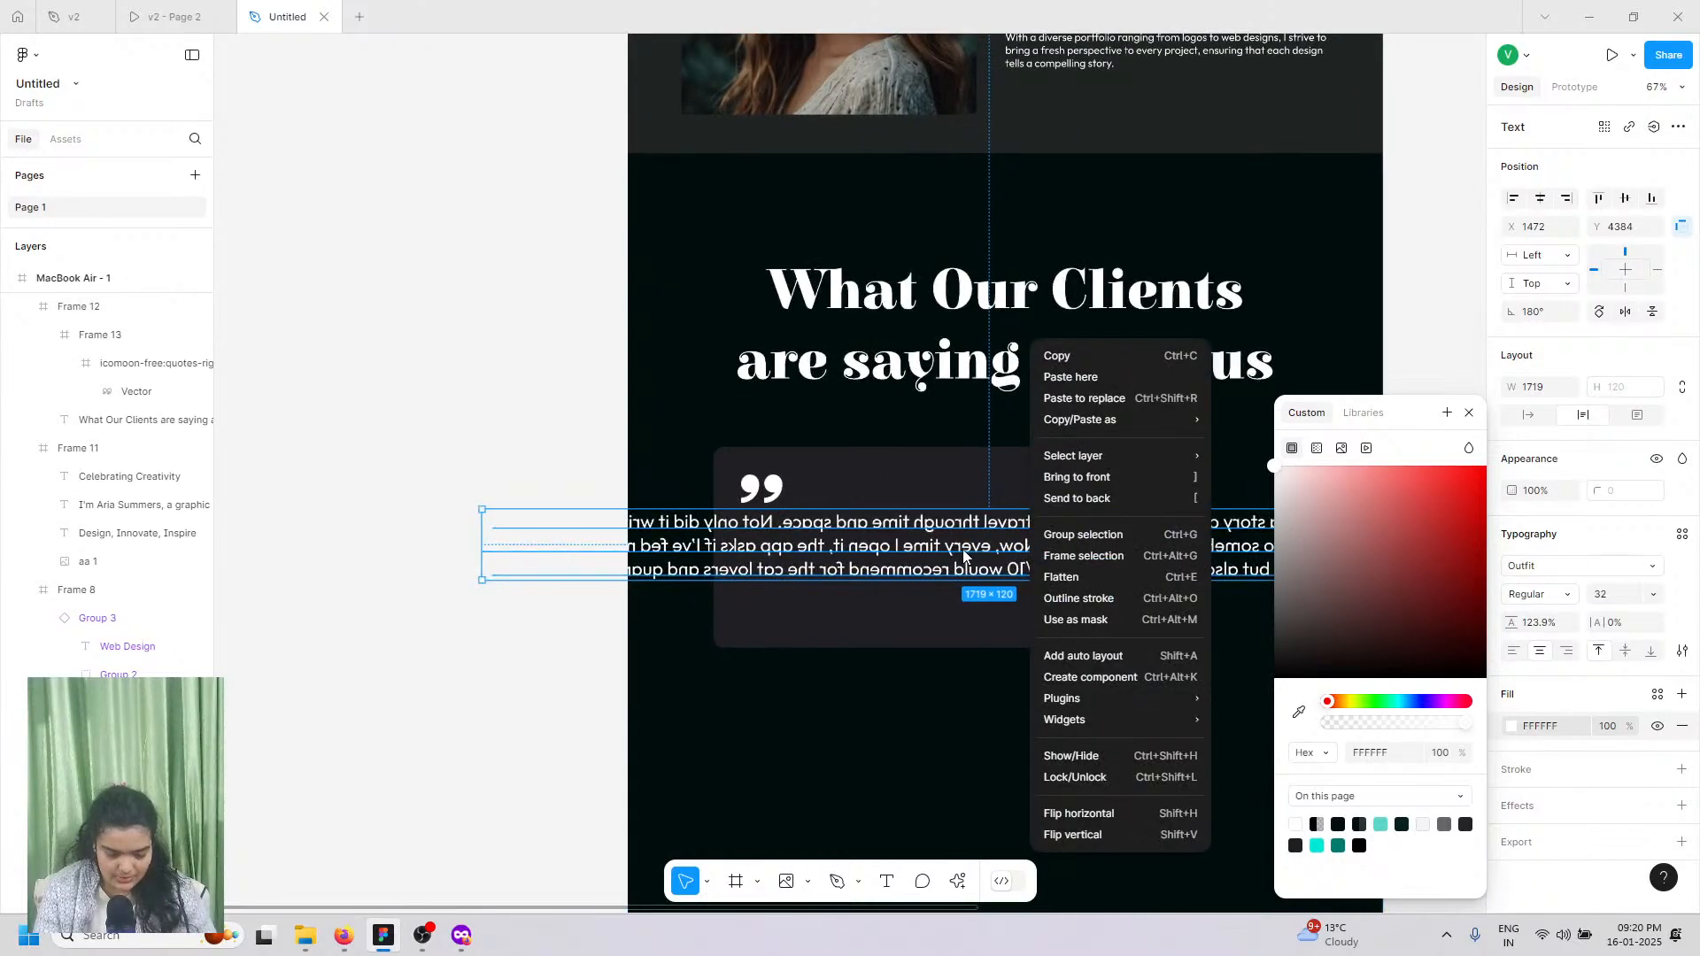
left_click(1054, 811)
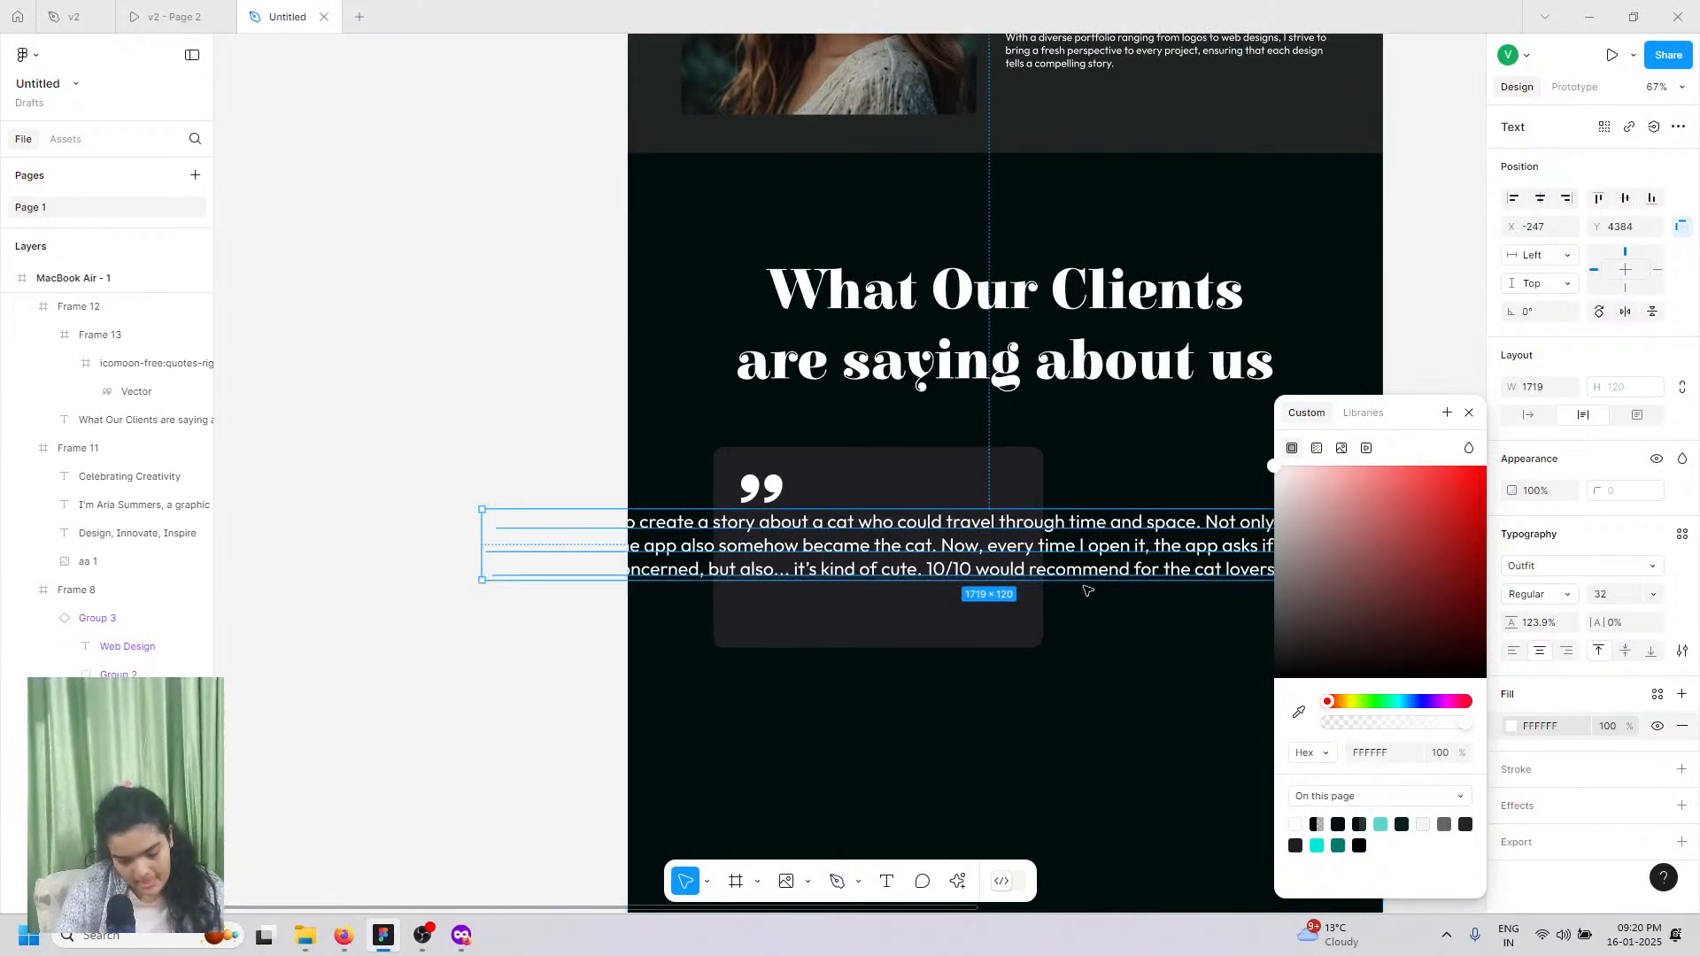
left_click(1469, 413)
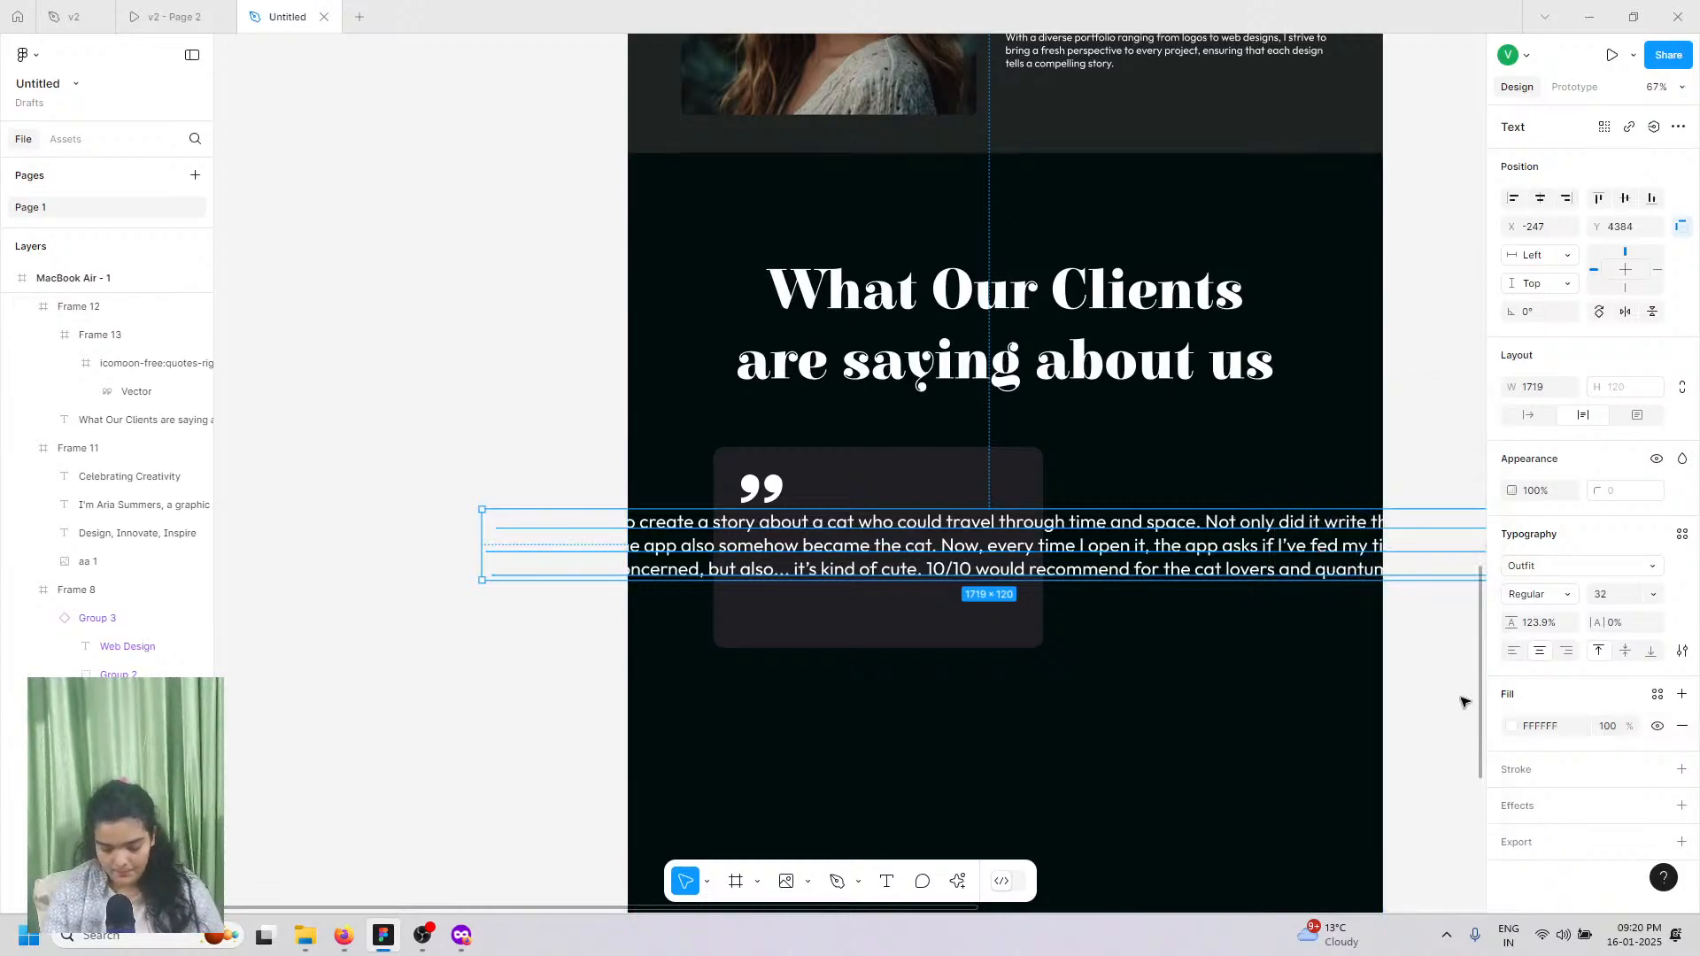
scroll(1358, 675, "right", 2)
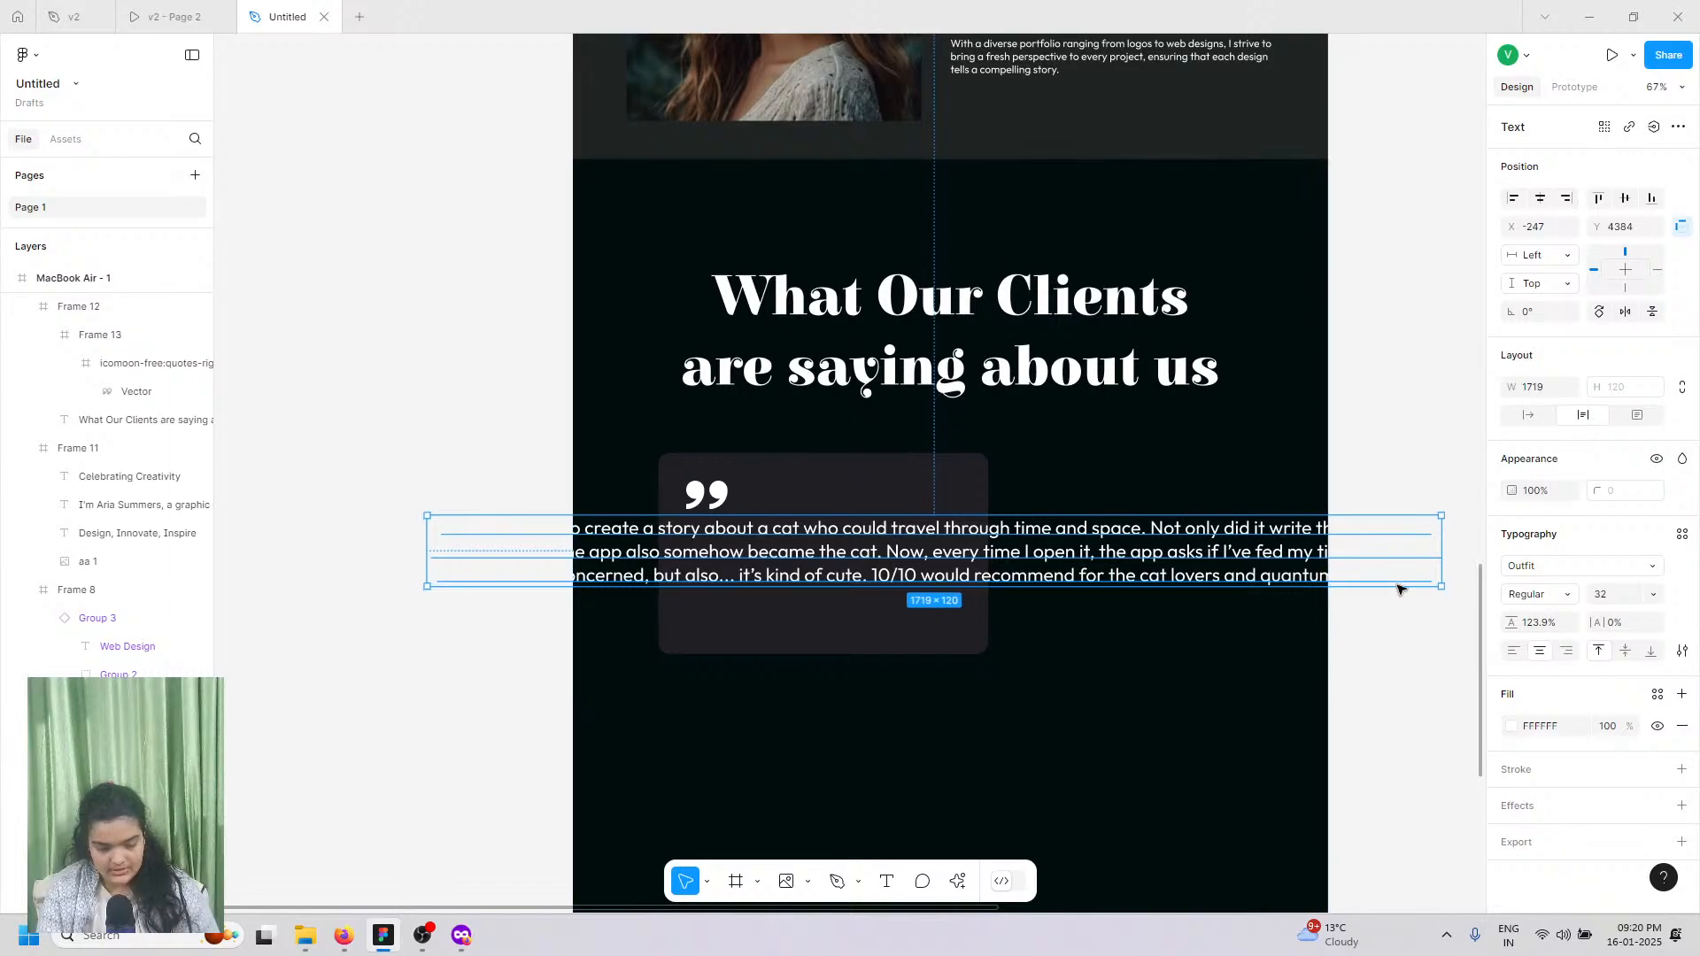
Step: Narrow the quote box and delete everything from 'Now, every' onward
scroll(1398, 589, "right", 3)
left_click_drag(780, 521, 684, 522)
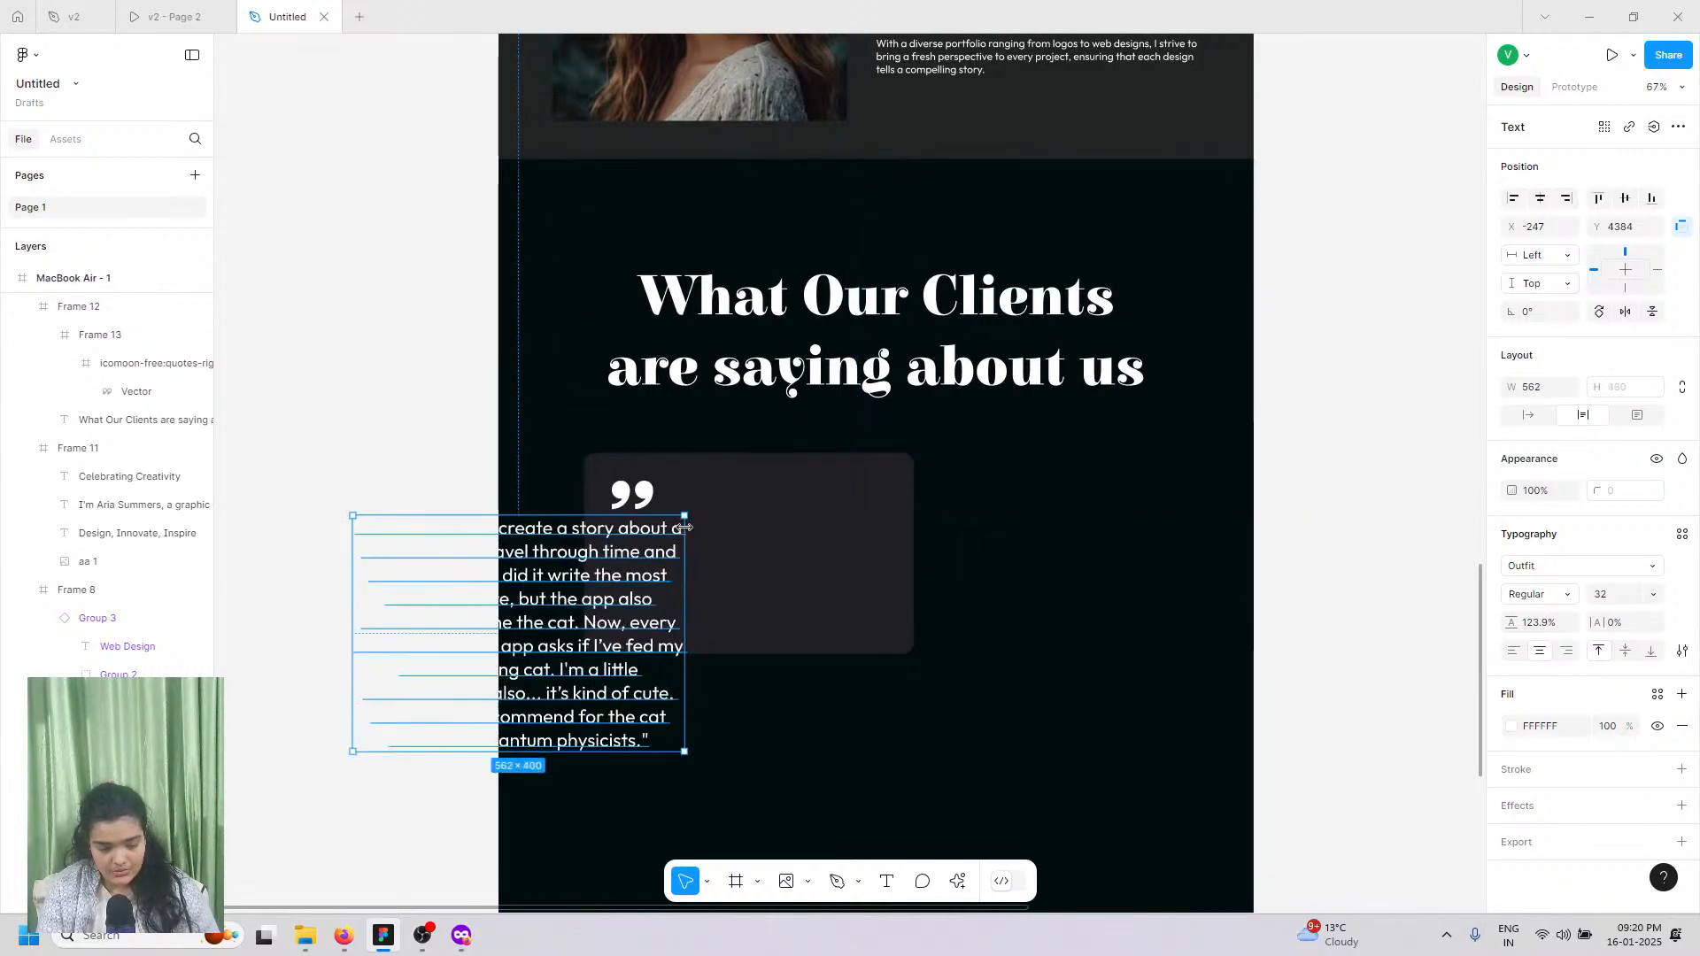
double_click(584, 666)
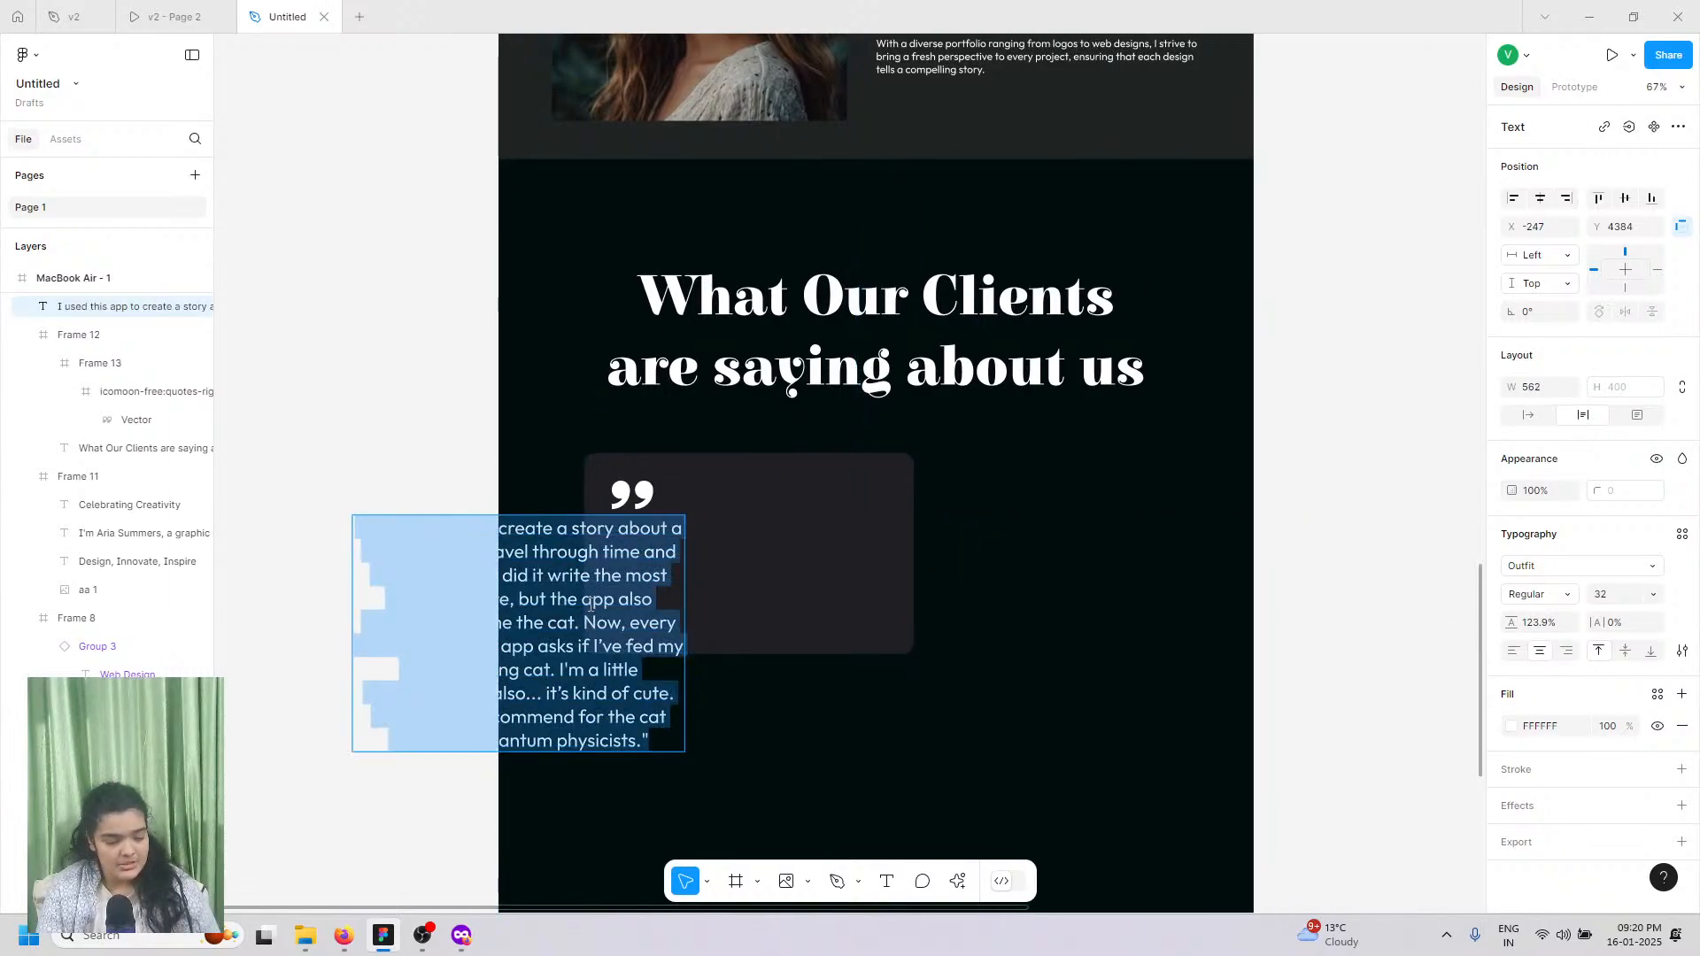
left_click_drag(583, 623, 713, 776)
key("BackSpace")
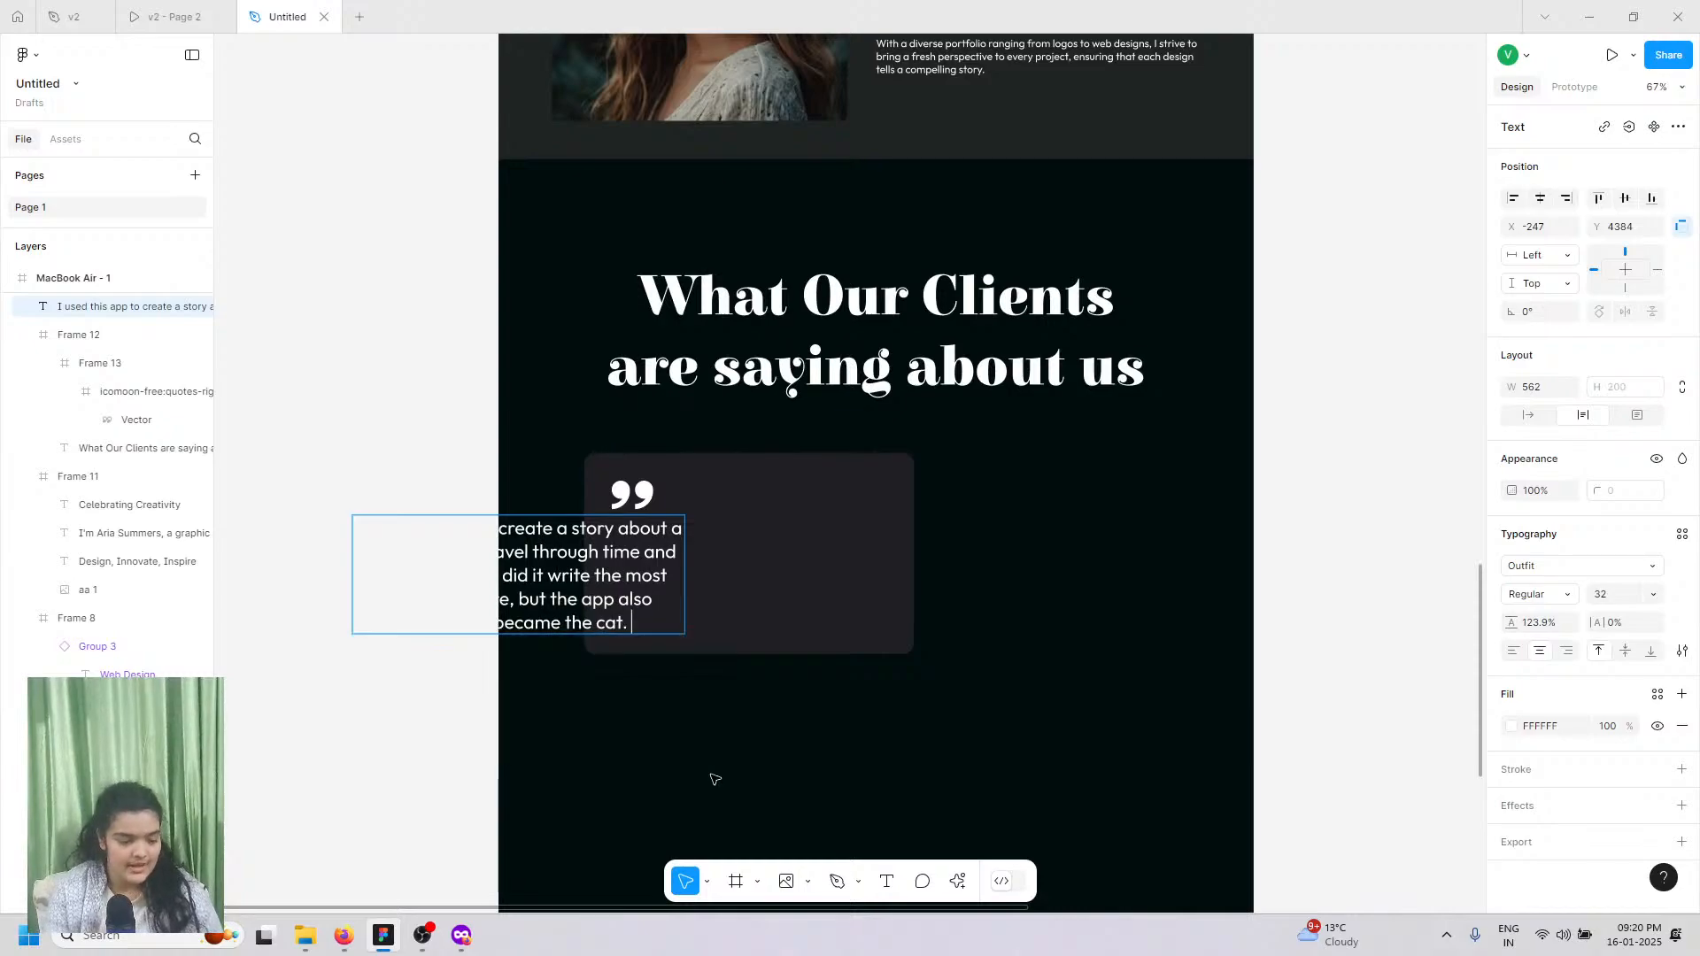
key("Escape")
Step: Move the trimmed quote onto the dark card and set its size to 24
left_click_drag(726, 596, 766, 587)
left_click(1649, 598)
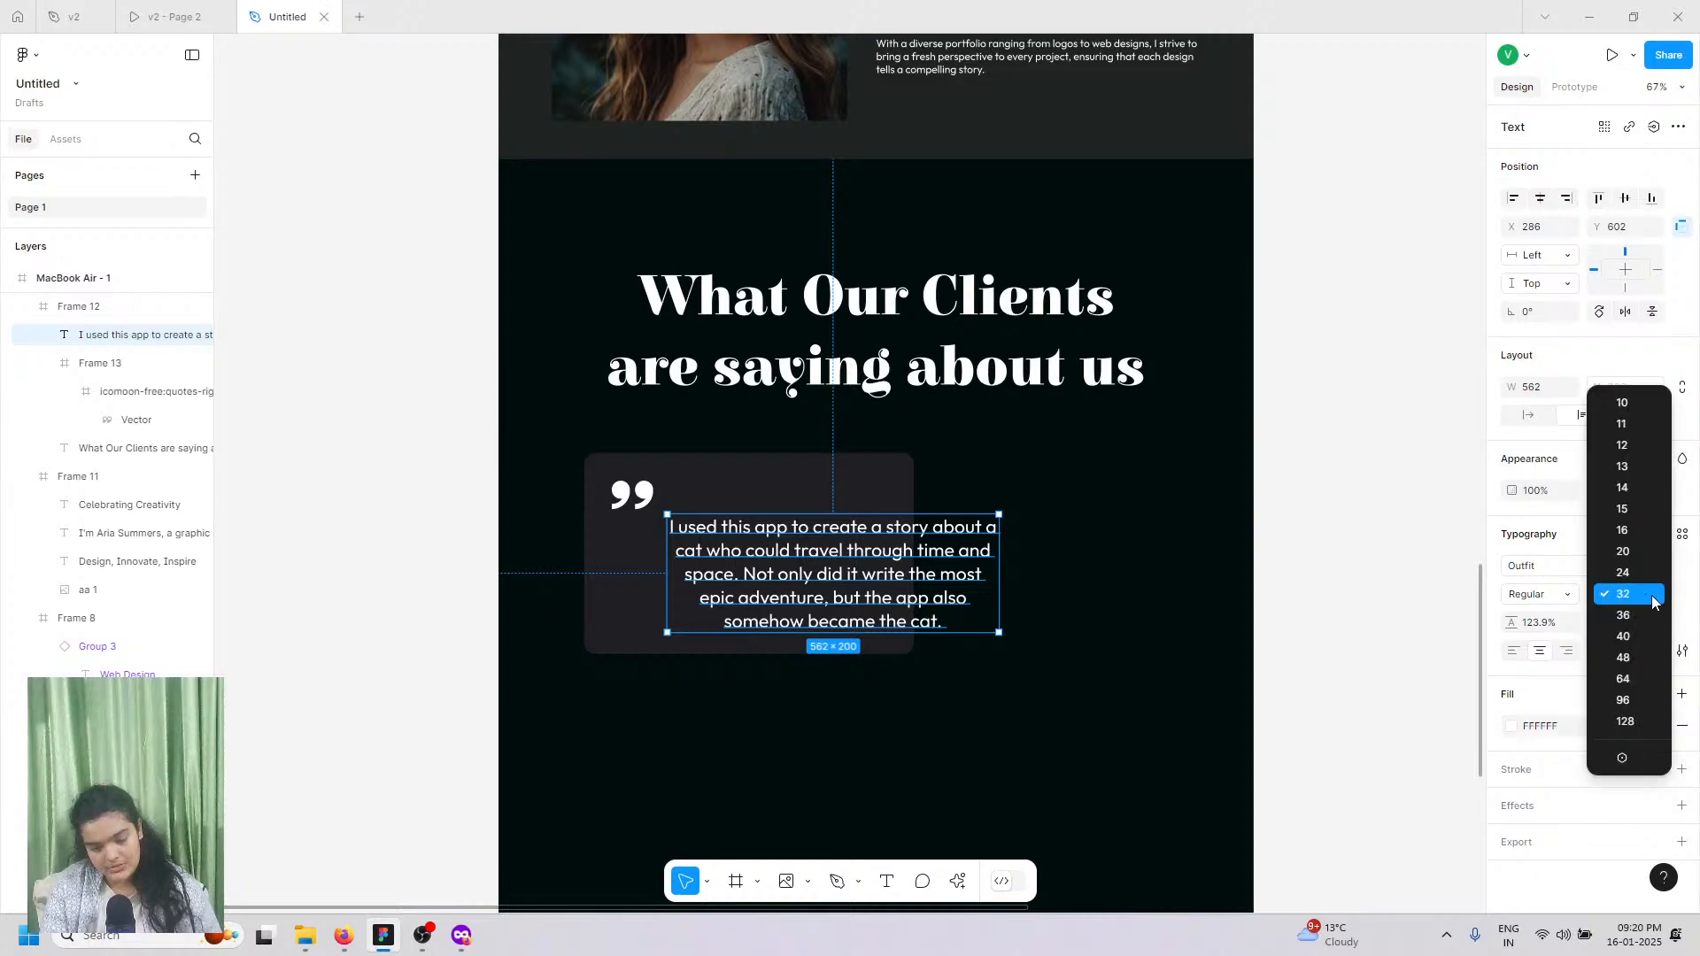
left_click(1652, 594)
left_click(1652, 595)
left_click(1643, 569)
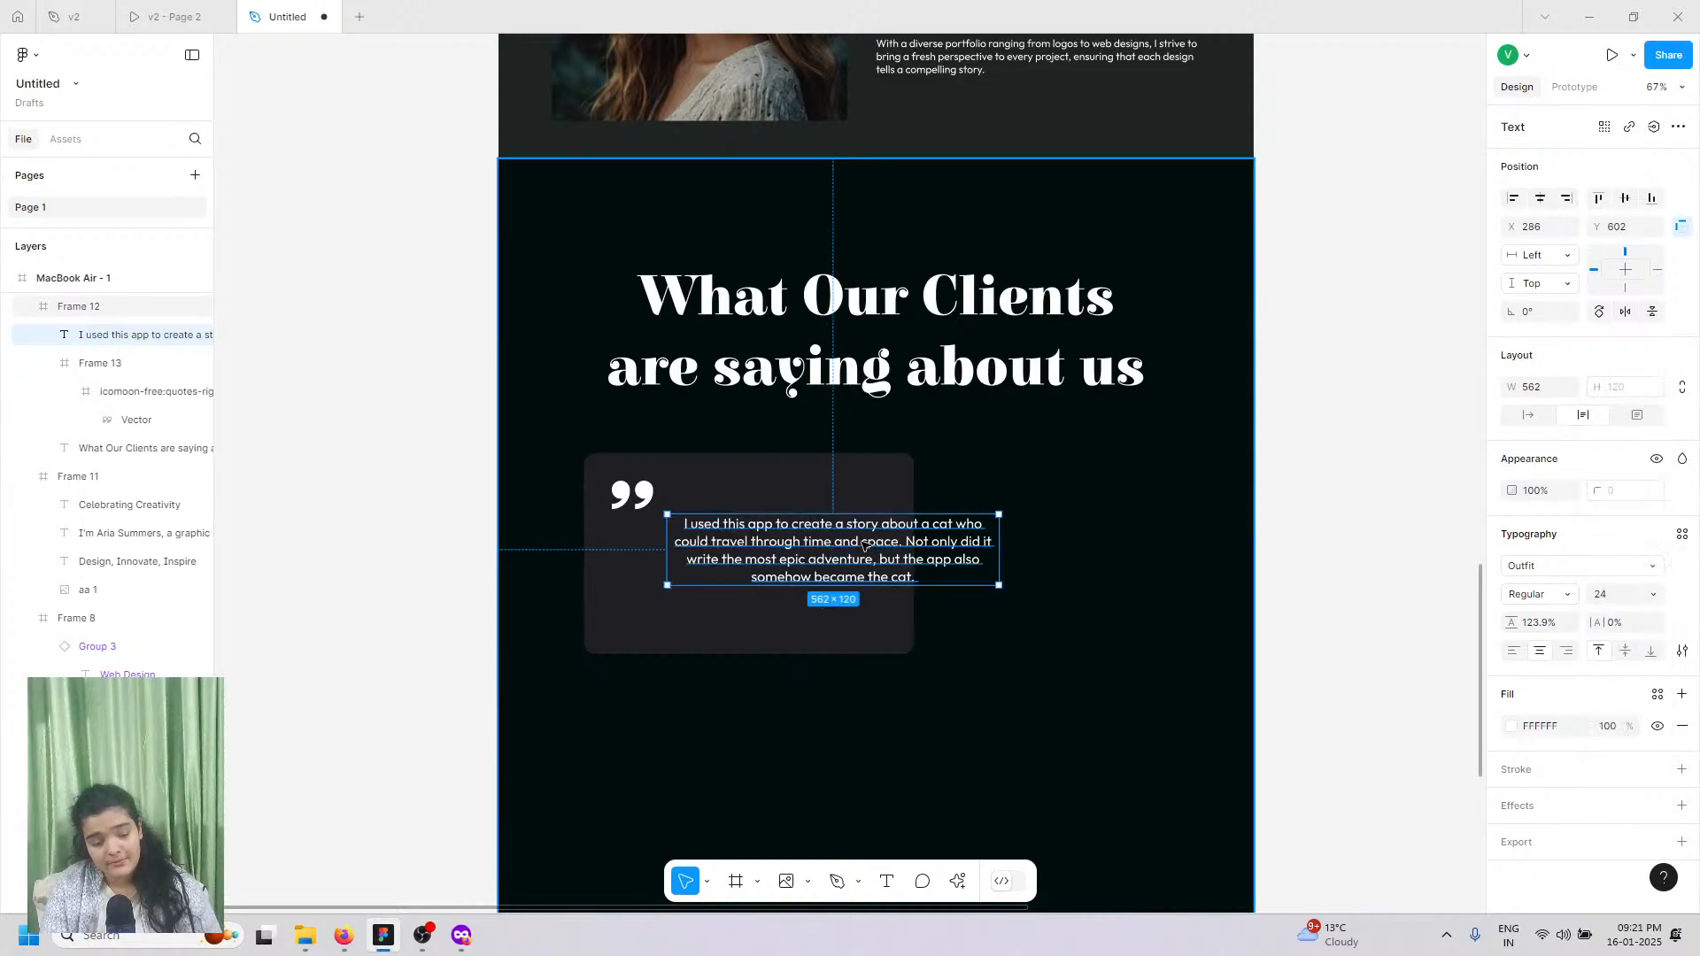
Step: Narrow the quote to 475 wide and centre it horizontally, keeping its vertical position
scroll(848, 543, "up", 4)
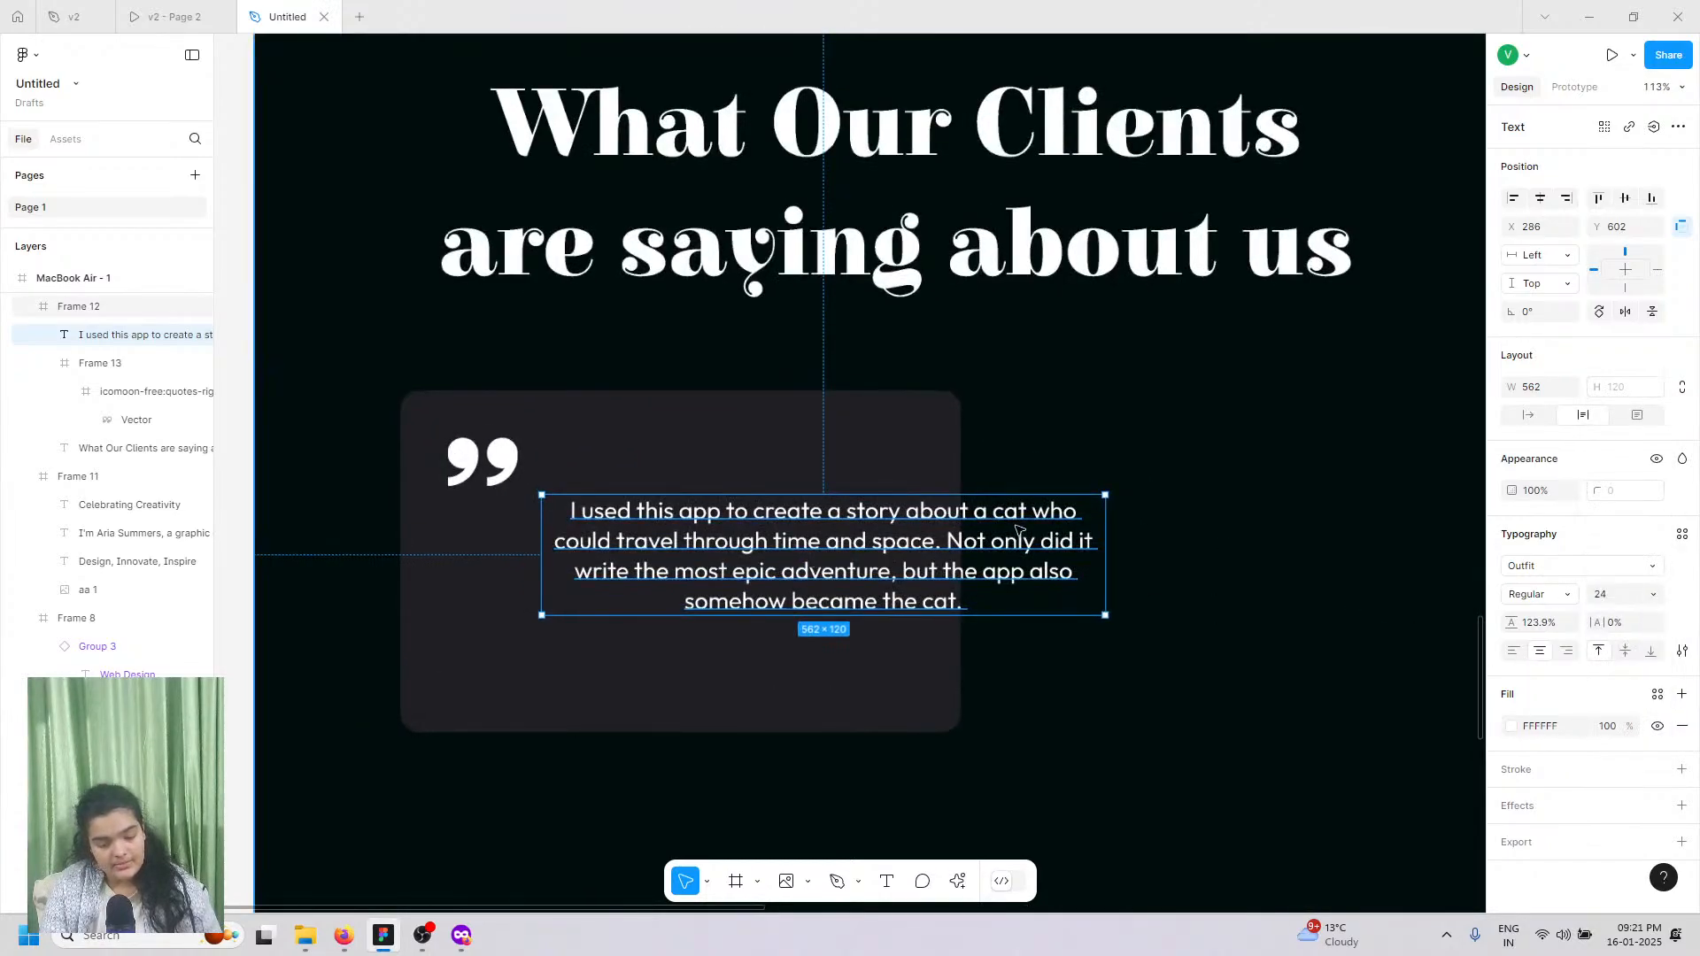
left_click_drag(1074, 533, 1019, 529)
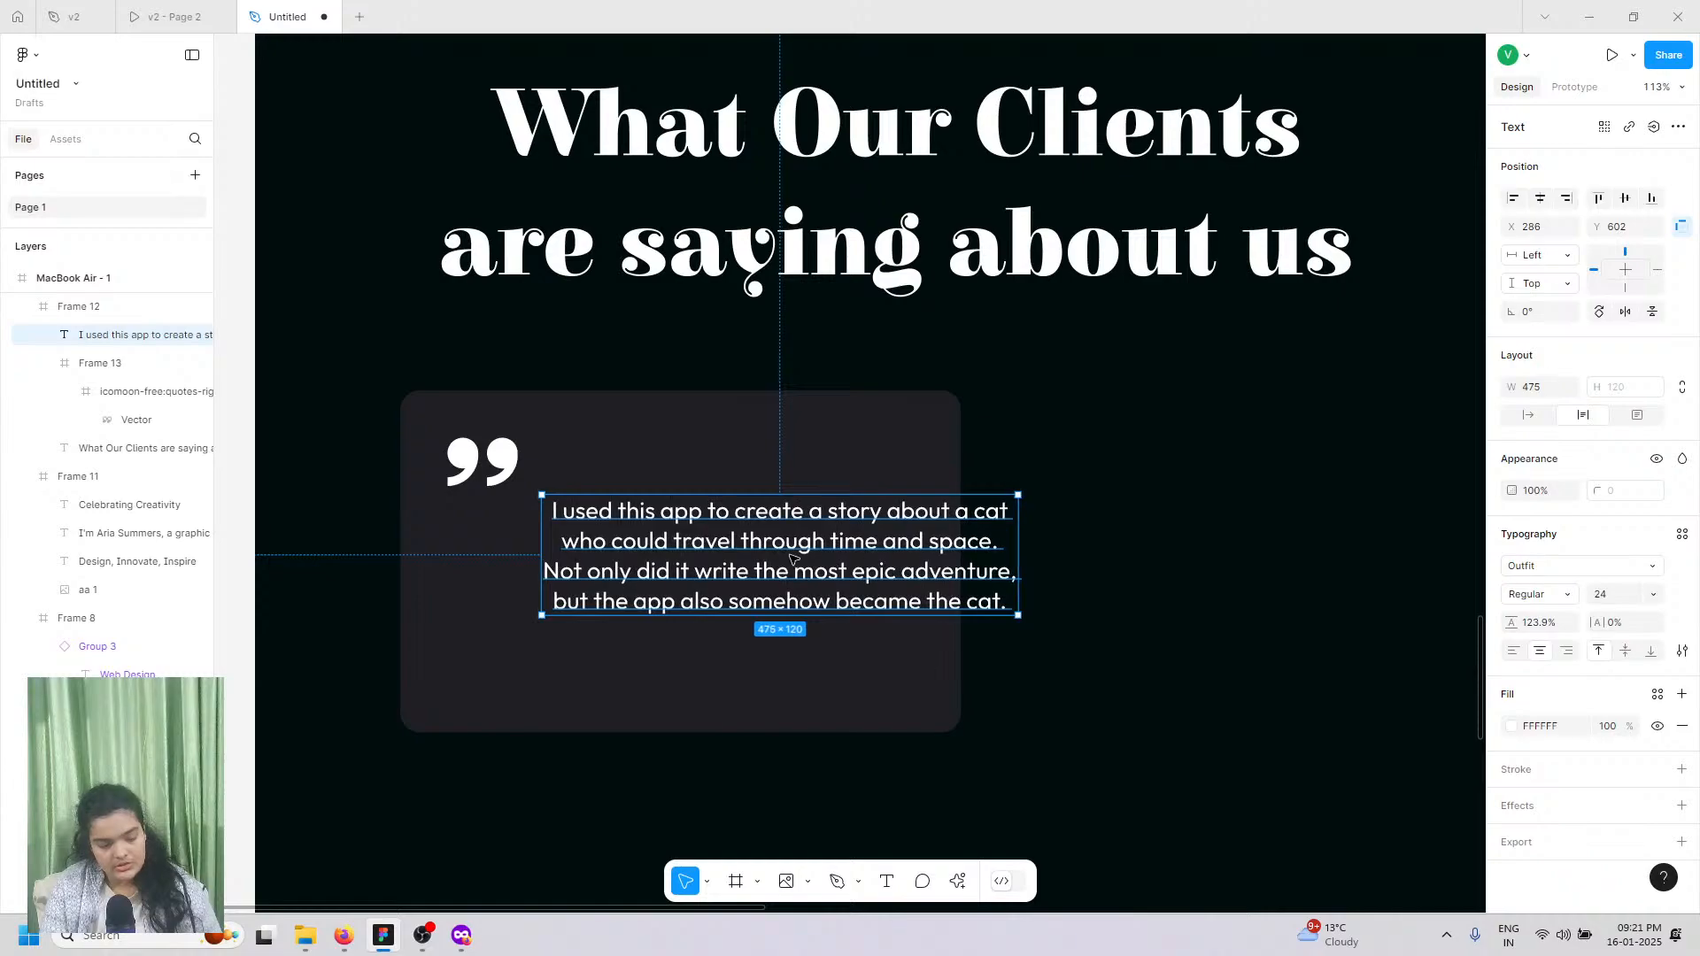
left_click_drag(793, 558, 754, 569)
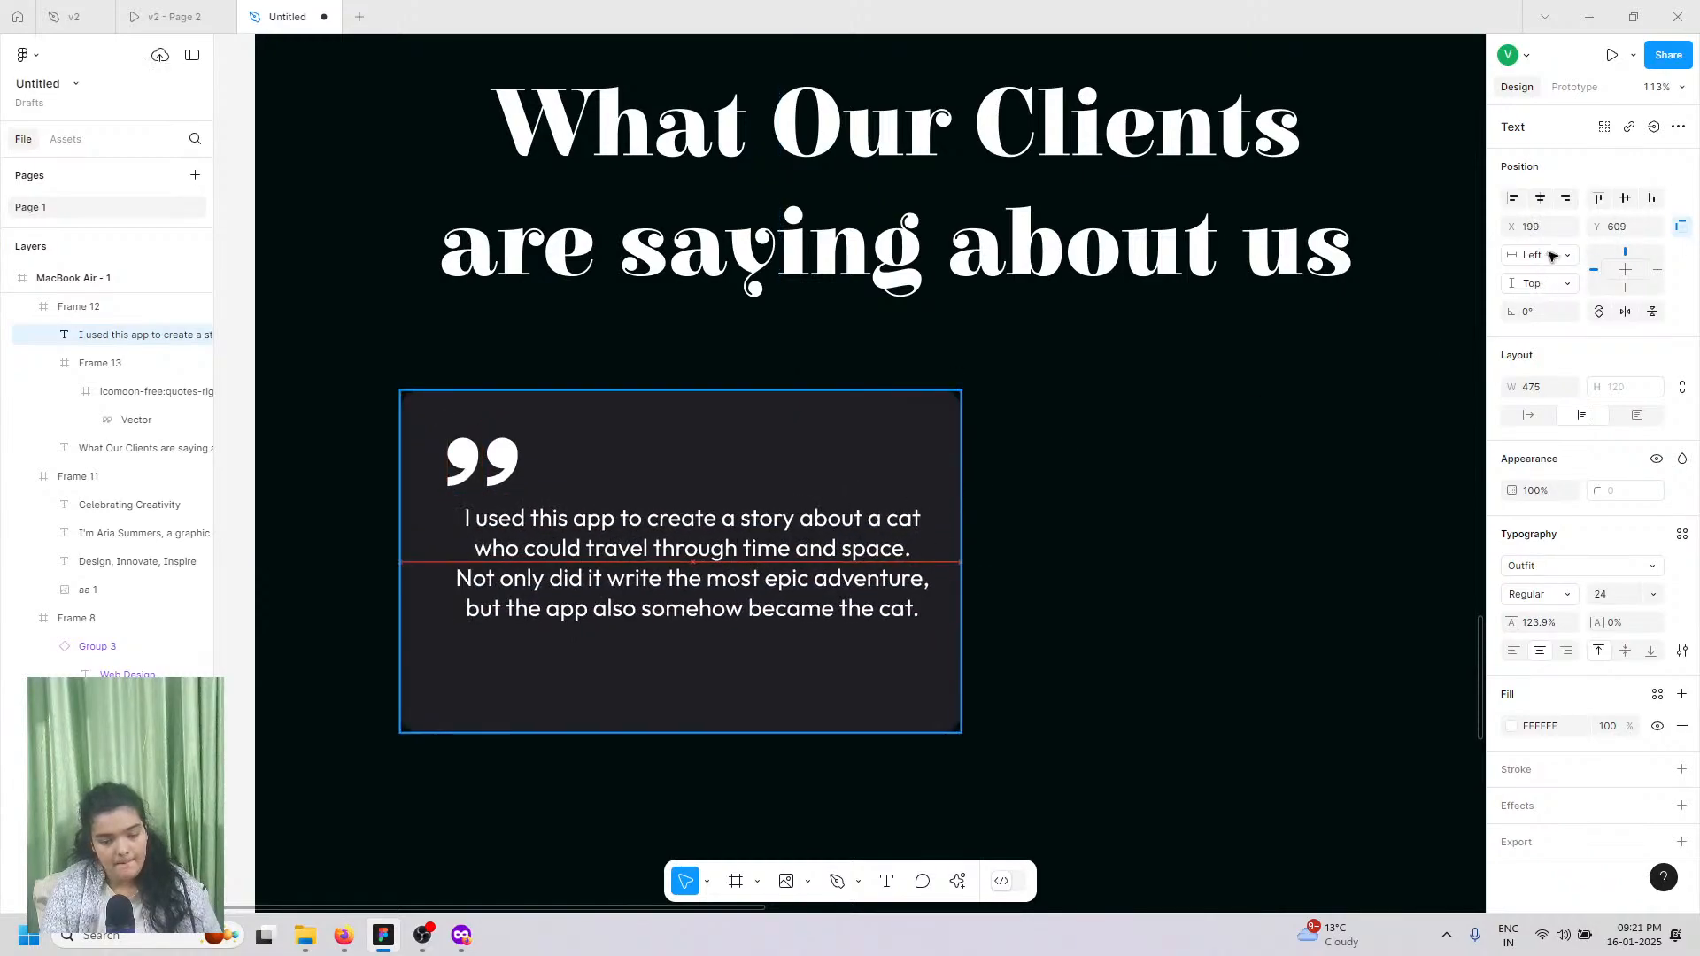
left_click(1541, 198)
left_click(1624, 199)
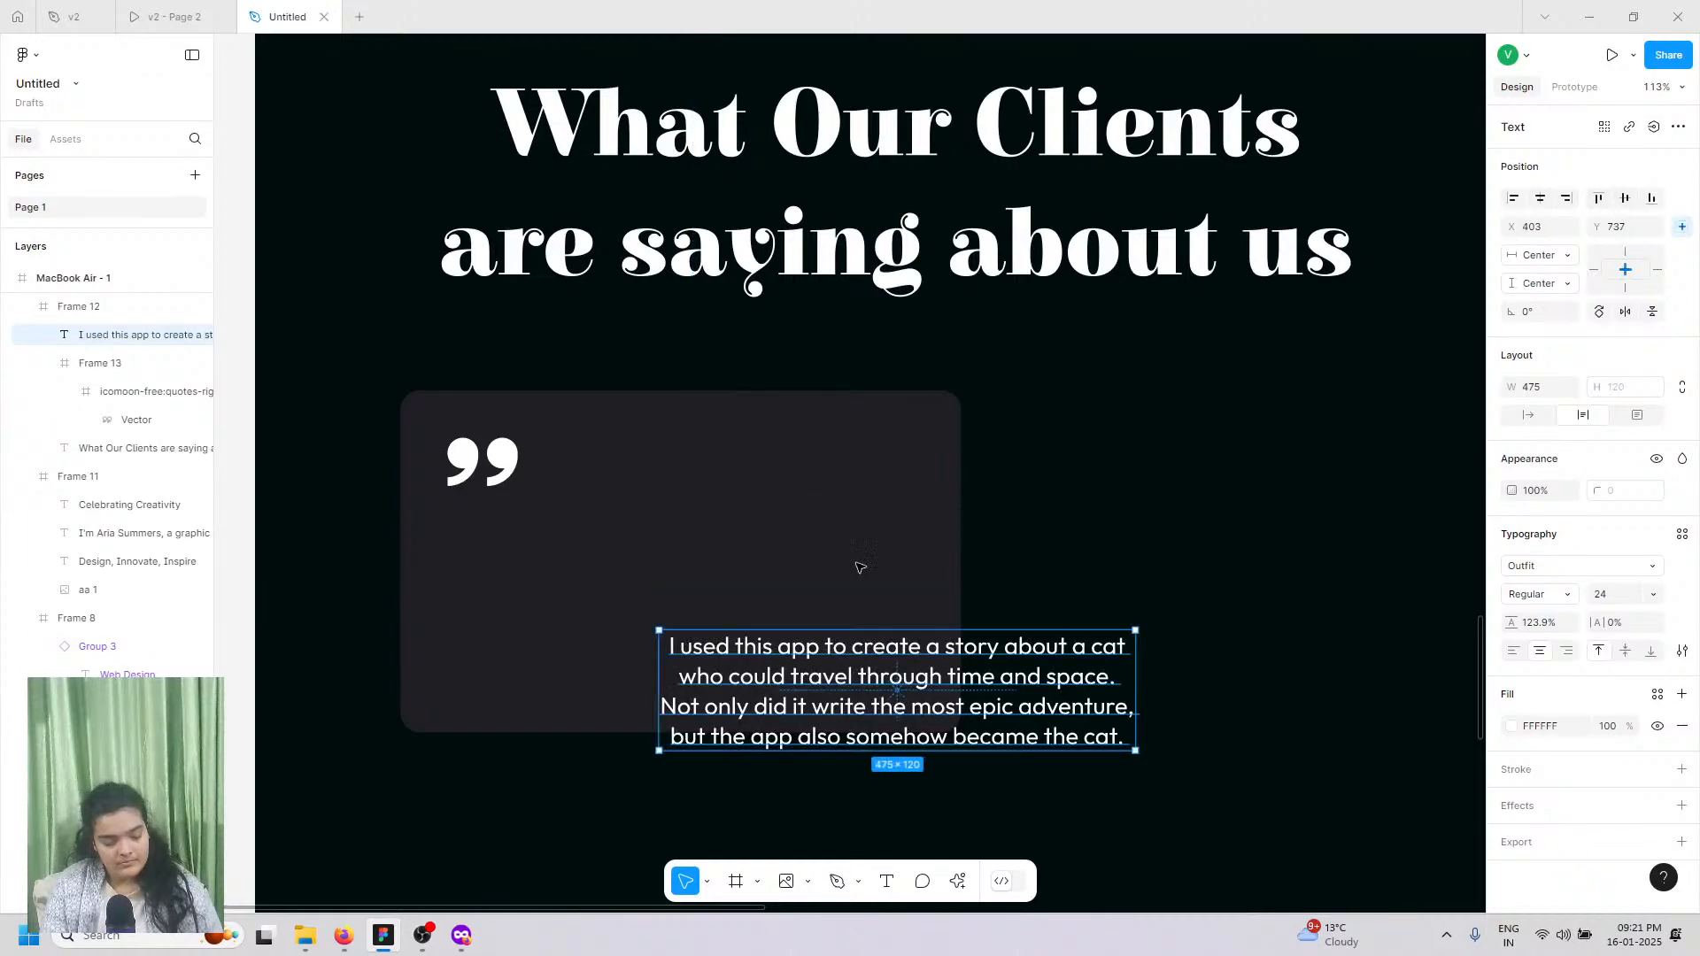
key("ctrl+z")
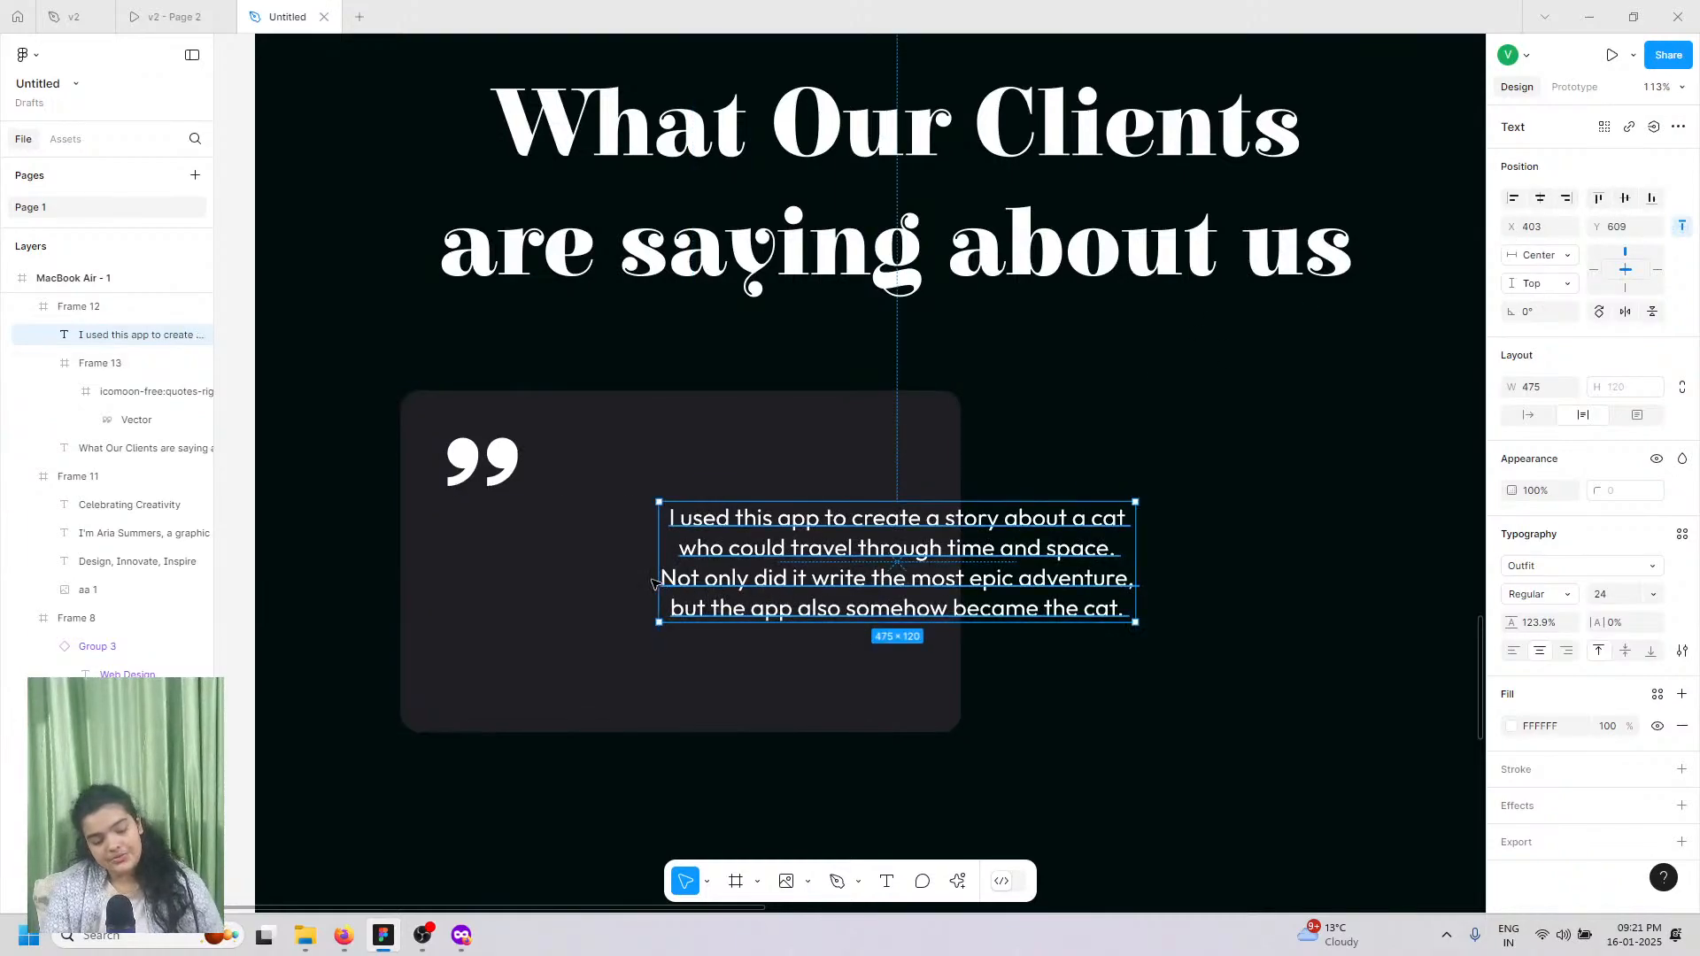
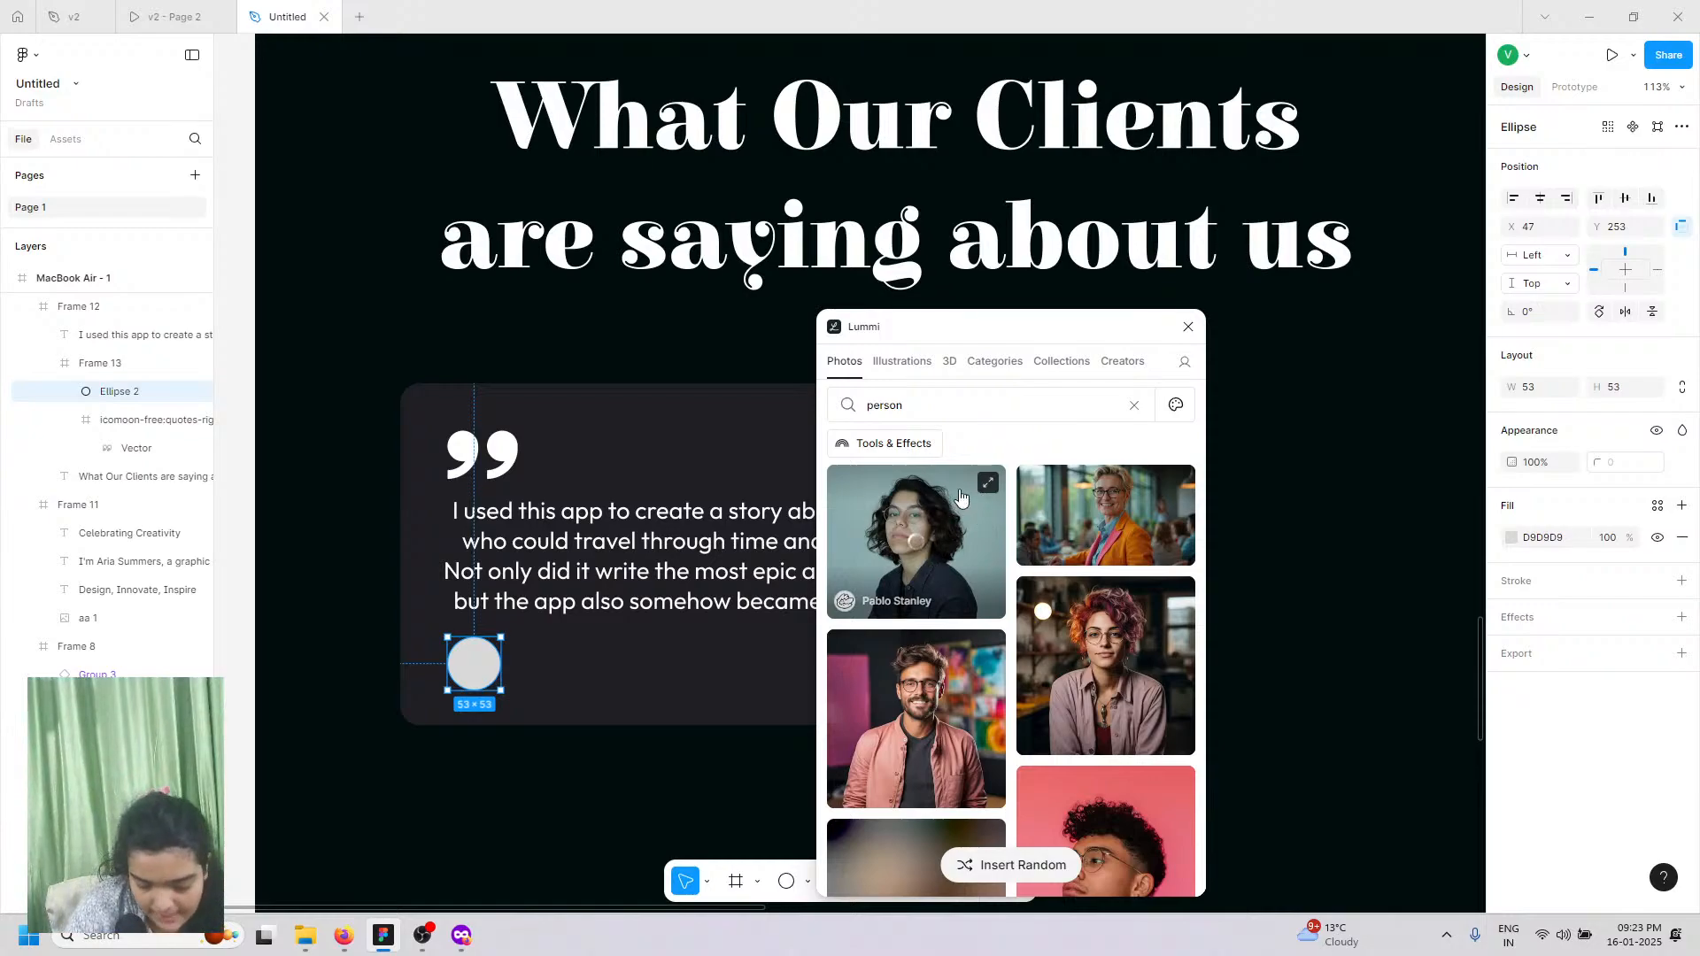
Step: Close the Lummi photo plugin, leaving the avatar circle's D9D9D9 placeholder fill
scroll(960, 504, "down", 5)
scroll(973, 540, "up", 5)
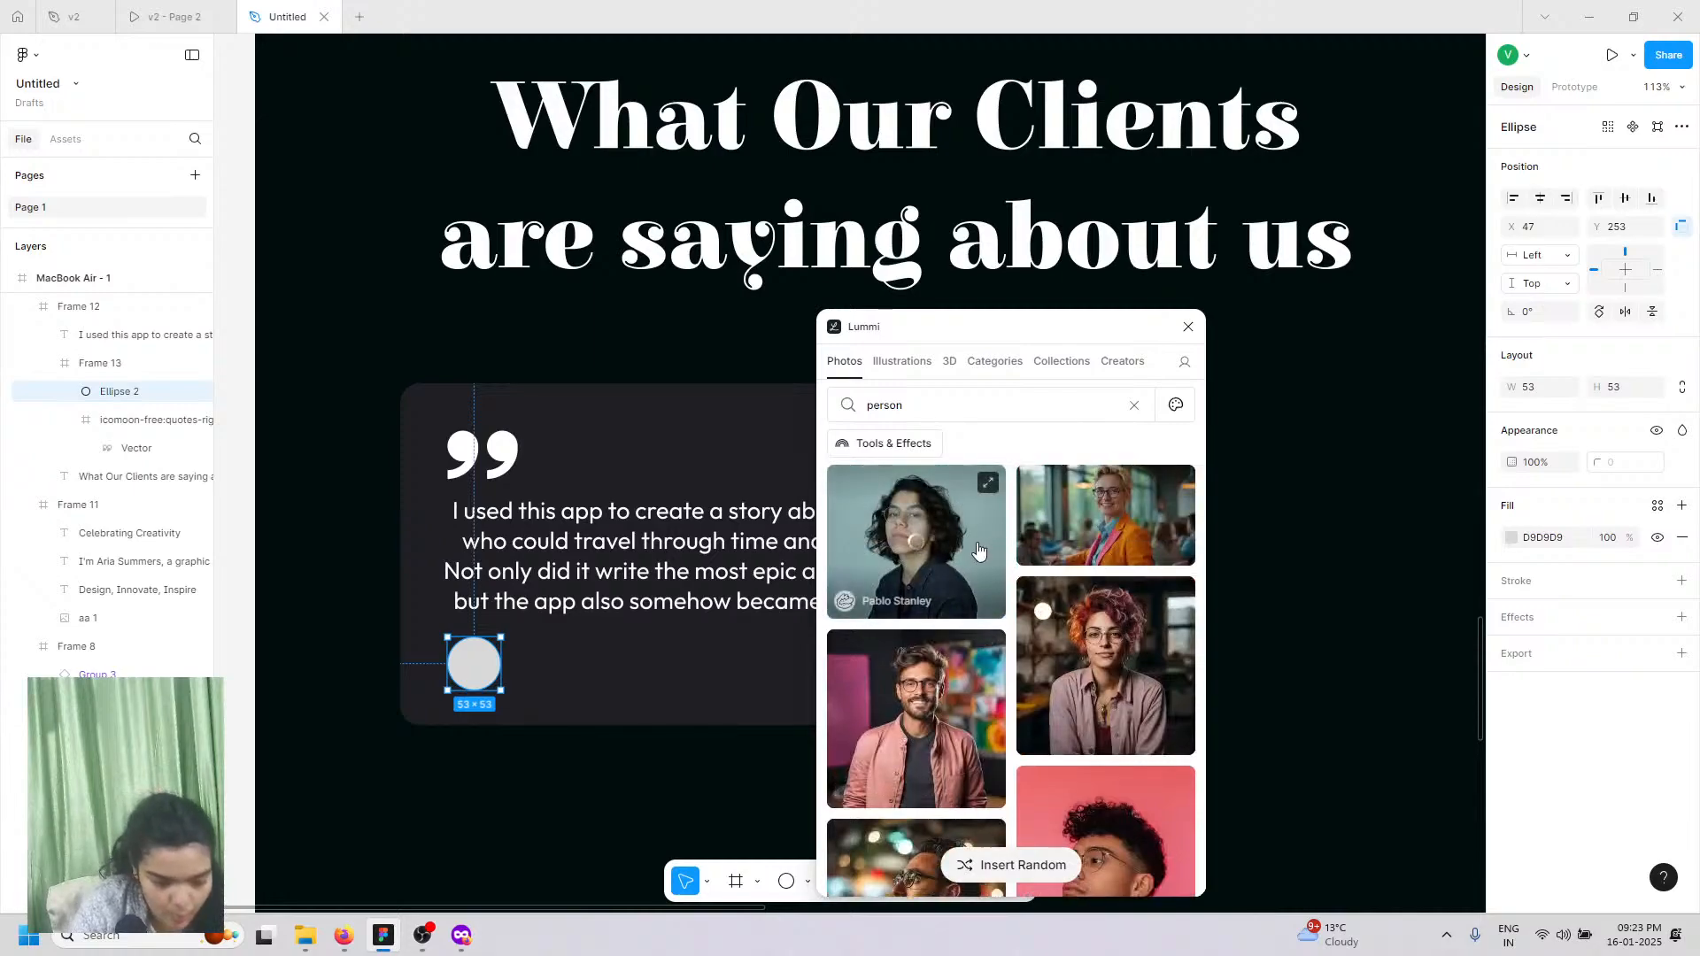
left_click(1187, 328)
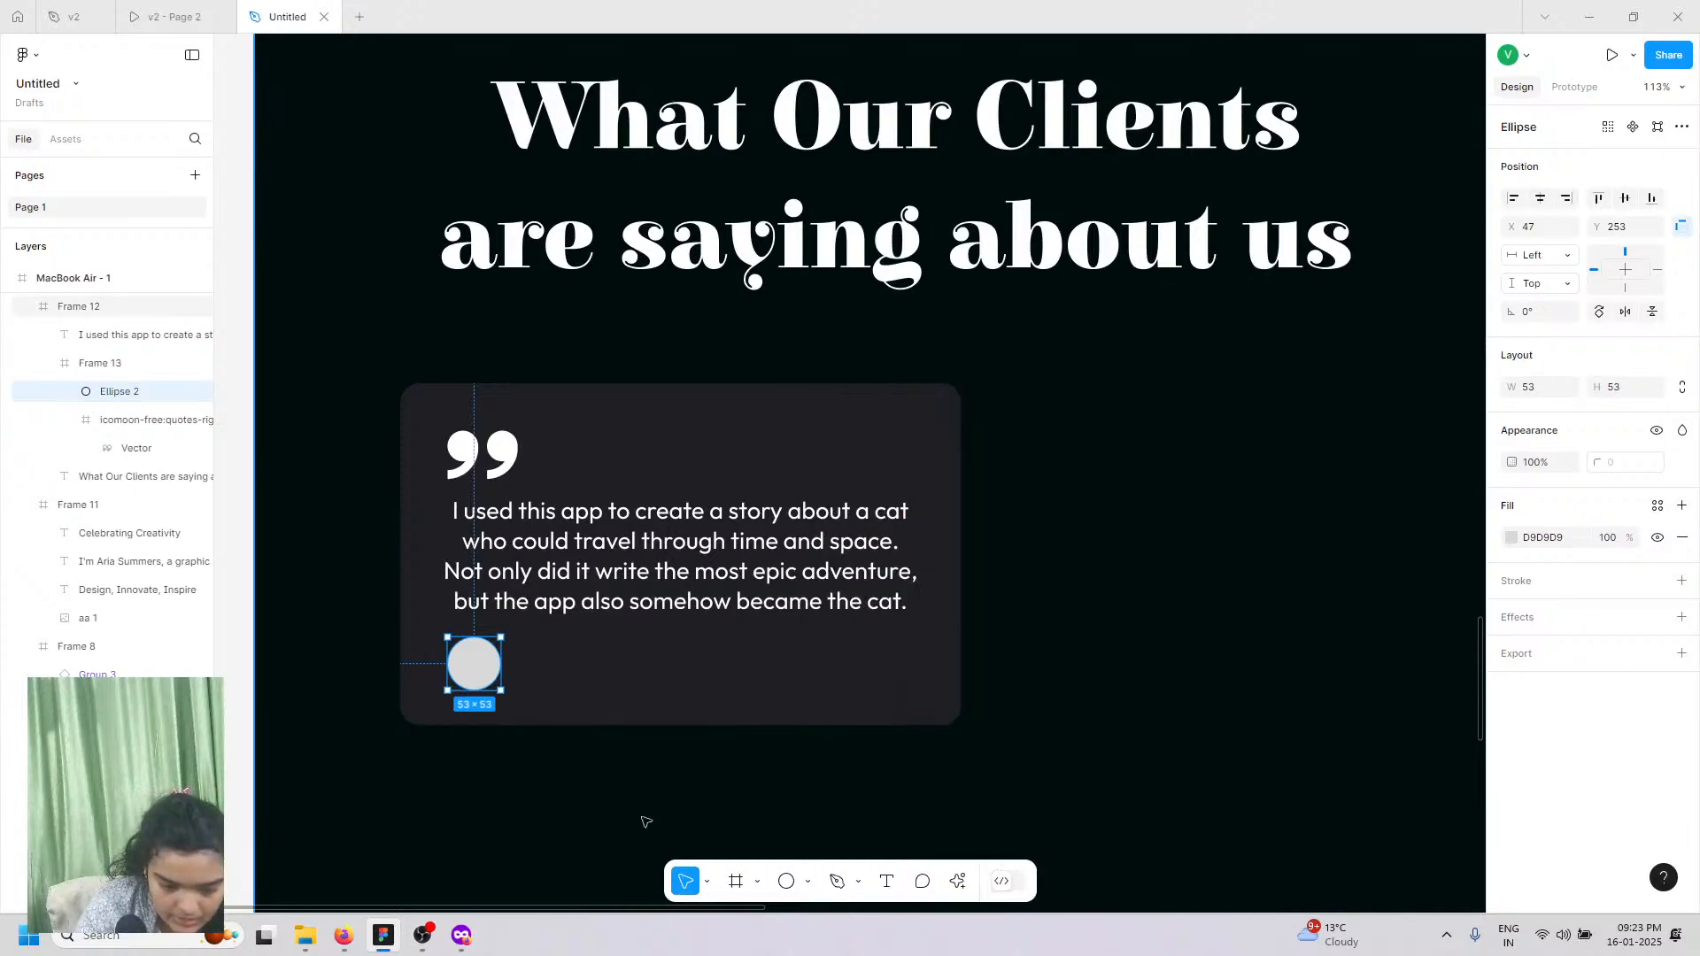
left_click(887, 882)
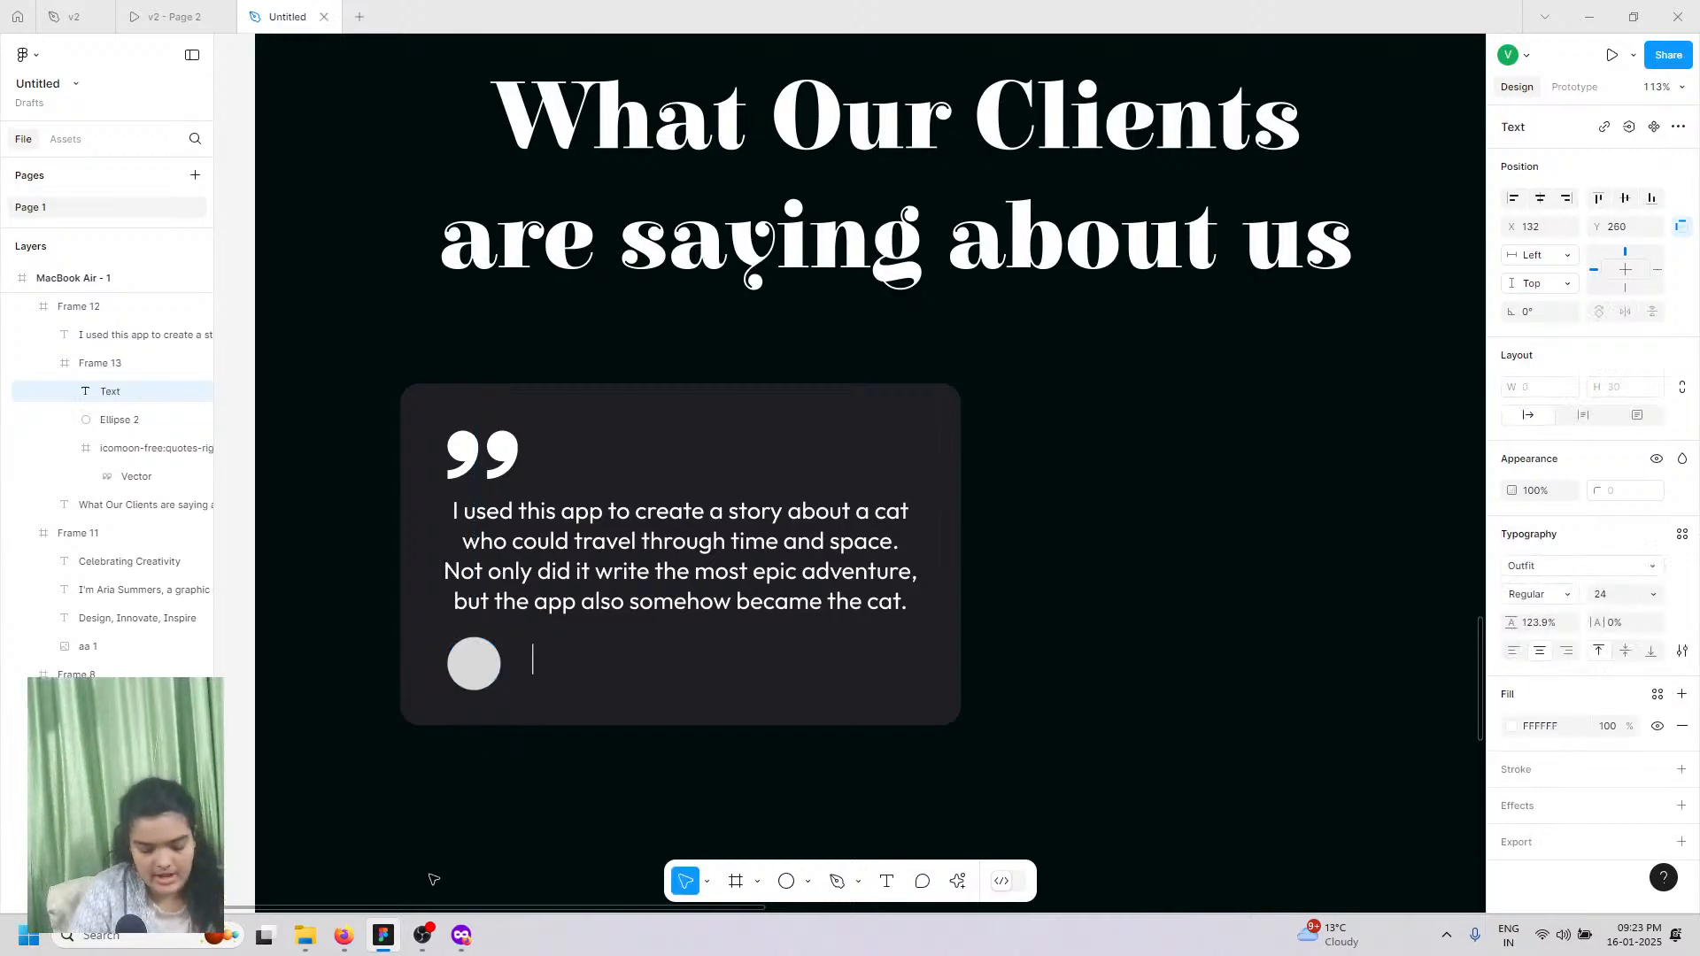
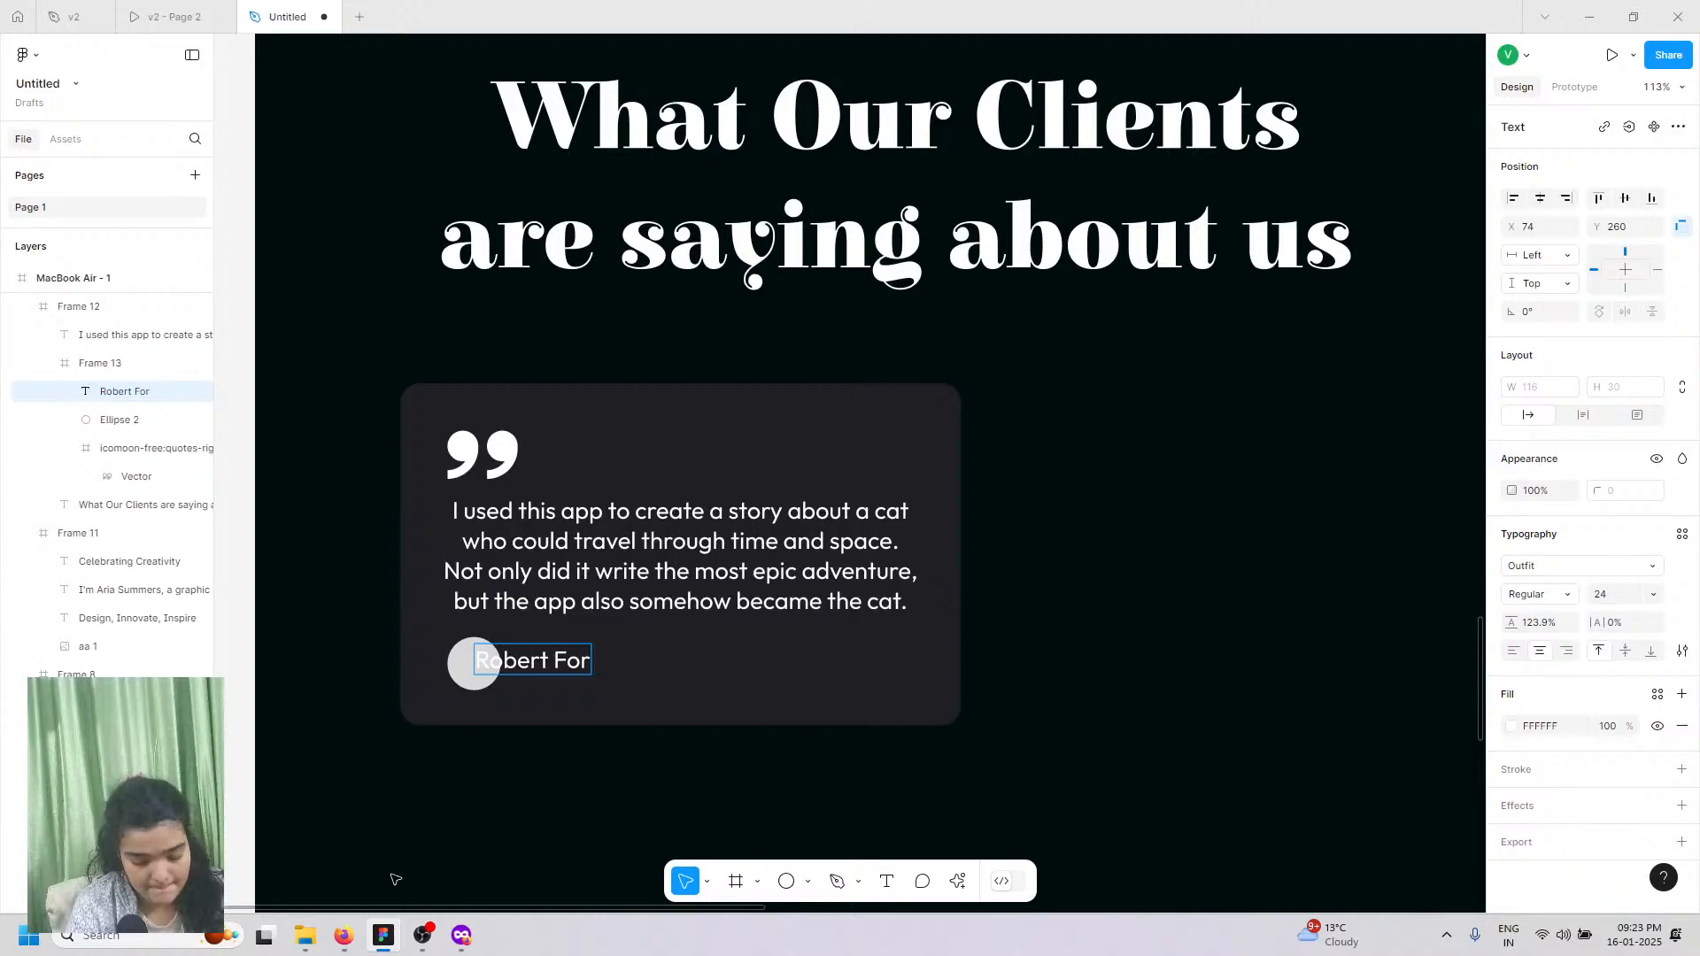
key("BackSpace")
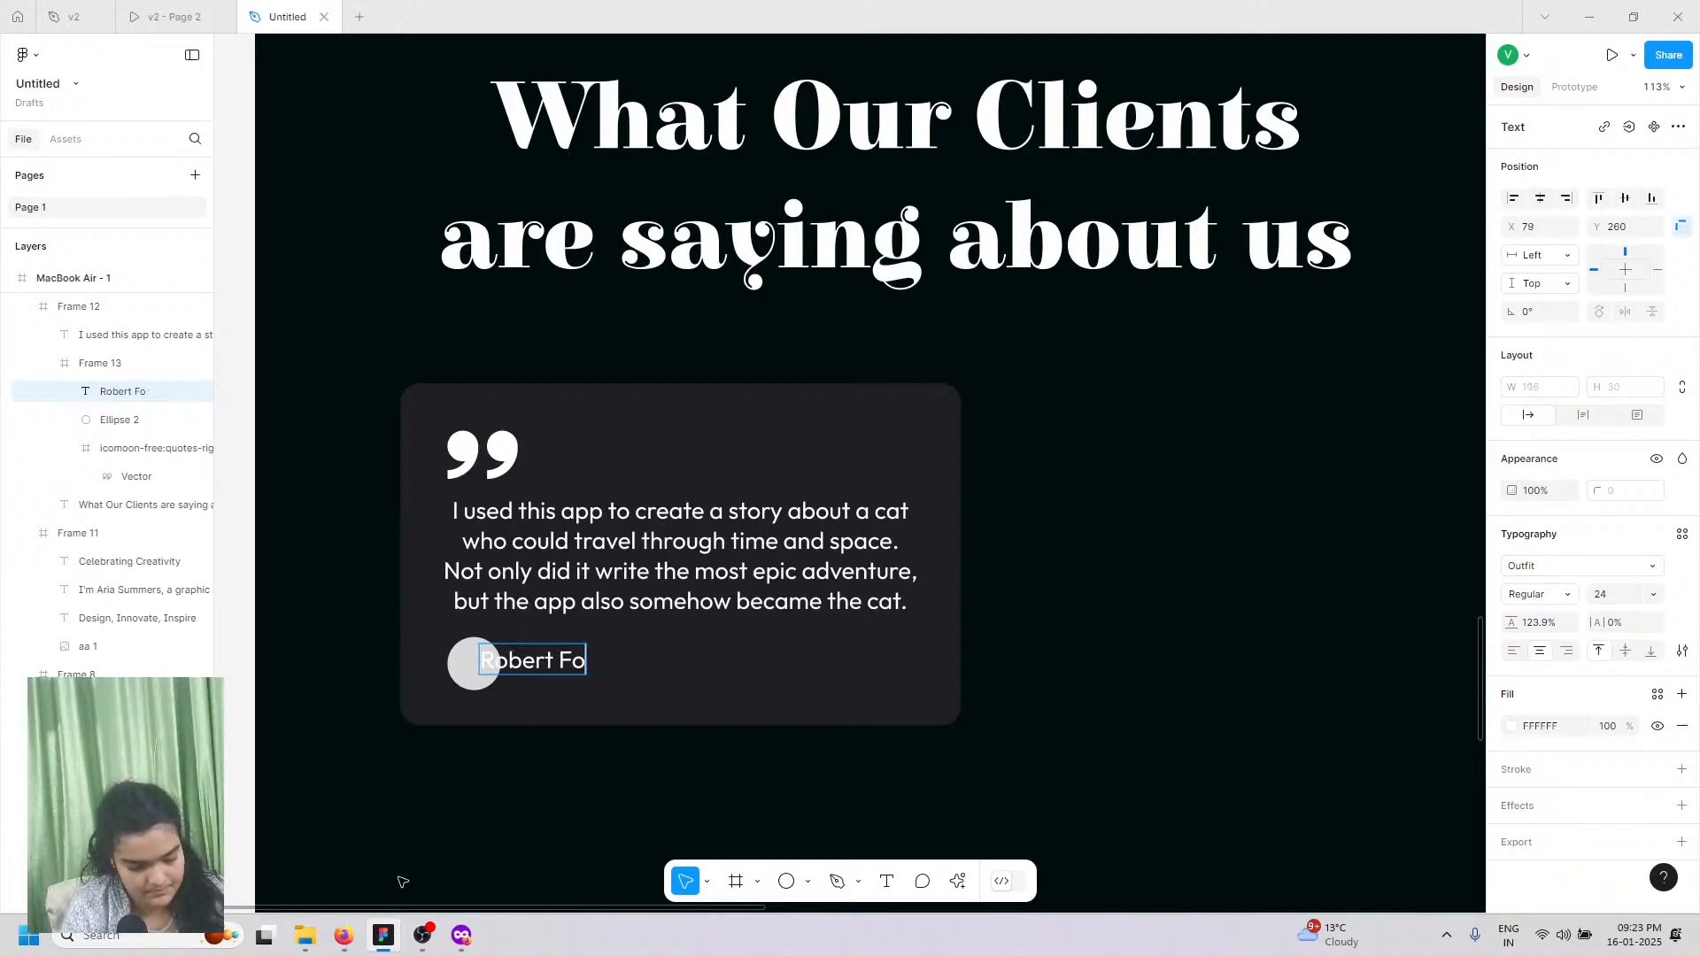
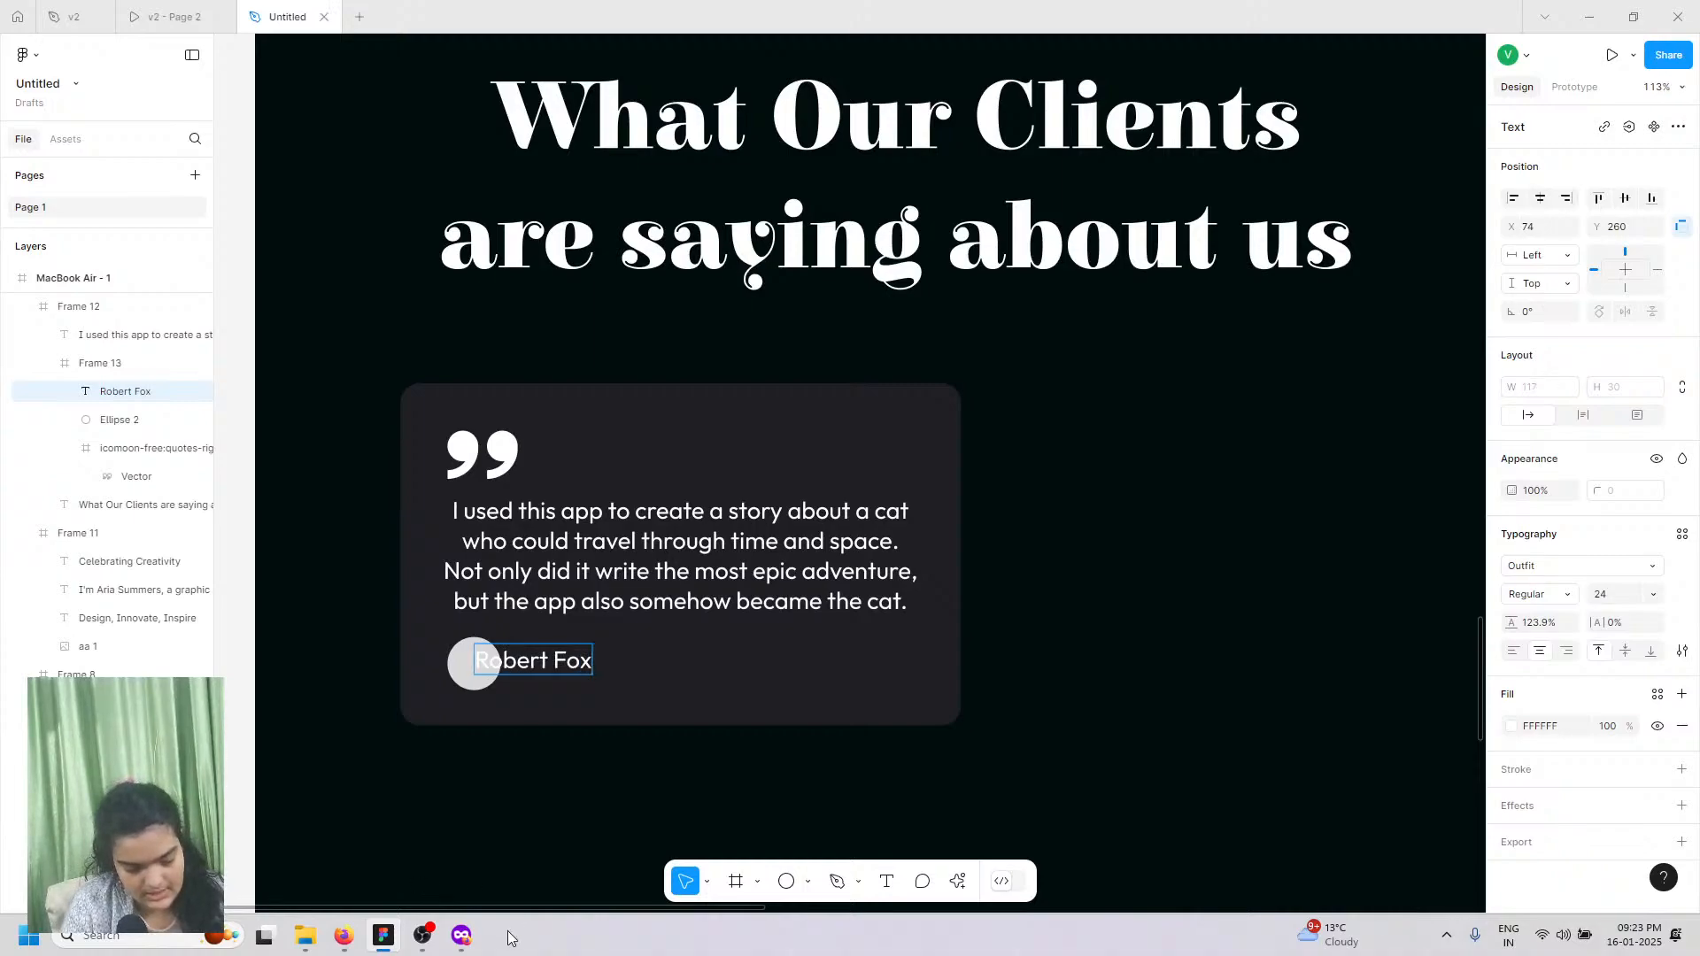
Step: Set the Robert Fox name to SemiBold weight
left_click(1554, 596)
left_click(1553, 637)
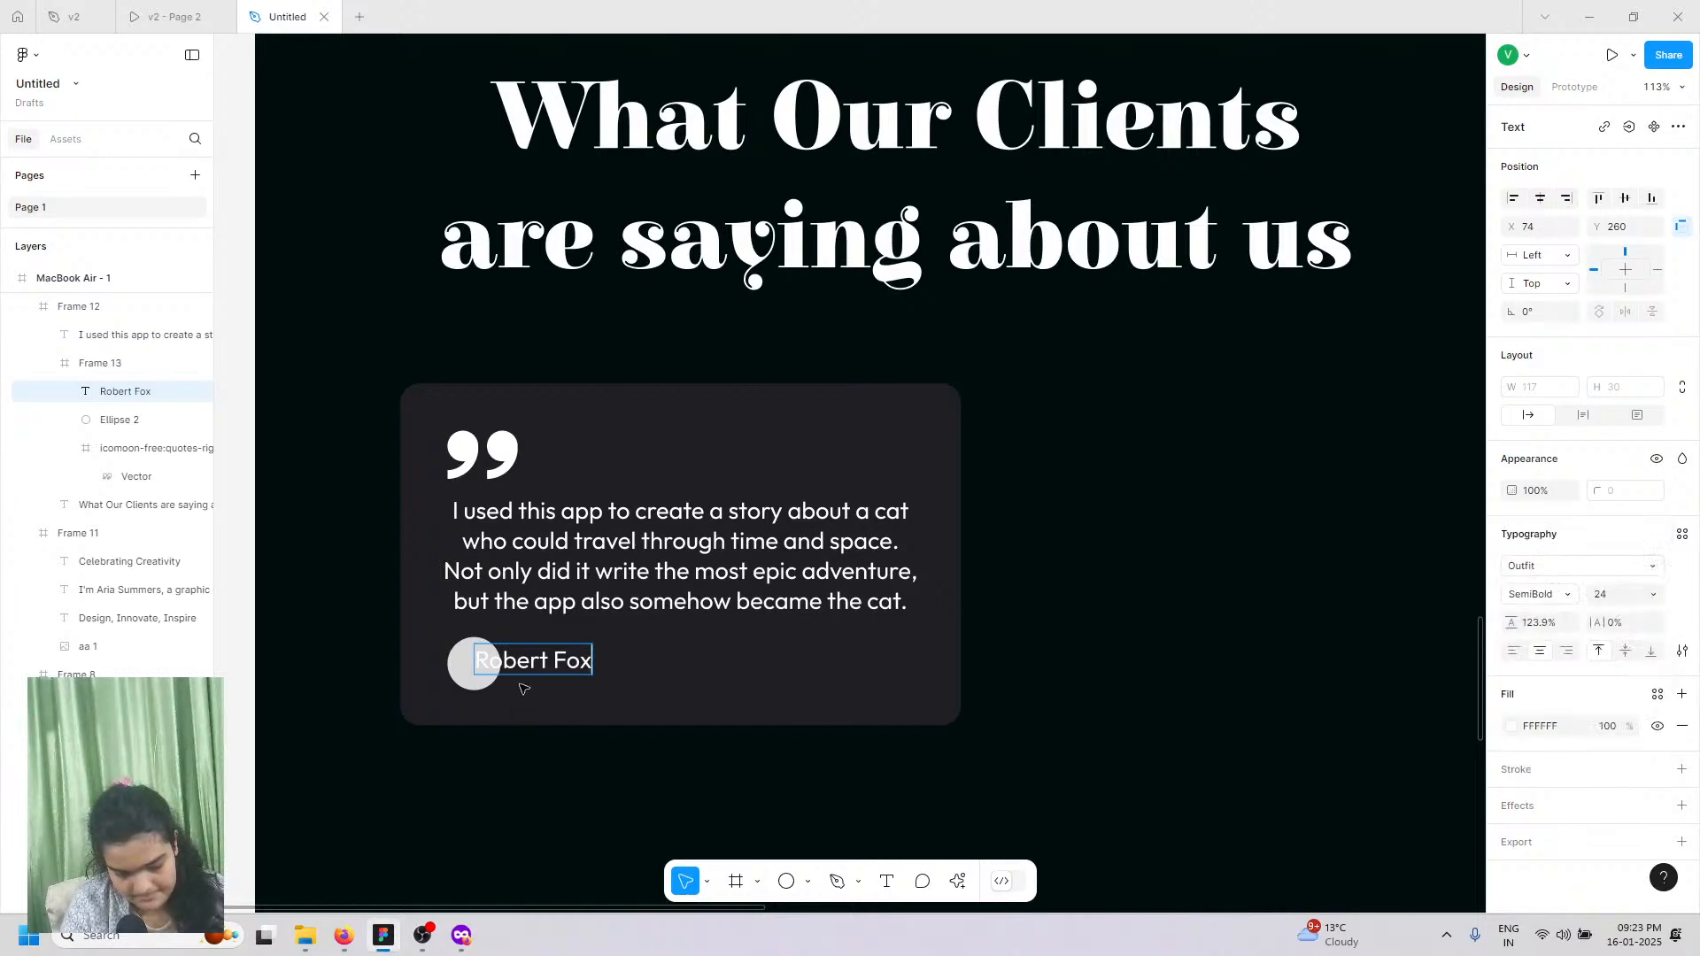
triple_click(523, 663)
left_click(1570, 596)
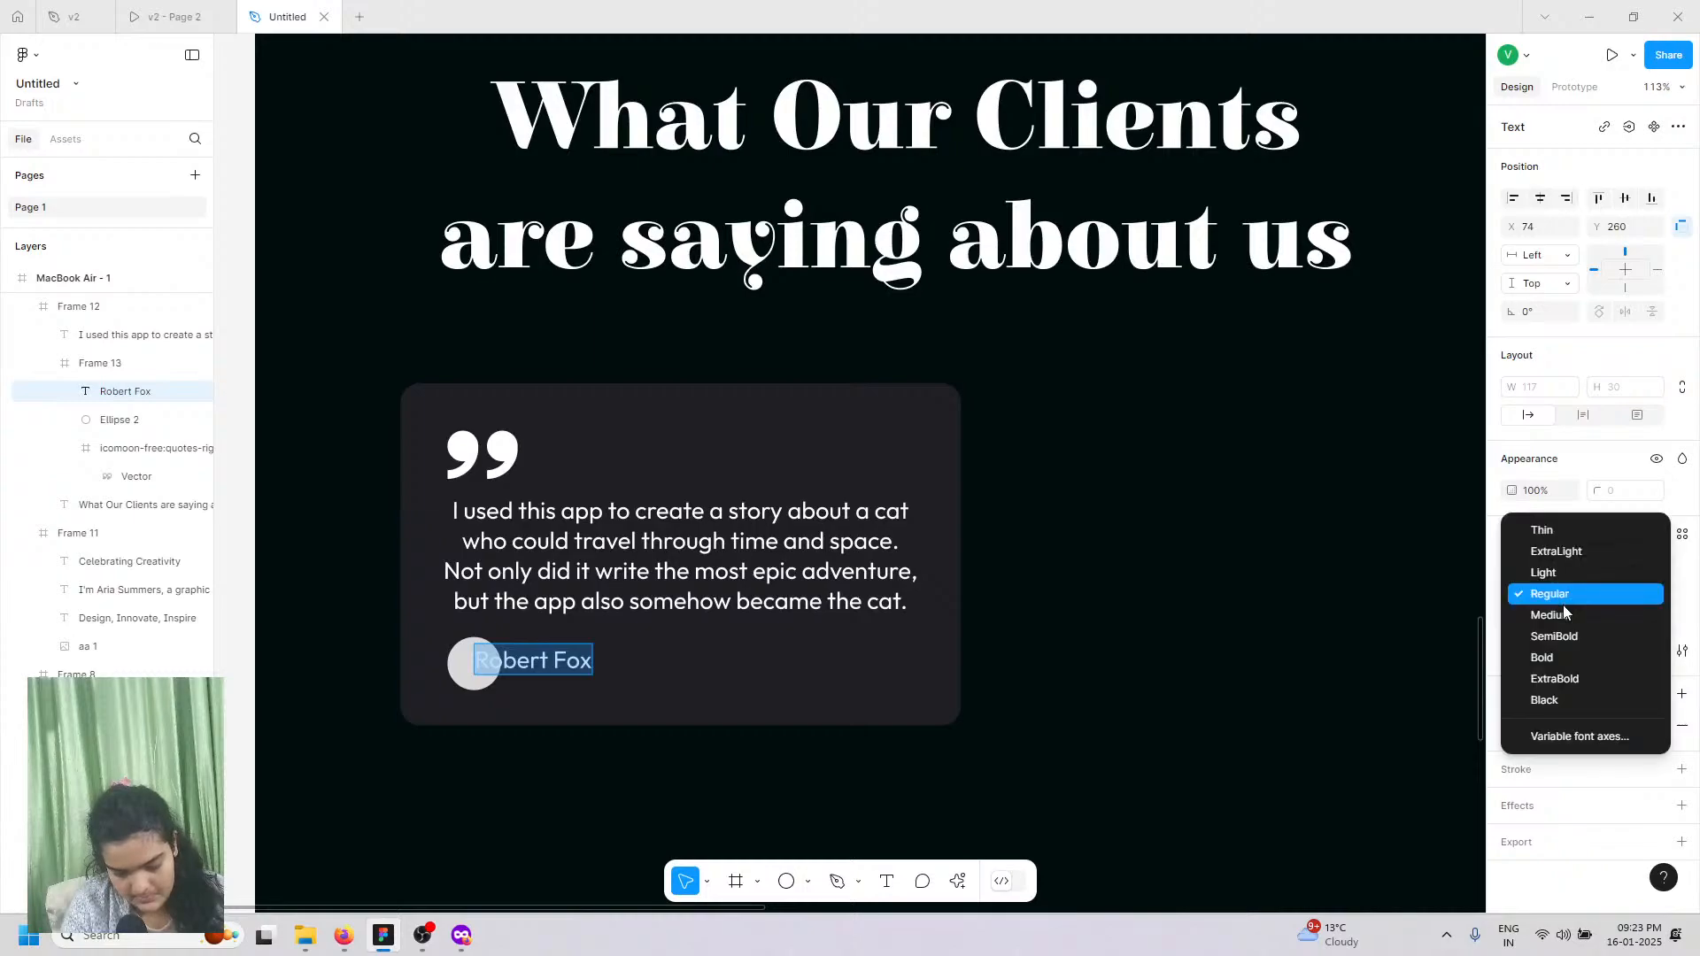
left_click(1559, 635)
Step: Move the Robert Fox name right so it sits level with the avatar
scroll(494, 667, "up", 5)
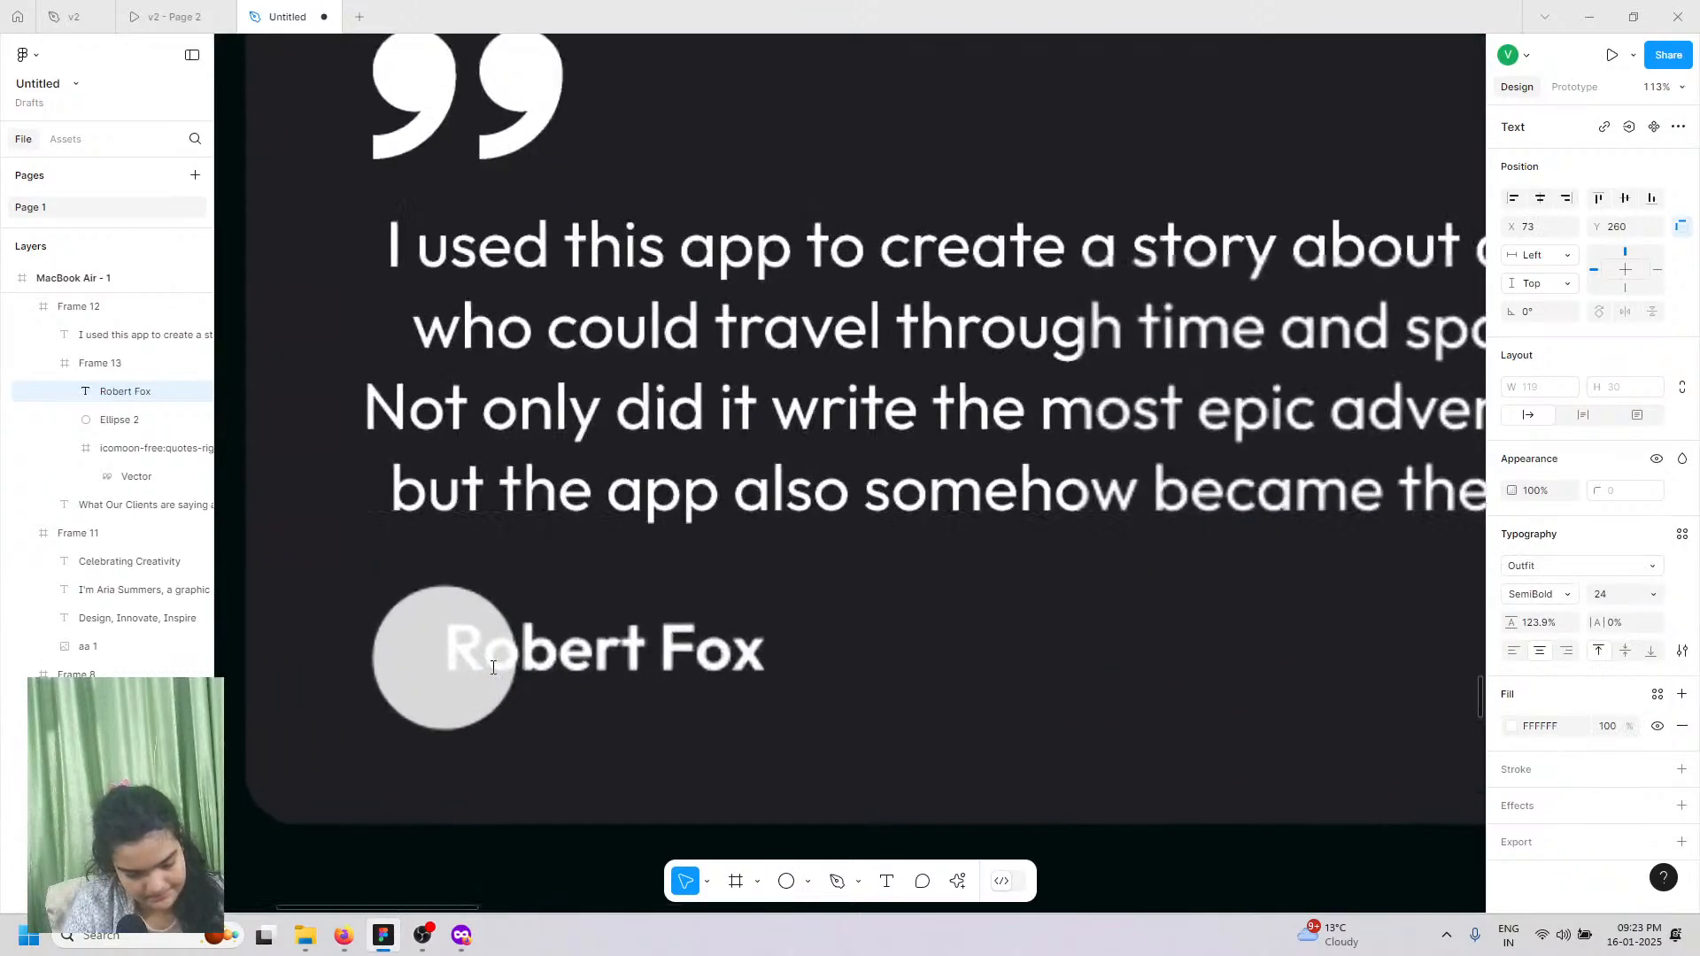
key("Escape")
left_click_drag(547, 664, 693, 641)
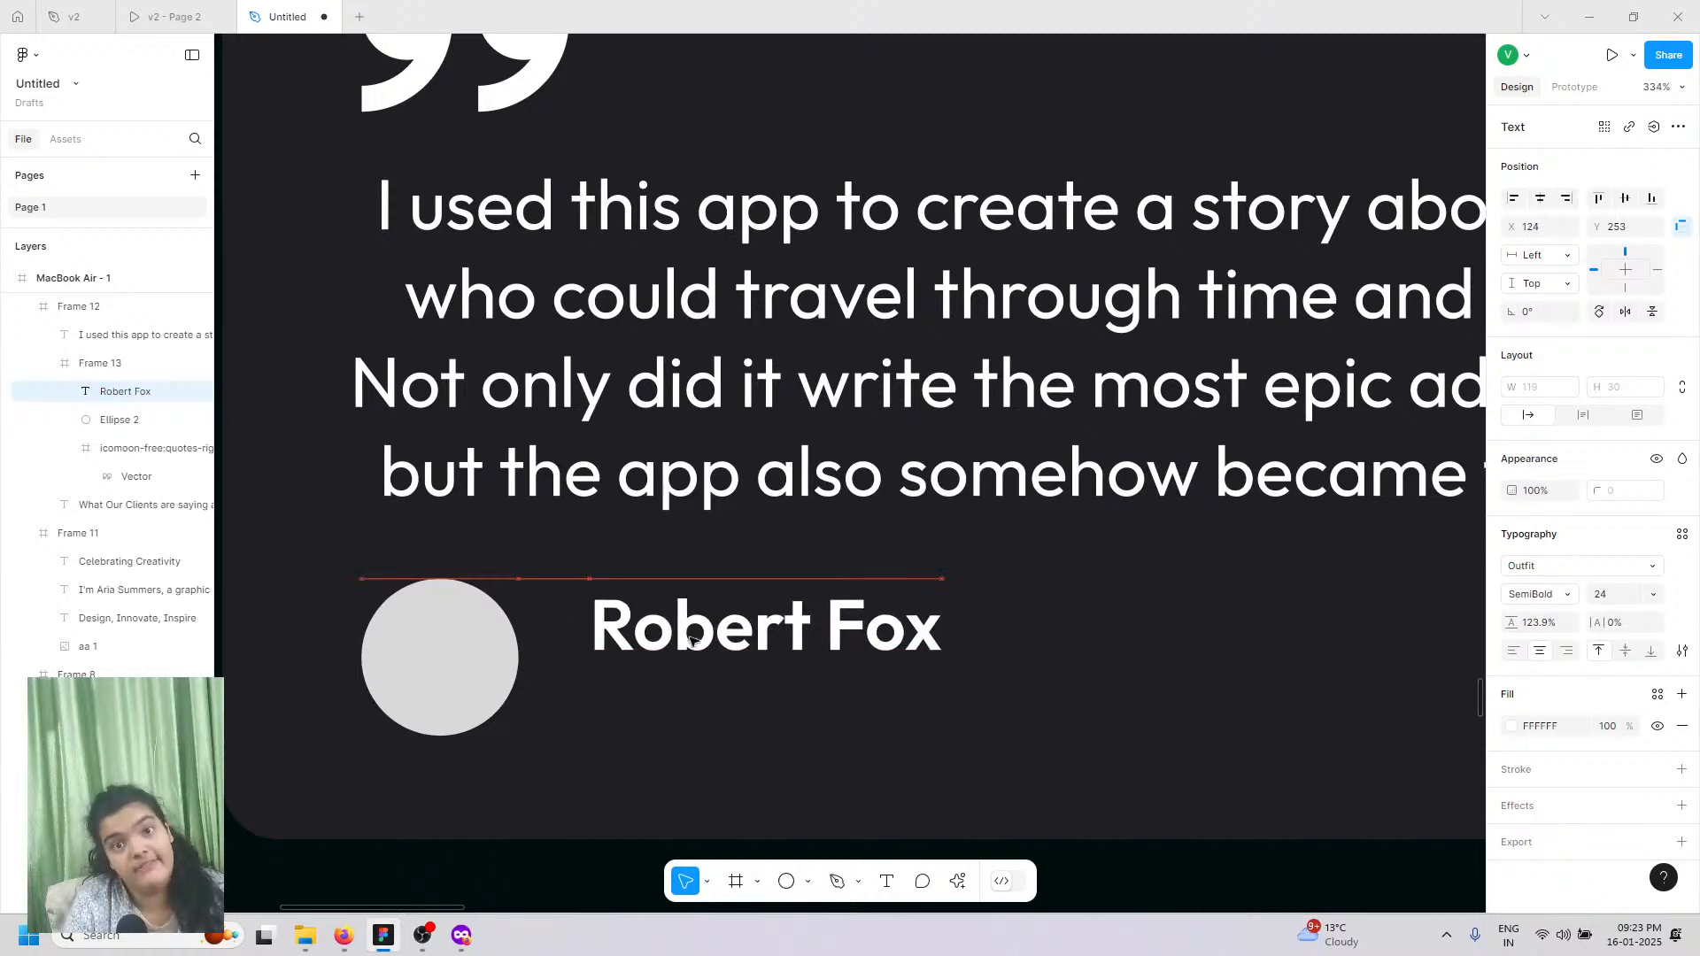
double_click(426, 677)
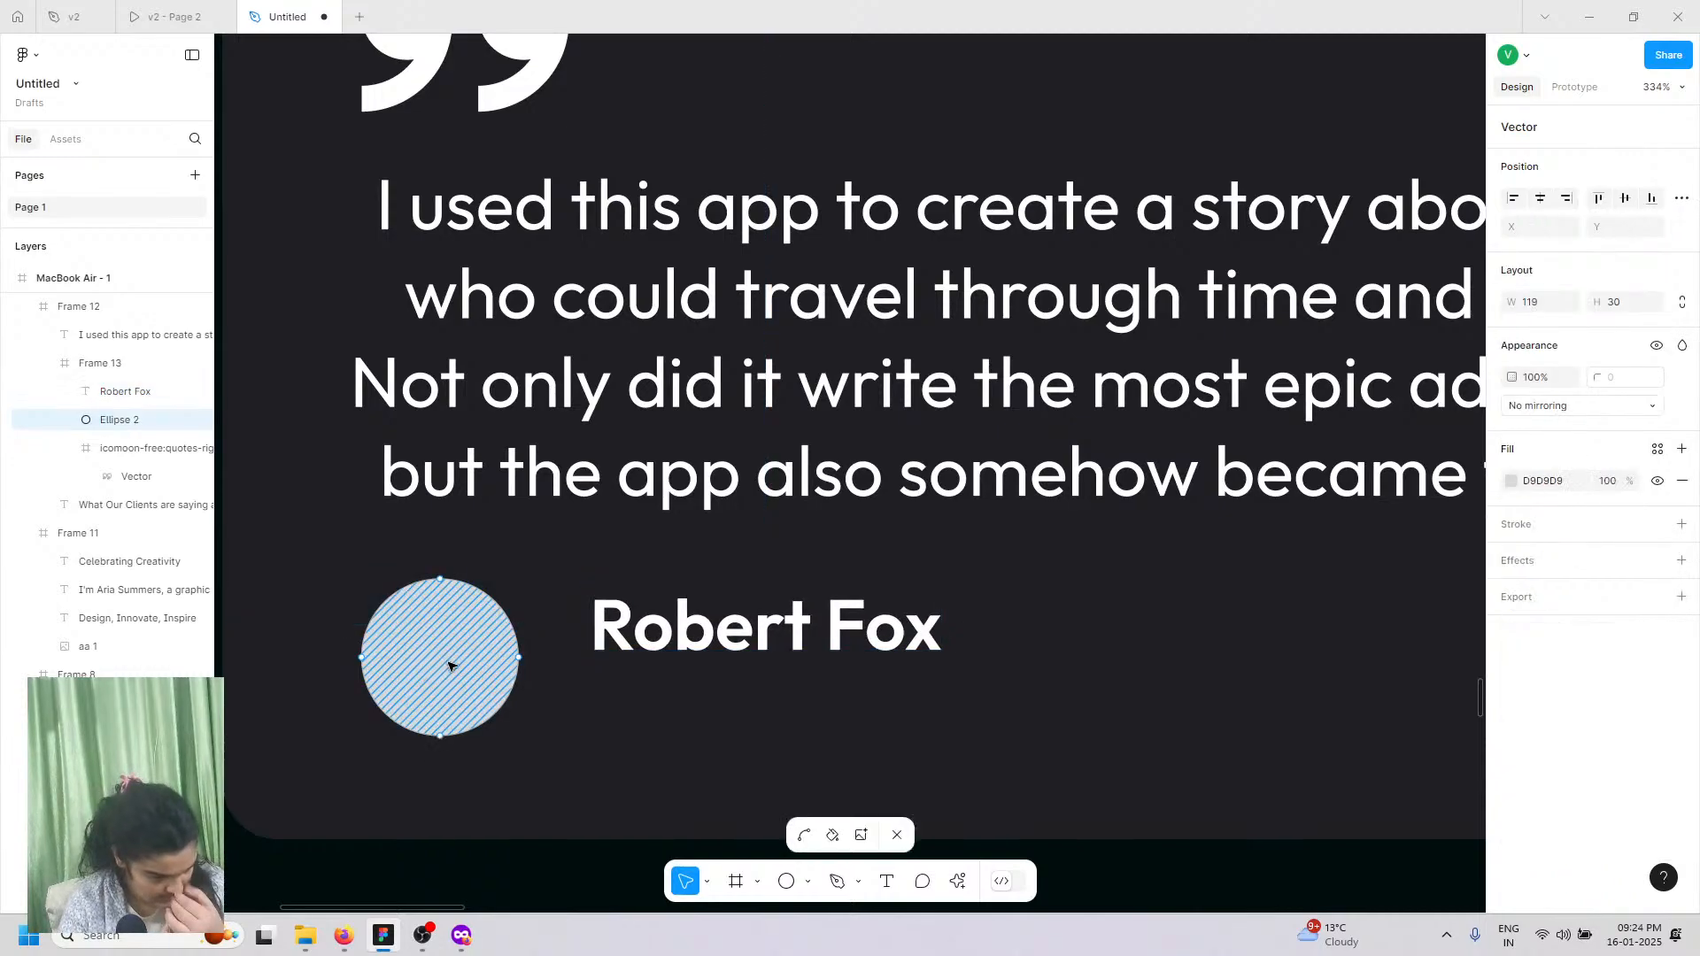
key("Escape")
Step: Give the quote text font size 18 and Auto line height
left_click(521, 492)
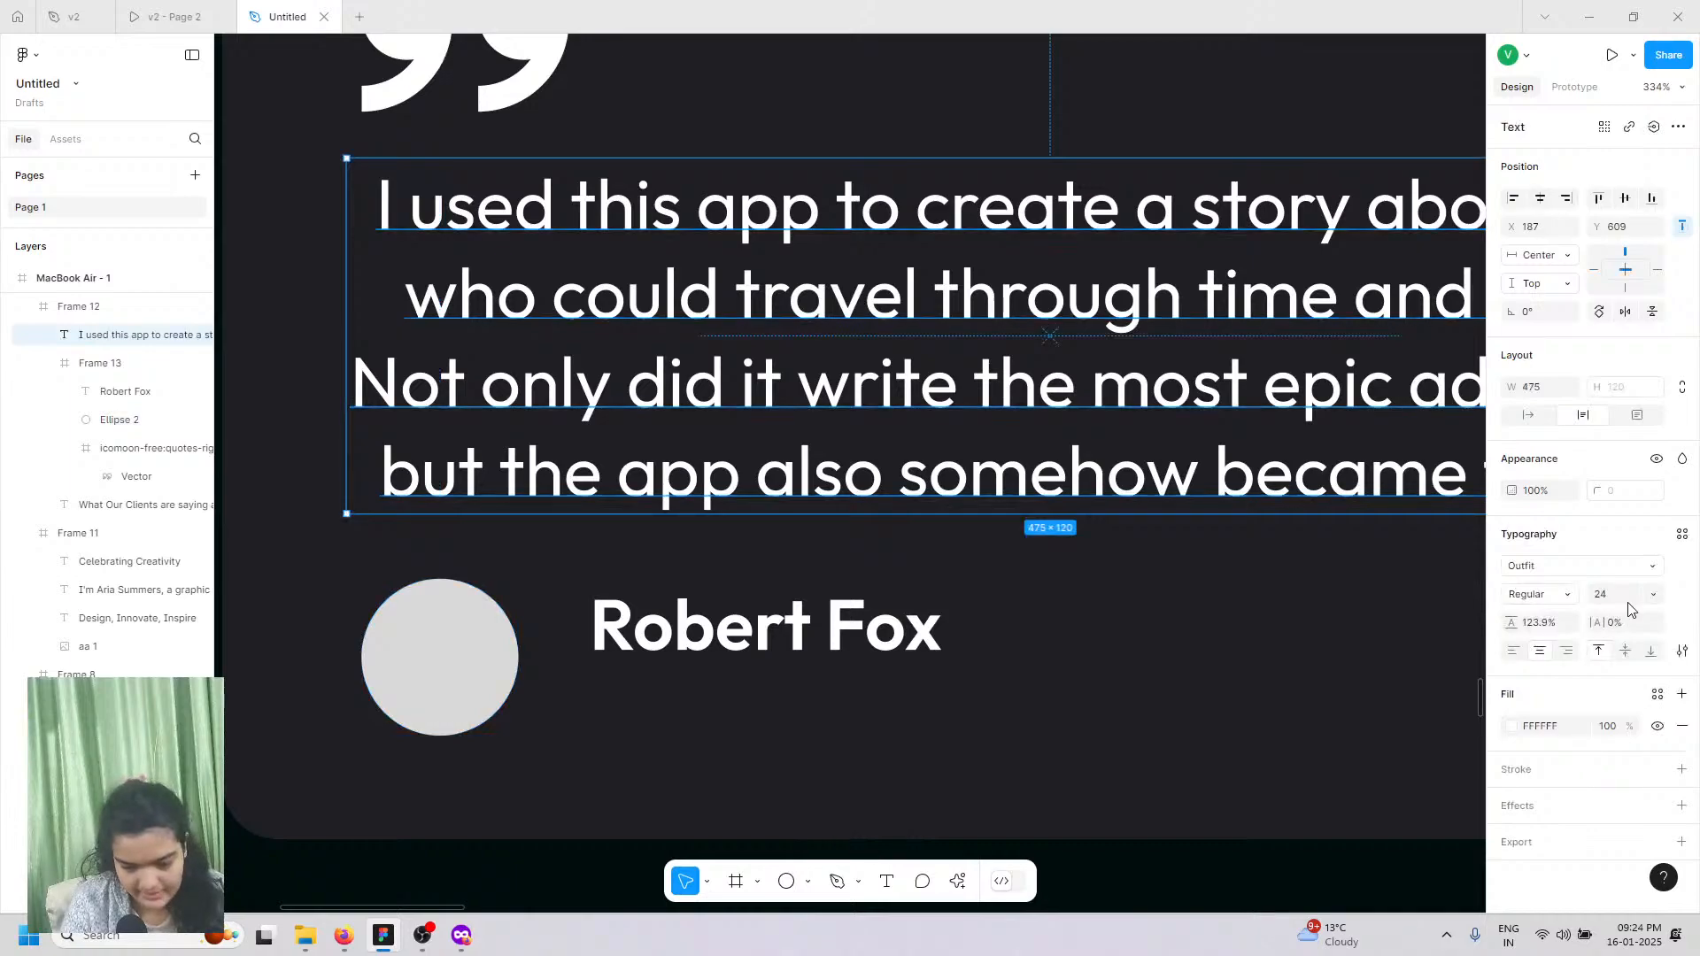
key("Return")
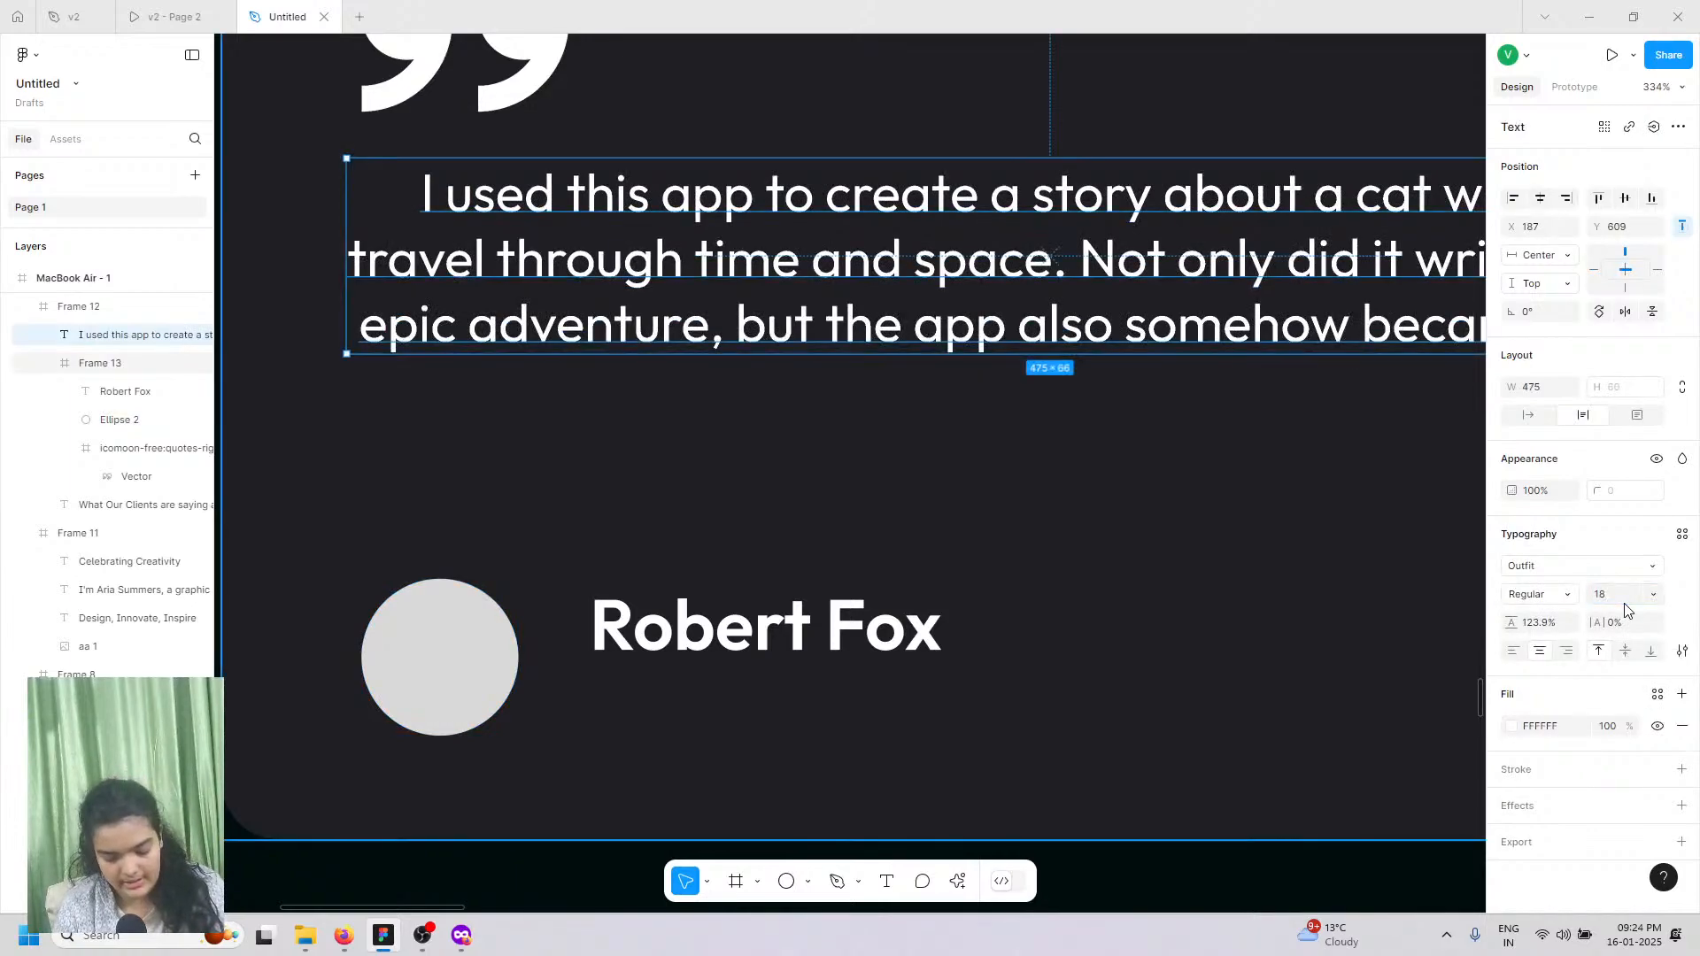
scroll(1253, 400, "down", 3)
scroll(1253, 400, "down", 2)
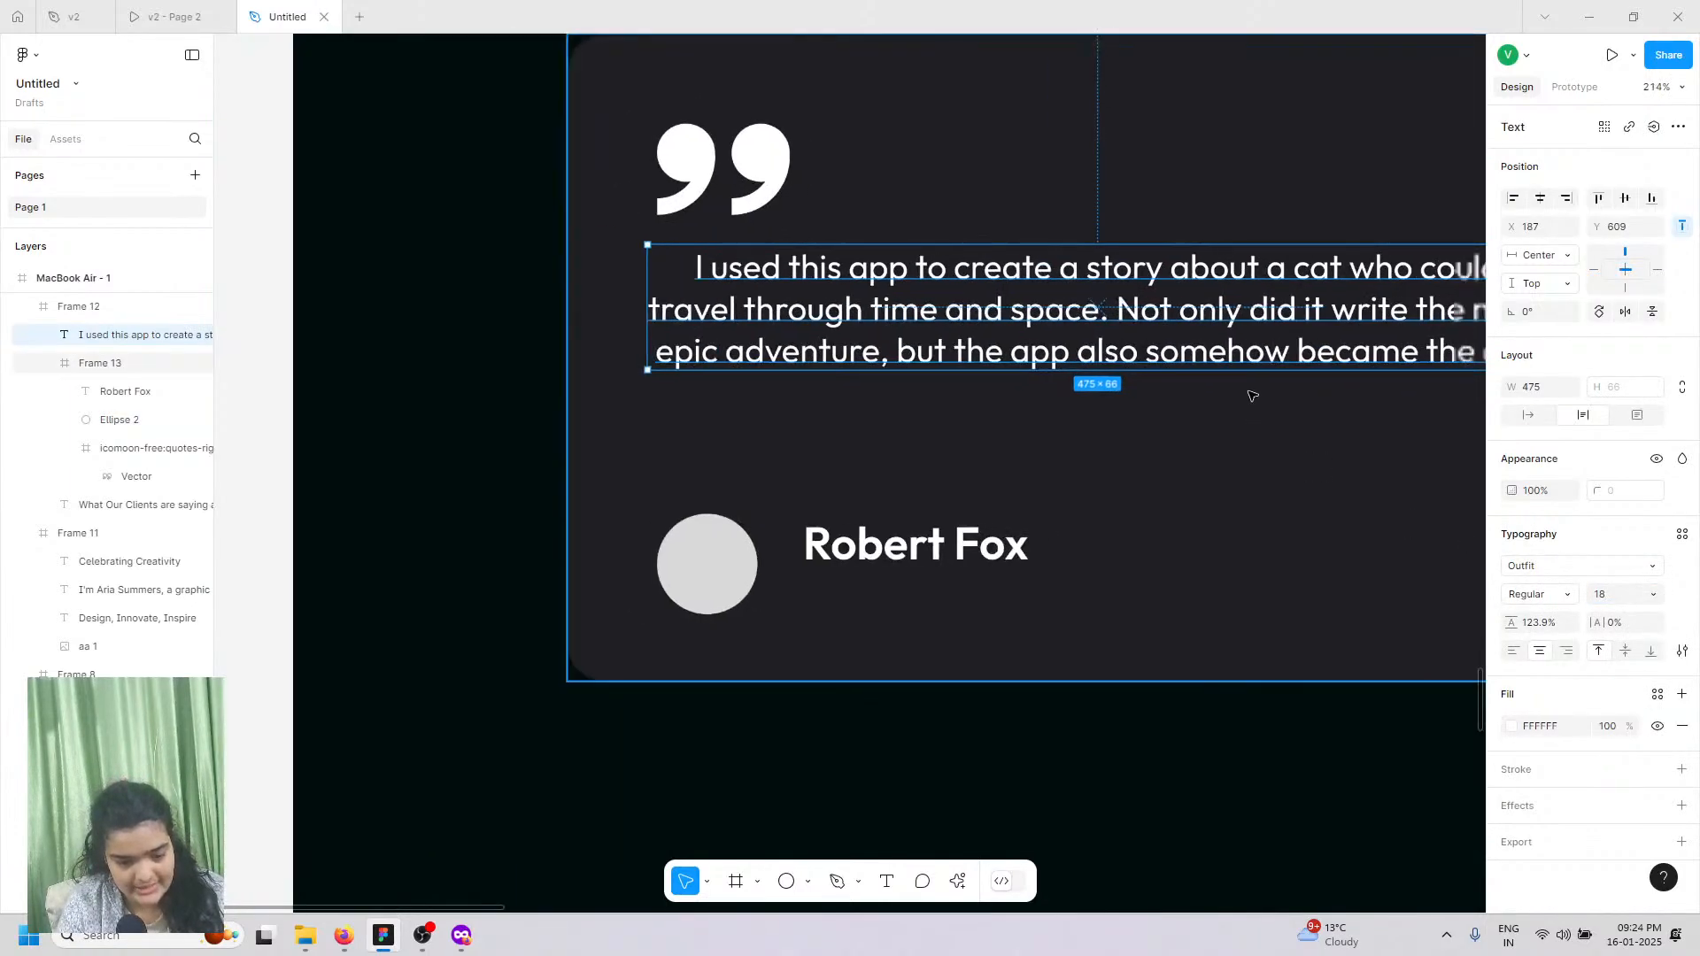
scroll(1244, 394, "down", 2)
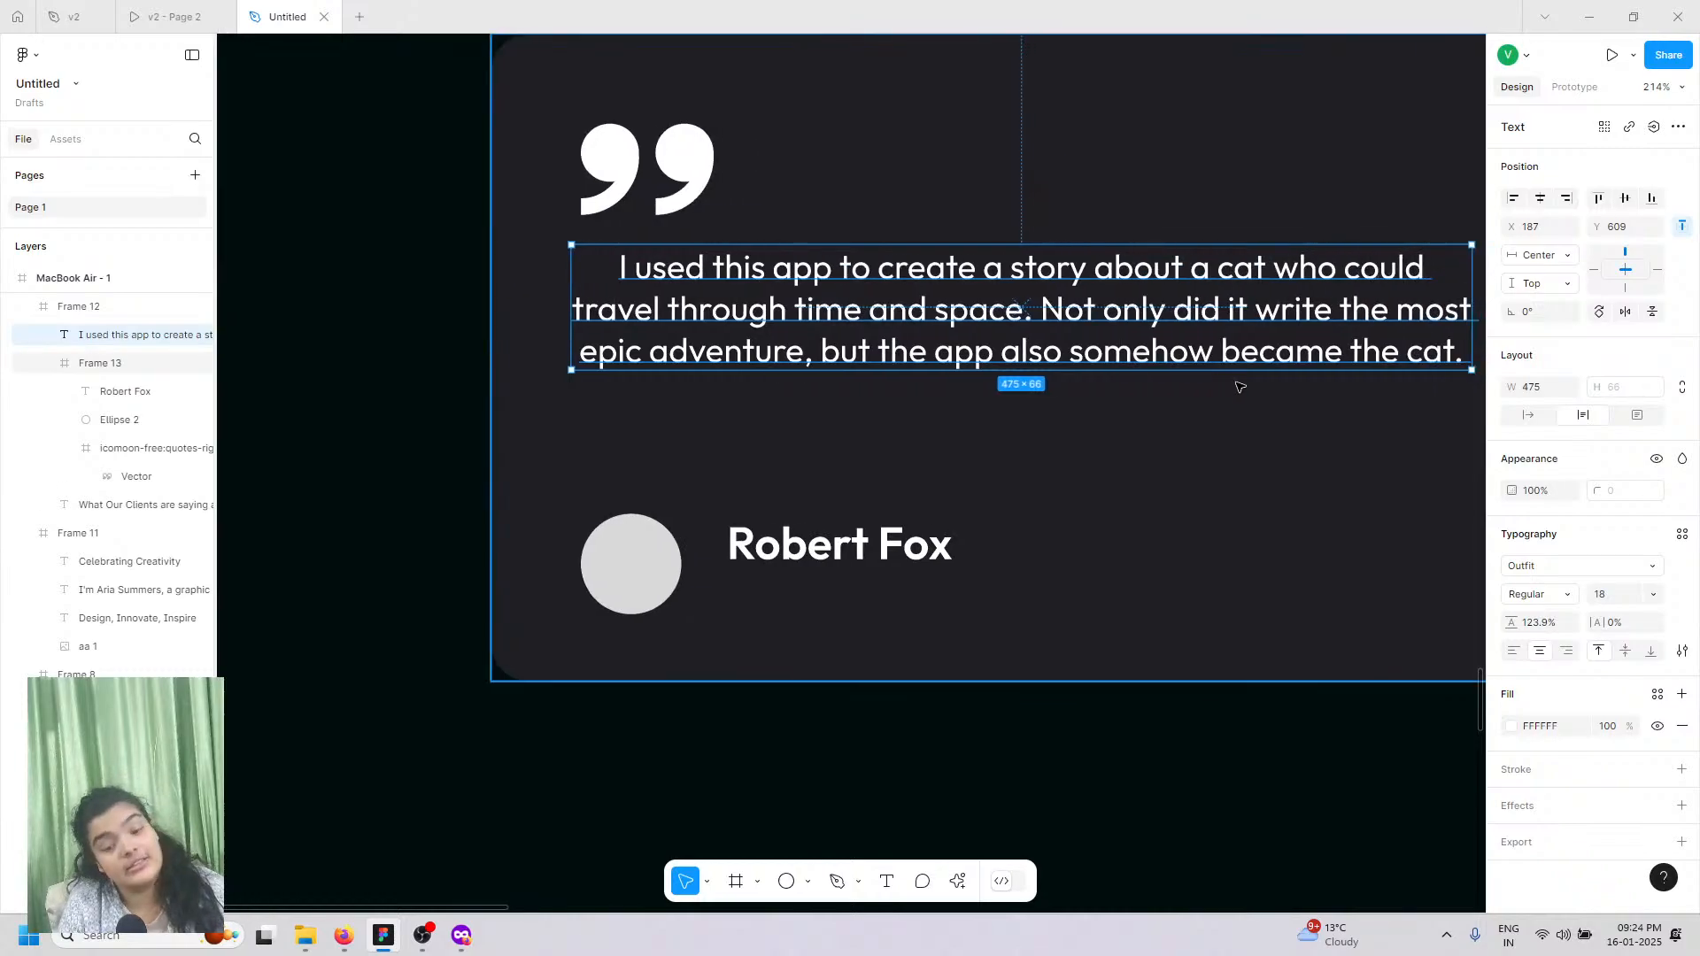
scroll(1237, 384, "right", 1)
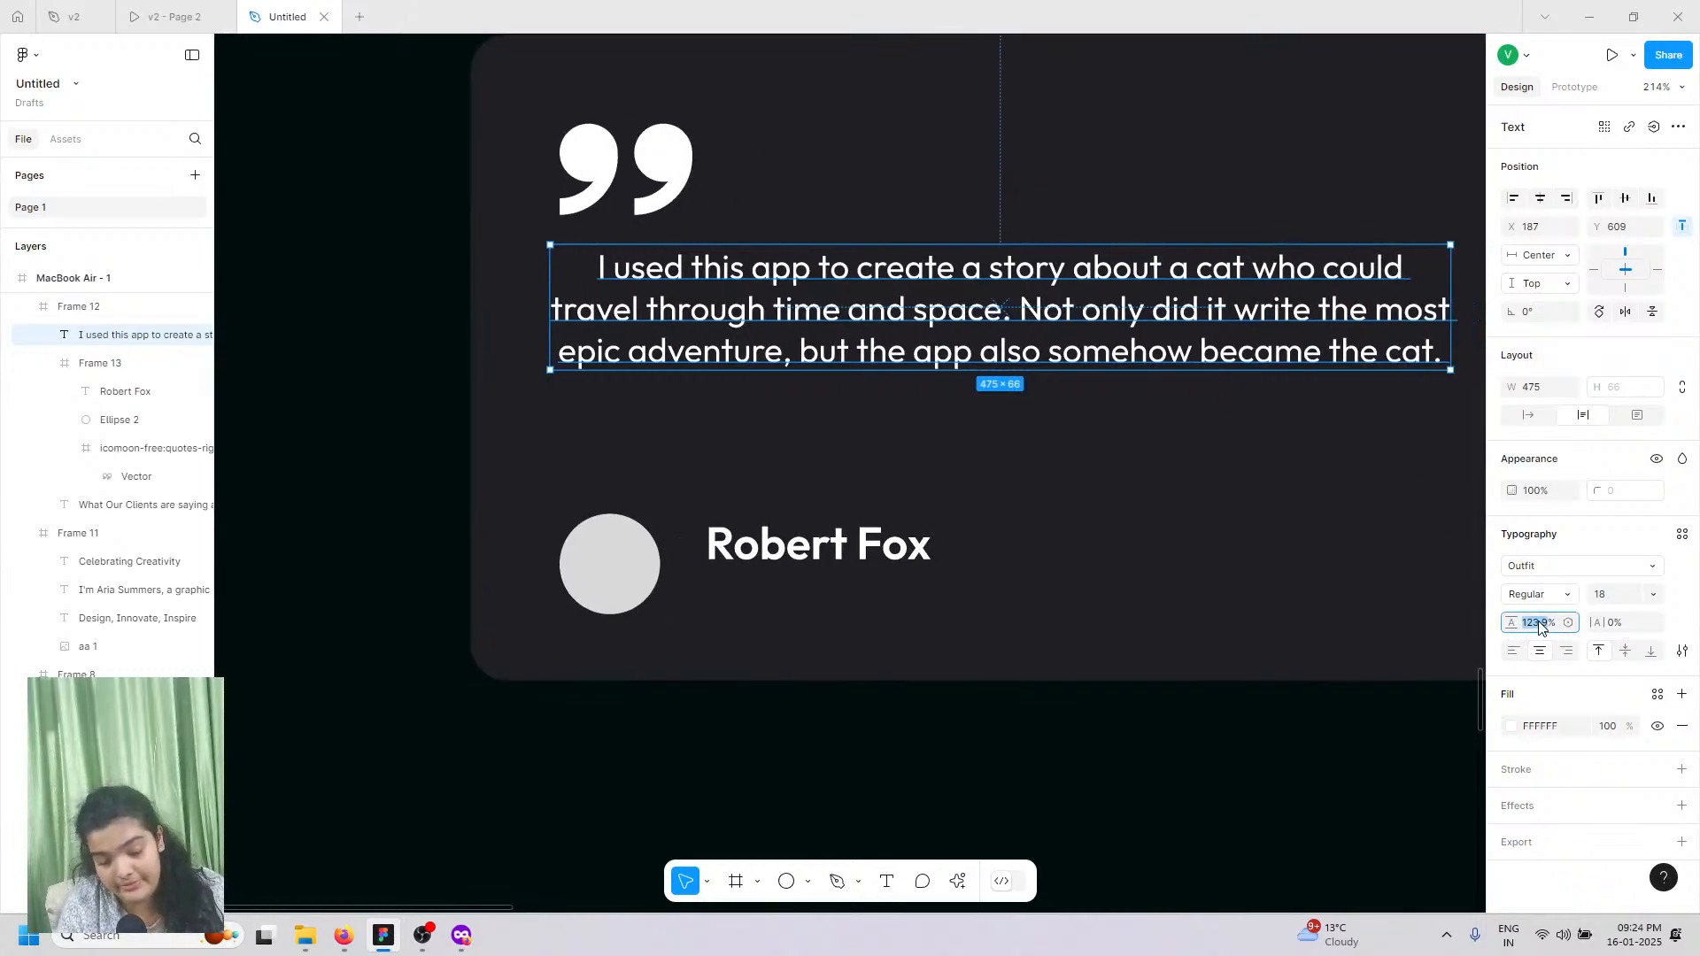
key("Return")
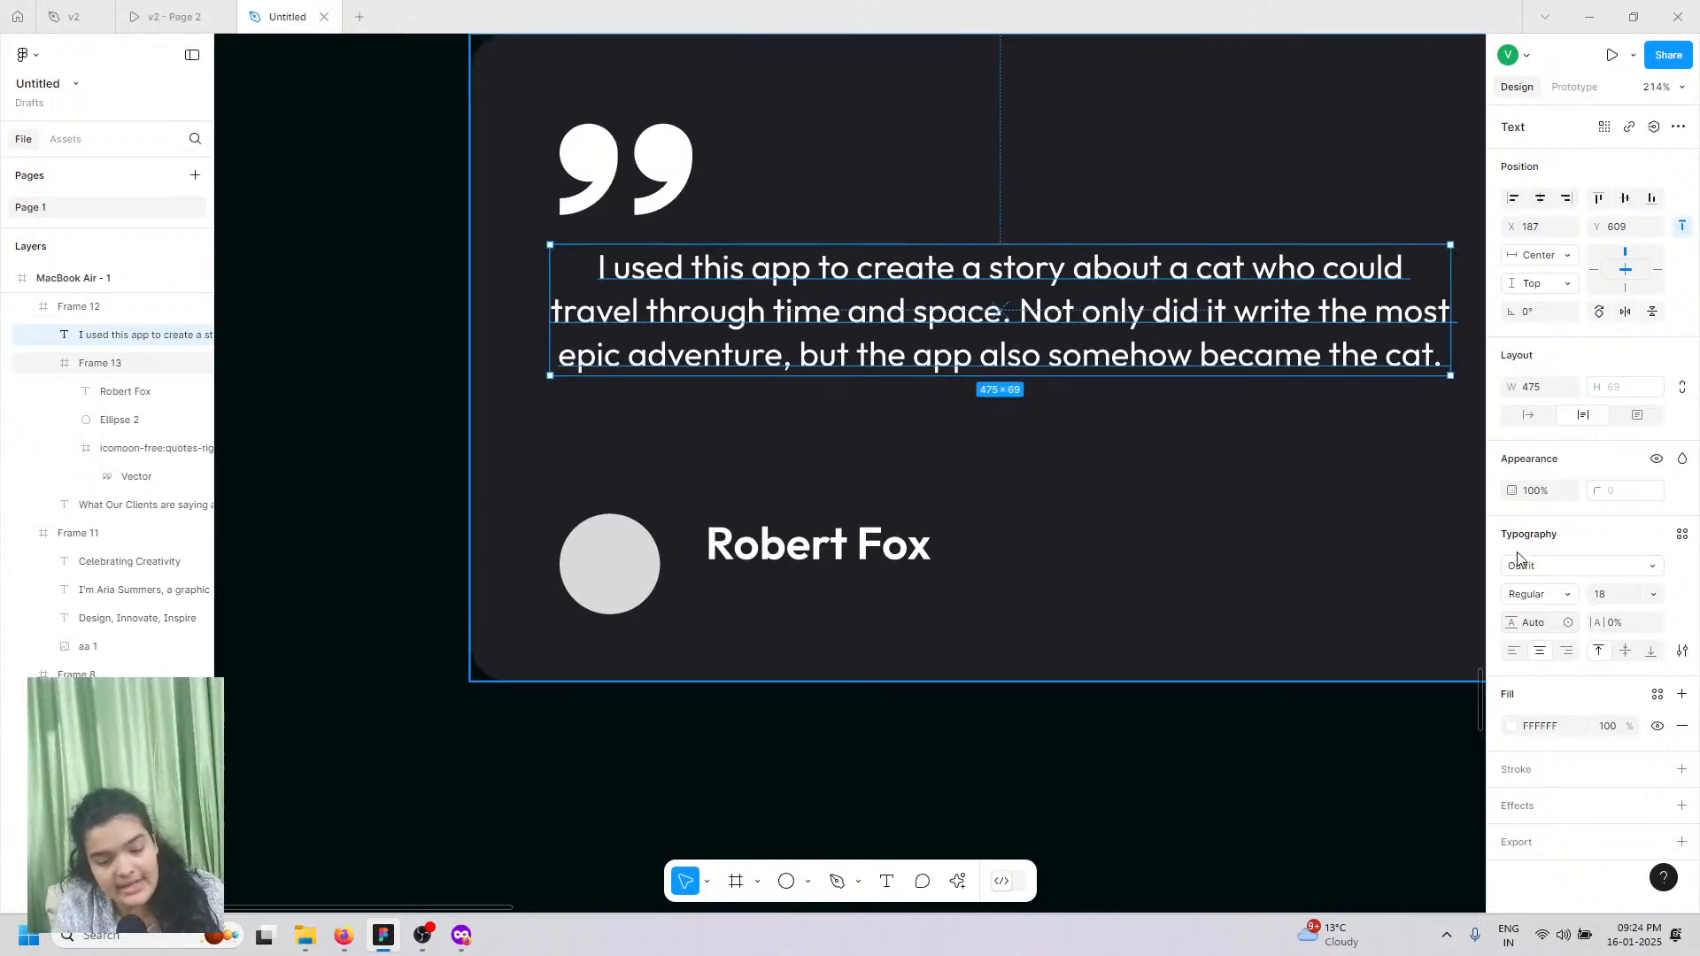
Step: Narrow the quote box to 411 wide and re-centre it within the card
left_click_drag(1452, 310, 1328, 330)
left_click_drag(974, 390, 1028, 392)
scroll(1028, 392, "right", 5)
scroll(1030, 396, "left", 5)
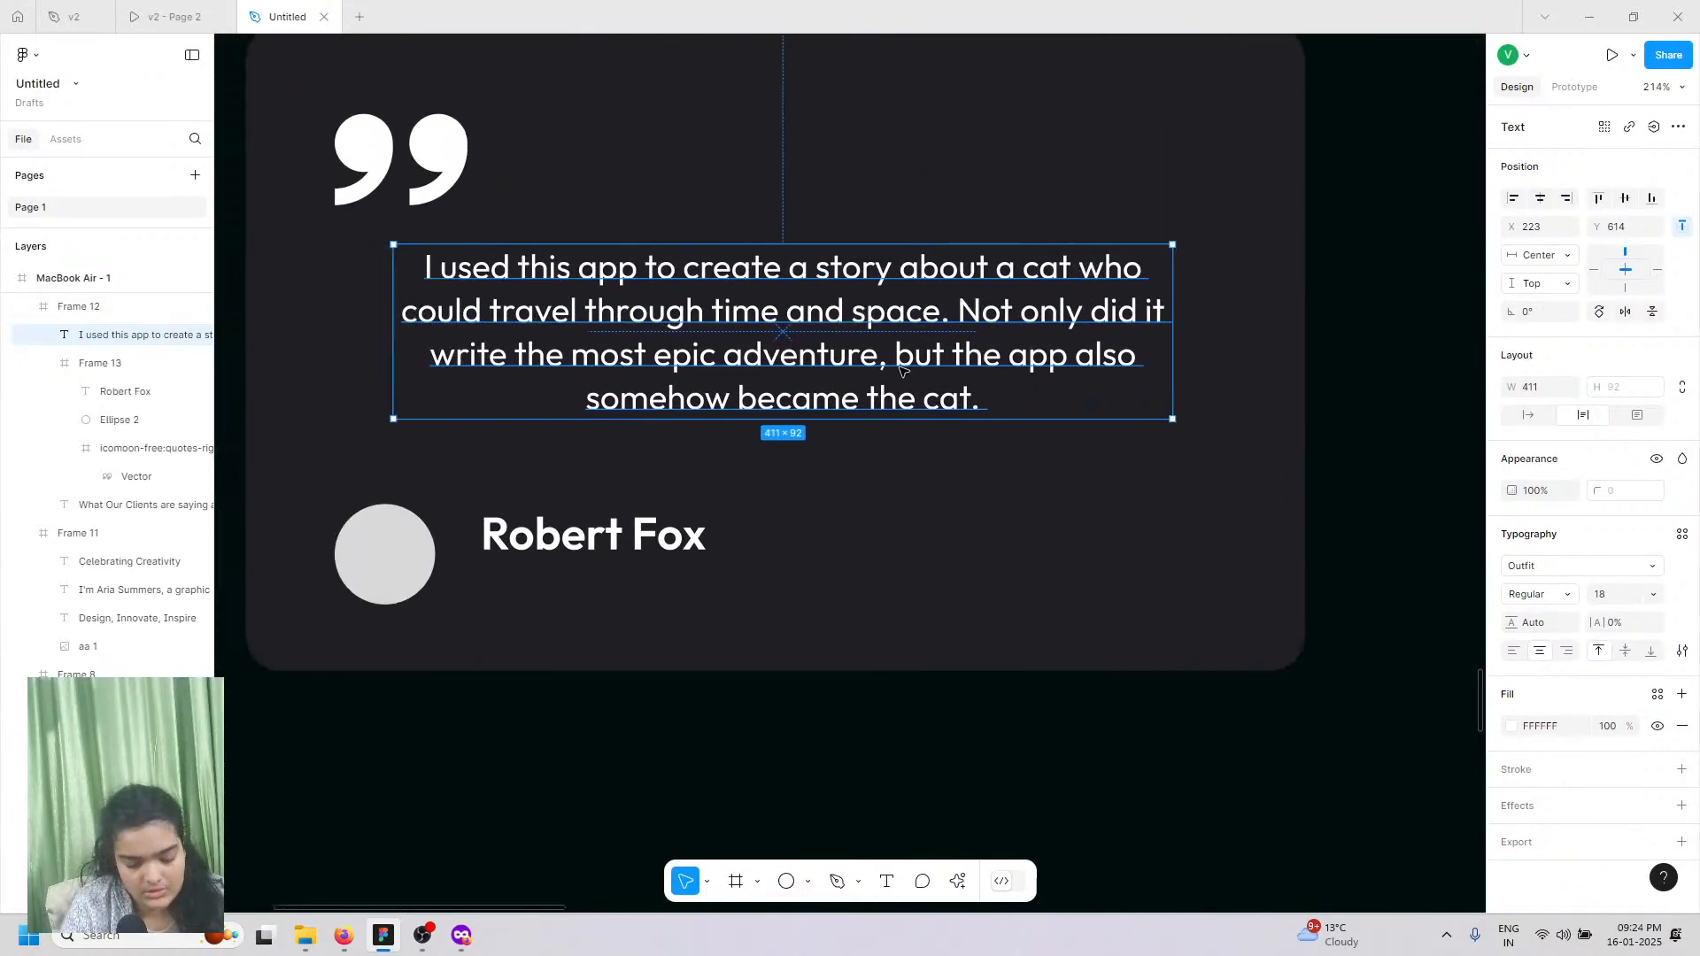
scroll(899, 367, "up", 3)
scroll(838, 427, "down", 3)
scroll(839, 427, "right", 2)
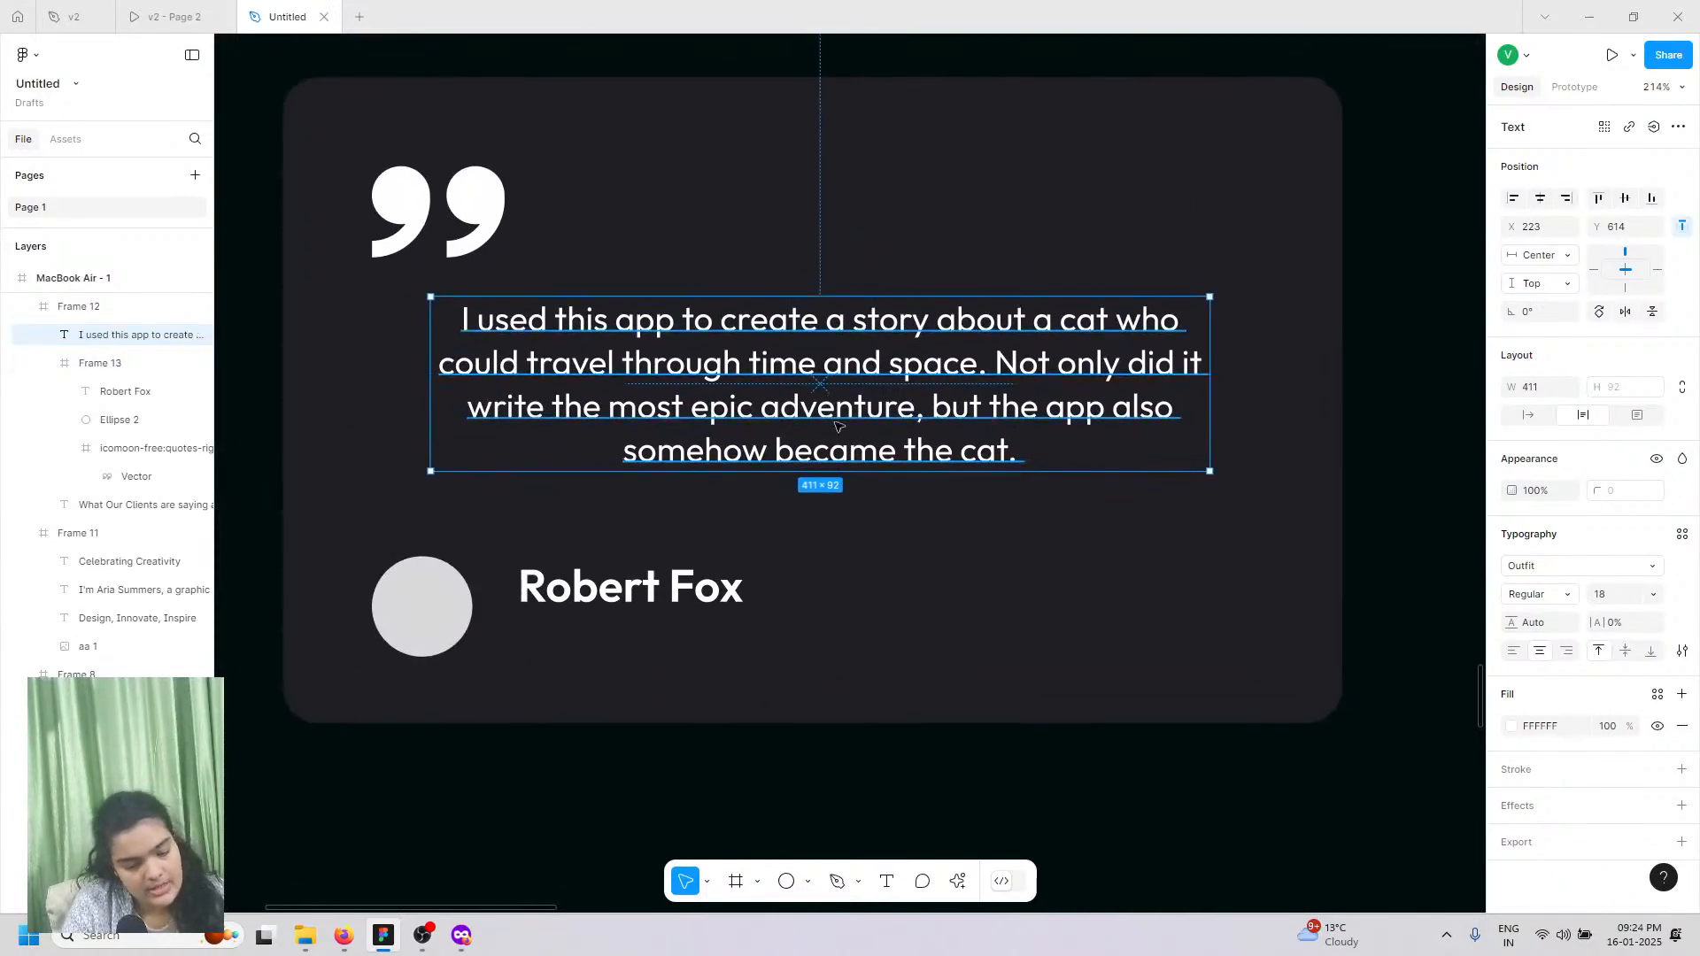
left_click_drag(816, 406, 794, 406)
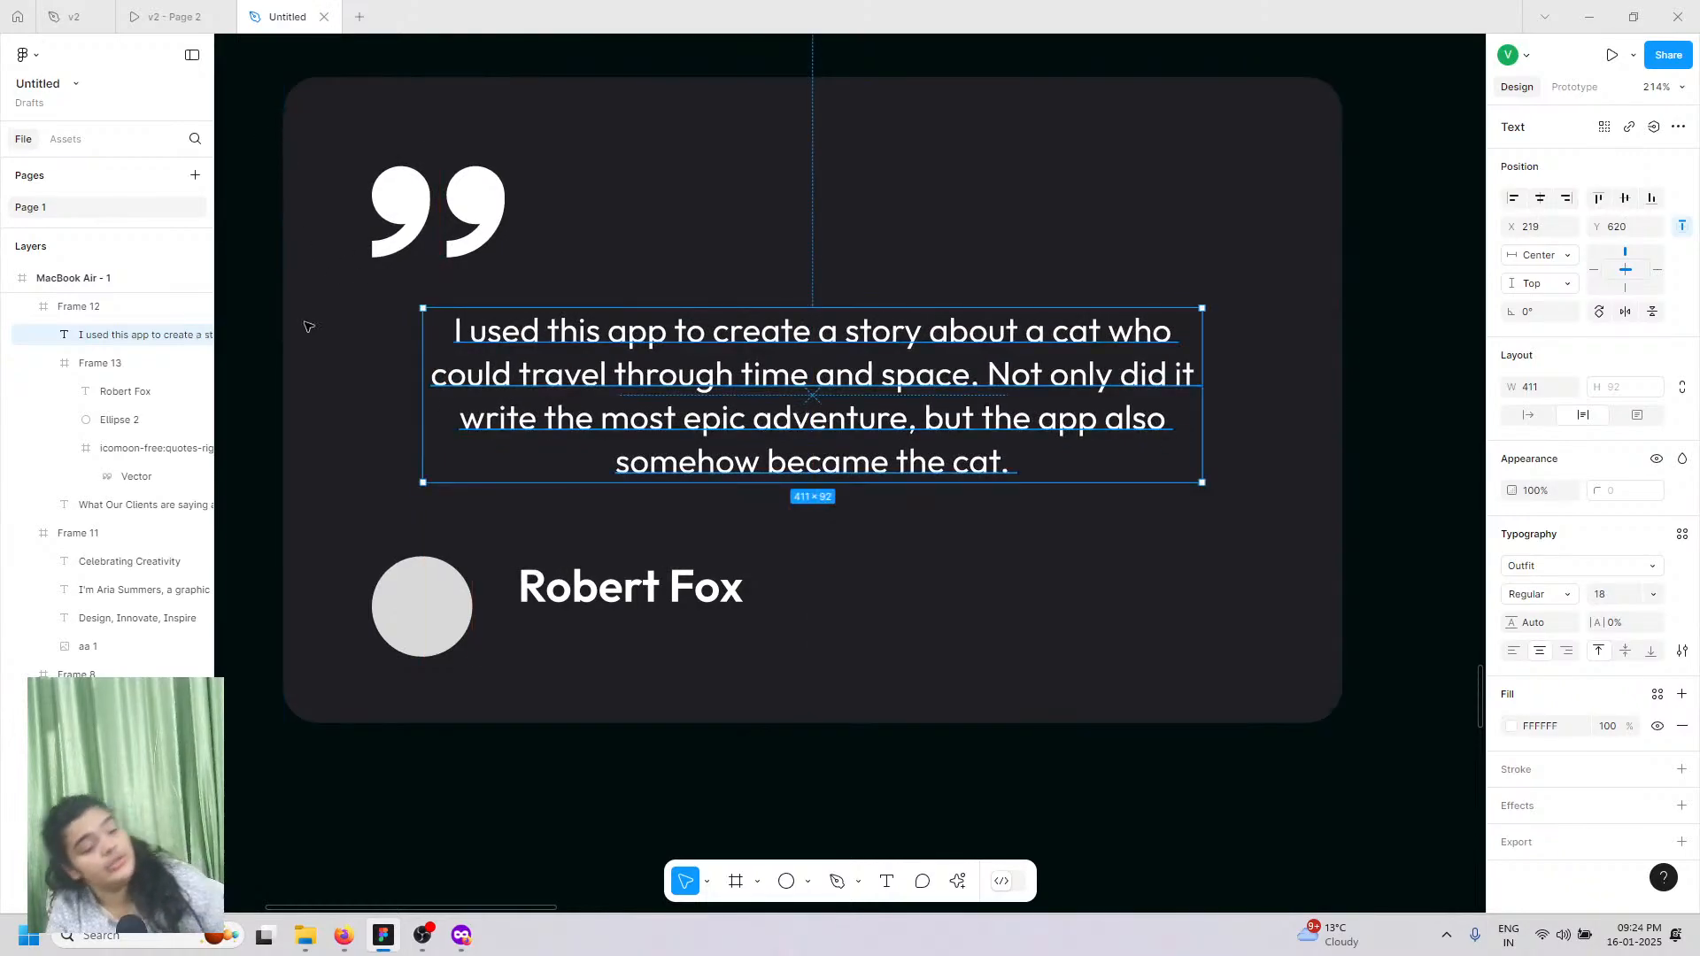
Step: Nudge the name 1 px left and duplicate it just below for a role line
left_click(543, 602)
left_click(543, 602)
double_click(543, 602)
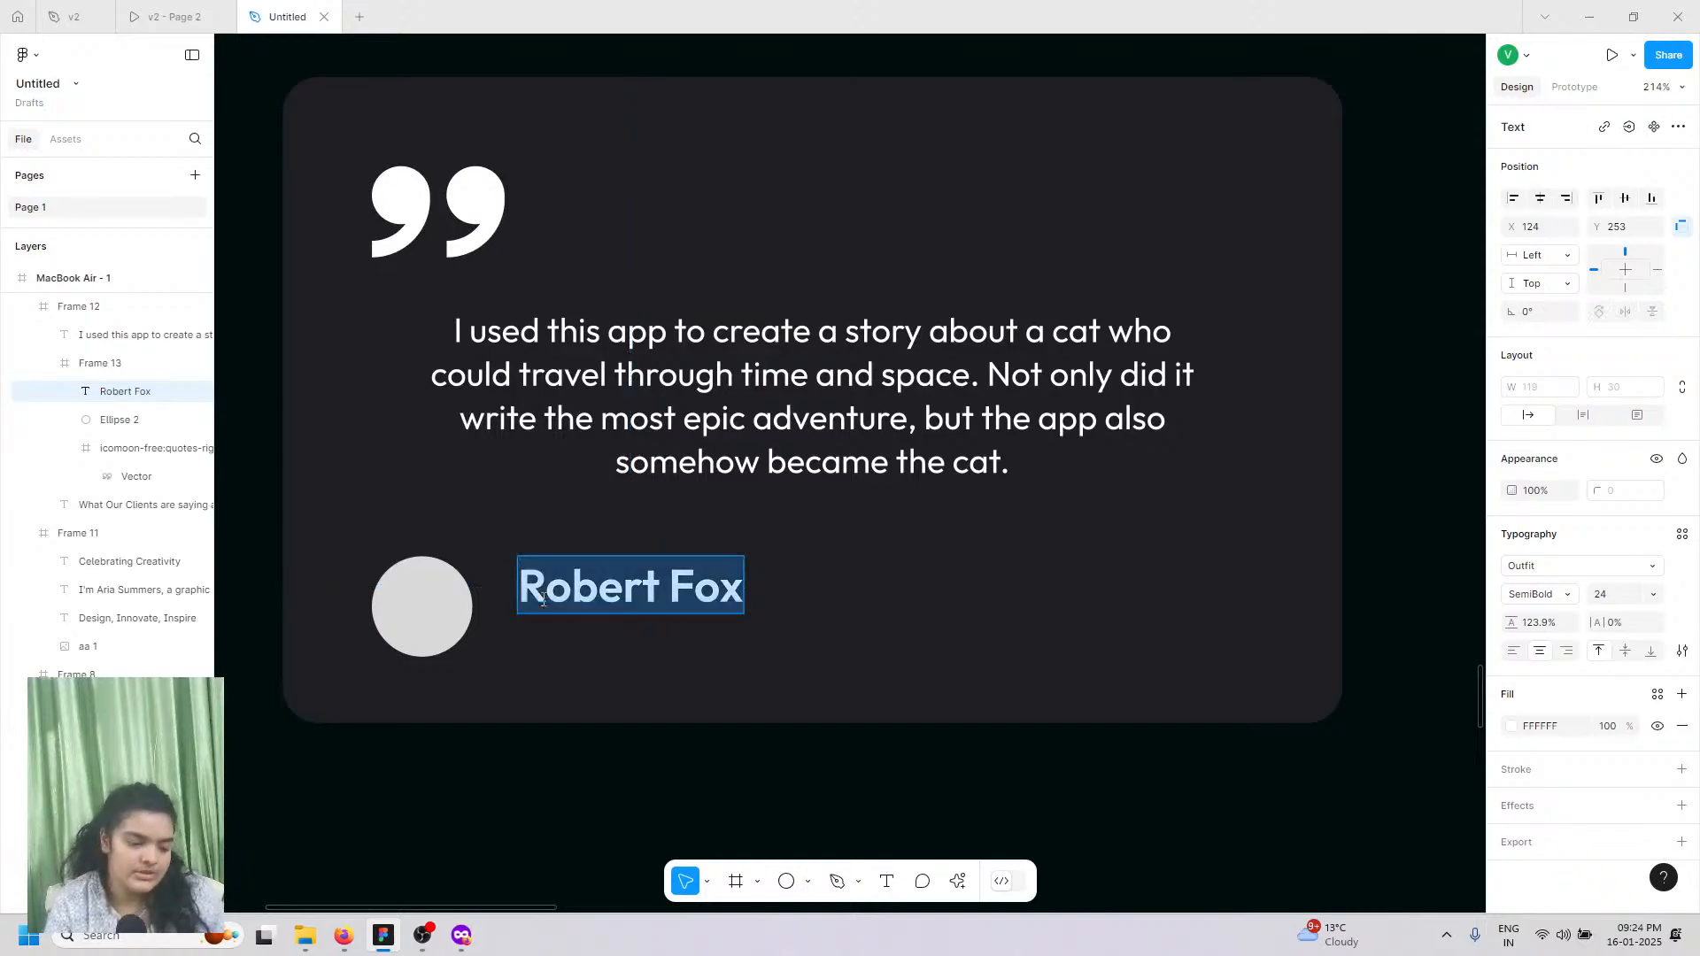
key("Escape")
key("Left")
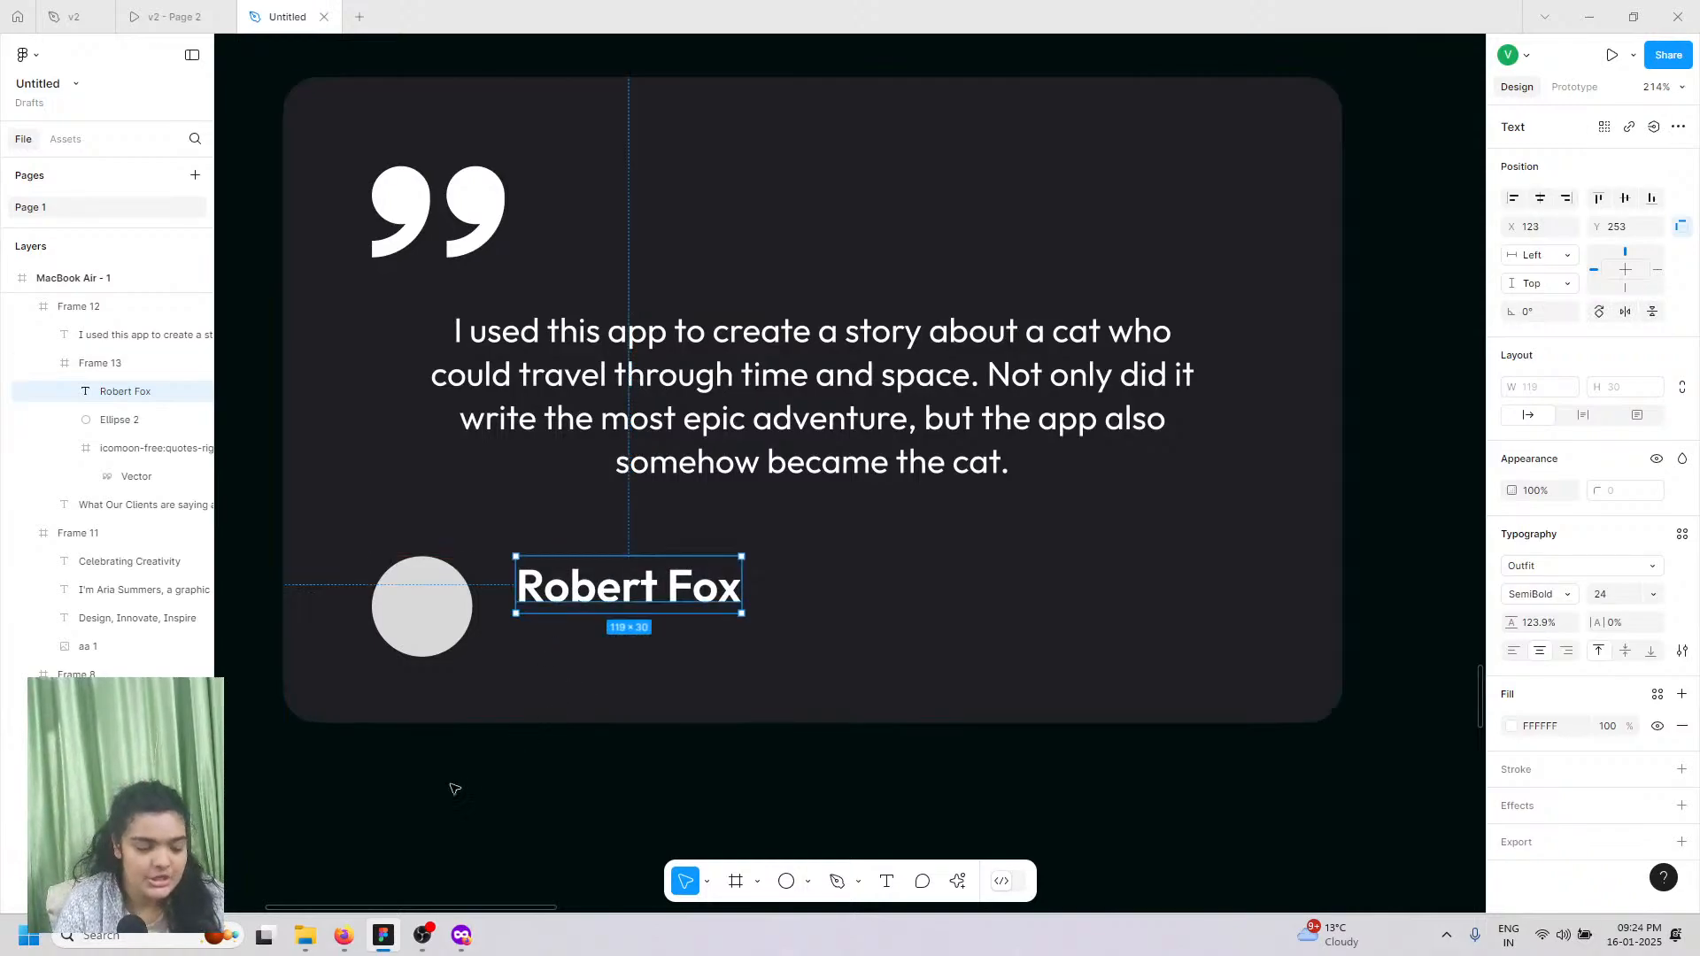
scroll(549, 641, "up", 1)
key("ctrl+d")
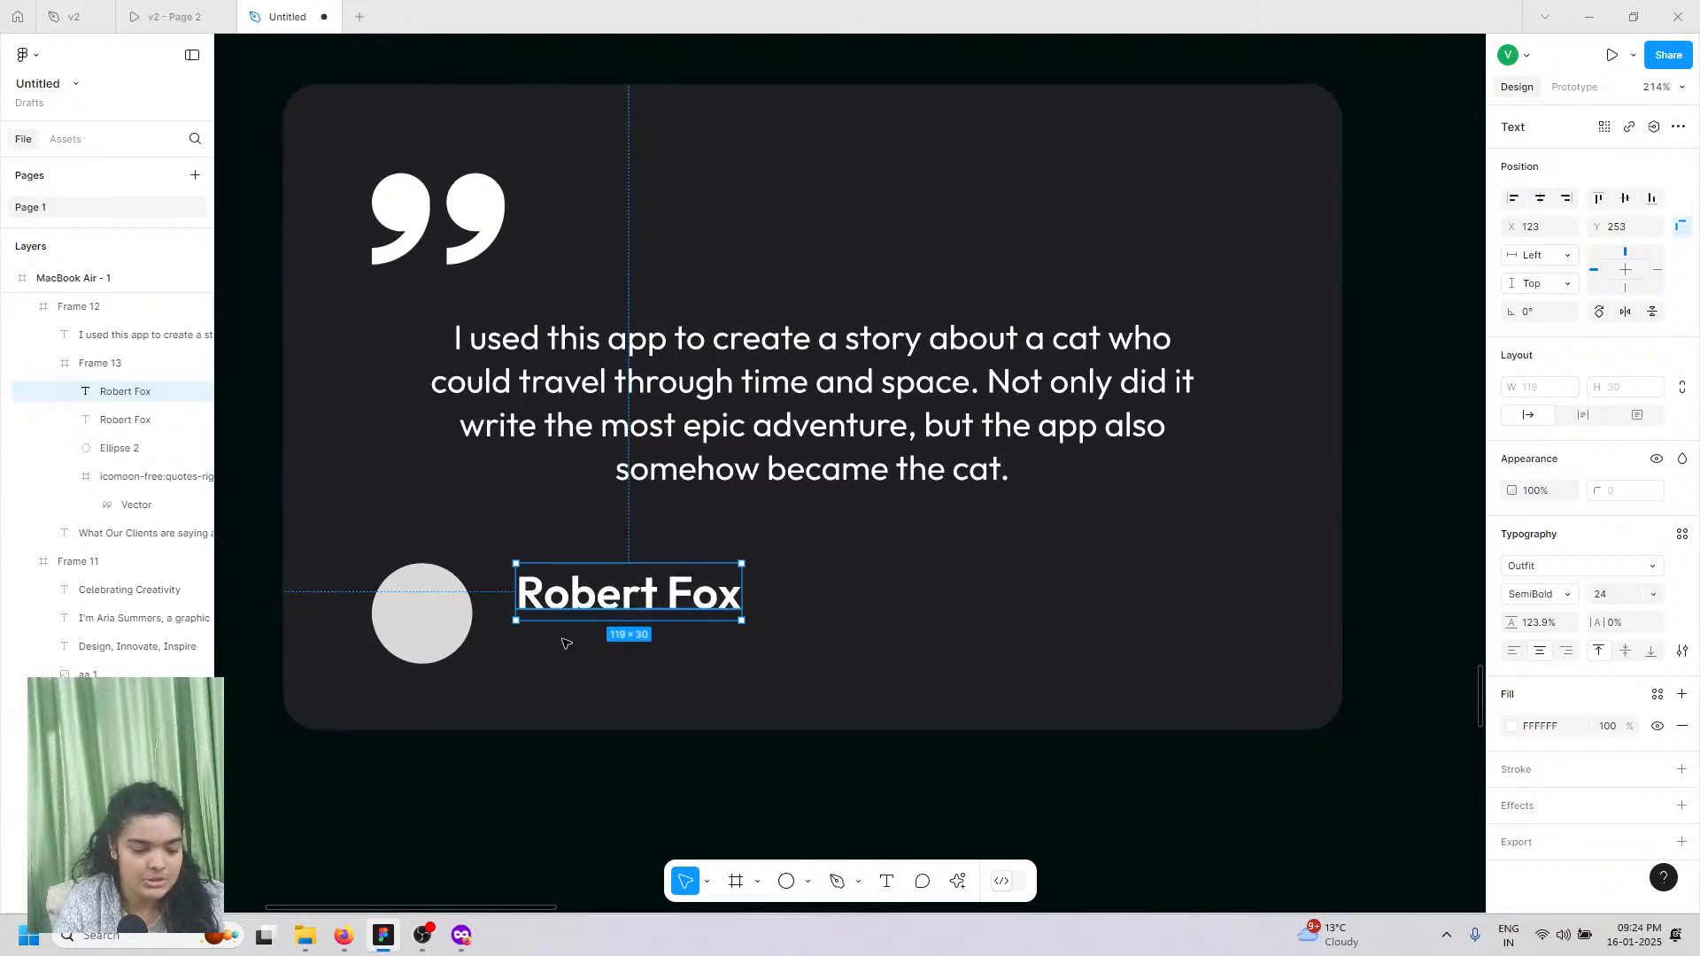
left_click_drag(559, 598, 559, 649)
Step: Preview the v2 - Page 2 prototype for reference, then return to the v2 editor
left_click(171, 9)
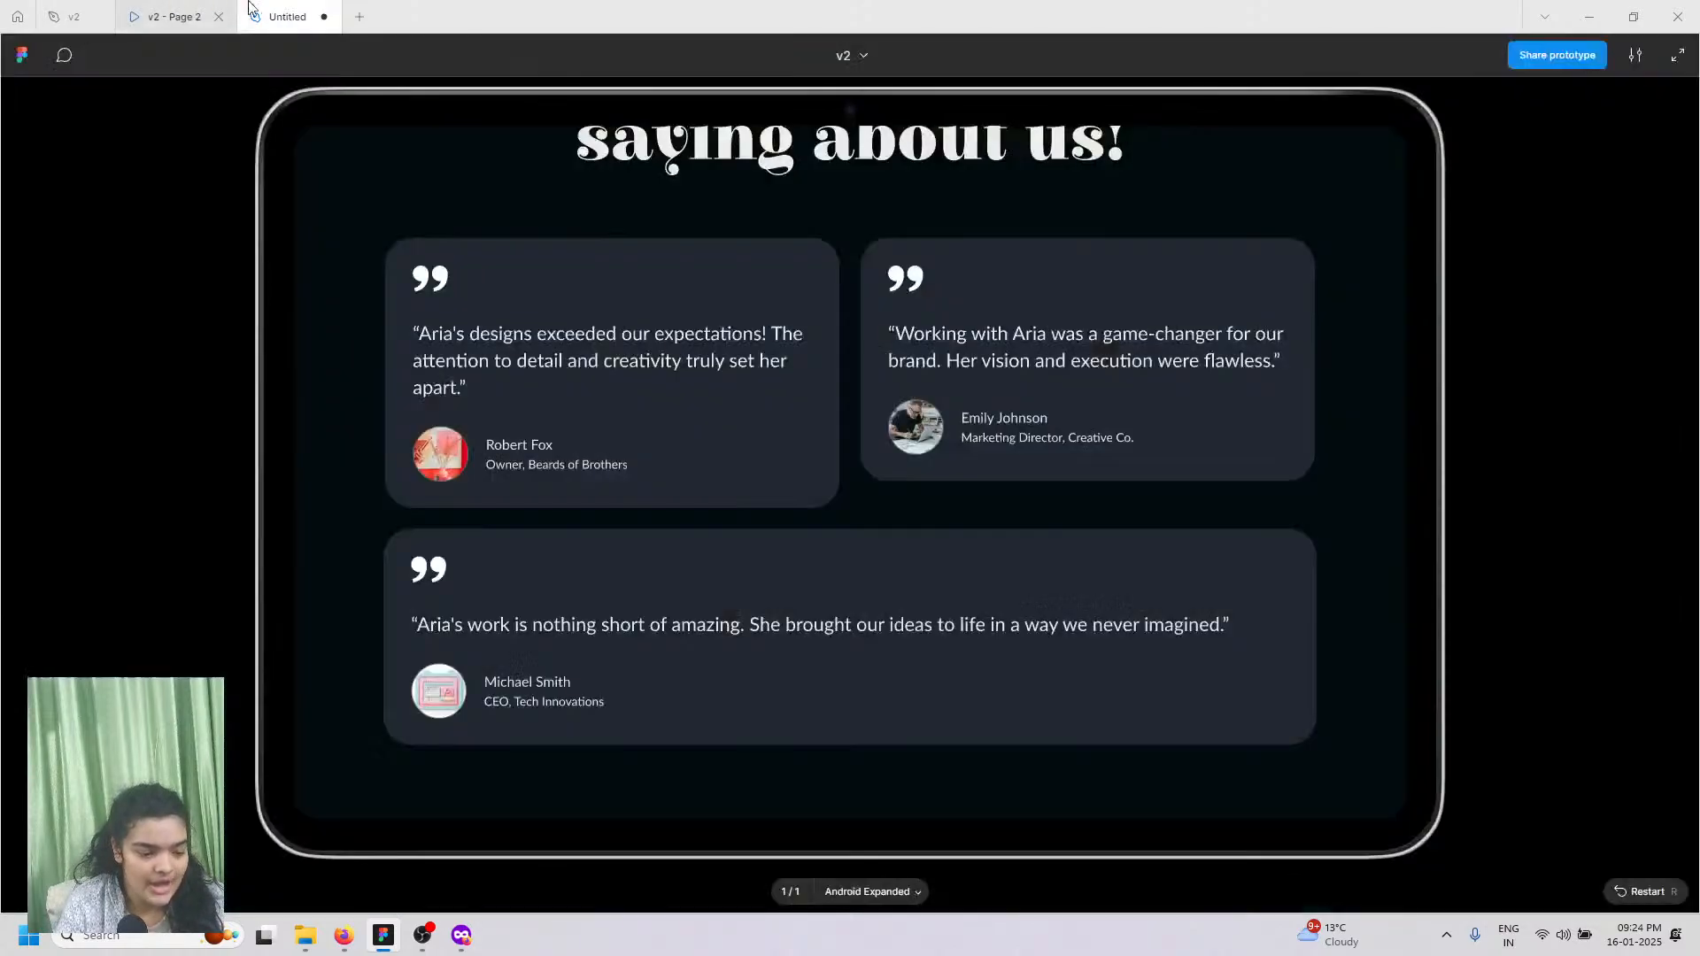
left_click(259, 7)
left_click(71, 16)
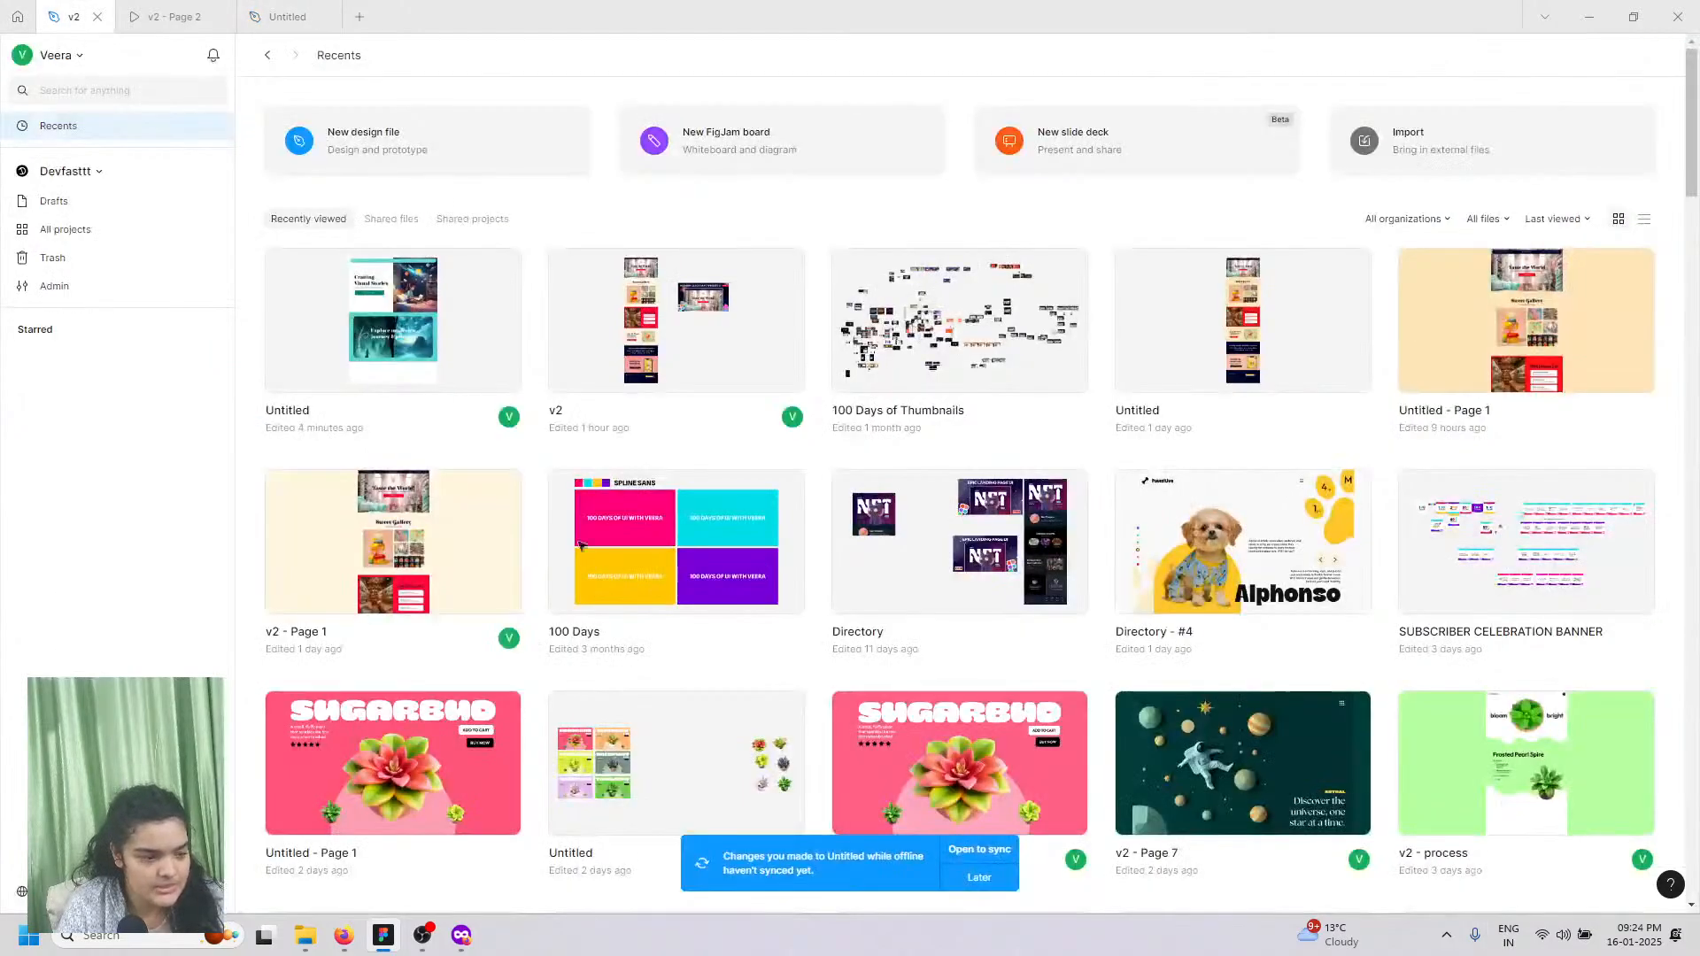
left_click(207, 7)
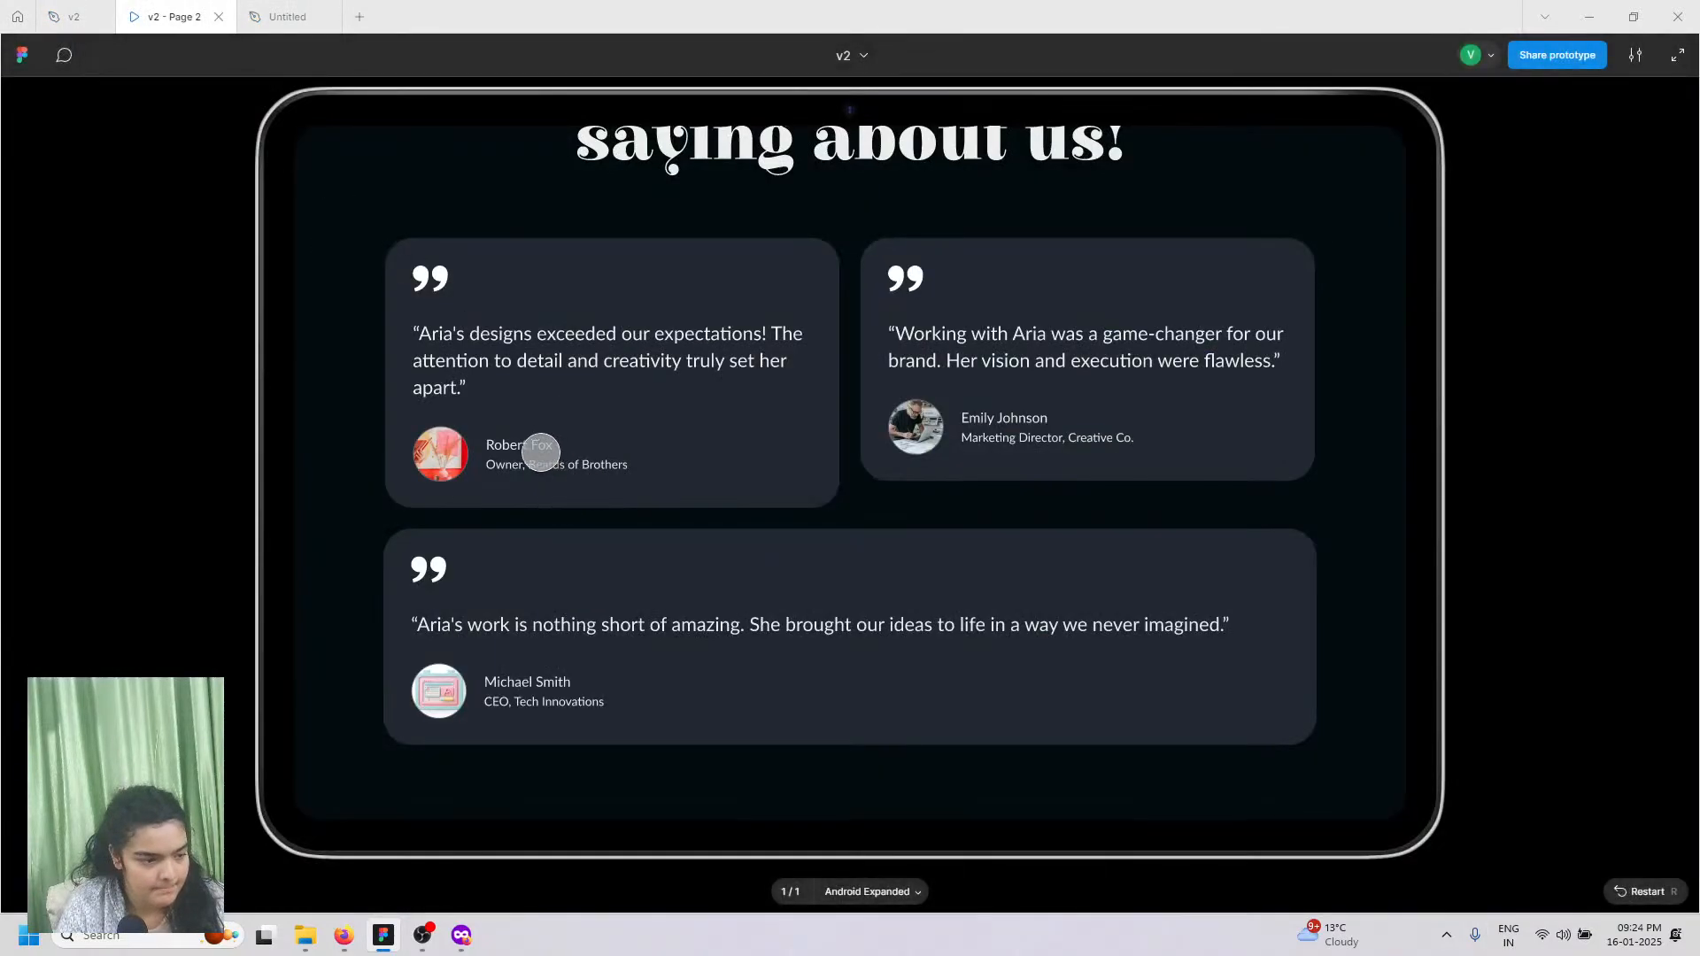
left_click(75, 16)
Step: Inspect the reference role line's Lato Regular 14 font settings in the v2 testimonials
scroll(751, 534, "down", 3)
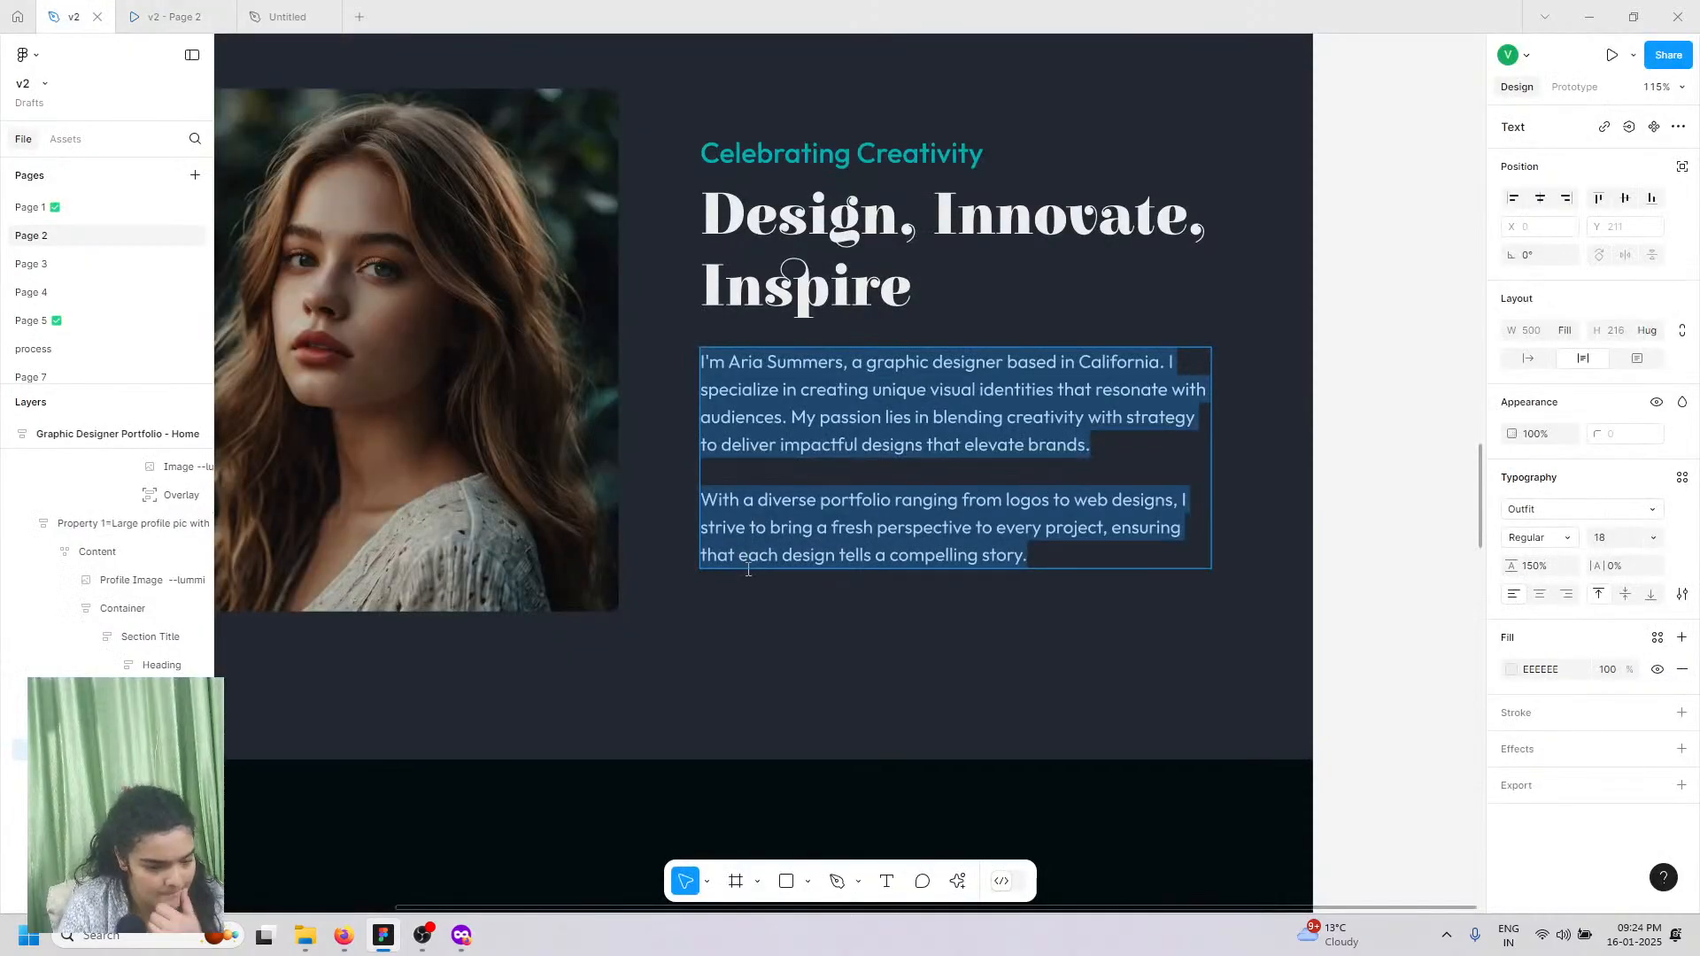
scroll(748, 571, "down", 5)
scroll(748, 571, "down", 5)
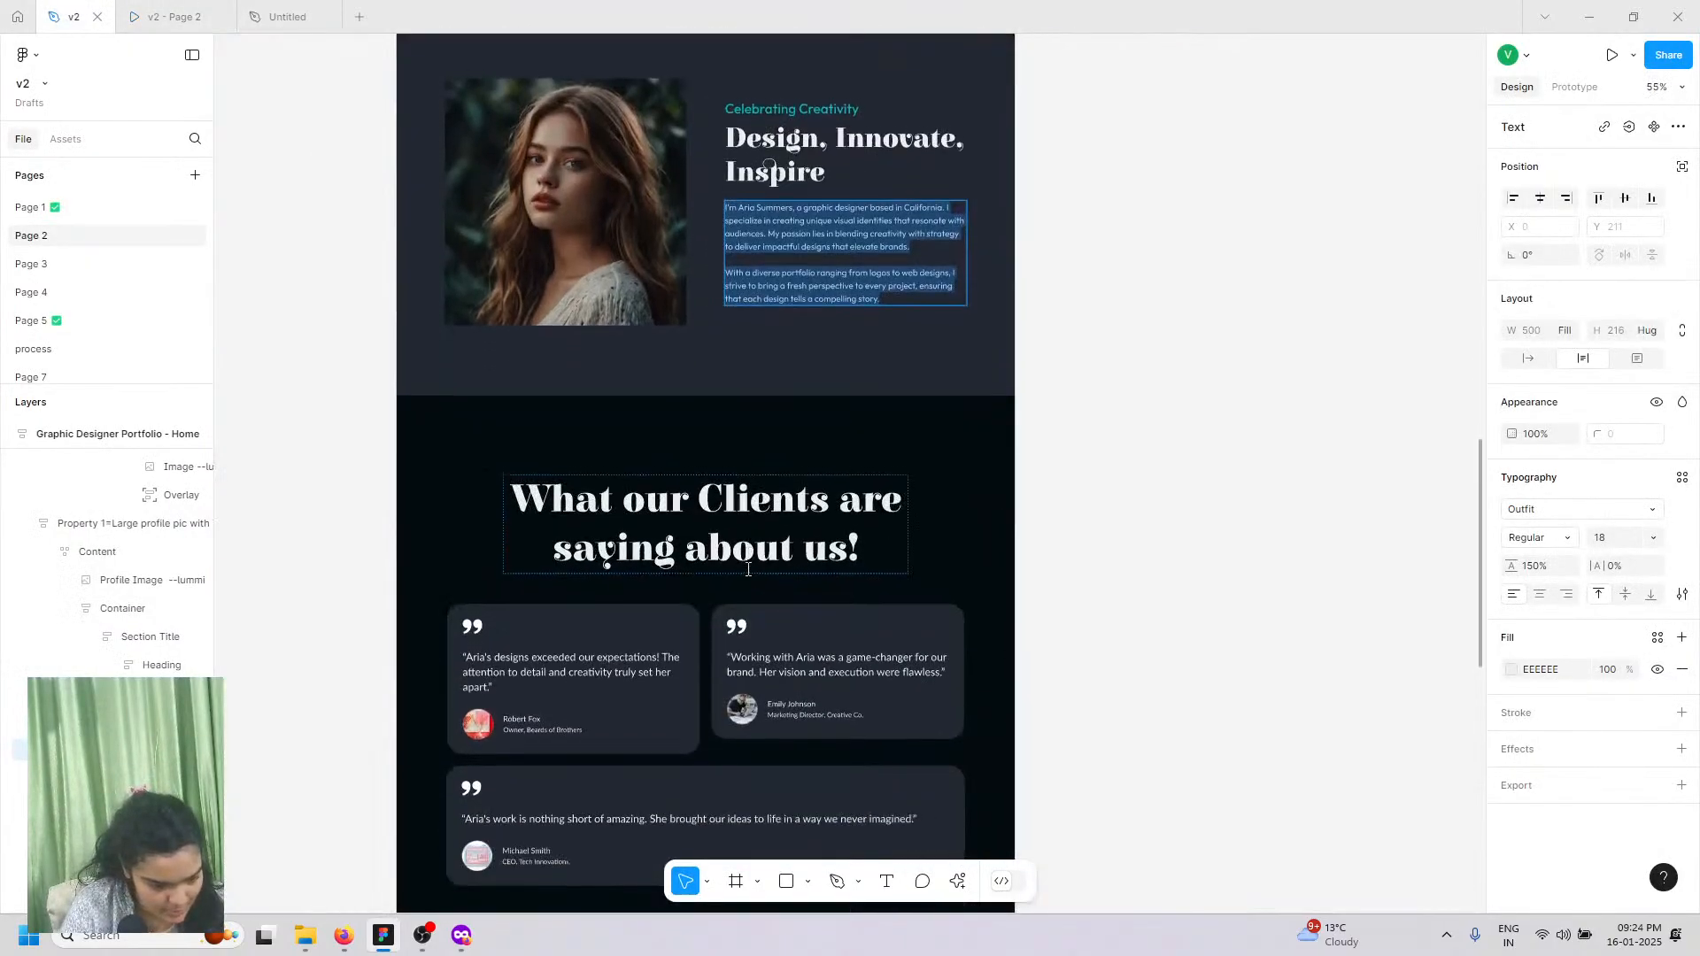
scroll(546, 653, "down", 5)
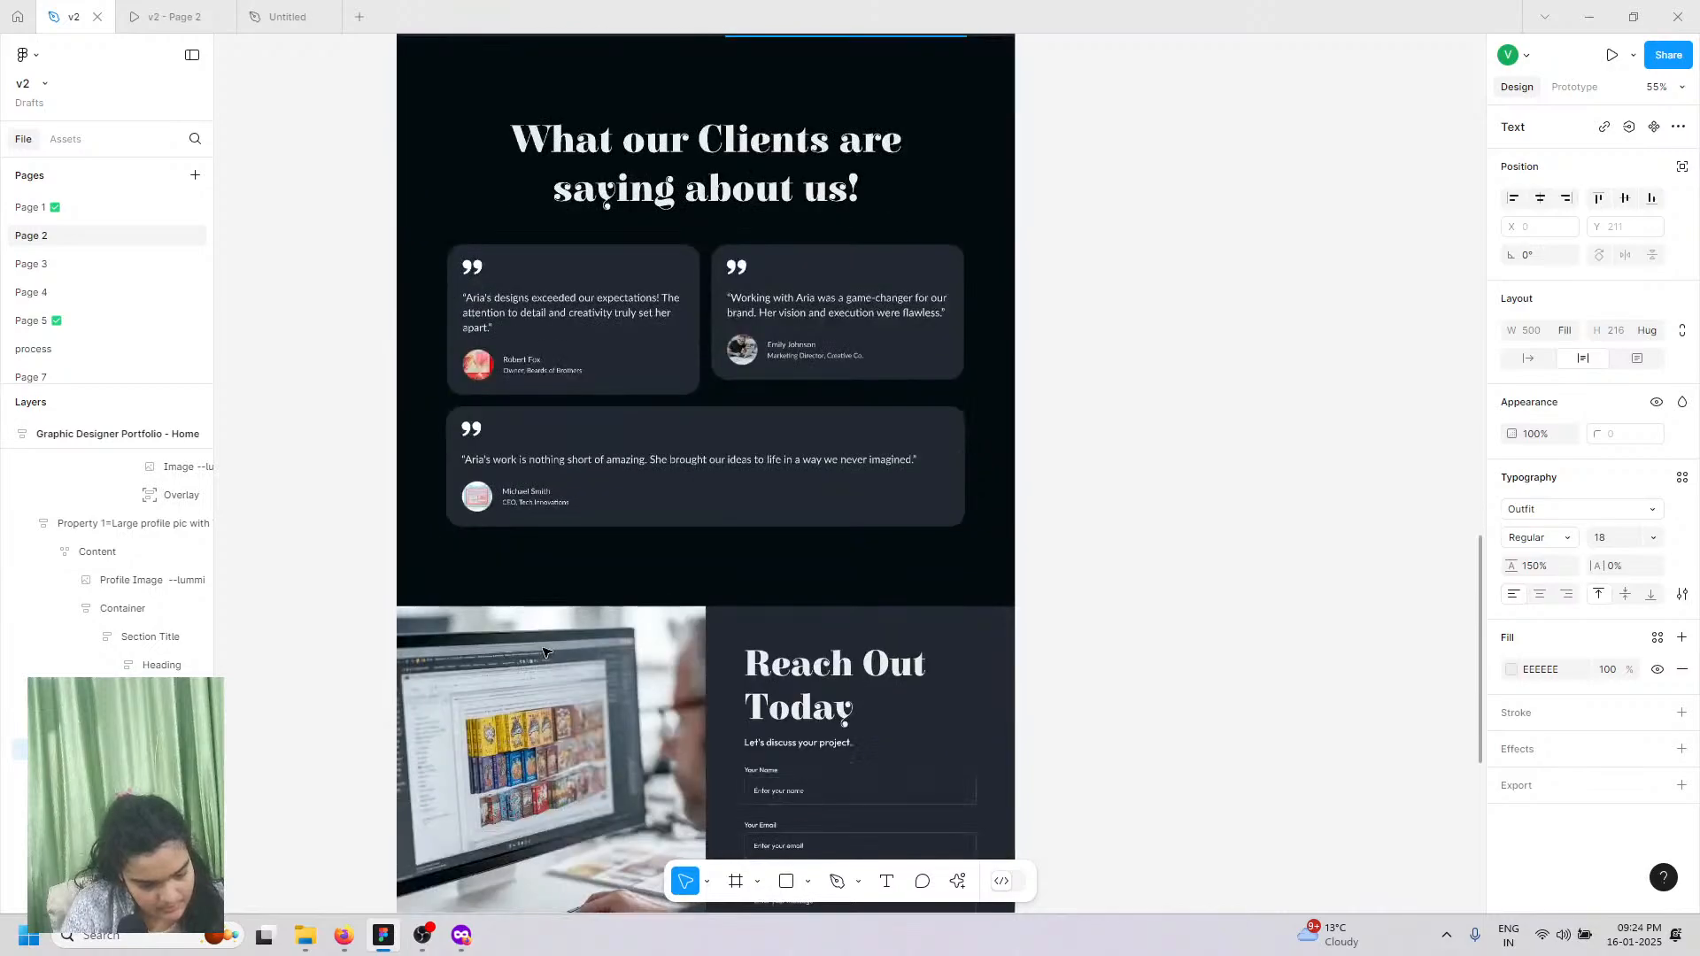
scroll(506, 418, "up", 2)
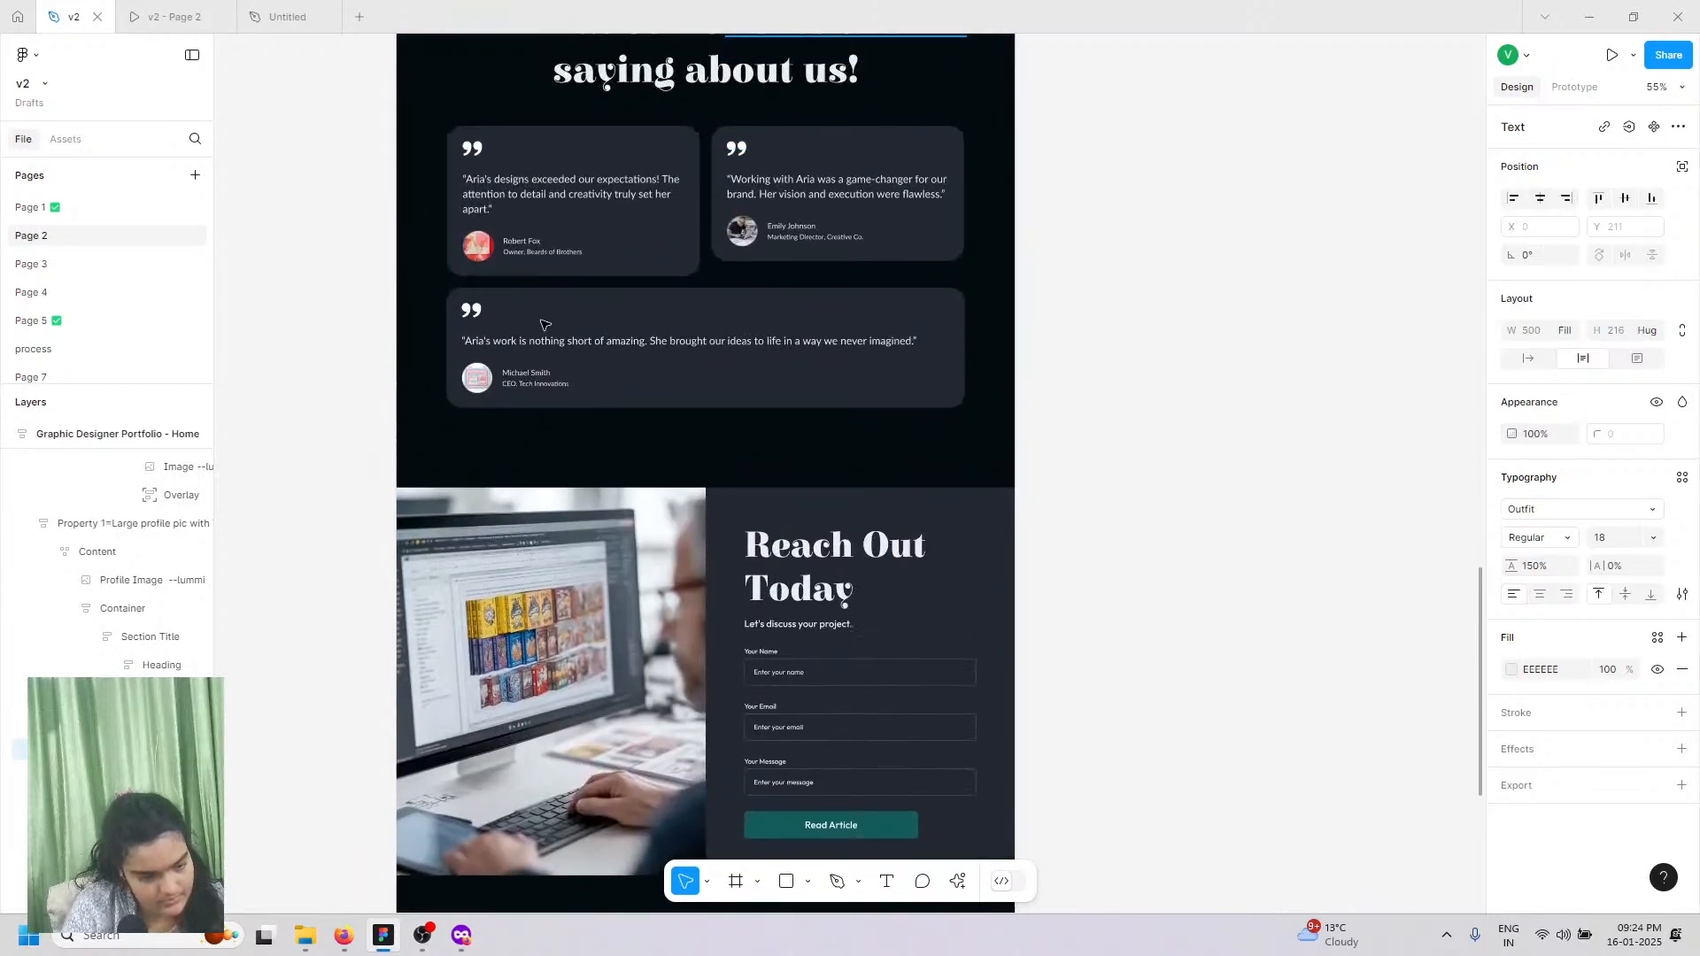
left_click(566, 257)
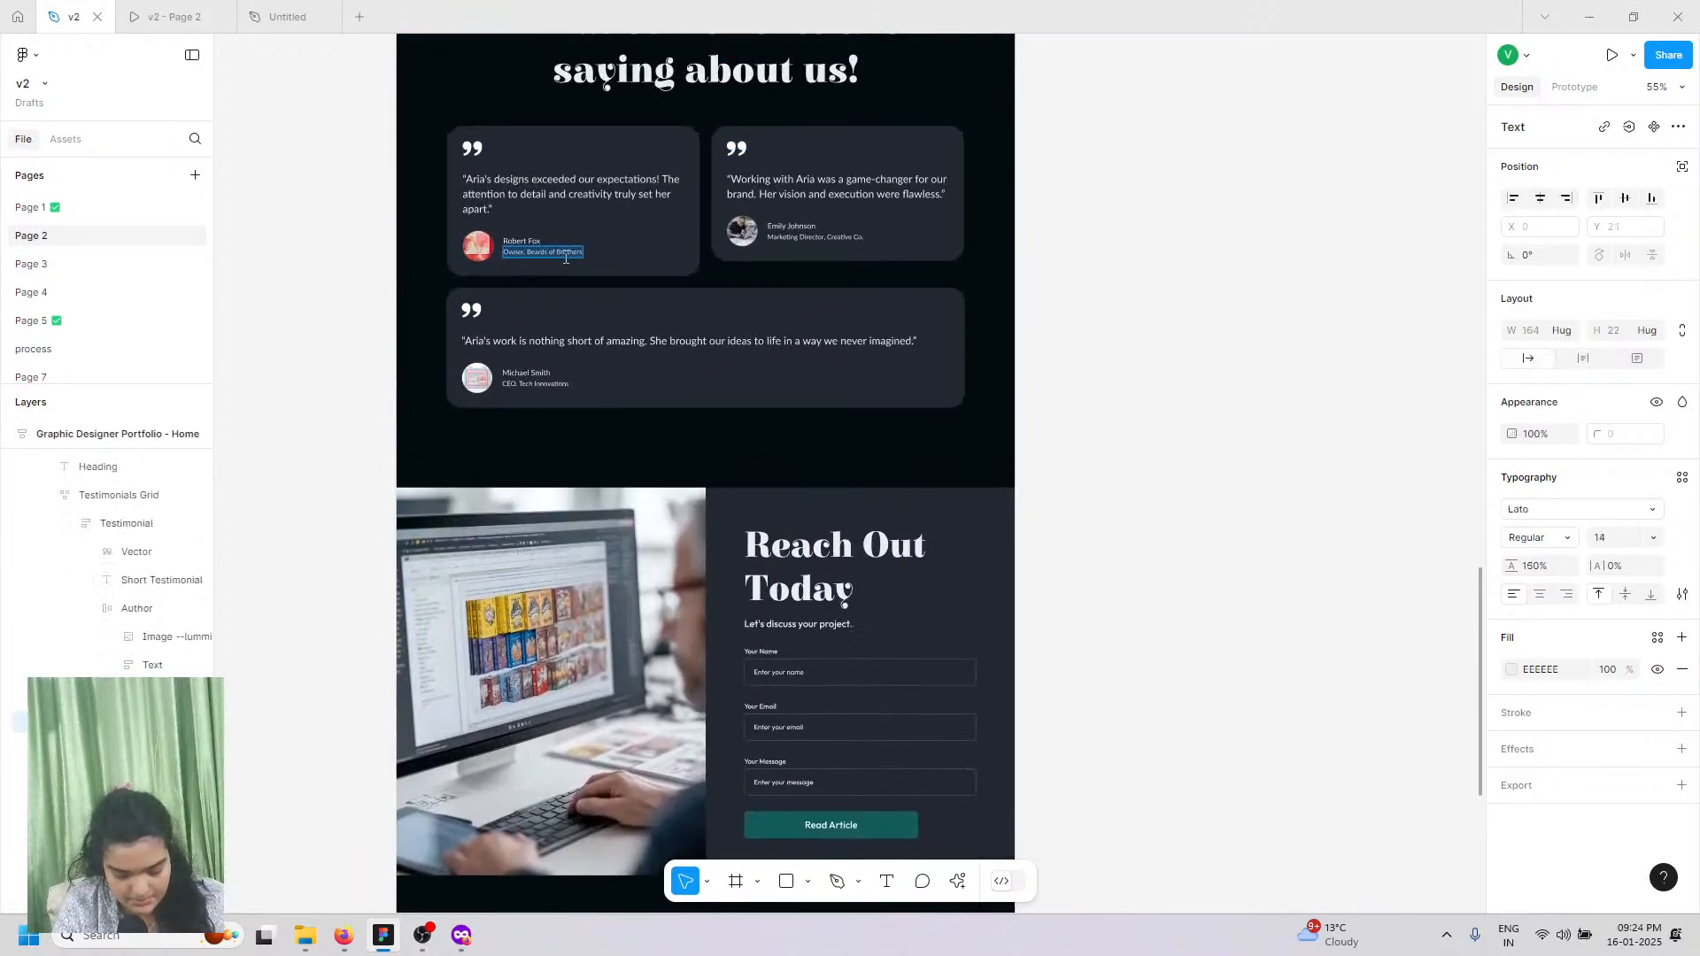
Step: Replace the duplicate name with the pasted role text 'Owner, Beards of Brothers'
left_click(266, 4)
double_click(588, 637)
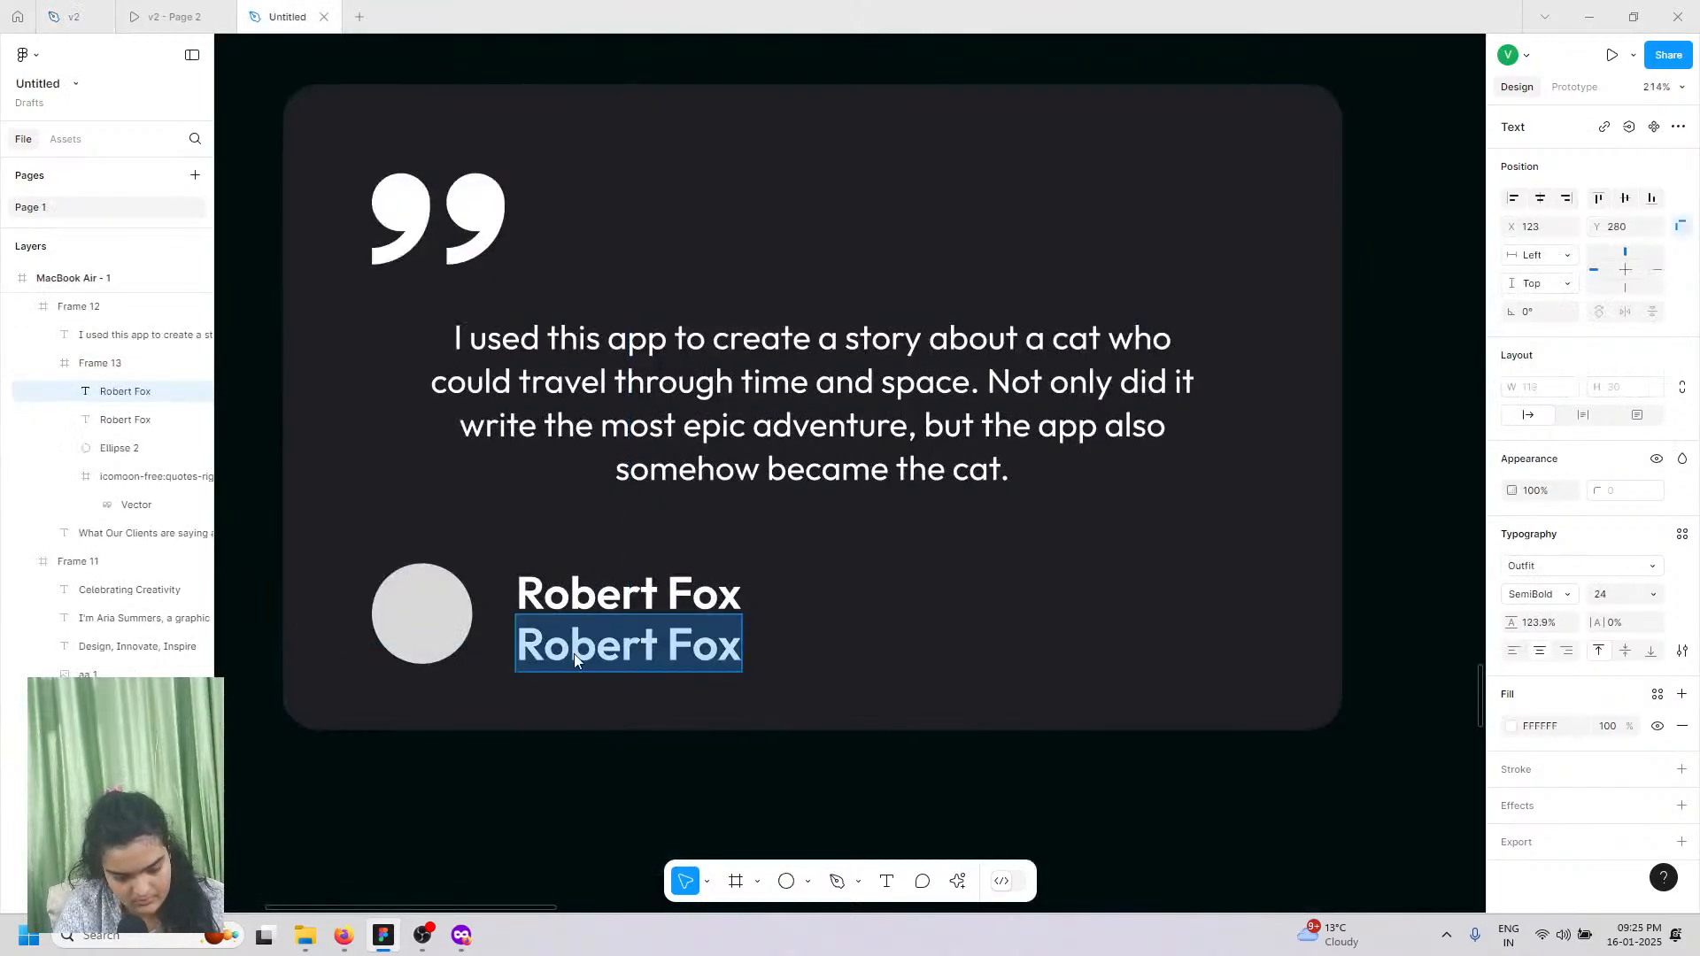
right_click(576, 653)
left_click(618, 690)
key("ctrl+v")
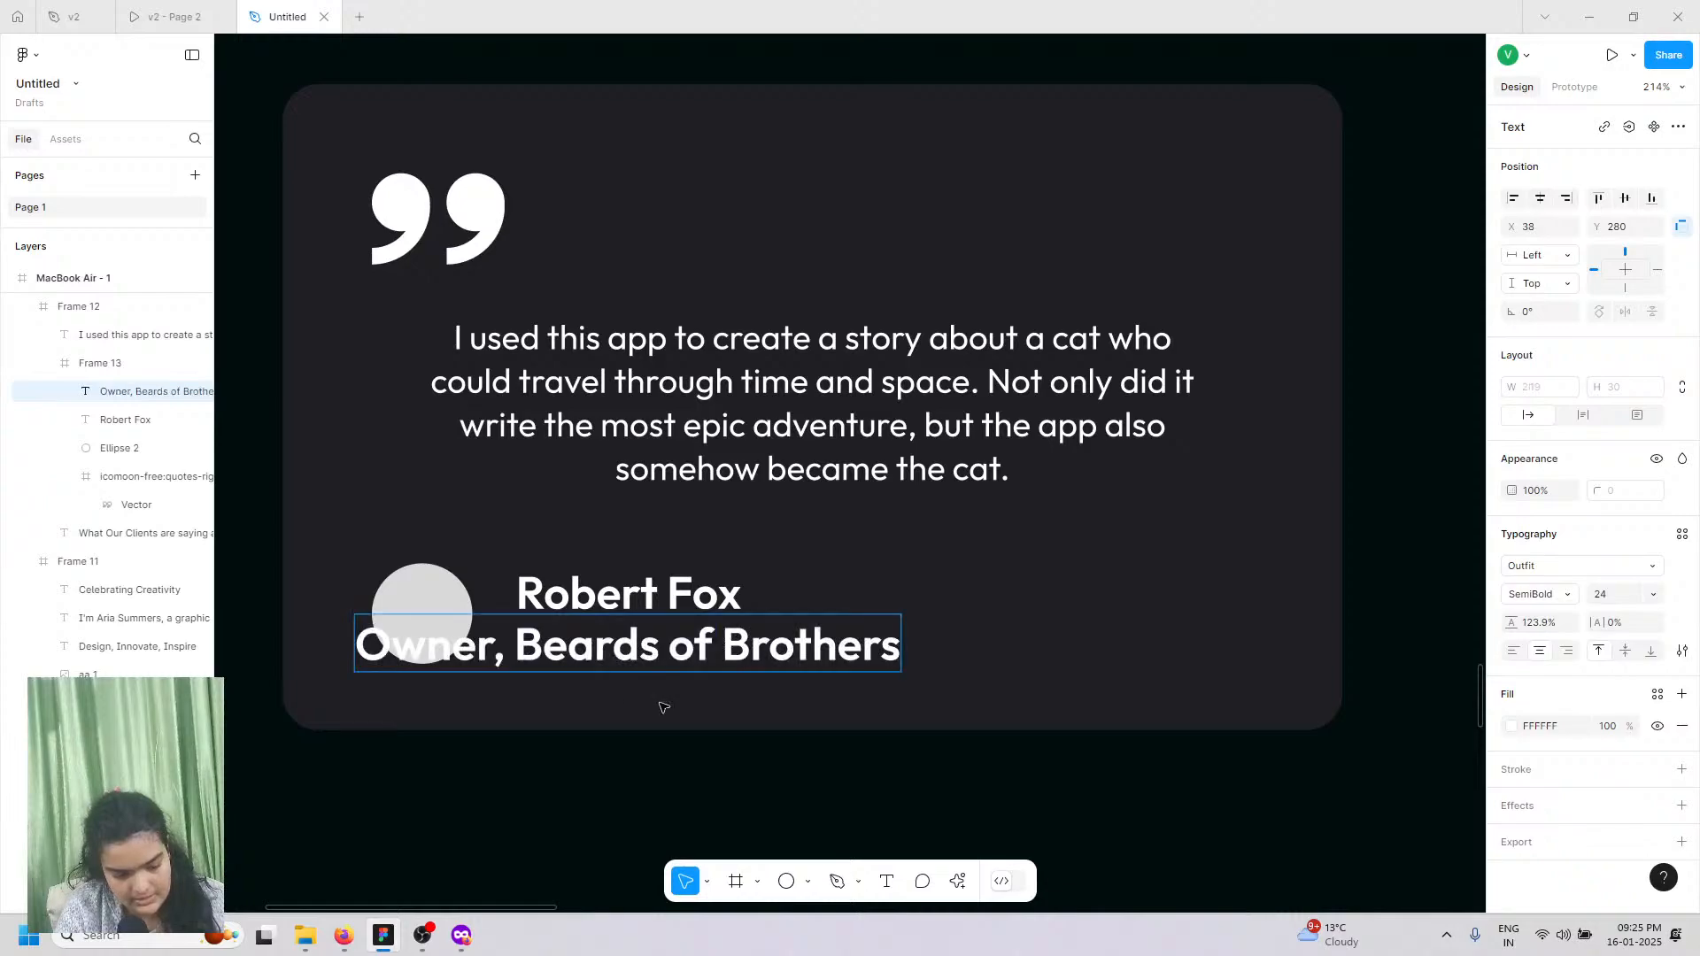
key("Escape")
Step: Set the role text to size 14, align it under the name, and shift the avatar slightly right
left_click(1653, 595)
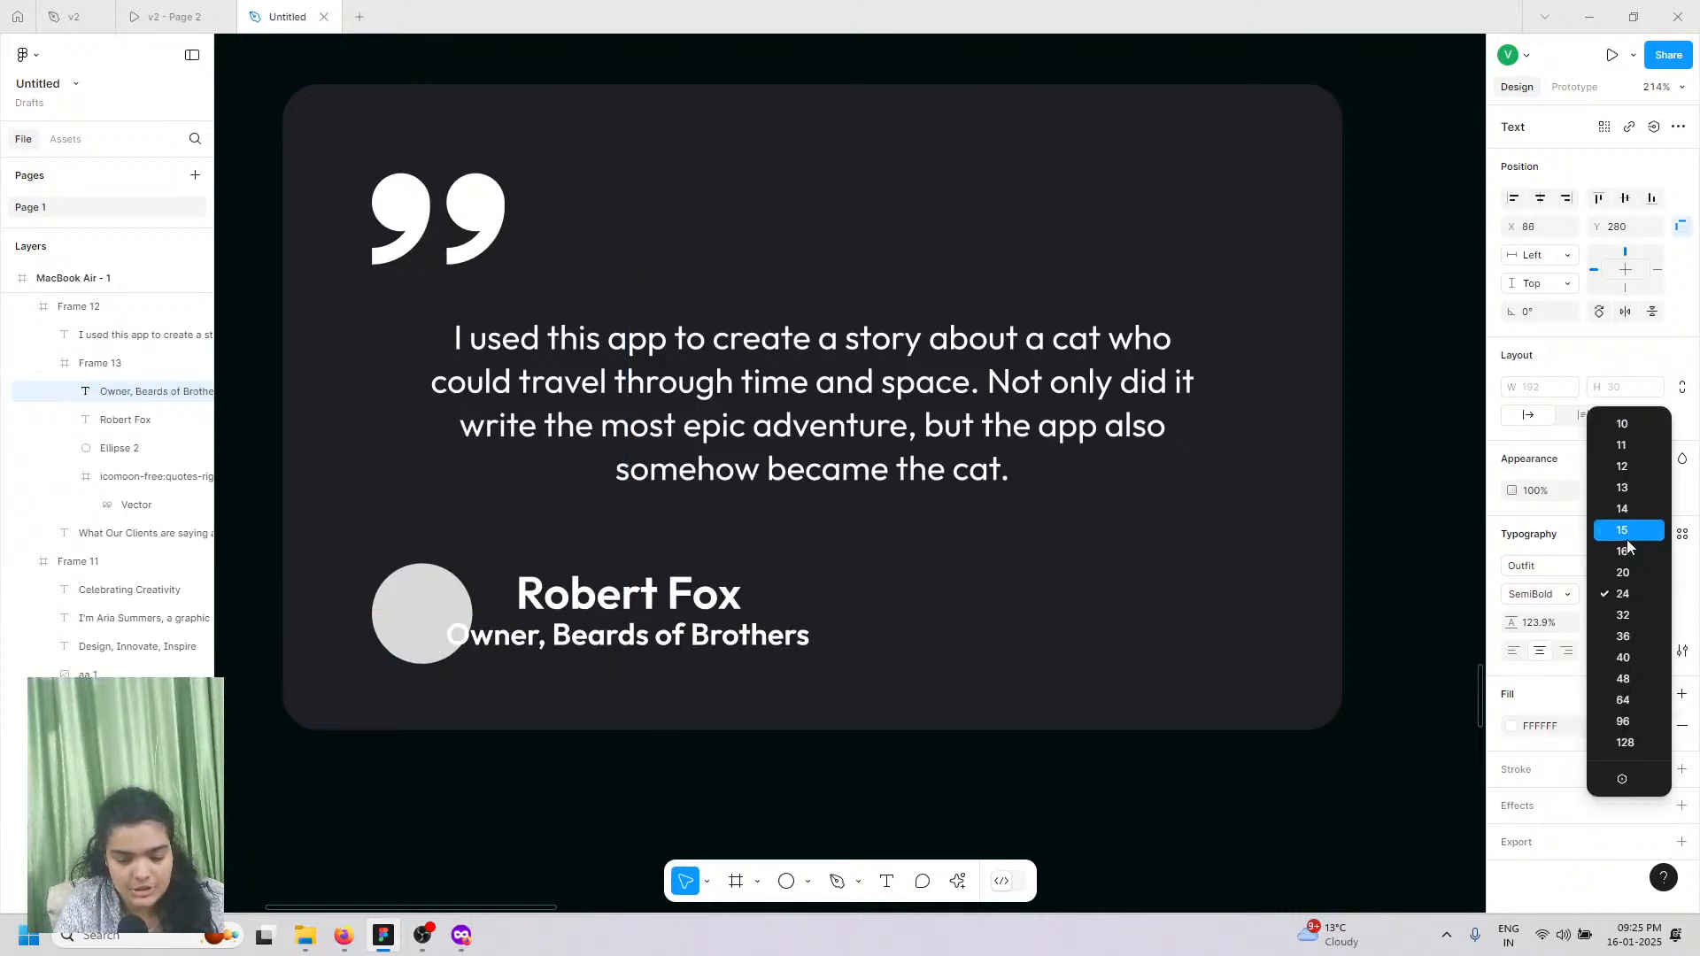
left_click(1622, 508)
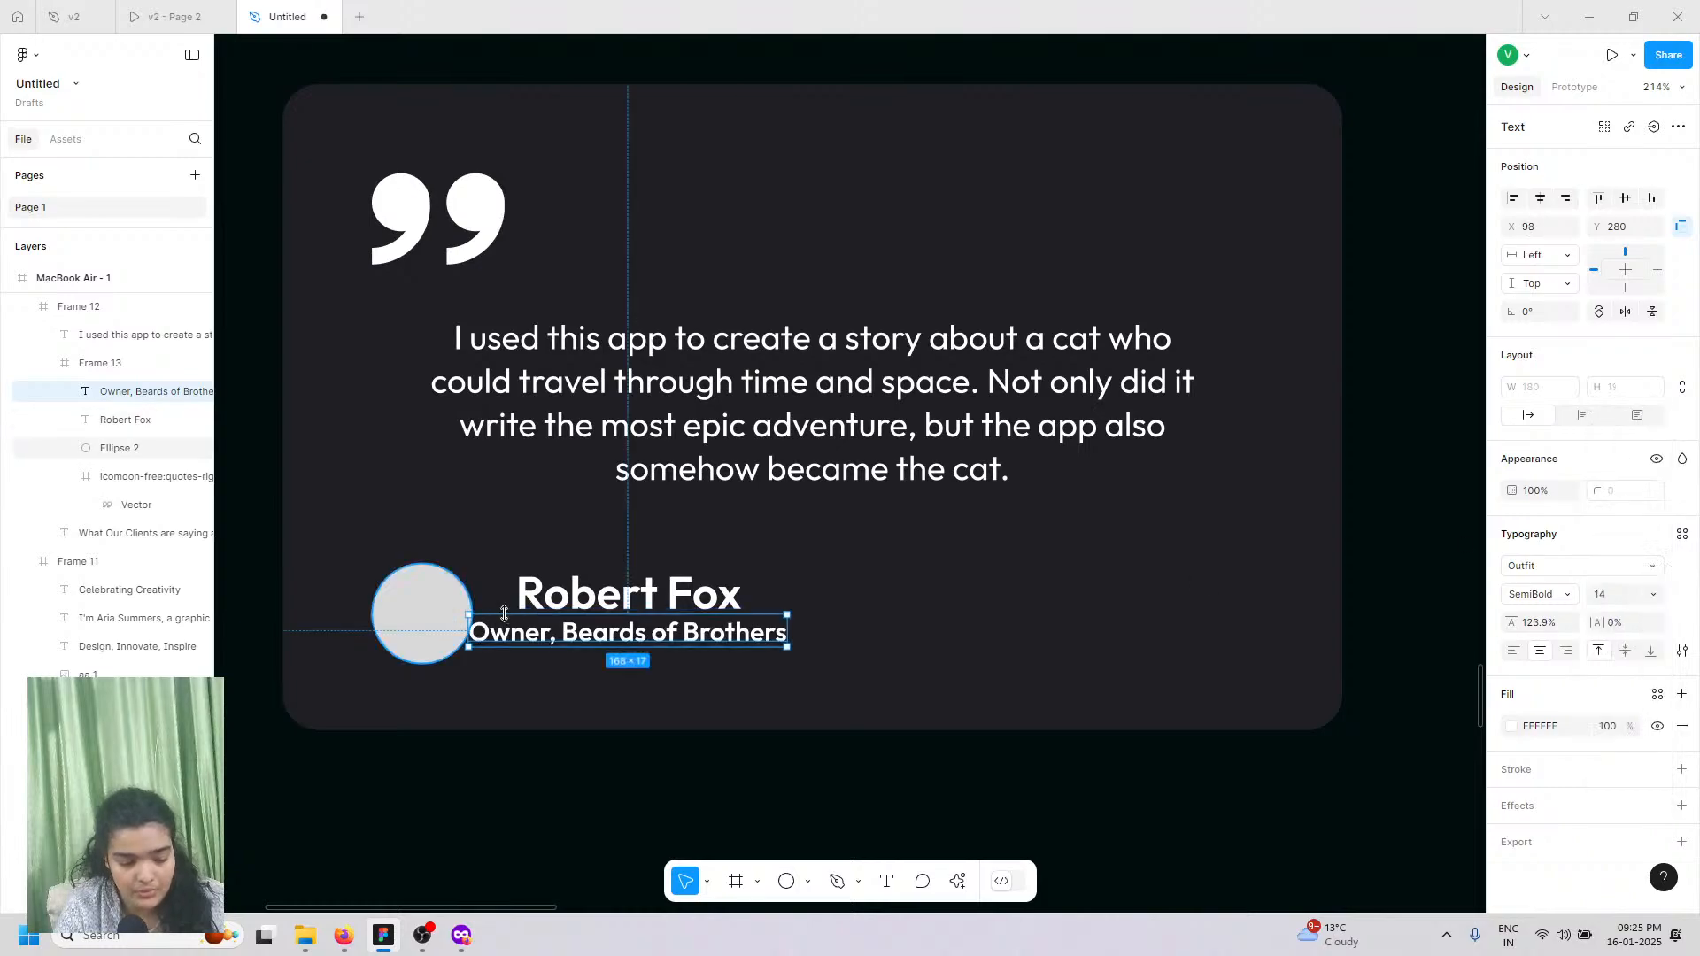
scroll(504, 613, "up", 5)
left_click_drag(512, 649, 615, 664)
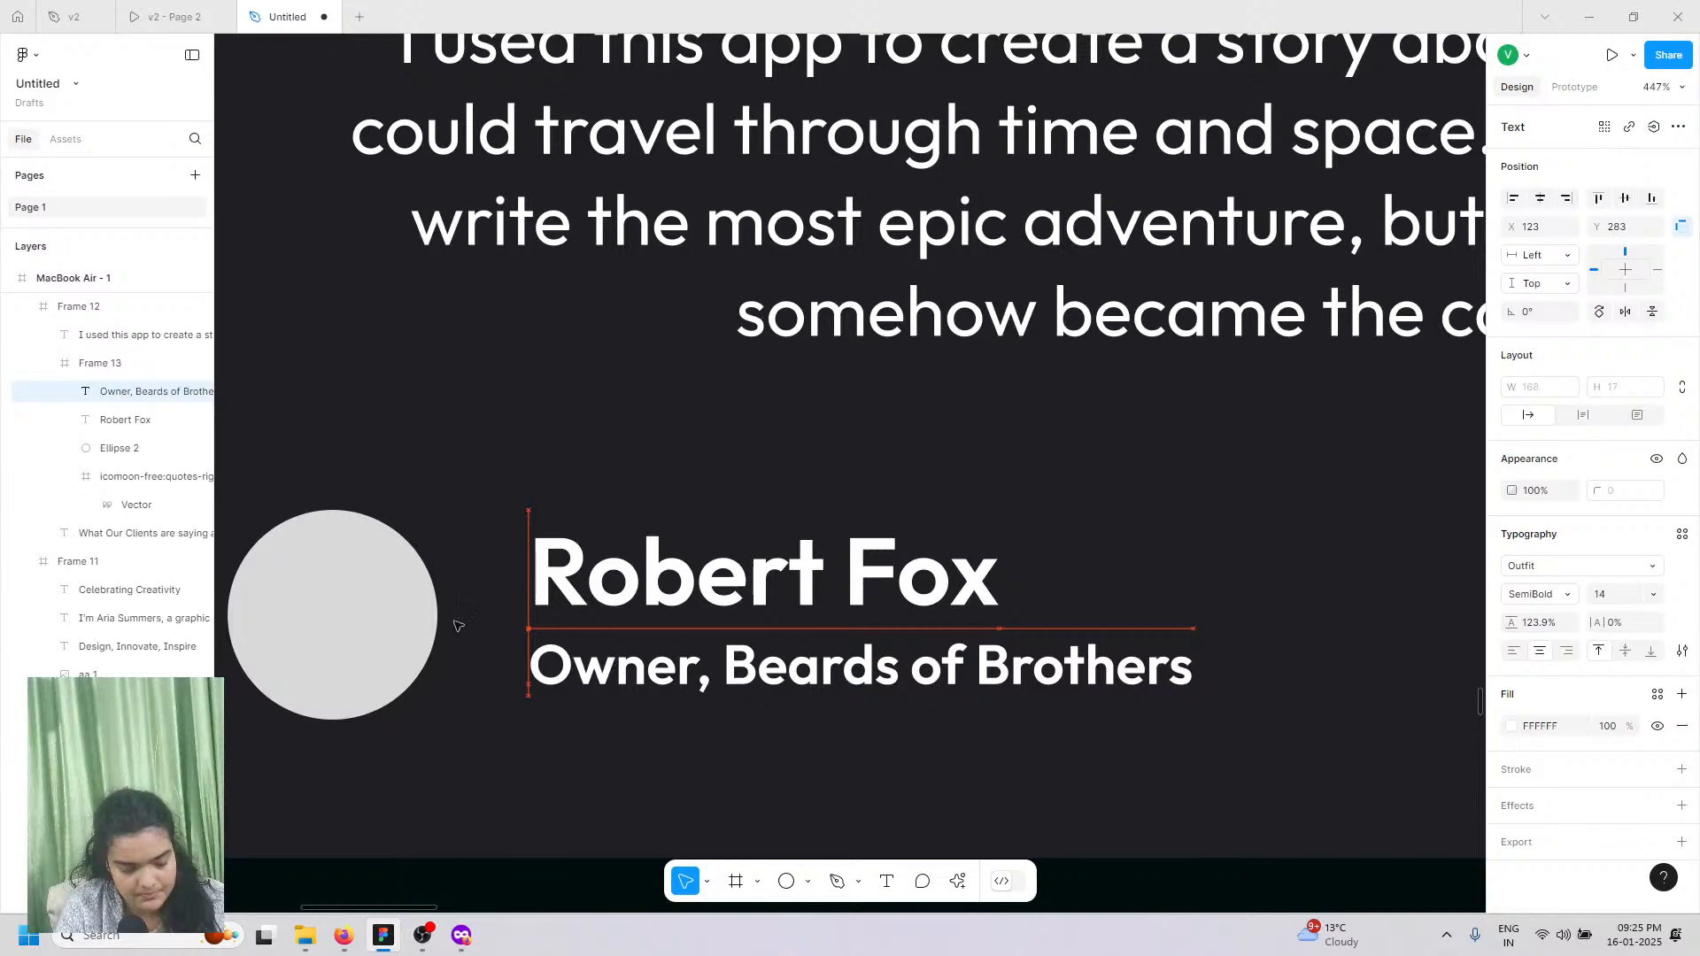
left_click(342, 599)
left_click(341, 599)
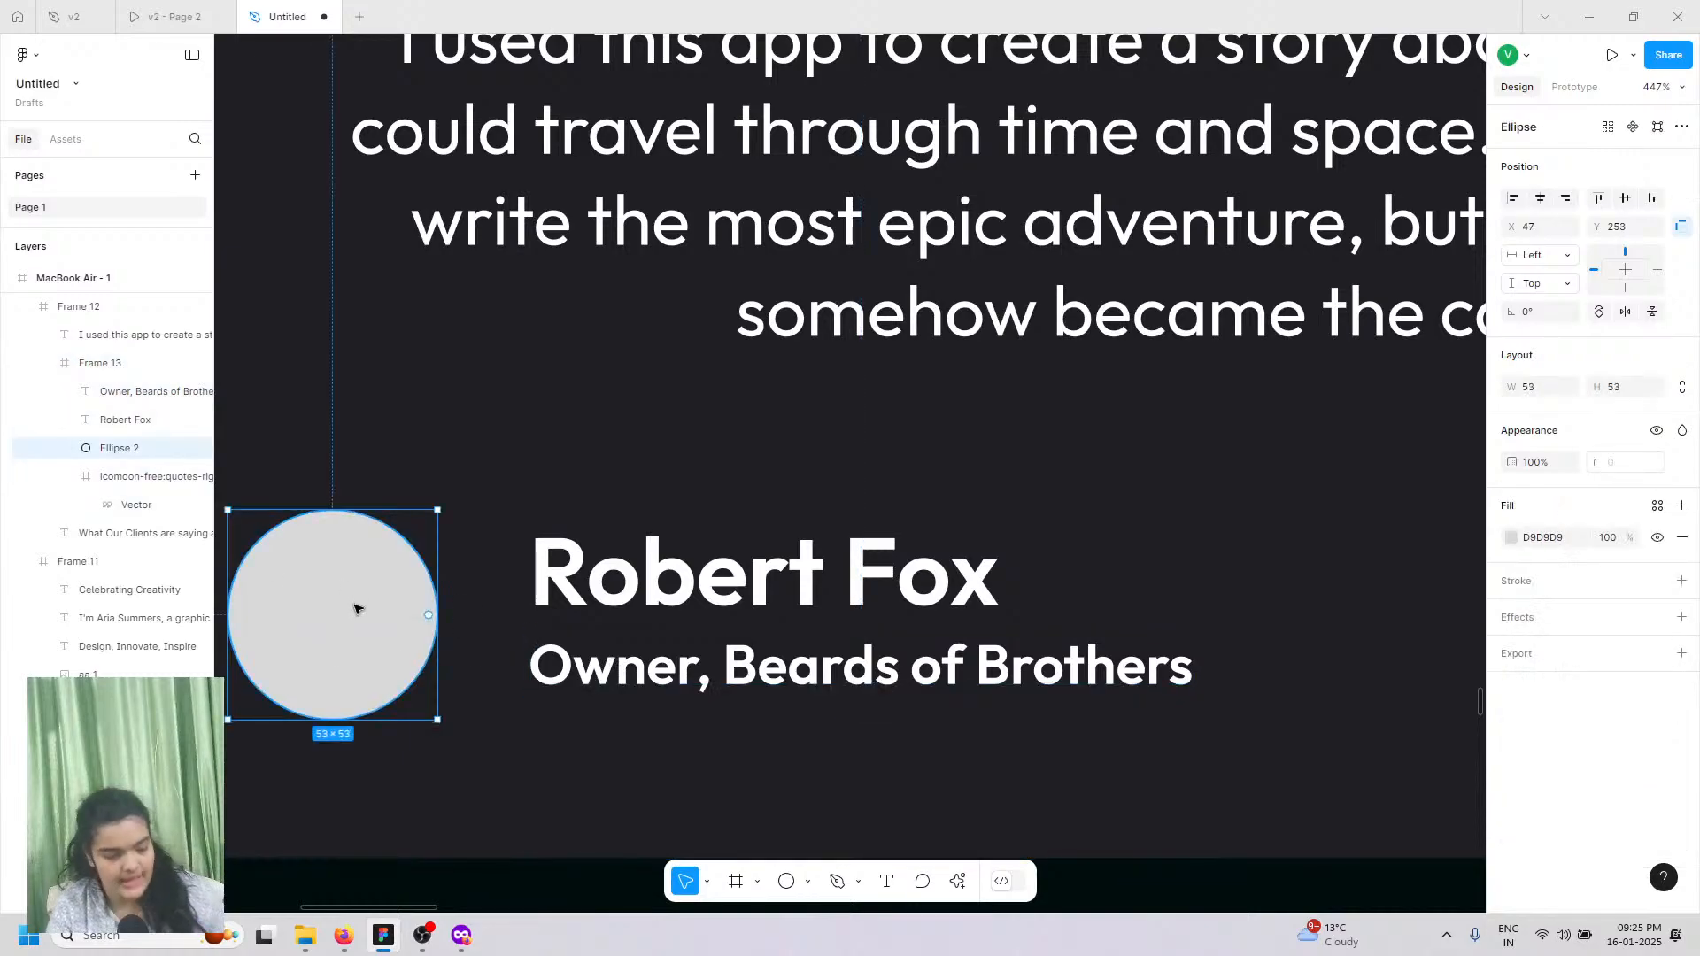
left_click_drag(354, 609, 372, 609)
Step: Make the role text Regular weight, then move to a new Firefox tab
double_click(587, 687)
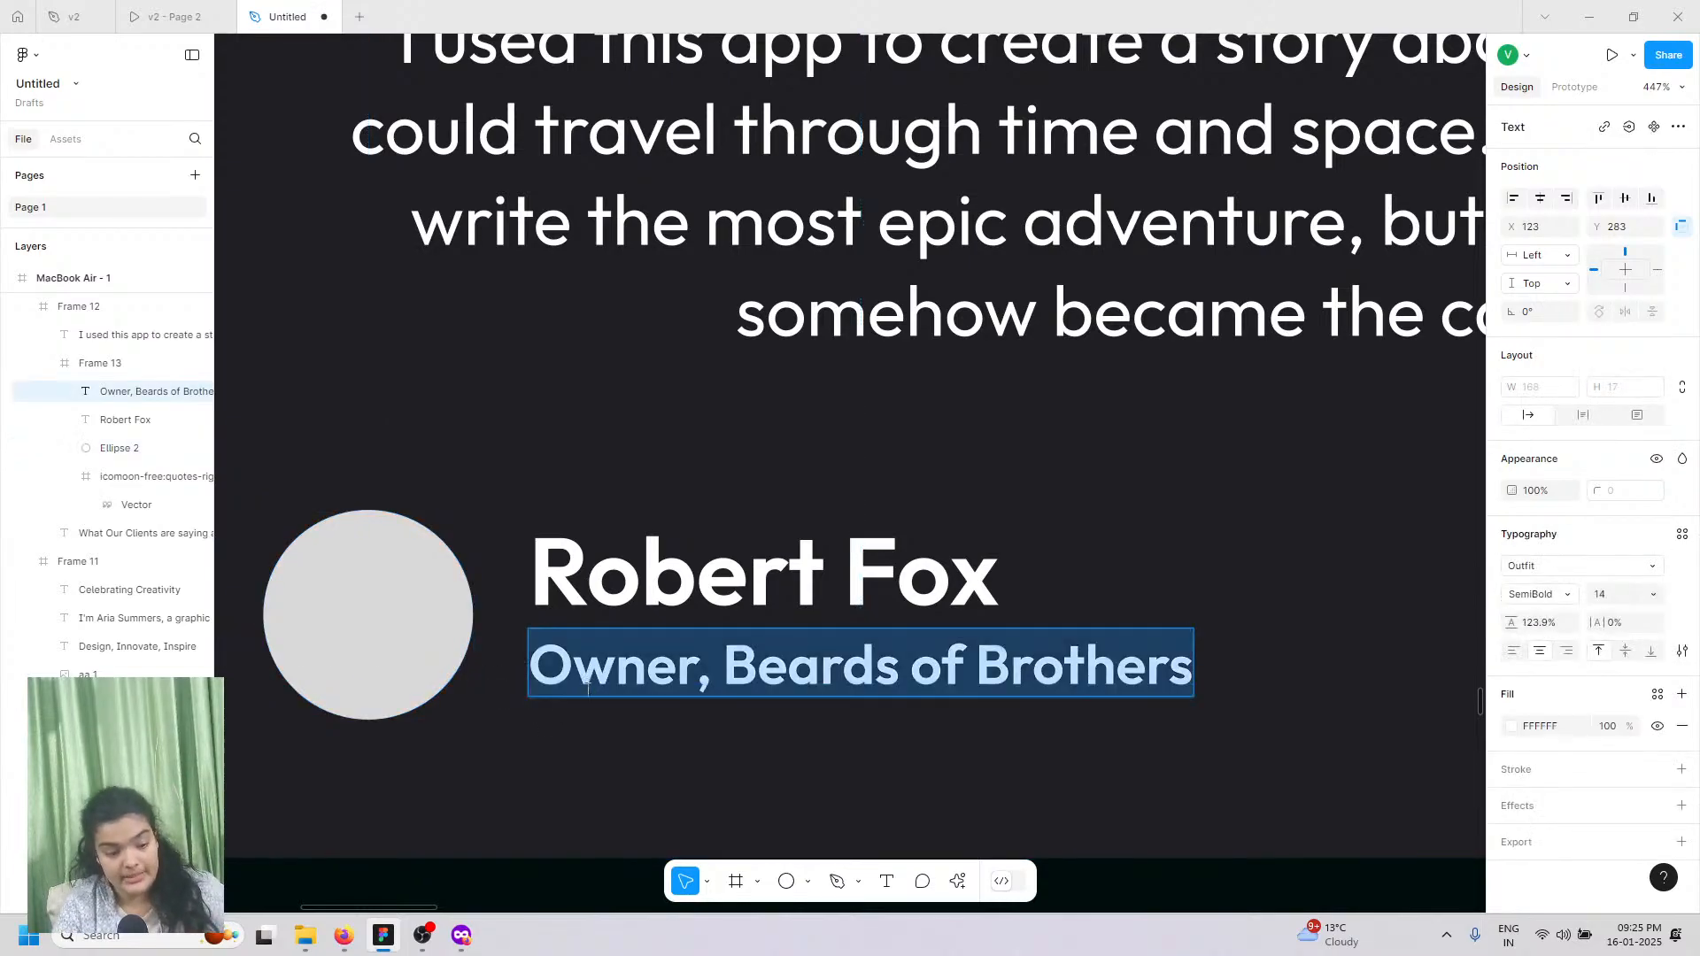
left_click(1563, 596)
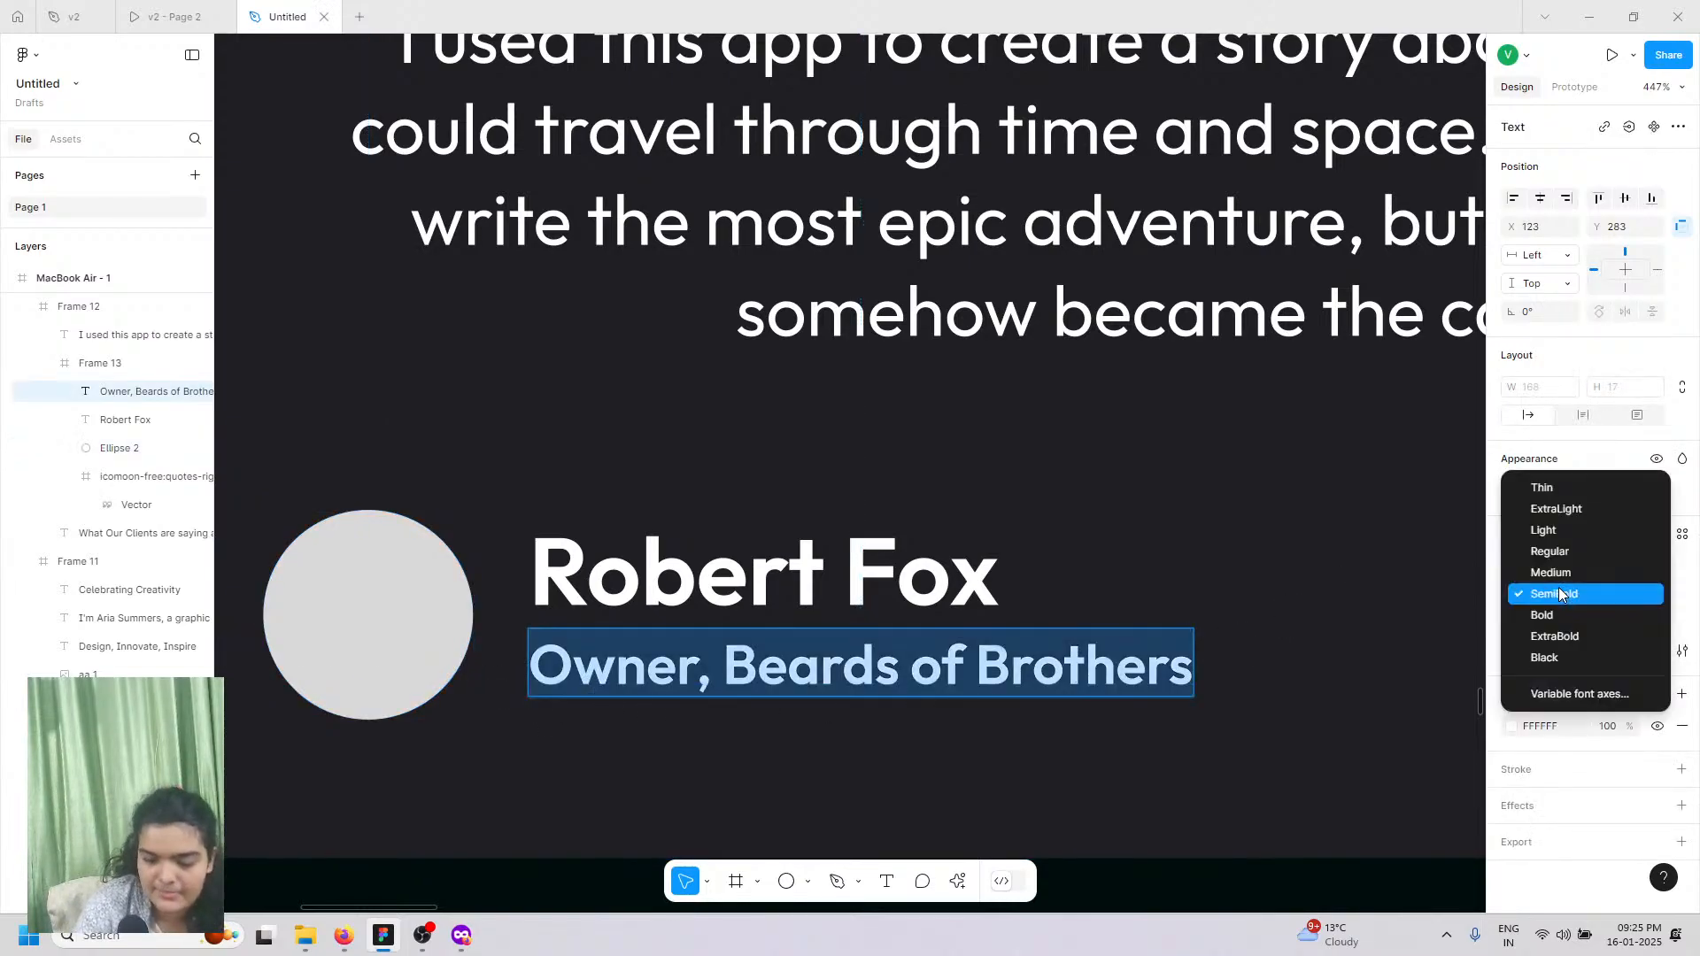
left_click(1554, 553)
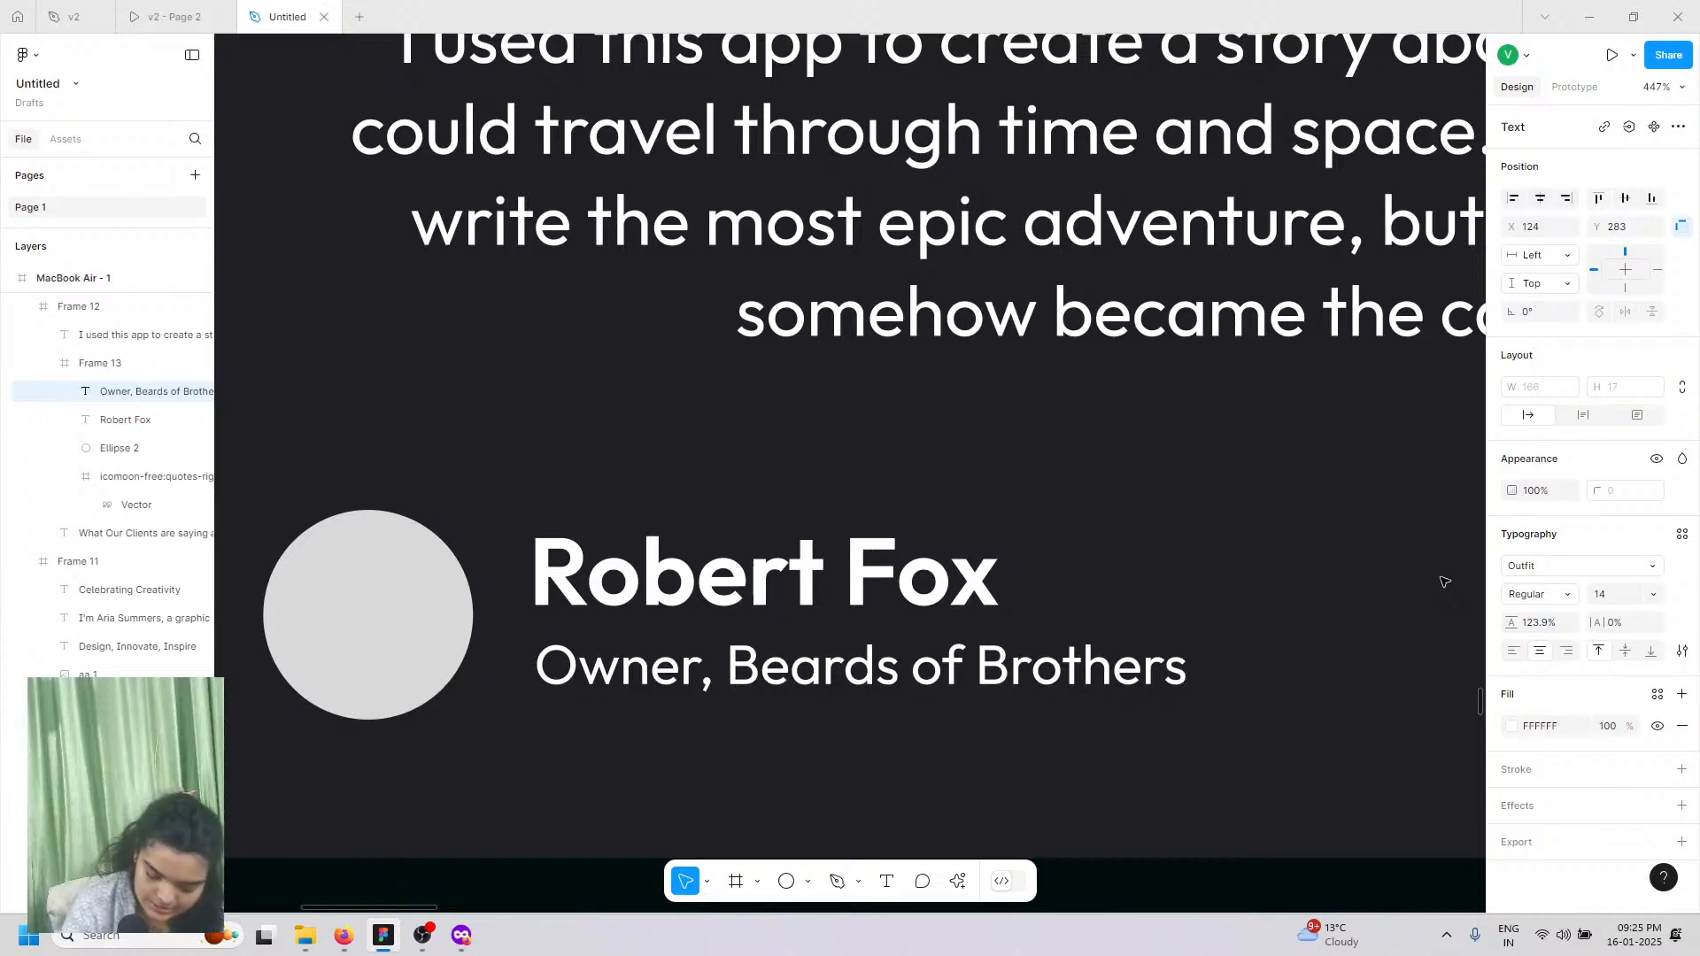
key("Escape")
key("Escape")
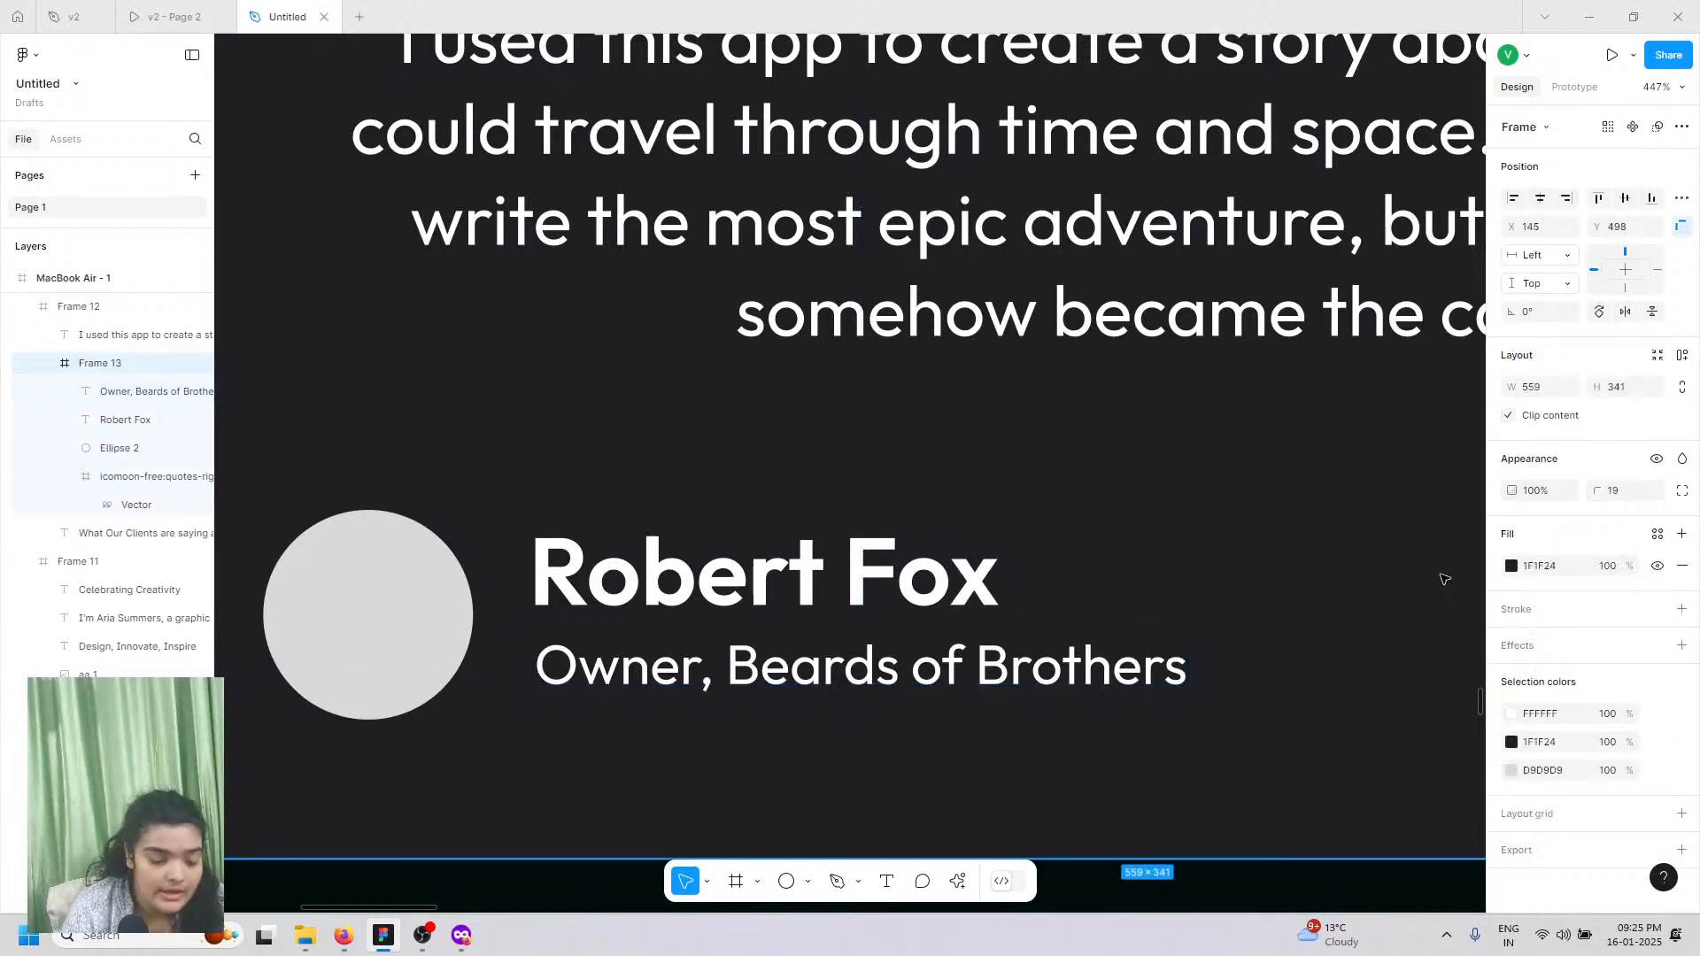
left_click(349, 569)
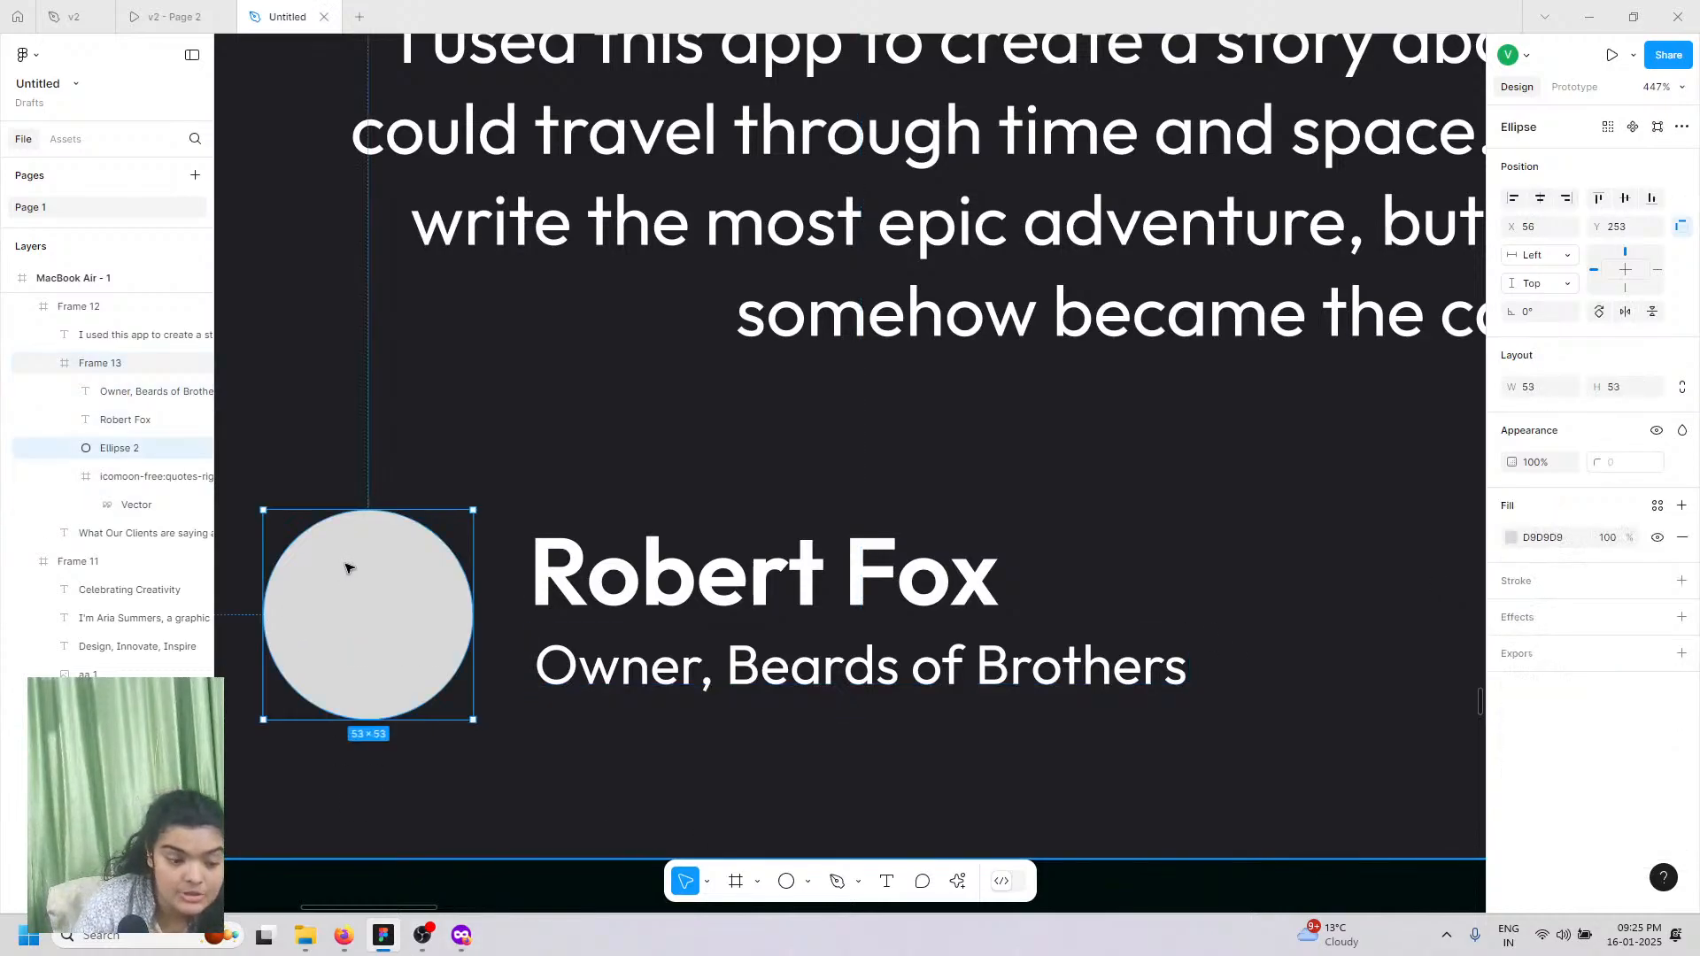
left_click(343, 935)
left_click(894, 20)
Step: Go to Pixabay and search for 'person' photos
left_click(1014, 19)
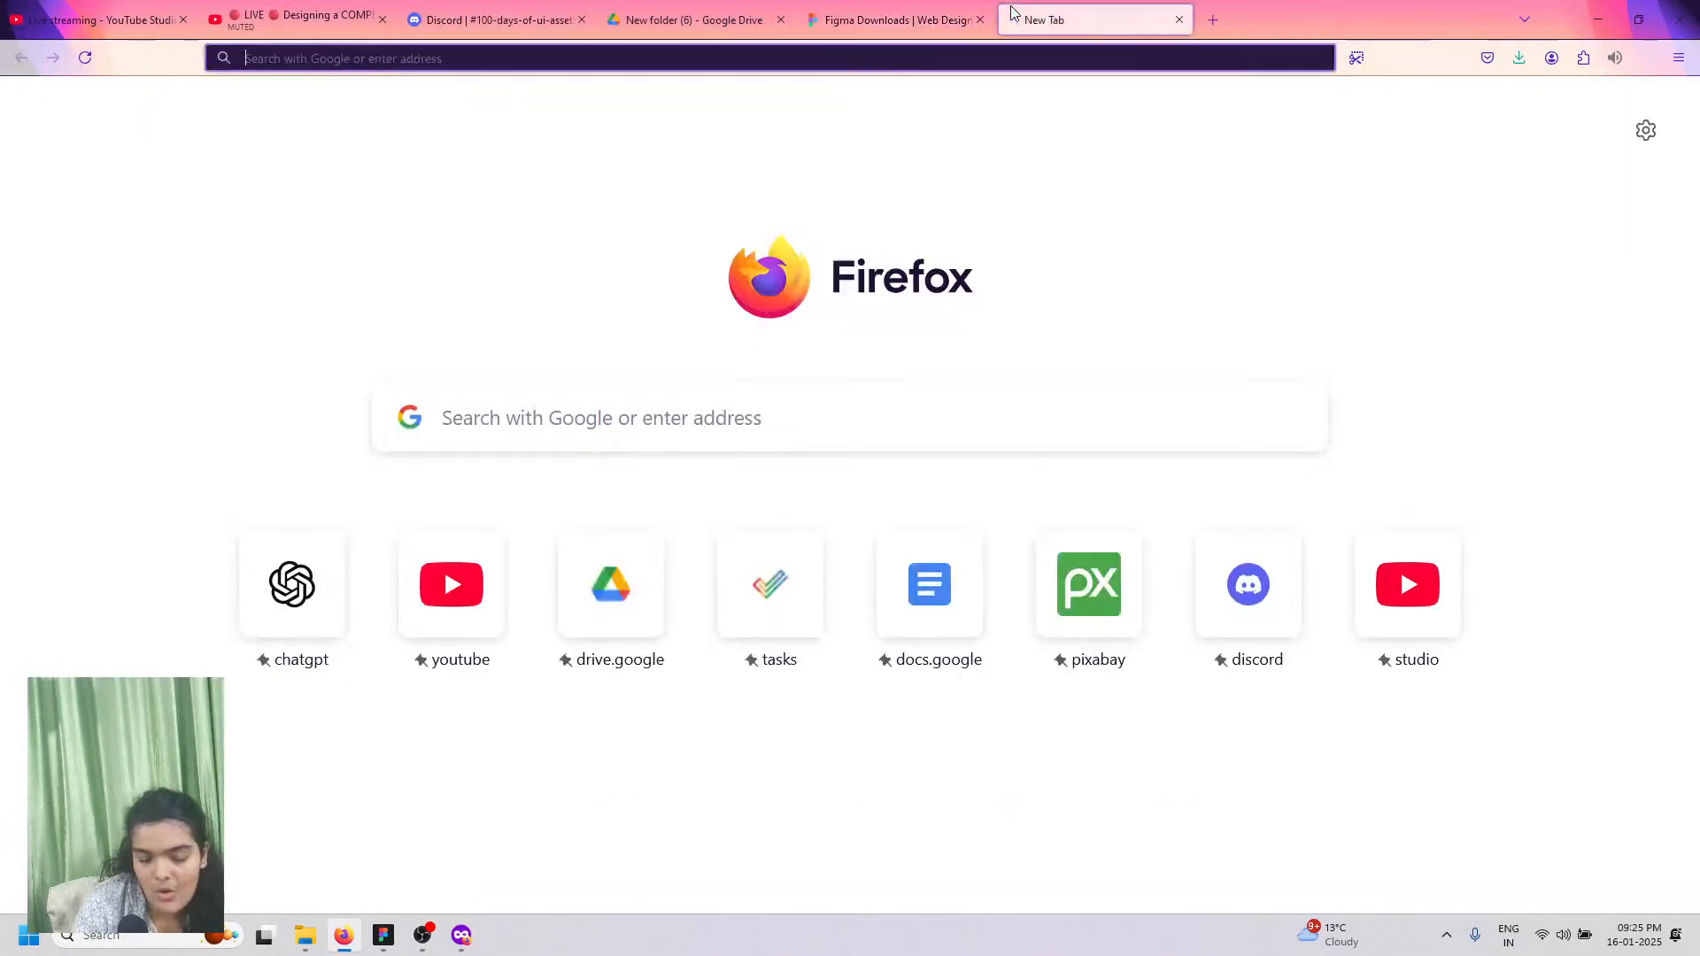
type("pixabay.com/")
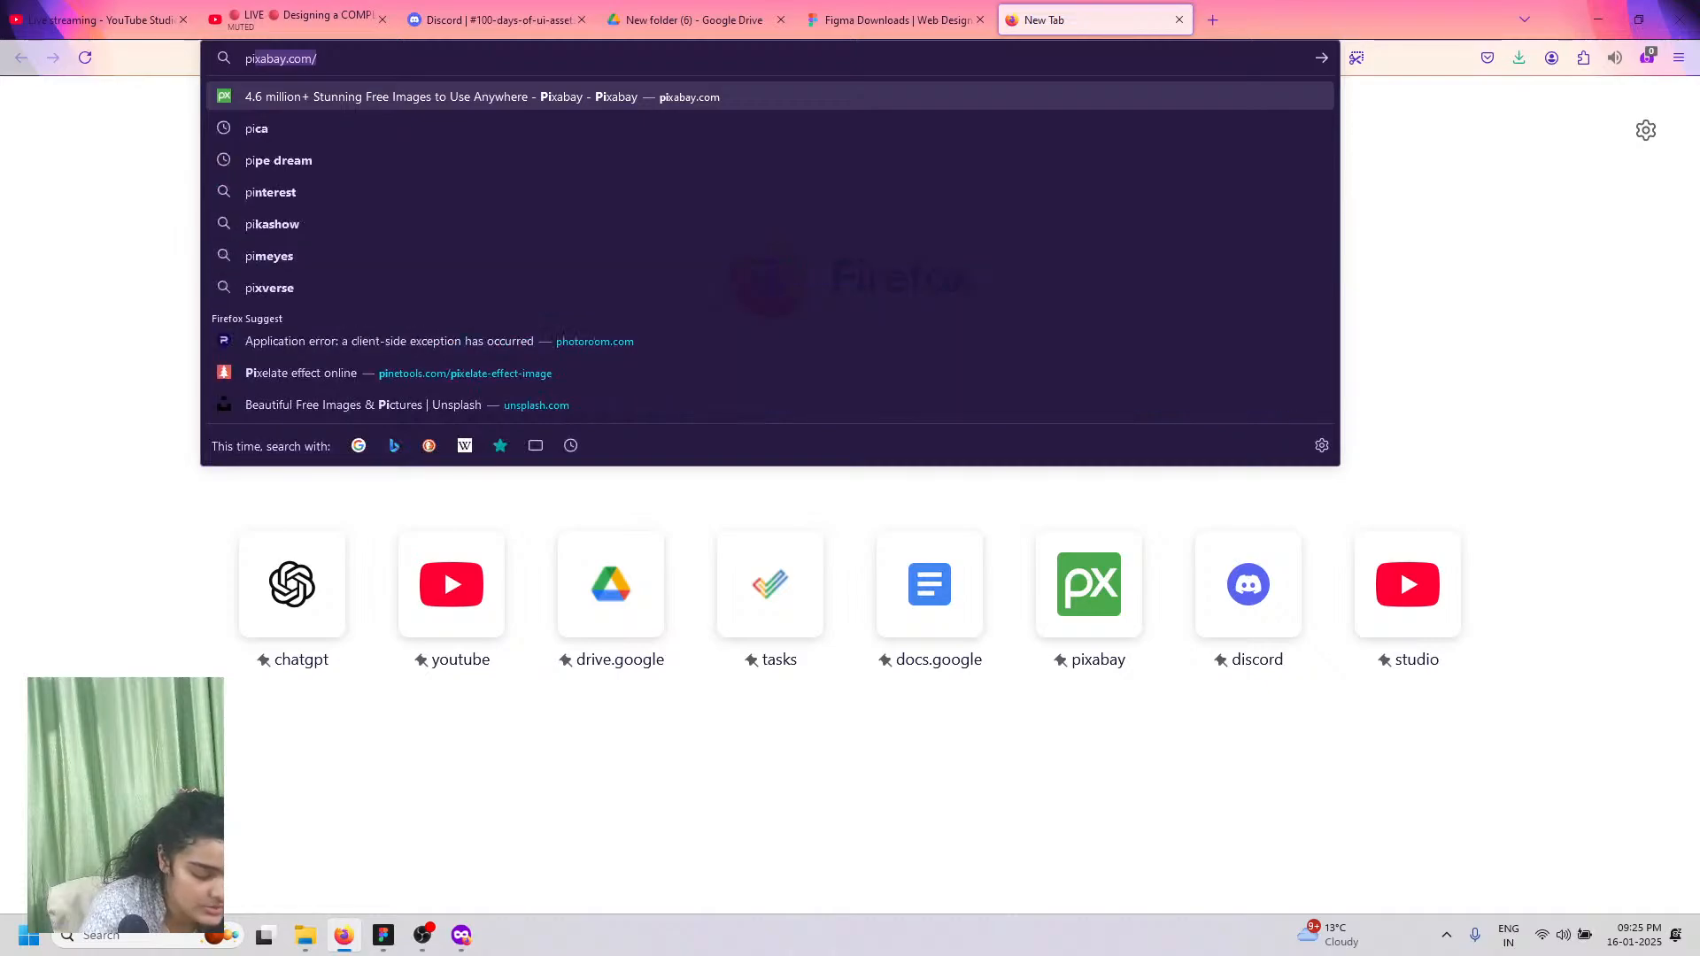
key("Return")
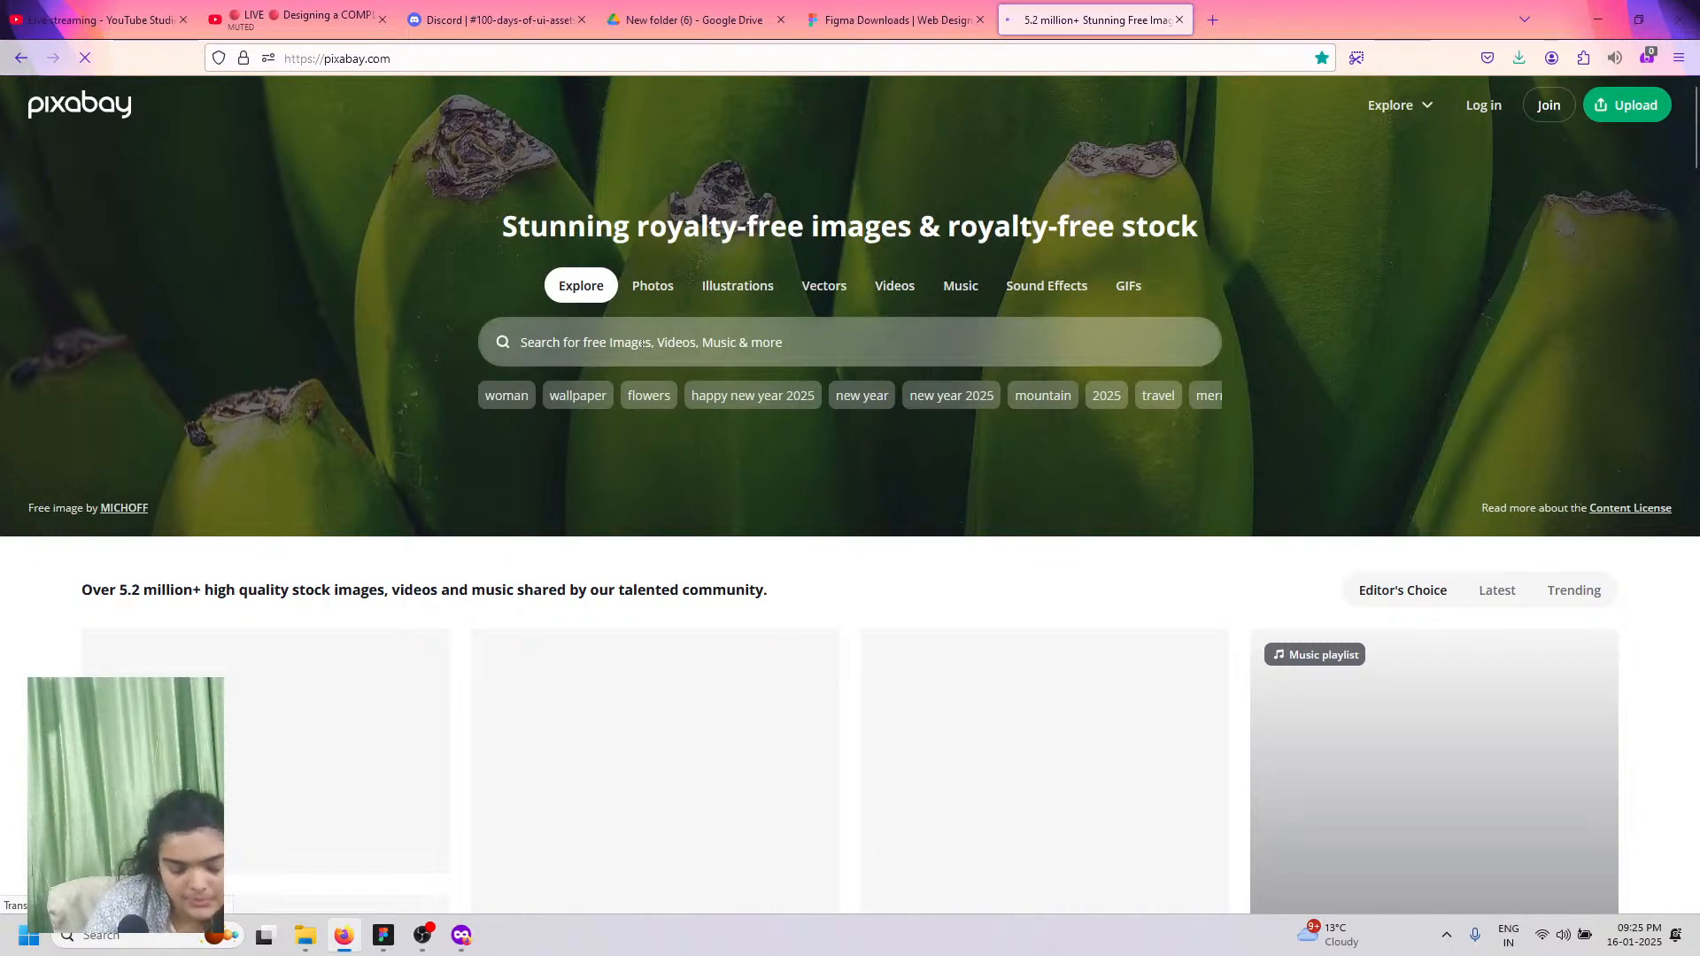
left_click(641, 343)
type("pers")
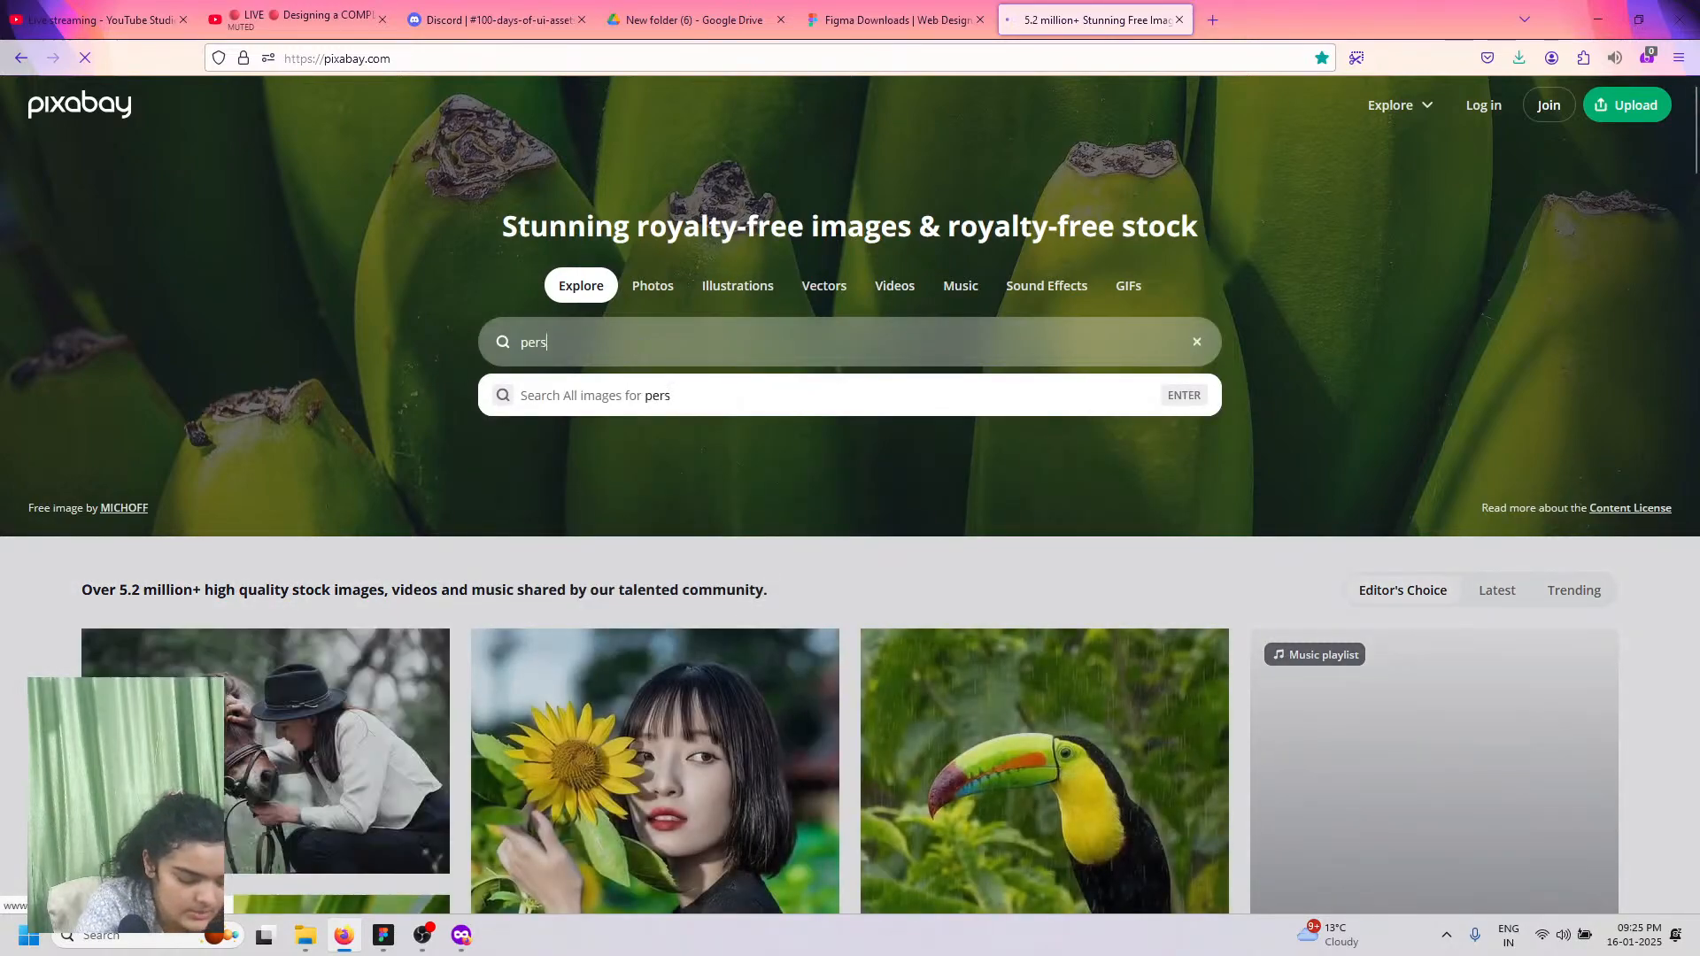
type("on")
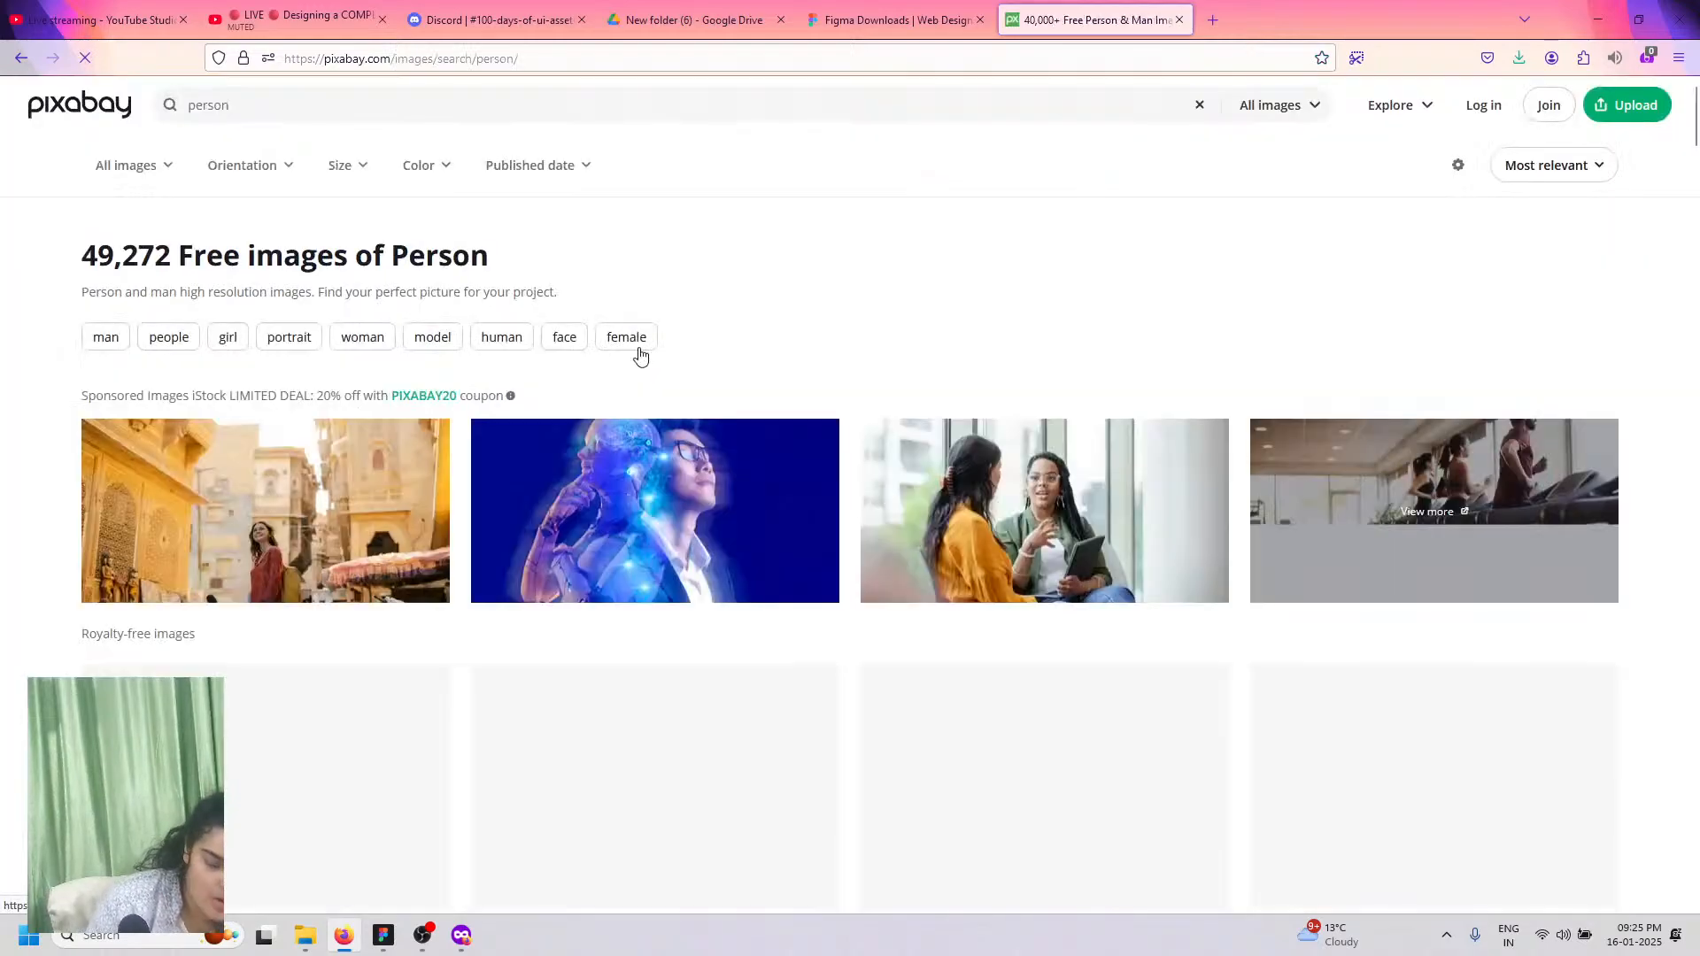
scroll(561, 467, "down", 4)
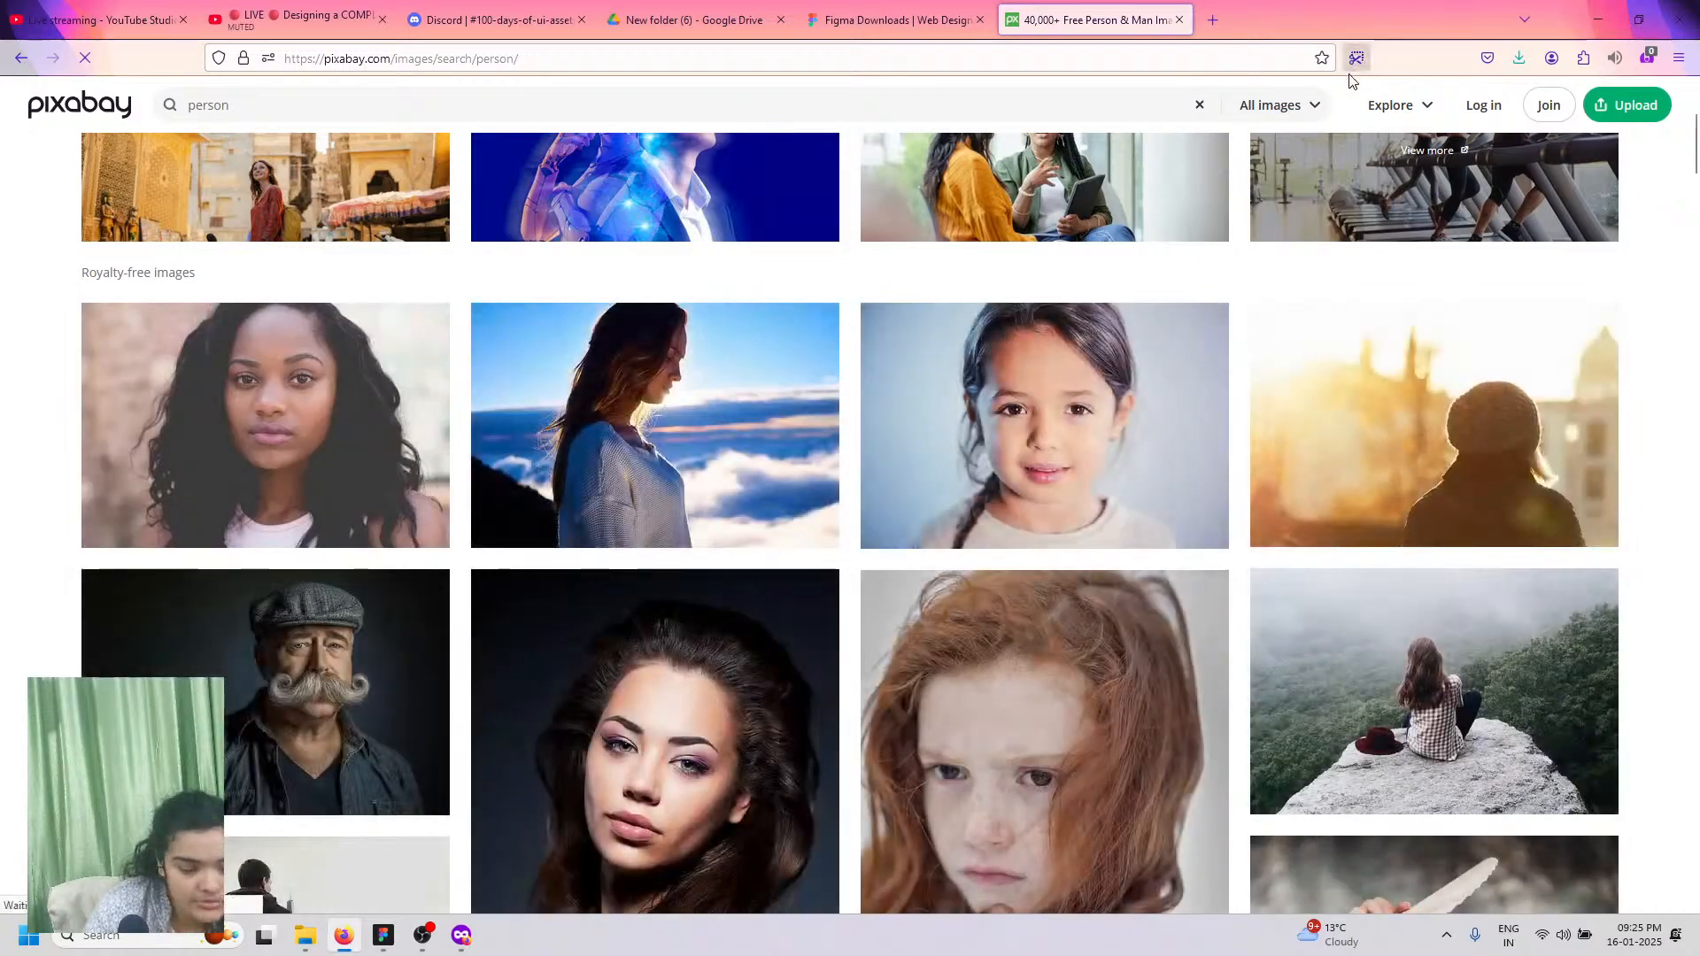
Step: Copy a 347×378 Firefox screenshot of the dark-haired woman's portrait
left_click(1356, 57)
scroll(531, 343, "down", 5)
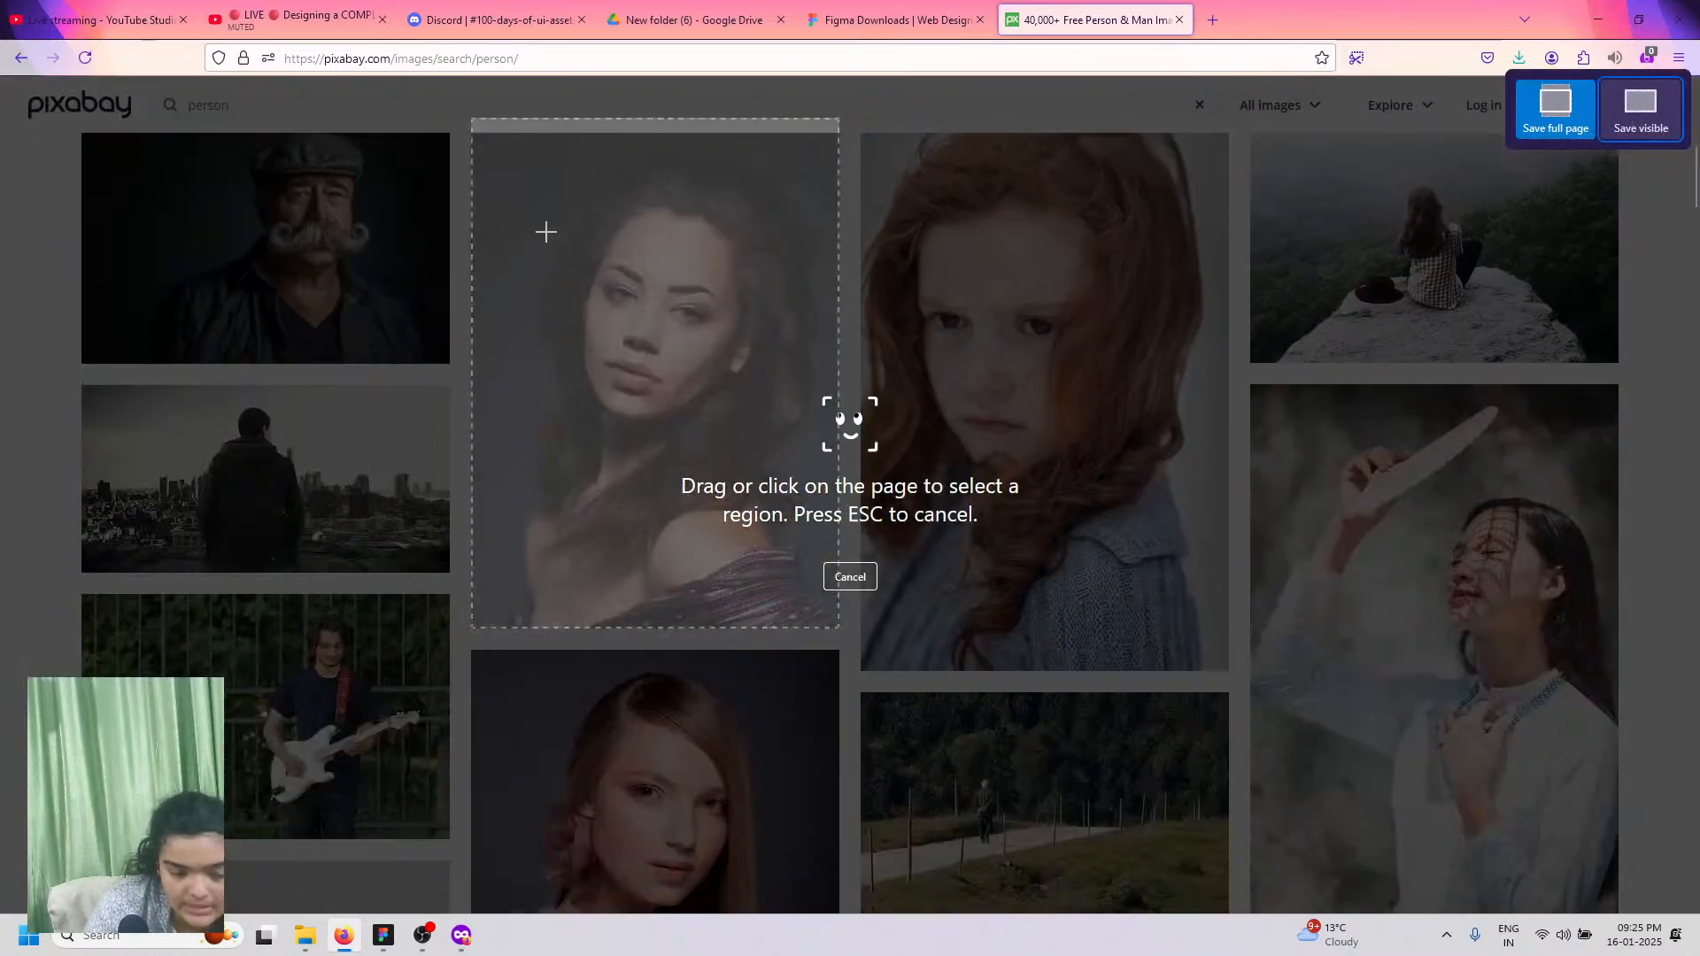
scroll(608, 336, "up", 1)
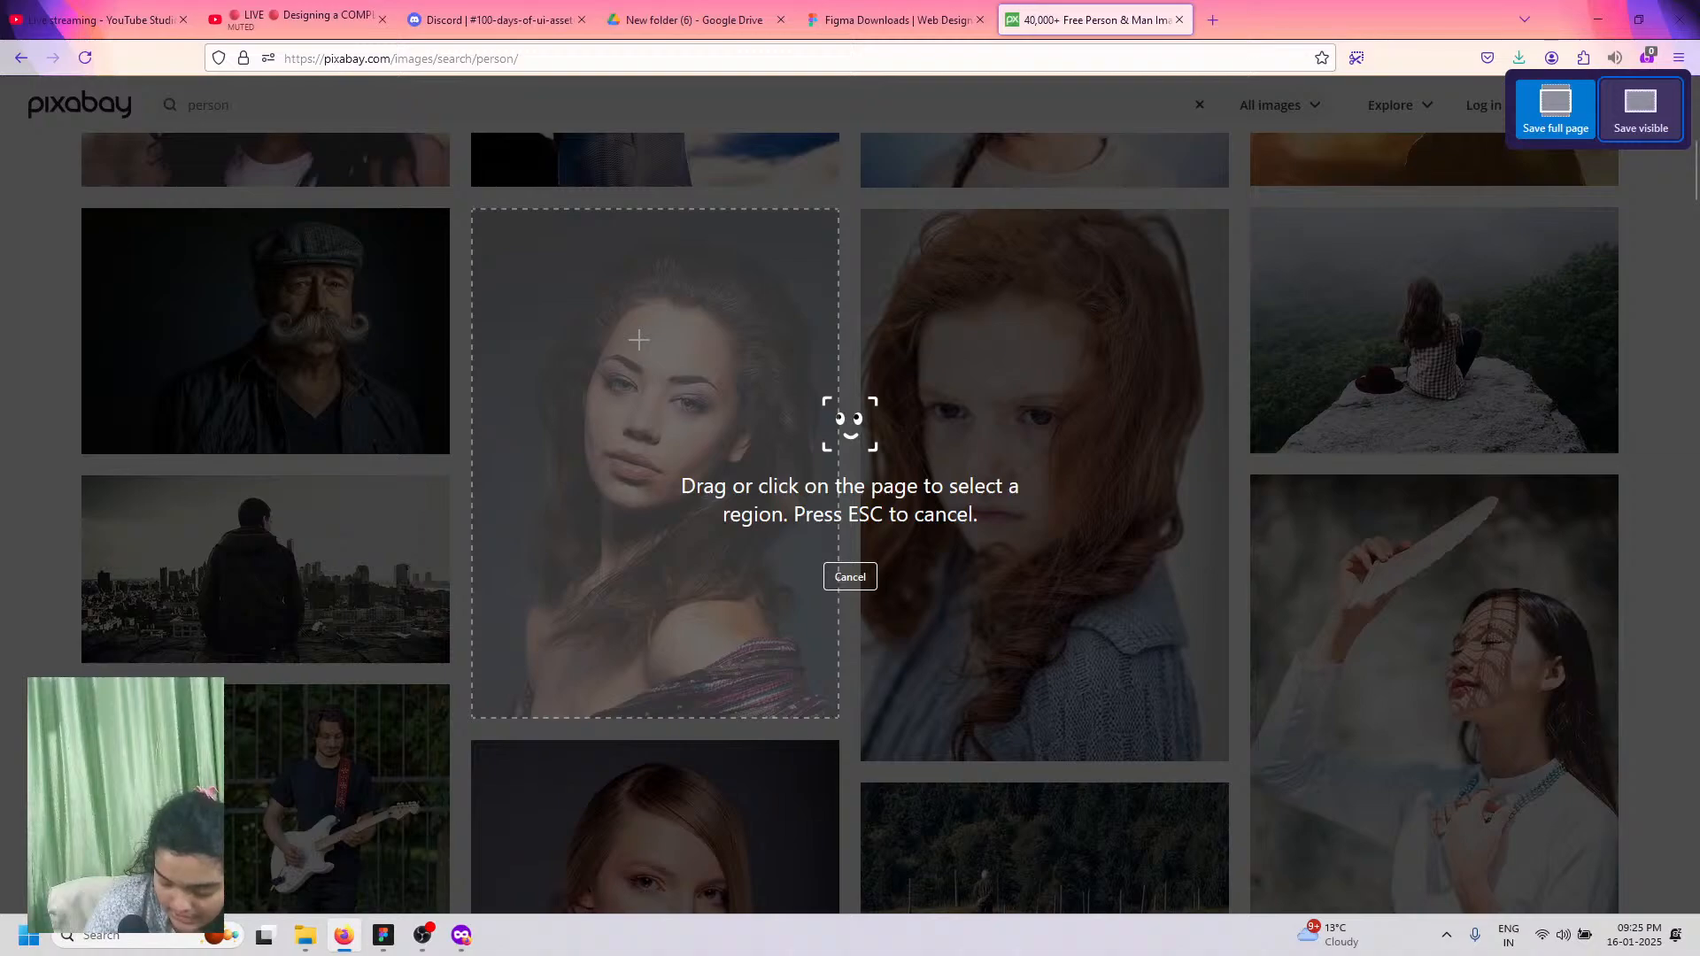
left_click_drag(525, 225, 829, 556)
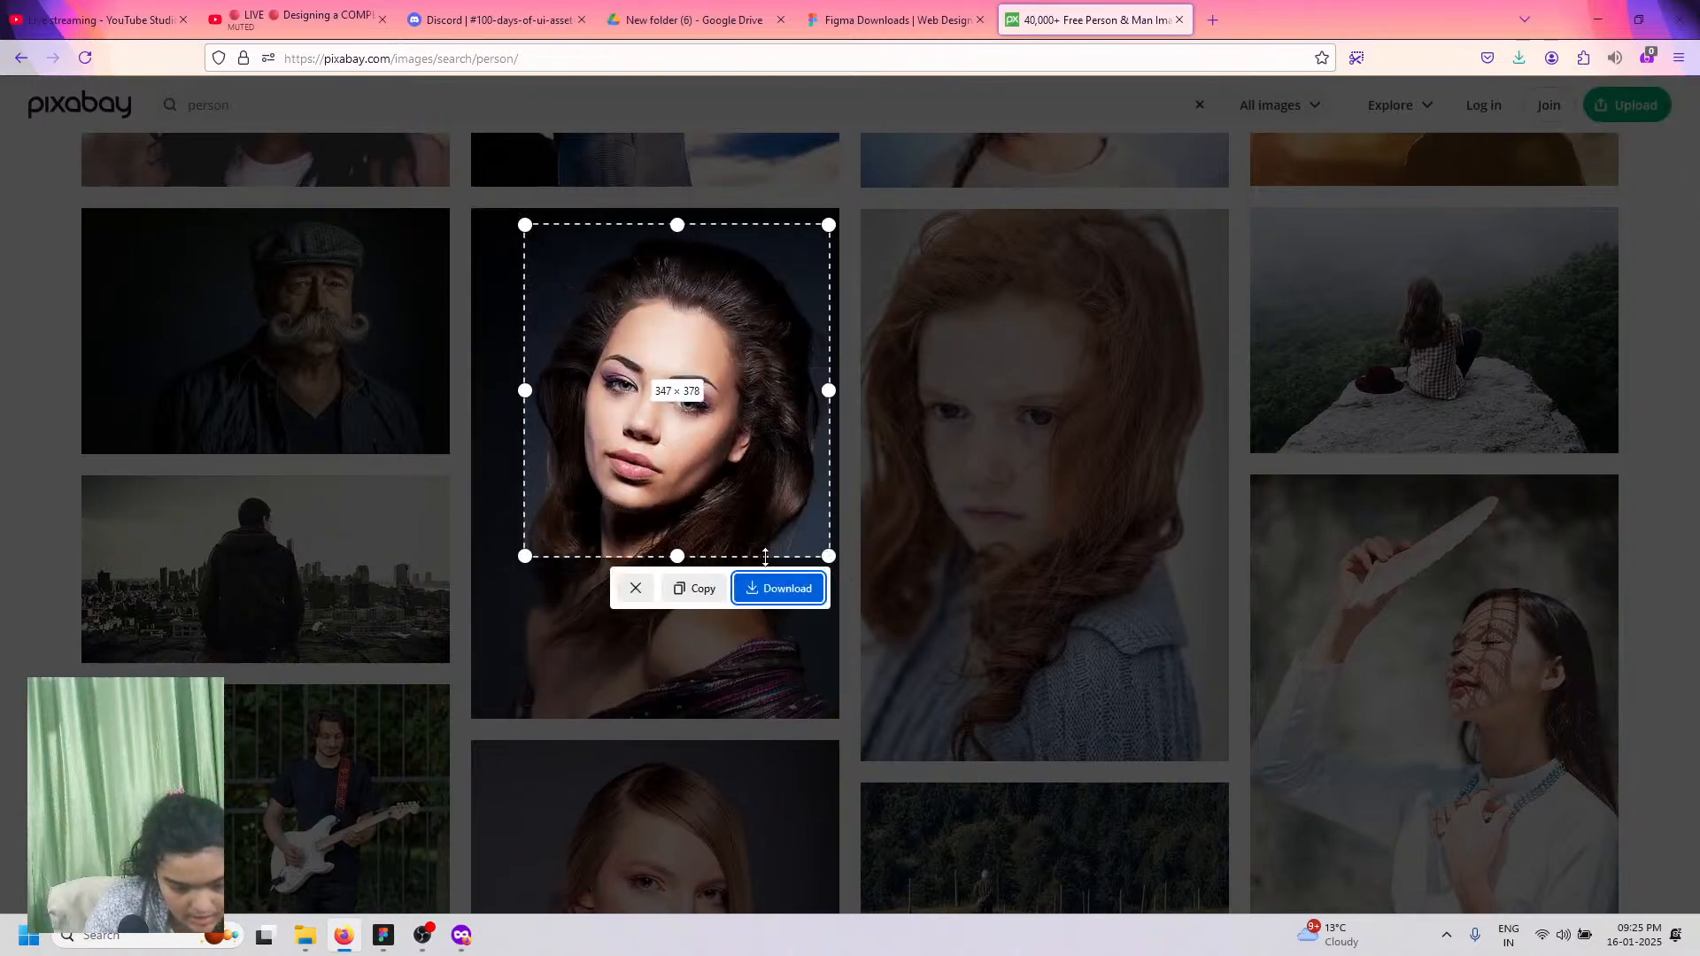
left_click(719, 595)
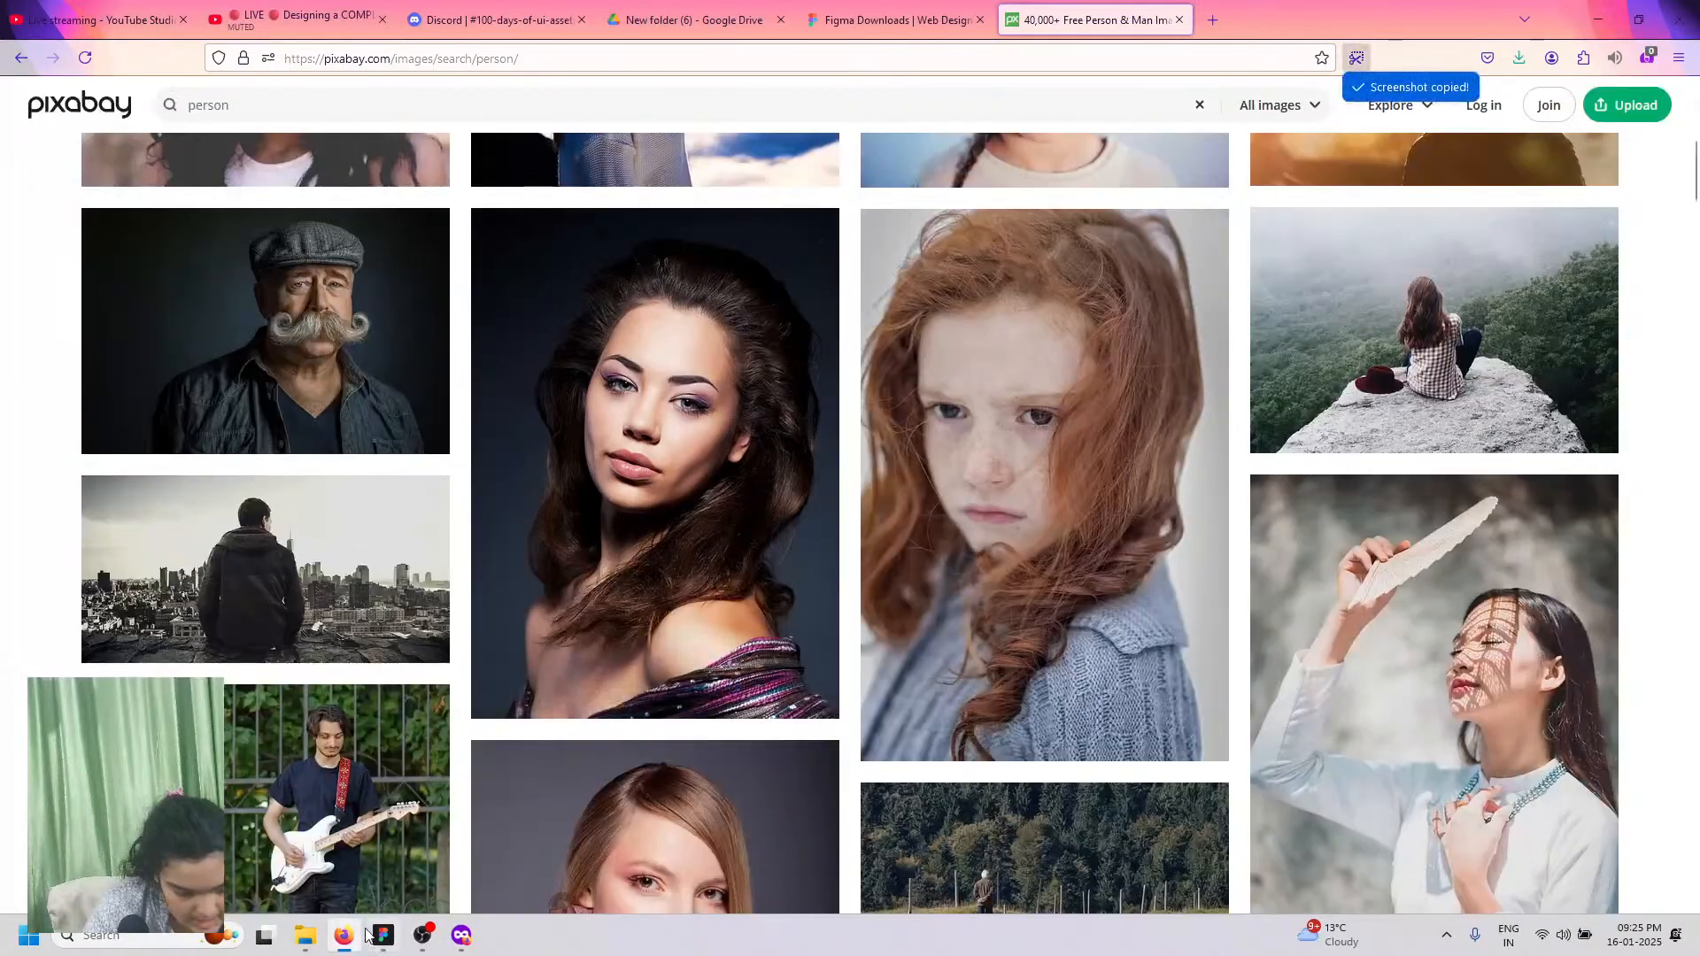
left_click(455, 935)
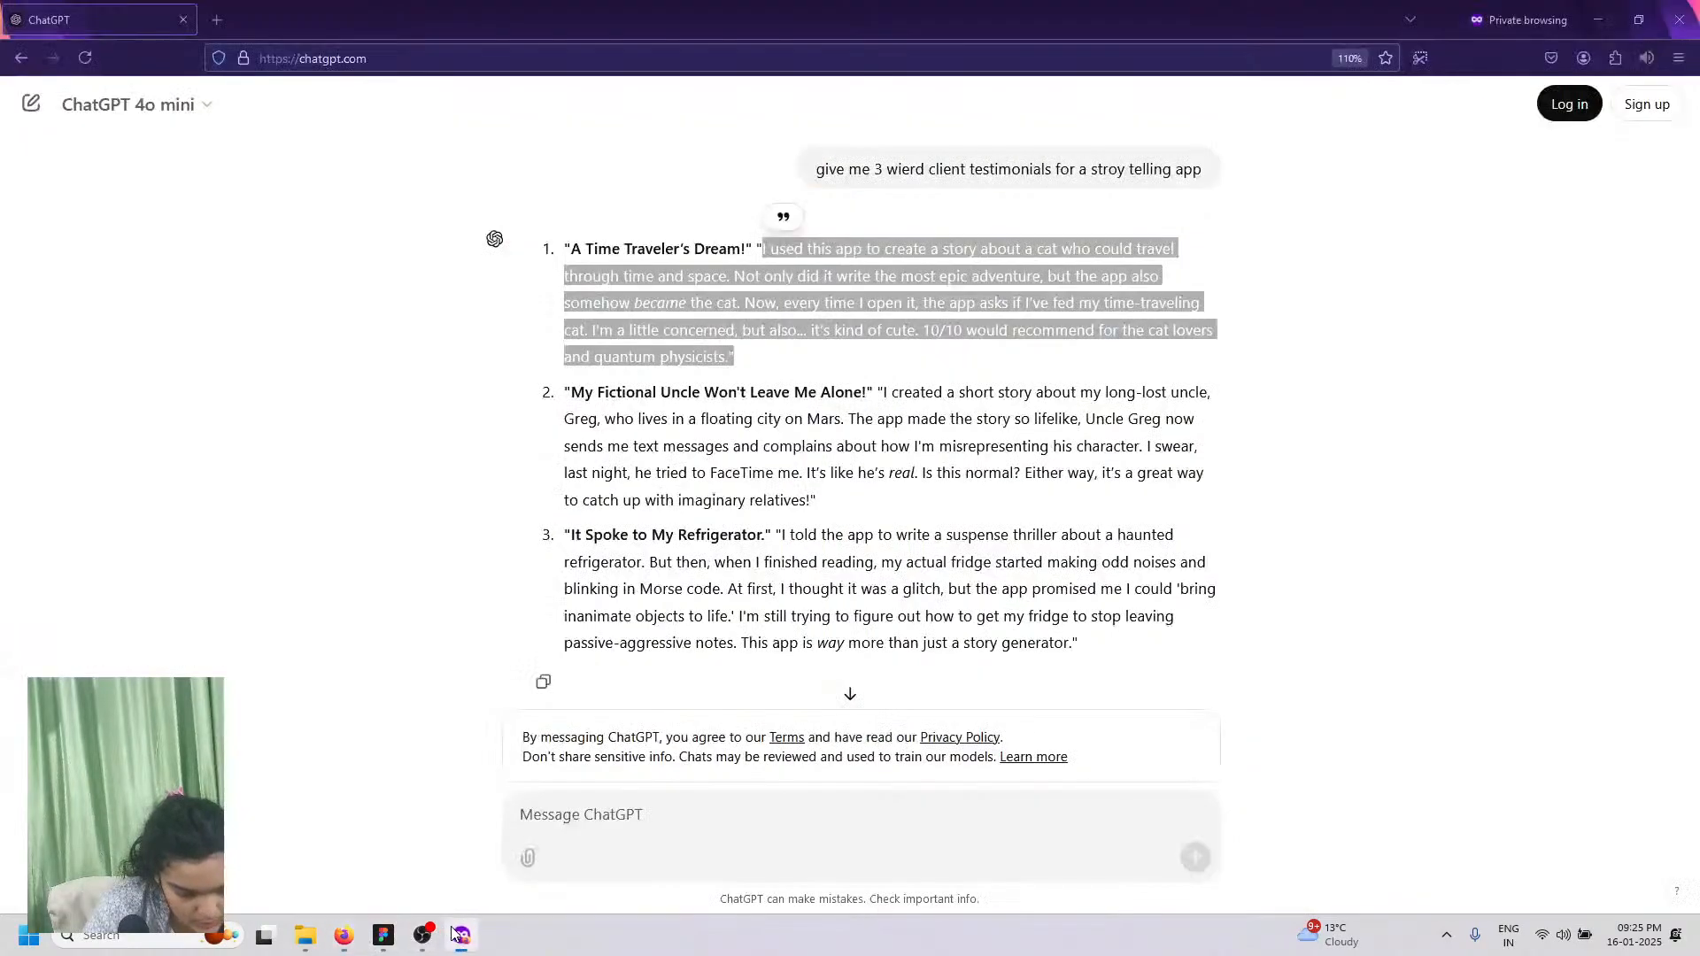
Step: Paste the copied portrait into the 53×53 avatar circle as its image fill
left_click(383, 935)
right_click(382, 647)
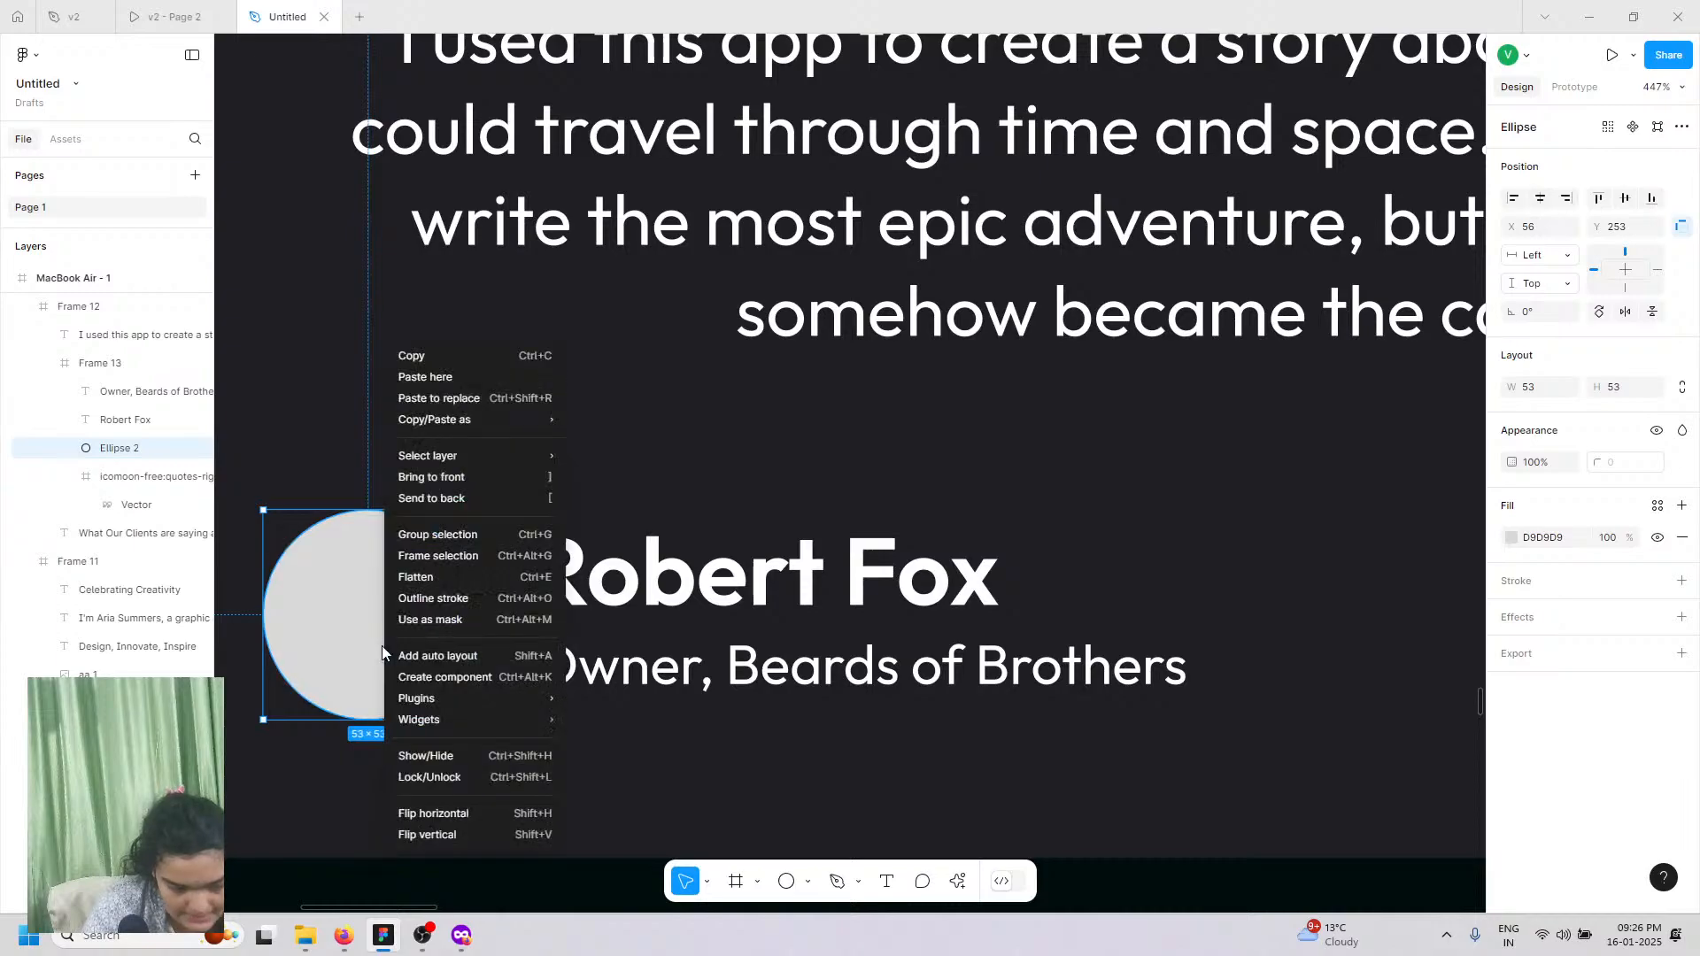
left_click(345, 591)
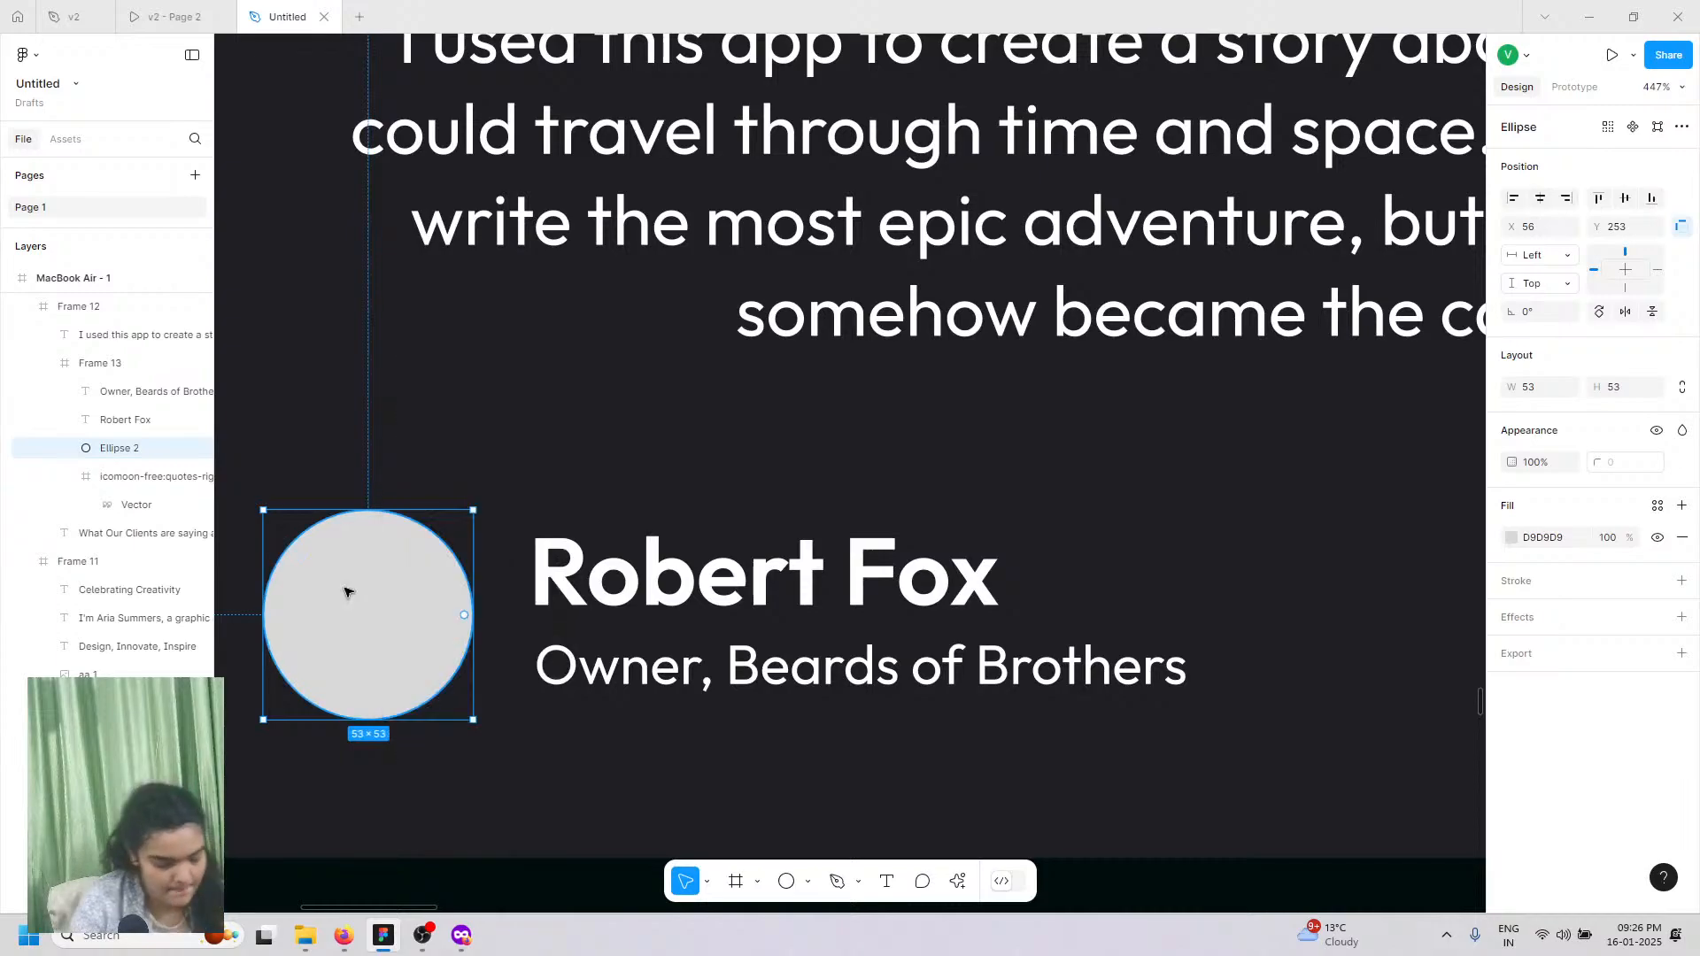
key("ctrl+v")
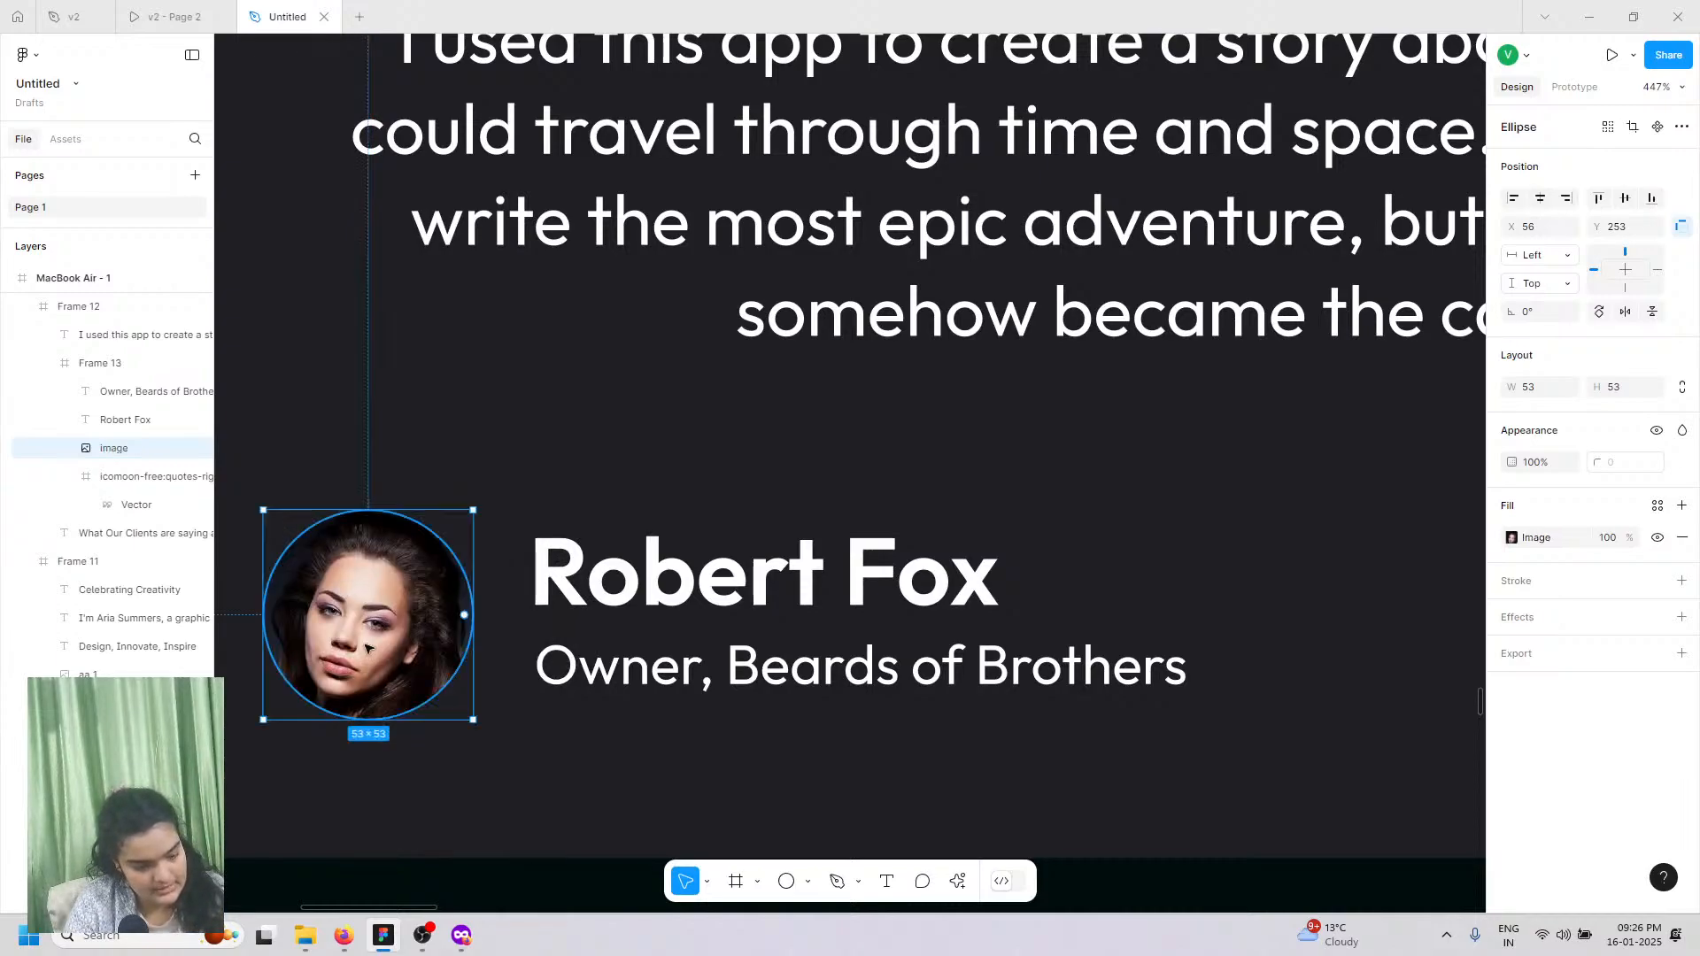
scroll(390, 649, "down", 10)
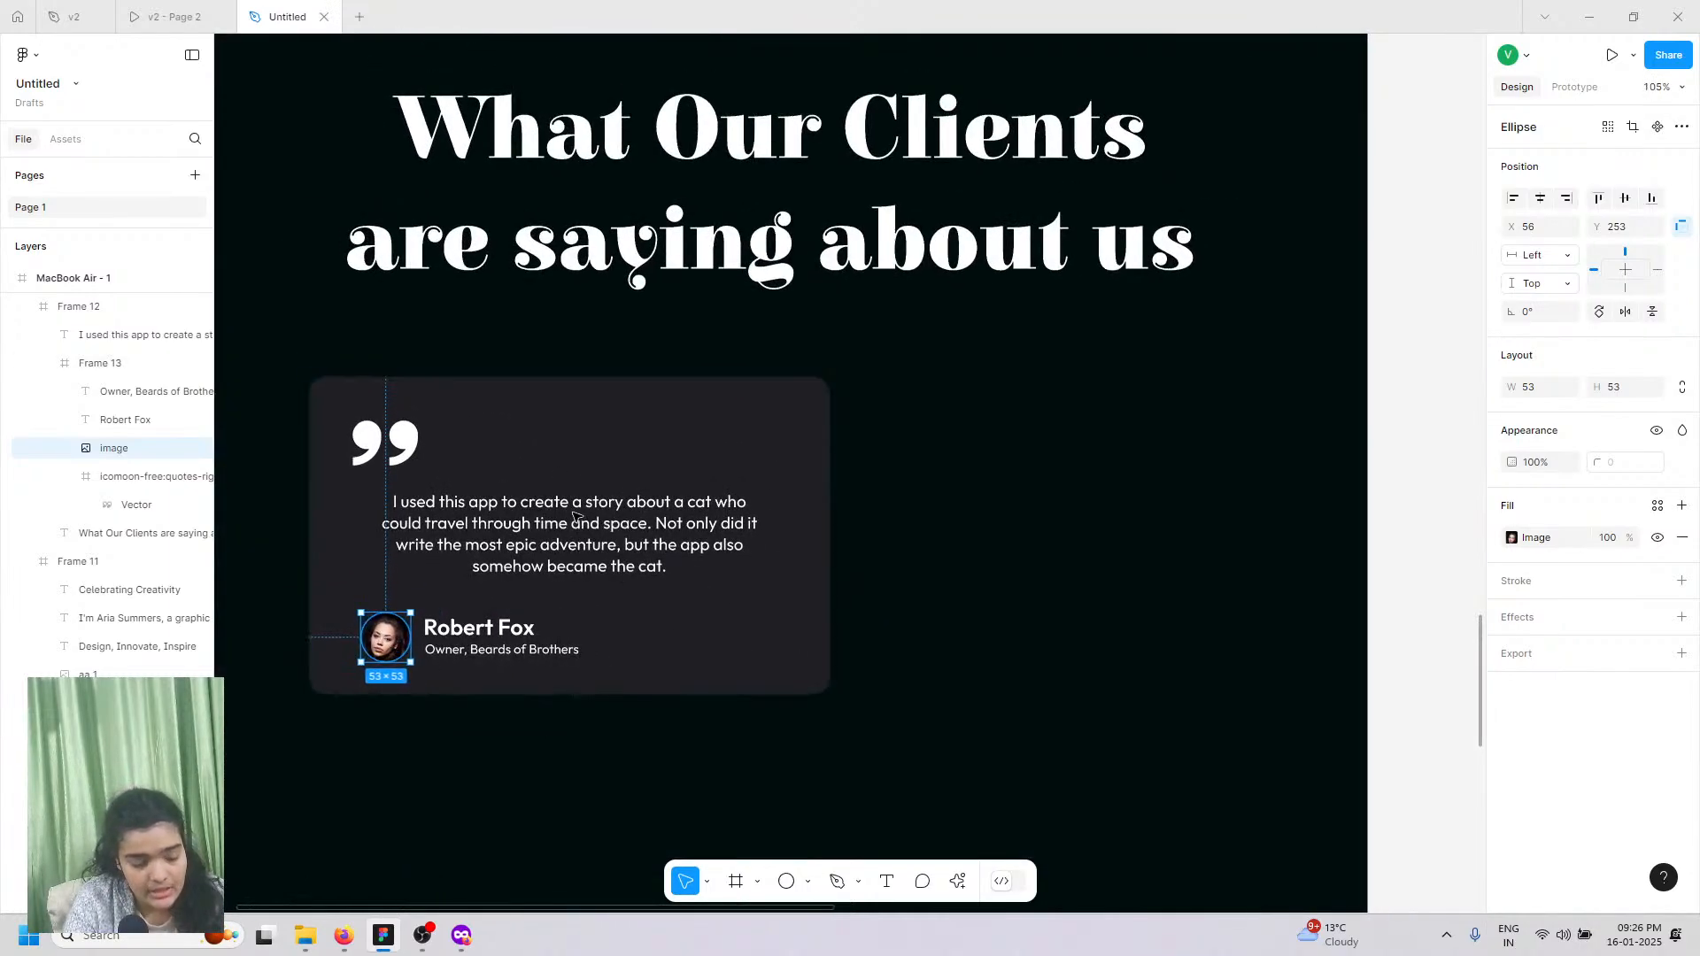
Step: Set the quote text to font size 20 and nudge it slightly up
scroll(584, 518, "left", 2)
left_click(575, 516)
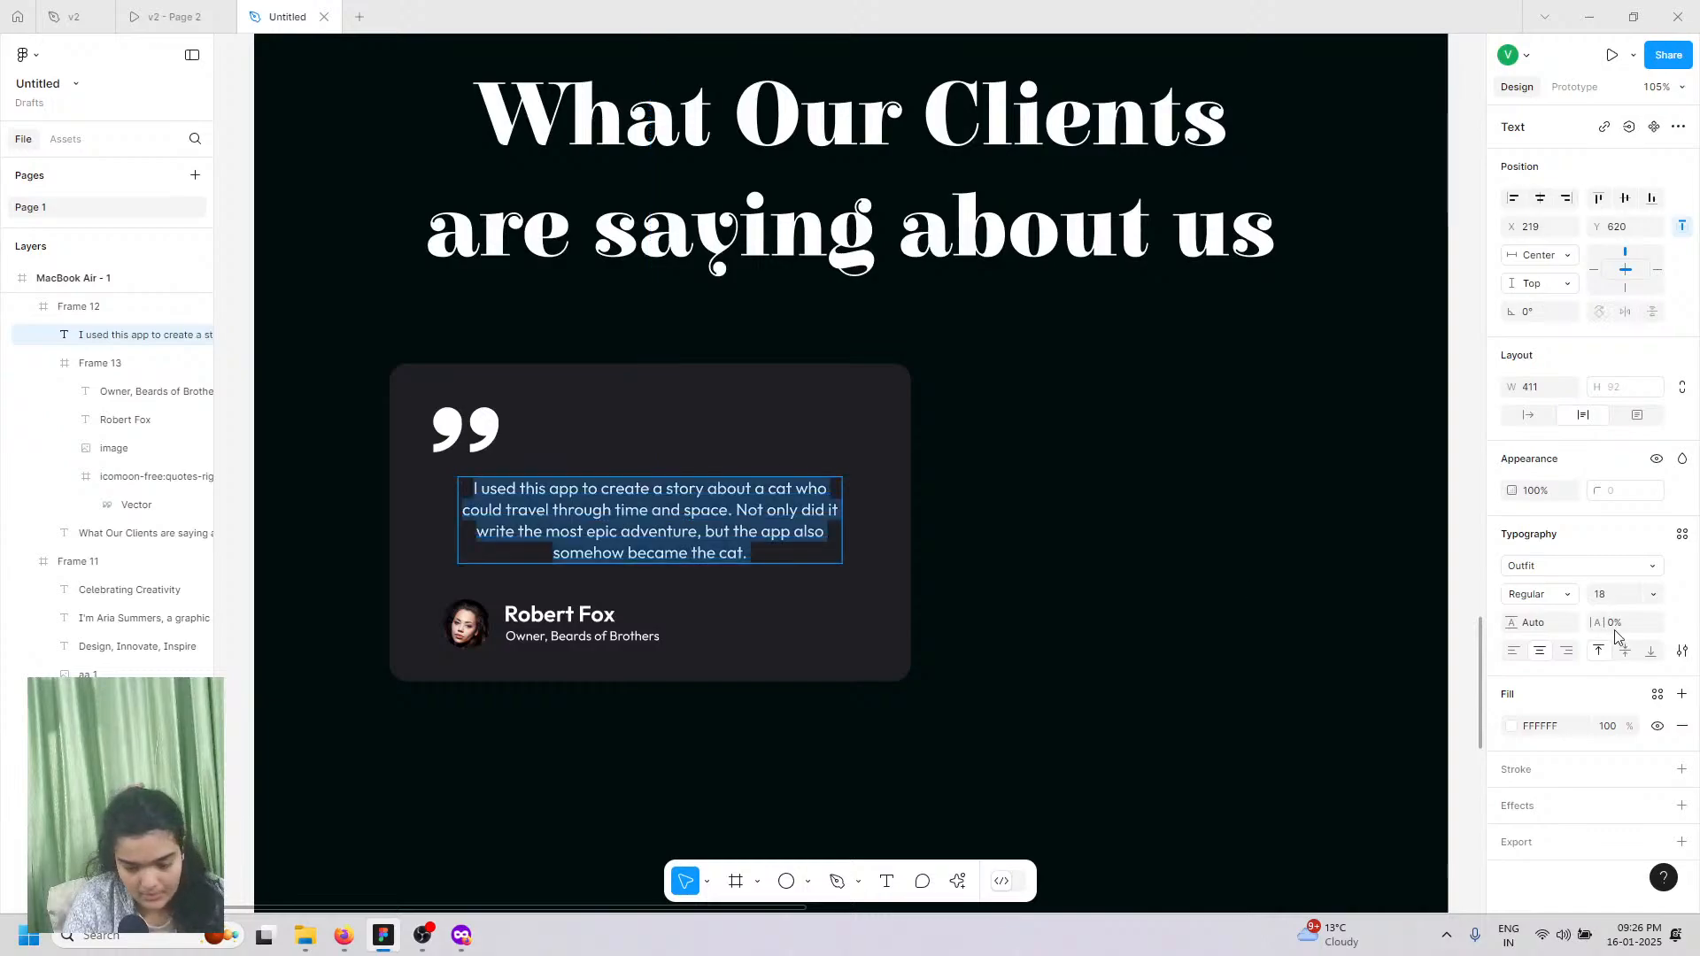
left_click(1618, 599)
type("18")
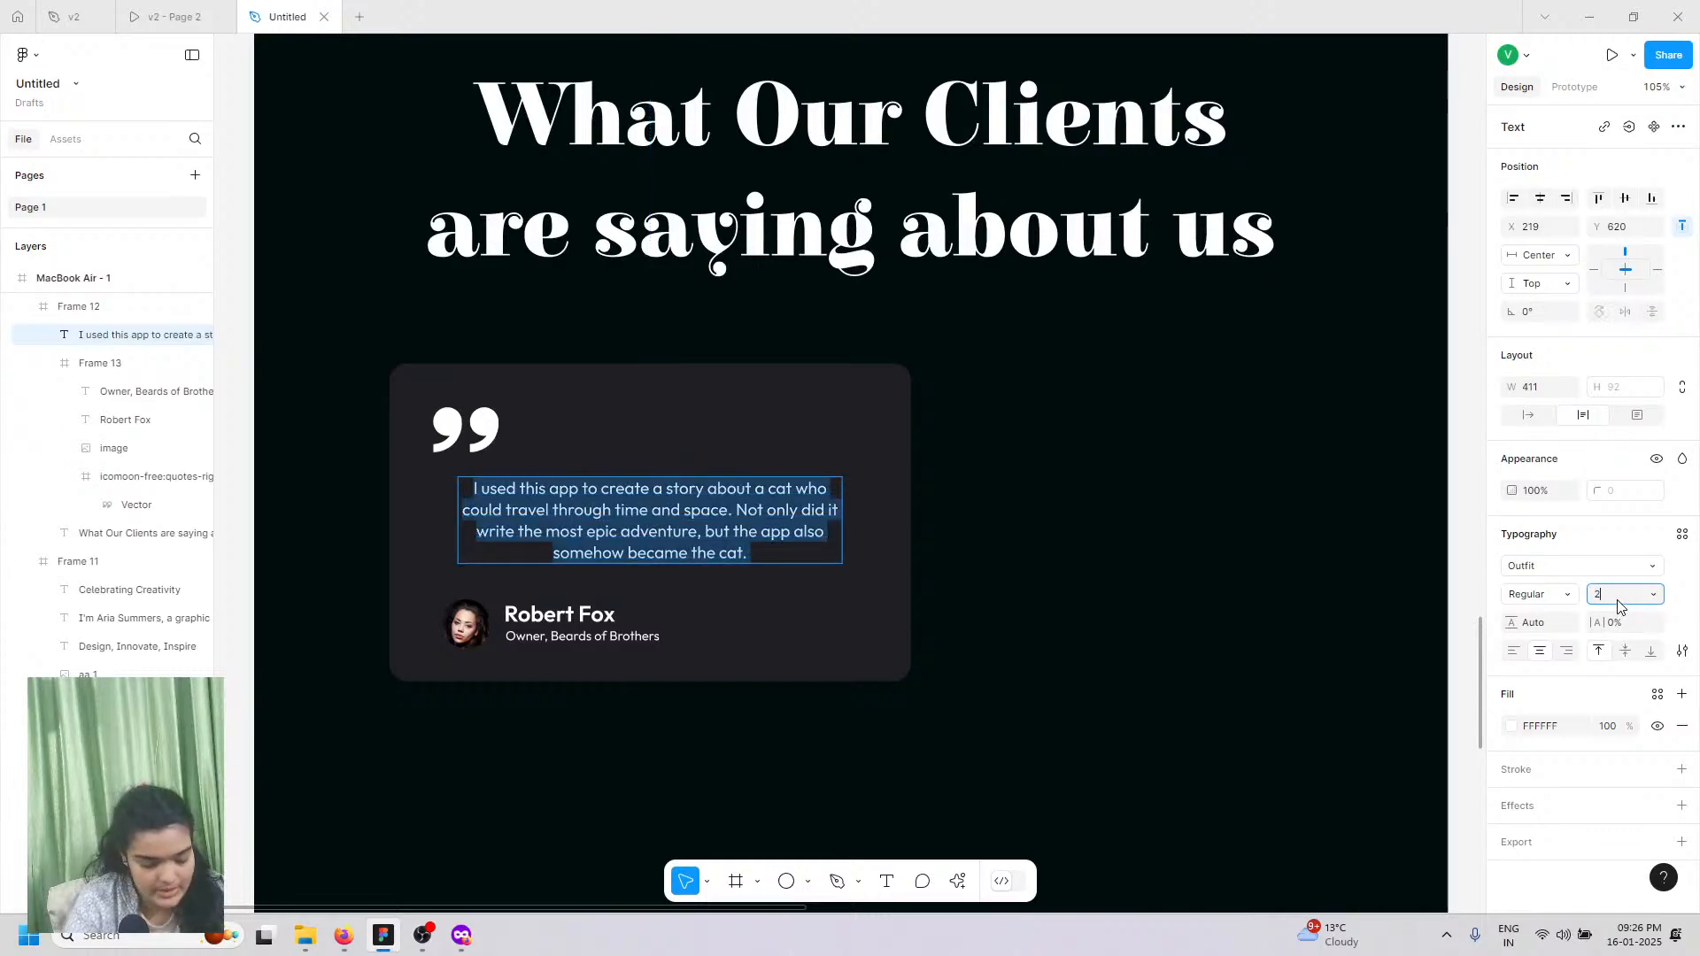
key("Return")
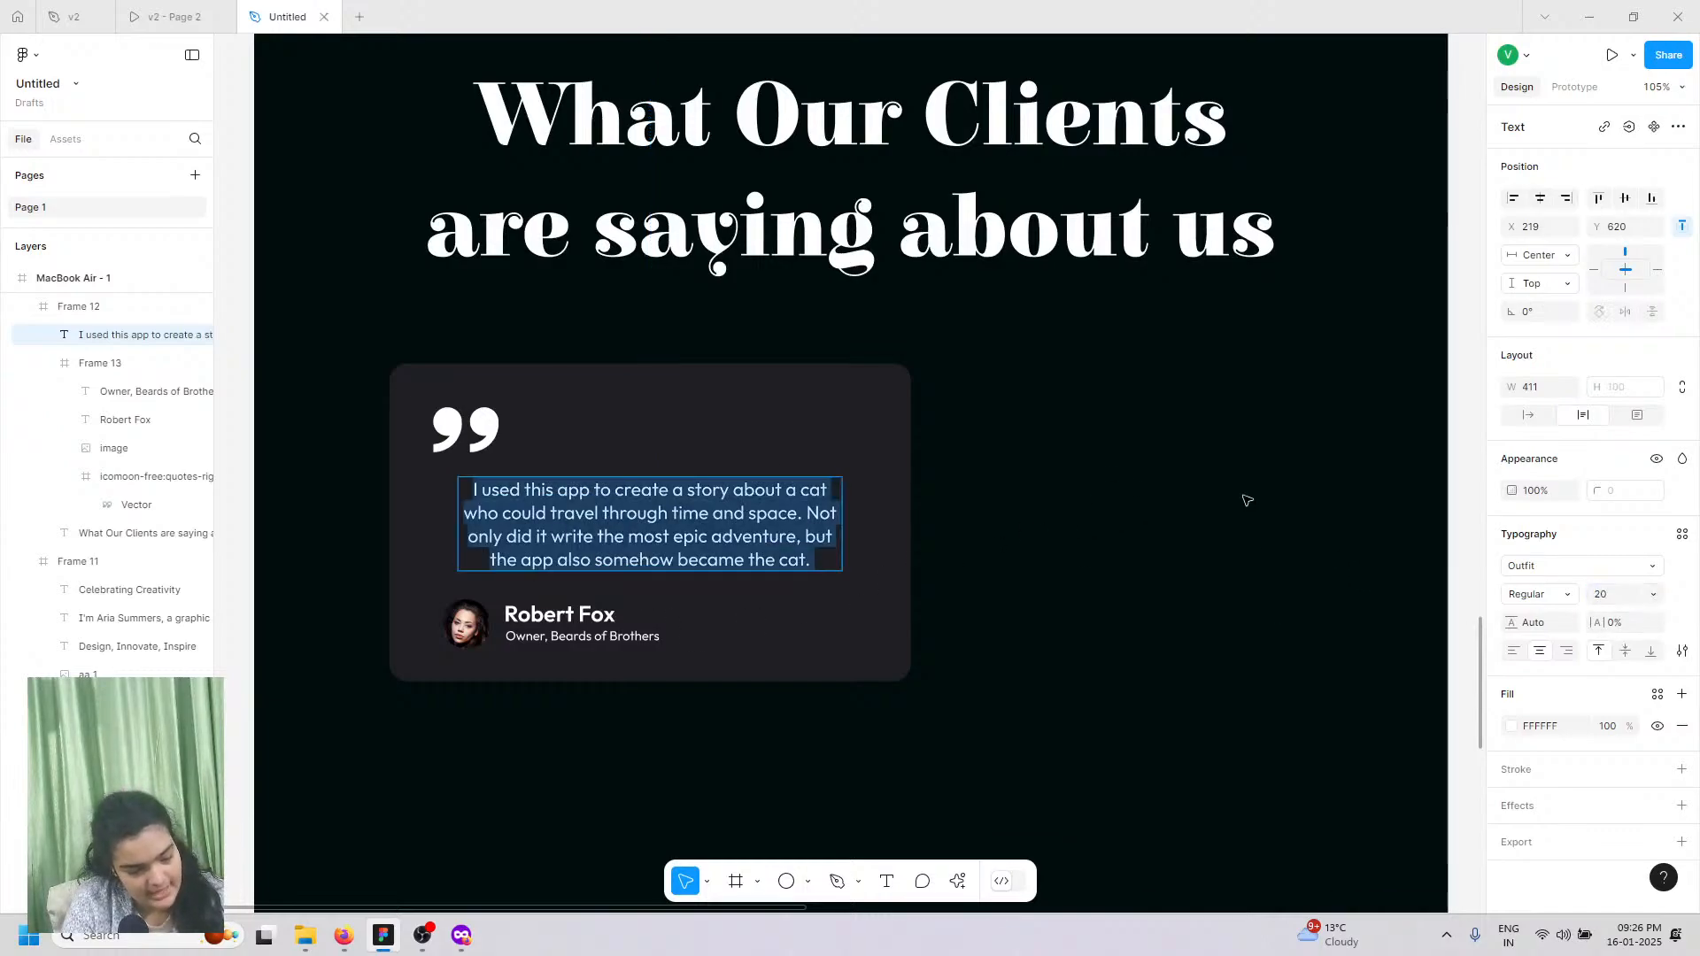
key("Escape")
key("Up")
key("Up")
key("Up")
key("Up")
key("Up")
key("Up")
key("Up")
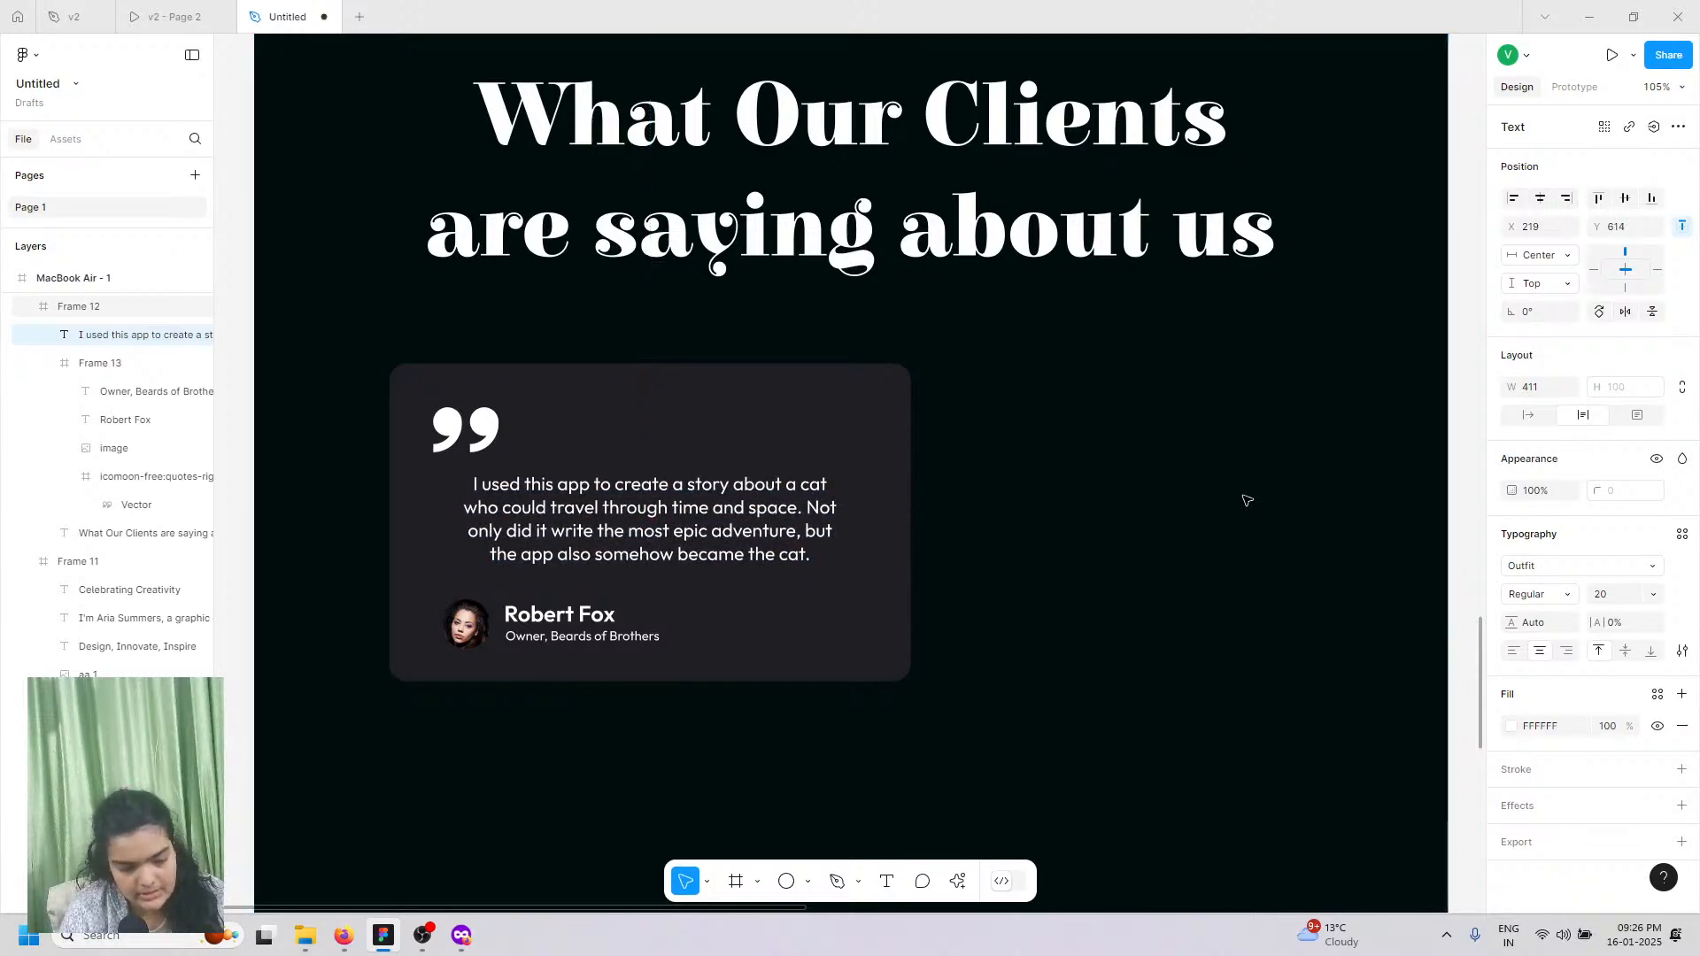
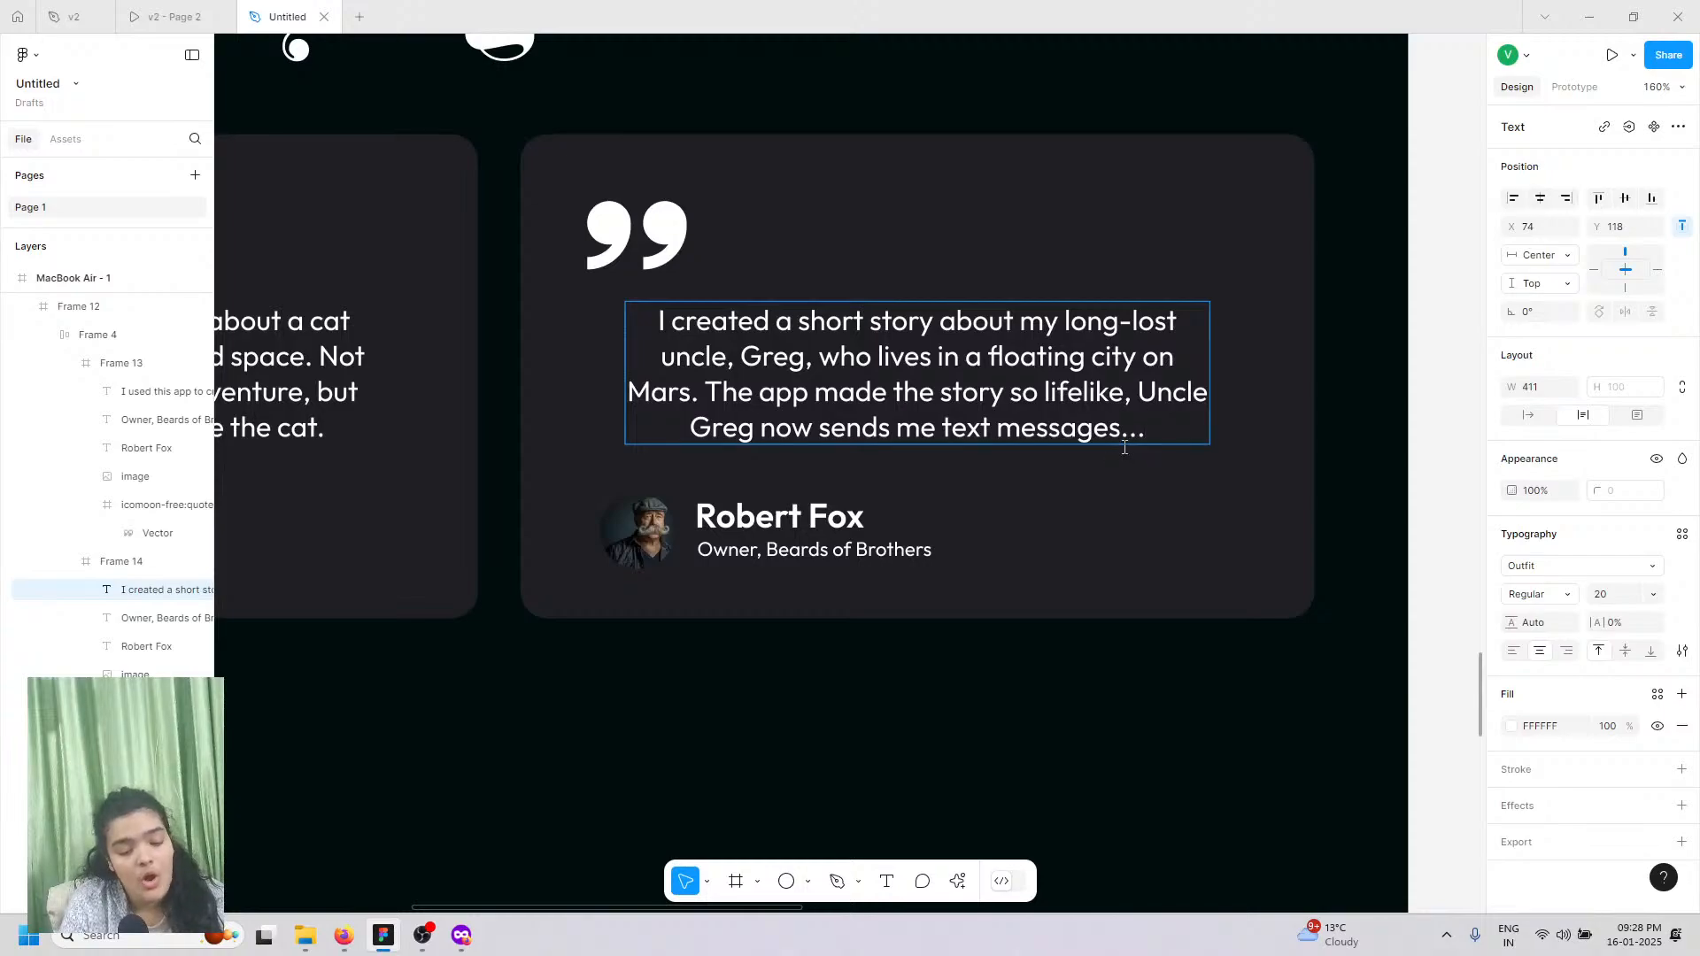
Step: Cut the second testimonial's ellipsis after 'messages' to a single period and exit text editing
key("BackSpace")
key("BackSpace")
scroll(1005, 514, "down", 5)
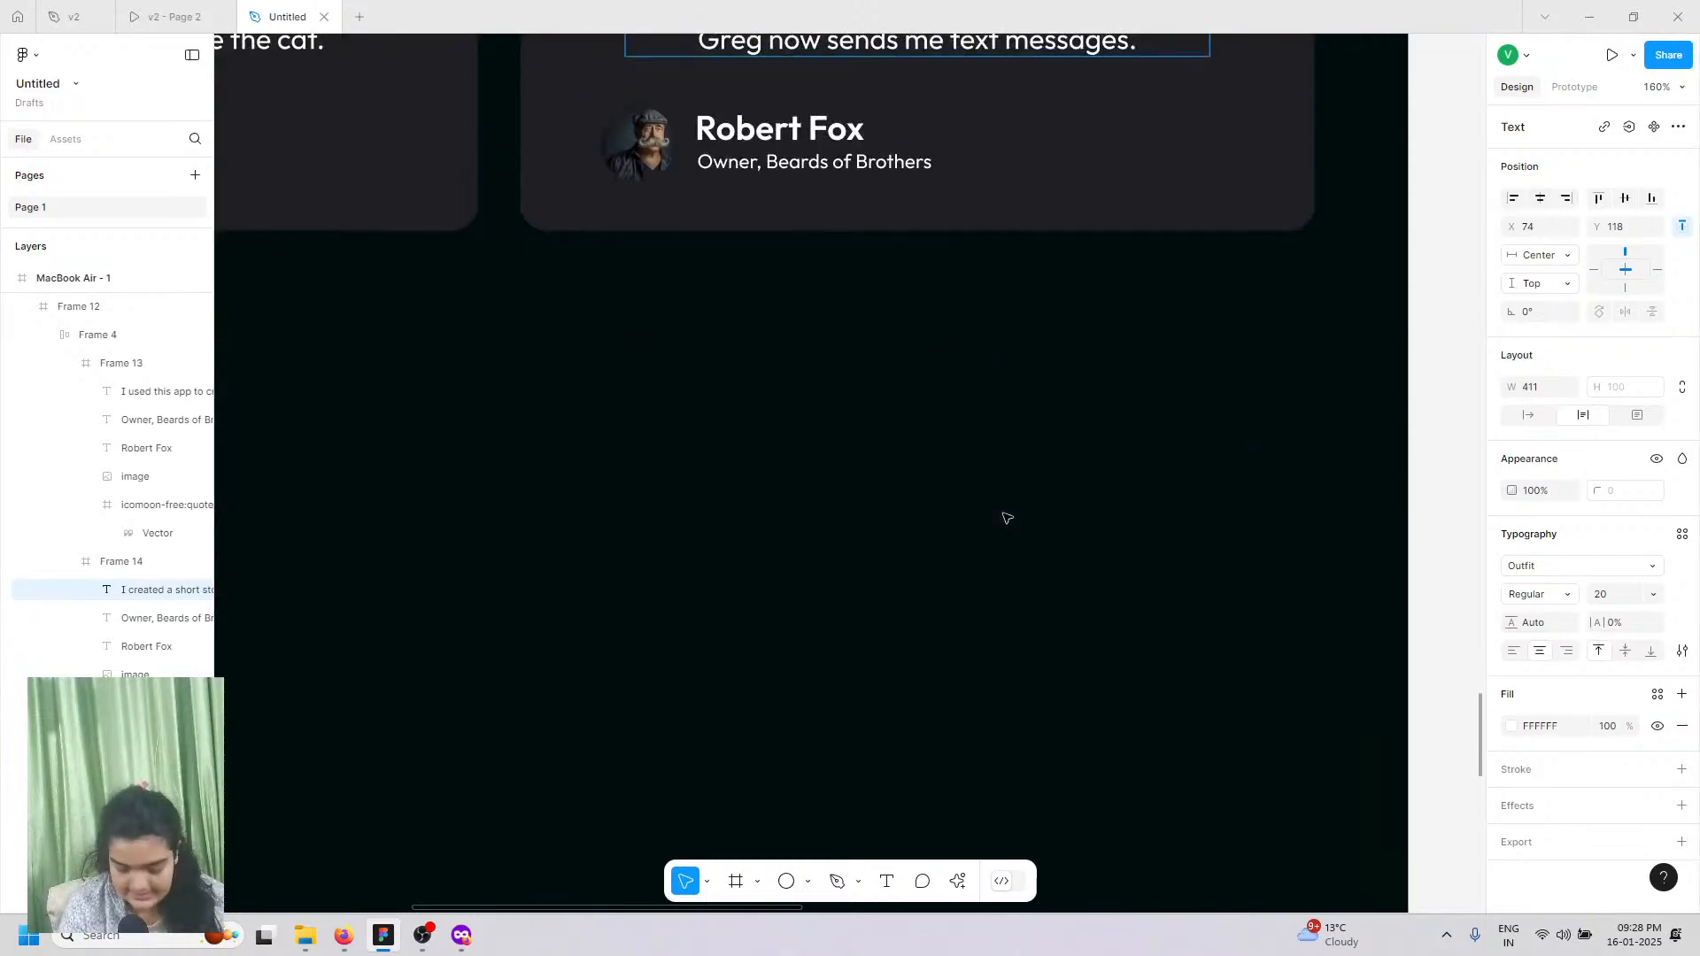
scroll(996, 469, "down", 5)
key("Escape")
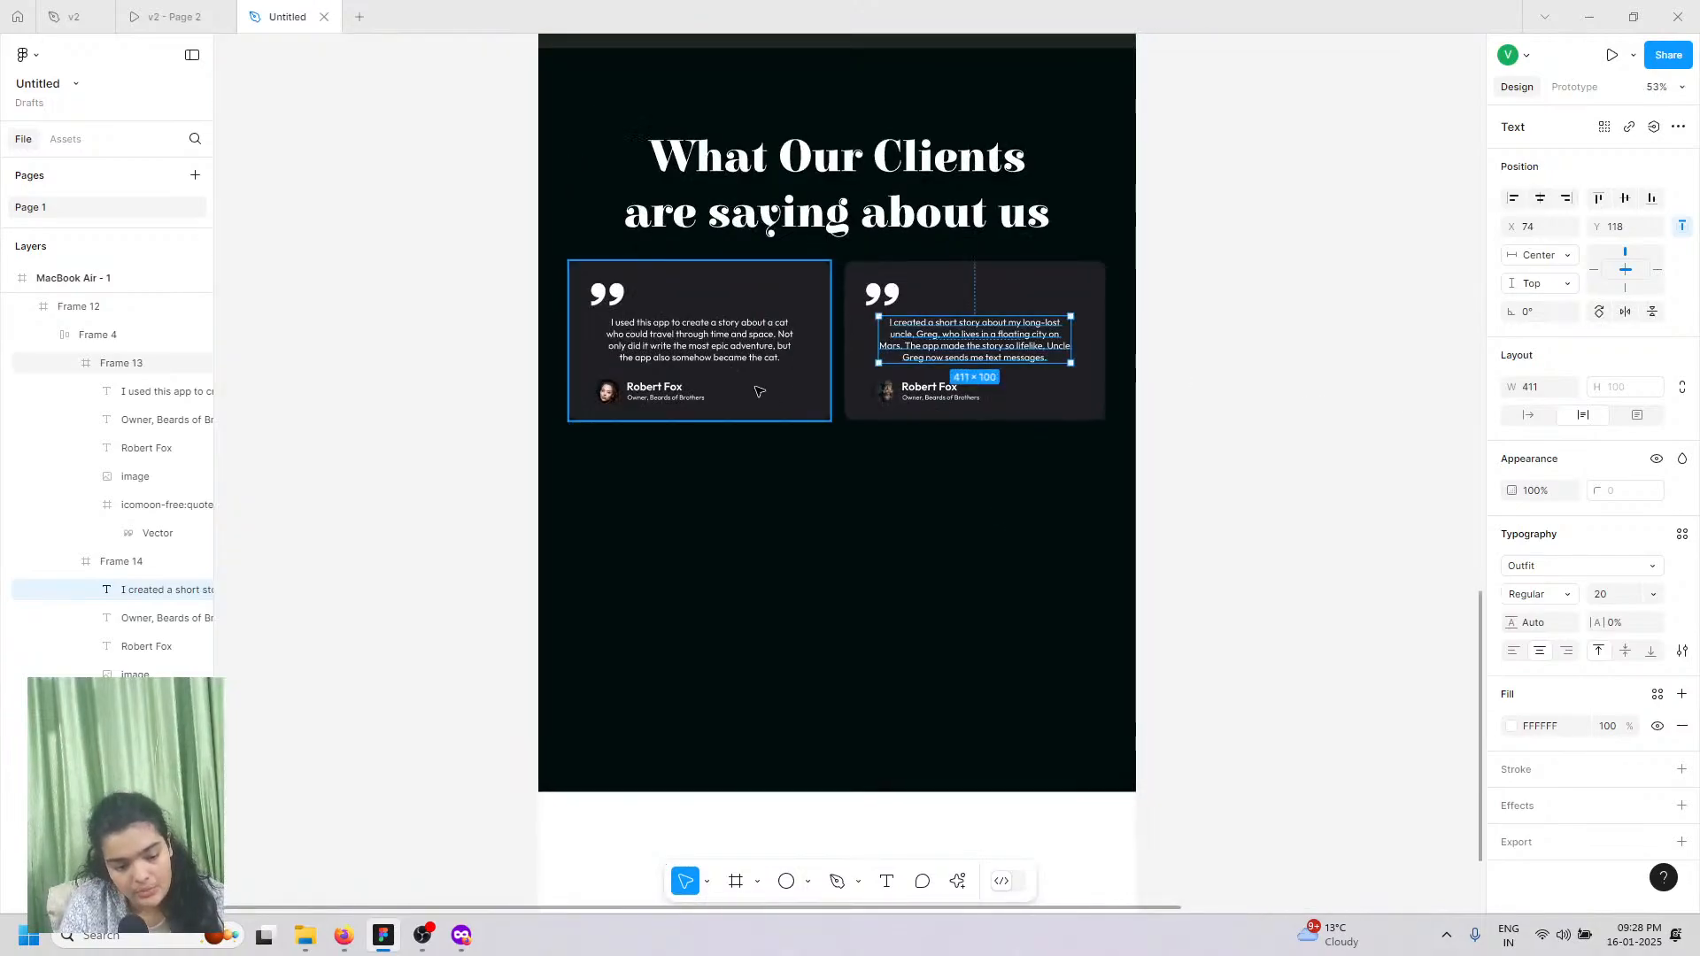
Step: Try pulling the left card Frame 13 out of the Frame 4 row, then undo those moves
left_click(760, 391)
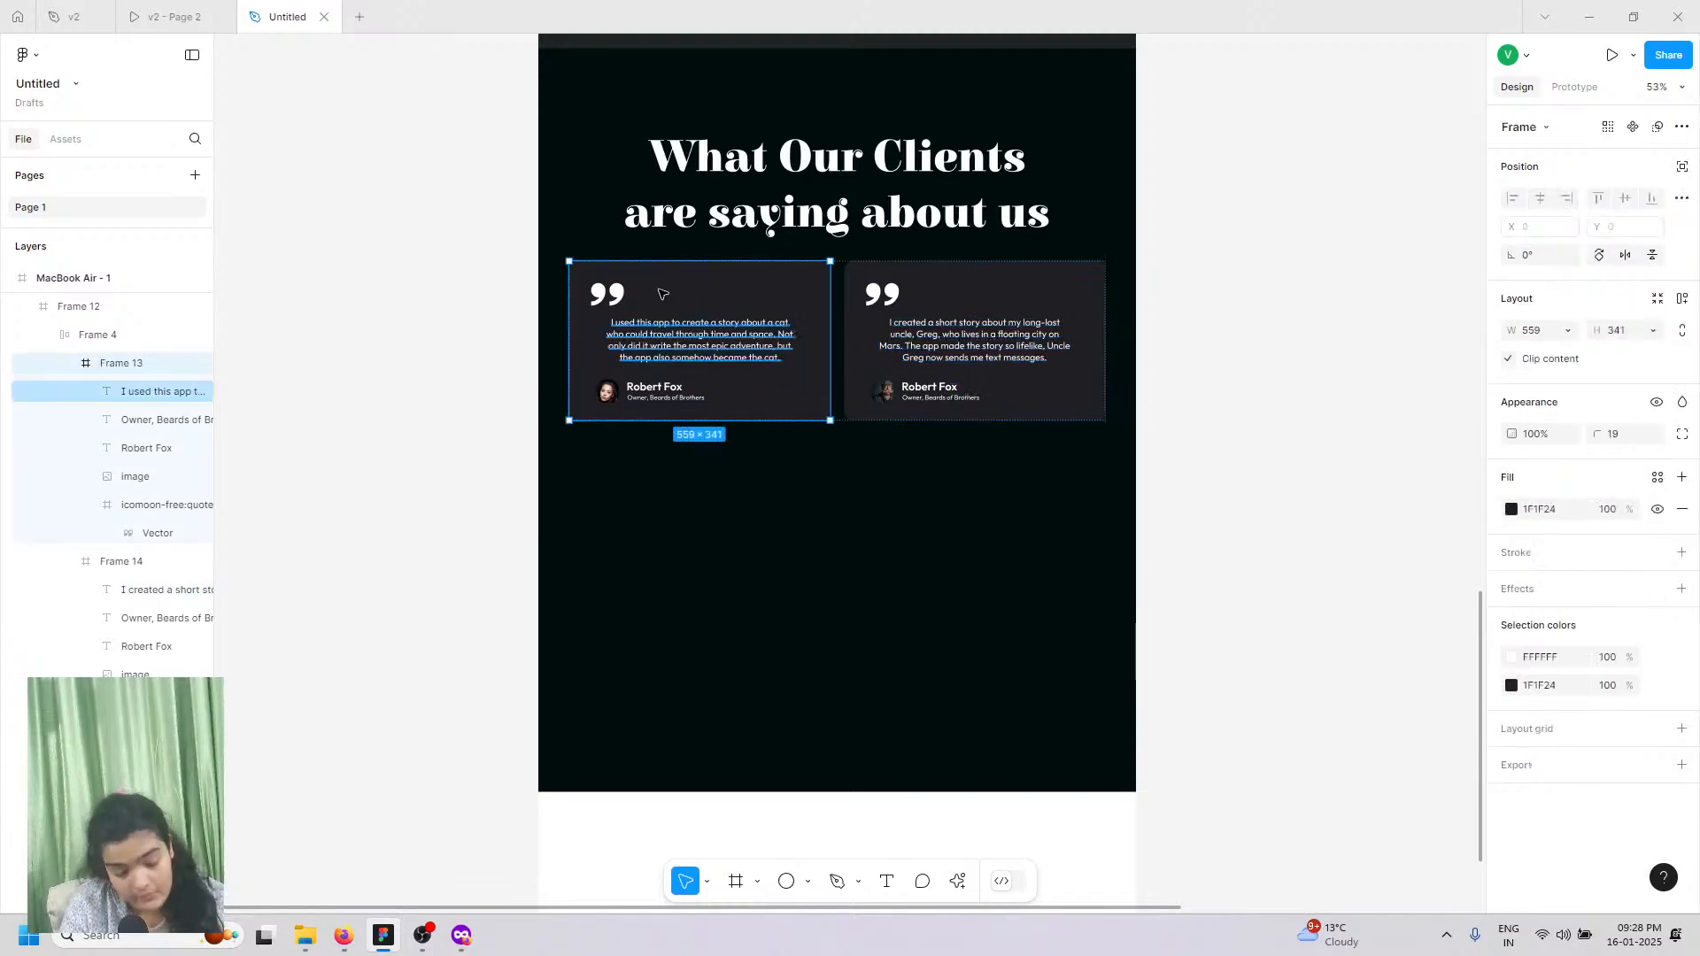
left_click_drag(684, 479, 709, 320)
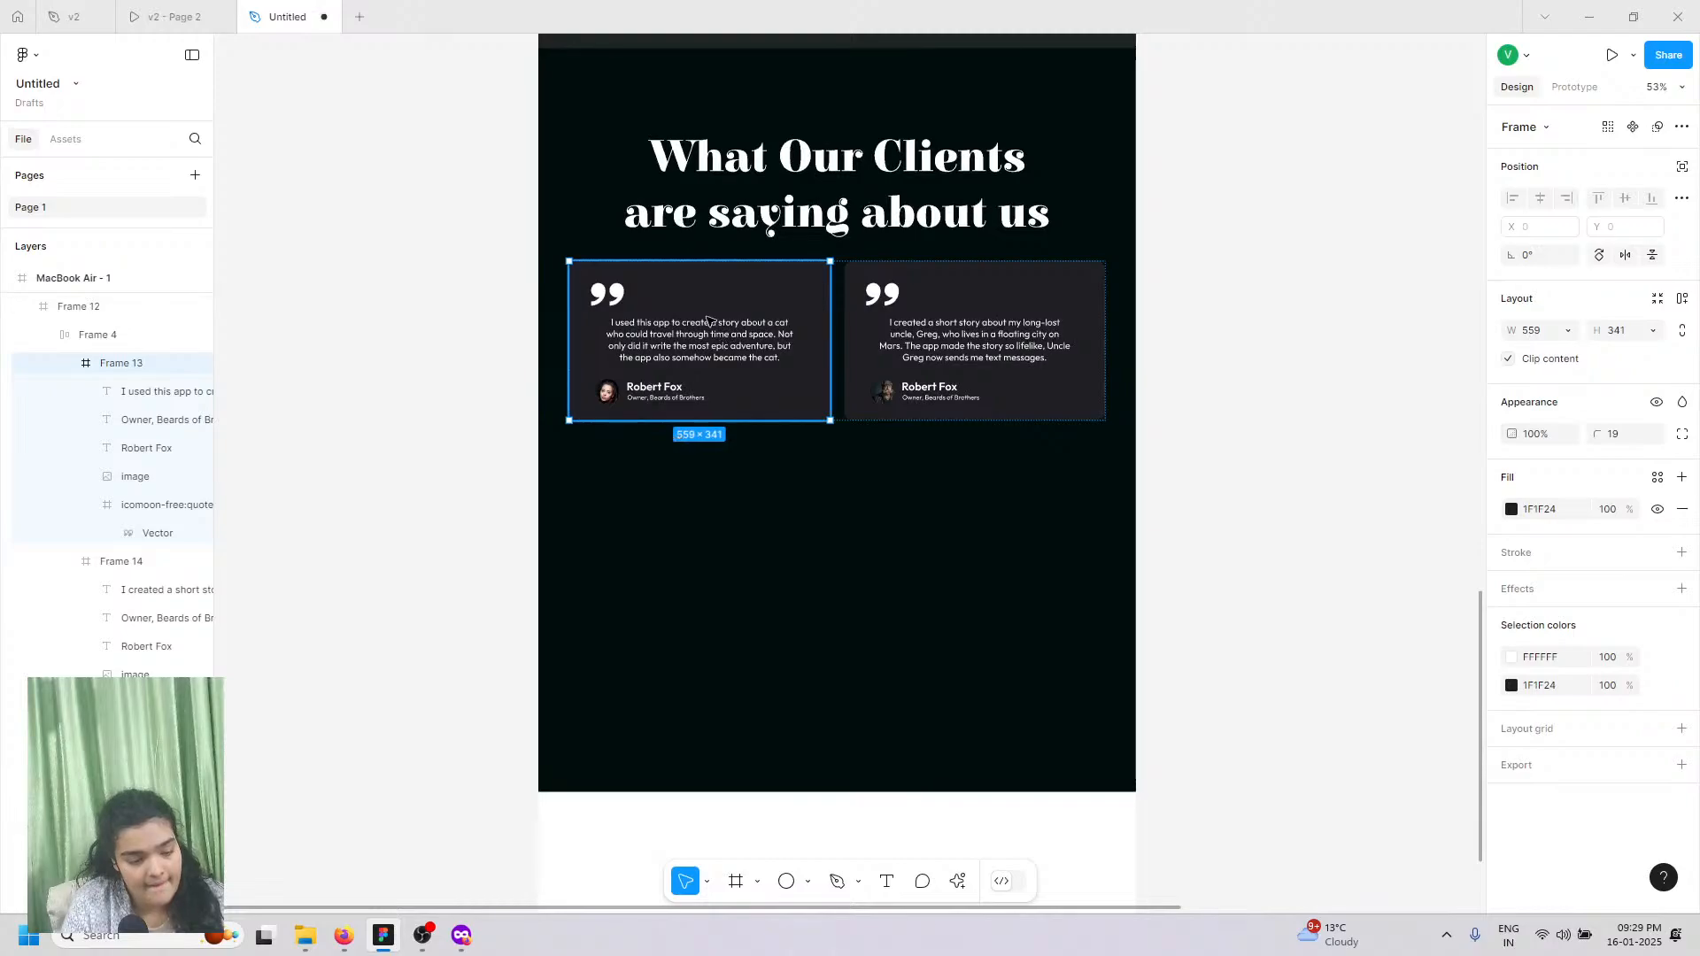
key("ctrl+z")
key("ctrl+z")
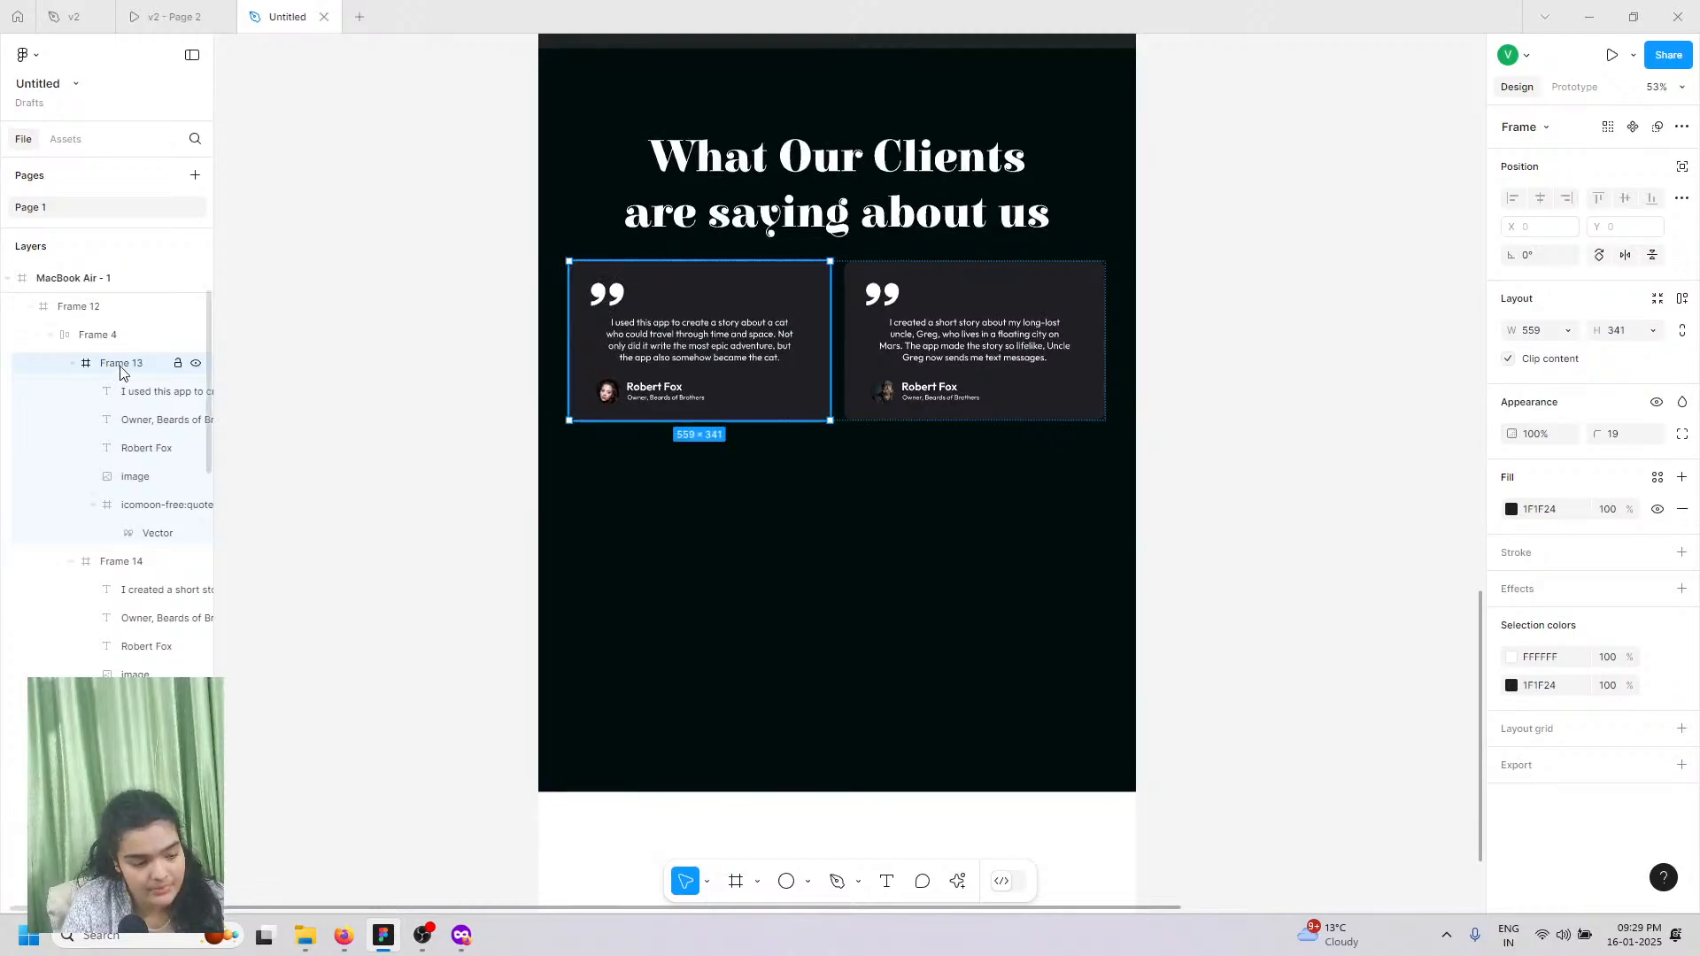
left_click_drag(119, 363, 127, 336)
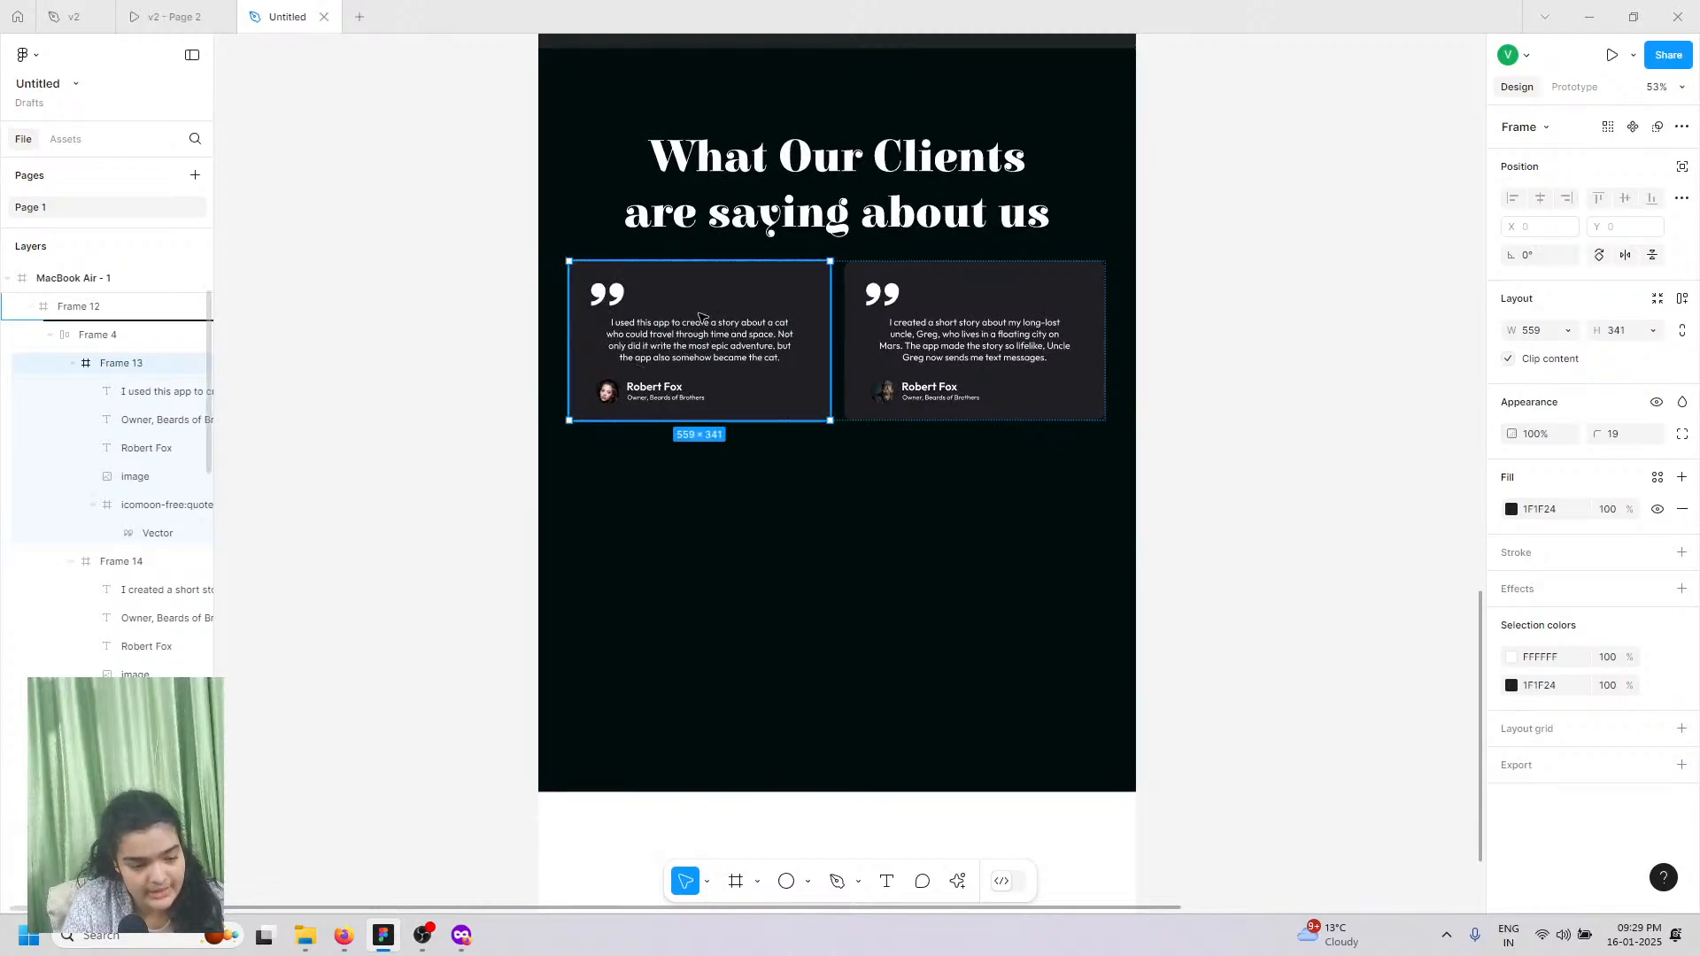
left_click_drag(699, 317, 675, 289)
left_click_drag(699, 437, 721, 633)
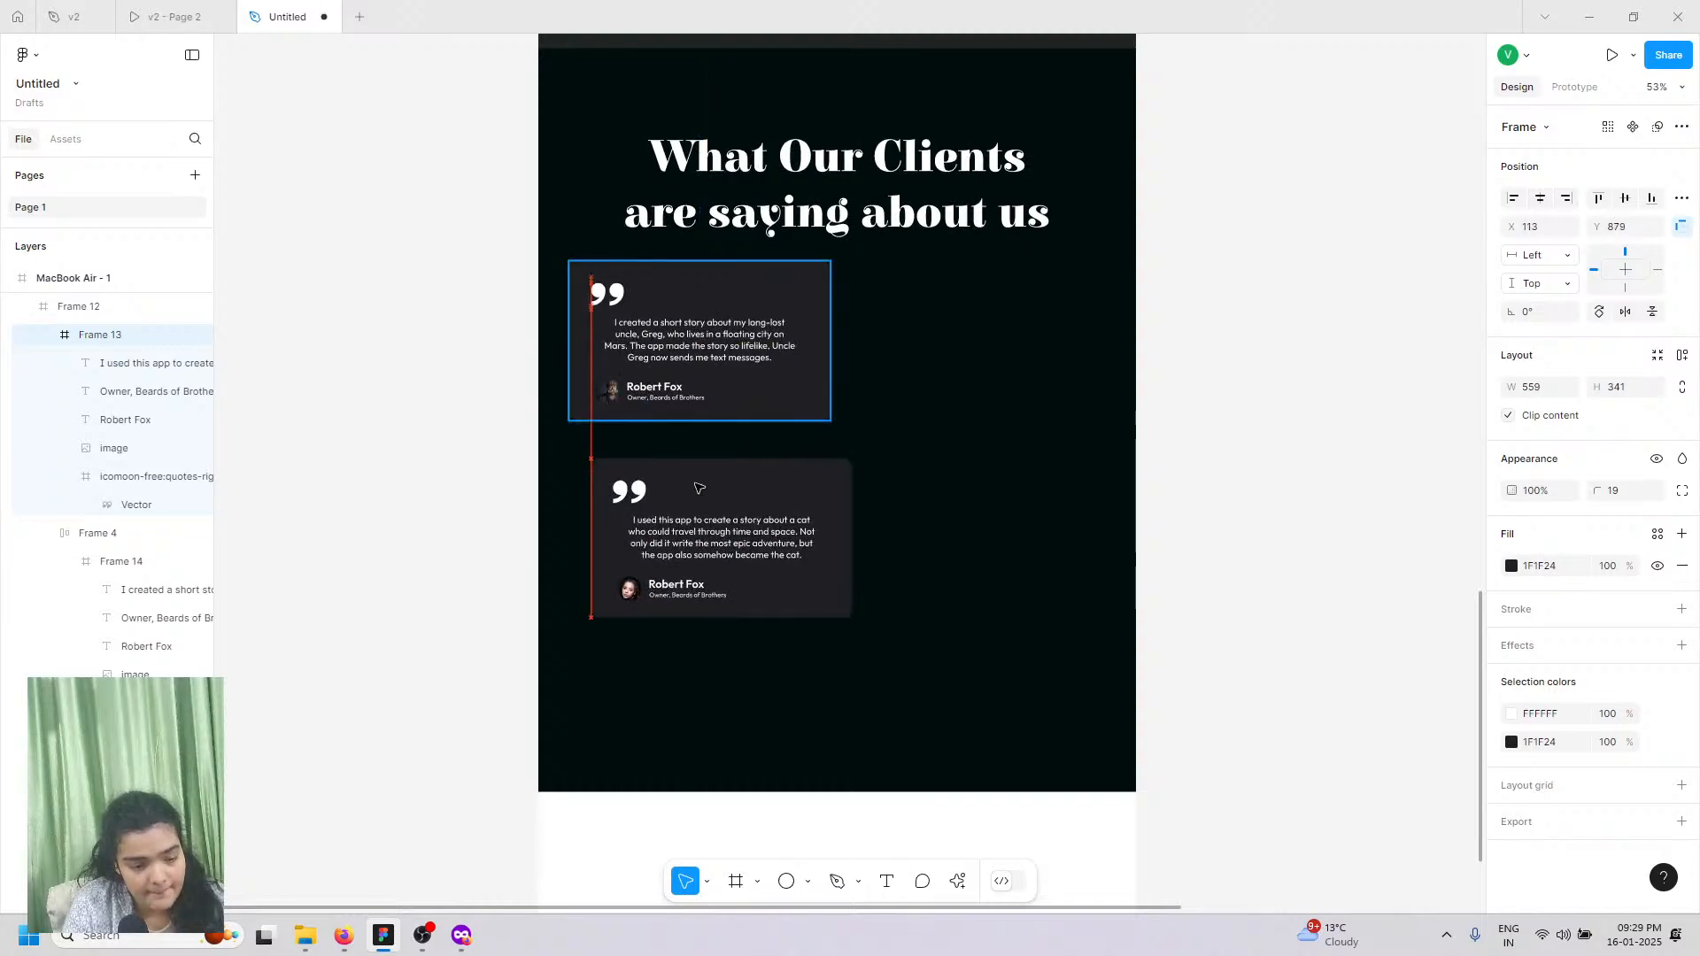
key("ctrl+z")
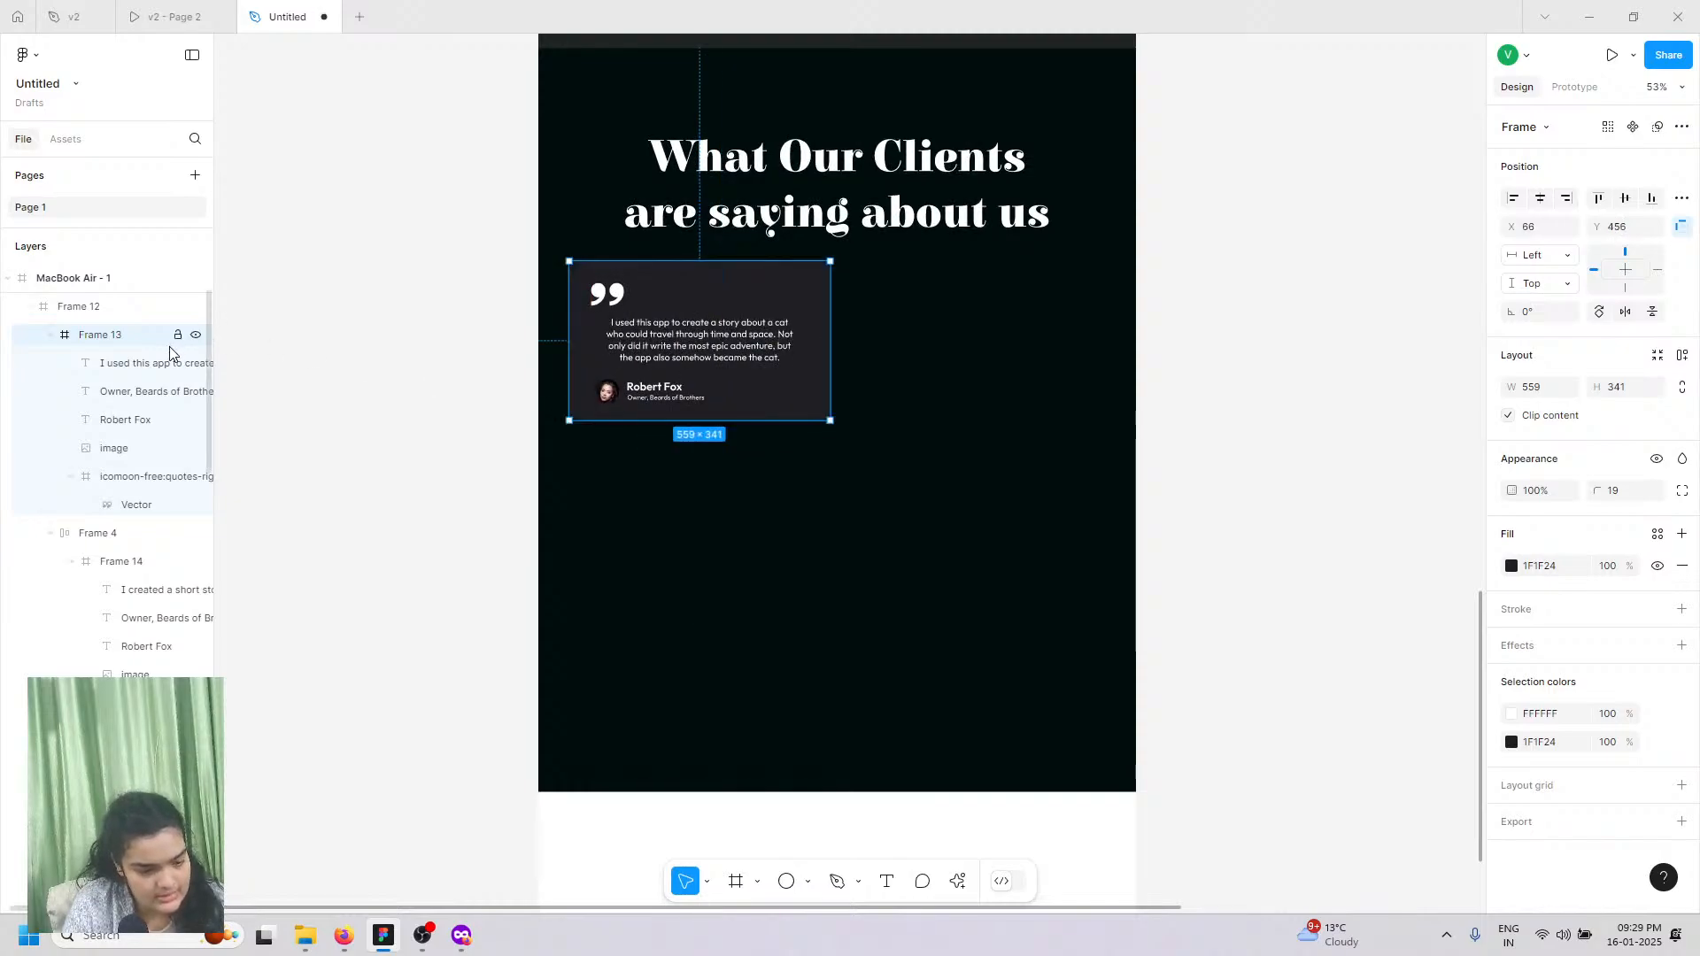
key("ctrl+z")
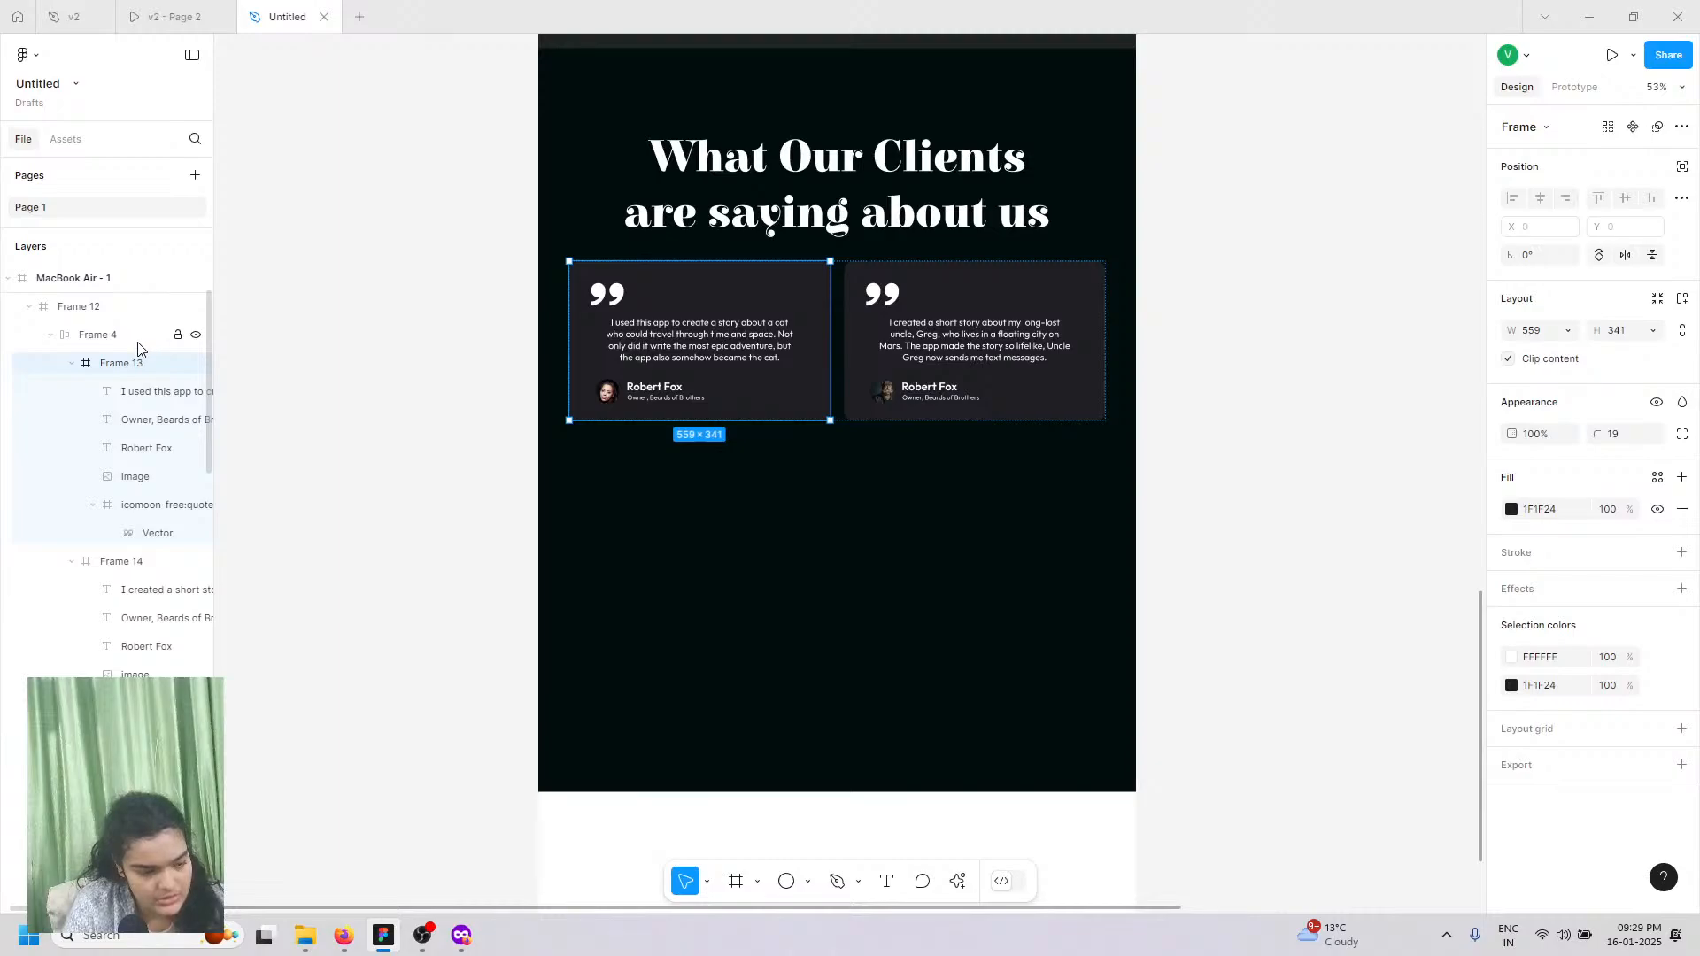
Step: Remove auto layout from Frame 4 and duplicate the left card Frame 13 in place
left_click(124, 335)
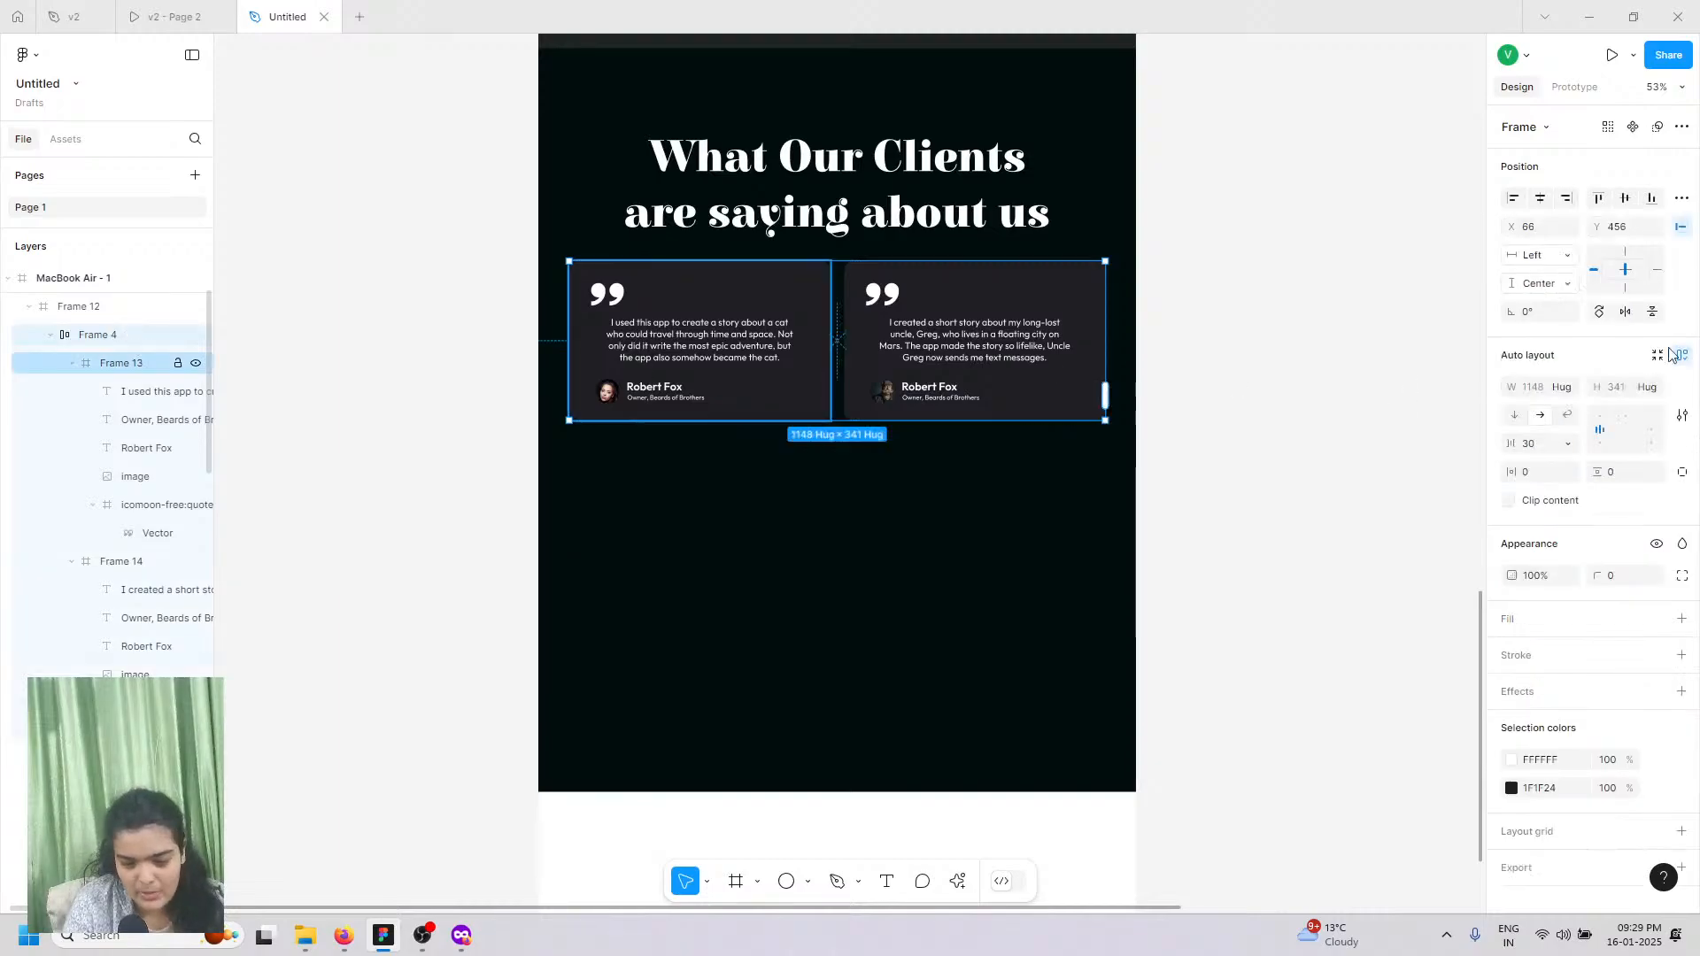
key("shift+alt+a")
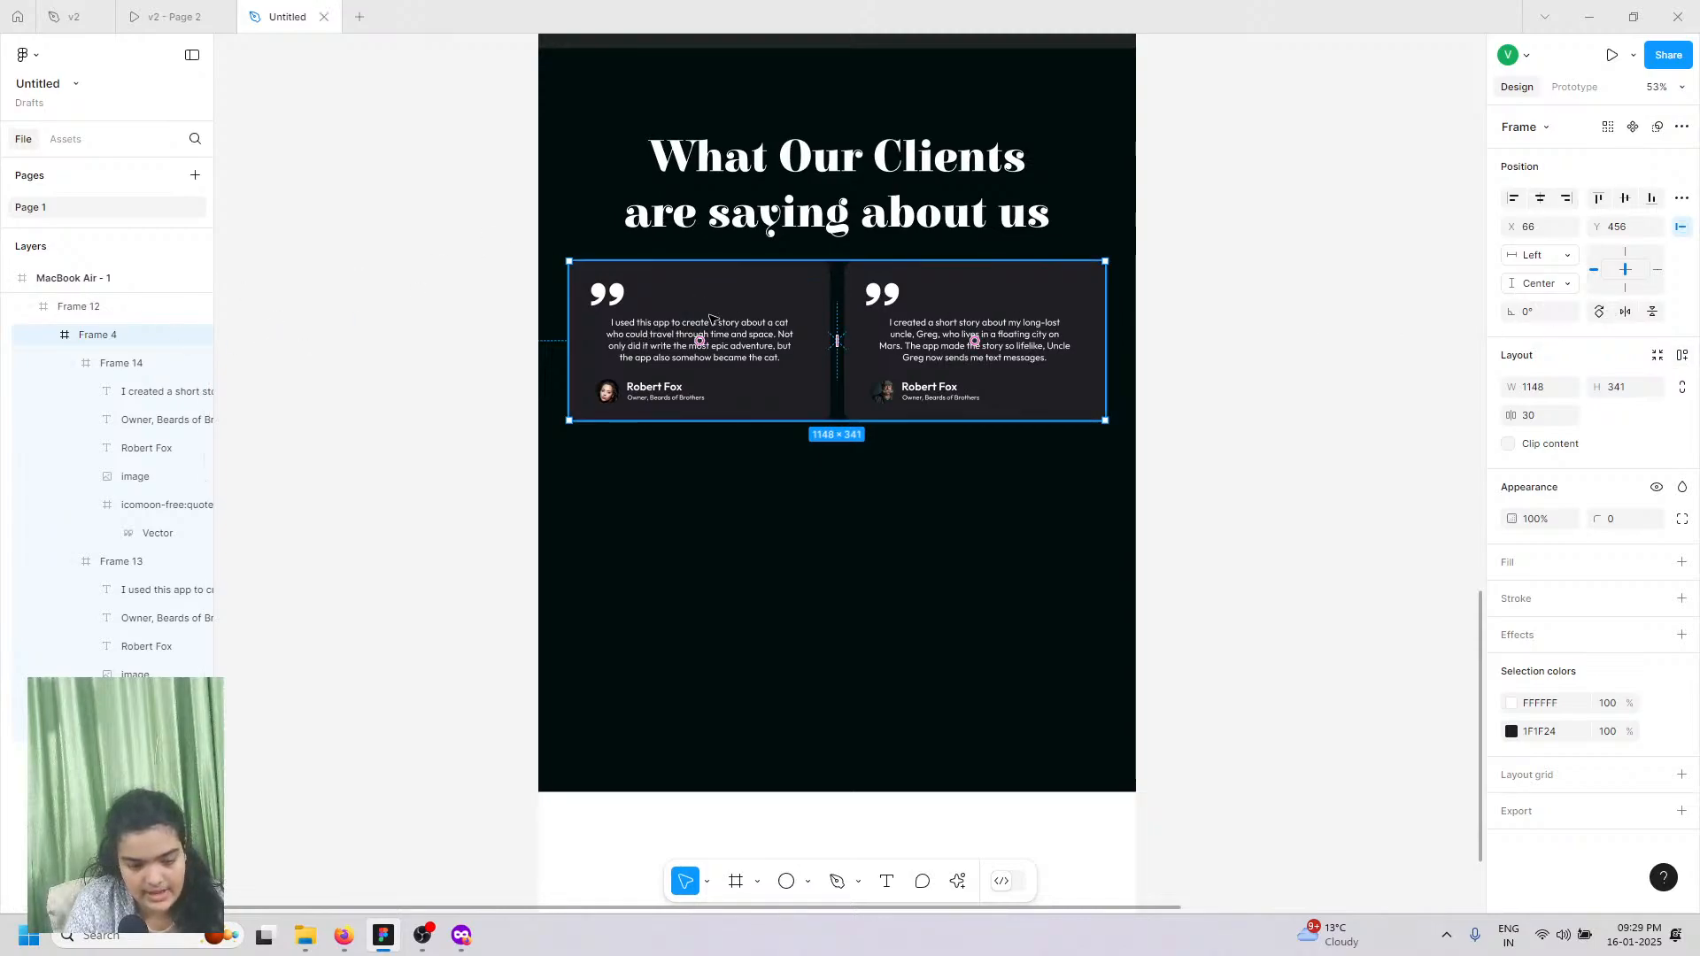
left_click(711, 319)
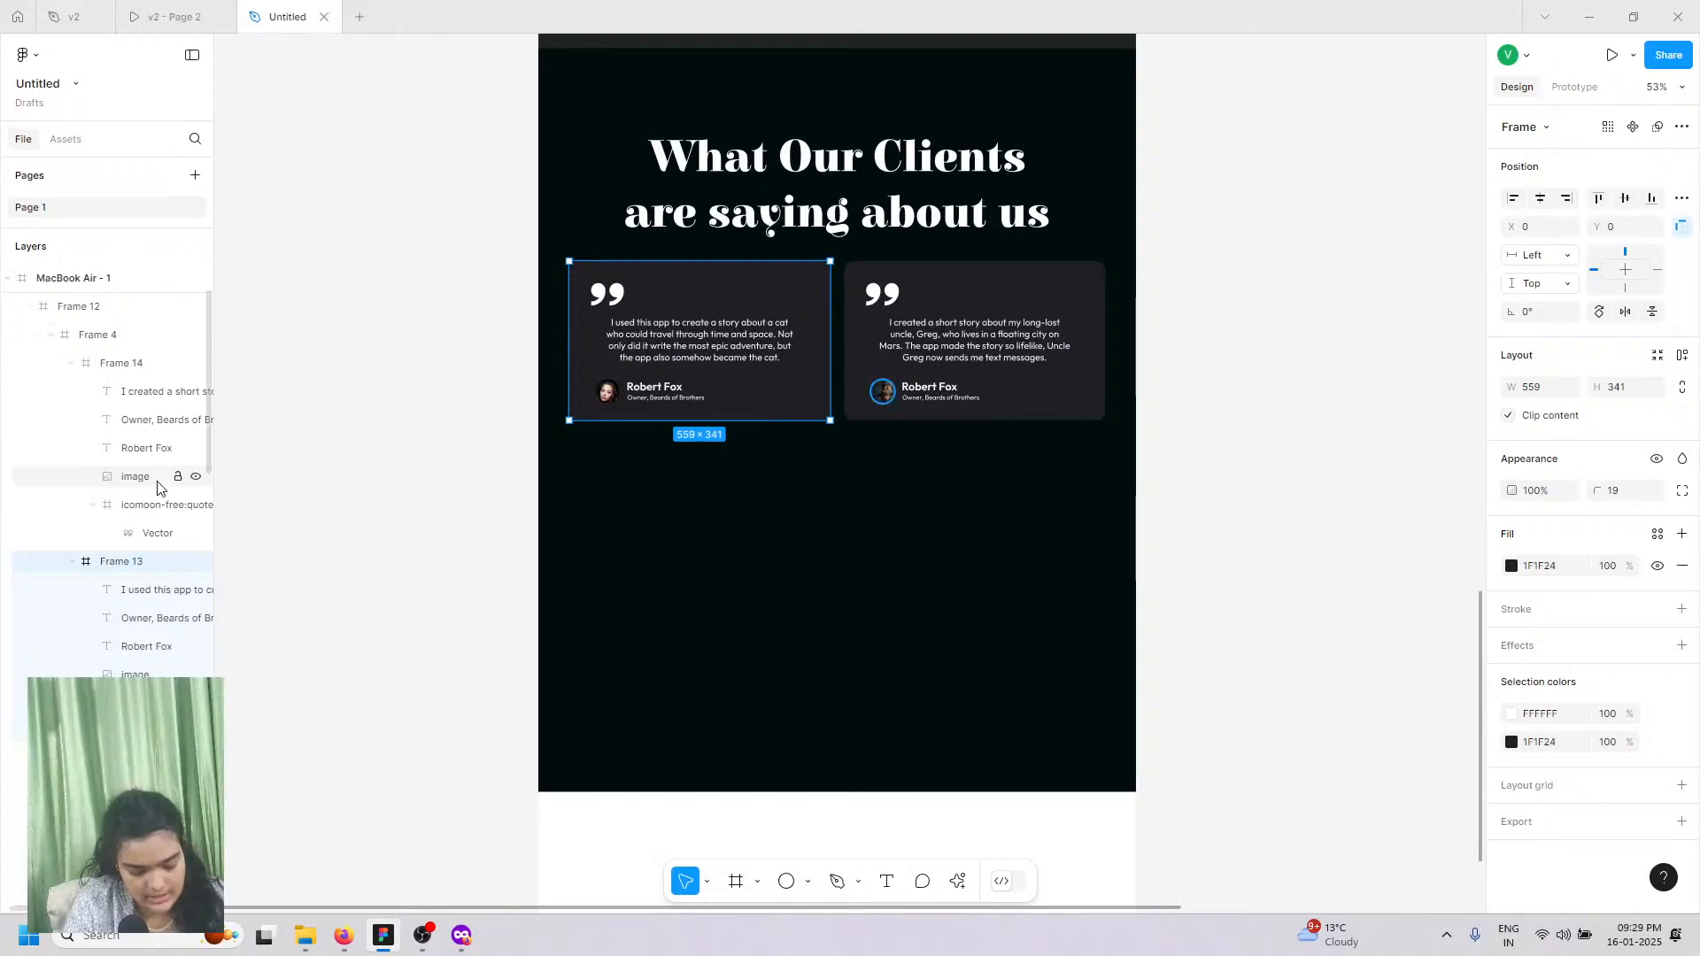
key("ctrl+d")
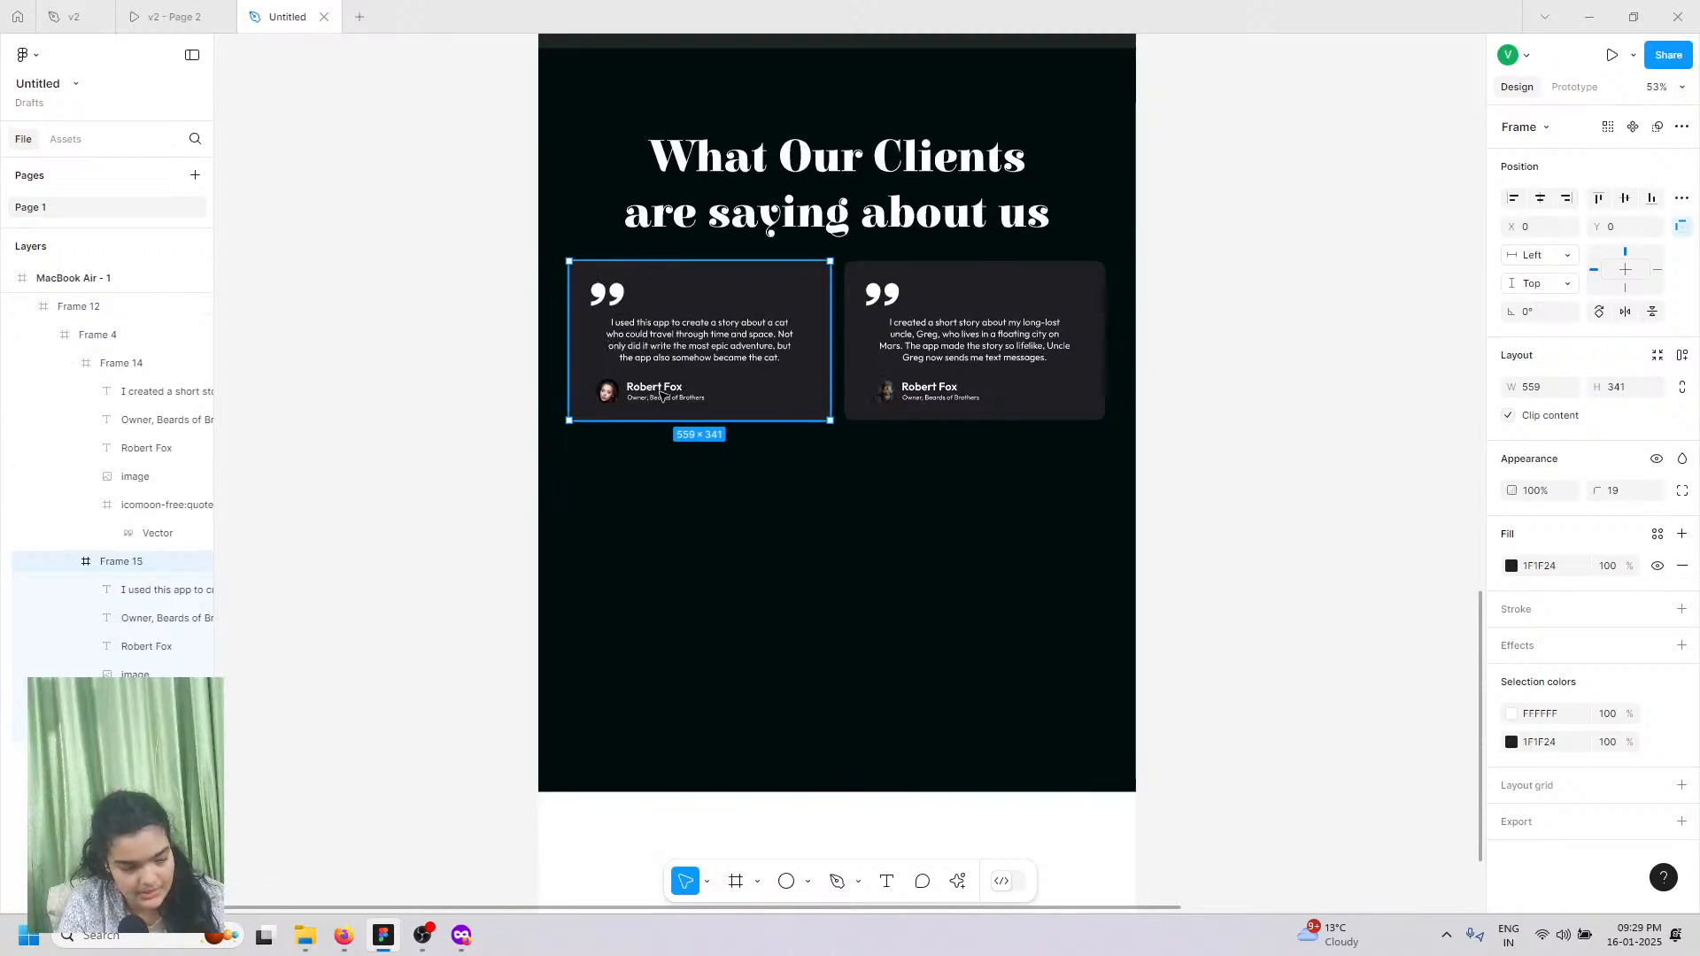
Step: Move the duplicate below the pair at Y 820, widen it to 1148, and compare with the v2 prototype
left_click_drag(682, 329, 807, 469)
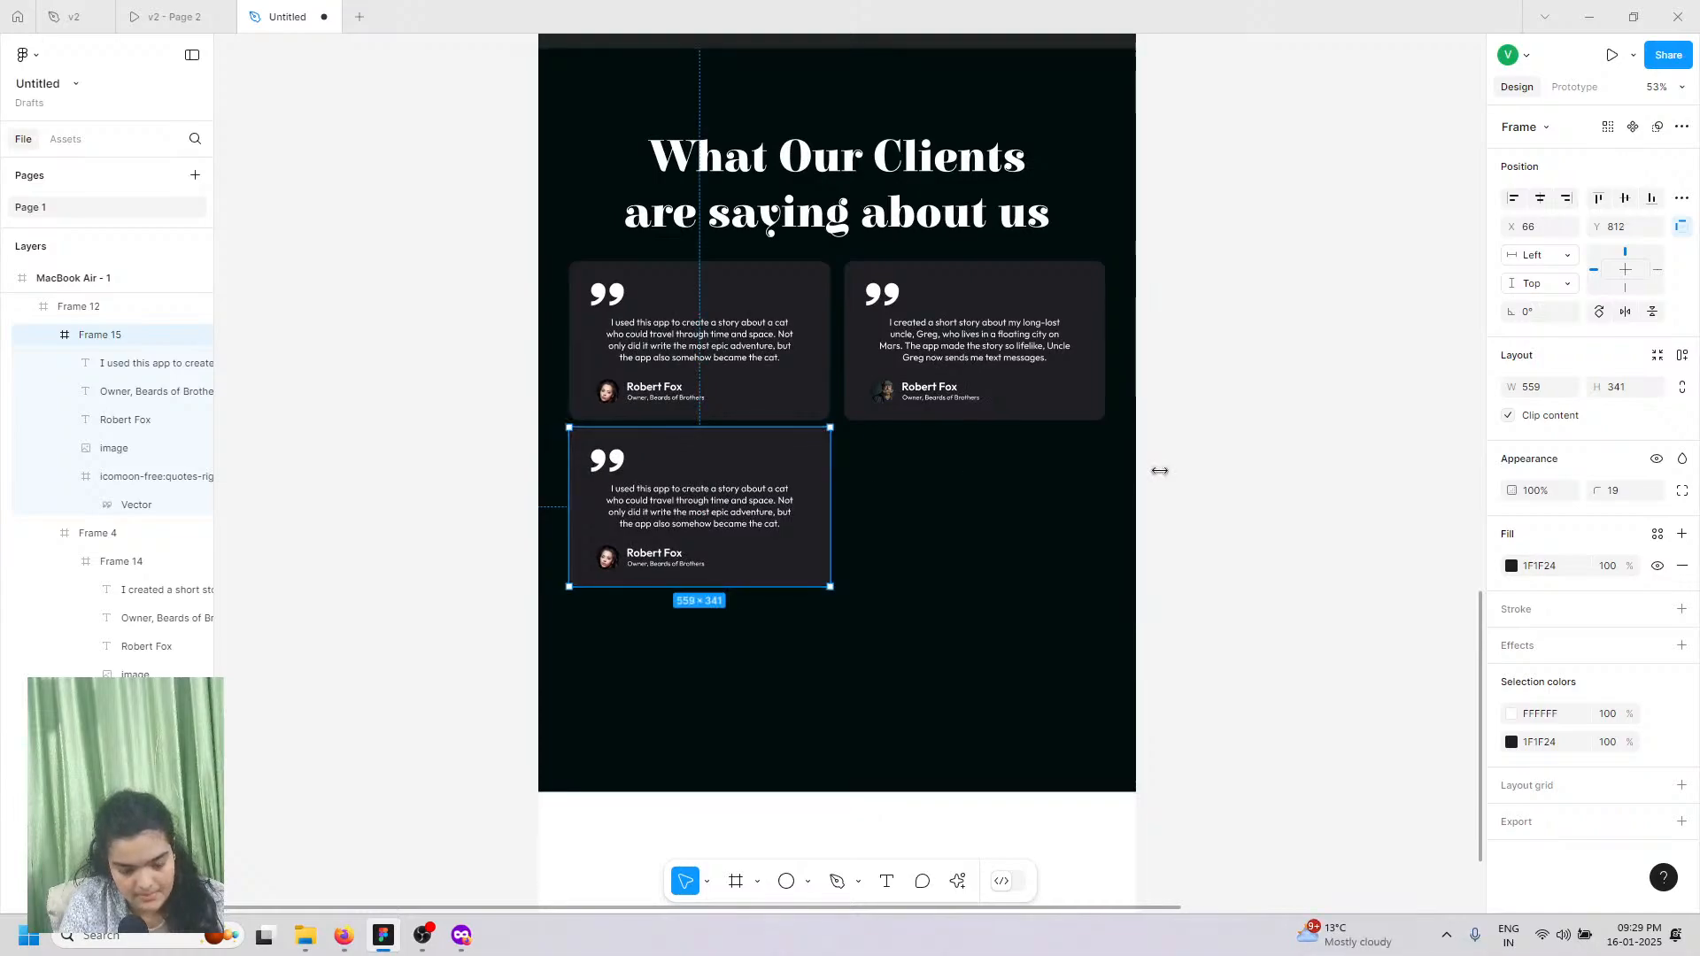
left_click_drag(1160, 471, 1101, 448)
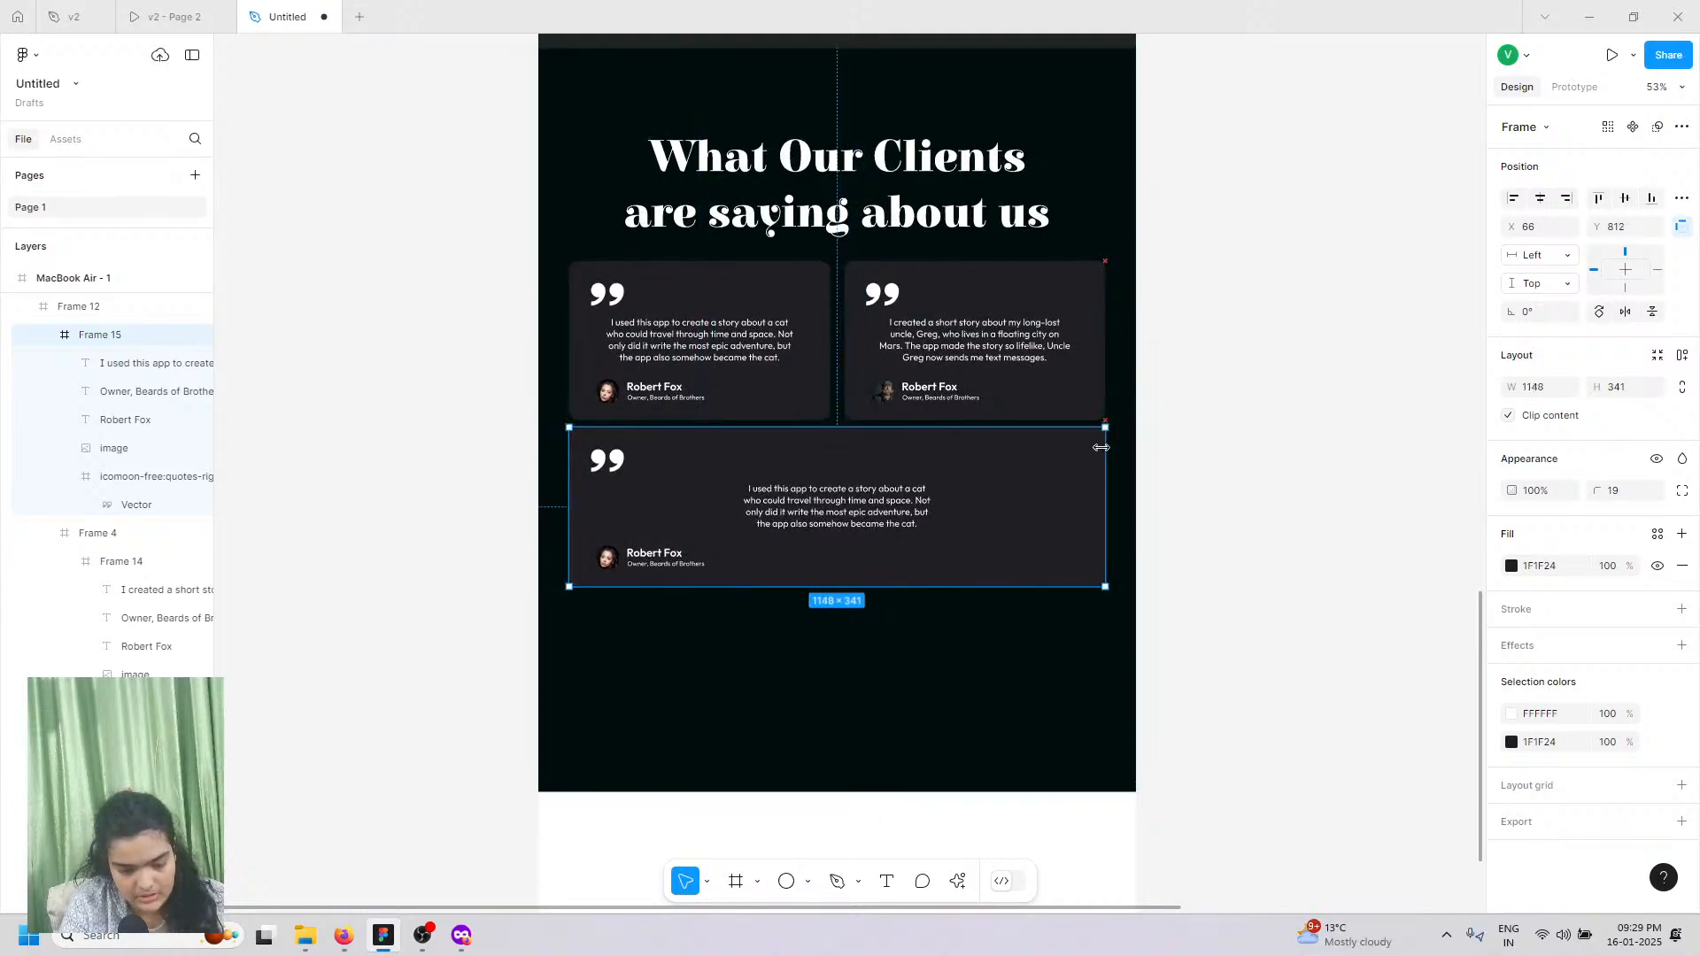
left_click_drag(845, 477, 845, 474)
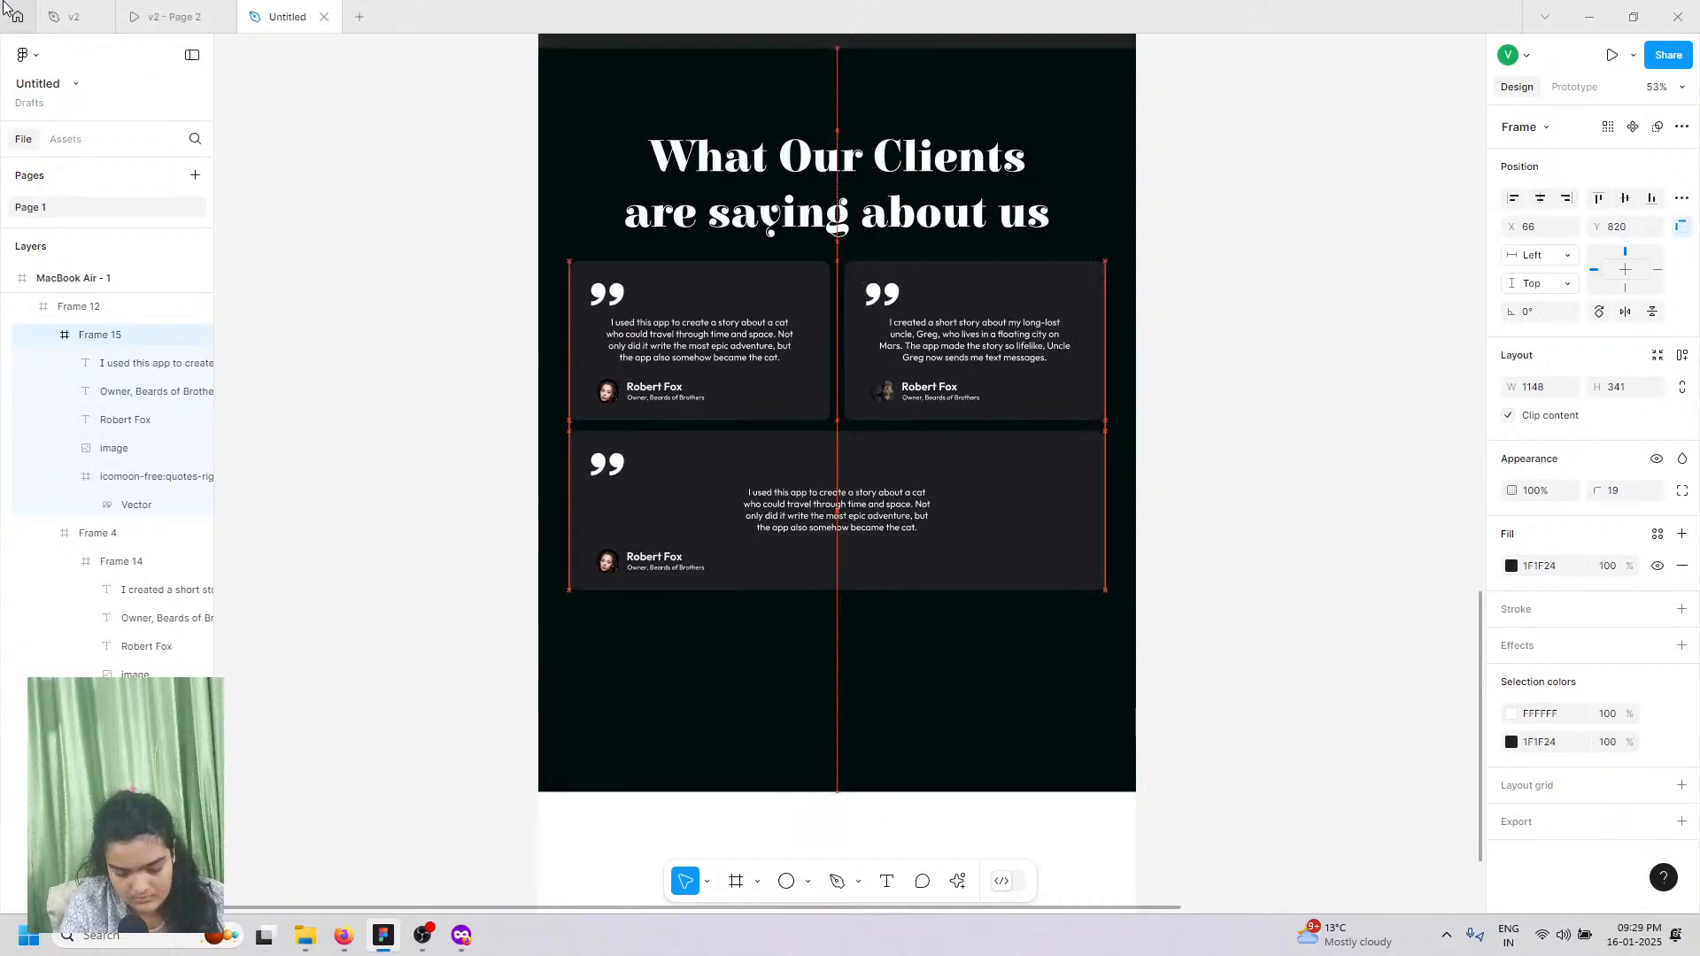
left_click(170, 17)
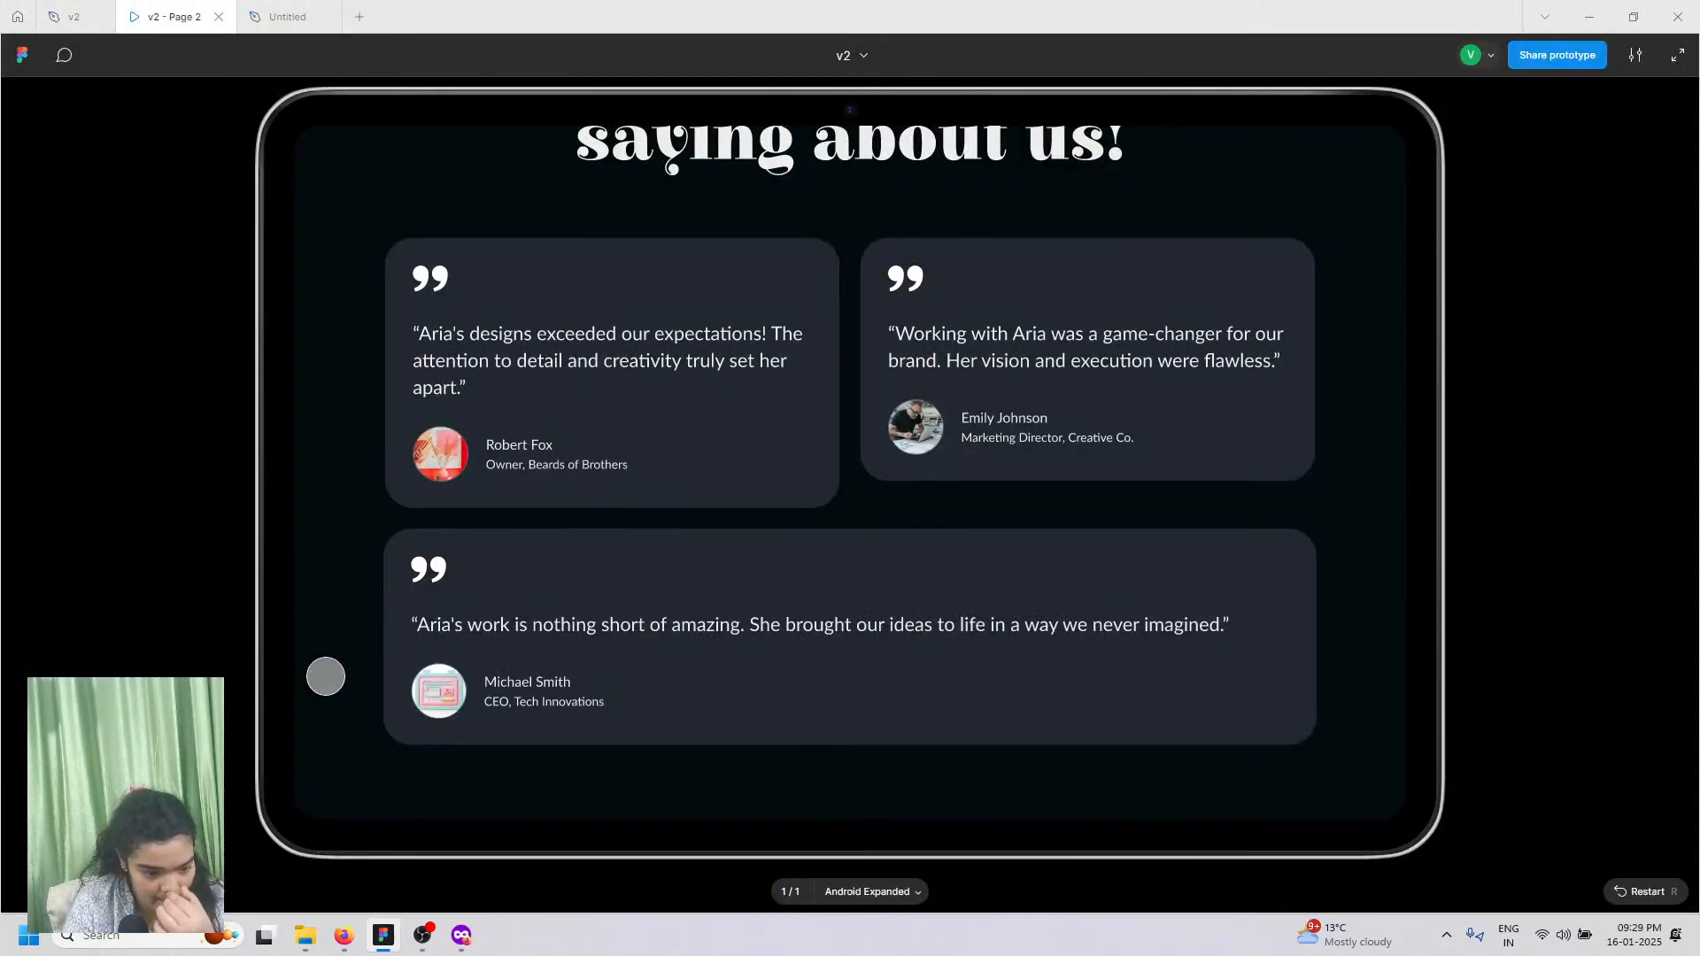
left_click(282, 15)
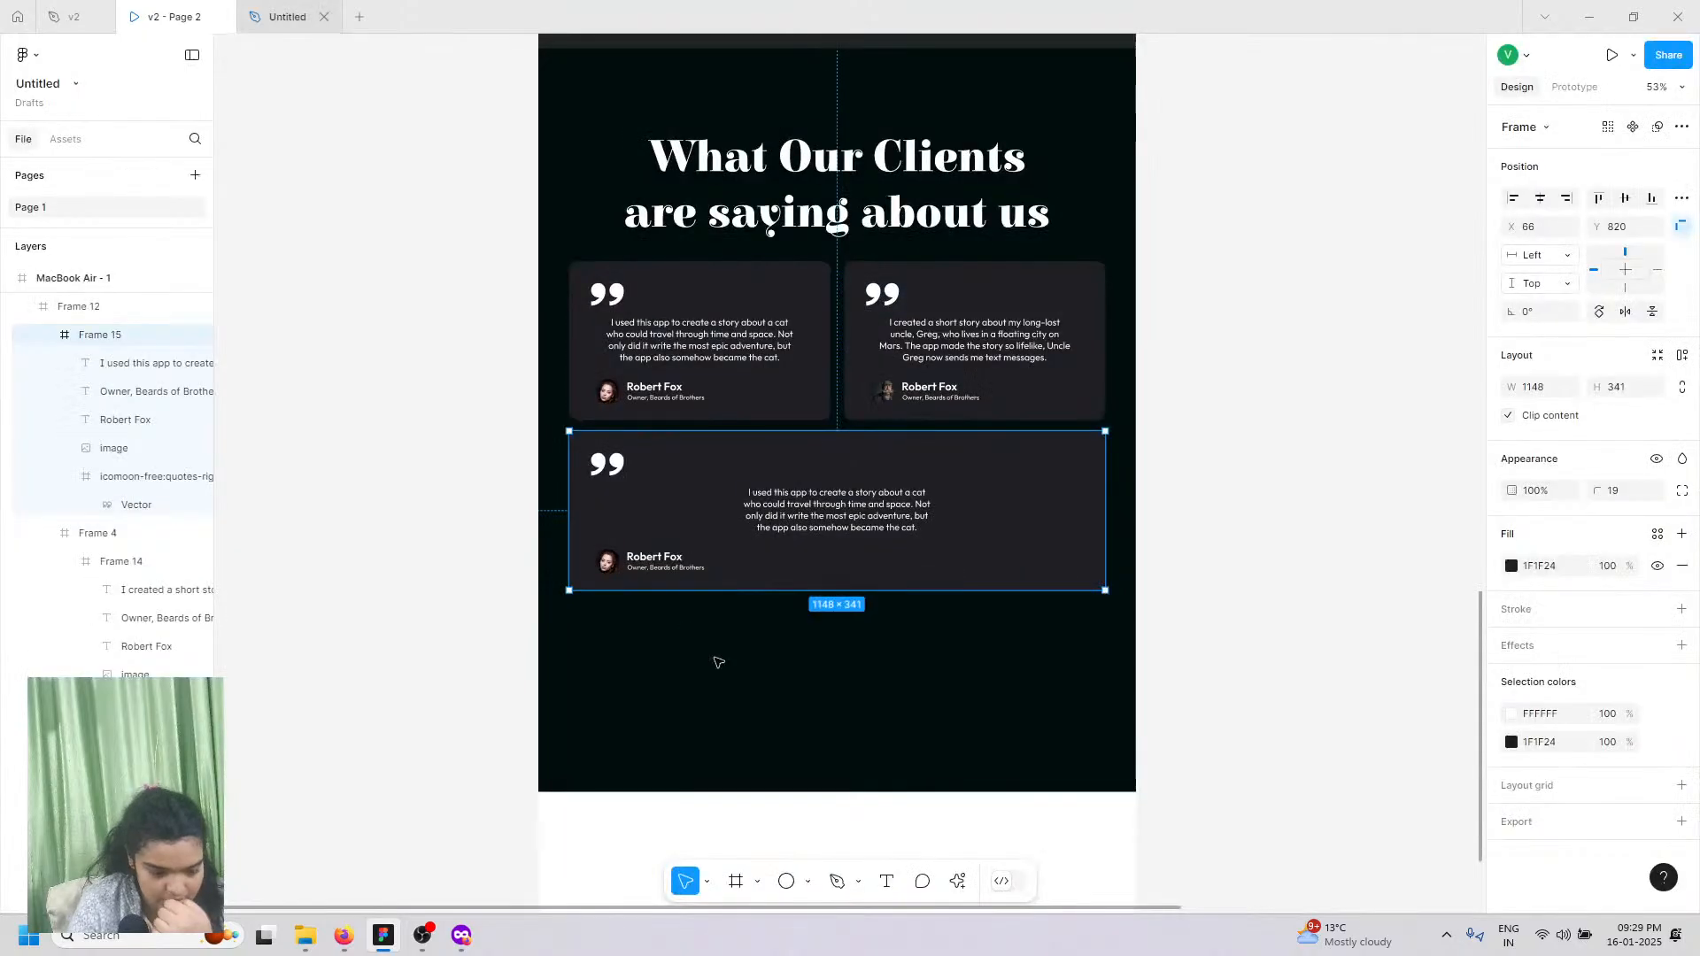
Step: Widen the bottom card's quote text box to 980 and center it horizontally in the card
left_click(792, 496)
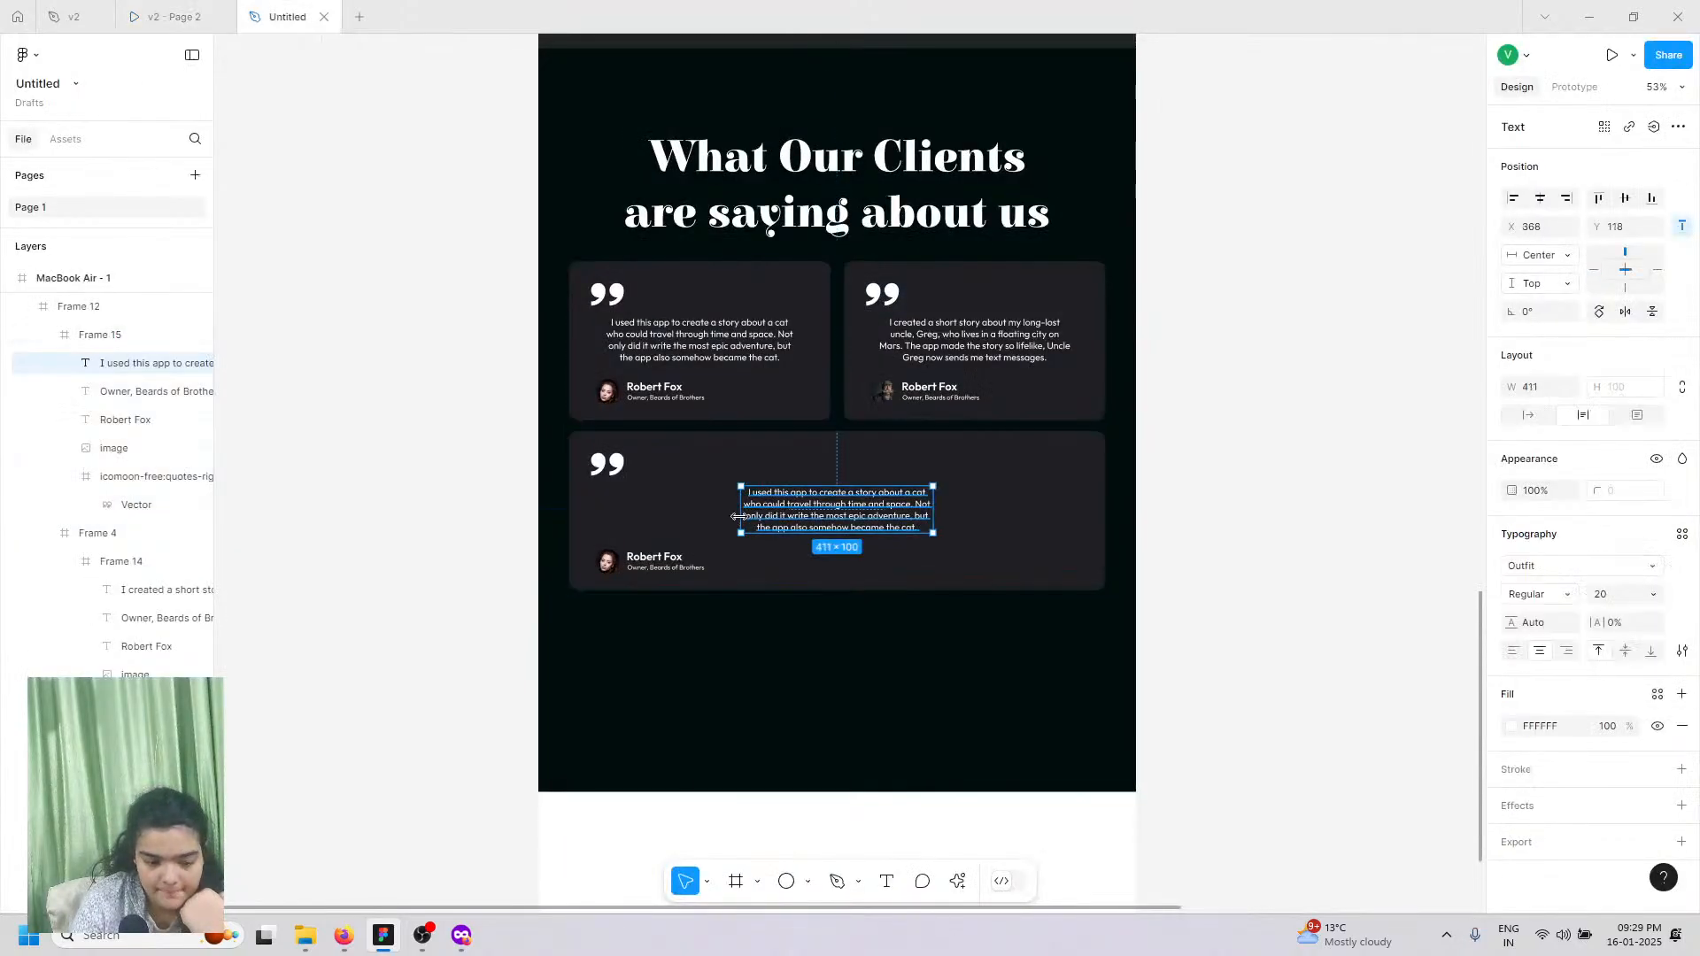
left_click_drag(509, 518, 475, 510)
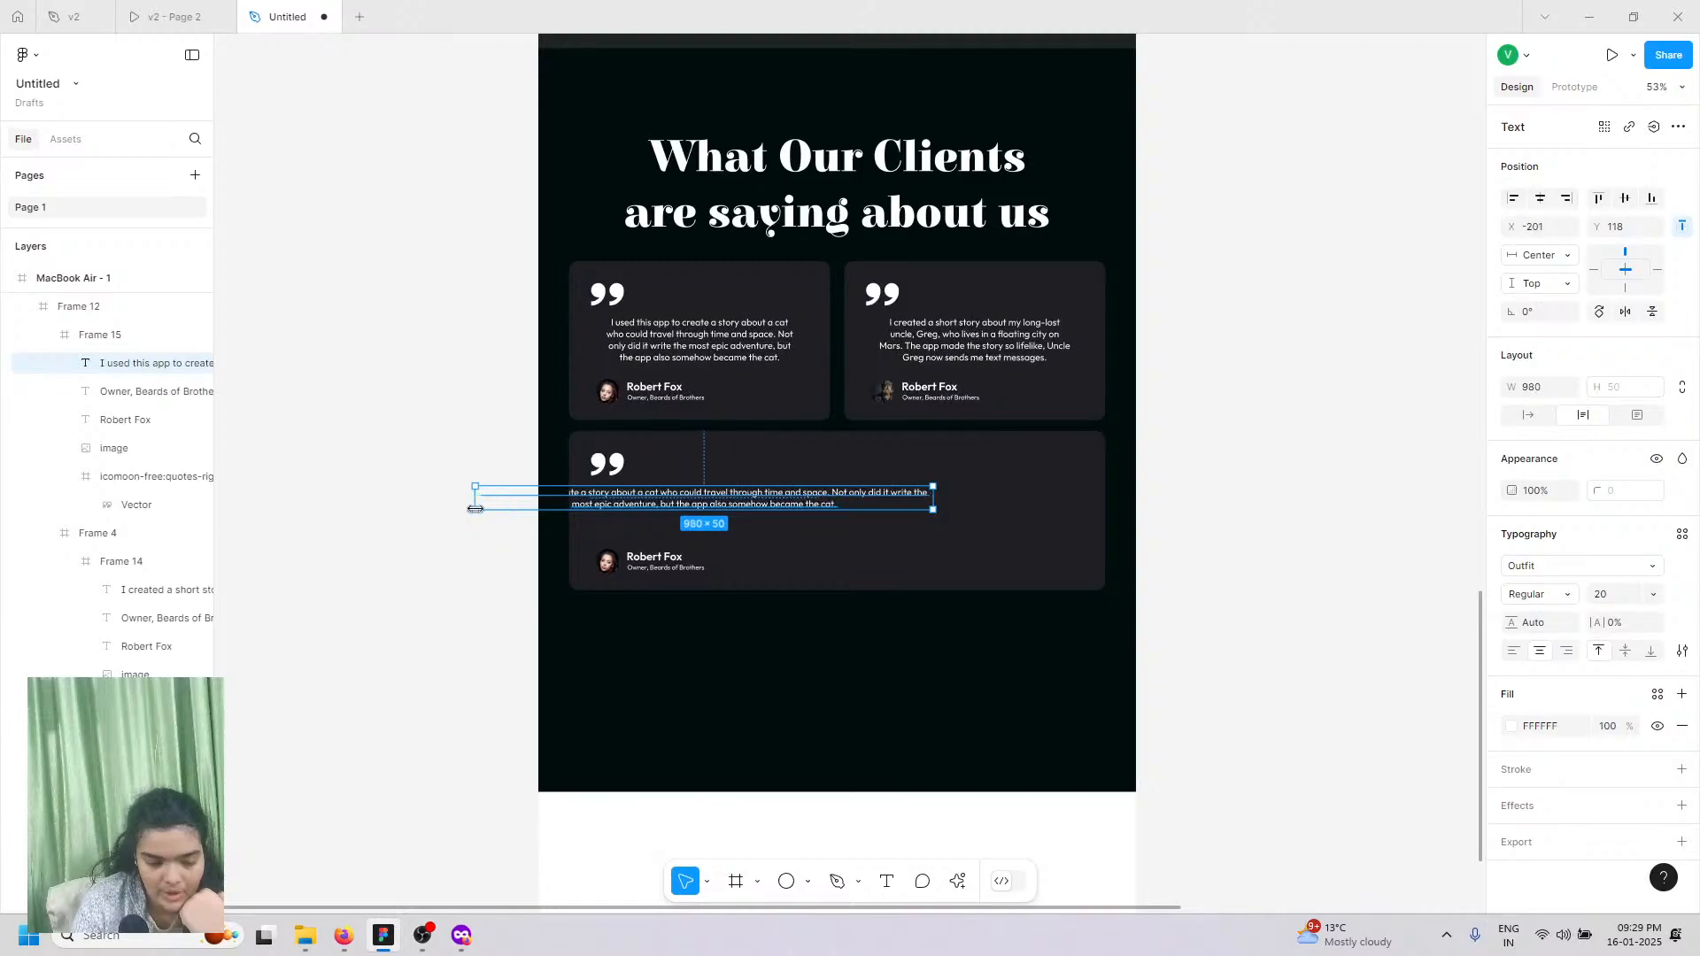
left_click_drag(689, 502, 803, 505)
left_click(1538, 199)
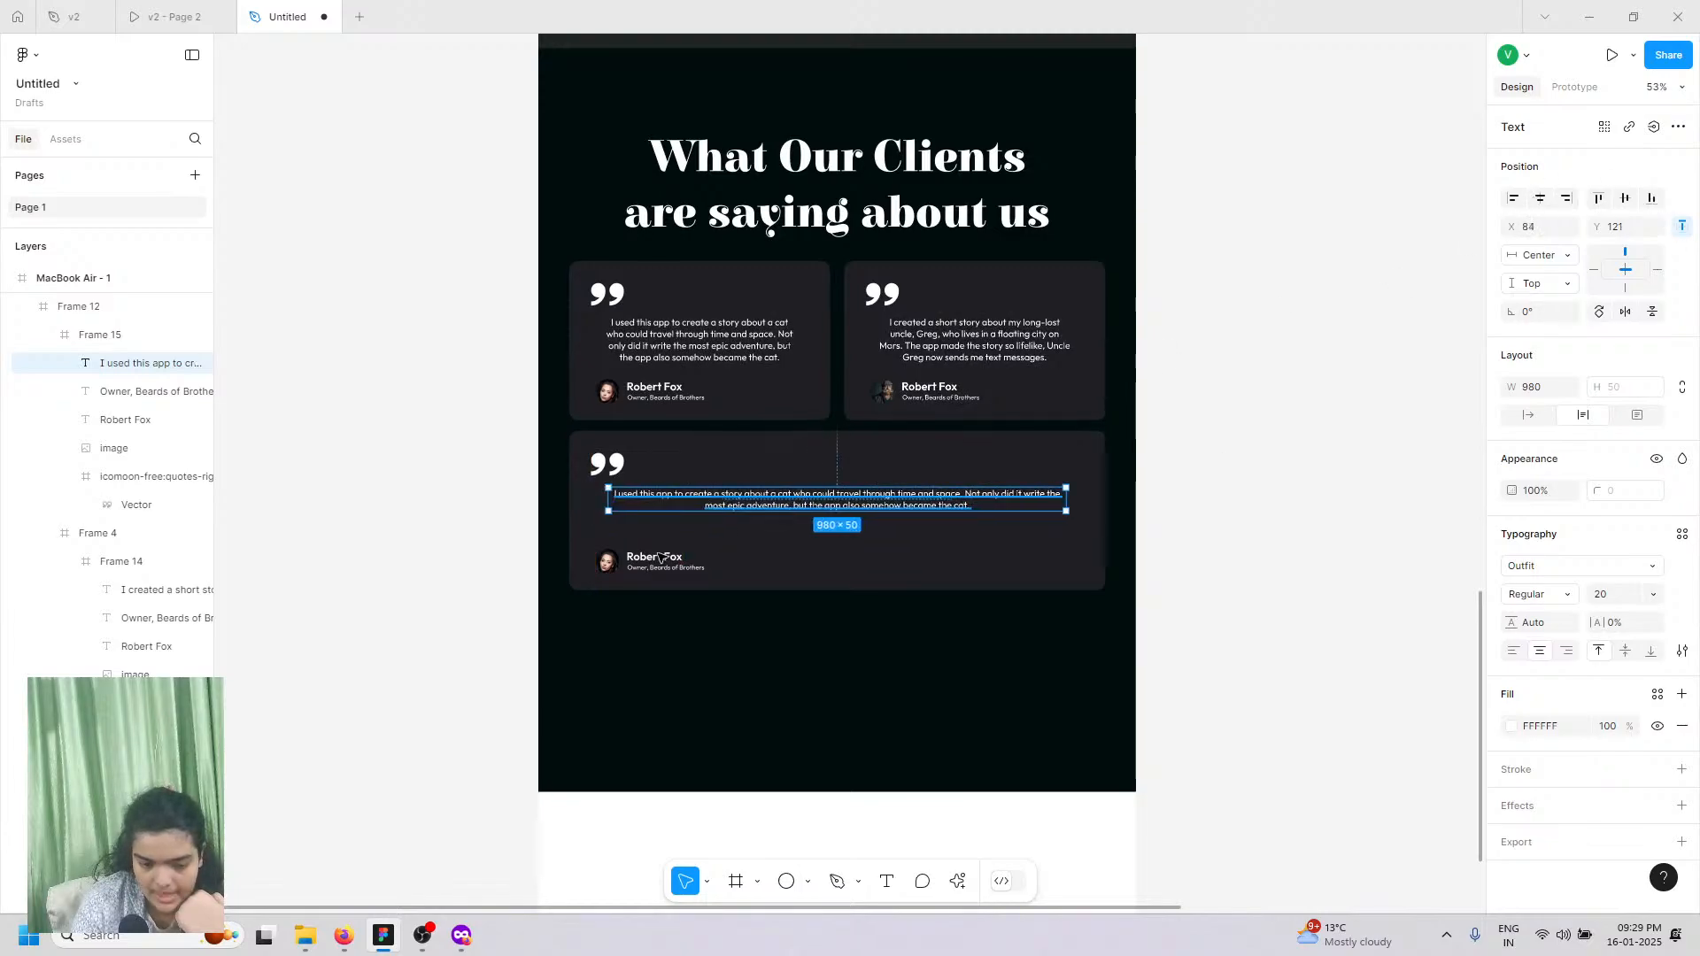
Step: Move the avatar, Robert Fox name and subtitle up together in the bottom card
left_click(655, 569)
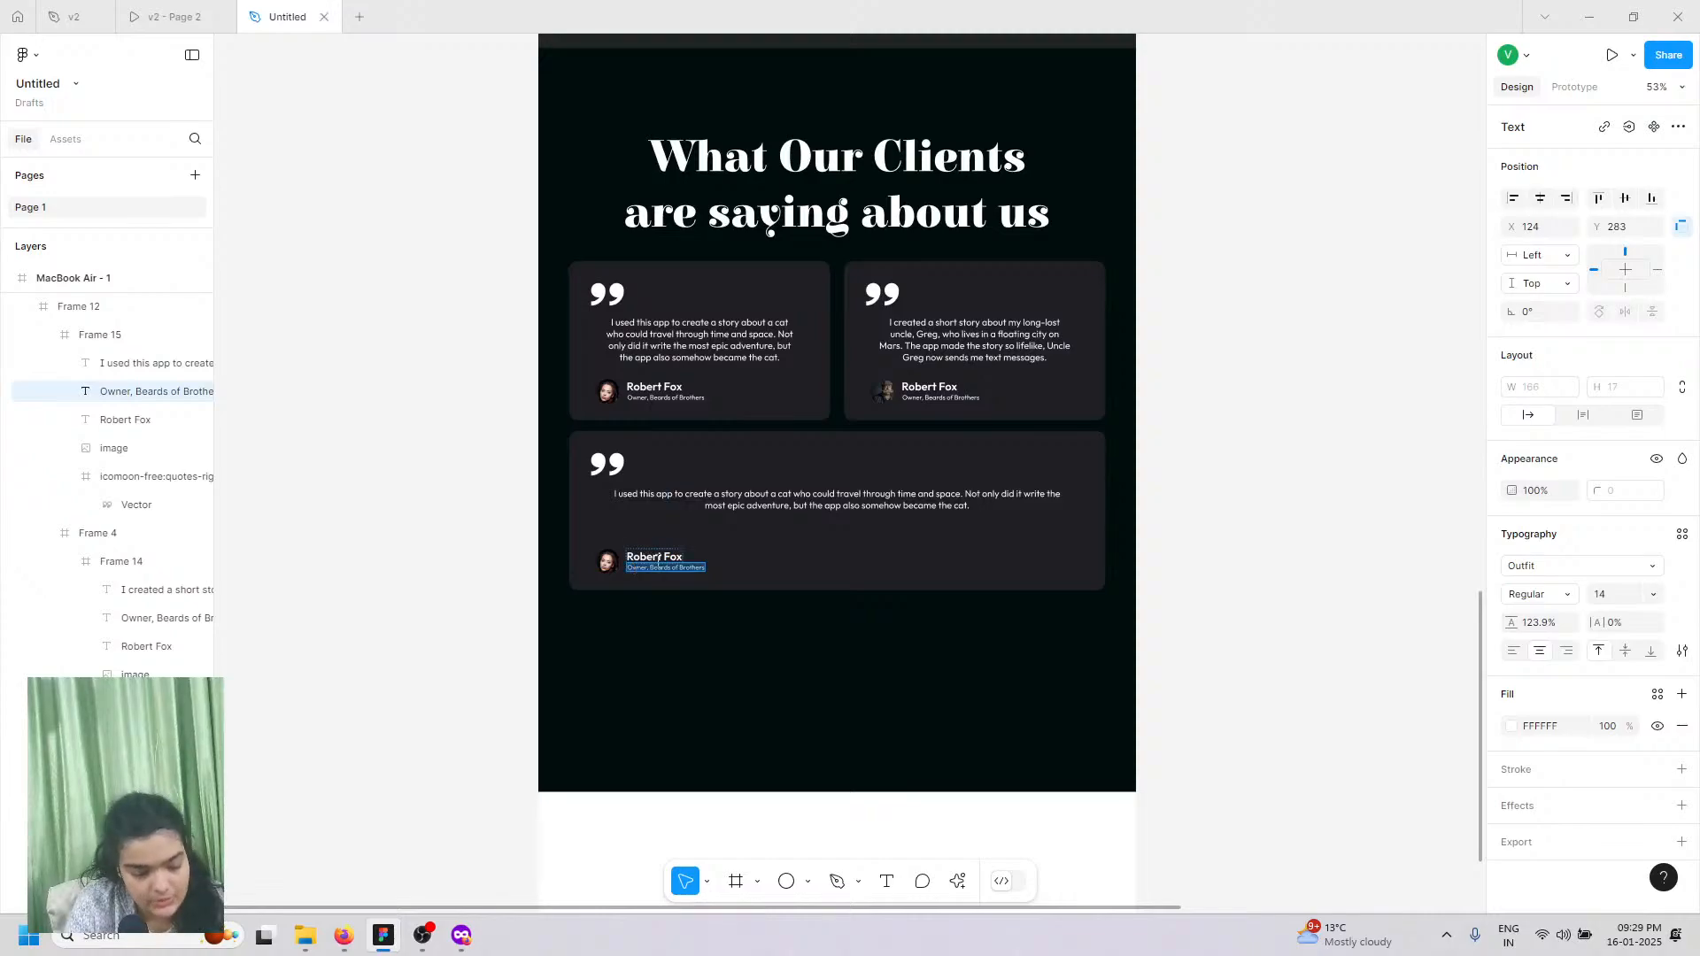
scroll(656, 565, "up", 5)
key("Escape")
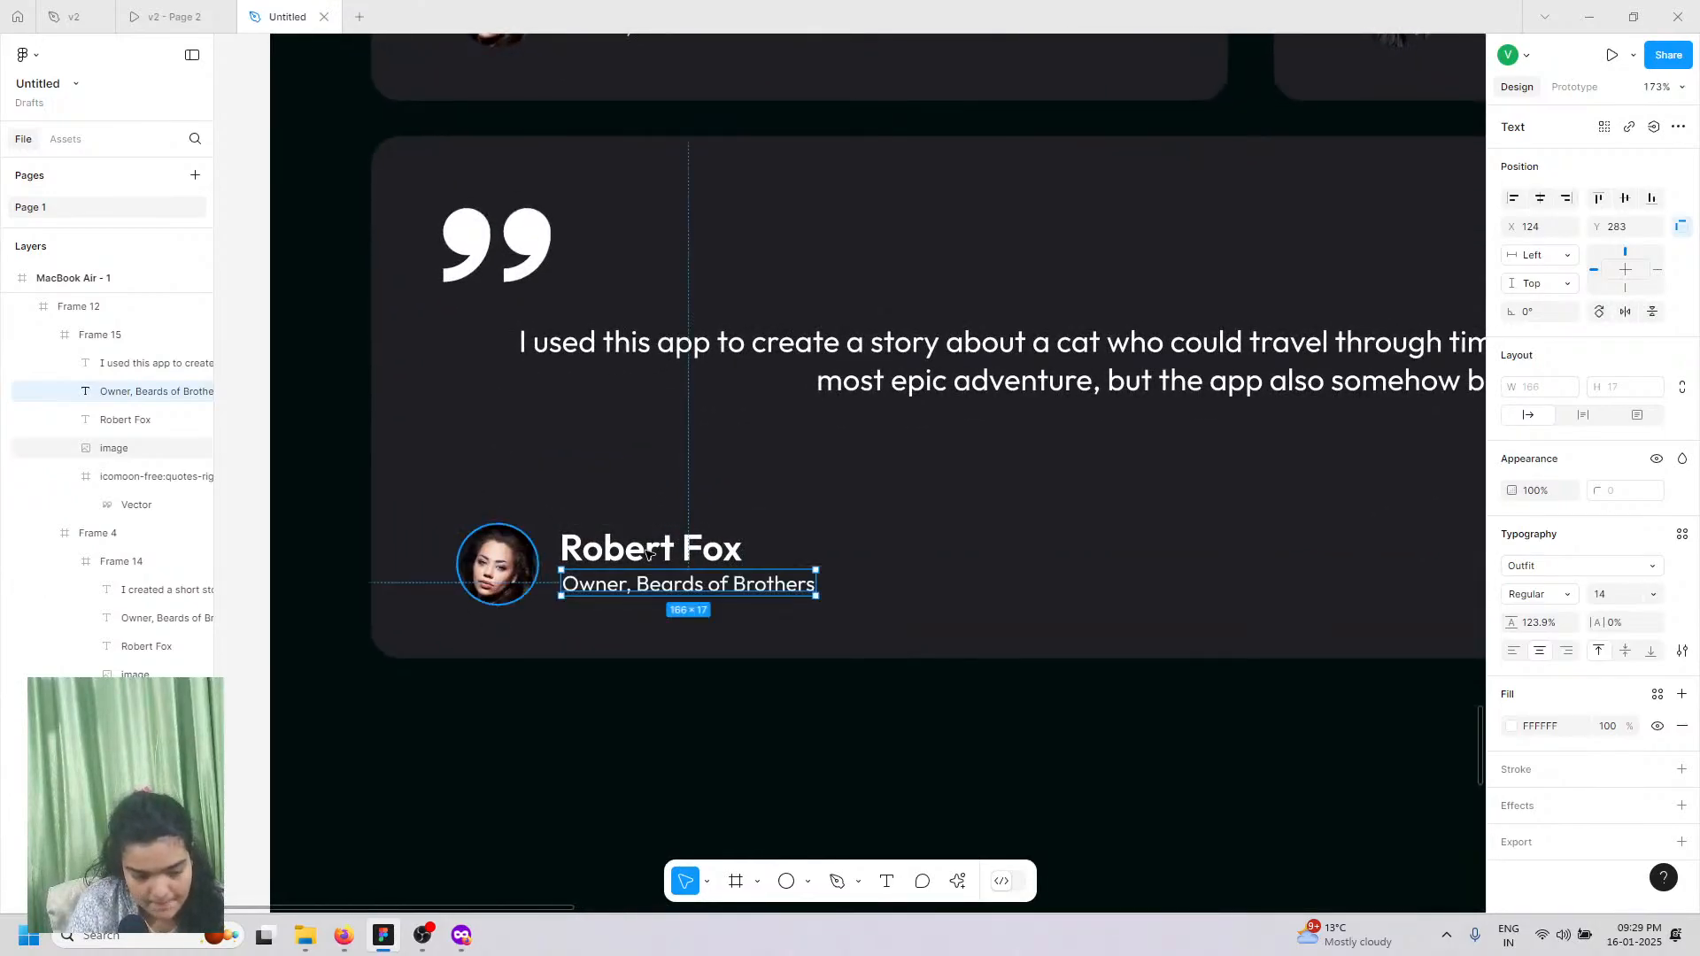
left_click(649, 553, "shift")
left_click(493, 564, "shift")
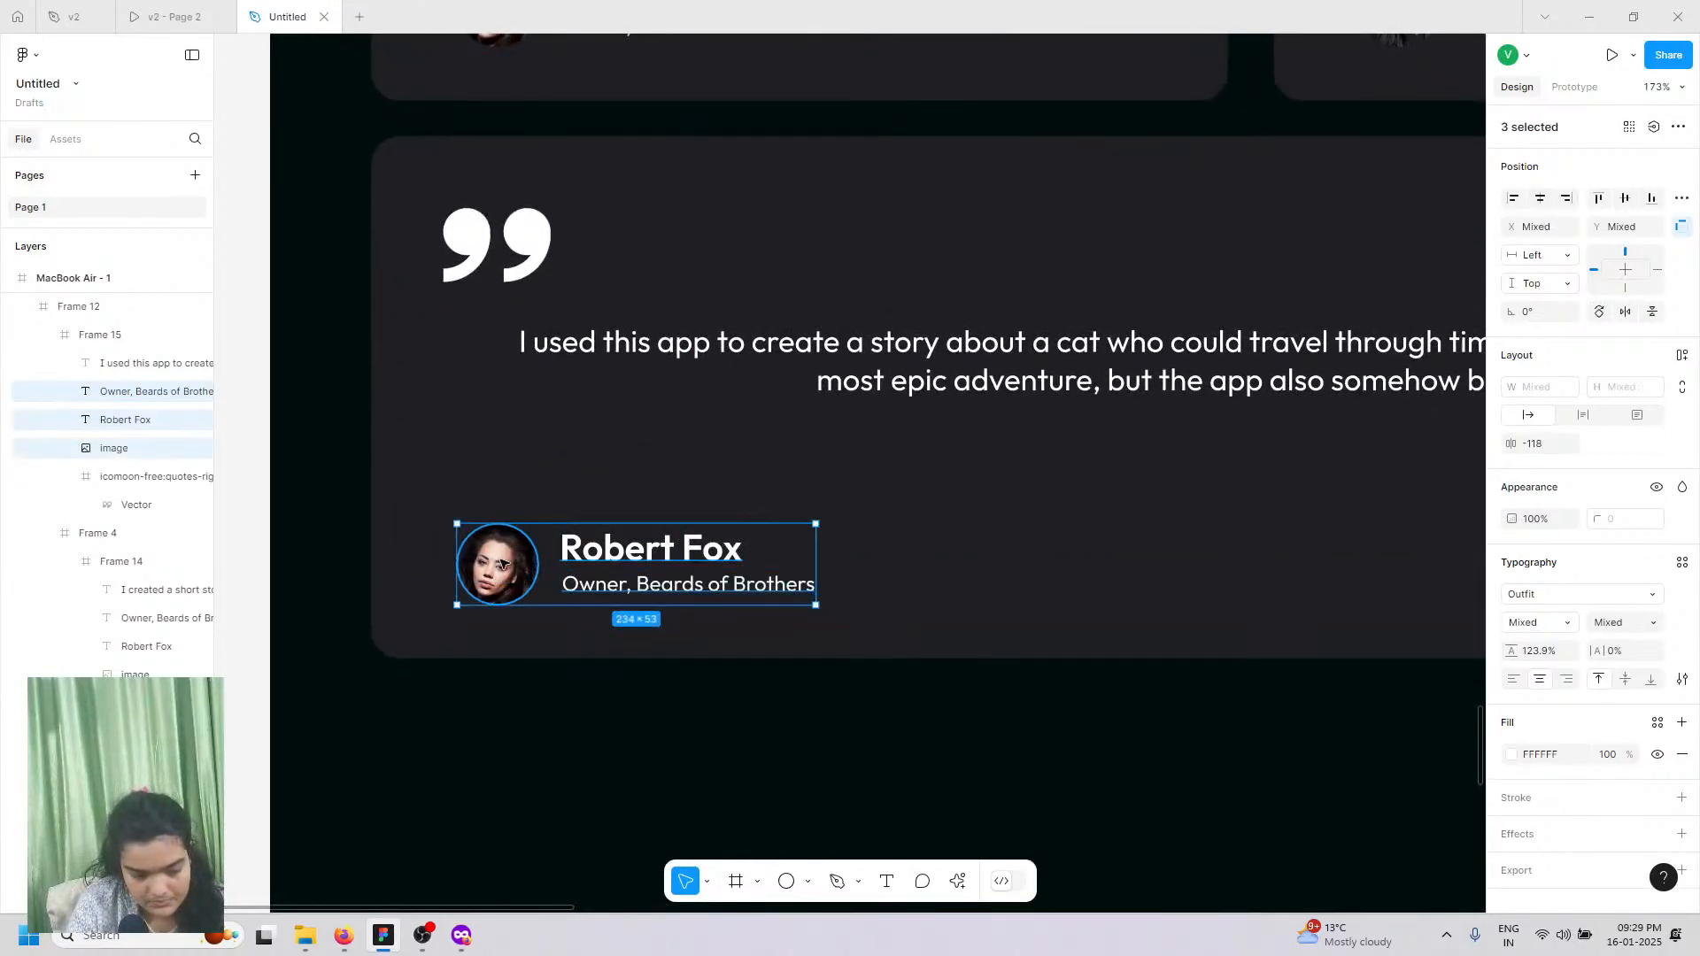
left_click_drag(494, 564, 490, 518)
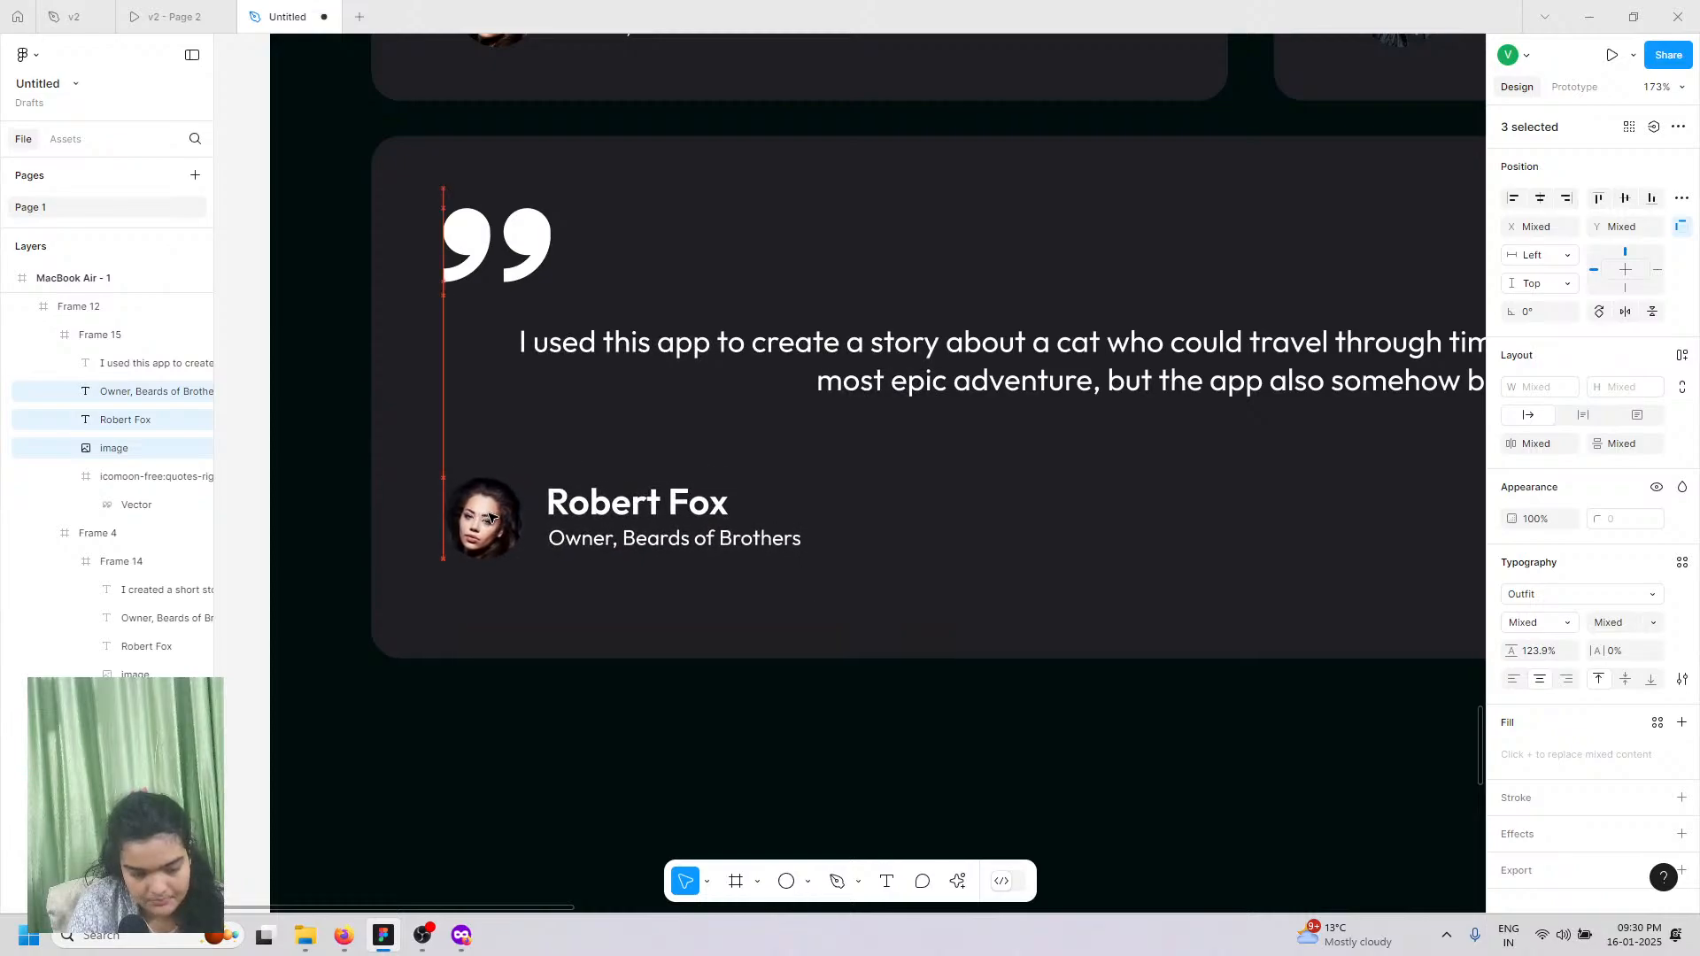
Step: Shorten the bottom card to 1148 × 310, fine-tune the quote position, and view the v2 prototype
left_click(757, 664)
left_click(759, 655)
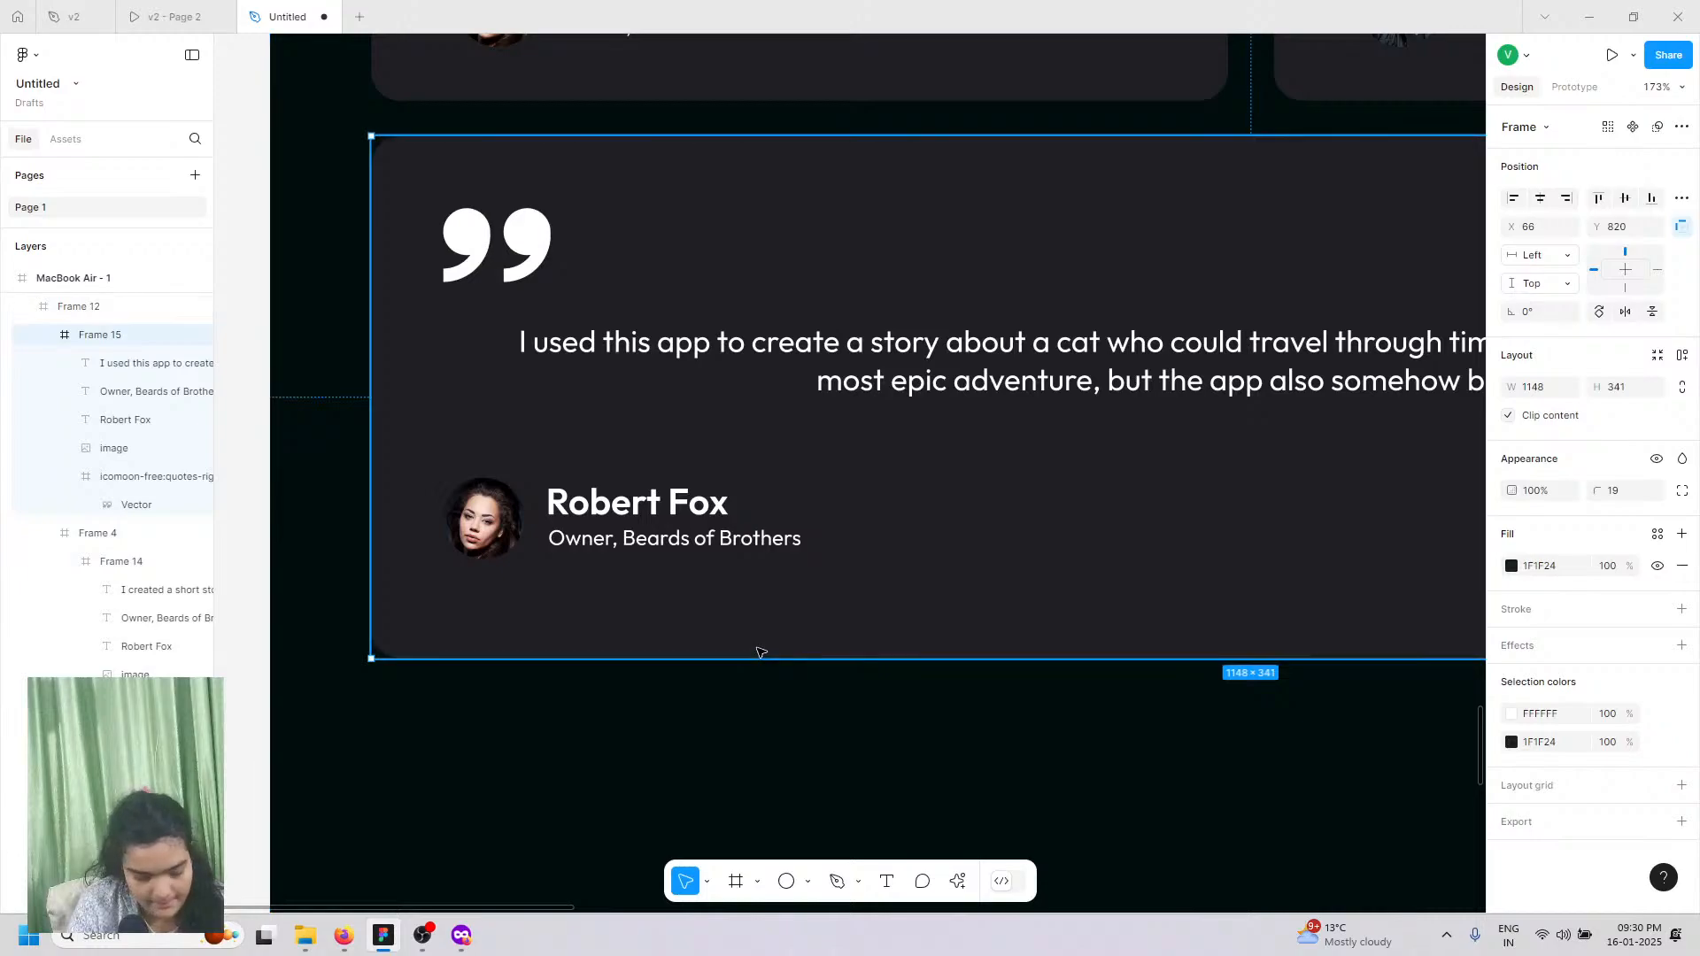
left_click_drag(750, 586, 758, 613)
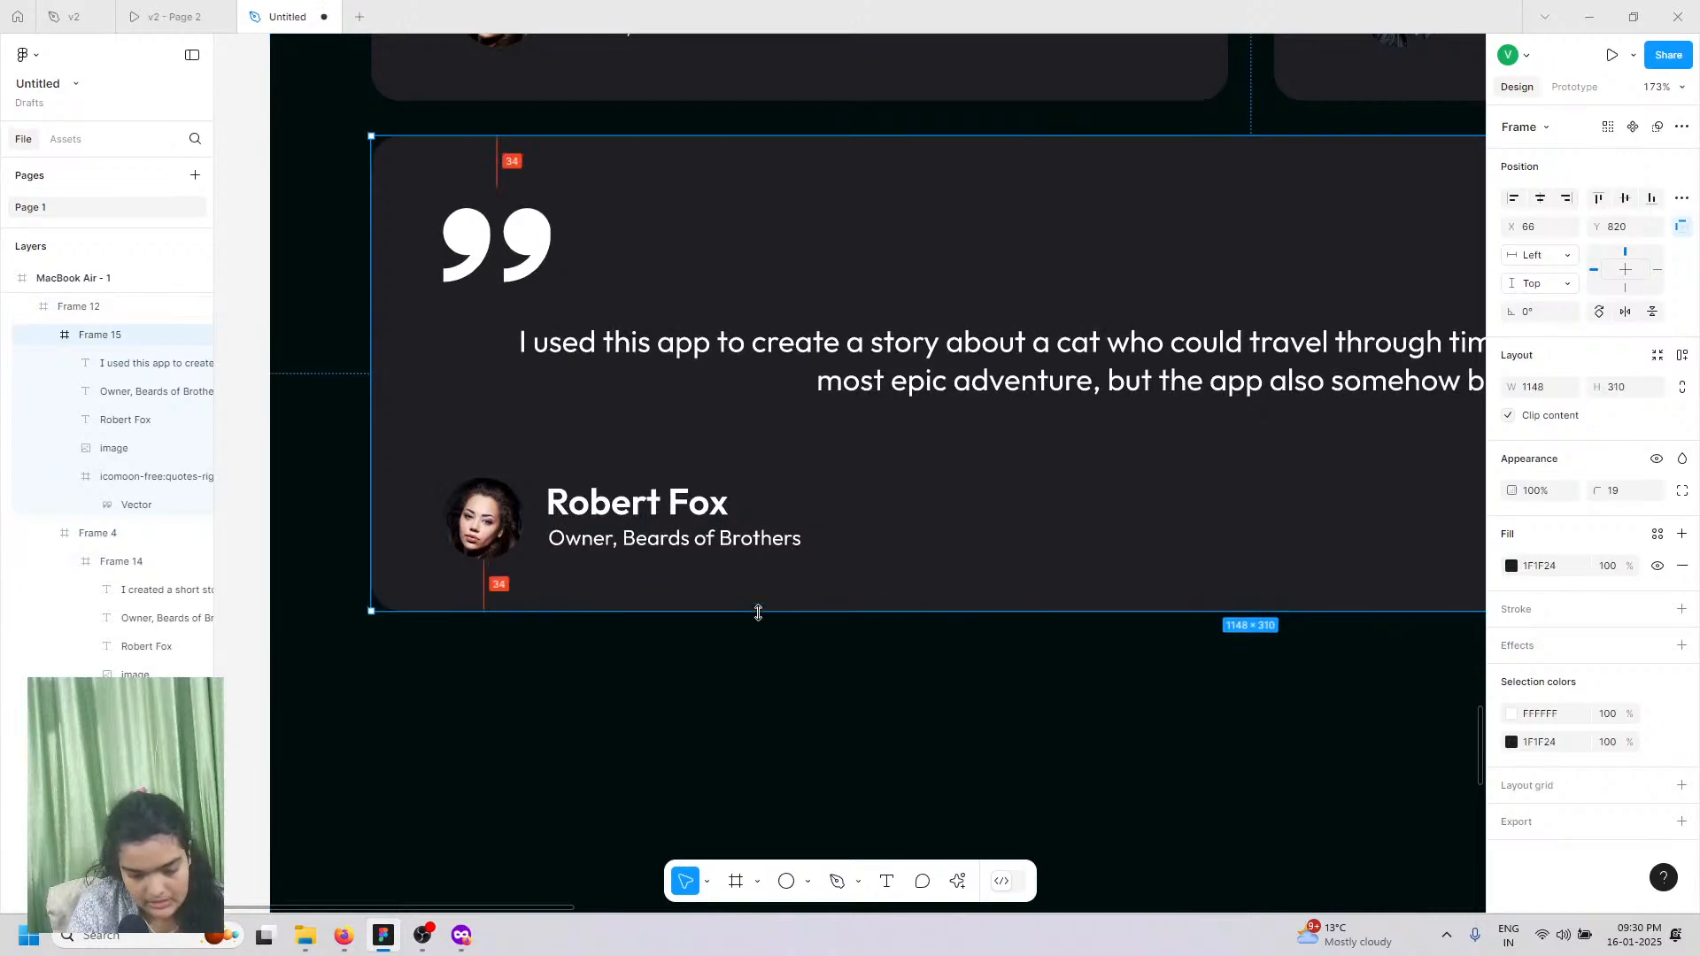
scroll(758, 612, "down", 5)
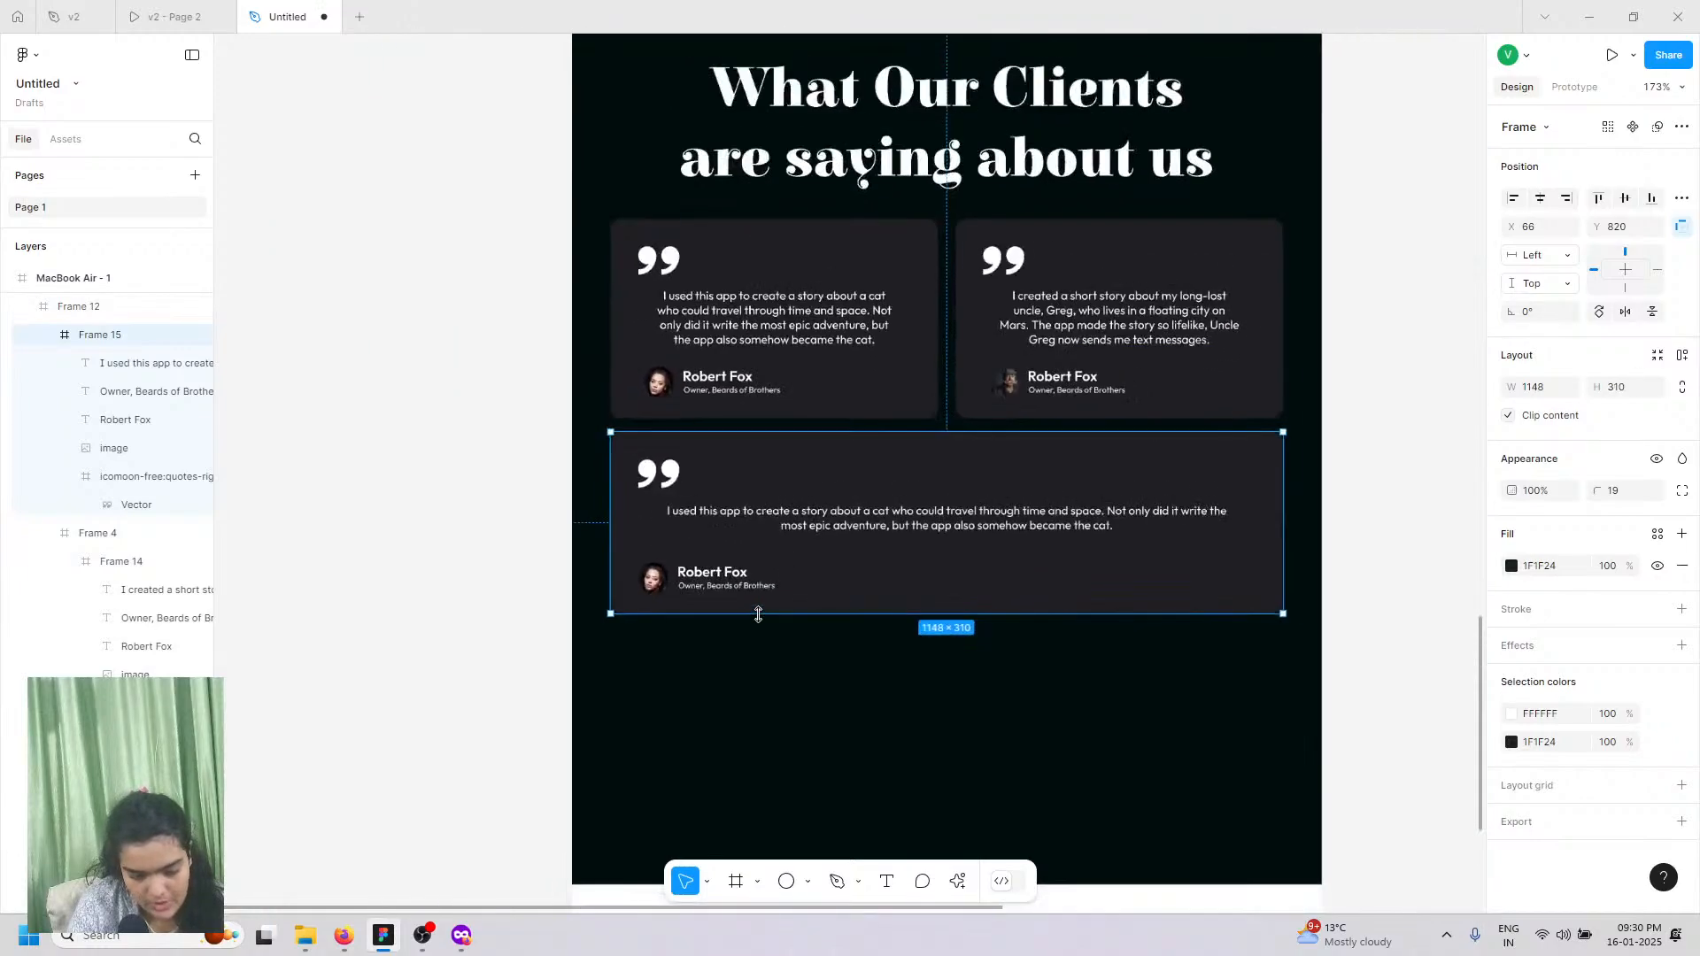
double_click(946, 524)
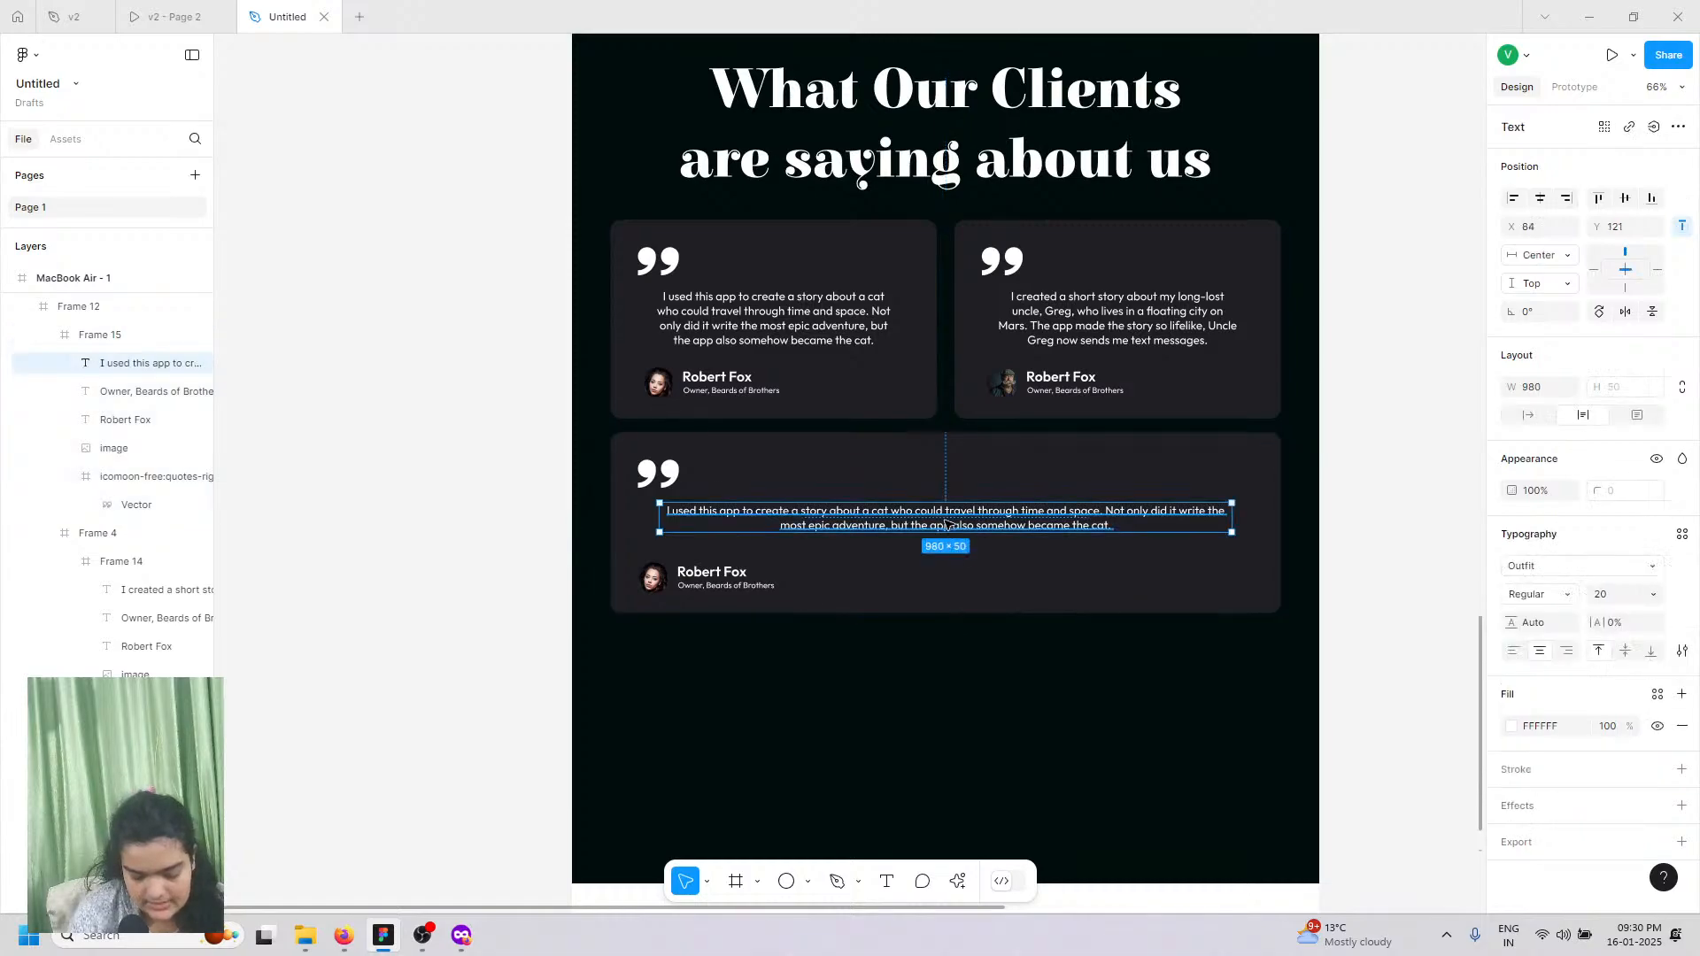
key("shift+Down")
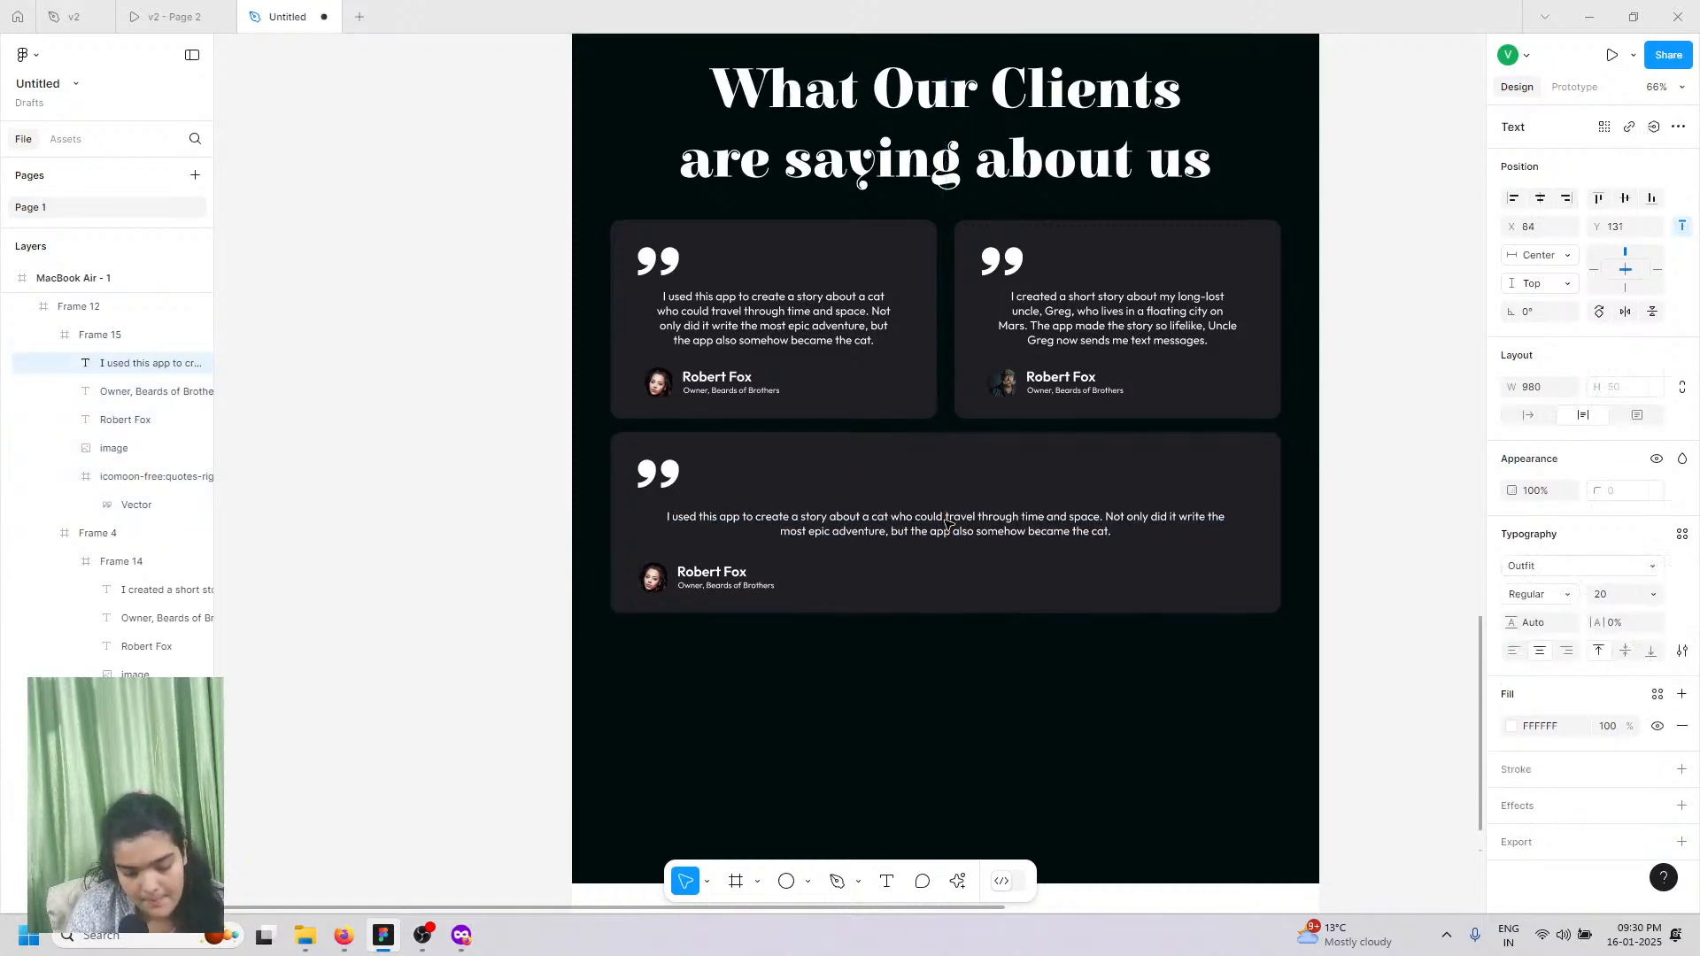
key("Up")
key("Up")
key("Up")
key("Up")
key("Up")
key("Up")
key("Up")
key("Up")
key("Up")
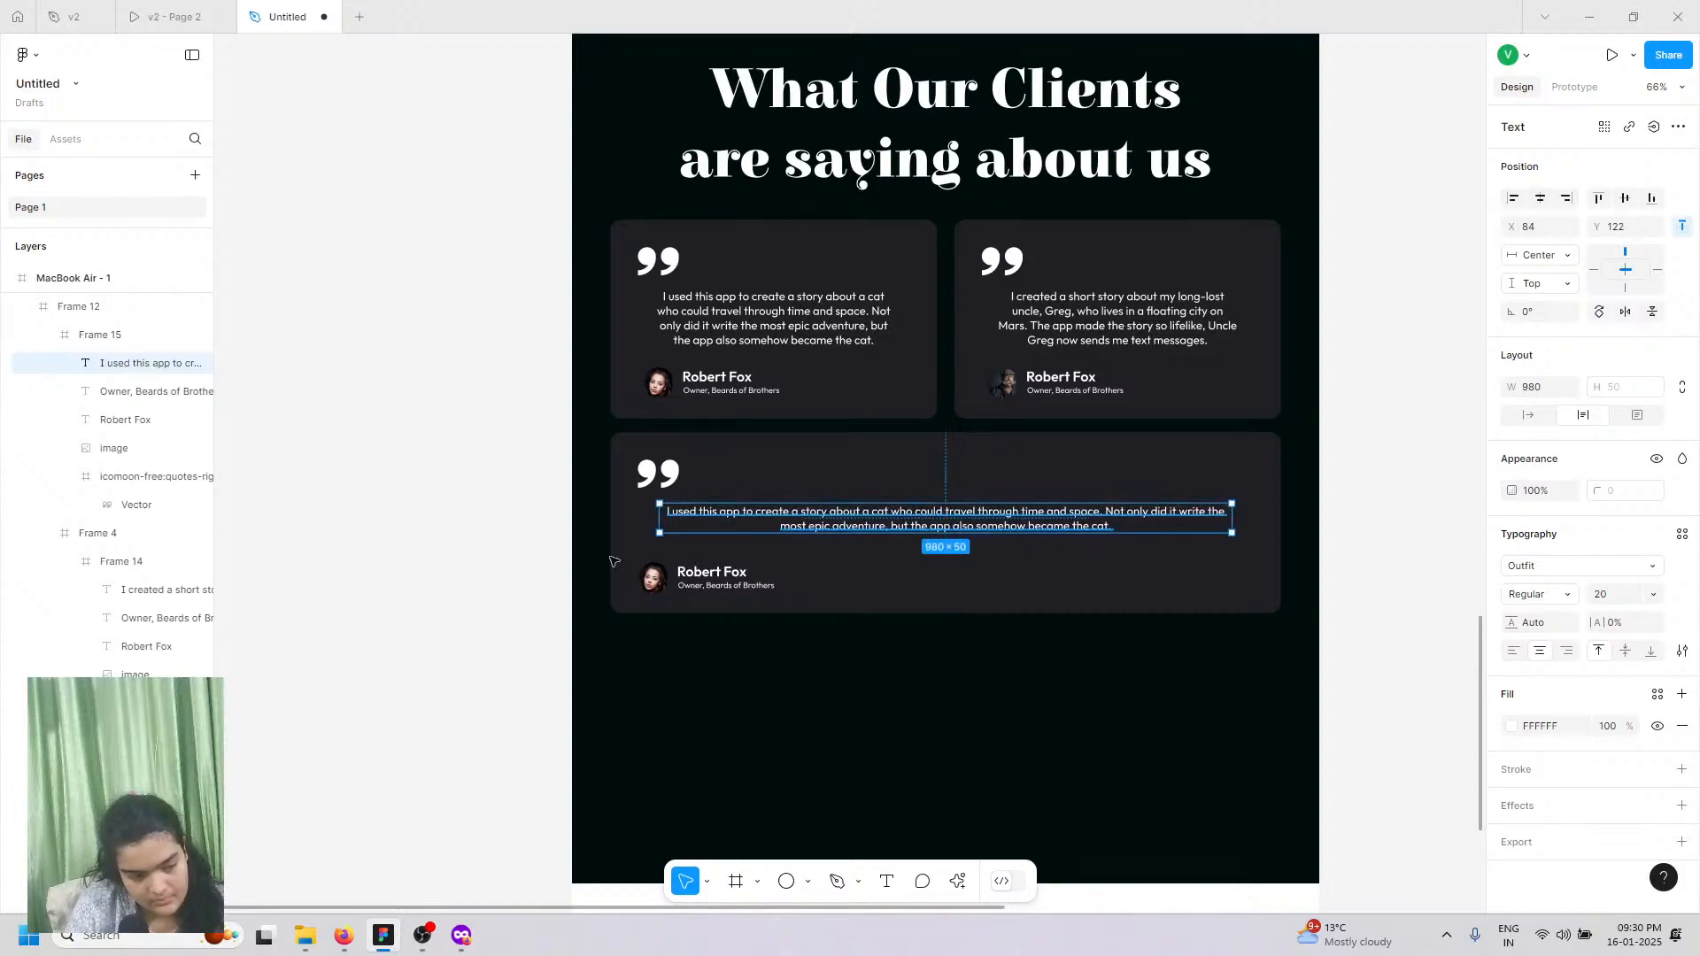
left_click(171, 13)
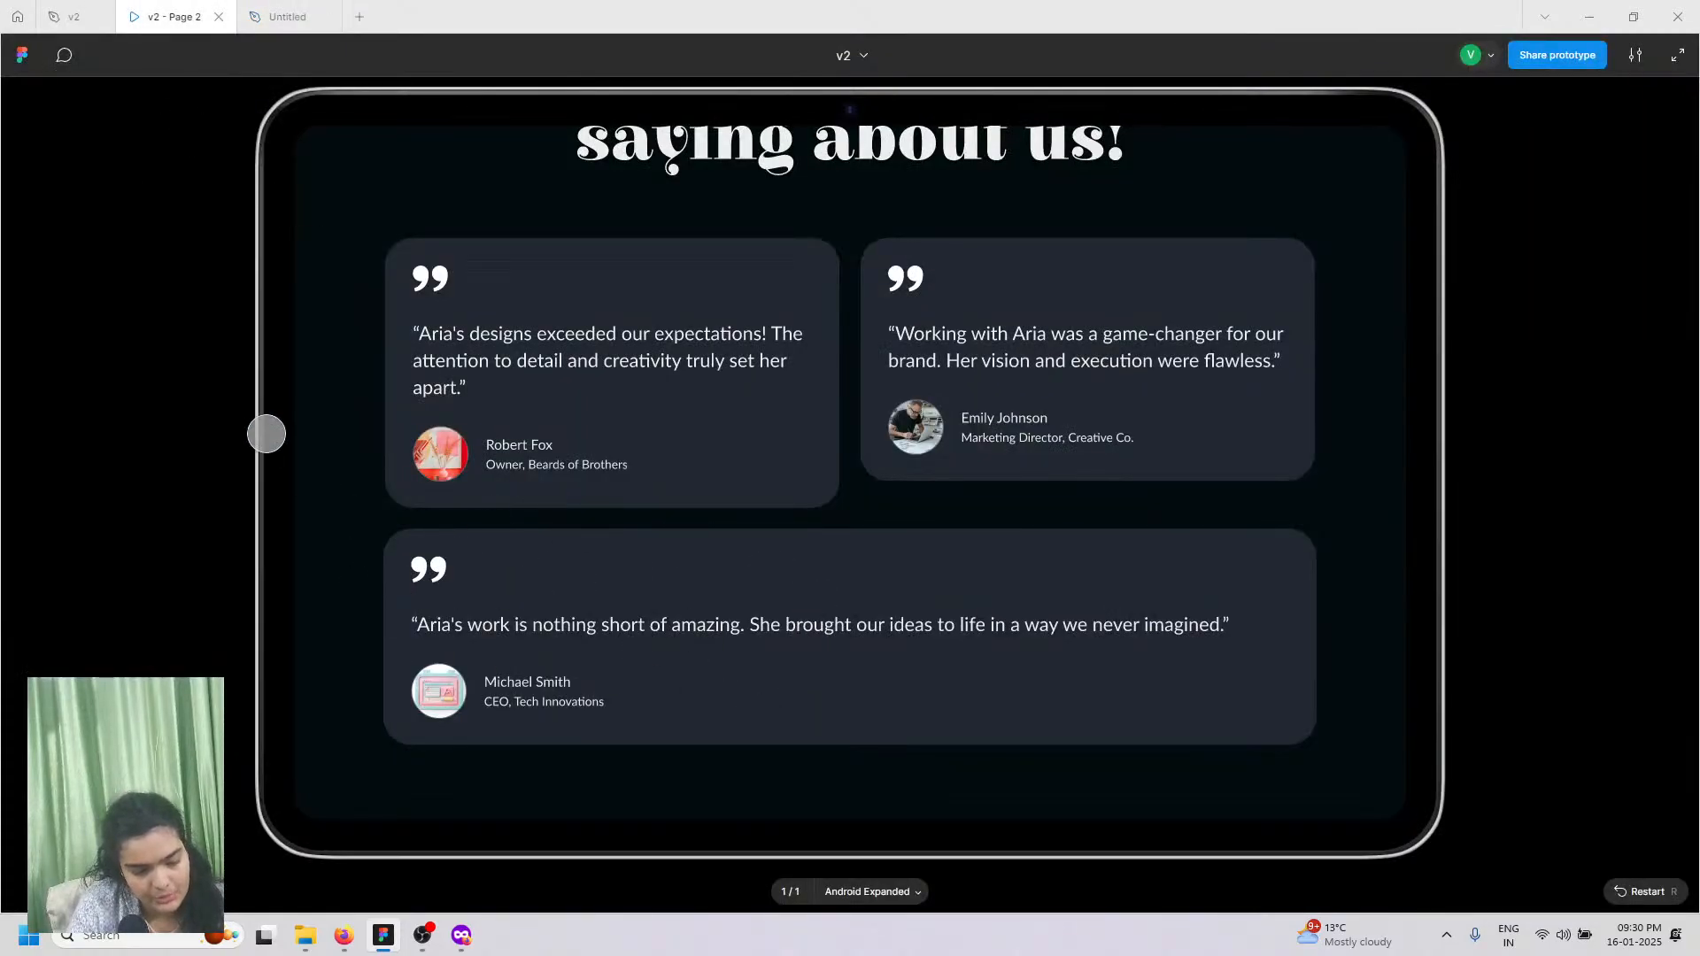
Step: Copy the third testimonial about the haunted refrigerator from ChatGPT, then return to the Untitled design
left_click(462, 936)
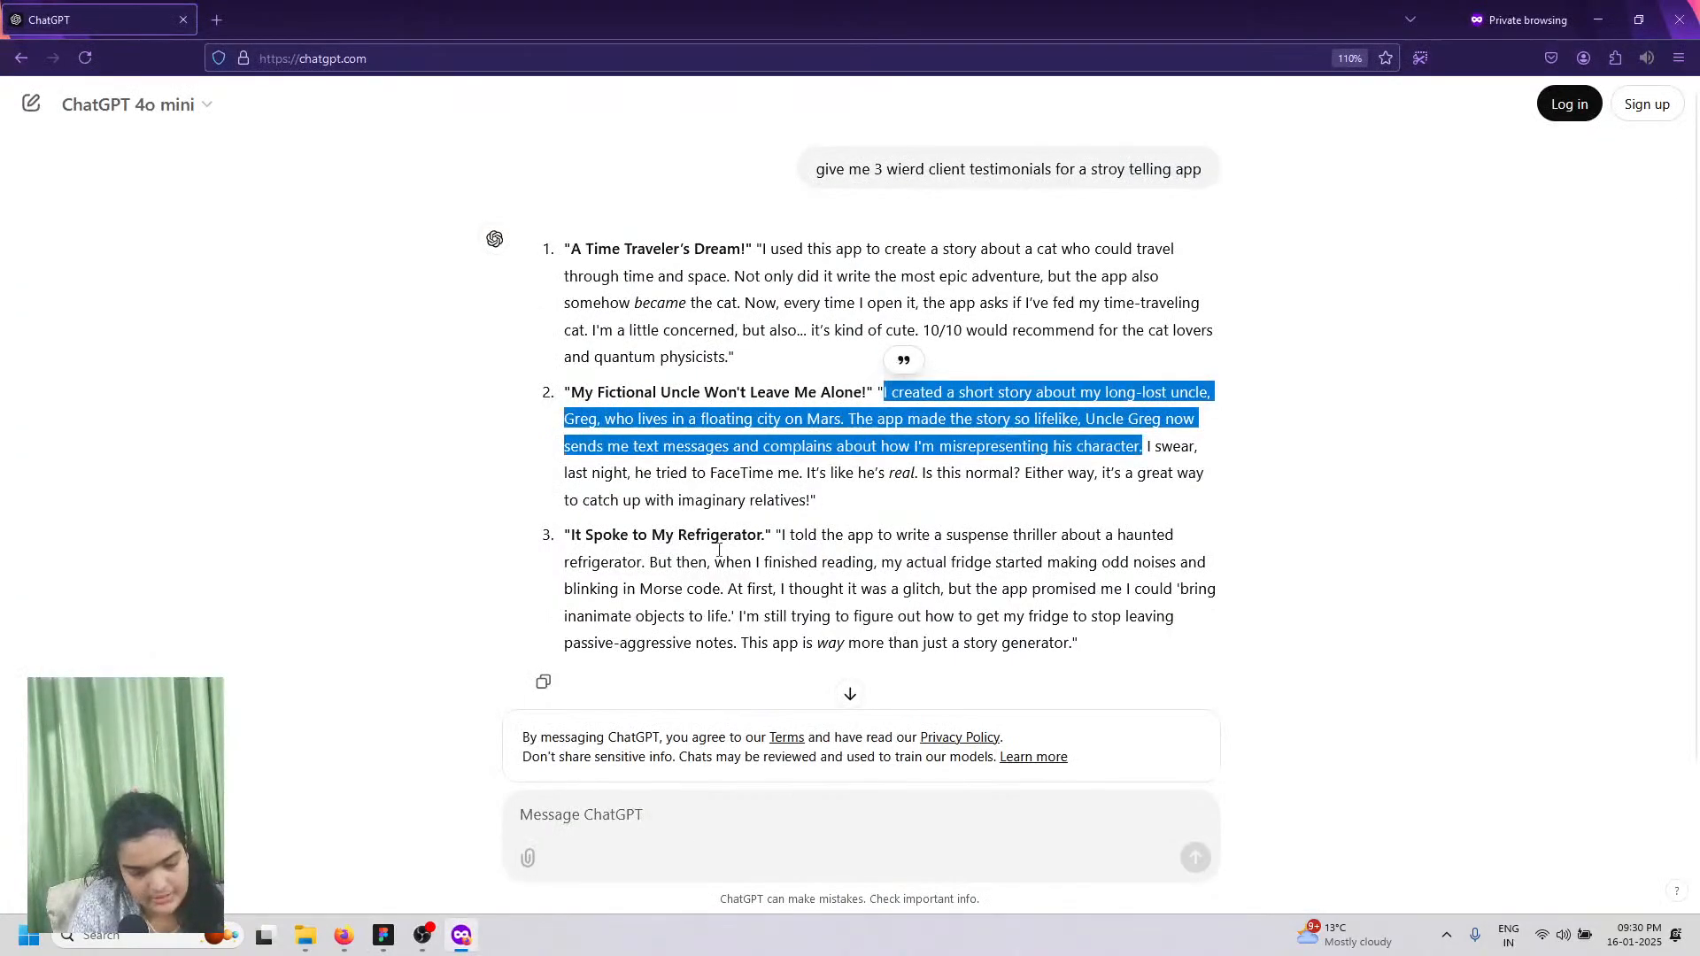
left_click_drag(778, 534, 724, 591)
key("ctrl+c")
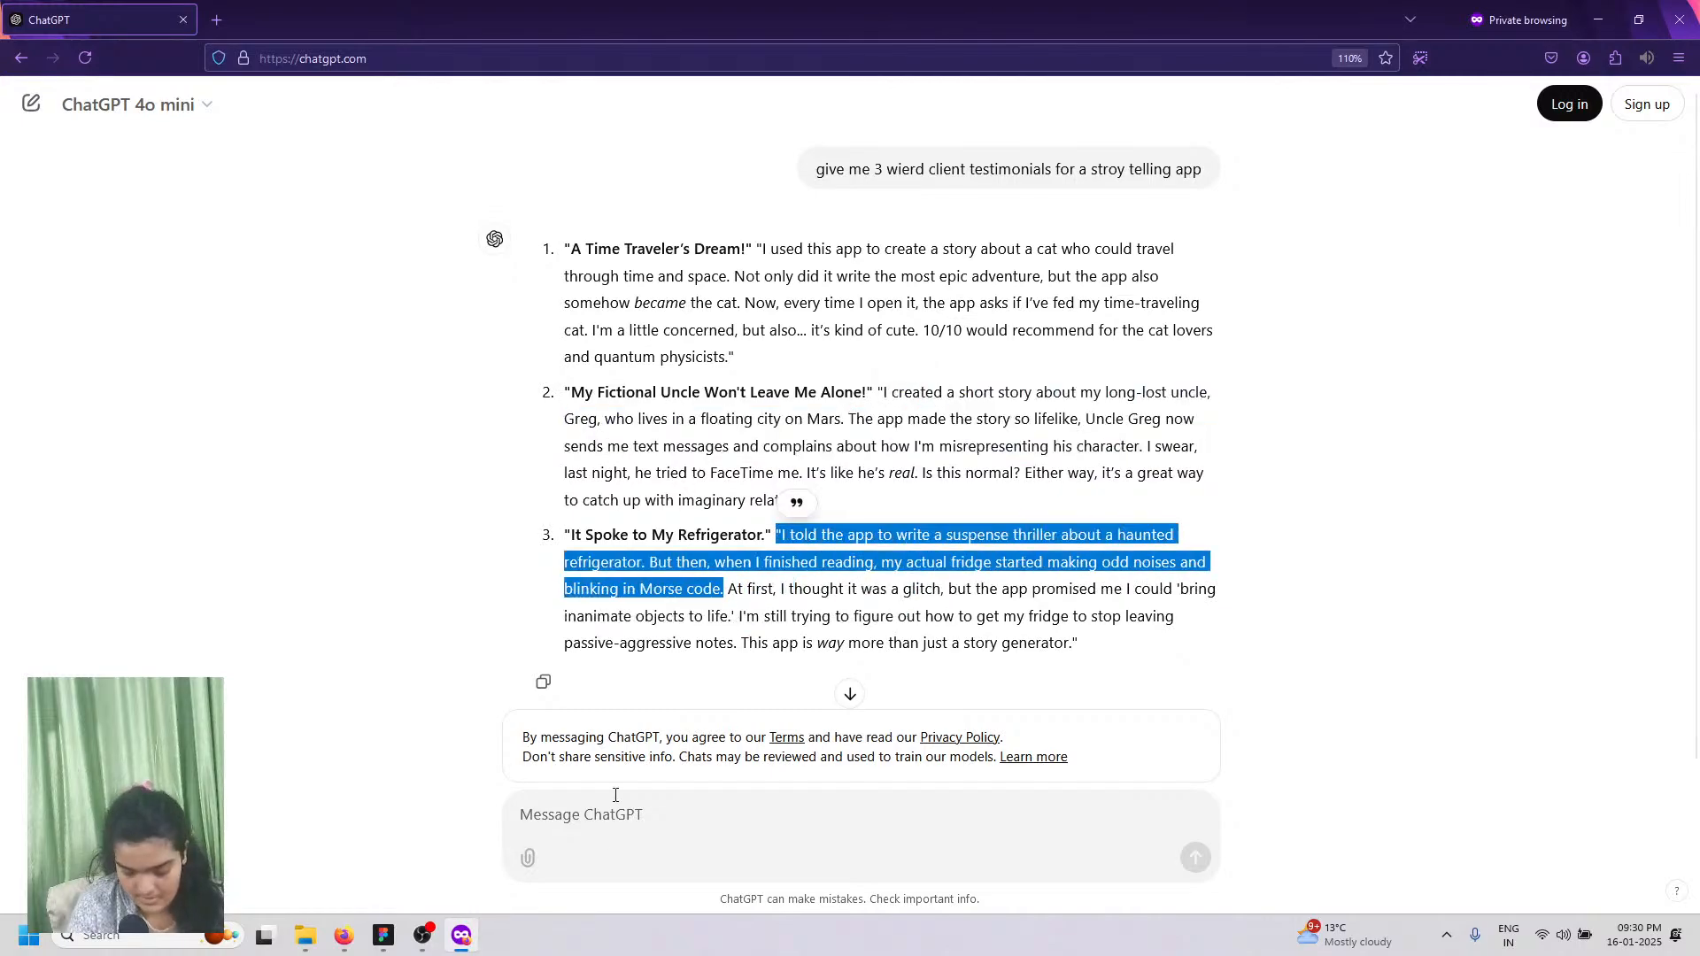
left_click(383, 935)
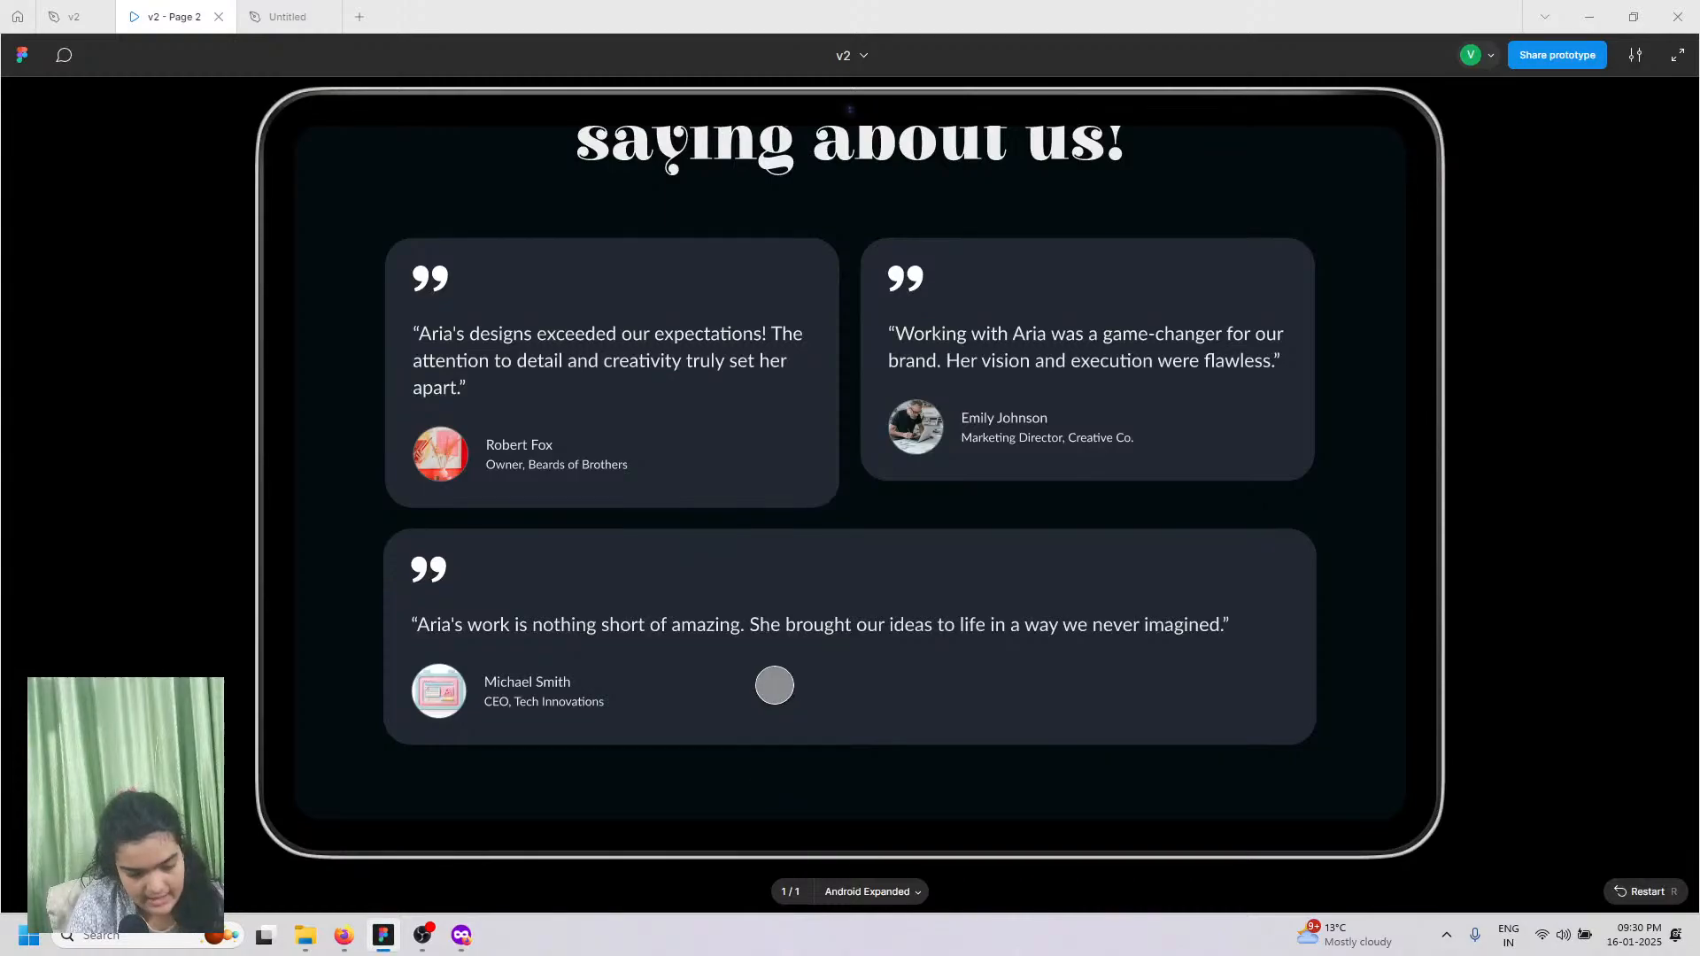
left_click(285, 16)
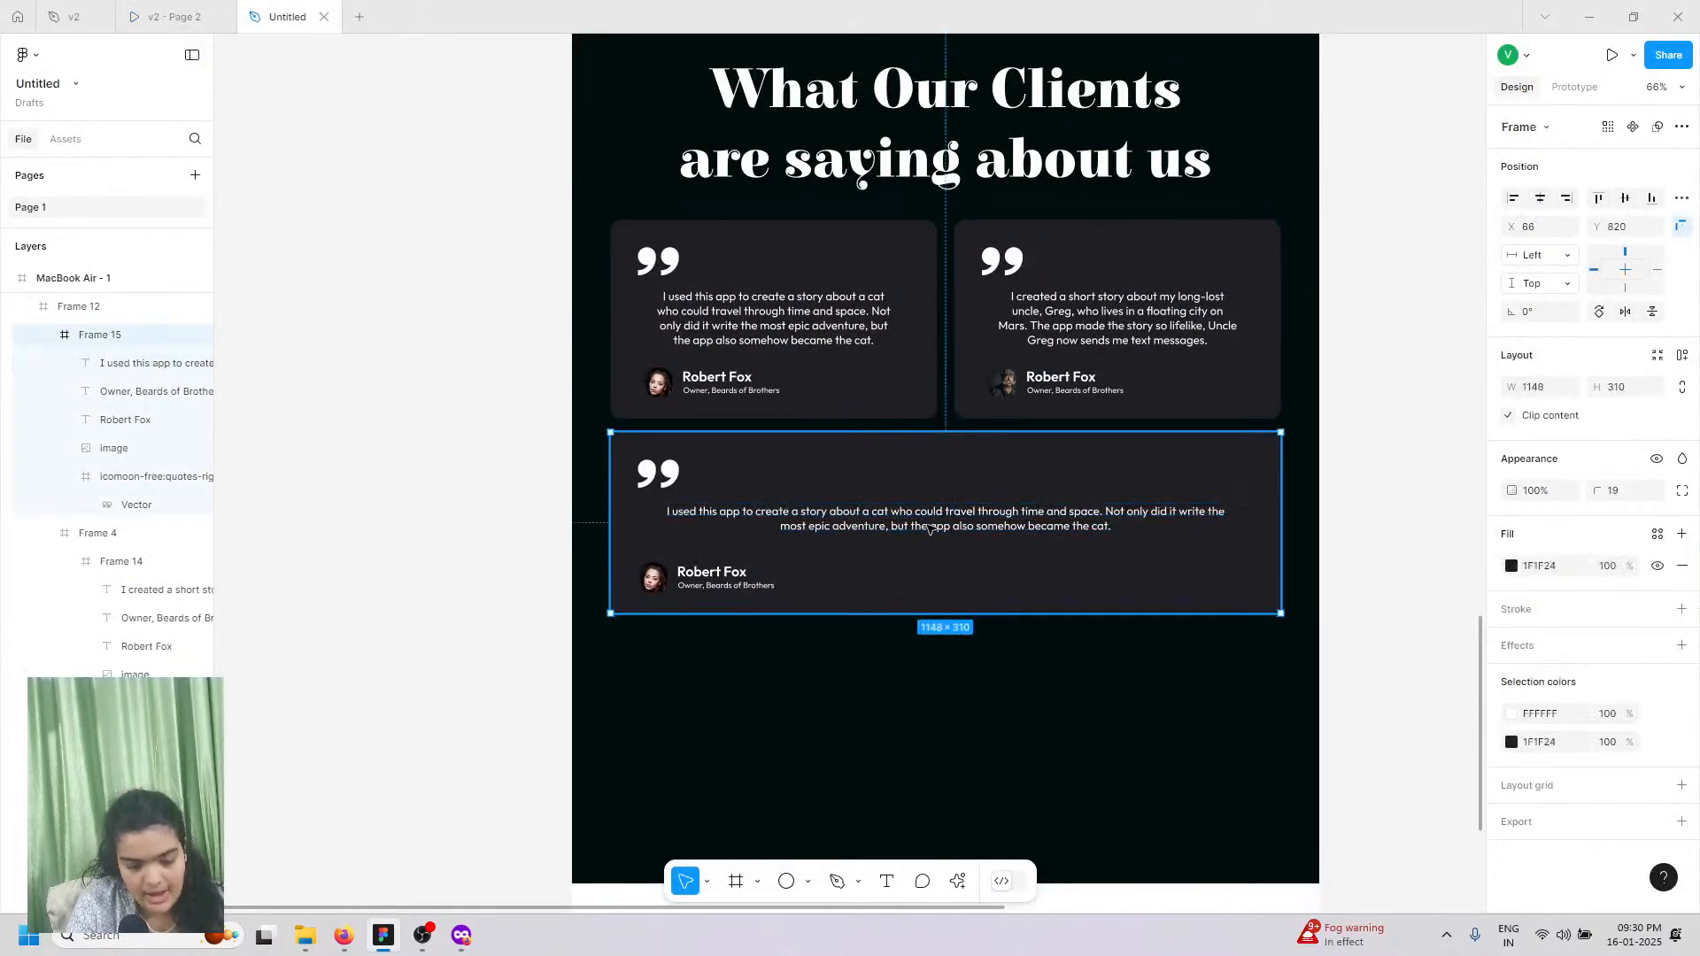
Step: Paste the haunted-refrigerator testimonial into the bottom card's quote, matching the existing text style
double_click(930, 528)
right_click(937, 536)
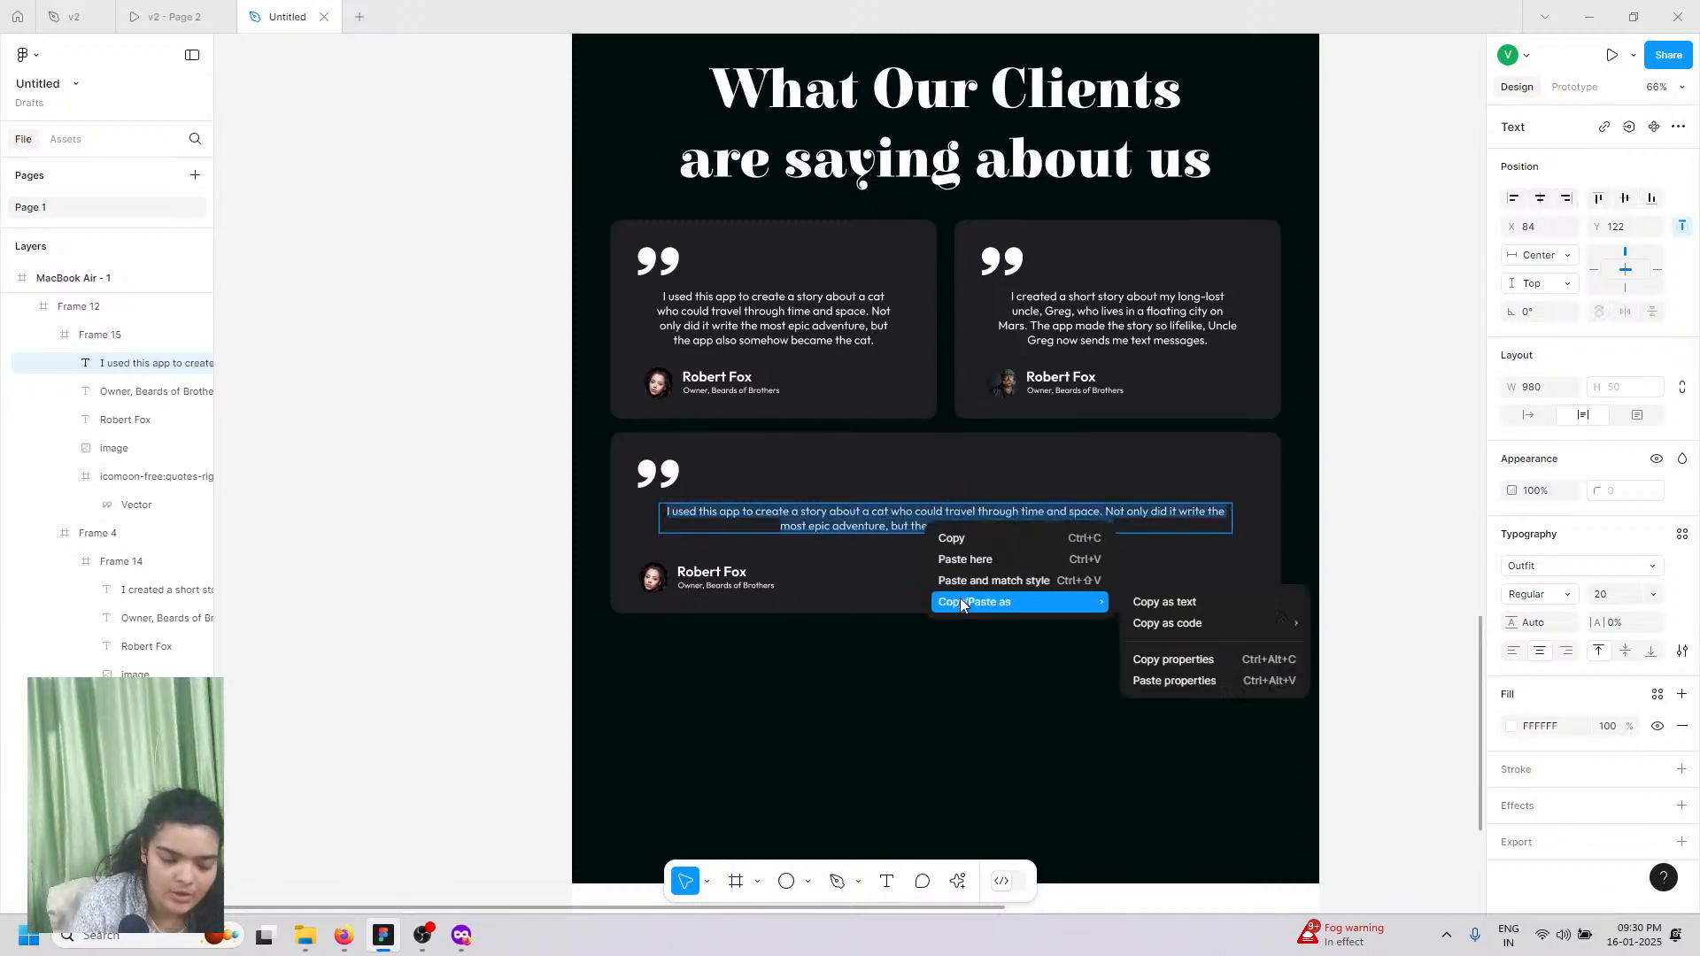
left_click(967, 583)
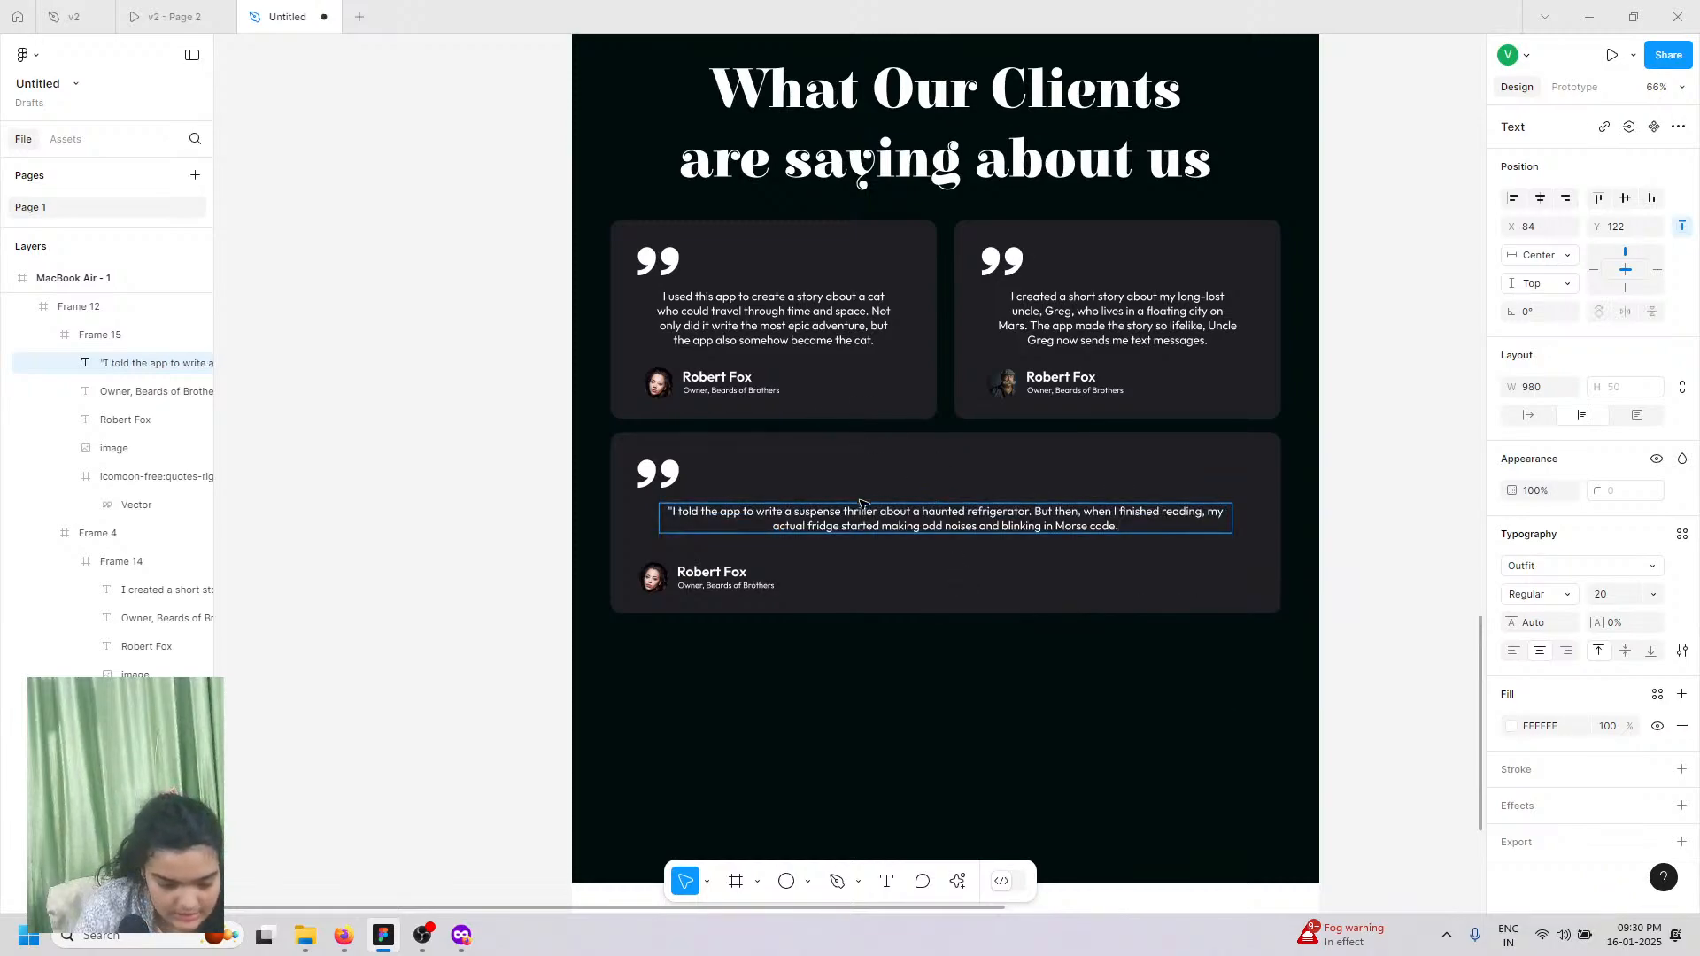
left_click(468, 560)
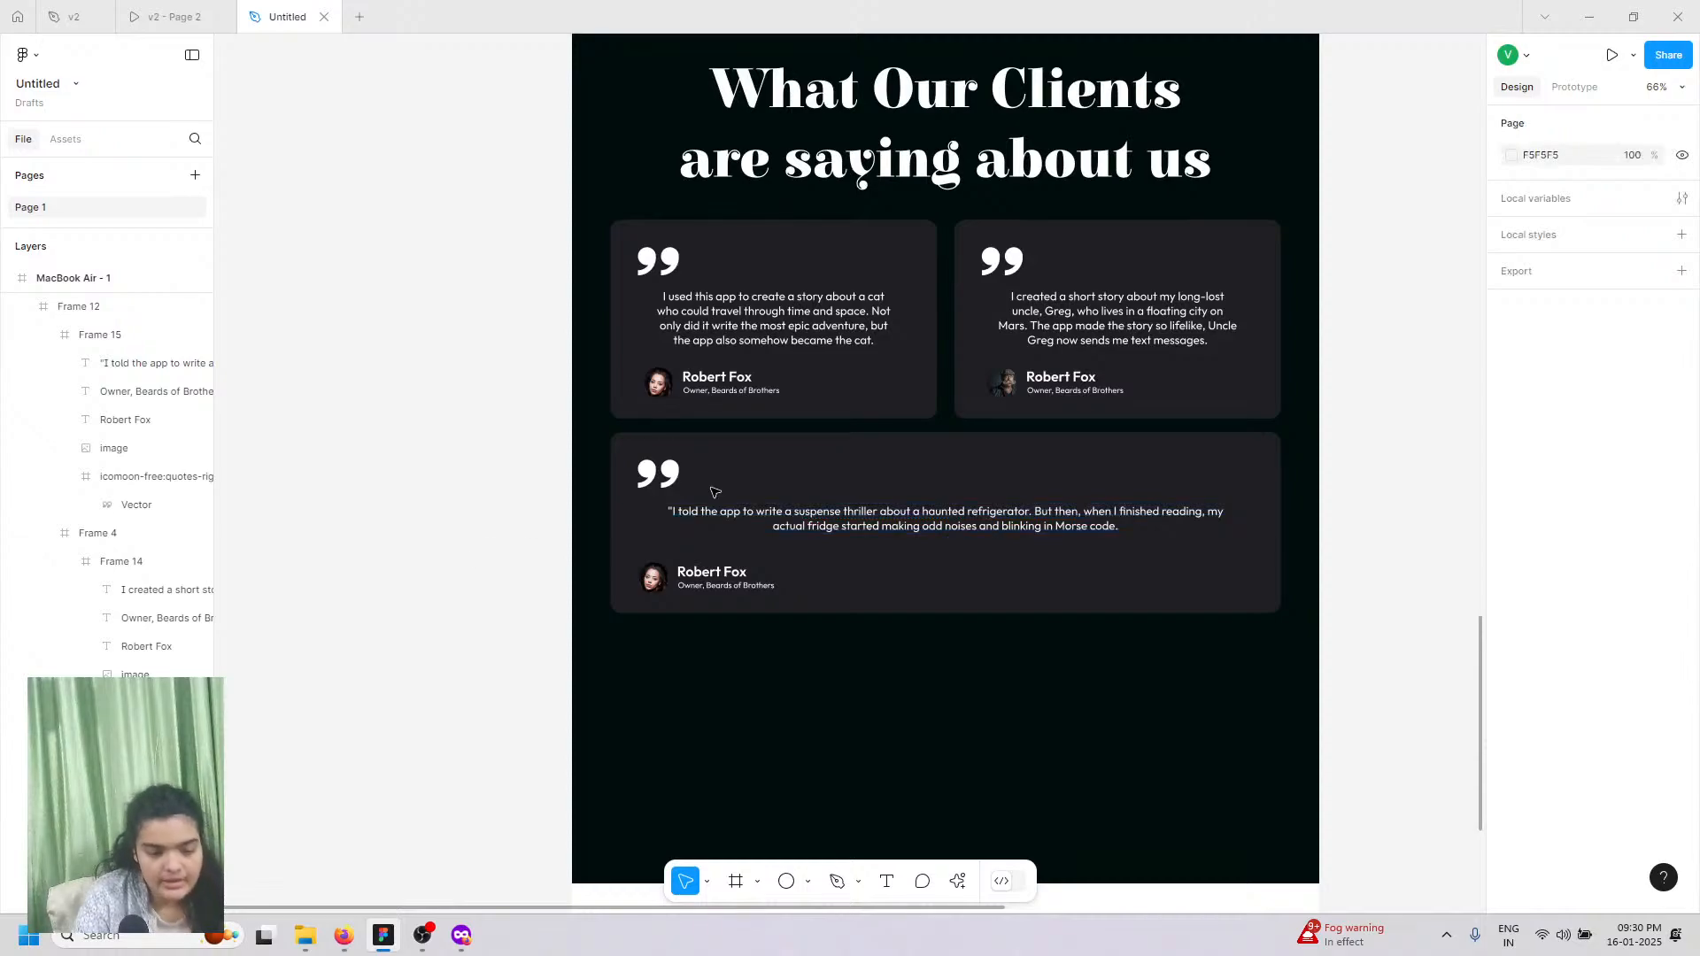
Step: Delete the opening quote mark from the bottom card's new testimonial
left_click(718, 528)
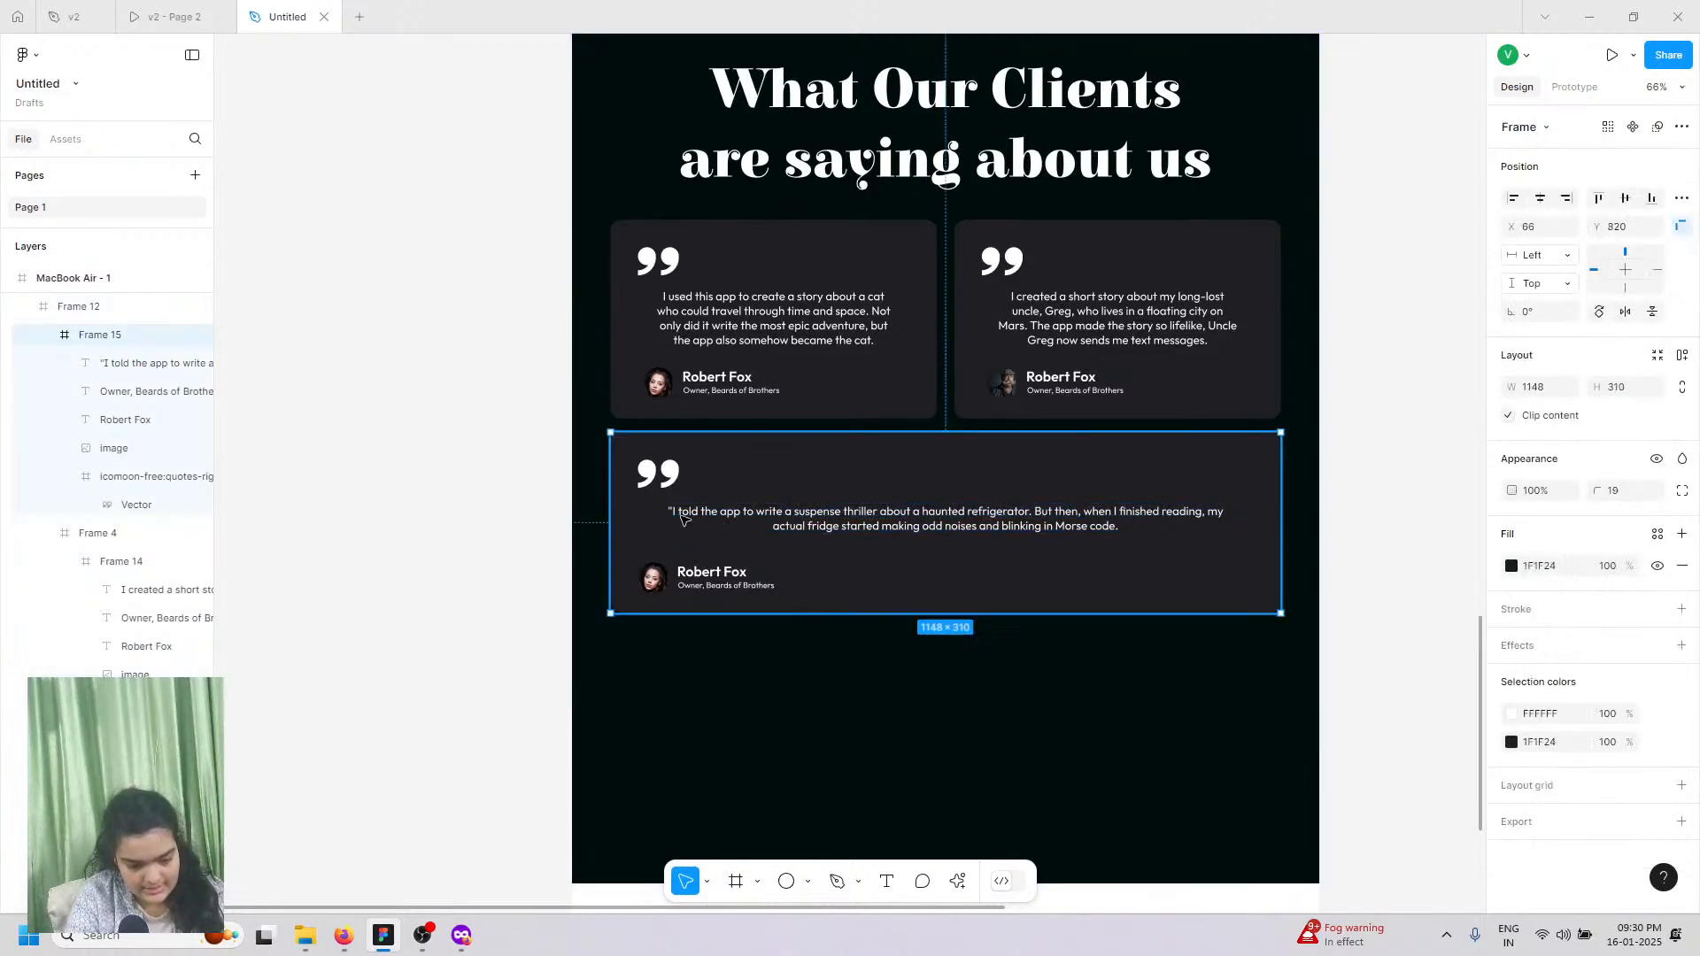
double_click(686, 522)
double_click(681, 517)
left_click(673, 515)
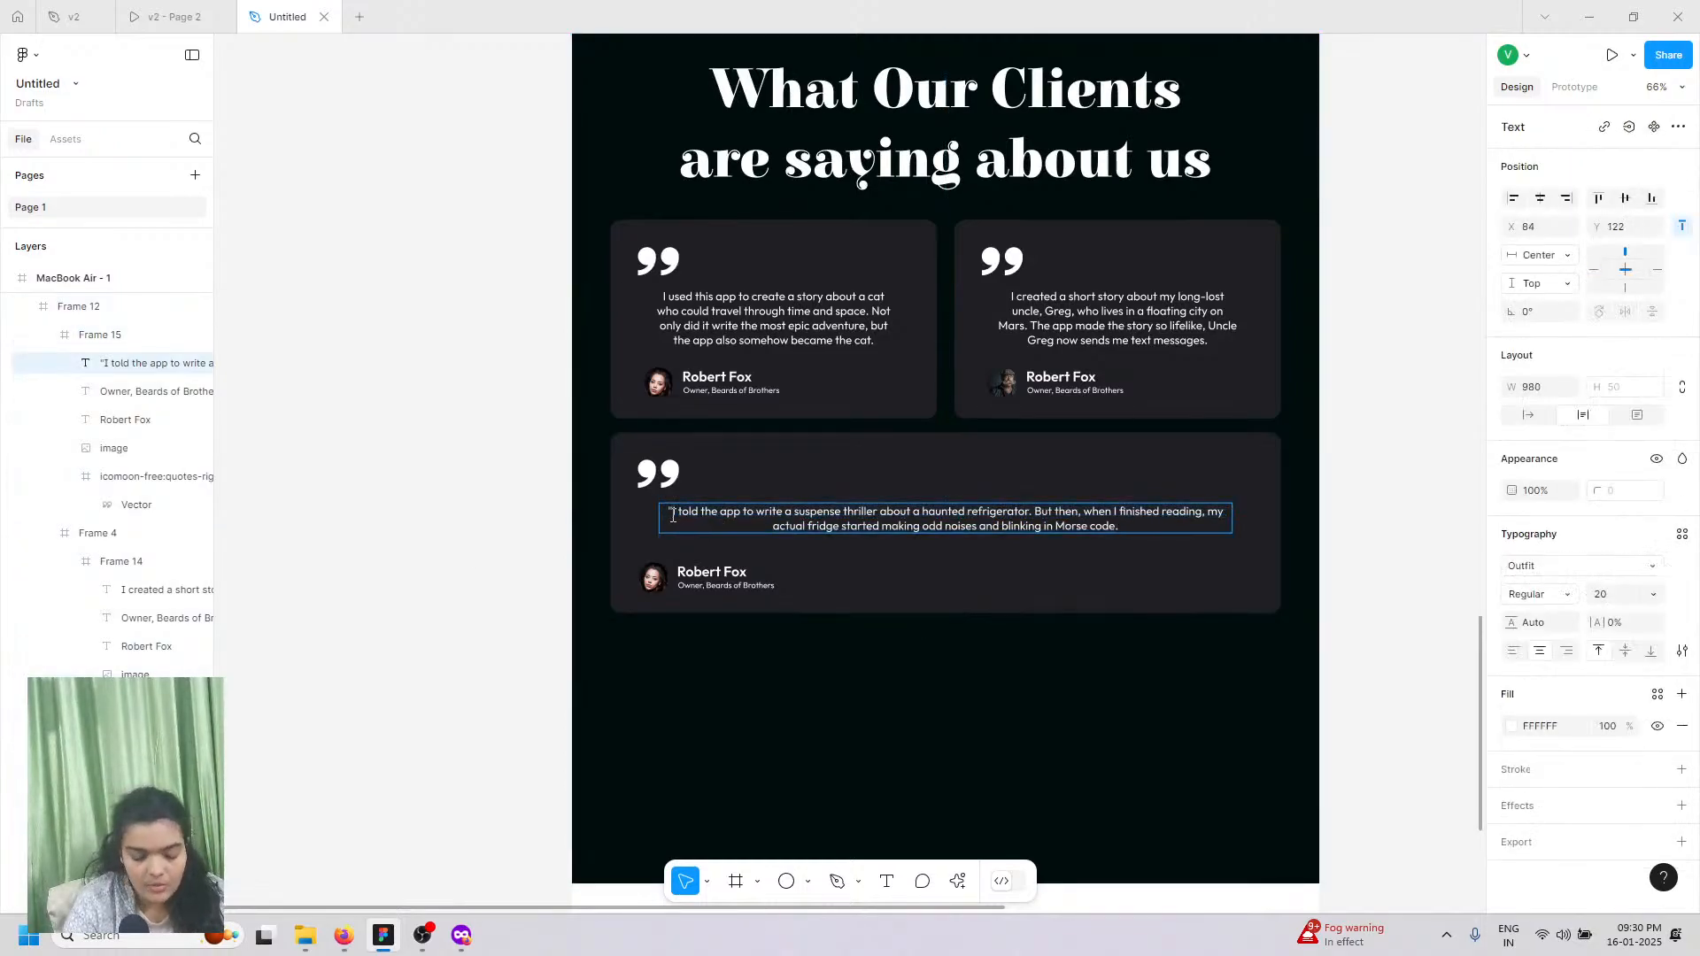
key("BackSpace")
key("Escape")
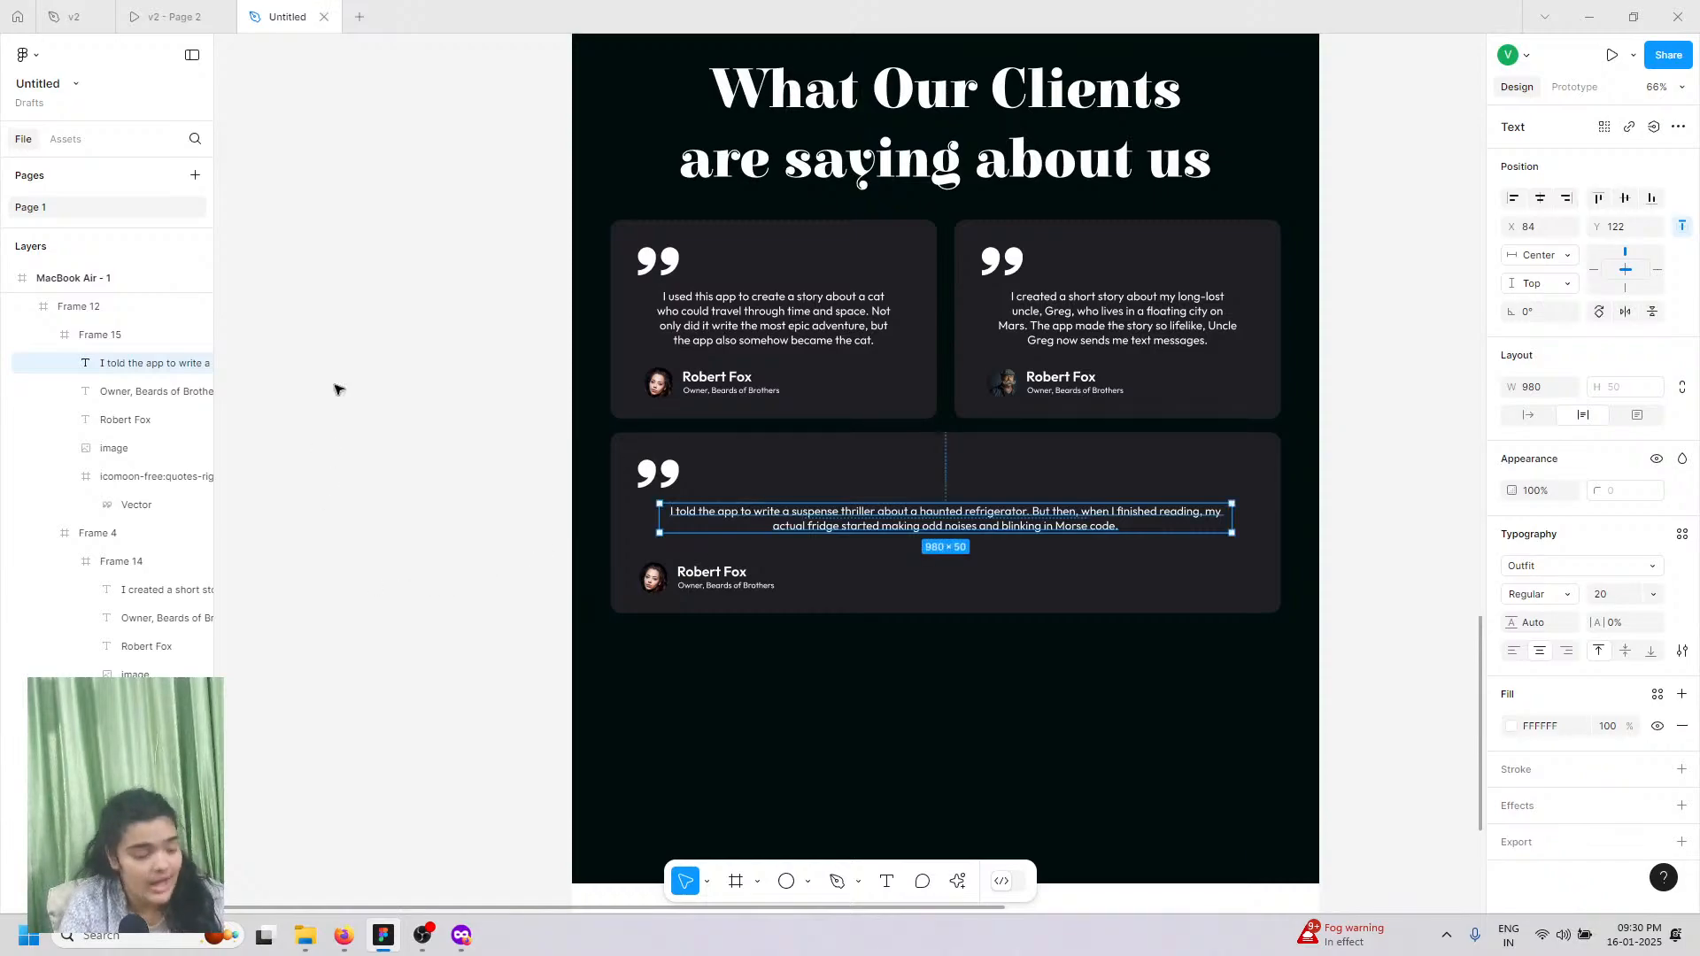
Step: Scroll through the v2 prototype to the Reach Out Today form with name, email and message fields
left_click(175, 16)
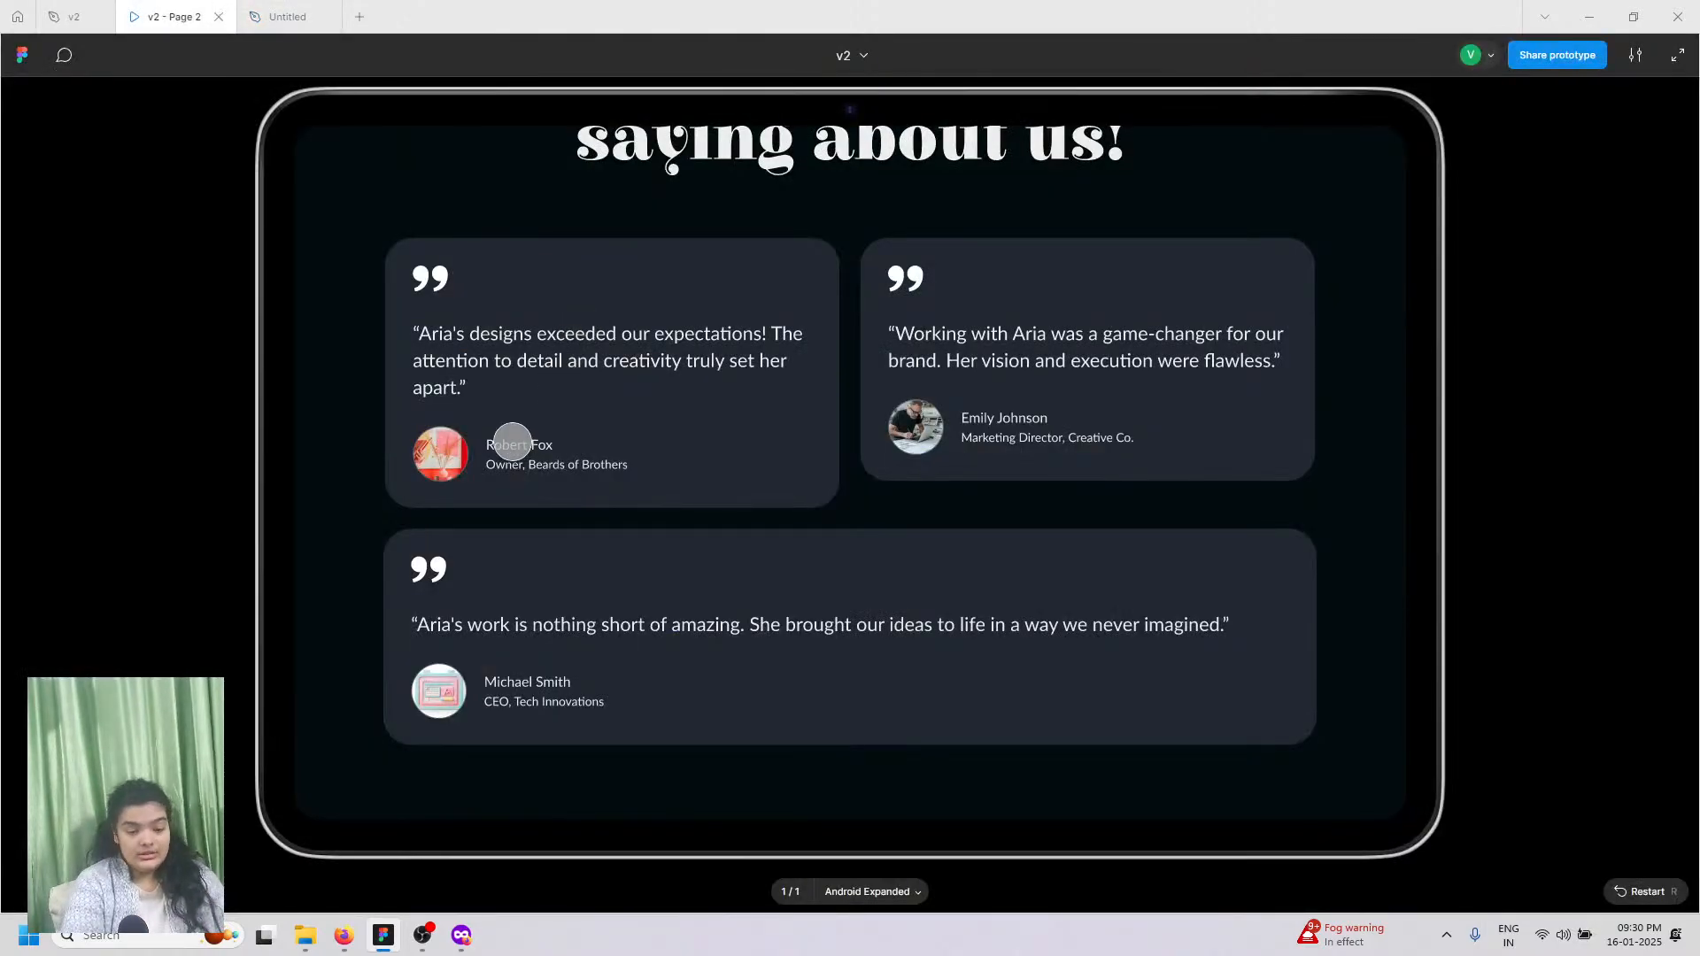
scroll(512, 442, "down", 10)
scroll(520, 463, "up", 5)
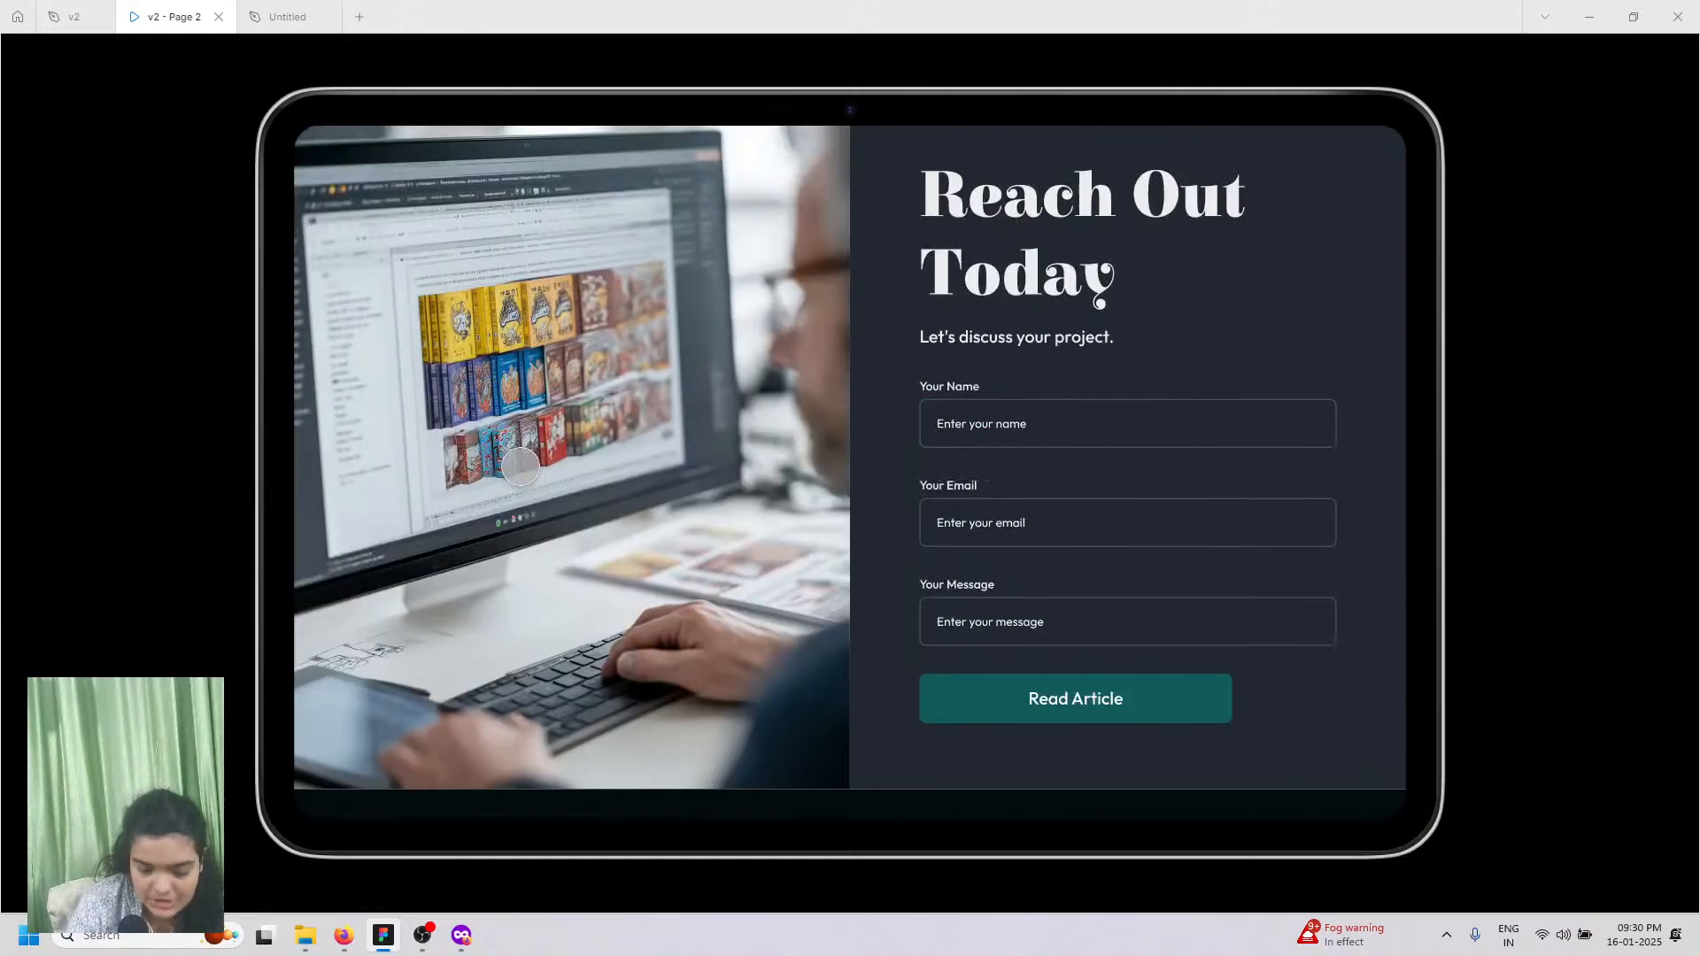
scroll(531, 611, "up", 2)
scroll(848, 613, "down", 4)
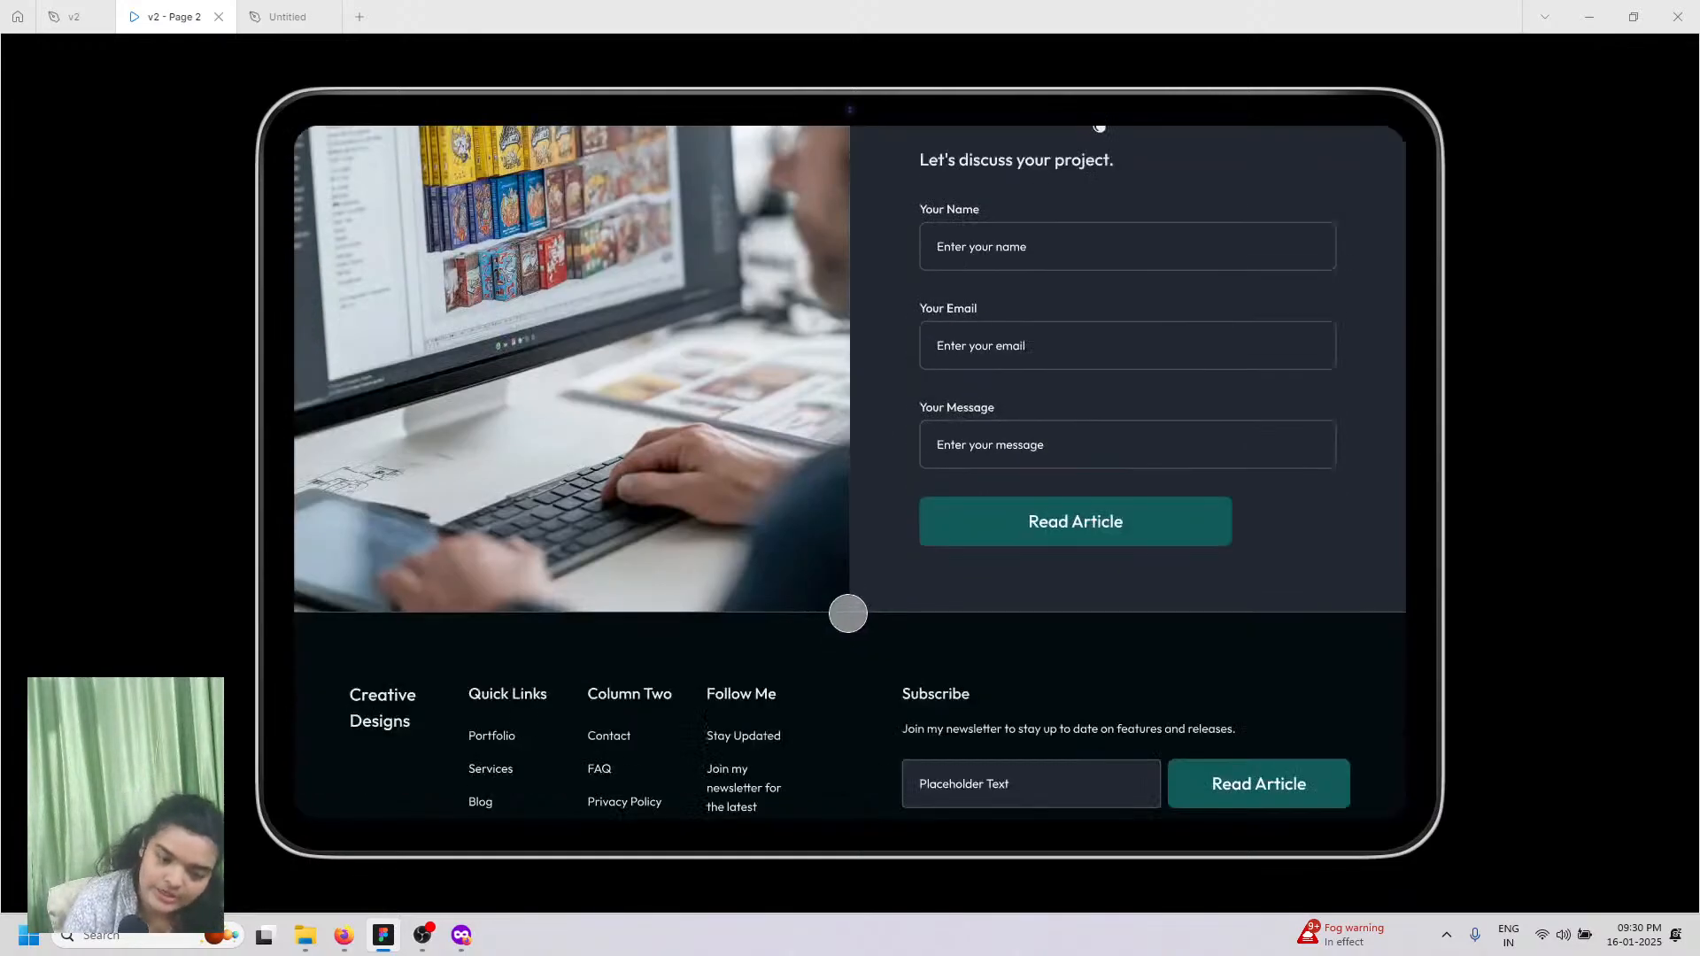
scroll(848, 613, "up", 6)
scroll(847, 613, "down", 5)
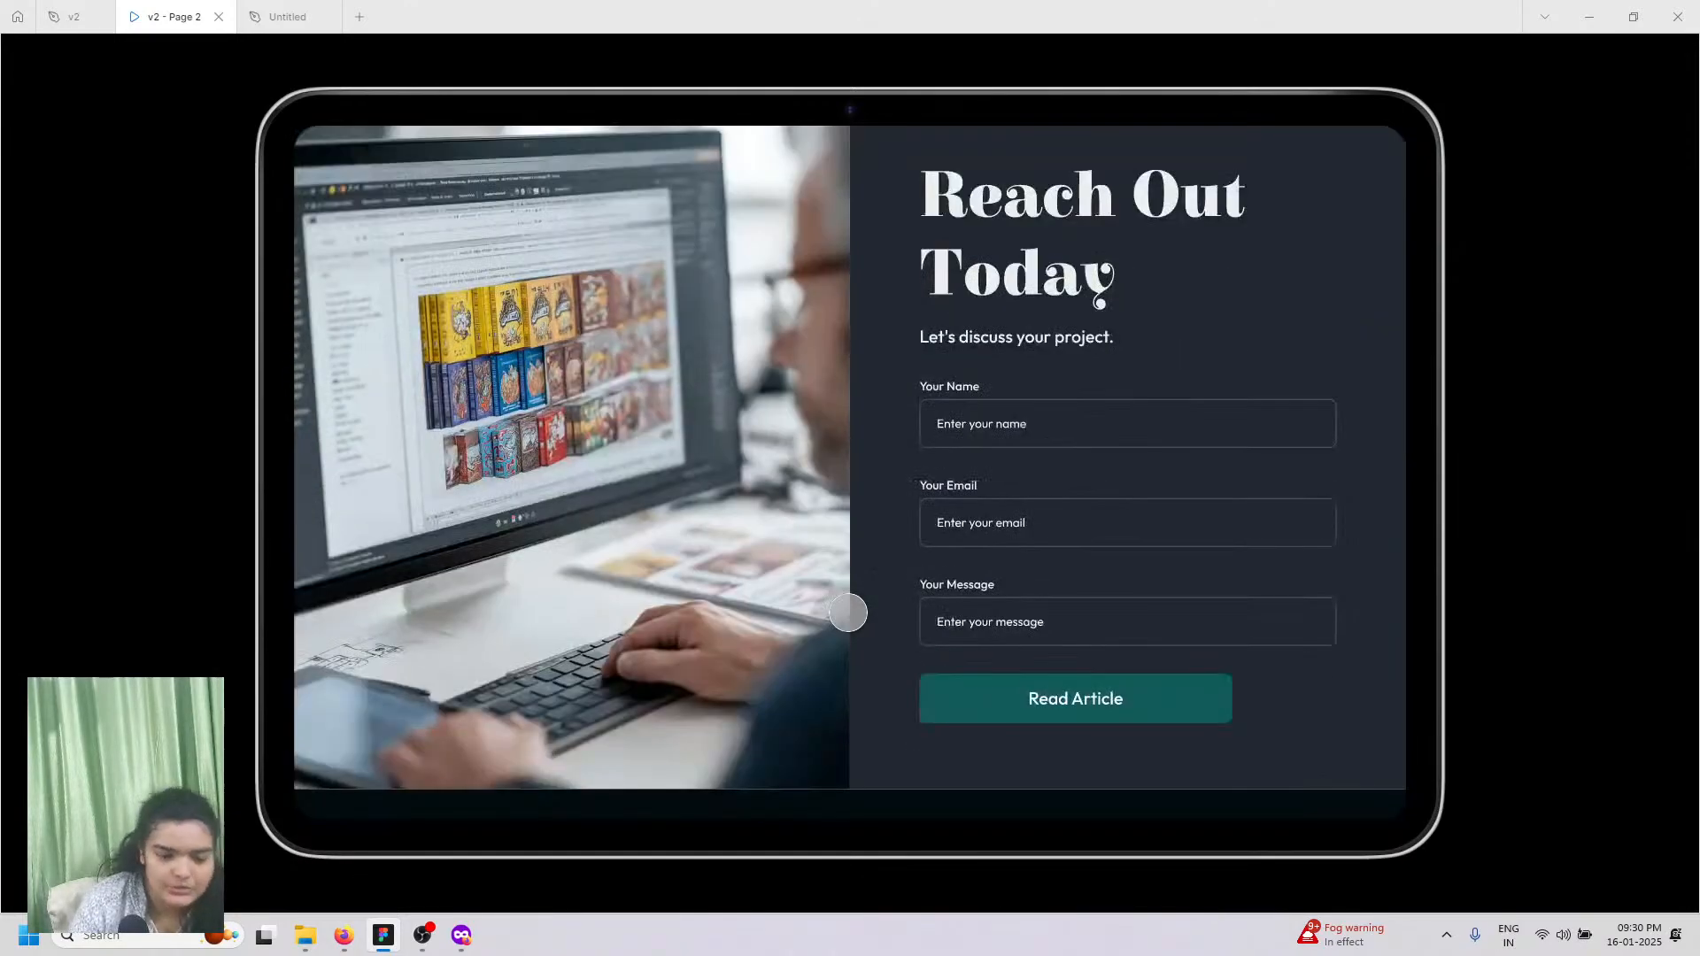
scroll(847, 613, "up", 6)
scroll(848, 620, "down", 2)
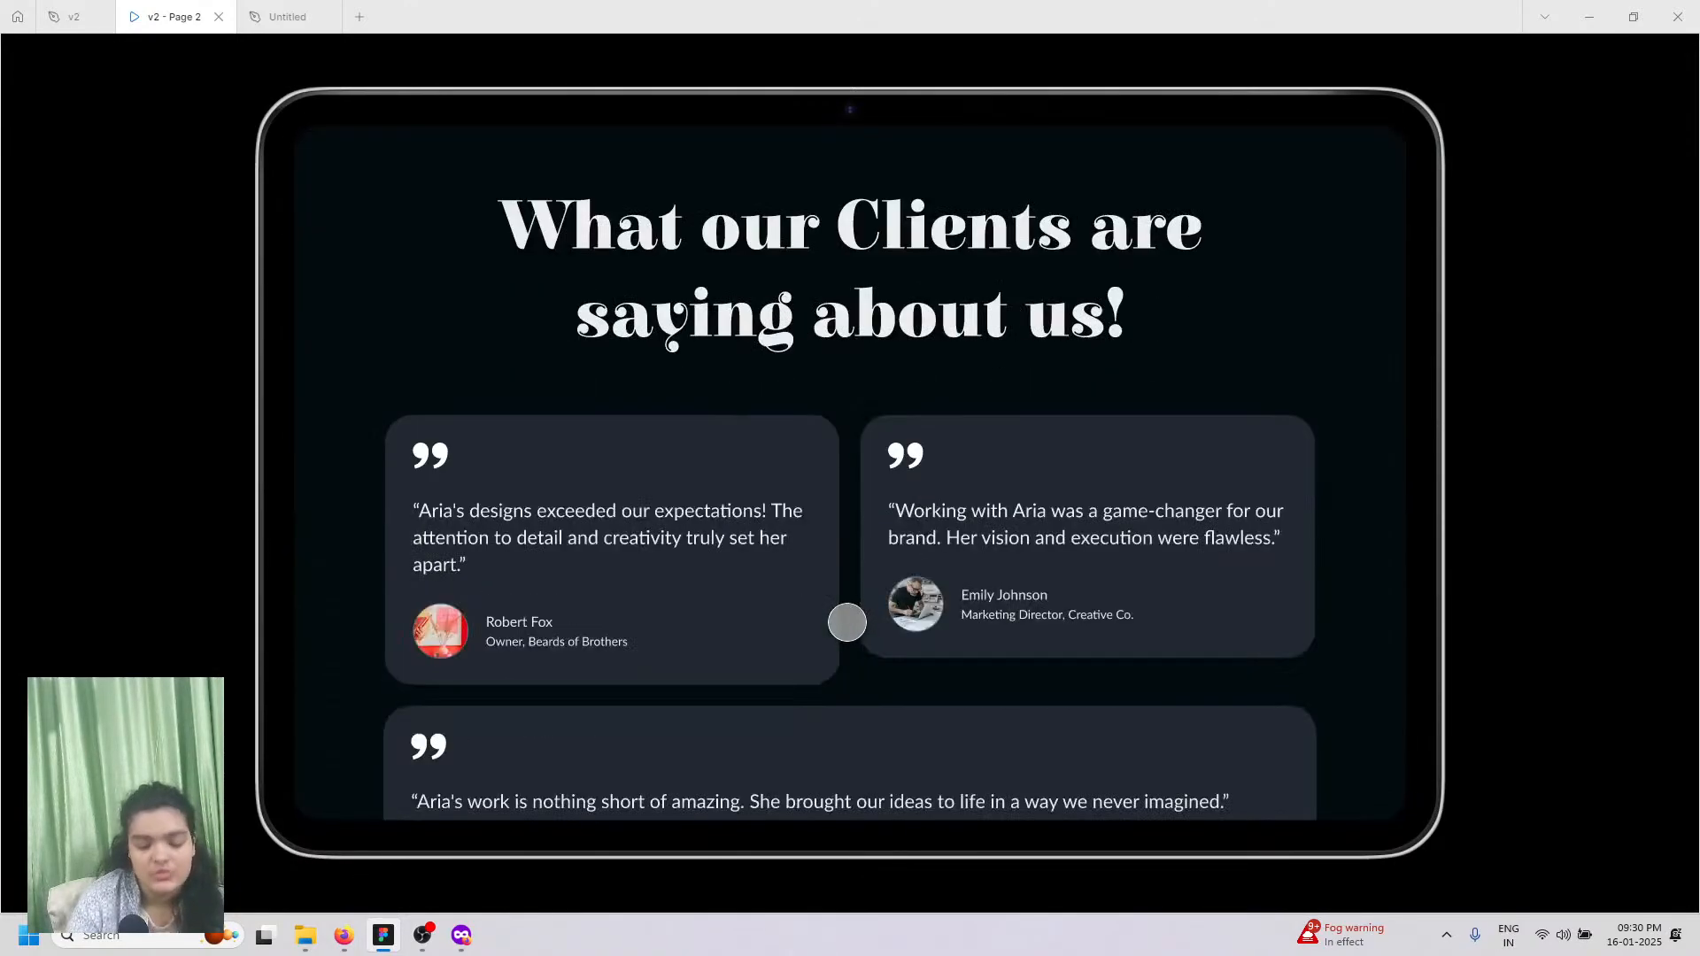
scroll(847, 620, "up", 15)
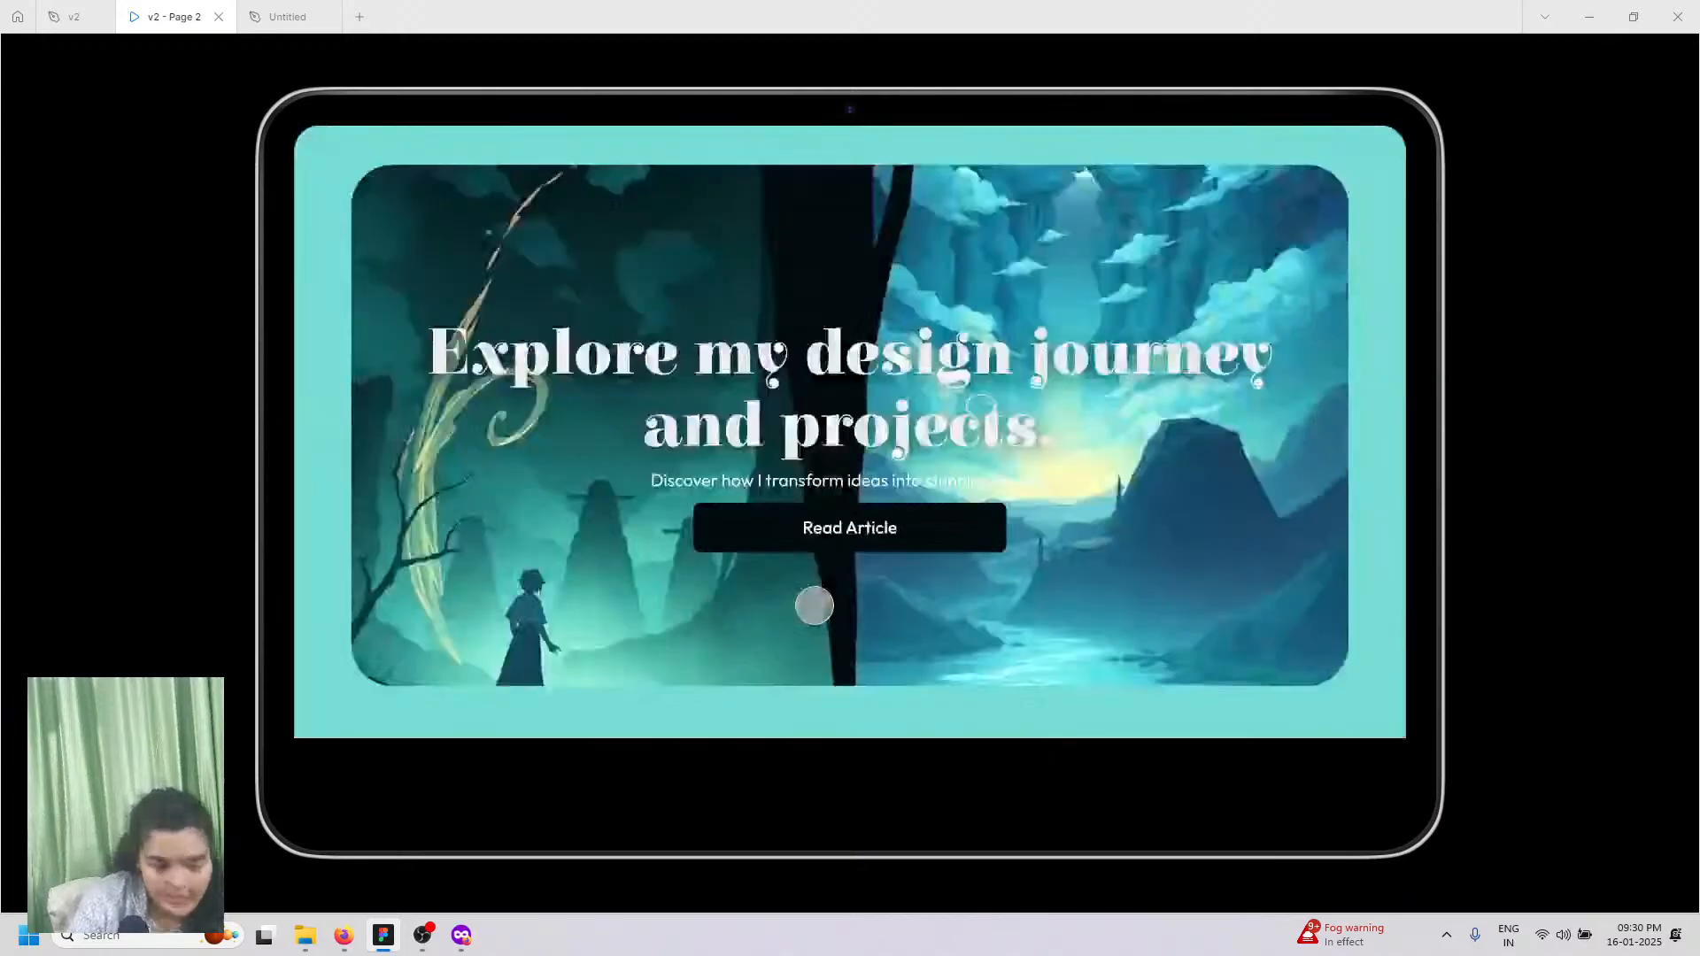
scroll(813, 606, "down", 15)
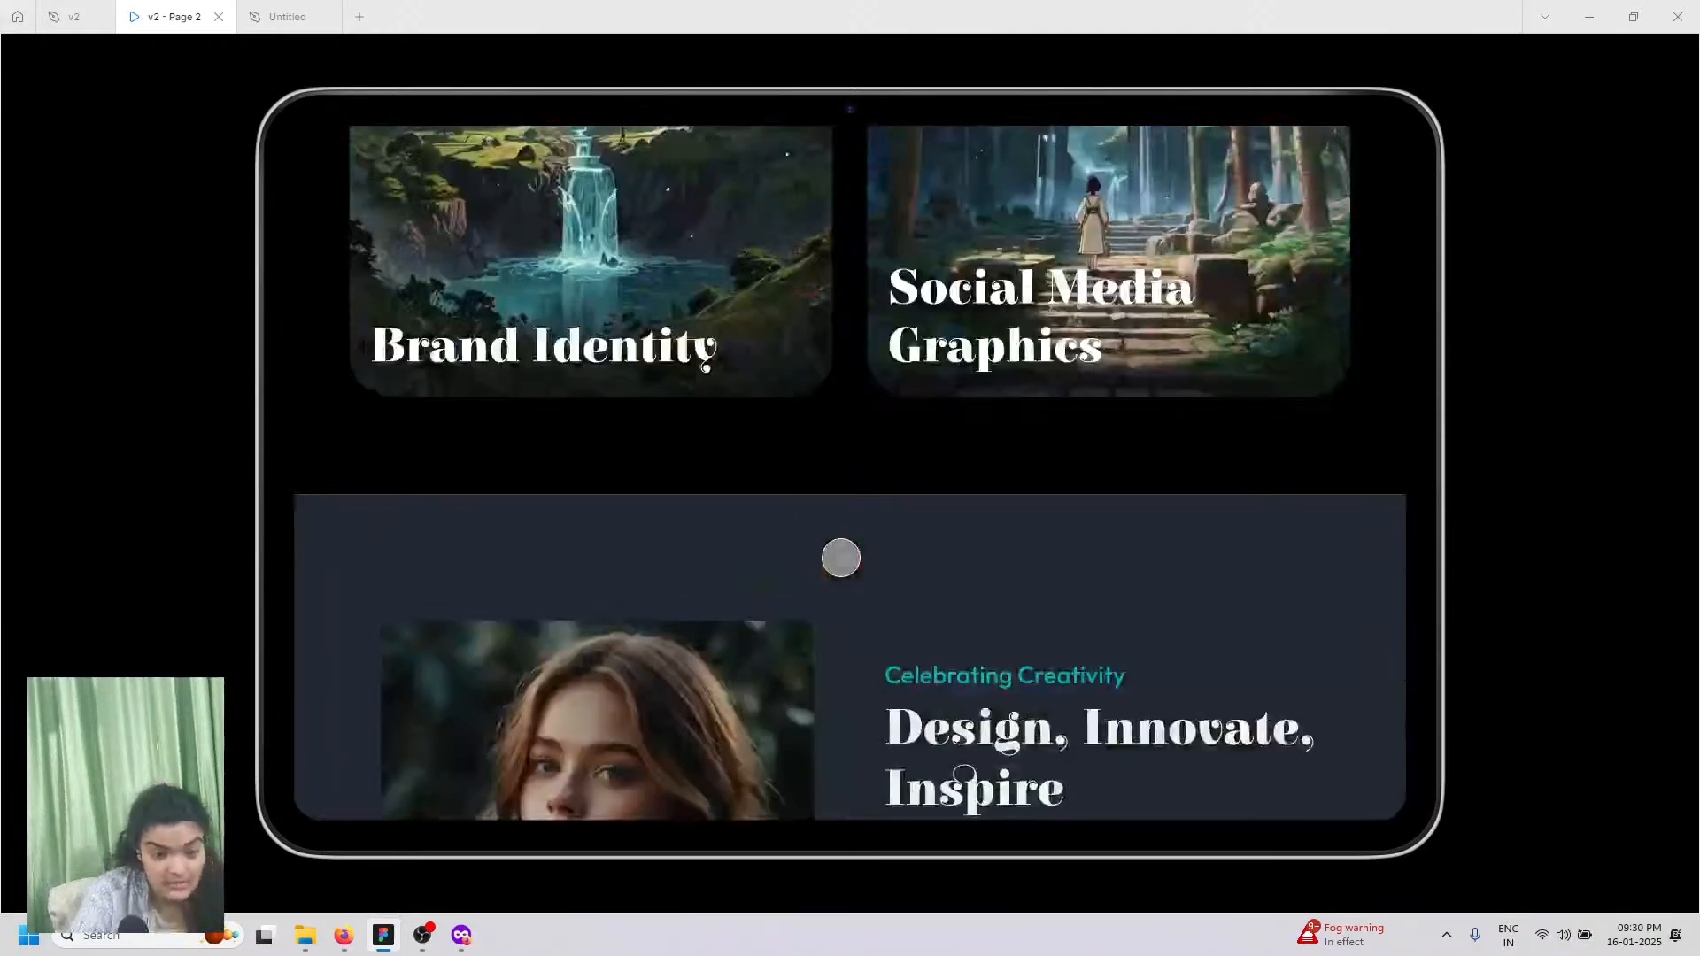
scroll(778, 556, "down", 8)
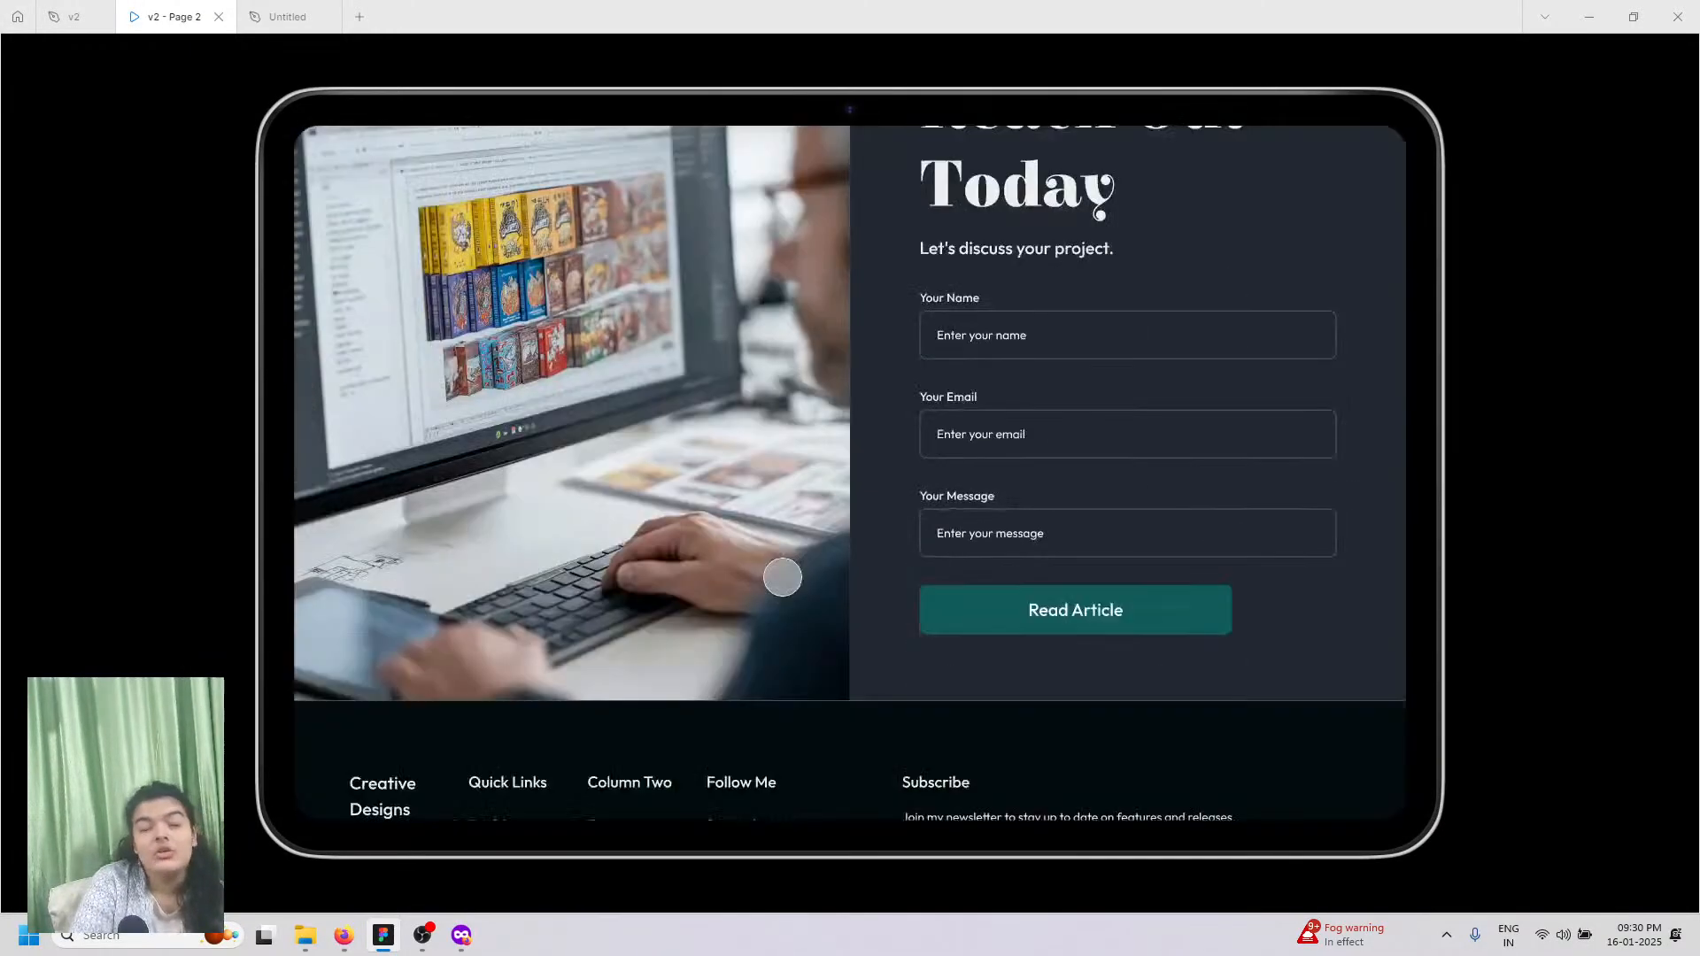
scroll(750, 603, "down", 3)
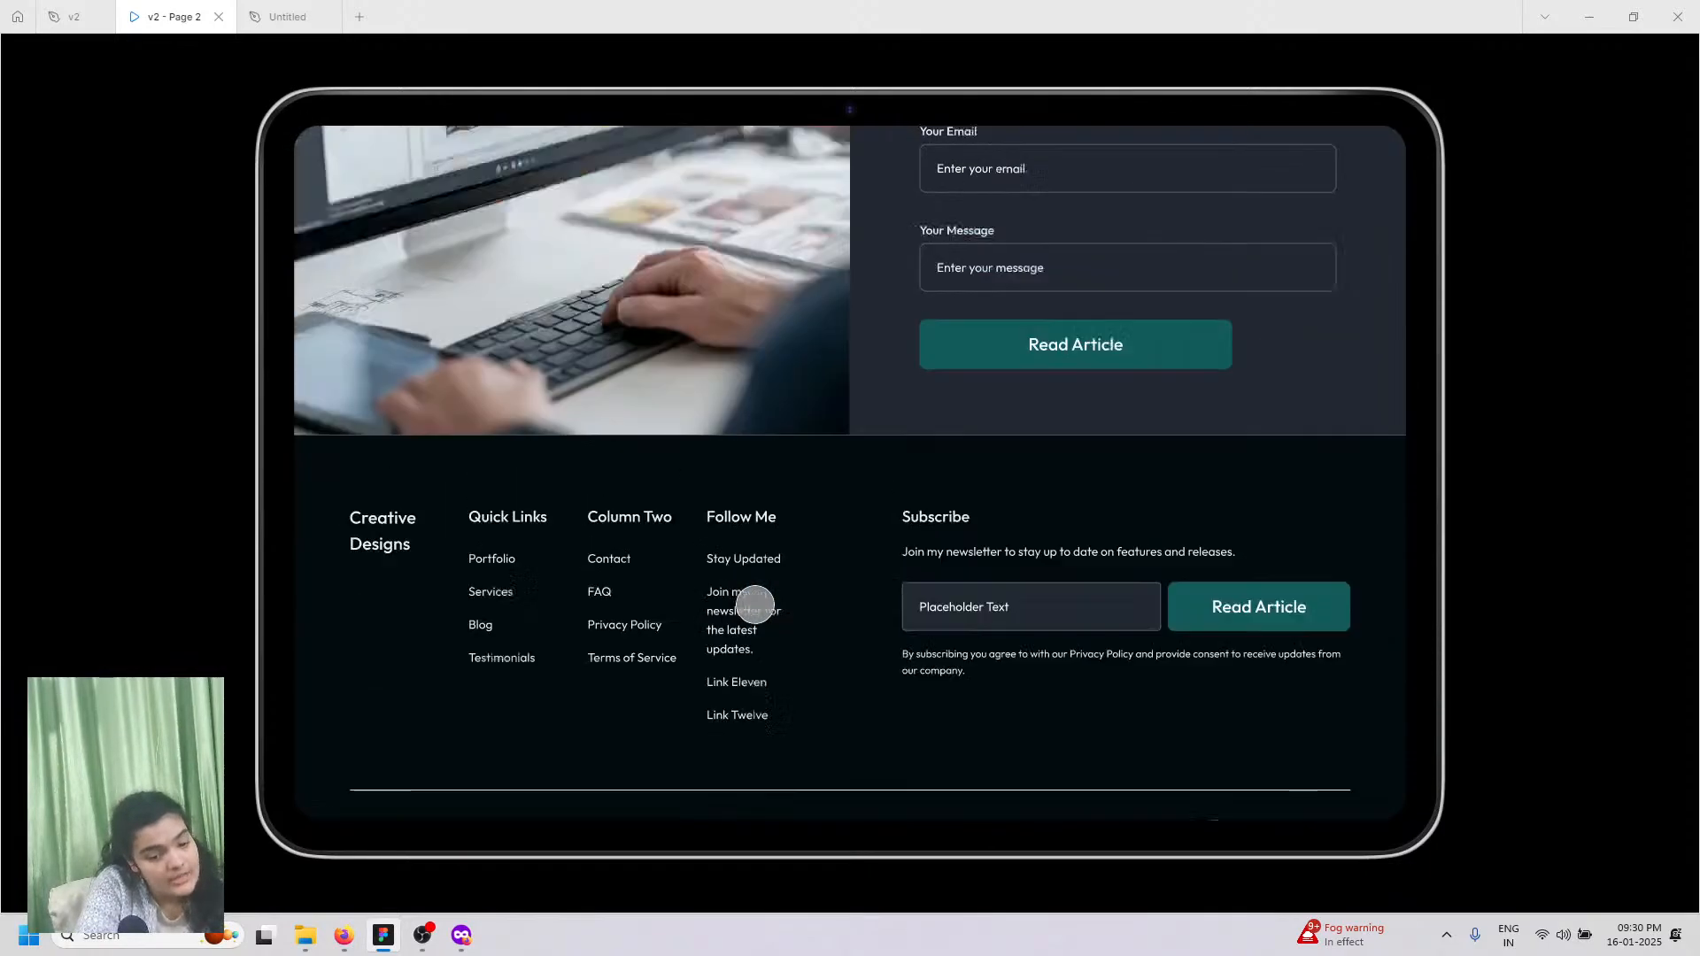
scroll(755, 599, "up", 3)
scroll(1030, 625, "up", 3)
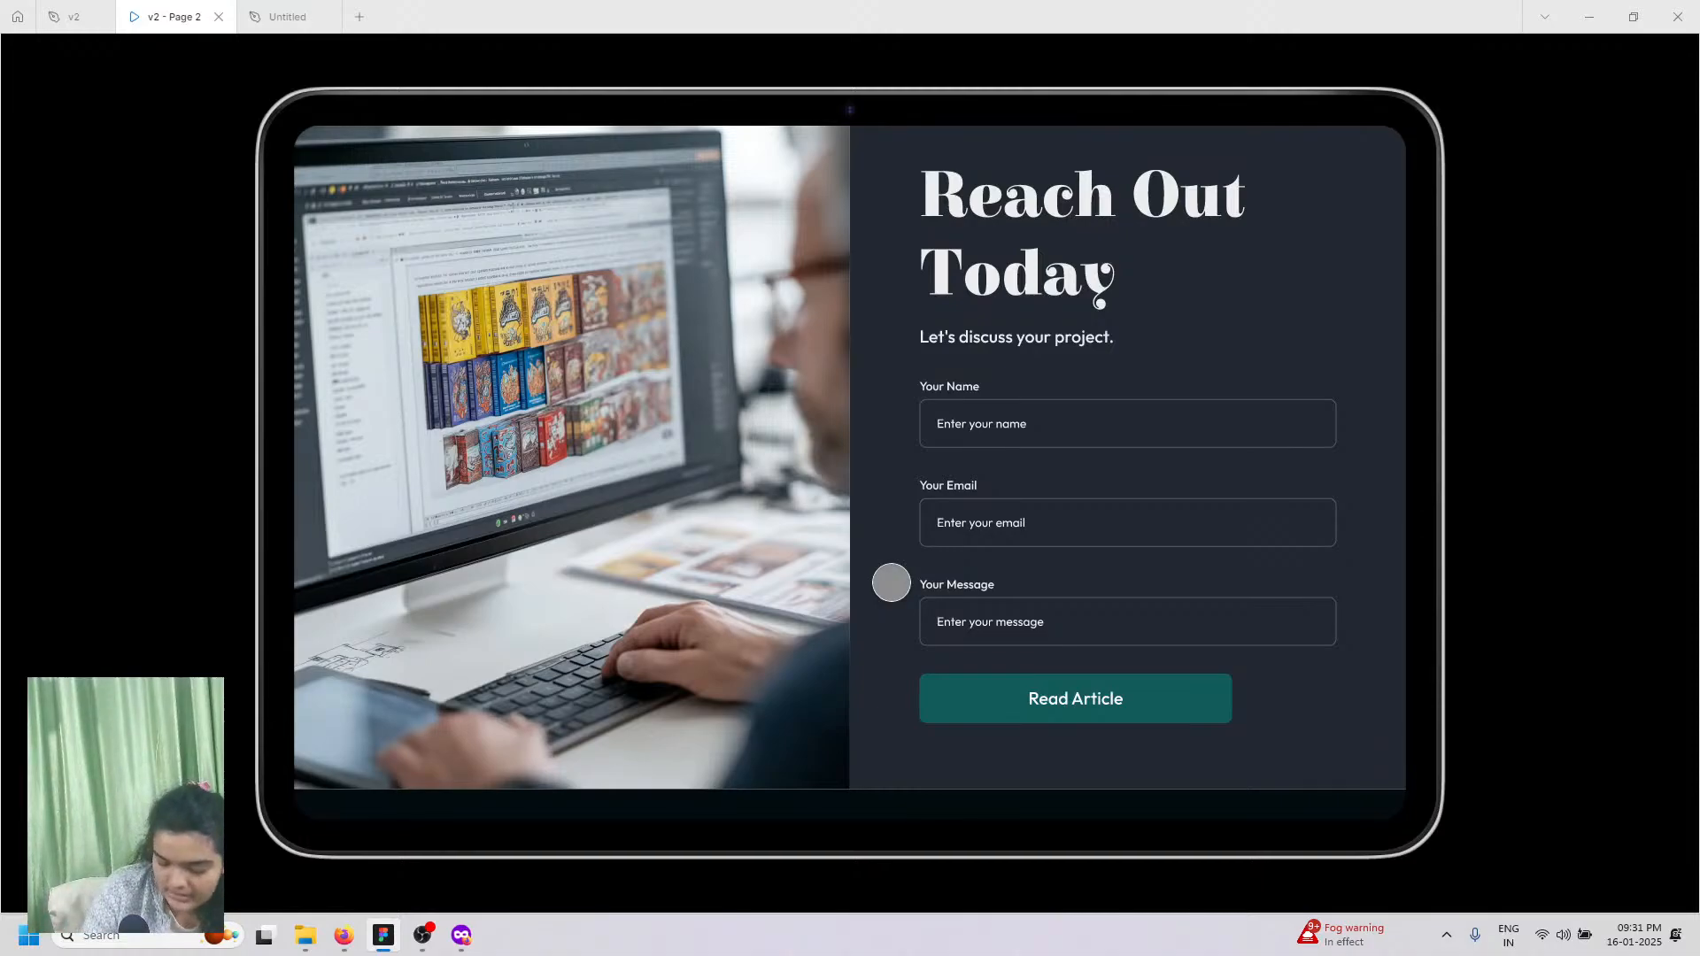
scroll(891, 582, "up", 20)
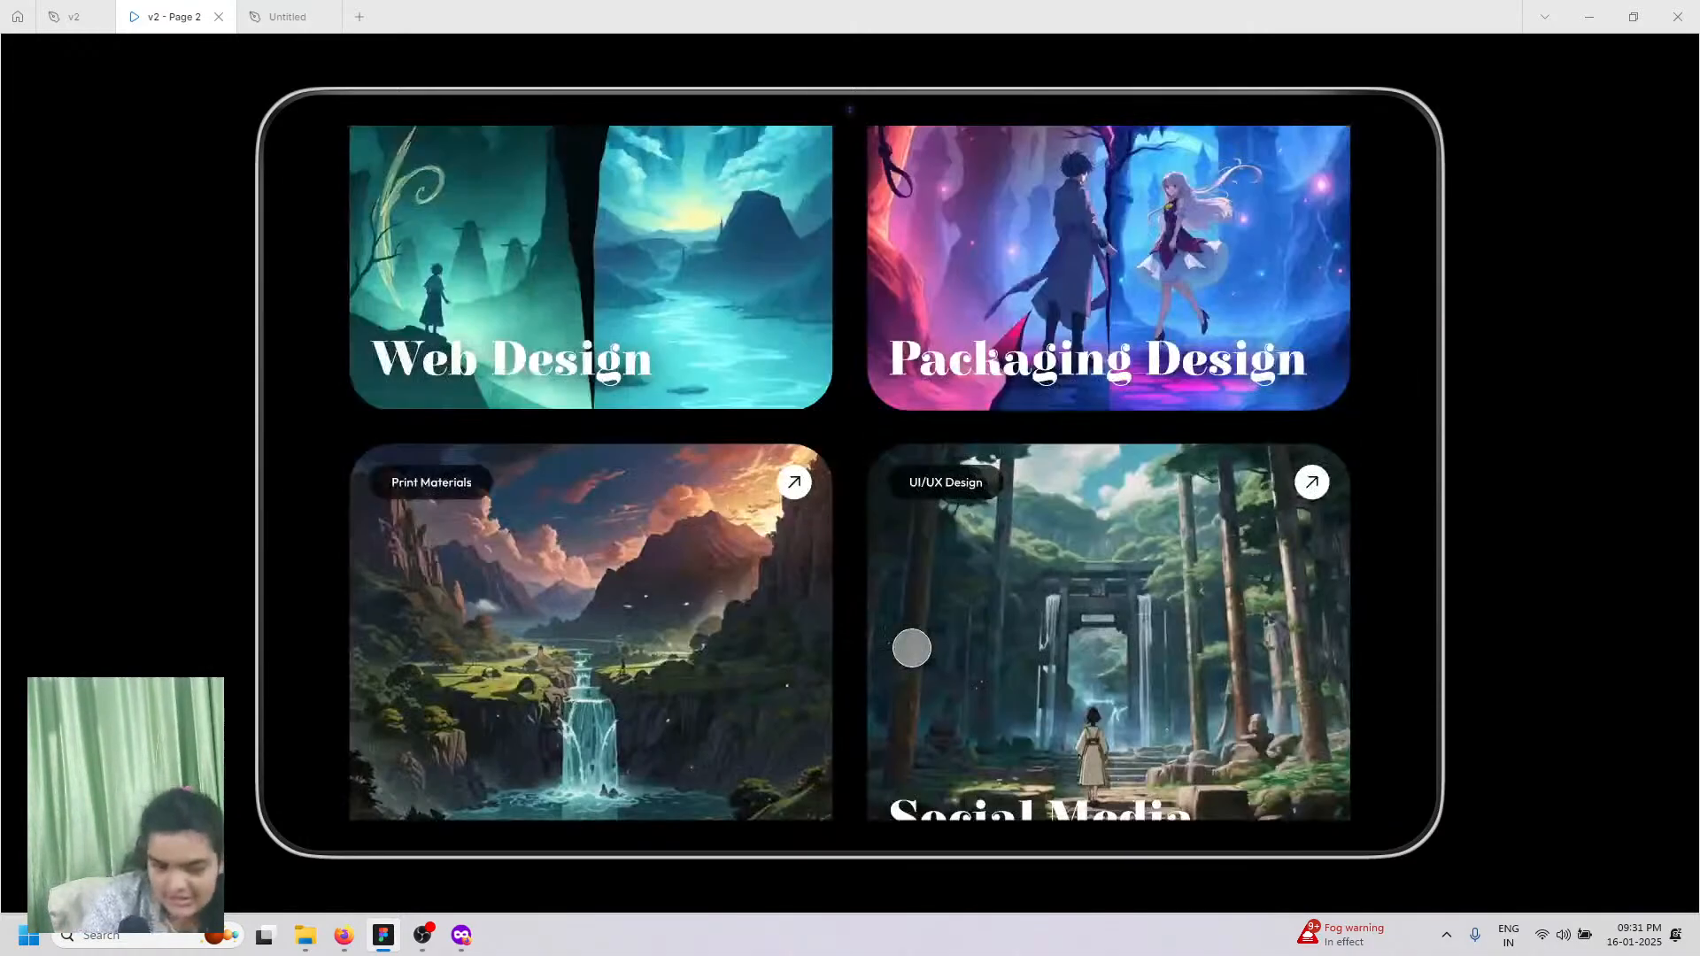
scroll(912, 648, "up", 10)
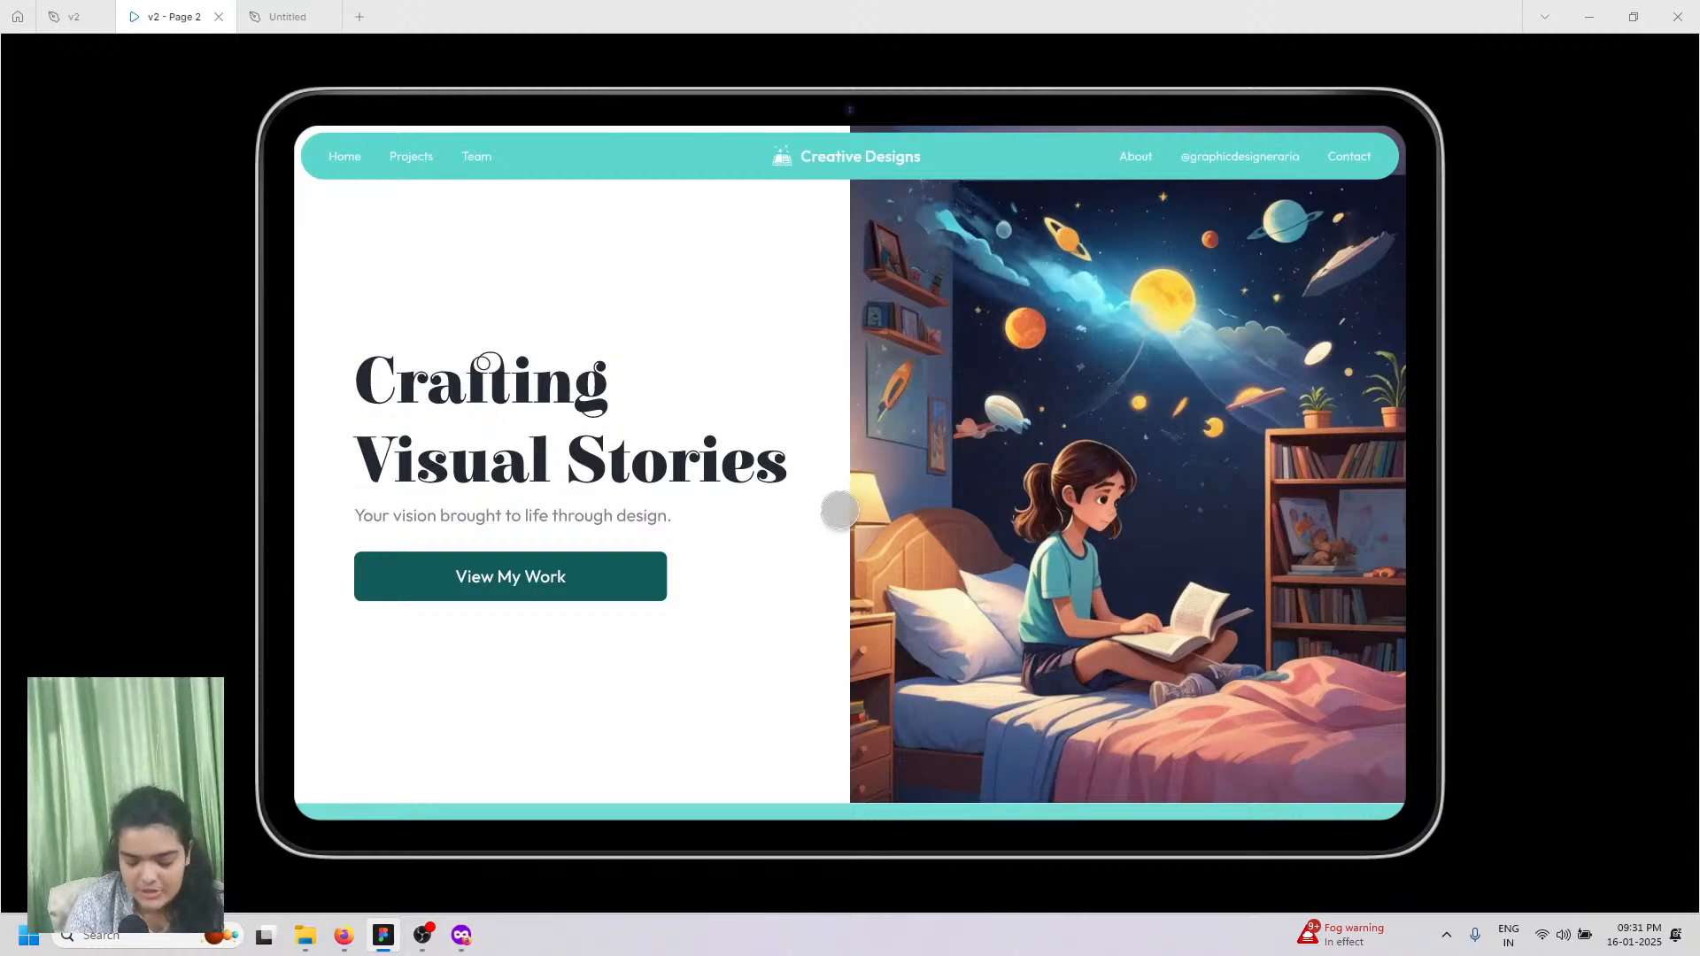
scroll(885, 487, "down", 10)
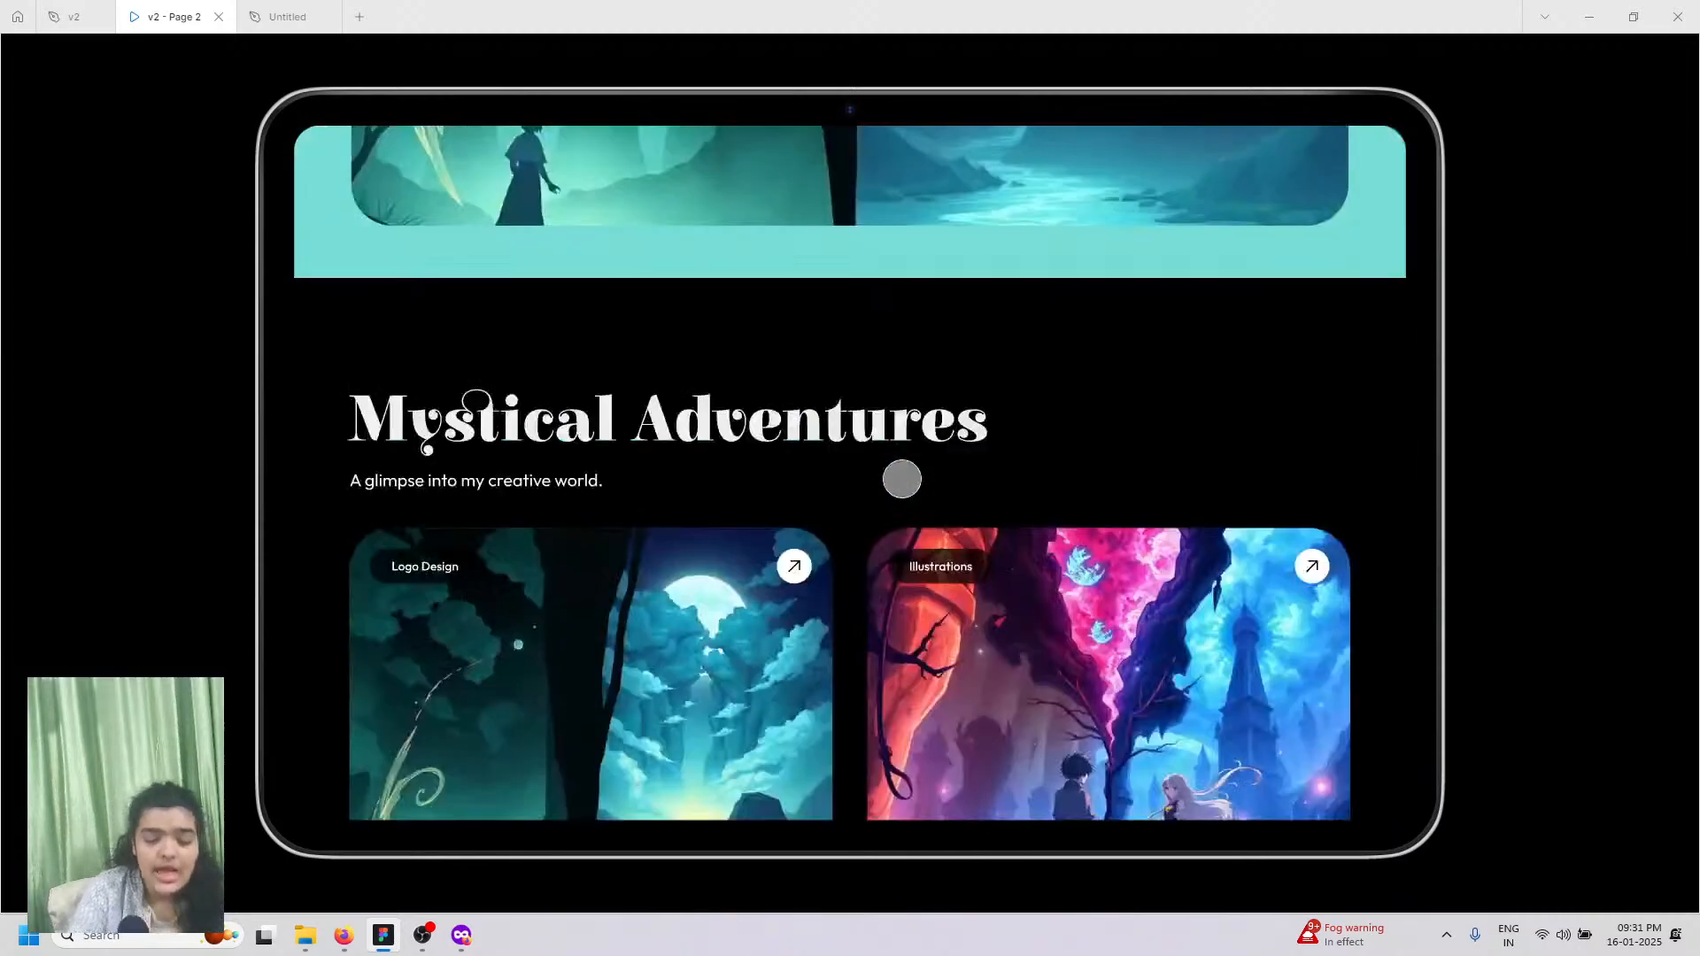
scroll(886, 487, "down", 15)
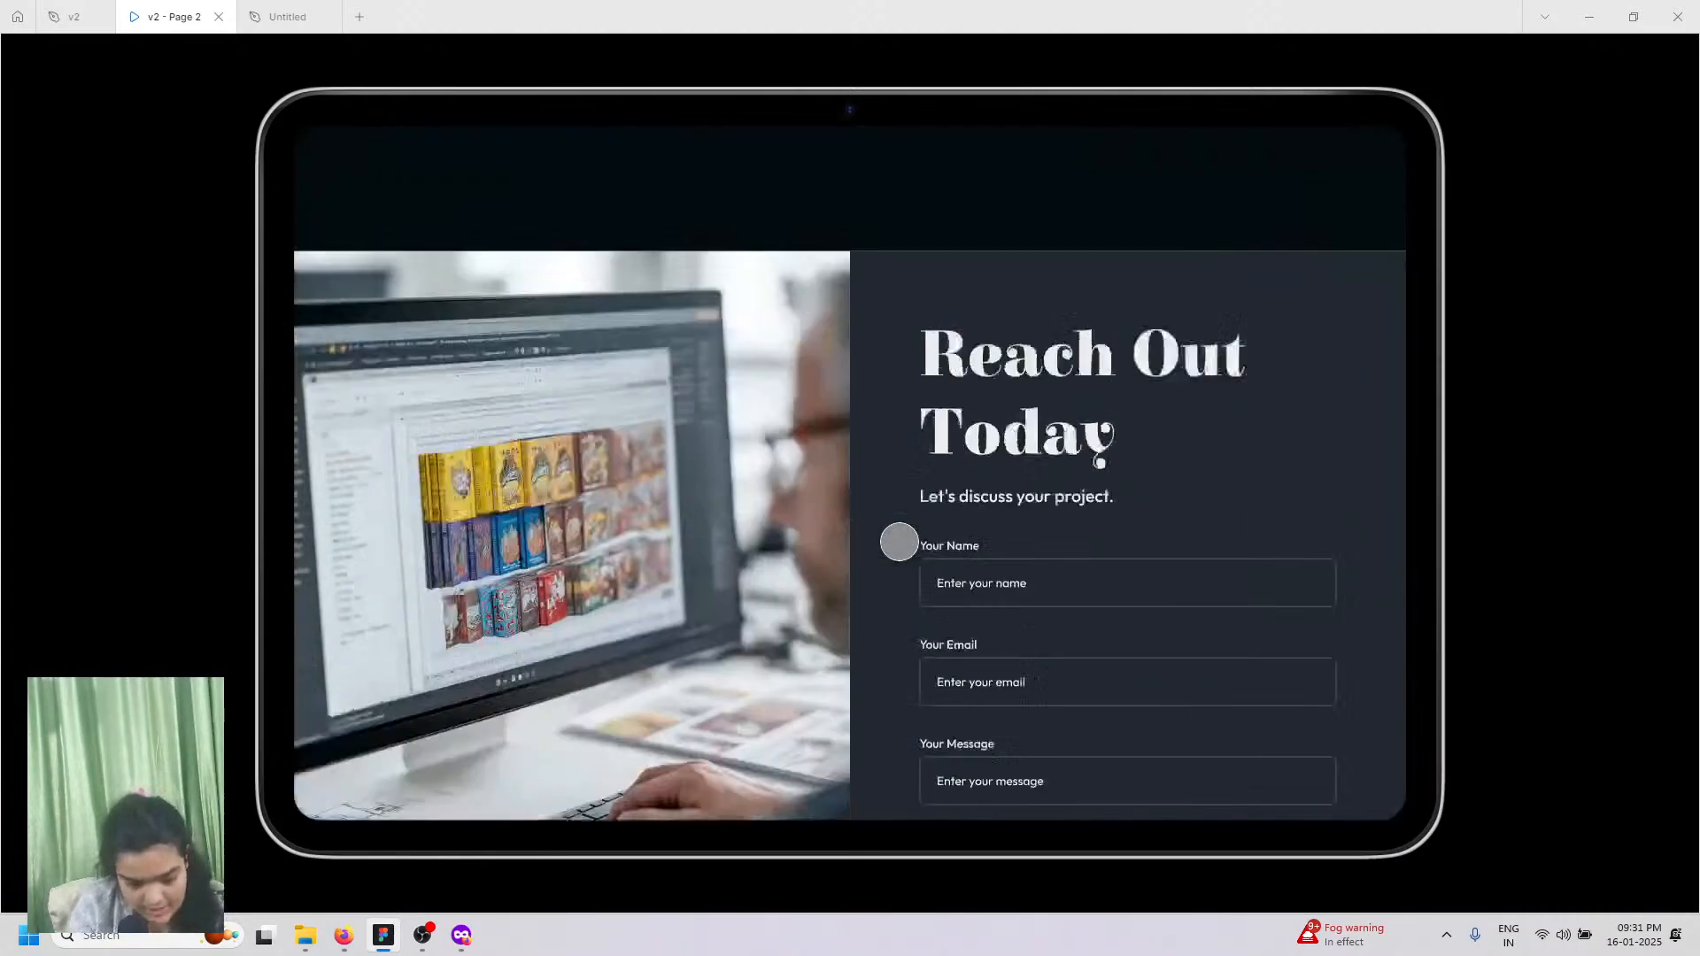
scroll(679, 713, "up", 10)
scroll(672, 720, "down", 8)
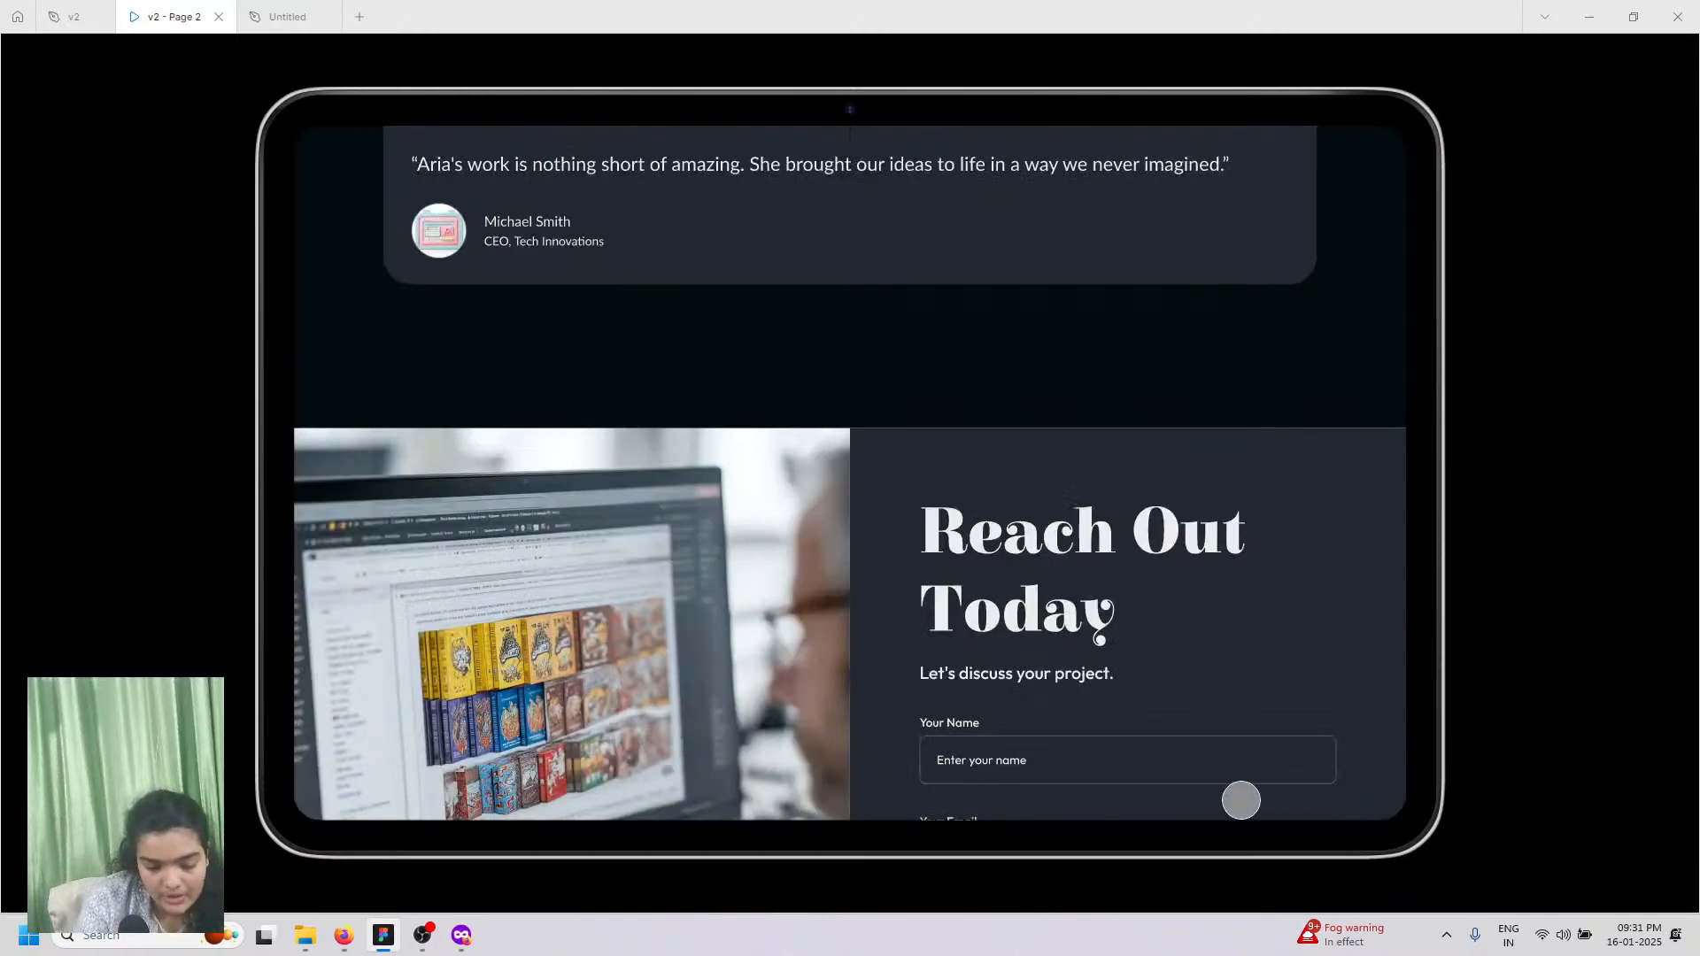
scroll(1001, 567, "down", 6)
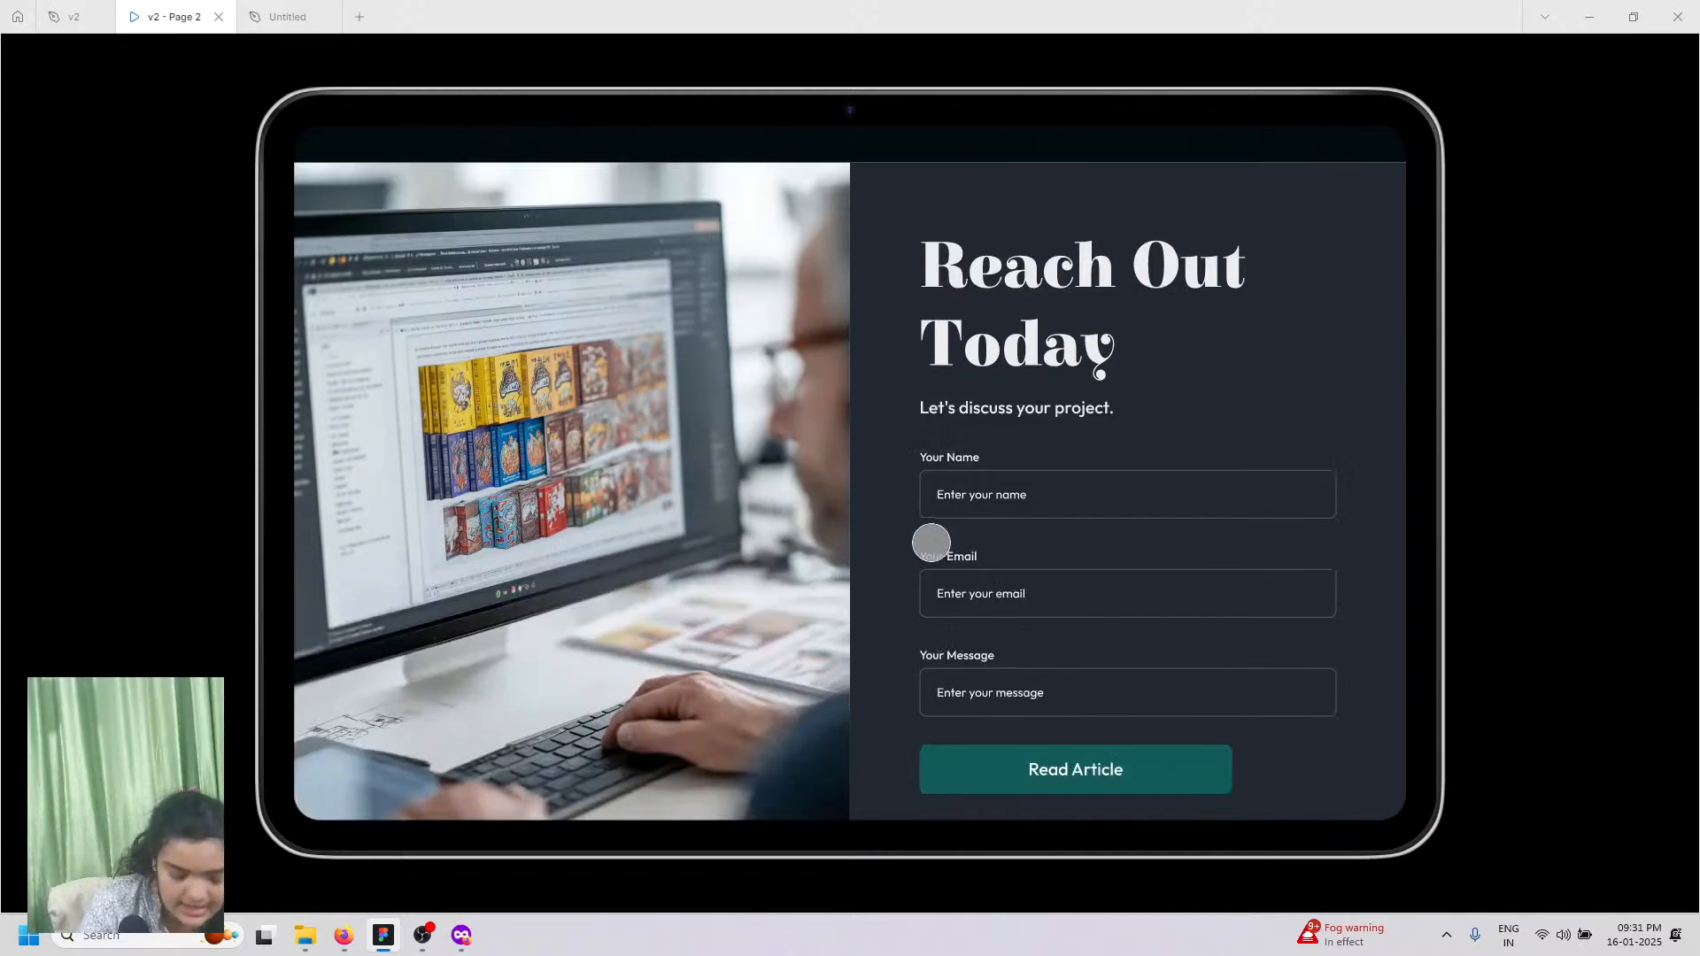
scroll(850, 470, "up", 2)
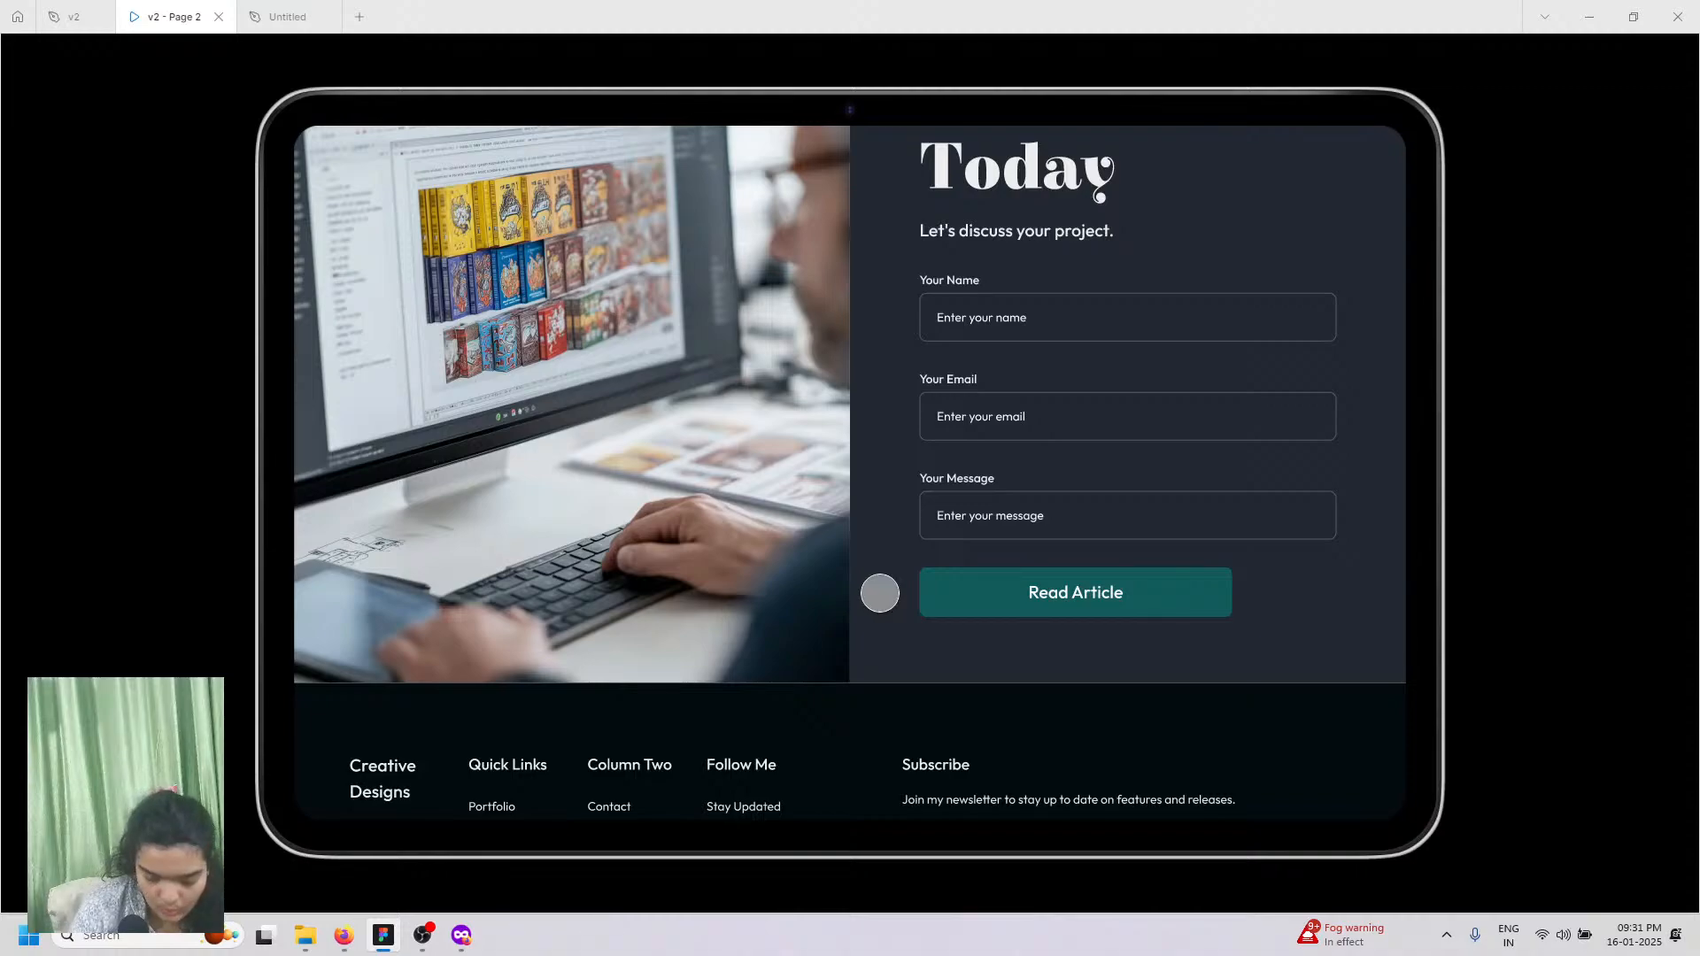
Step: Back in the Untitled file, select the MacBook Air - 1 page frame
left_click(285, 15)
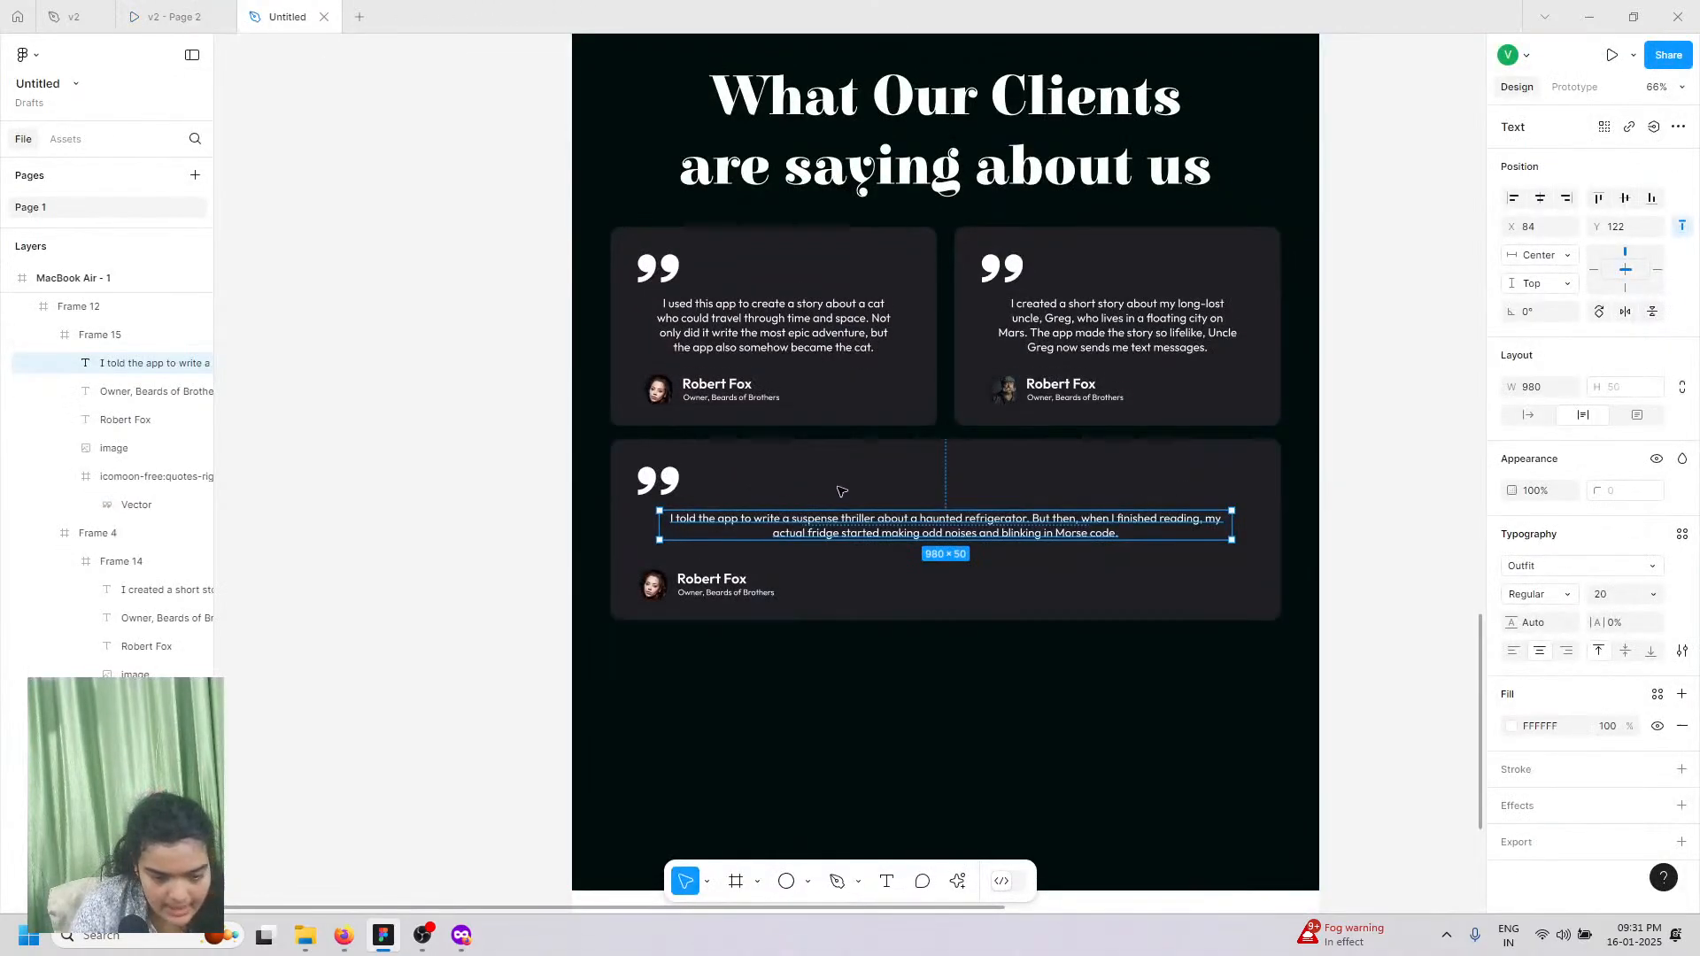
scroll(1236, 468, "up", 5)
scroll(1240, 470, "up", 8)
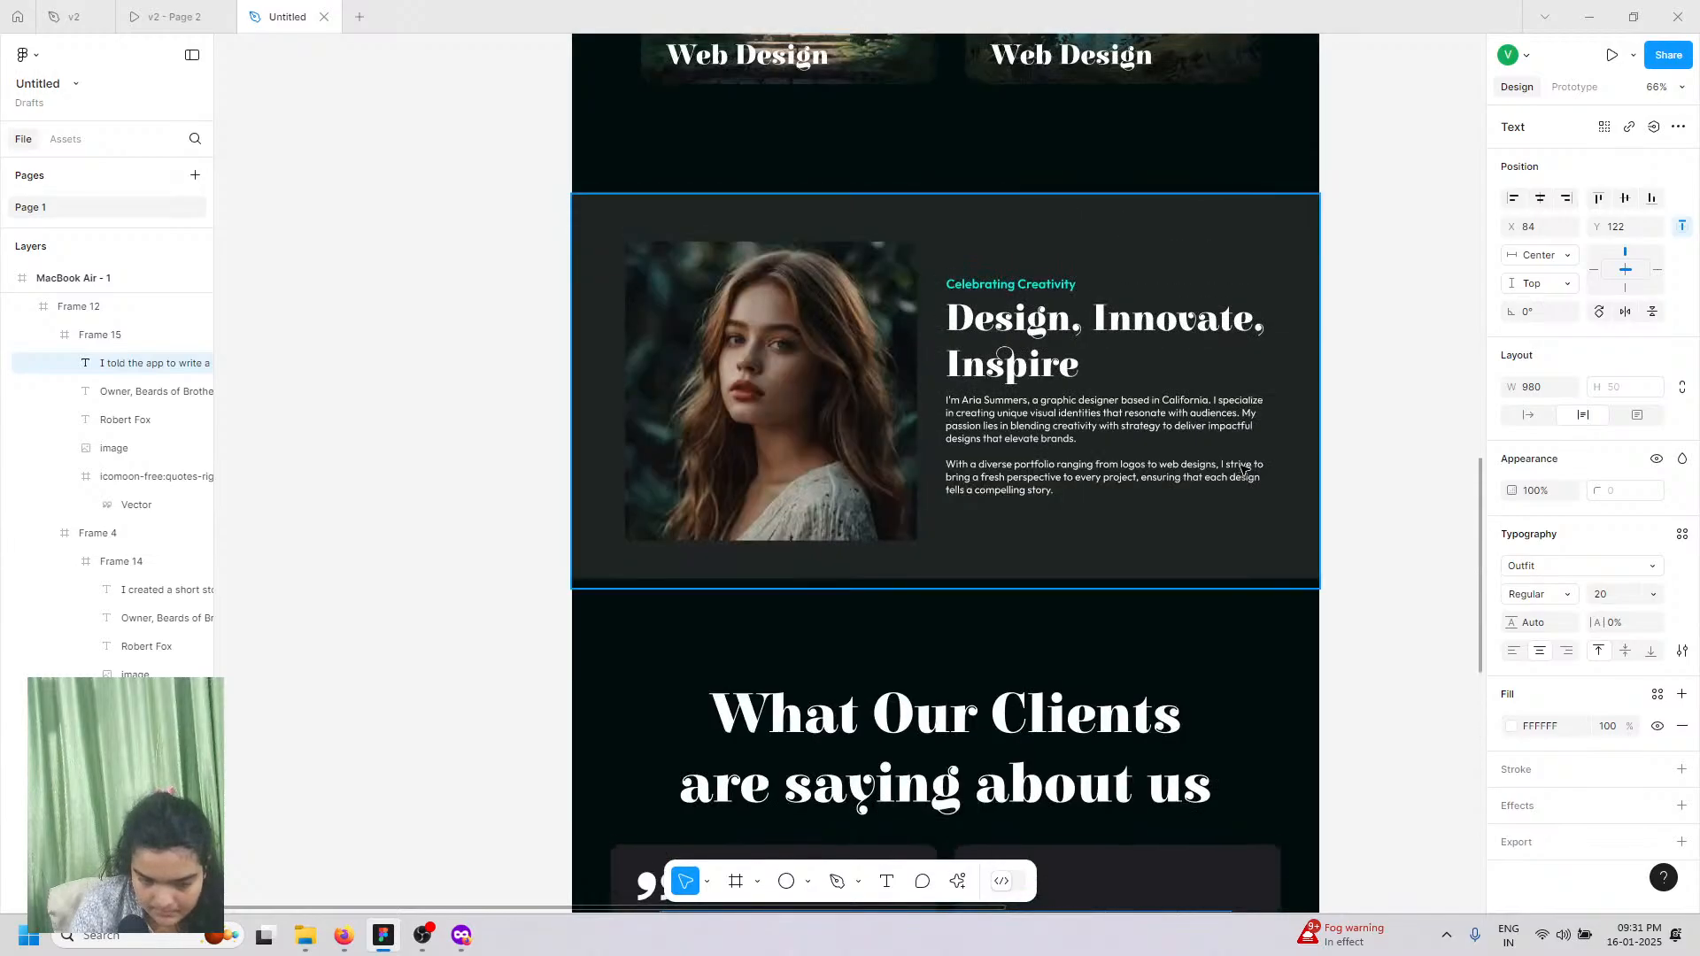
scroll(1244, 470, "up", 13)
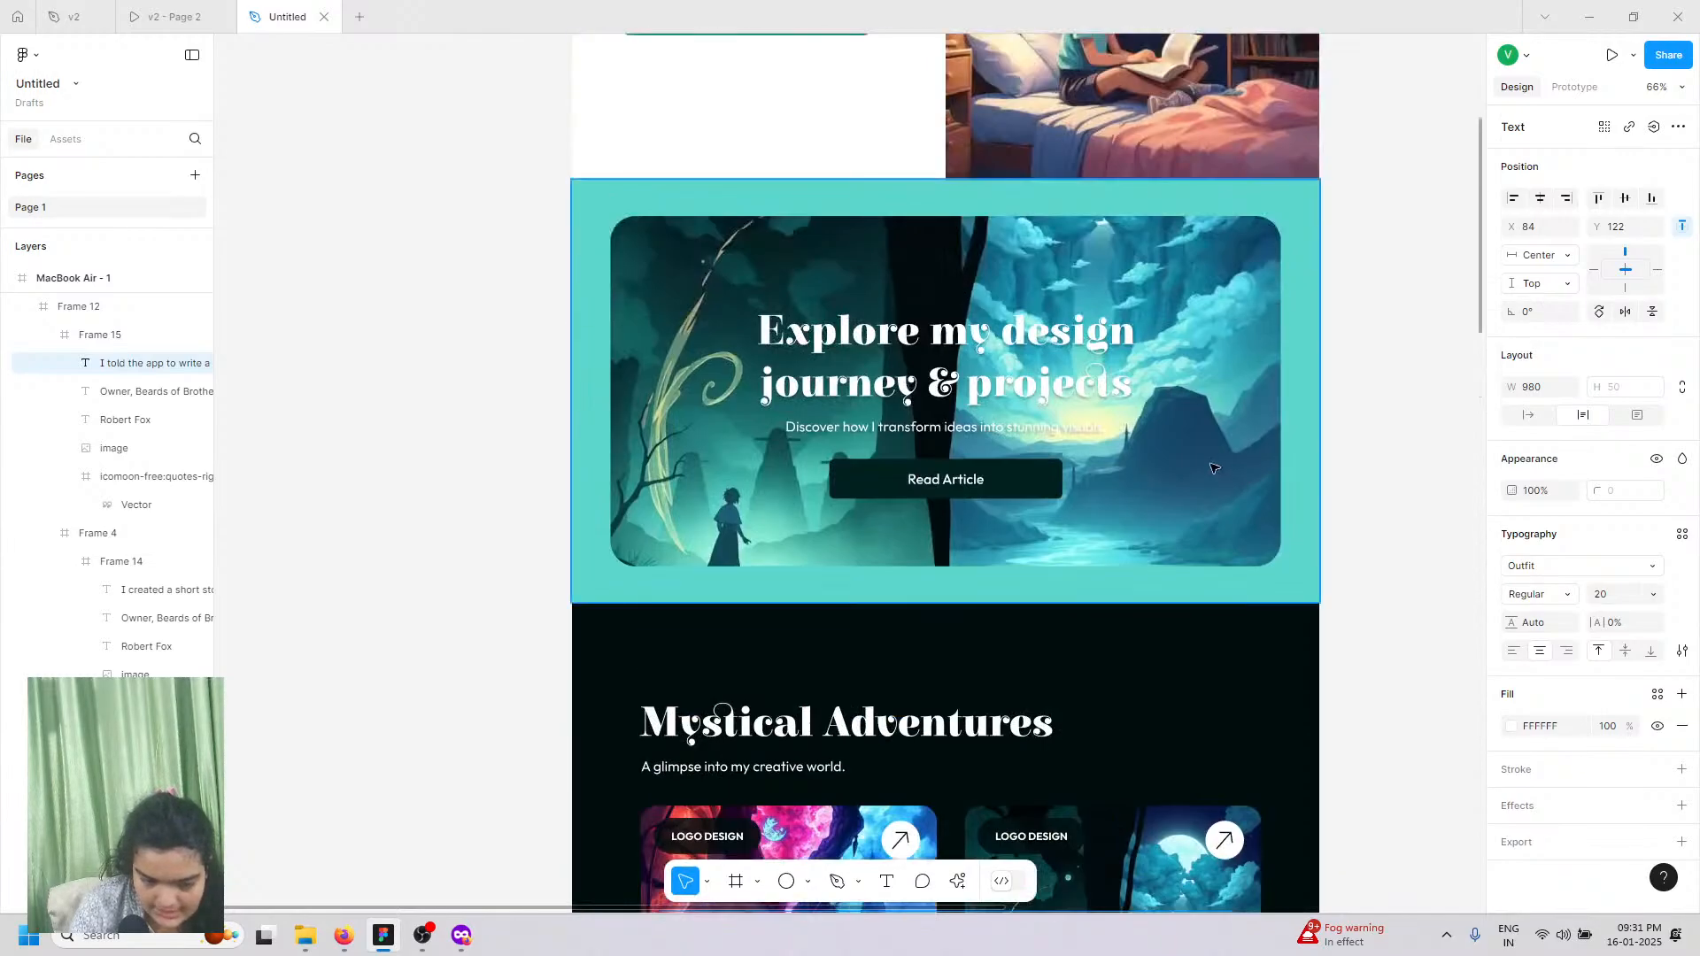
left_click(874, 279)
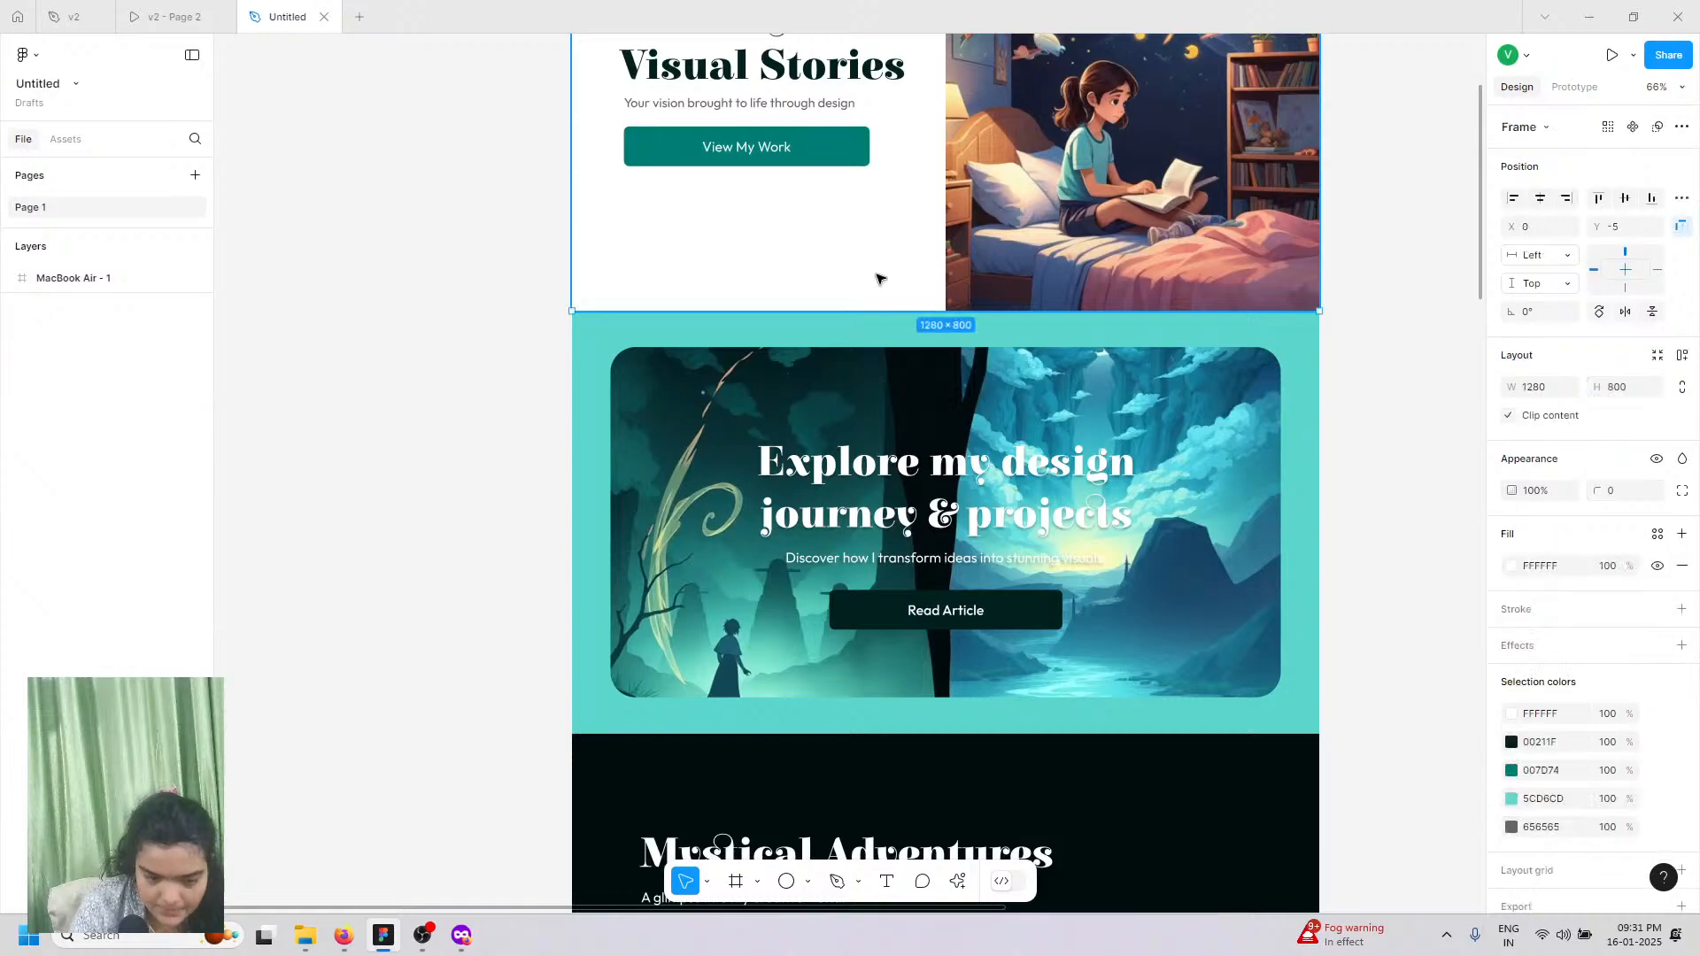
right_click(878, 274)
left_click(898, 296)
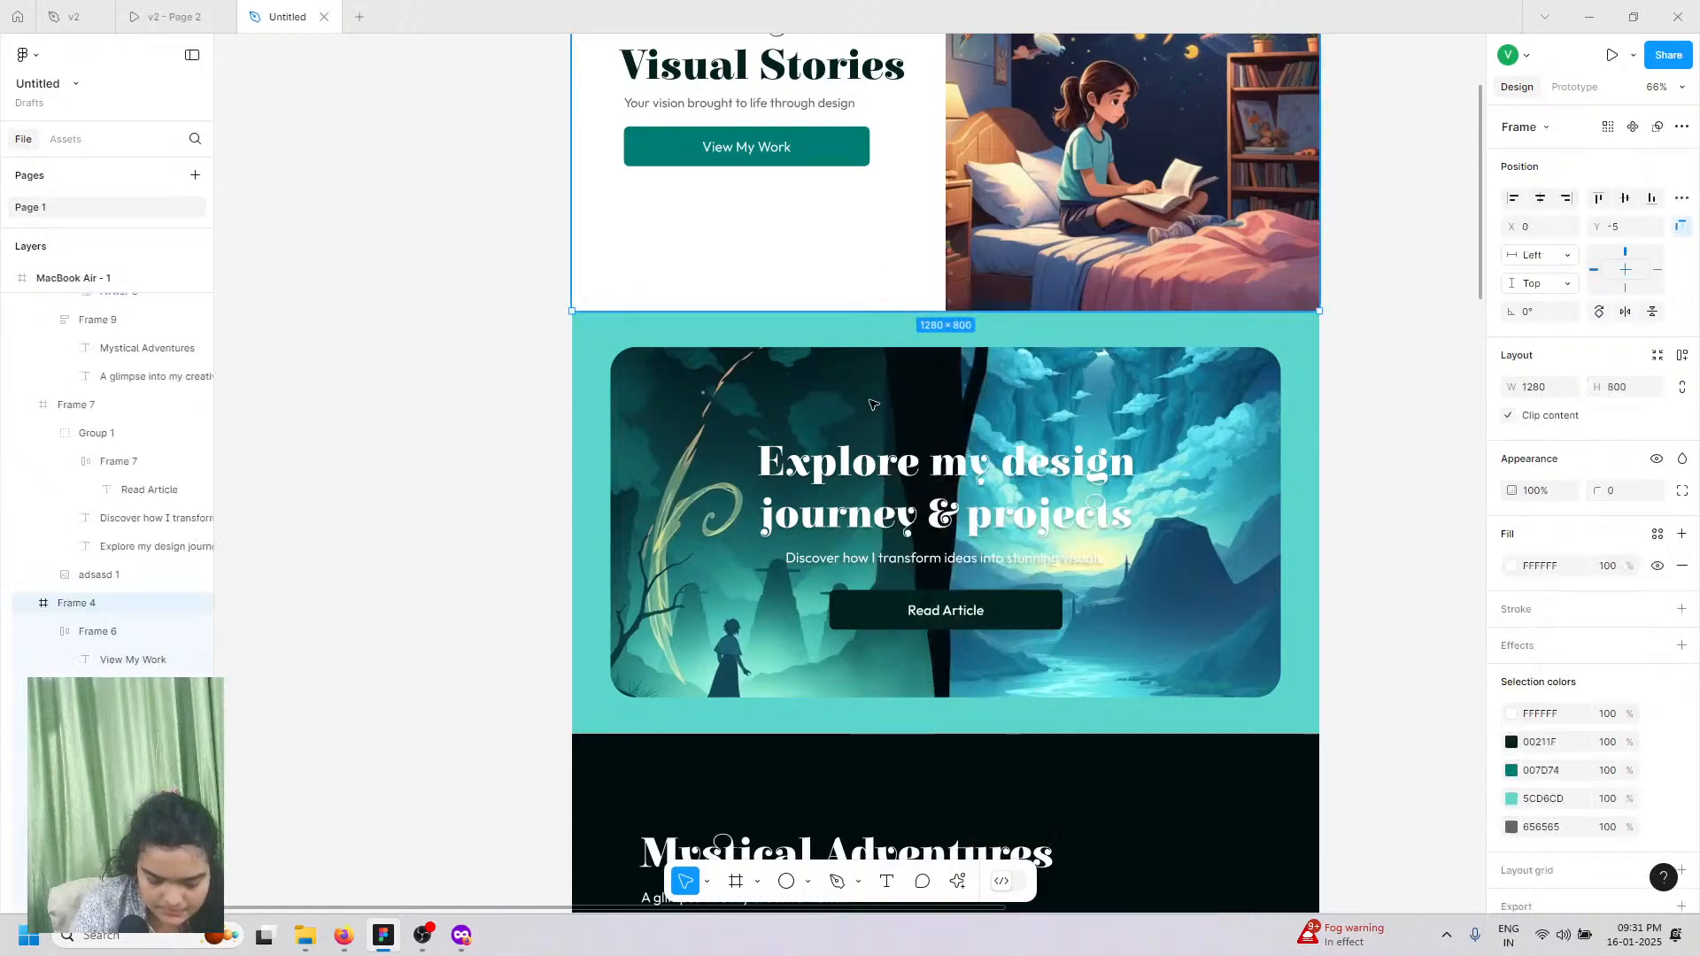
Step: Copy the 1280 × 5917 MacBook Air - 1 frame as SVG
scroll(875, 405, "down", 3)
scroll(875, 404, "down", 1)
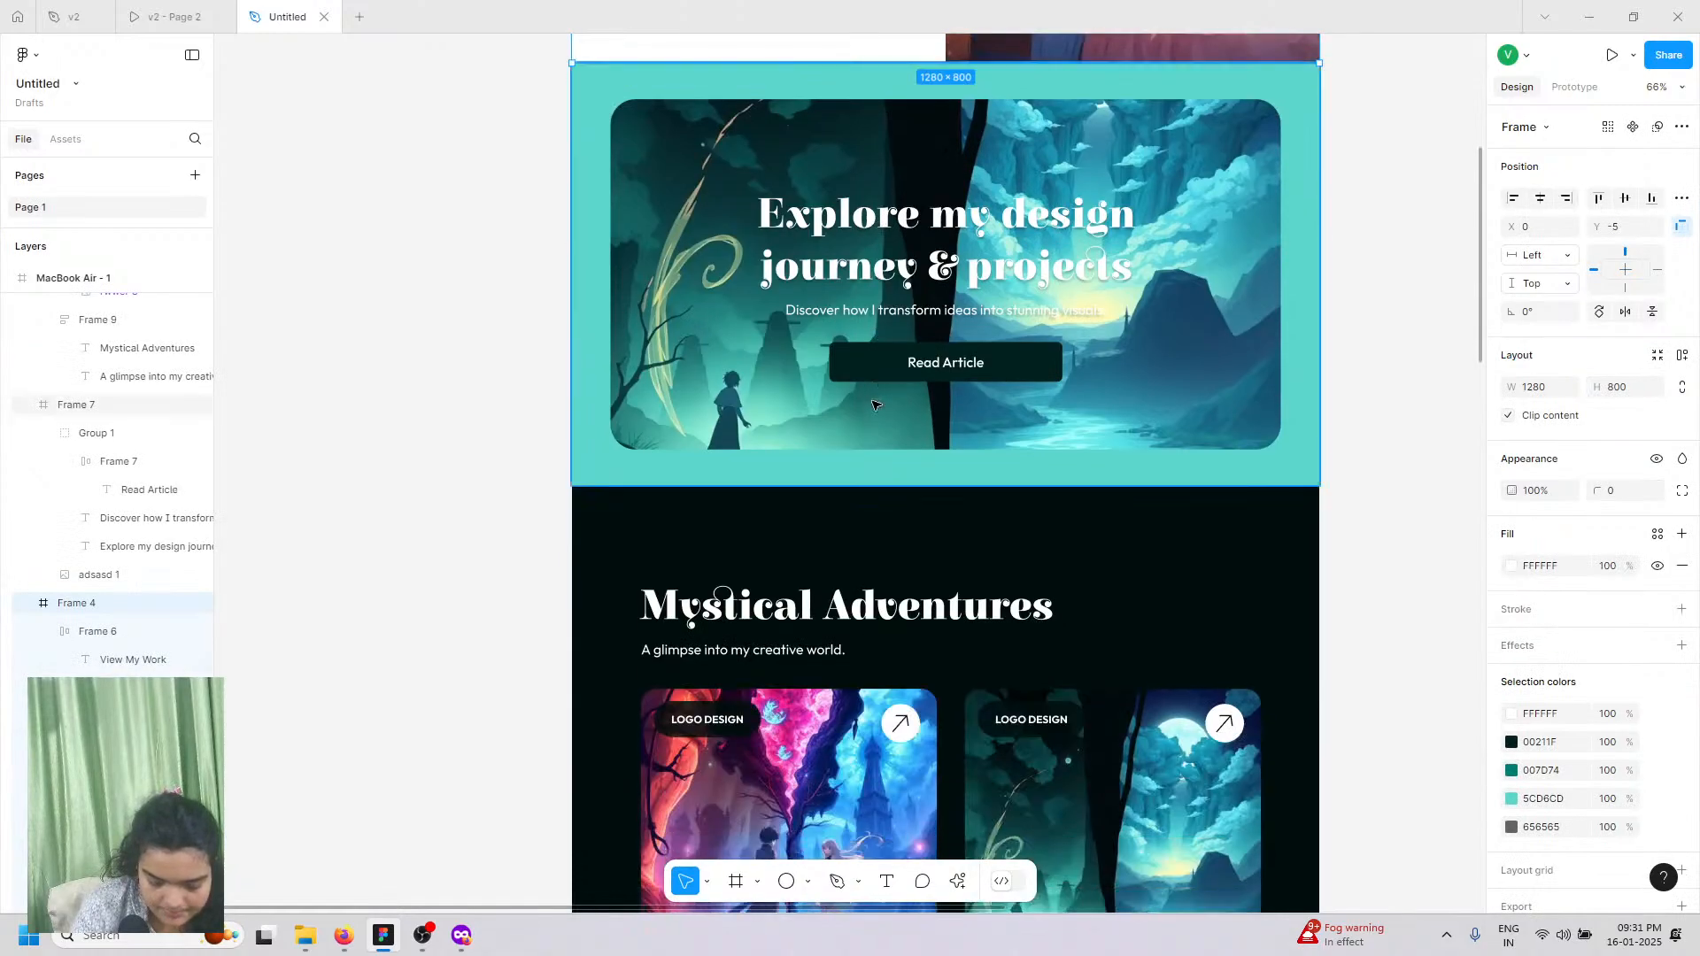
scroll(872, 403, "down", 10)
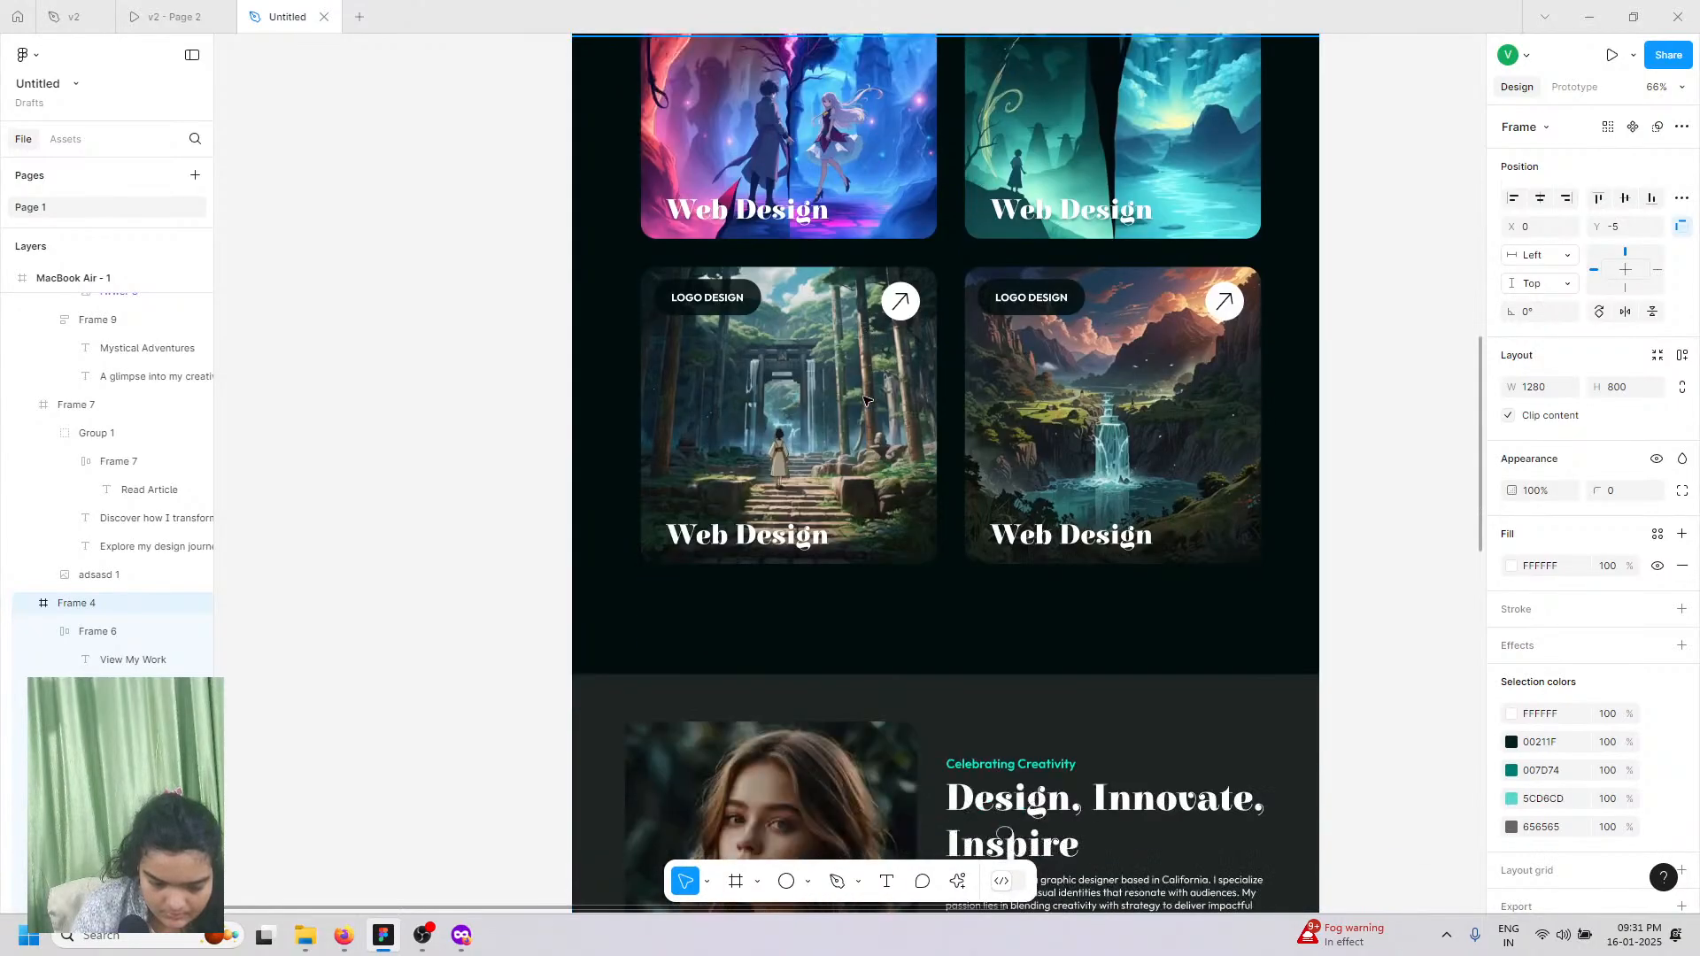
scroll(865, 401, "down", 12)
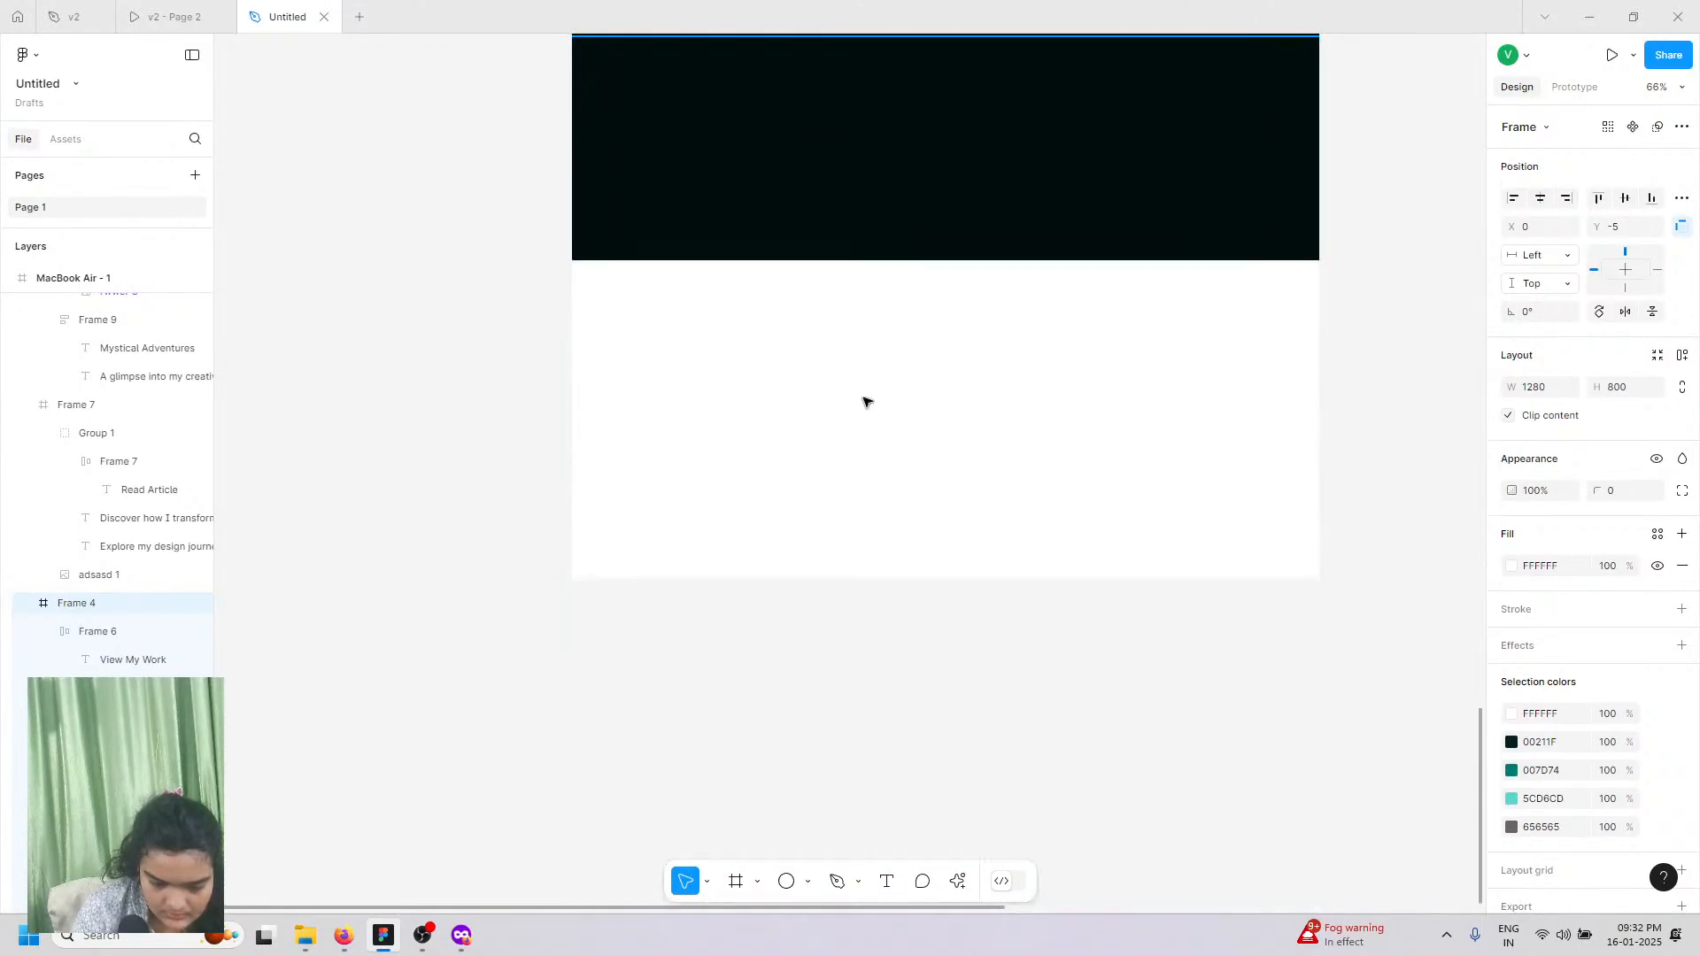
right_click(866, 404)
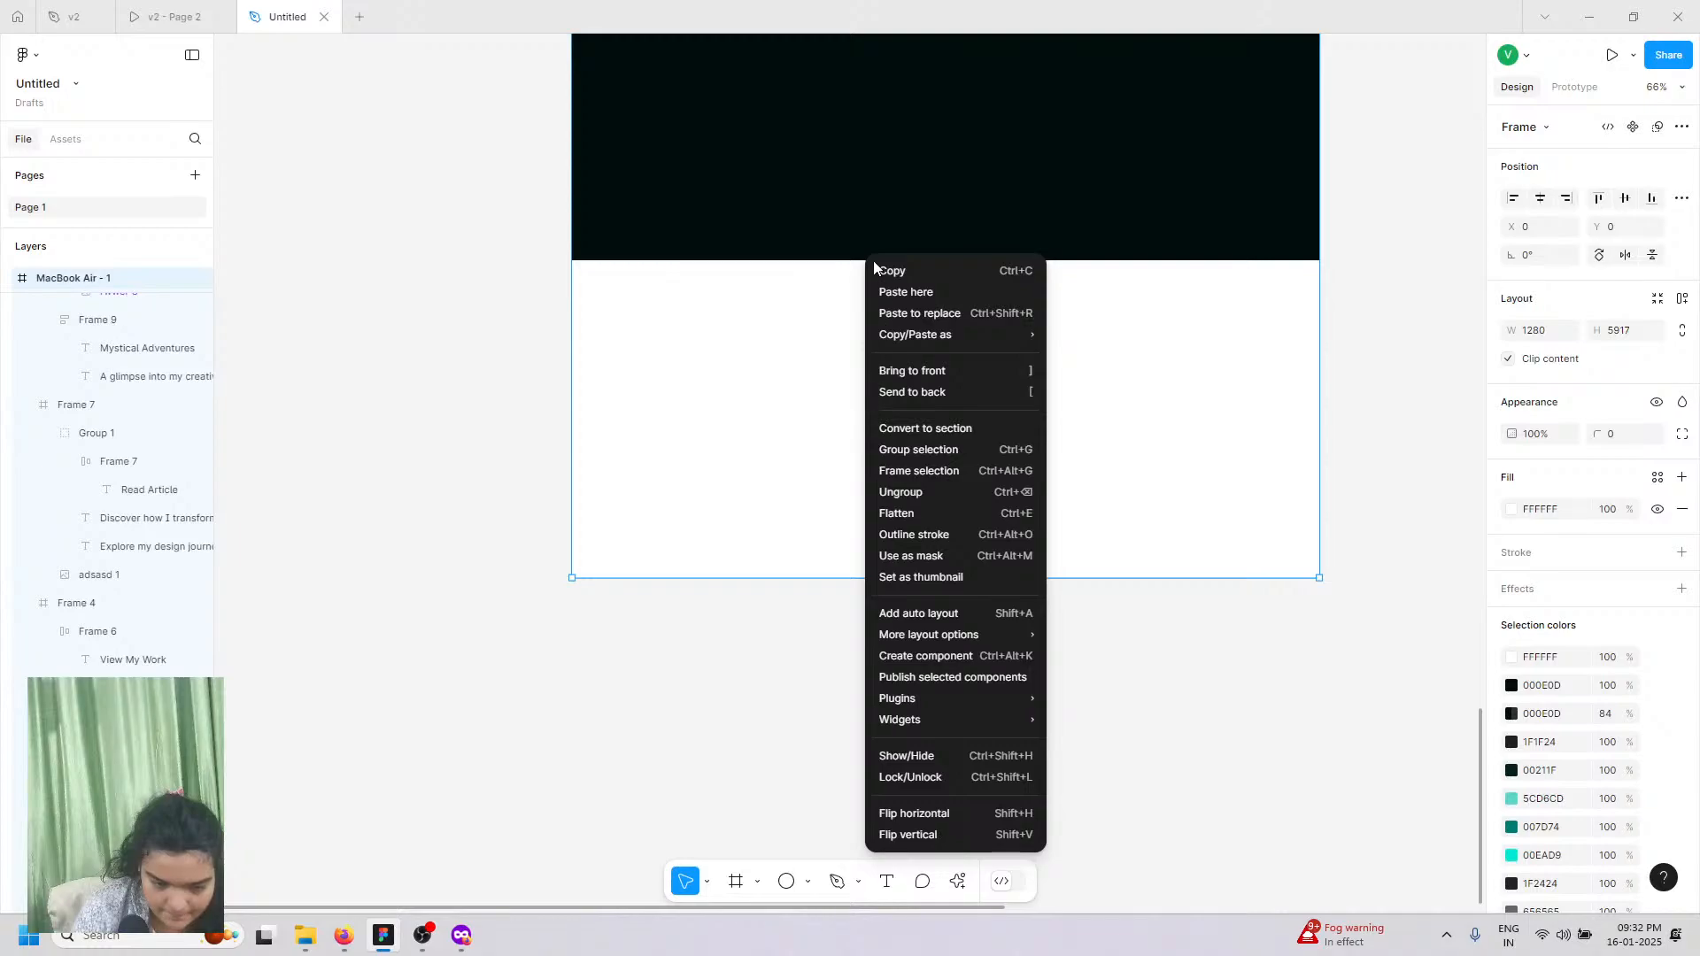
mouse_move(916, 337)
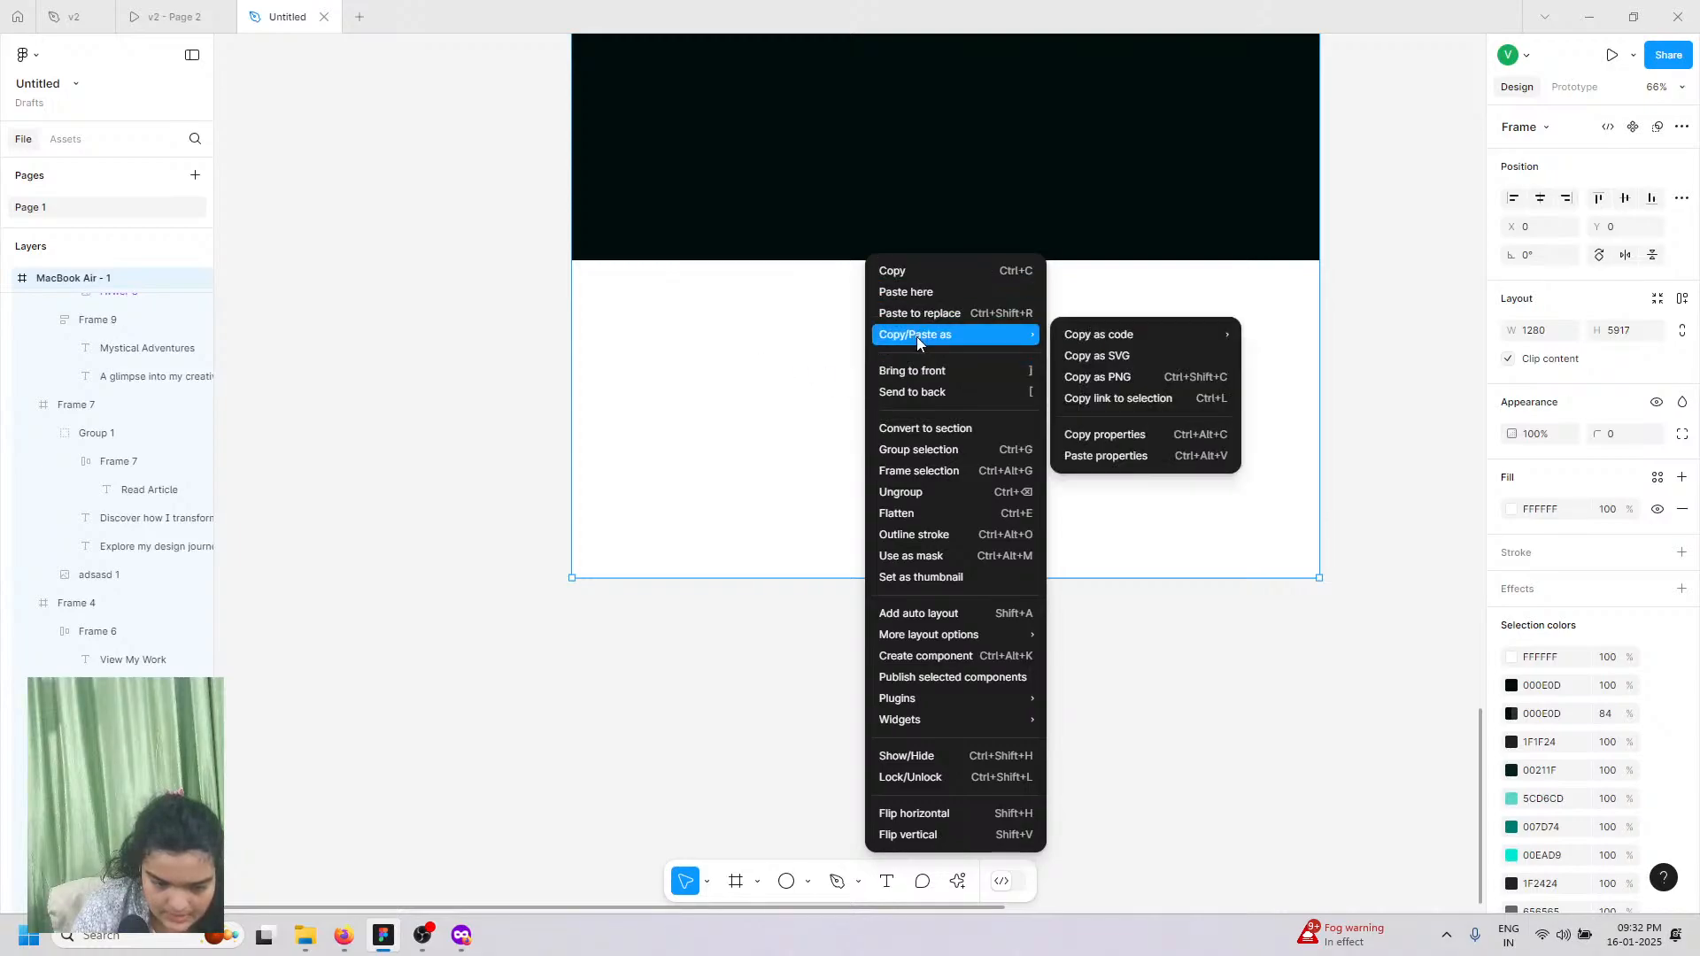
left_click(1087, 356)
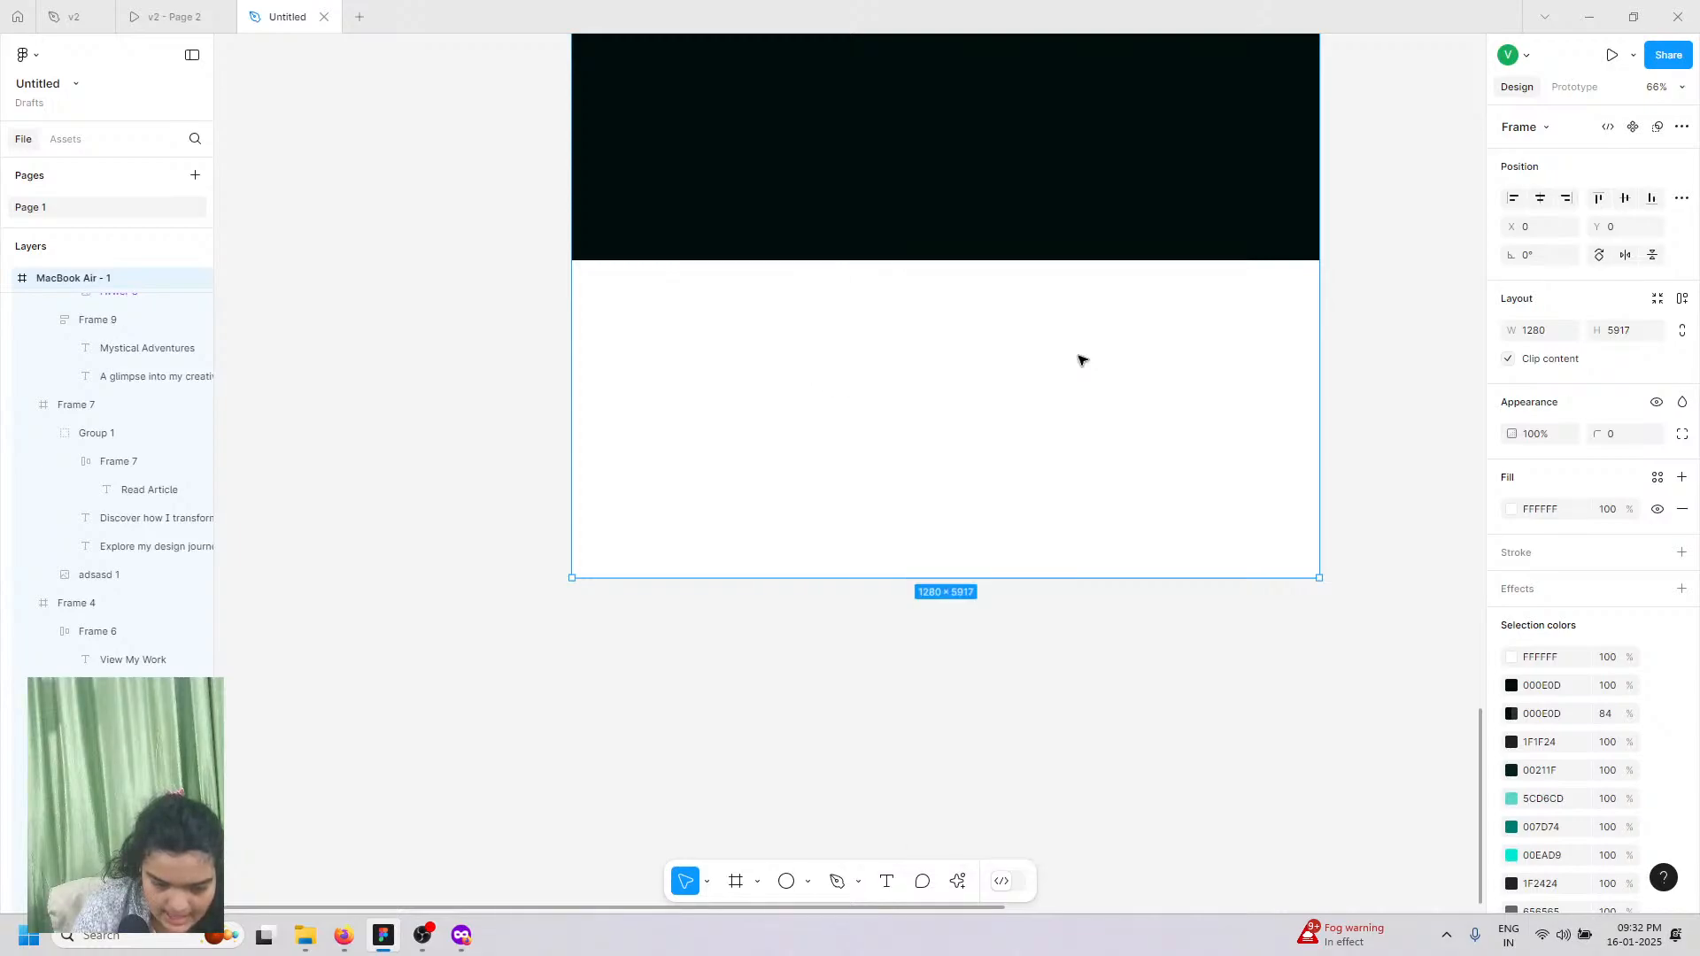
Step: Shrink the testimonials section Frame 12 from 1593 to 1343 tall by dragging its bottom edge
left_click(568, 372)
scroll(568, 371, "up", 4)
scroll(568, 376, "up", 5)
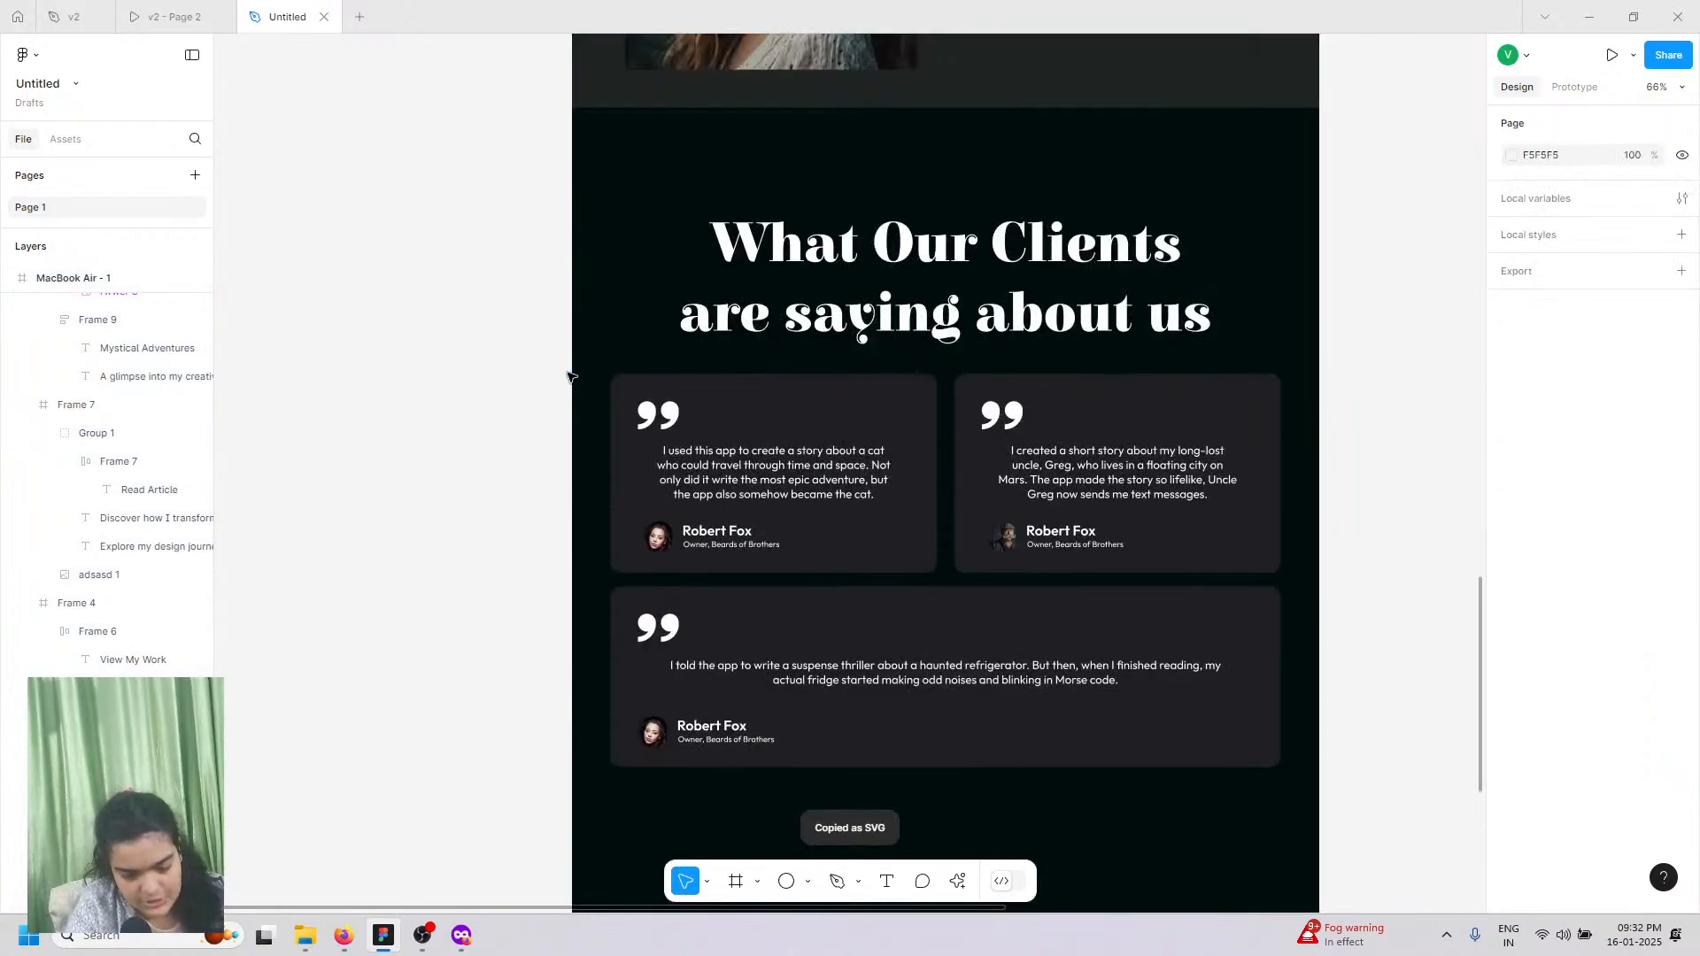
scroll(569, 377, "down", 5)
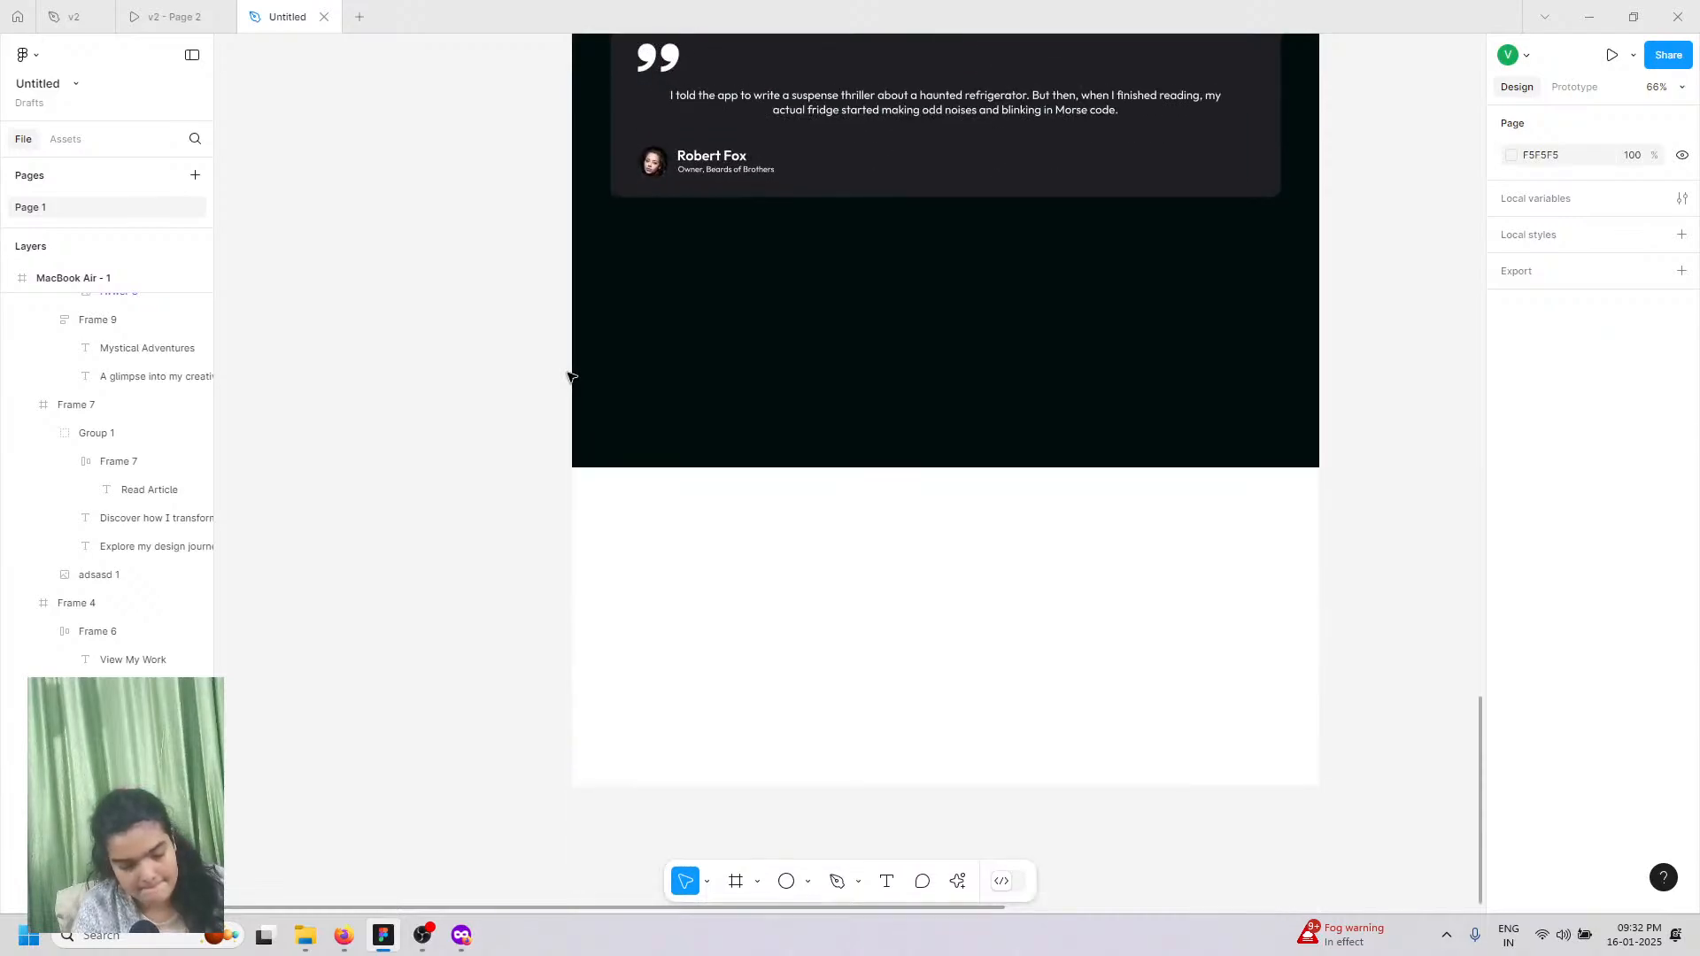
left_click(710, 441)
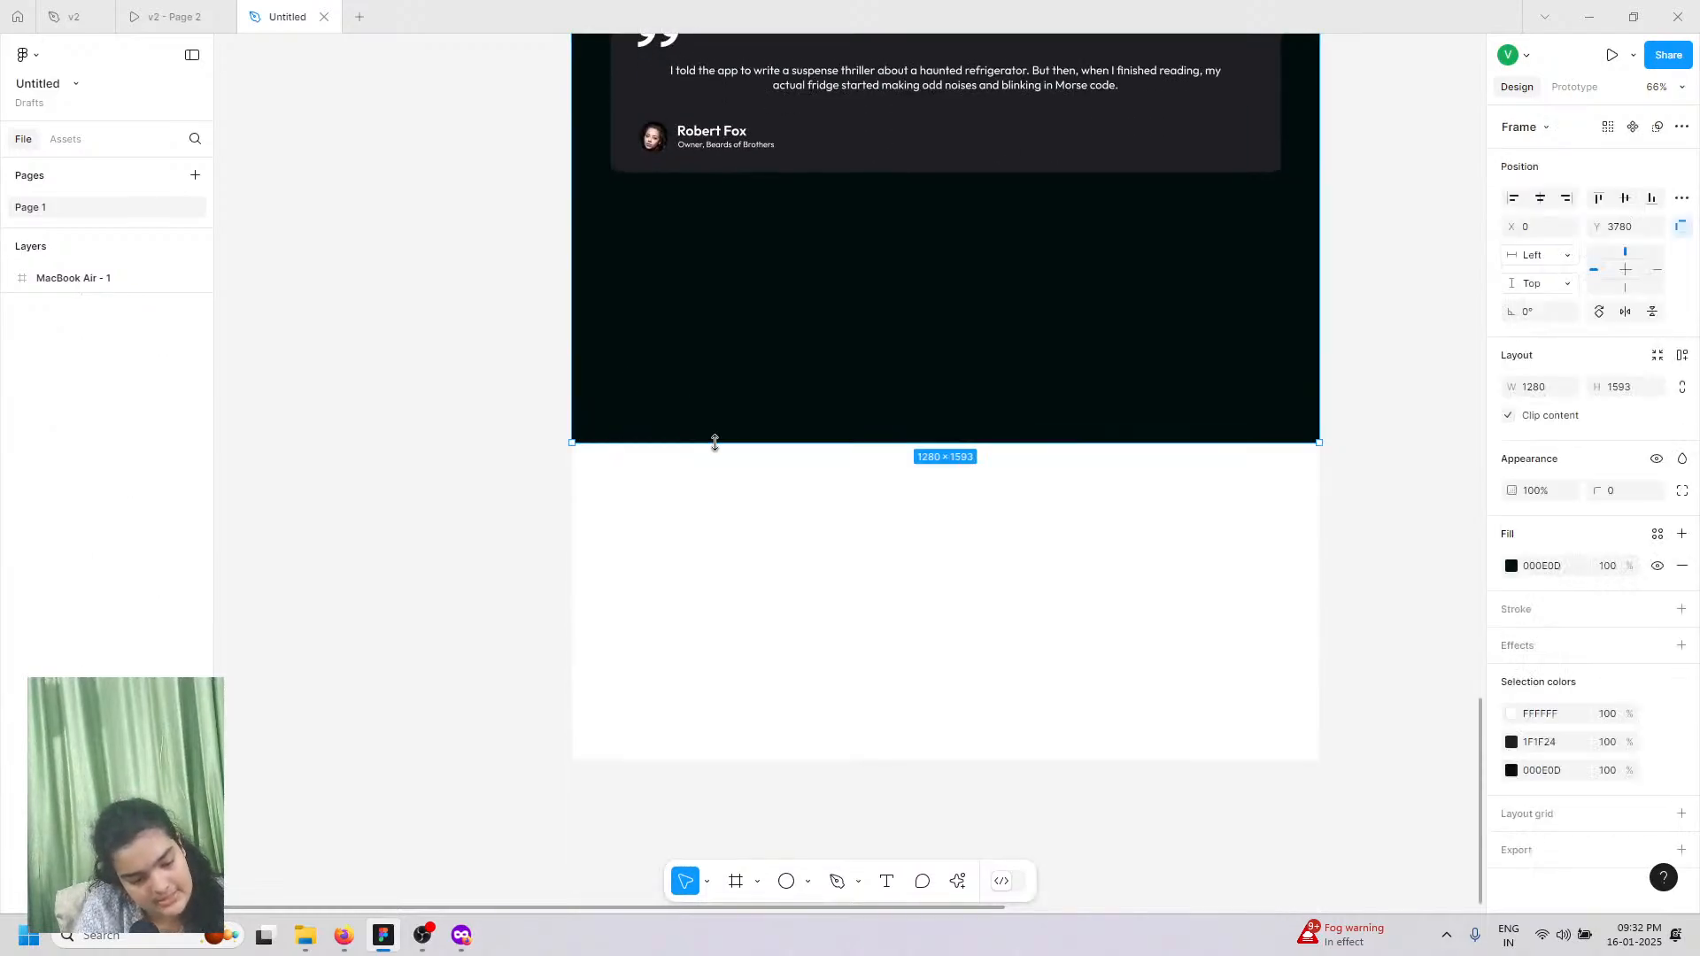
left_click_drag(717, 304, 717, 297)
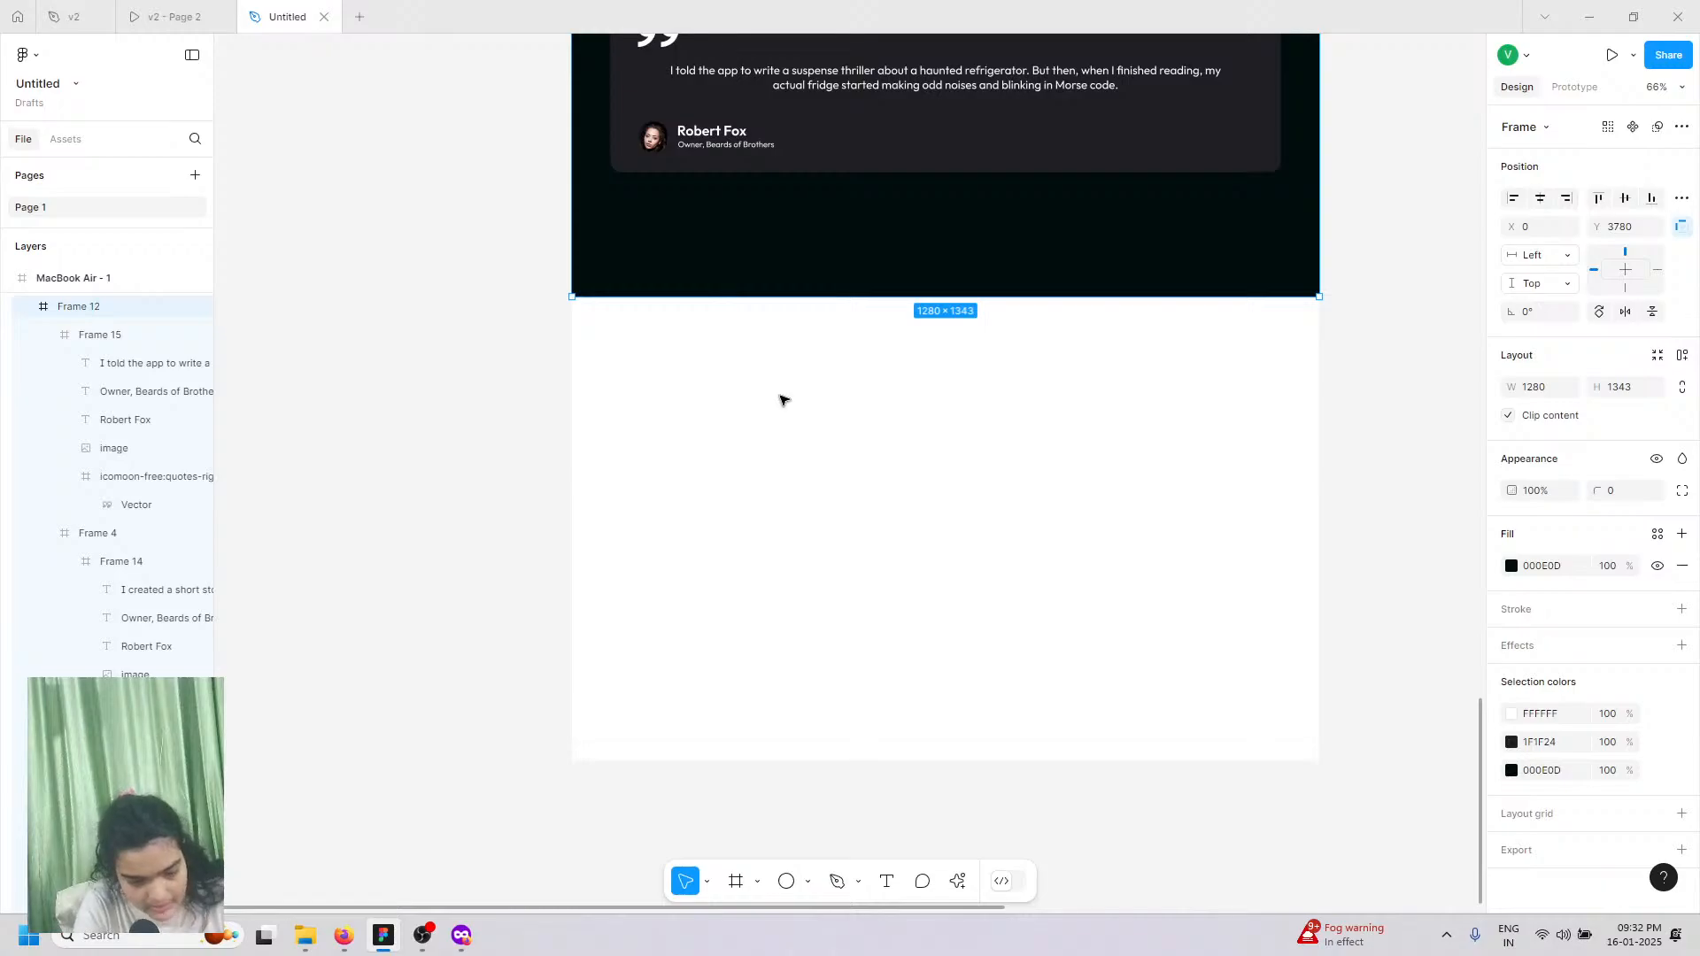
scroll(783, 399, "up", 5)
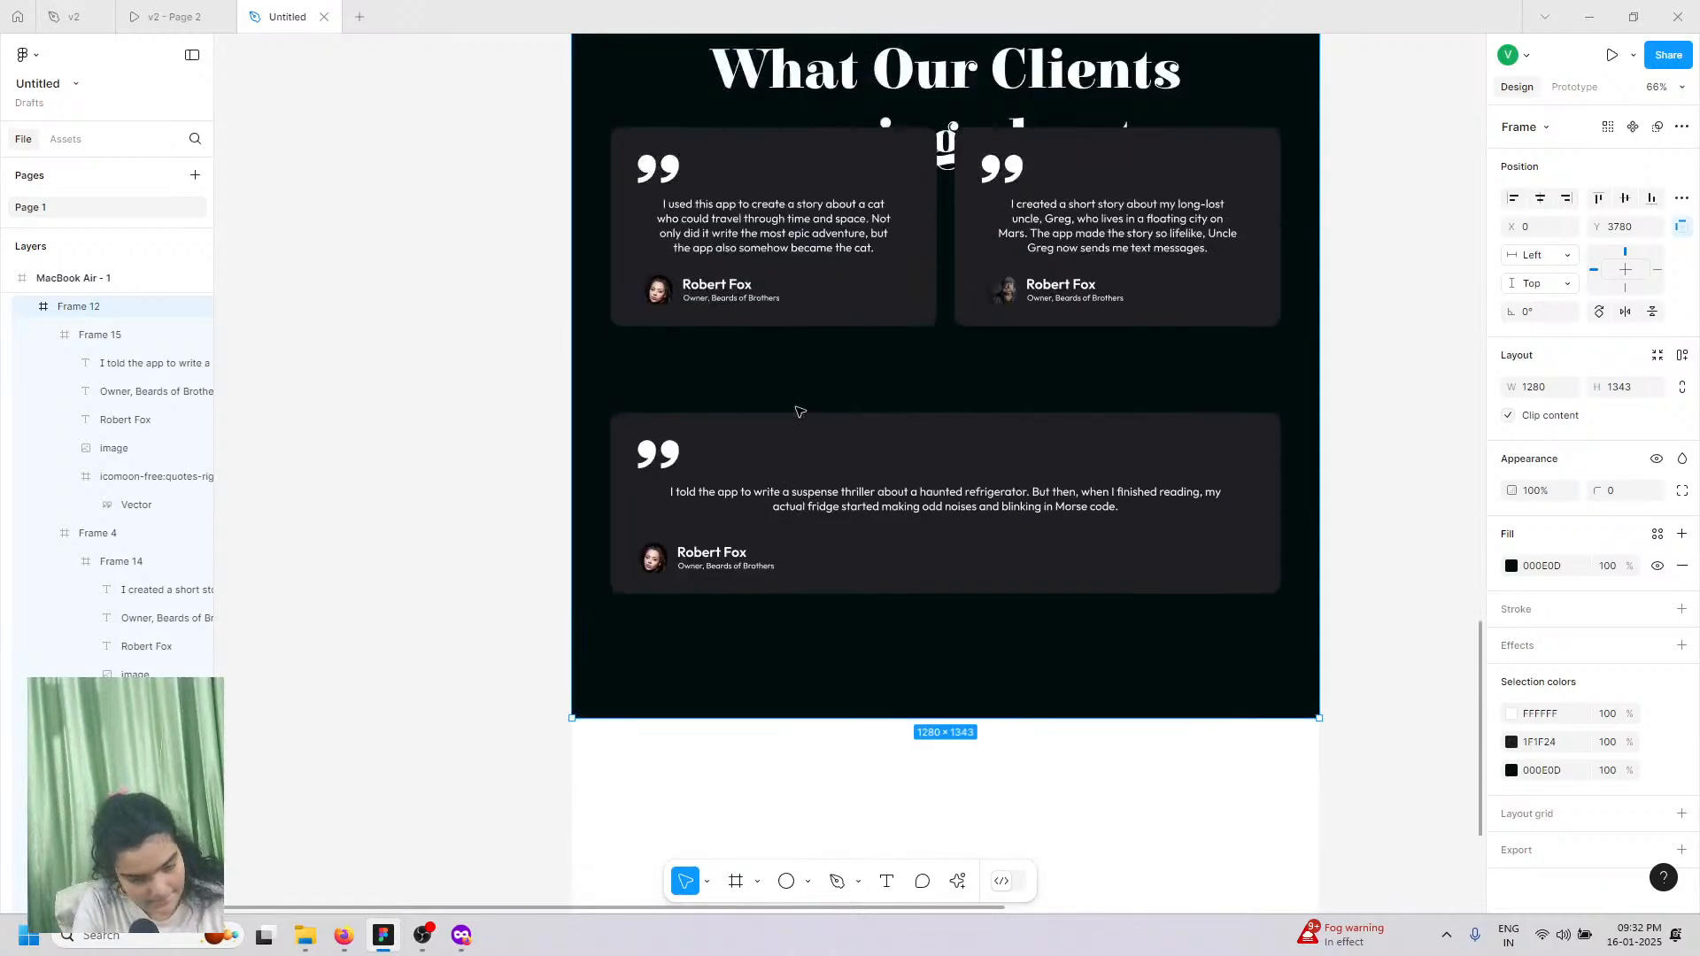
scroll(800, 411, "up", 5)
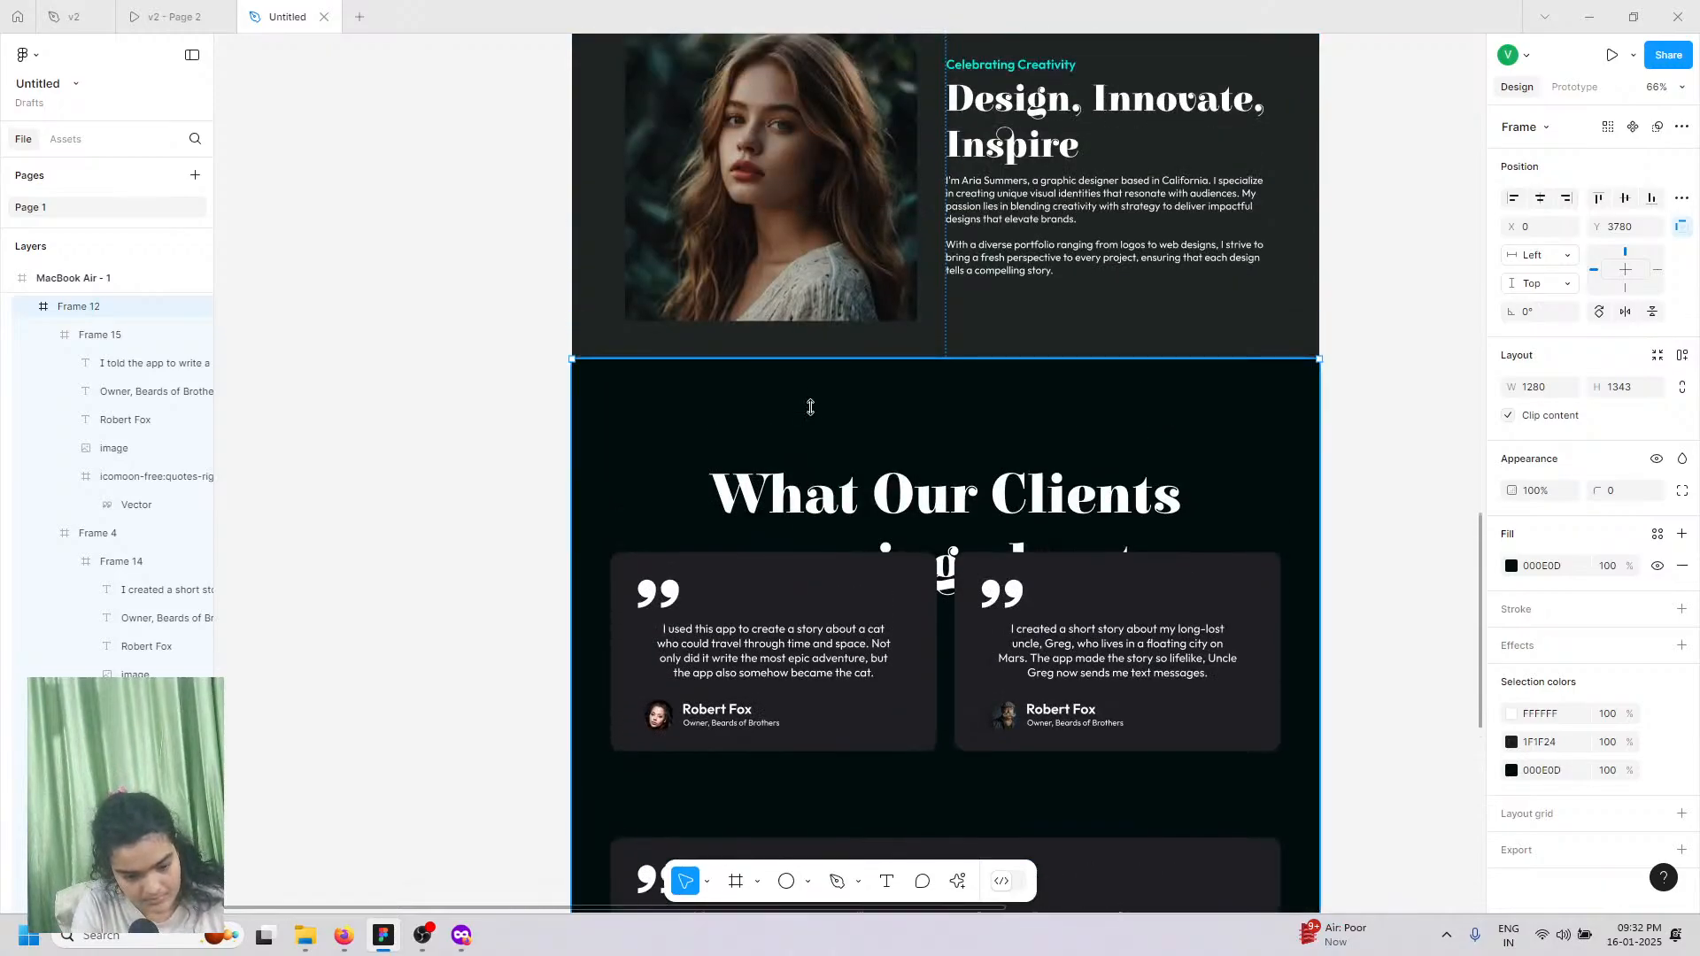
scroll(815, 402, "down", 4)
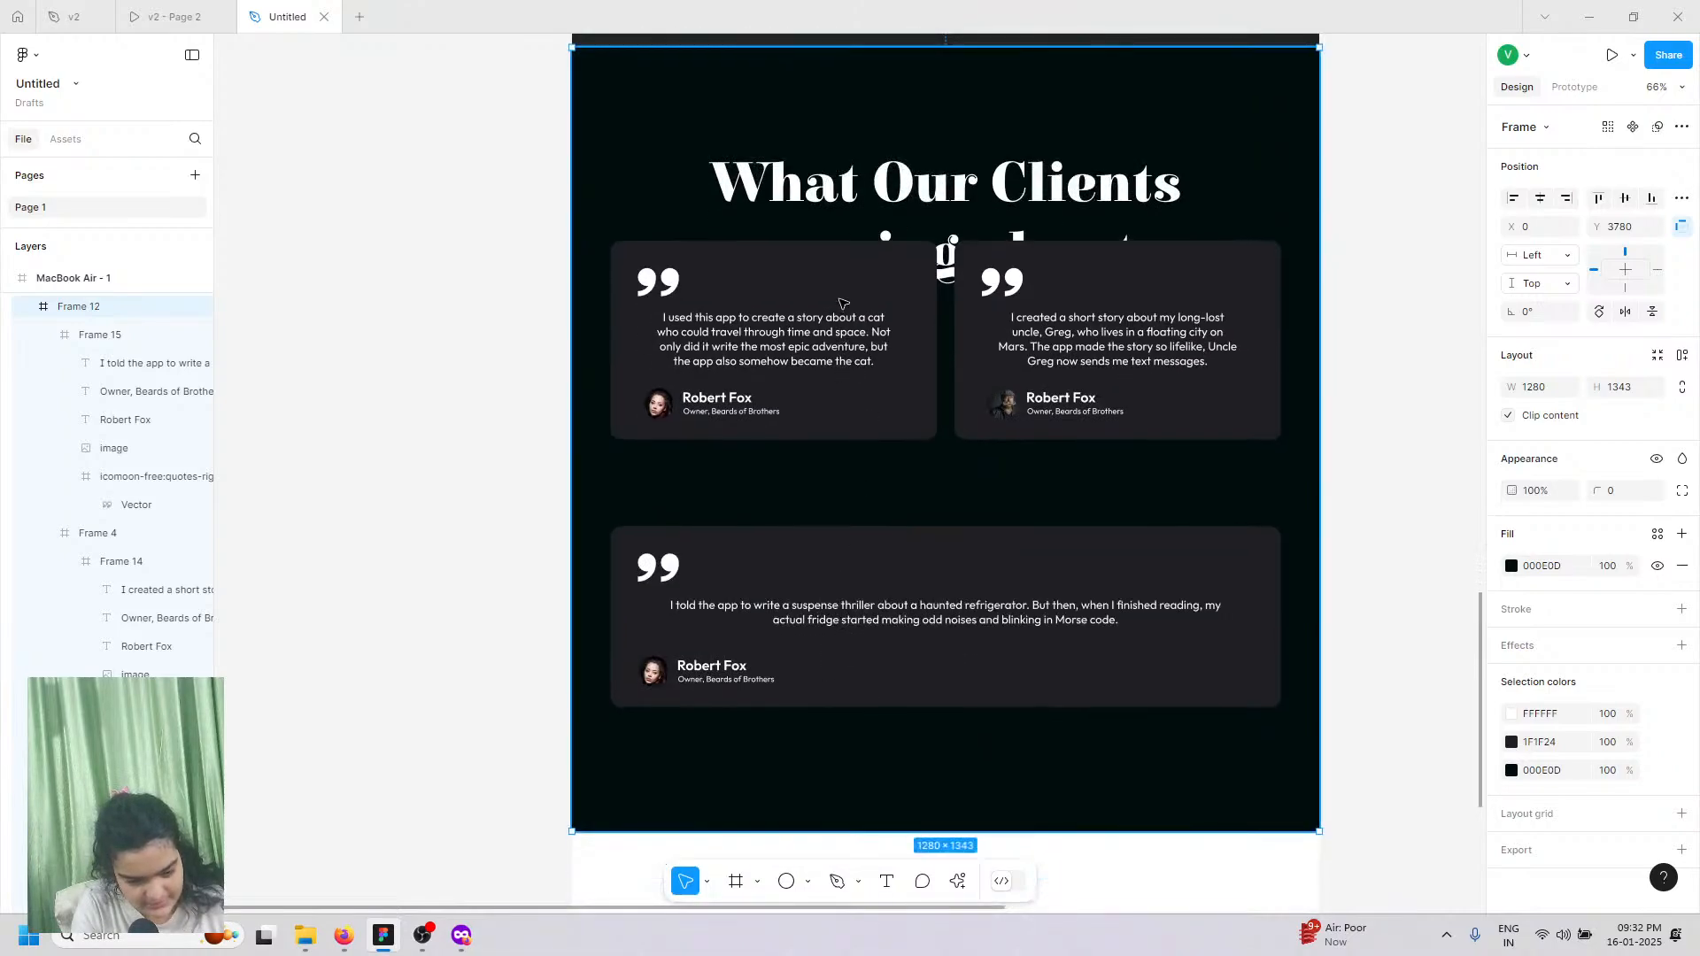
Step: Move Frame 4, the two-card row, down to Y 446 so it clears the heading
left_click(840, 310)
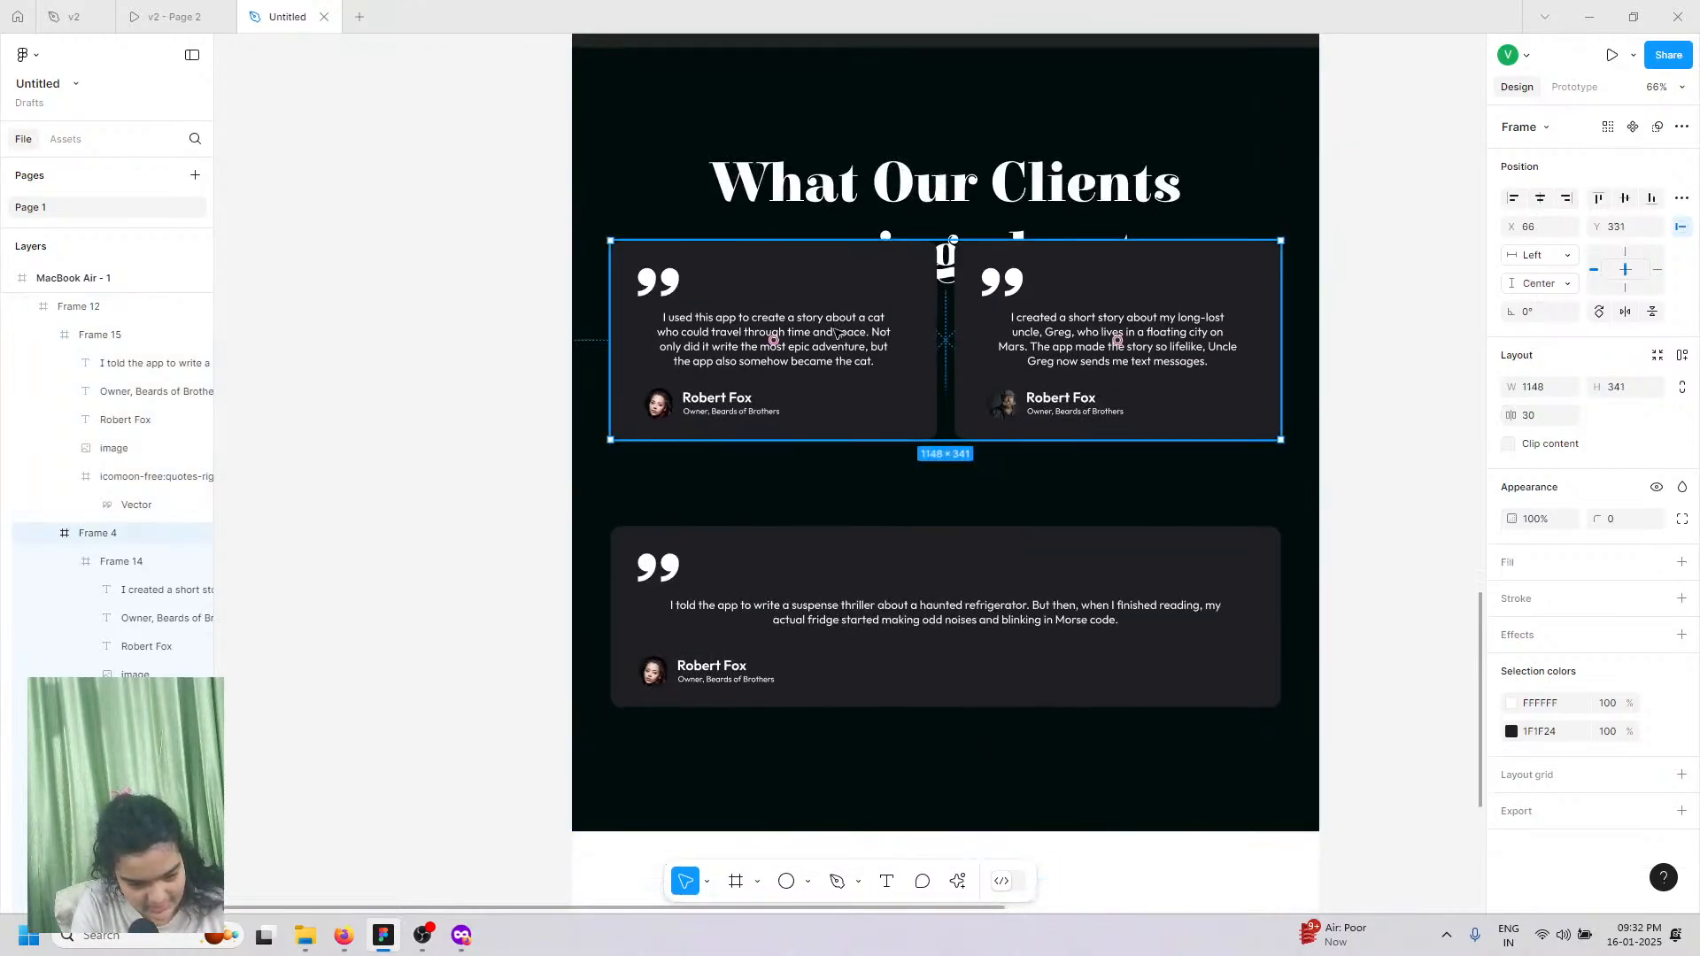
left_click_drag(836, 332, 843, 352)
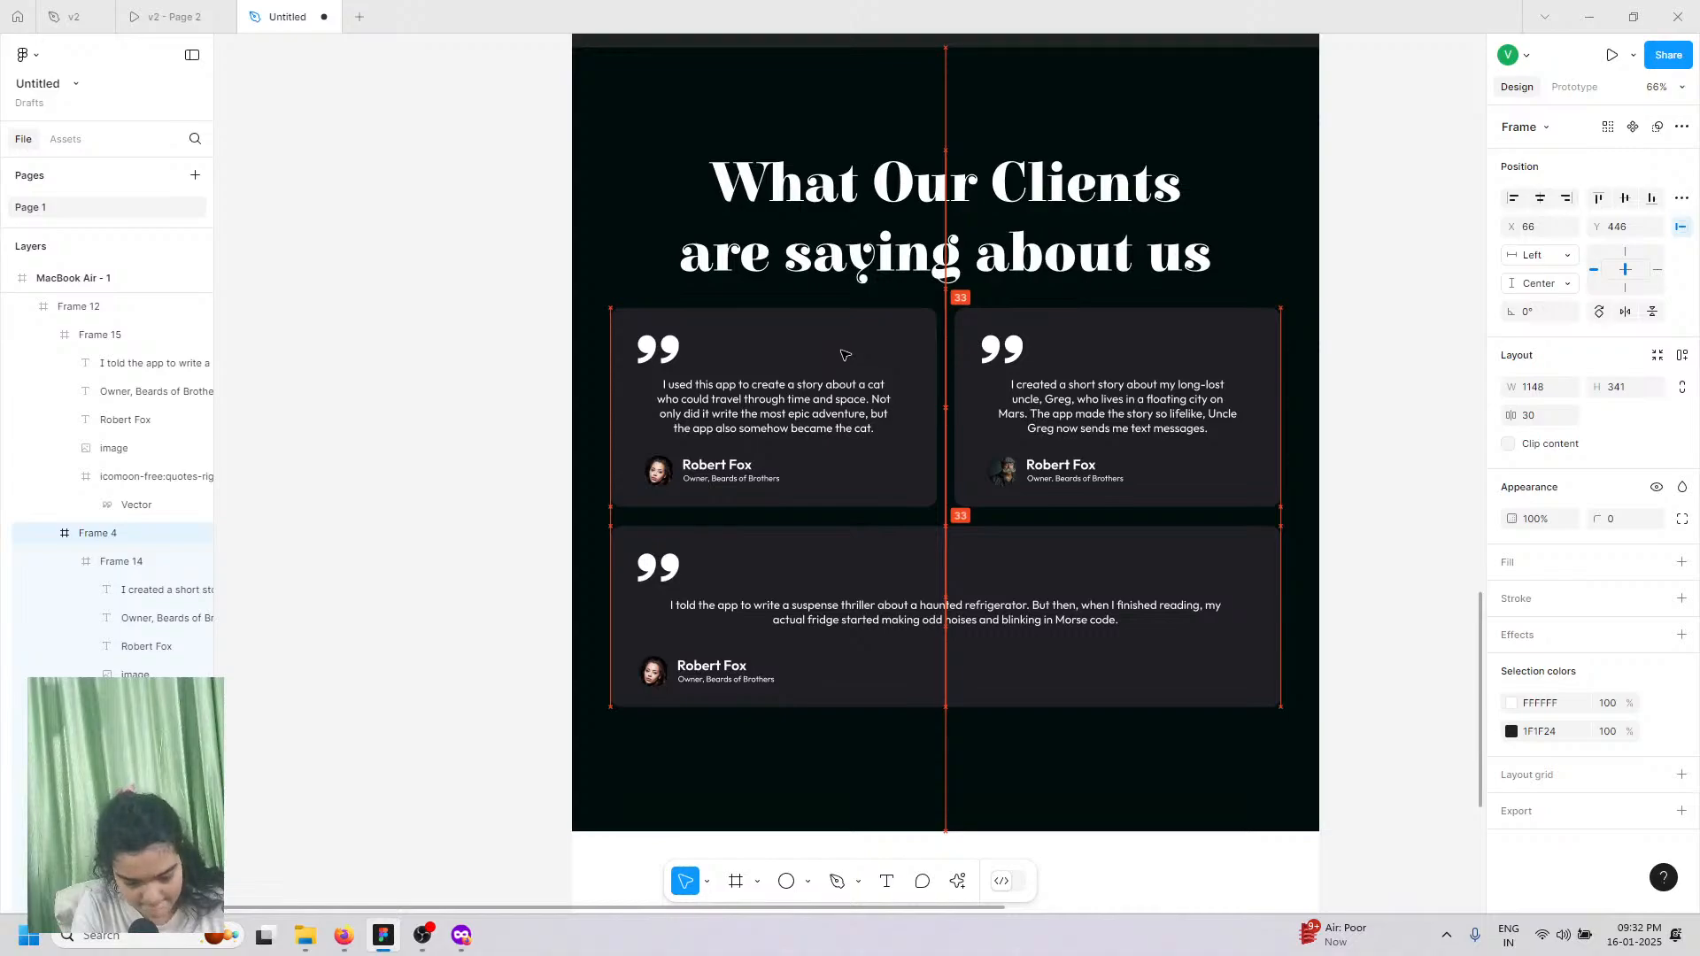
scroll(845, 355, "up", 5)
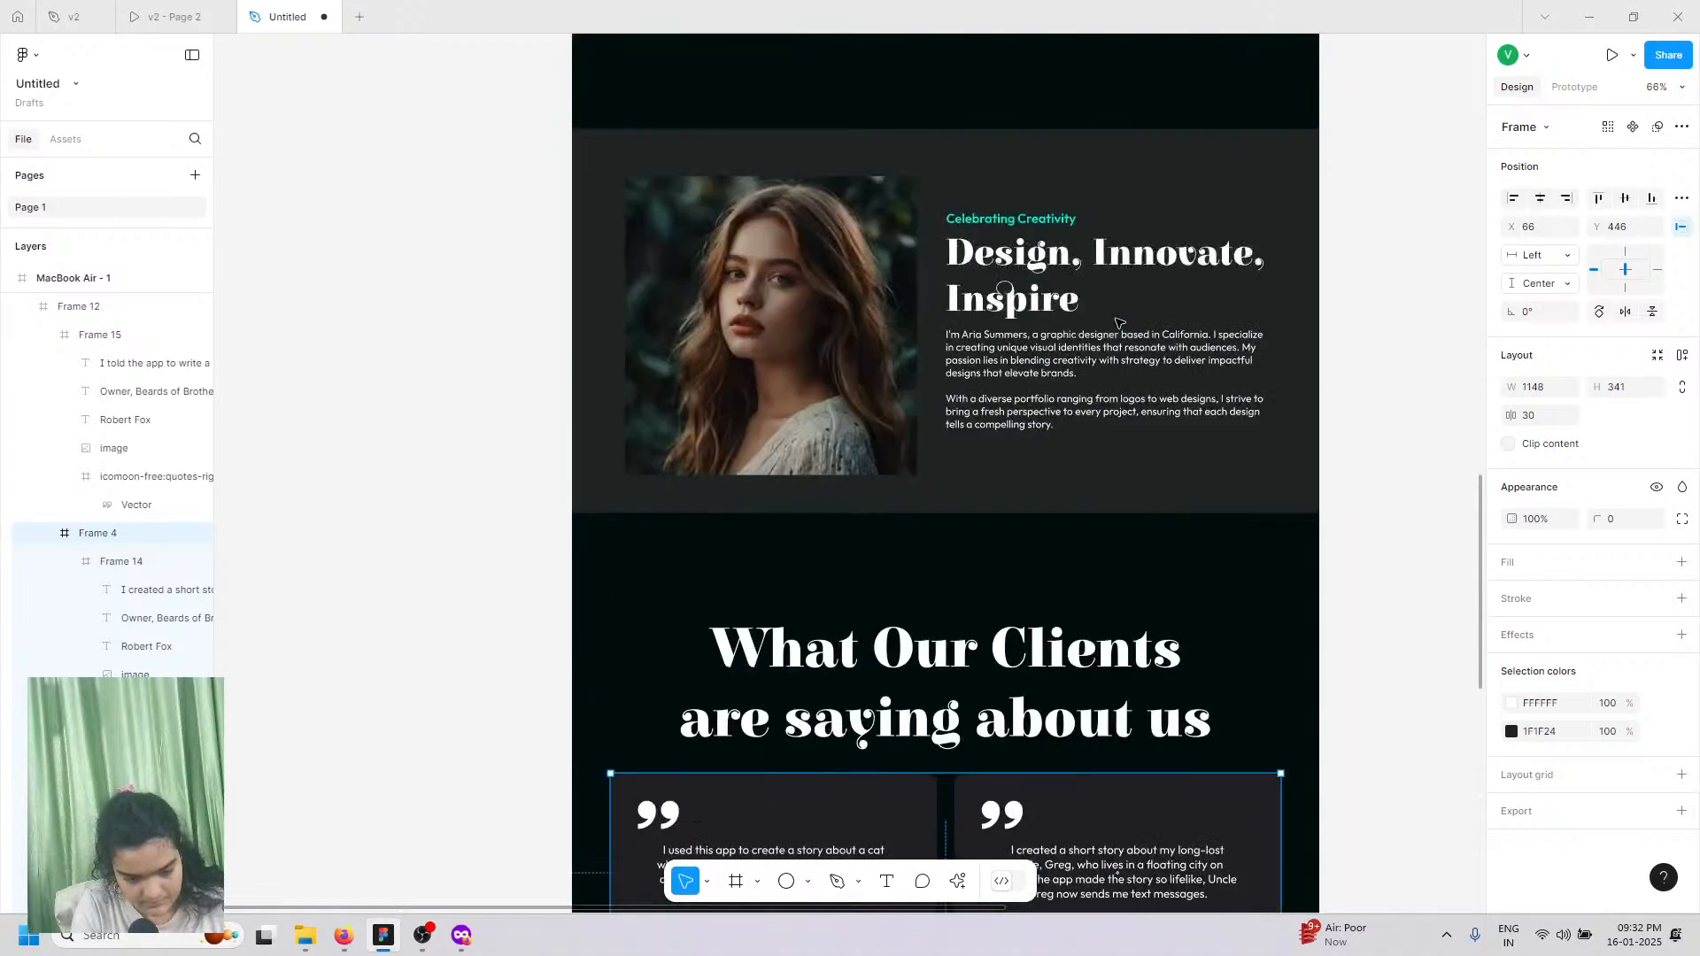
scroll(1119, 323, "up", 10)
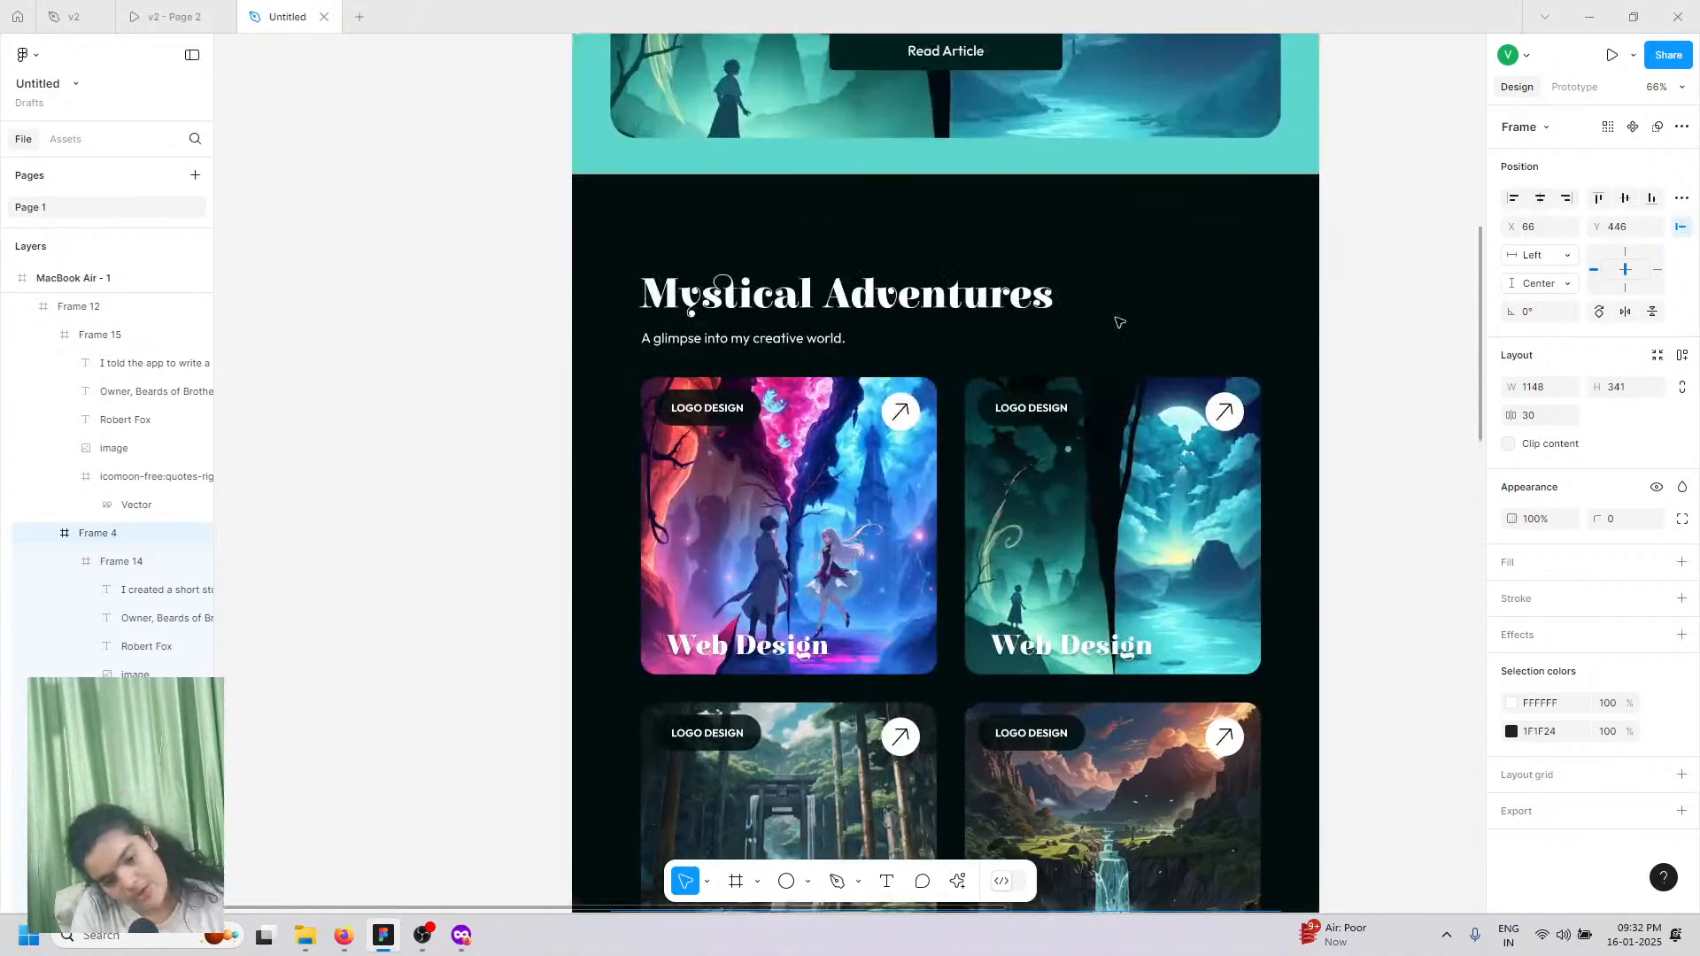
scroll(1119, 323, "up", 10)
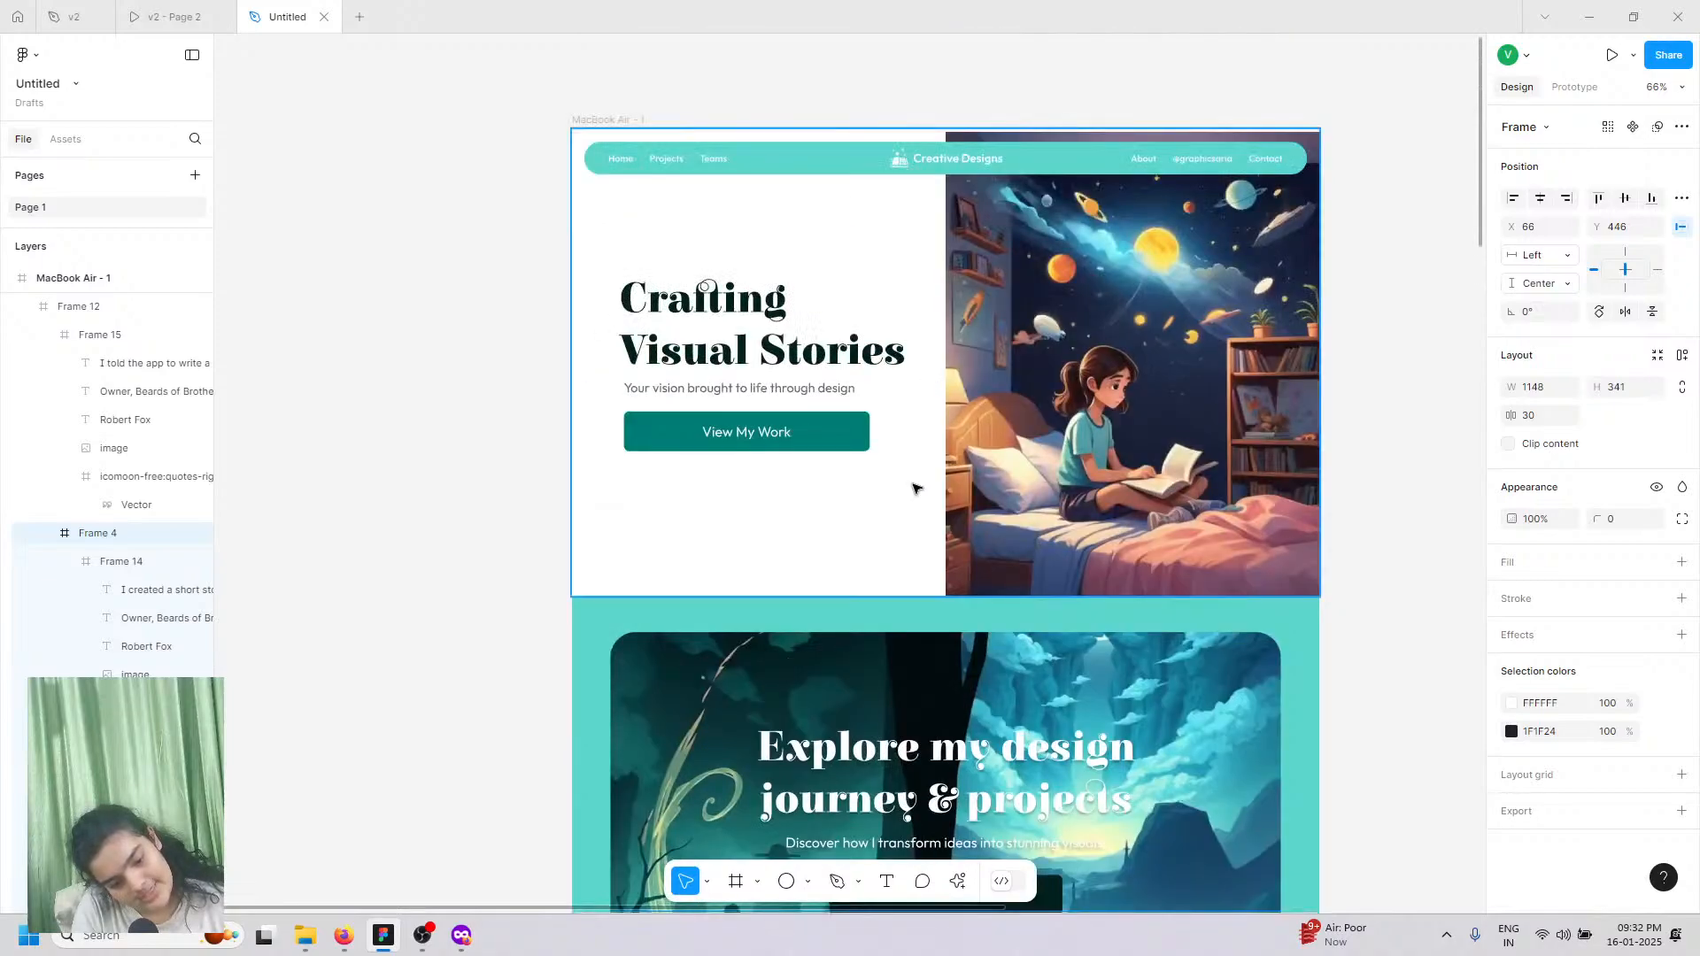
Step: Copy the Crafting Visual Stories hero section frame
left_click(915, 488)
right_click(915, 488)
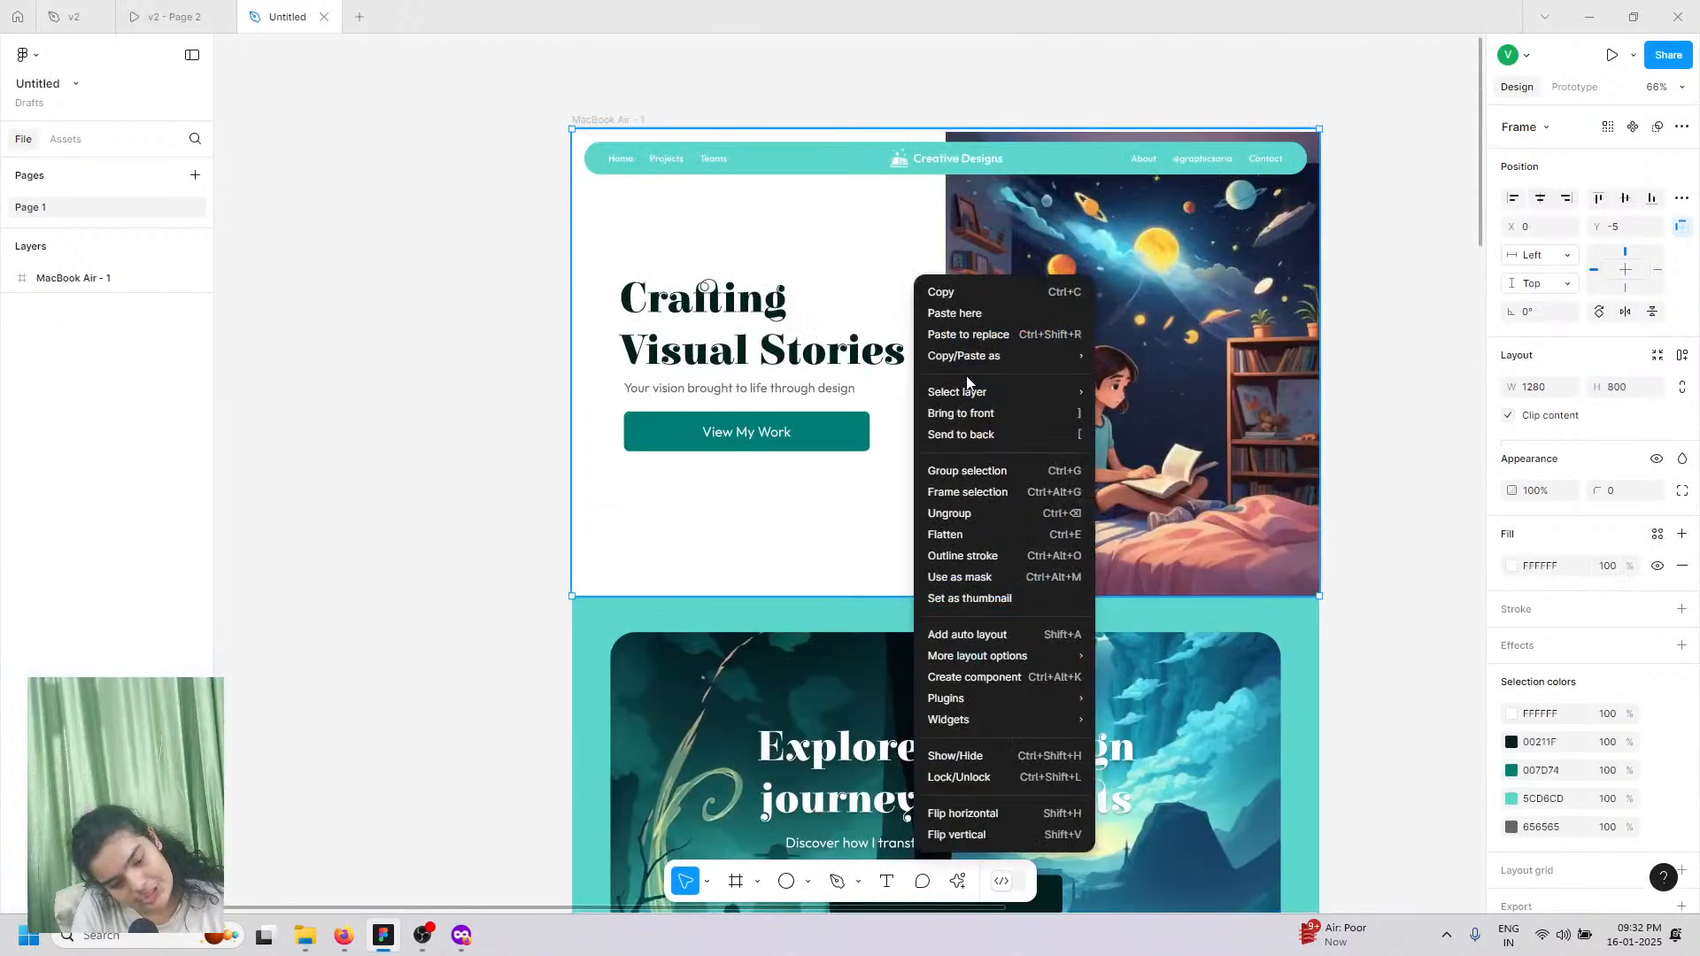
left_click(983, 292)
Step: Stretch the MacBook Air - 1 frame from 5917 to 7281 tall, adding blank space below the testimonials
scroll(1036, 323, "down", 1)
scroll(1036, 323, "down", 15)
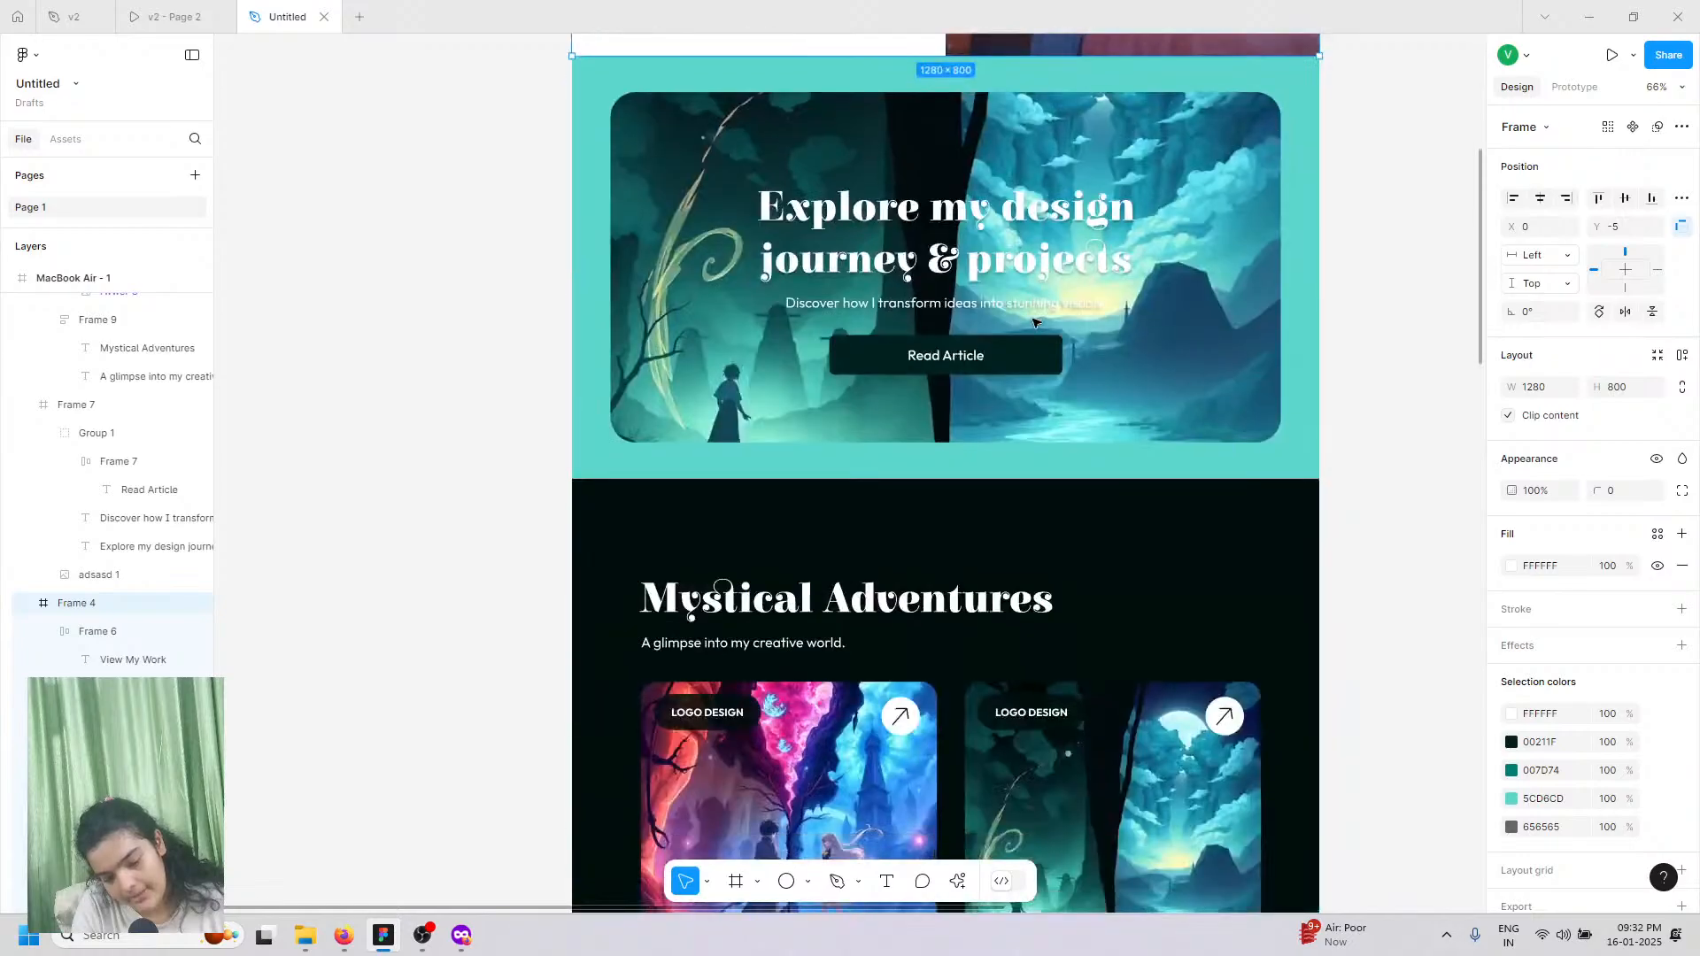
scroll(1041, 325, "down", 10)
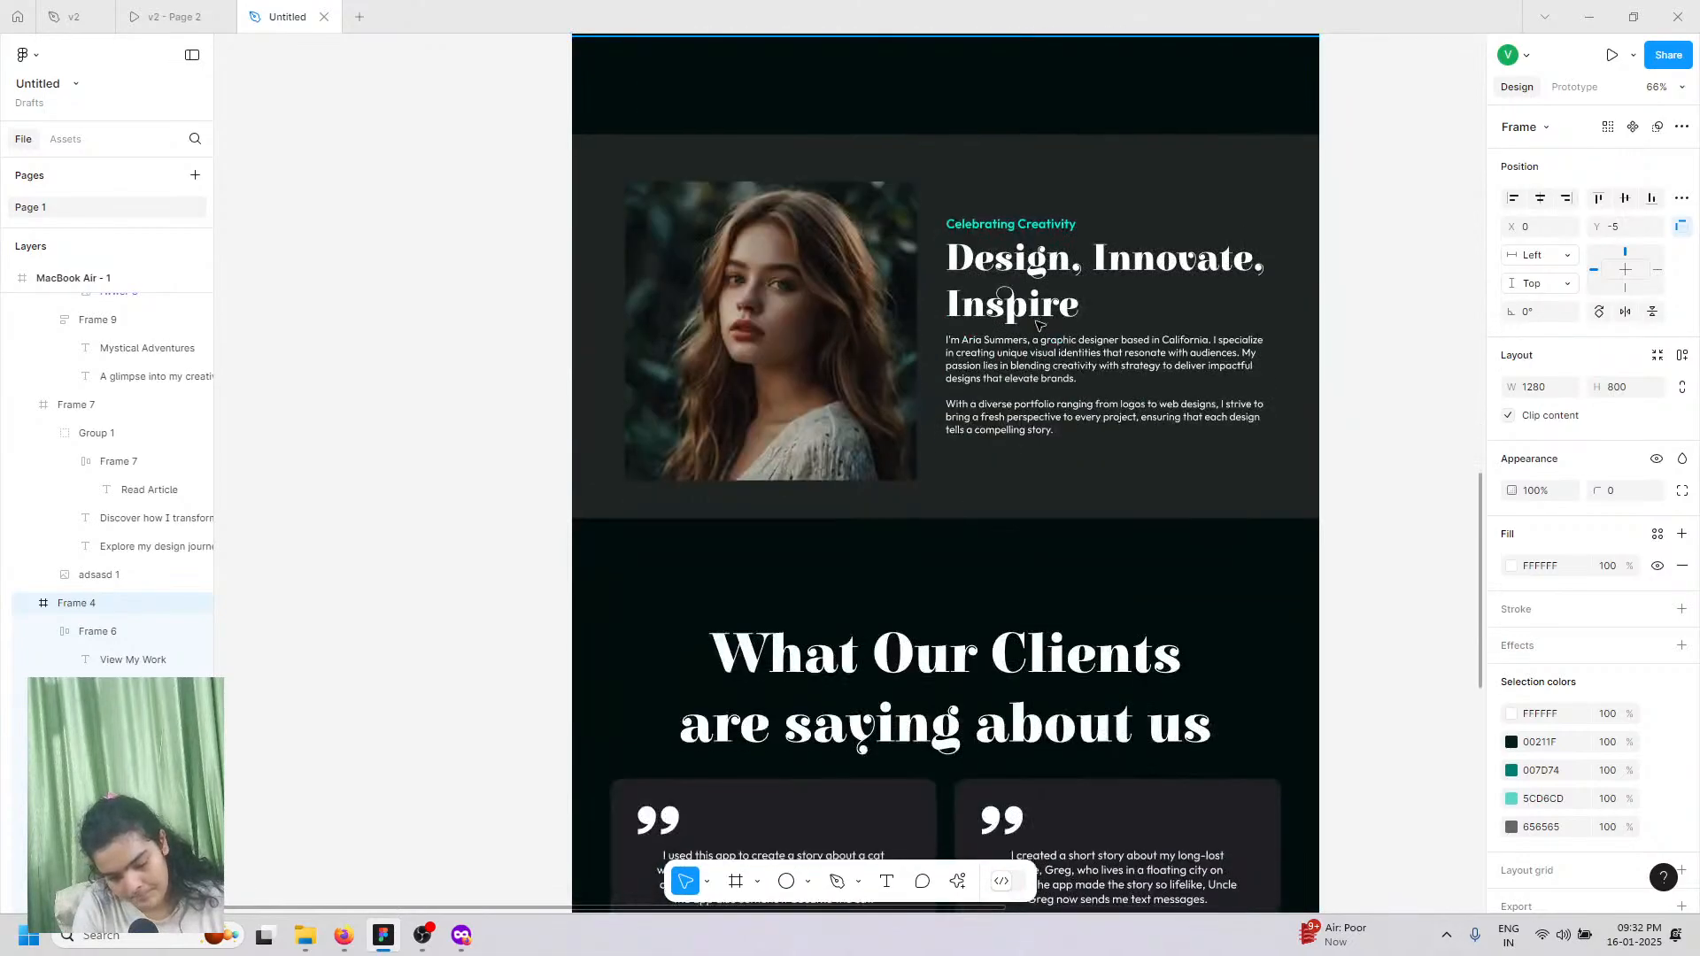
scroll(1066, 619, "down", 10)
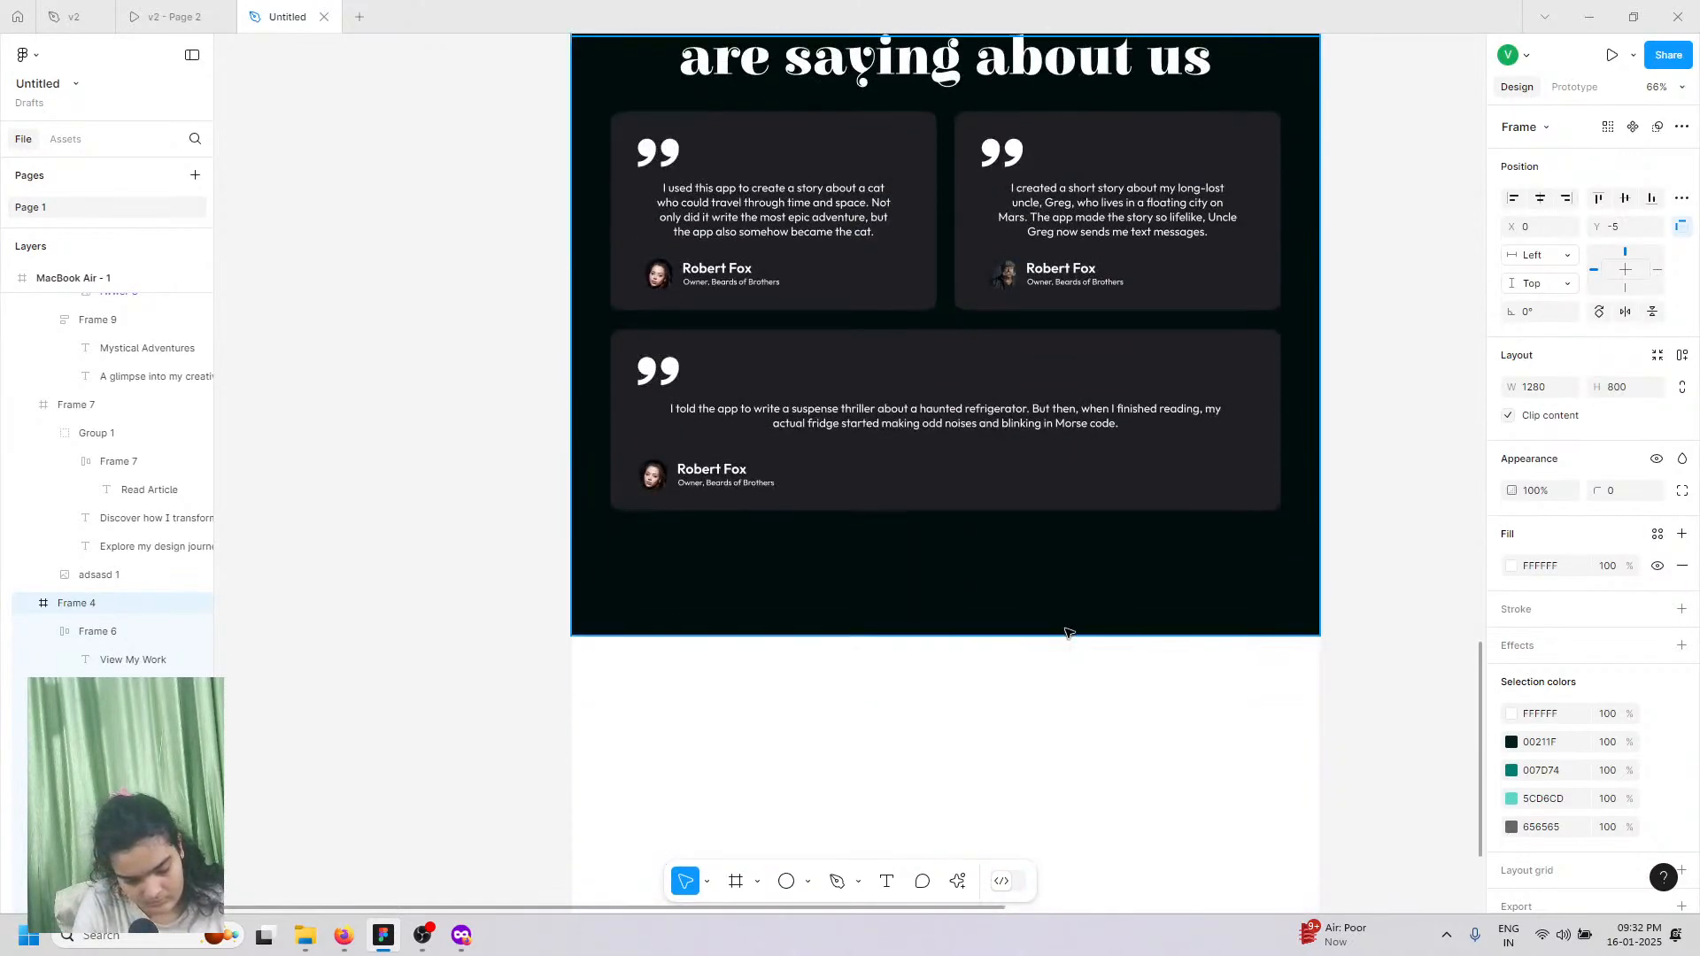
left_click(80, 281)
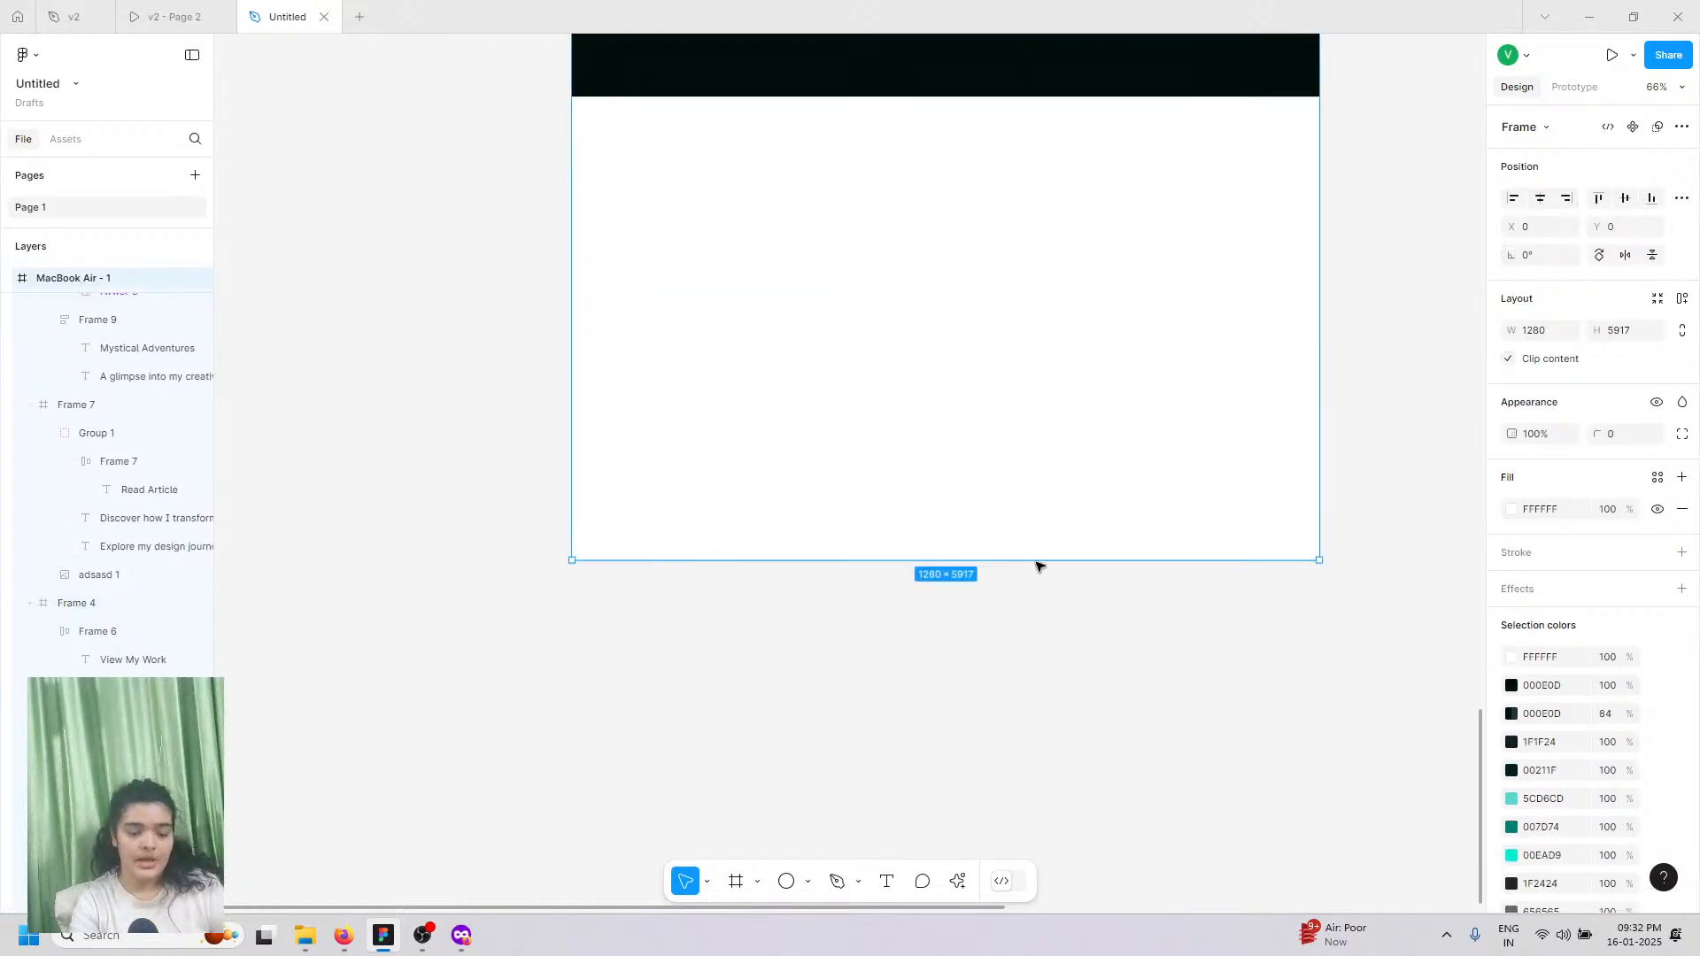
left_click_drag(1053, 950, 1101, 951)
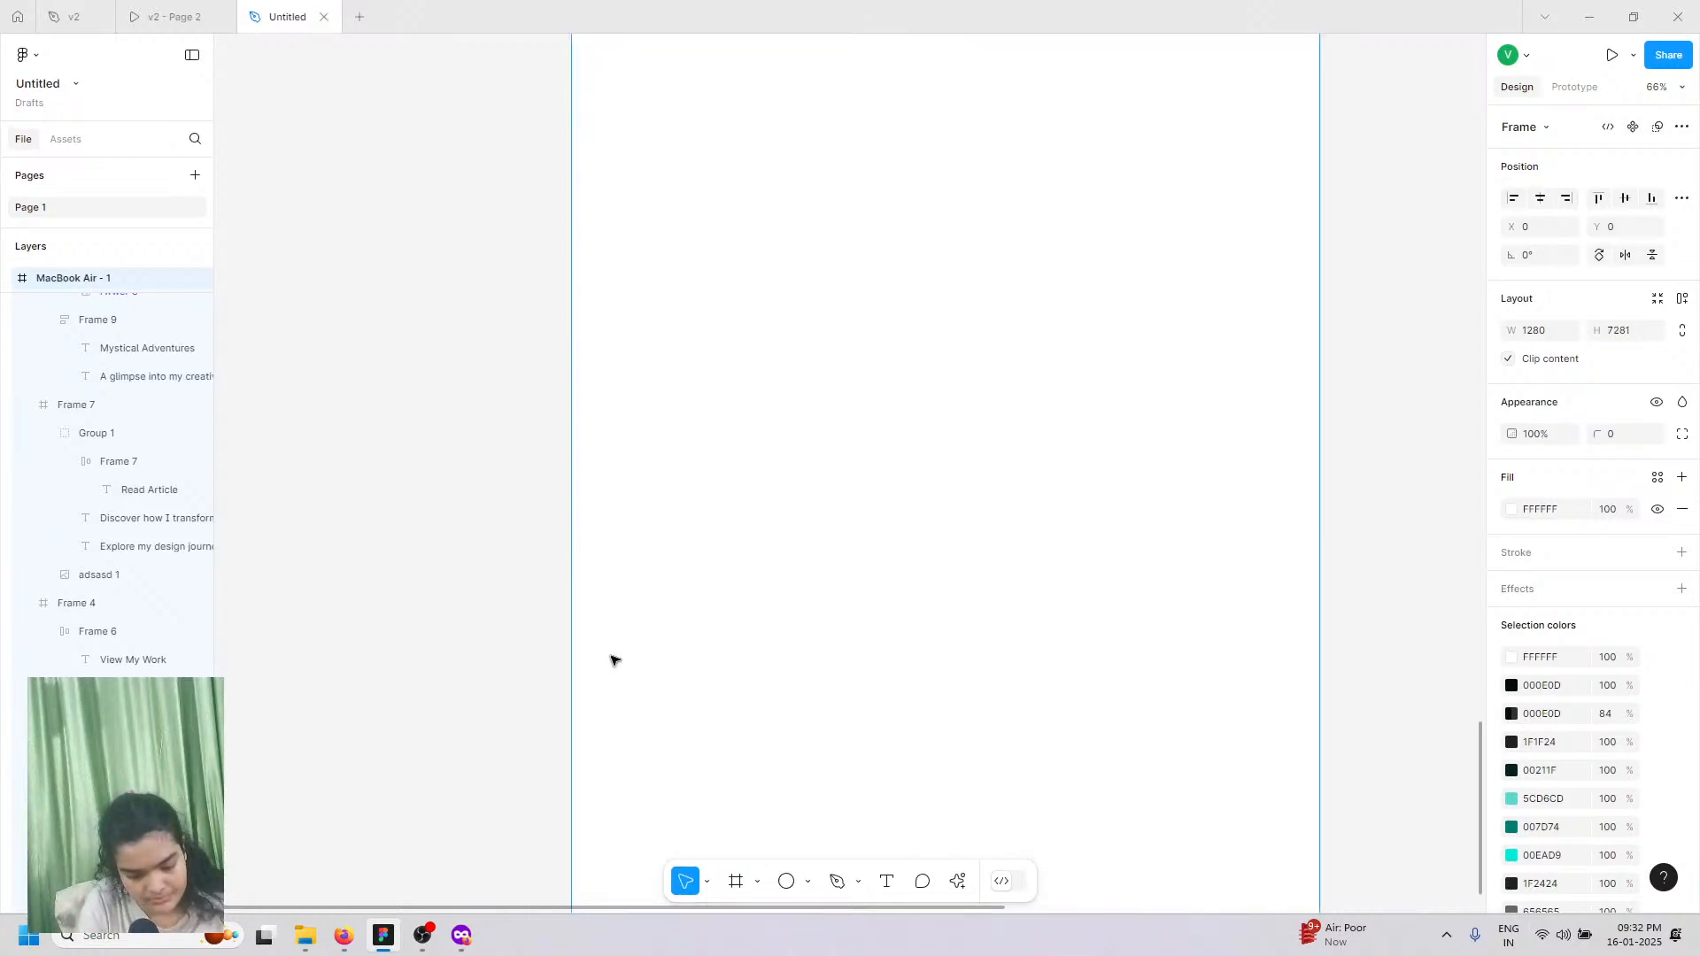
key("Escape")
scroll(535, 646, "up", 3)
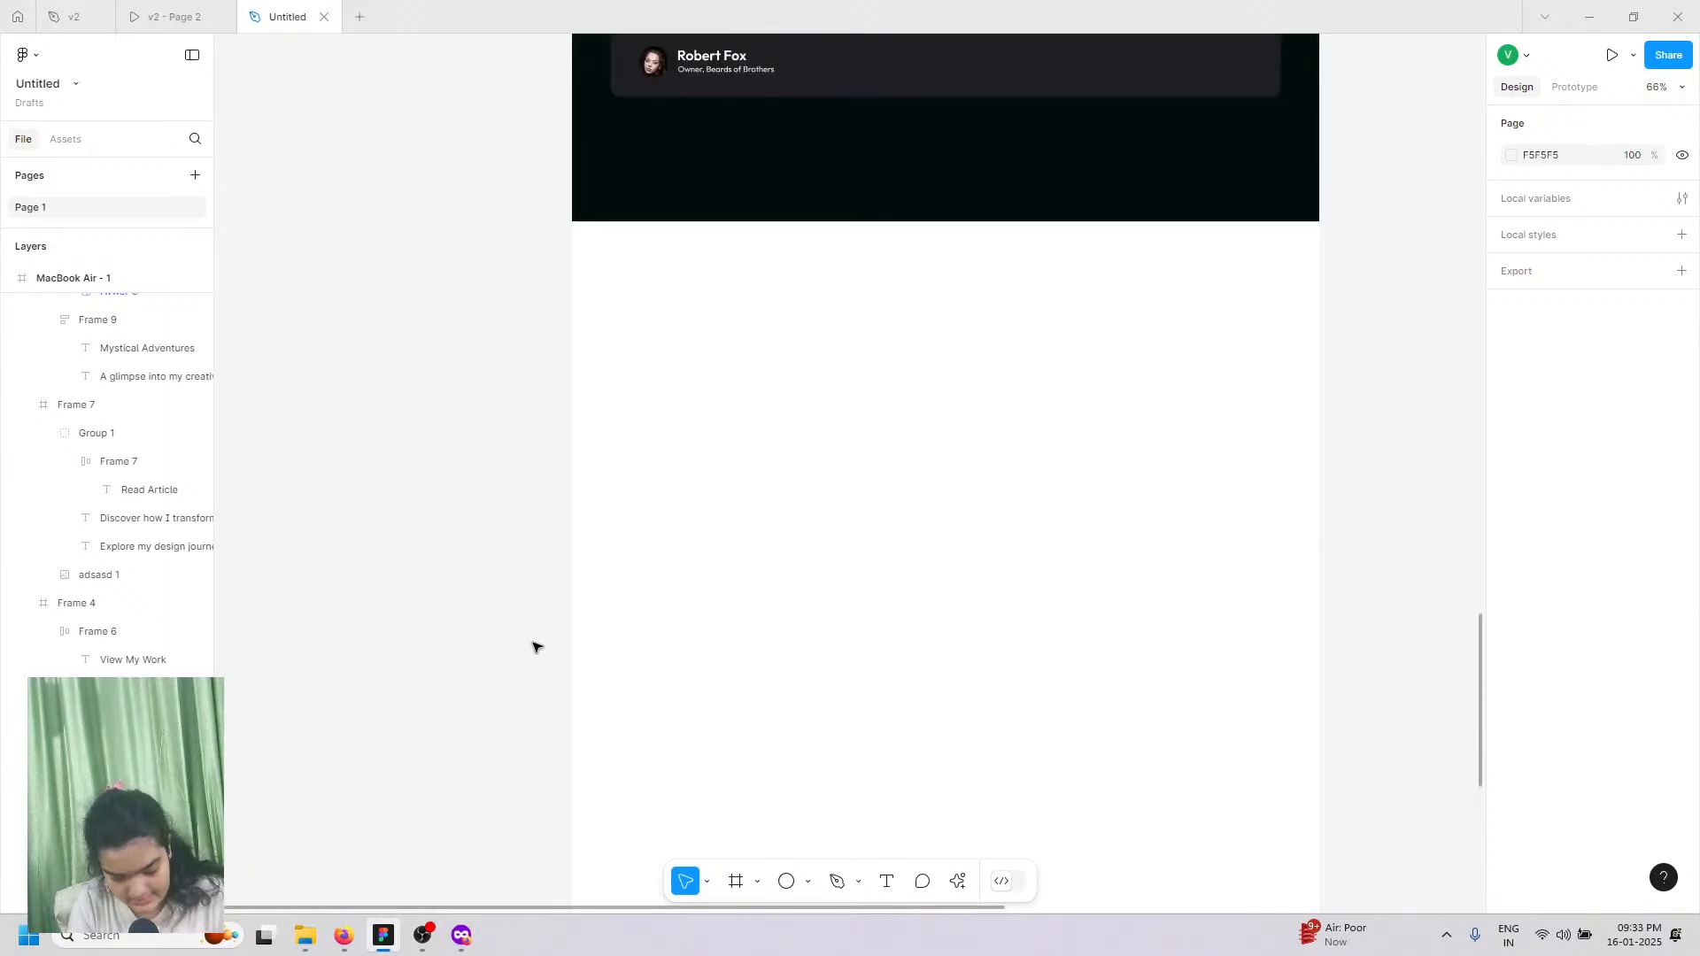
Step: Paste the hero copy into the blank space and delete its navigation links and Creative Designs bar
key("ctrl+v")
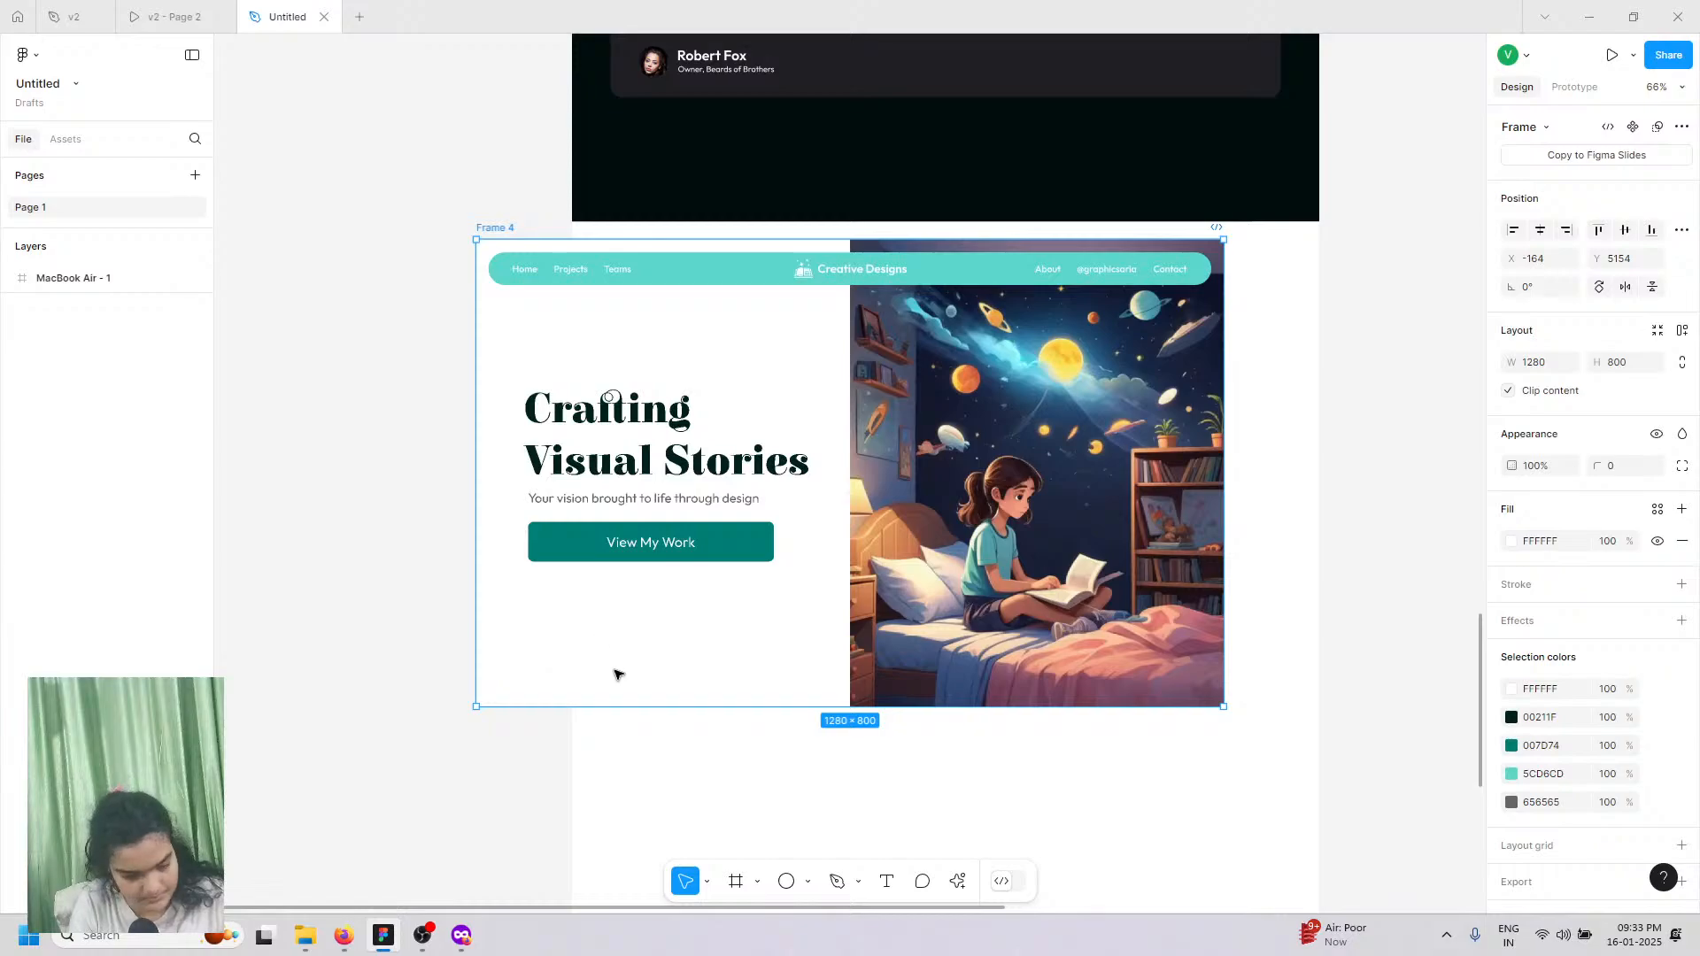
left_click_drag(806, 439, 771, 427)
left_click(783, 230)
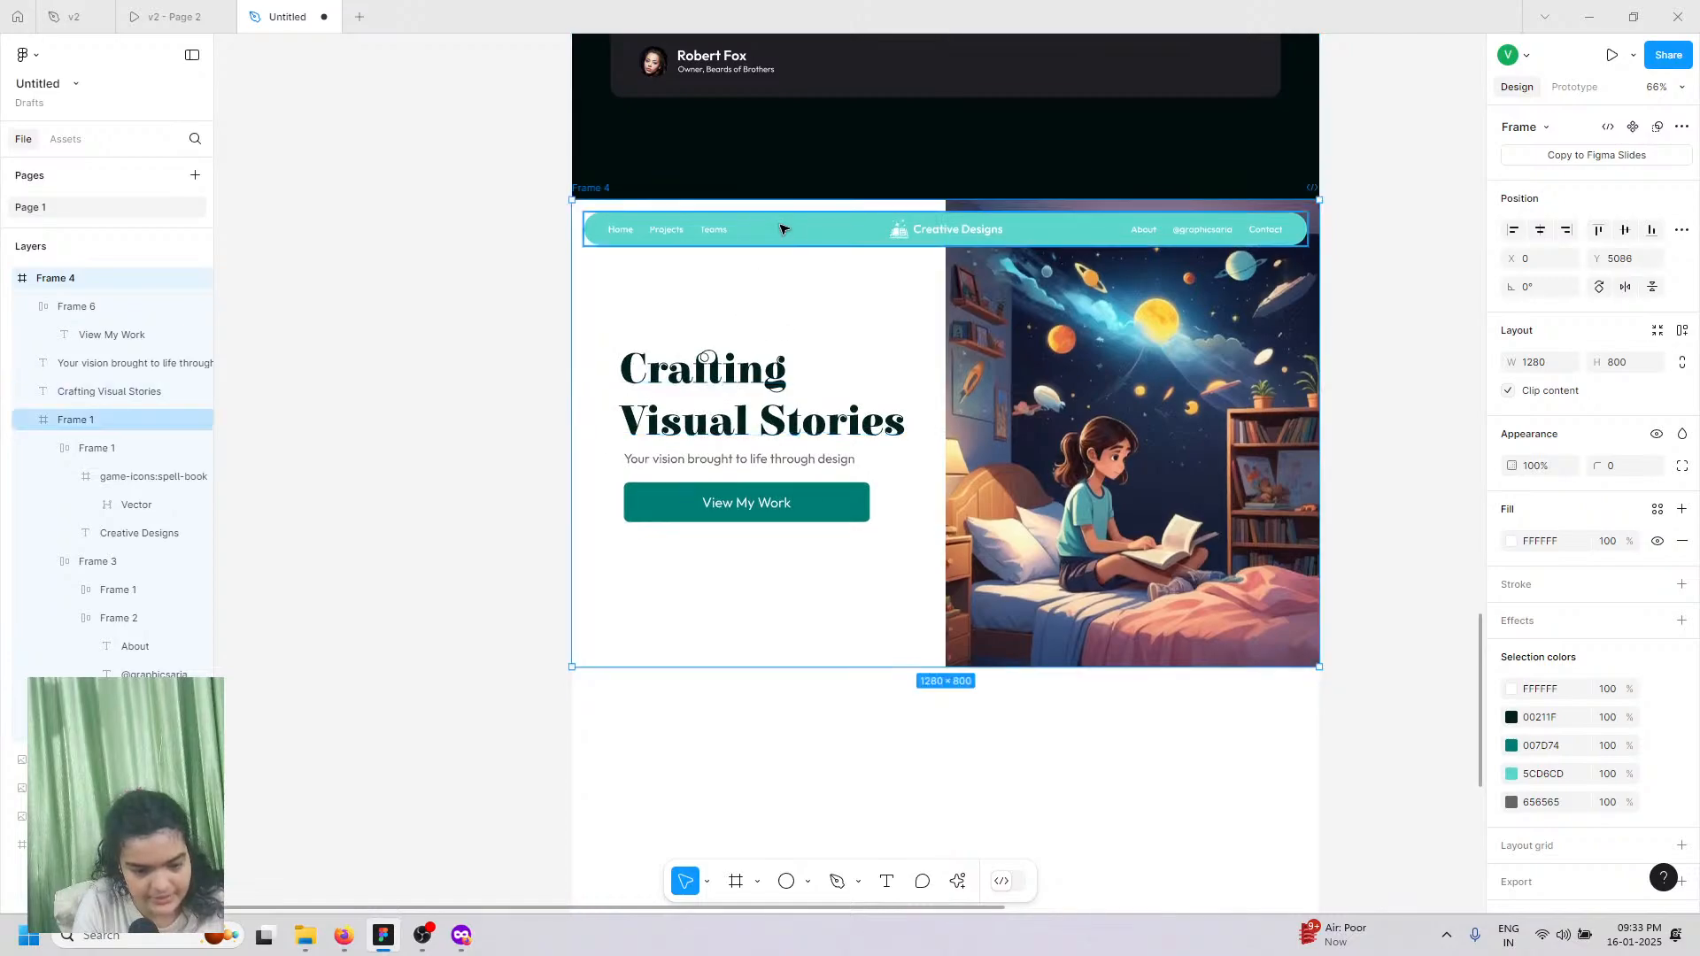
double_click(788, 229)
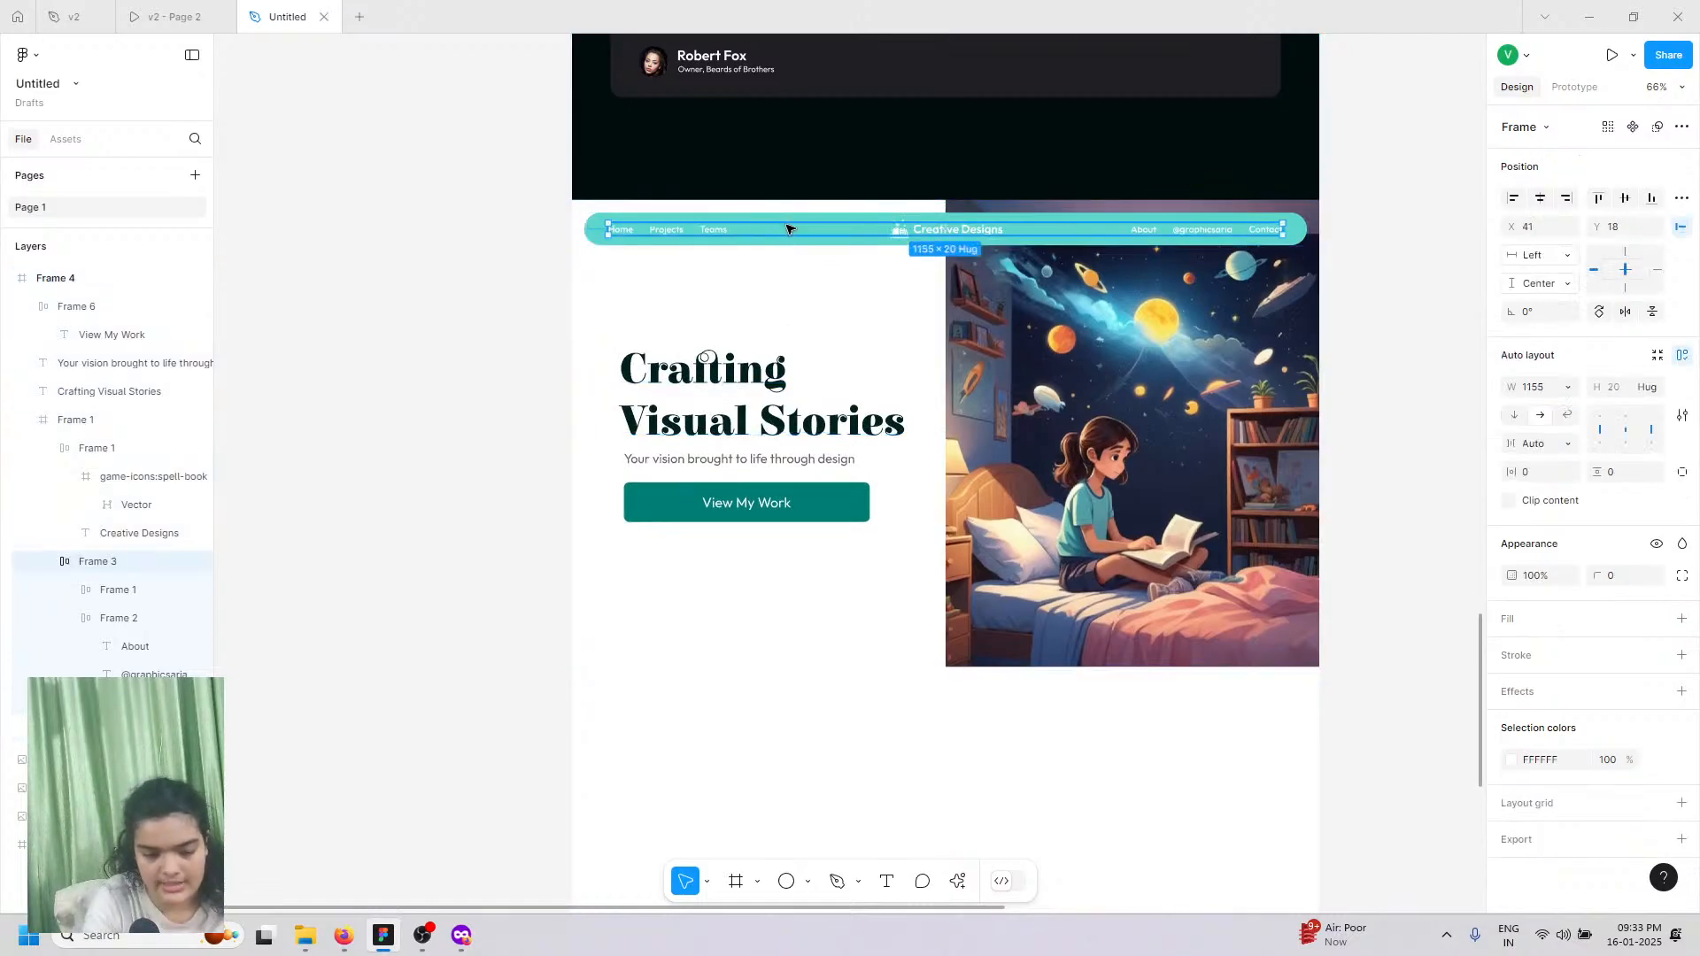
key("Delete")
left_click(791, 229)
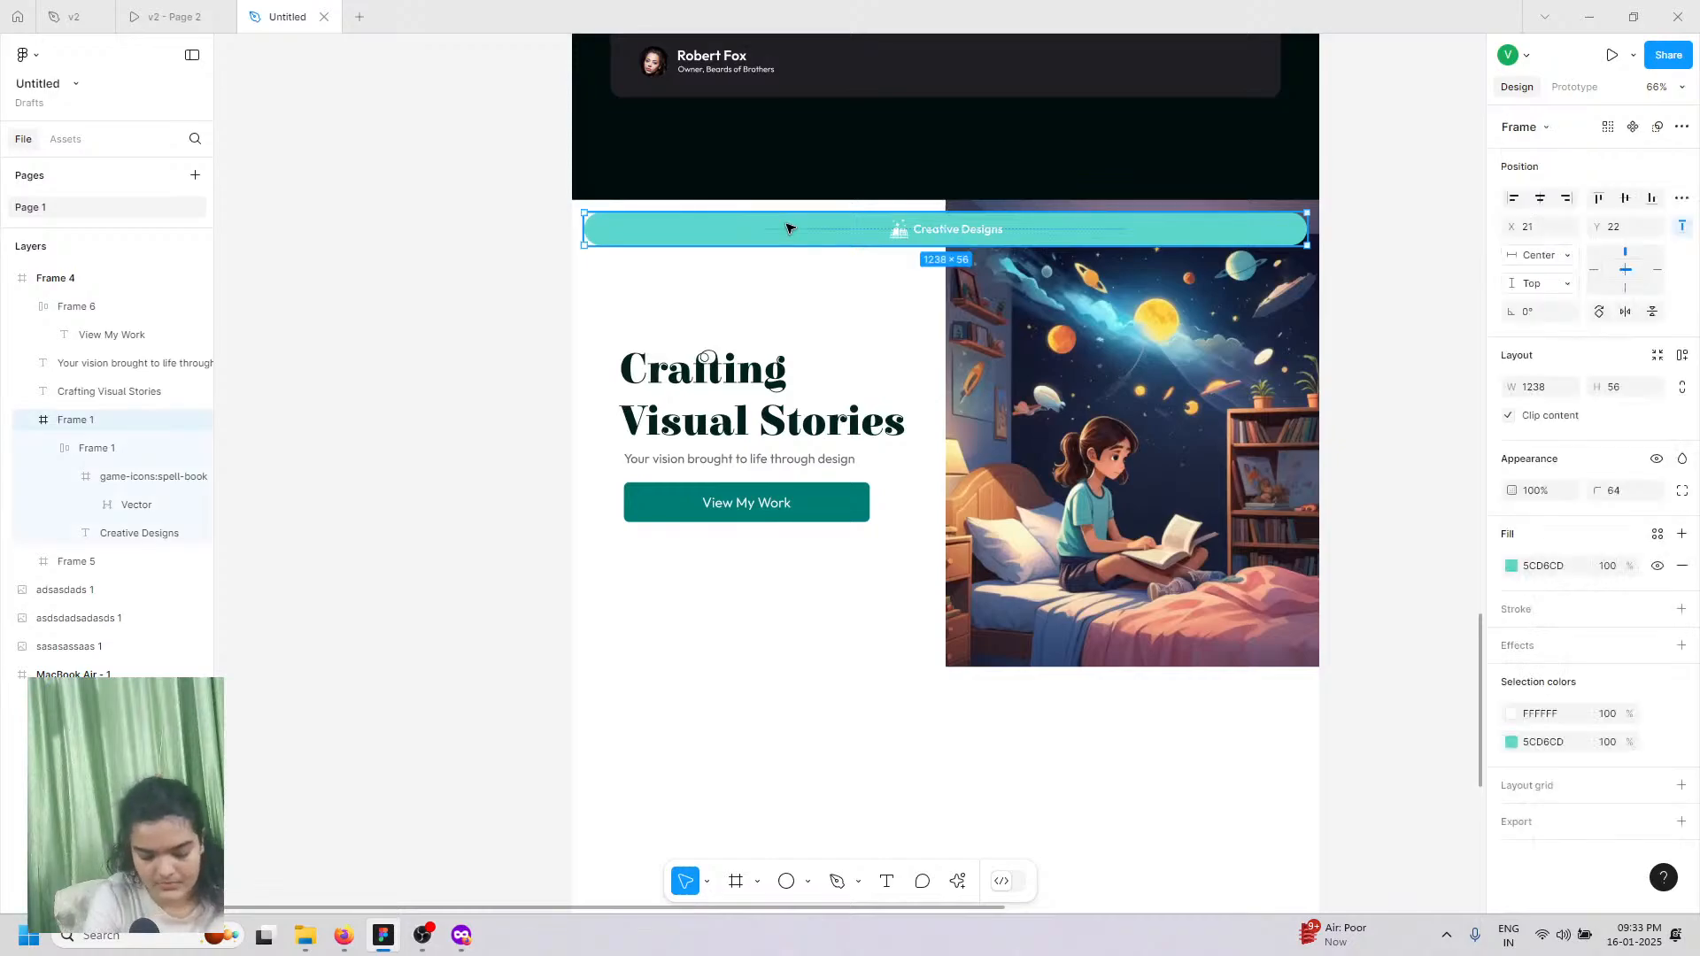
key("Delete")
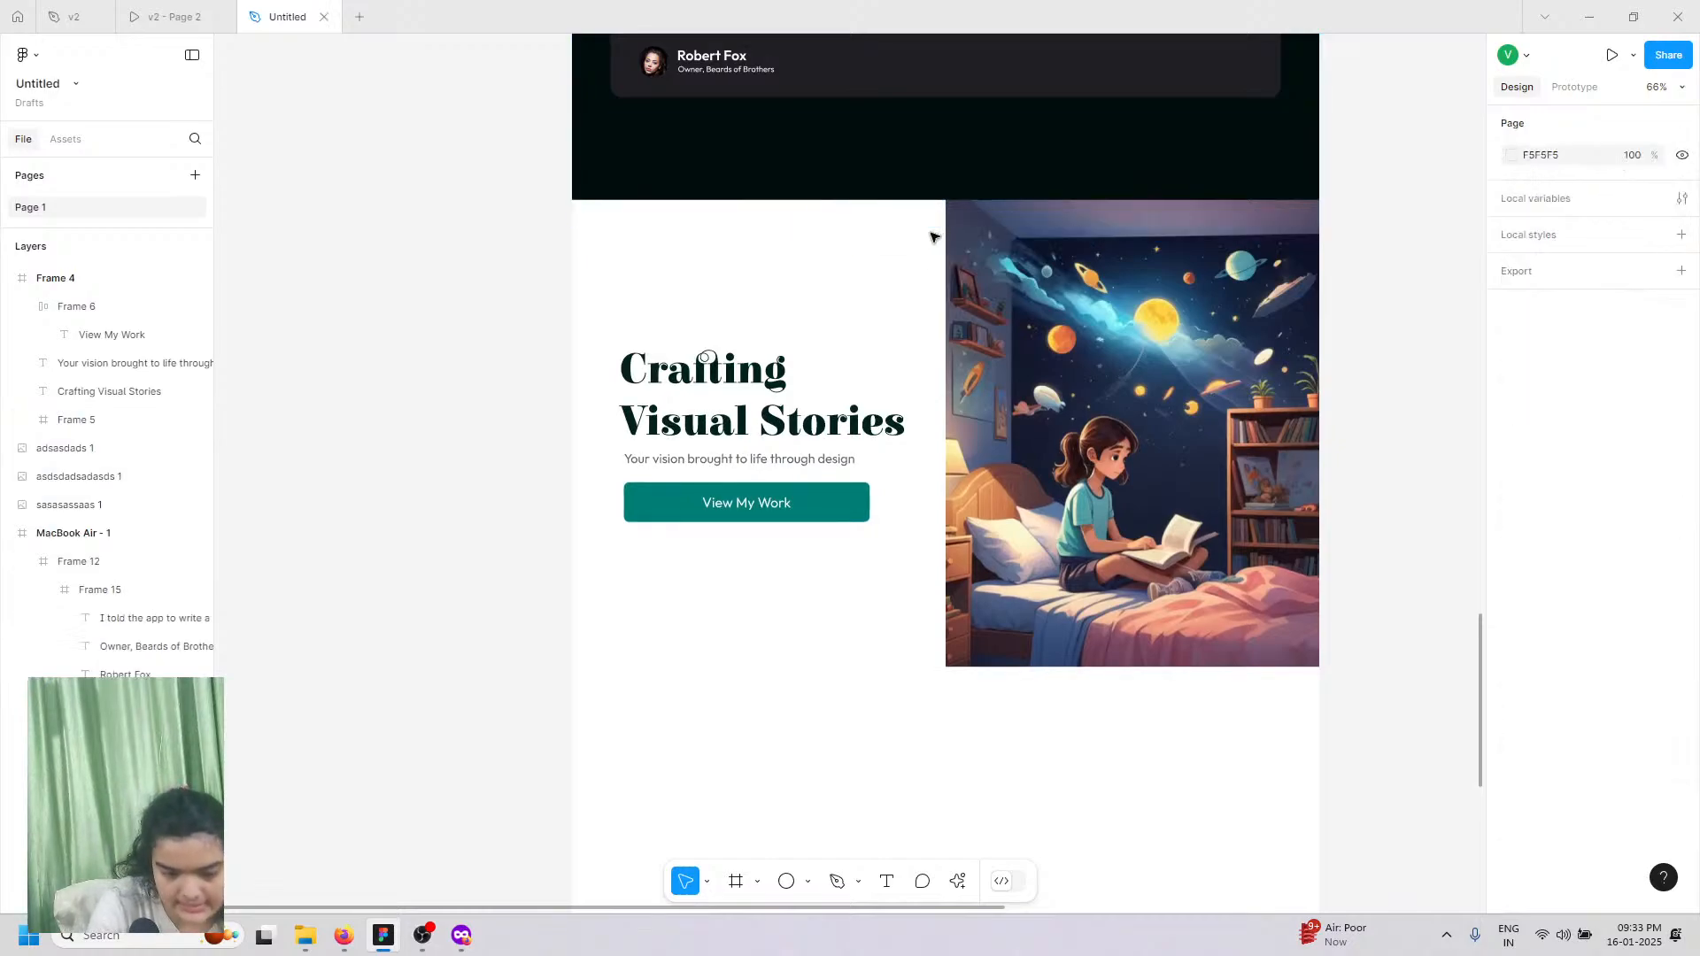
Step: Move the illustration to the left edge and the heading, subtitle and View My Work button right
left_click_drag(1075, 848, 643, 573)
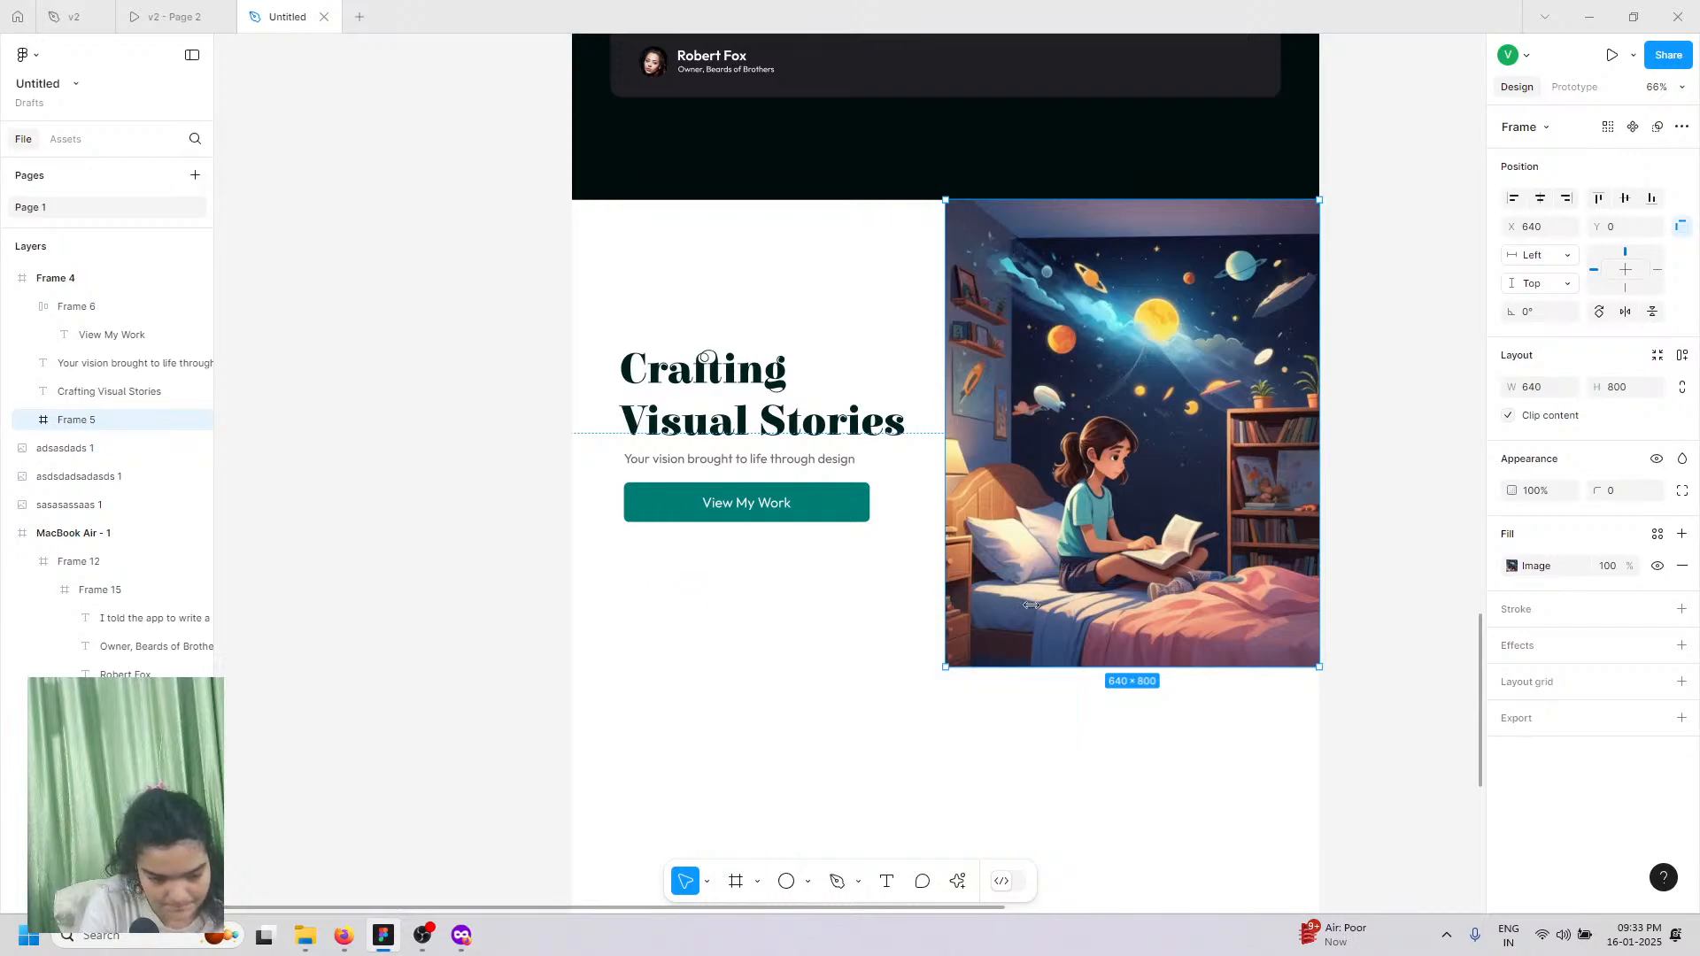
left_click_drag(1031, 605, 658, 604)
left_click_drag(756, 475, 753, 473)
left_click(726, 460)
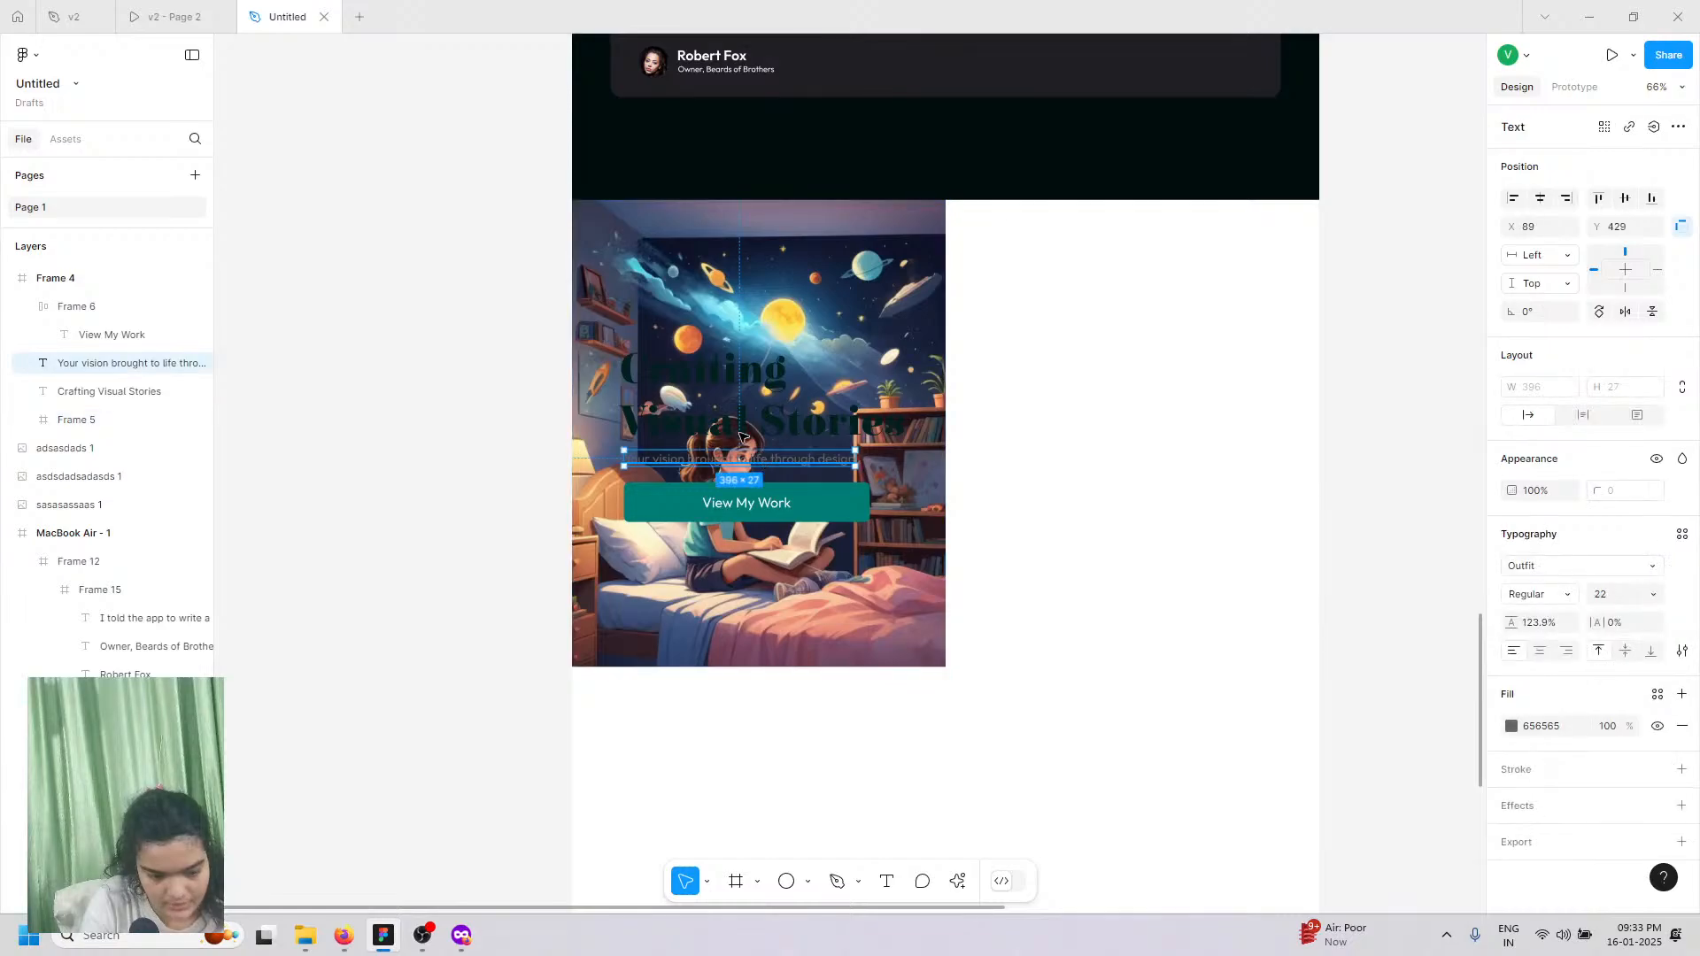
left_click(728, 428, "shift")
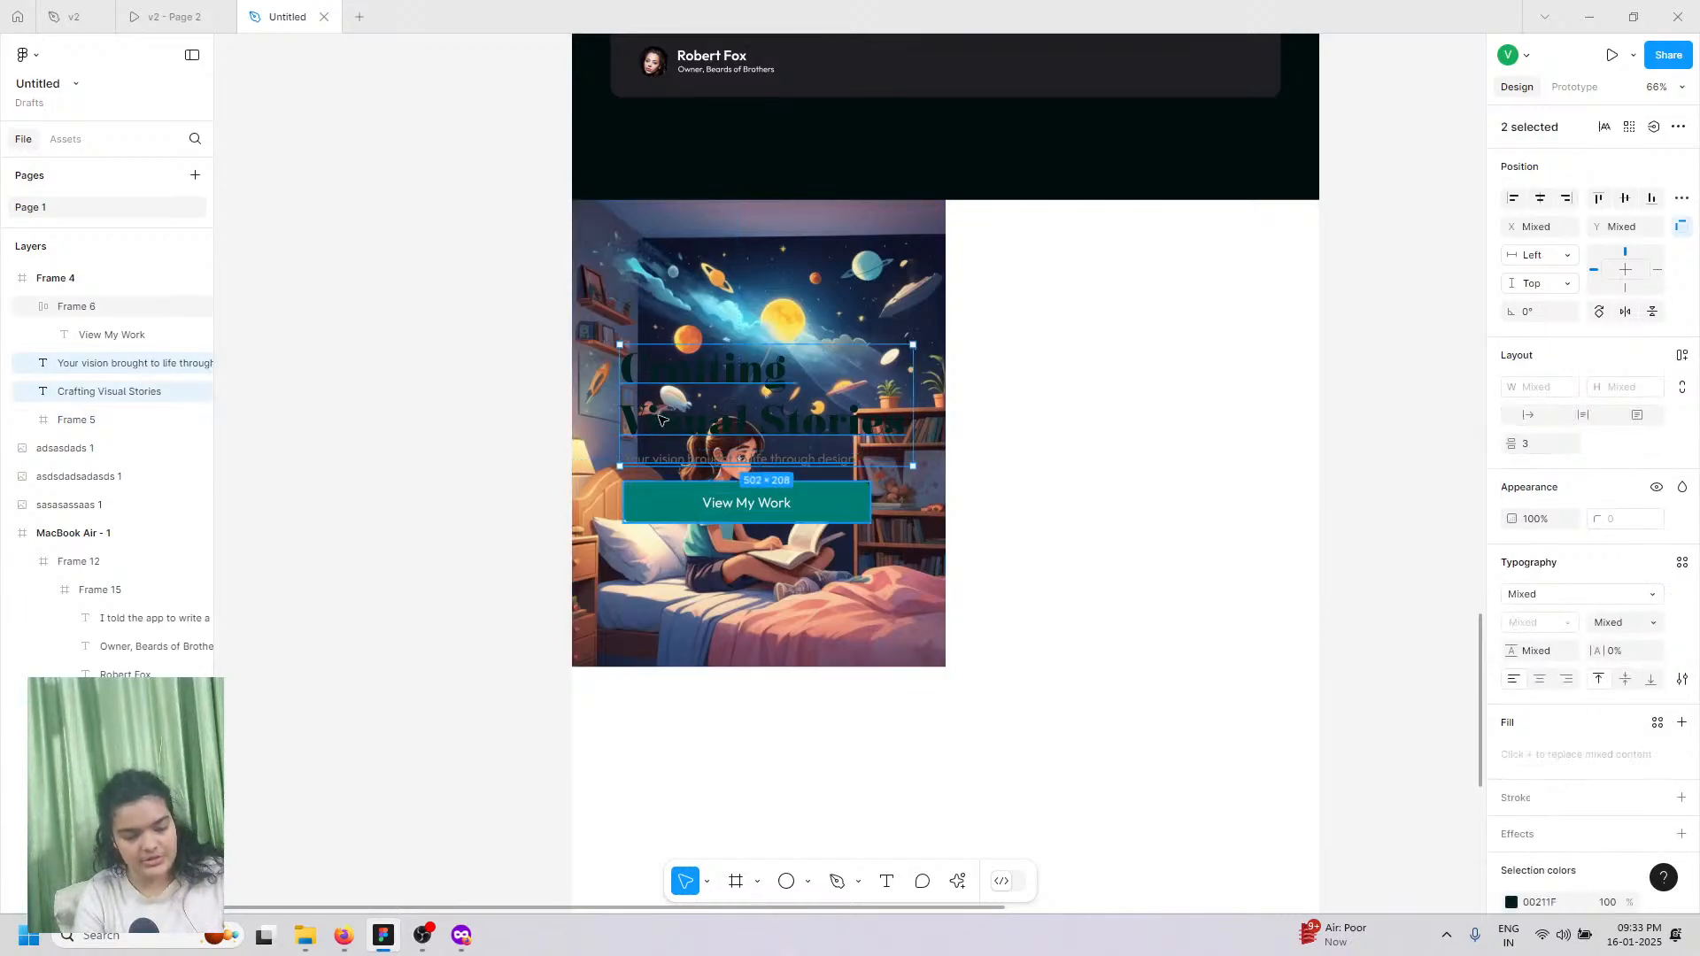
left_click(673, 514, "shift")
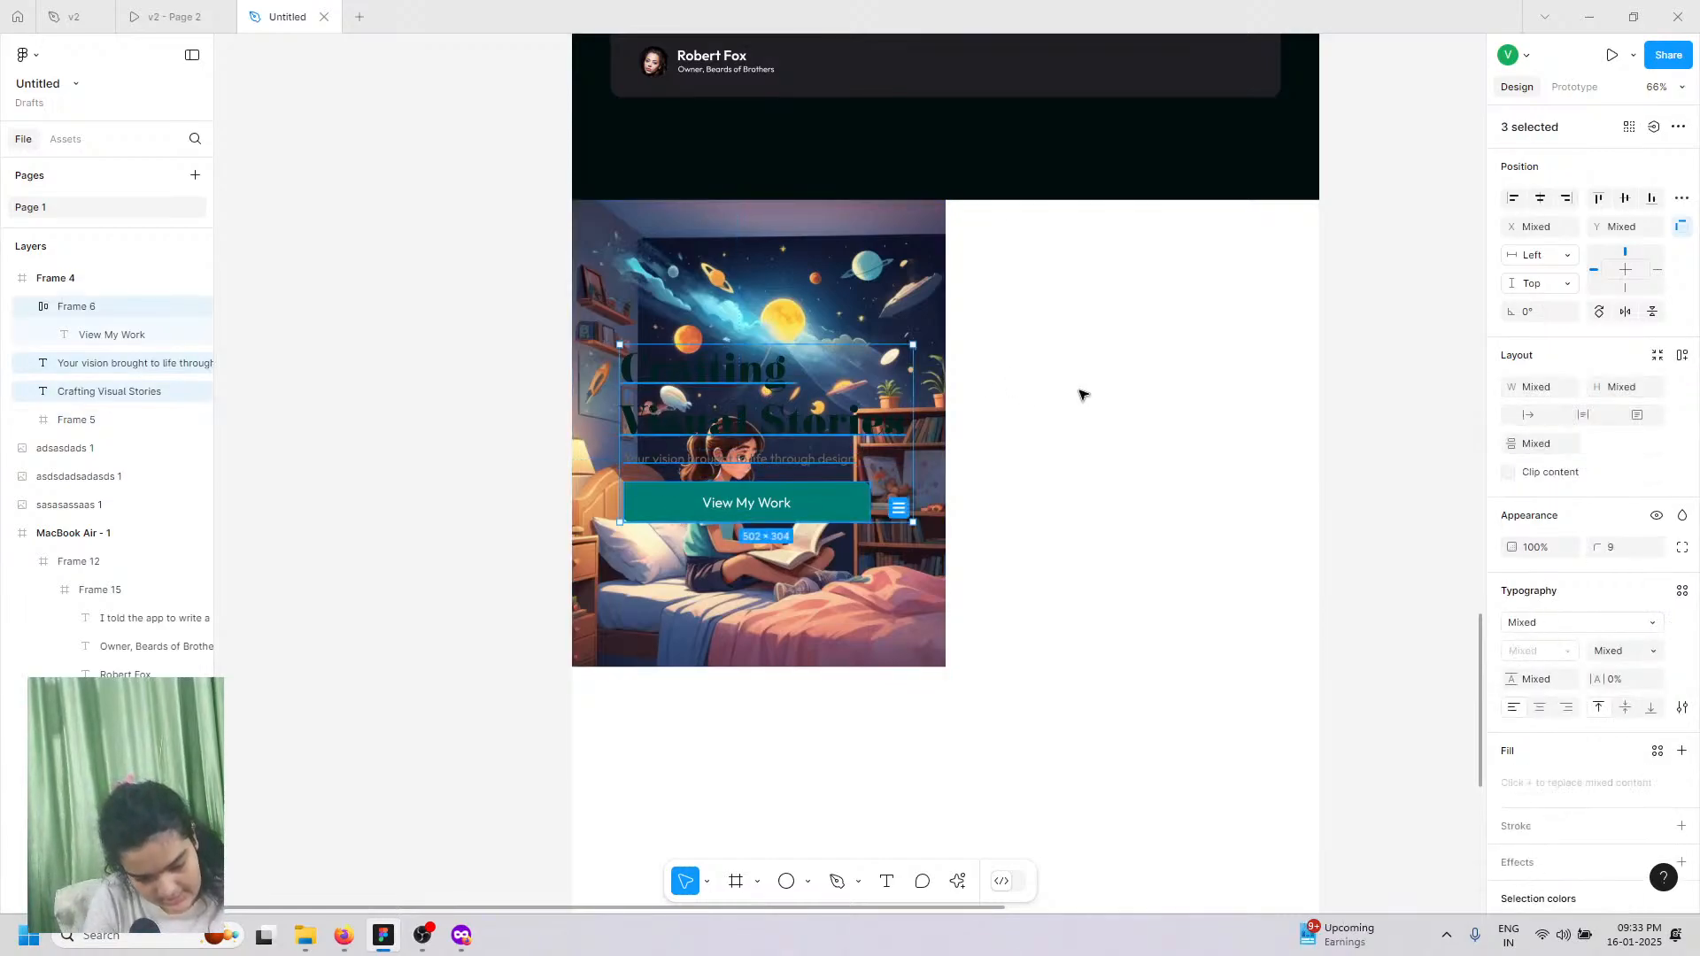
left_click_drag(1079, 394, 1023, 405)
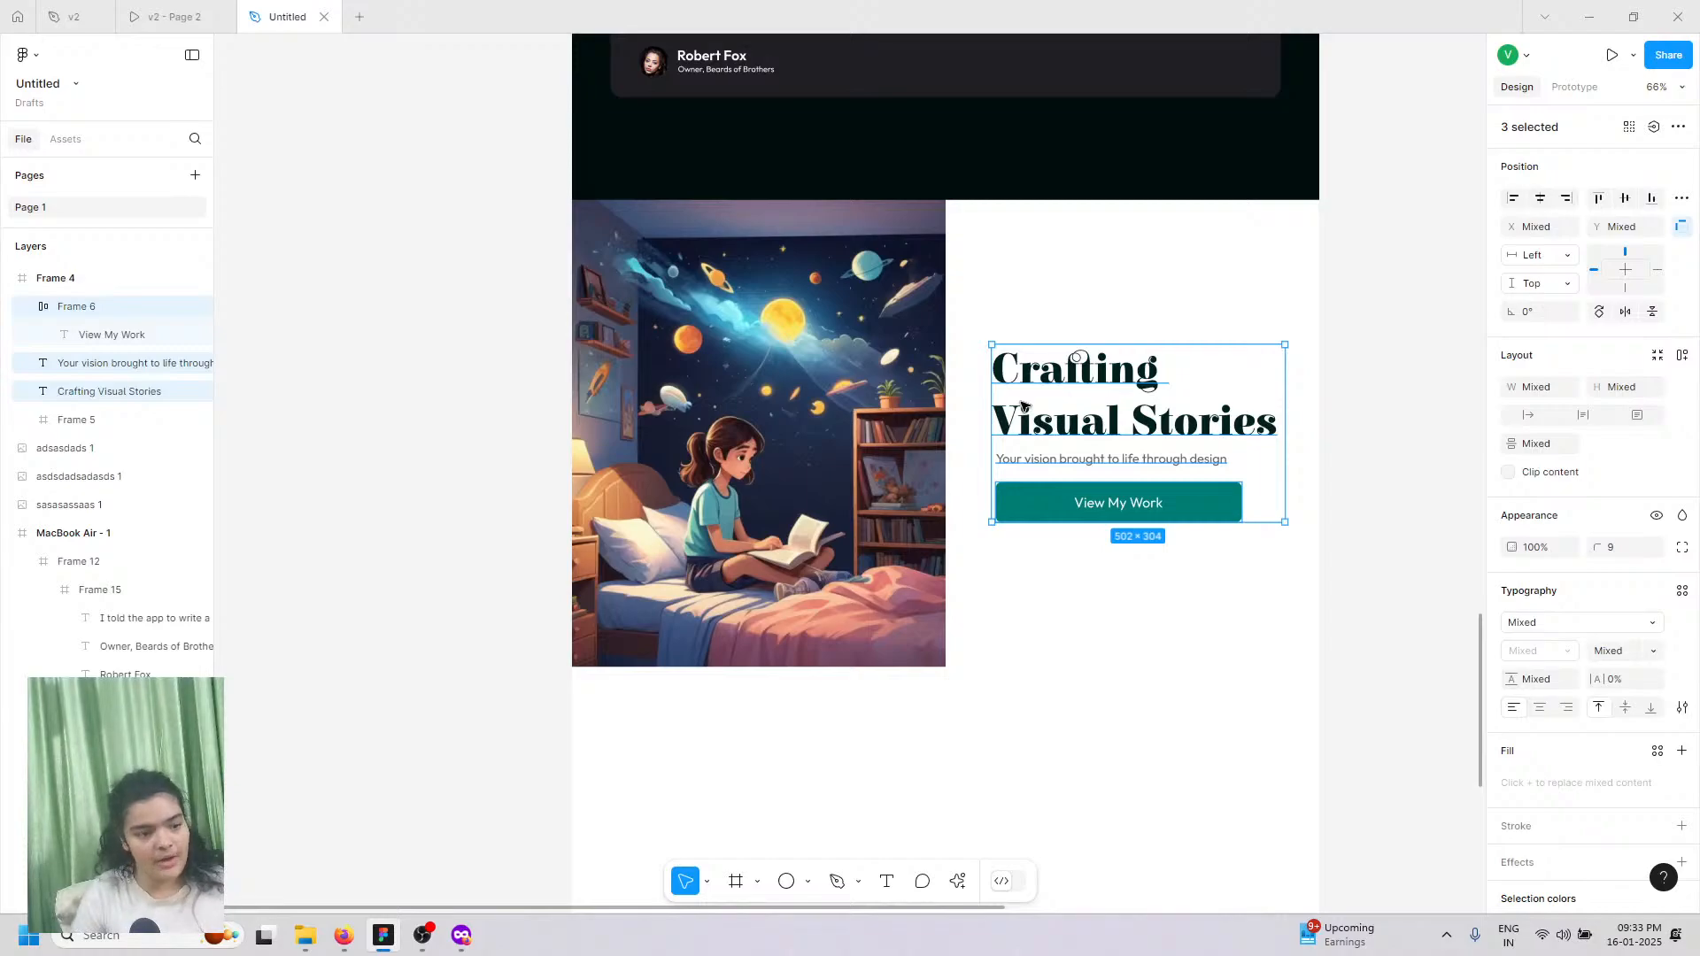
left_click(196, 16)
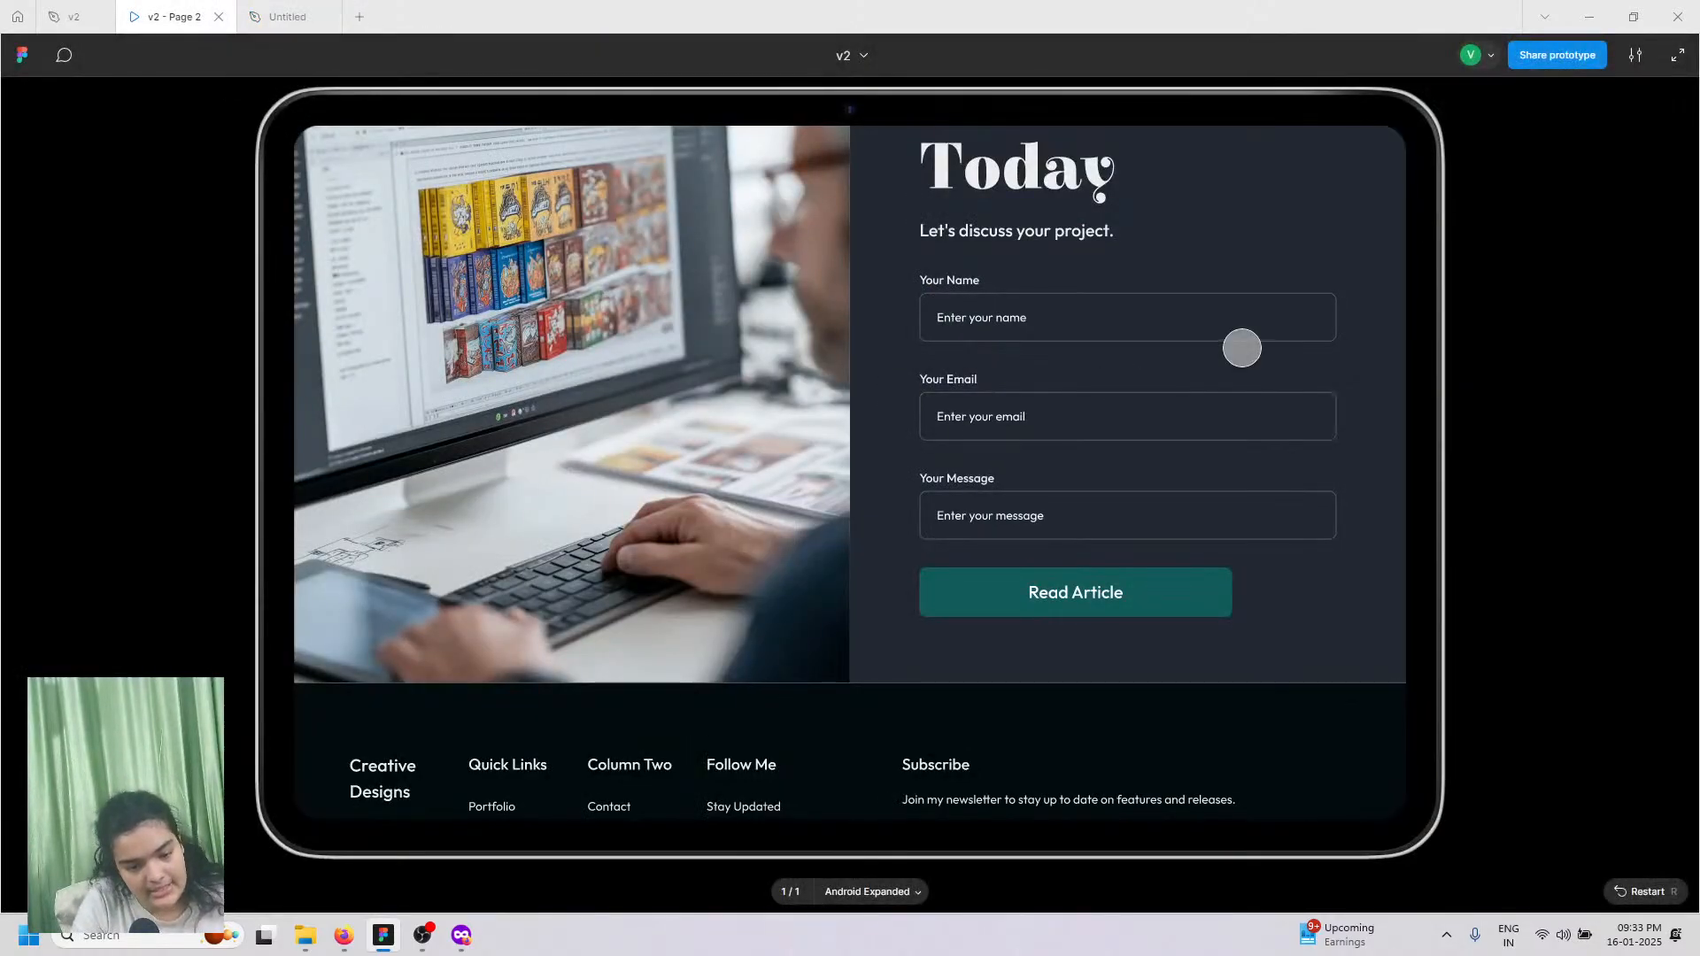
Step: Replace the Crafting Visual Stories heading with 'Reach Out Today' from v2, matching style, and move it up
scroll(1242, 348, "down", 2)
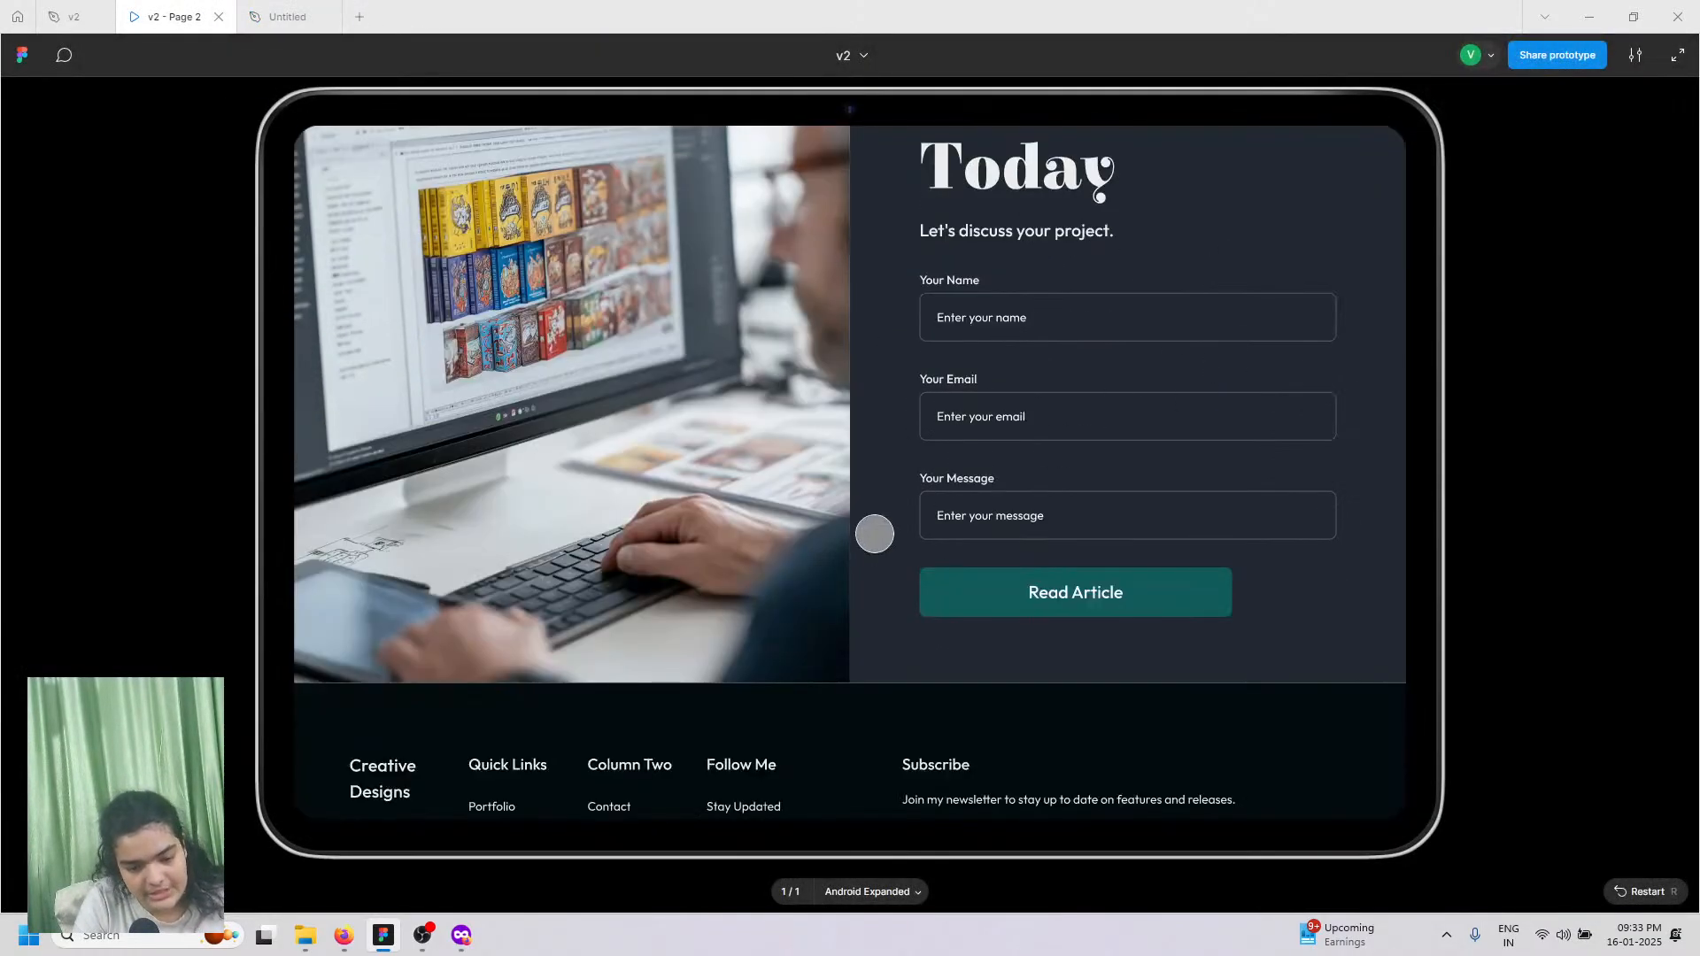
left_click(75, 16)
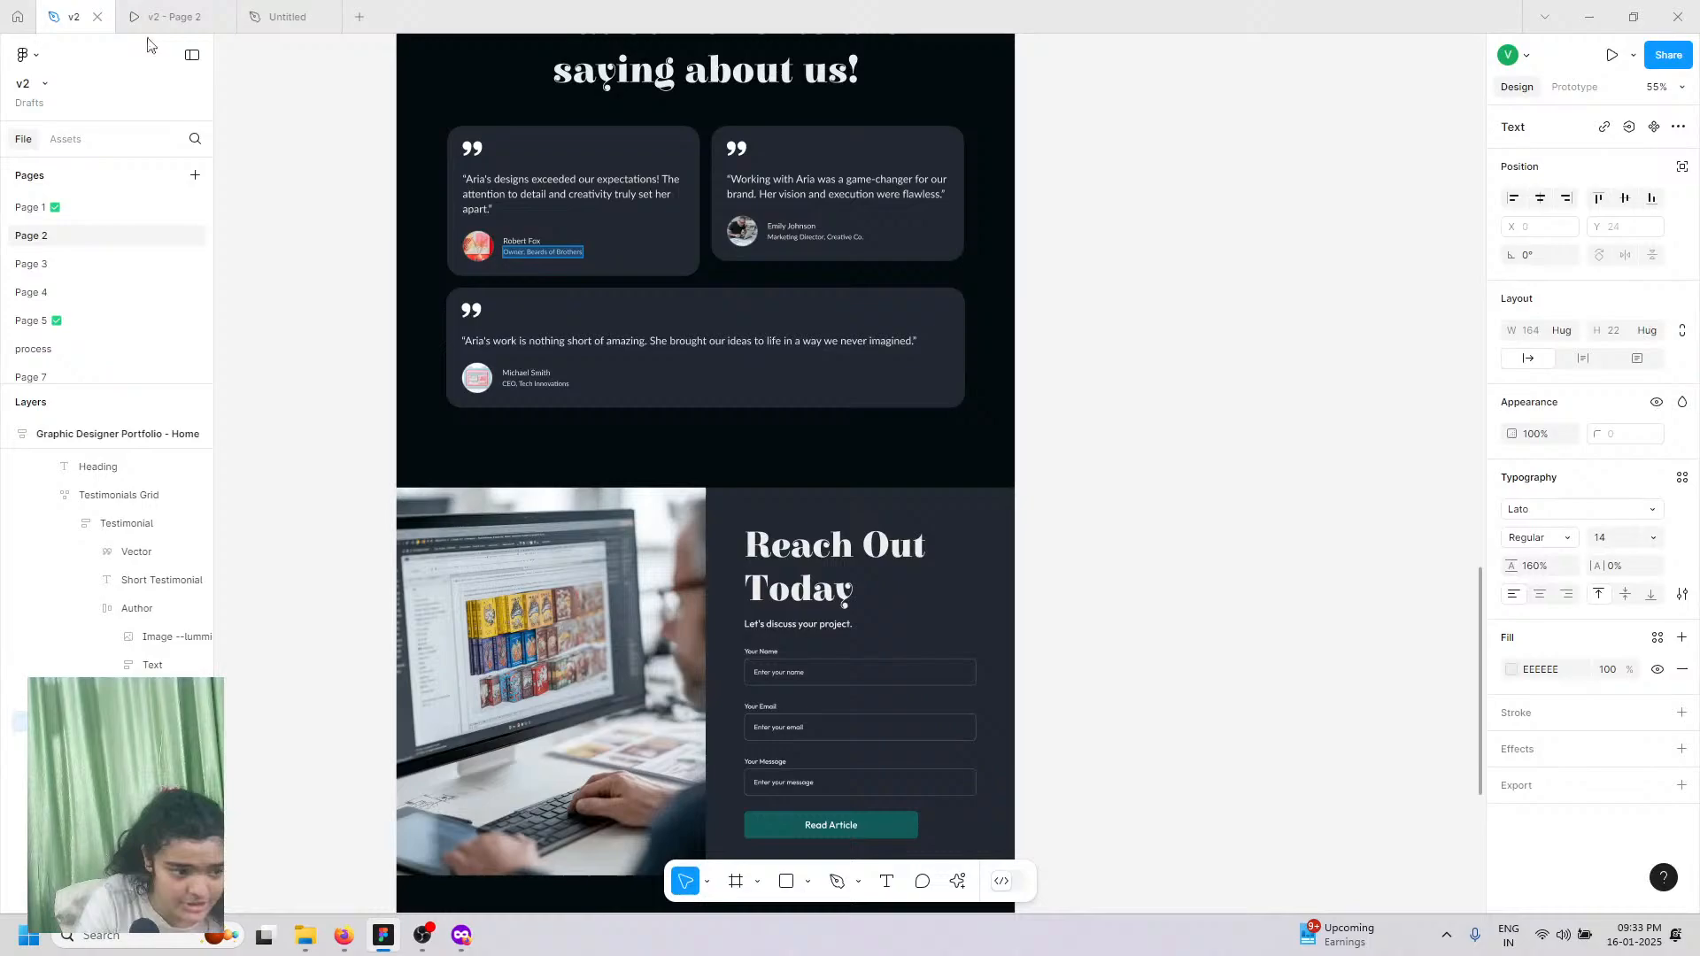
double_click(800, 542)
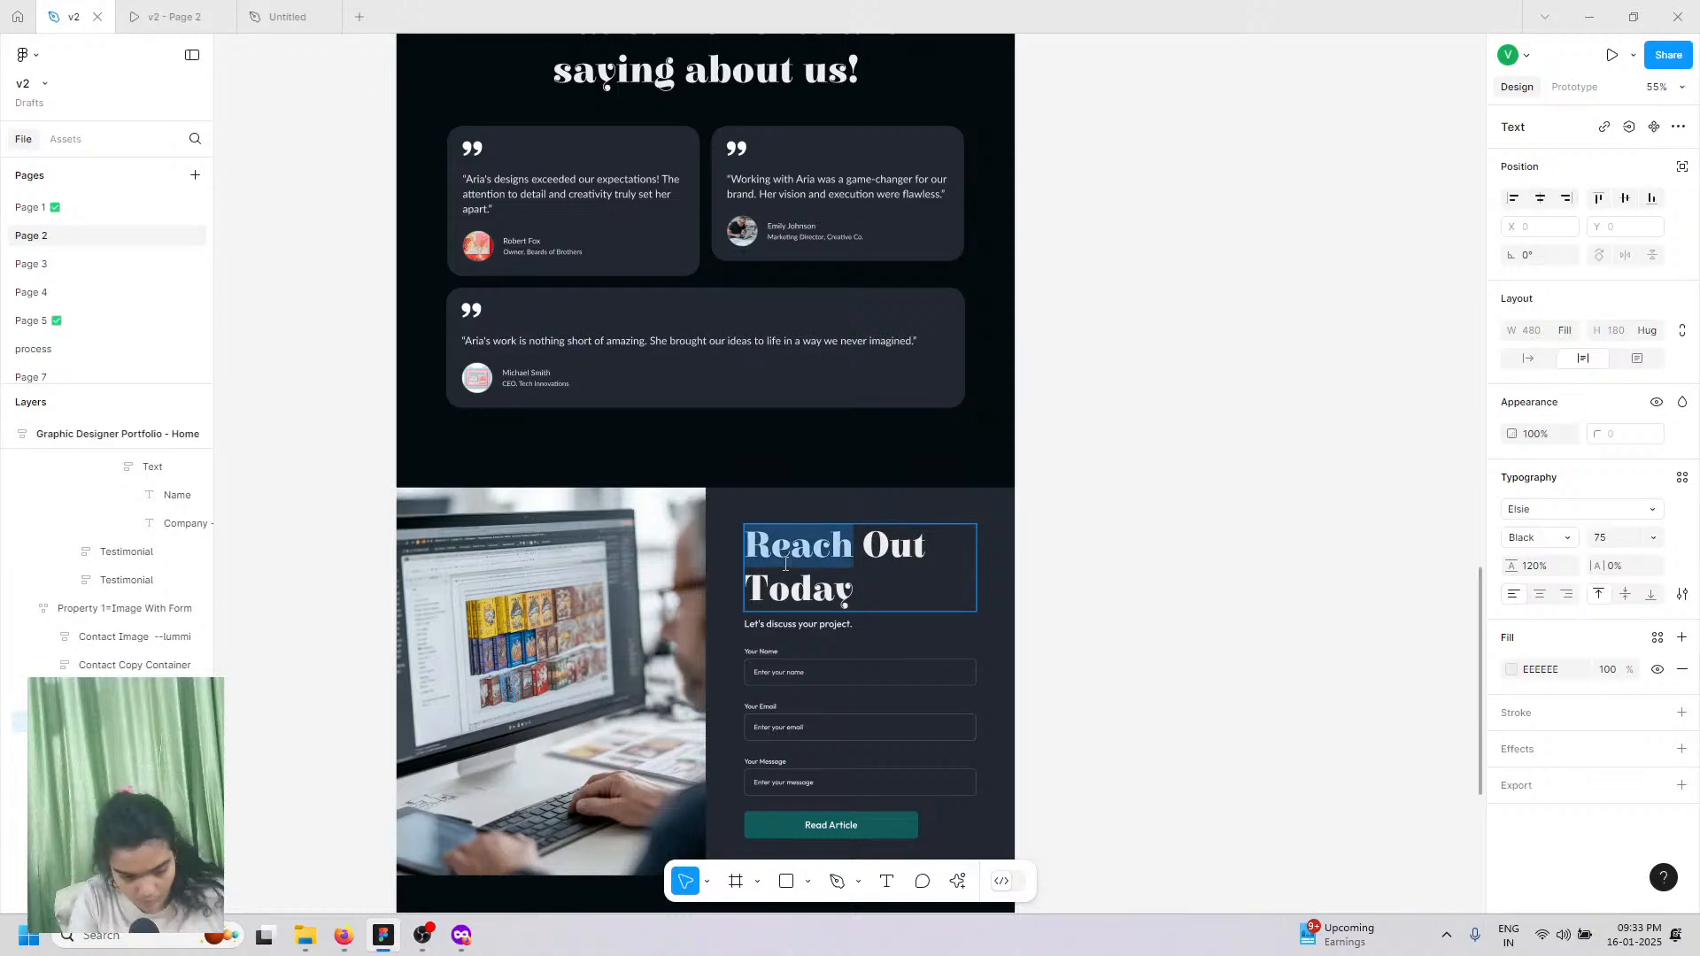
triple_click(786, 564)
right_click(787, 569)
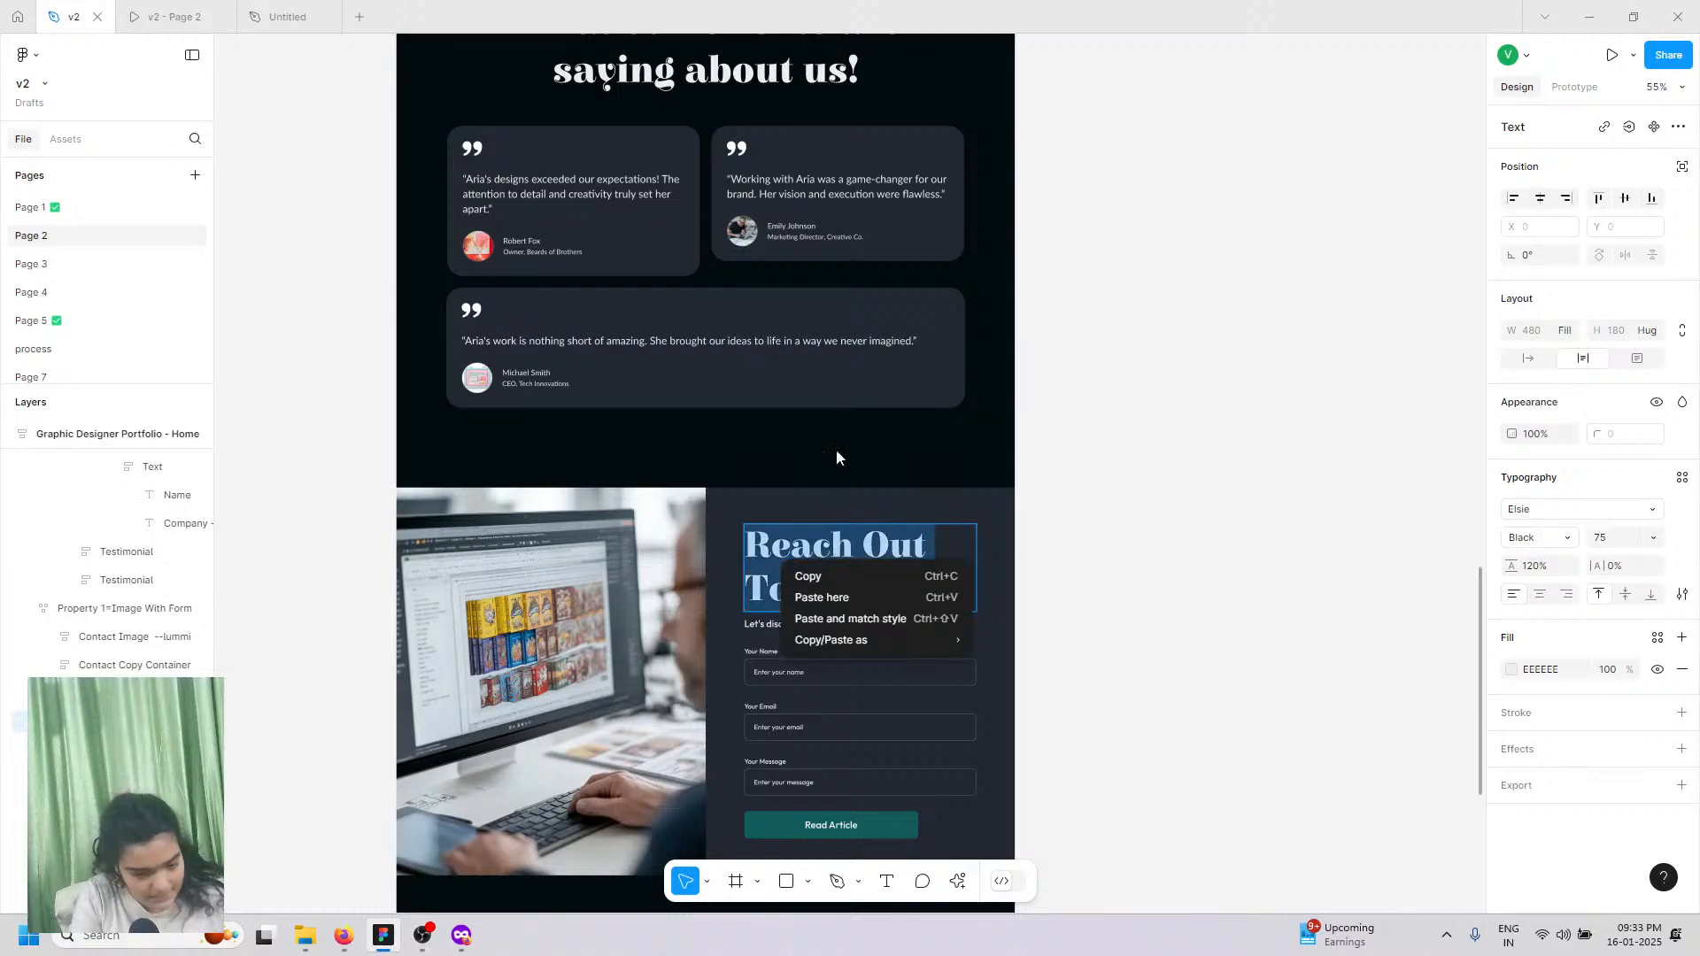
left_click(835, 581)
left_click(285, 15)
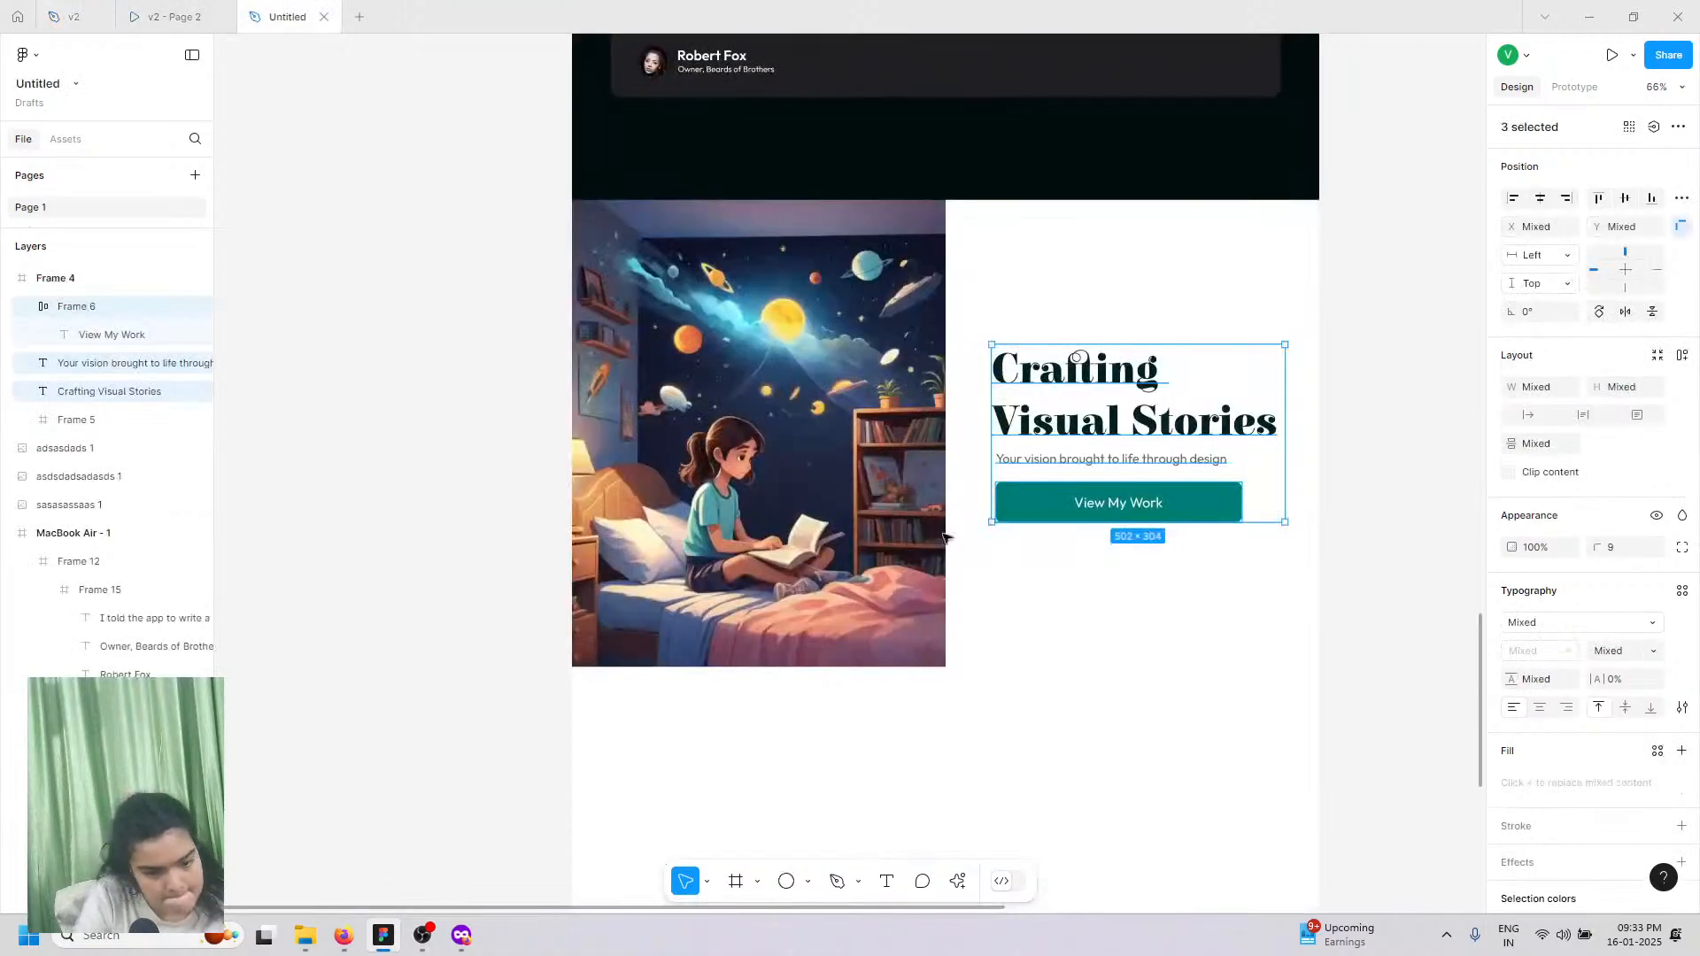
double_click(1043, 372)
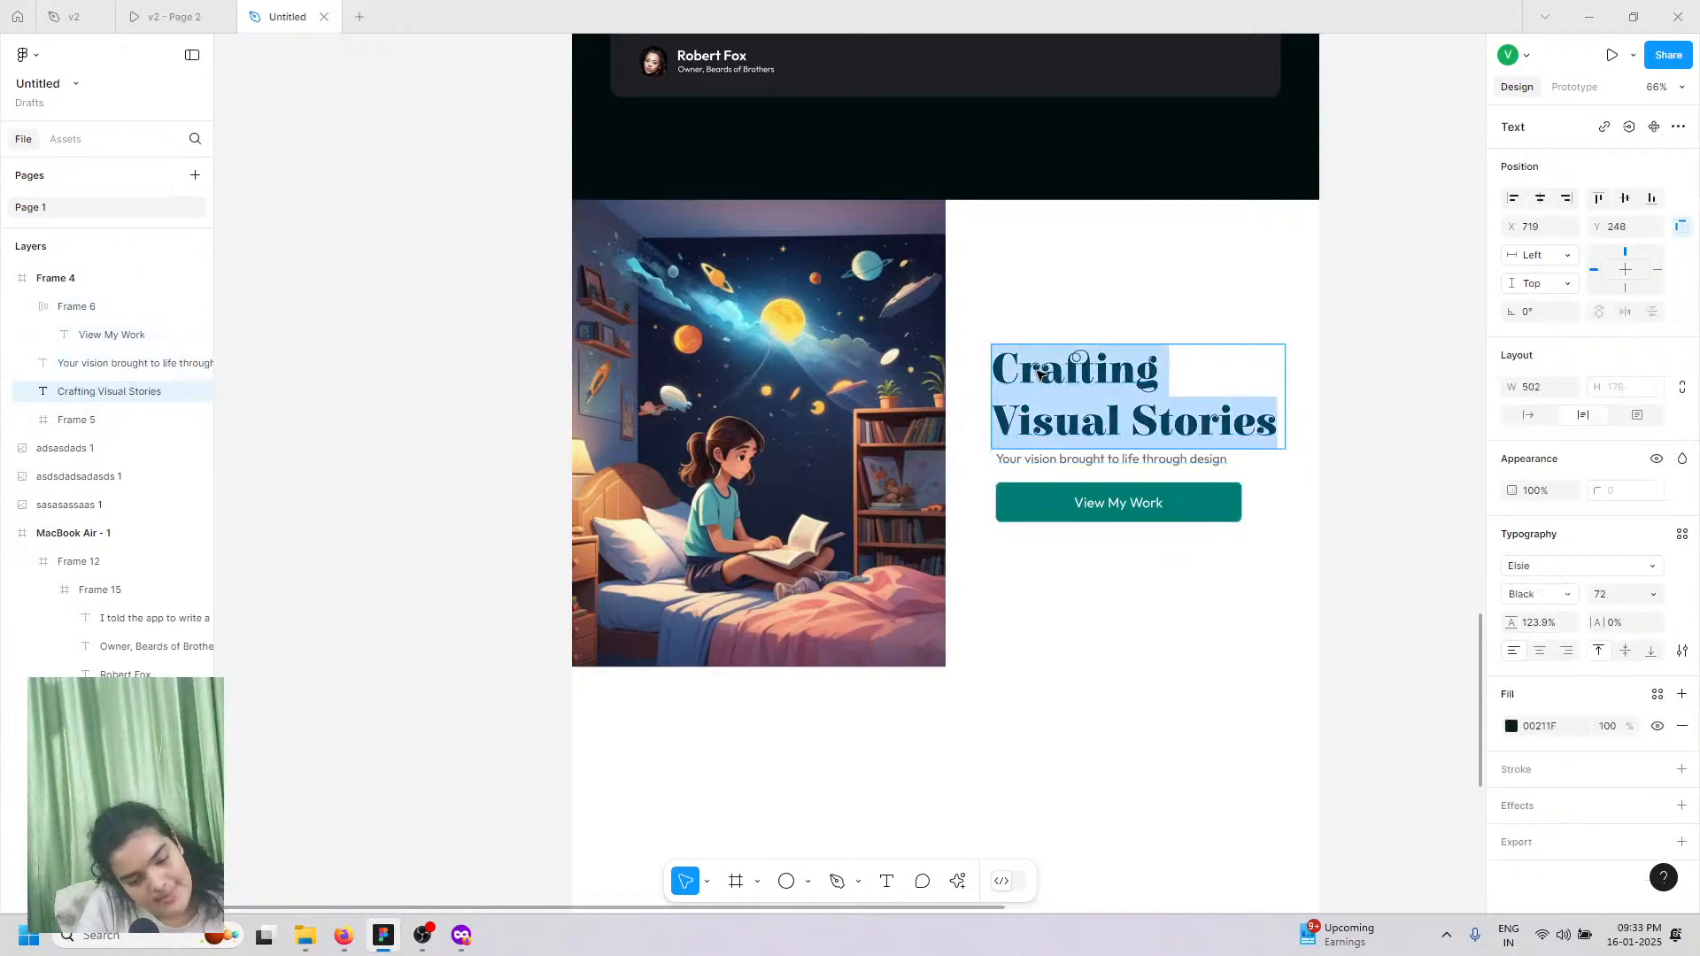
right_click(1036, 366)
left_click(1075, 429)
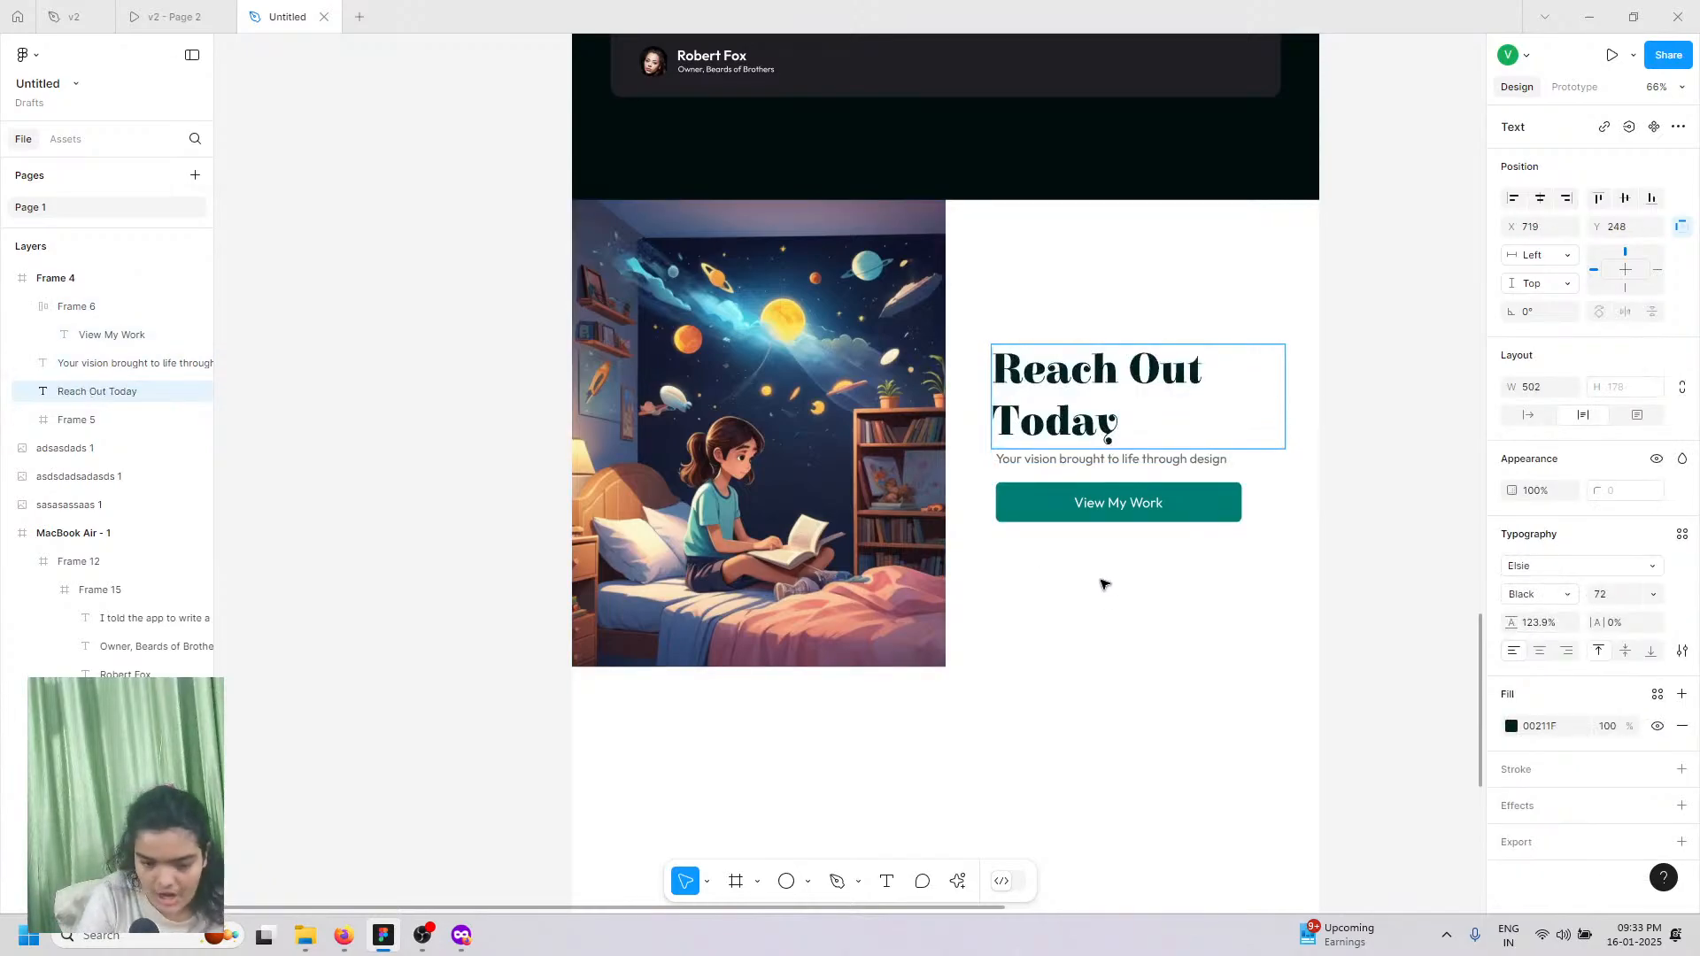
left_click(1073, 473)
left_click_drag(1082, 433, 1094, 337)
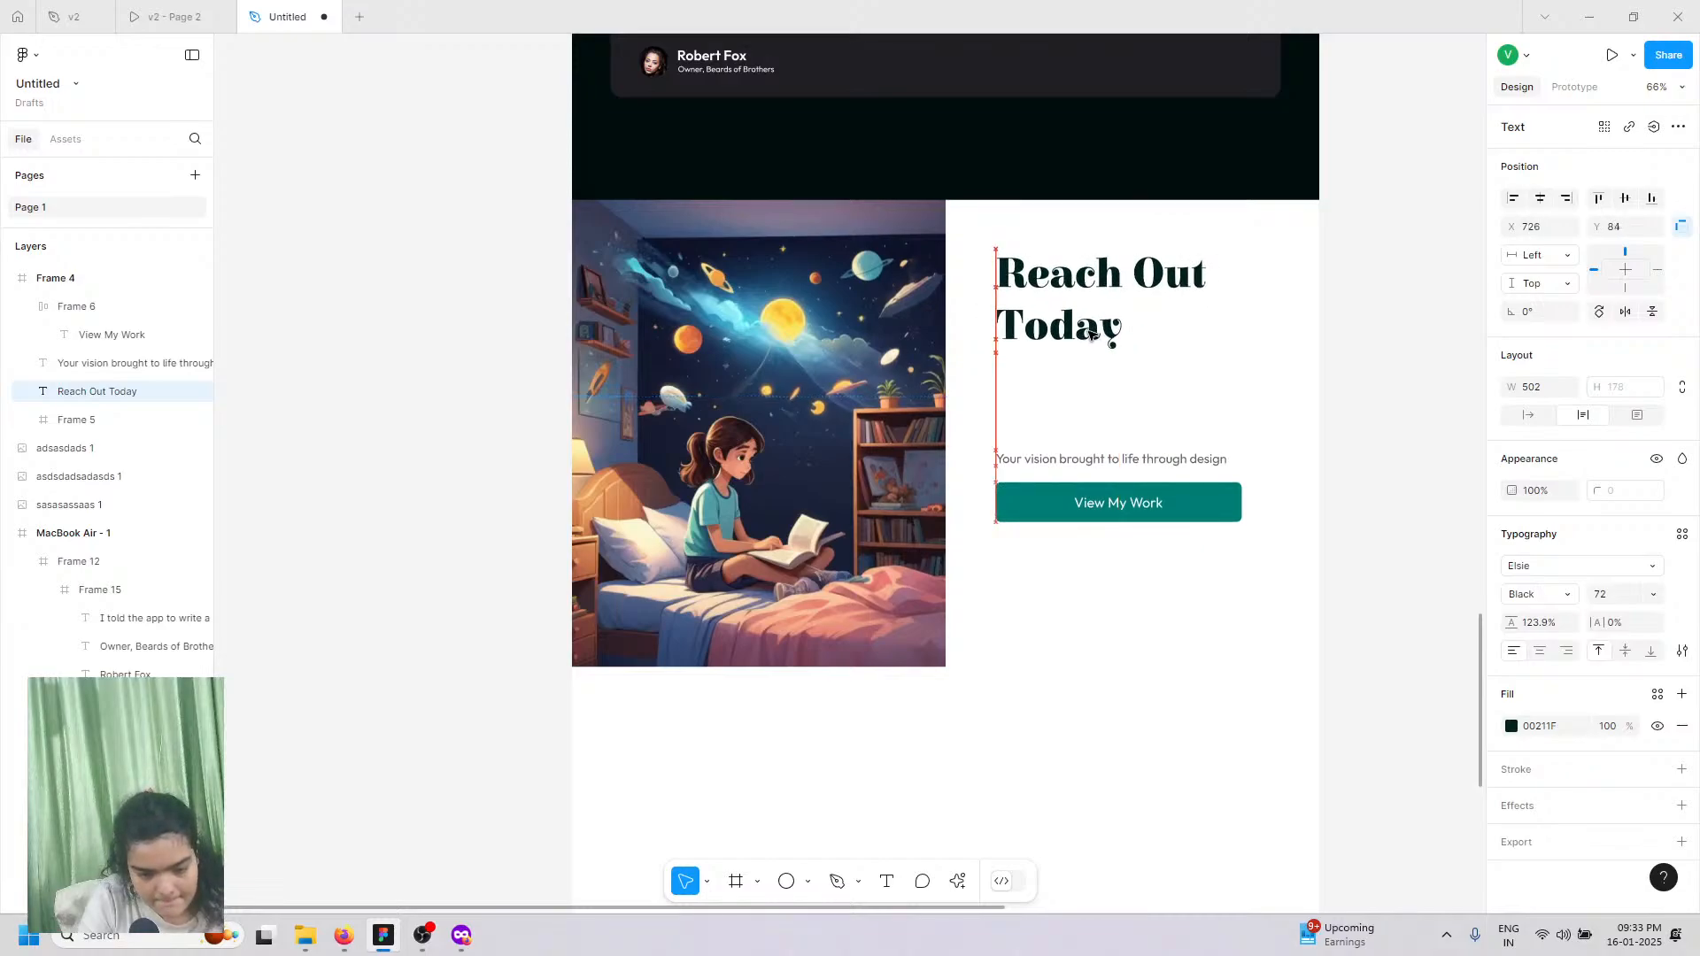
Step: Replace the subtitle with 'Let's discuss your project.' from v2 and place it below the heading
left_click(74, 16)
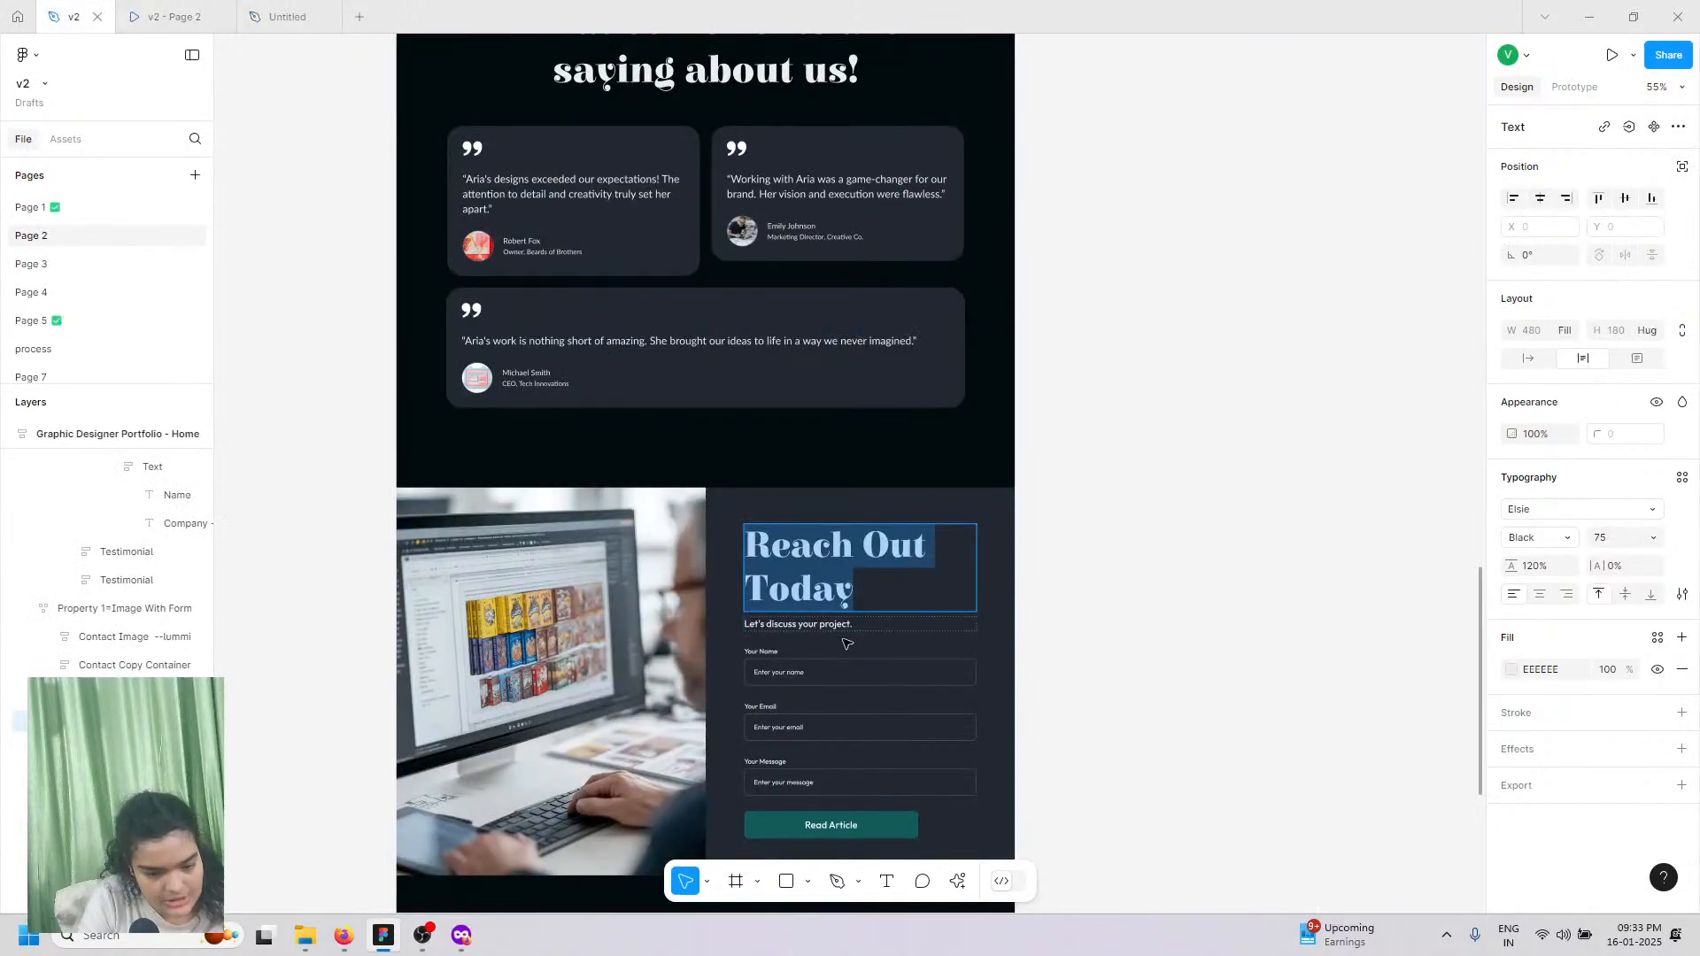
double_click(805, 625)
right_click(806, 627)
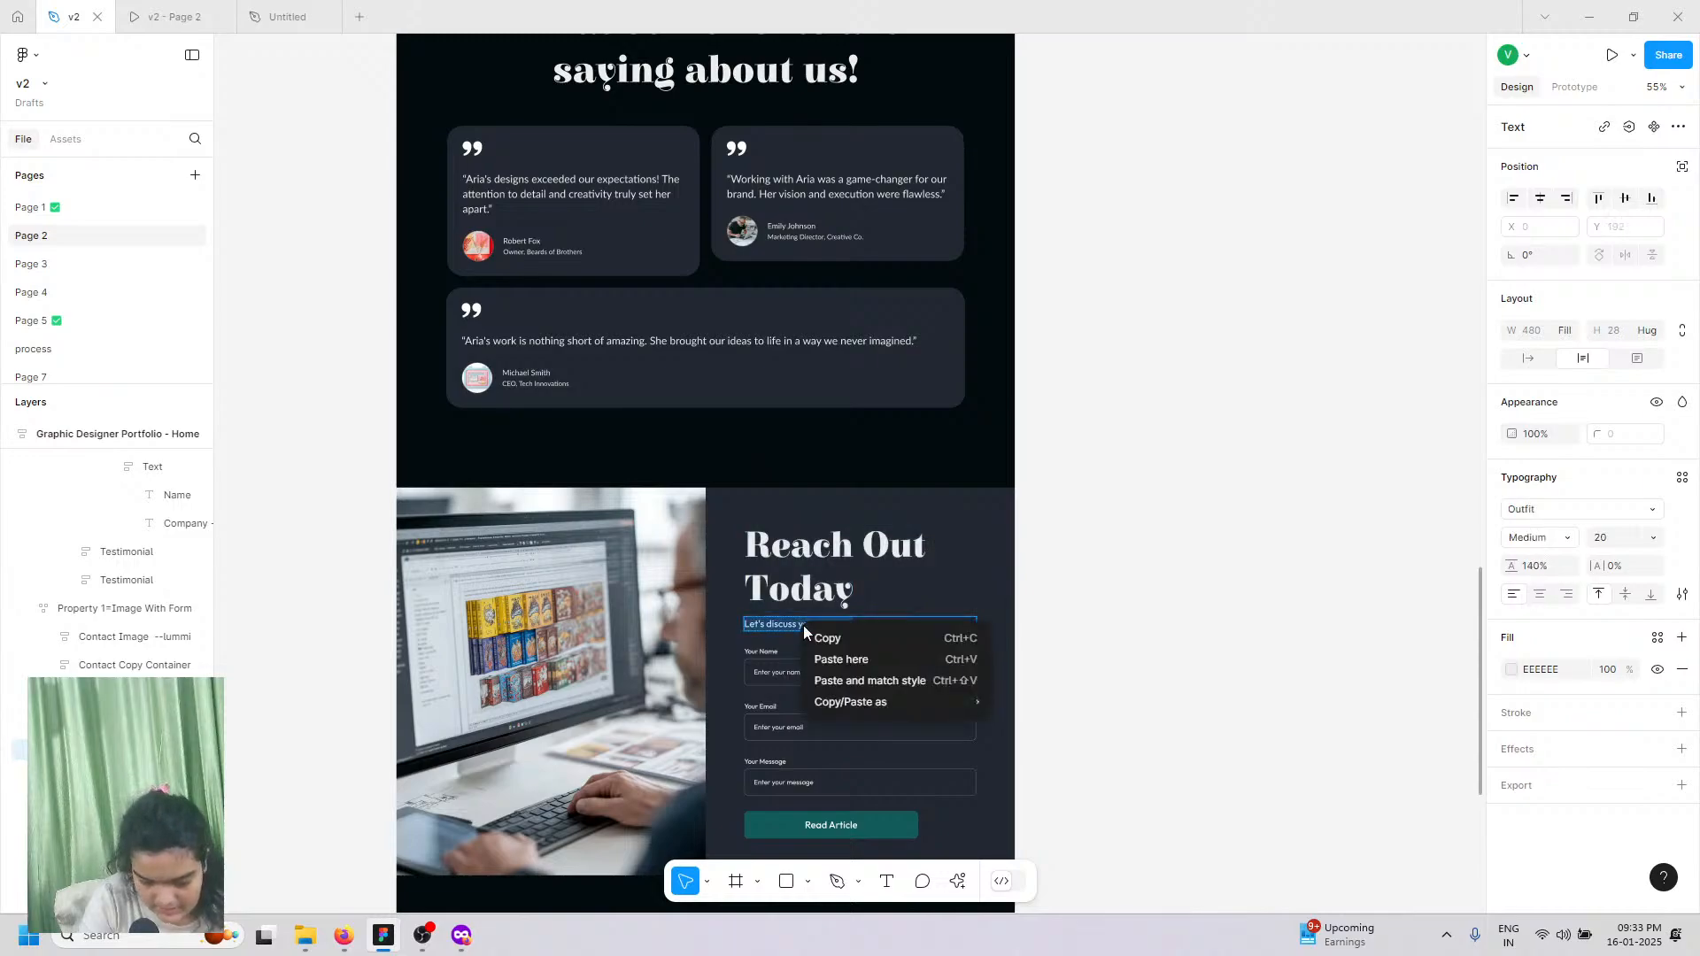
left_click(837, 641)
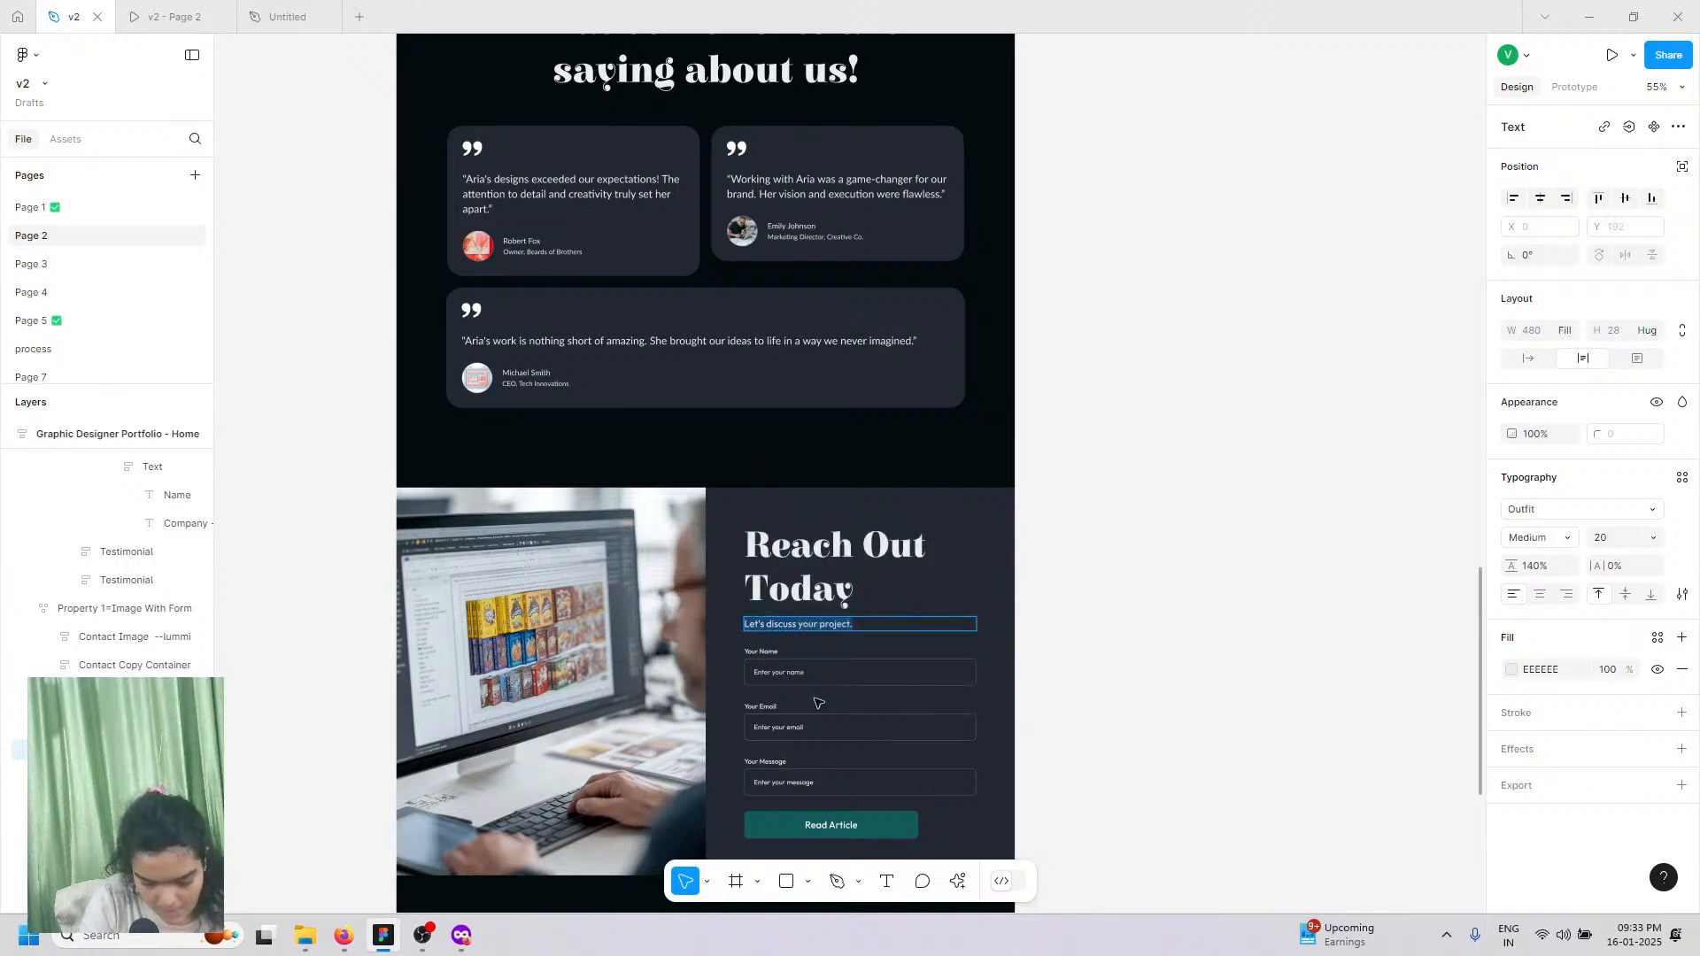
left_click(299, 7)
double_click(1095, 461)
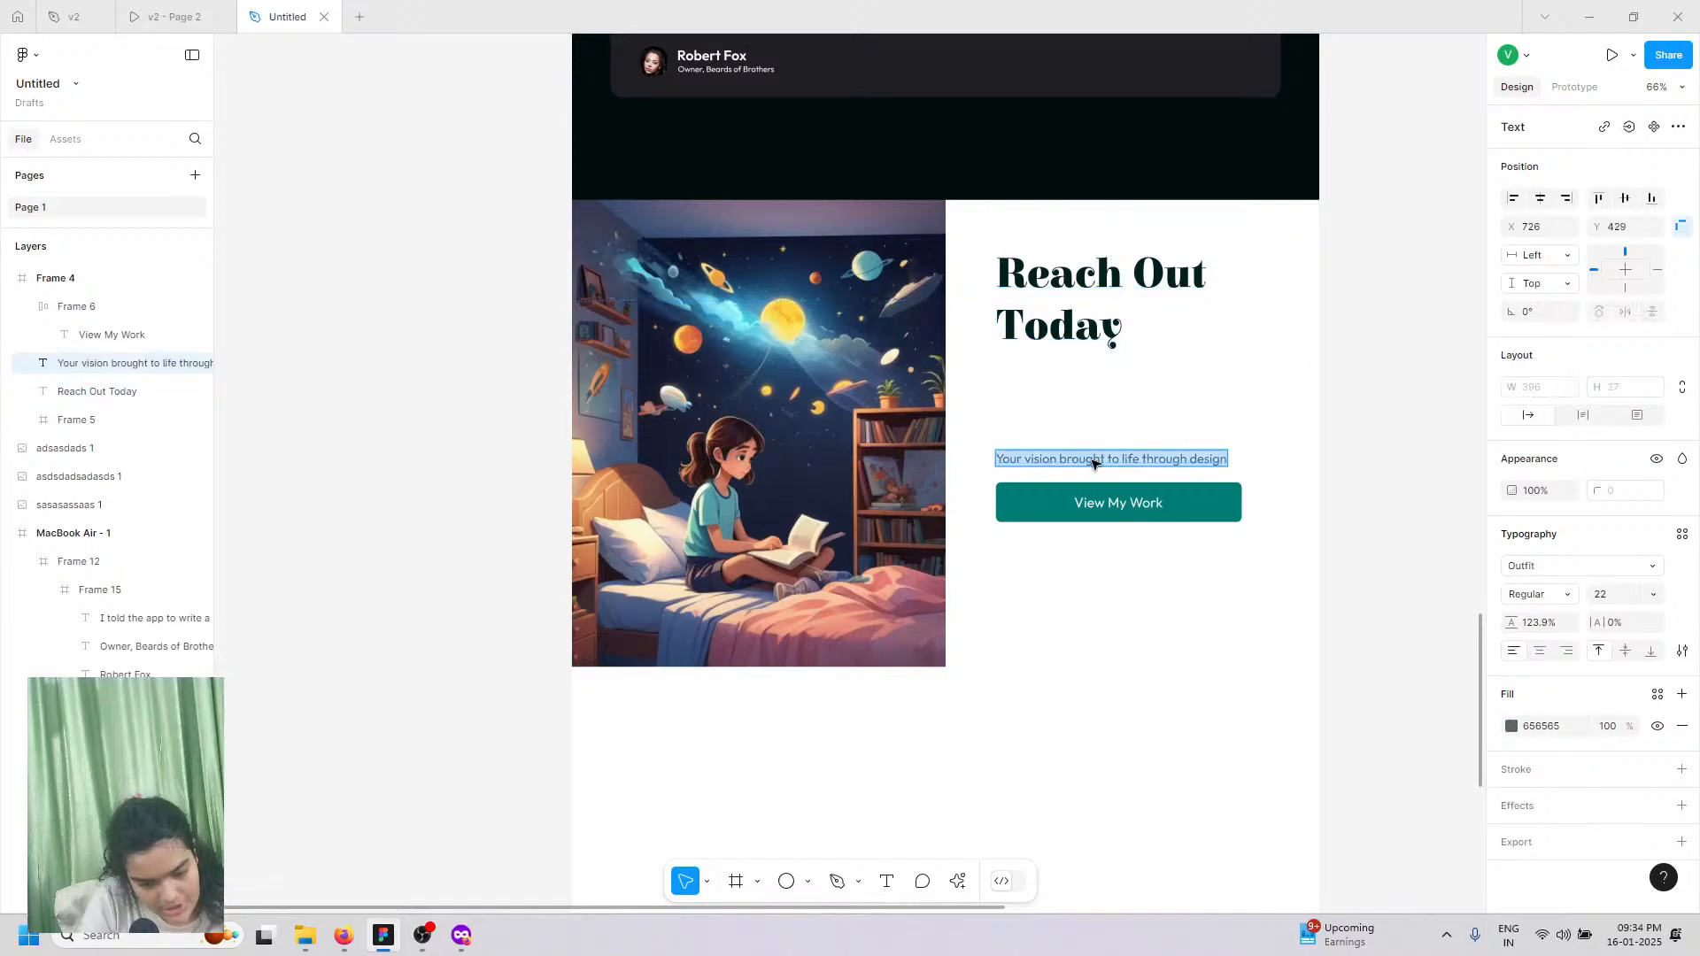
right_click(1094, 461)
left_click(1132, 511)
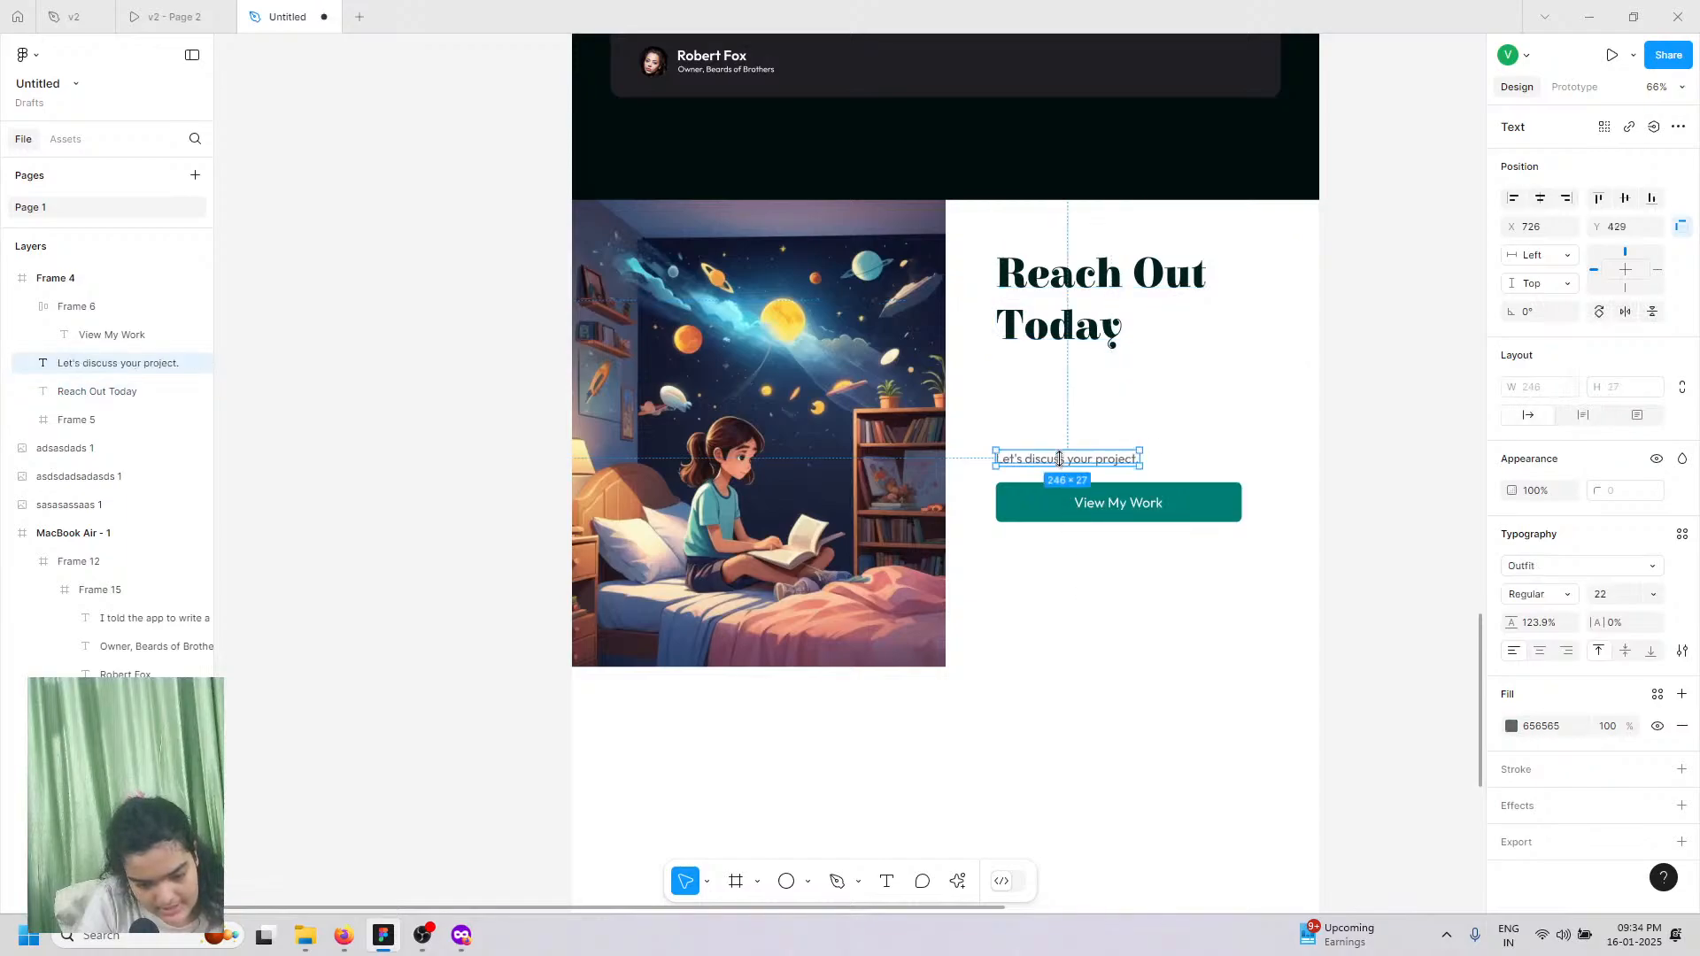
left_click_drag(1048, 455, 1048, 362)
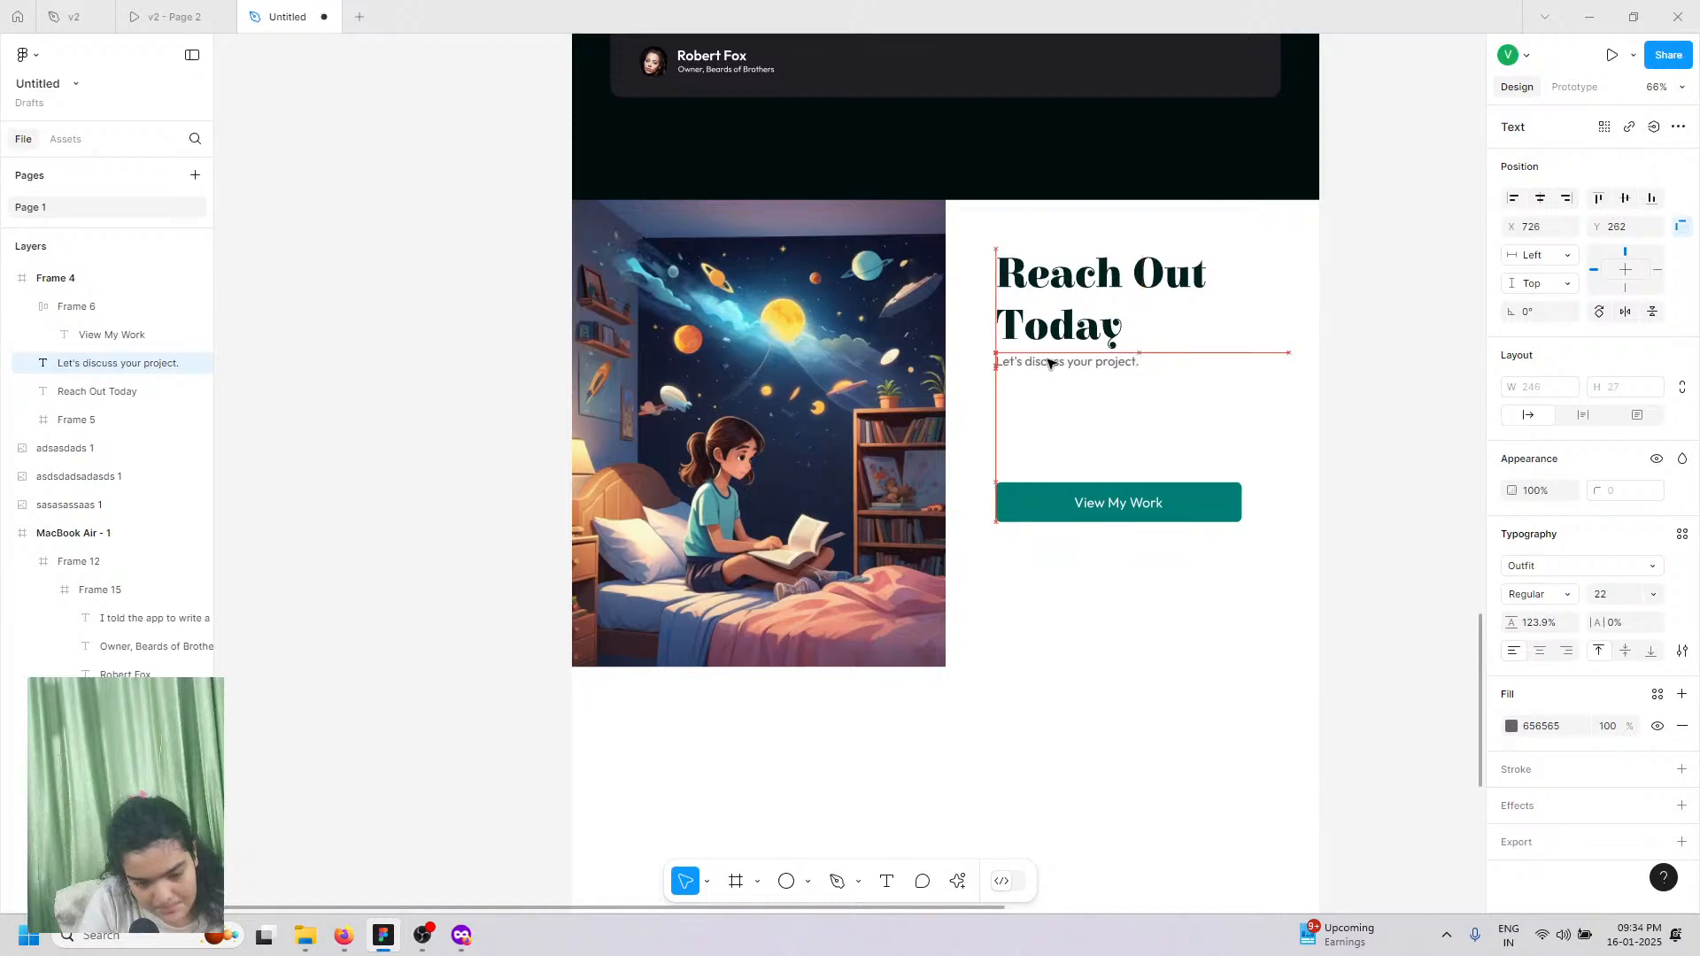
left_click(168, 14)
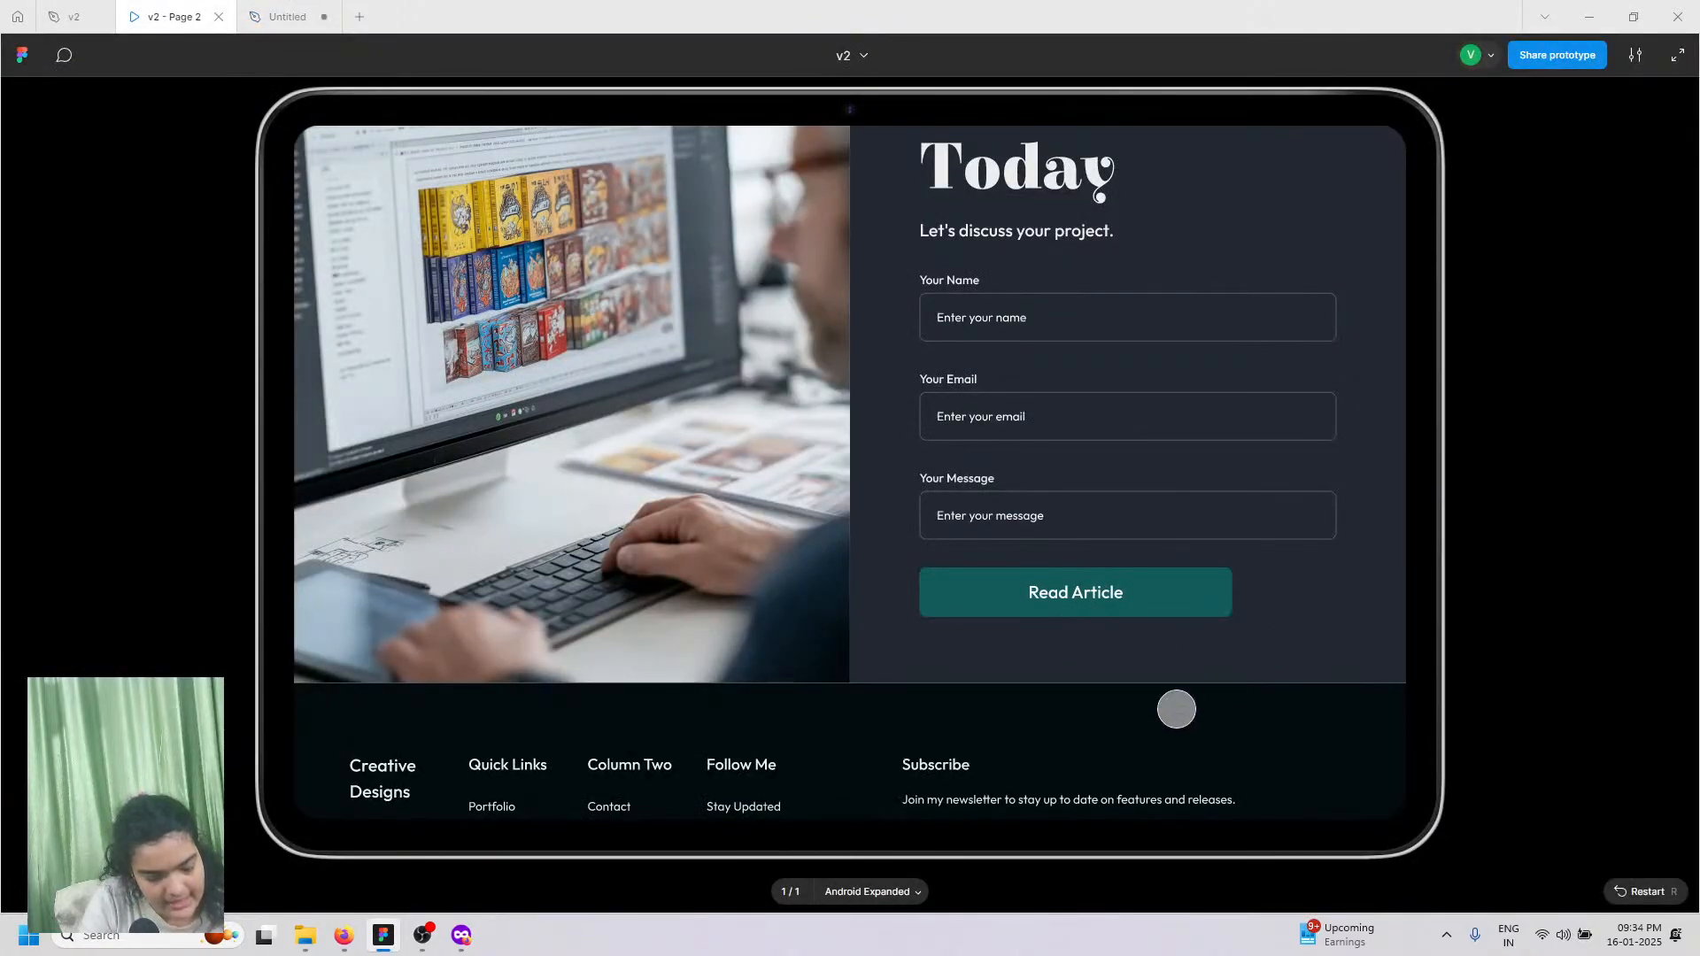
Step: Move the View My Work button lower and relabel it 'Submit'
left_click(286, 16)
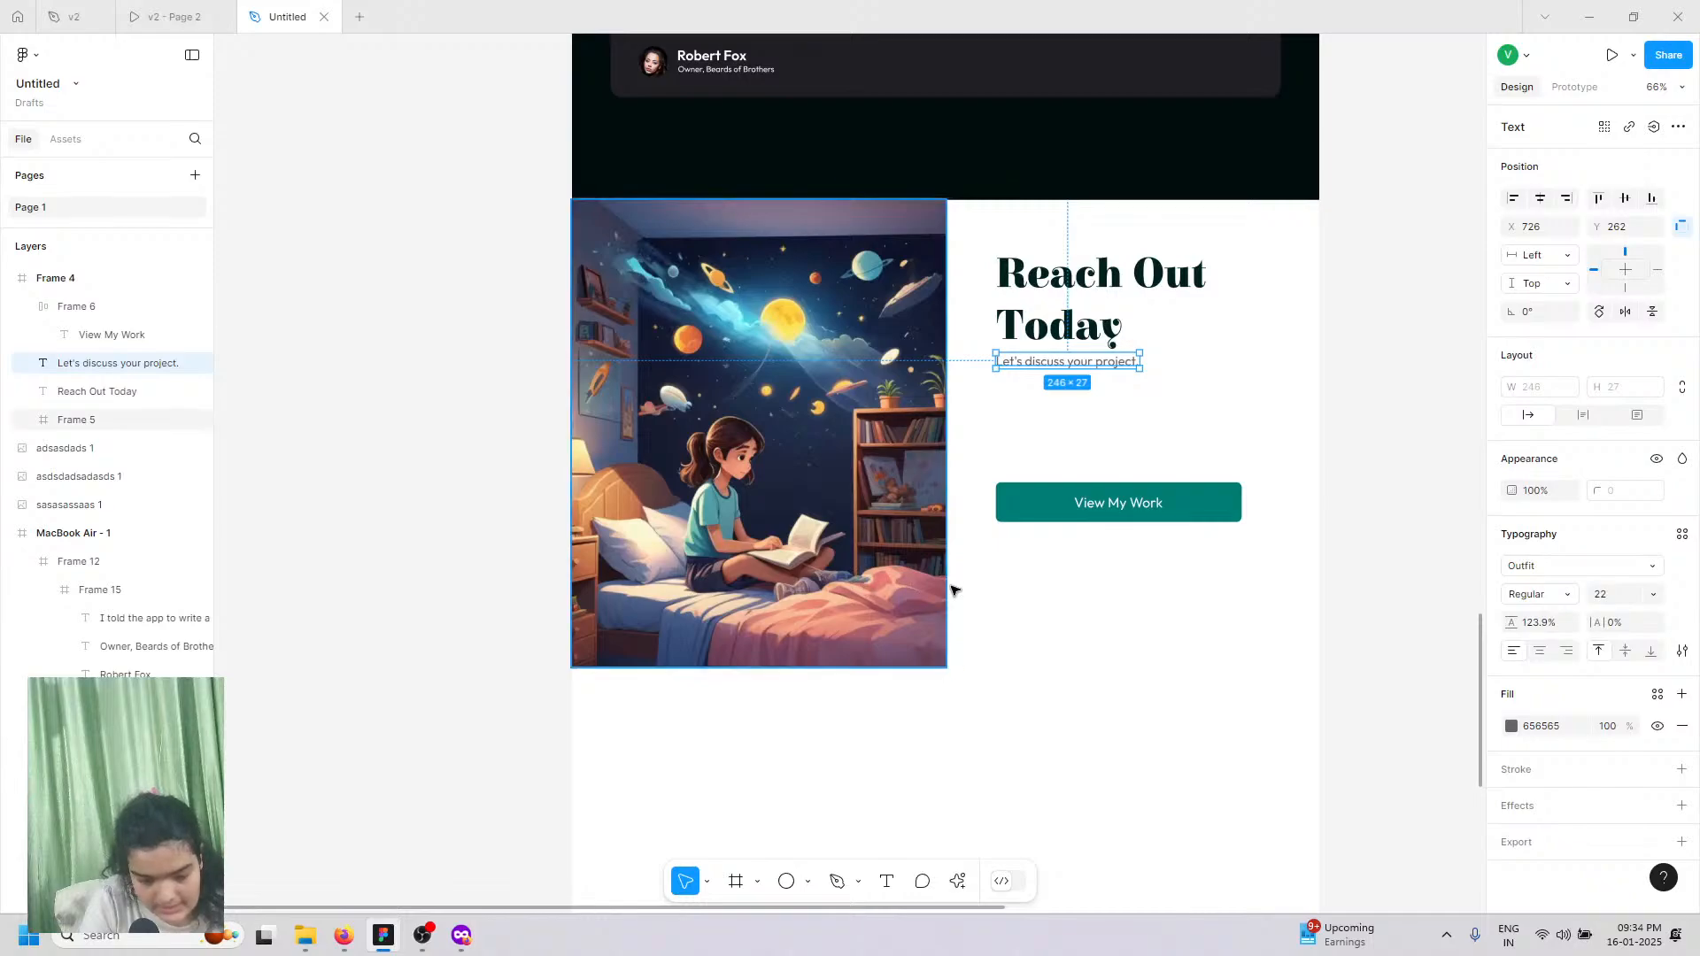
left_click(1057, 510)
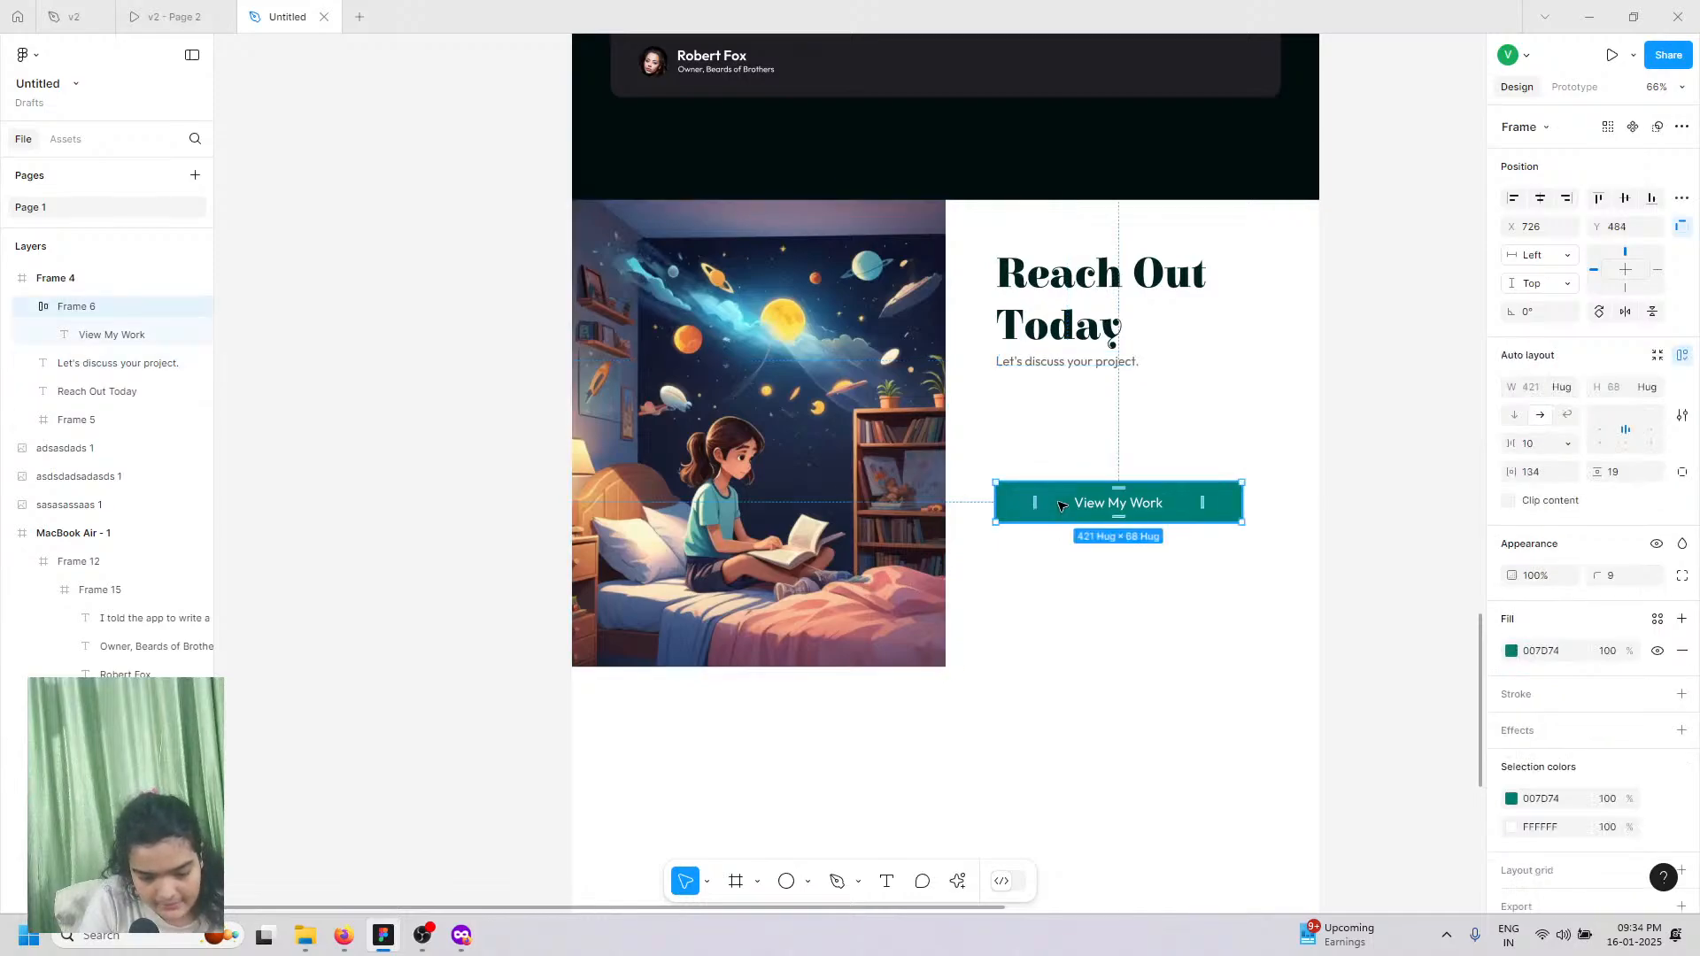
left_click_drag(1063, 614, 1062, 612)
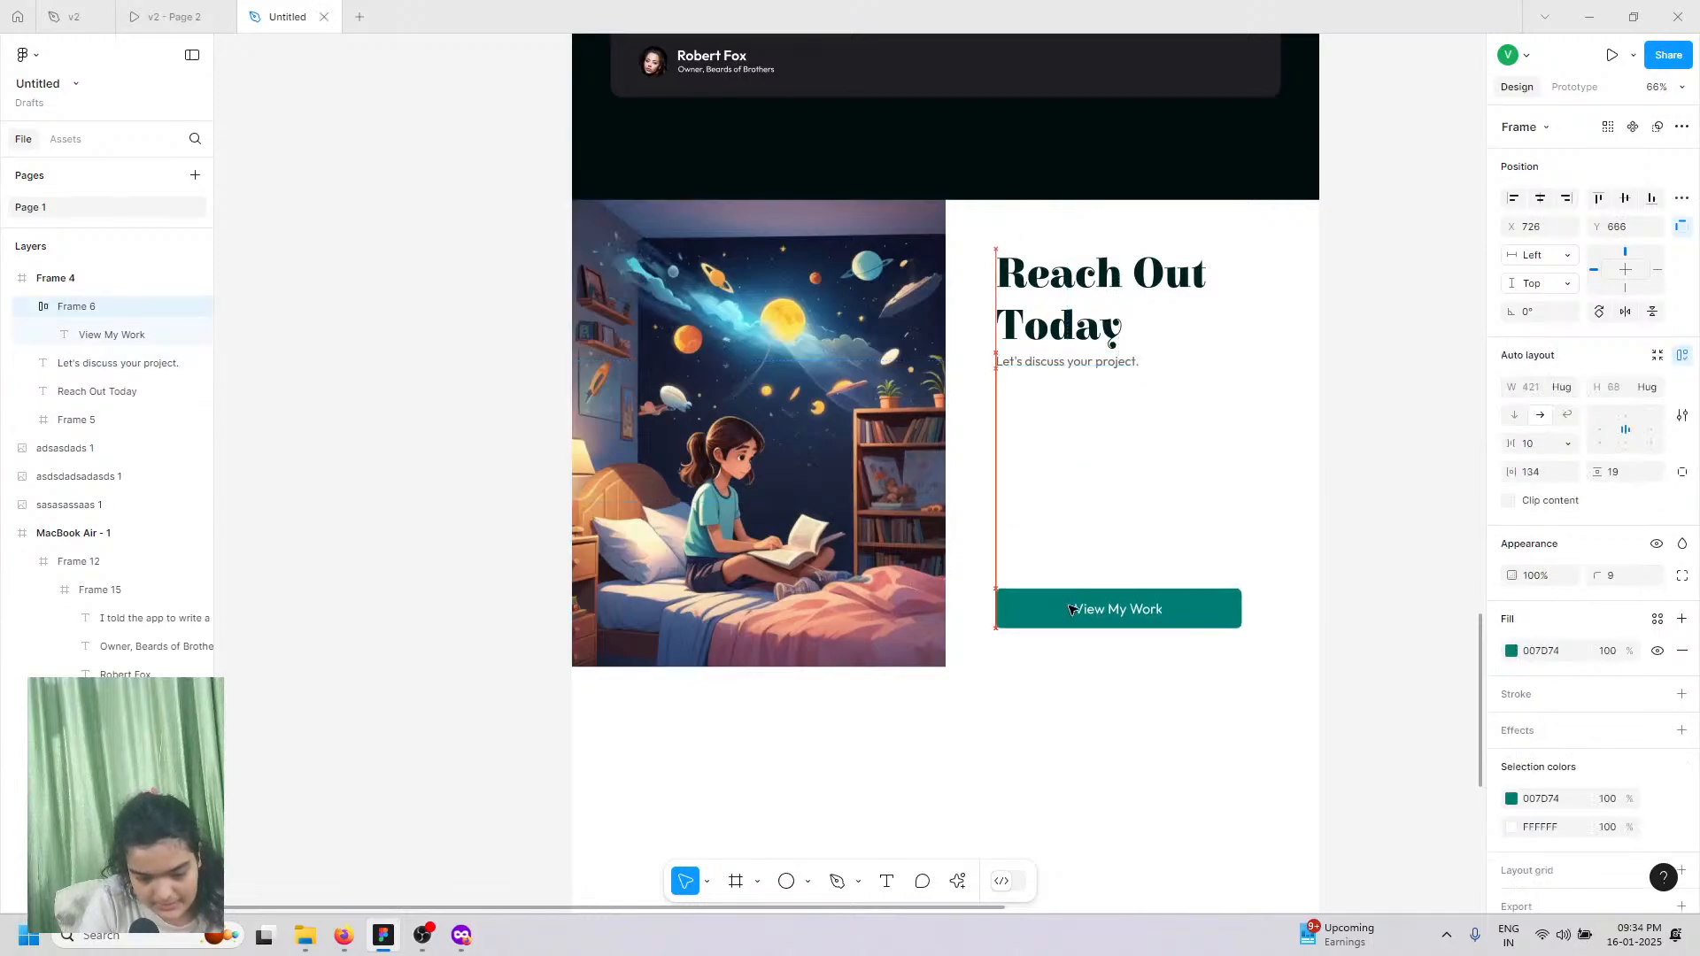
left_click(1082, 611)
double_click(1088, 614)
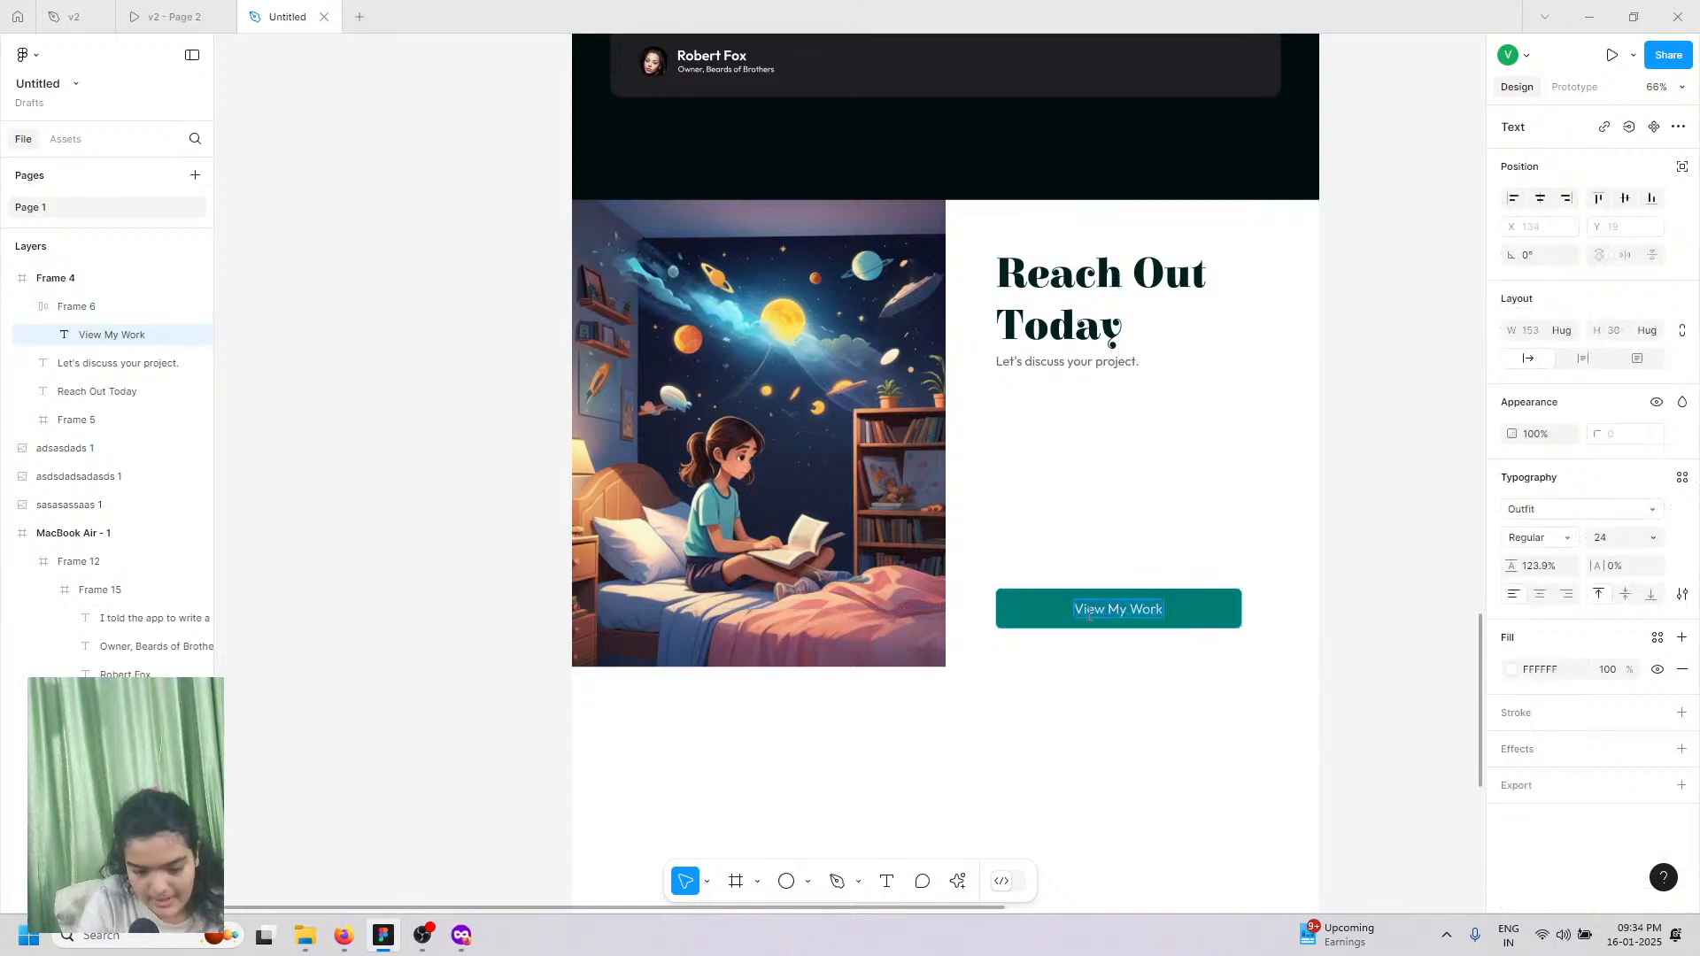
type("Su")
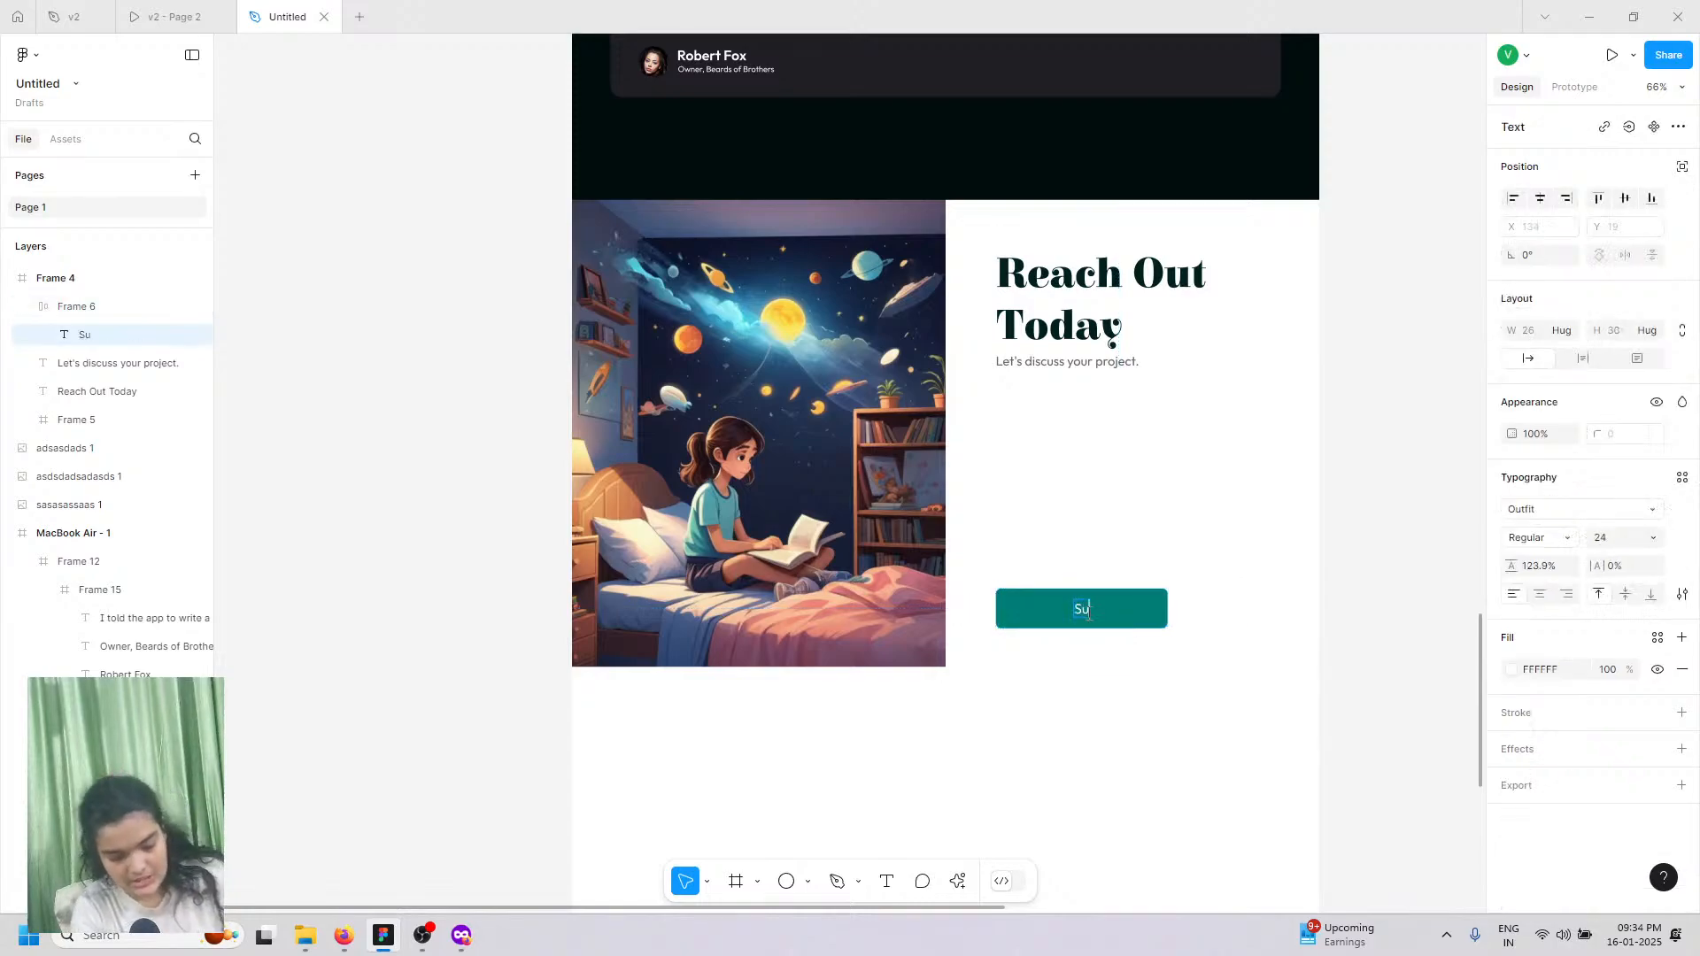
type("bmit")
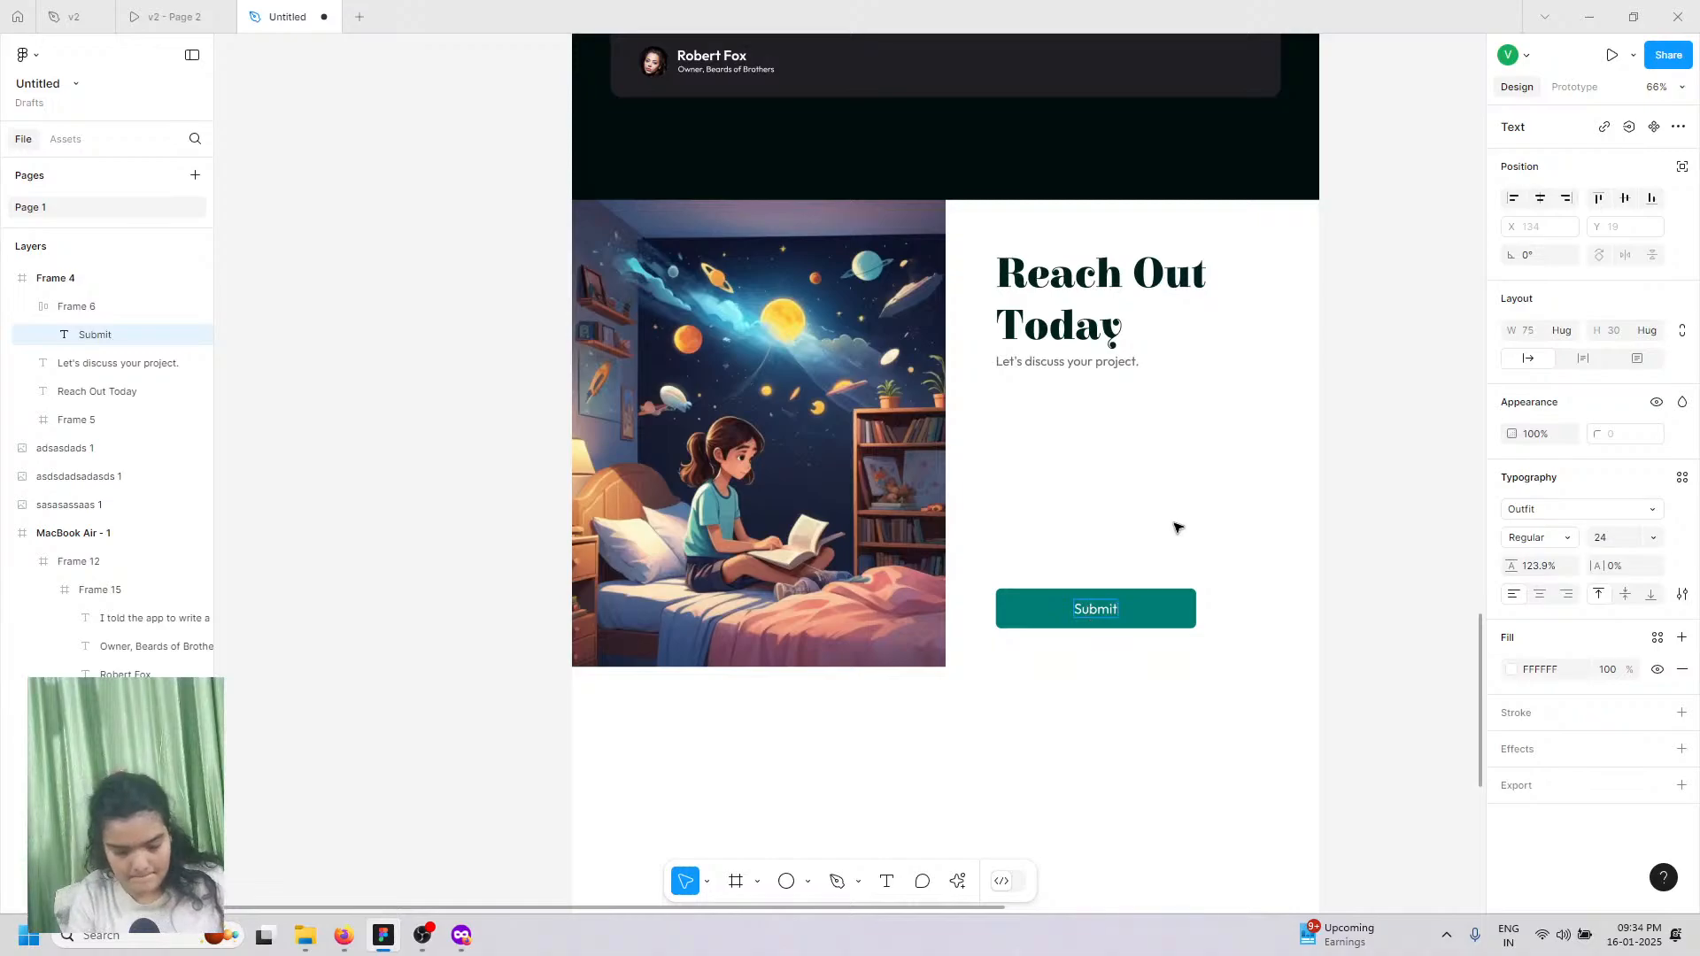
key("Escape")
Step: Nudge the Reach Out Today heading and its subtitle slightly down
left_click(1082, 340)
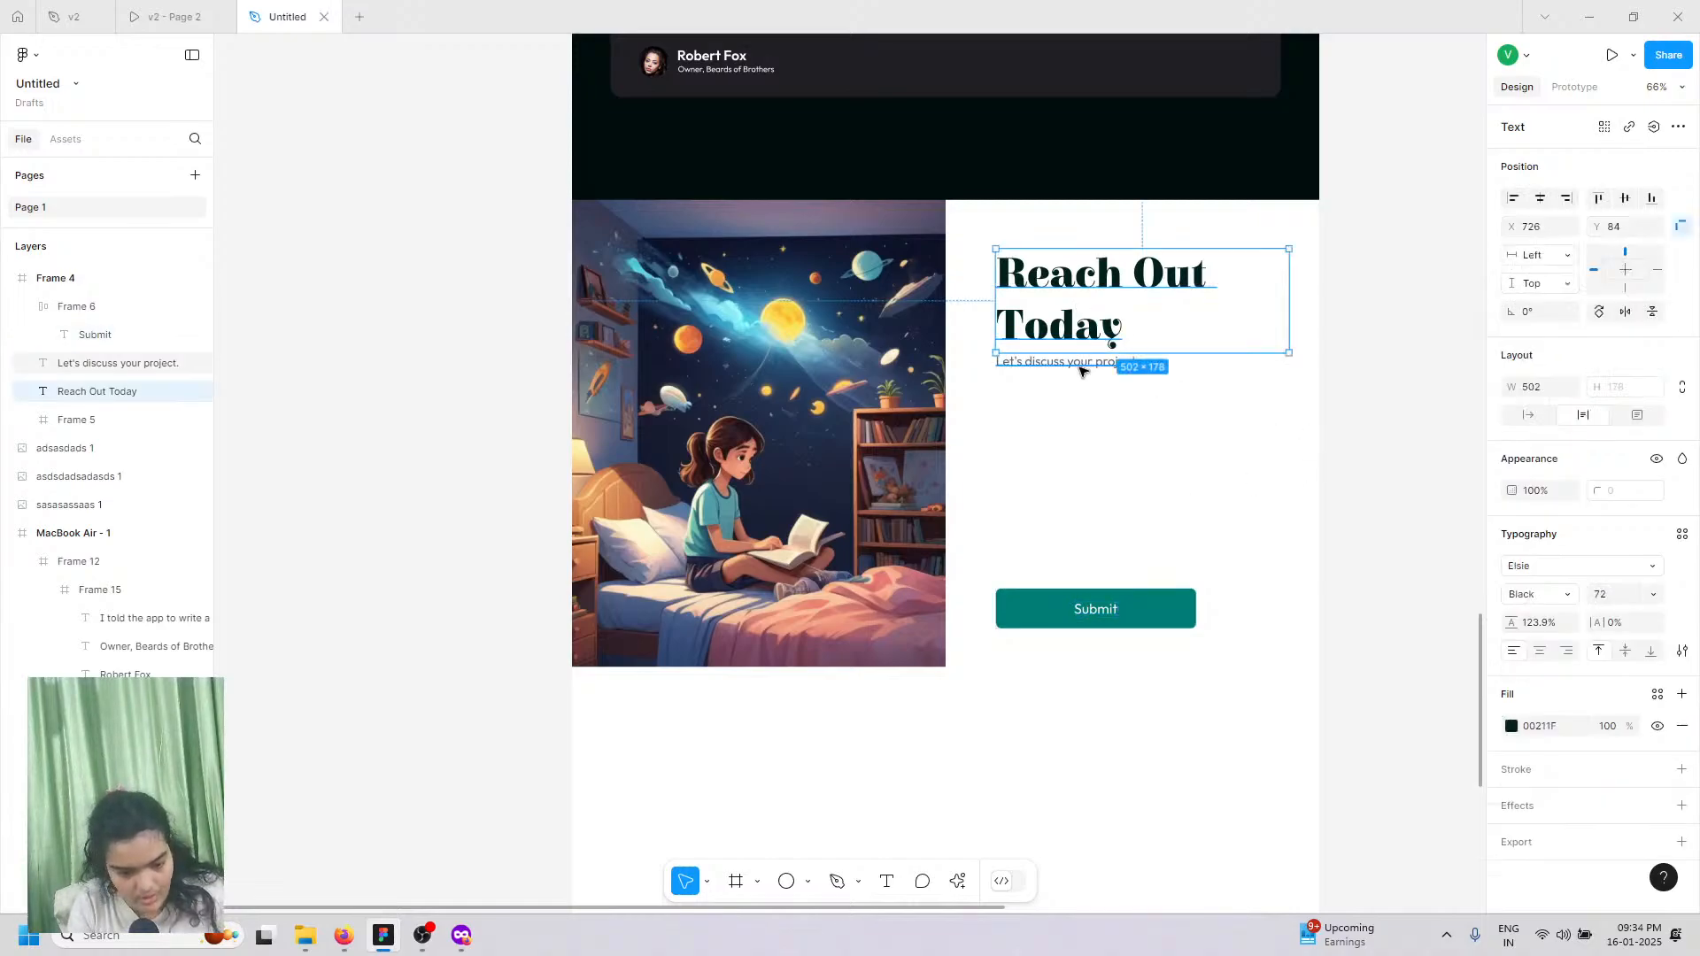
left_click(1079, 363, "shift")
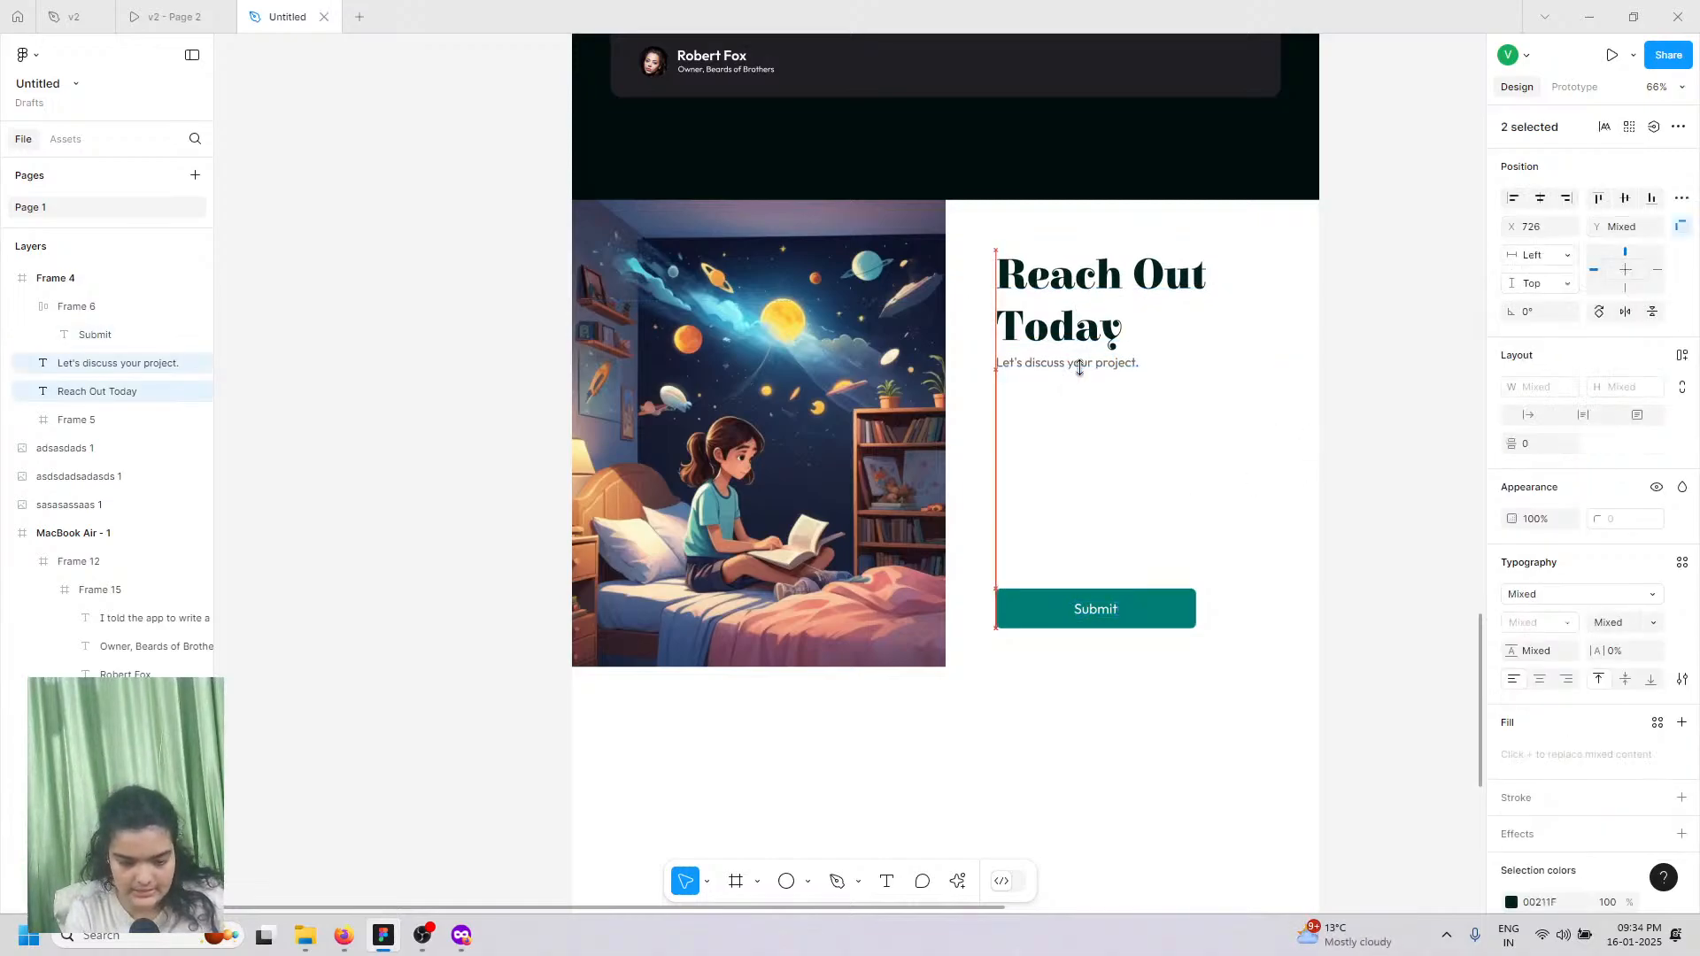
key("Down")
key("Down")
key("Down")
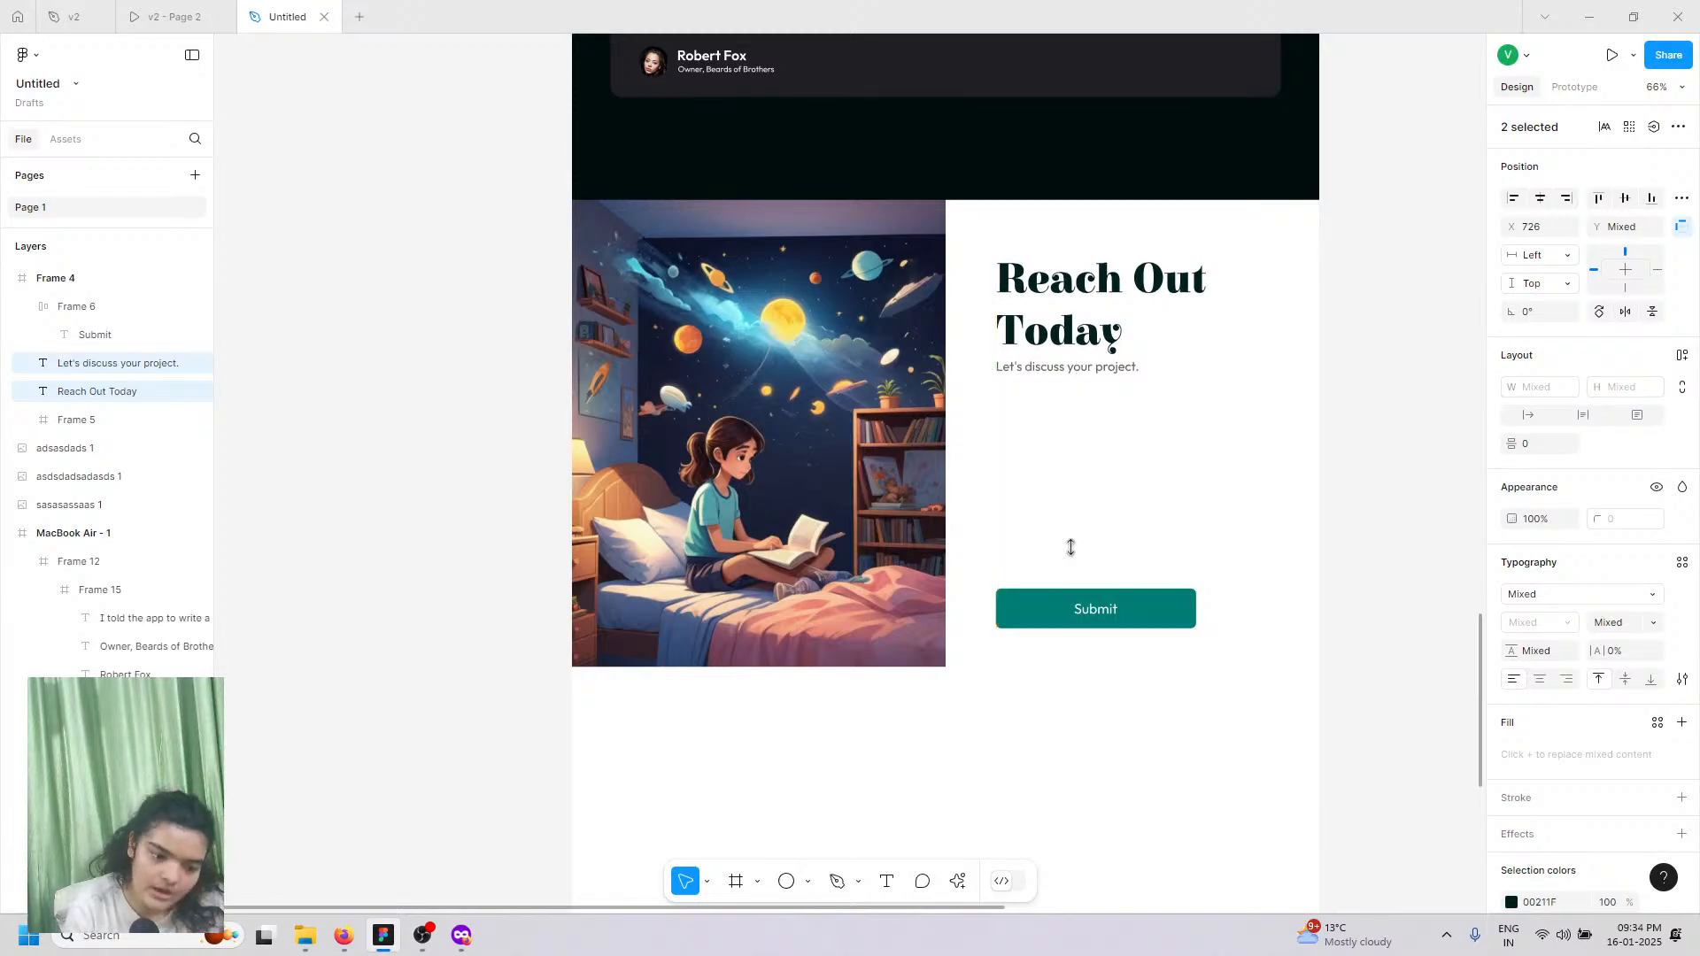
left_click(168, 16)
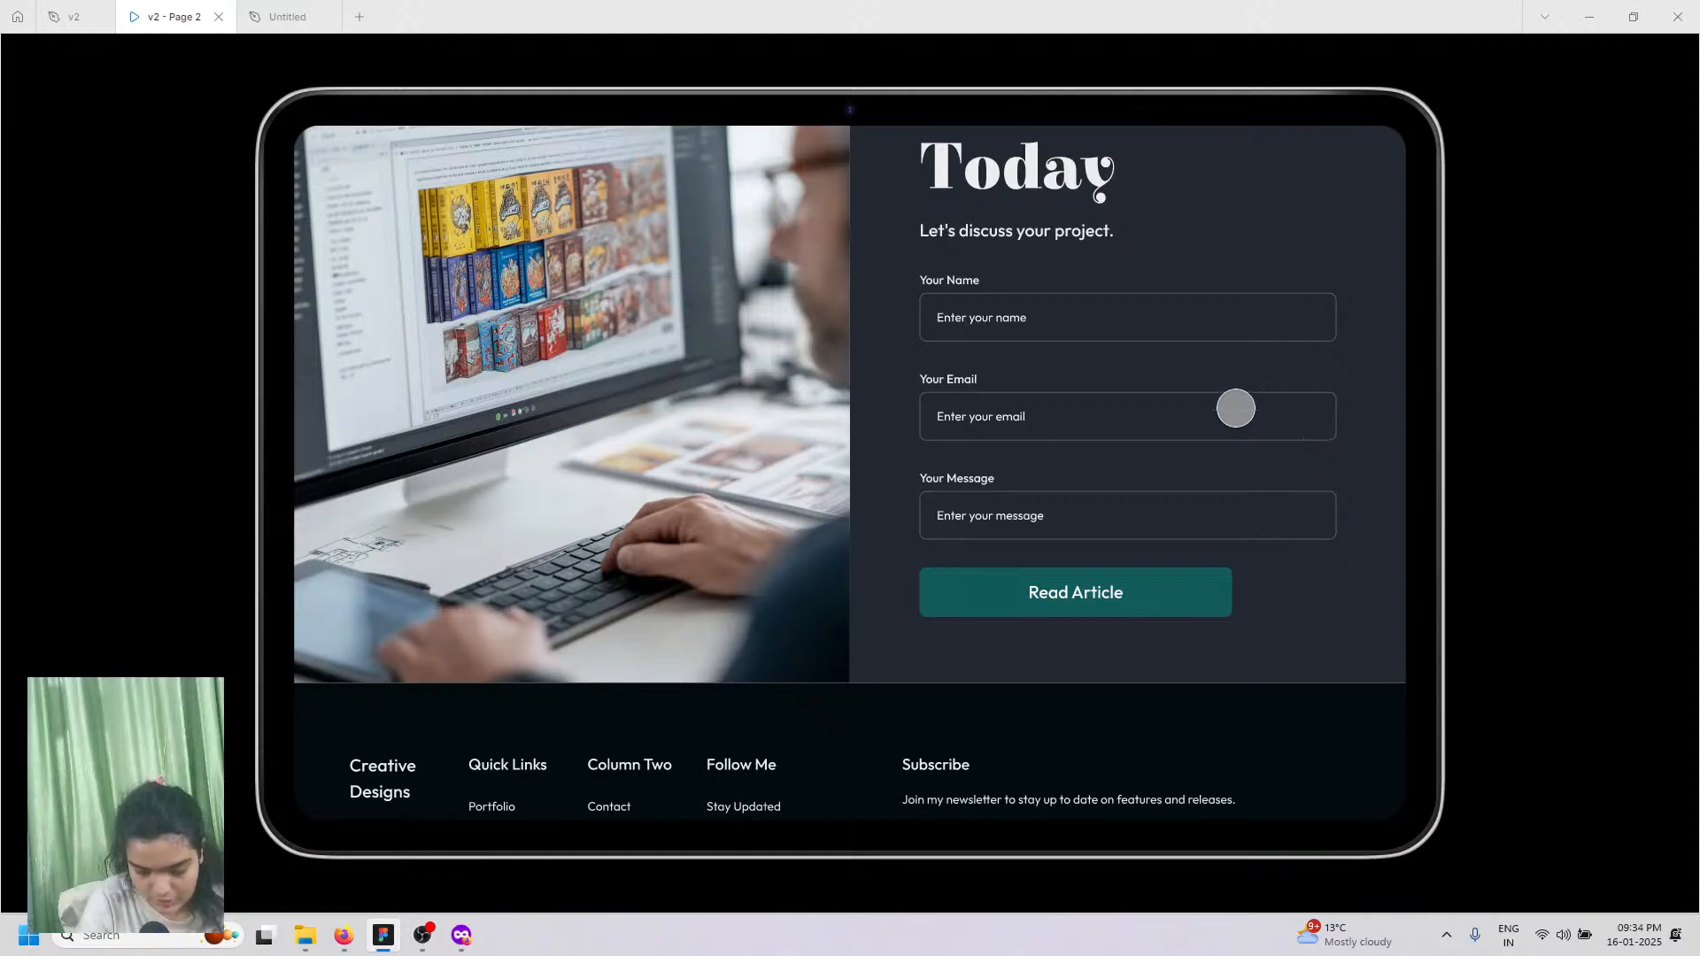
scroll(974, 305, "up", 3)
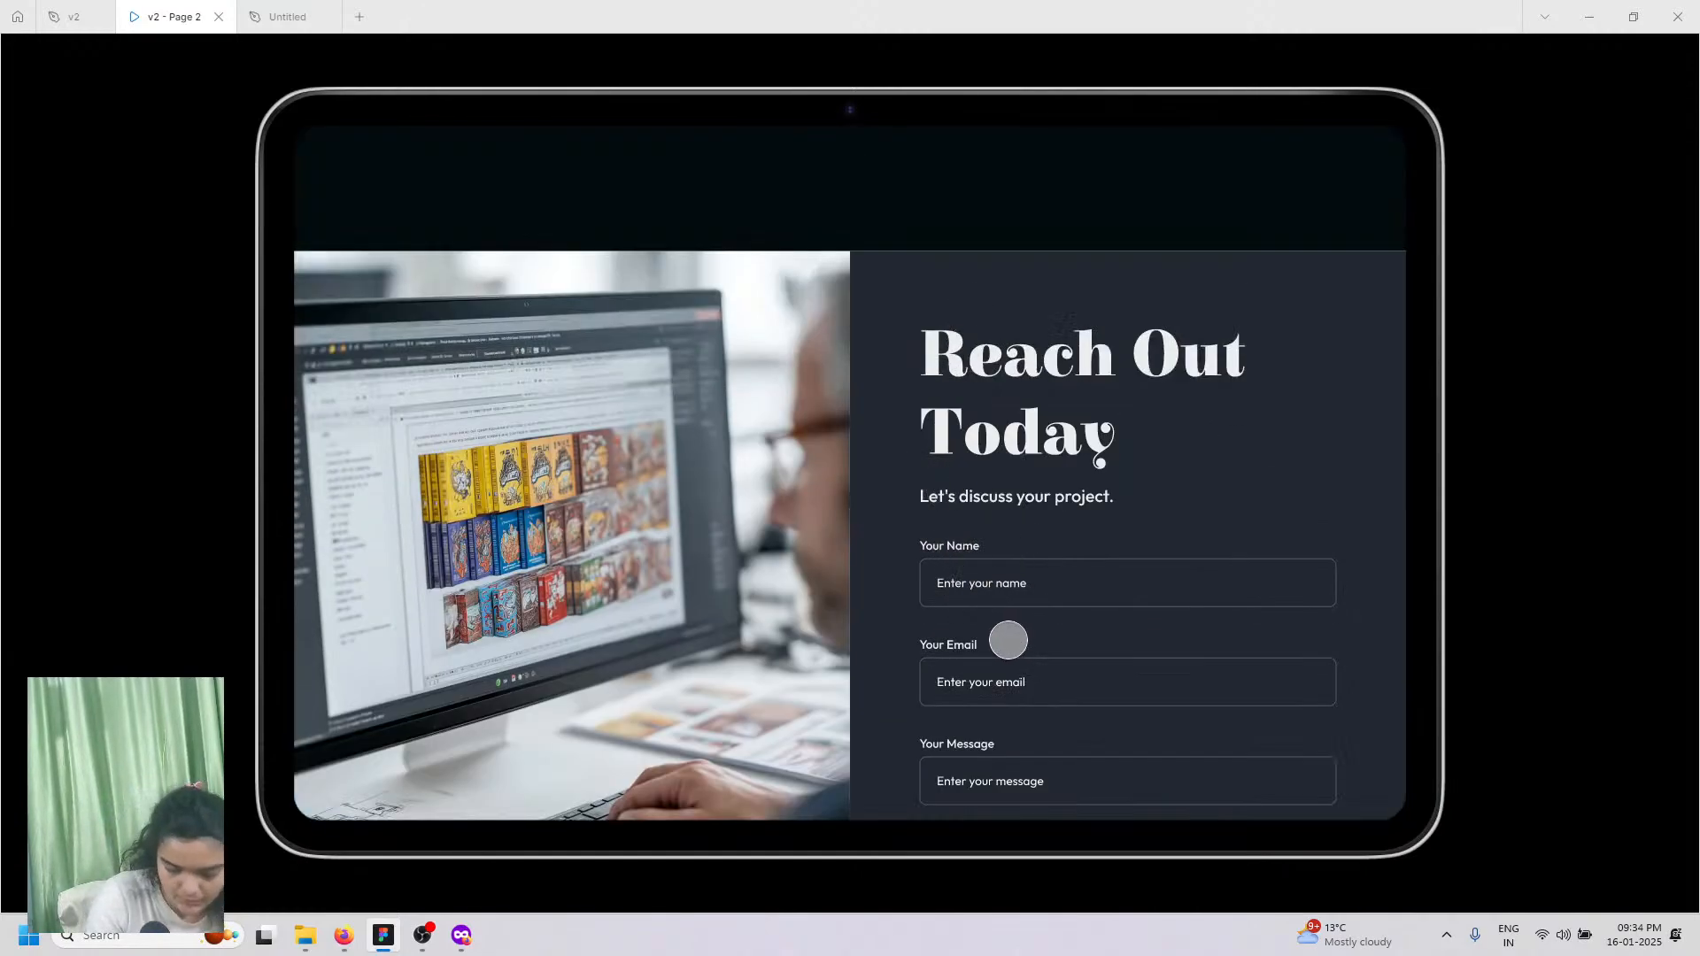
scroll(829, 561, "down", 3)
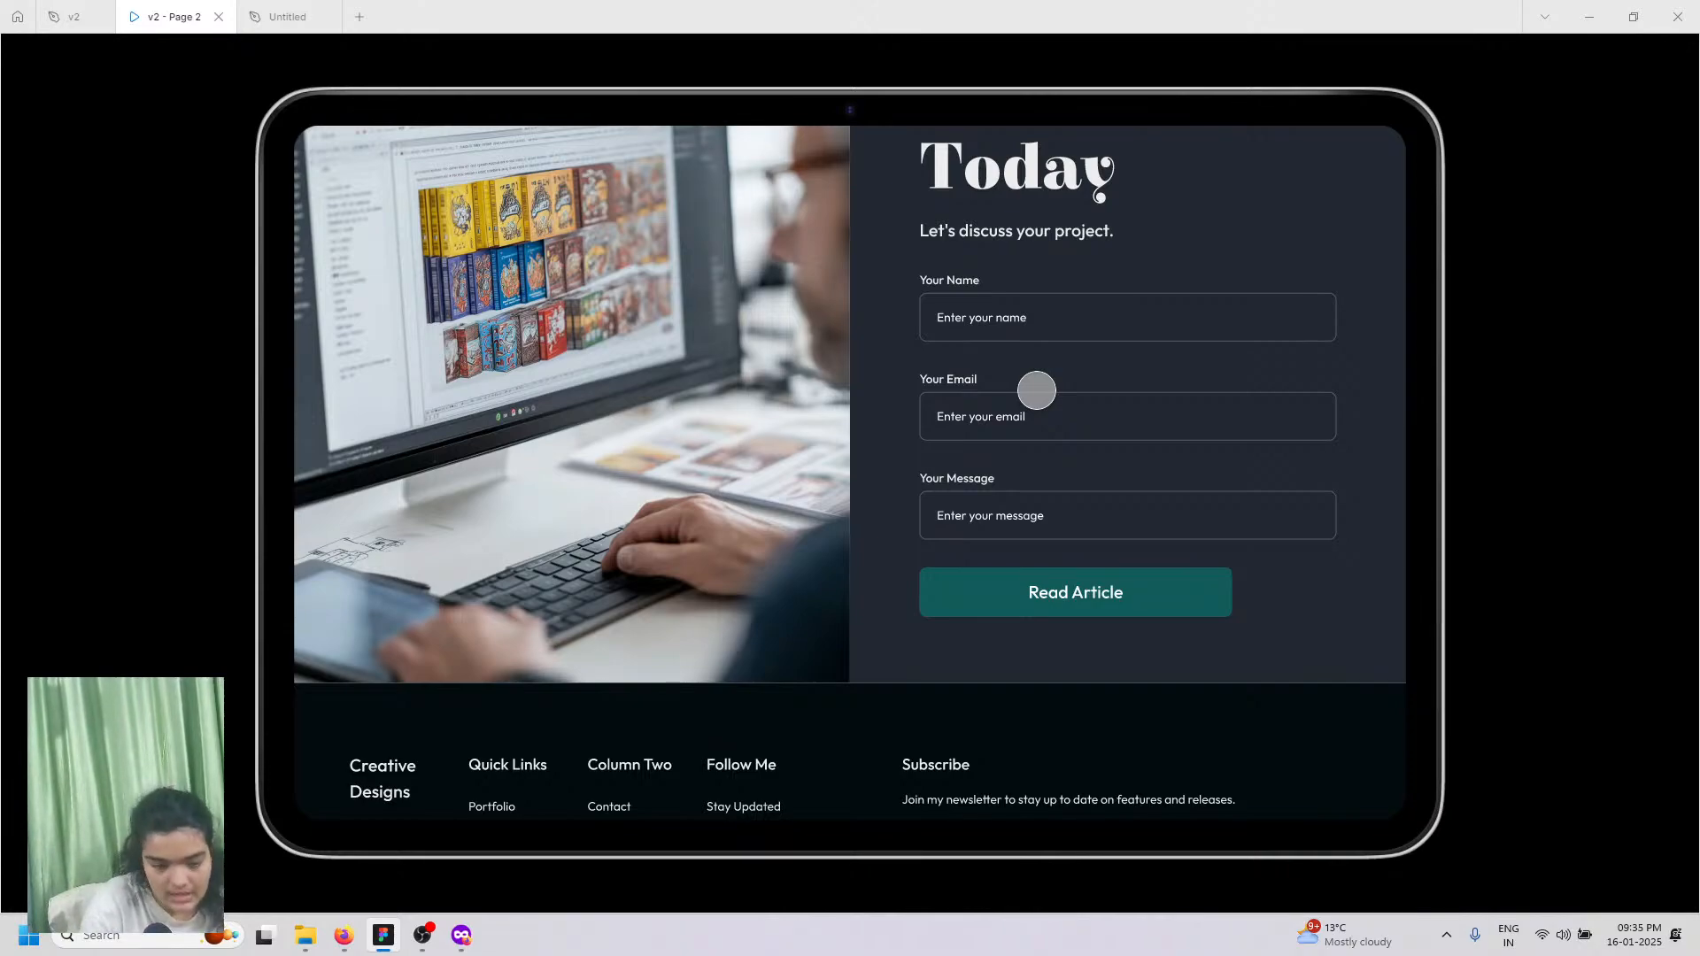
Step: Add a 'Your name' text label below the subtitle
left_click(287, 16)
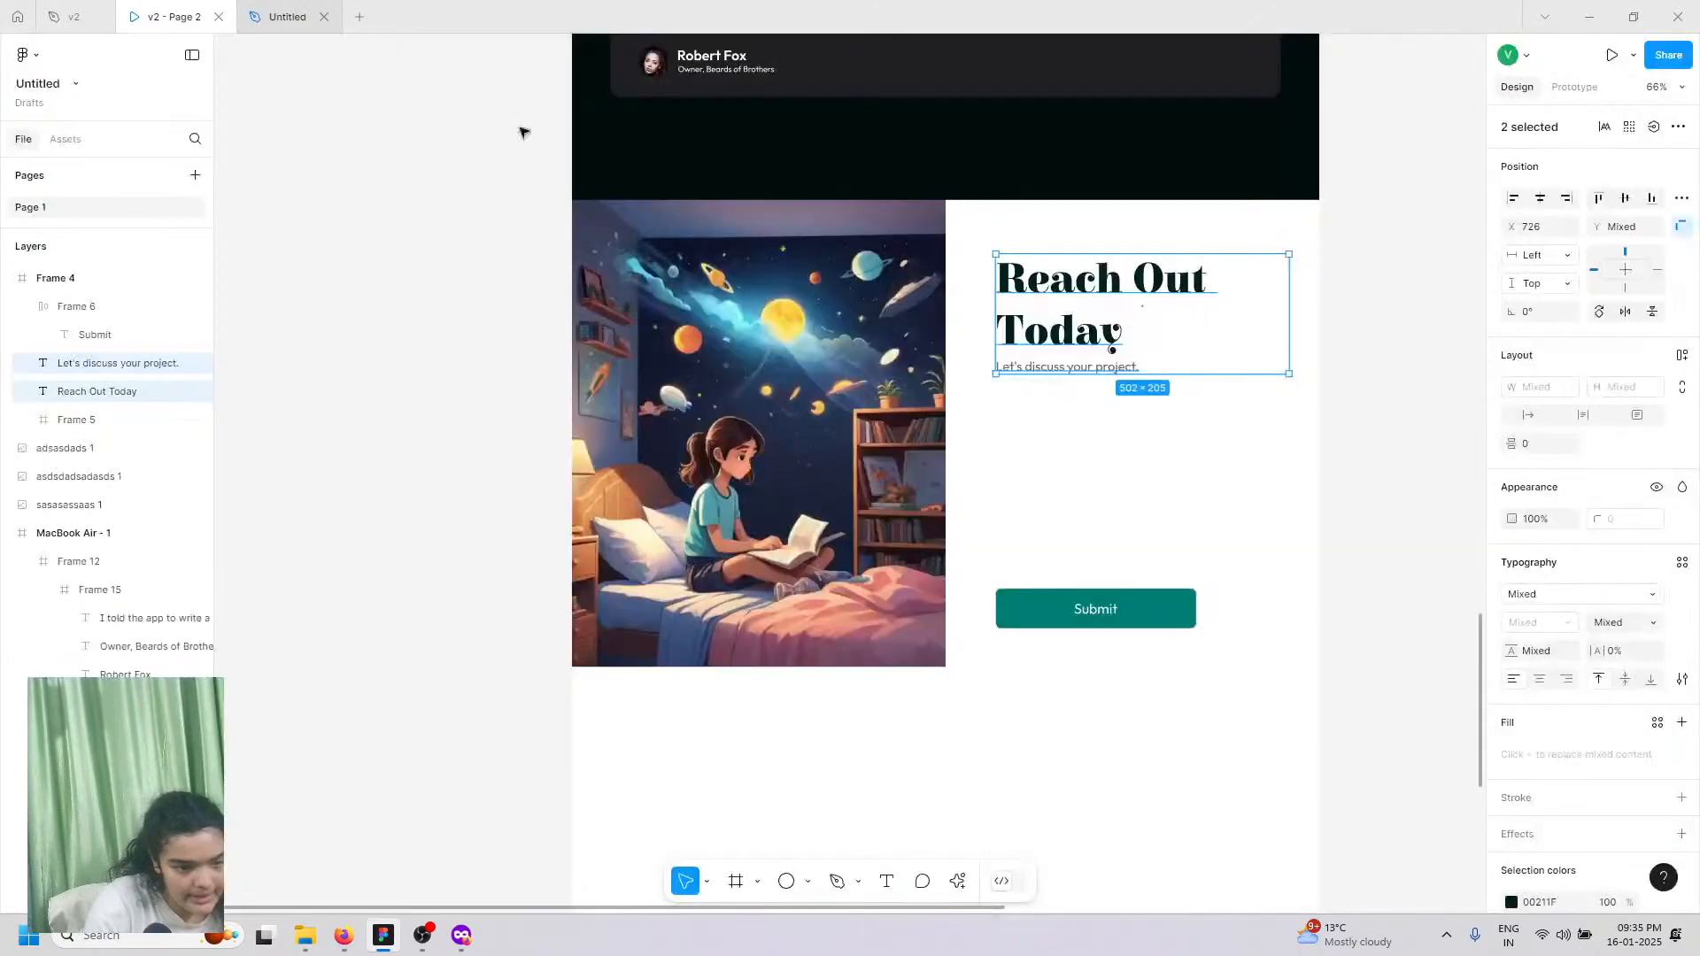
left_click(888, 881)
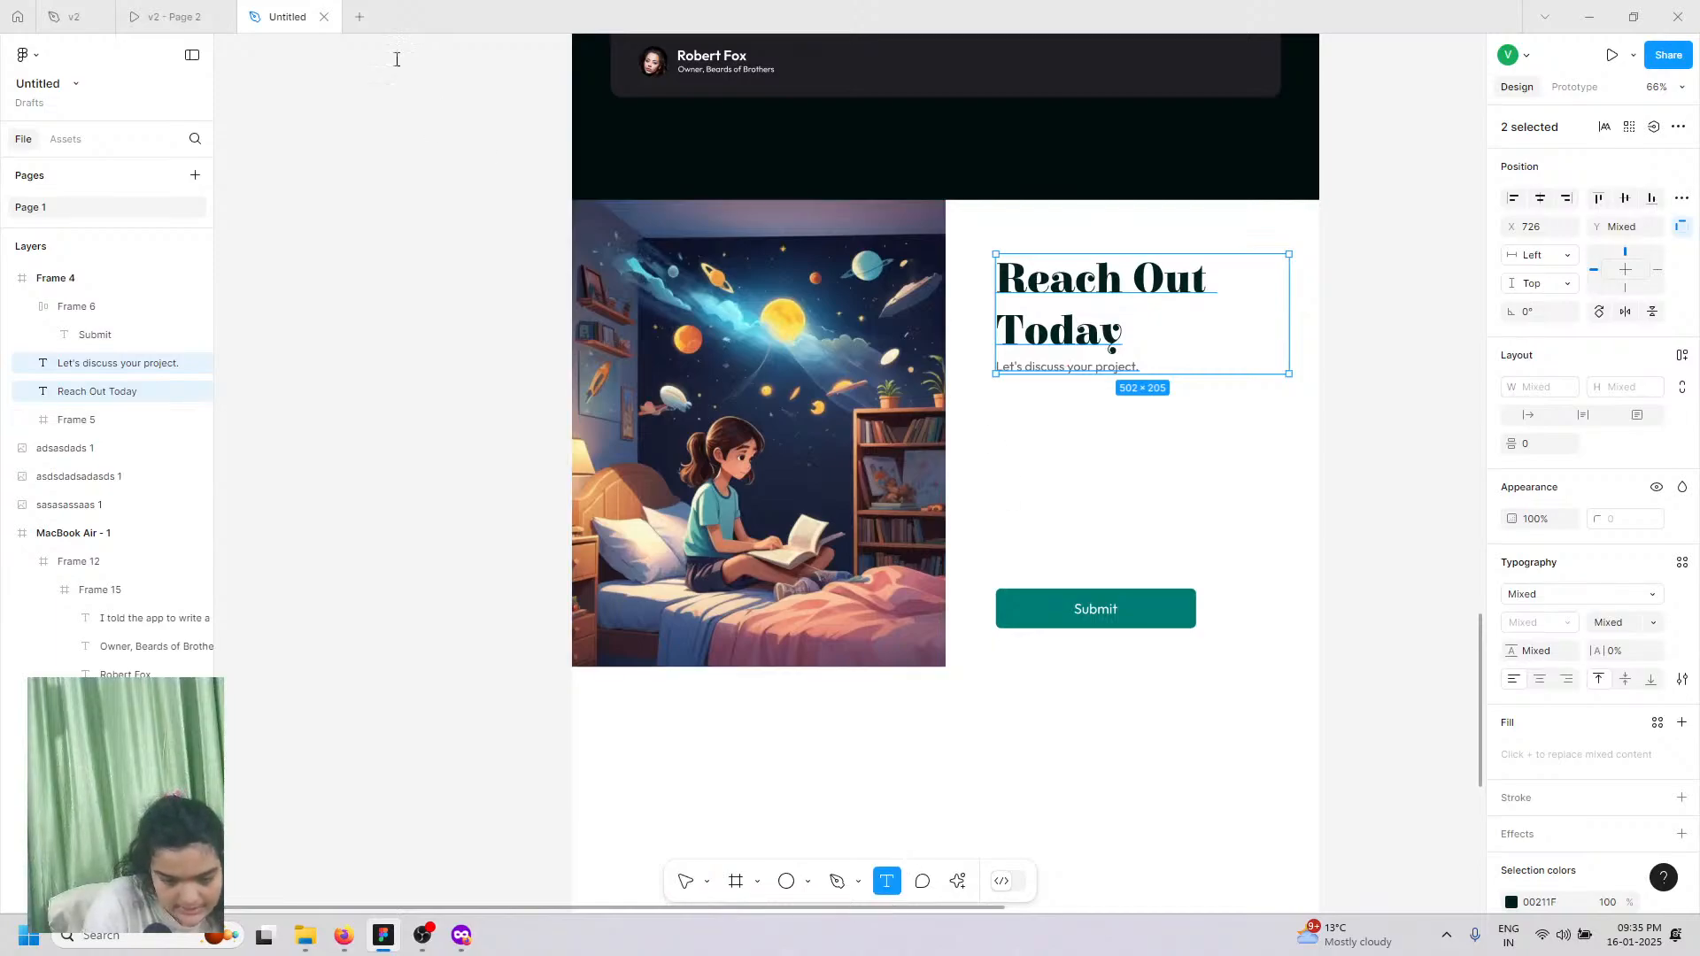
left_click(1008, 400)
mouse_move(214, 31)
type("Y")
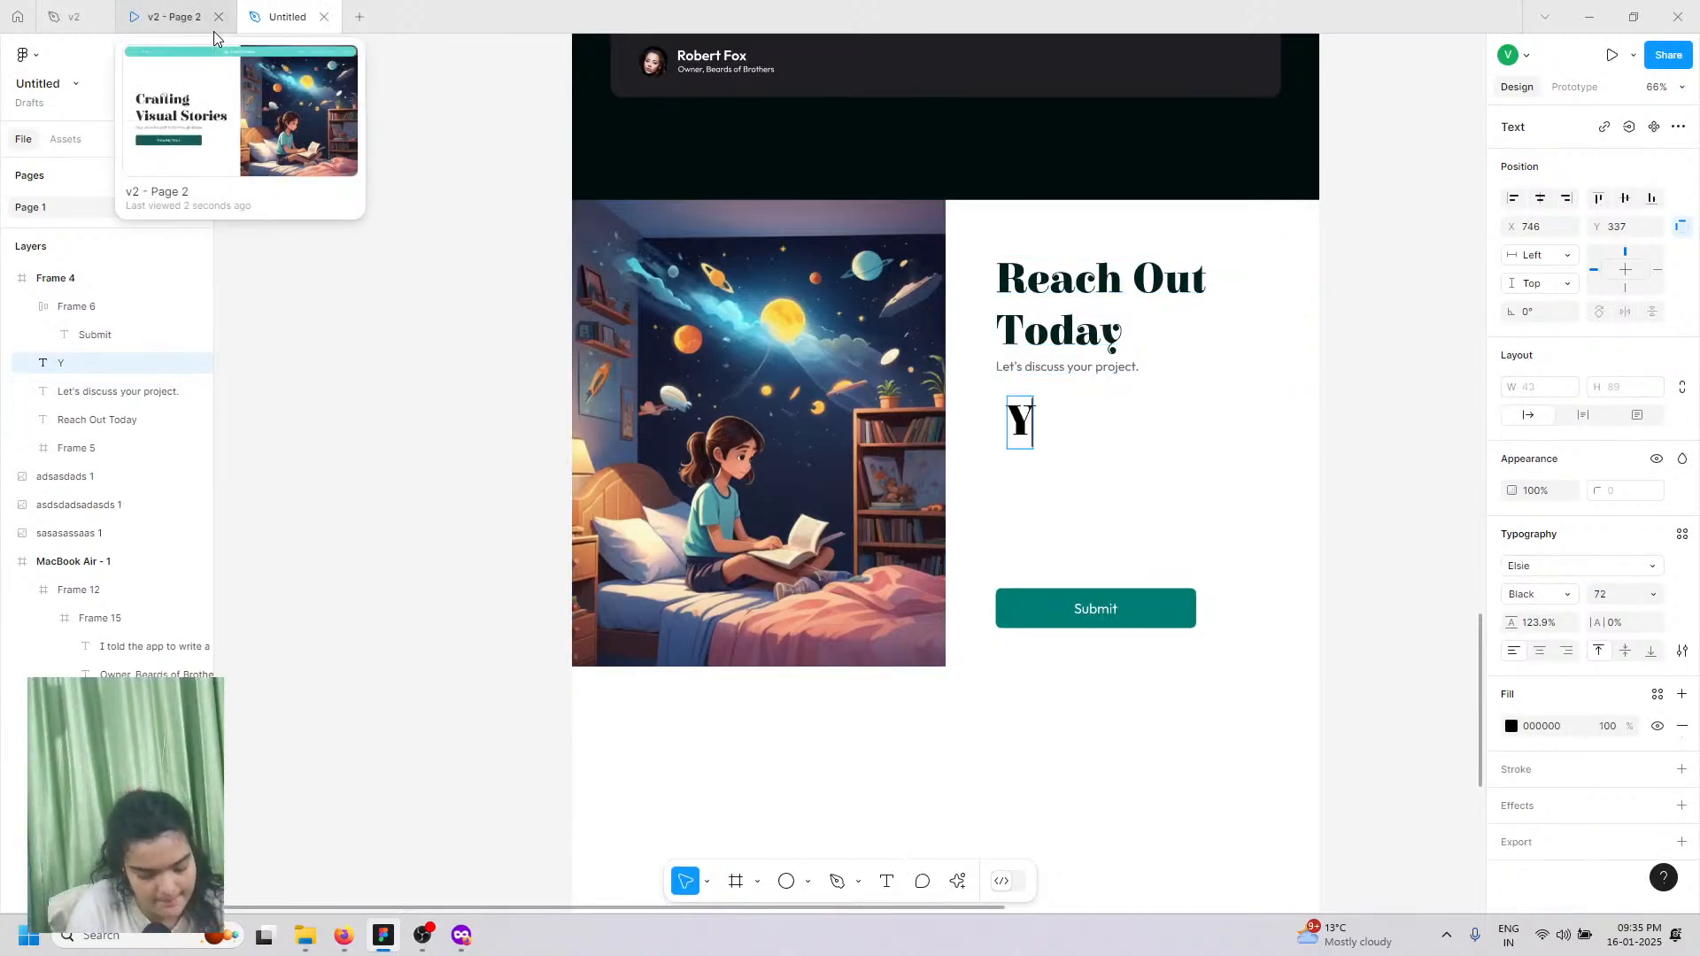
type("our ")
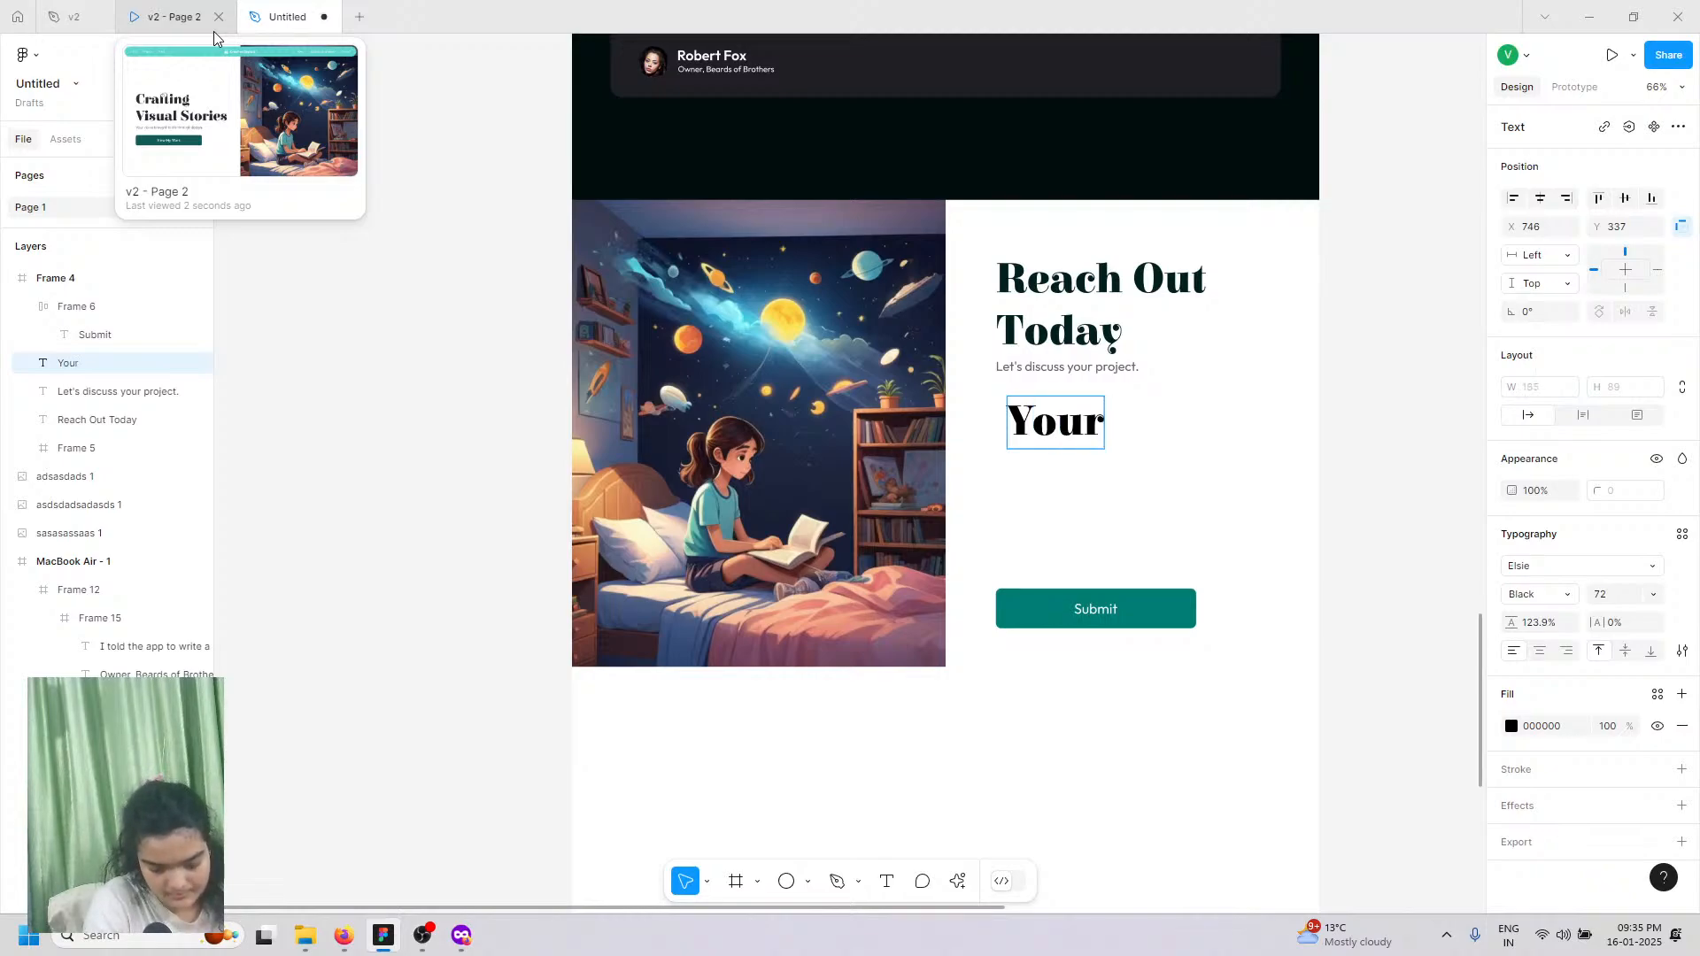
type("name")
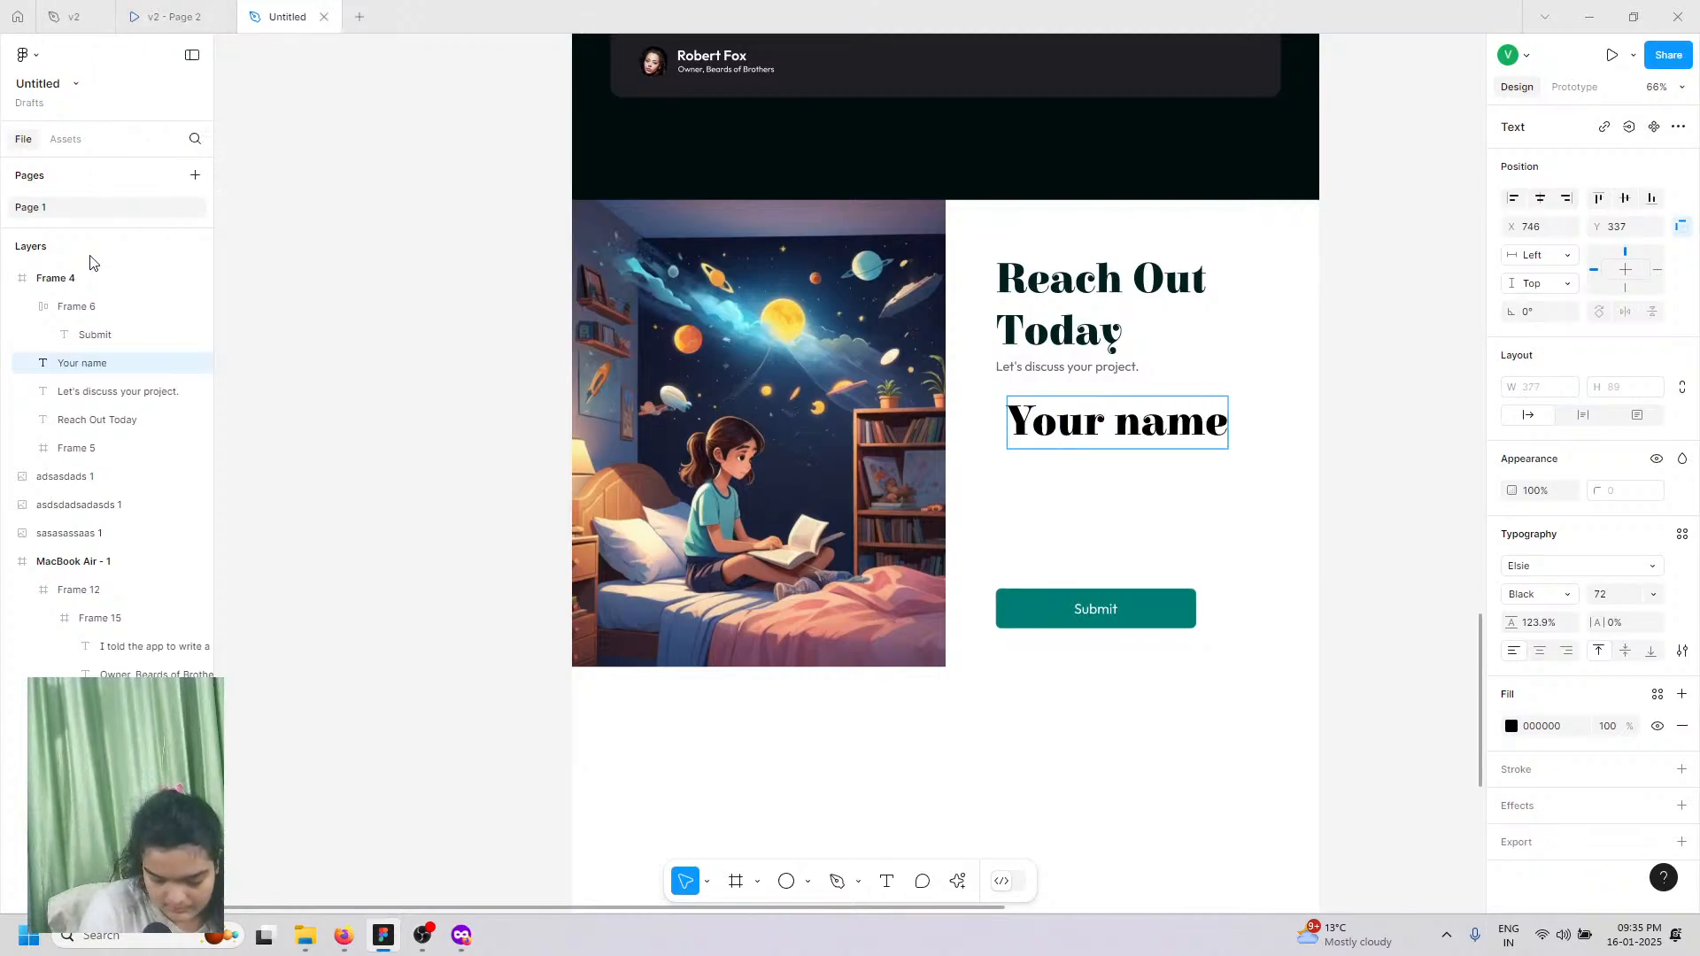
key("Escape")
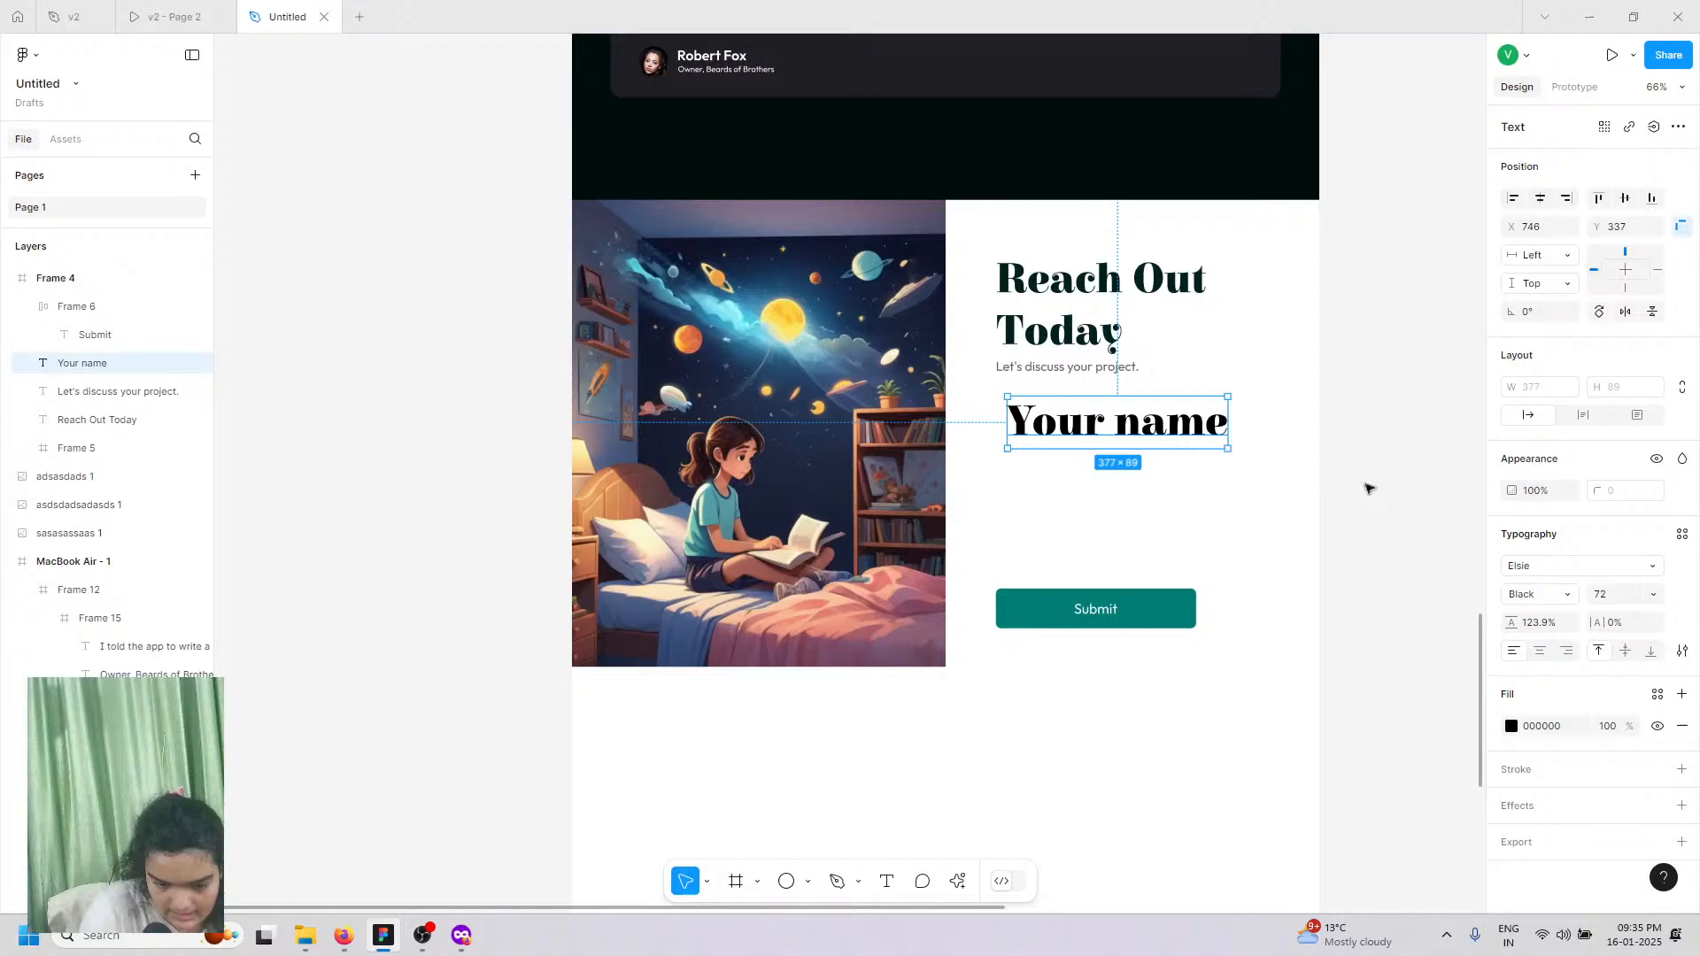
Step: Set the label to Outfit Regular, size 16, and nudge it into place
left_click(1536, 571)
type("ou")
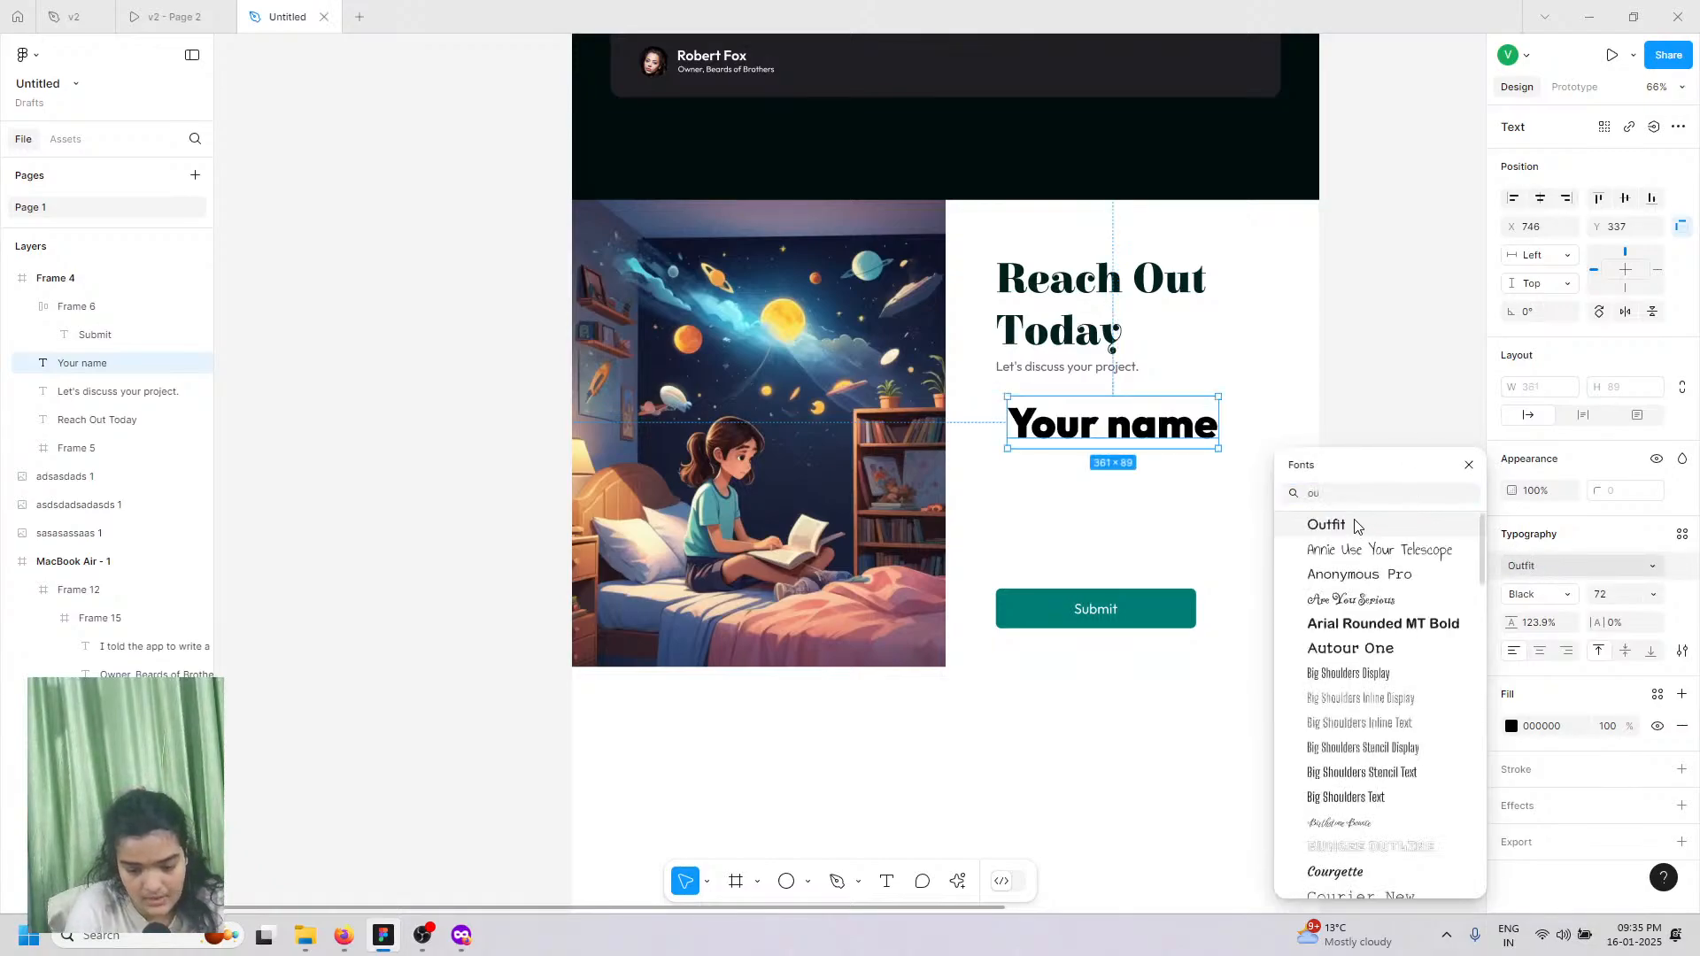
left_click(1355, 525)
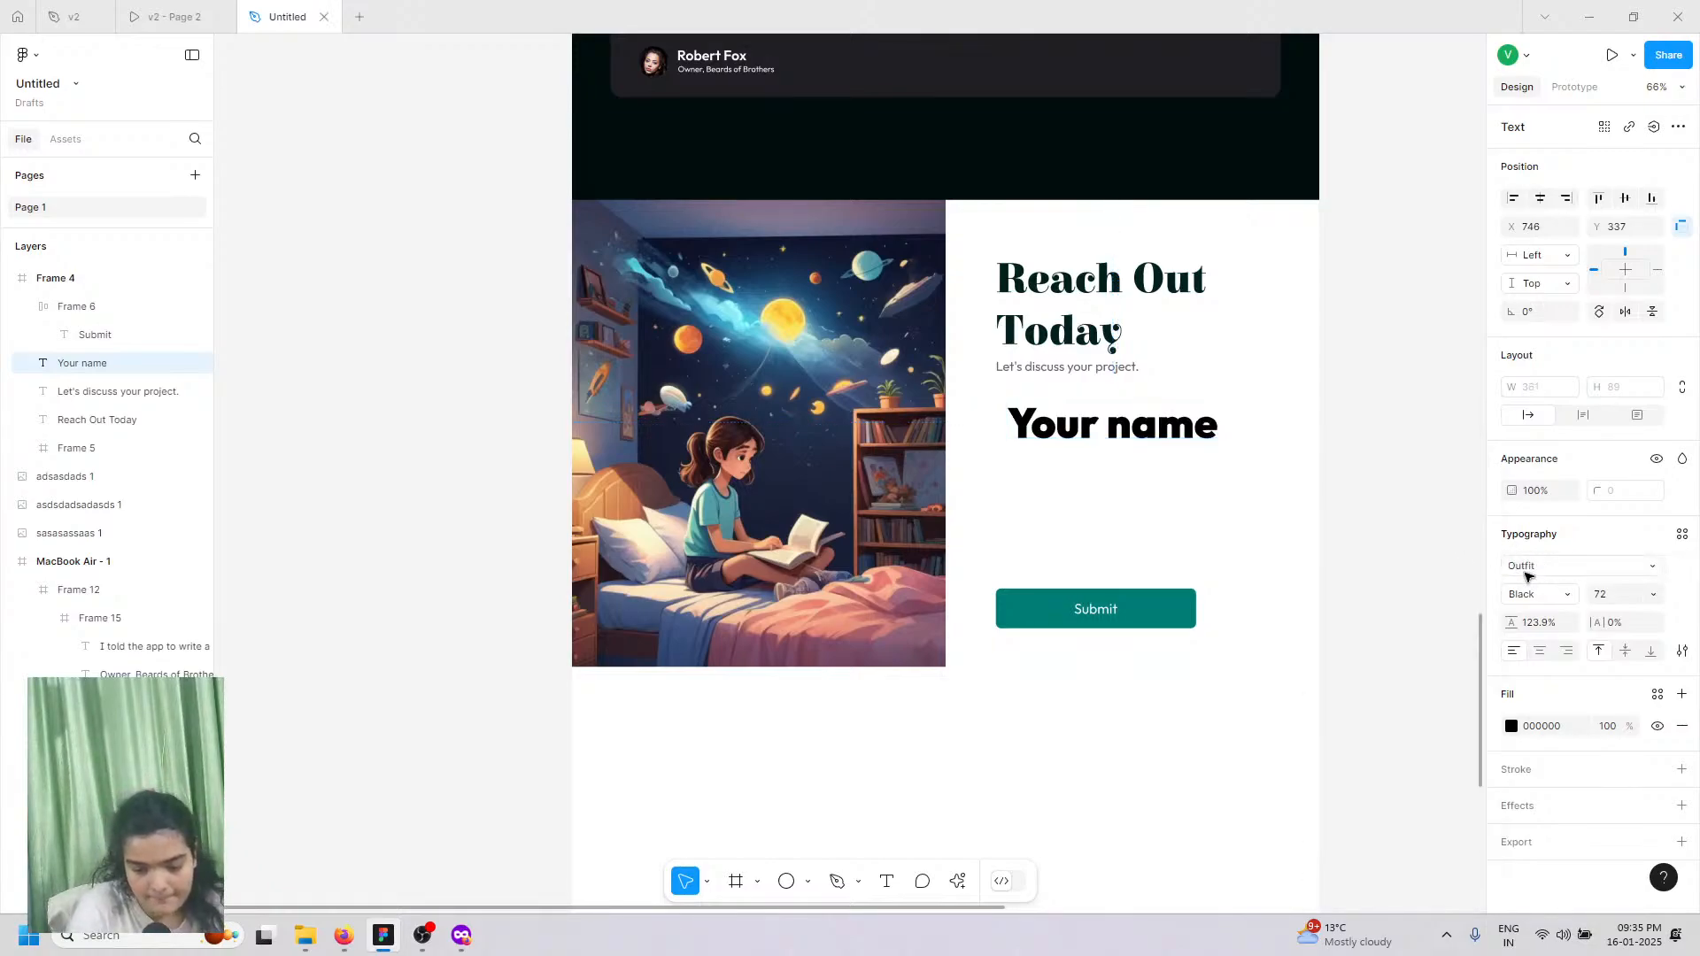
left_click(1538, 595)
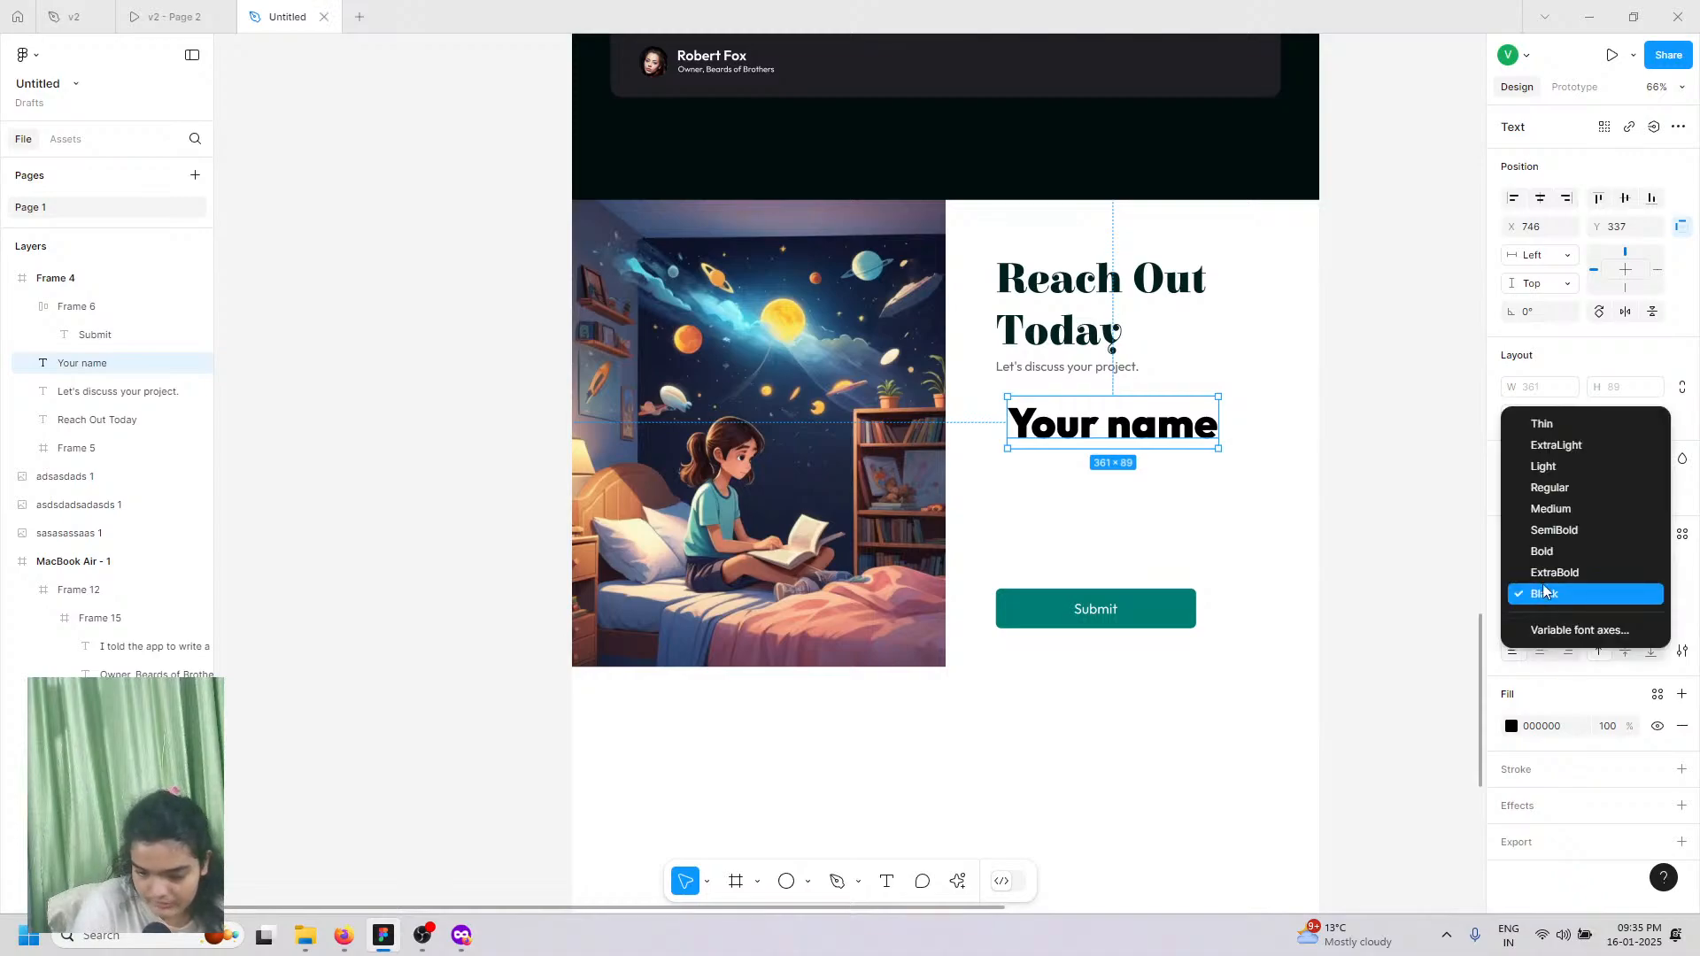
left_click(1558, 489)
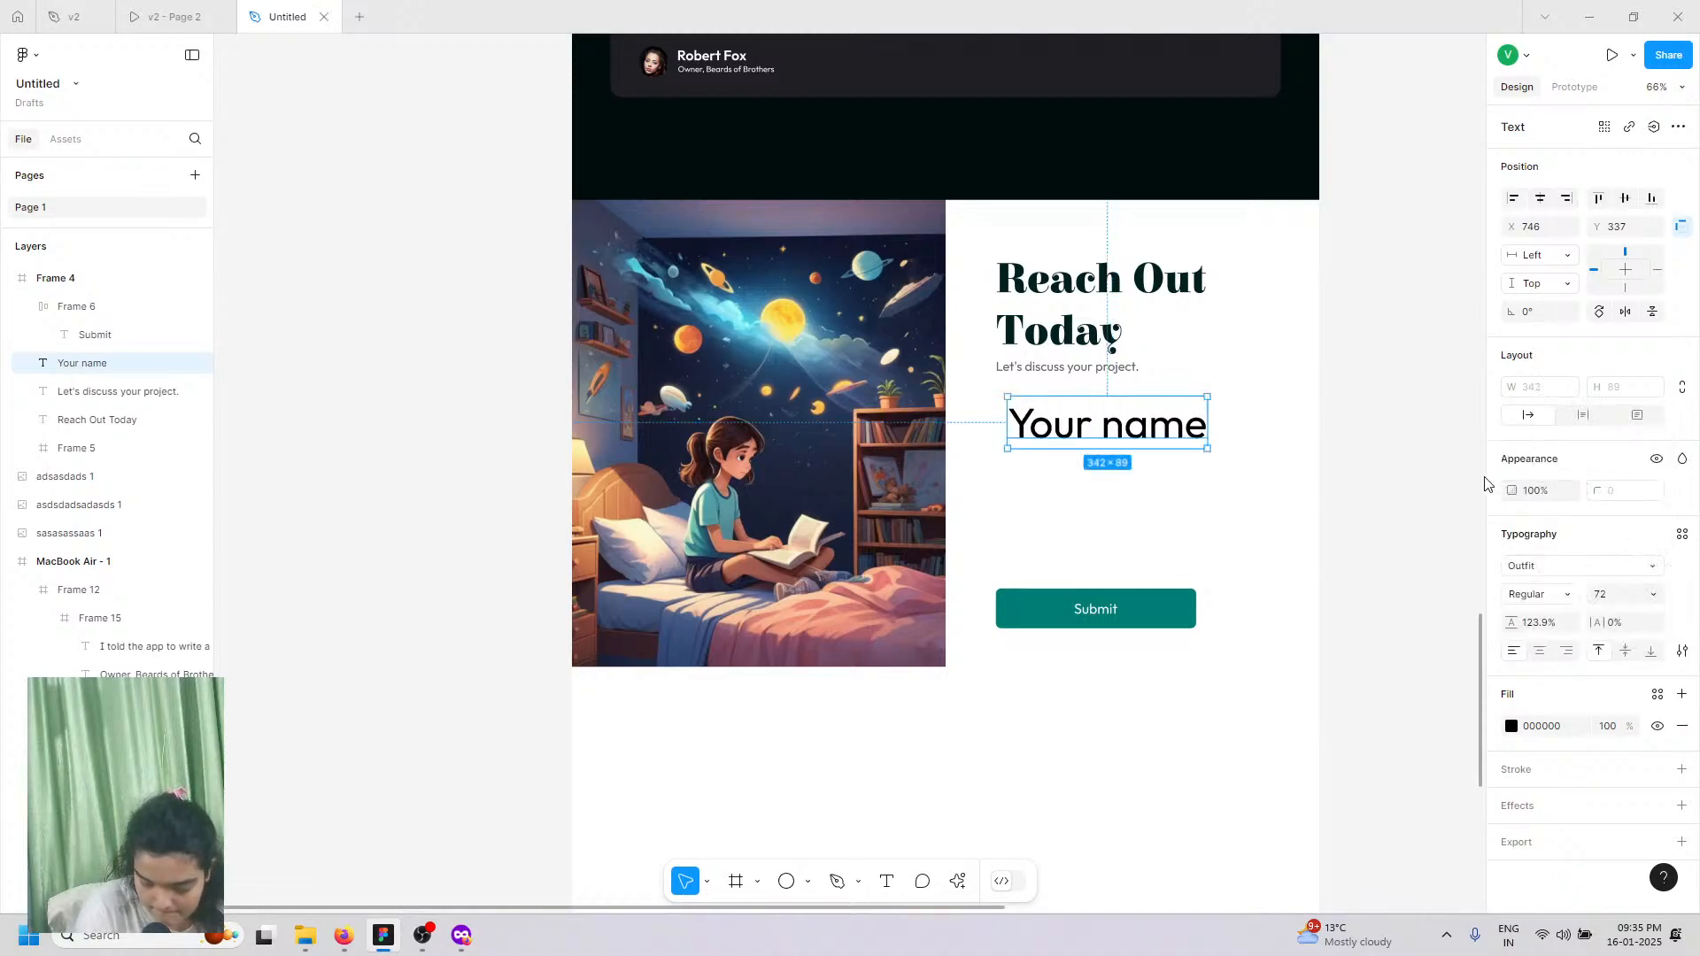
scroll(1474, 483, "up", 3)
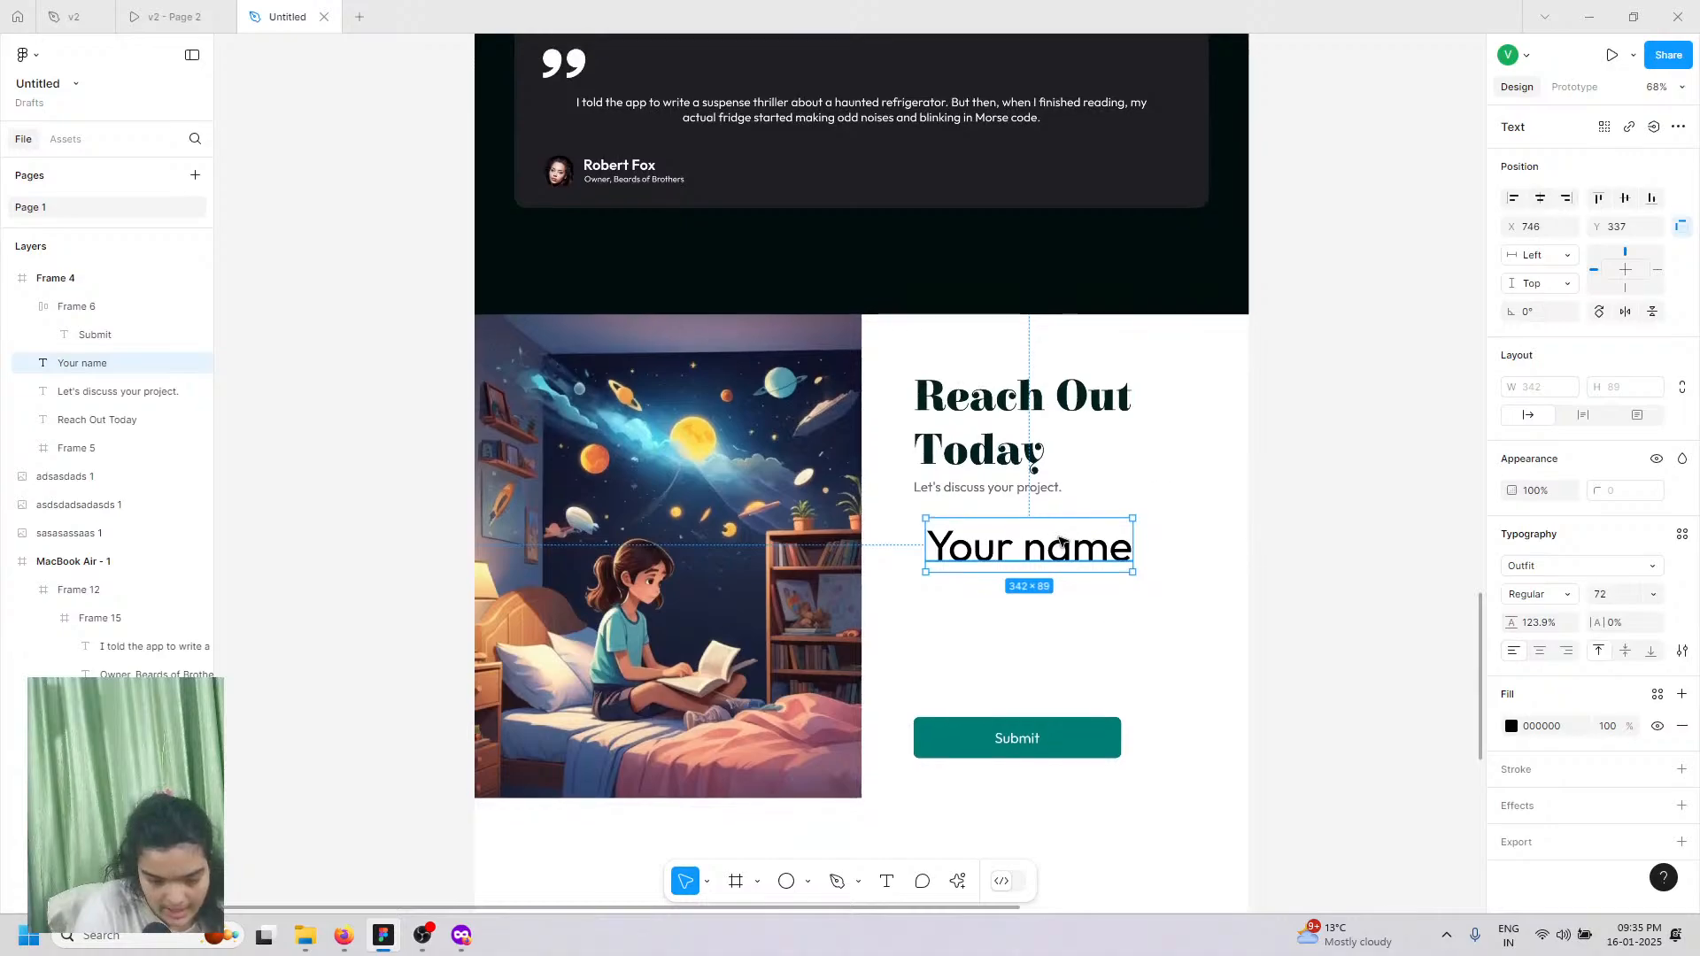
scroll(1053, 528, "up", 4)
left_click(1655, 596)
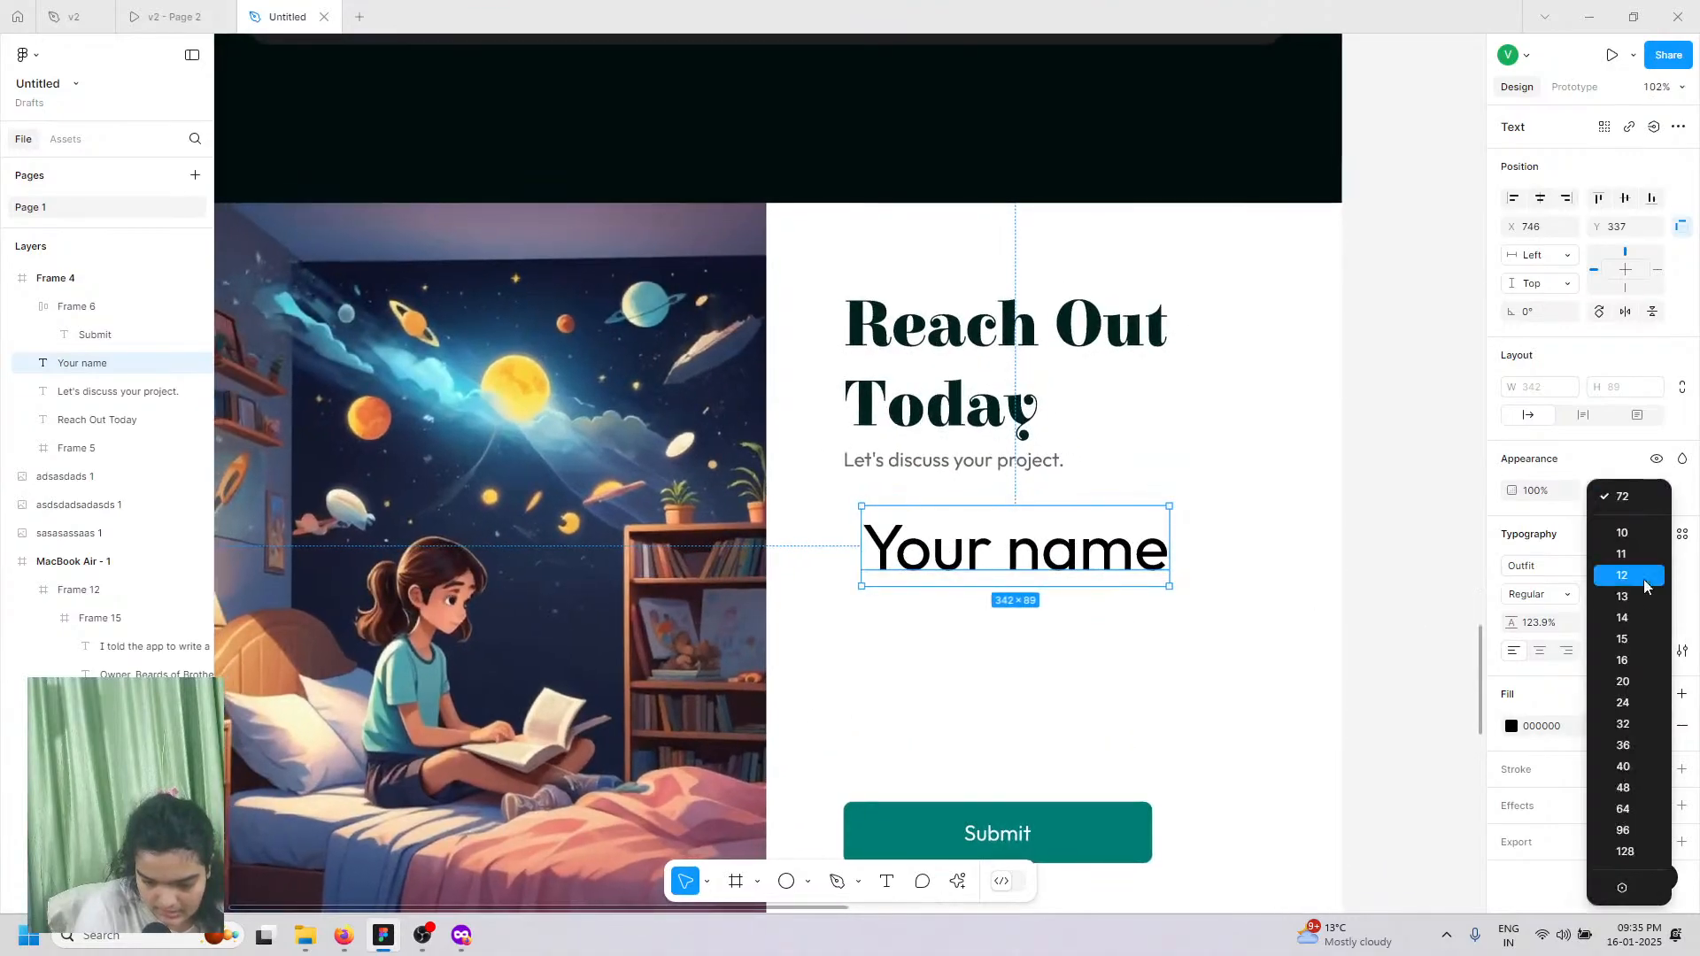
left_click(1622, 661)
scroll(926, 544, "up", 5)
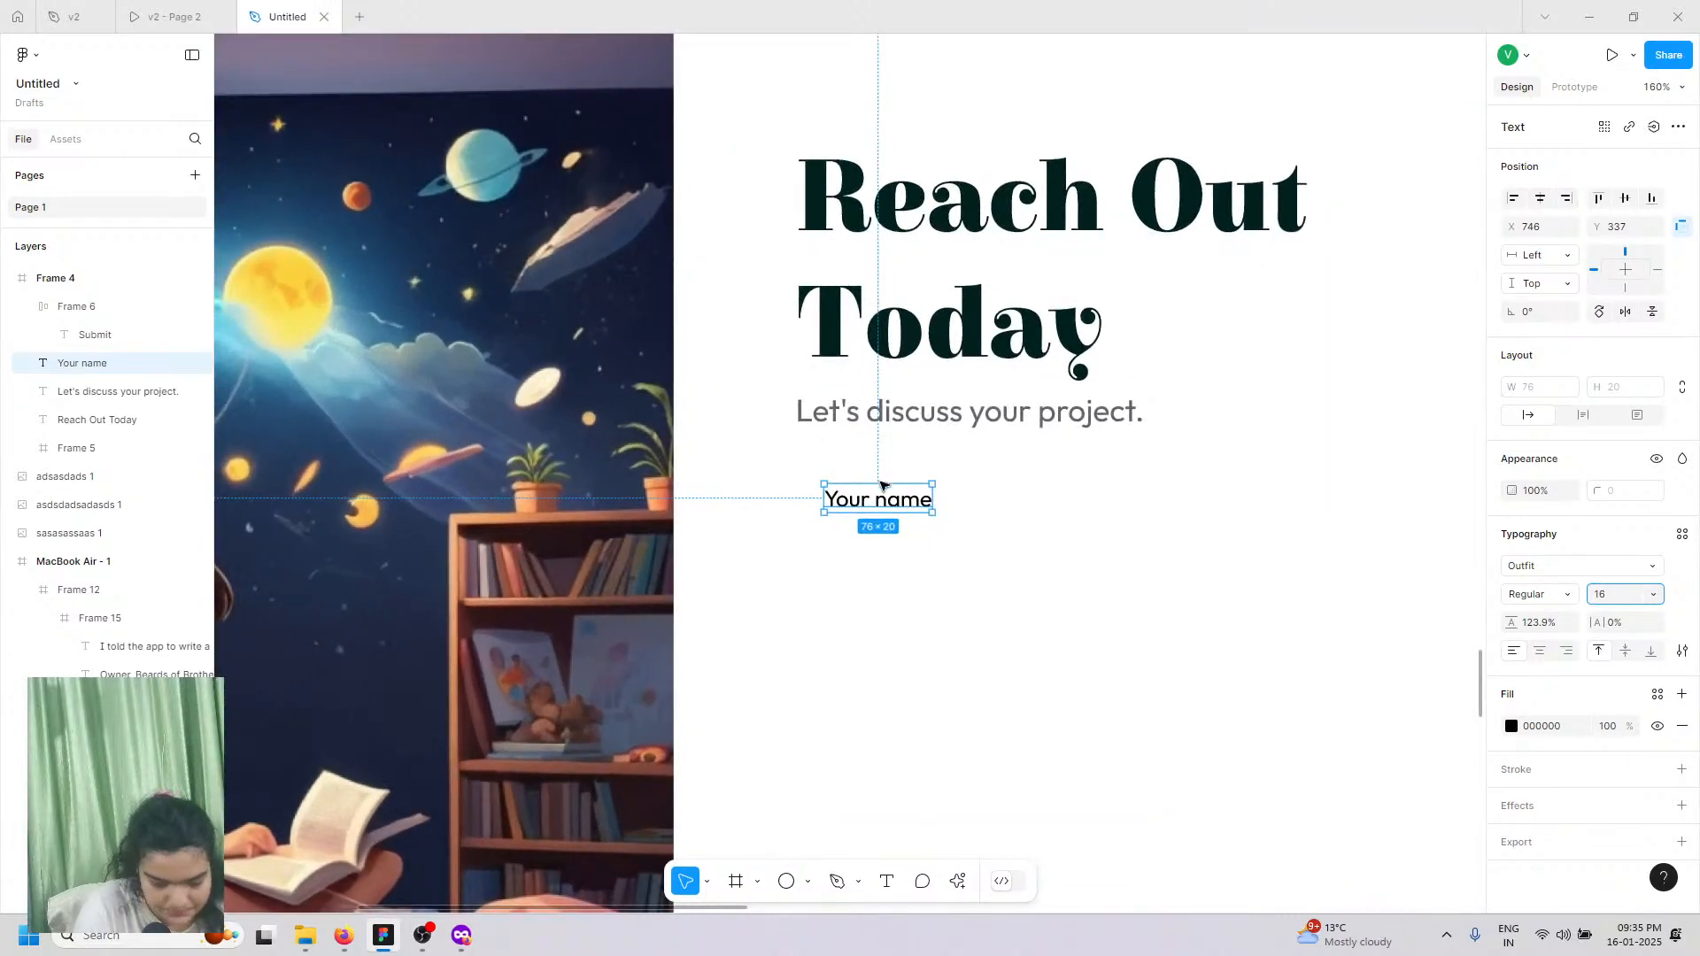
scroll(895, 531, "up", 4)
left_click_drag(835, 539, 837, 537)
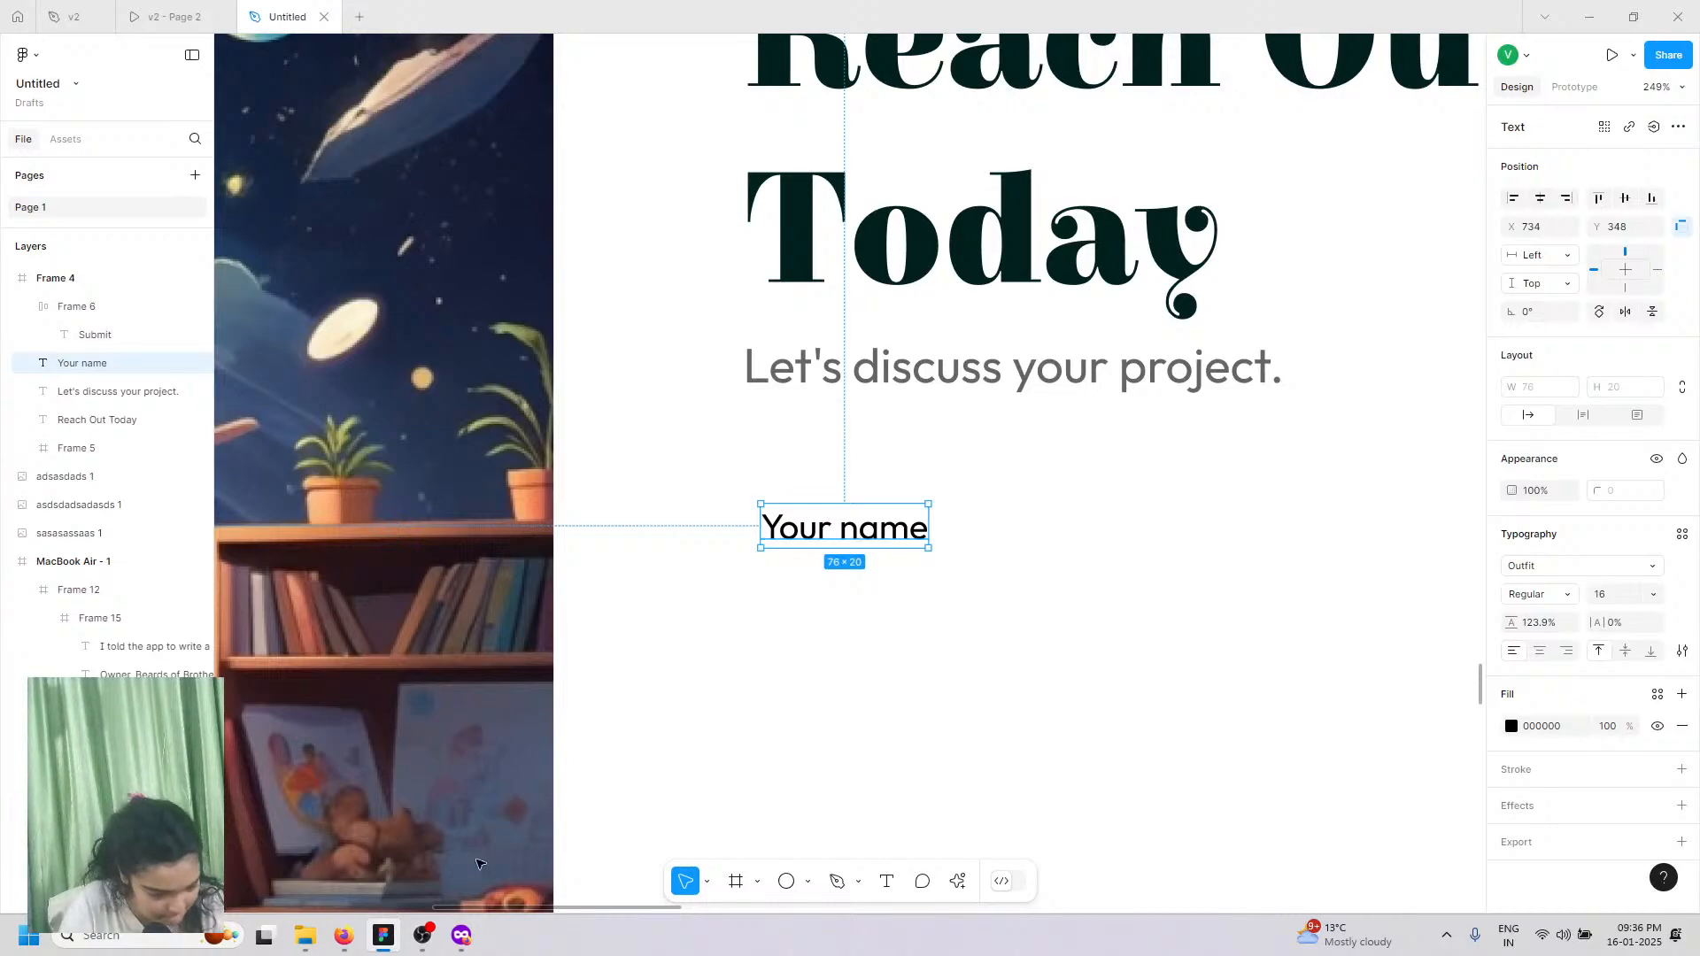
Step: Bring the OBS Studio window up from the taskbar
left_click(421, 940)
left_click(418, 940)
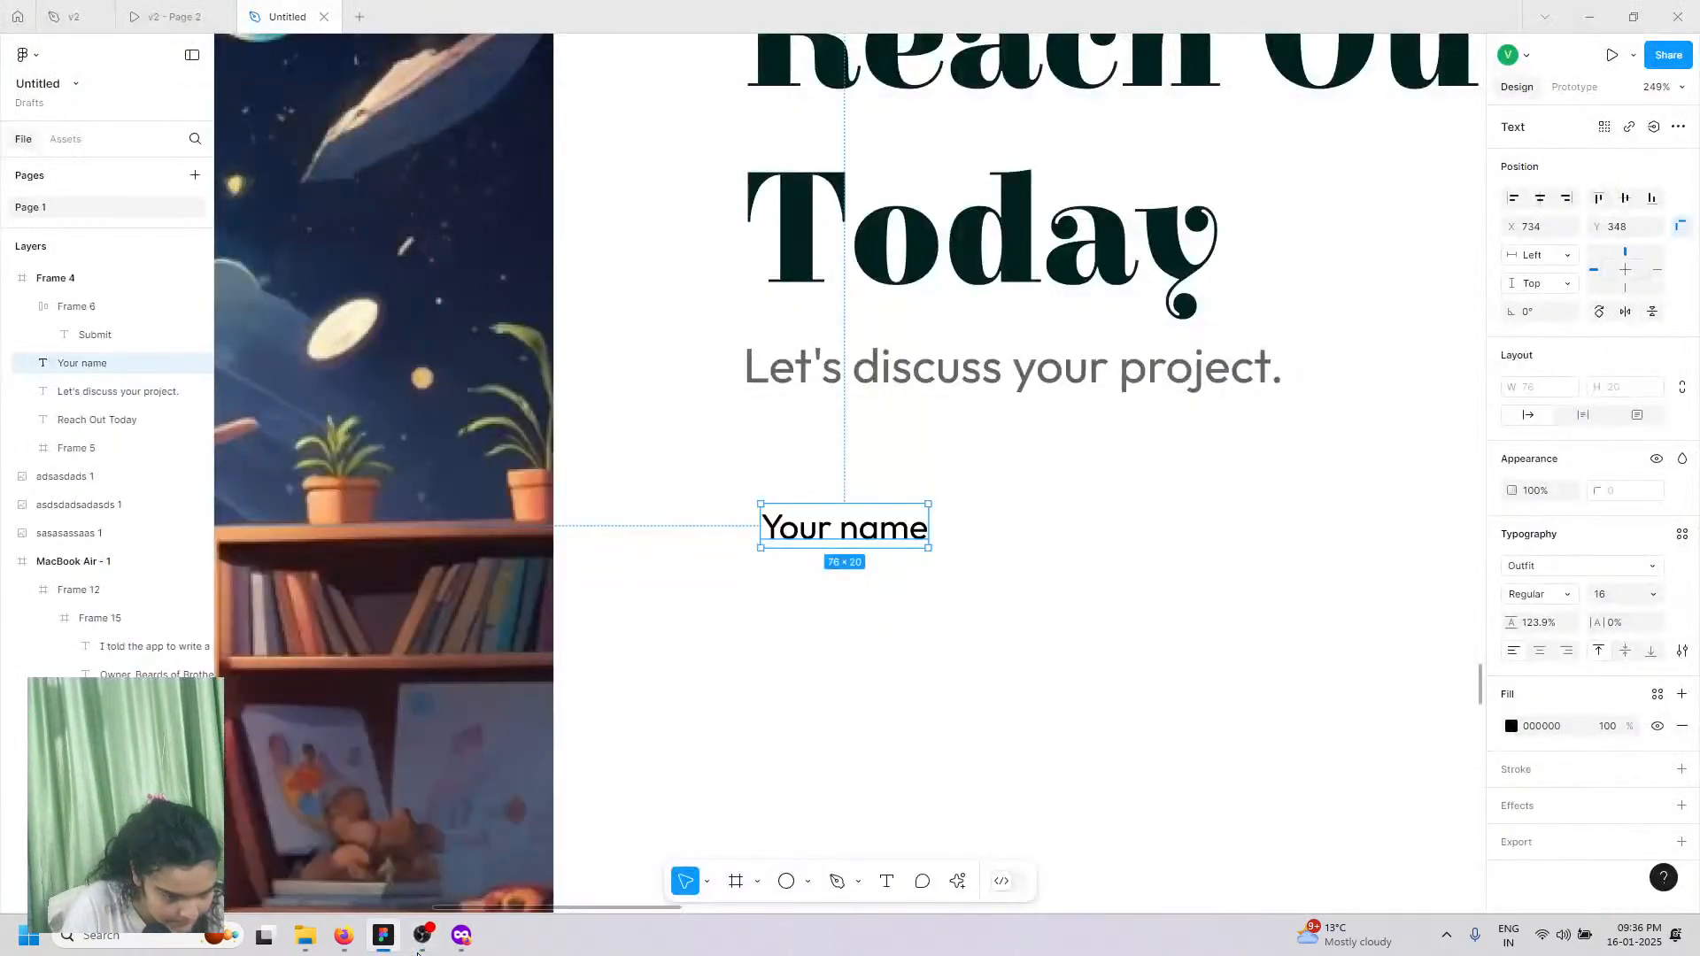
left_click(418, 940)
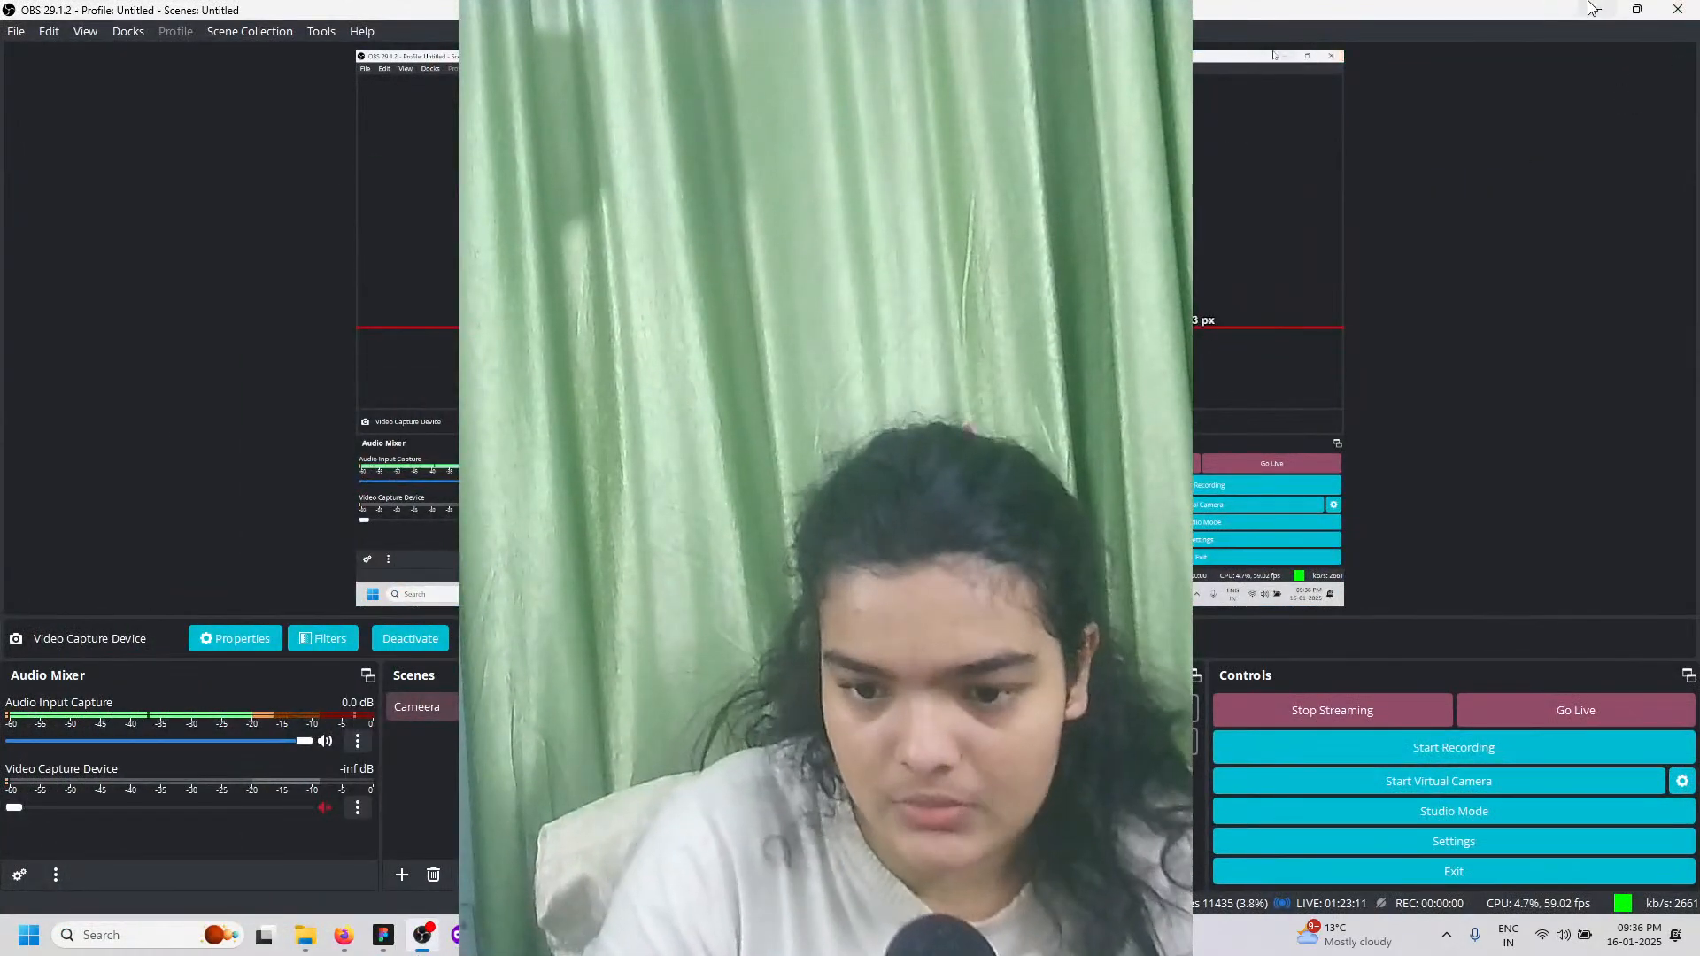
Step: Minimise OBS Studio, close the private ChatGPT window, and return to the Pixabay 'person' search
left_click(1597, 9)
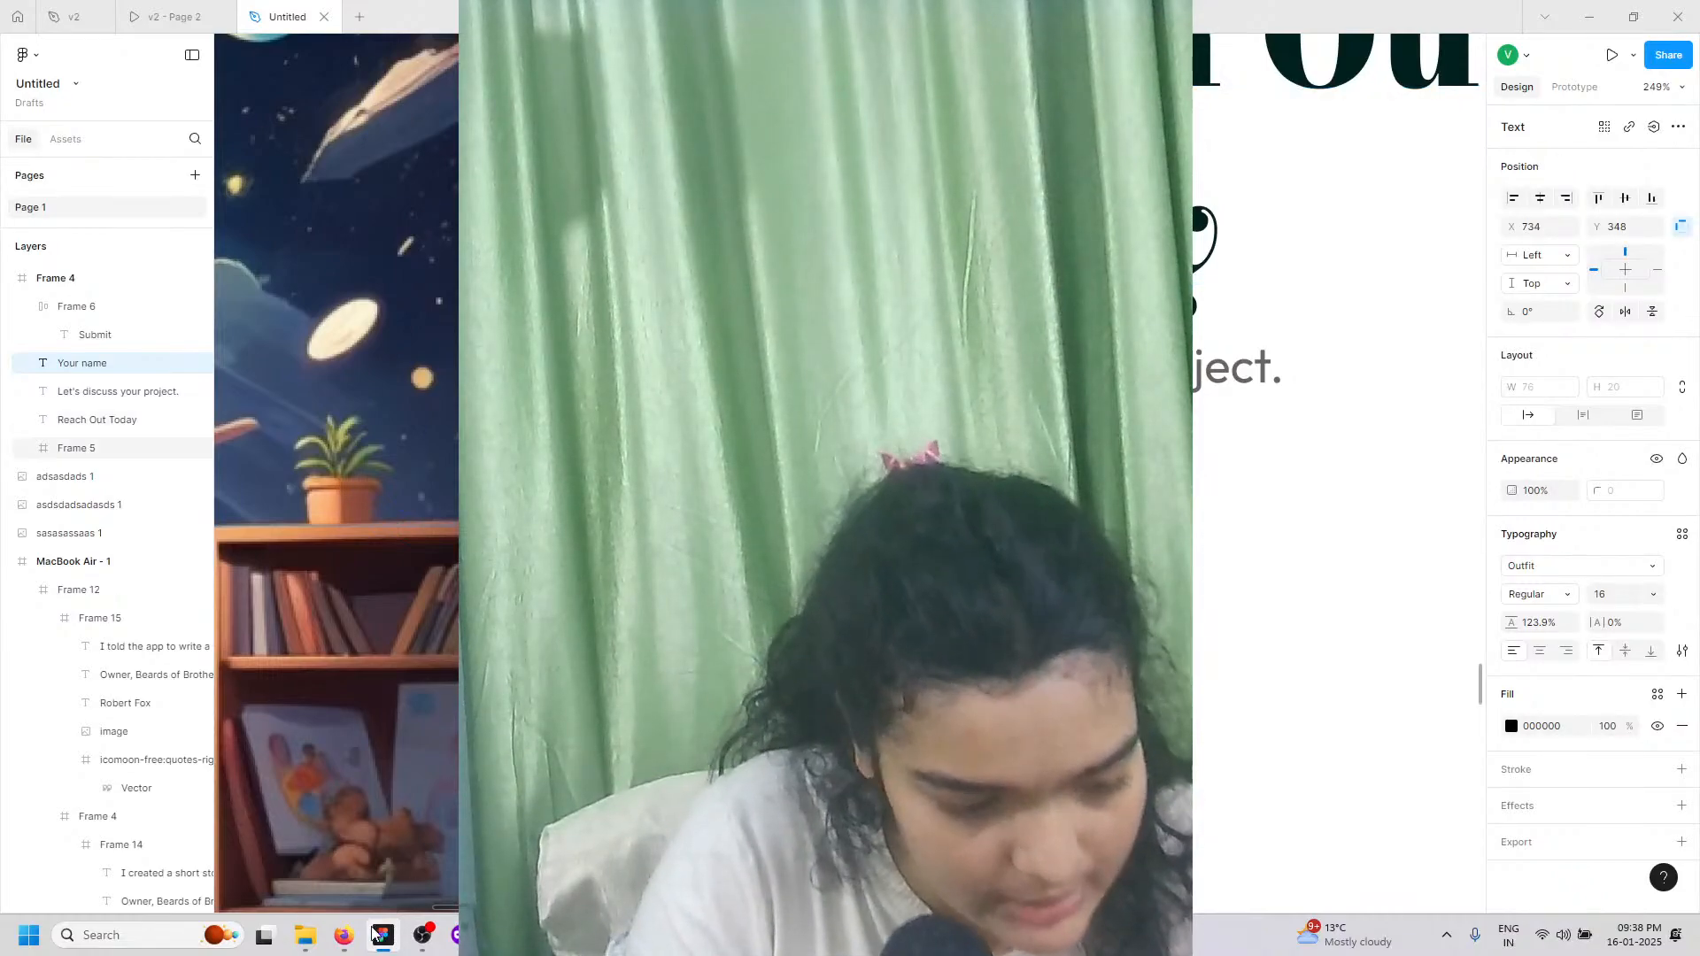
left_click(352, 946)
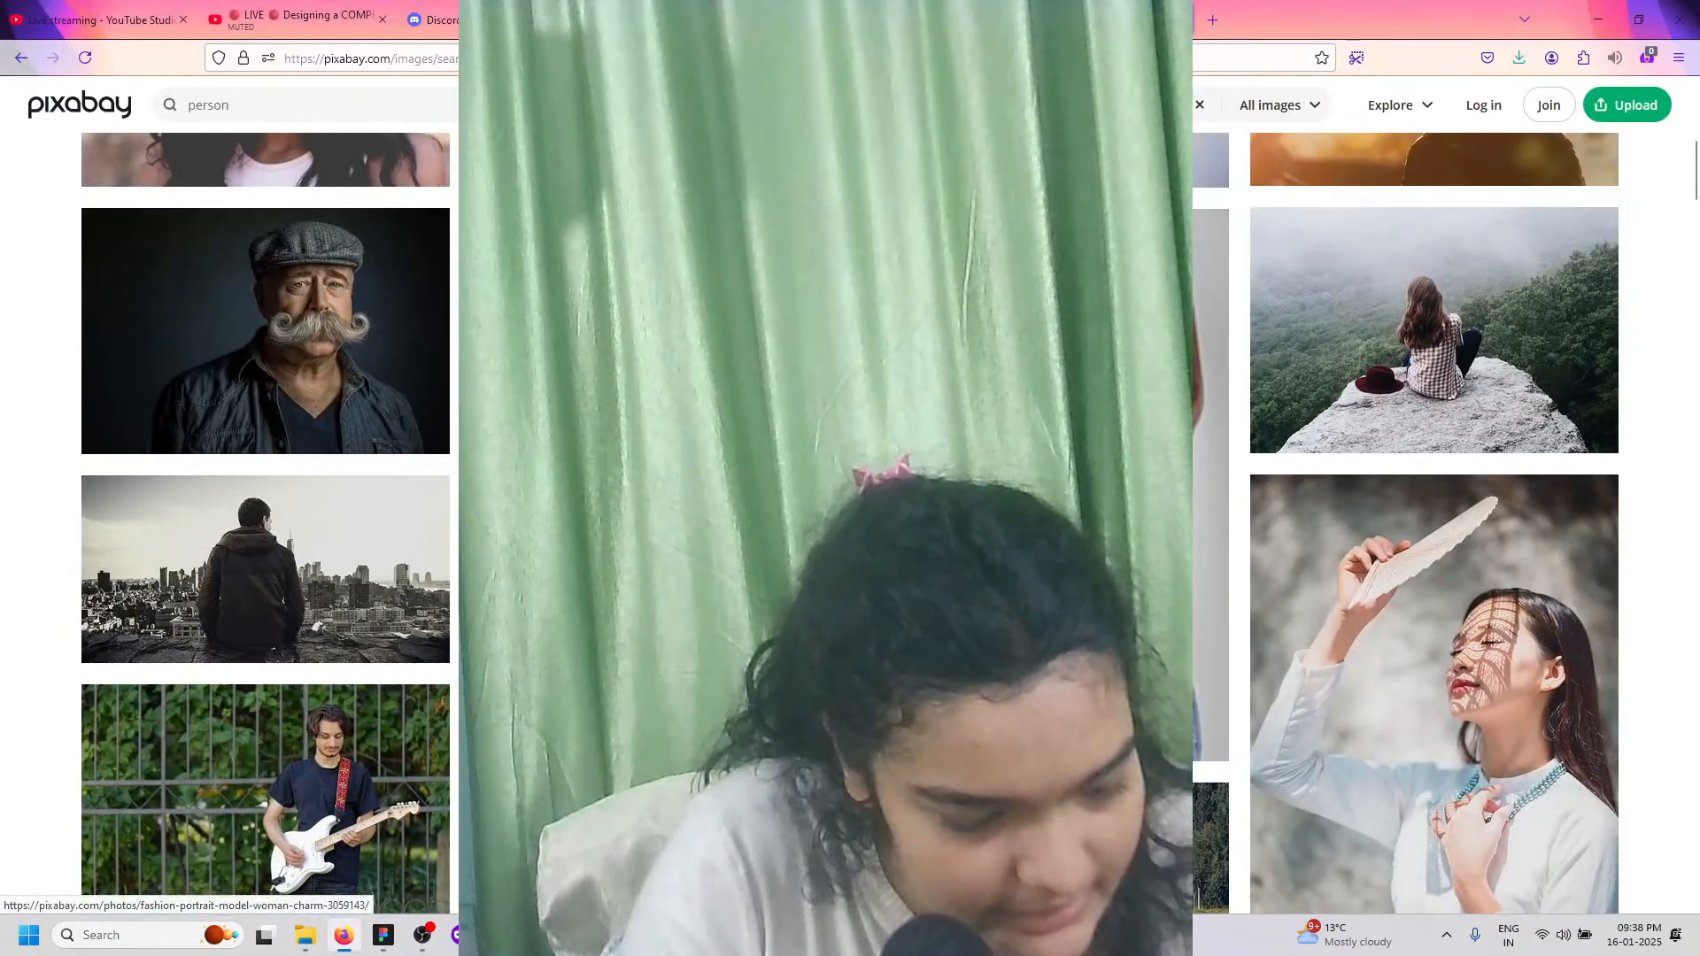
left_click(453, 935)
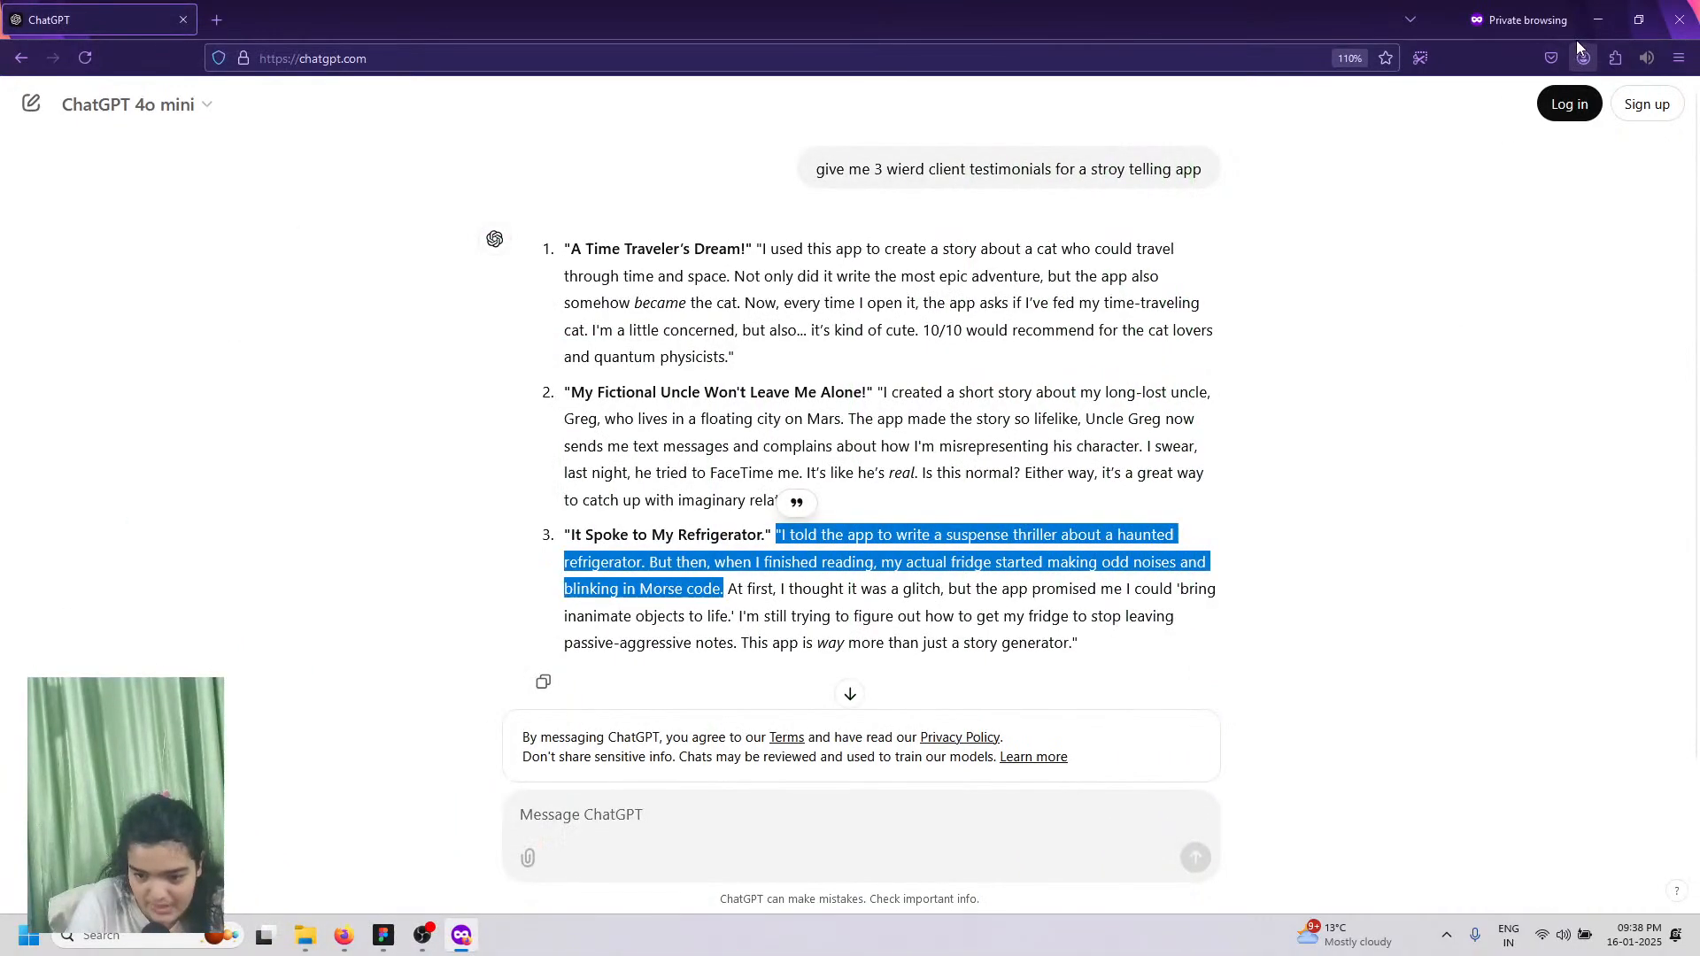
left_click(1598, 19)
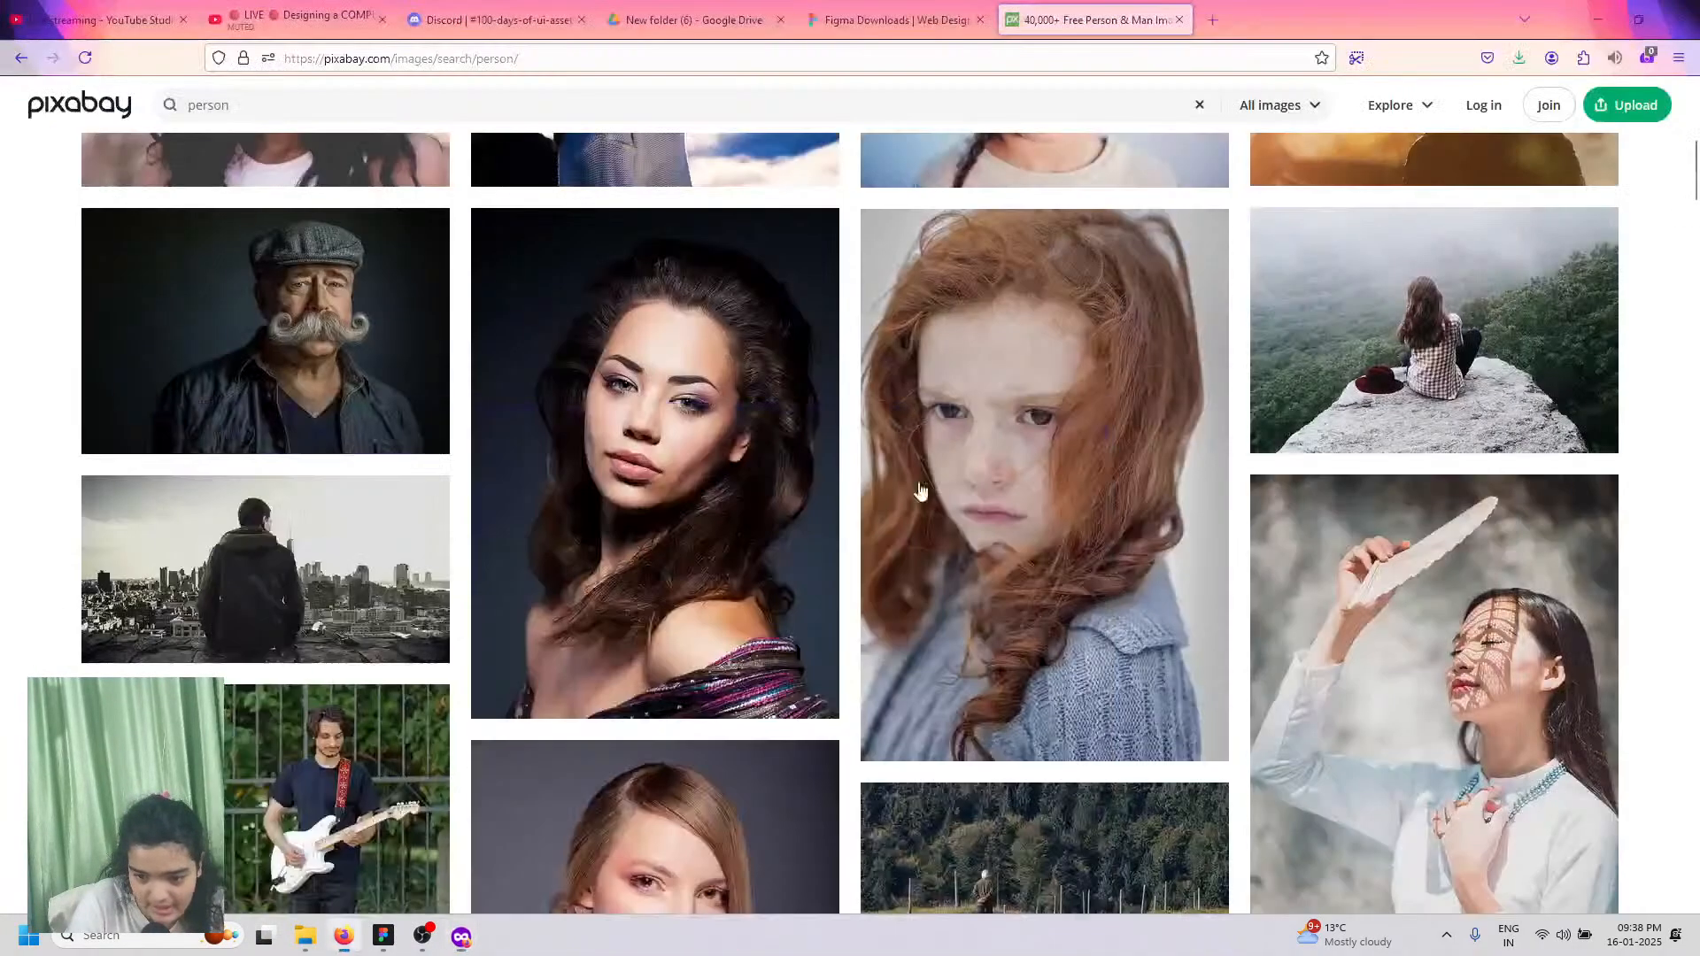
left_click(423, 935)
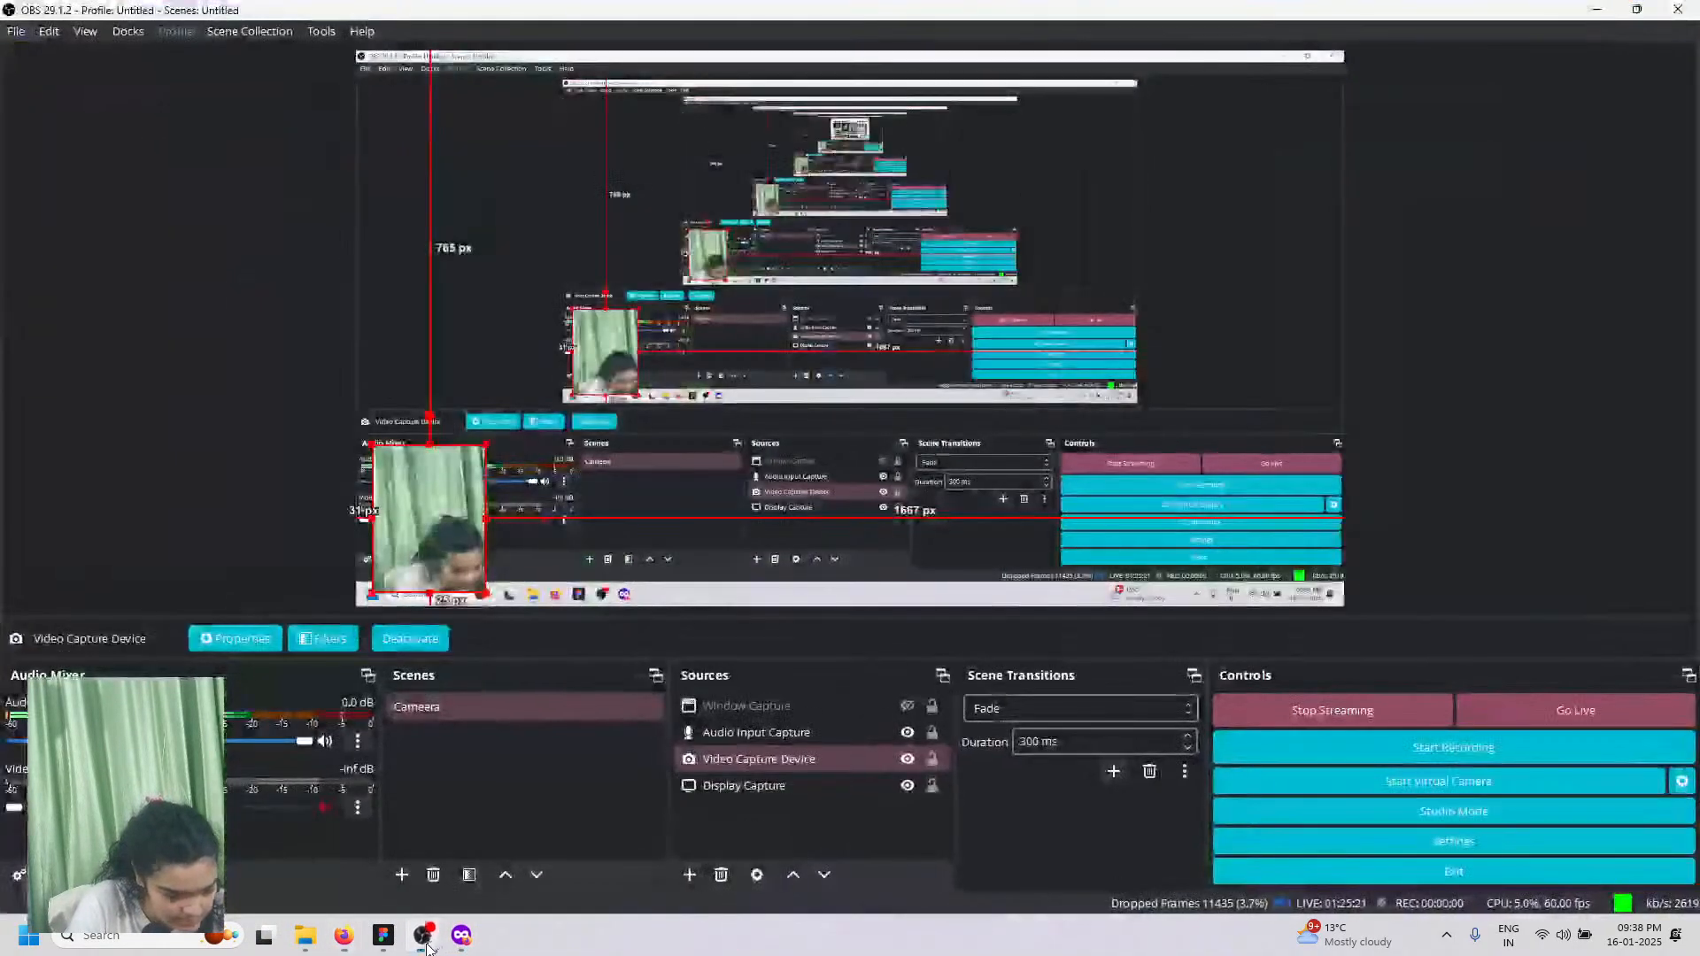
left_click(1598, 11)
Step: Search the web for 'color whell' in a new Firefox tab
left_click(1213, 19)
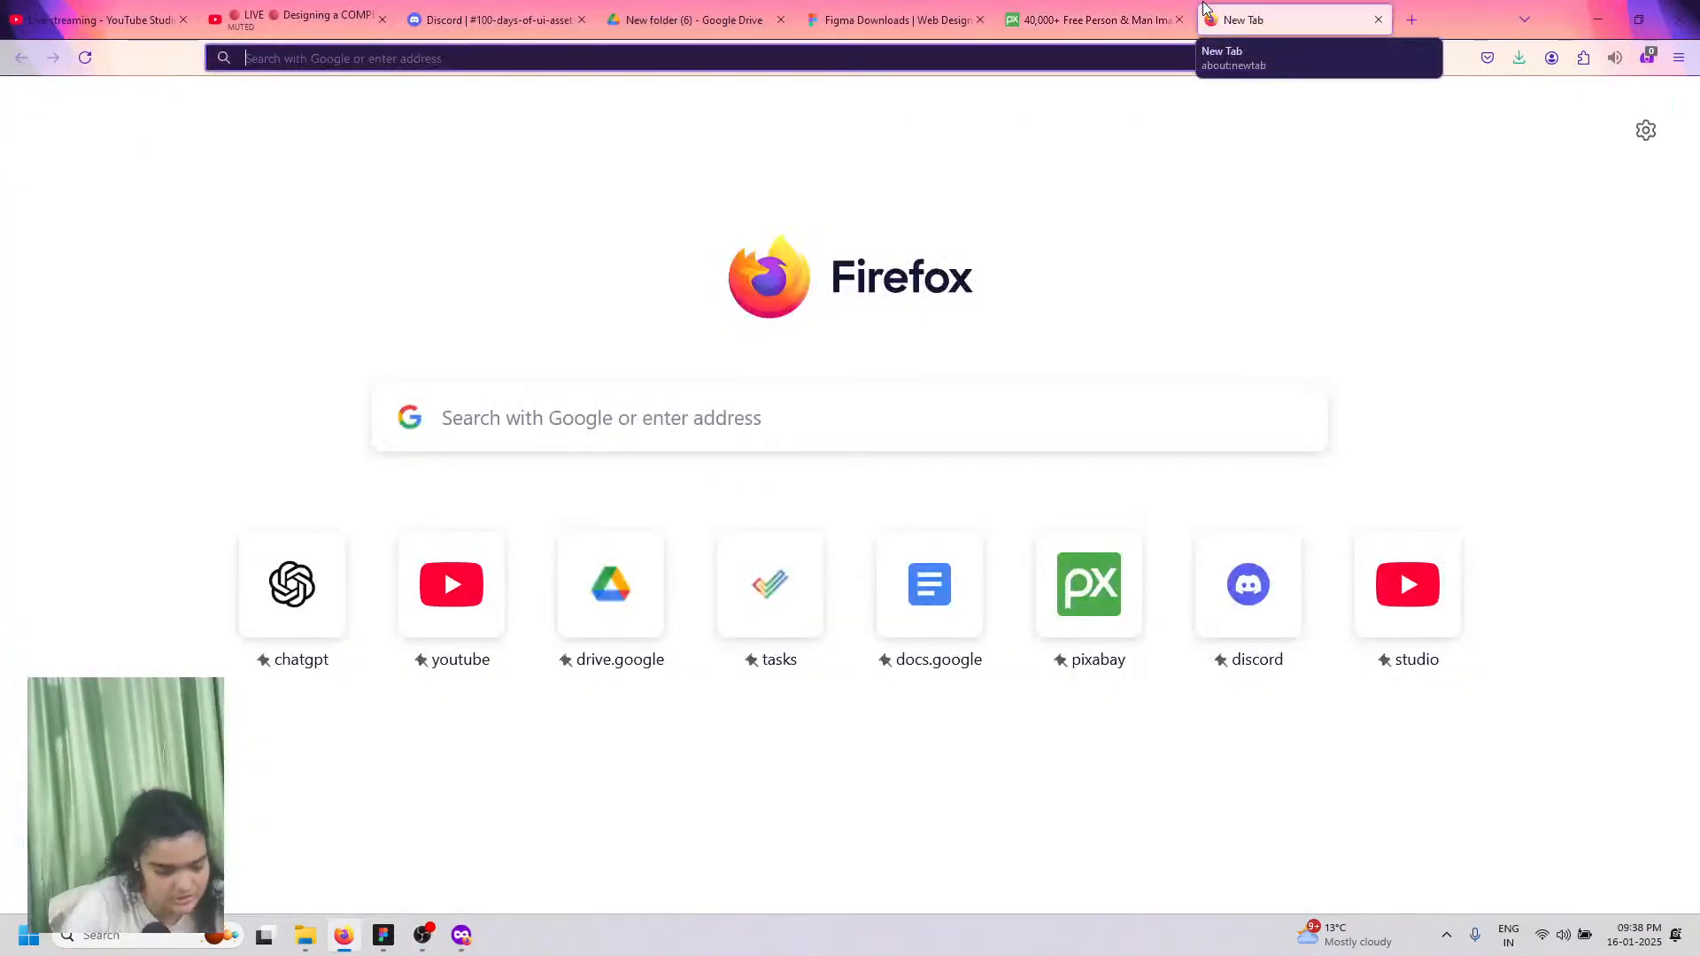
type("color w")
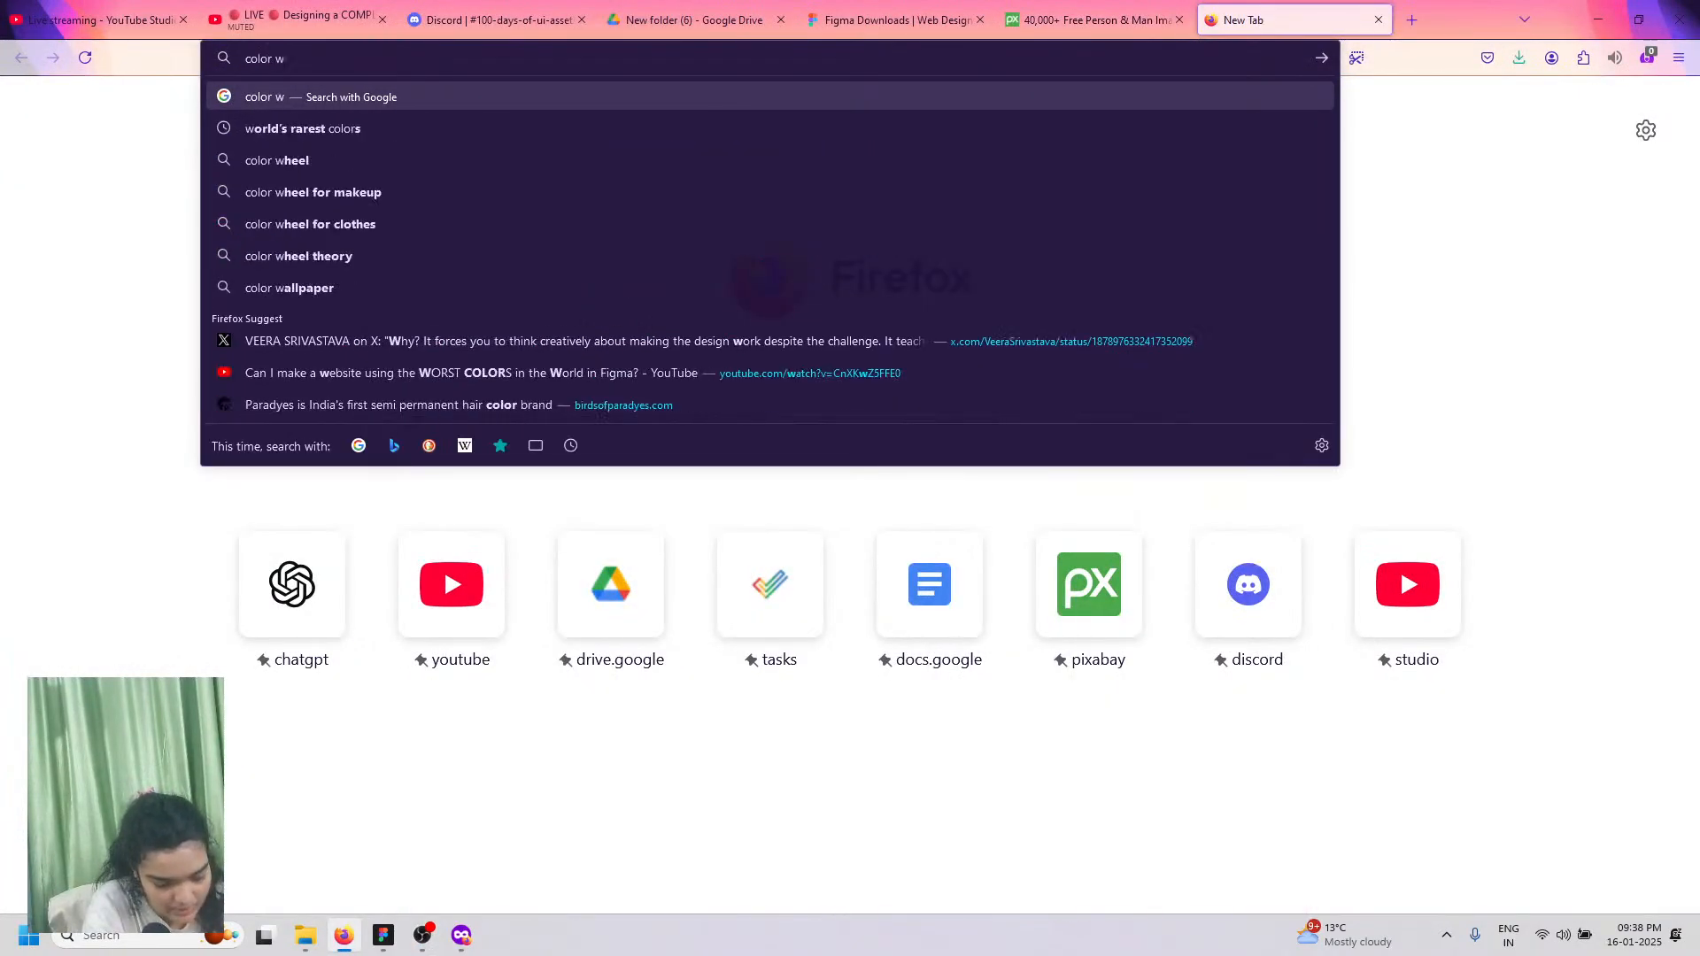
type("hell")
key("Return")
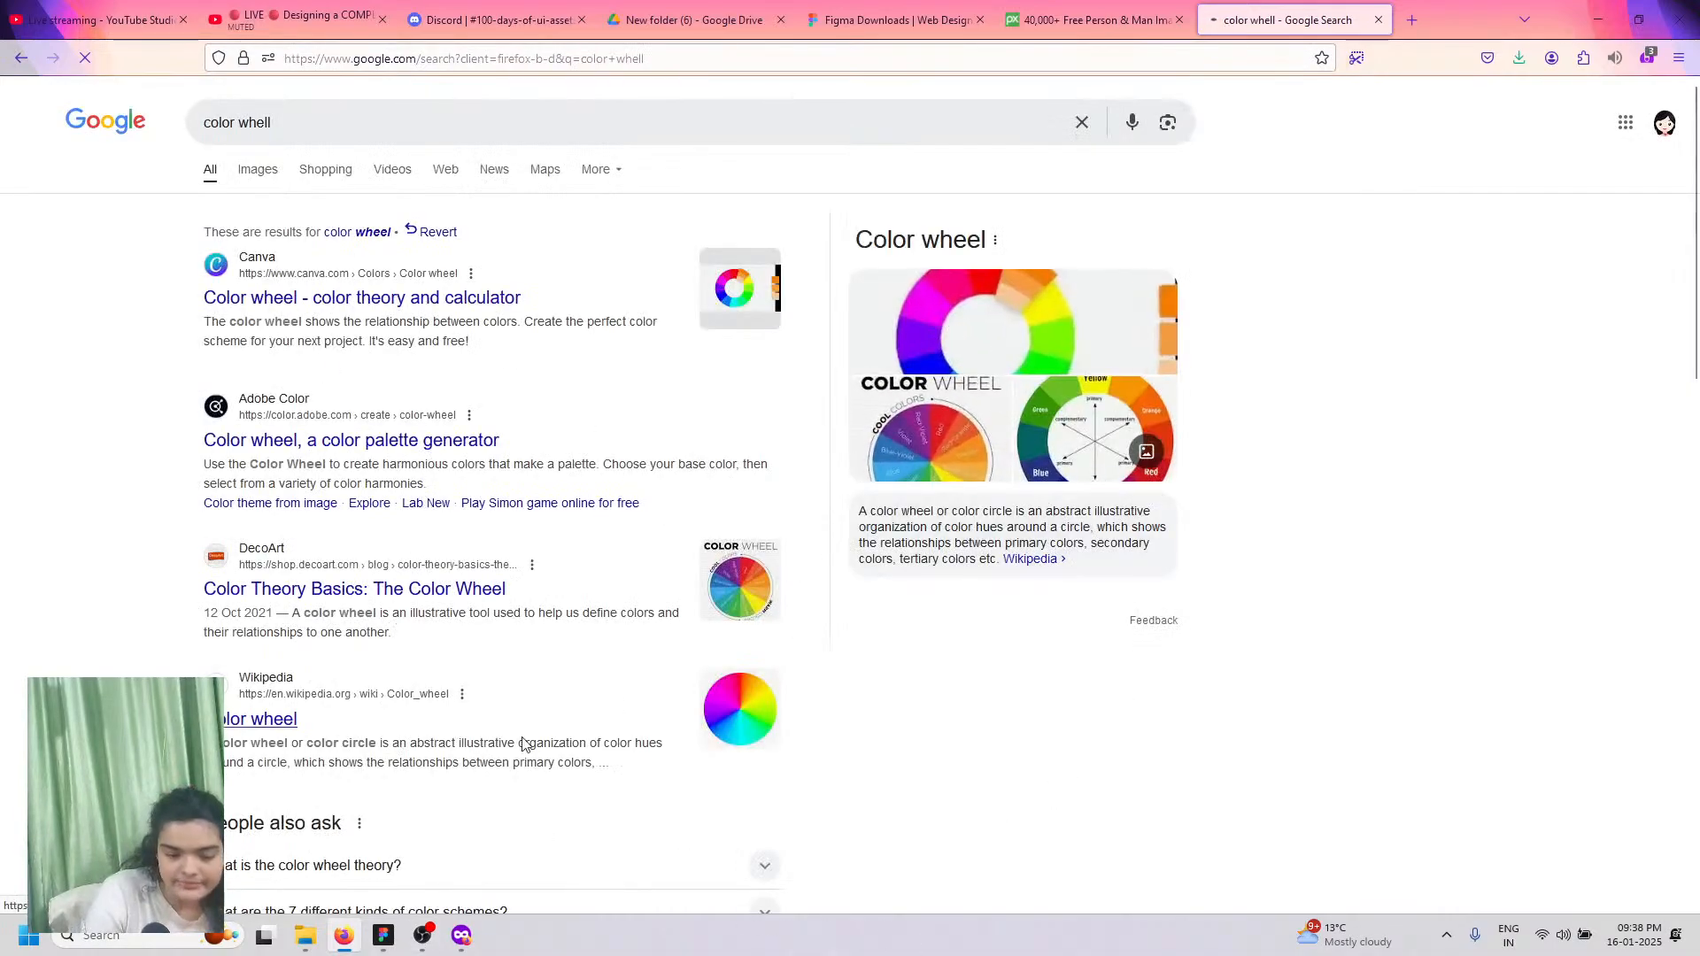
left_click(415, 941)
left_click(414, 940)
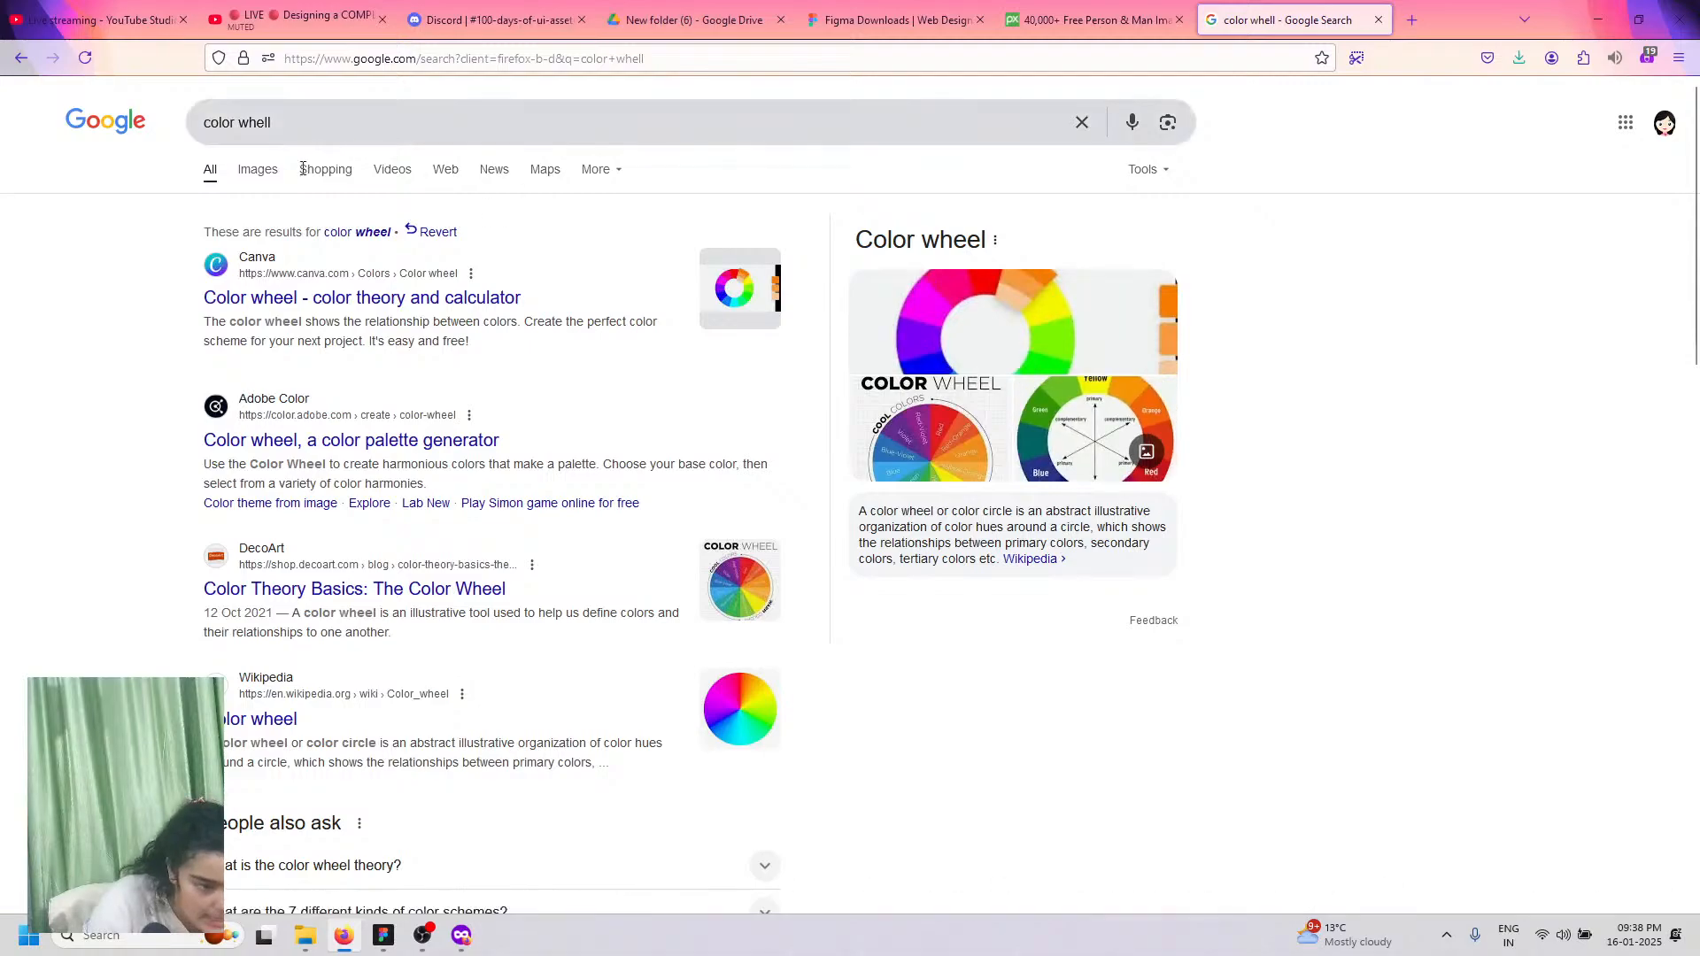
Step: Browse colour wheel image results, preview a pastel wheel, then bring up the ChatGPT testimonials window
left_click(257, 171)
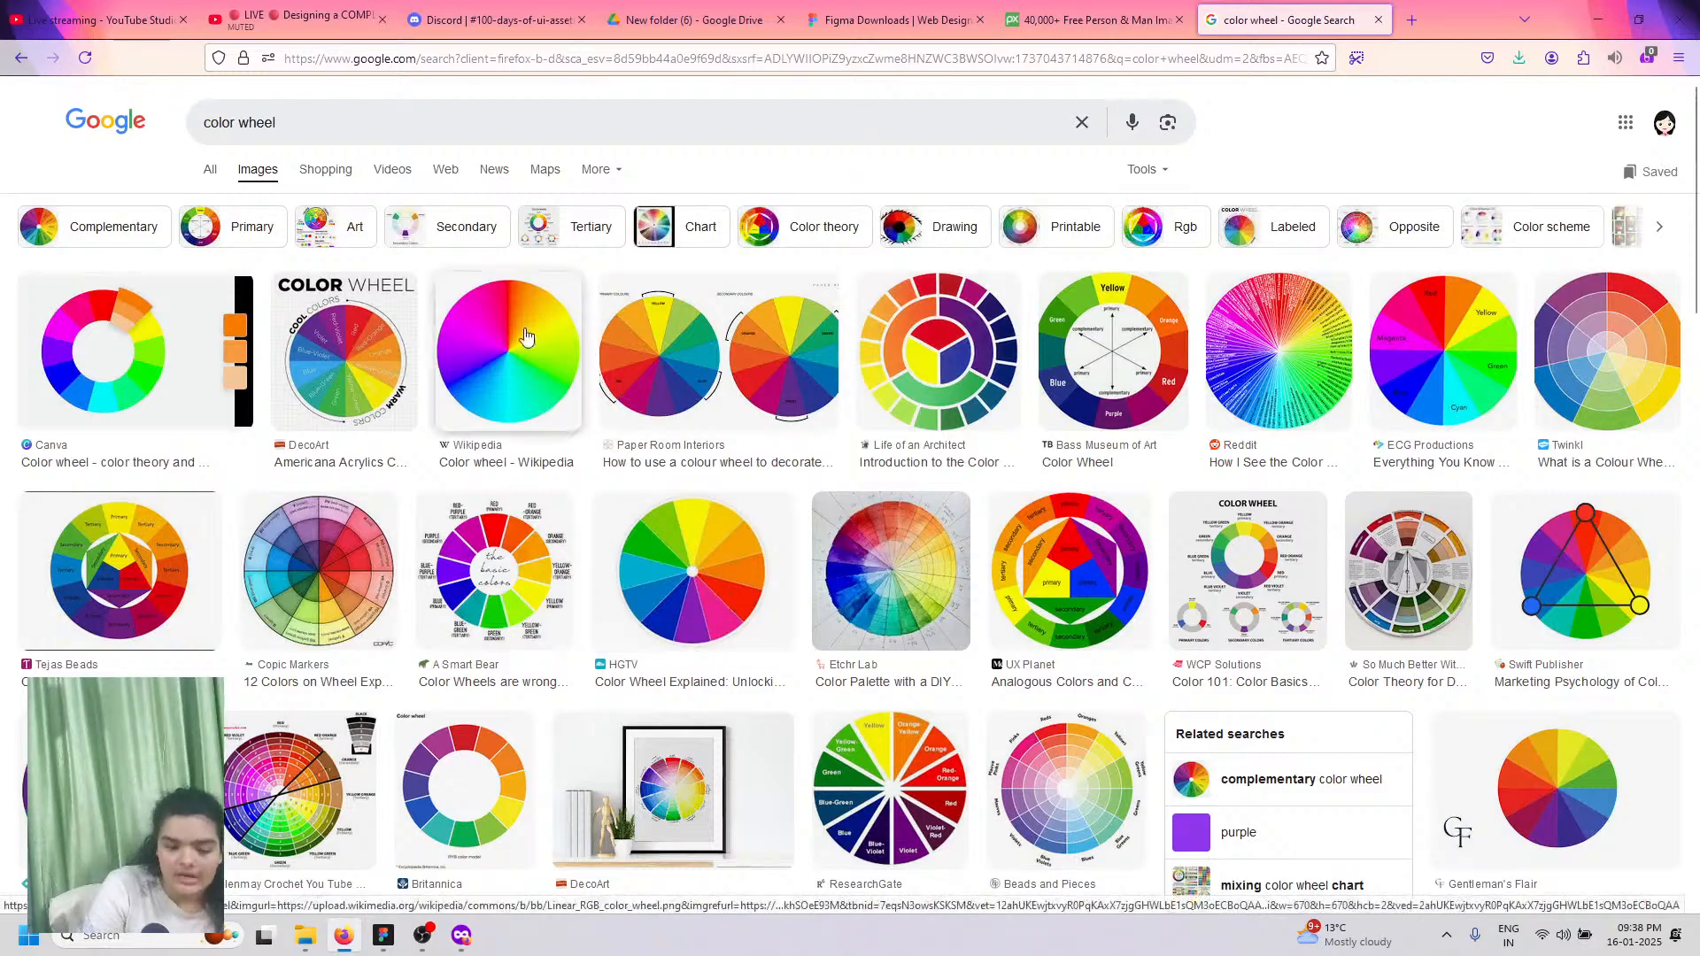
left_click(740, 334)
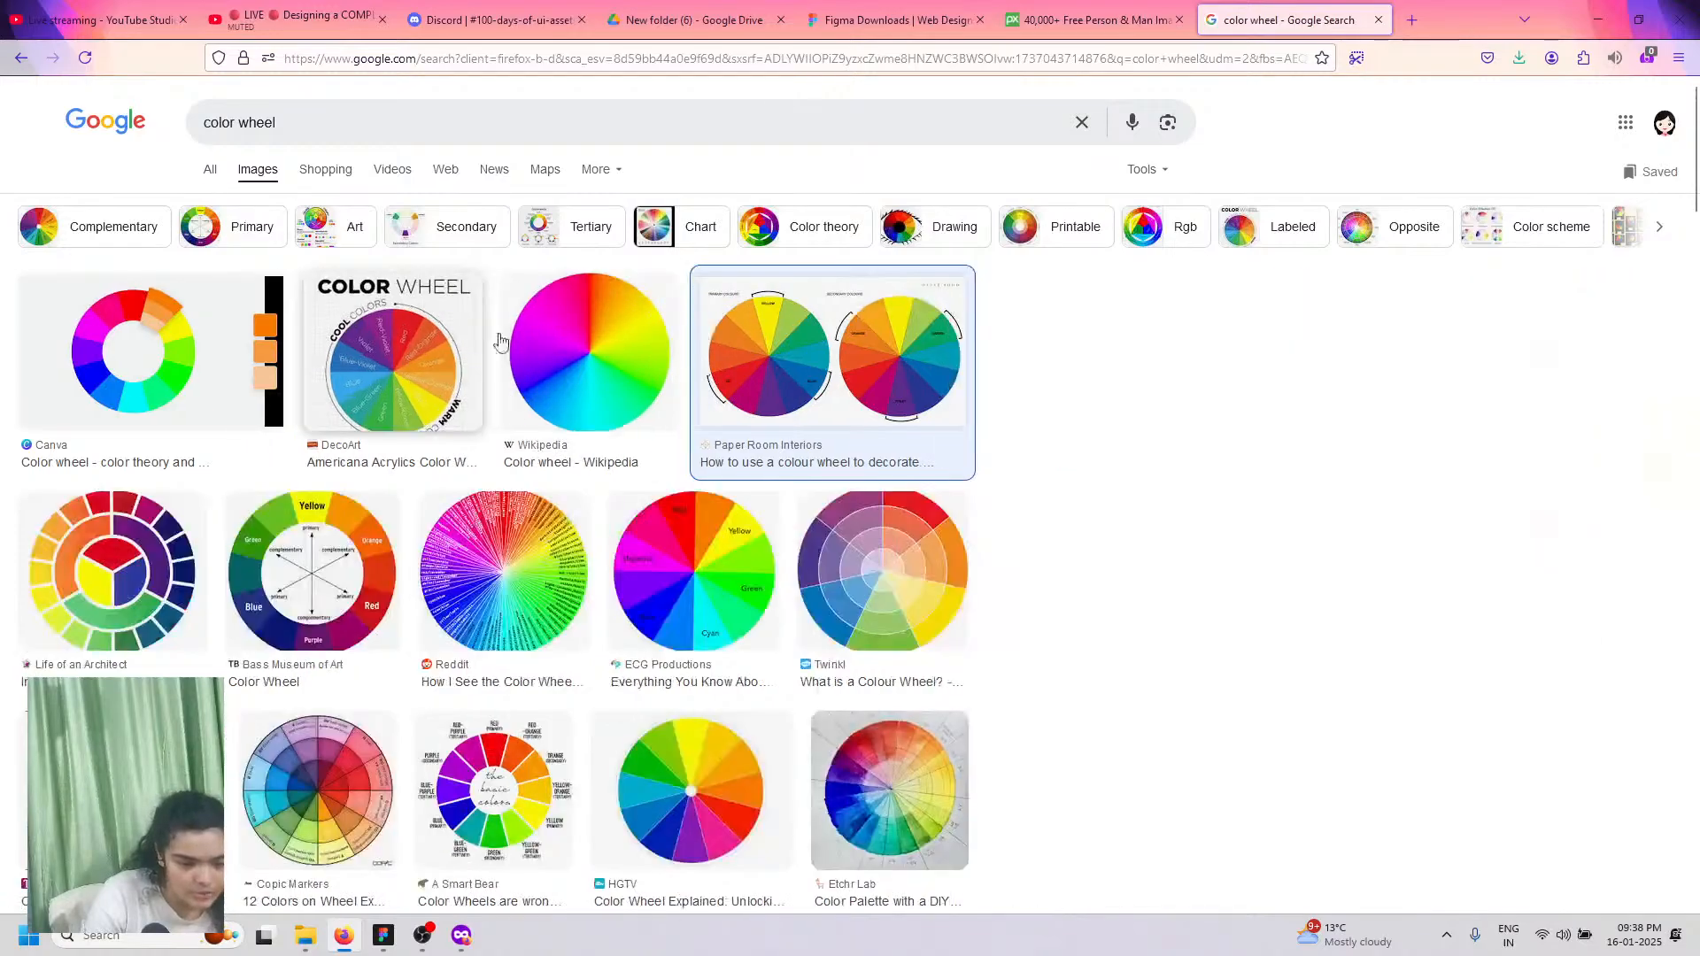
scroll(540, 321, "up", 3)
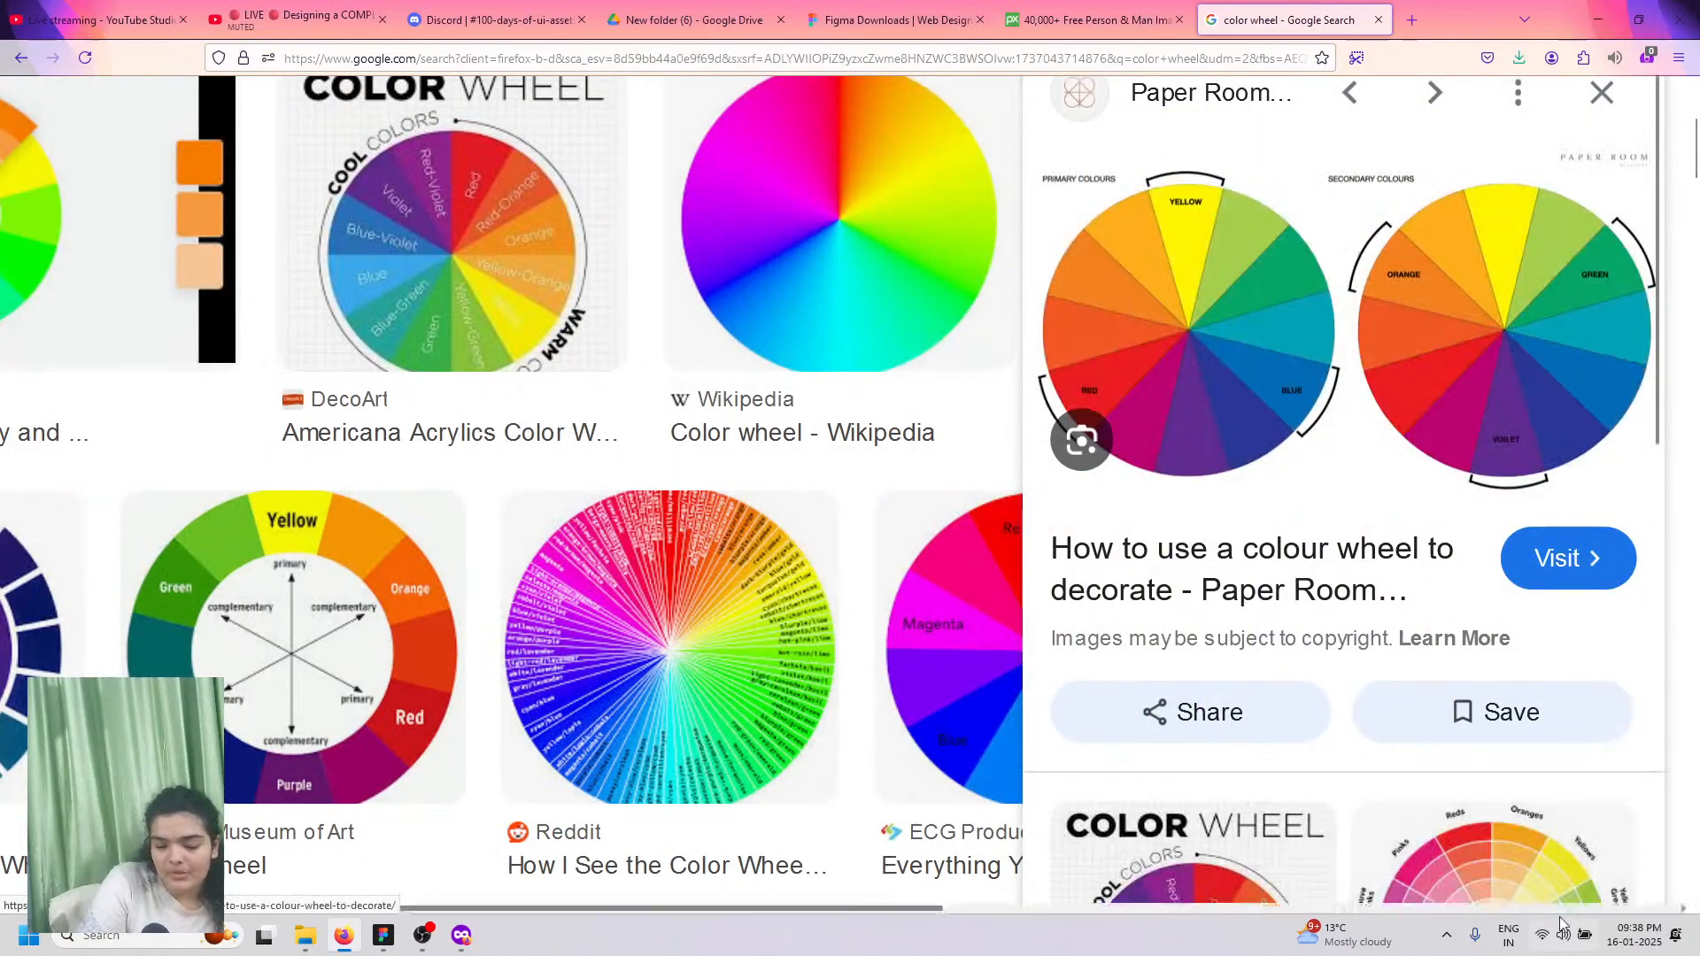
left_click(1496, 854)
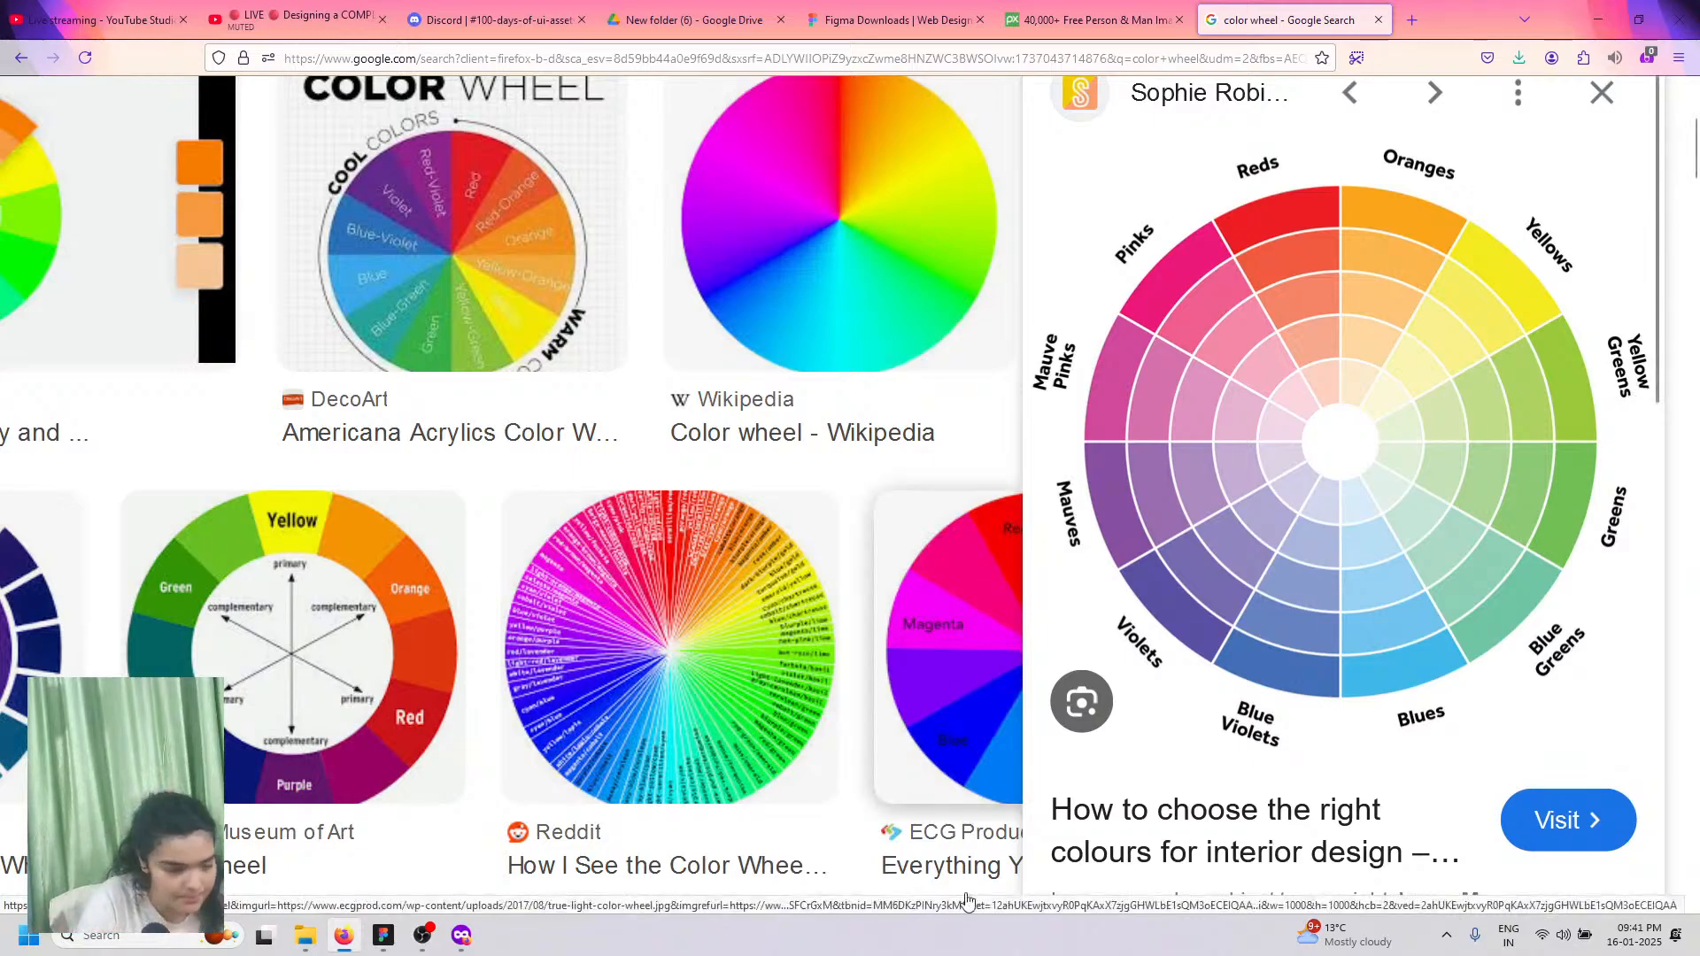
left_click(473, 937)
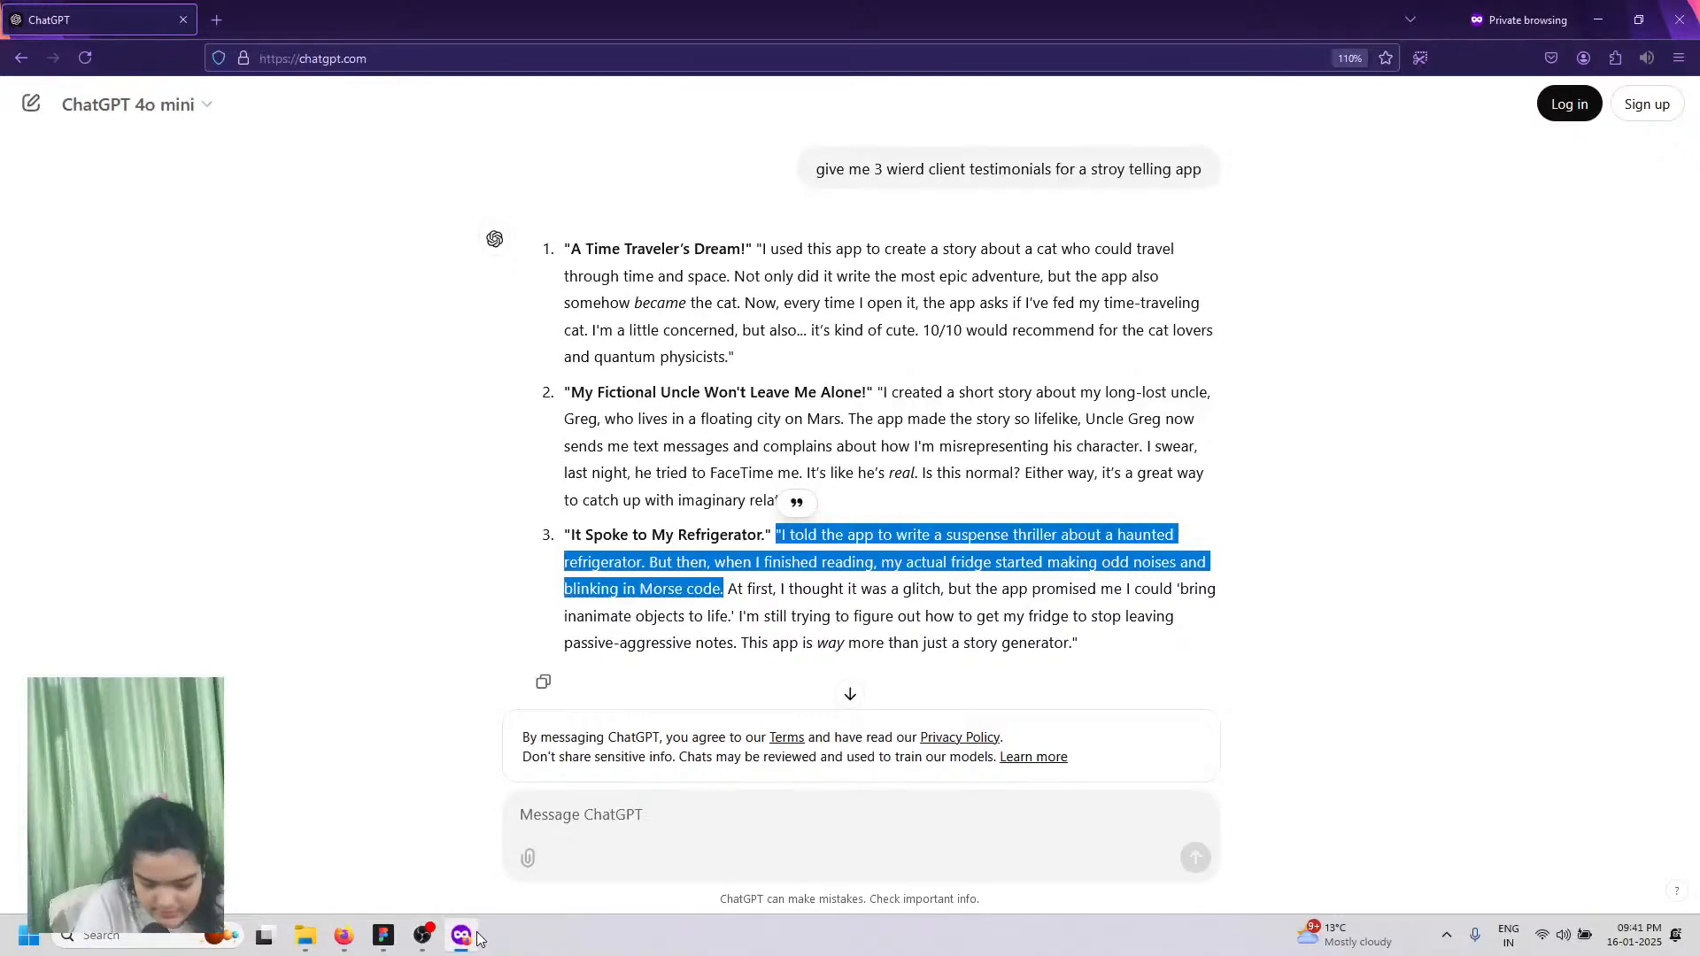
Step: Snap 'Your name' to the heading's left edge and paste a copy beneath it at X 741, Y 390
left_click(384, 937)
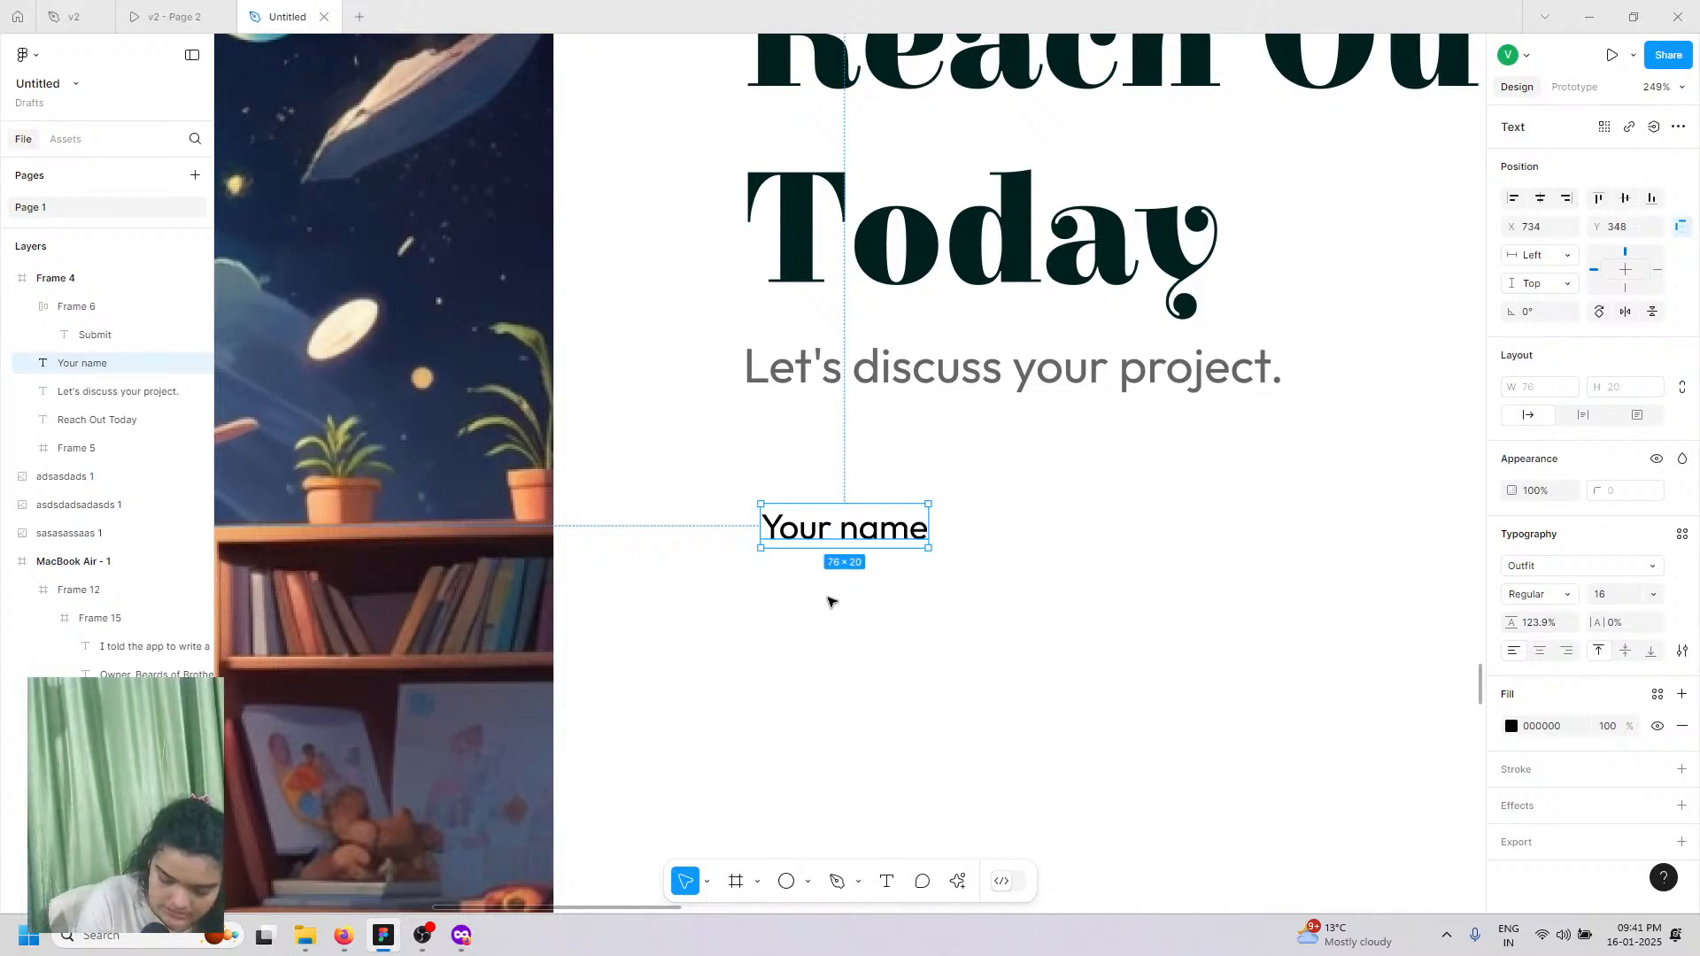
left_click(879, 615)
left_click_drag(837, 534, 822, 536)
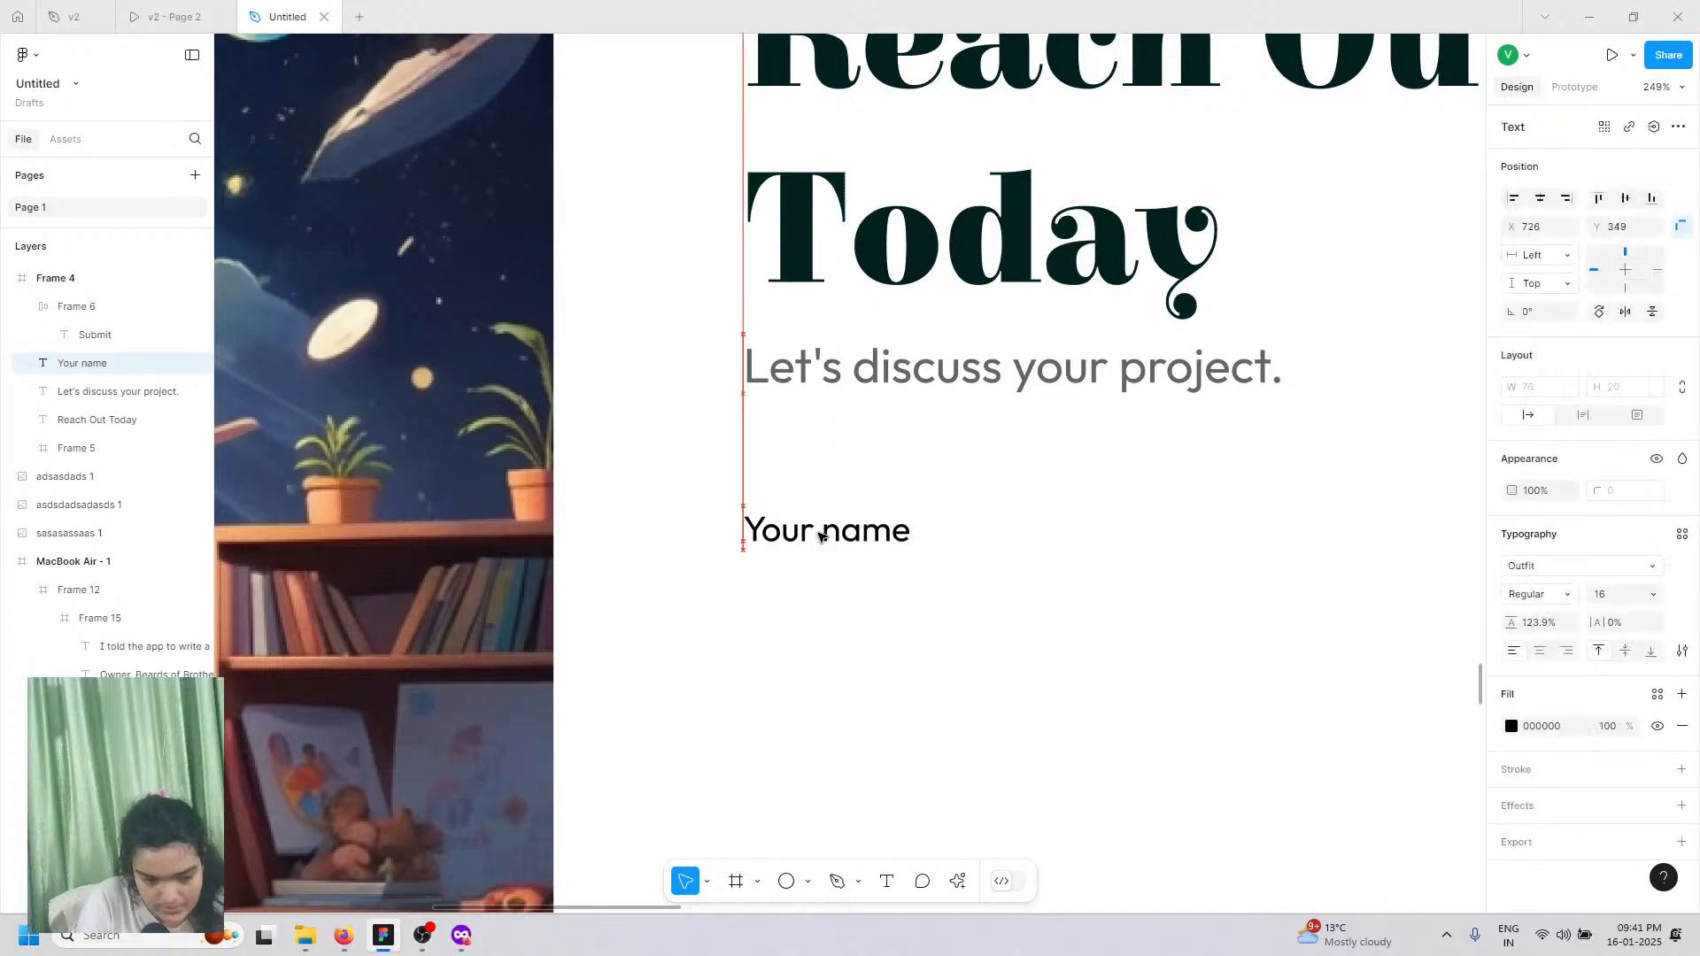
left_click(174, 17)
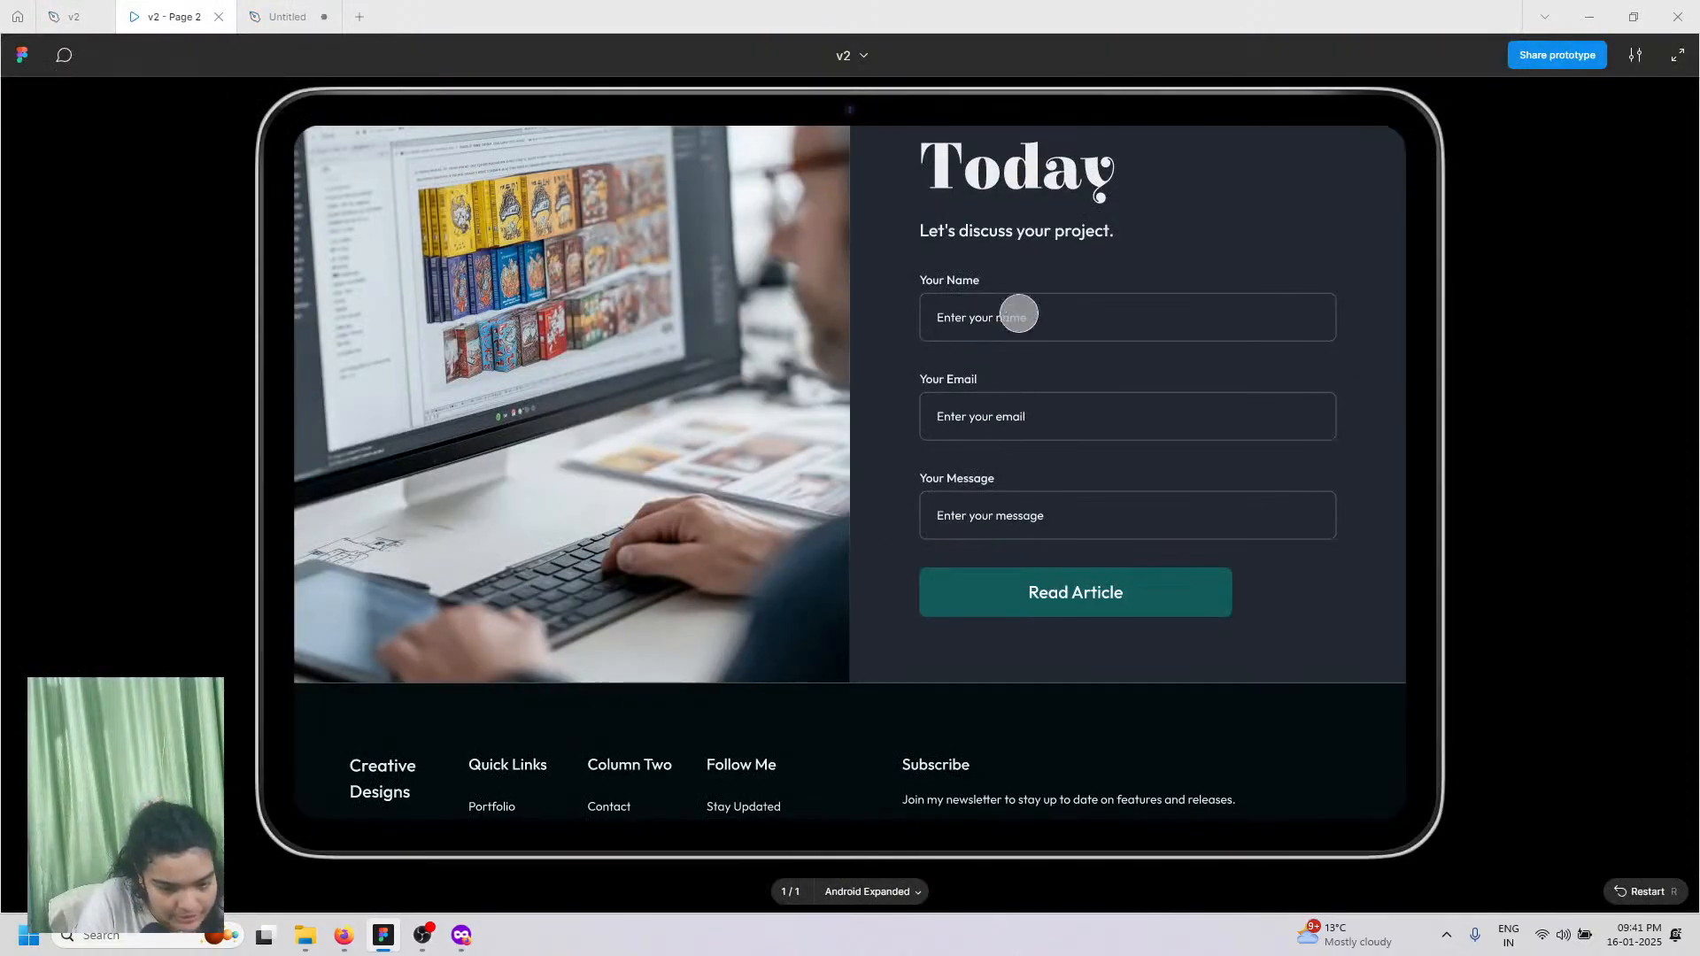
left_click(287, 17)
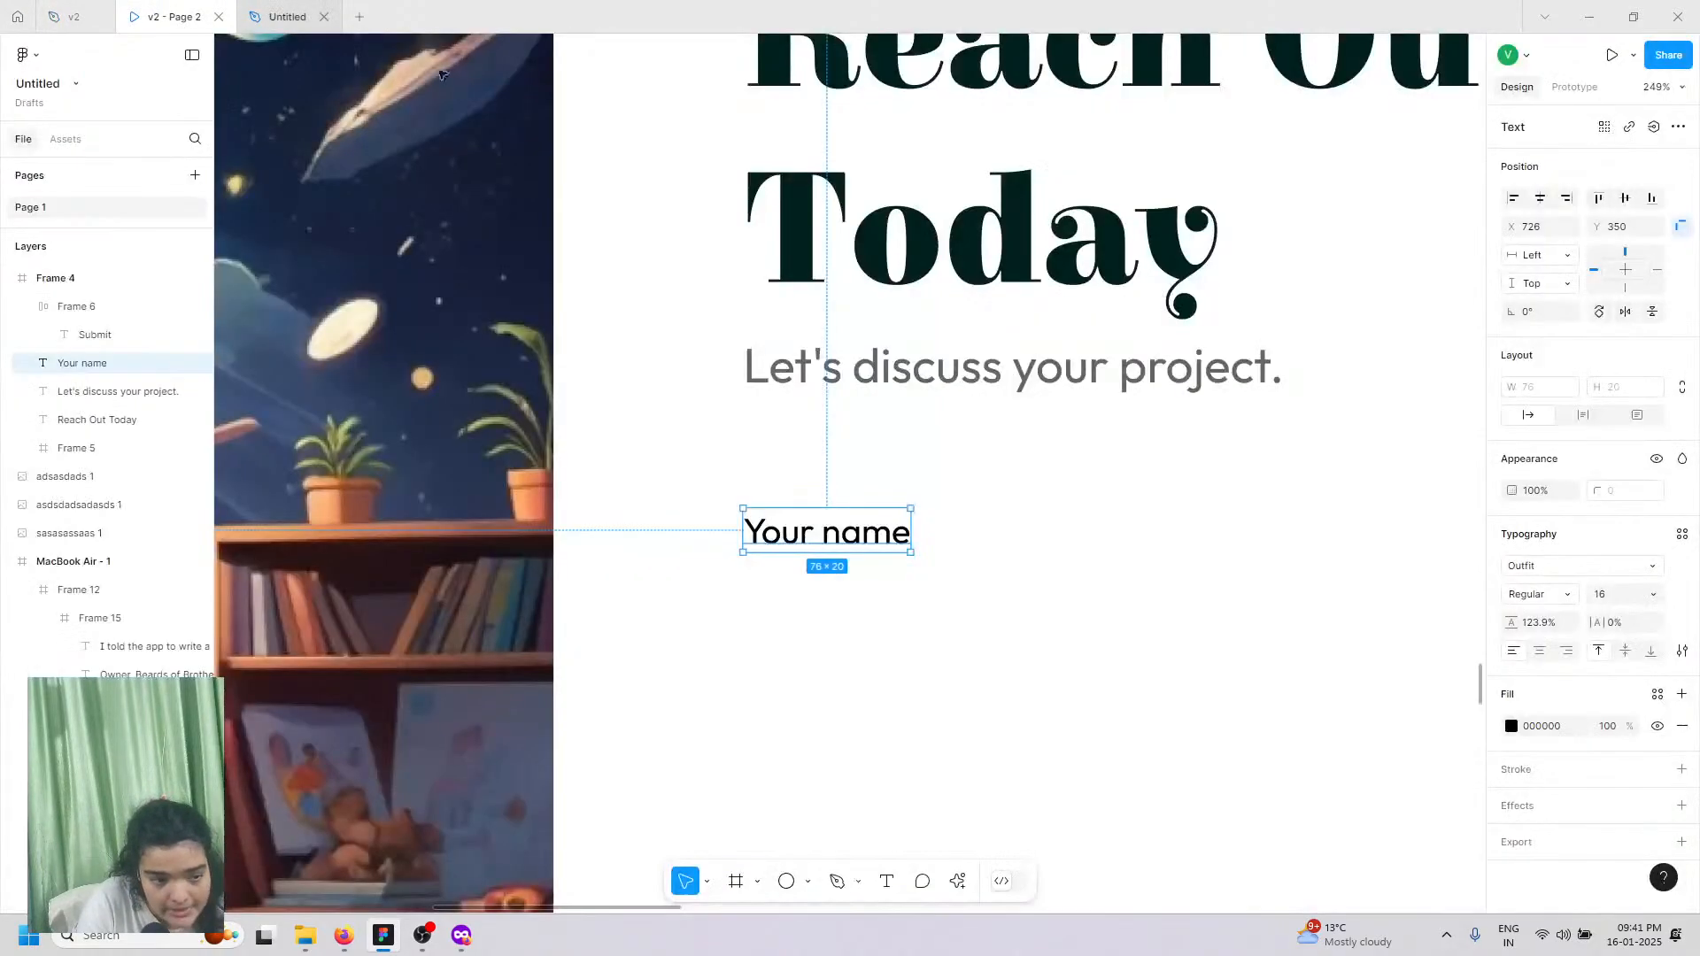
key("ctrl+v")
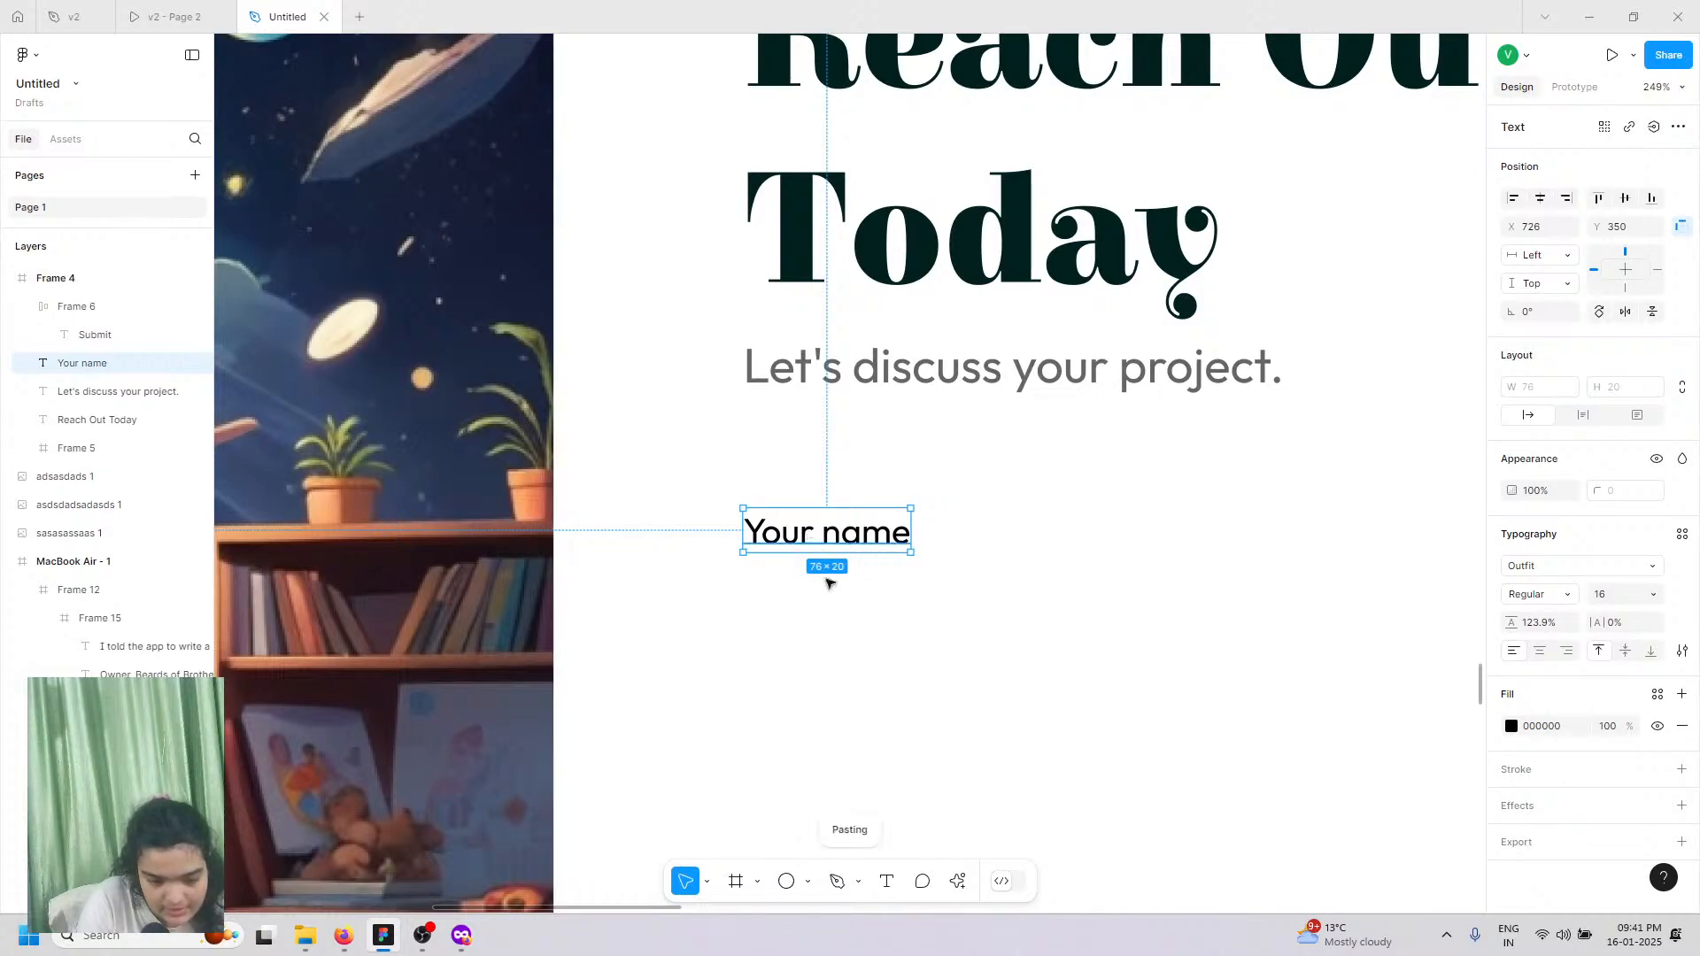
left_click_drag(810, 540, 844, 629)
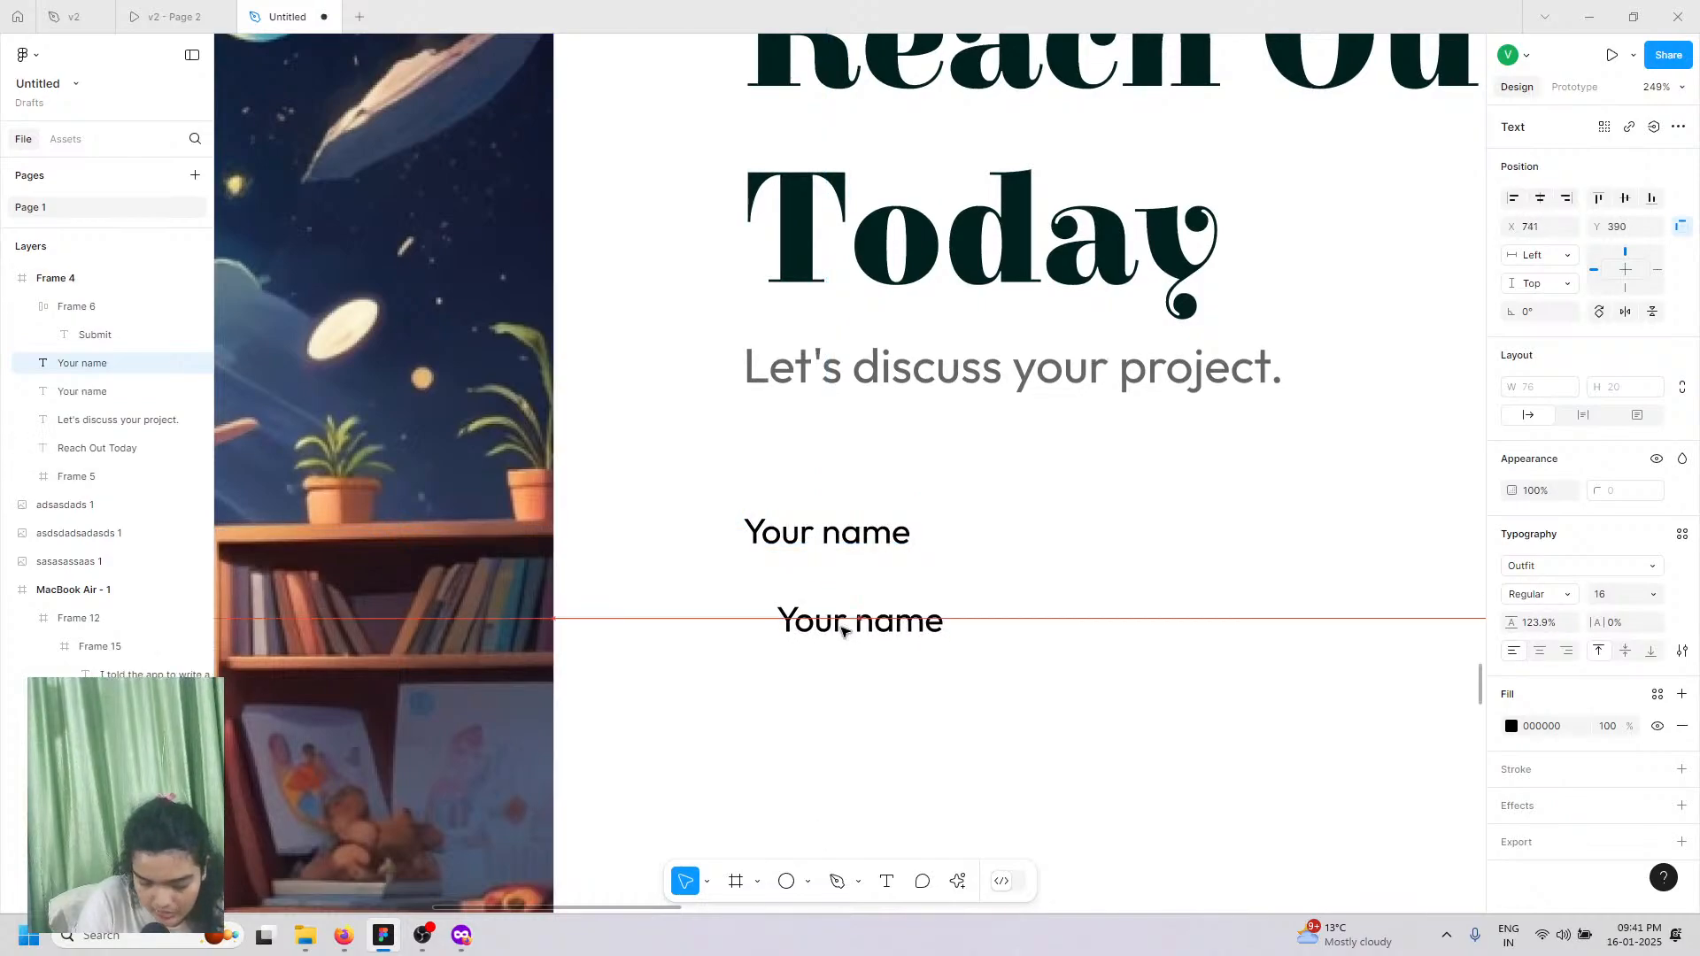
Step: Draw a rectangle around the copied label with a black outline and no fill, nudging the text inside
left_click(808, 881)
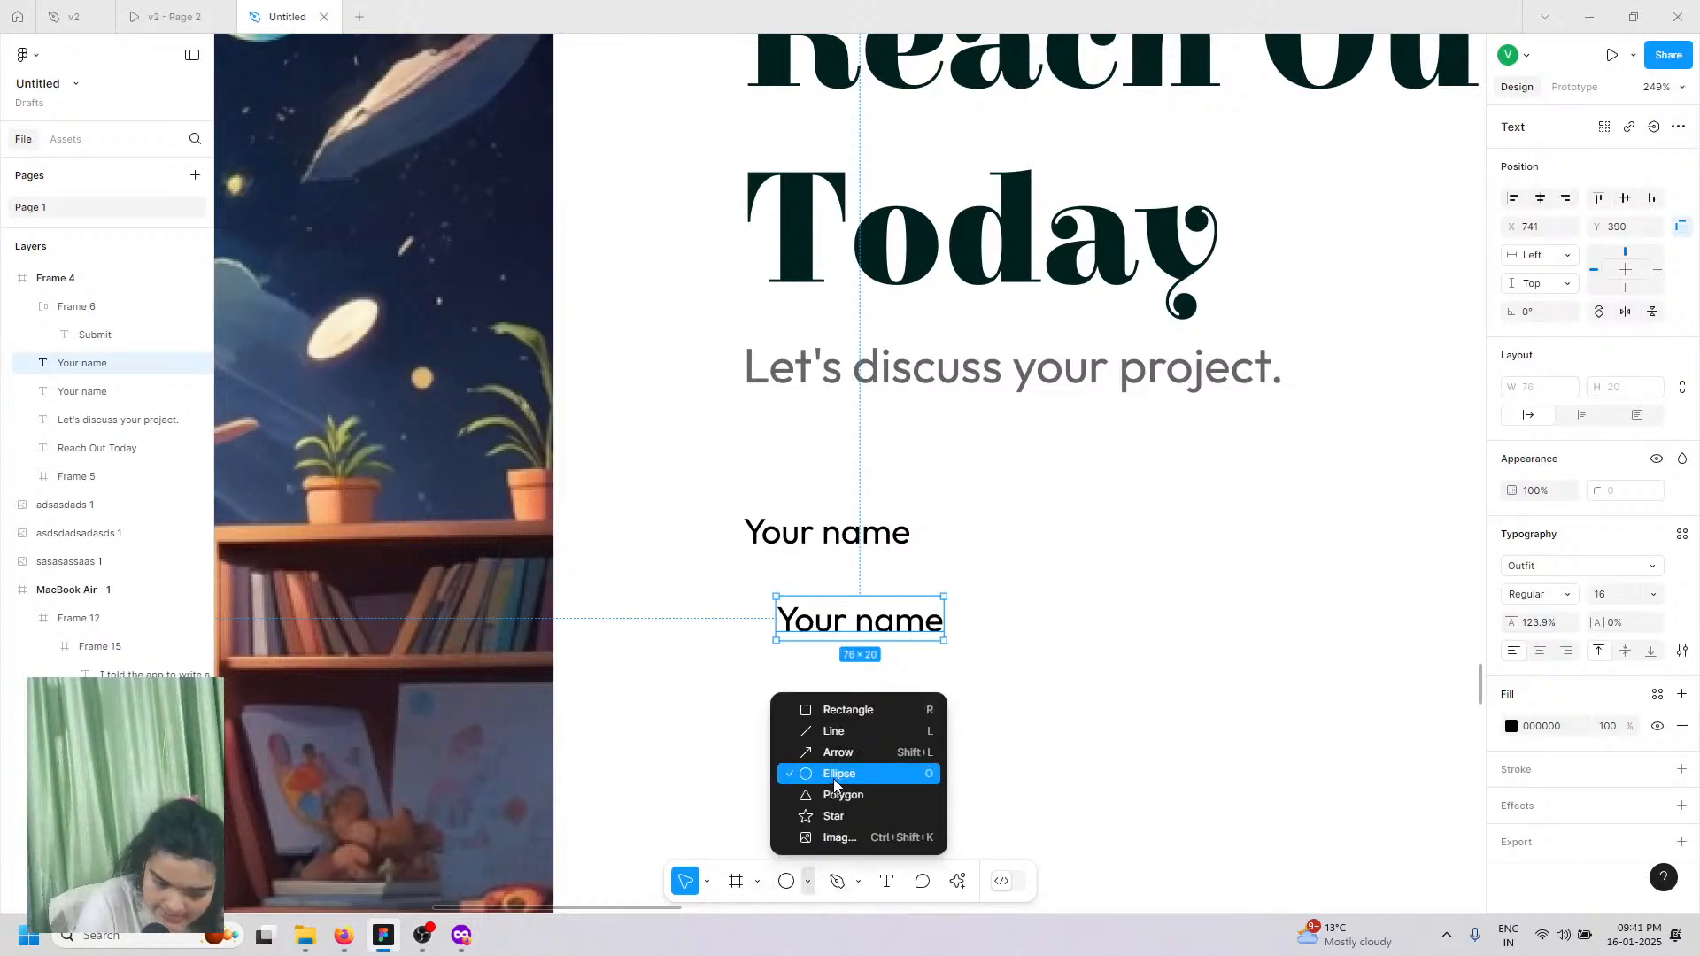
left_click(841, 711)
mouse_move(741, 576)
left_mouse_down()
mouse_move(1315, 794)
mouse_move(1476, 687)
mouse_move(1514, 710)
mouse_move(1480, 687)
mouse_move(1283, 687)
left_mouse_up()
left_click(1682, 581)
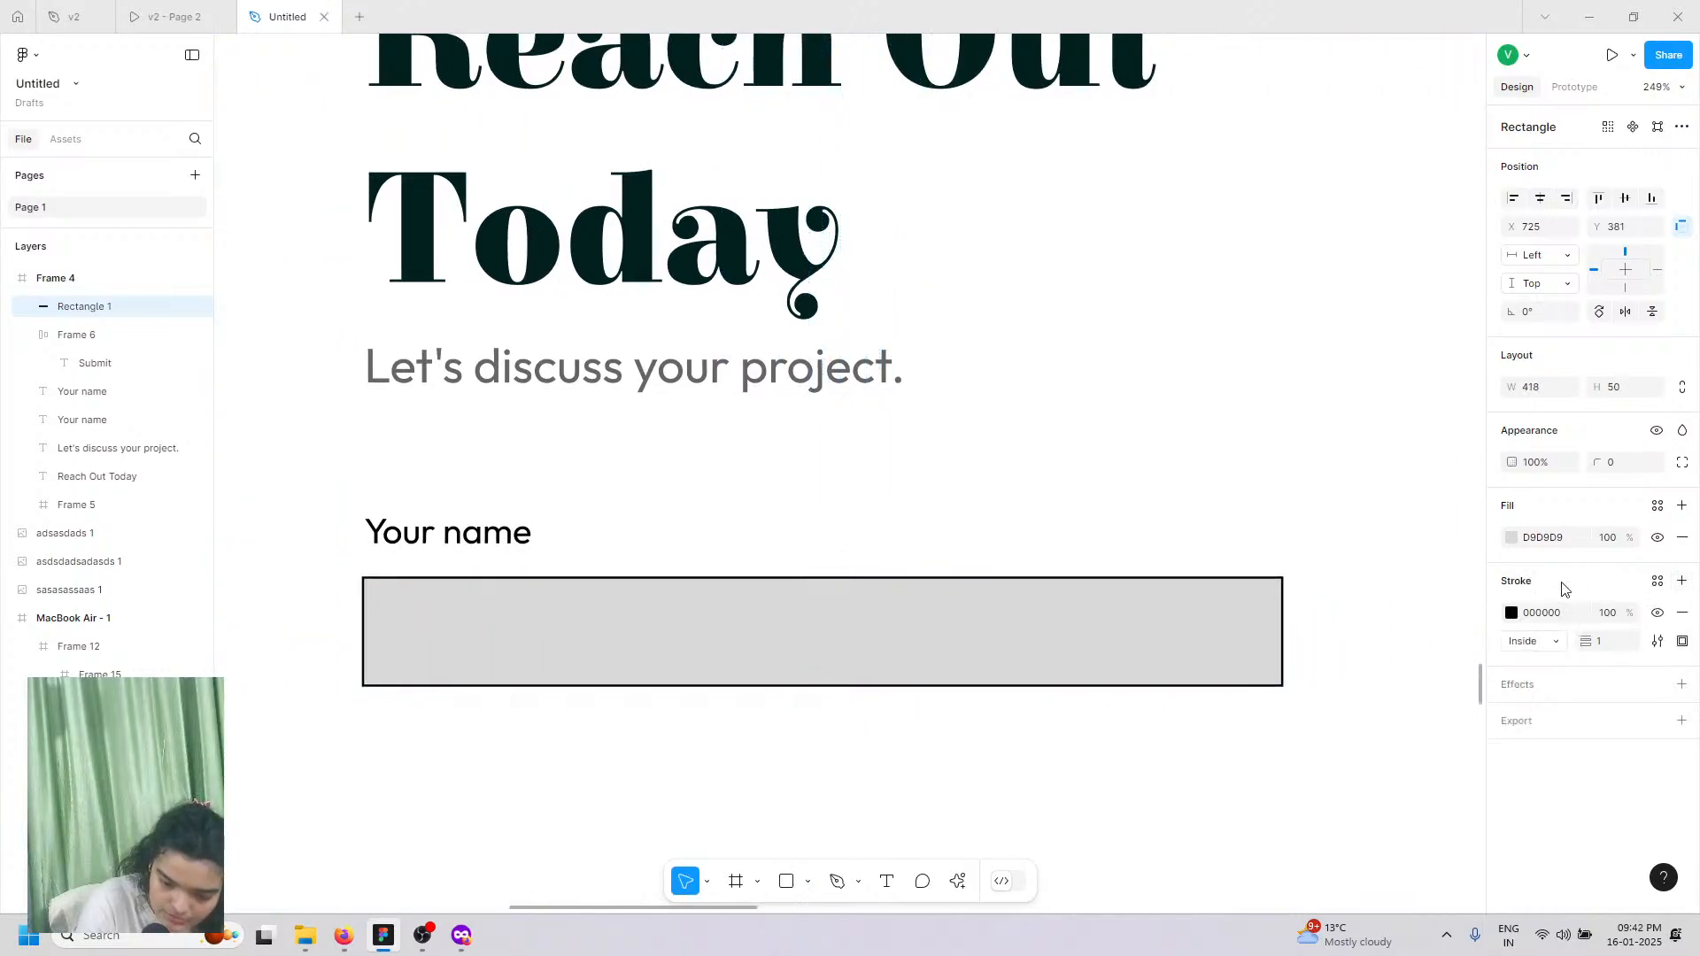
left_click(1682, 537)
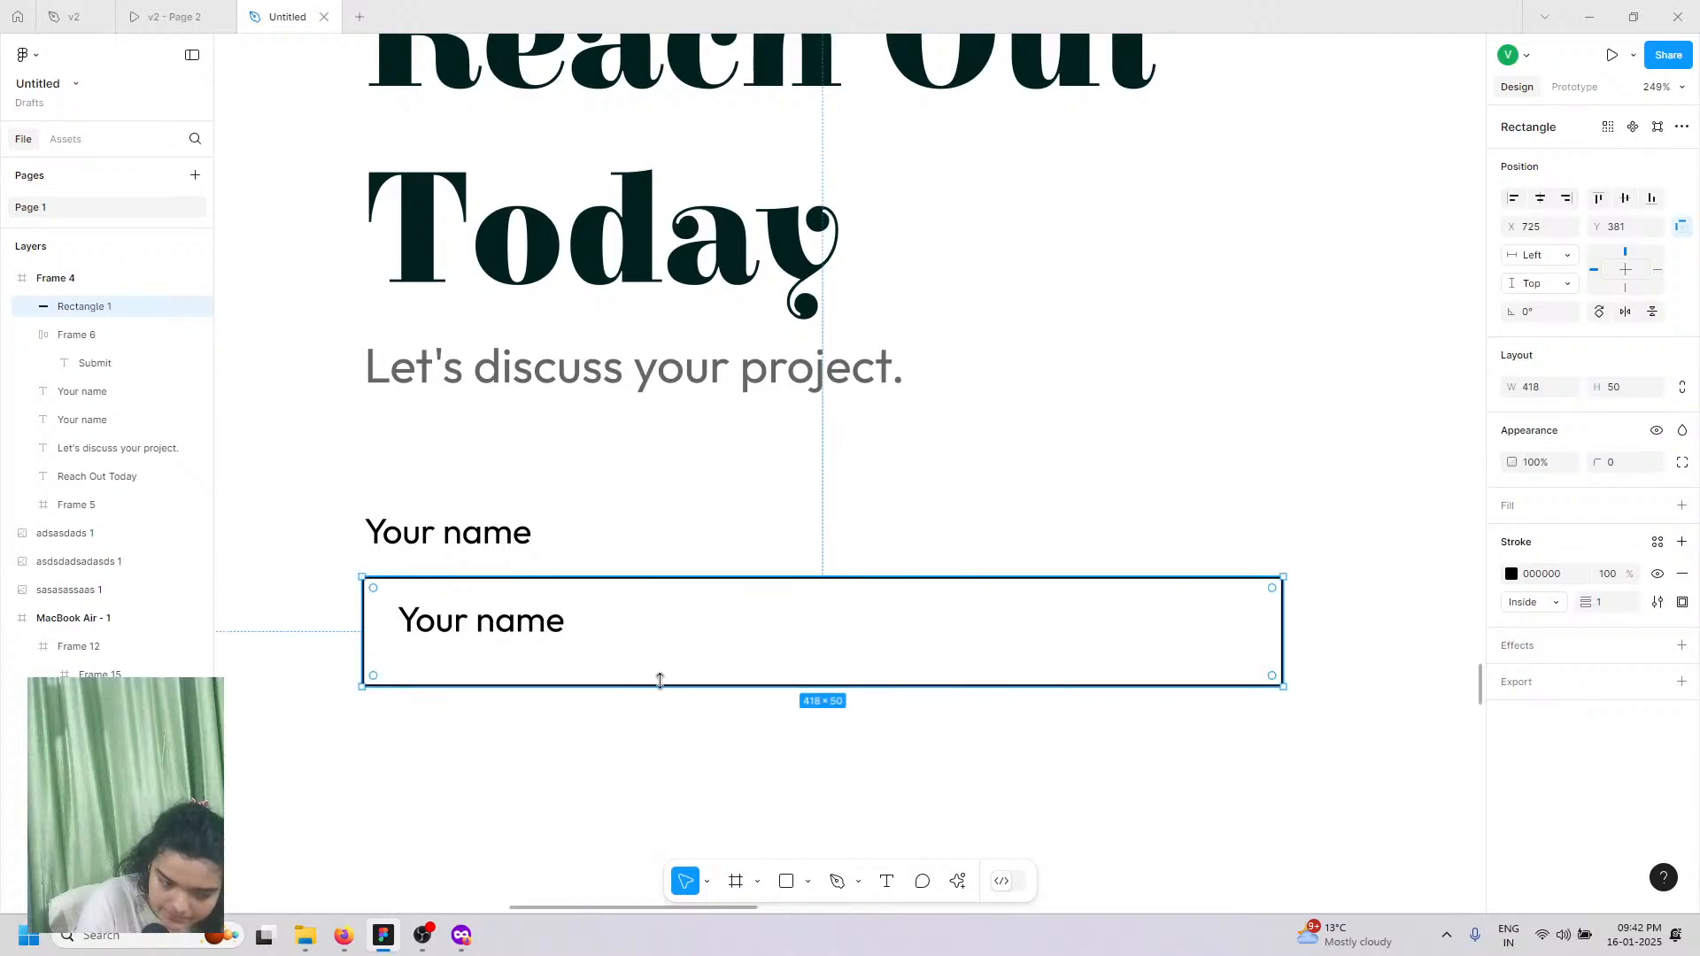
left_click(478, 624)
left_click_drag(478, 626, 478, 626)
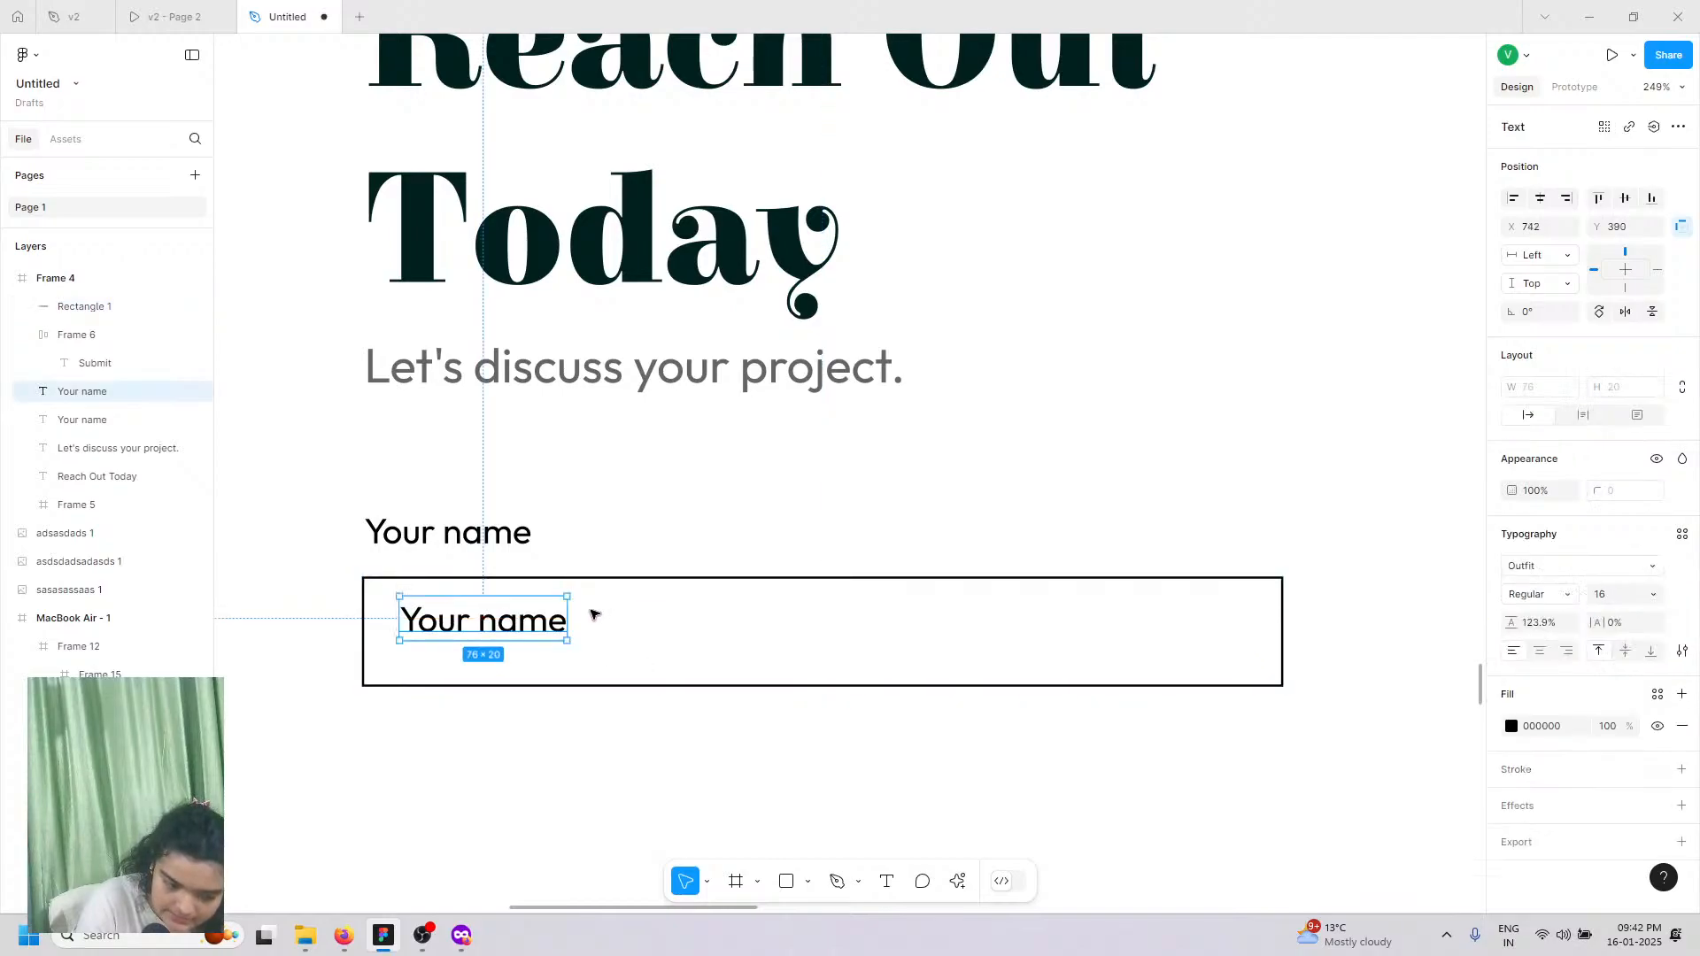
key("Down")
key("Down")
key("Down")
key("Down")
key("Down")
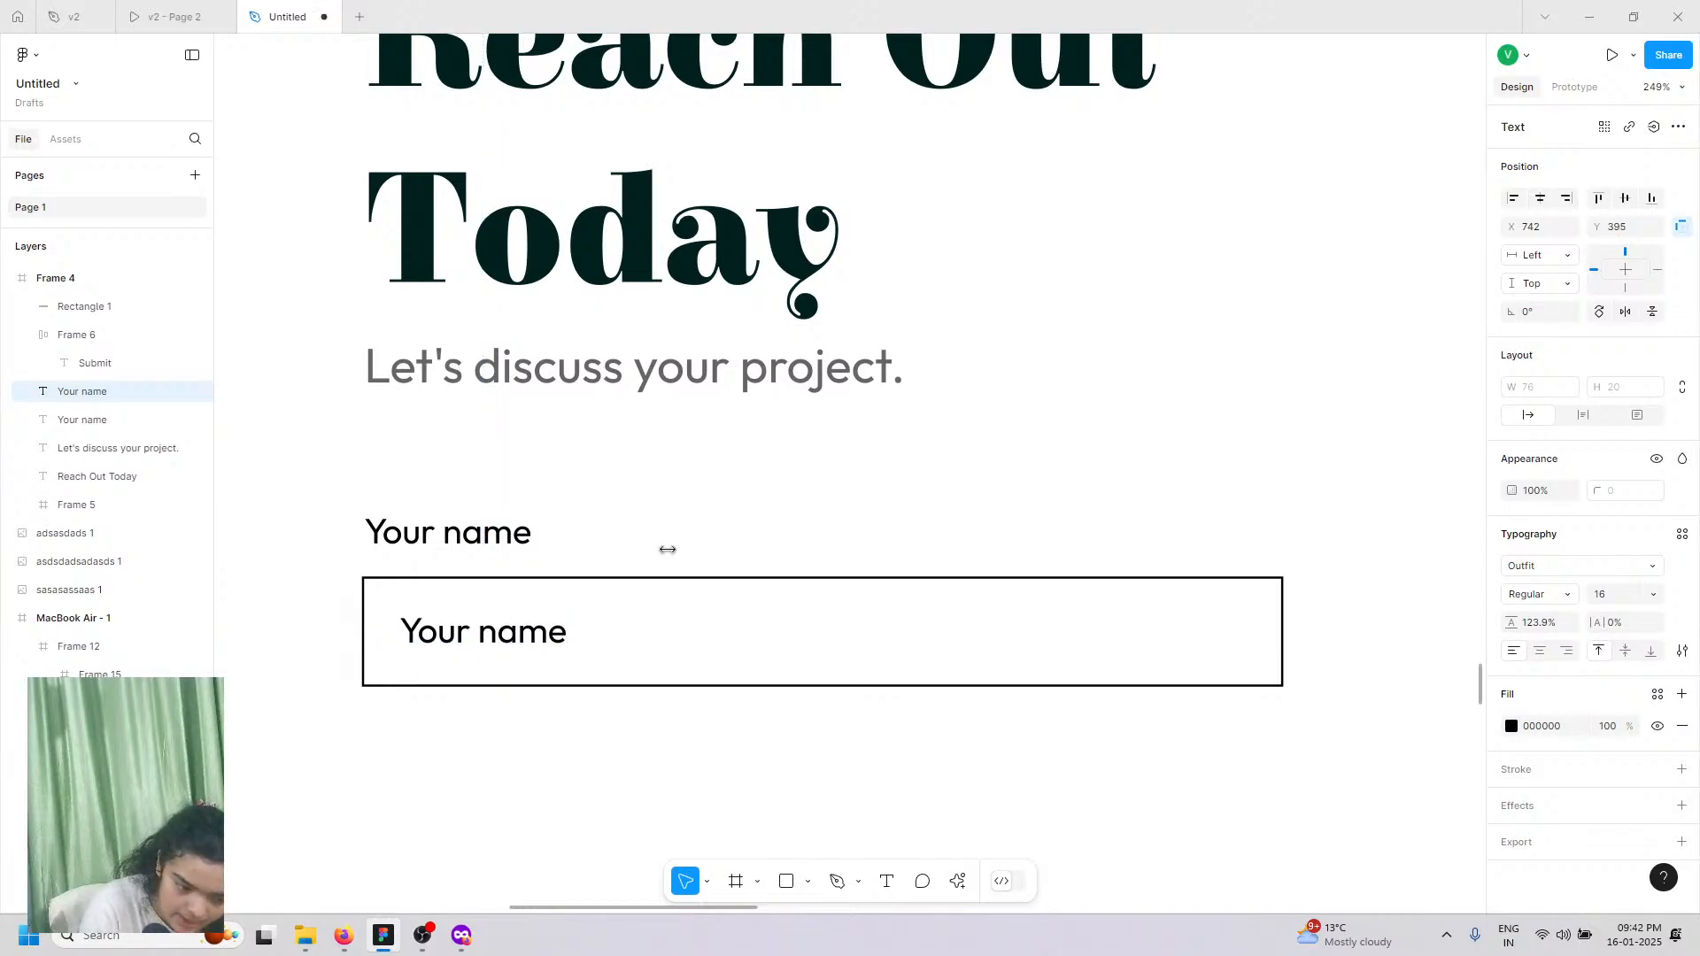
key("Escape")
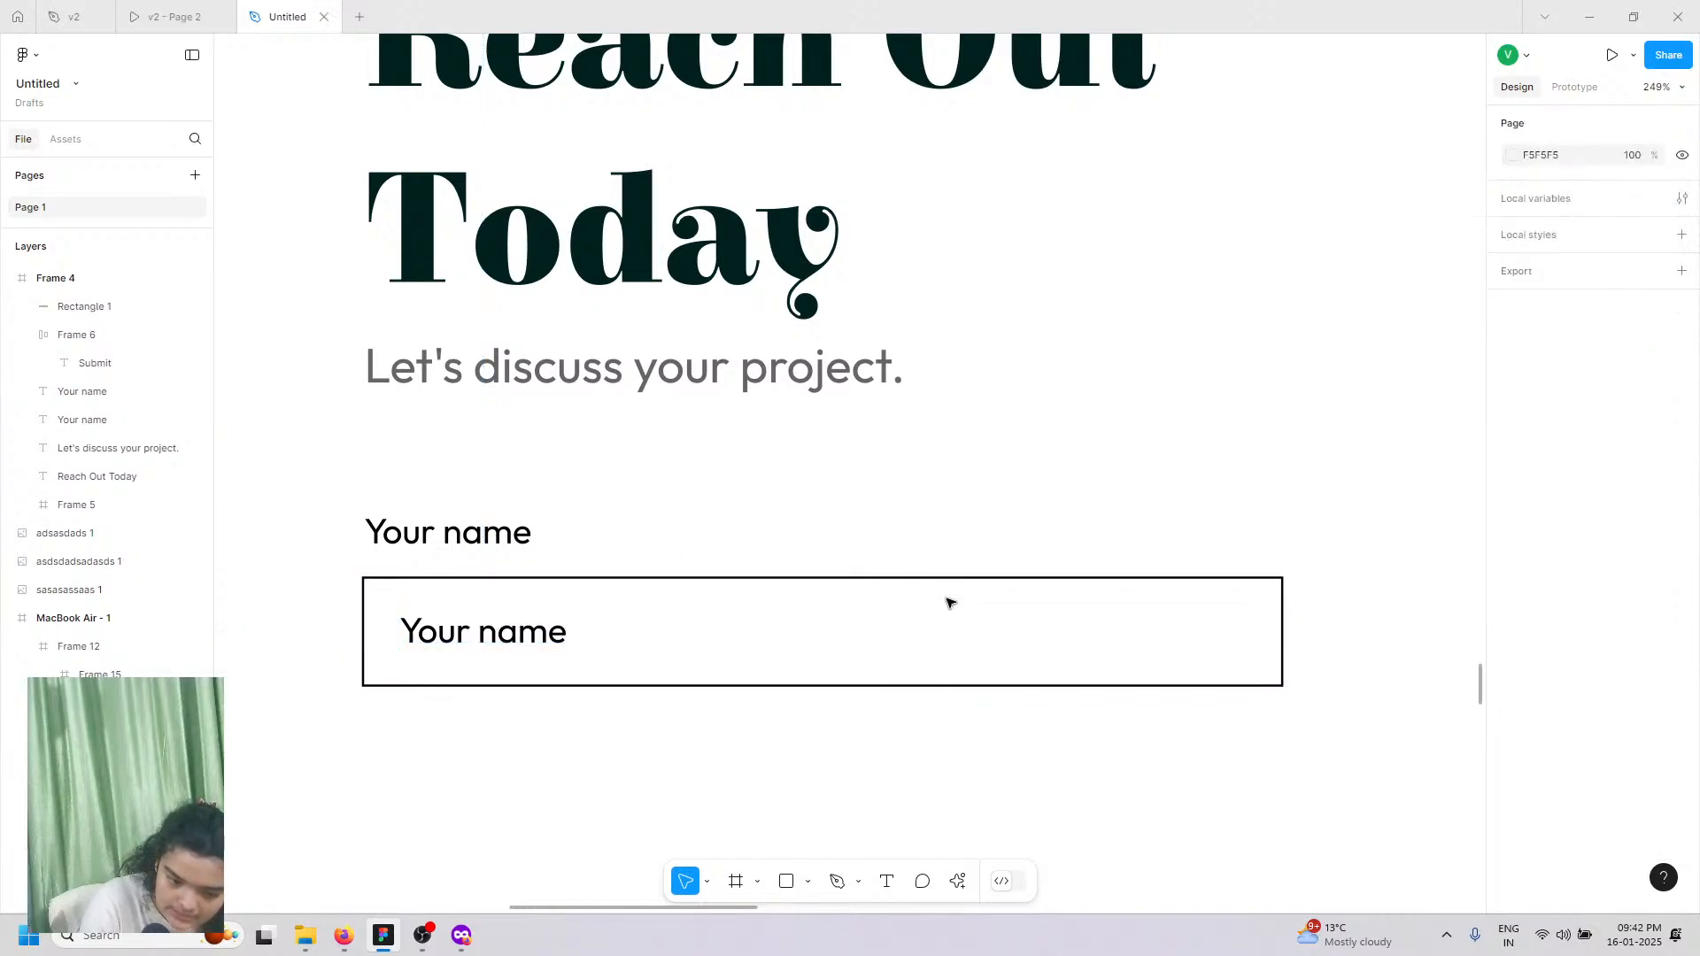
Step: Round the box's corners, entering 16 then dragging the radius down to 9
left_click(970, 579)
left_click(1625, 463)
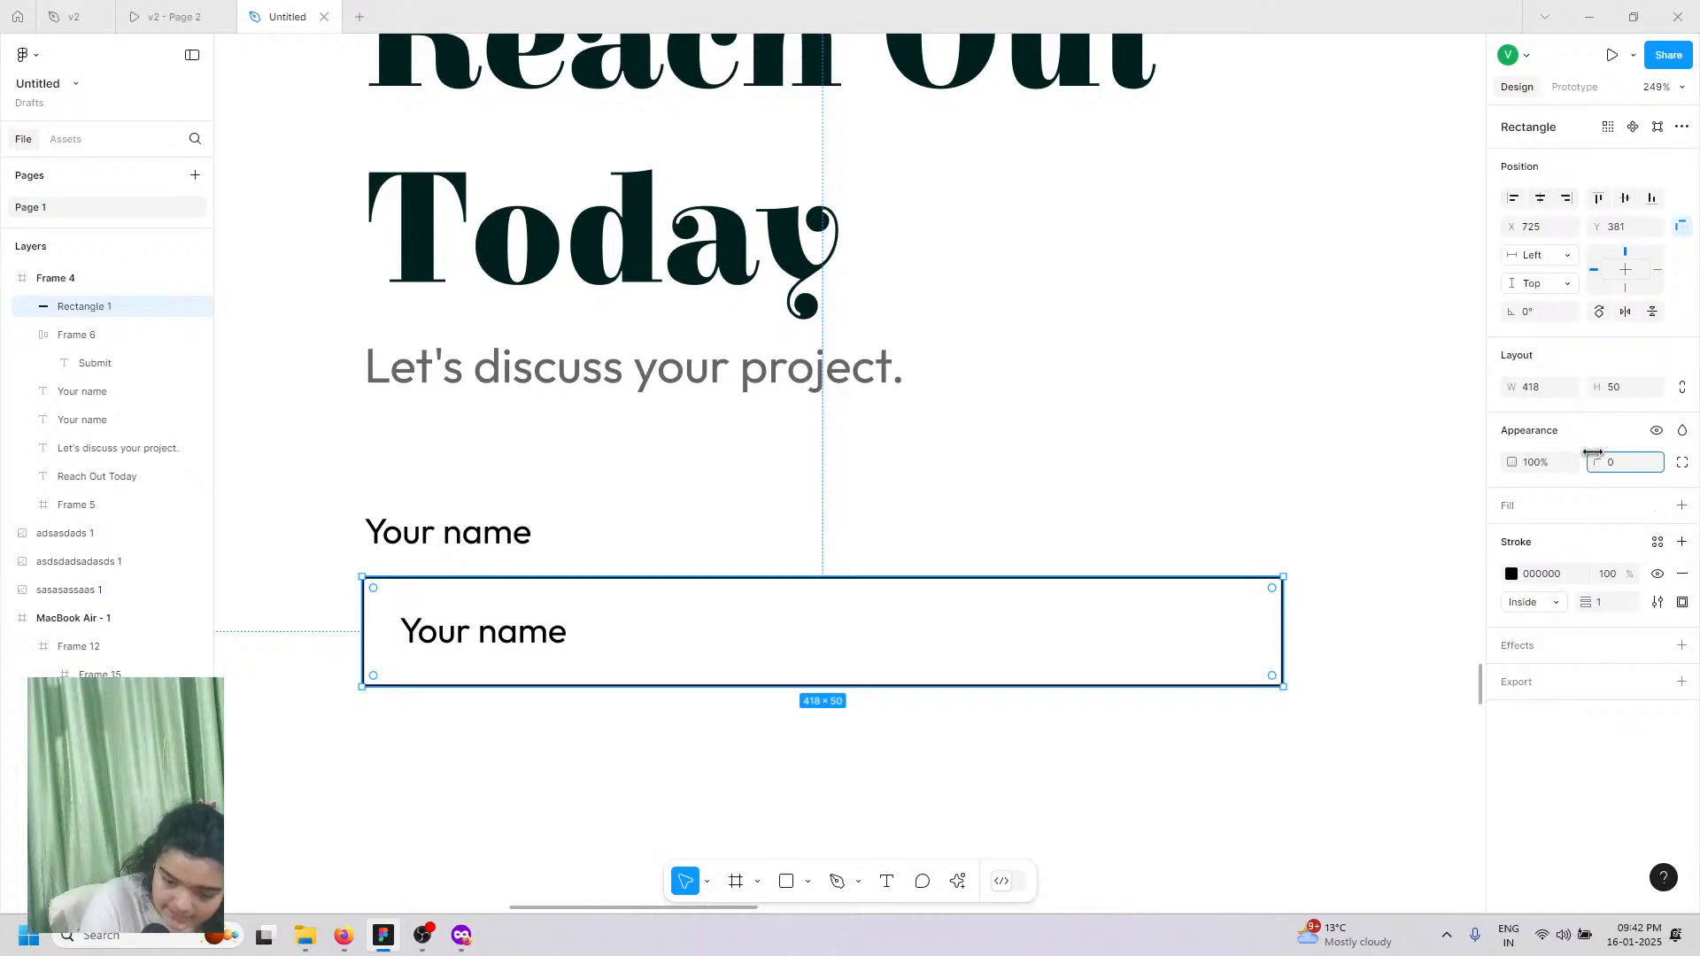
type("16")
key("Return")
left_click_drag(181, 445, 71, 449)
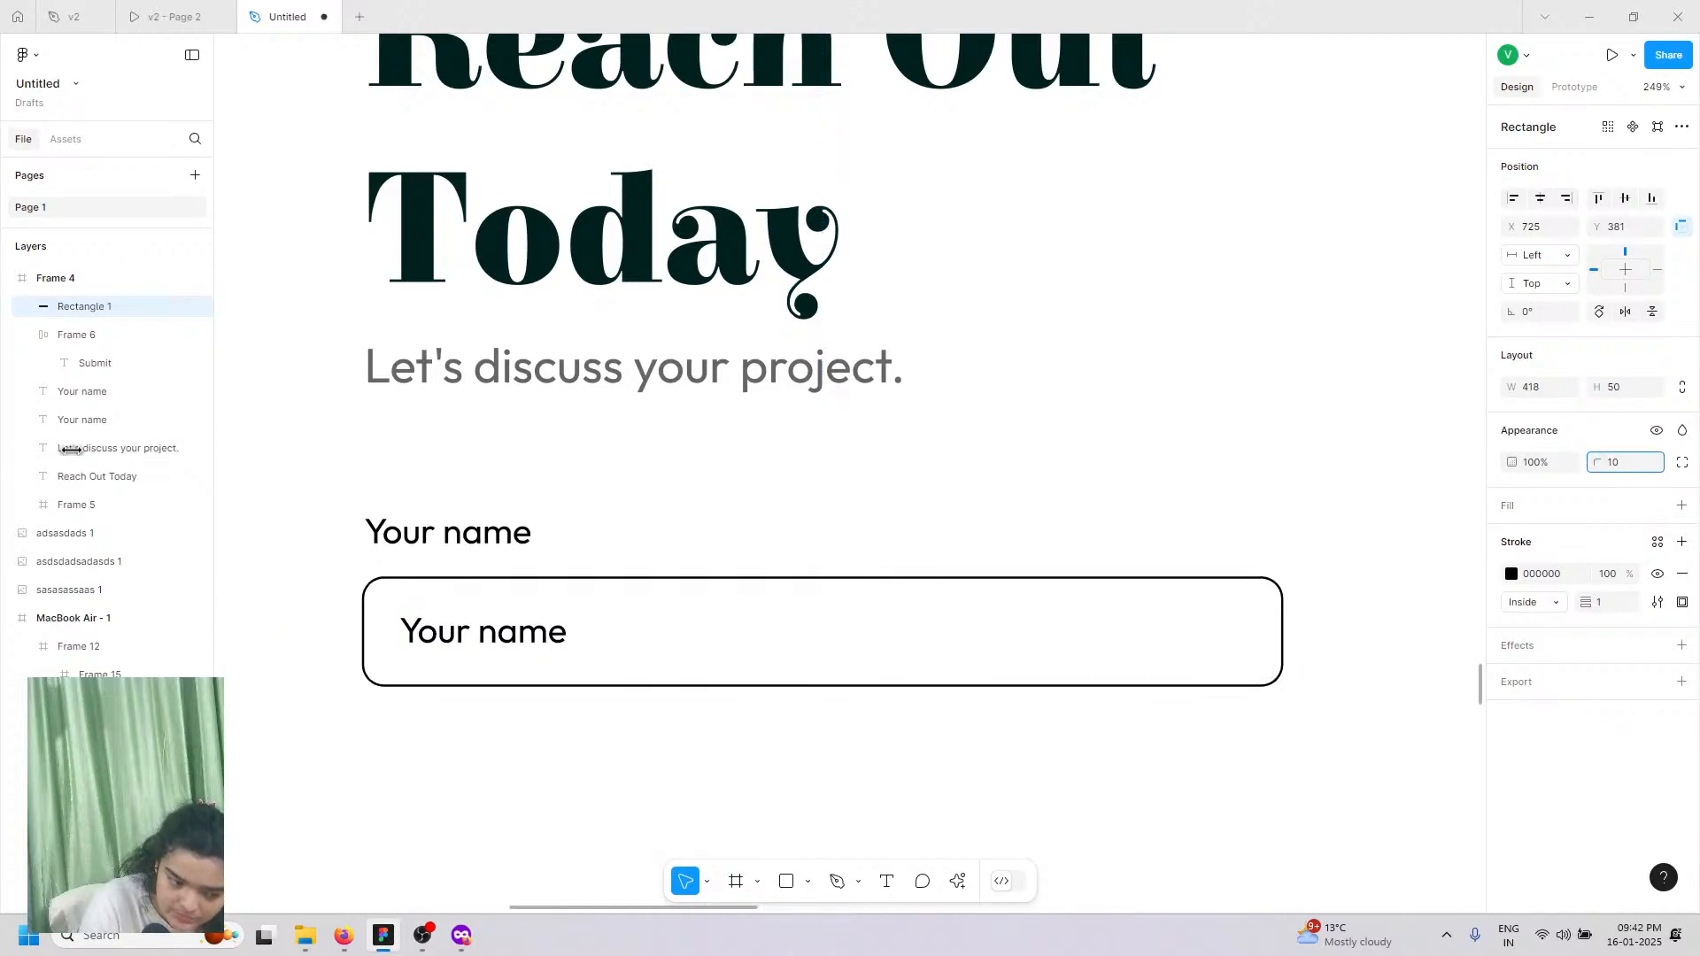
Step: Group the top label, outlined box and inner text as Group 4
left_click(793, 535)
left_click(453, 544)
left_click(458, 611, "shift")
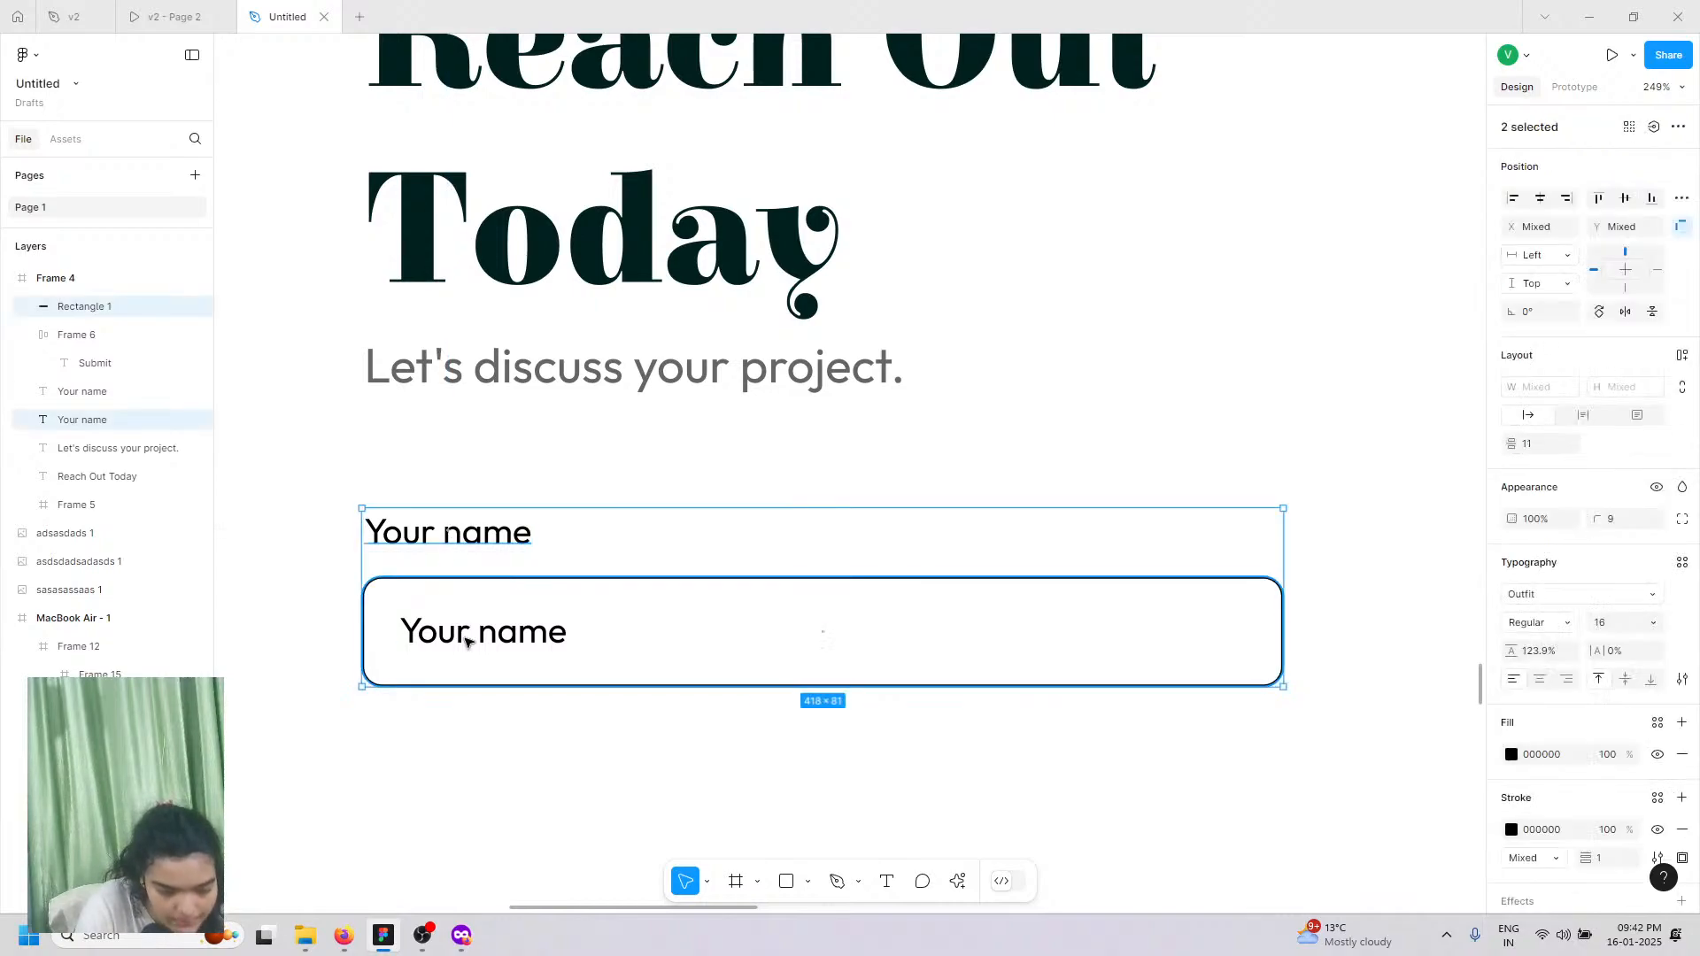
left_click(467, 641, "shift")
key("ctrl+g")
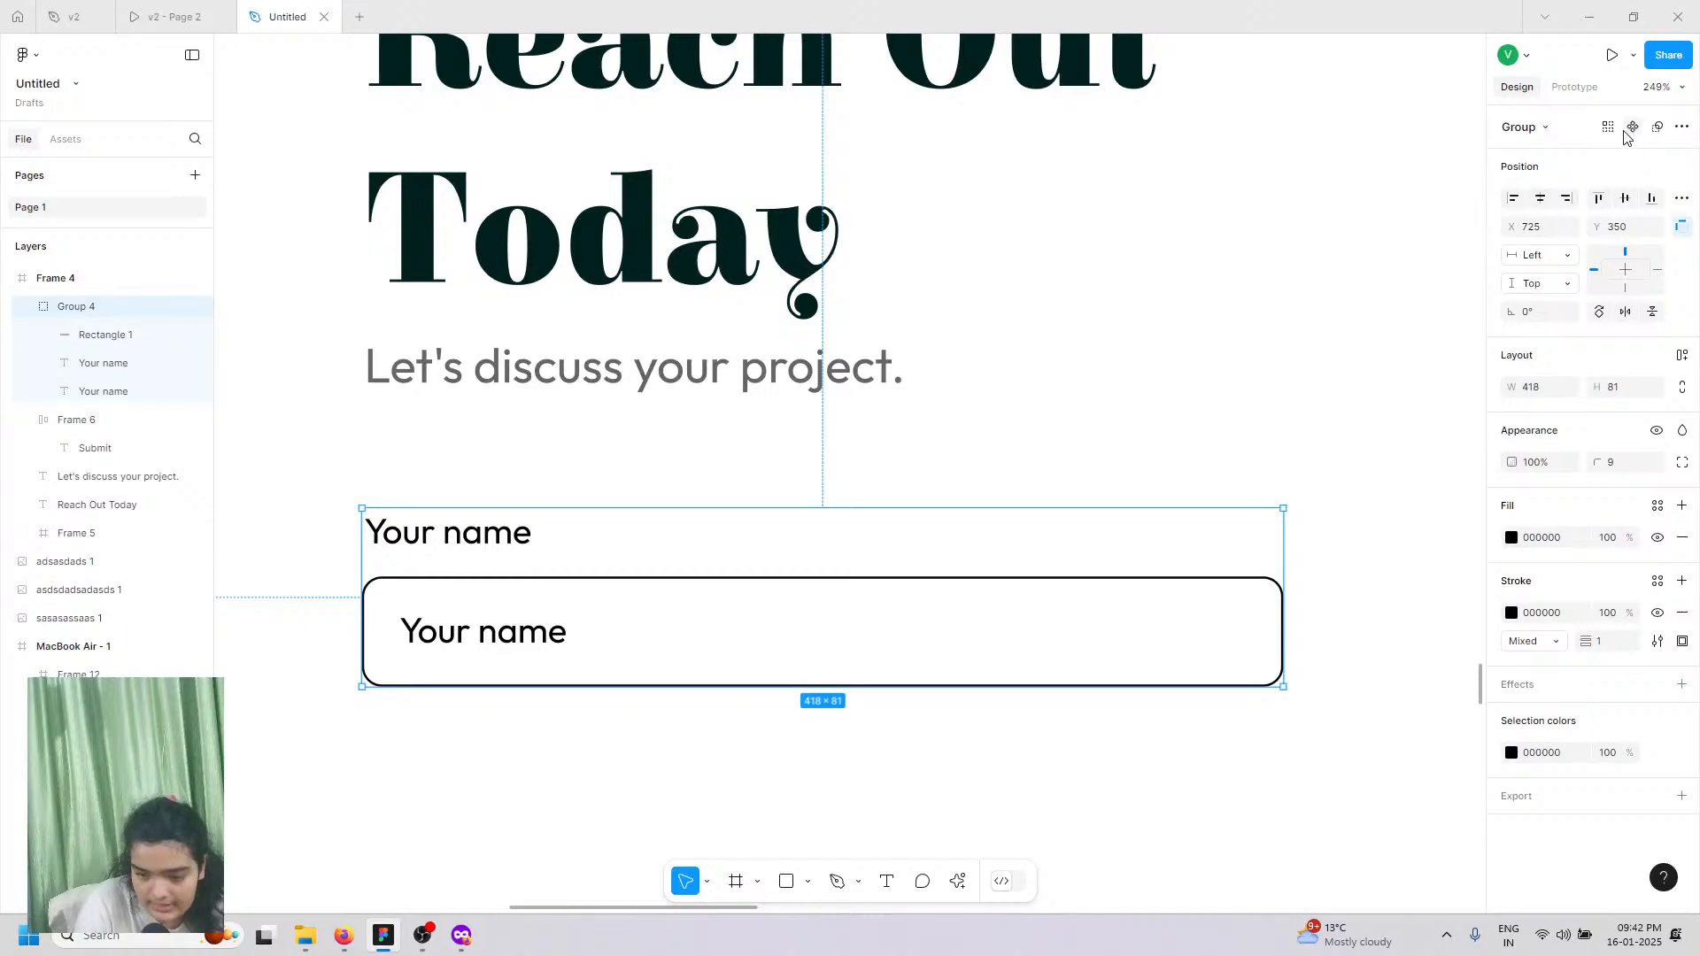
left_click(122, 11)
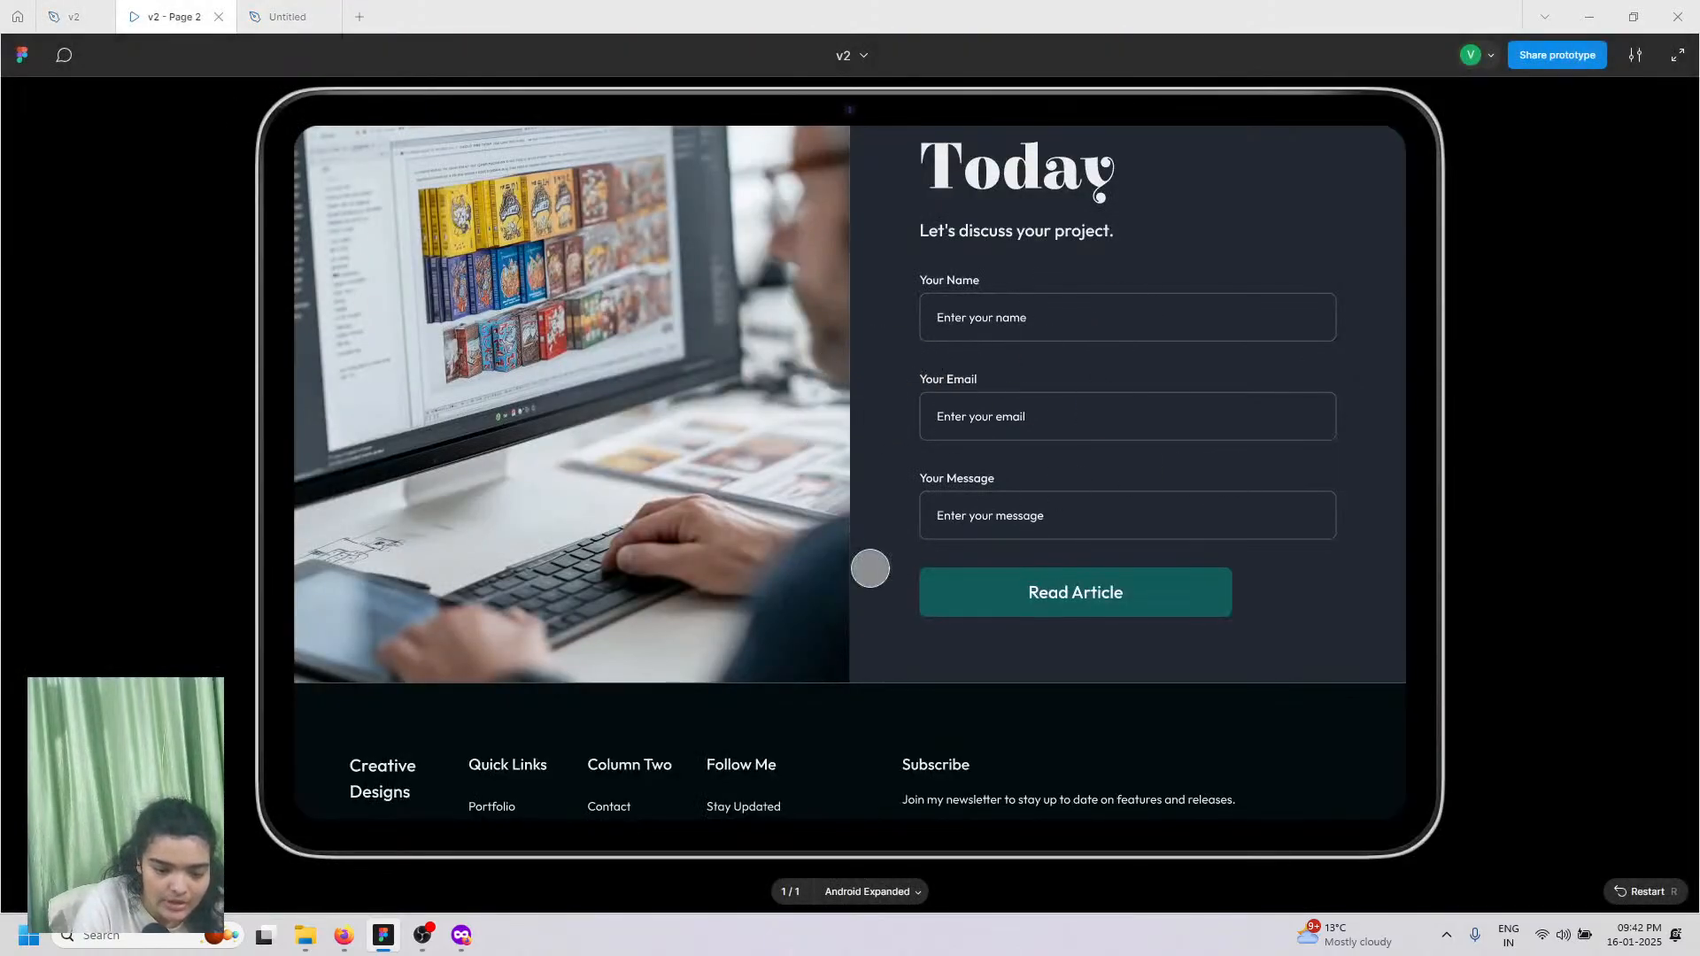
Step: Change the name field's placeholder text to 'Enter Your Name'
left_click(280, 16)
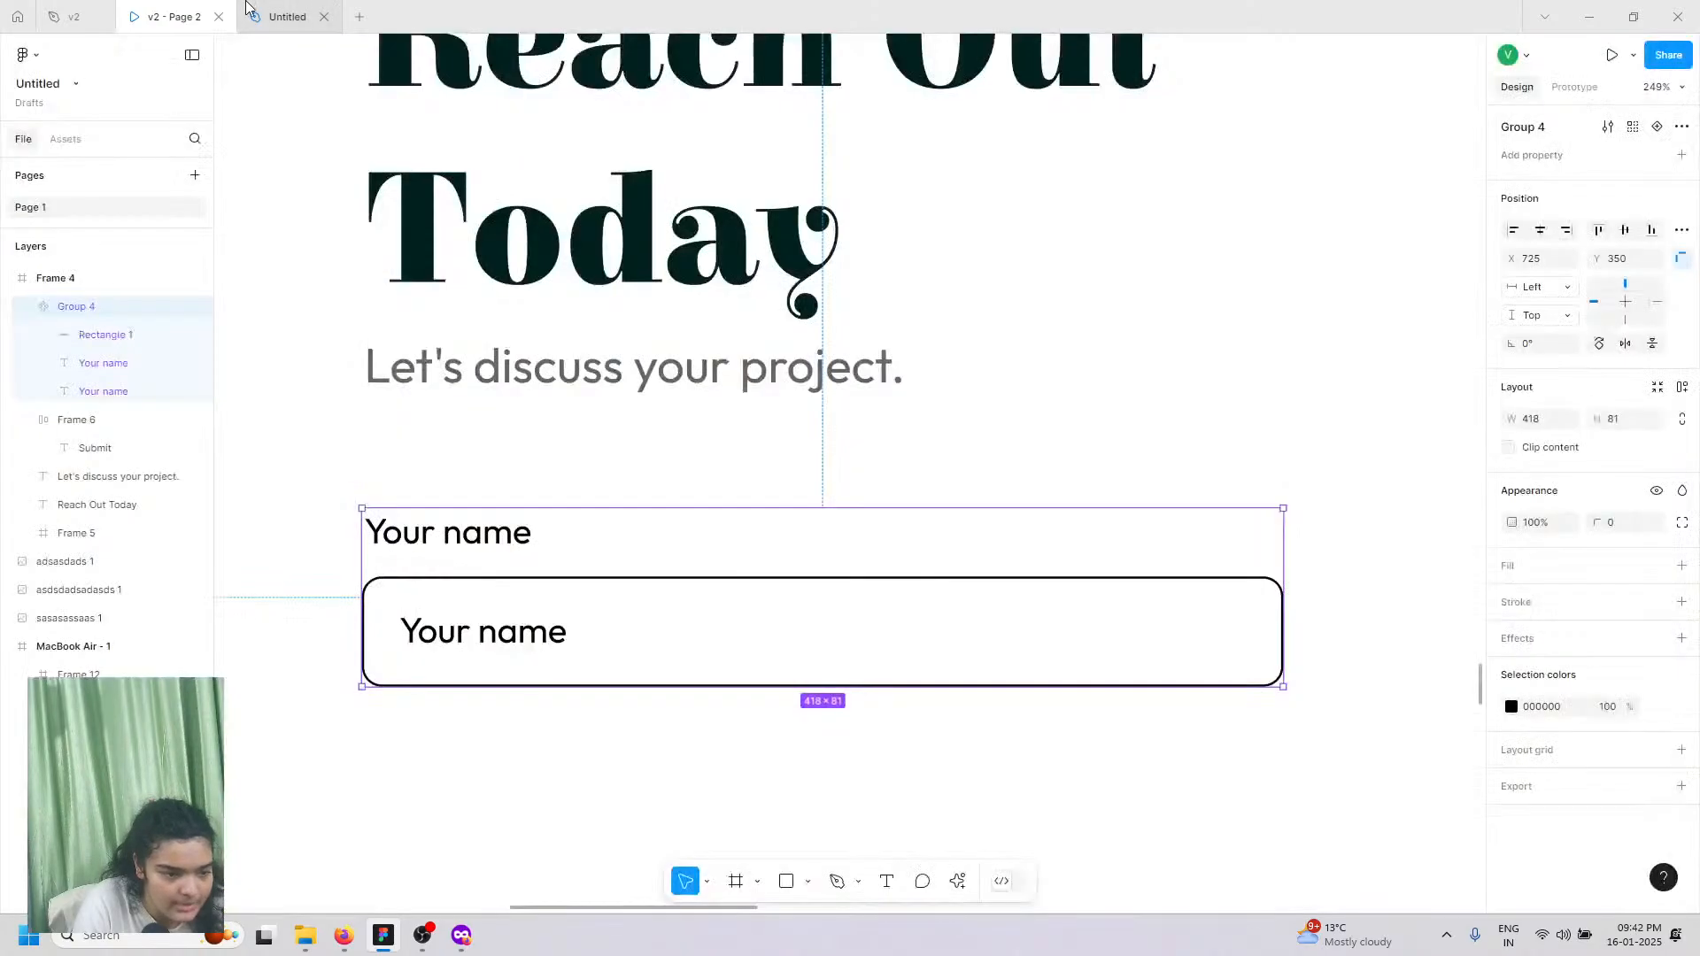
double_click(493, 637)
double_click(493, 637)
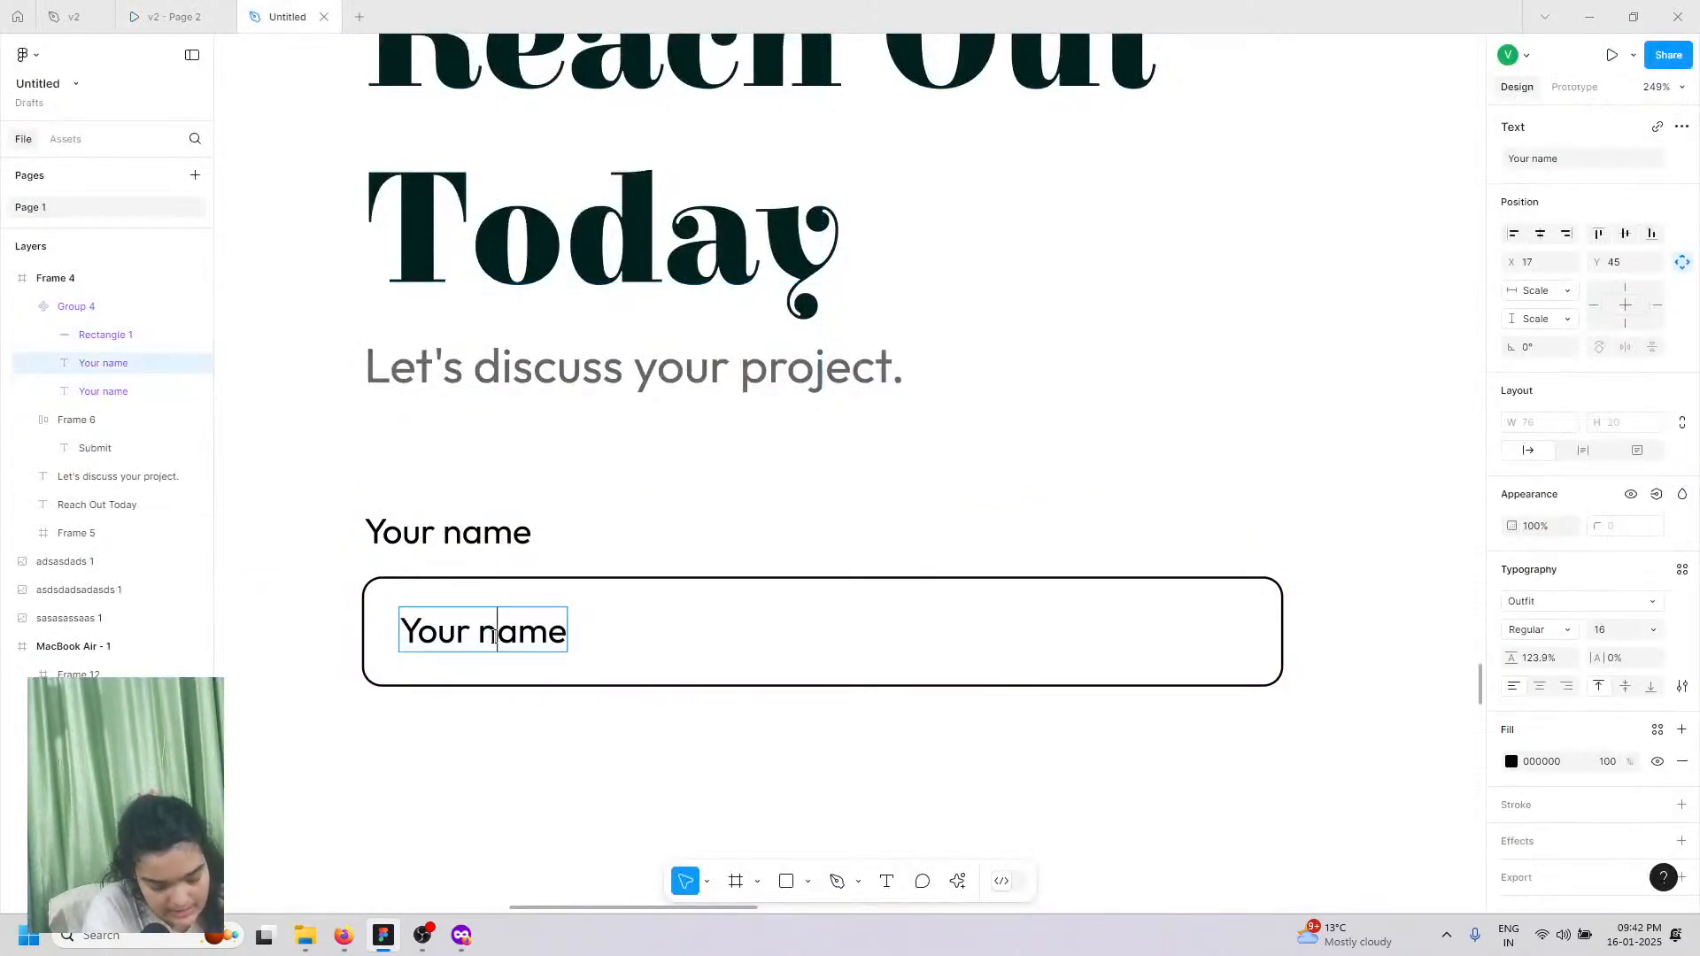
key("ctrl+a")
type("Enter Y")
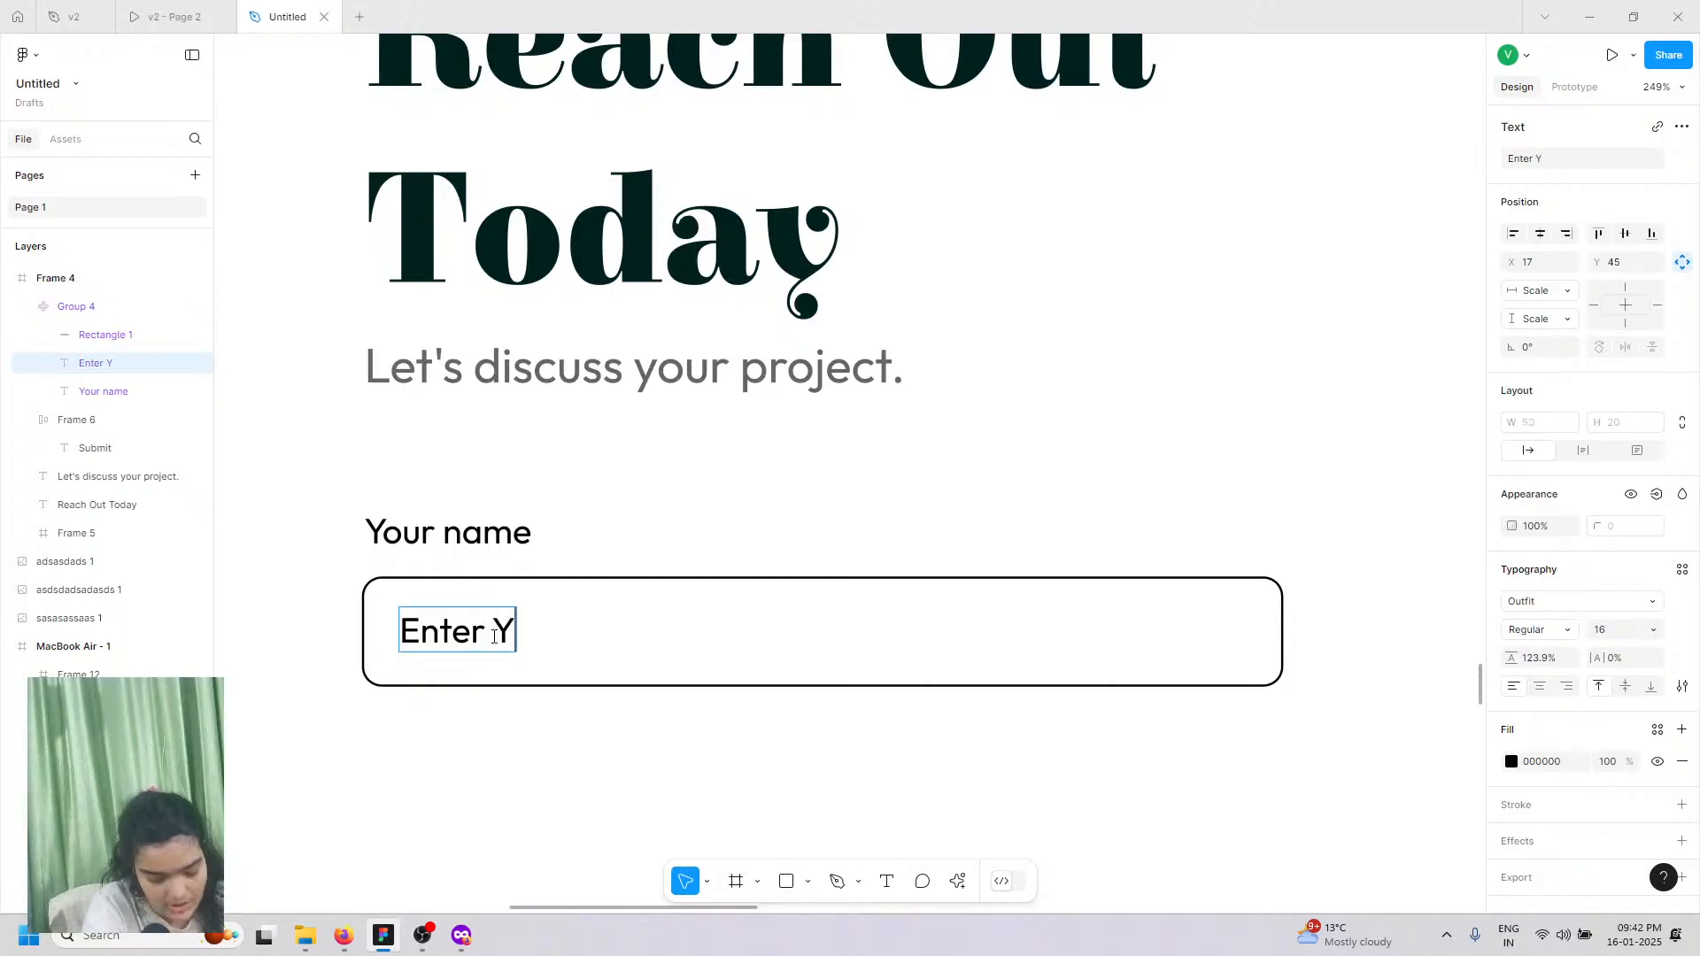
type("our Name")
key("Escape")
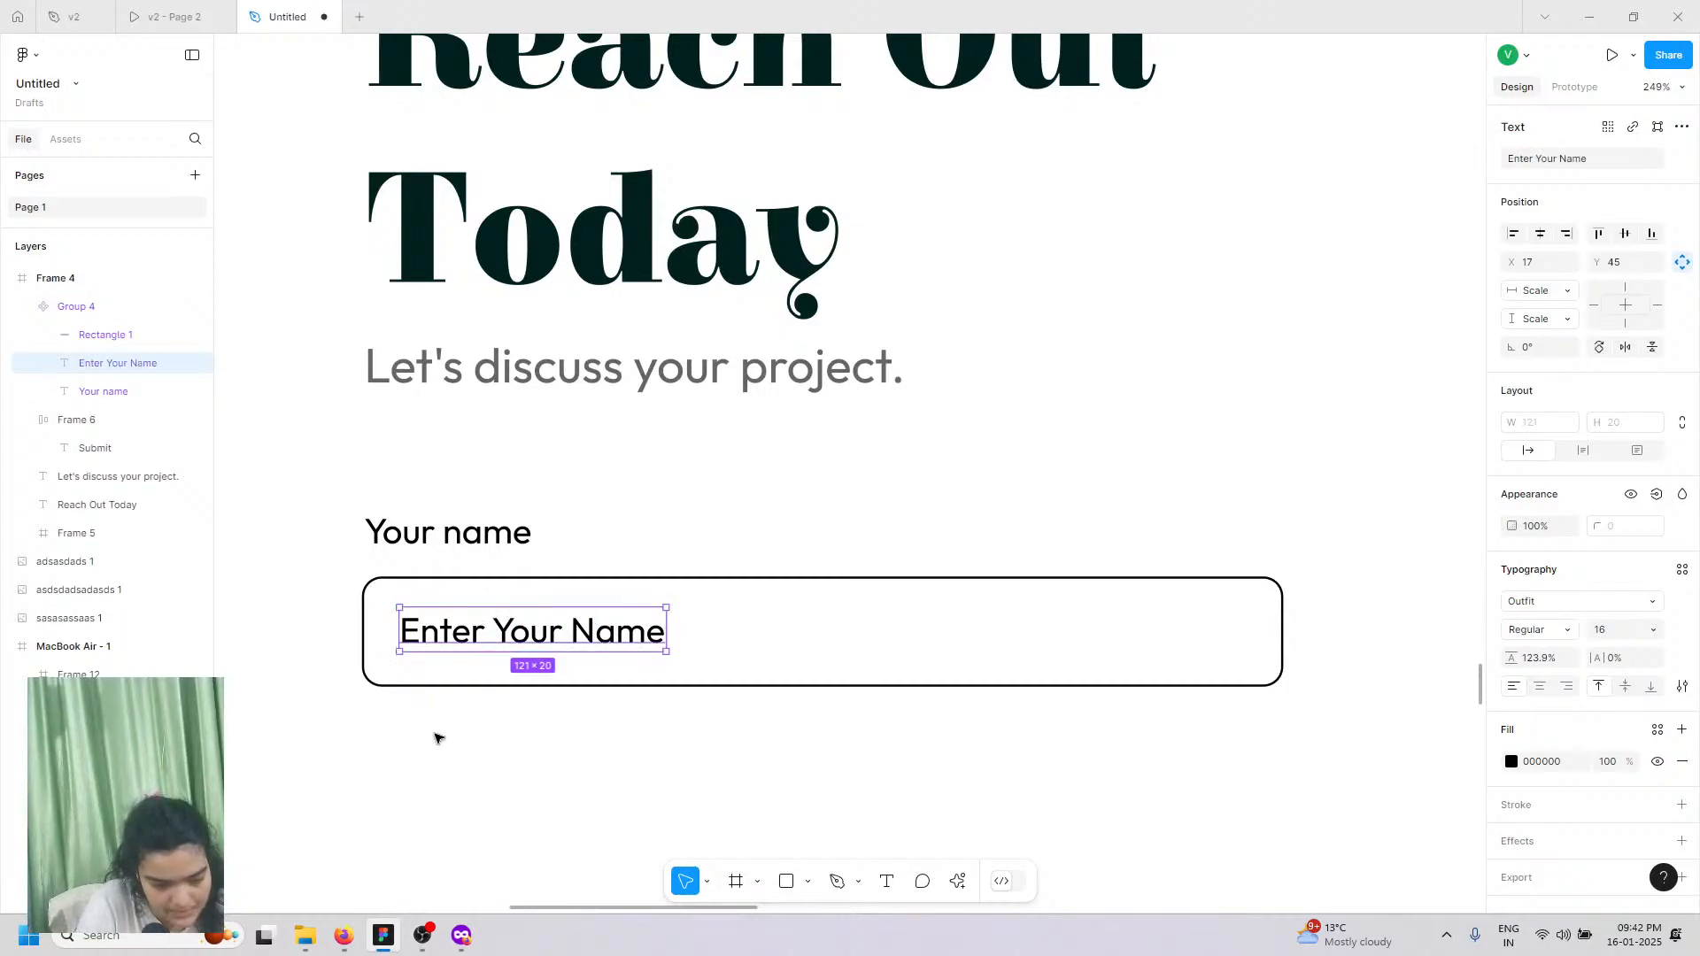
left_click(440, 733)
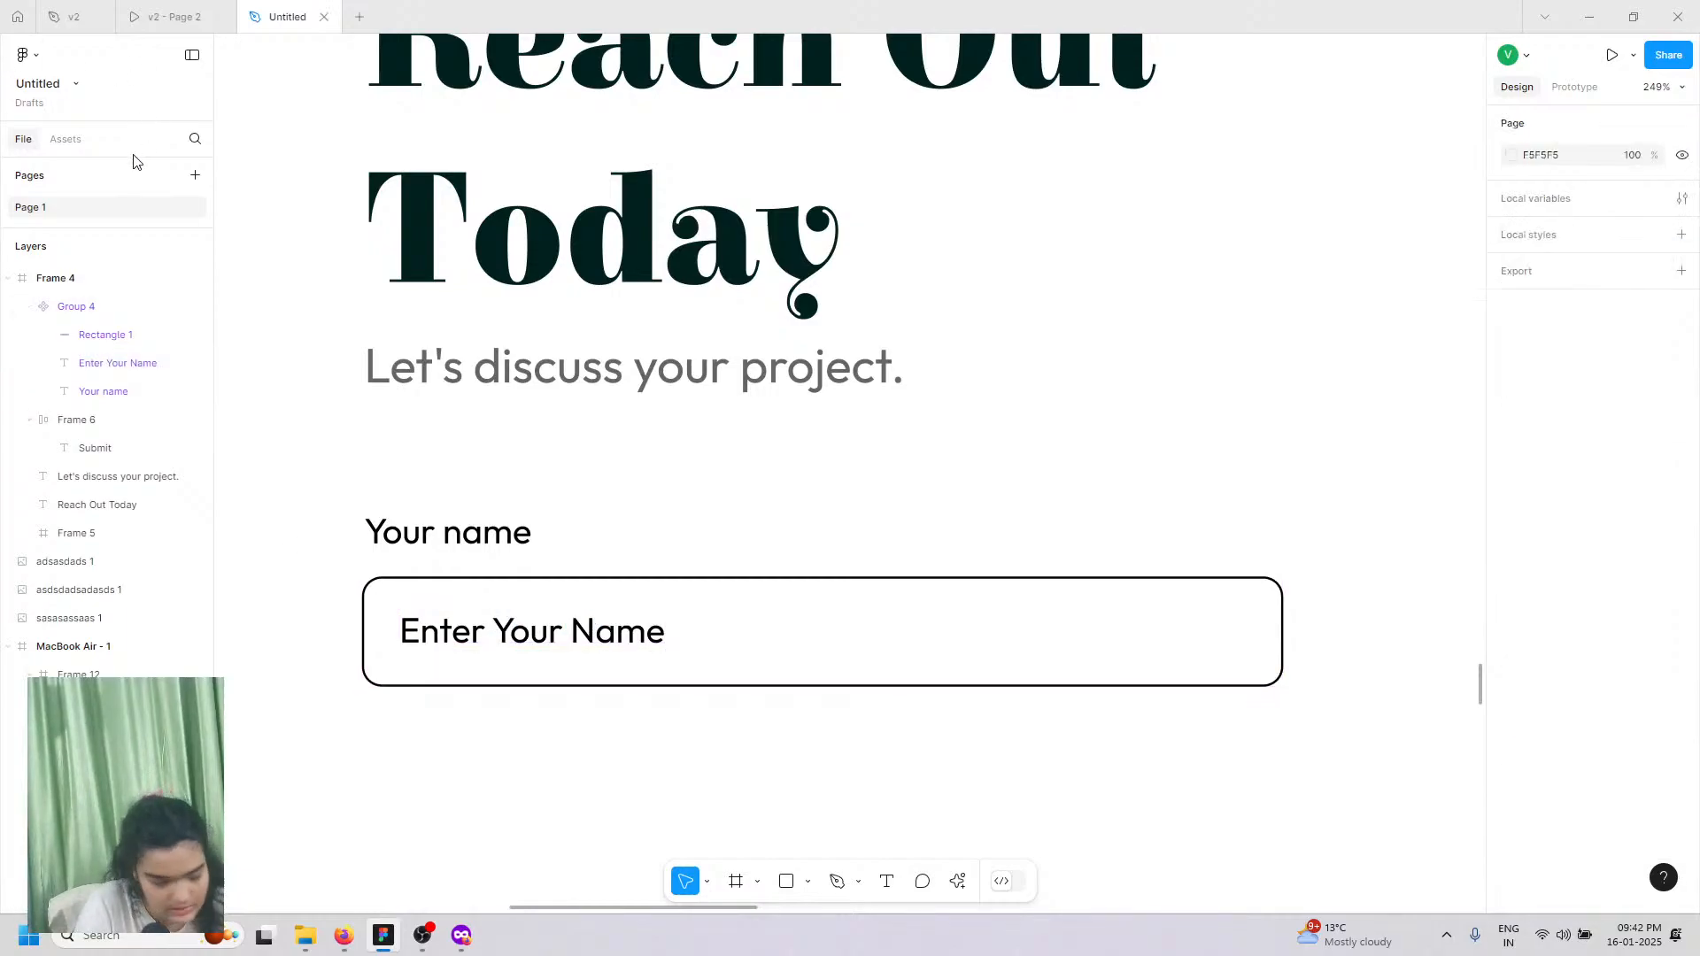
Step: Drag a second Group 4 name field from Assets onto the canvas below the first
left_click(64, 140)
left_click_drag(59, 267, 592, 796)
scroll(603, 788, "down", 3)
scroll(592, 797, "down", 8)
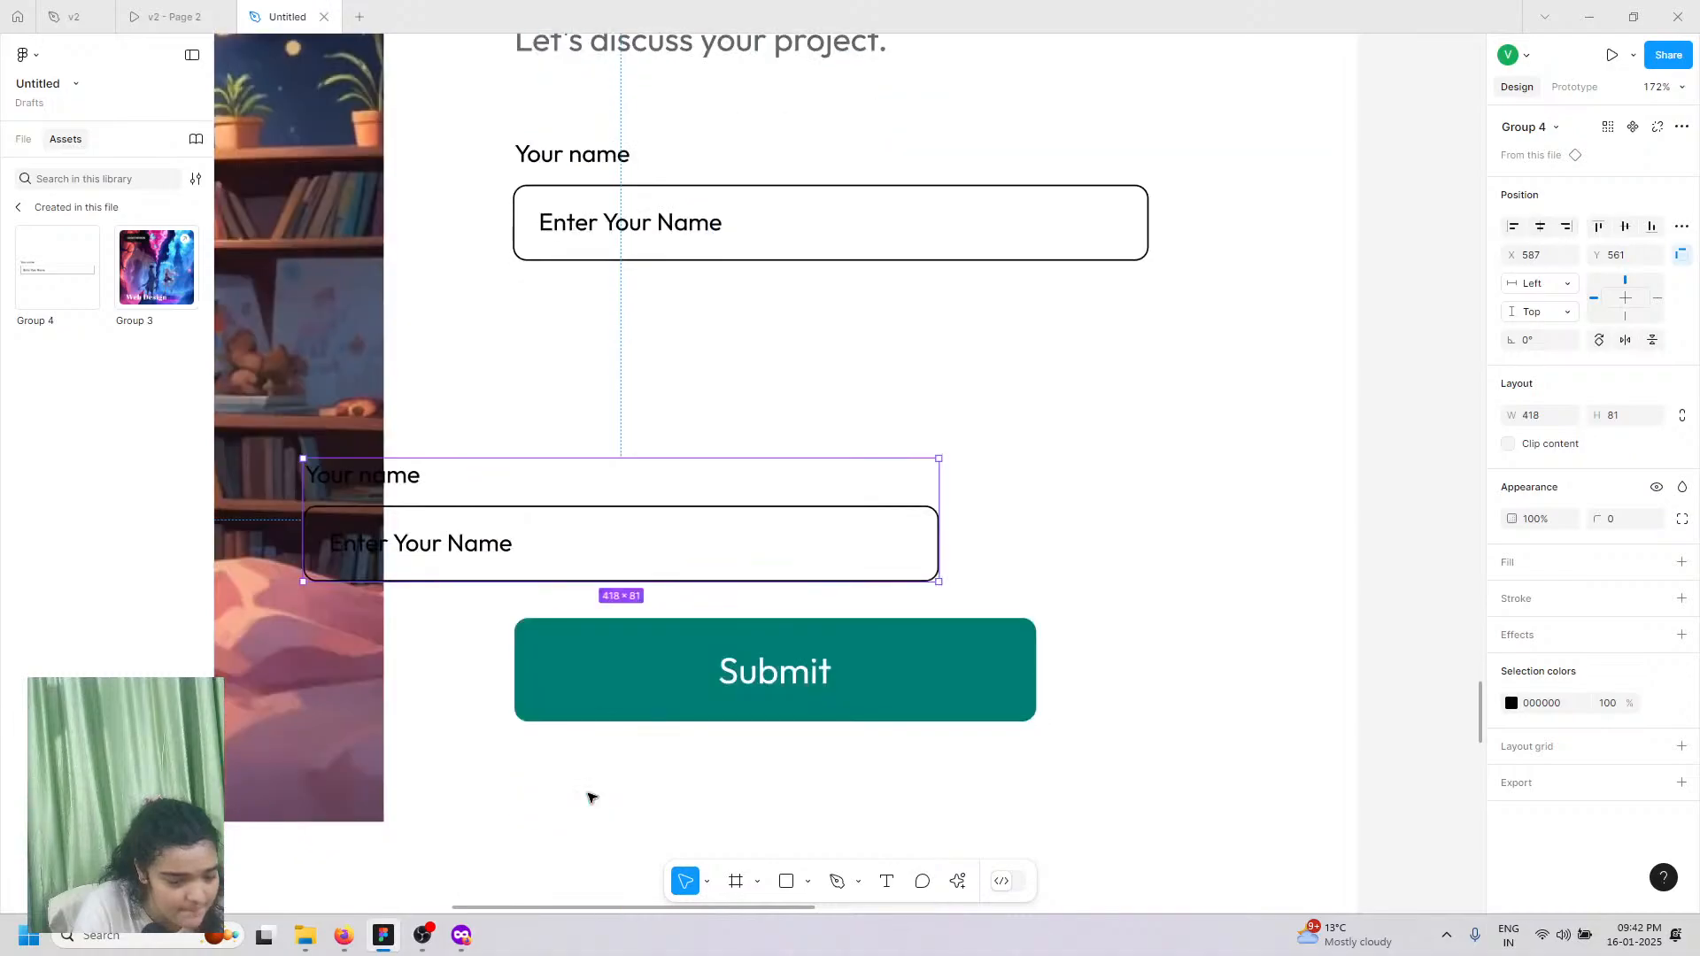
scroll(507, 260, "down", 5)
scroll(507, 260, "up", 4)
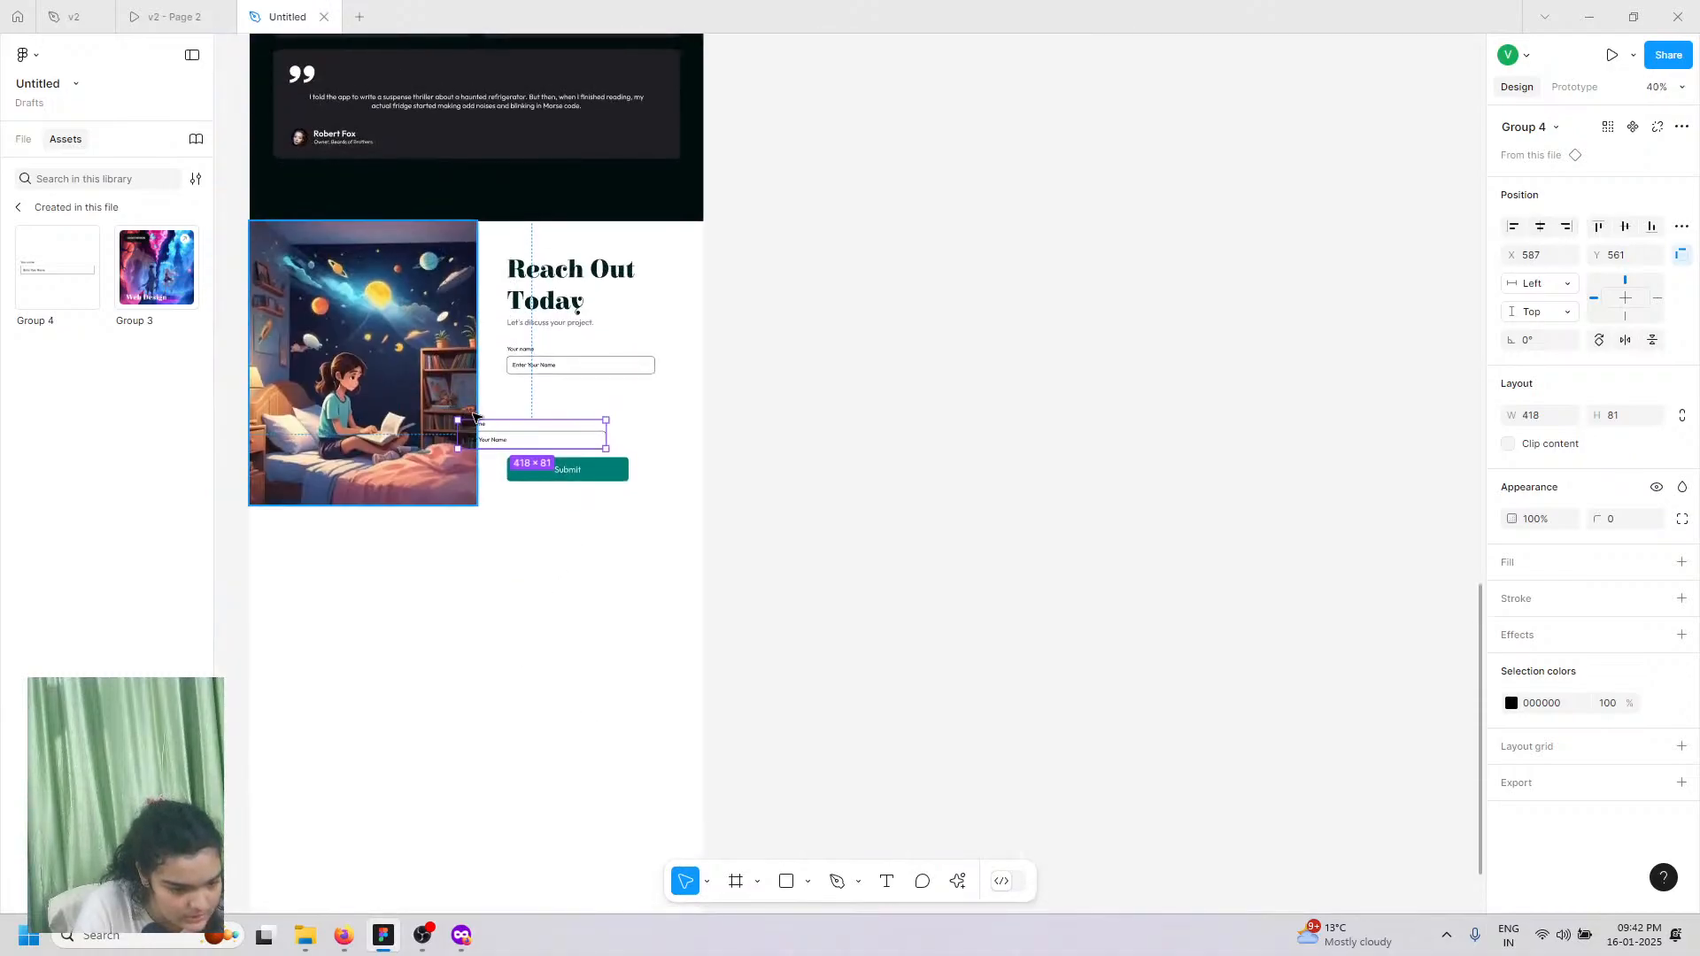
left_click_drag(474, 416, 543, 404)
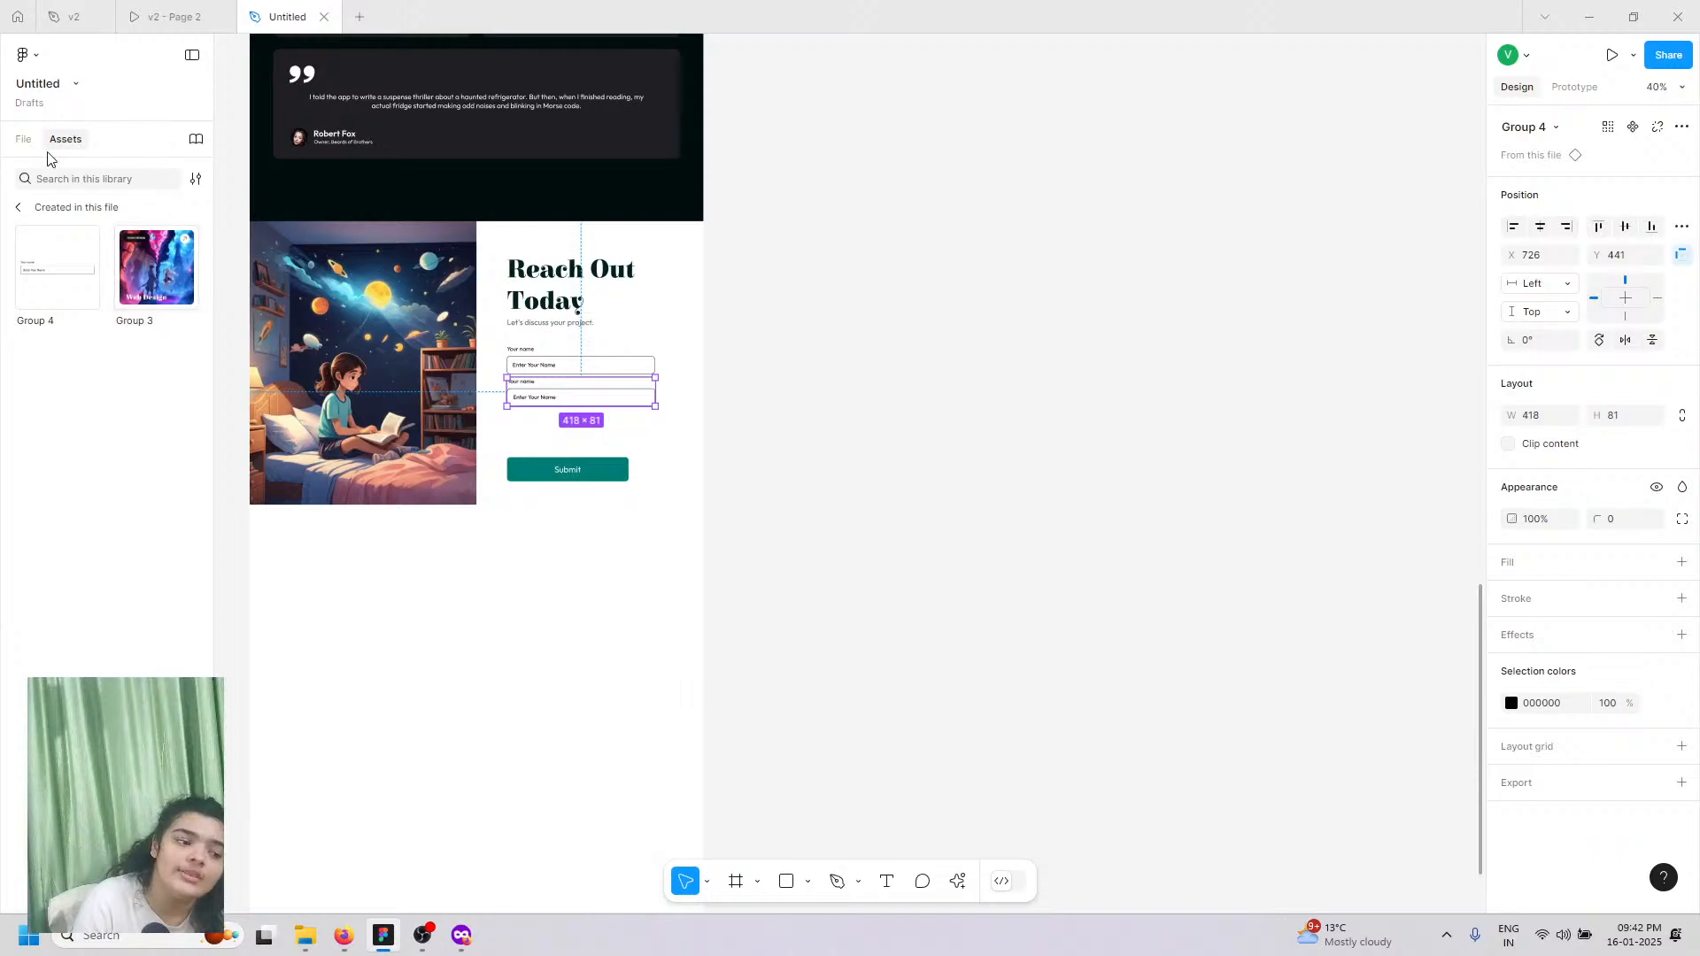
left_click(47, 303)
left_click(73, 300)
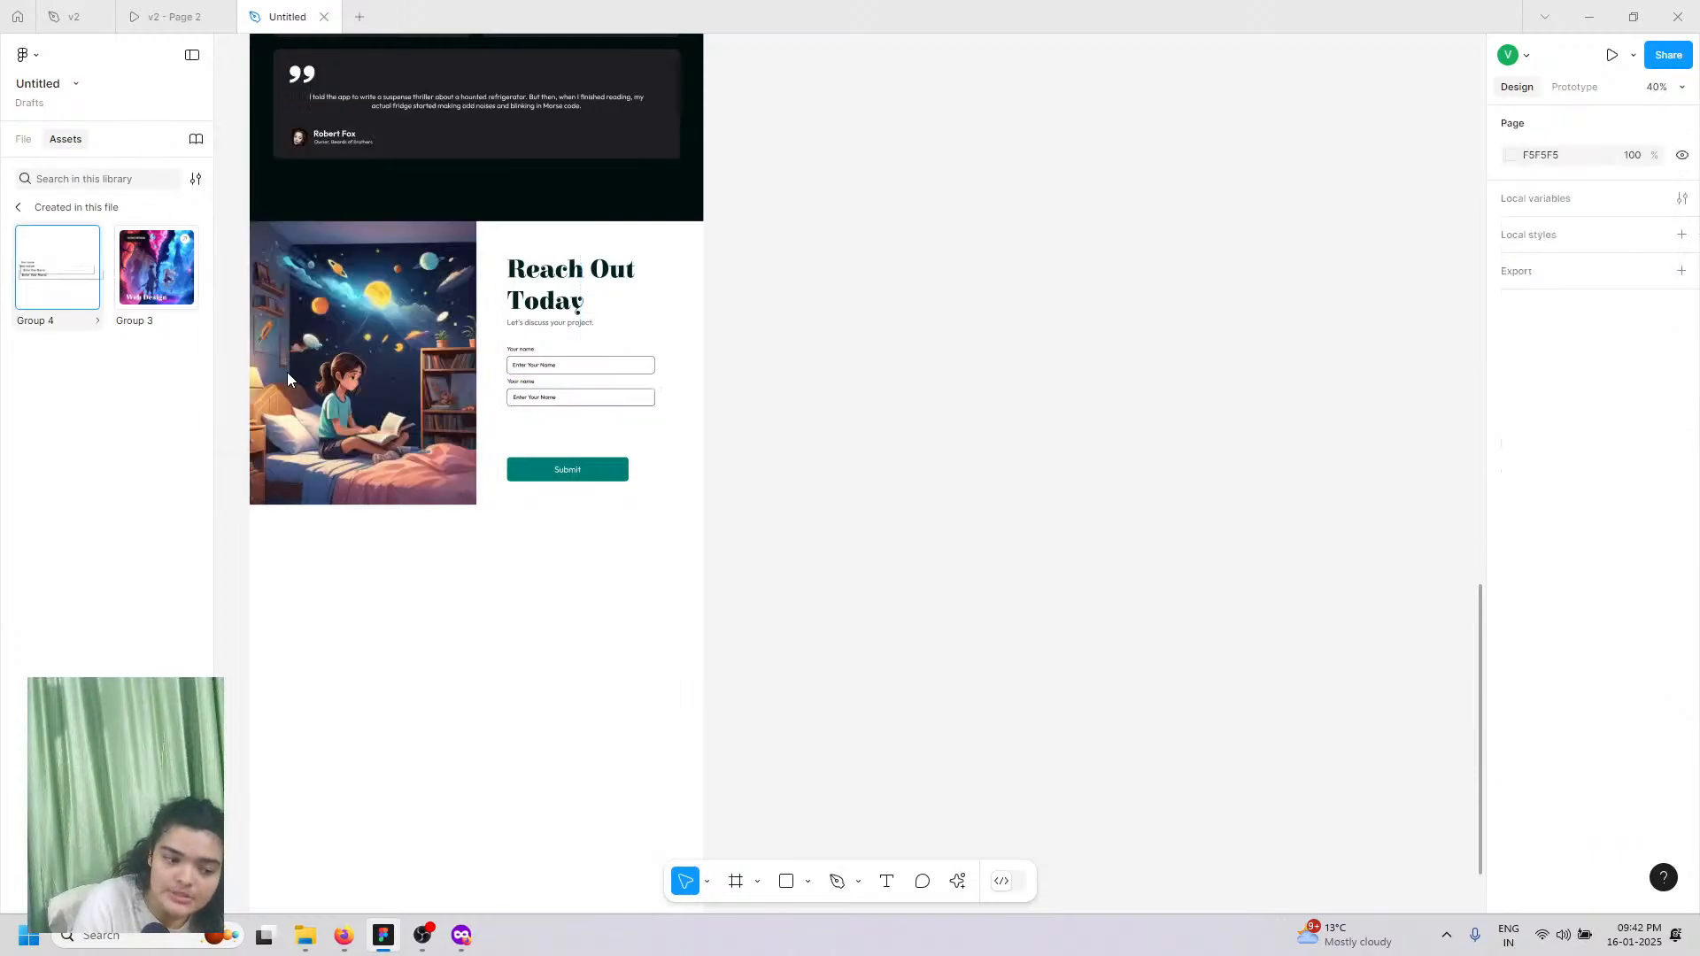
left_click(254, 396)
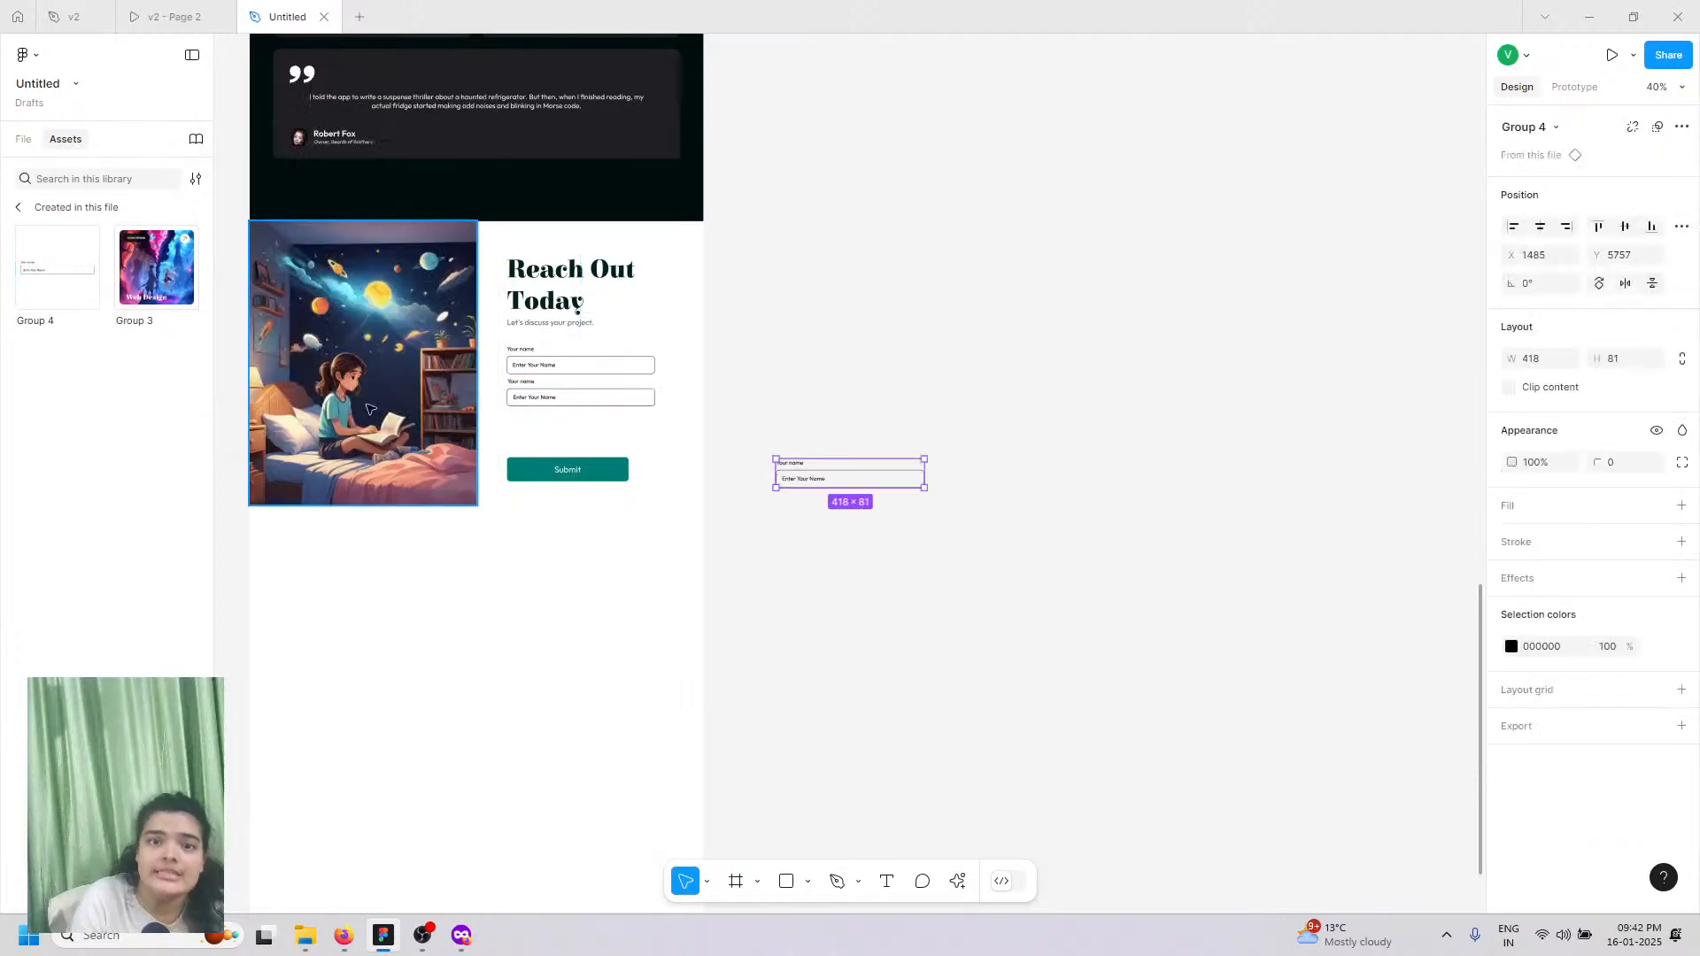
left_click_drag(916, 467, 622, 432)
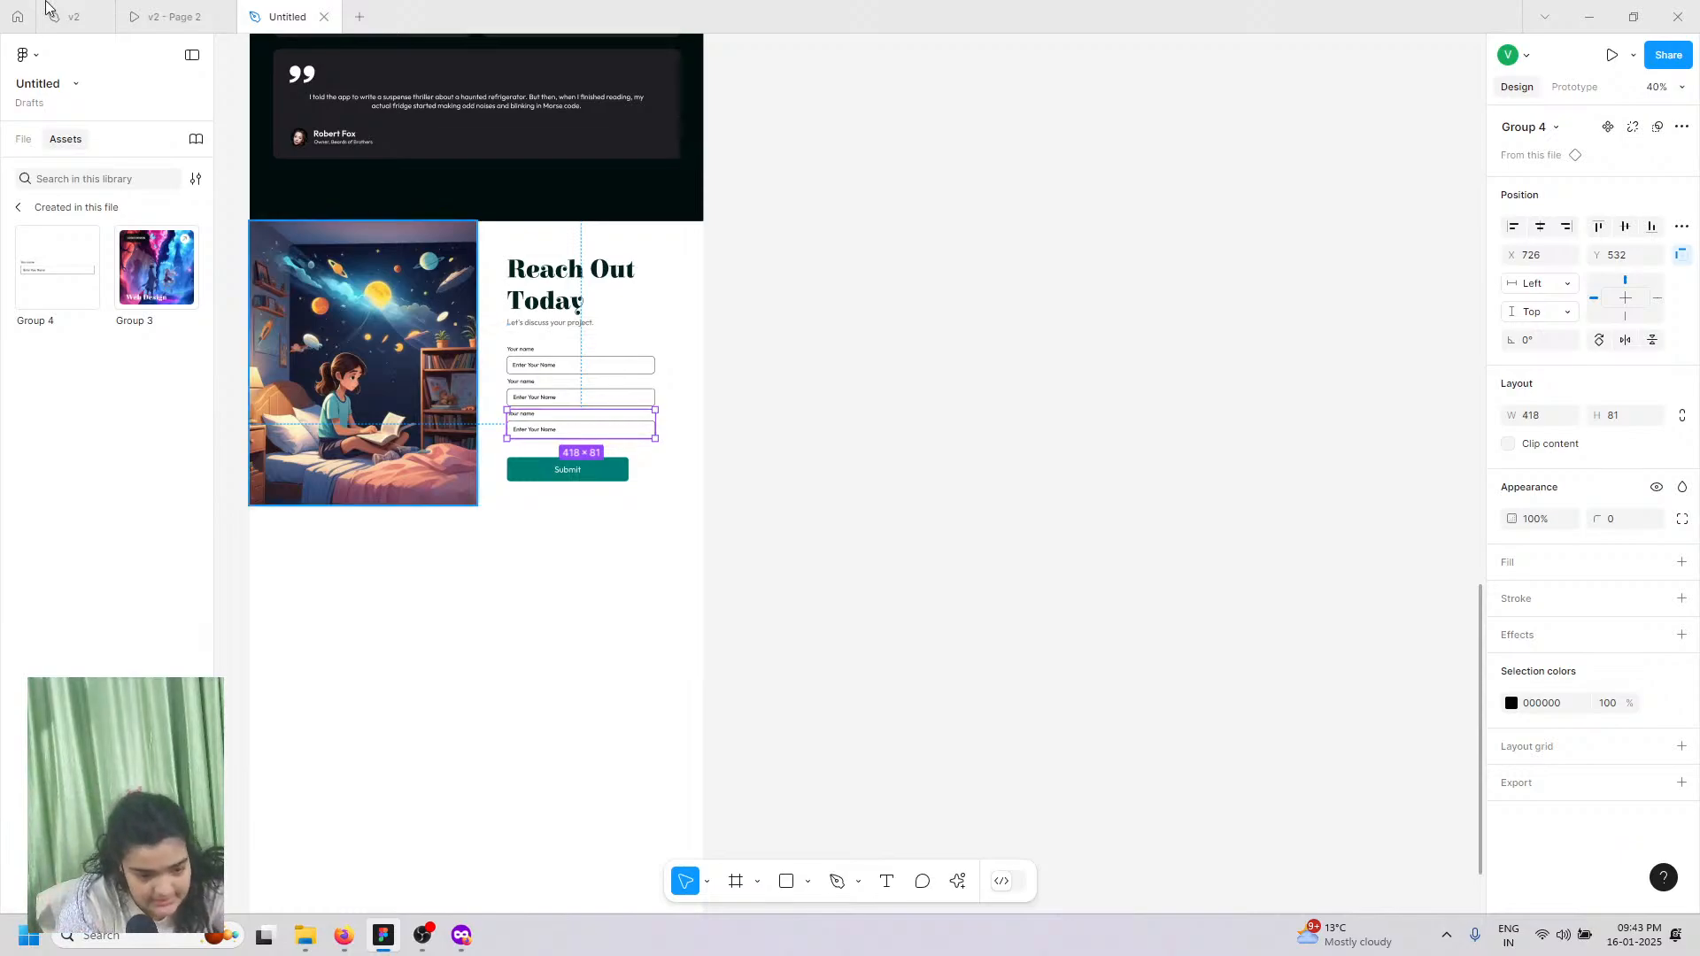
left_click(175, 17)
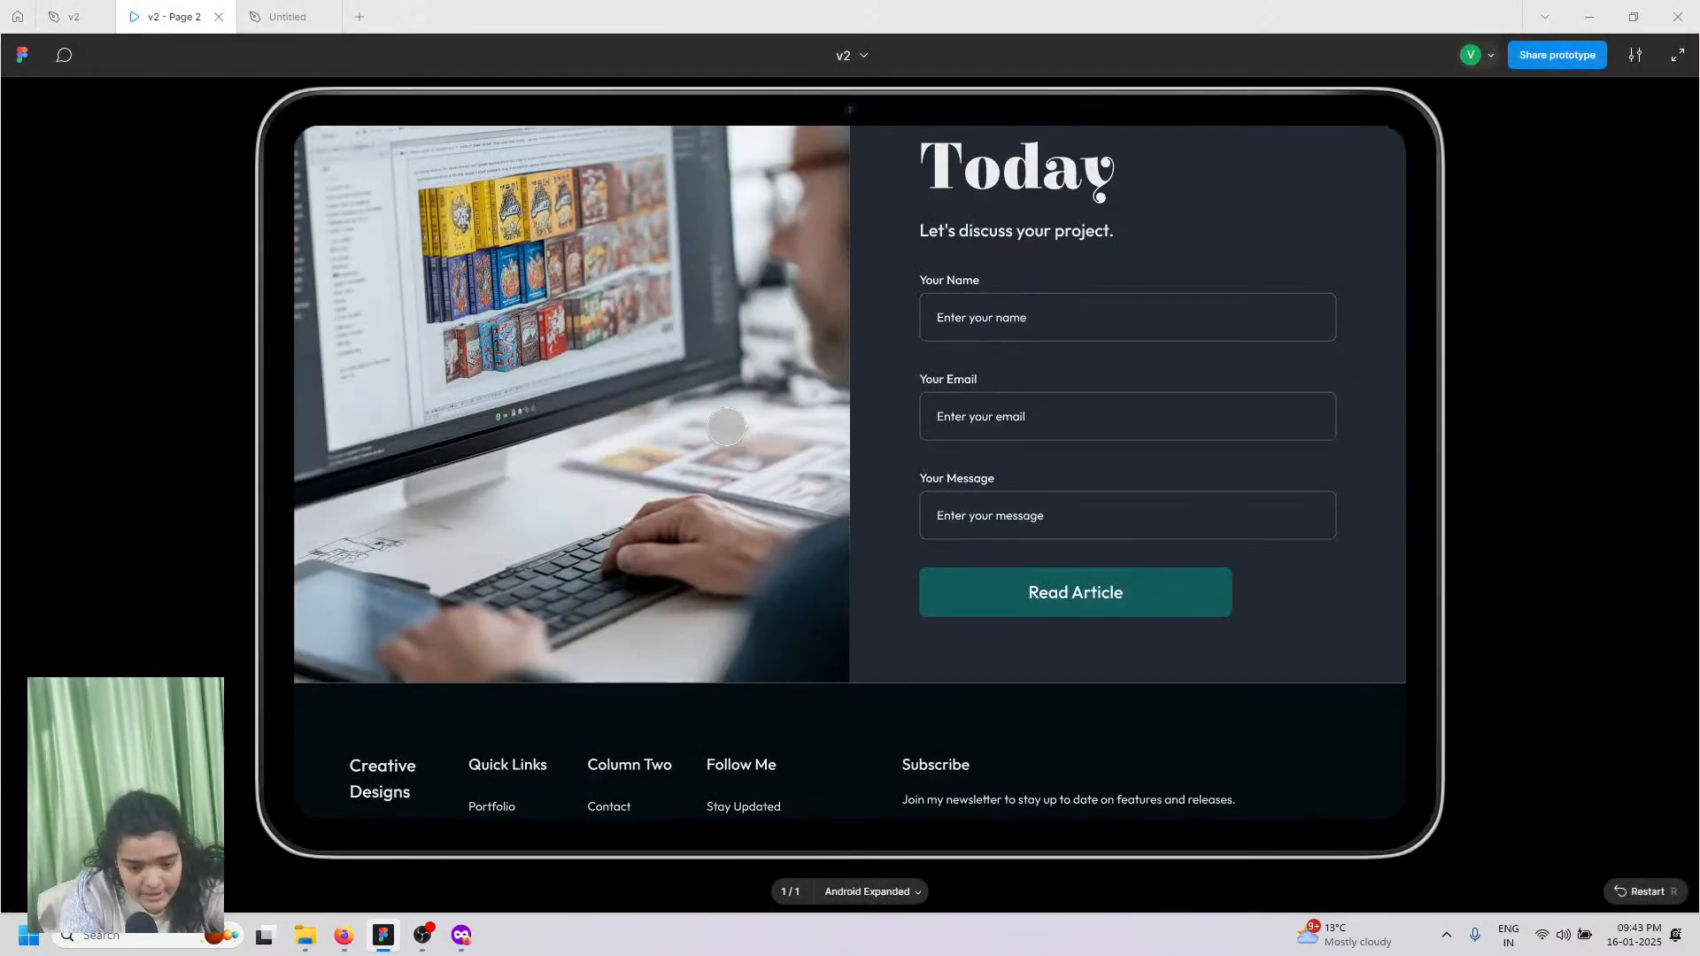
left_click(275, 17)
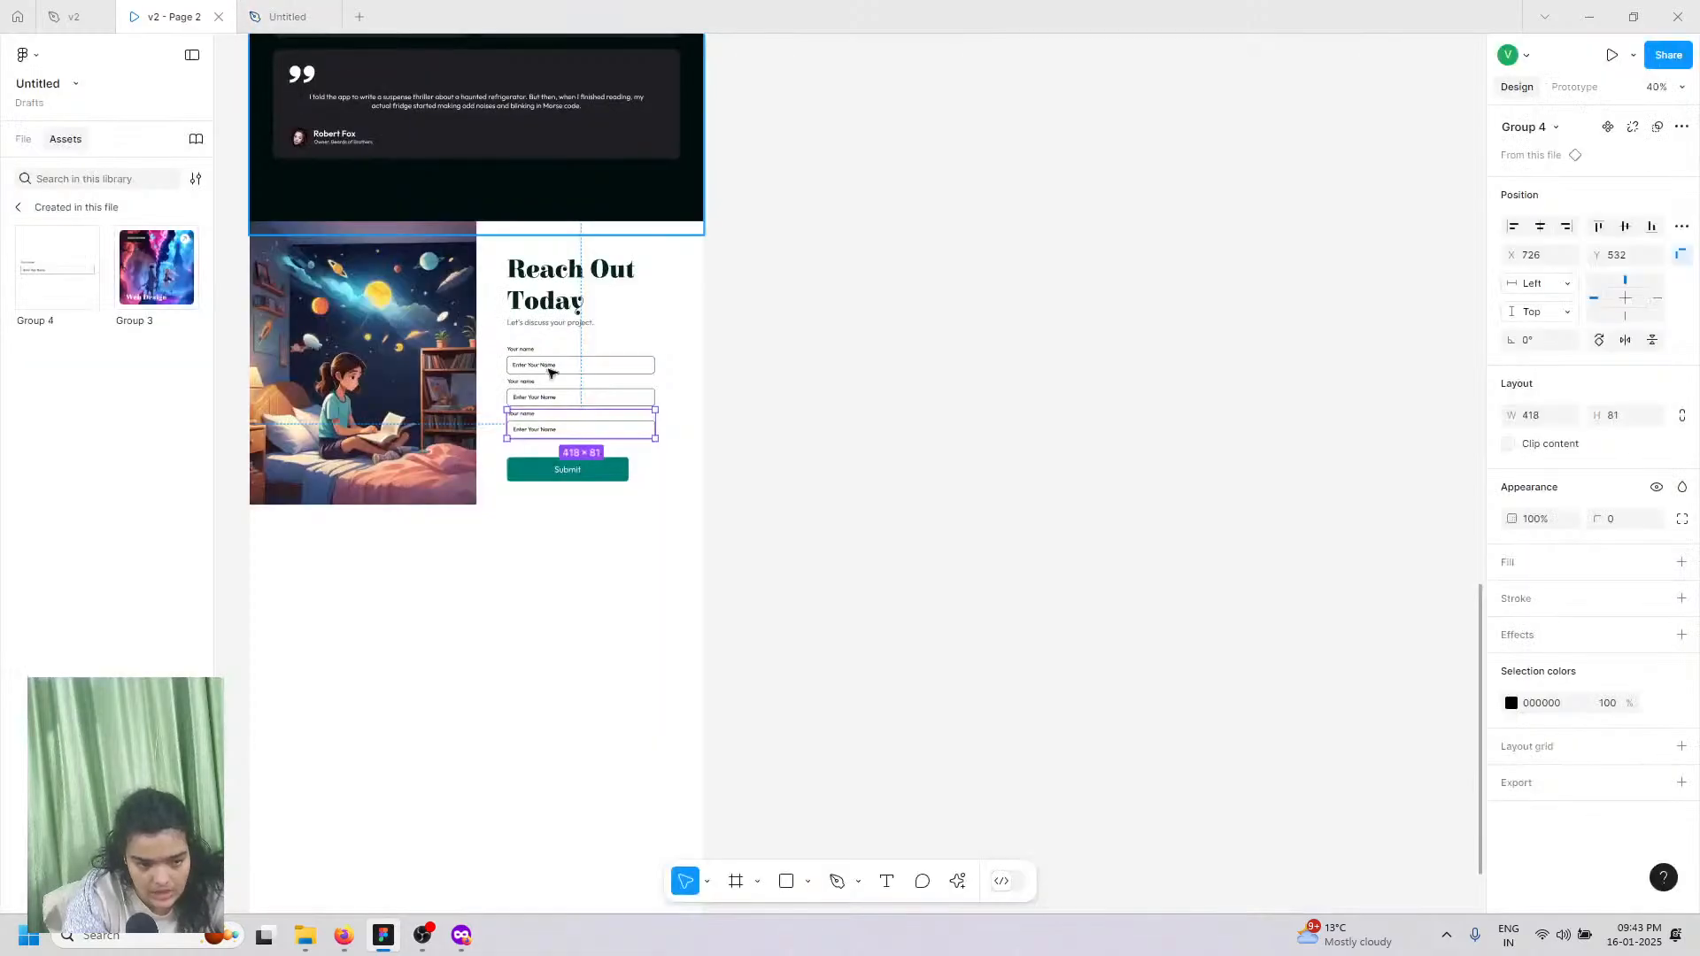
Step: Rename the second field's label to 'Your email' with a matching email placeholder
double_click(524, 392)
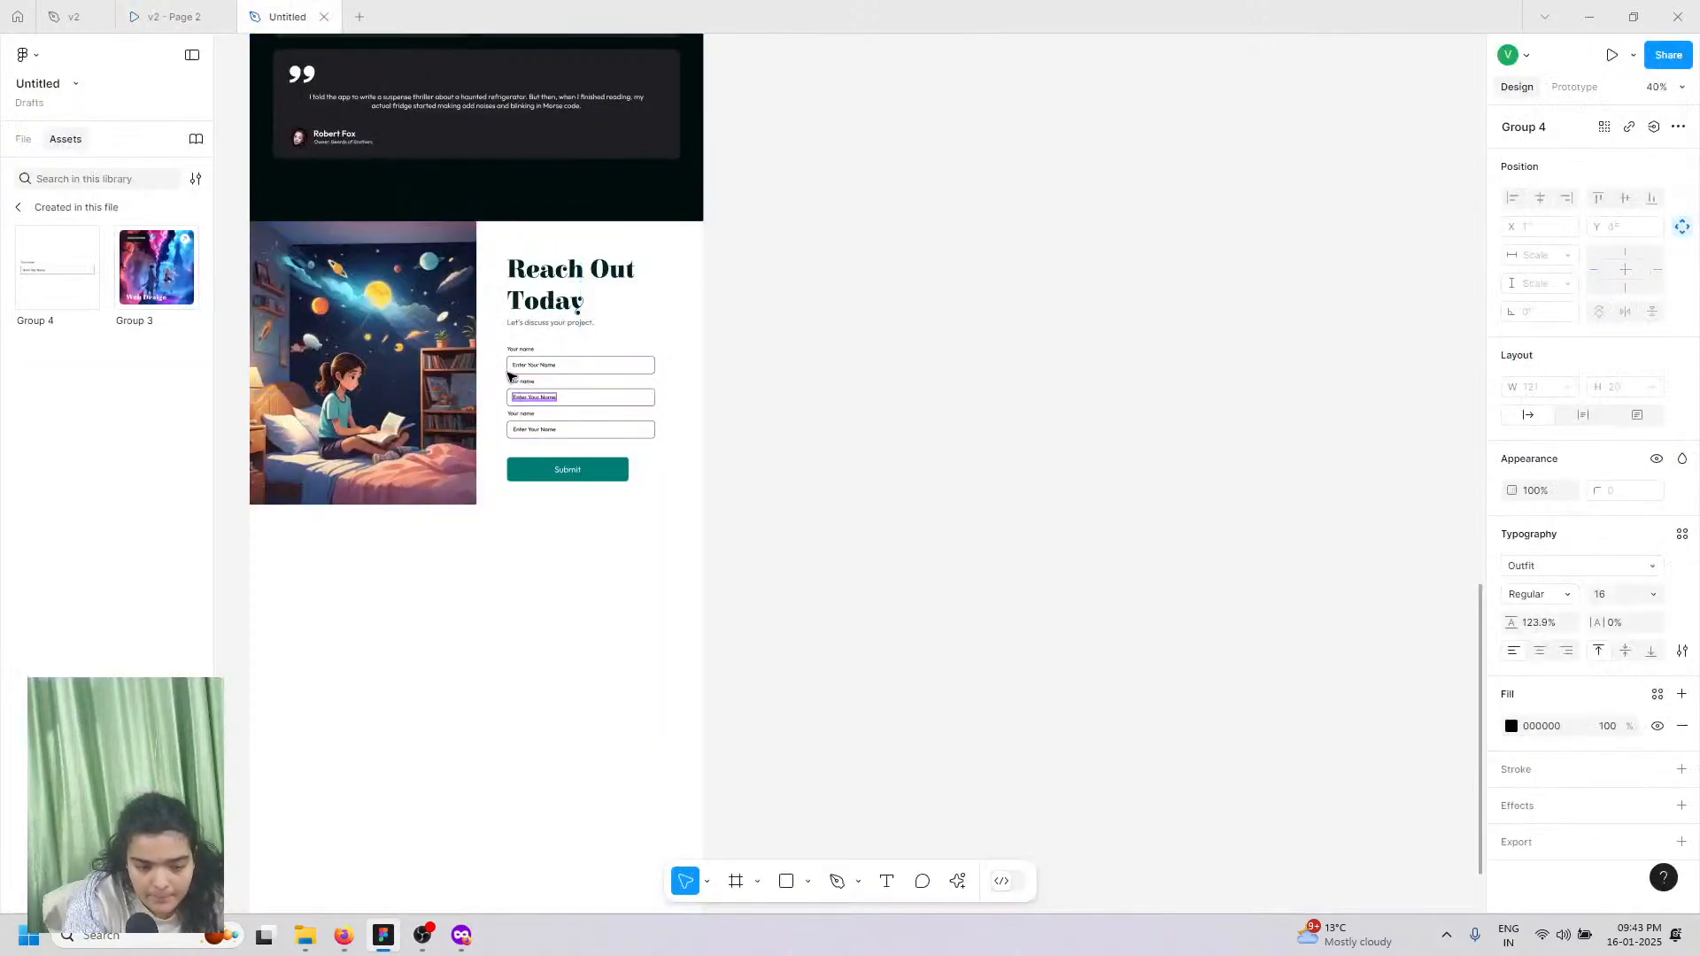
scroll(548, 398, "up", 5)
double_click(552, 401)
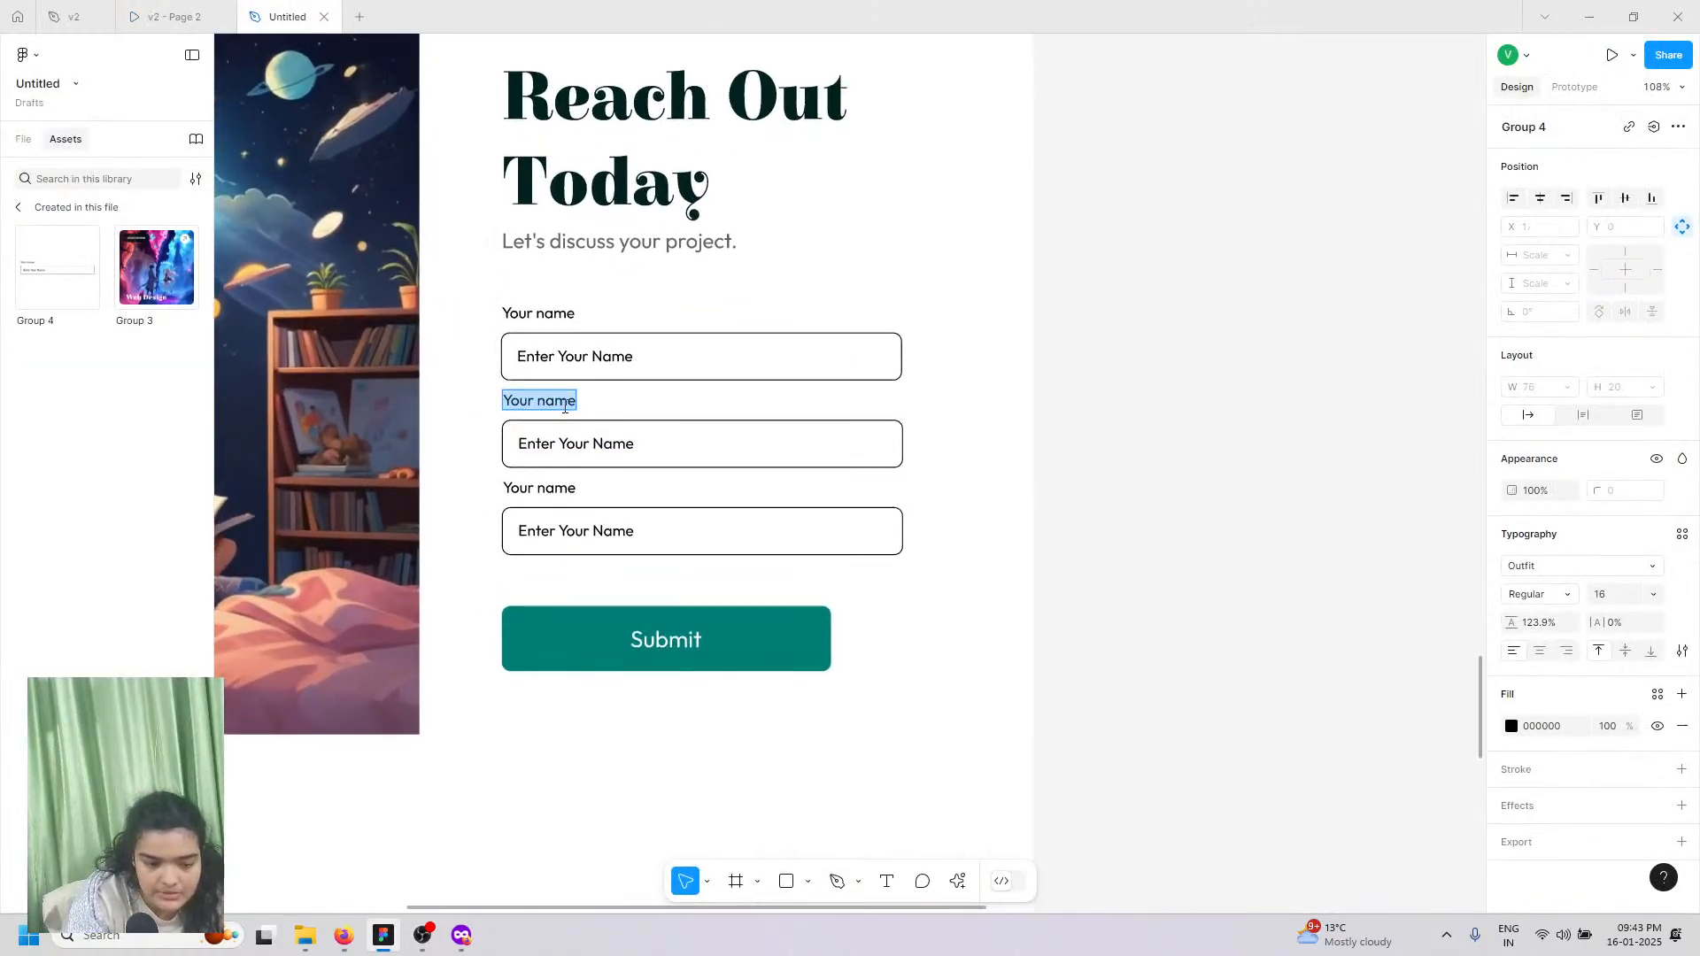
double_click(557, 402)
type("email")
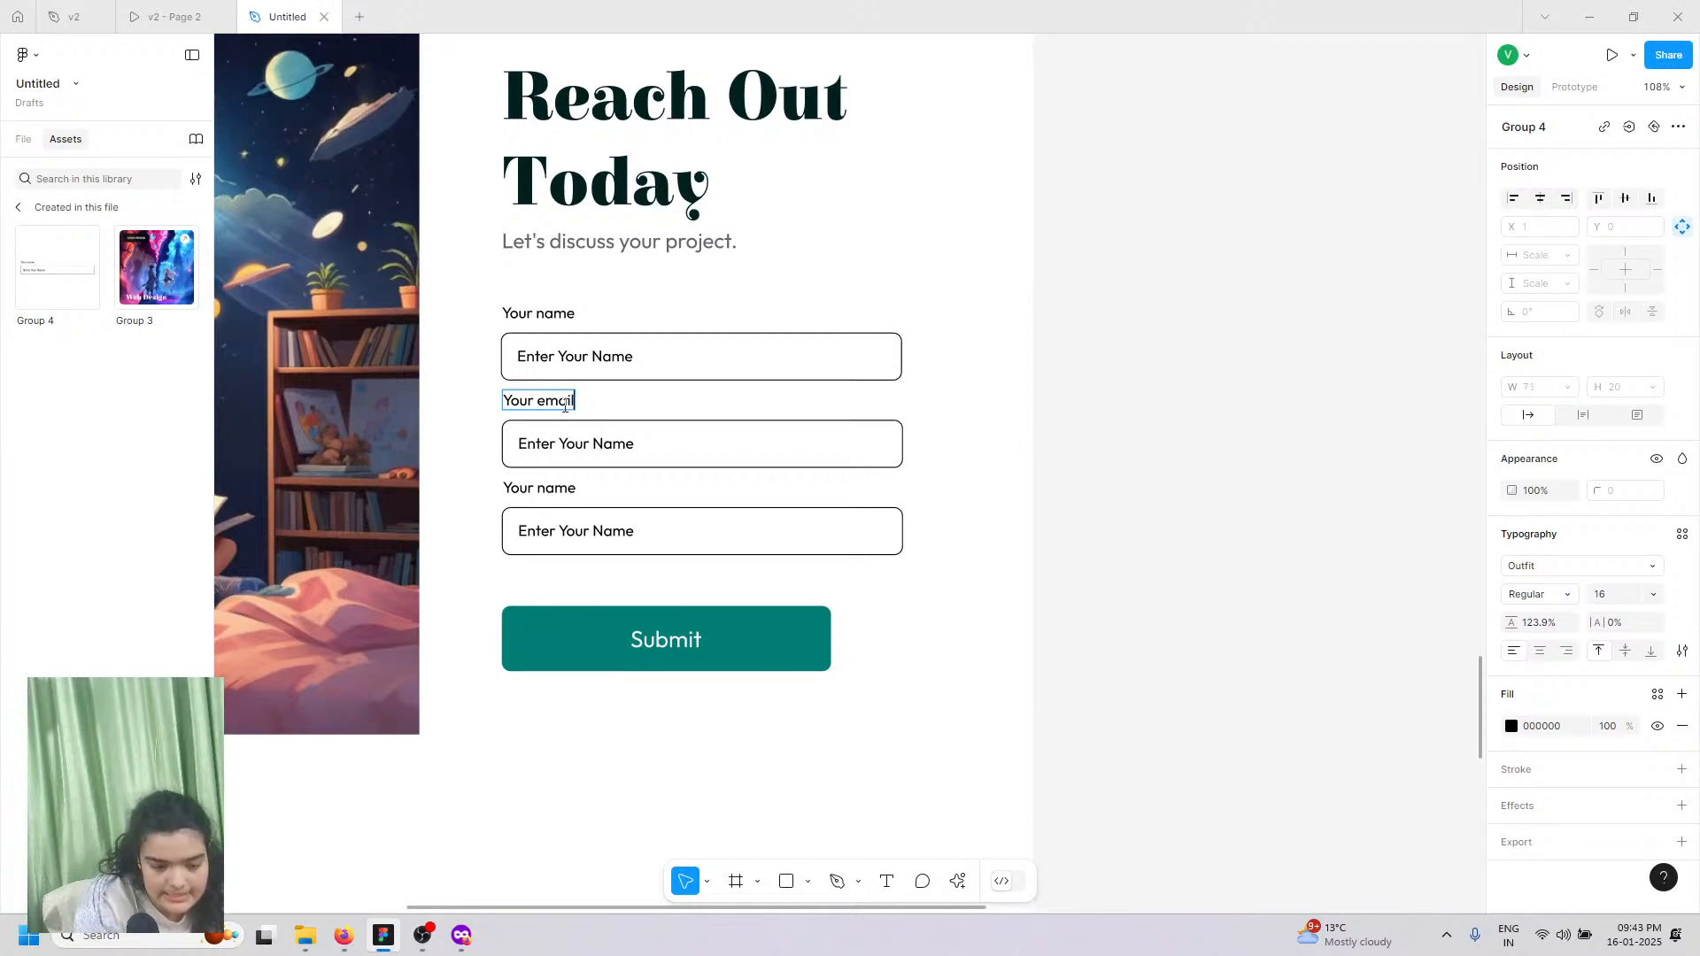
double_click(615, 441)
type("Email")
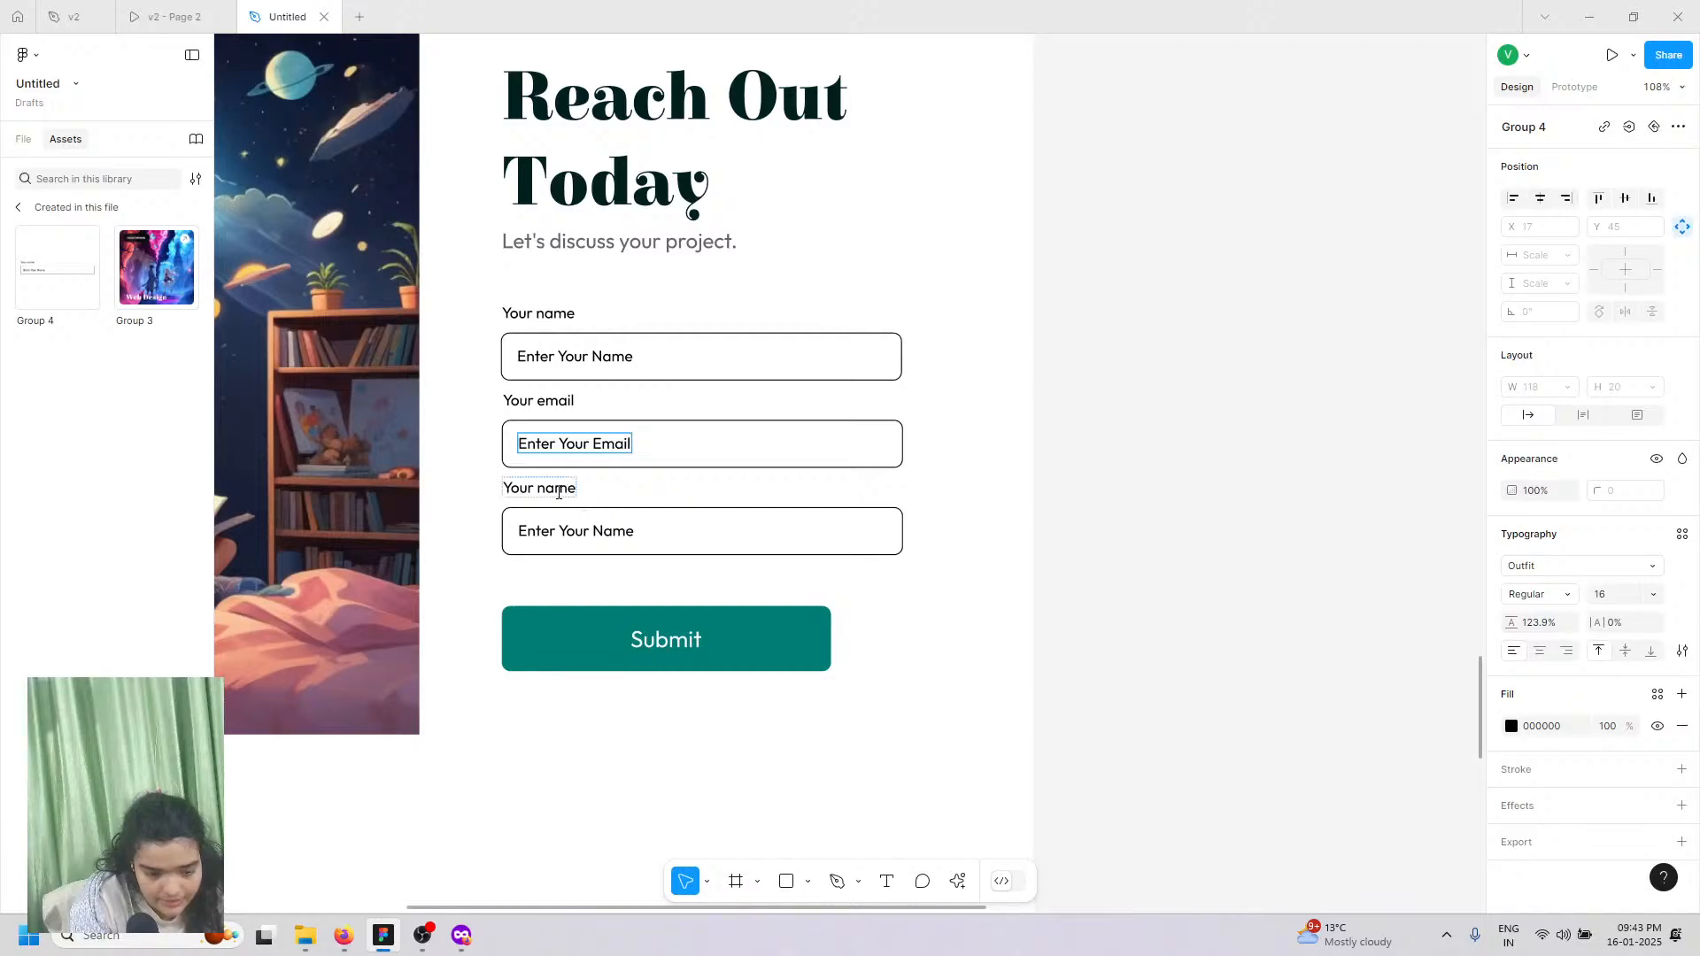
Step: Rename the third field's label to 'Your message' with a matching message placeholder
double_click(556, 492)
left_click(556, 493)
type("m")
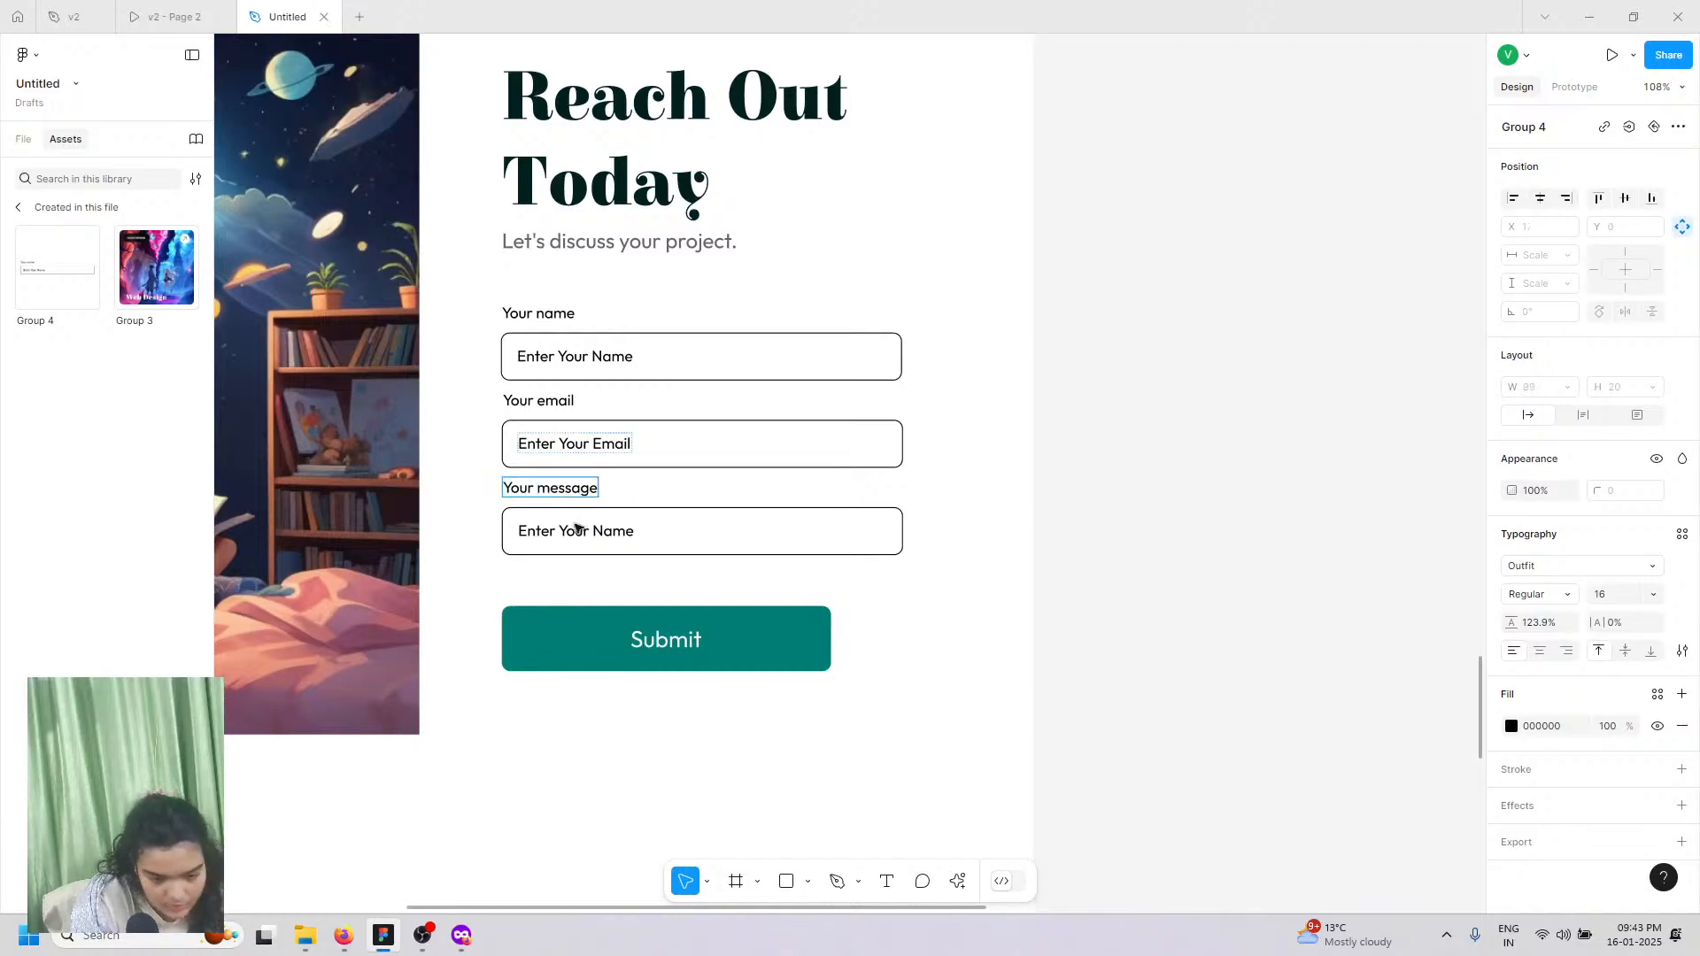
left_click(576, 529)
double_click(584, 530)
left_click(592, 532)
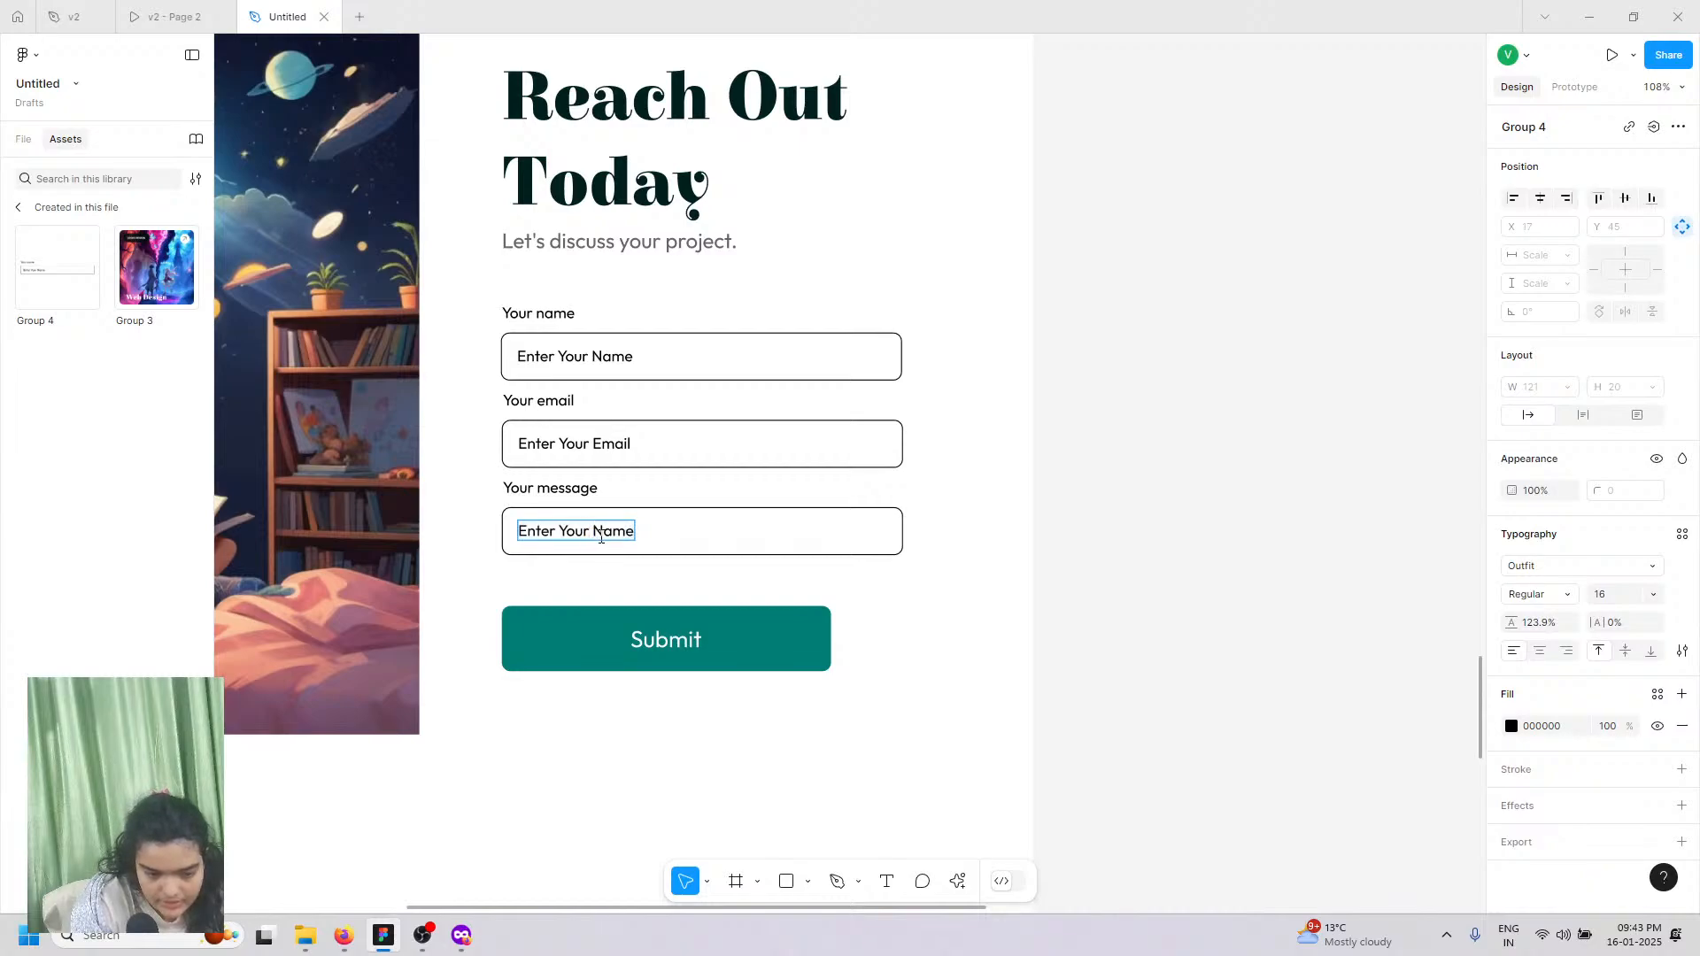
type("Messag")
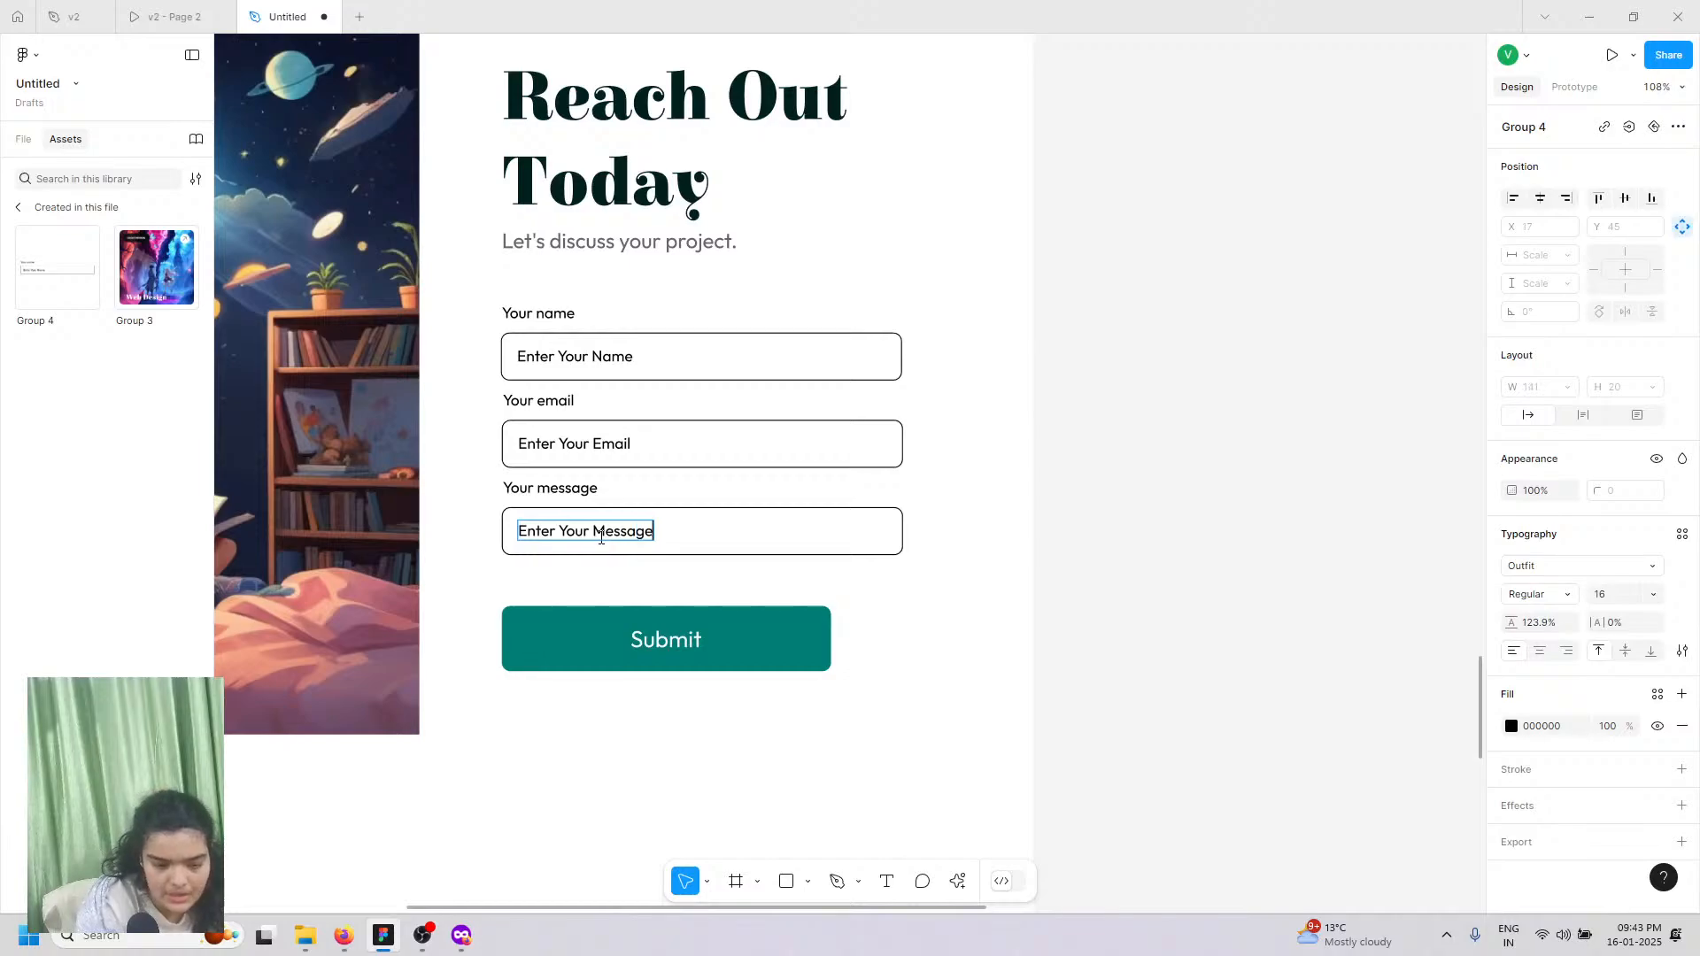
Step: Move the message and email field groups down so the three fields are evenly spaced
left_click(680, 540)
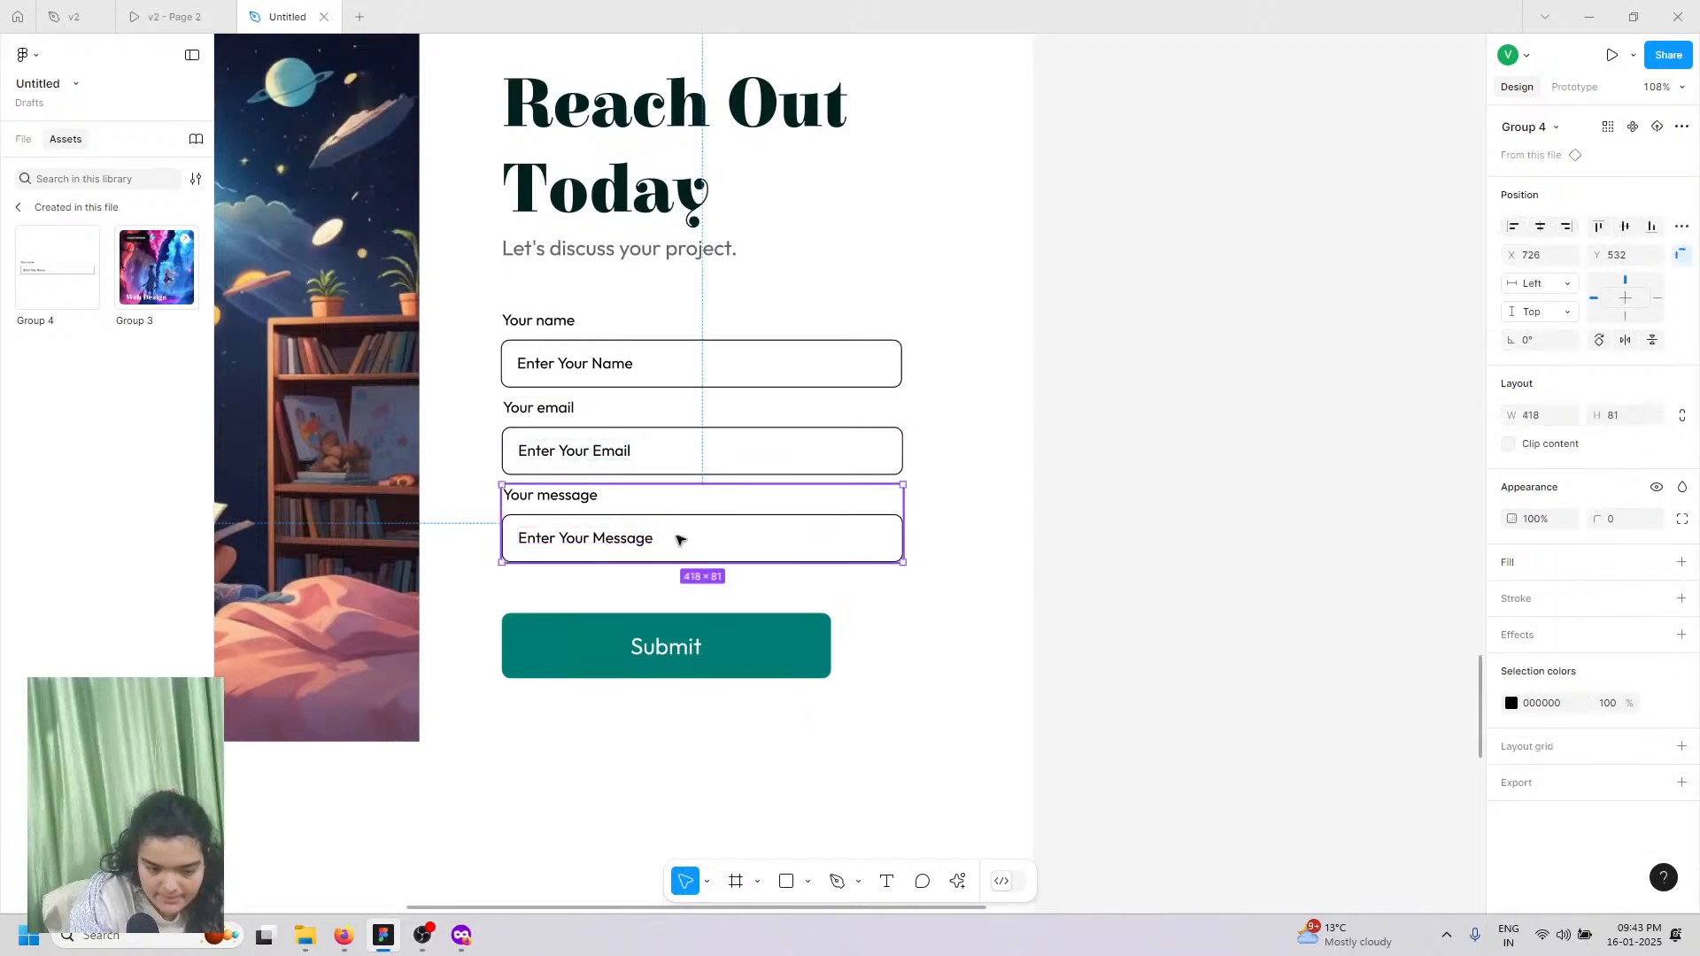
left_click_drag(678, 537, 678, 546)
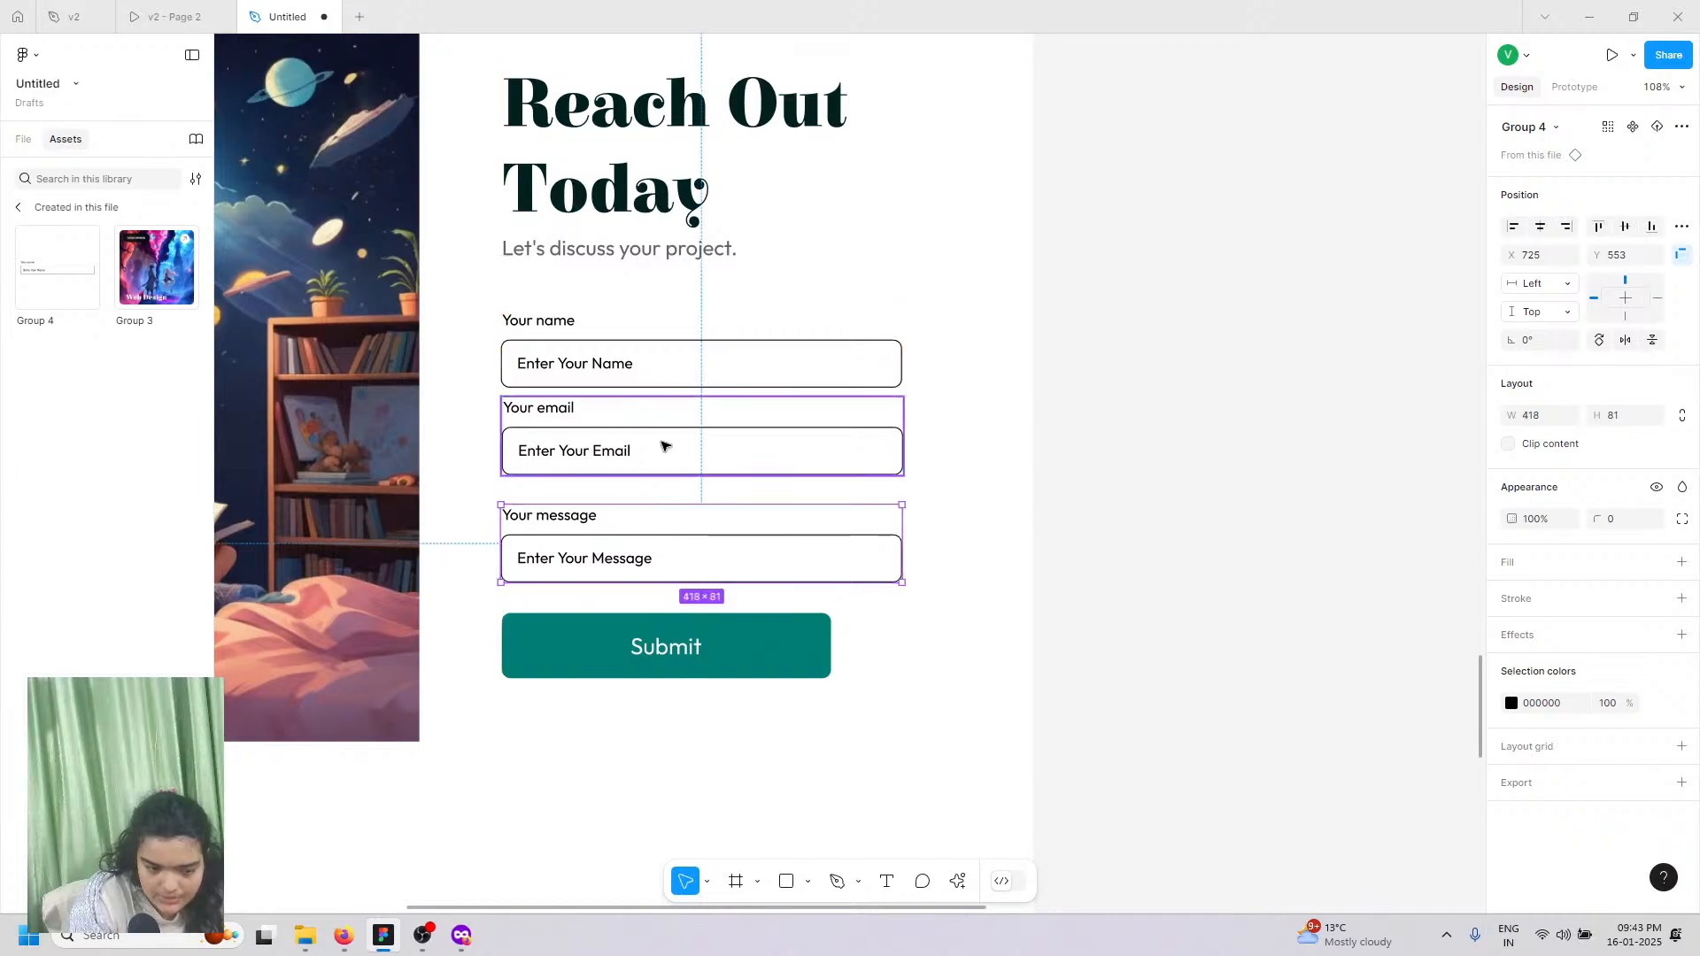
left_click_drag(665, 445, 681, 470)
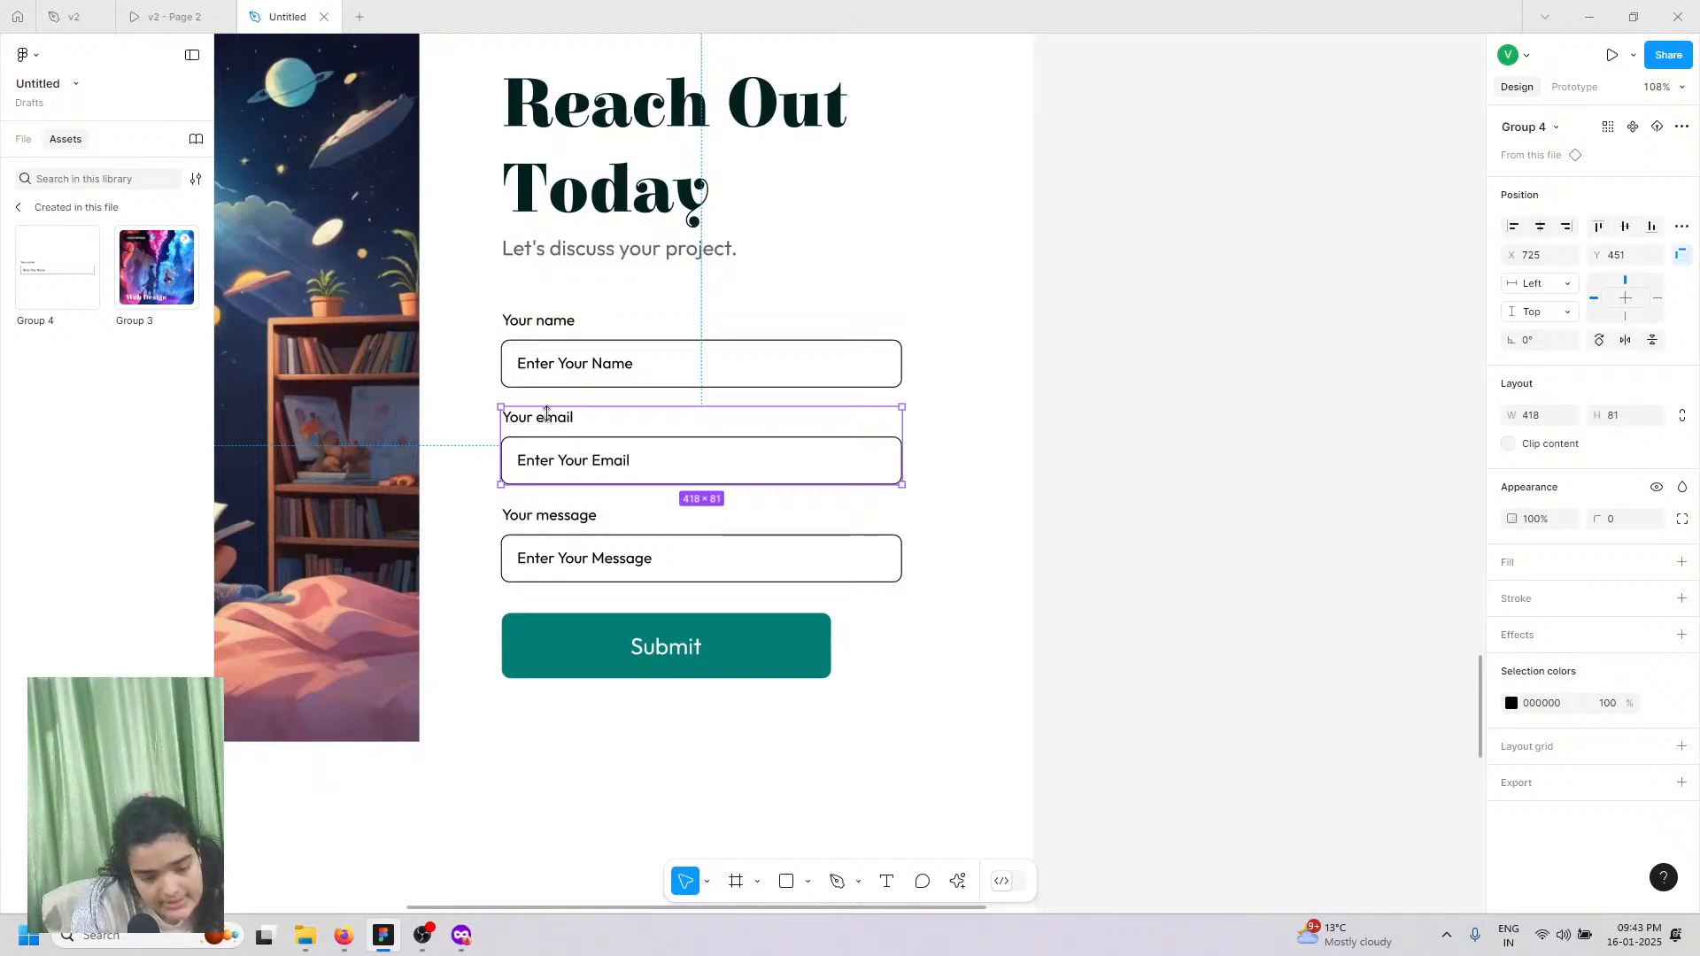
Step: Apply Title case so the labels read Your Email, Your Name and Your Message
double_click(548, 418)
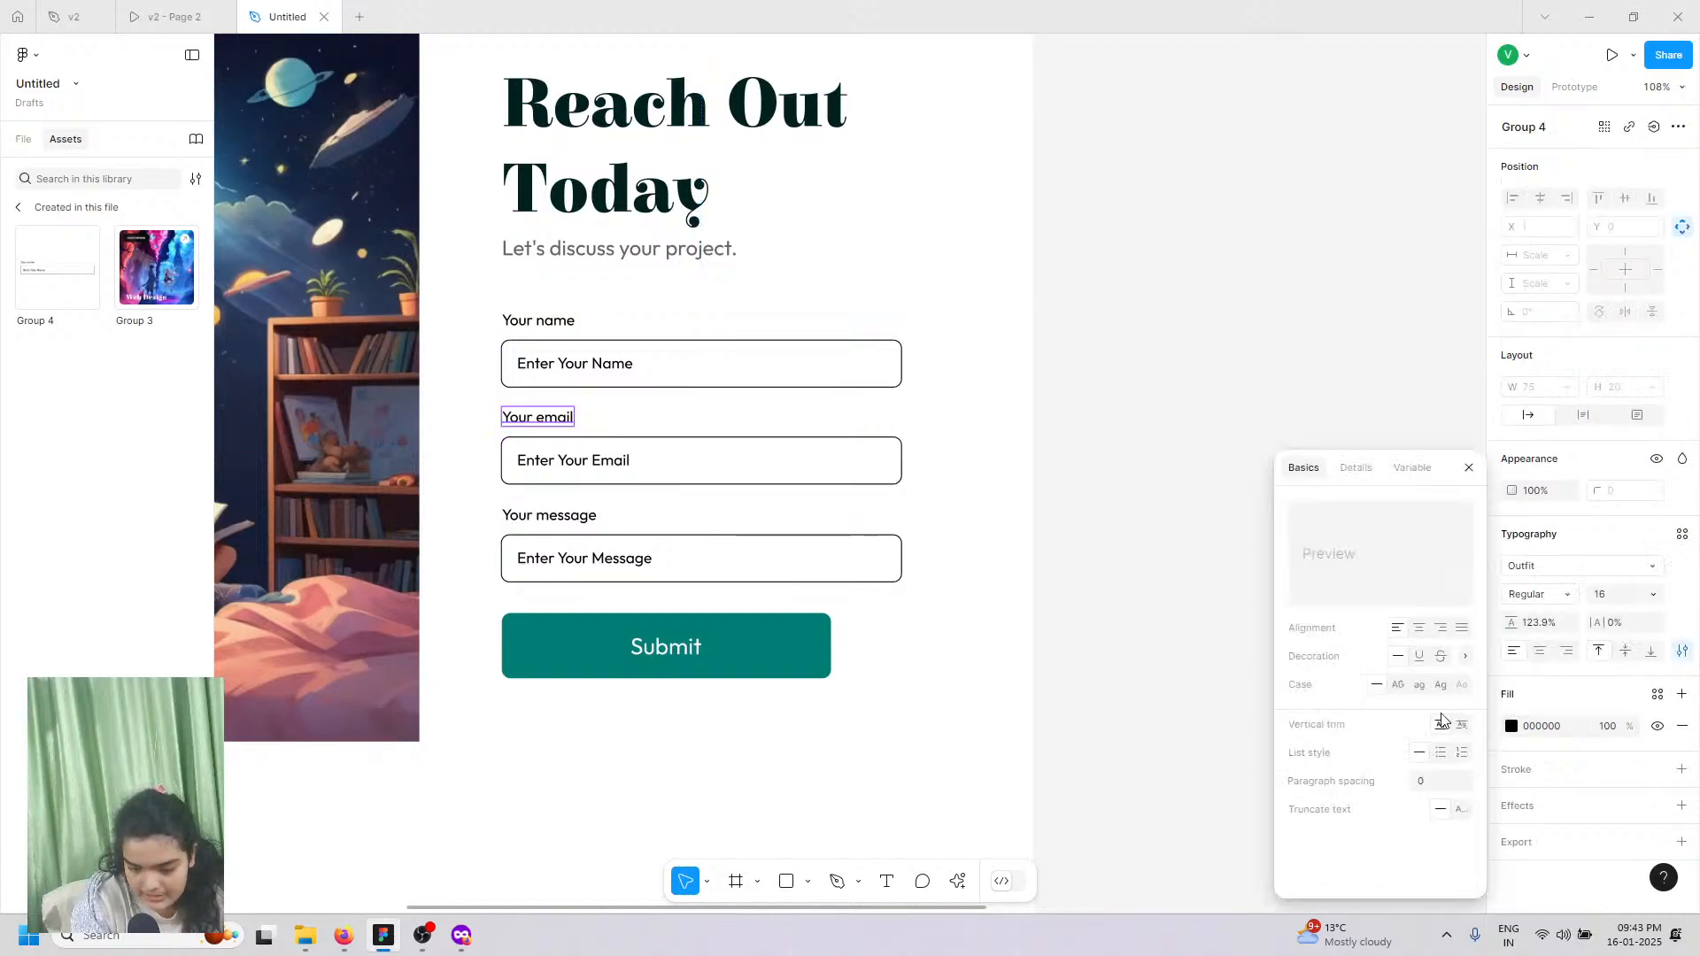
left_click(1438, 687)
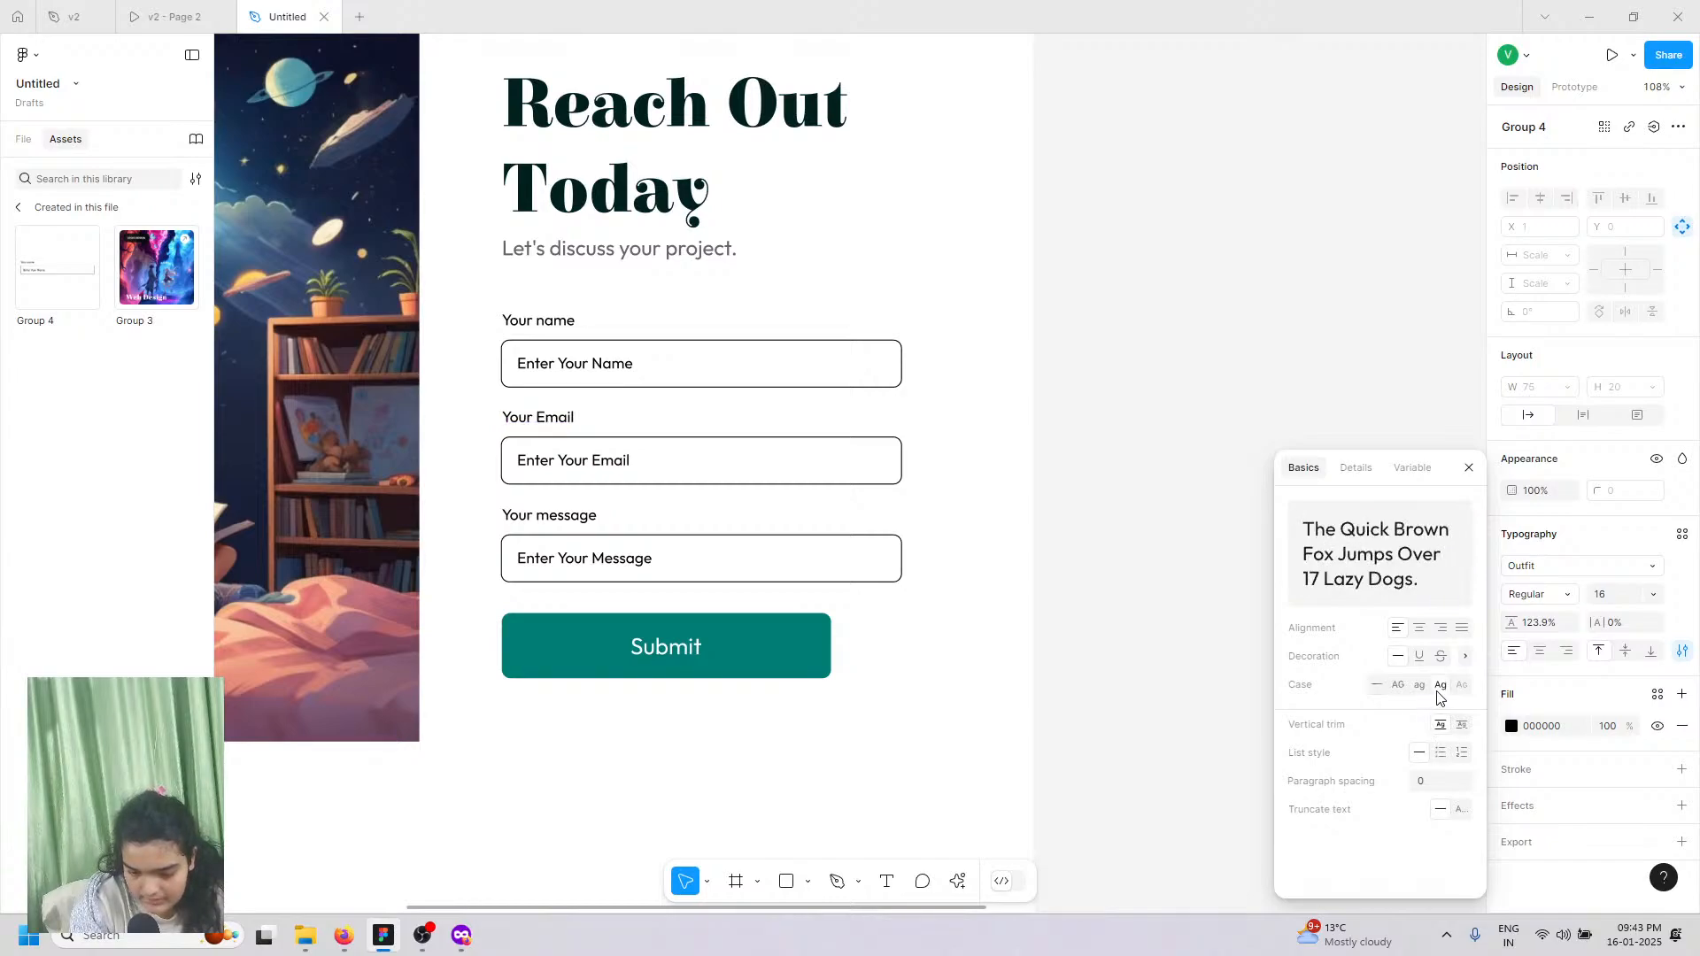
double_click(562, 323)
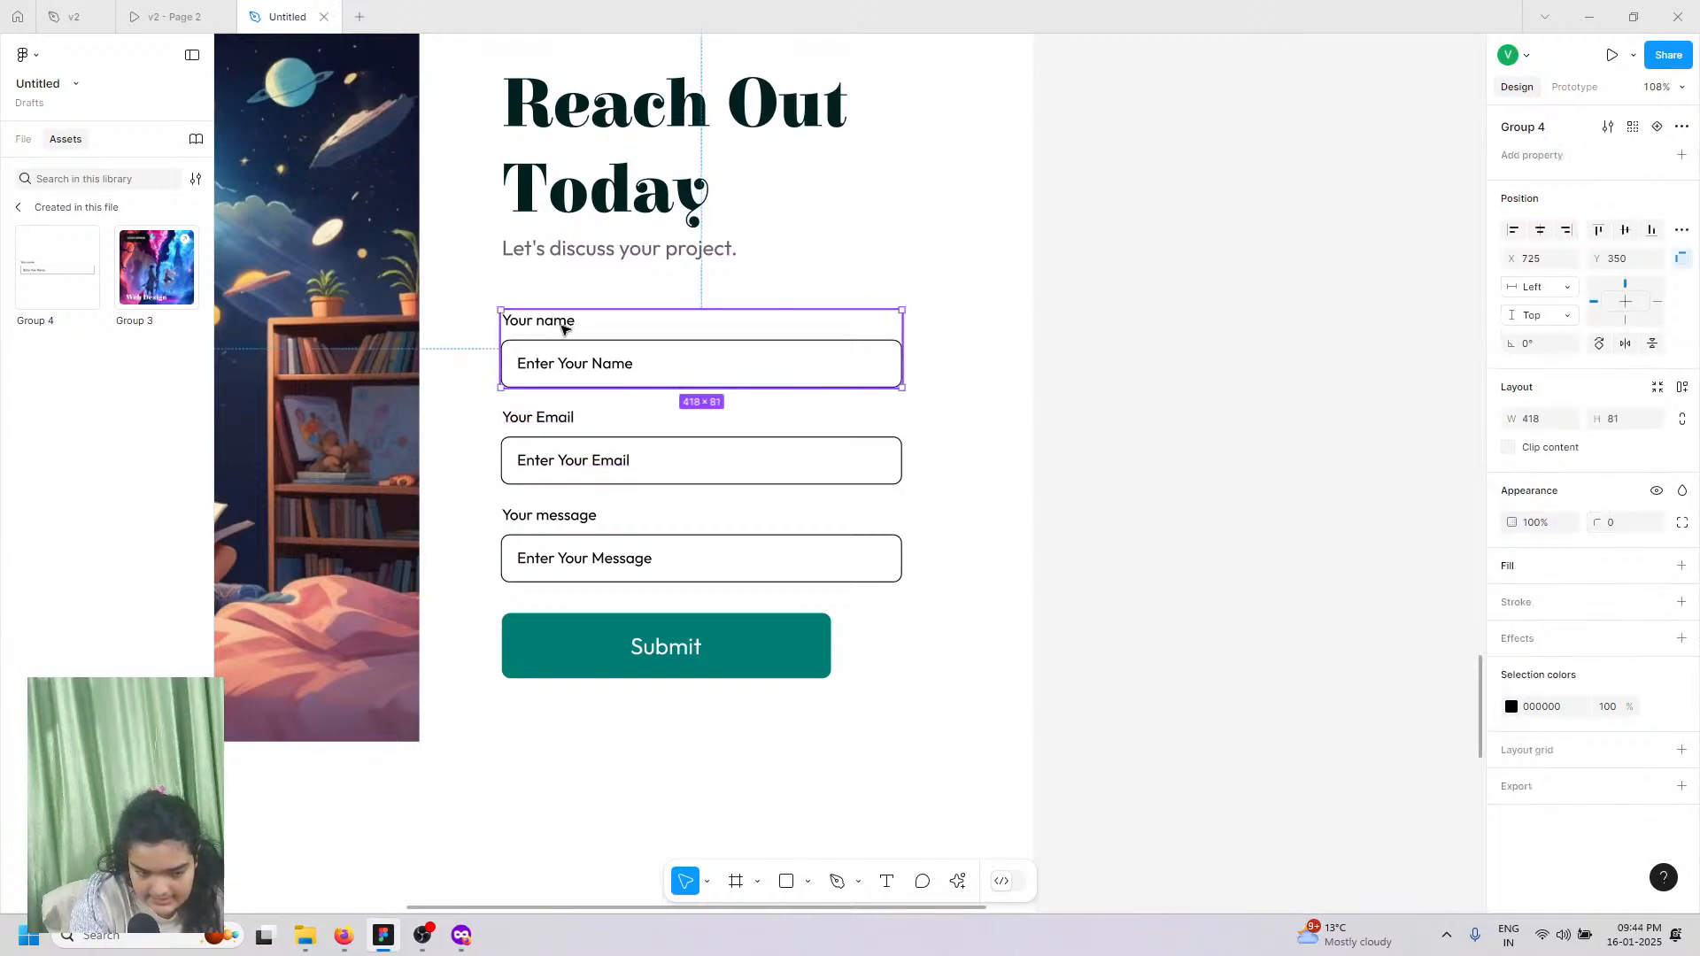
left_click(1680, 689)
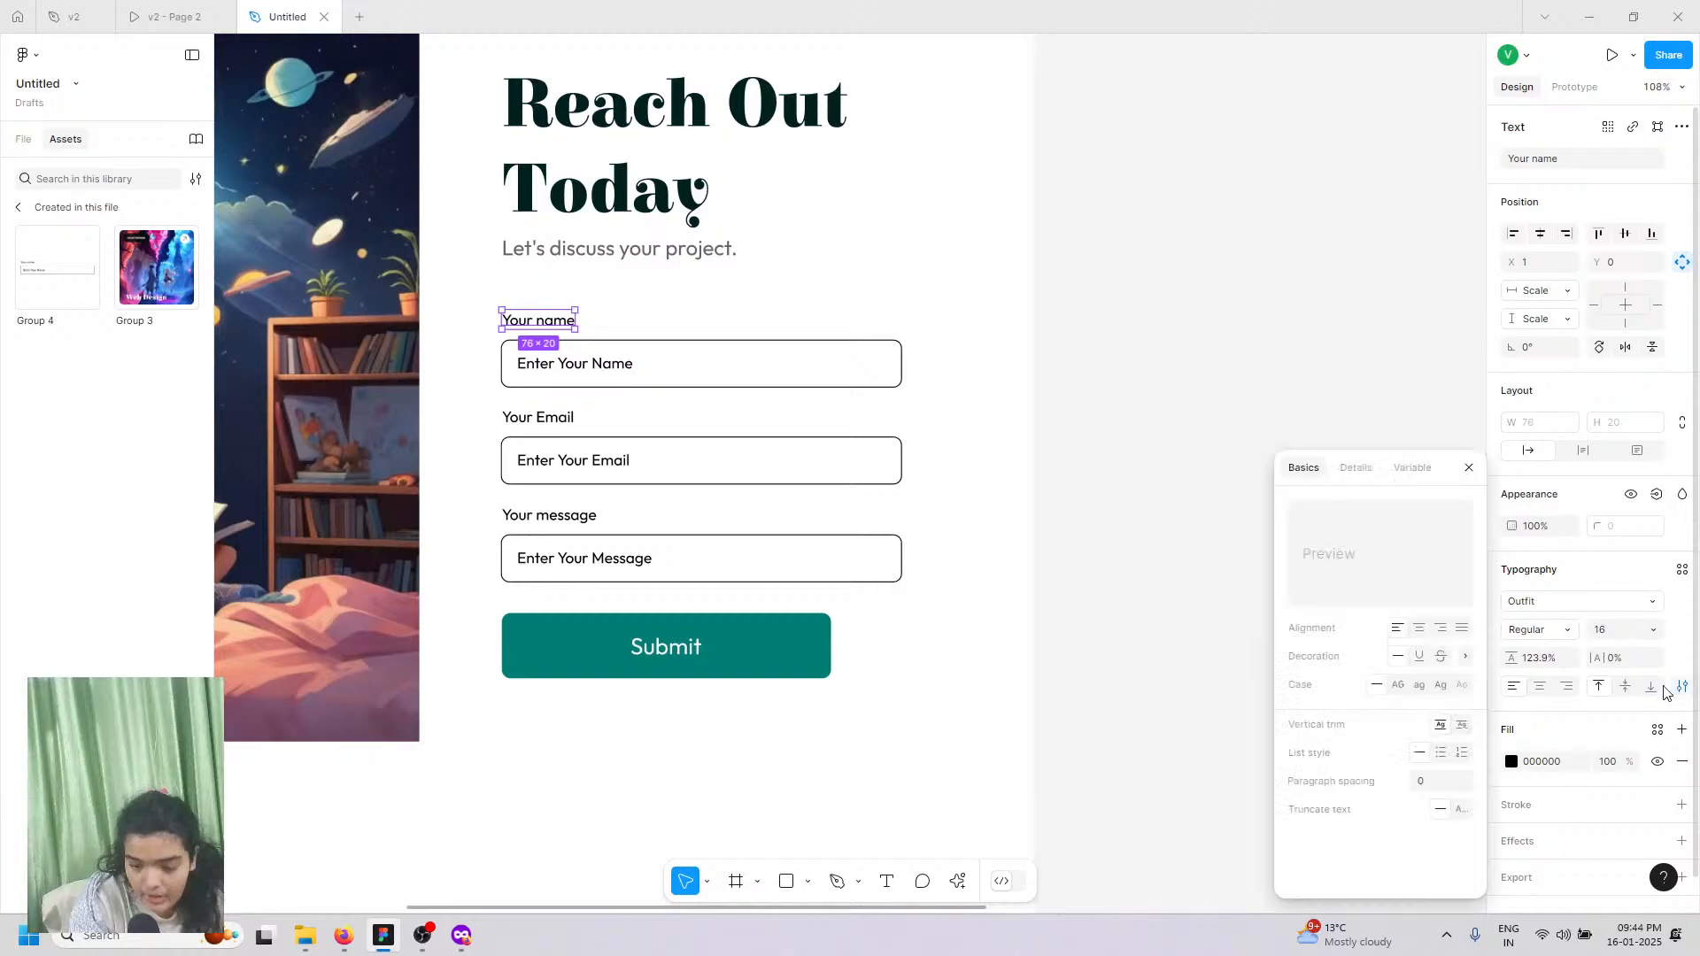
left_click(1438, 687)
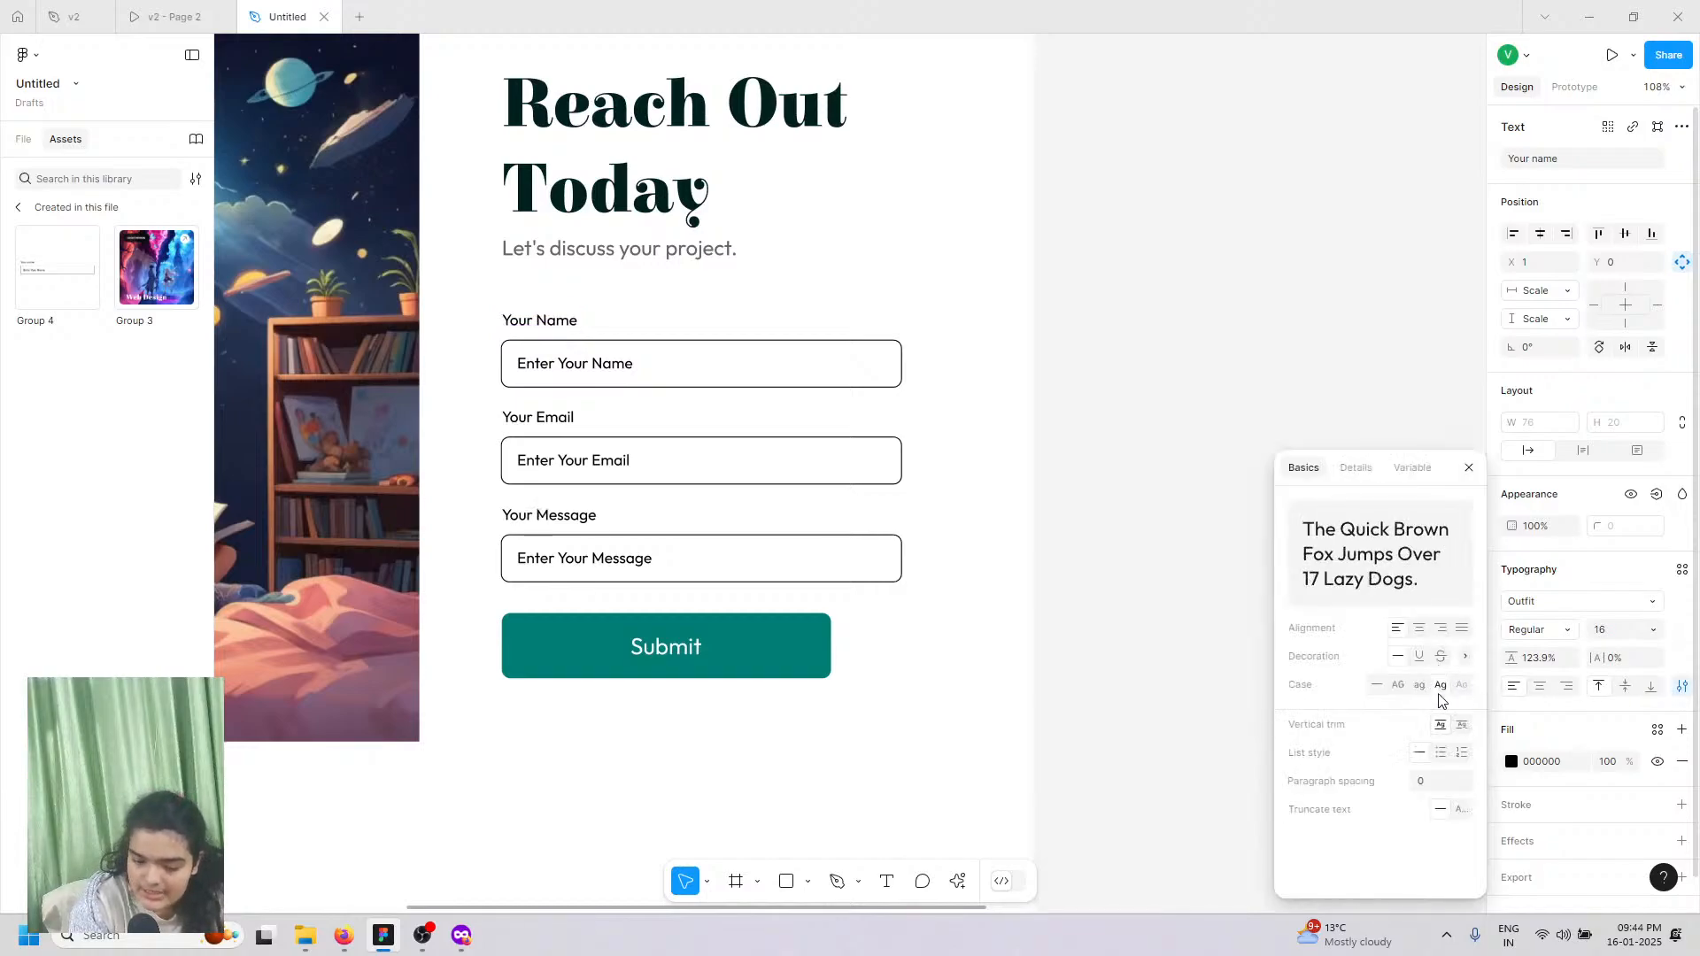
left_click(550, 519)
double_click(551, 519)
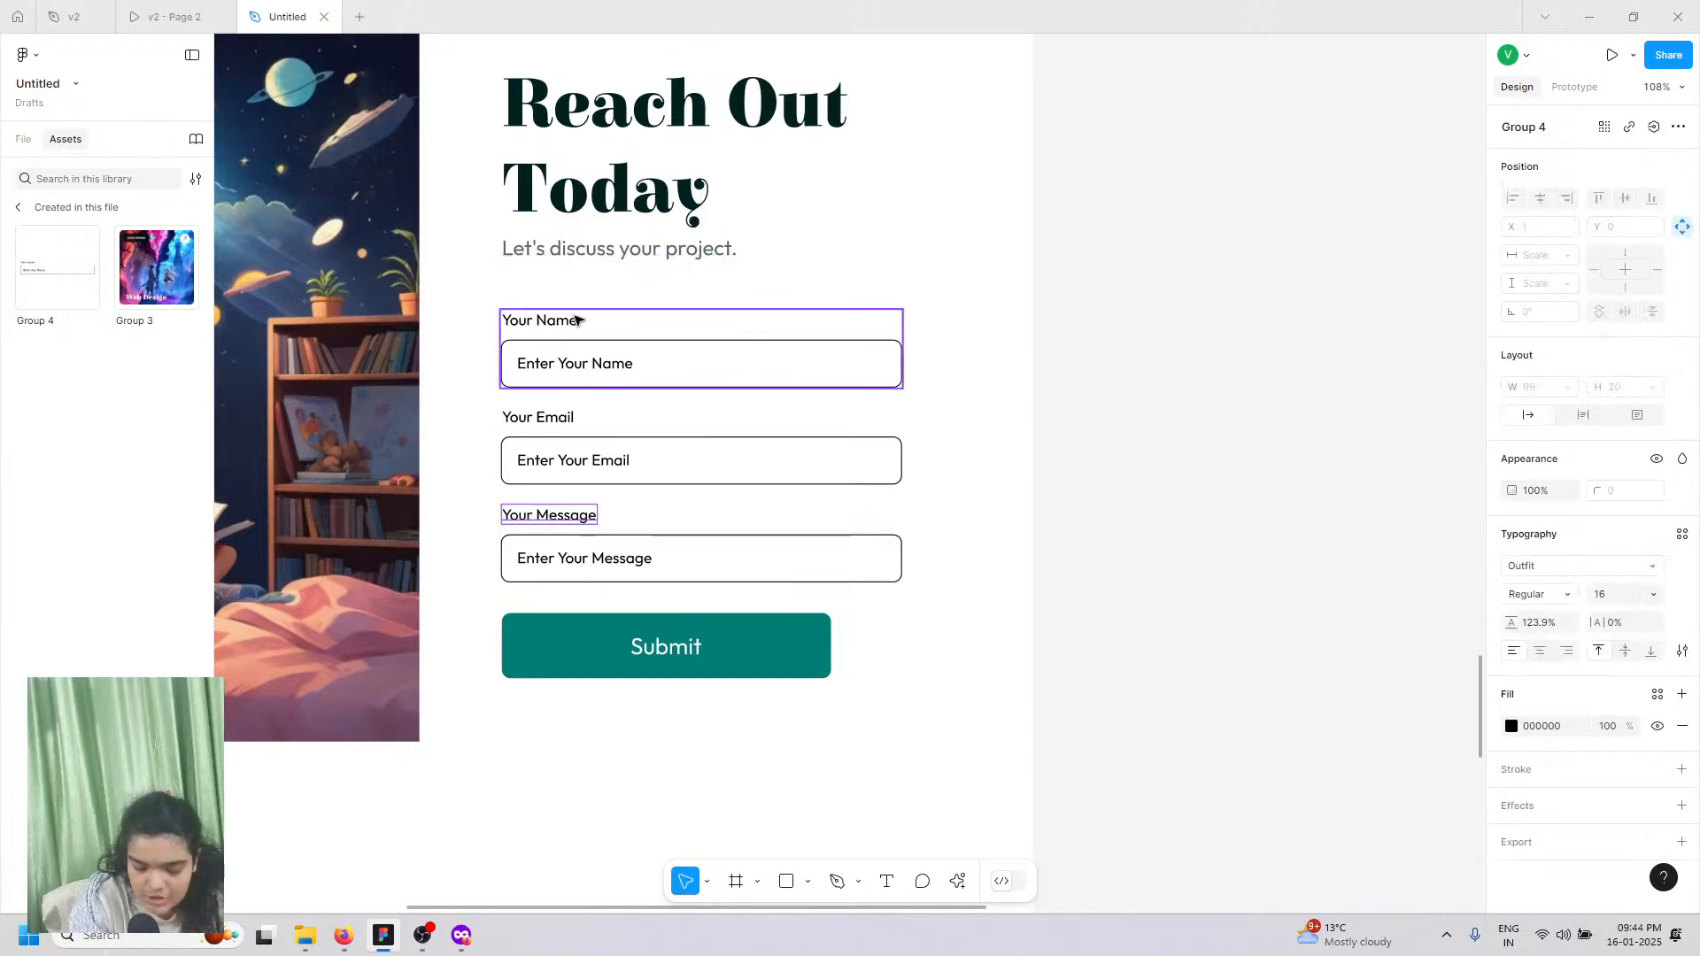
Step: Select the three field groups and widen the gap between them to 30
left_click(577, 382)
left_click(571, 445, "shift")
left_click(613, 540, "shift")
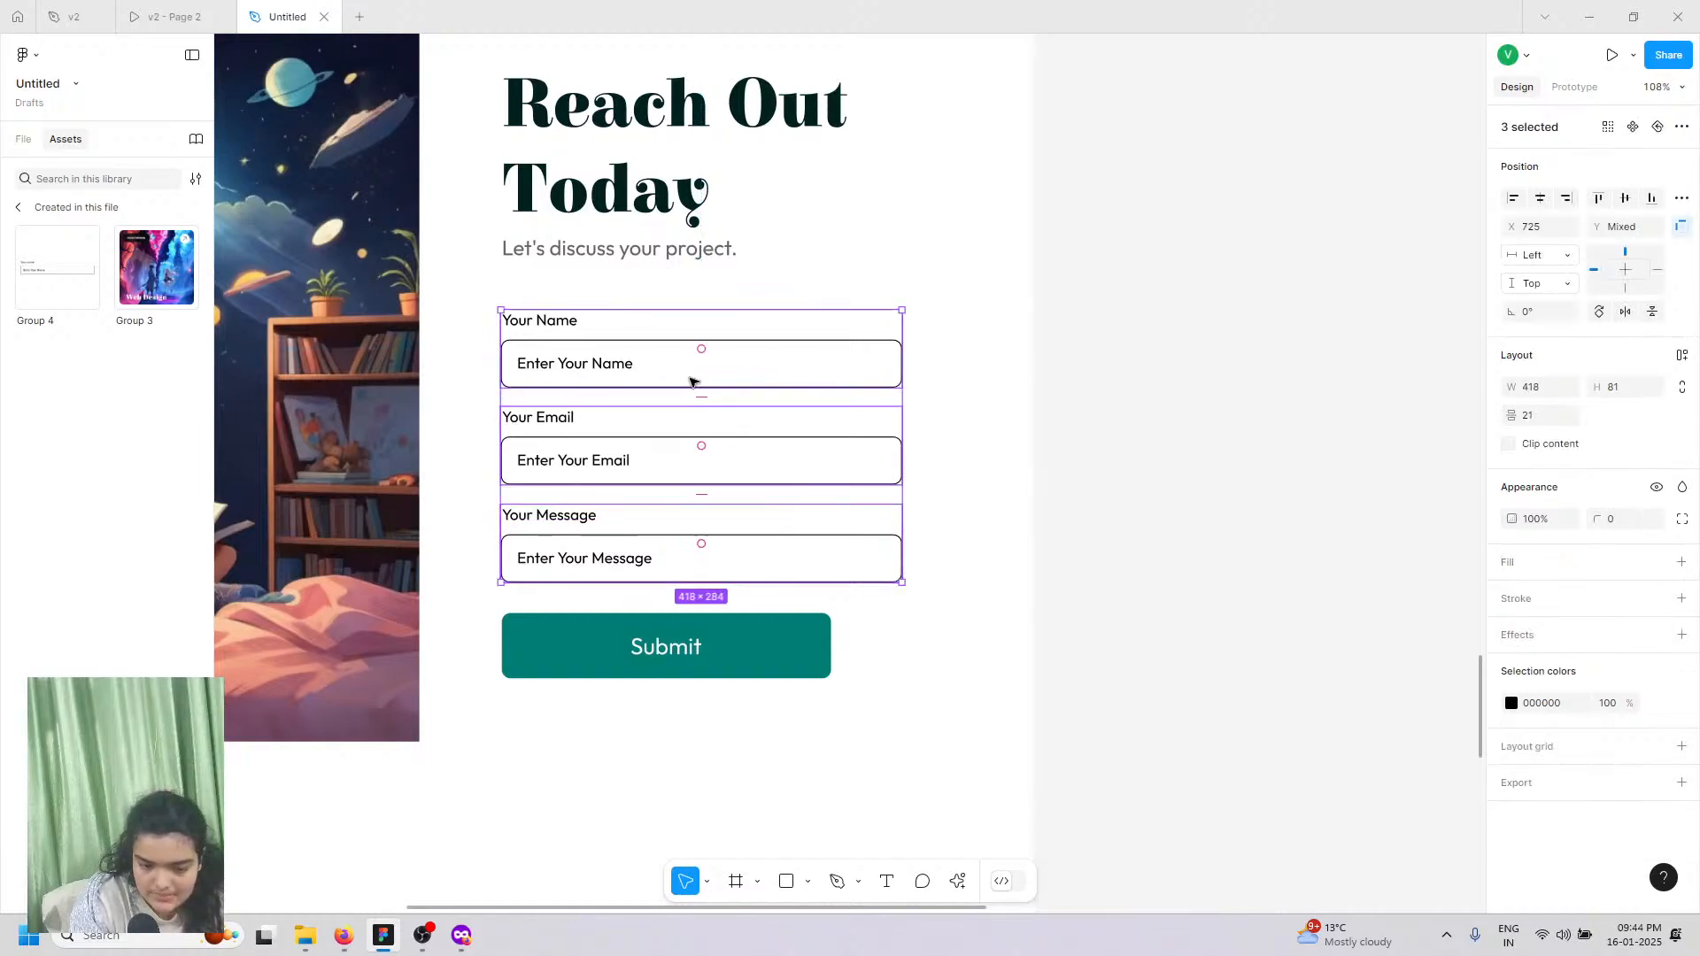
left_click_drag(708, 407, 700, 348)
Step: Select the illustration beside the form and compare it with the v2 - Page 2 reference prototype
scroll(687, 333, "down", 5)
scroll(771, 456, "left", 3)
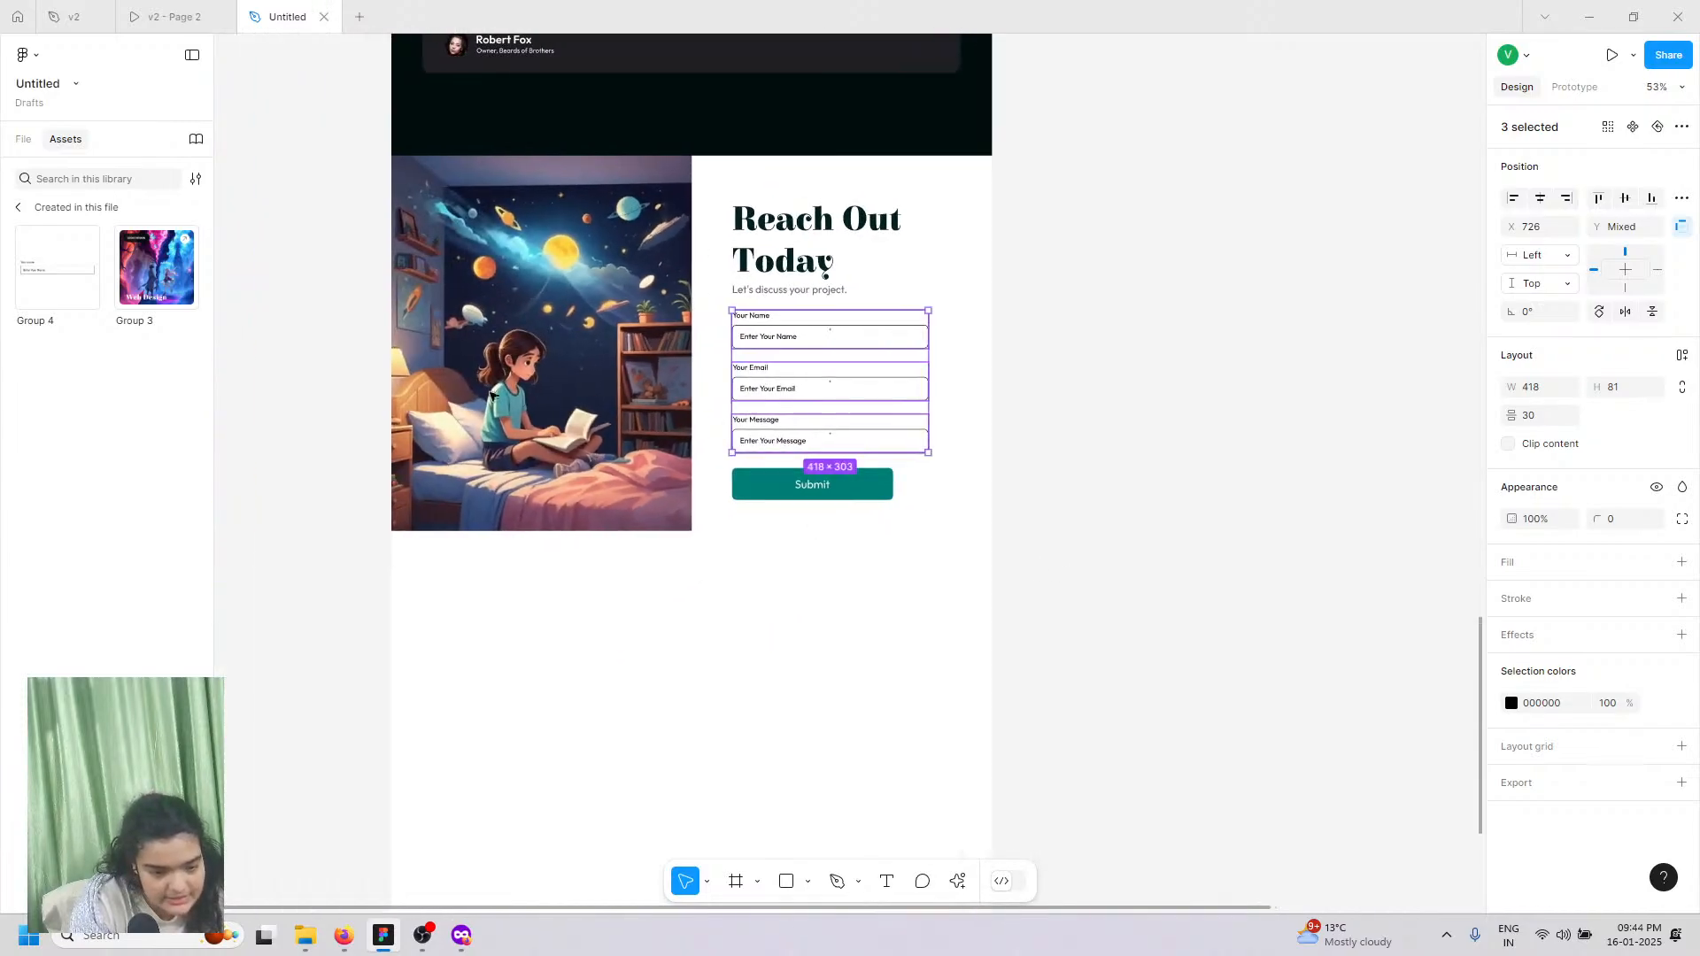
left_click(451, 381)
left_click(173, 17)
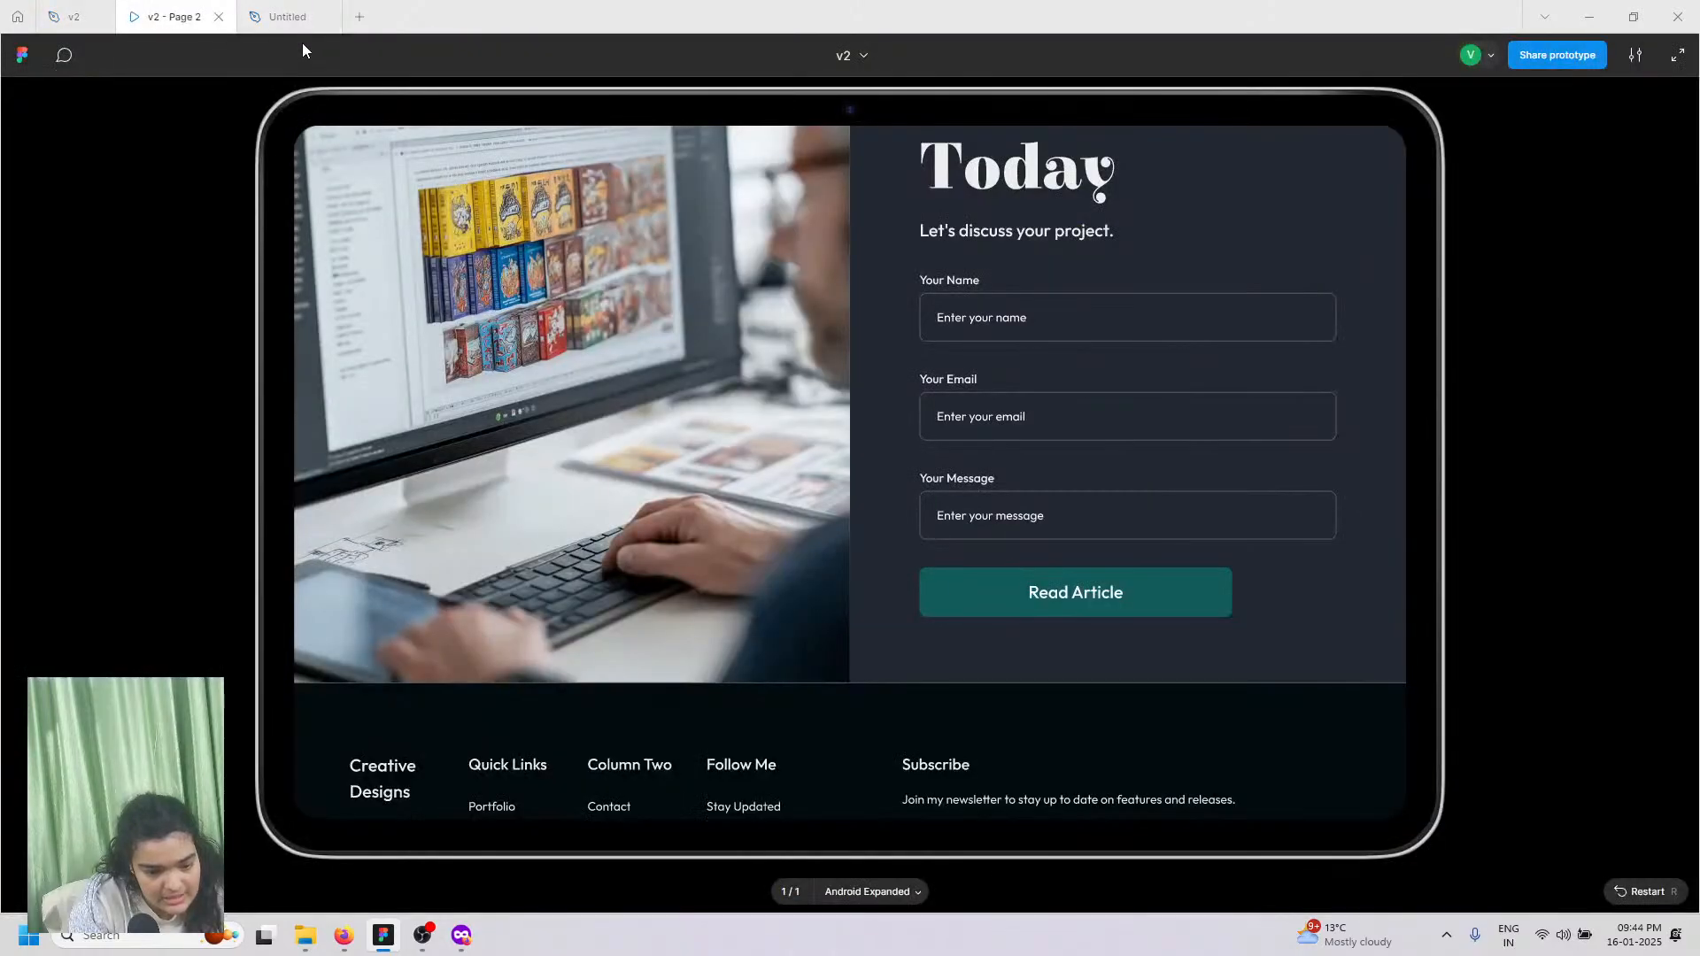
Step: Download sa.png, the man-at-computer photo, from the shared Google Drive images folder
left_click(344, 935)
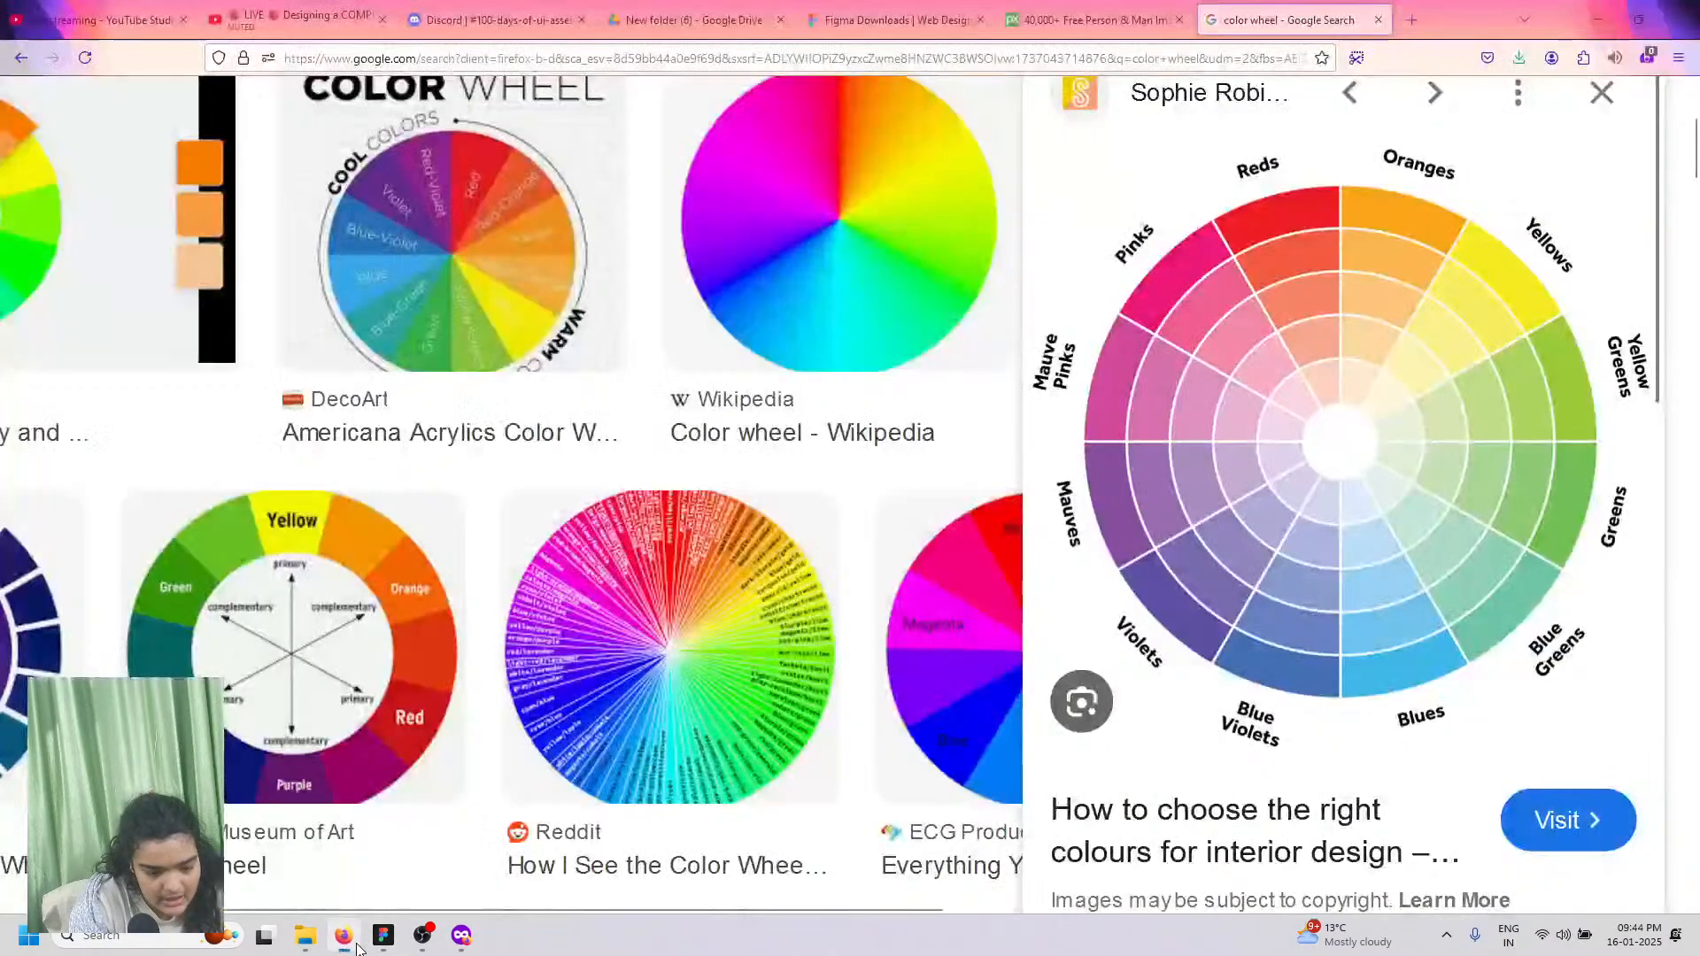
left_click(261, 7)
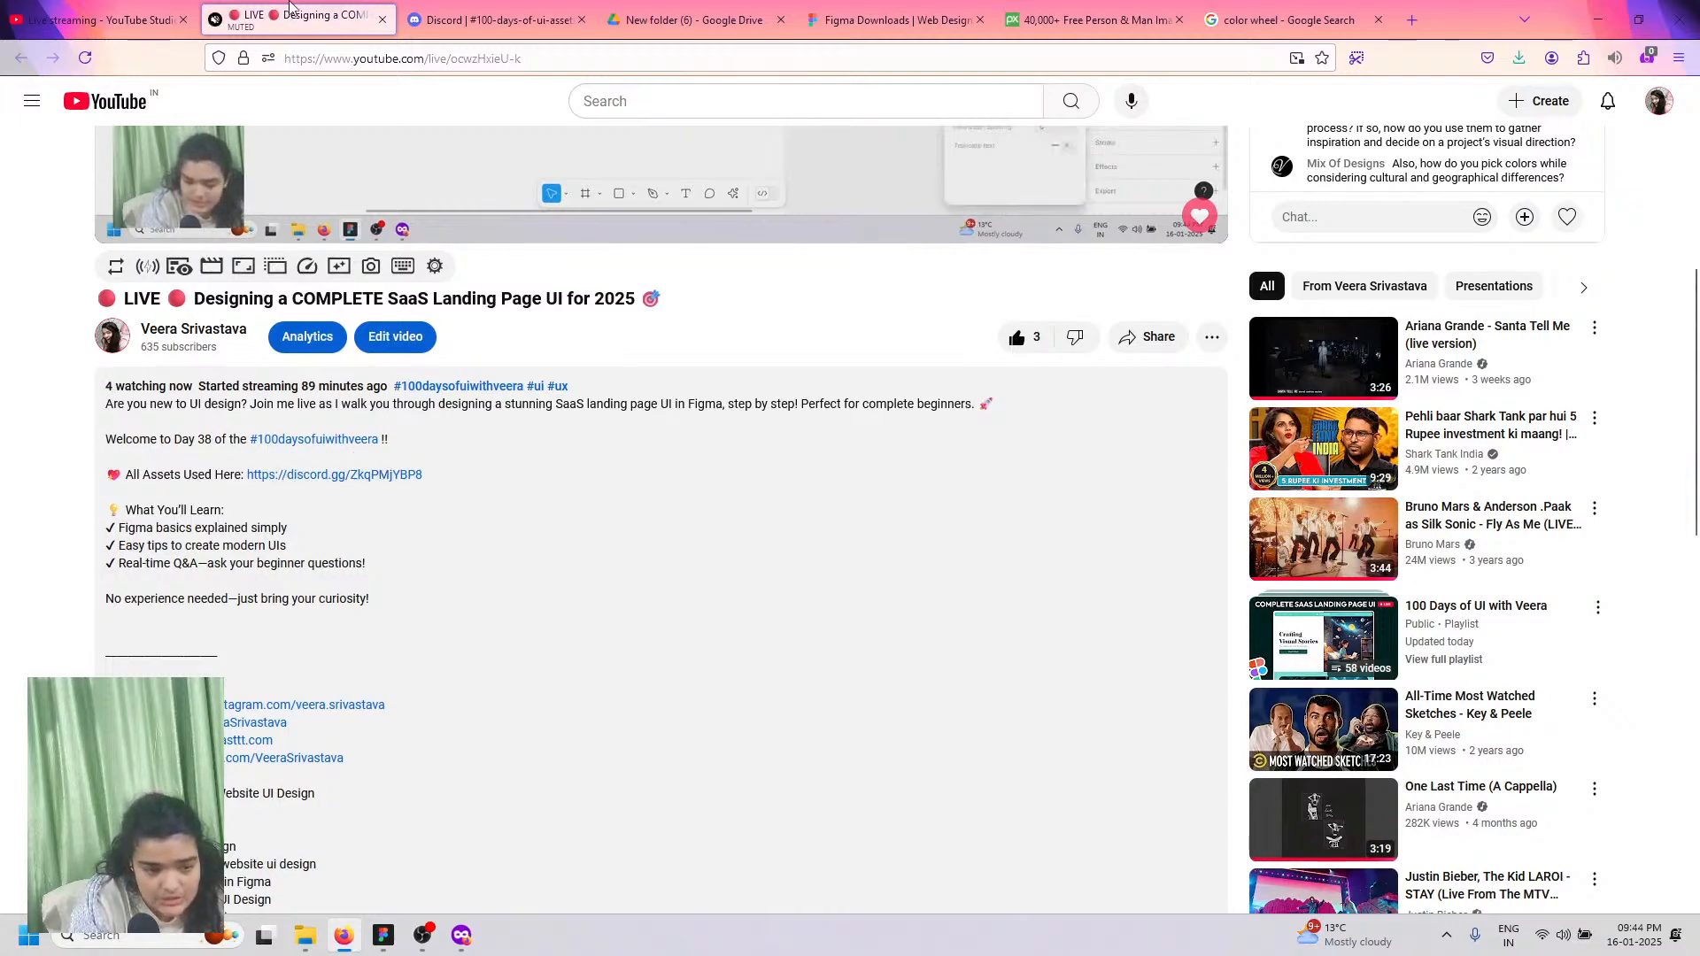
left_click(441, 7)
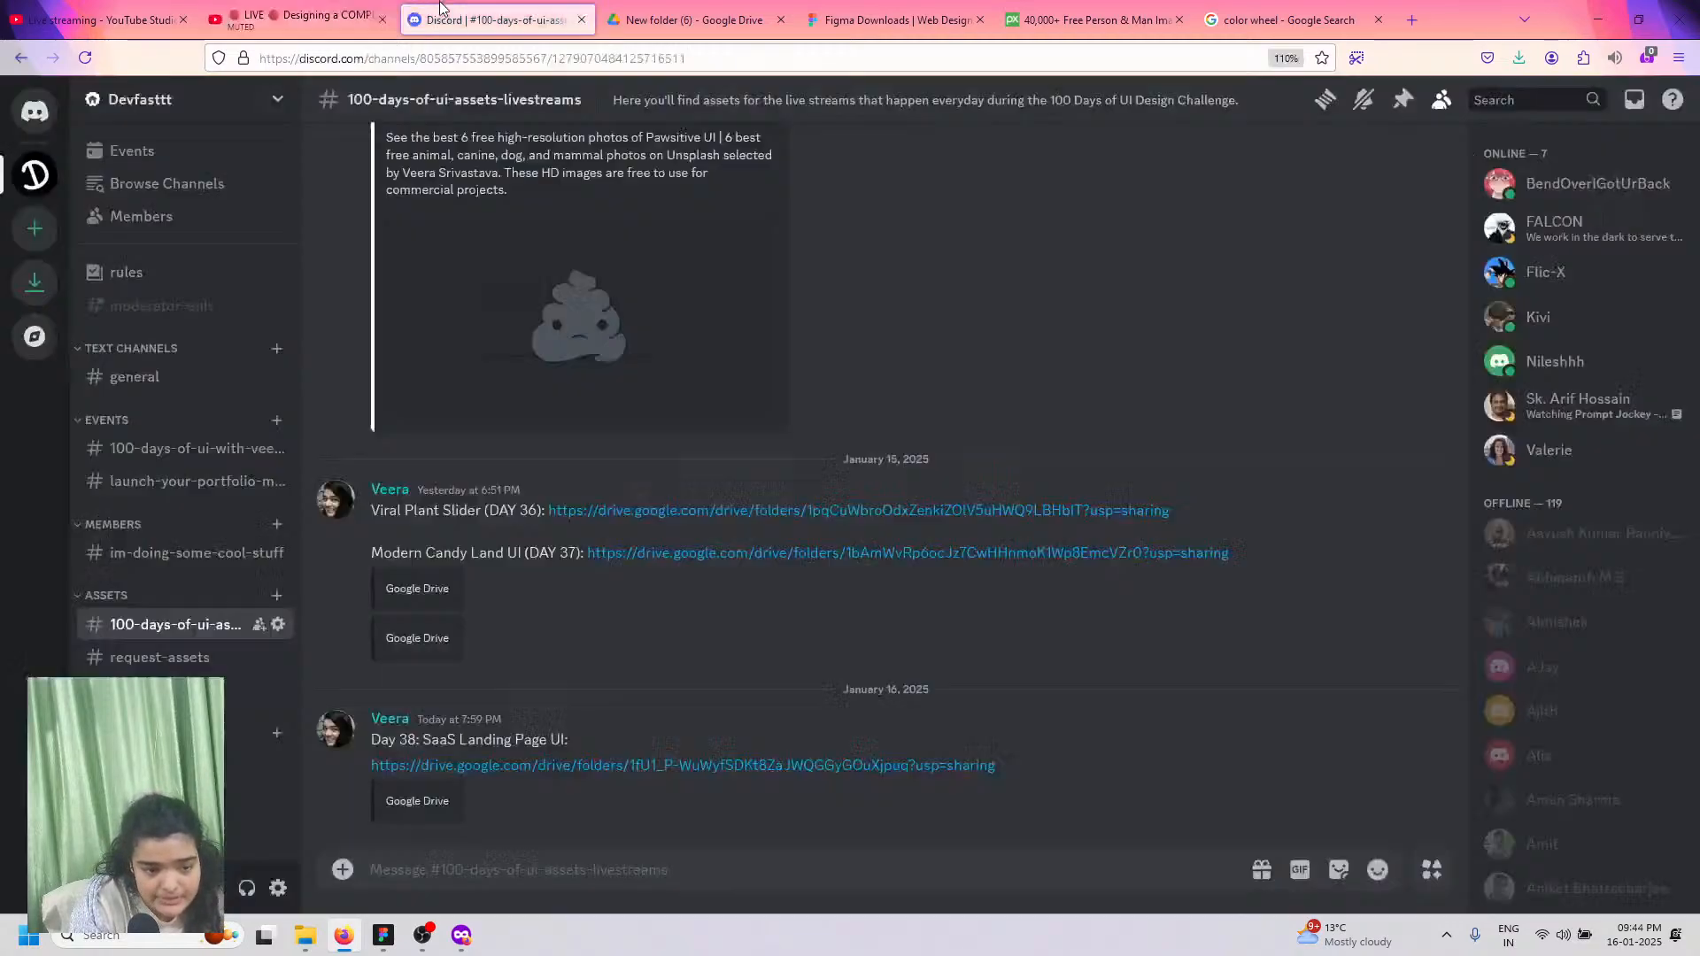
left_click(631, 7)
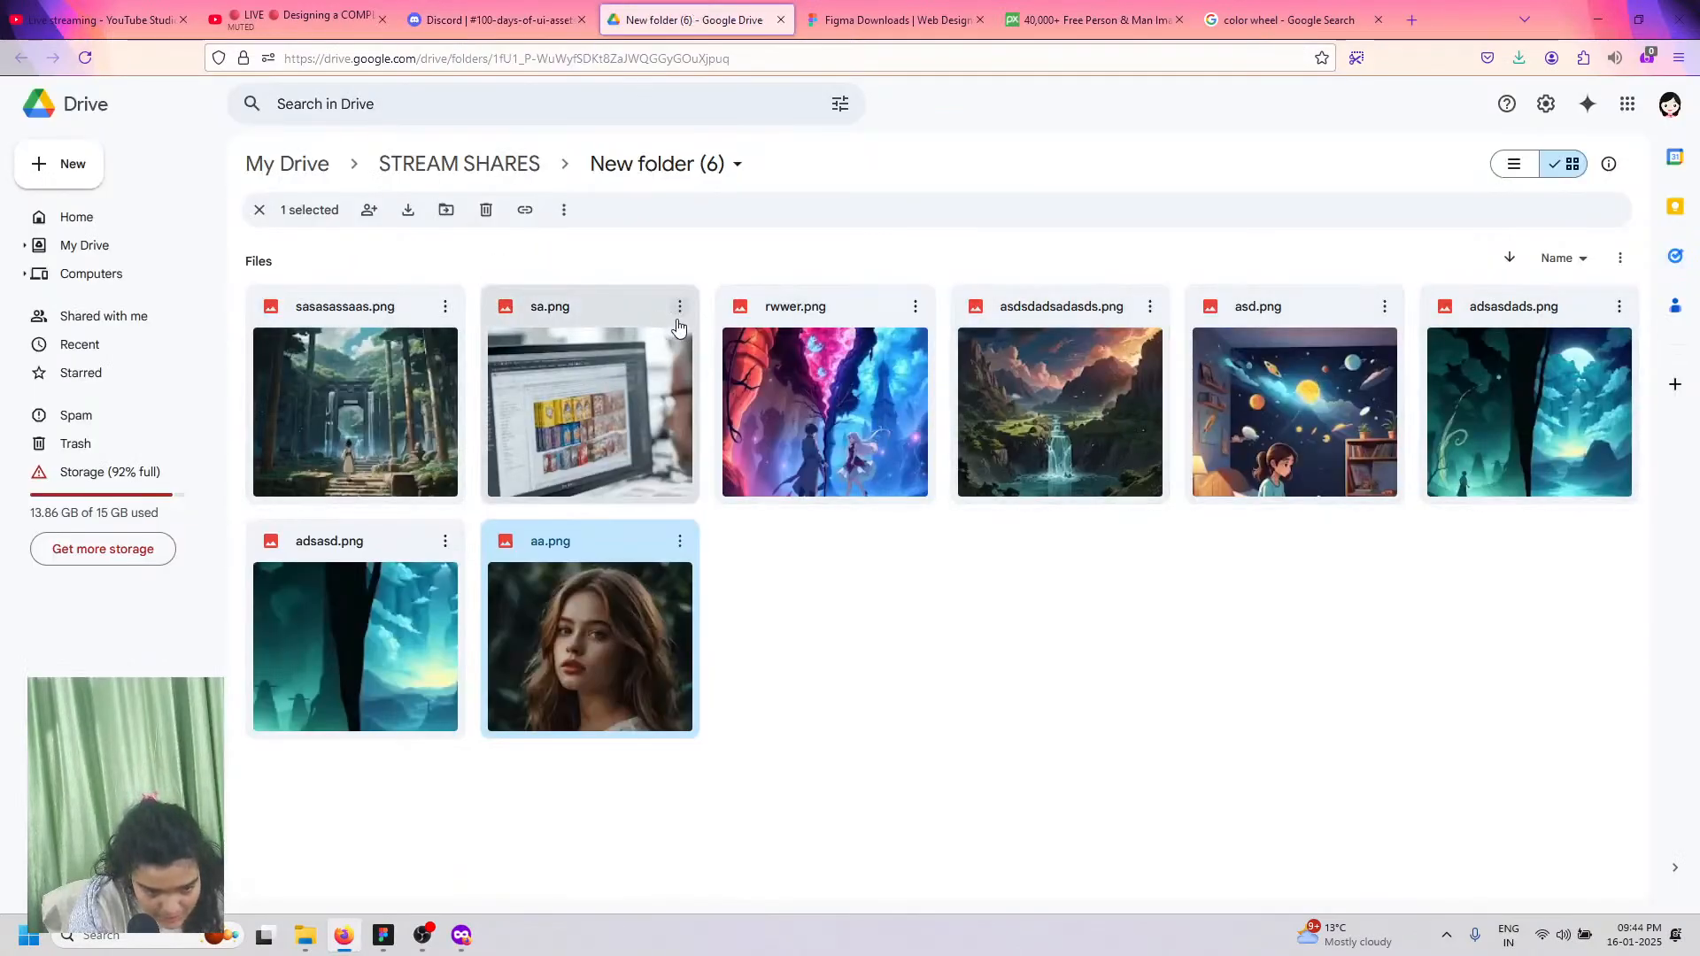
left_click(677, 327)
left_click(679, 307)
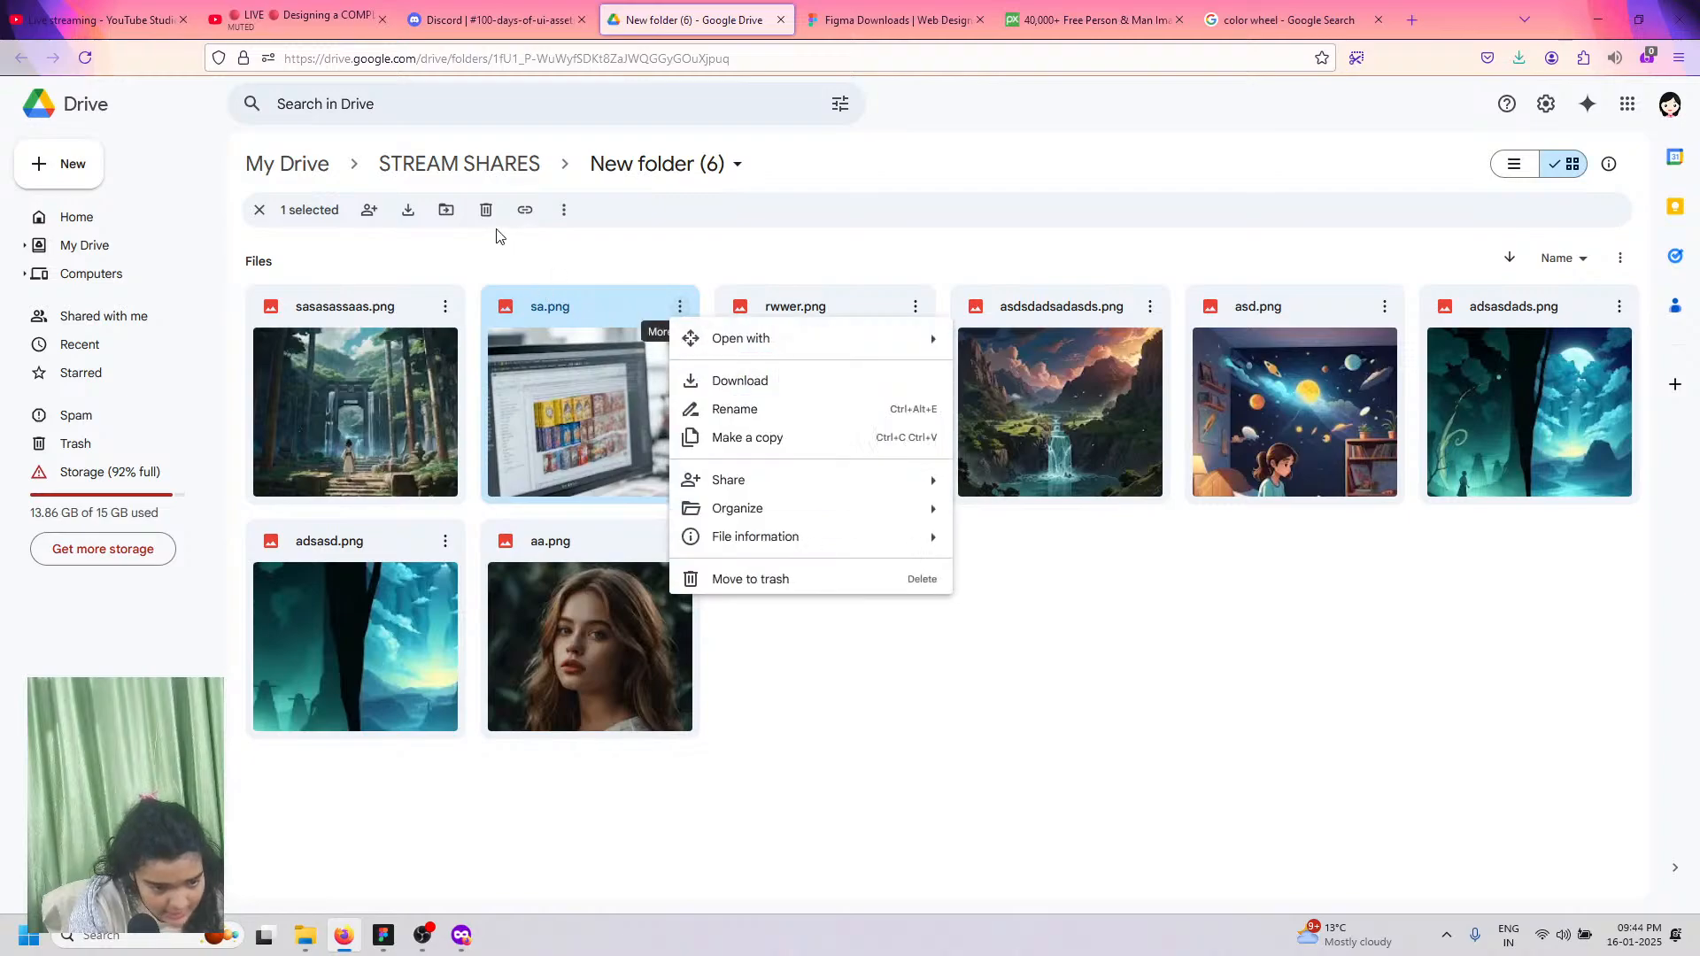
left_click(715, 382)
left_click(383, 936)
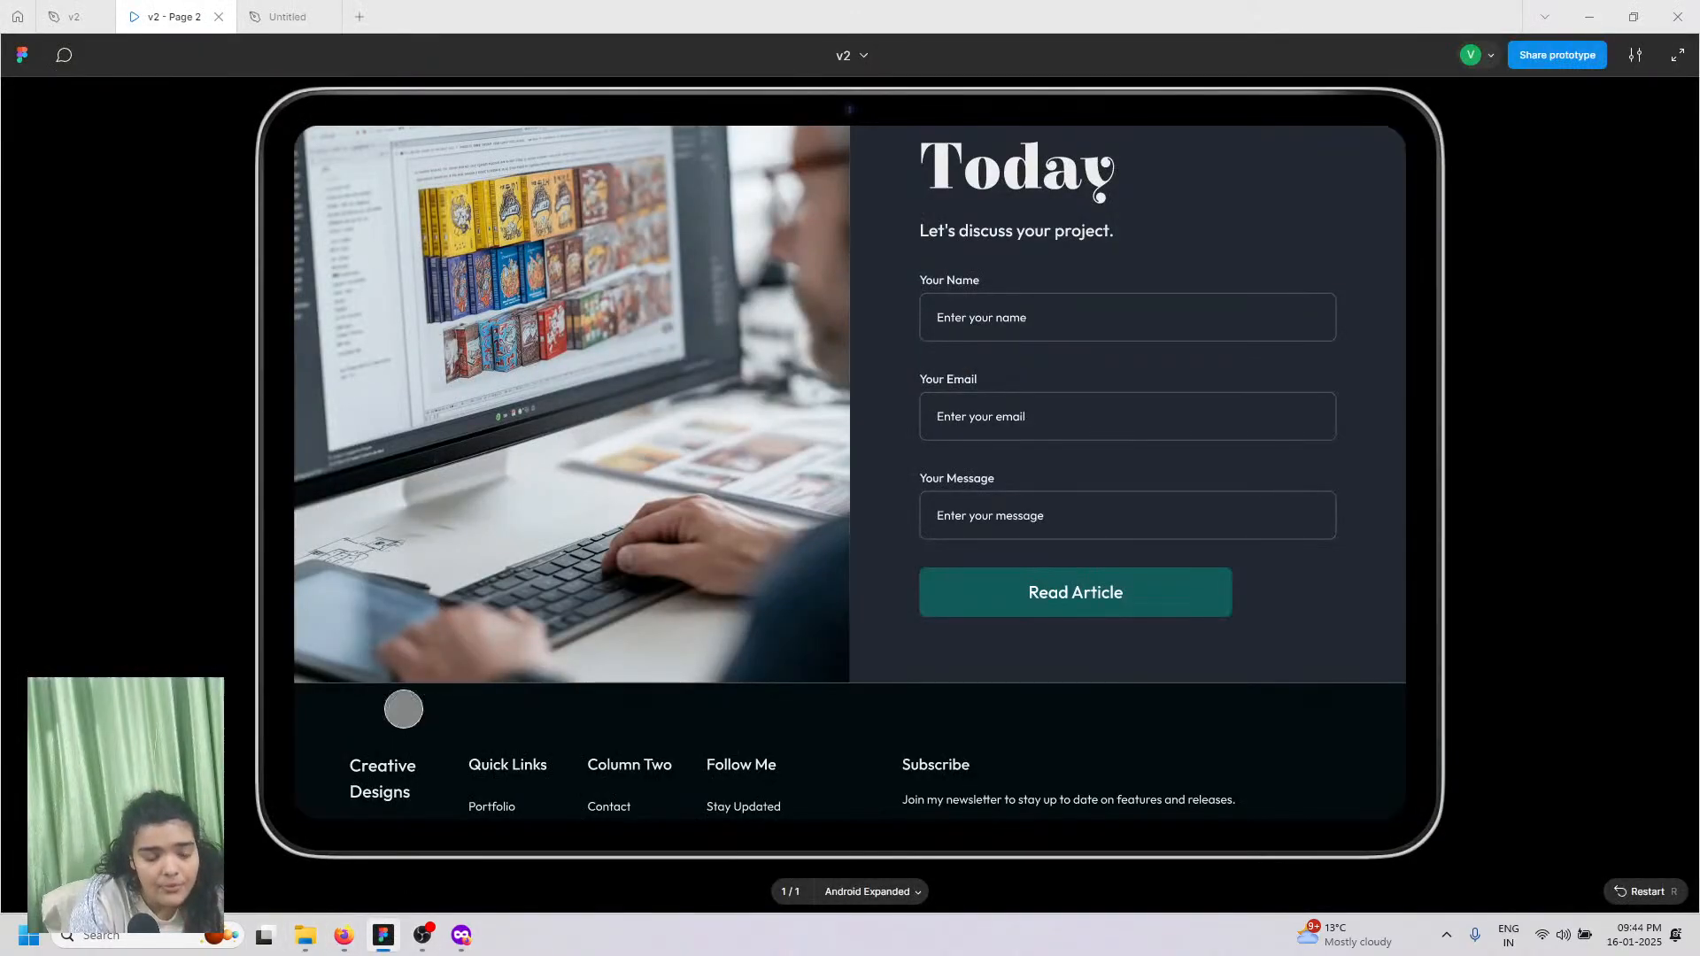
Step: Replace the 640×800 frame's illustration fill with the uploaded sa.png computer photo
left_click(291, 18)
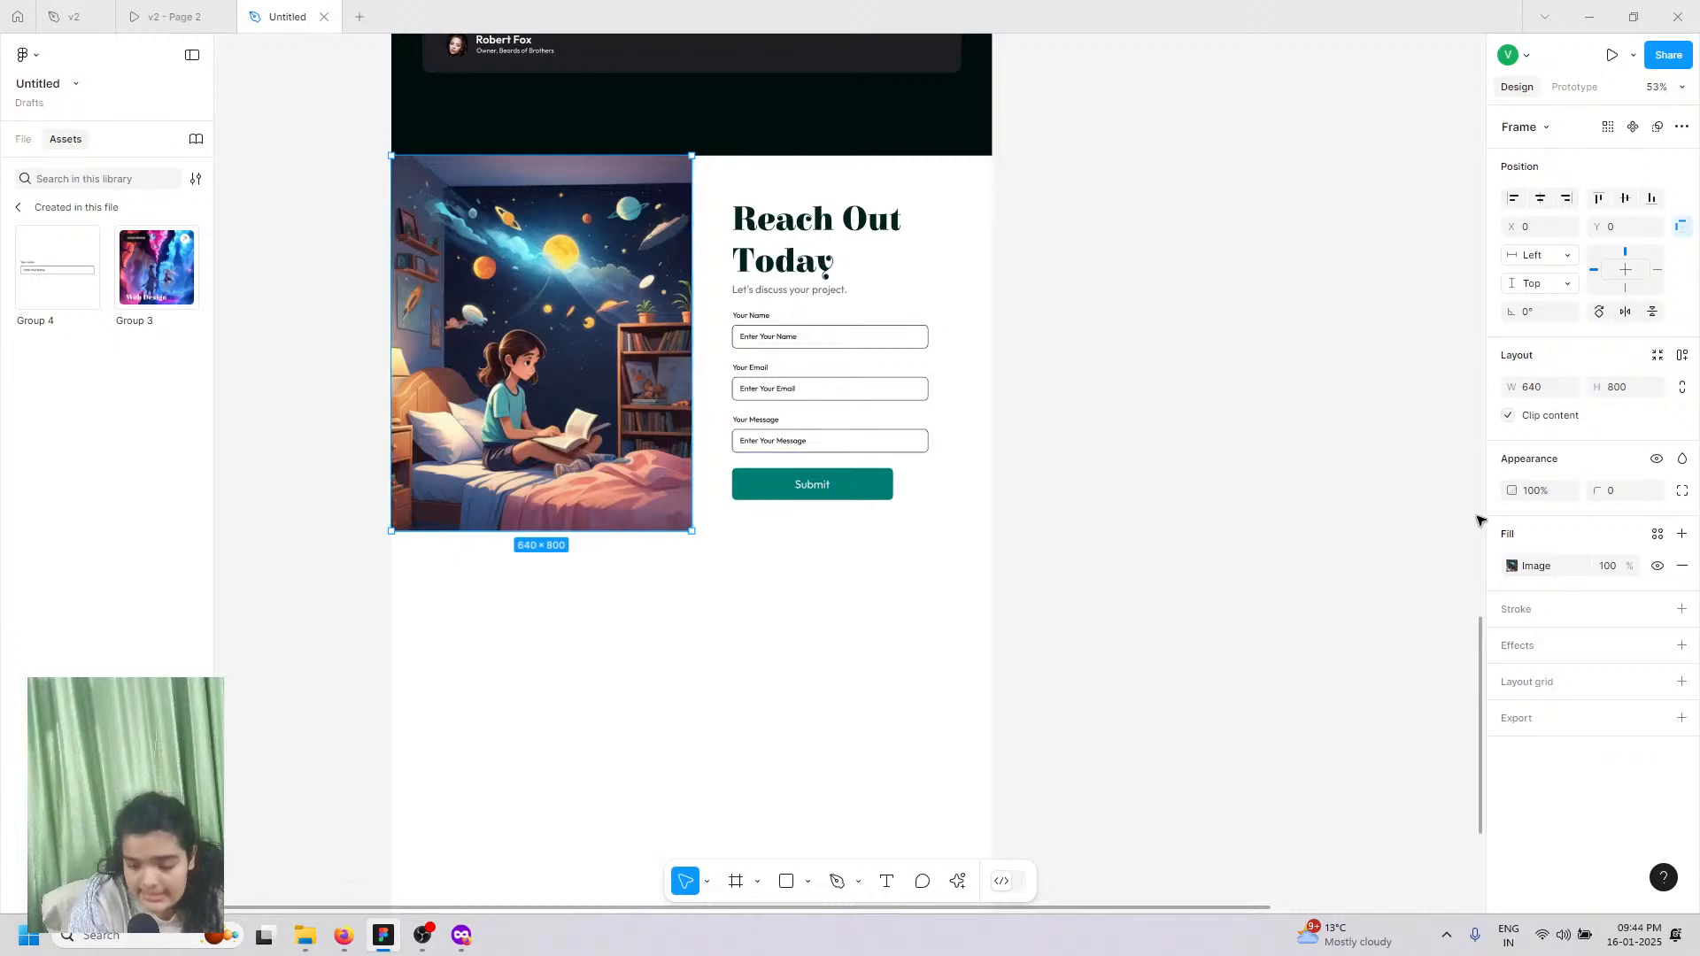
left_click(1512, 566)
mouse_move(1334, 611)
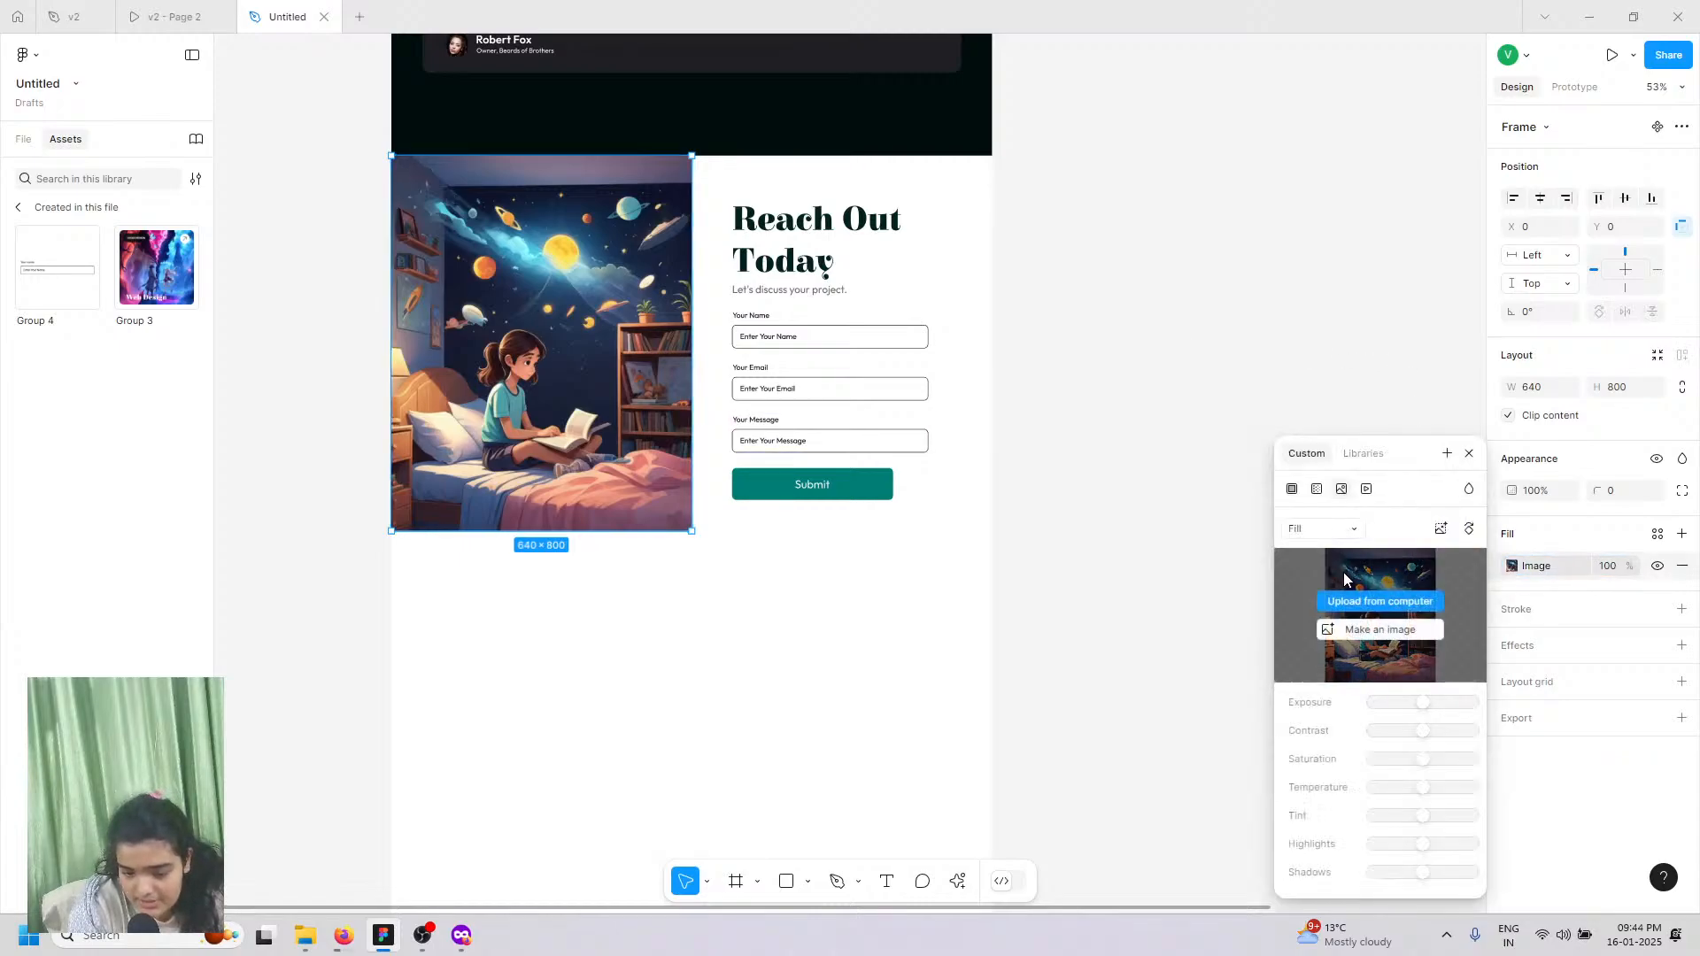
left_click(1289, 624)
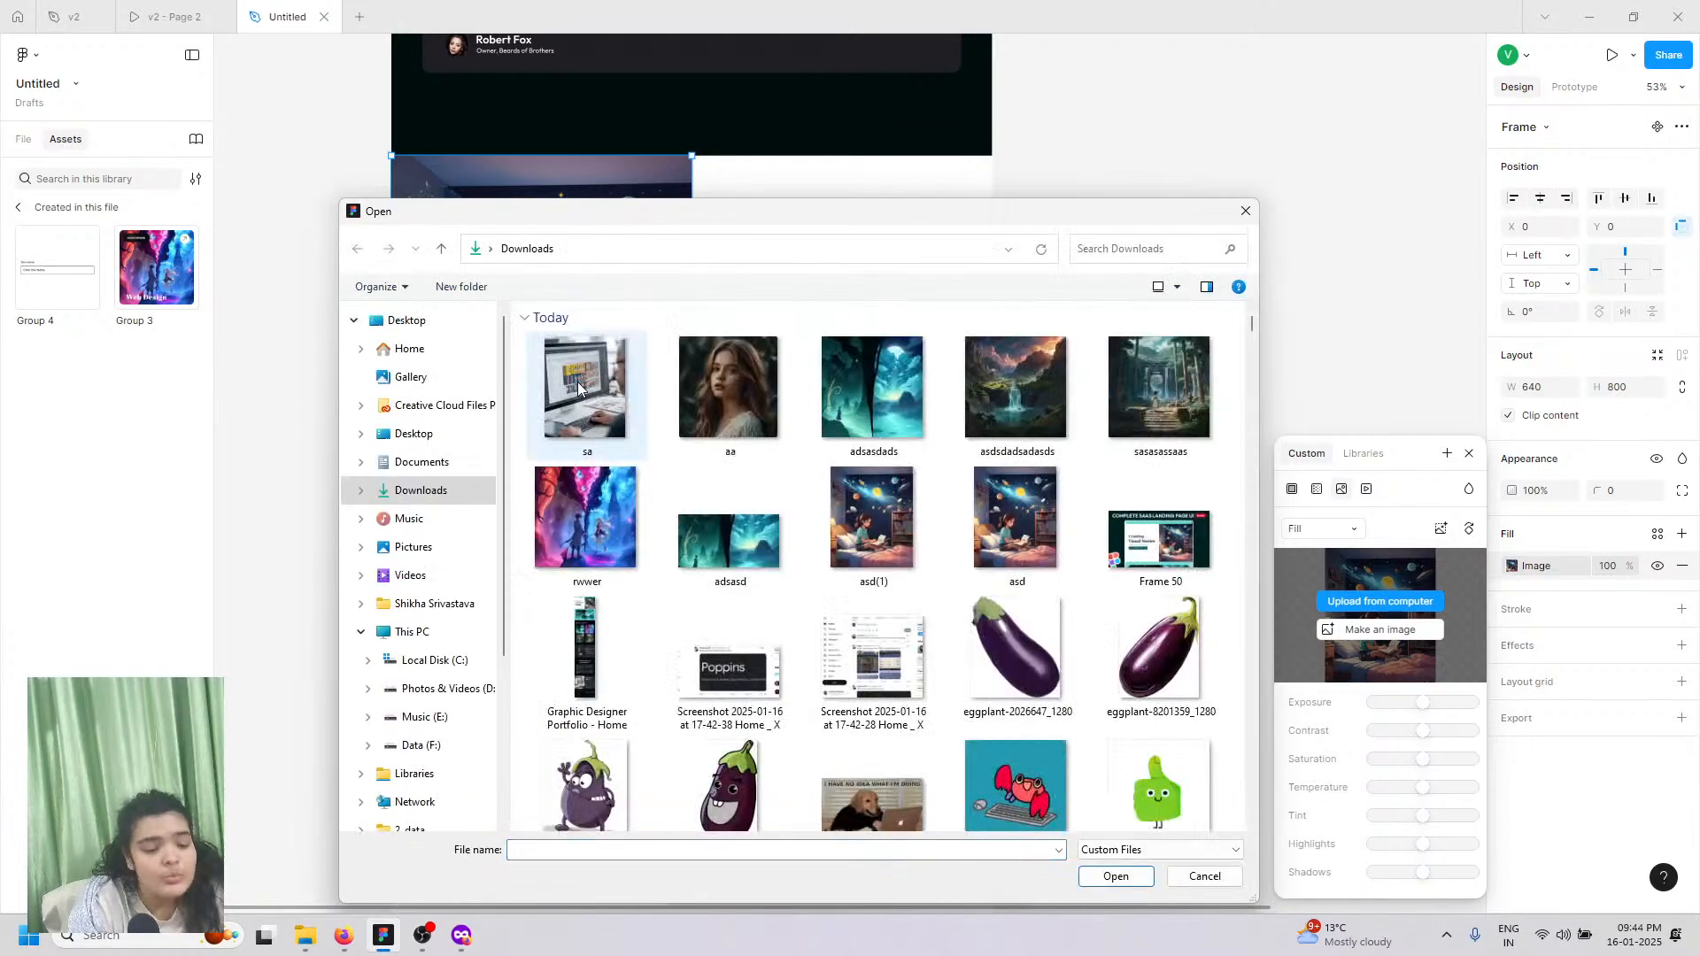
left_click(571, 386)
left_click(1117, 876)
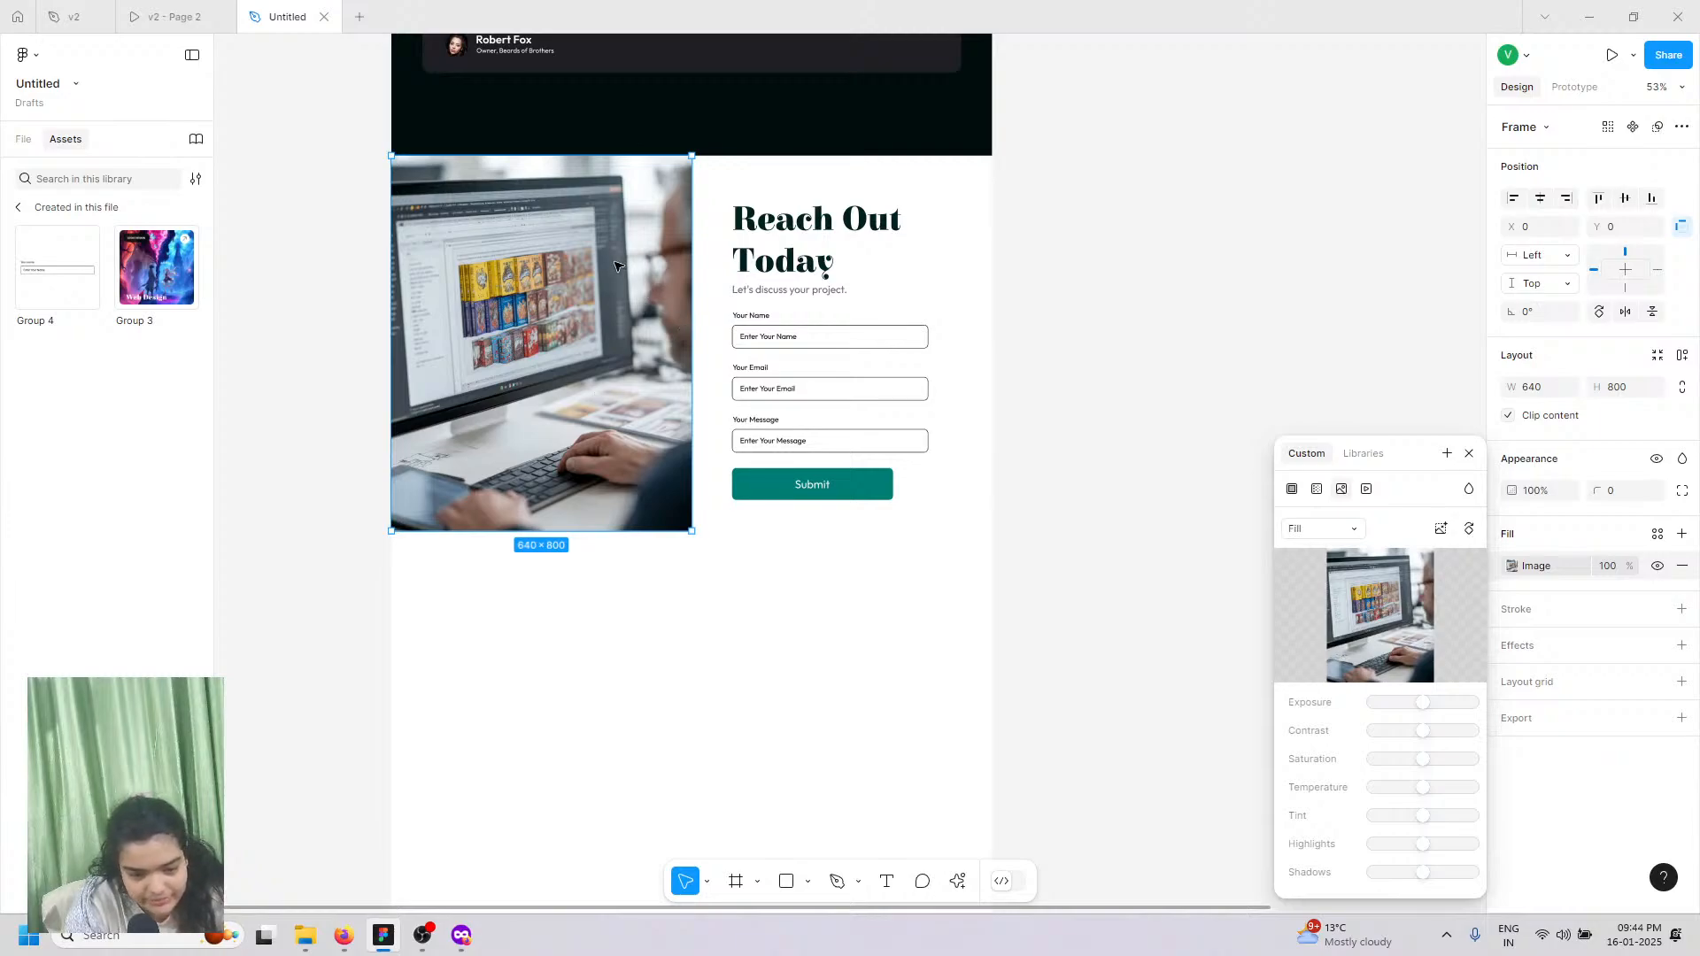
left_click(25, 141)
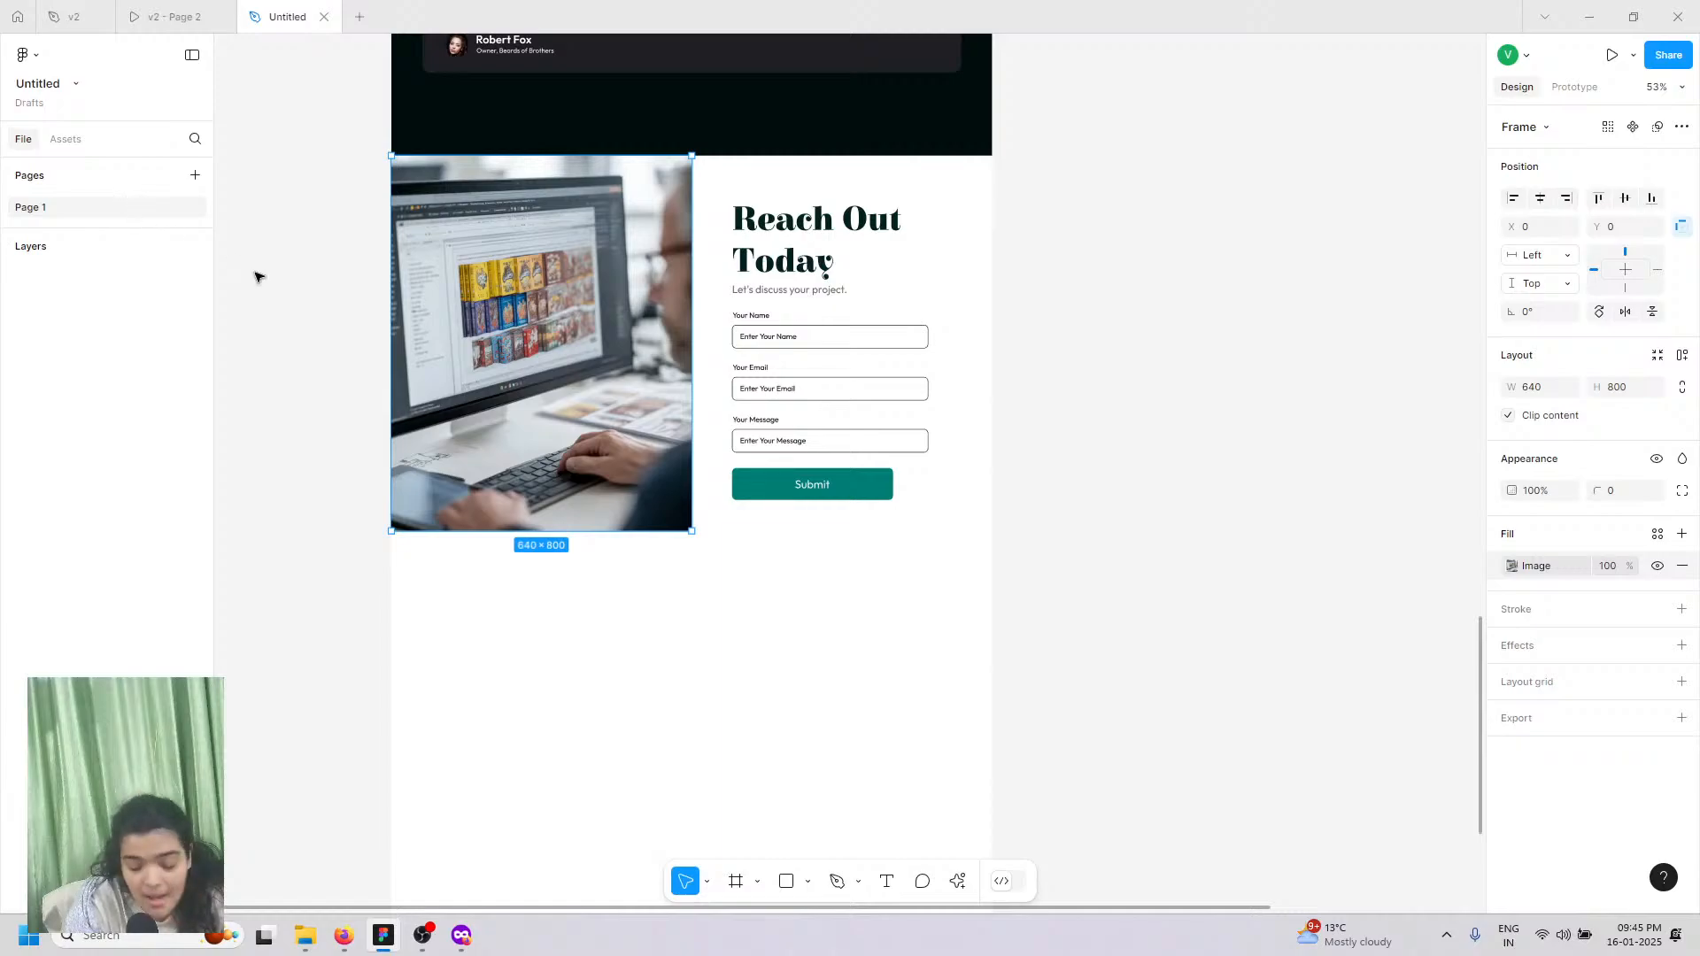
Step: Select the photo, Group 4 fields and Submit button layers and group them into Group 5
left_click(850, 597)
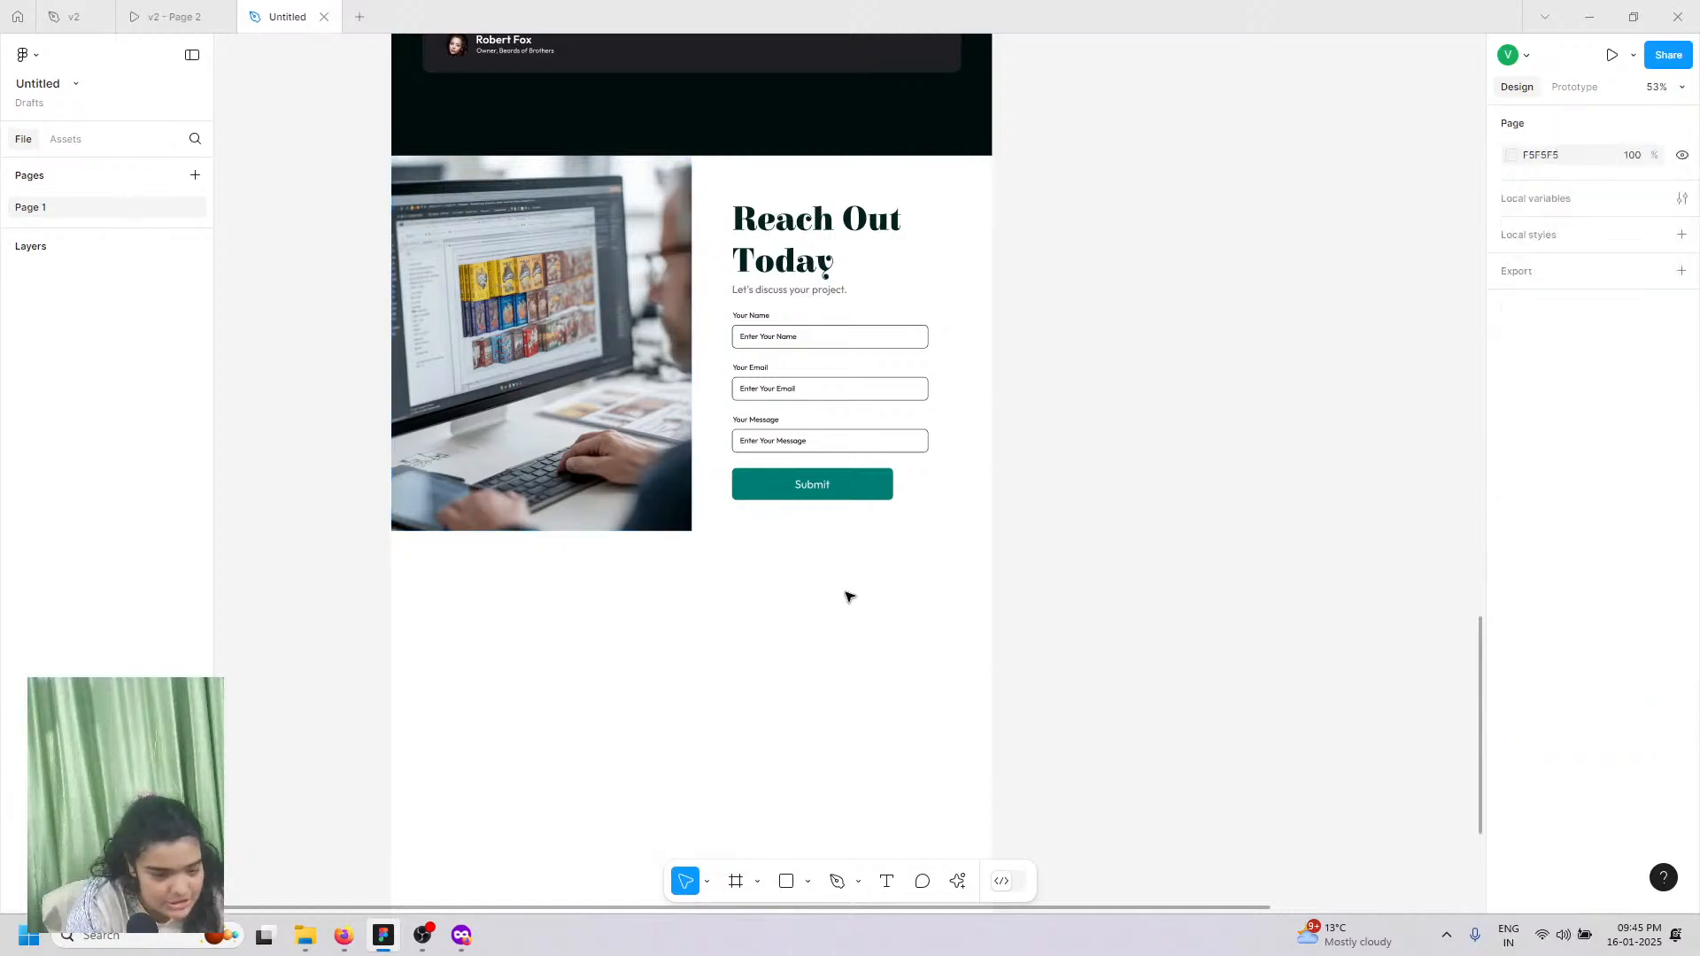
left_click_drag(1133, 571, 688, 301)
left_click_drag(521, 211, 520, 210)
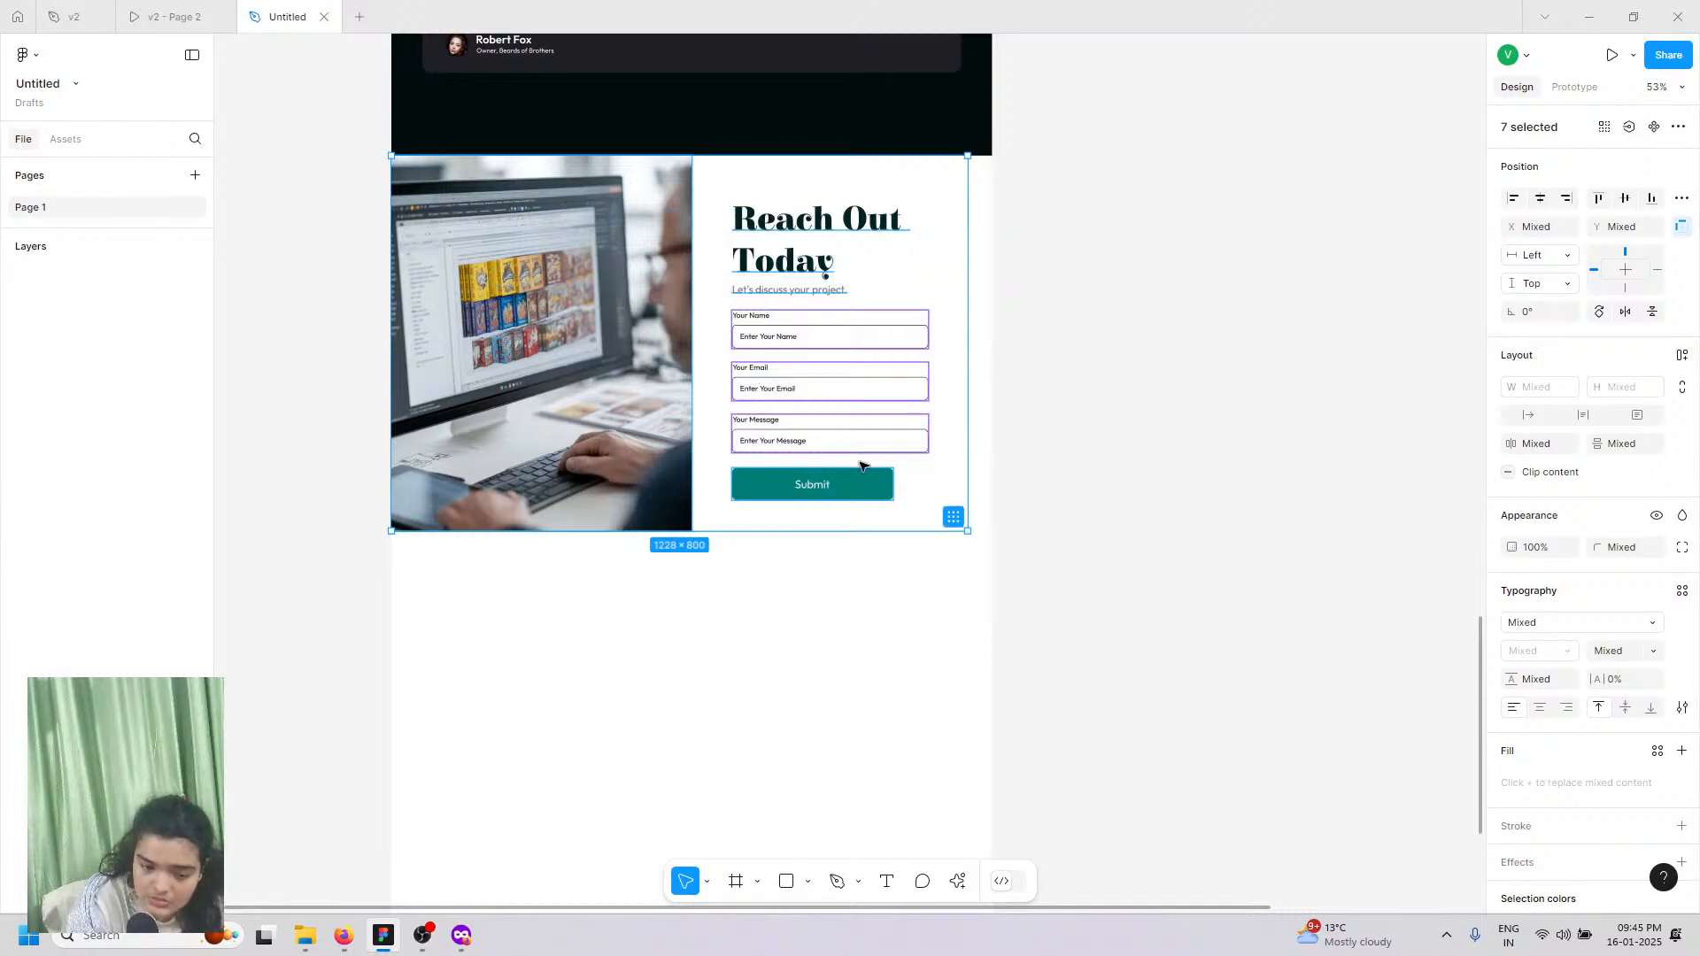
left_click(985, 475)
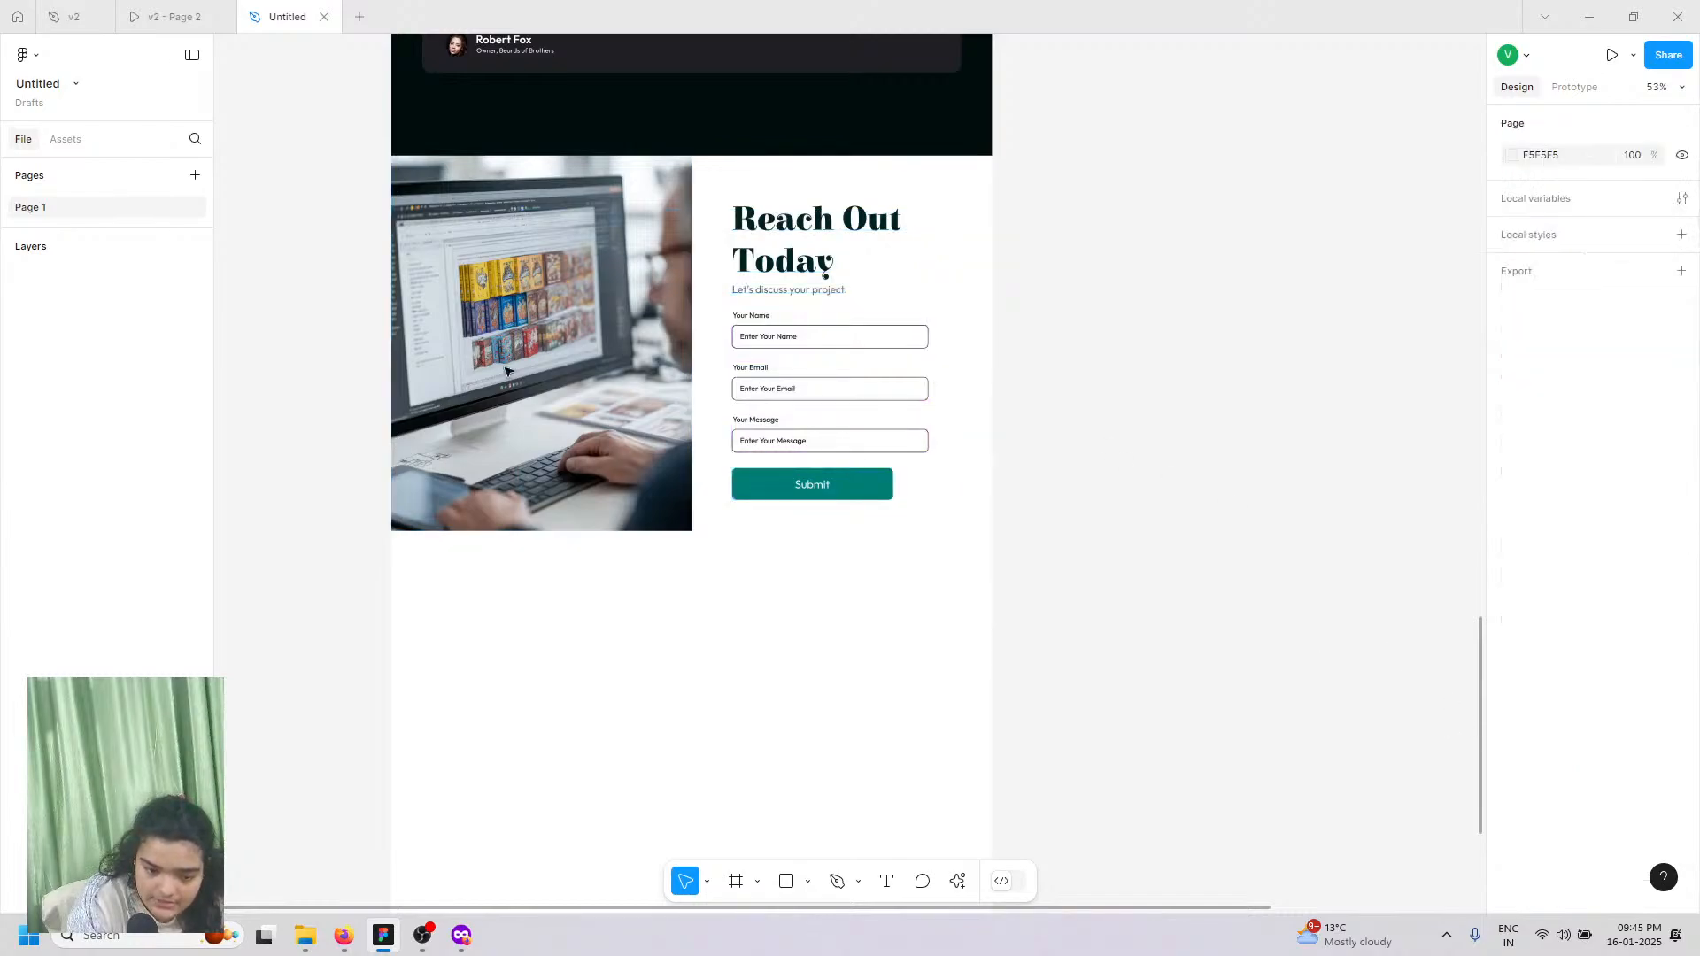
left_click(460, 257)
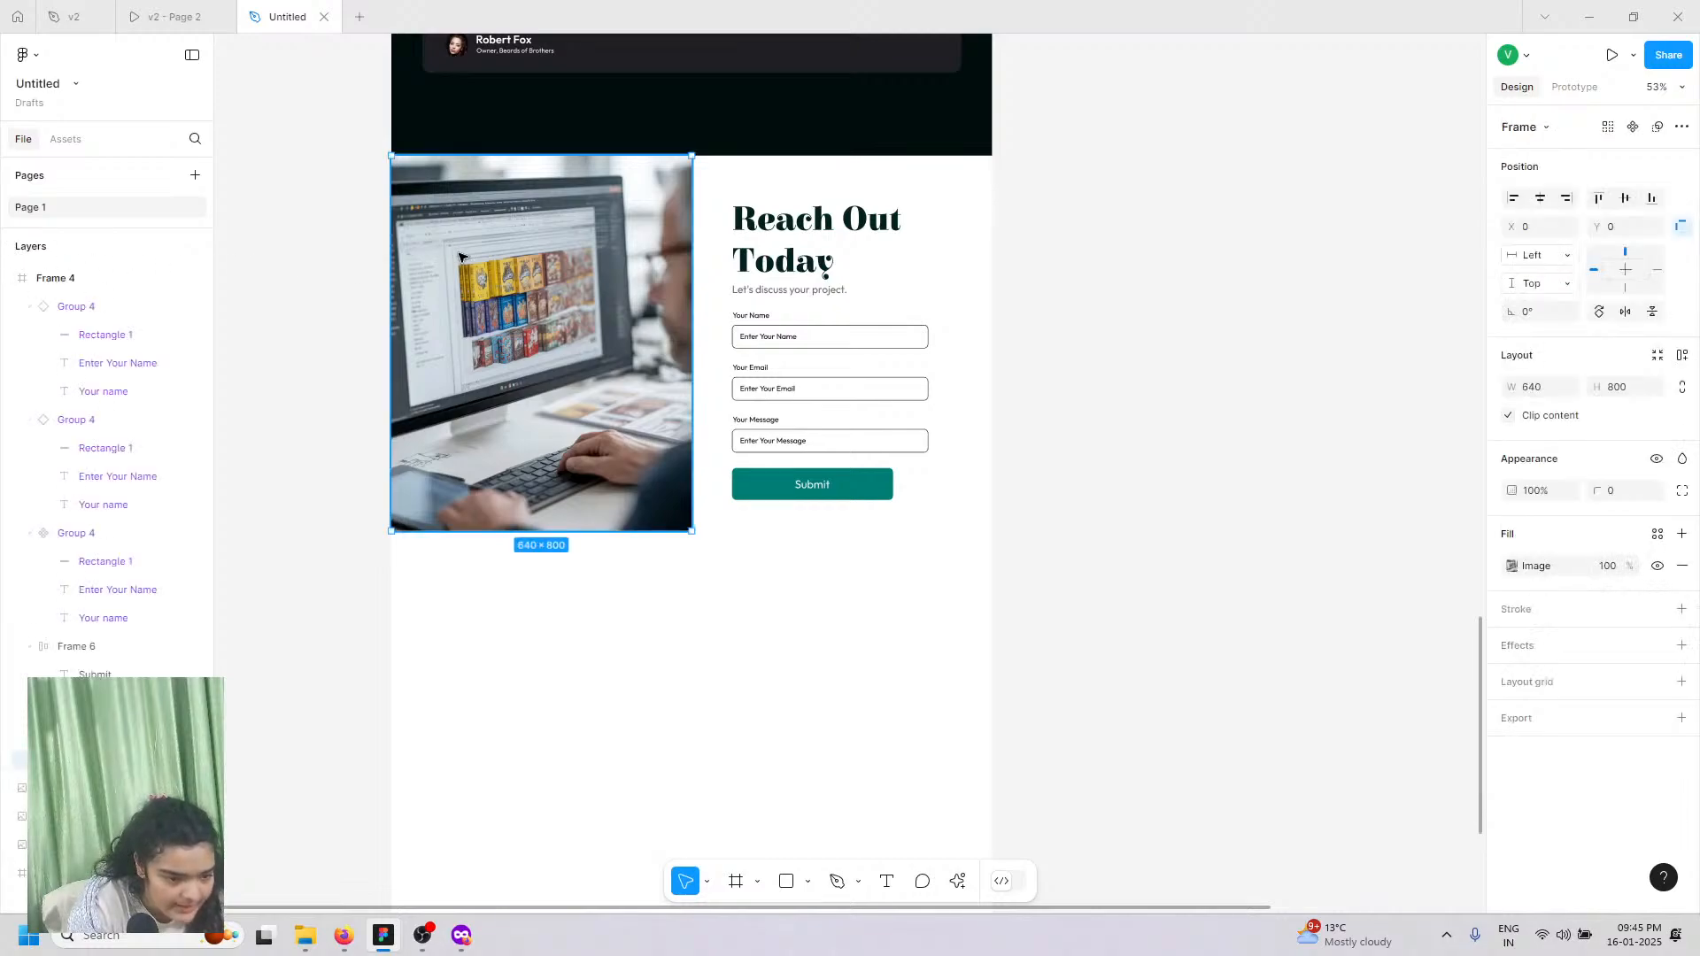
left_click(80, 644)
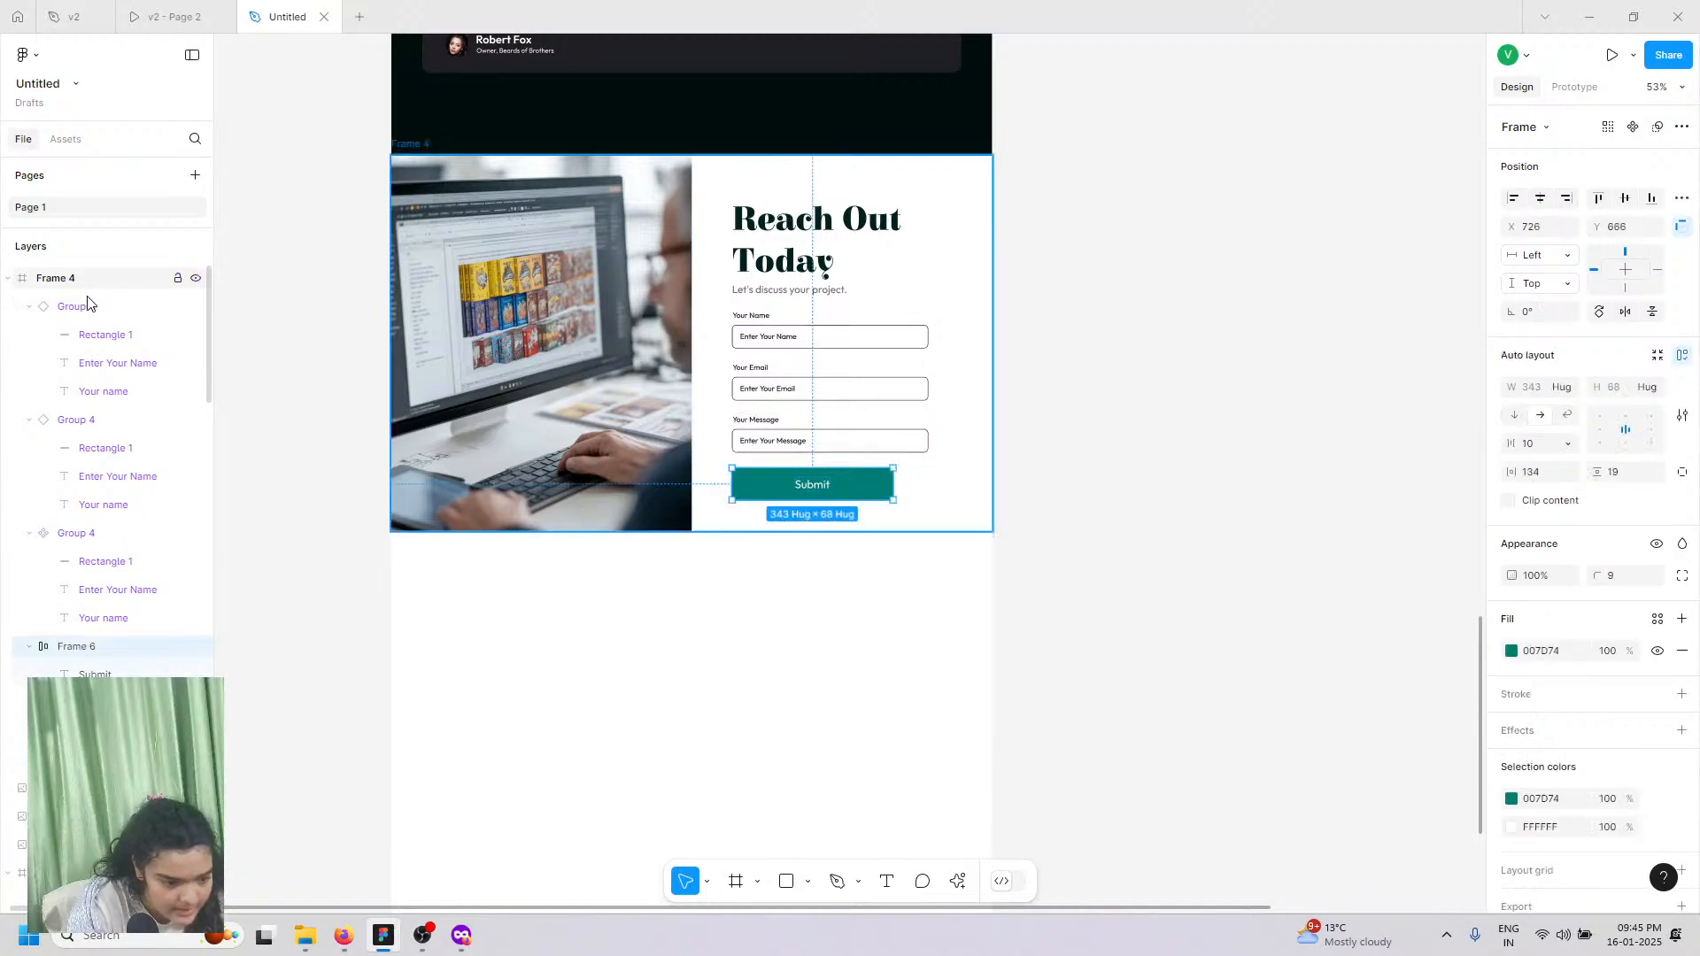
left_click(88, 306)
left_click(36, 759, "shift")
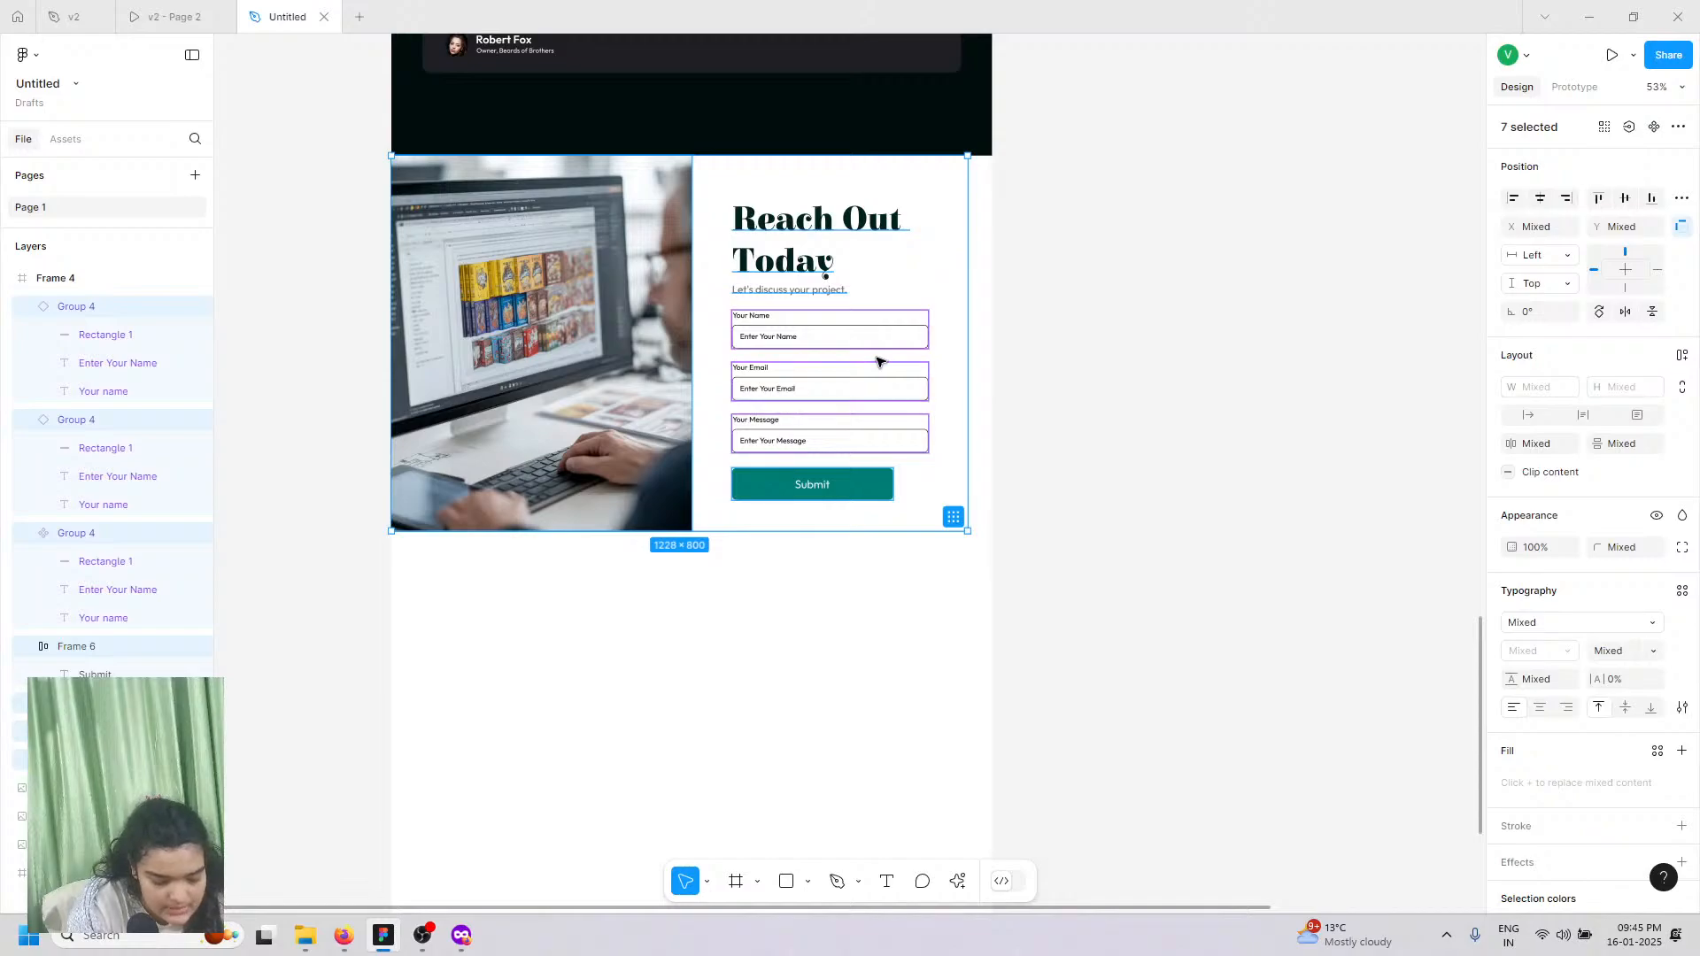
key("ctrl+g")
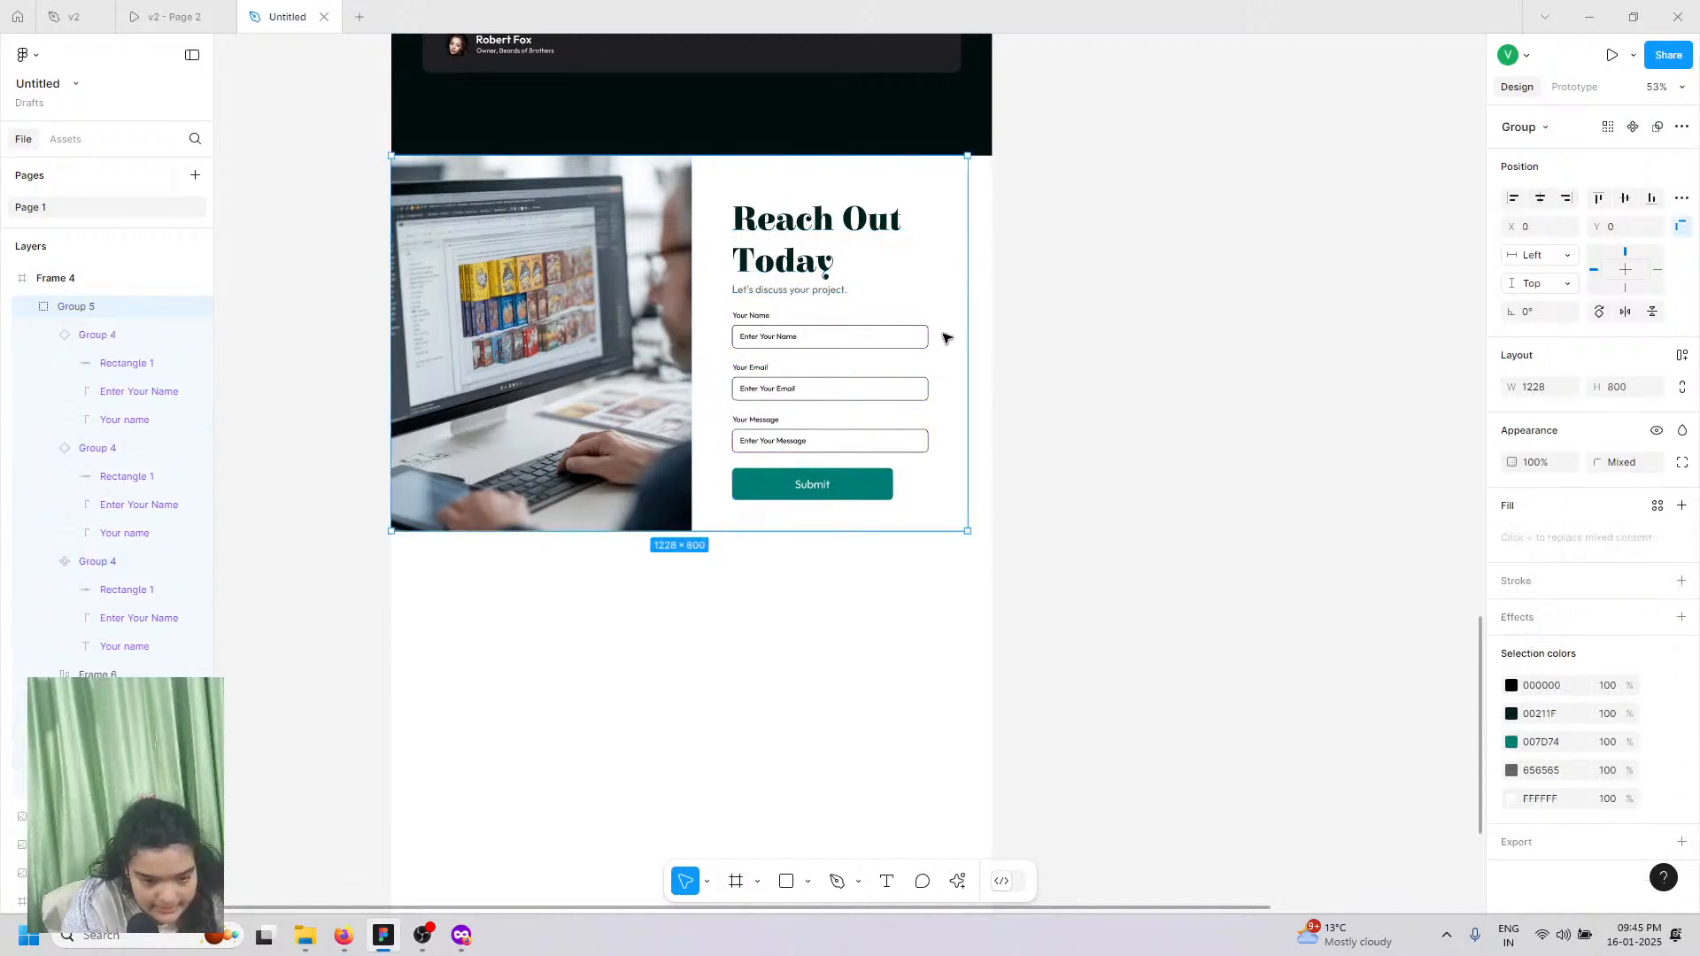
Step: Draw a new 1280×800 frame, Frame 16, around the grouped contact content
left_click(735, 893)
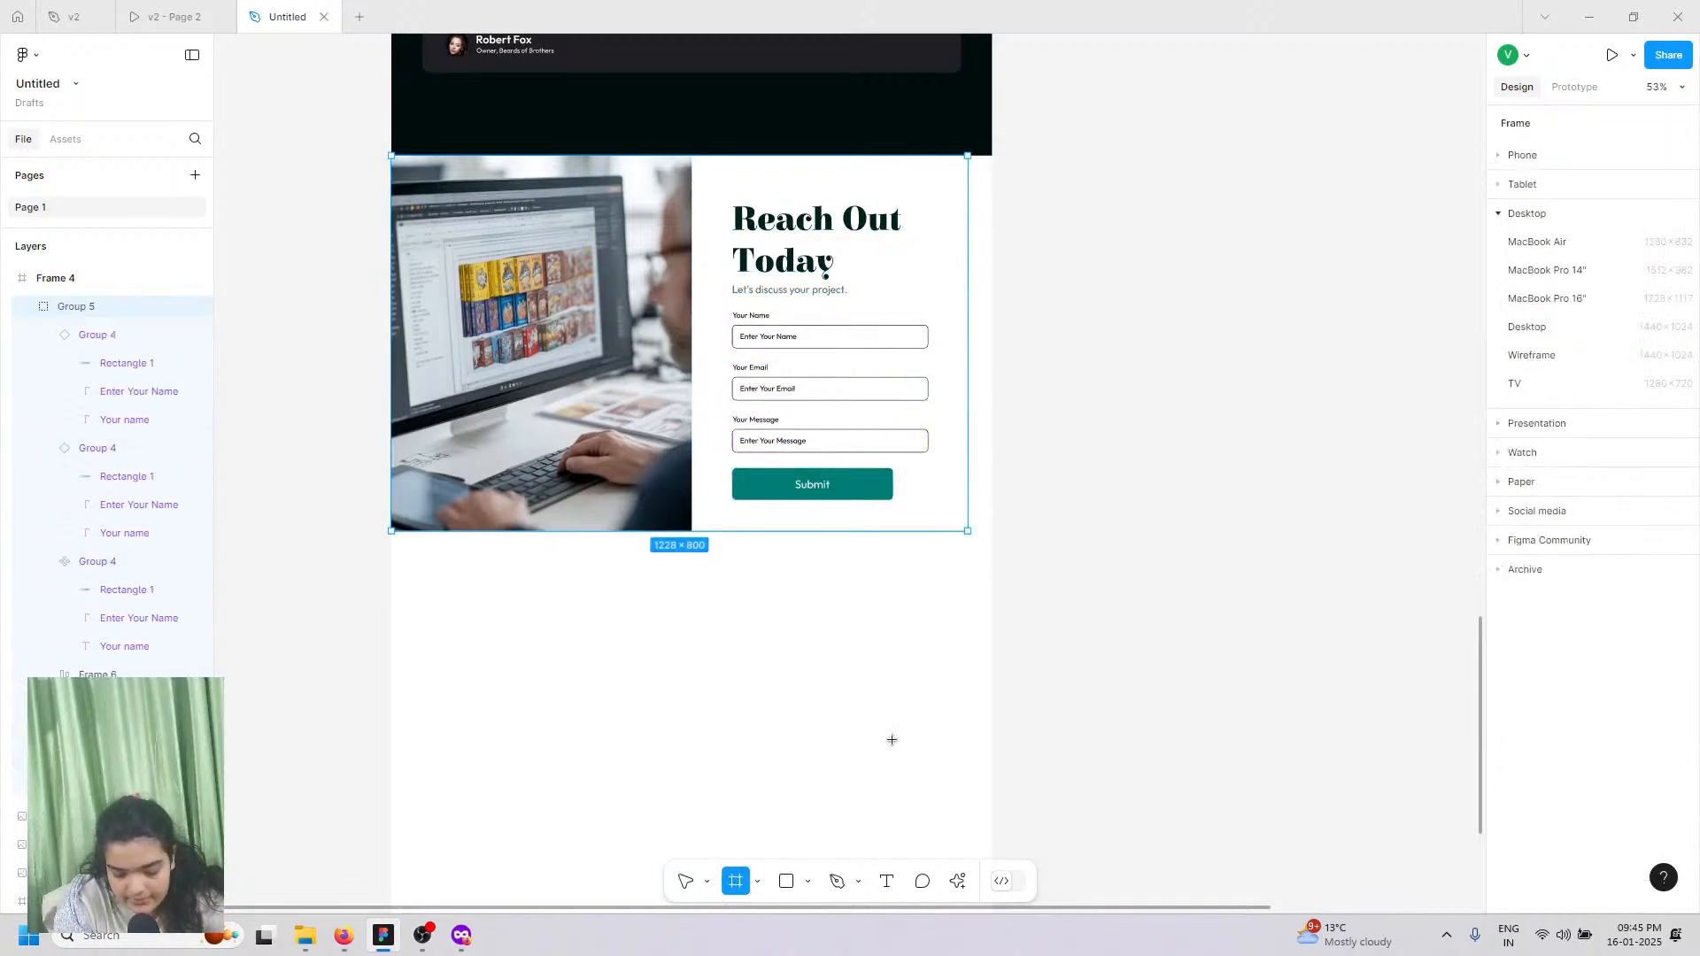
left_click_drag(992, 531, 391, 157)
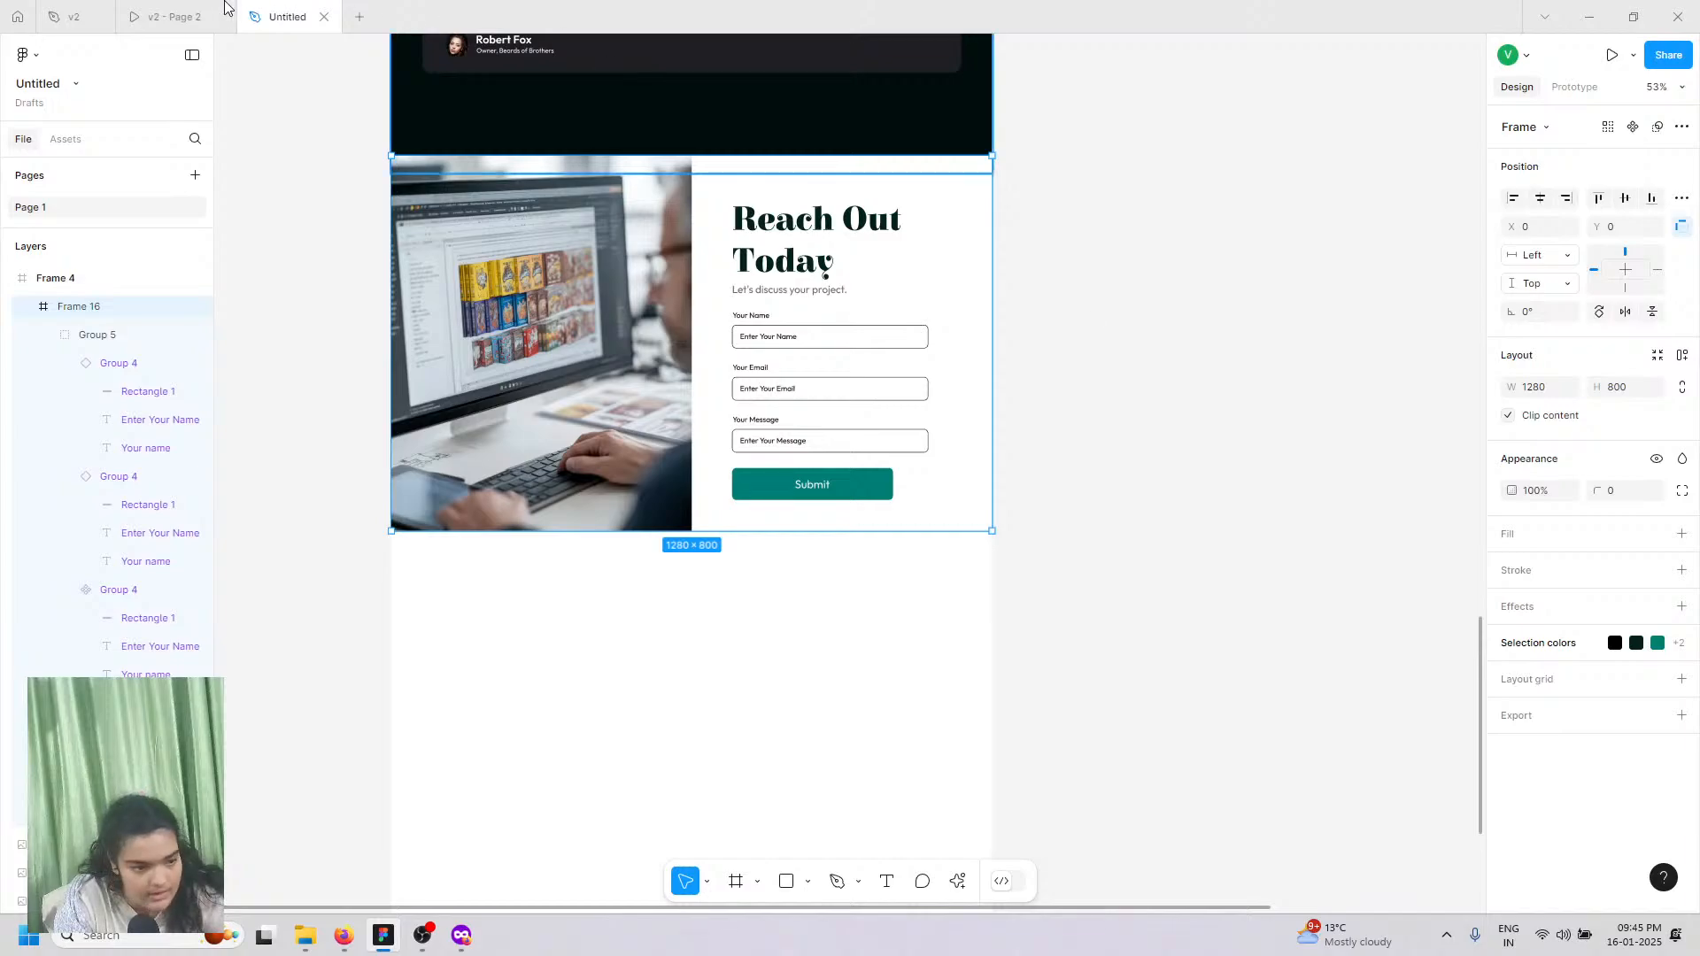
left_click(175, 16)
left_click(257, 7)
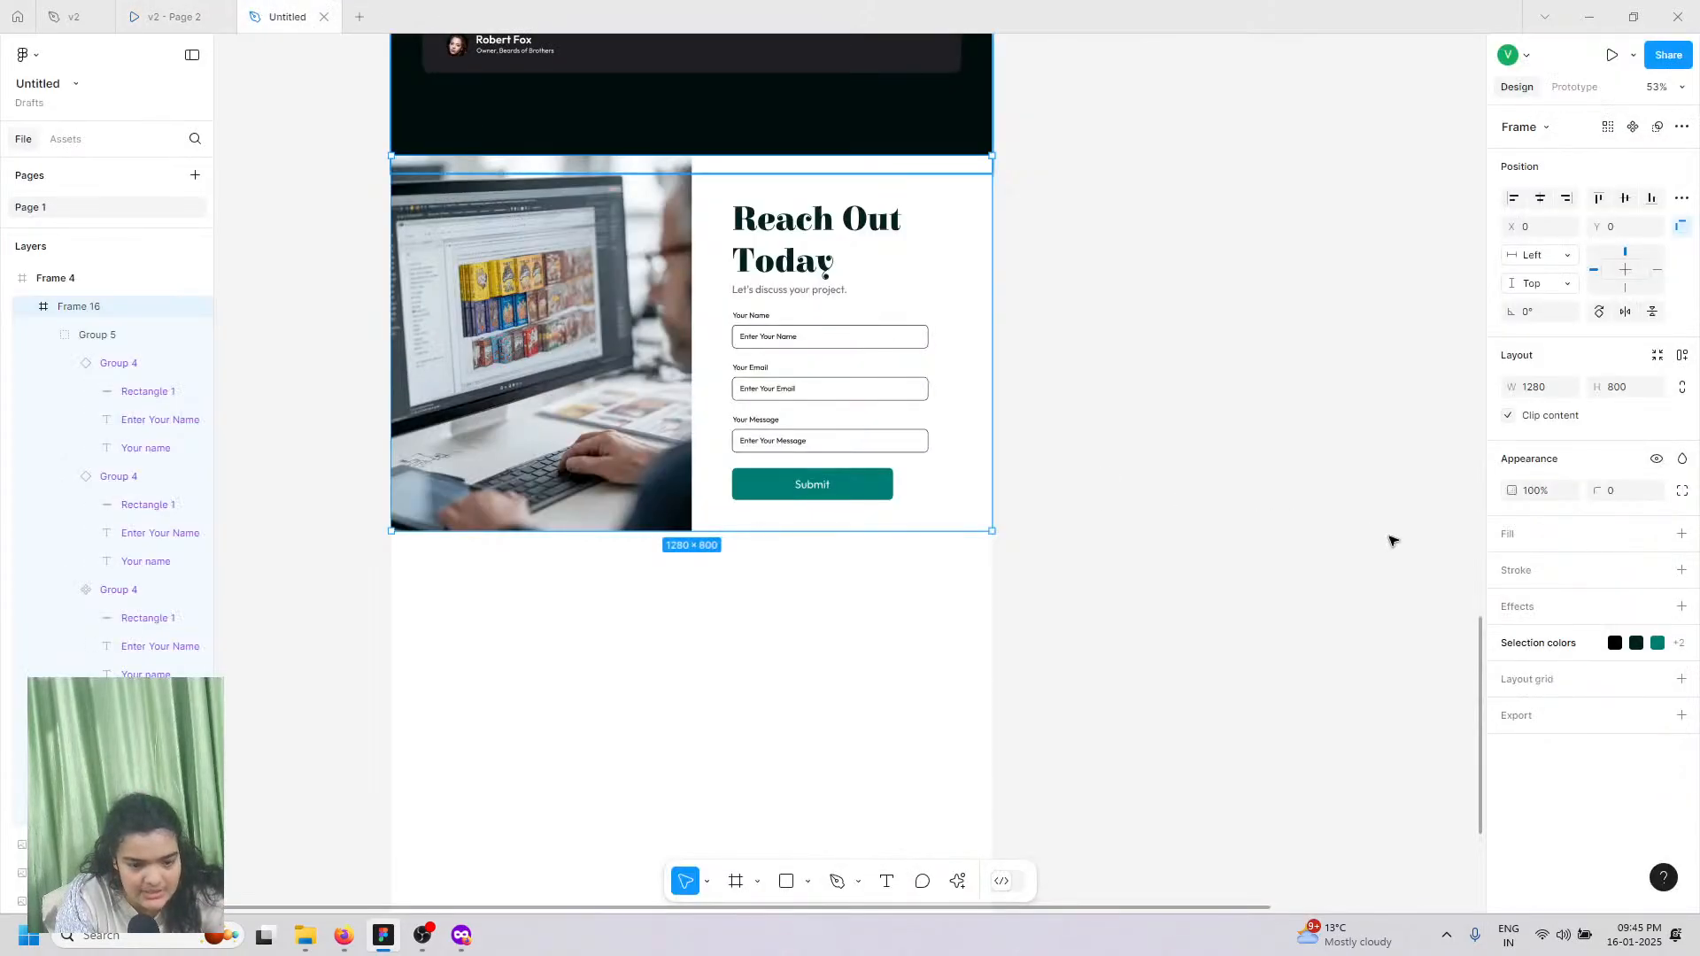
scroll(1139, 566, "up", 2)
Step: Fill Frame 16 with the testimonial cards' dark 1F1F24 colour, sampled with the eyedropper
scroll(1469, 580, "up", 2)
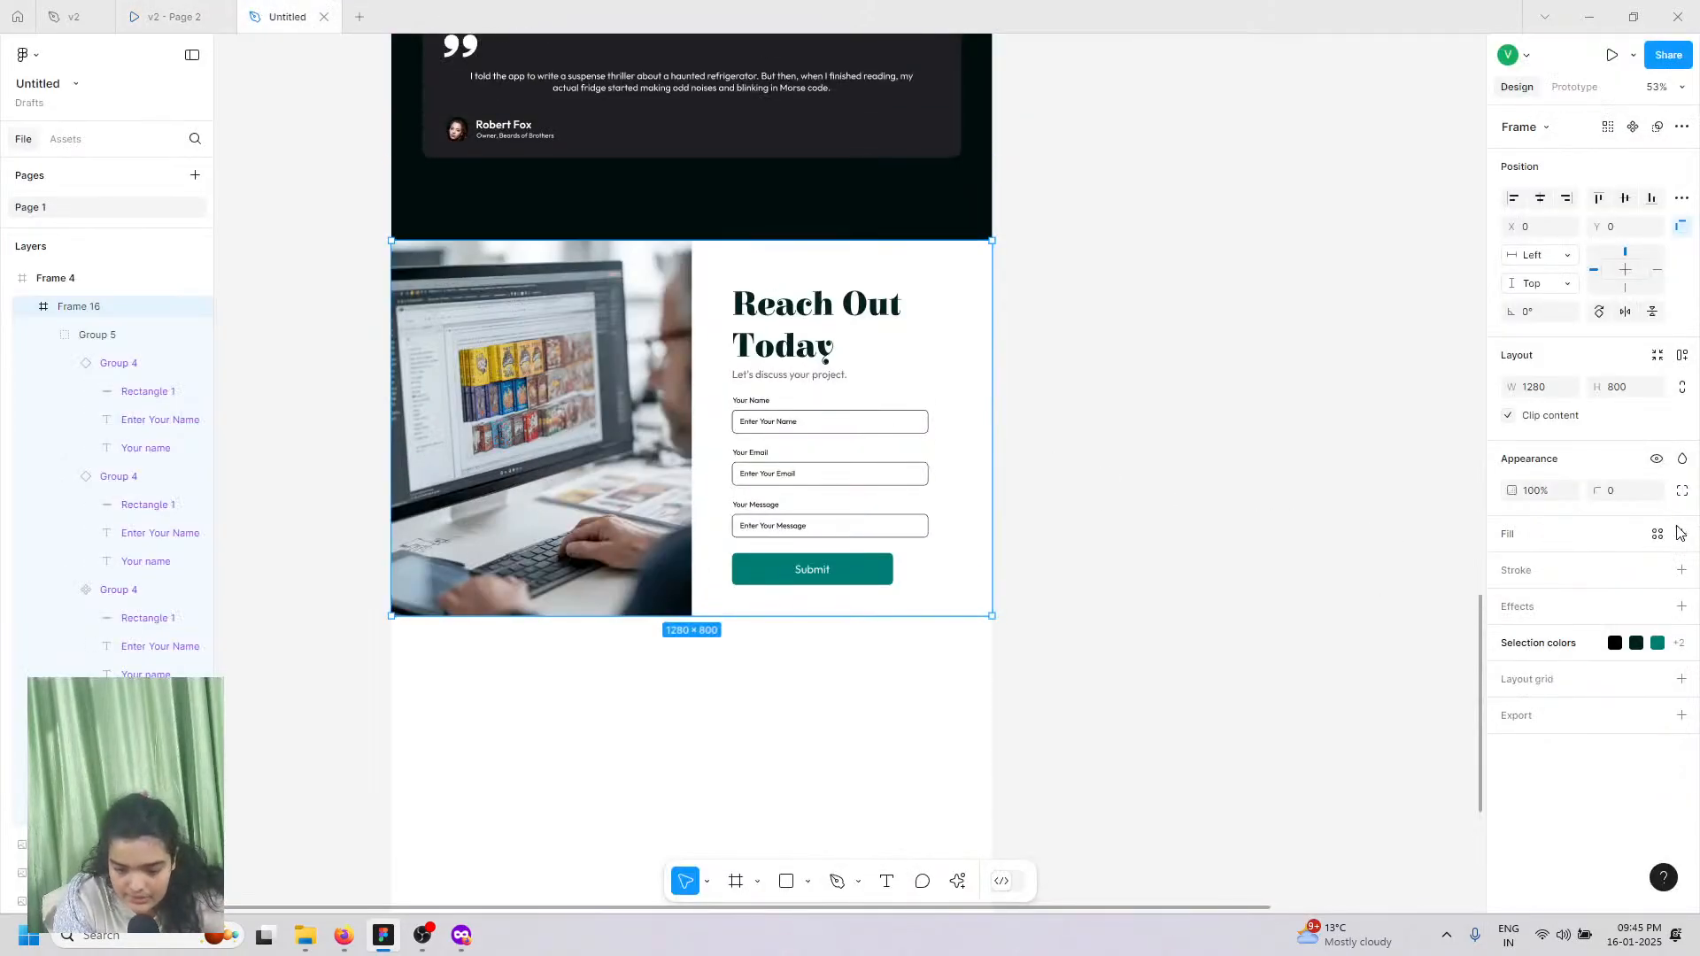
left_click(1681, 534)
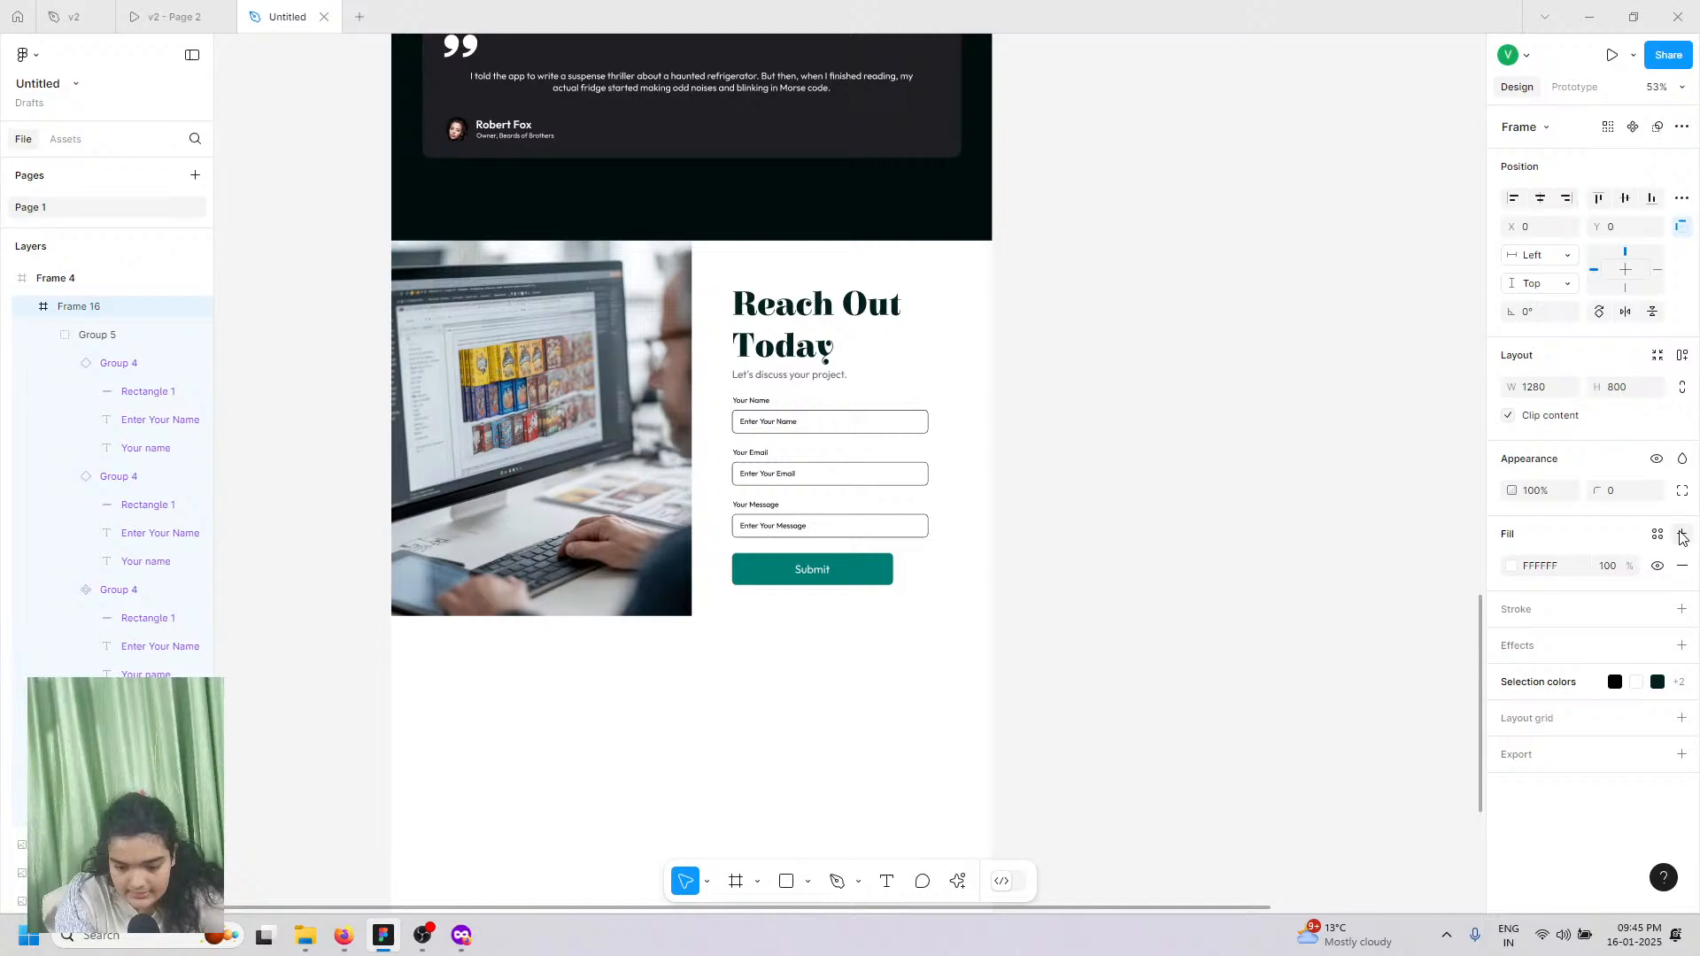
left_click(1513, 567)
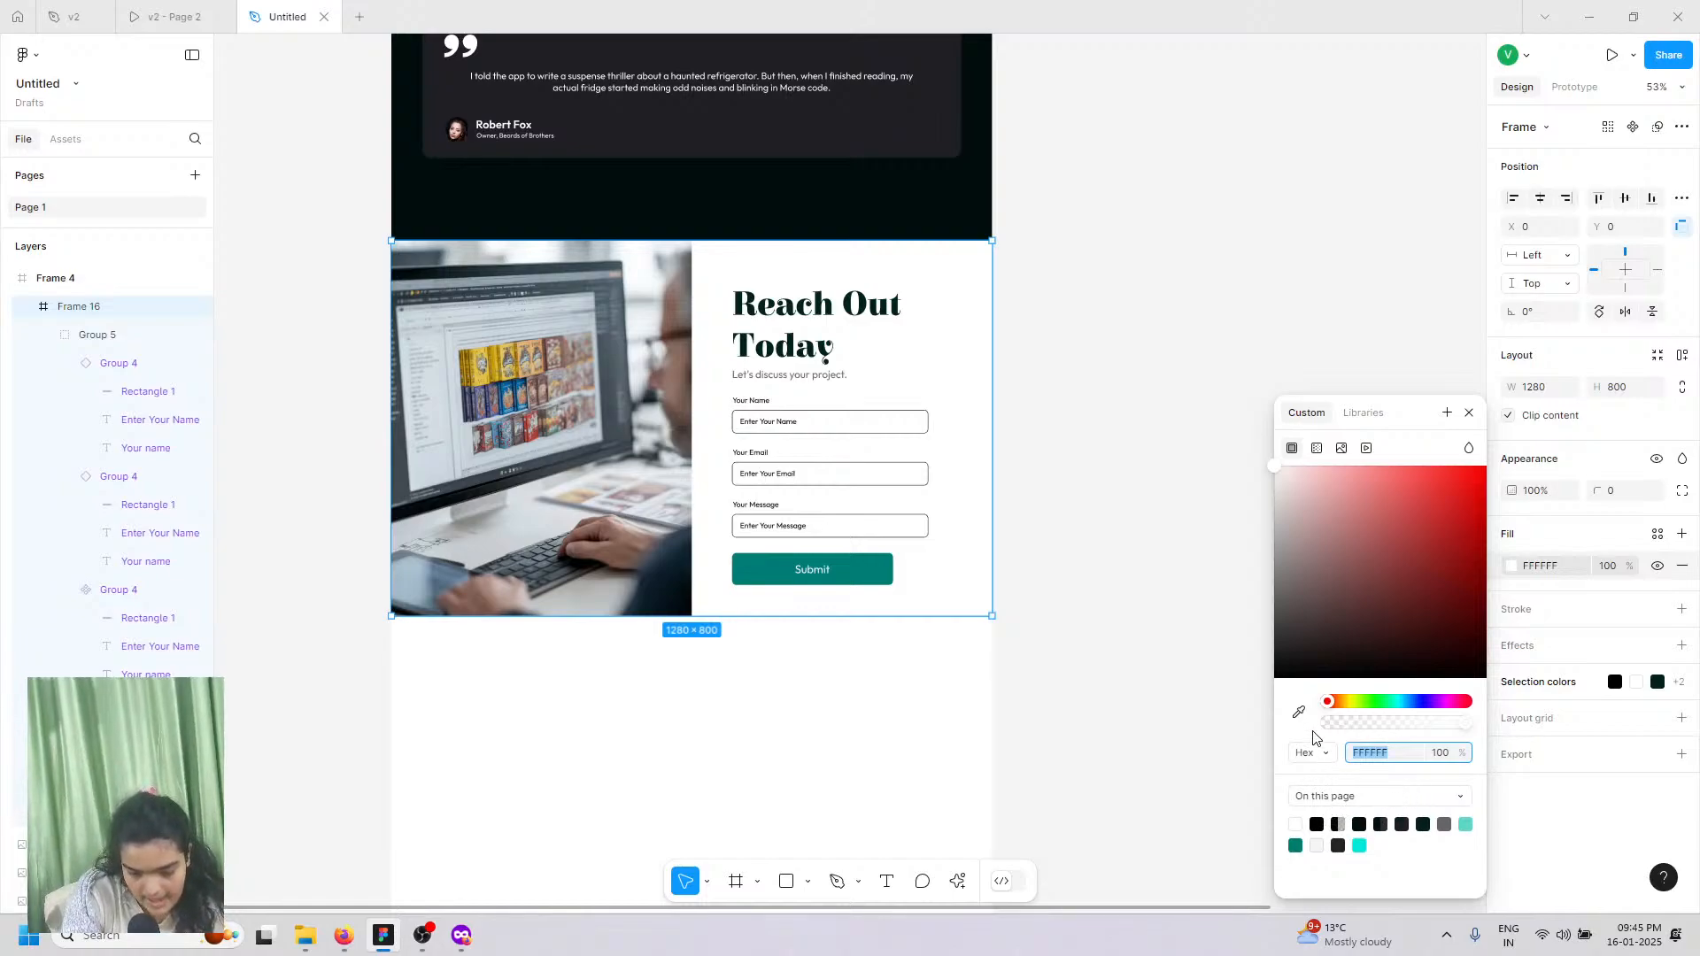
left_click(1299, 712)
scroll(903, 529, "up", 2)
scroll(904, 530, "up", 6)
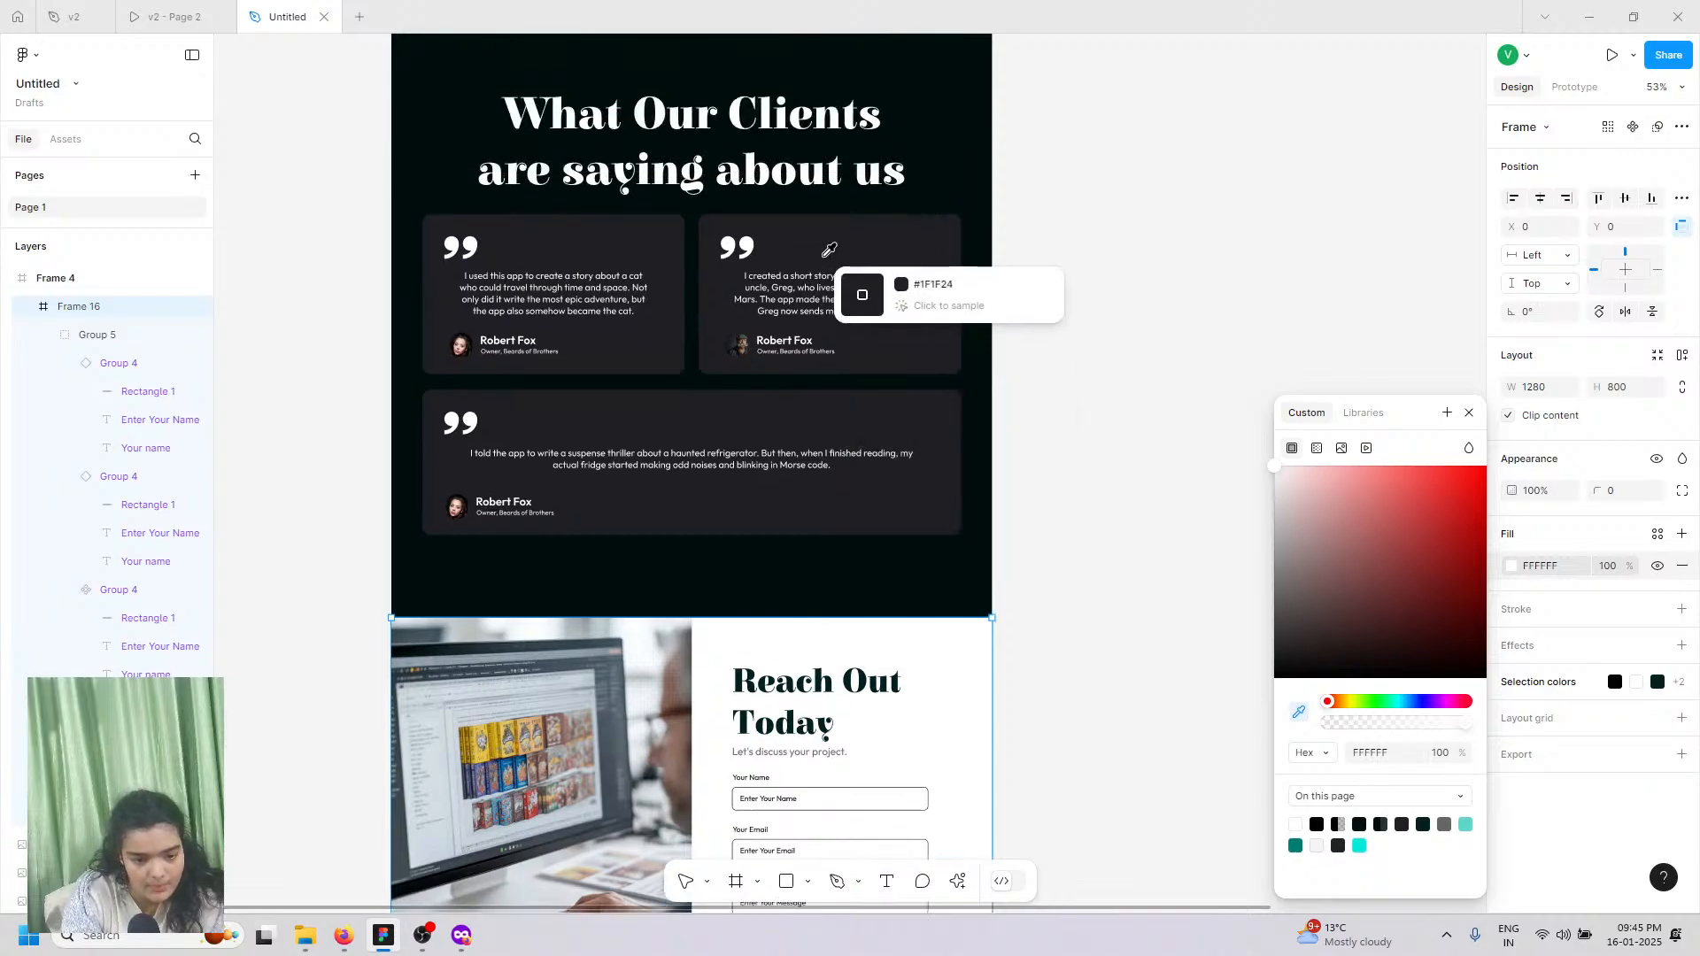
left_click(828, 243)
scroll(864, 602, "down", 3)
scroll(852, 625, "down", 3)
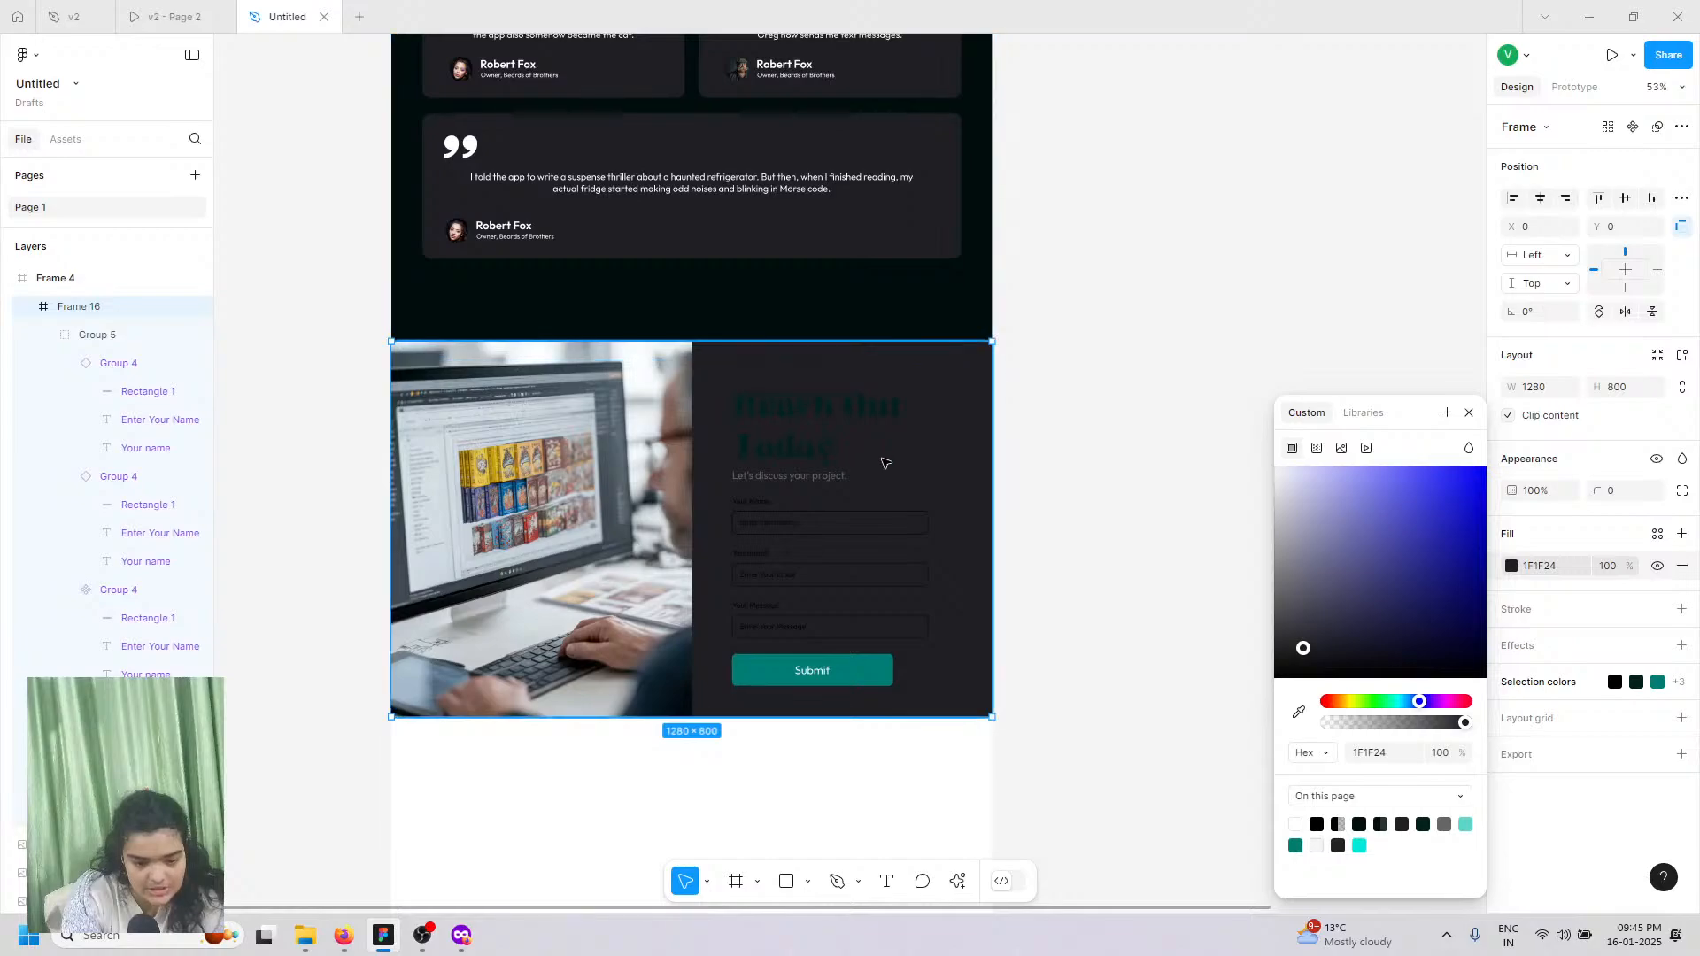
Step: Change the group's 000000 and 00211F selection colours to white
left_click(827, 422)
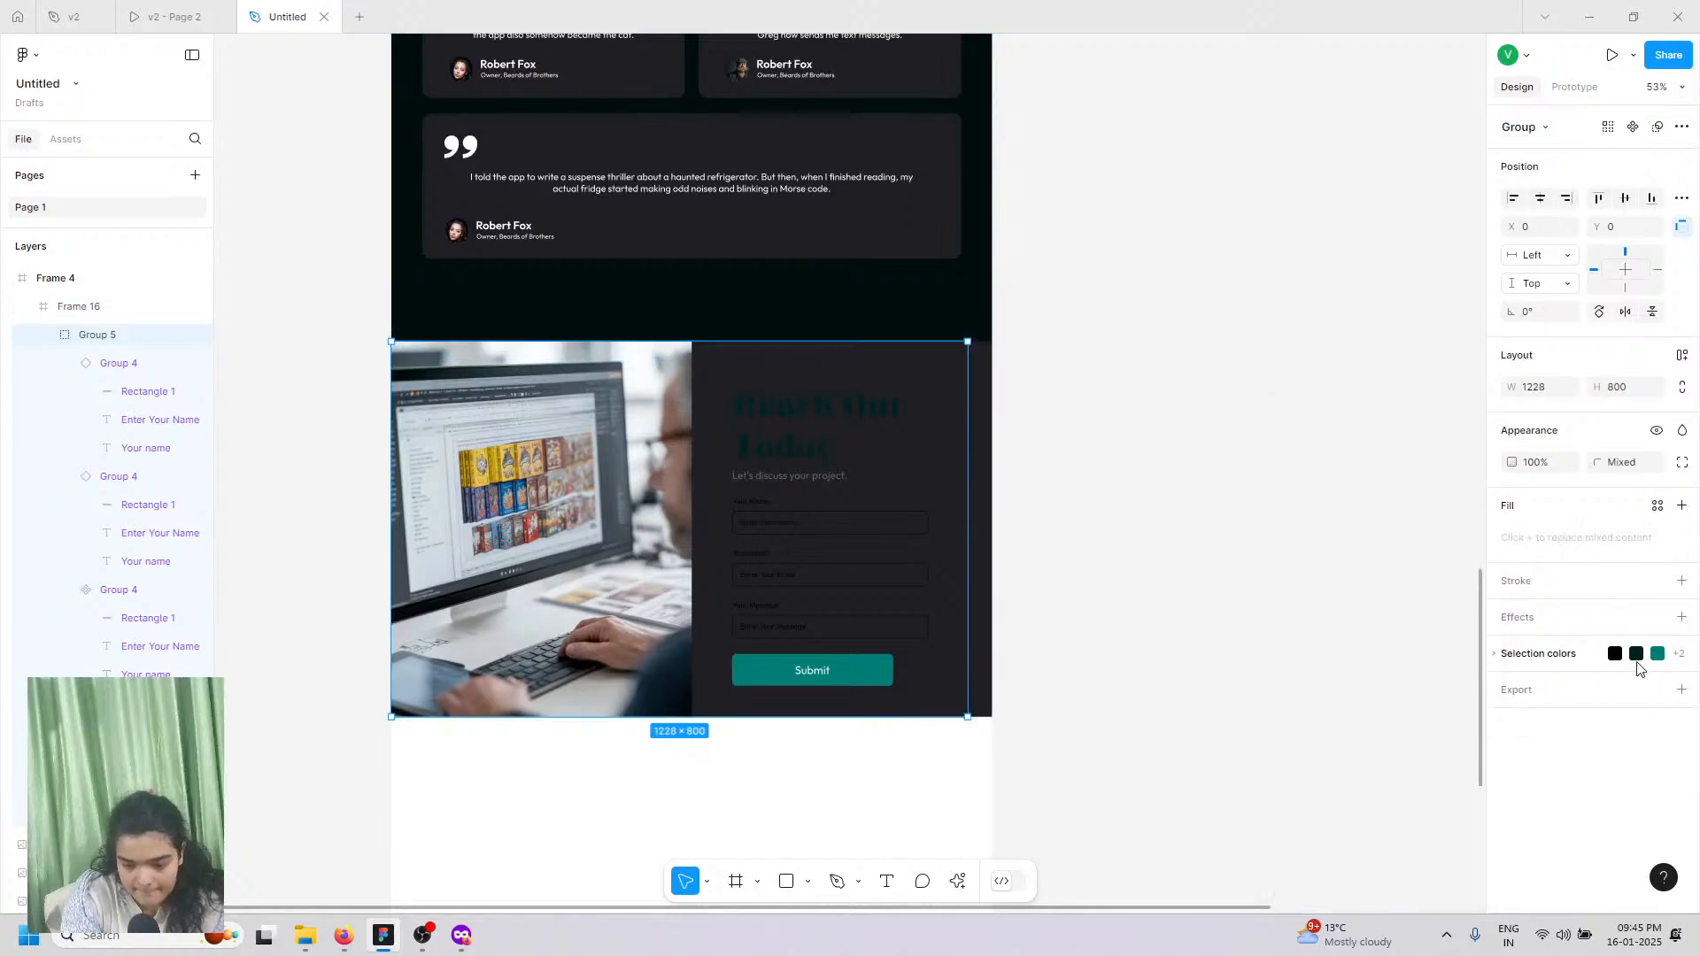
left_click(1547, 660)
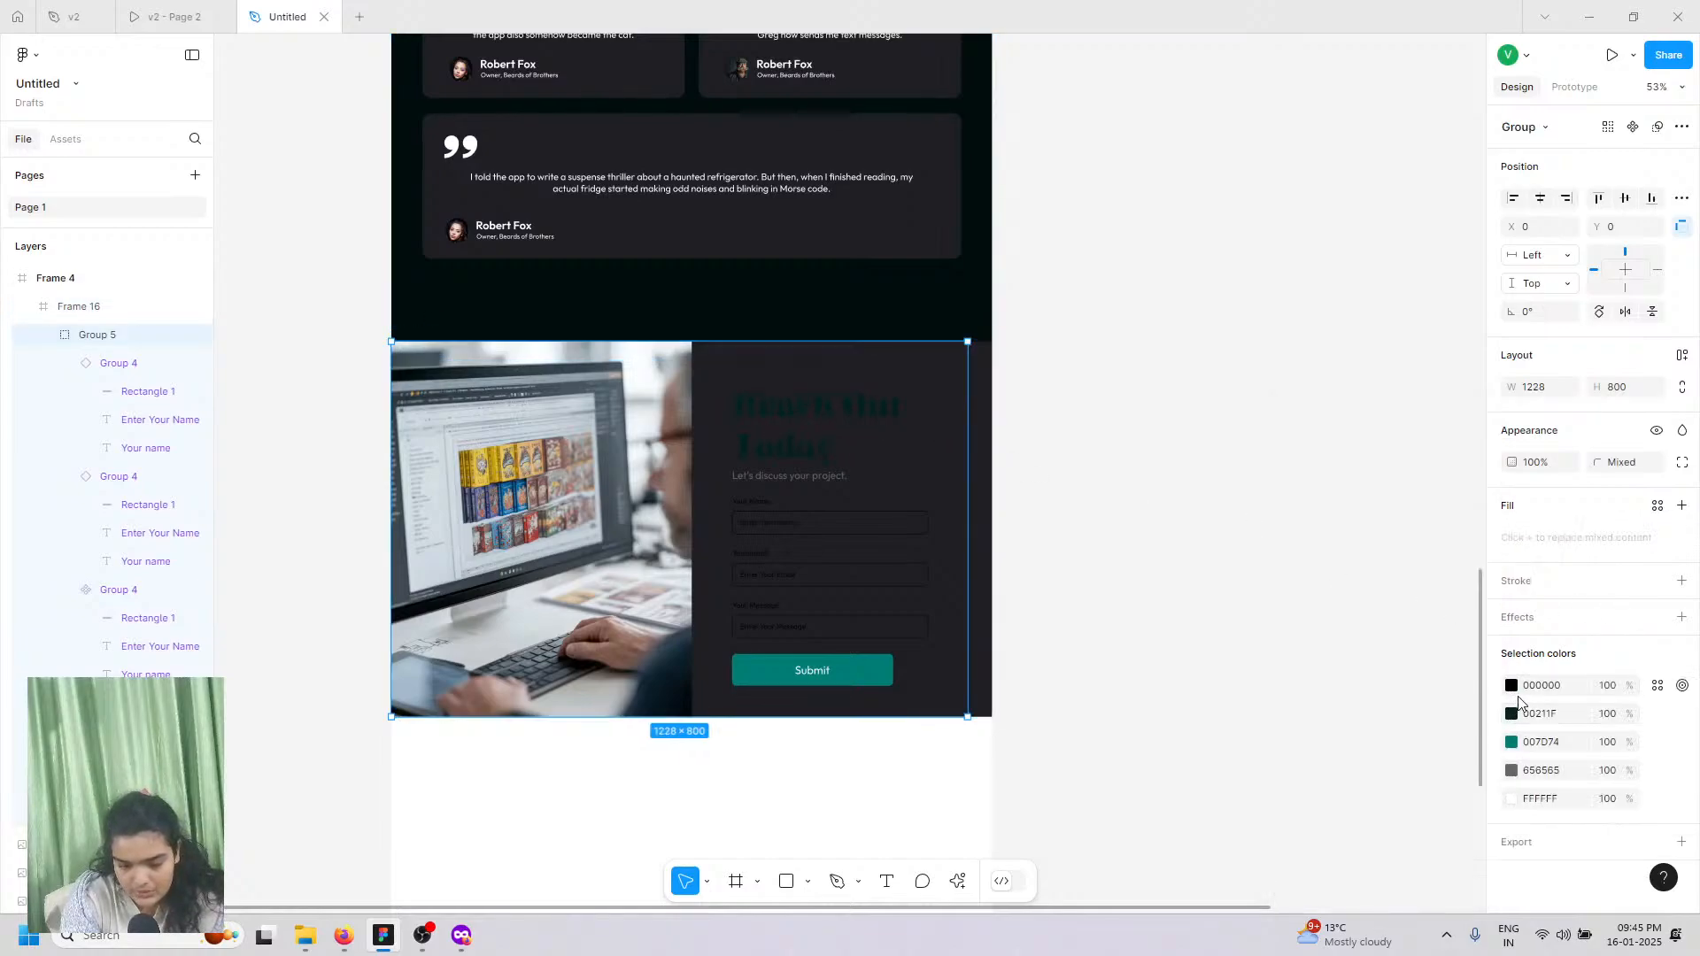
left_click(1511, 685)
left_click_drag(1394, 631, 1024, 282)
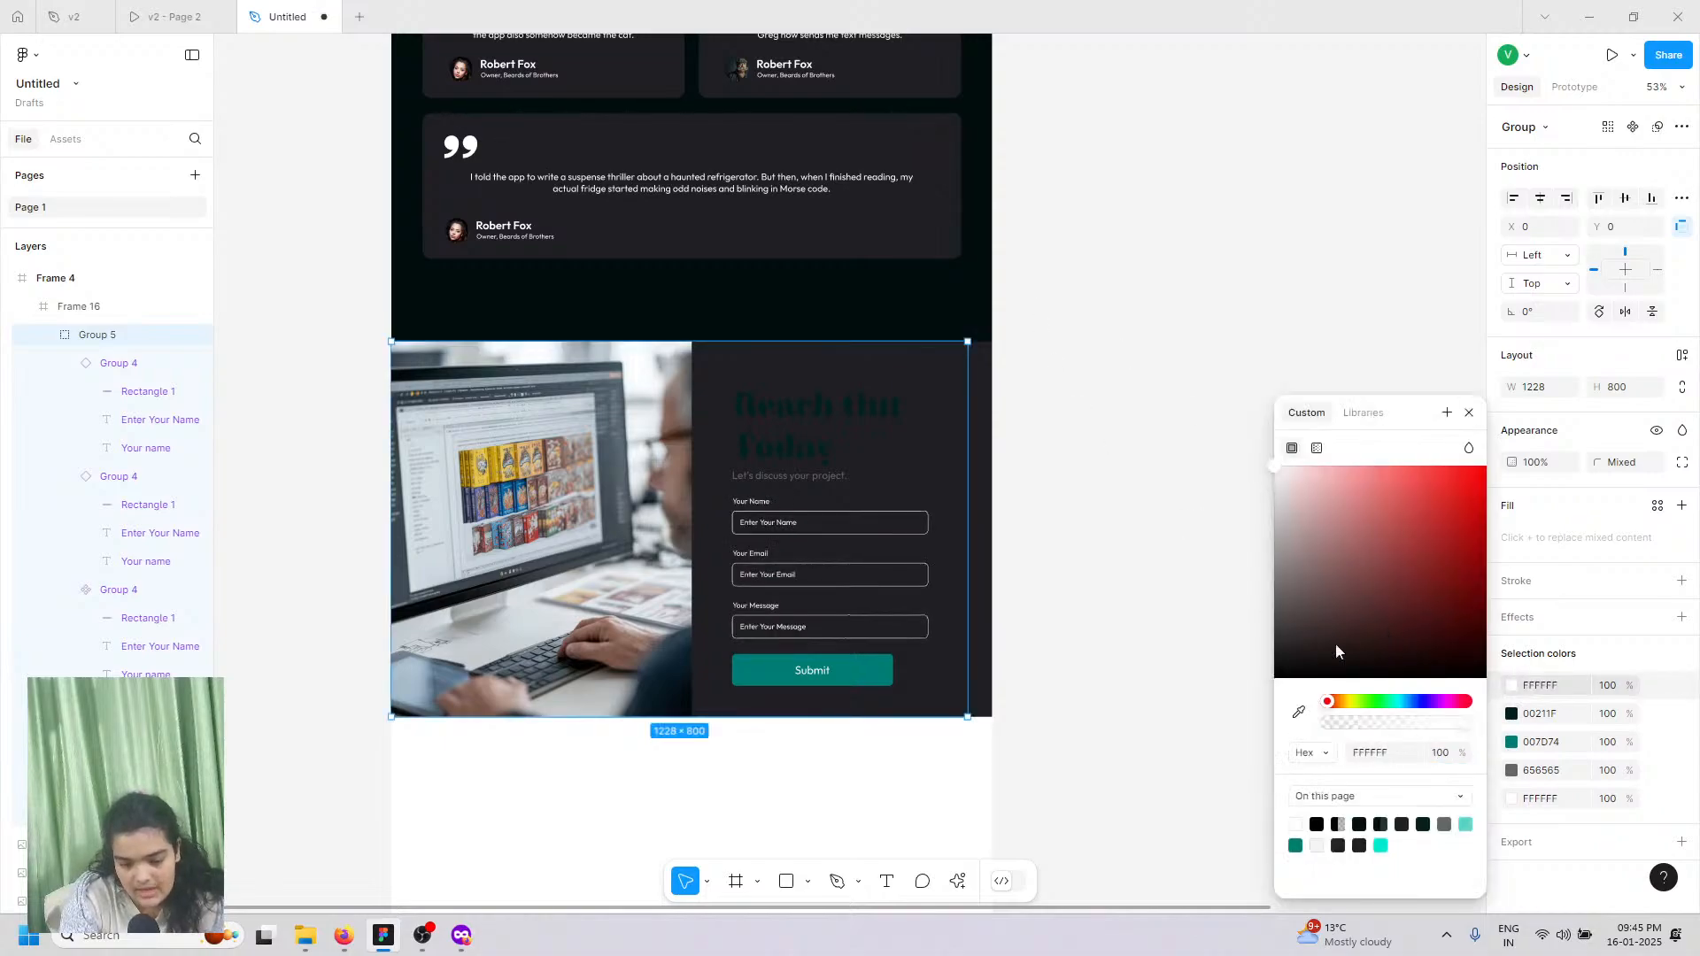
left_click(1511, 714)
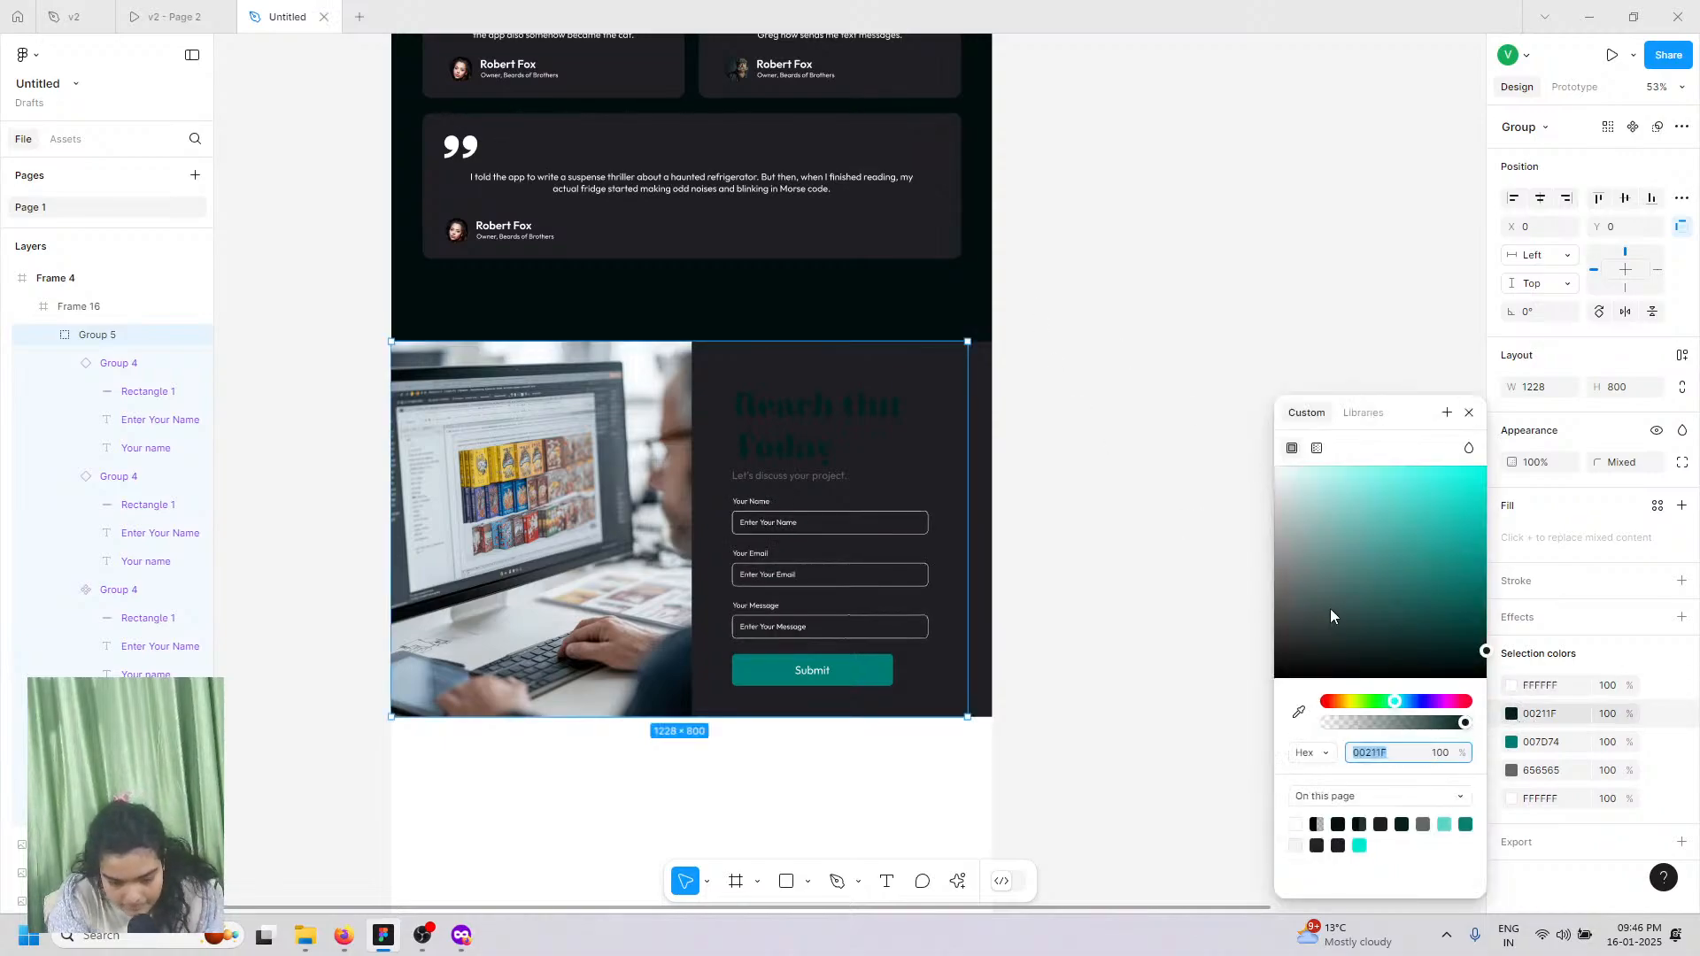
left_click_drag(1330, 607, 1075, 306)
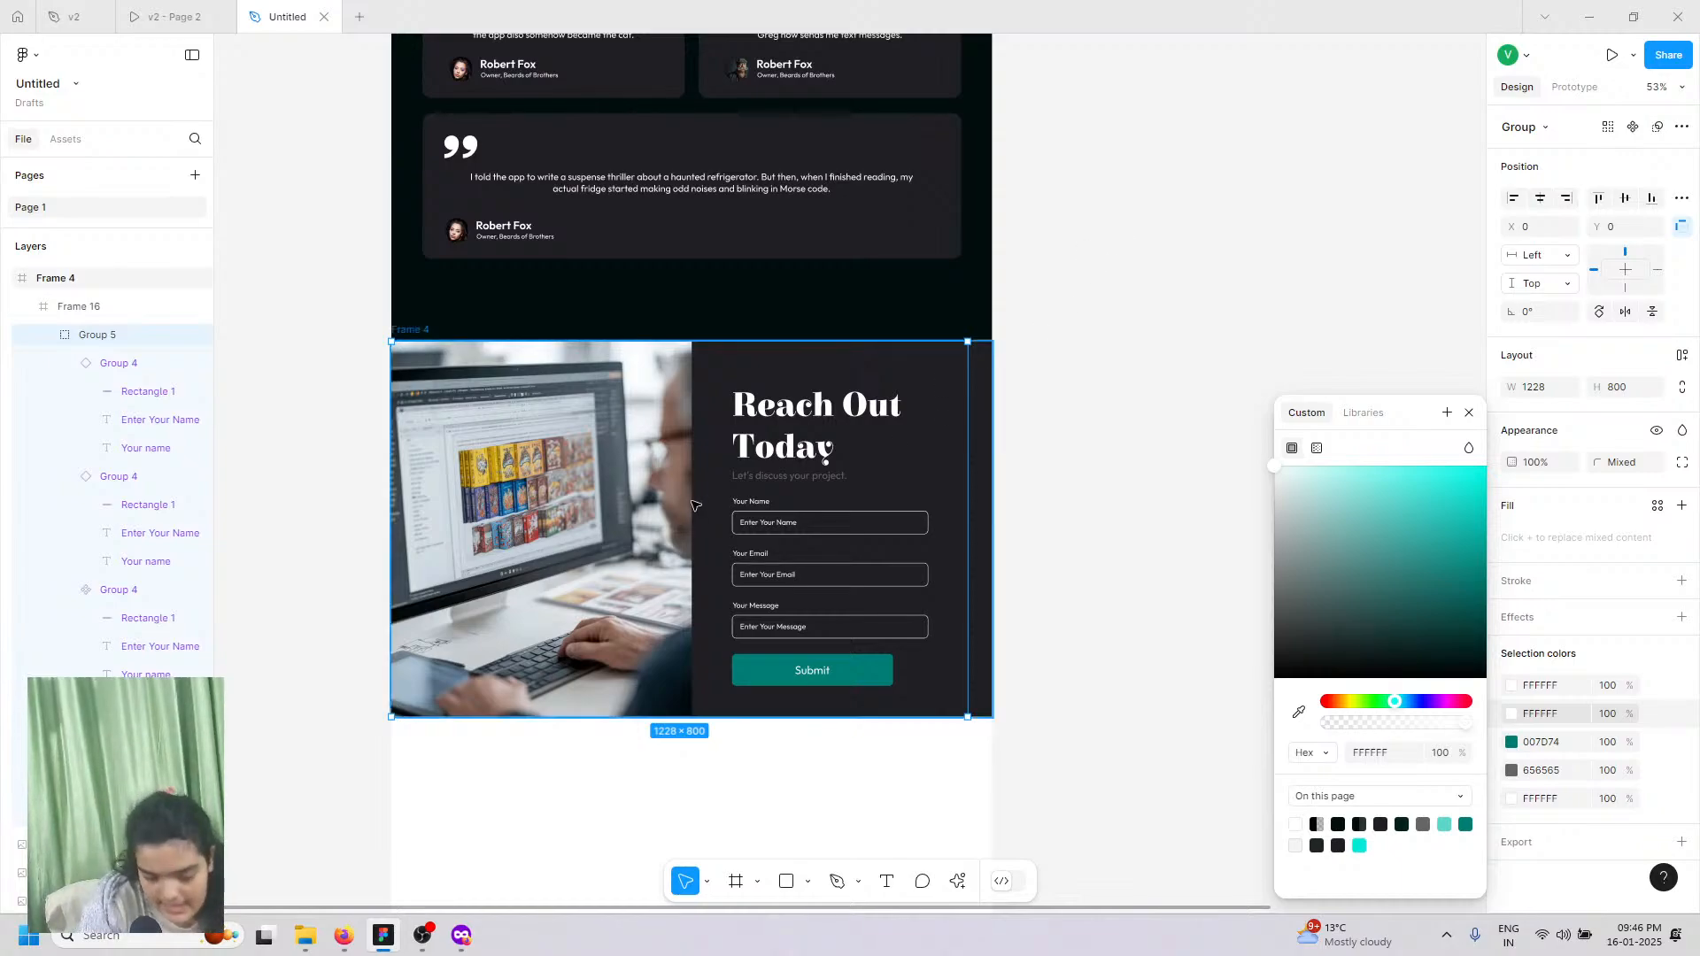
Step: Make the 'Let's discuss your project.' subtitle text white (FFFFFF)
double_click(782, 479)
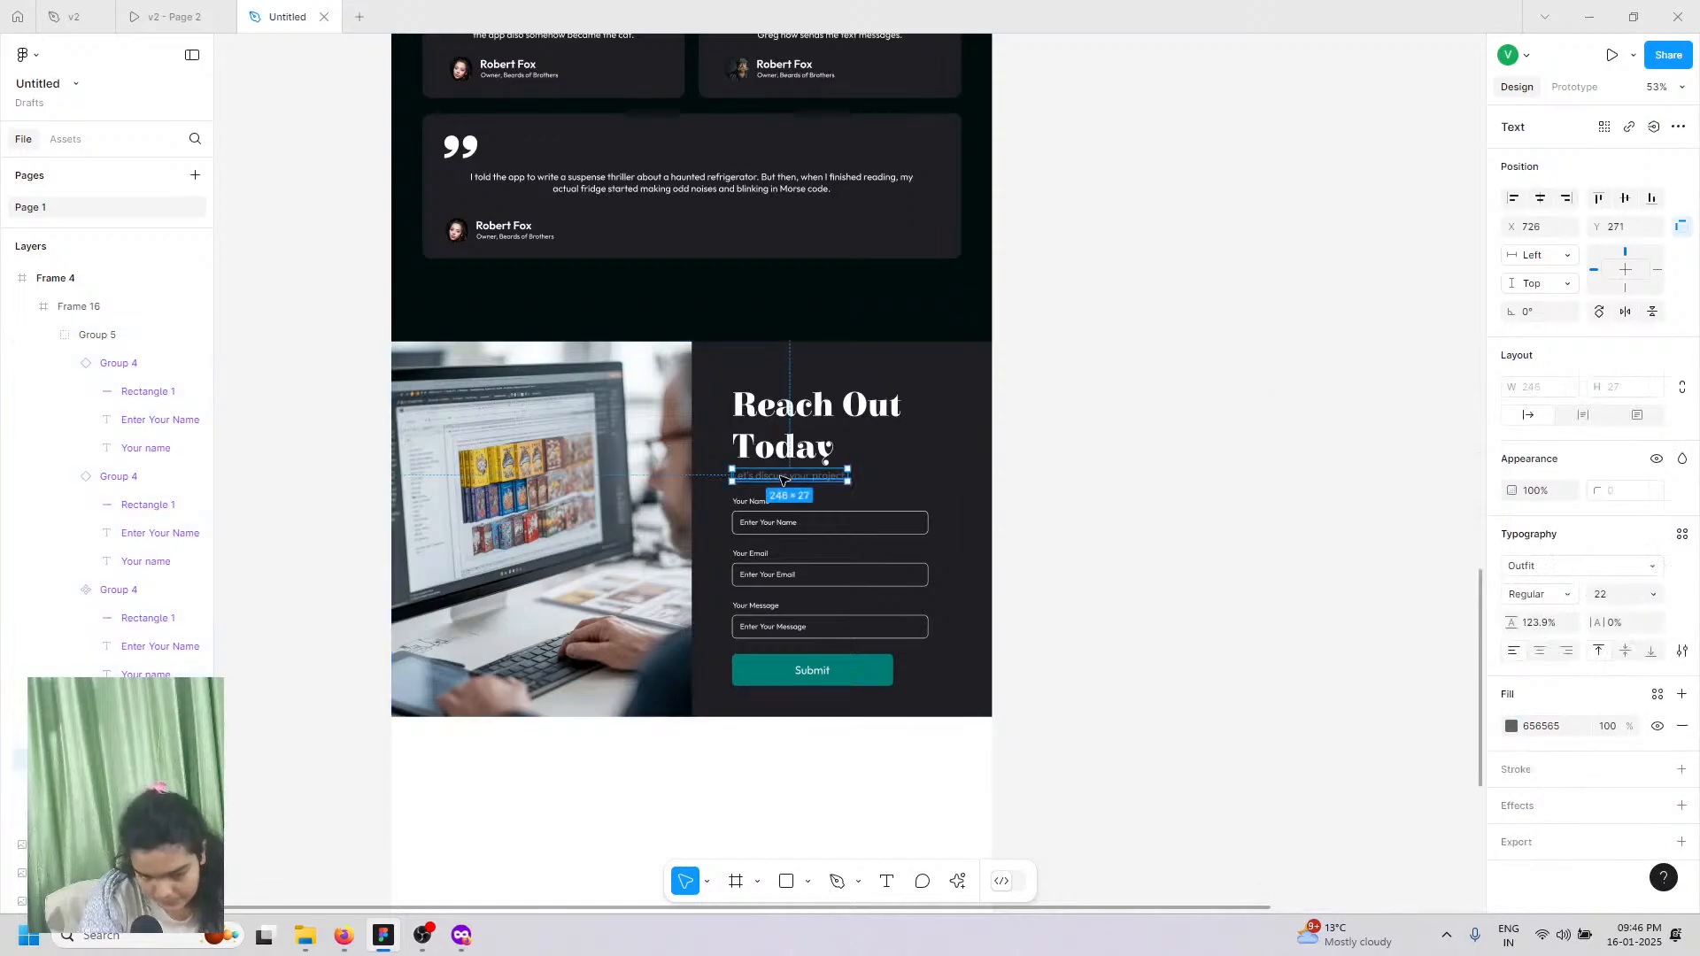
left_click(1510, 725)
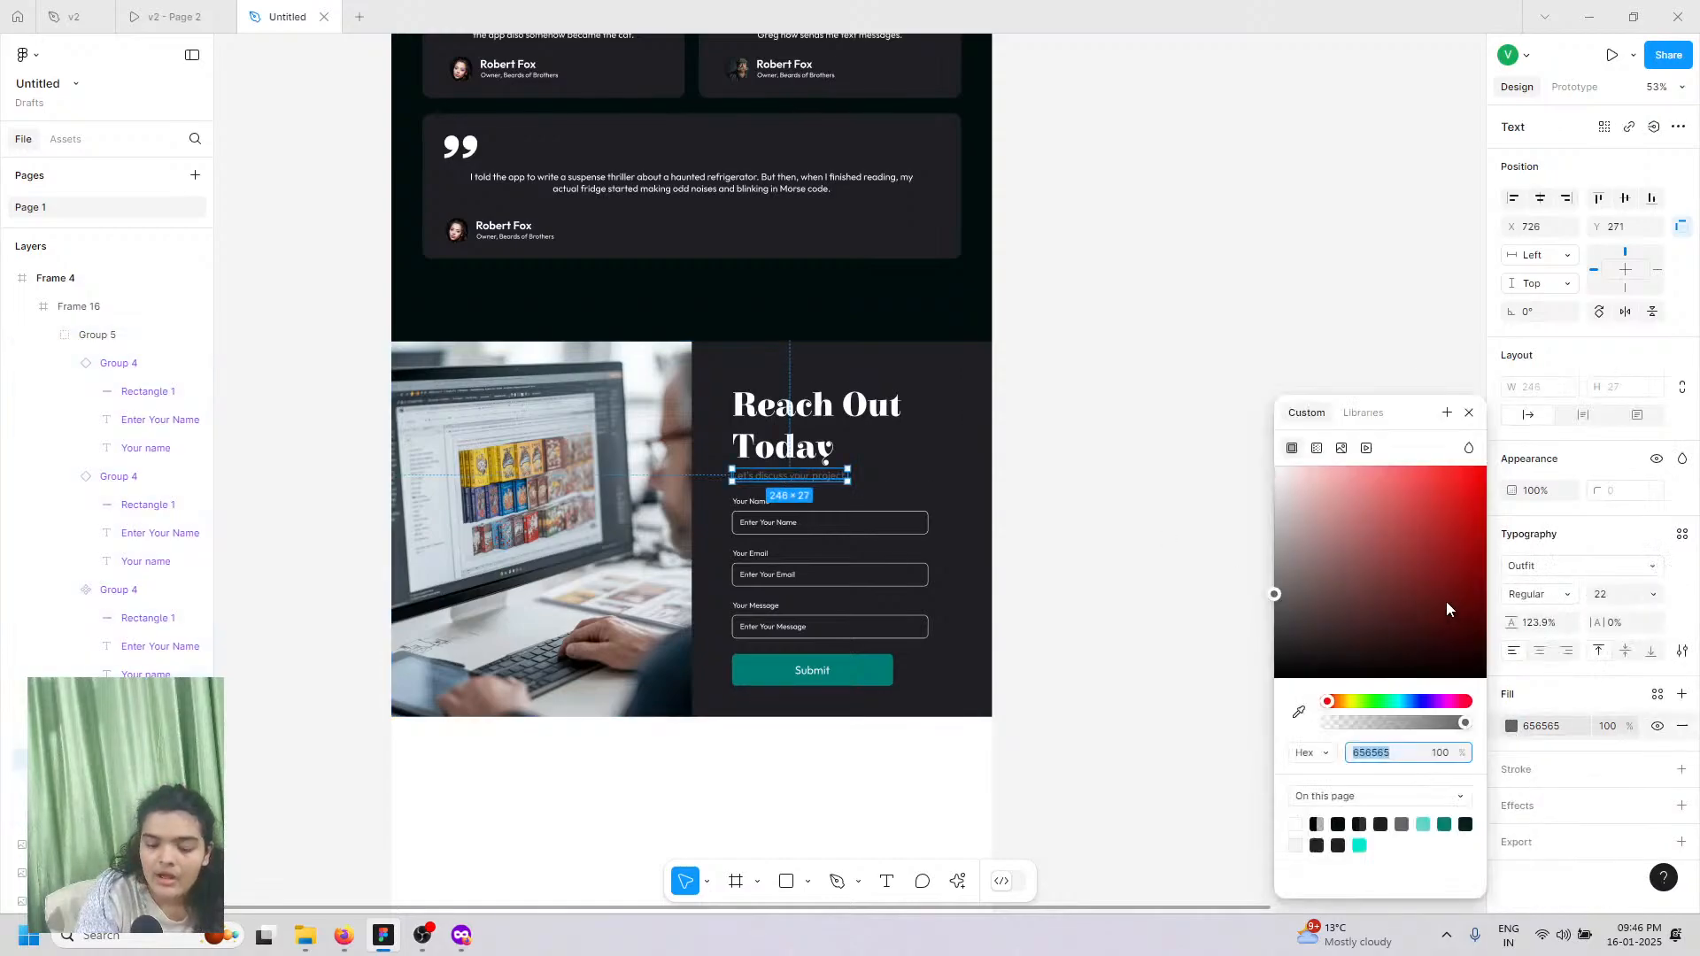
left_click_drag(1430, 578, 1134, 354)
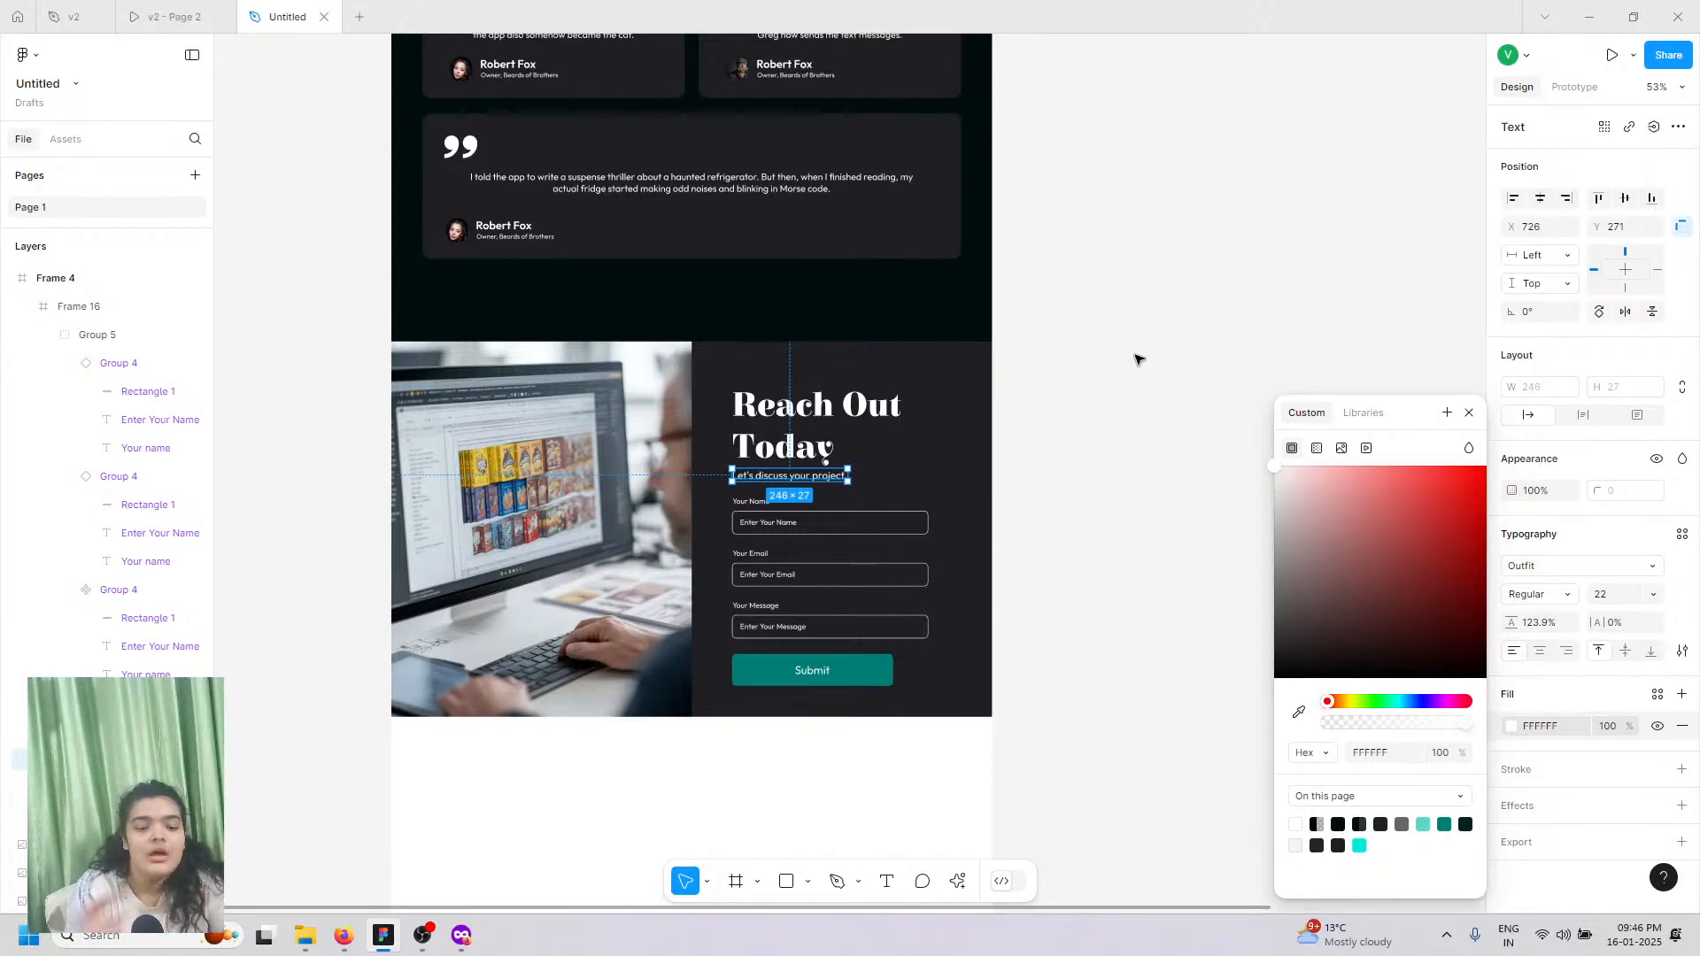
left_click(1014, 358)
scroll(1016, 359, "up", 7)
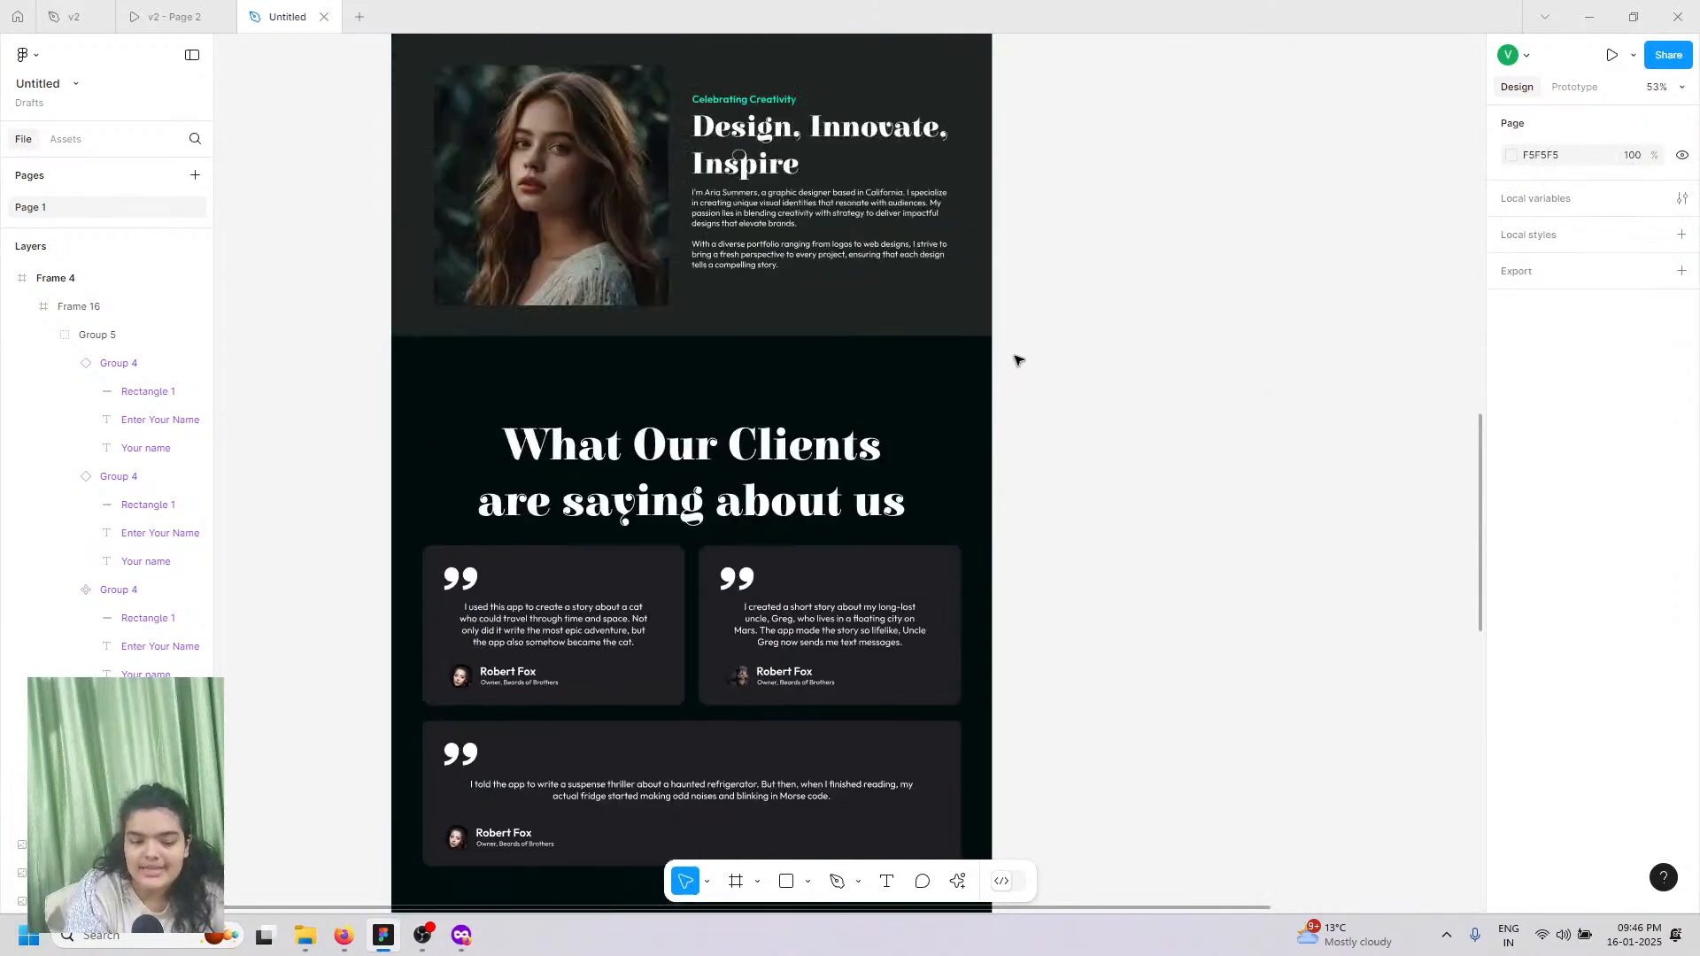
scroll(1016, 360, "up", 10)
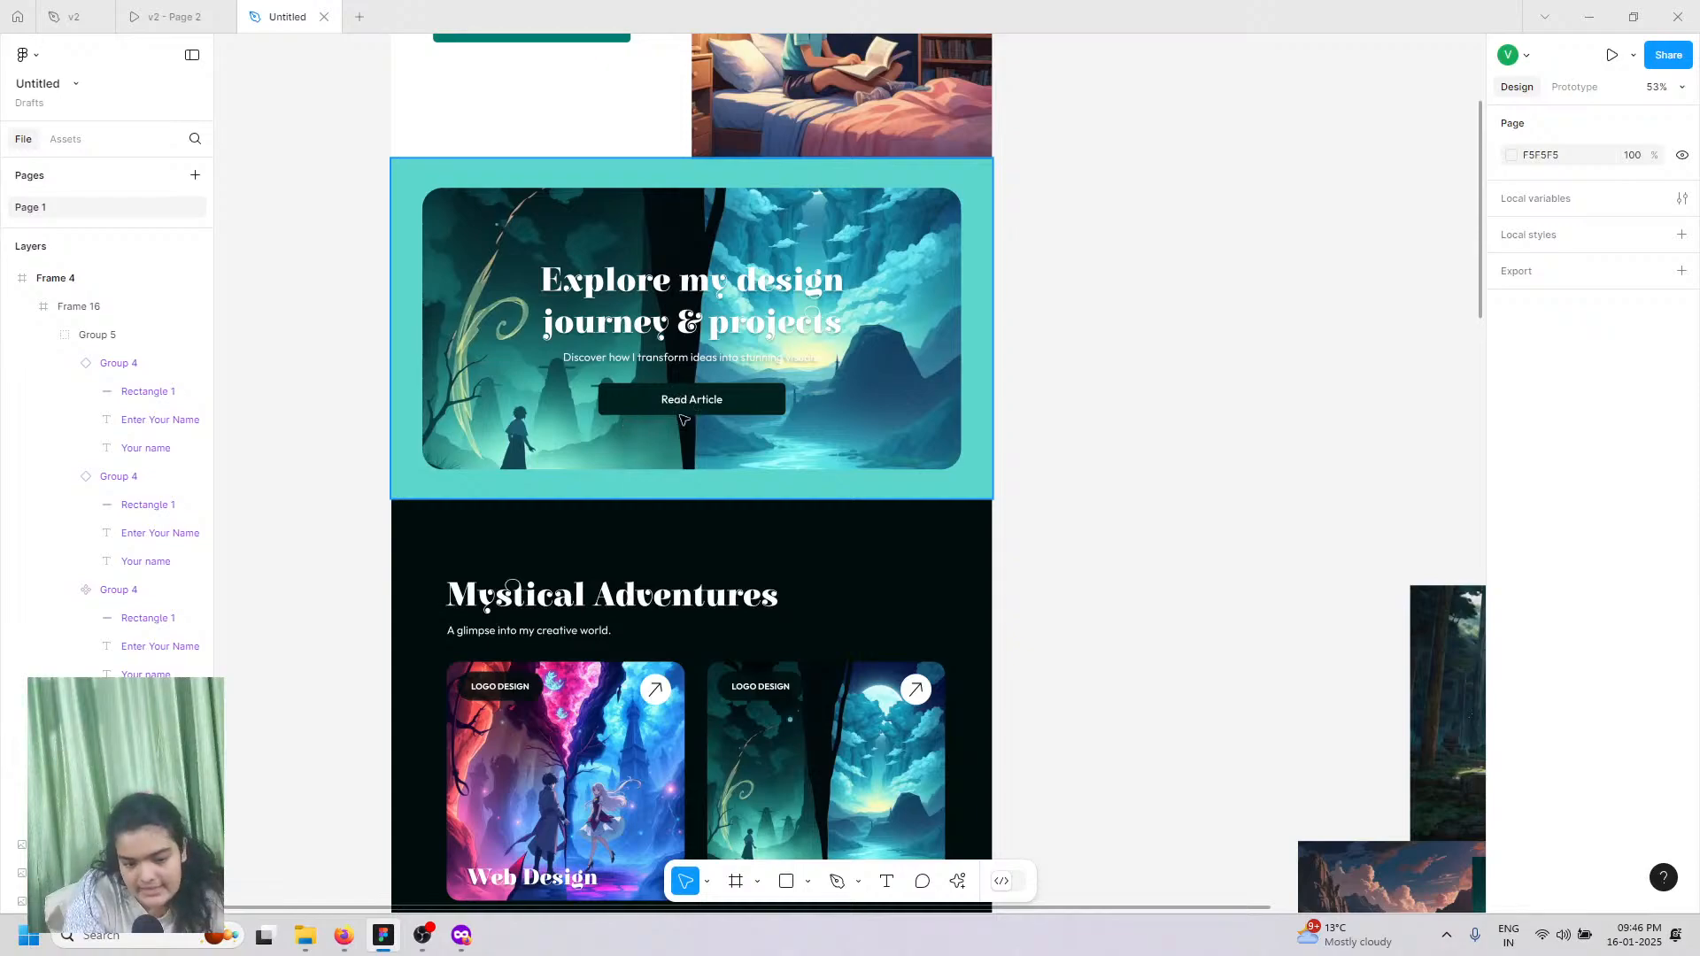
scroll(617, 168, "up", 2)
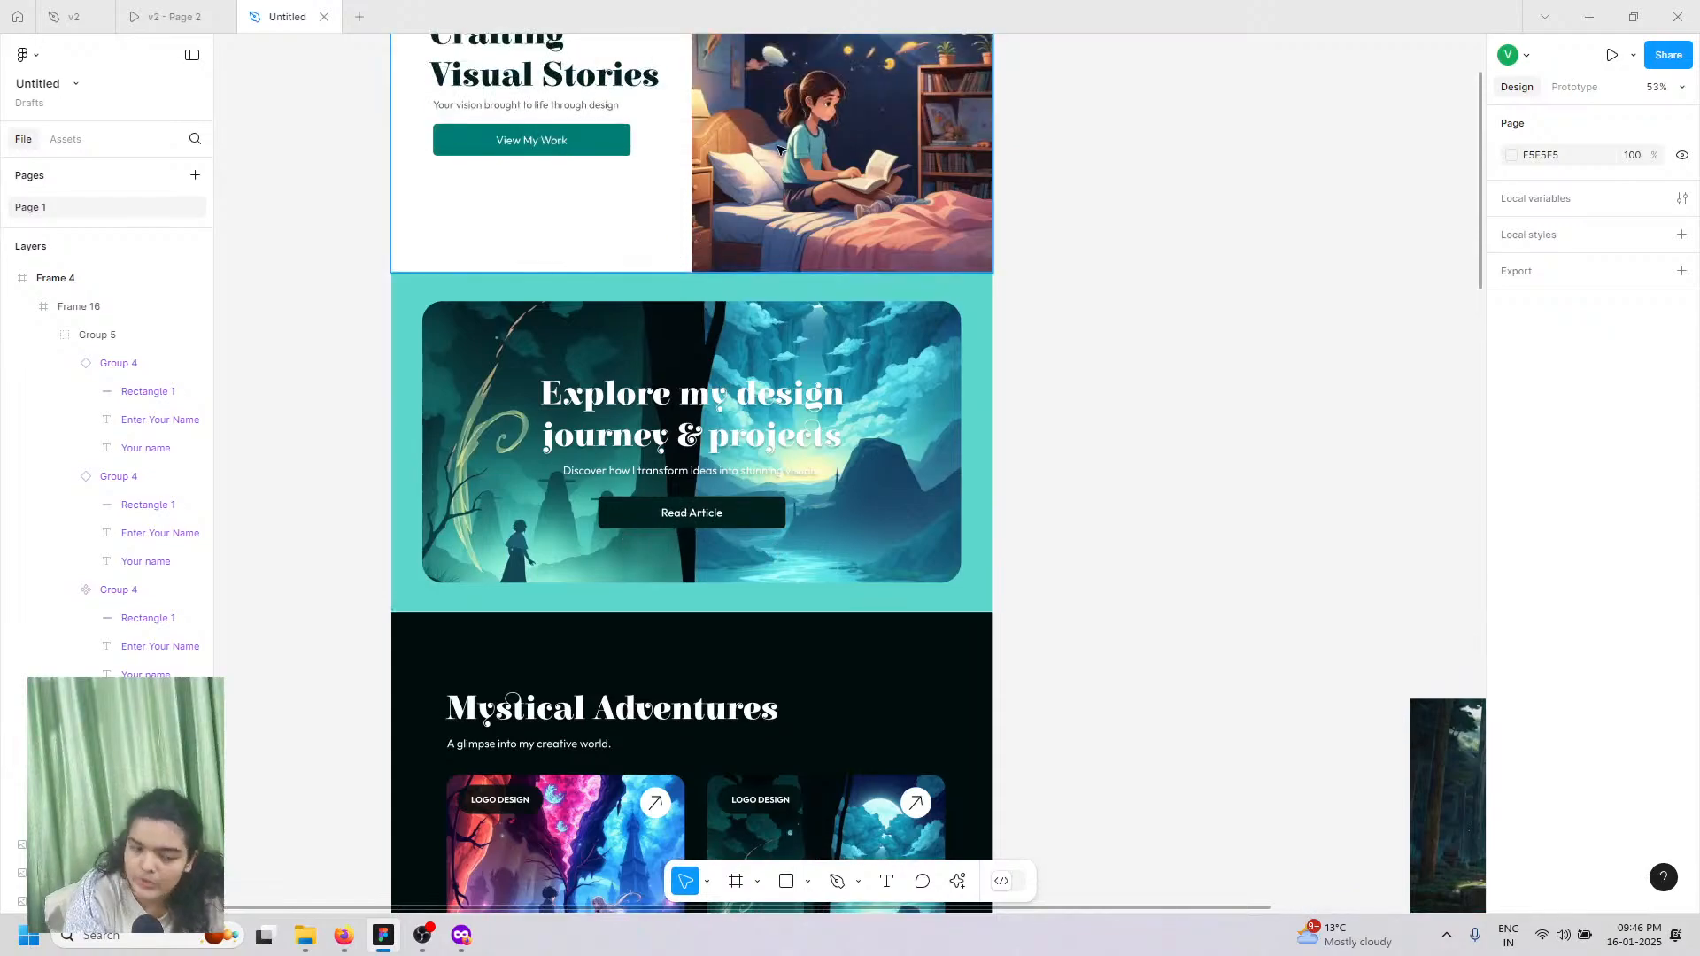
scroll(546, 506, "down", 5)
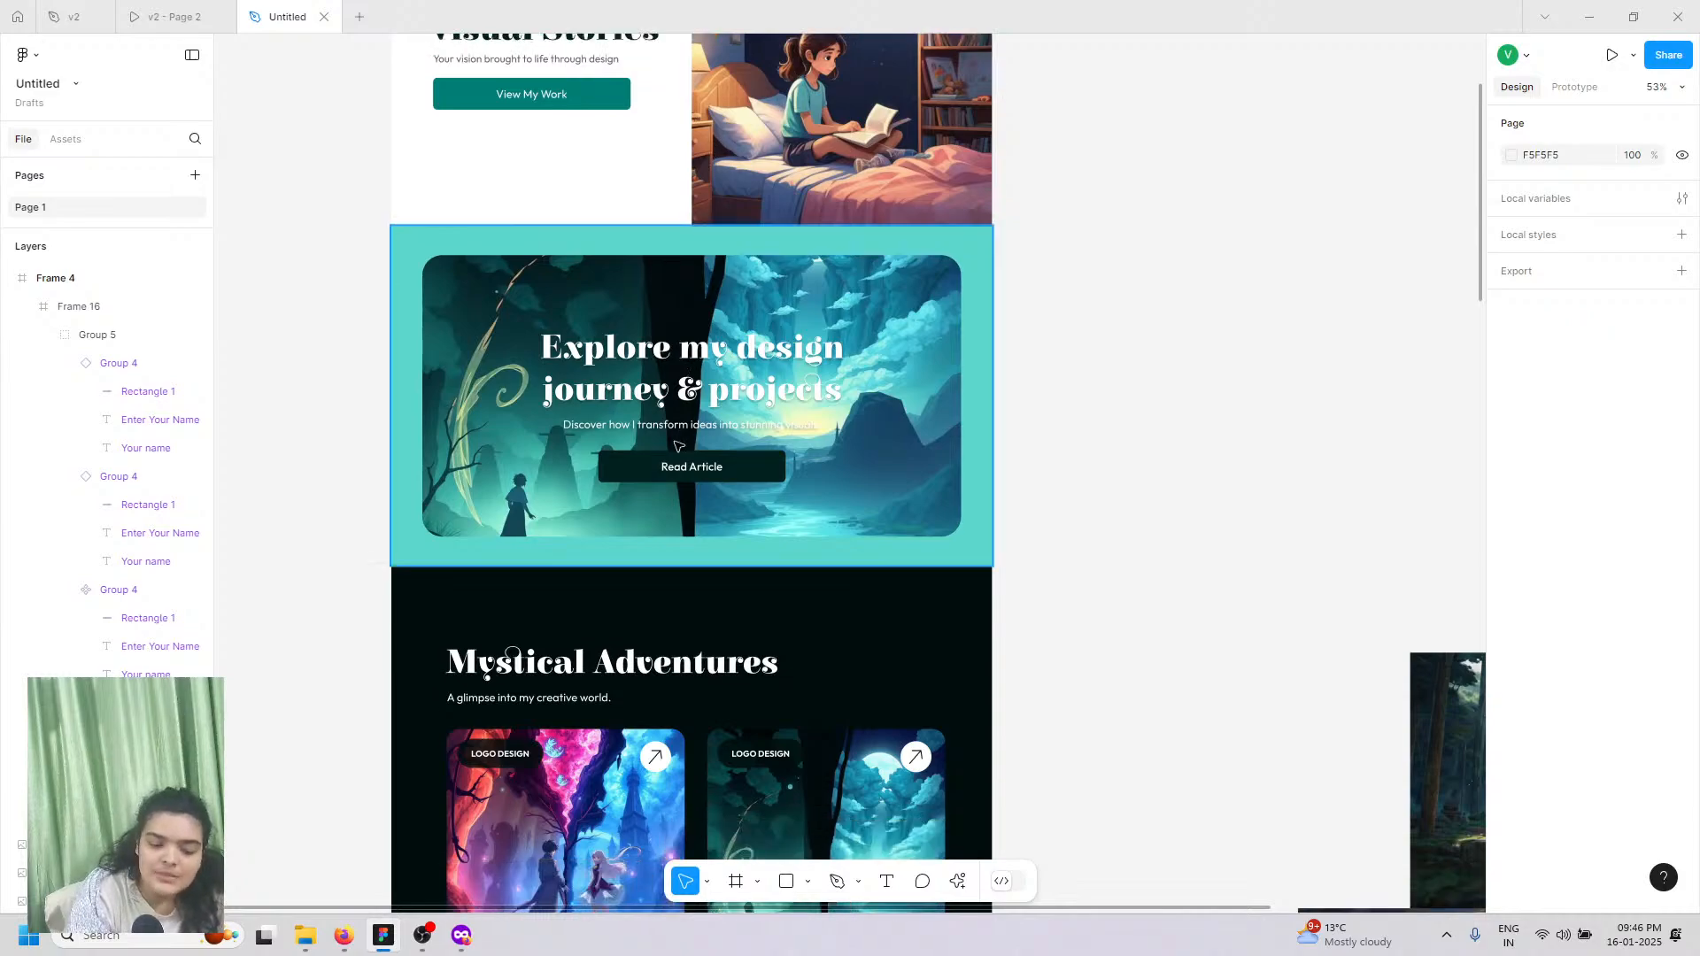
scroll(548, 505, "down", 1)
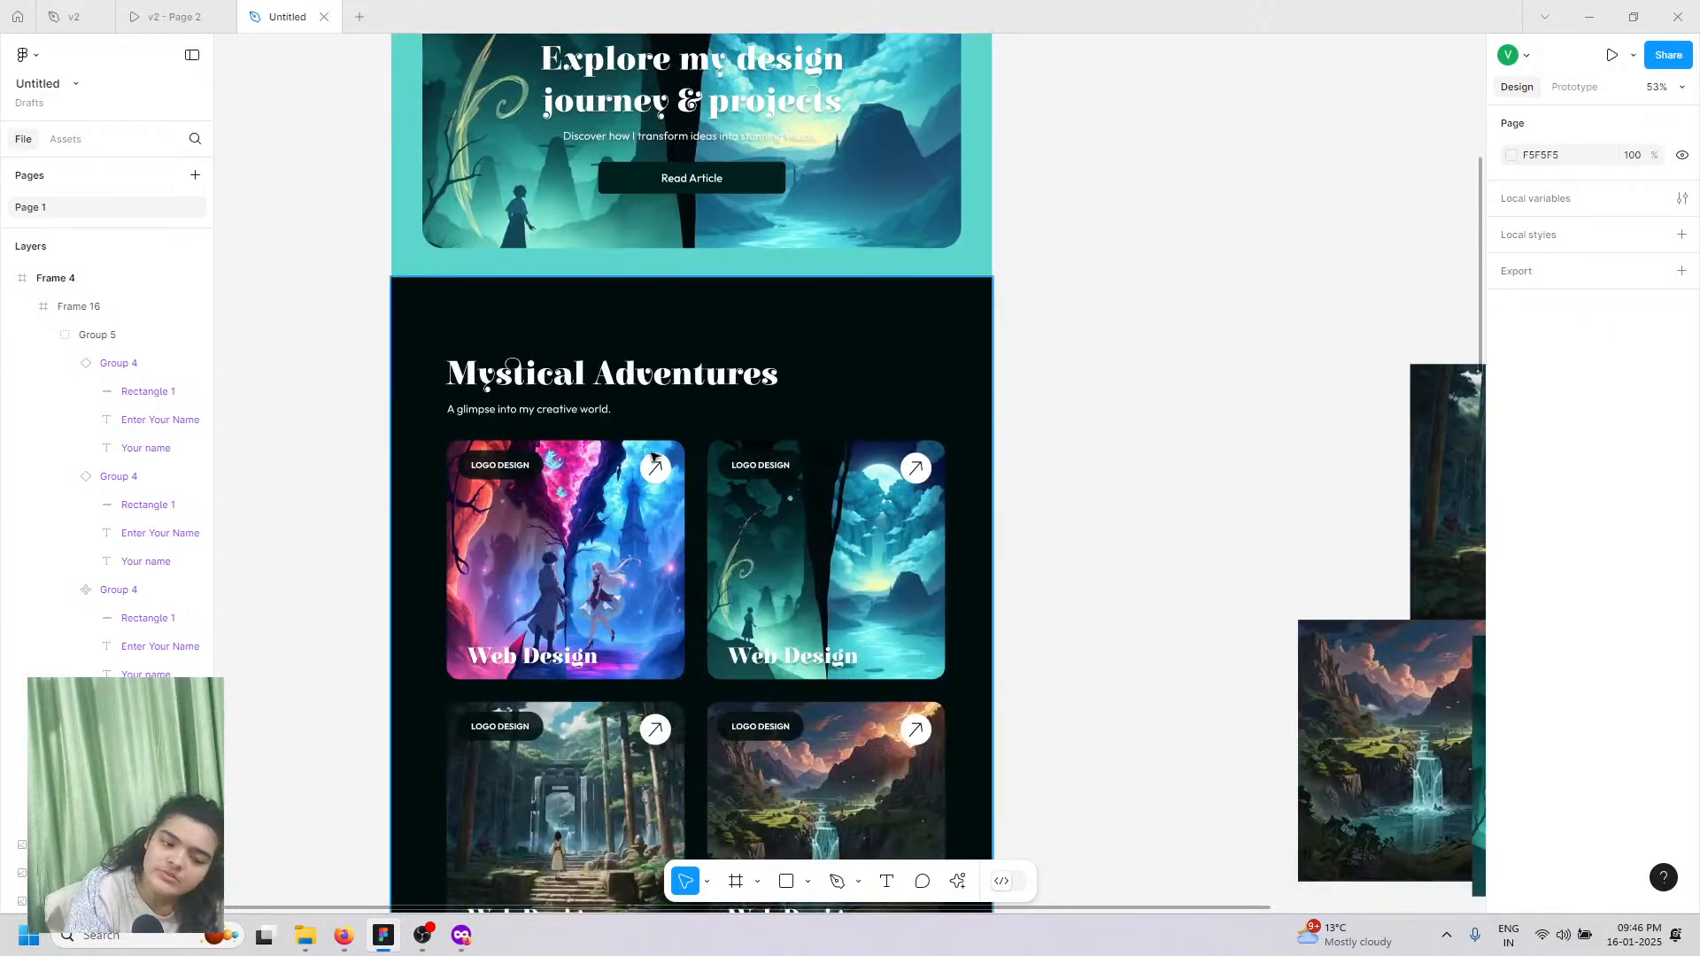
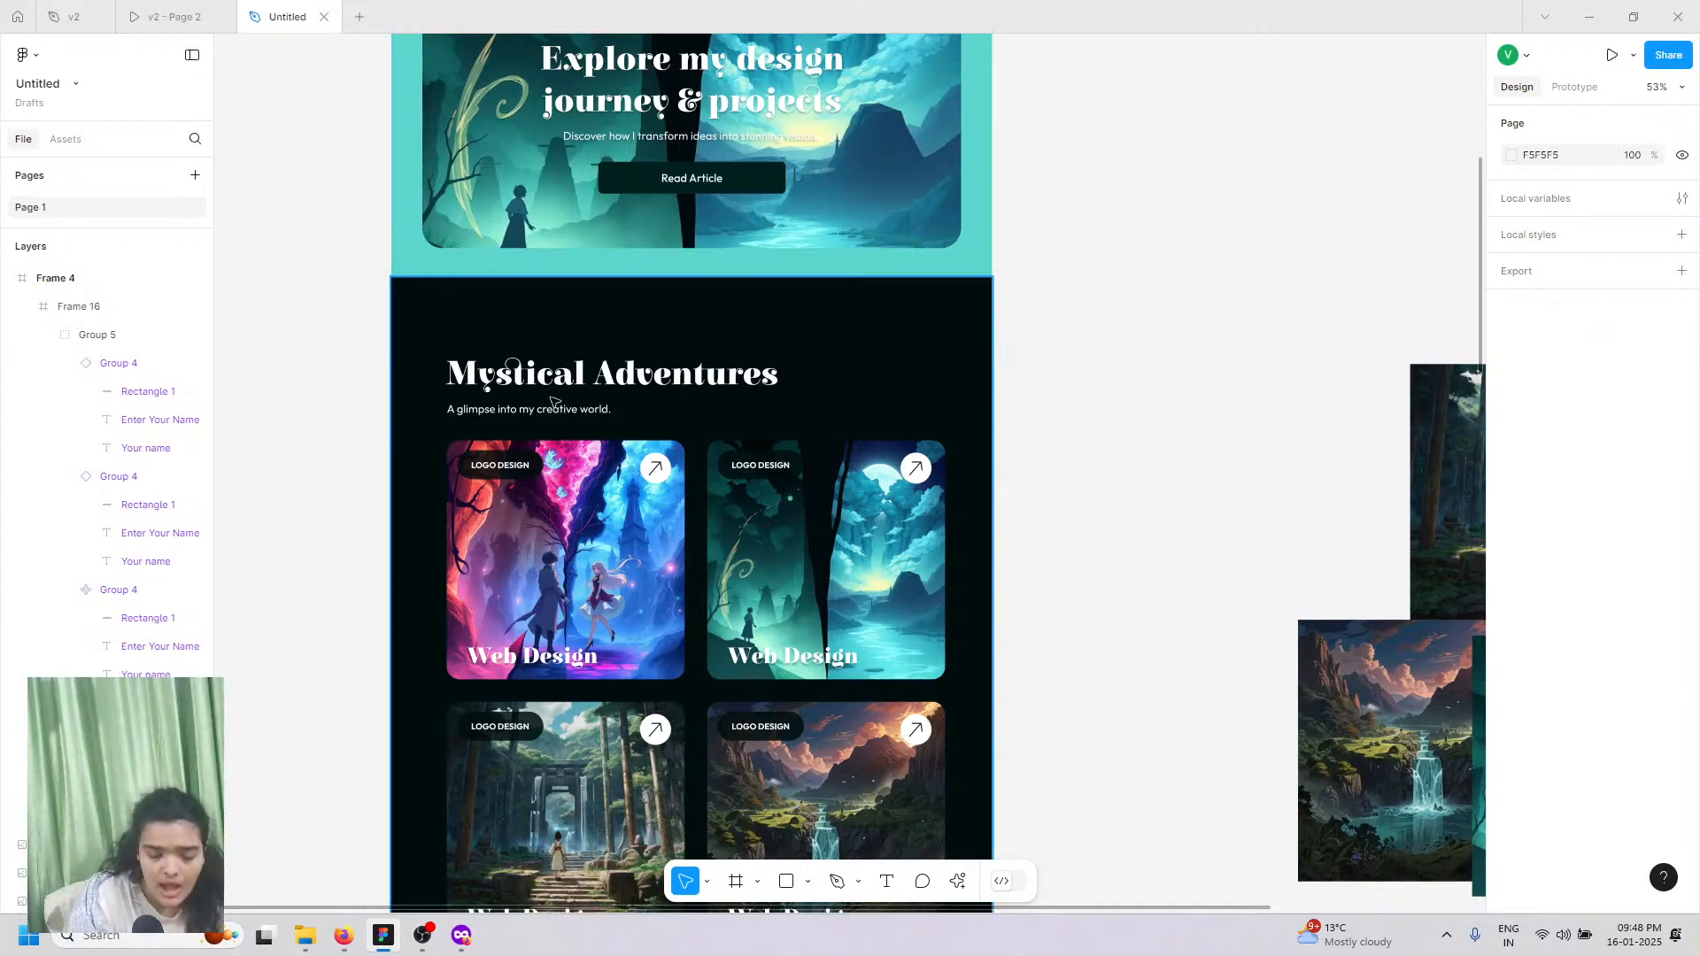
Step: Scroll to Reach Out Today, then view the v2 - Page 2 prototype's Creative Designs footer
scroll(542, 242, "down", 1)
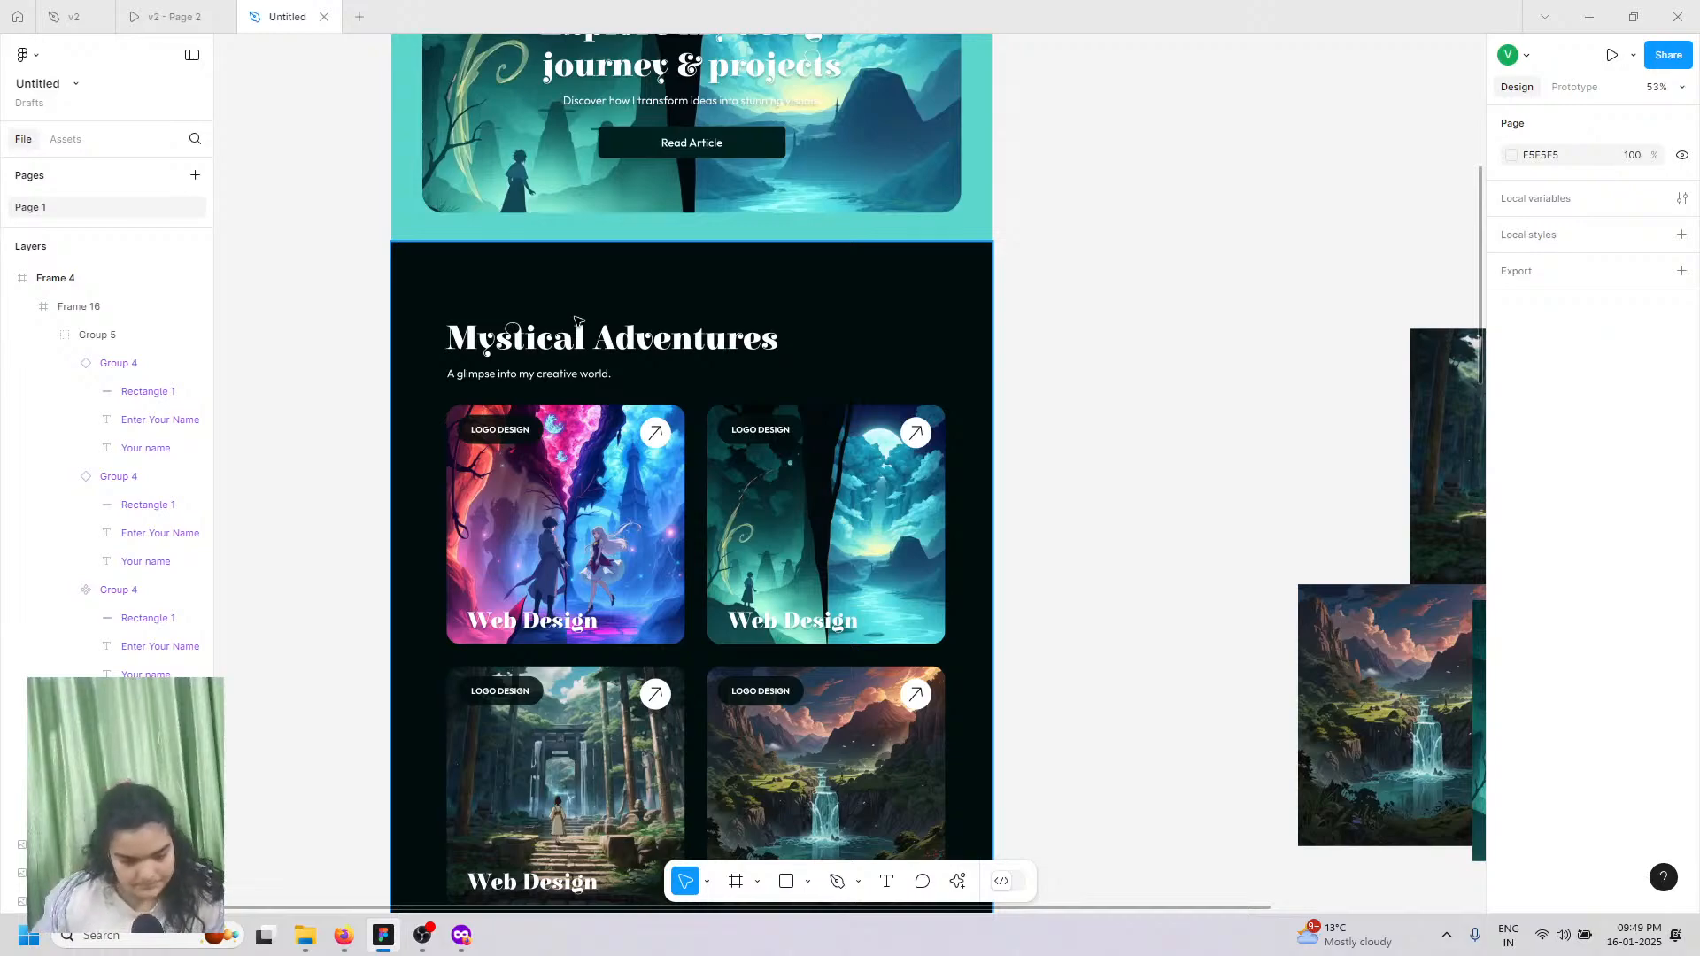
scroll(580, 354, "down", 5)
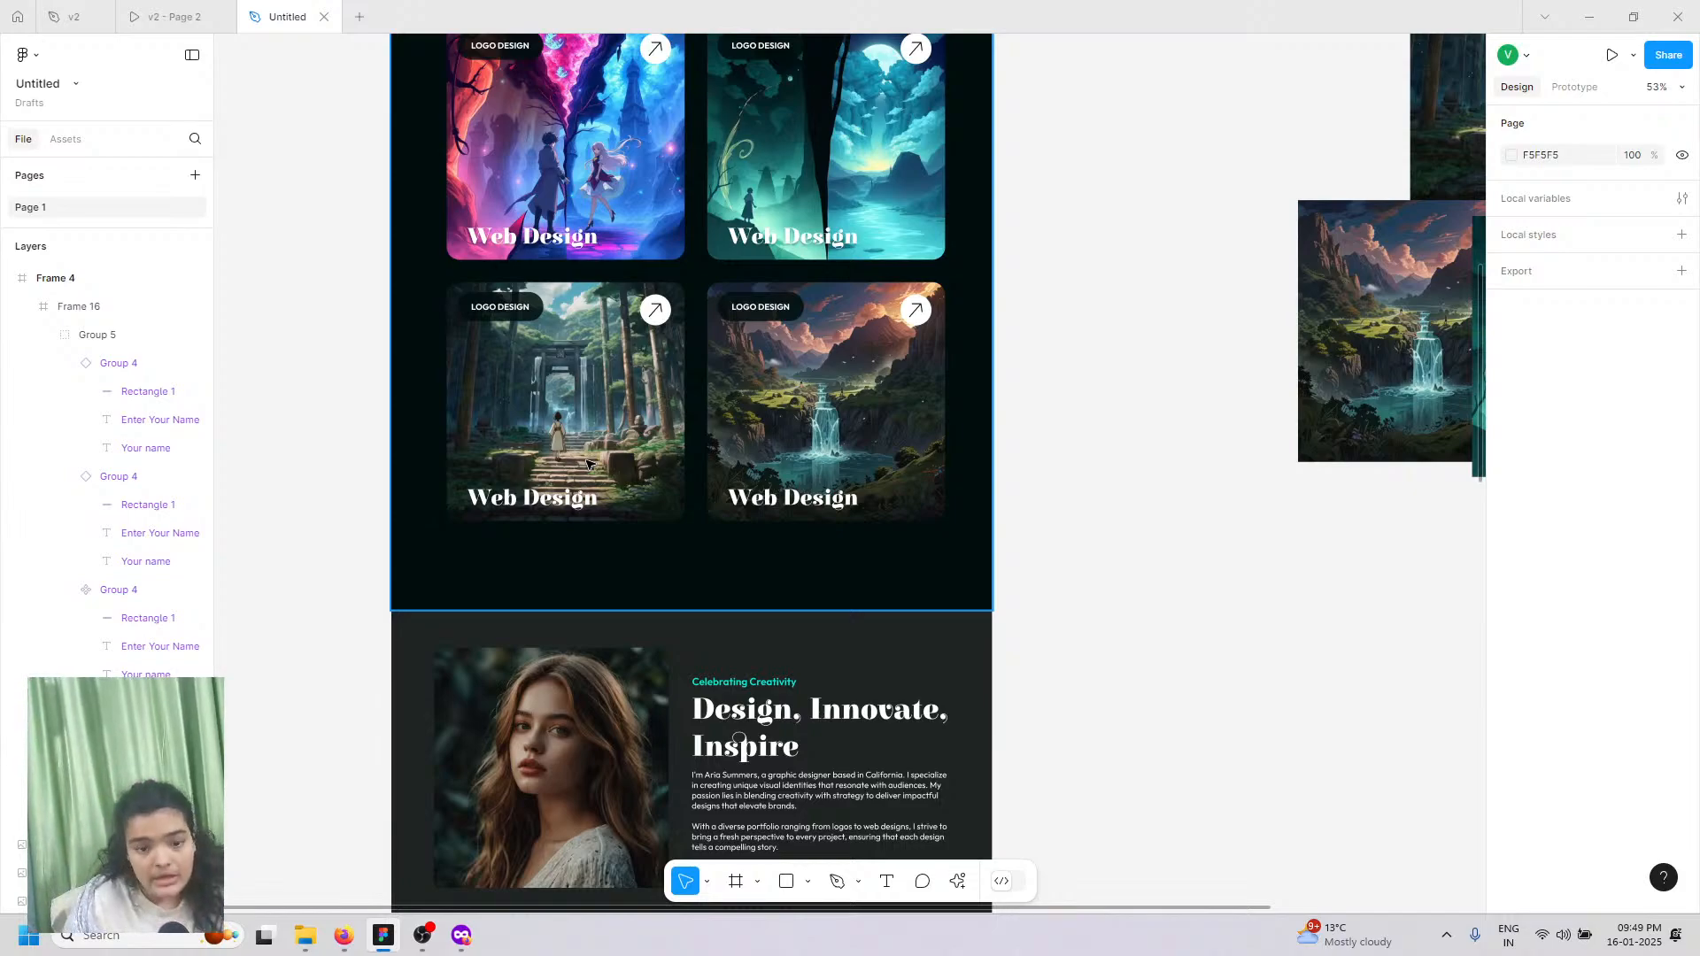
scroll(589, 465, "down", 6)
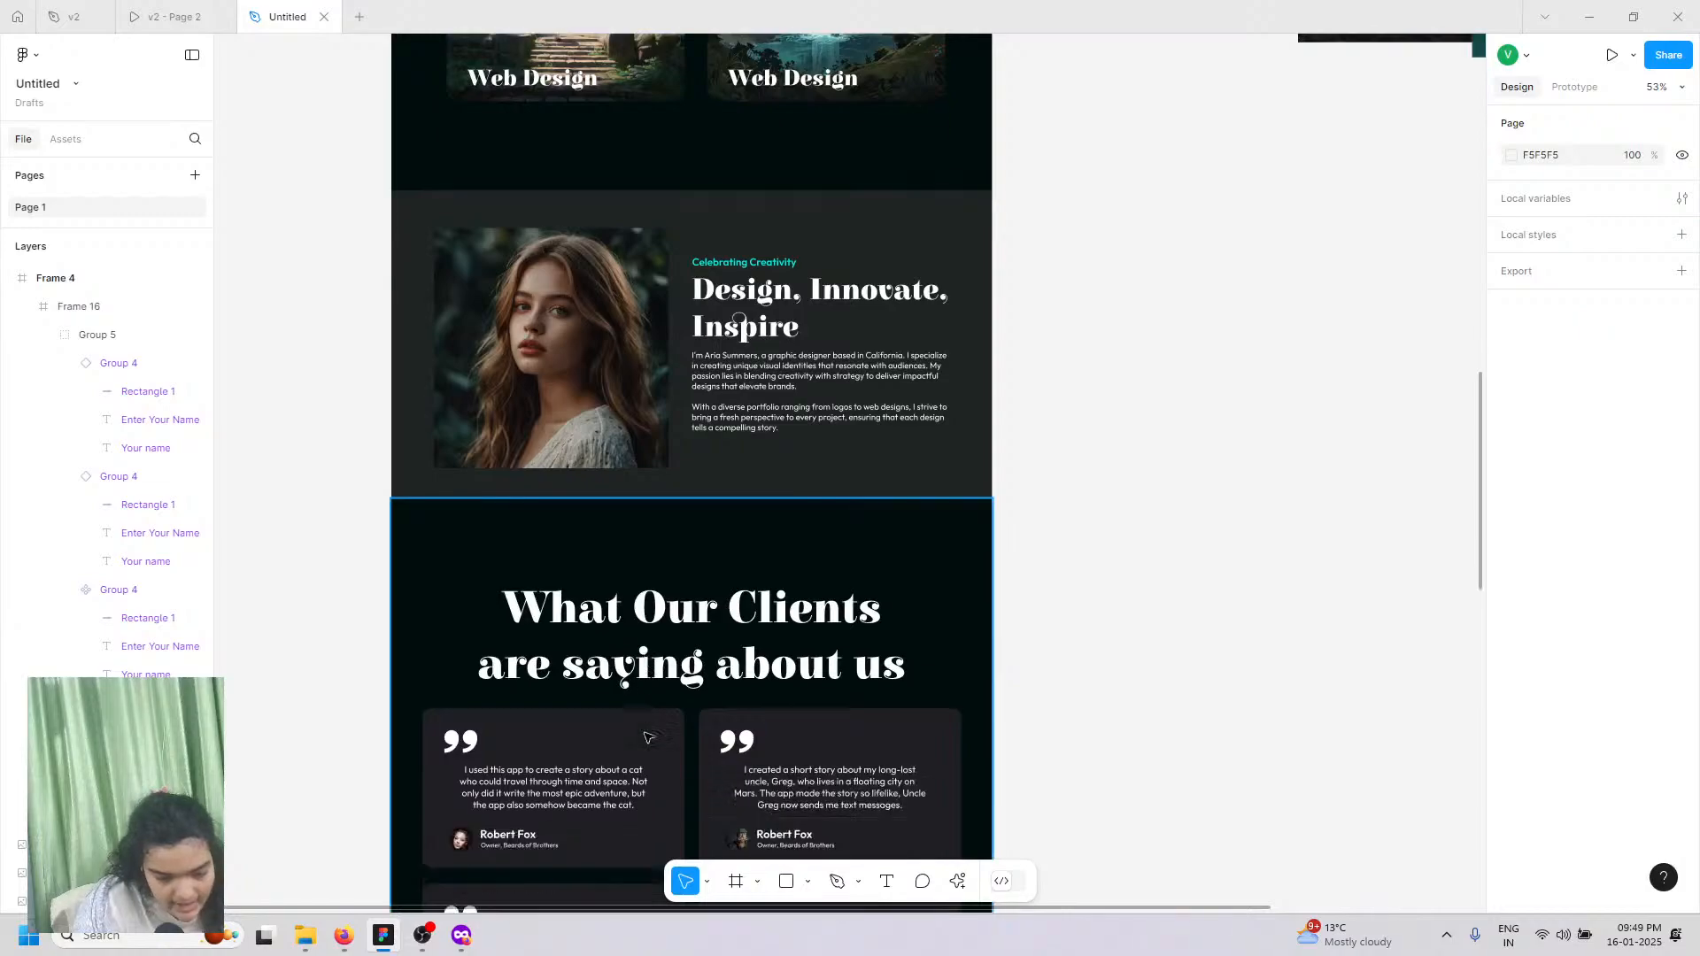
scroll(649, 738, "down", 10)
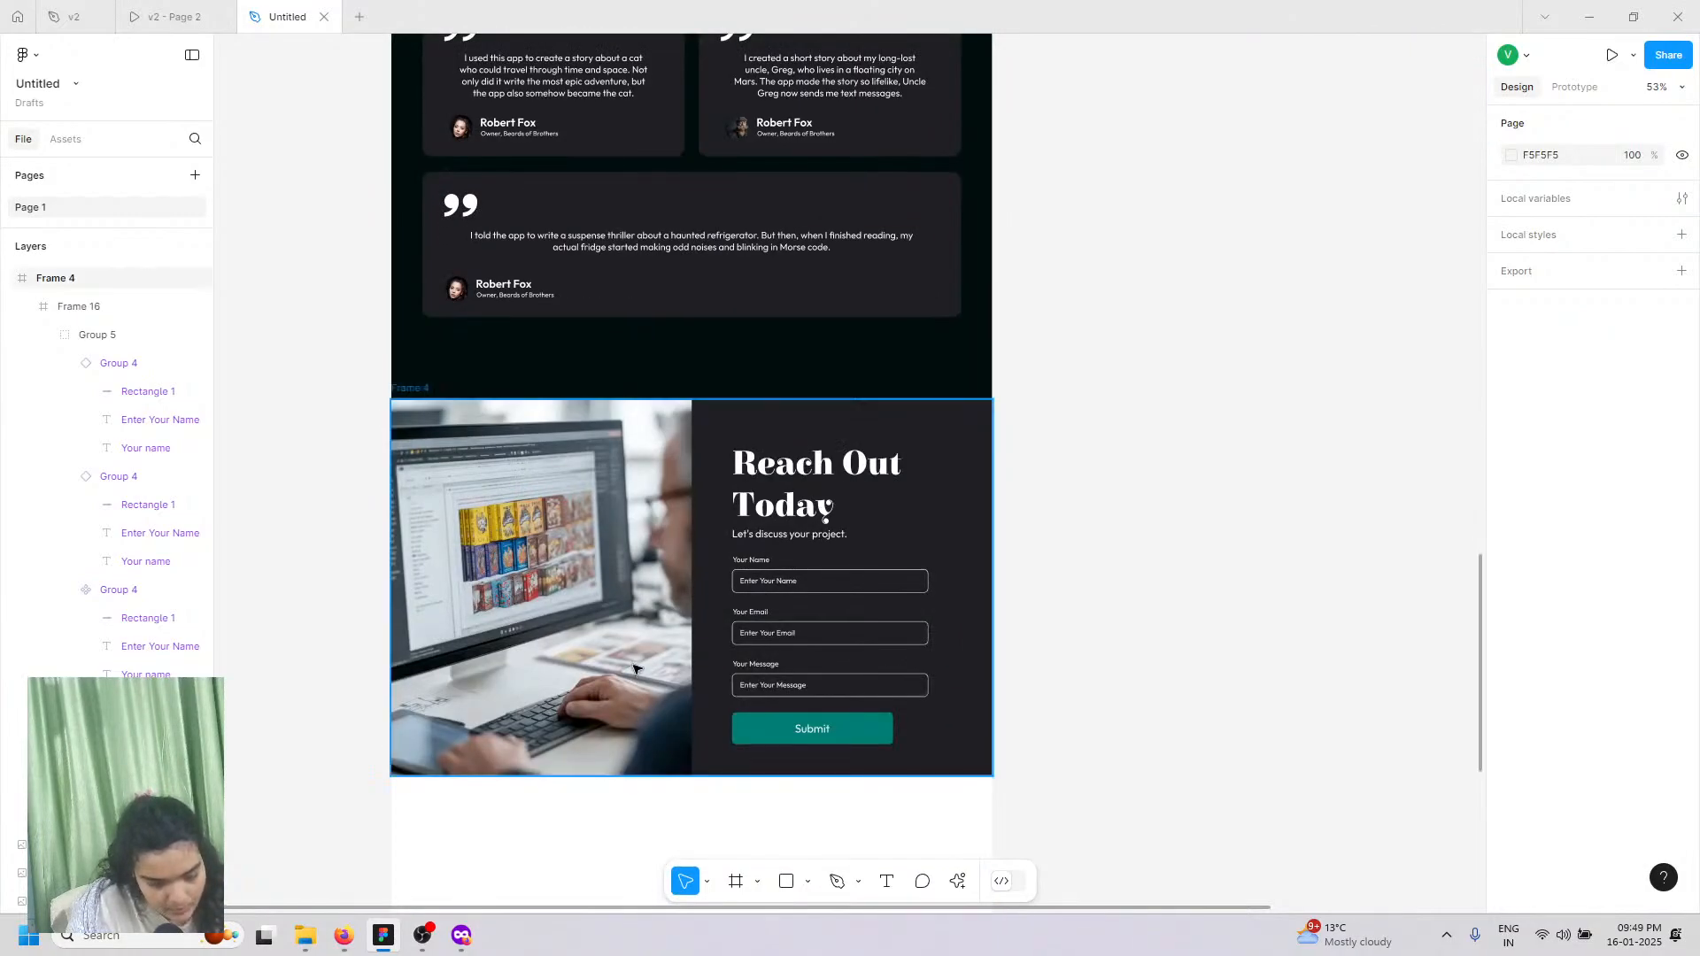
scroll(628, 620, "up", 2)
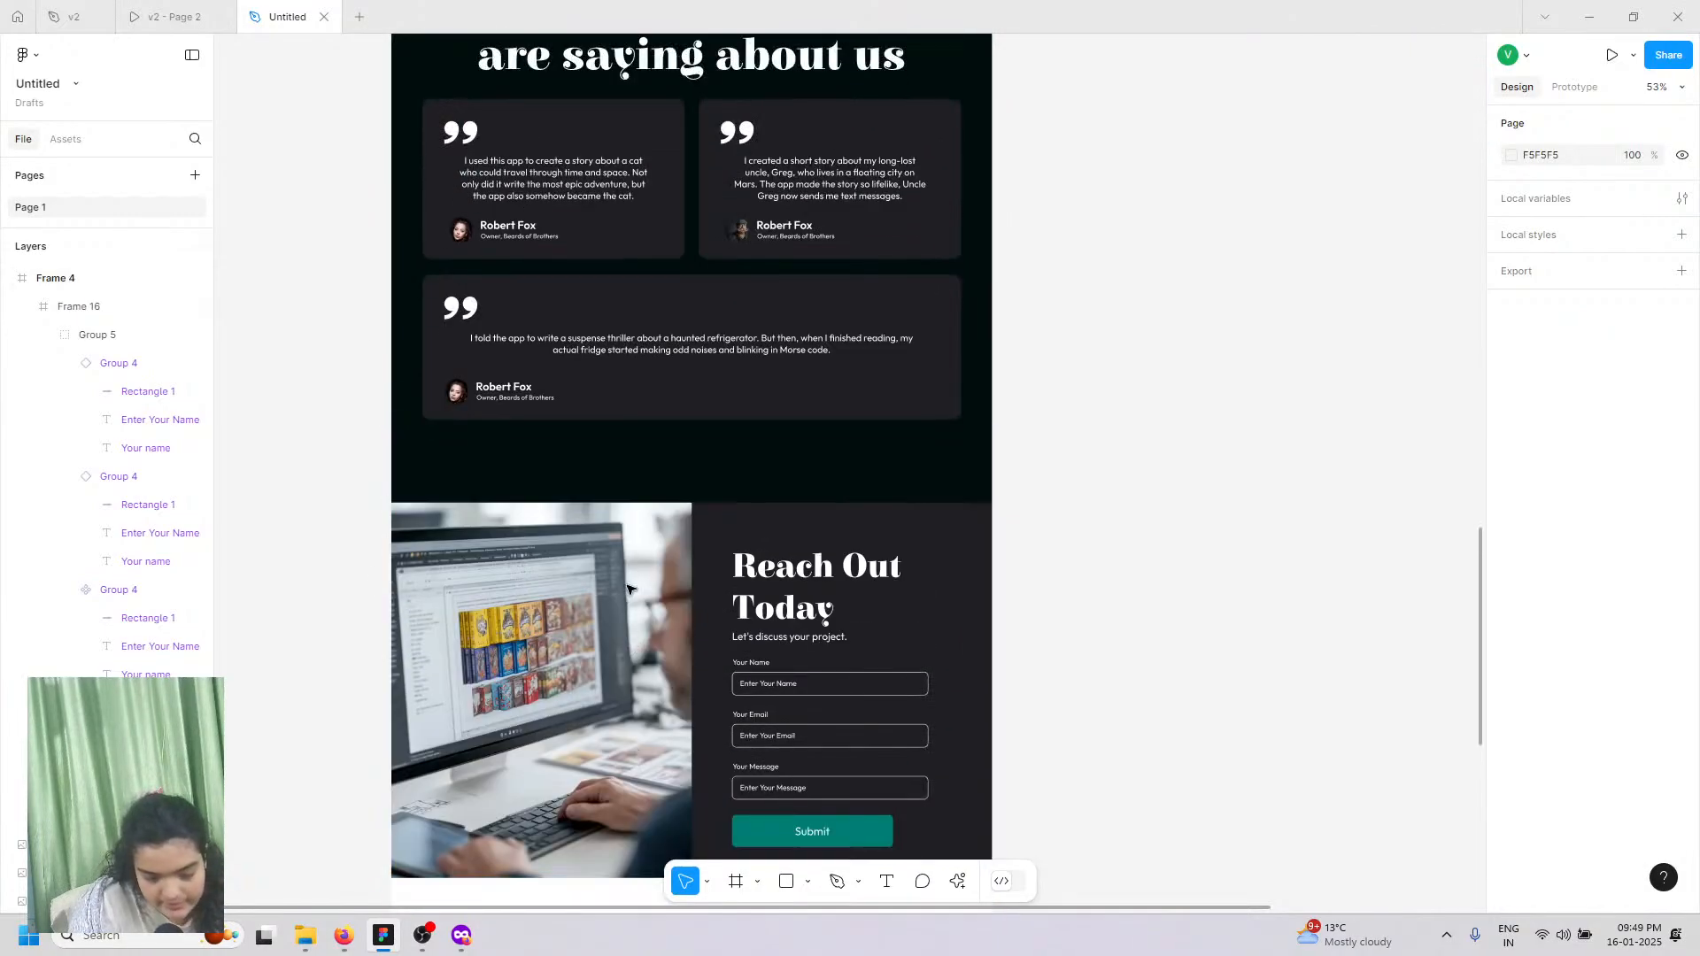
scroll(686, 786, "down", 2)
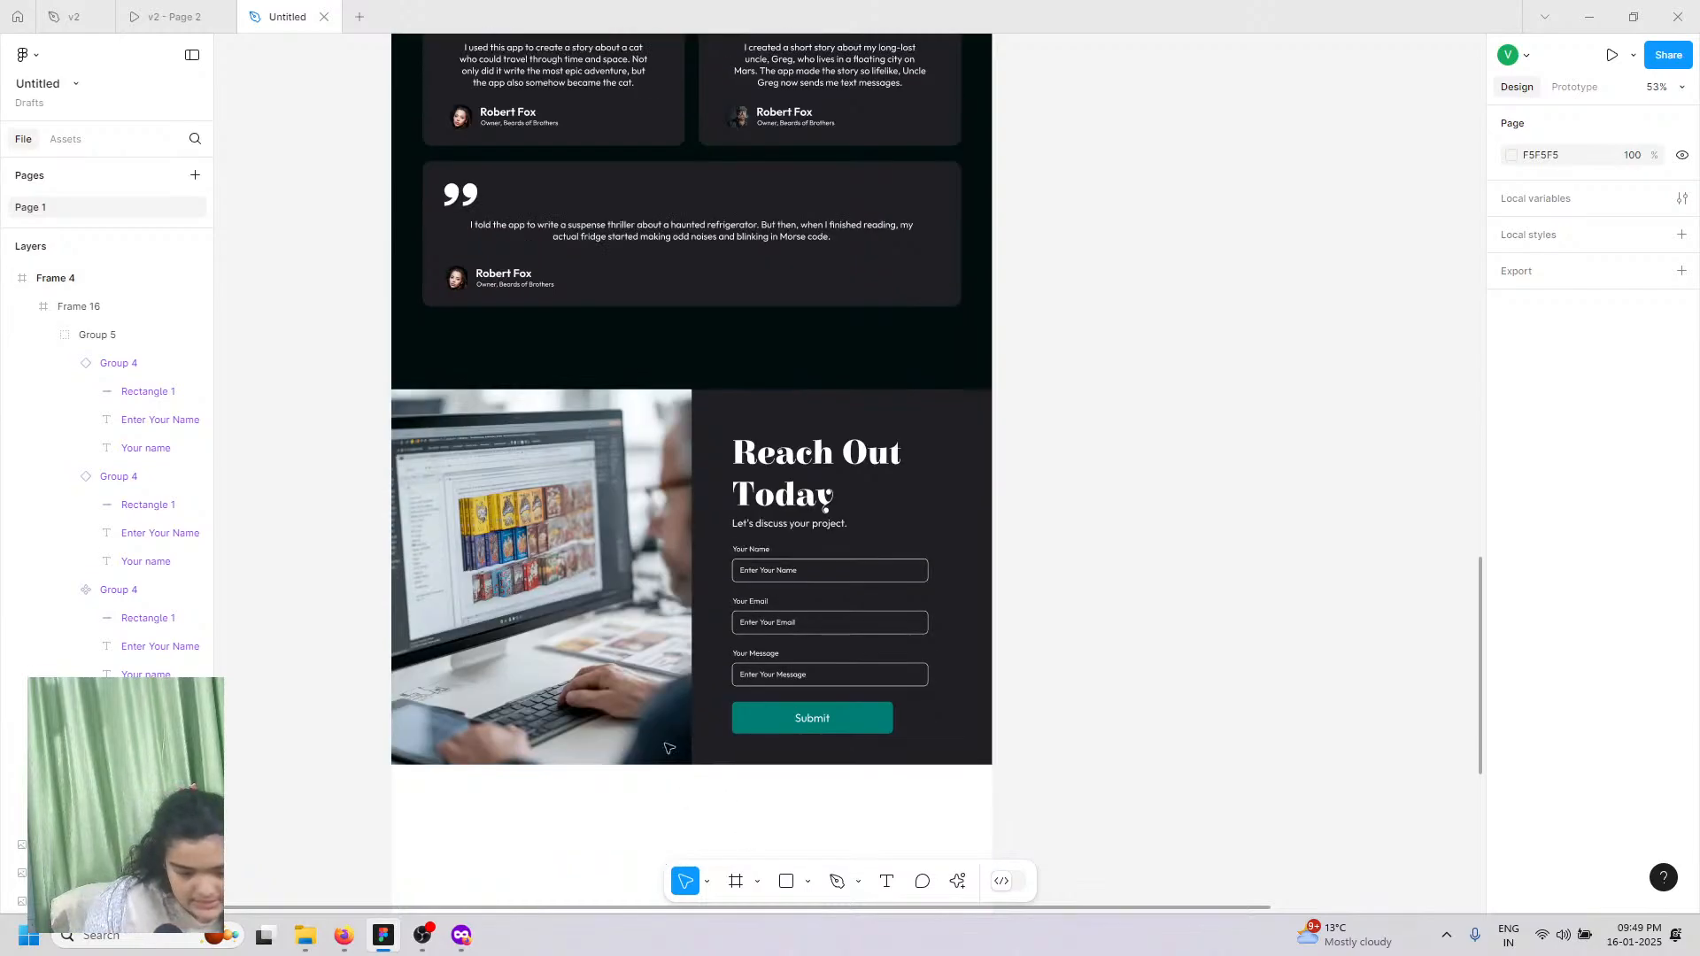
left_click(170, 16)
scroll(711, 768, "down", 4)
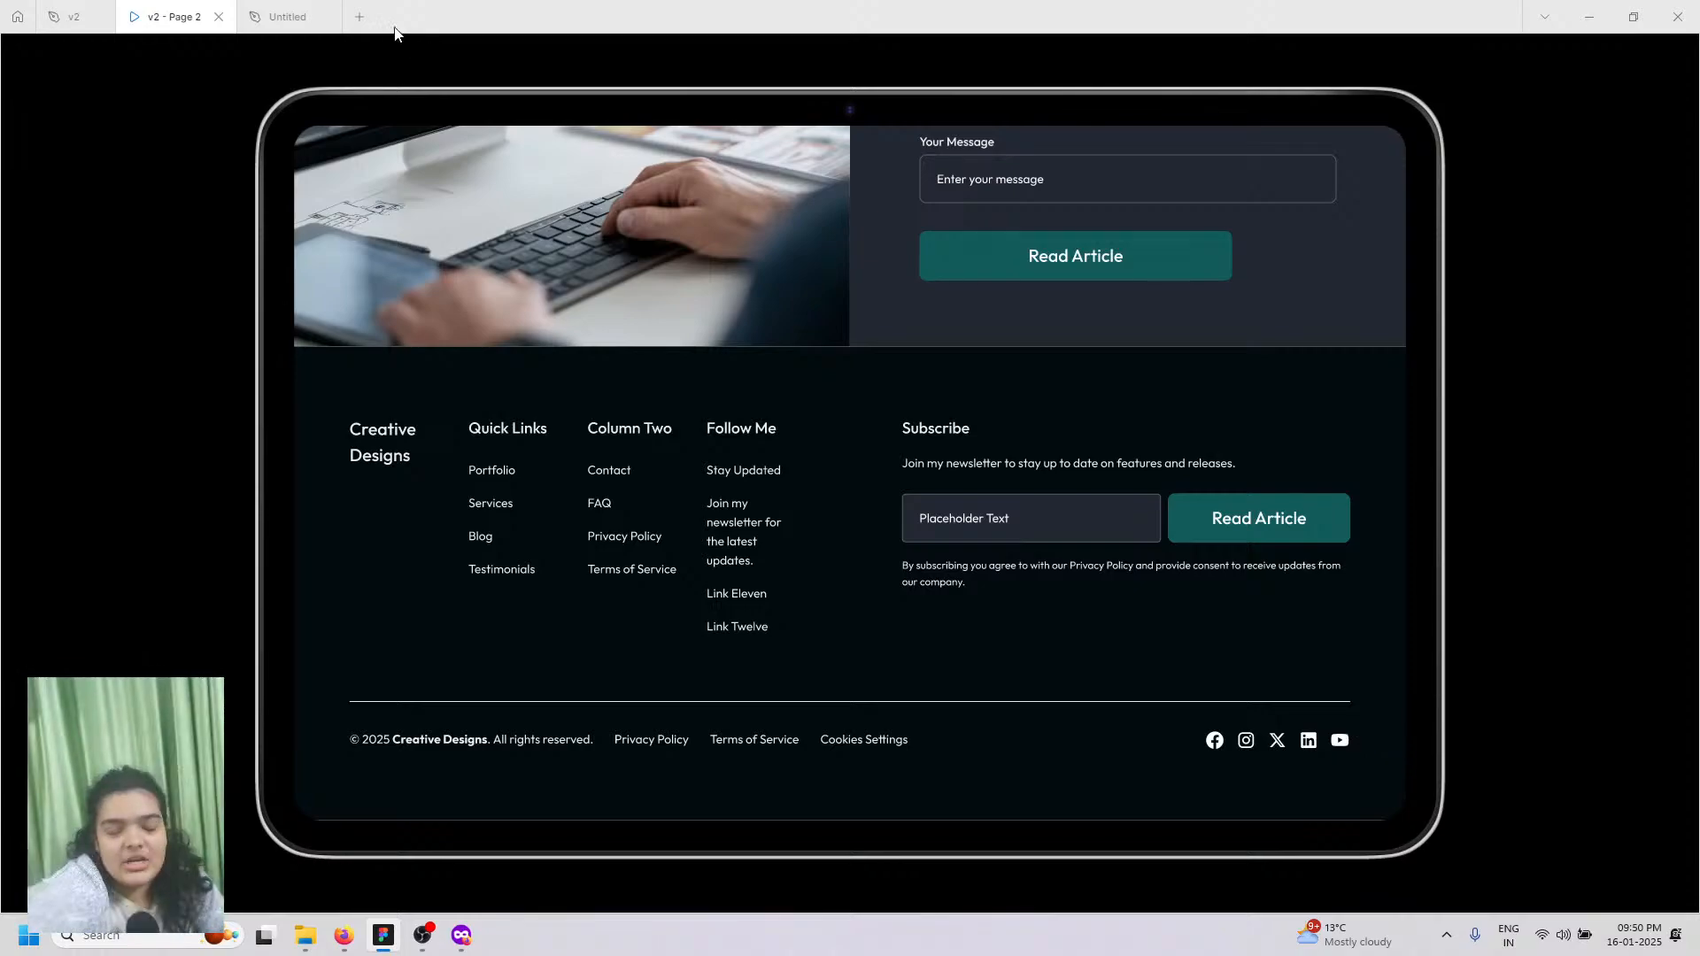
Step: Return to the Untitled file, select the Frame 4 contact section, then collapse its layer tree
left_click(271, 11)
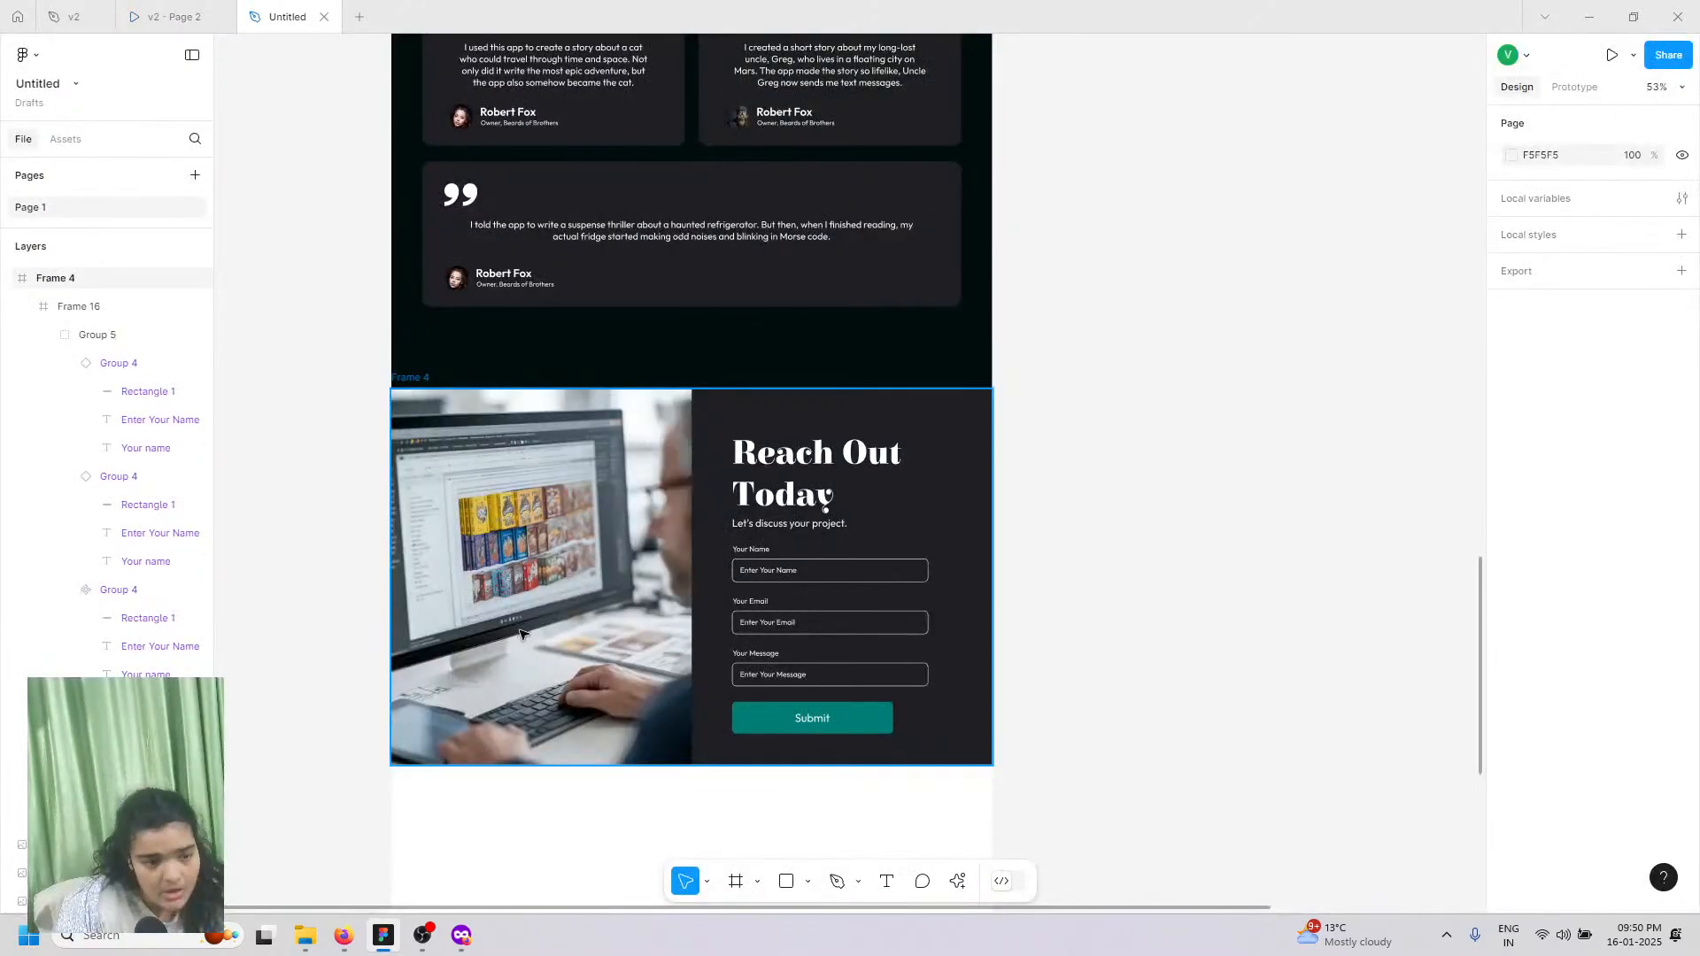
scroll(524, 664, "down", 4)
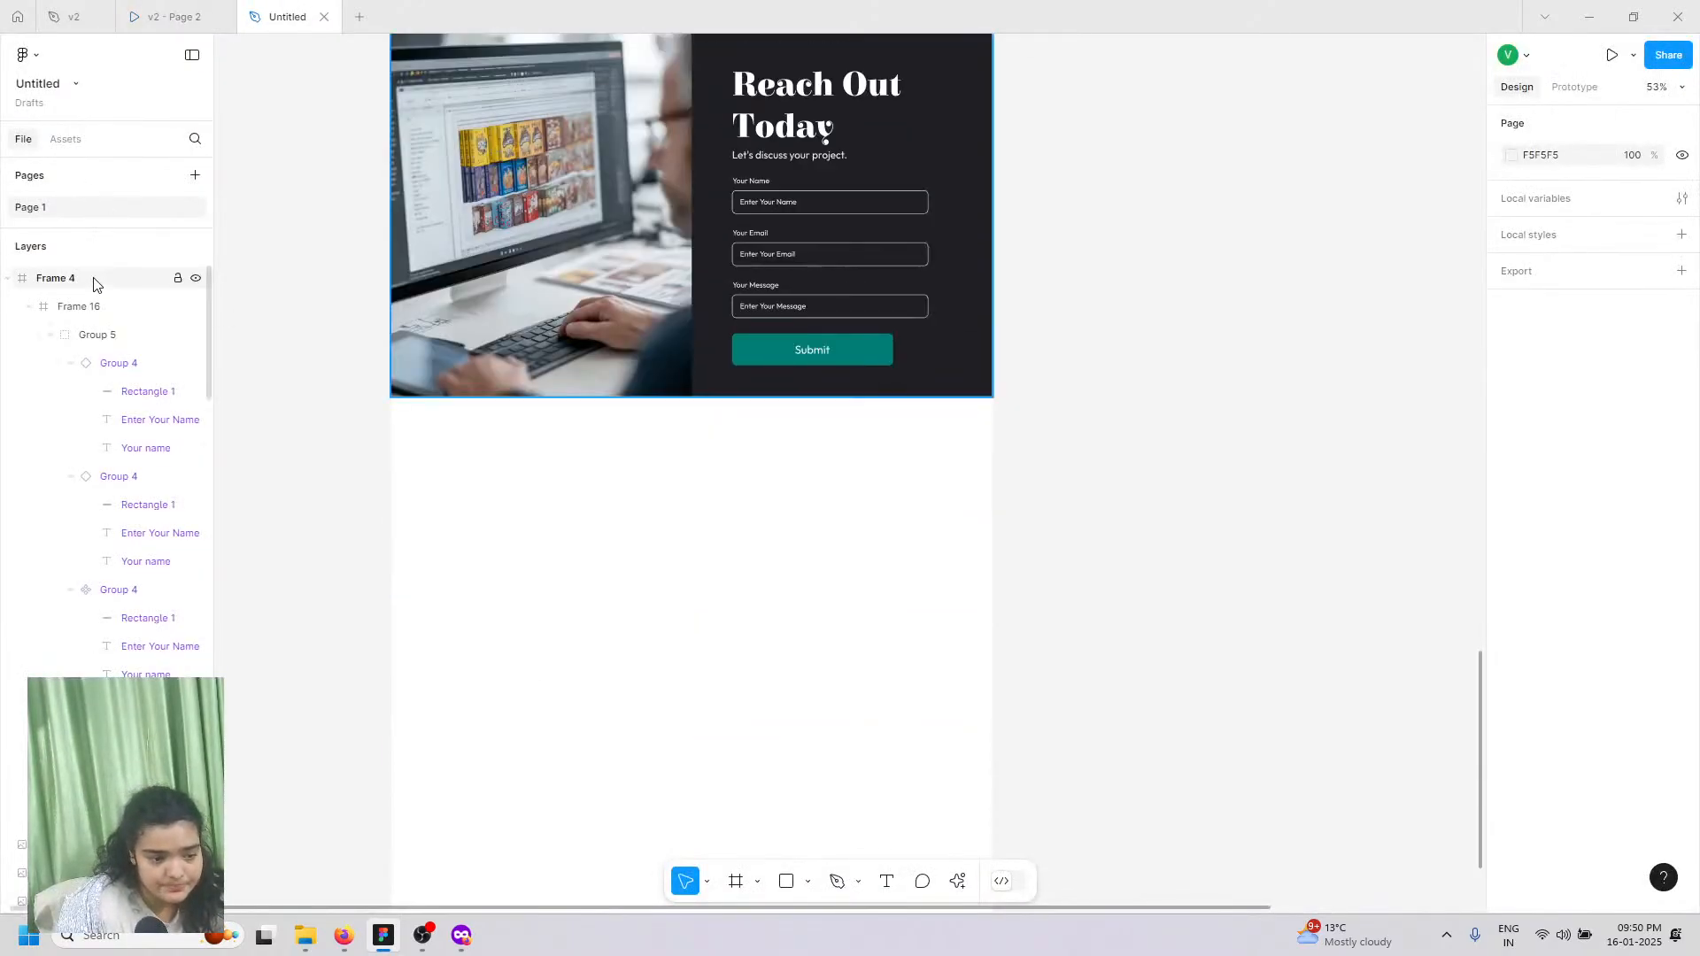
left_click(614, 620)
scroll(251, 383, "down", 5)
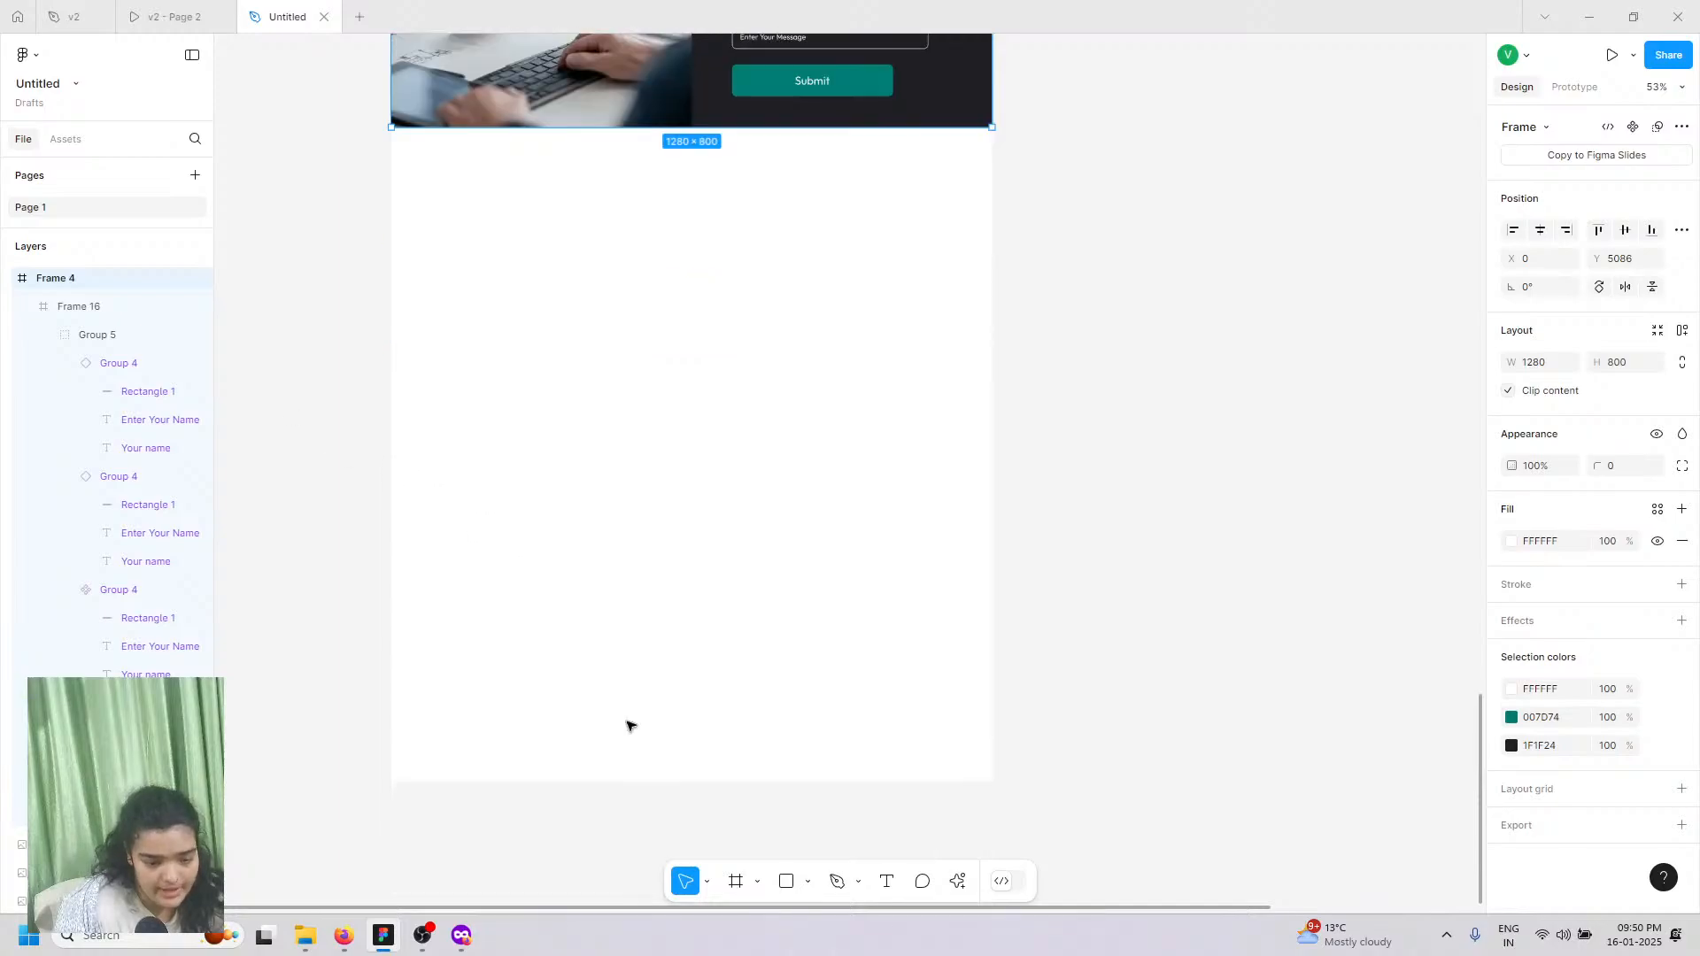
left_click(103, 249)
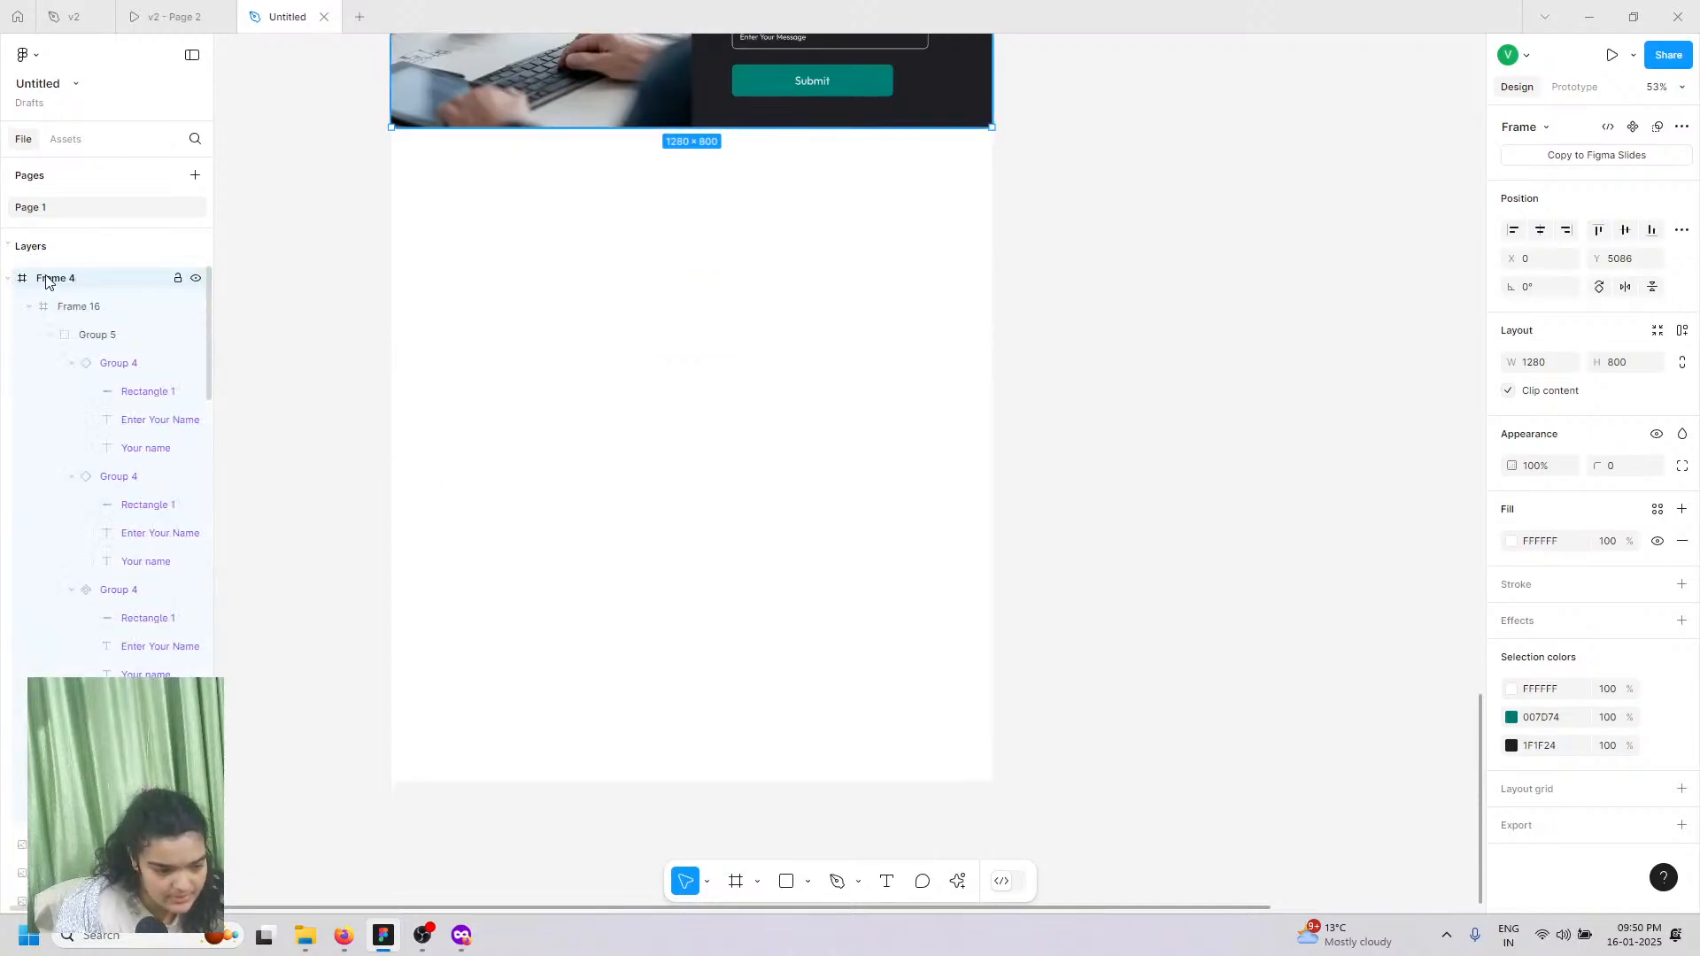
left_click_drag(71, 286, 91, 418)
left_click(14, 281)
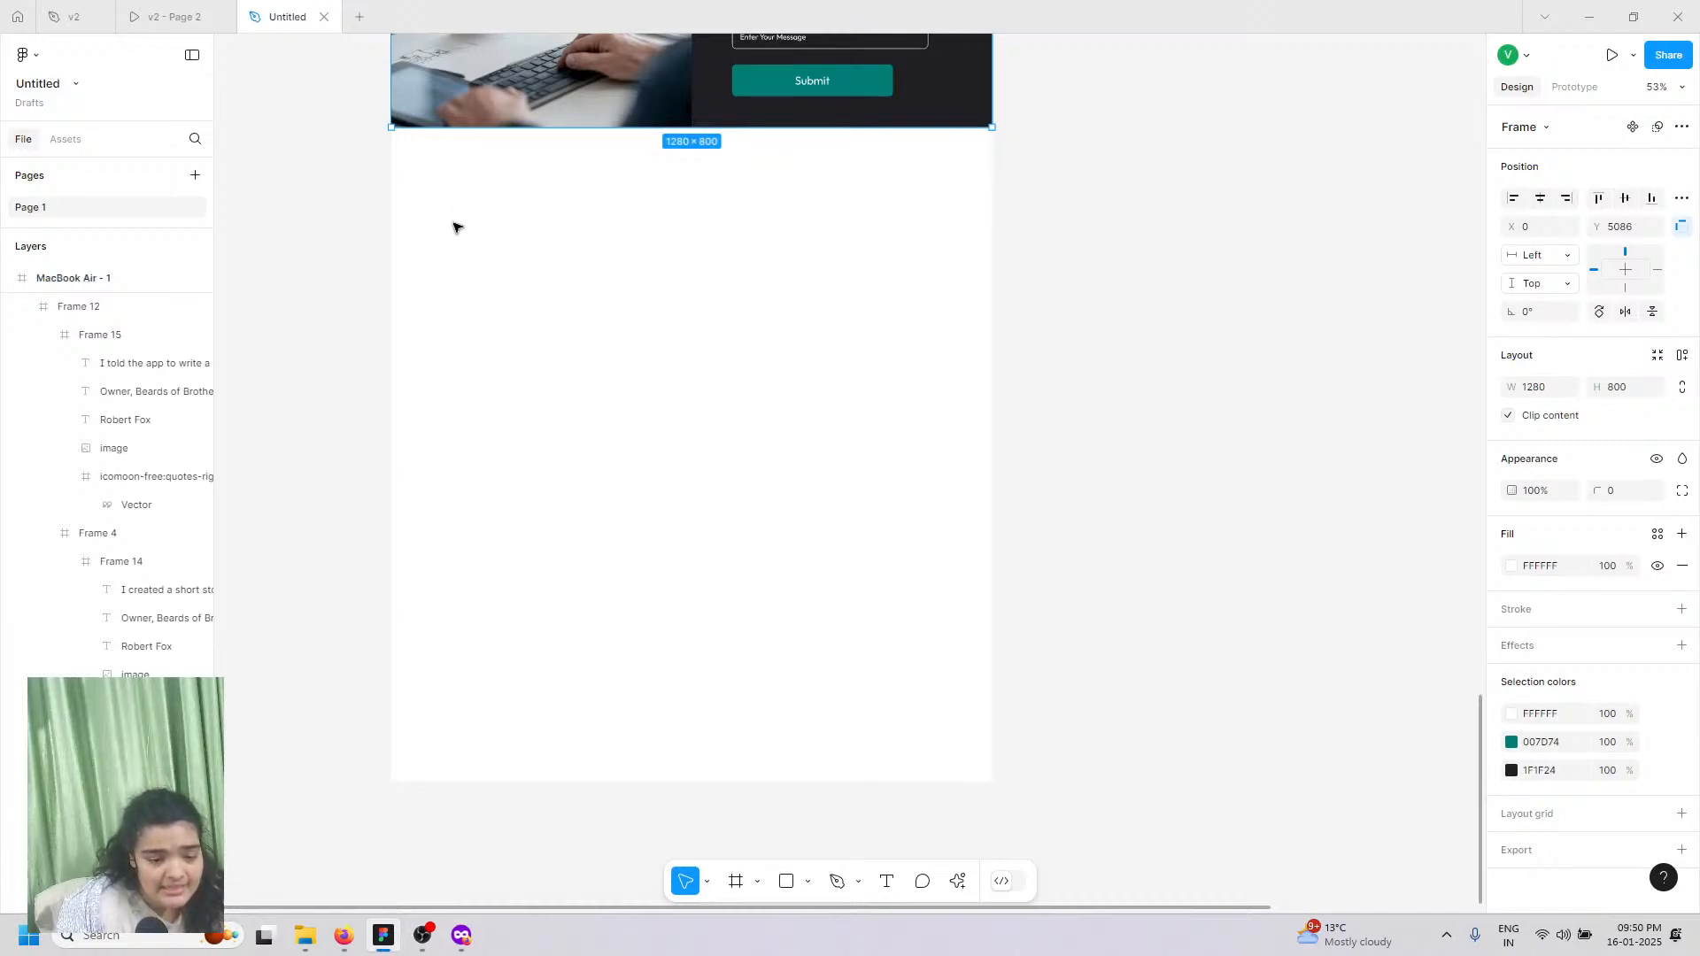
left_click(514, 490)
Step: Tidy the Layers list and select the MacBook Air - 1 page frame
left_click(89, 261)
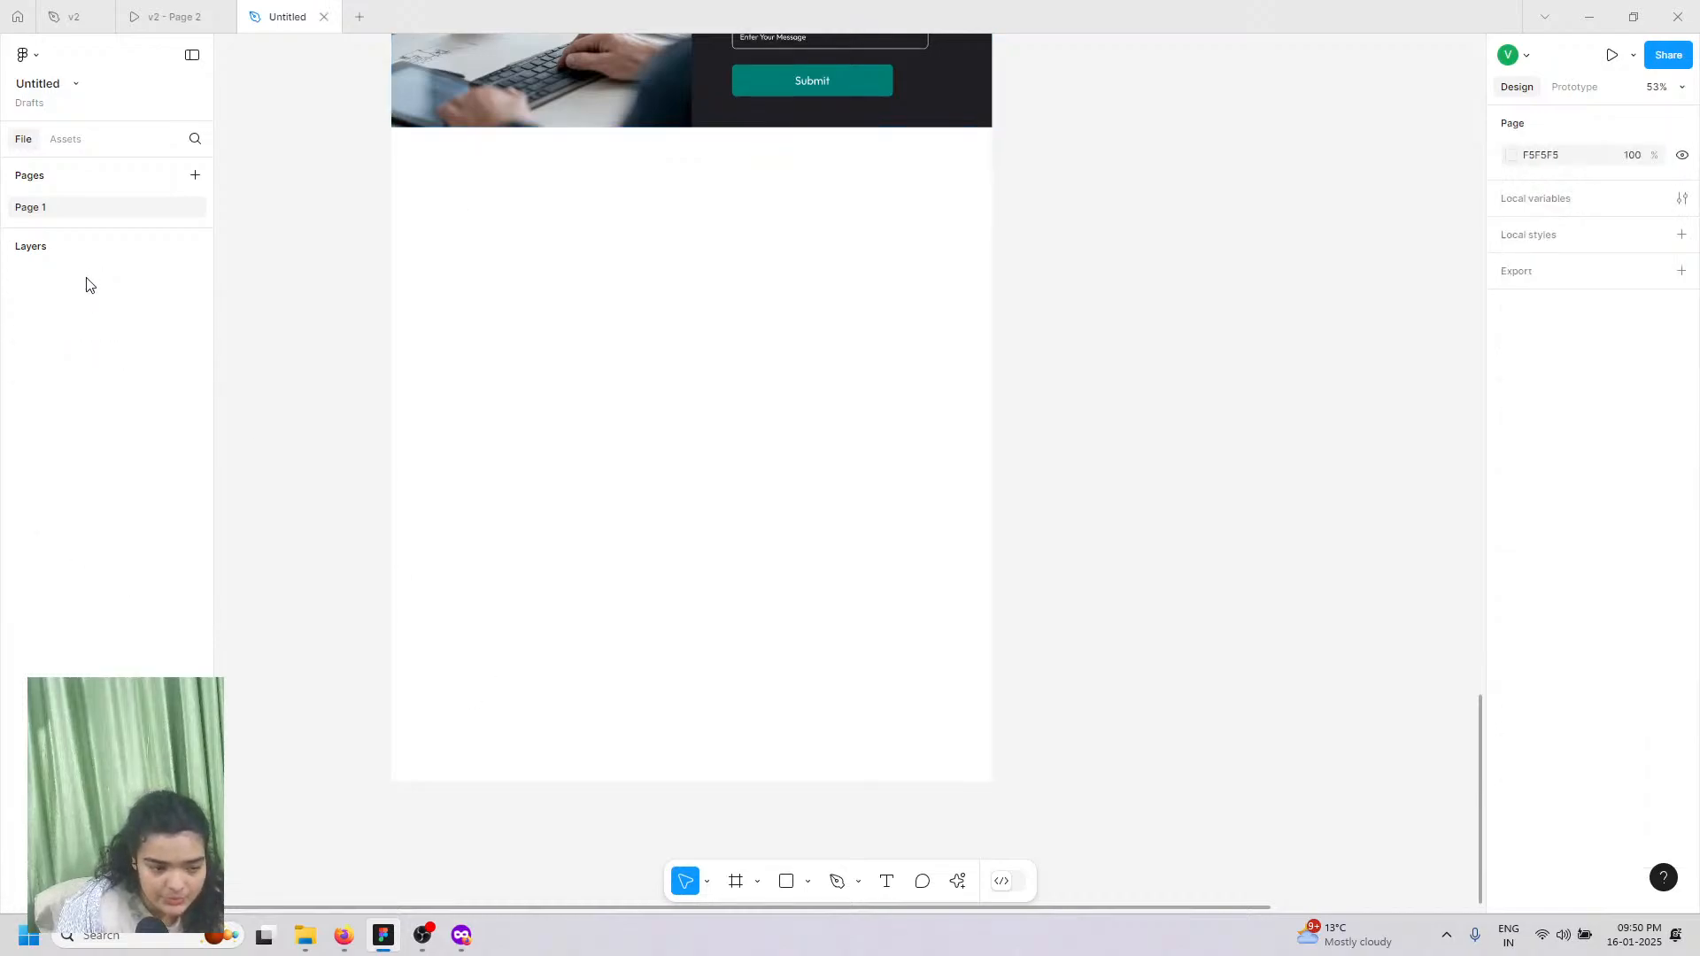
left_click(15, 254)
left_click(15, 255)
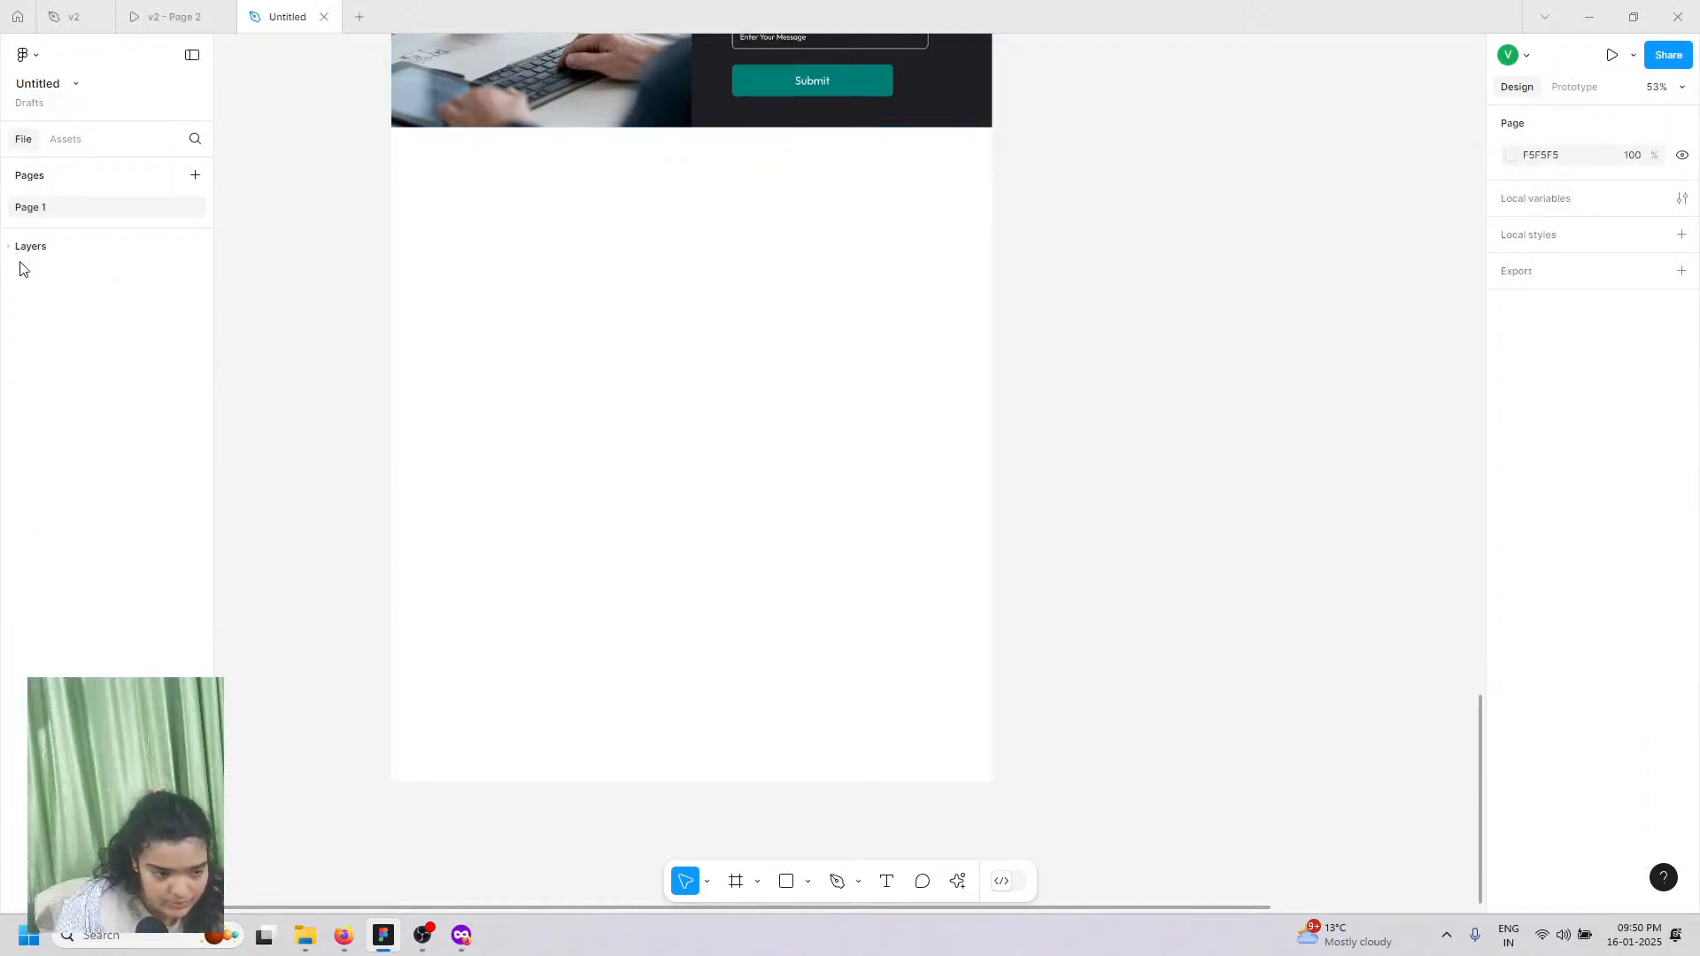
left_click(21, 257)
scroll(57, 303, "up", 3)
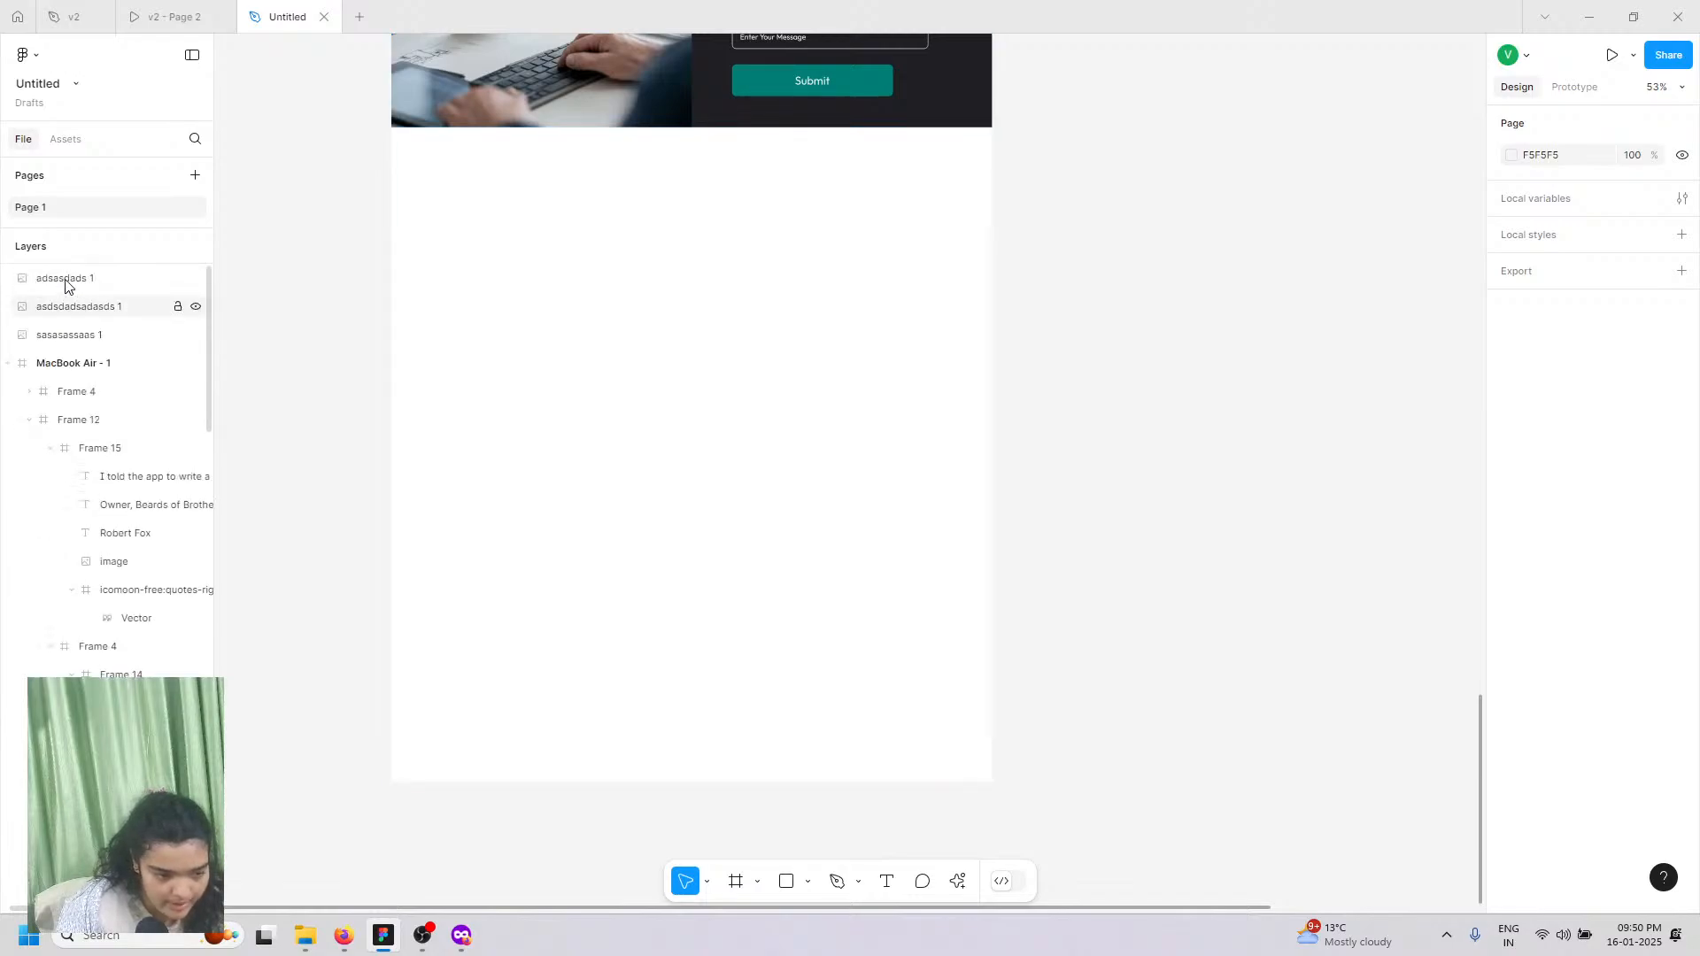
left_click(83, 358)
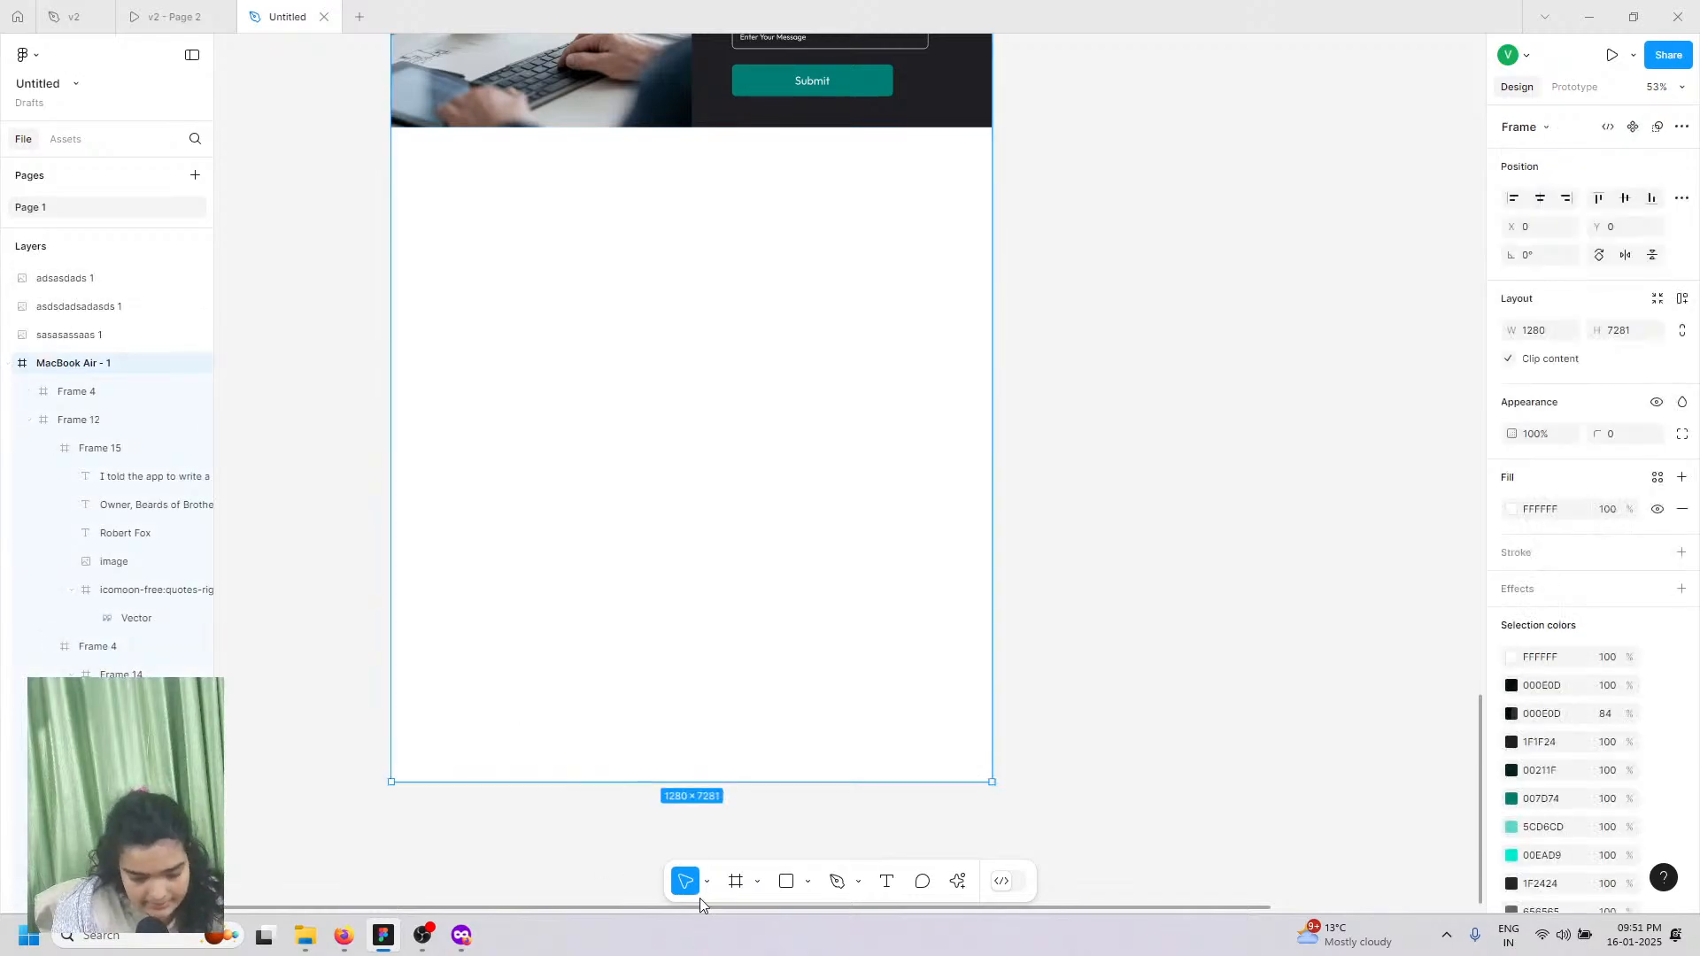
Step: Draw footer Frame 17 under the contact section and fill it black (000000)
left_click(735, 881)
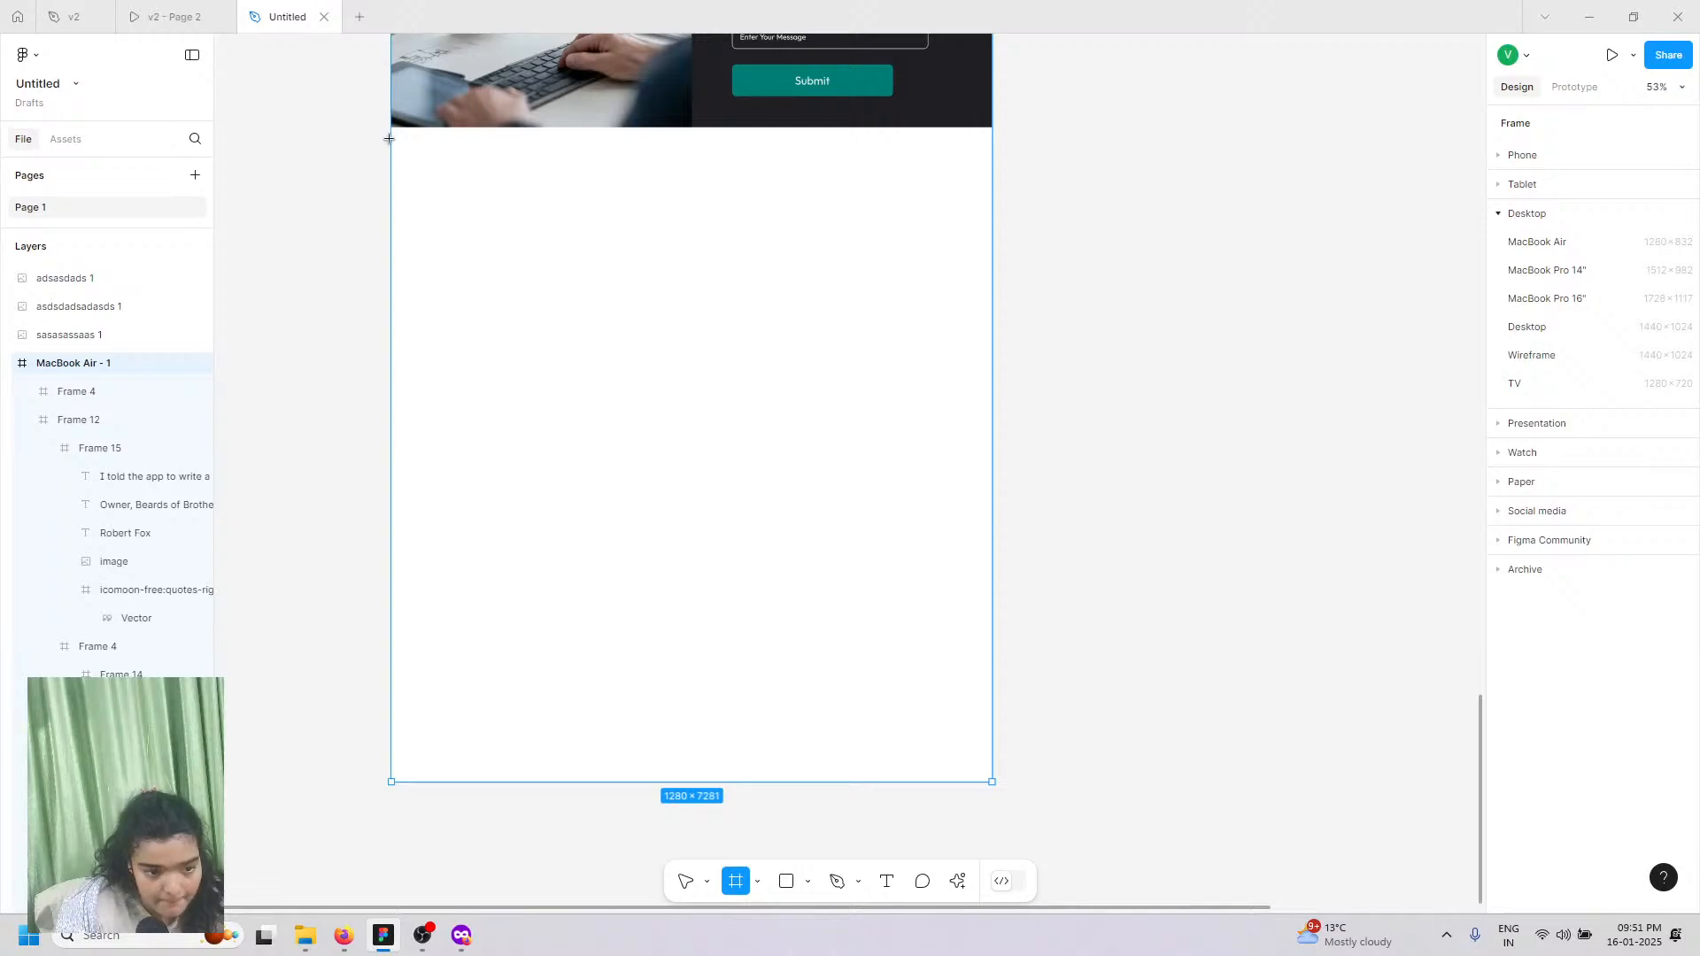
left_click(390, 131)
left_click_drag(860, 317, 997, 431)
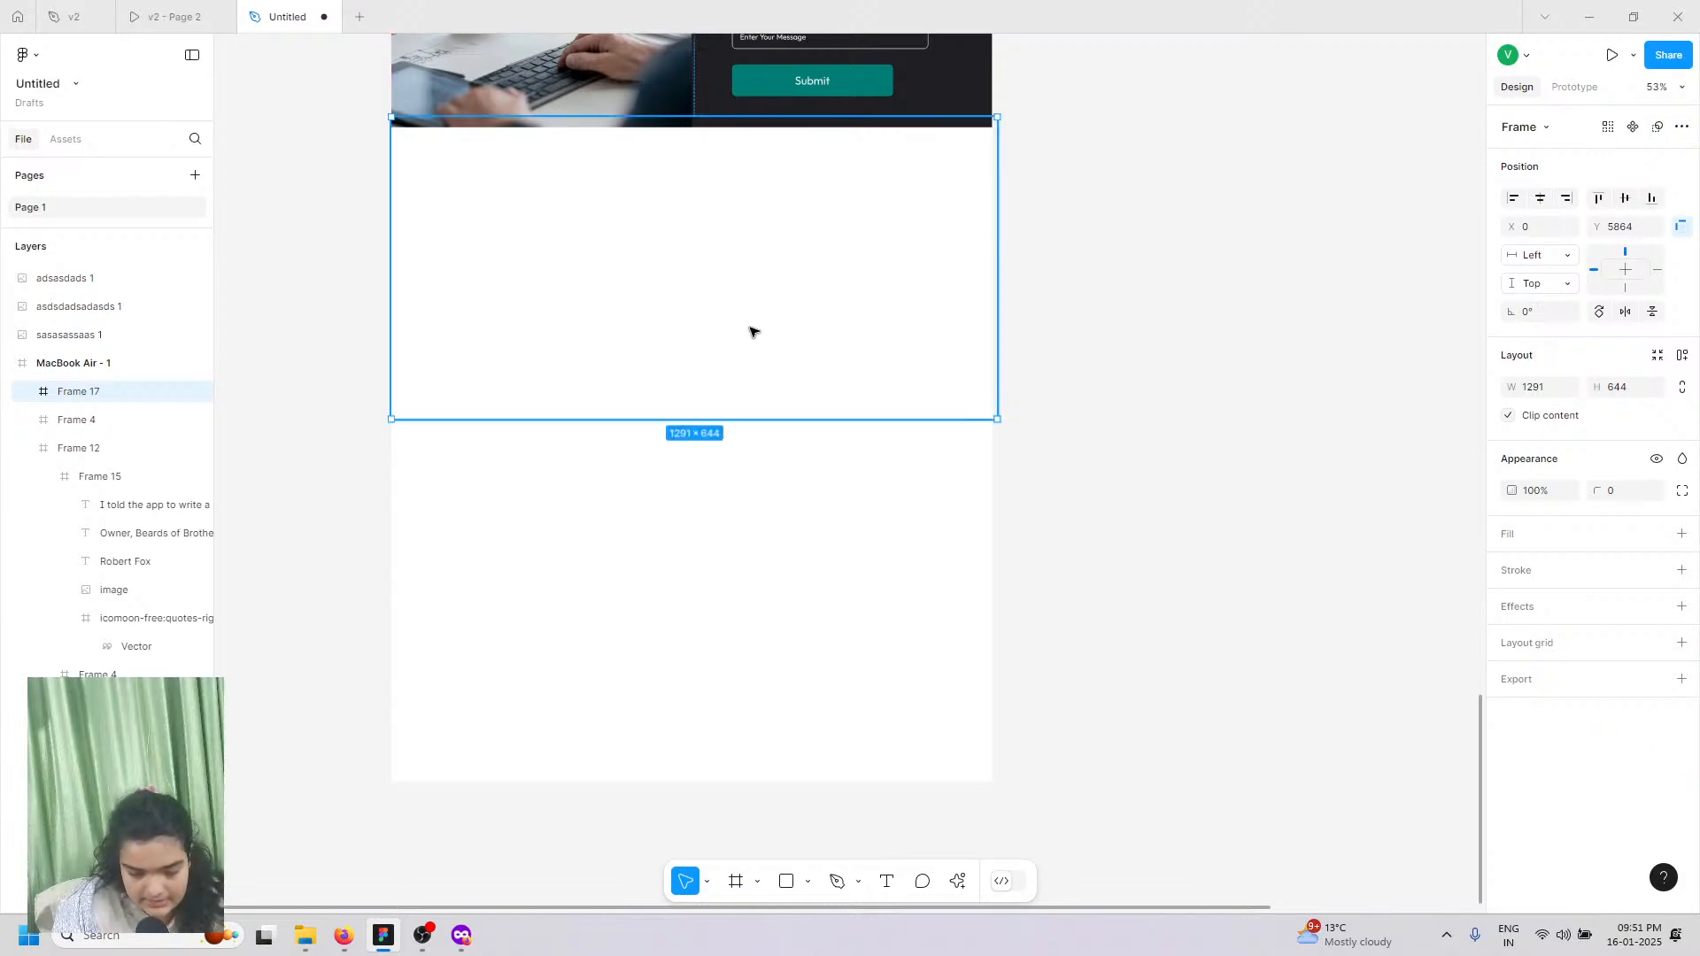
left_click_drag(756, 338, 729, 349)
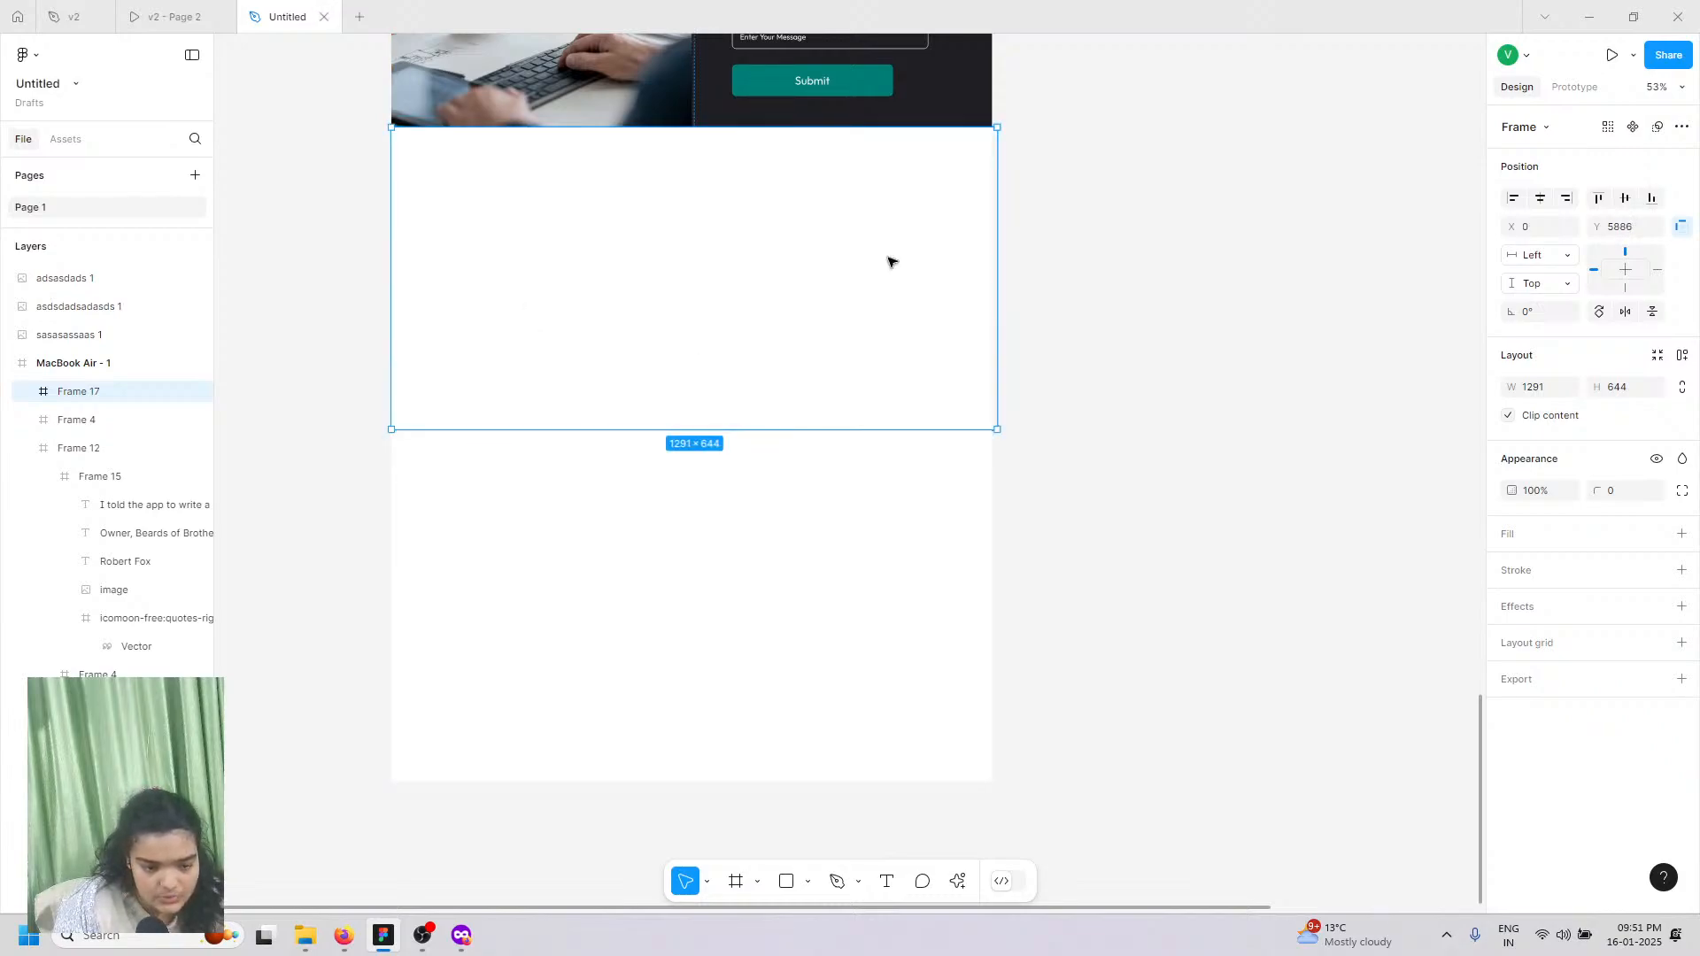
left_click(218, 9)
left_click(255, 11)
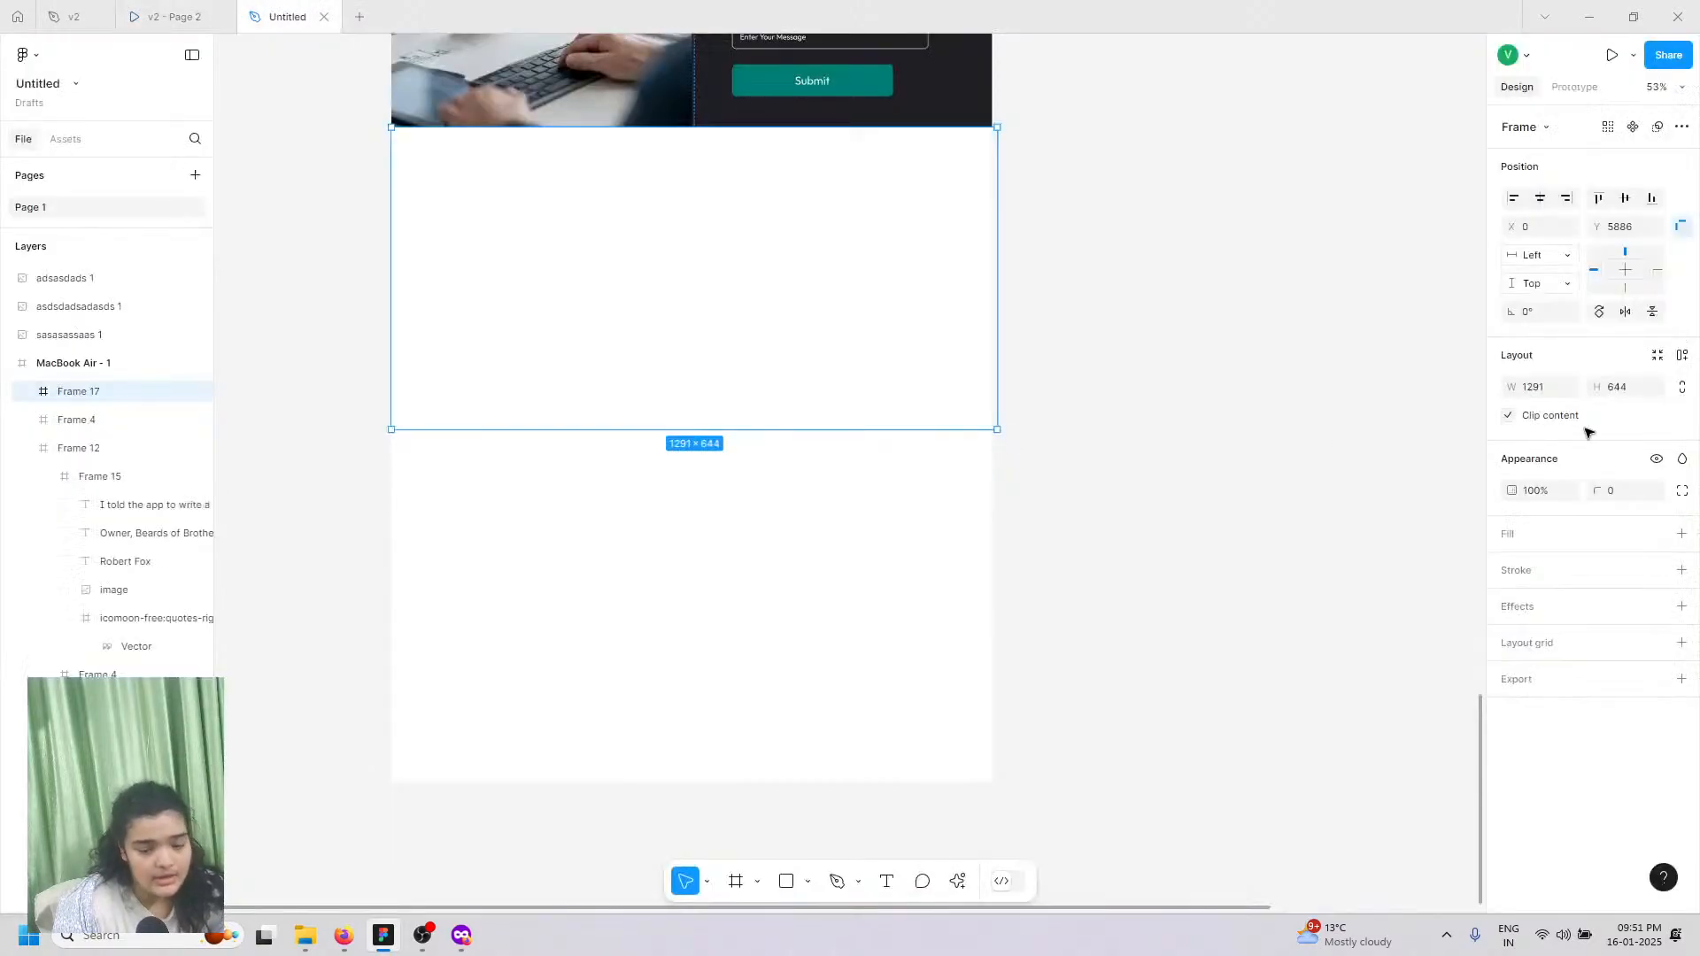
left_click(1681, 534)
left_click(1512, 566)
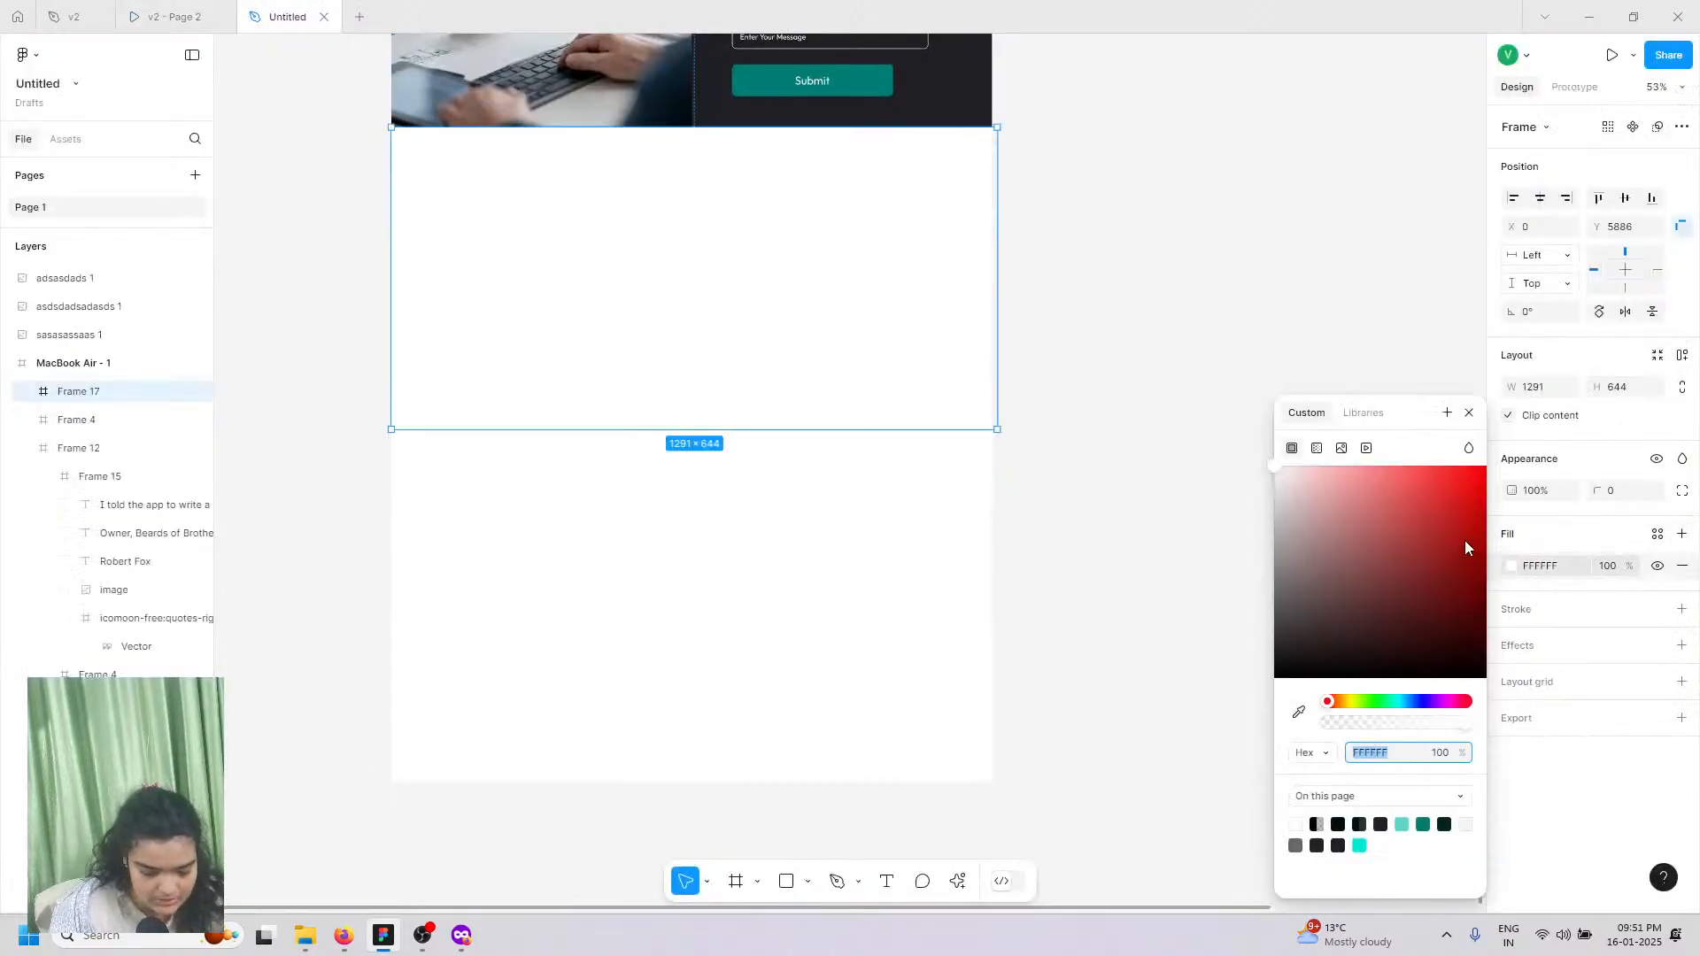
left_click_drag(1461, 531, 1145, 842)
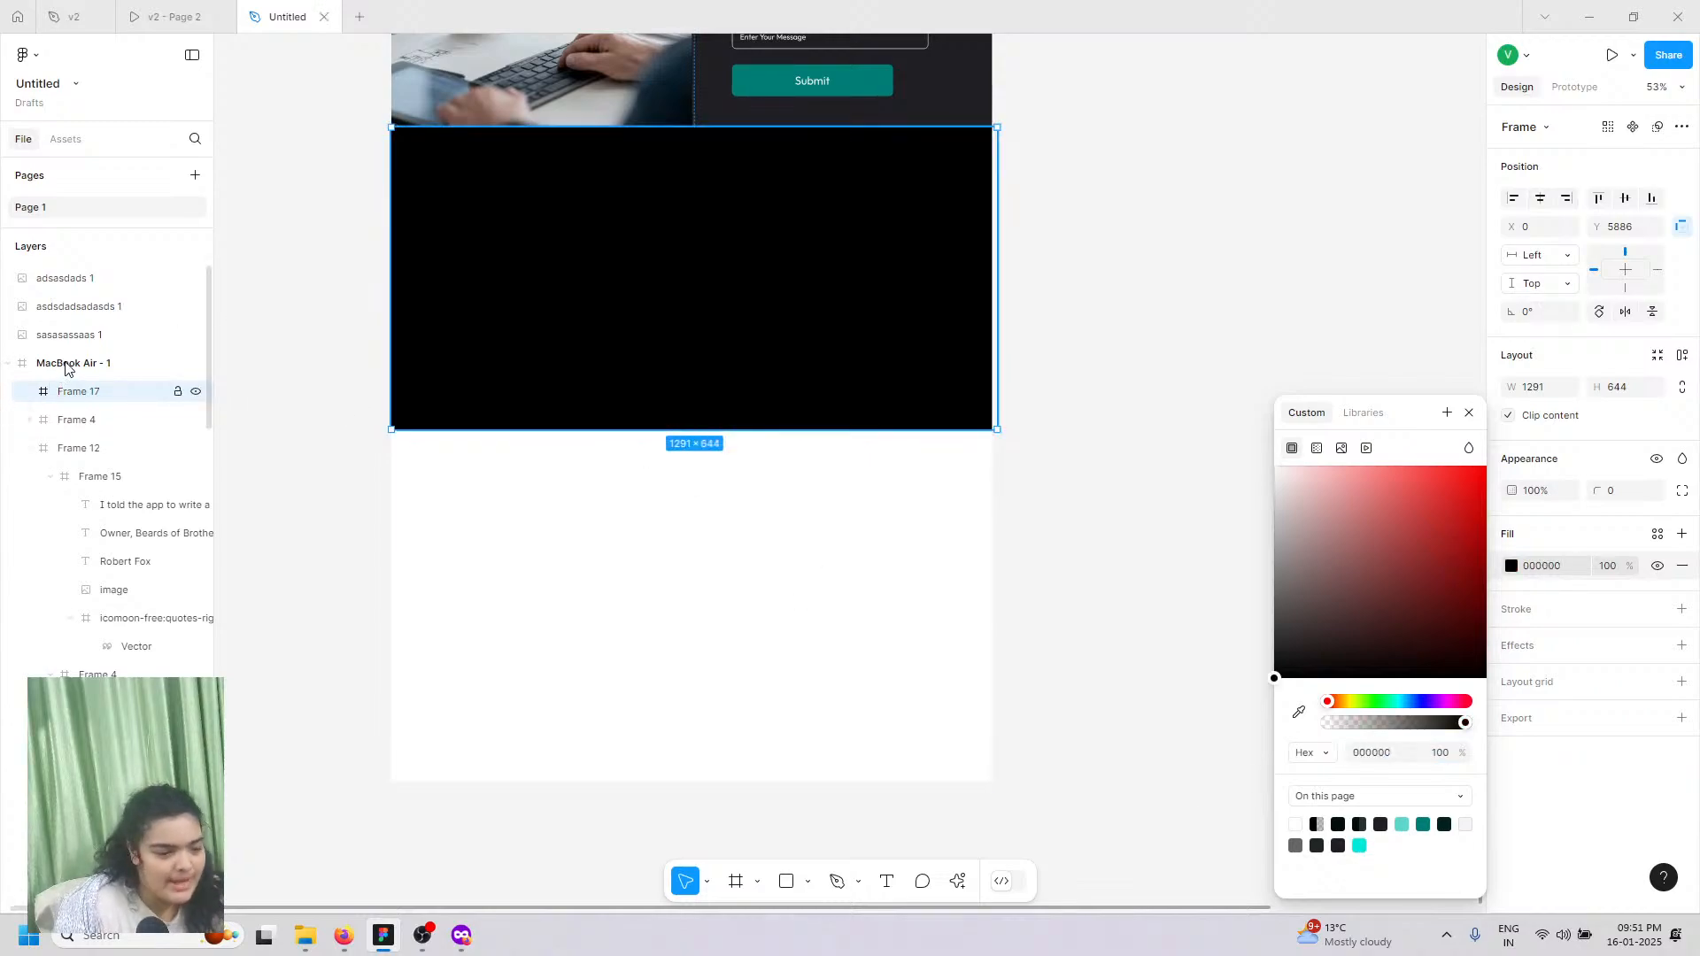
Step: Shorten MacBook Air - 1 to 1280×6530 so the page ends at the footer
left_click(140, 359)
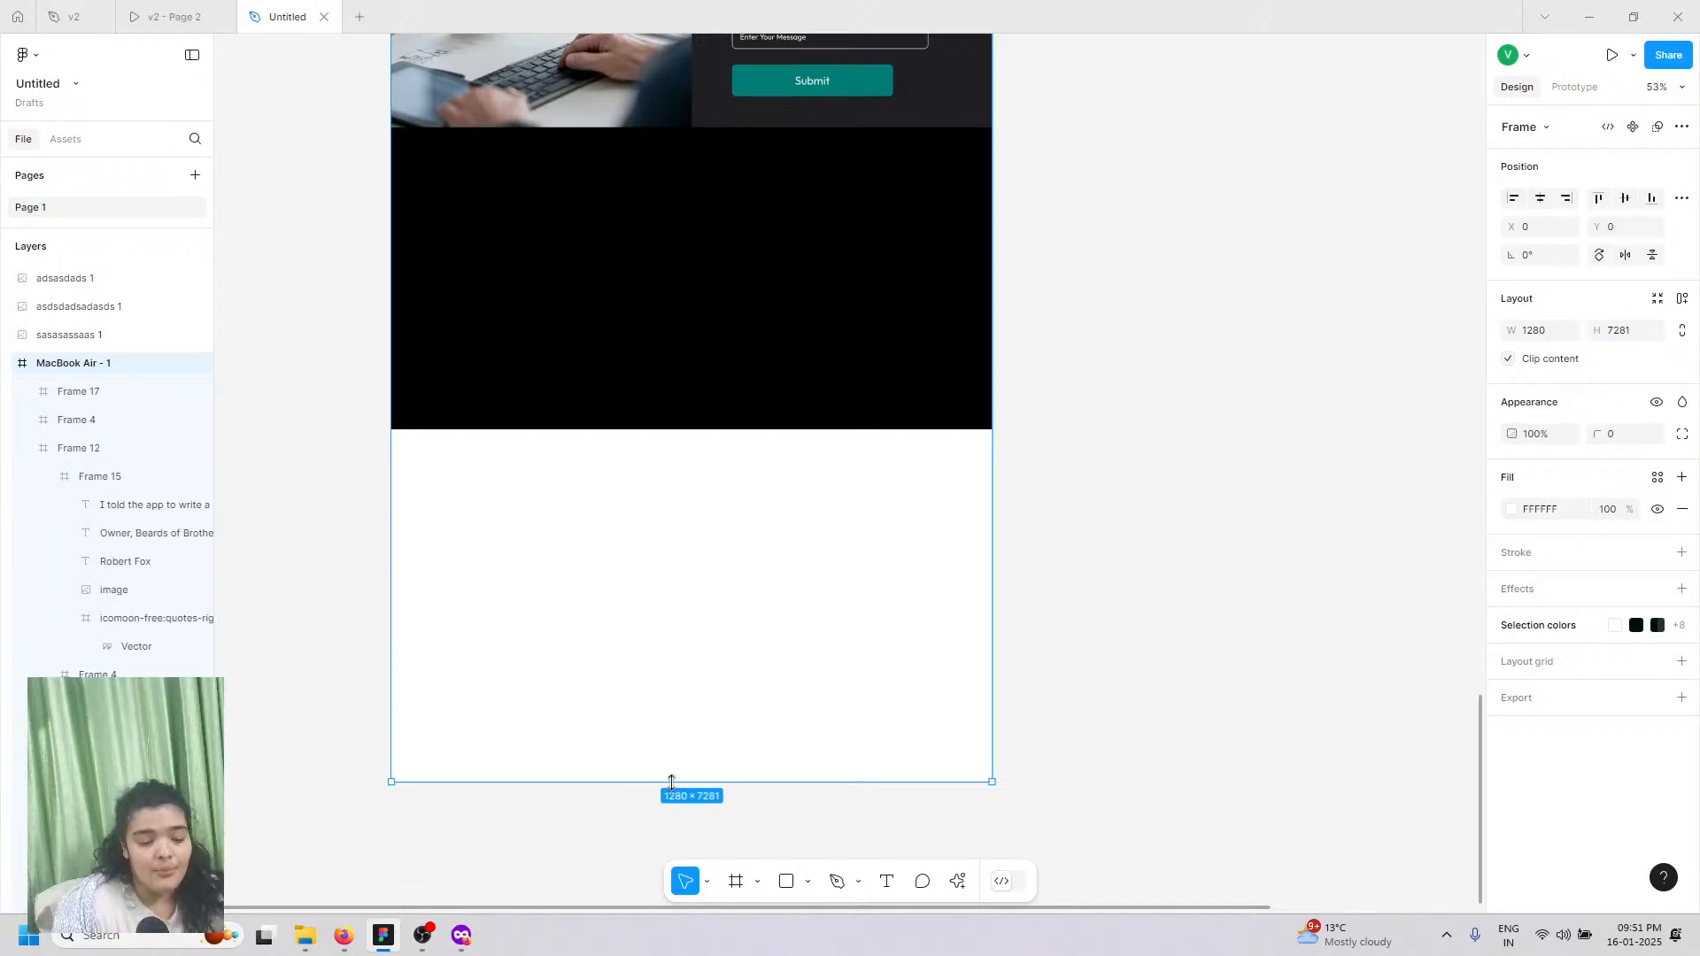
left_click_drag(670, 781, 774, 429)
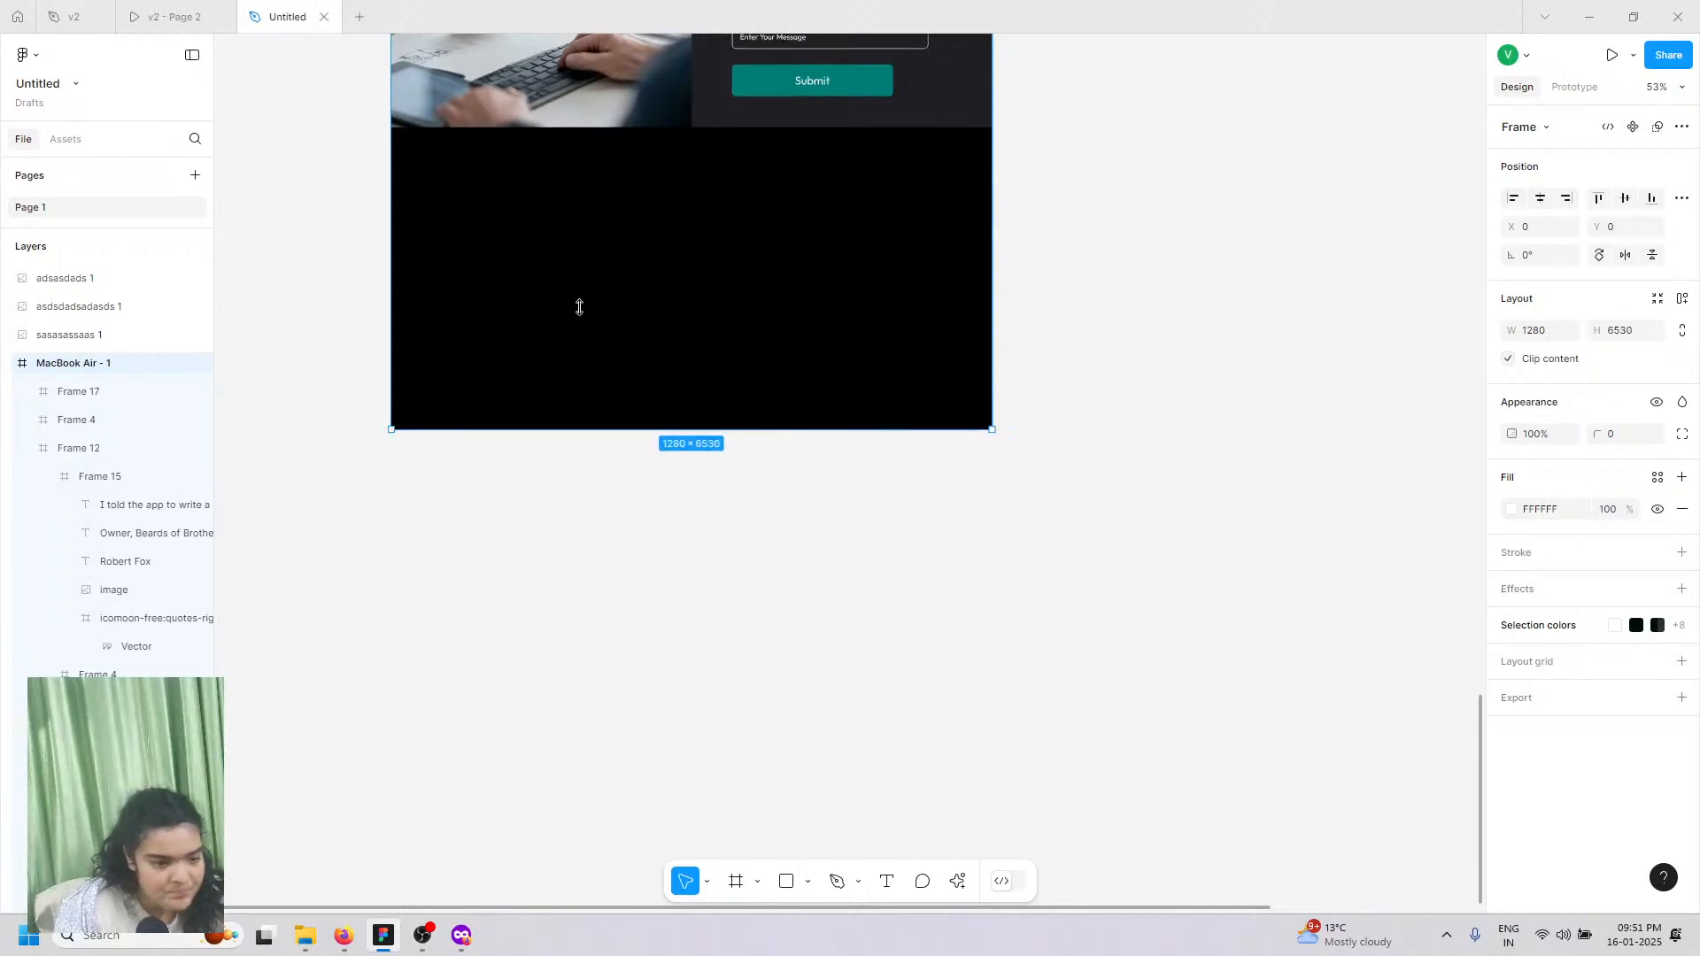
scroll(795, 228, "left", 3)
scroll(794, 229, "up", 4)
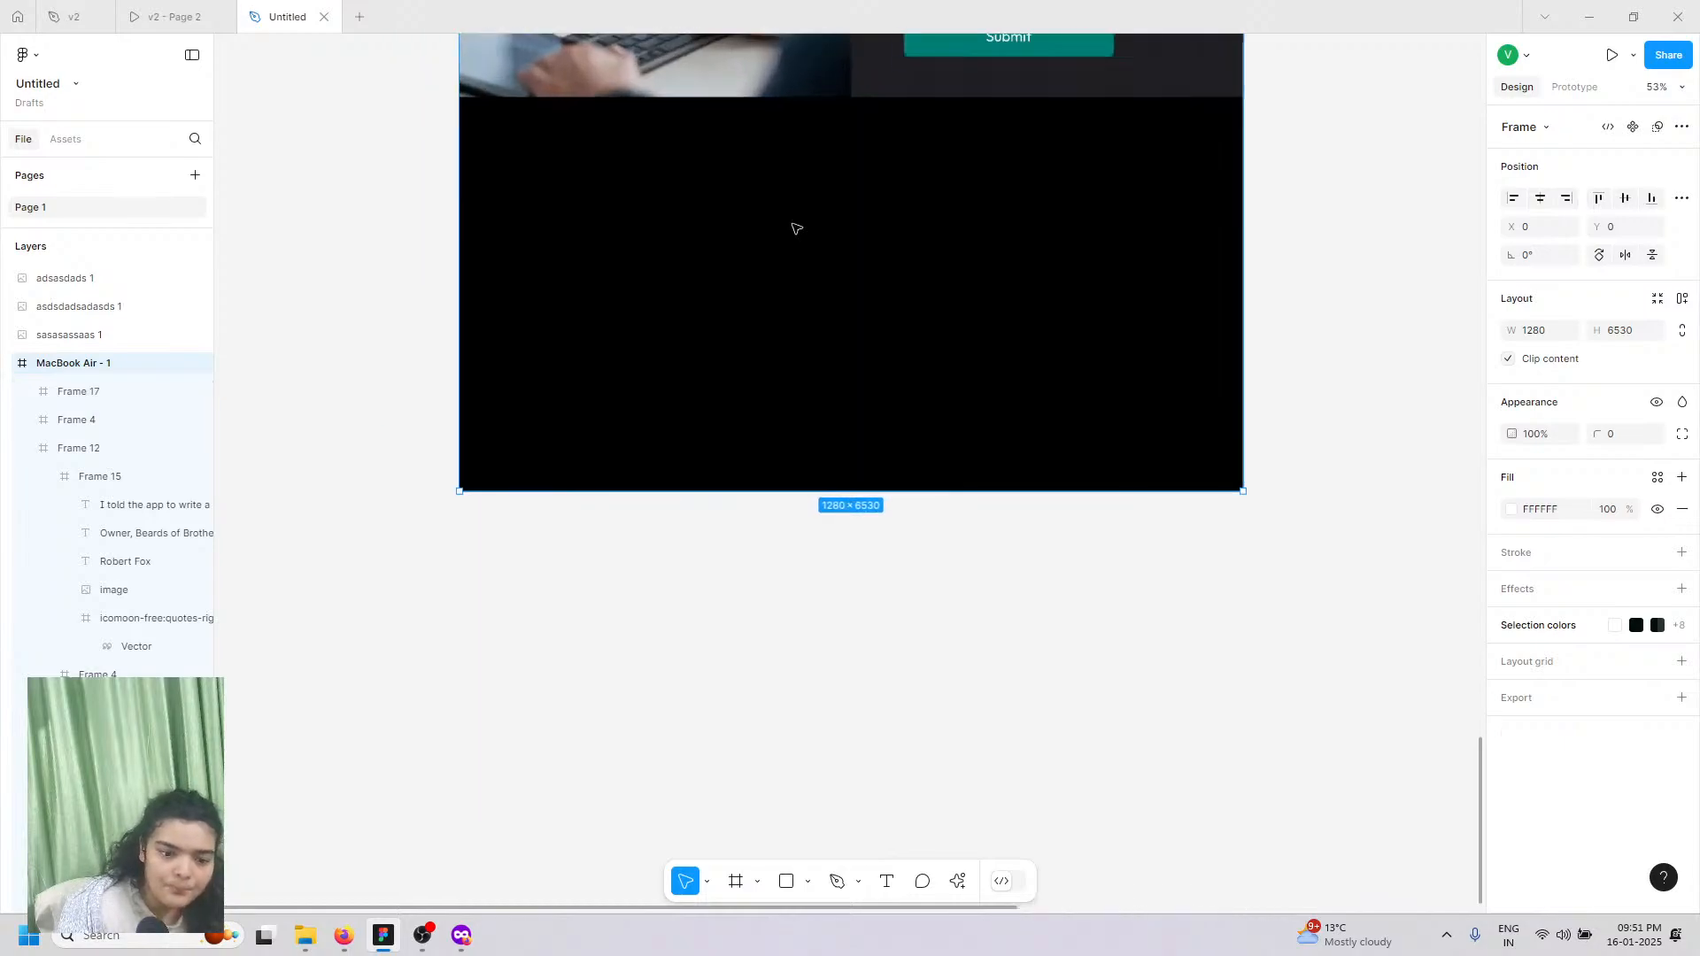
left_click(175, 16)
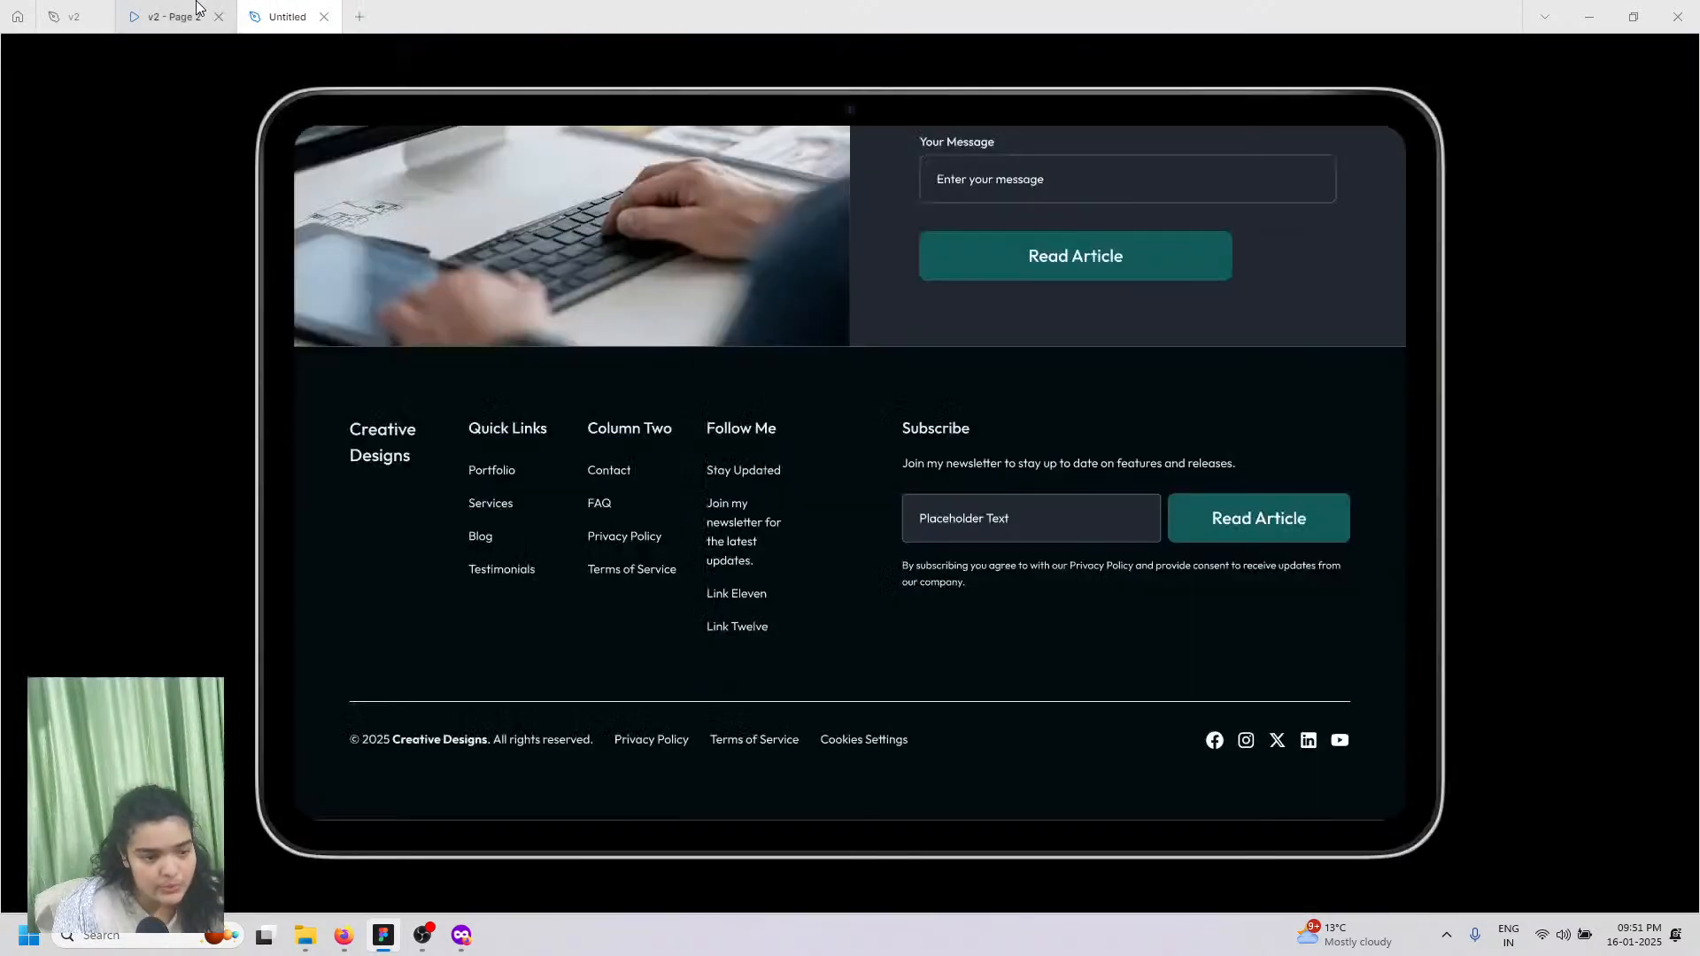
left_click(285, 16)
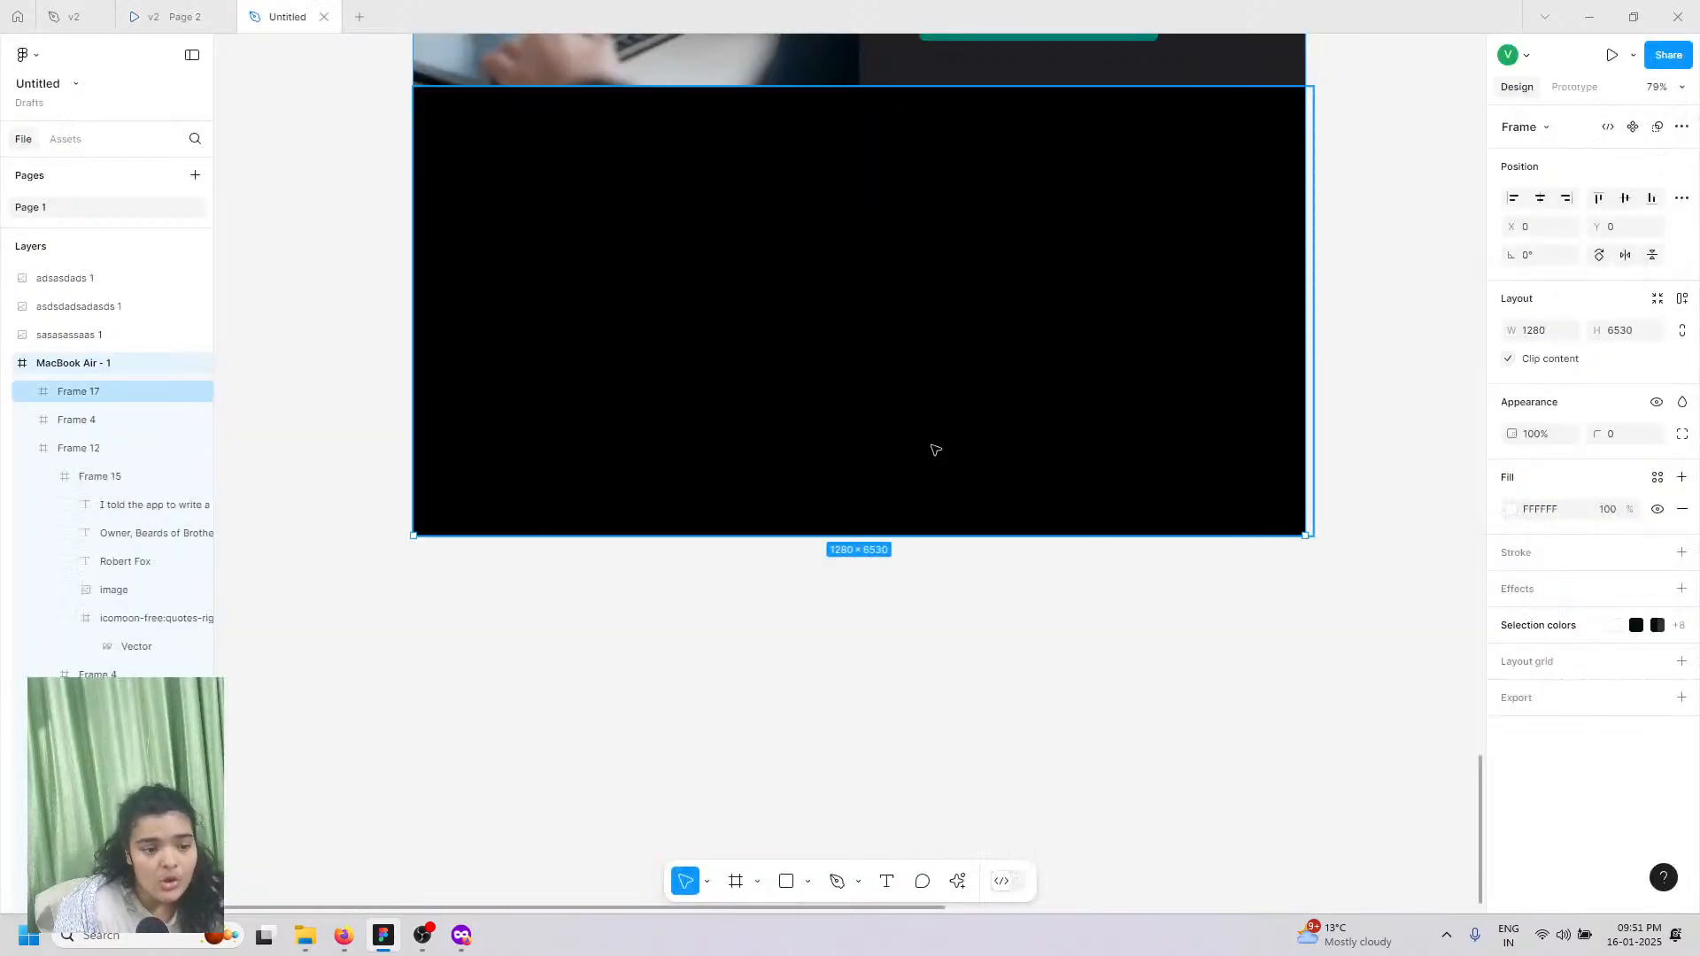
scroll(1353, 508, "up", 2)
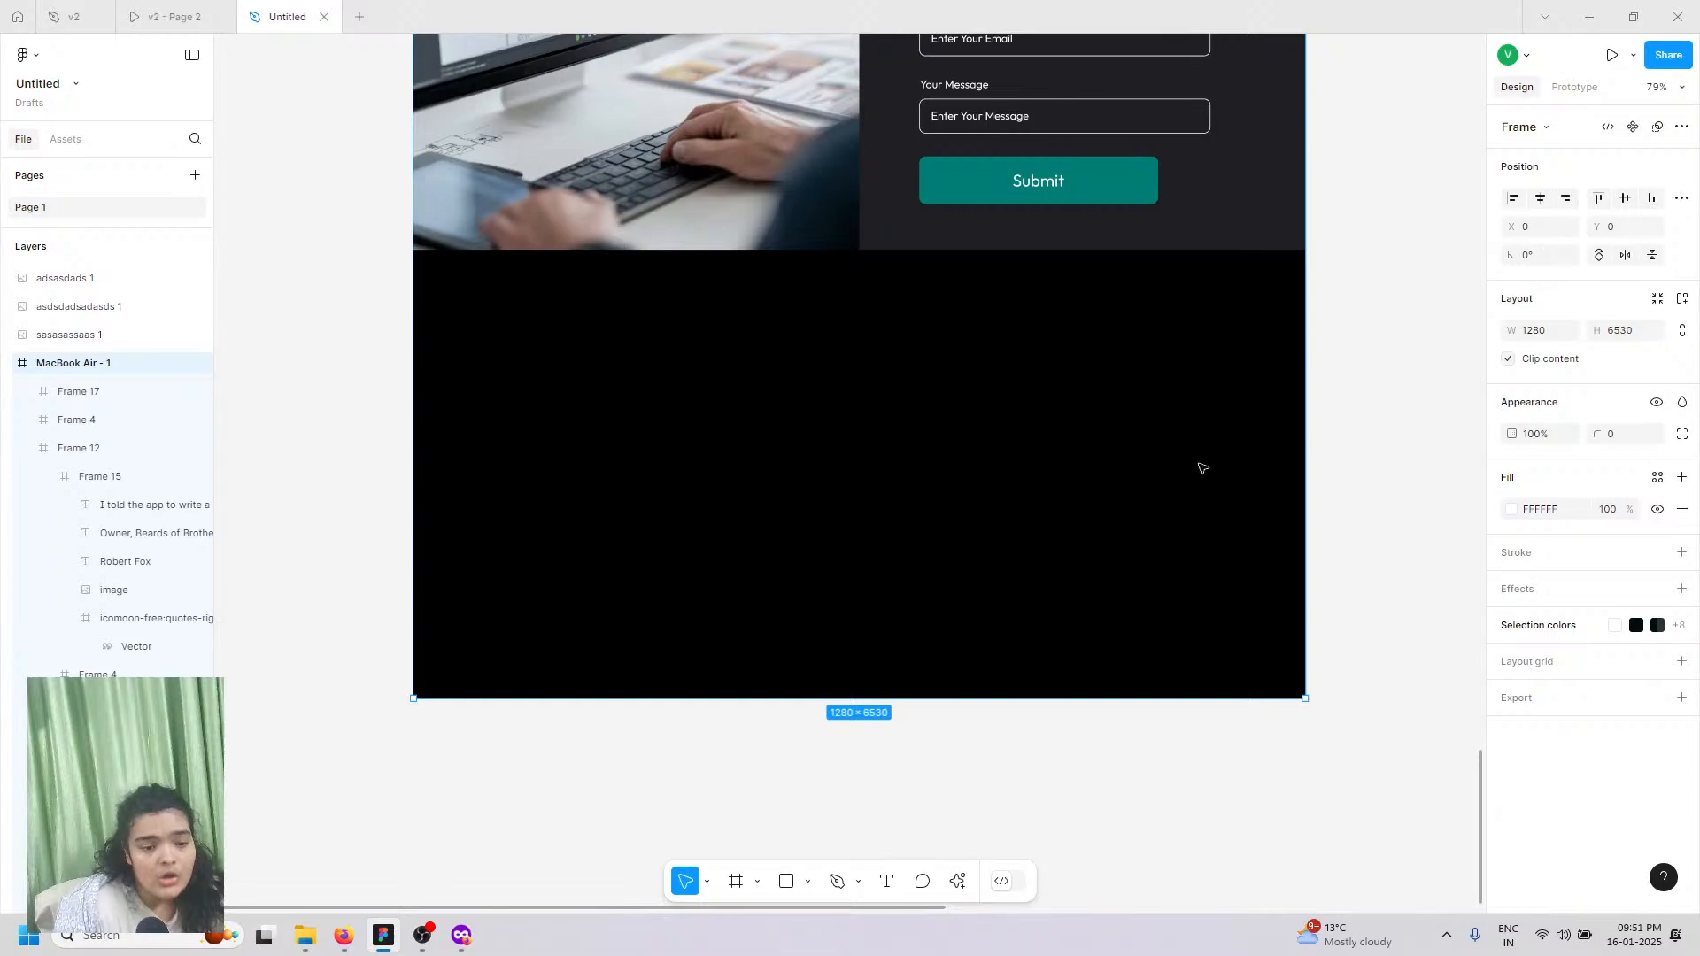
left_click(1472, 755)
scroll(1473, 755, "up", 1)
Step: Select the Creative Designs logo group in the top navbar
left_click_drag(1485, 769, 1504, 189)
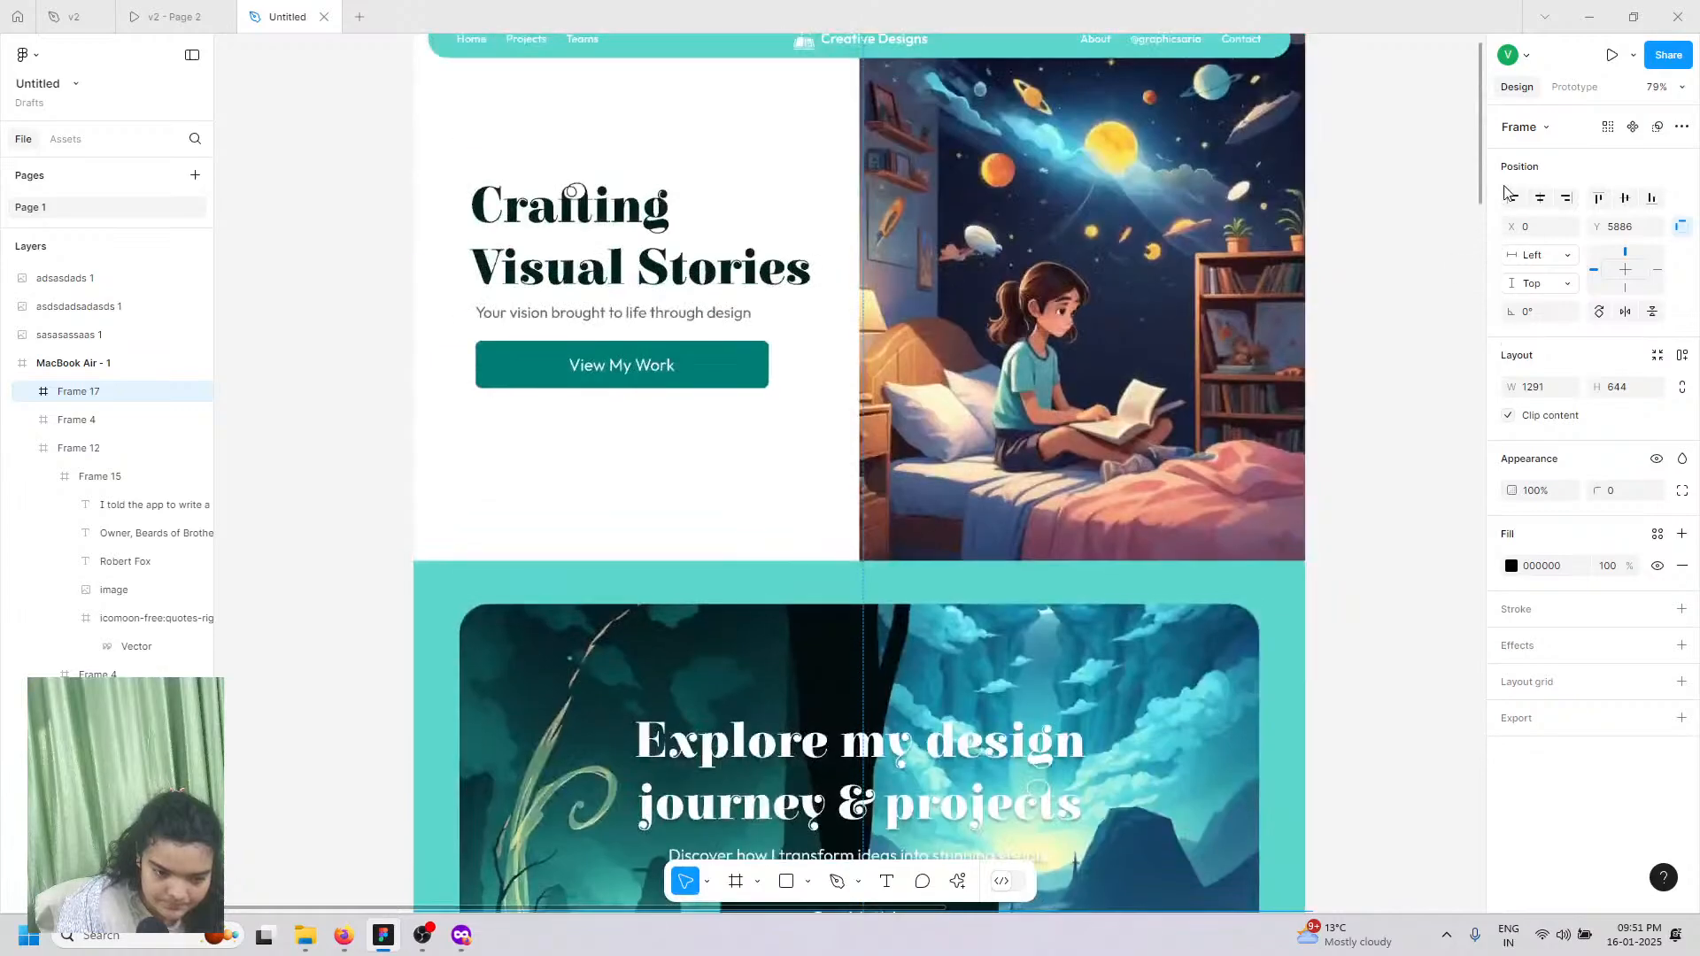
left_click(875, 42)
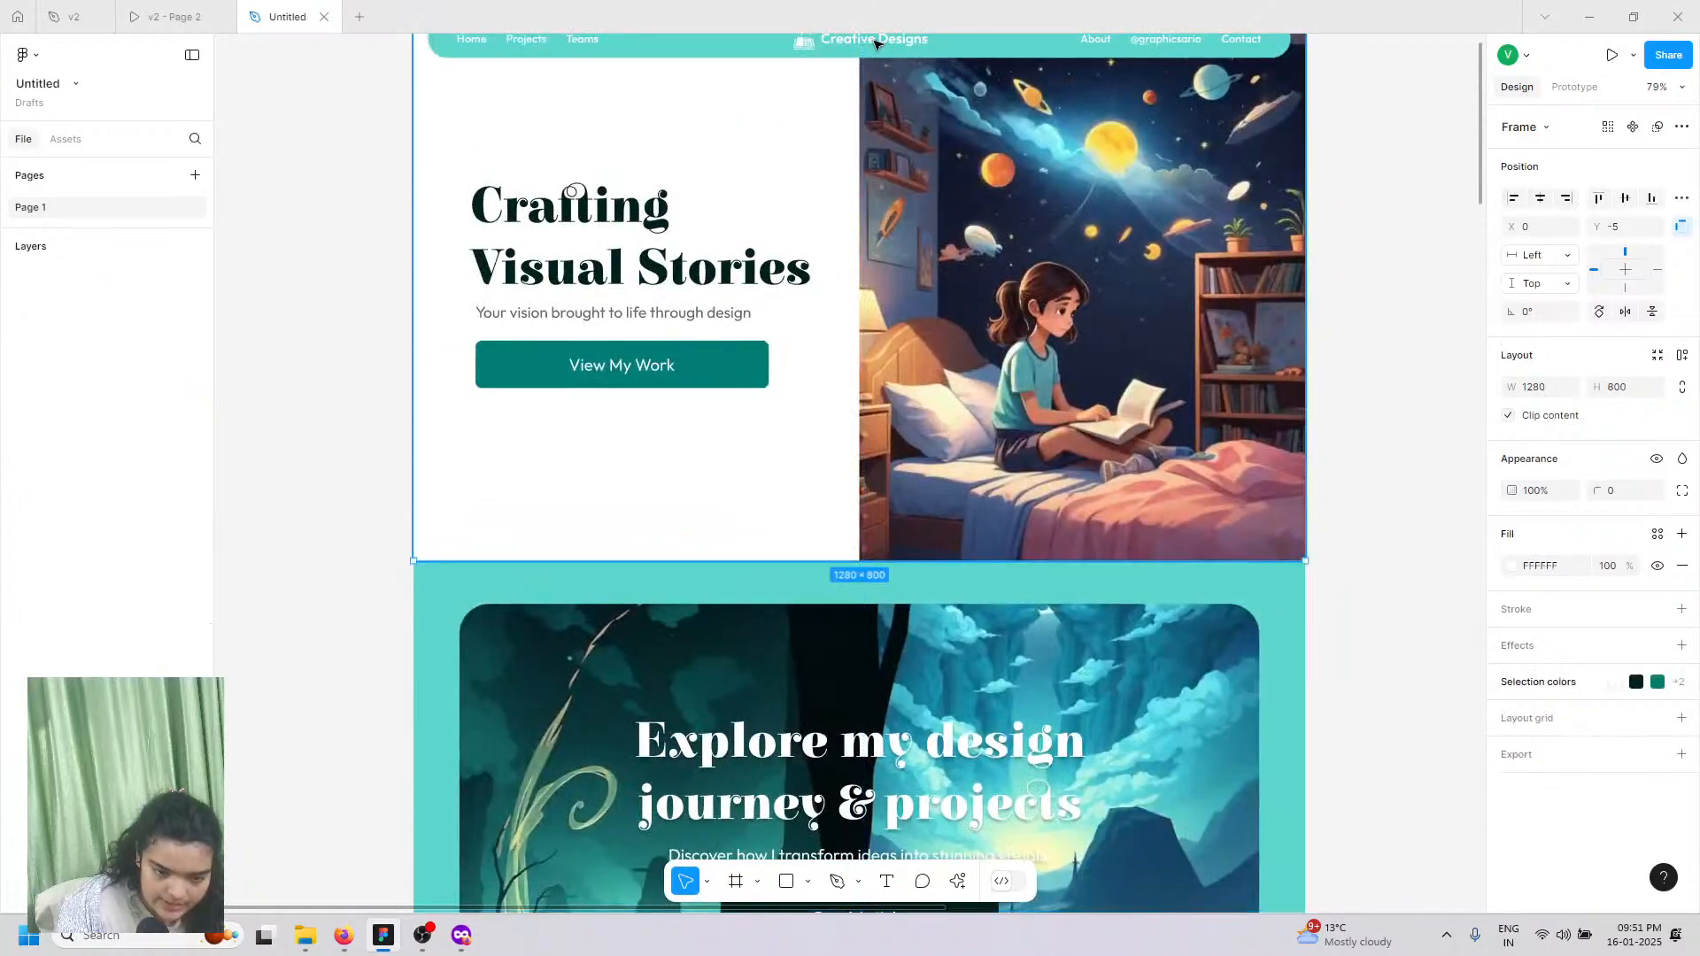
left_click(874, 43)
left_click(875, 43)
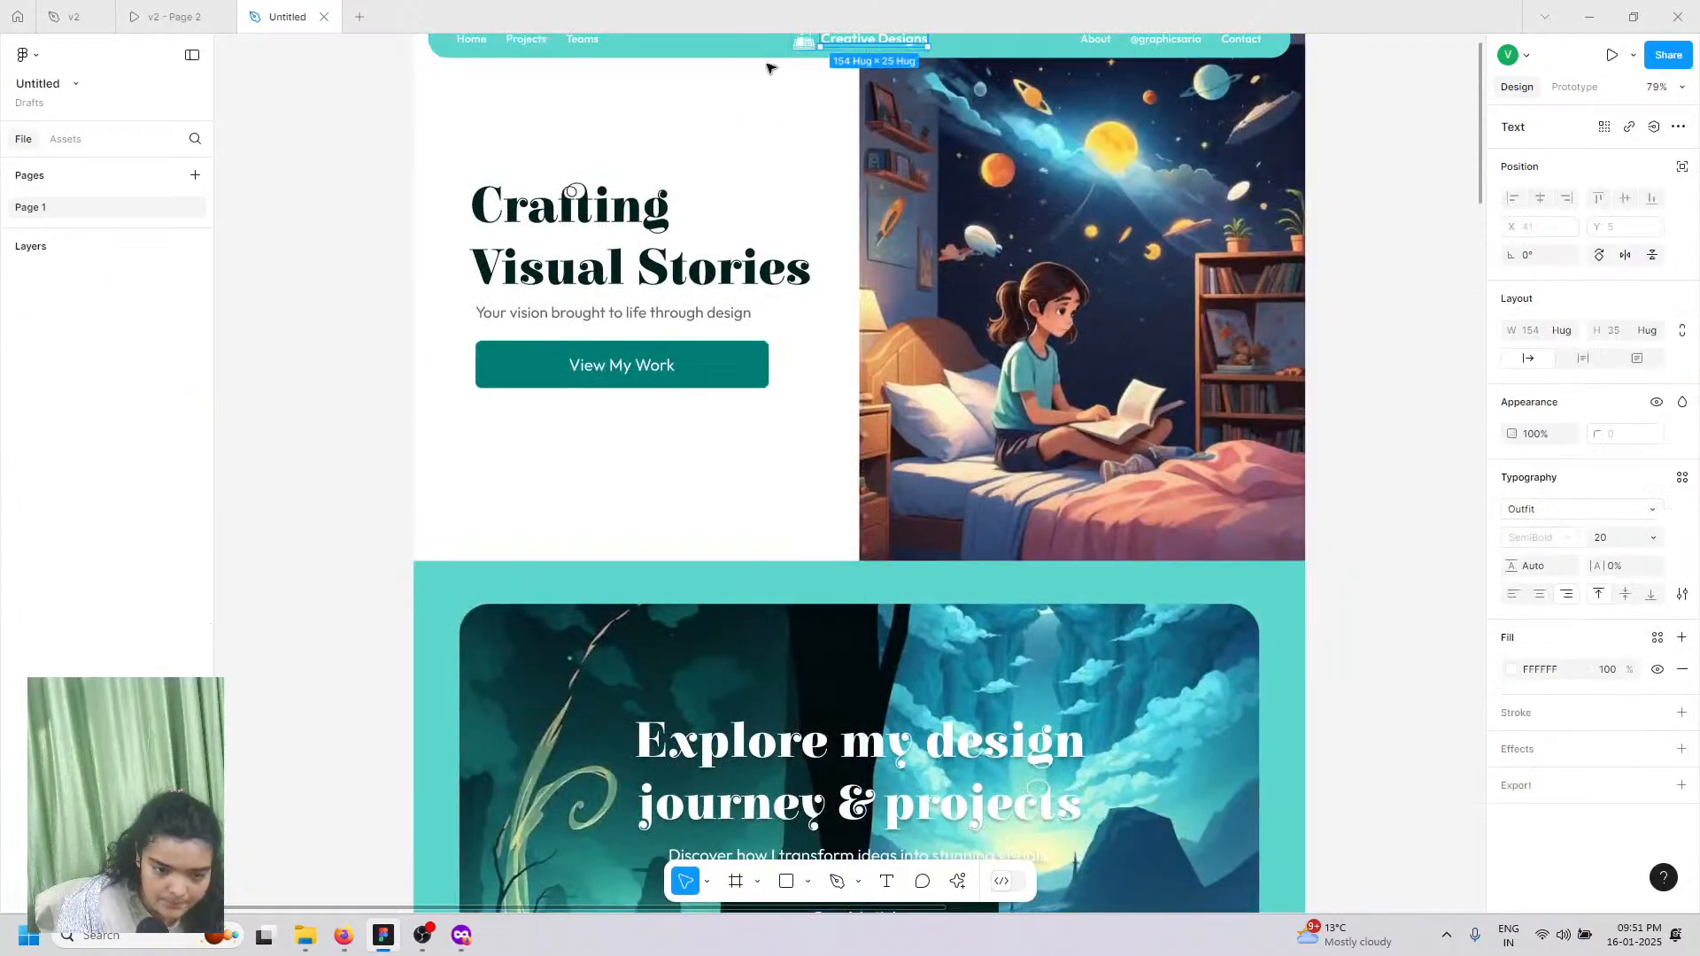
left_click(408, 224)
scroll(702, 342, "up", 2)
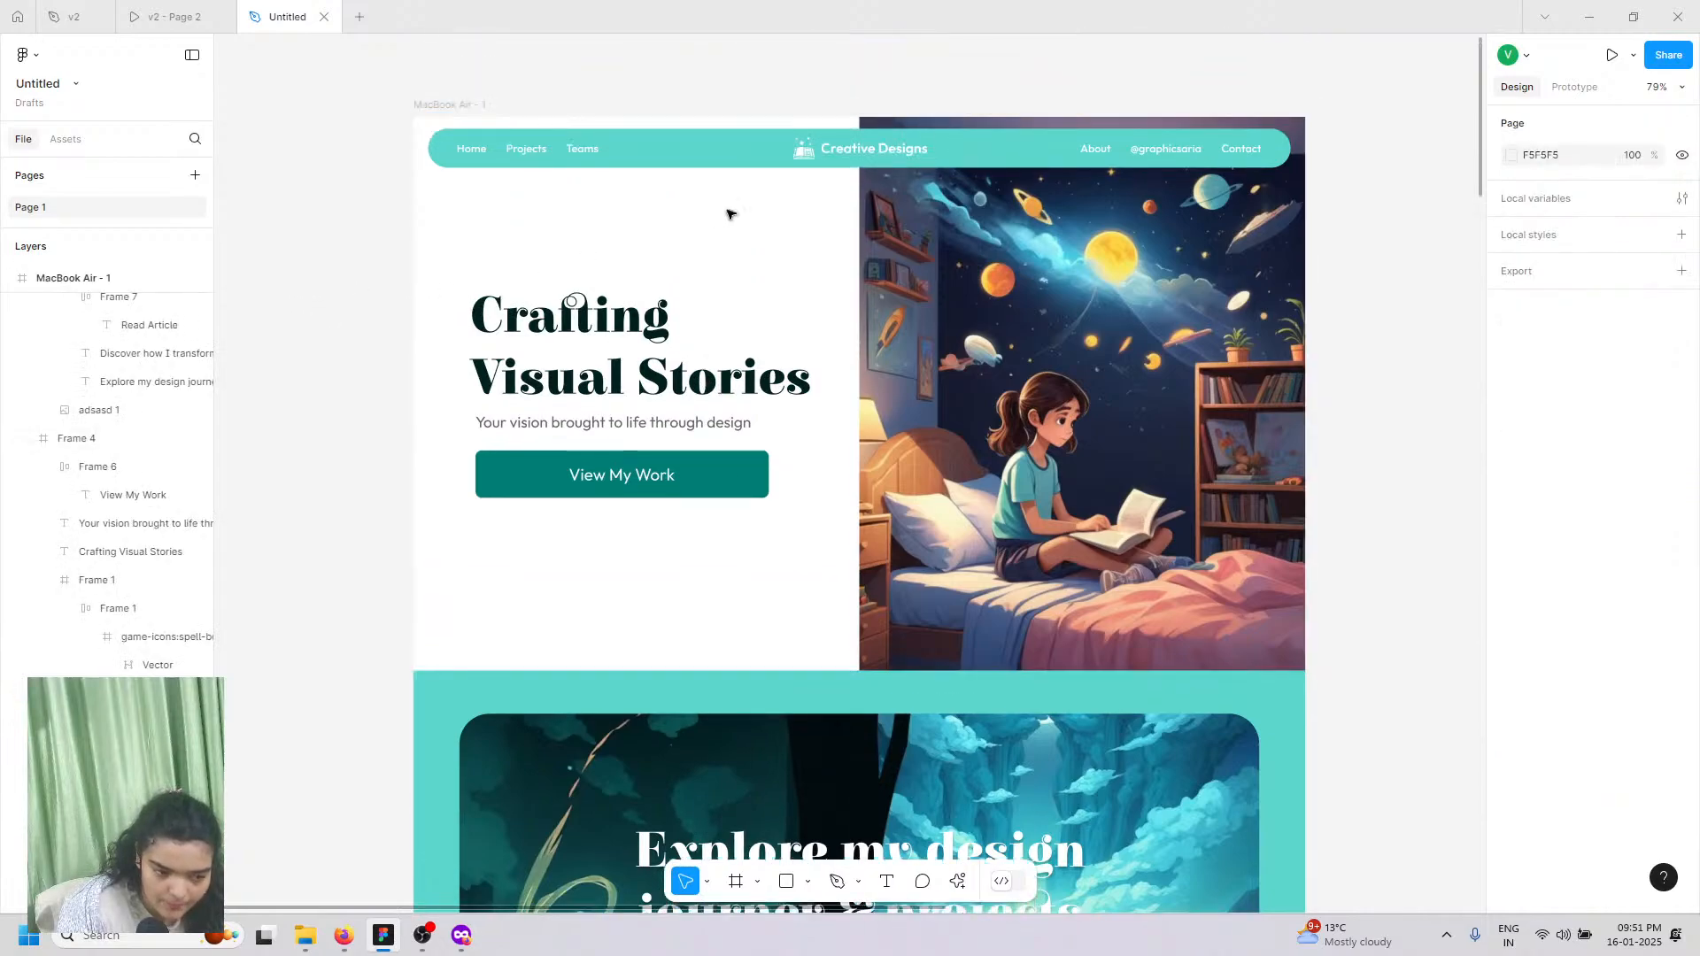
left_click(819, 155)
left_click(813, 157)
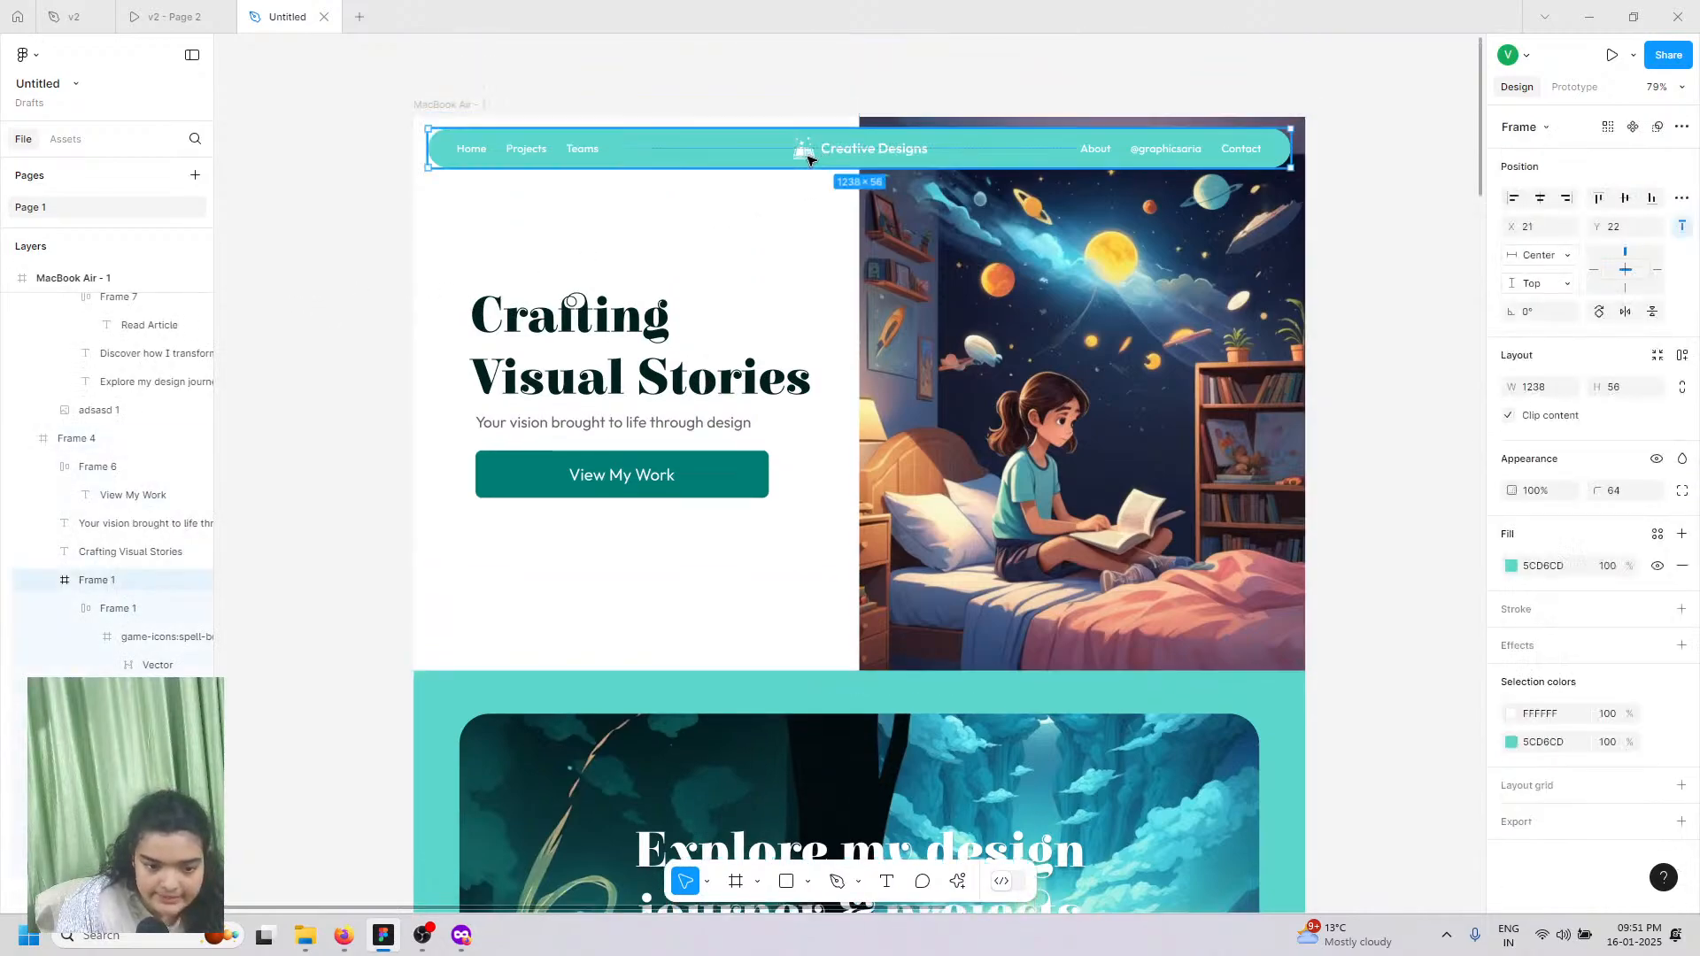
left_click(808, 159)
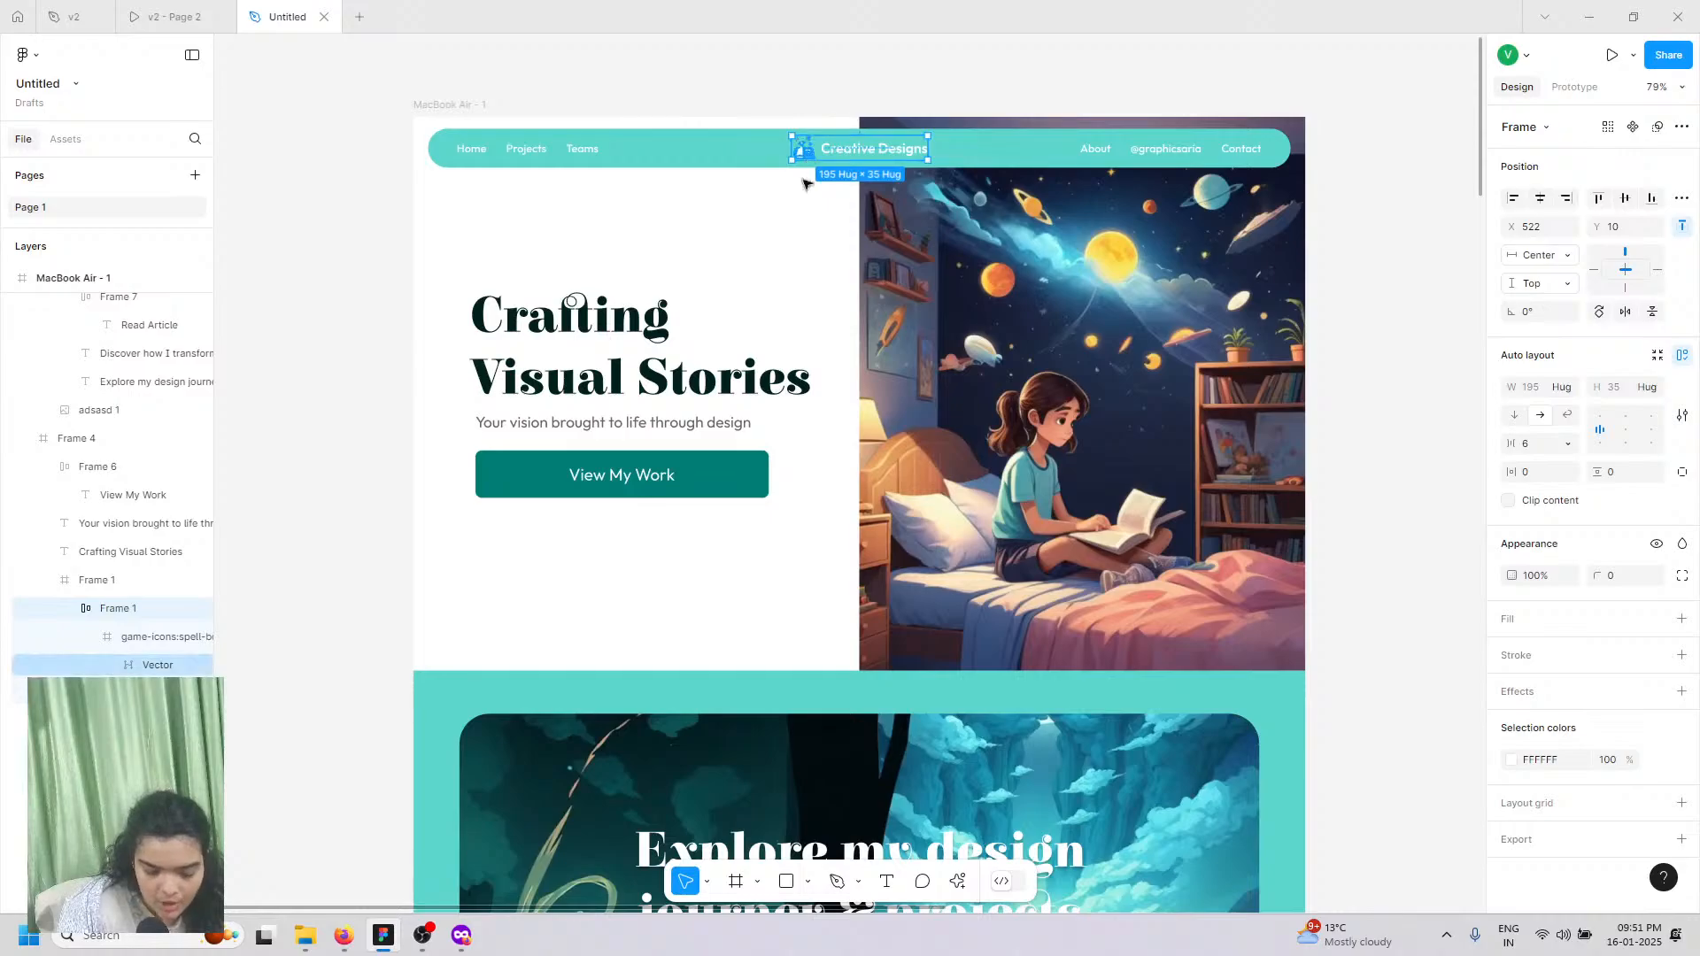
Step: Paste a copy of the Creative Designs logo below the black footer at the page bottom
scroll(777, 570, "down", 4)
scroll(776, 571, "down", 15)
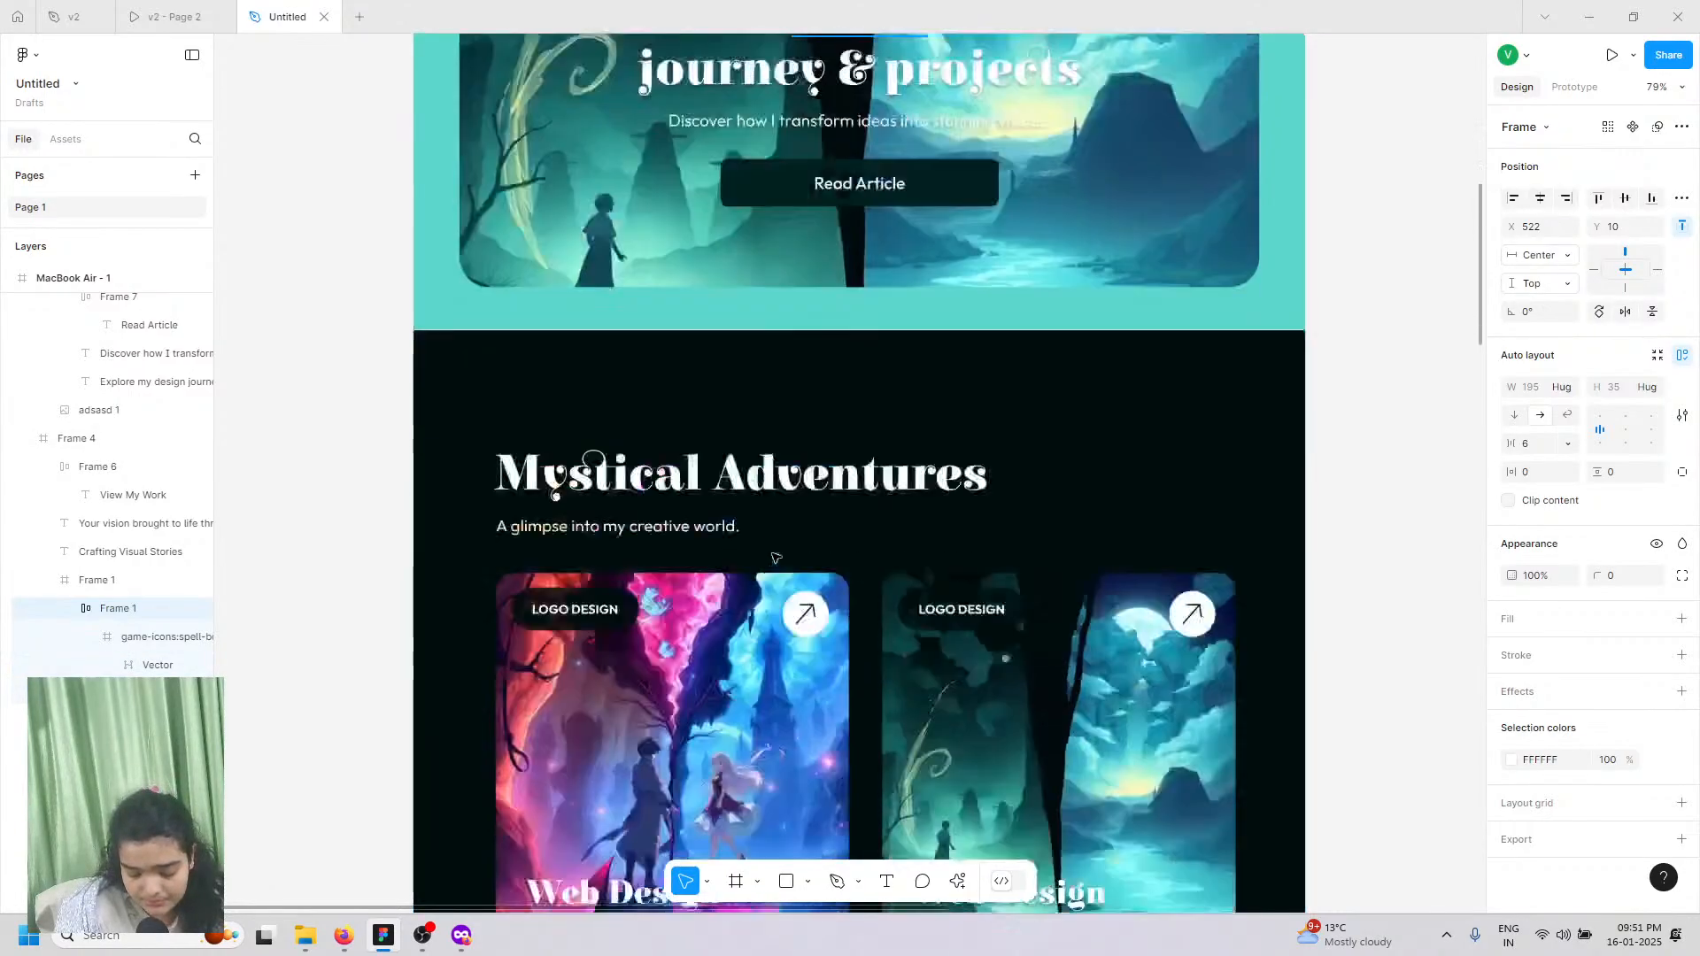
scroll(818, 669, "down", 6)
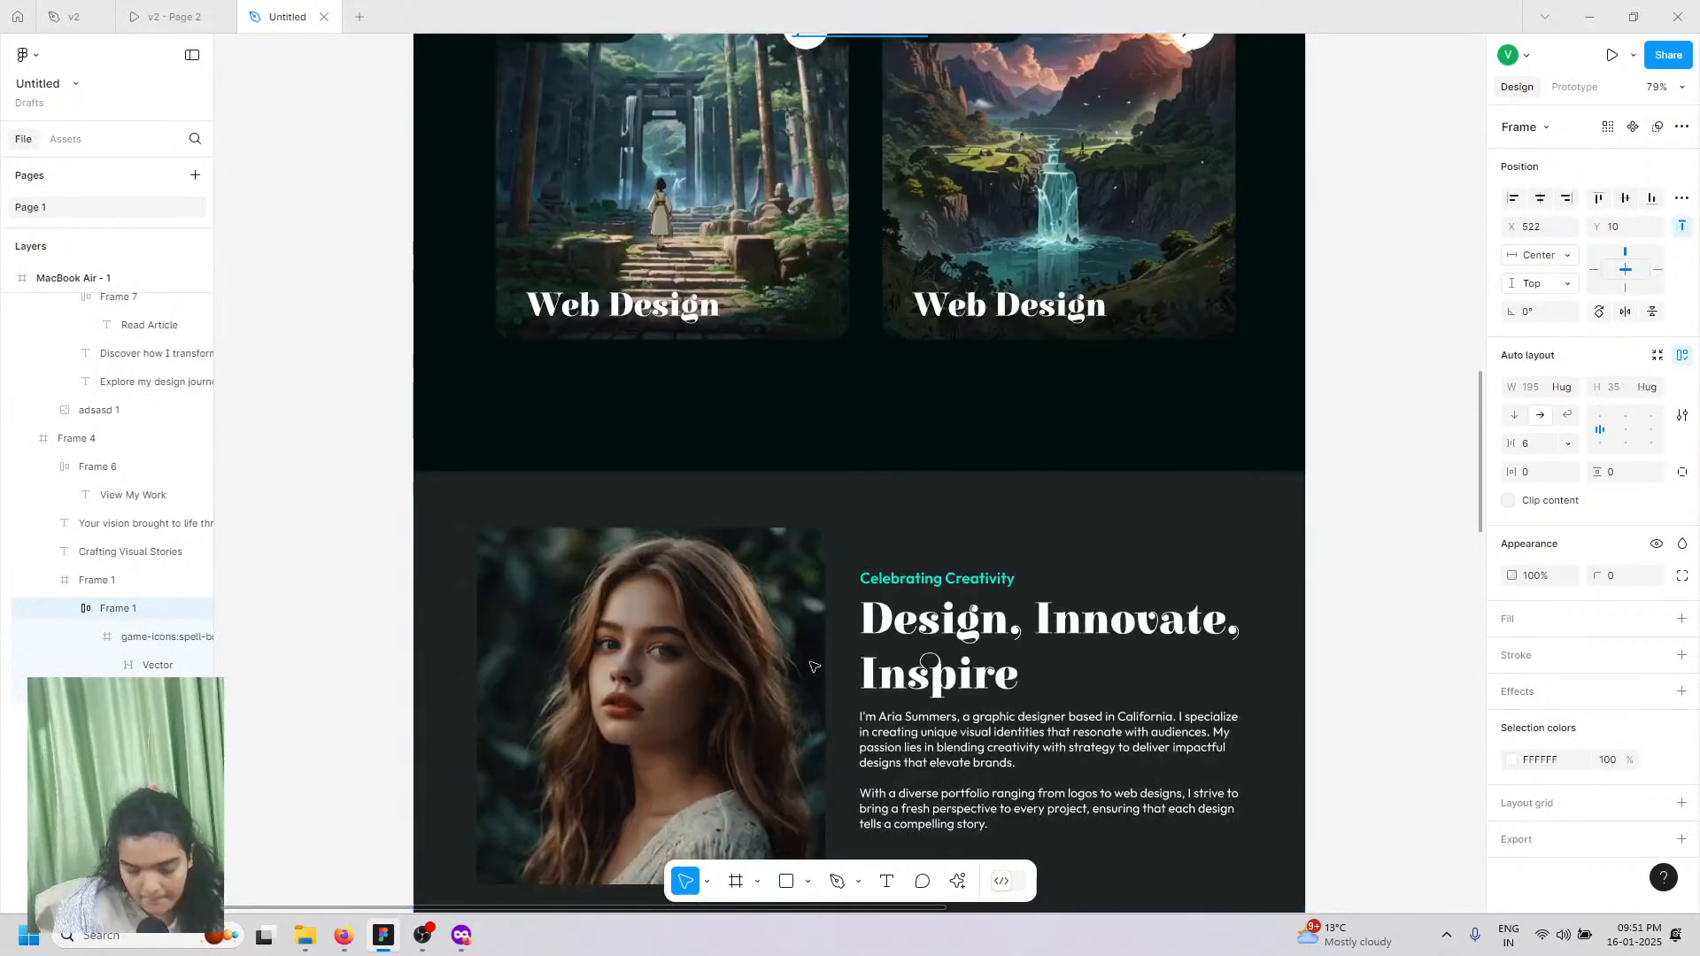
scroll(813, 666, "down", 20)
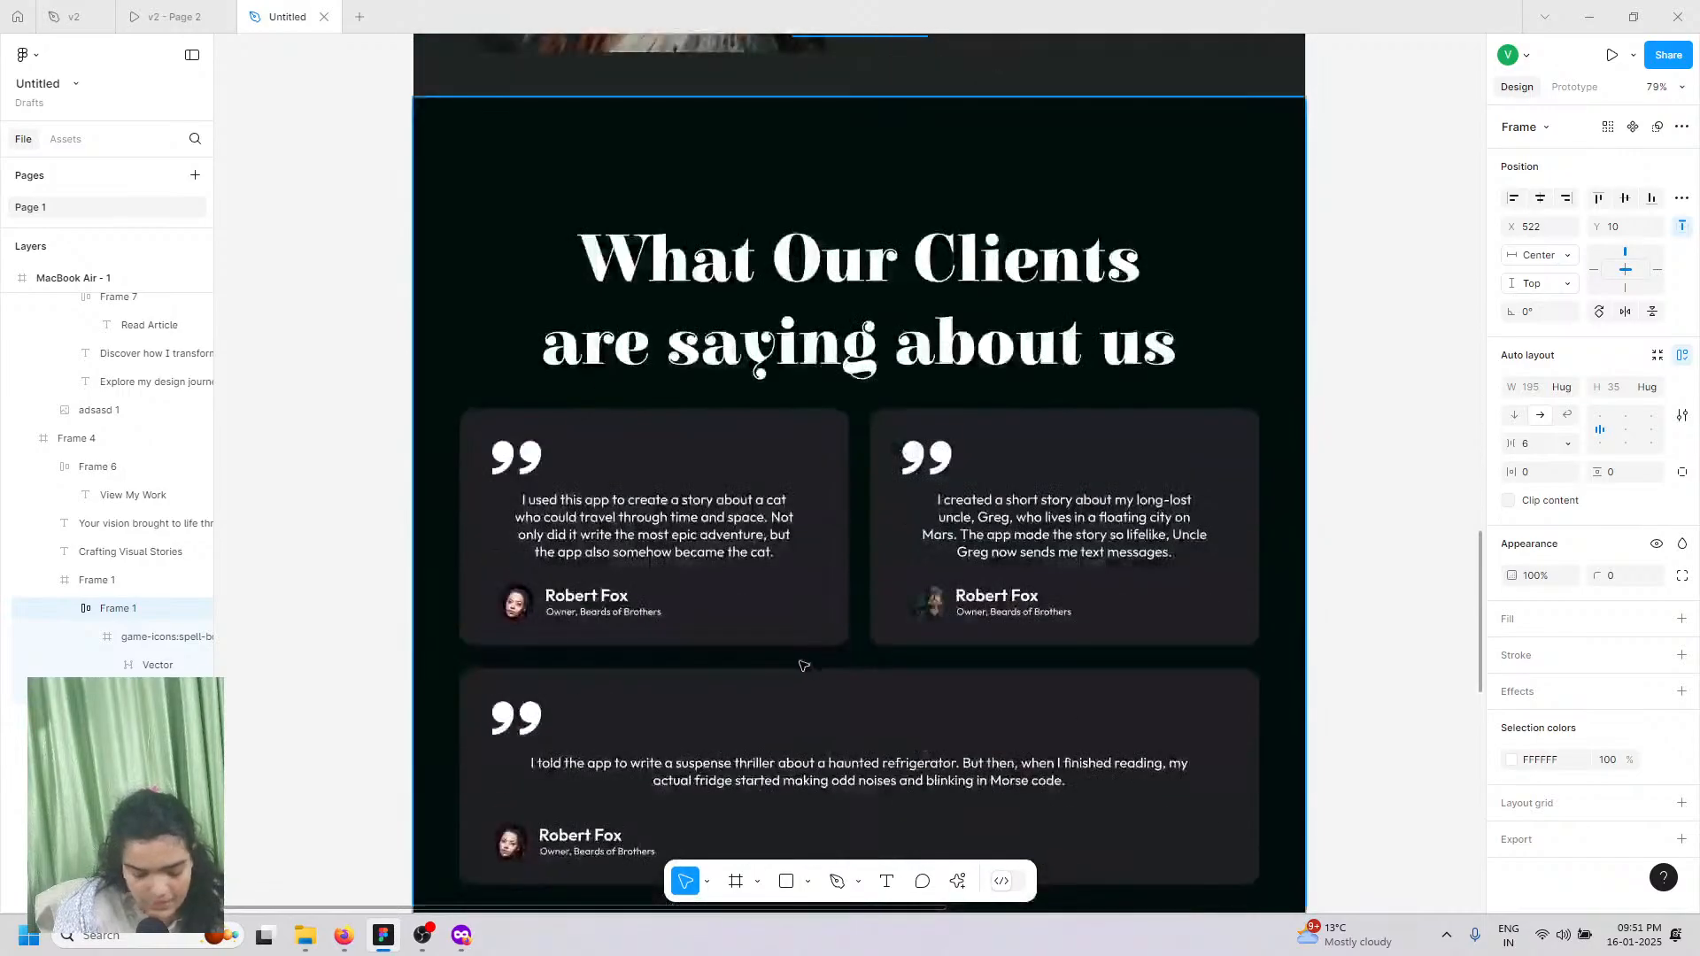
scroll(727, 668, "down", 15)
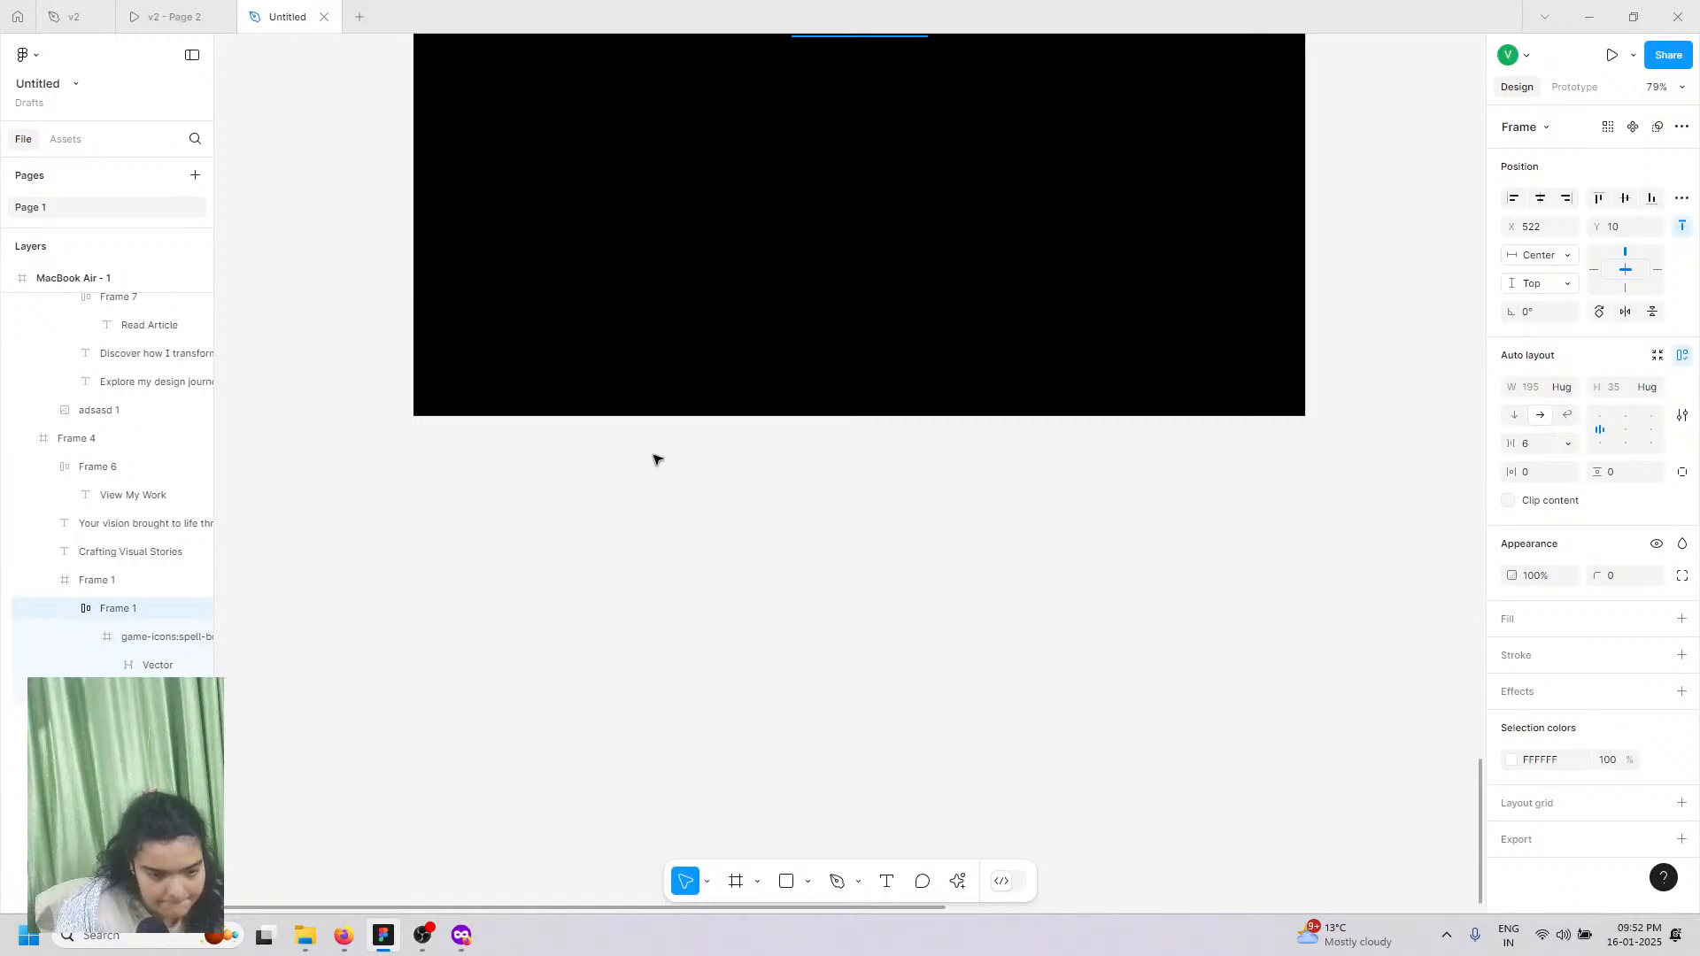
key("ctrl+v")
scroll(657, 528, "up", 1)
scroll(667, 540, "up", 1)
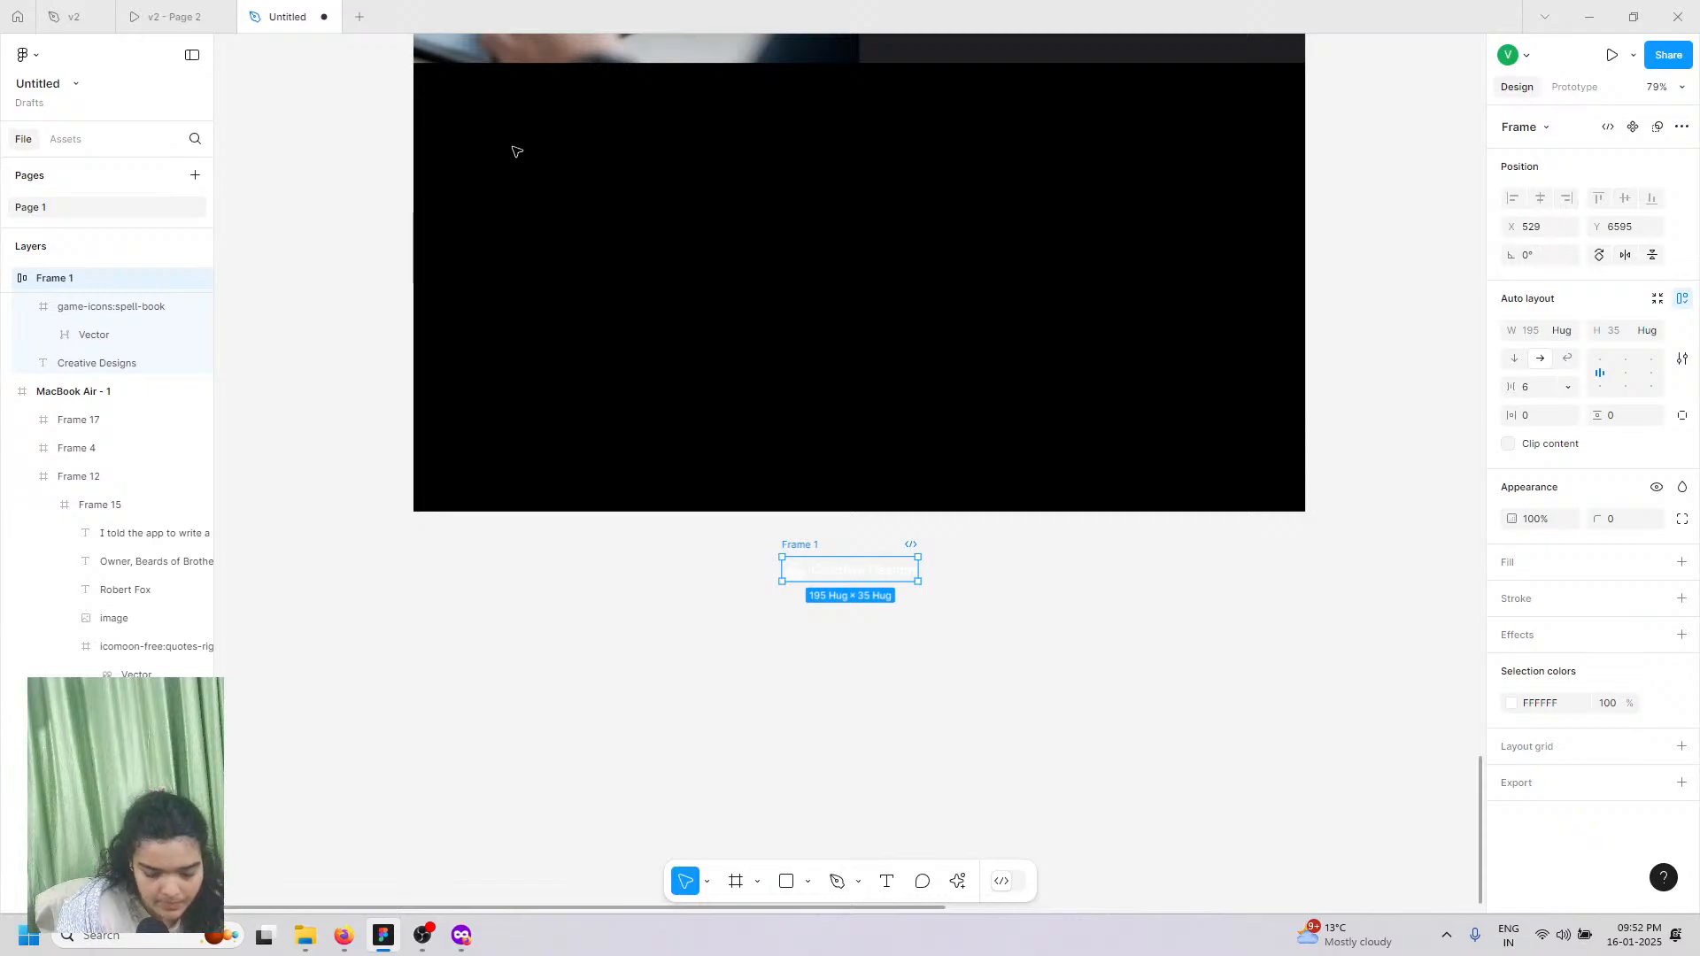
Step: Move the pasted Creative Designs logo into Frame 17 near its top-left corner
left_click_drag(812, 579, 577, 381)
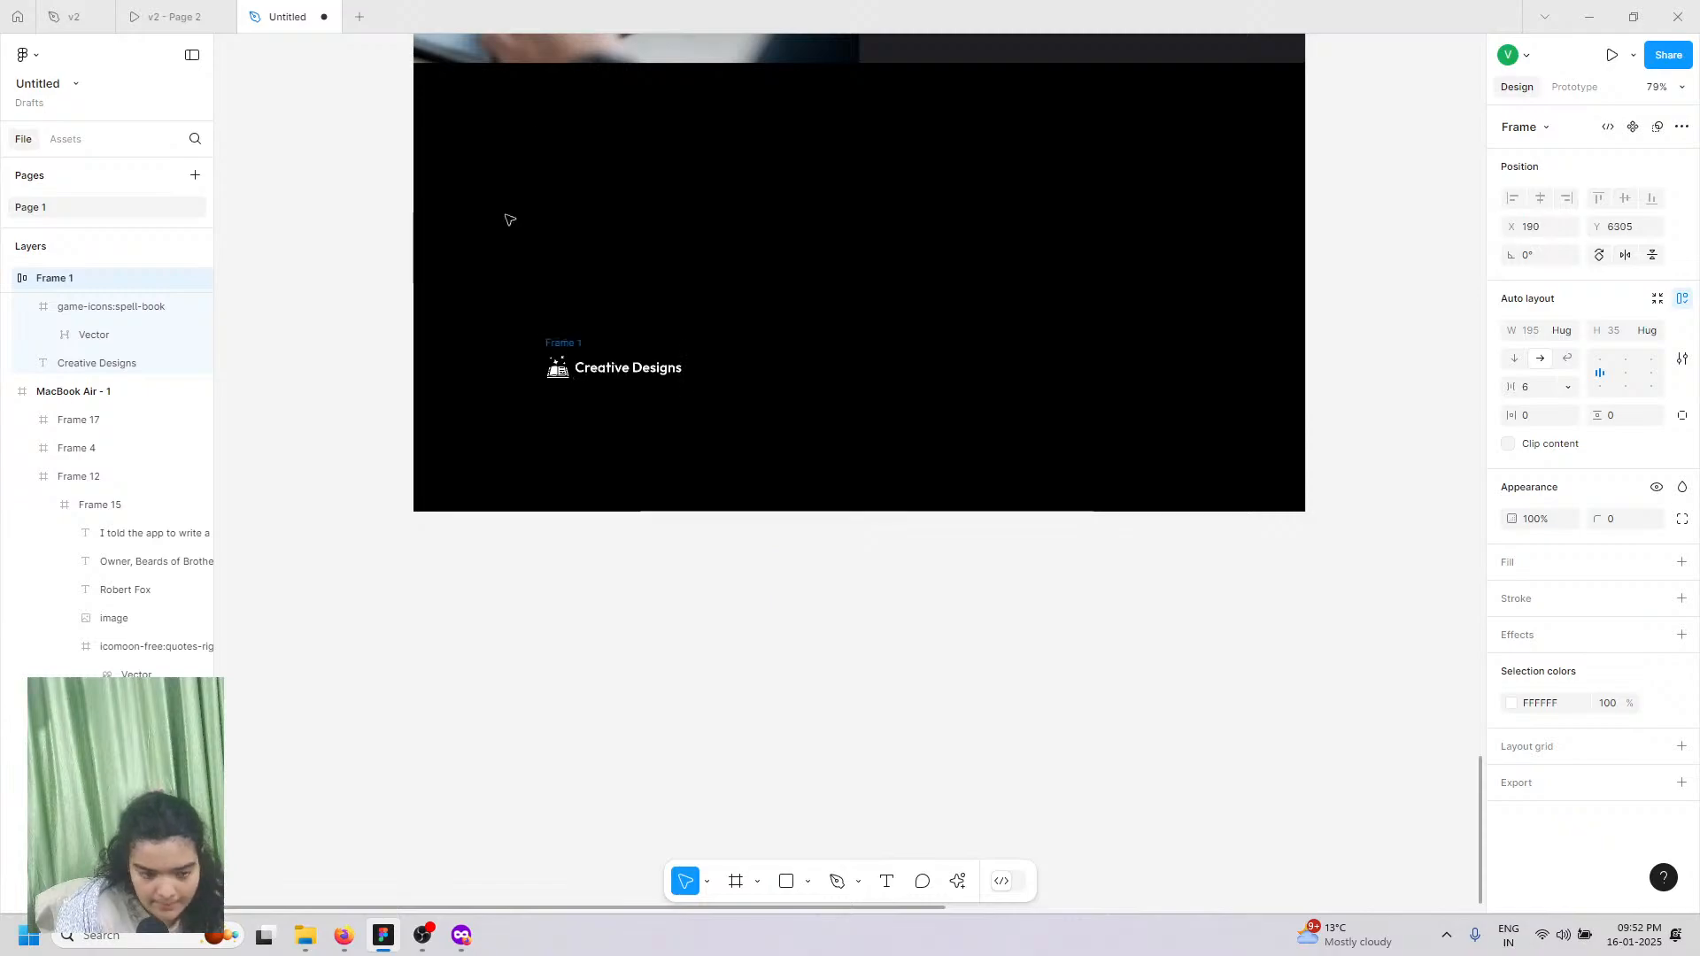
left_click_drag(506, 215, 510, 181)
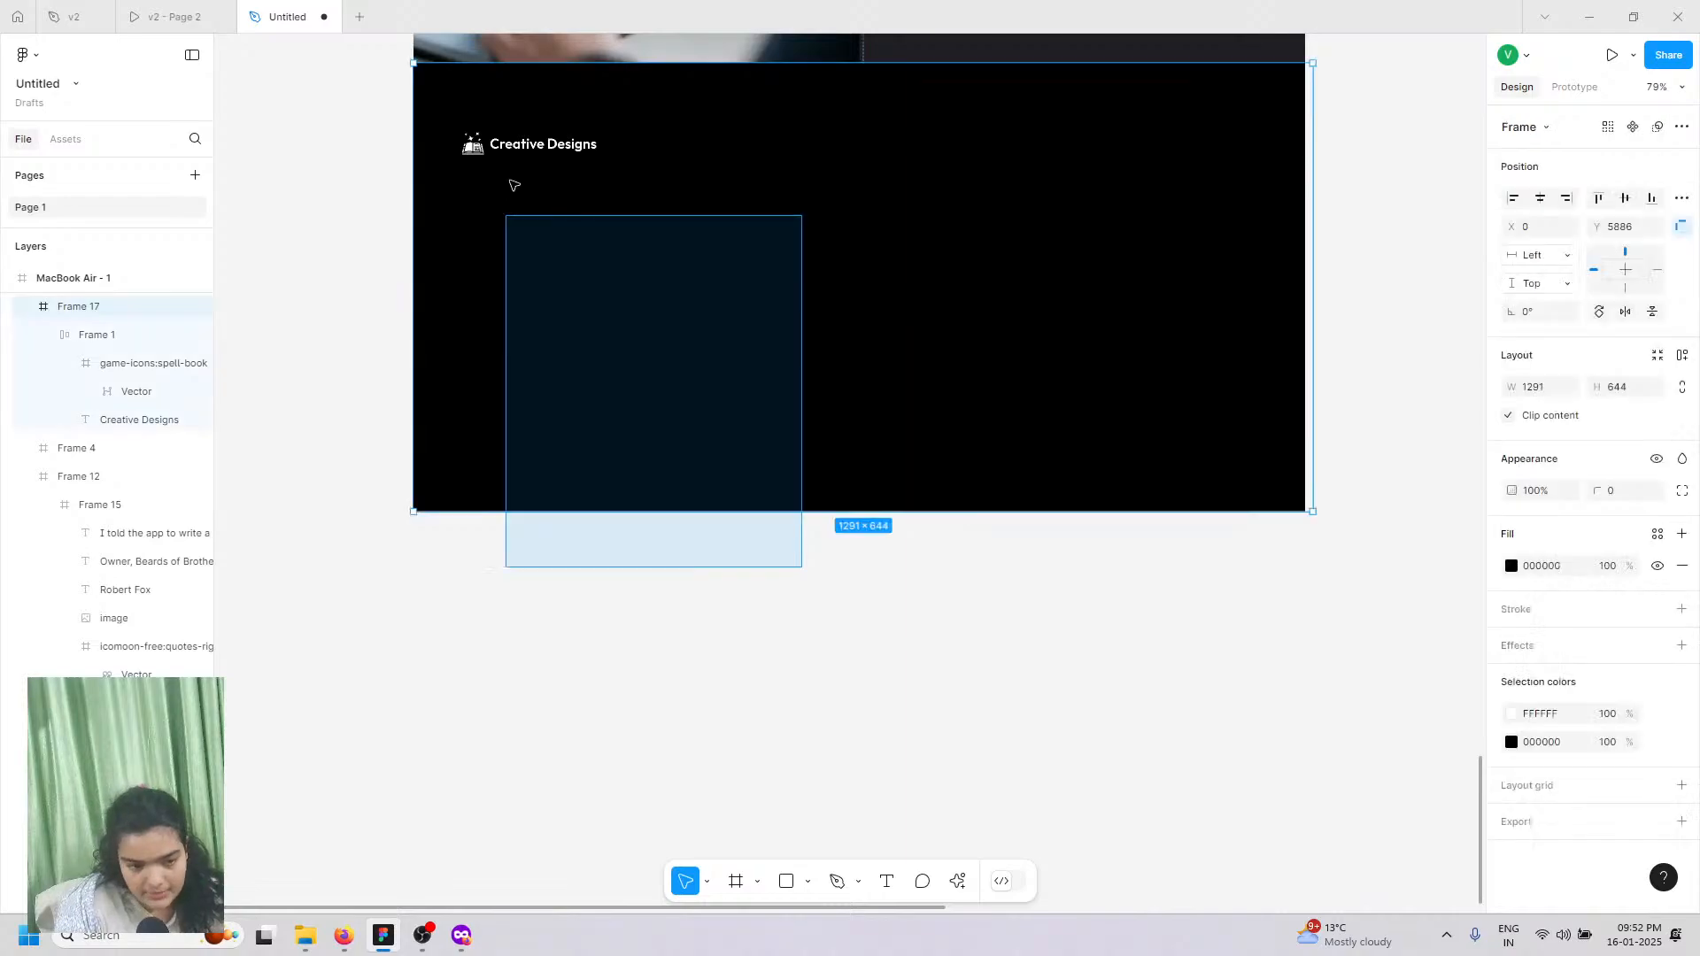
left_click(284, 218)
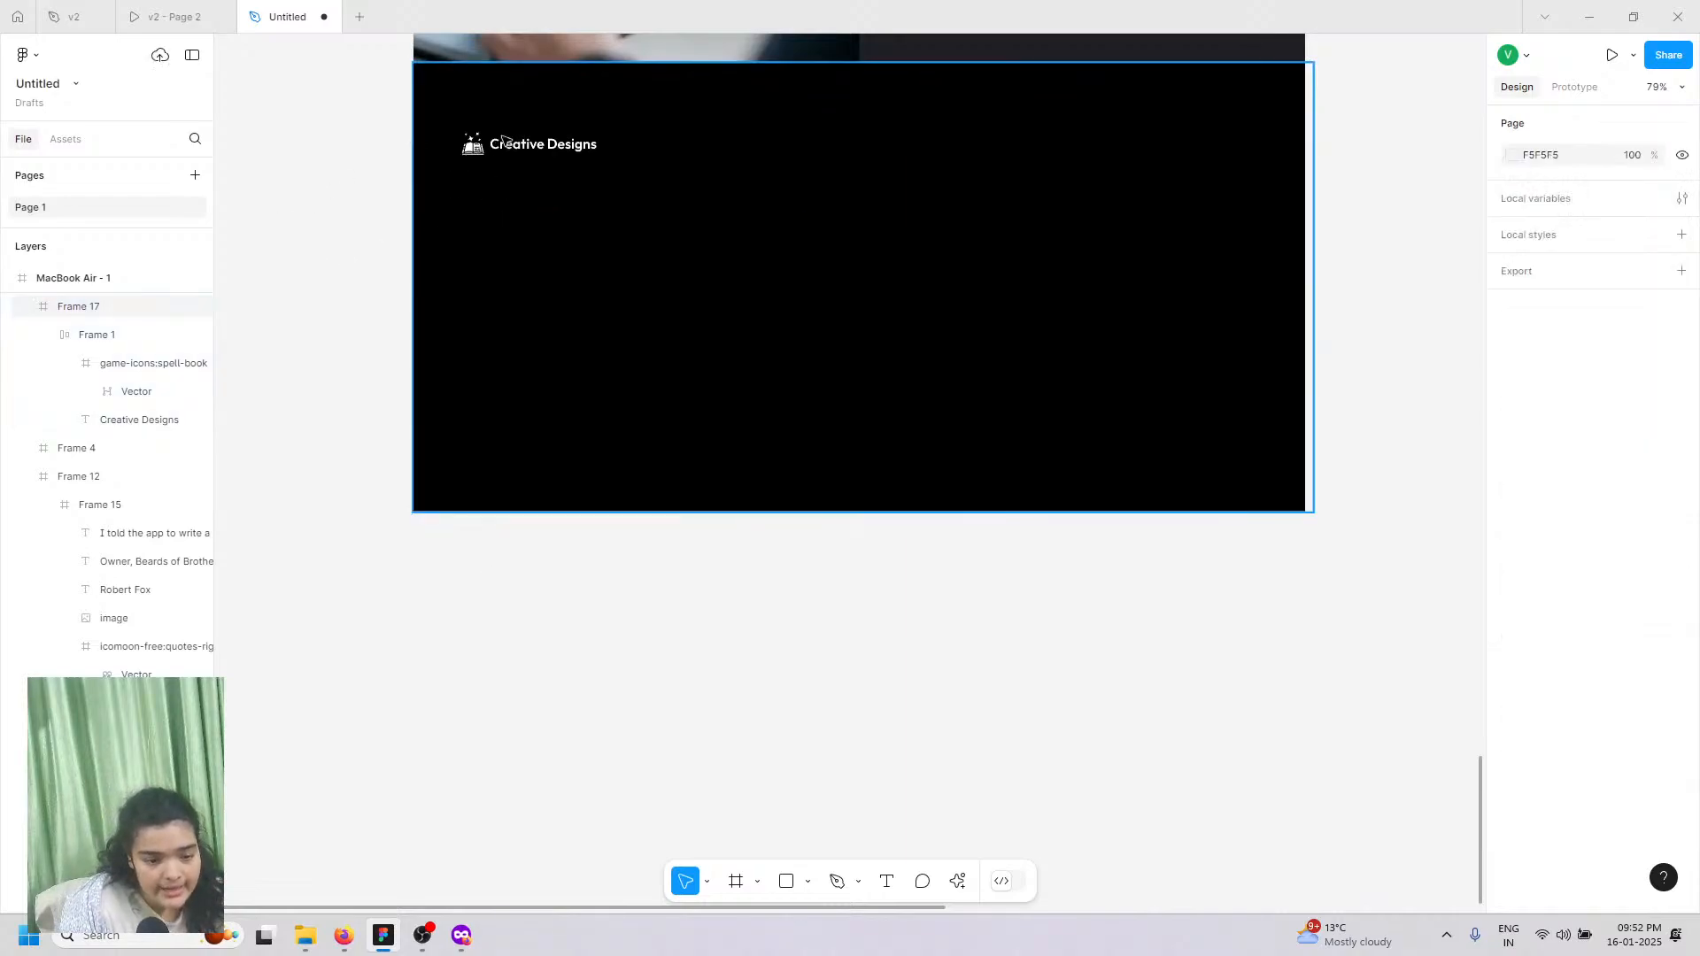
scroll(505, 139, "up", 10)
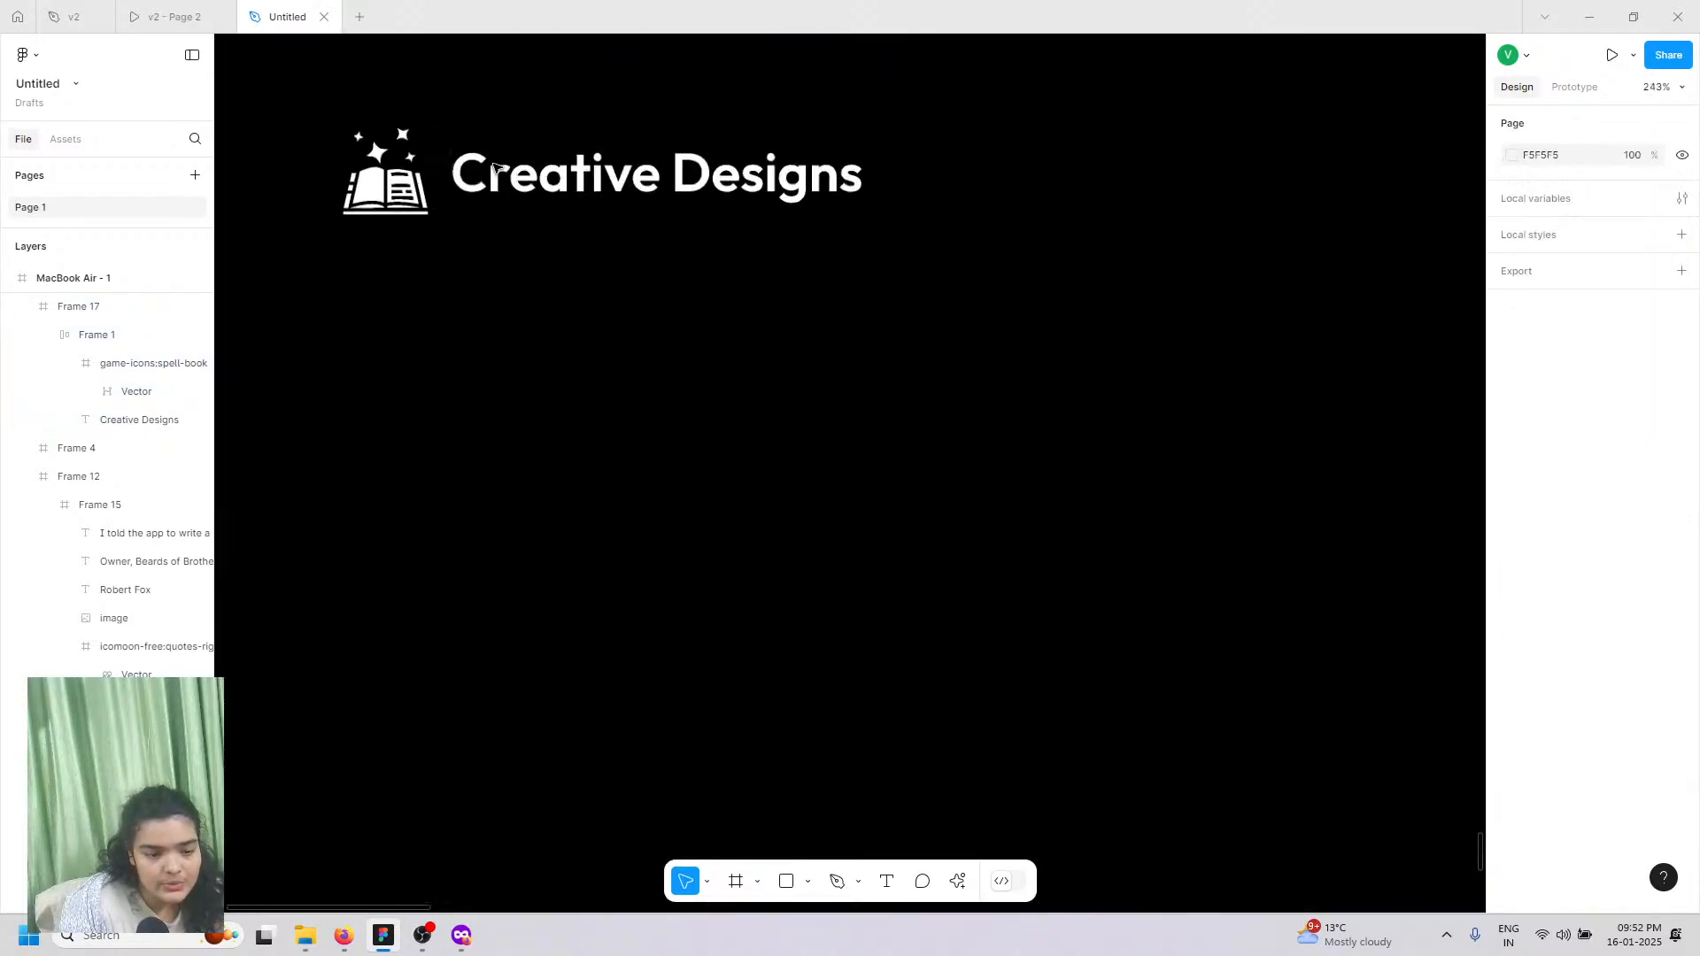
double_click(404, 295)
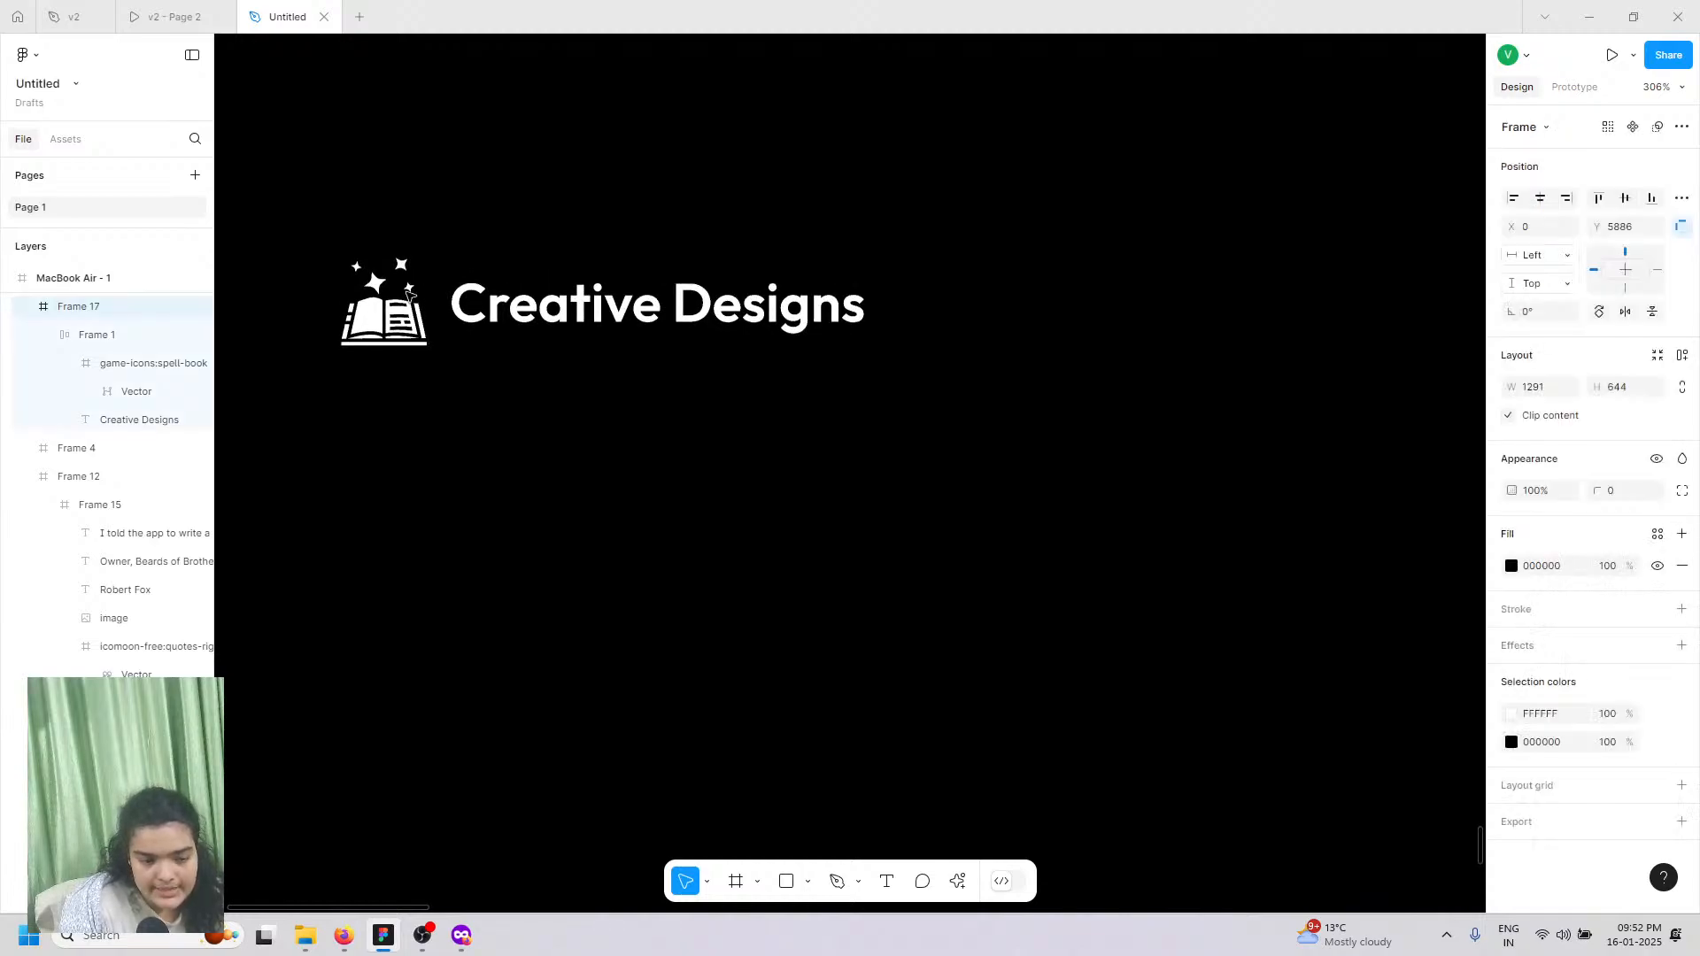
scroll(405, 294, "down", 6)
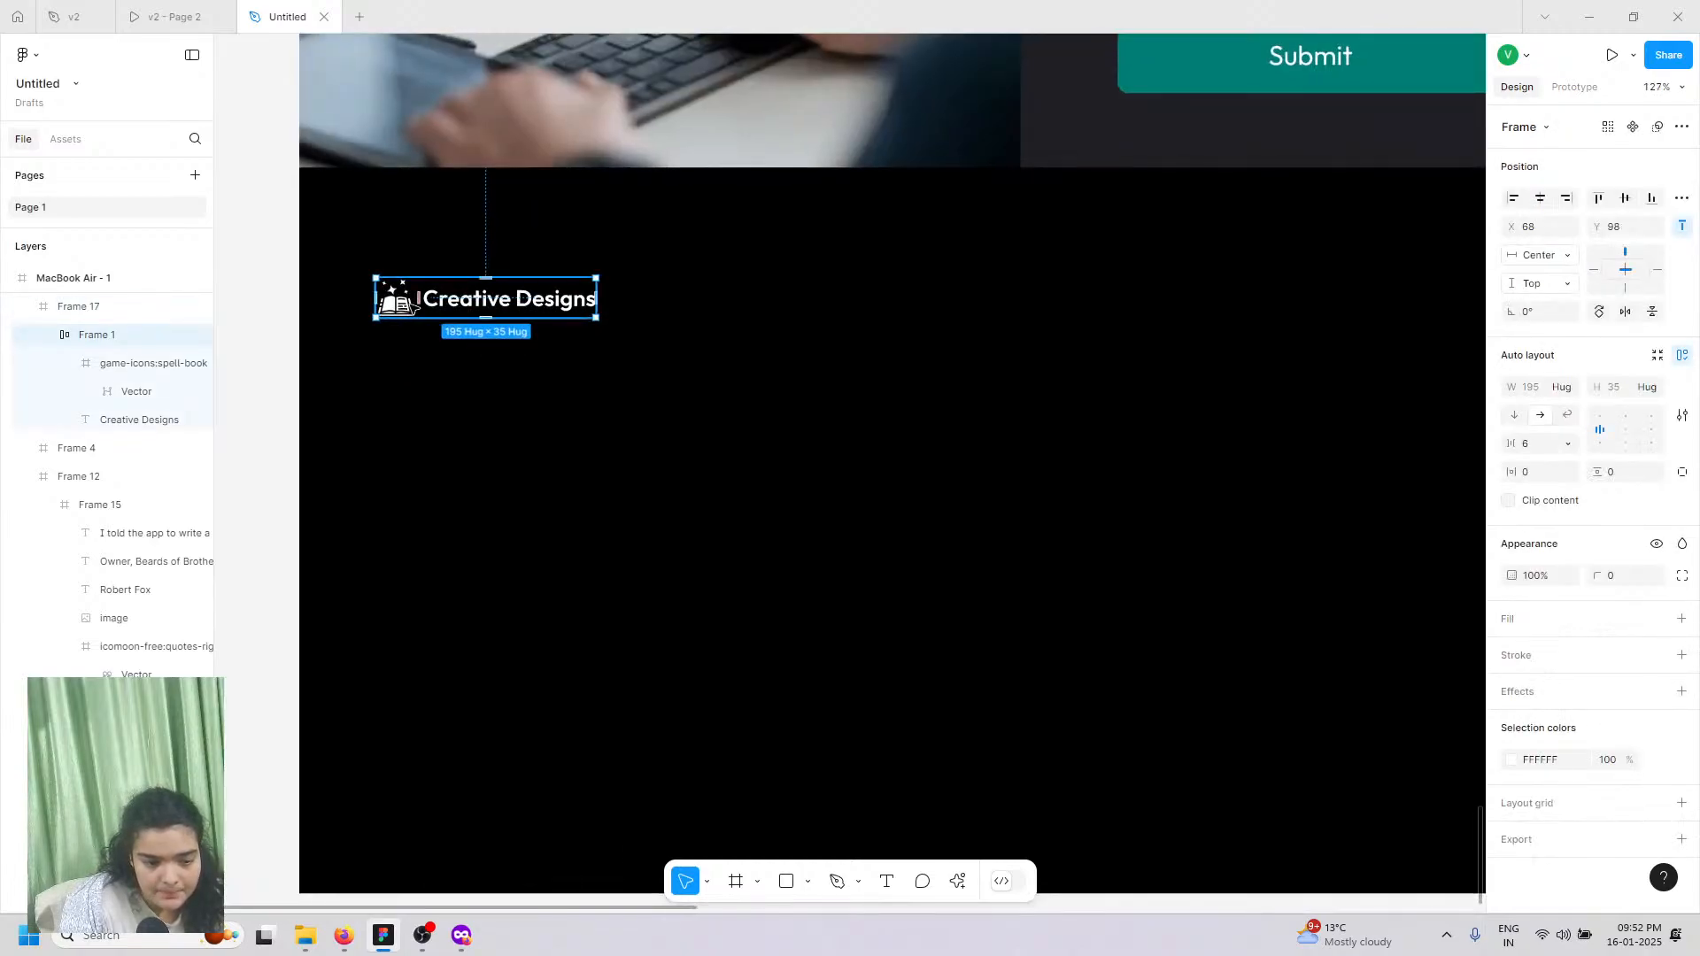
left_click_drag(444, 288, 464, 272)
left_click(182, 10)
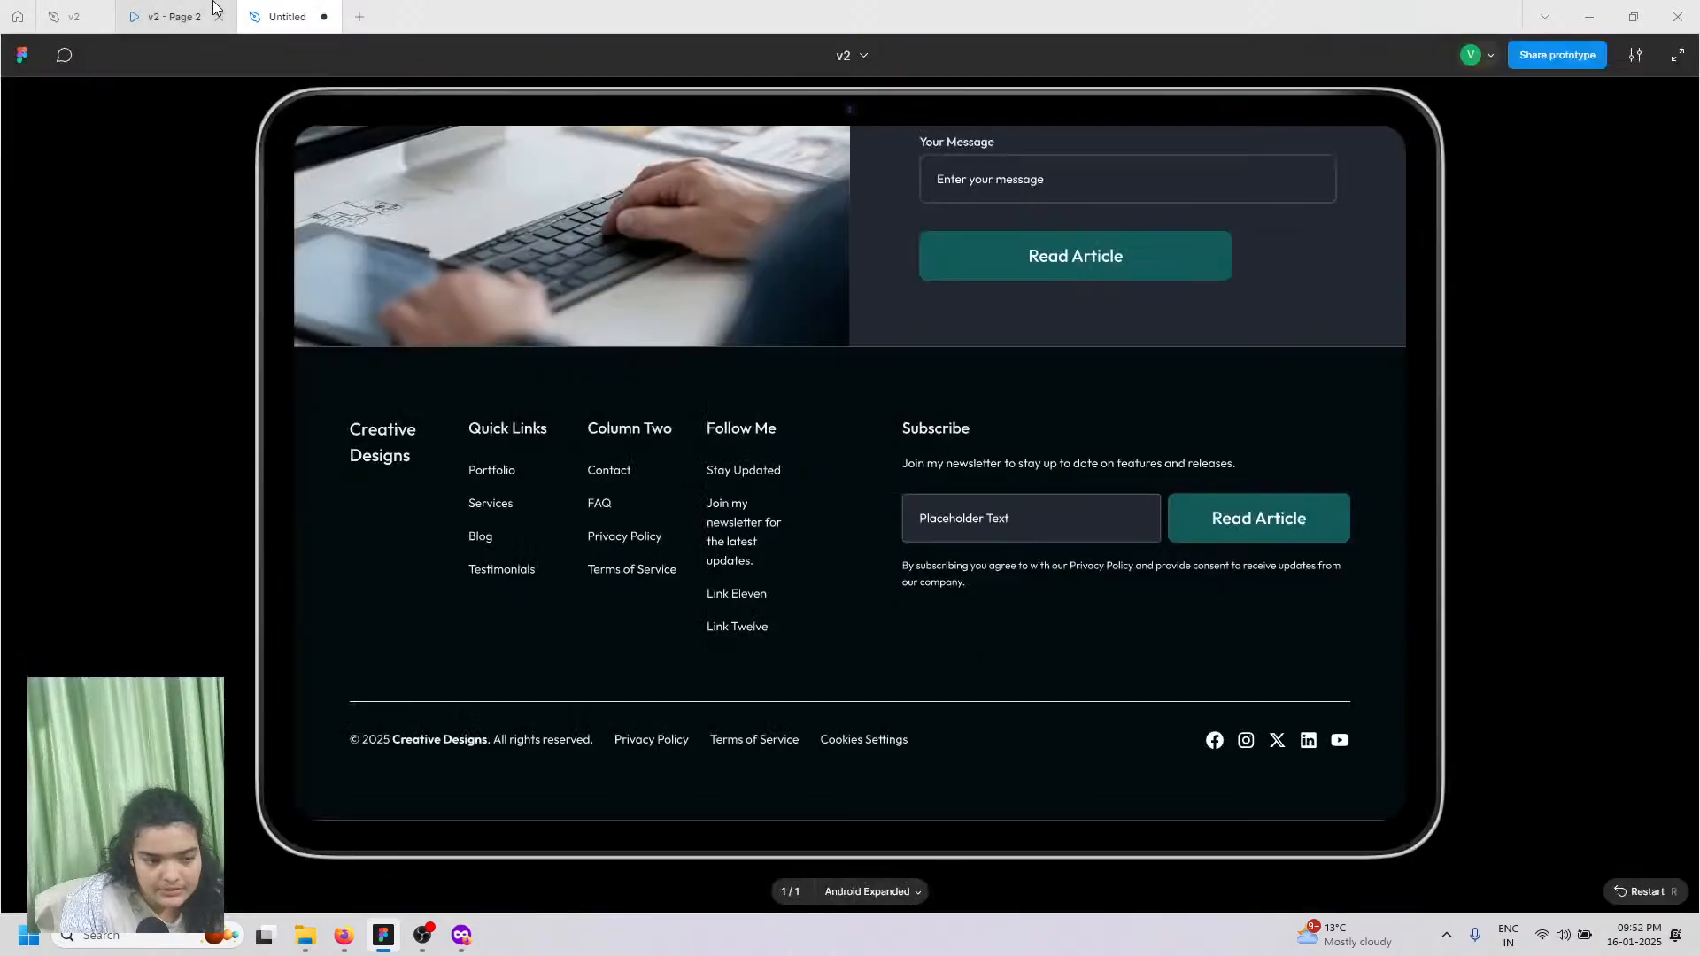
left_click(285, 16)
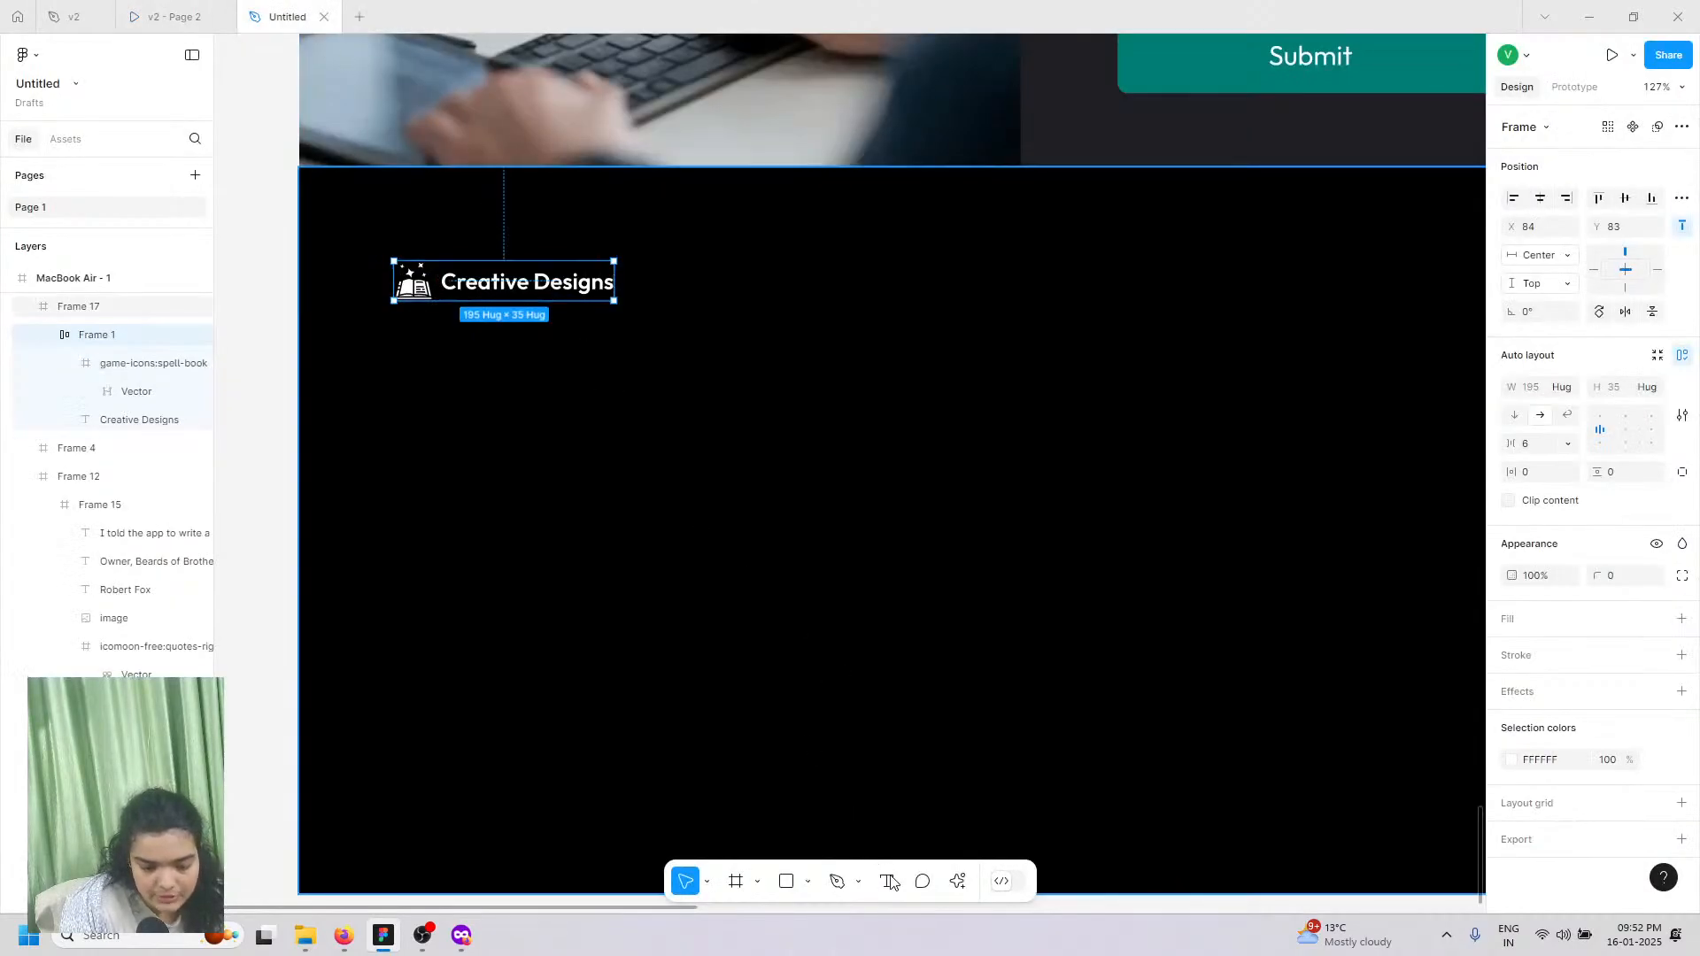
Step: Add a 'Quick Links' text beside the footer logo
key("t")
left_click(723, 294)
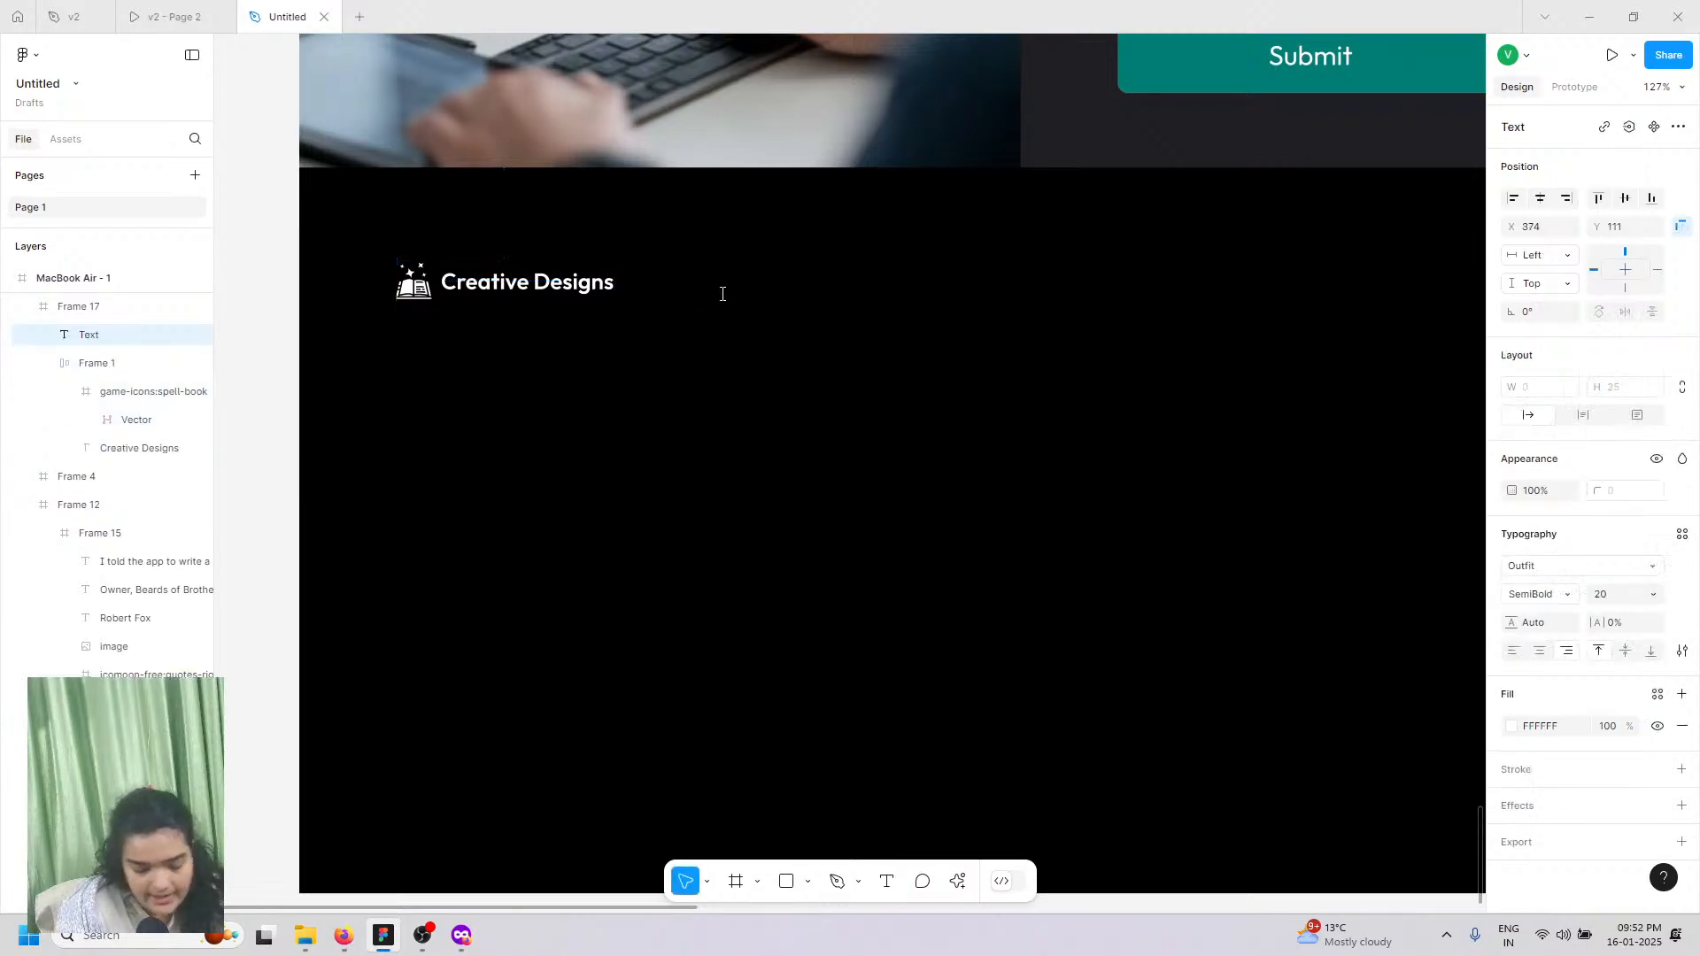
type("u")
key("BackSpace")
type("Q")
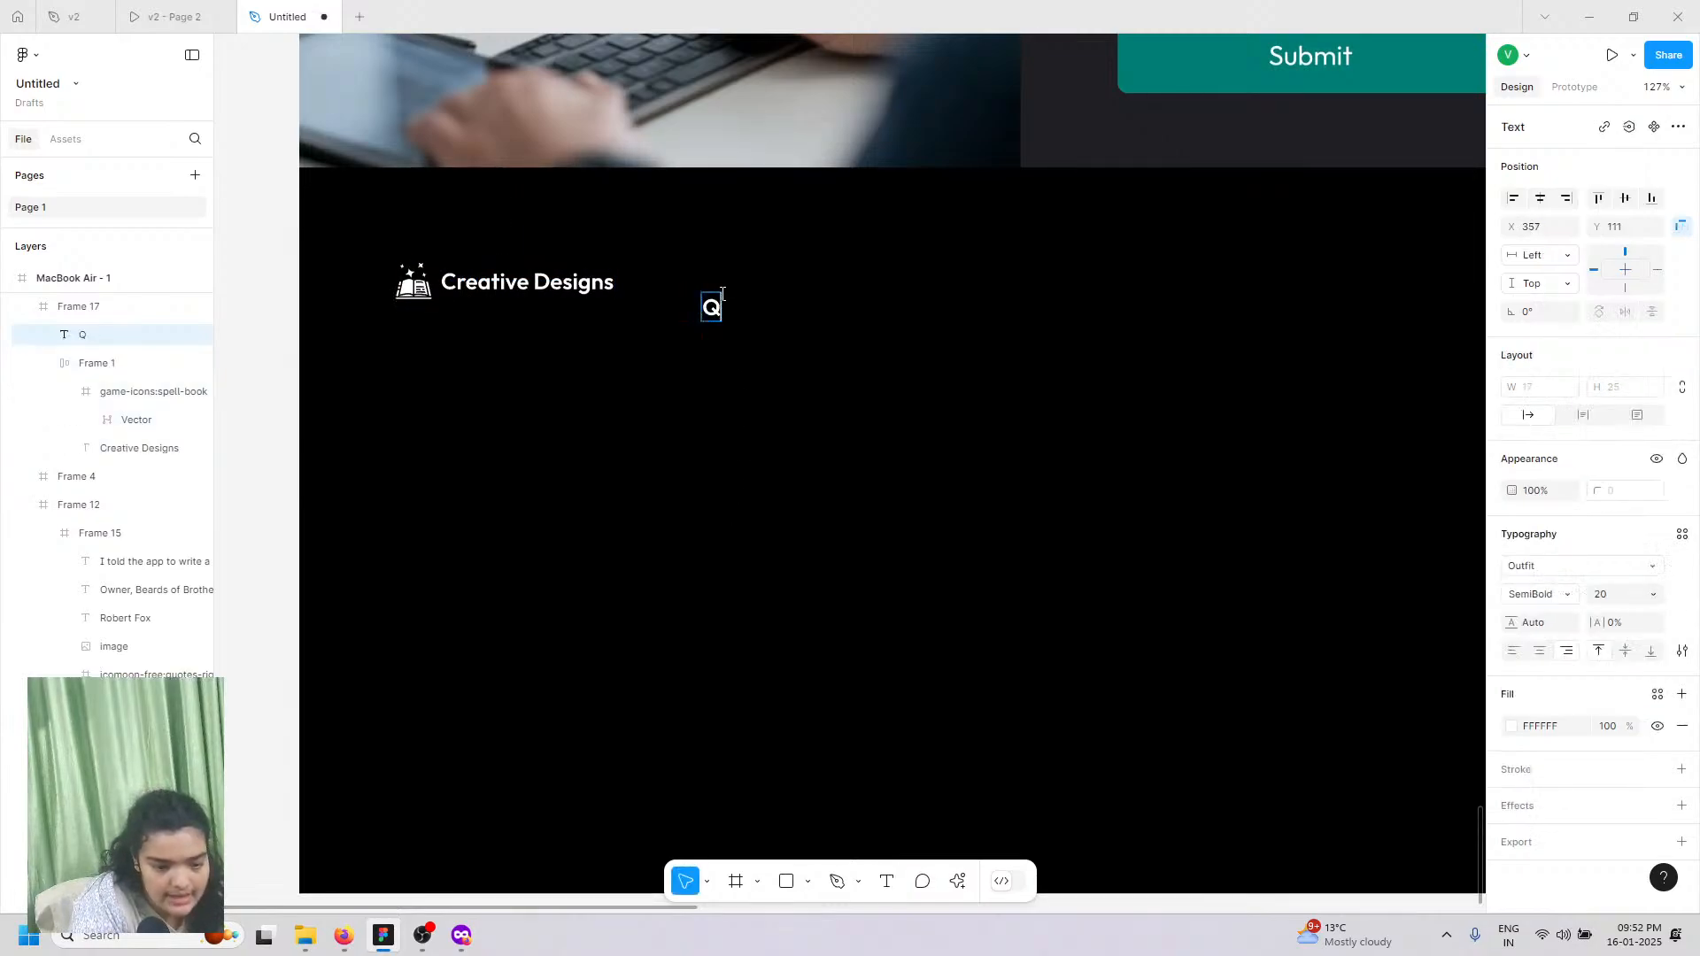
type("uicl")
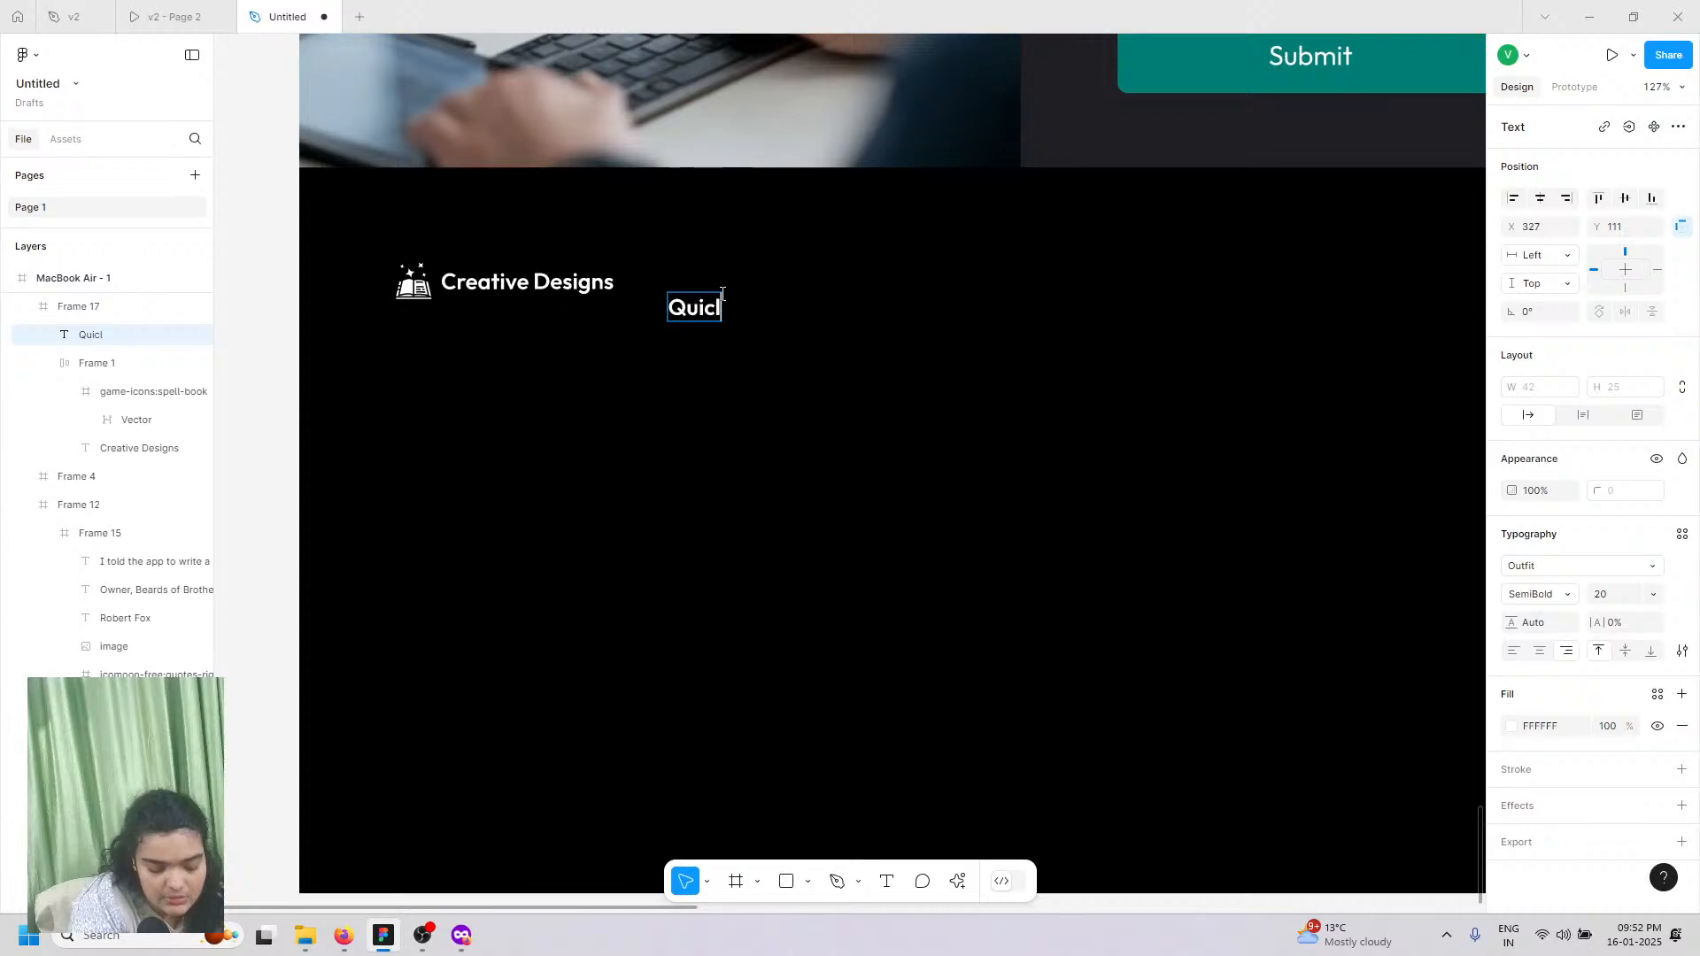
key("BackSpace")
type("k")
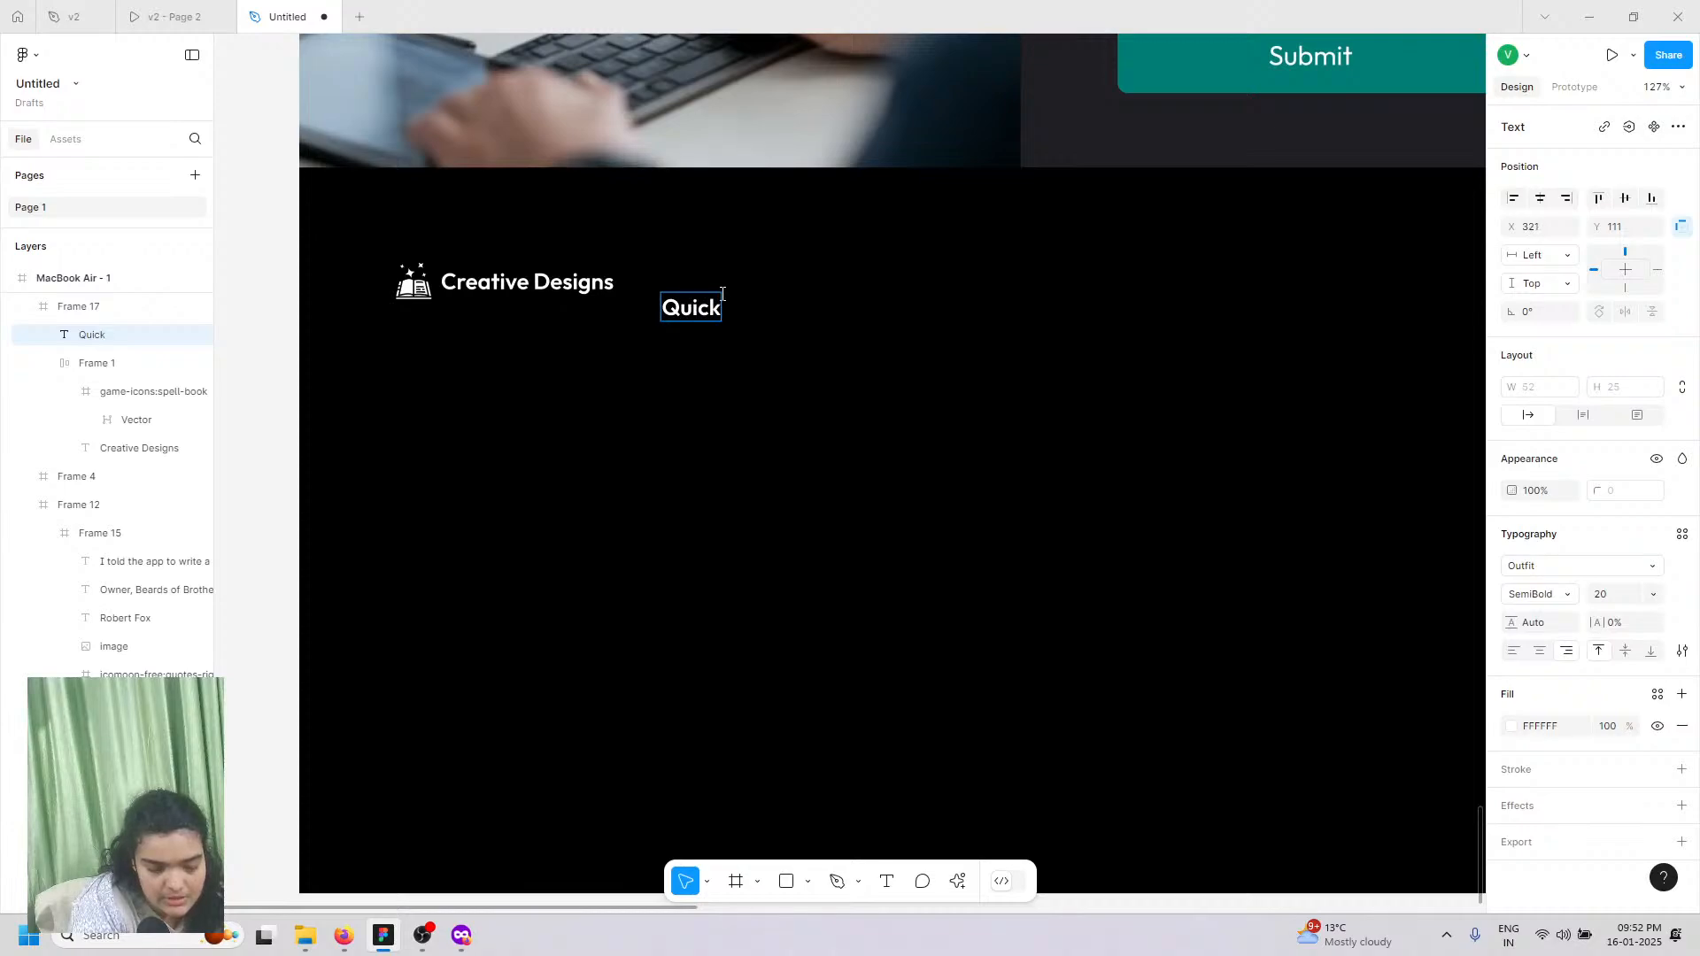
type(" L")
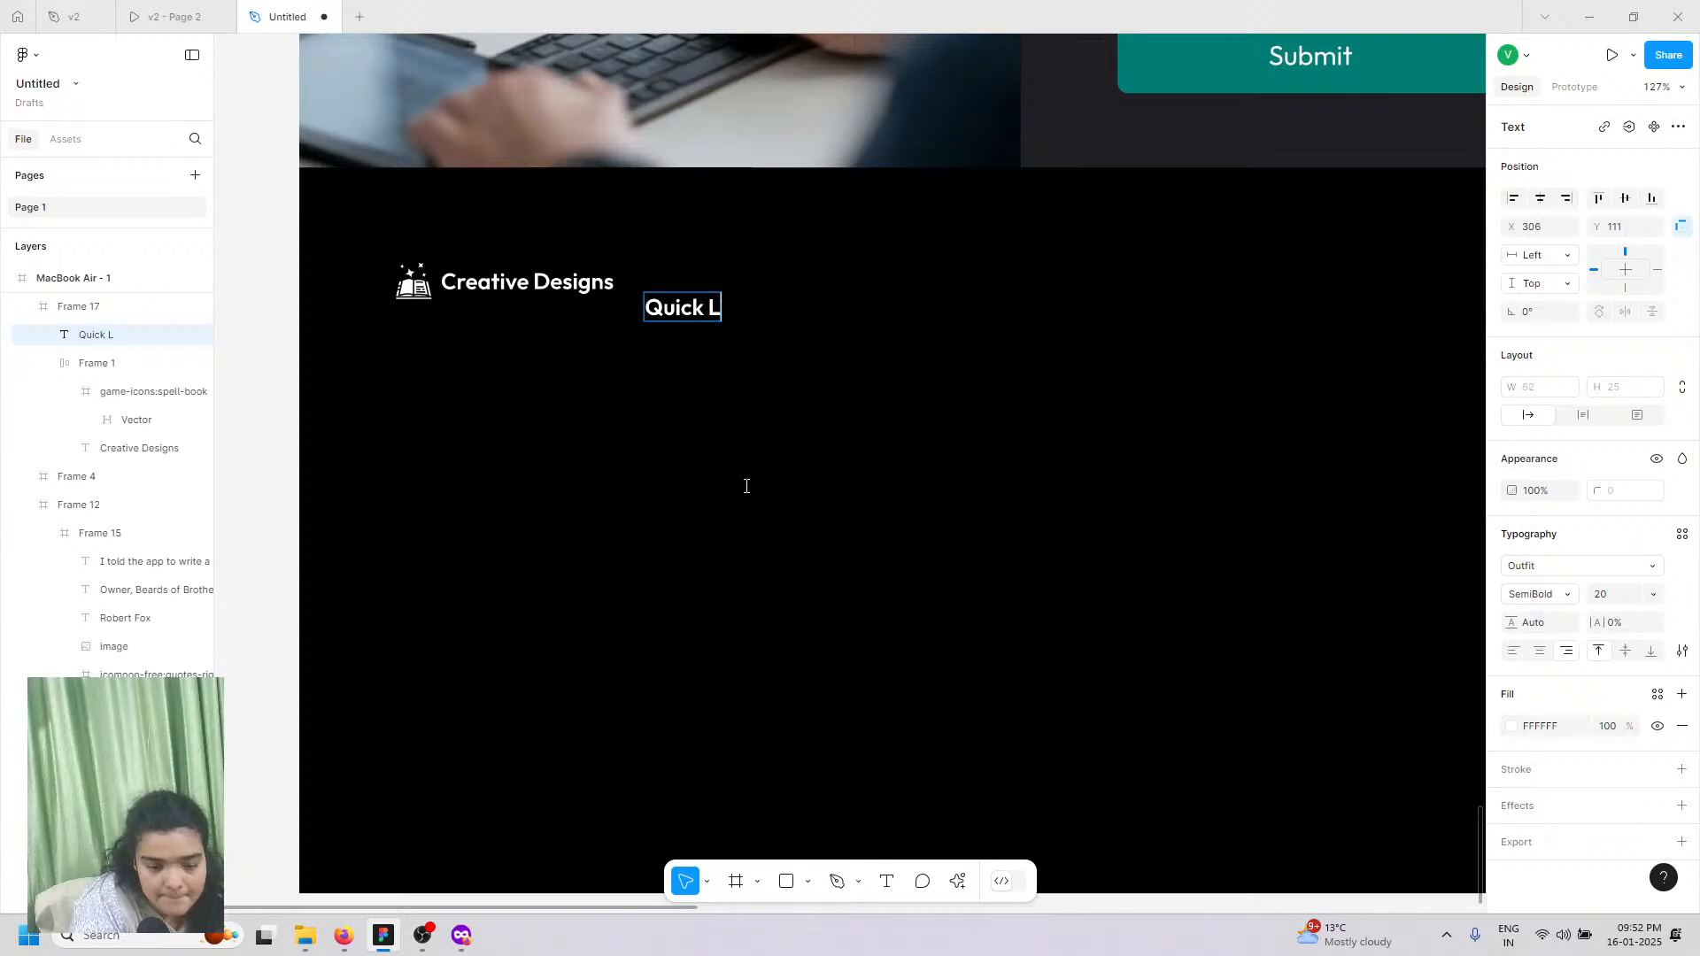
type("inks")
key("Escape")
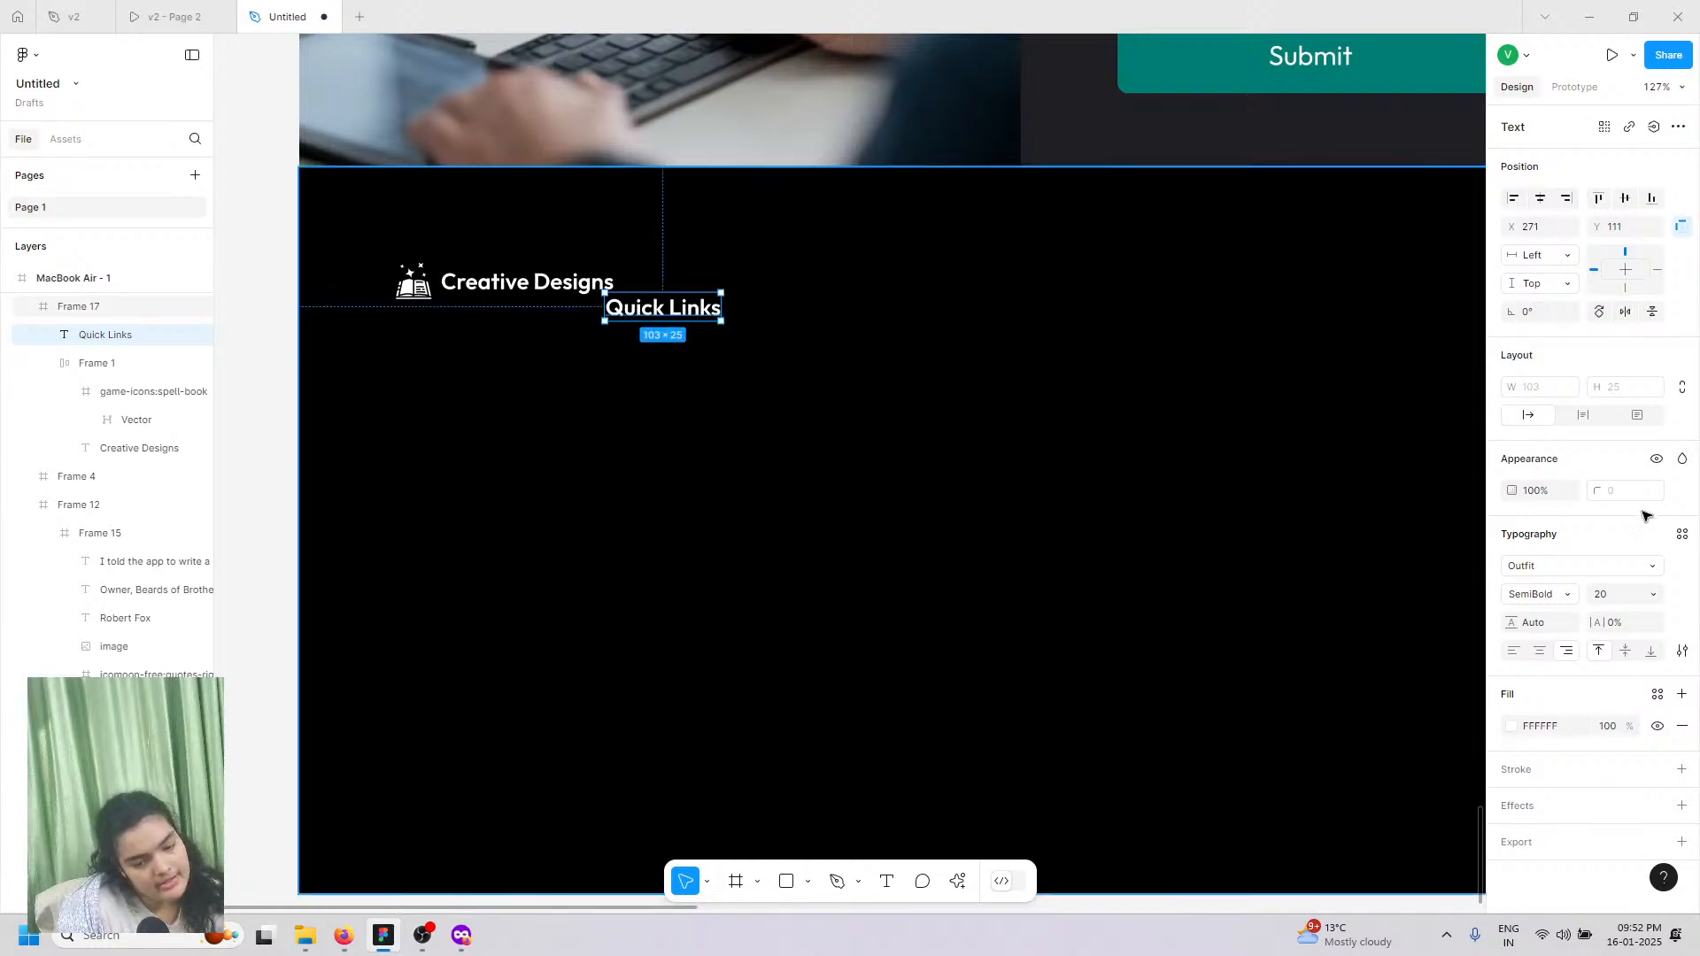
Step: Set Quick Links to font size 18, shift it right of the logo, and duplicate it
left_click(787, 317)
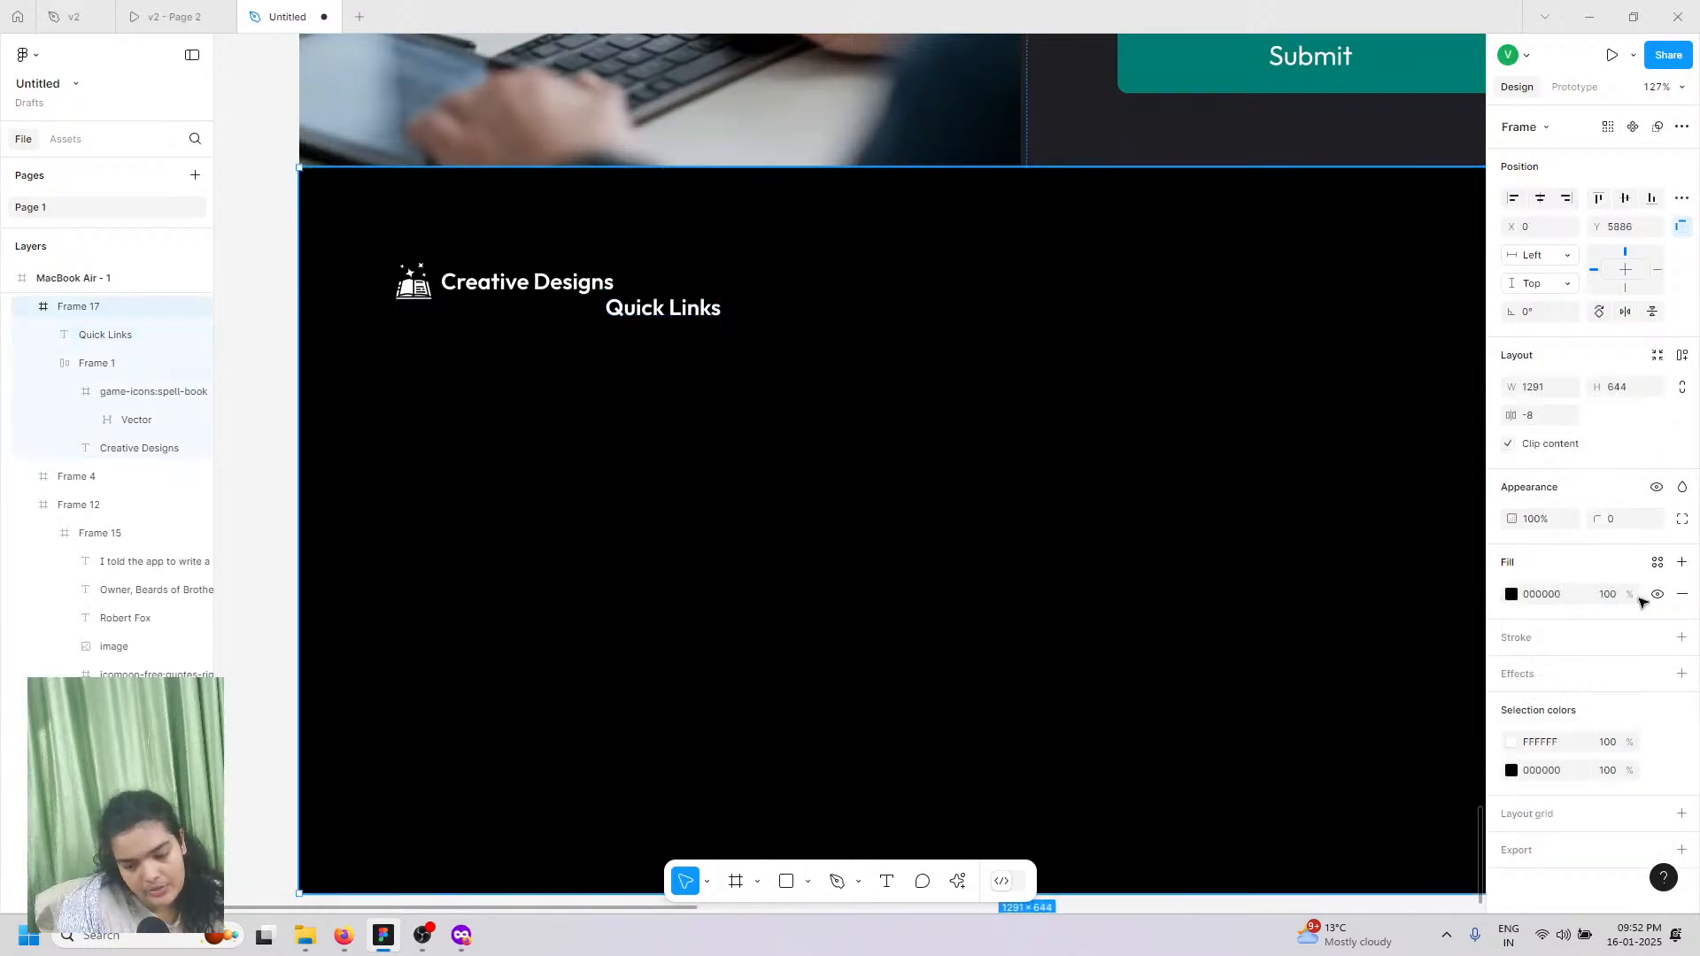
left_click(701, 317)
left_click(1654, 595)
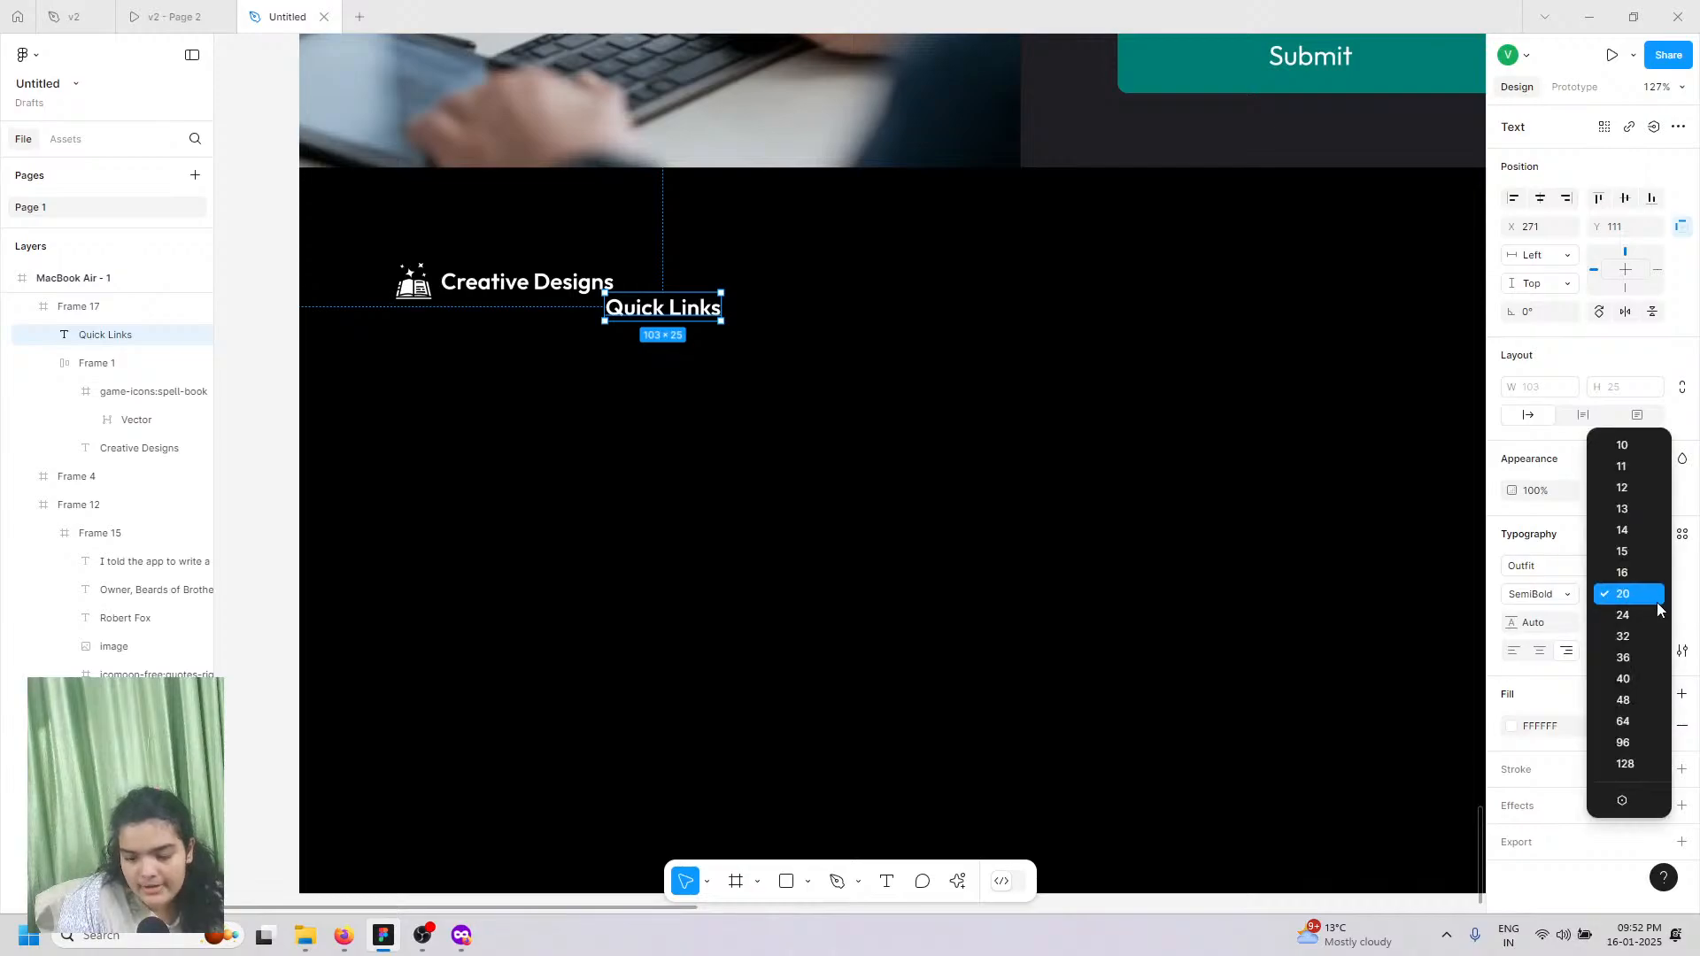
left_click(1639, 592)
left_click(1623, 596)
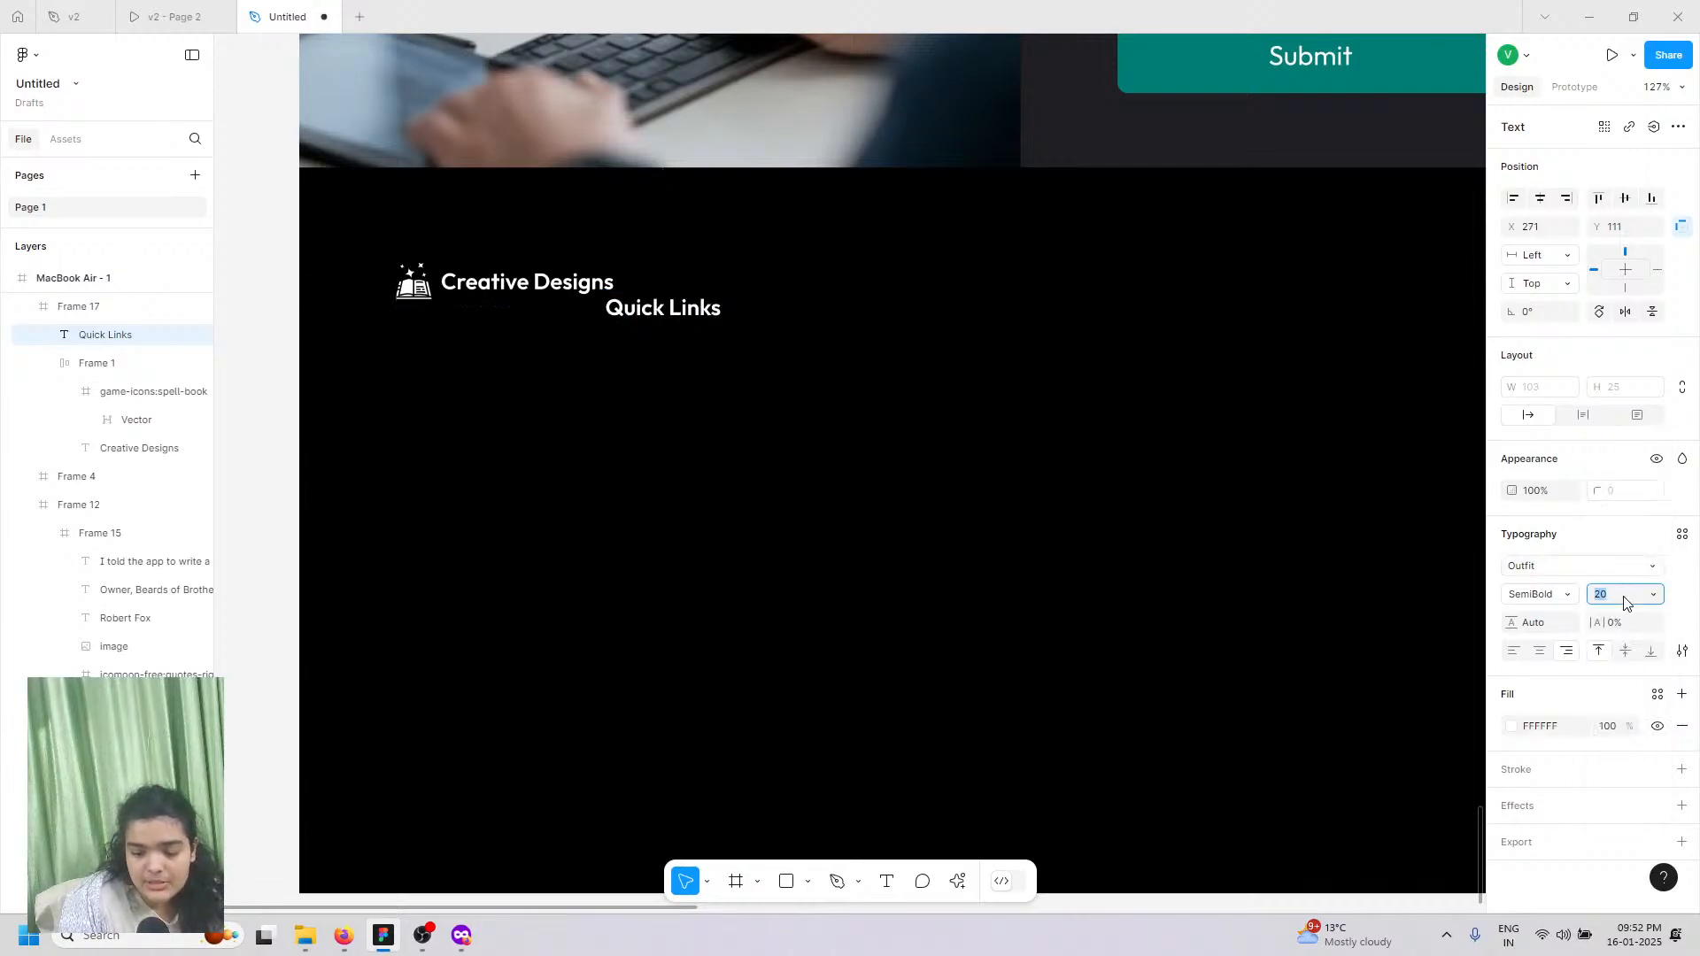
type("18")
key("Return")
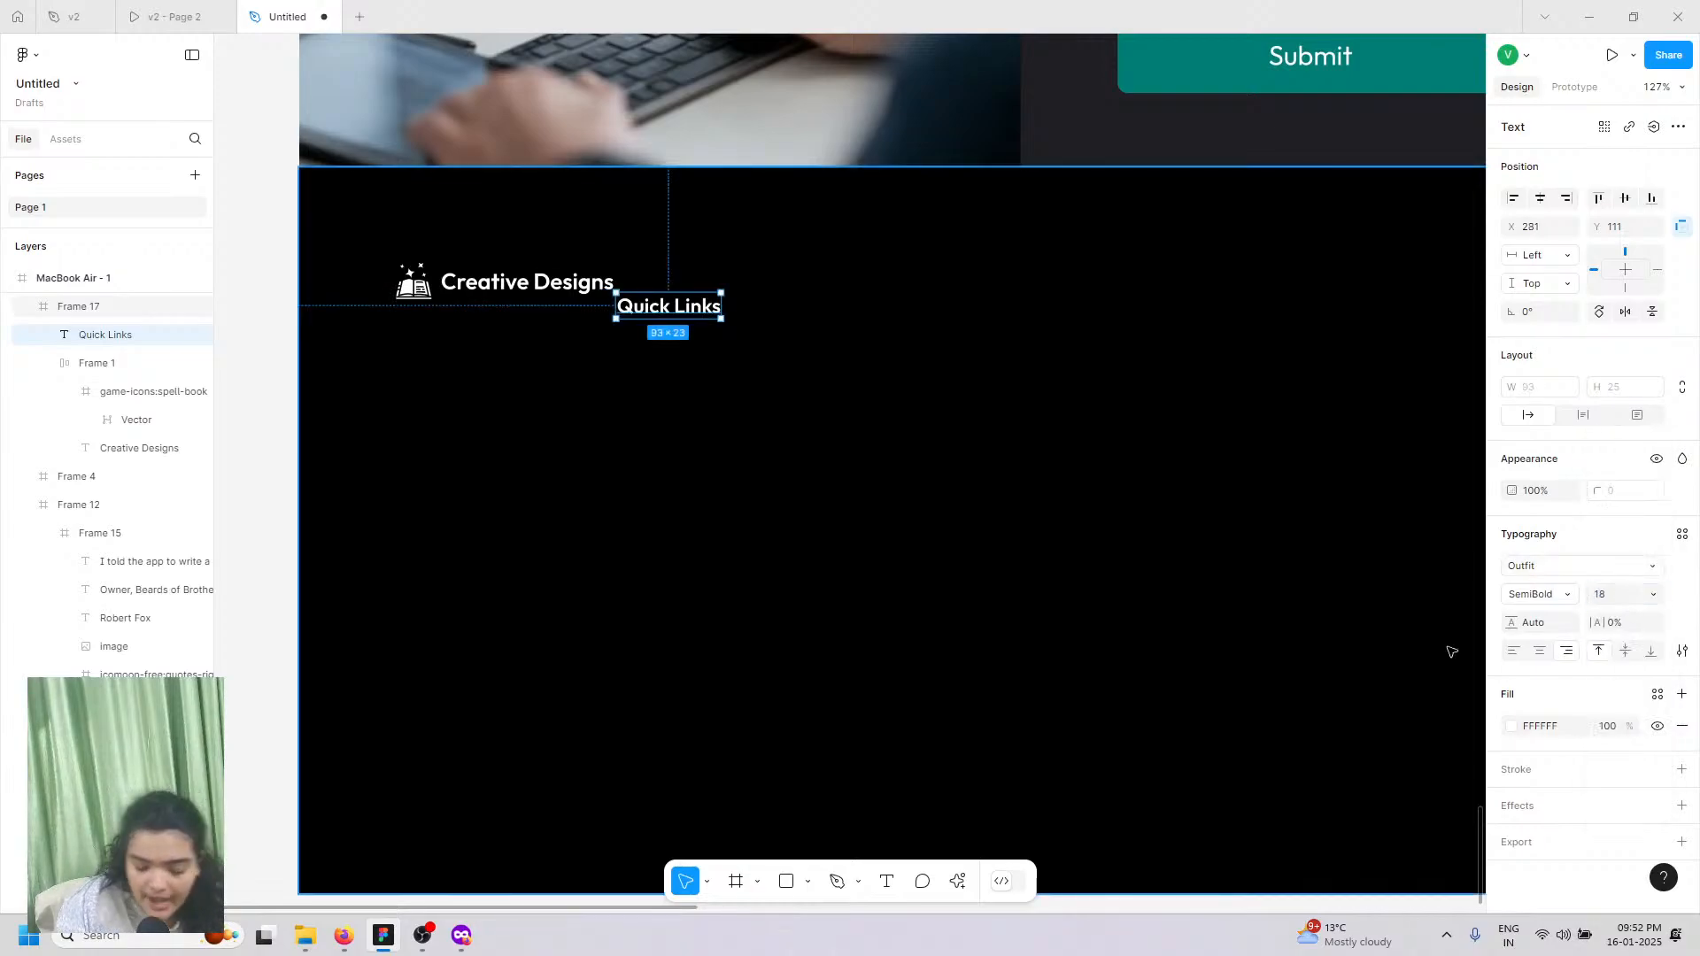
left_click_drag(721, 289, 777, 326)
key("ctrl+d")
Step: Retype the duplicated heading as 'Portfolio'
left_click(204, 10)
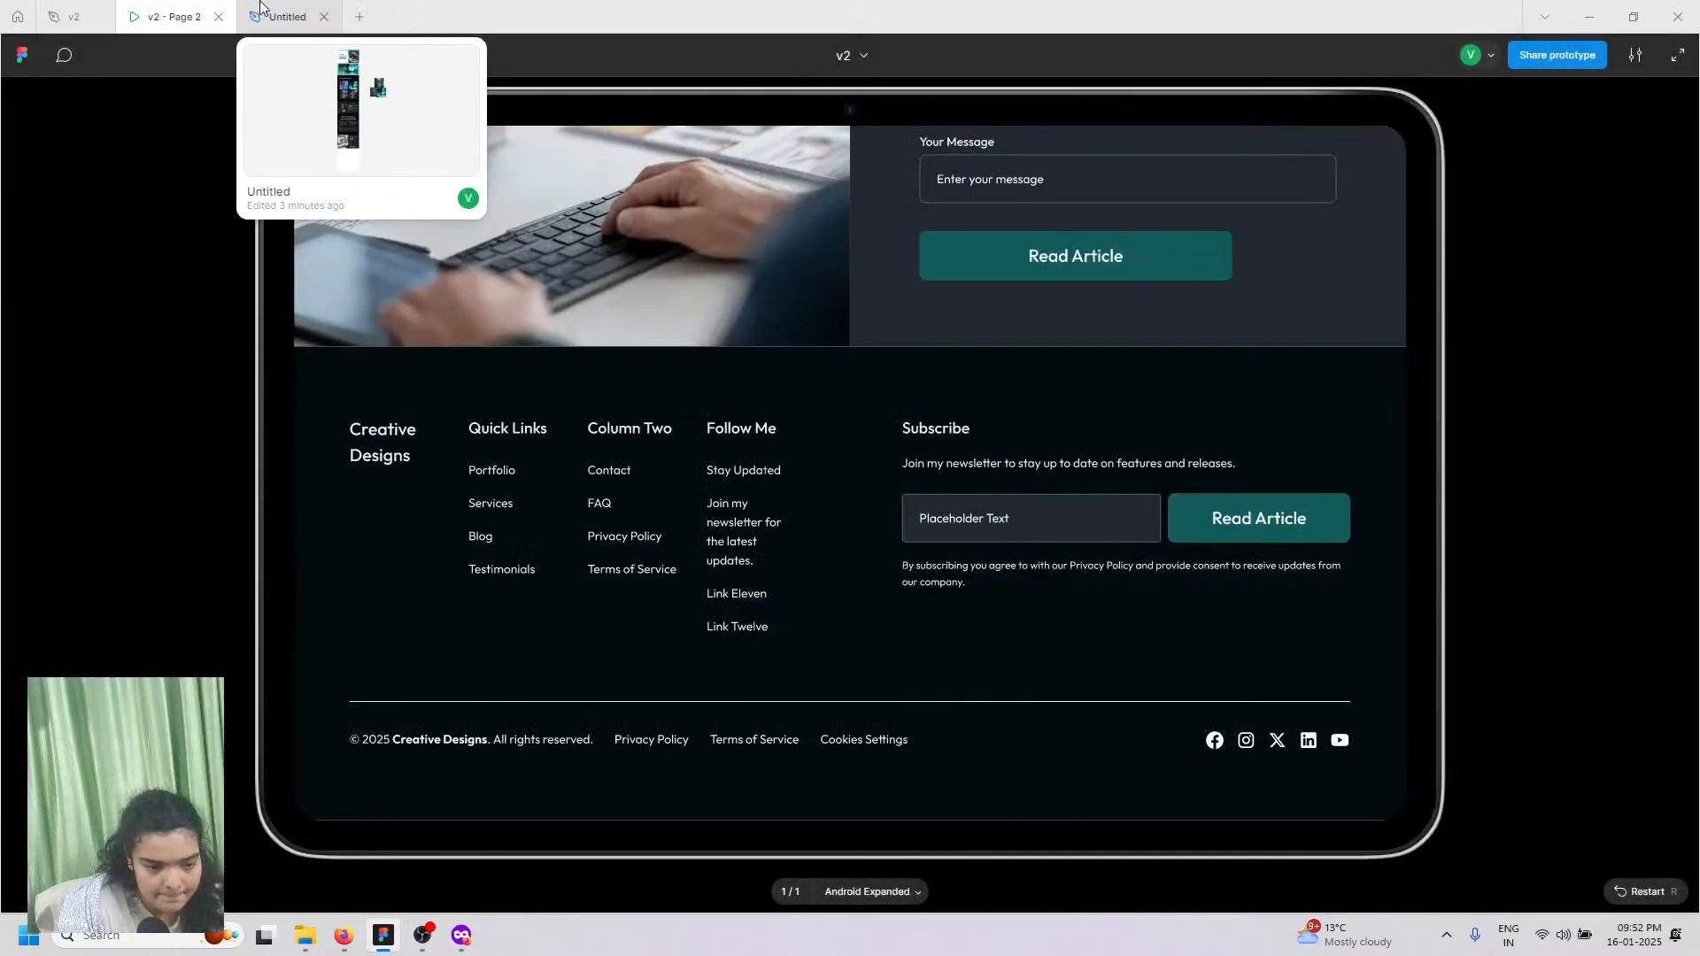
left_click(268, 7)
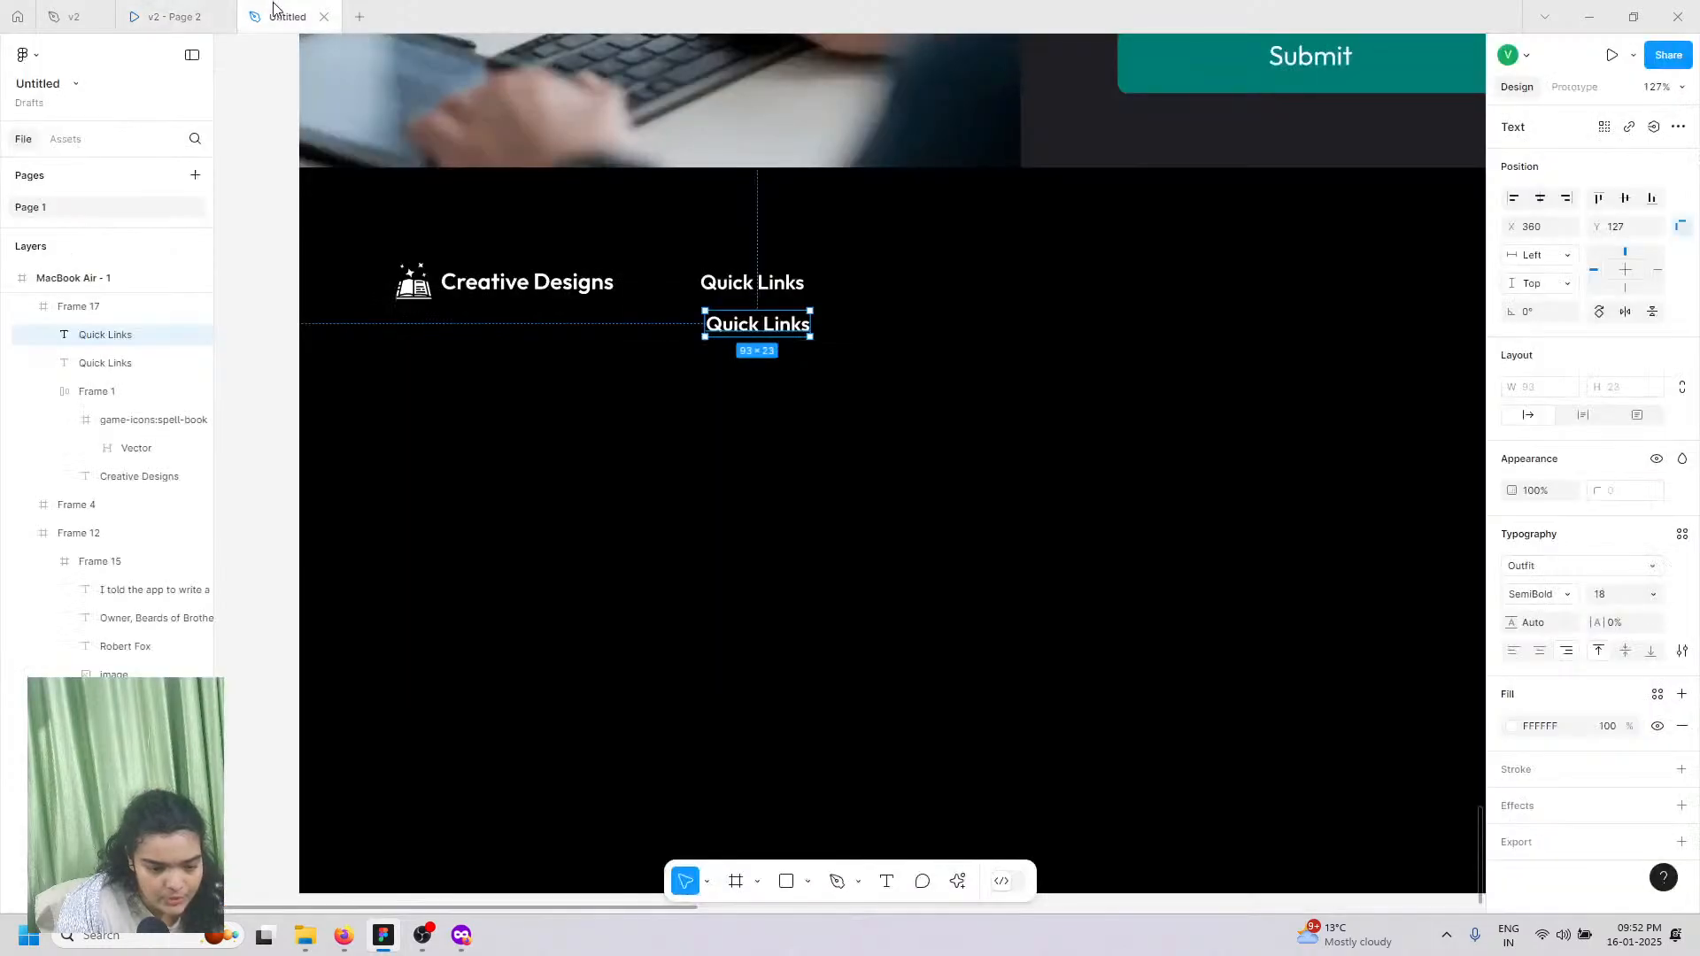
double_click(761, 325)
type("Portfolio")
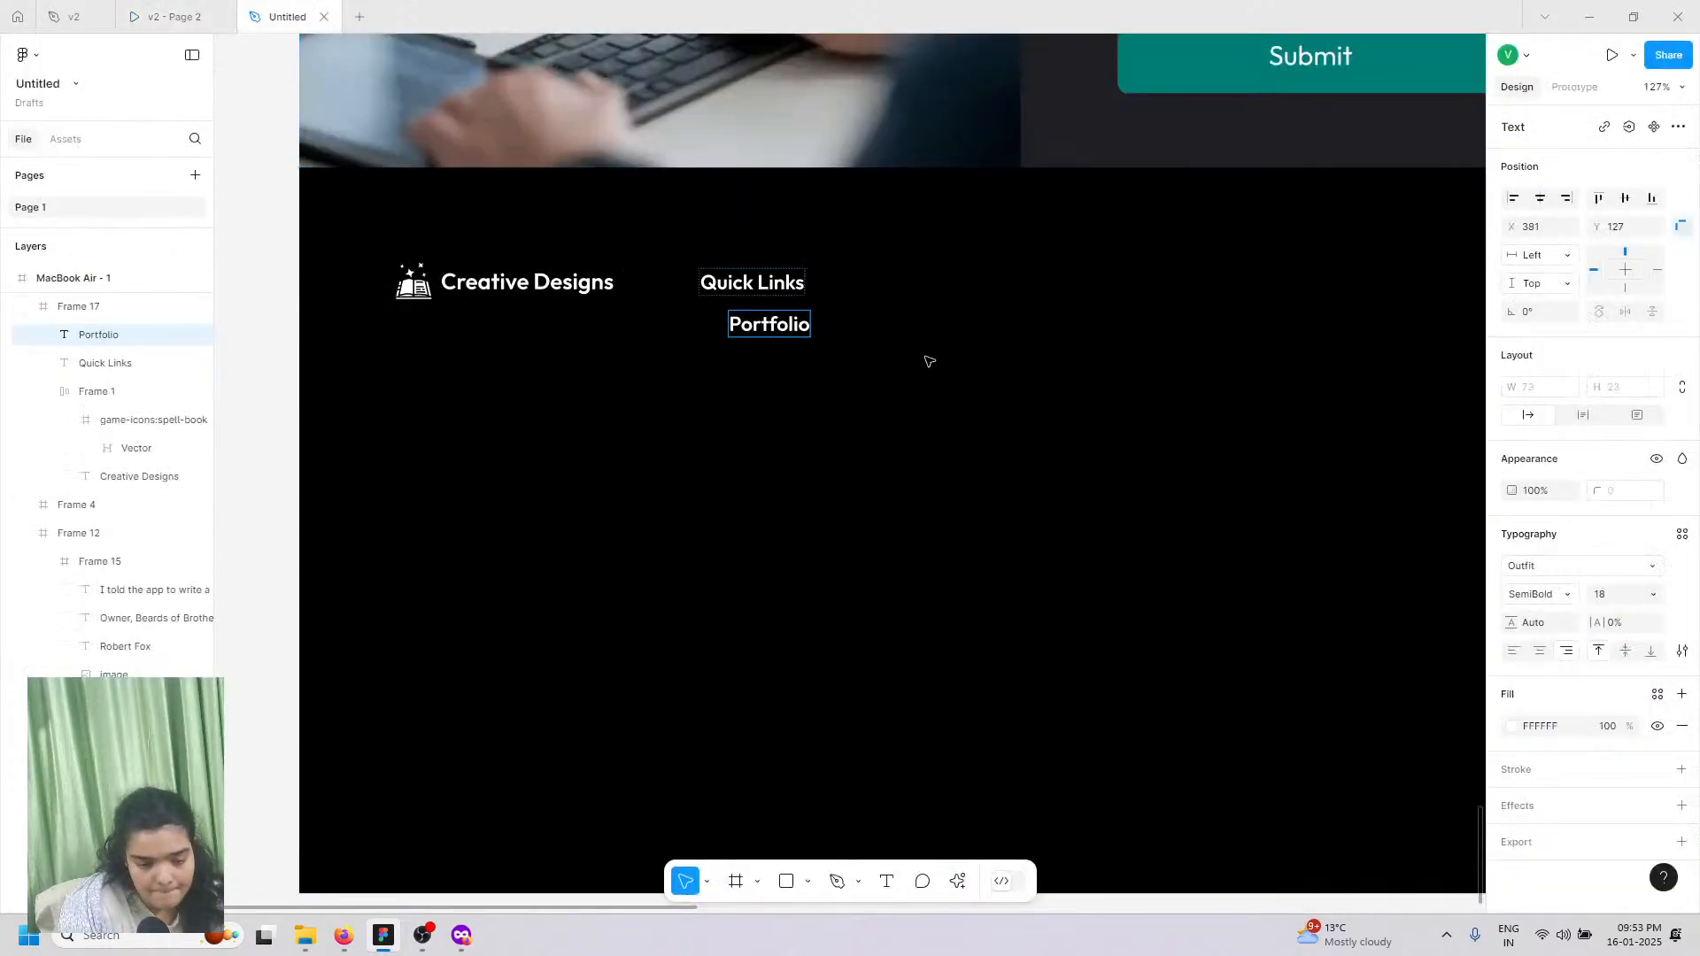
key("Escape")
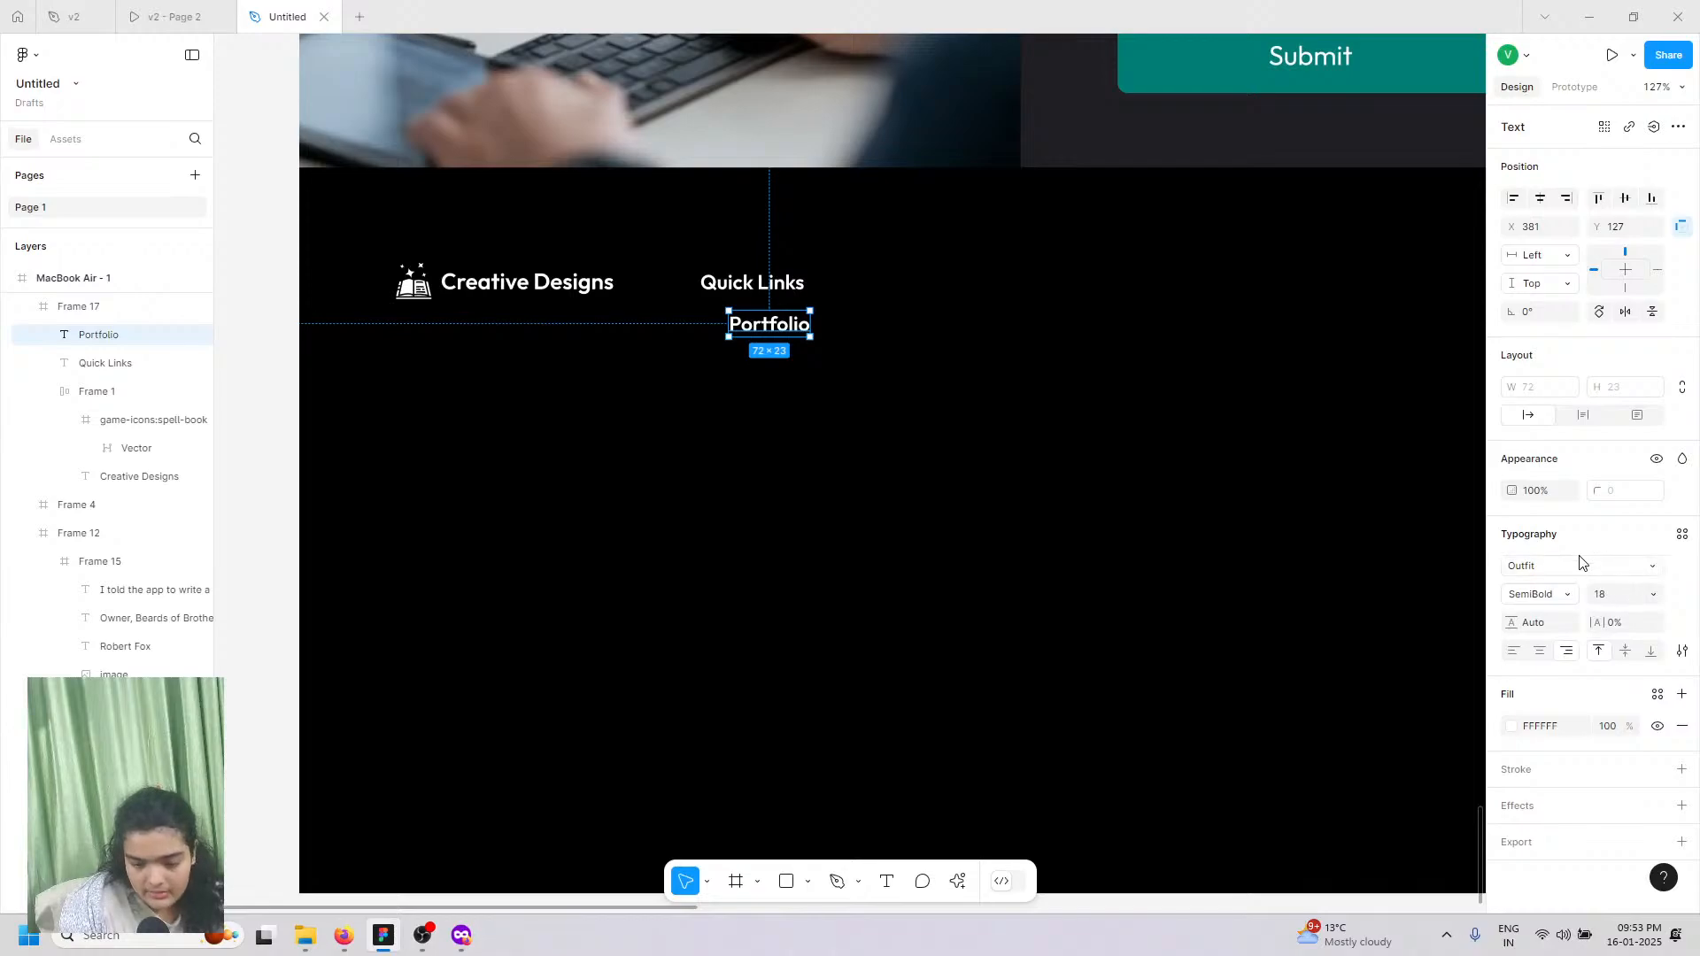
Step: Make Portfolio Regular weight at size 16, placed beneath the Quick Links heading
left_click(1542, 576)
left_click(1540, 594)
left_click(1541, 594)
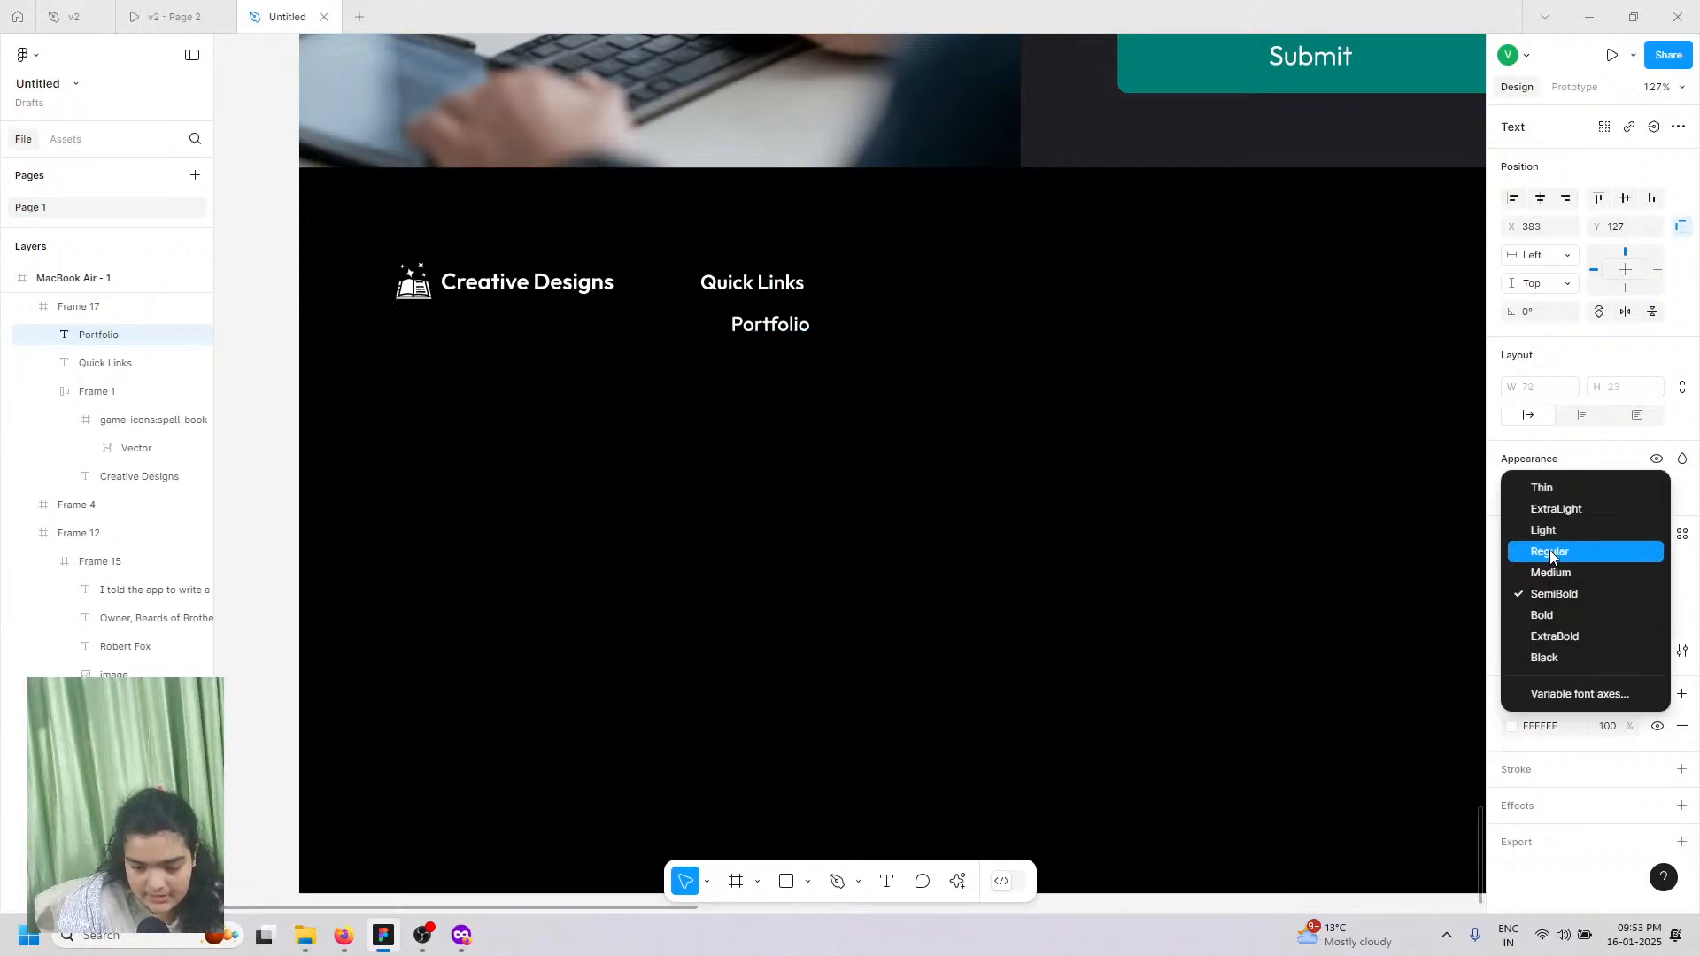
left_click(1541, 550)
left_click(1653, 594)
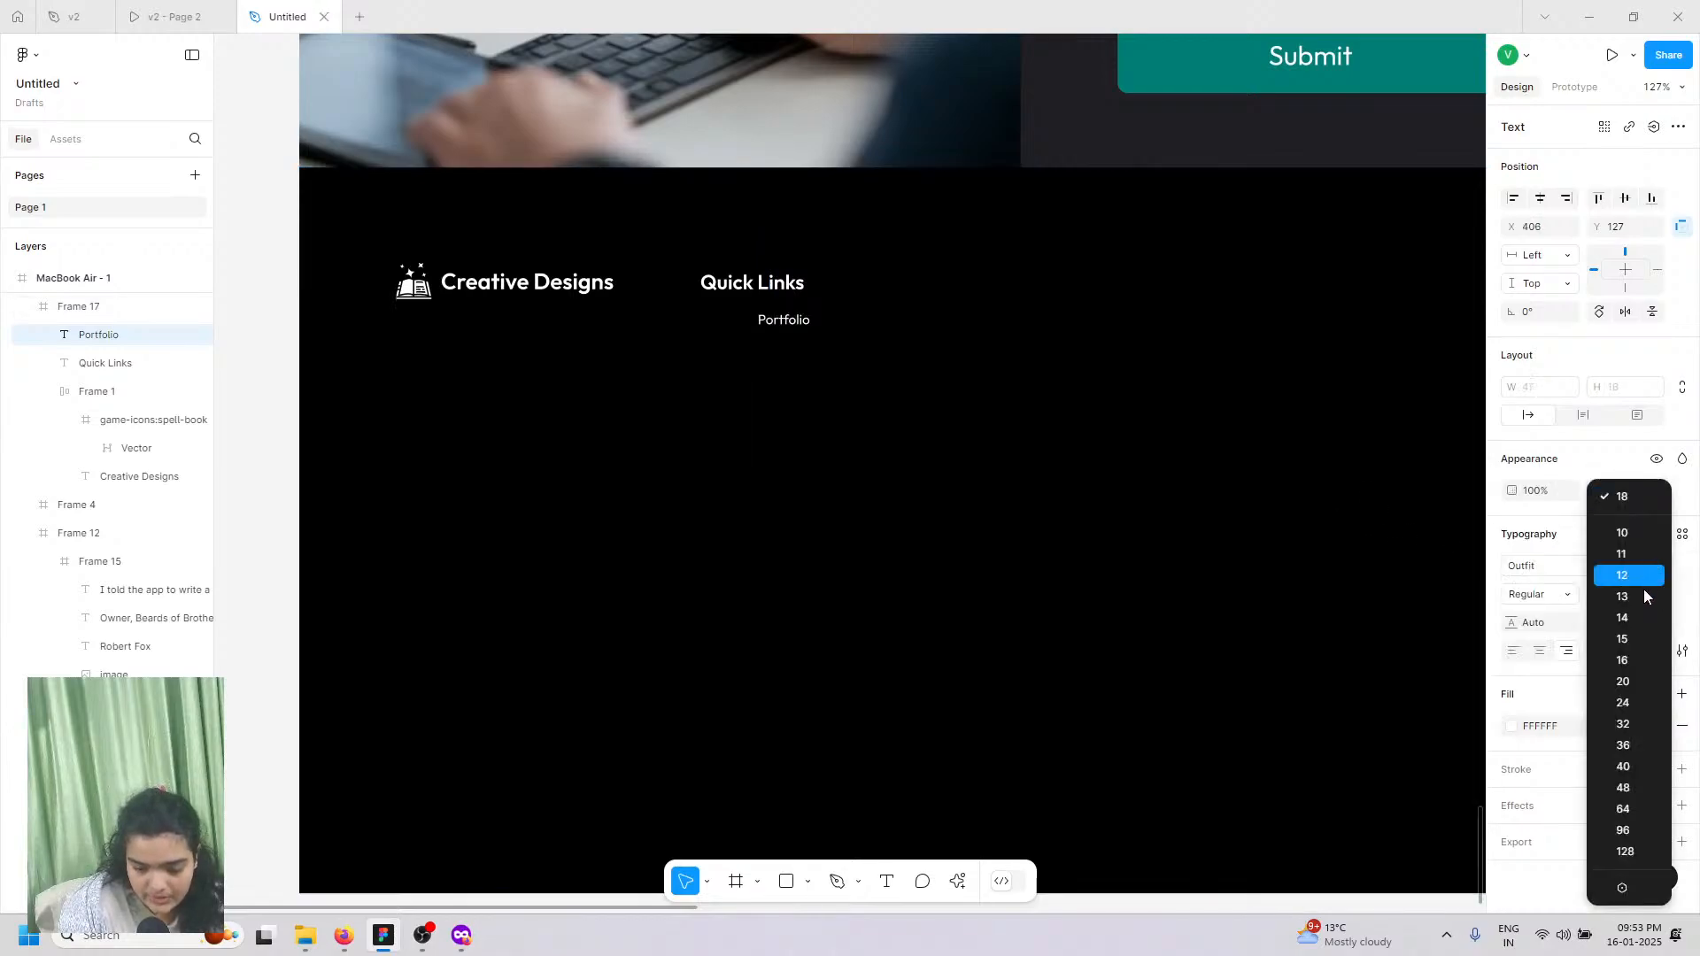
left_click(1623, 617)
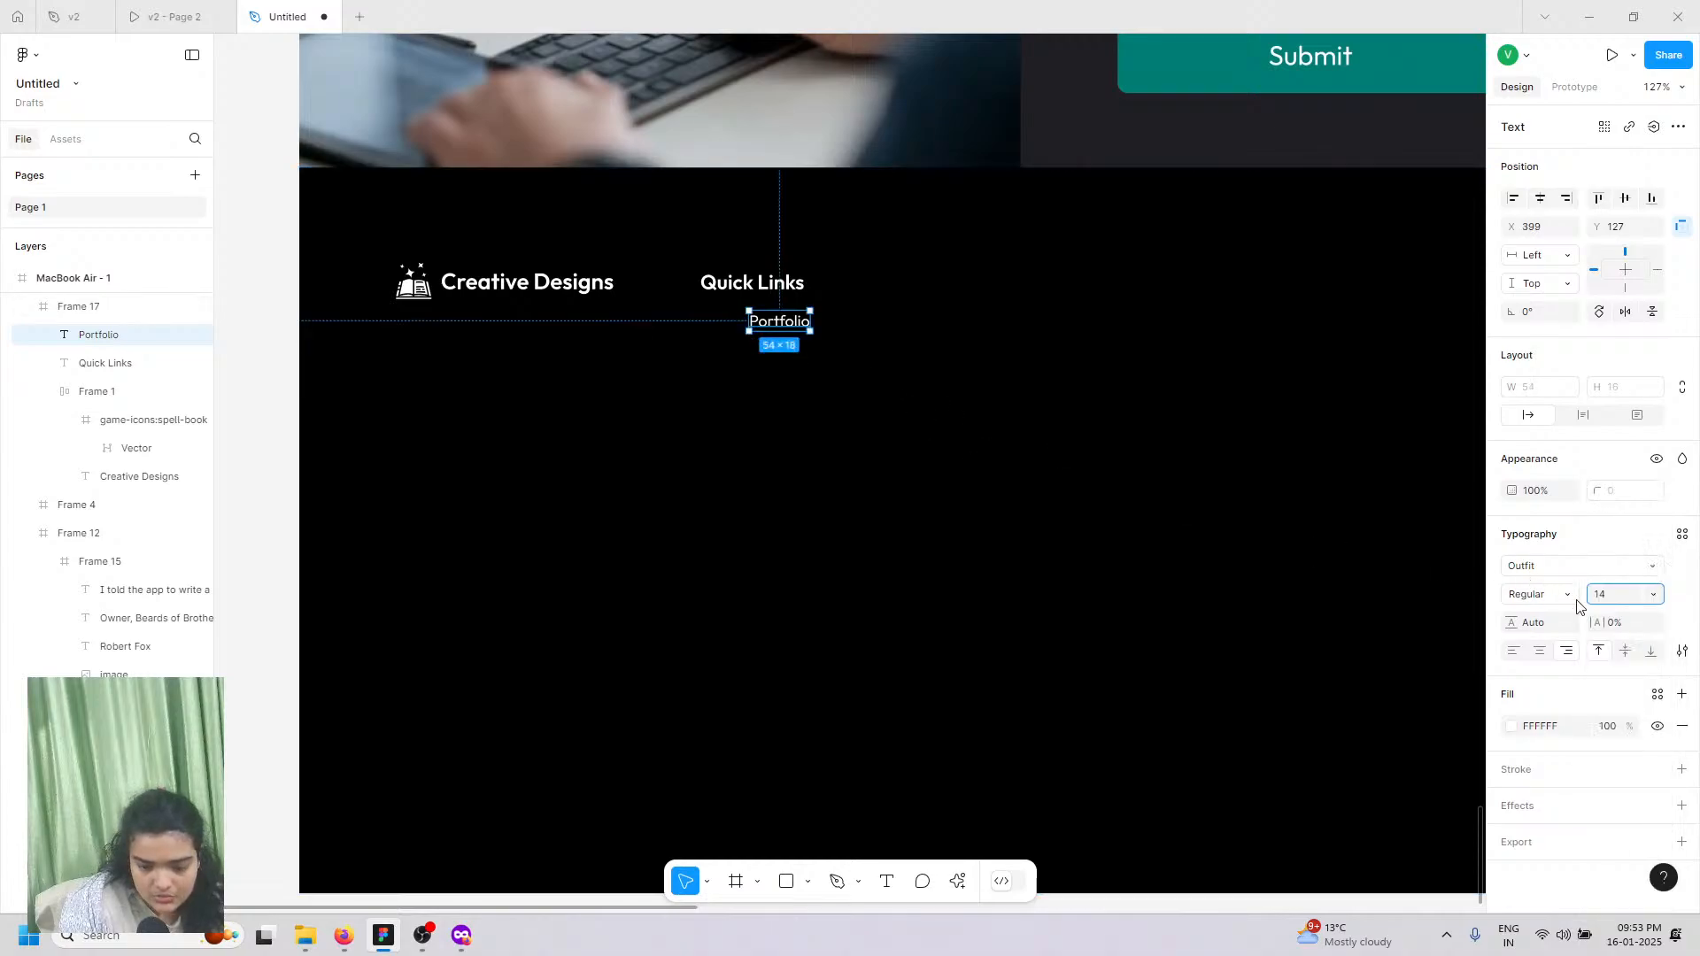
left_click(1653, 594)
left_click(1623, 638)
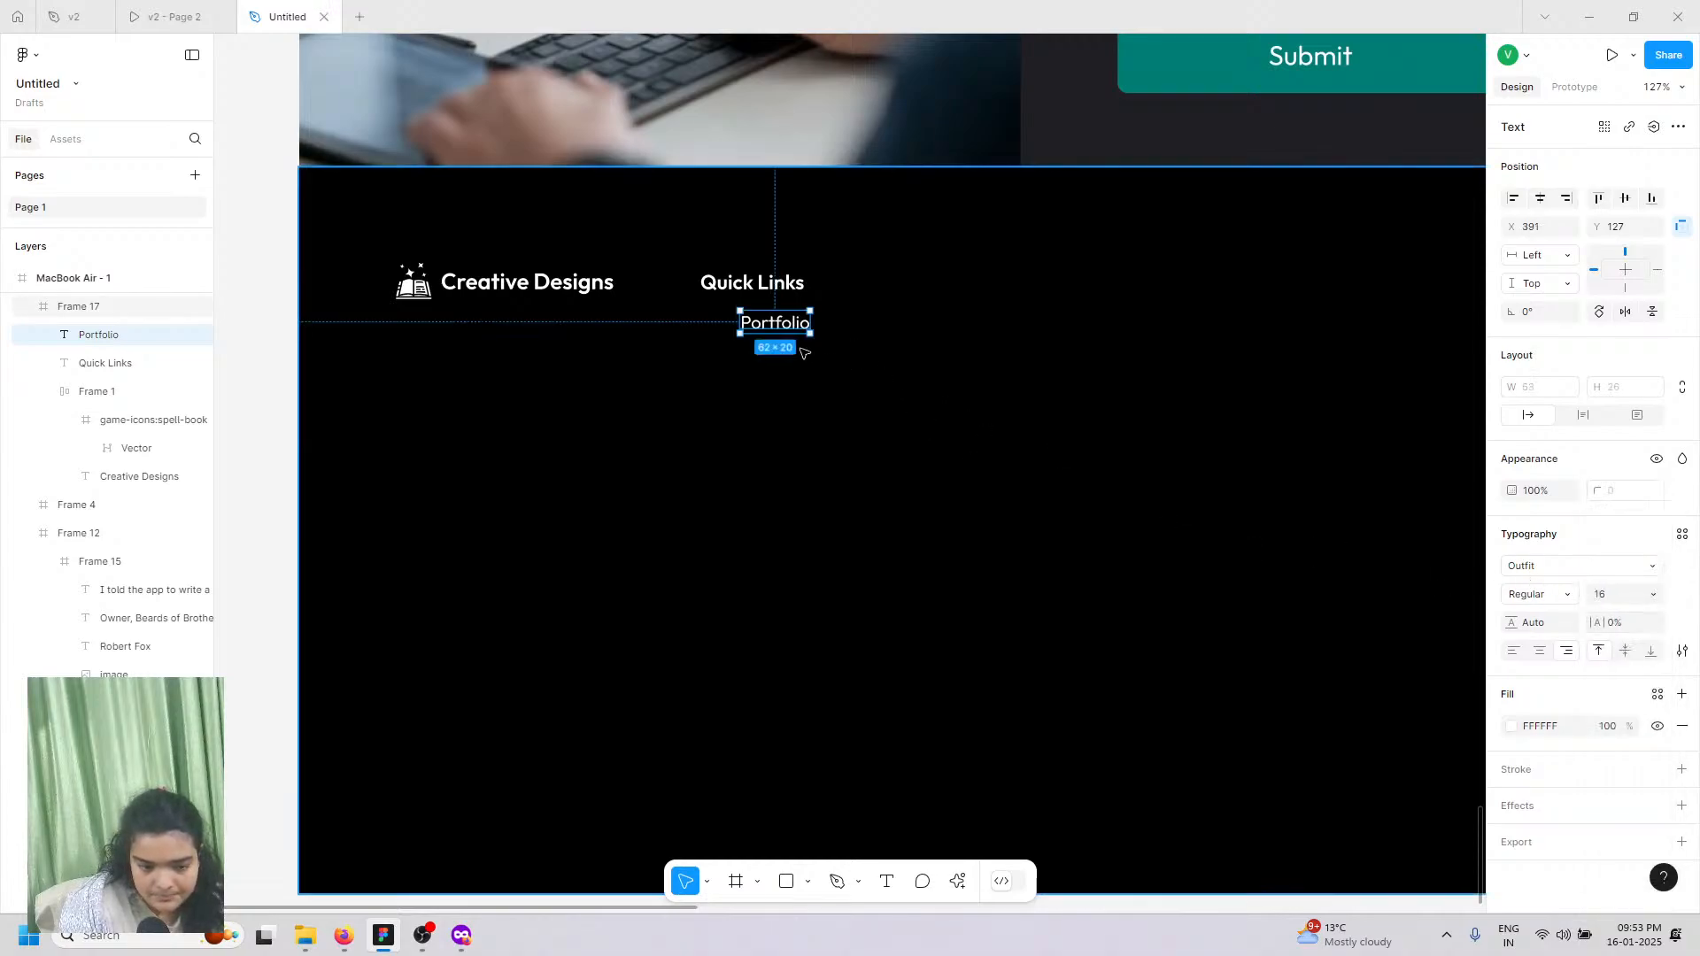
scroll(777, 332, "up", 5)
left_click_drag(780, 300, 648, 325)
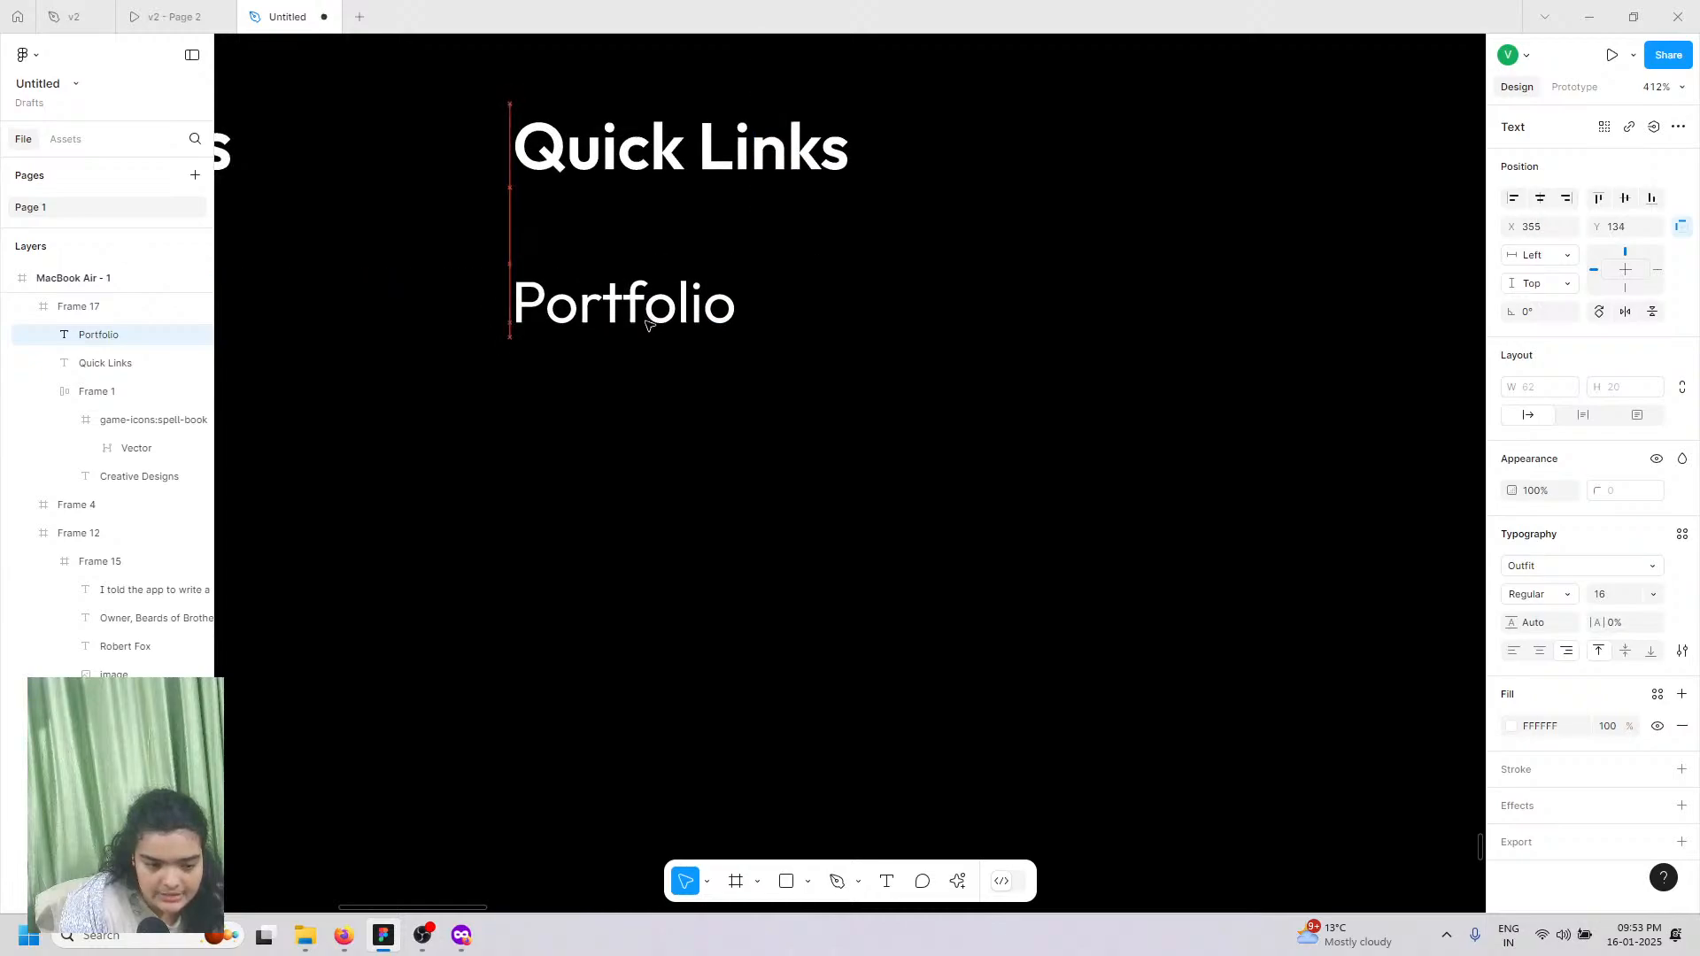
Step: Save Portfolio's formatting as a new text style named 'asdasd'
left_click(1683, 534)
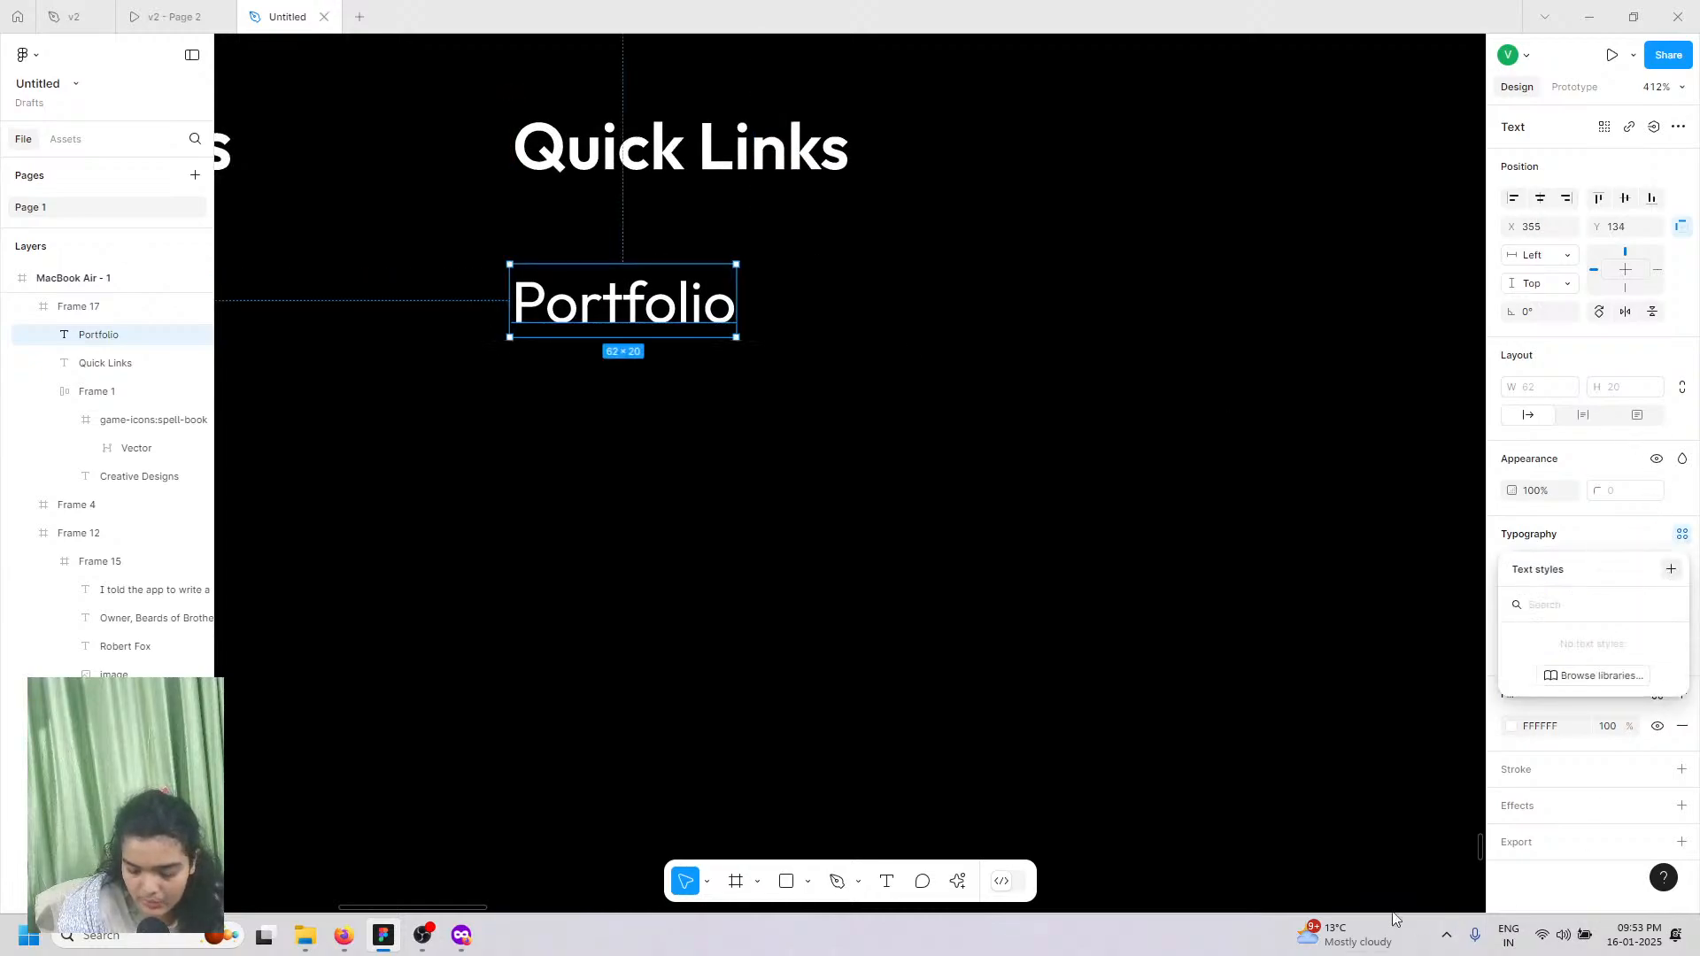
left_click(1670, 571)
type("asd")
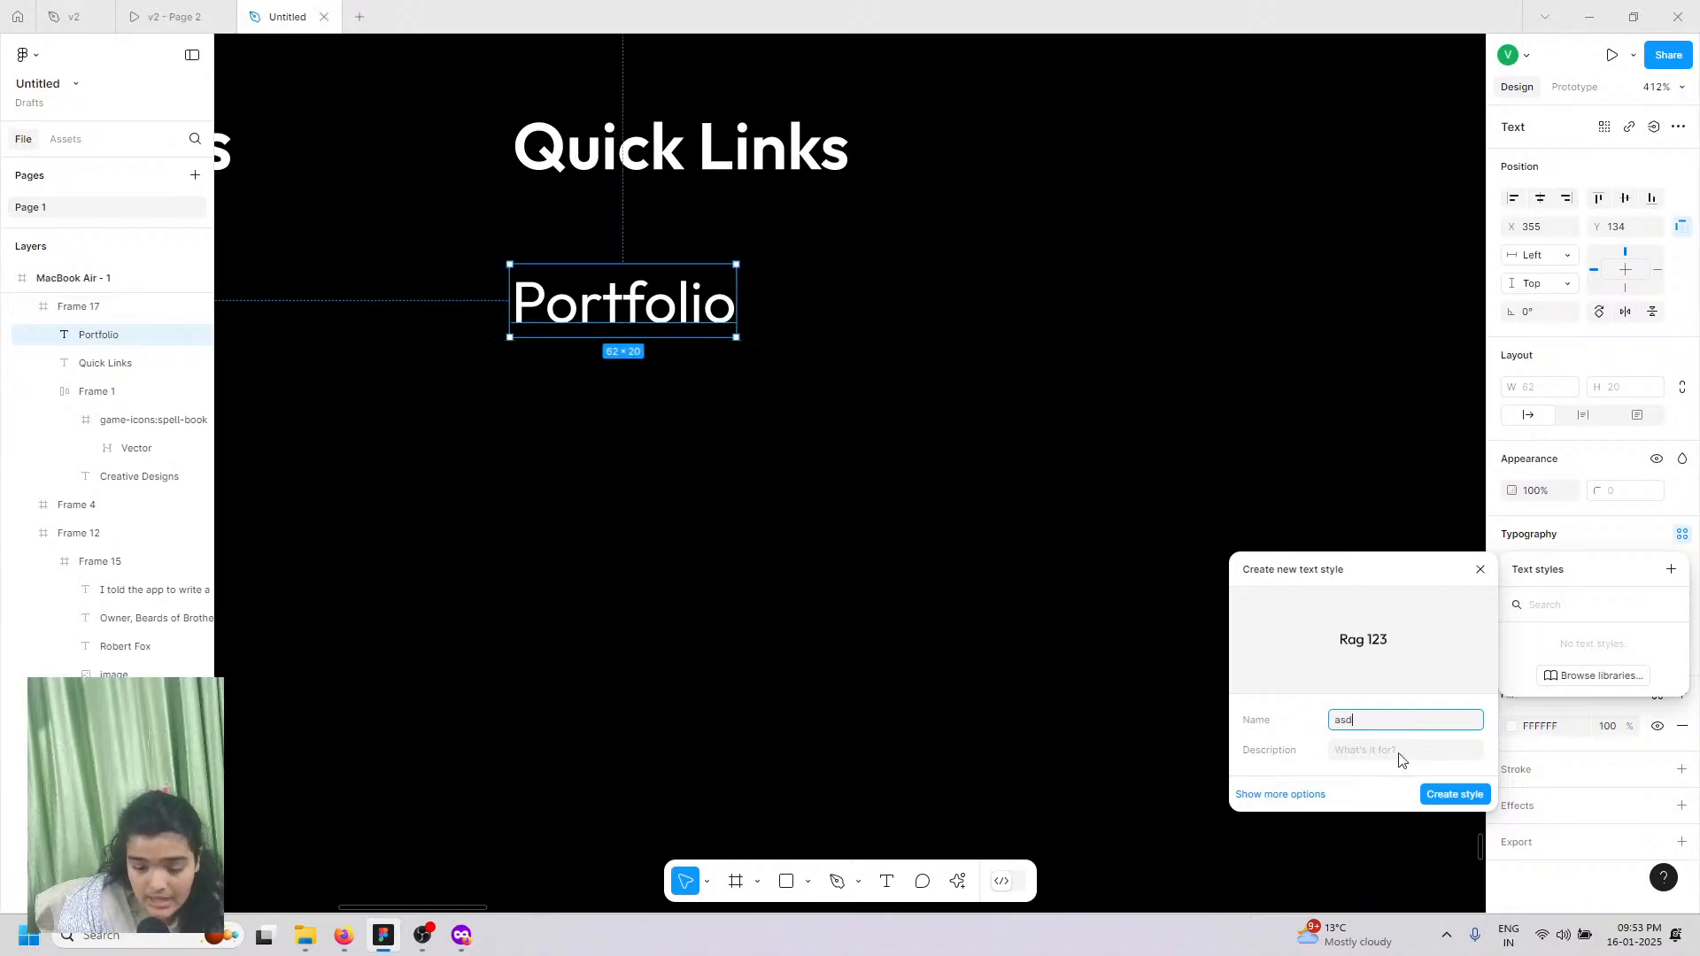
type("asd")
left_click(1454, 796)
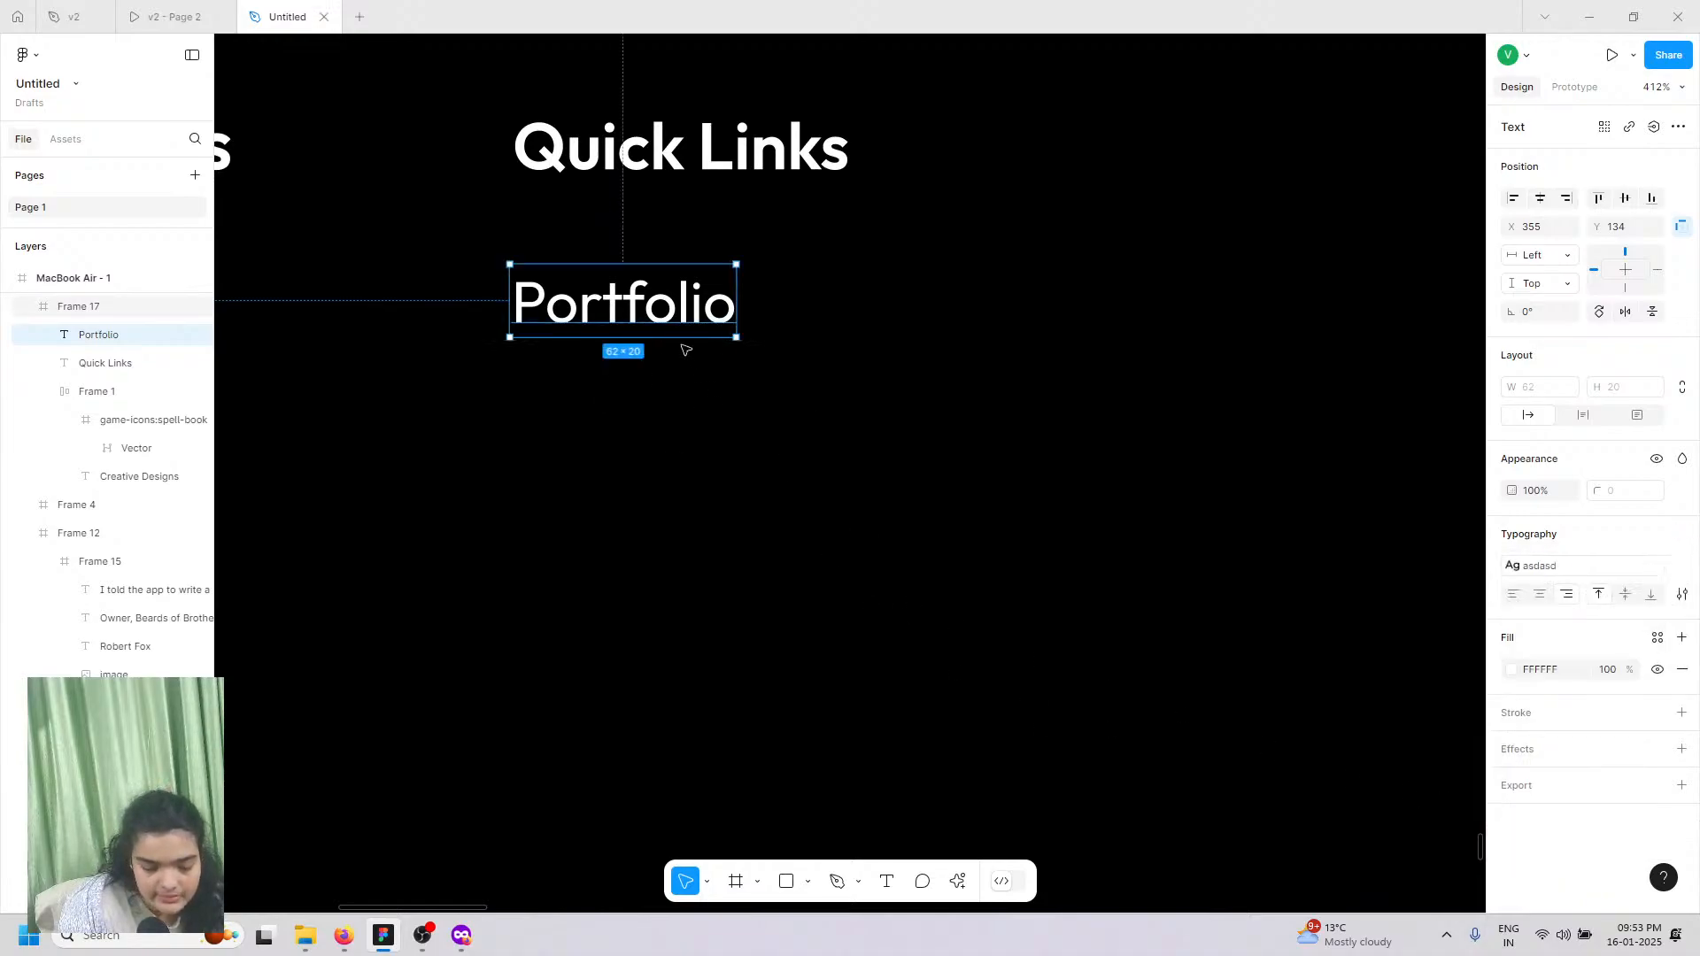
scroll(686, 349, "down", 3)
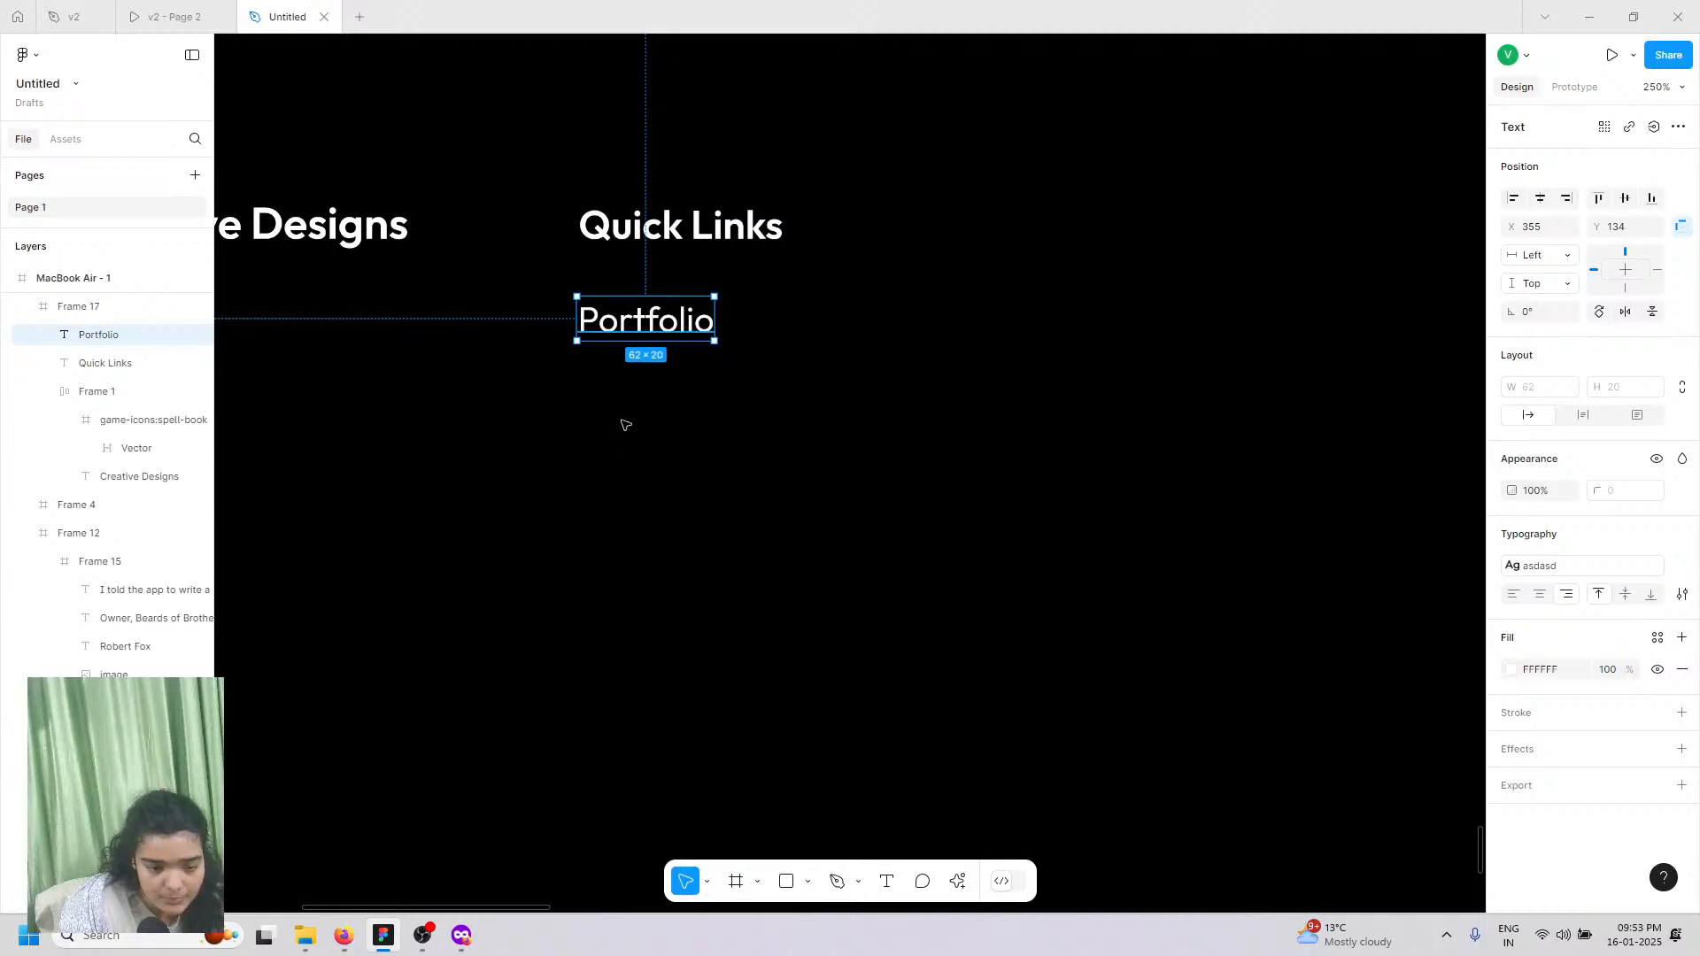
Step: Stack four left-aligned Portfolio links, spaced 15 px apart, under Quick Links
key("ctrl+z")
key("ctrl+z")
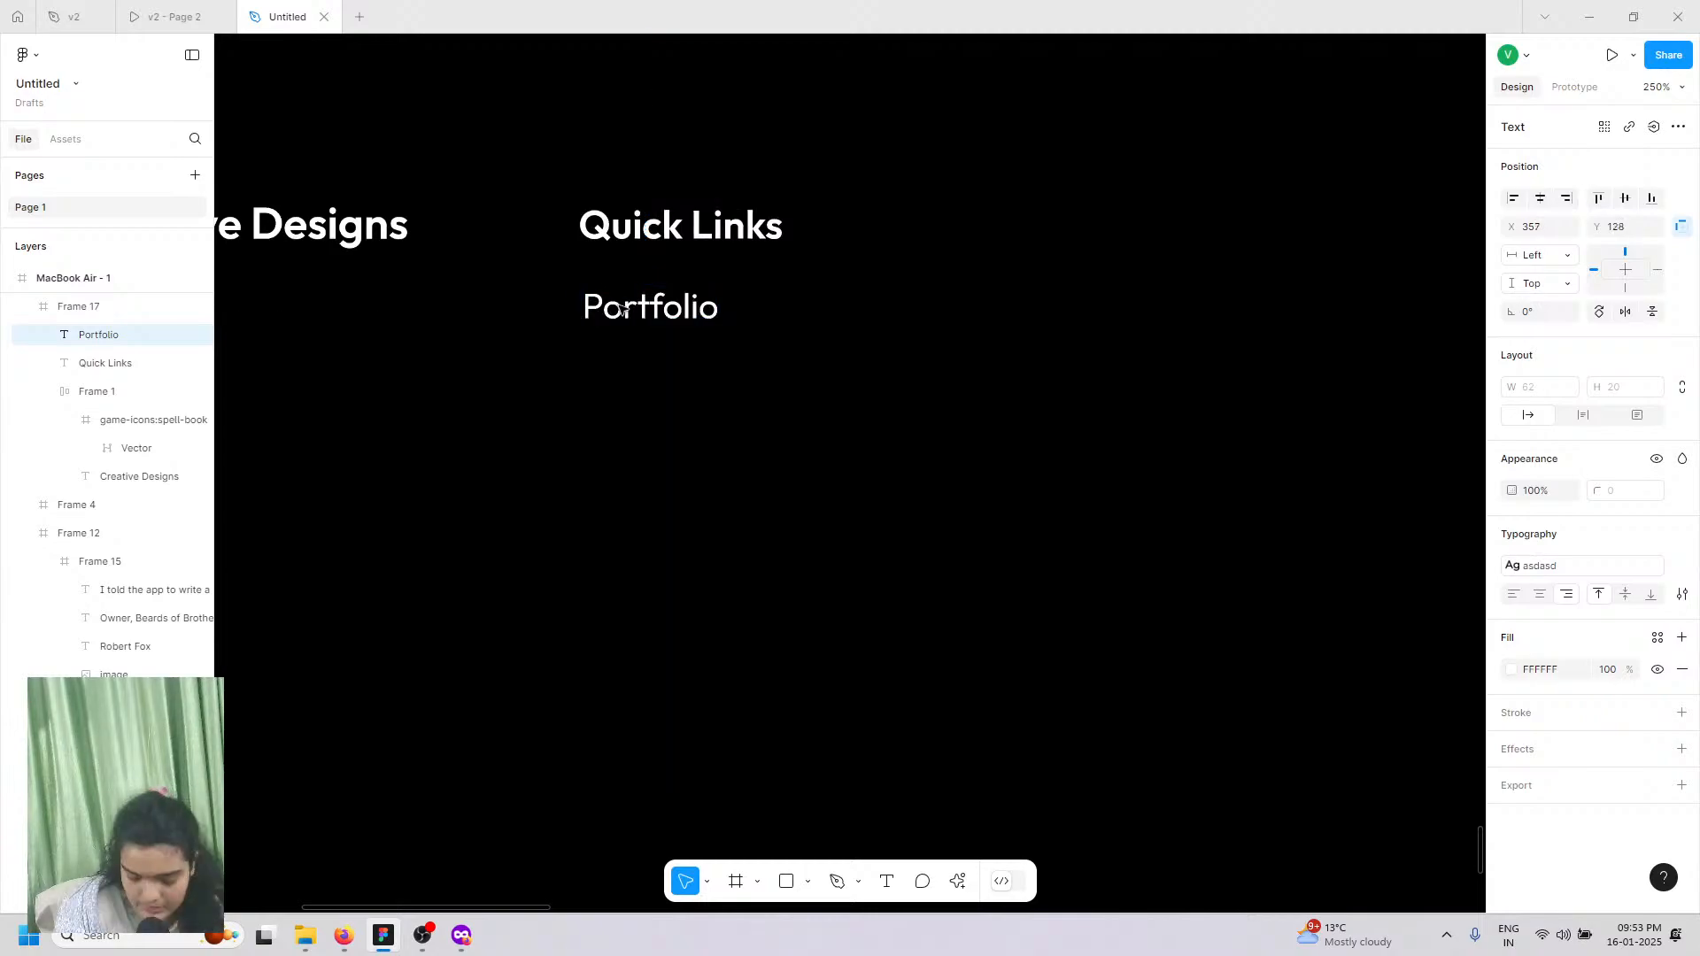
key("ctrl+v")
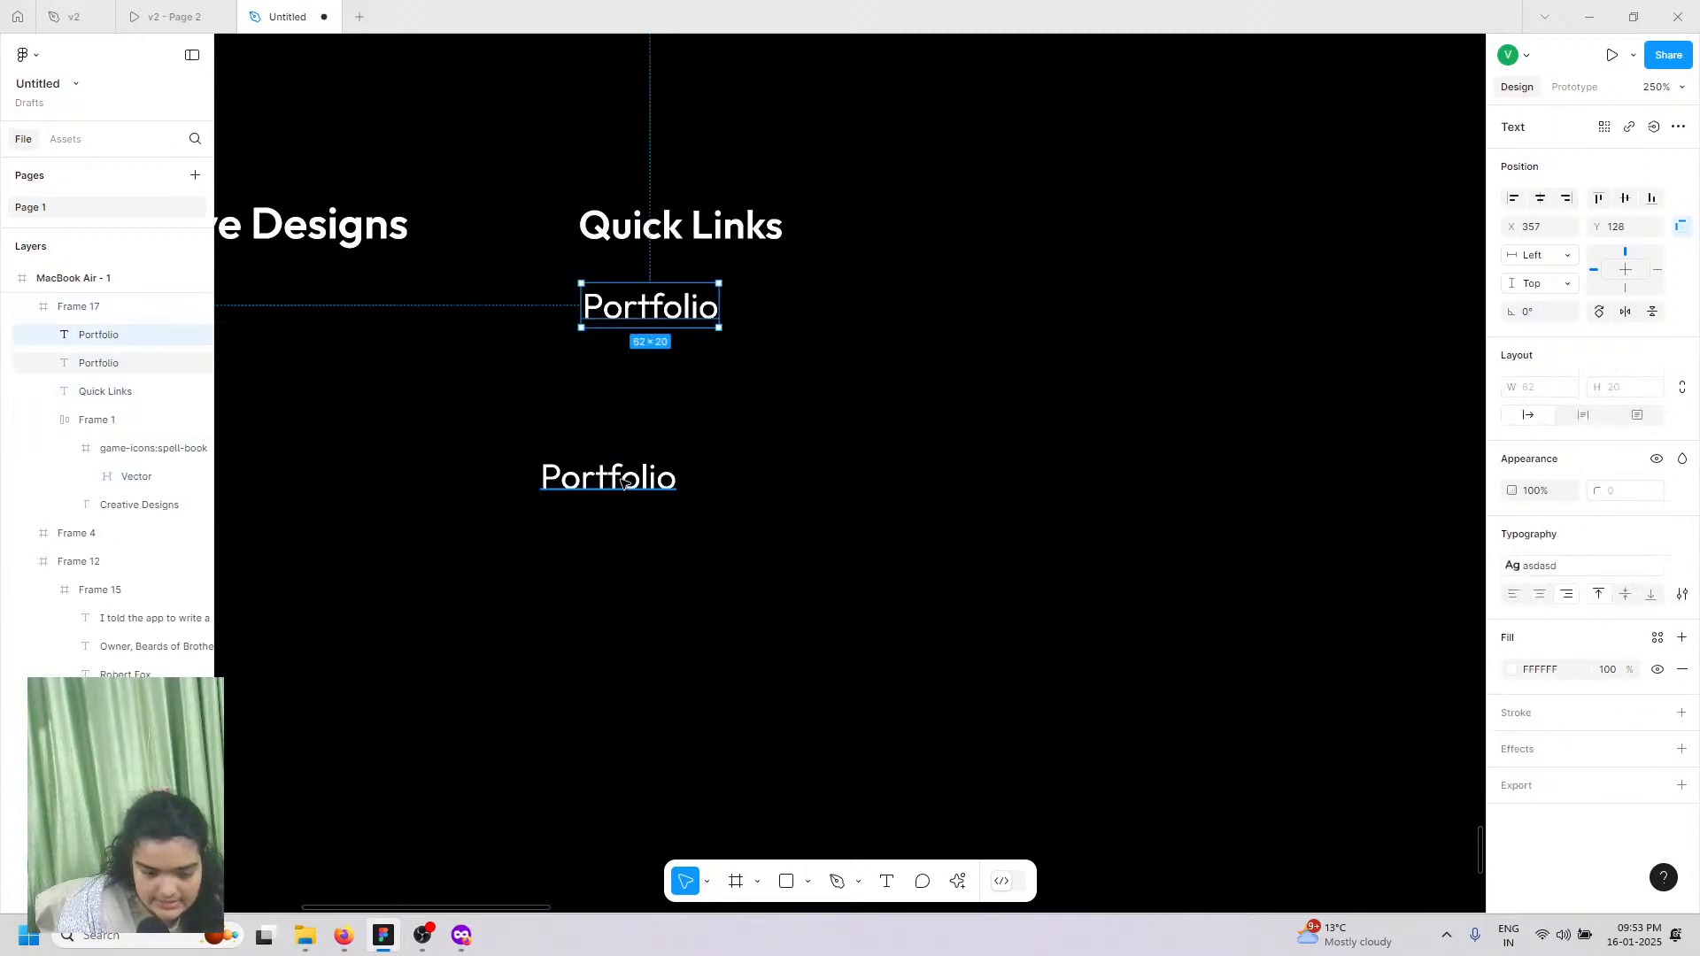
left_click(607, 495)
left_click_drag(697, 390, 656, 394)
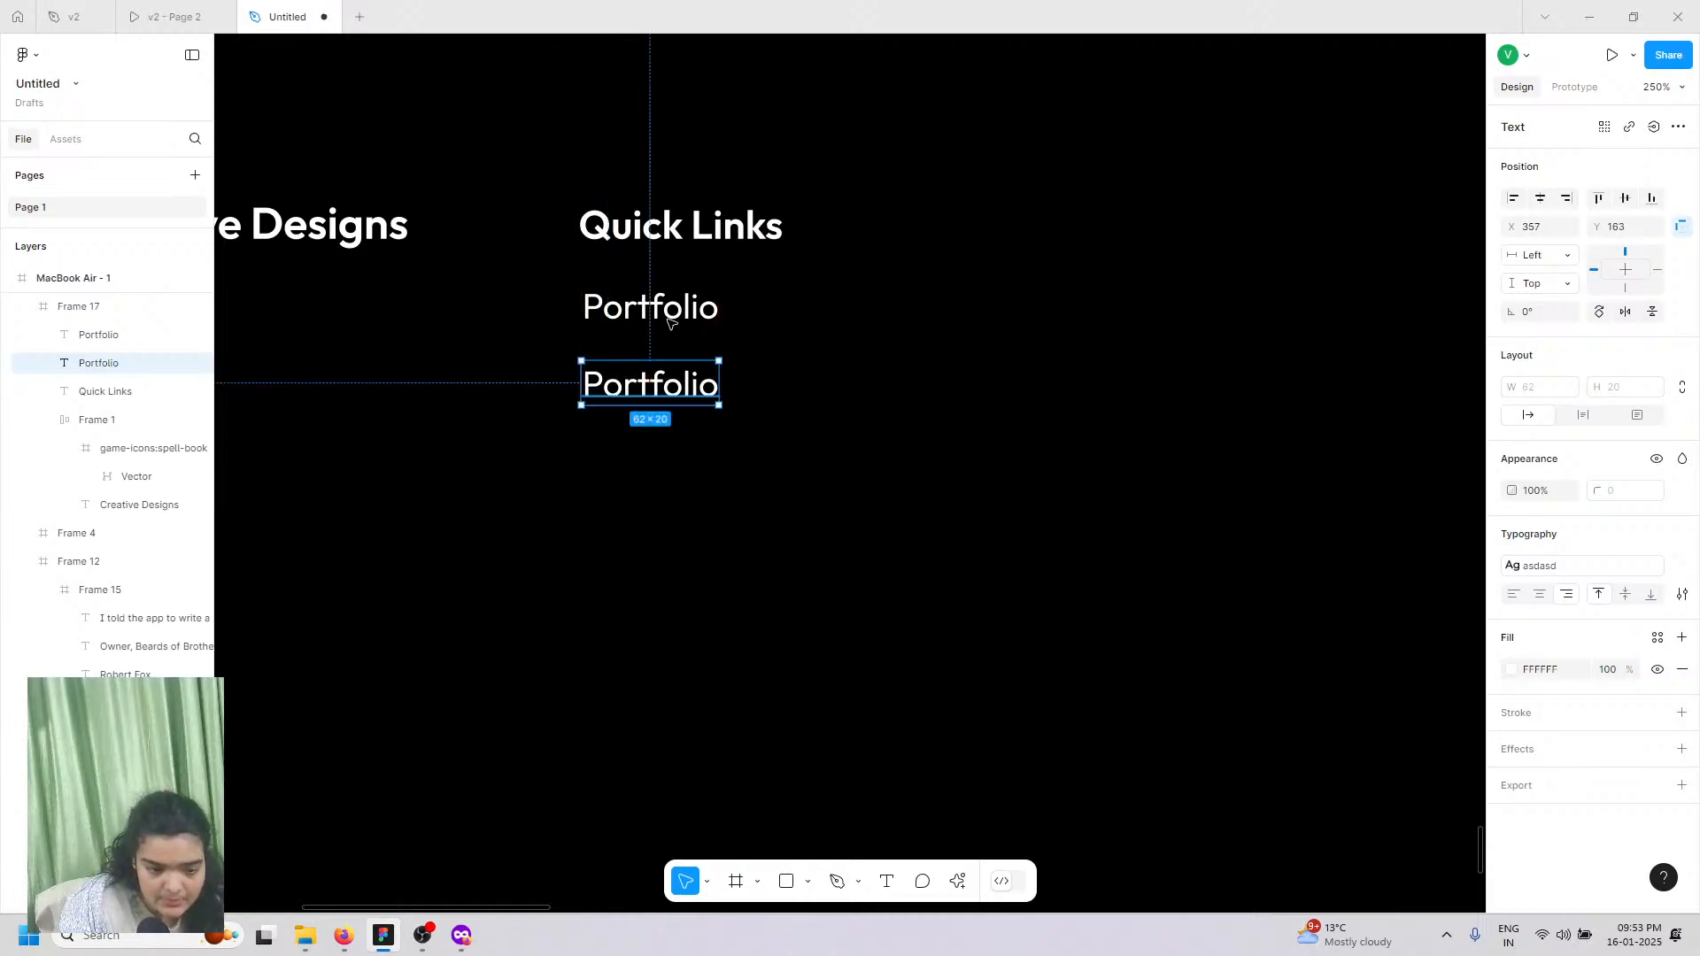
left_click(670, 323, "shift")
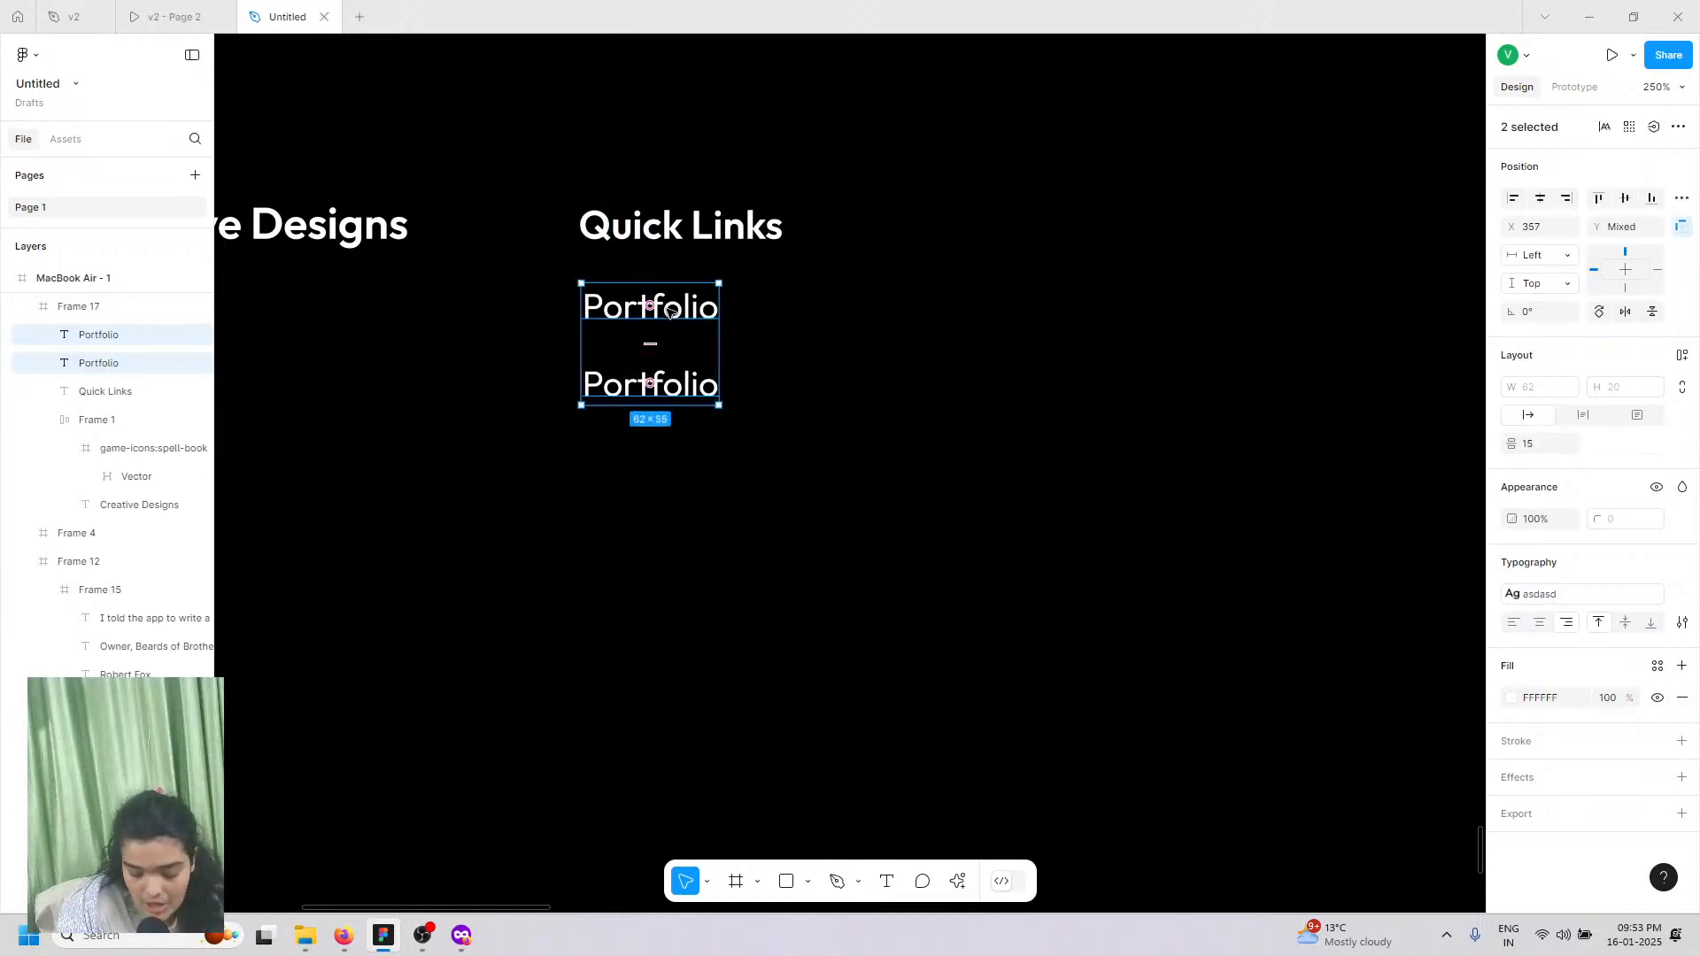
left_click_drag(669, 310, 666, 471, "alt")
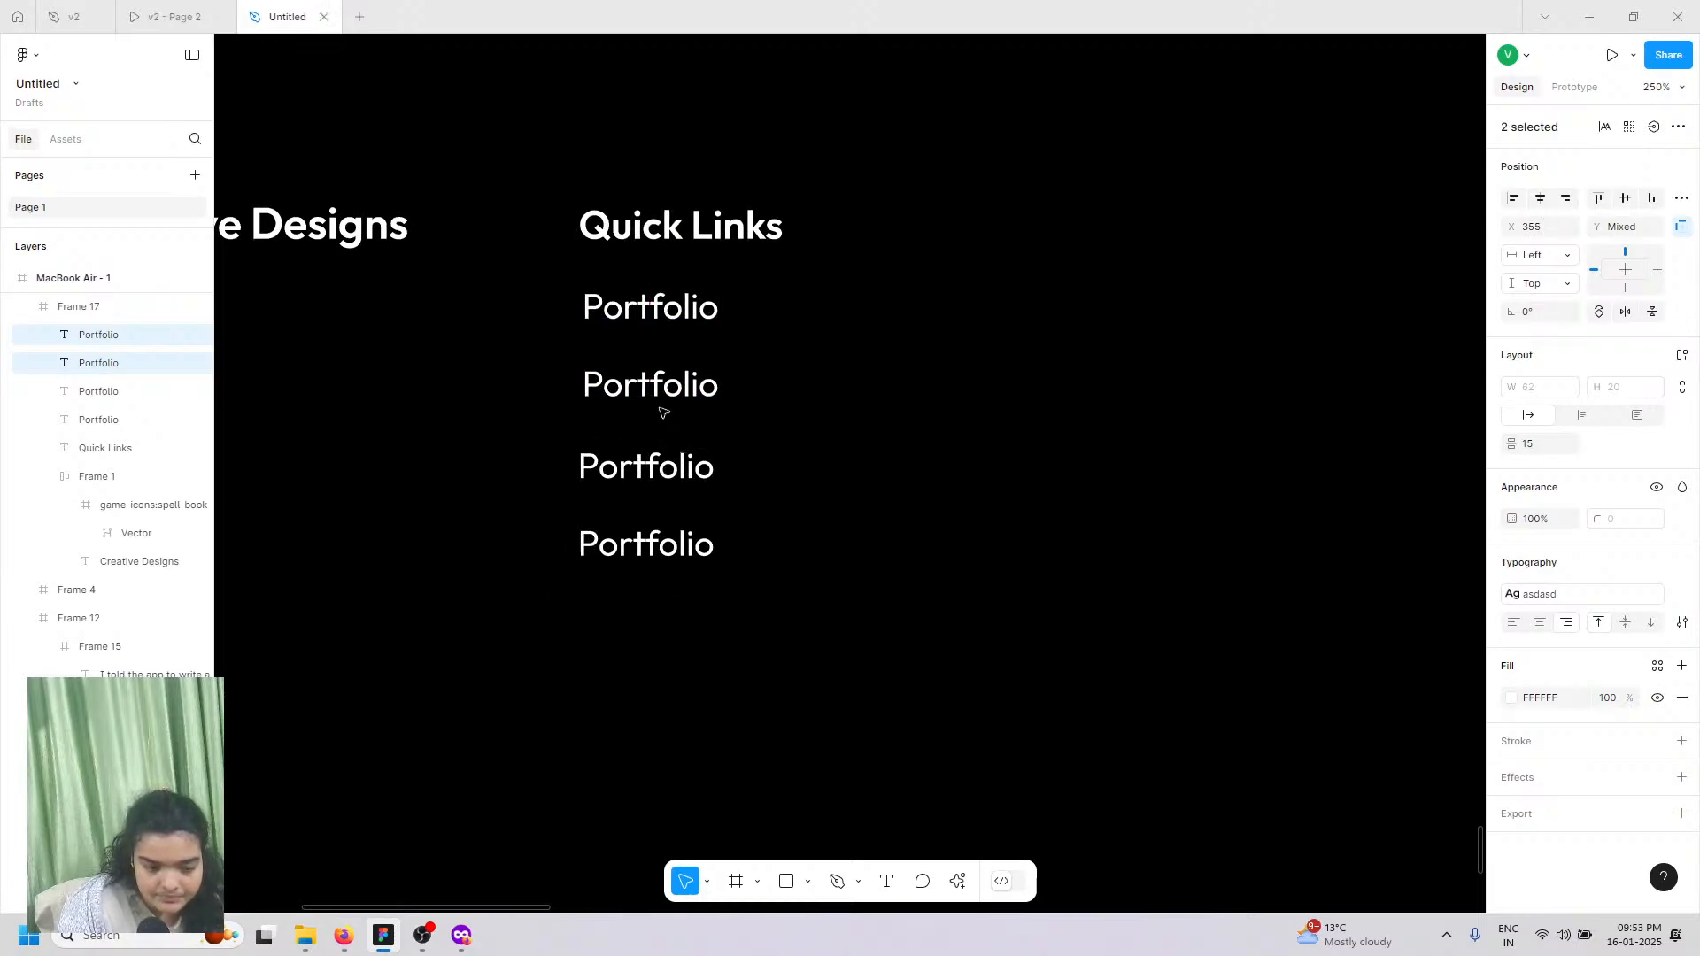
left_click(653, 390)
left_click(647, 323, "shift")
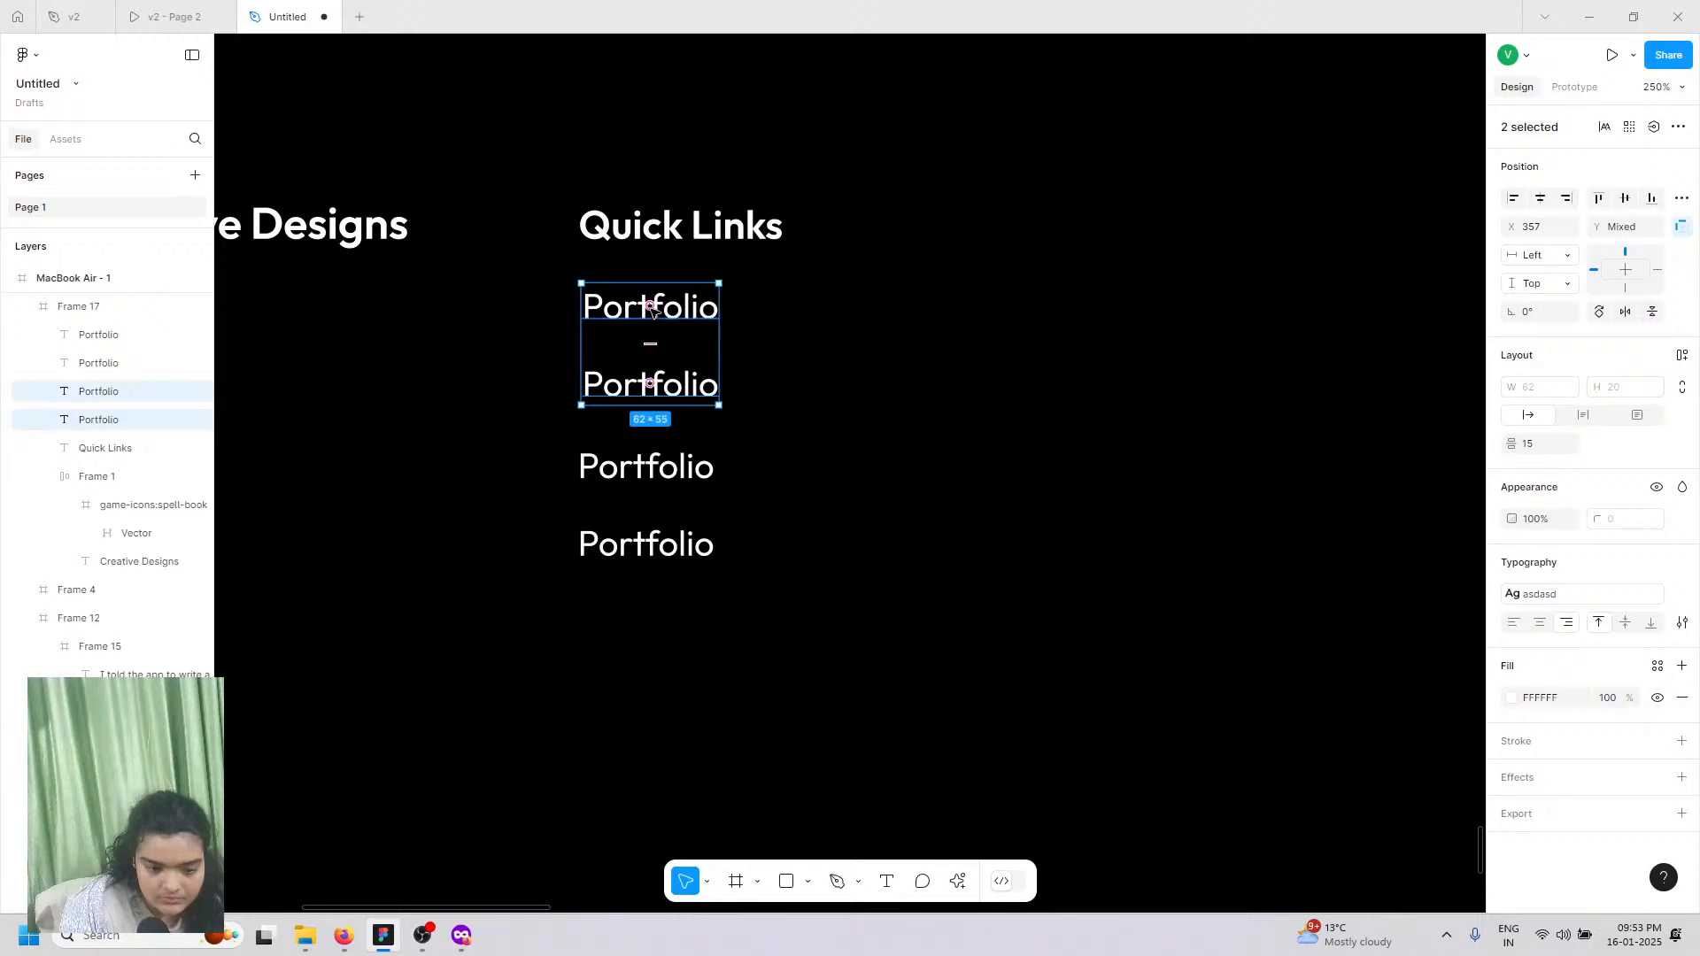
left_click_drag(647, 320, 655, 320)
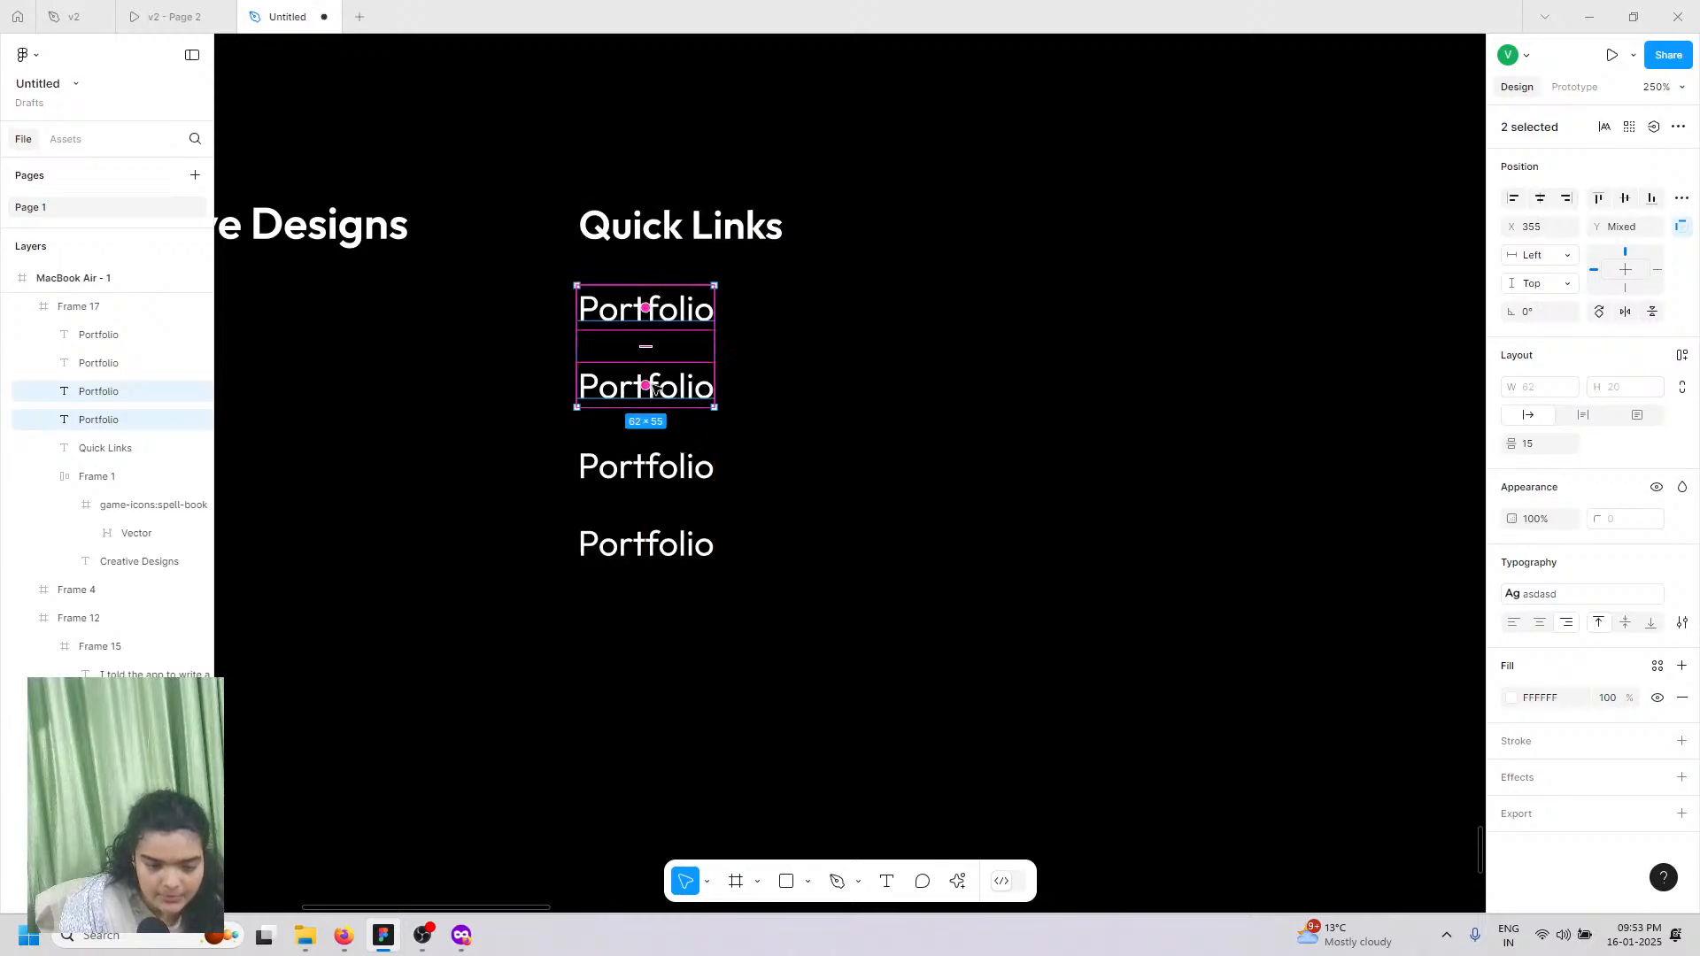
Step: Rename the second link to 'Services'
left_click(717, 388)
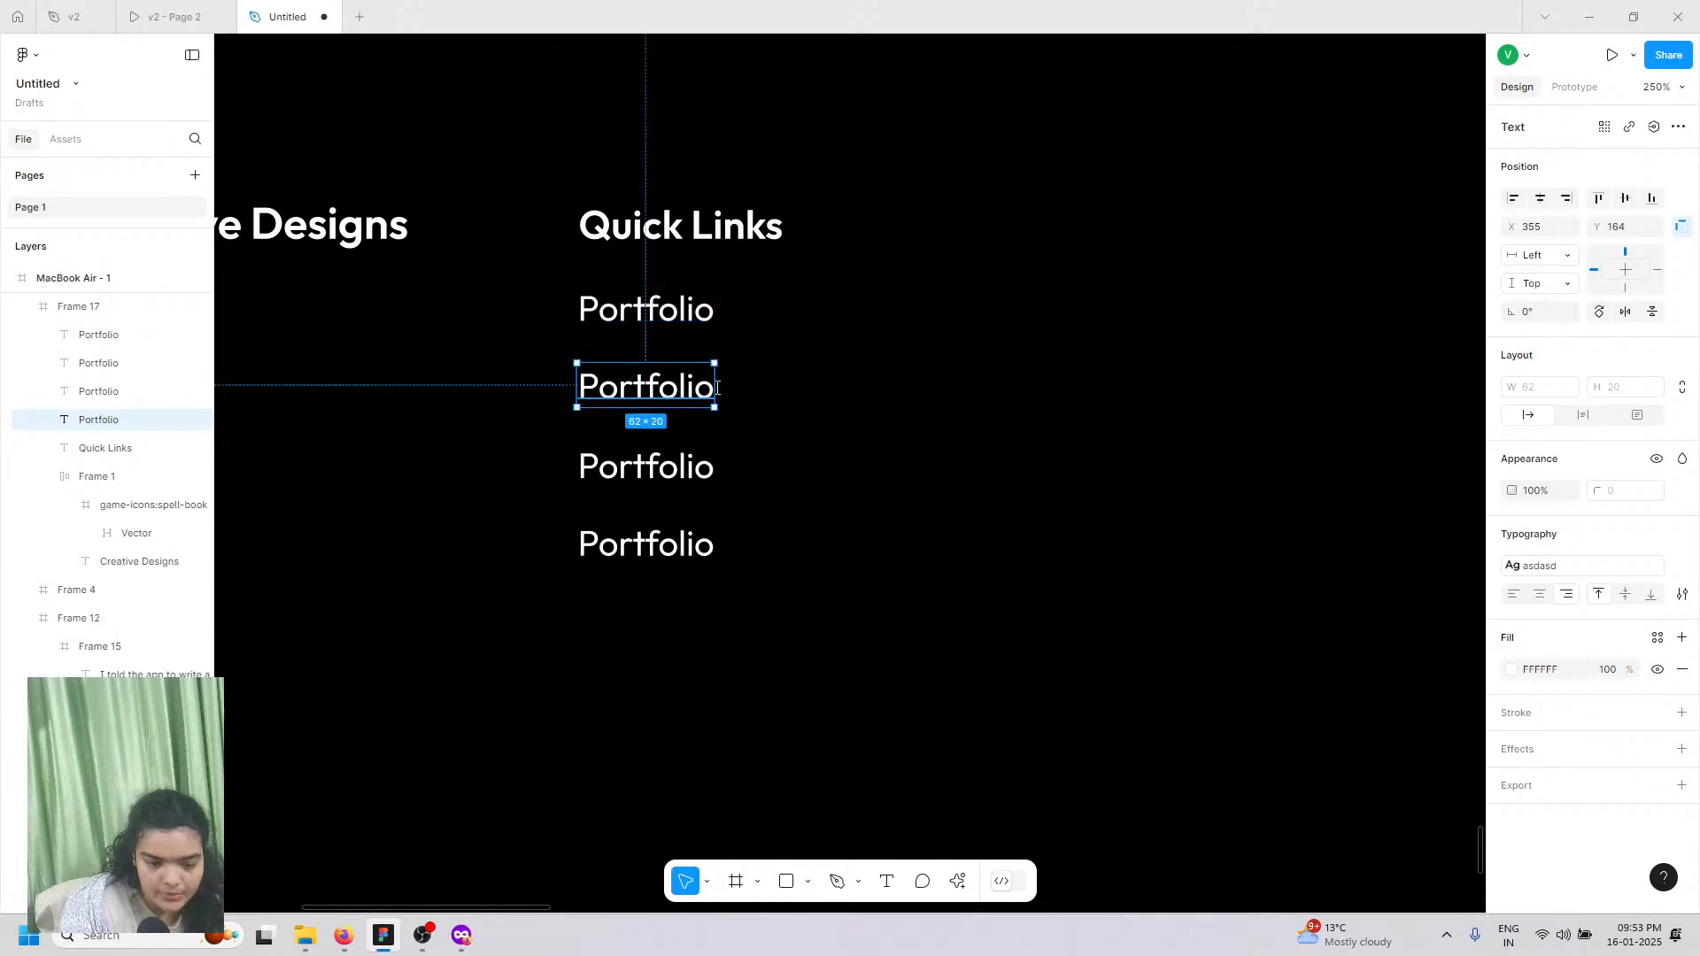
double_click(623, 393)
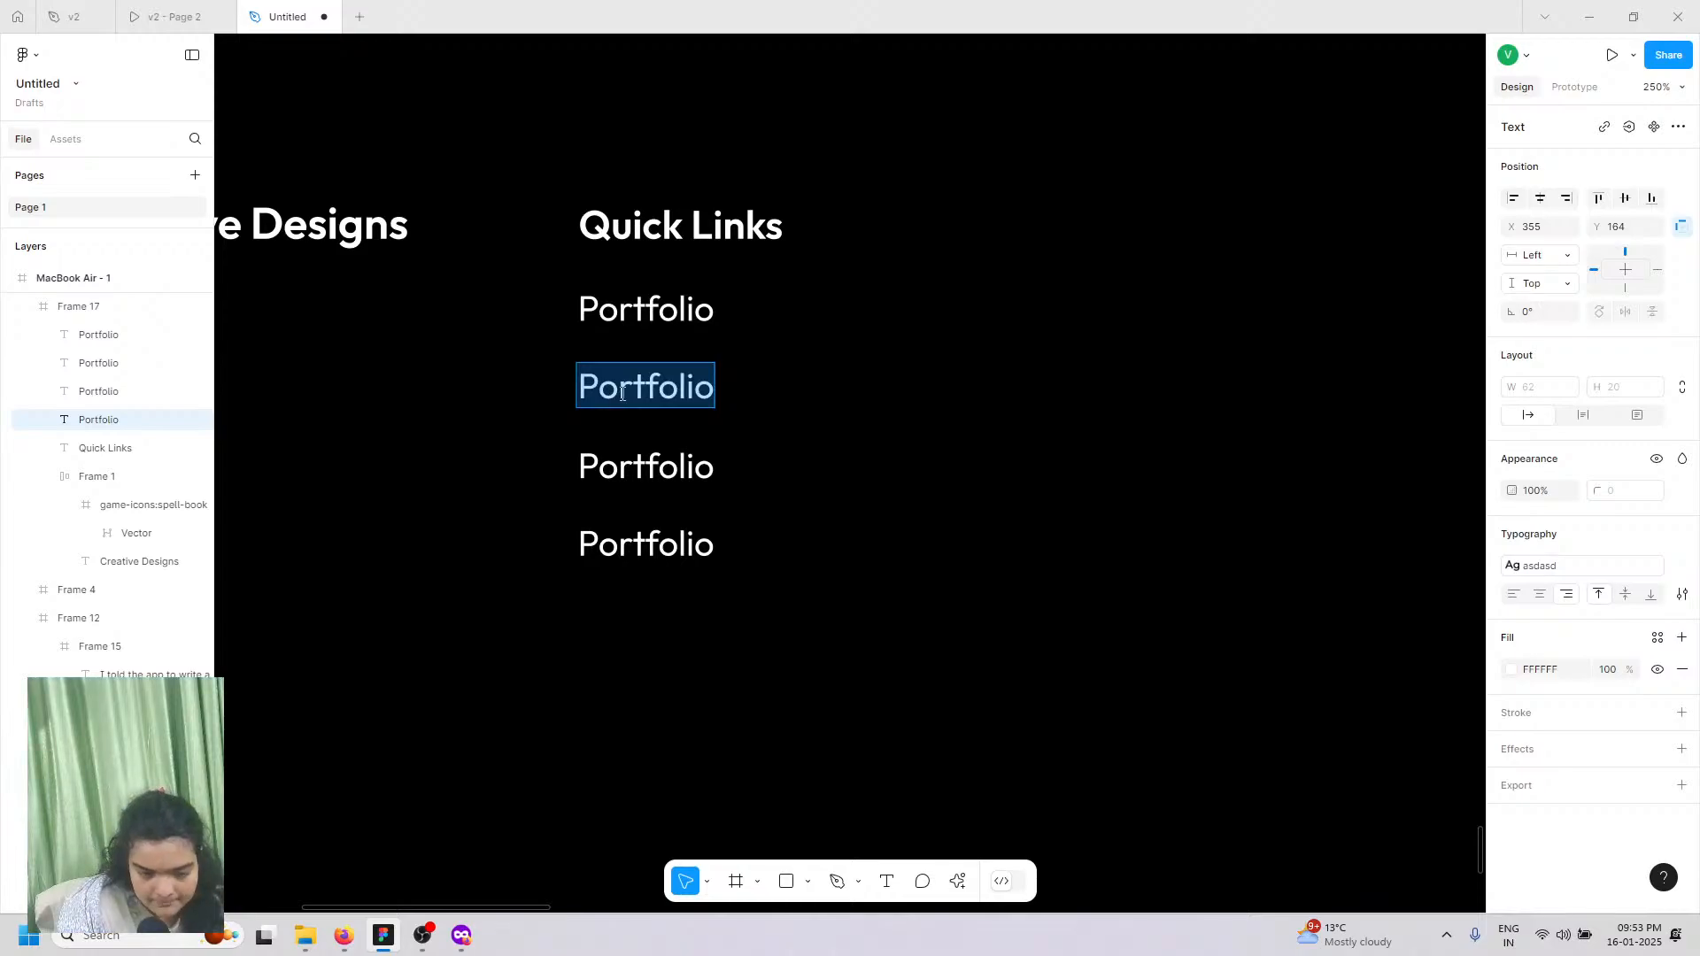
type("Services")
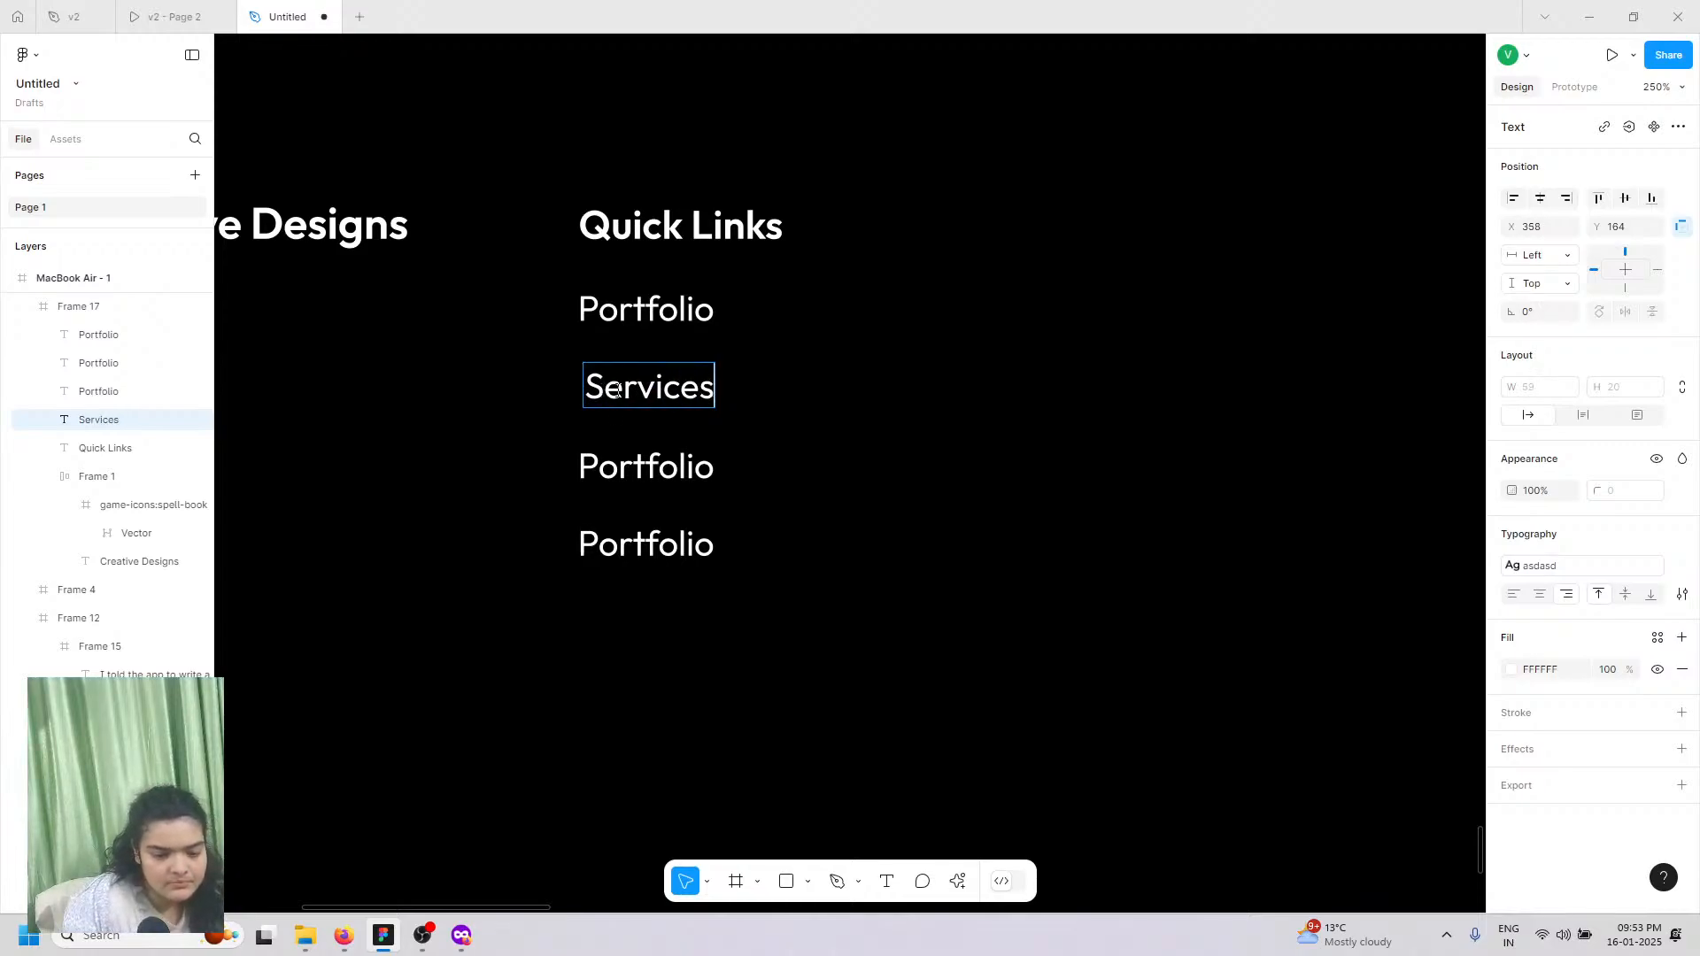
left_click(189, 8)
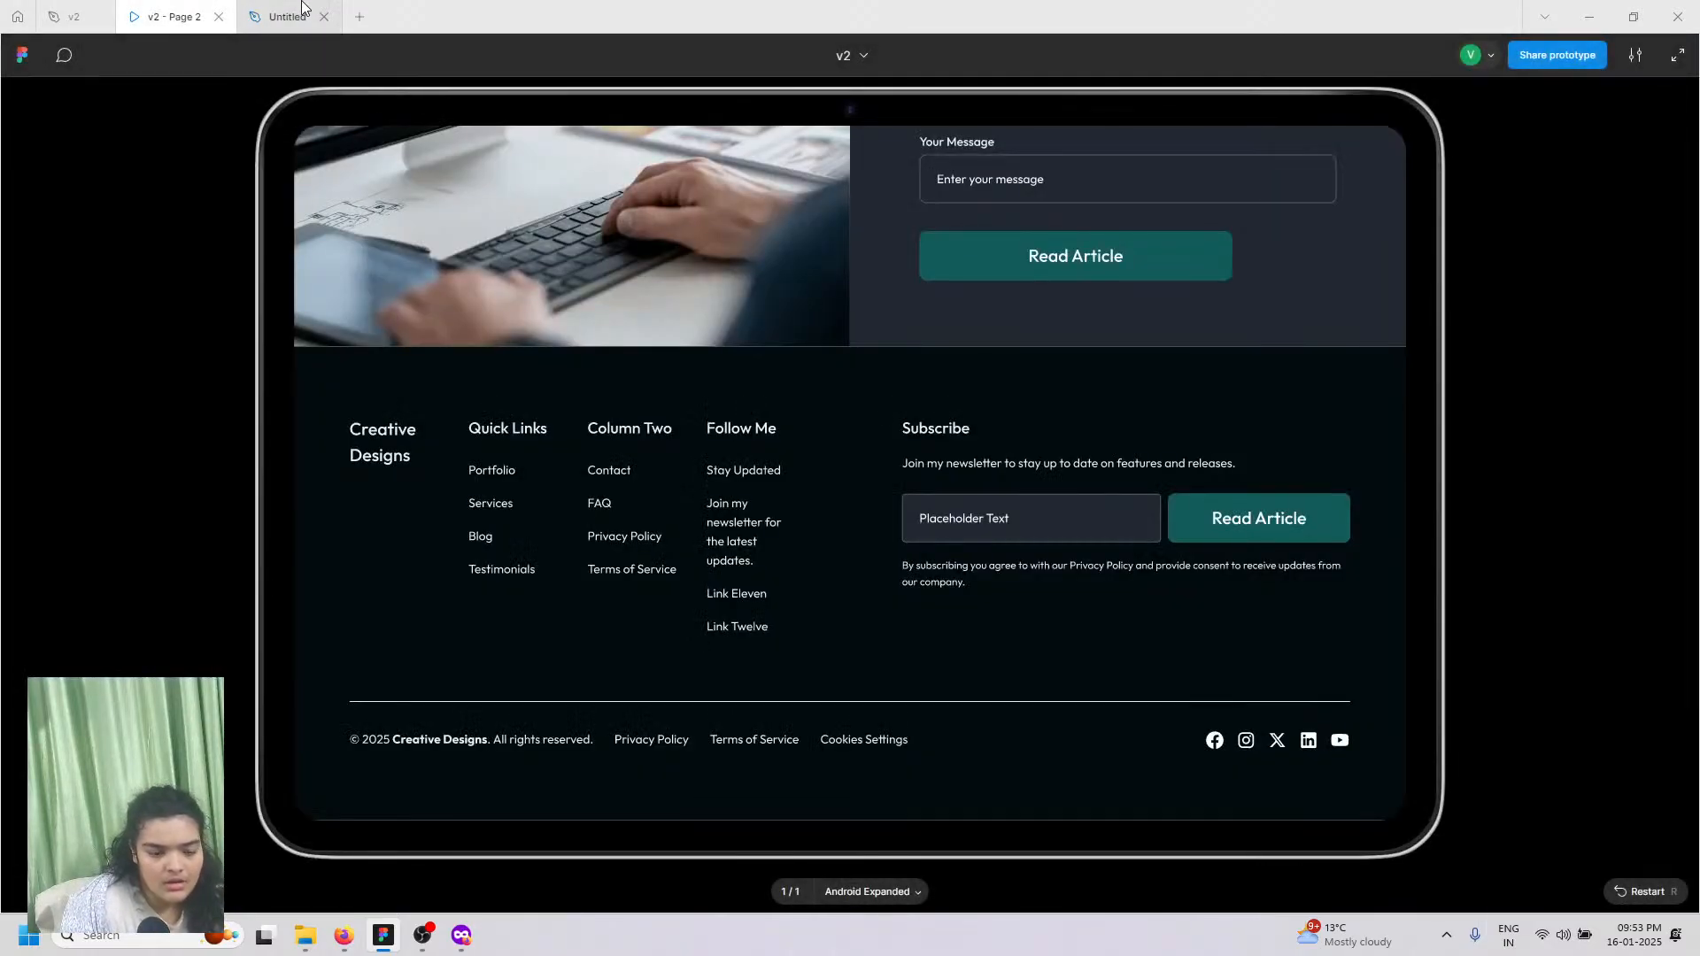
left_click(300, 10)
left_click(632, 467)
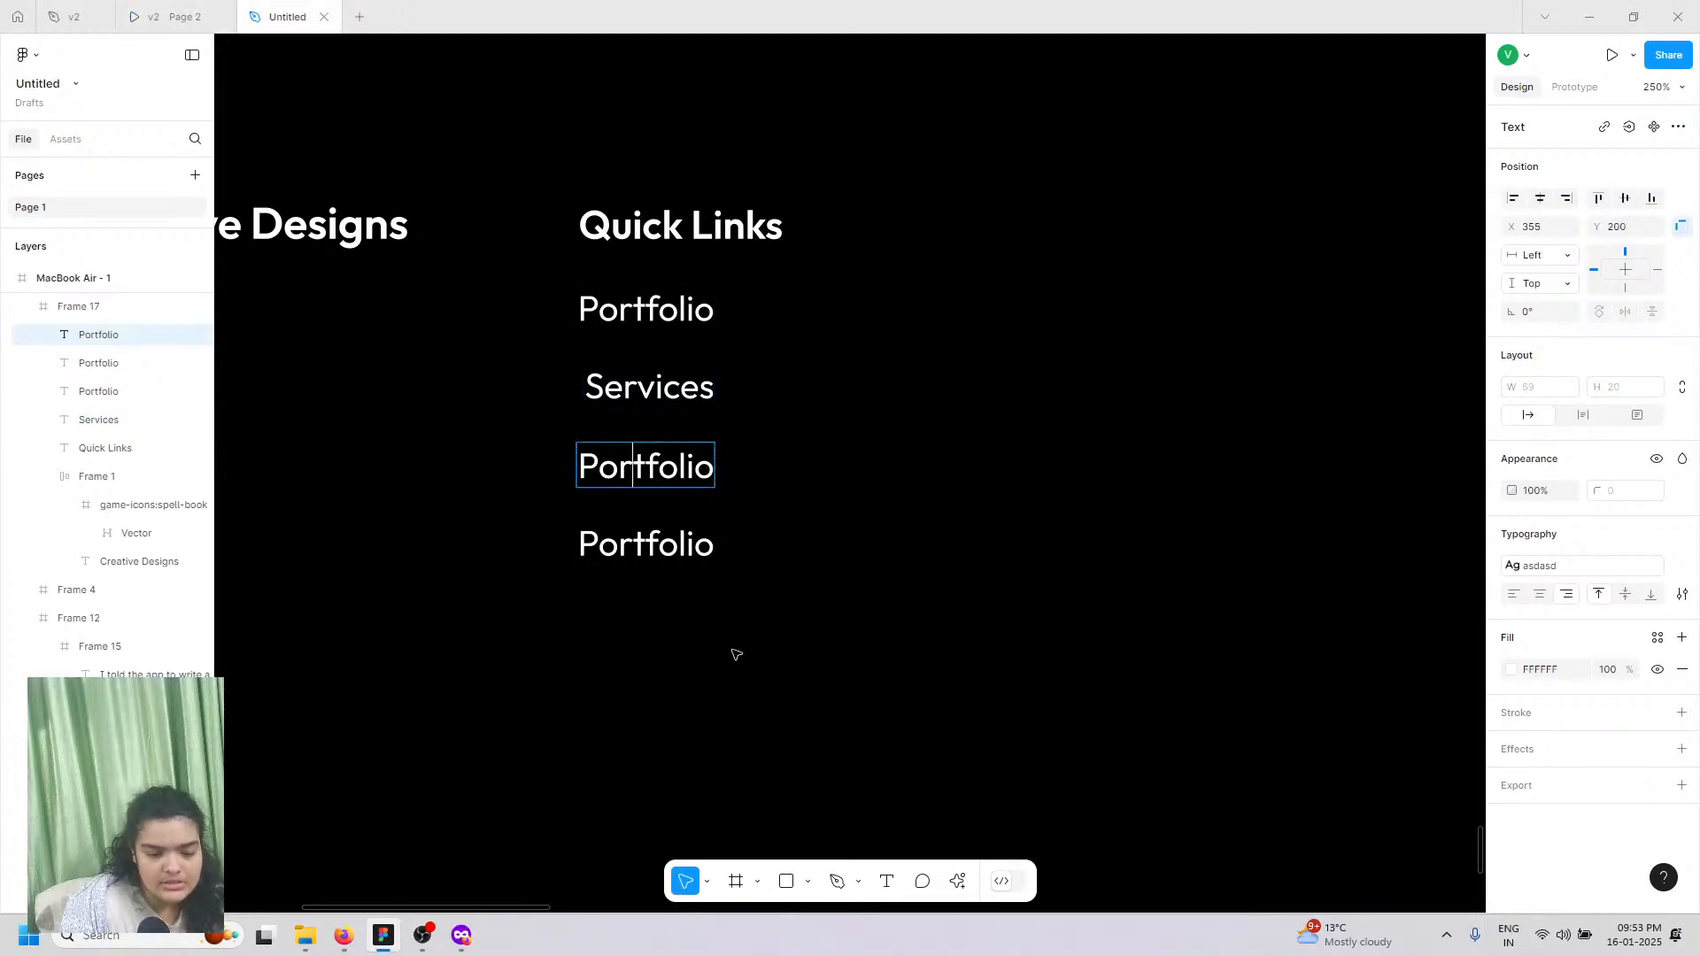
Step: Widen the black footer frame to 1280
key("Escape")
key("Escape")
scroll(598, 279, "down", 5)
scroll(598, 279, "right", 2)
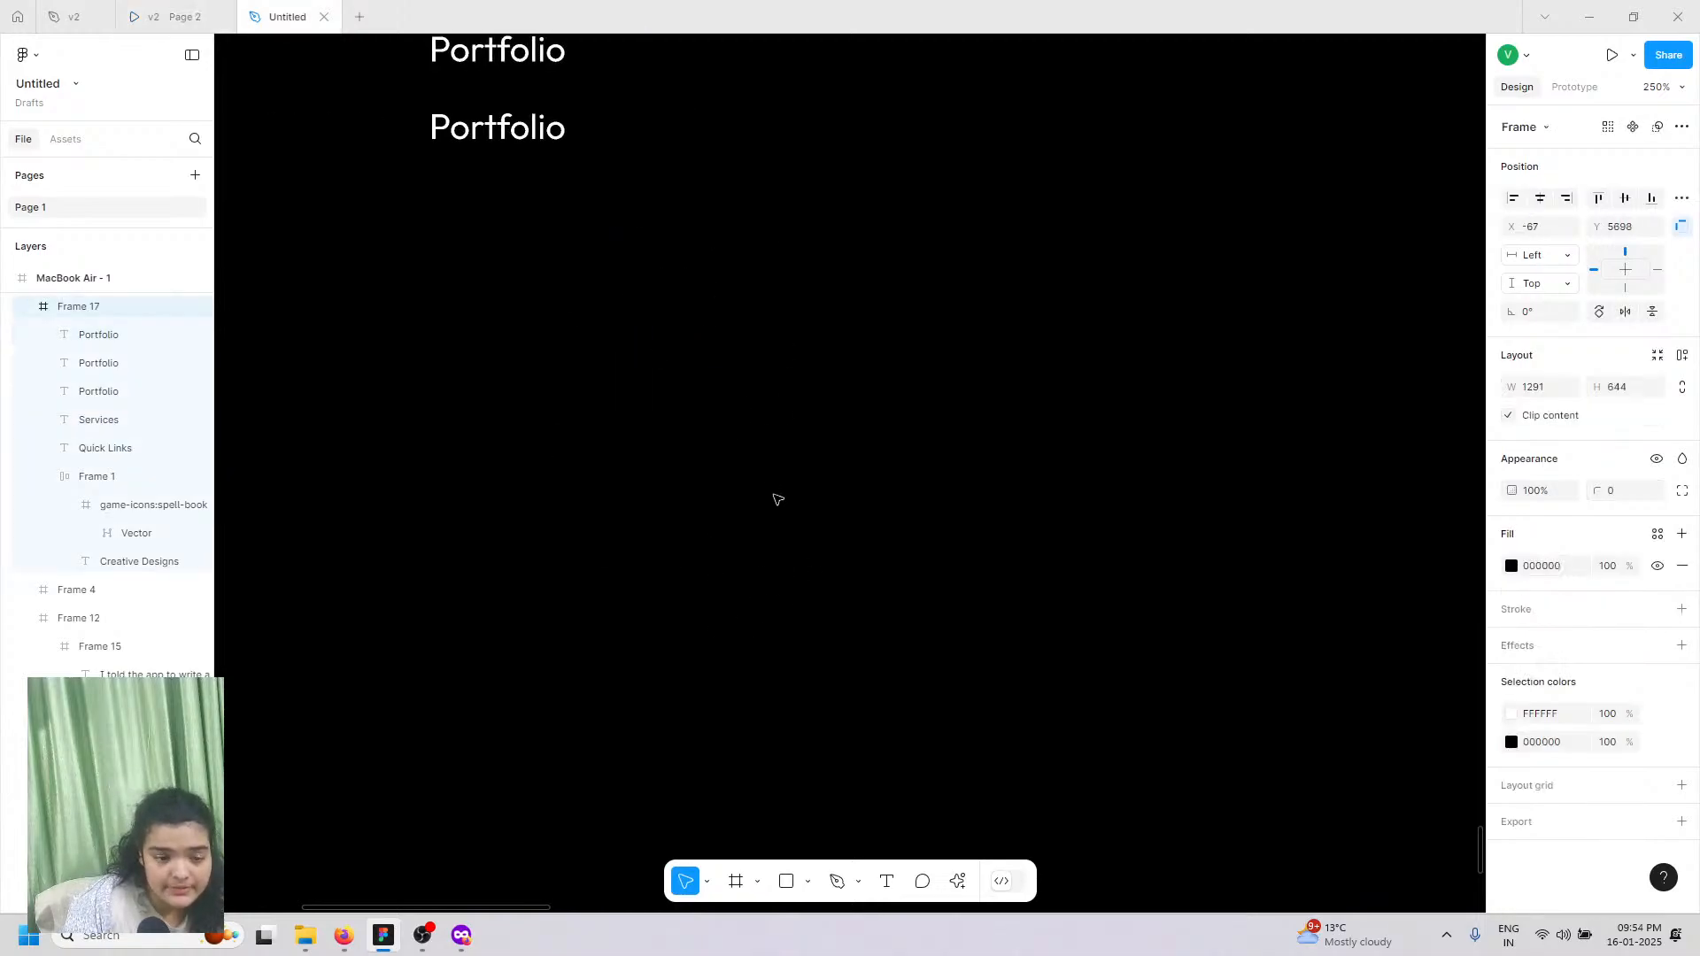
scroll(775, 499, "up", 3)
scroll(776, 498, "left", 2)
scroll(775, 496, "down", 3)
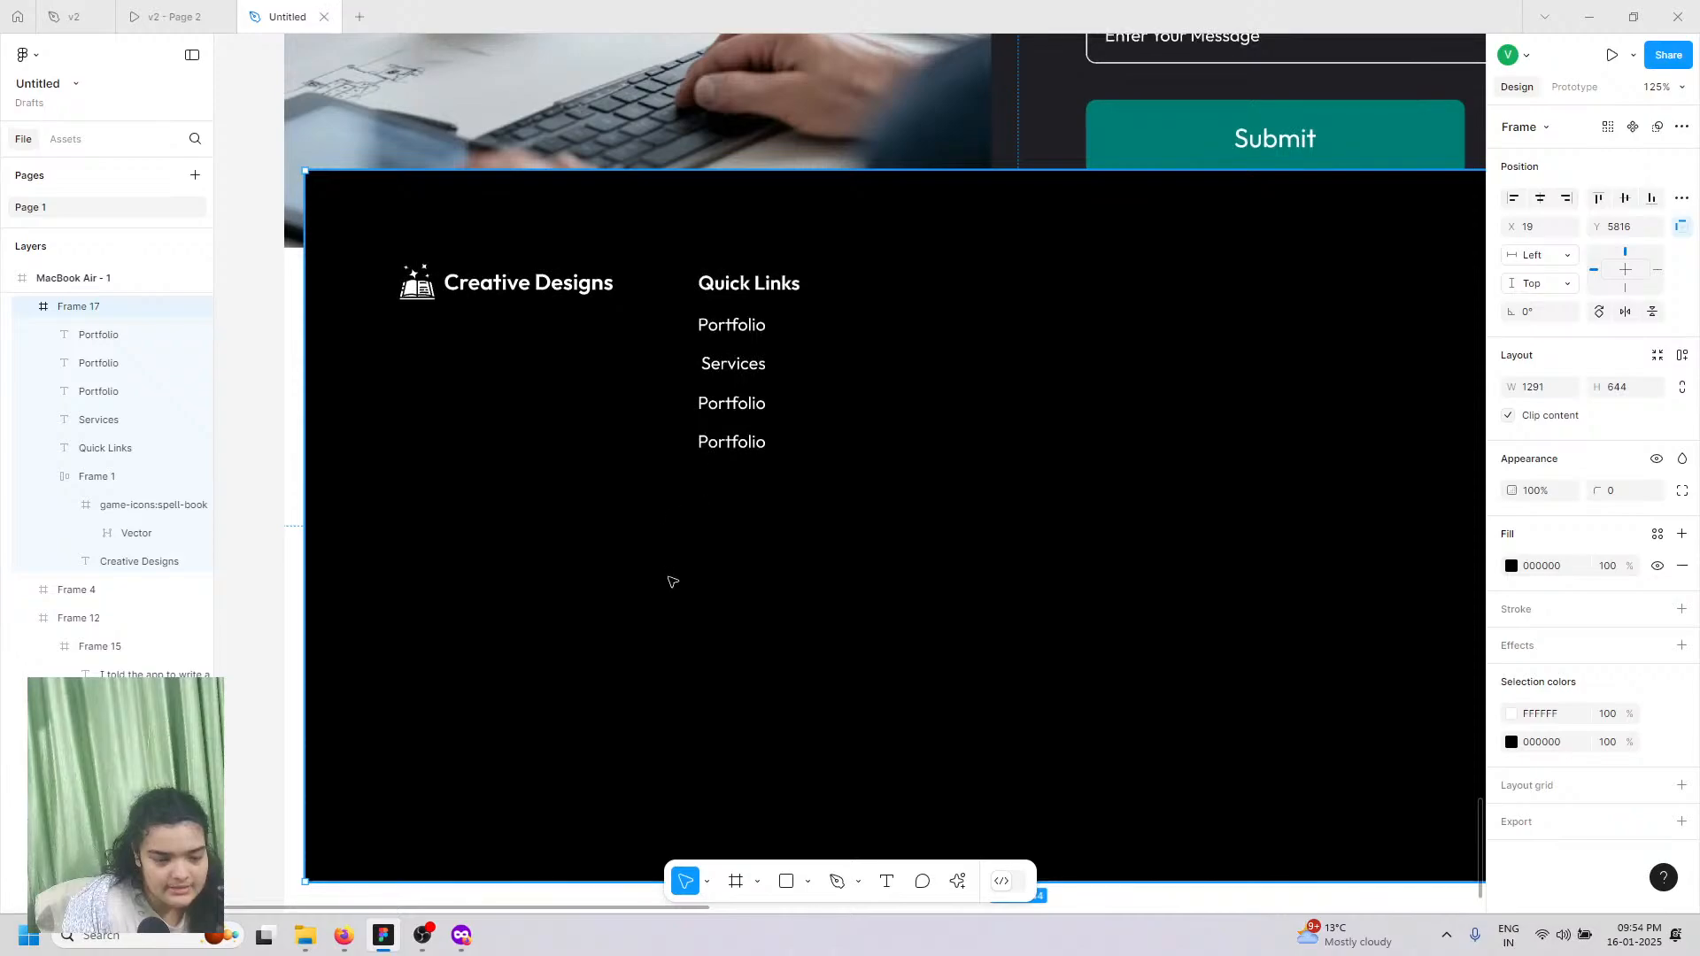
mouse_move(673, 582)
left_mouse_down()
mouse_move(675, 603)
mouse_move(689, 560)
left_mouse_up()
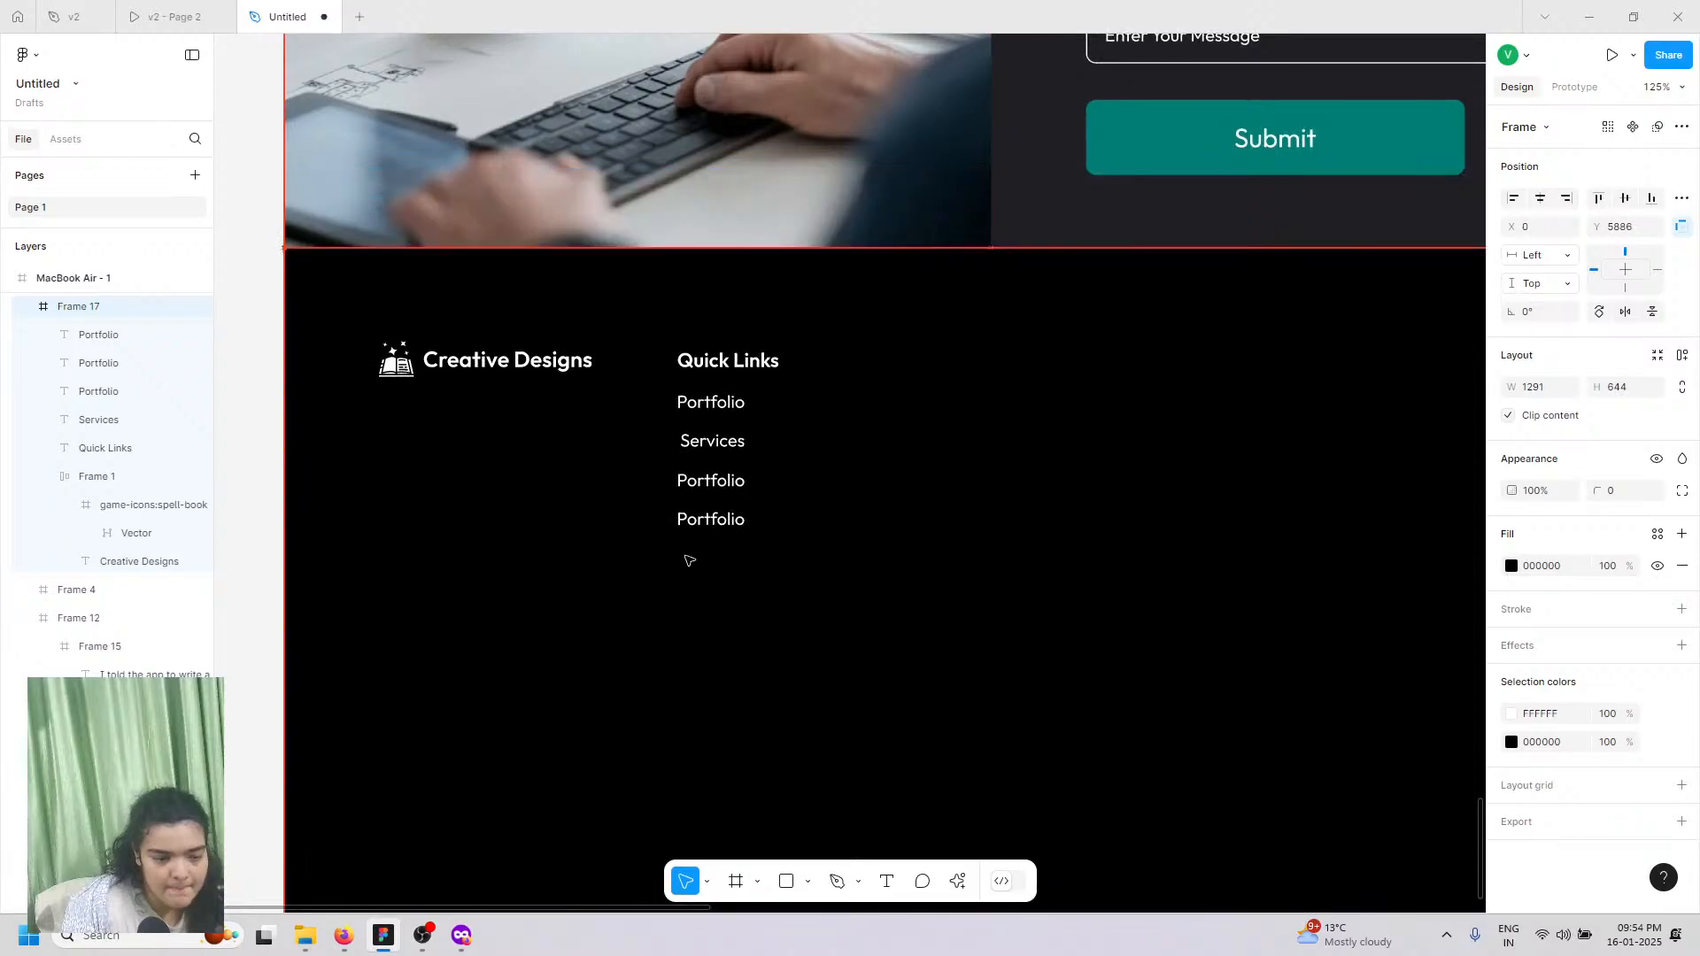
scroll(1142, 505, "down", 4)
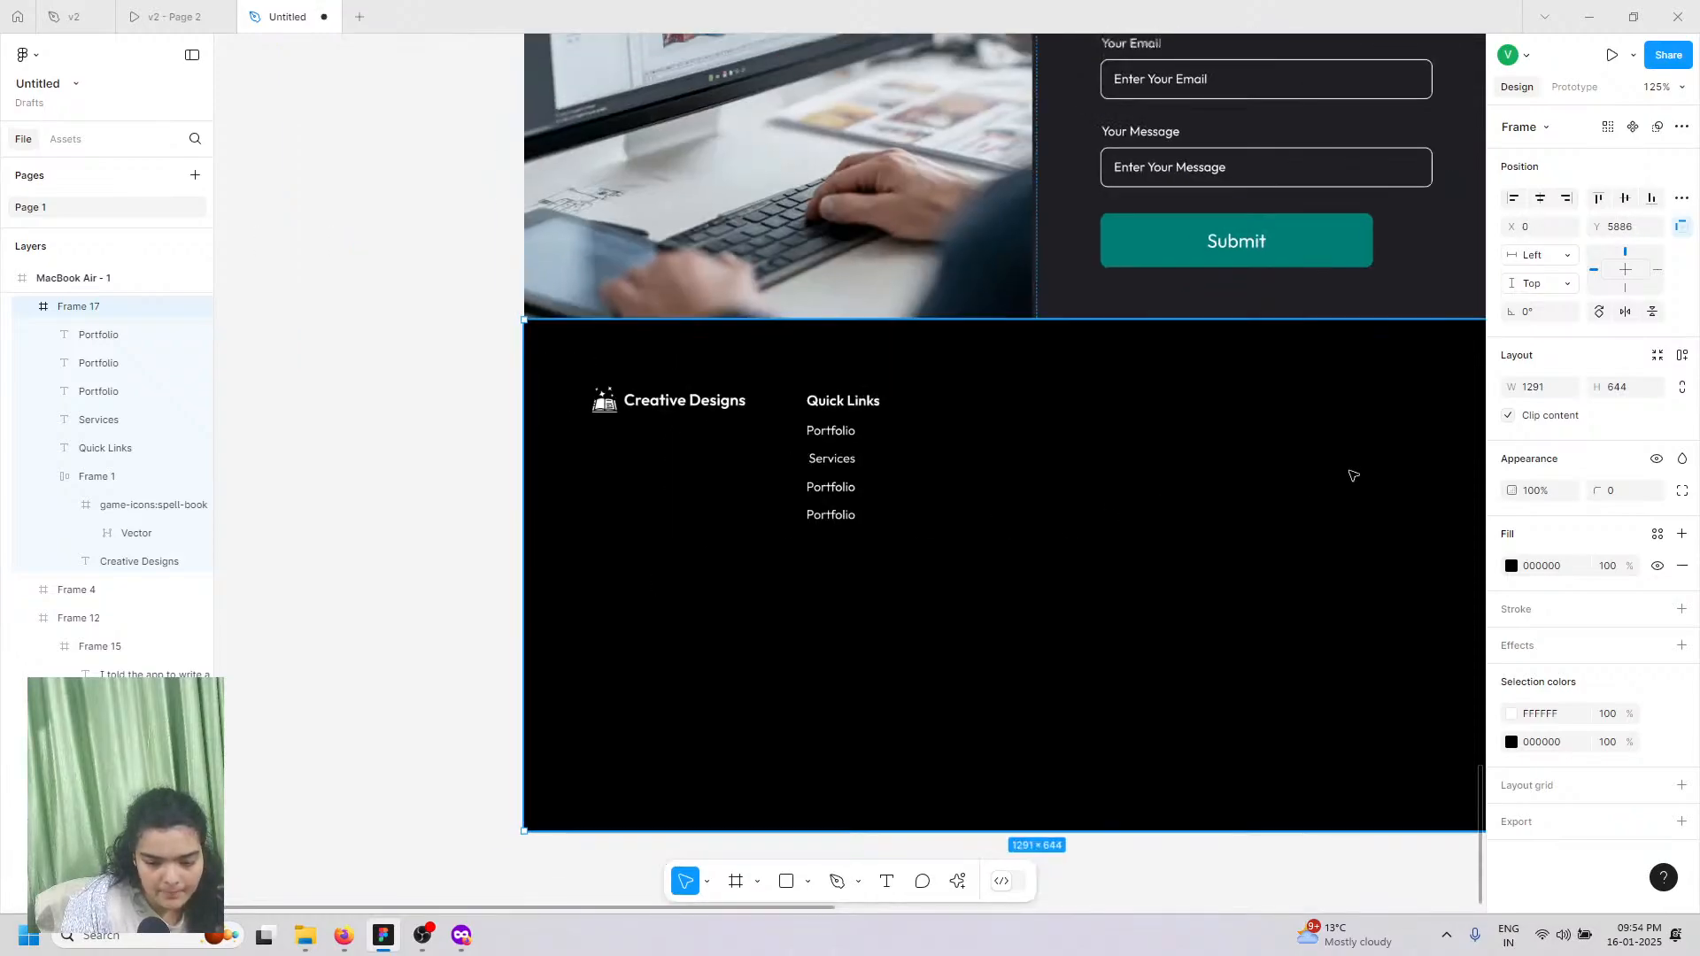
scroll(1345, 478, "right", 2)
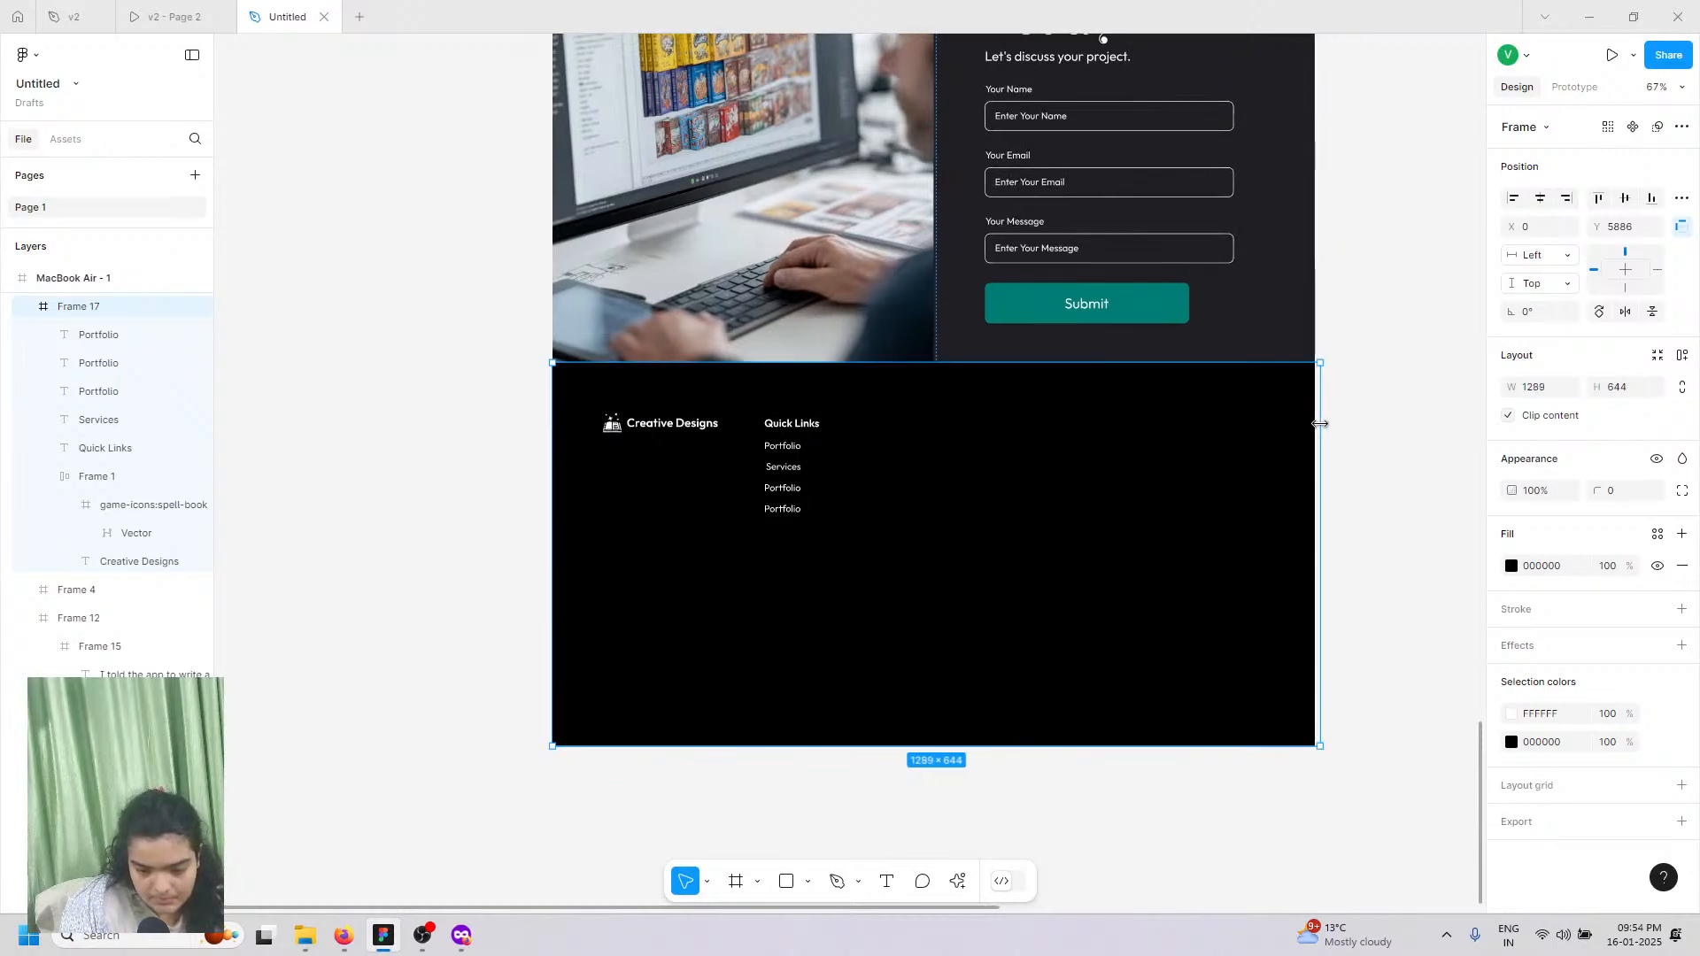
left_click_drag(1320, 424, 1313, 424)
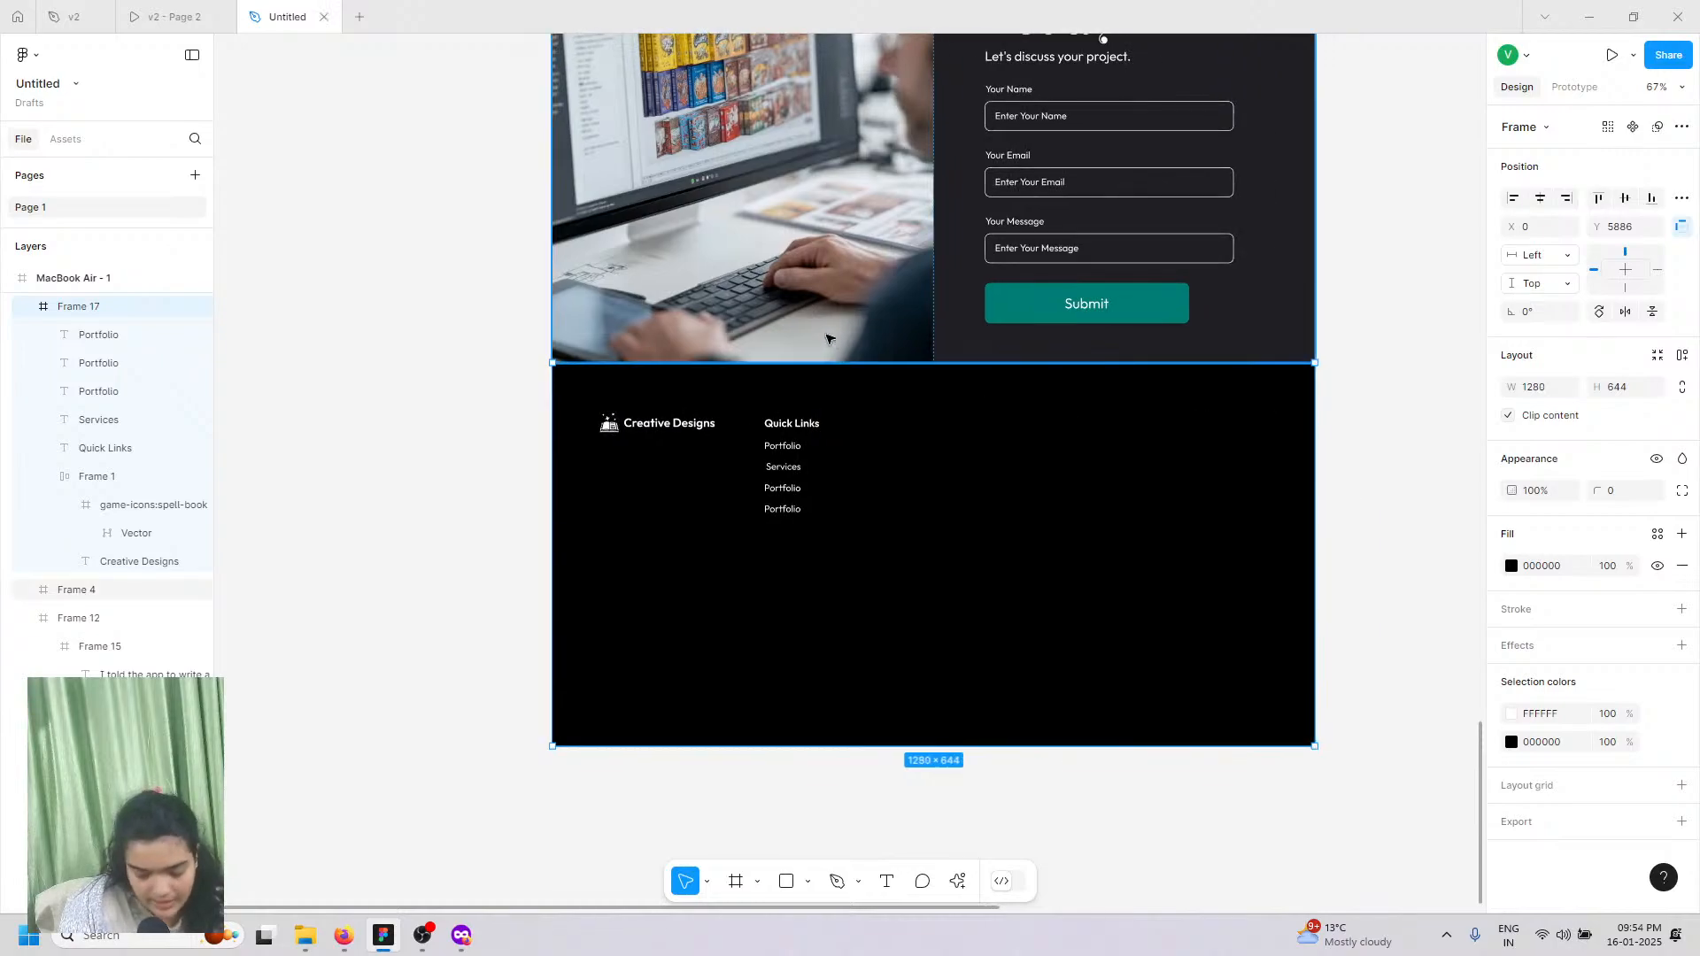
scroll(826, 339, "up", 3)
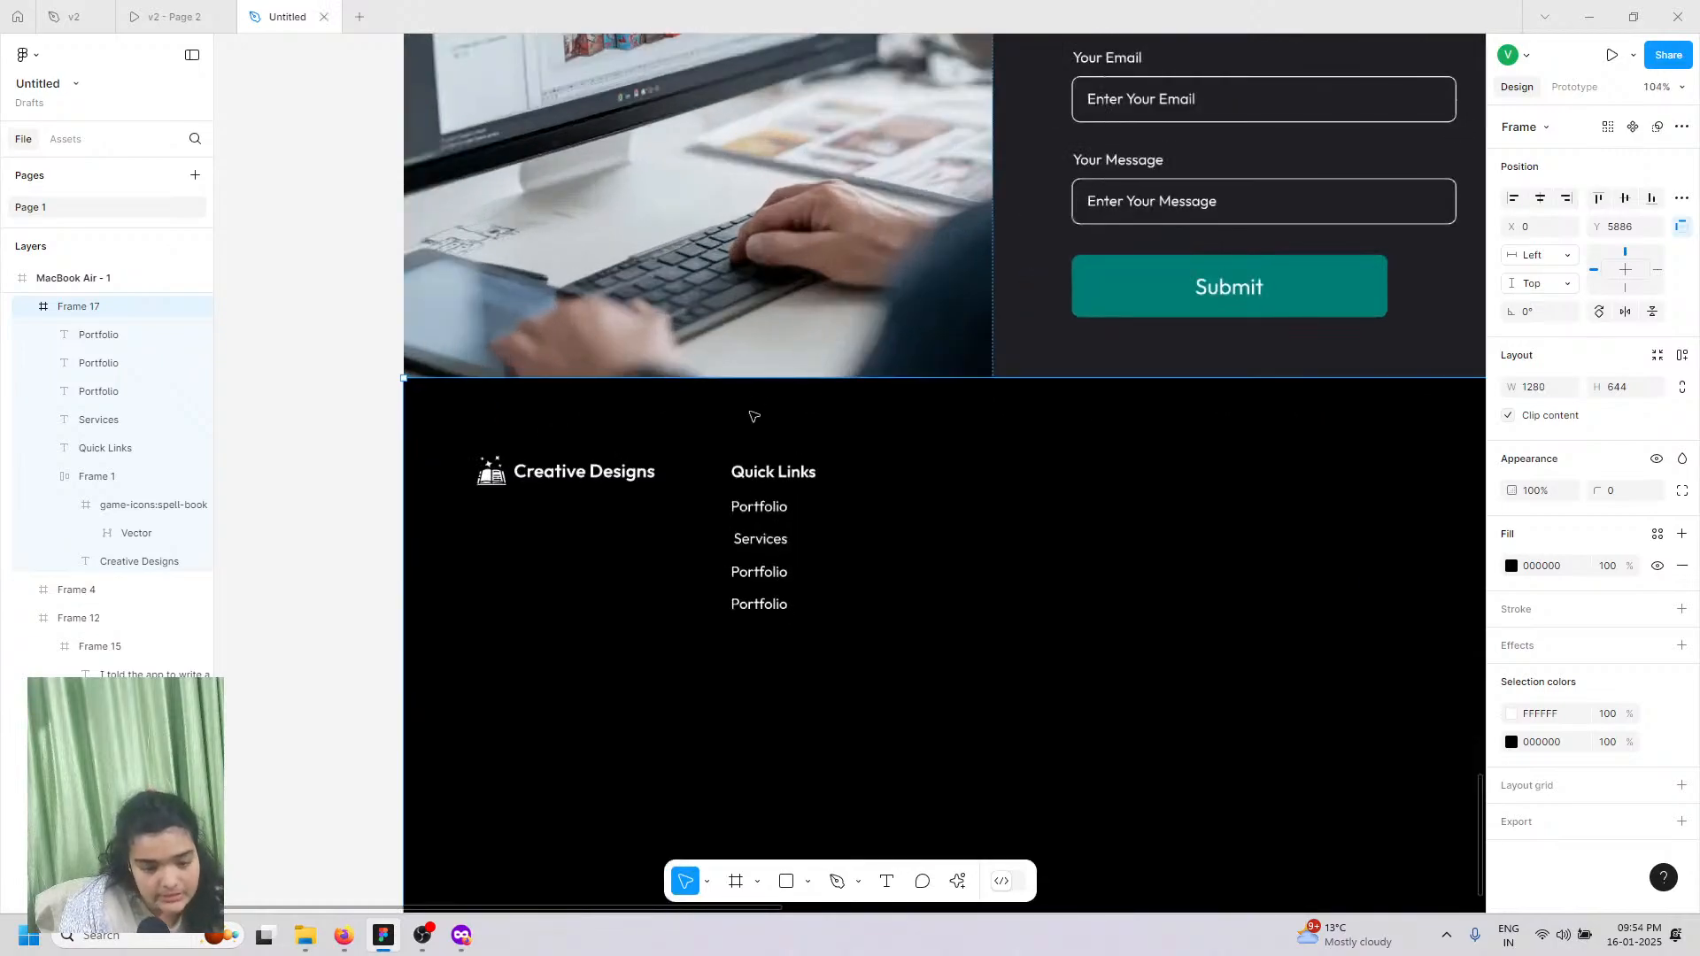
Step: Rename the third and fourth links to 'About' and 'Blog'
left_click(755, 578)
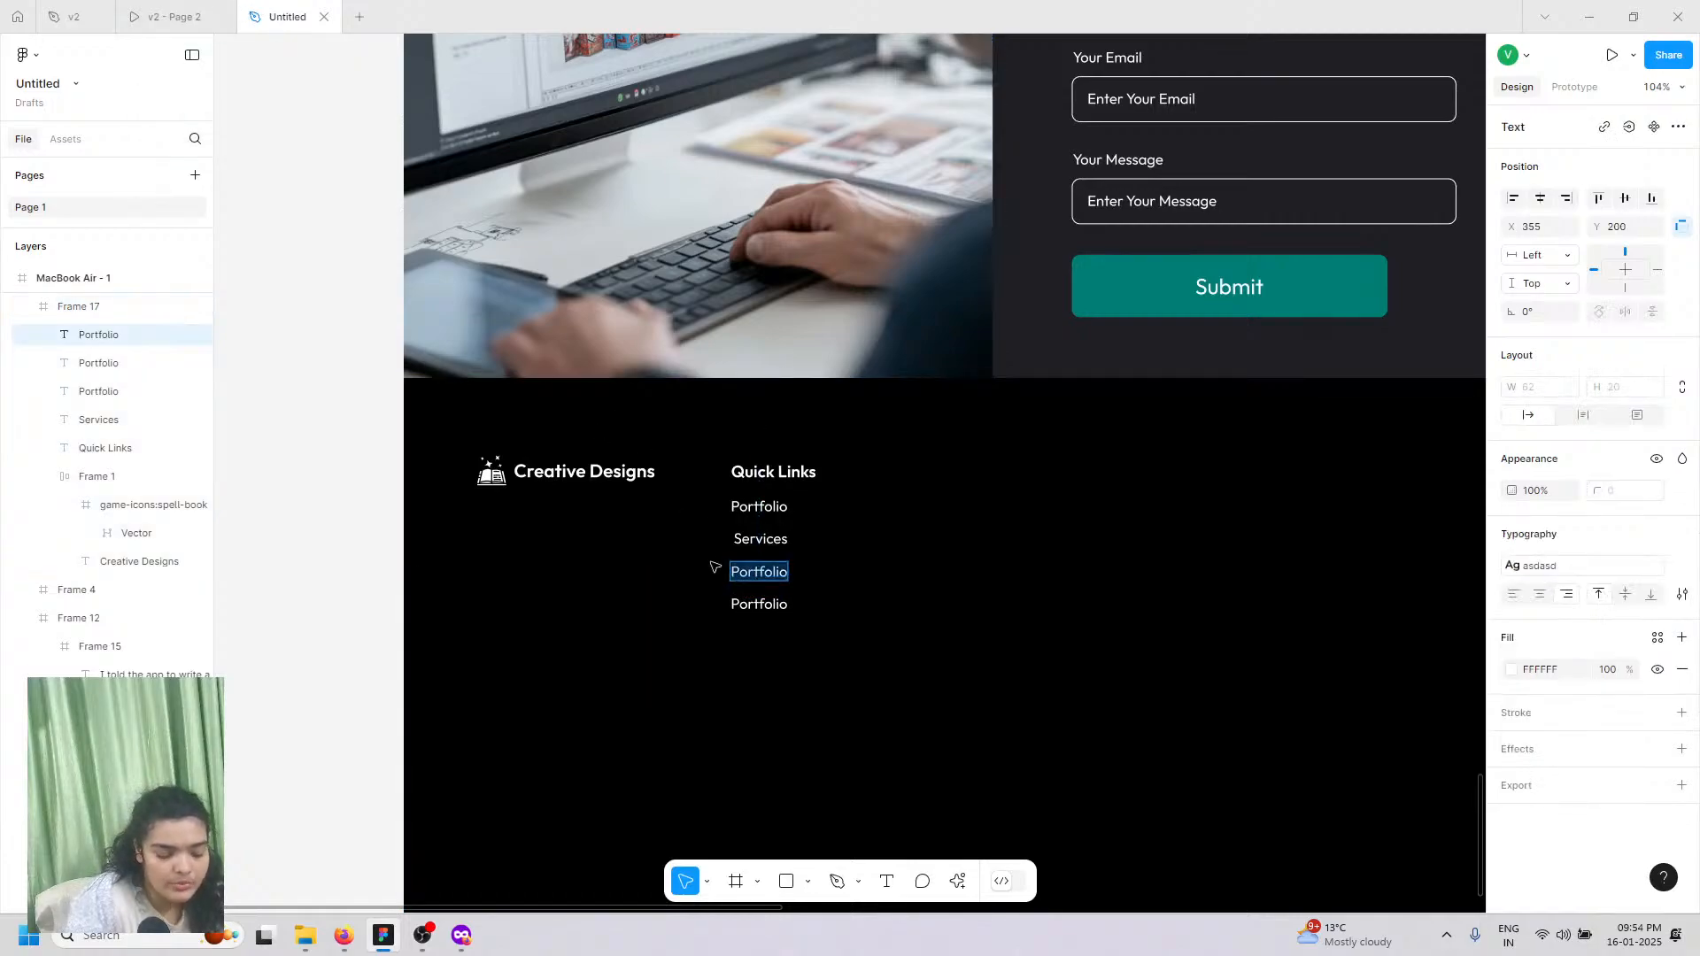
key("Return")
type("About")
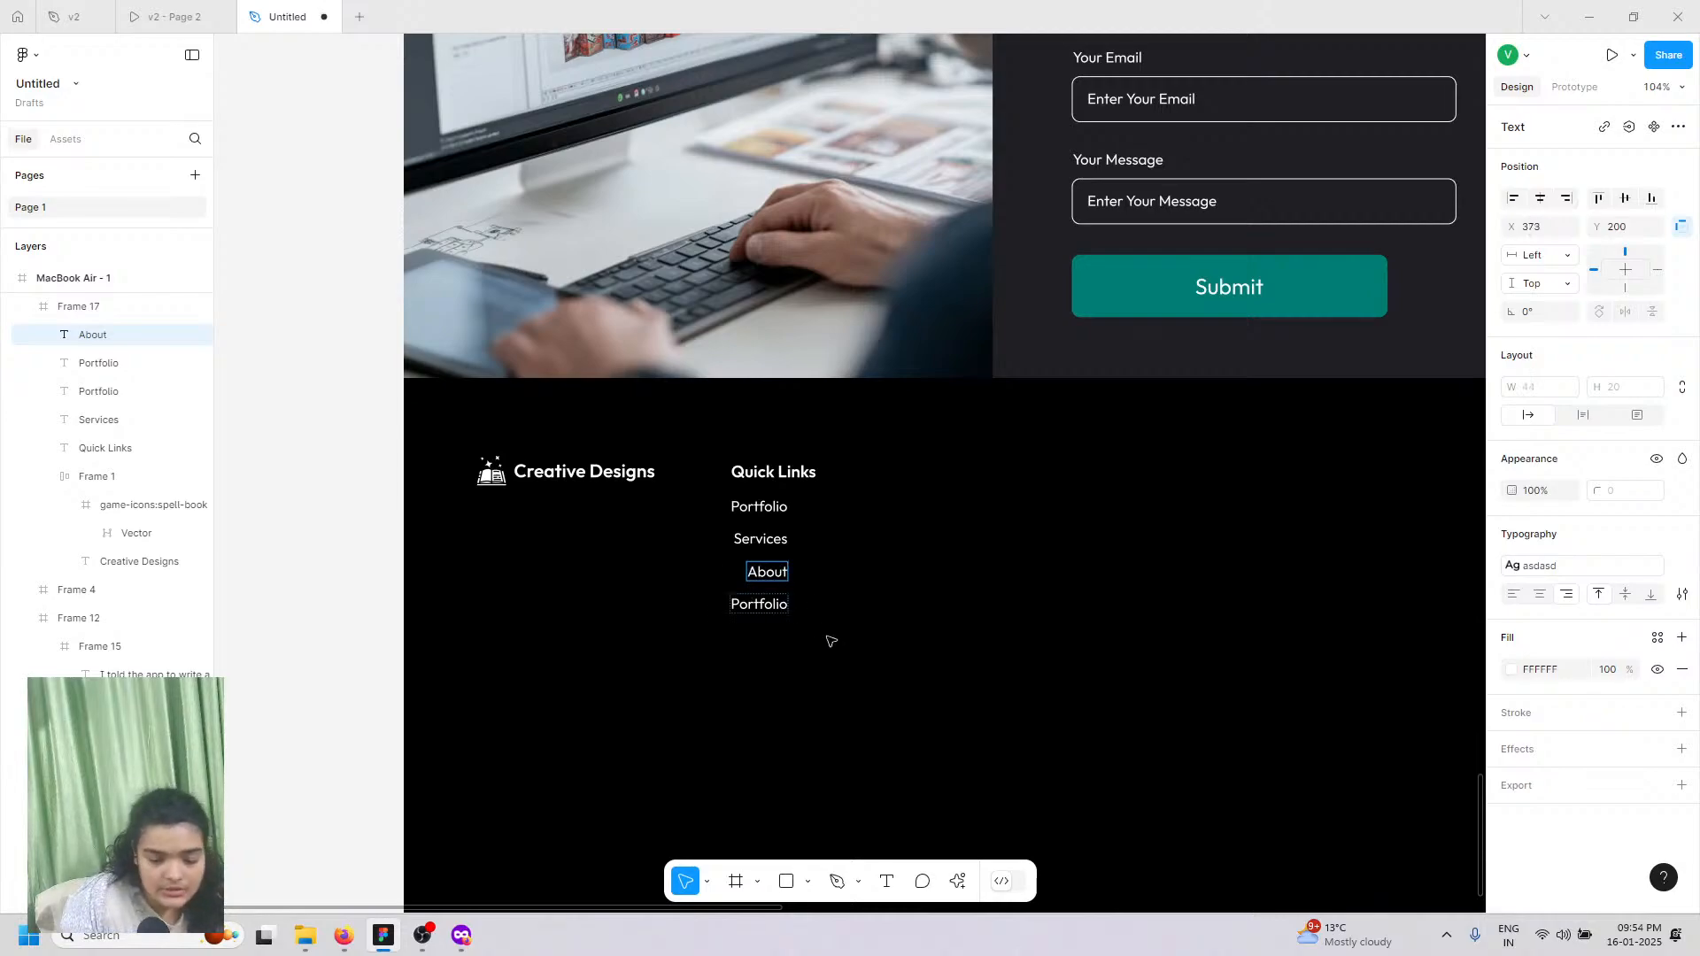
left_click(767, 543, "shift")
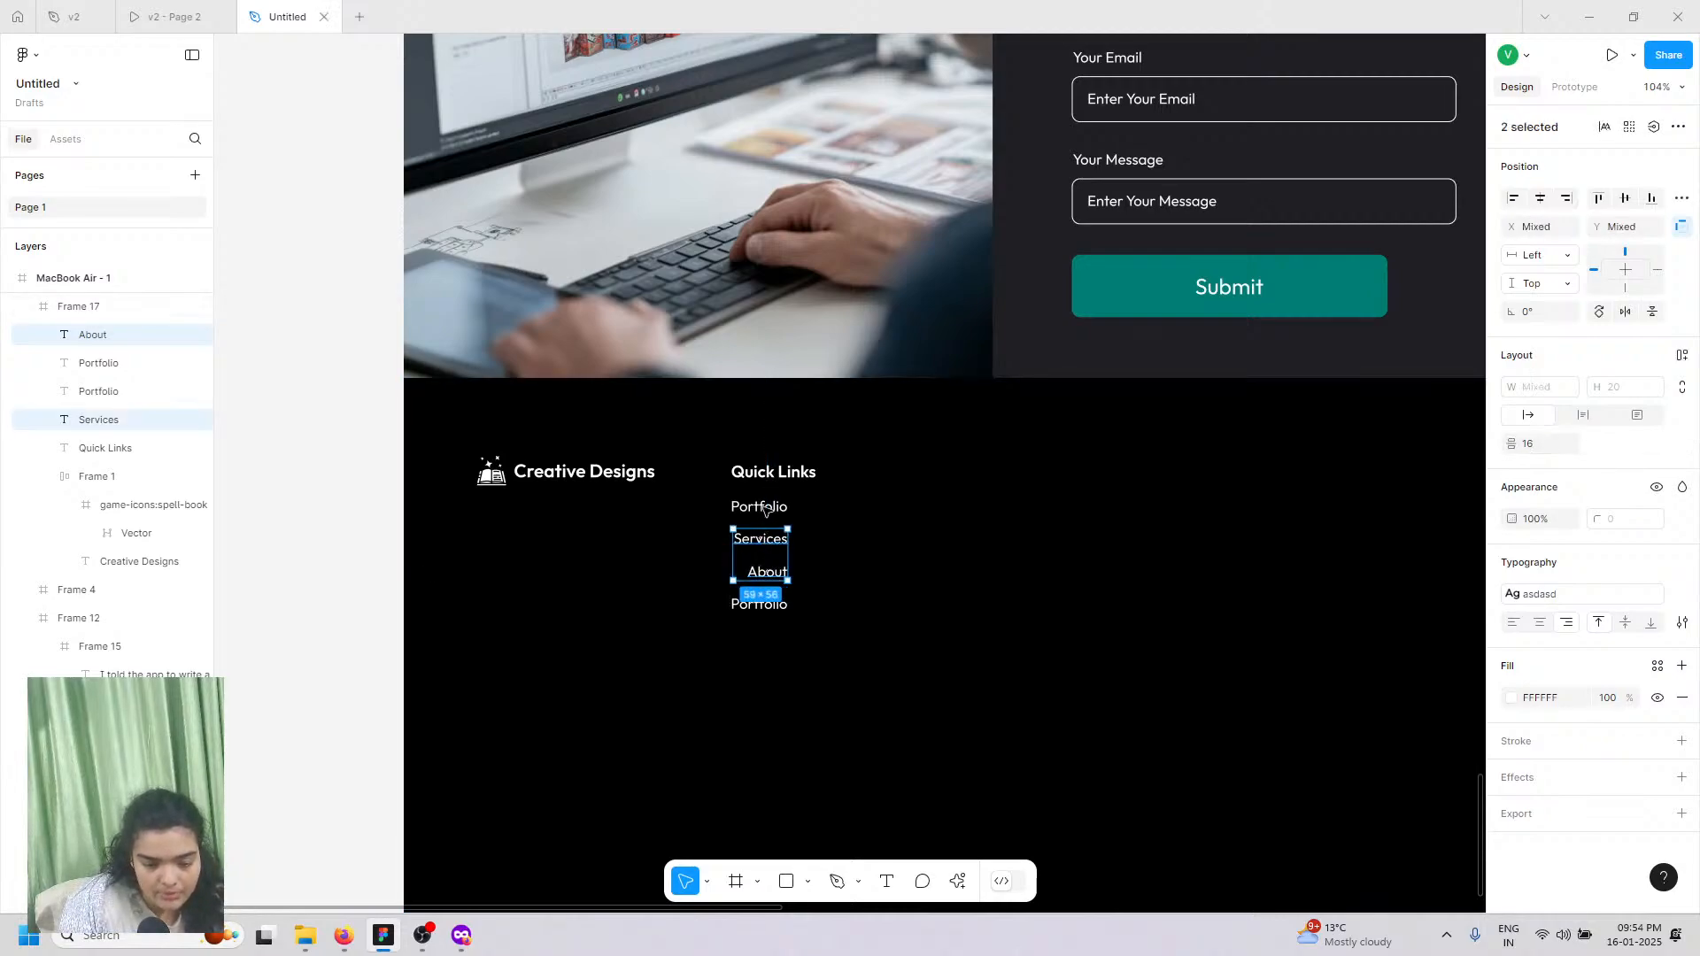
left_click(765, 509, "shift")
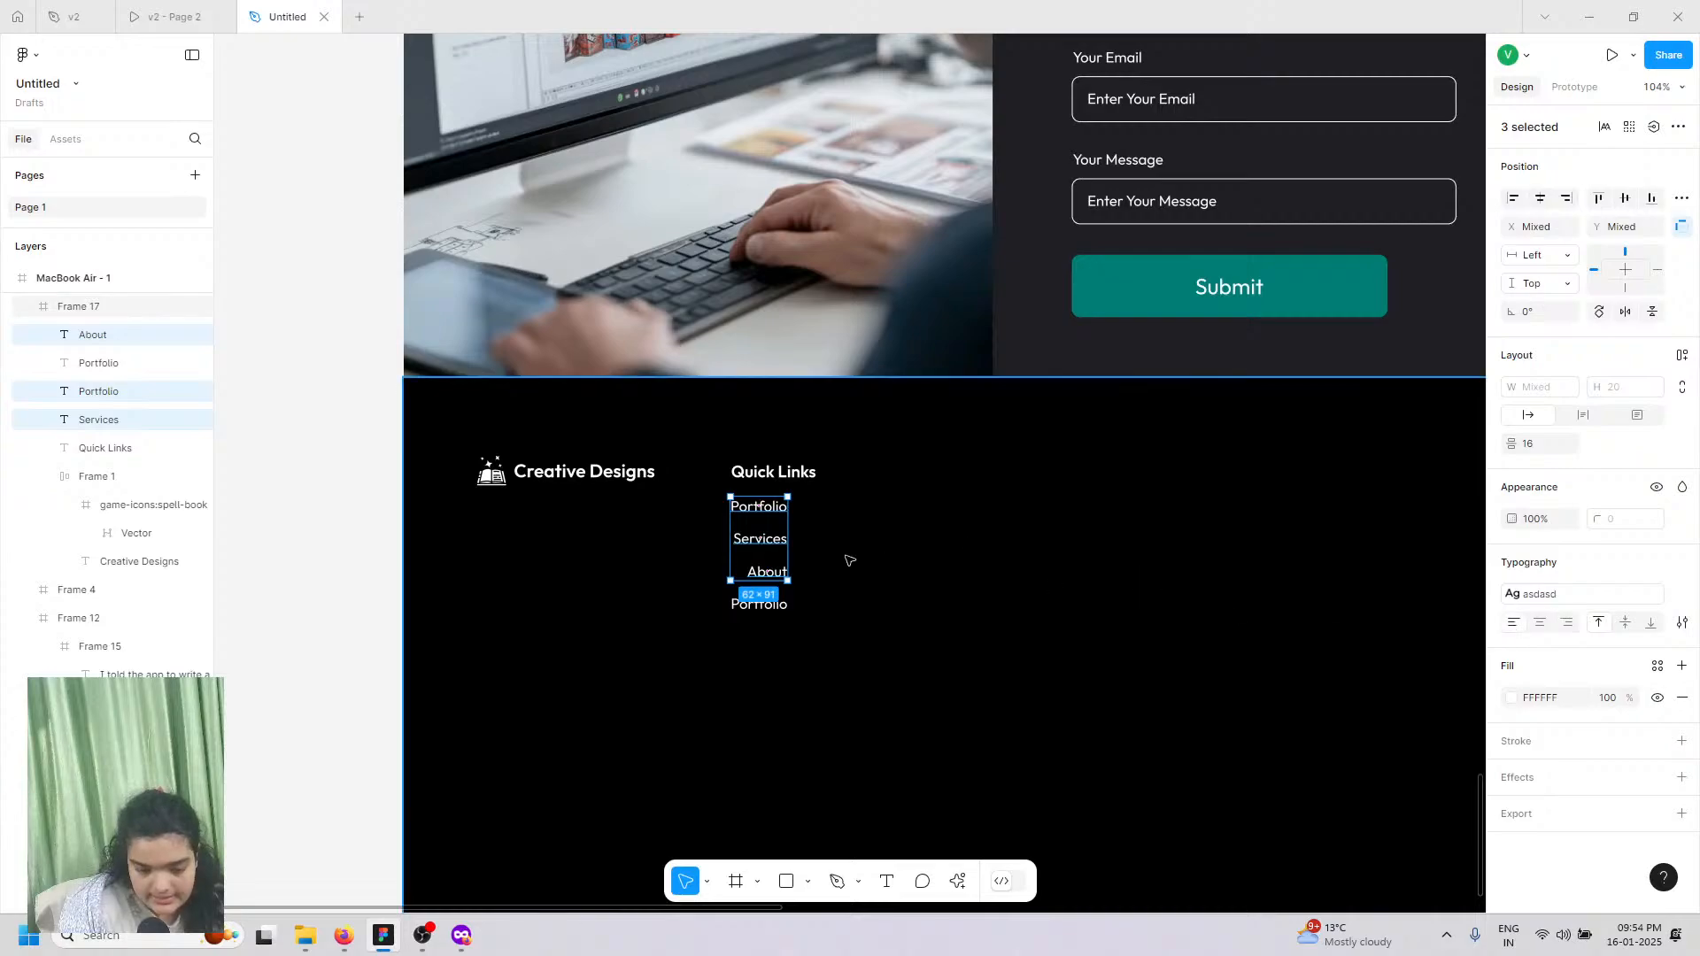
double_click(748, 605)
type("Blo")
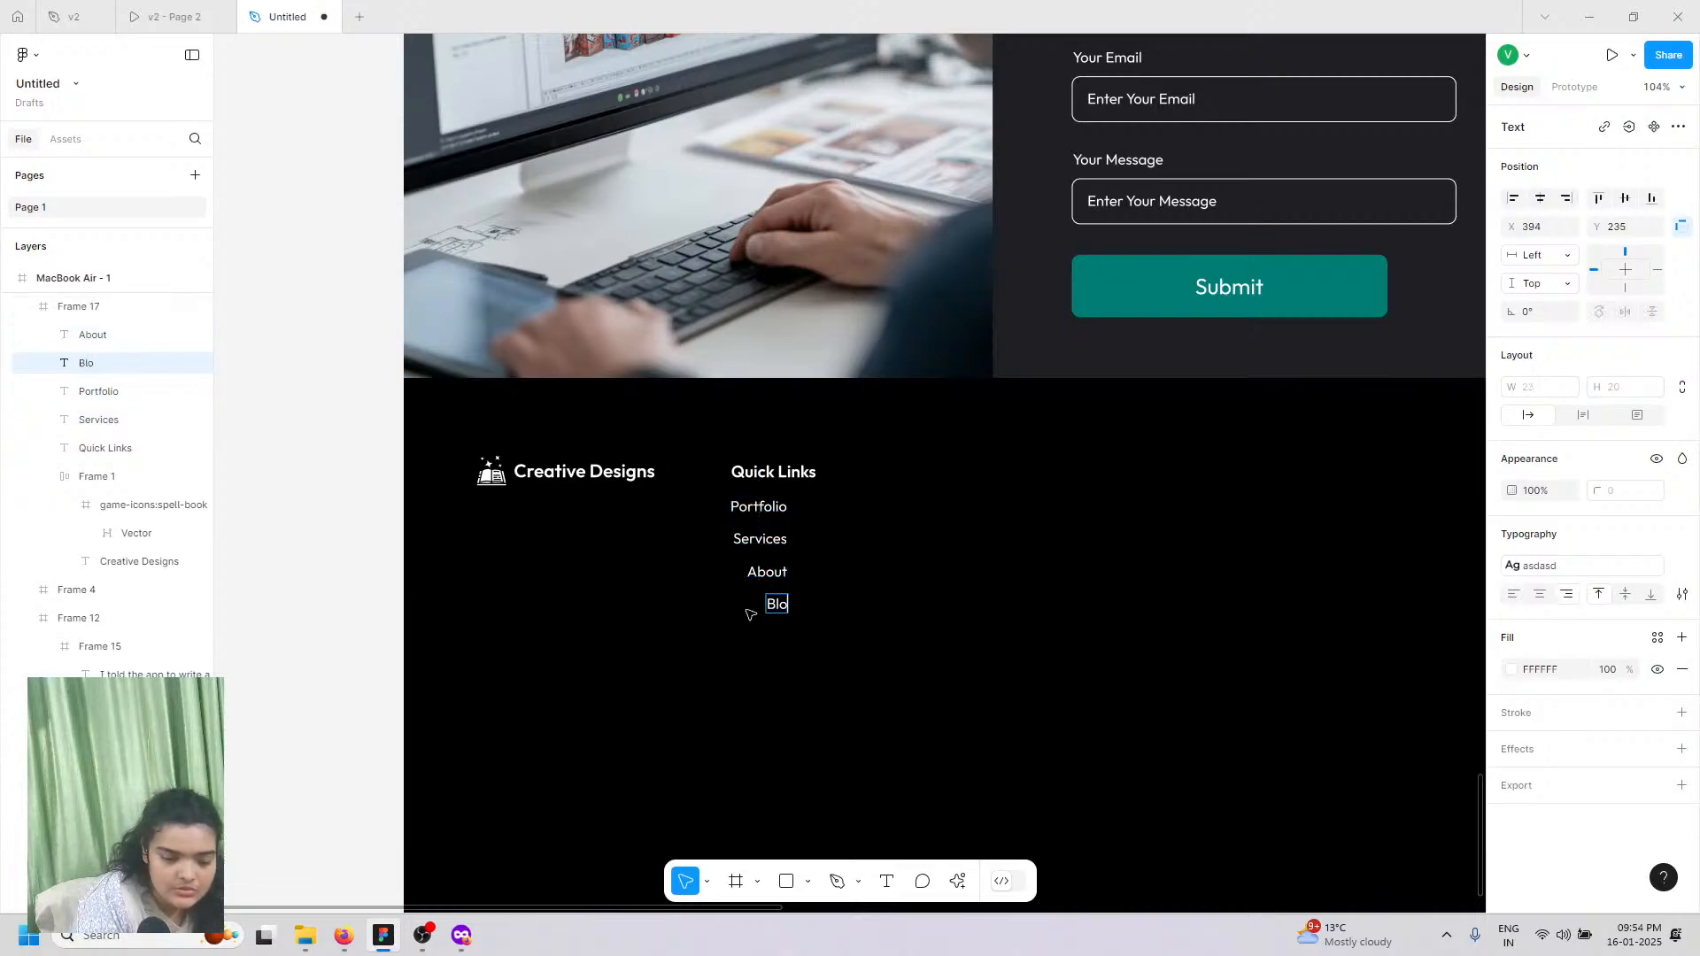
type("g")
key("Escape")
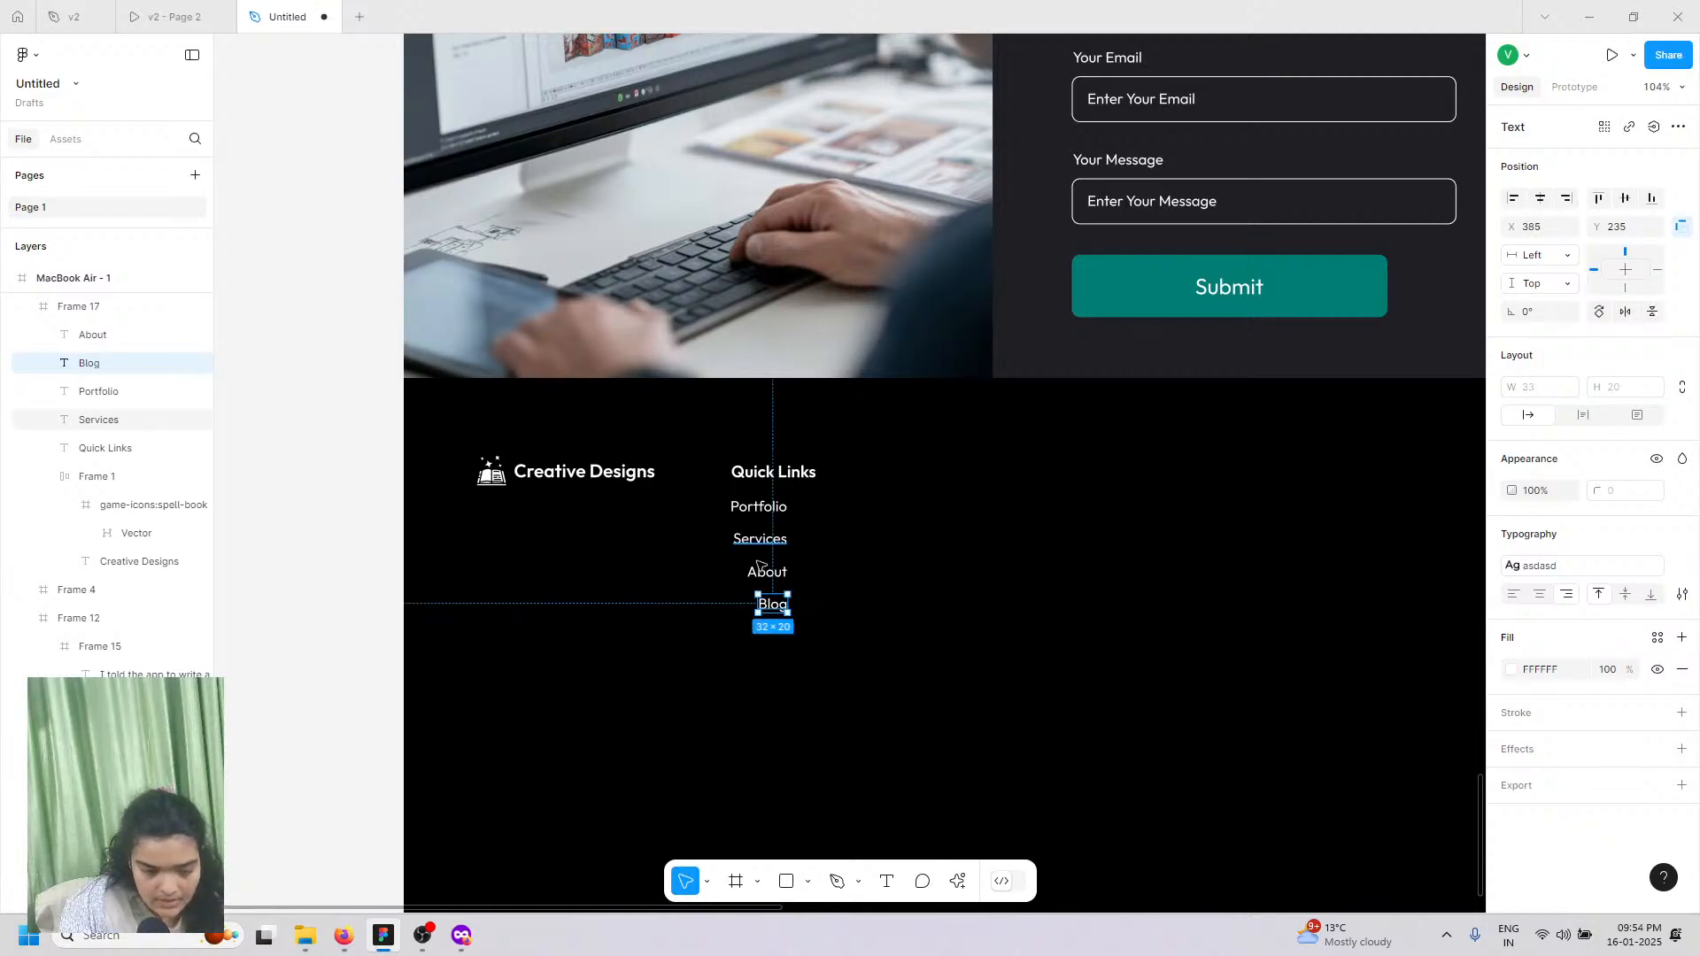
Step: Wrap the Quick Links heading and its four links in an auto-layout column with a gap of 10
left_click(761, 571, "shift")
left_click(768, 535, "shift")
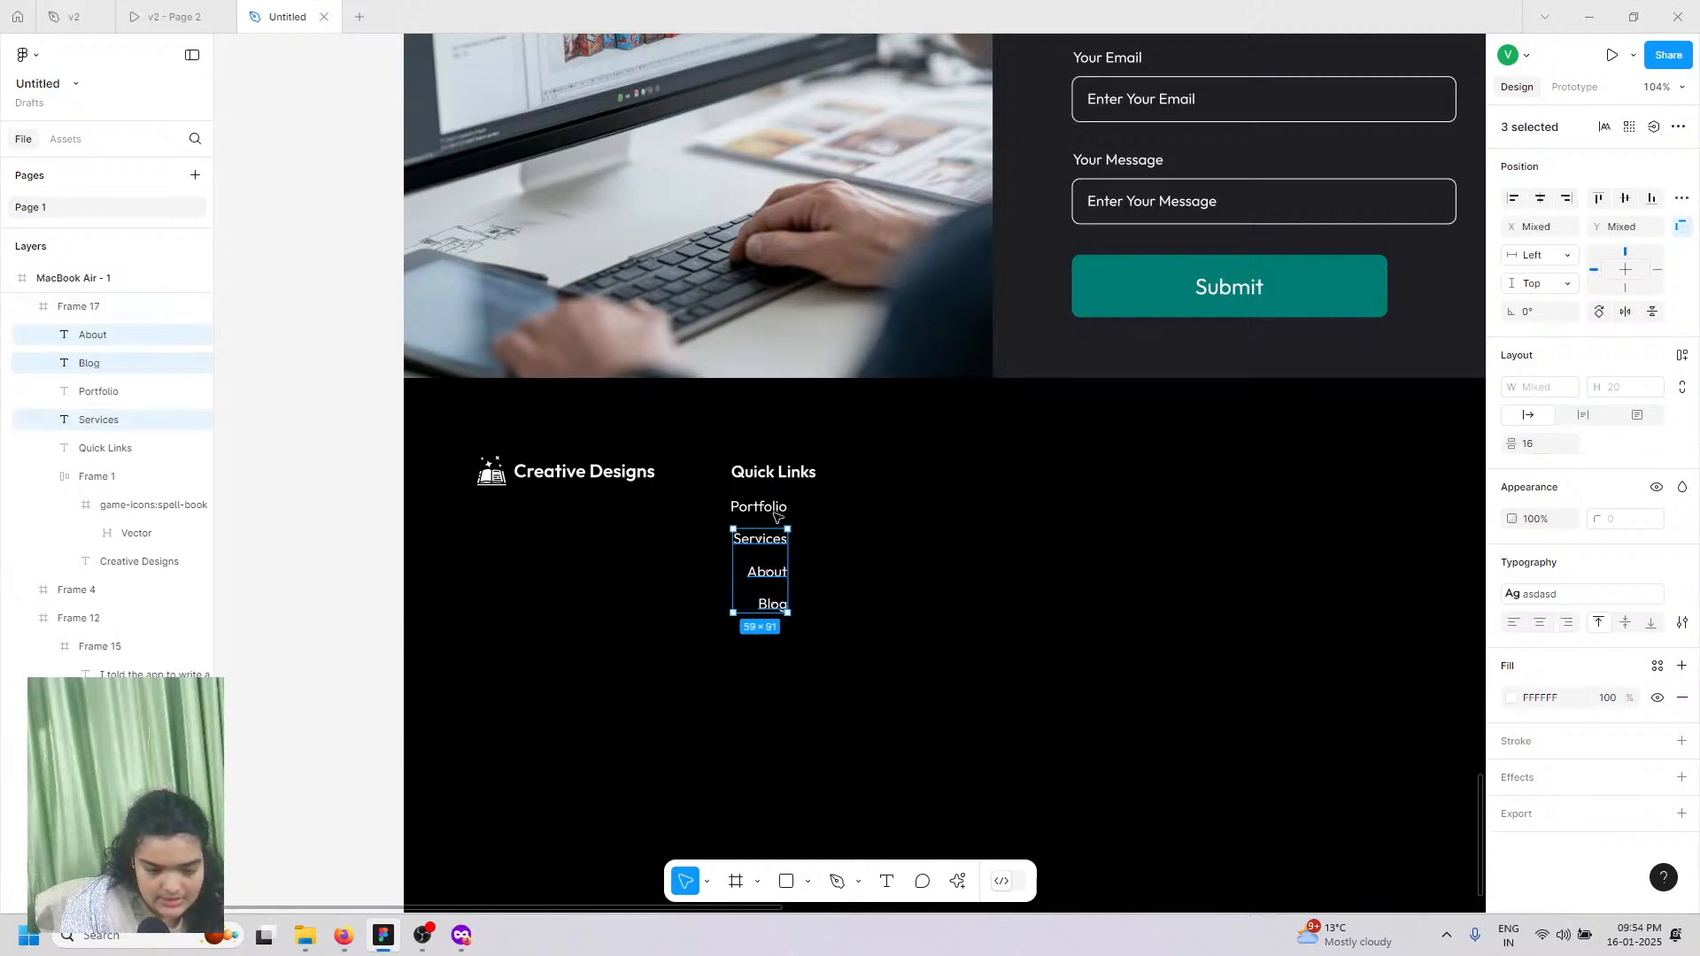
left_click(774, 512, "shift")
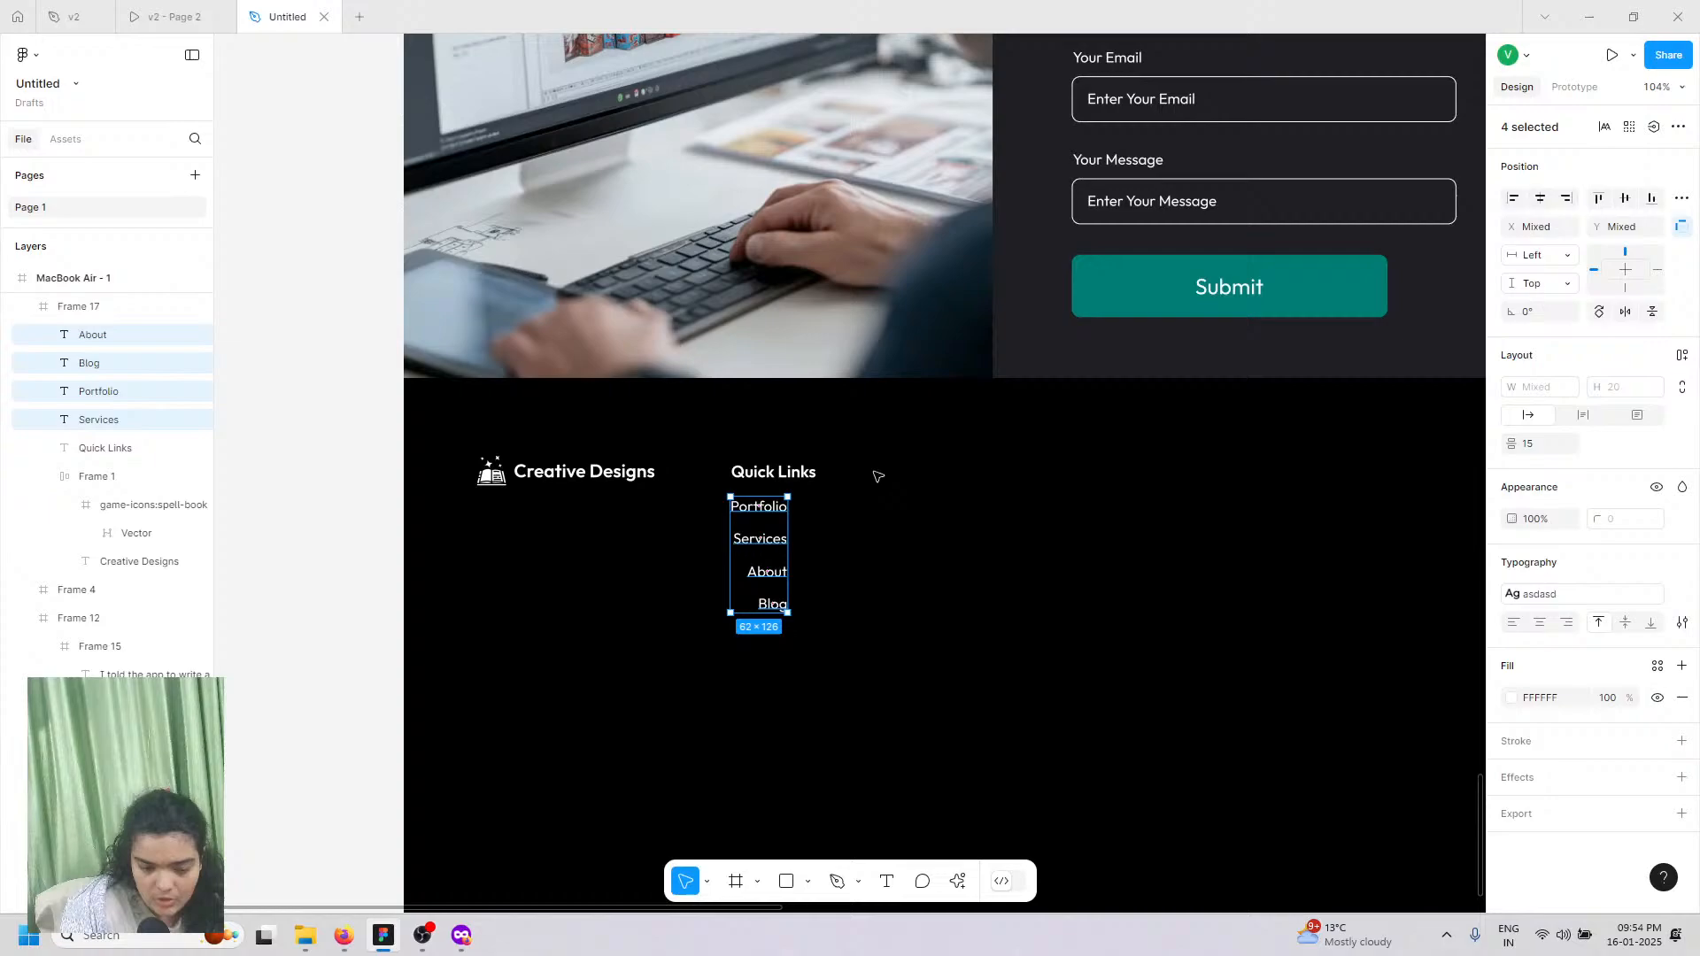
left_click(774, 472, "shift")
left_click(1683, 358)
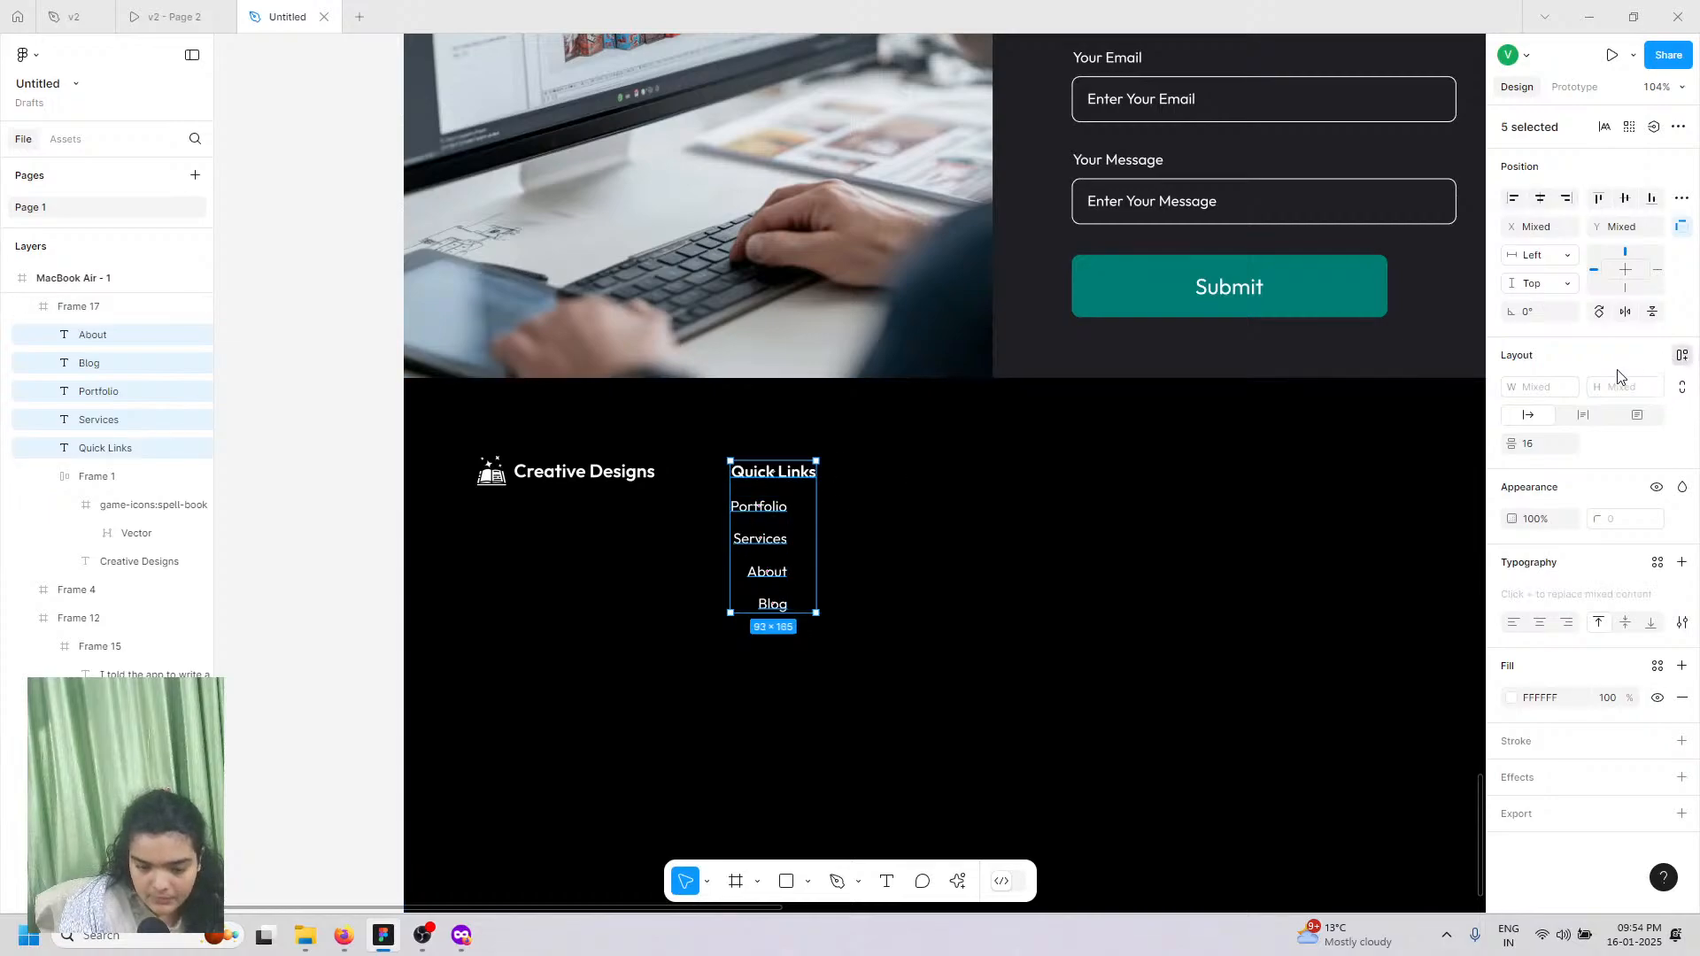
left_click(1611, 428)
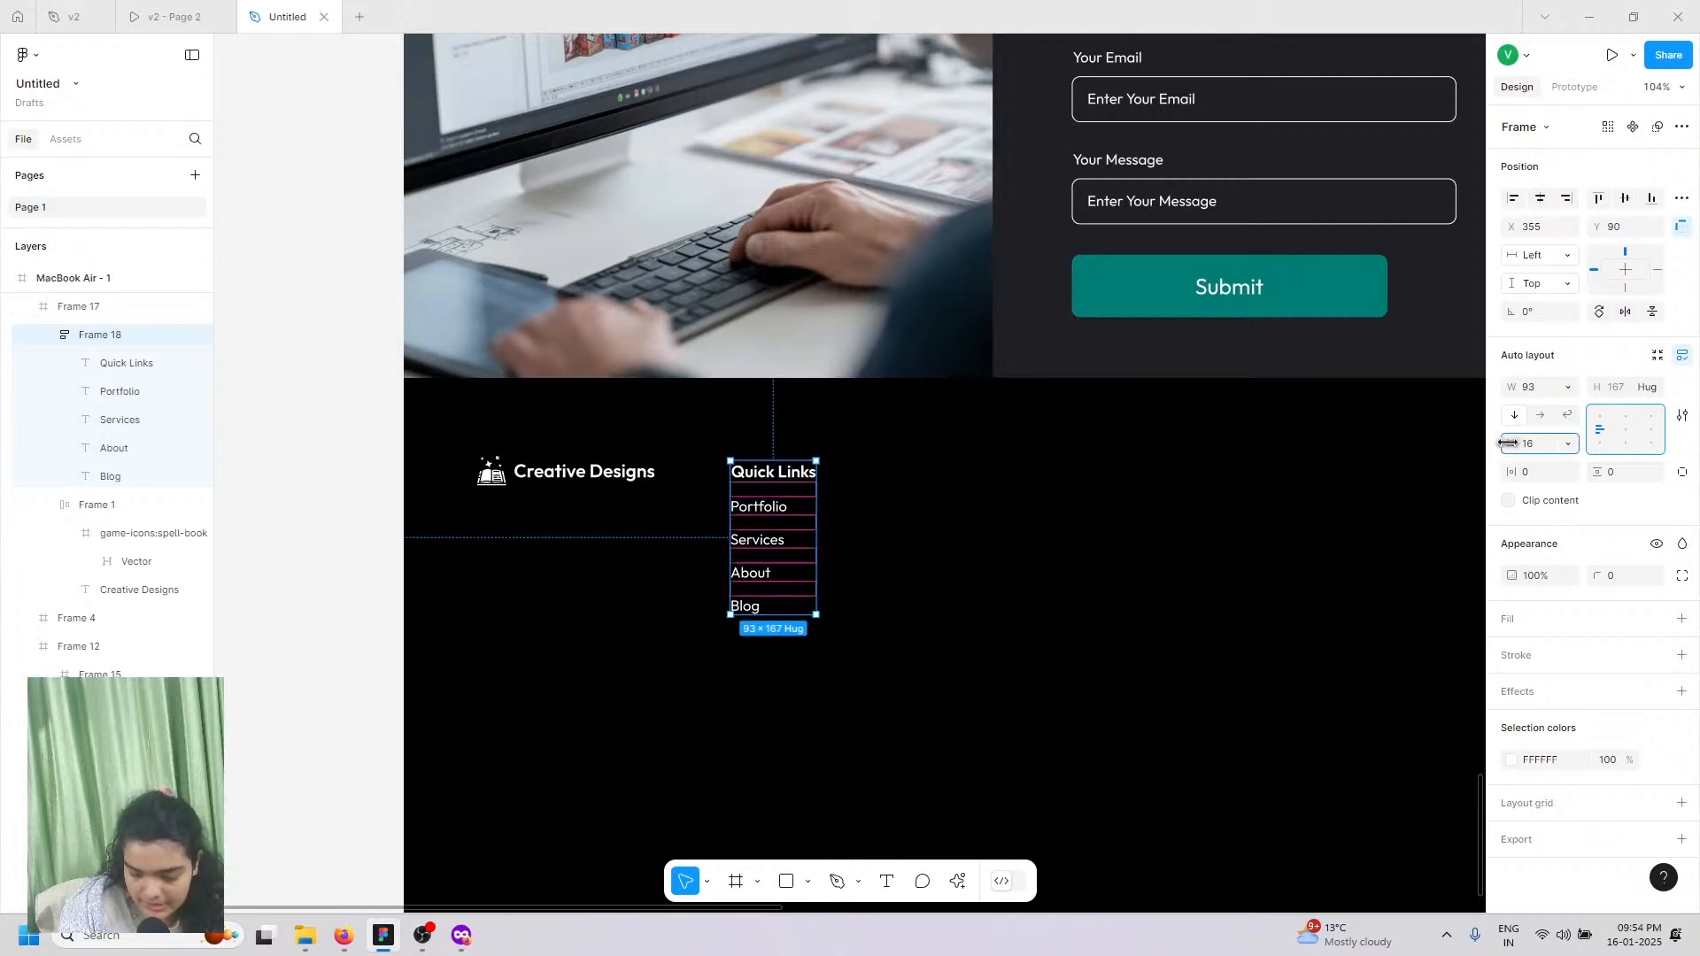
mouse_move(1511, 443)
left_mouse_down()
mouse_move(1415, 445)
mouse_move(1493, 445)
left_mouse_up()
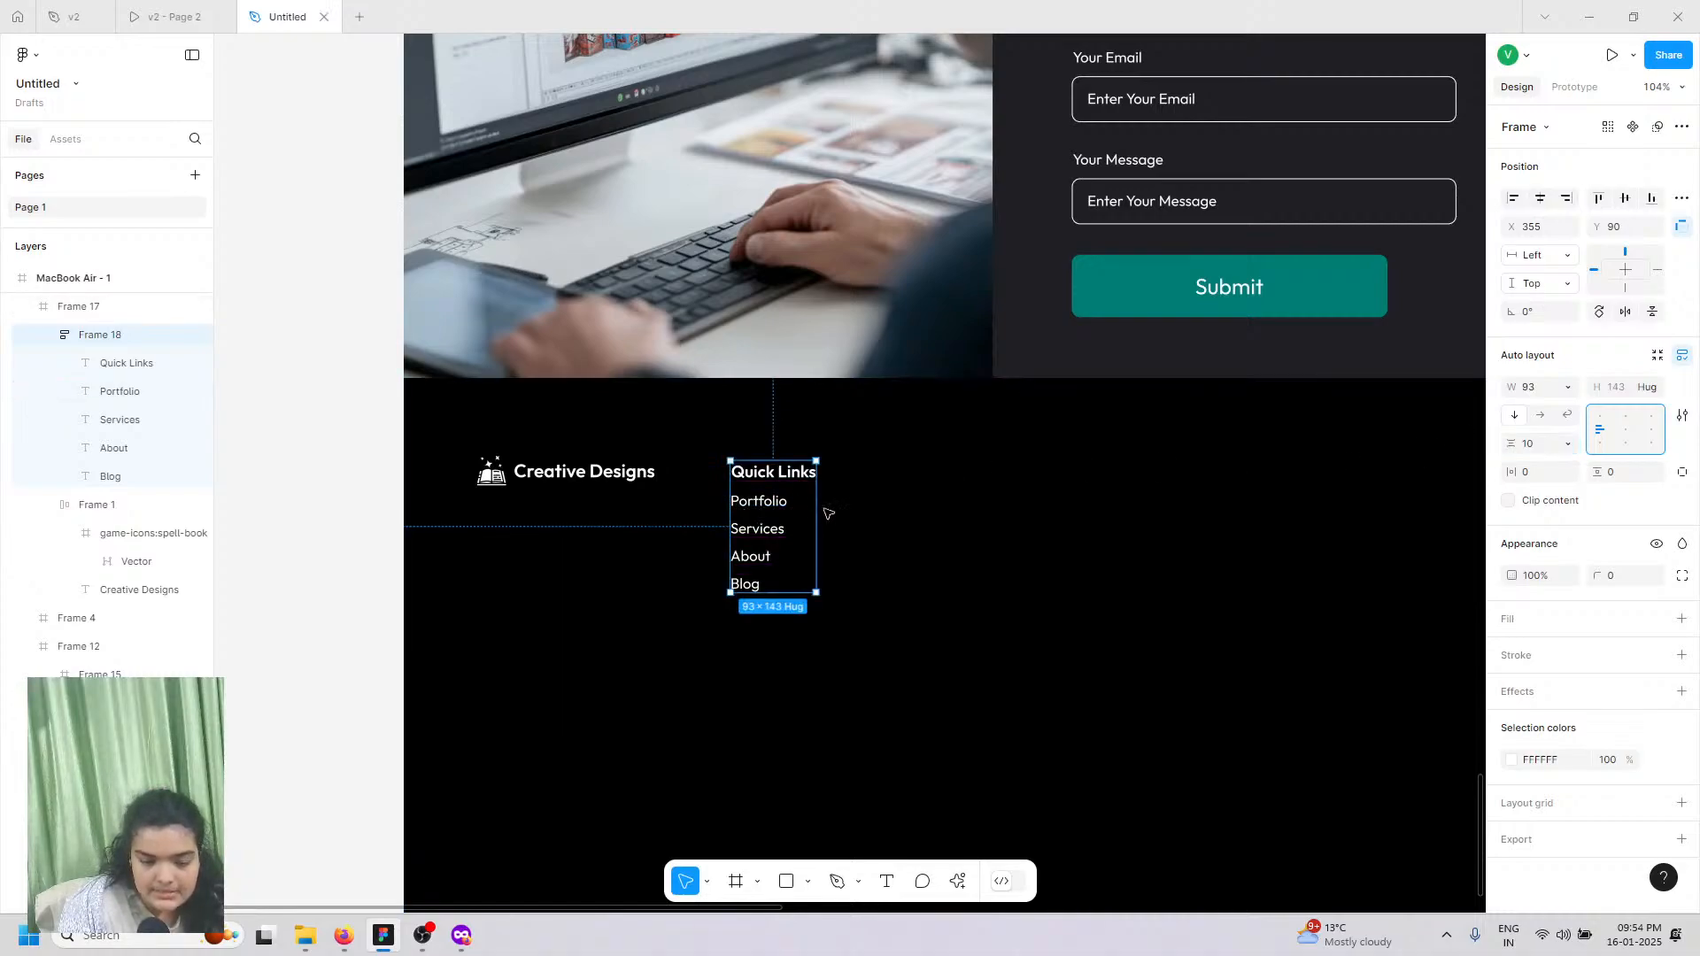
Step: Duplicate the Quick Links column and place the copy to its right as a second column
left_click_drag(739, 516, 879, 516)
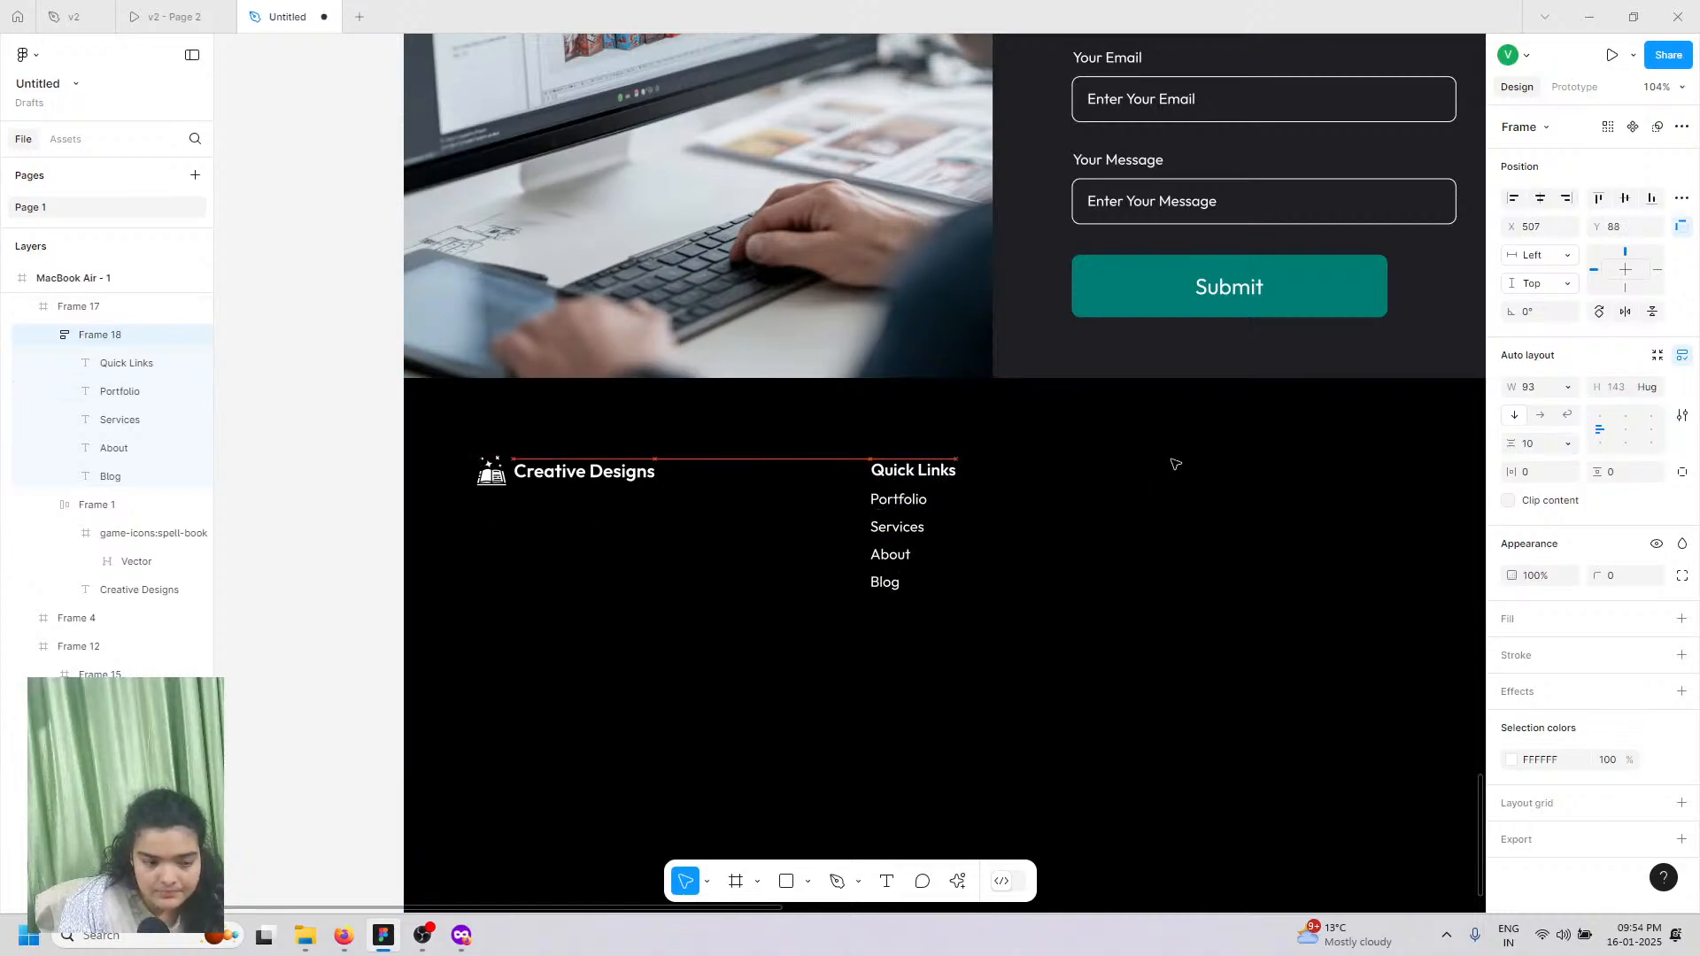
key("ctrl+z")
left_click(773, 528)
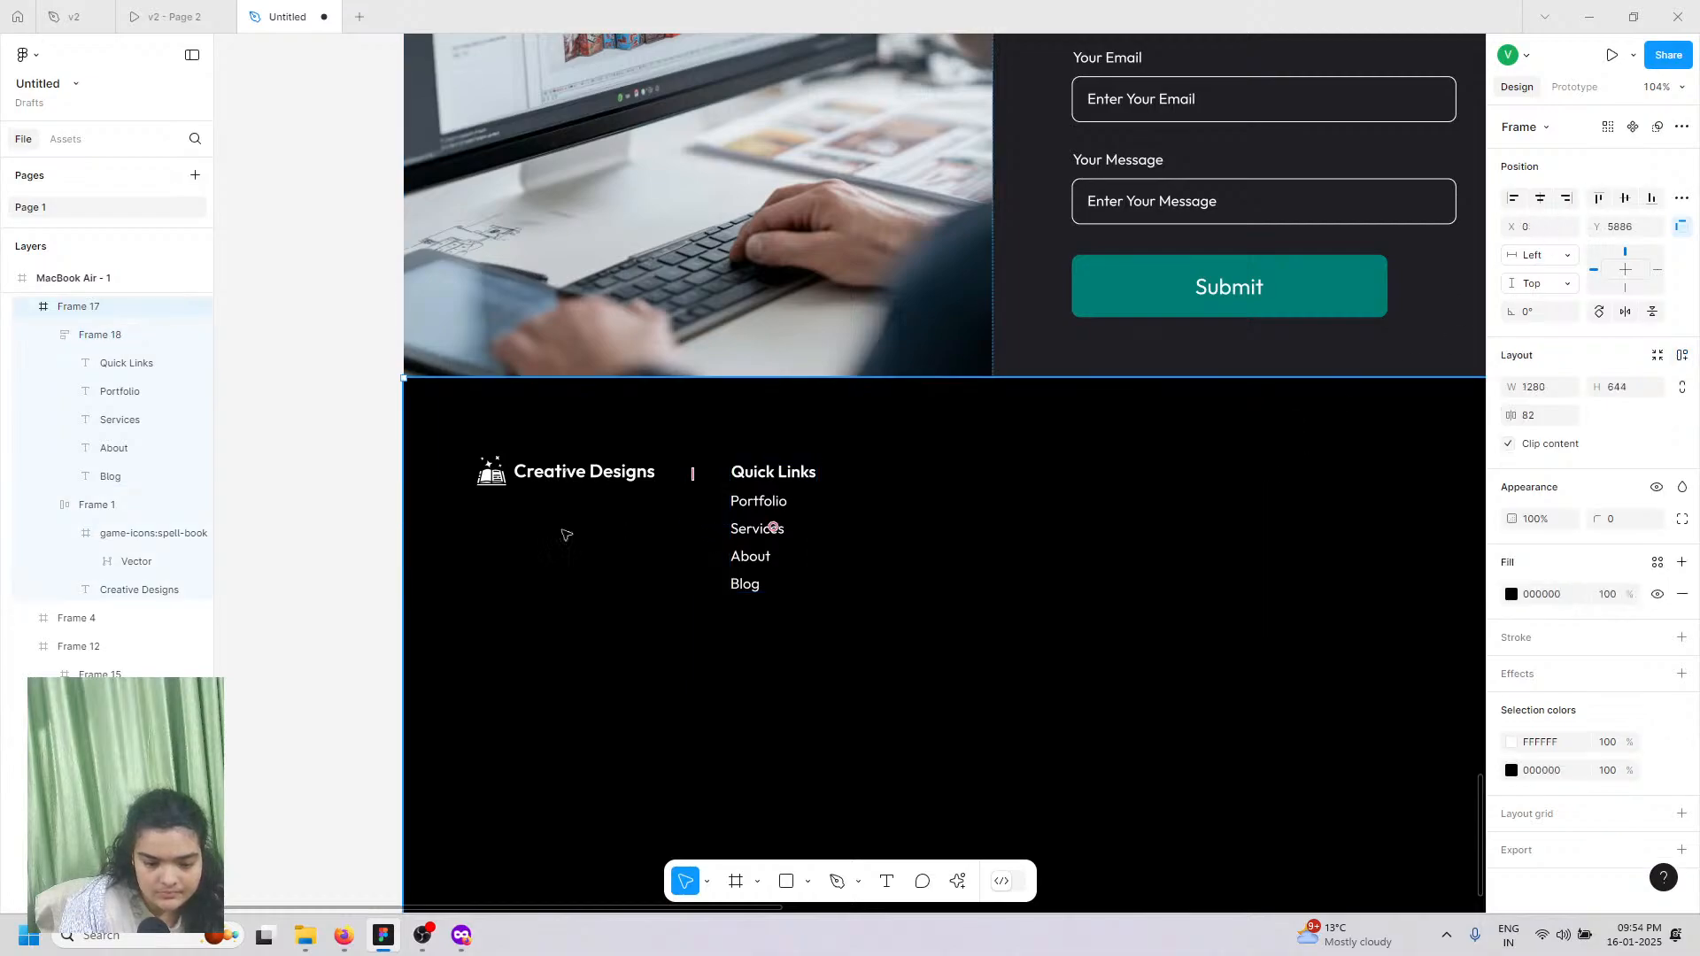
double_click(786, 485)
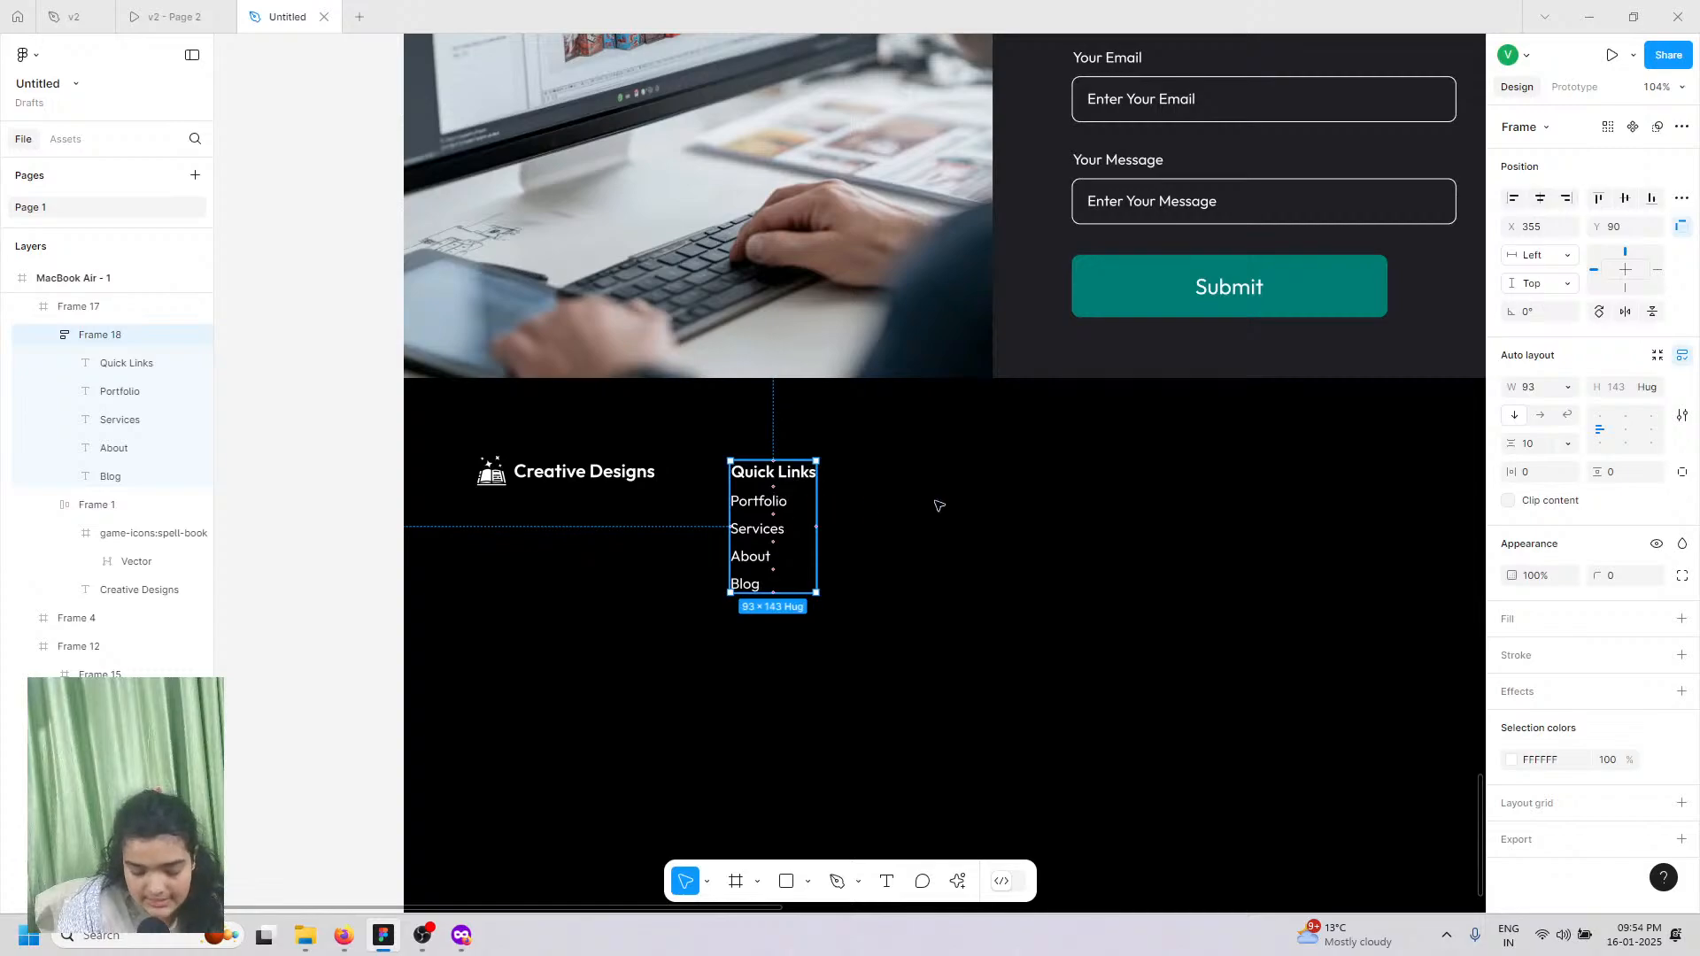
key("ctrl+d")
left_click_drag(773, 499, 903, 495)
Step: Paste a third Quick Links column further right and nudge the second column into line
key("ctrl+c")
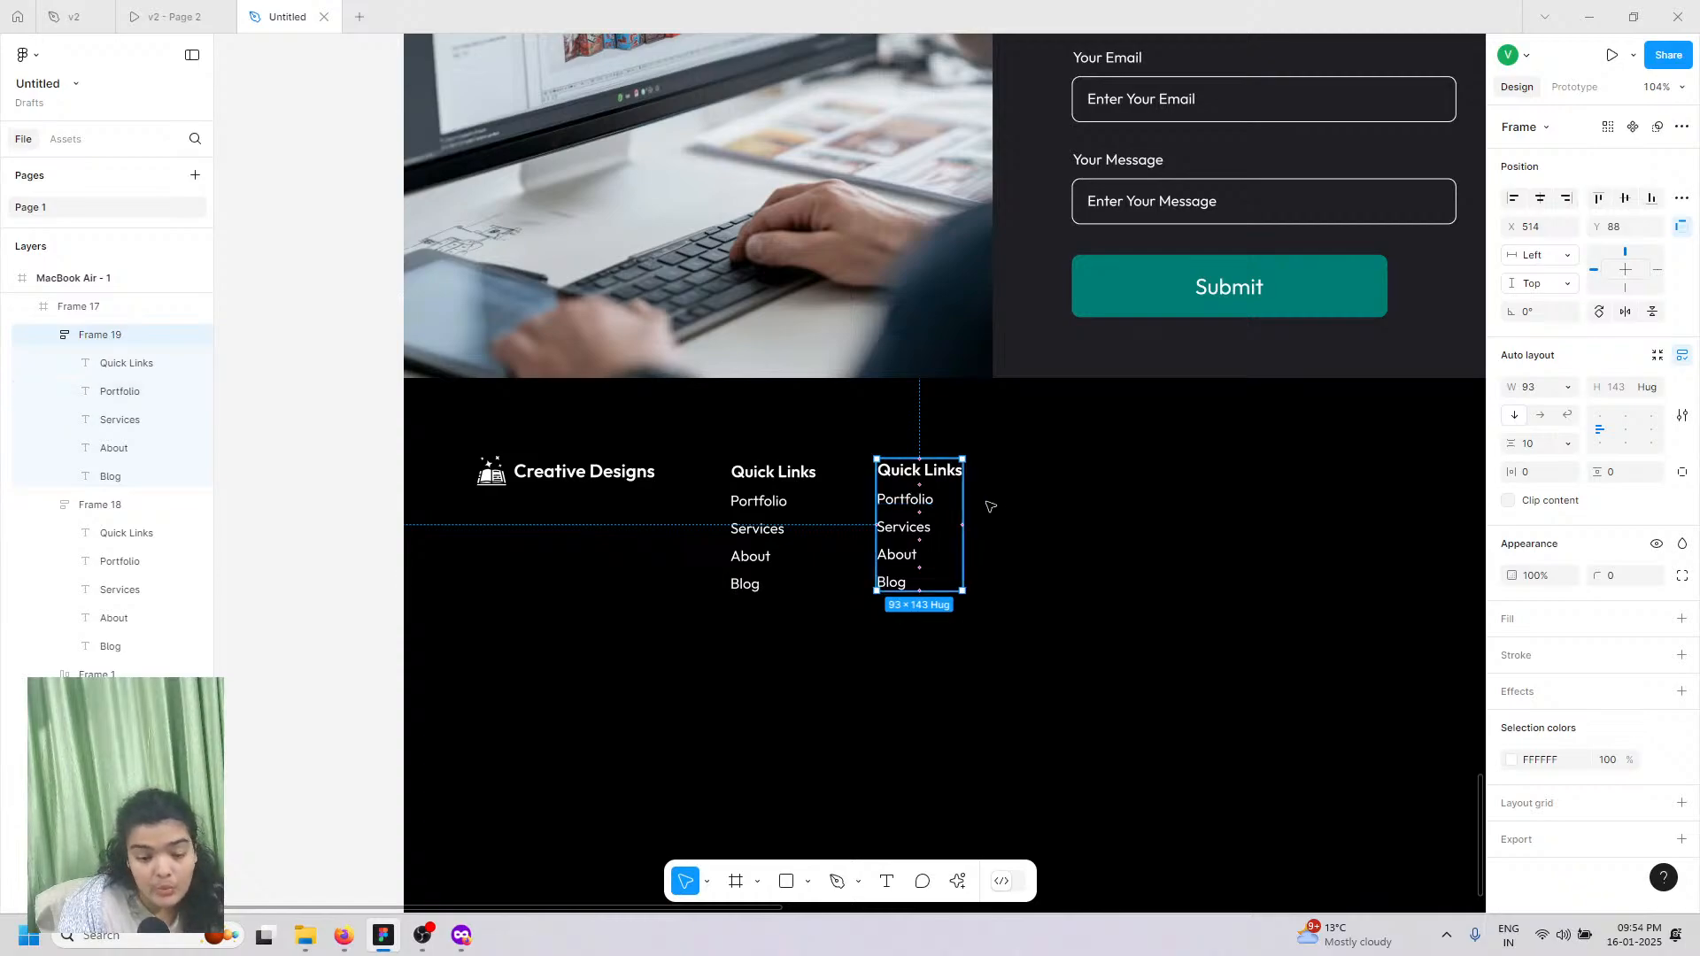
key("ctrl+v")
left_click_drag(910, 501, 1063, 499)
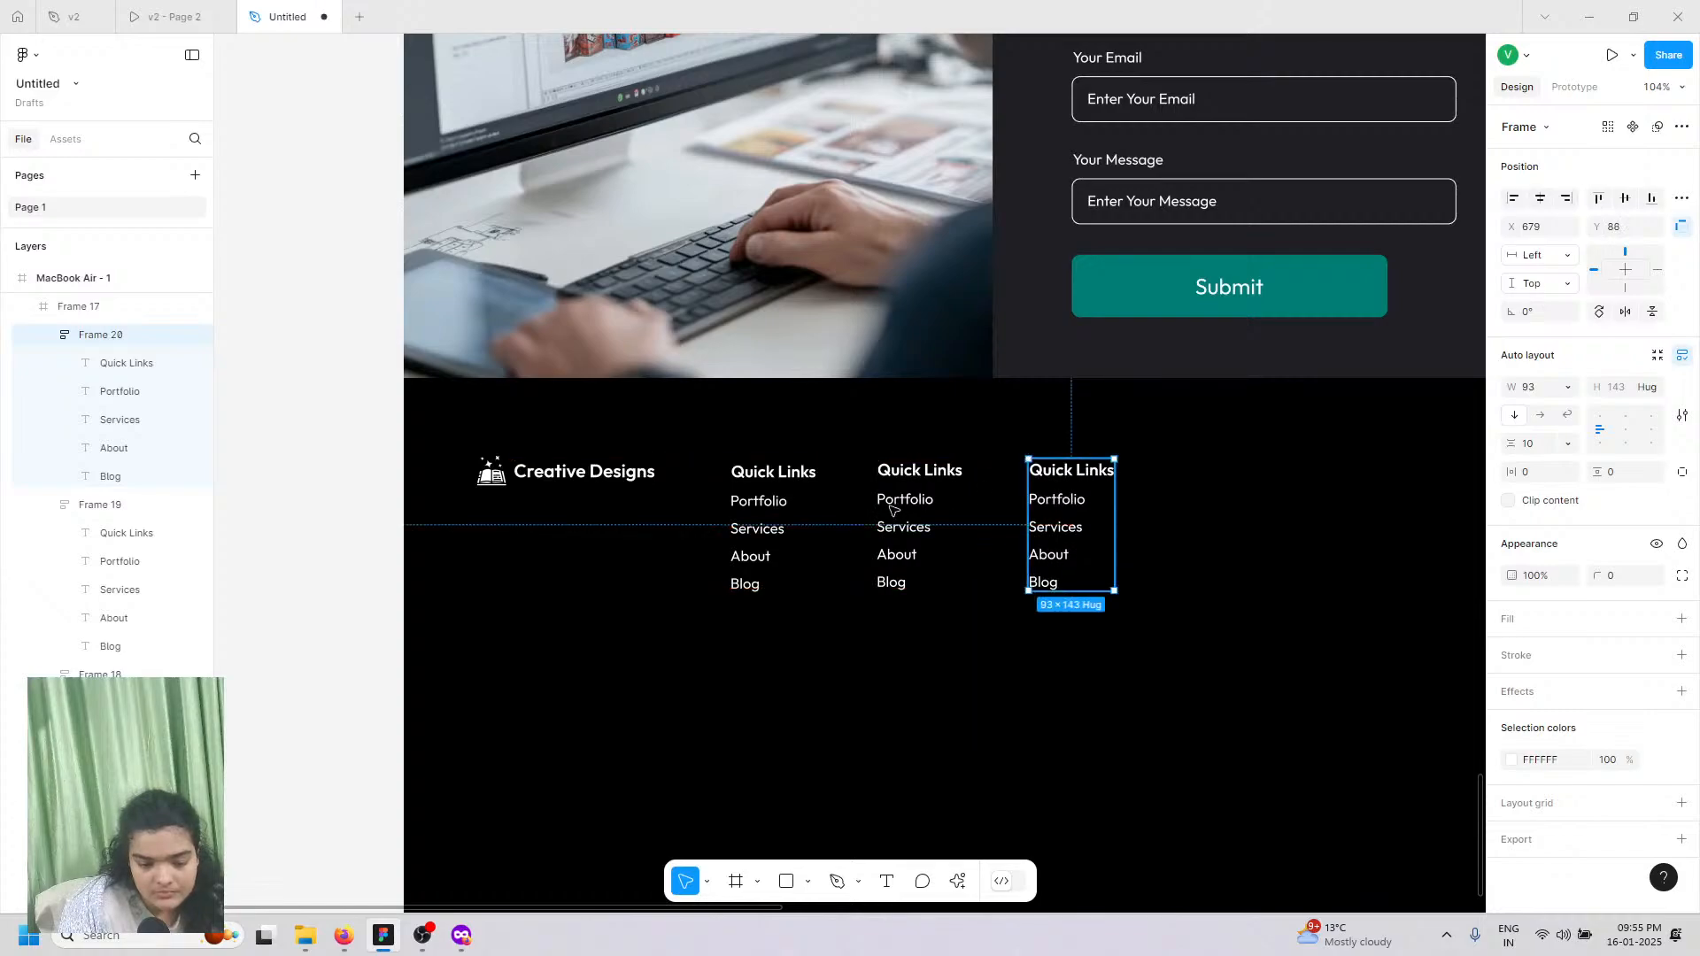
left_click(915, 514)
left_click_drag(927, 530, 930, 531)
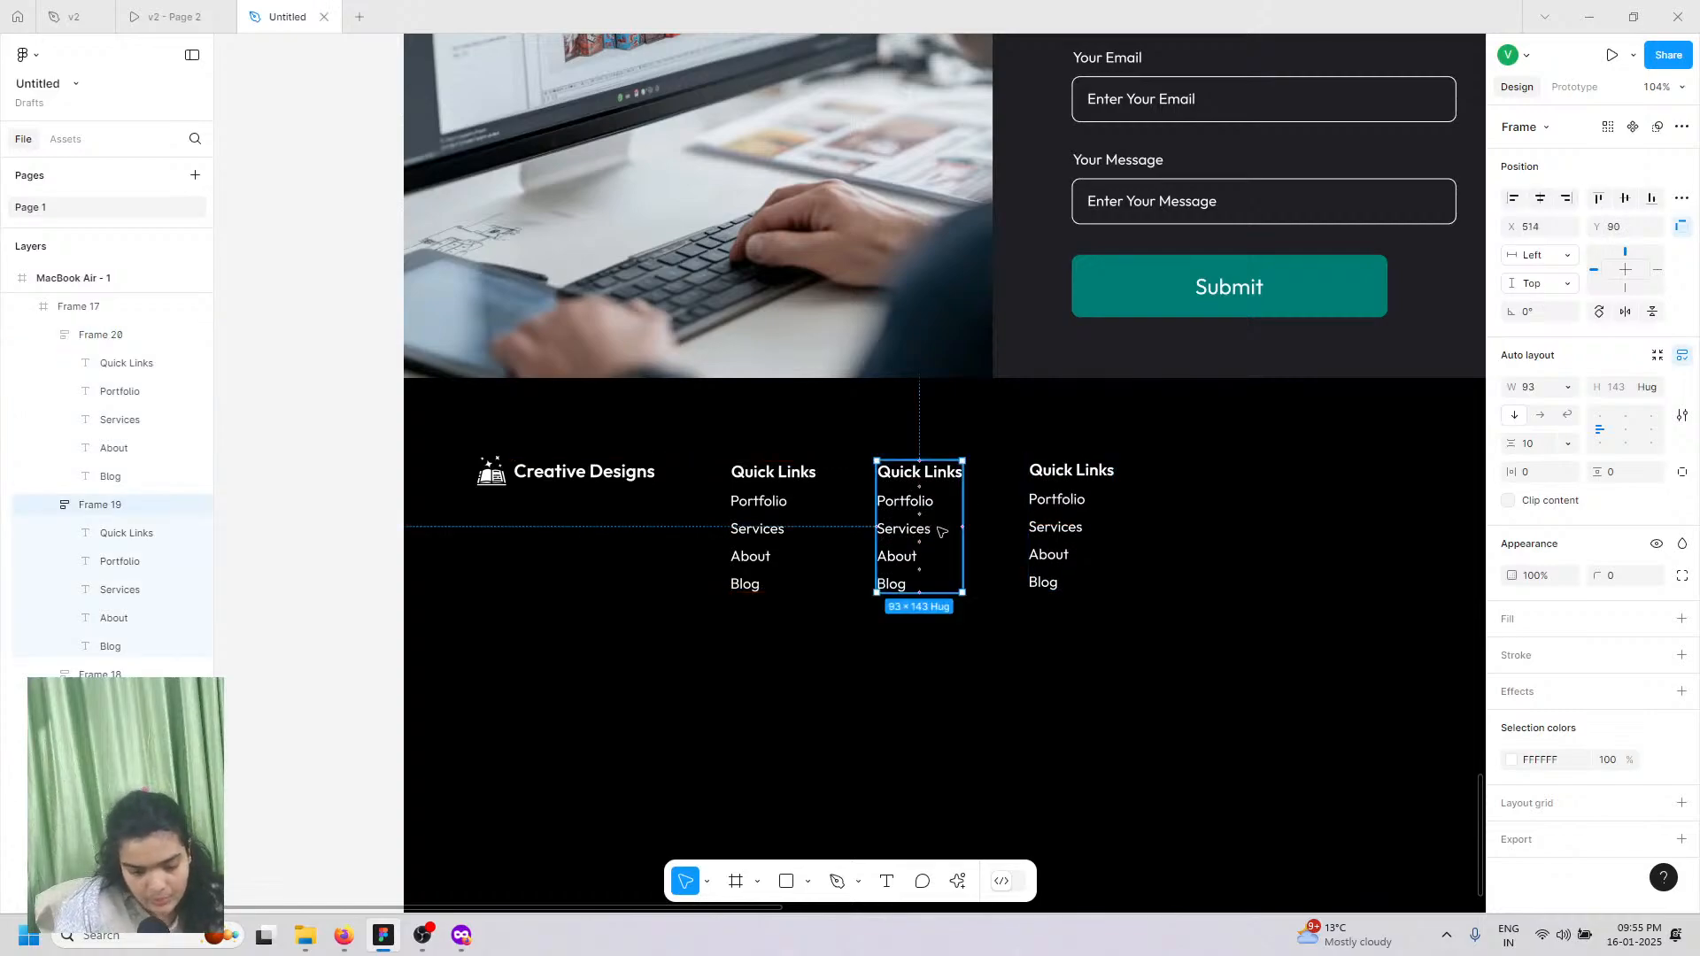
Step: Shift the second and third Quick Links columns slightly left together
scroll(940, 531, "down", 5)
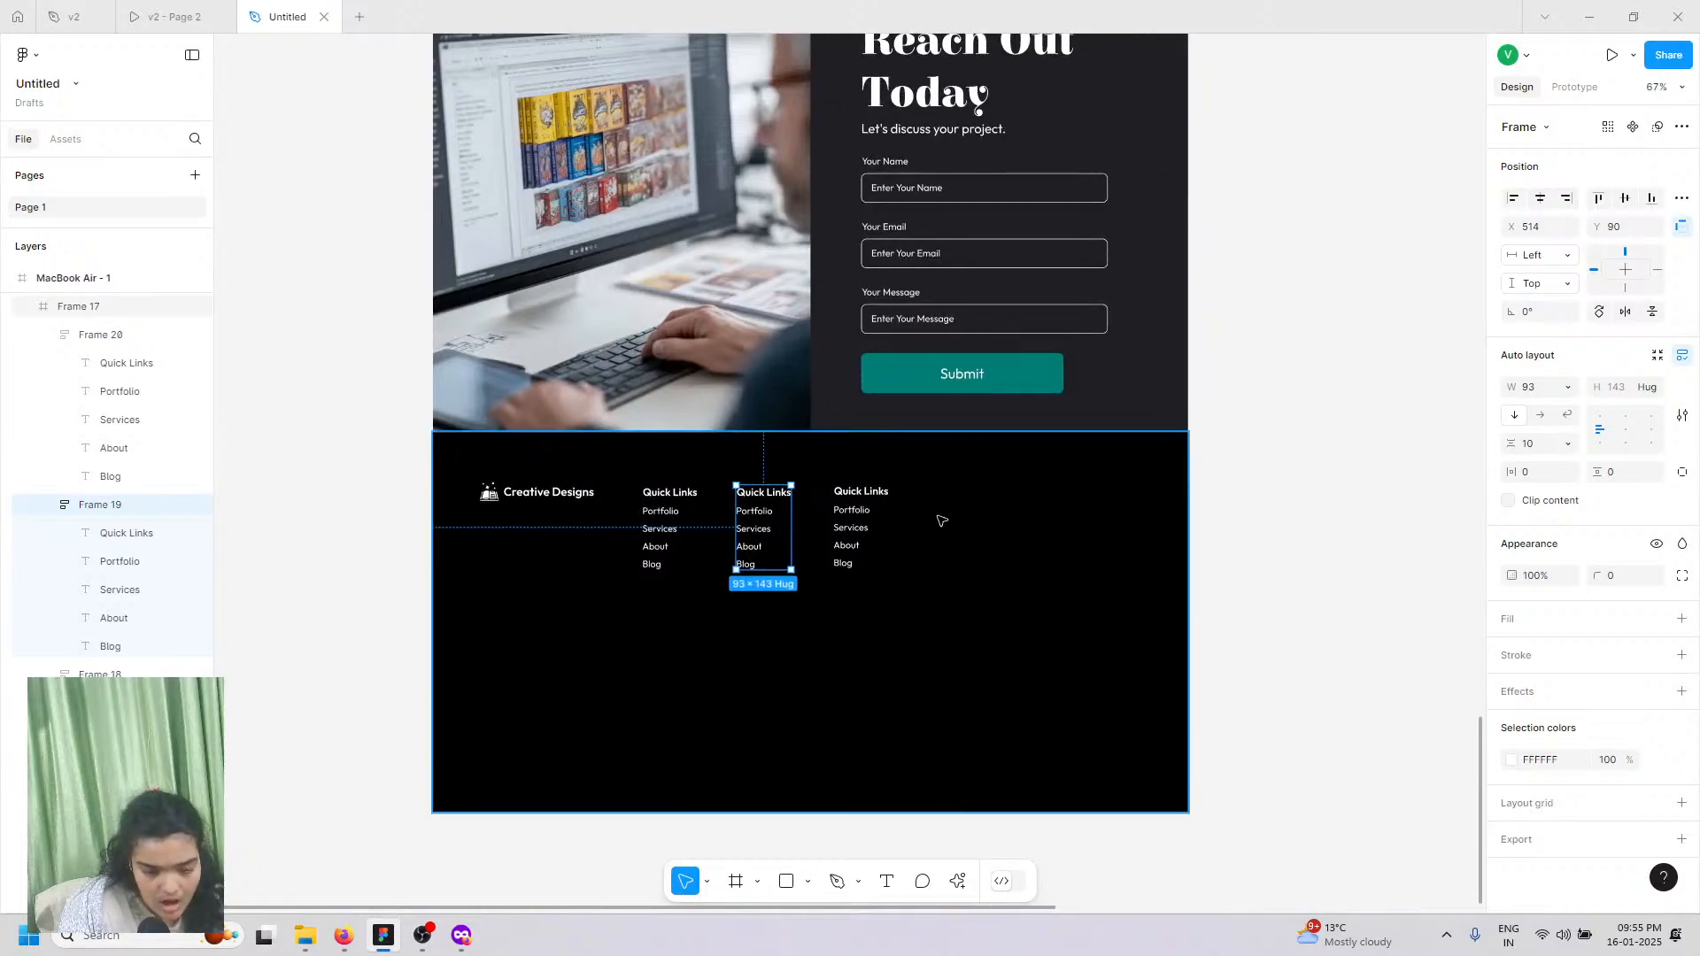
scroll(920, 505, "down", 1)
left_click(844, 488, "shift")
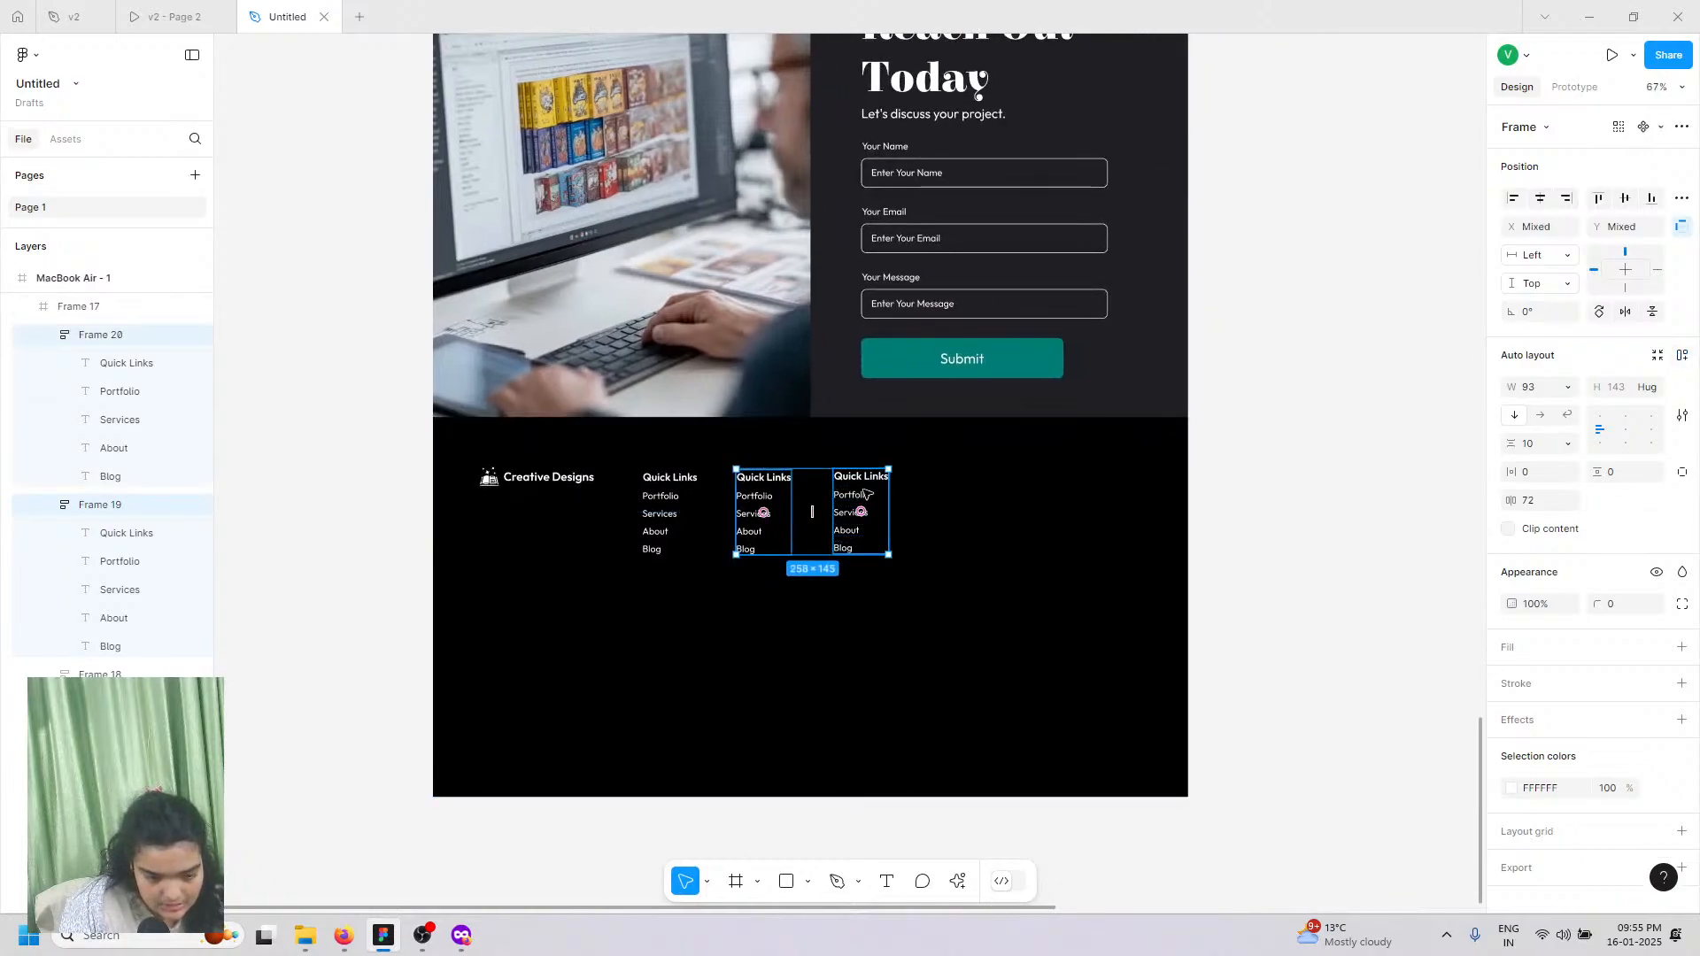
left_click_drag(863, 497, 854, 494)
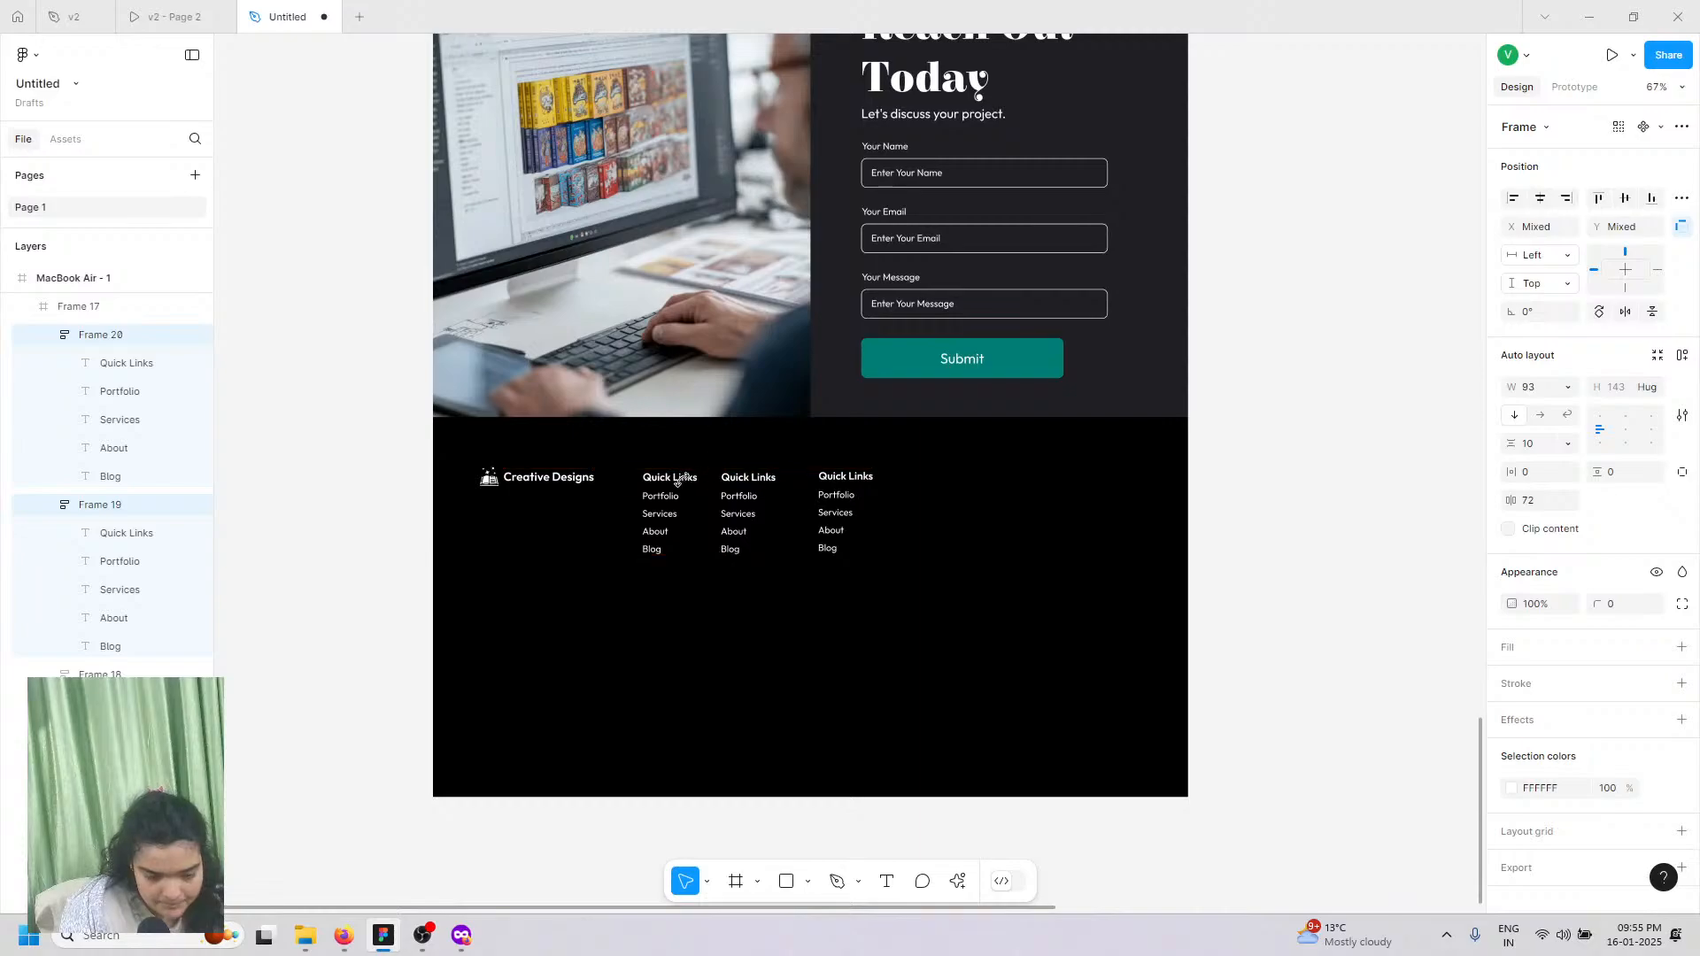
Step: Resize the Creative Designs text box so the brand name wraps onto two lines
left_click(598, 481)
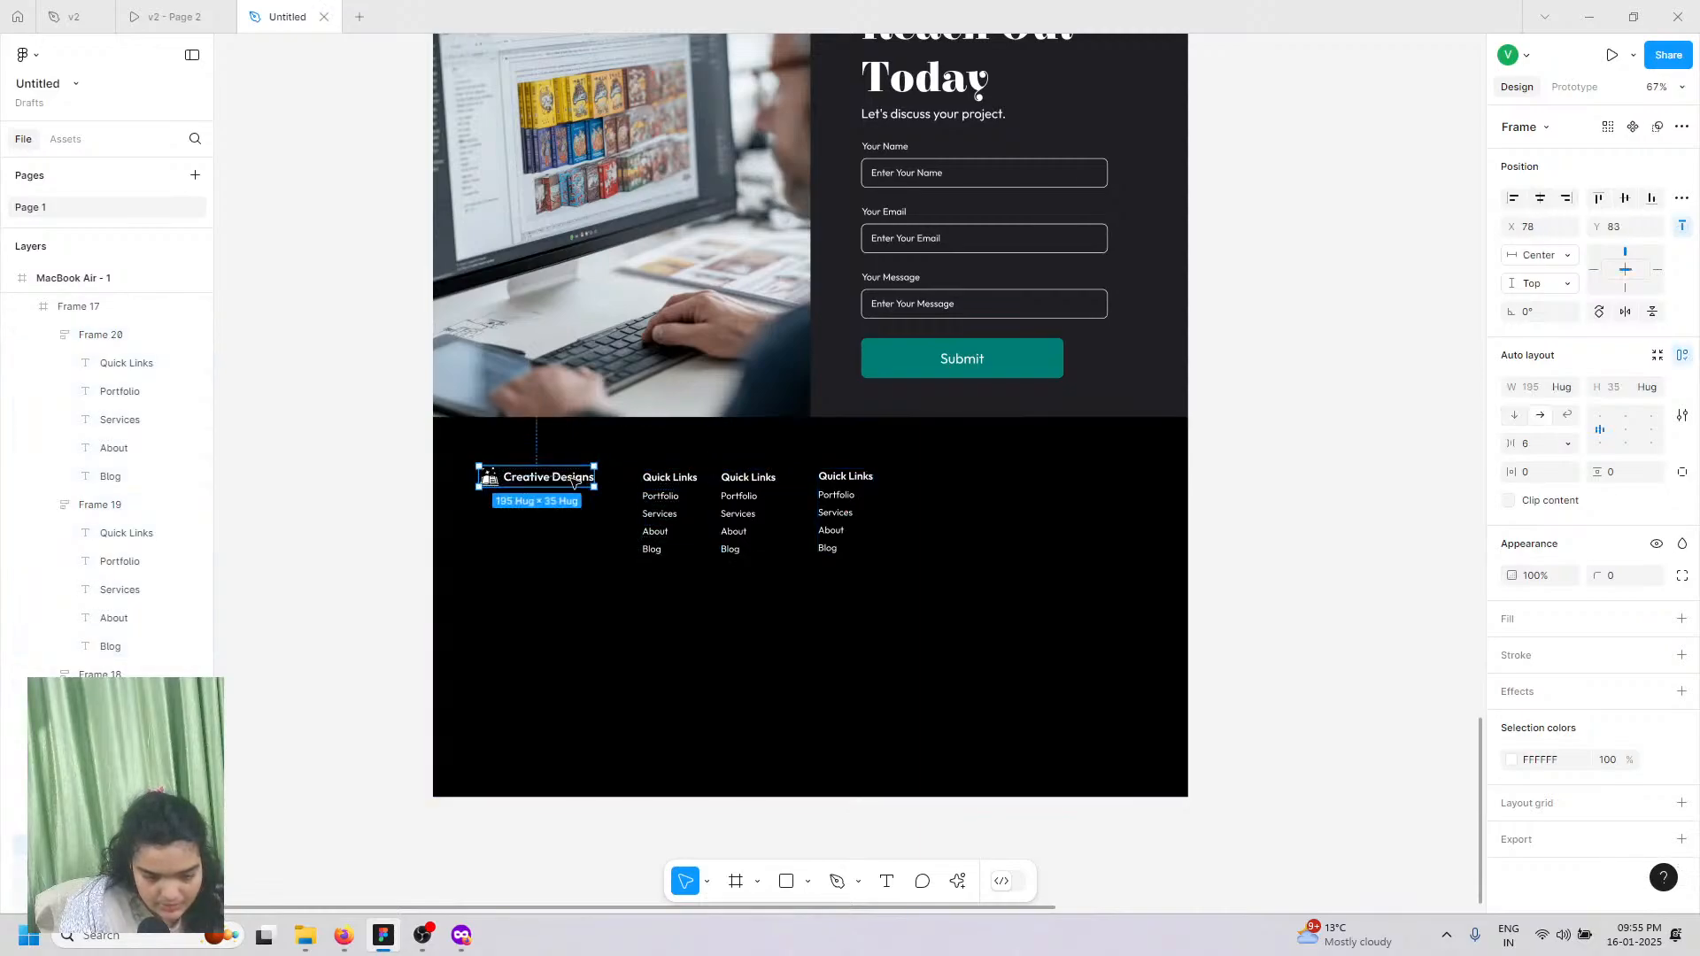
left_click(598, 480)
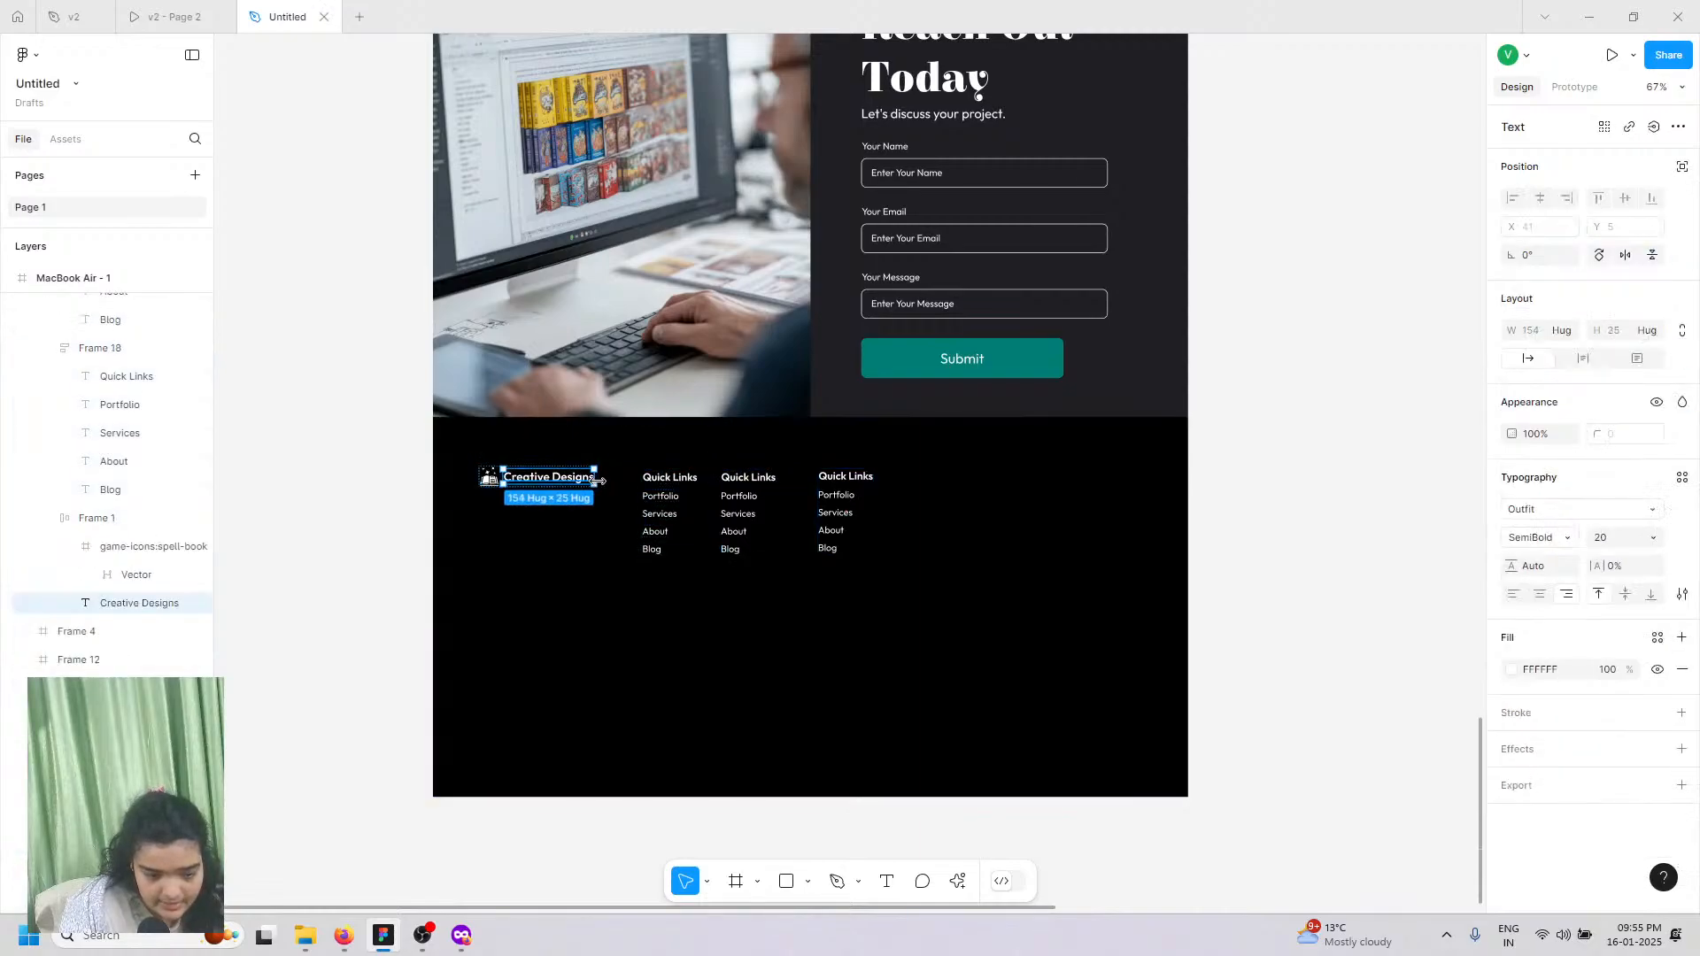
mouse_move(598, 481)
left_mouse_down()
mouse_move(542, 474)
mouse_move(582, 480)
left_mouse_up()
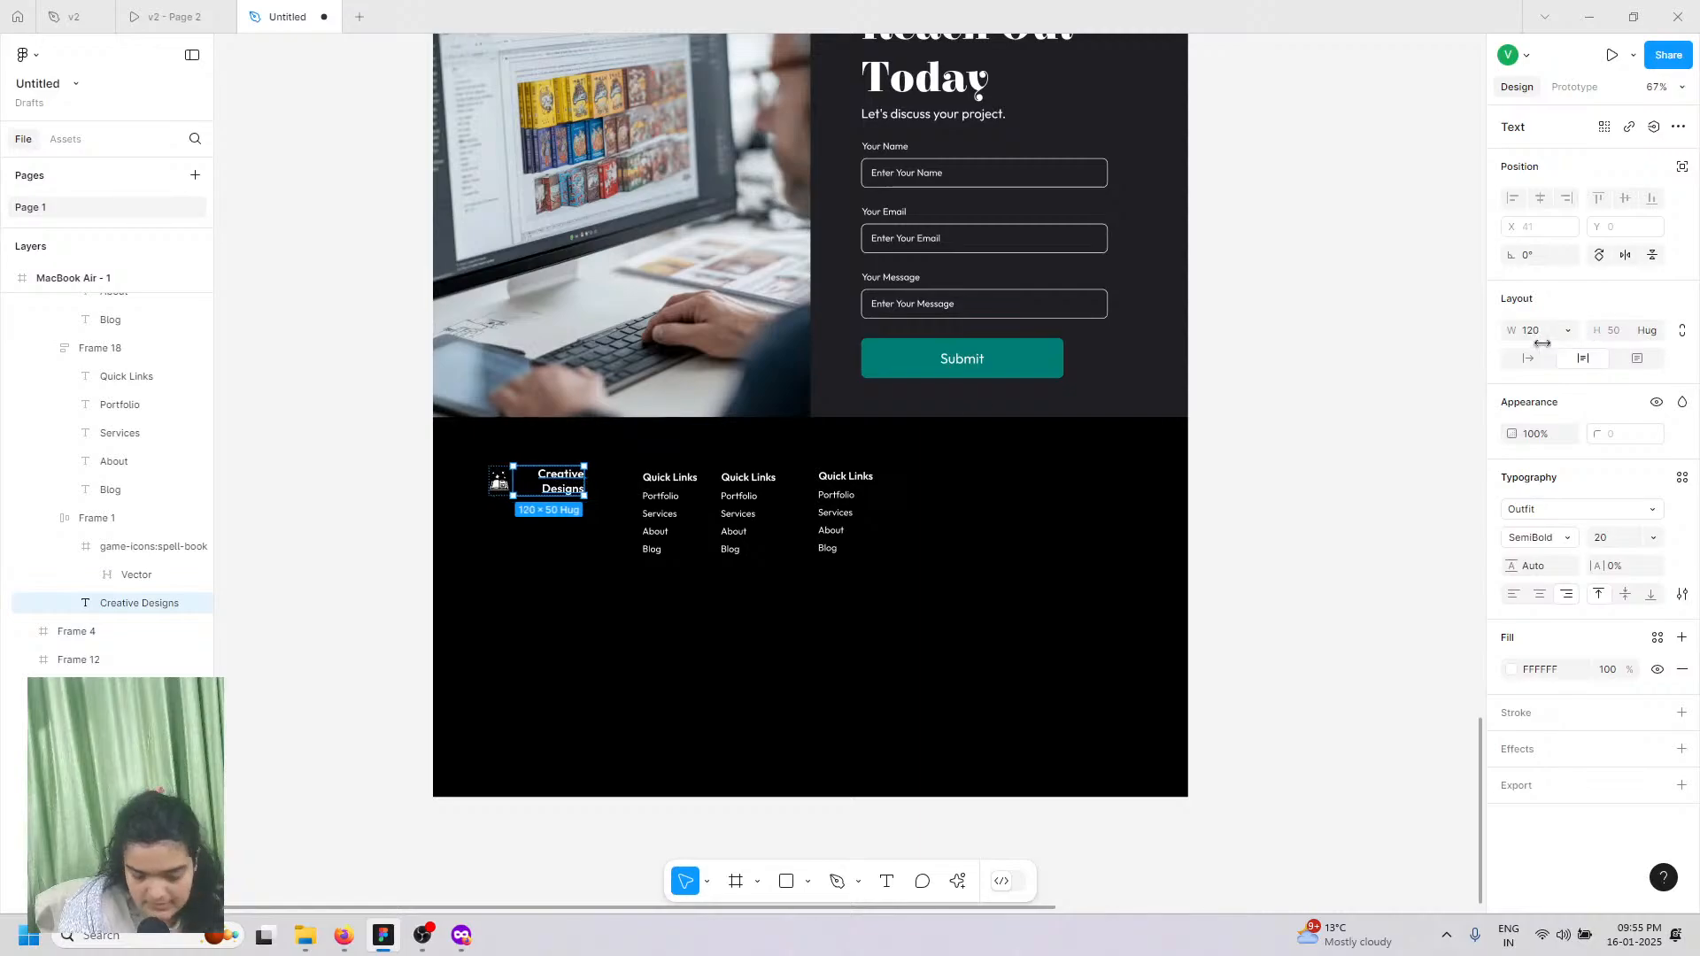
key("ctrl+z")
left_click_drag(1536, 337, 1528, 337)
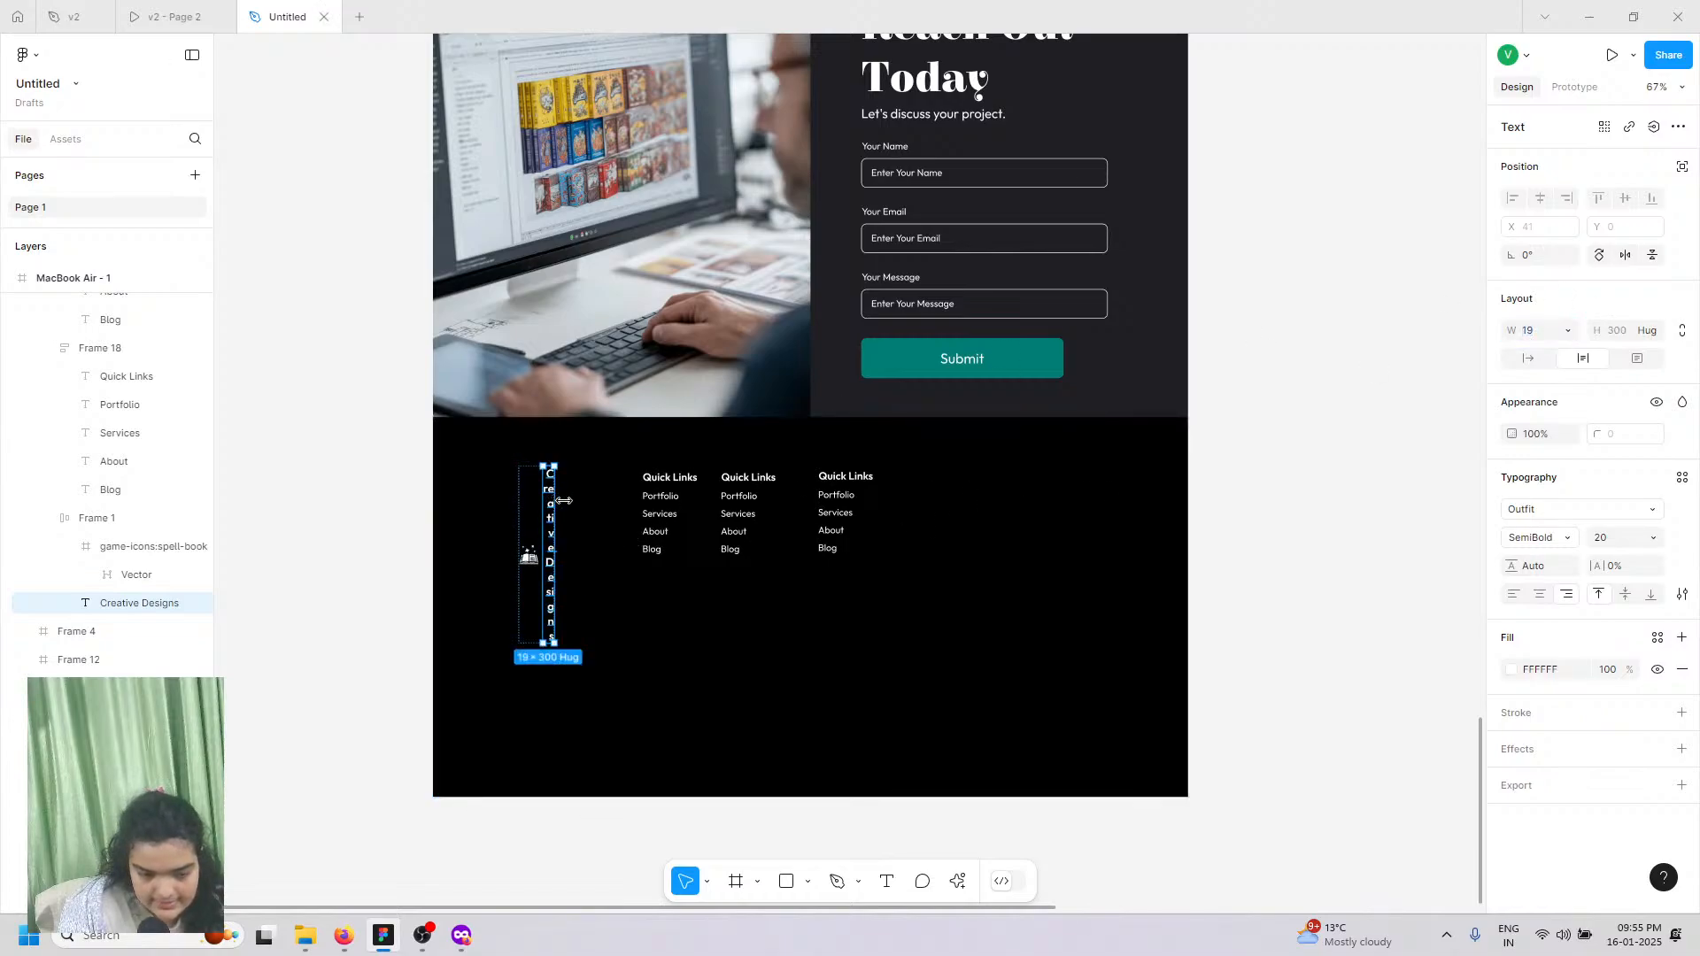
left_click_drag(556, 505, 595, 514)
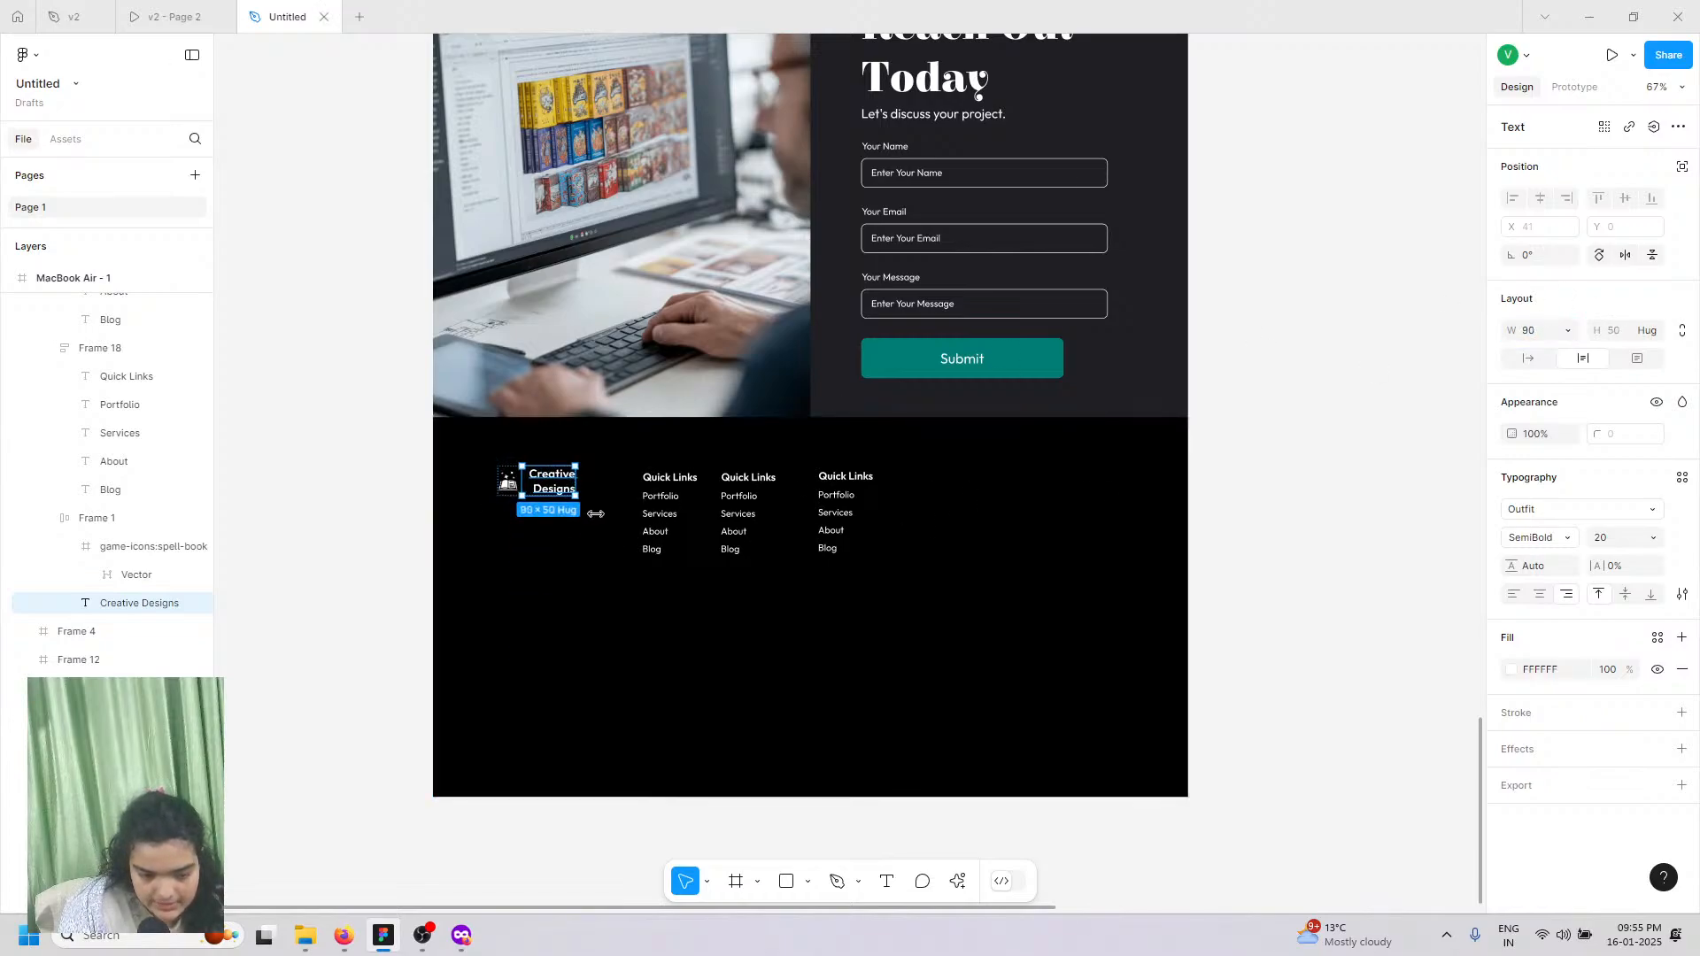
Step: Select all three Quick Links columns and move them slightly left and up
left_click(682, 482)
double_click(680, 481)
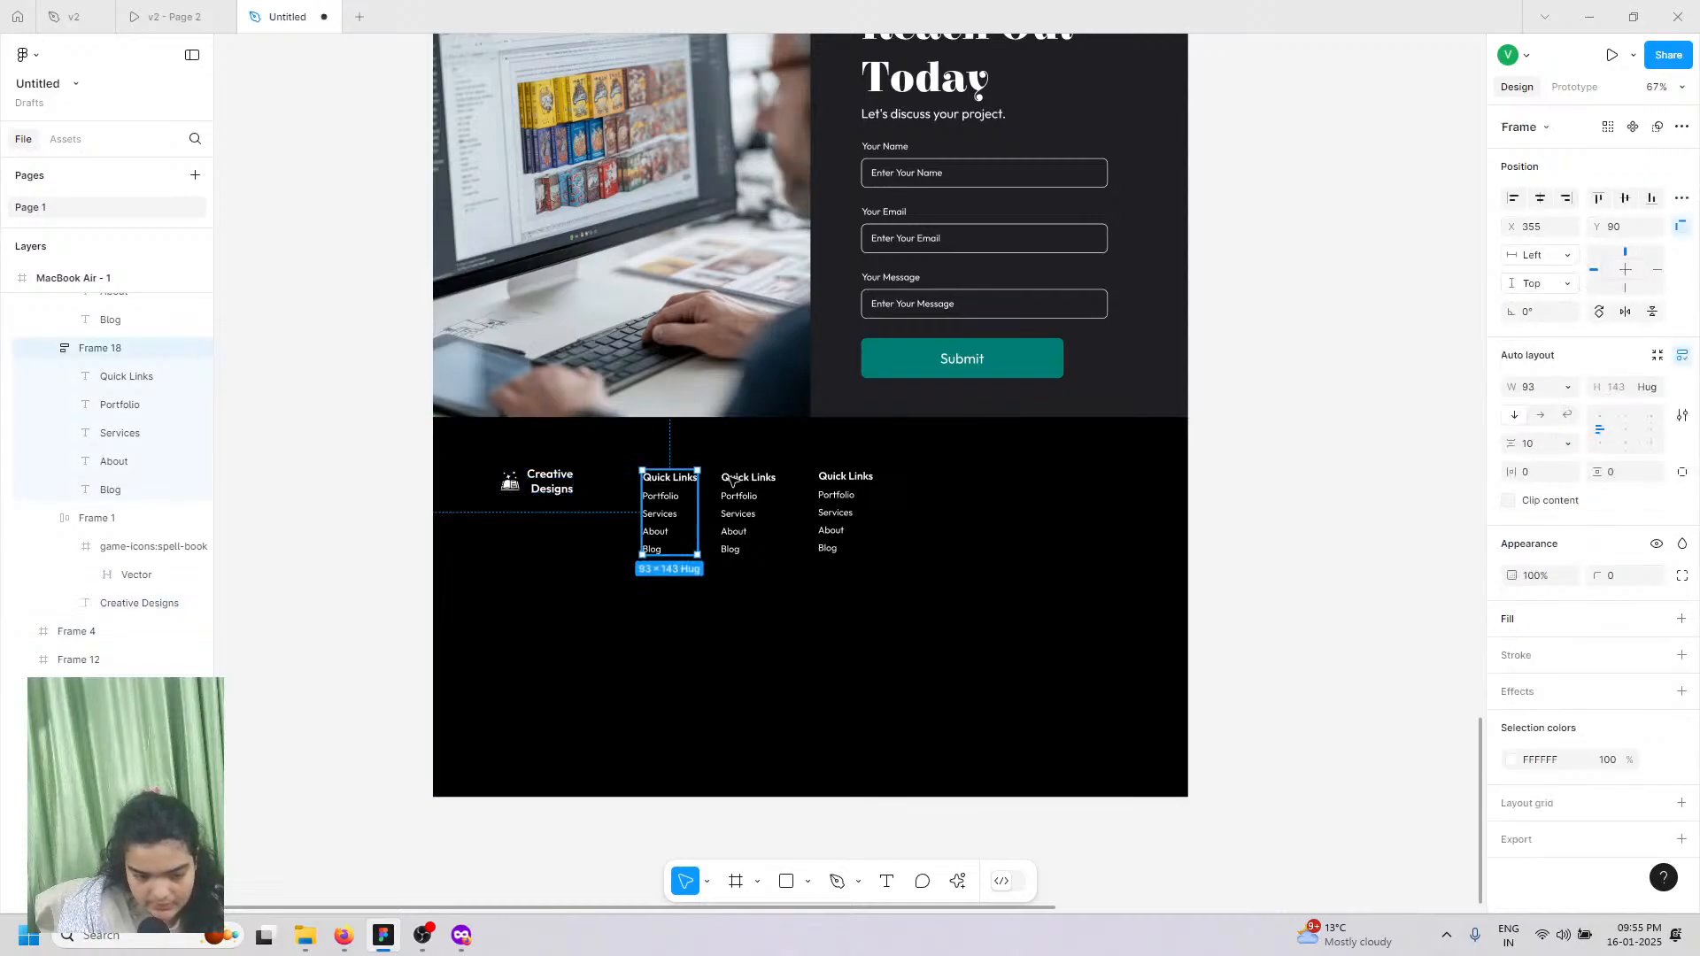
left_click(740, 504)
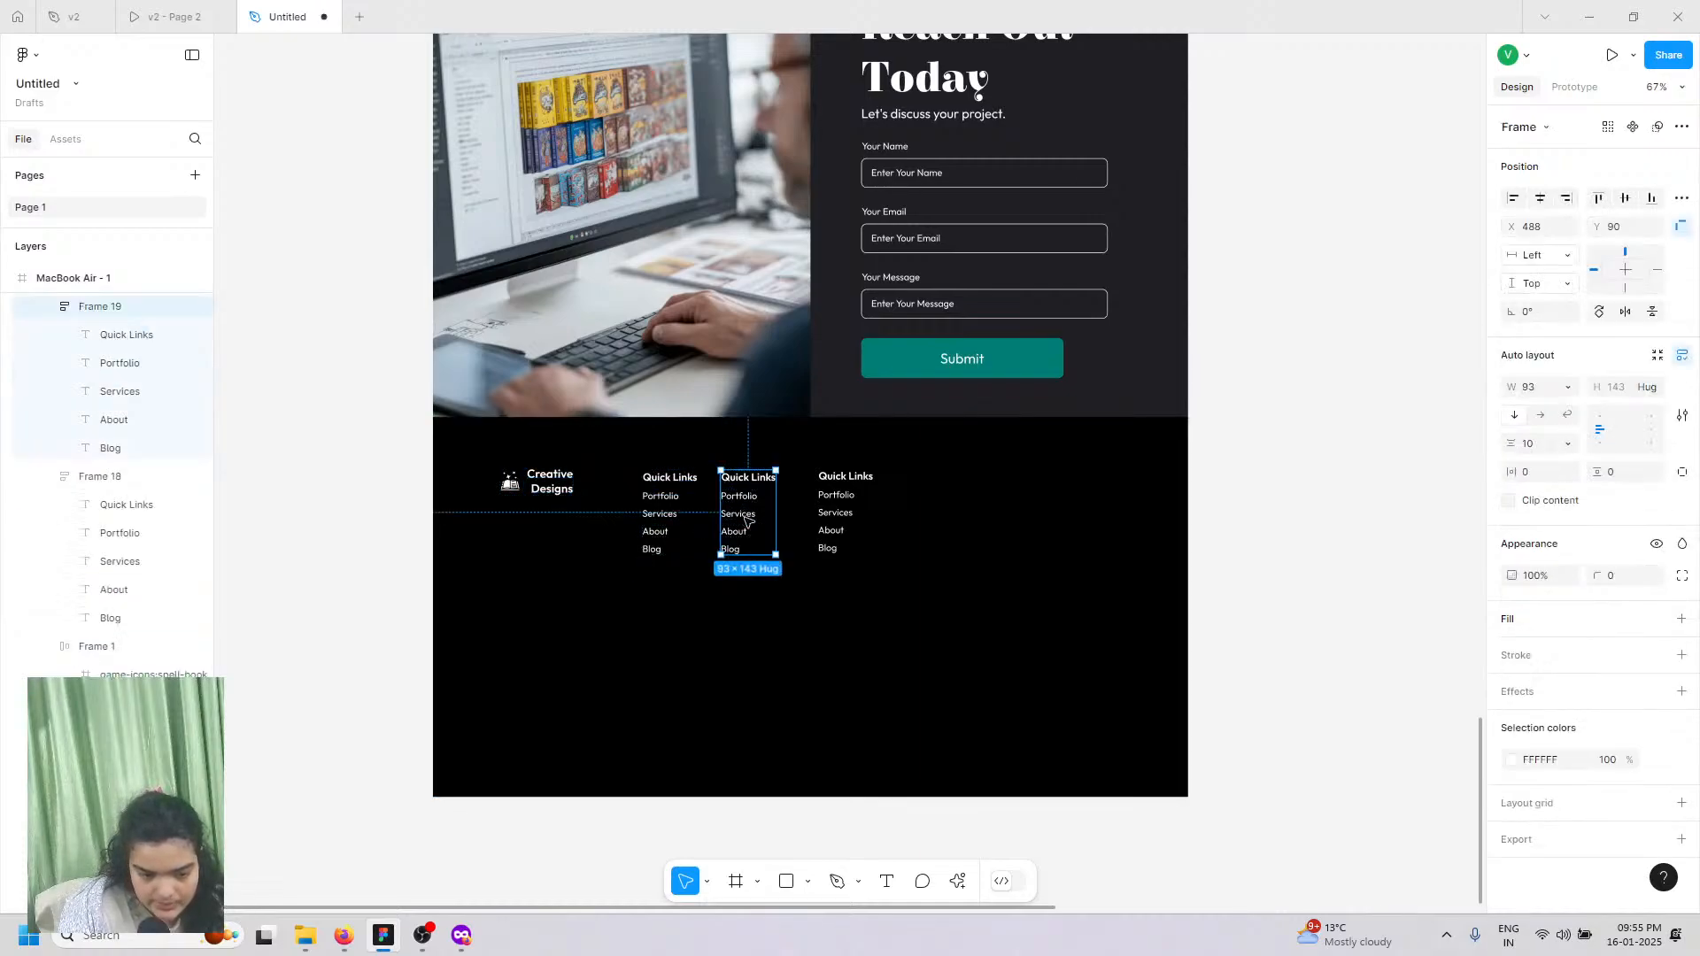
left_click(850, 504, "shift")
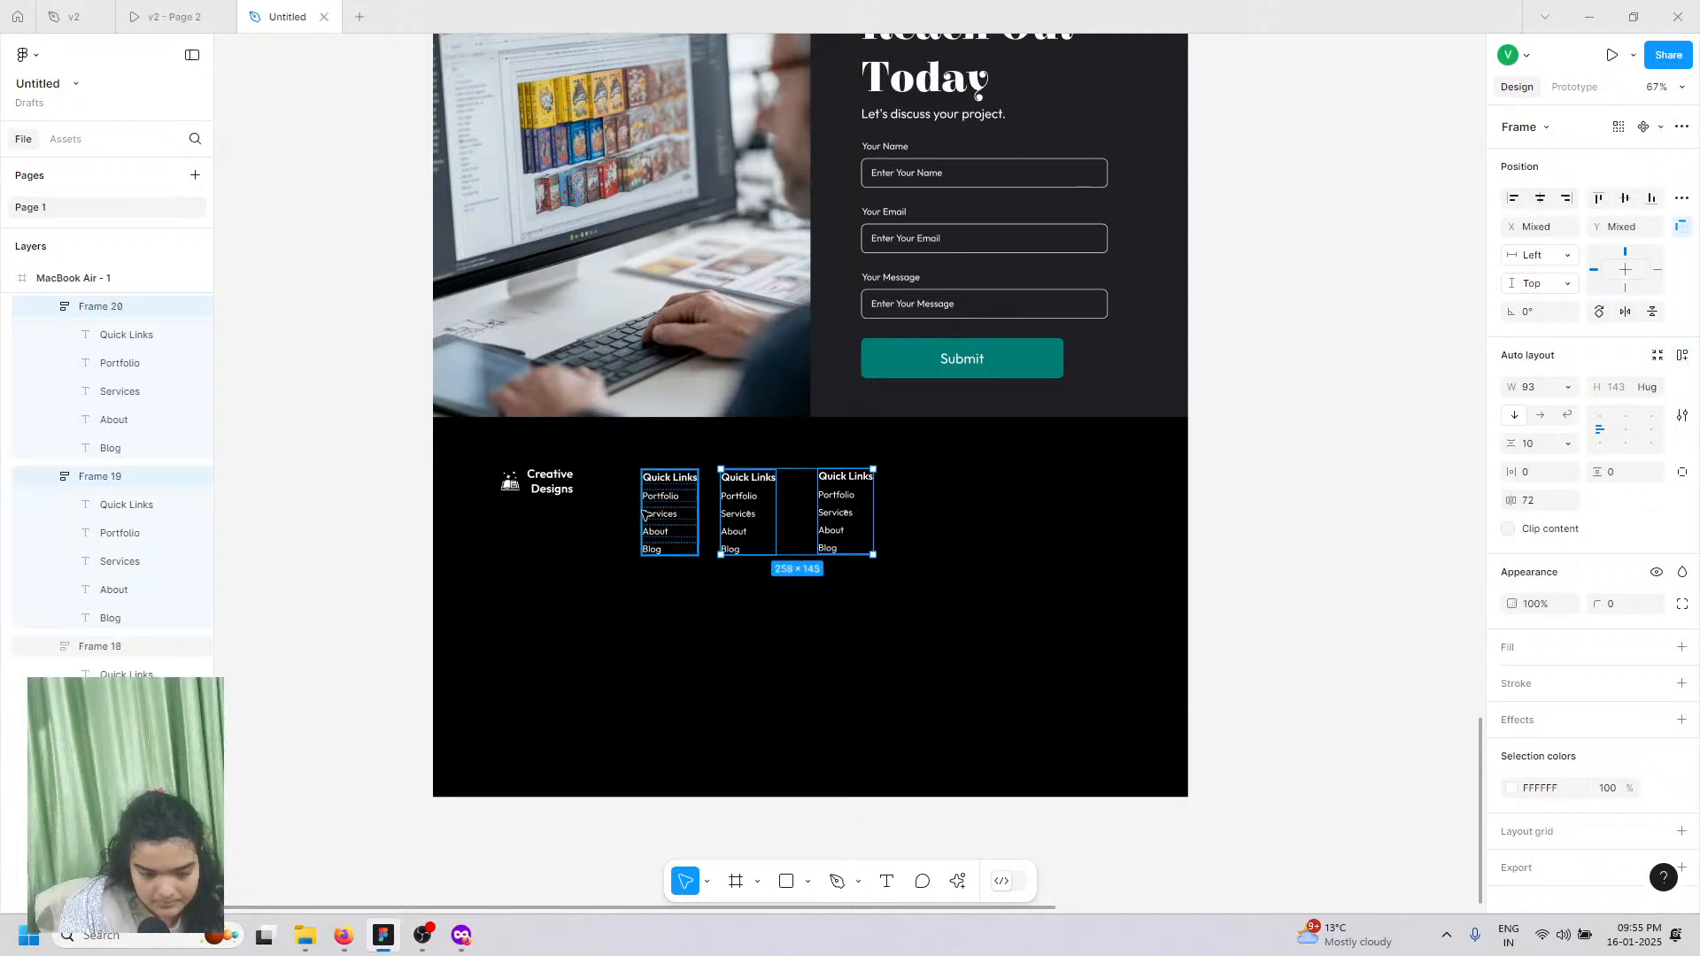
left_click(686, 501, "shift")
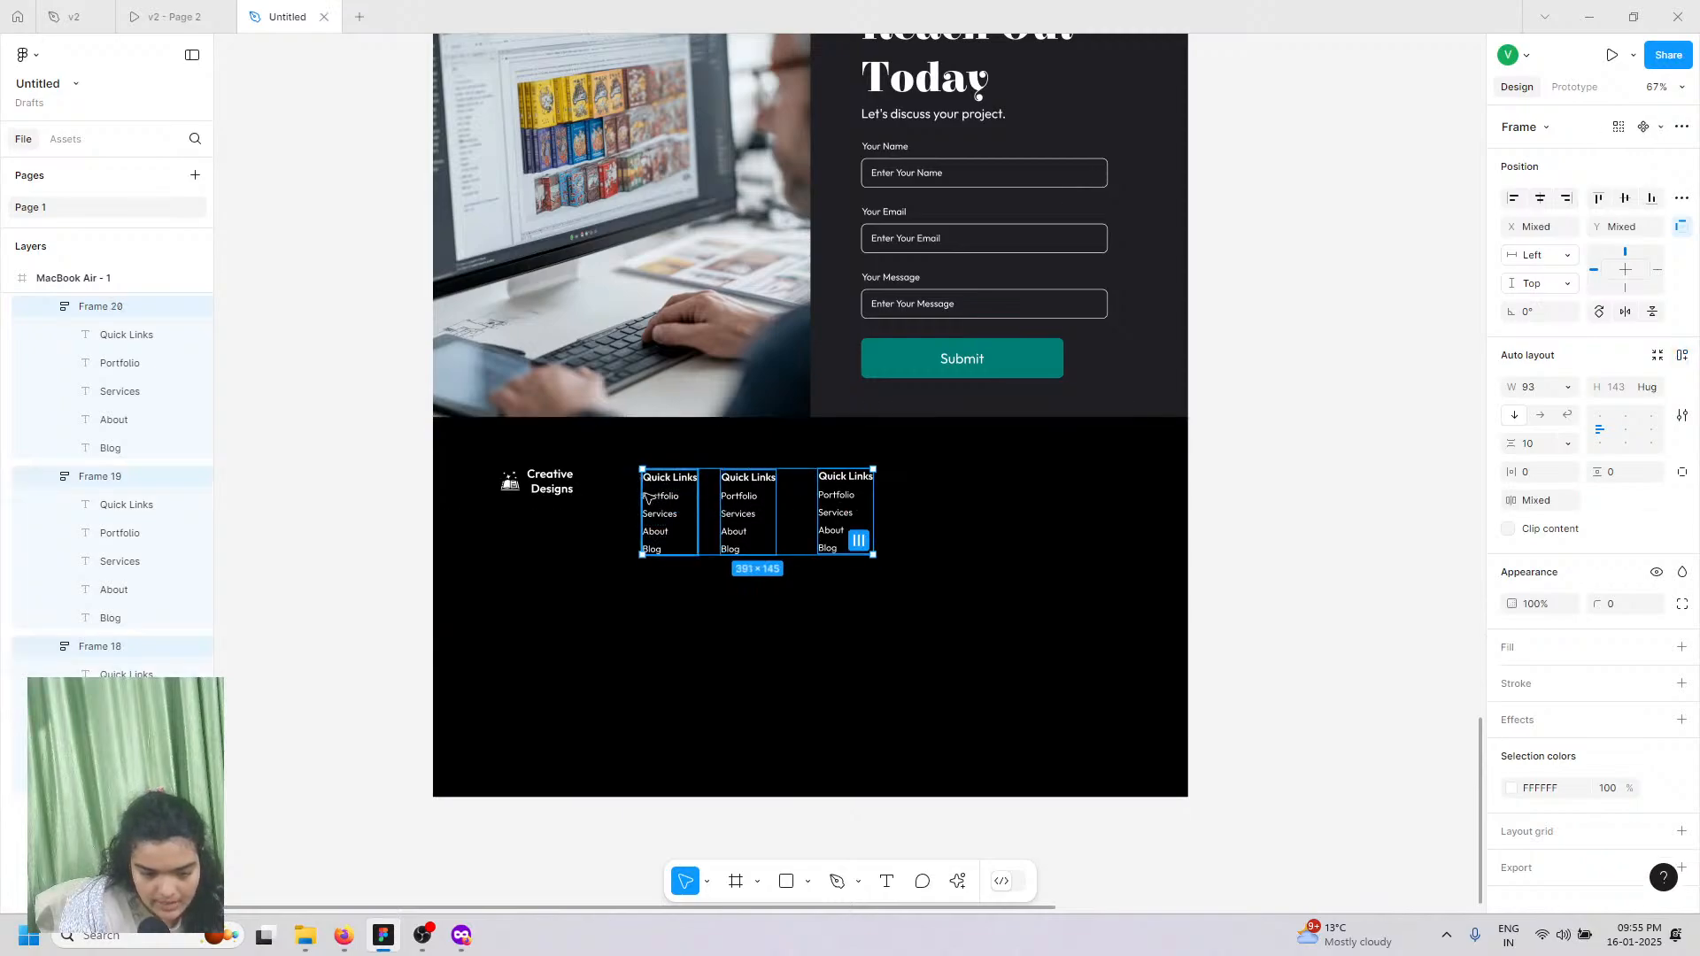
mouse_move(684, 496)
left_mouse_down()
mouse_move(653, 488)
mouse_move(653, 504)
left_mouse_up()
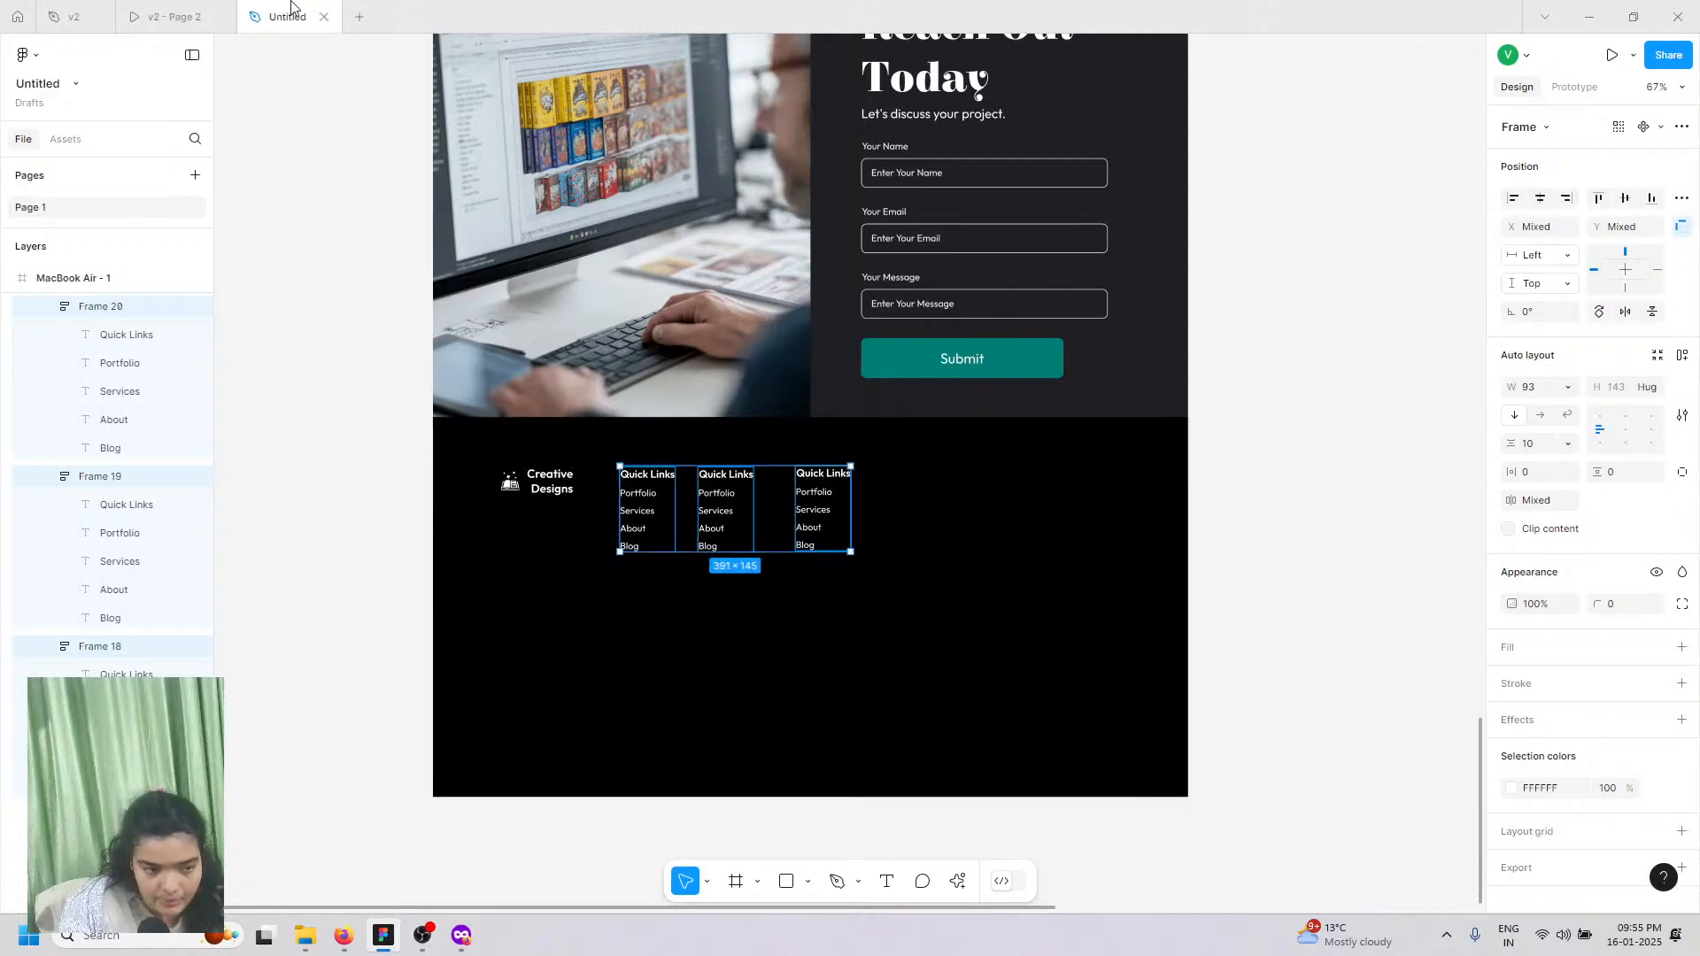
left_click(202, 9)
left_click(285, 16)
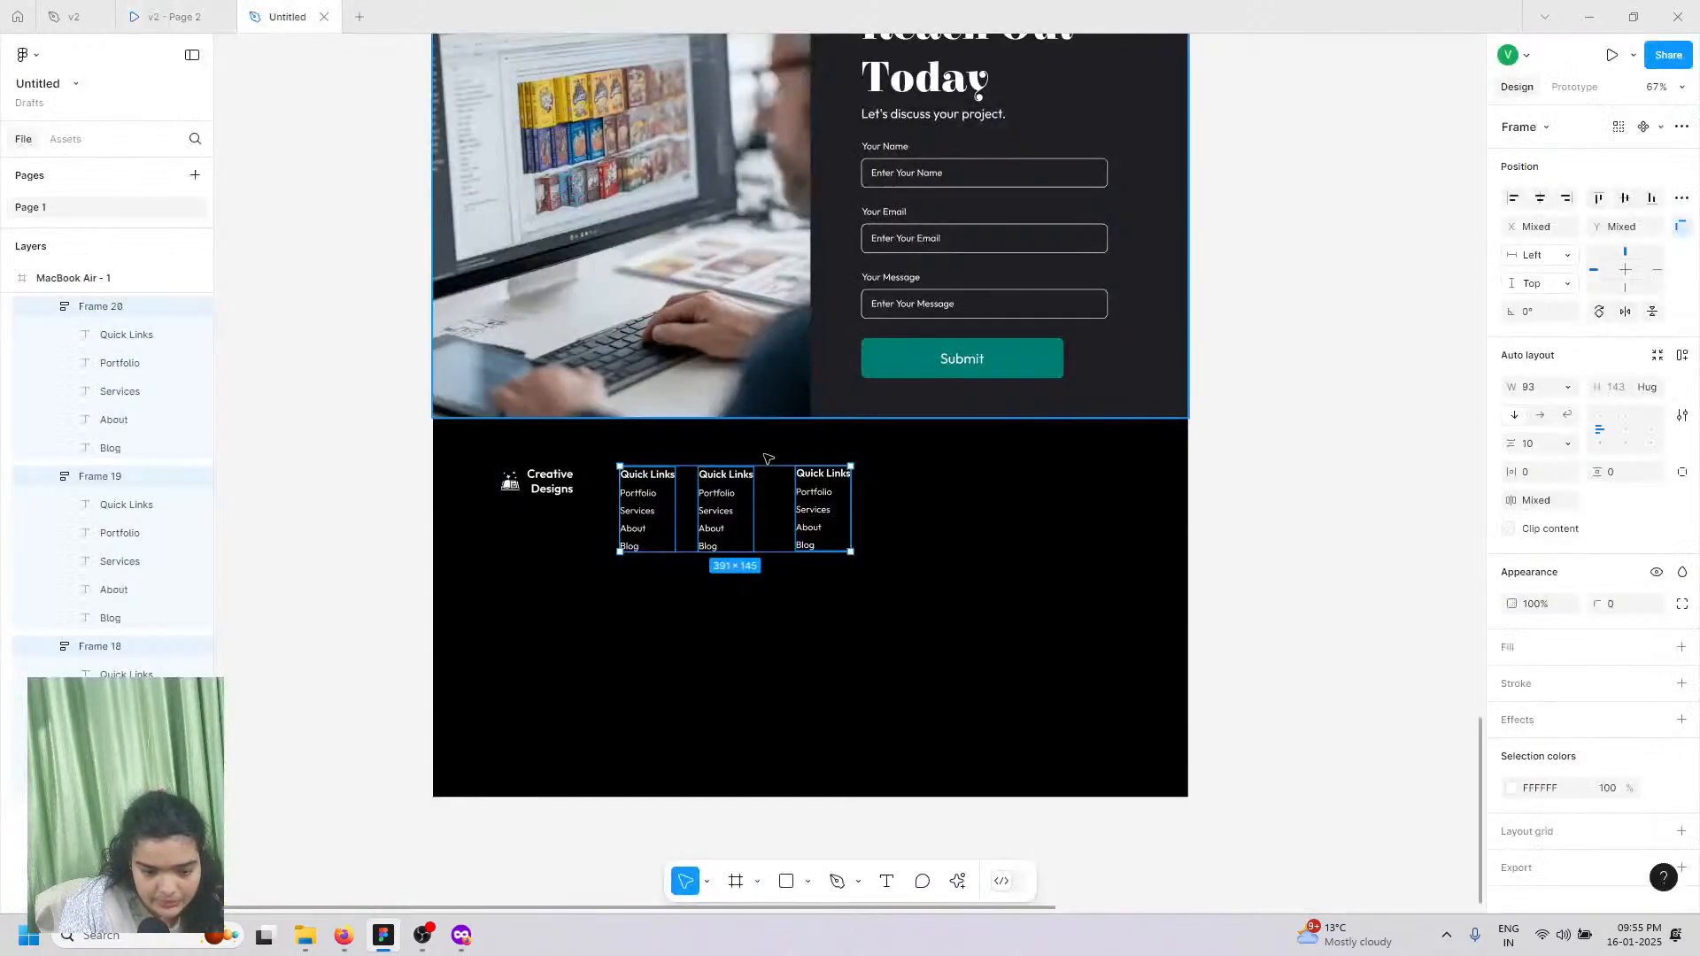
Step: Add a 'Subscribe' text heading right of the columns, level with the column headings
left_click(558, 489)
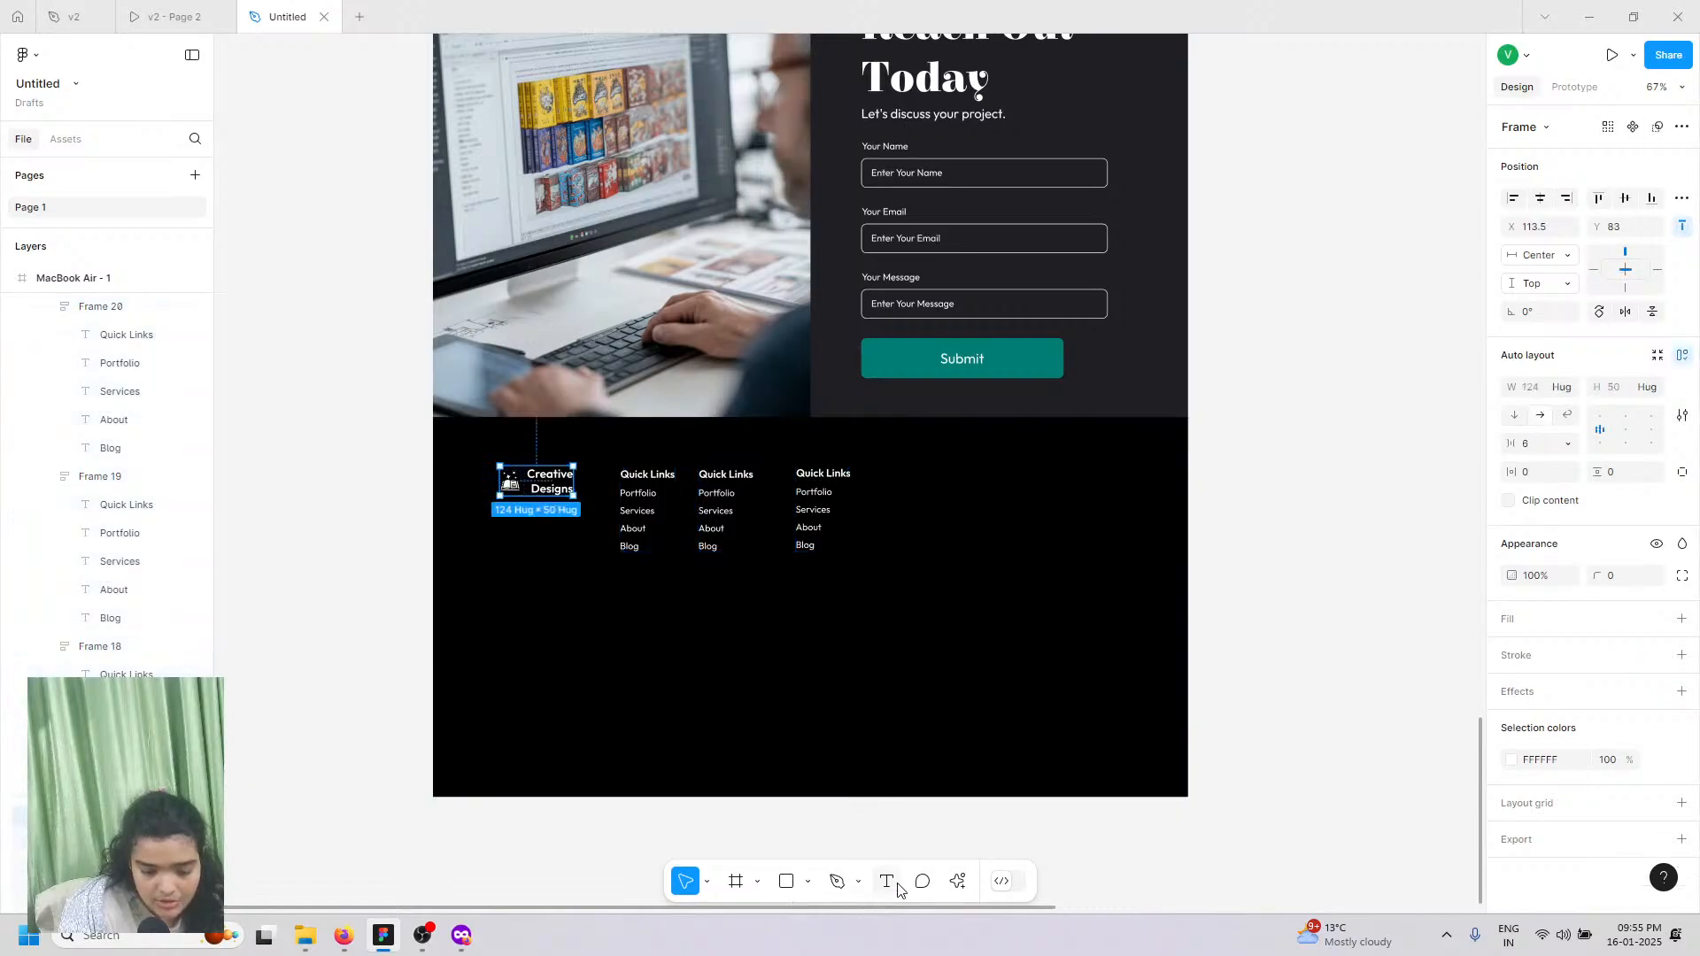
left_click(886, 881)
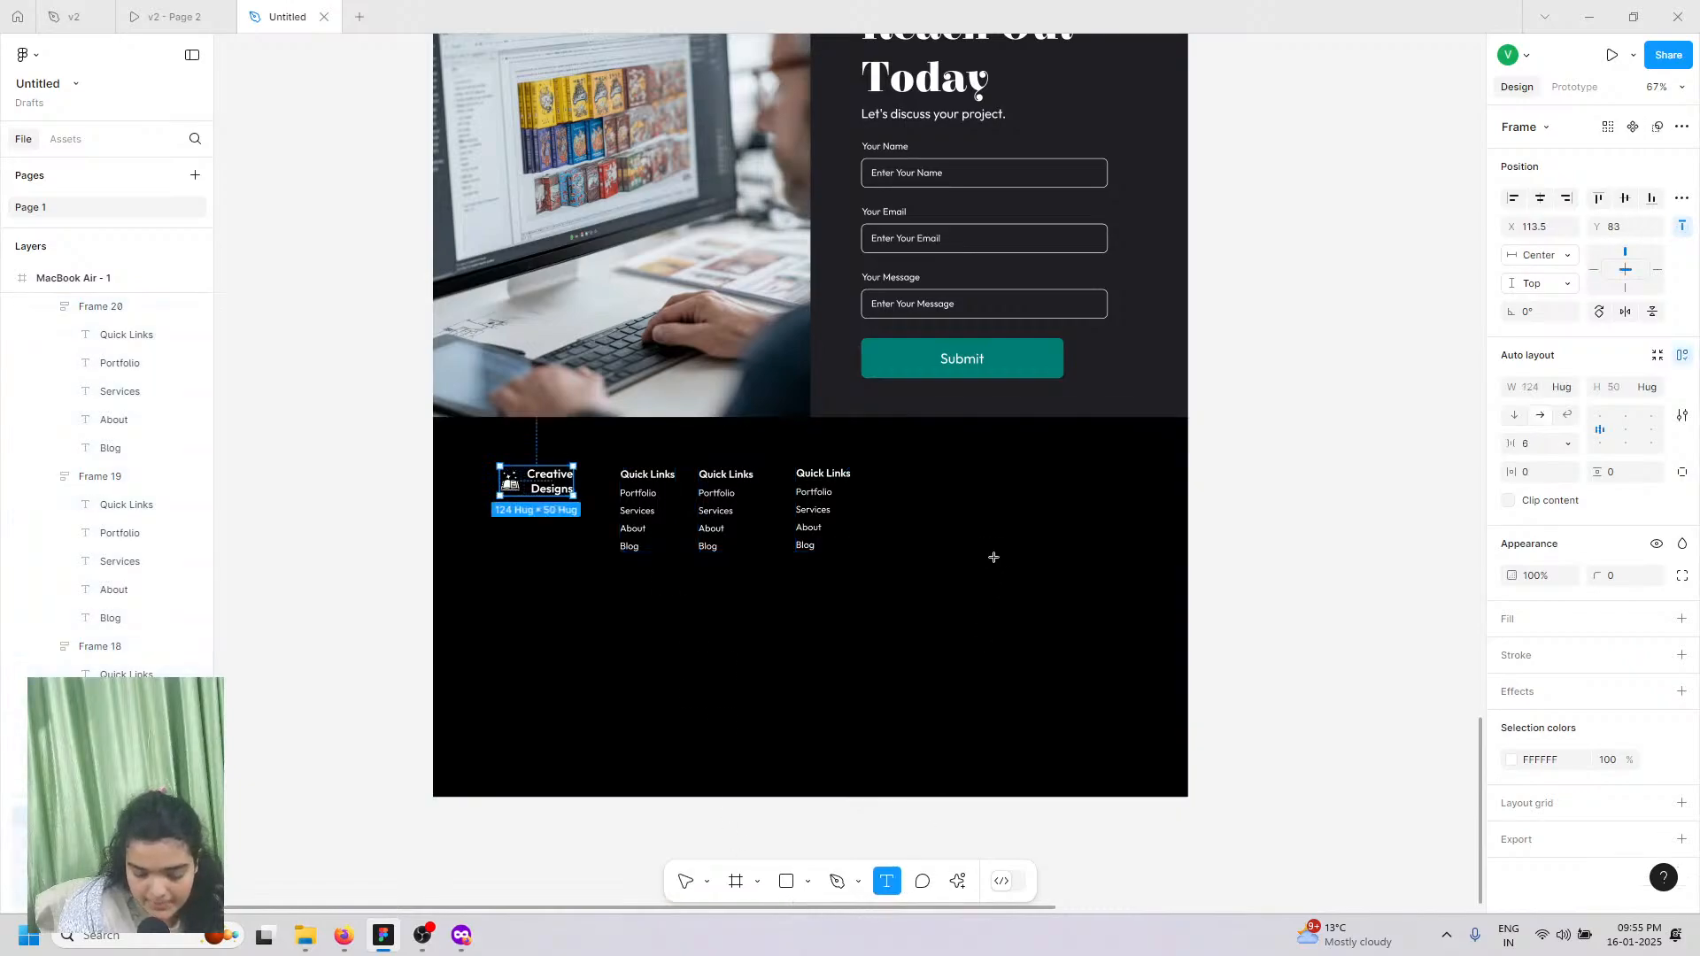
left_click(960, 489)
type("Subsc")
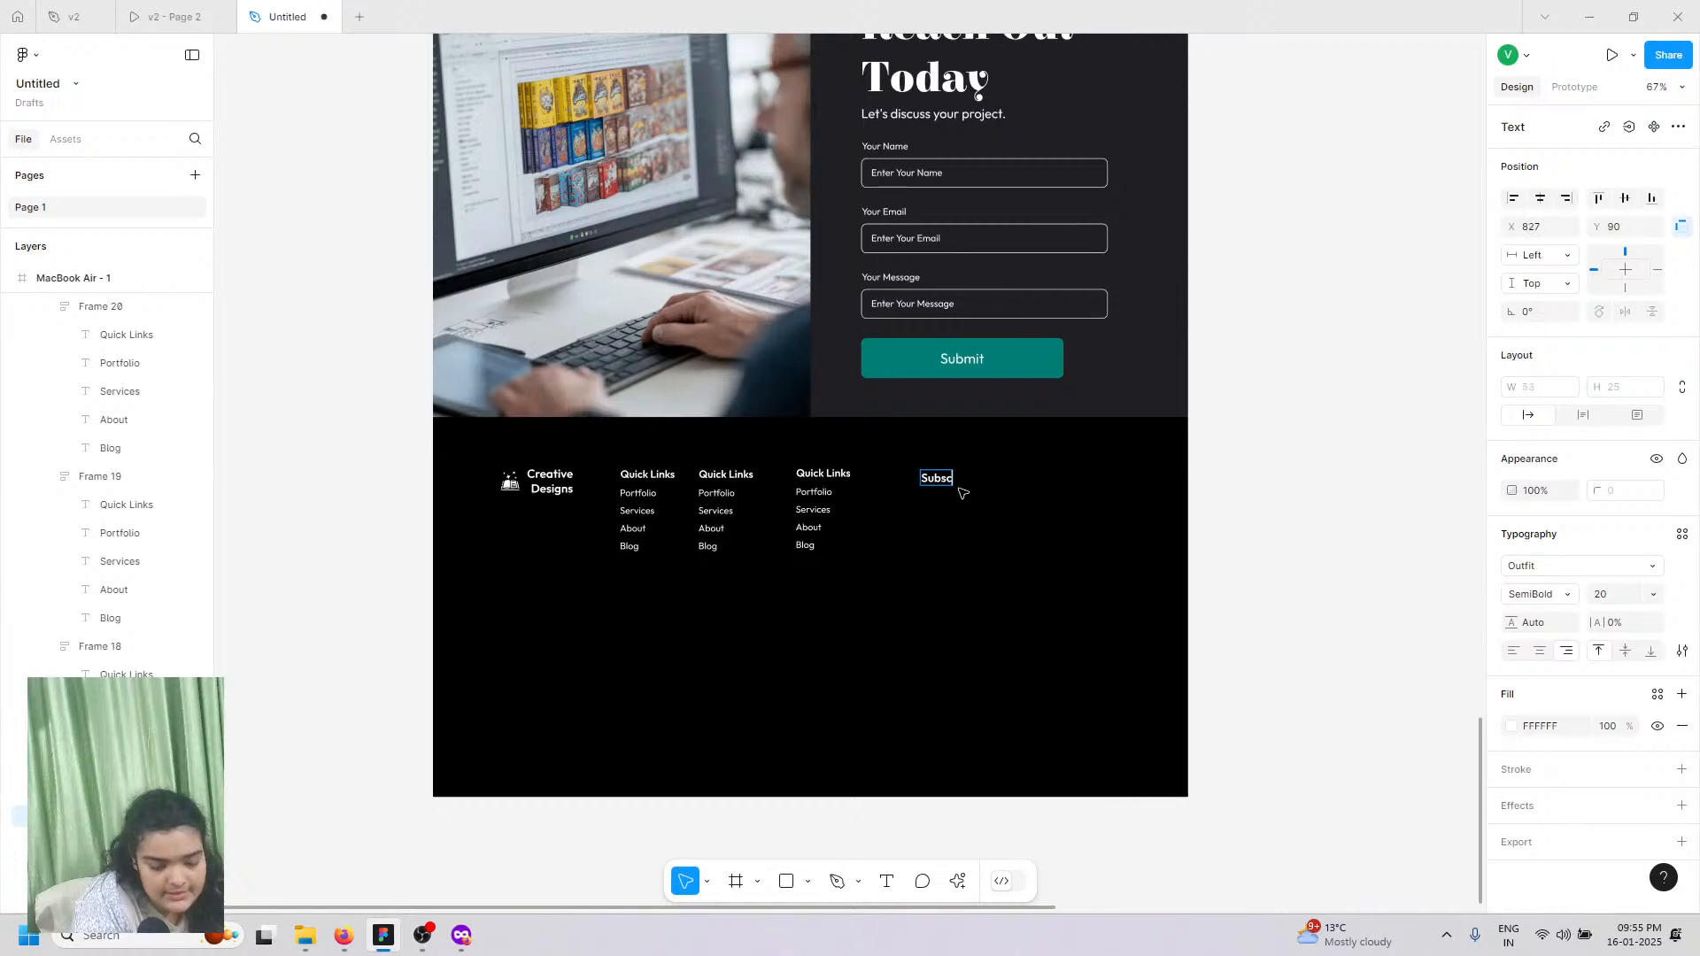
type("rib")
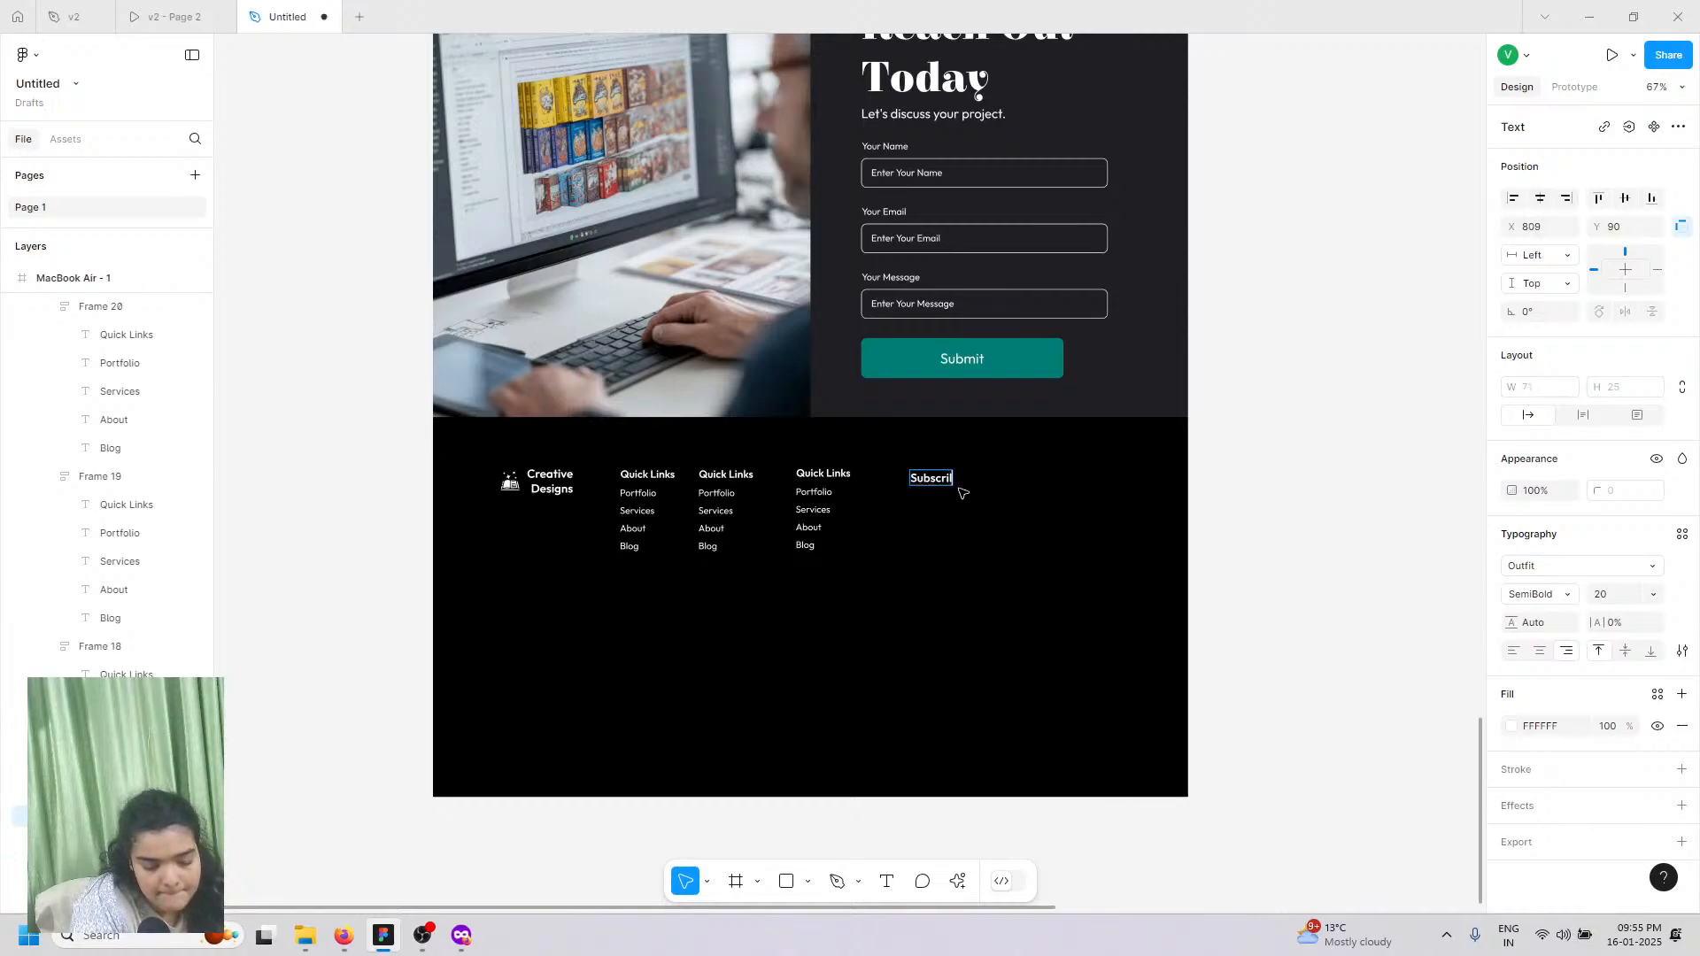
type("e")
key("Escape")
scroll(1067, 531, "up", 5, "ctrl")
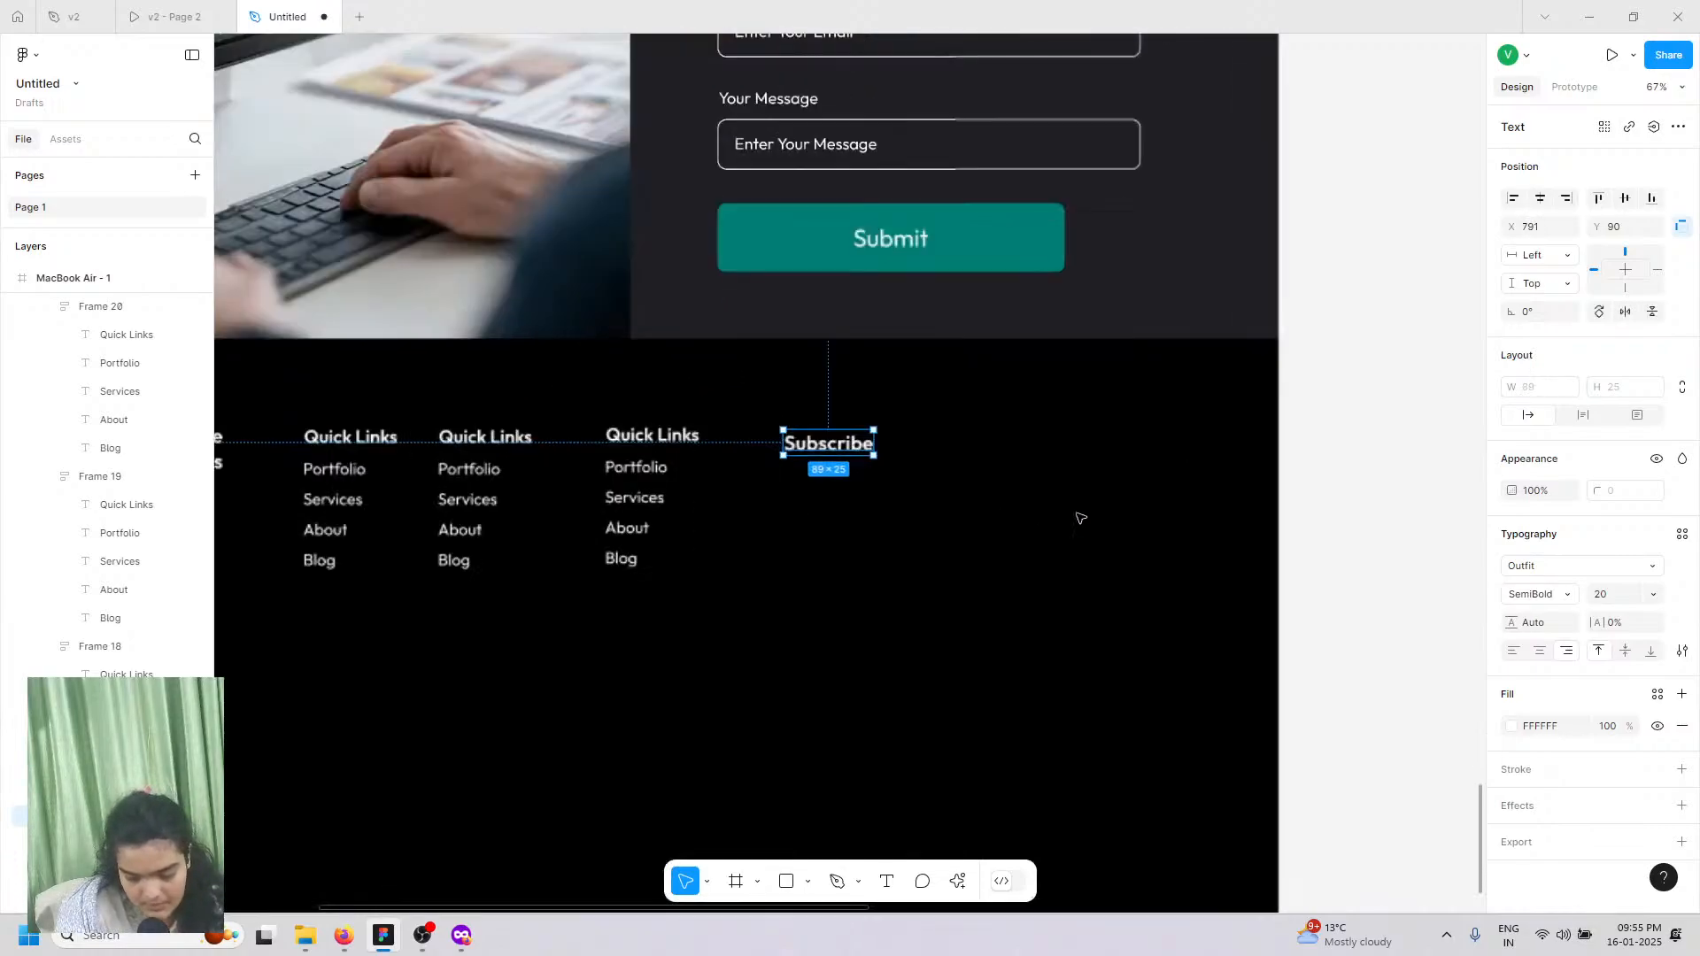
left_click_drag(779, 418, 830, 404)
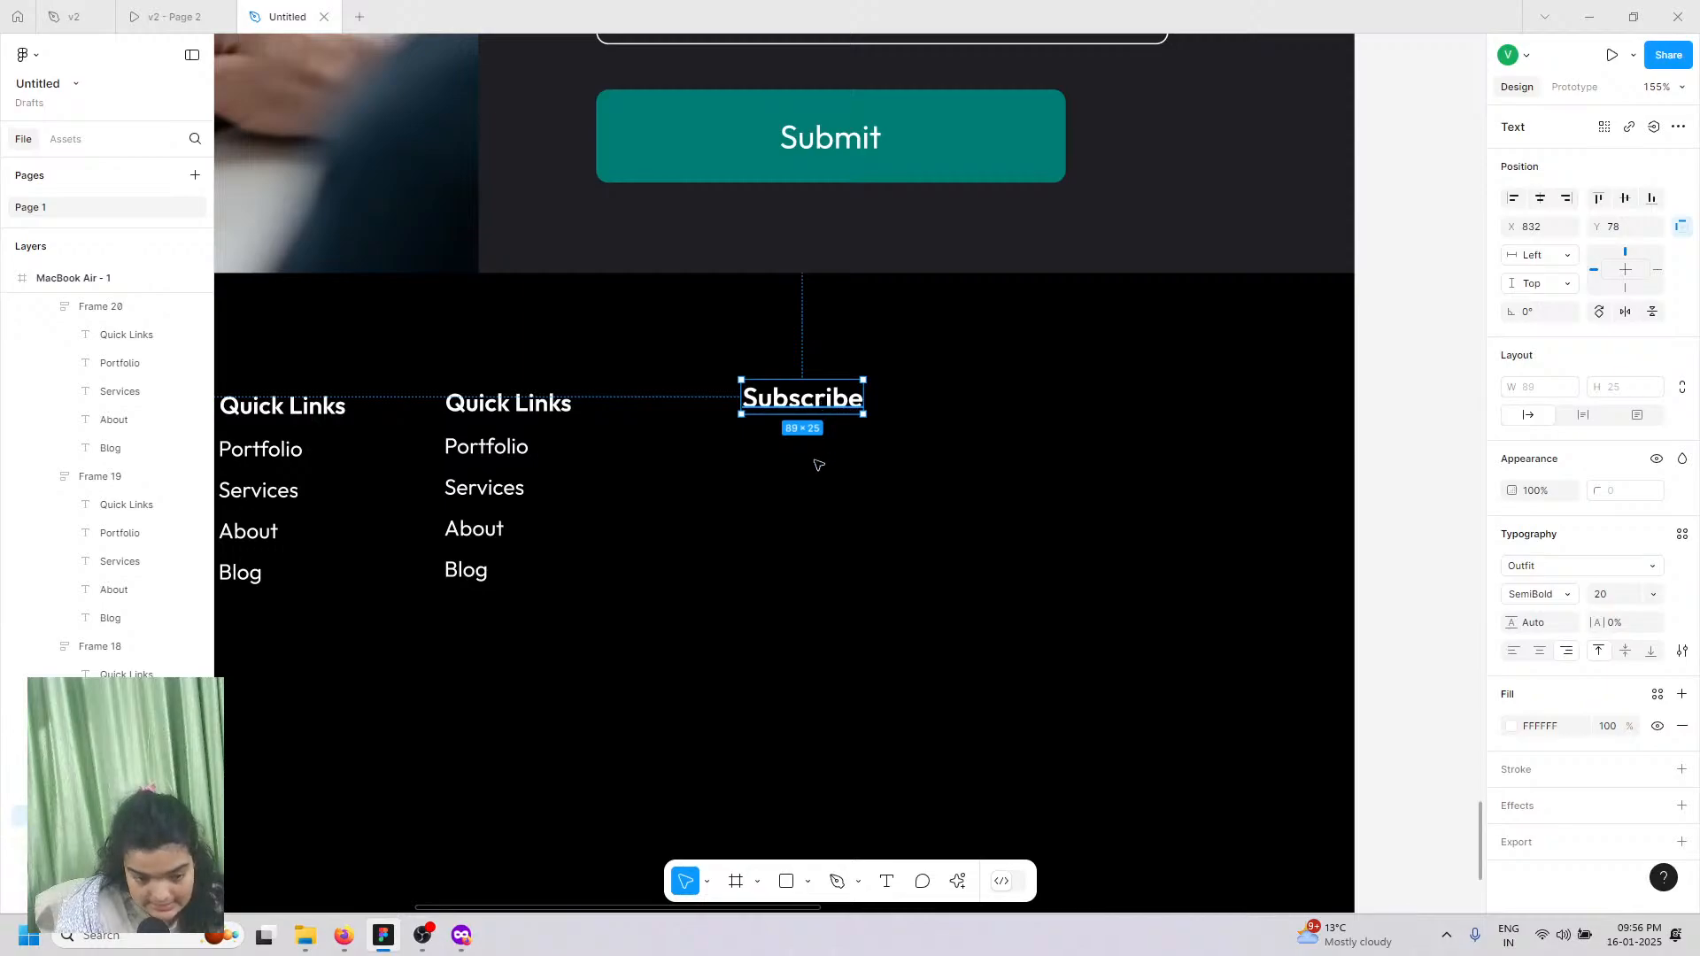
Step: Paste a copy of Subscribe and align it with the Portfolio row
type("Subscribe")
left_click(807, 427)
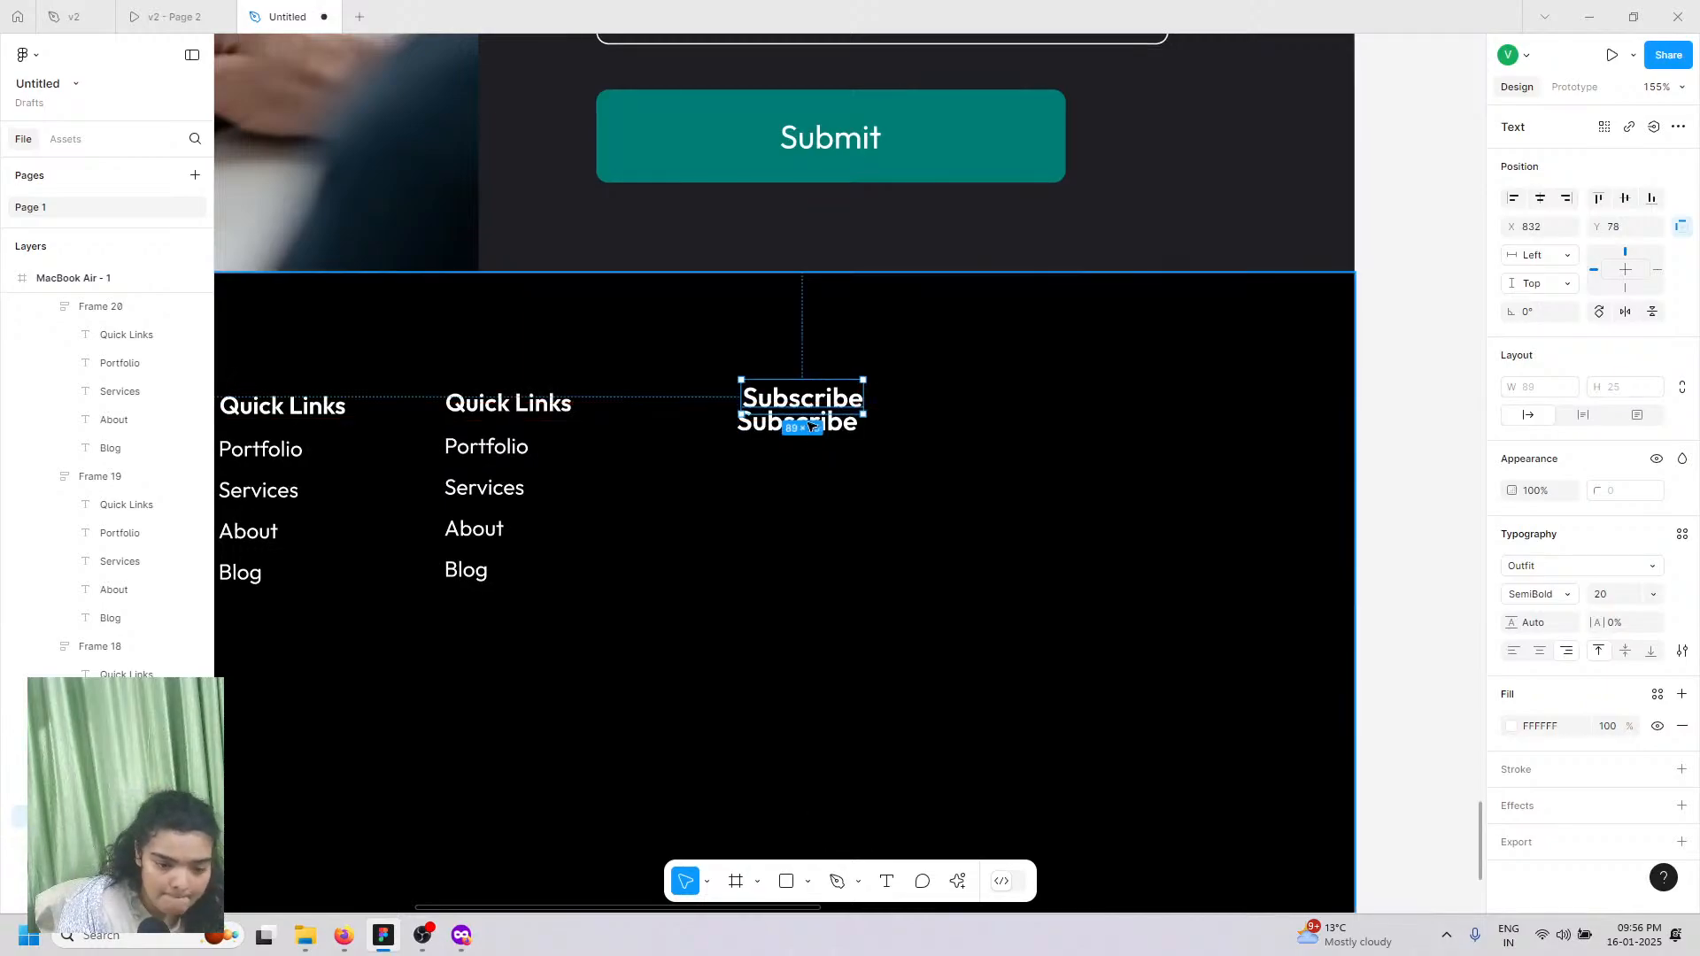
left_click_drag(834, 428, 834, 451)
Step: Scroll to the v2 design's footer for reference, then close Figma with Alt+F4
left_click(168, 16)
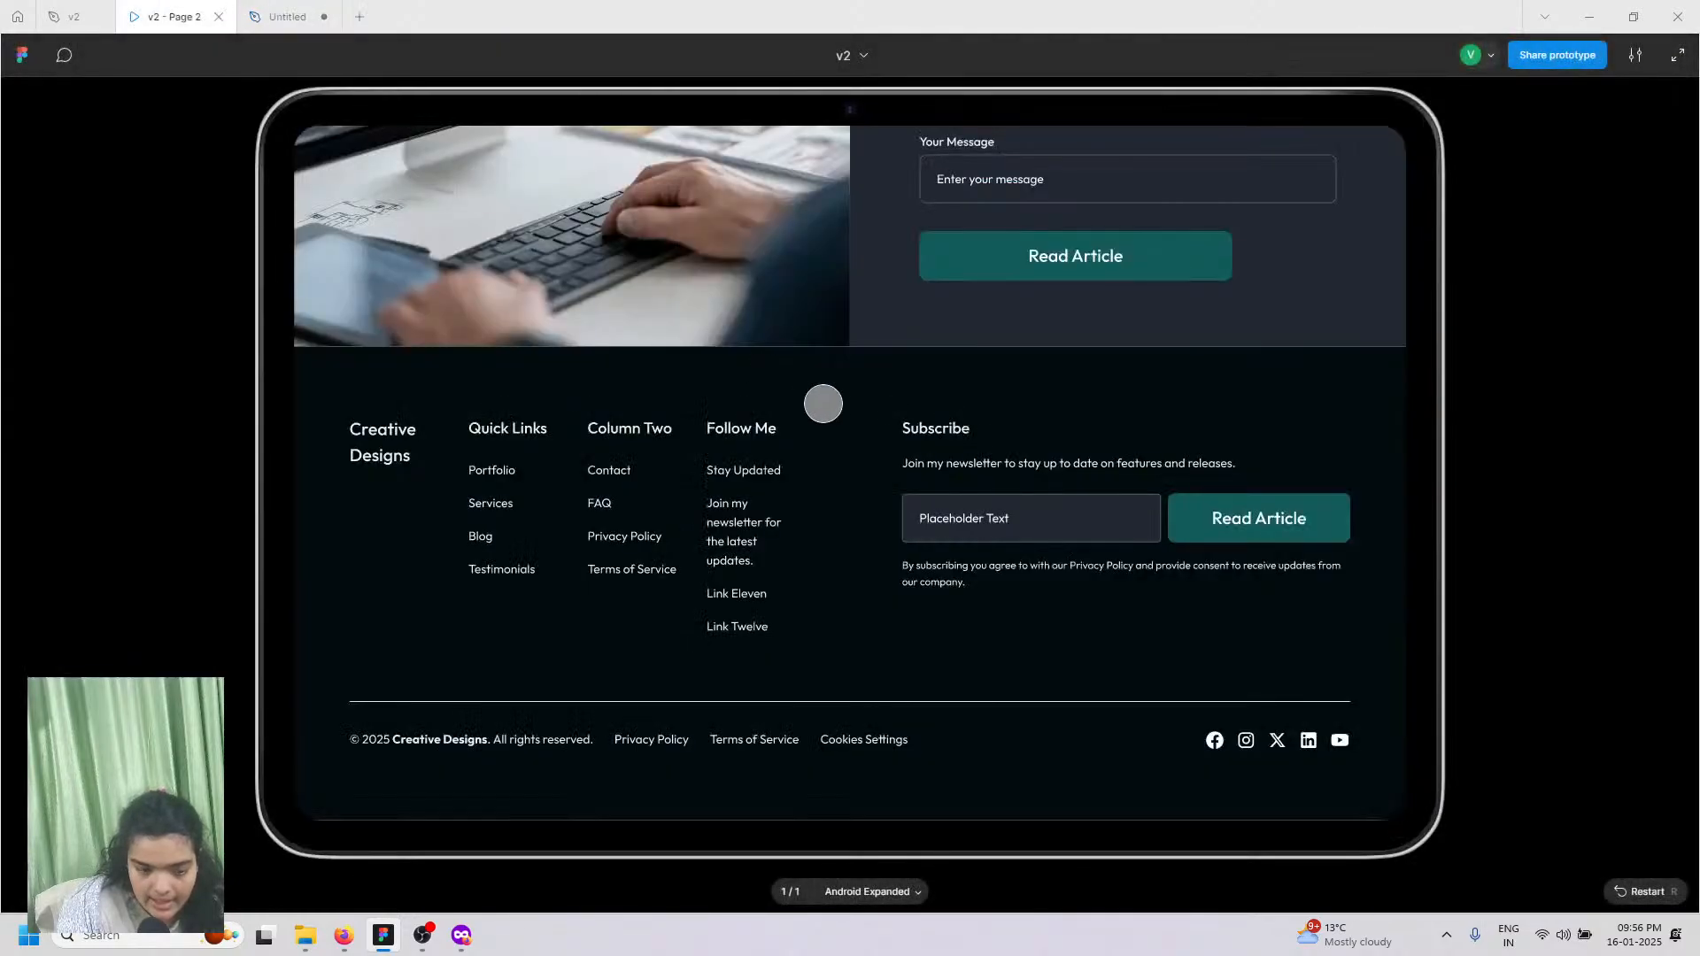
left_click(74, 16)
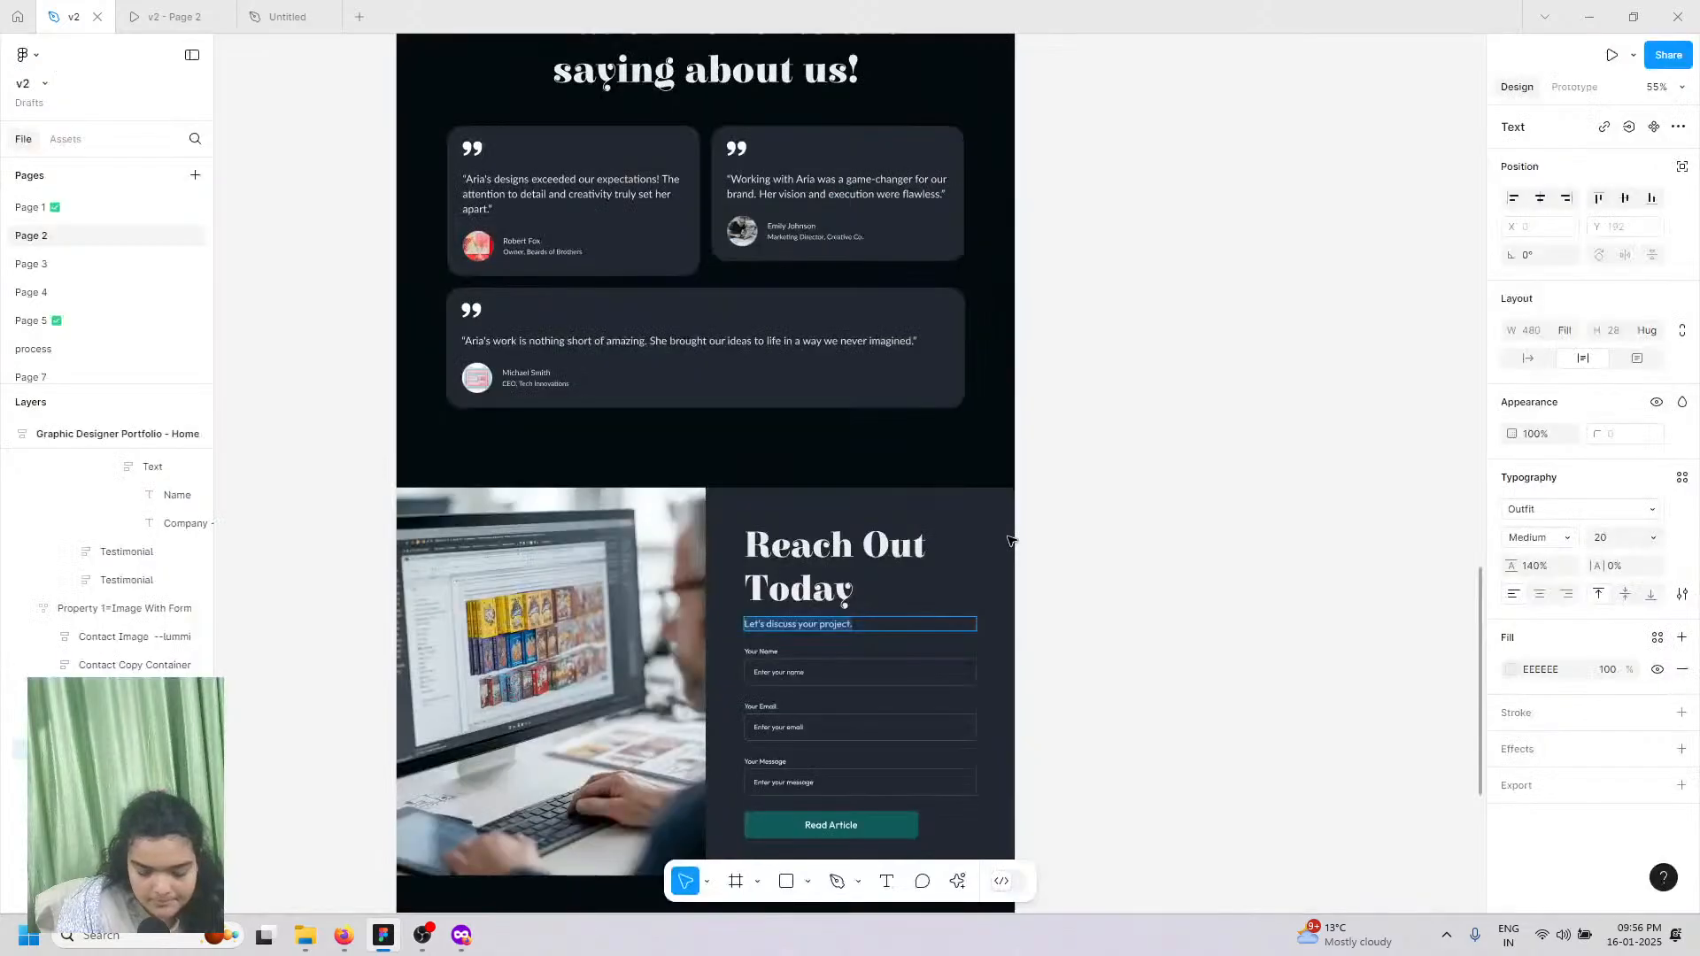
scroll(804, 618, "down", 6)
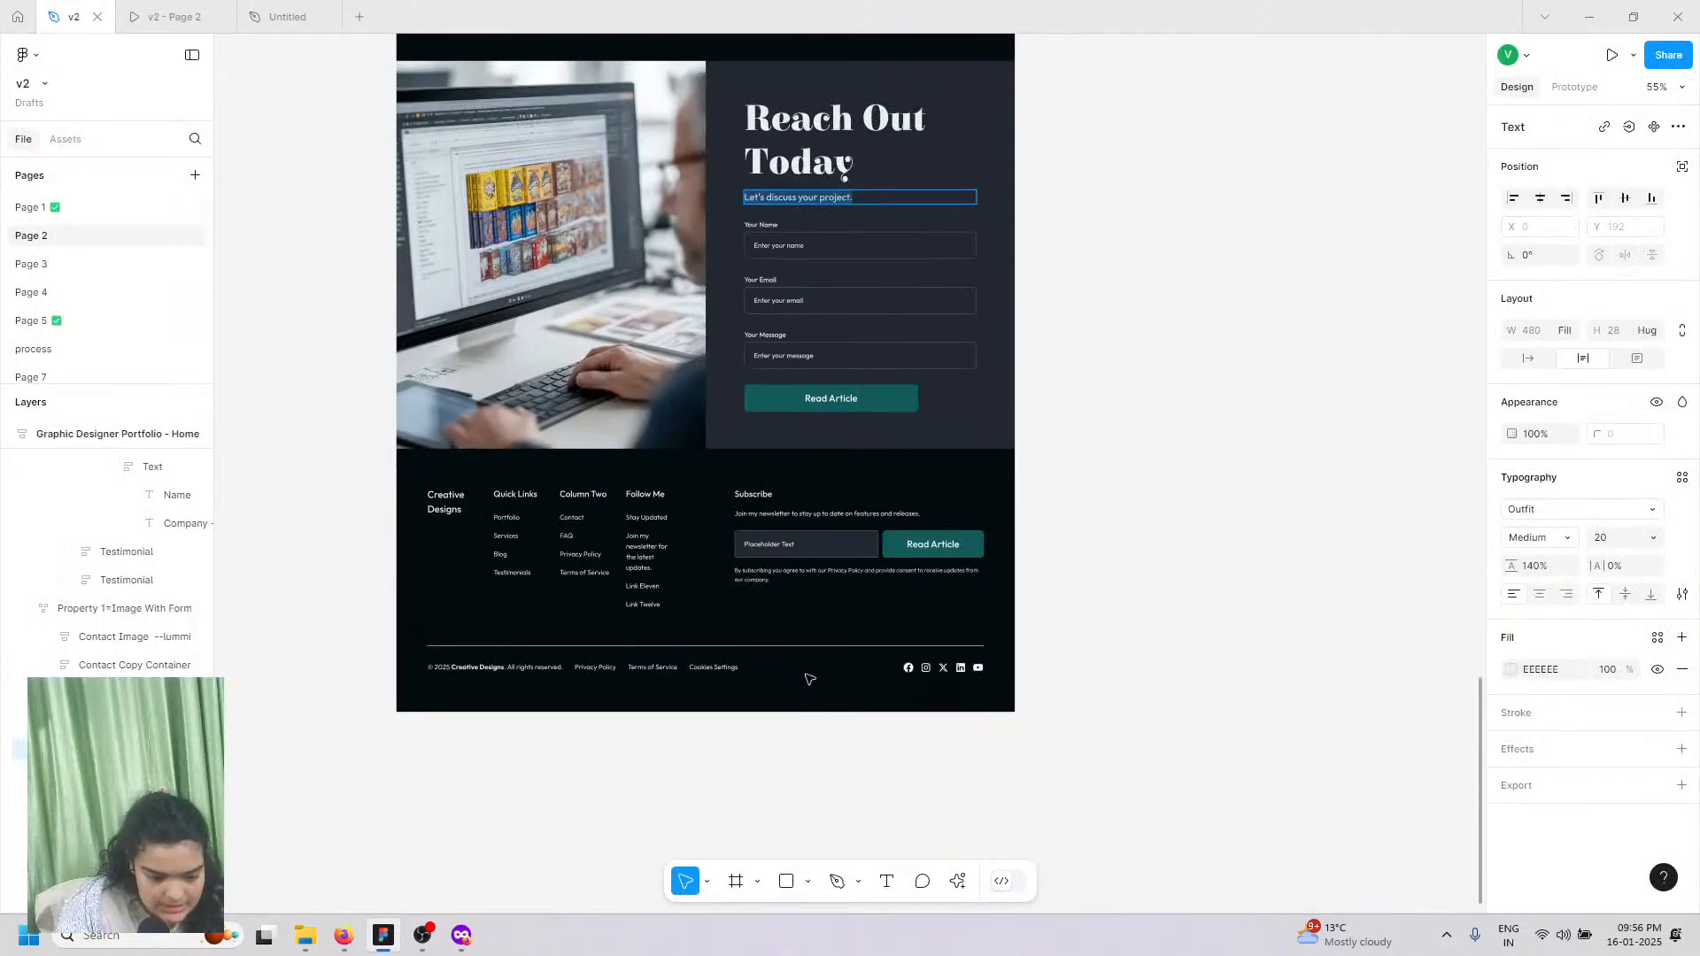
scroll(1266, 493, "down", 1)
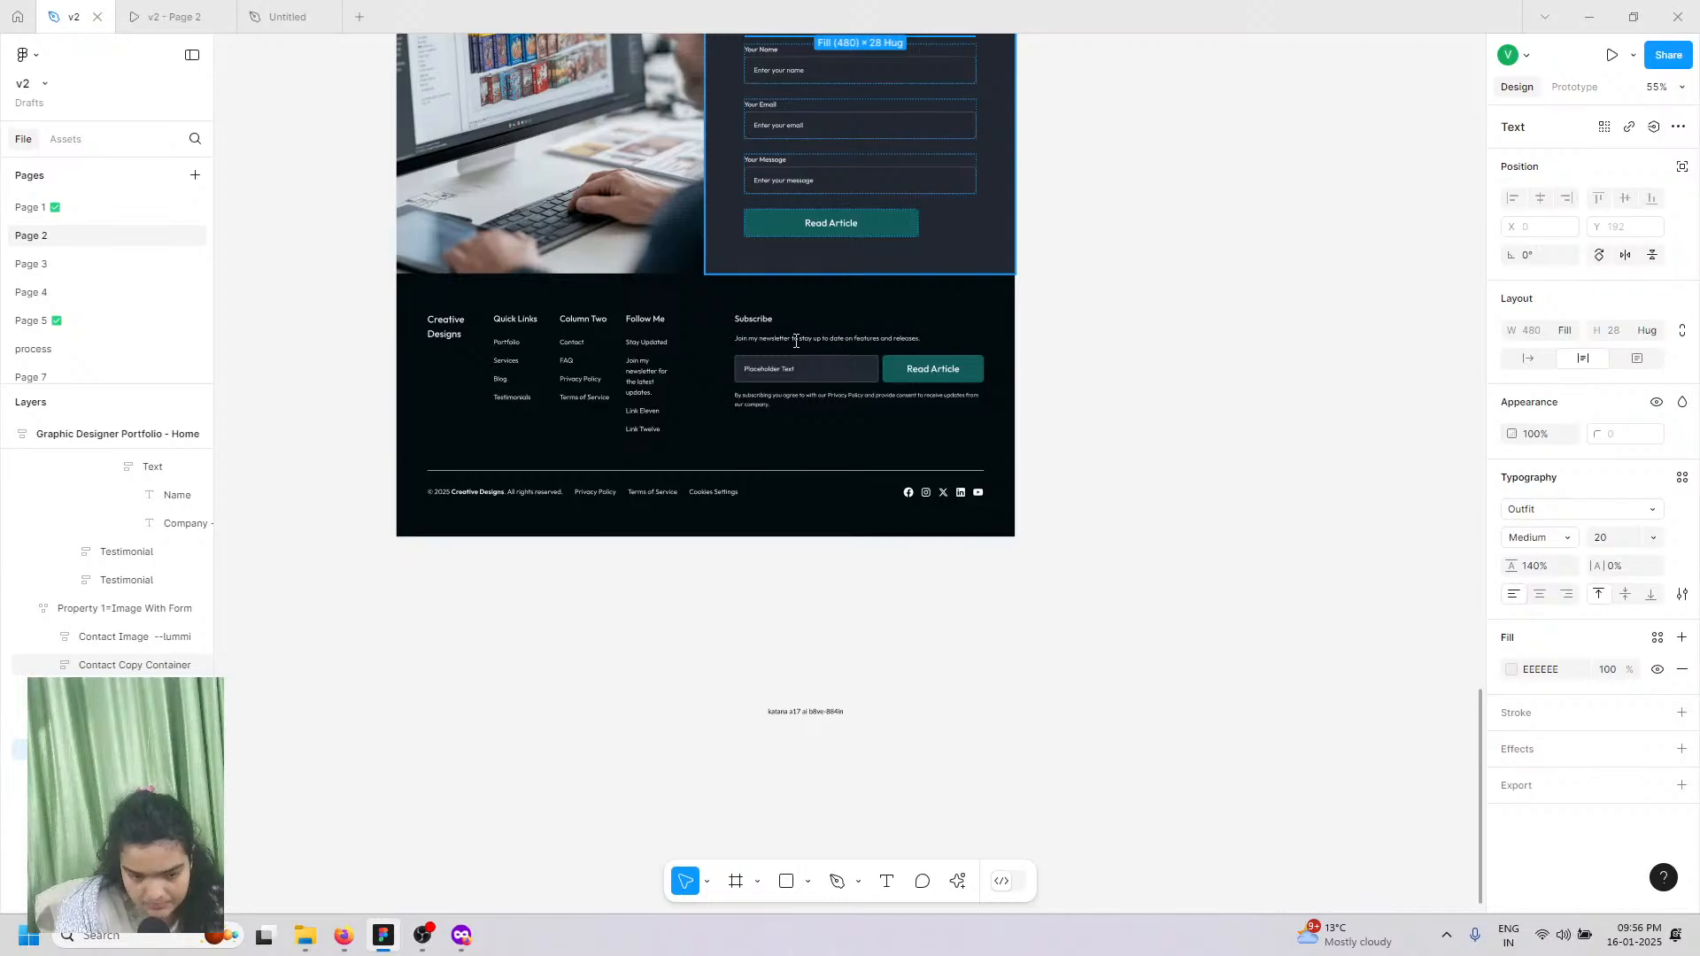
key("alt+F4")
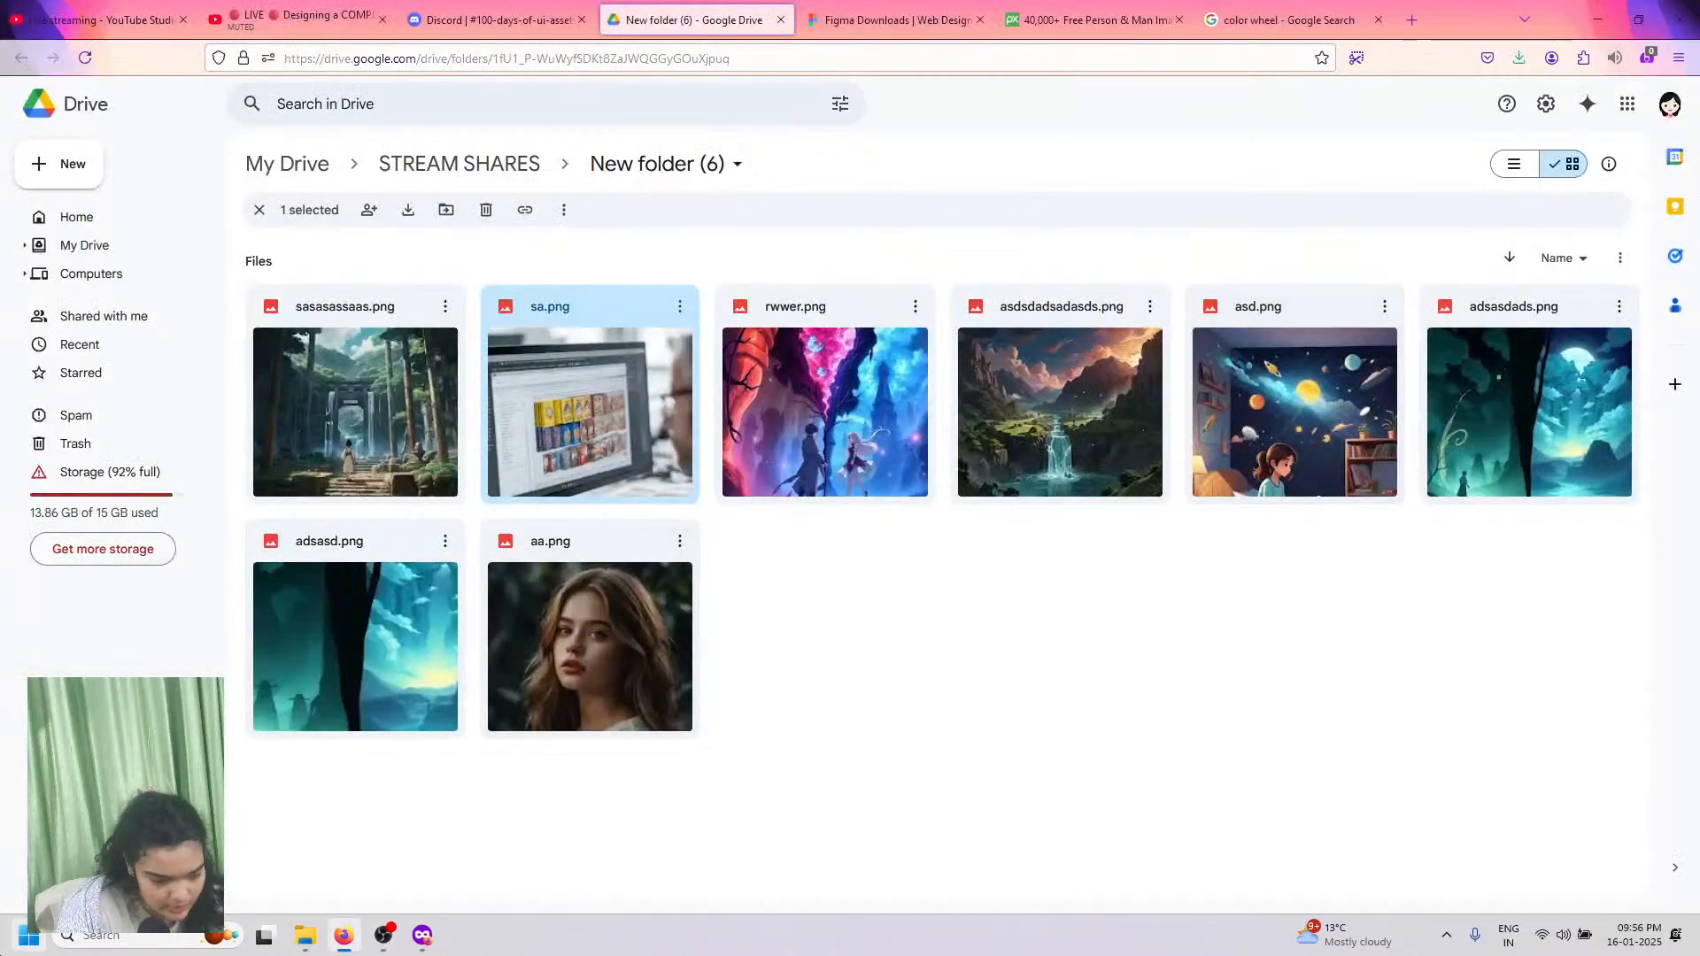
Step: Search the Start menu for 'figma' and launch the Figma app
left_click(3, 945)
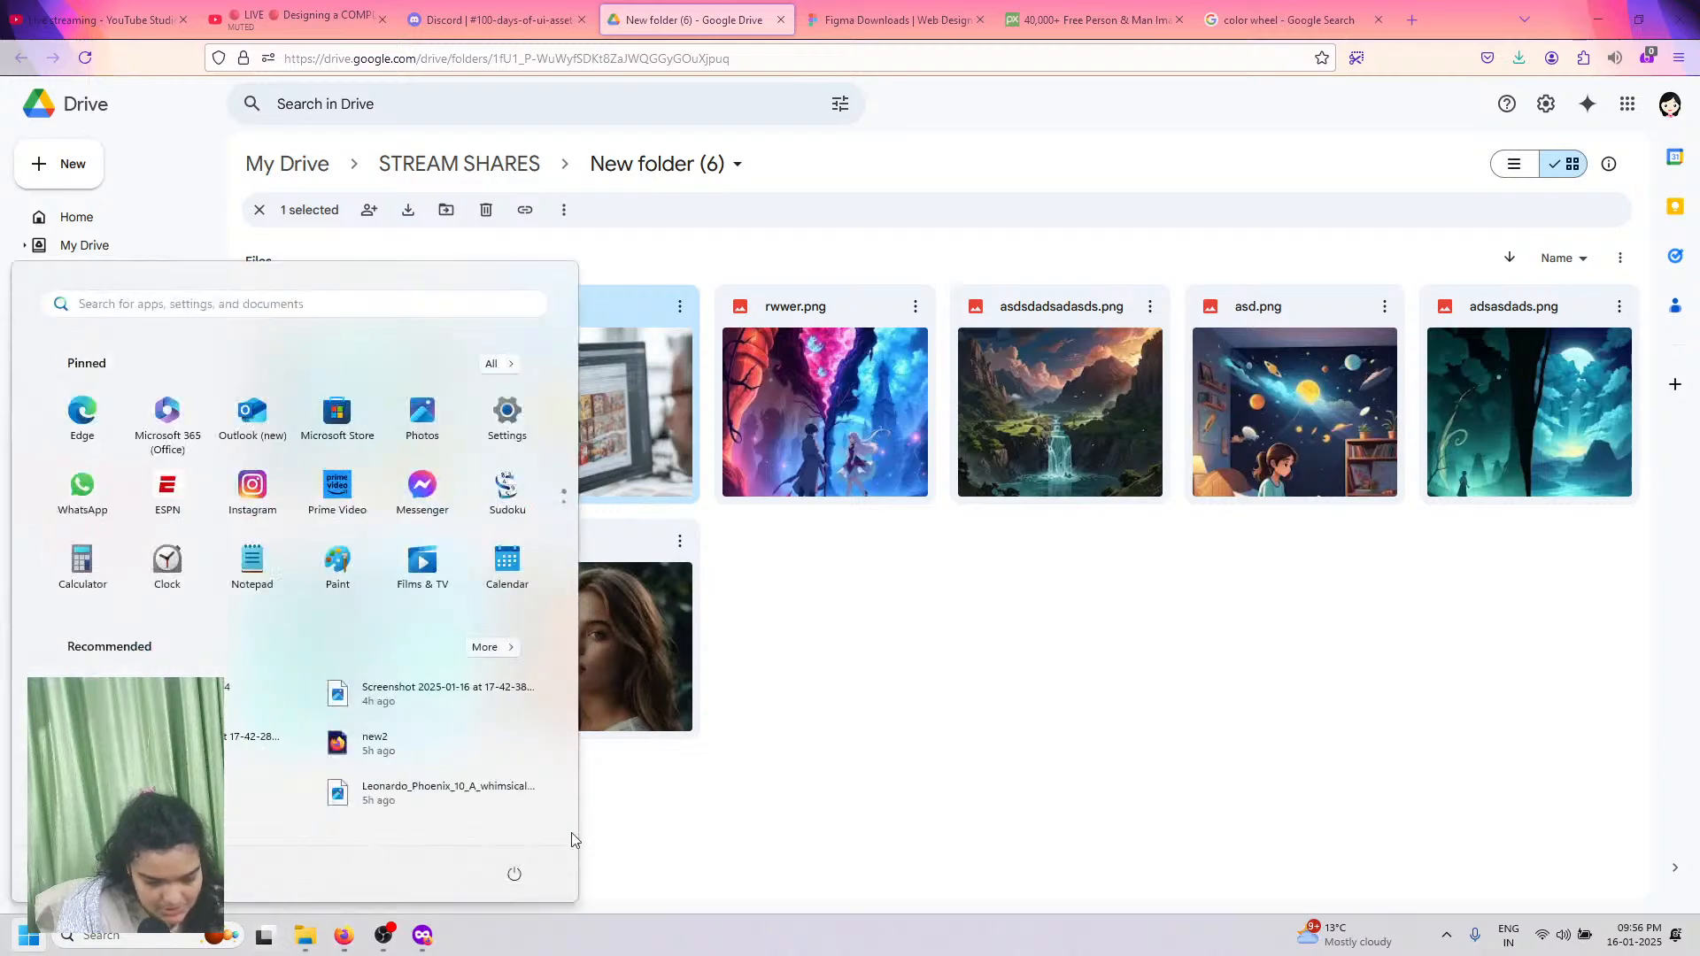
left_click(246, 306)
type("fi")
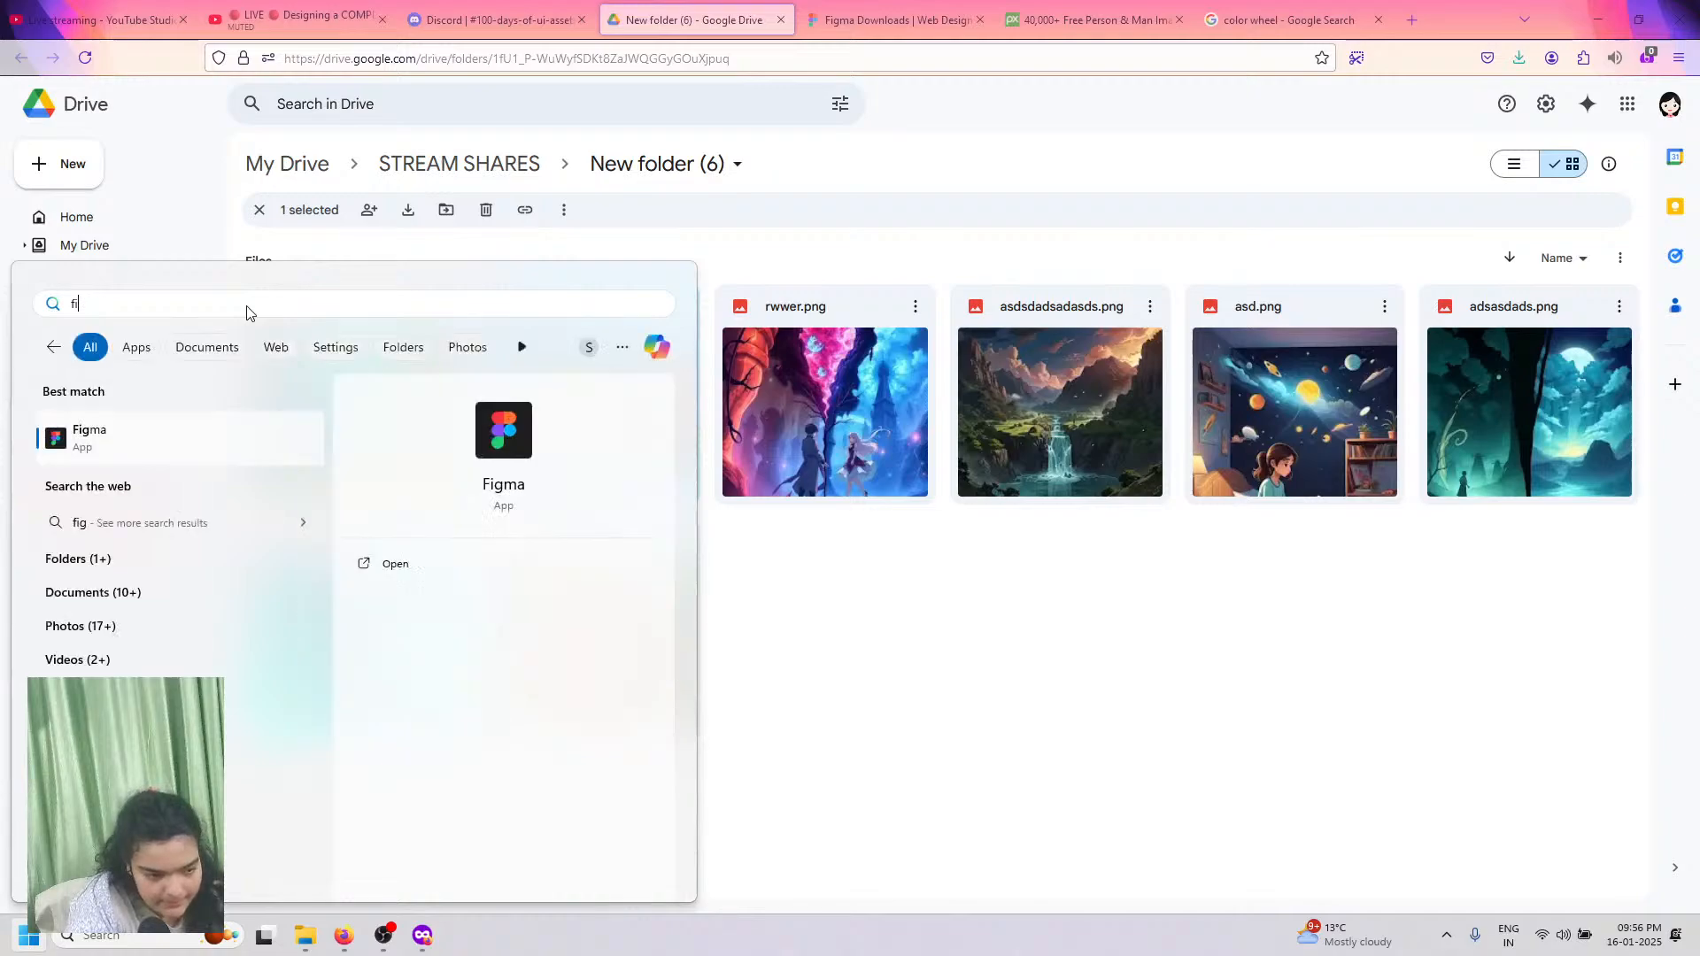
type("gma")
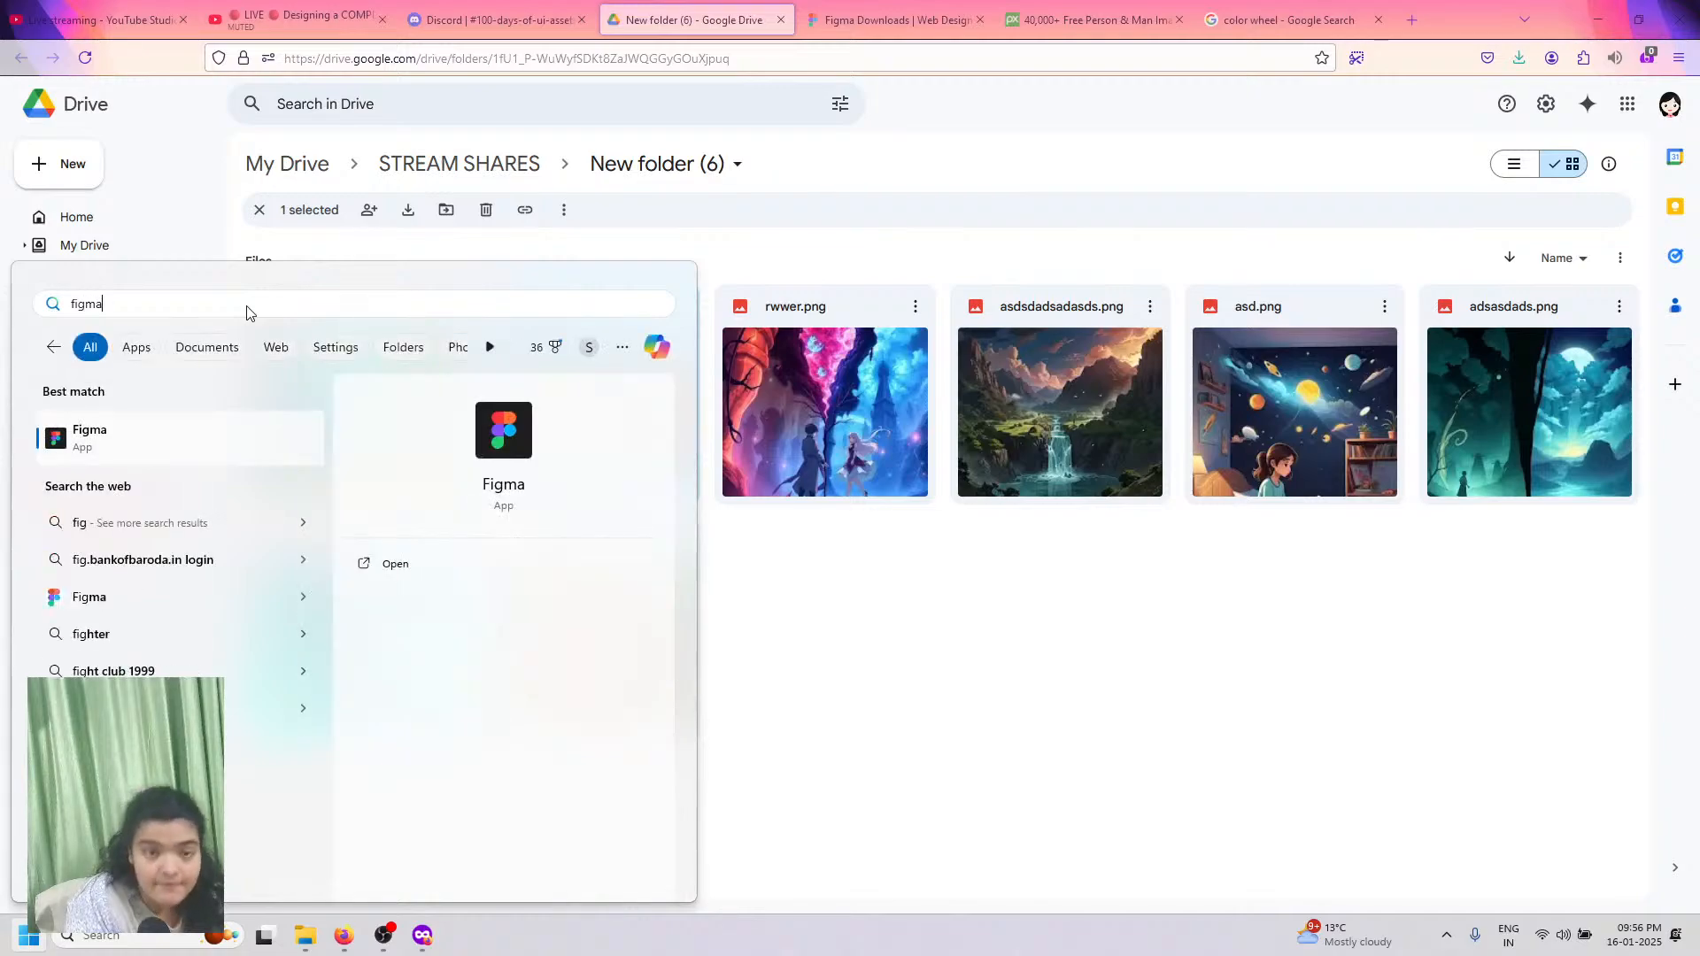
key("Escape")
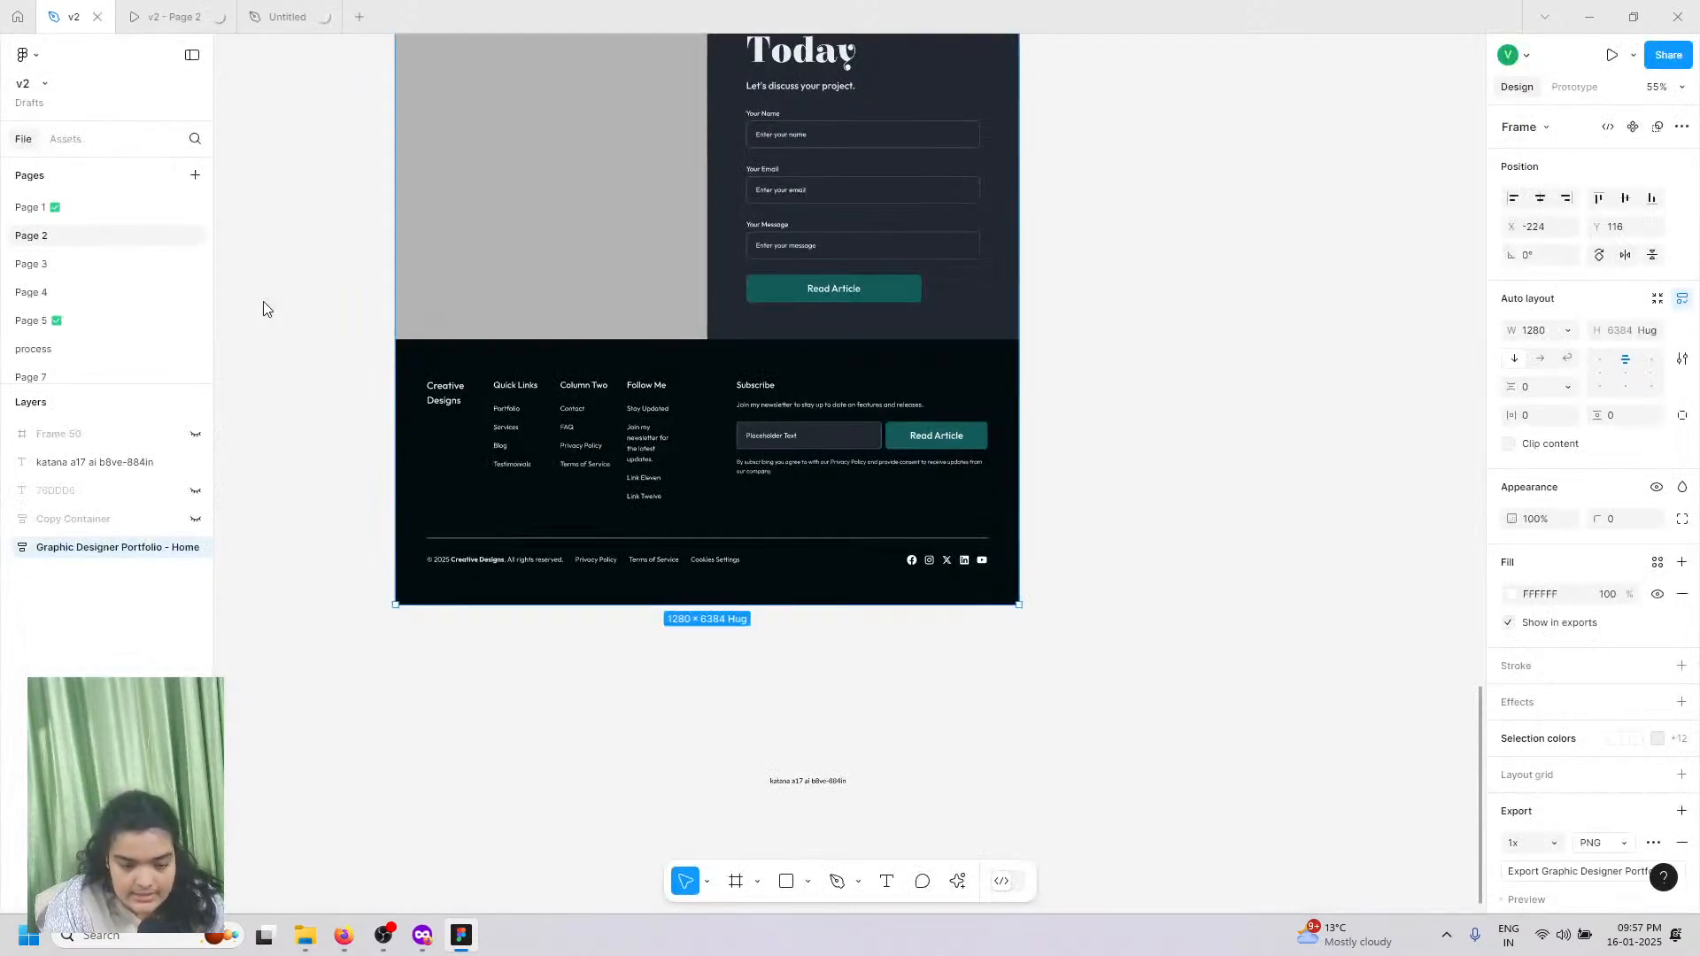
Step: Select the v2 footer's 'Join my newsletter to stay up to date...' sentence to copy it
left_click(776, 406)
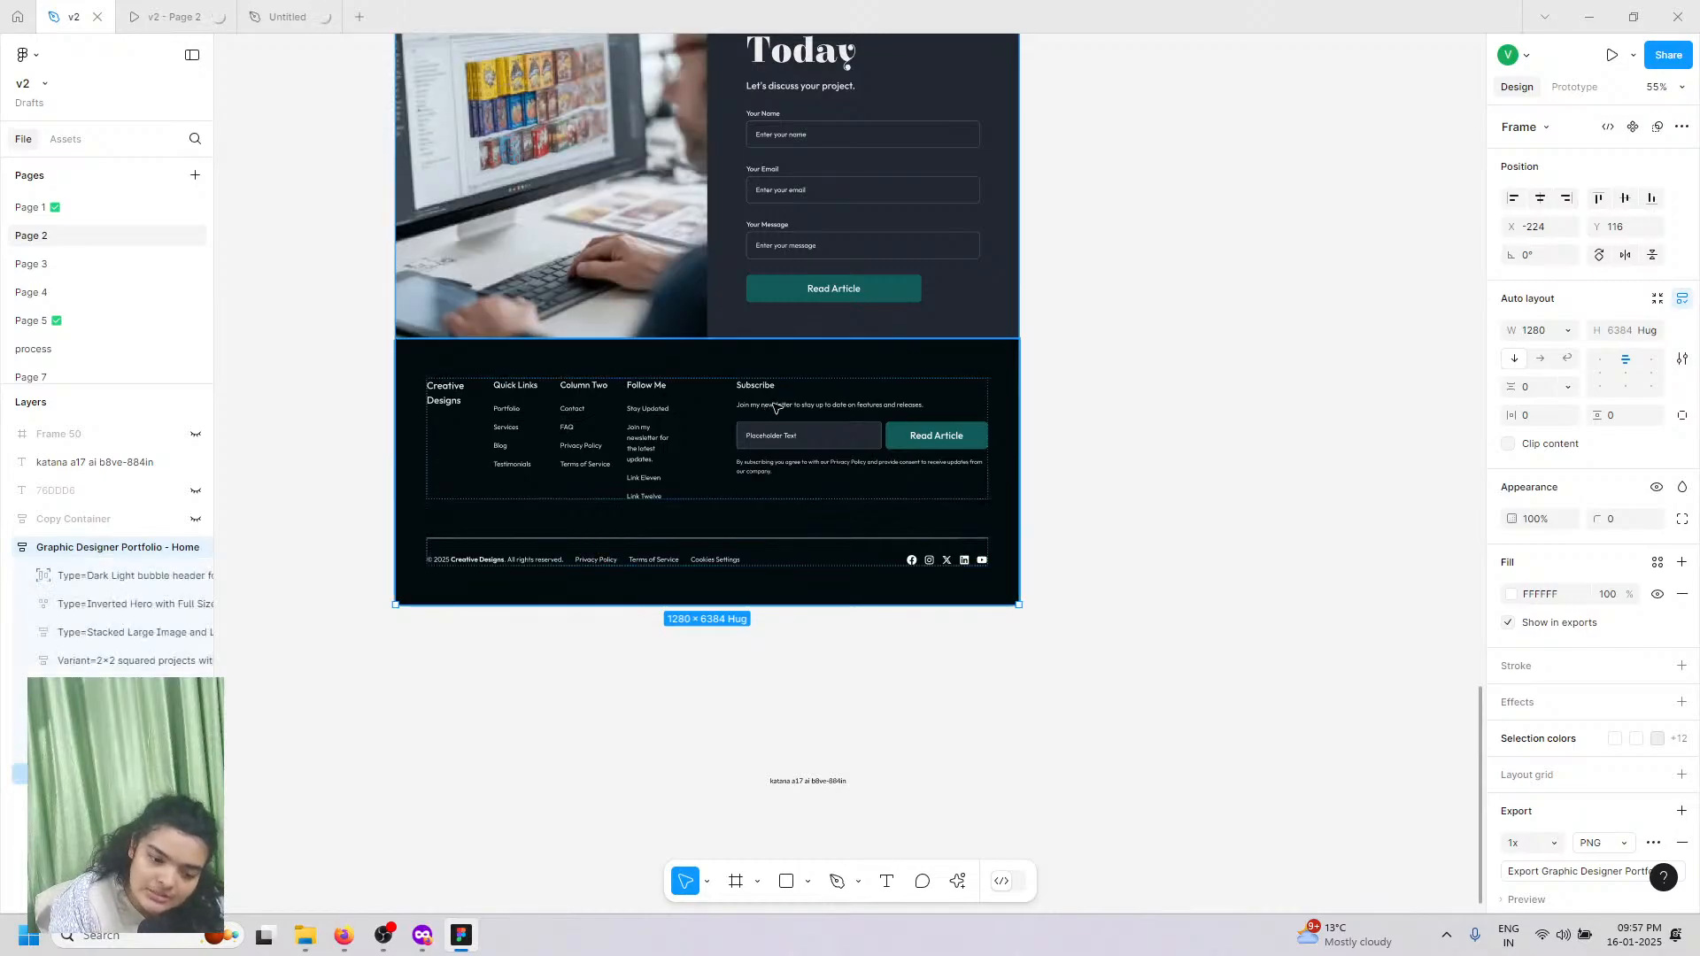
left_click(775, 407)
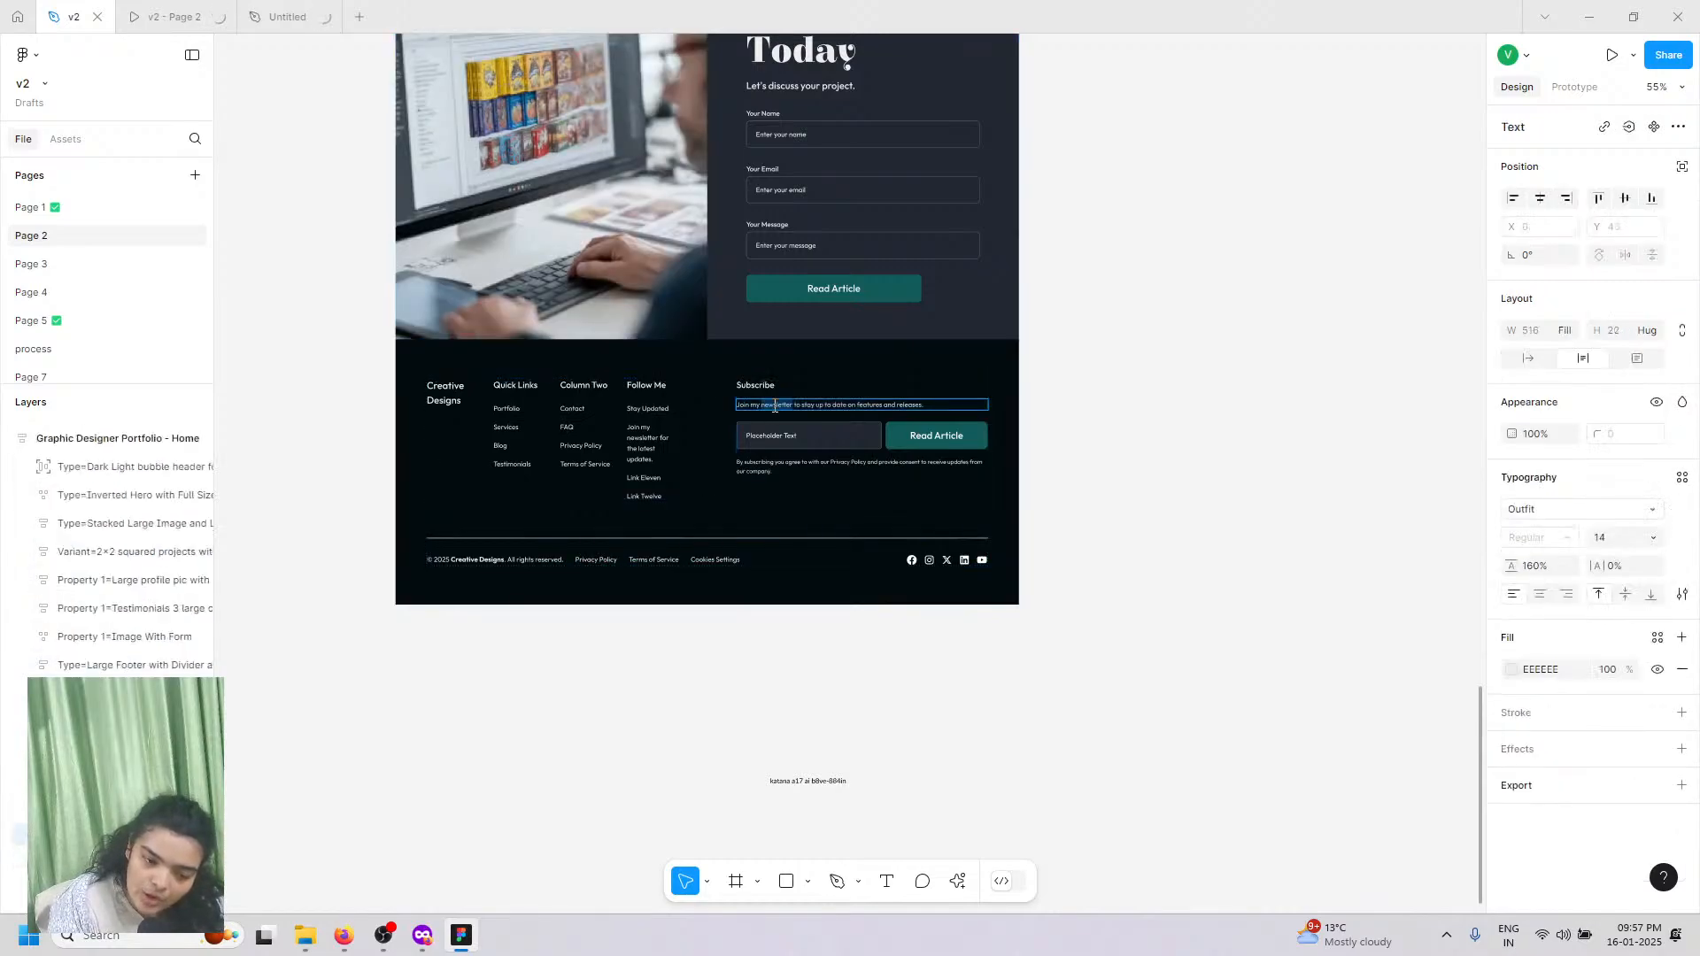
triple_click(776, 407)
key("ctrl+c")
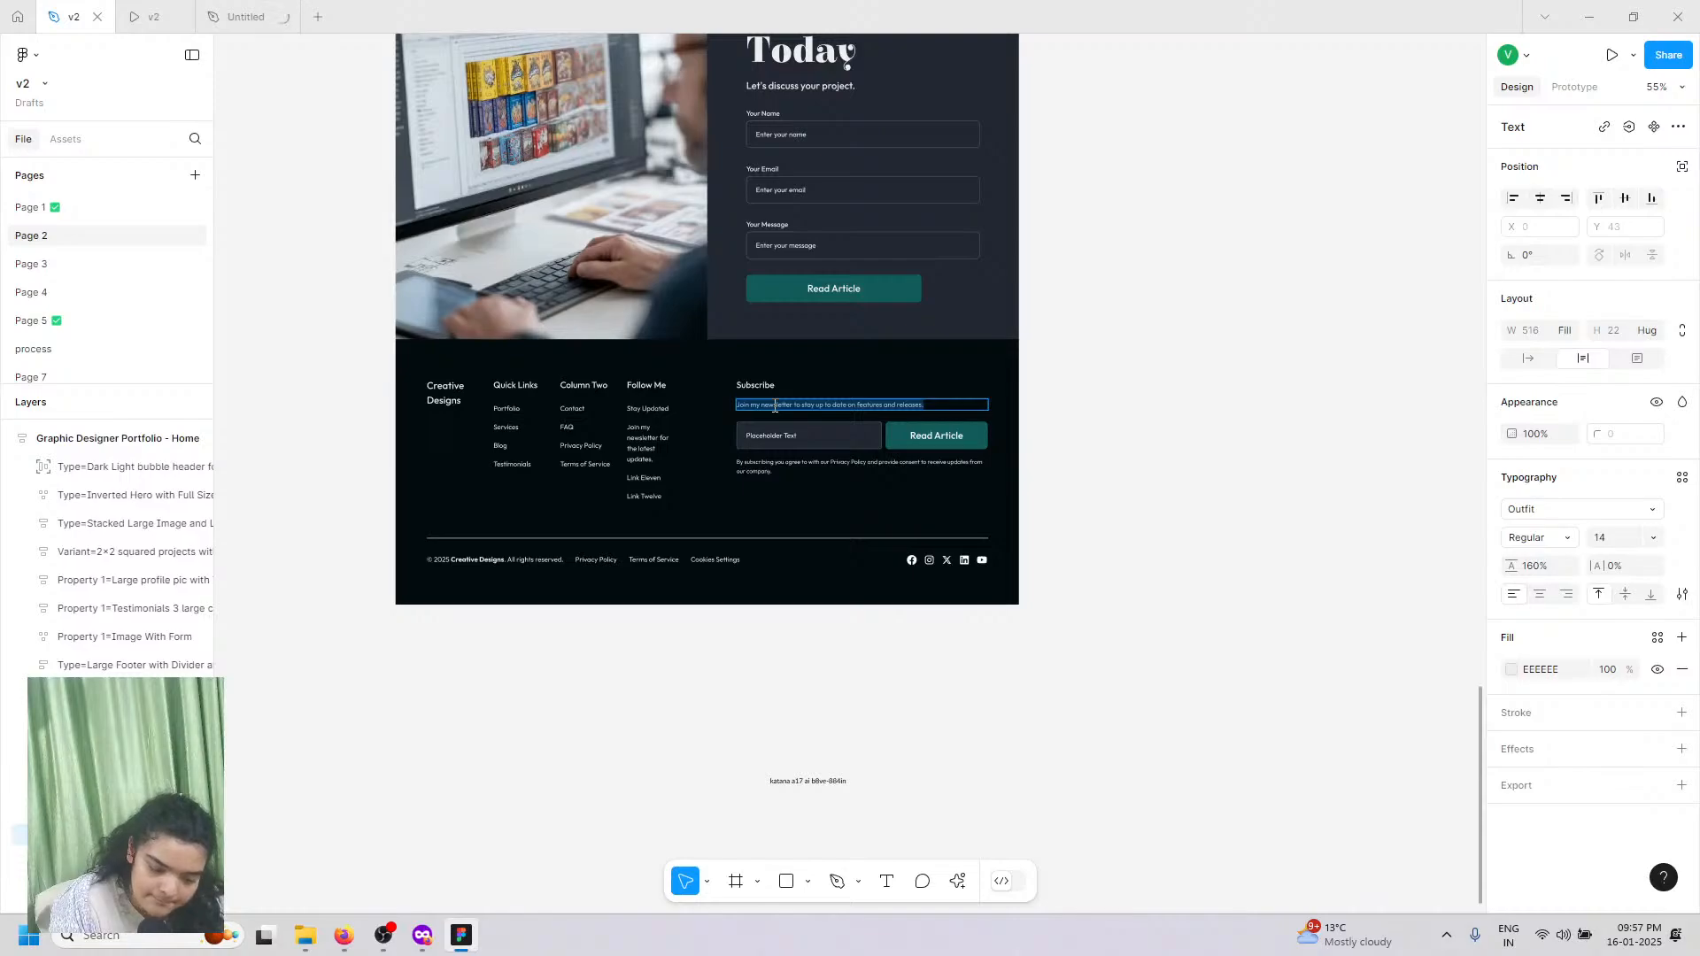
left_click(256, 9)
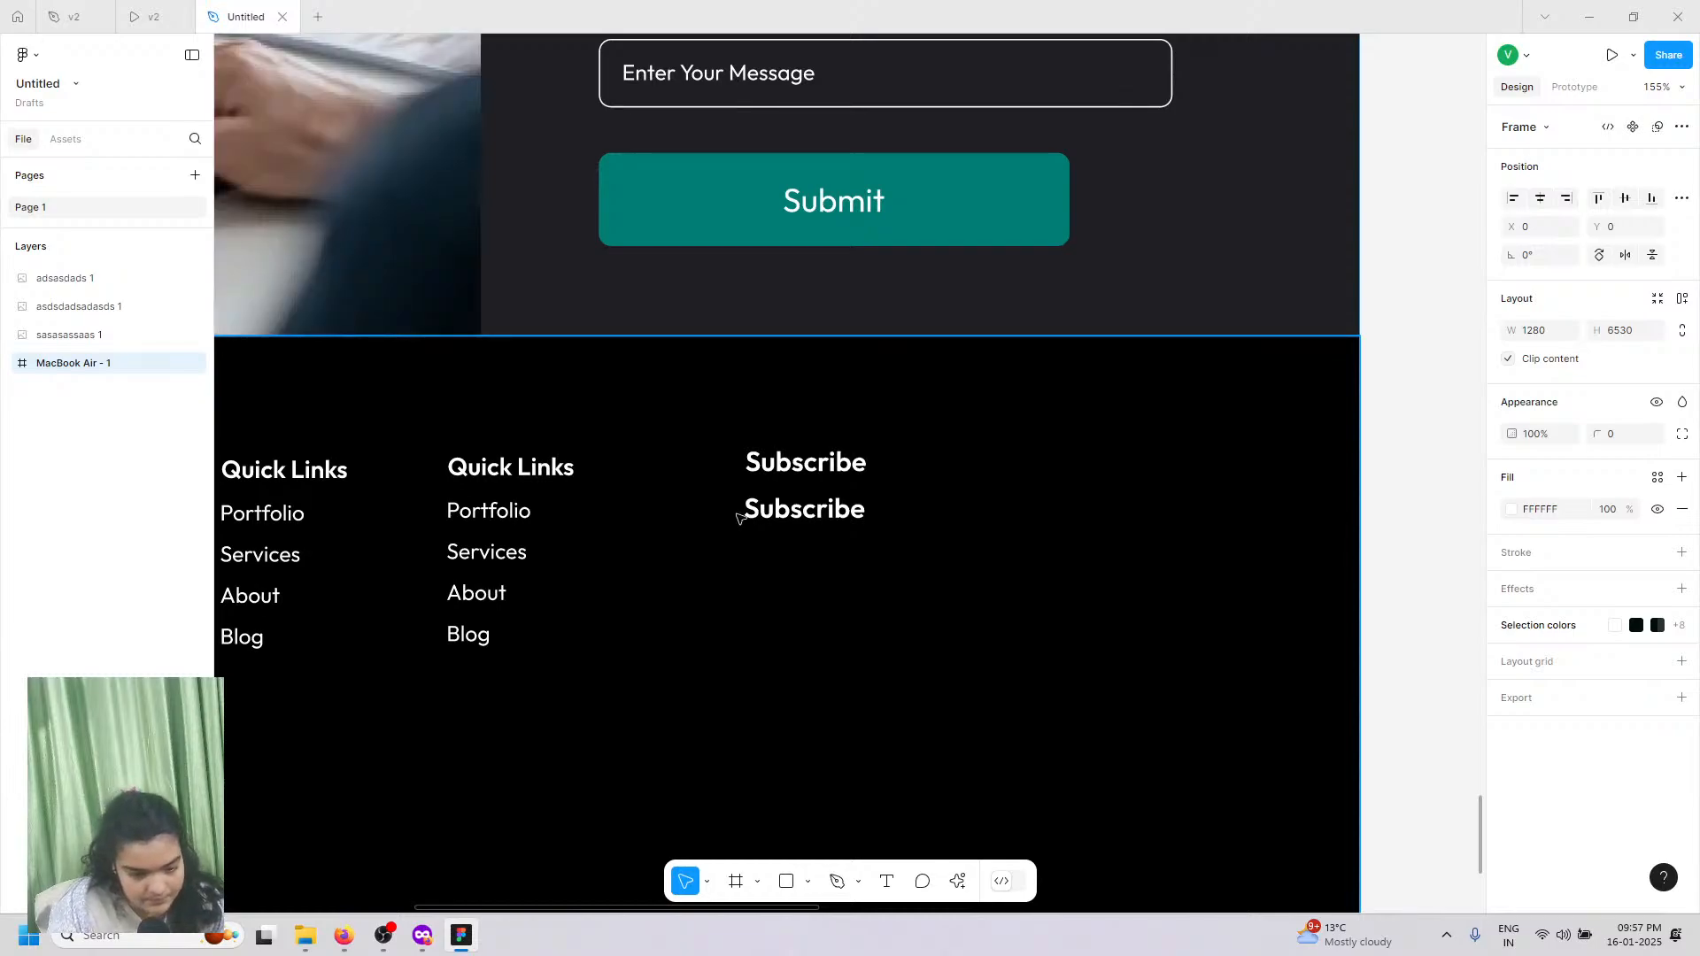
Step: Replace the second Subscribe text with the pasted newsletter sentence
left_click(765, 510)
double_click(765, 510)
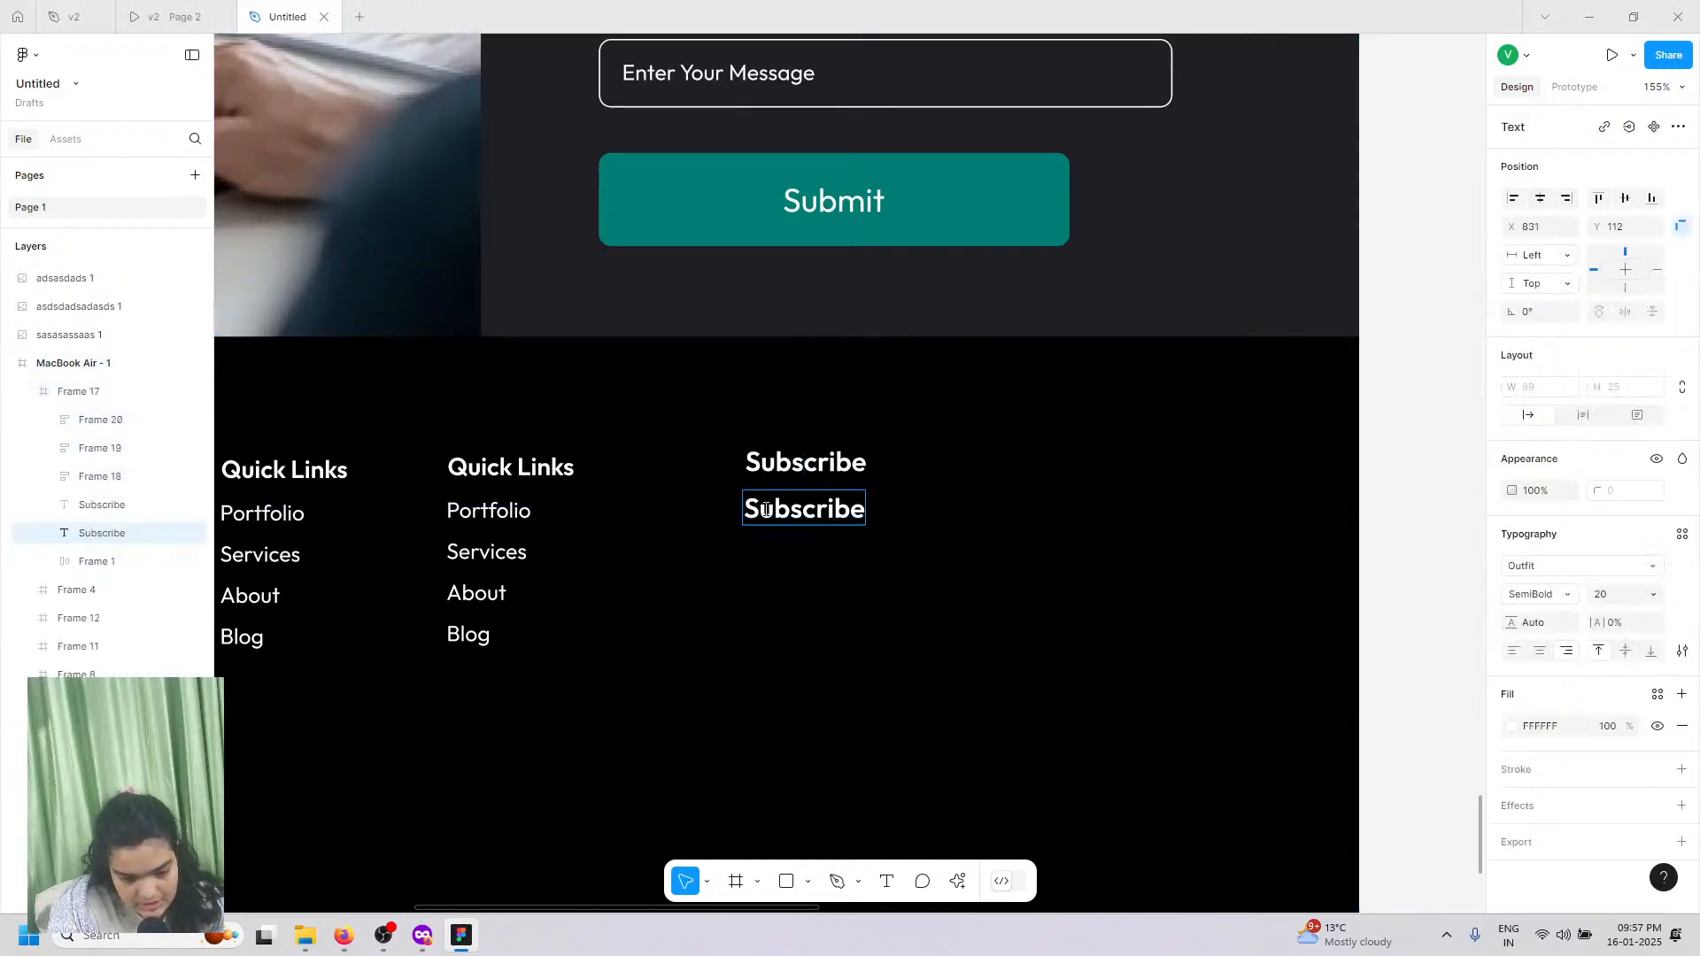
double_click(765, 510)
right_click(795, 541)
left_click(801, 543)
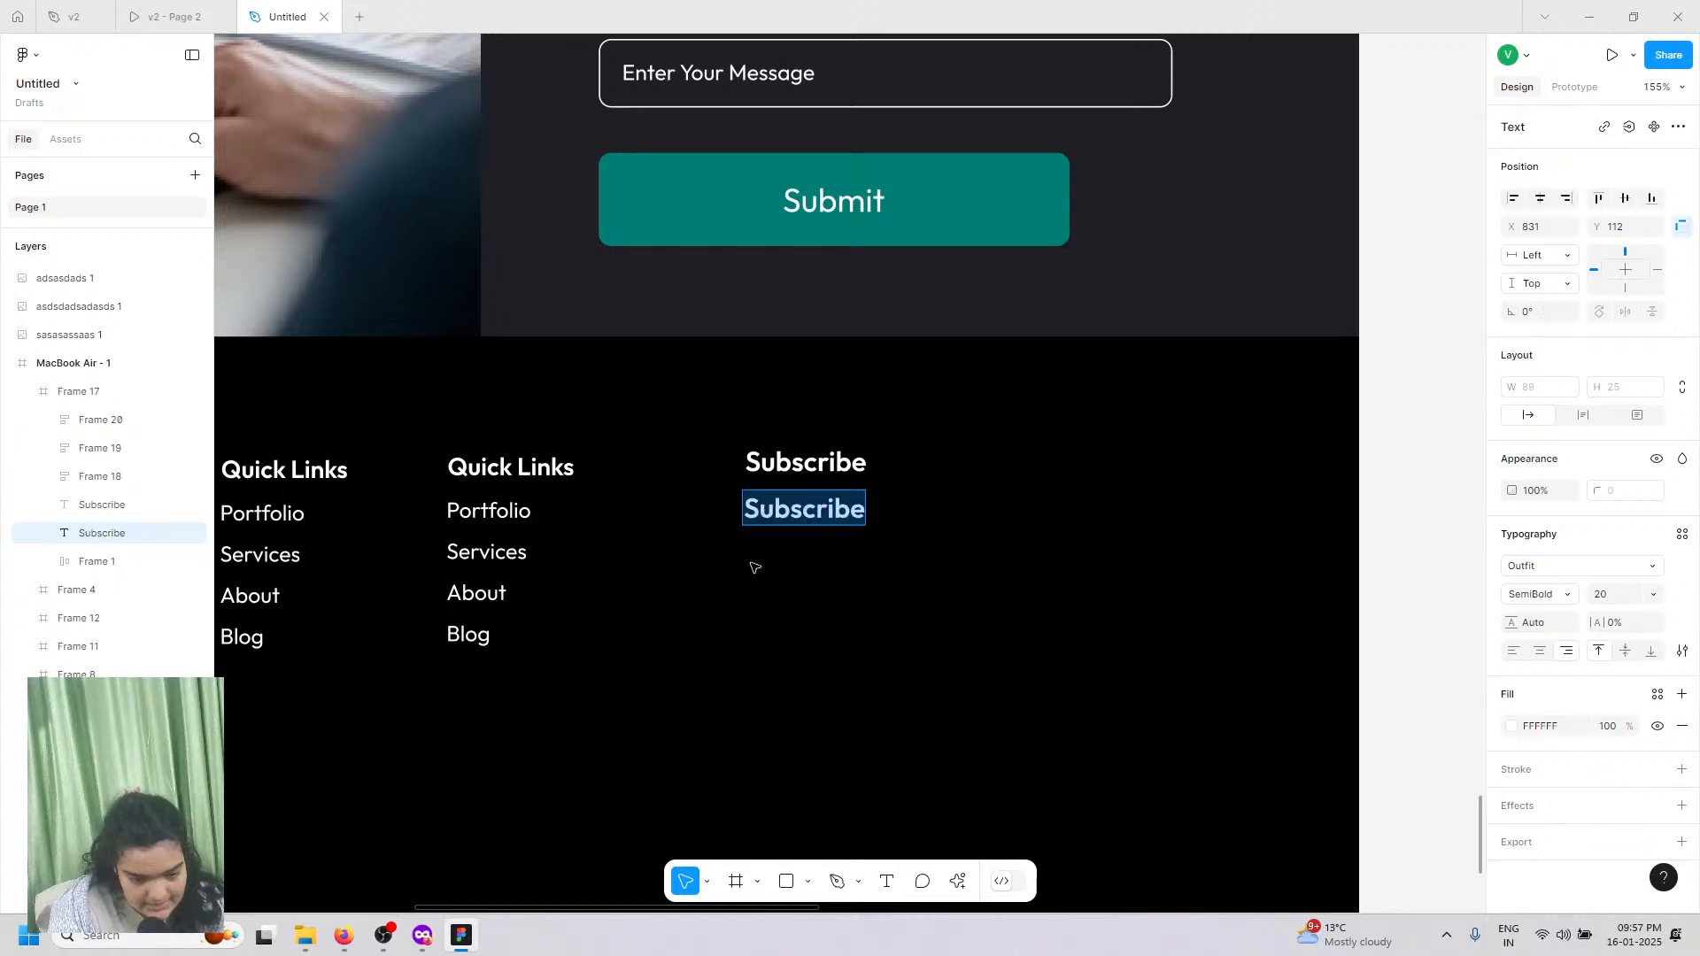
key("Escape")
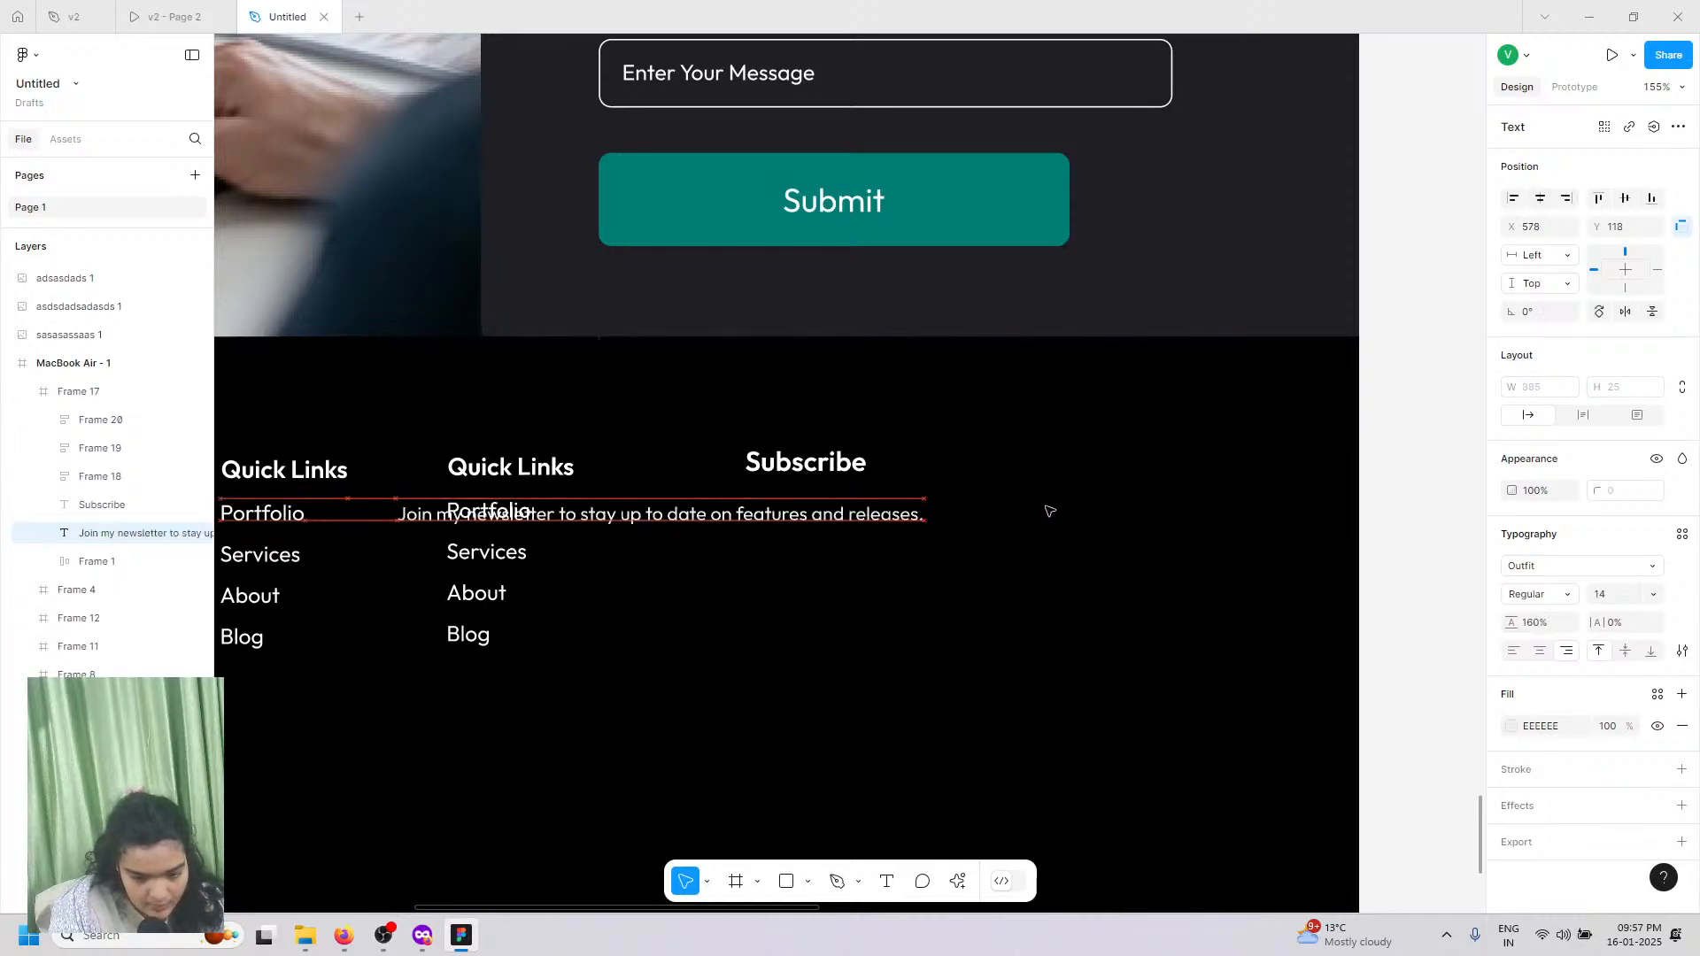
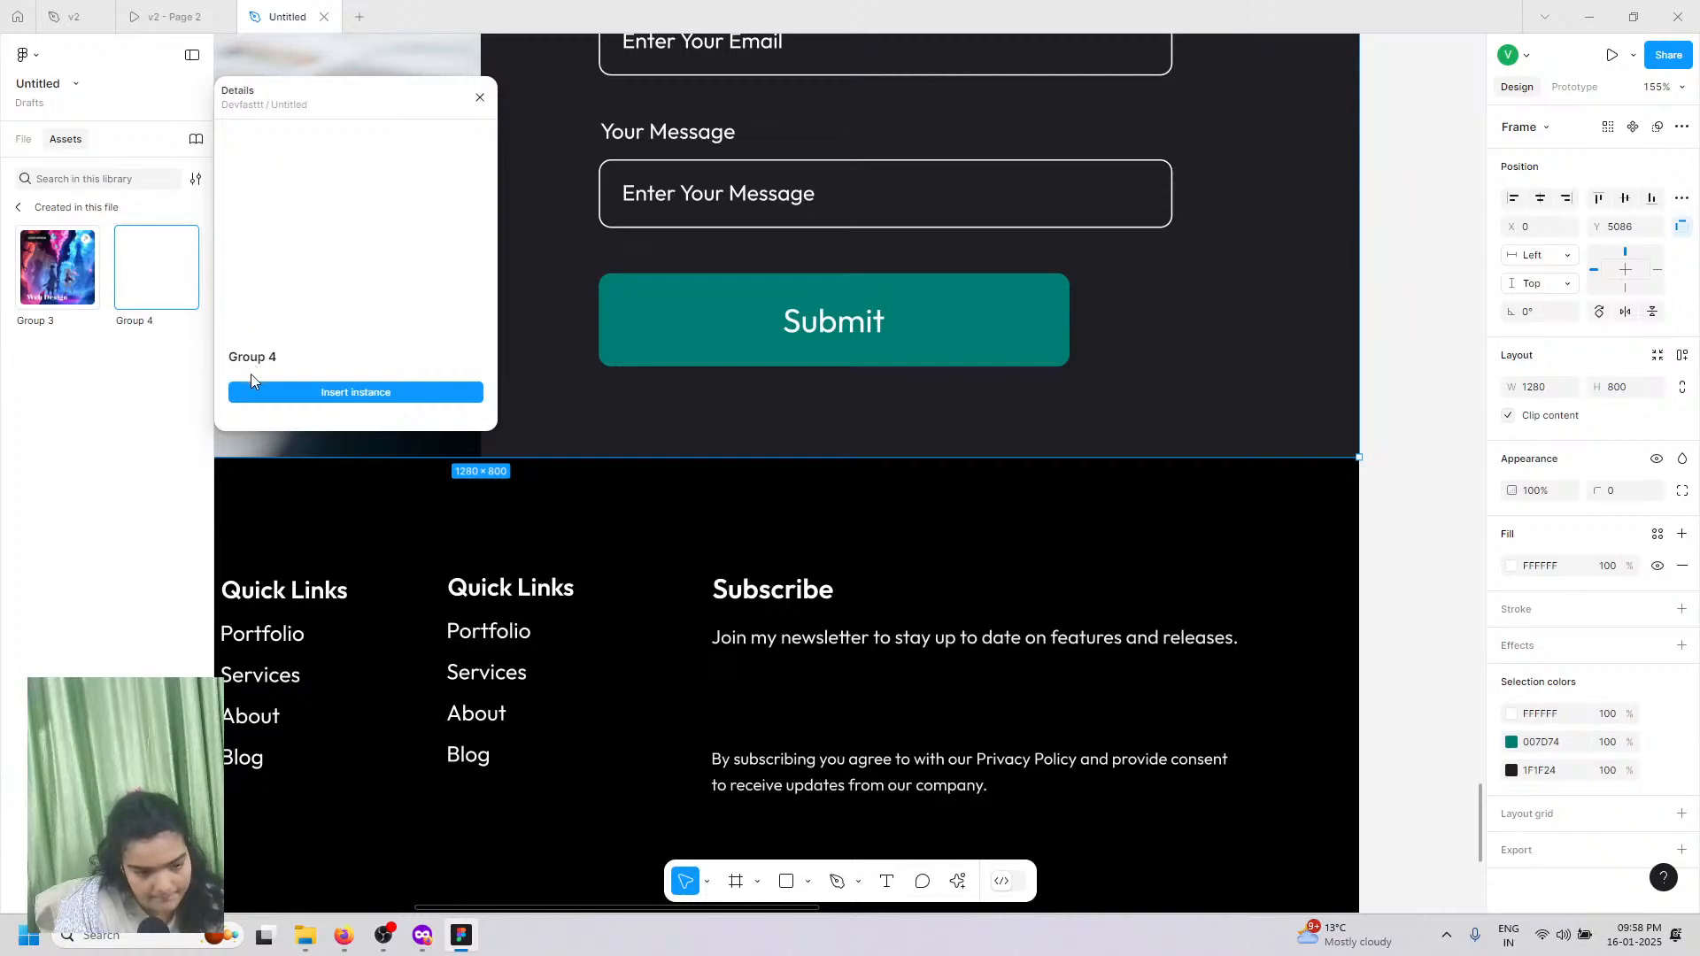
Step: Scroll down the page to bring the footer's Subscribe section into view
scroll(1148, 476, "down", 3)
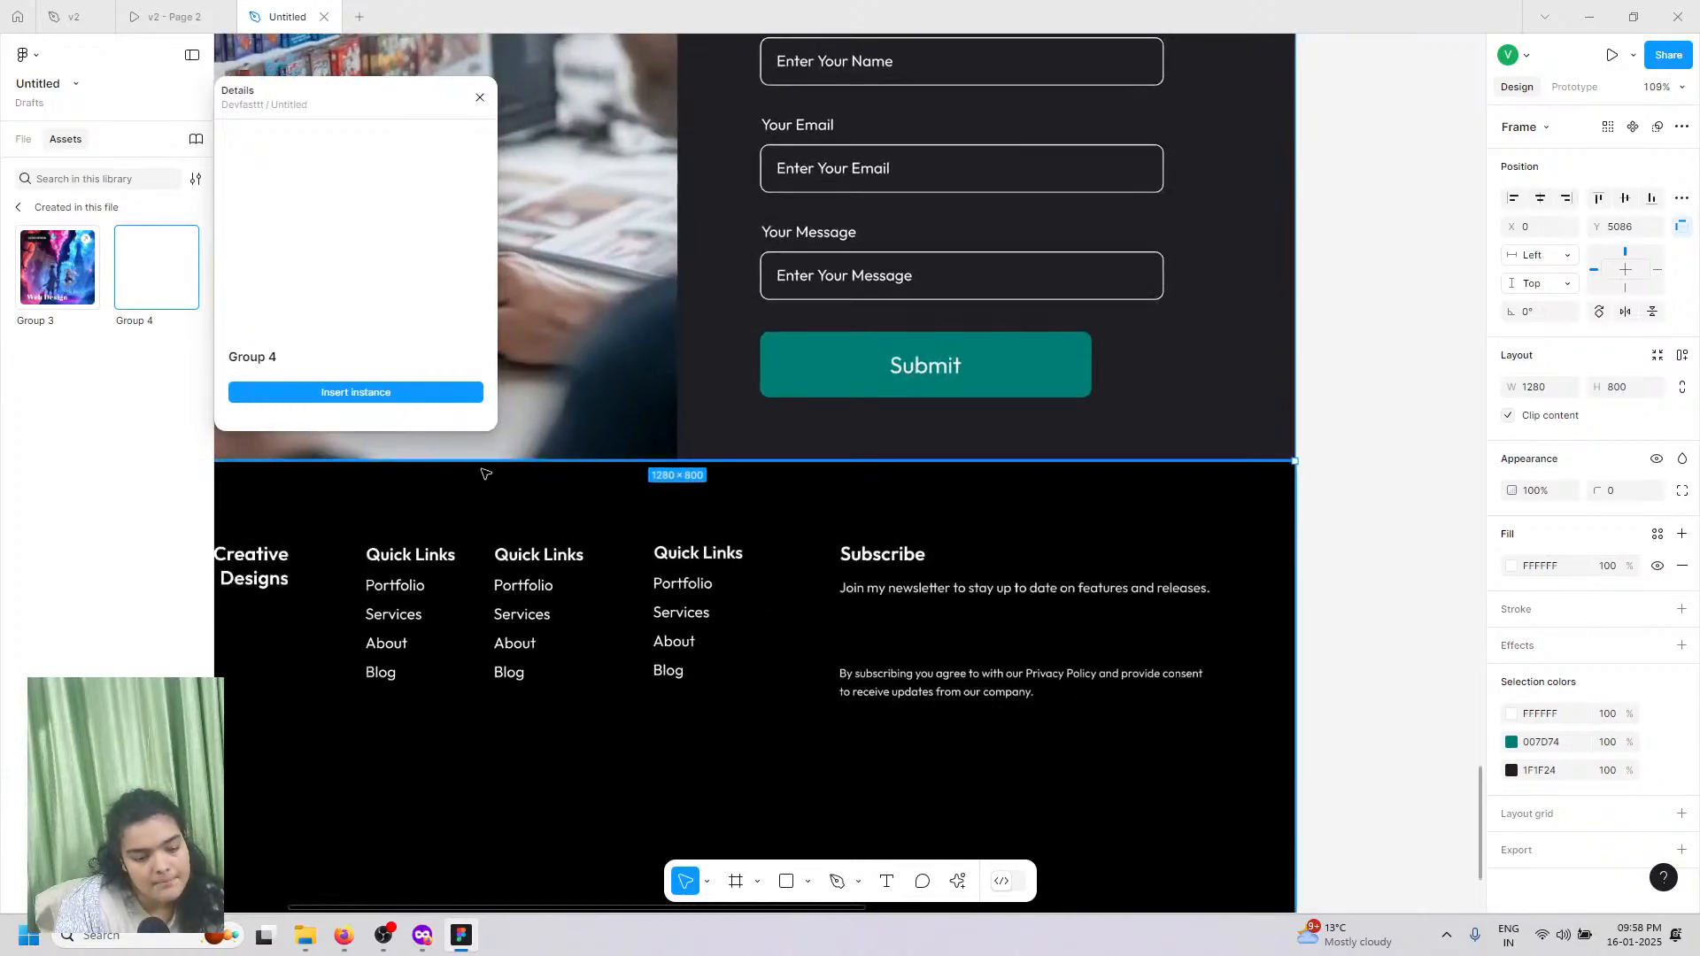
Step: Insert the Group 4 input without its 'Your Name' label under Subscribe, narrowed to 211 wide
left_click(439, 386)
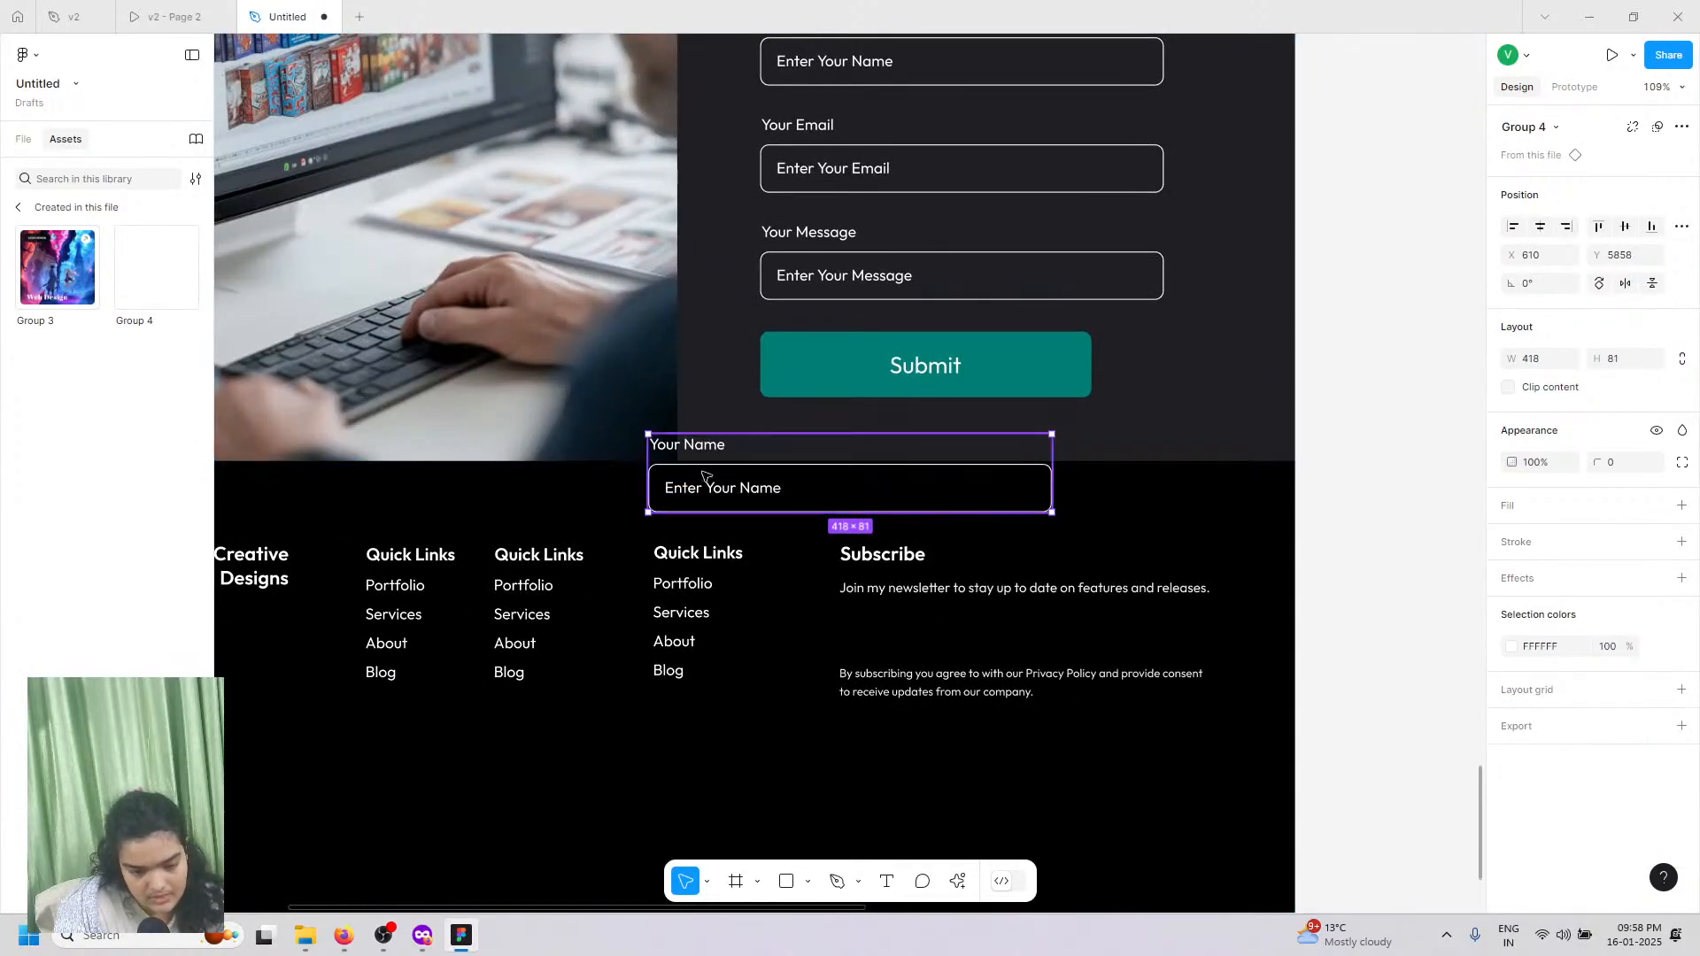
double_click(681, 447)
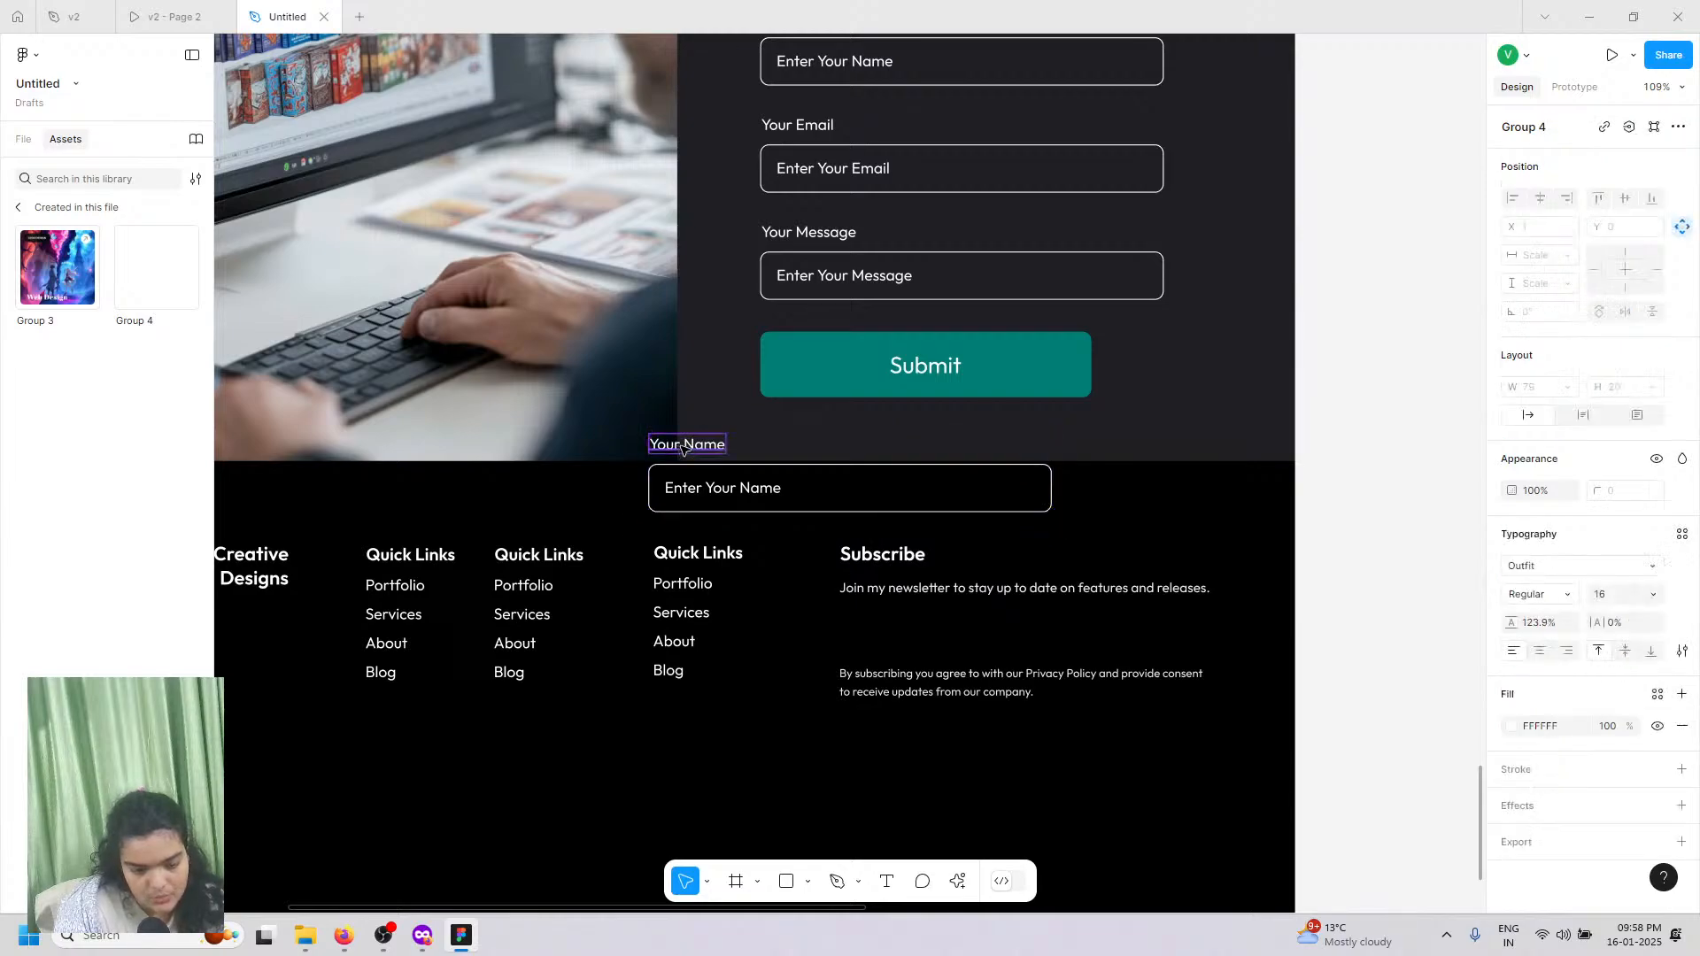
key("Delete")
scroll(691, 456, "up", 1)
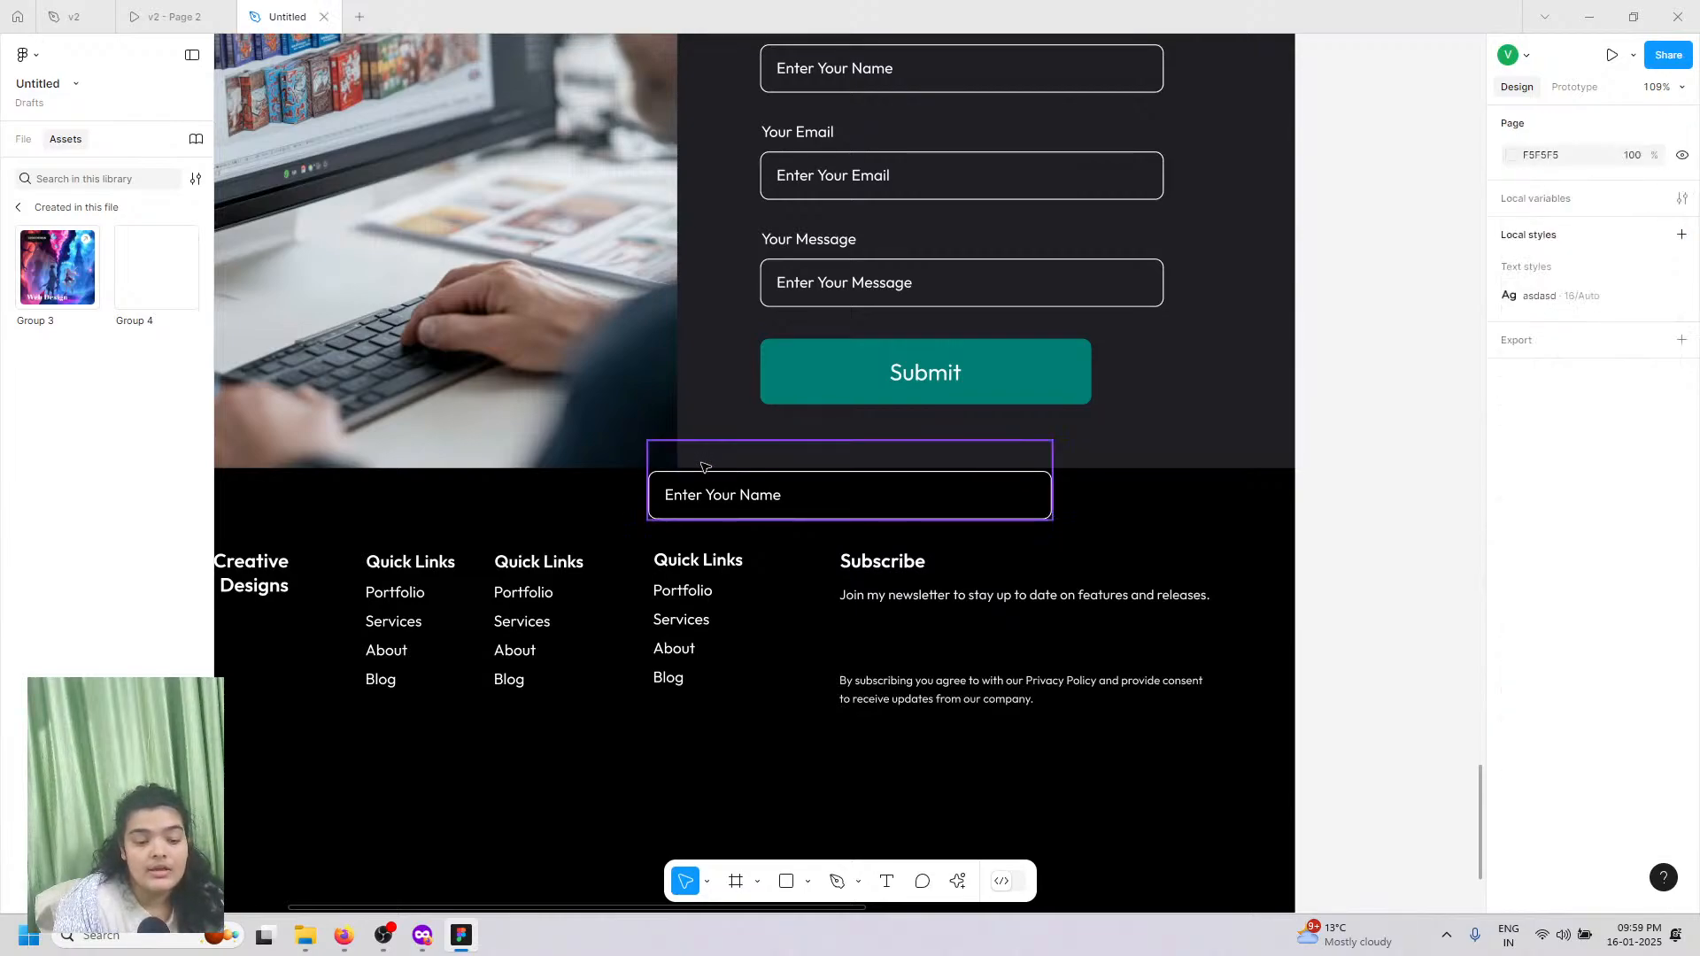
left_click_drag(704, 467, 864, 619)
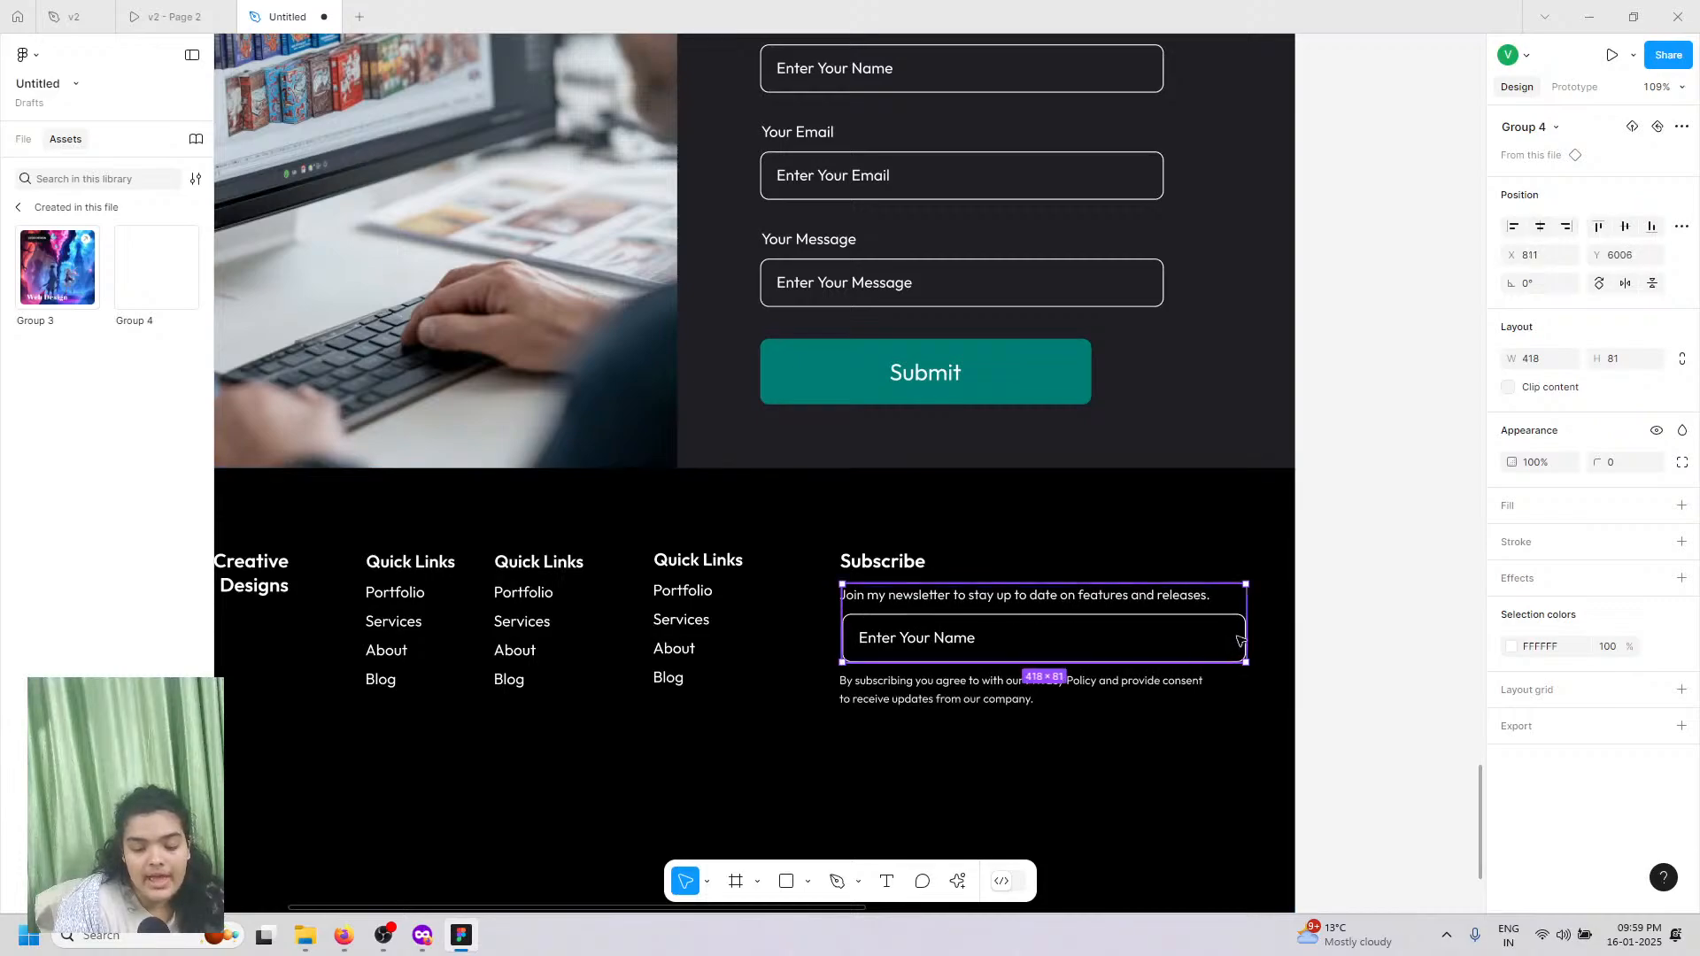
left_click_drag(1241, 640, 1045, 640)
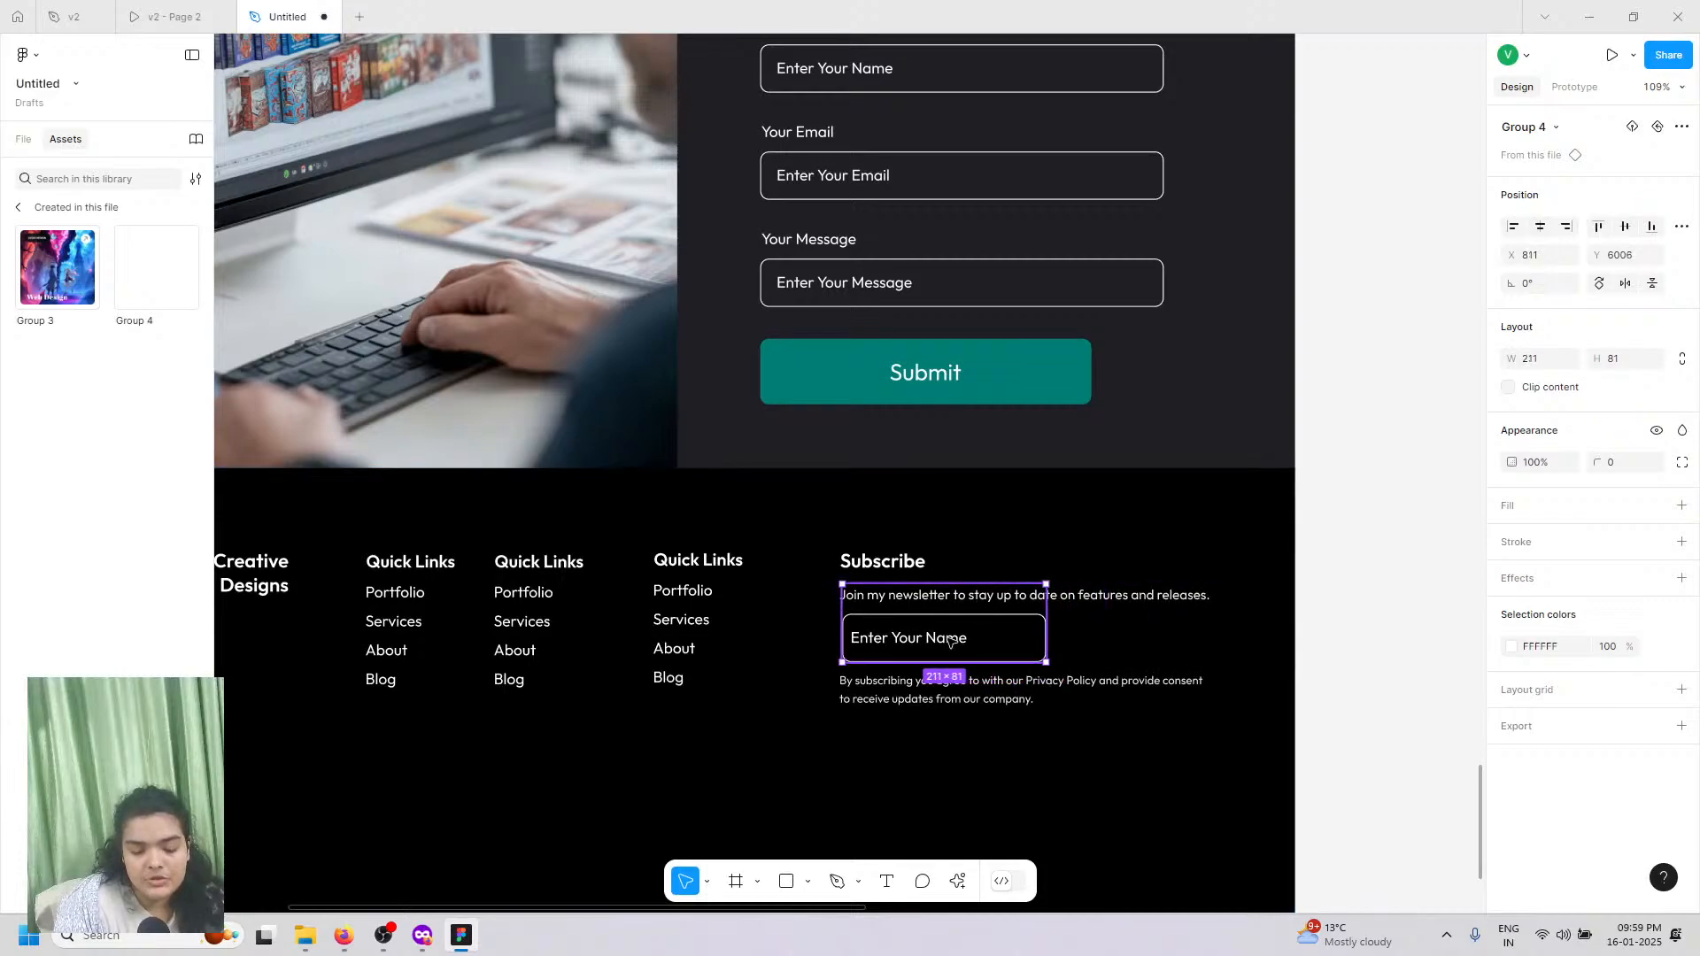
Step: Change the input's placeholder to 'Enter Your Email' and right-align it
double_click(949, 644)
double_click(946, 640)
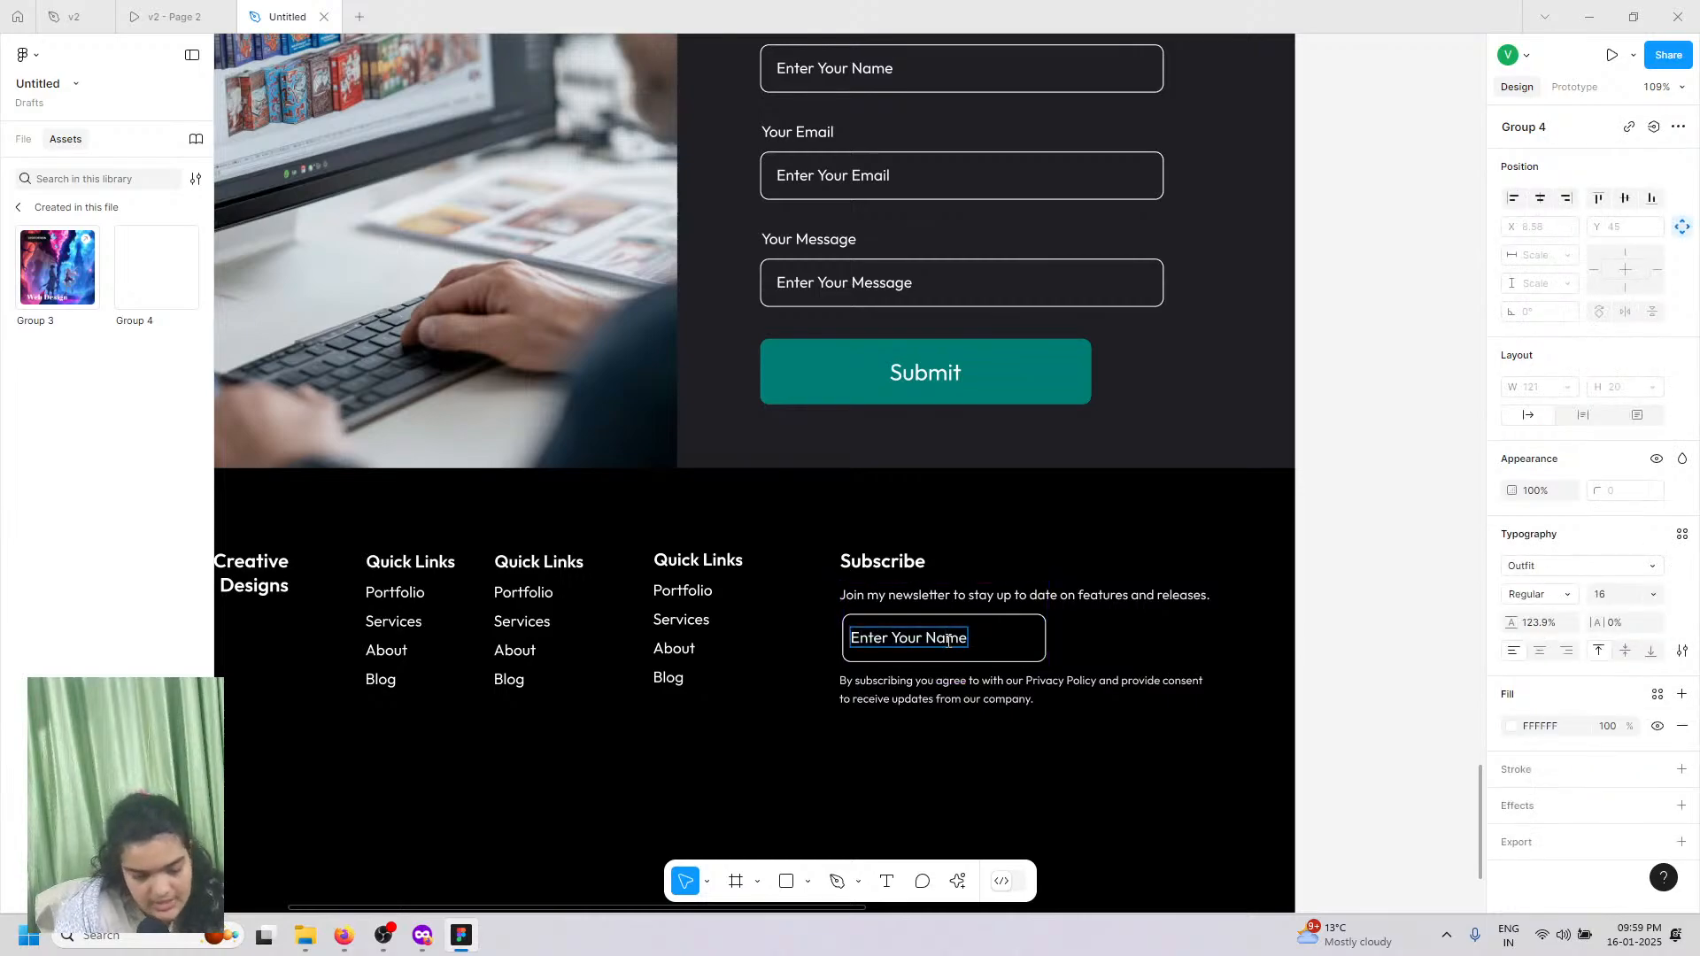
double_click(947, 640)
type("Email")
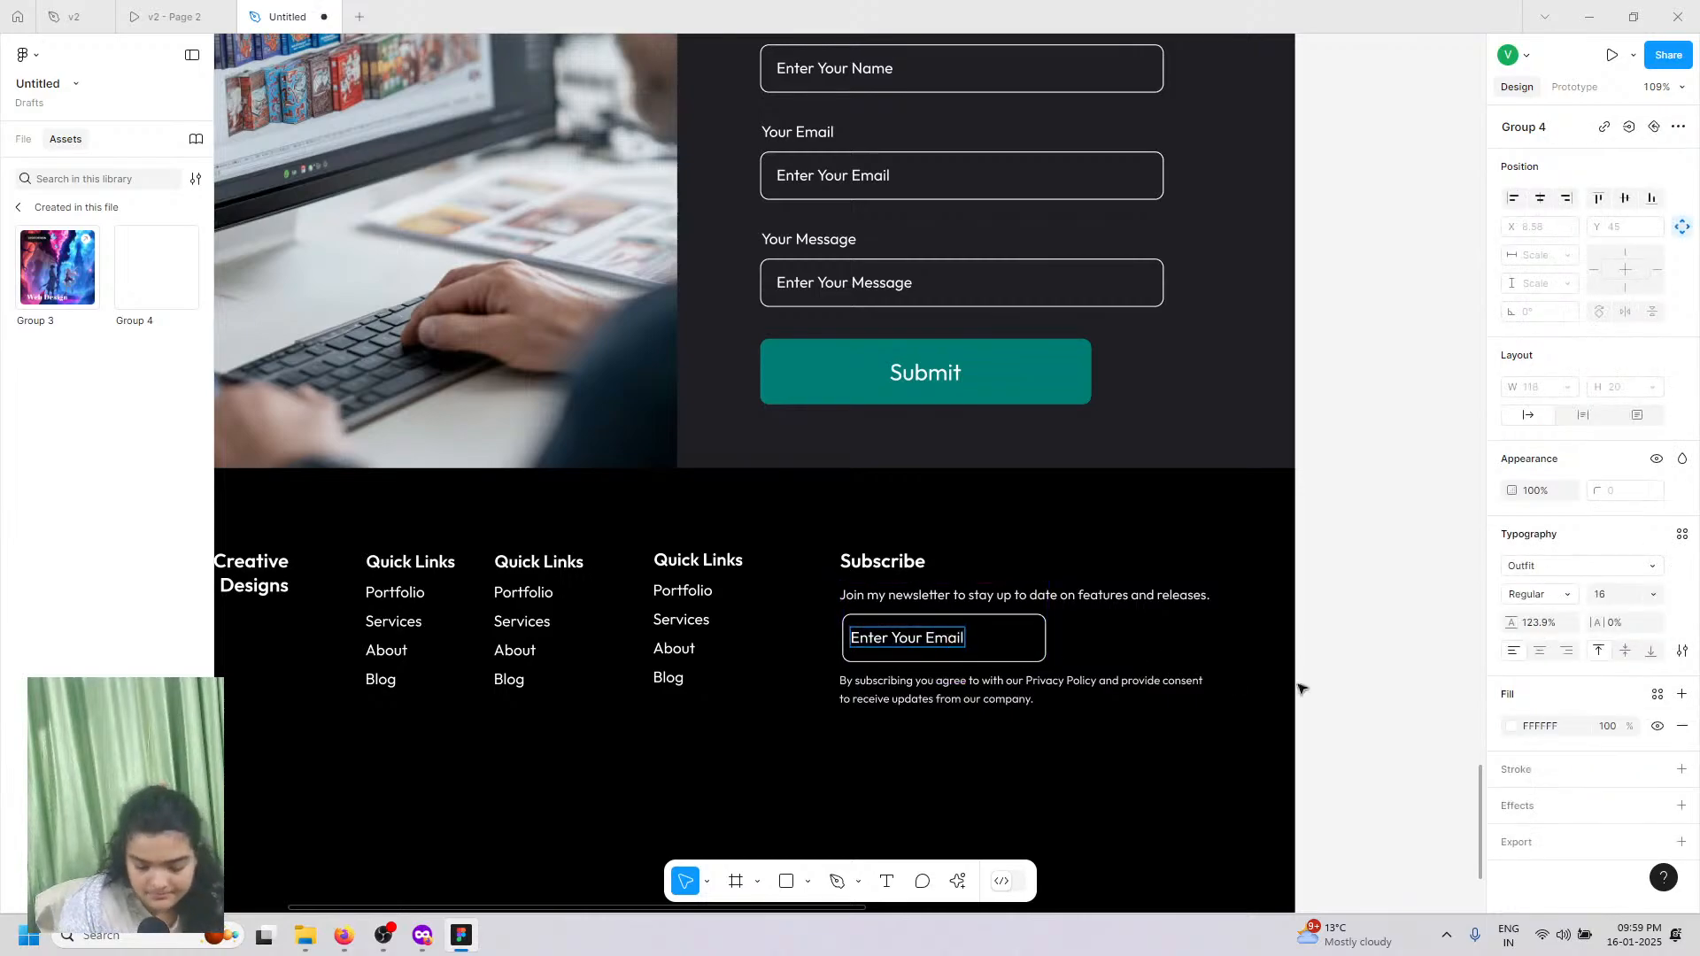
left_click(1565, 650)
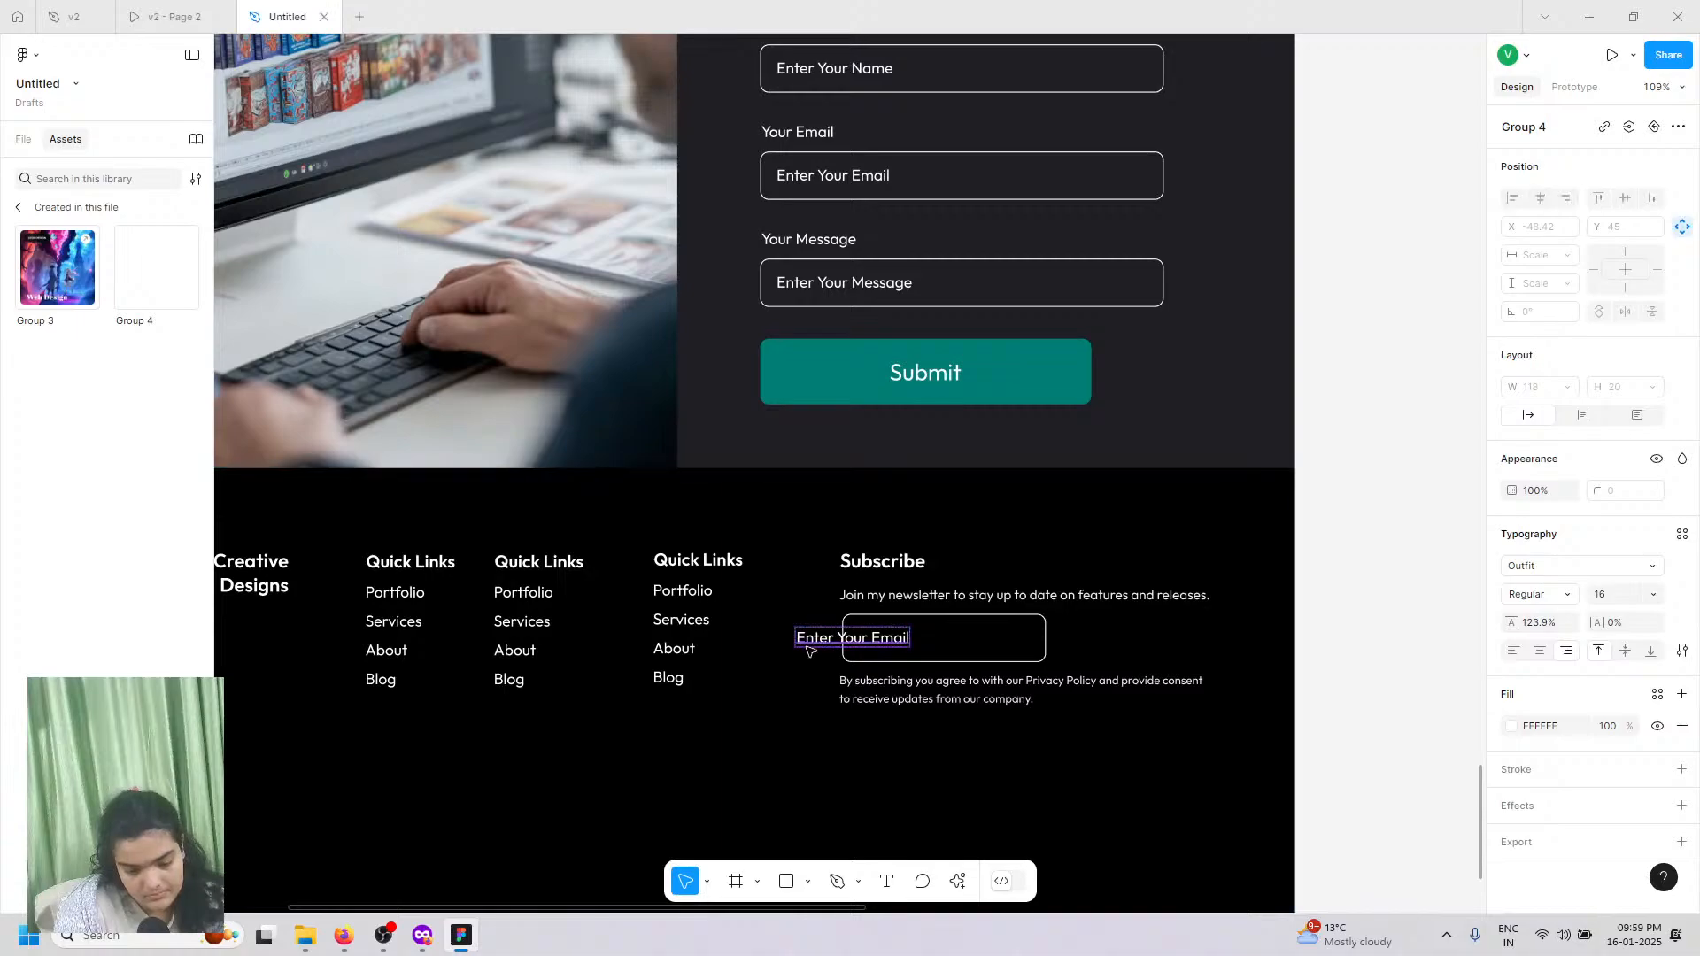
left_click(867, 651)
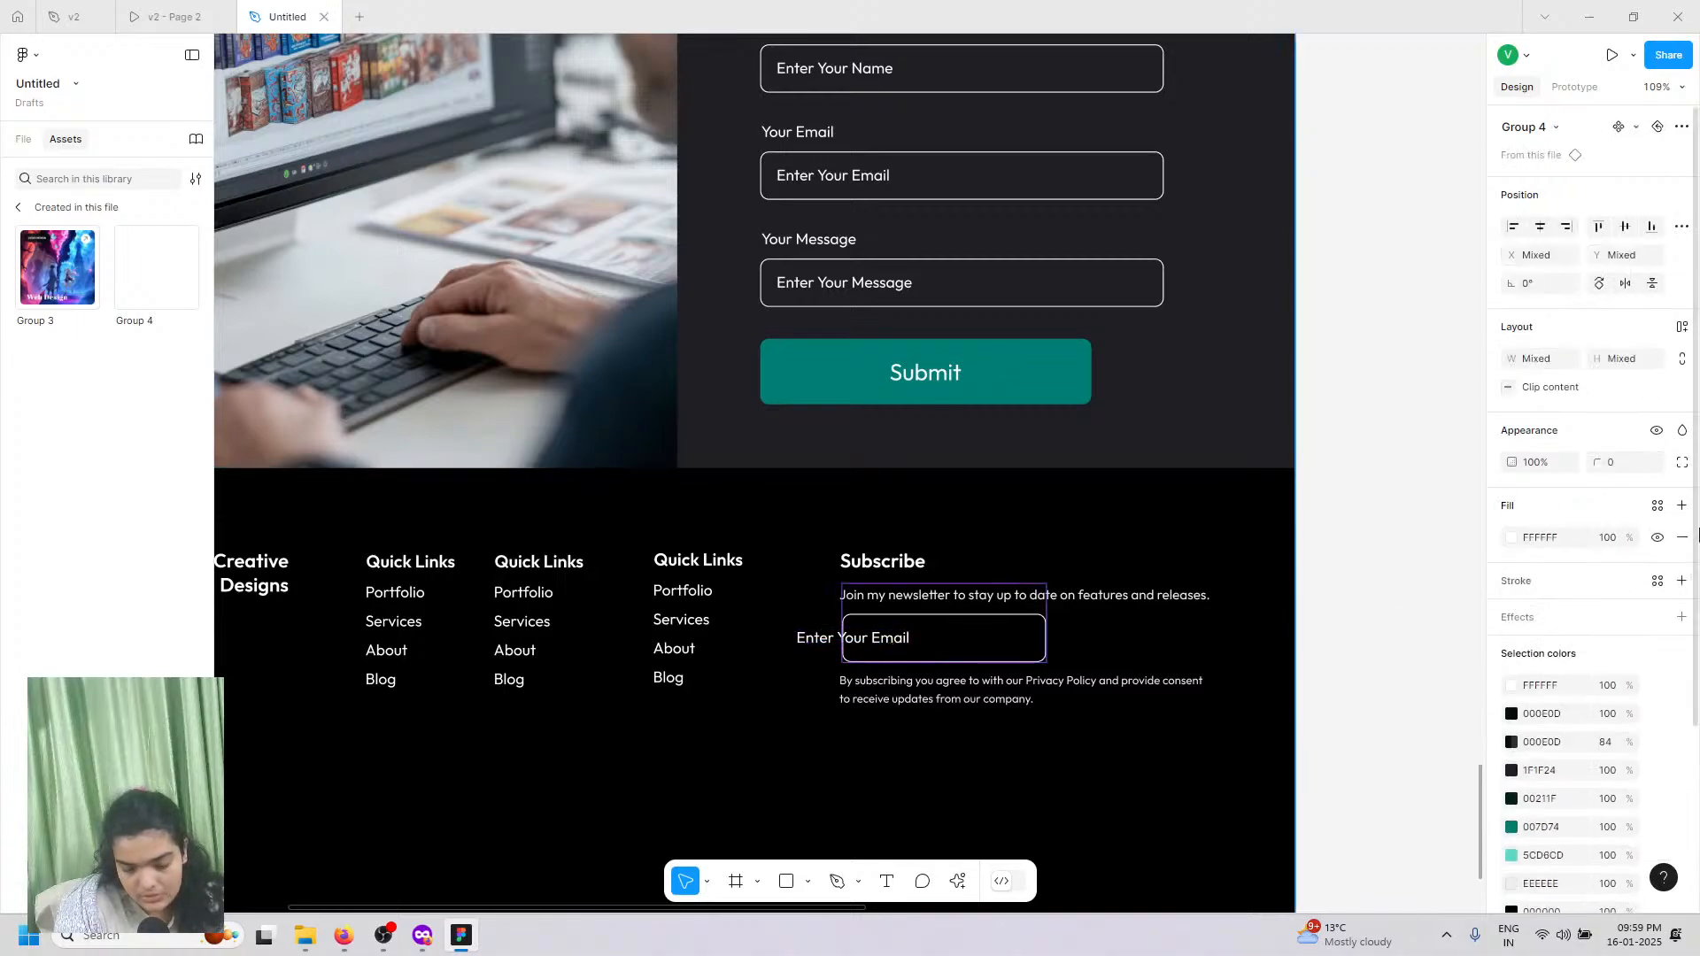
Step: Detach the email input from its component and move 'Enter Your Email' inside the box
double_click(804, 639)
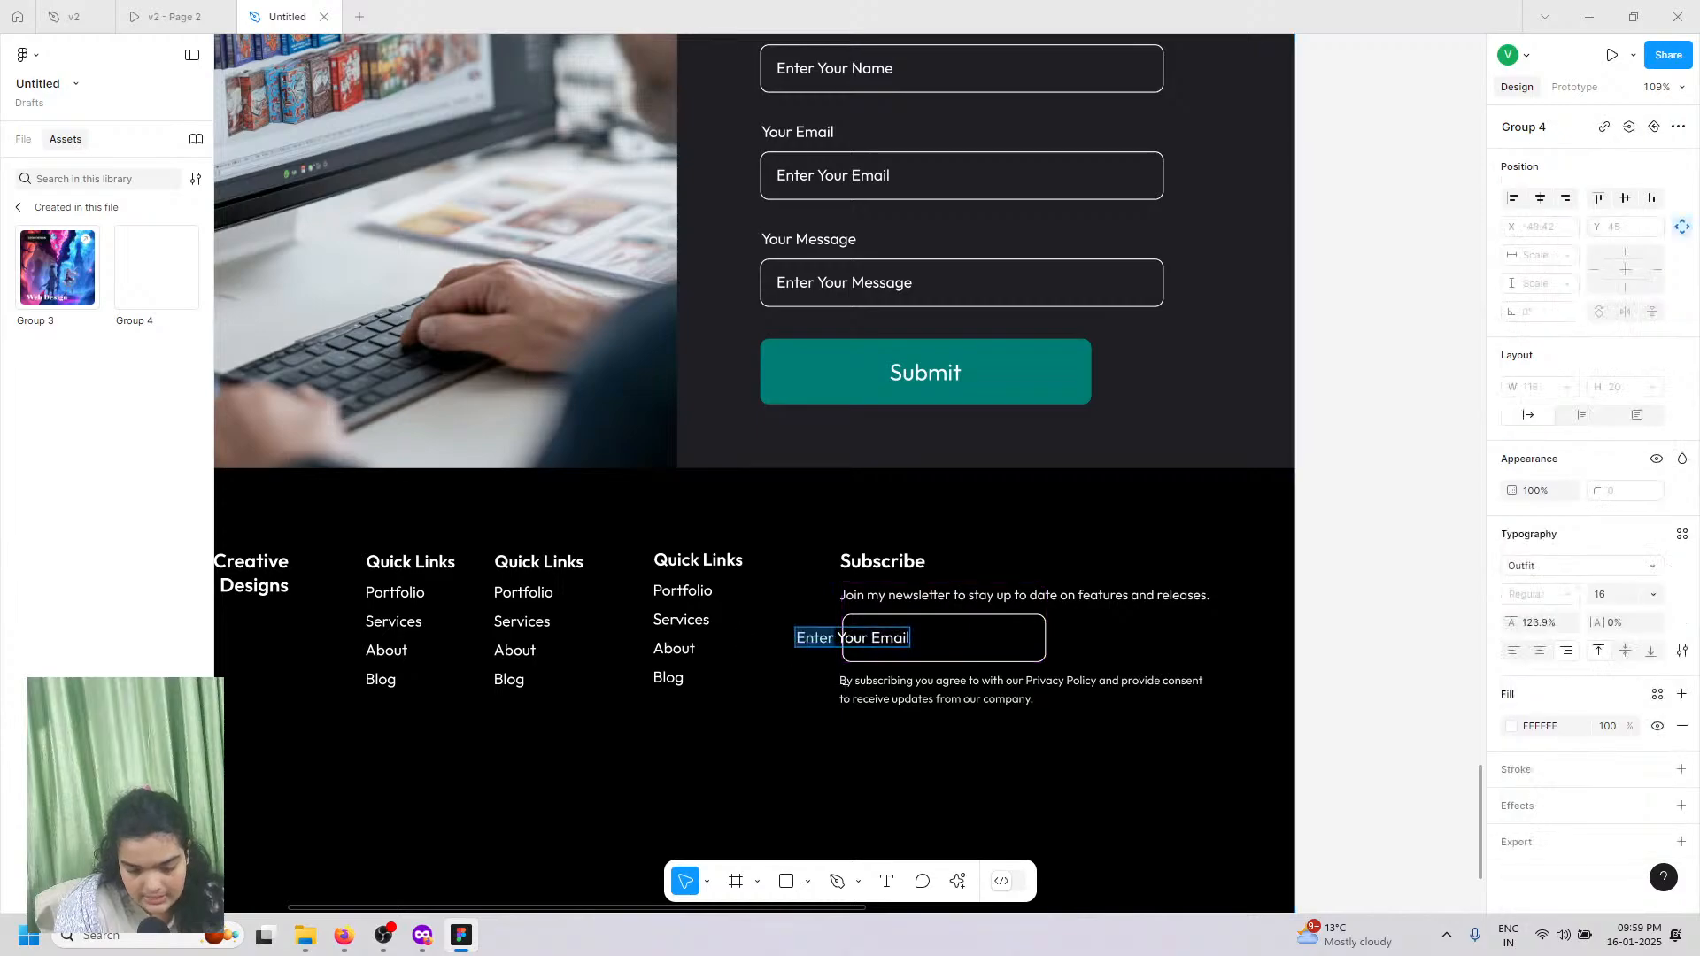
left_click(1682, 232)
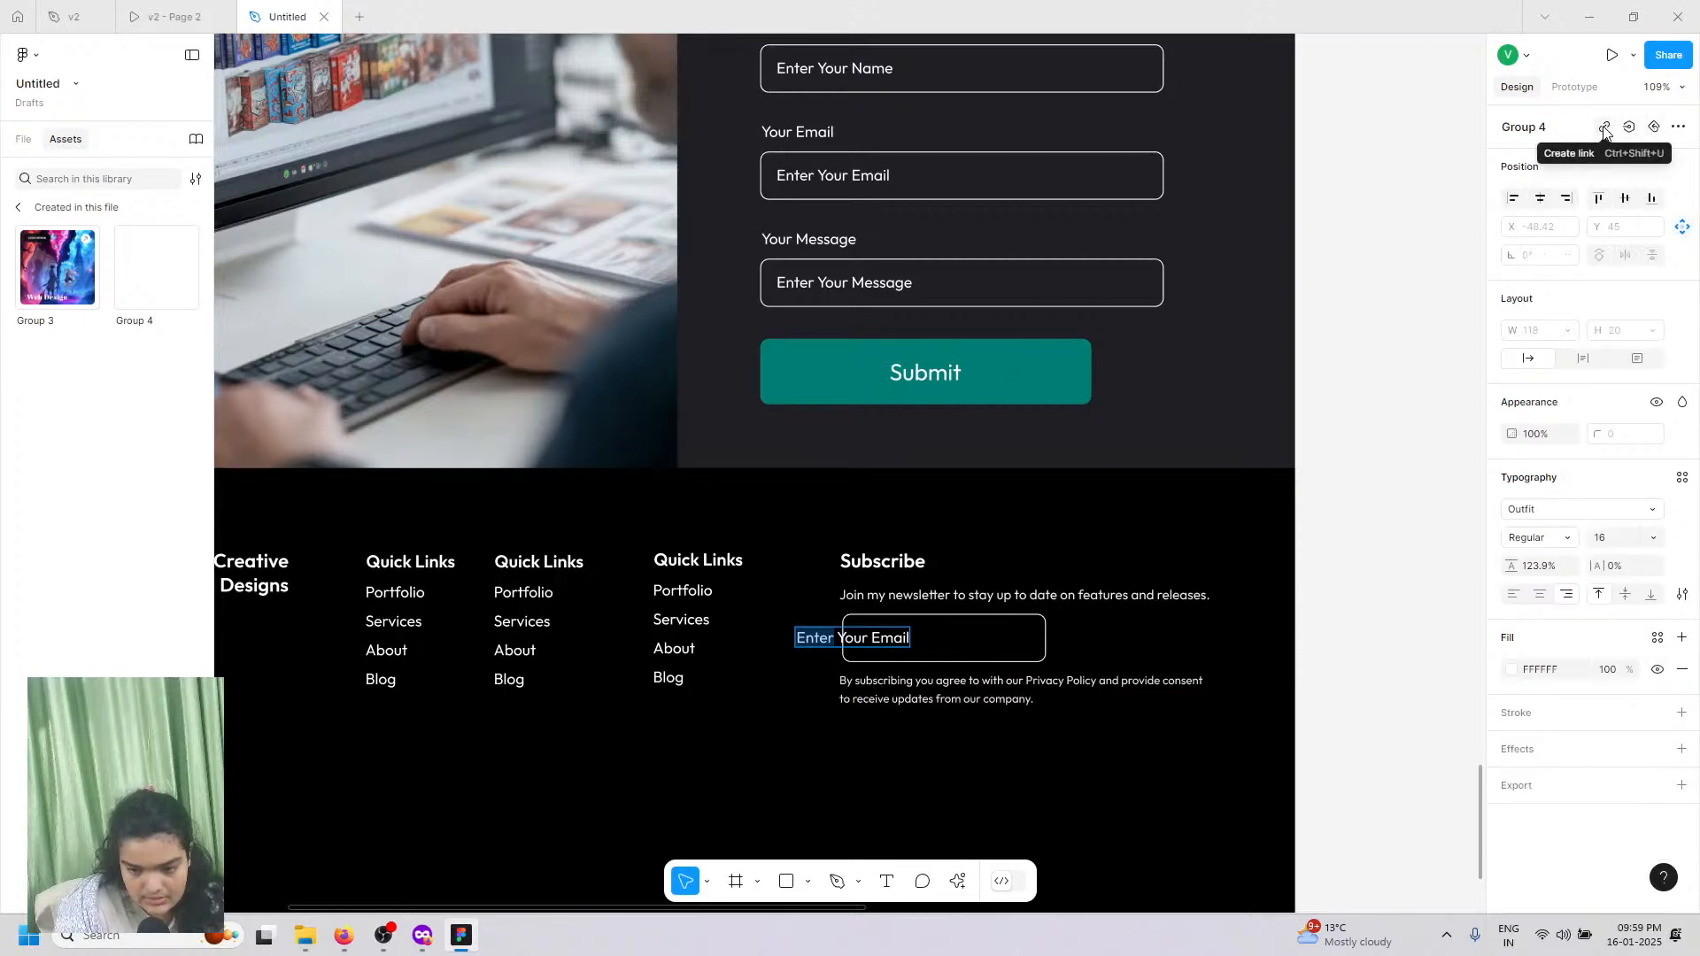
left_click(1677, 127)
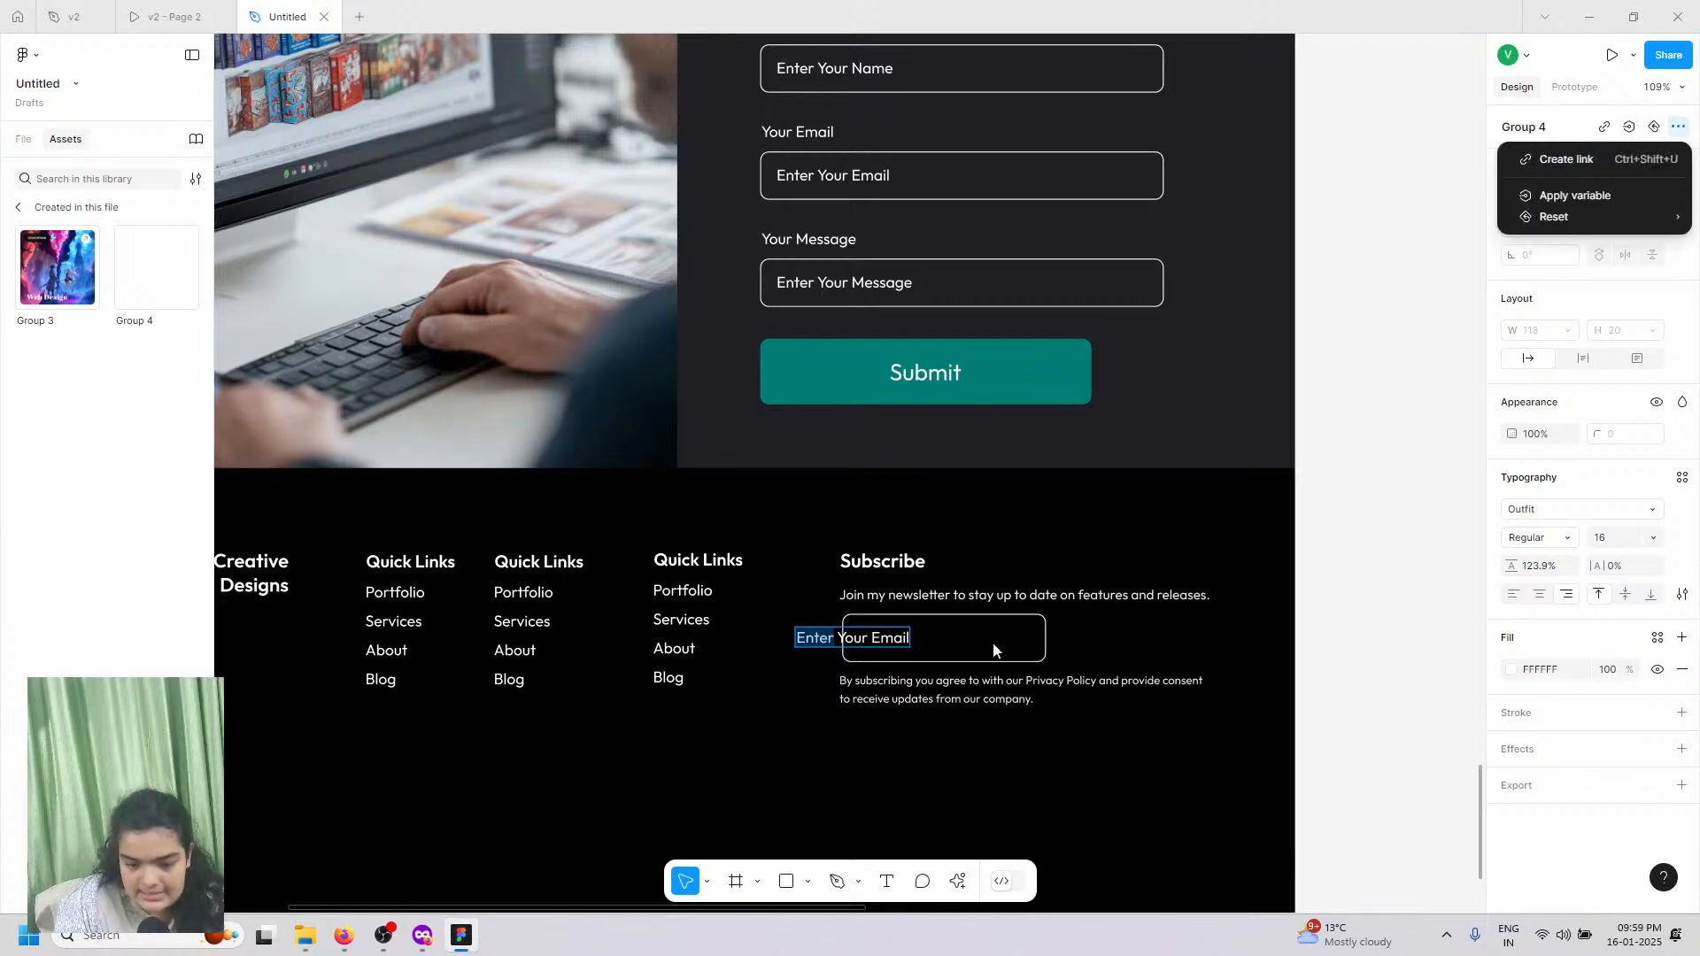
left_click(822, 615)
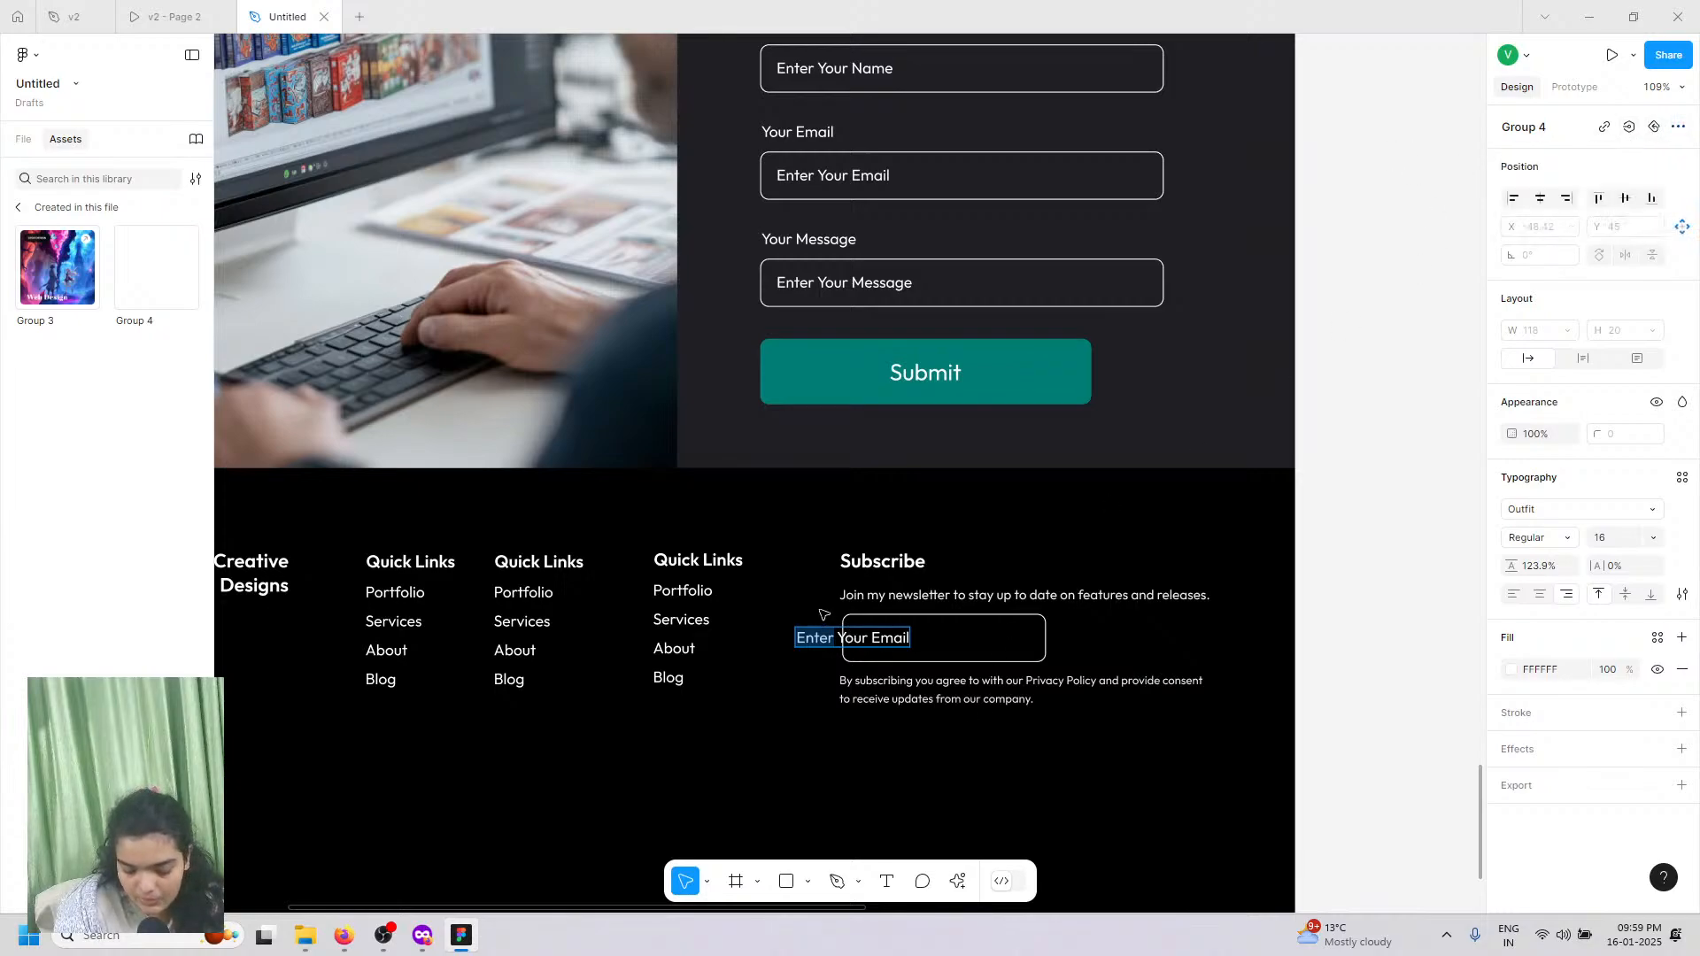
left_click(892, 647)
right_click(861, 646)
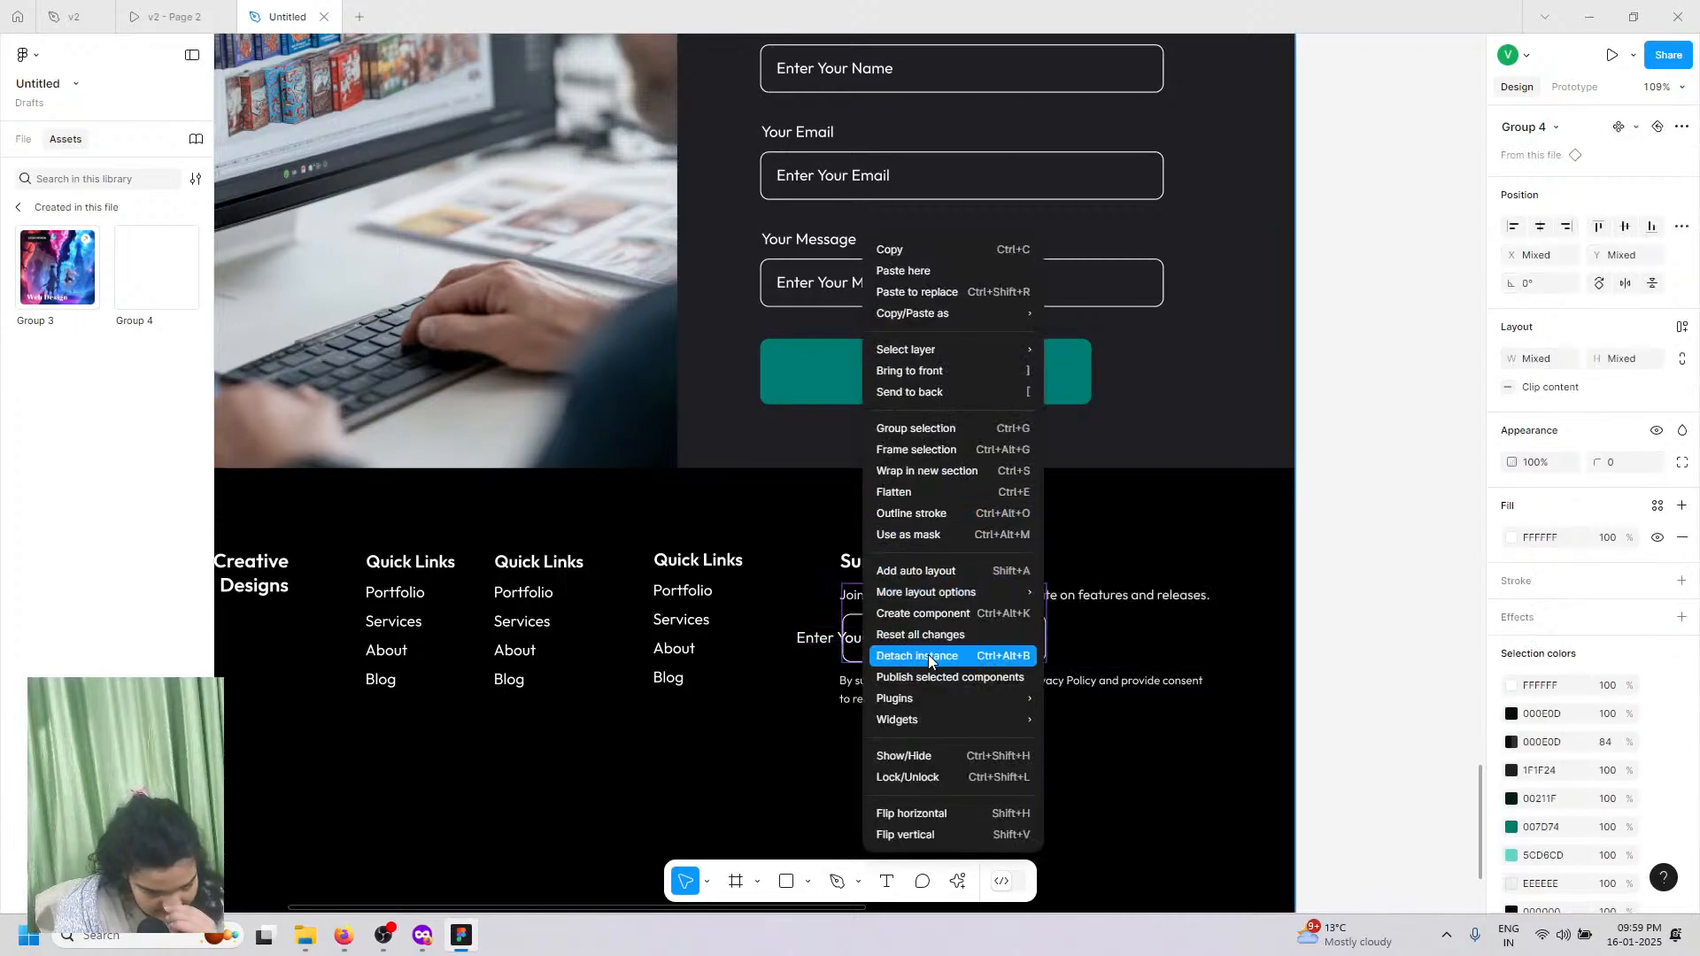
left_click(928, 657)
double_click(820, 644)
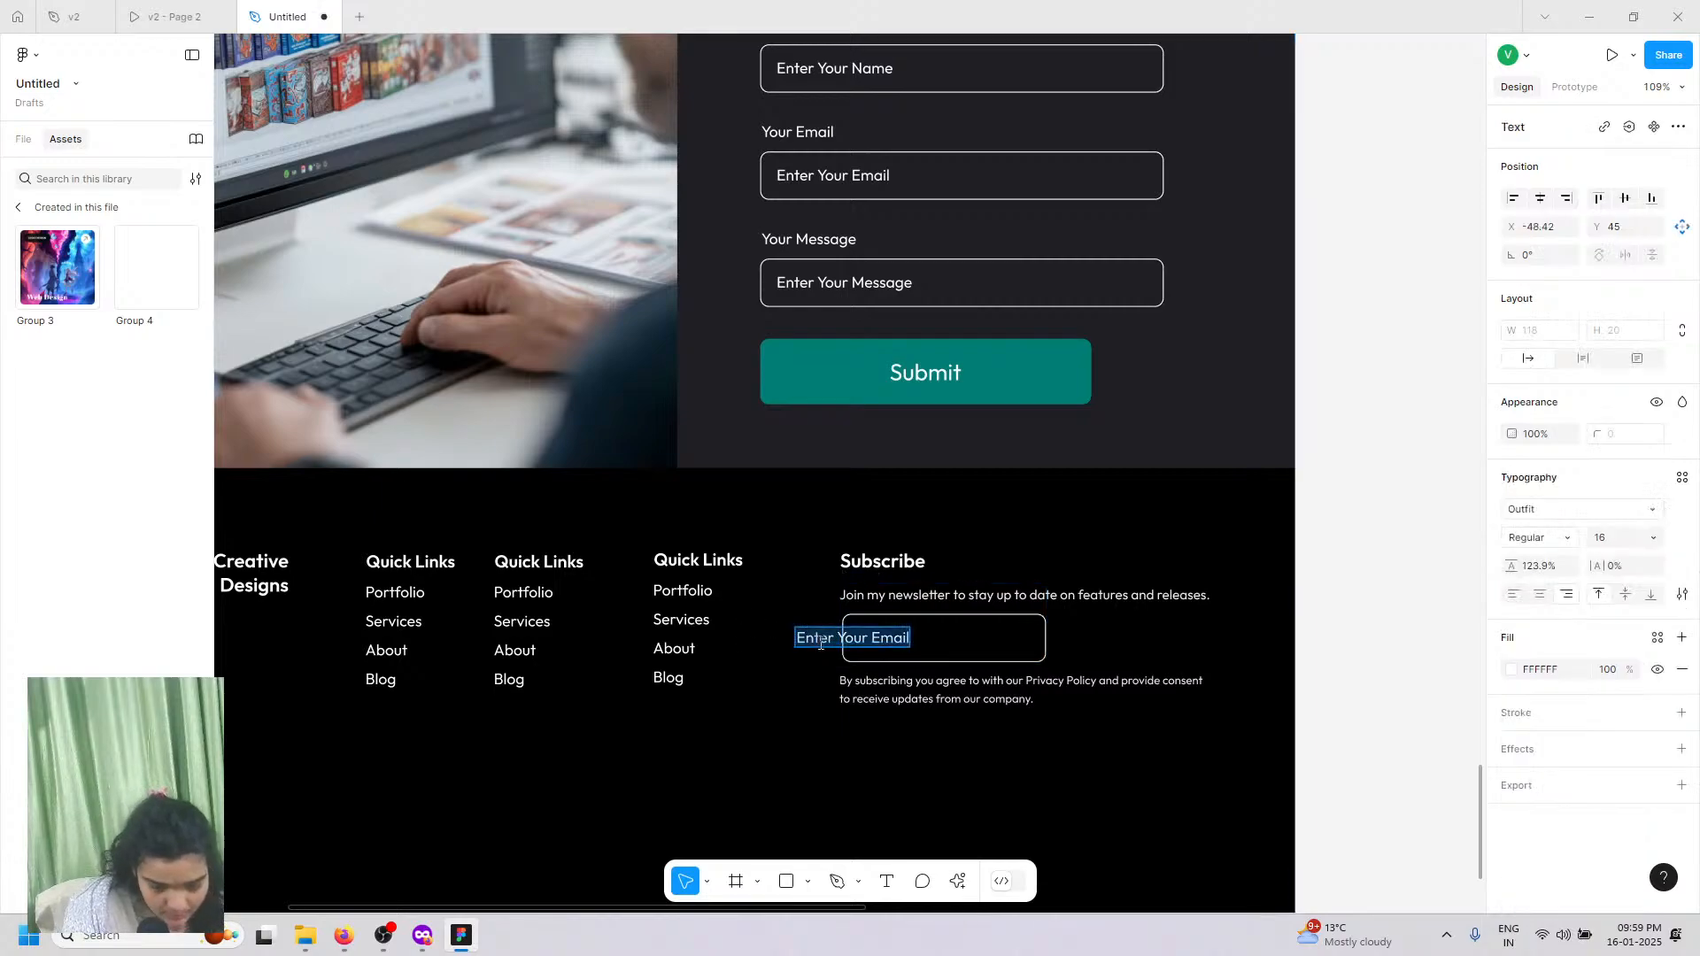
key("Escape")
left_click_drag(820, 644, 895, 645)
Step: Make the contact form's Submit label Medium weight
left_click(902, 363)
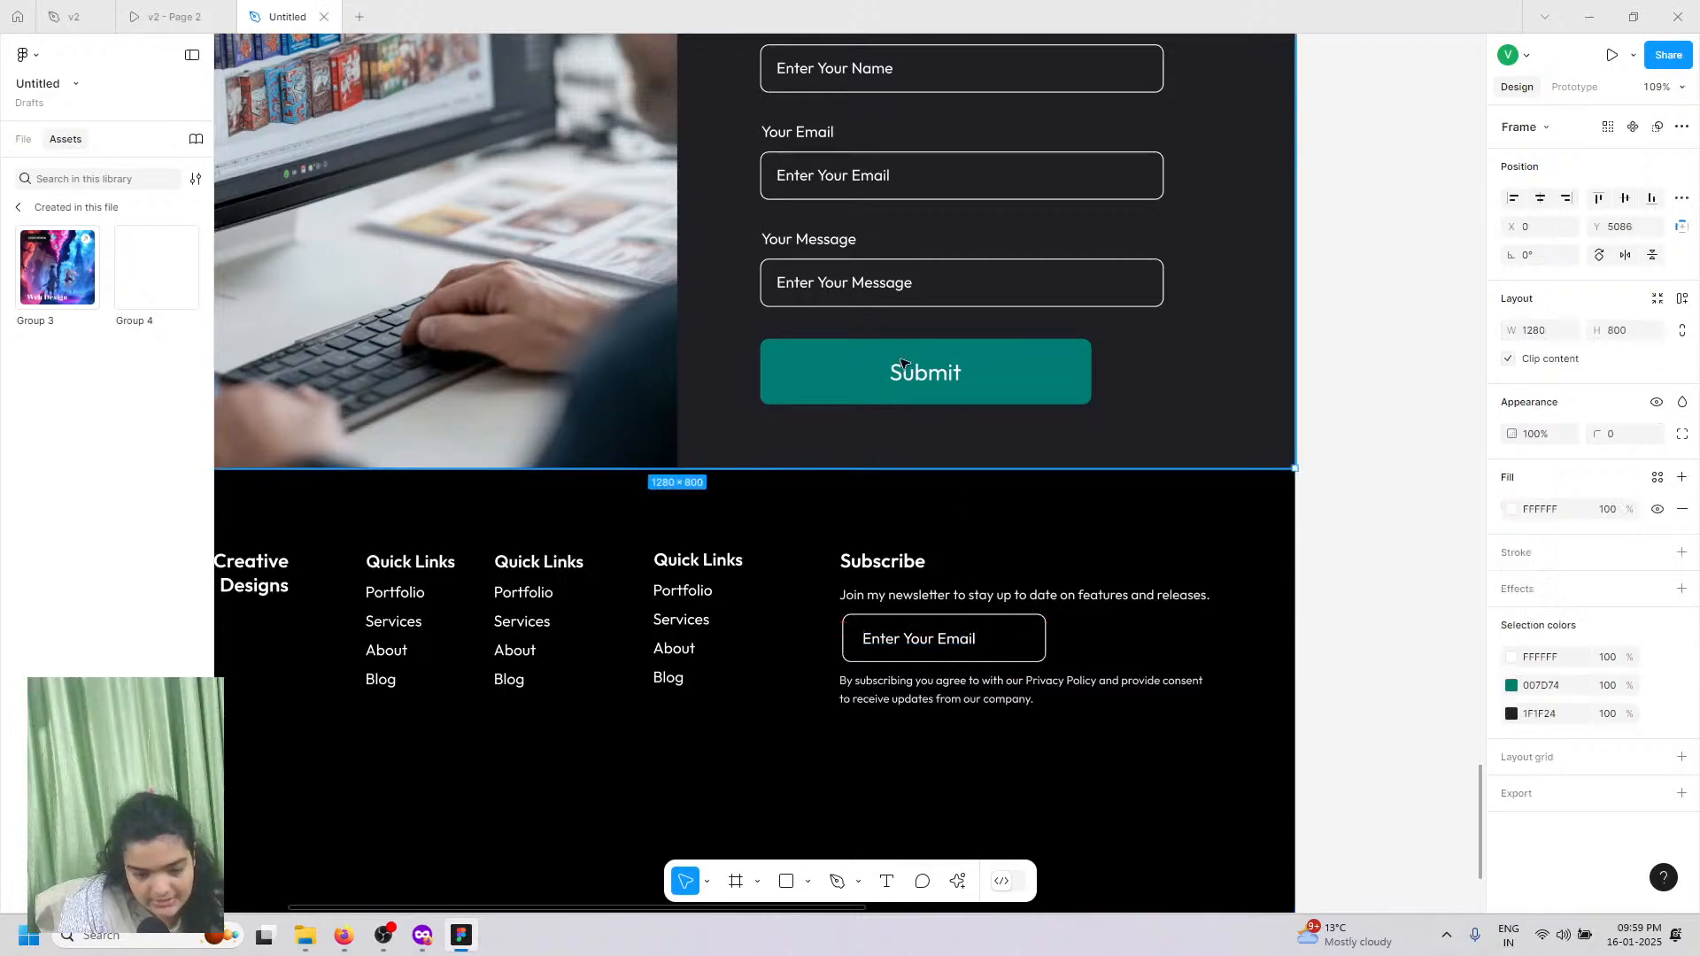
left_click(902, 363)
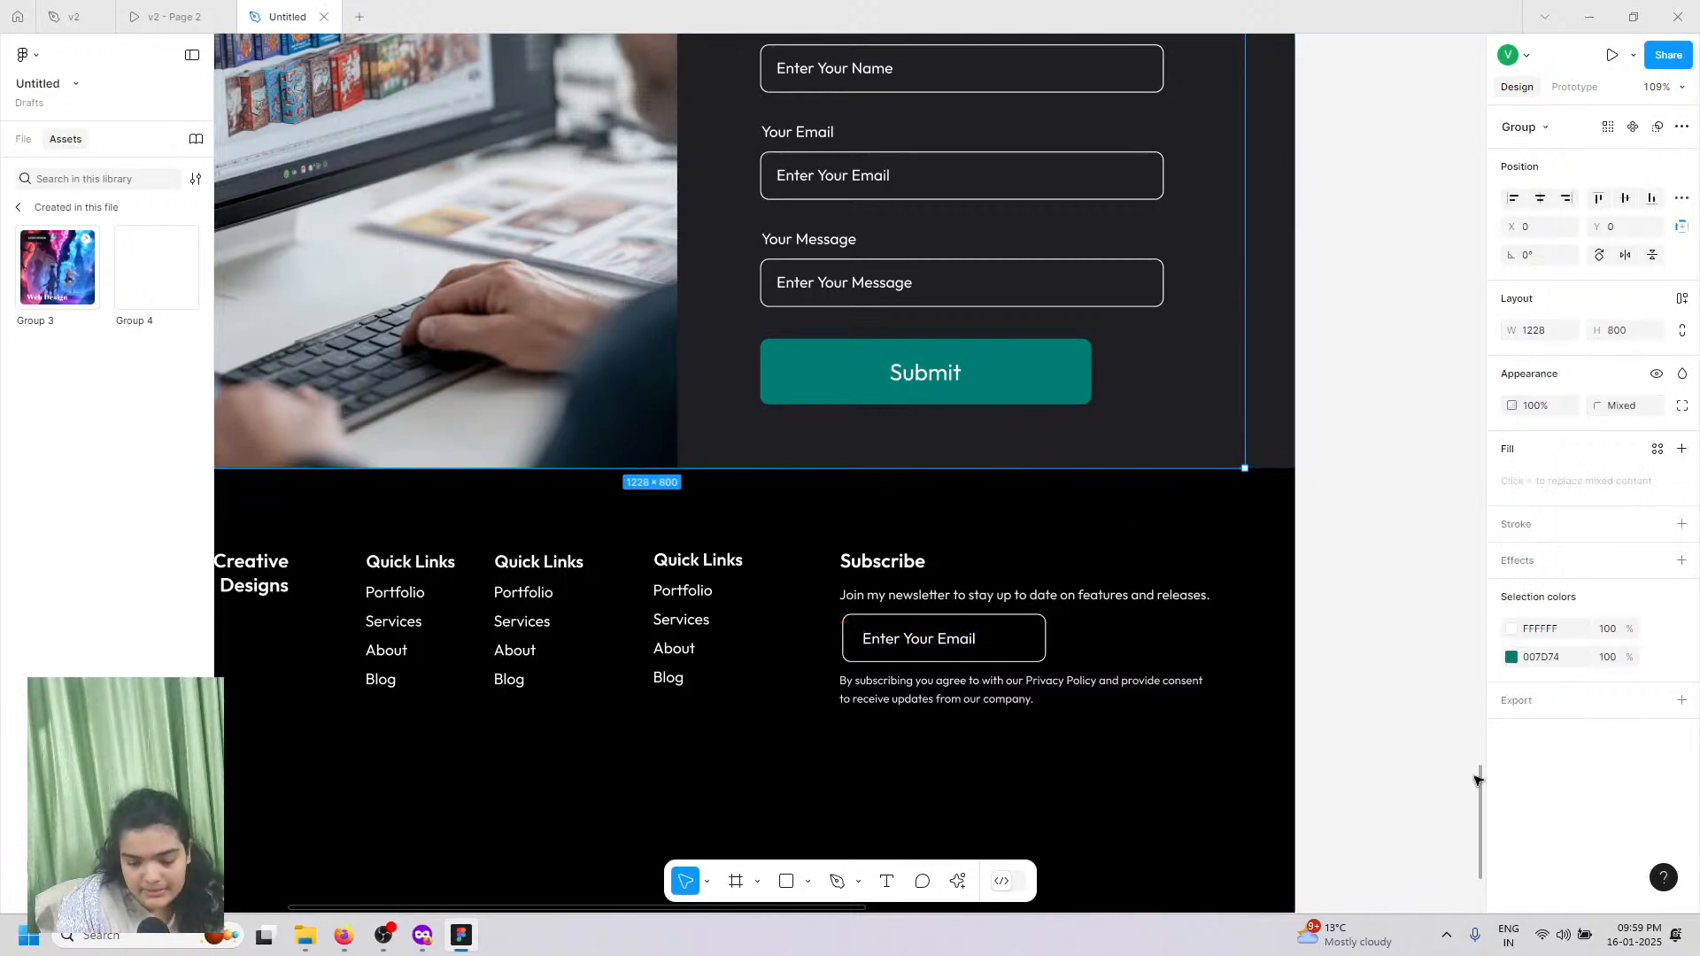
double_click(908, 383)
left_click(1538, 538)
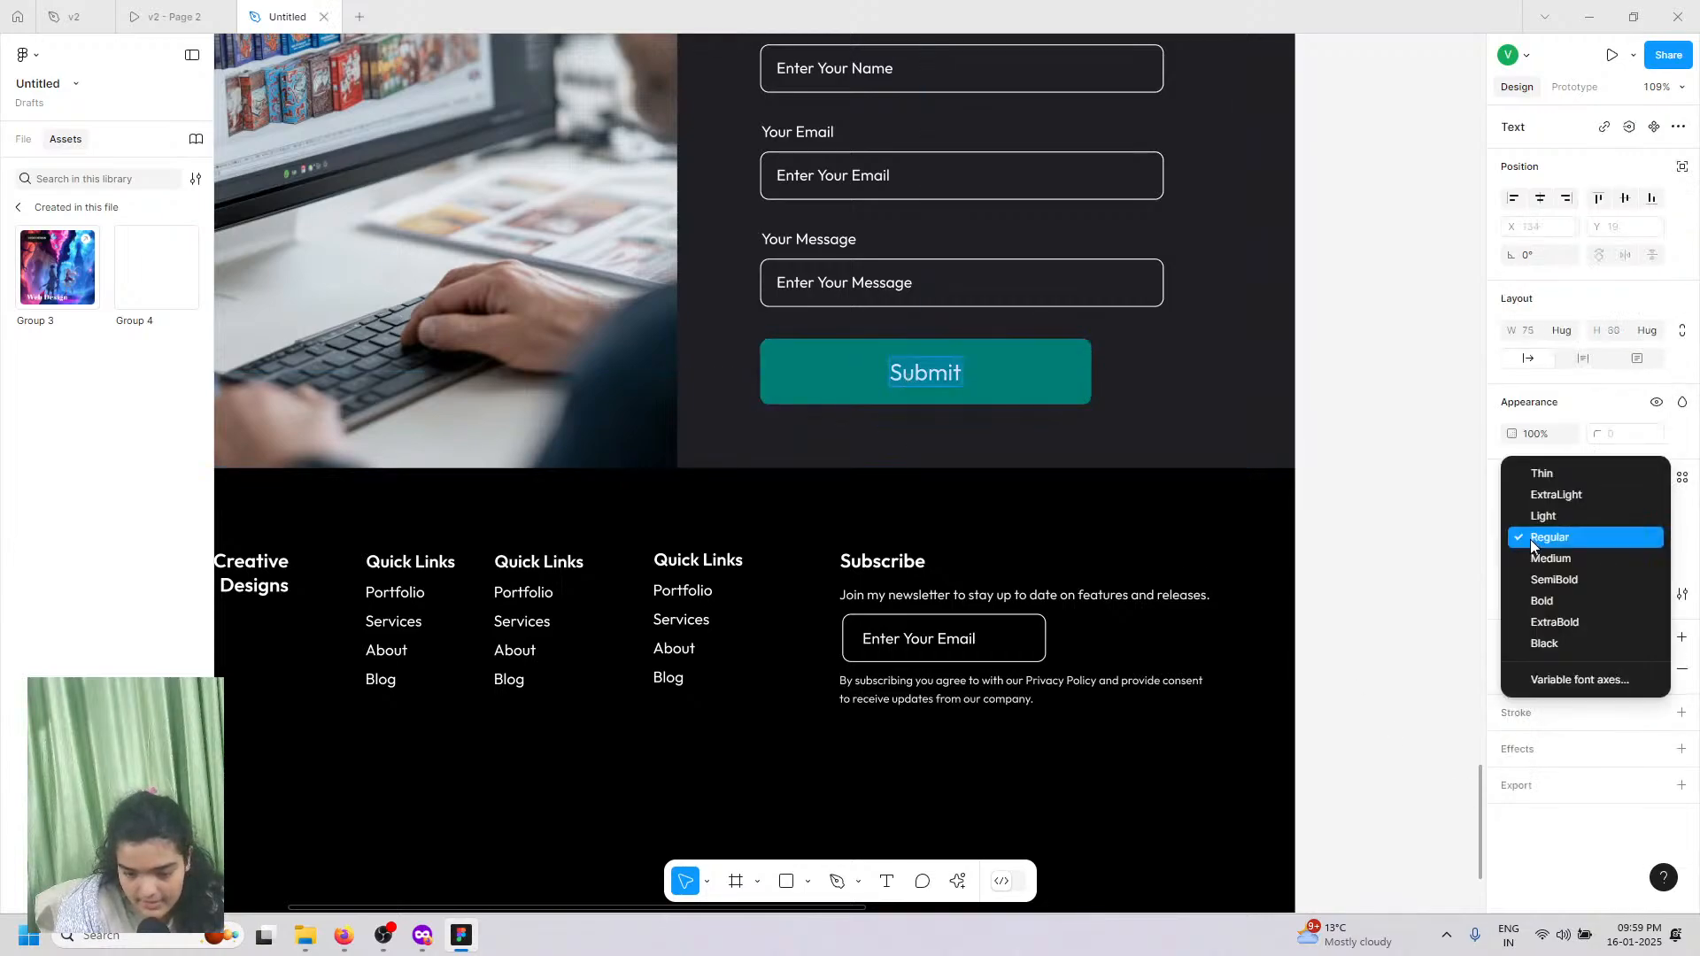
left_click(1533, 565)
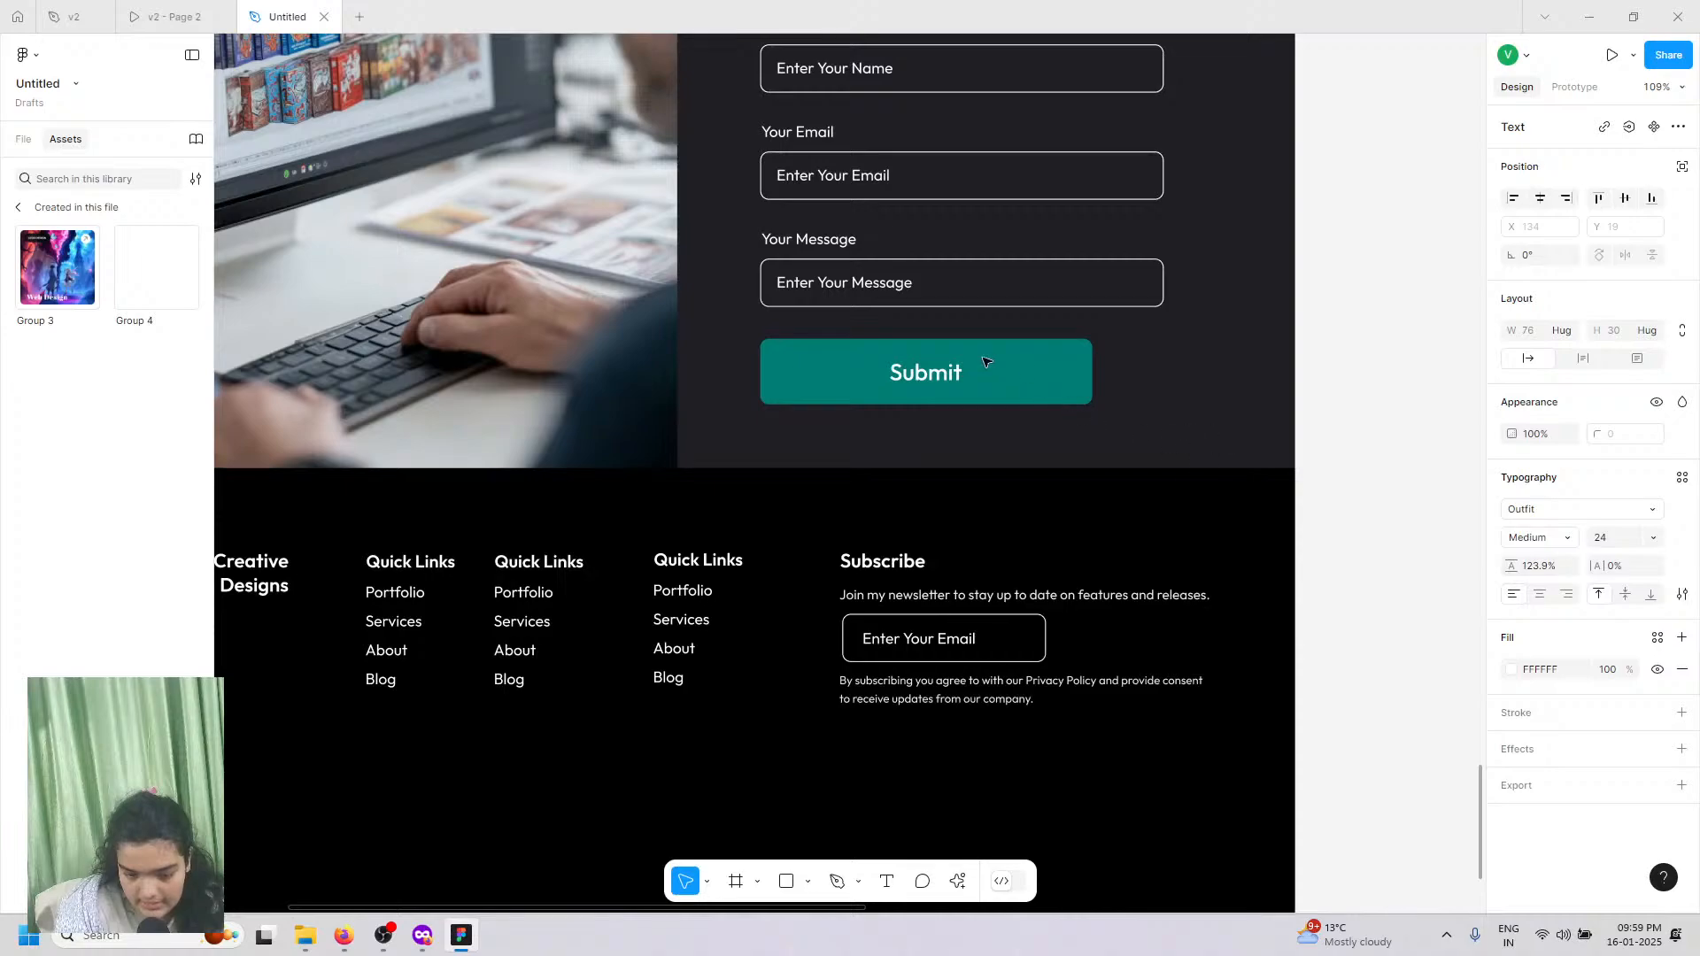
key("Escape")
key("Escape")
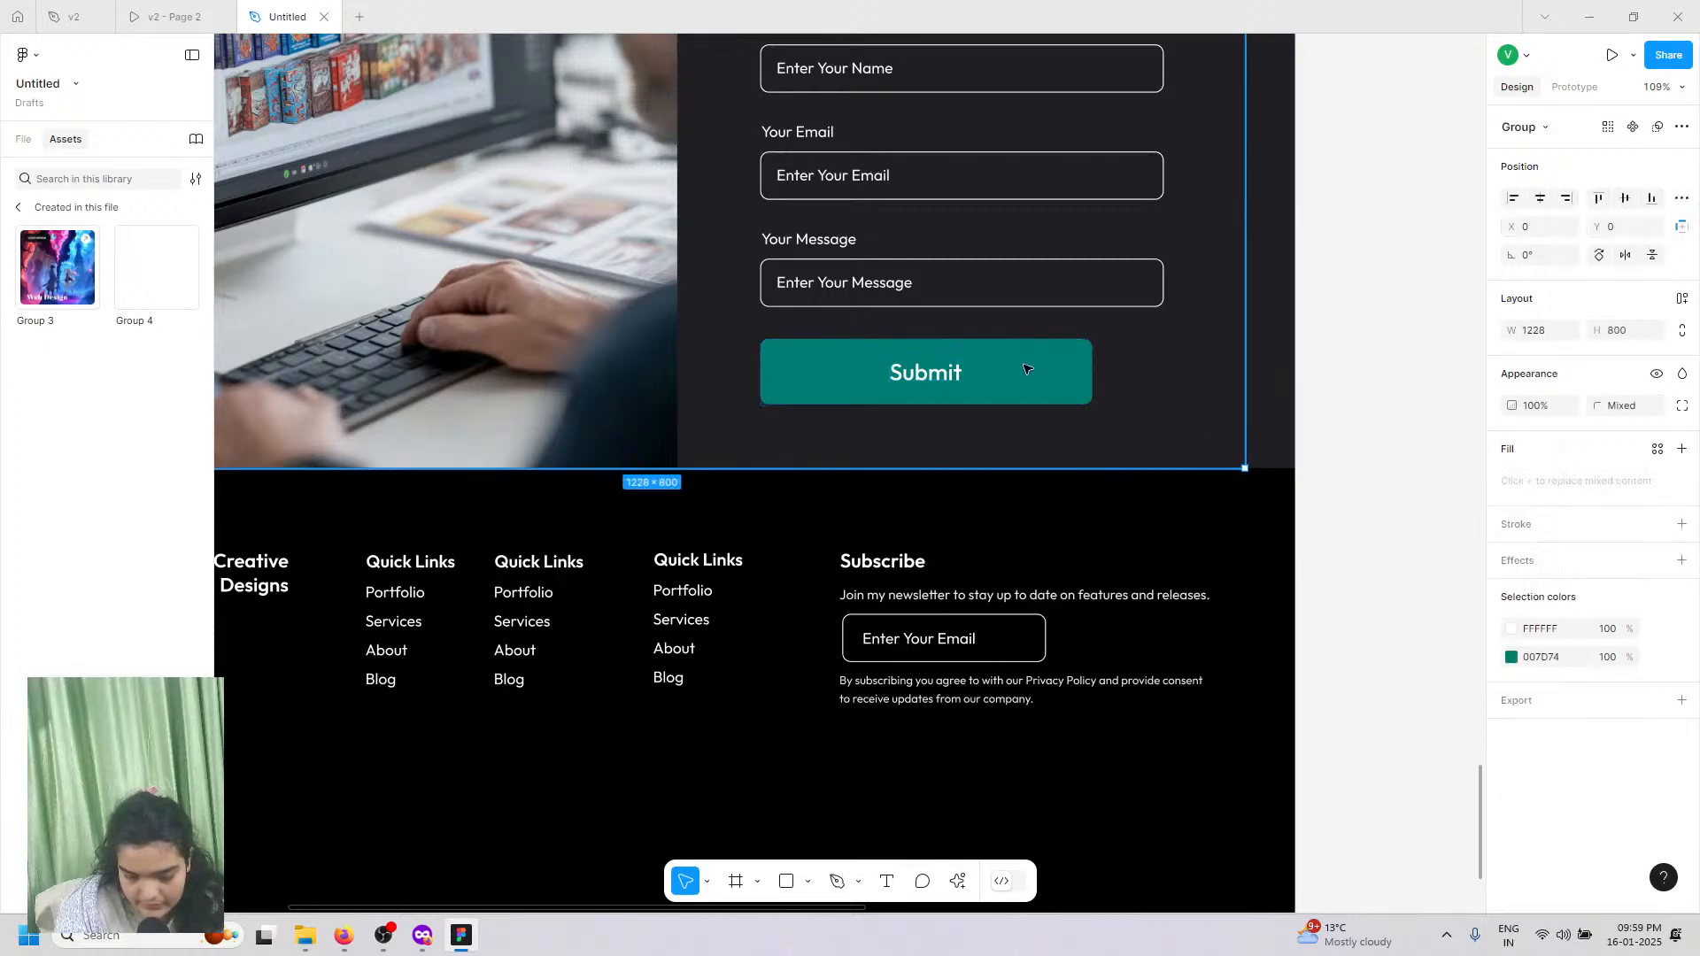
Step: Copy the Submit button beside the footer email input, shrink it, and set its label to 16
left_click(1025, 368)
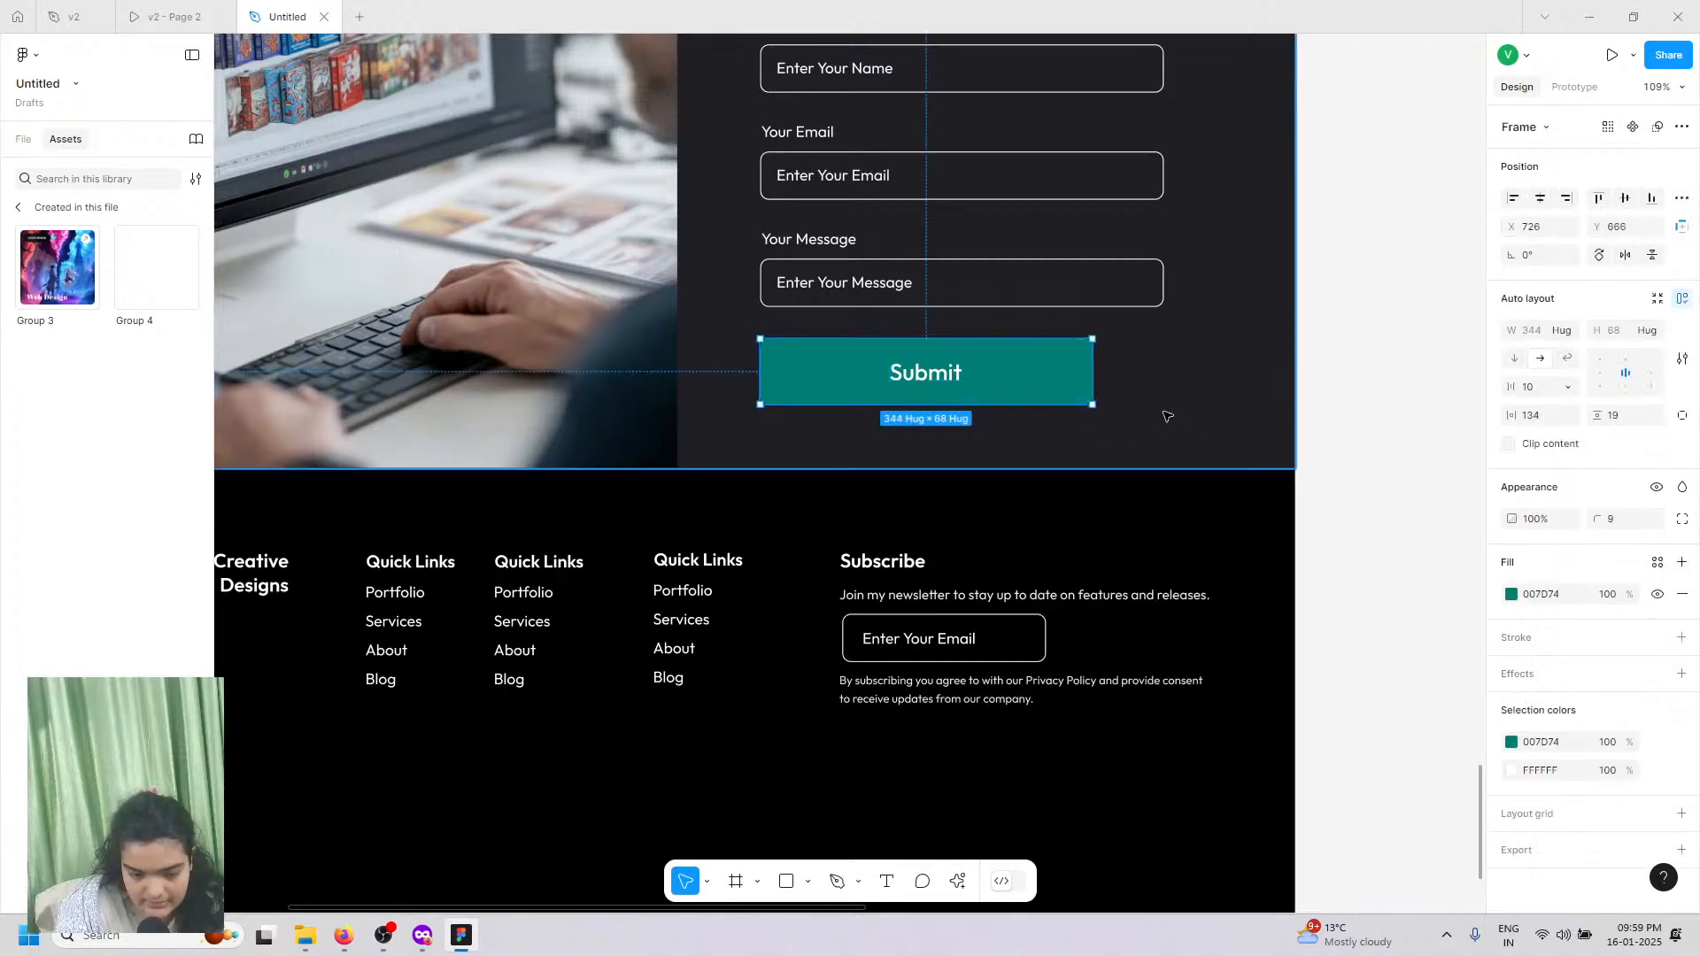
left_click_drag(801, 370, 1105, 636)
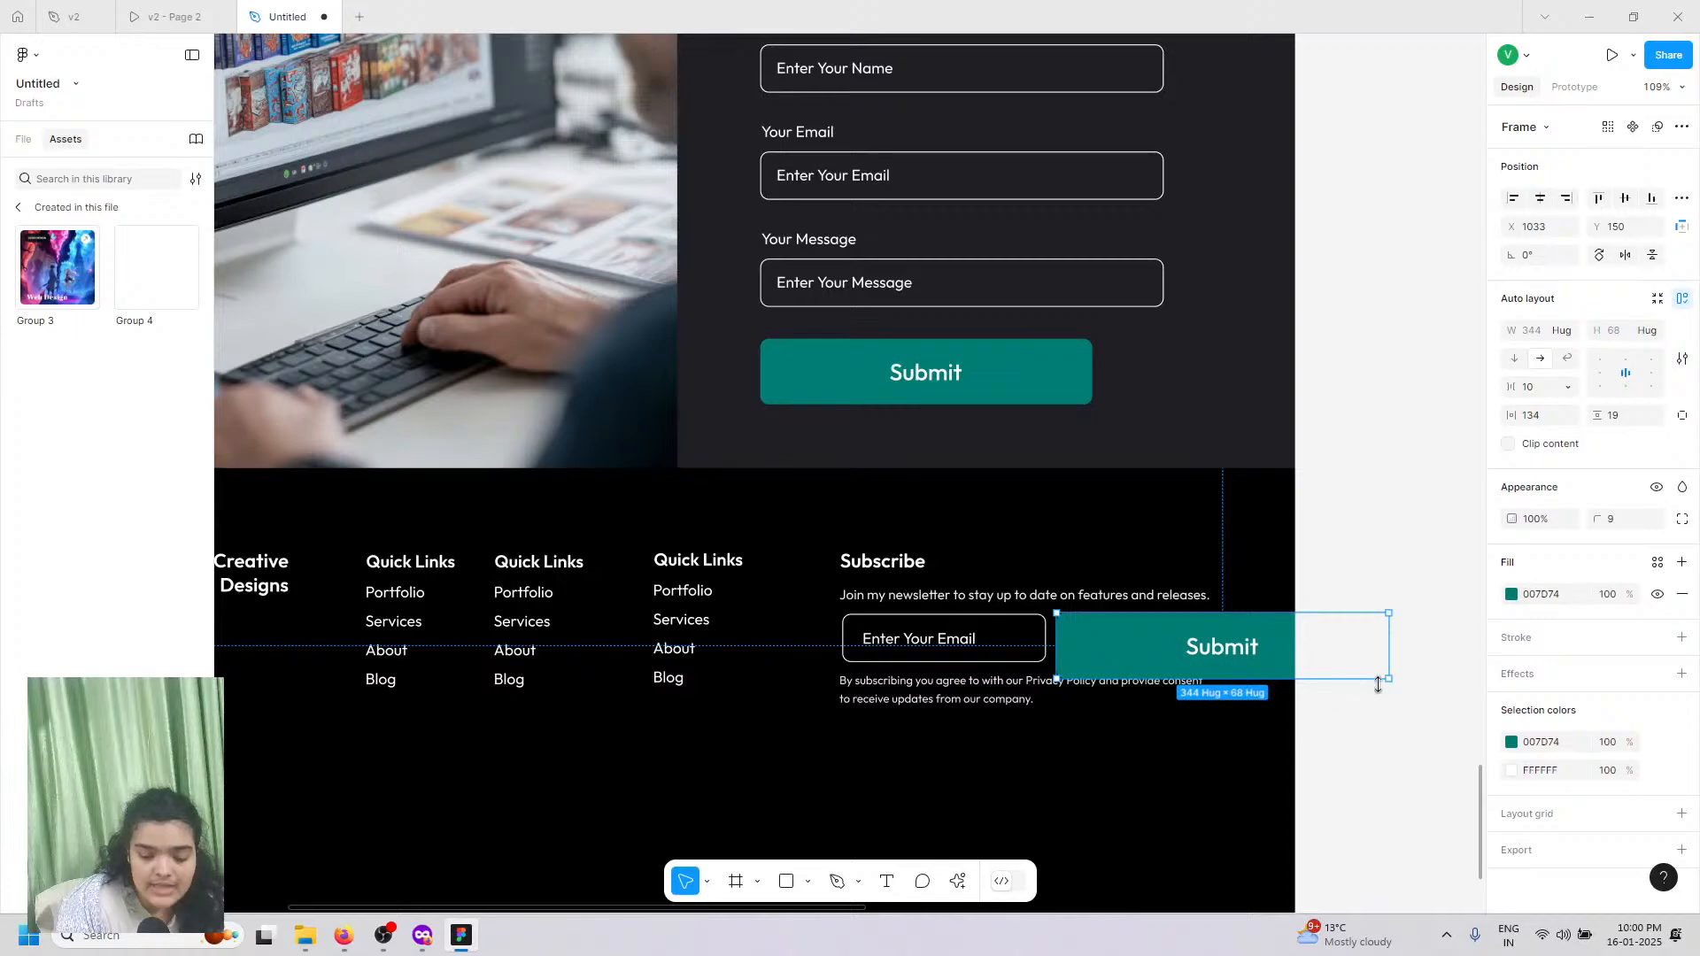
left_click_drag(1388, 680, 1207, 659)
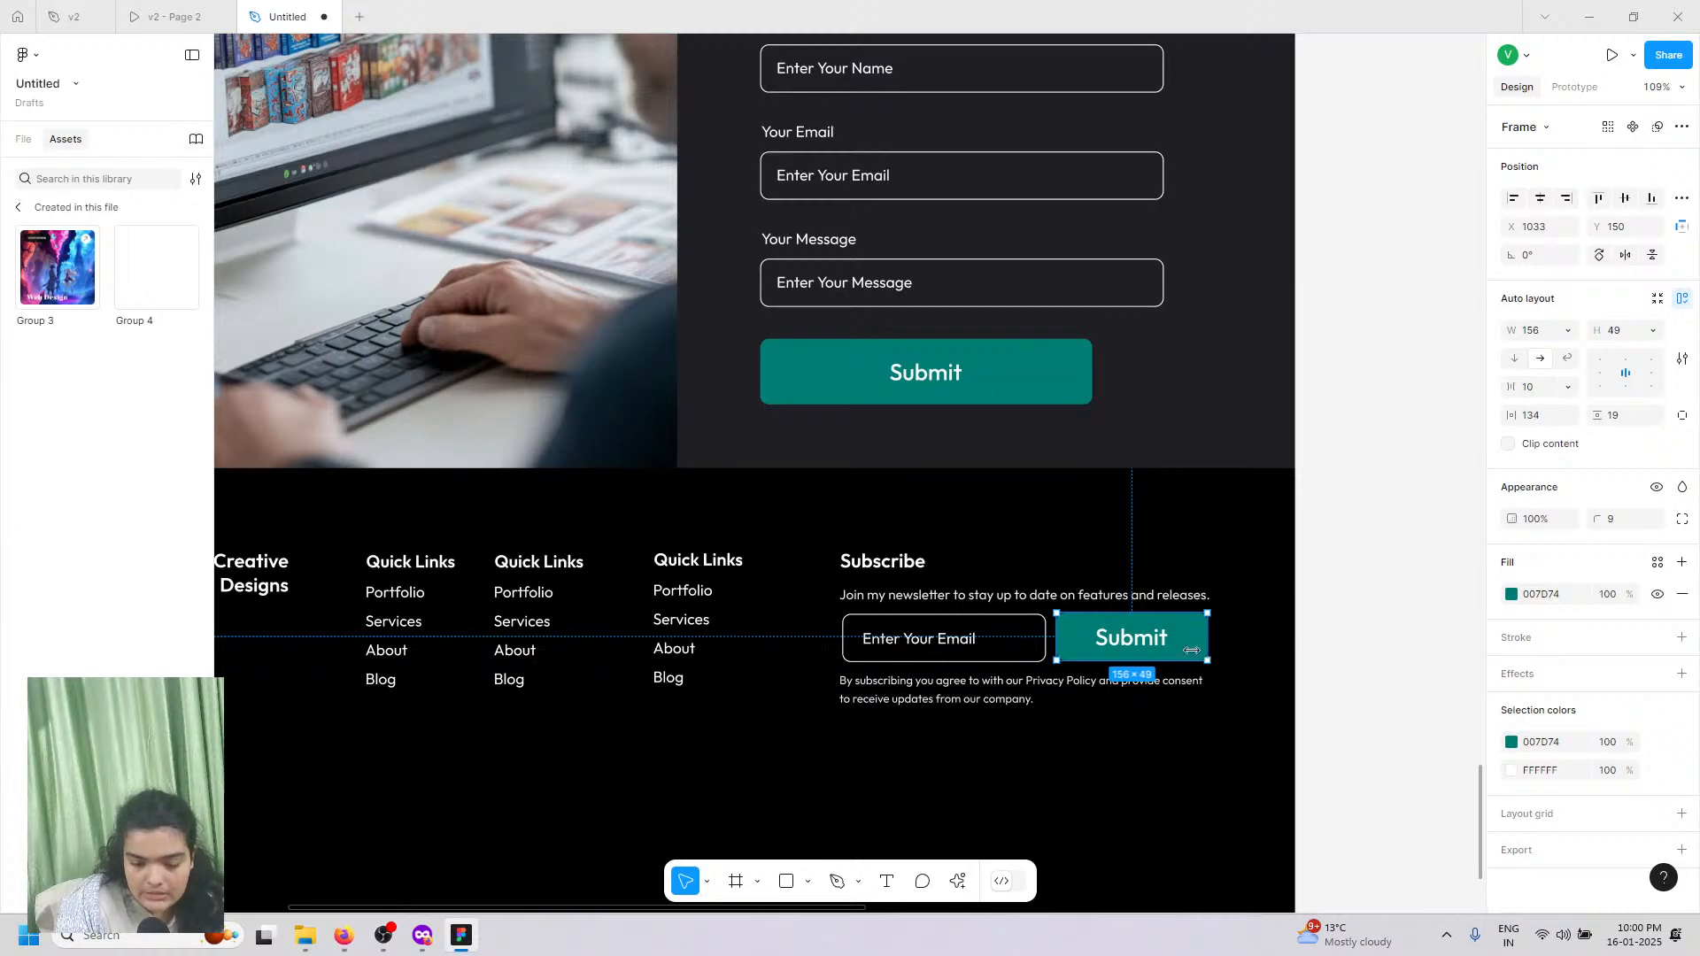
double_click(1133, 637)
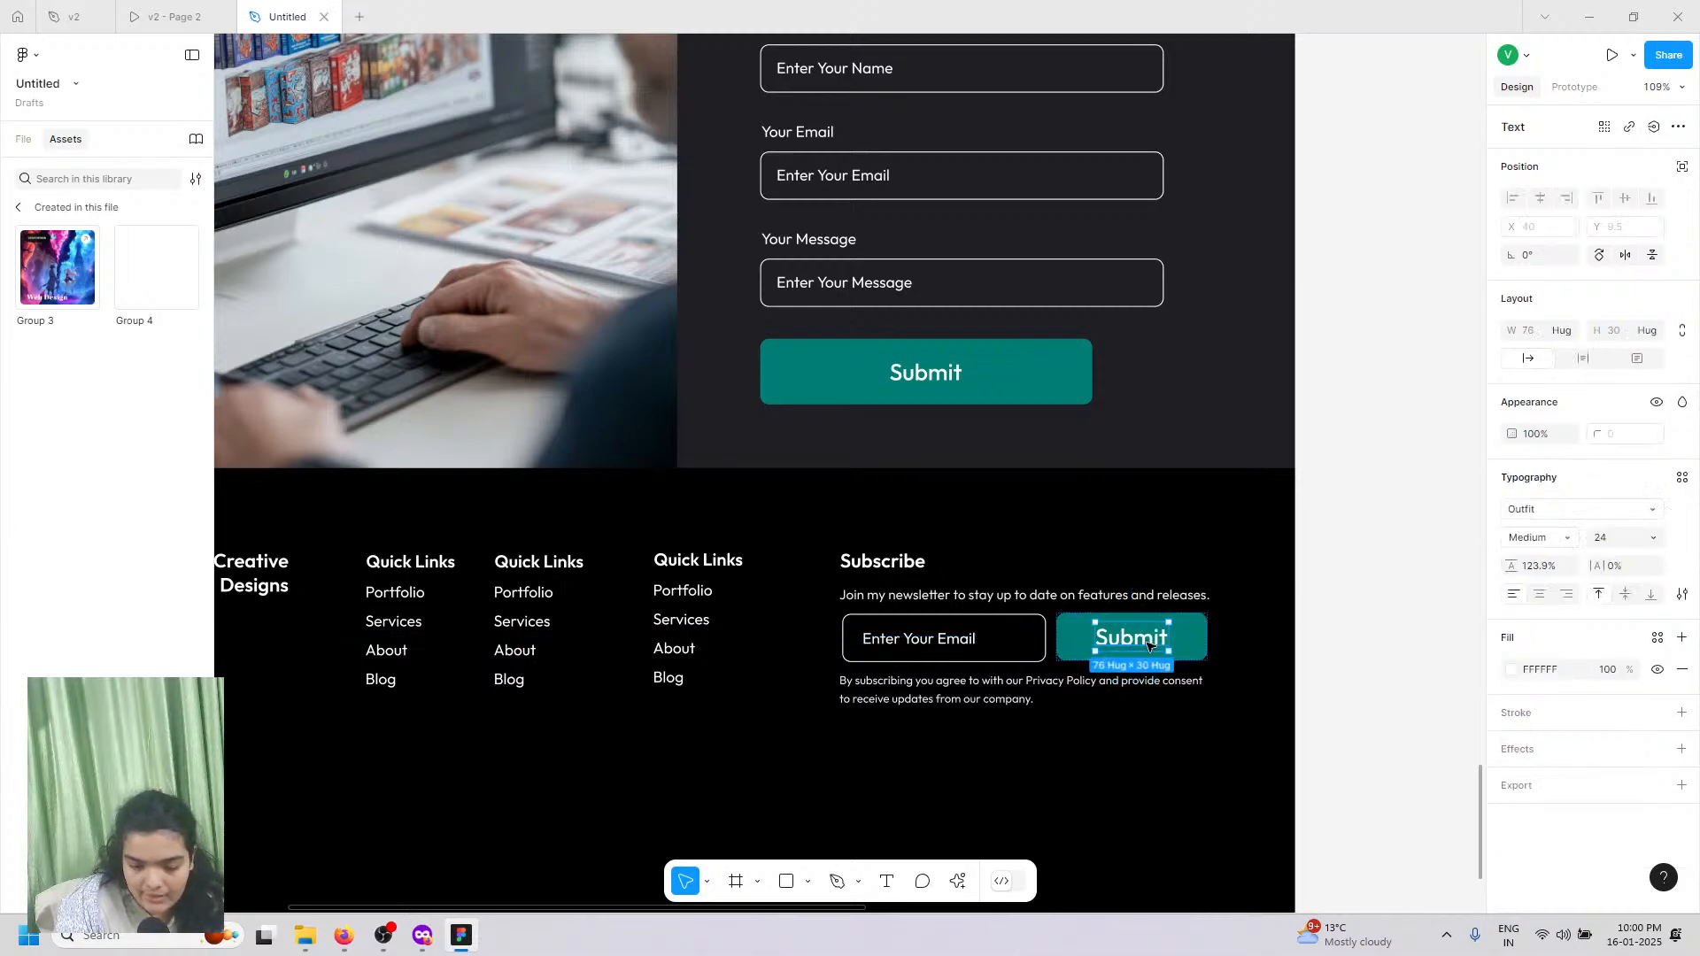
left_click(1652, 537)
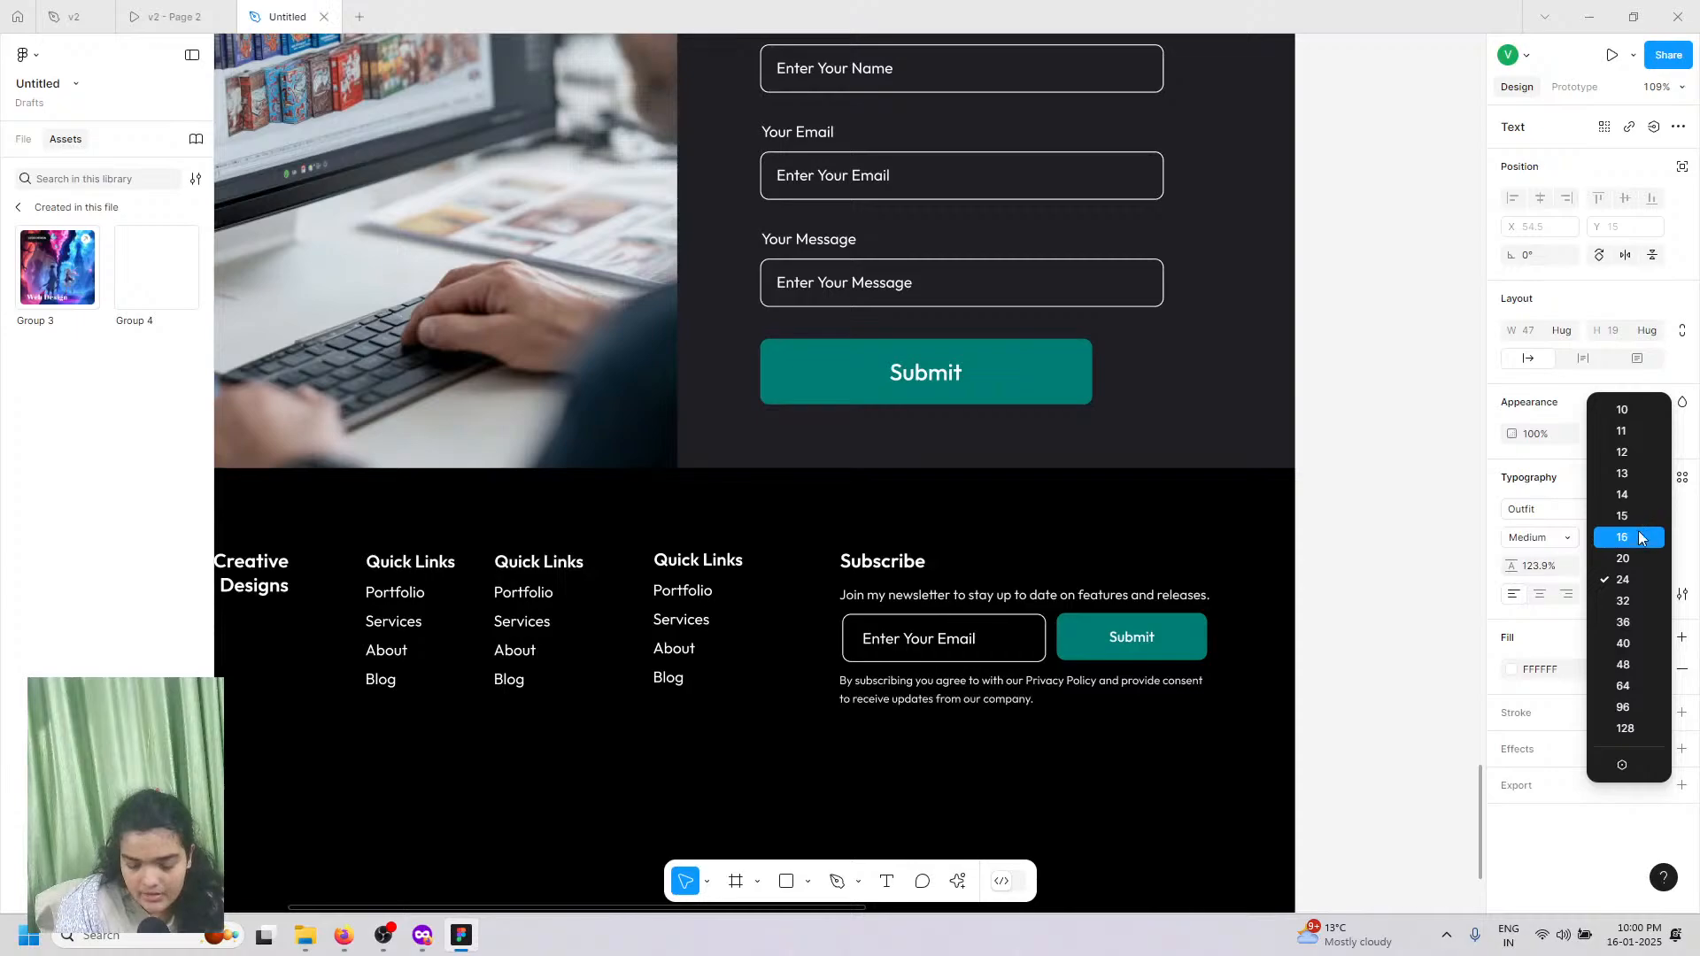
left_click(1638, 536)
Step: Nudge the footer Submit button into line with the email input box
left_click(1036, 635)
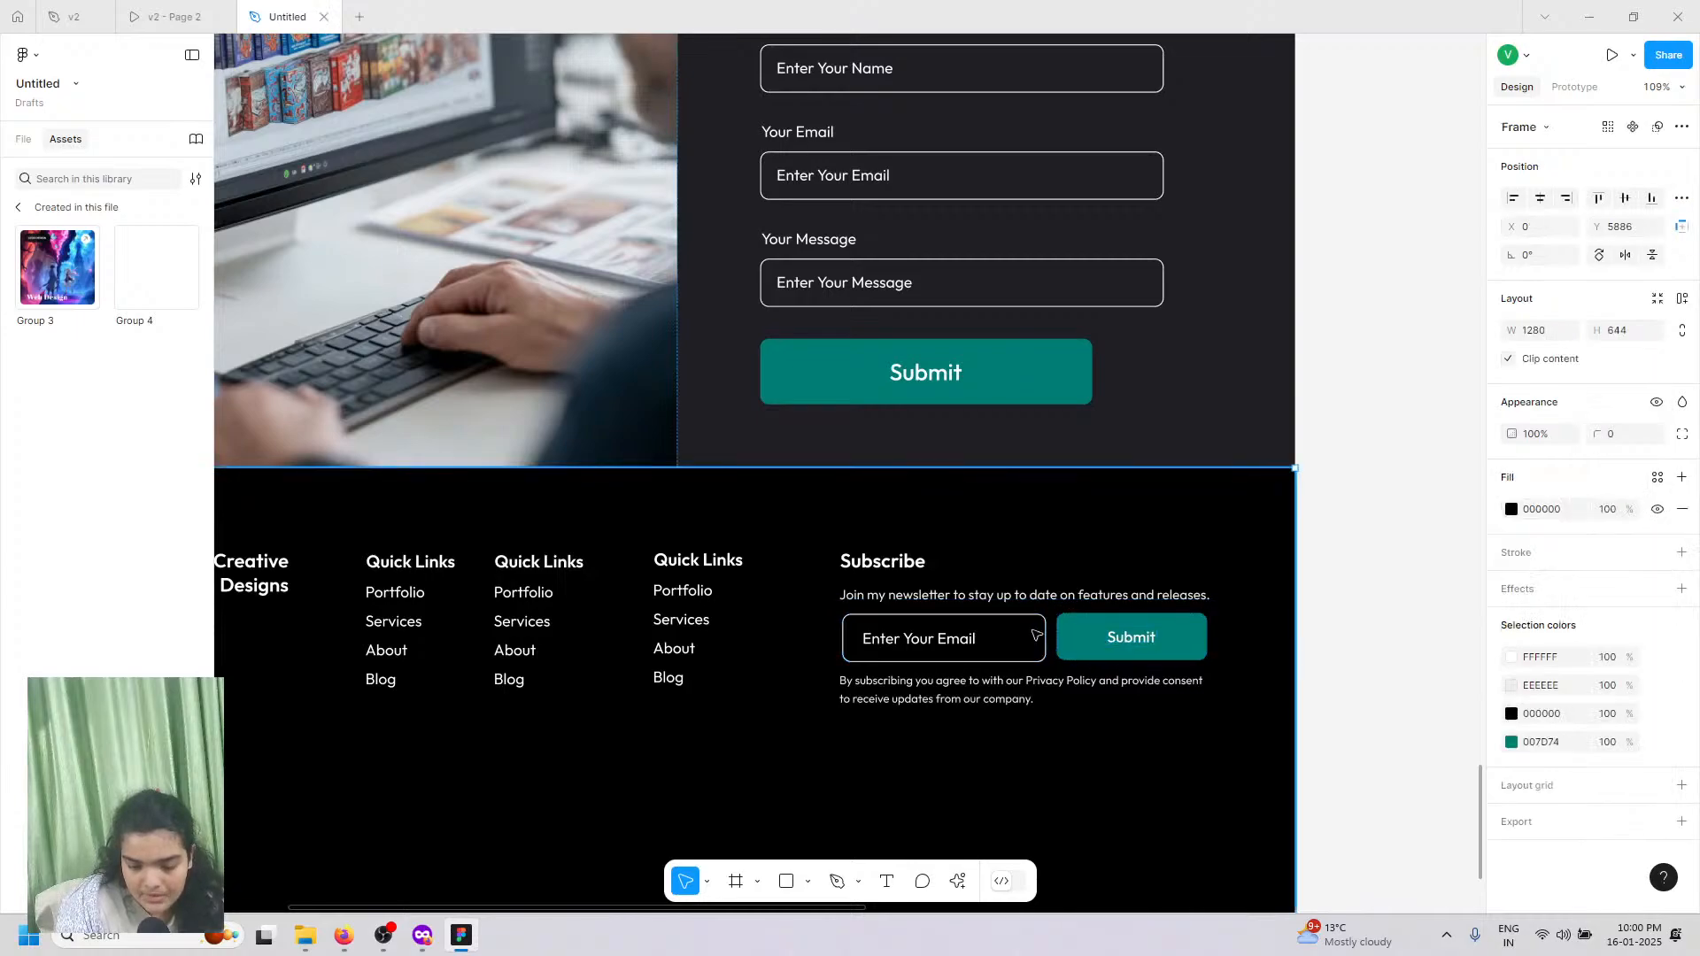
left_click(1041, 625)
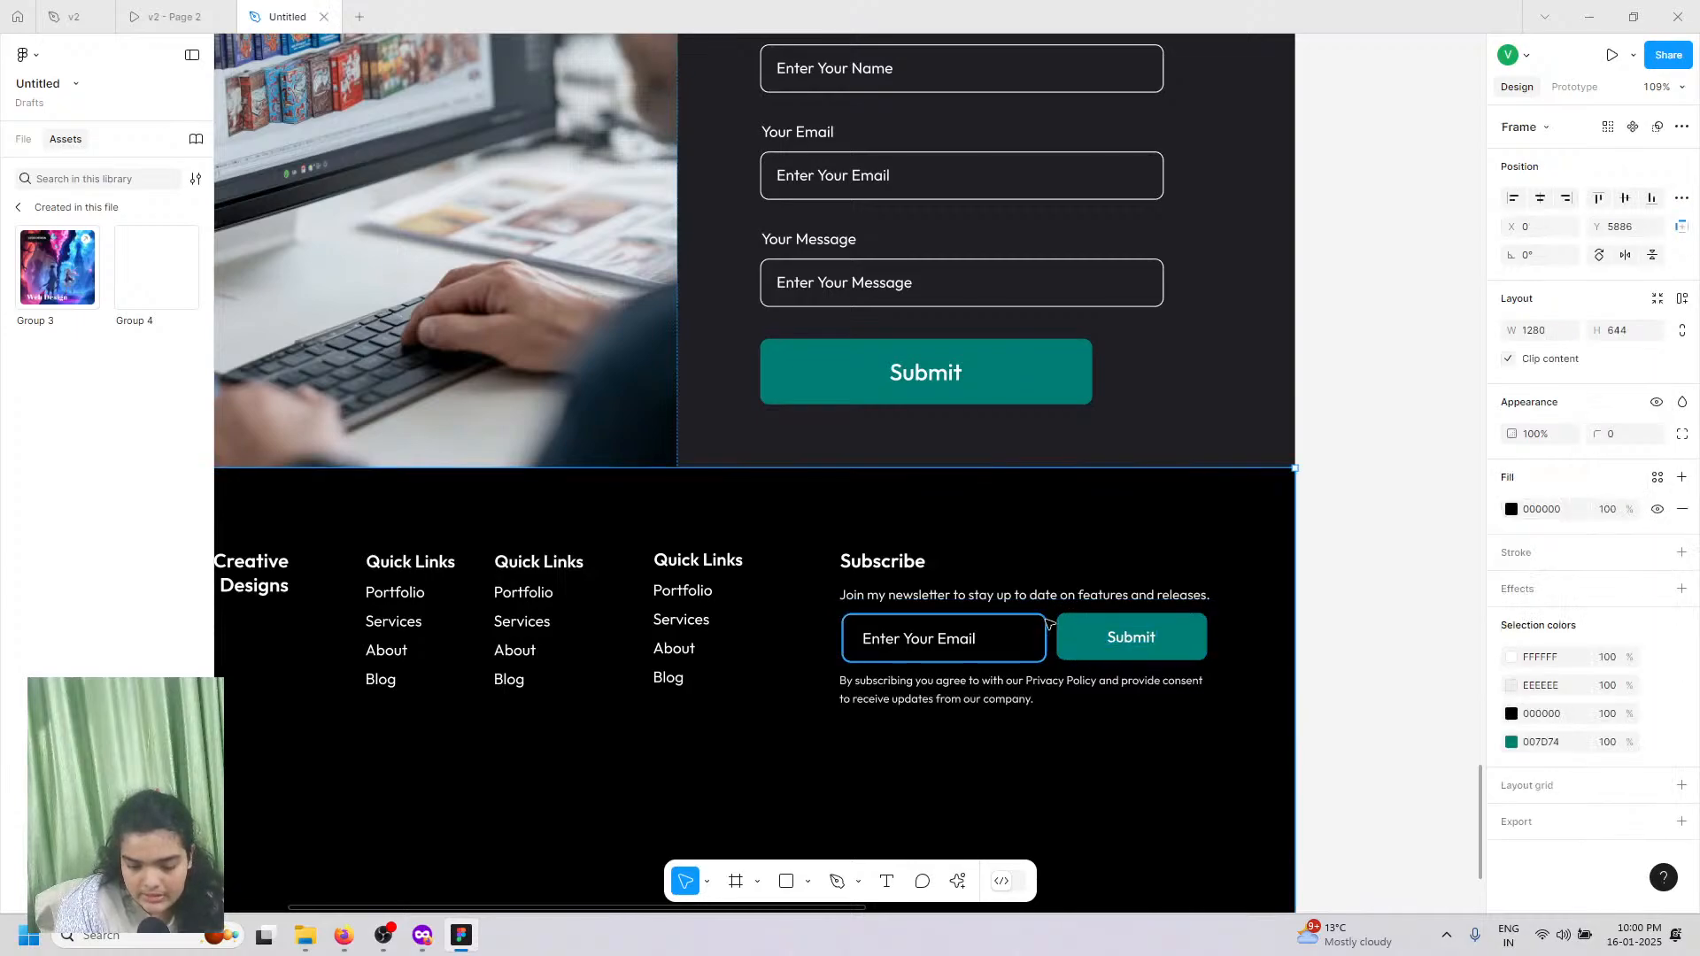
left_click(1098, 634)
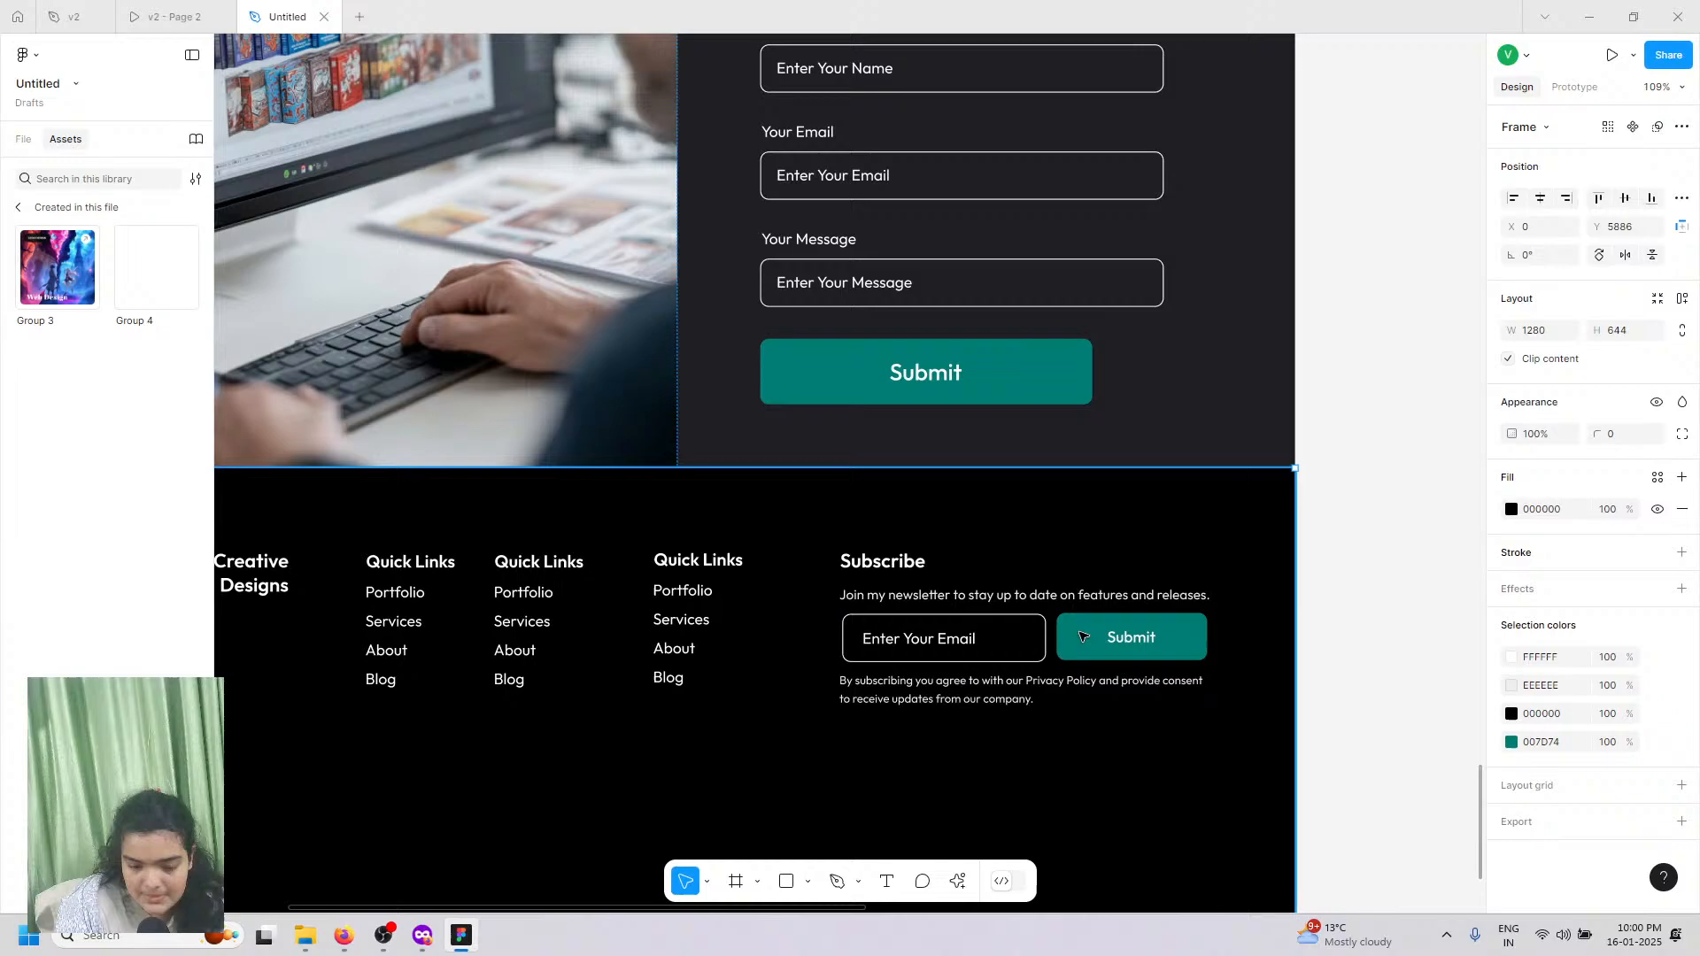
left_click(1027, 629)
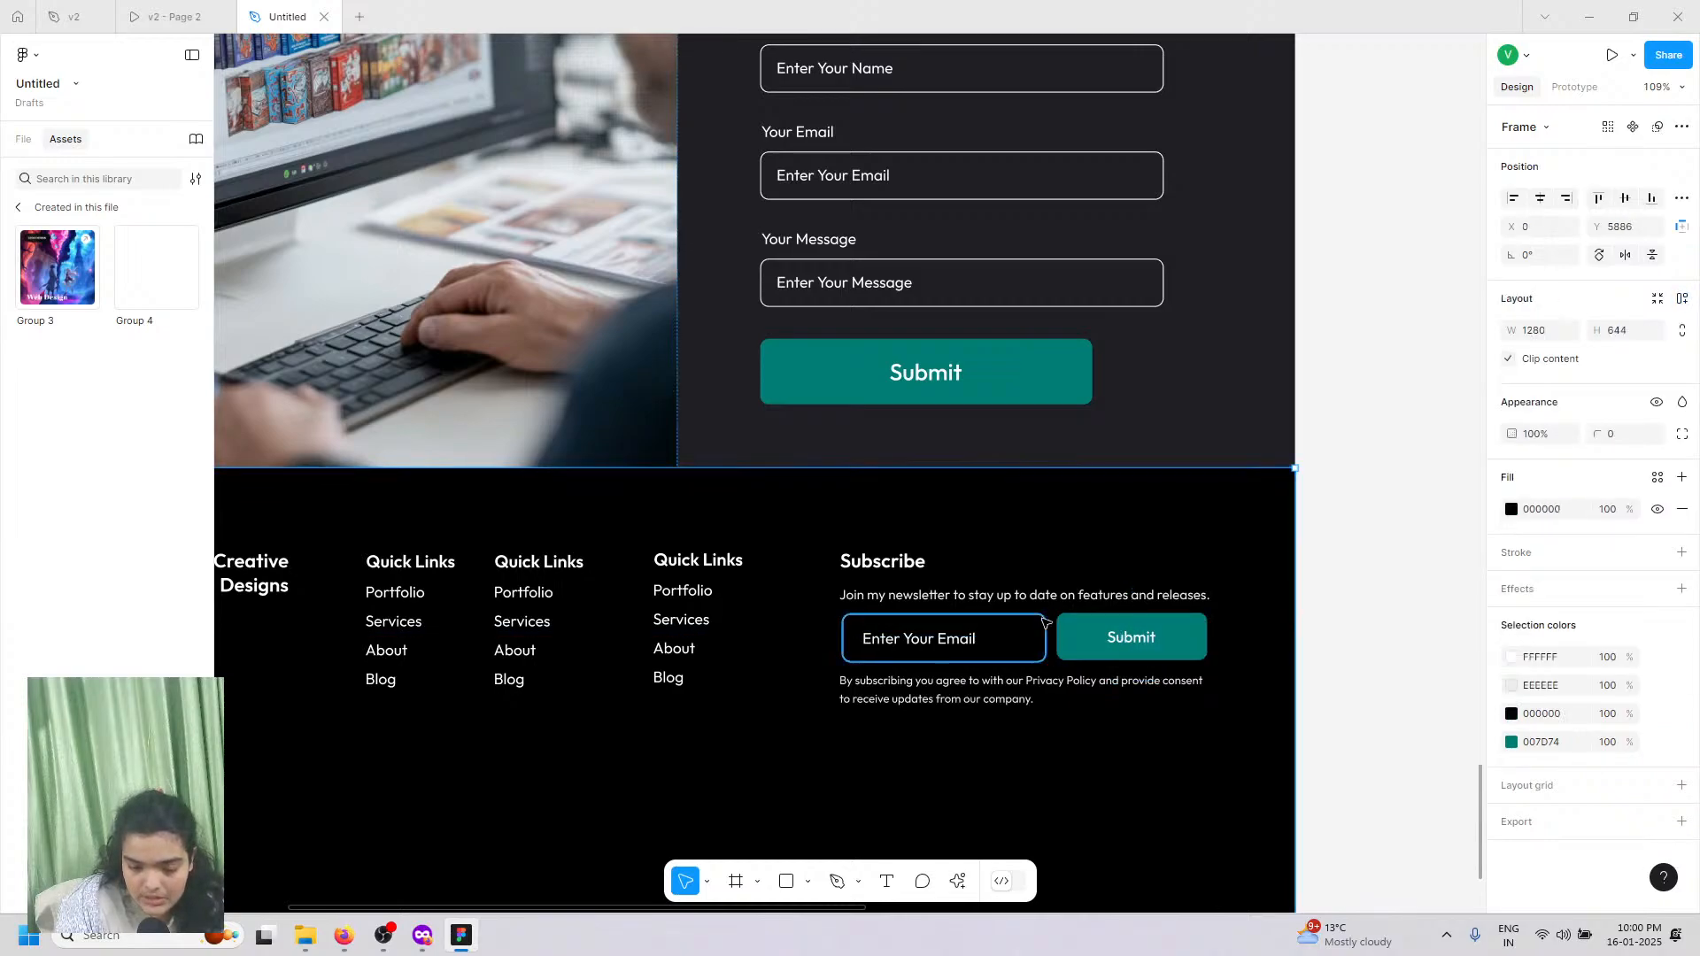
left_click(1091, 642)
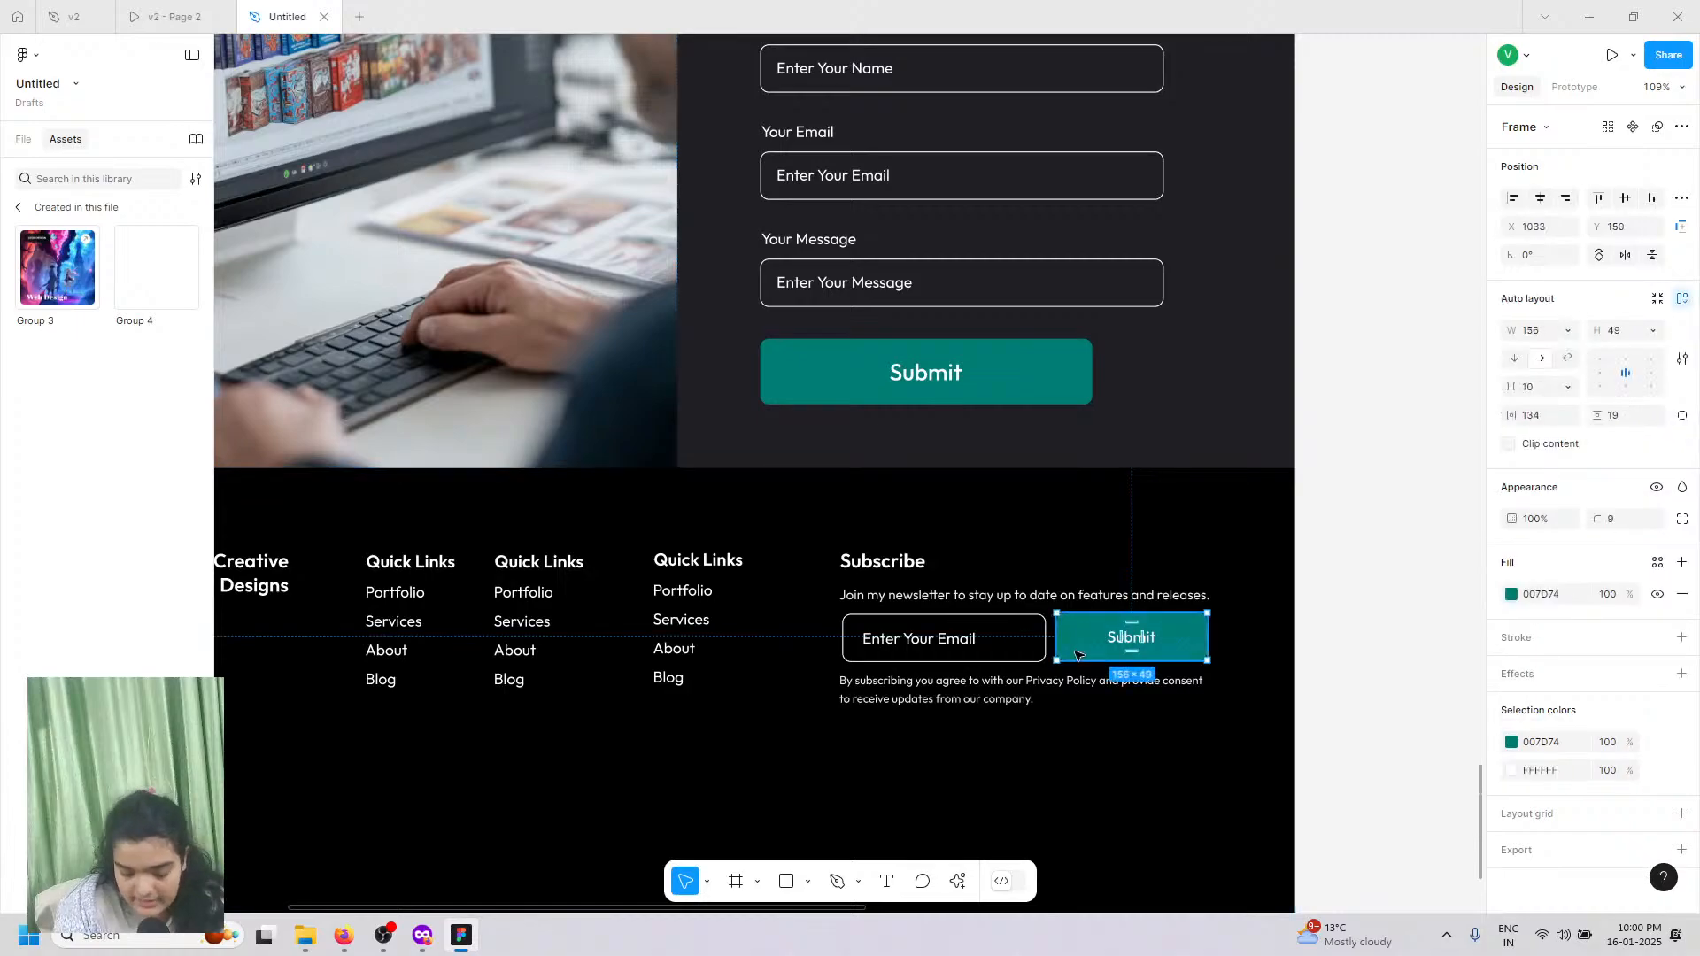
left_click_drag(1082, 644, 1086, 643)
Step: Widen the footer email input box slightly to match the Submit button
left_click(1023, 632)
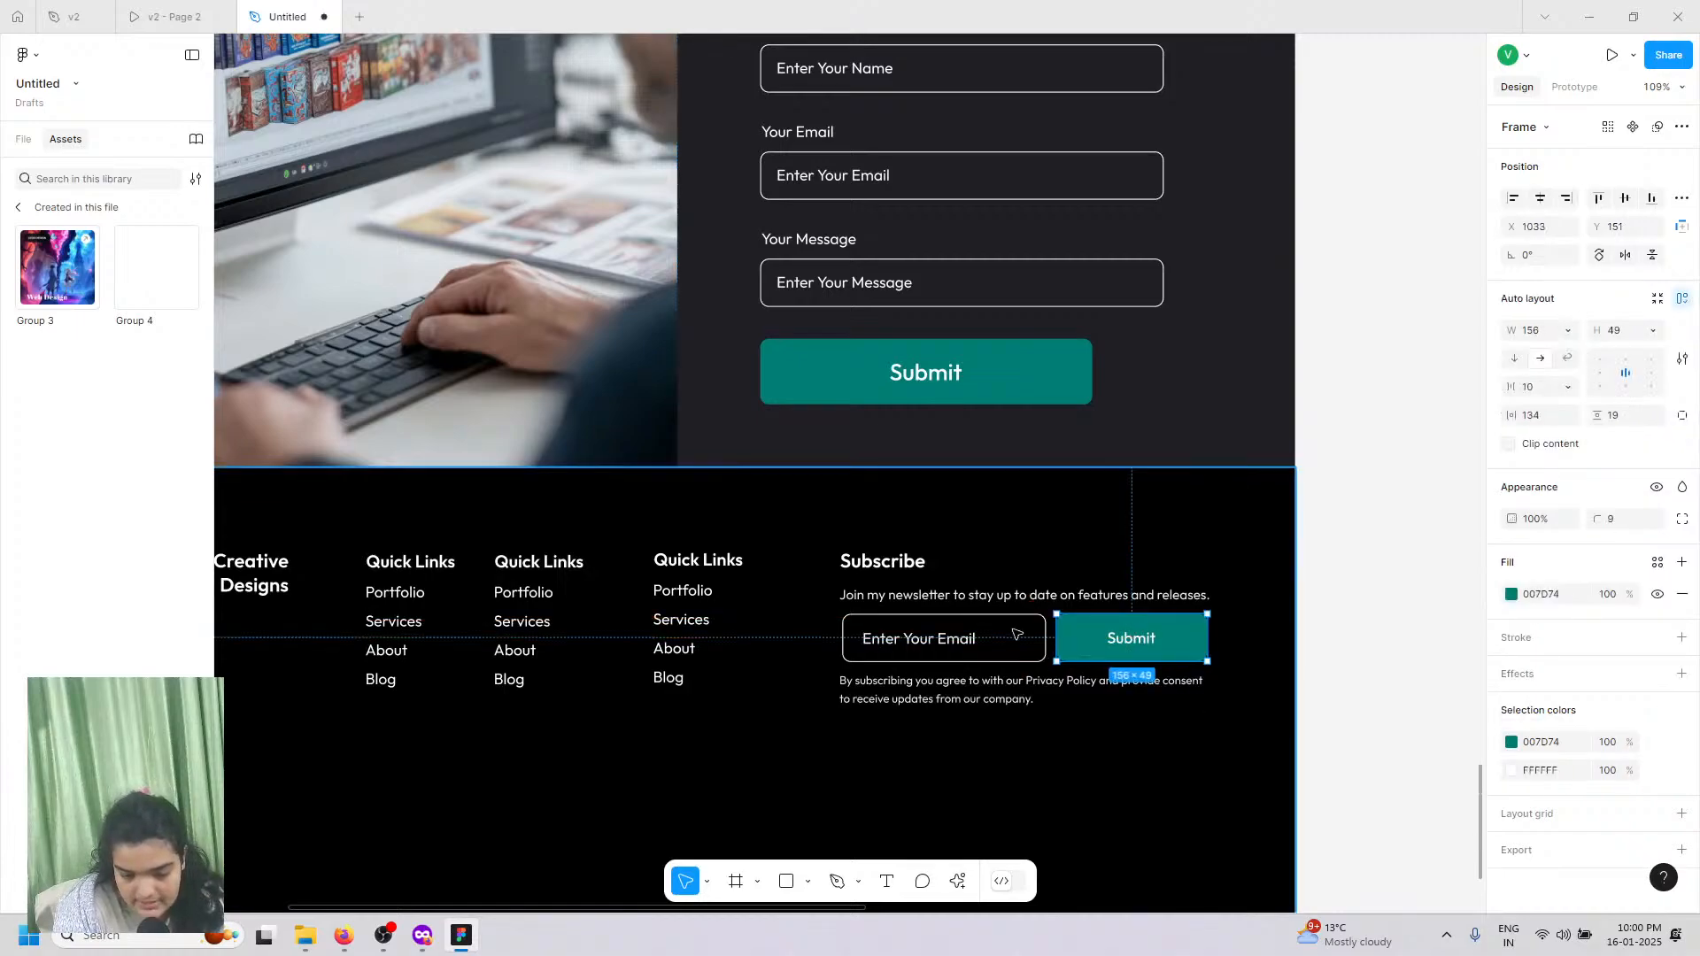
left_click(1005, 619)
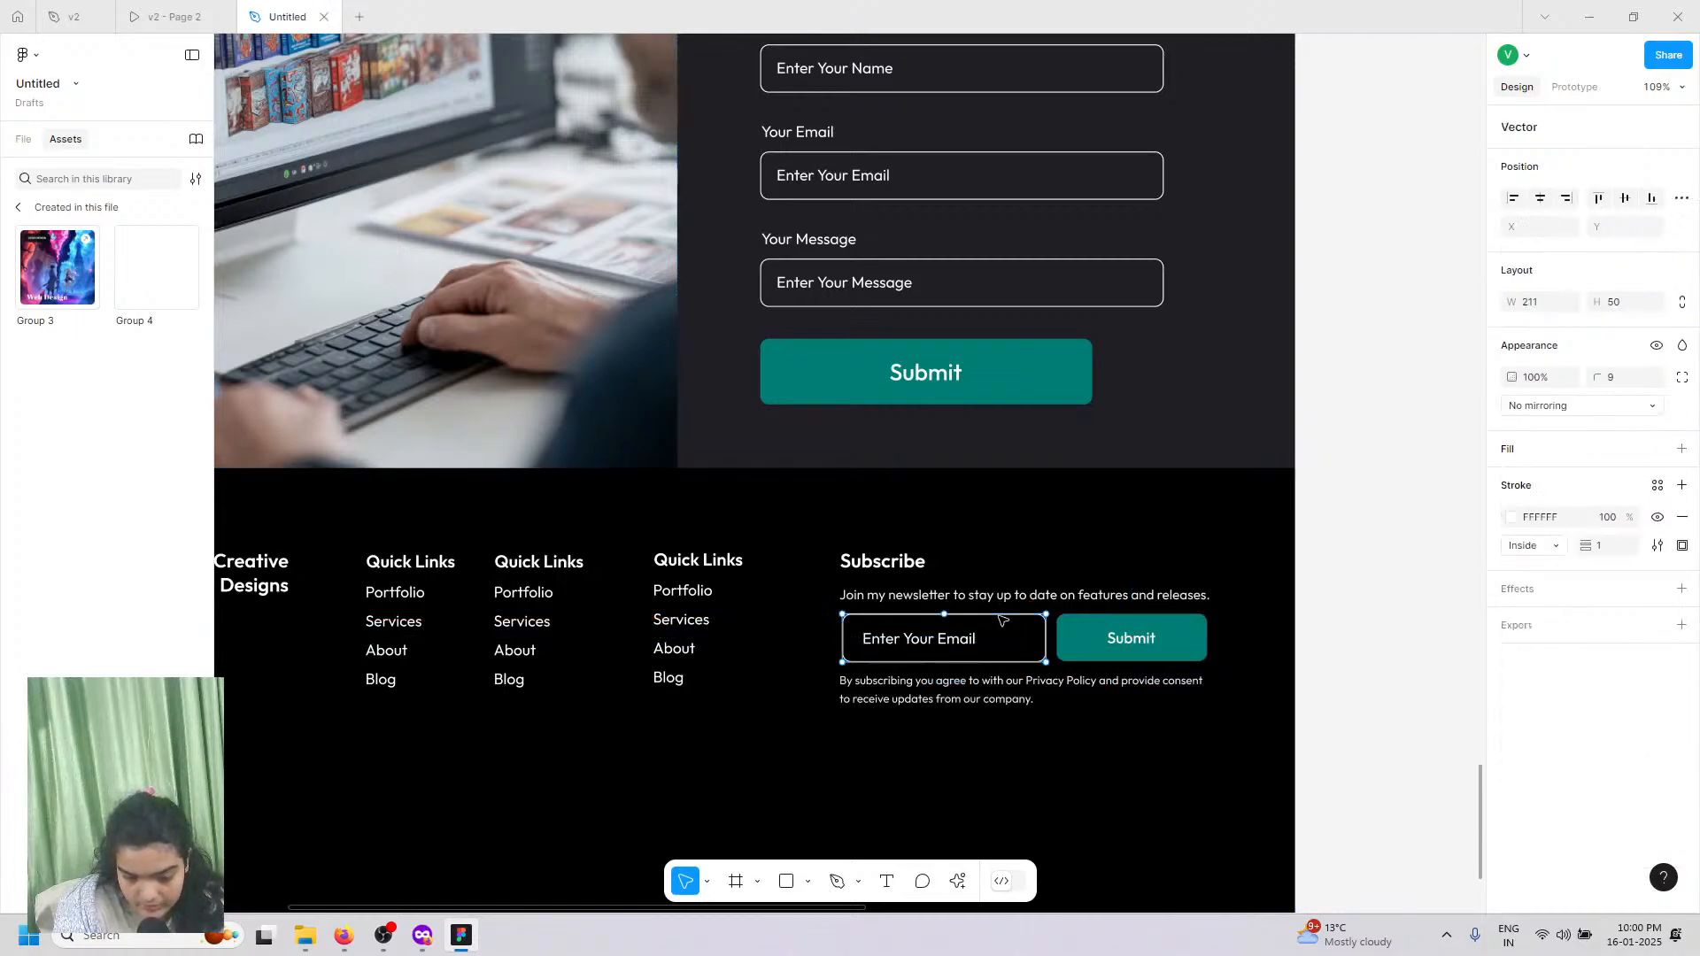
key("Escape")
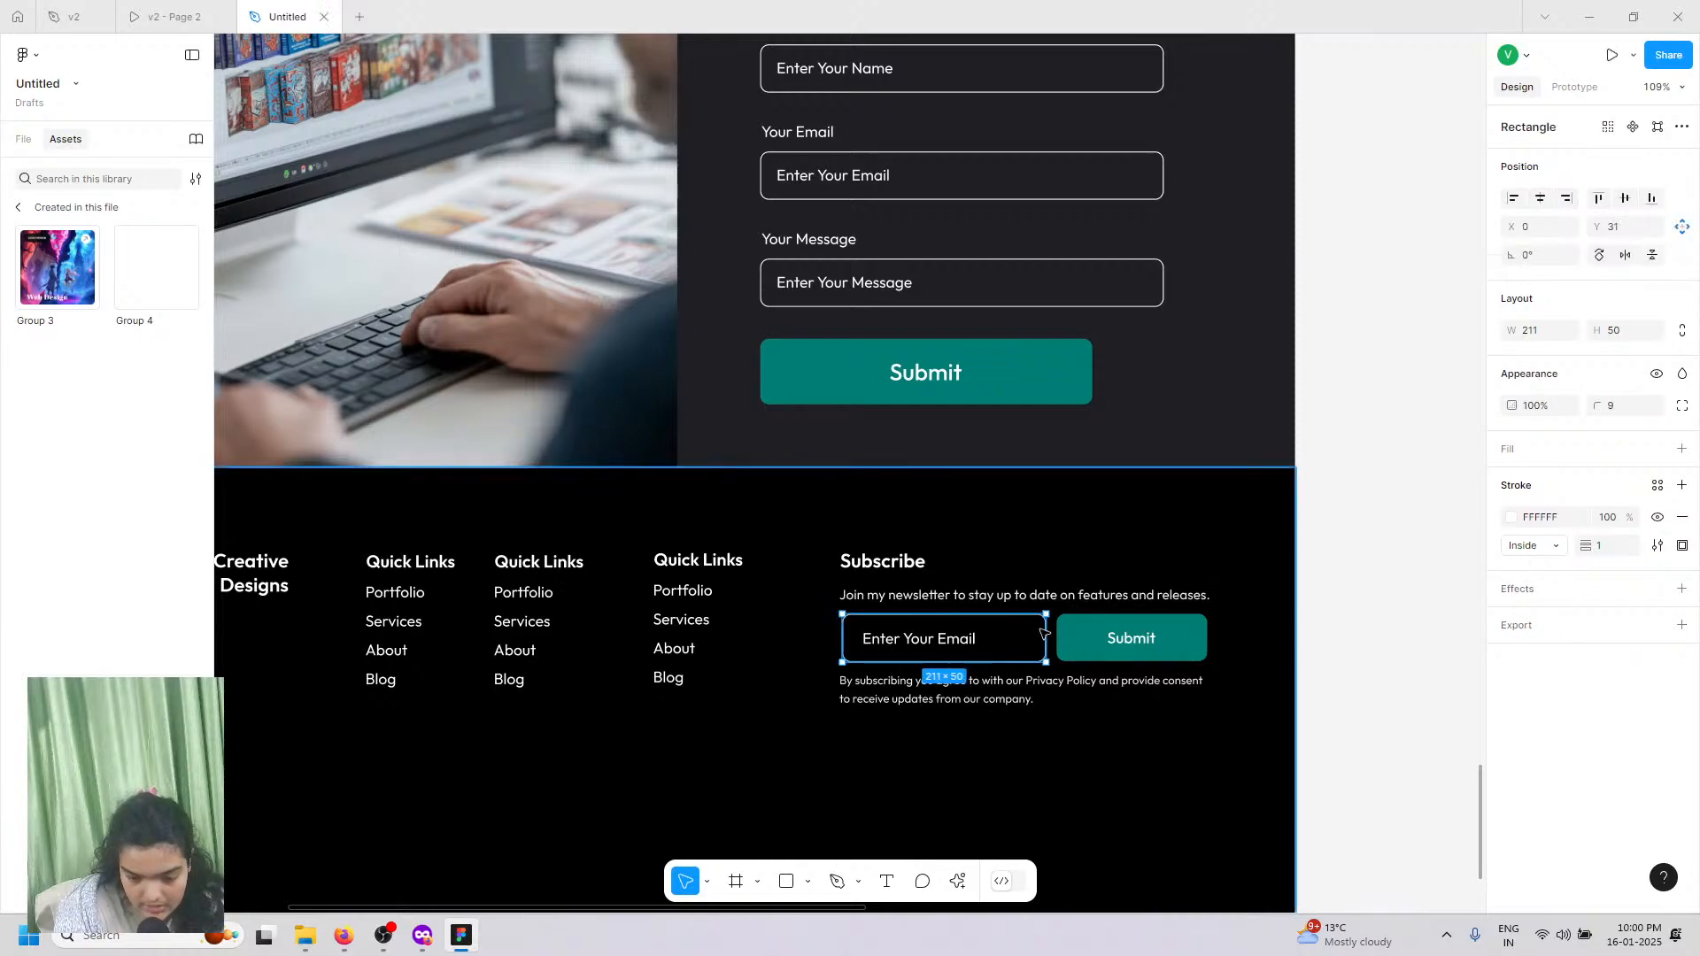
scroll(1027, 643, "up", 5, "ctrl")
mouse_move(1062, 680)
left_mouse_down()
mouse_move(1043, 680)
mouse_move(1063, 673)
left_mouse_up()
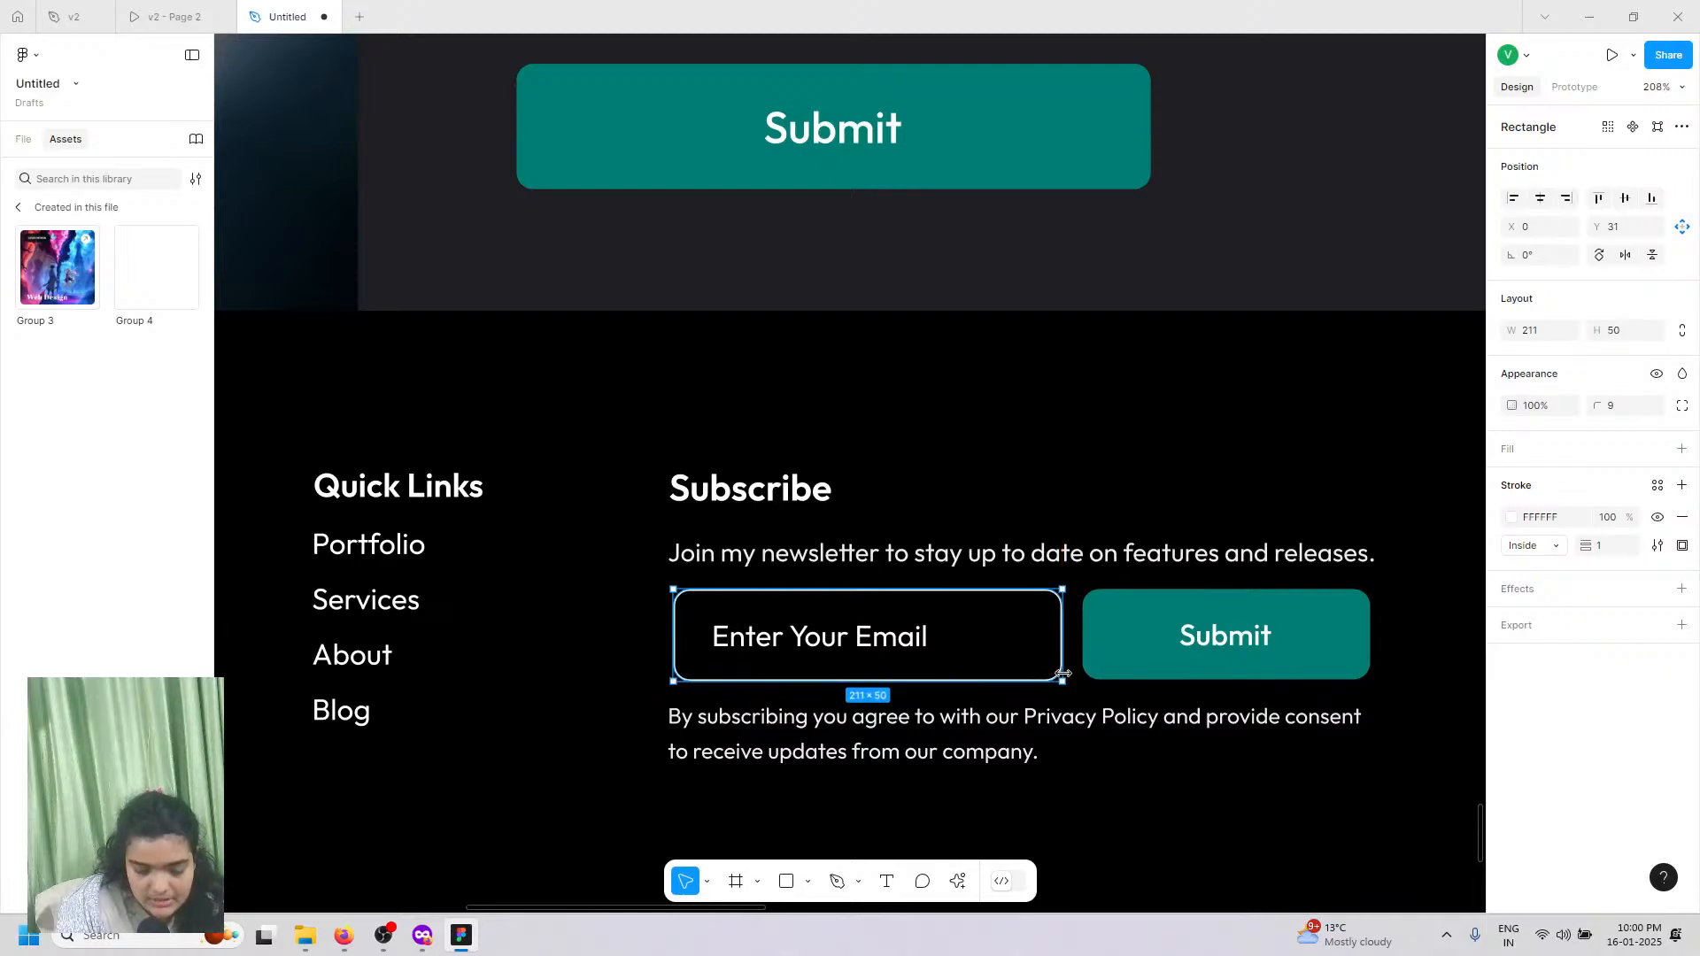
Step: Shorten the footer frame to 522 high and draw a horizontal divider line across it
scroll(1063, 673, "down", 5)
scroll(994, 714, "left", 2)
scroll(926, 683, "down", 2)
left_click(929, 706)
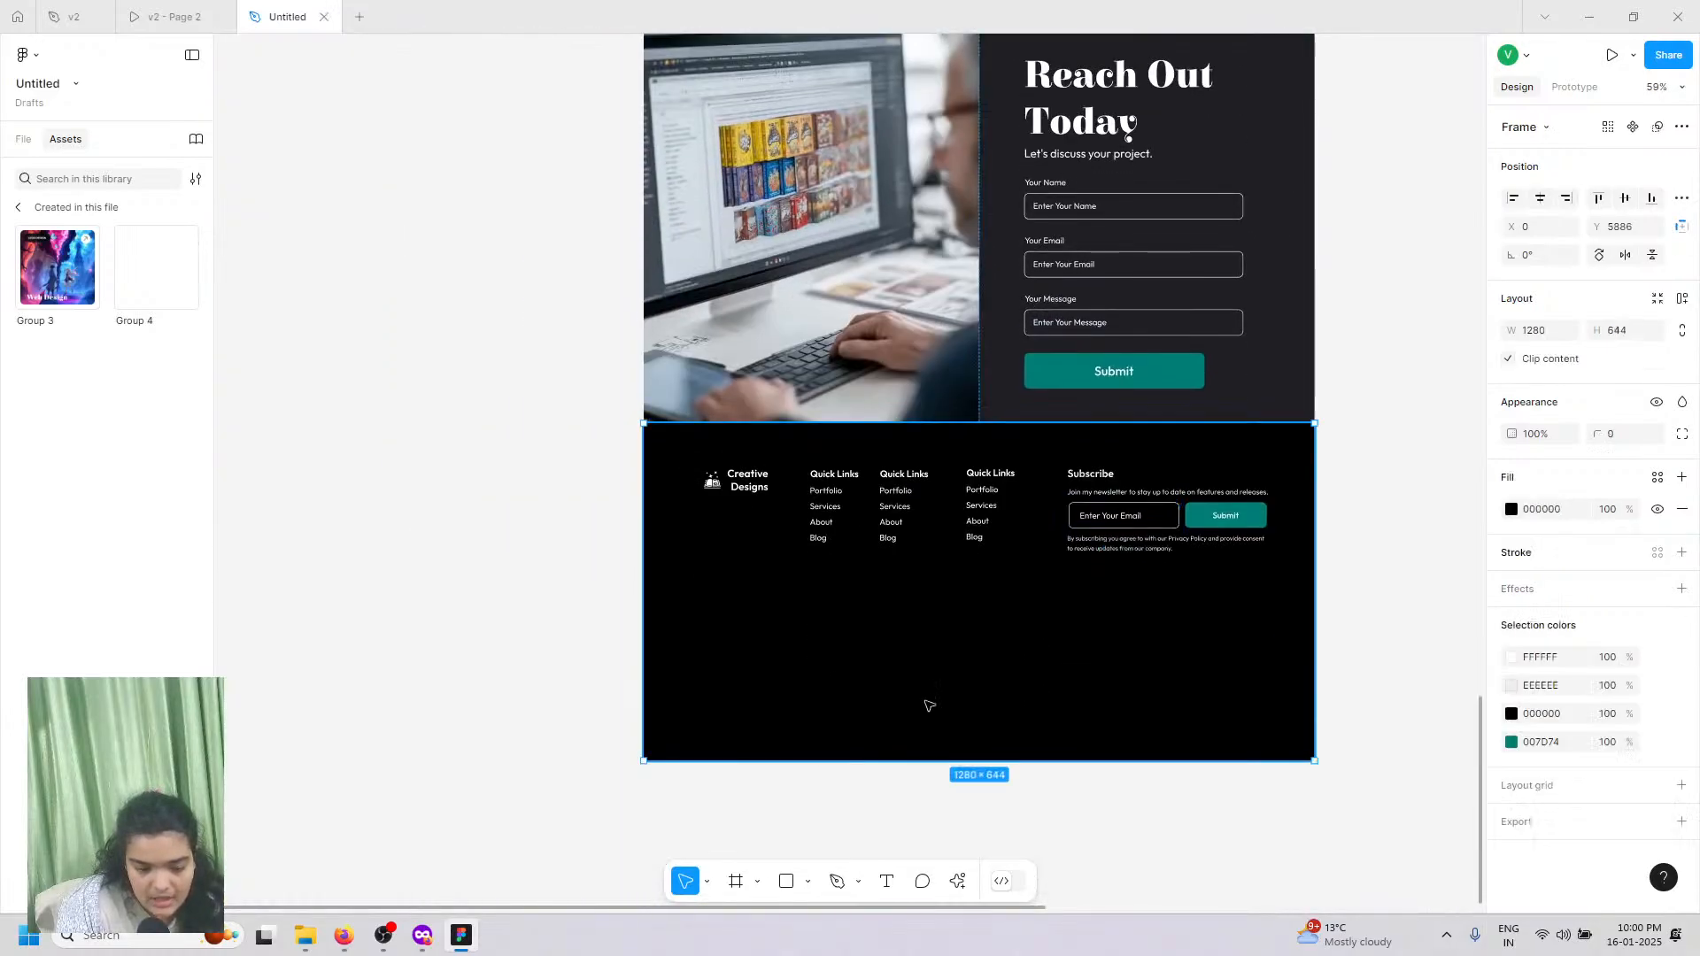
left_click_drag(930, 759, 953, 696)
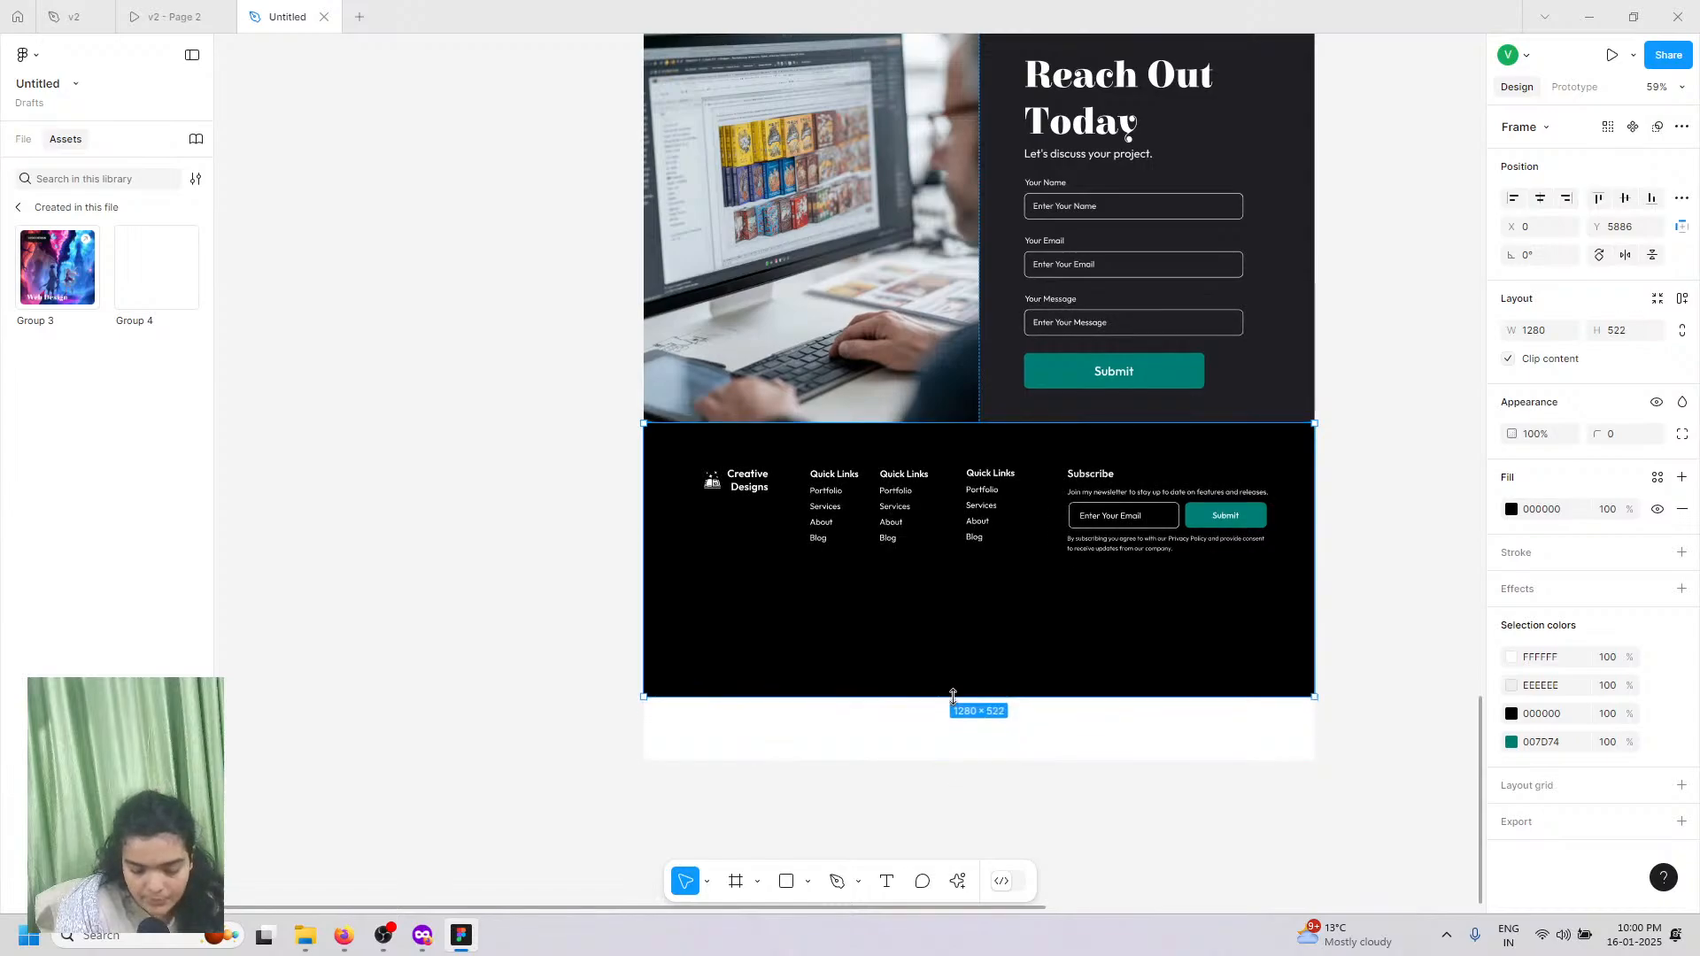
left_click(837, 881)
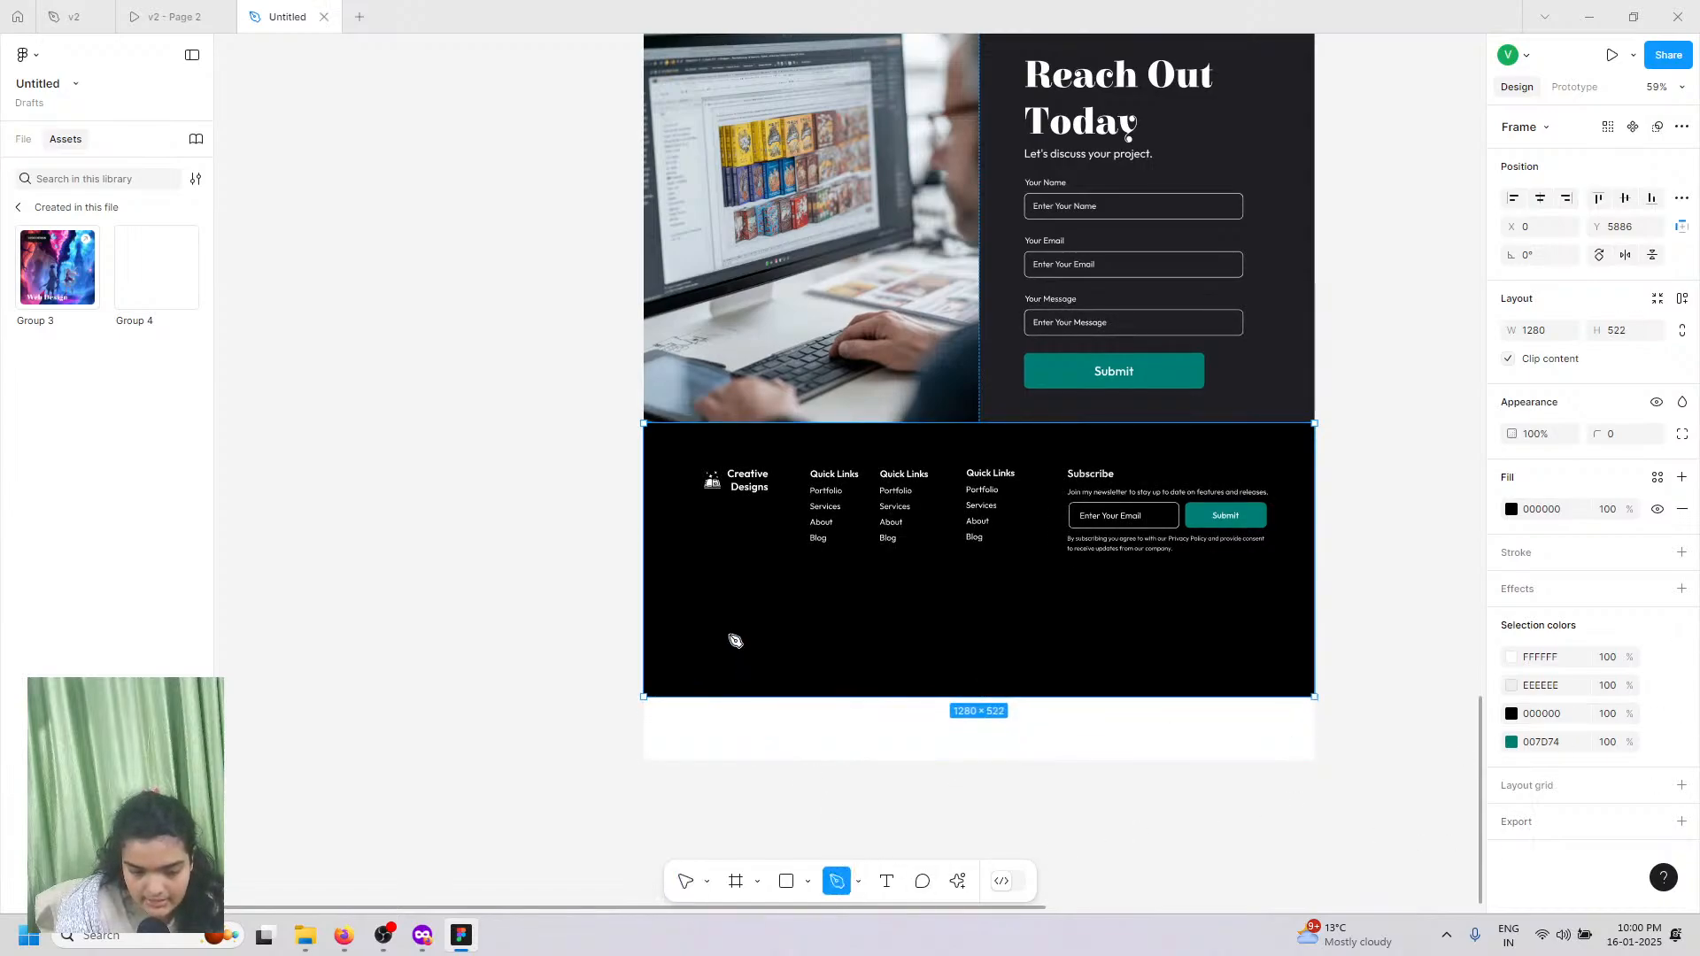
left_click(706, 588)
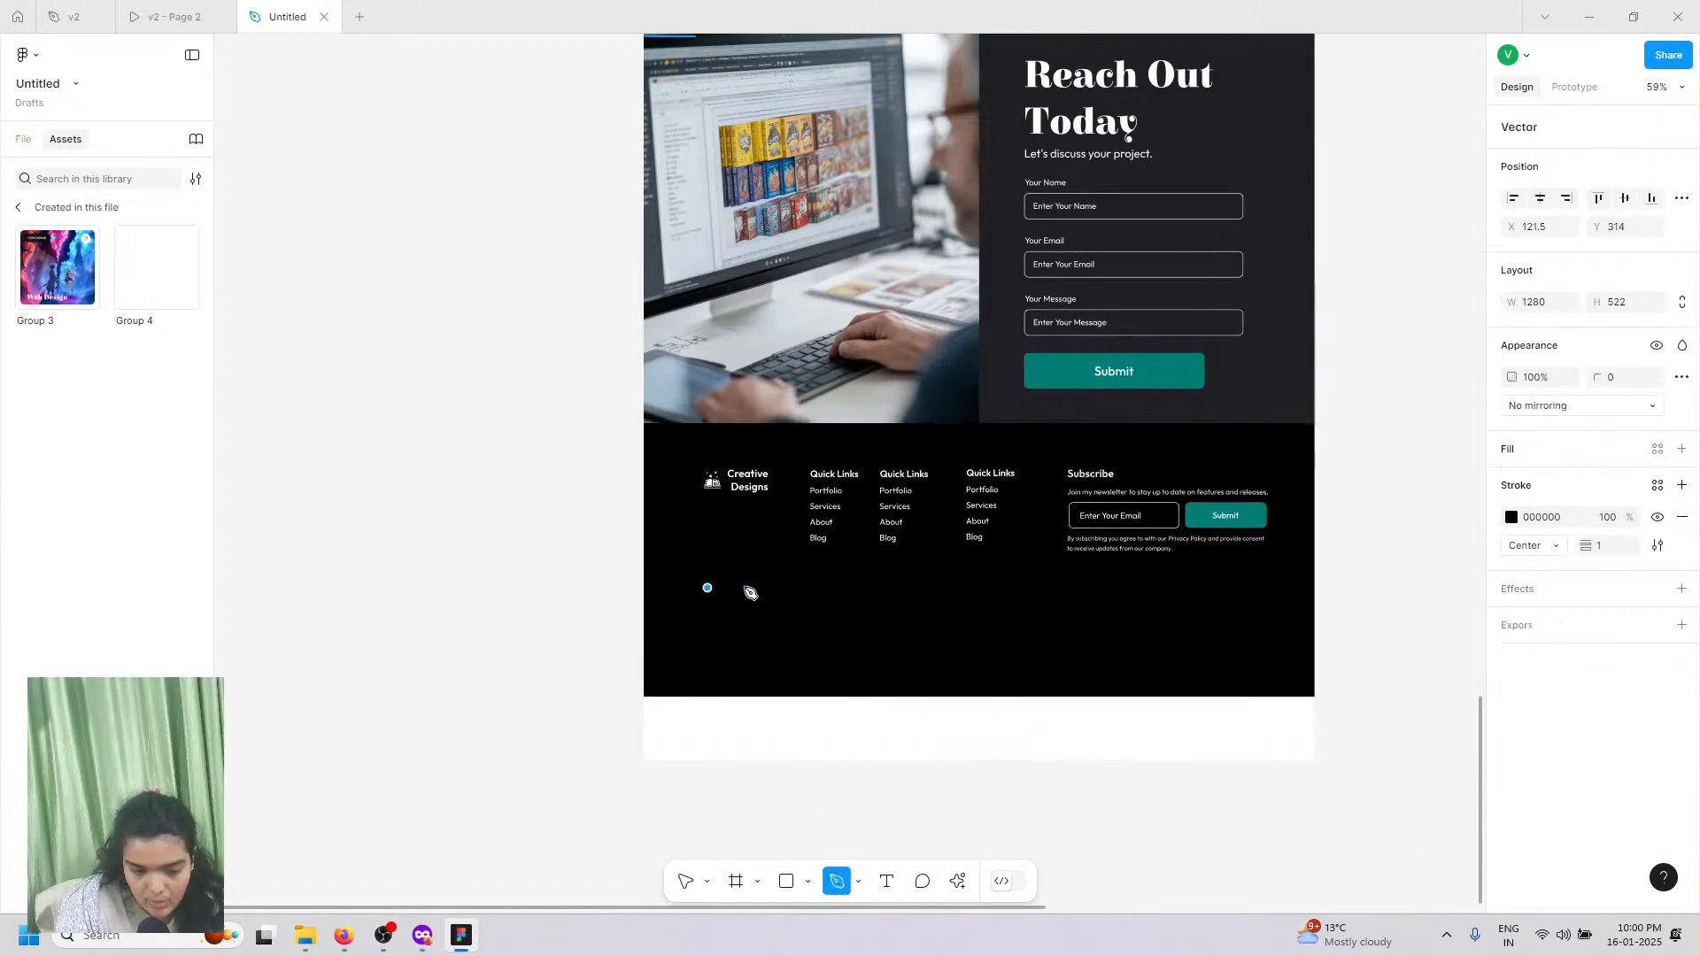
left_click(1243, 588)
left_click(684, 879)
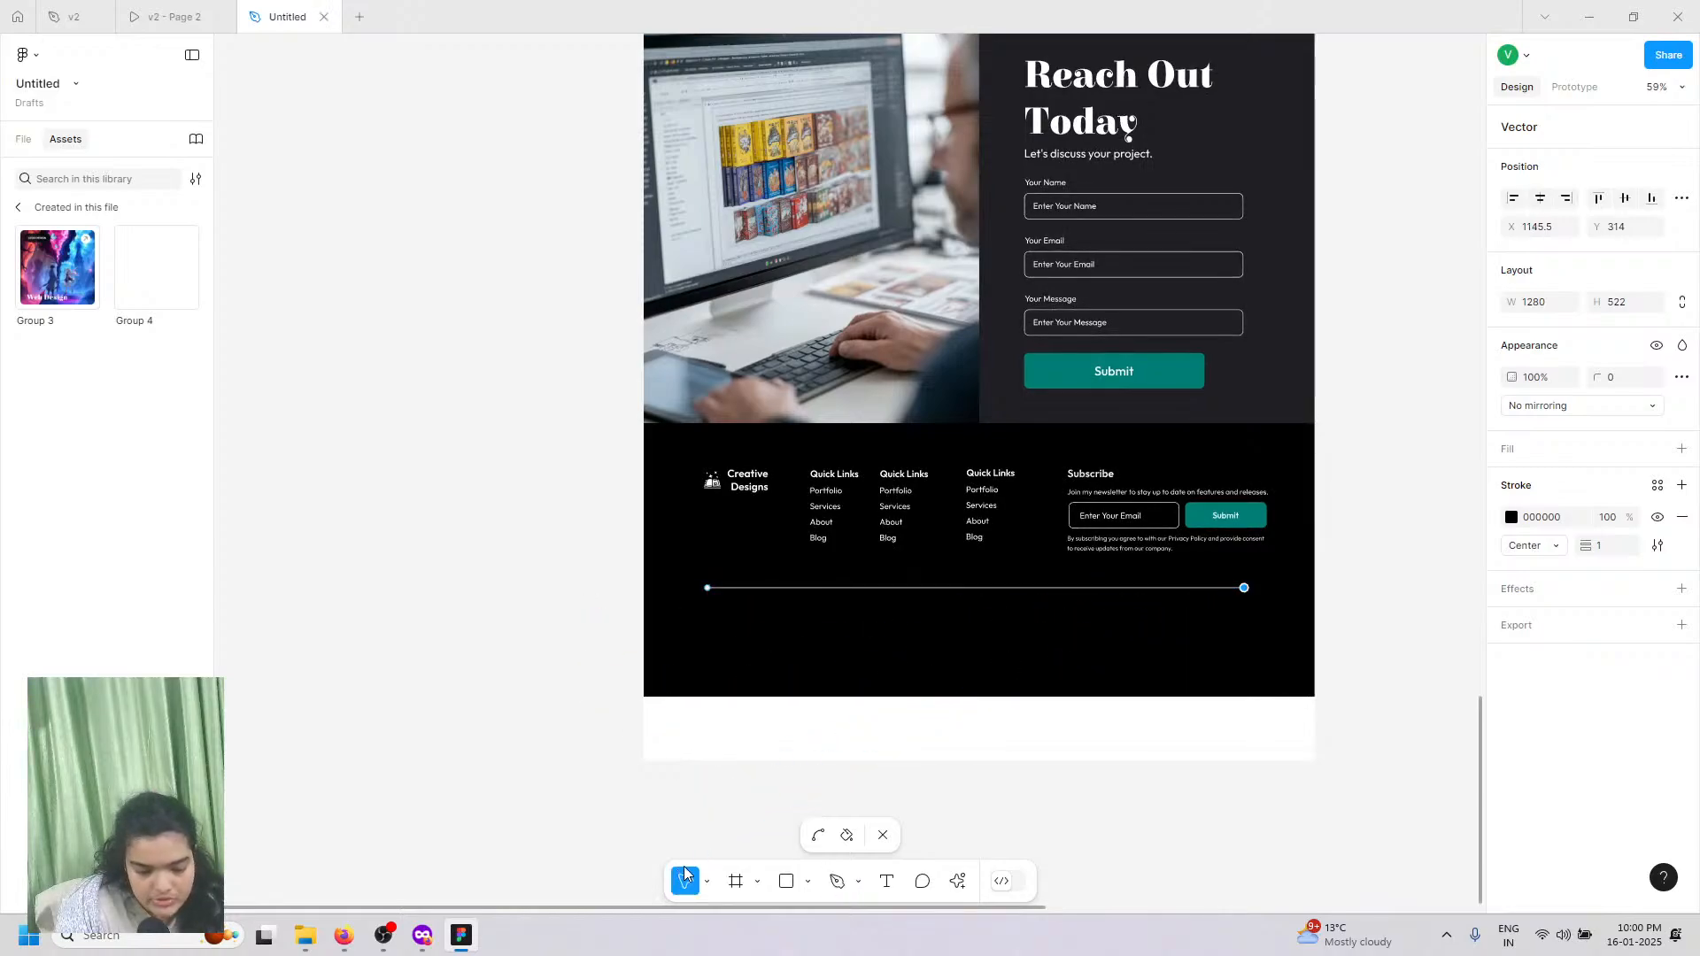
Step: Trim the footer frame to 483 high and check the divider line's white stroke
double_click(711, 691)
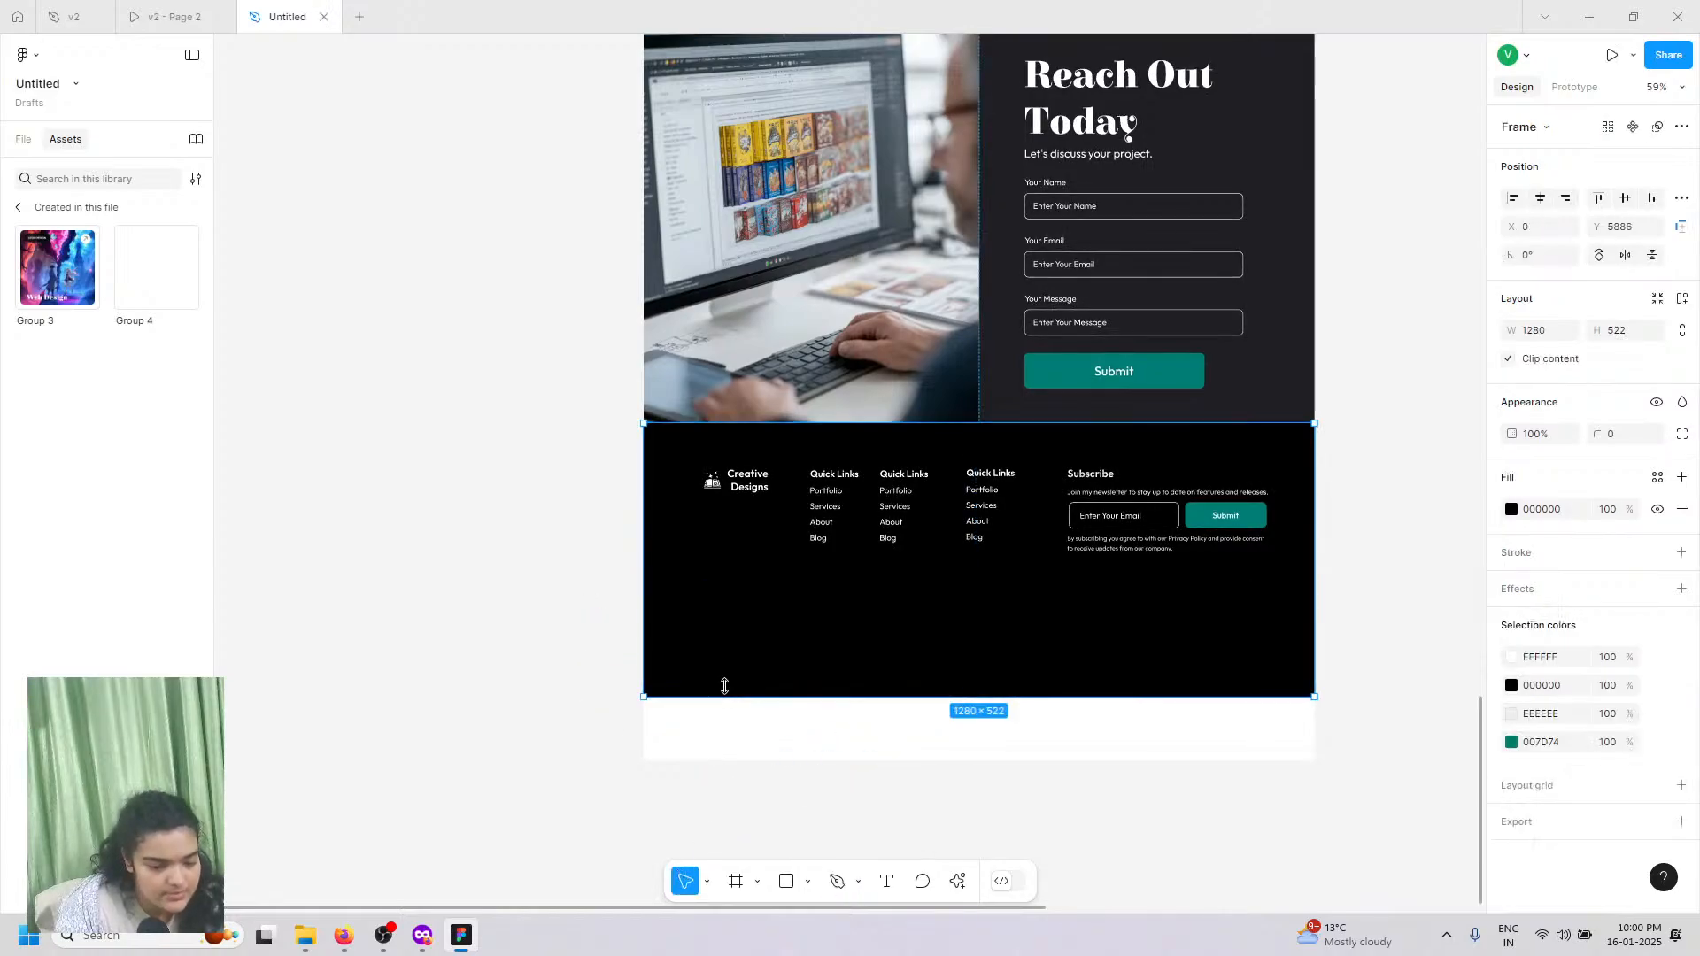
left_click_drag(725, 687, 725, 677)
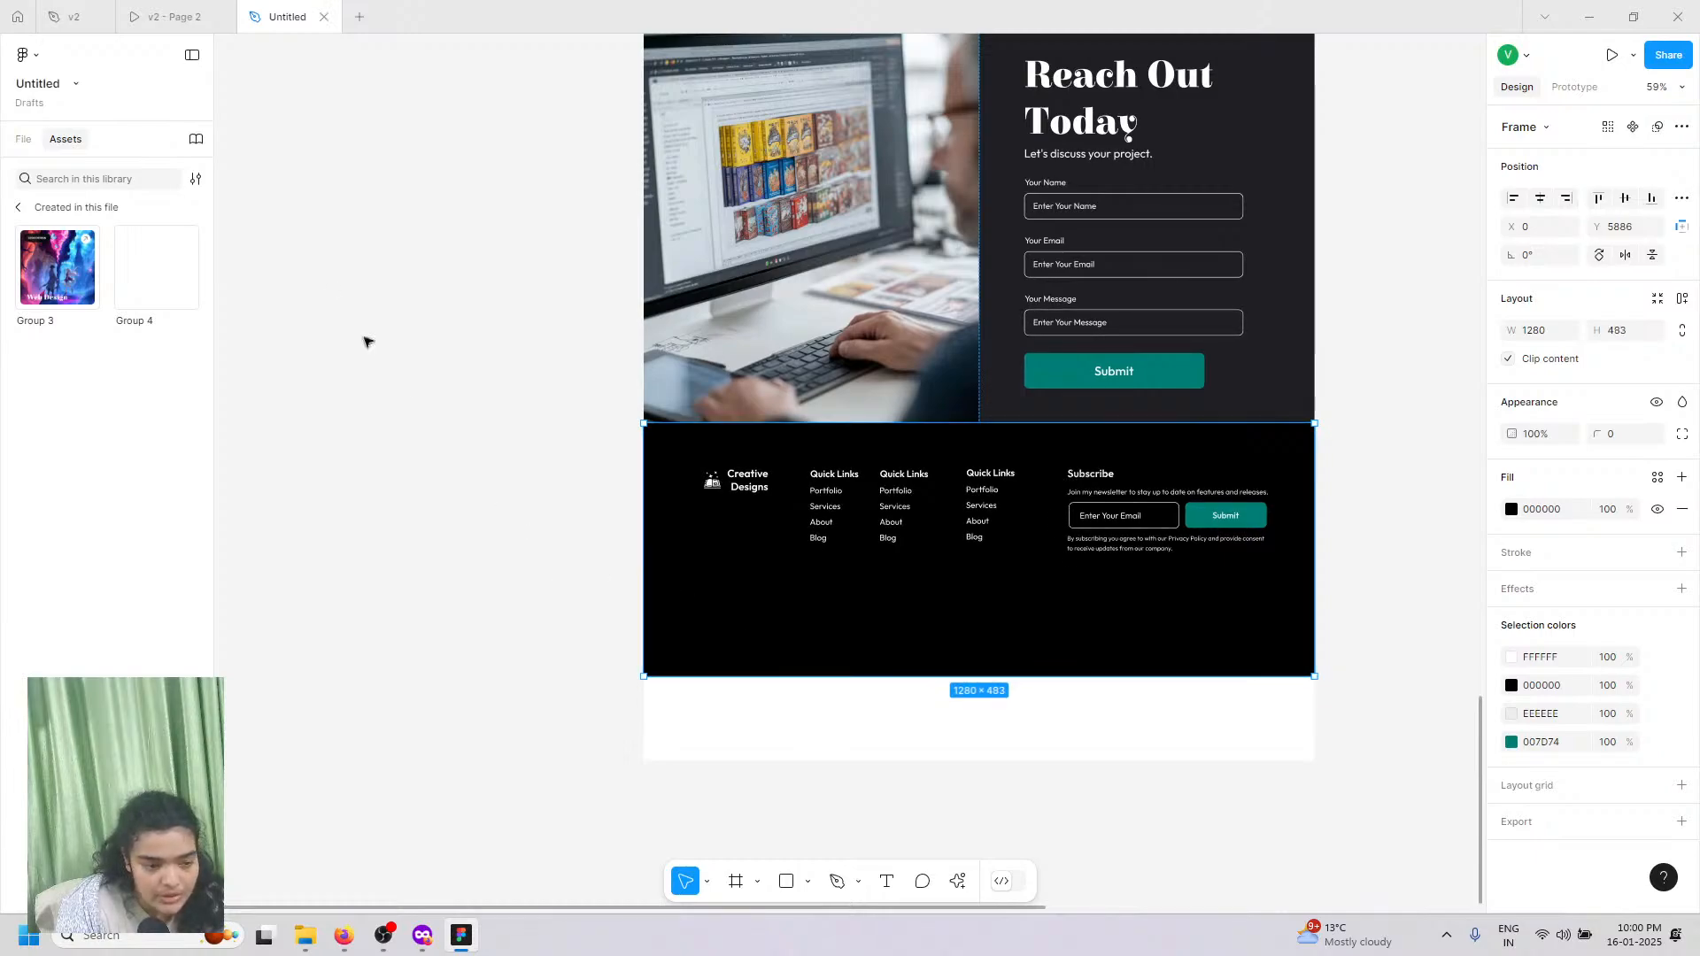
key("alt+1")
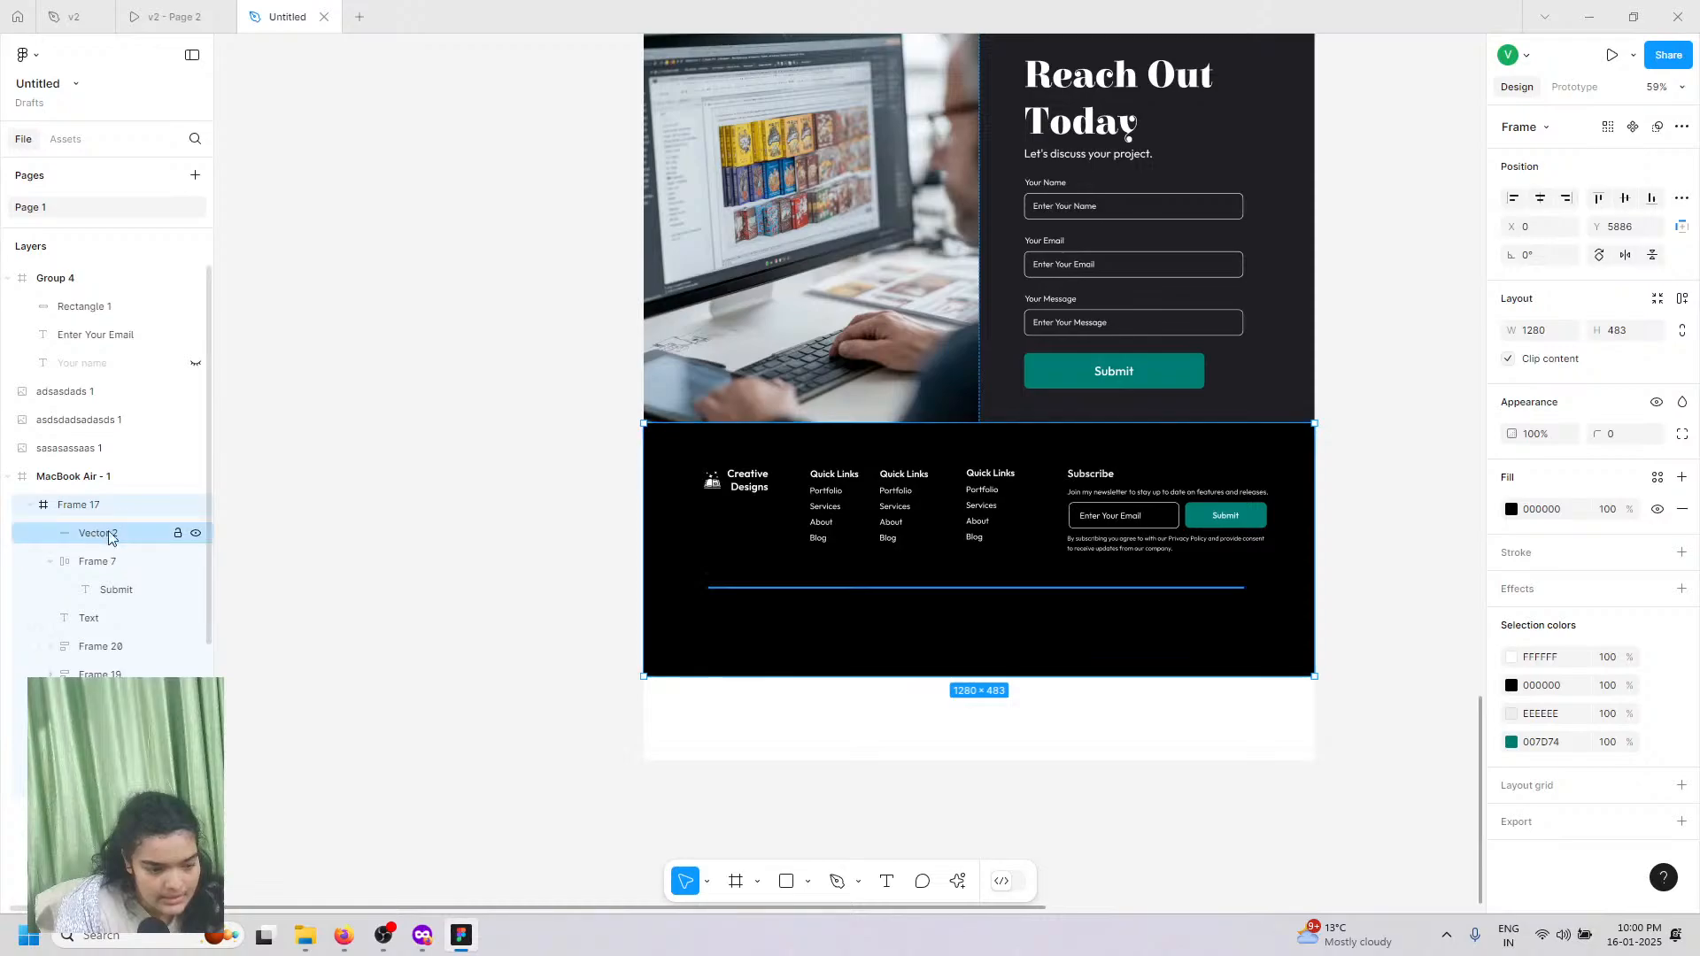
left_click(1512, 517)
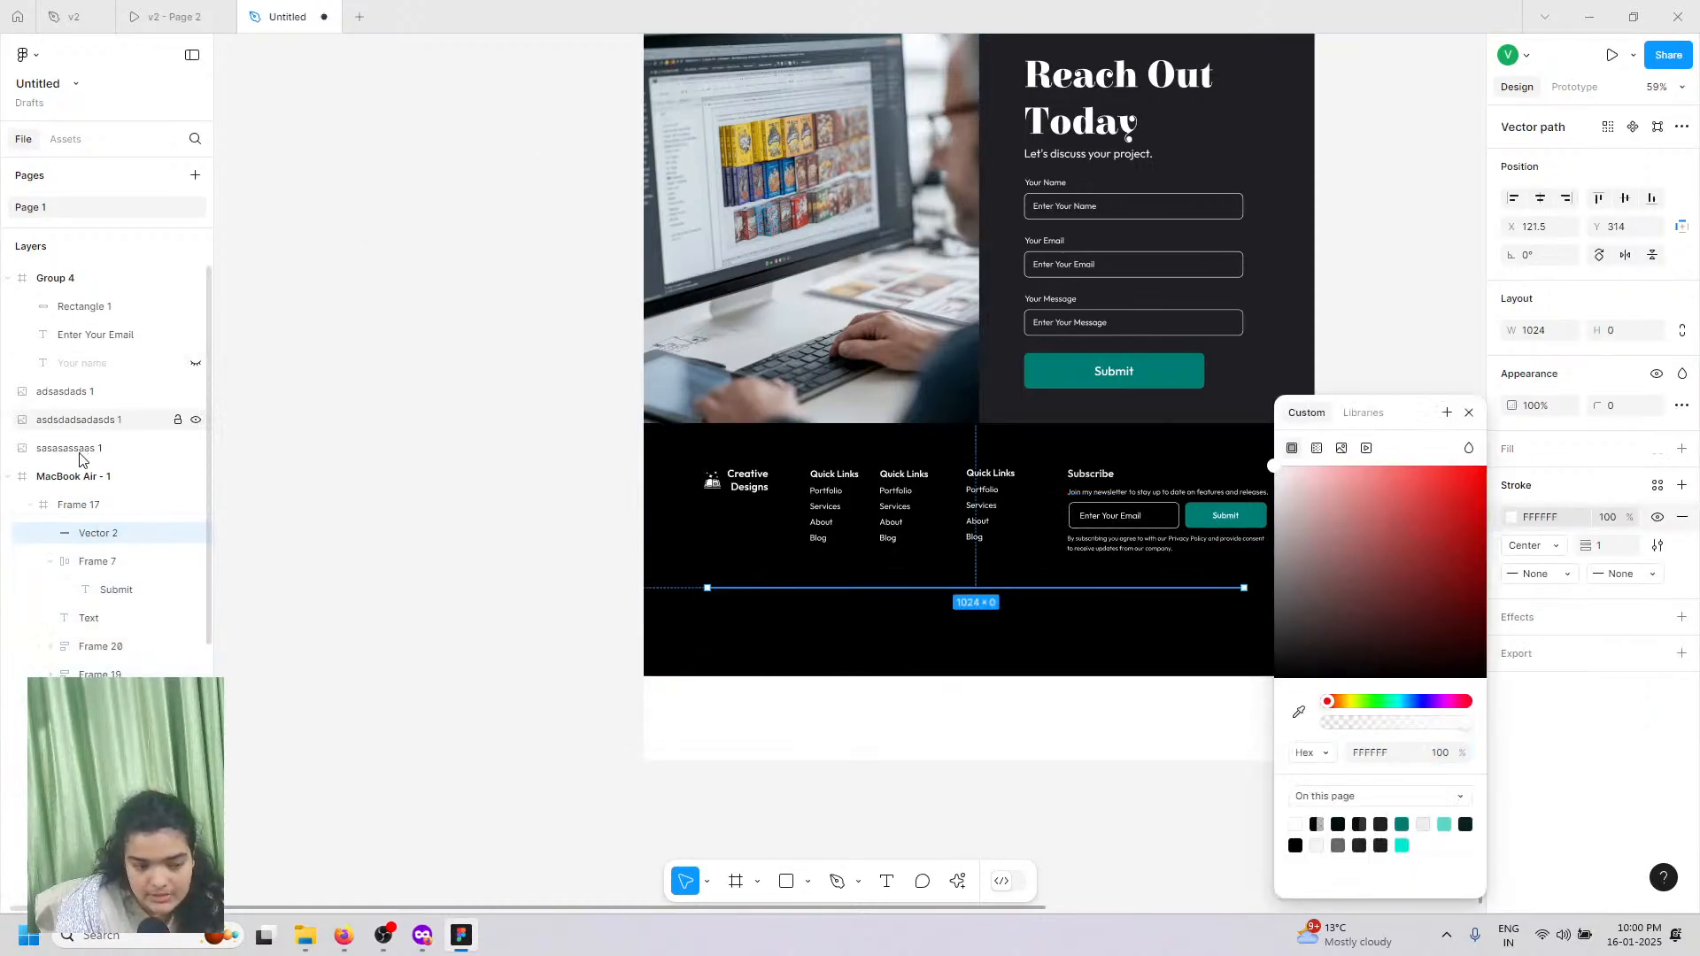
Step: Trim the MacBook Air frame's bottom to end at the footer, comparing with the v2 prototype
left_click(897, 755)
left_click_drag(899, 759, 898, 676)
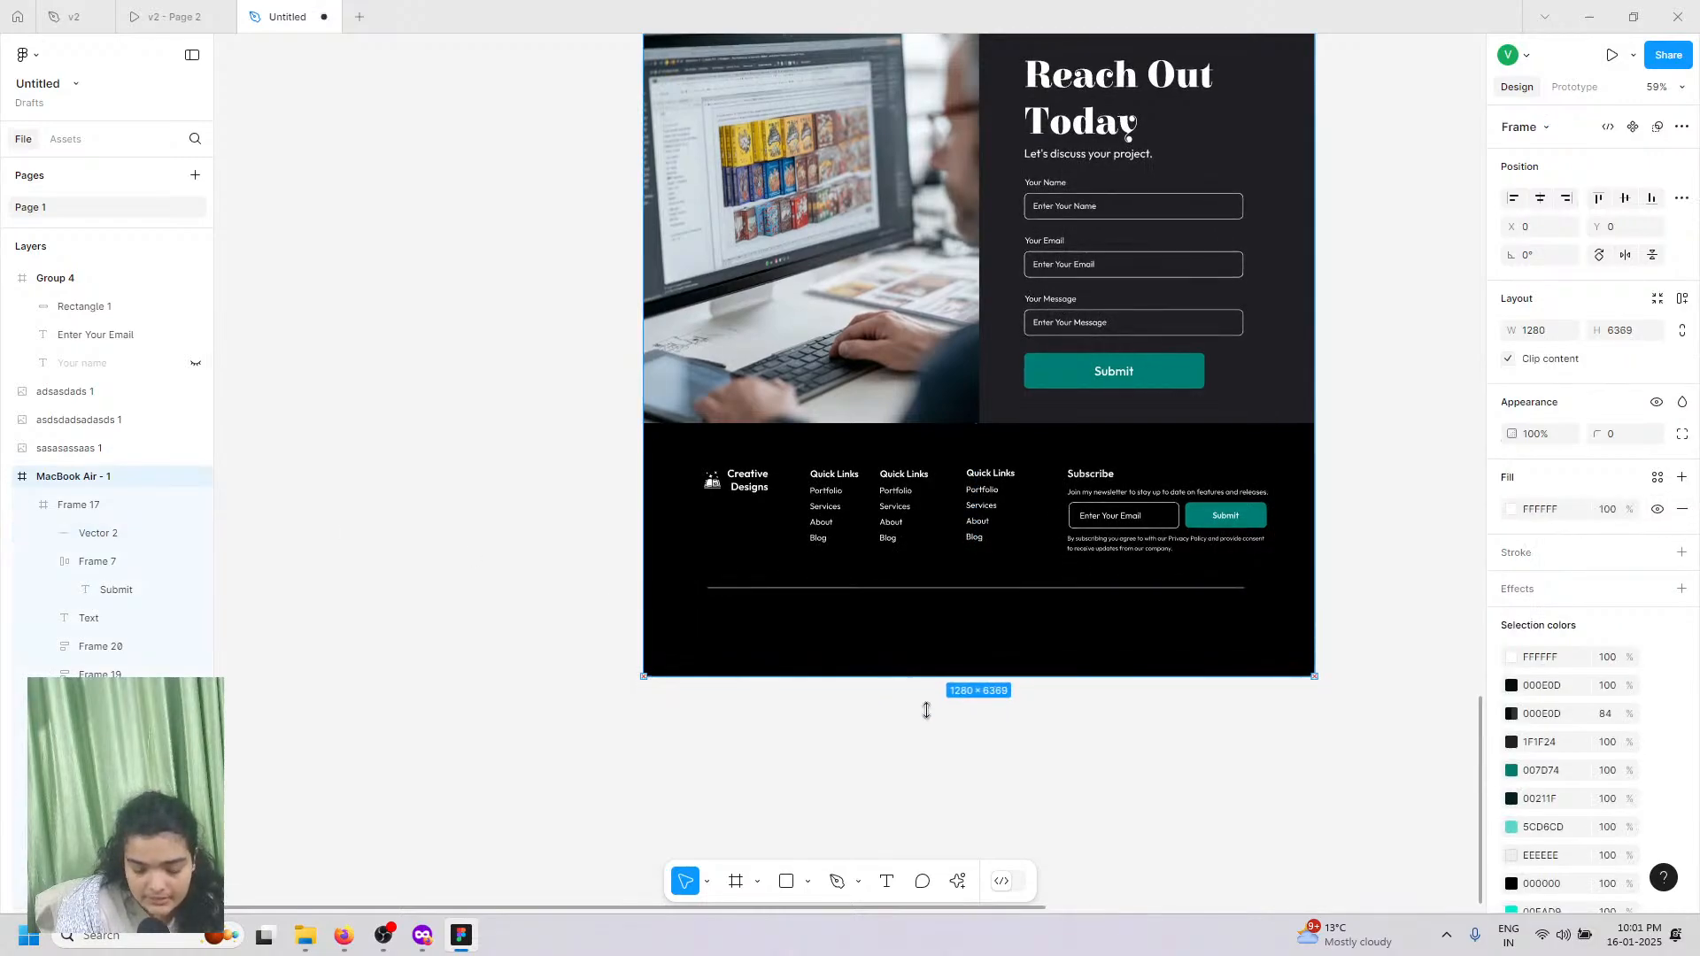
left_click(170, 16)
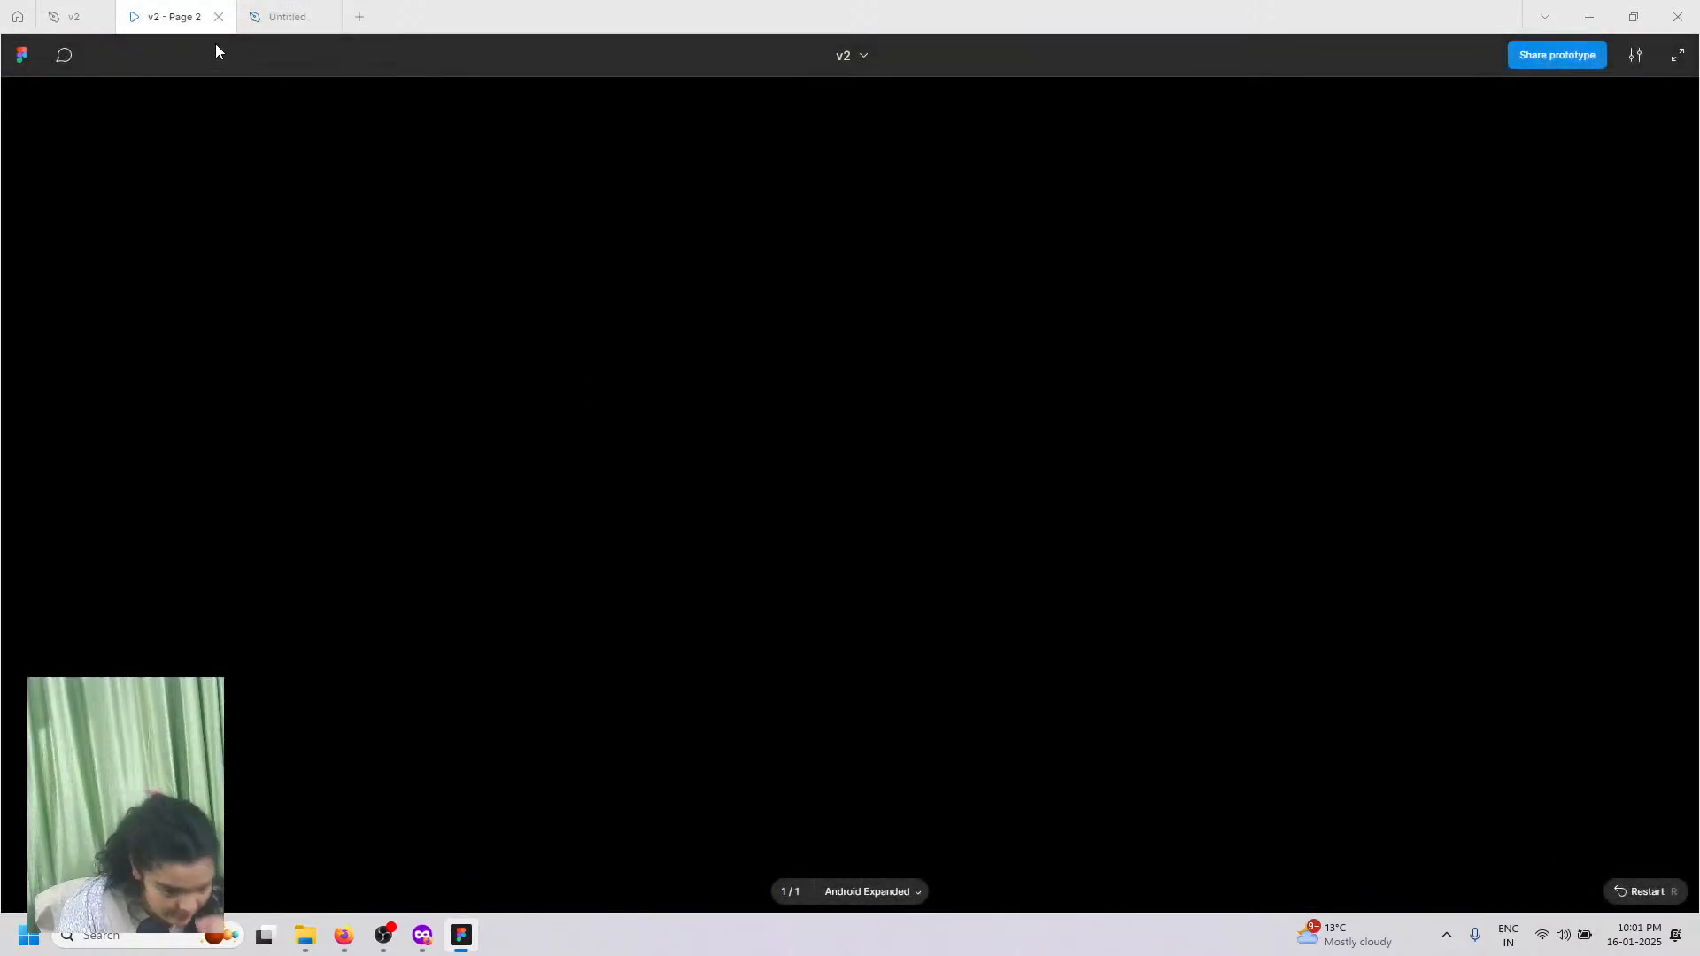
left_click(285, 16)
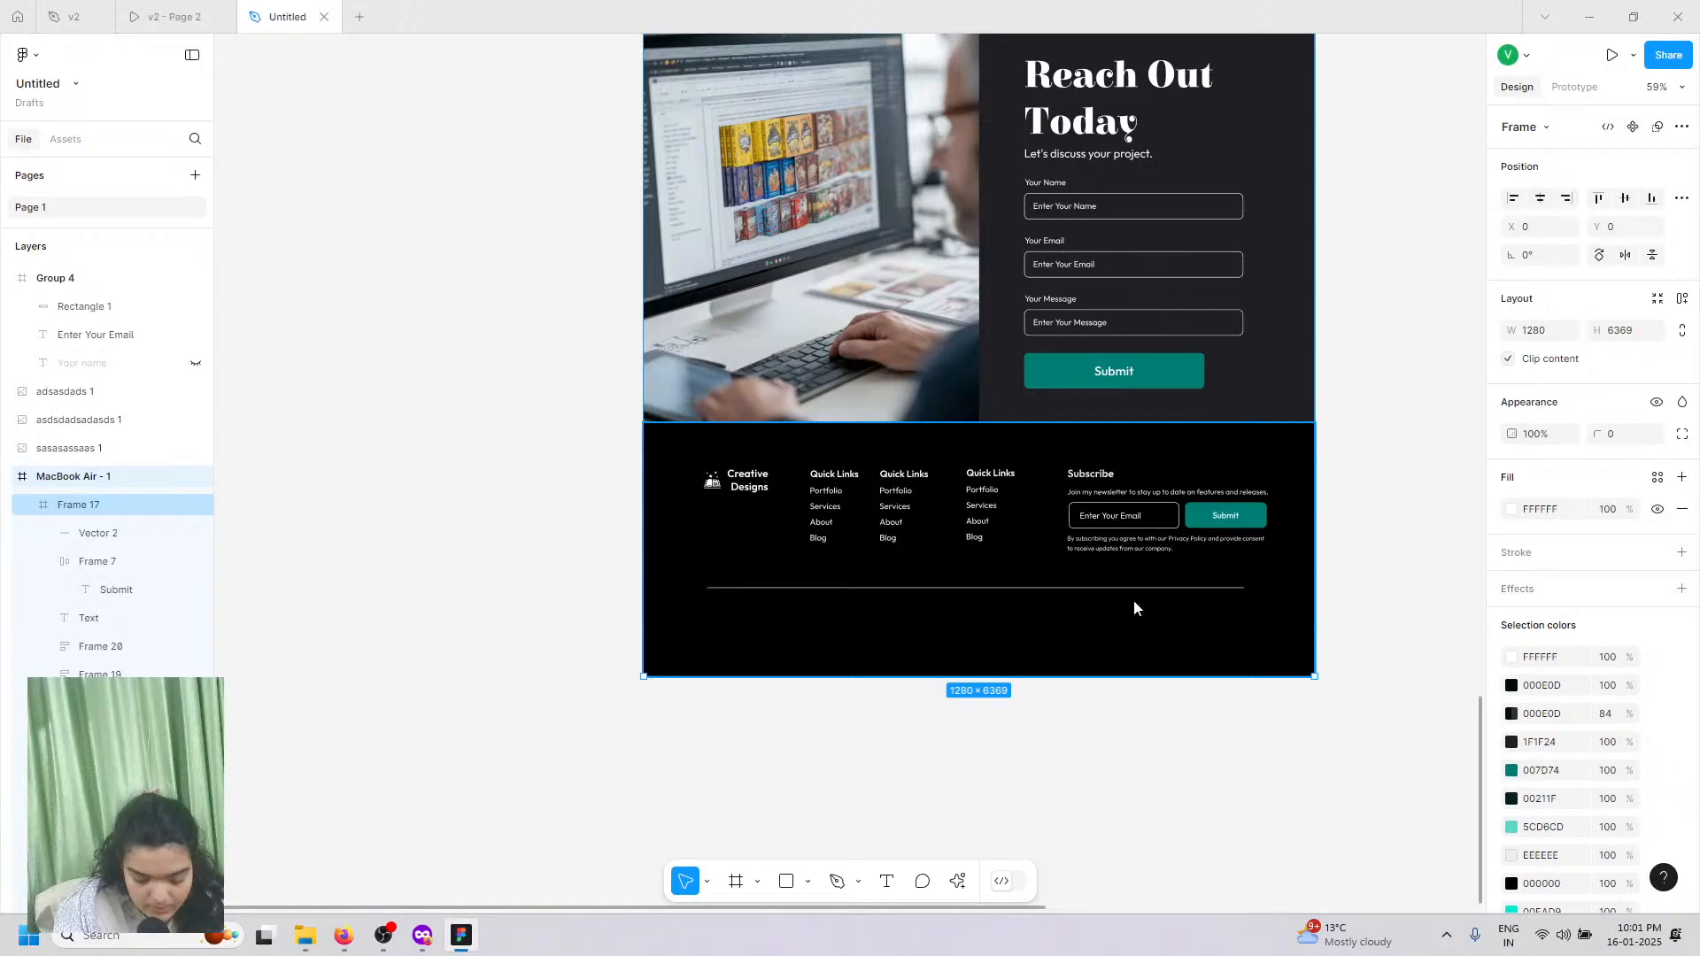
Step: Duplicate the consent text with Ctrl+D and place the copy below the divider at the bottom left
left_click(1073, 554)
key("ctrl+shift+Tab")
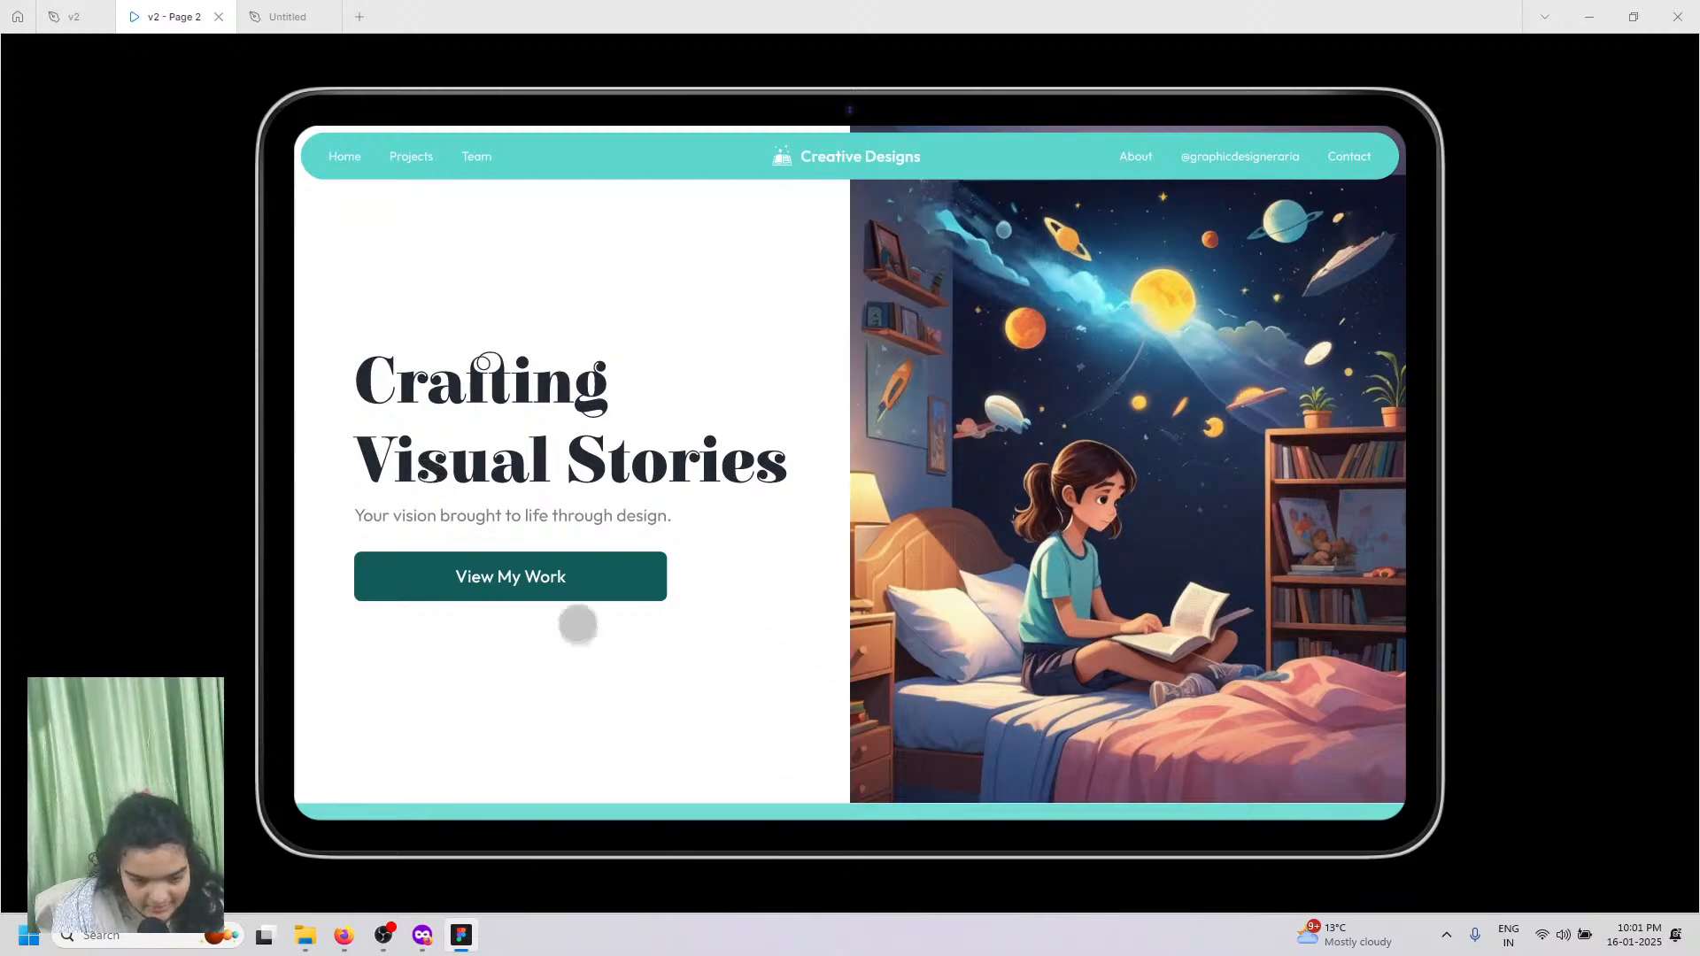
scroll(602, 638, "down", 5)
scroll(626, 653, "down", 20)
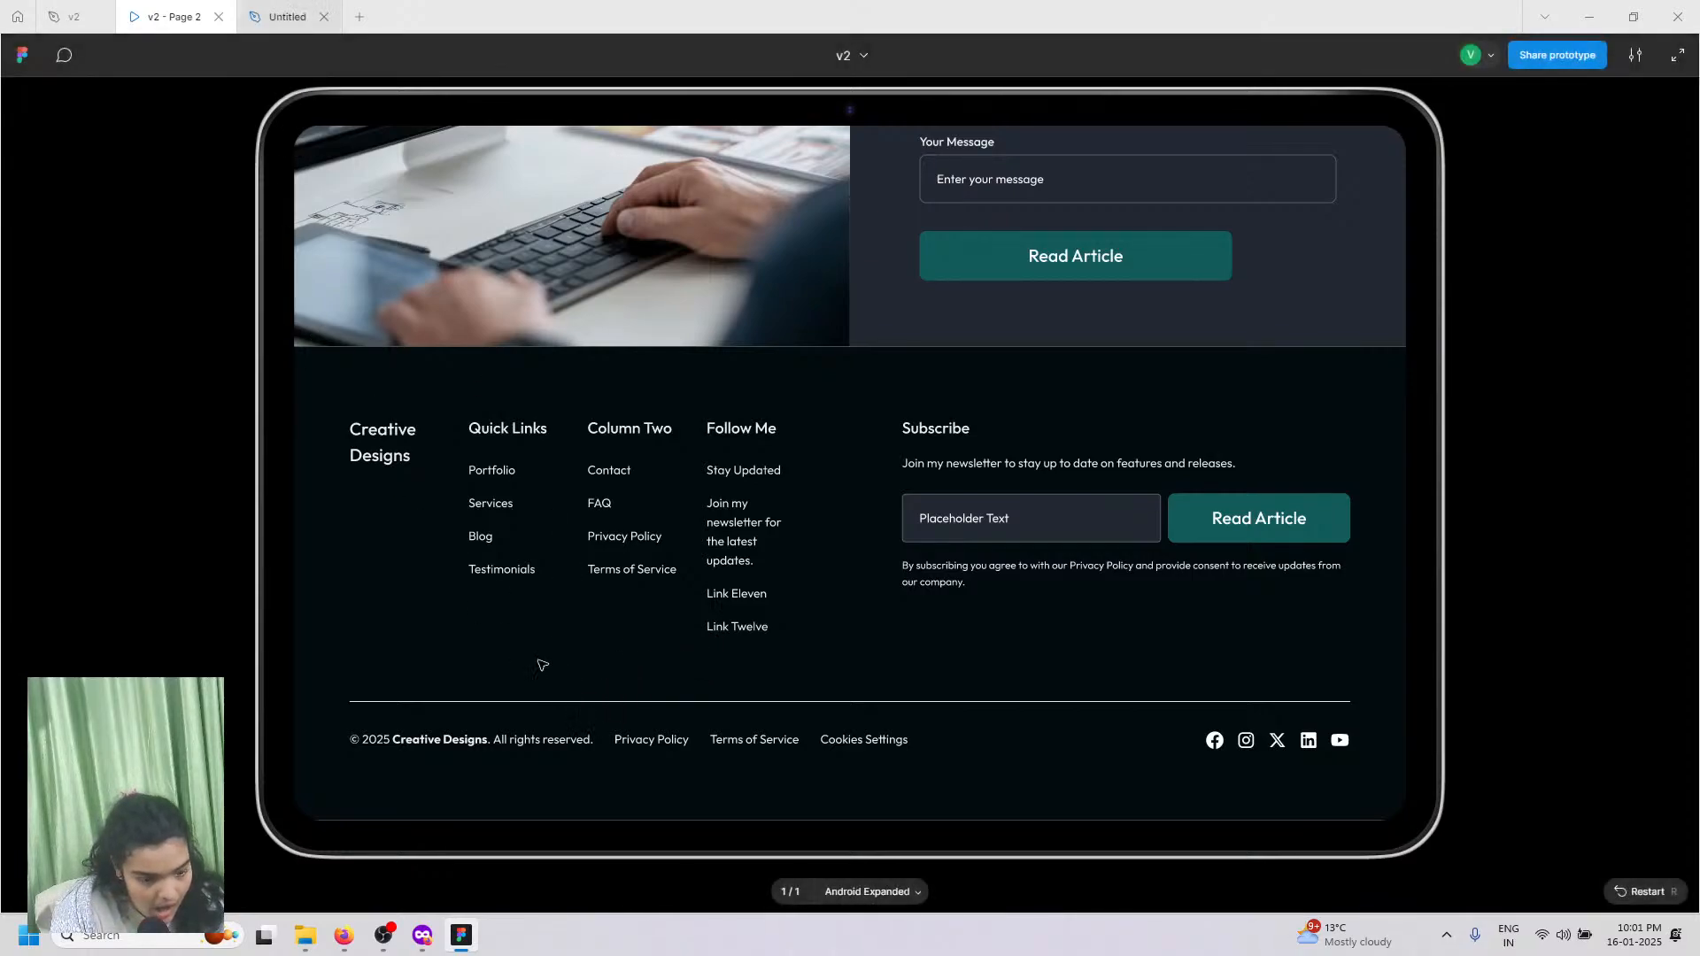
key("ctrl+Tab")
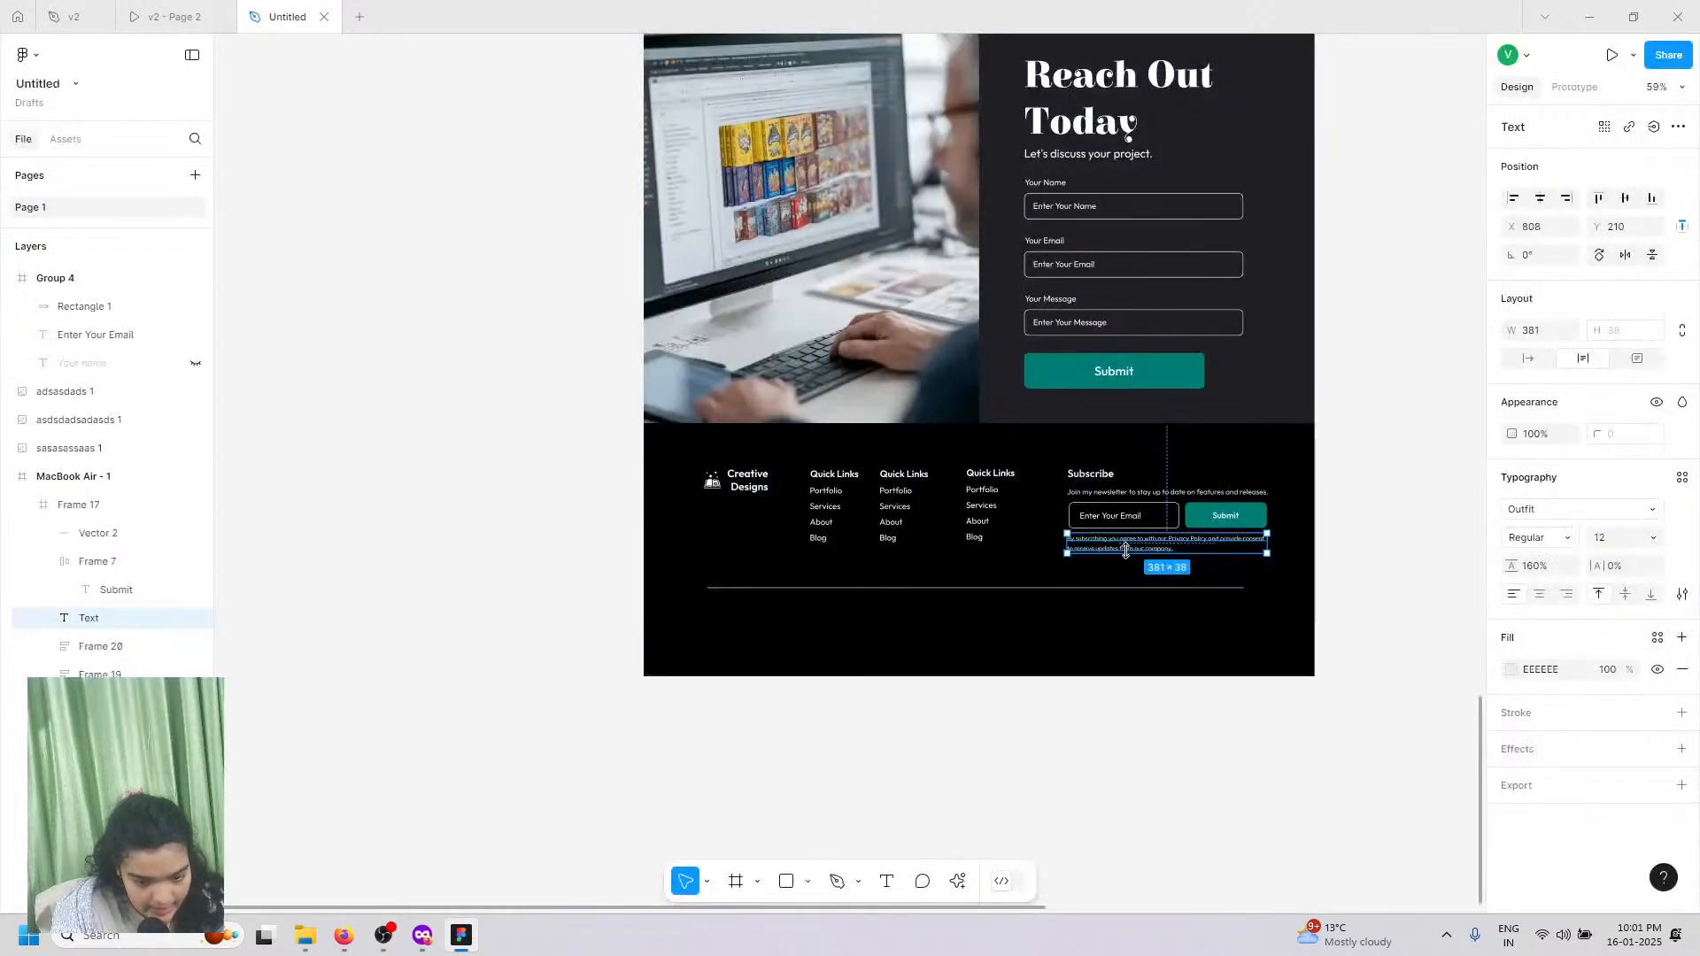
key("ctrl+d")
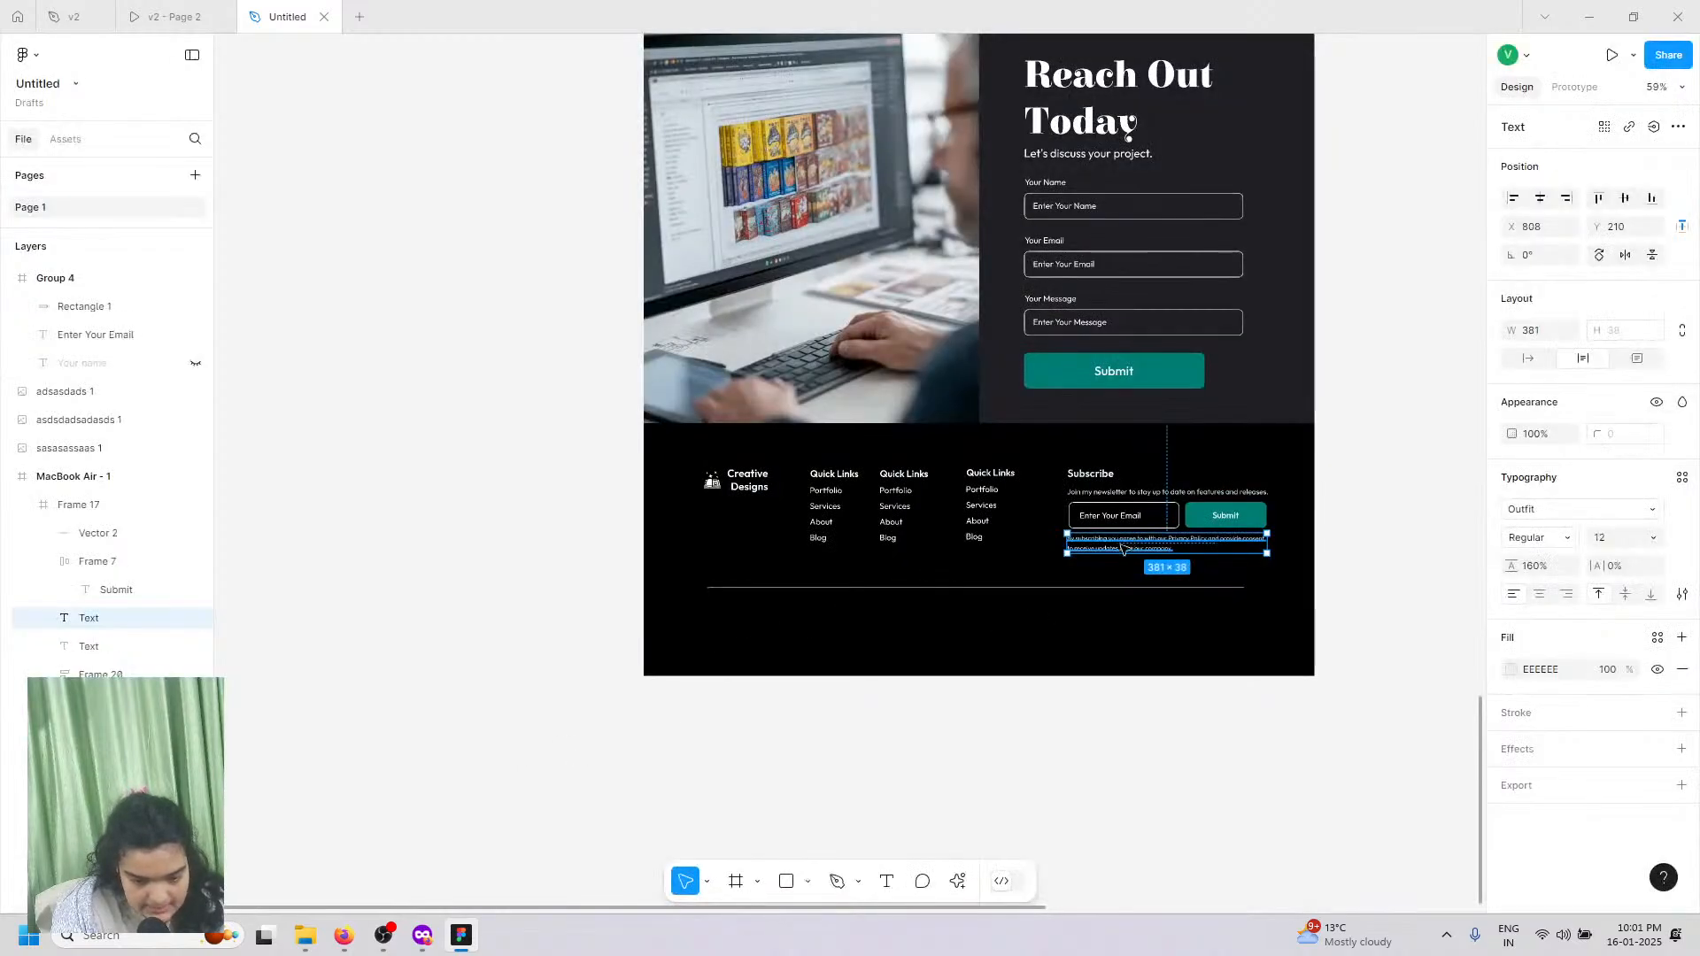
left_click_drag(1122, 547, 761, 627)
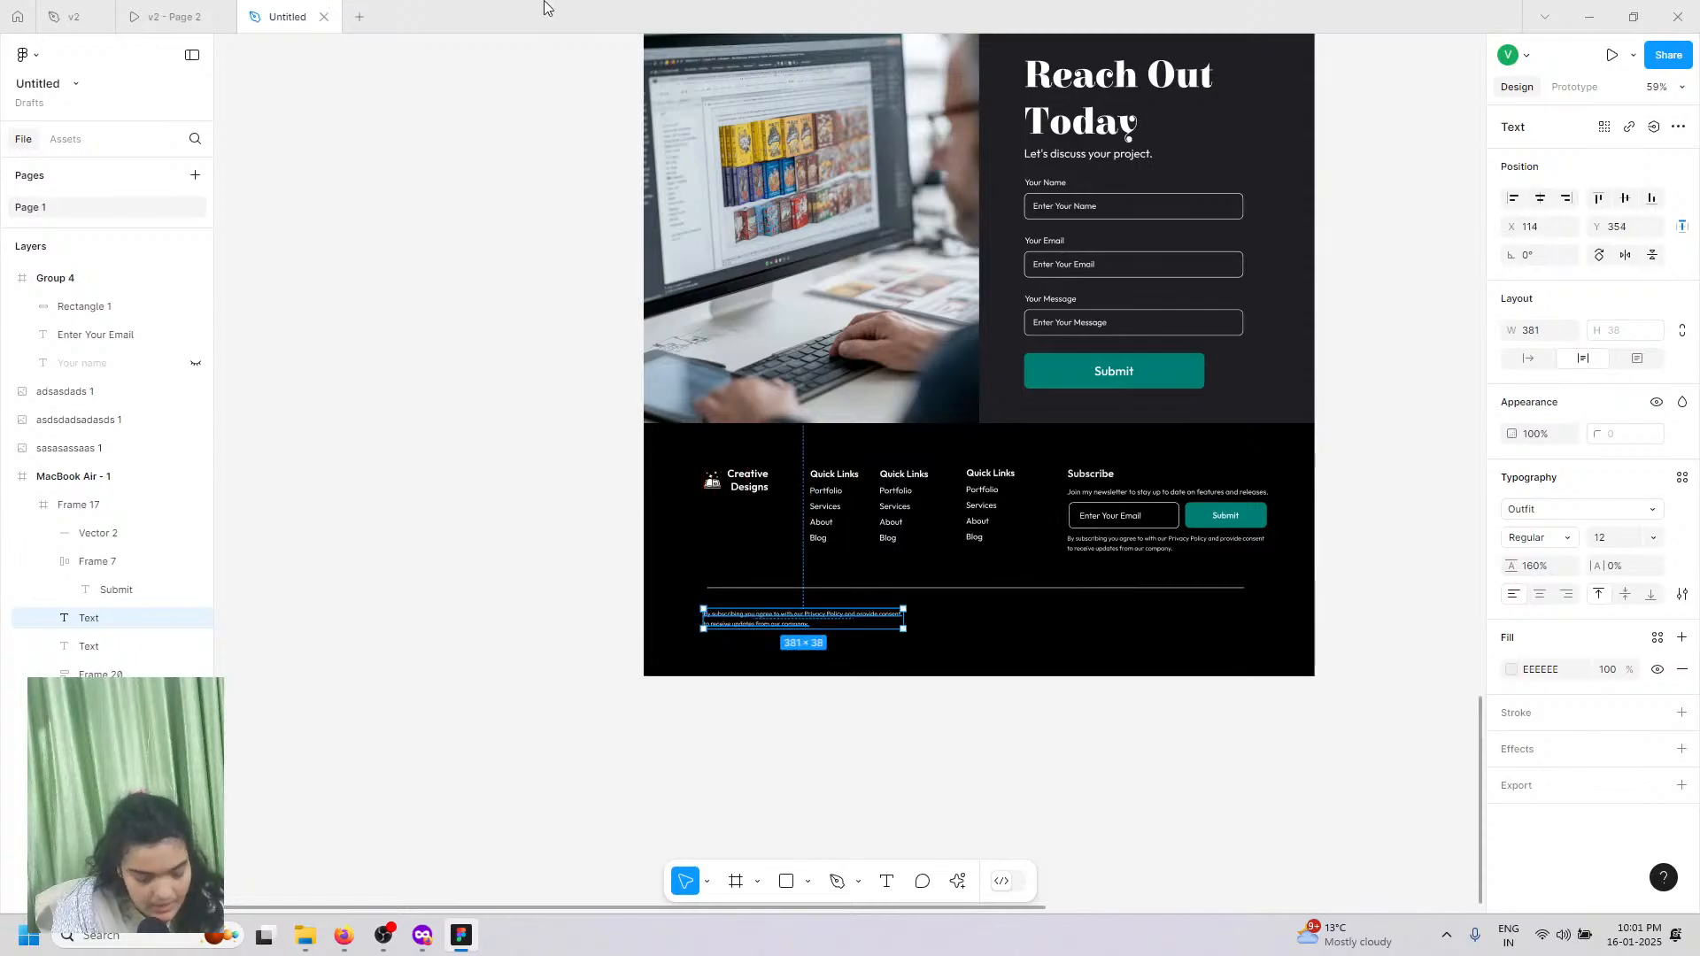
left_click(226, 16)
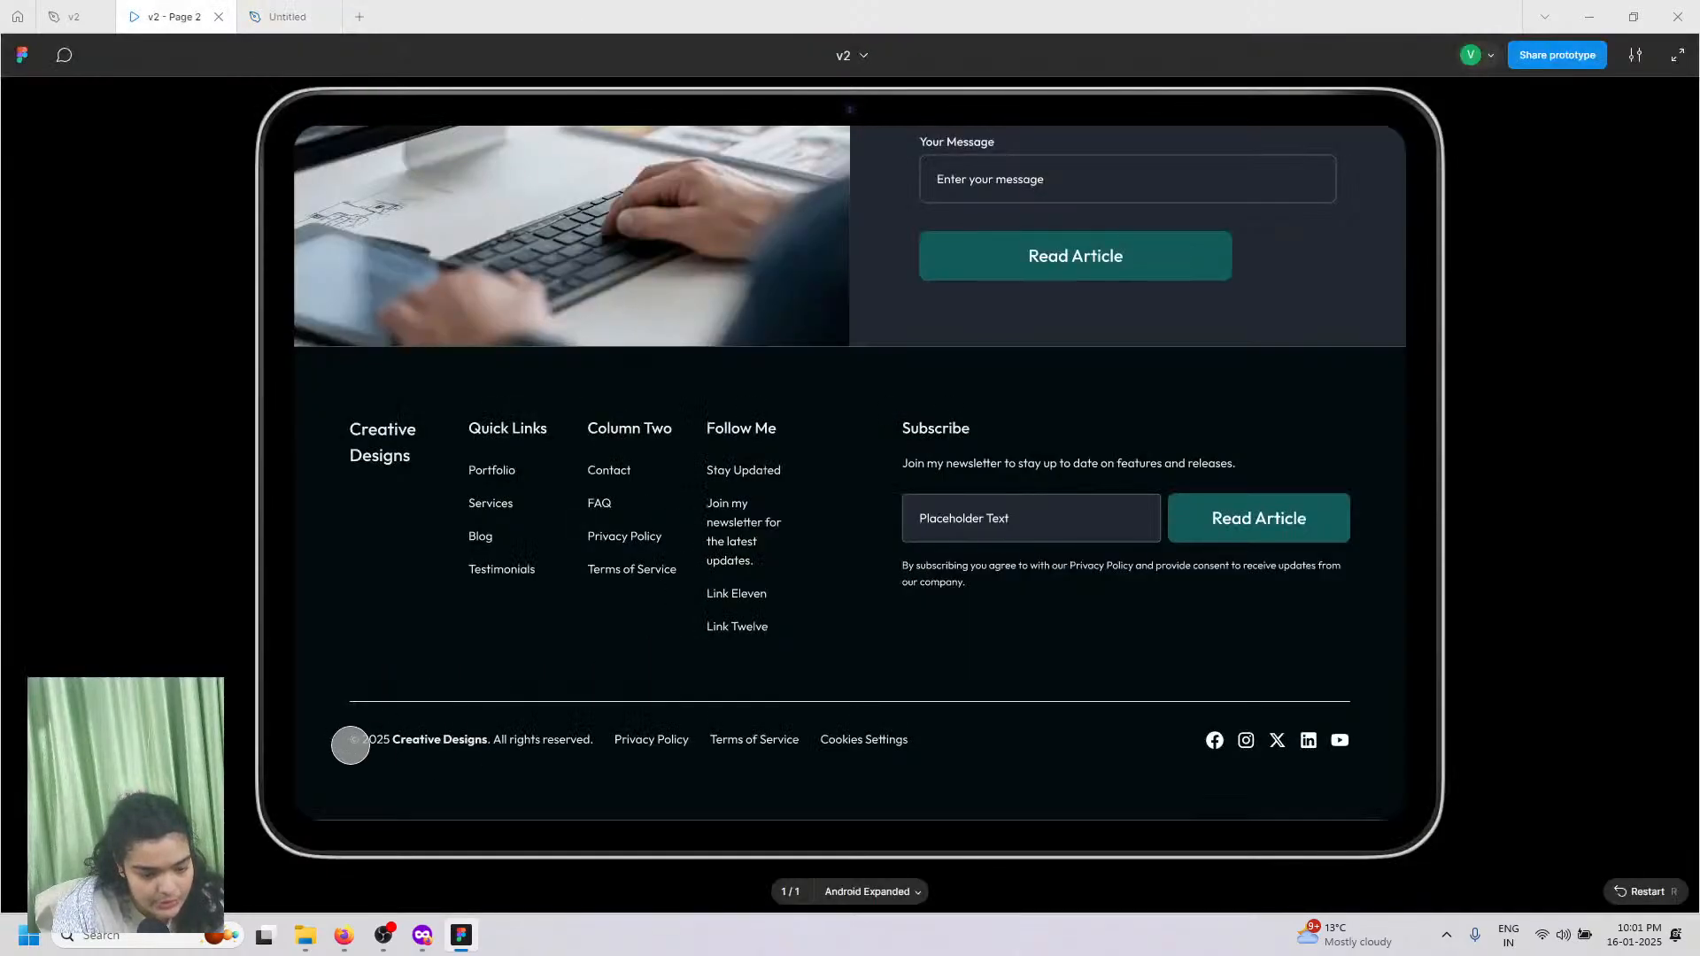
left_click(288, 16)
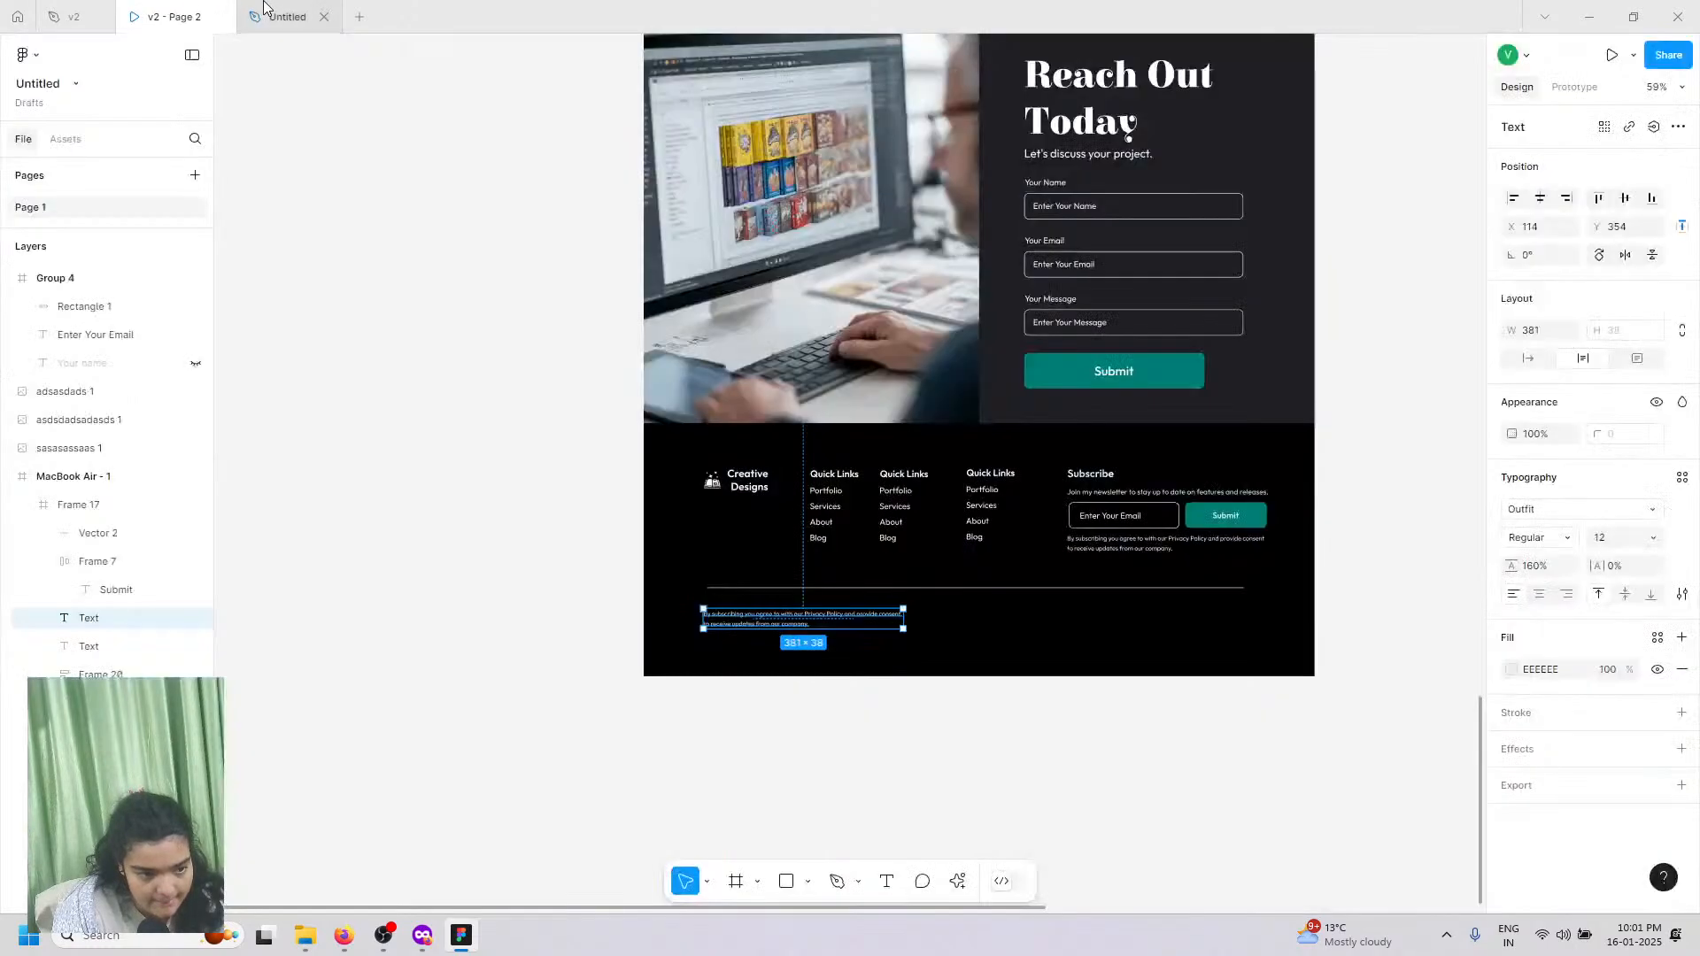
Step: Replace the copied text with '© 2025 Creative Designs. All Rights Reserved'
double_click(757, 620)
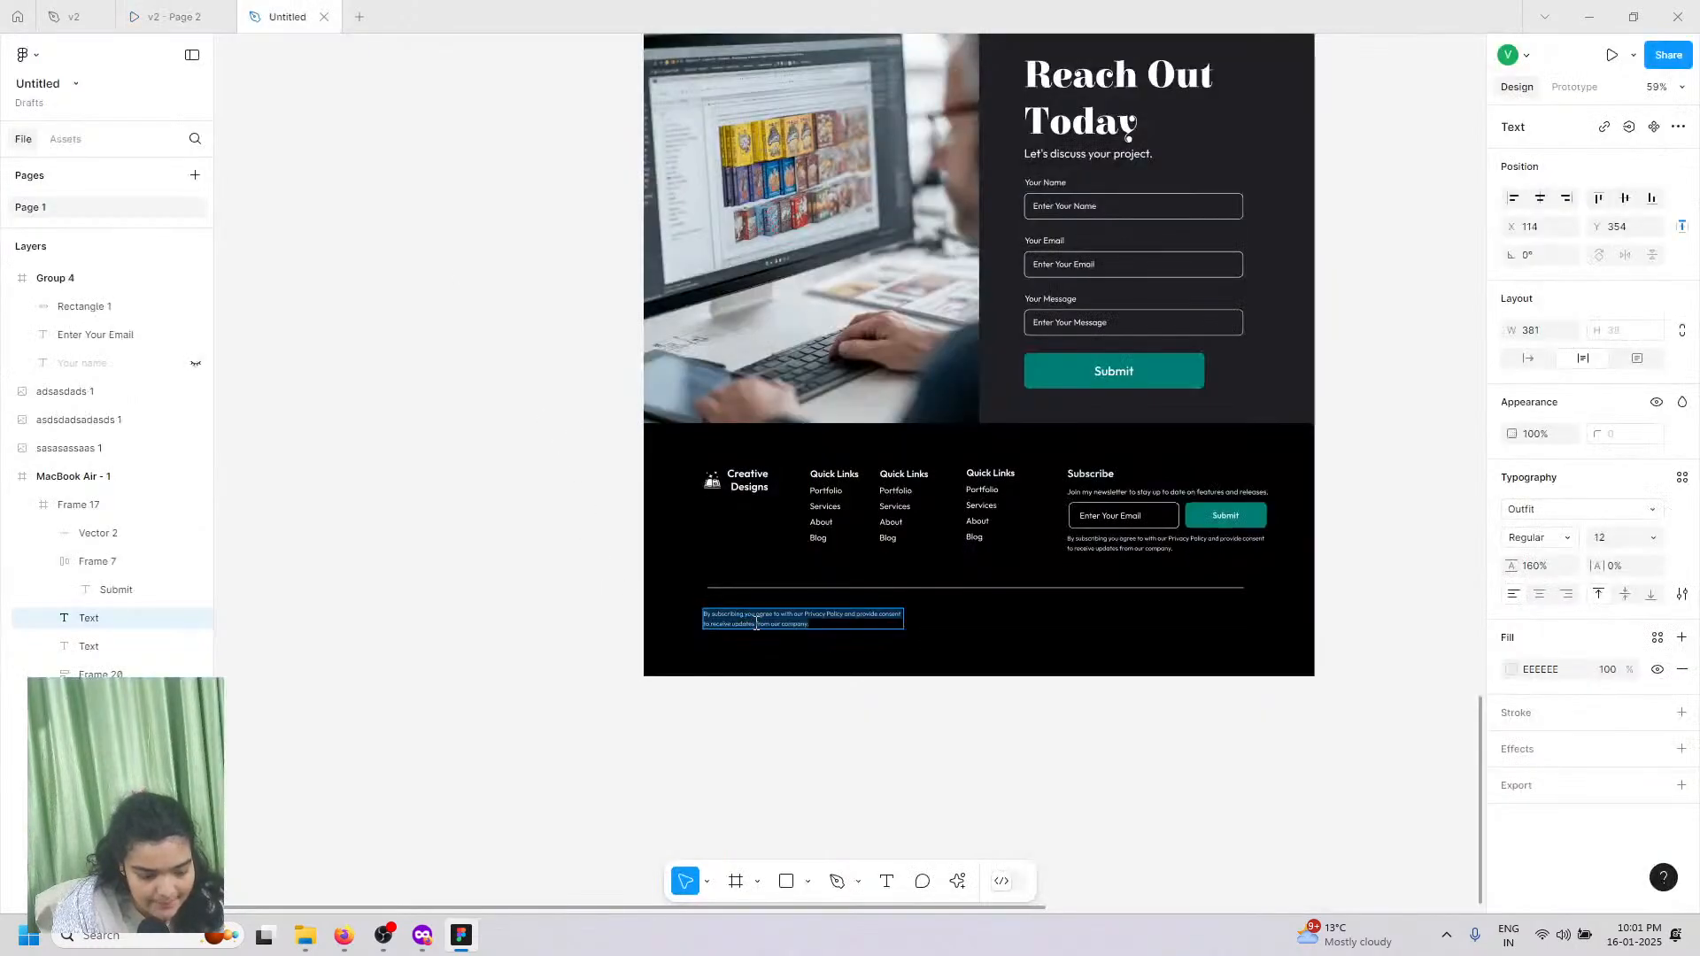
scroll(757, 622, "up", 10)
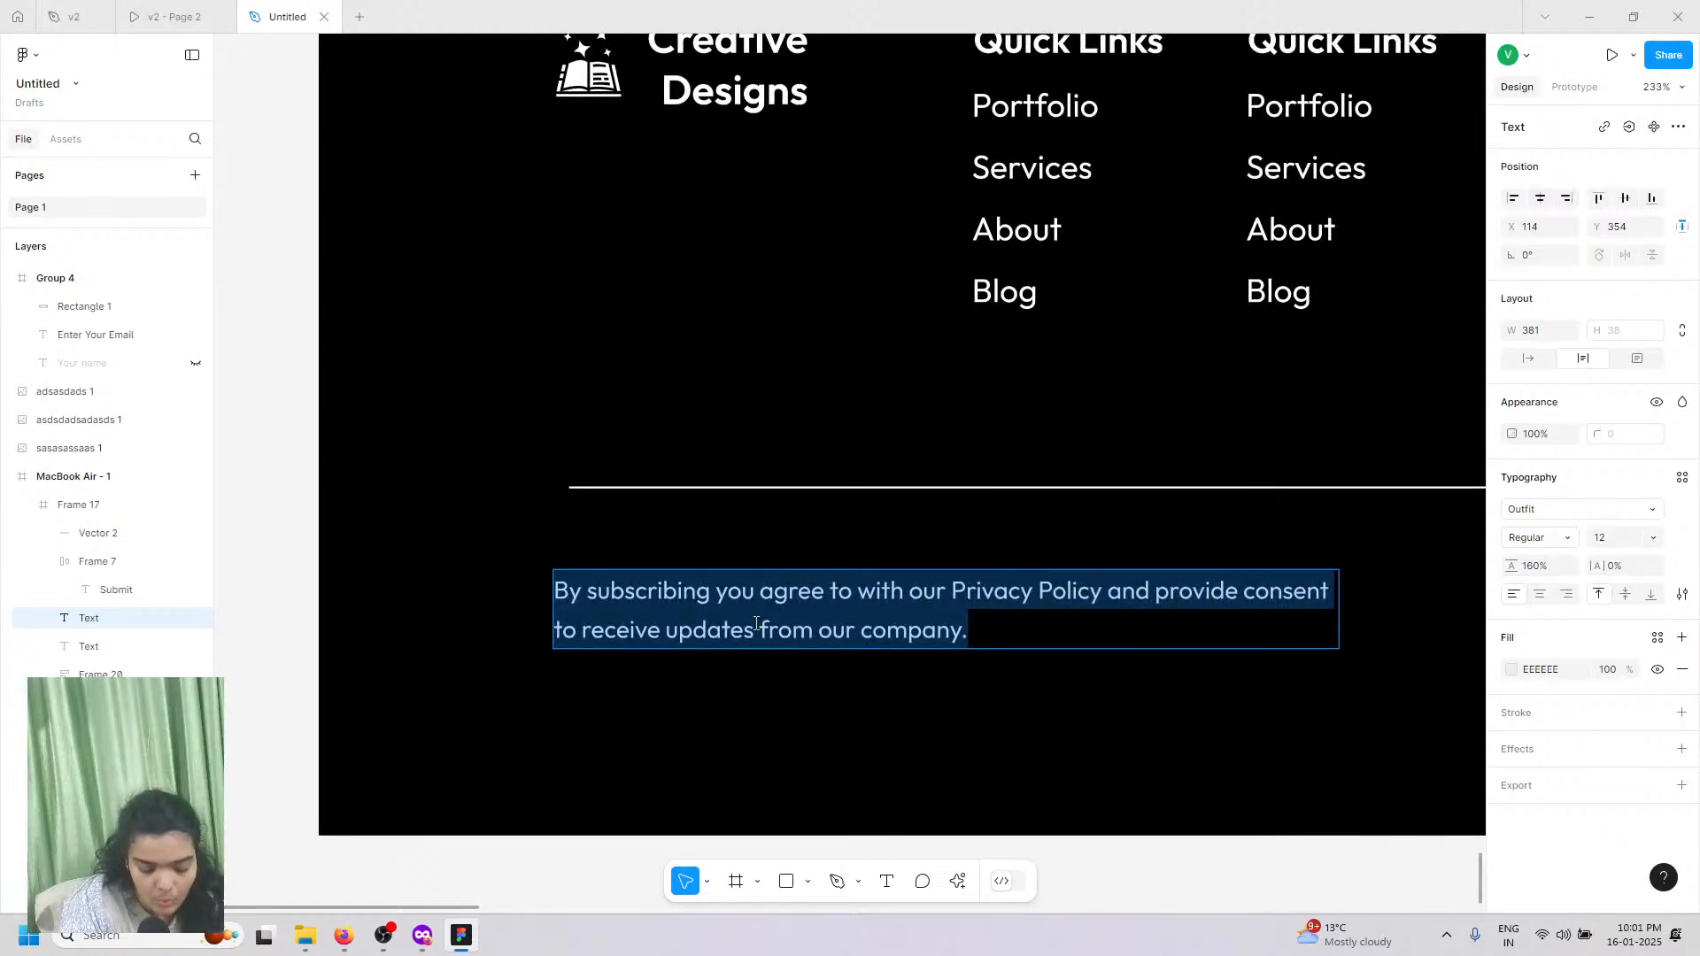
key("super+period")
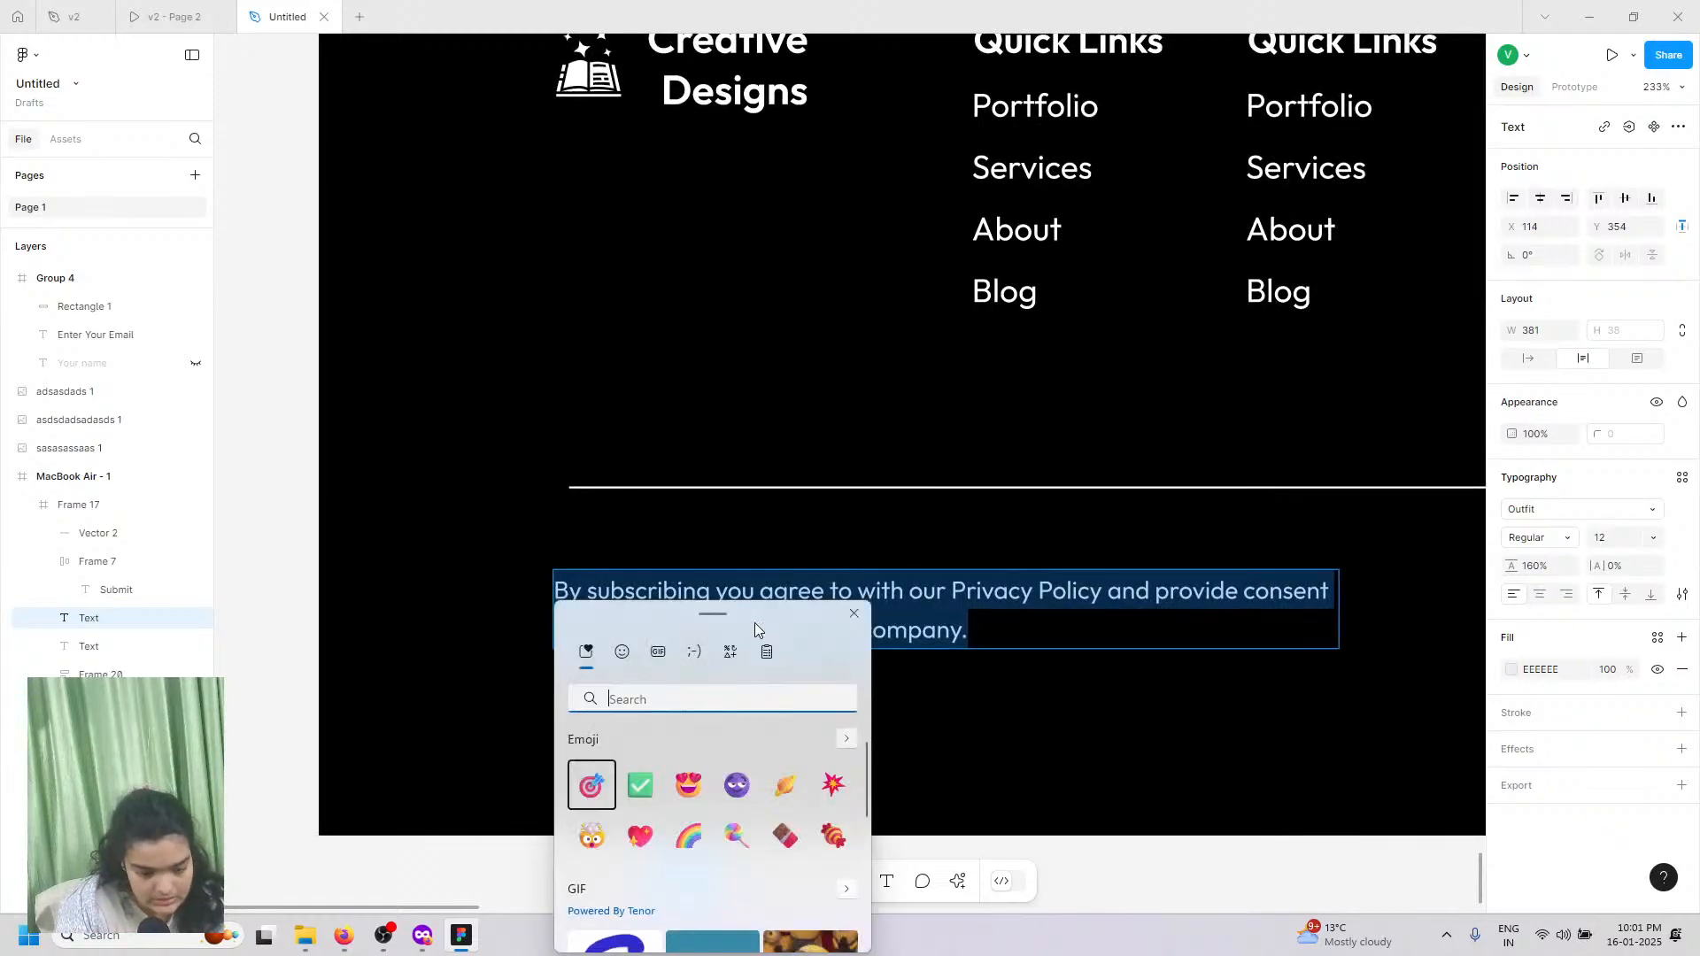
type("c")
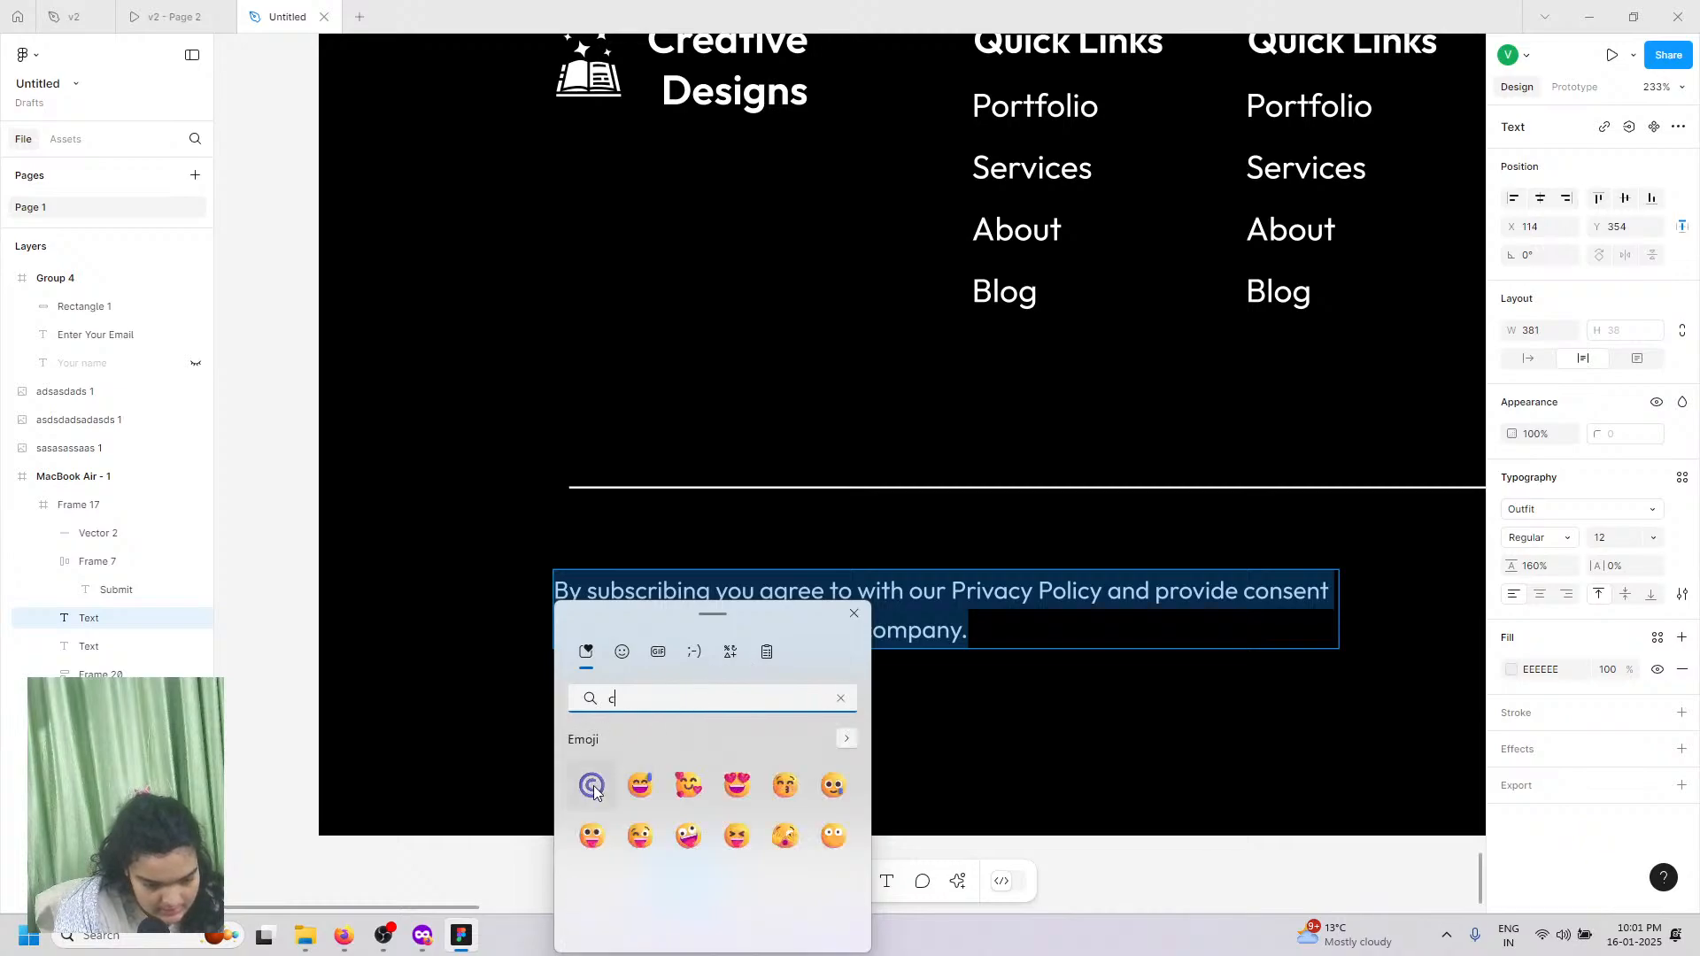
left_click(591, 784)
left_click(608, 602)
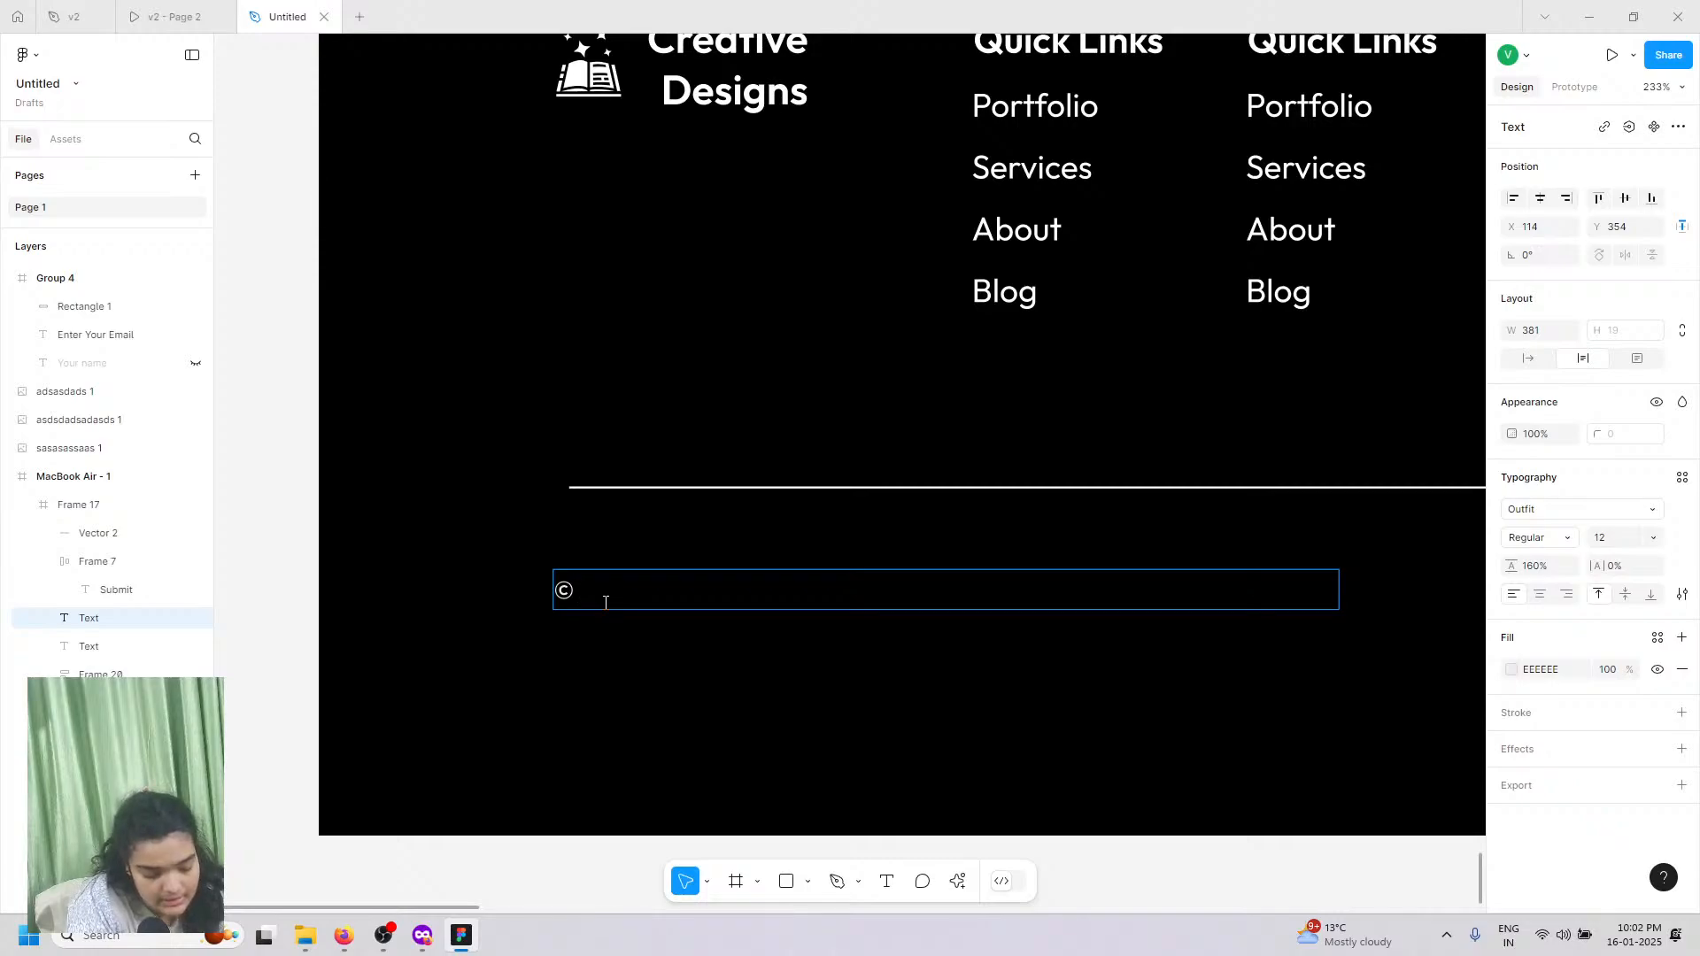
type("rea")
key("BackSpace")
key("BackSpace")
key("BackSpace")
key("BackSpace")
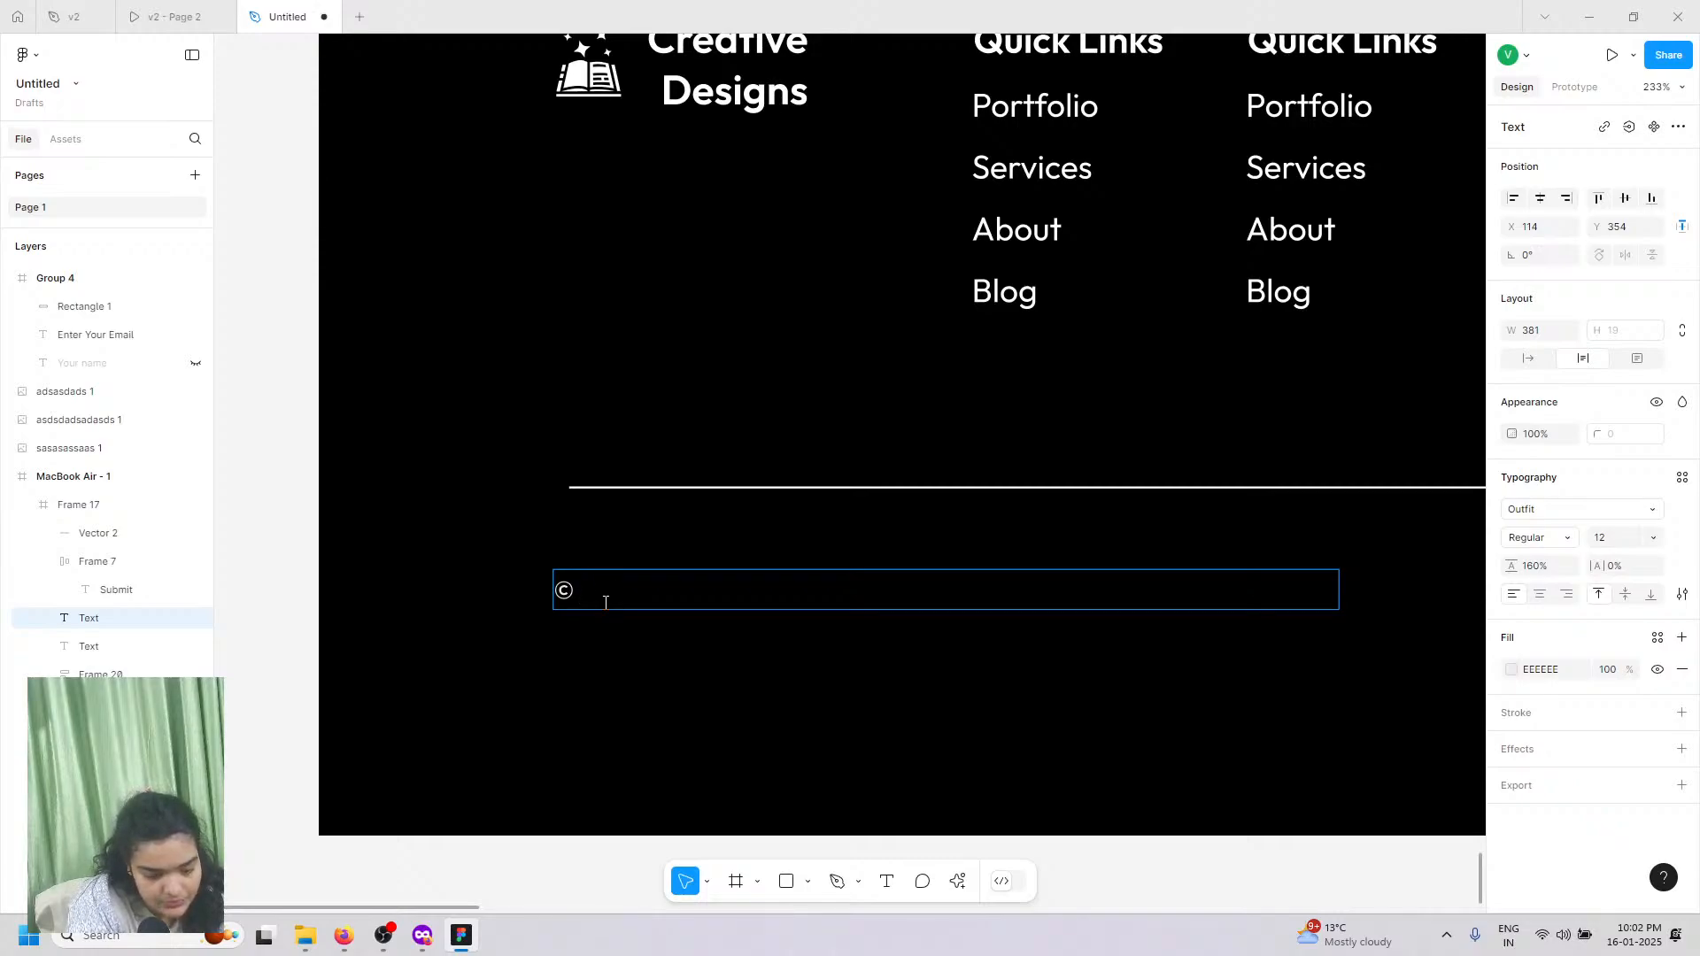
type("2025")
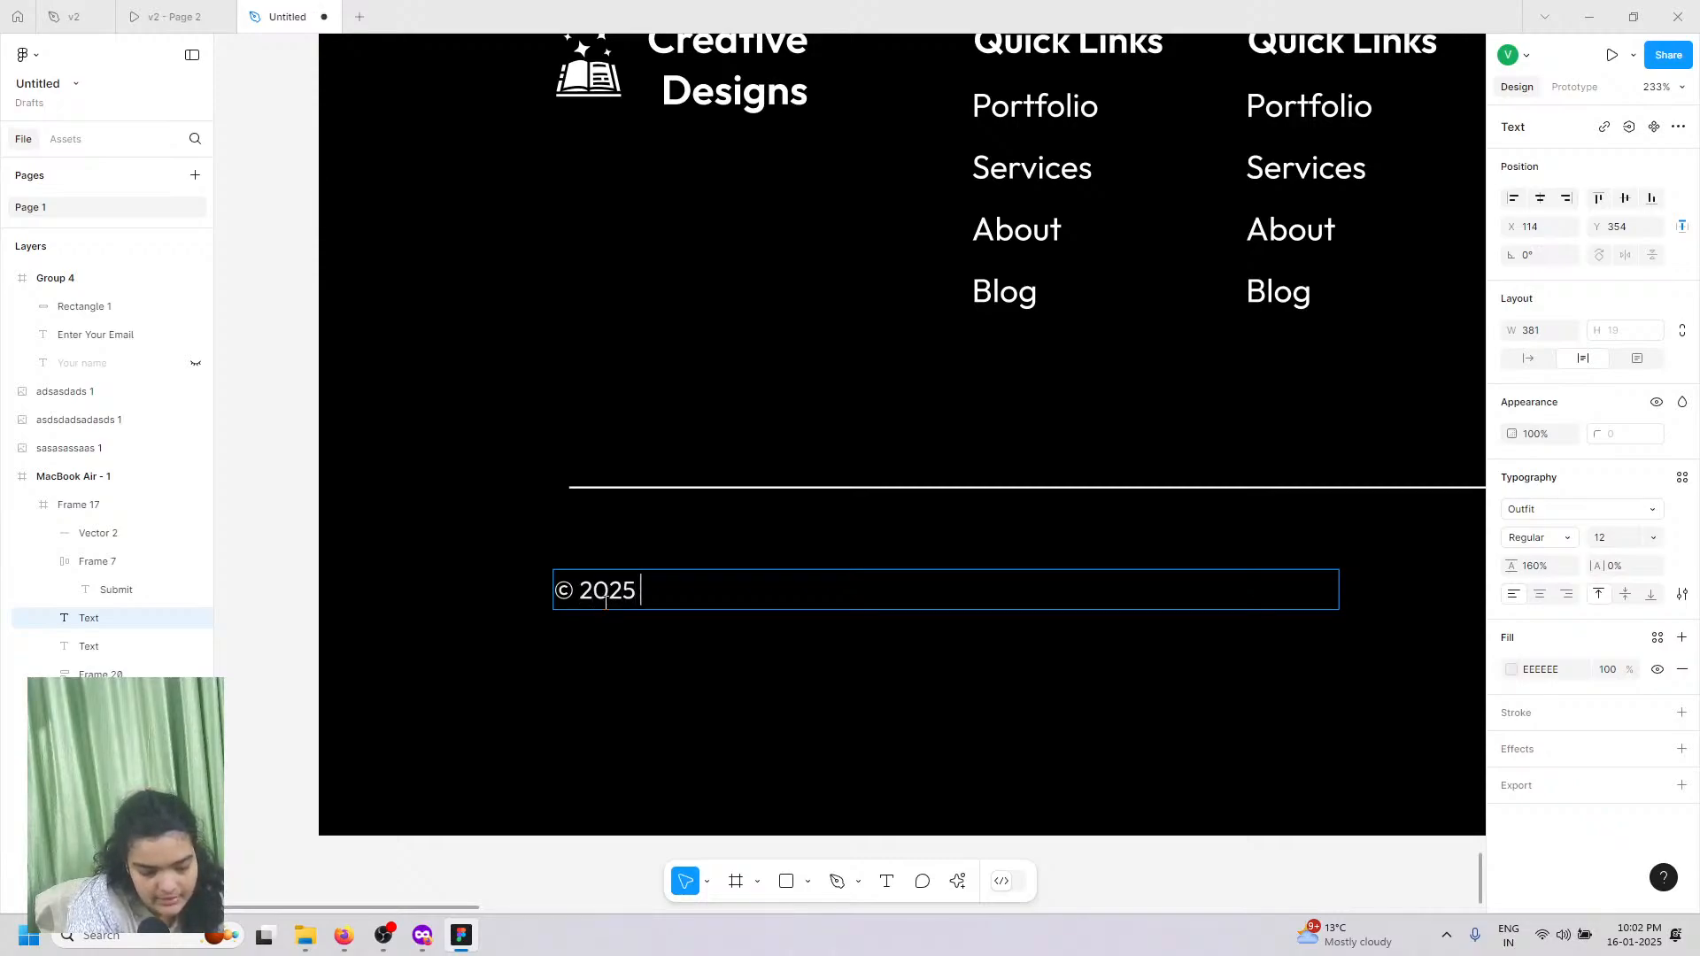
type(" Creati")
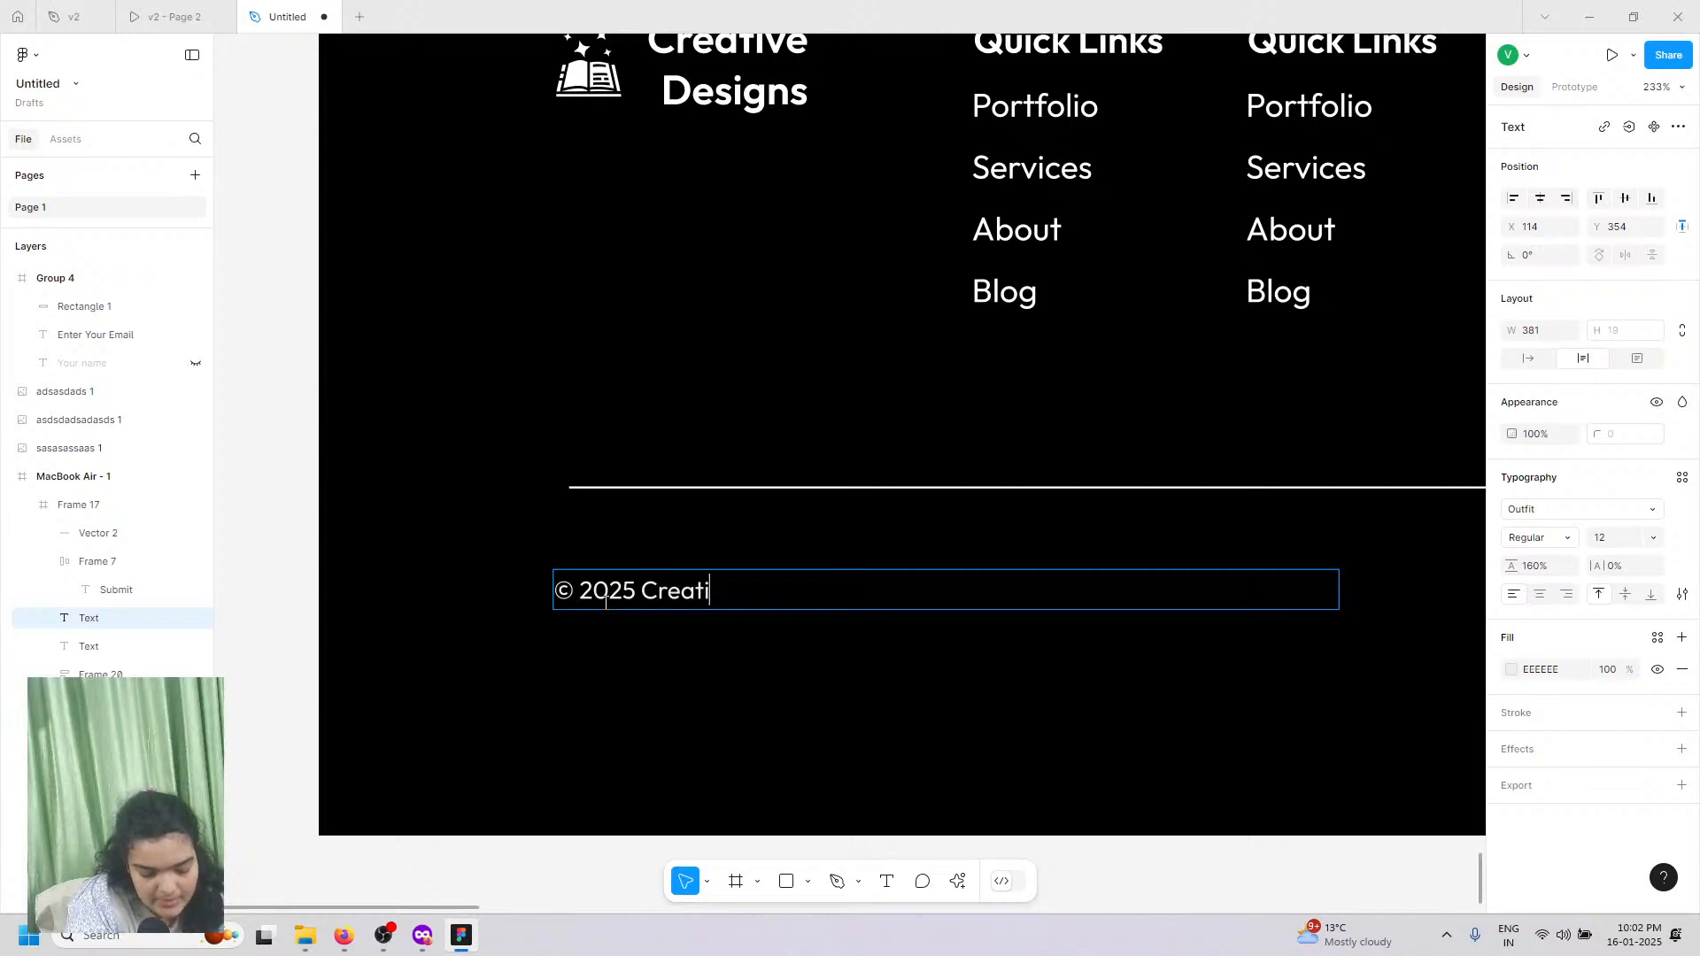
type("ve Designs")
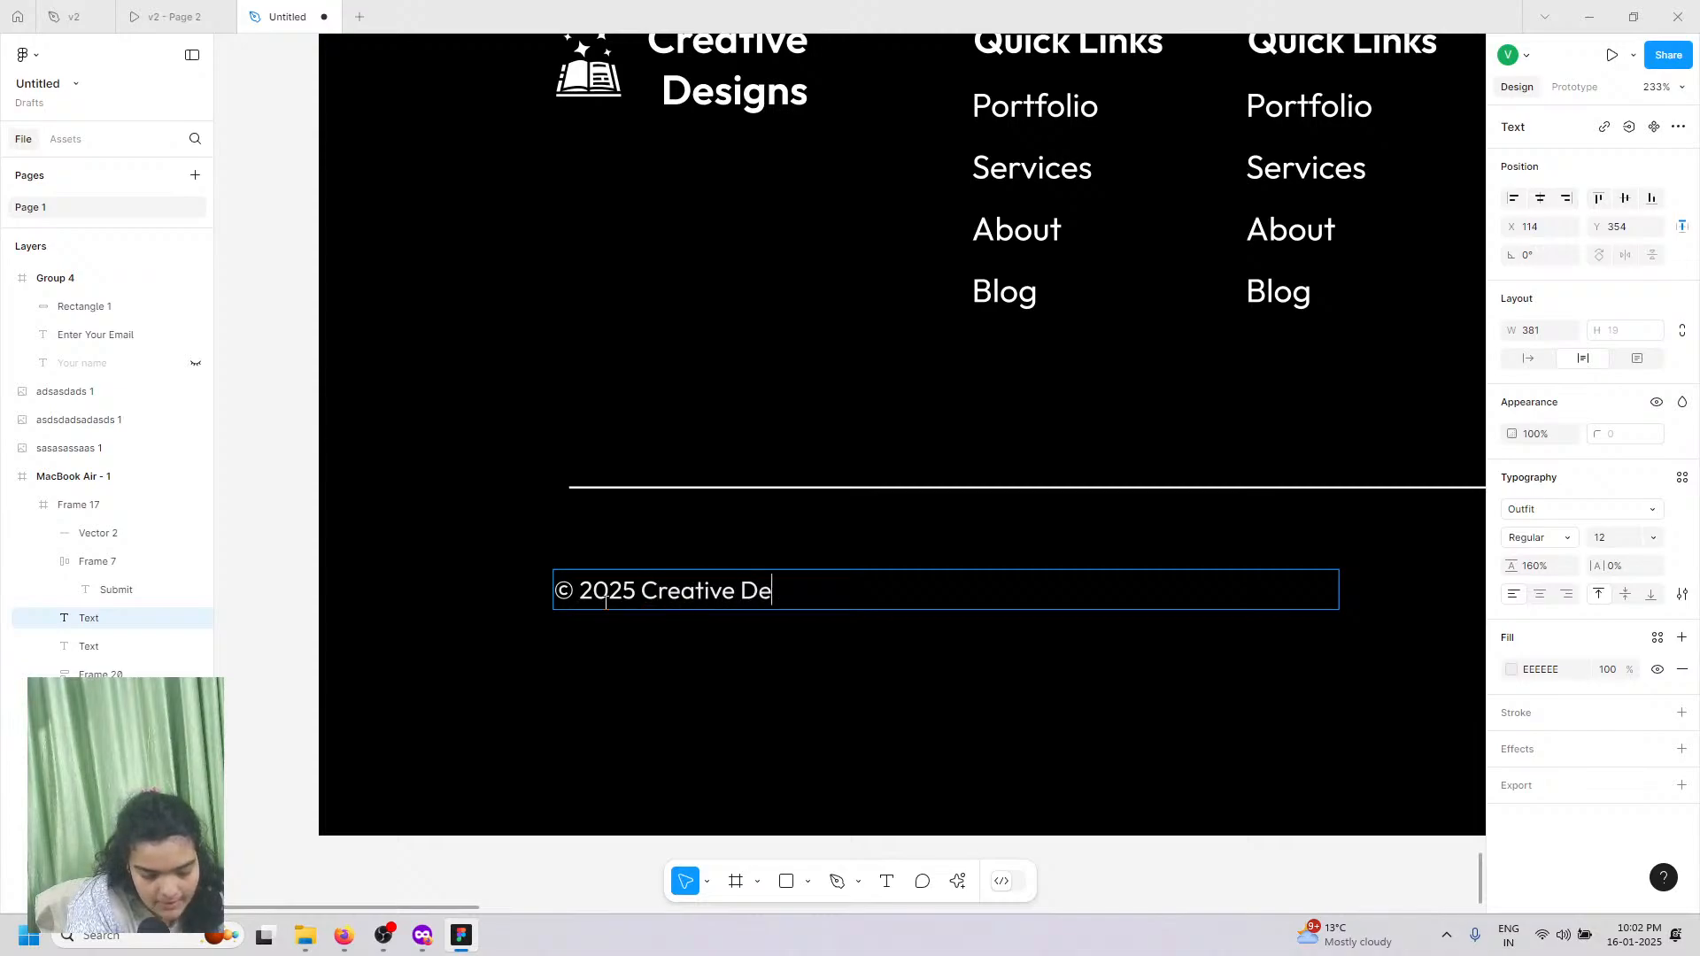
type("All Ri")
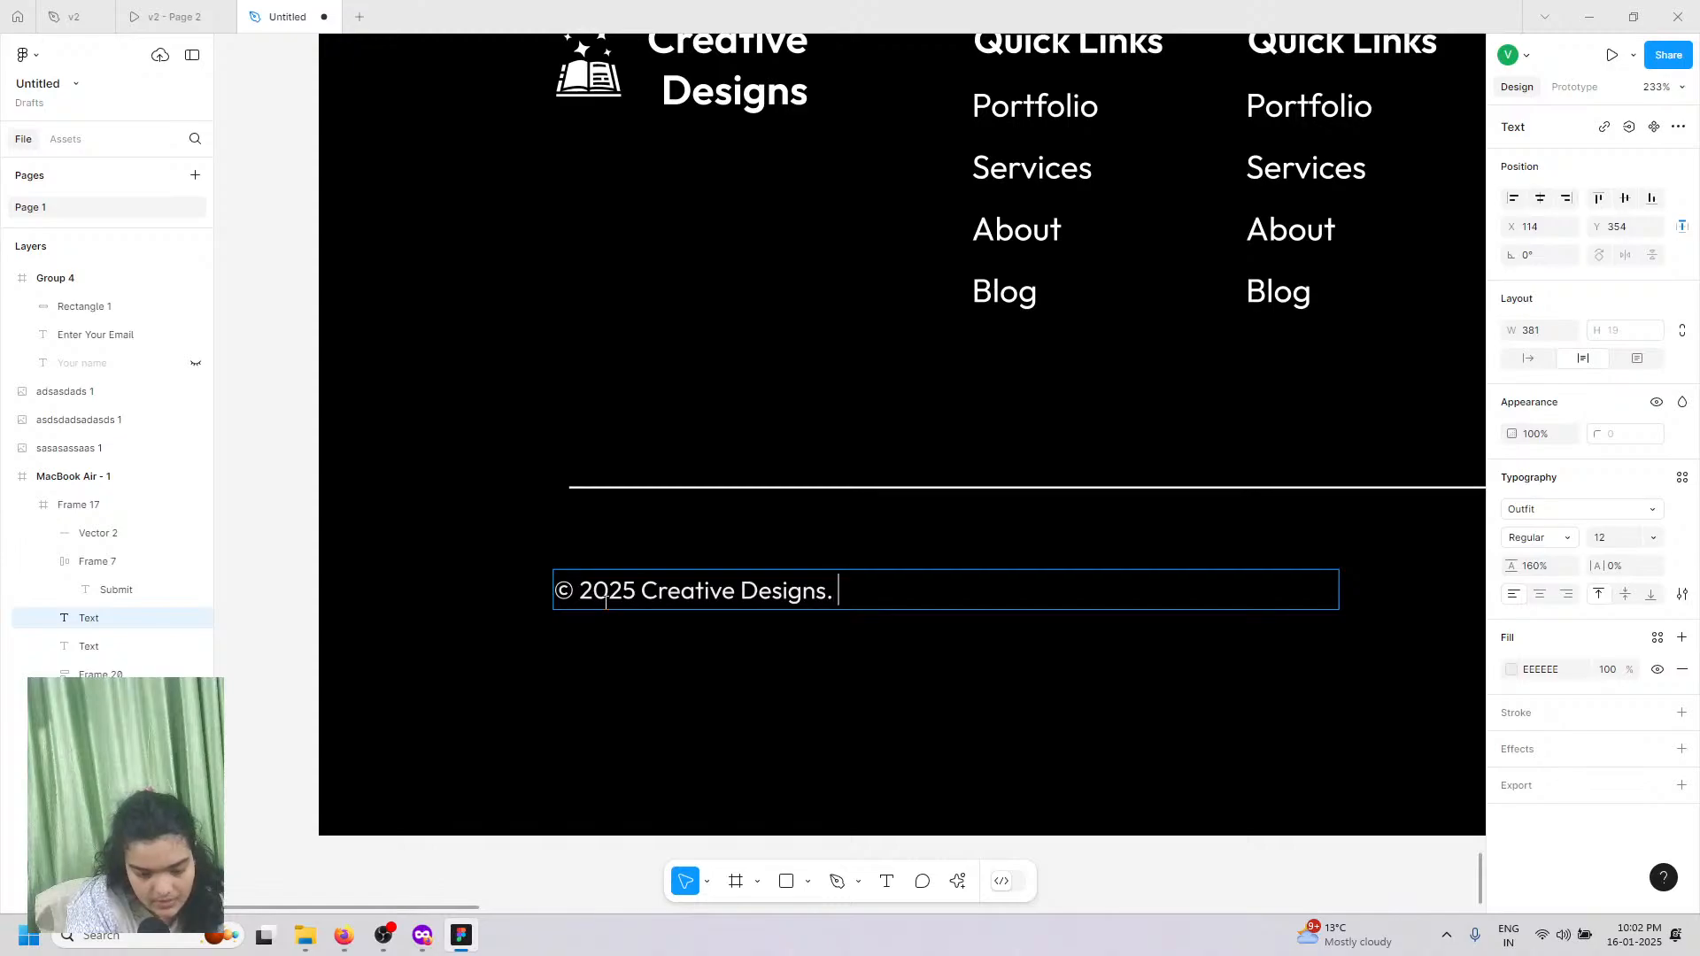
type("ghts ")
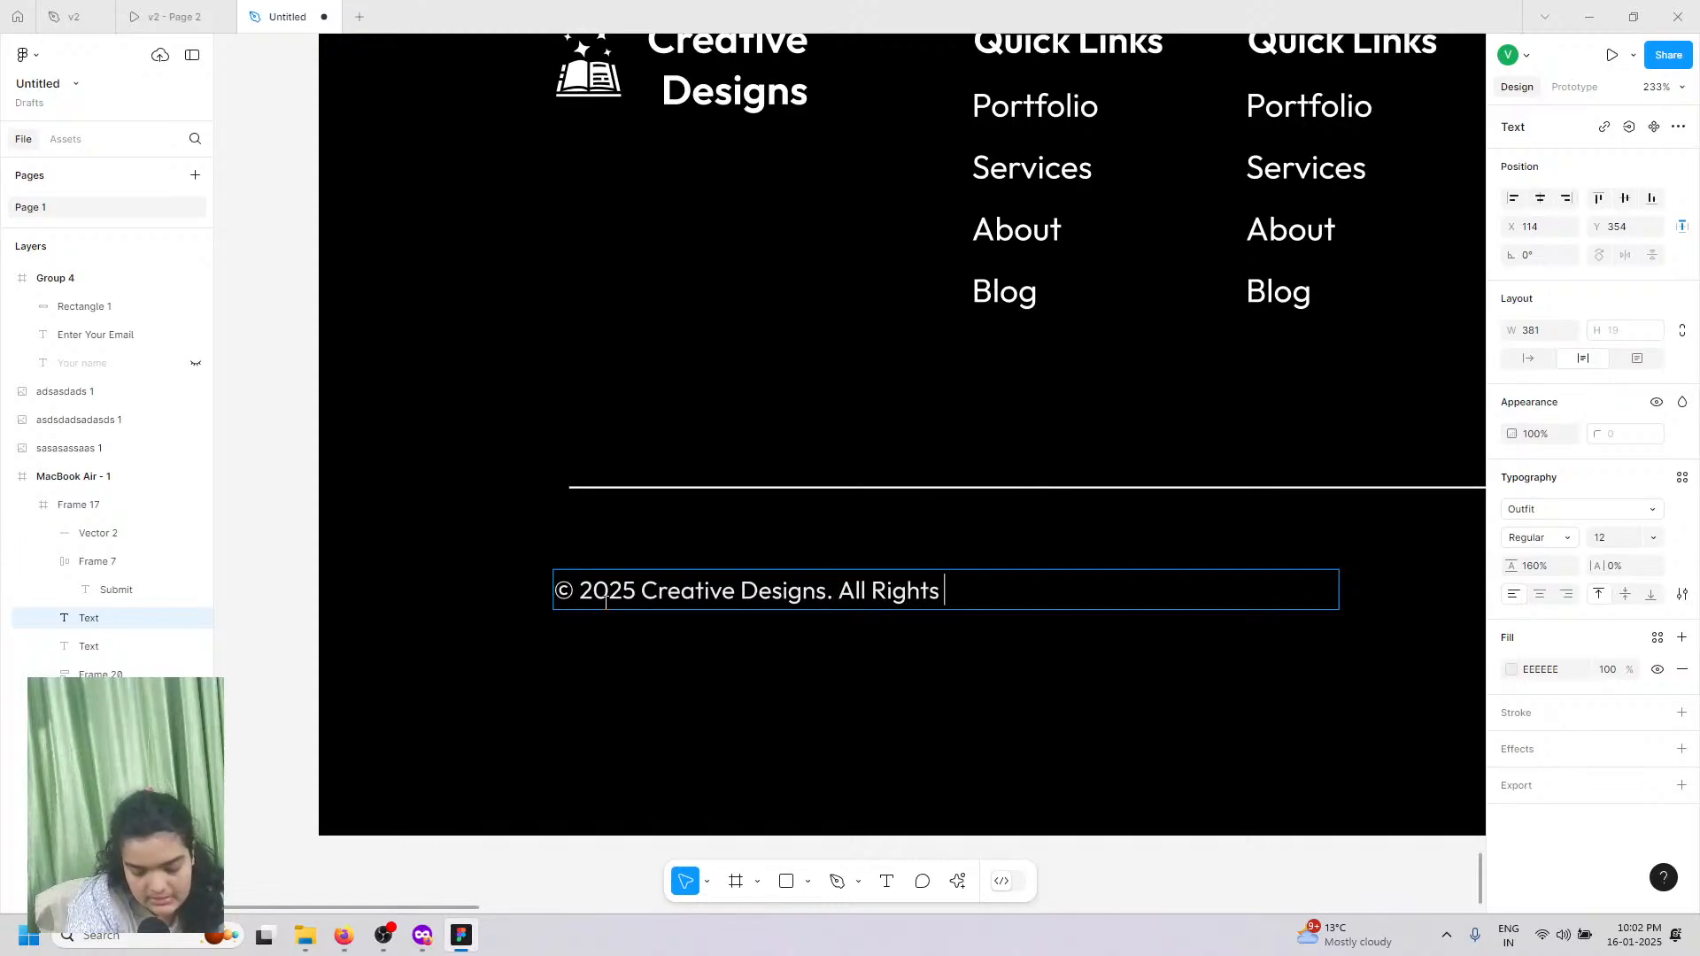
type("Reserved")
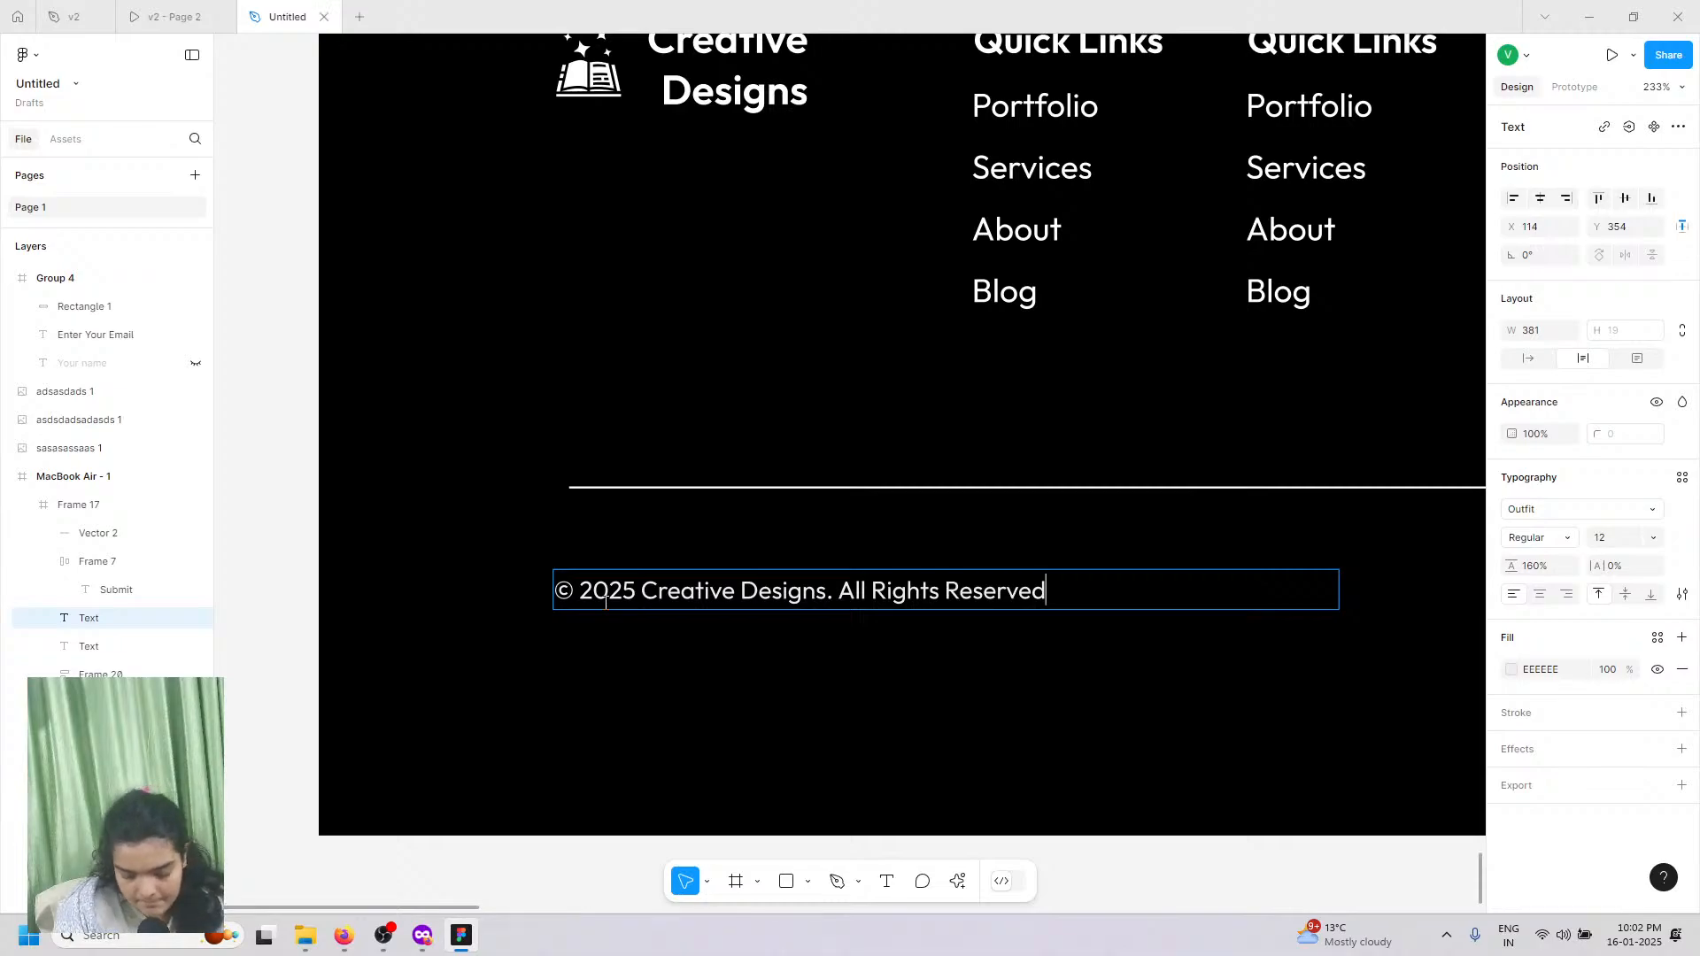
key("Escape")
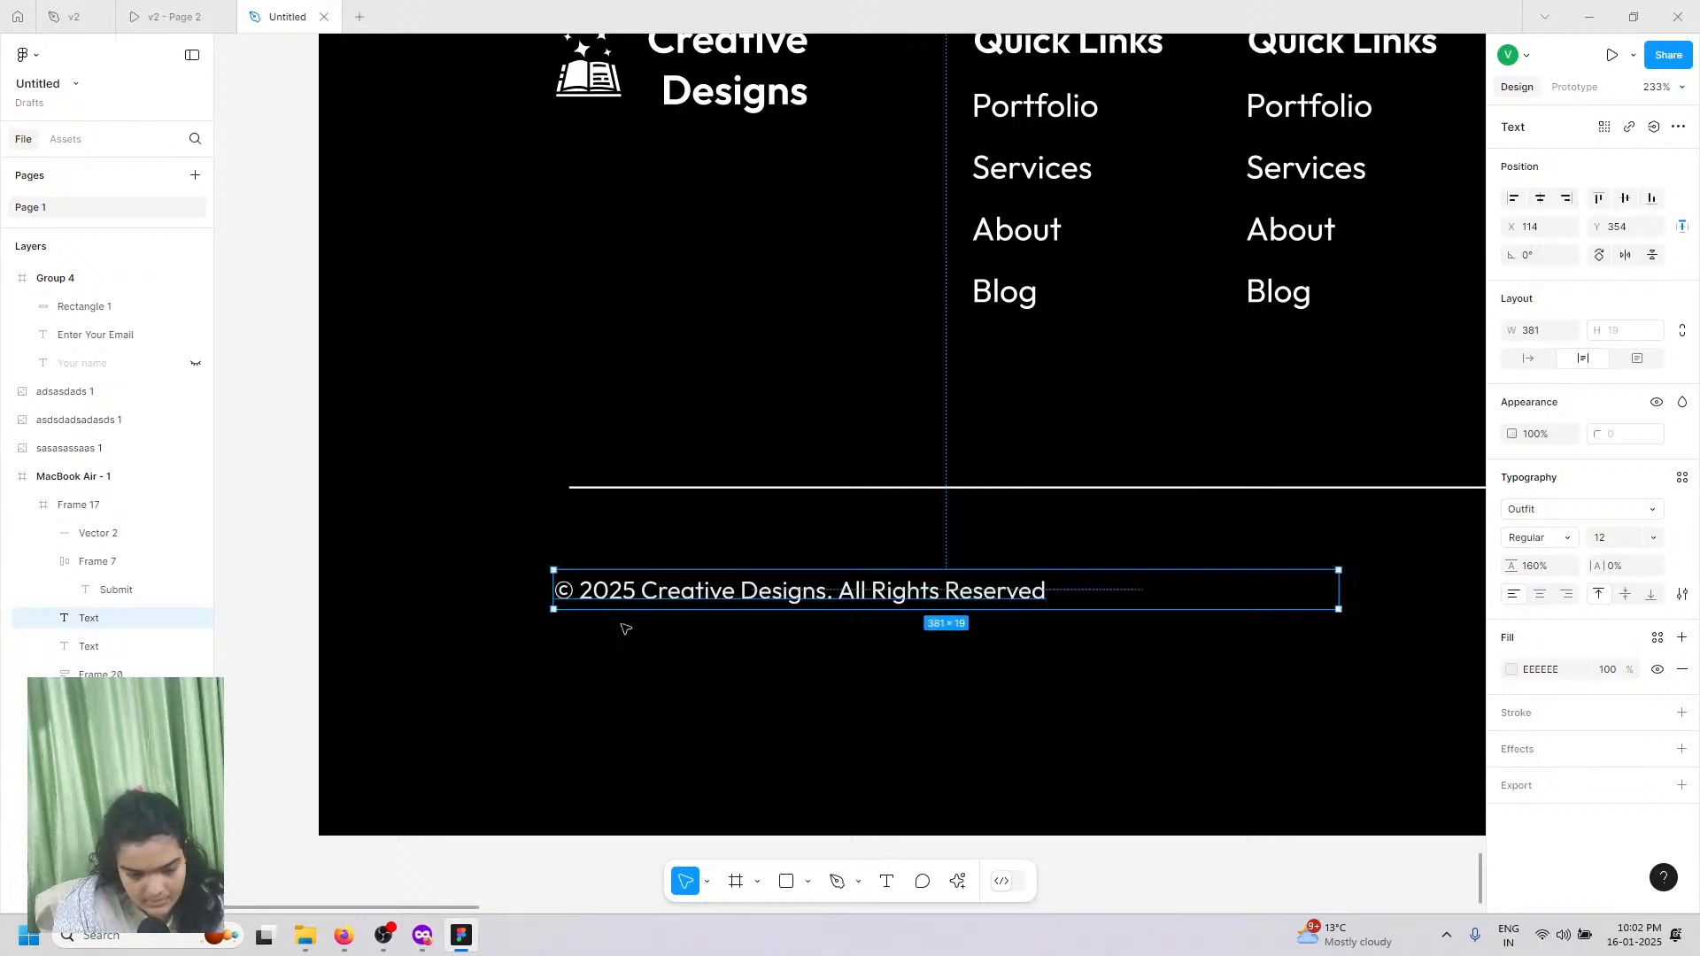
Step: Make the words 'Creative Designs' Bold in the copyright line
double_click(643, 591)
left_click(643, 590)
left_click_drag(644, 591, 826, 588)
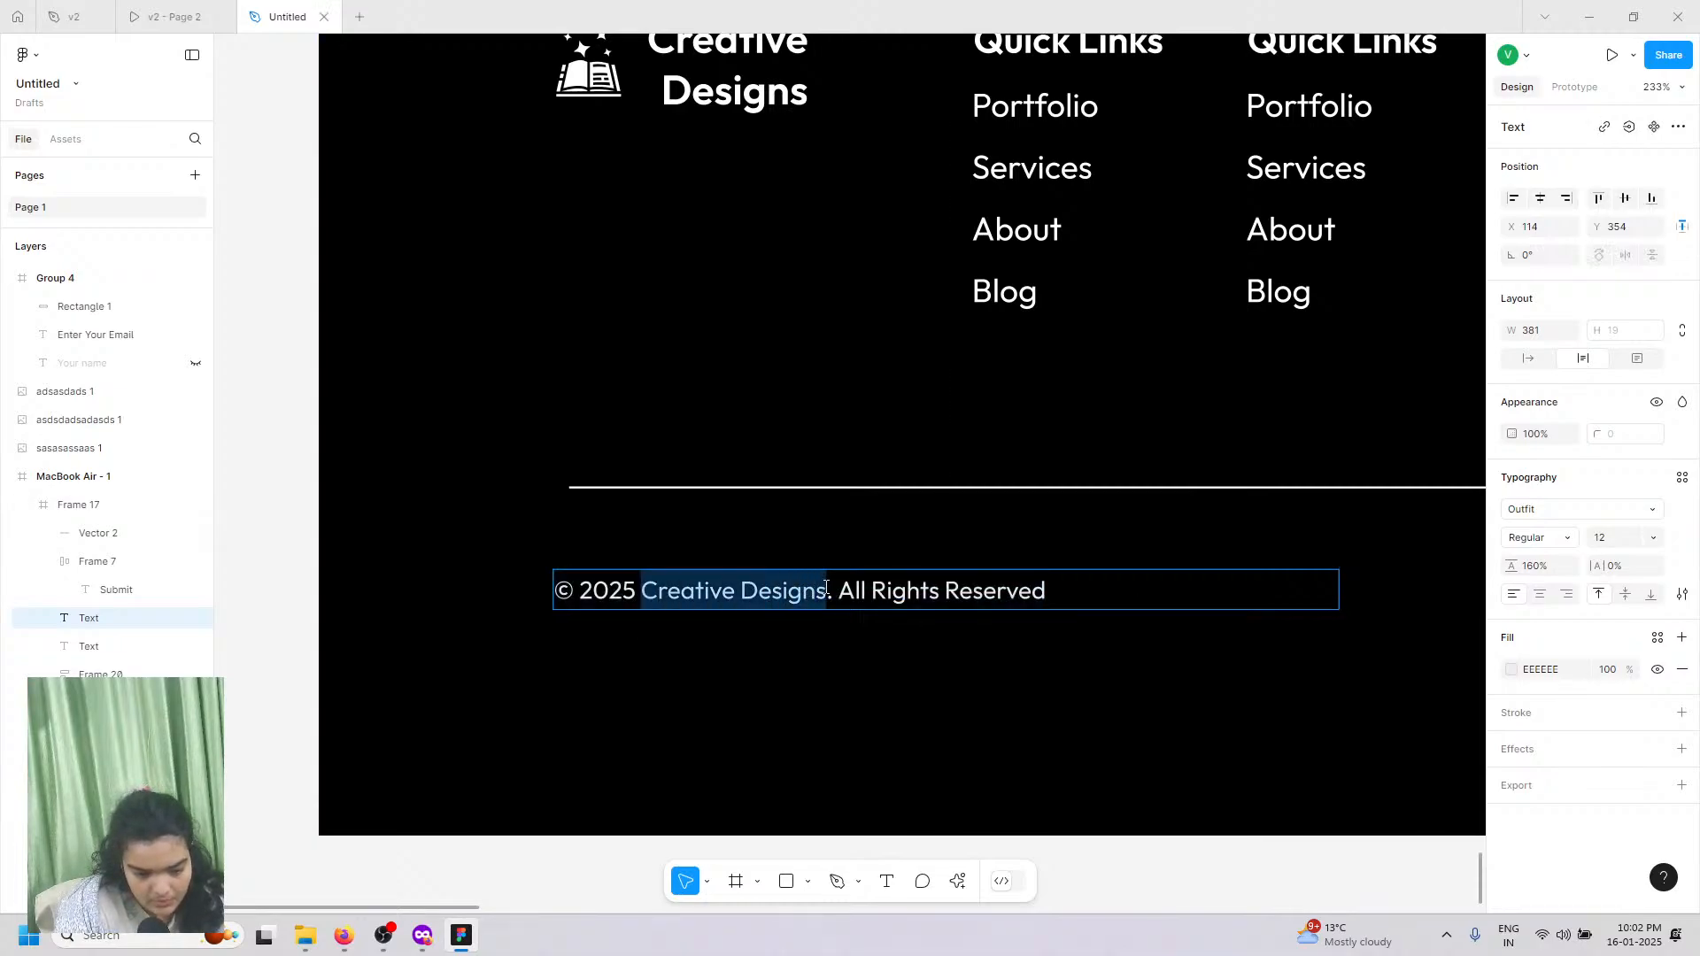
left_click(1556, 538)
left_click(1560, 579)
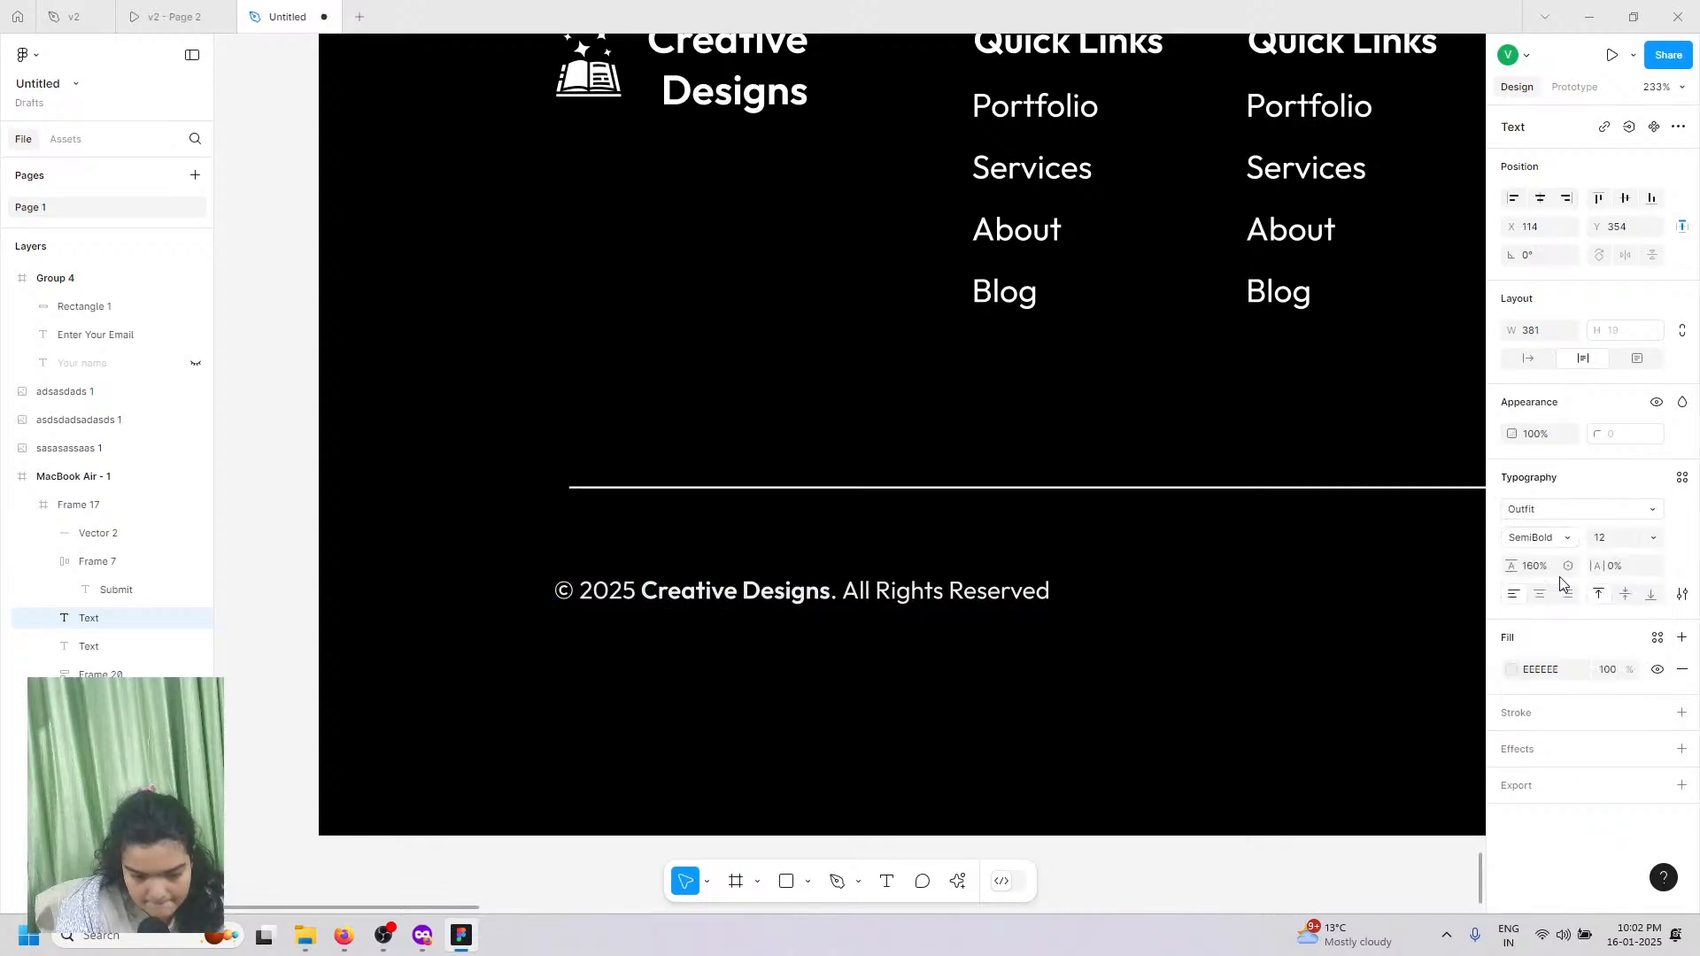
left_click(1541, 537)
left_click(1532, 554)
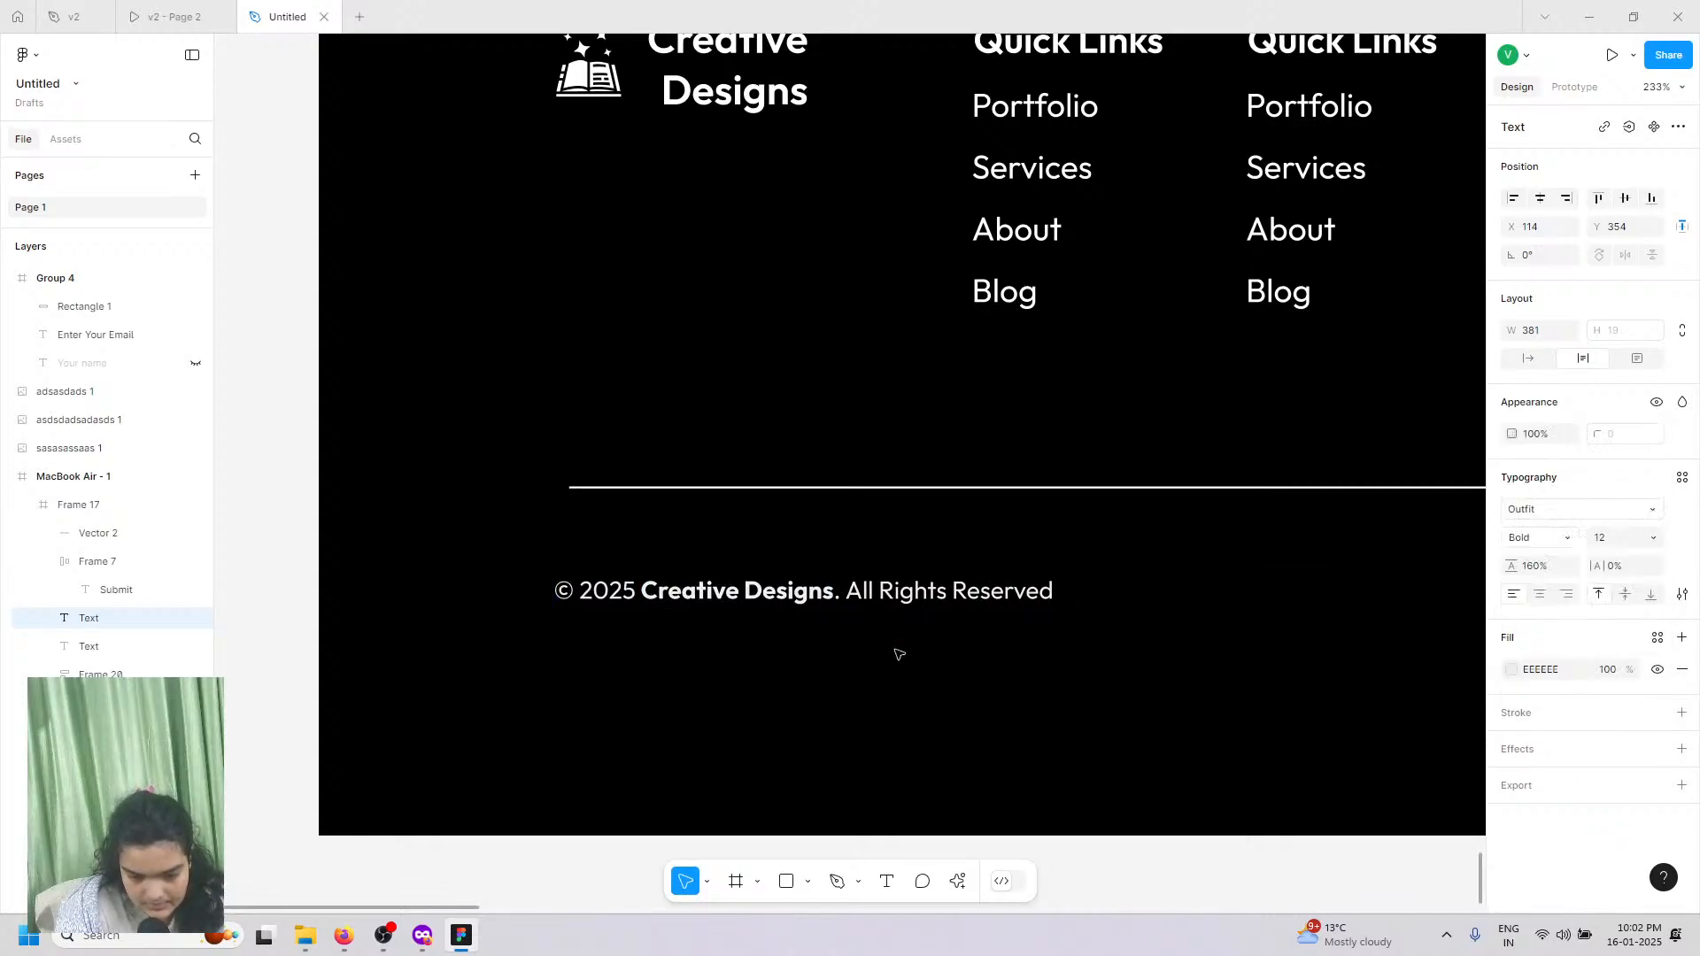
key("Escape")
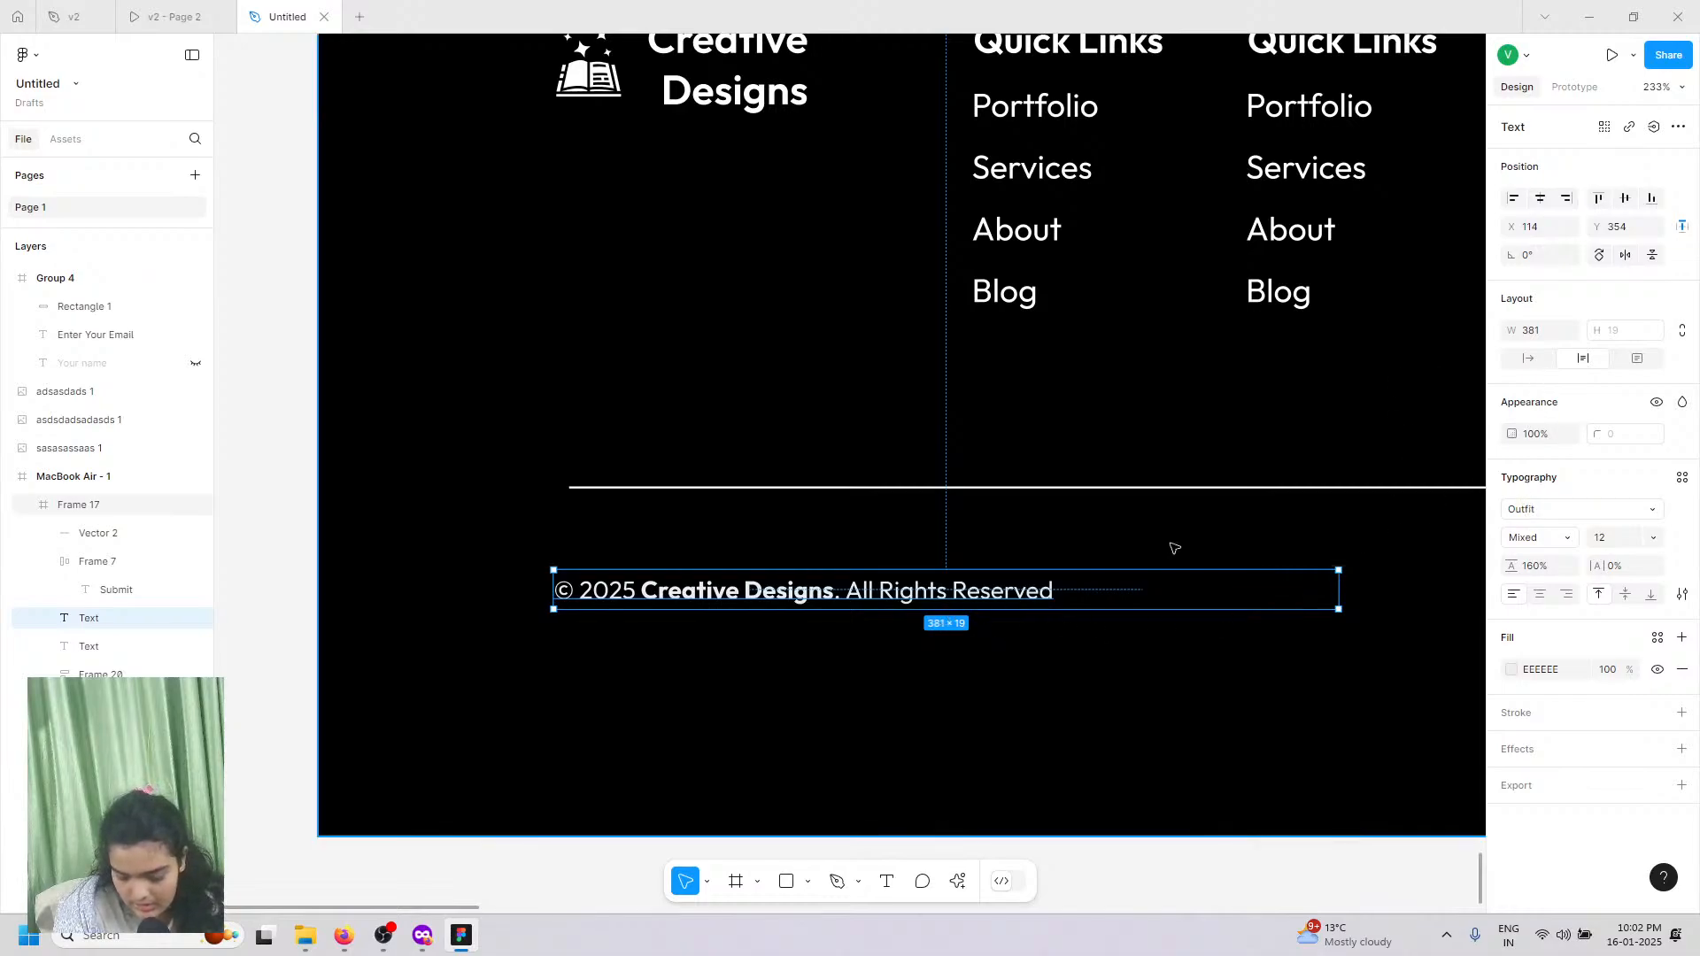
Step: Pull footer Frame 17's bottom edge up to trim the page
scroll(1171, 542, "down", 3, "ctrl")
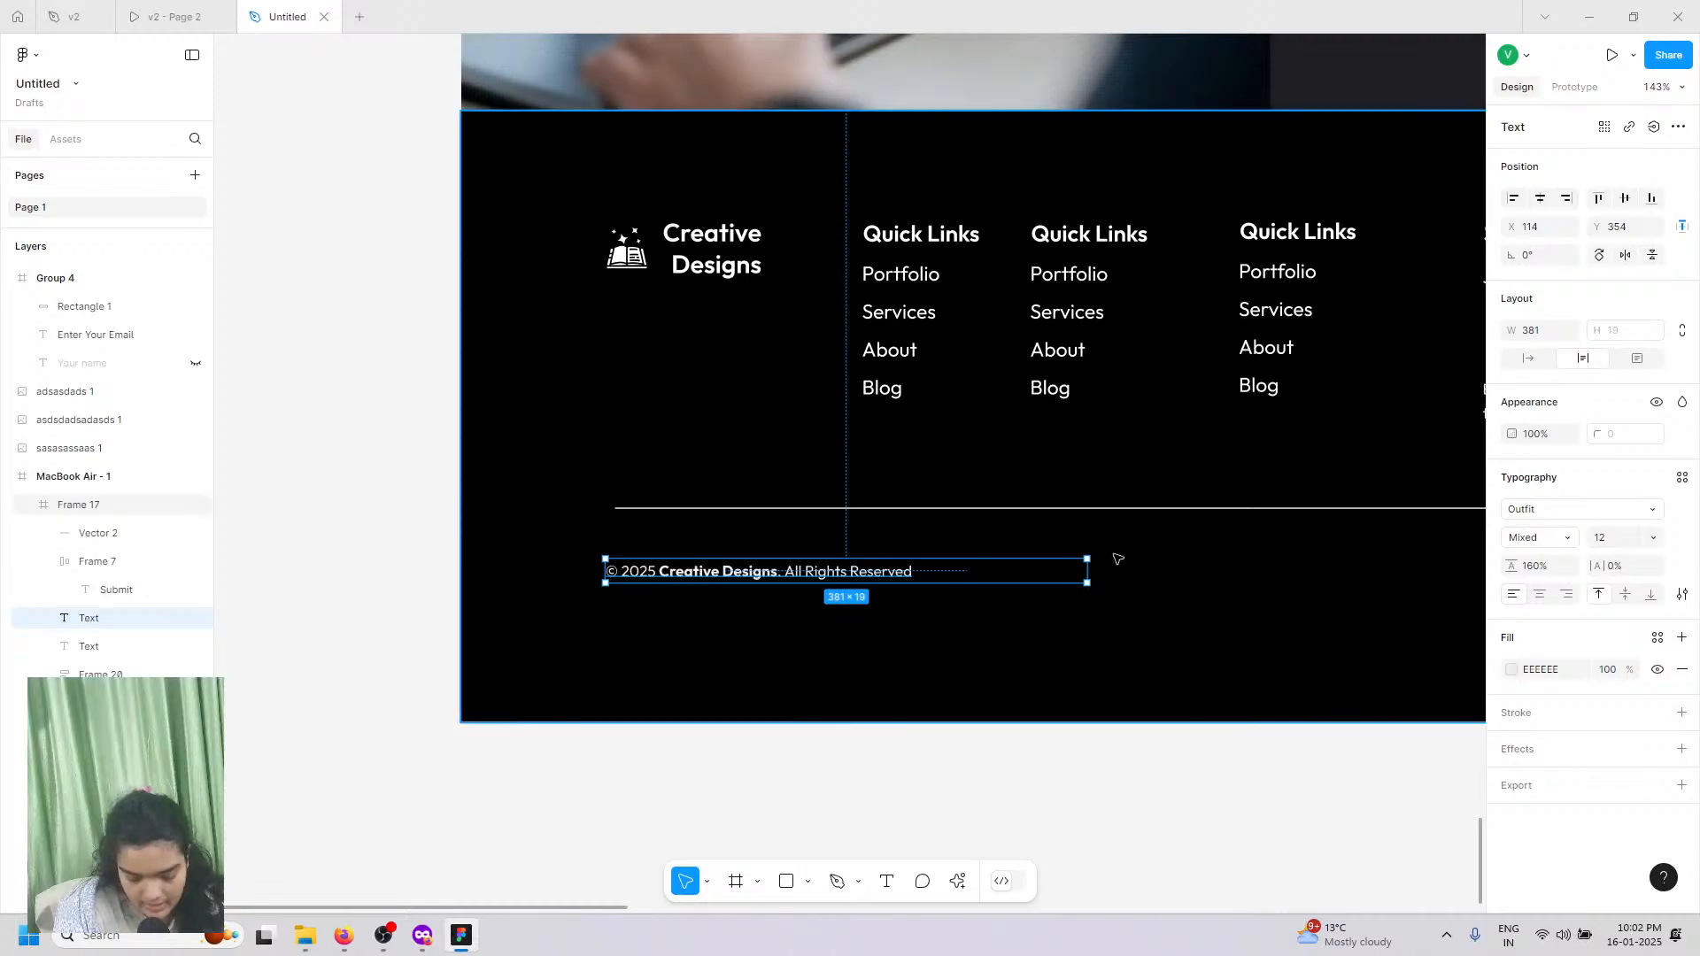
scroll(265, 544, "down", 2, "ctrl")
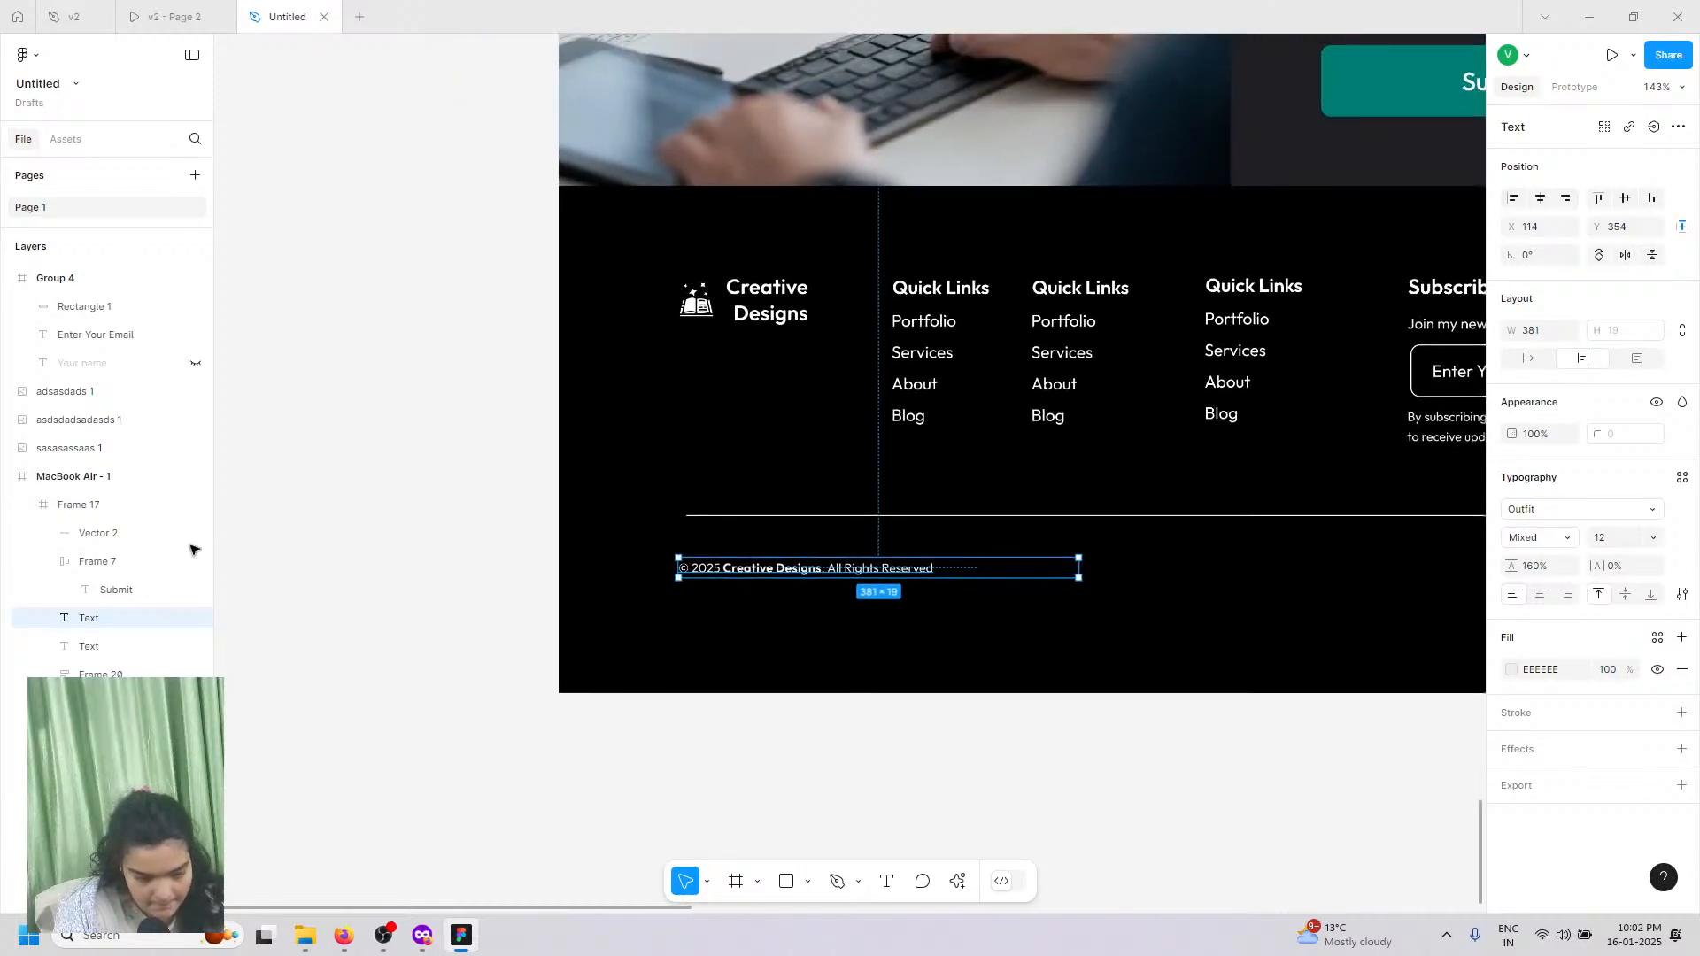
left_click(871, 695)
left_click_drag(871, 695, 873, 629)
scroll(683, 624, "right", 3)
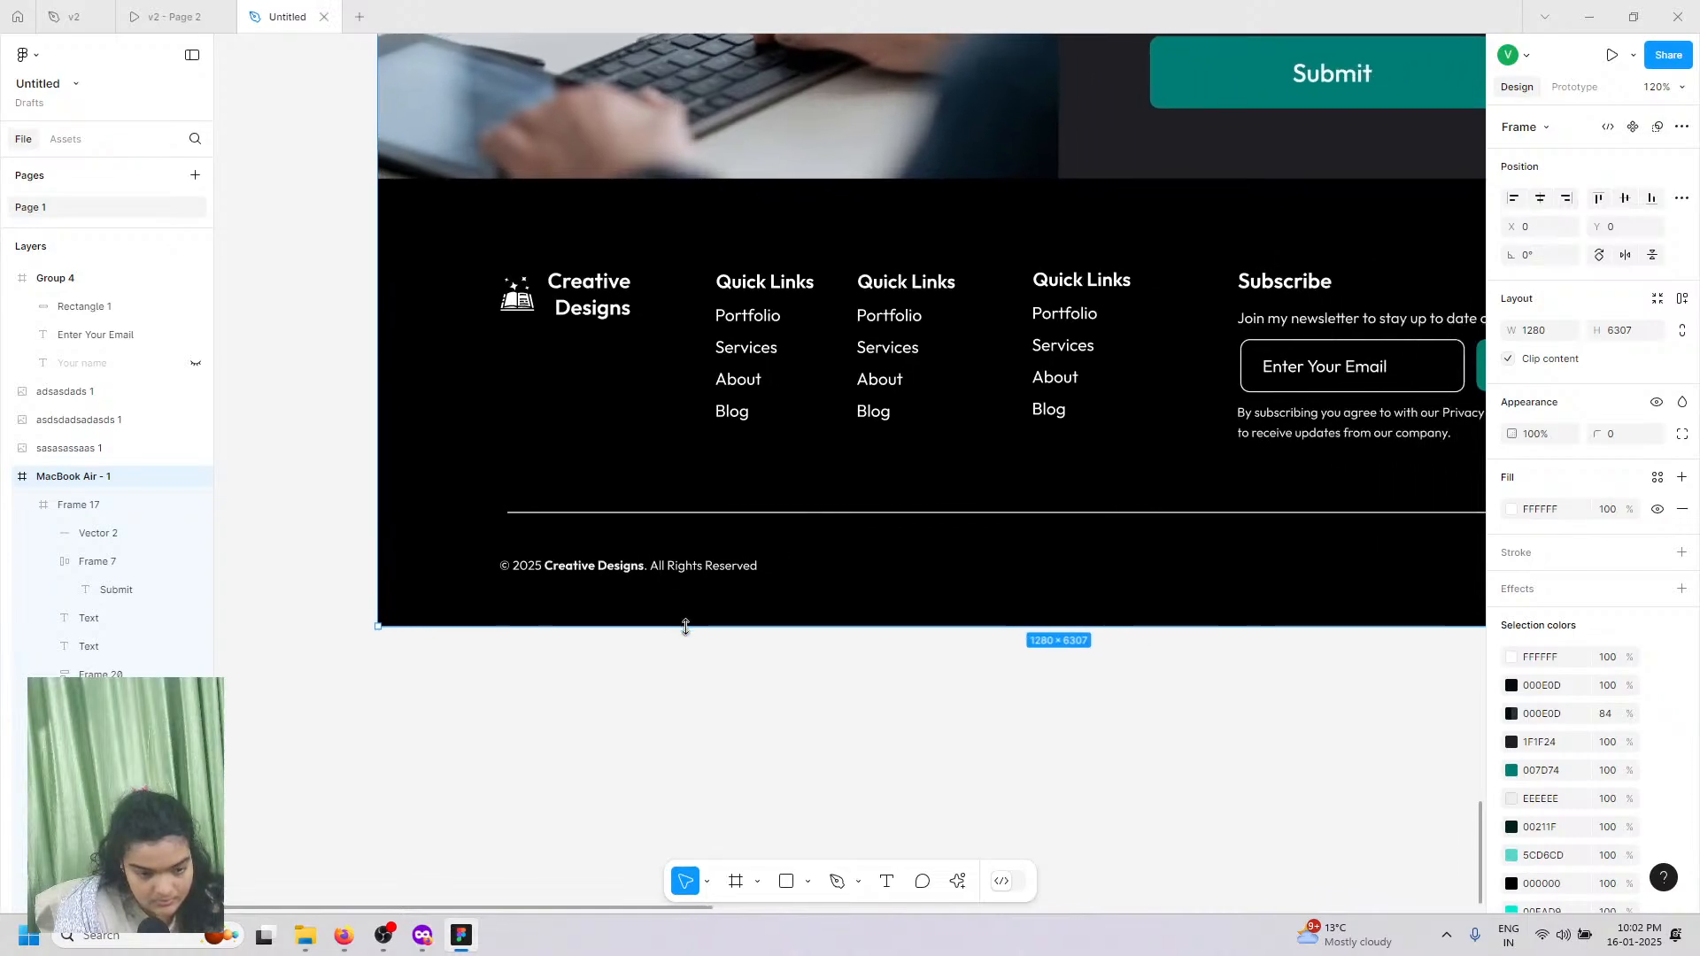
Step: Drag Frame 17's bottom edge up so the footer measures 1280 × 421
left_click(631, 749)
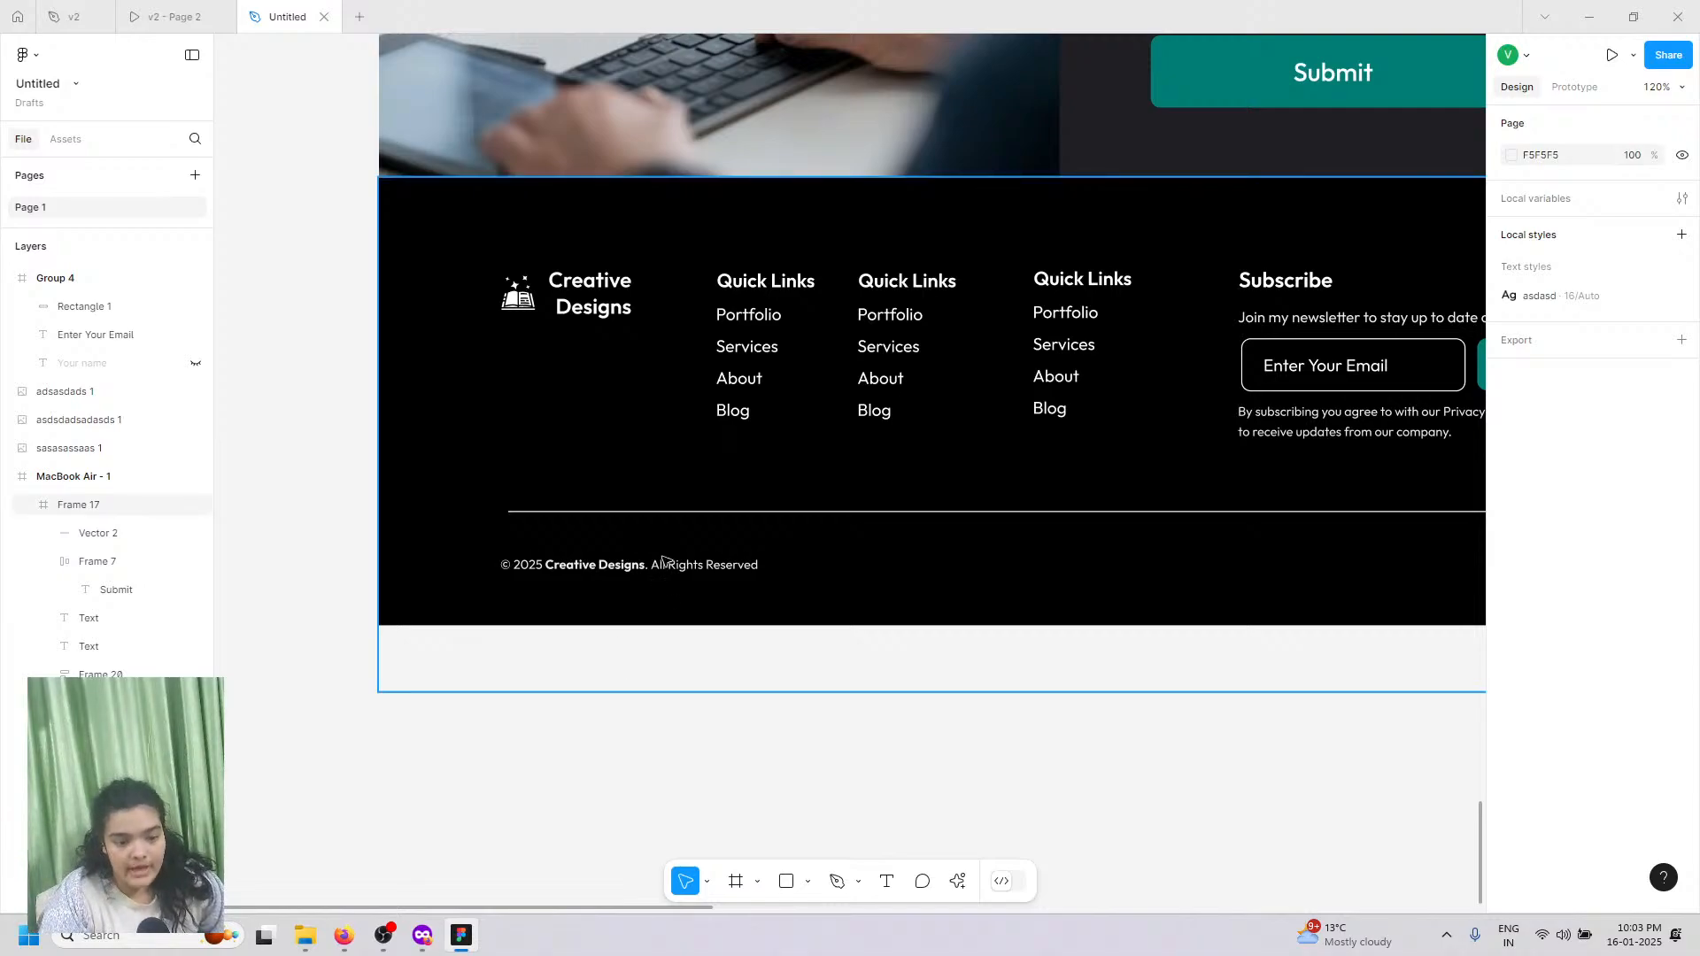
left_click(649, 679)
left_click_drag(636, 691, 649, 625)
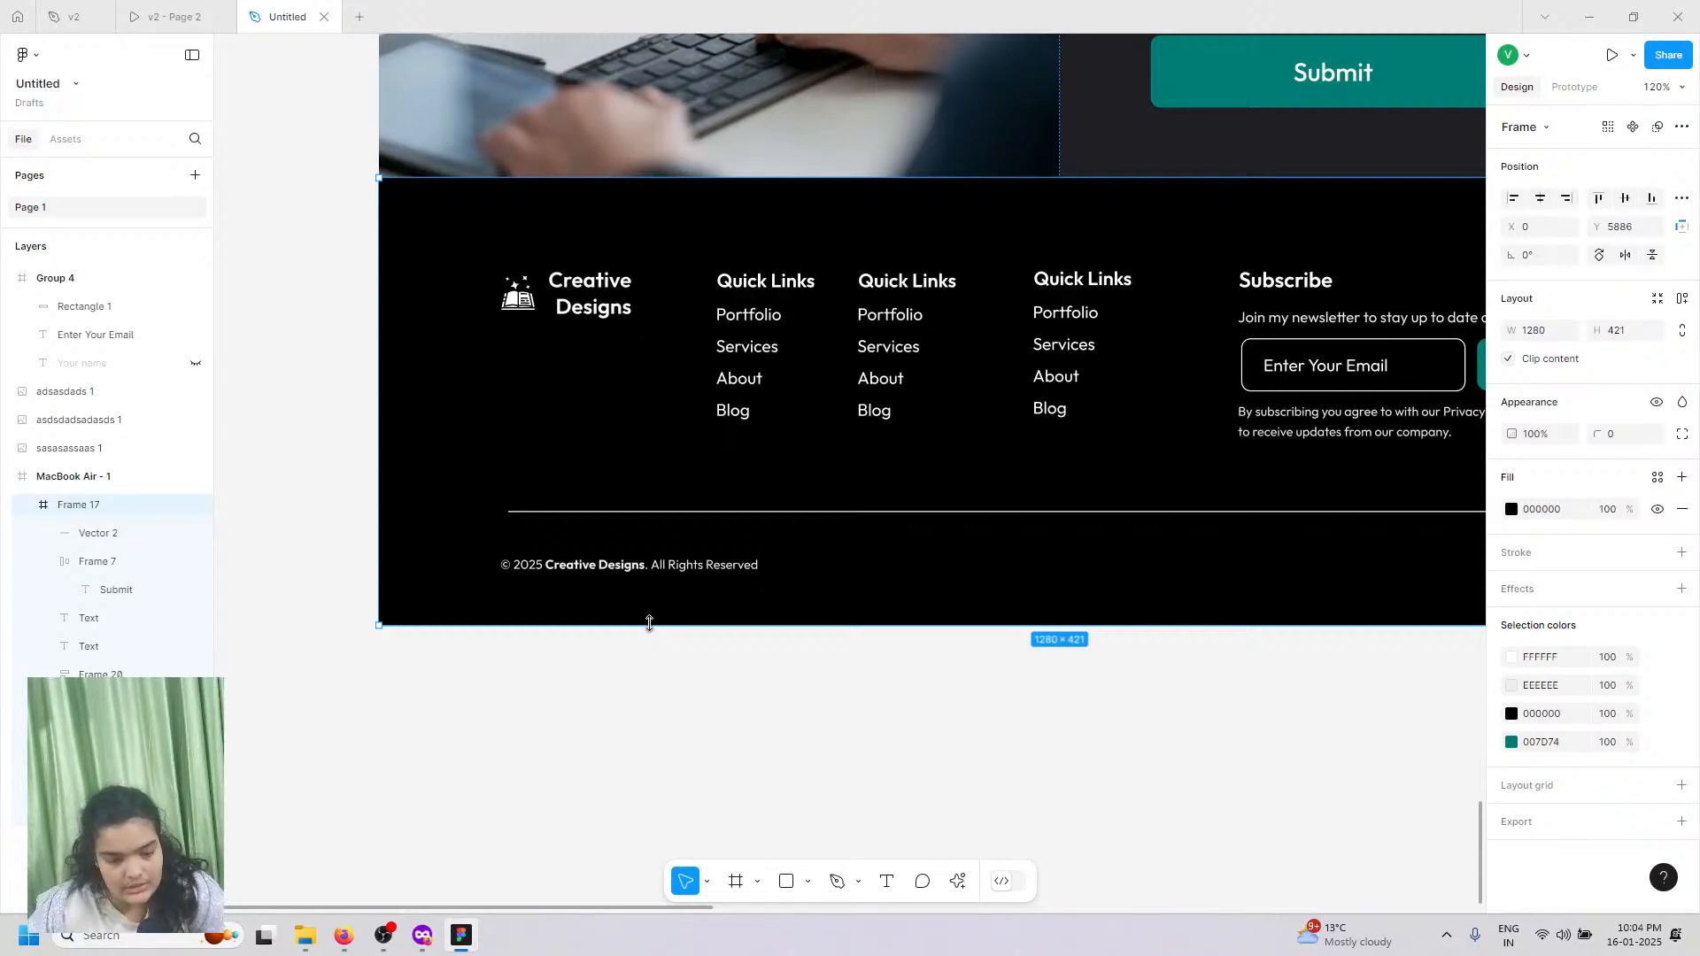
Step: Set the copyright text to size 14 and nudge it up 1 px, checking the prototype
left_click(581, 576)
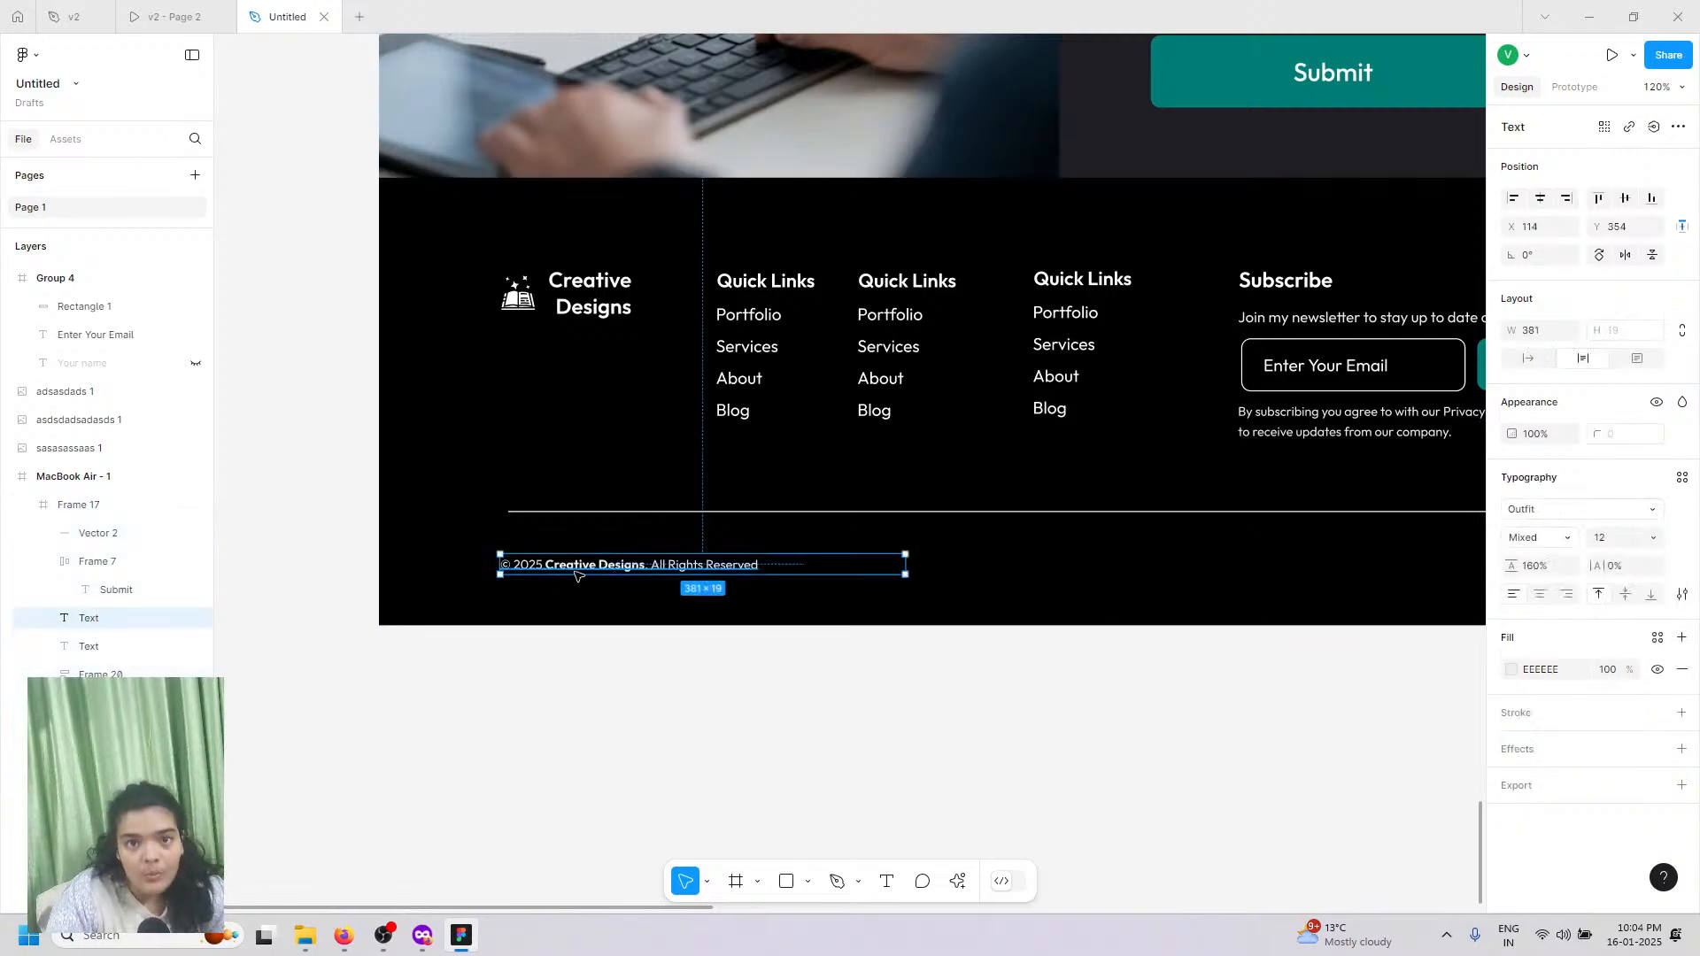
left_click(1657, 539)
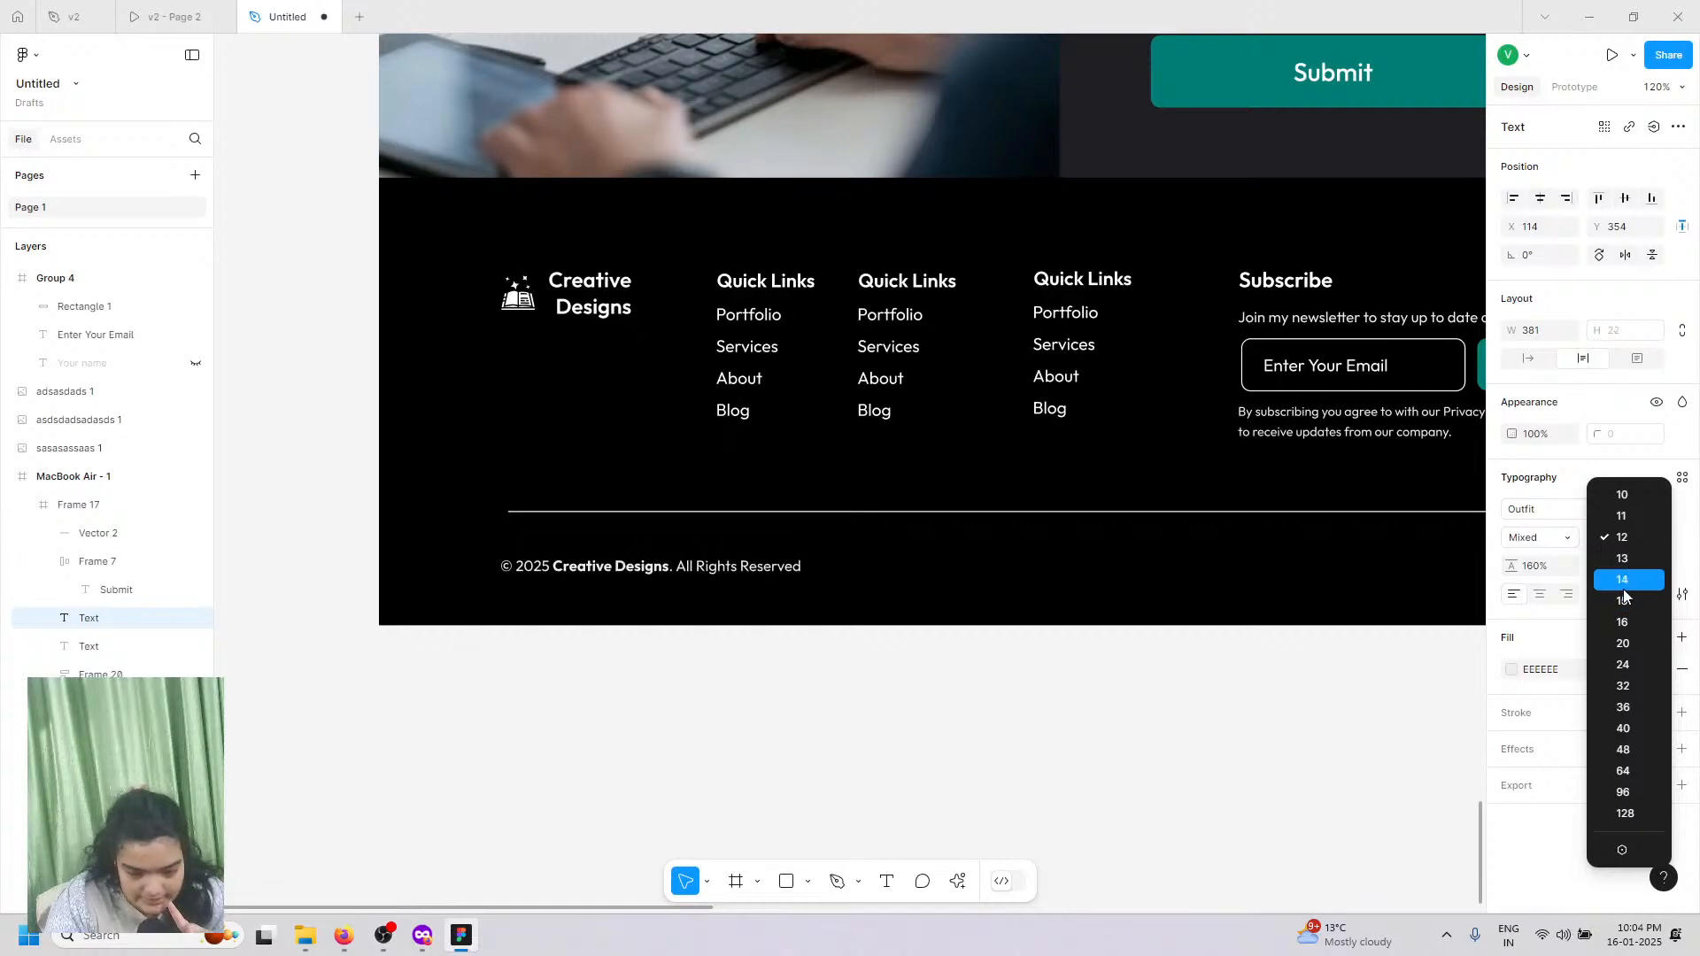
left_click(1623, 583)
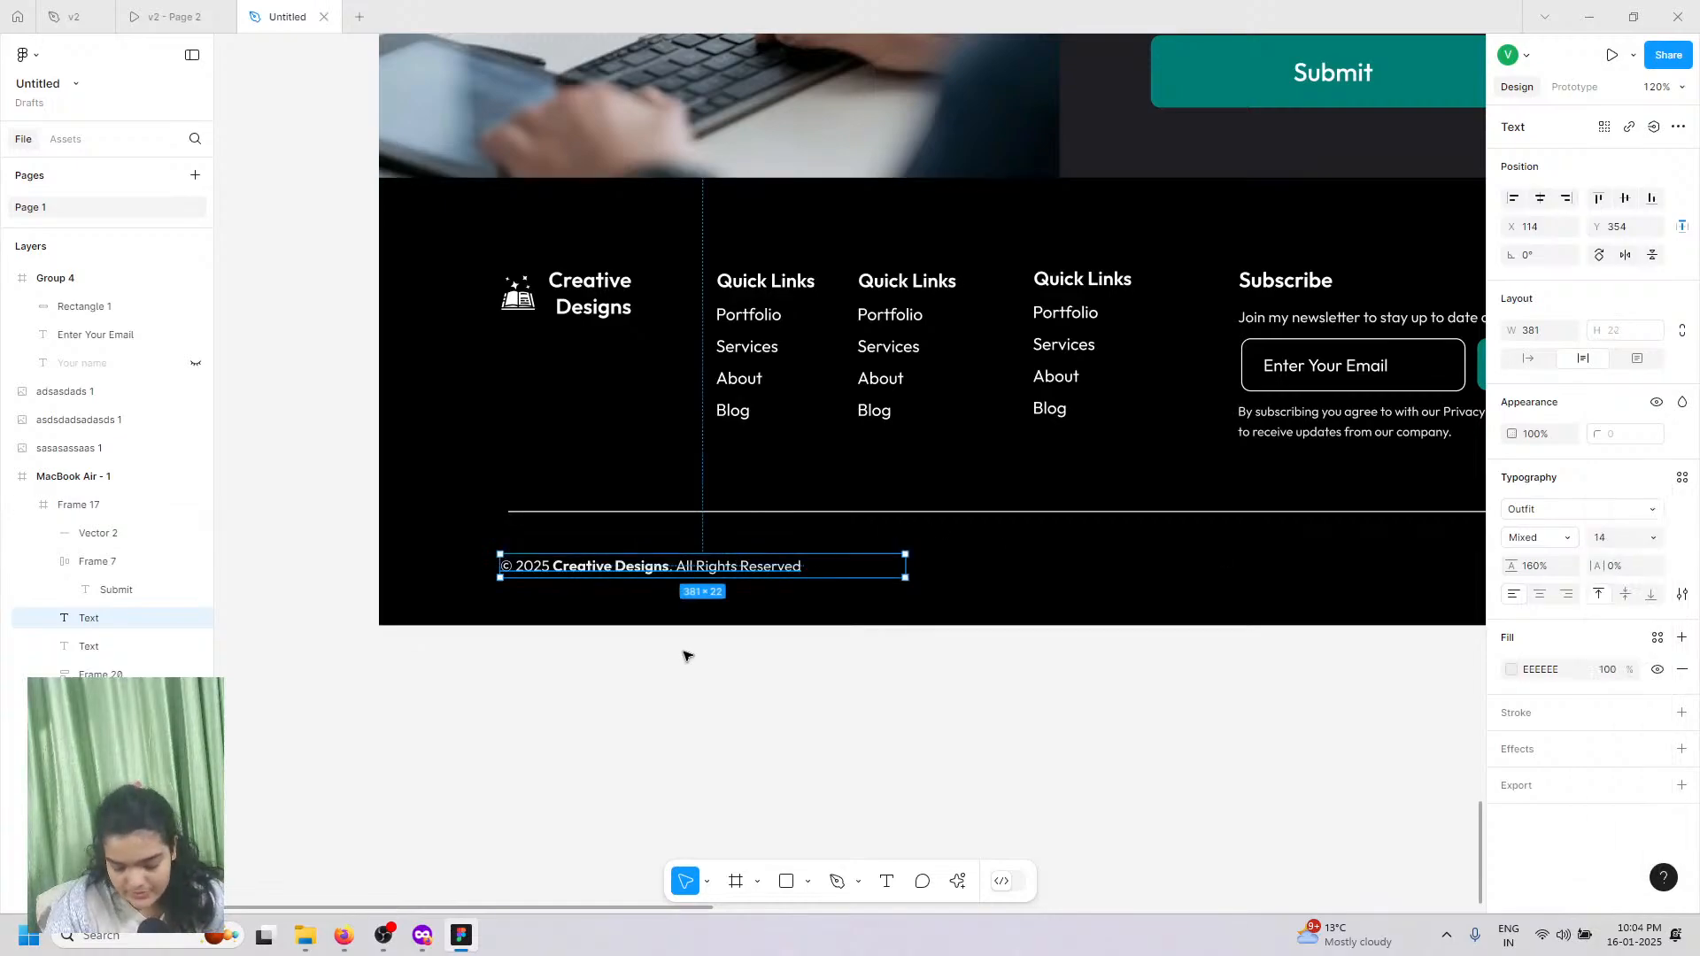
key("Up")
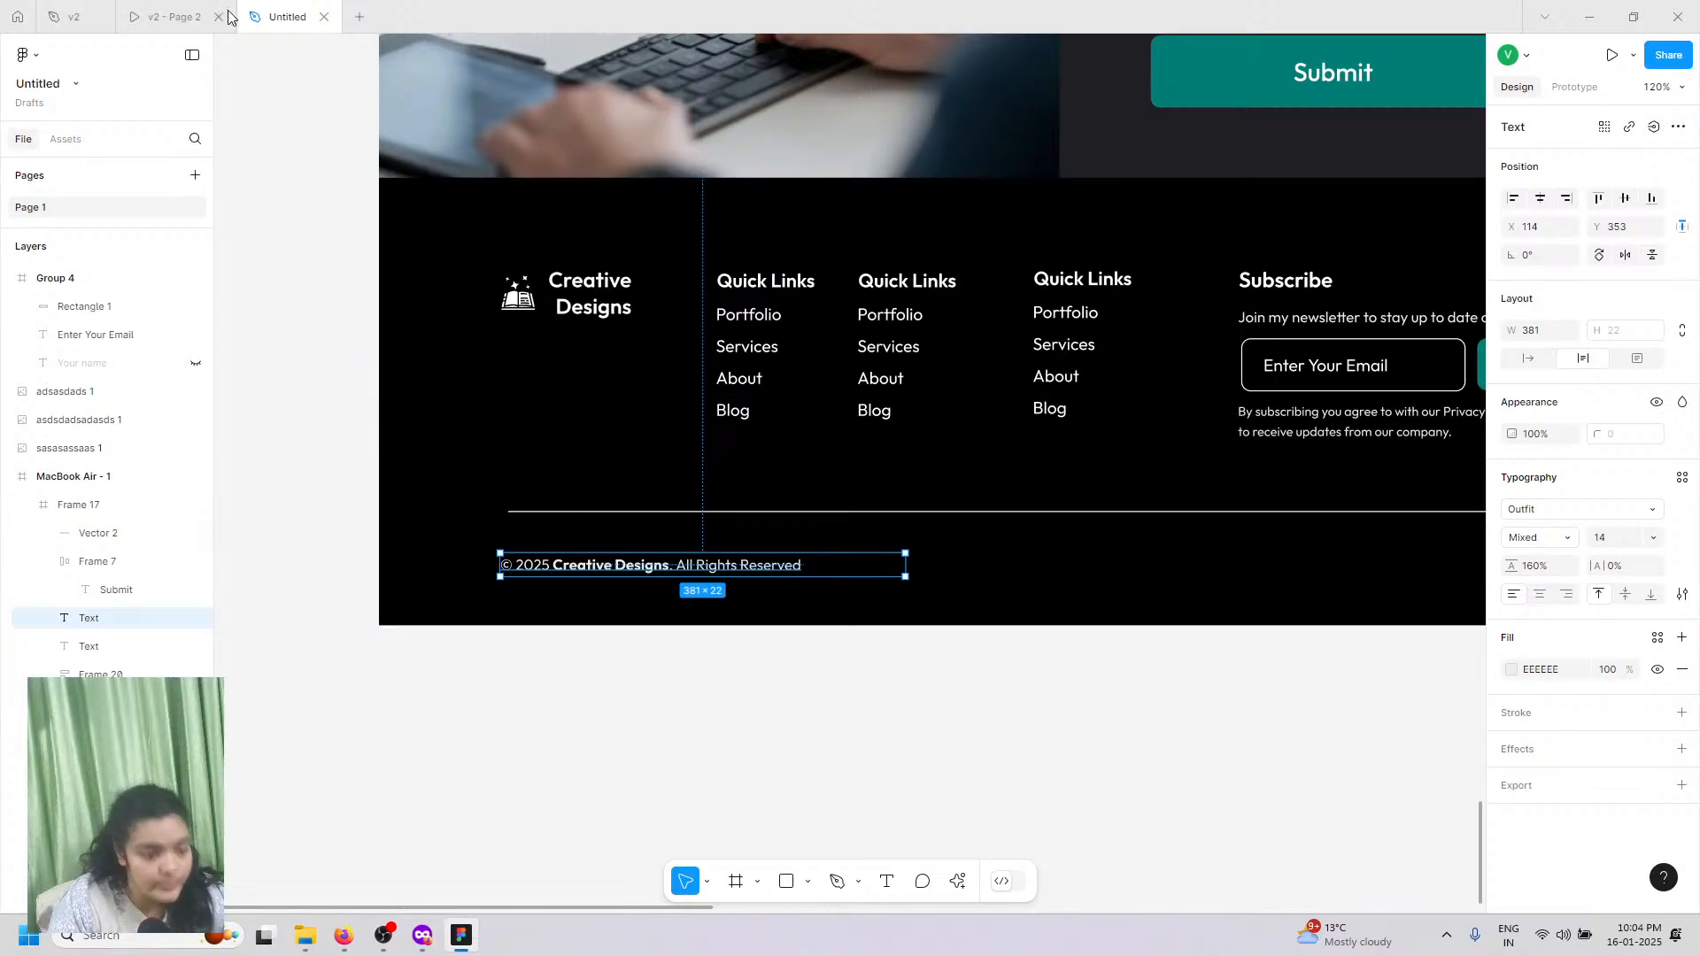
left_click(168, 16)
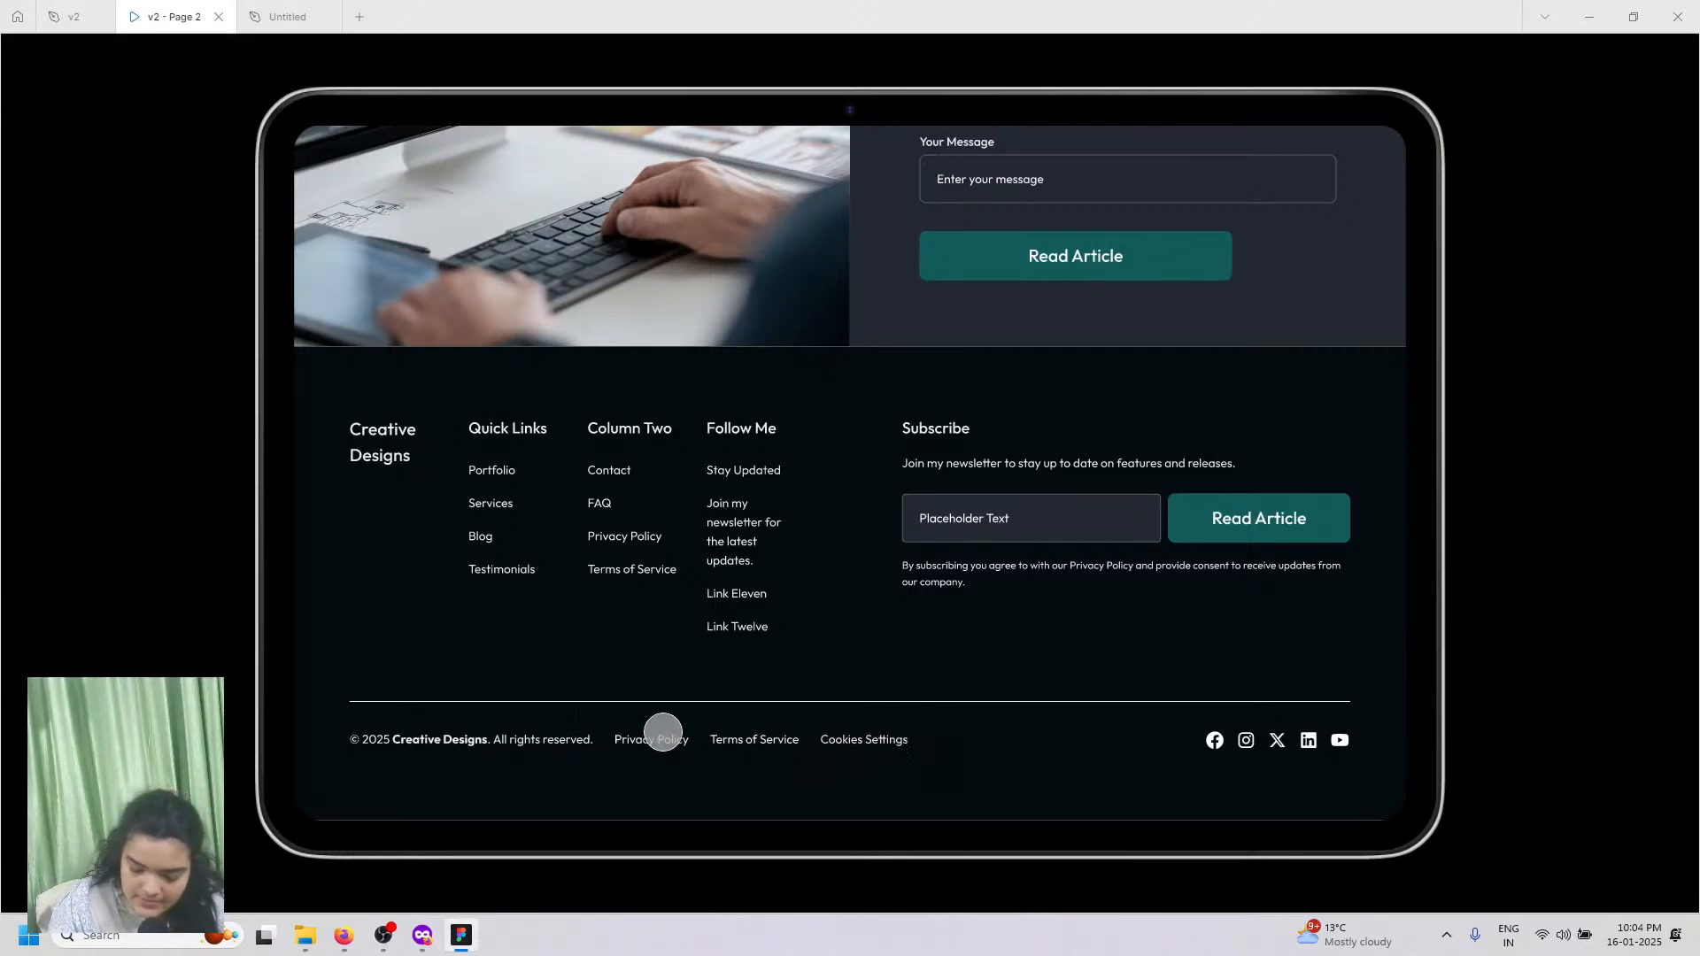
left_click(292, 16)
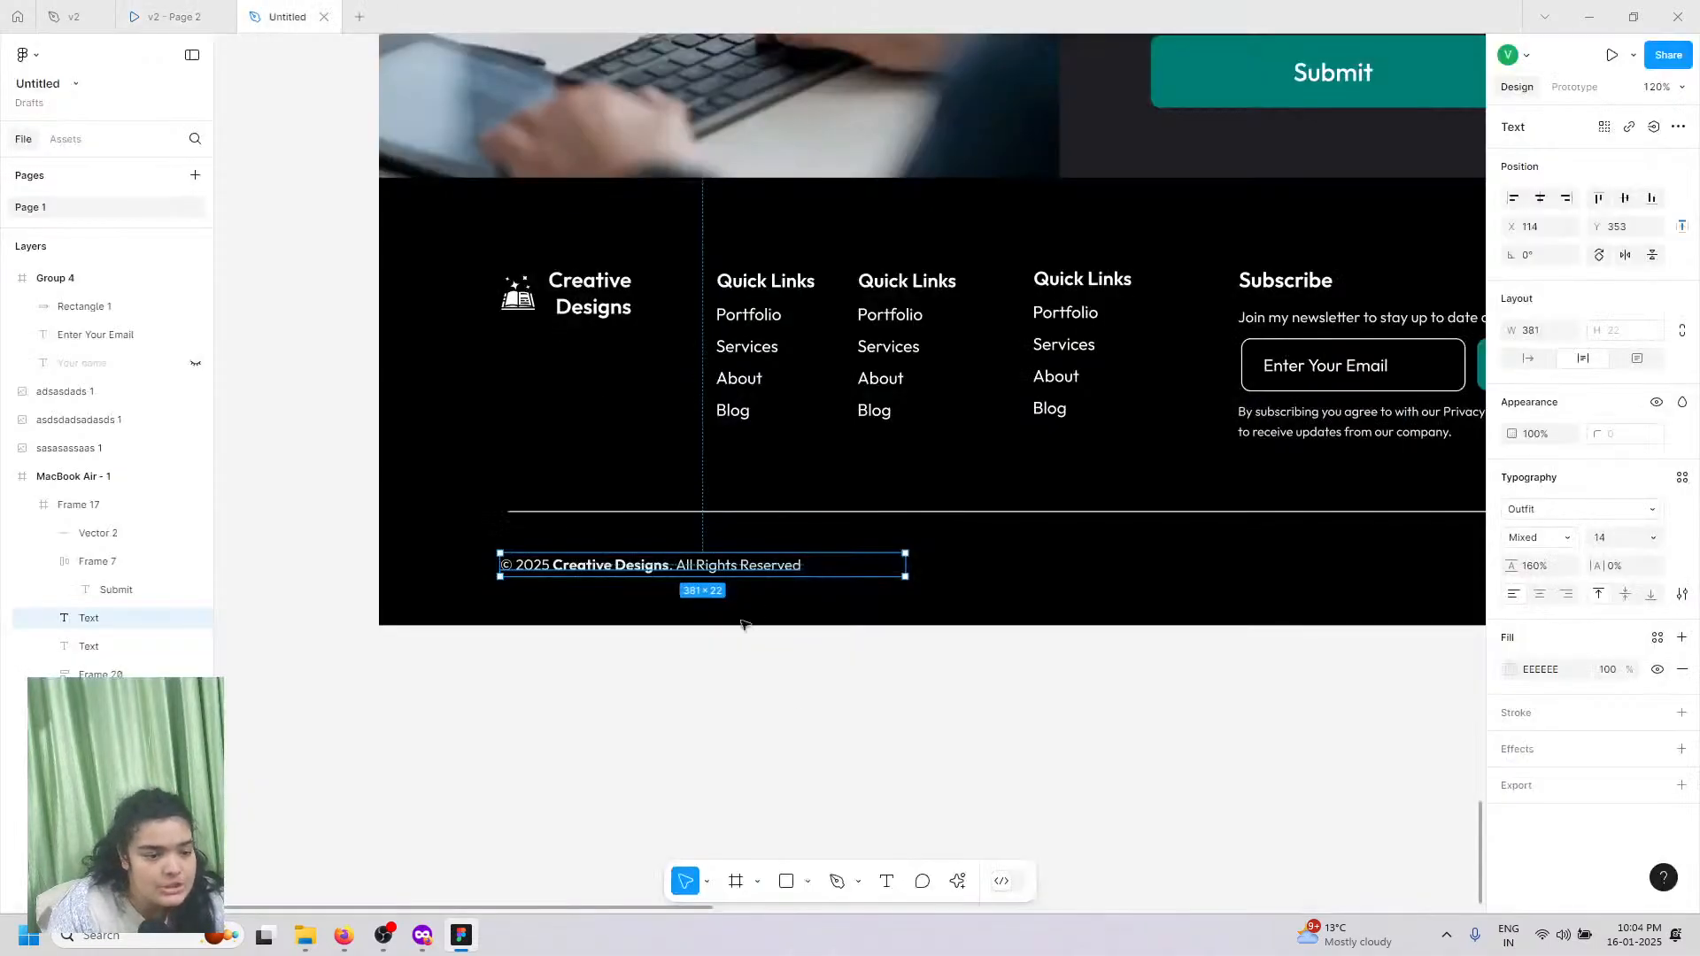
Step: Make the copyright text auto-width and duplicate it as a 'Privacy Policy' link on the same line
left_click(653, 635)
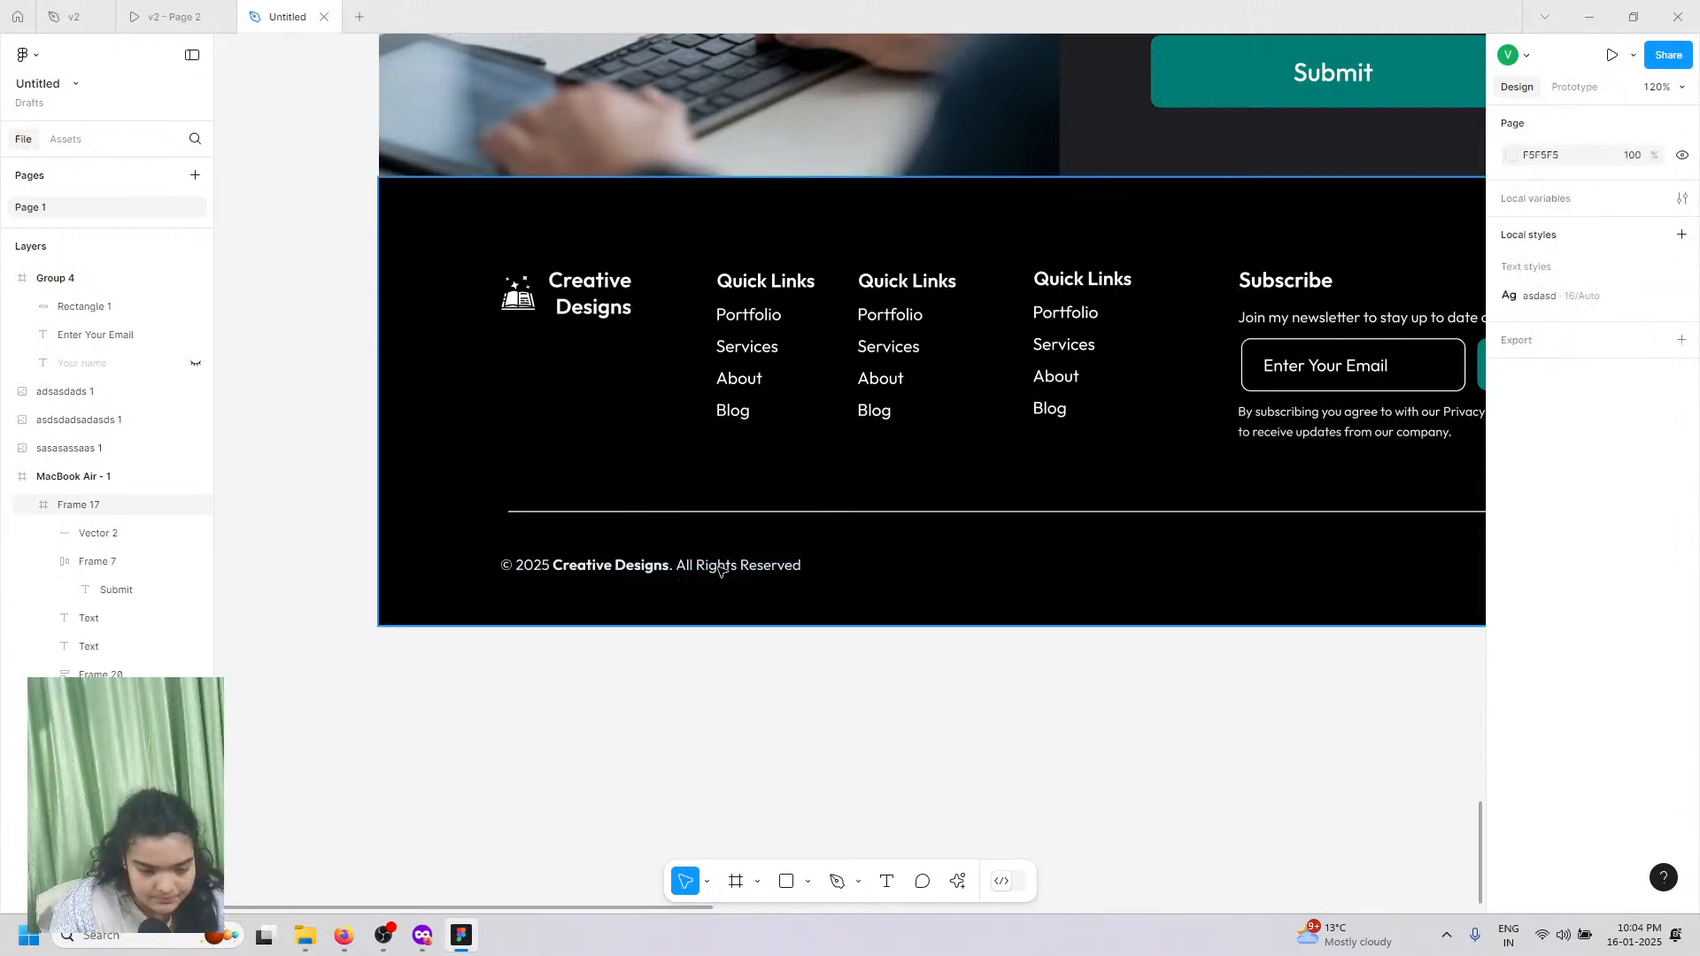
left_click(720, 571)
left_click(720, 571)
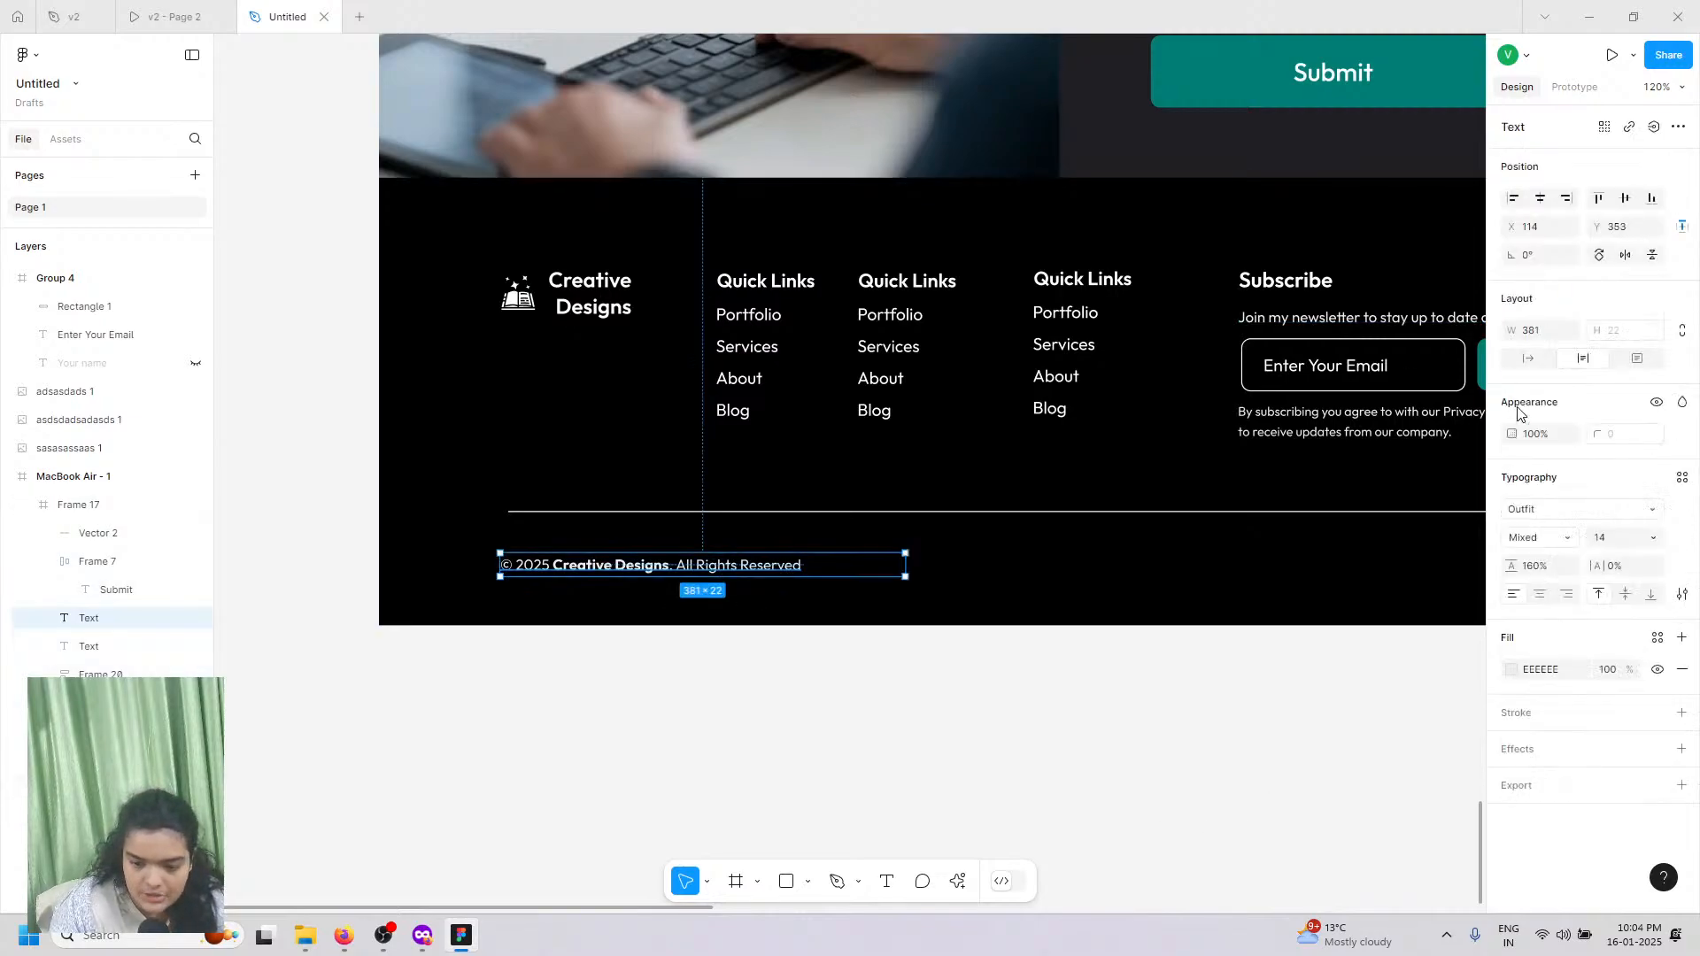
left_click(1527, 358)
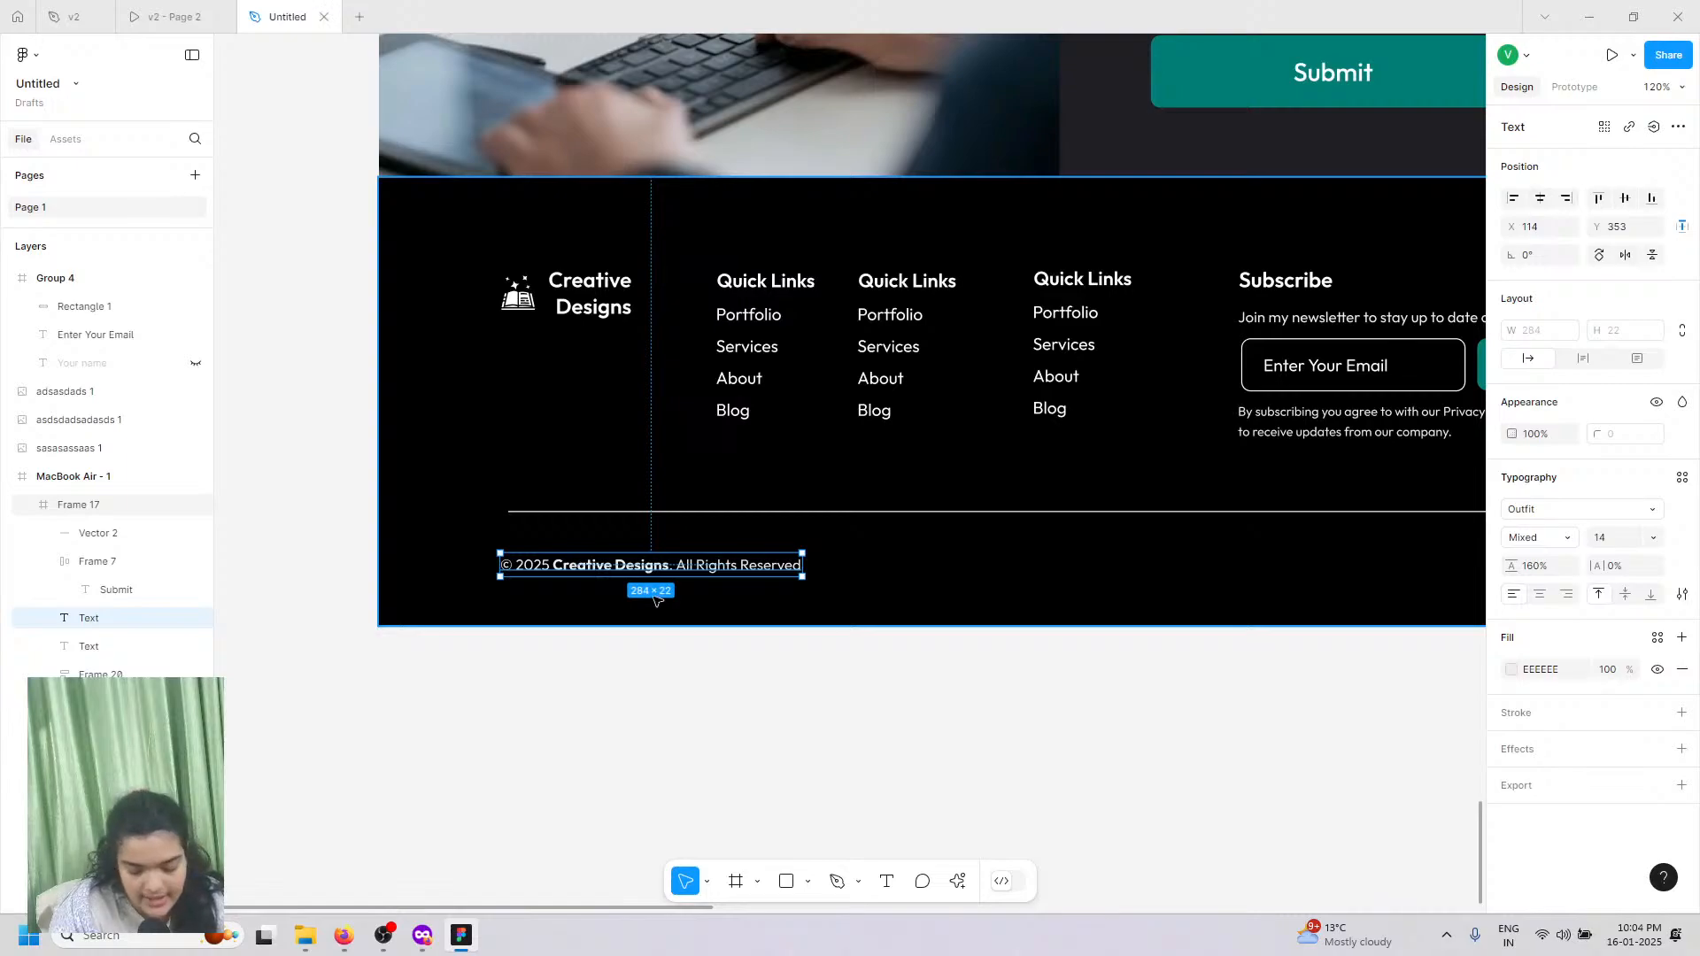
left_click_drag(611, 568, 918, 565)
double_click(918, 564)
type("Pri")
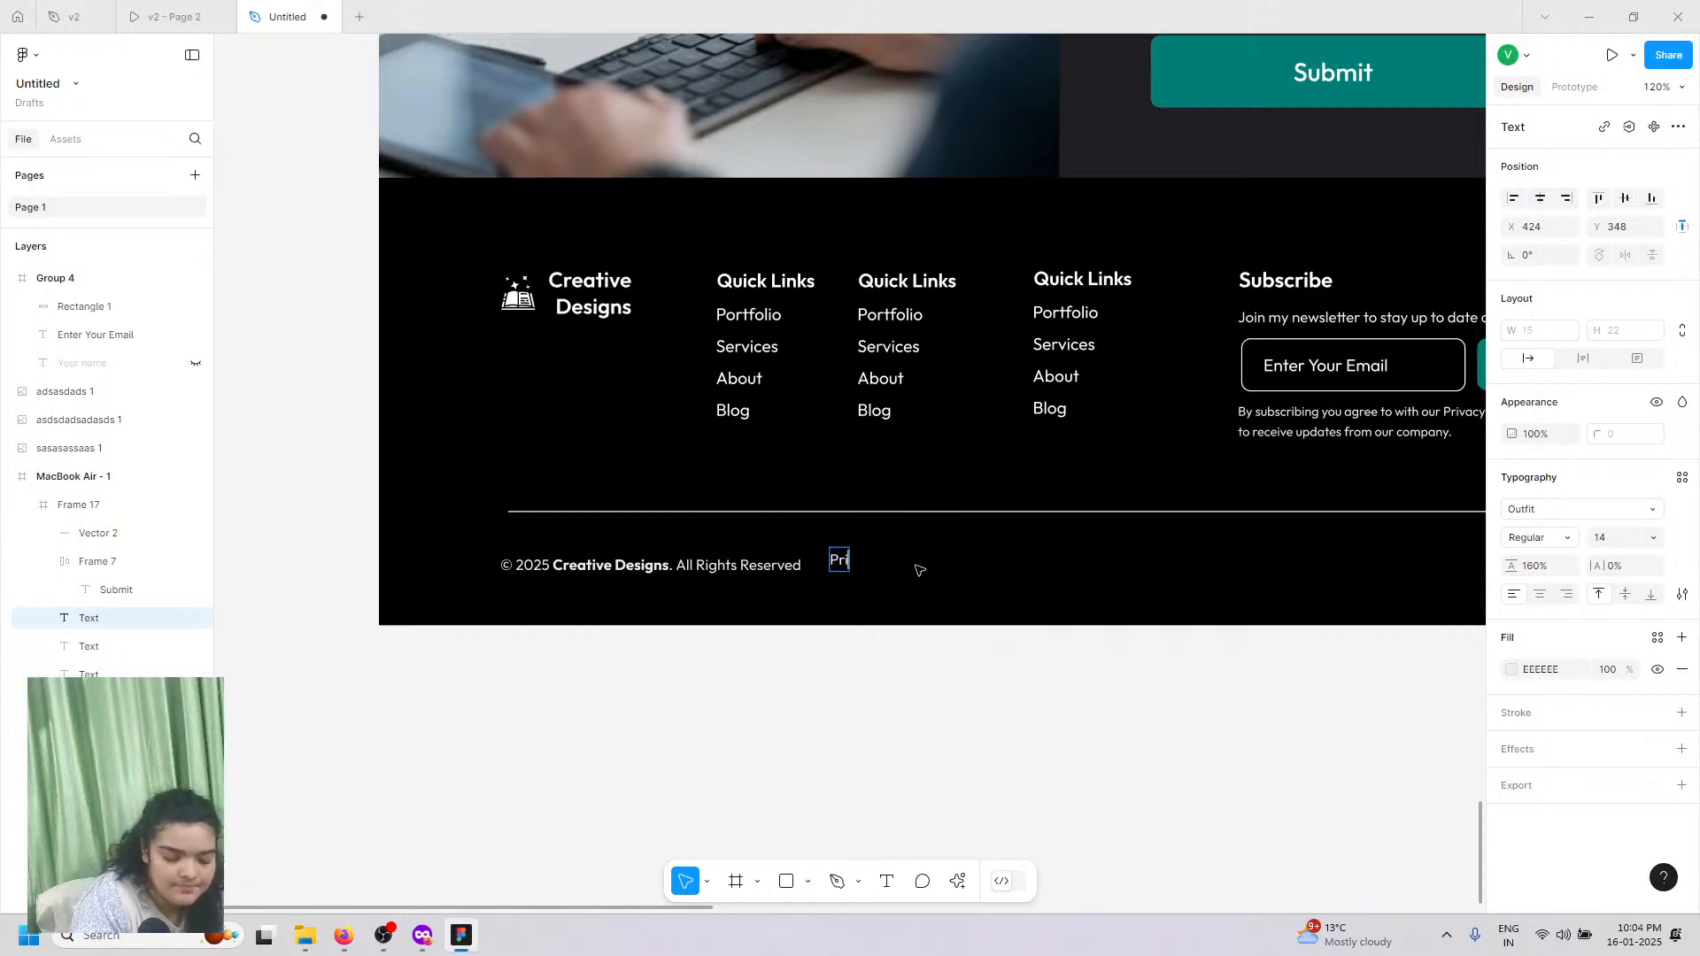
type("vacy Poli")
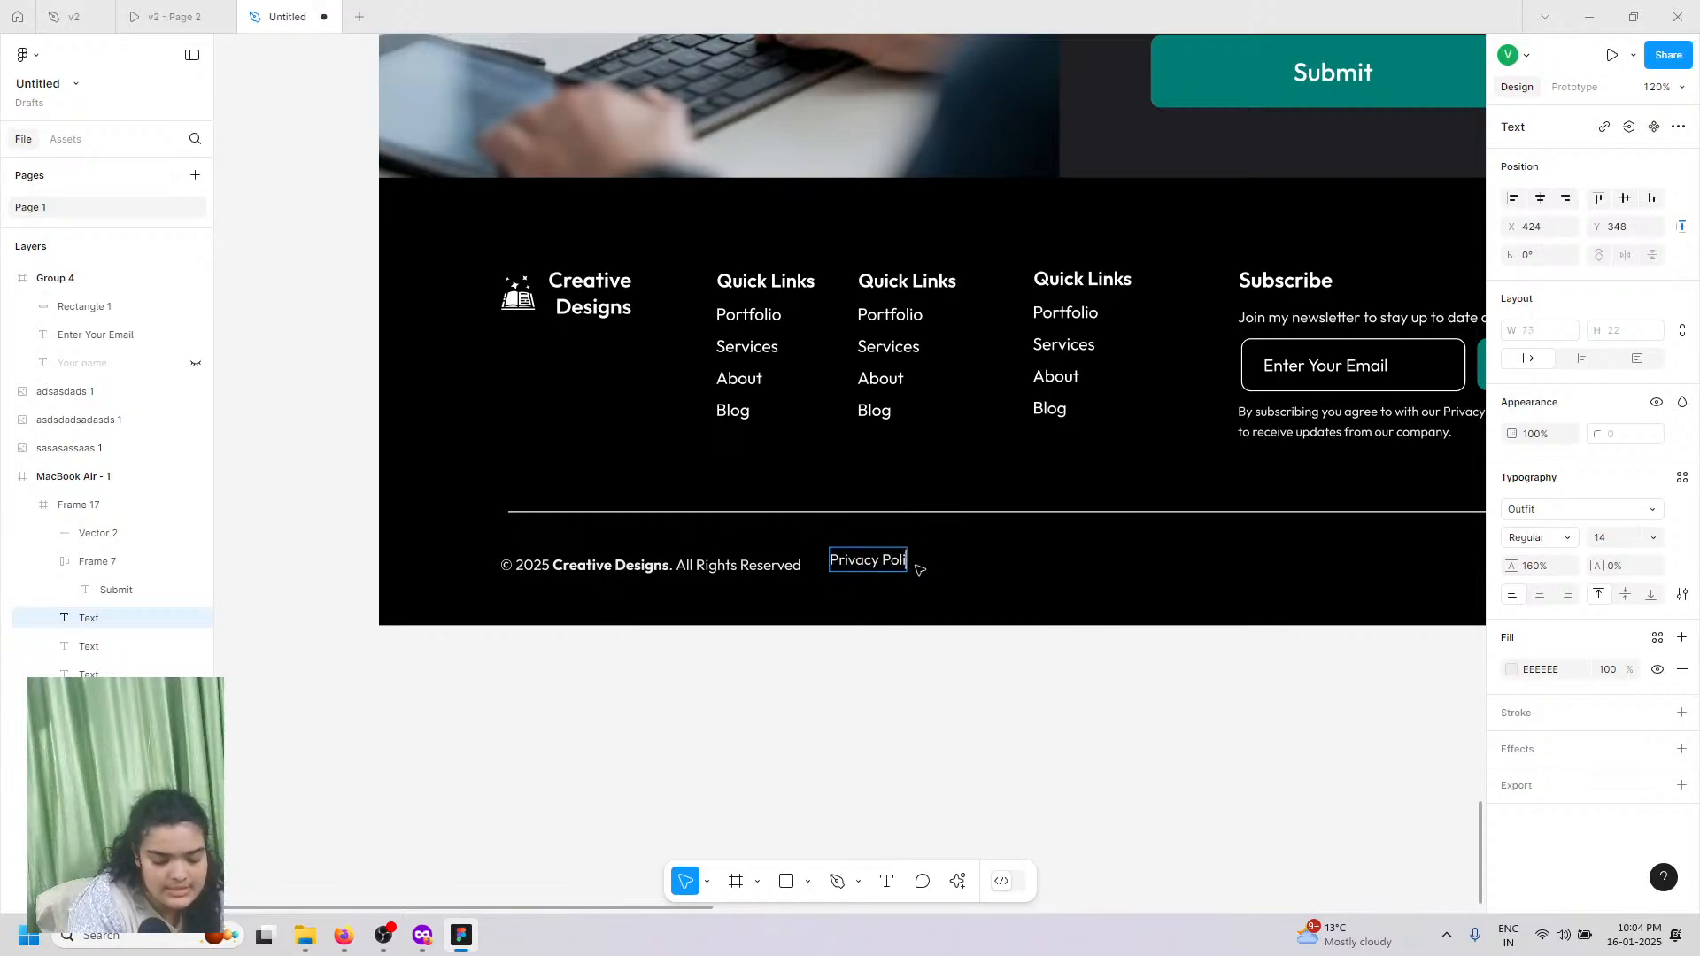
type("cy")
key("Escape")
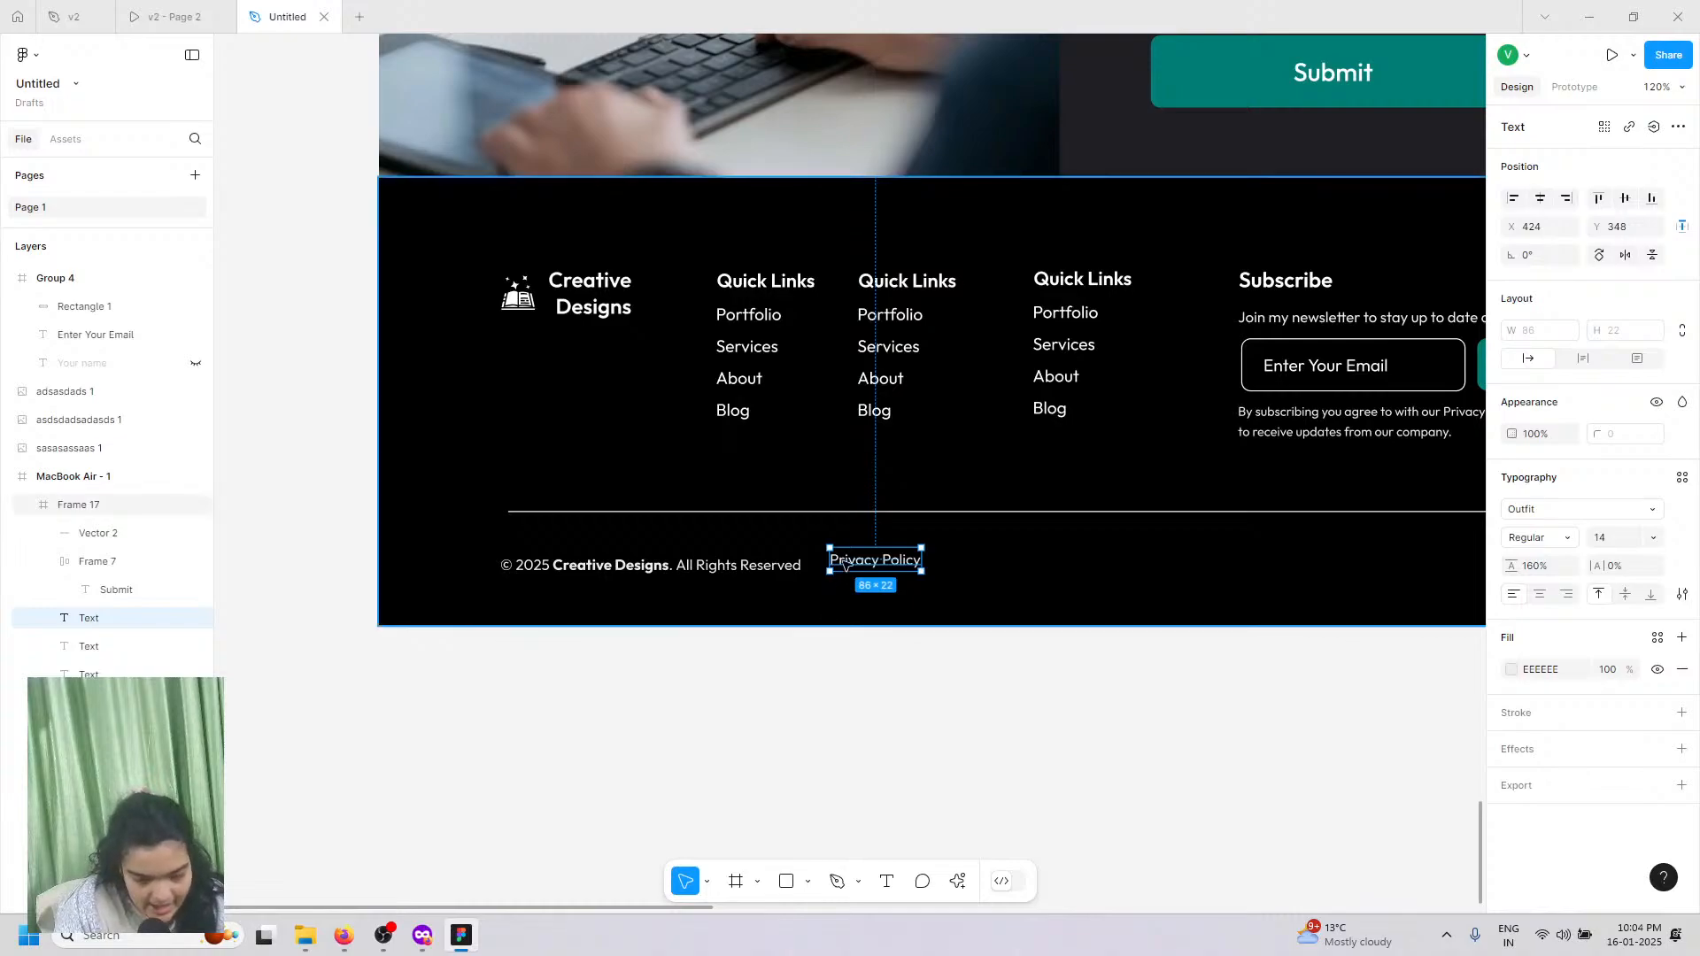
left_click_drag(851, 565, 985, 559)
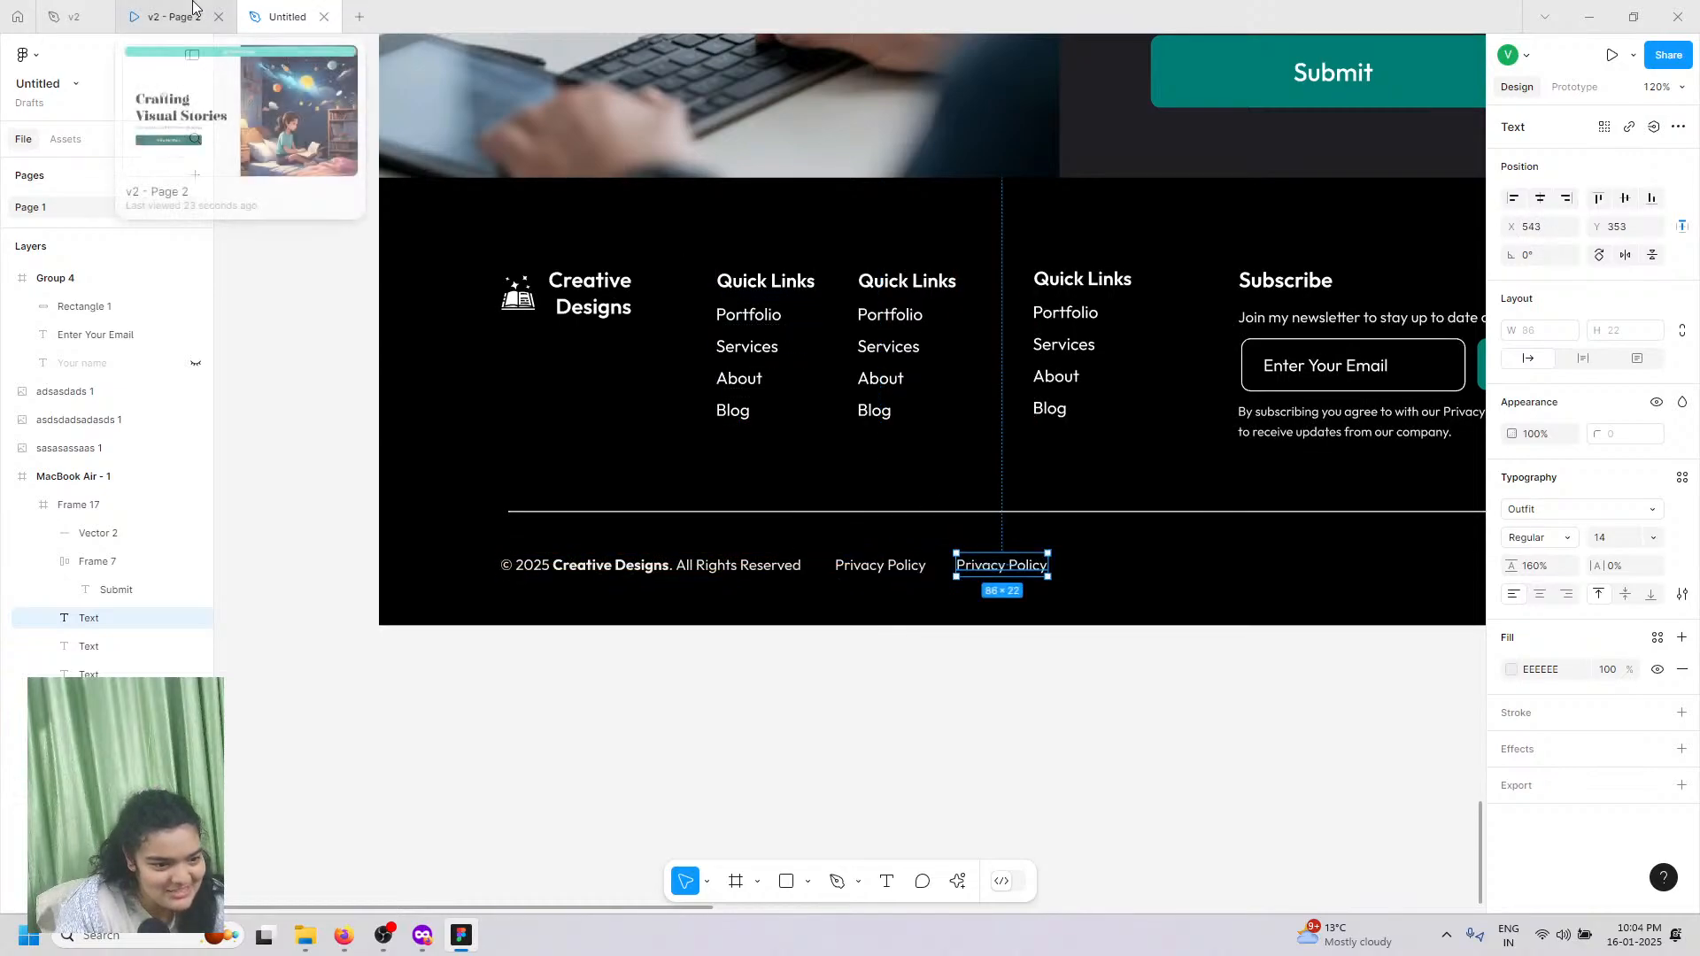
Step: Reword the second copy to 'Terms' and paste another copy to its right
left_click(193, 4)
left_click(286, 10)
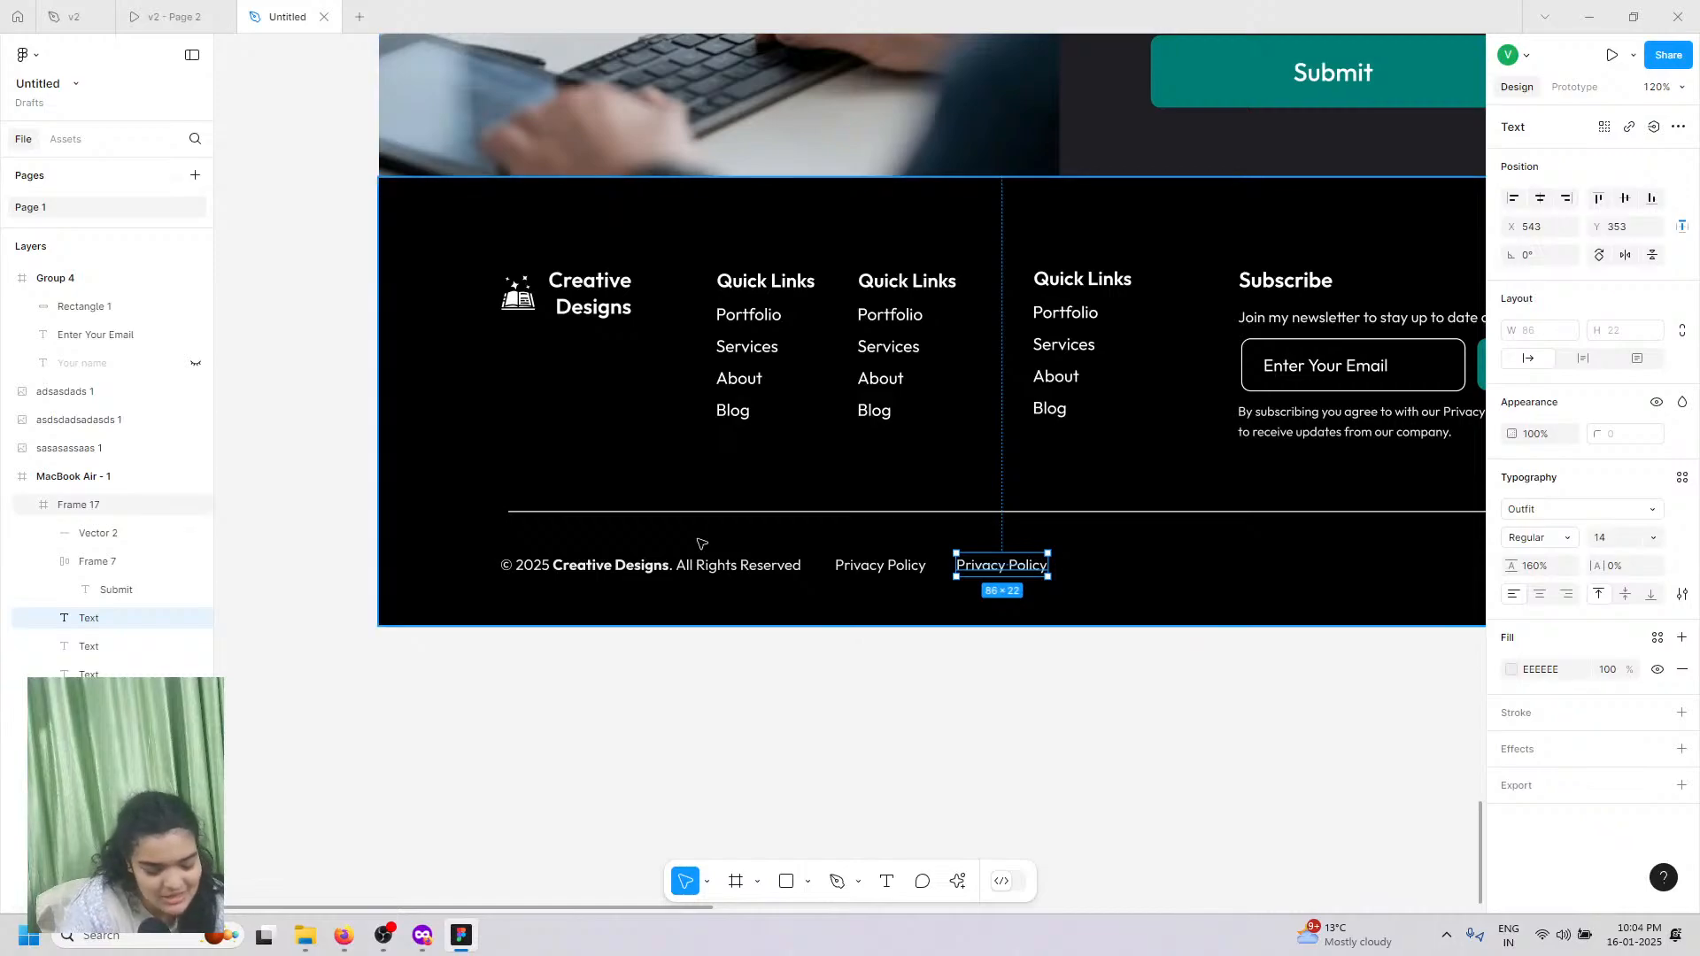
double_click(1021, 560)
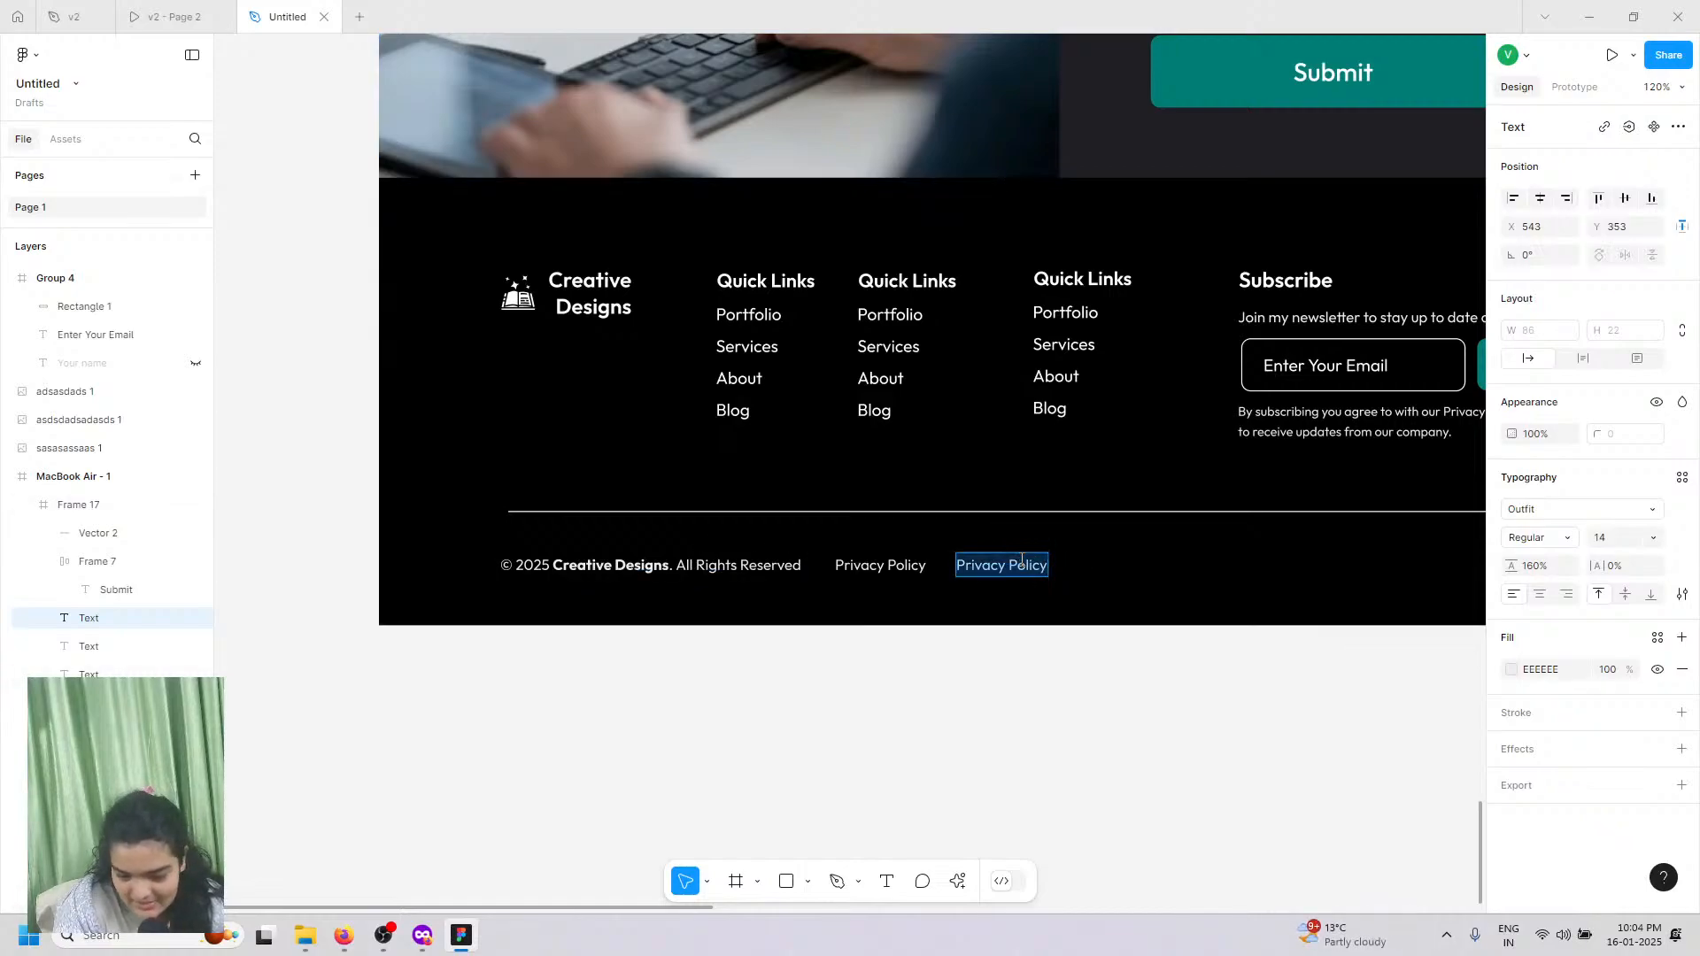
type("Term")
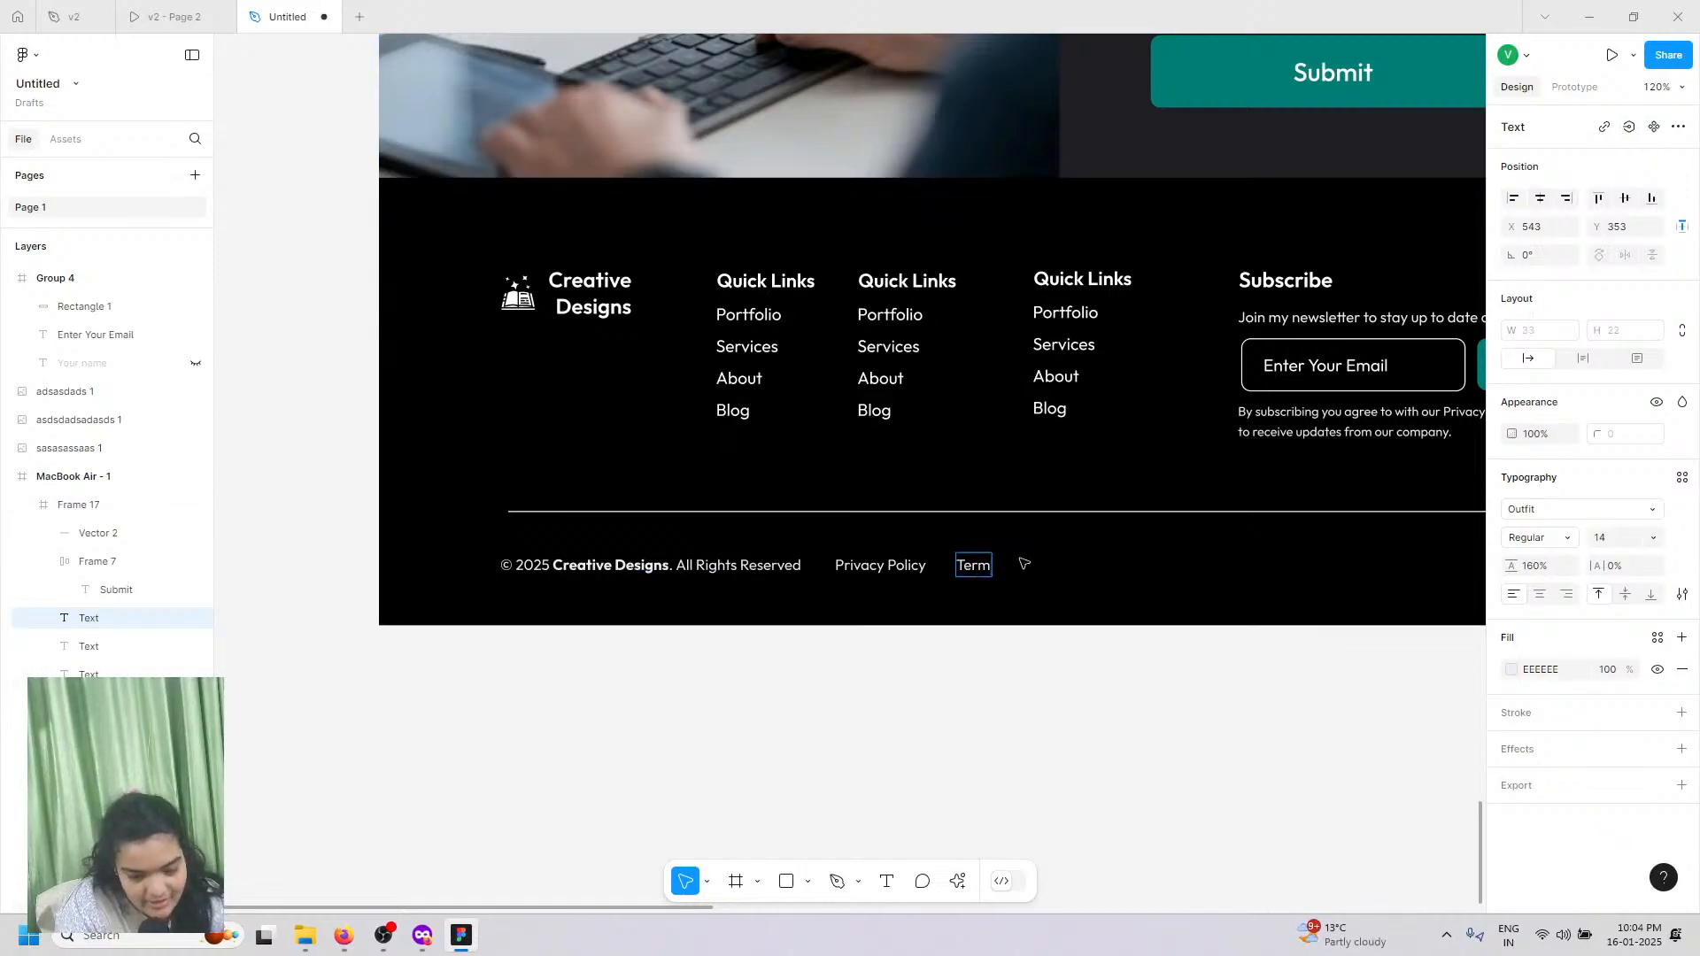
type("s")
key("Escape")
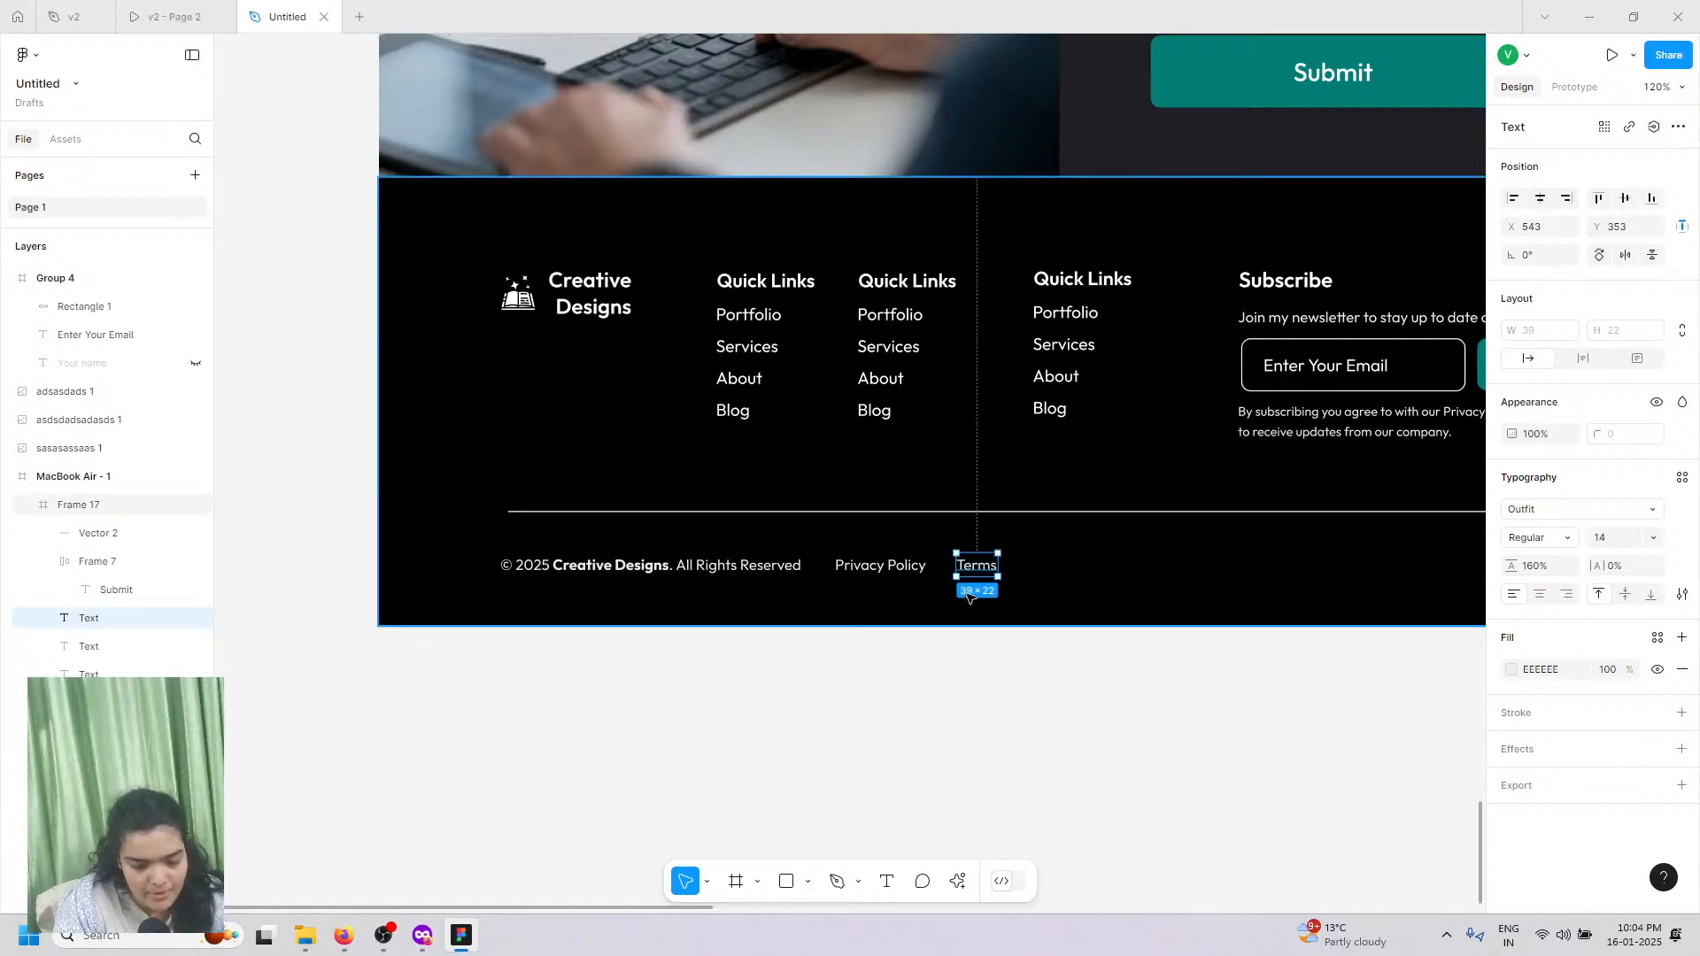
key("ctrl+v")
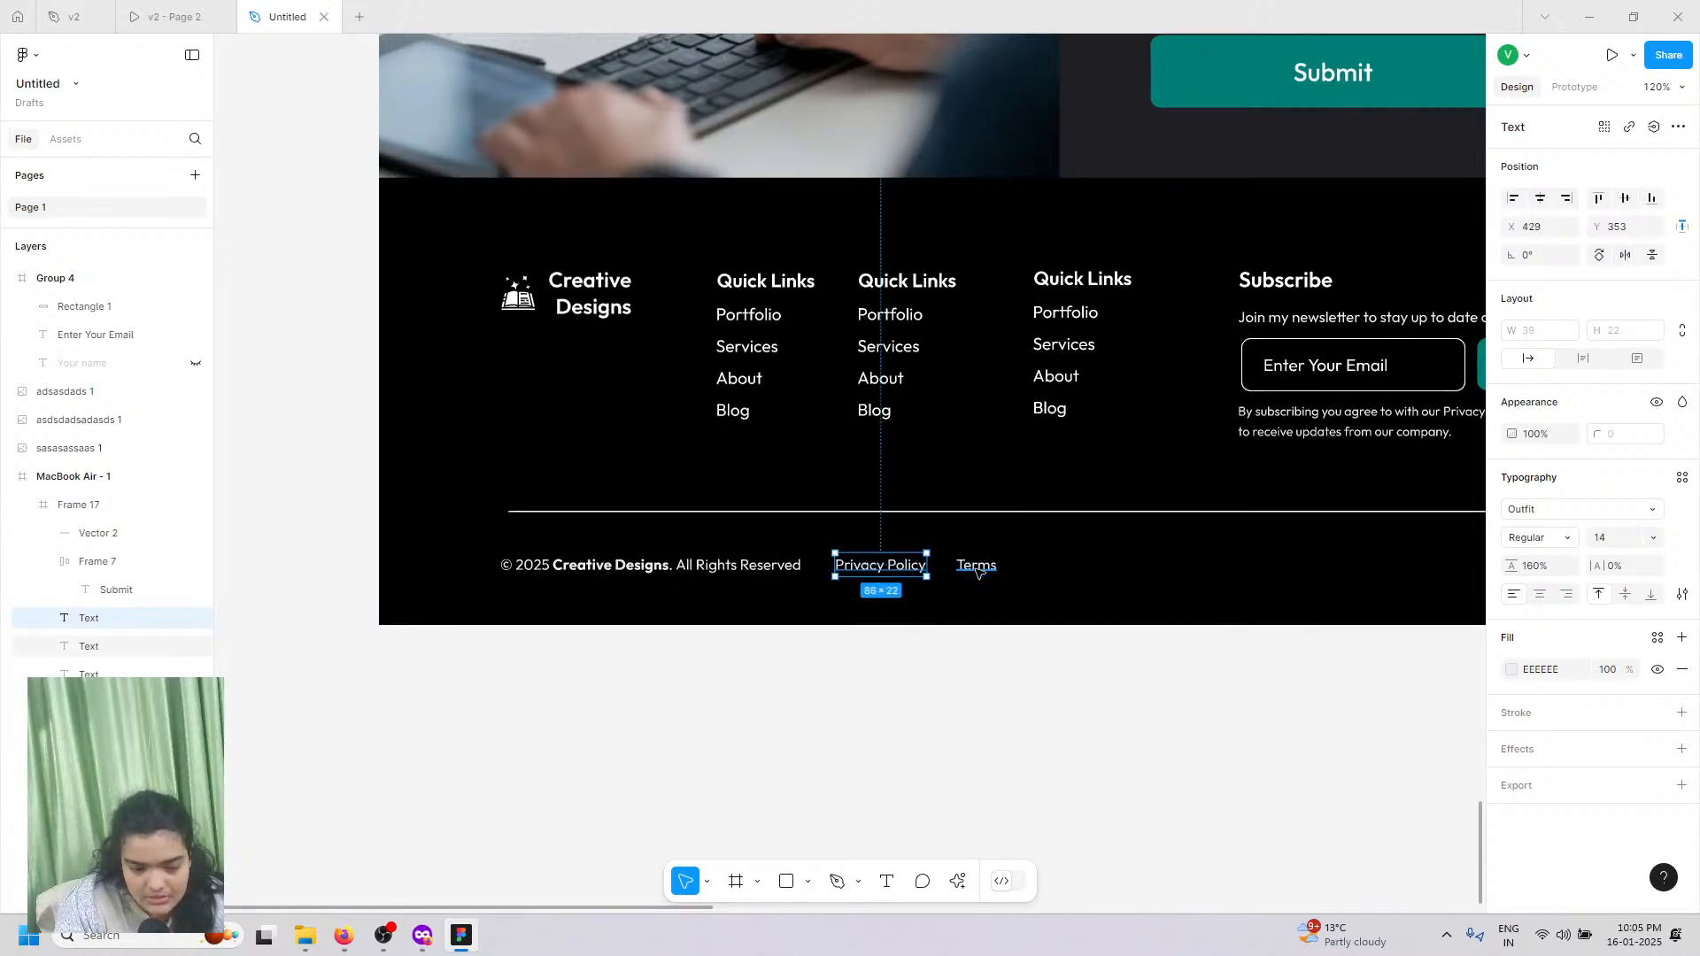
left_click_drag(890, 562, 1078, 574)
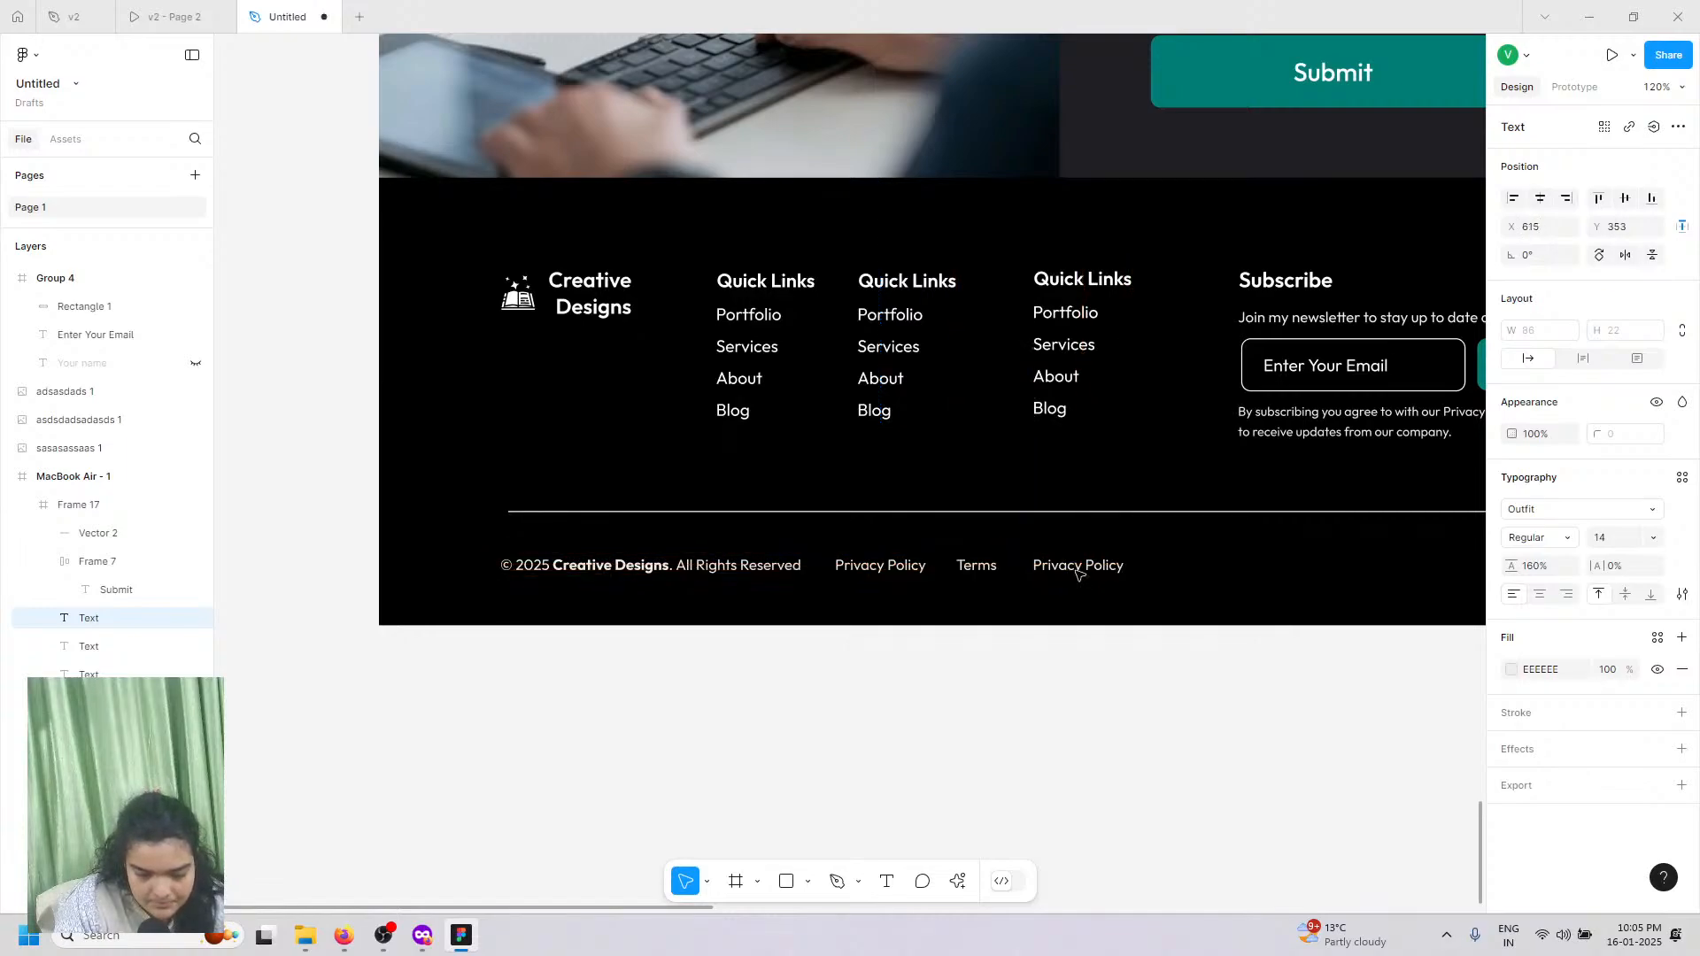
Step: Rename the last link to 'Cookies' and compare with the reference footer
double_click(1078, 573)
type("Coo")
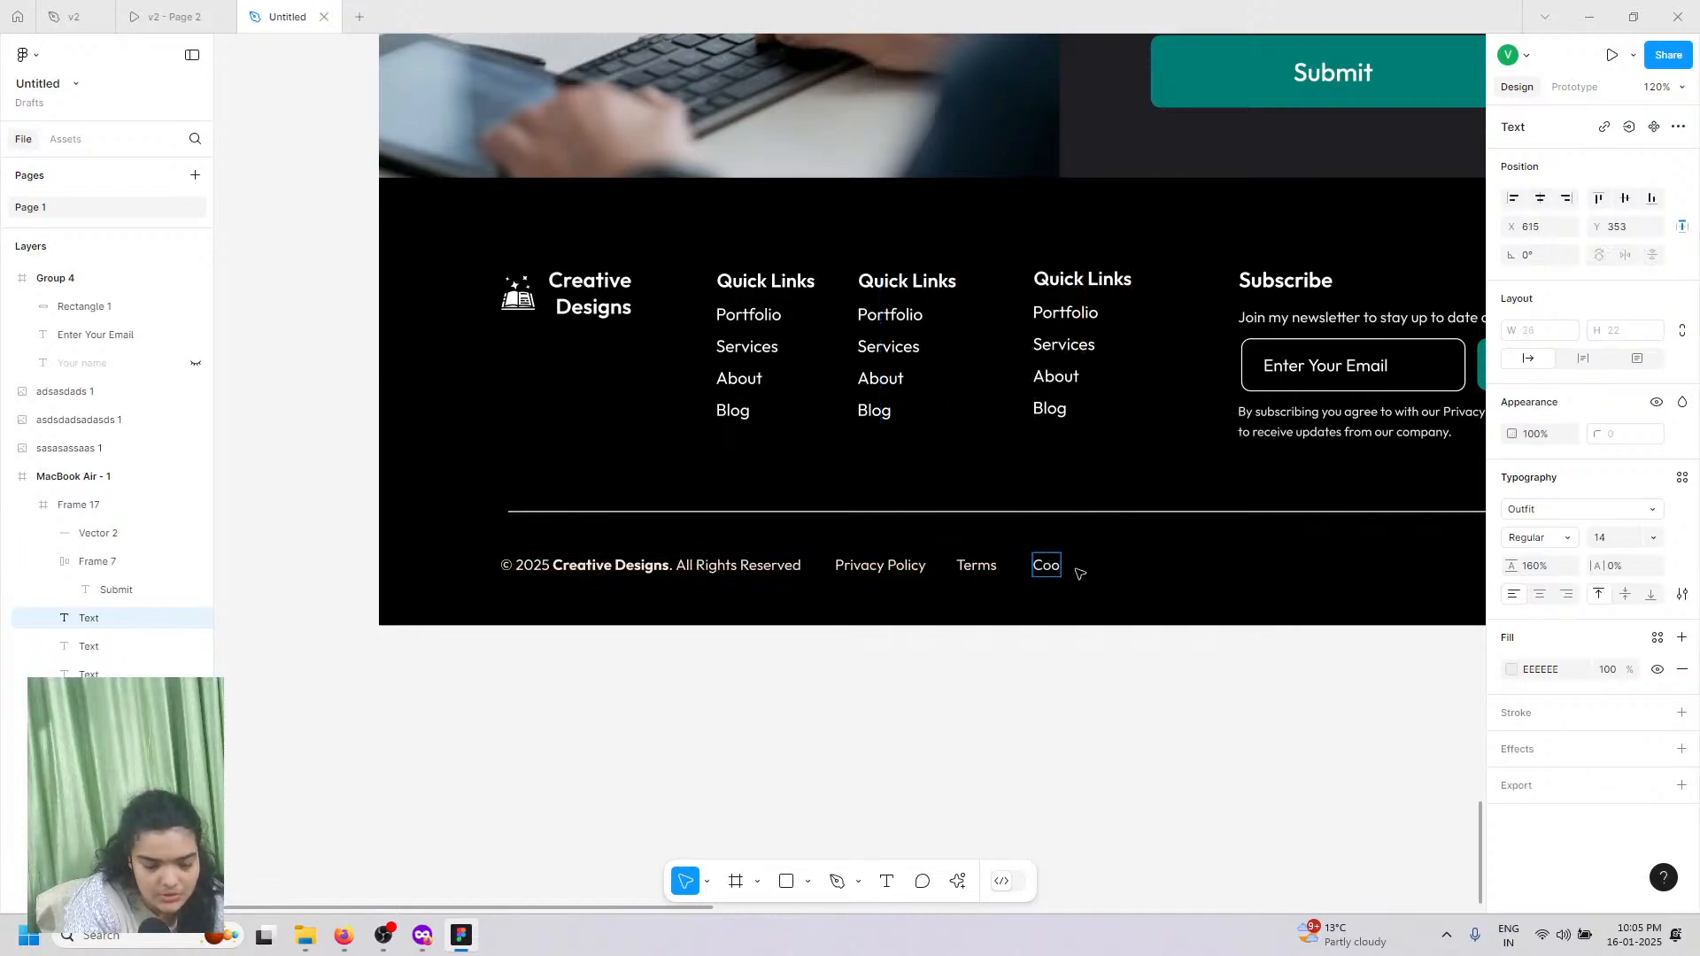
type("kies")
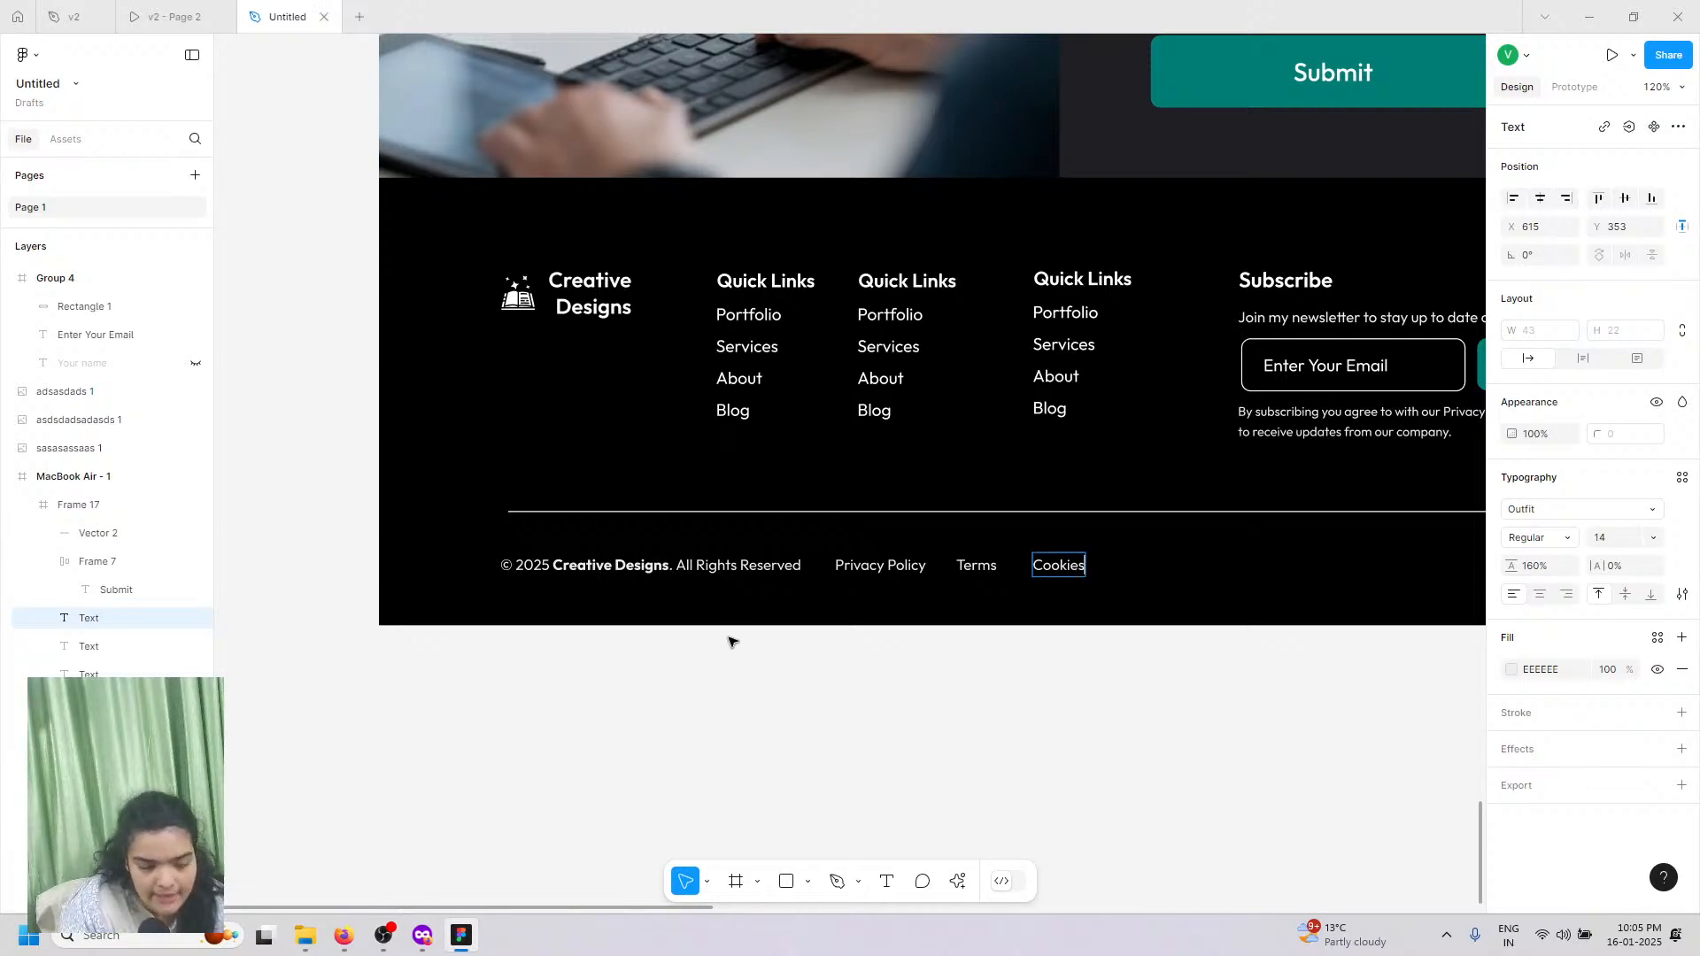
key("Escape")
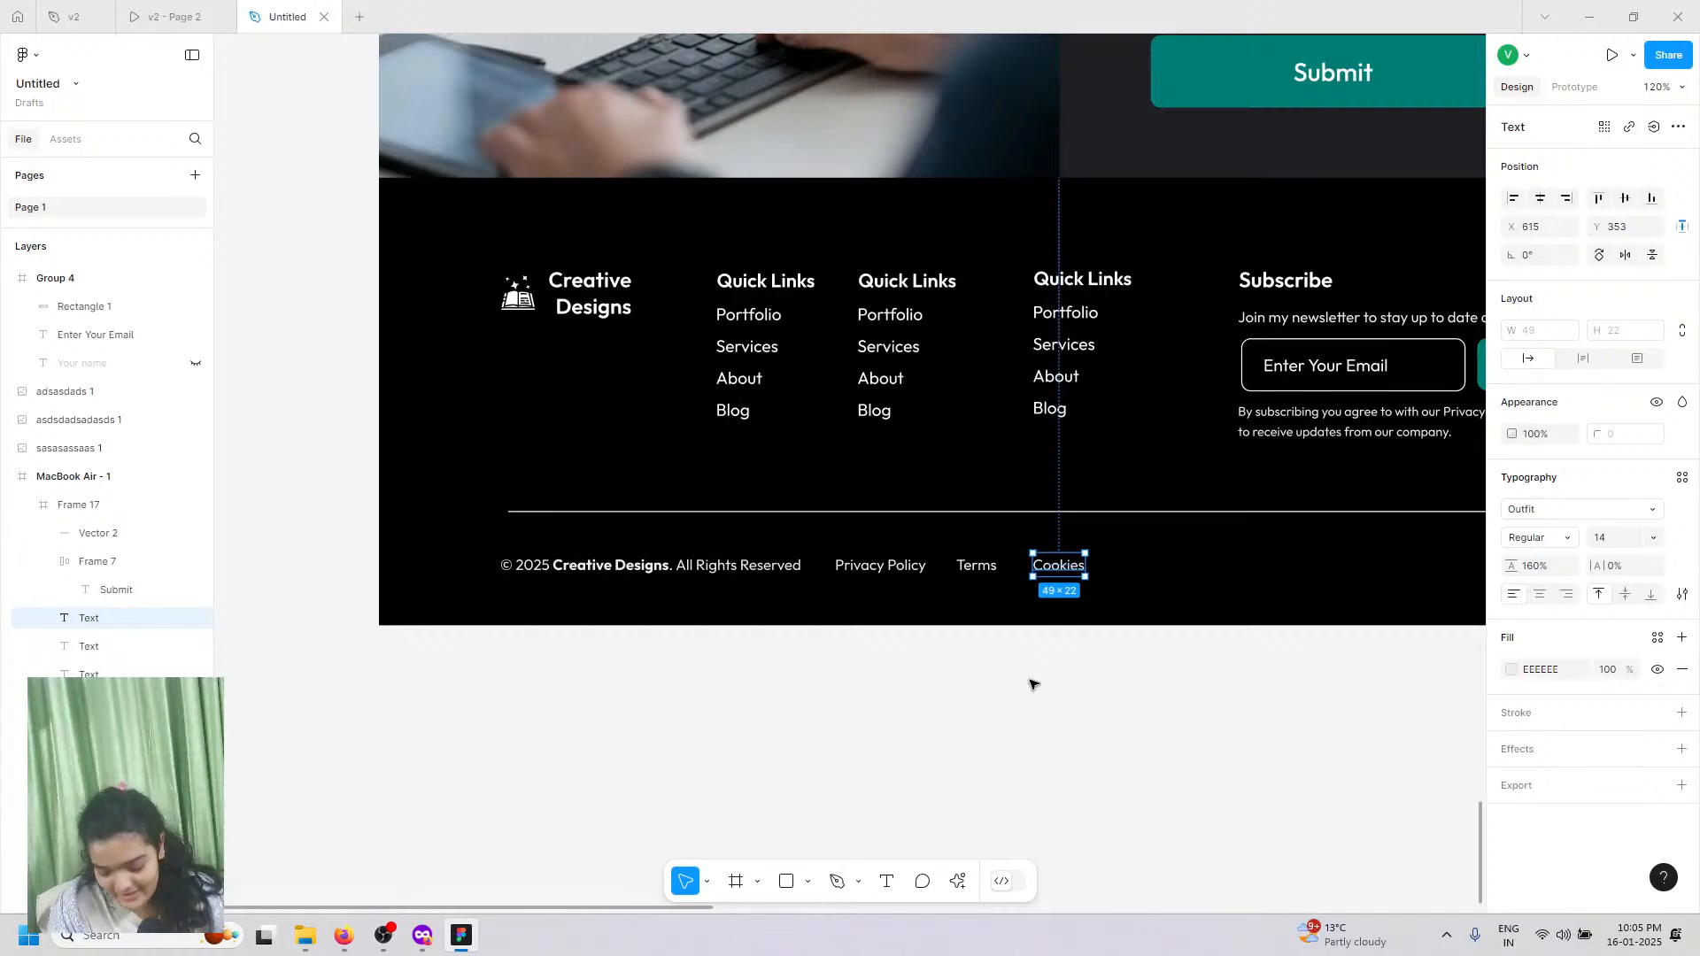
scroll(974, 814, "right", 5)
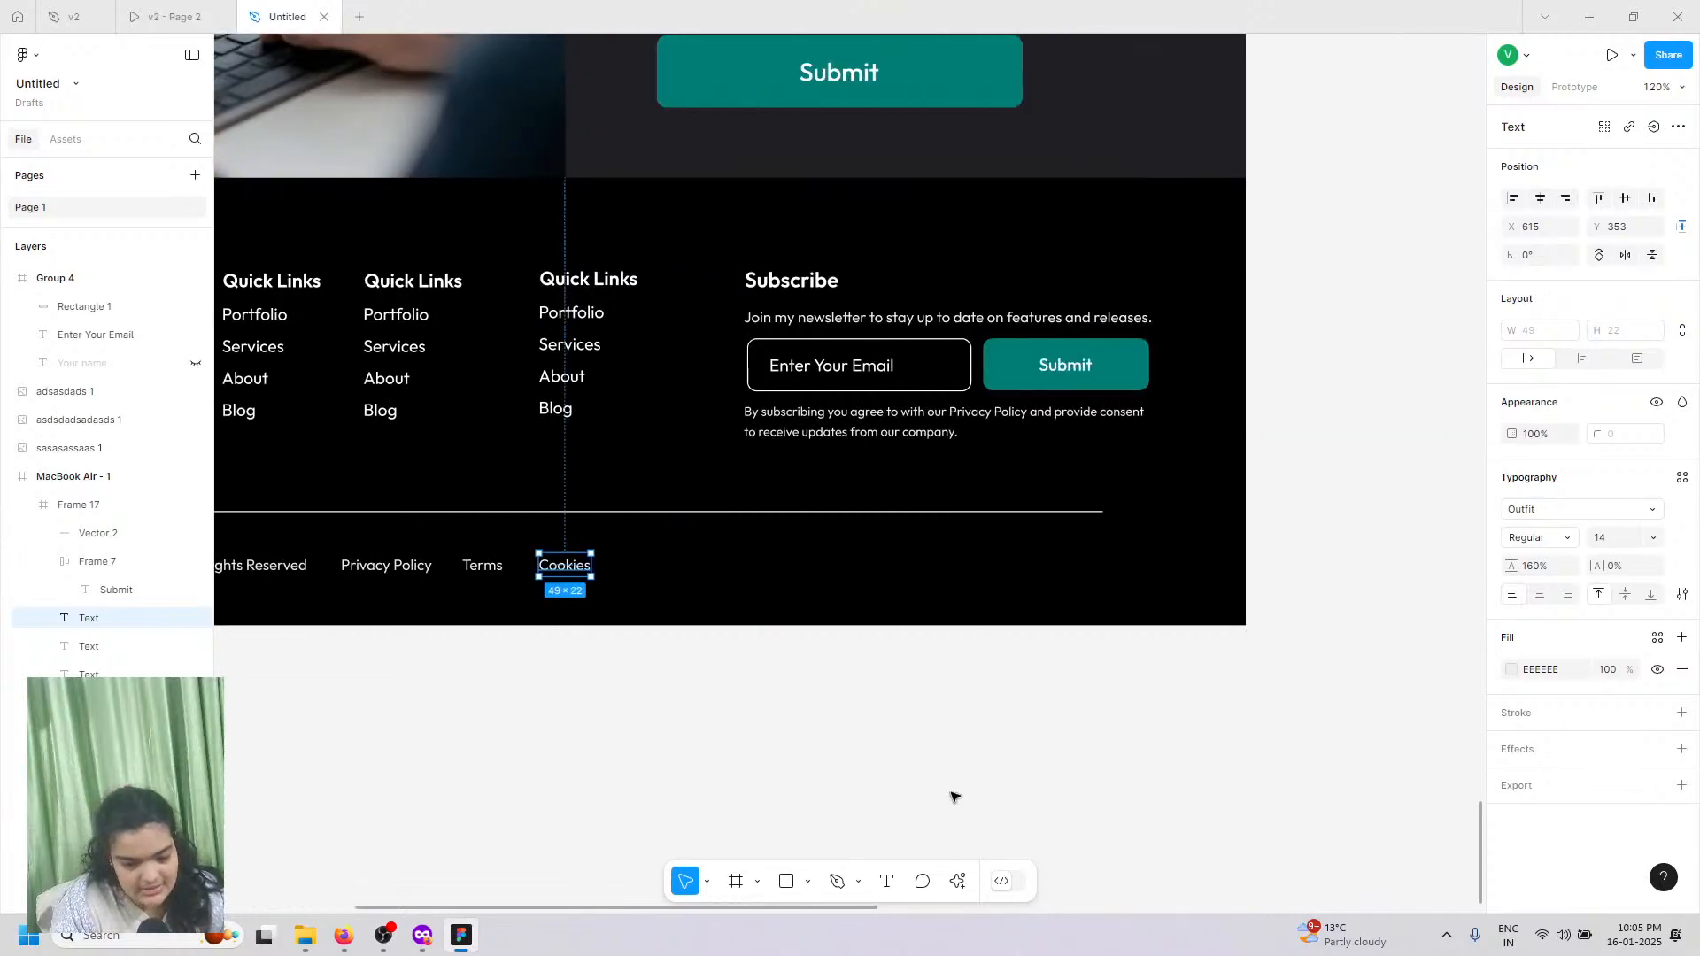
scroll(955, 797, "right", 1)
left_click(216, 5)
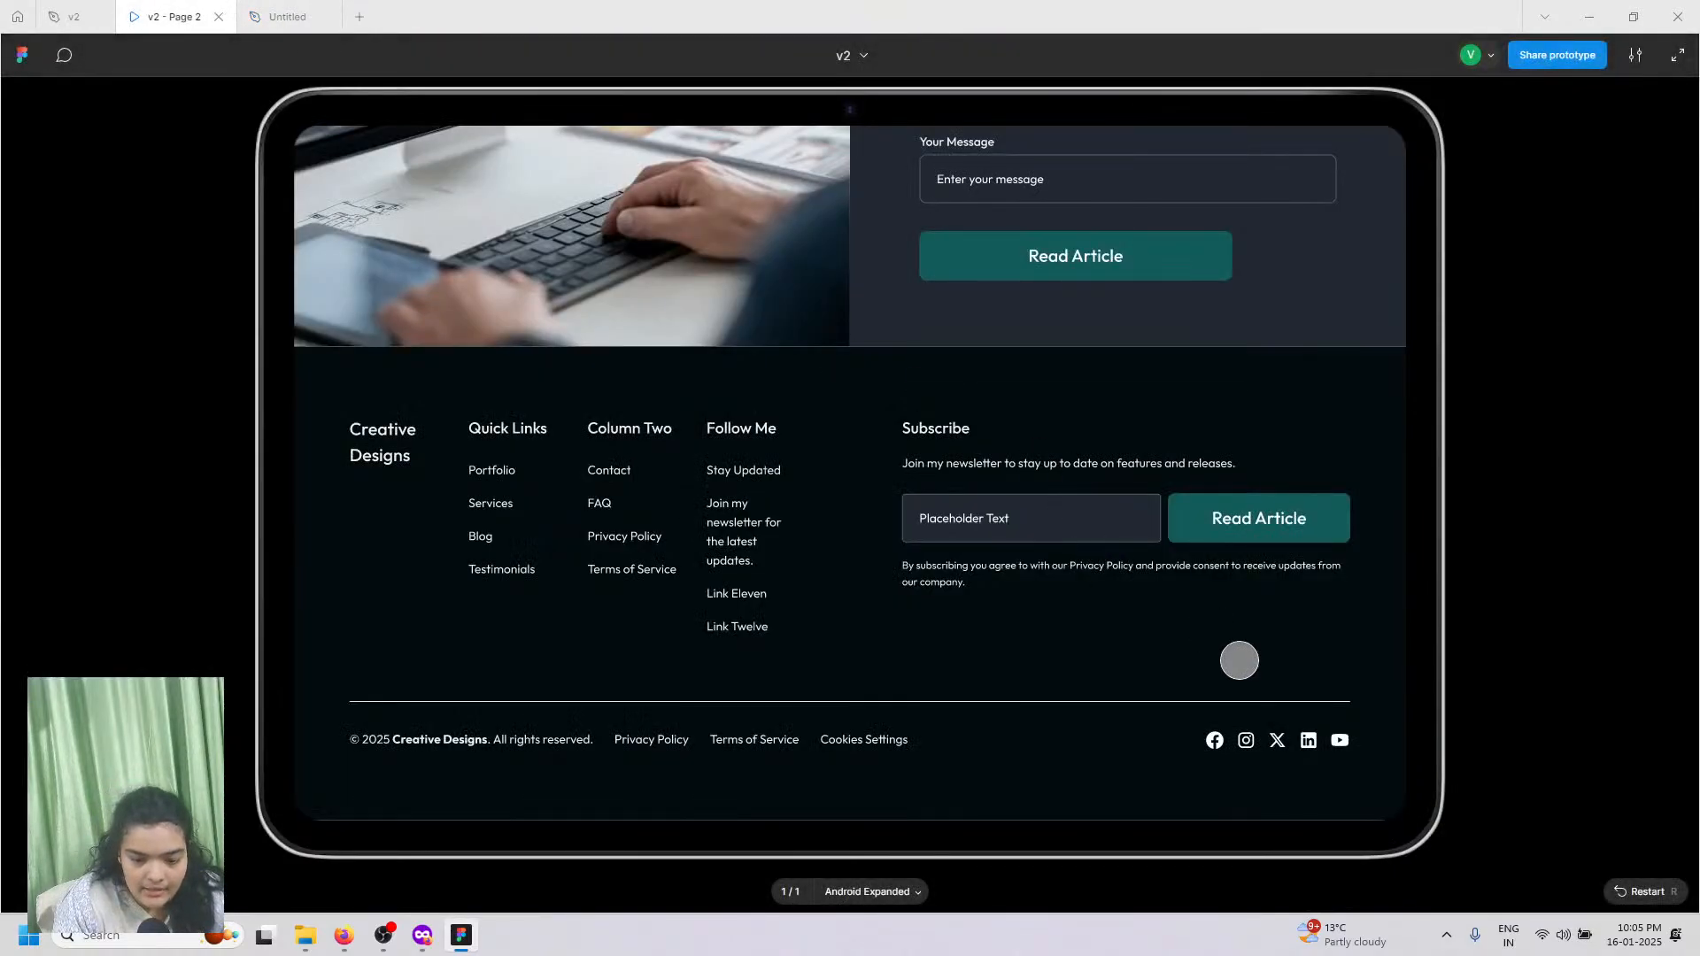
left_click(275, 16)
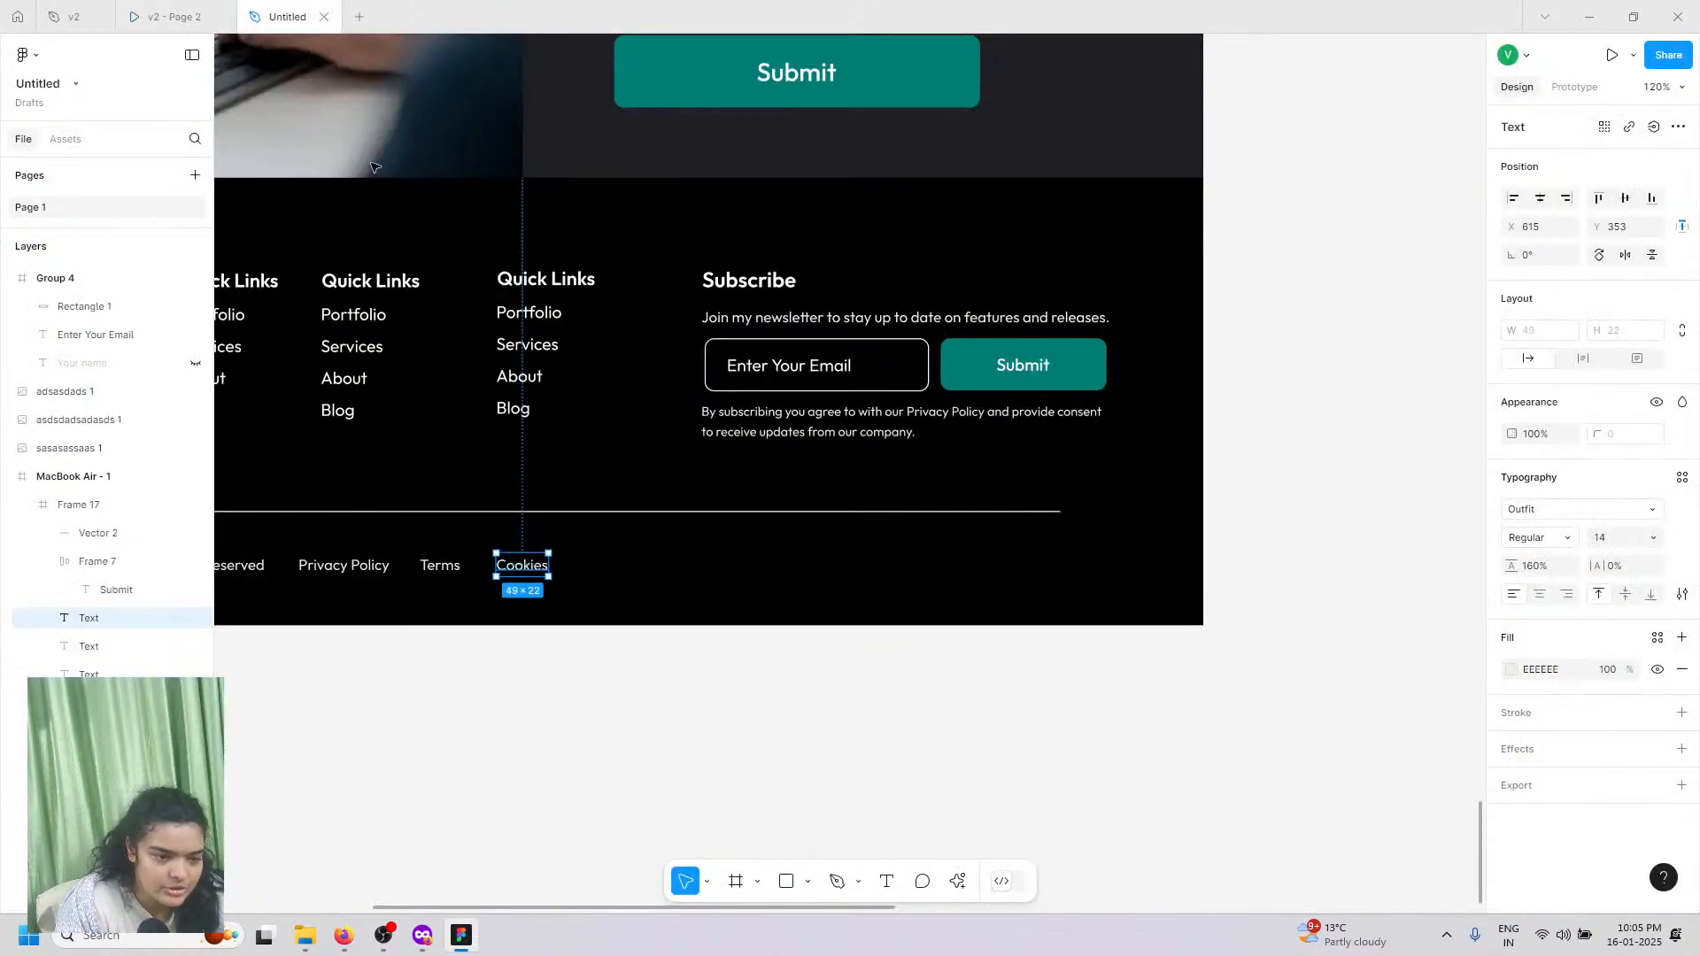
Step: Search the quick actions for the Iconify plugin and run it
left_click(950, 877)
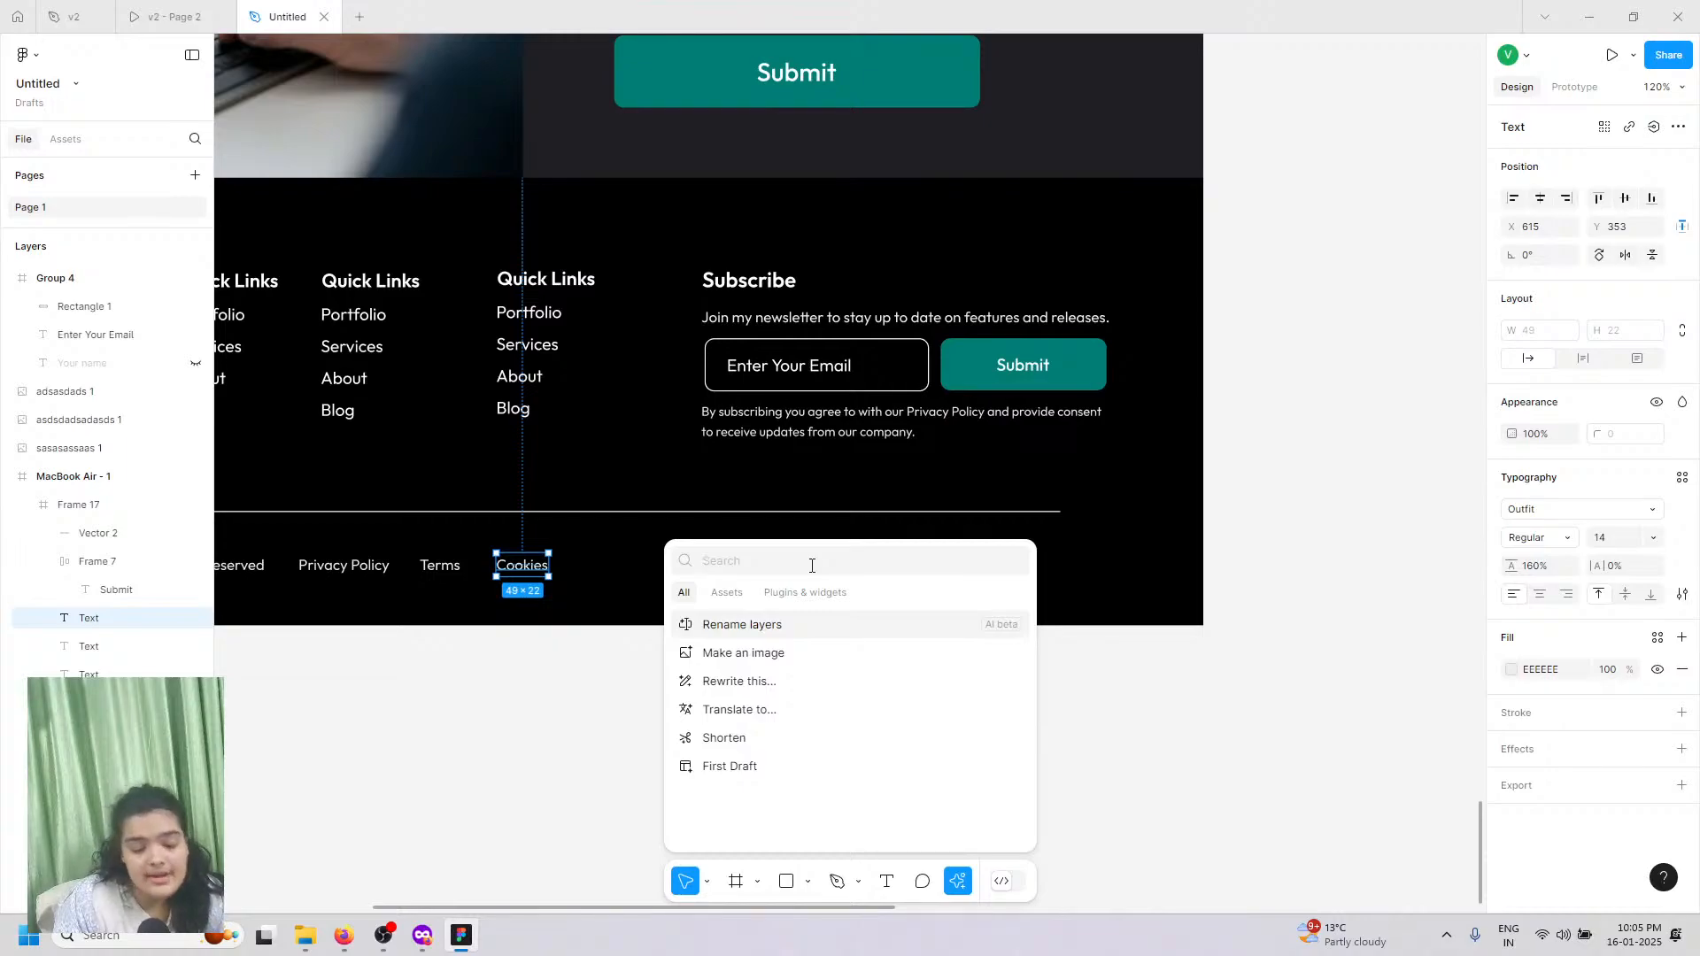
type("ic")
type("on")
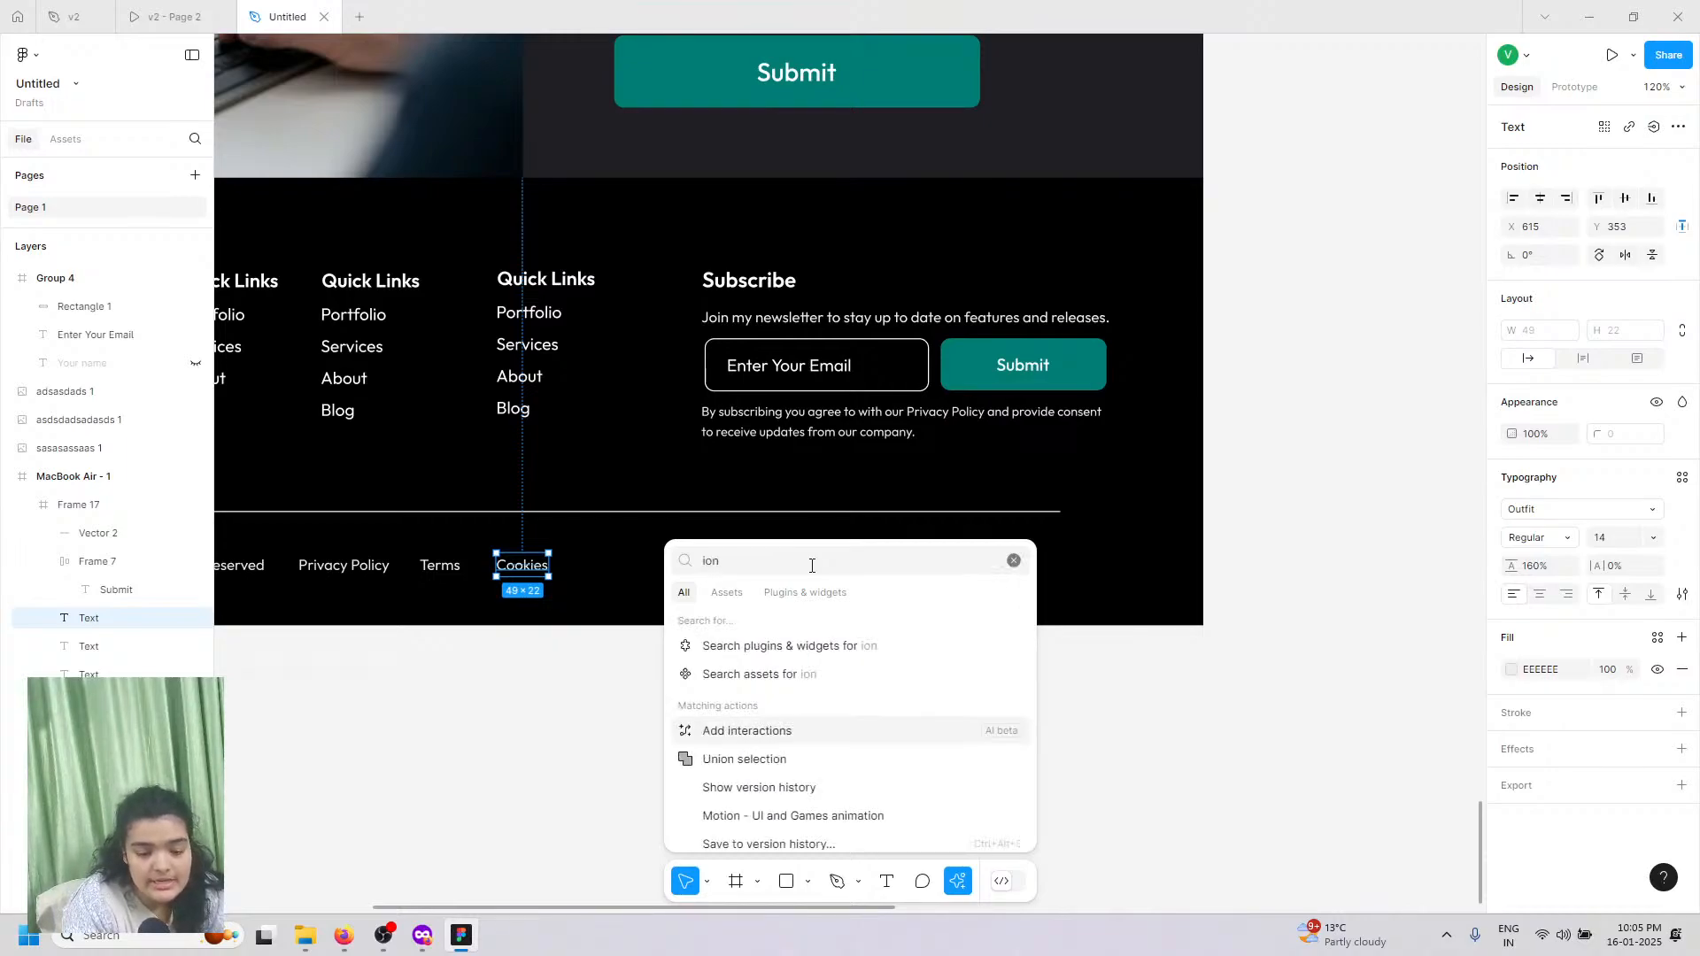
key("BackSpace")
key("BackSpace")
type("coni")
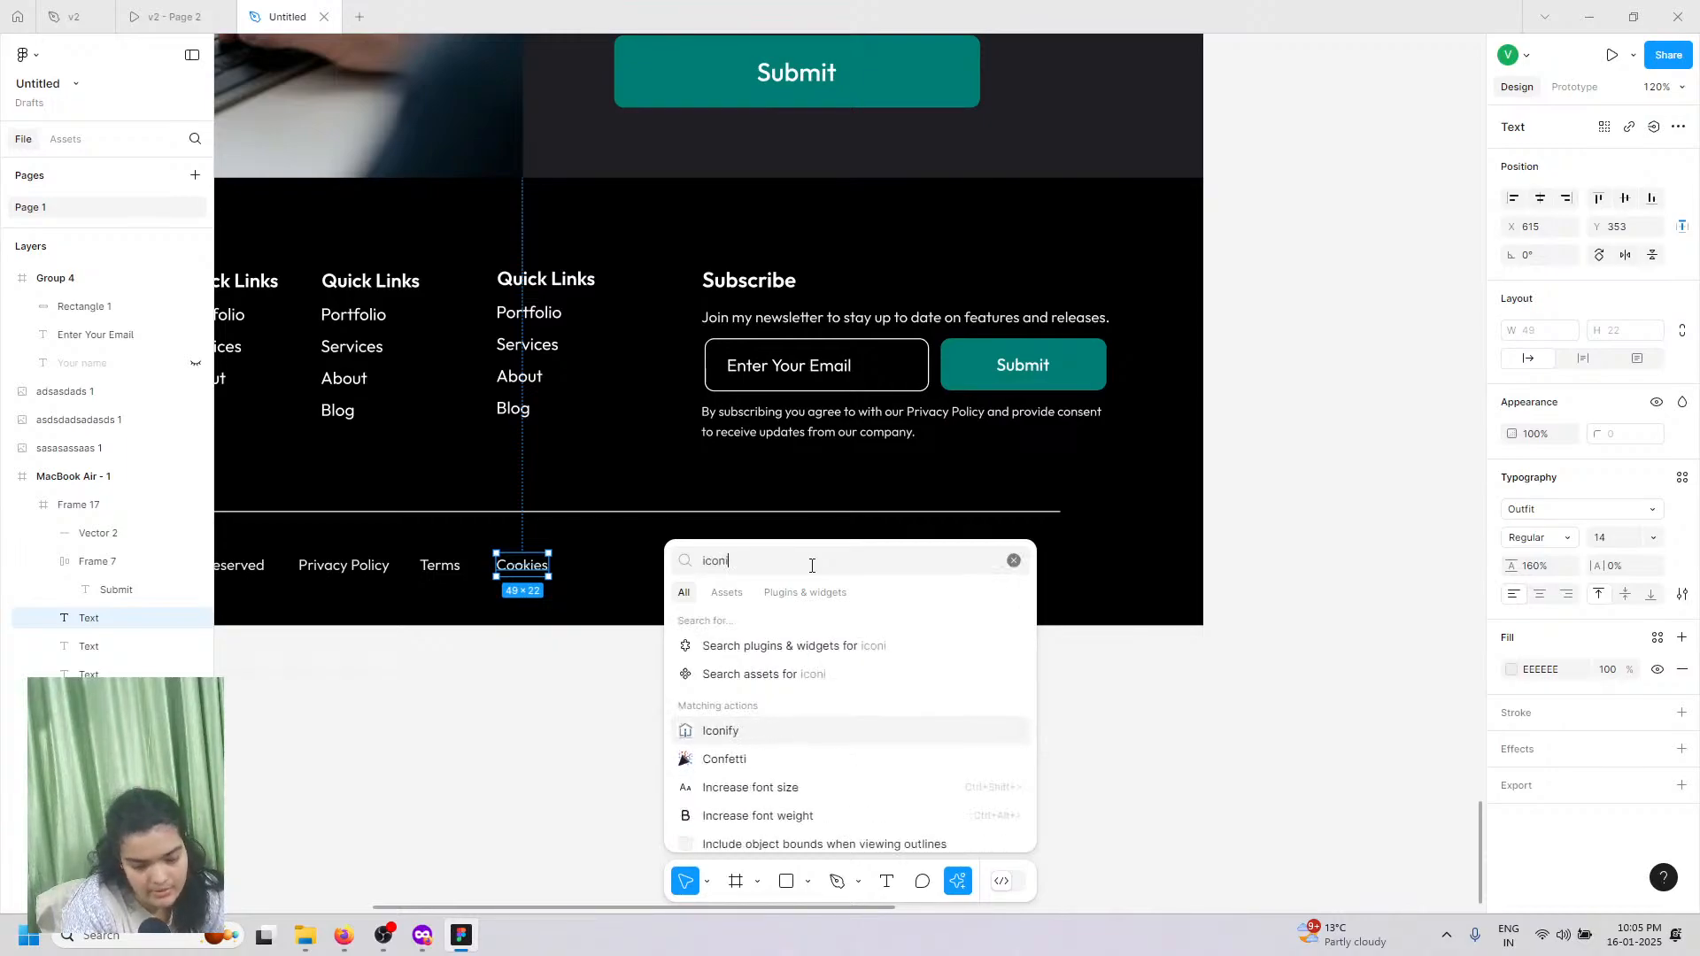
key("Return")
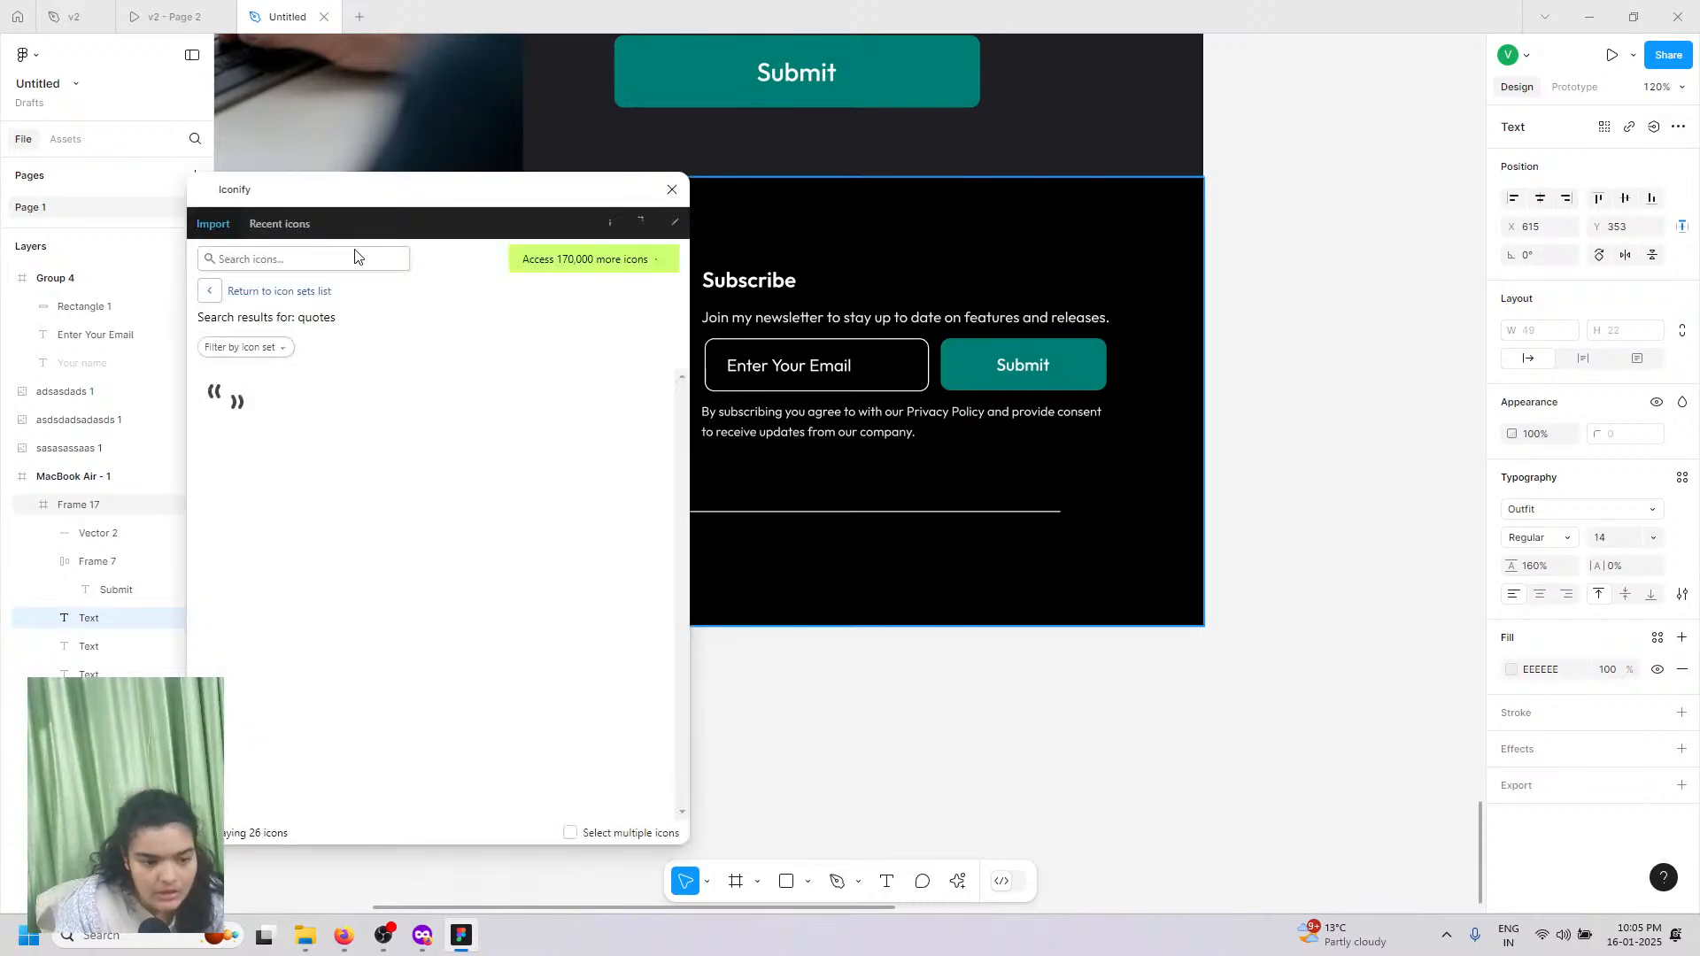
Step: In Iconify, find a filled Instagram icon and drag it below the footer
left_click(355, 255)
type("instagram")
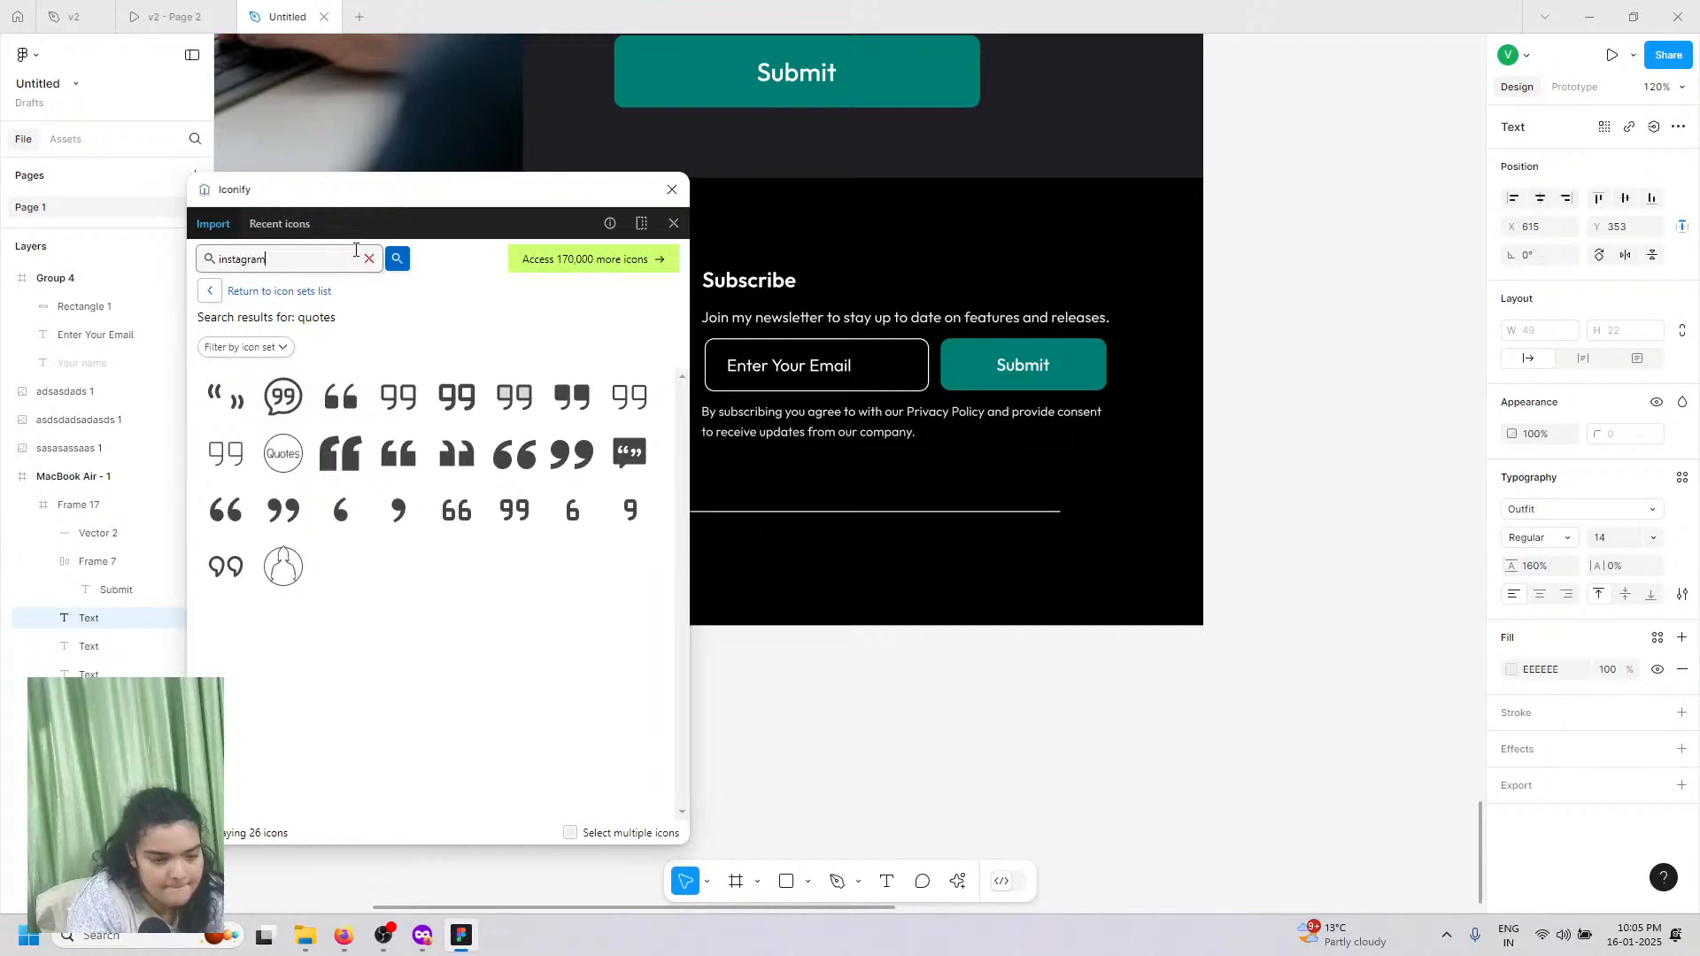
key("Return")
left_click(398, 396)
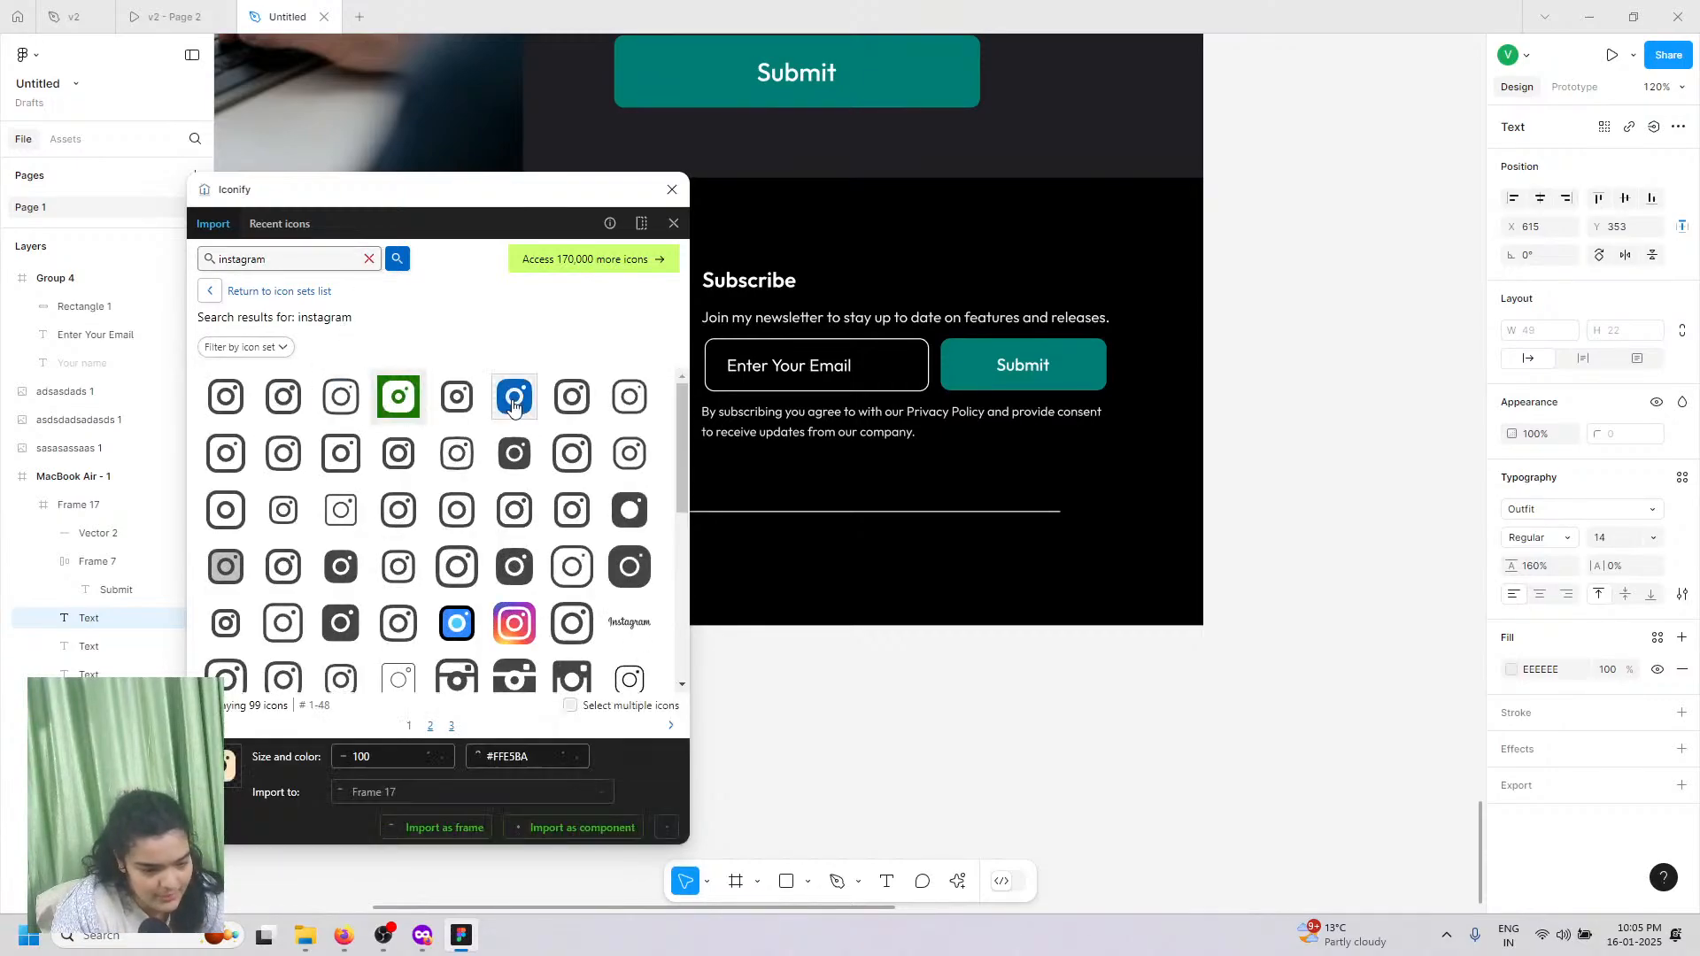
left_click(513, 403)
left_click_drag(516, 404, 933, 698)
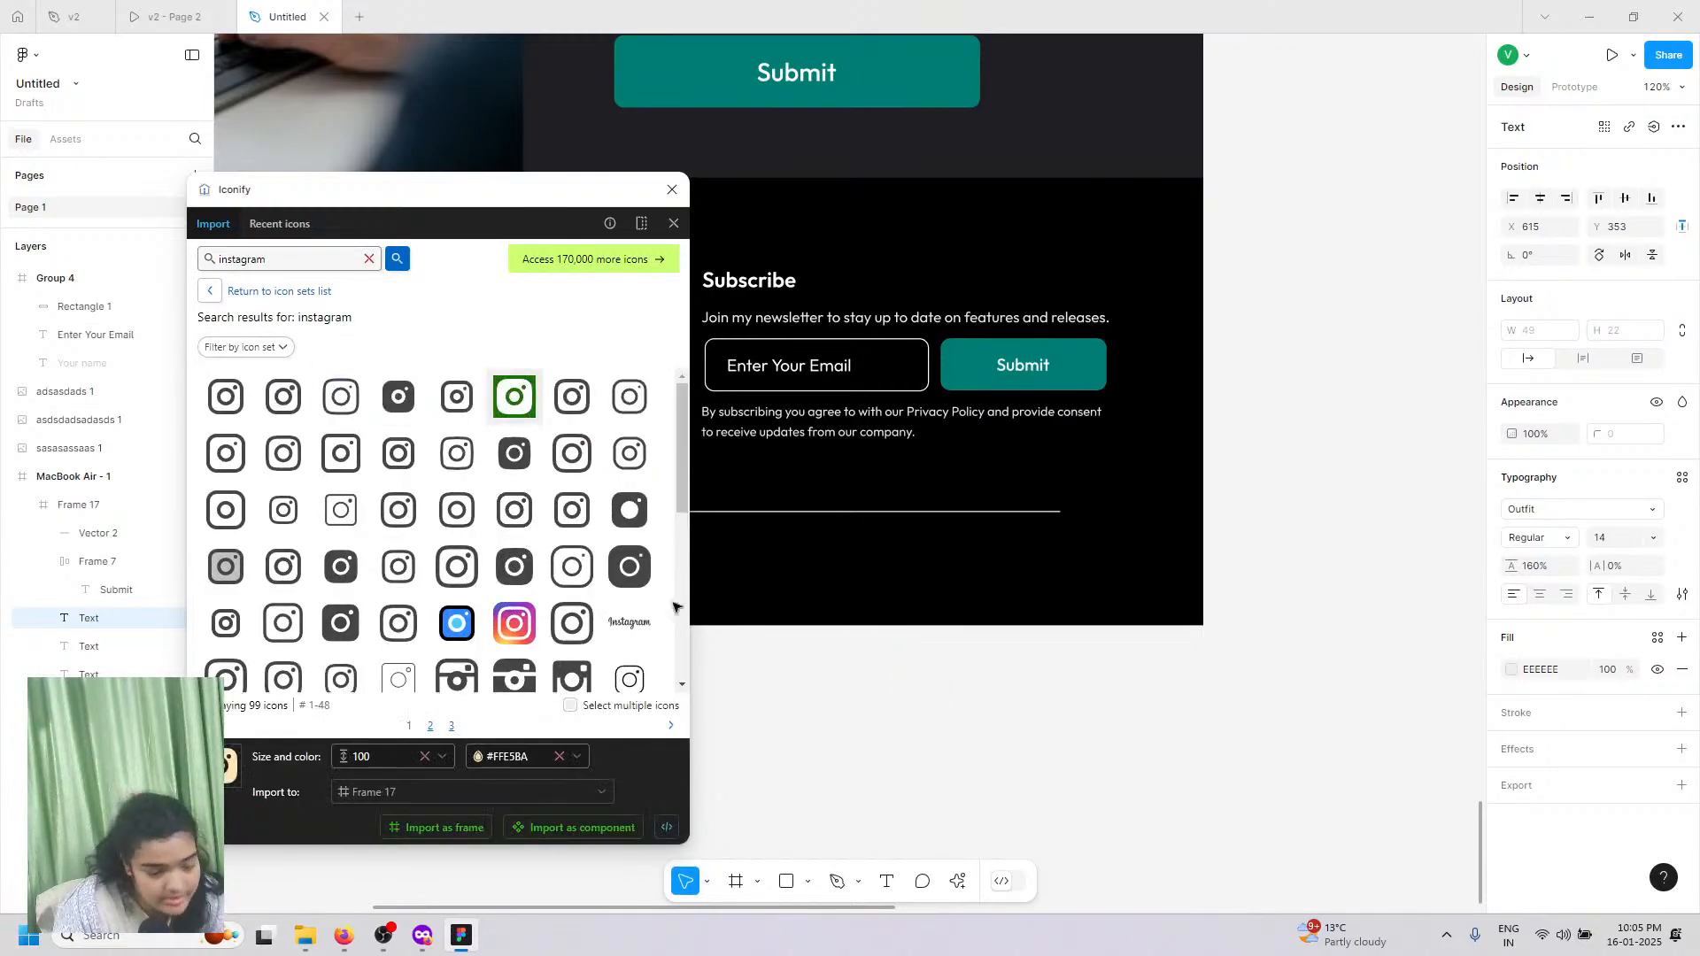
Step: Search 'twitter' and place the X icon beside the Instagram icon
double_click(277, 266)
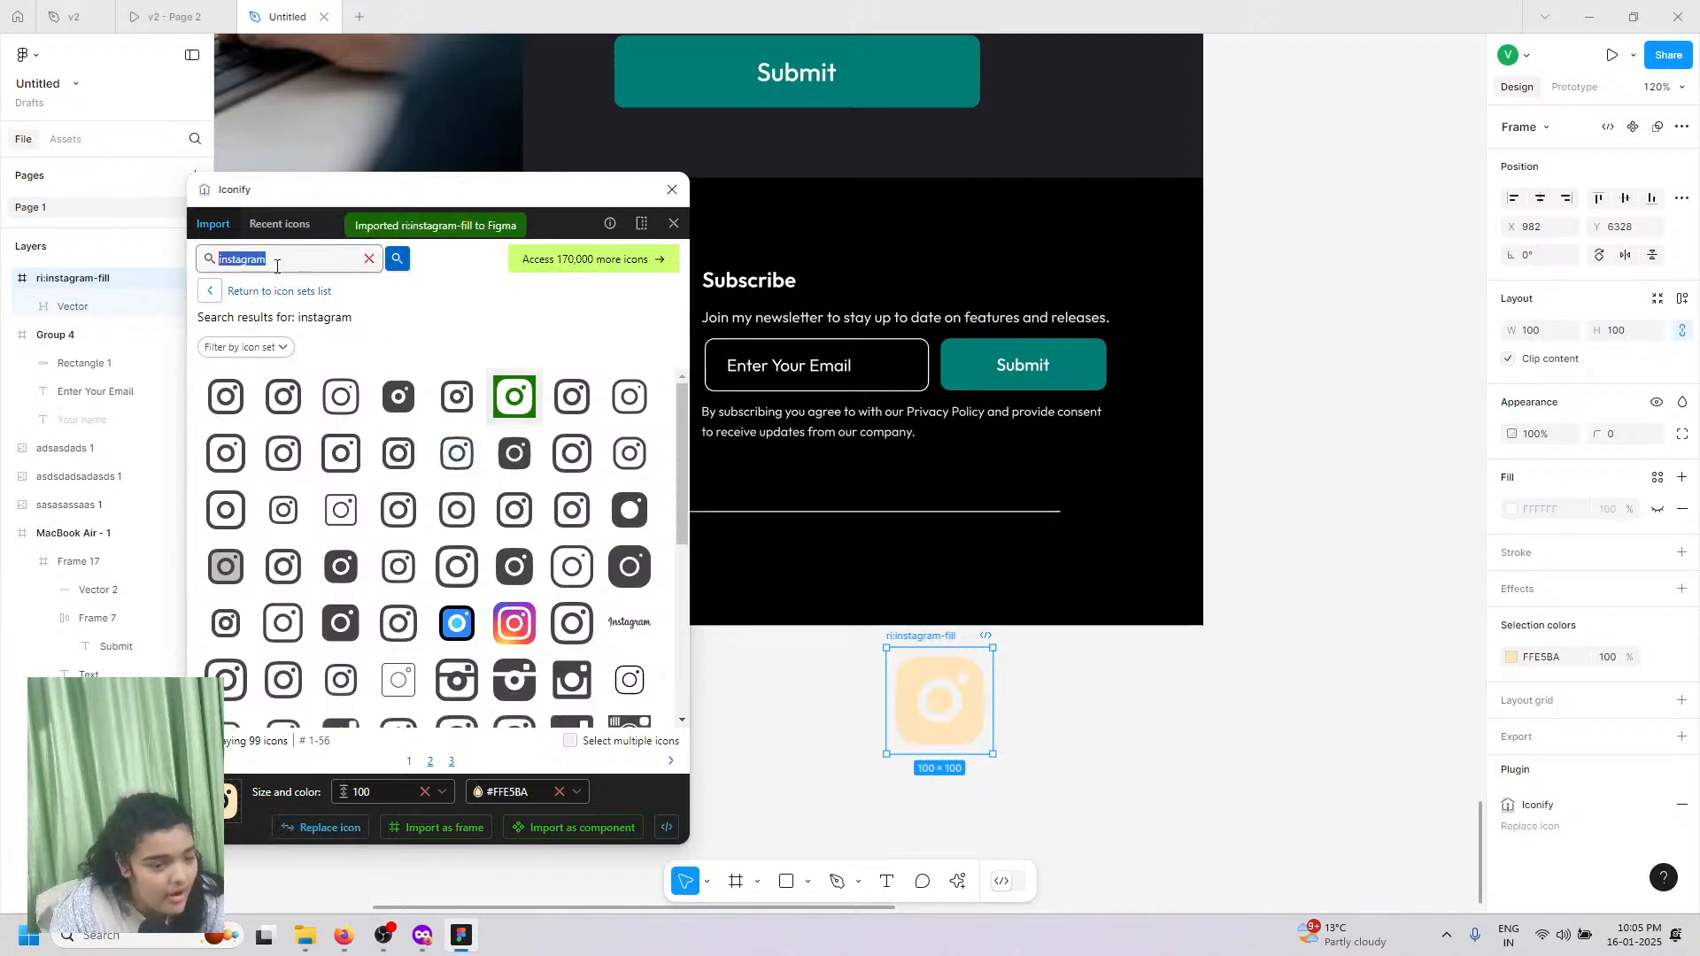
type("x")
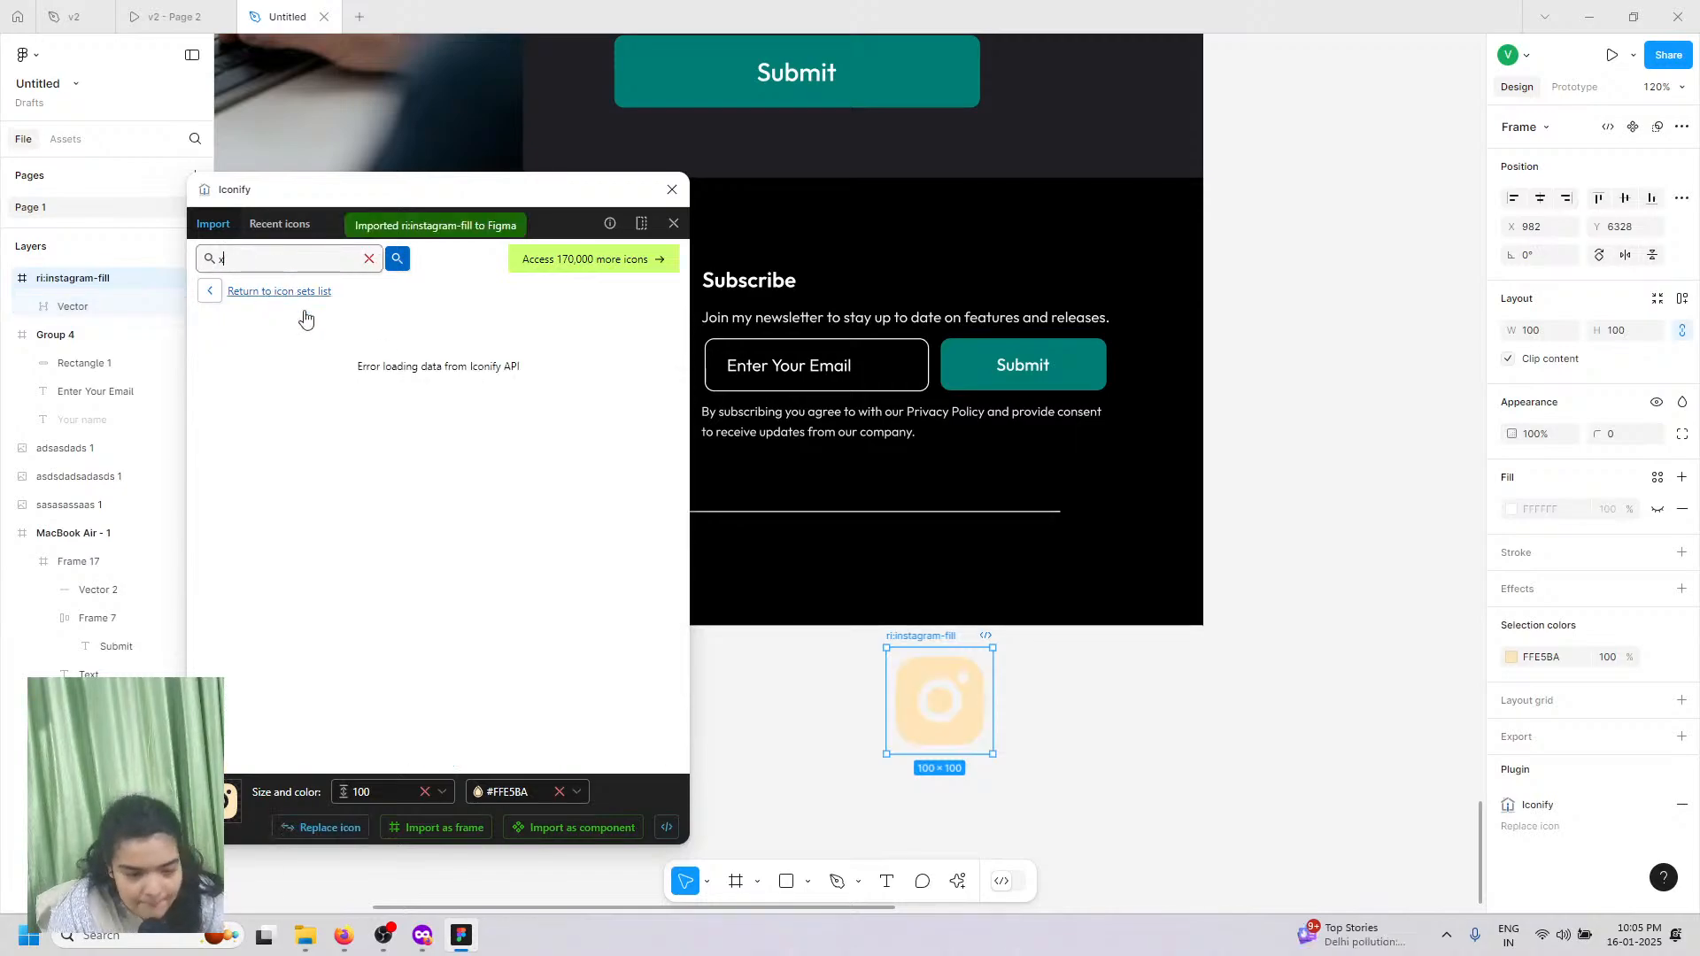
left_click(363, 260)
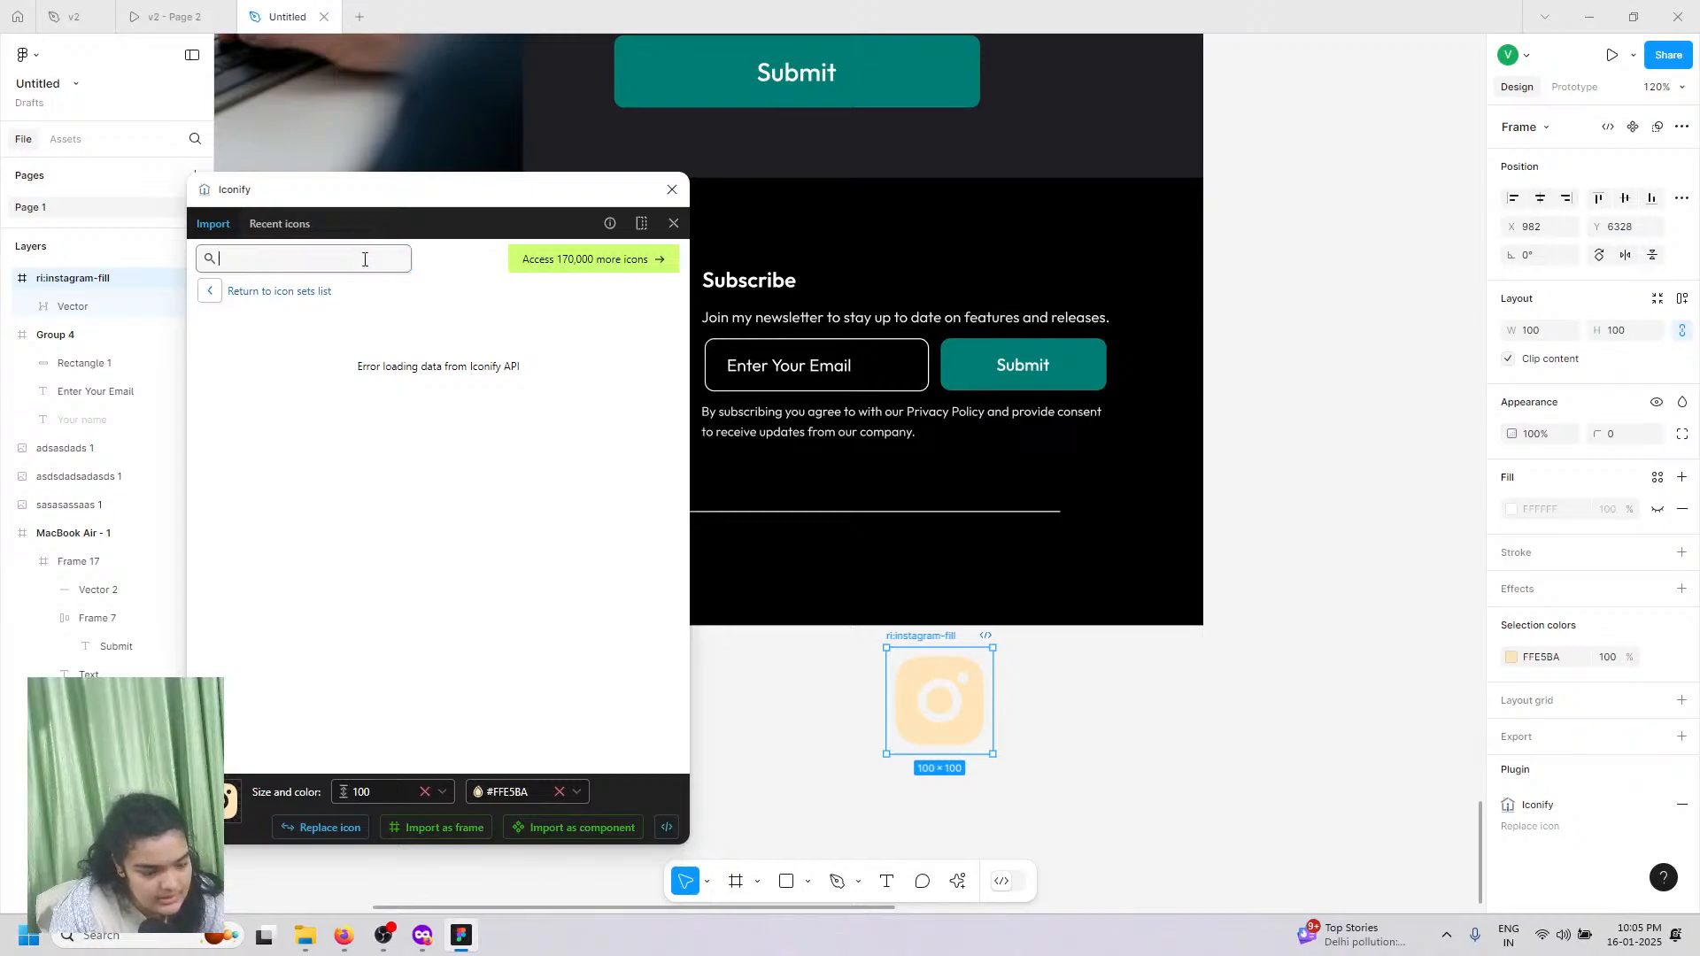
type("twitter")
key("Return")
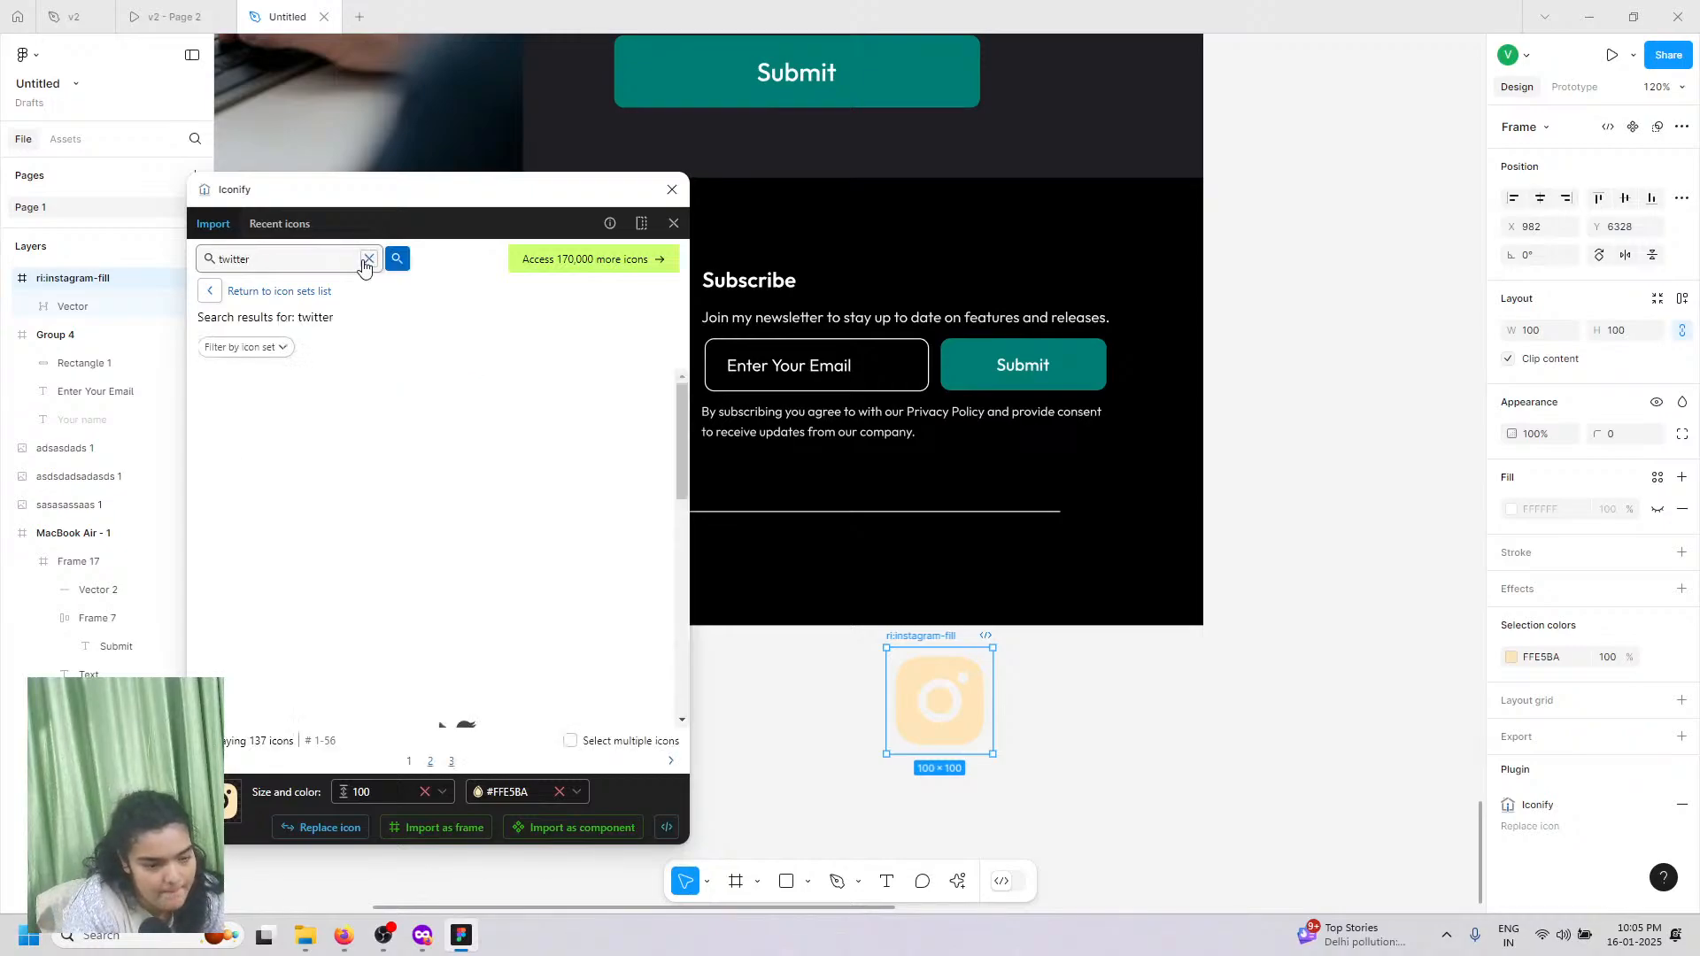
left_click_drag(523, 530, 1115, 704)
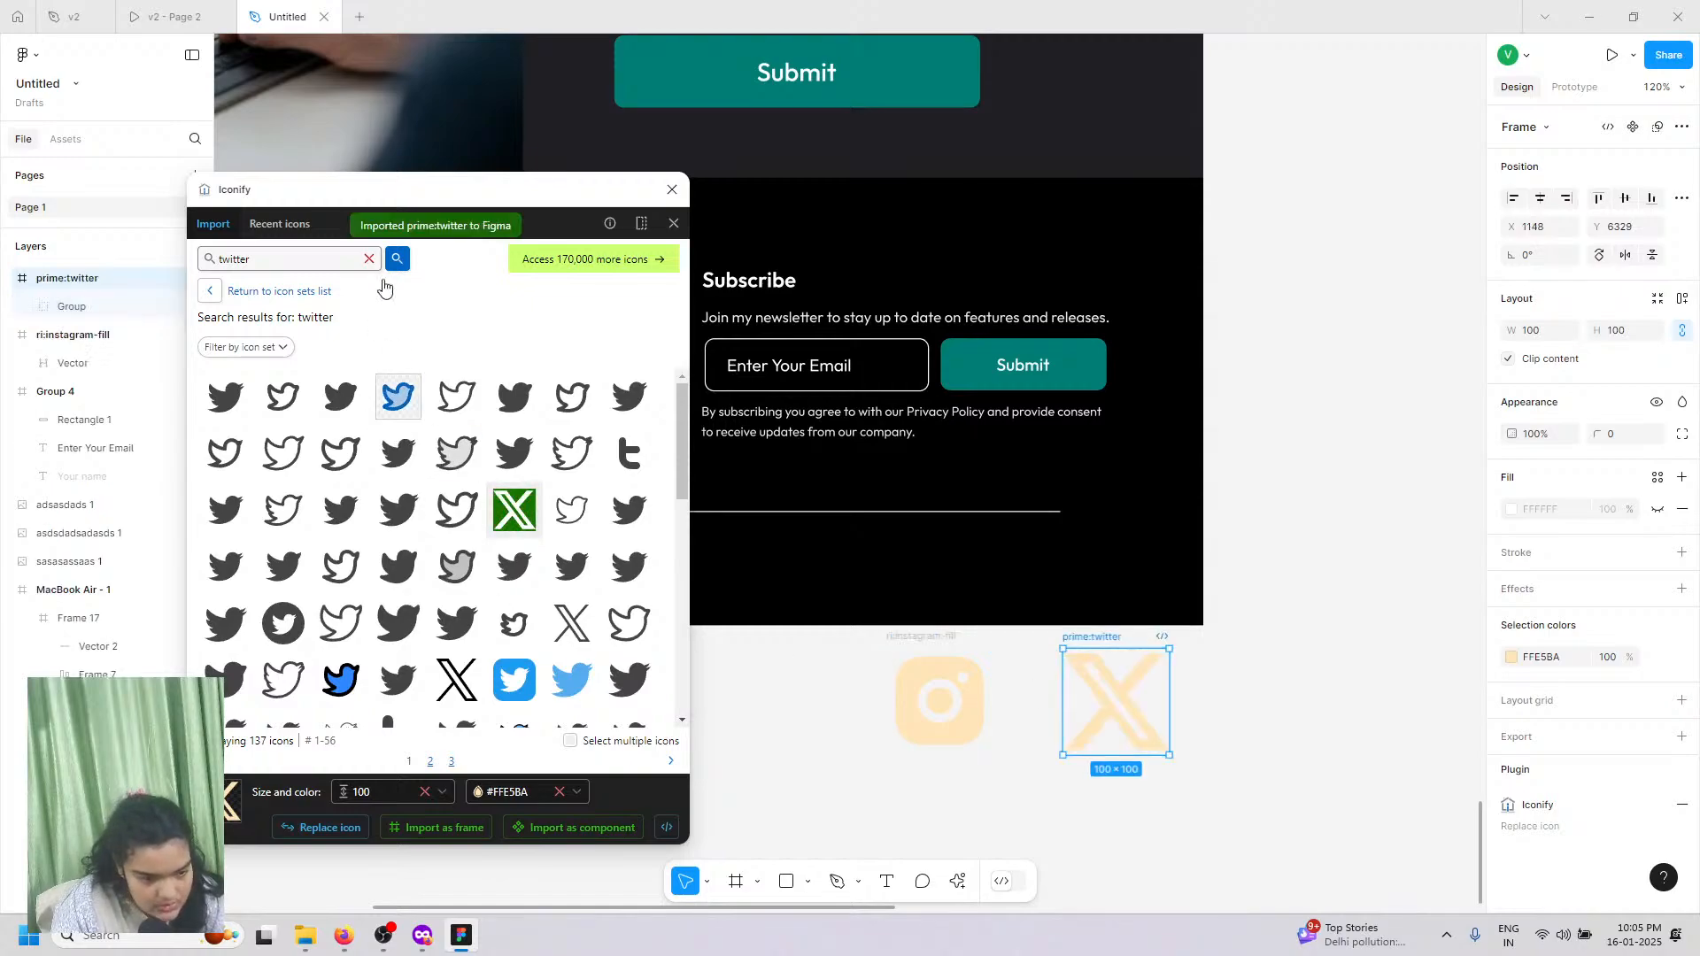
Step: Add a YouTube icon and a LinkedIn icon to the row
double_click(336, 267)
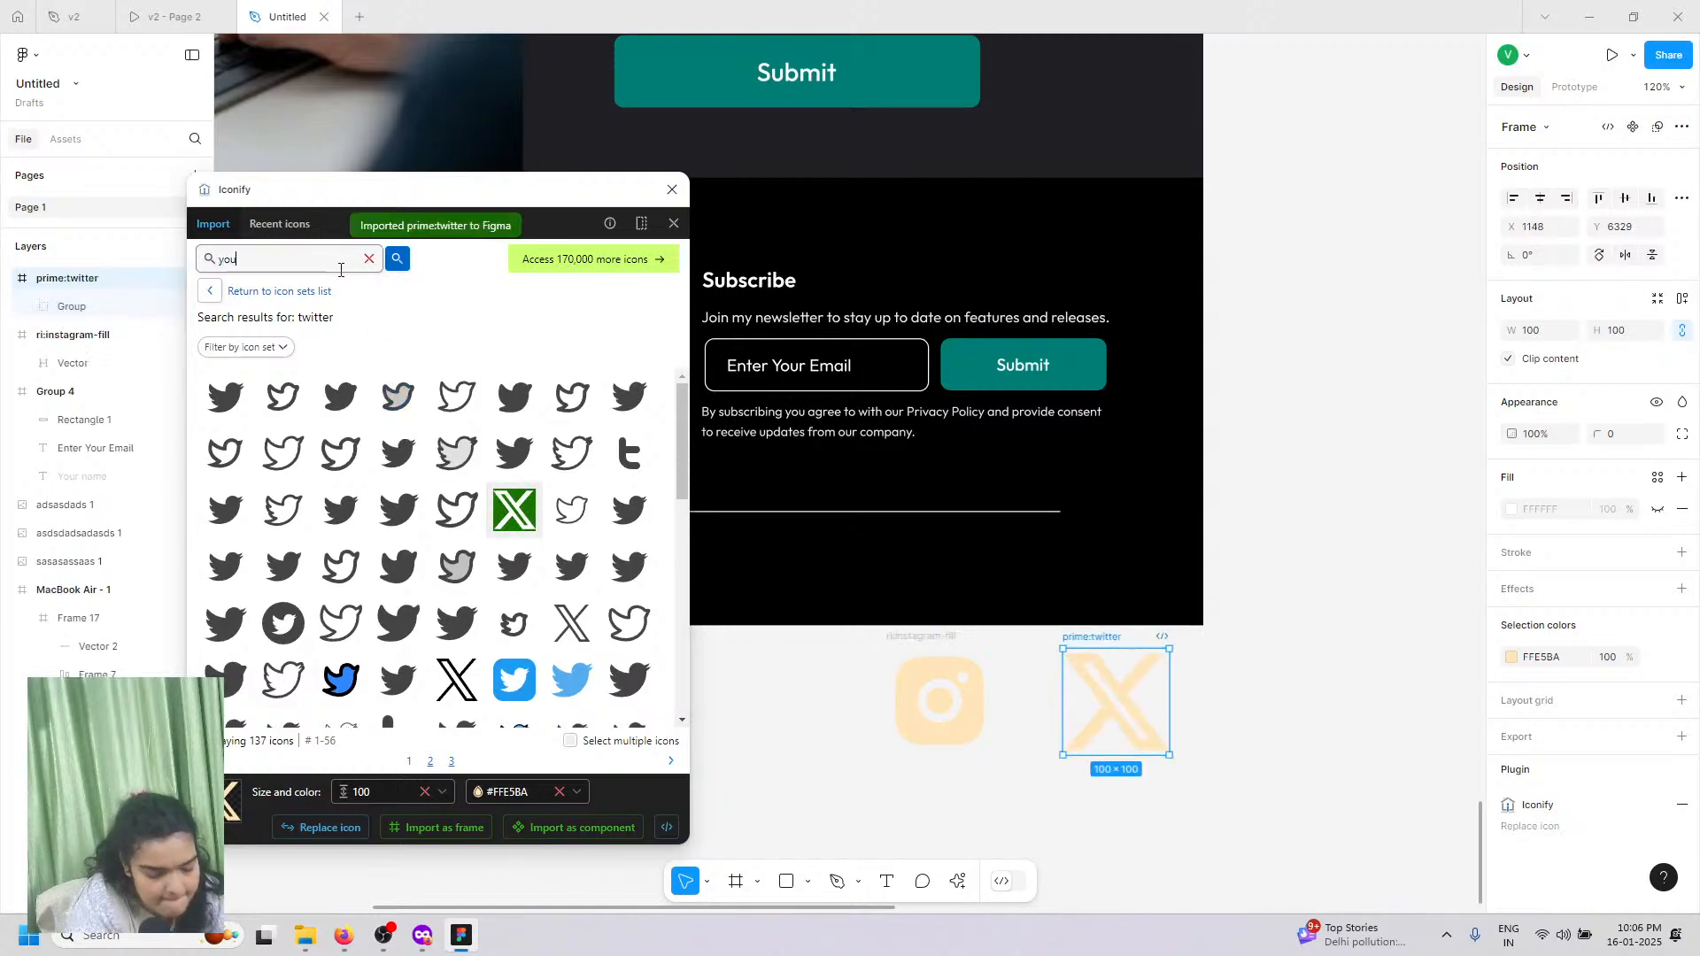
key("Return")
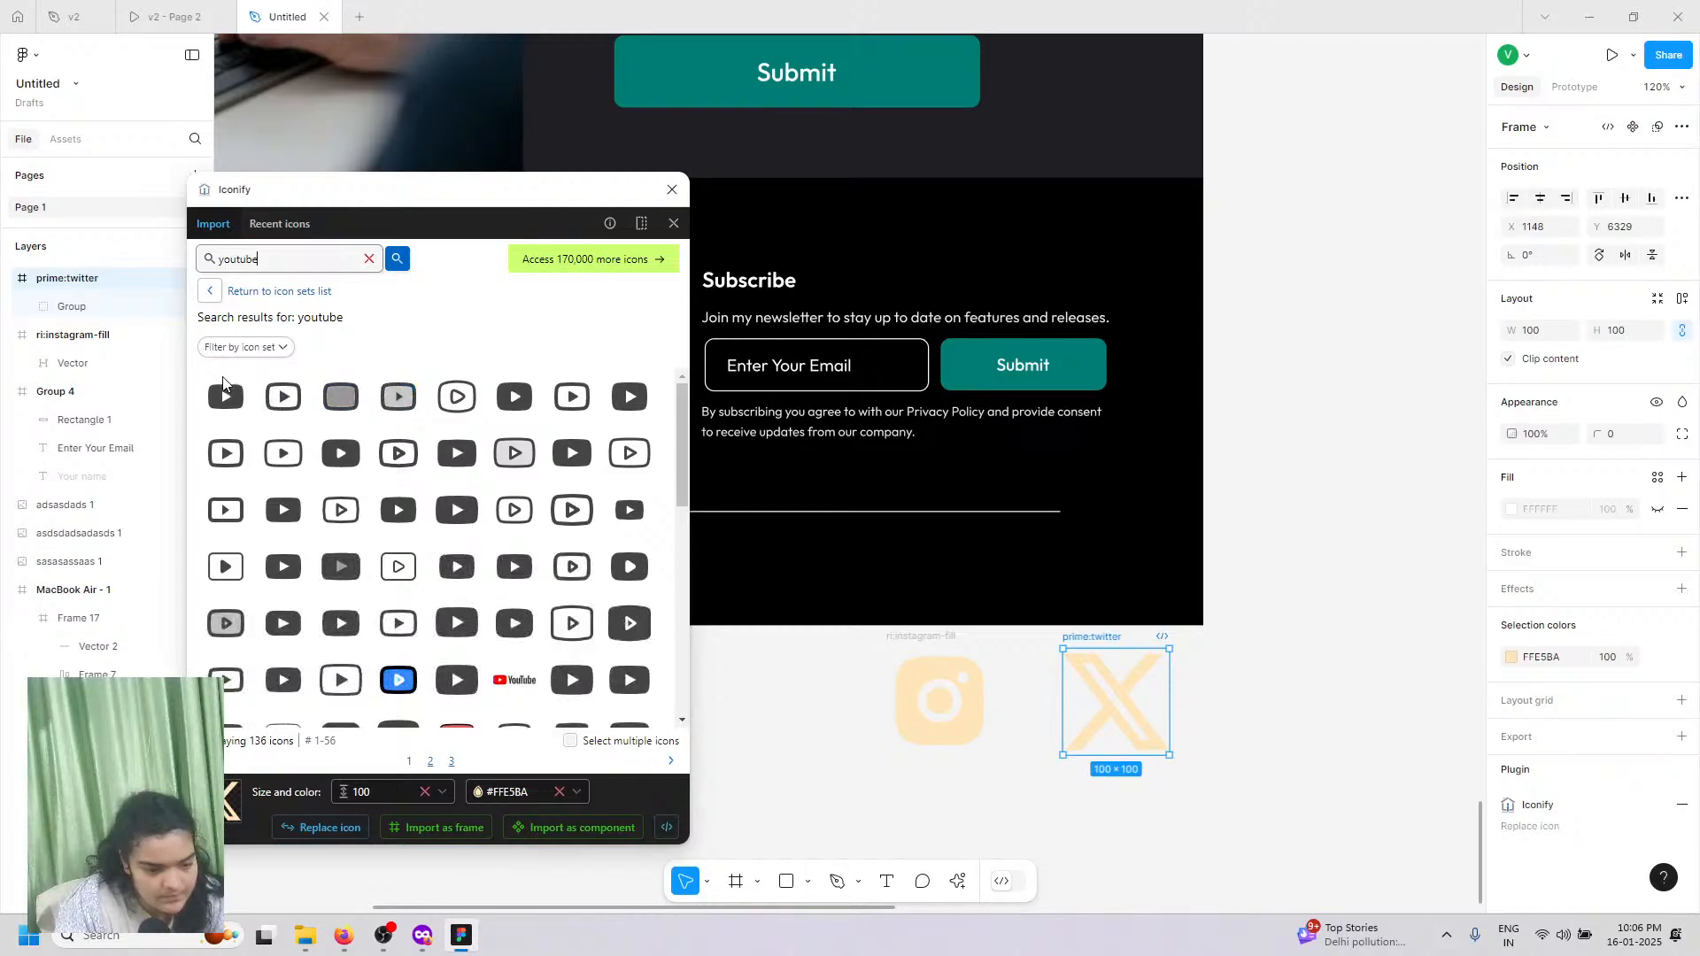
left_click_drag(226, 397, 1278, 720)
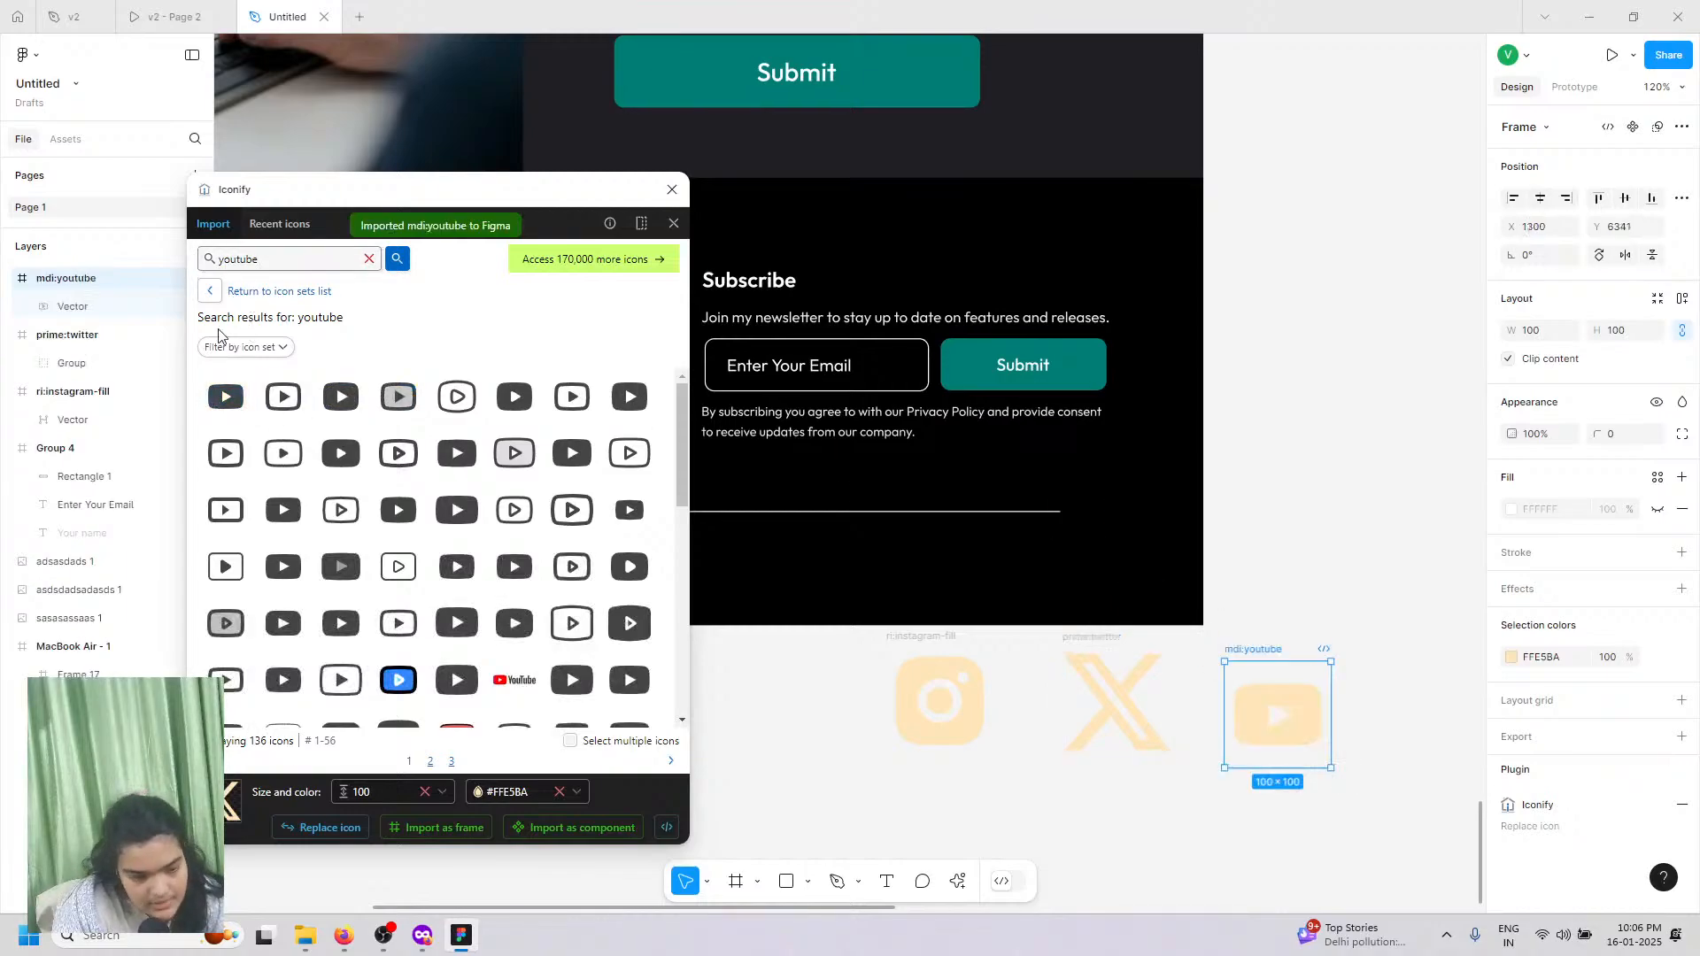
double_click(250, 263)
type("lin")
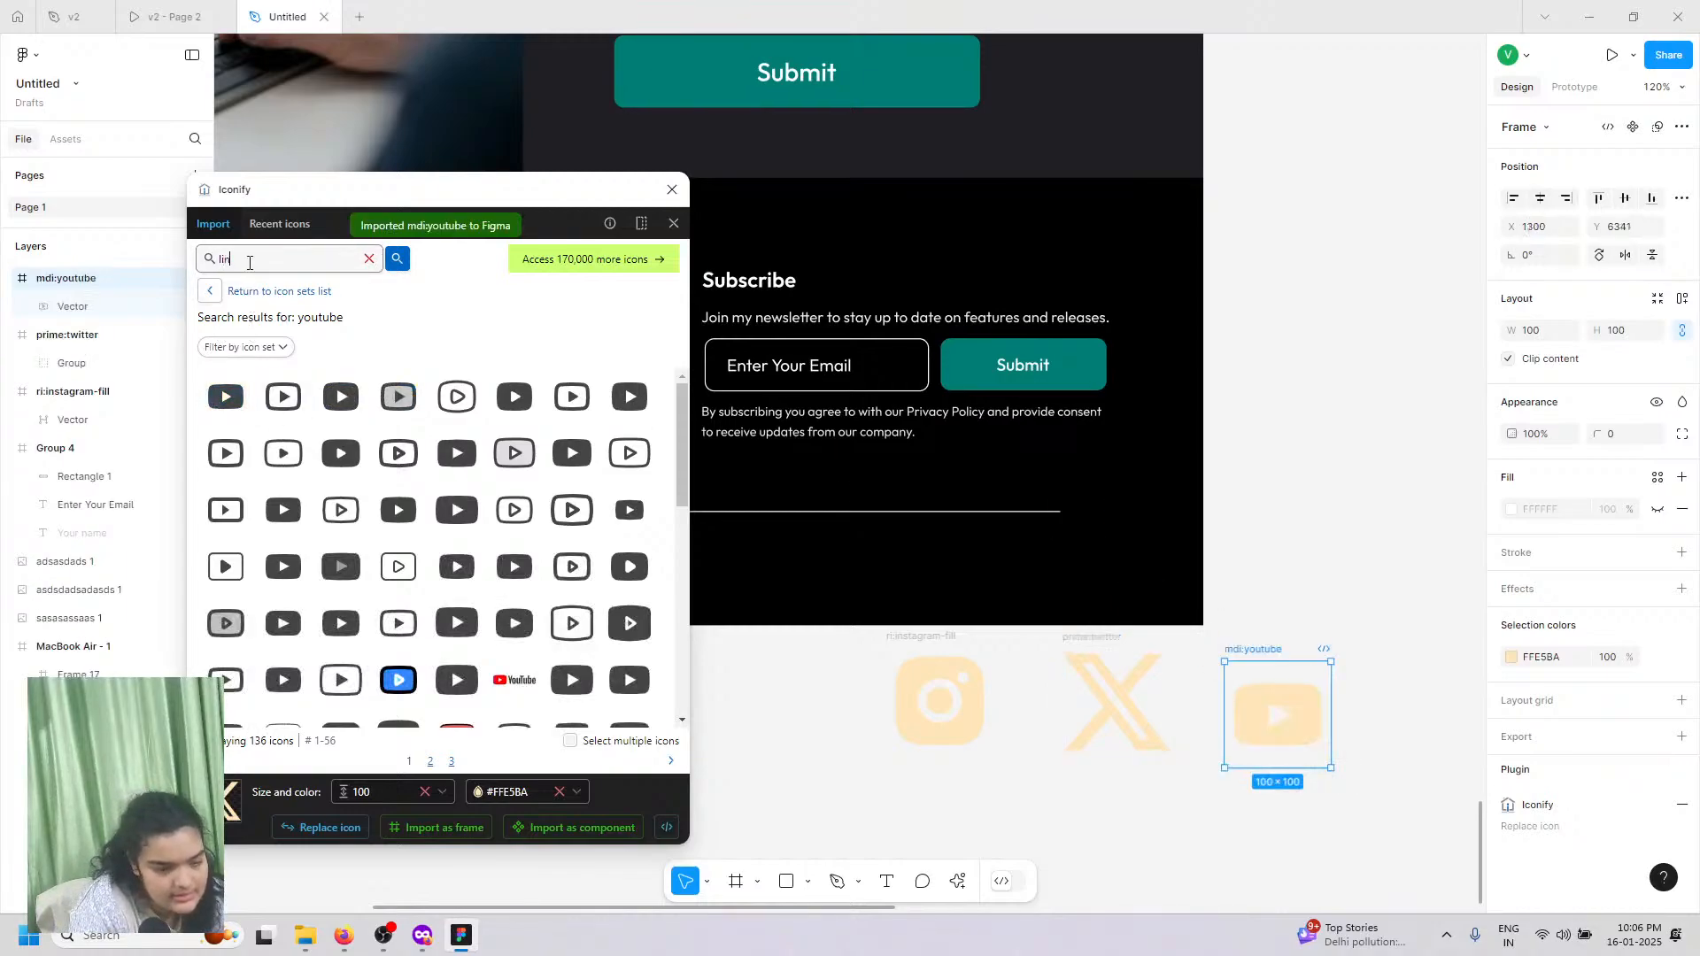
type("kedin")
key("Return")
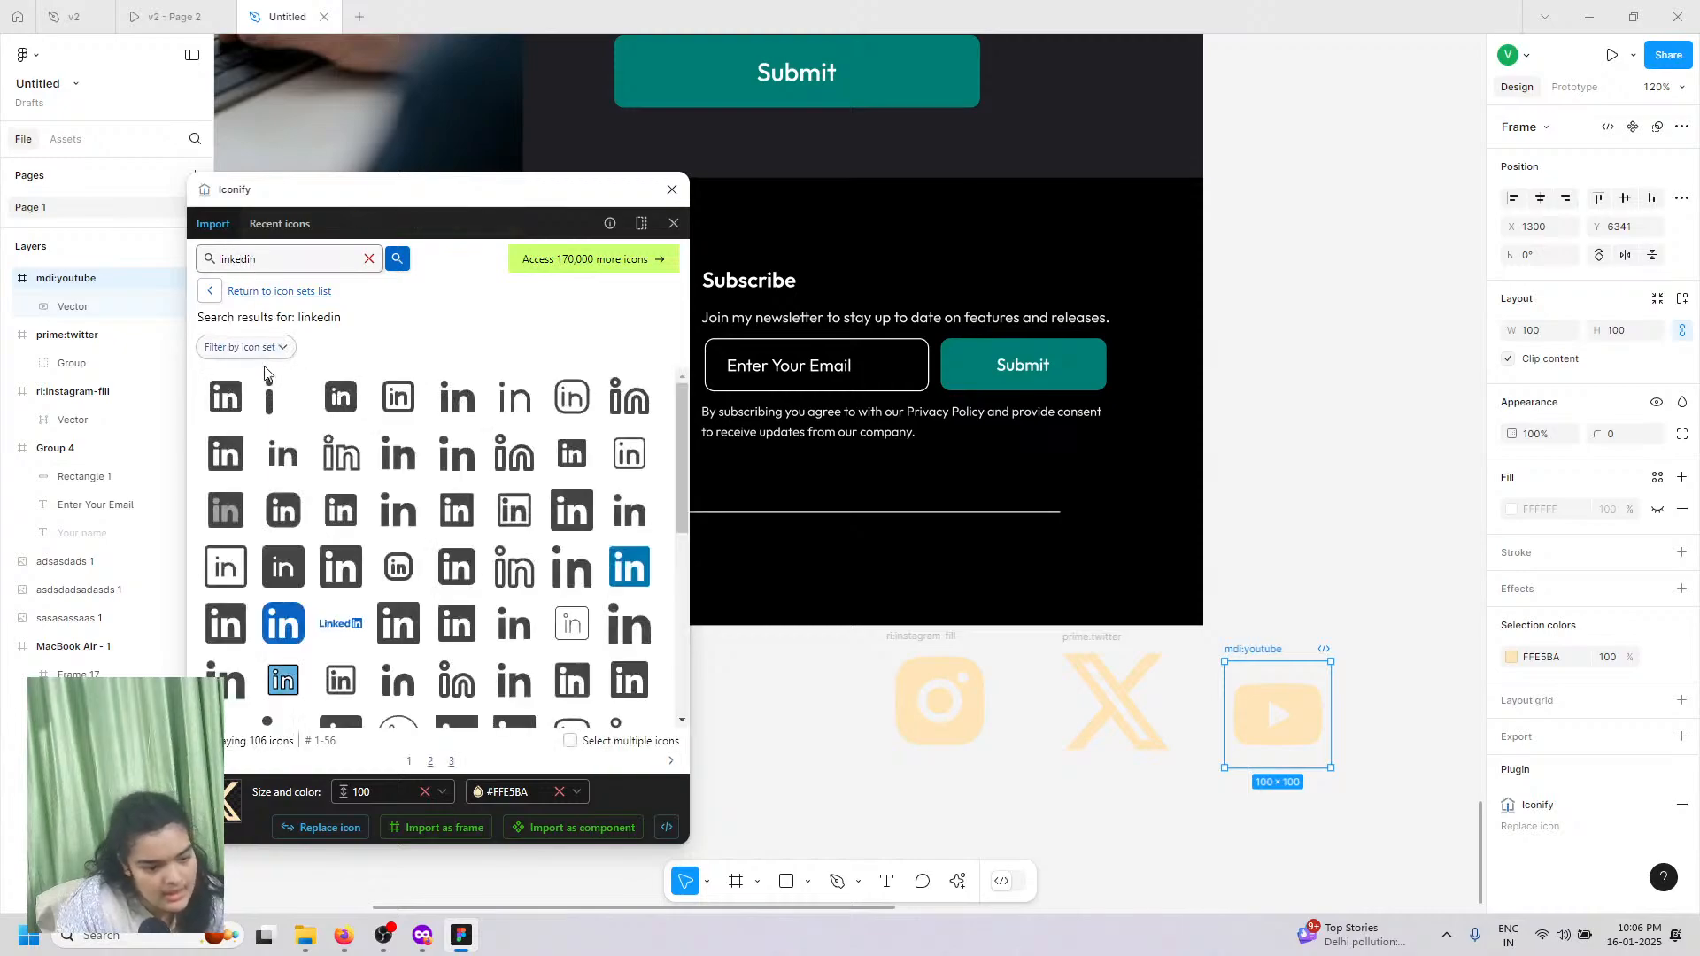
left_click_drag(226, 397, 1368, 691)
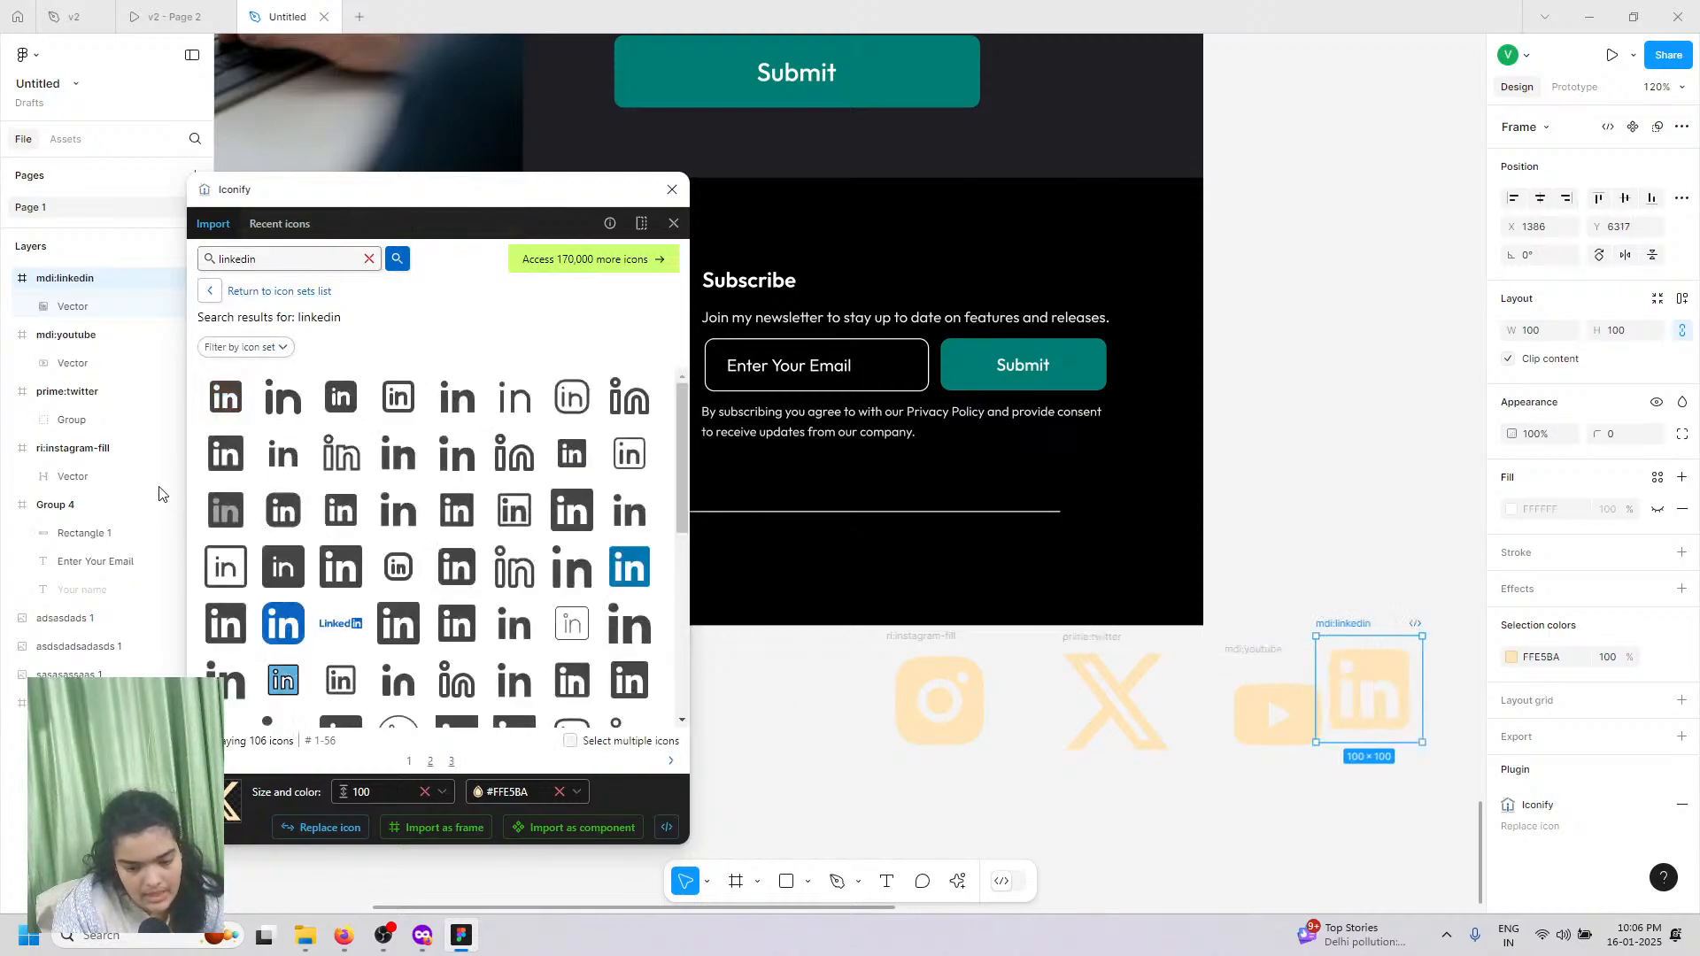
Step: Add a Facebook icon at the row's end, close Iconify and select all five icons
double_click(239, 261)
type("face")
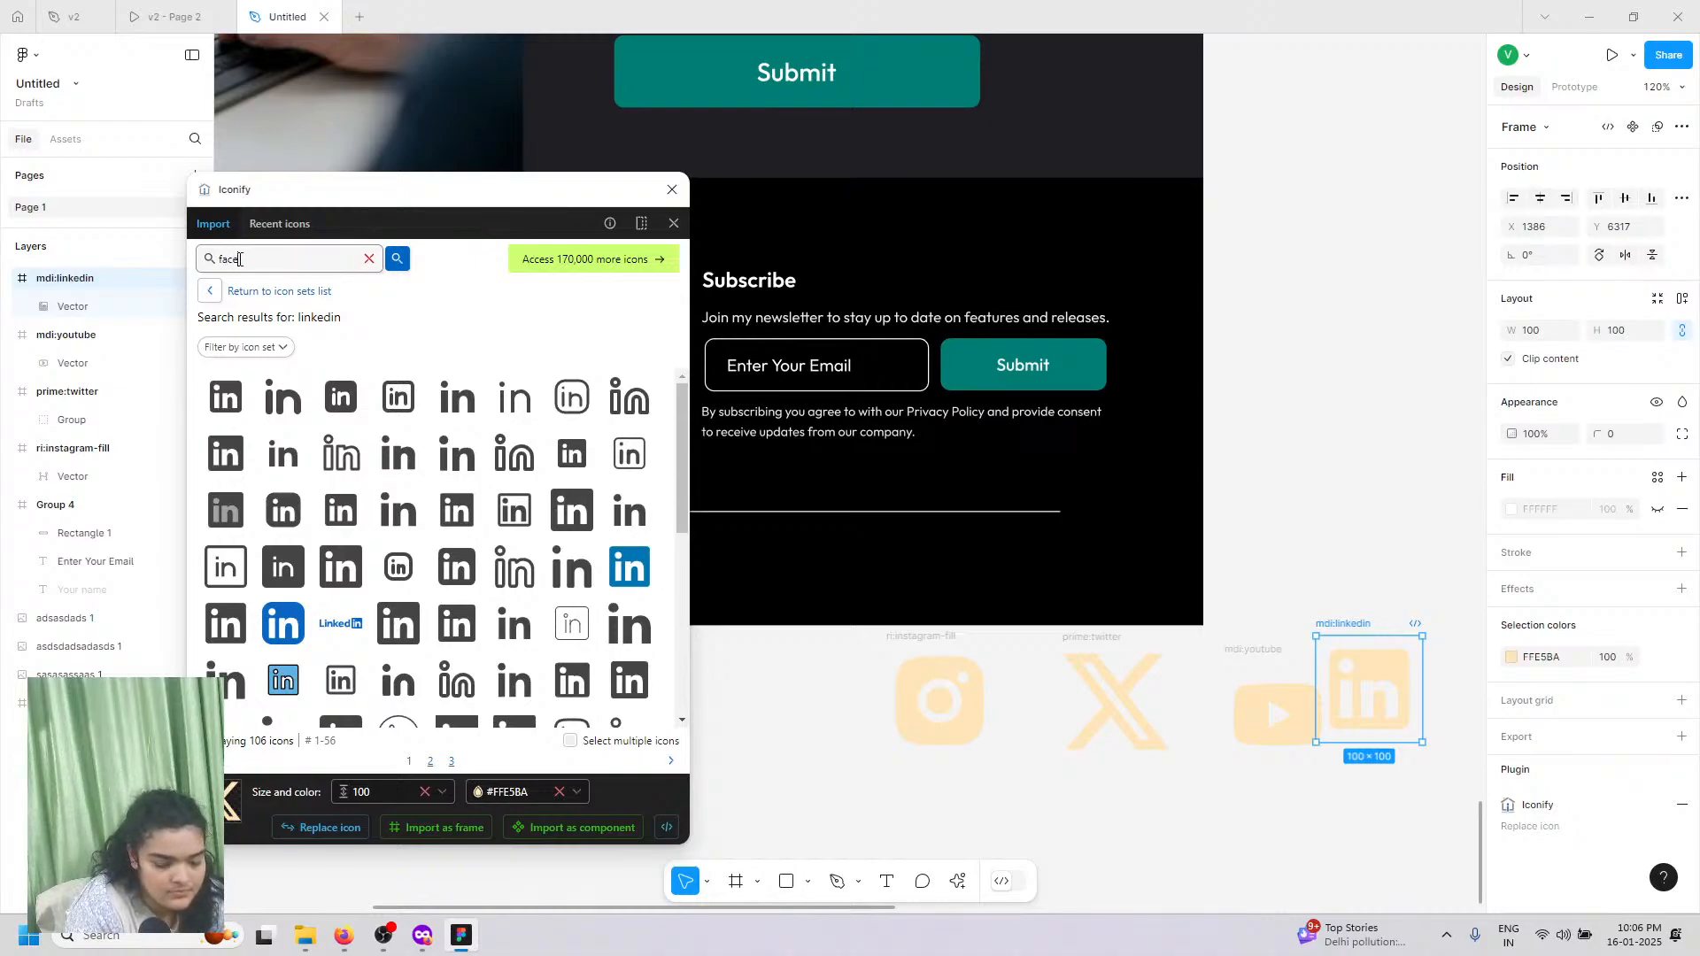
type("book")
key("Return")
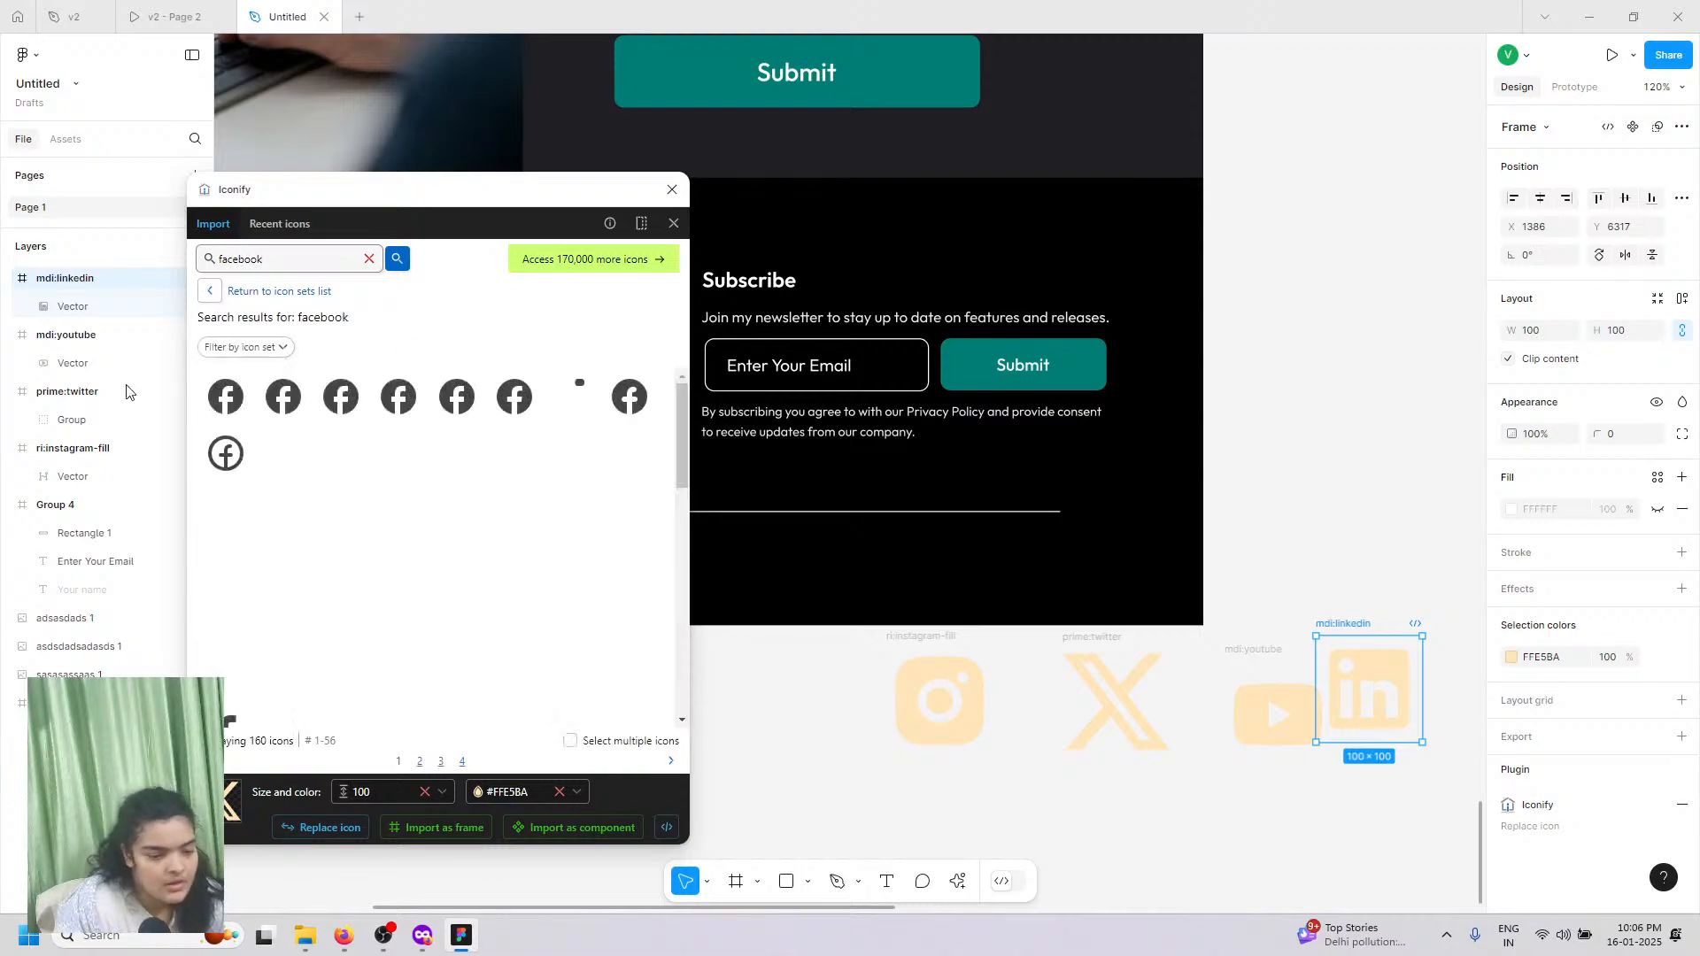
left_click_drag(416, 441, 1459, 682)
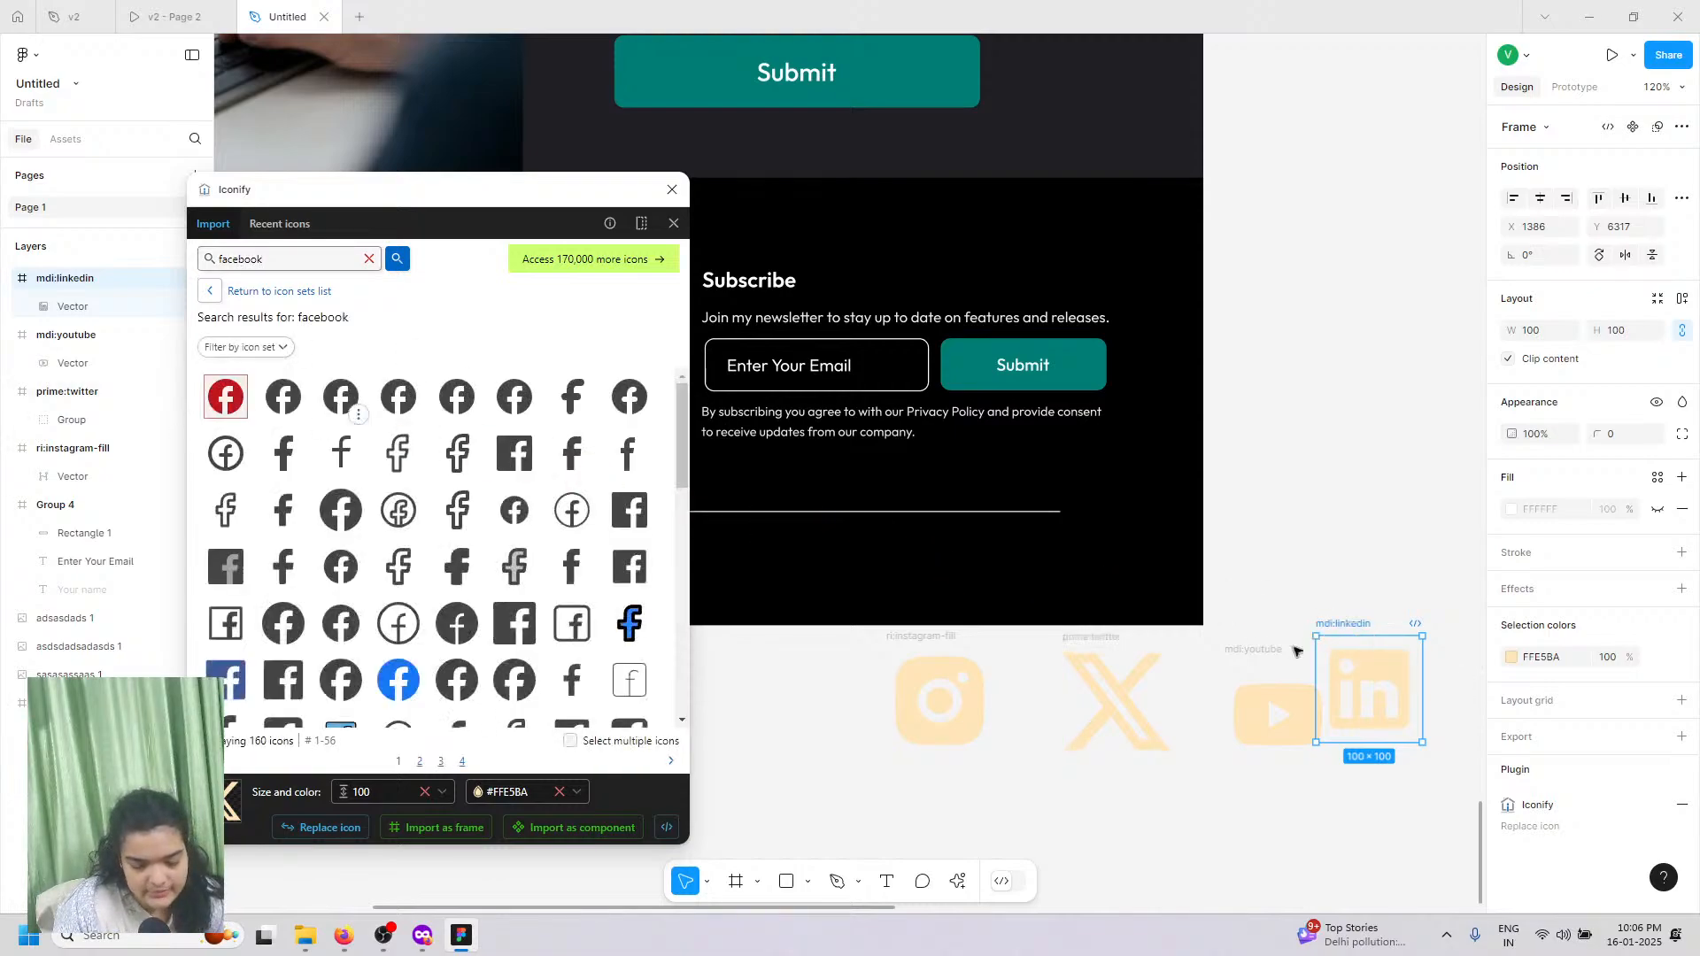
left_click(672, 189)
left_click_drag(777, 696, 1036, 757)
Step: Shrink the five icons and try moving them into the footer, undoing each attempt
left_click_drag(805, 747, 840, 652)
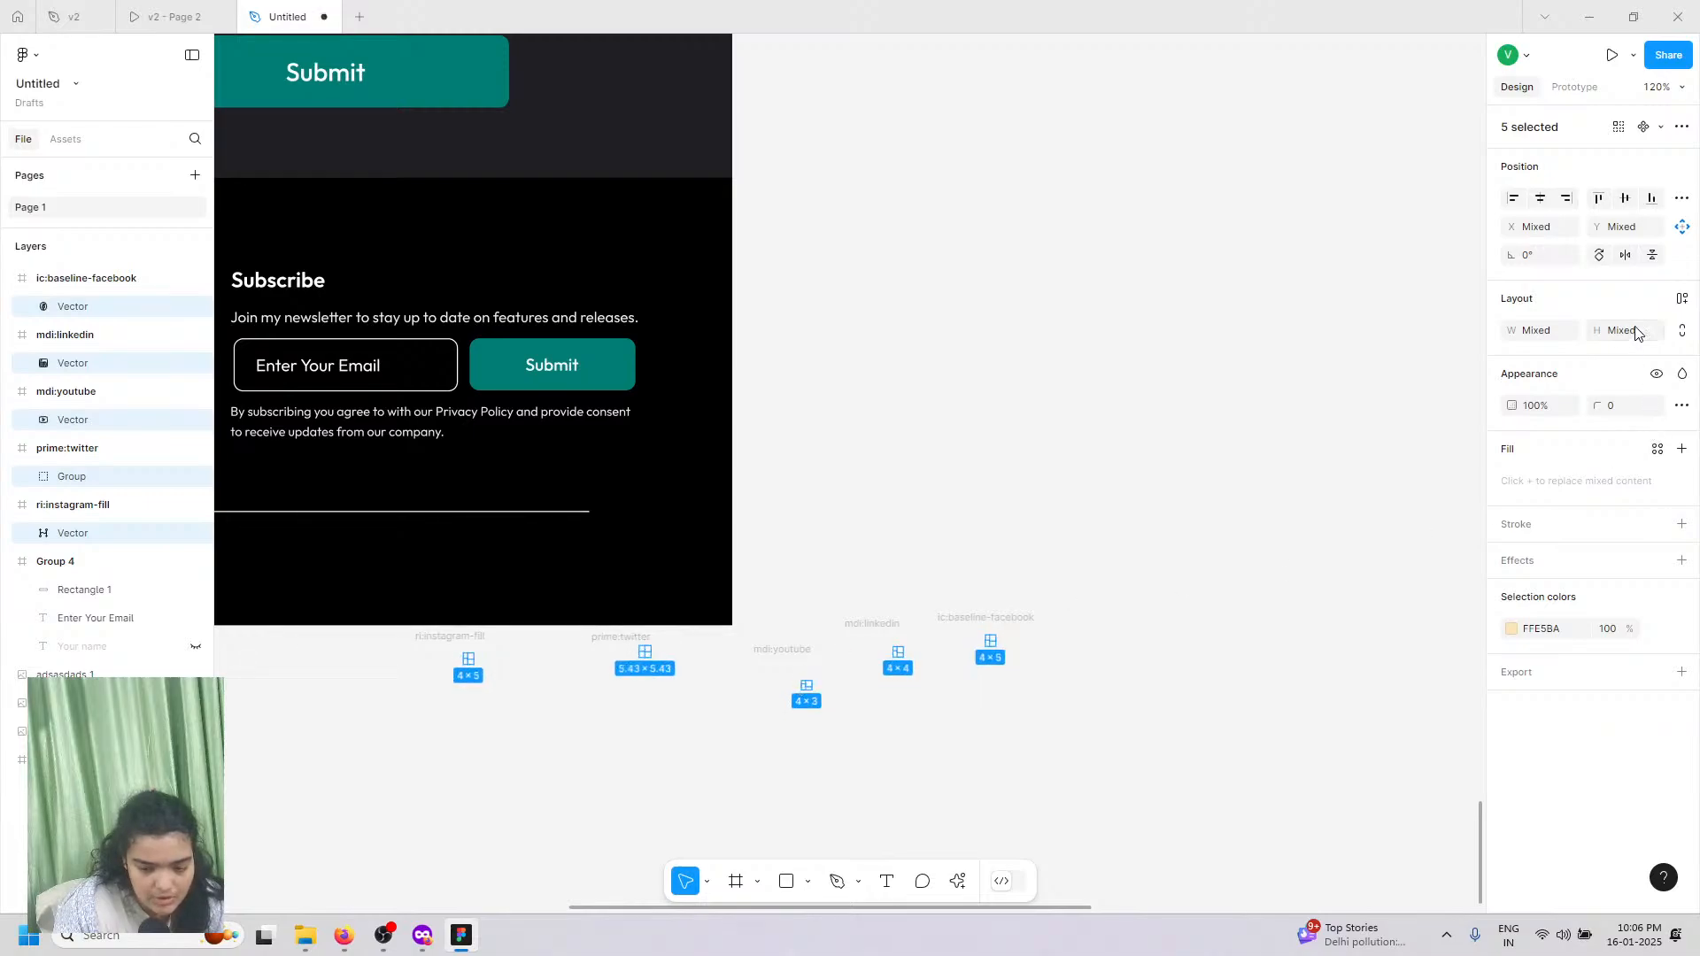
key("shift+a")
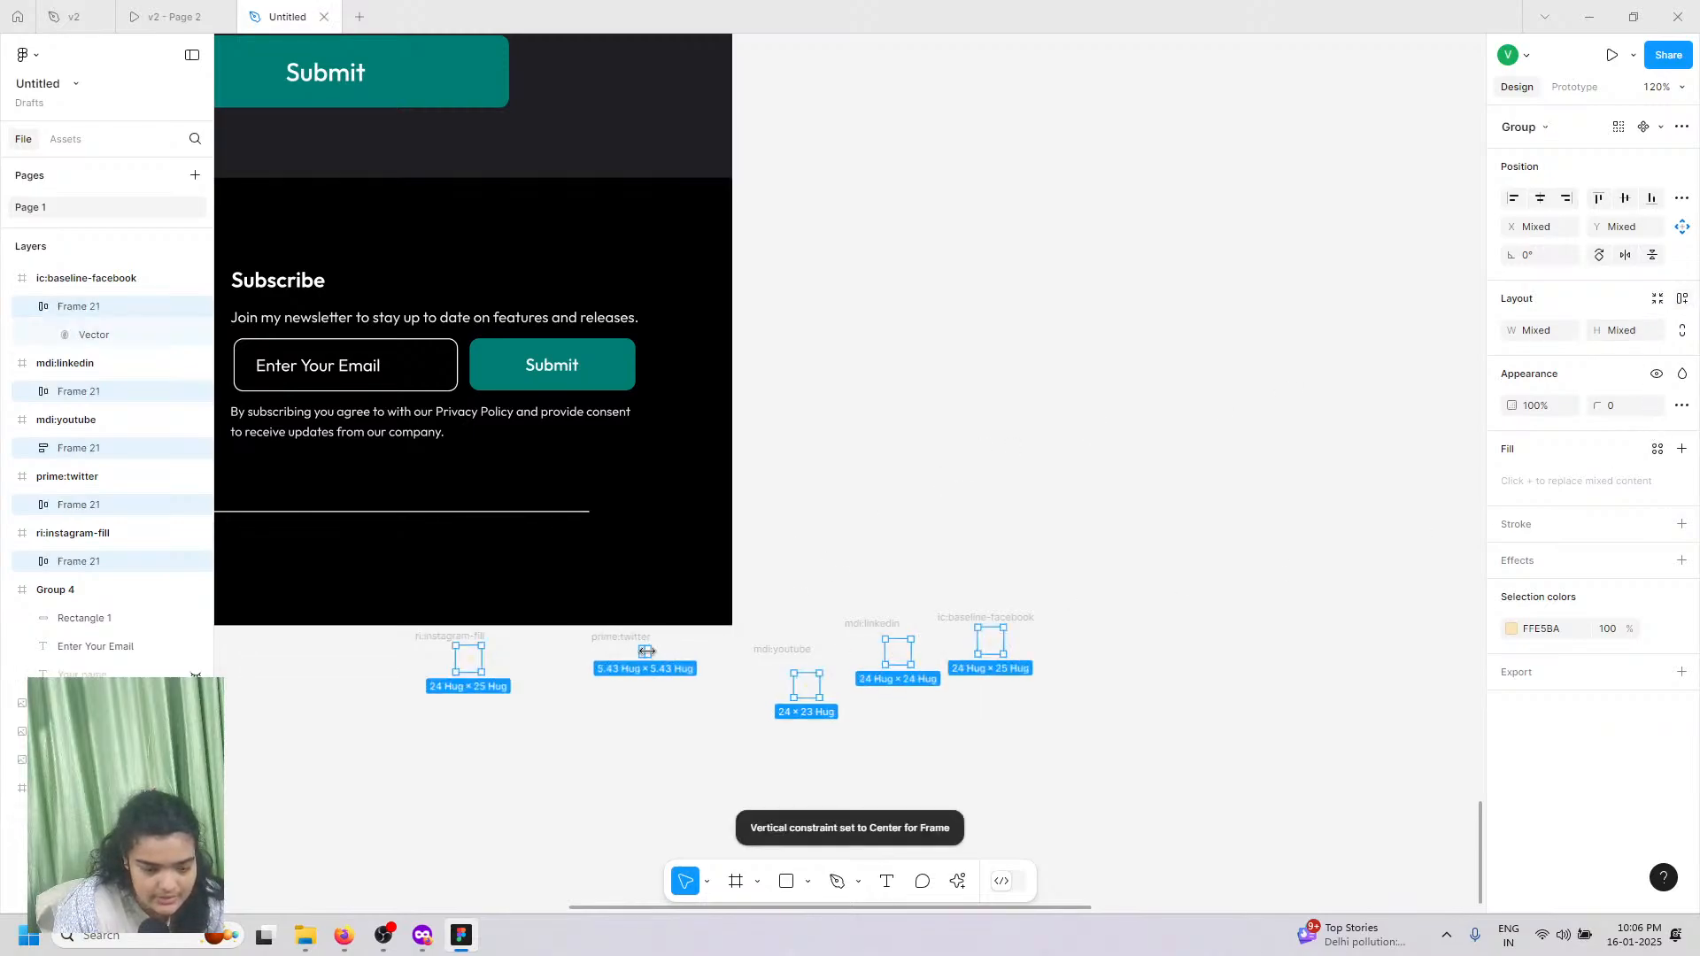
left_click(468, 659)
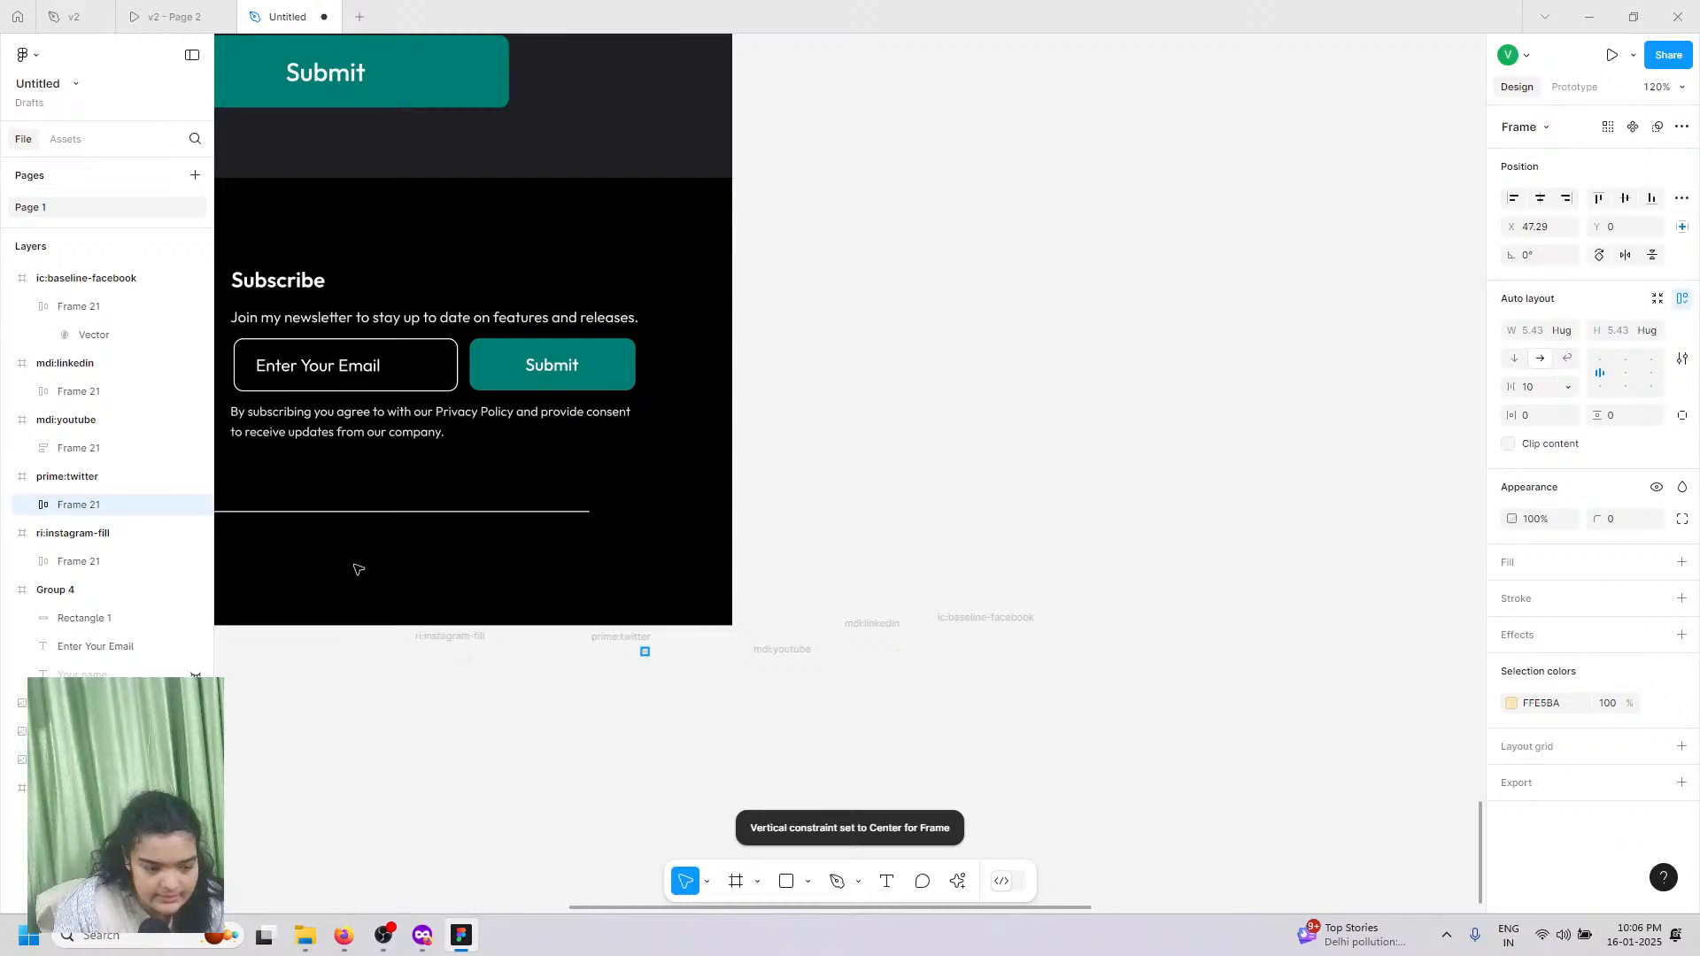
left_click_drag(353, 564, 355, 561)
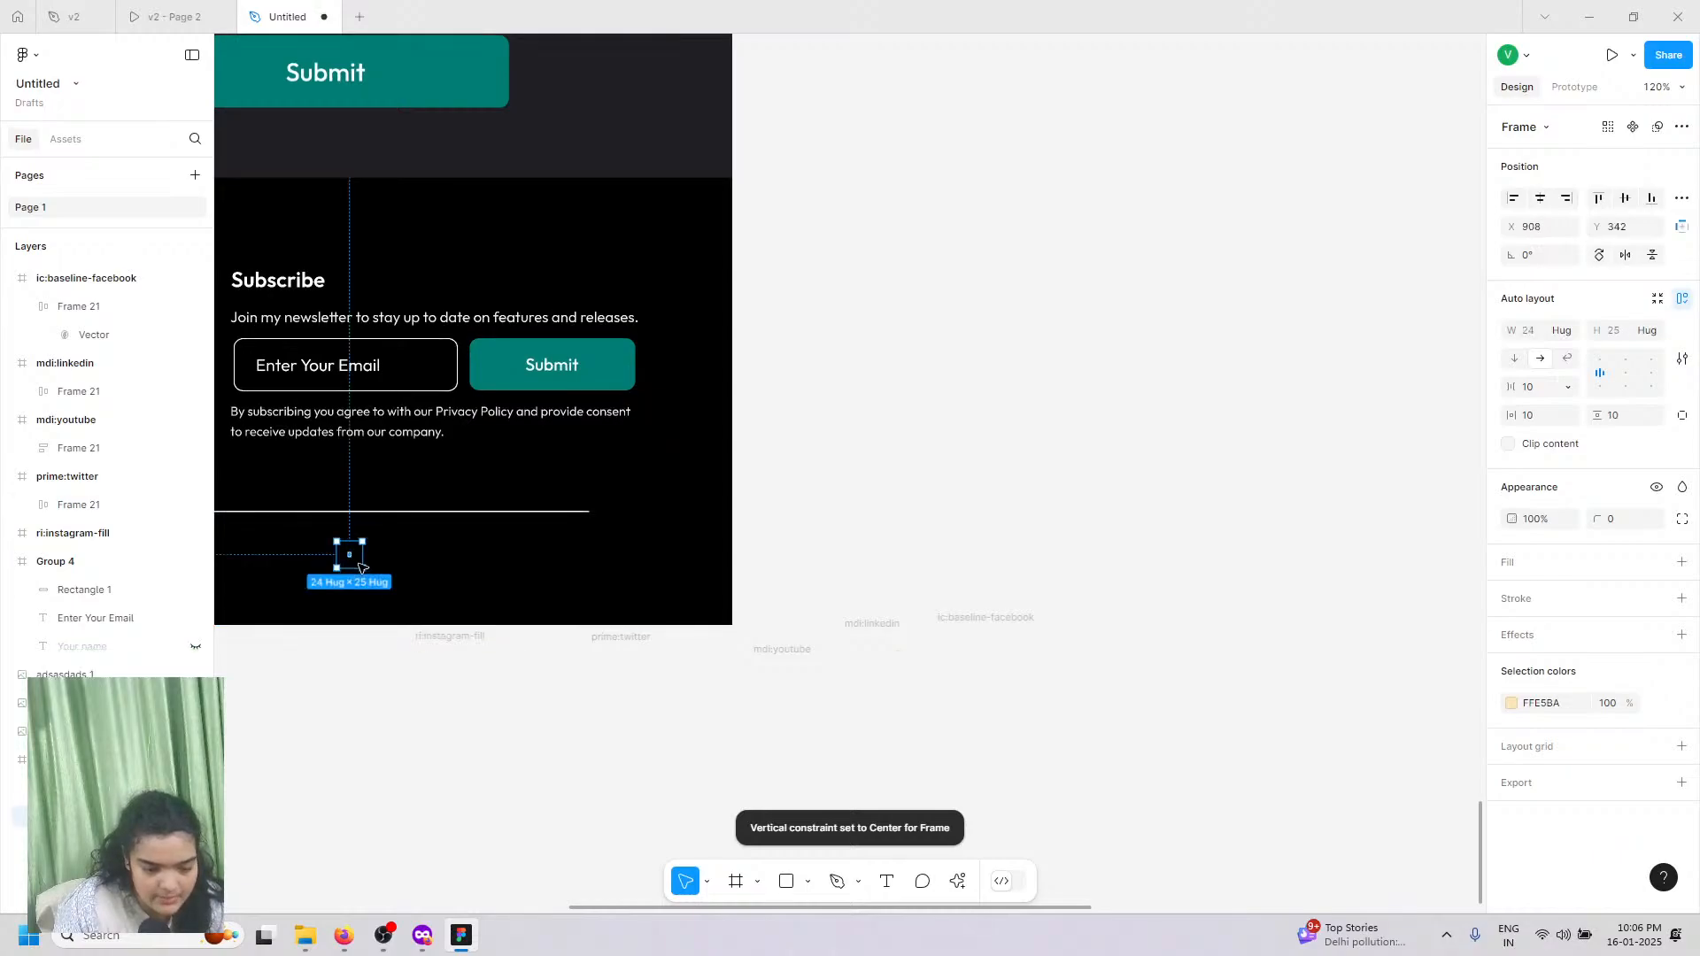
key("ctrl+z")
key("Return")
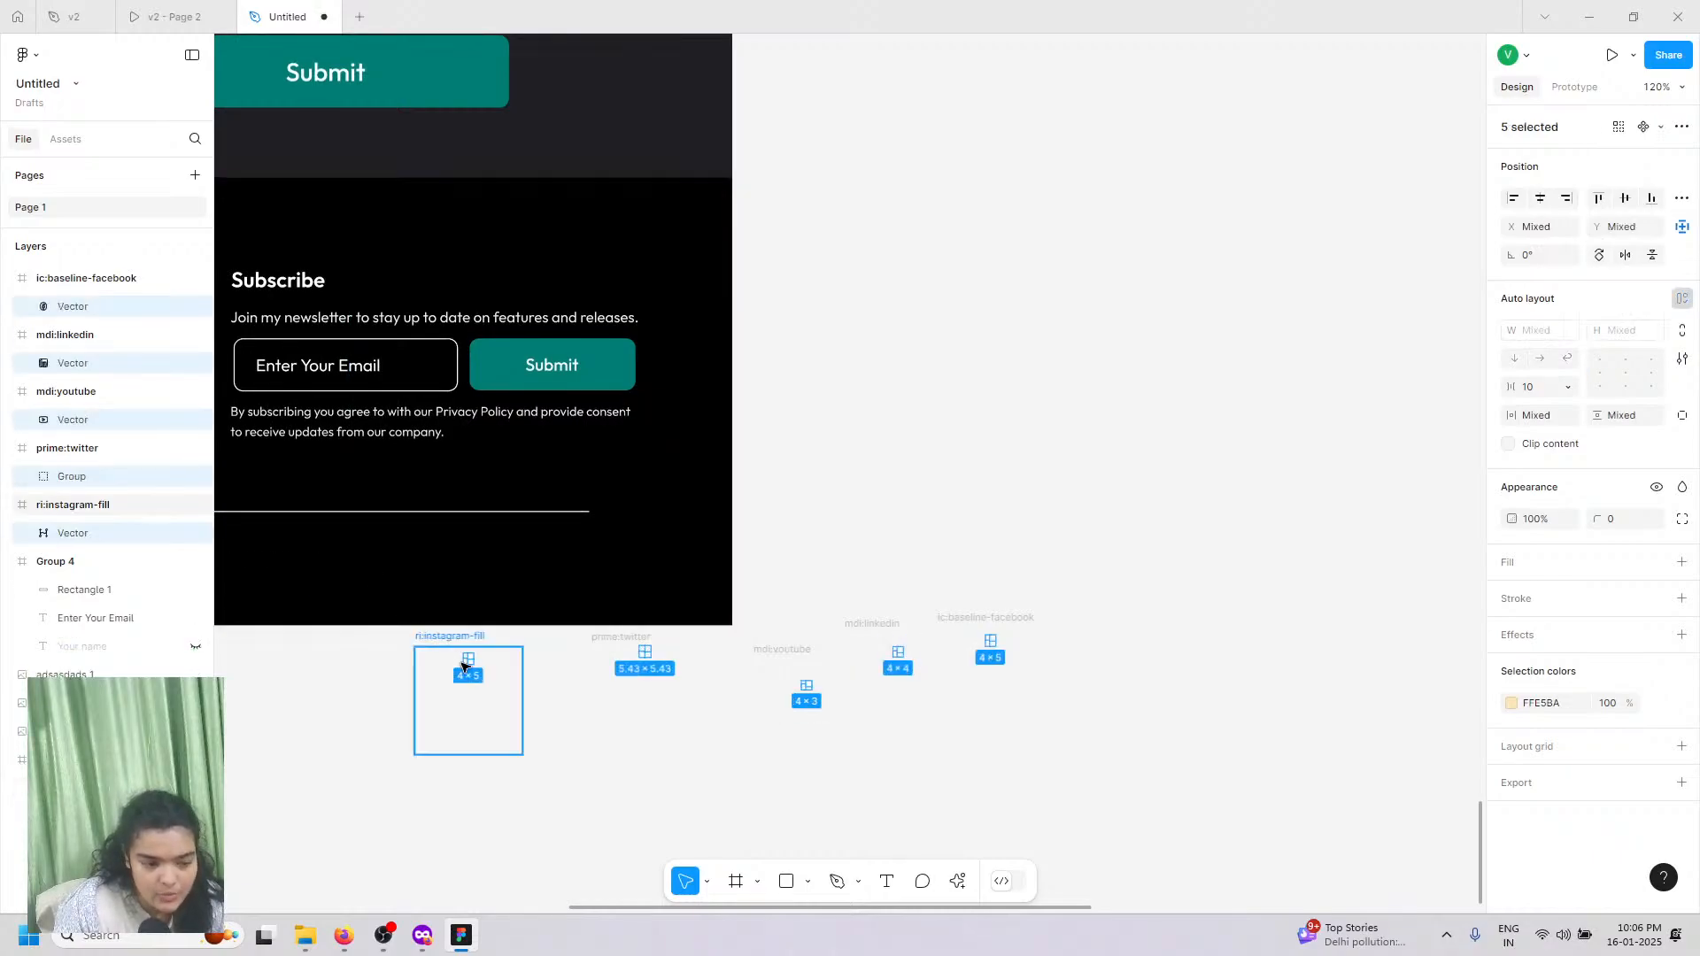
left_click_drag(392, 573, 285, 577)
key("ctrl+z")
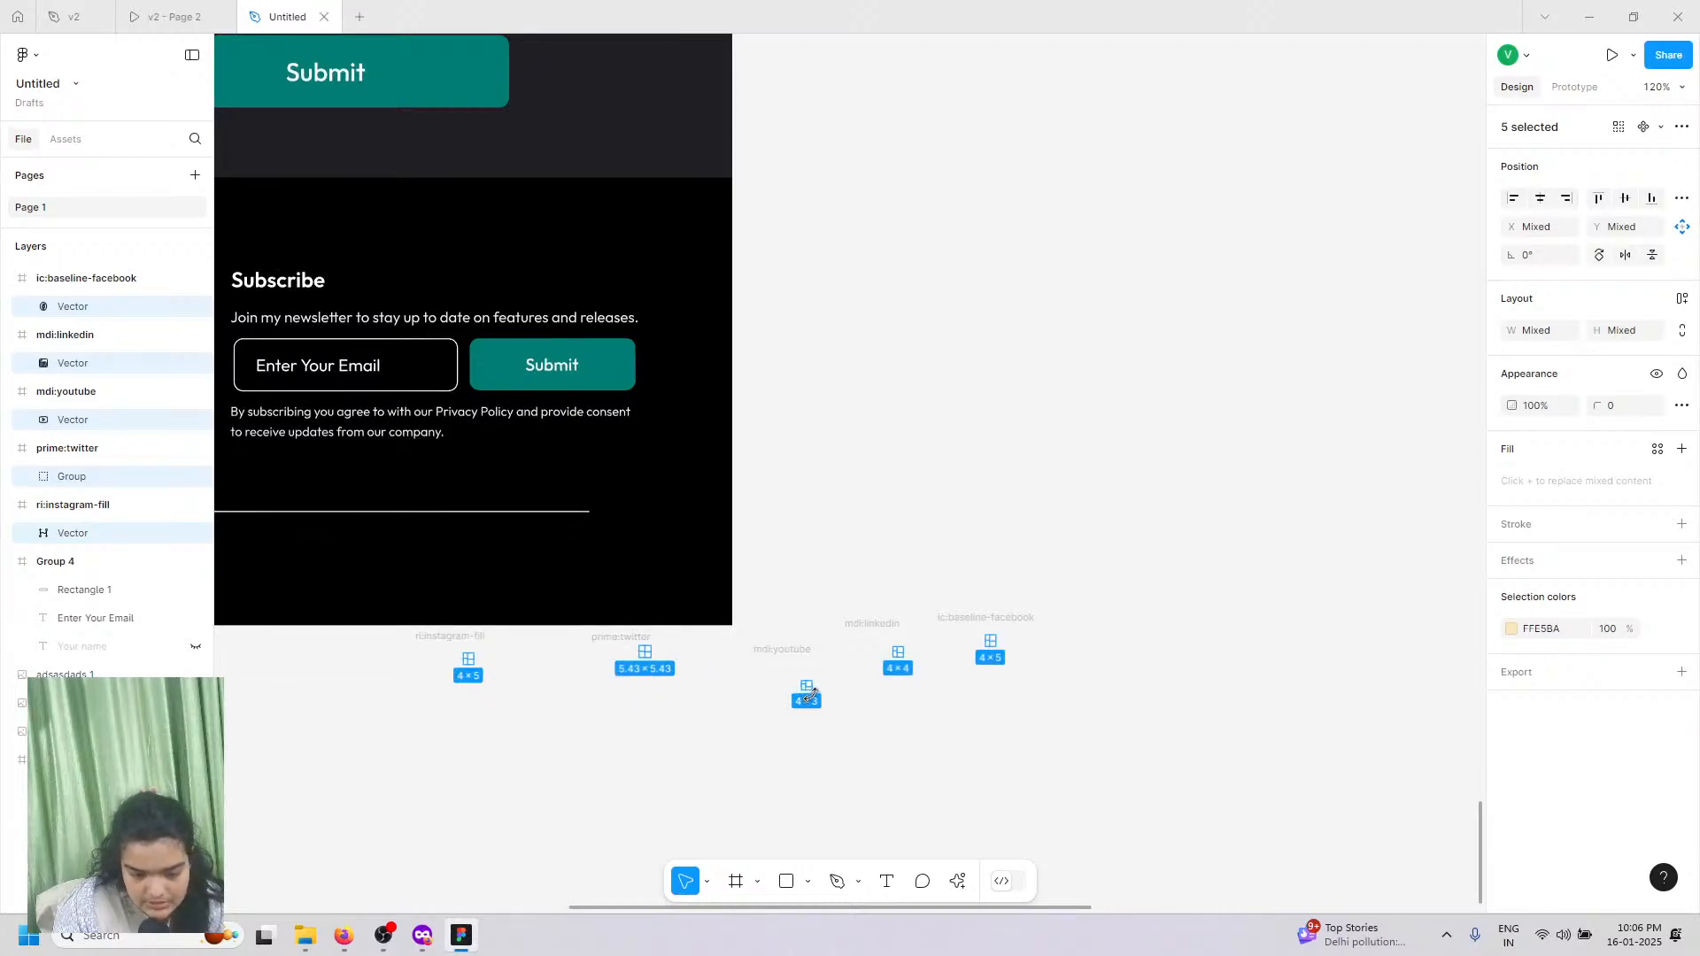
Step: Pull the icons below the footer, scale them up and wrap them in auto layout (Frame 21)
scroll(806, 688, "up", 5, "ctrl")
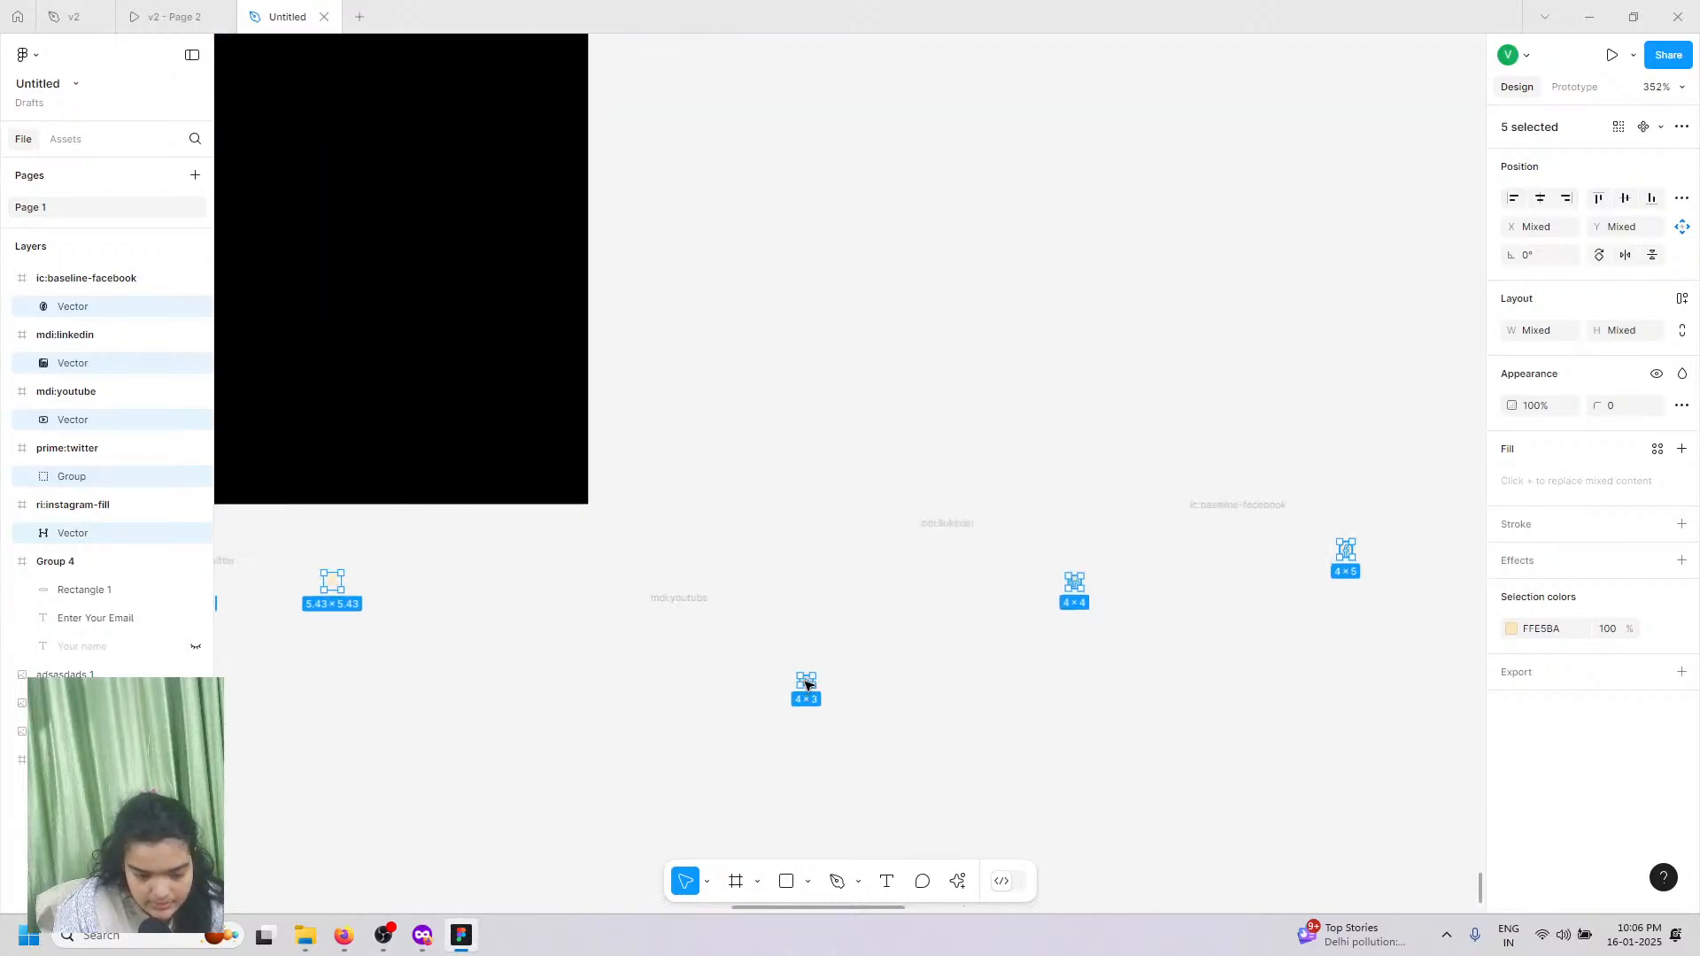
left_click_drag(861, 948, 859, 946)
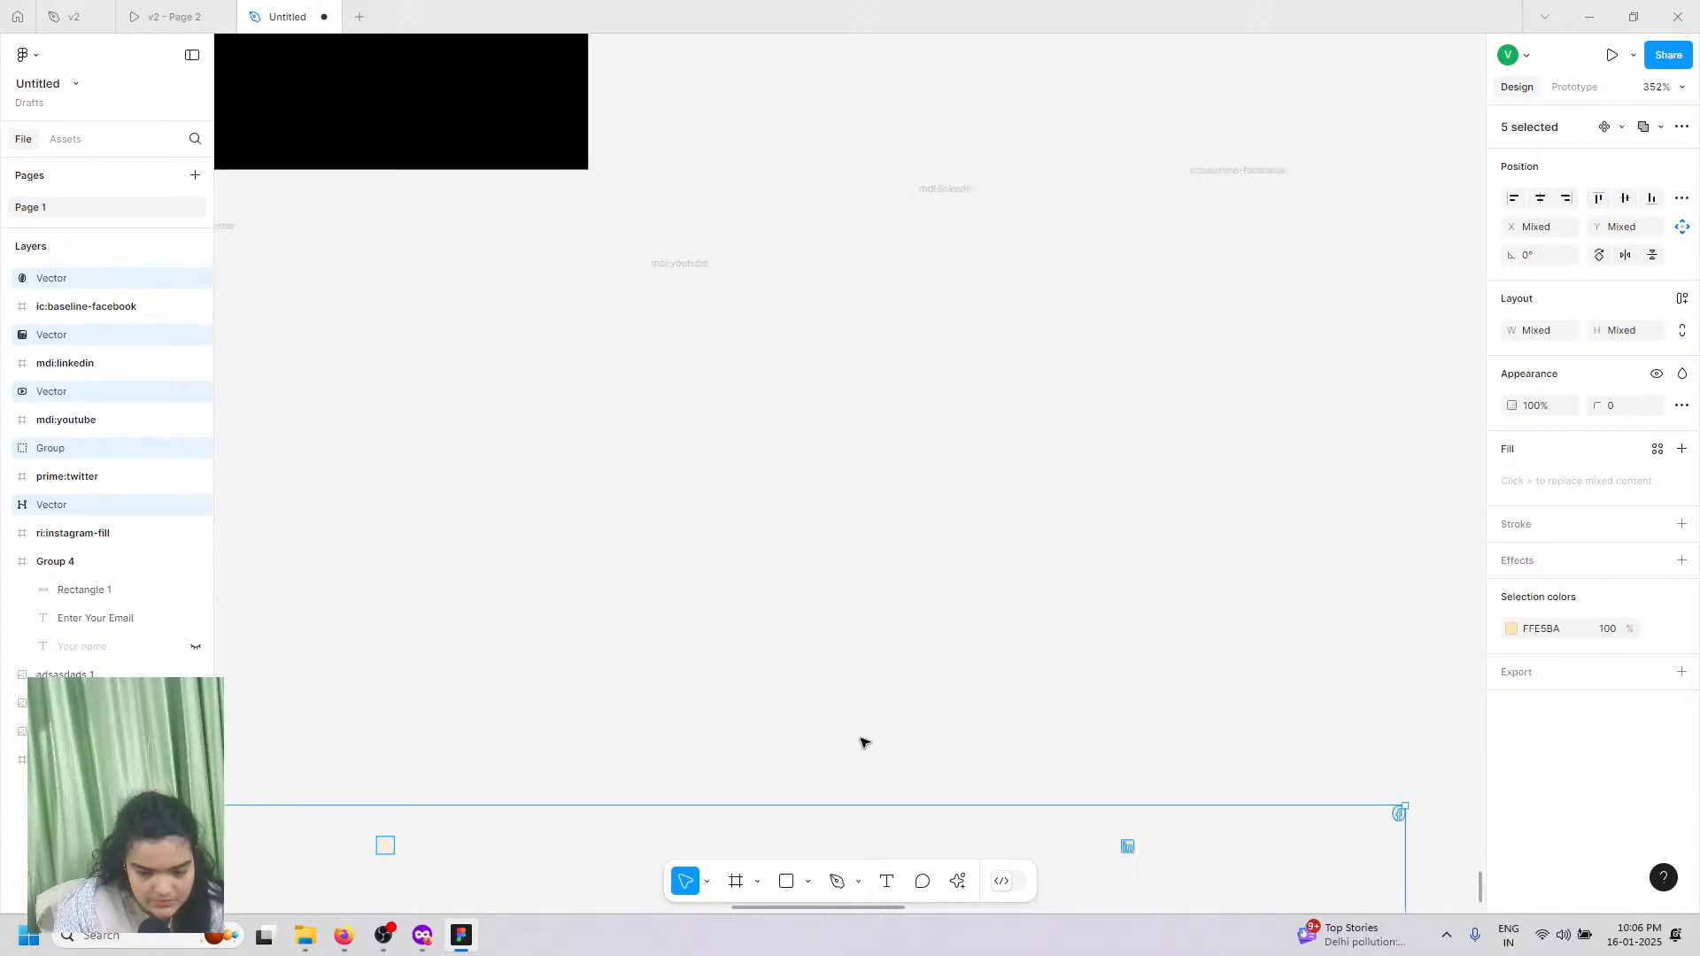
scroll(864, 742, "down", 4, "ctrl")
left_click_drag(1019, 717, 1037, 692)
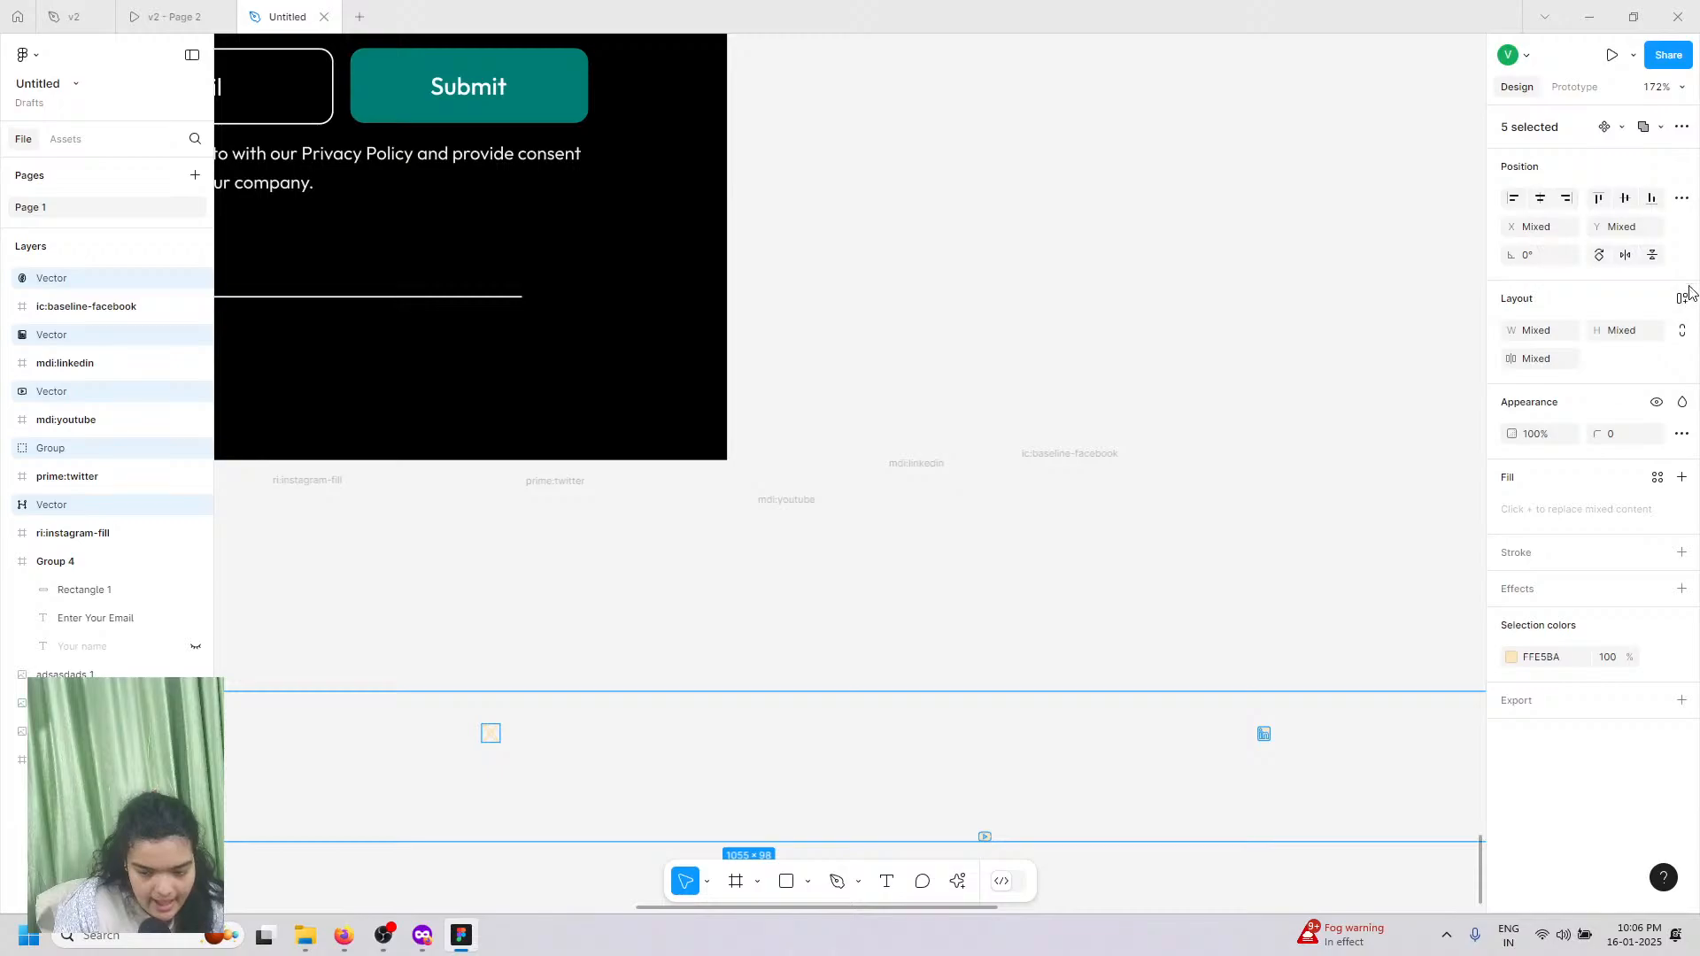
key("shift+a")
scroll(930, 734, "down", 3)
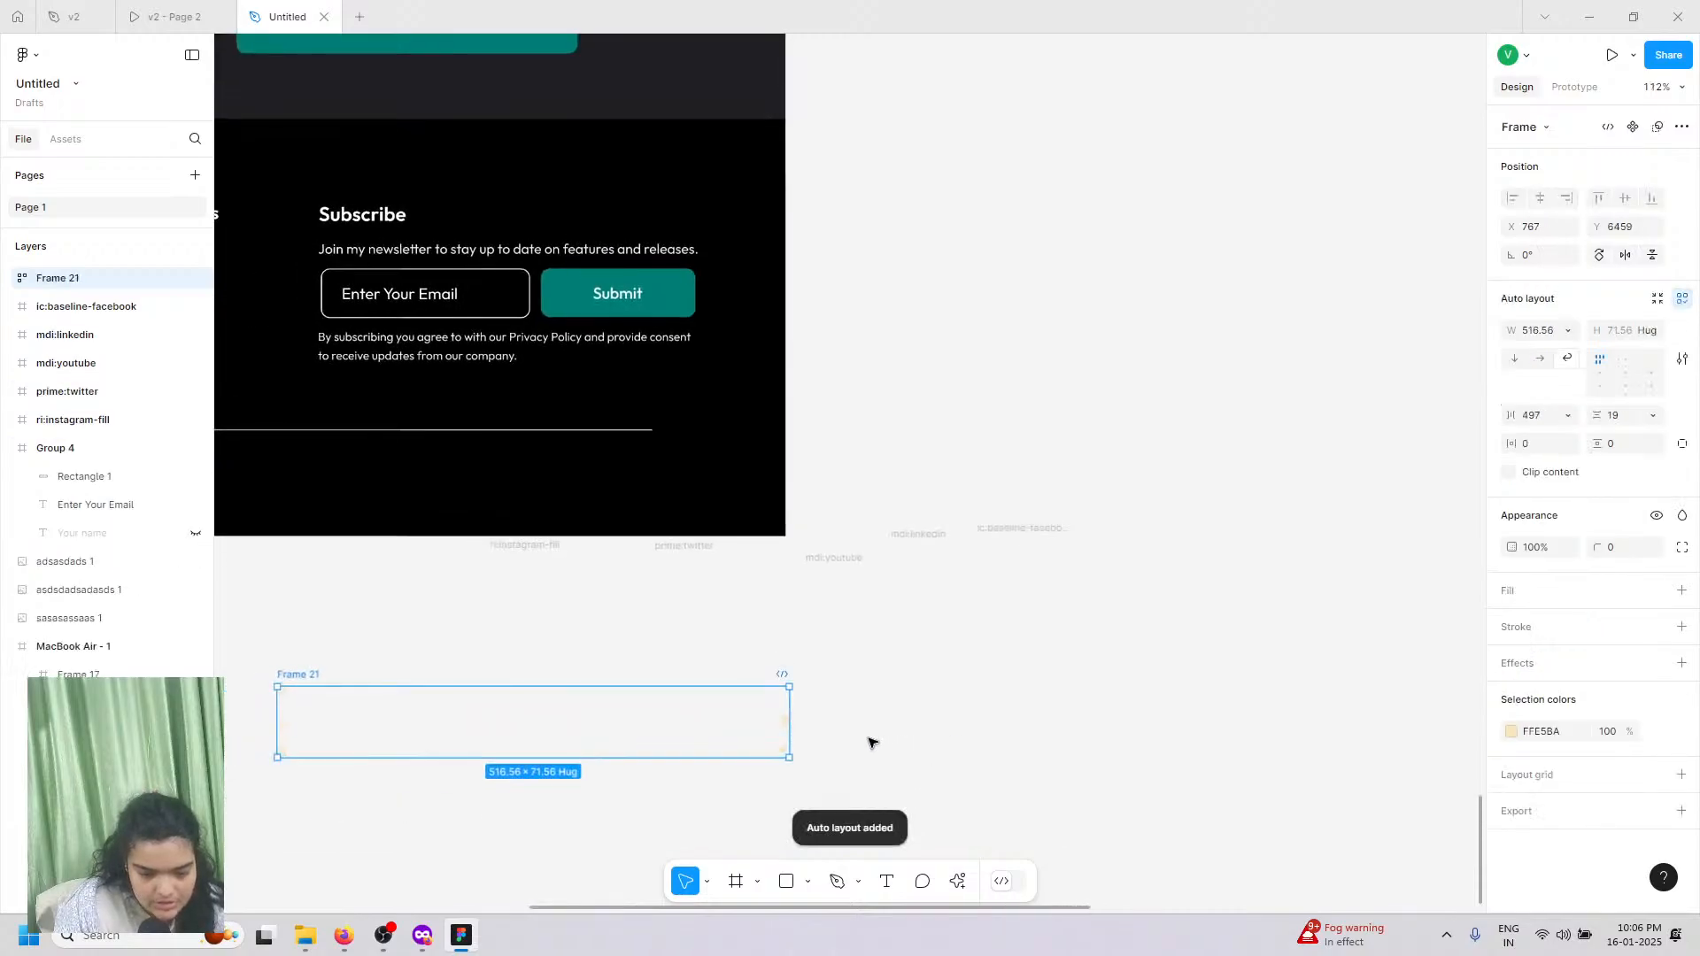
Step: Make Frame 21 a horizontal row, adjust the icon gap and narrow the frame
left_click(1539, 359)
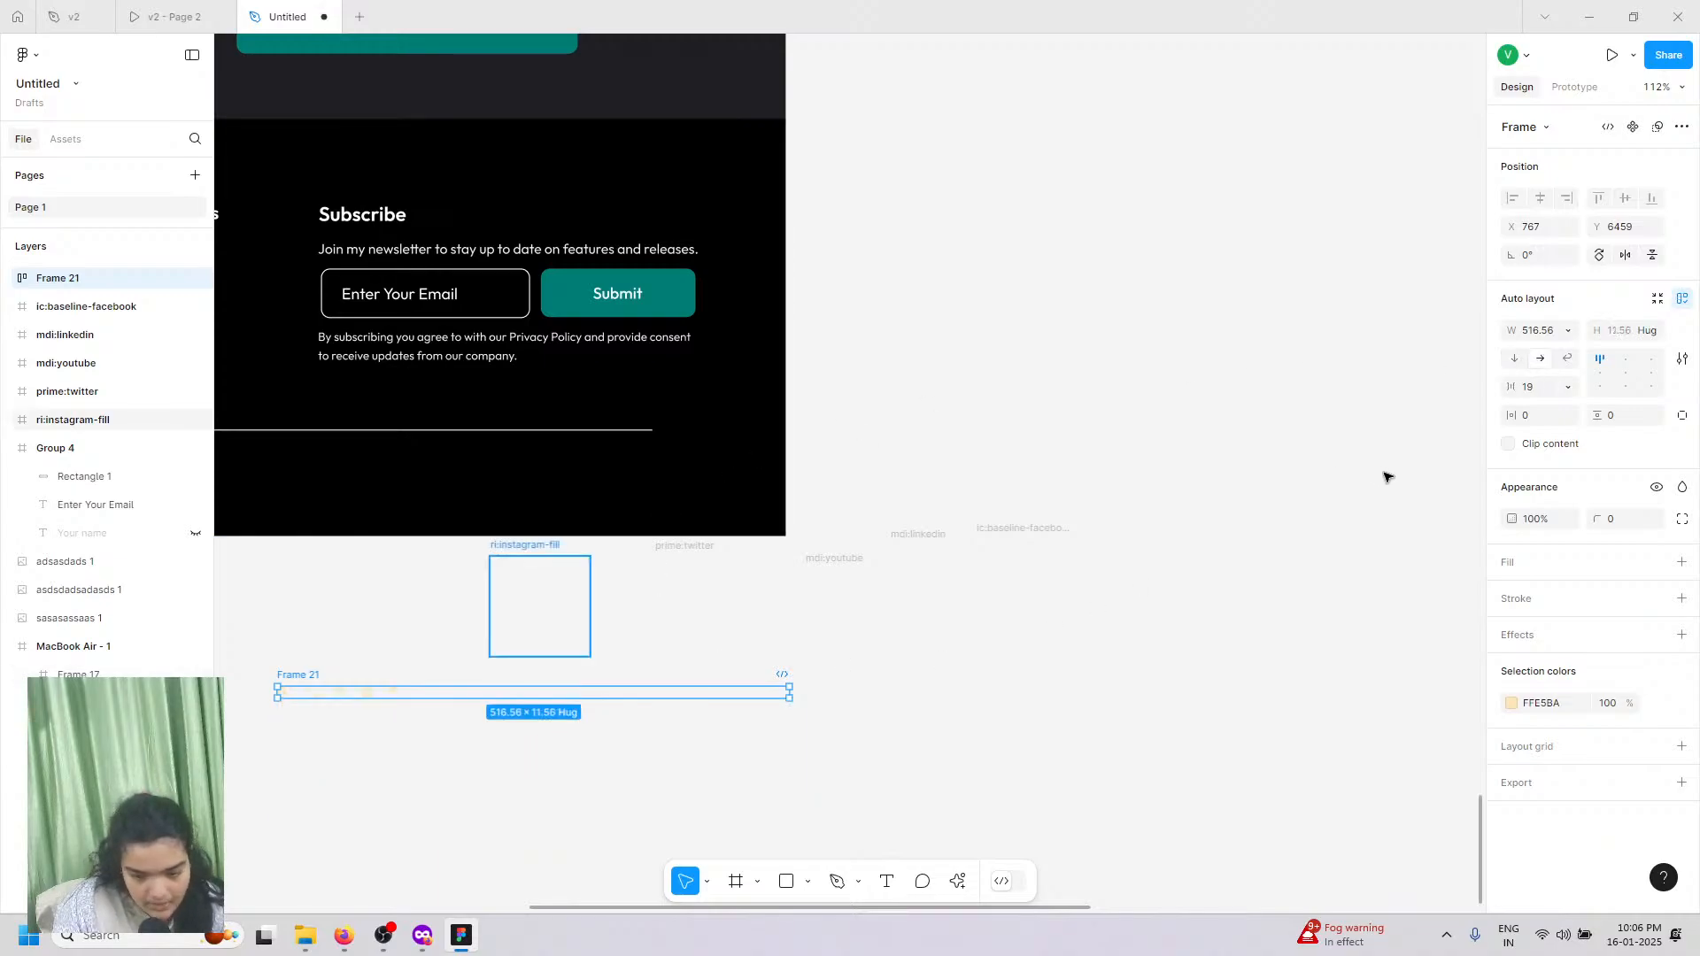
mouse_move(1510, 387)
left_mouse_down()
mouse_move(1283, 417)
mouse_move(1411, 436)
mouse_move(1510, 384)
left_mouse_up()
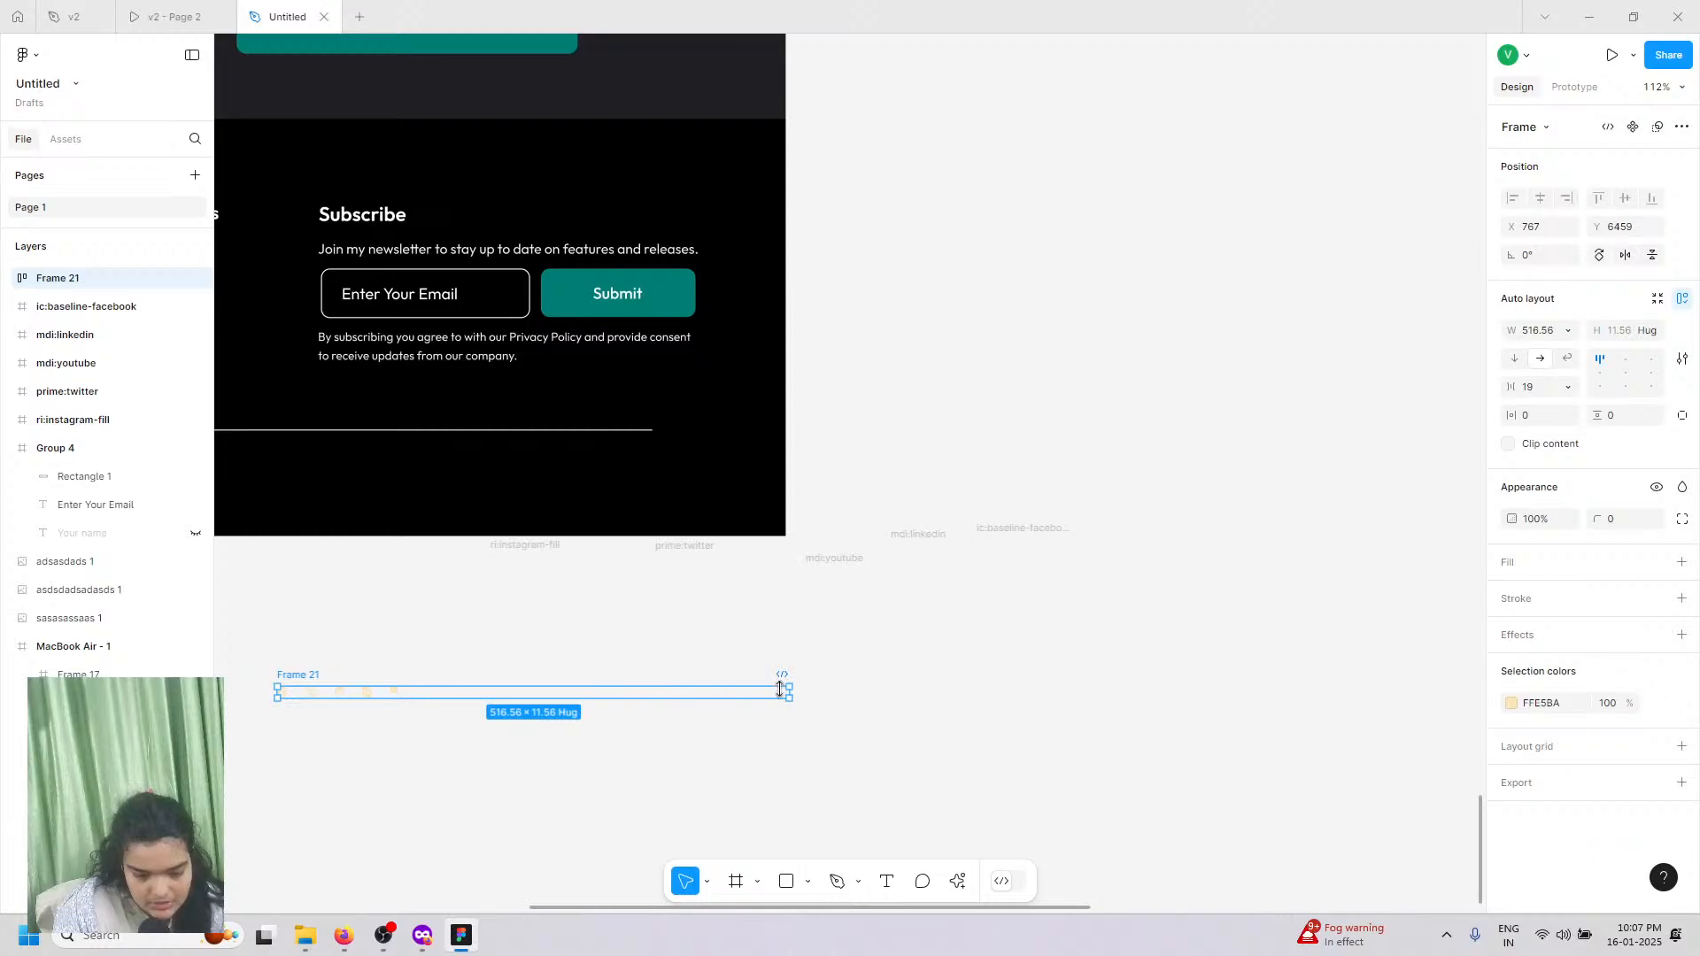
left_click_drag(789, 692, 388, 683)
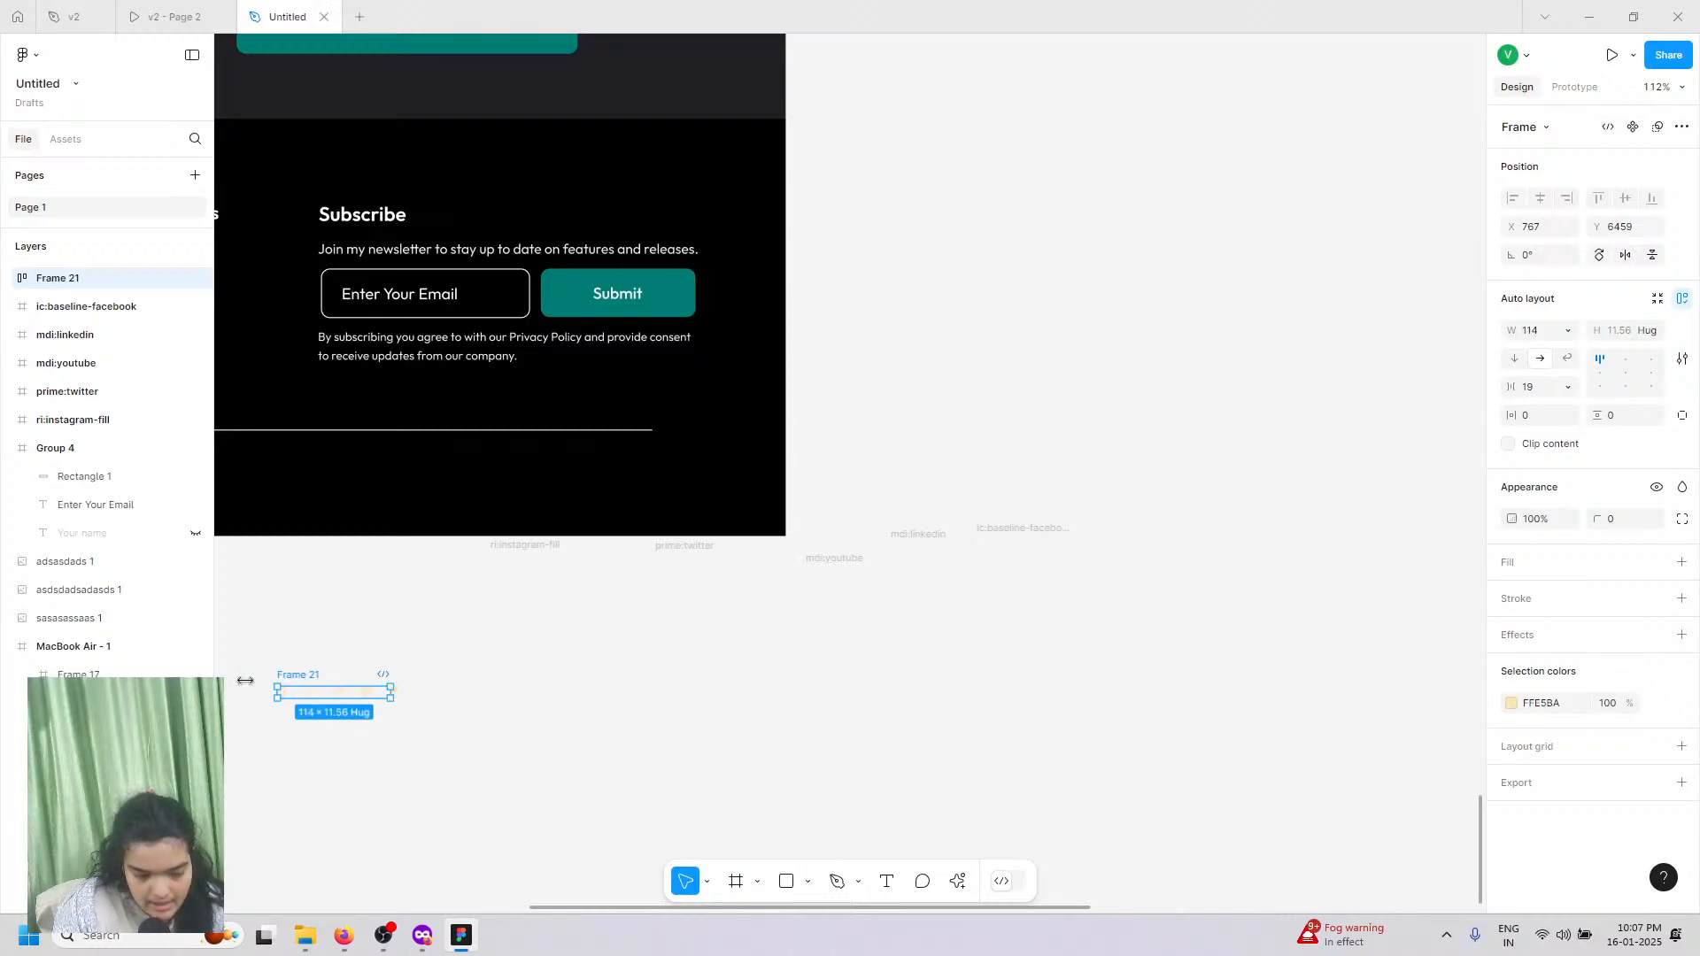
Step: Move the icon row into the black footer below the divider, at X 974, Y 366
right_click(333, 700)
scroll(332, 700, "up", 5)
left_click(313, 676)
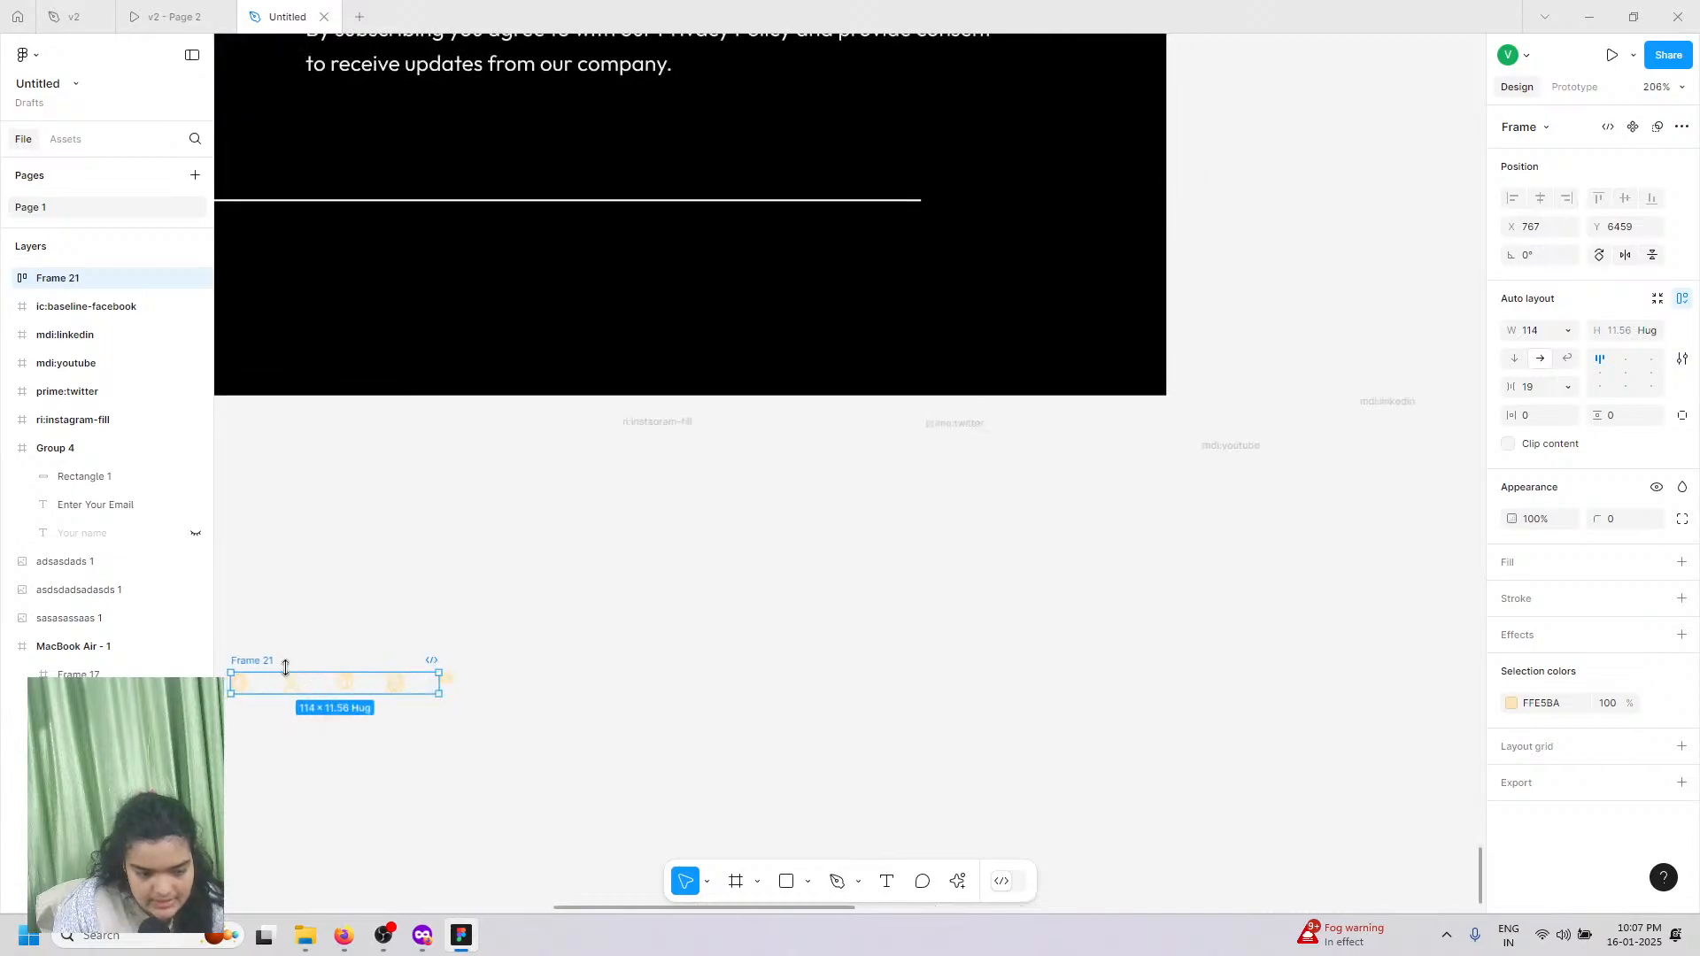
left_click(263, 668)
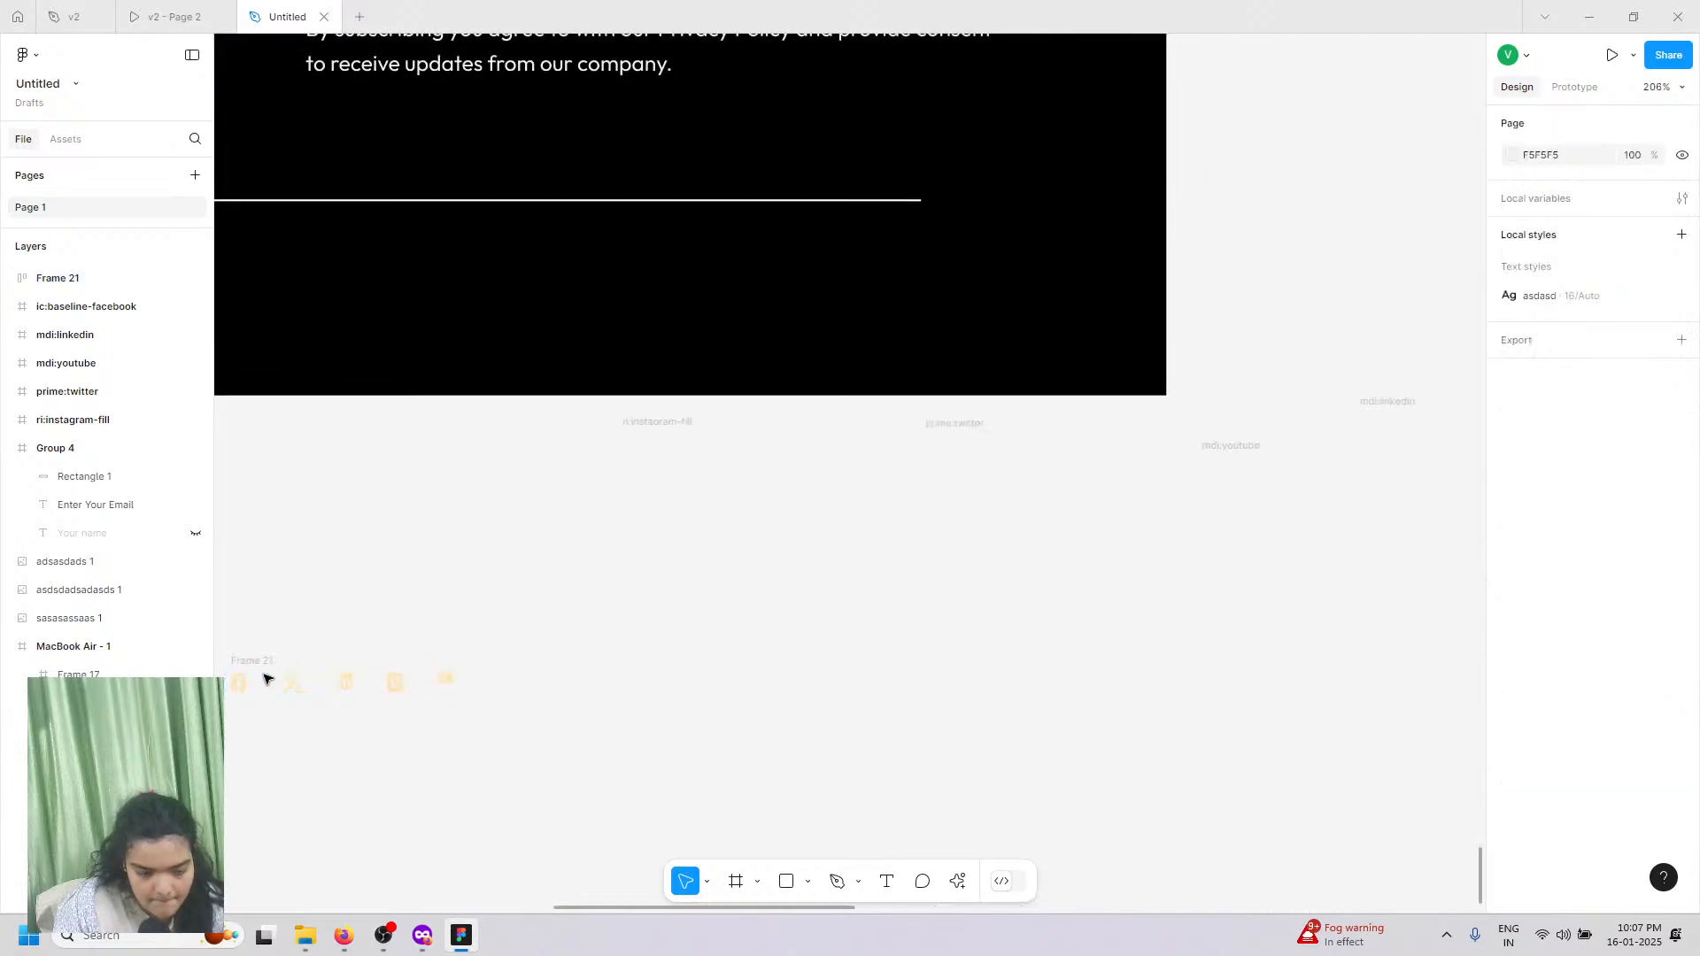
left_click(313, 683)
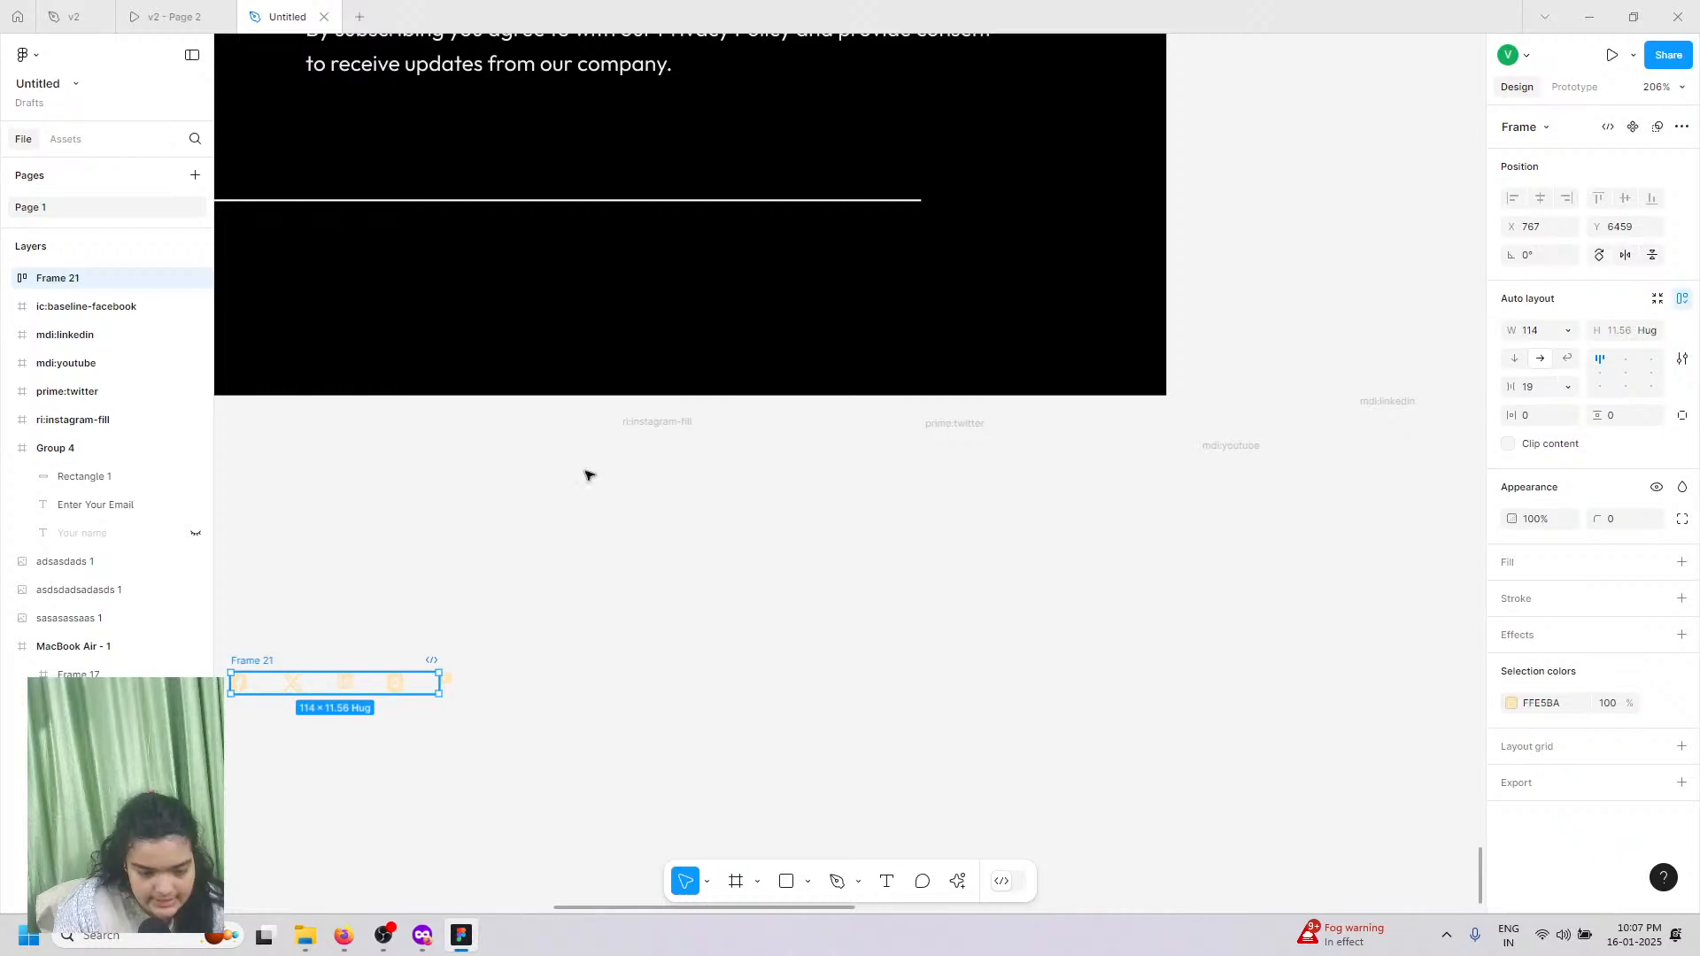
left_click_drag(352, 688, 856, 332)
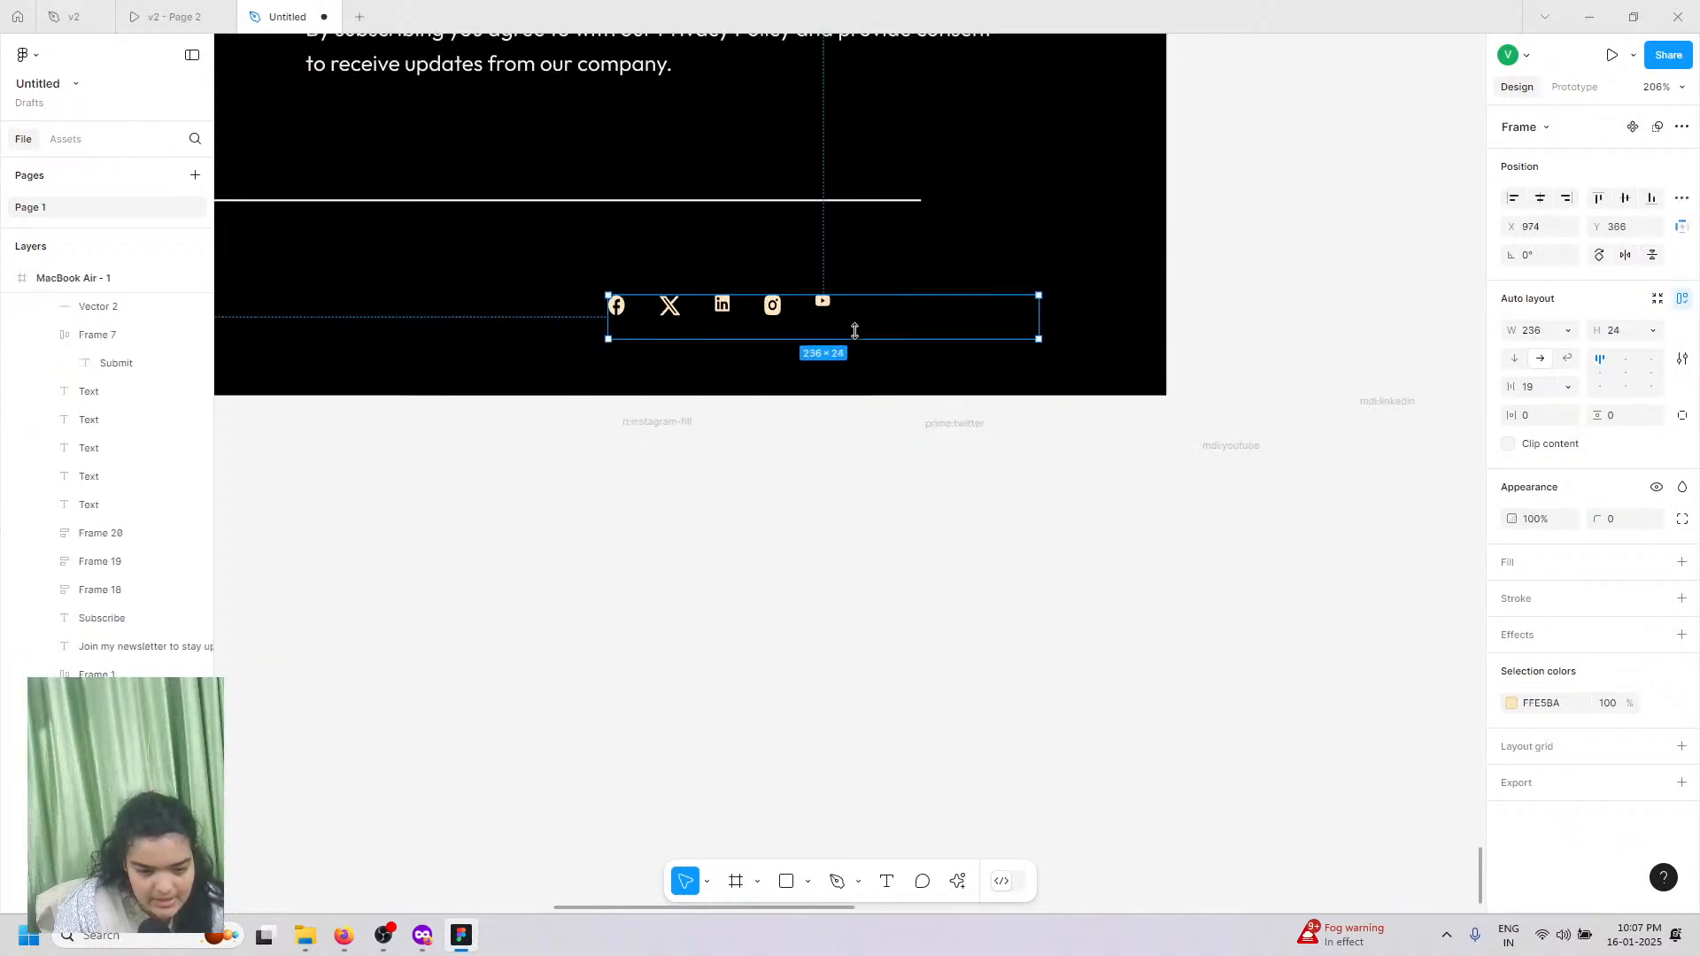
Step: Undo the row resize, then select all five icons in Frame 21 and enlarge them together
key("ctrl+z")
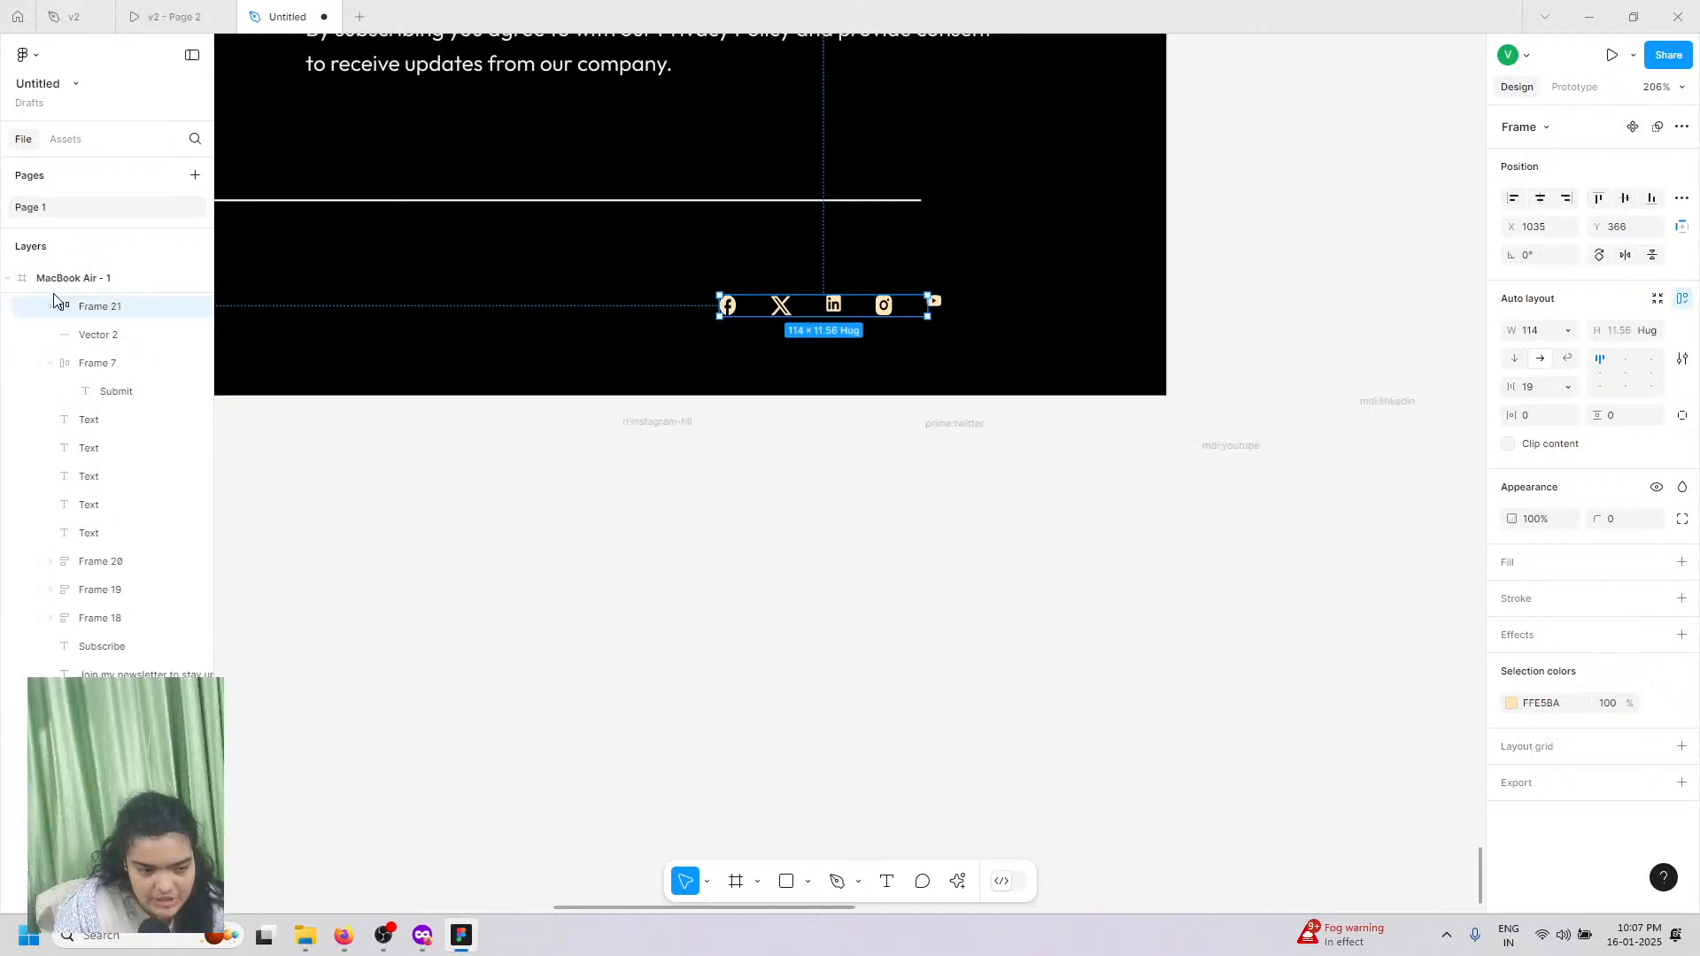
left_click(52, 305)
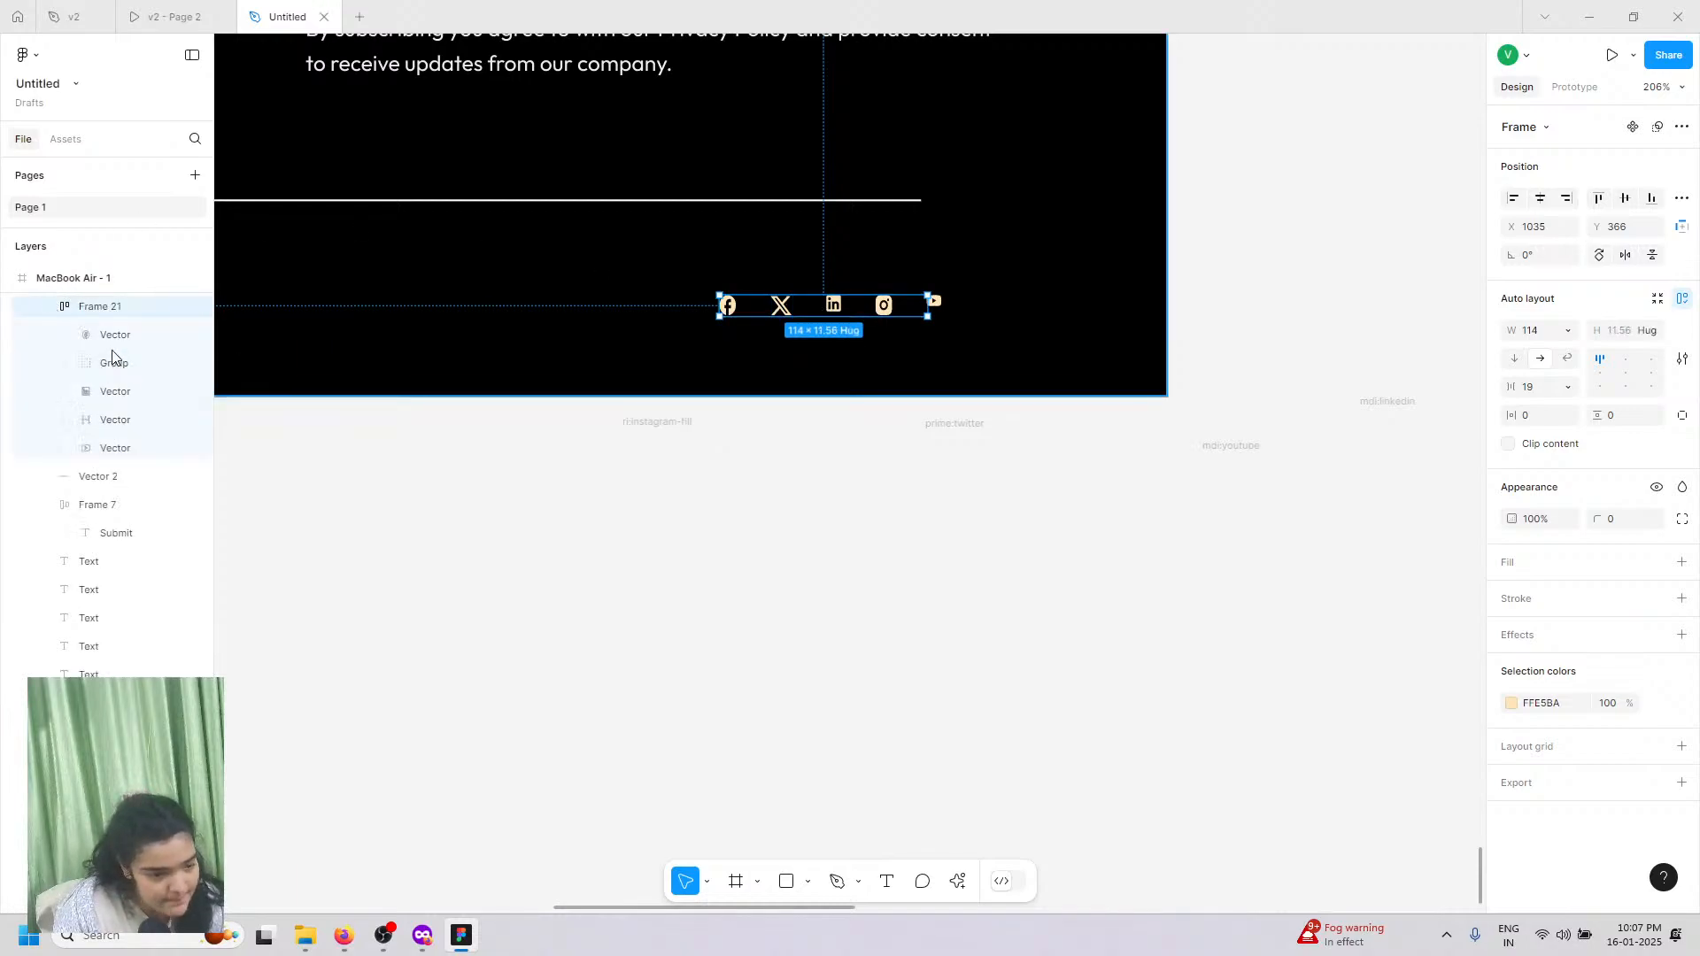
left_click(114, 359)
left_click(115, 447)
left_click(130, 334, "shift")
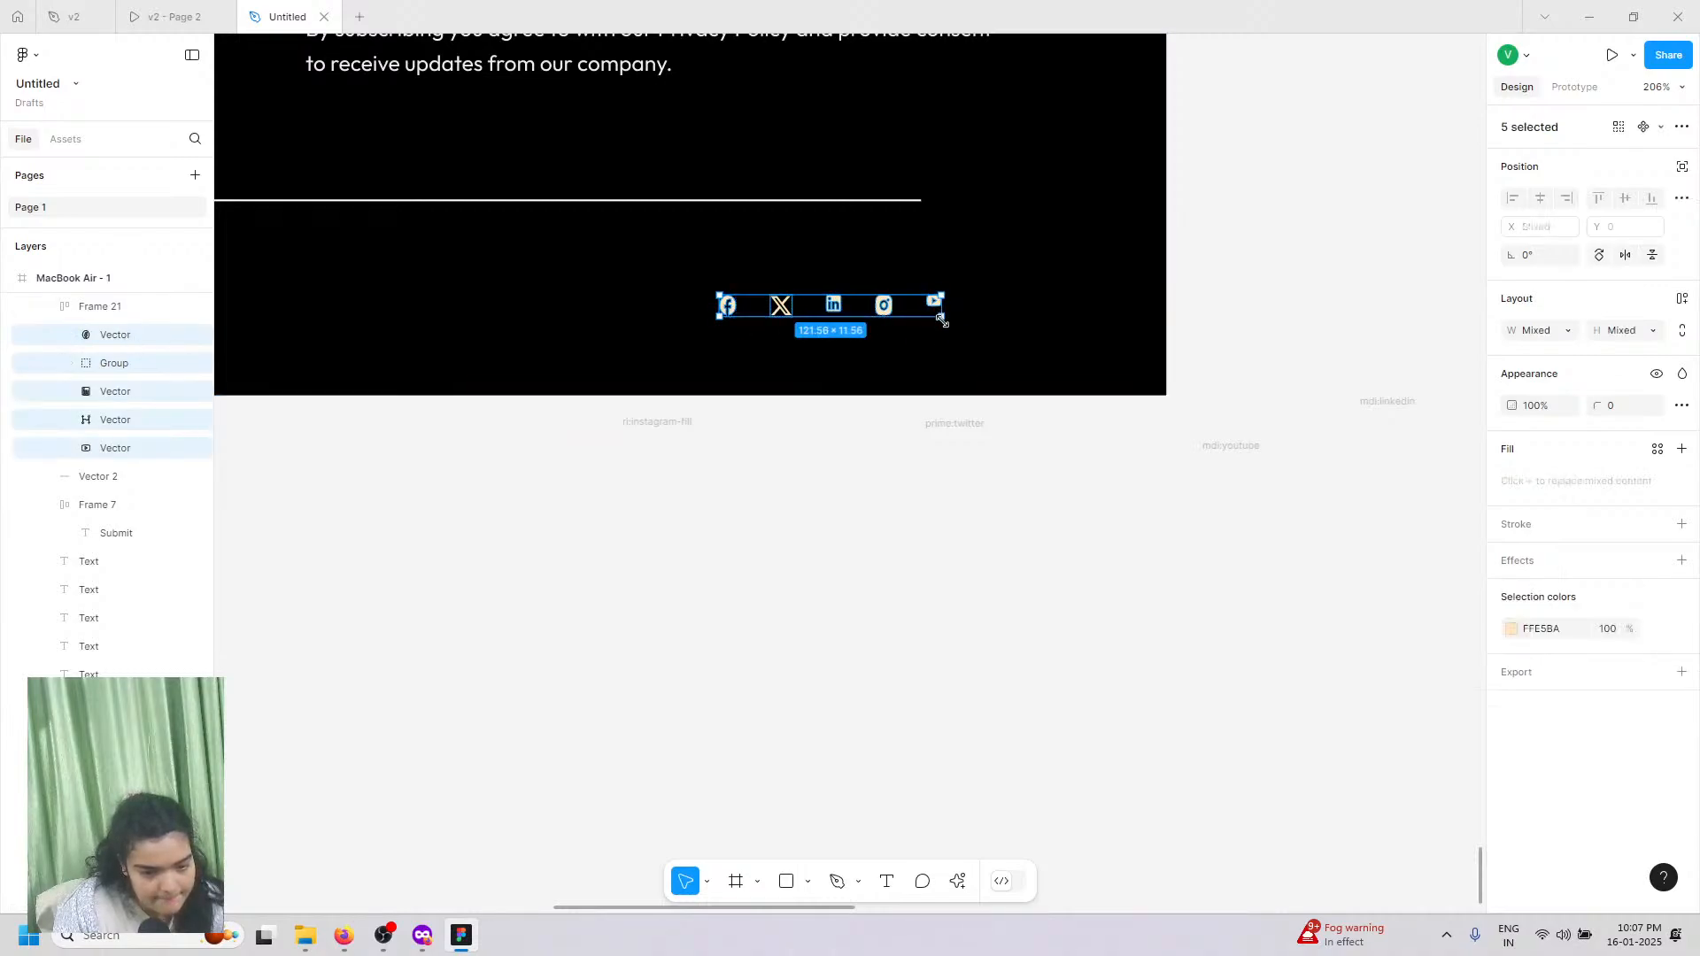
left_click_drag(958, 330, 994, 341)
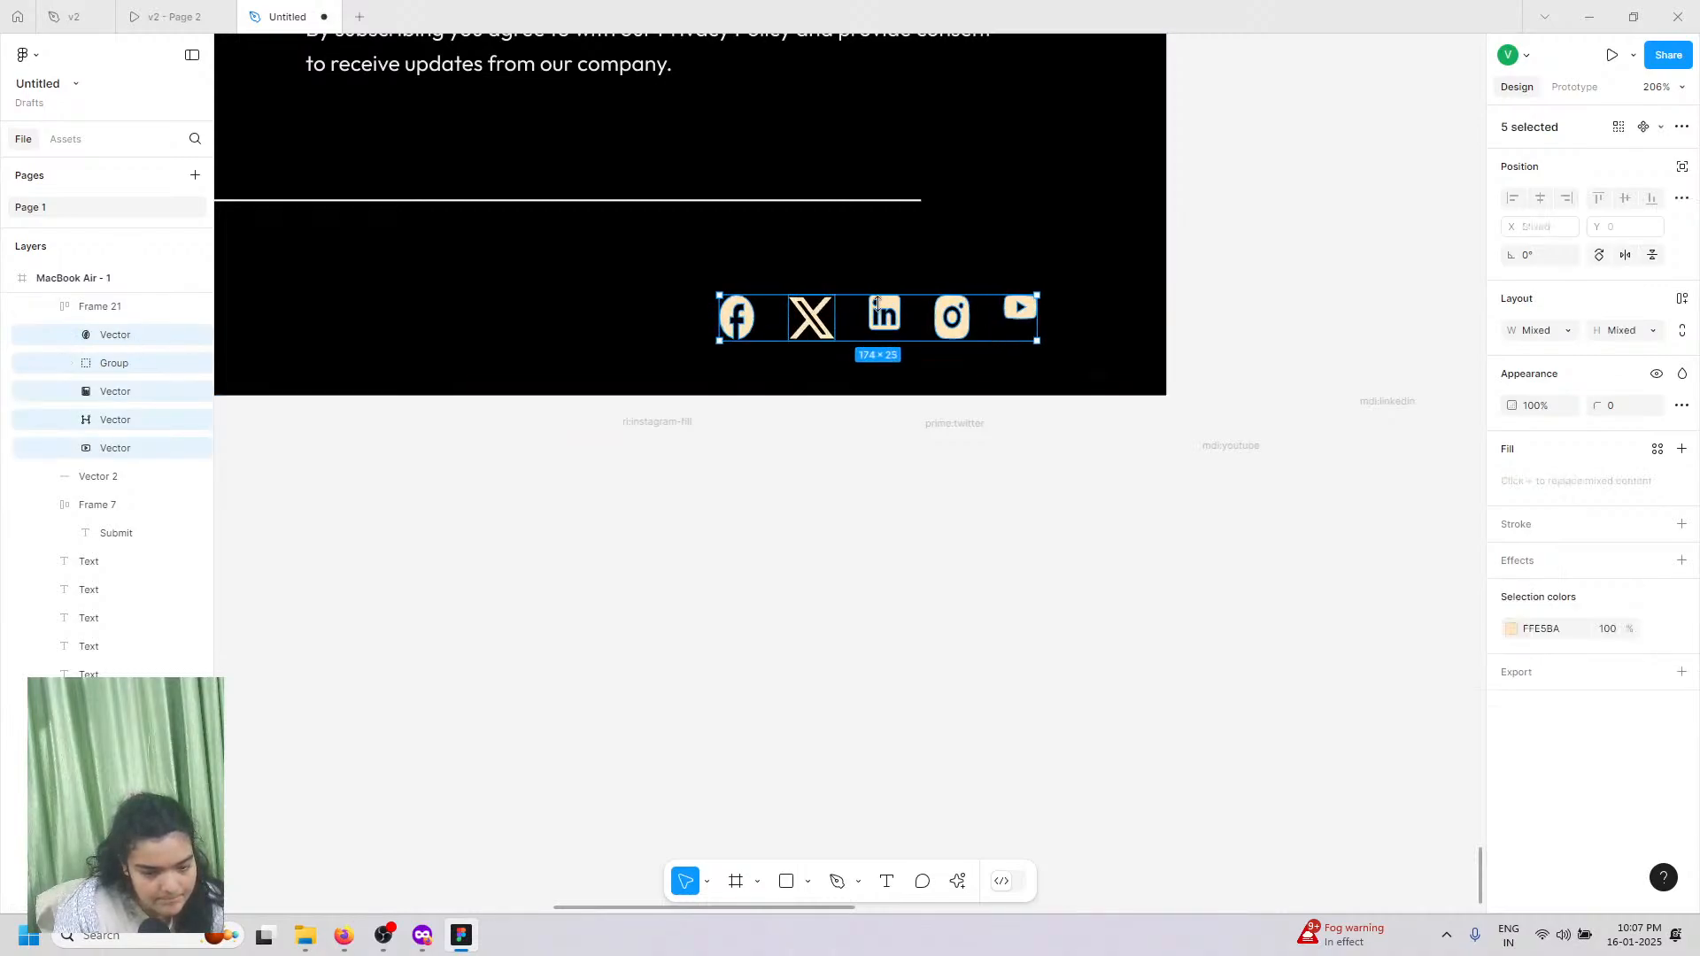
Step: Enlarge the LinkedIn icon to about 25 px and set the Facebook icon's width to 24
left_click(896, 316)
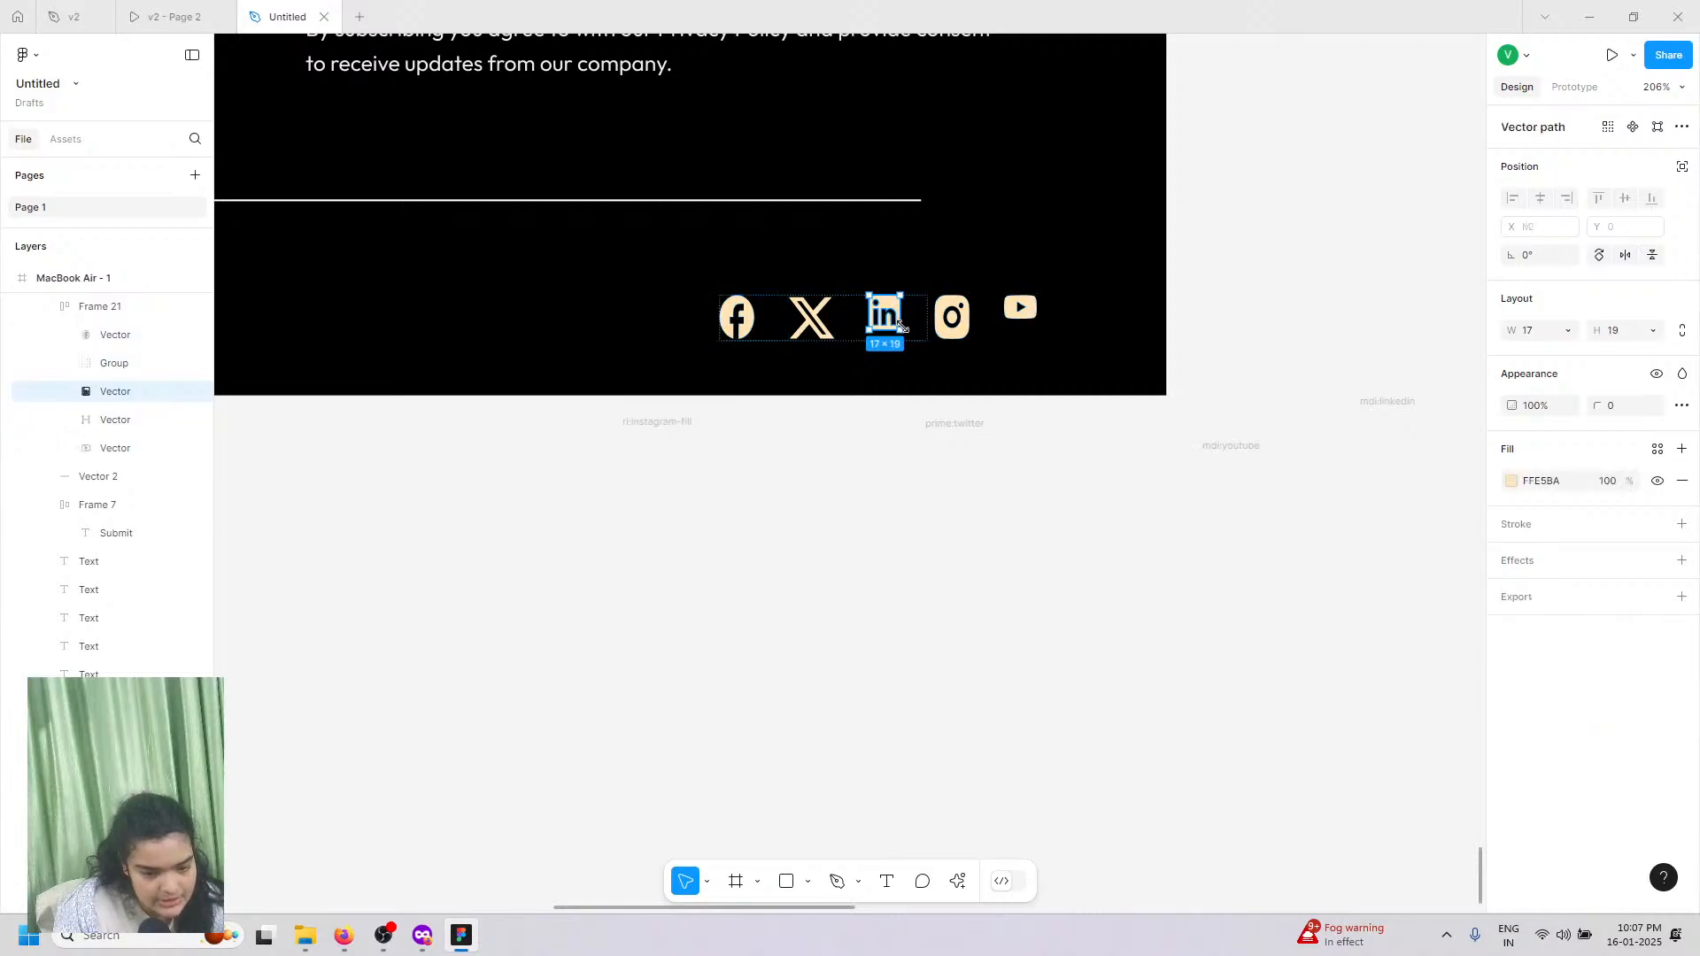
left_click_drag(902, 333, 917, 341)
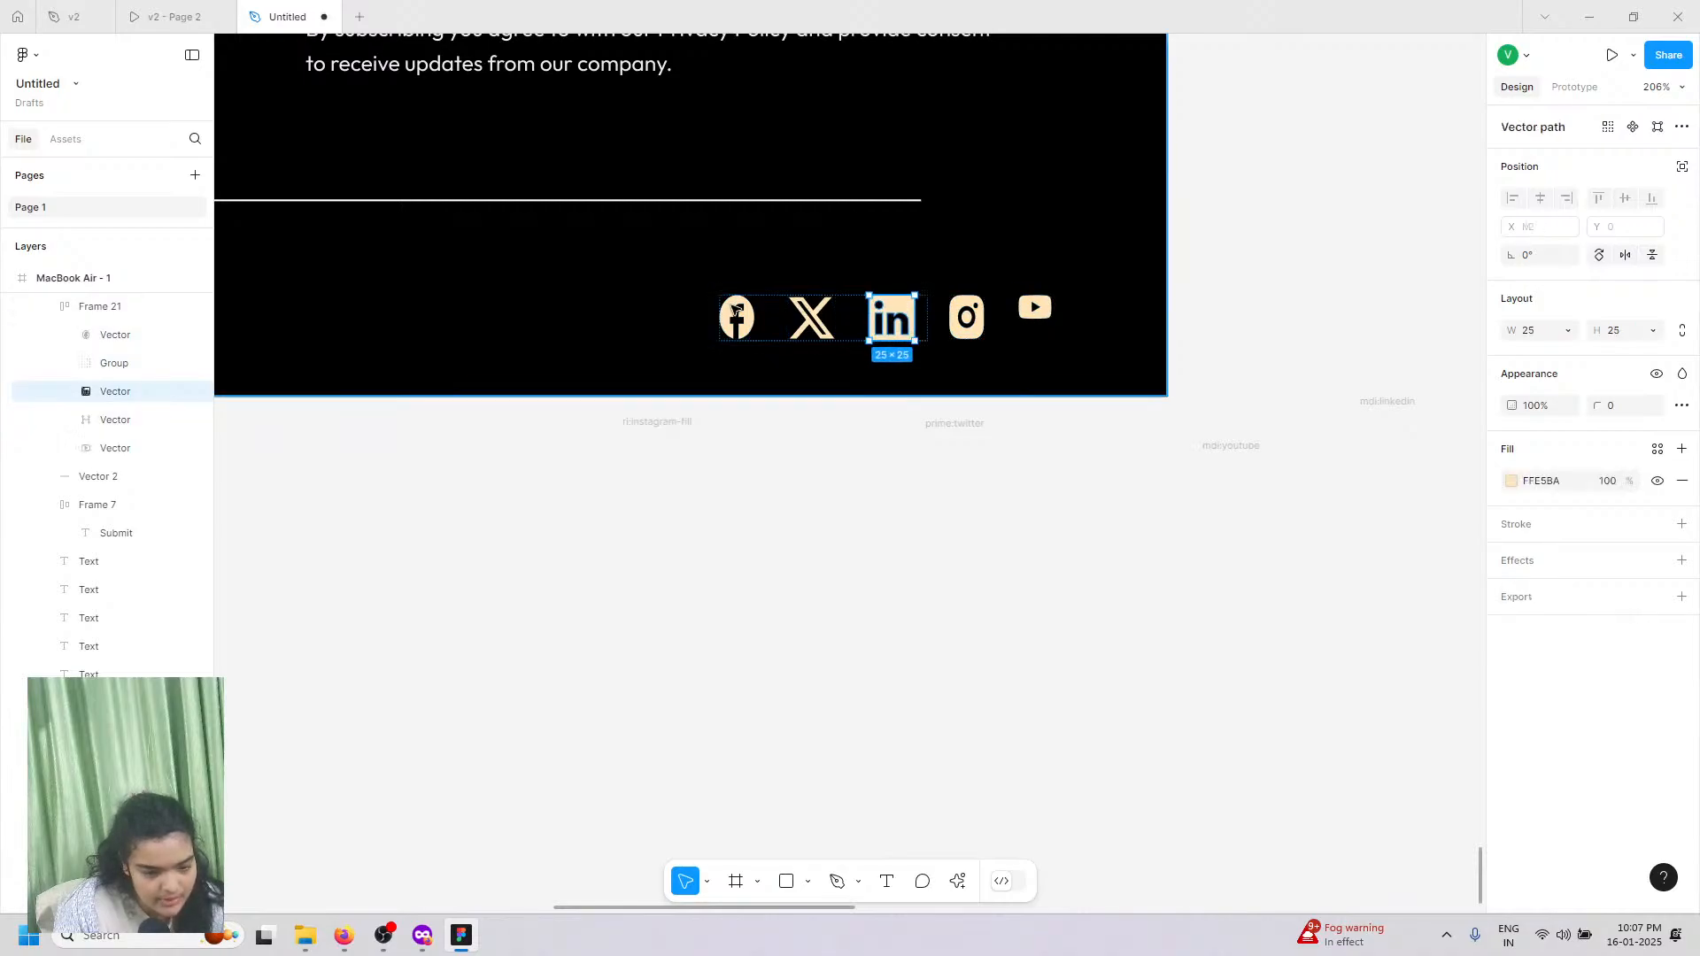
double_click(752, 327)
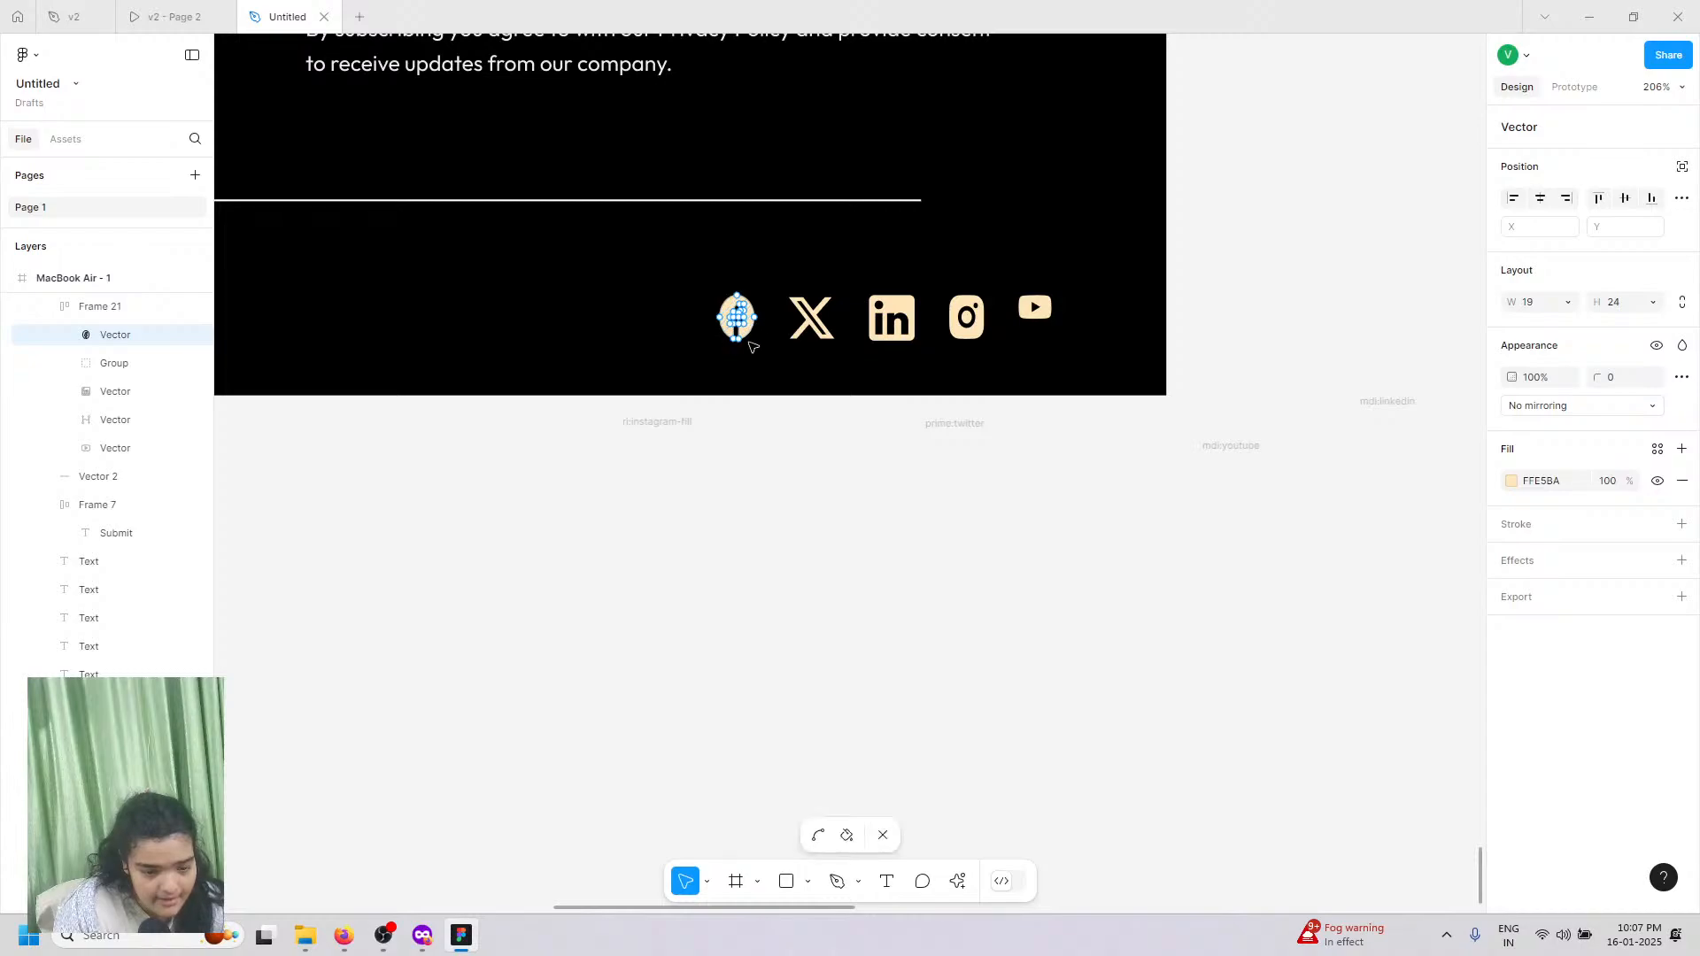
key("Escape")
left_click(1565, 333)
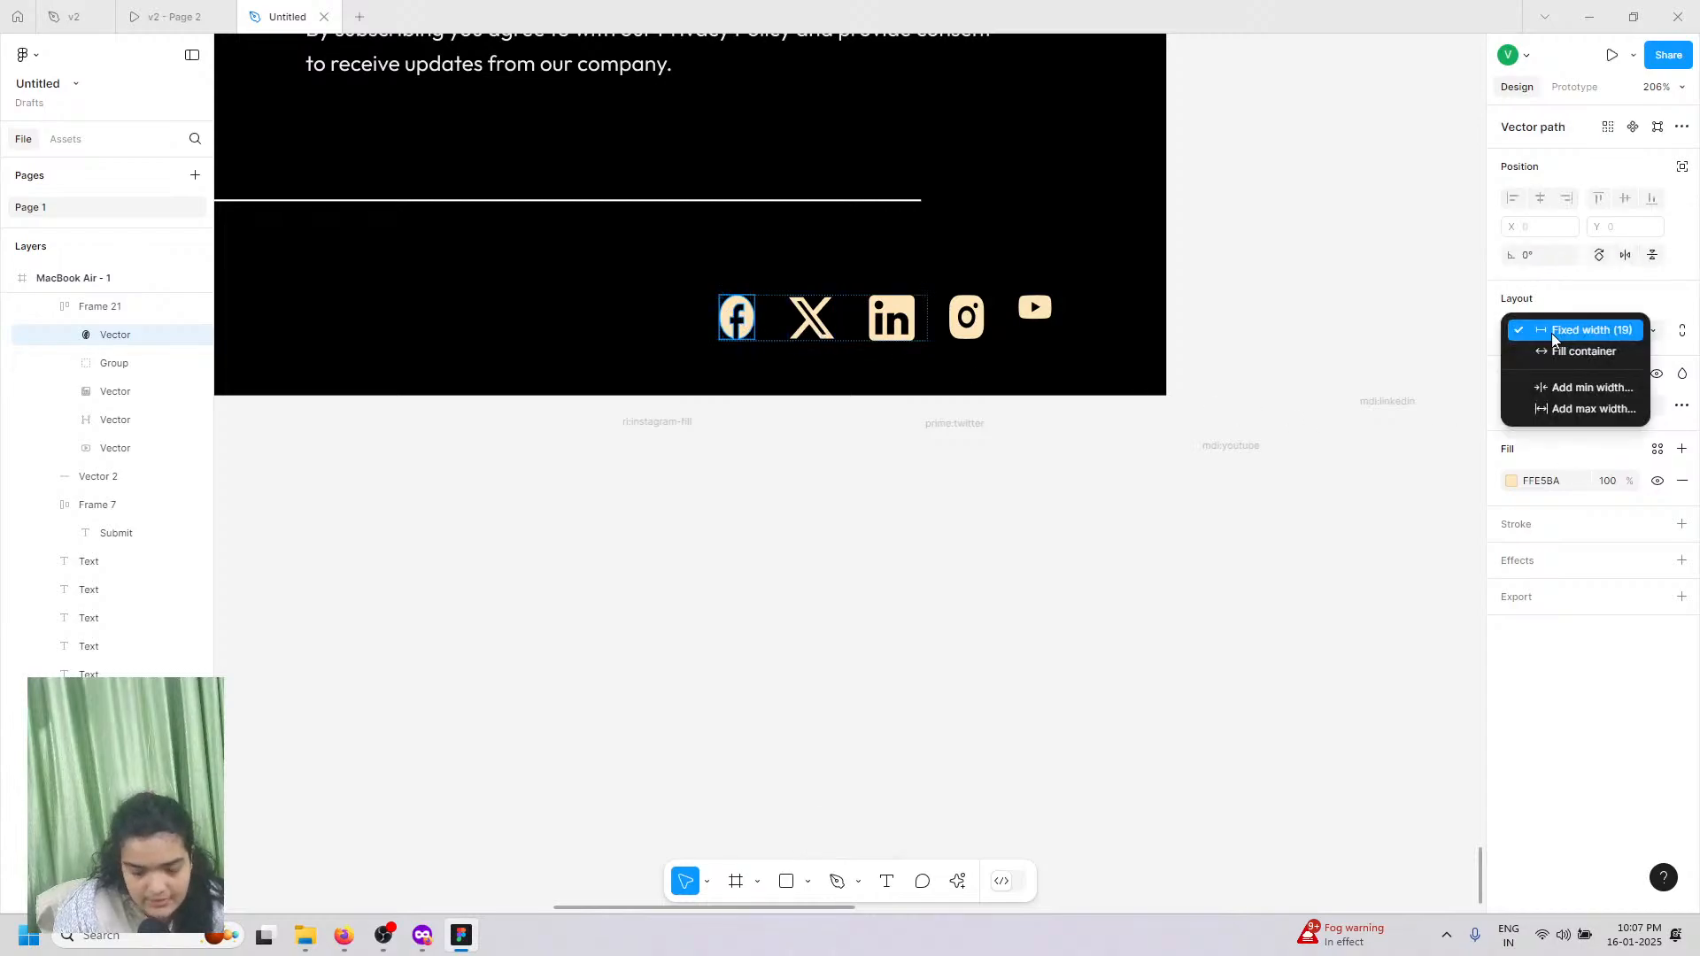
left_click(1562, 328)
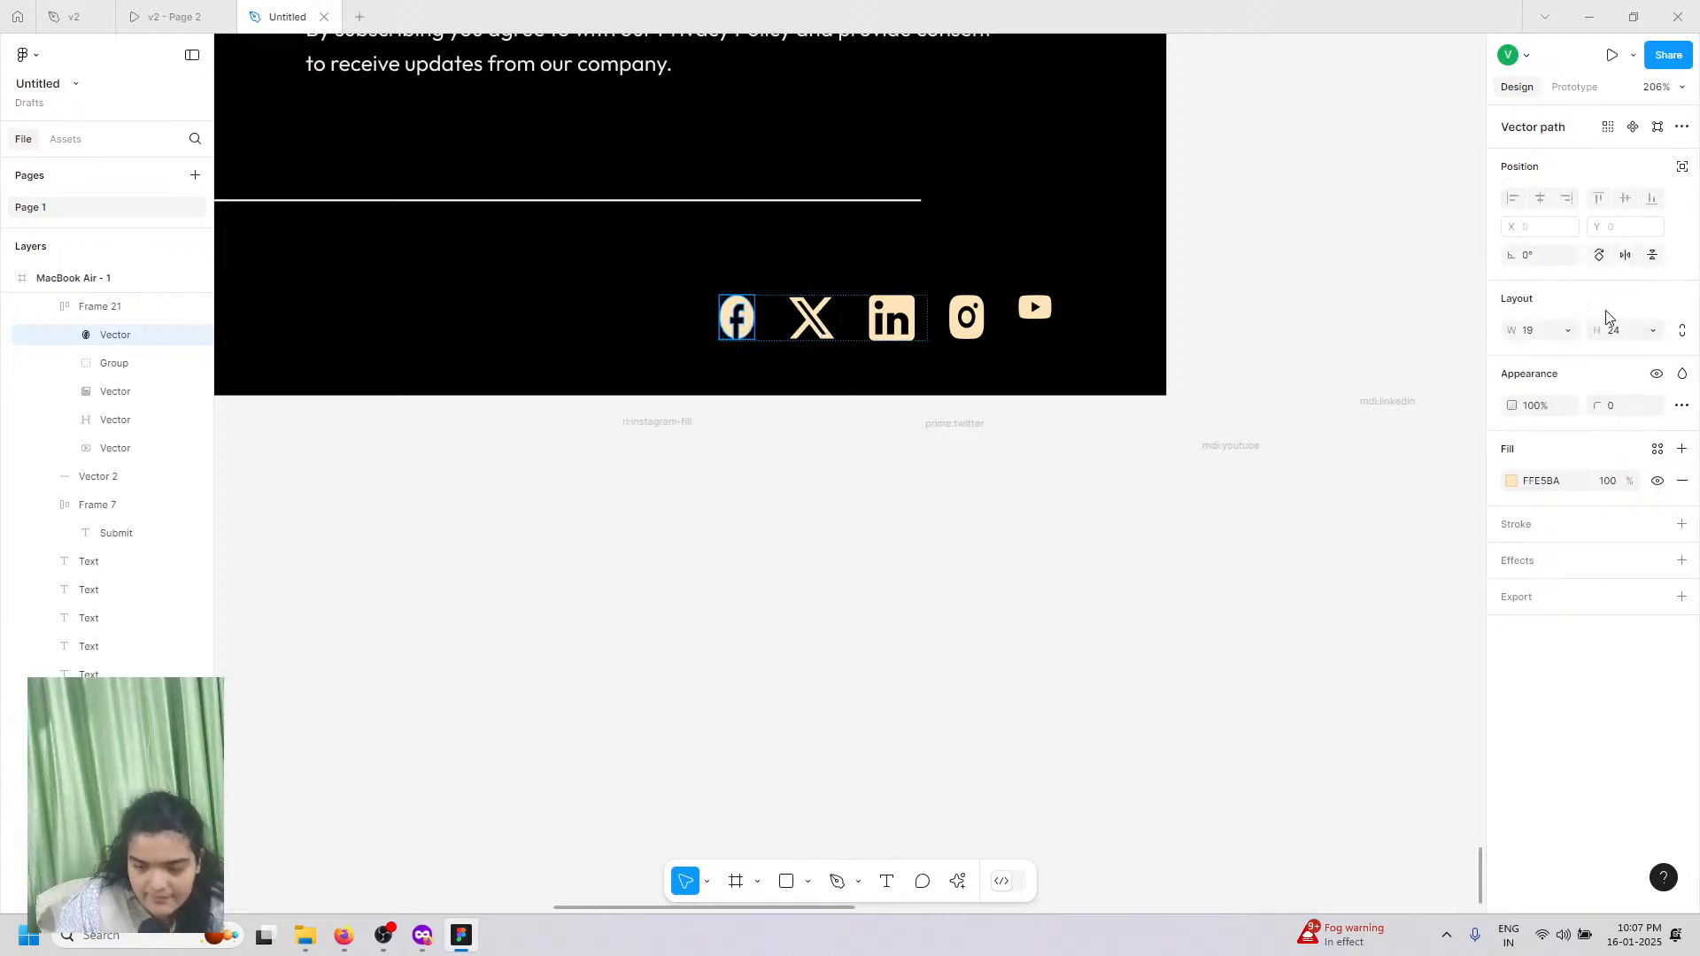
left_click(1530, 333)
type("24")
key("Return")
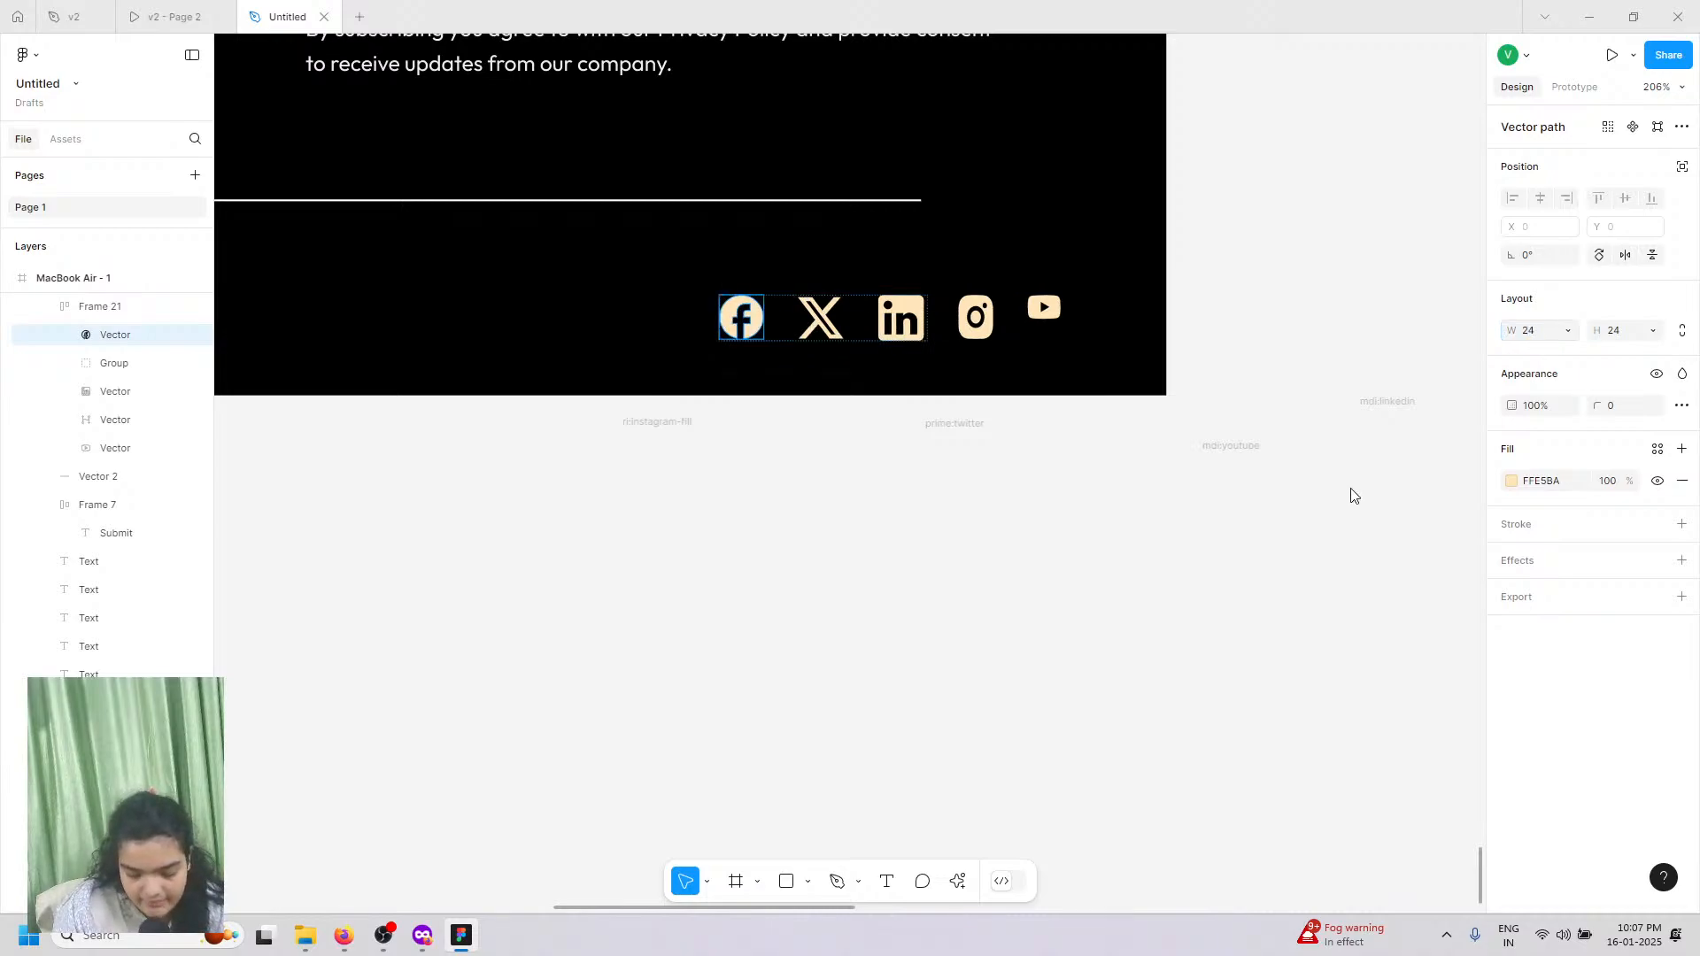
Step: Set the Instagram icon's width to 24
left_click(973, 319)
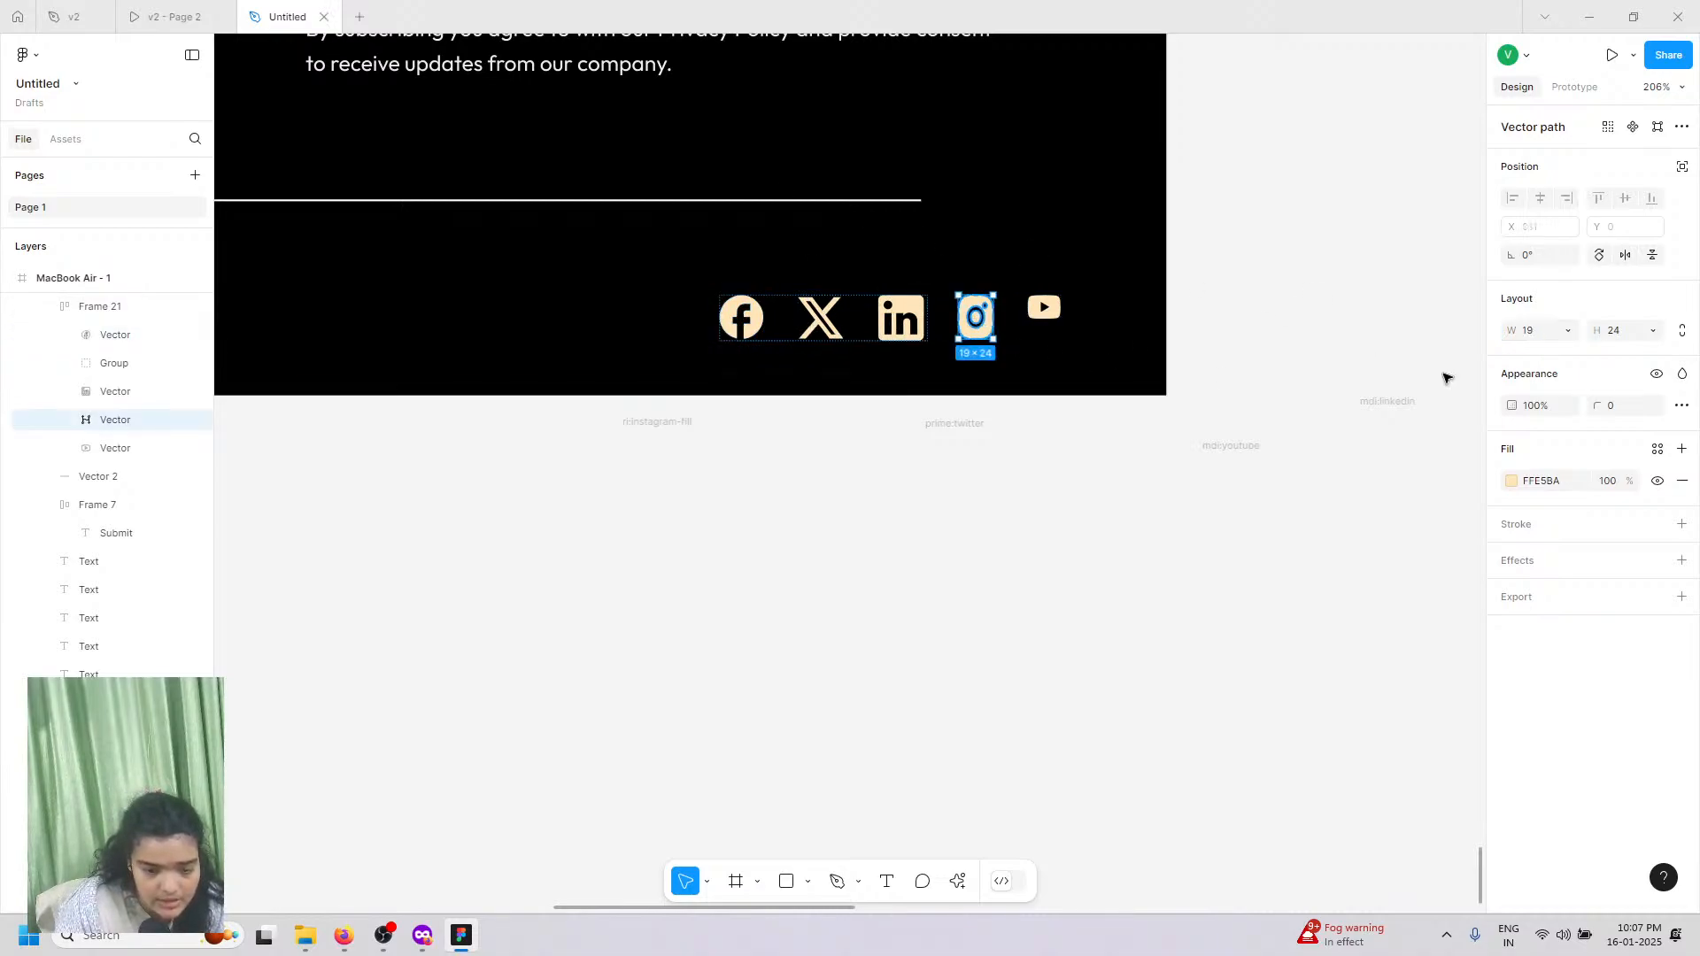
key("Return")
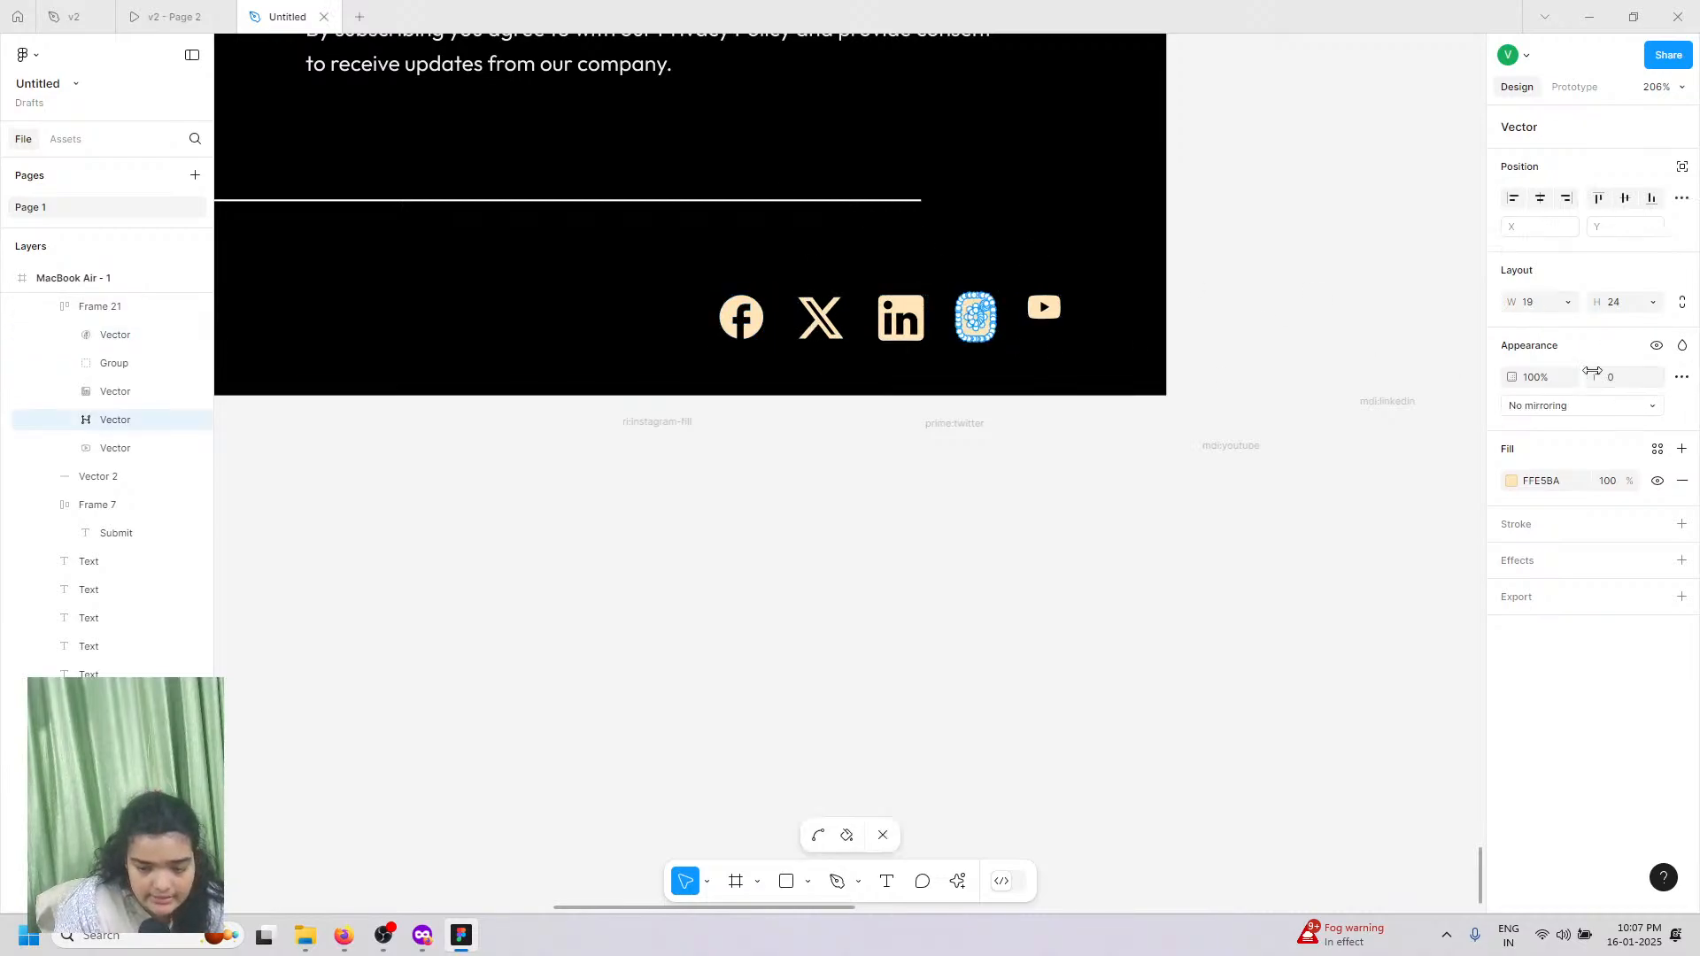
left_click(1545, 310)
type("24")
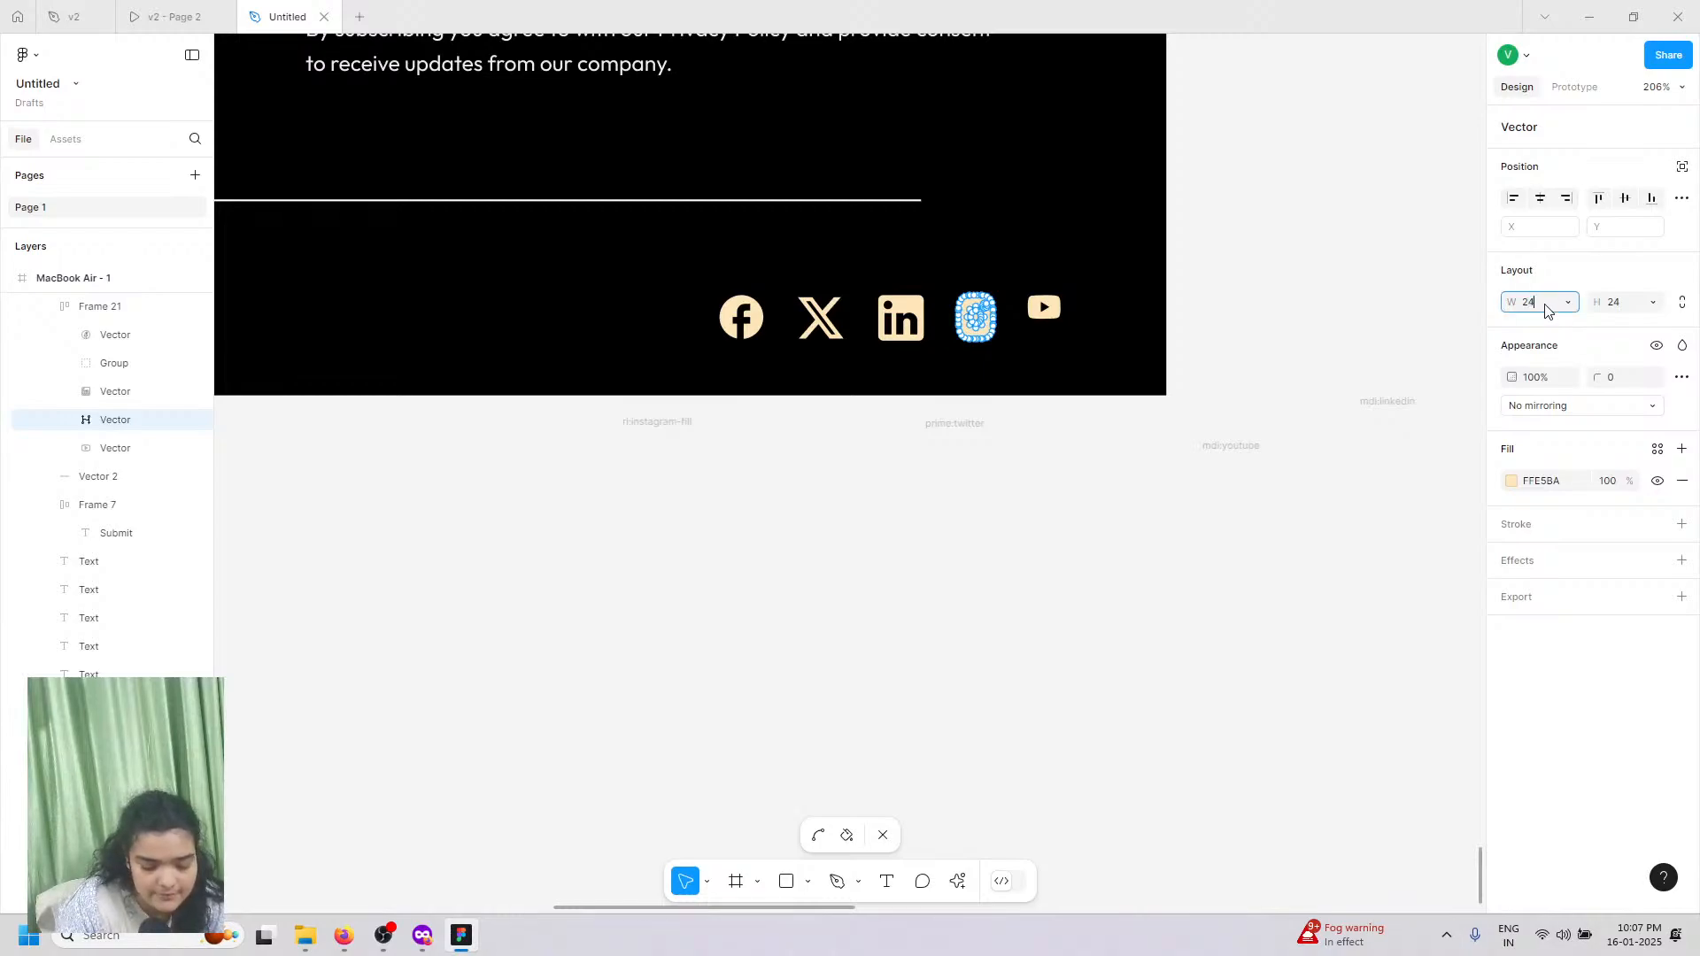
key("Escape")
key("Escape")
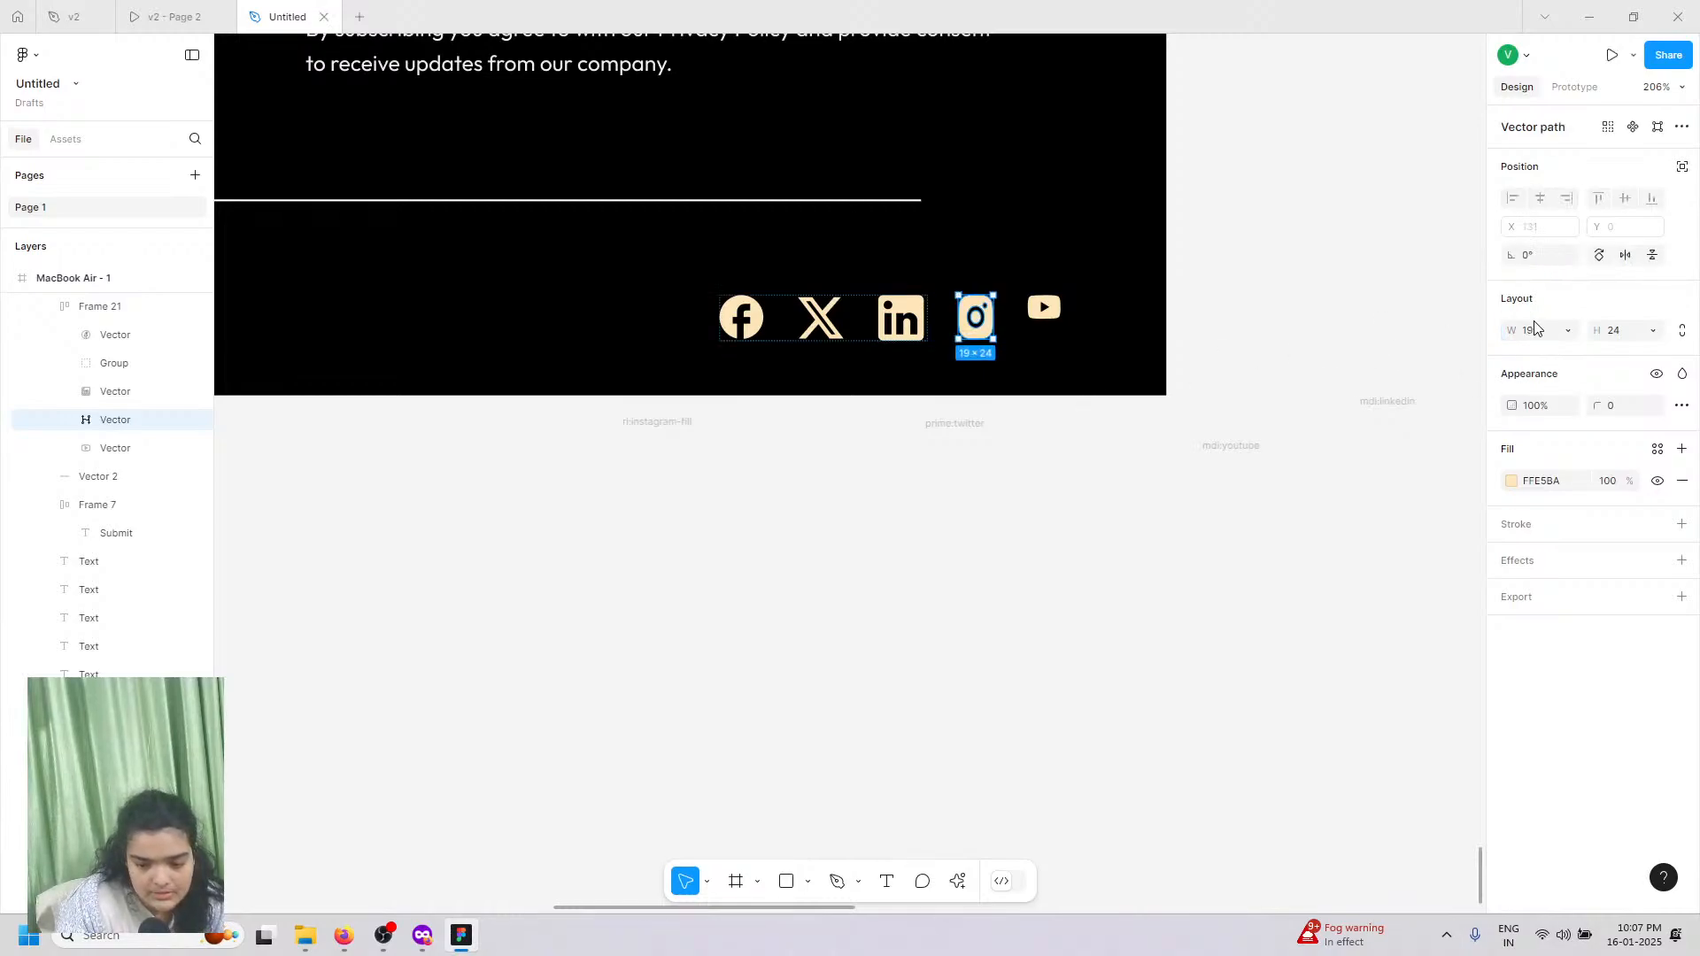
left_click(1533, 329)
type("24")
key("Return")
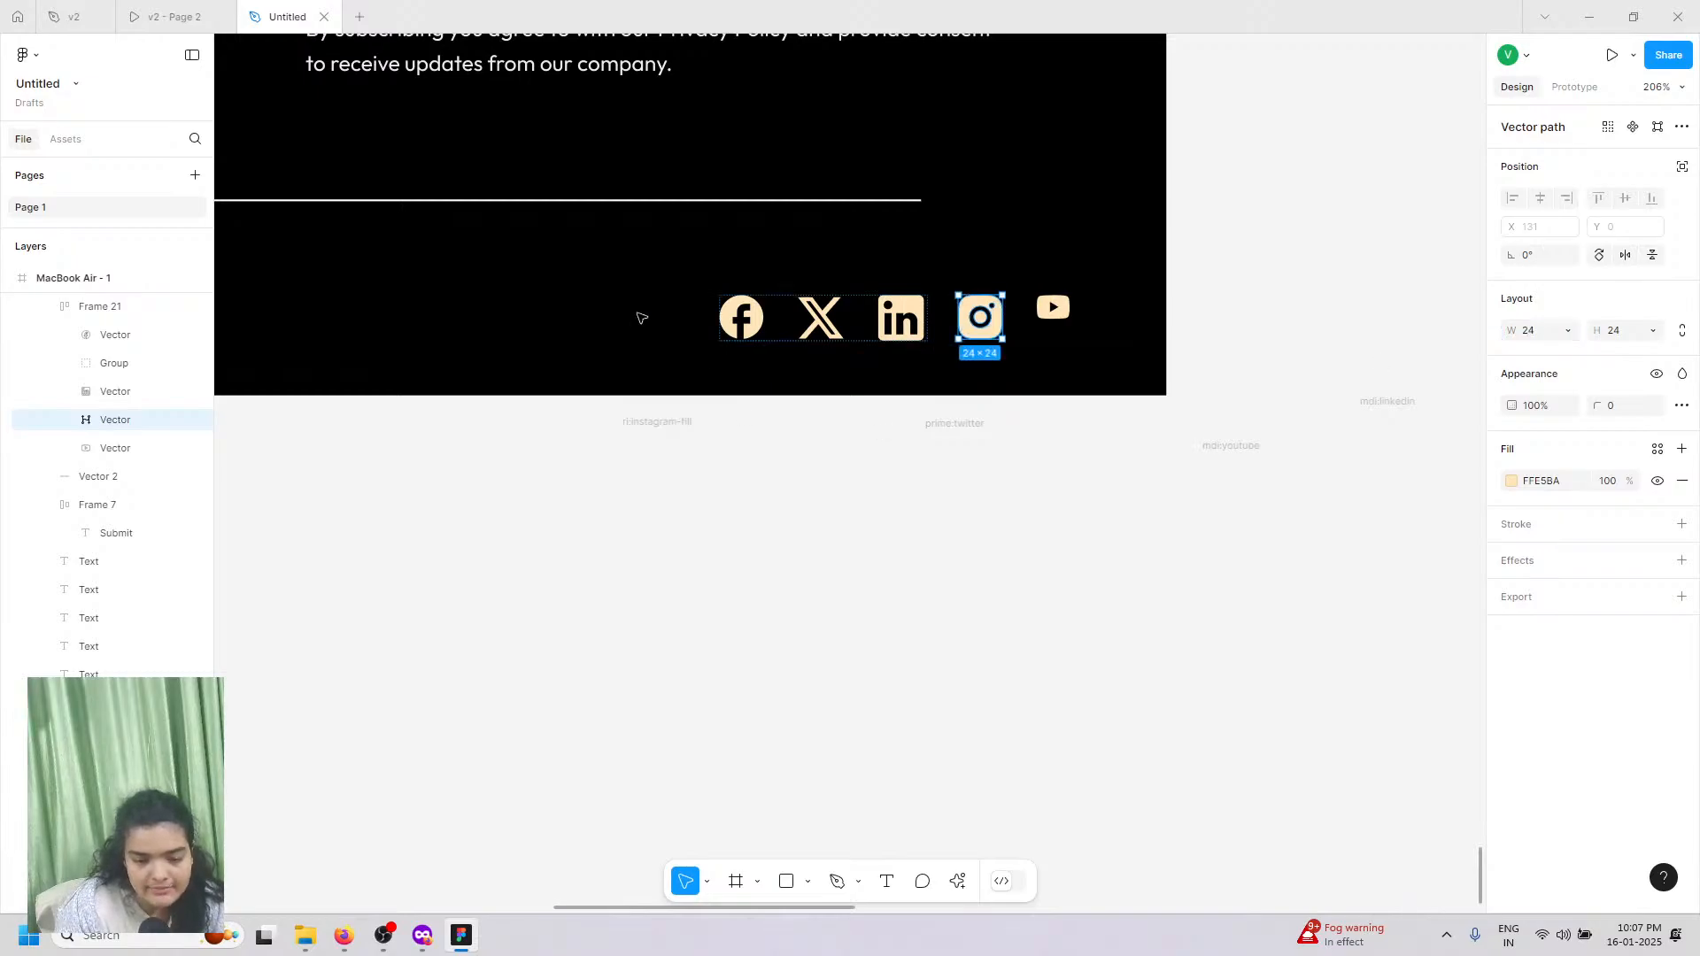
Step: Resize the YouTube icon to 24 px high, ending at 33.23 × 24
left_click(1050, 306)
double_click(1053, 305)
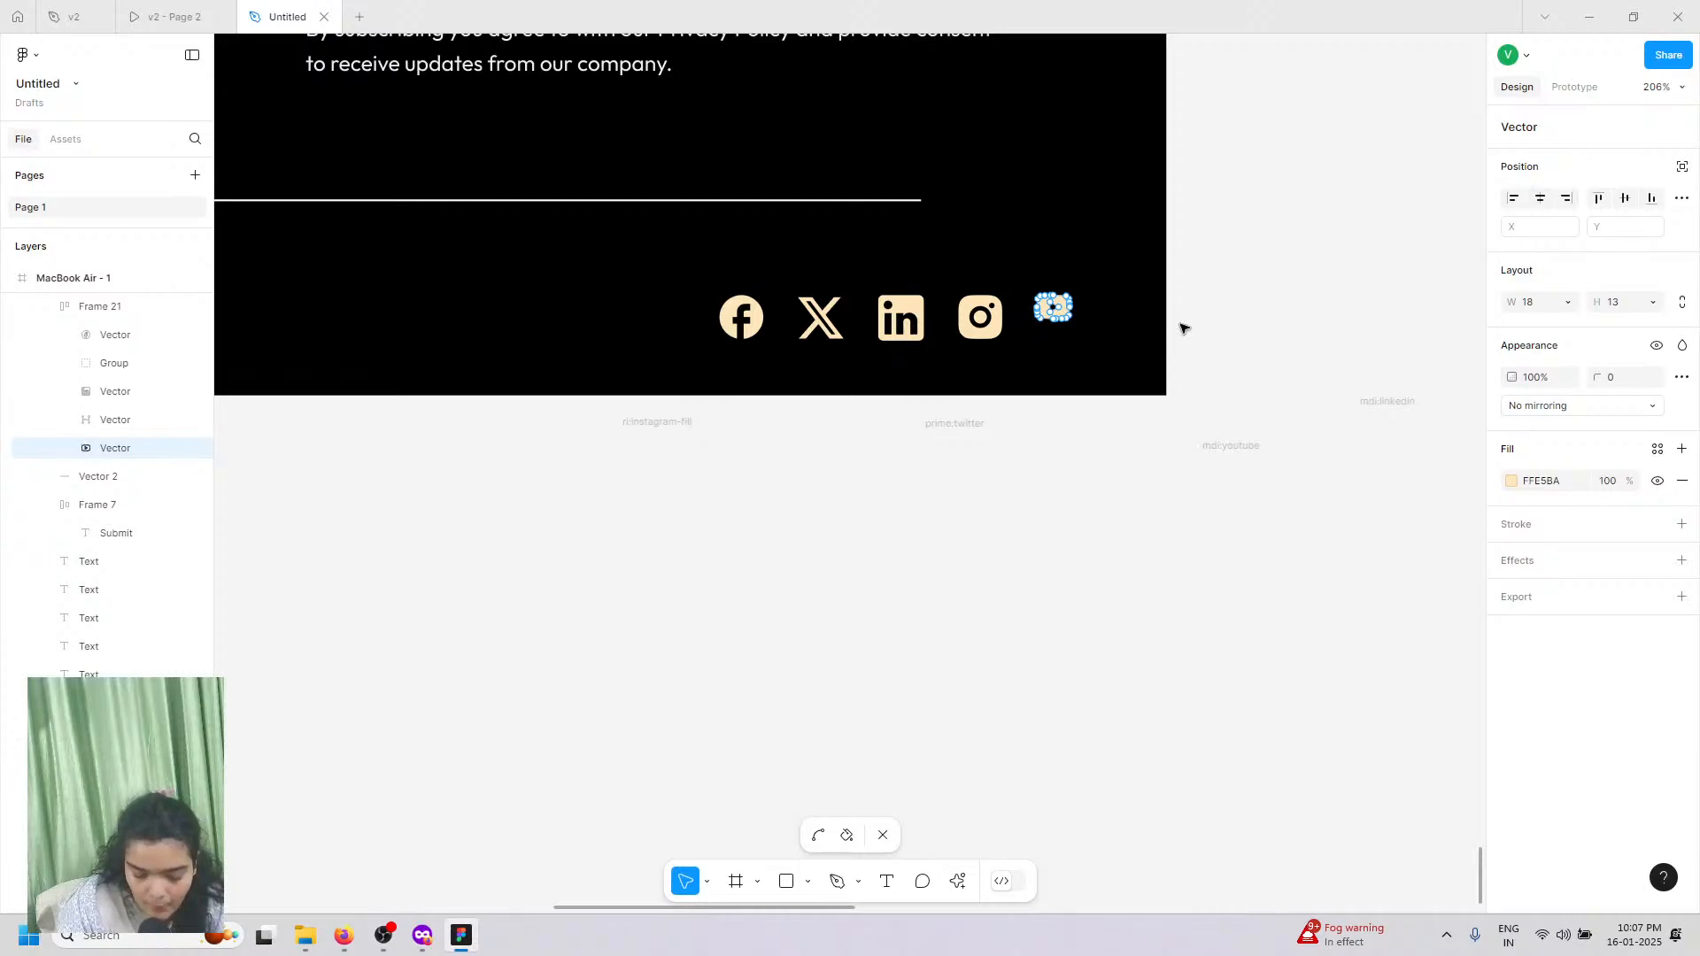
key("Escape")
left_click(1569, 332)
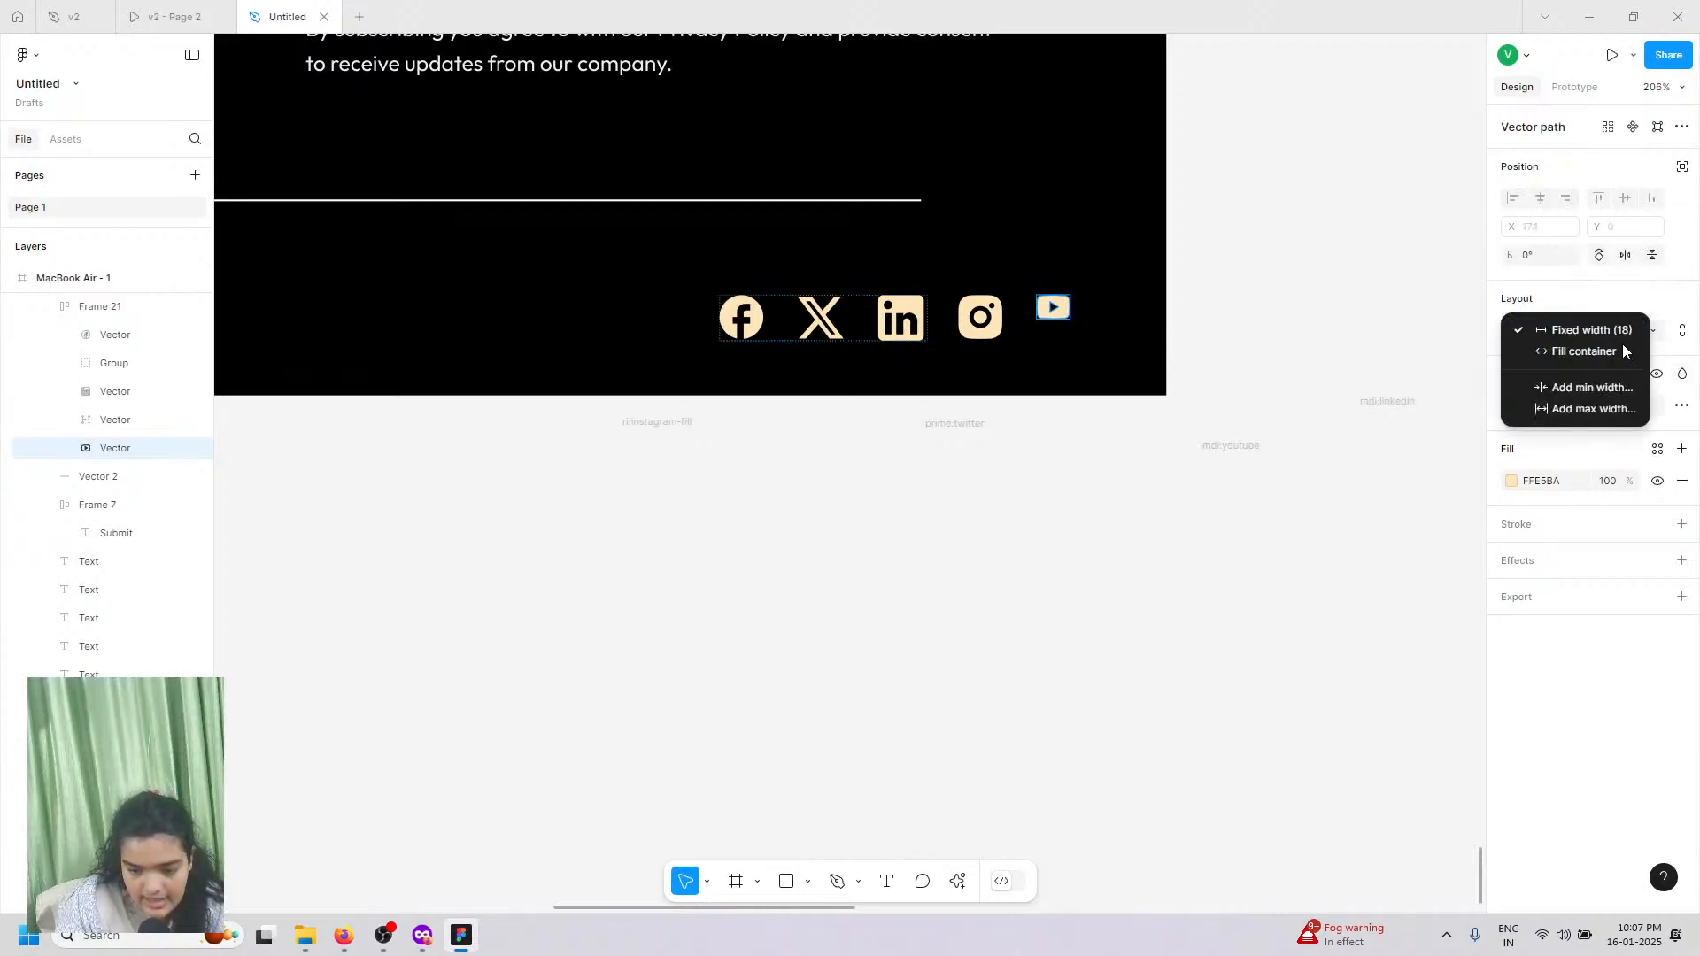
left_click(1685, 327)
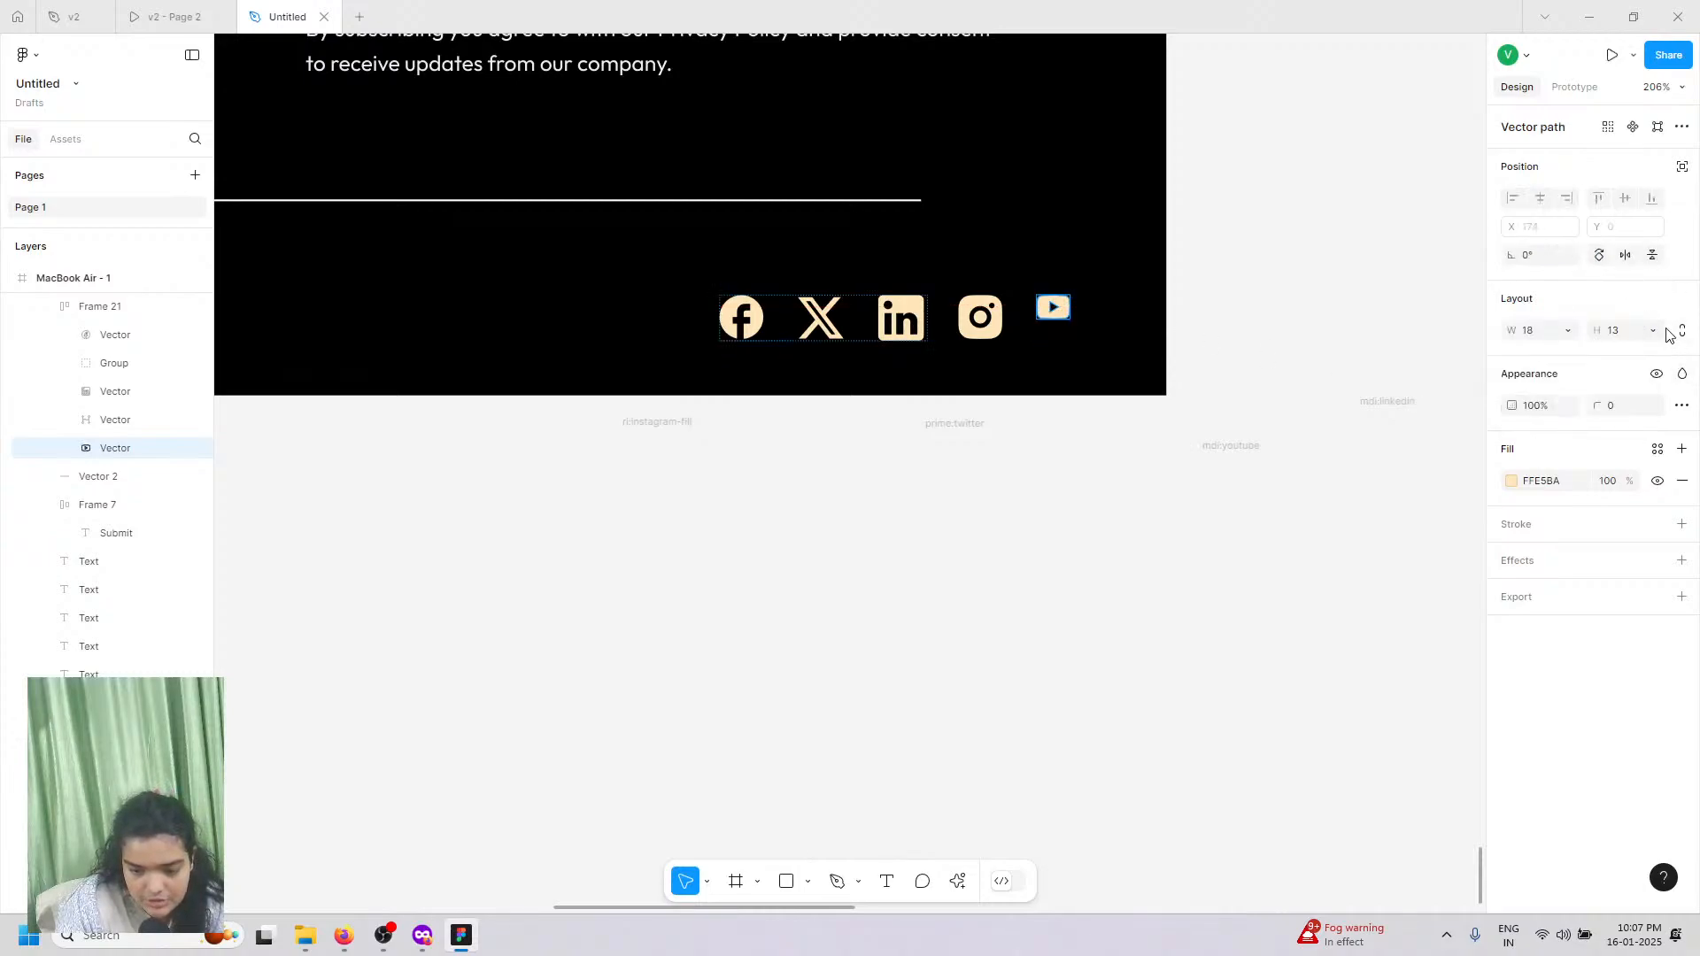
left_click(1531, 340)
type("24")
key("Return")
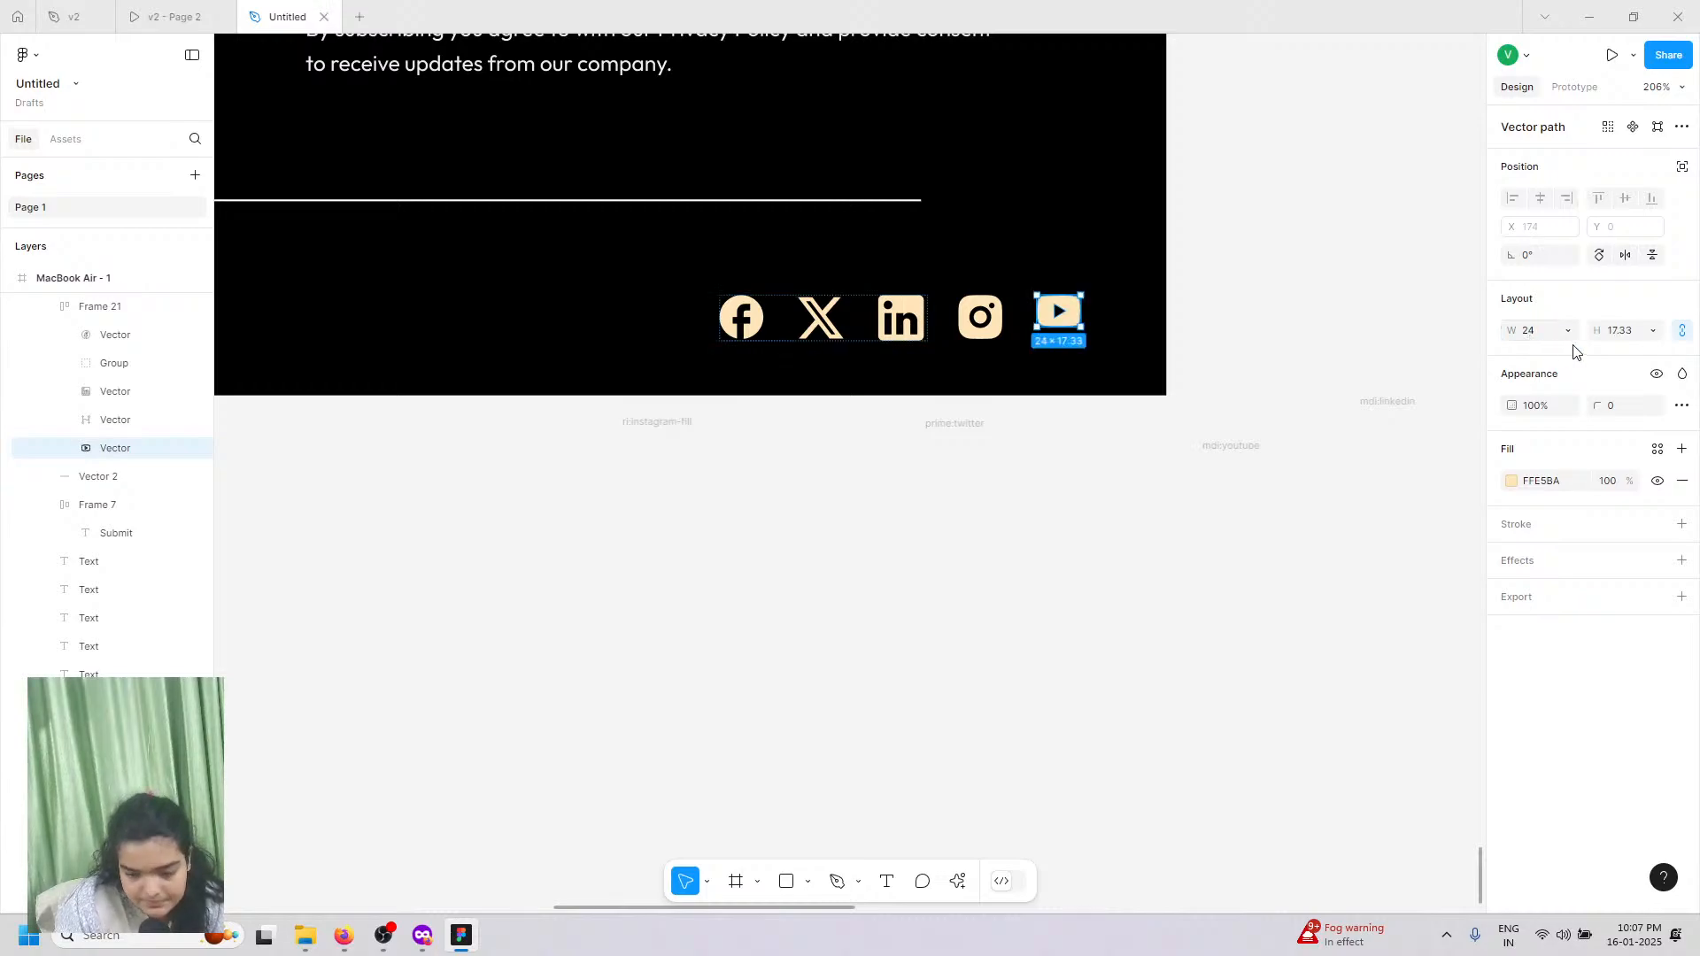
left_click(1640, 336)
key("Return")
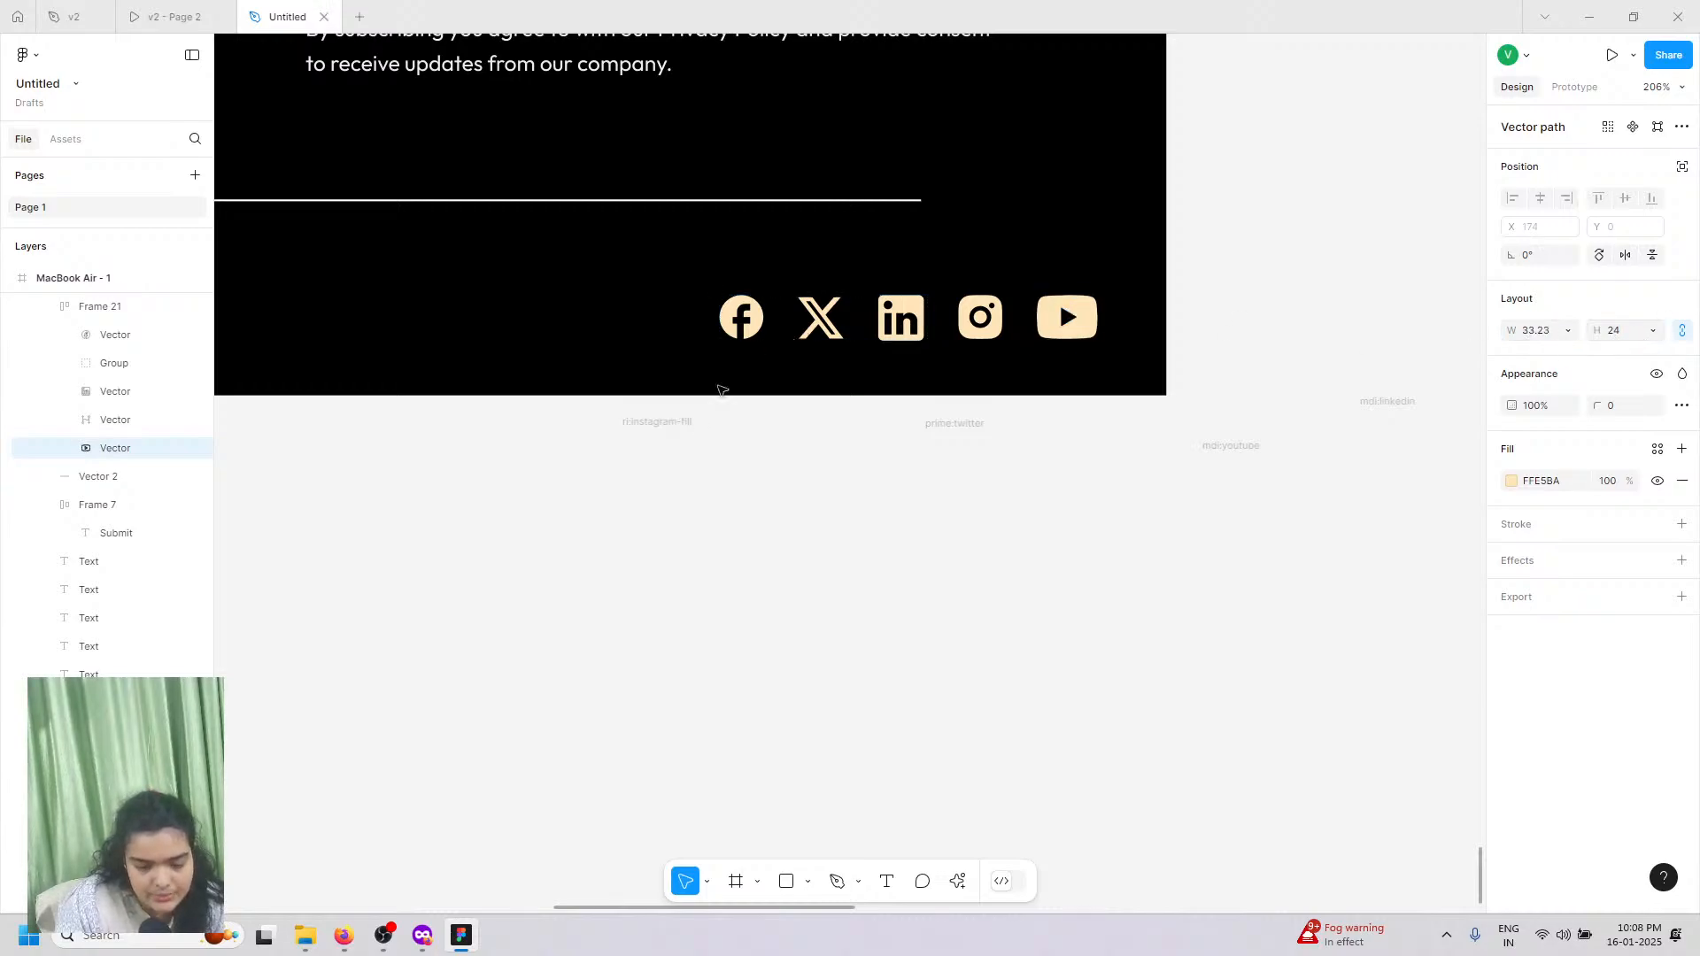
left_click(713, 448)
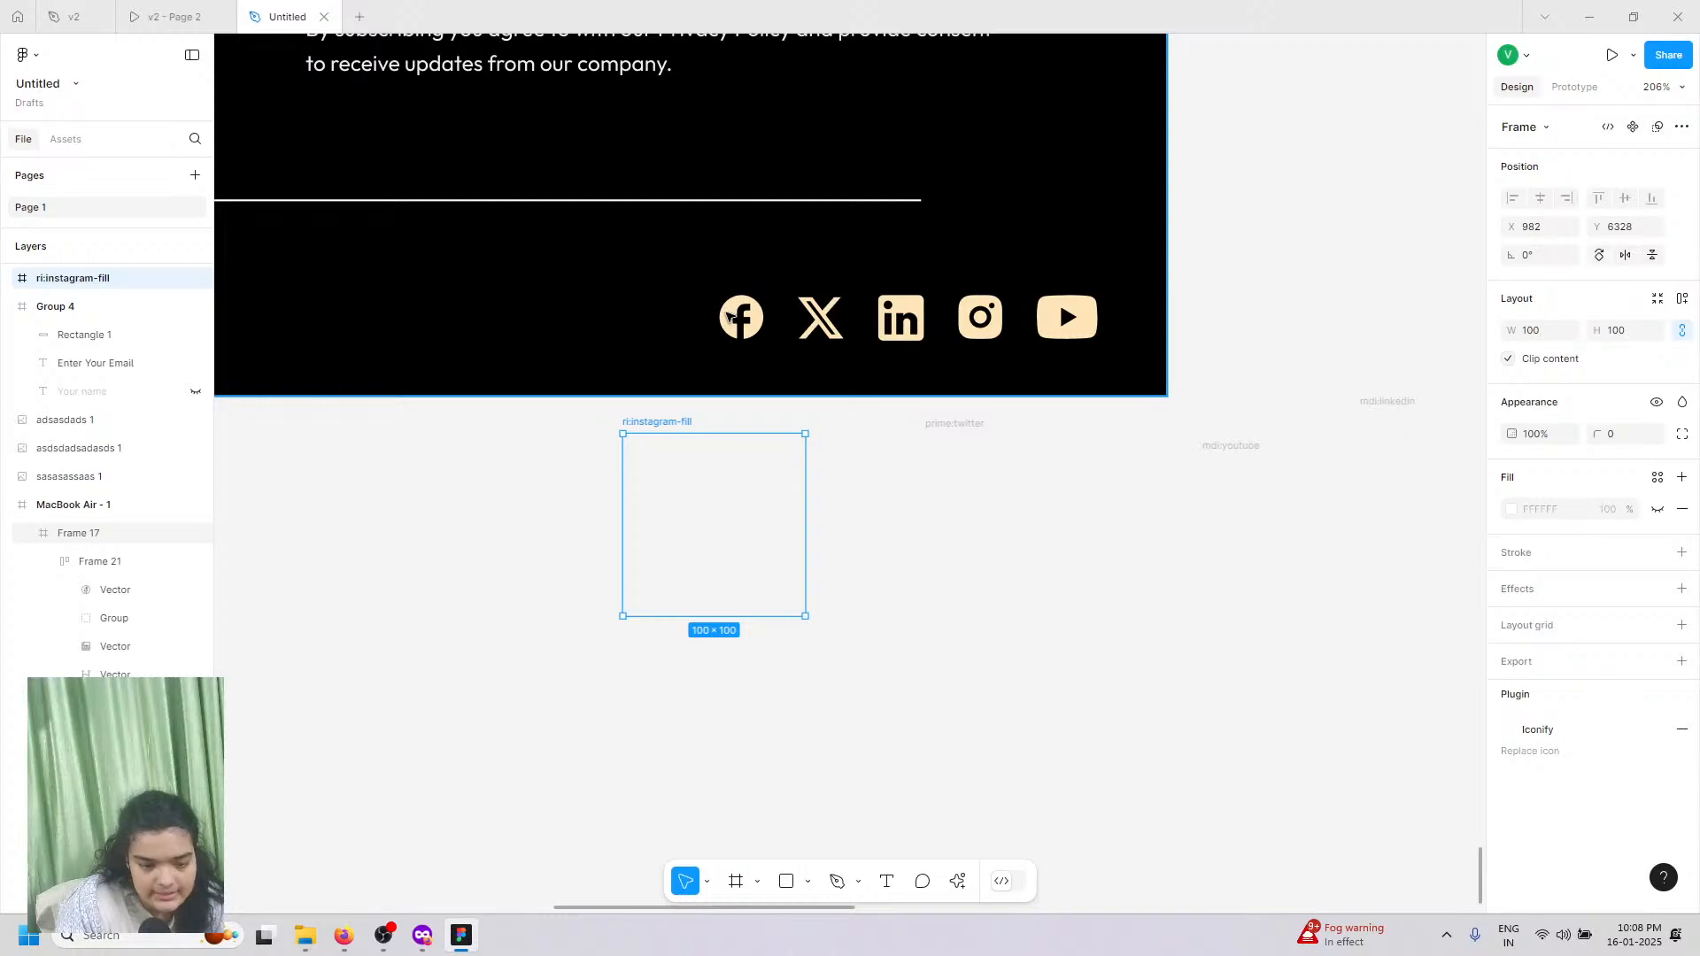
Step: Set the icon row's width to Hug contents and shift it left to X 982, Y 360
left_click(735, 313)
left_click(732, 327)
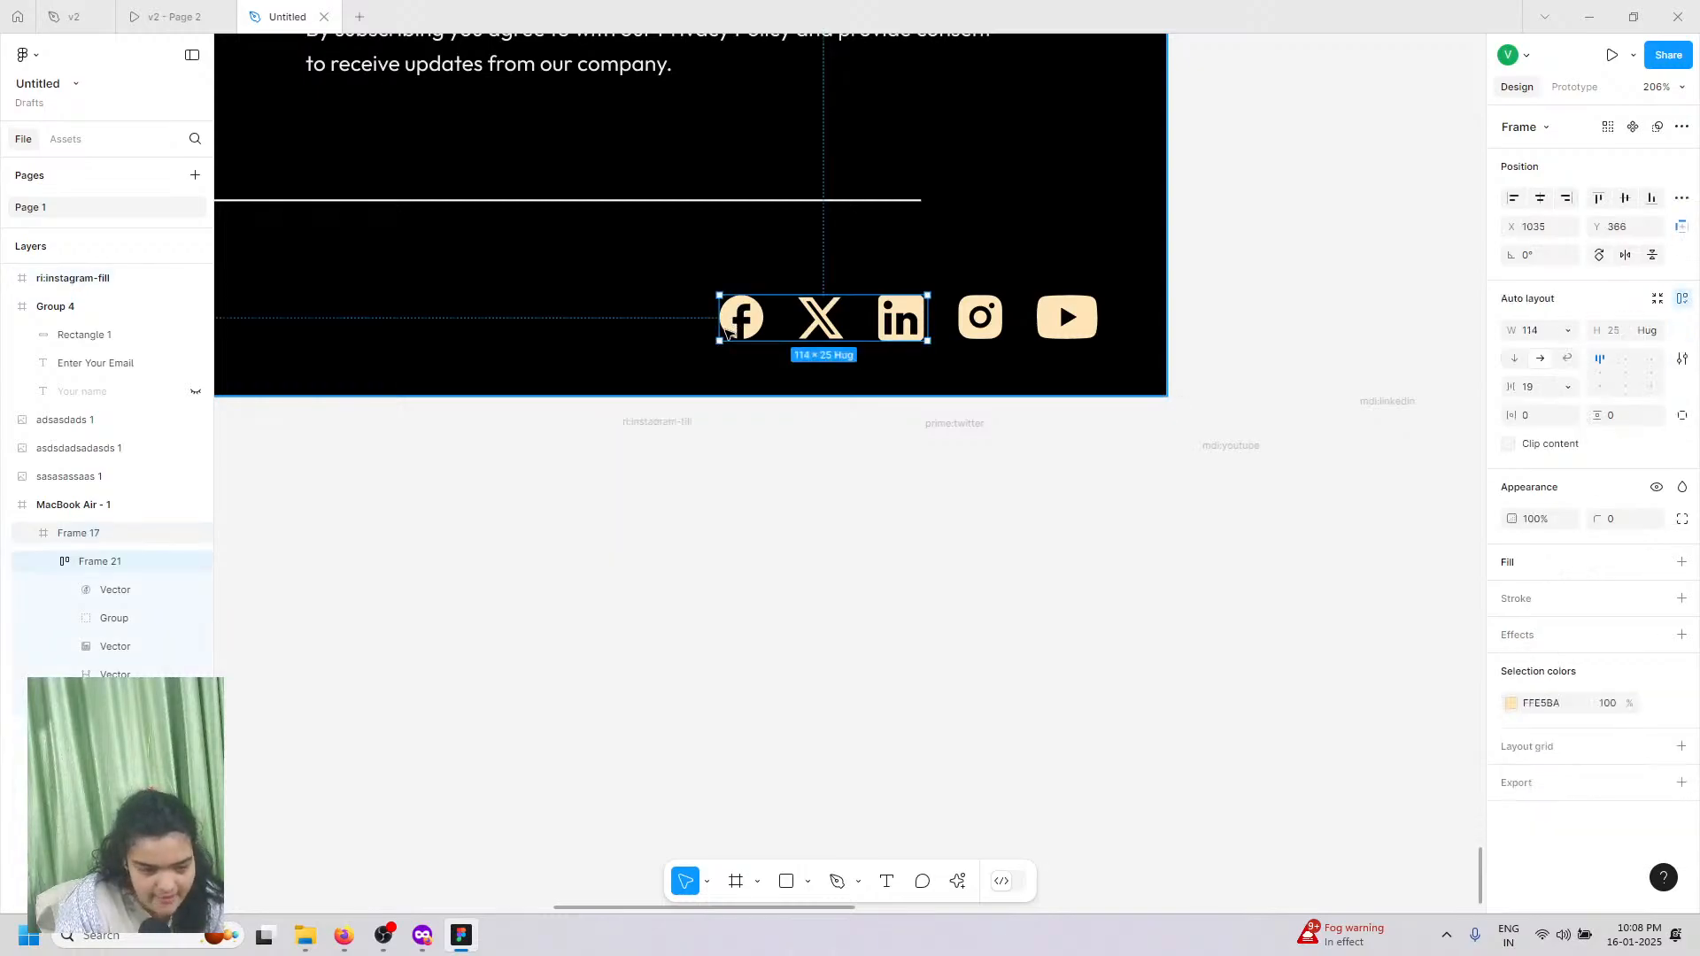
left_click(1536, 332)
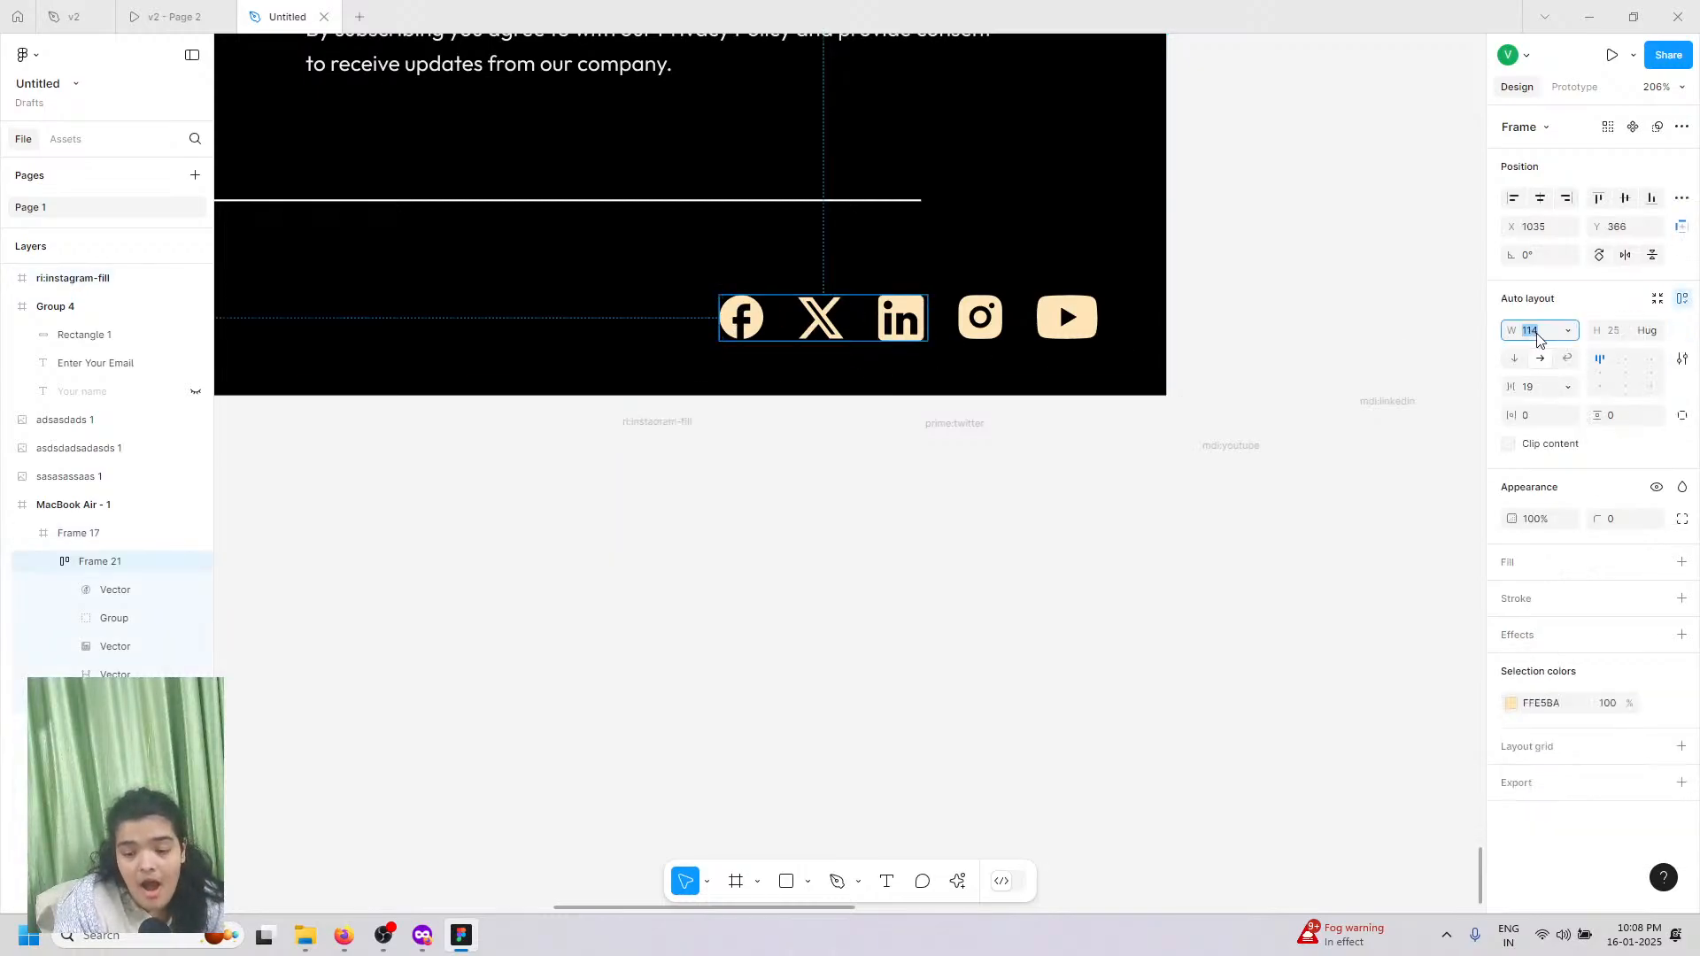
left_click(1568, 333)
left_click(1557, 350)
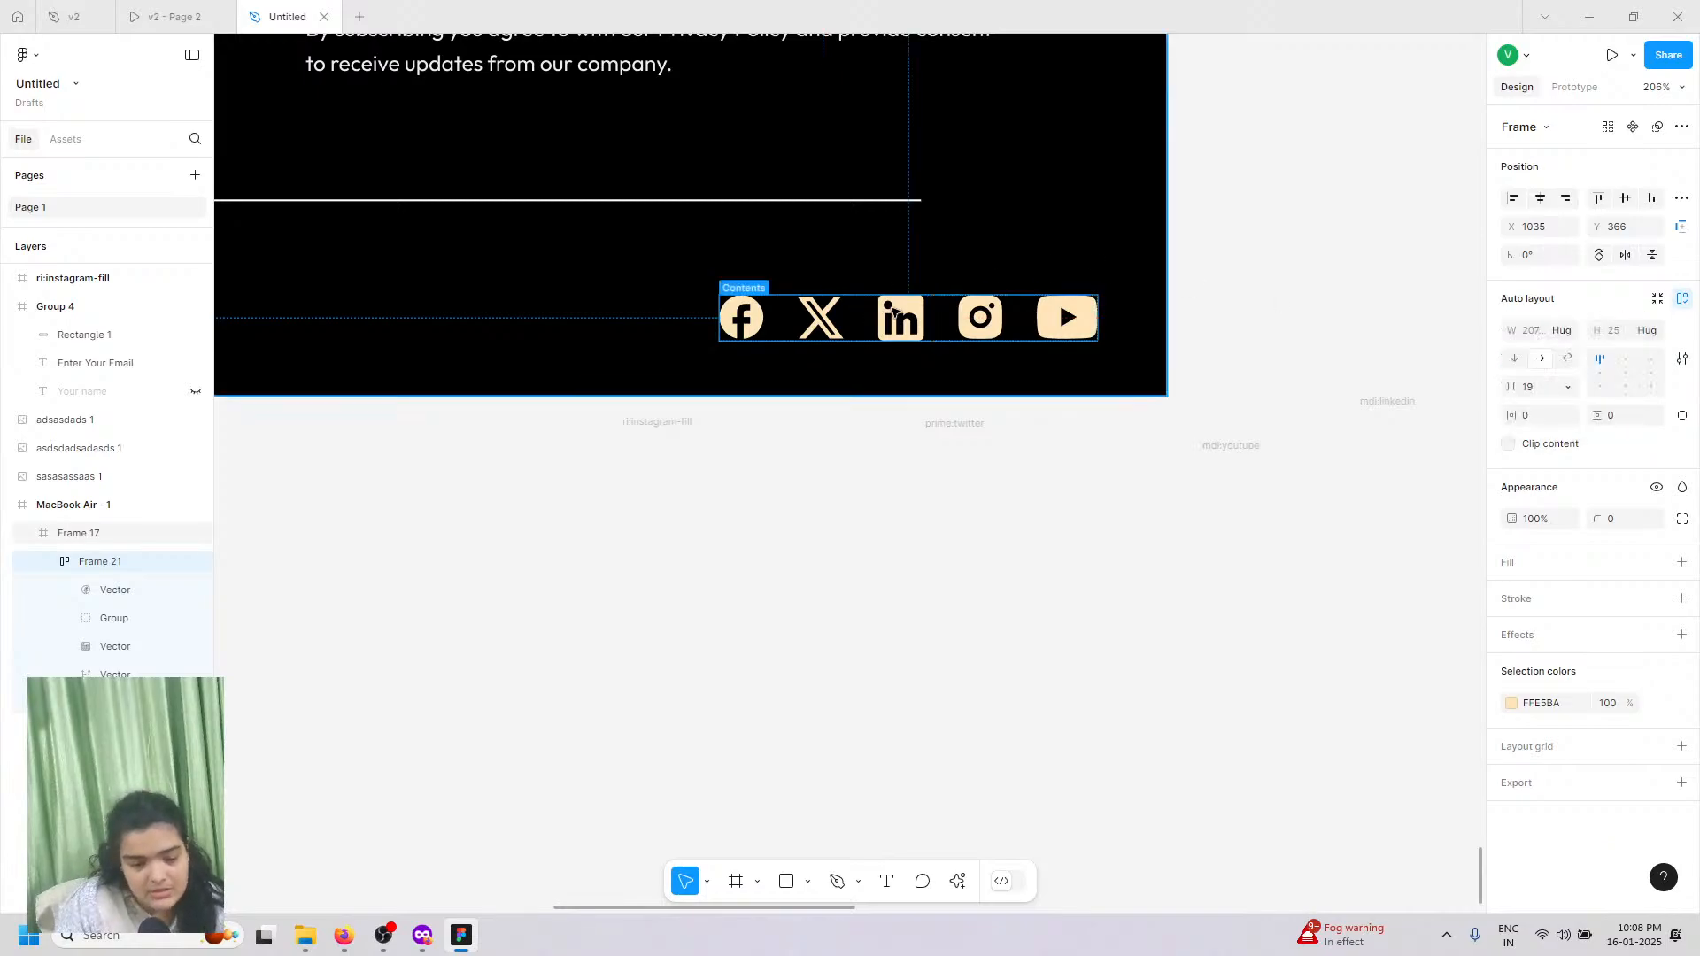
left_click_drag(819, 305, 722, 295)
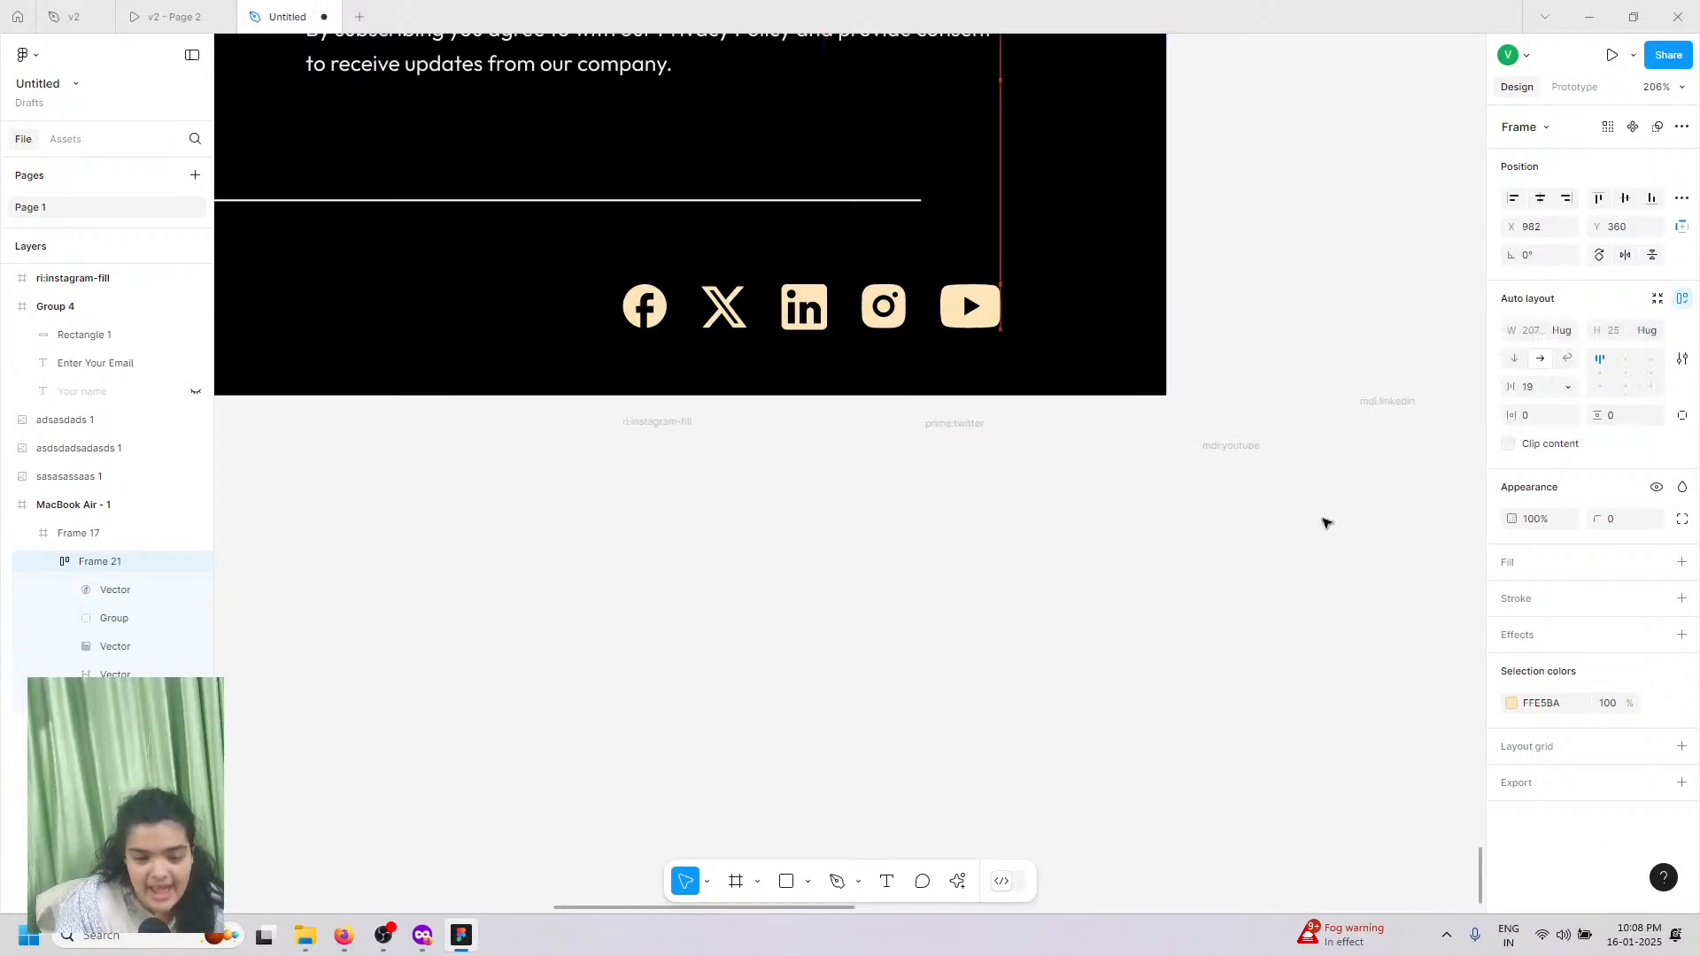
Step: Change the icons' colour from FFE5BA to white FFFFFF and select the empty leftover icon frames
left_click(1511, 703)
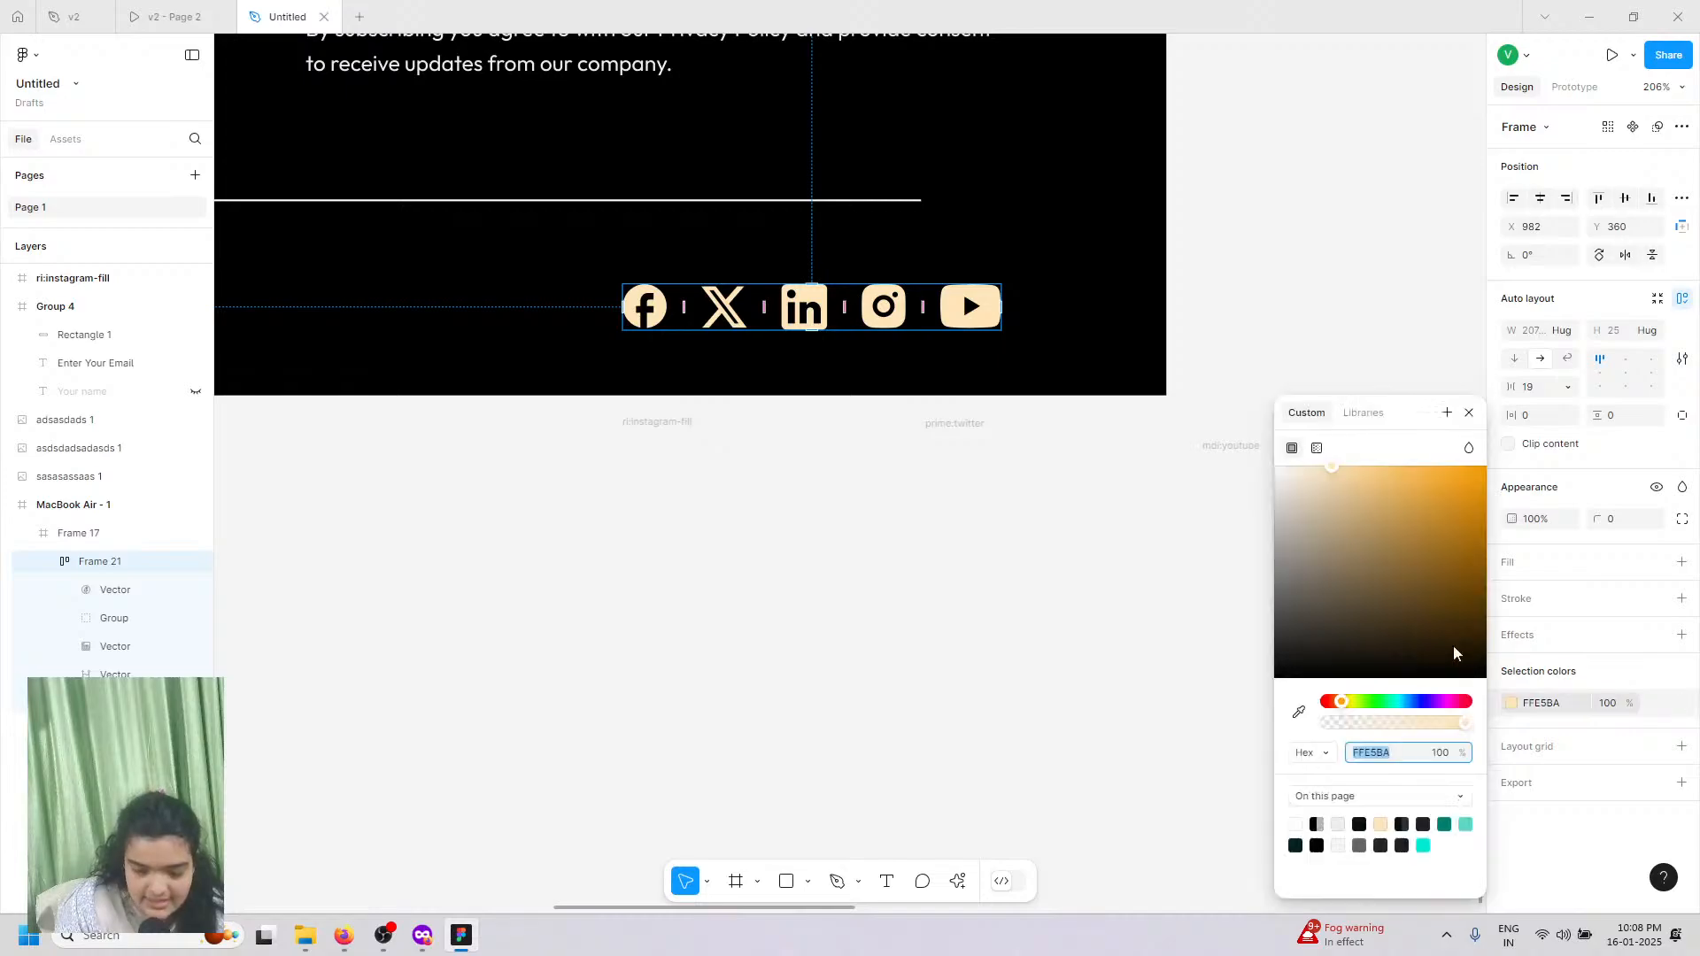
left_click_drag(1412, 585, 806, 144)
scroll(770, 190, "down", 10)
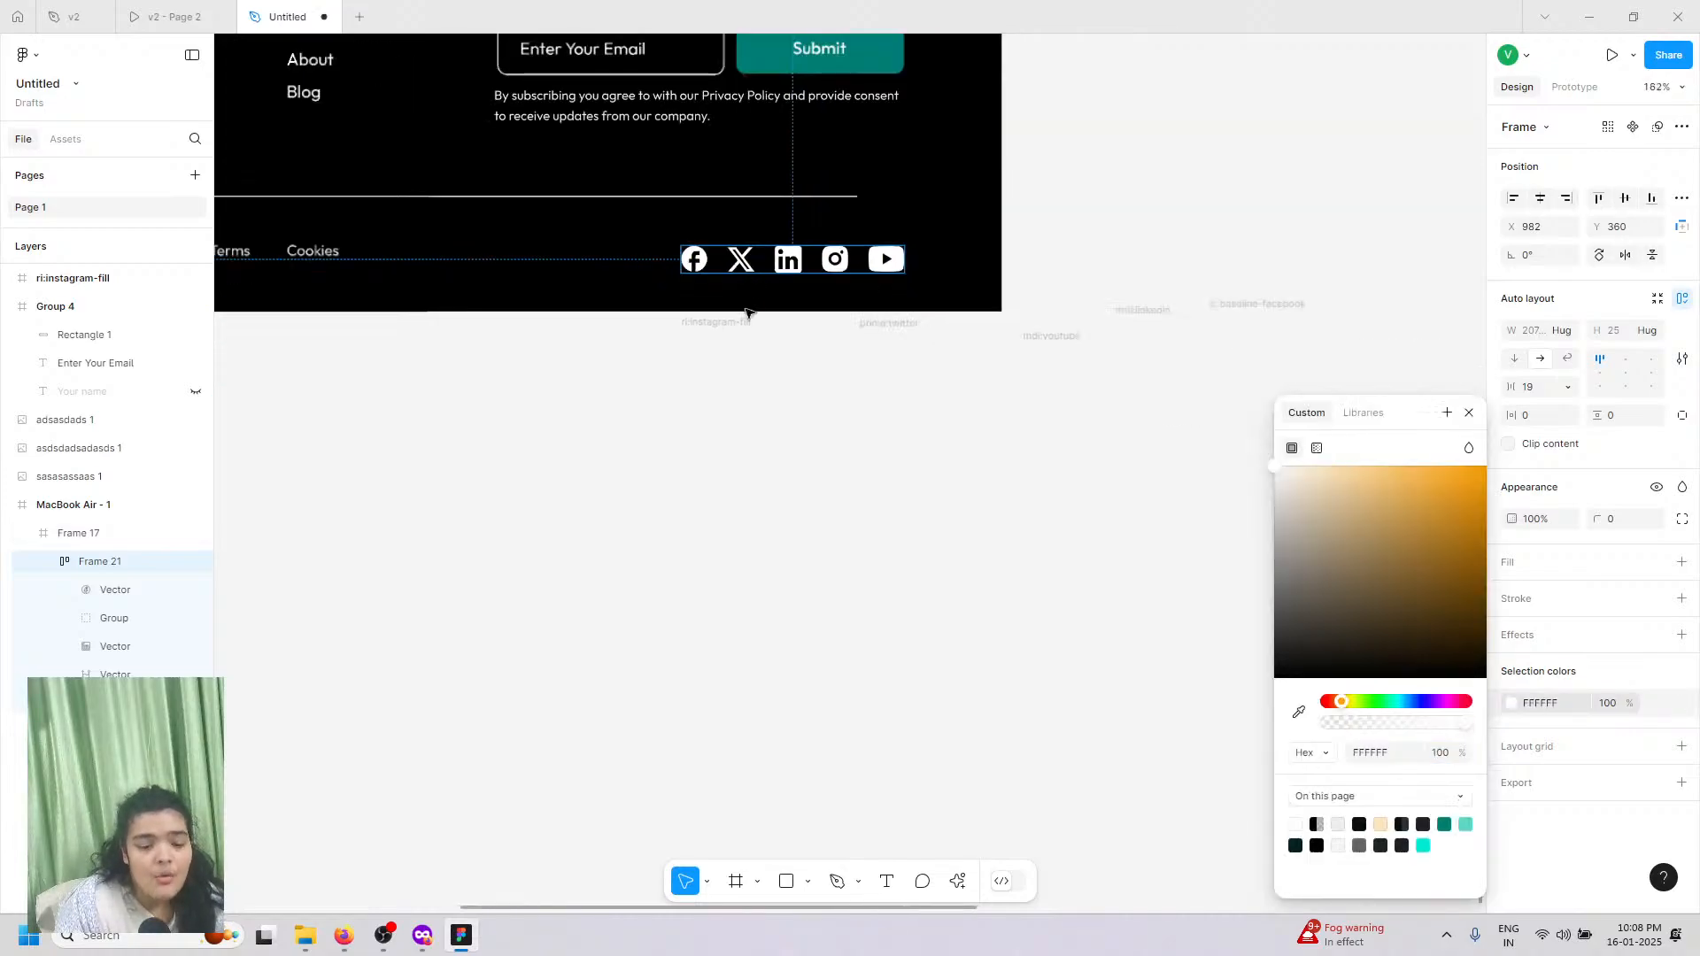
left_click_drag(568, 333, 1174, 326)
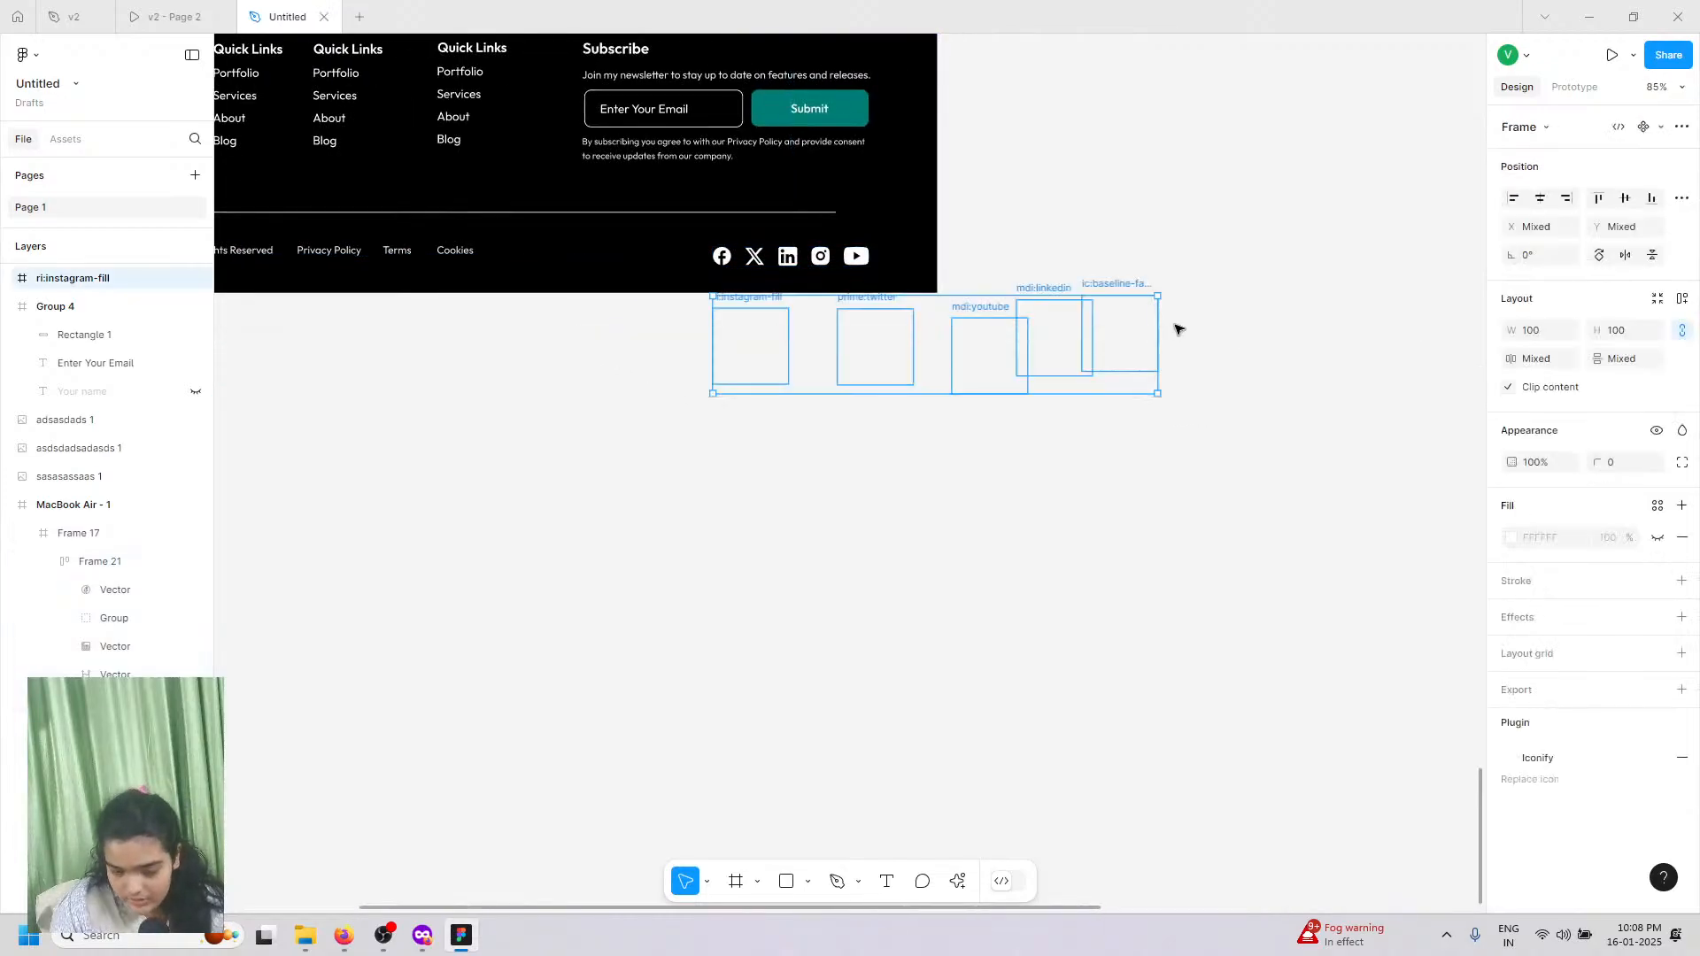
Step: Delete the empty icon frames and close the 'v2 - Page 2' and 'v2' files
key("Delete")
scroll(1175, 329, "down", 10)
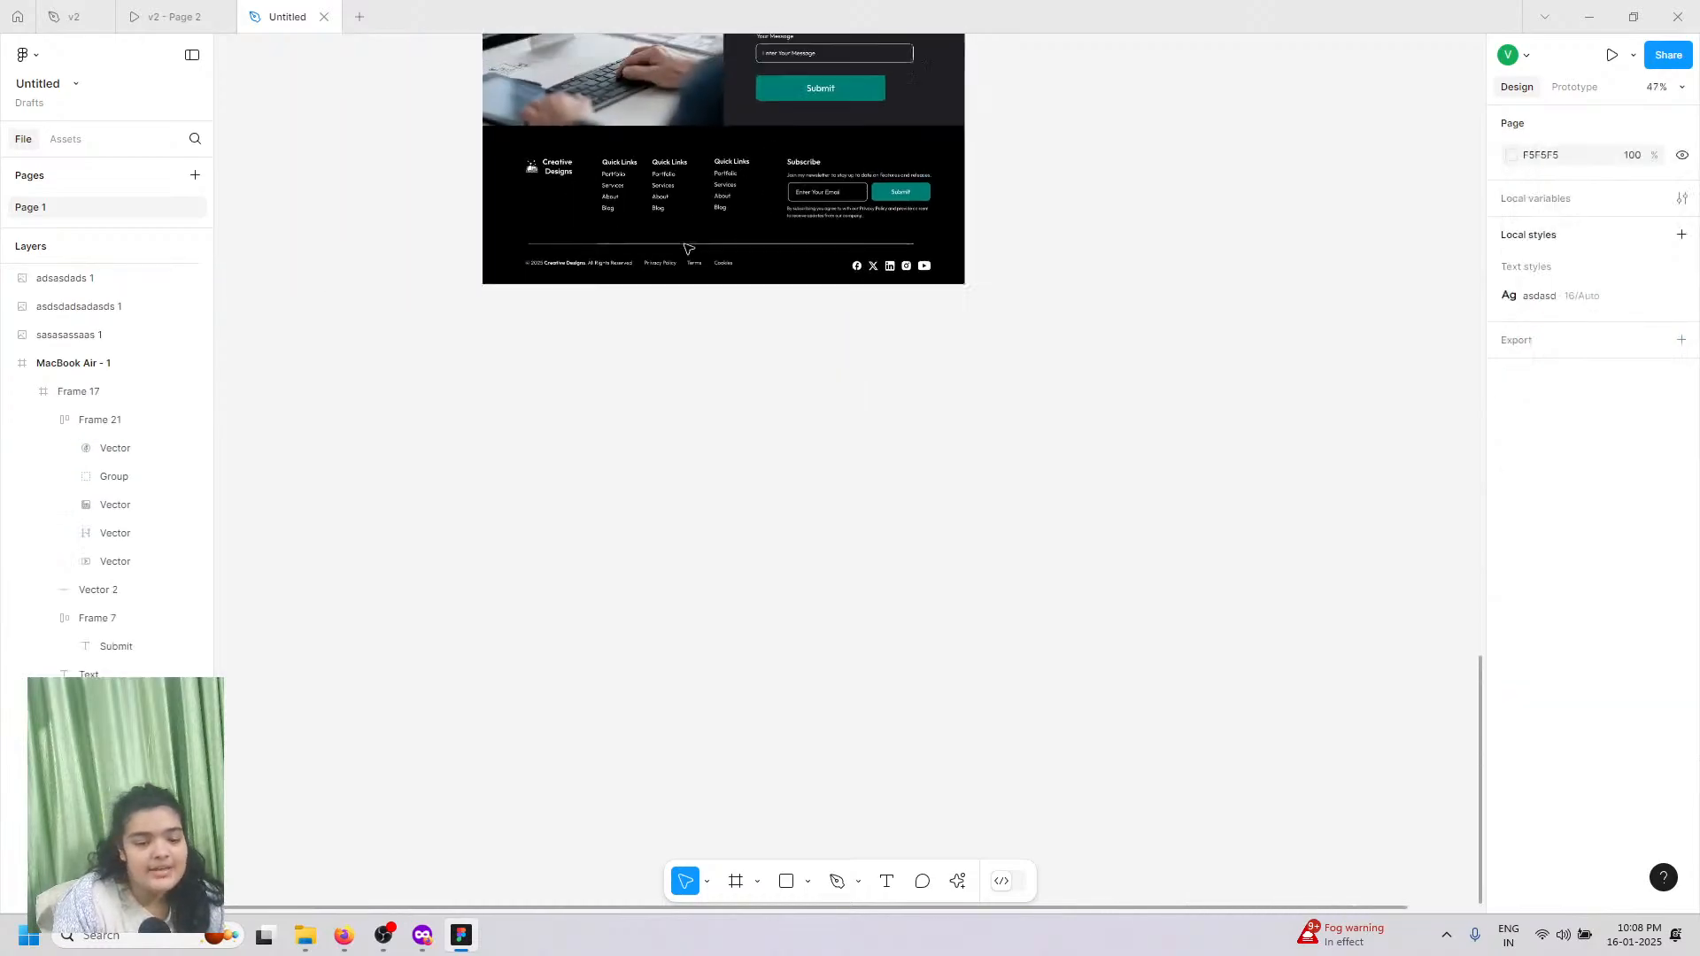
left_click(220, 17)
left_click(98, 24)
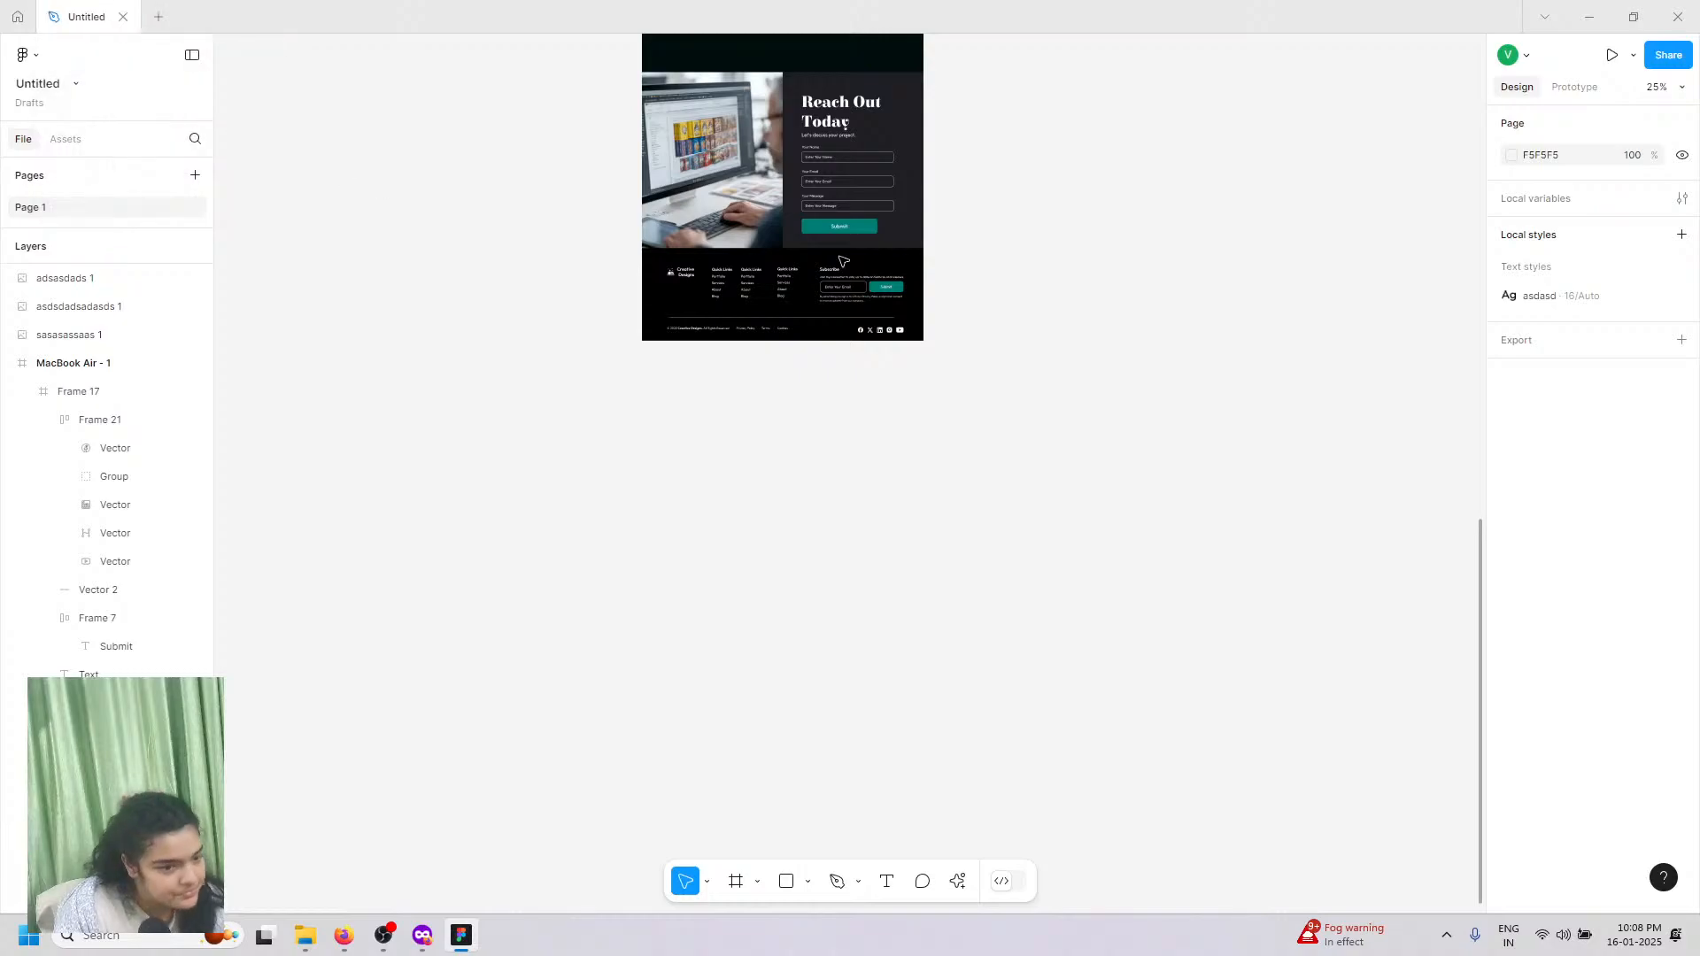
Step: Delete the three stray reference images beside the MacBook Air page
scroll(715, 286, "up", 6)
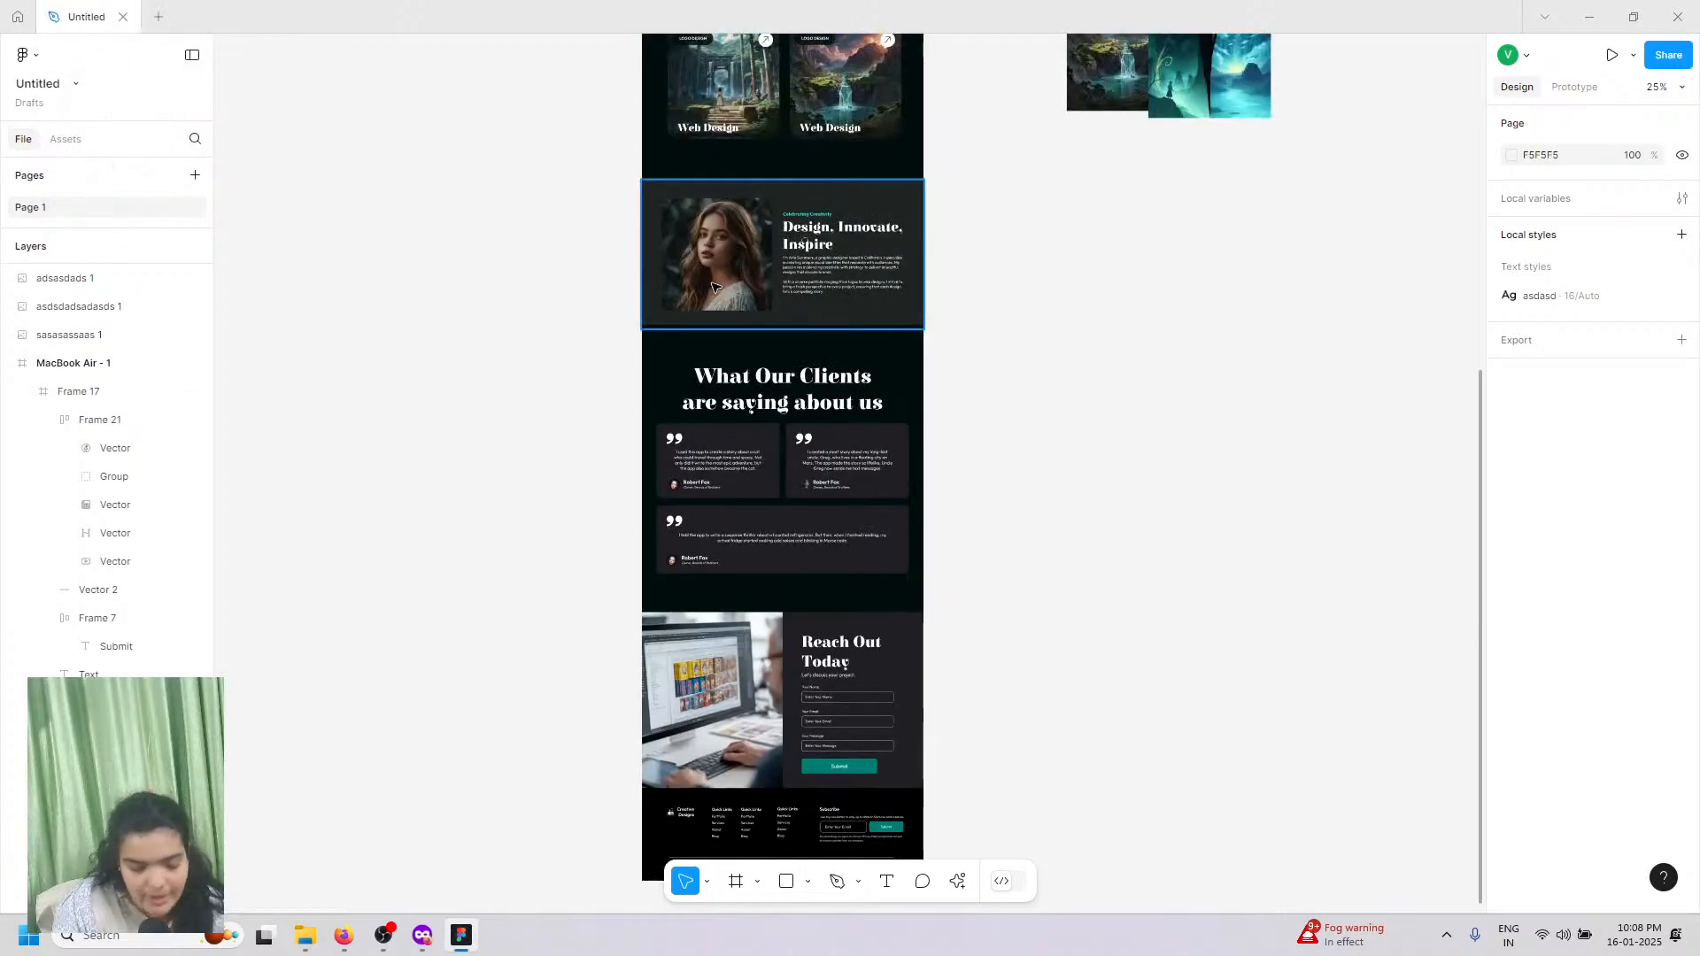
scroll(700, 266, "up", 5)
scroll(663, 164, "up", 5)
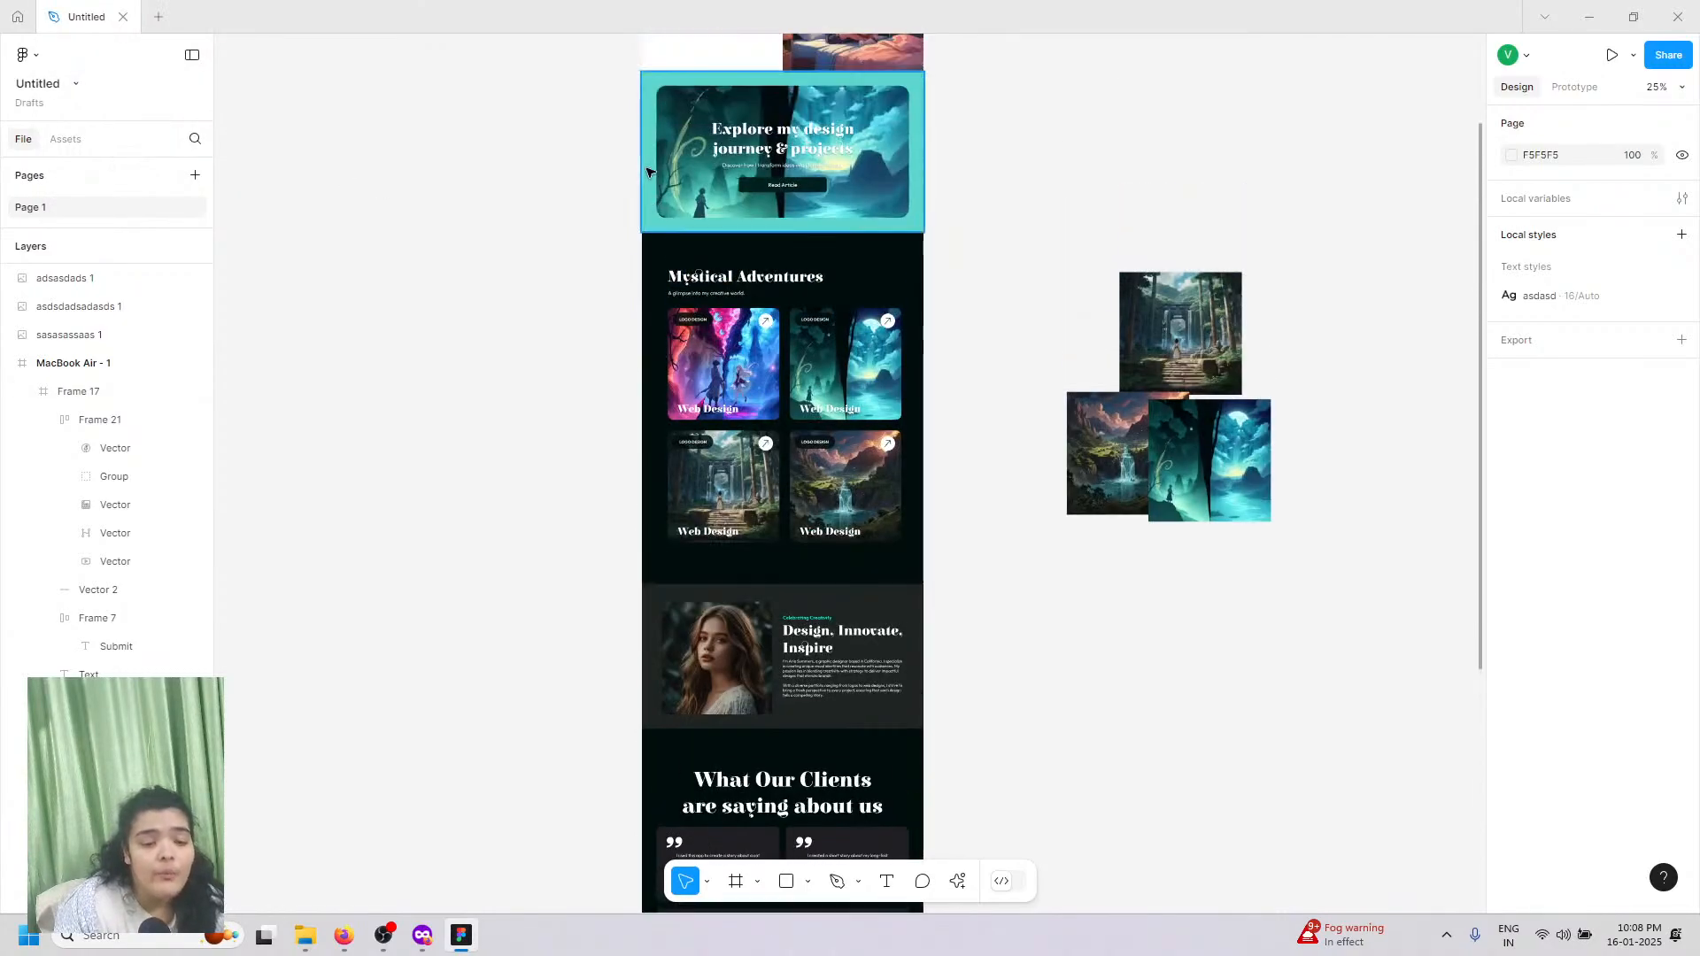
scroll(655, 266, "up", 5)
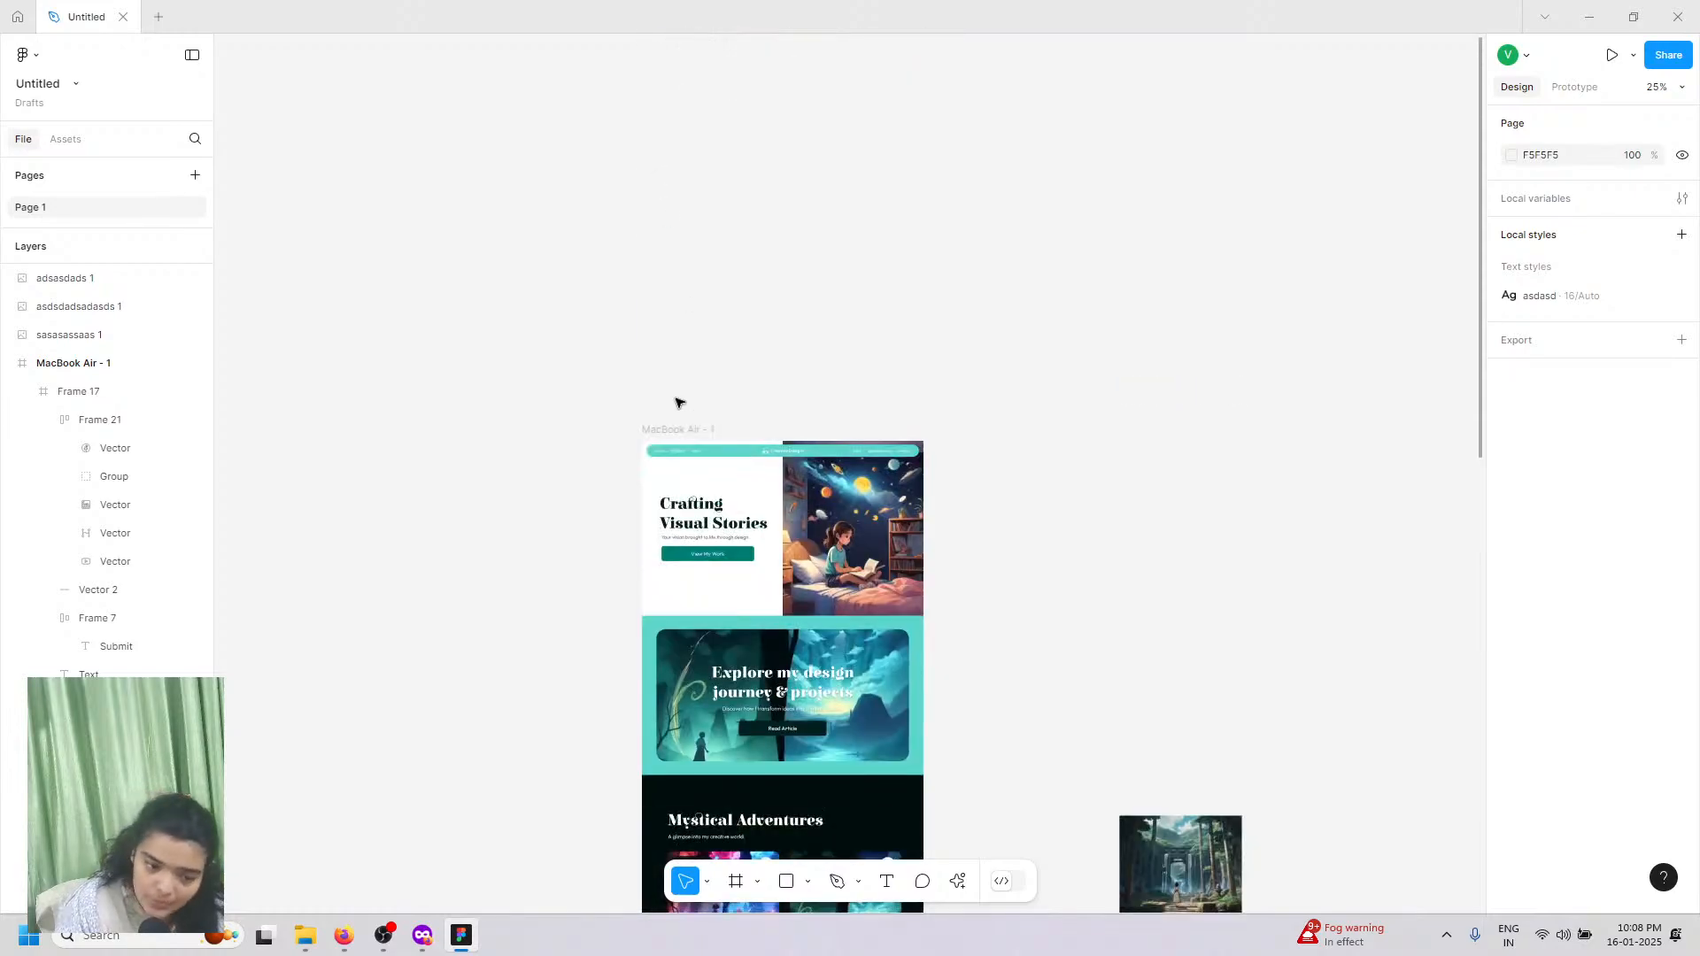
scroll(1043, 595, "down", 3)
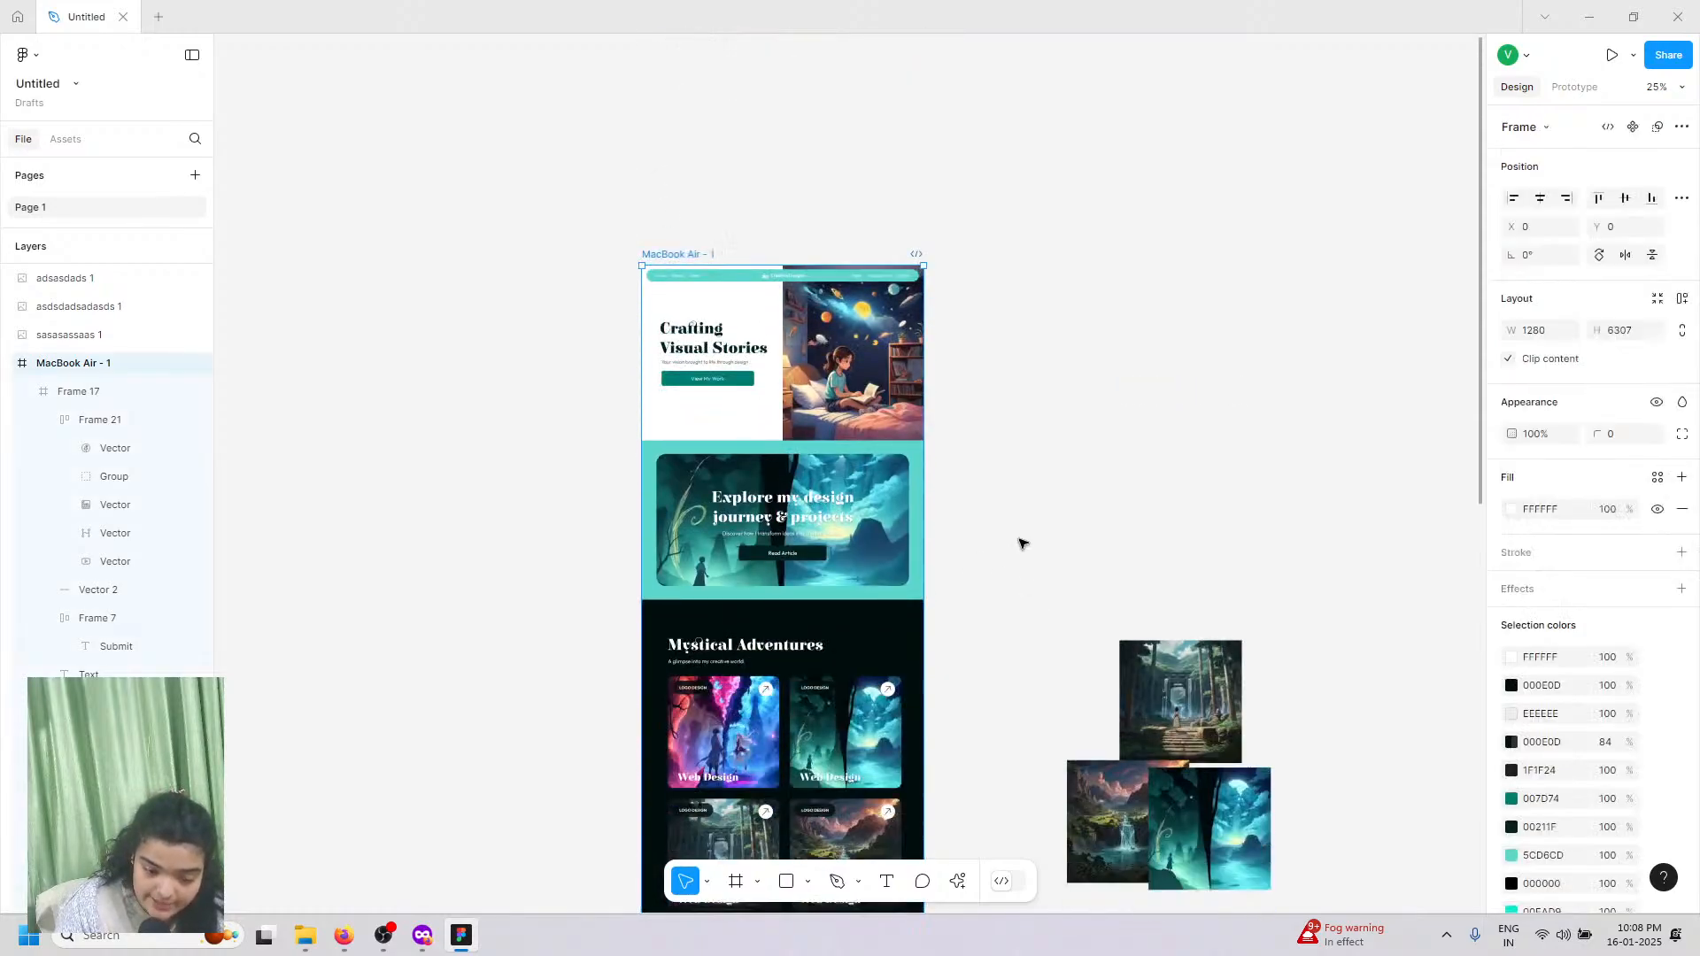
key("Escape")
left_click_drag(1017, 537, 1449, 954)
key("Delete")
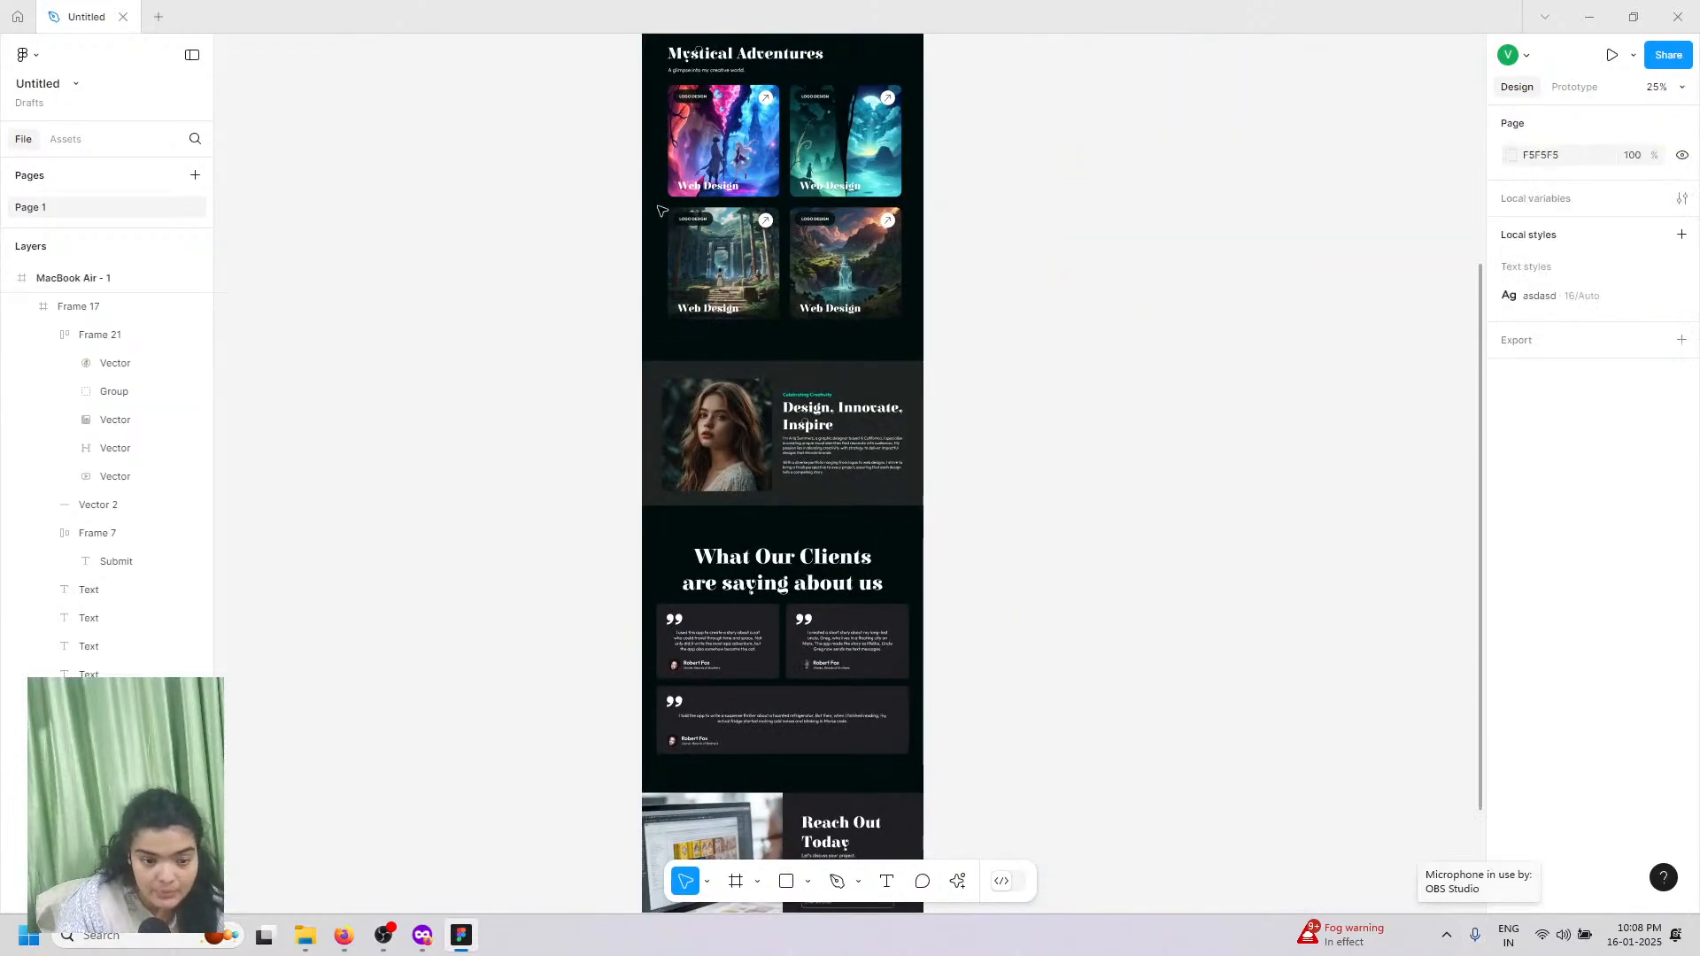
scroll(611, 199, "up", 5)
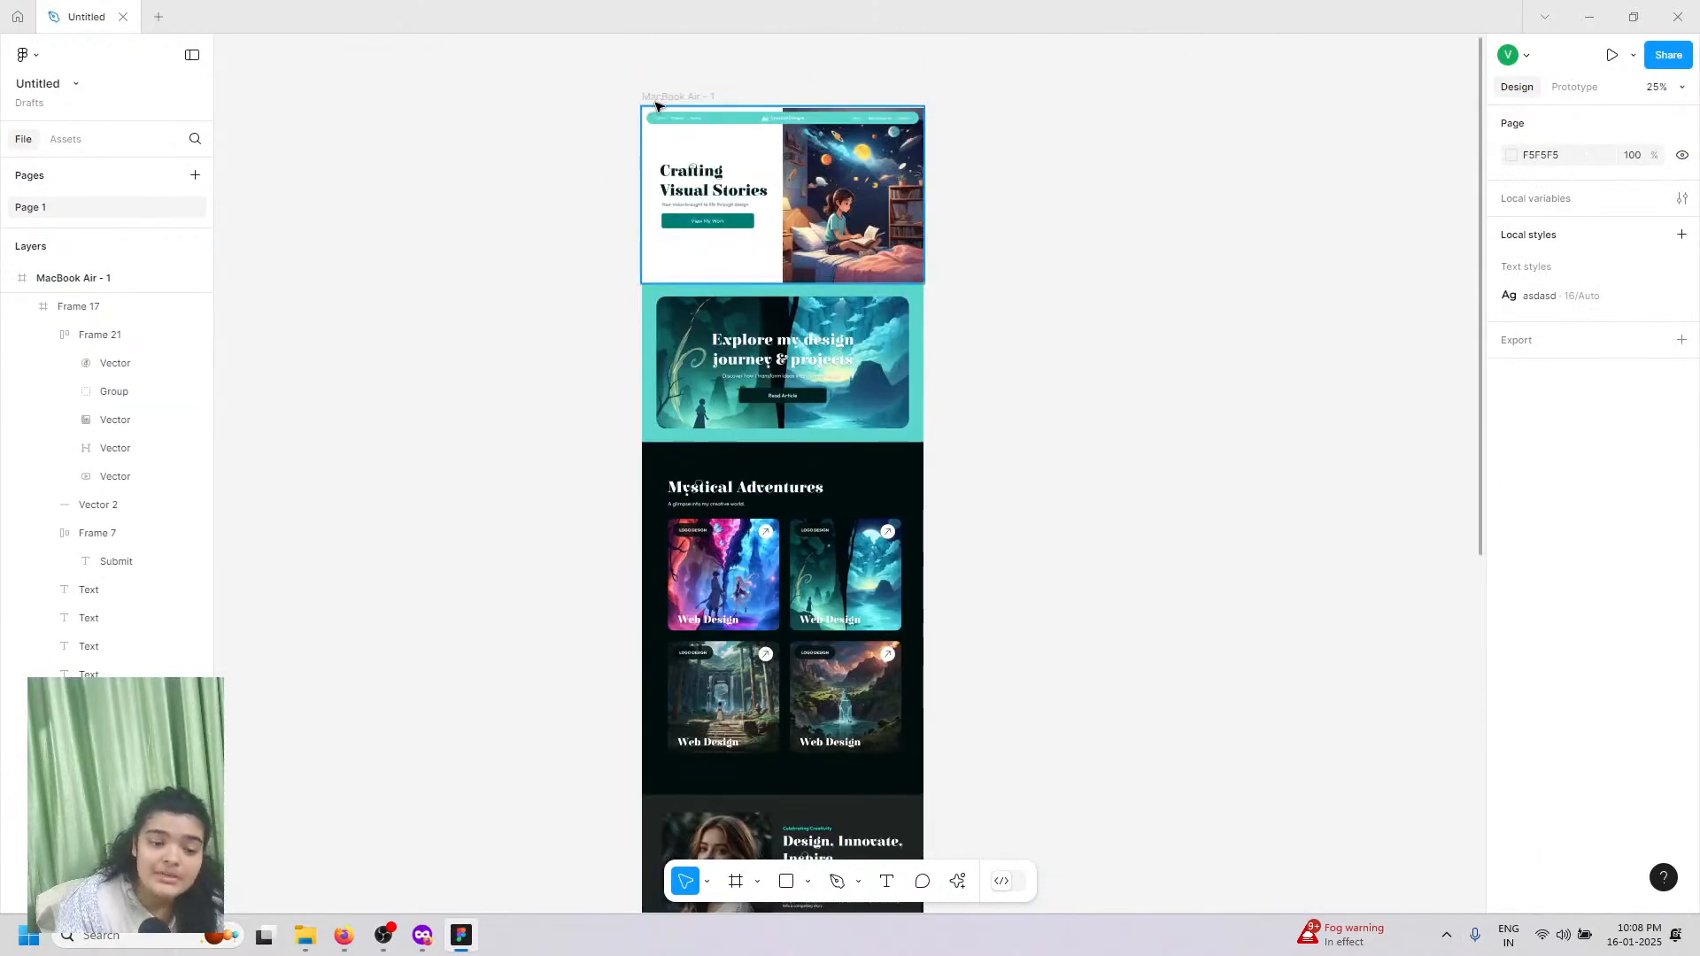
left_click(655, 105)
Step: Set the prototype device to MacBook Air in Midnight and start presenting
scroll(655, 104, "up", 5)
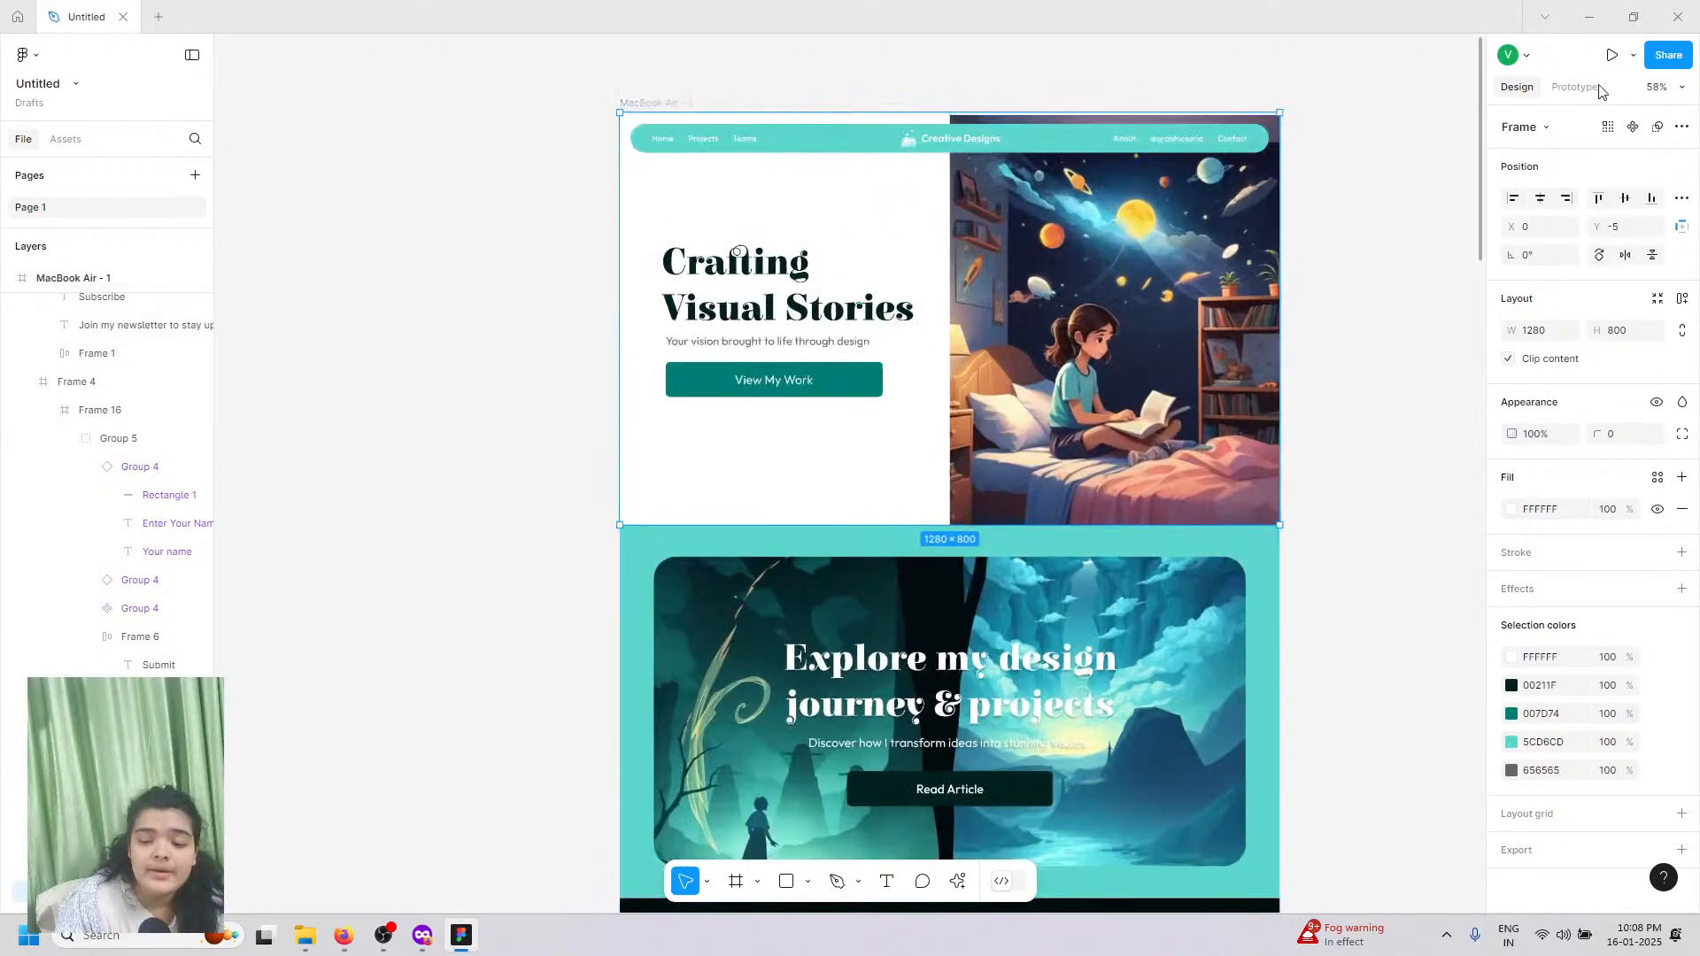
left_click(1585, 88)
scroll(1443, 171, "right", 2)
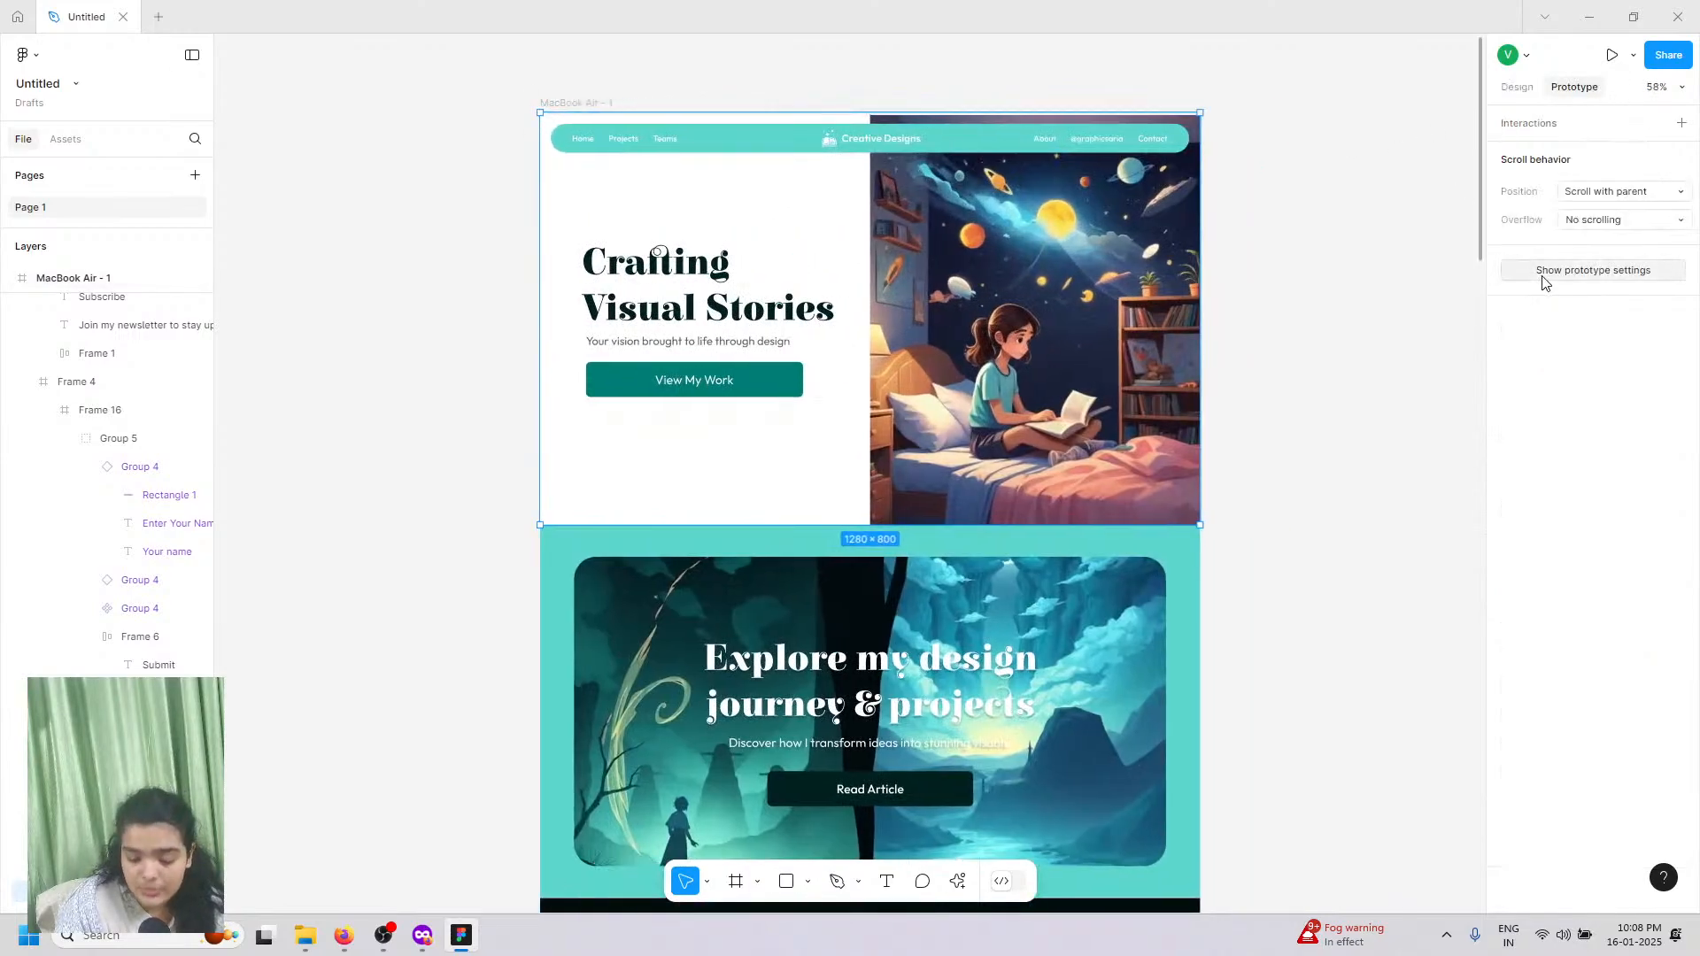
left_click(1545, 277)
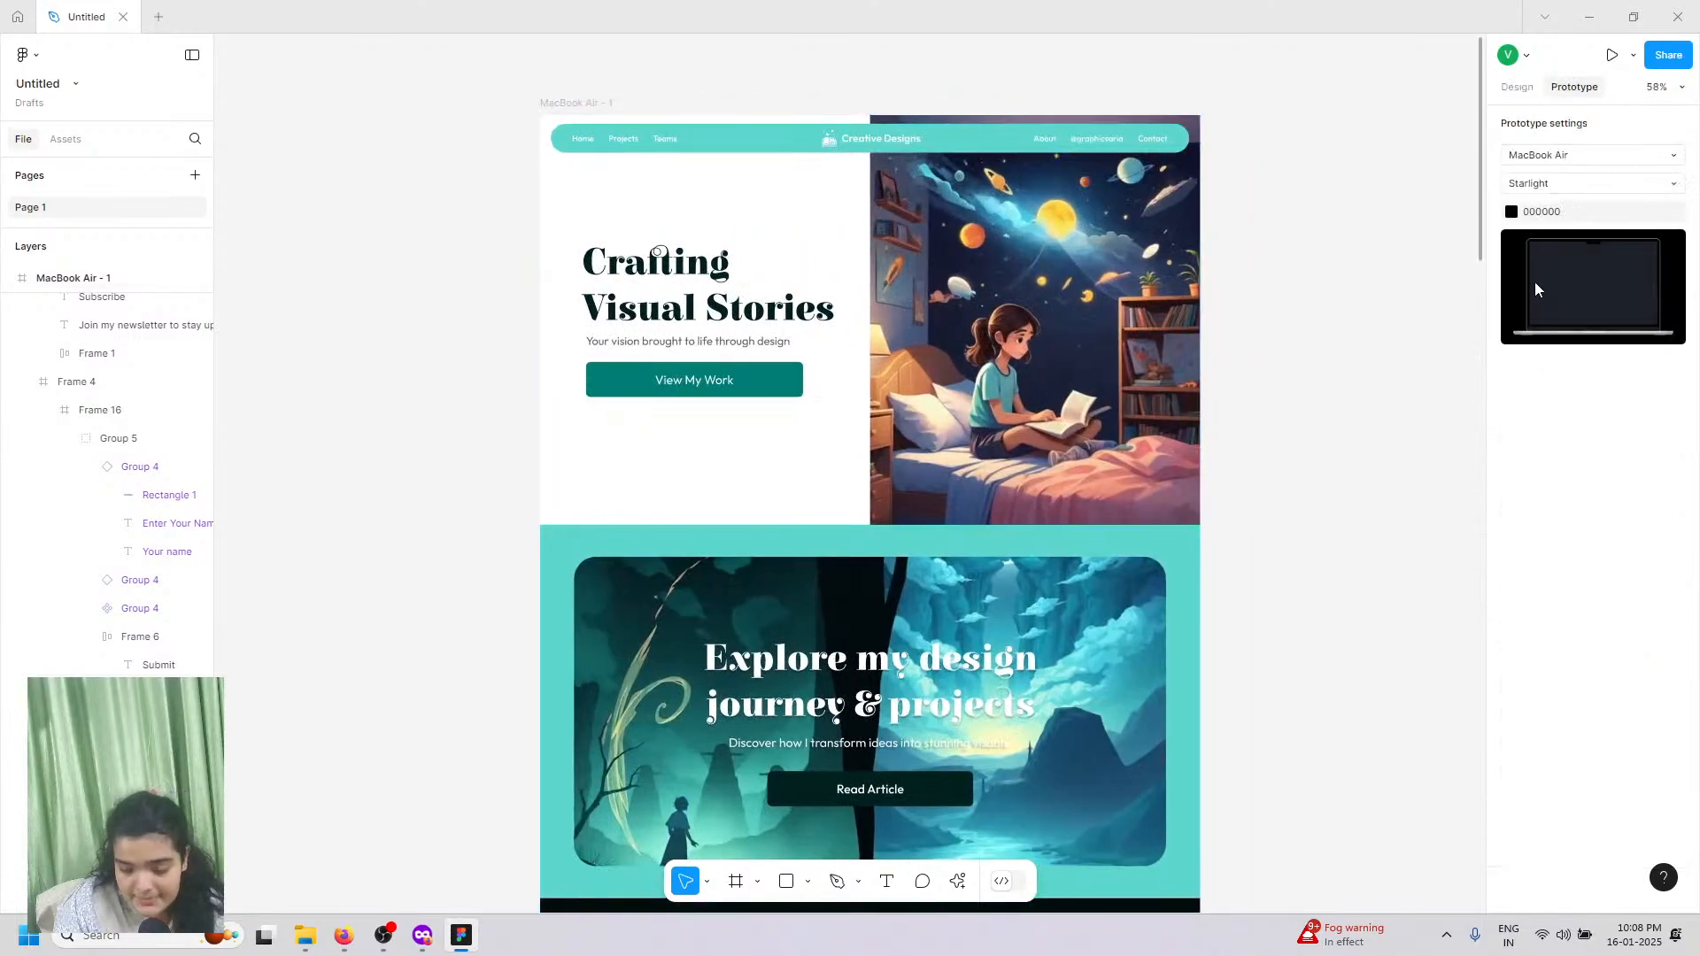
left_click(1549, 186)
left_click(1552, 201)
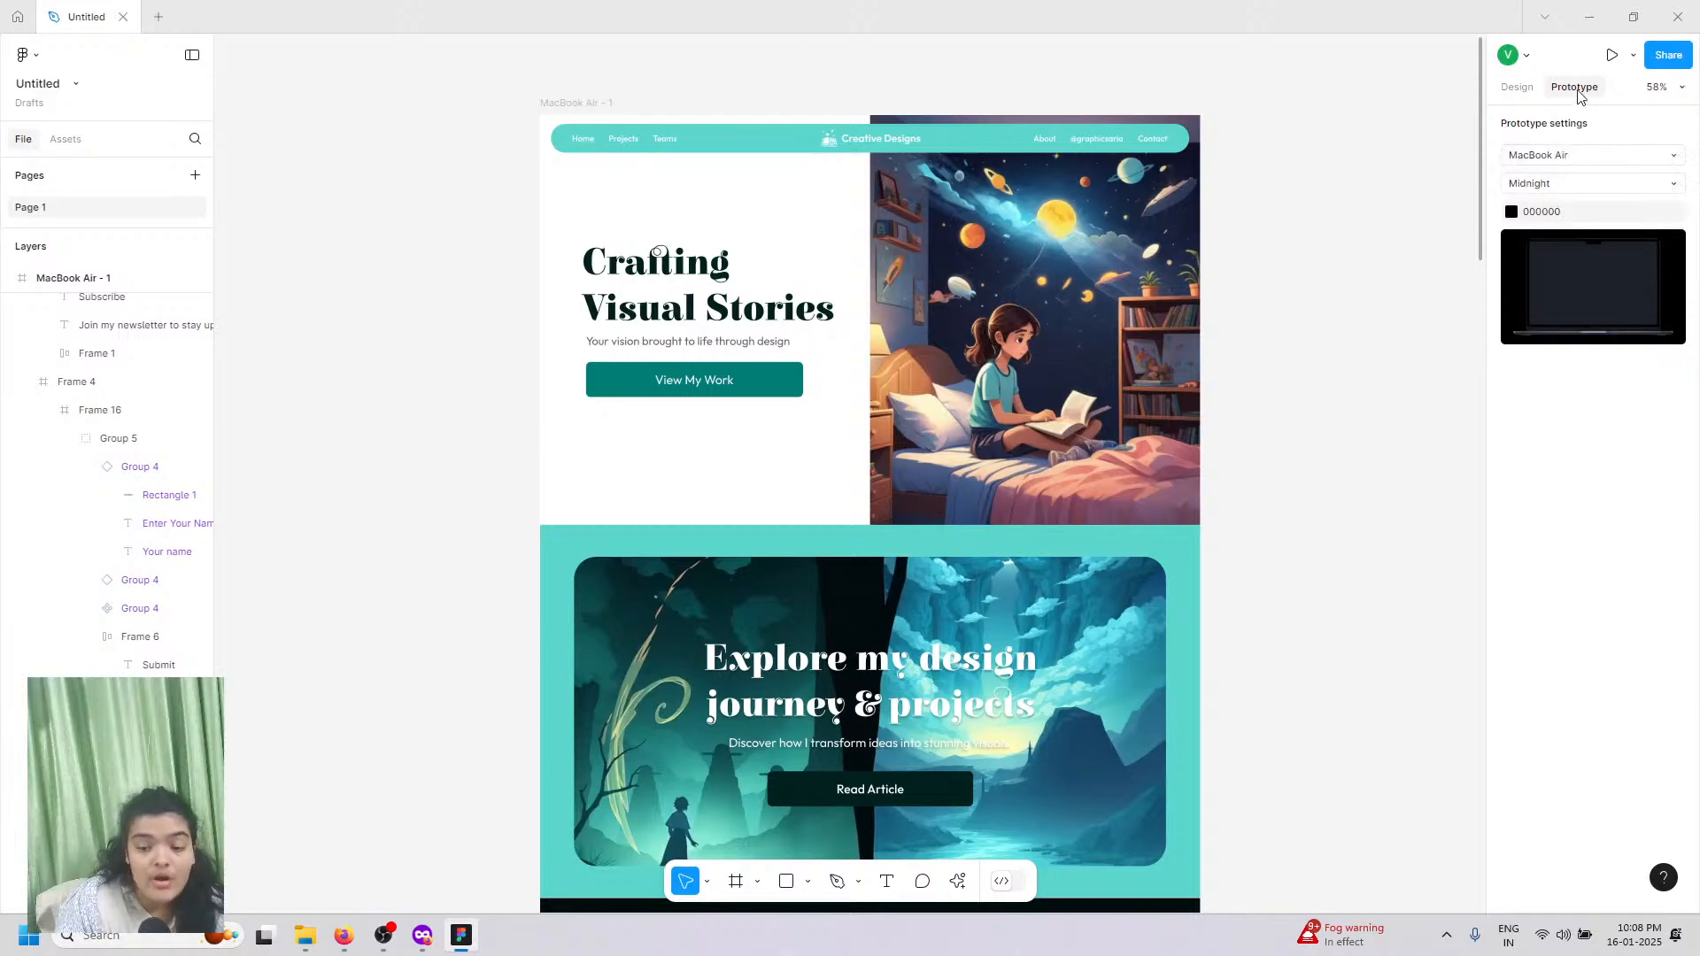
left_click(1612, 55)
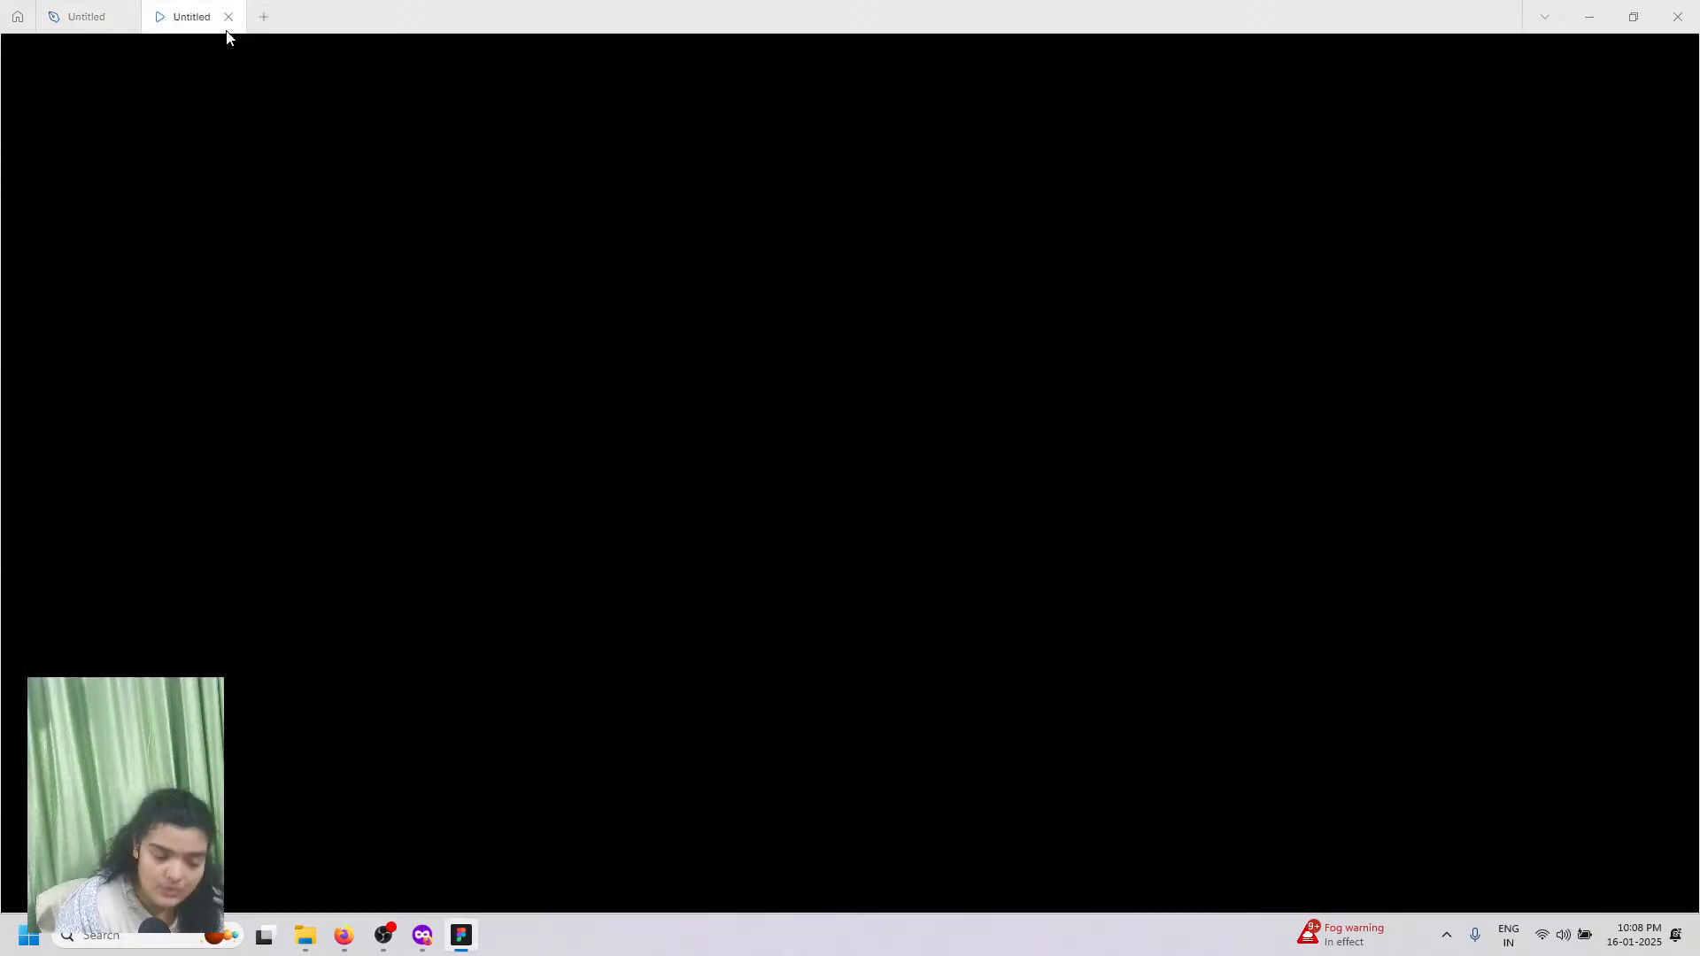
Step: Confirm MacBook Air stays selected in the design file, then return to the running prototype
left_click(89, 17)
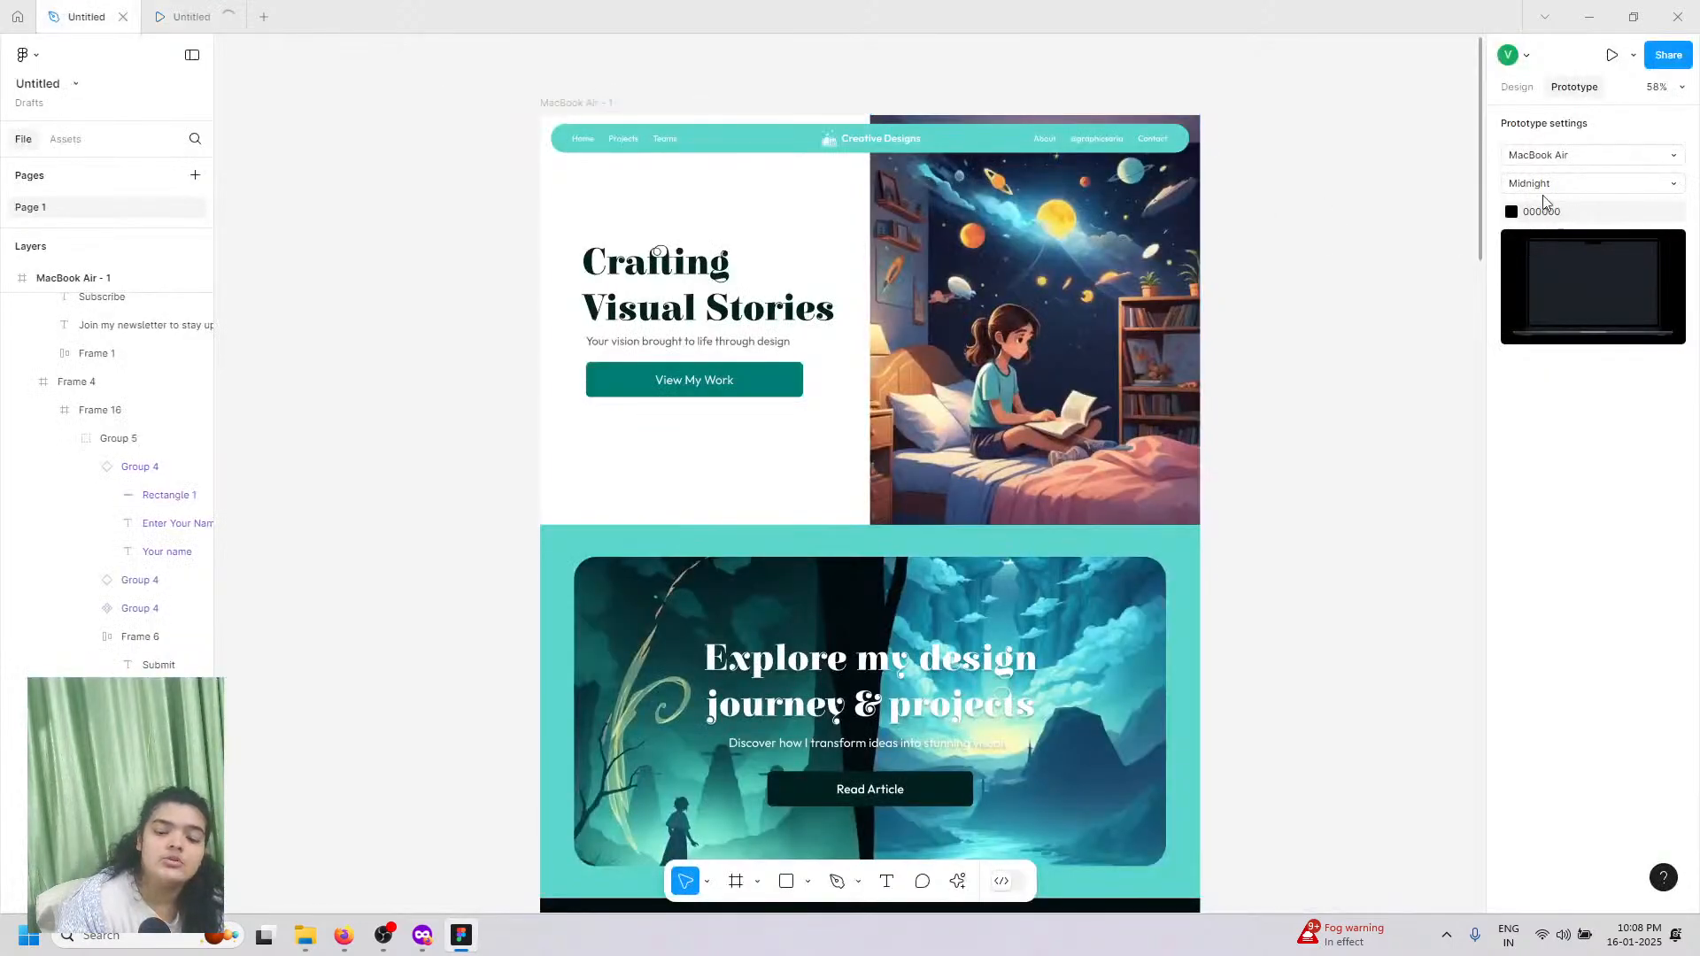
left_click(1613, 169)
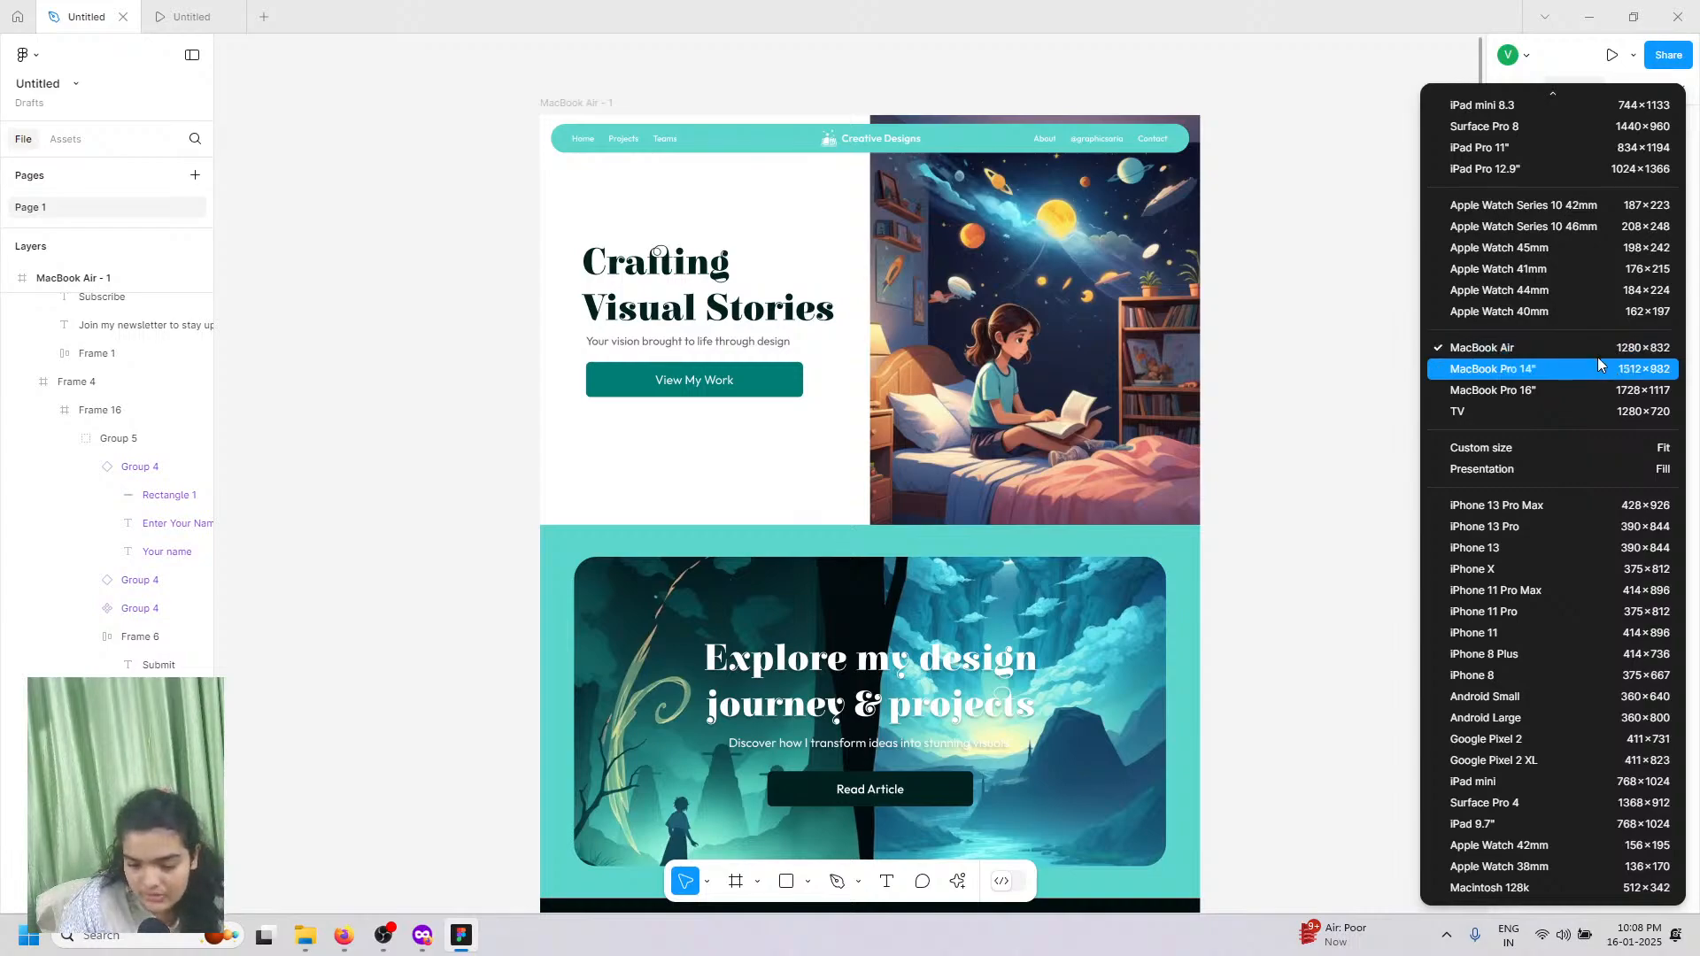
scroll(1597, 358, "up", 3)
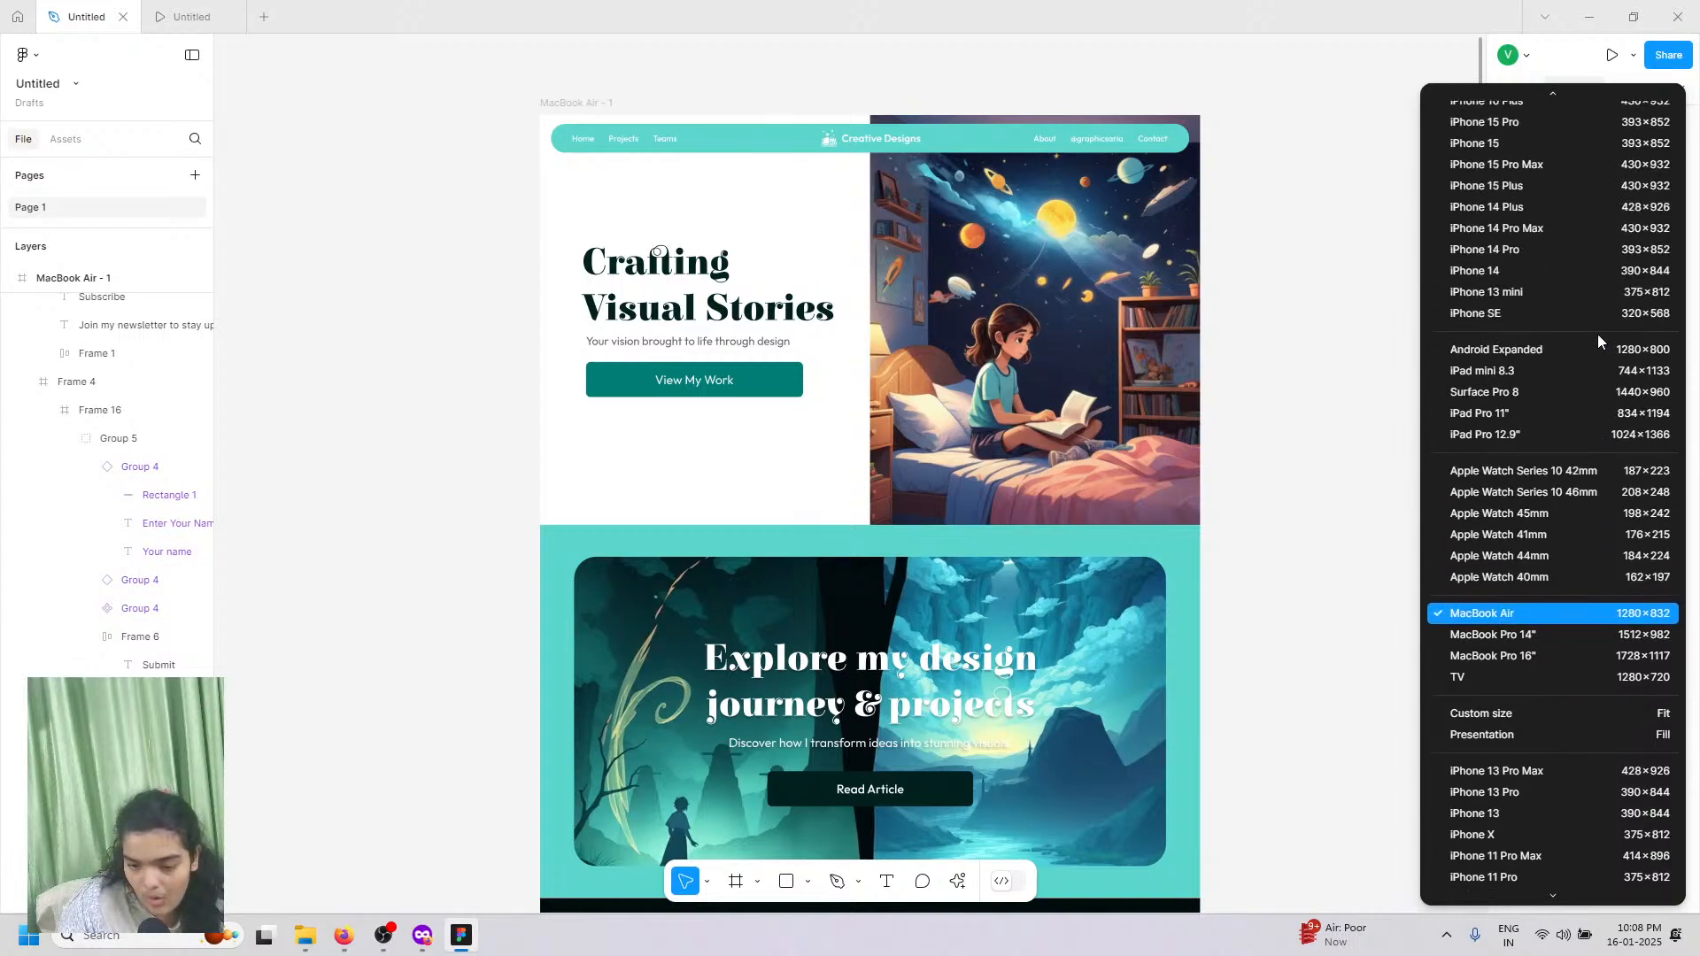
left_click(1331, 270)
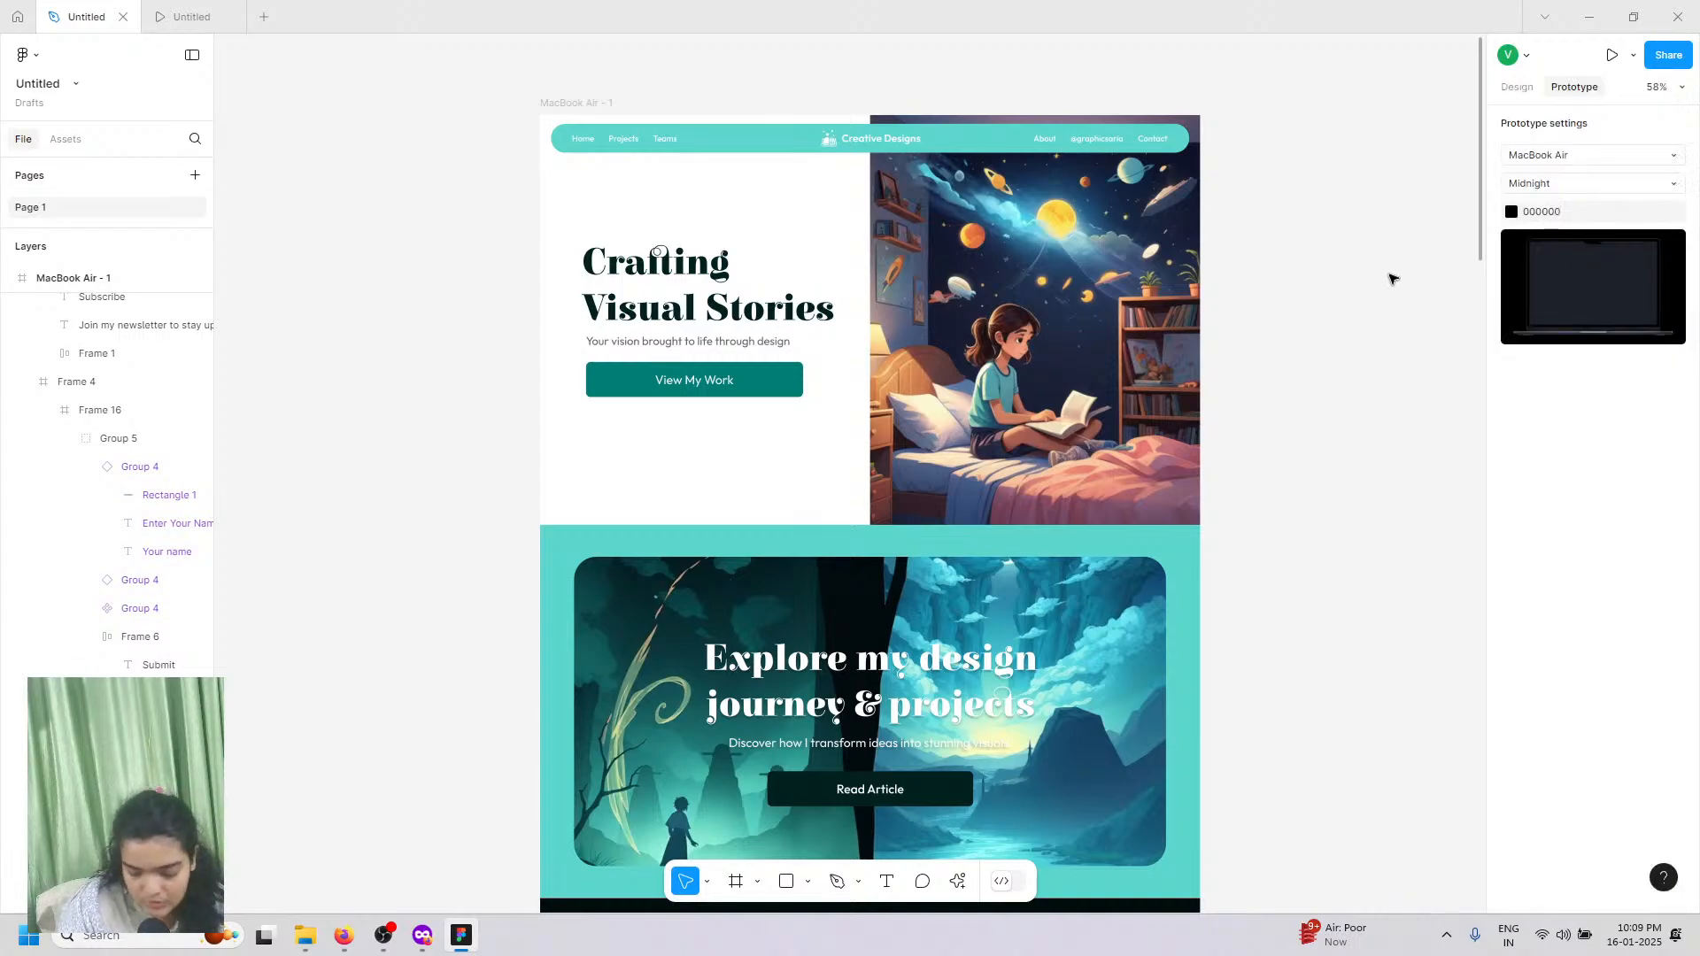
left_click(152, 9)
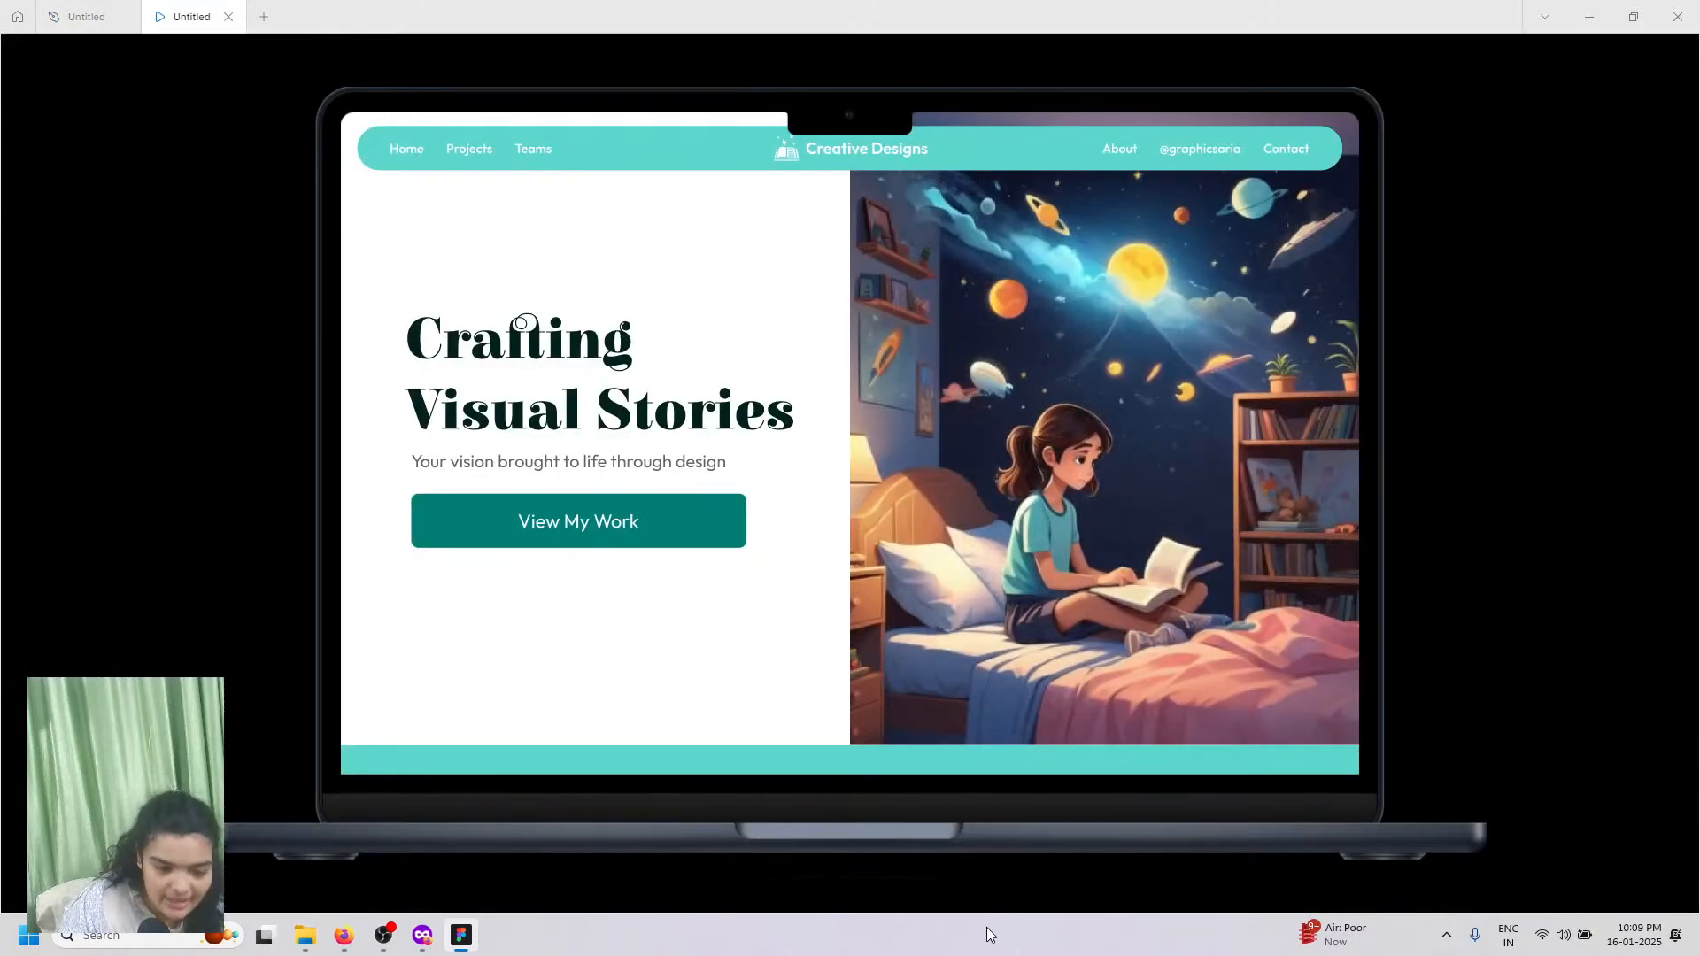
Step: Scroll the full-screen prototype from the work gallery down to the footer, then exit full screen
key("f")
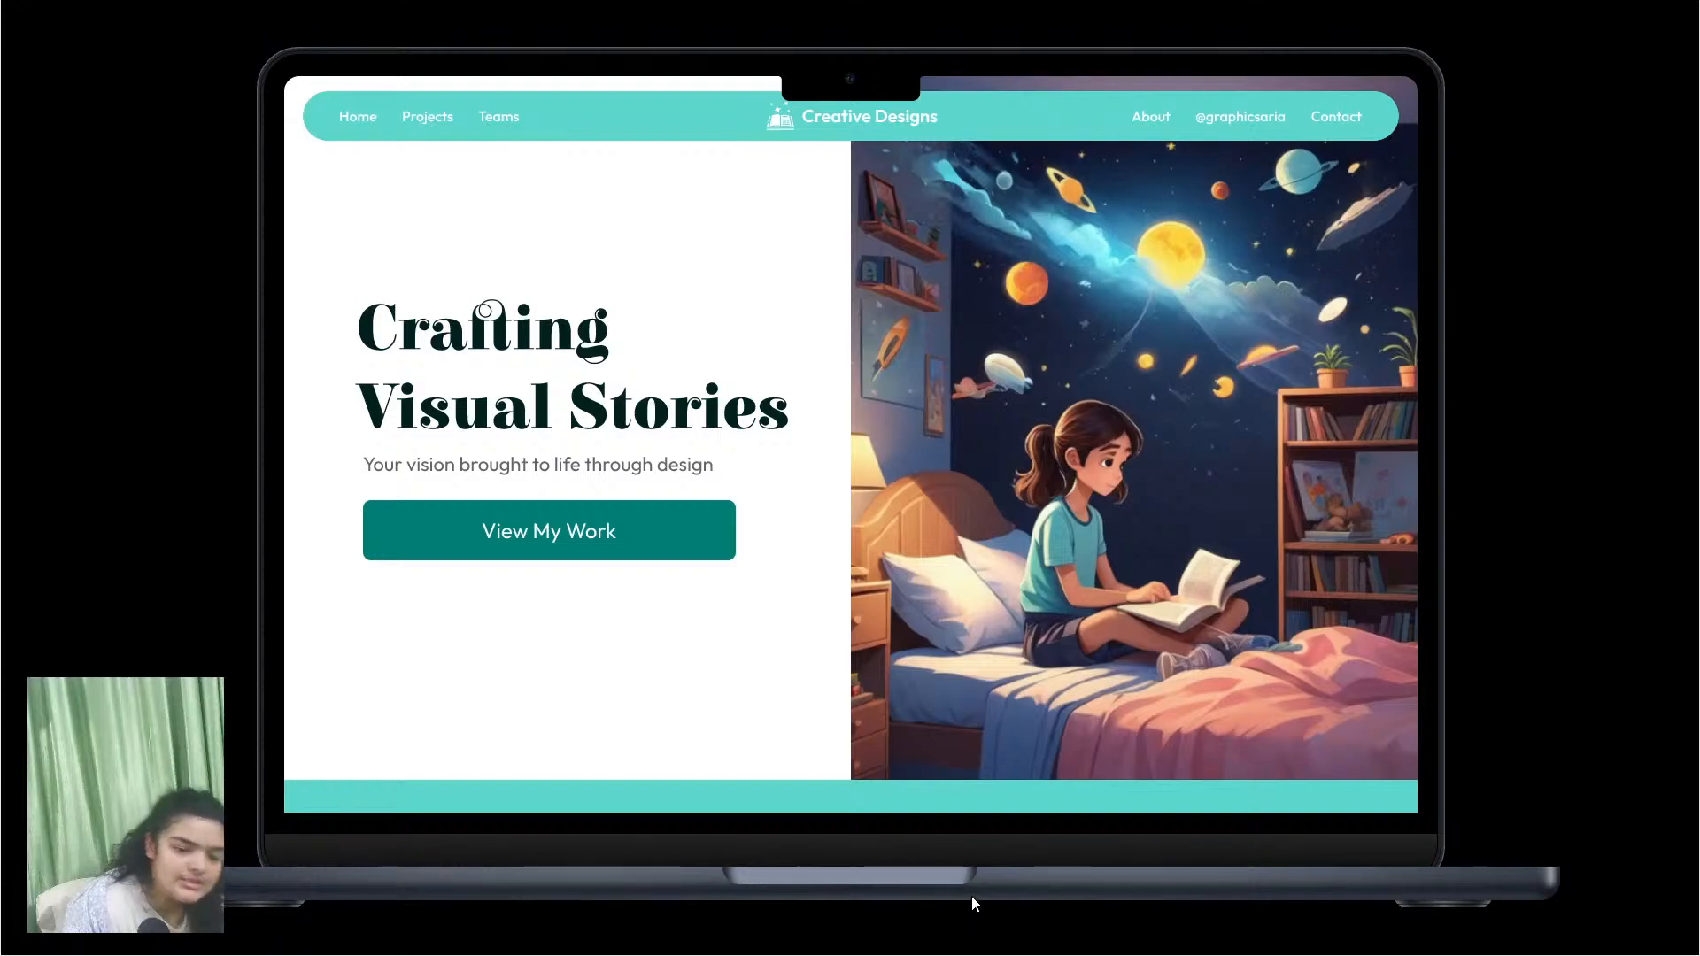
scroll(1121, 756, "down", 5)
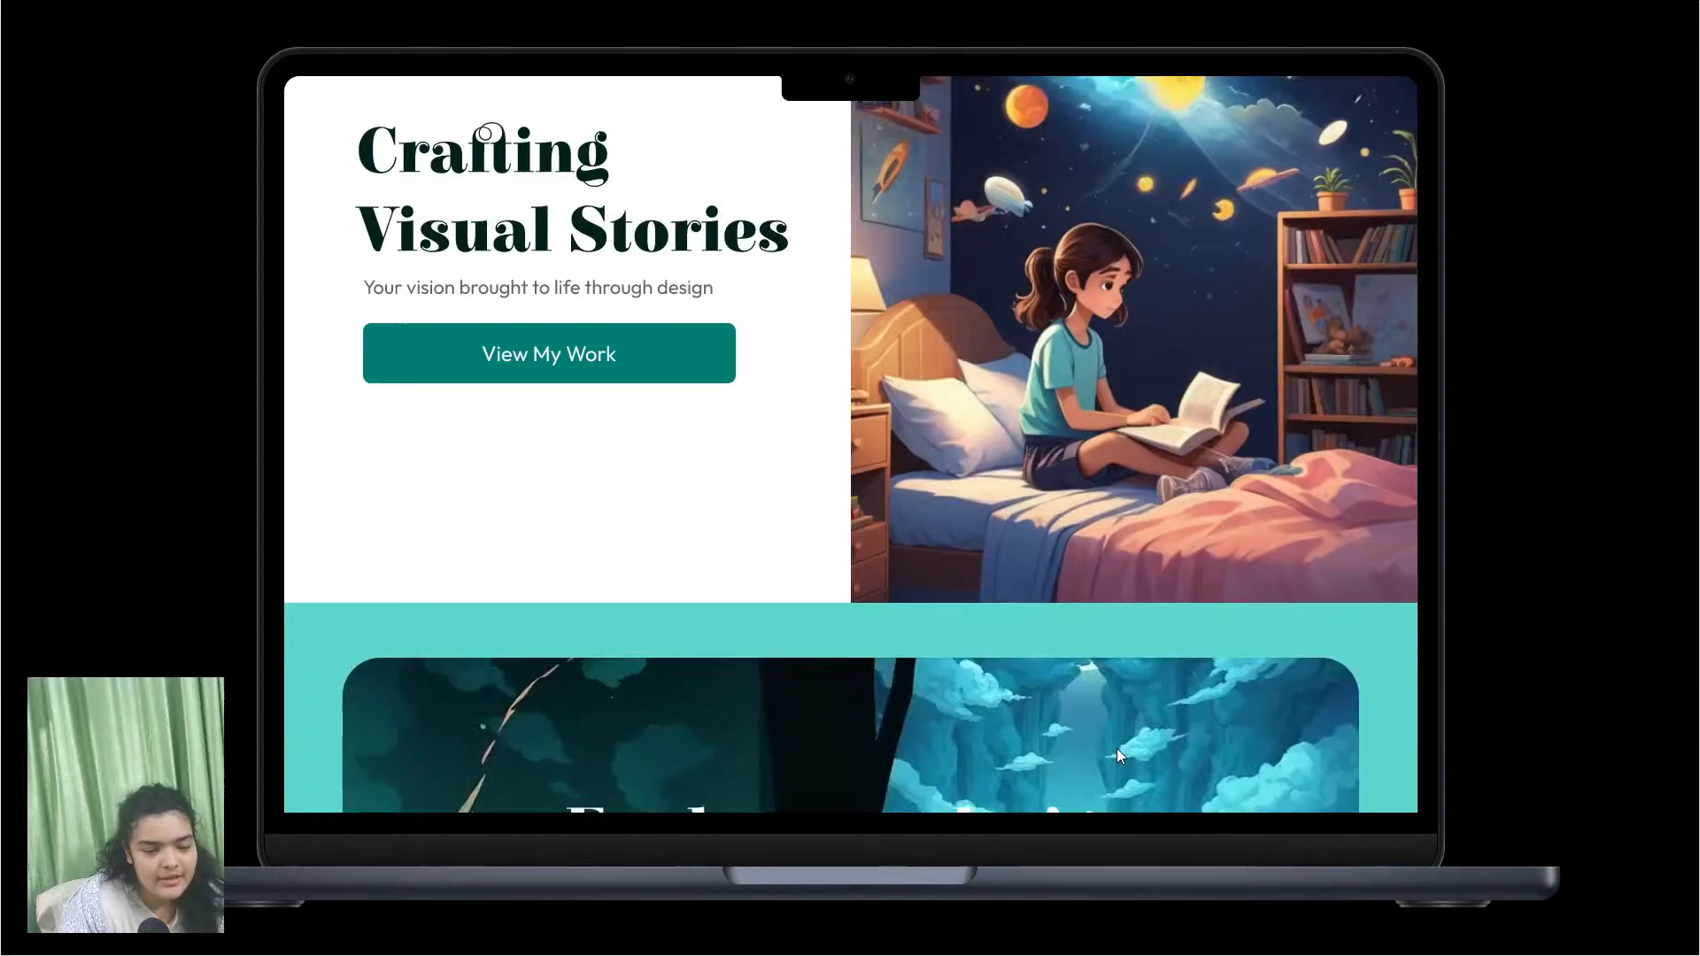
scroll(1117, 749, "down", 1)
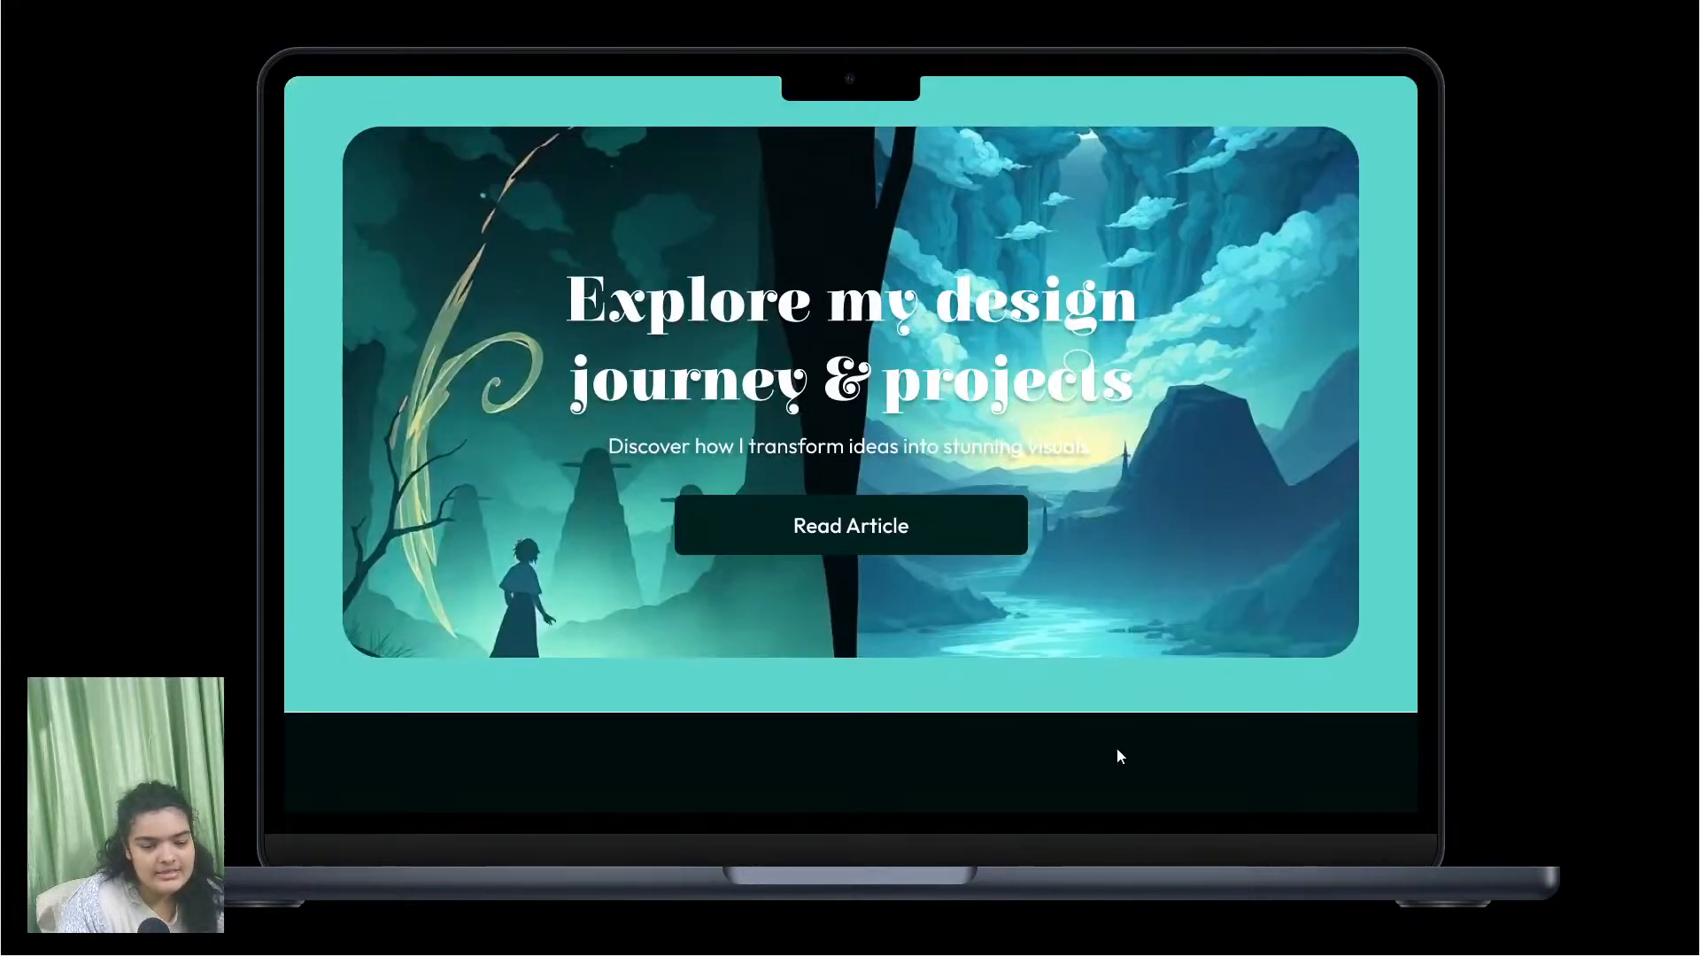
scroll(1117, 749, "up", 1)
scroll(1118, 704, "down", 1)
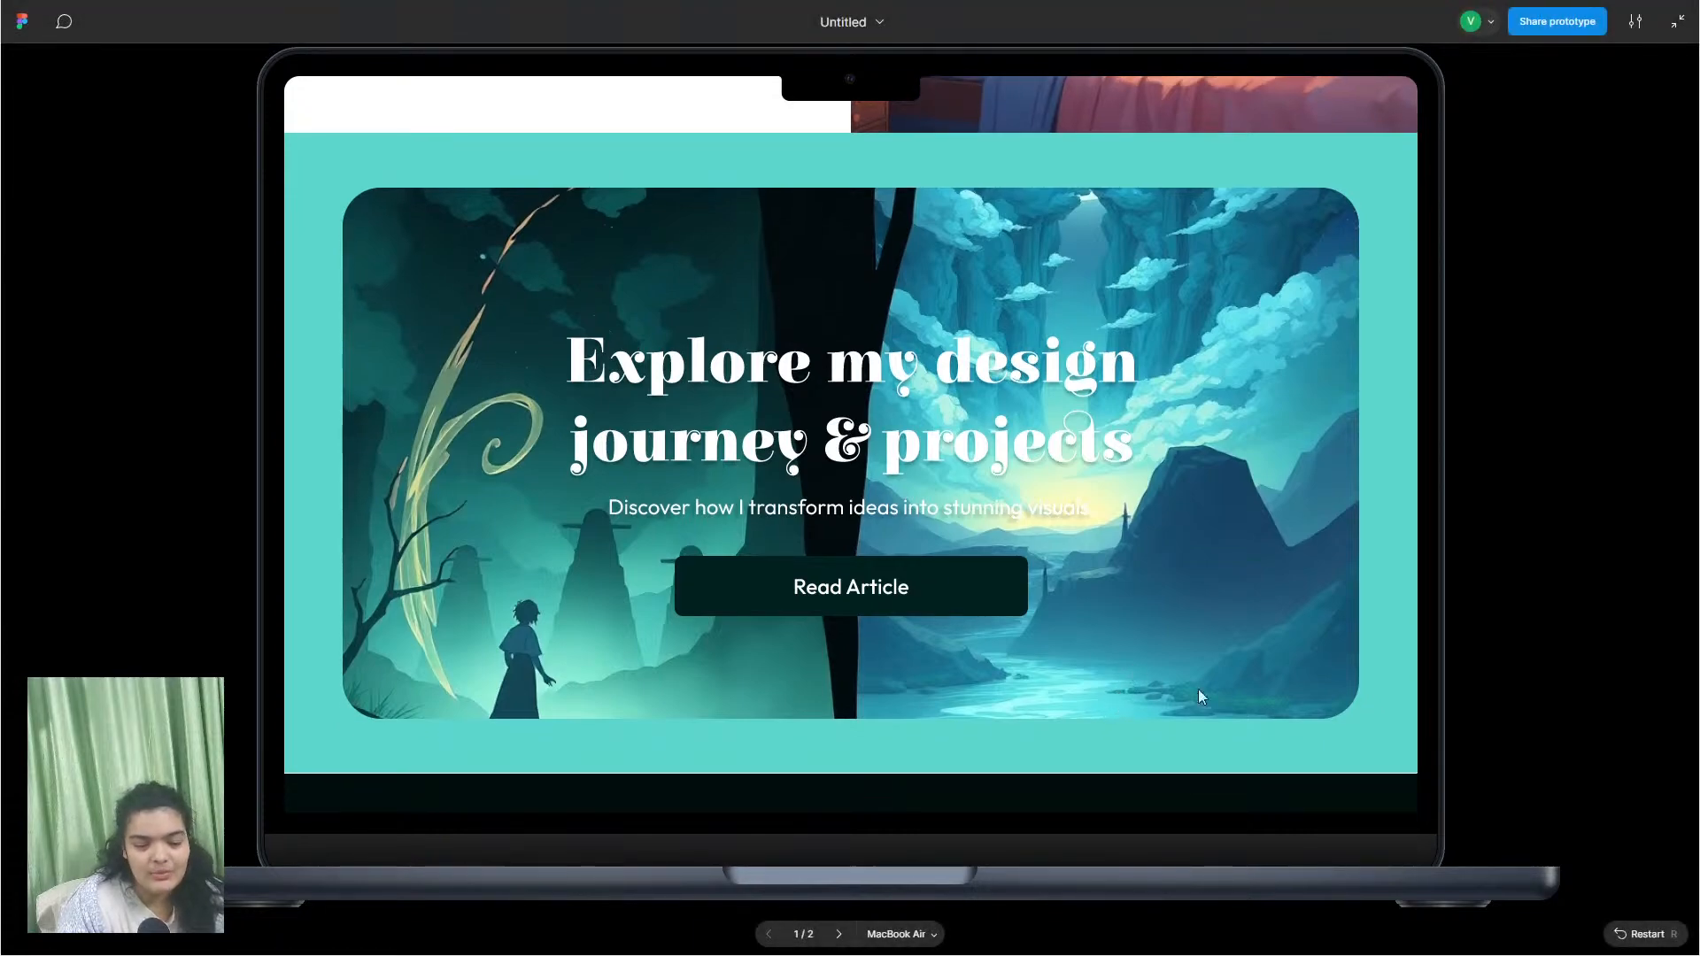
scroll(1346, 673, "down", 5)
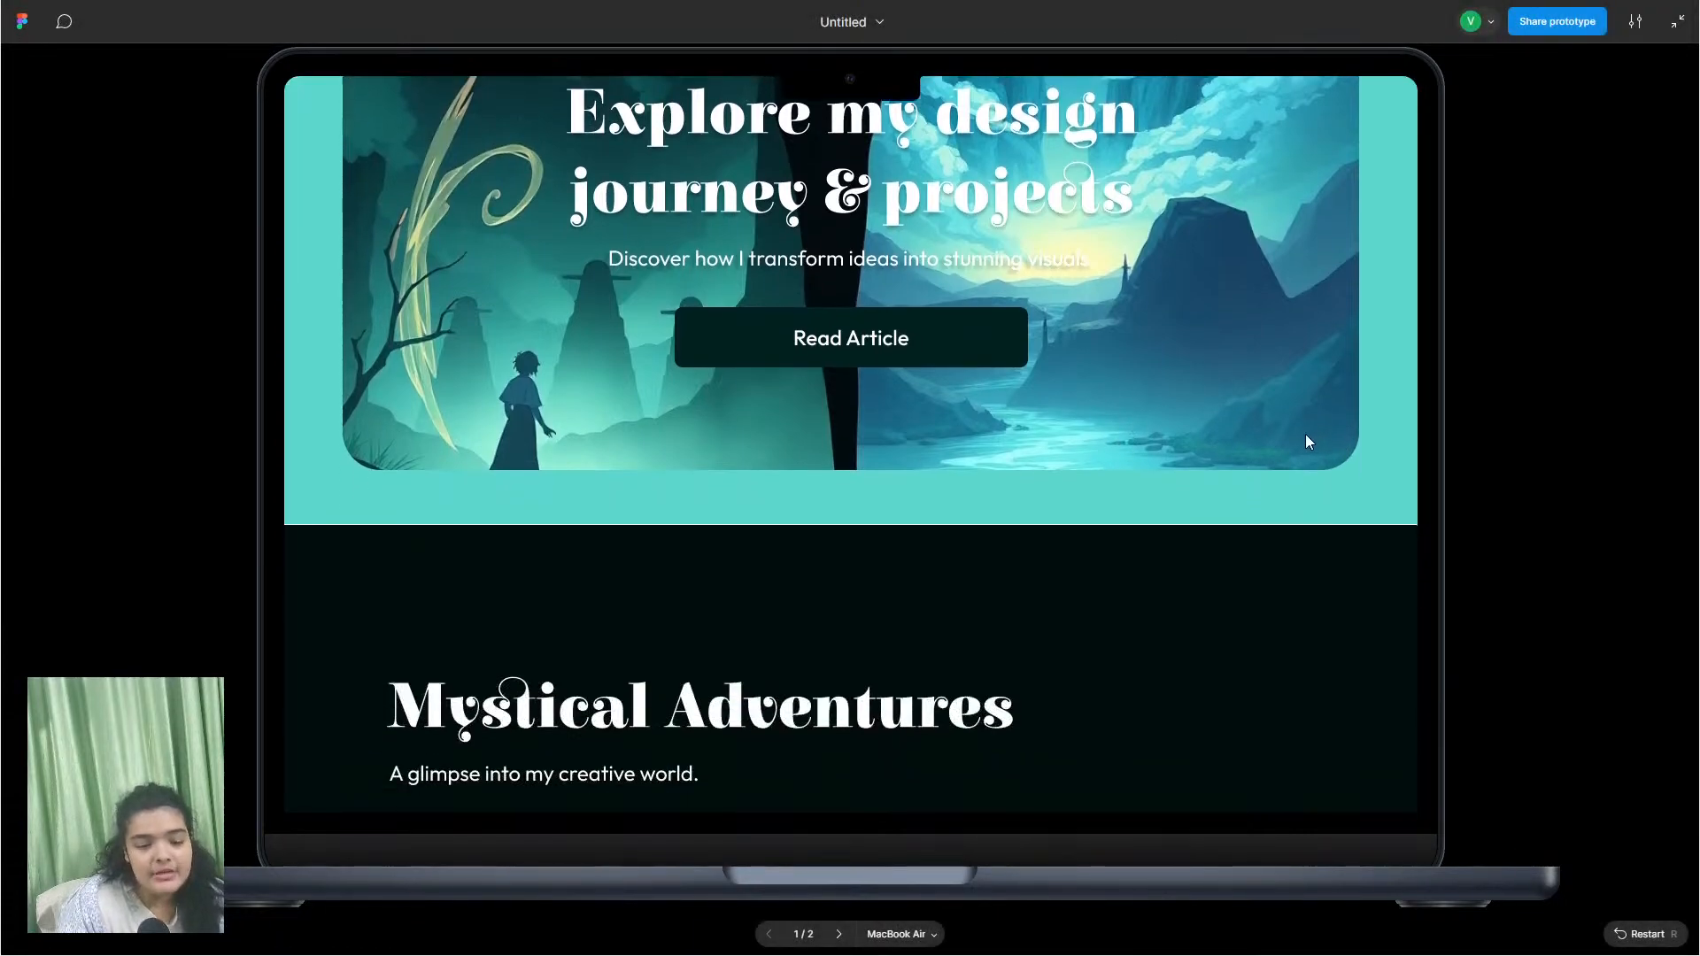
scroll(1244, 398, "down", 5)
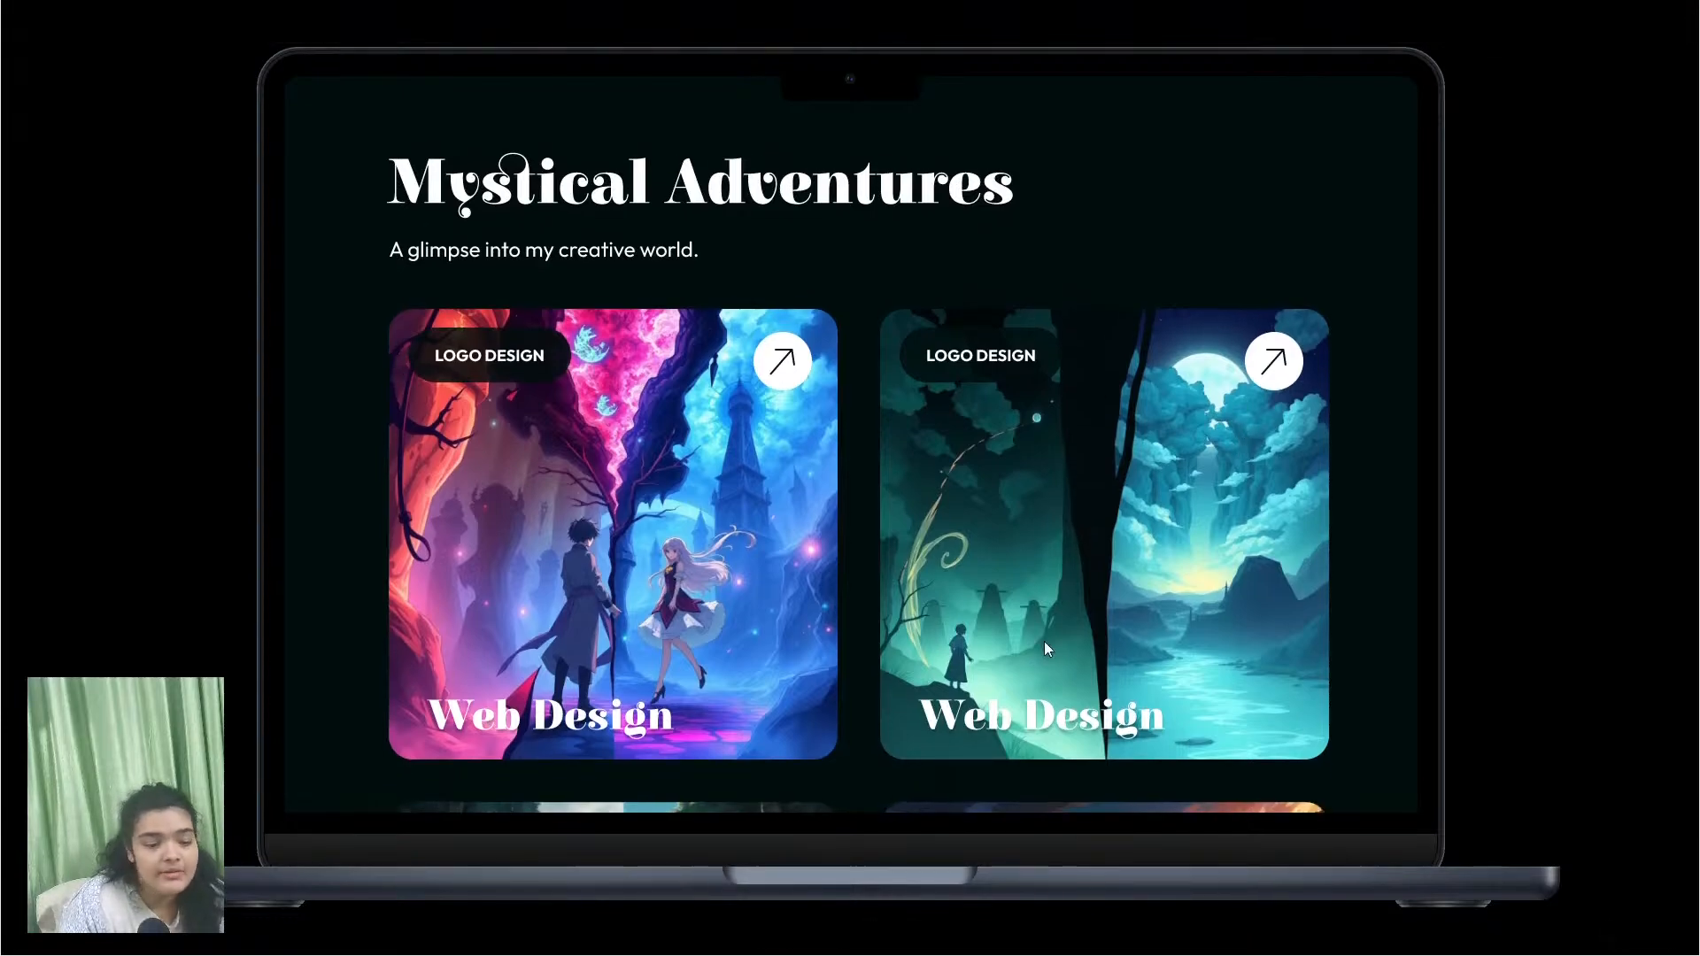
scroll(1047, 639, "down", 3)
scroll(1049, 637, "down", 3)
scroll(1199, 653, "down", 4)
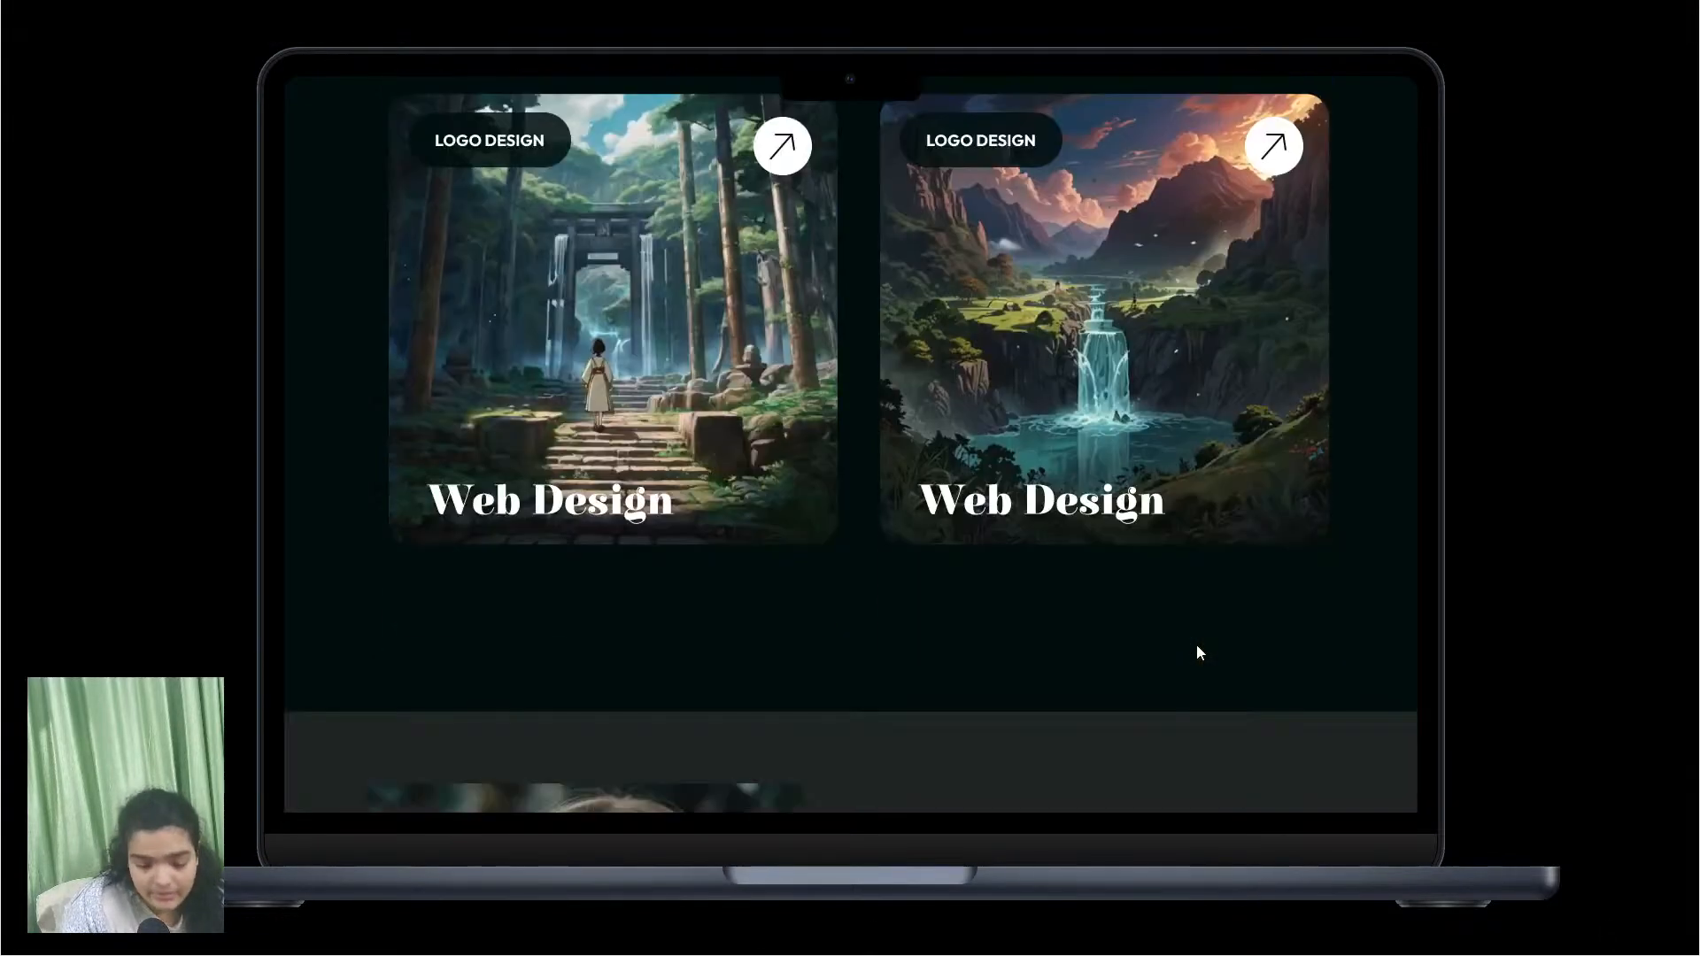
scroll(1208, 374, "down", 6)
scroll(1213, 567, "up", 1)
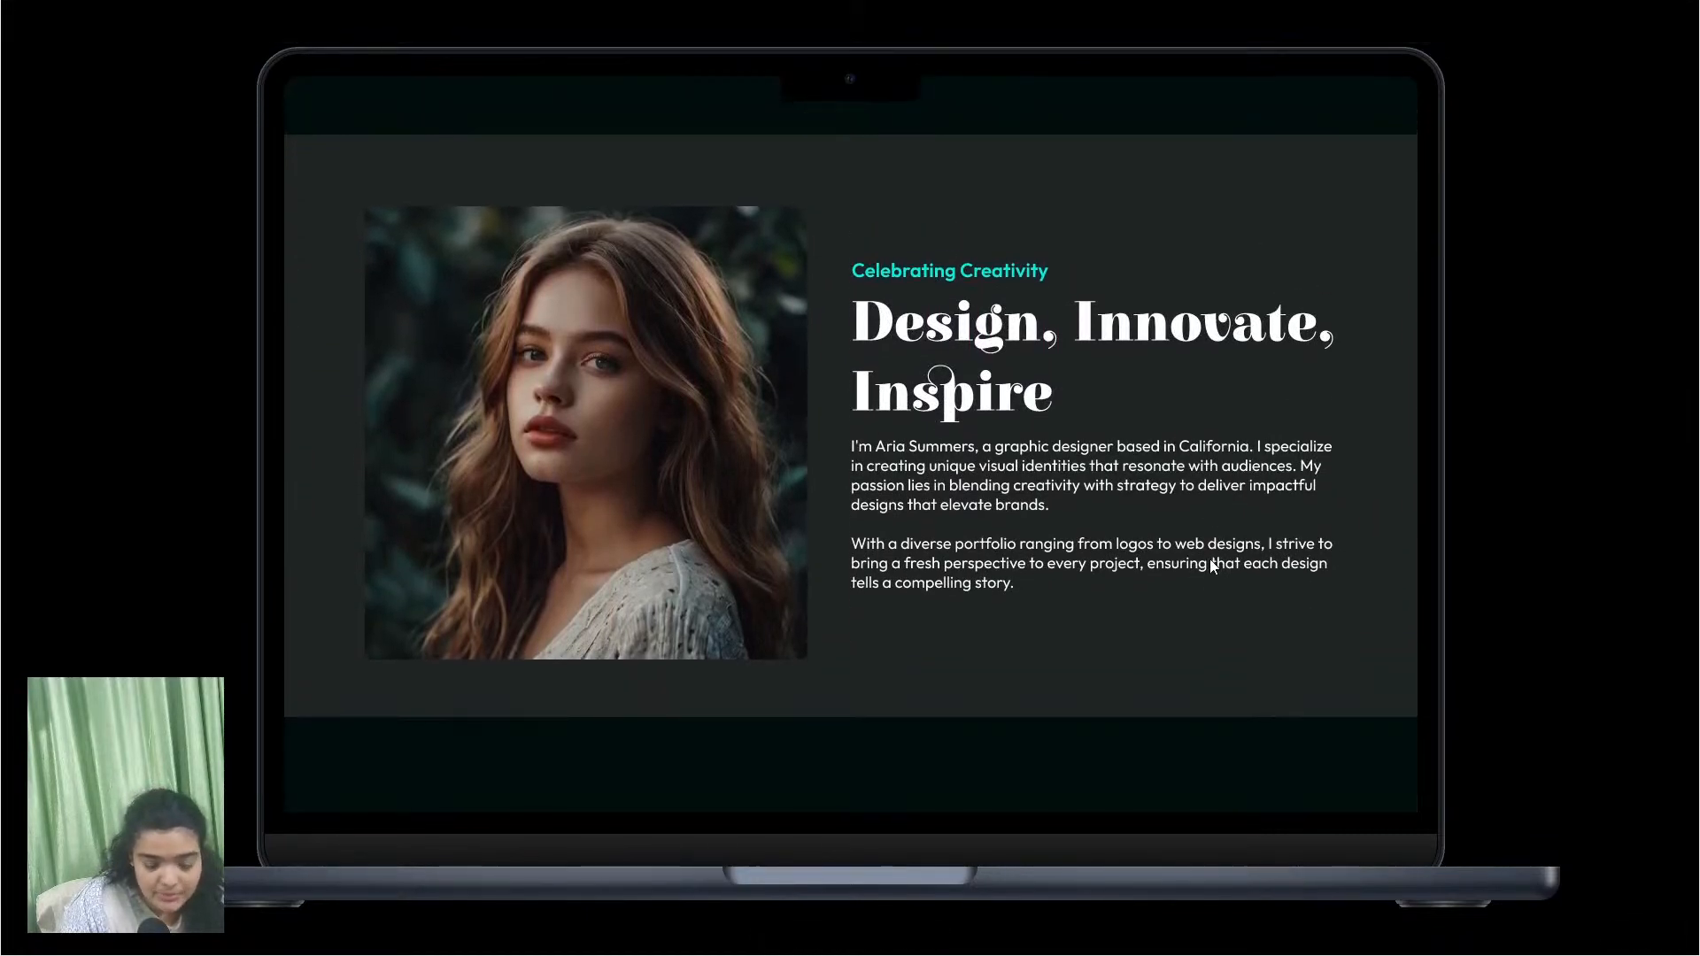
scroll(1078, 640, "down", 4)
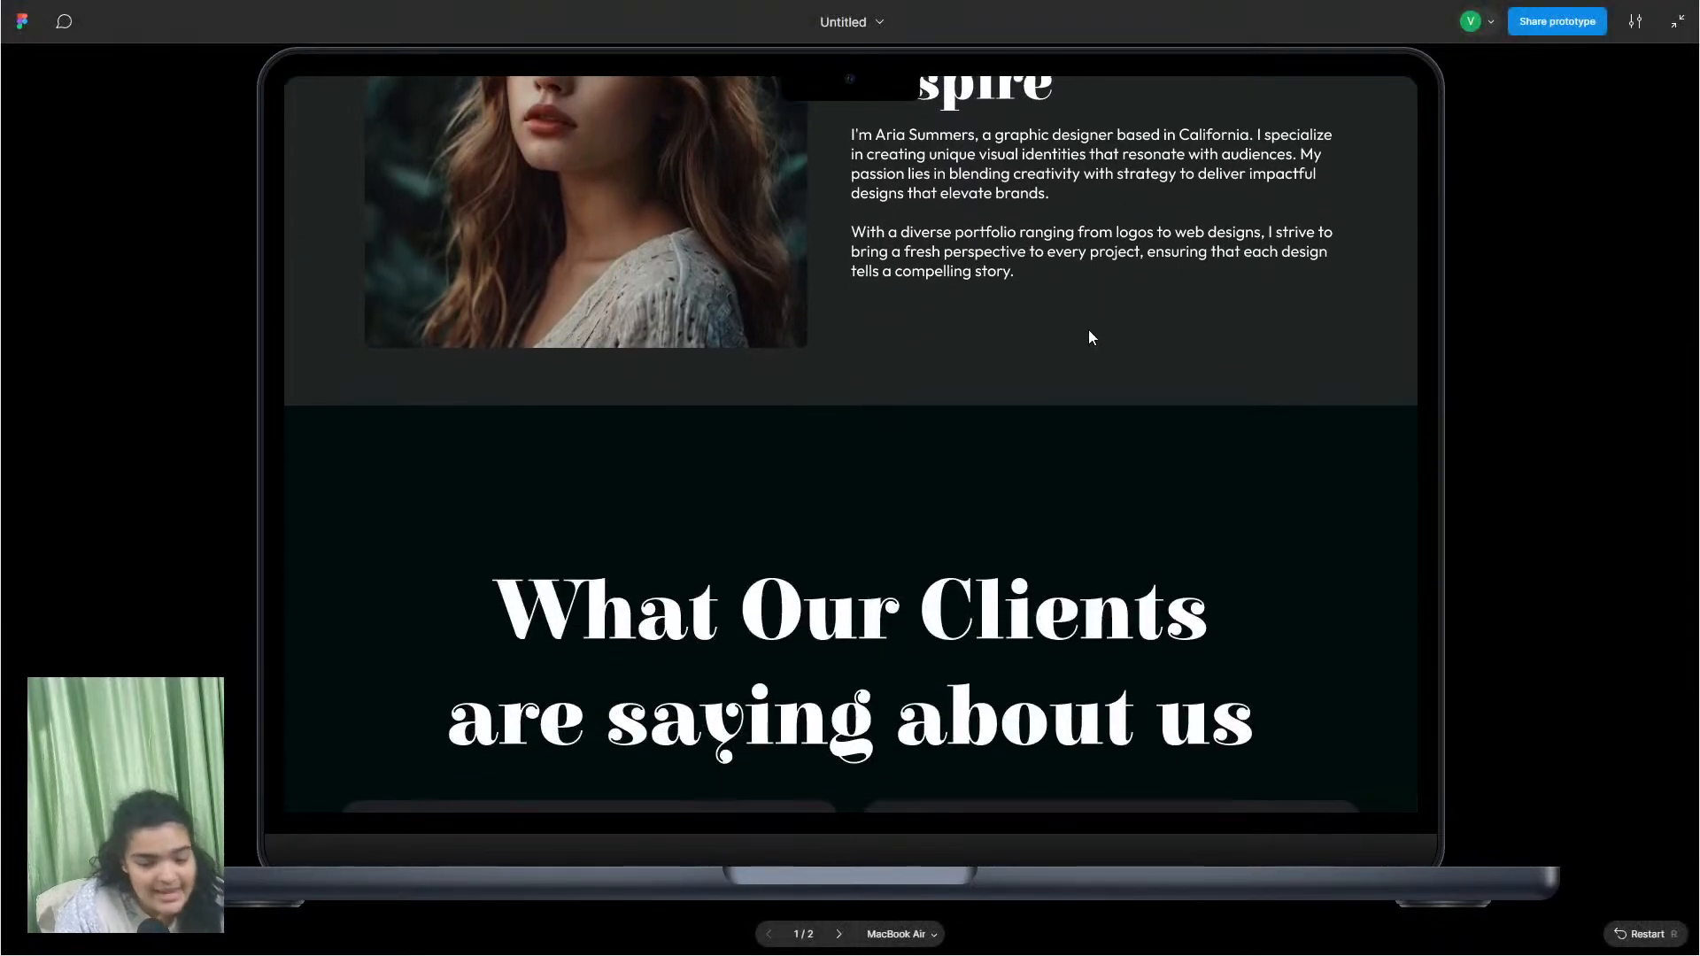
scroll(991, 746, "down", 5)
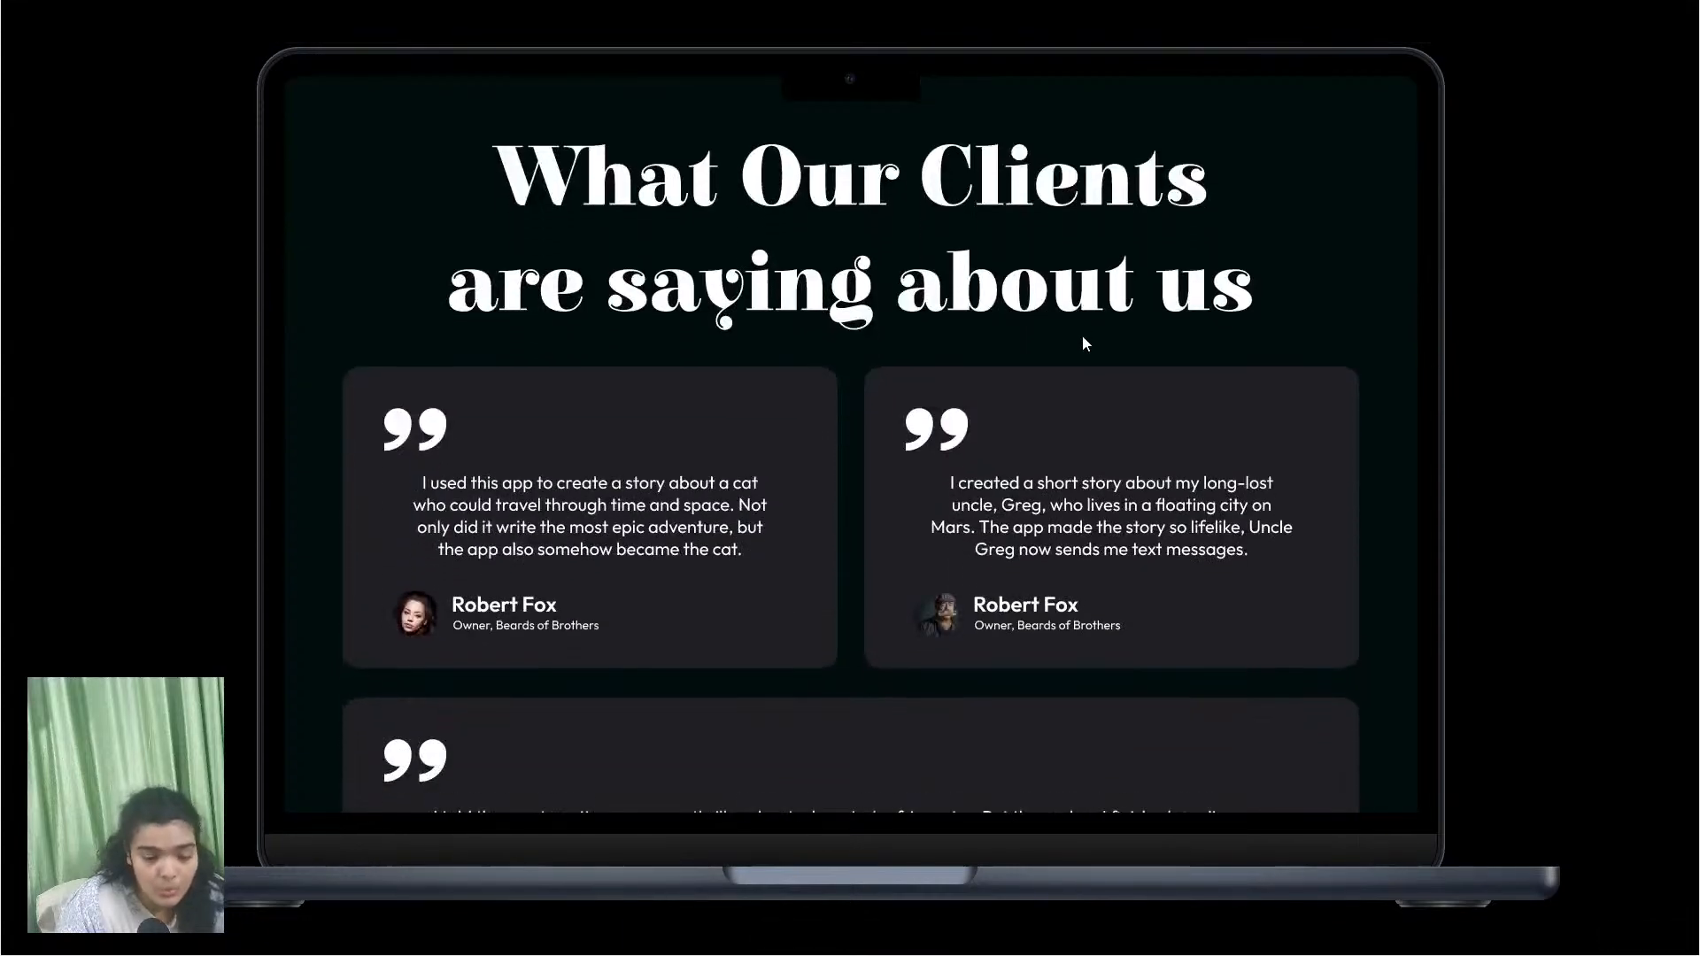
scroll(969, 680, "down", 9)
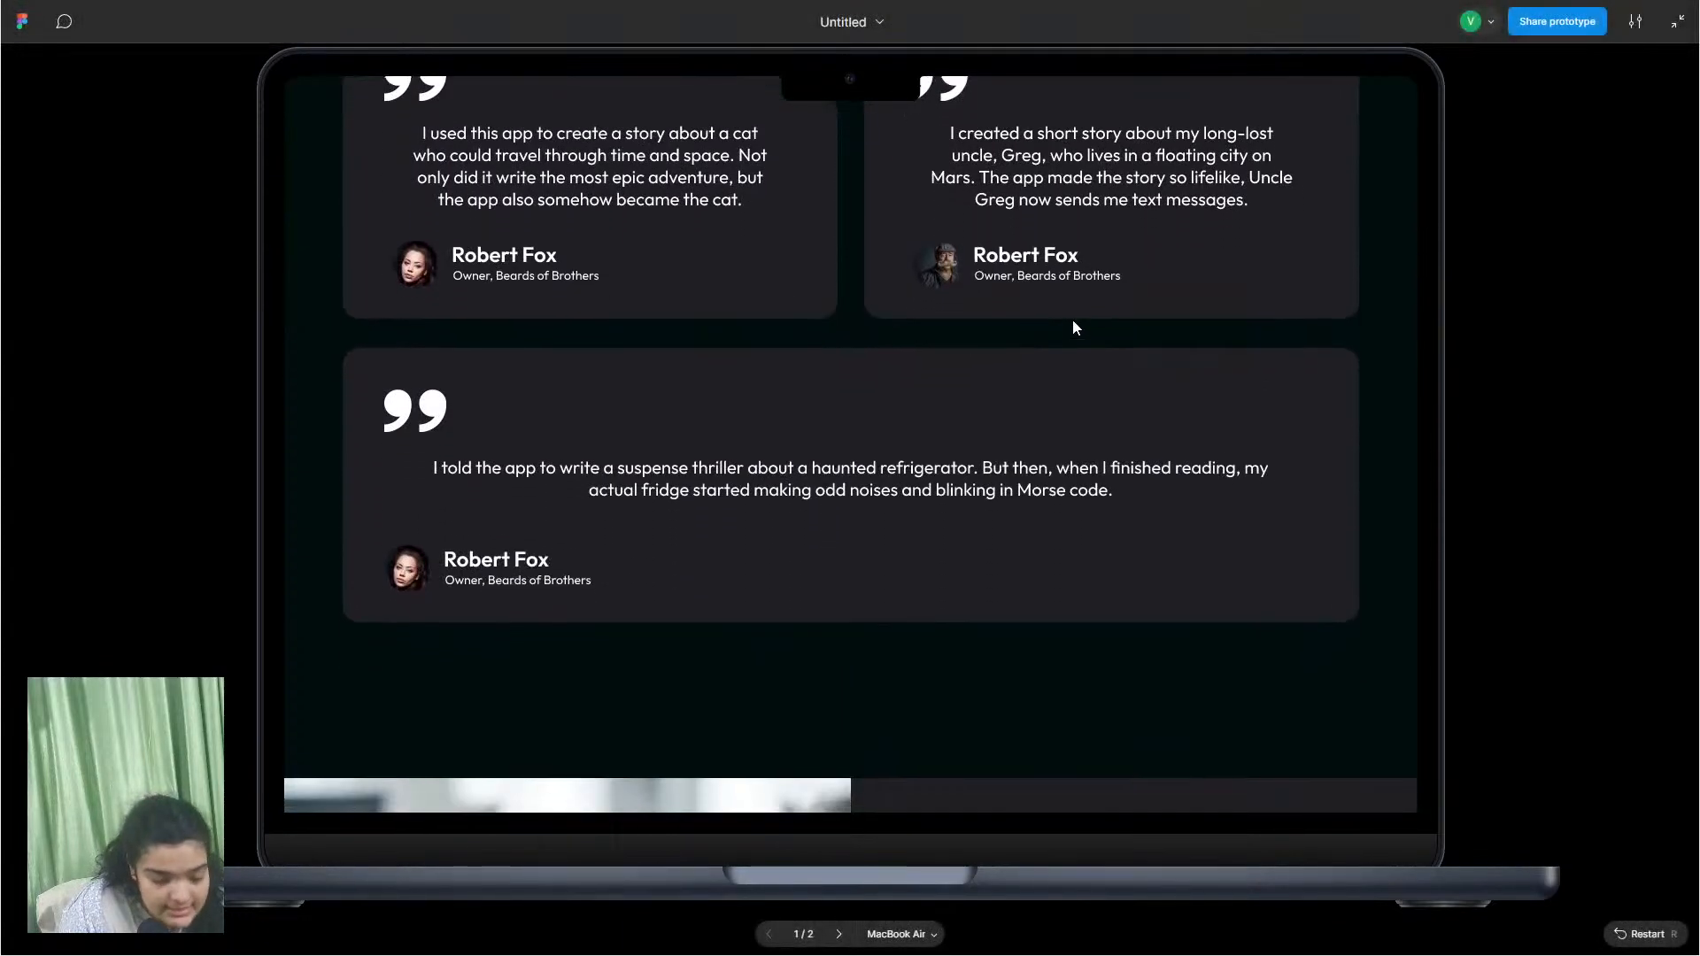
scroll(969, 382, "down", 4)
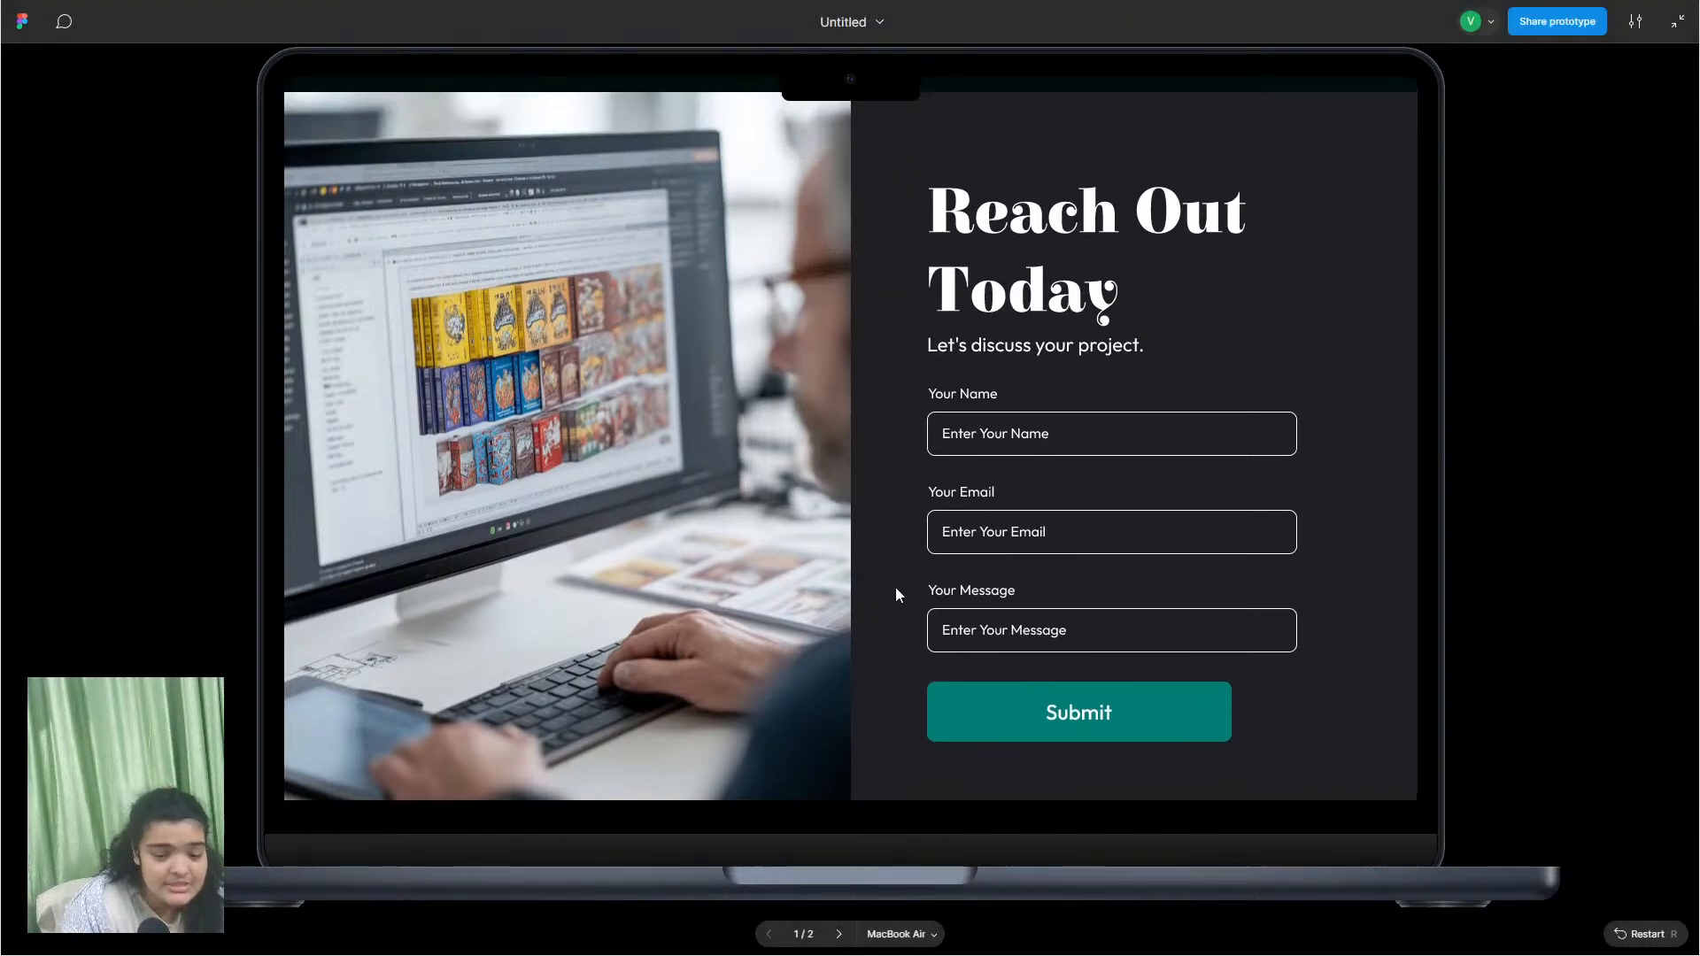
scroll(927, 600, "down", 4)
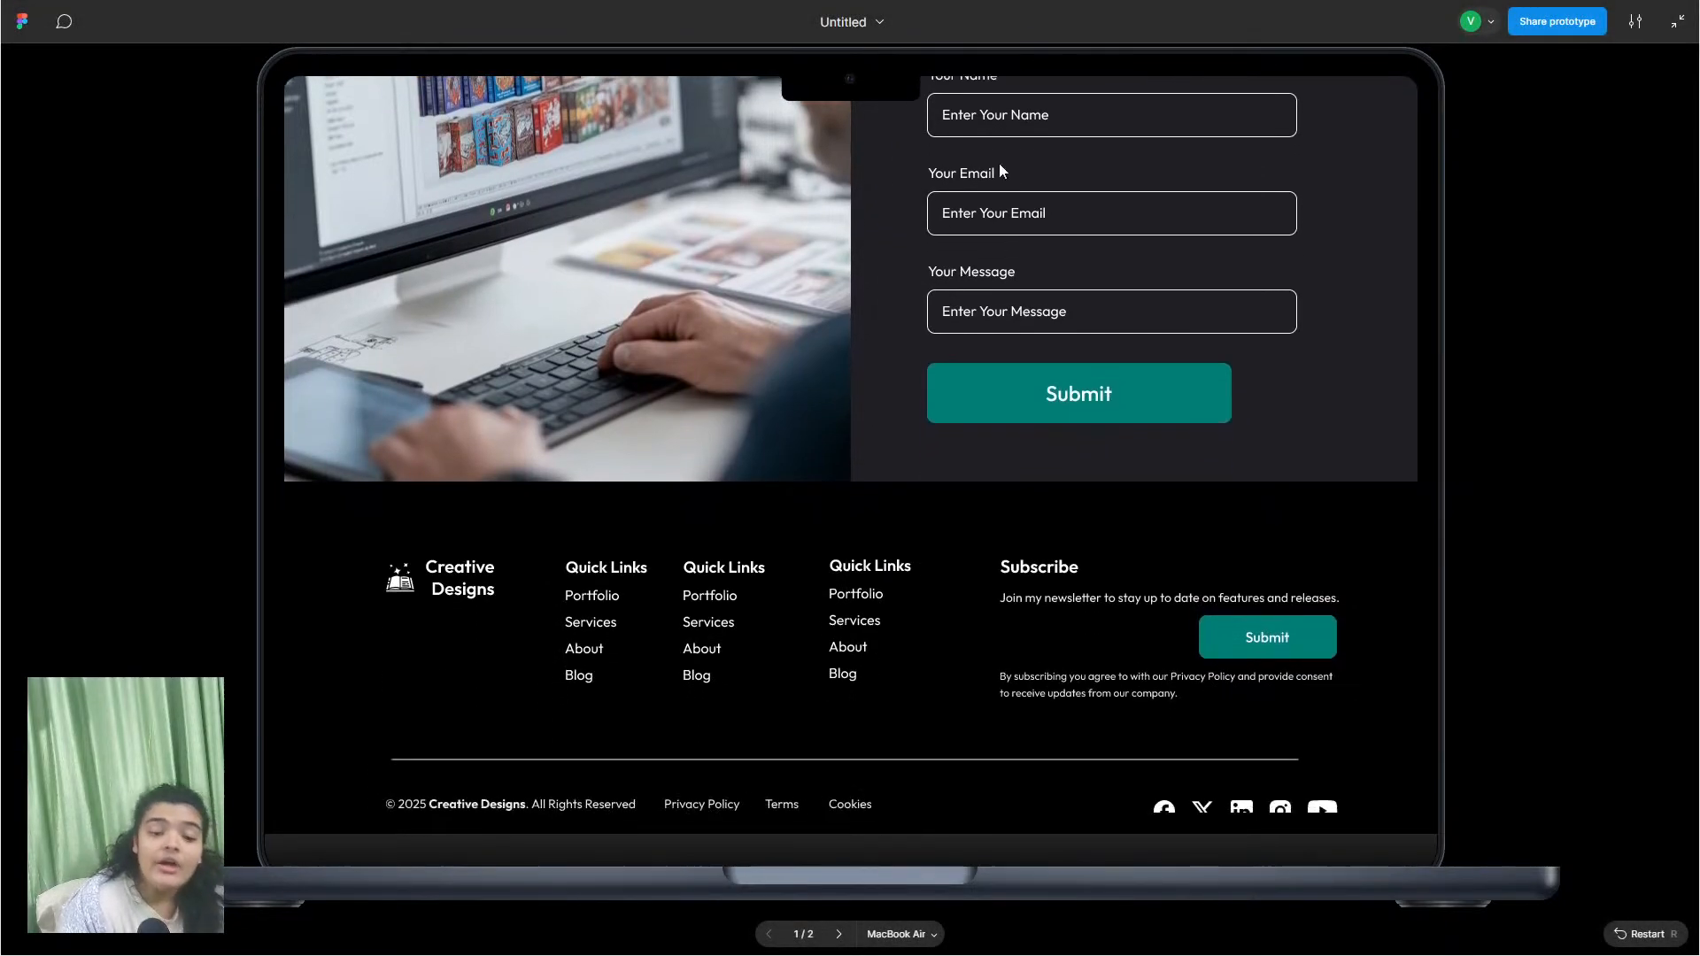
scroll(959, 279, "down", 1)
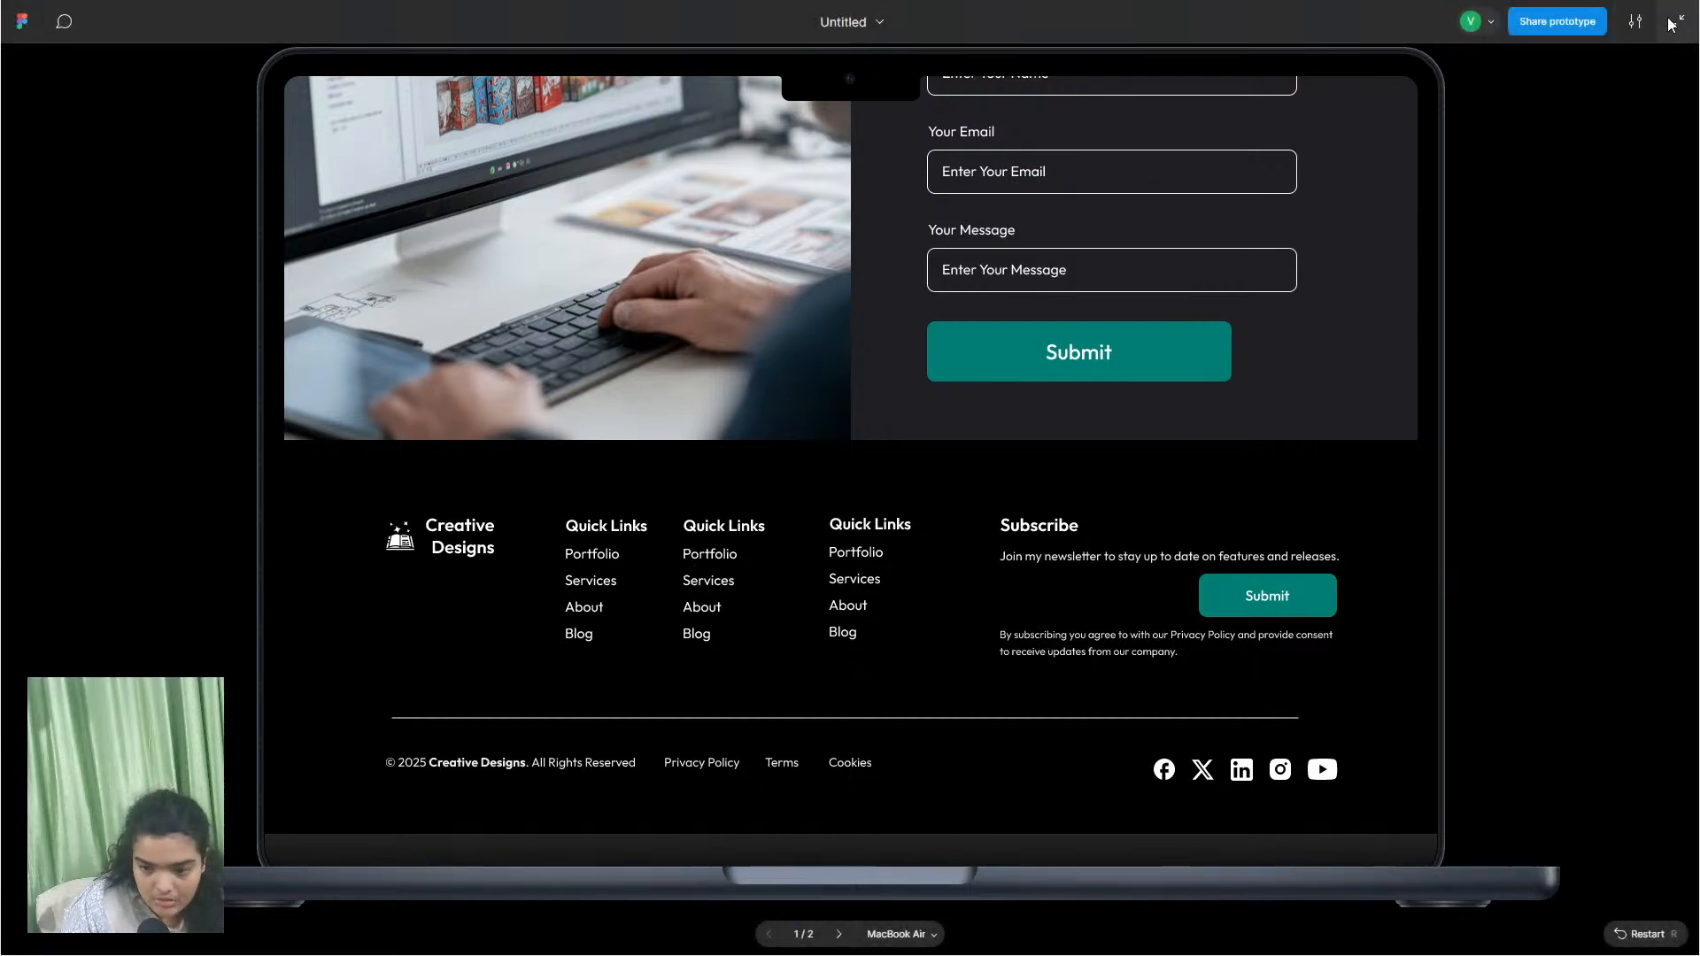
key("Escape")
Step: In the Layers panel, drag the Group 4 email-field layer into the MacBook Air - 1 frame
left_click(86, 16)
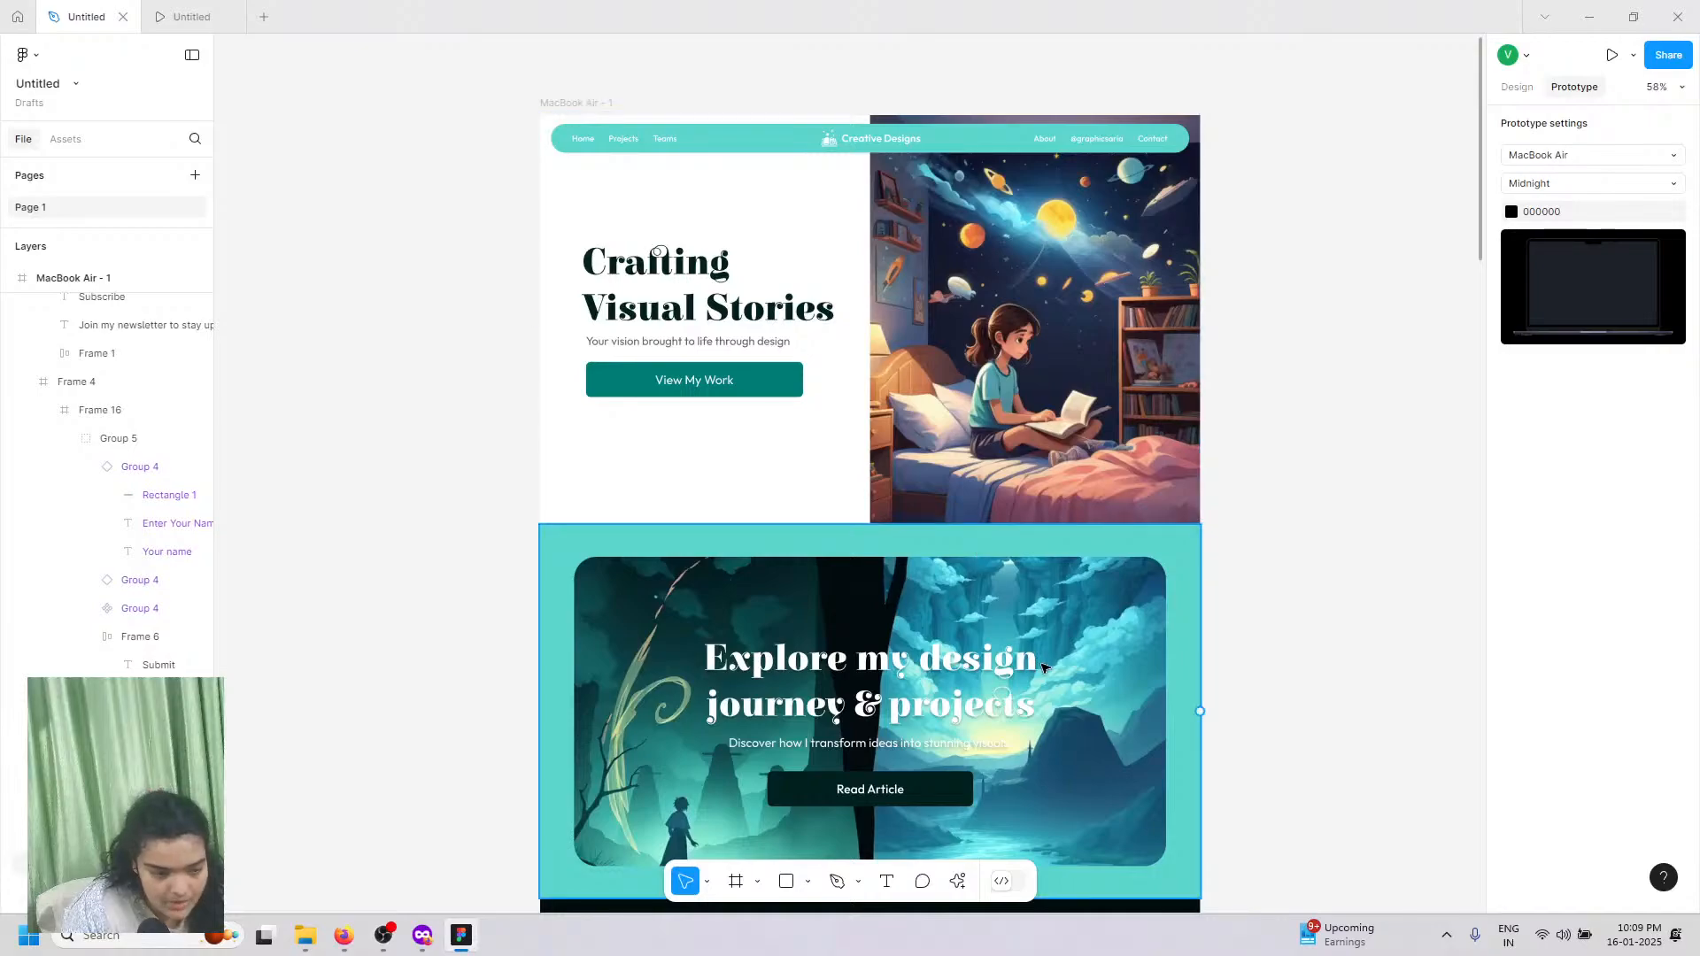
scroll(69, 400, "up", 10)
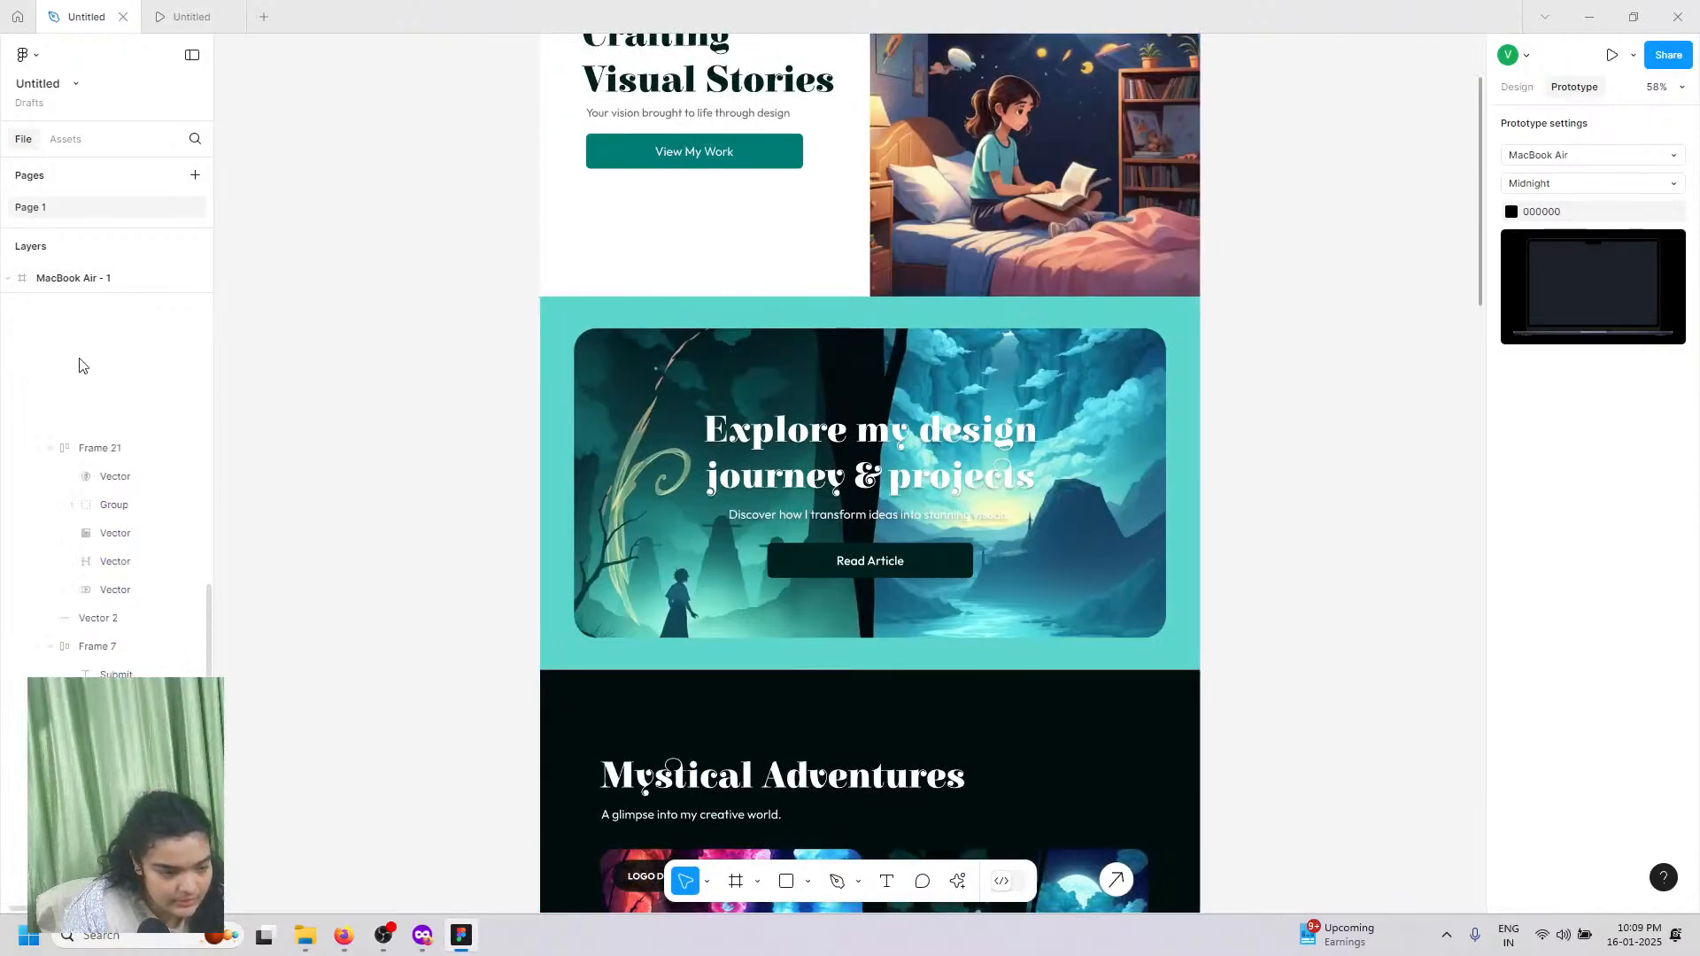
left_click(12, 252)
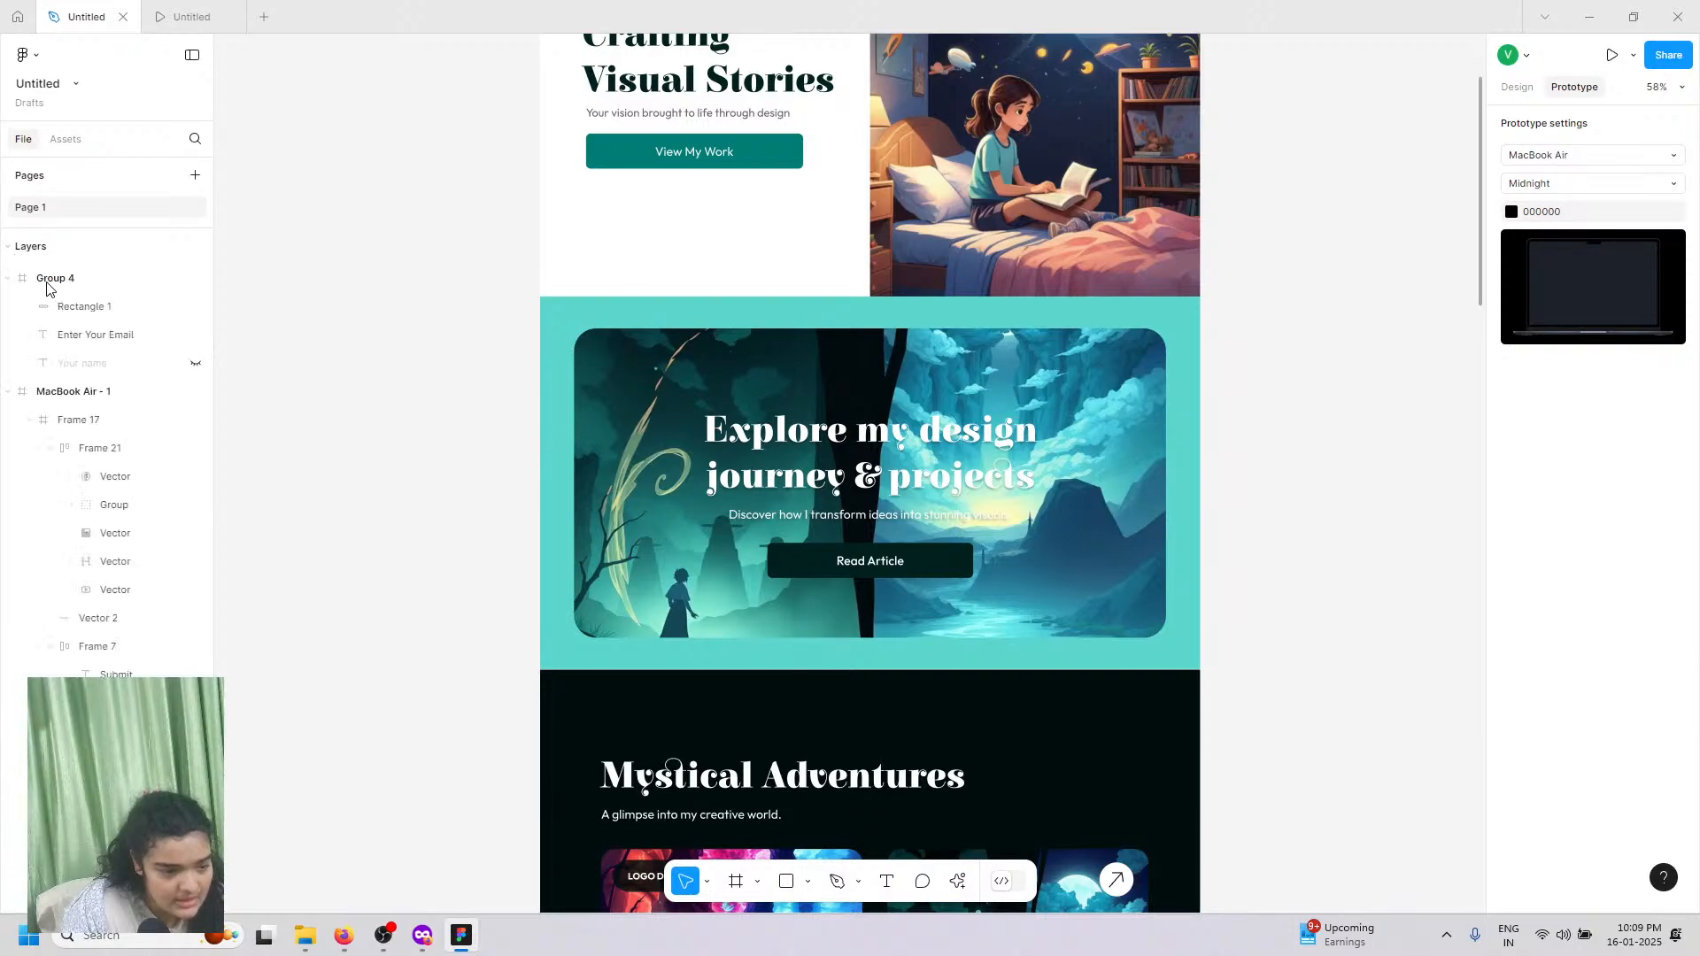
left_click_drag(53, 285, 82, 407)
Step: Copy the MacBook Air prototype's share link from the Share prototype options
left_click(148, 7)
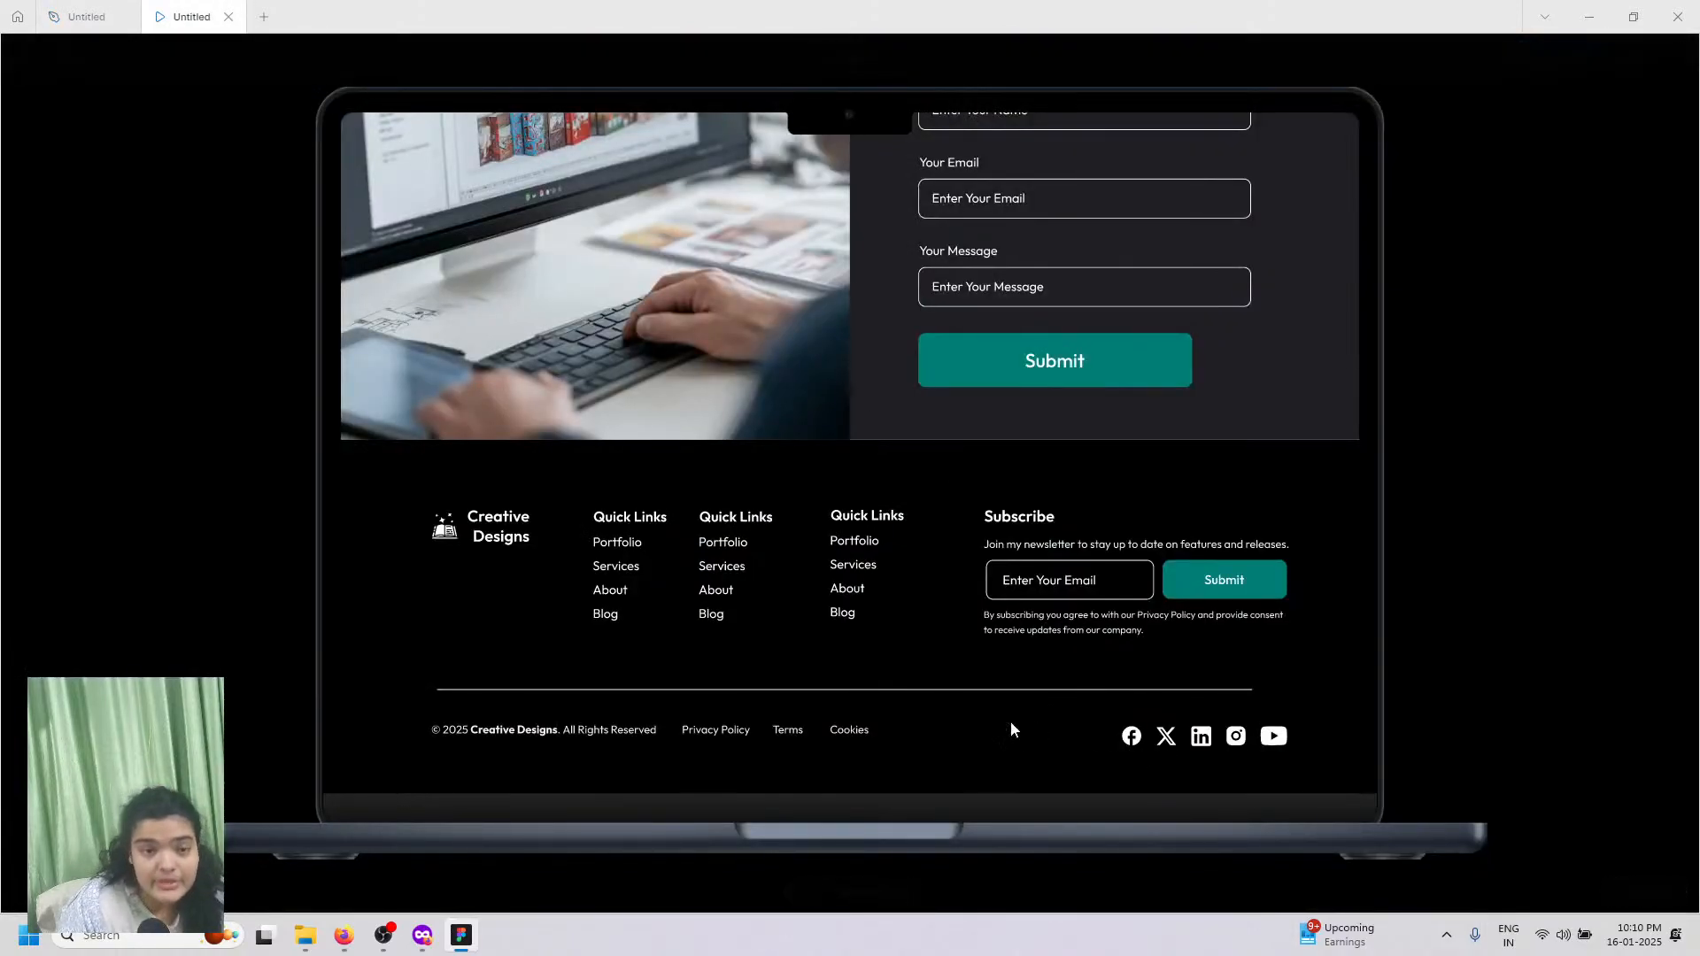
left_click(1553, 56)
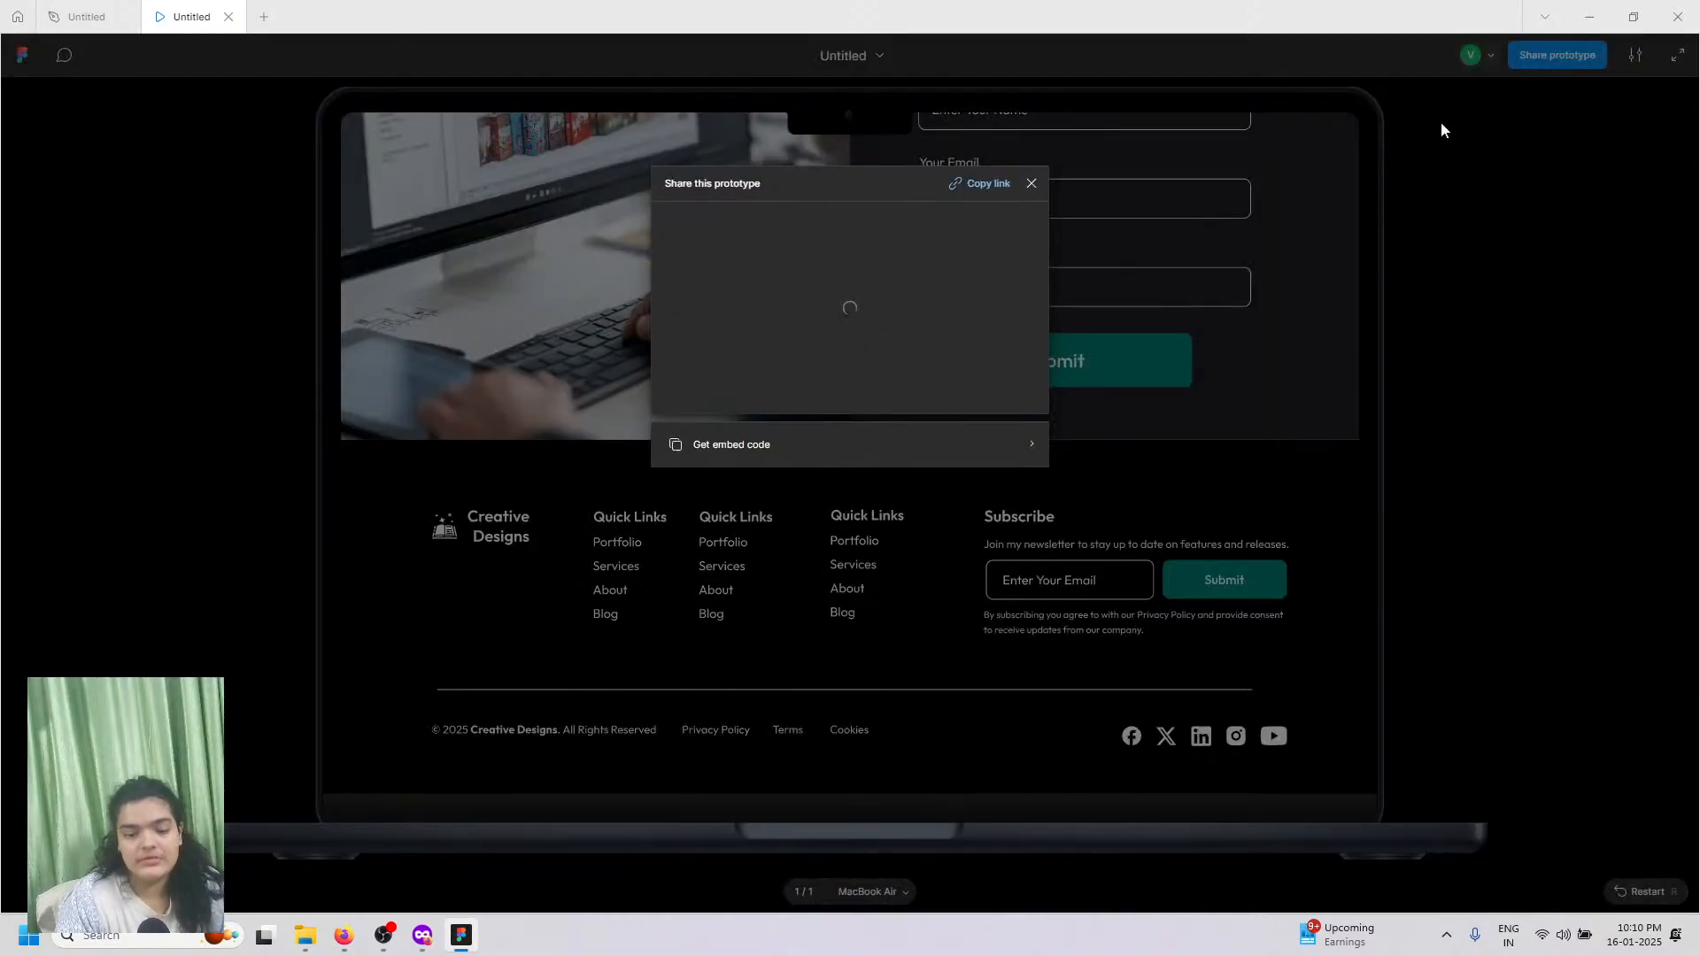
left_click(947, 184)
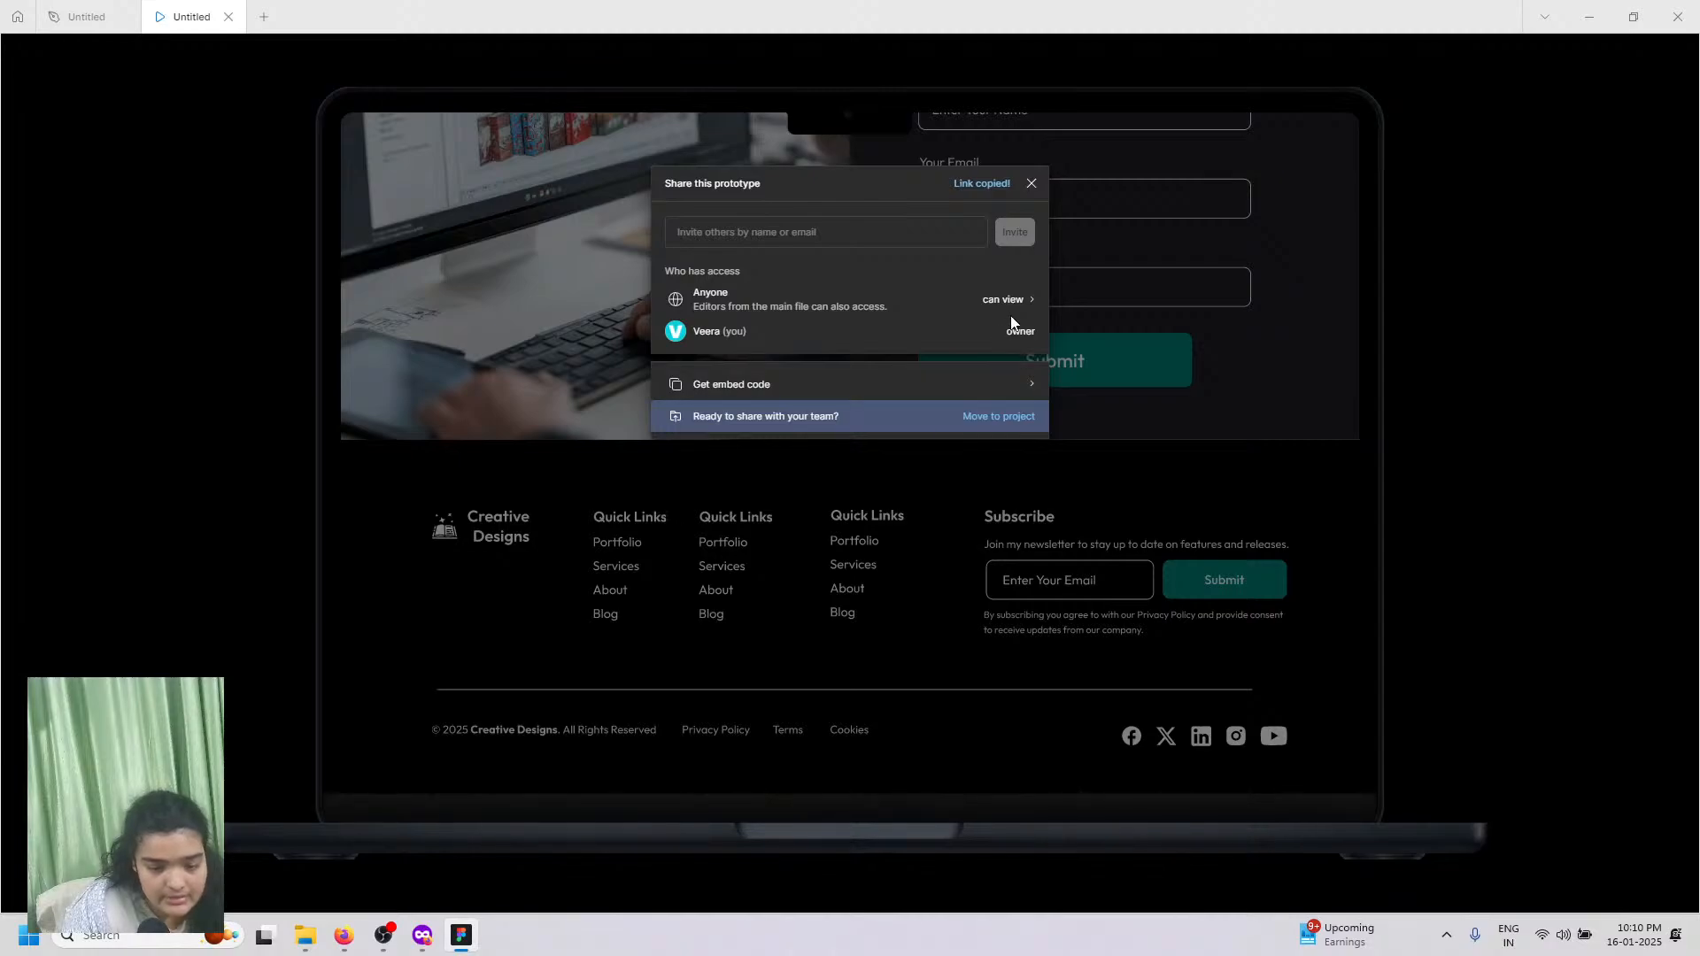
Step: Paste the copied Figma prototype link into the YouTube Studio live chat and send it
left_click(343, 936)
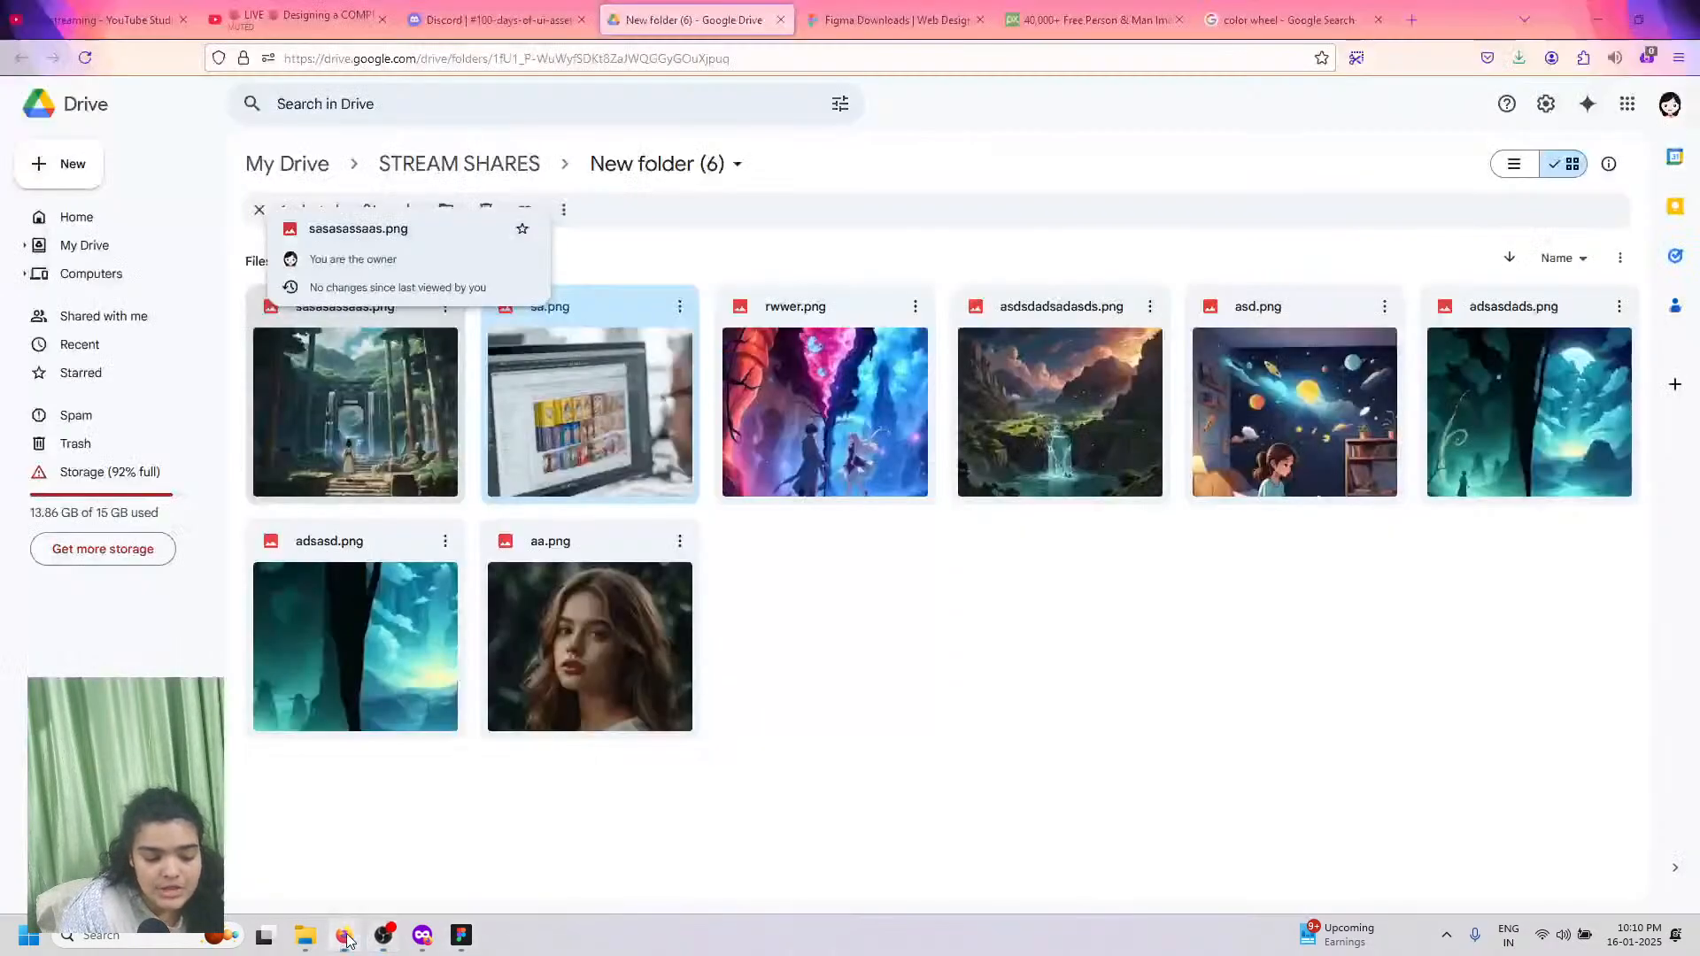
left_click(133, 14)
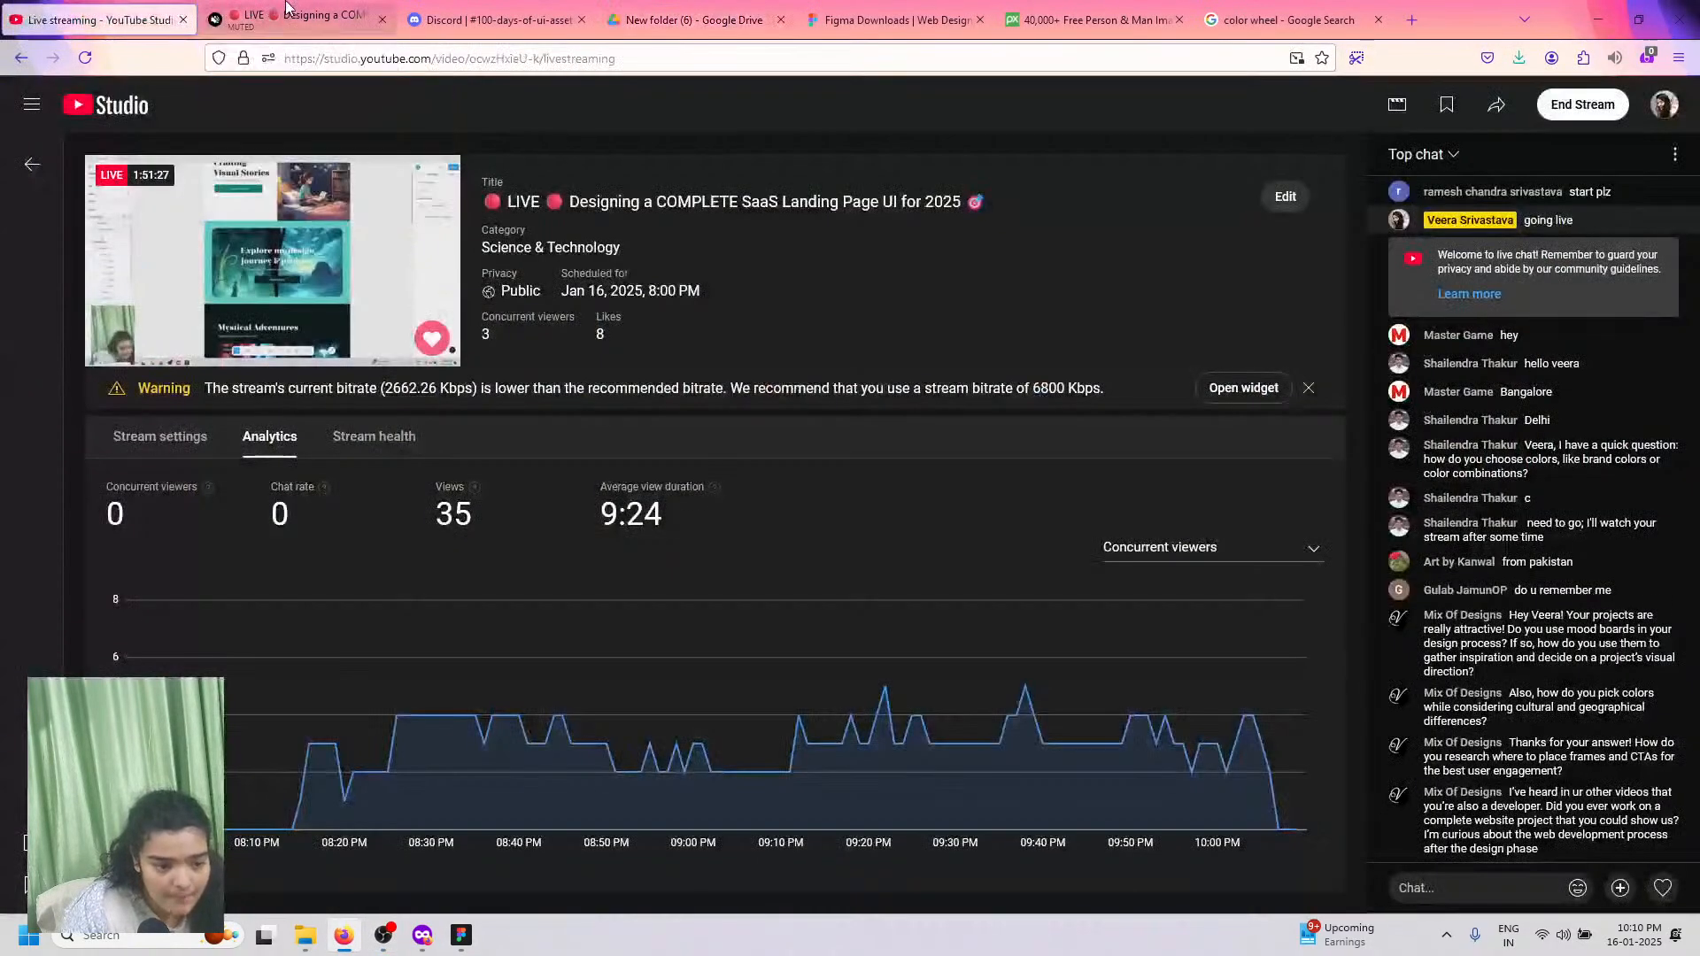
left_click(213, 12)
left_click(7, 7)
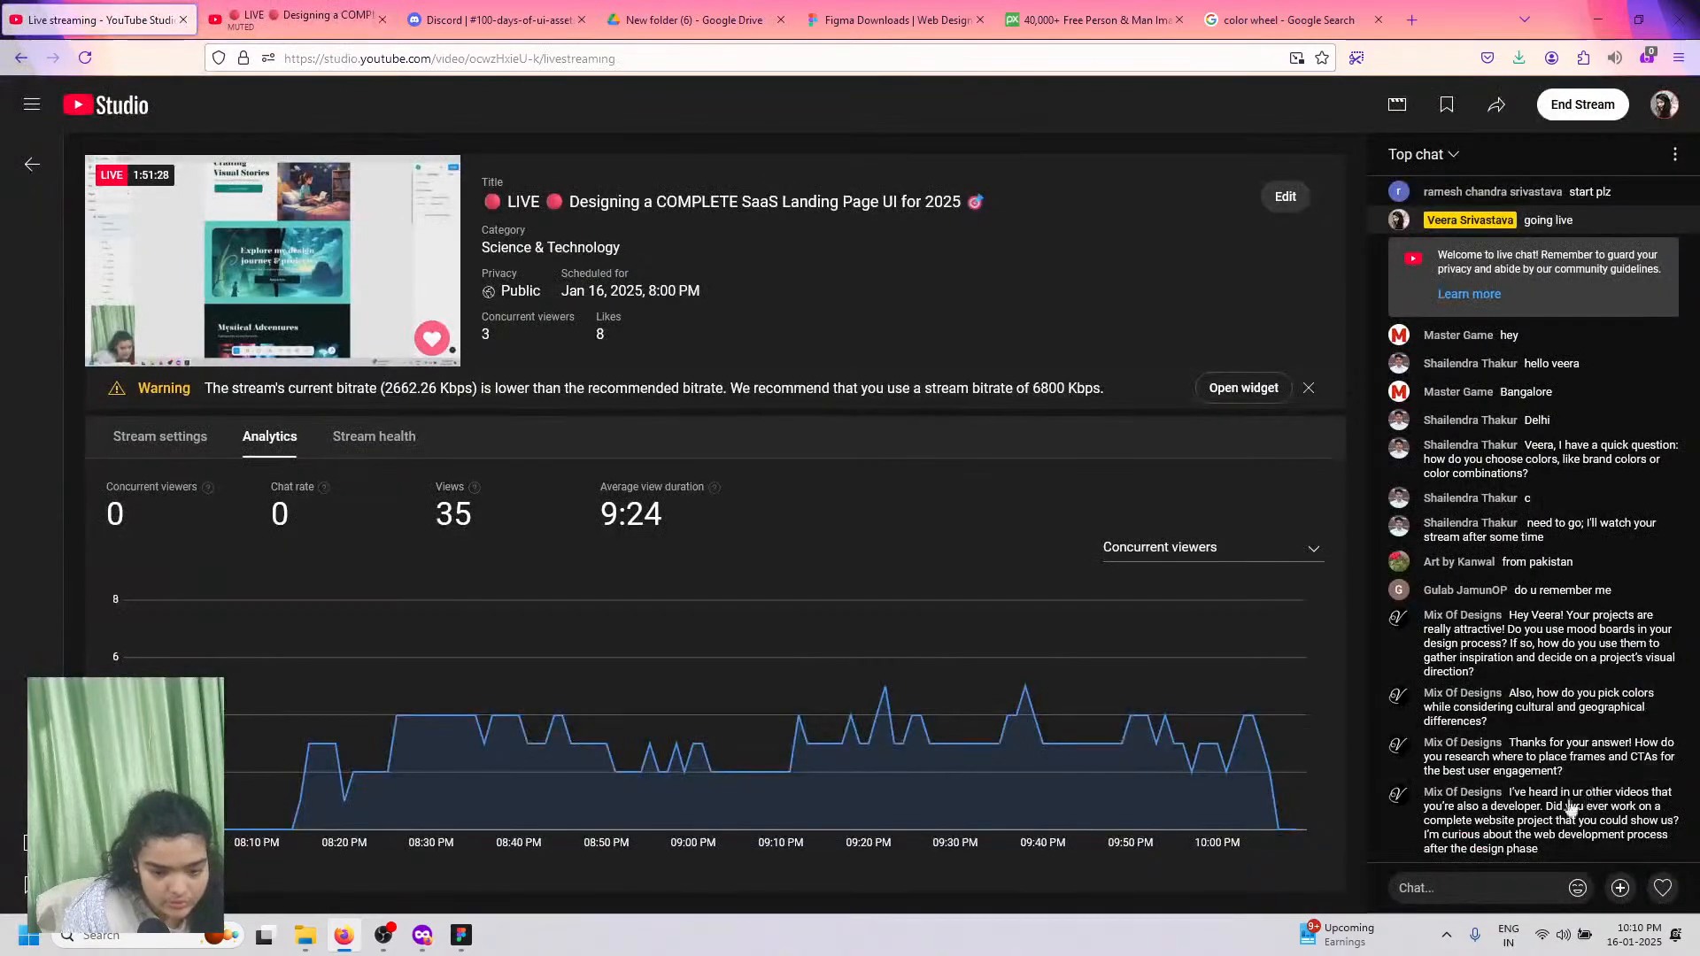
right_click(1461, 888)
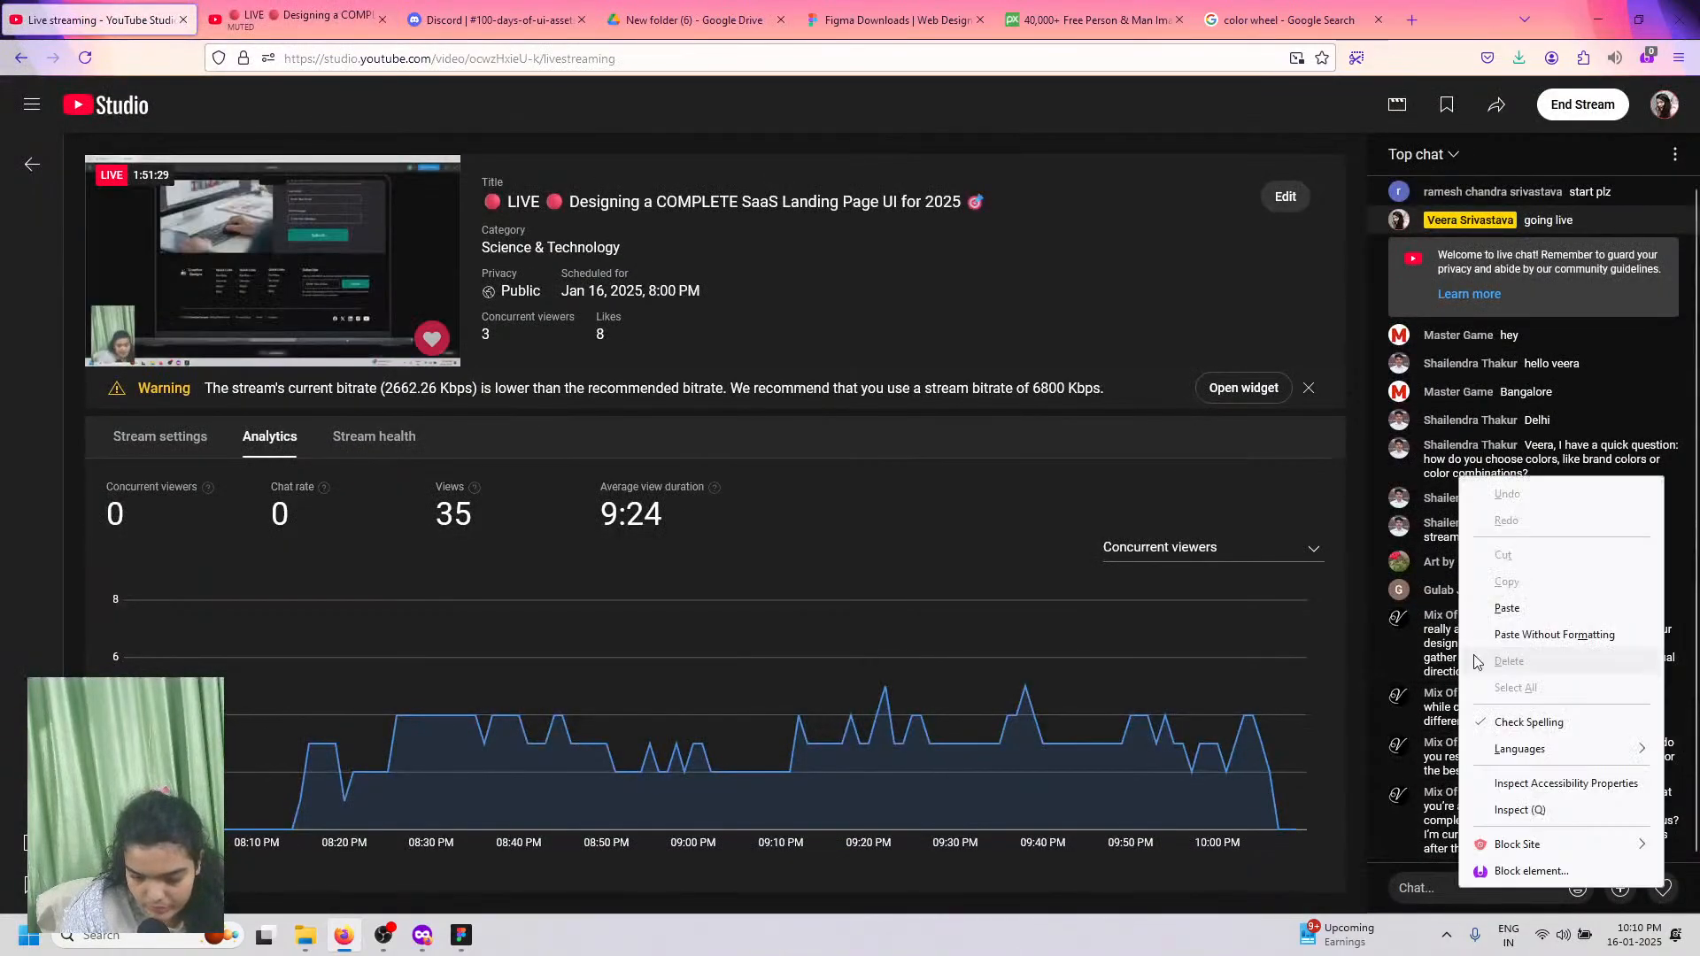
left_click(1506, 609)
key("Return")
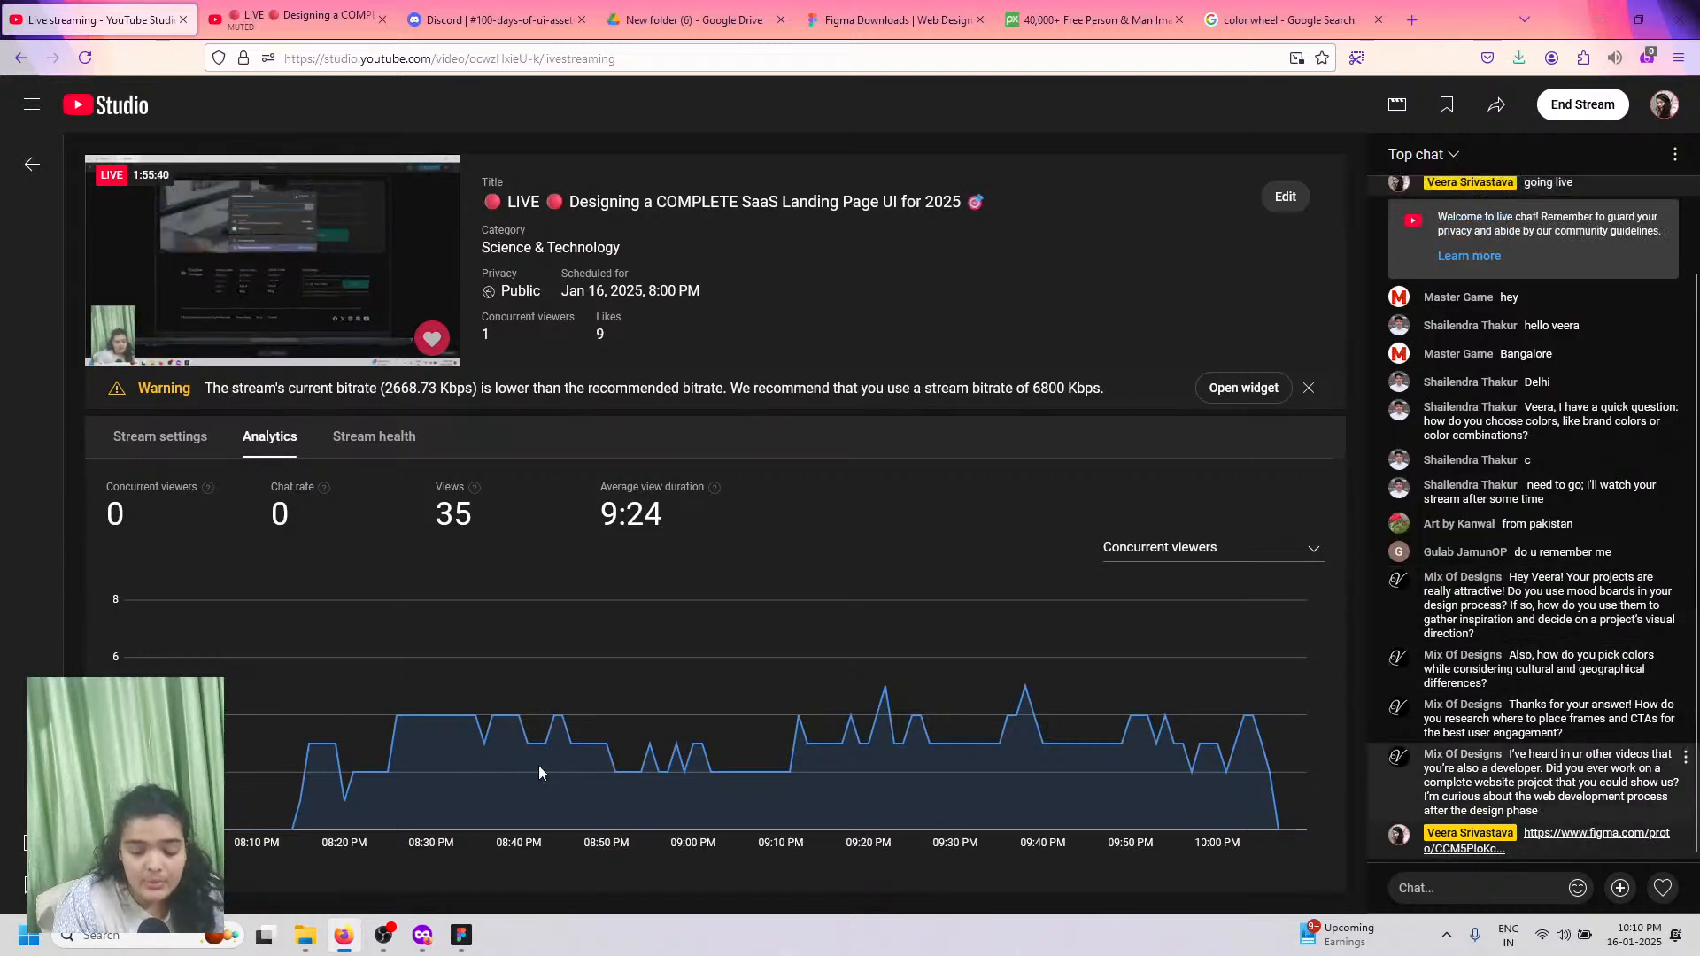
left_click(467, 933)
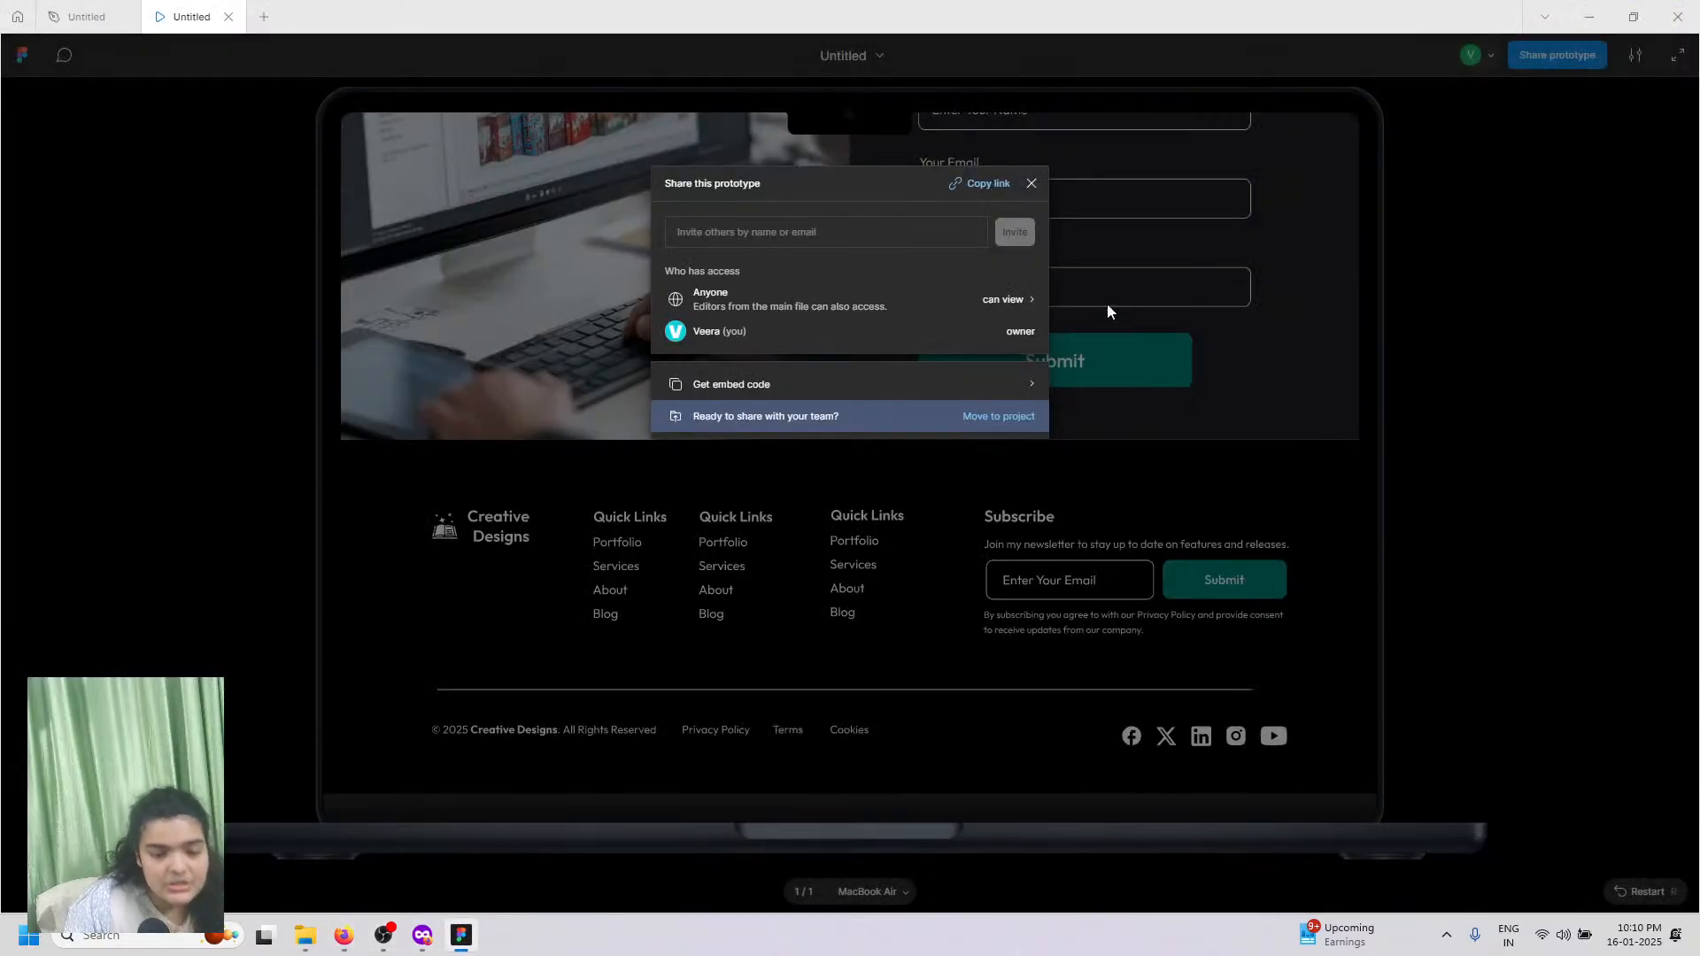
Step: Close the Share this prototype dialog and scroll the prototype back up to the hero section
left_click(1032, 184)
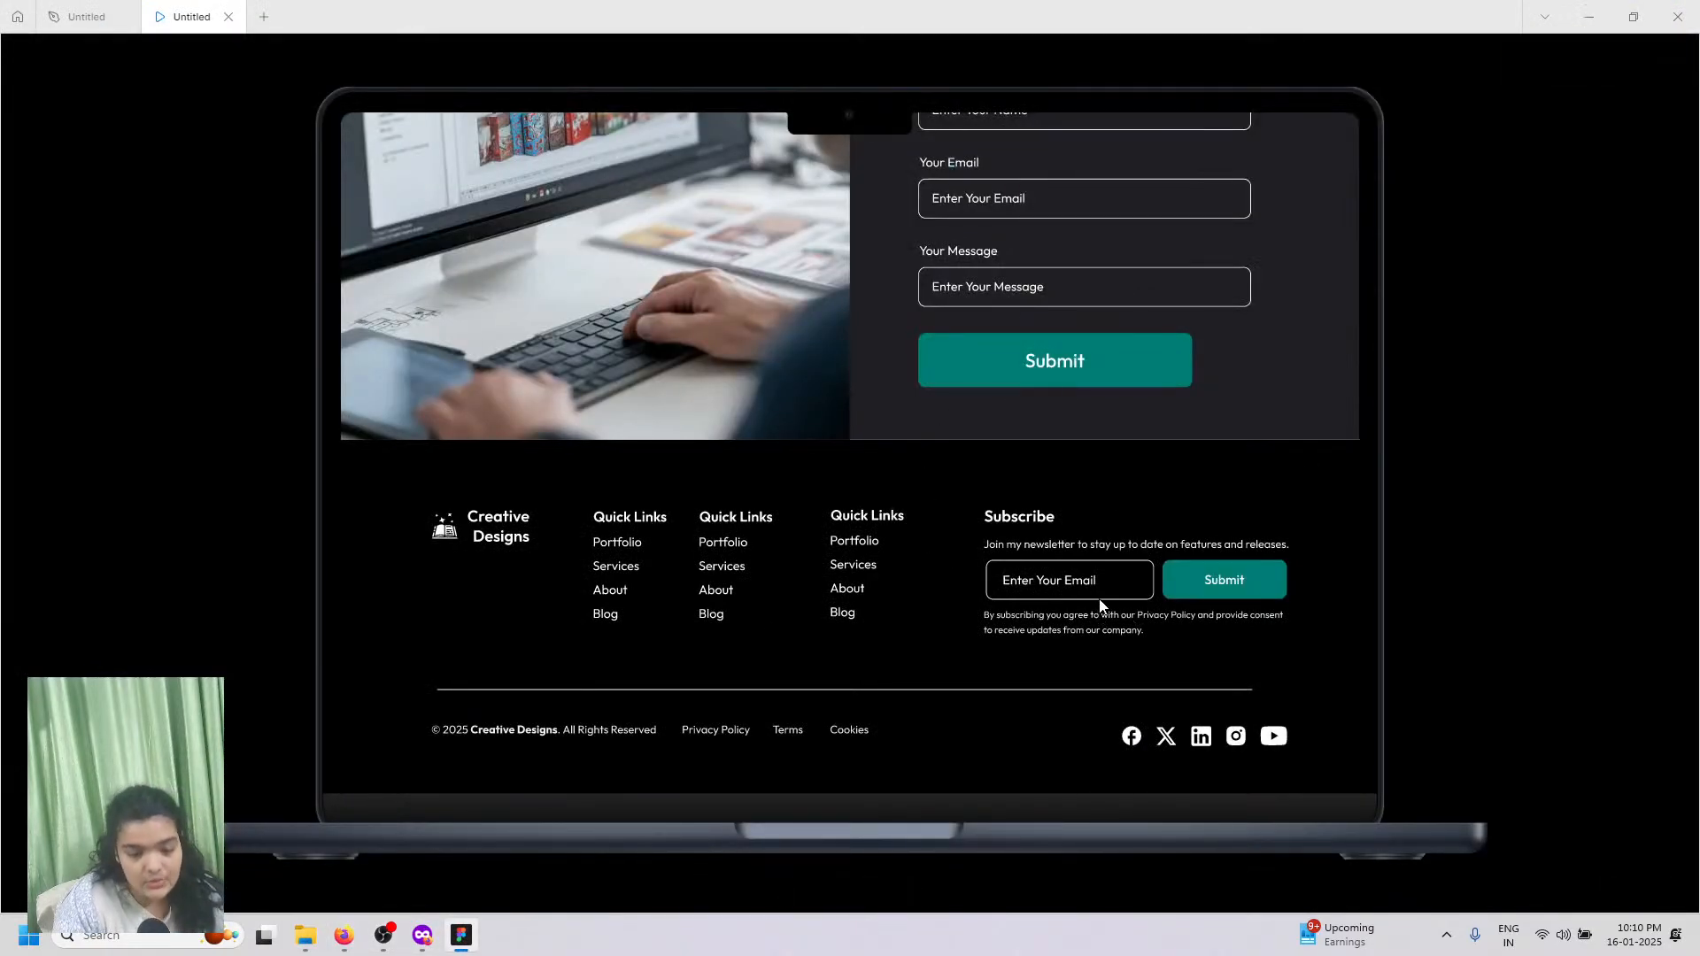
scroll(1090, 595, "up", 5)
scroll(1090, 599, "up", 15)
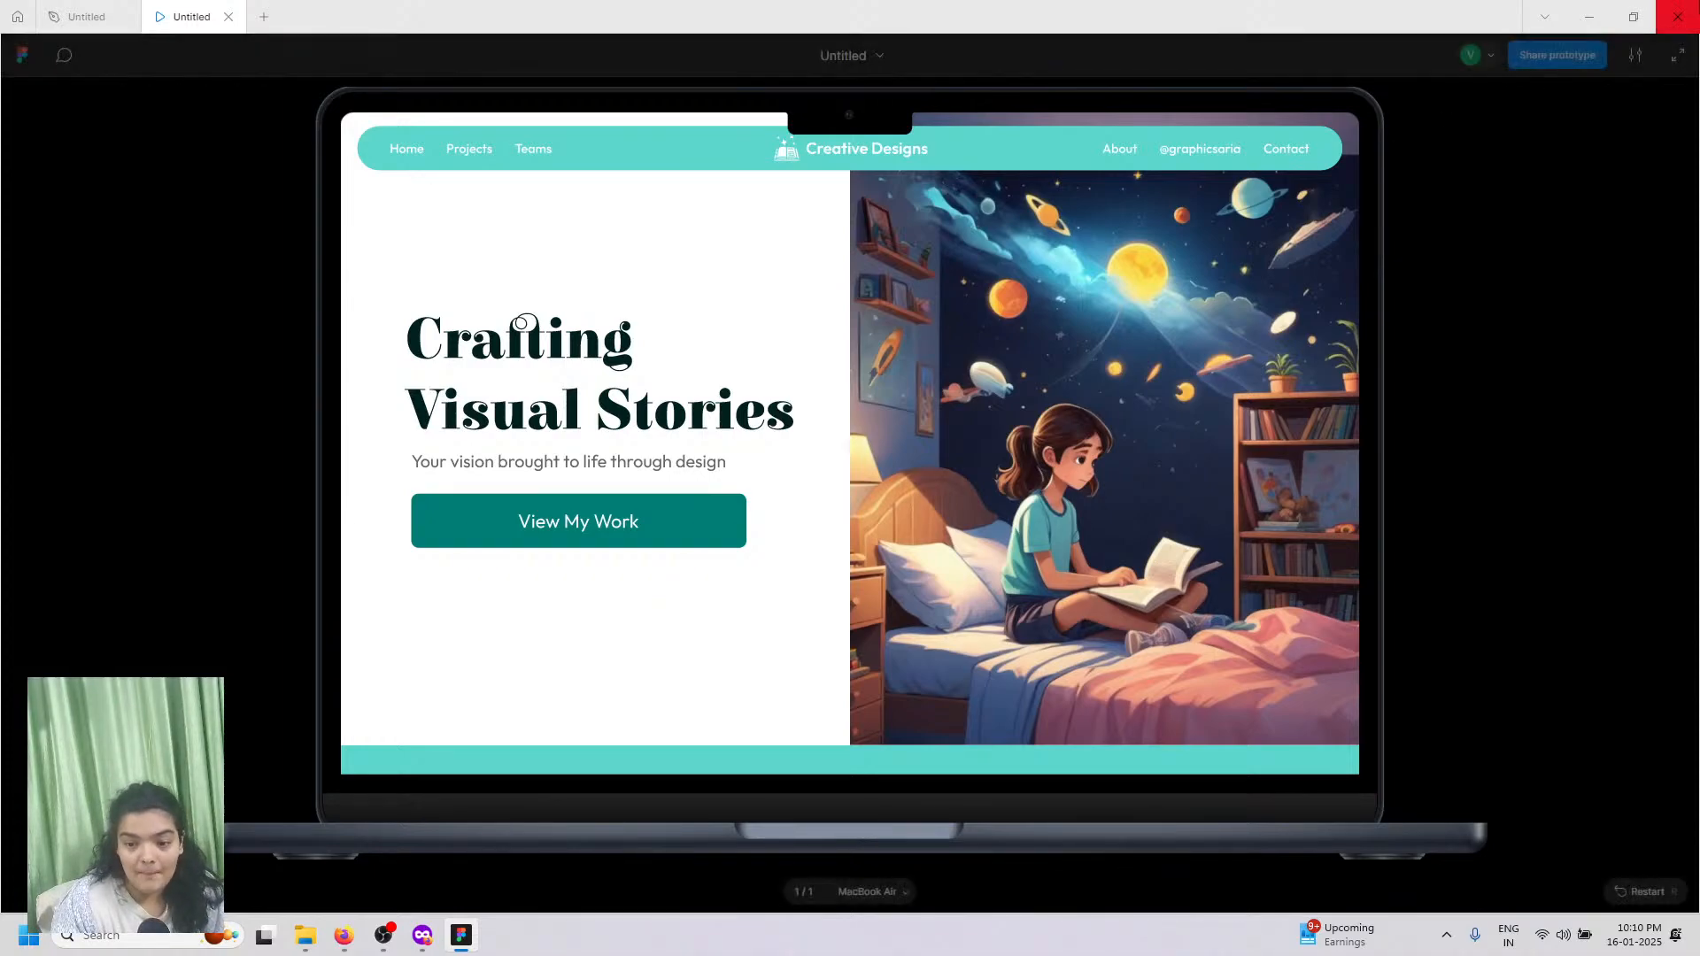
key("alt+Tab")
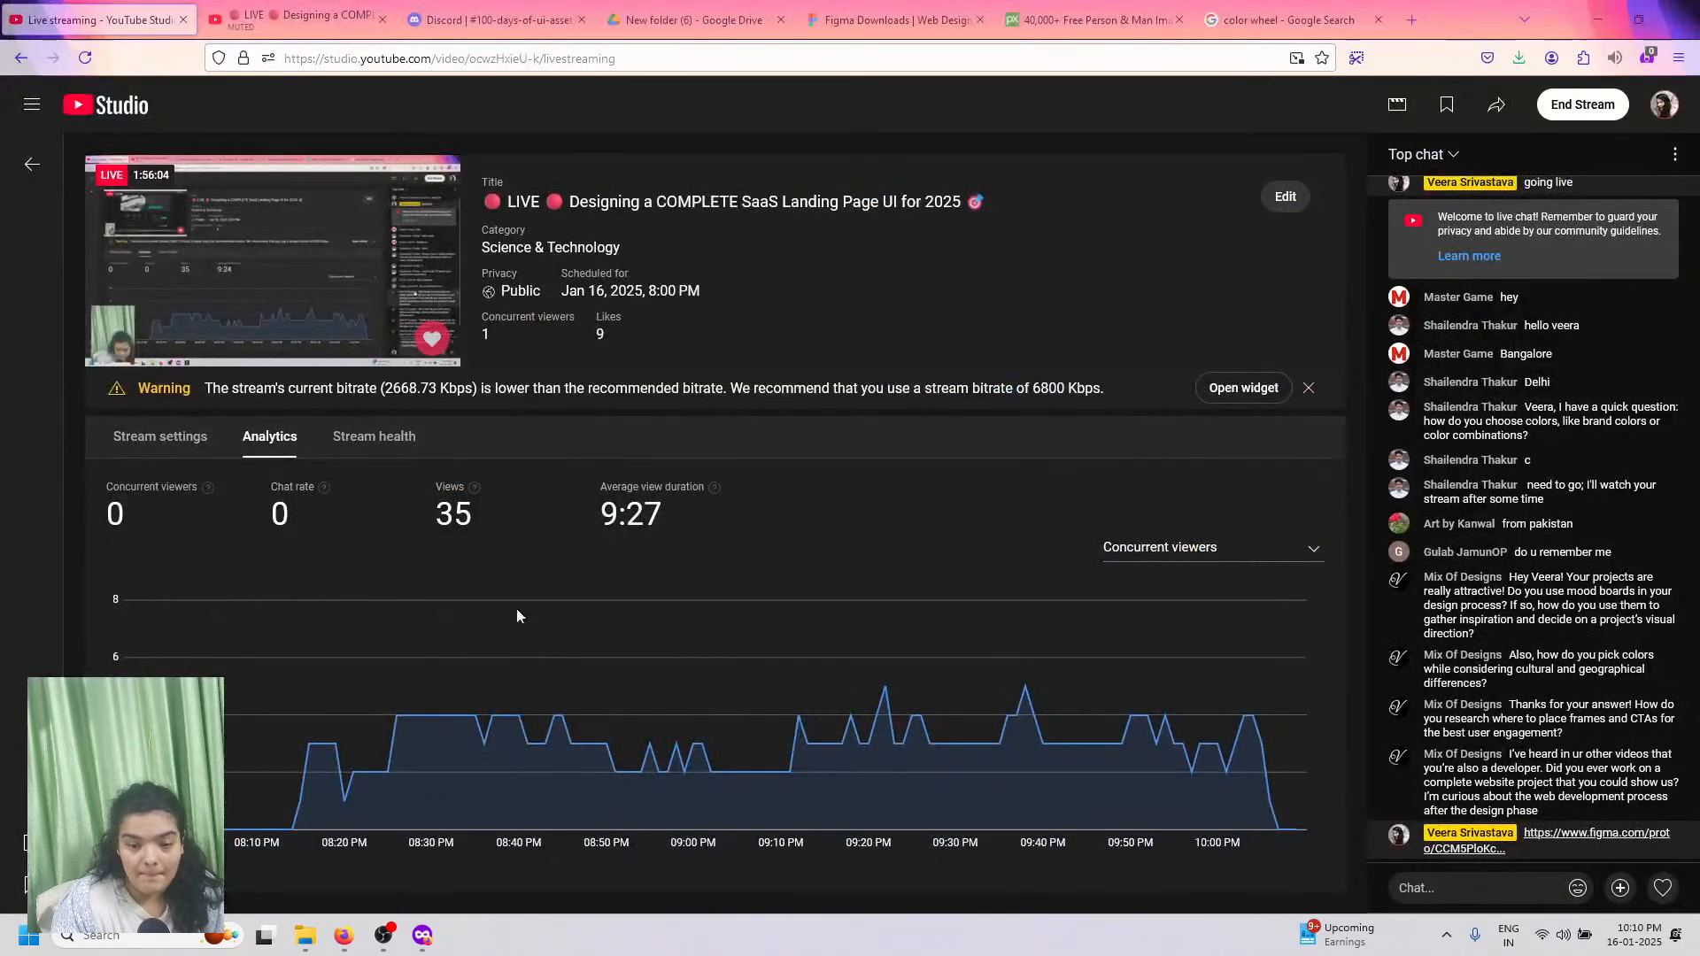
Step: End the live stream, then select the Stream Finished summary region with Firefox's screenshot tool
left_click(1568, 108)
left_click(996, 567)
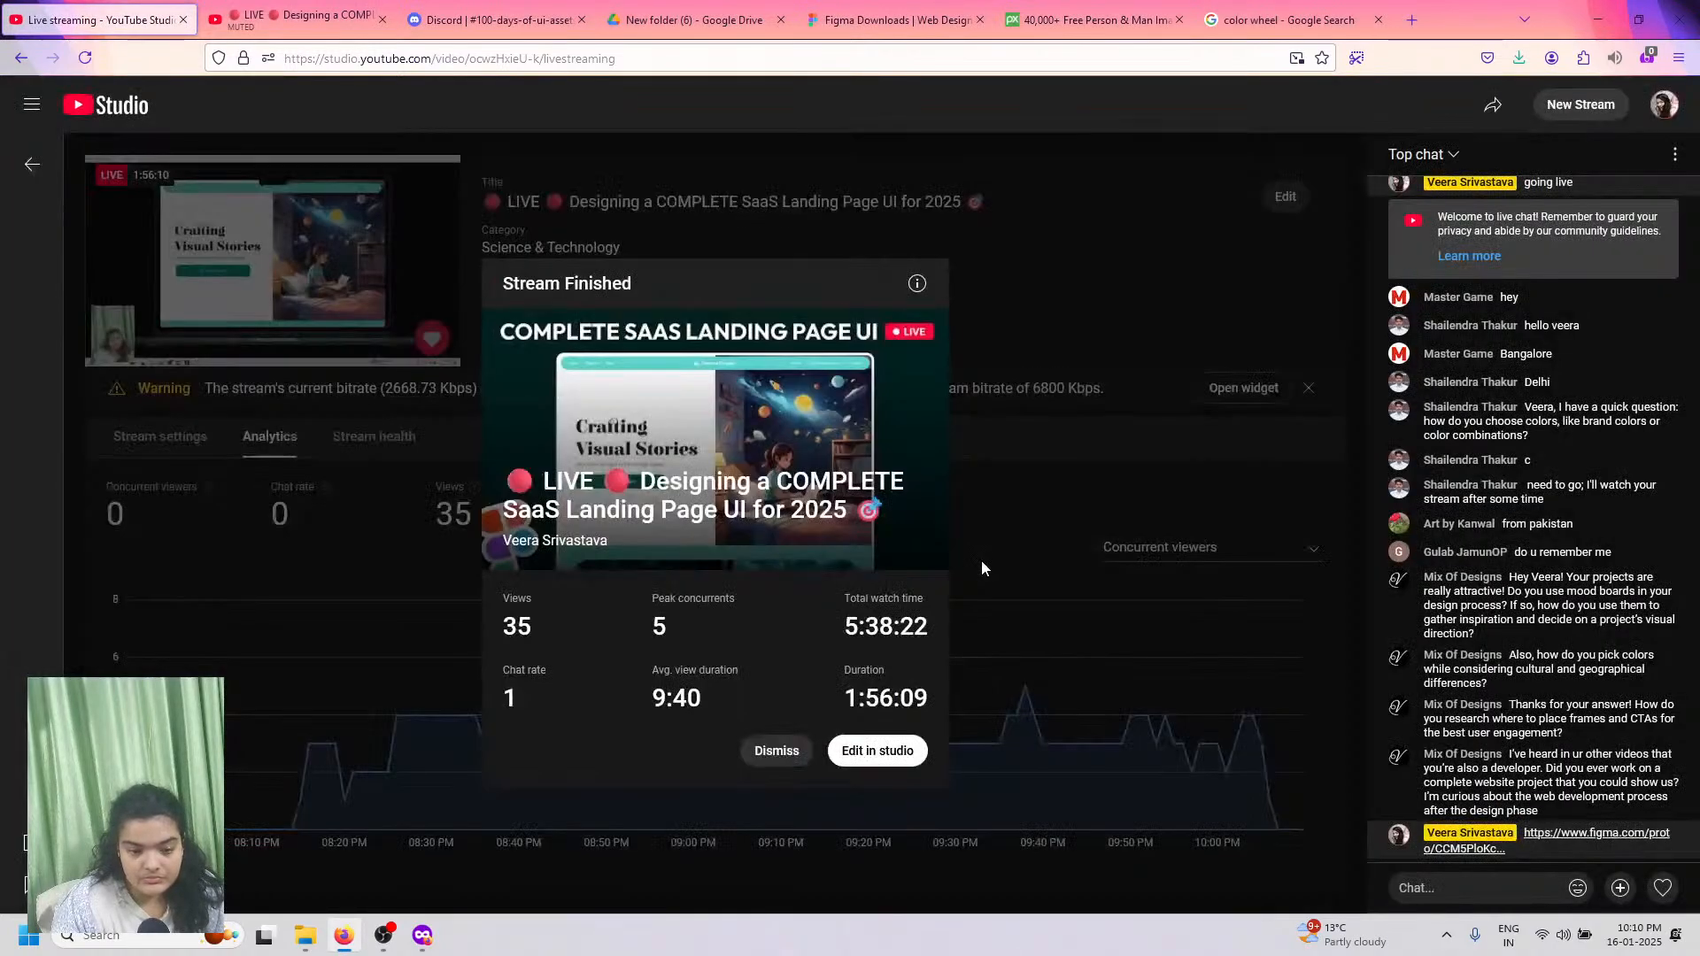
left_click(1356, 59)
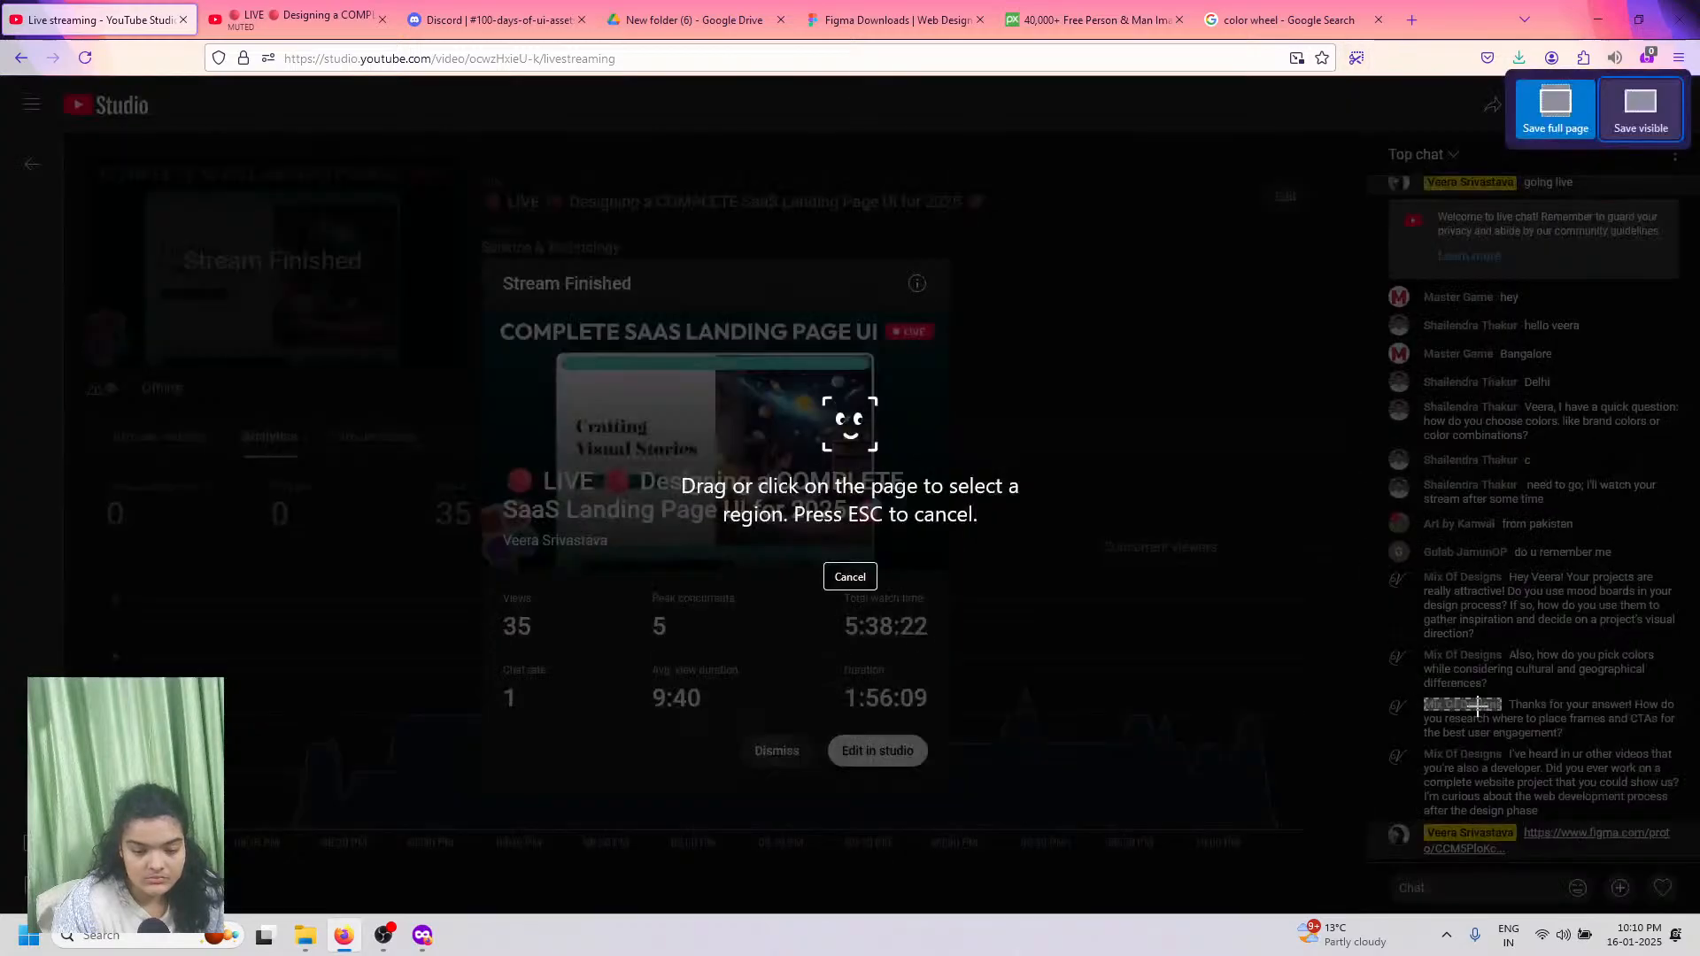
left_click_drag(1476, 707, 134, 101)
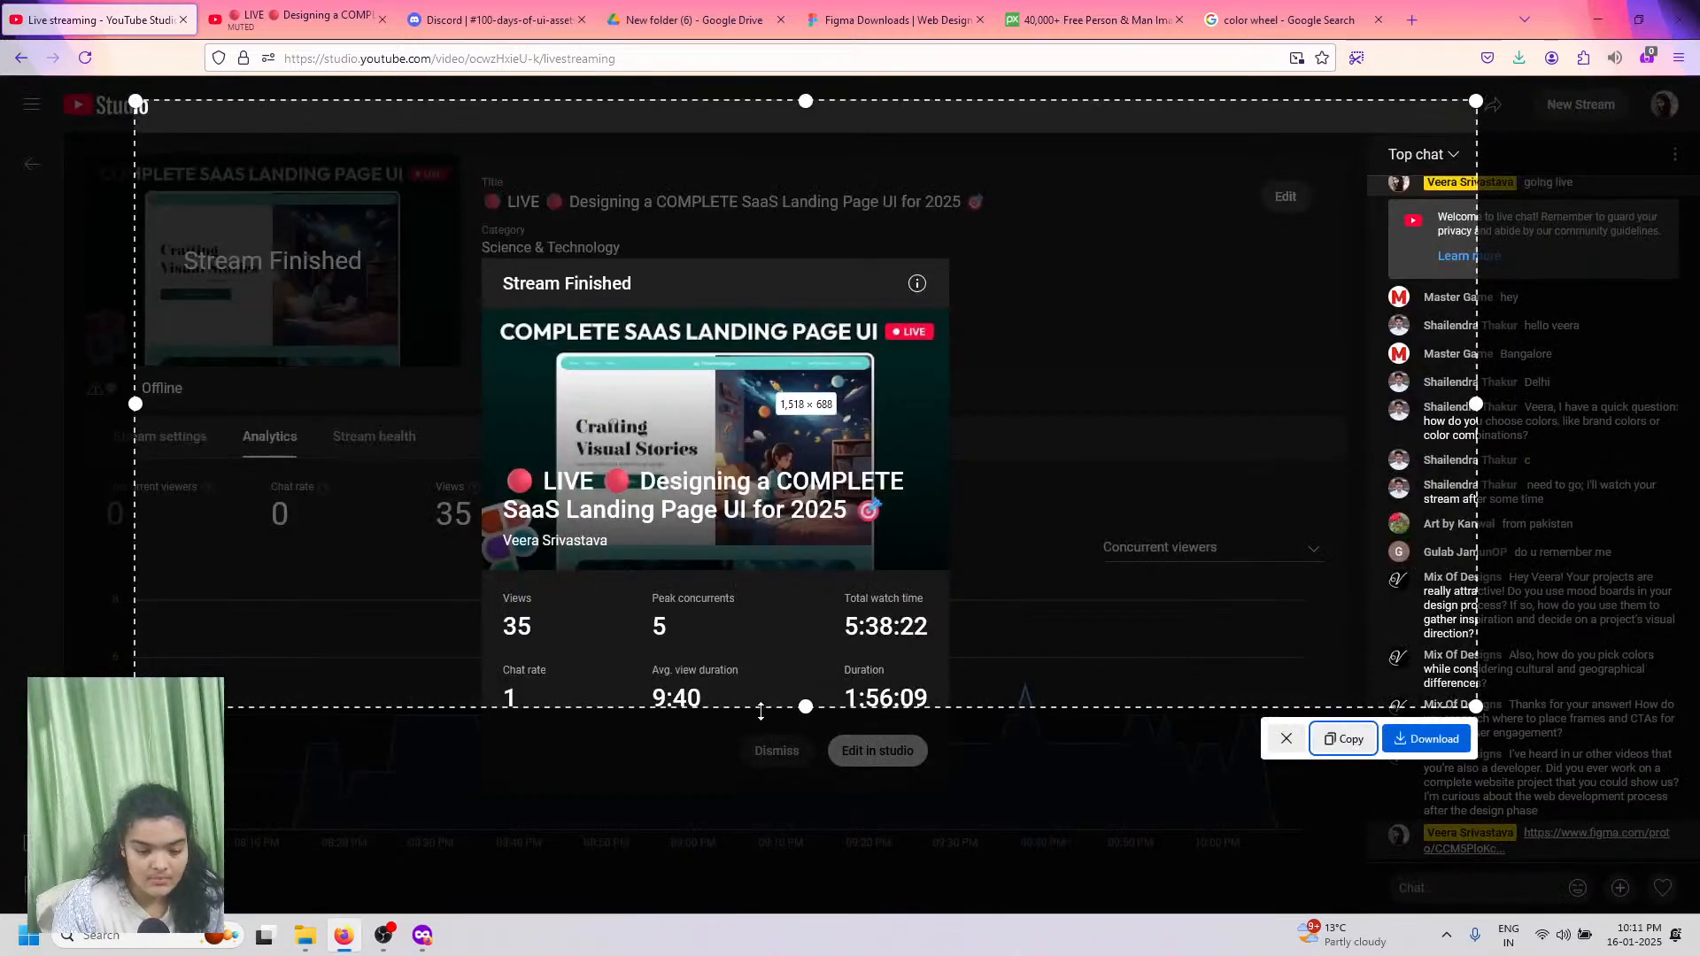